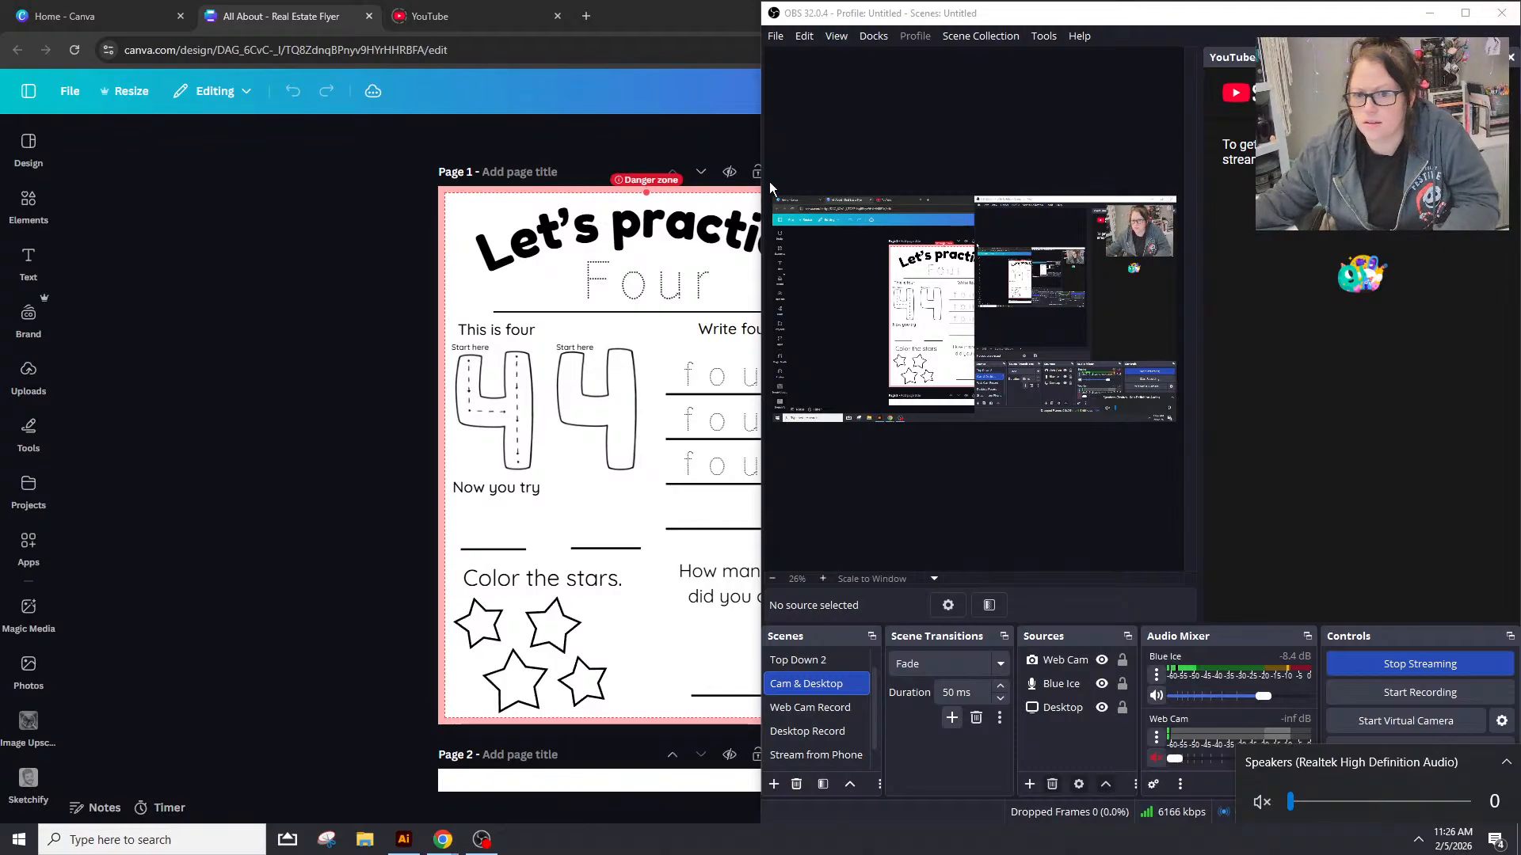
Step: Minimize the OBS window to uncover the full worksheet design in the browser
click(1430, 12)
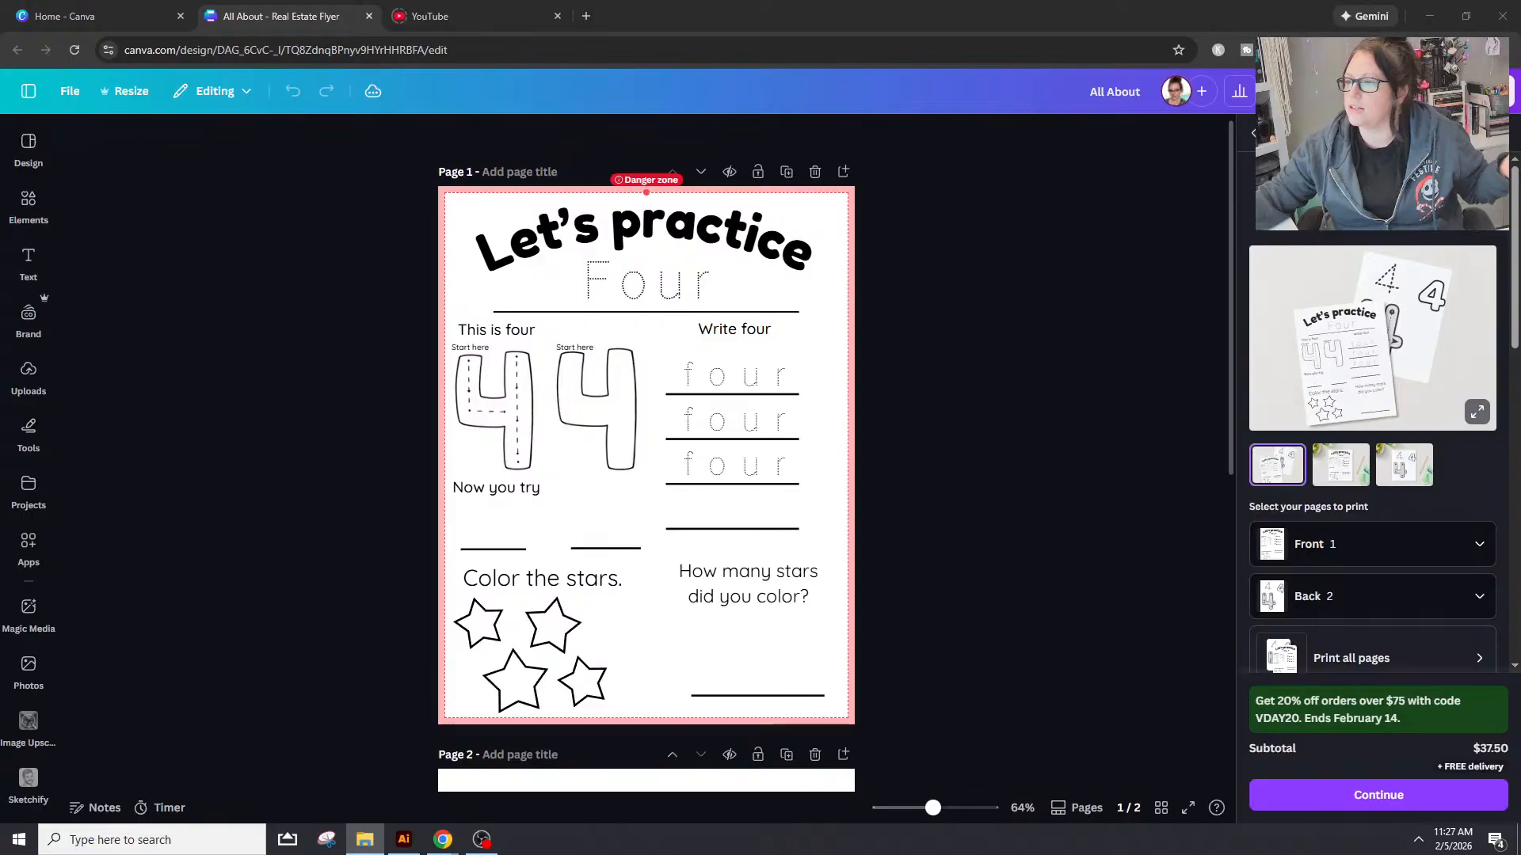
click(890, 577)
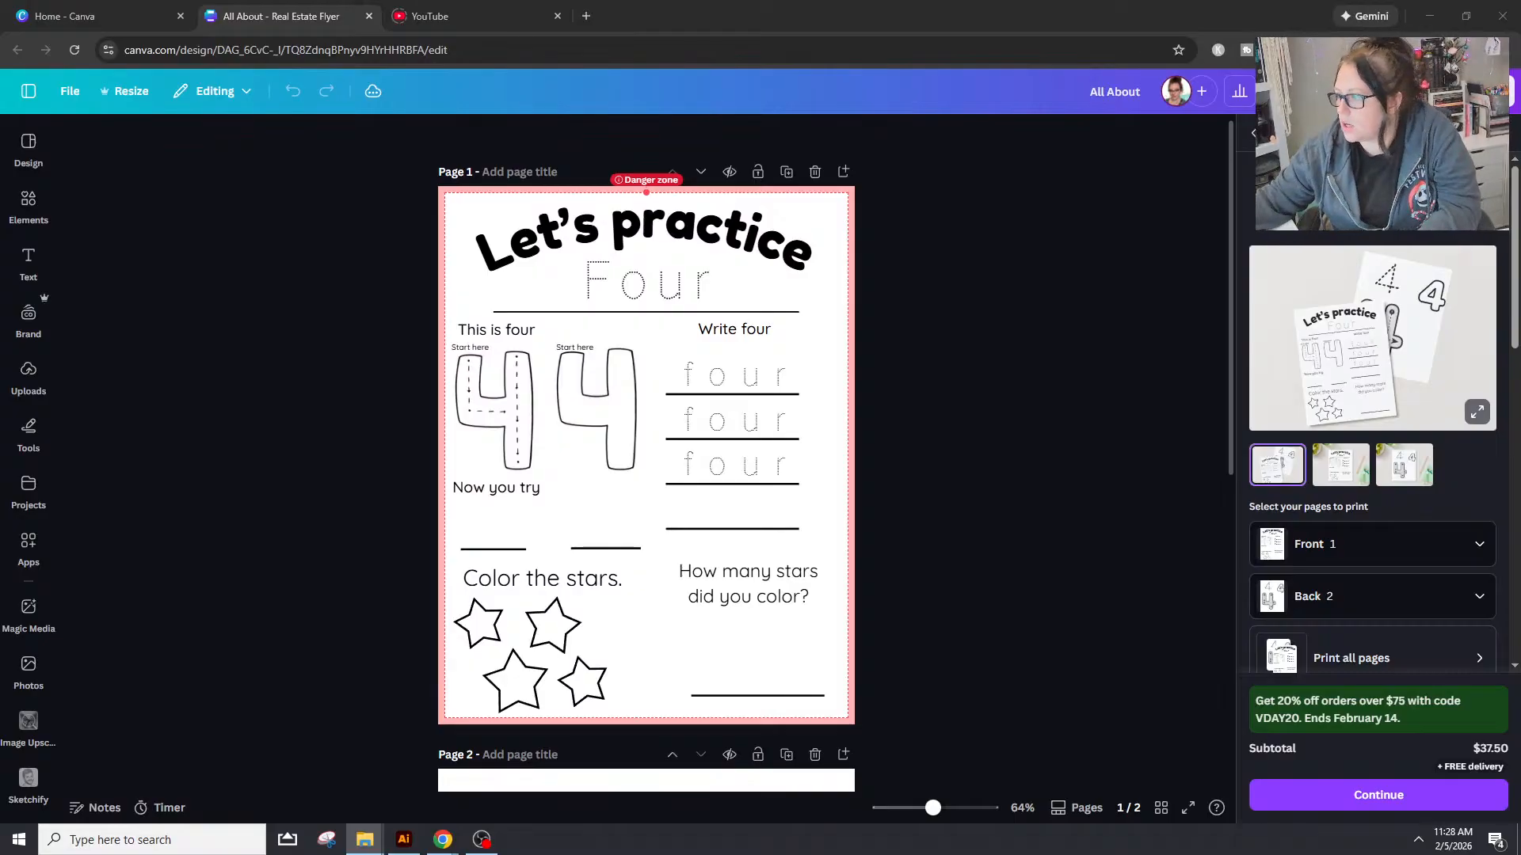
click(28, 261)
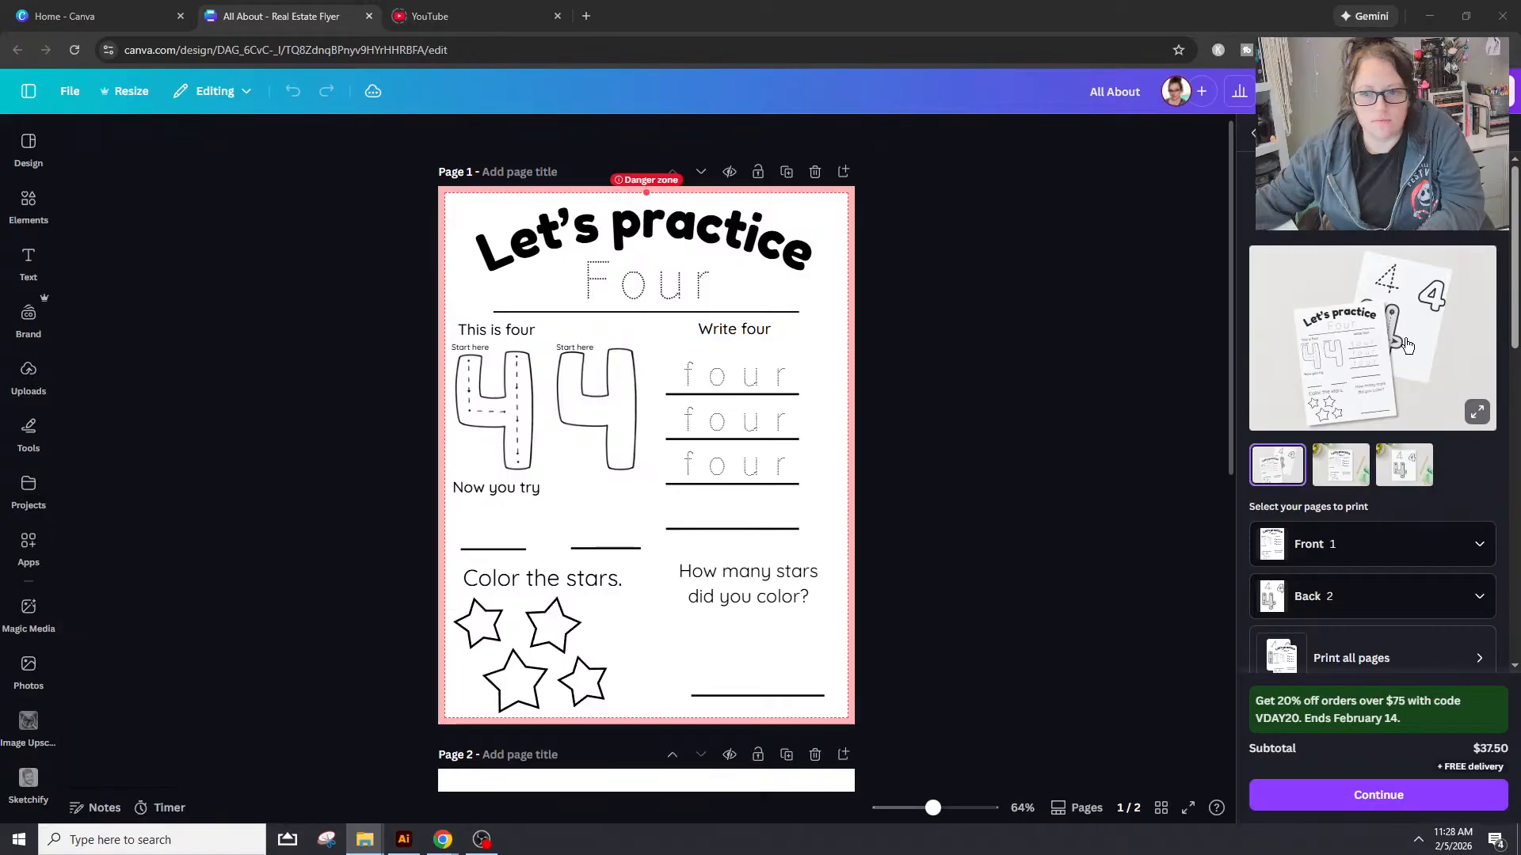
click(959, 532)
scroll(958, 532, down, 2)
scroll(757, 193, up, 2)
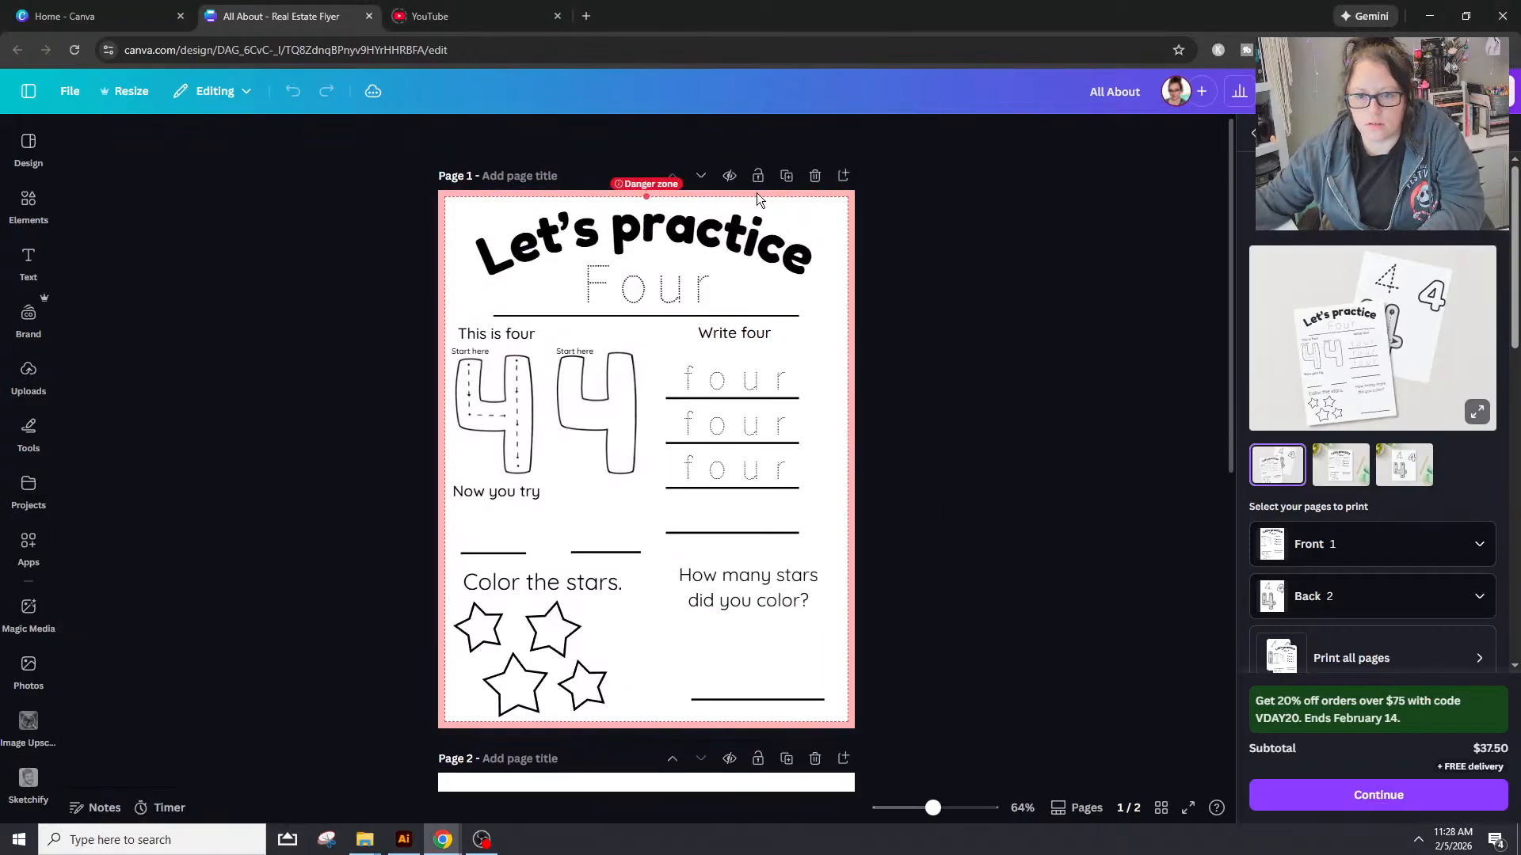
Step: Duplicate page 2 and delete the three practice fours from the original page 2
scroll(790, 429, down, 4)
click(788, 441)
scroll(790, 454, down, 3)
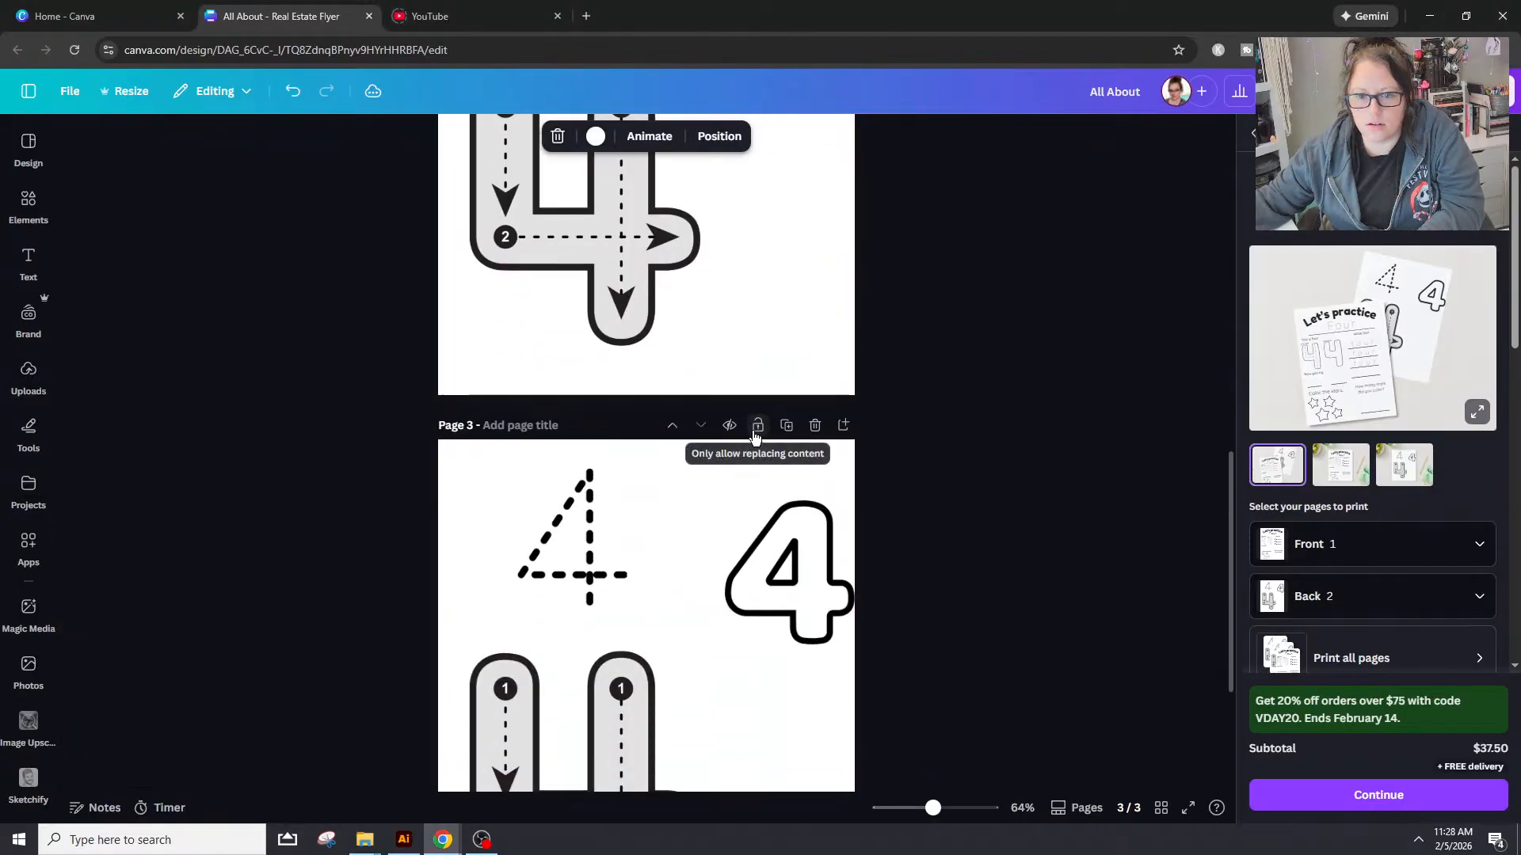
drag(496, 522, 852, 697)
scroll(776, 585, up, 5)
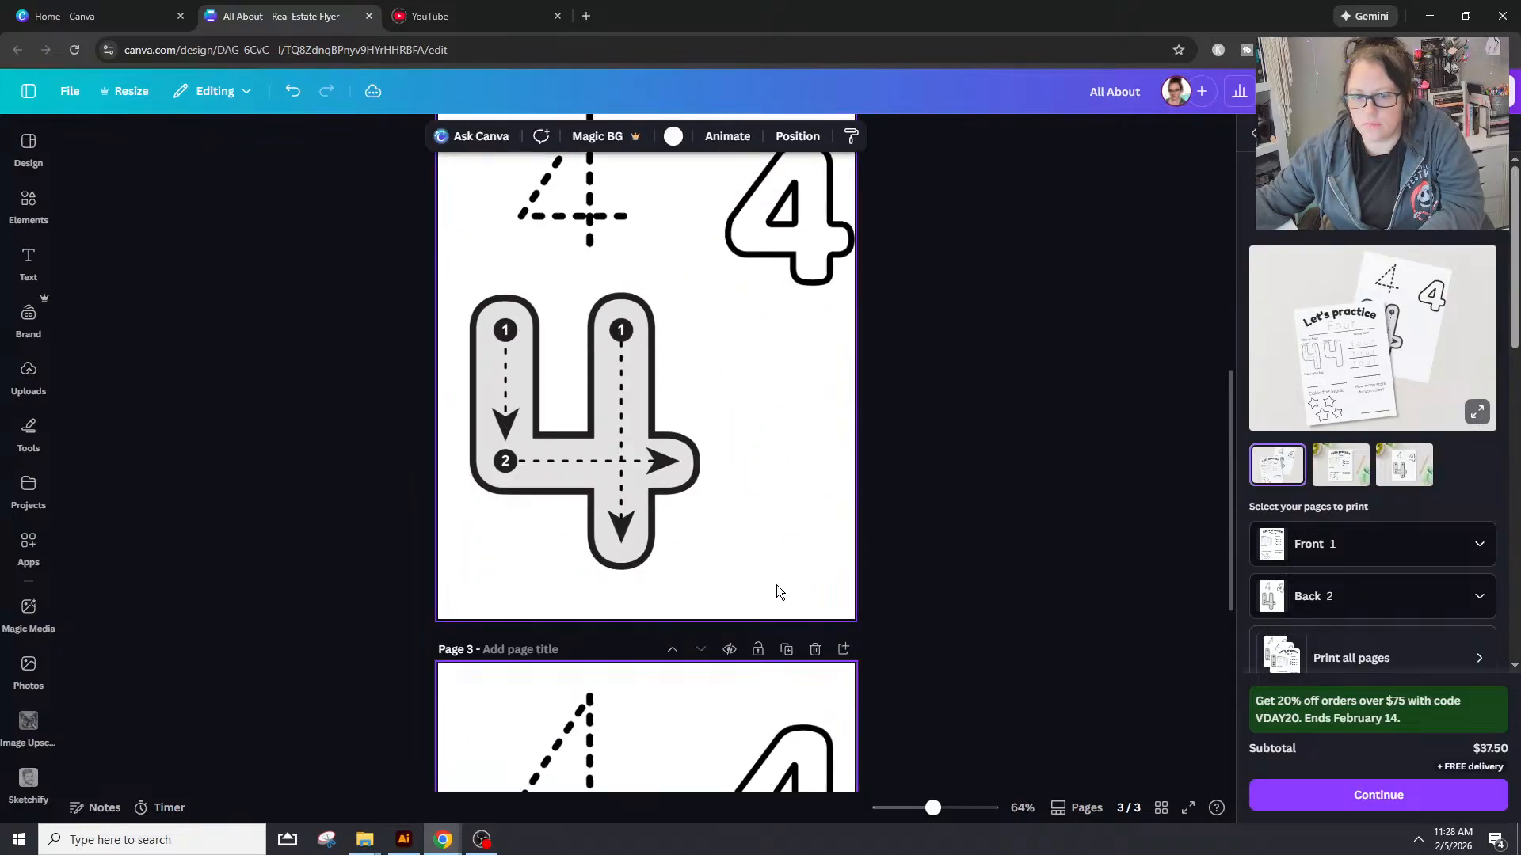
drag(498, 193, 861, 527)
key(Delete)
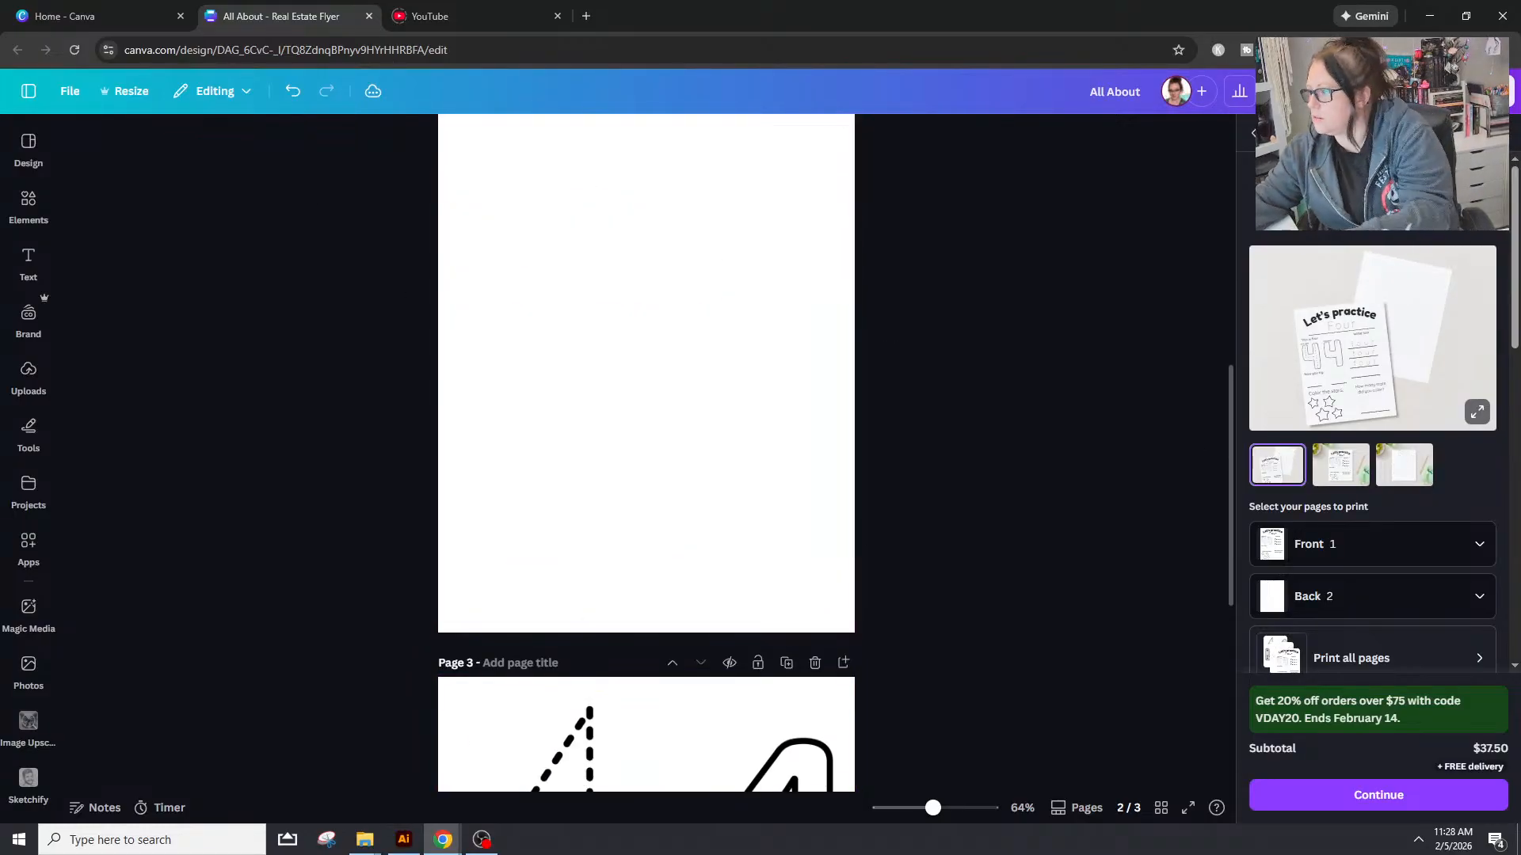
Step: Add the uploaded dashed tracing numbers to the emptied page 2 and scale them down together to roughly half size
drag(454, 337, 611, 339)
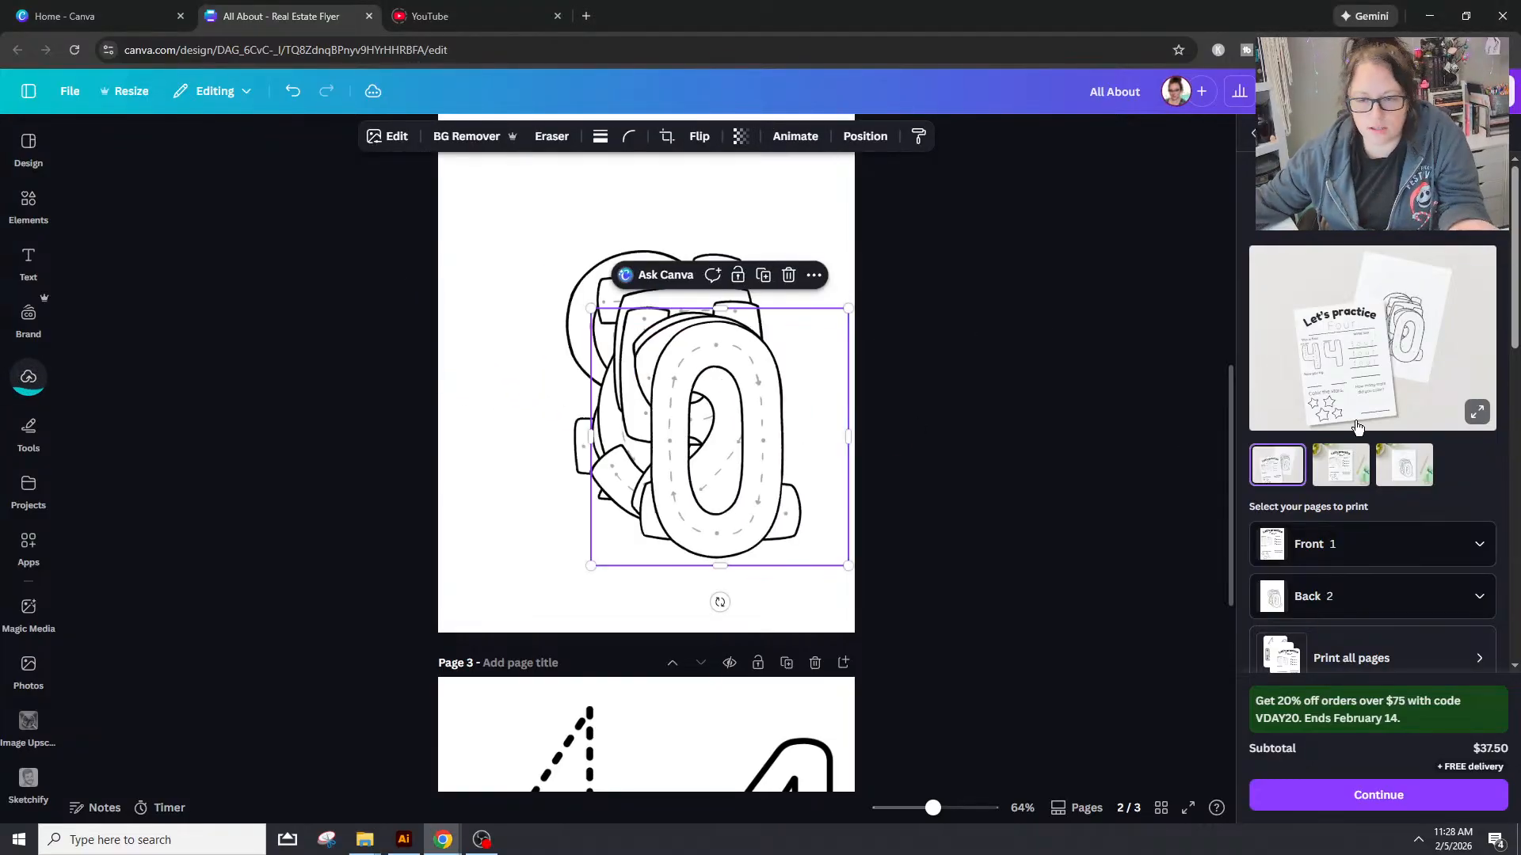
click(973, 451)
scroll(951, 507, up, 2)
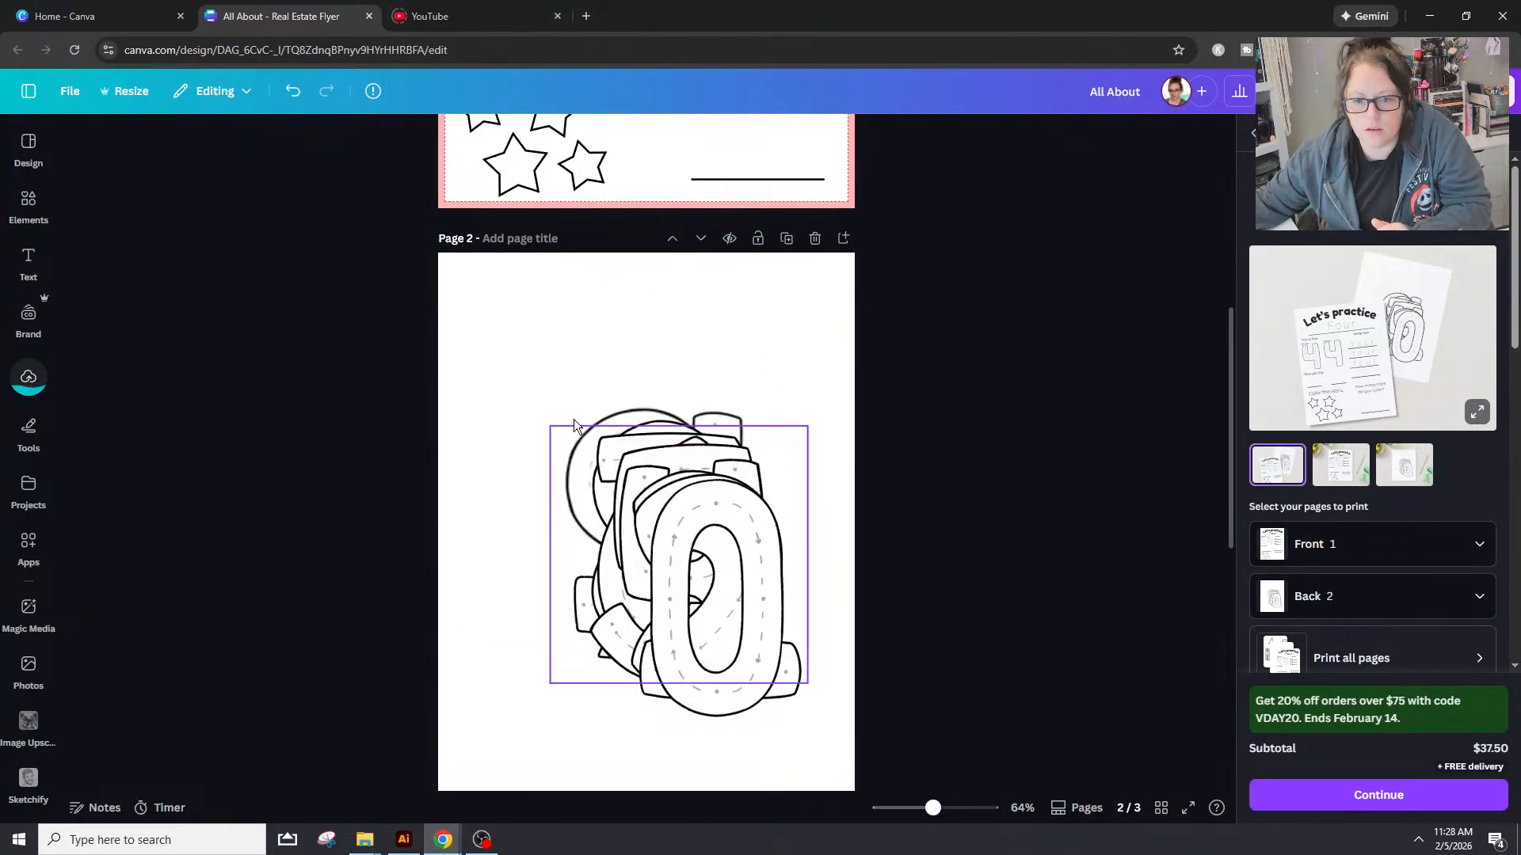
drag(674, 593, 610, 541)
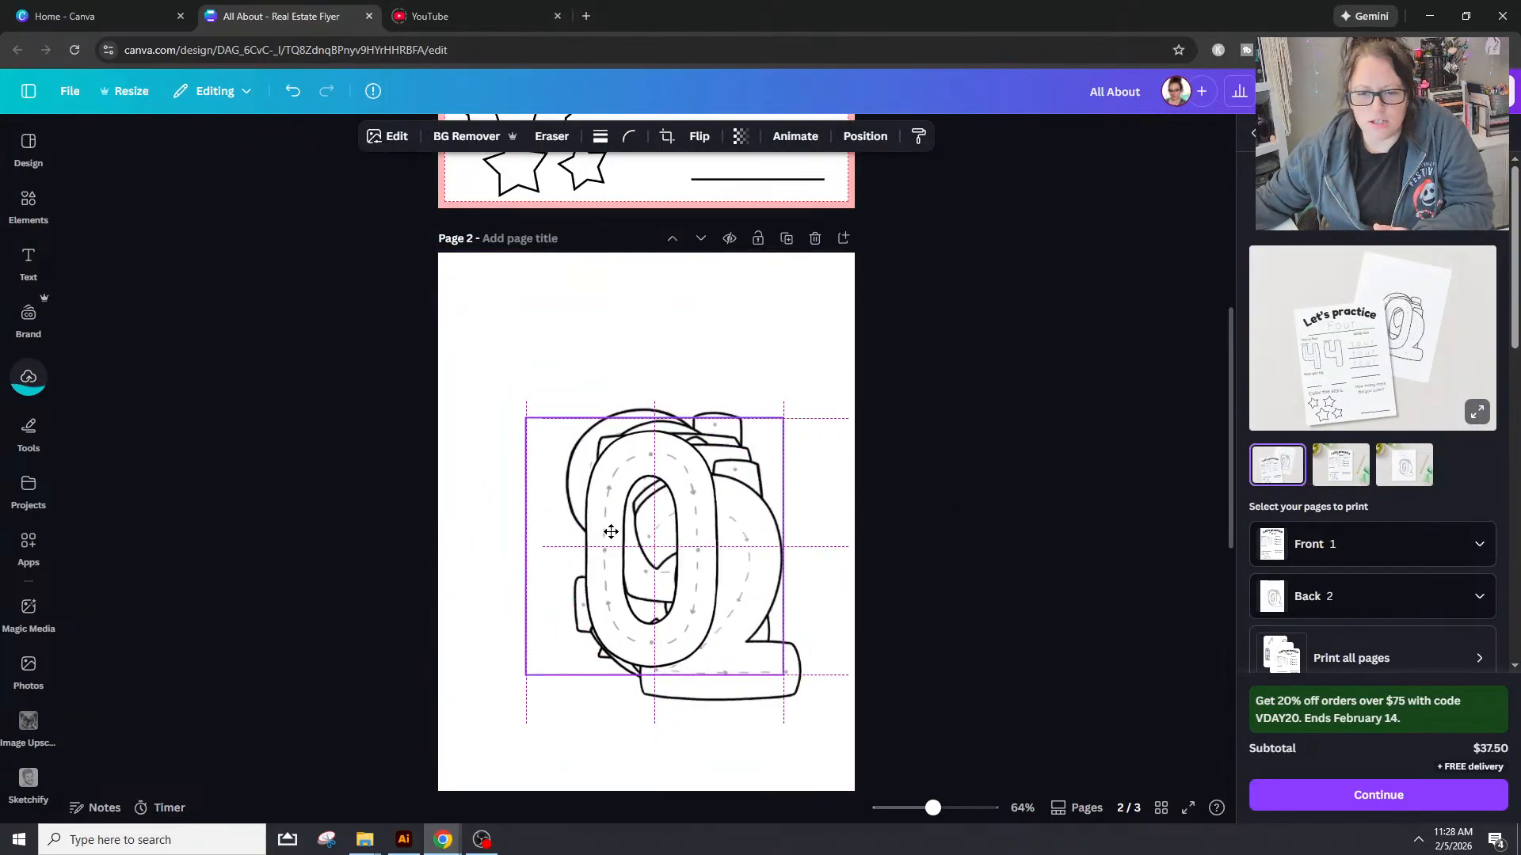
drag(783, 675, 671, 589)
click(673, 483)
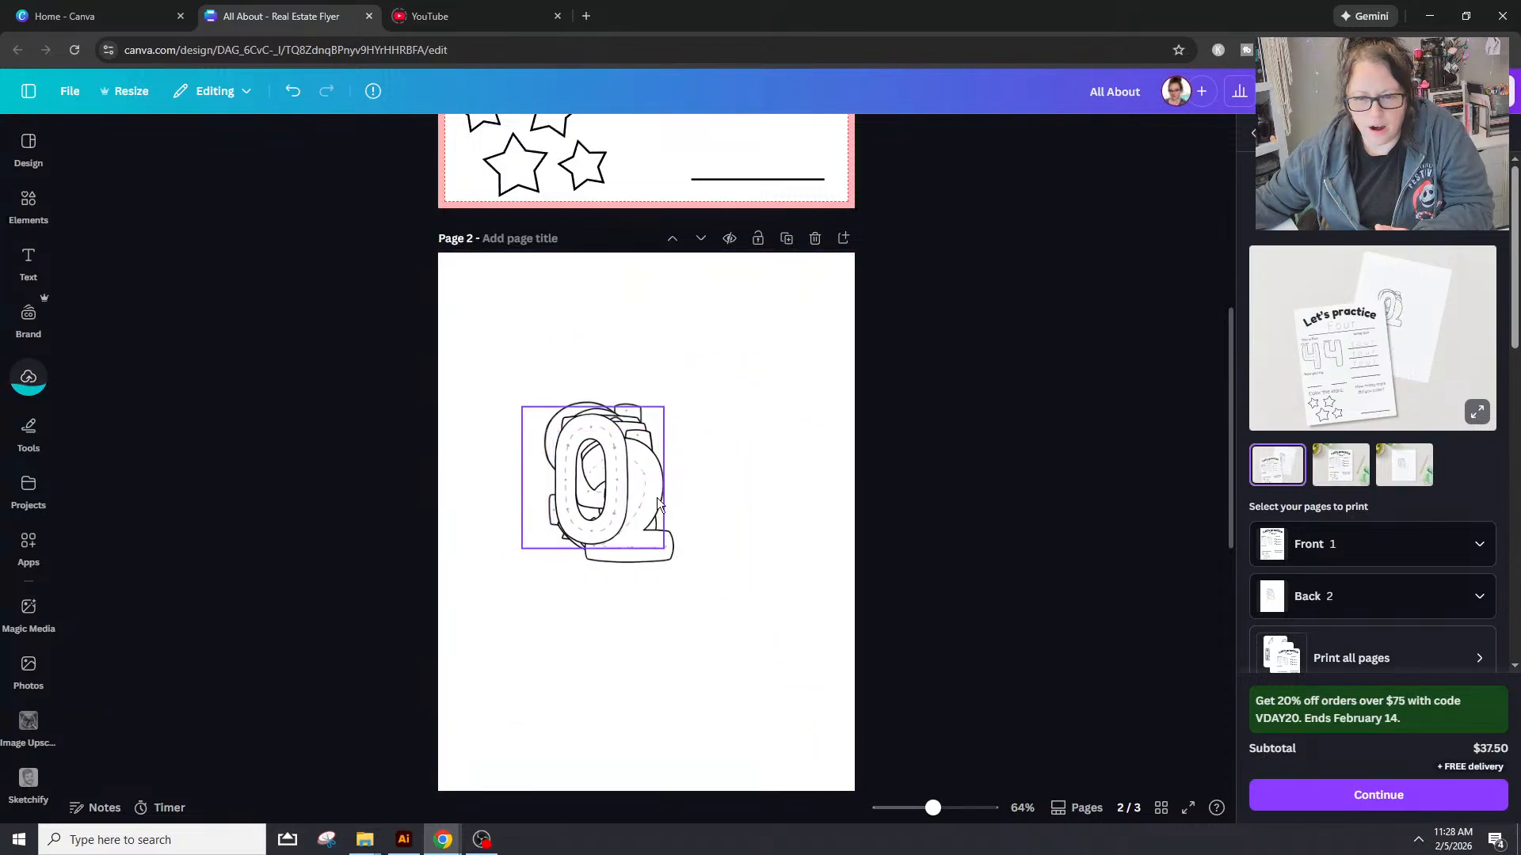
Step: Spread the stacked tracing numbers apart across page 2, with 2 and 3 near the upper edge and 0 near the lower edge
drag(634, 469, 804, 704)
drag(618, 492, 756, 329)
drag(649, 333, 638, 374)
drag(615, 502, 788, 480)
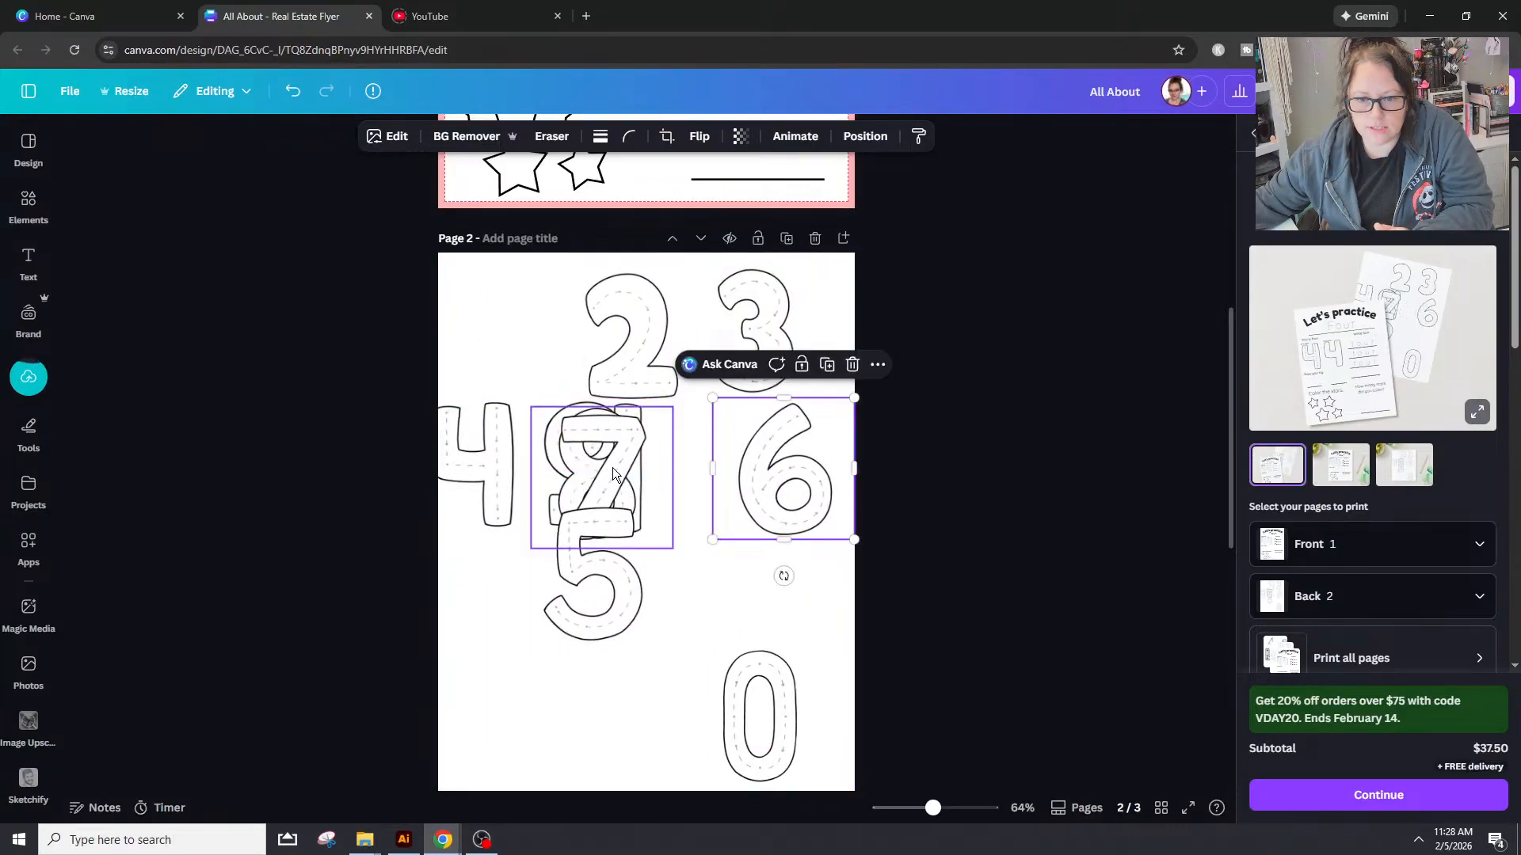
drag(621, 475, 497, 629)
drag(594, 474, 643, 716)
drag(615, 465, 799, 618)
Step: Arrange the tracing numbers 1 to 8 on page 2 in order, in rows of three
drag(561, 538, 520, 424)
drag(638, 607, 675, 505)
drag(784, 484, 771, 495)
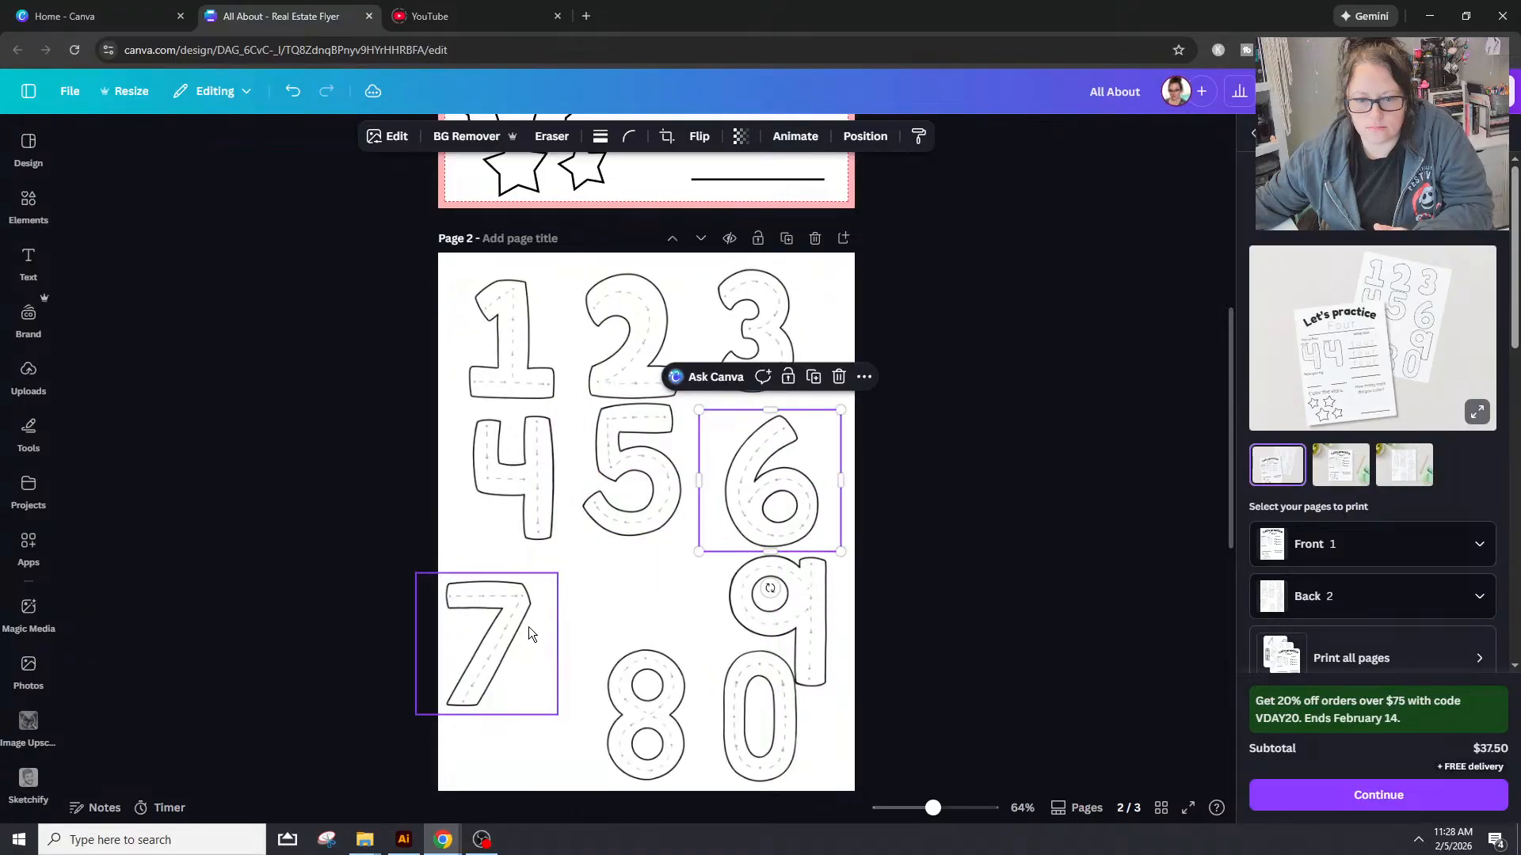
mouse_move(511, 628)
mouse_down()
mouse_move(550, 620)
mouse_move(534, 621)
mouse_up()
drag(648, 681, 636, 602)
Step: Shrink the 0 and place it below the third row of page 2, then fine-tune the positions of the 9 and the 5
click(737, 716)
drag(737, 717, 708, 740)
scroll(735, 719, down, 2)
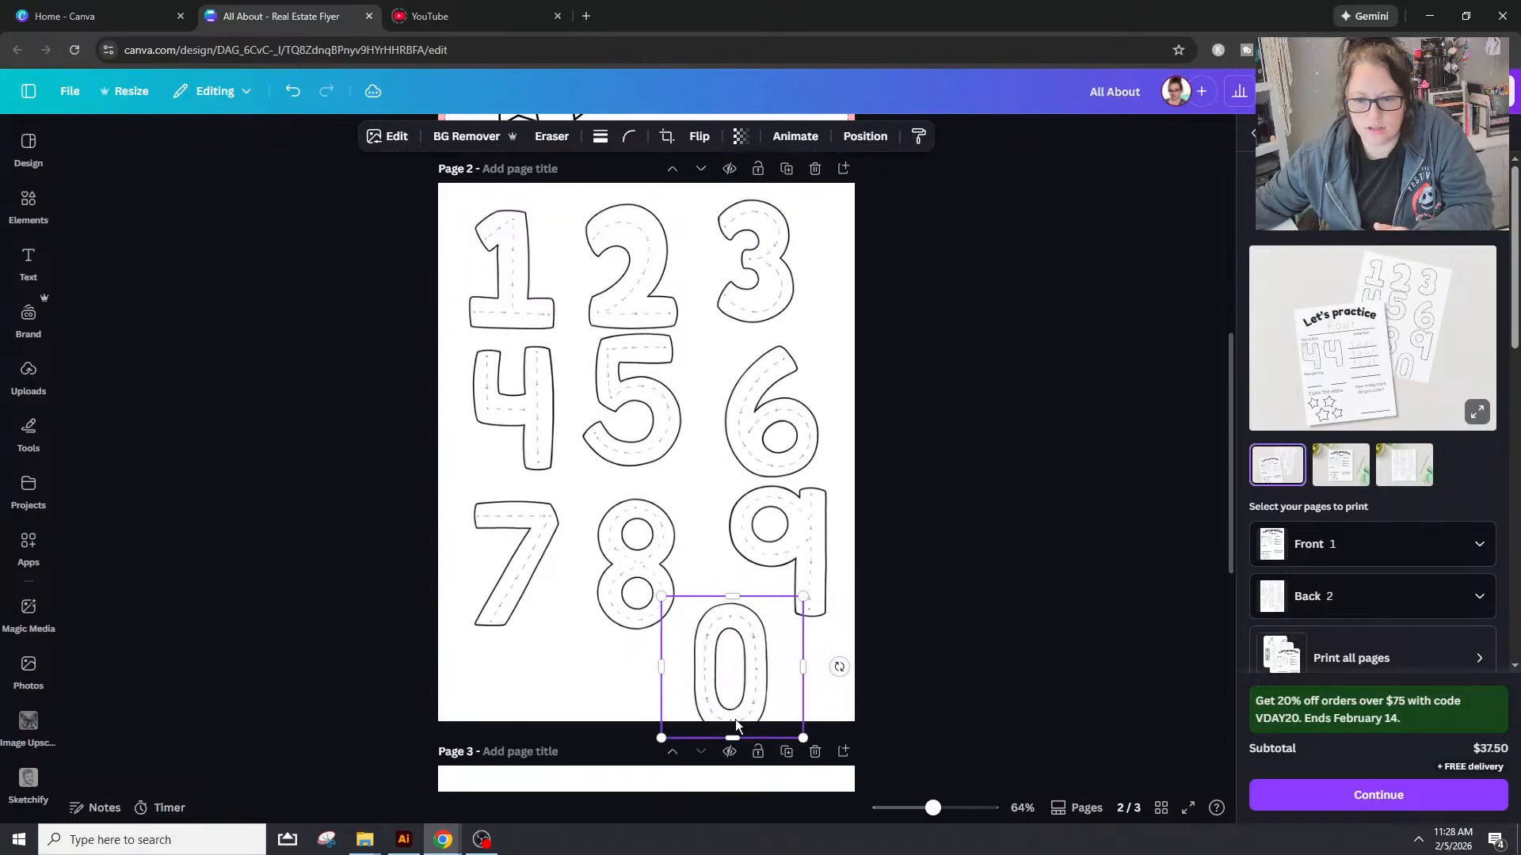
drag(804, 586, 767, 624)
drag(717, 677, 728, 653)
drag(796, 499, 777, 510)
drag(645, 441, 646, 450)
click(1019, 428)
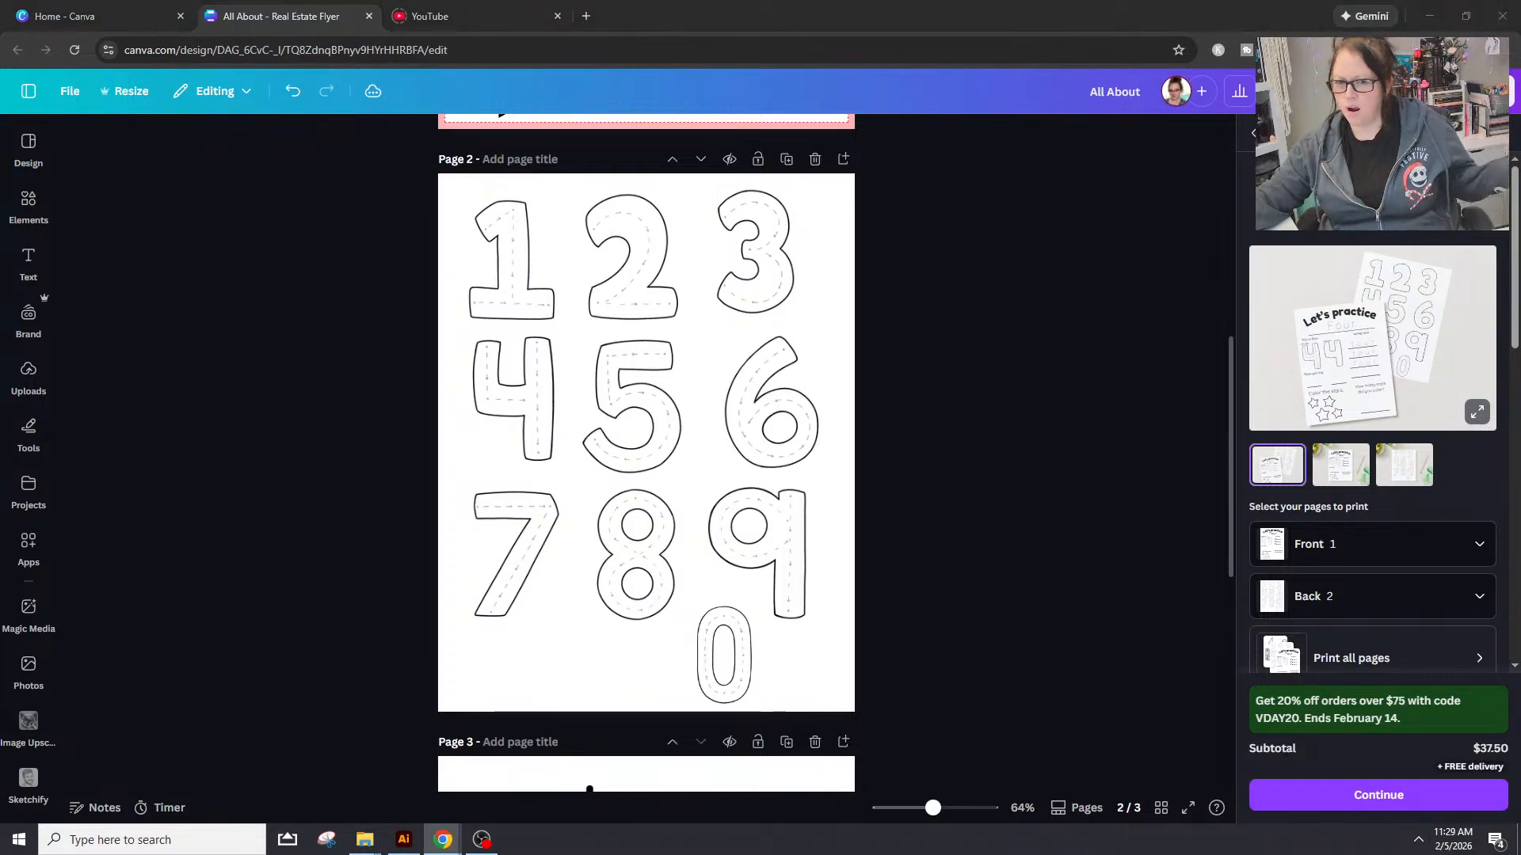
scroll(887, 472, up, 7)
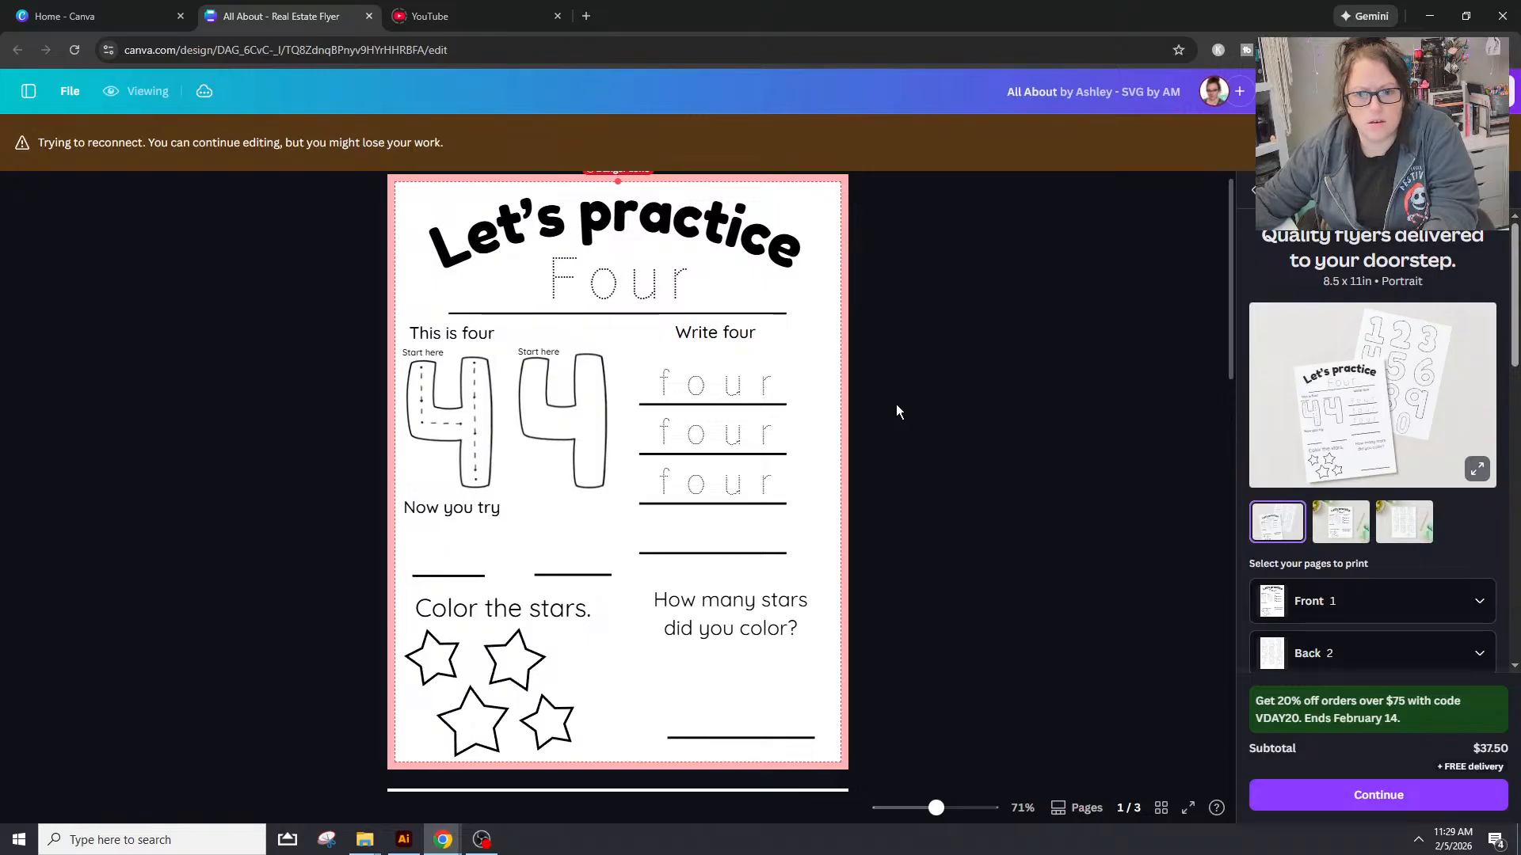
Step: Reload the disconnected design page and check what pages 1 and 2 contain
click(76, 51)
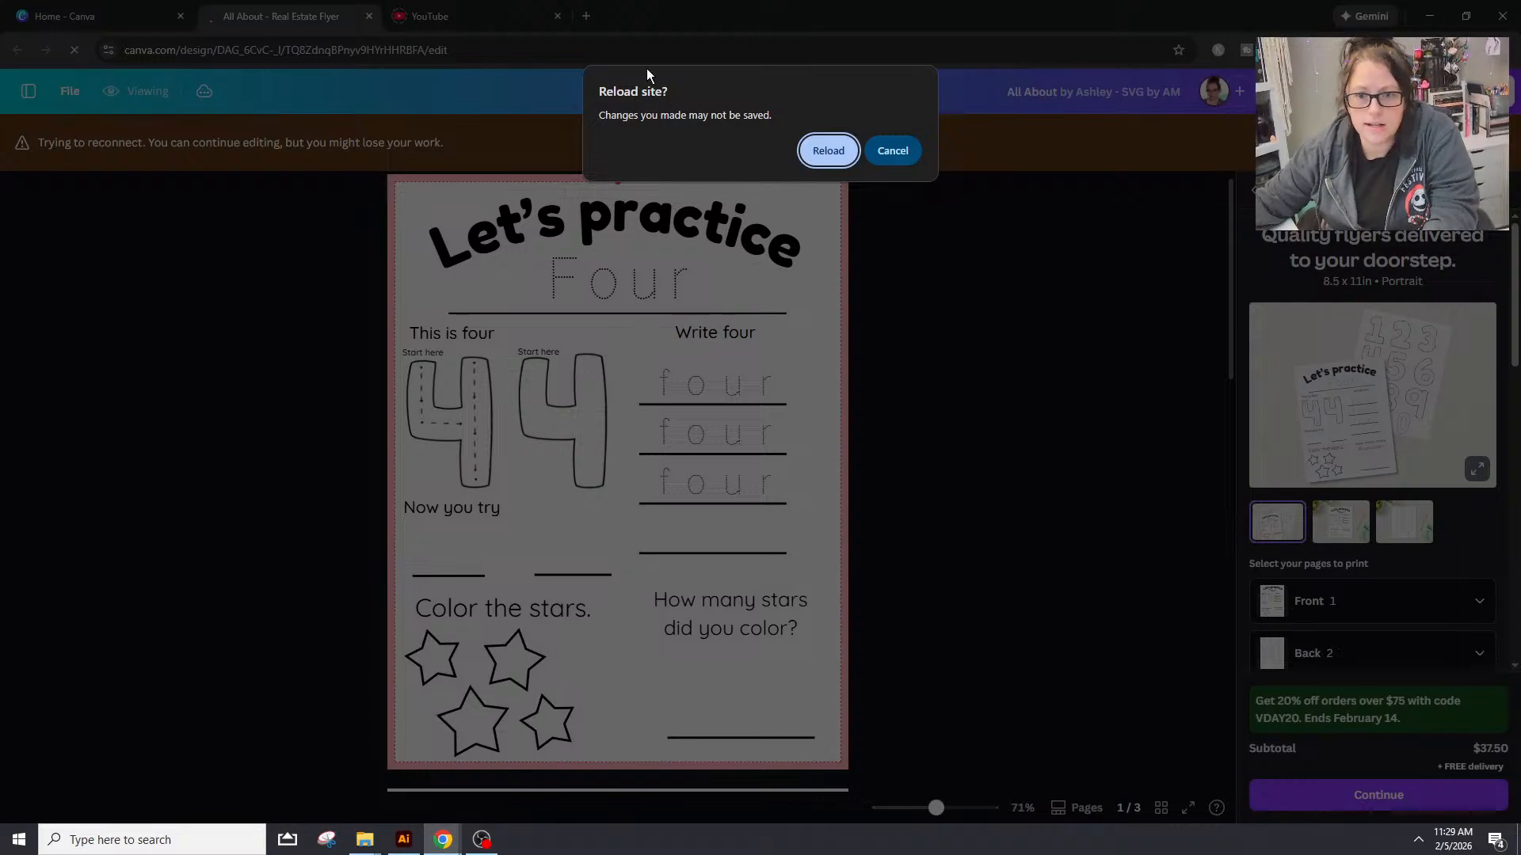
click(808, 151)
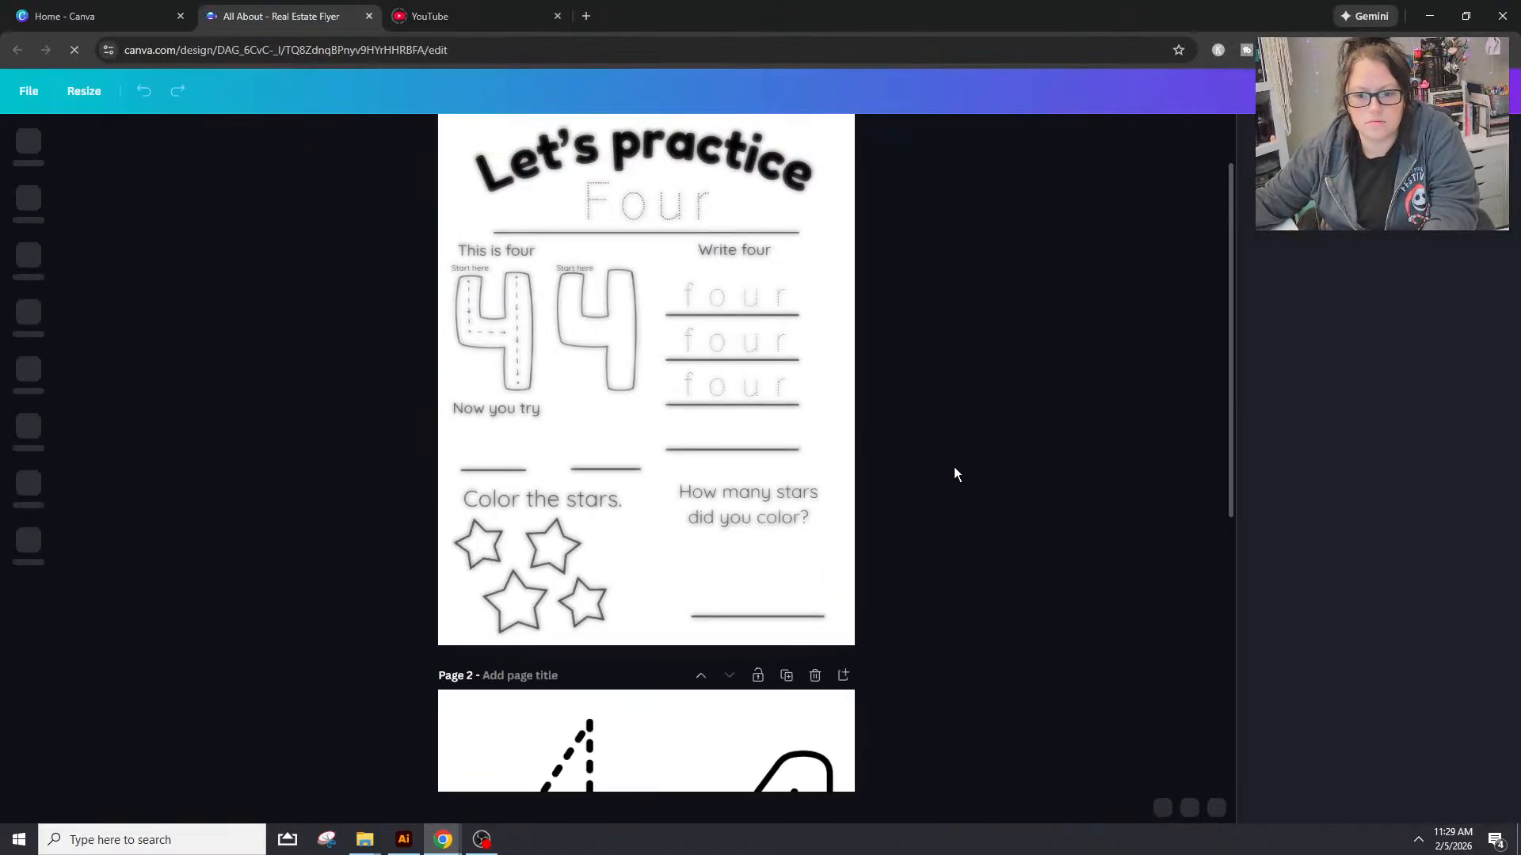
scroll(973, 478, down, 6)
scroll(972, 478, up, 1)
scroll(974, 485, up, 5)
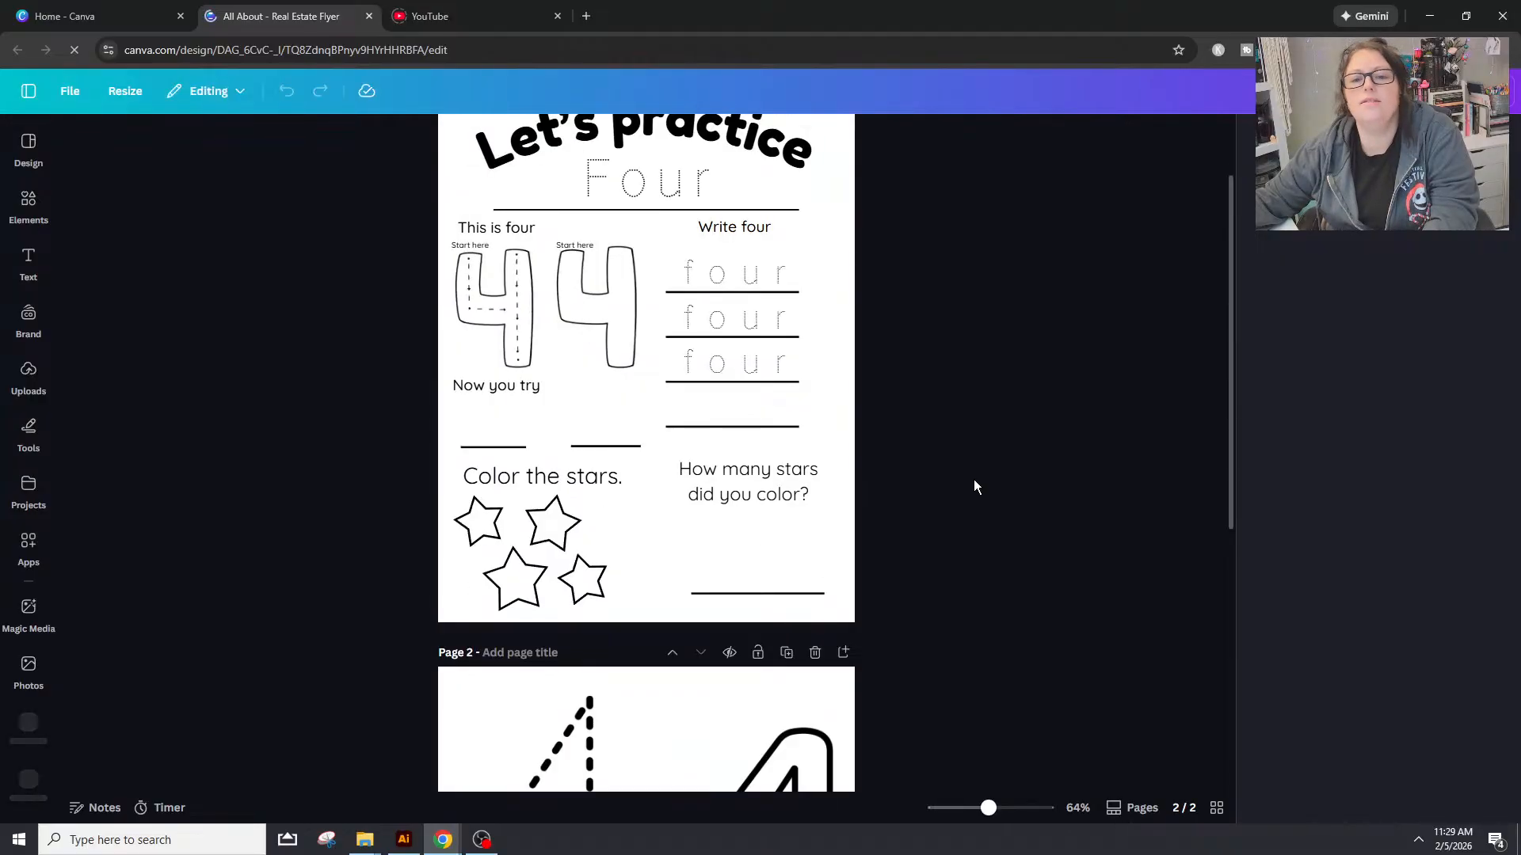
scroll(974, 485, down, 6)
scroll(951, 305, up, 2)
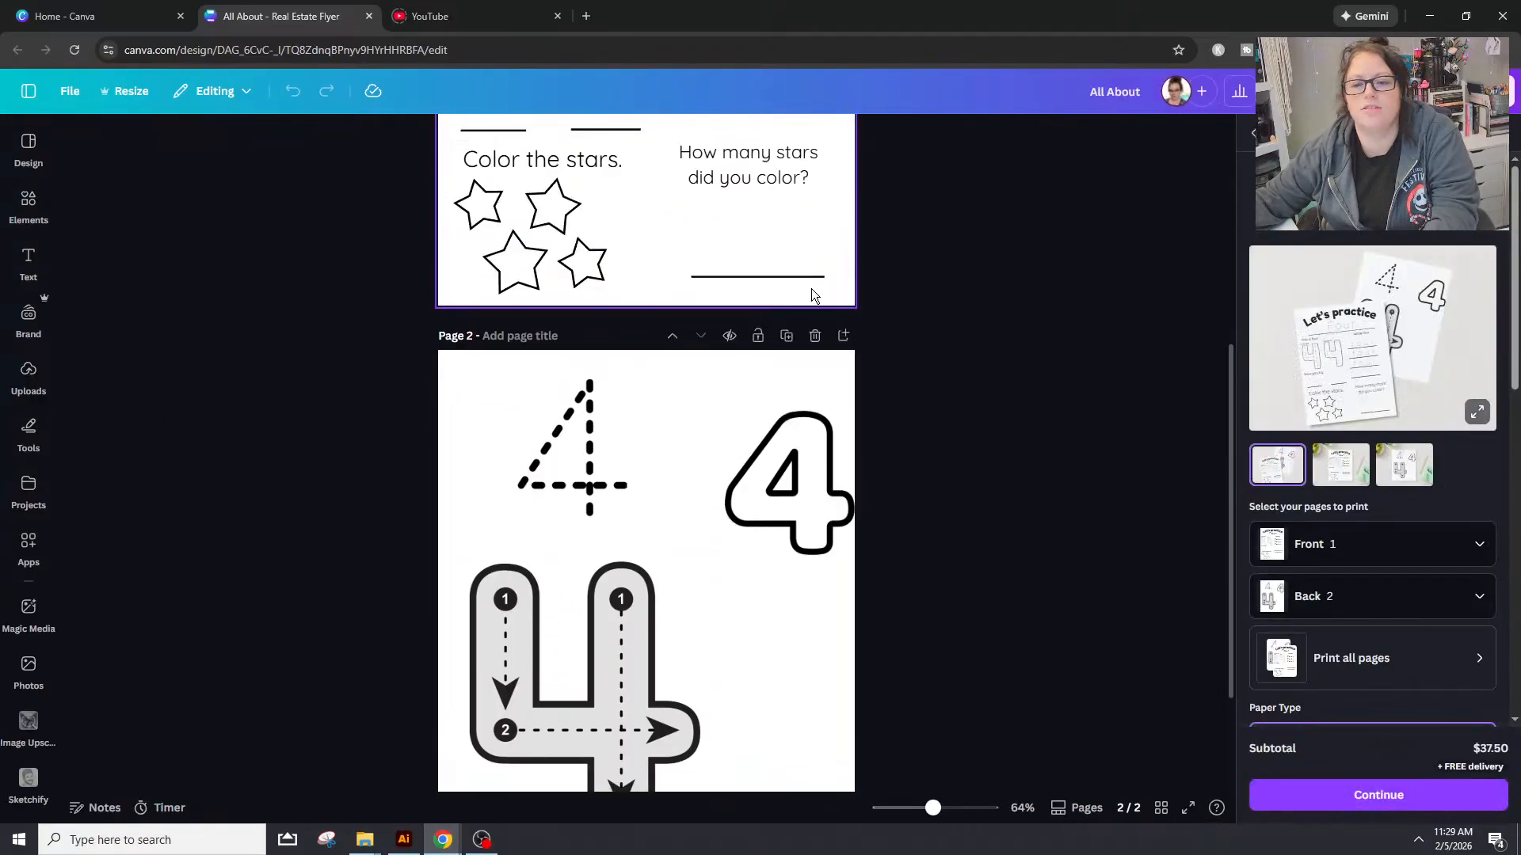
Step: Duplicate page 2 and remove all the practice fours from the original page 2
click(786, 338)
scroll(431, 248, up, 4)
drag(478, 140, 759, 631)
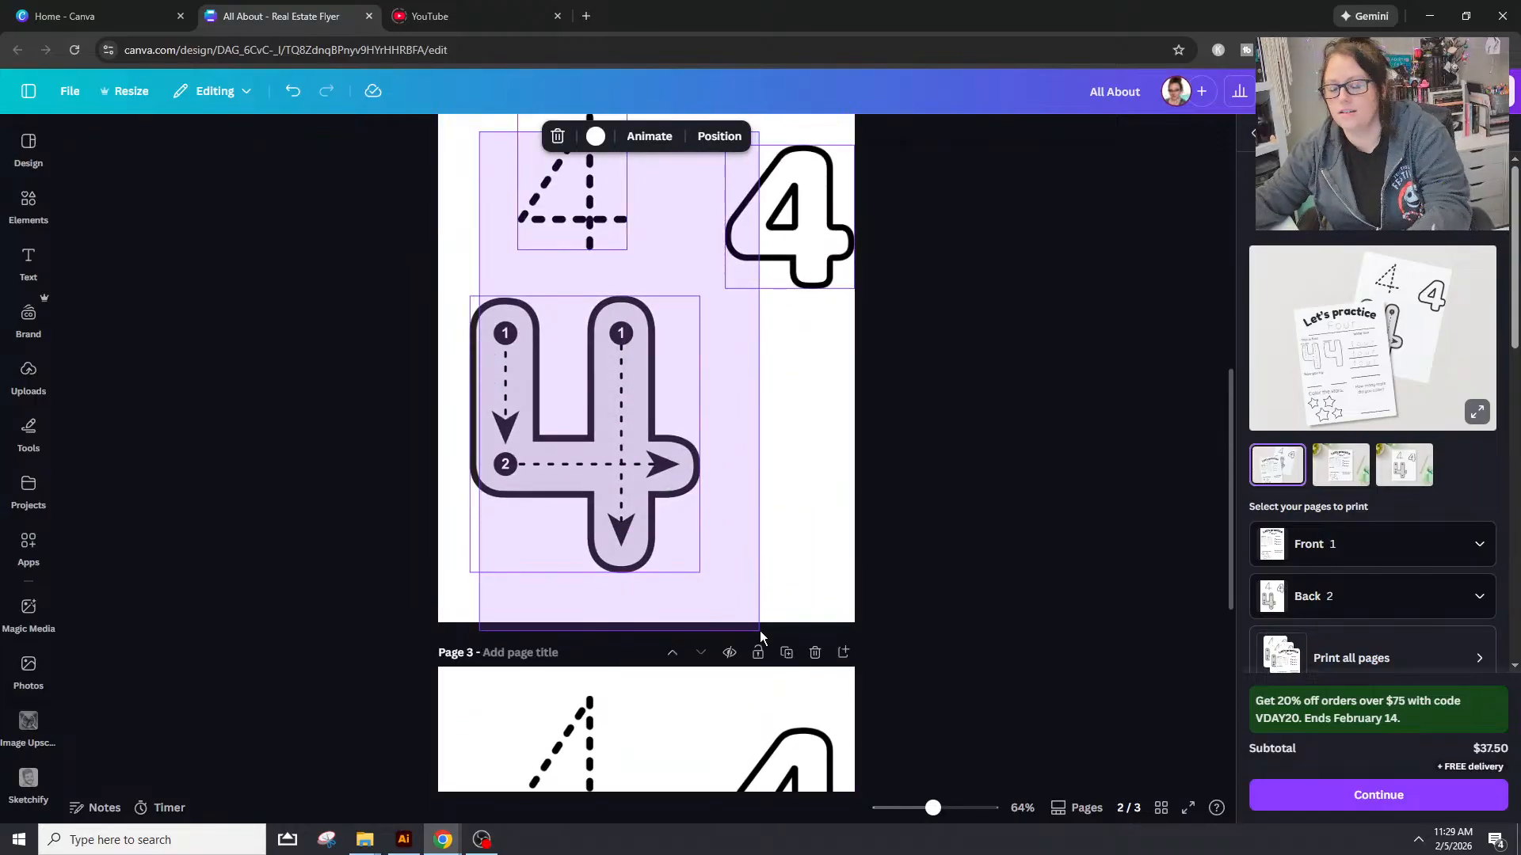
key(Delete)
Step: Add the uploaded dashed tracing numbers one after another to the emptied page 2, finishing with the 0
click(28, 373)
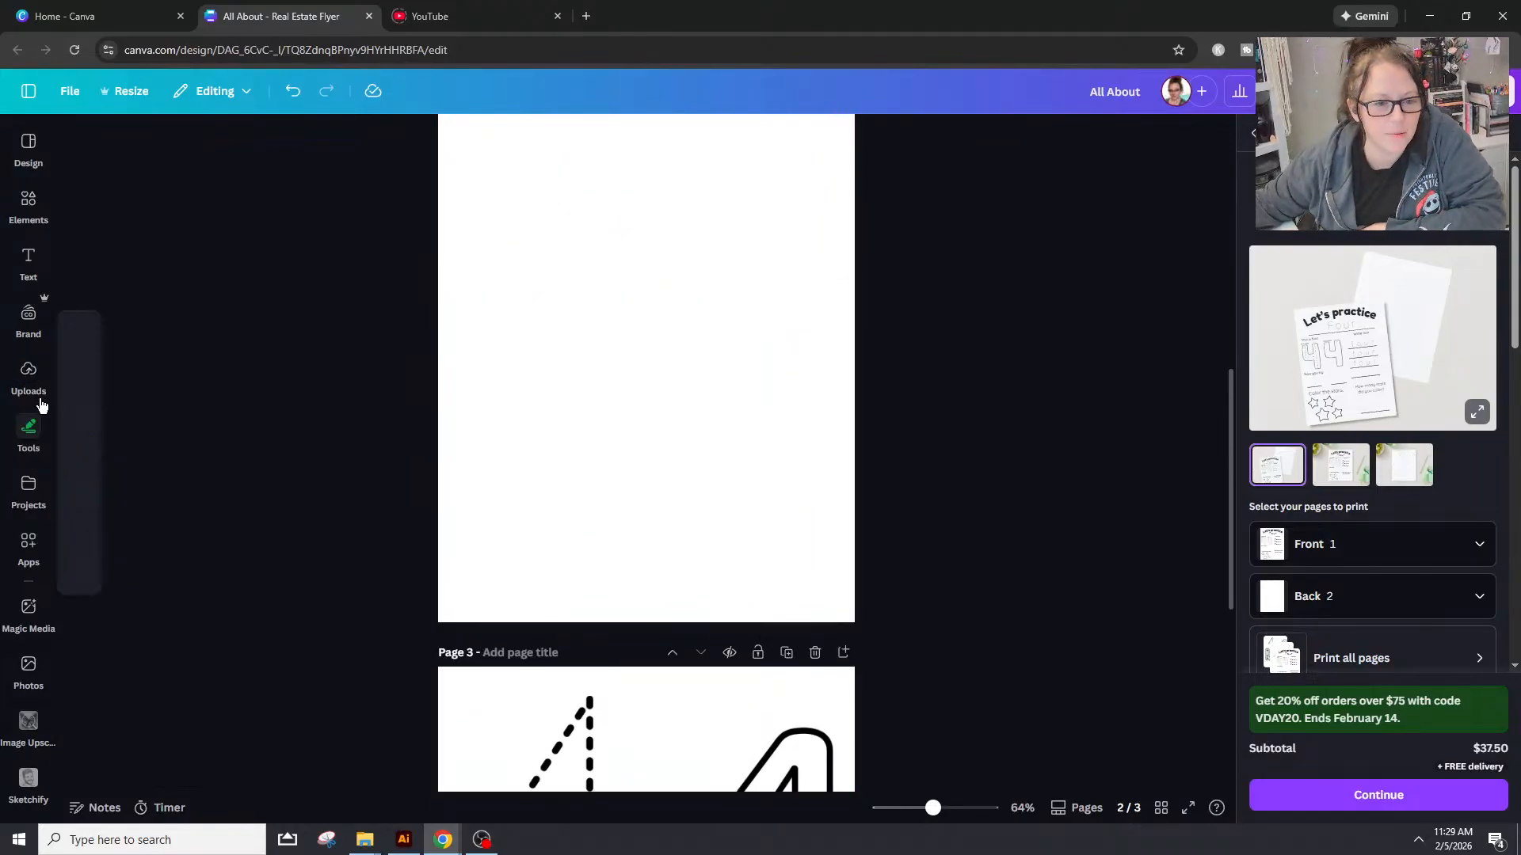
click(30, 379)
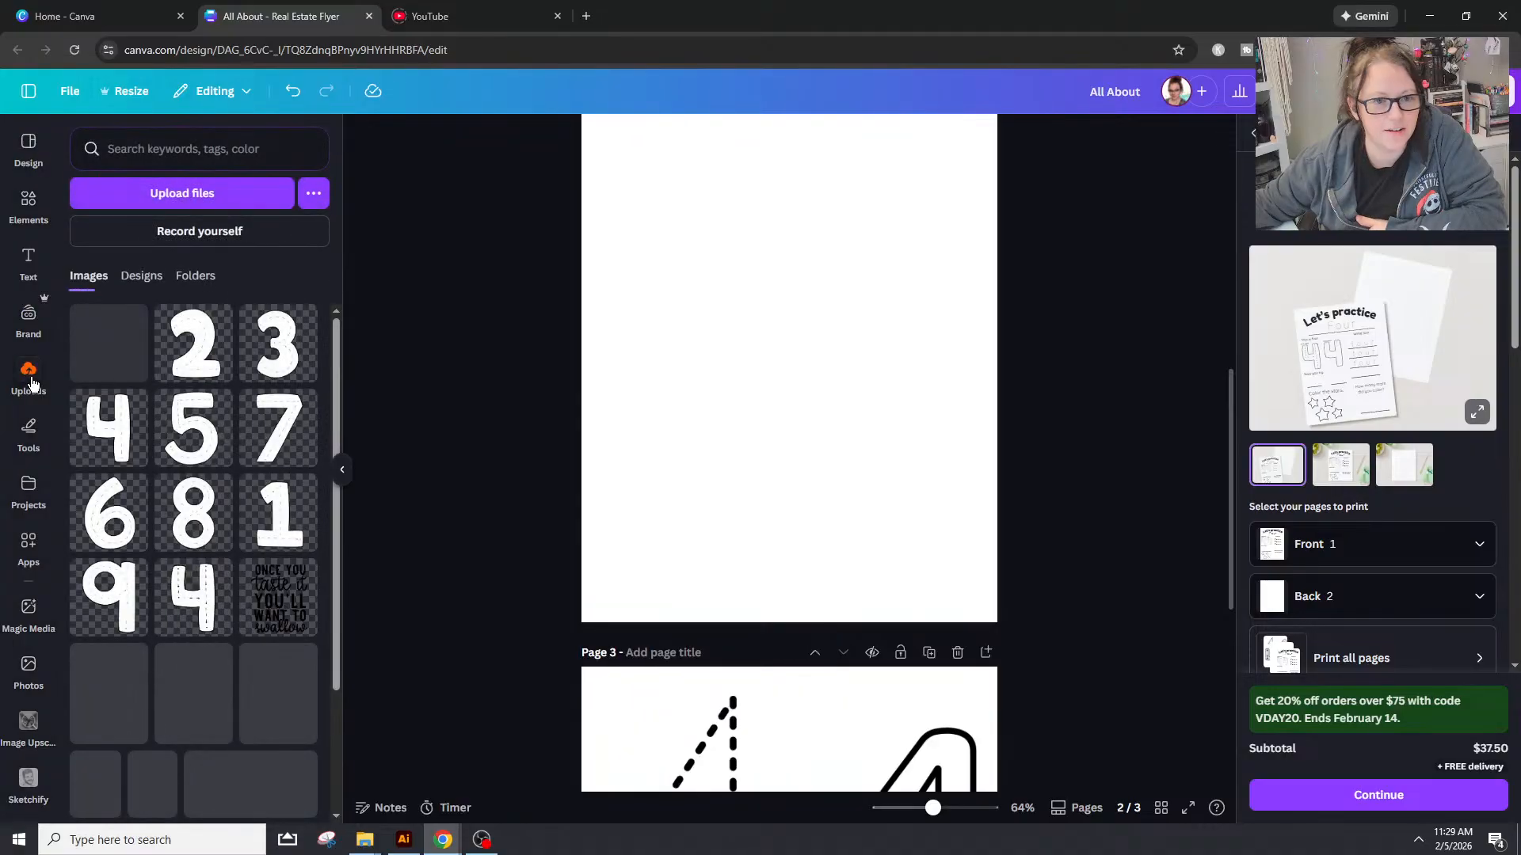
click(180, 608)
click(108, 596)
click(108, 511)
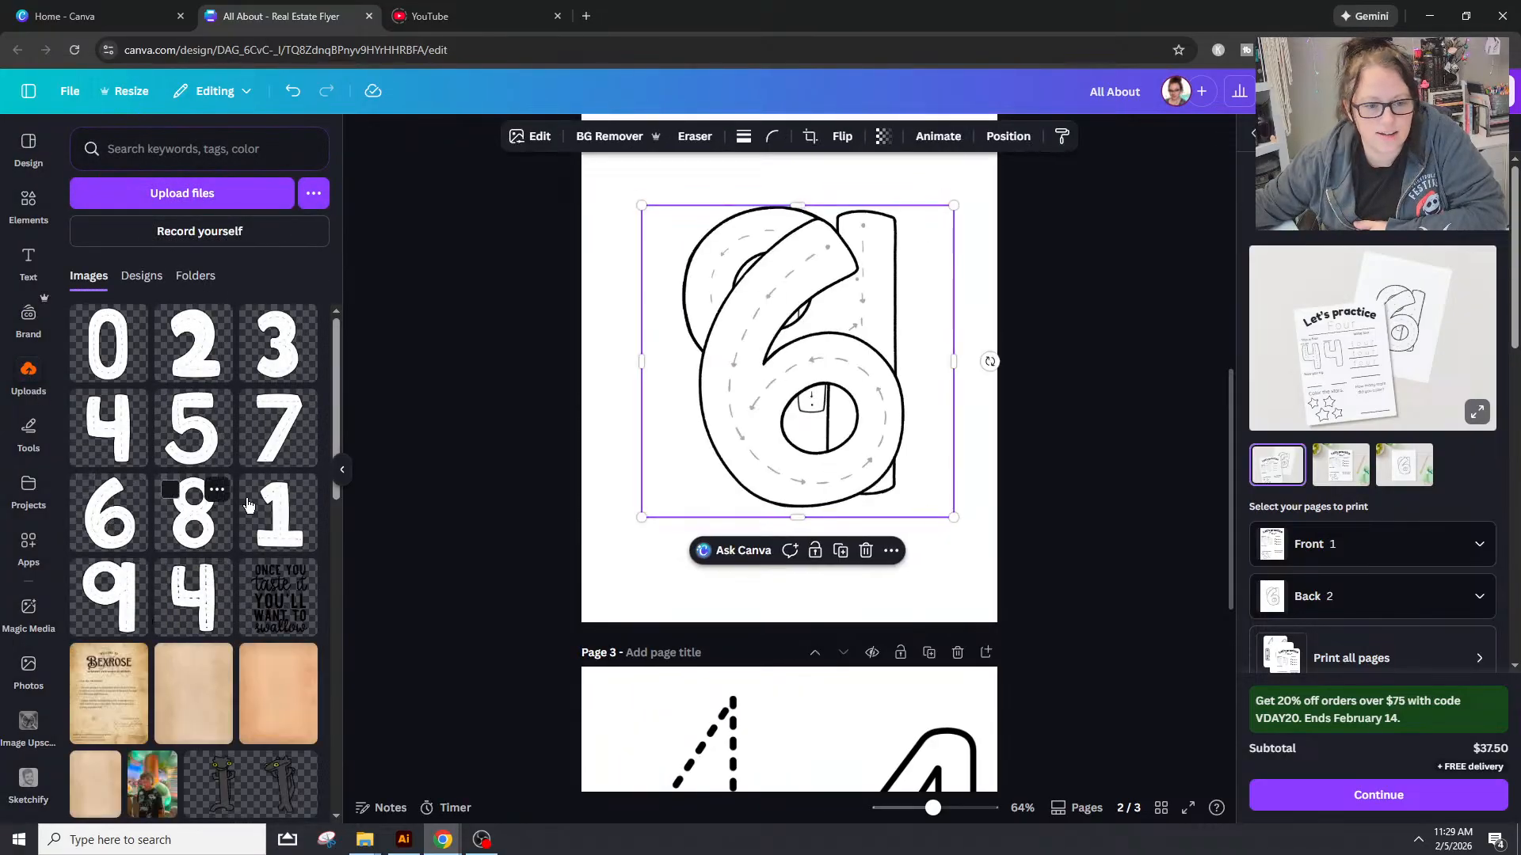
click(193, 511)
click(277, 511)
click(108, 428)
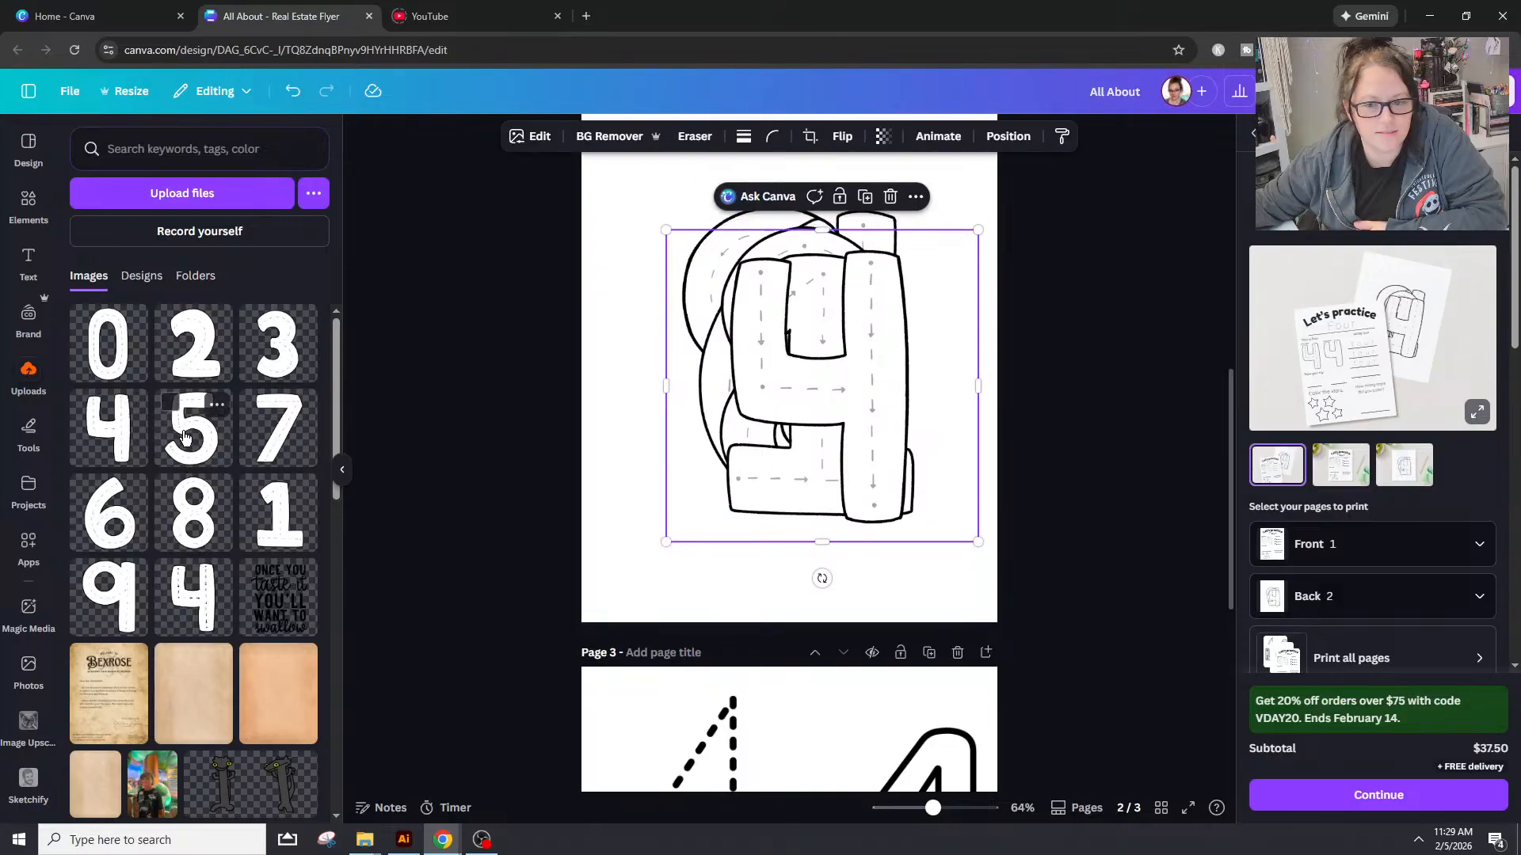
click(194, 428)
click(277, 345)
click(193, 345)
click(108, 344)
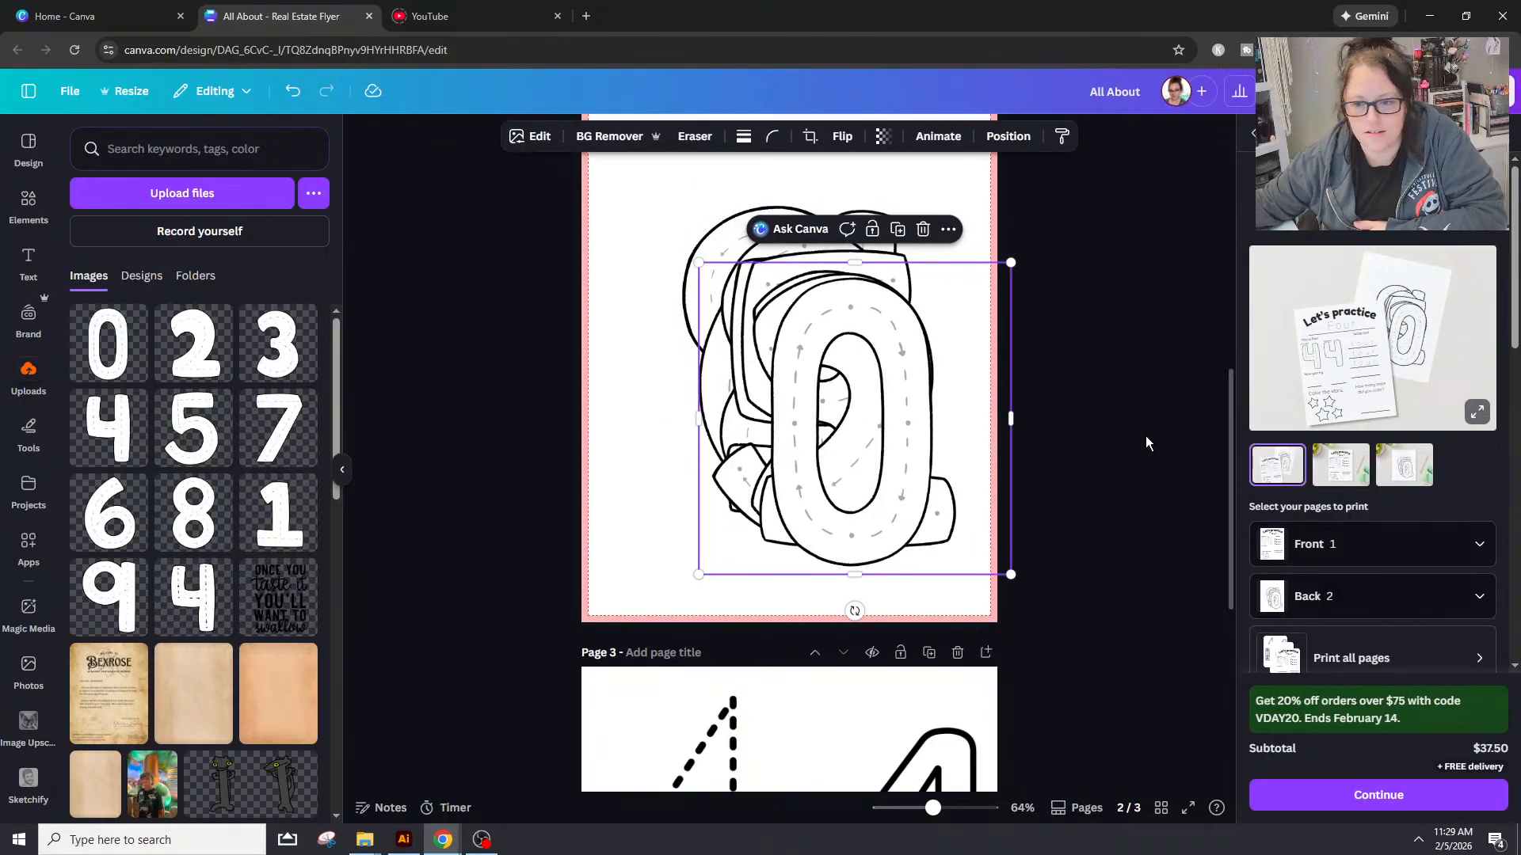
Step: Examine the headings, tracing words and star section of the page 1 worksheet at 100% zoom
scroll(1142, 441, up, 5)
scroll(1134, 483, up, 4)
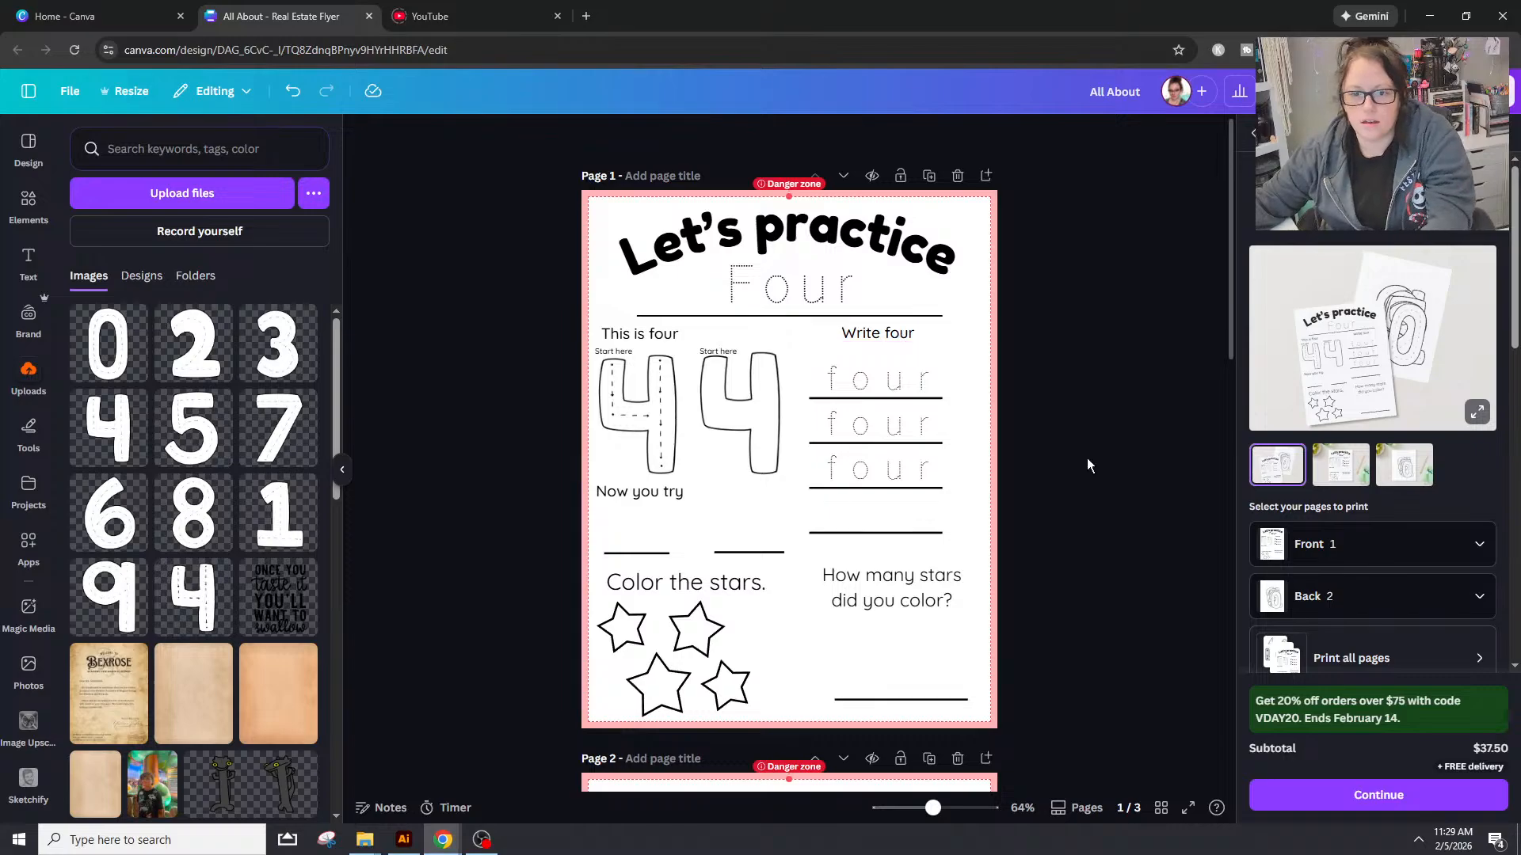
drag(933, 816, 945, 817)
scroll(1205, 473, up, 3)
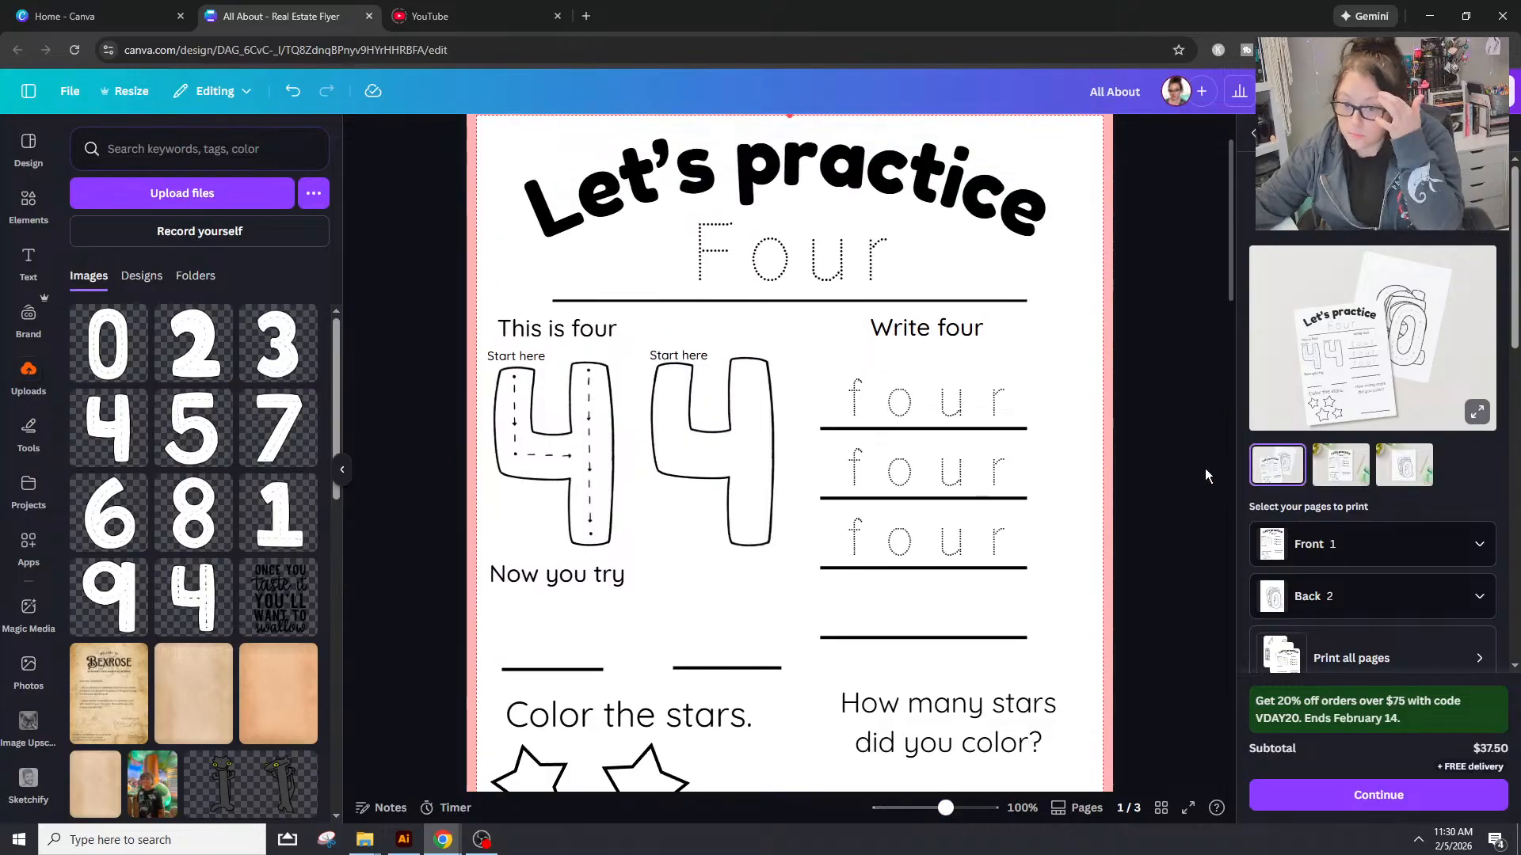
scroll(1205, 473, down, 4)
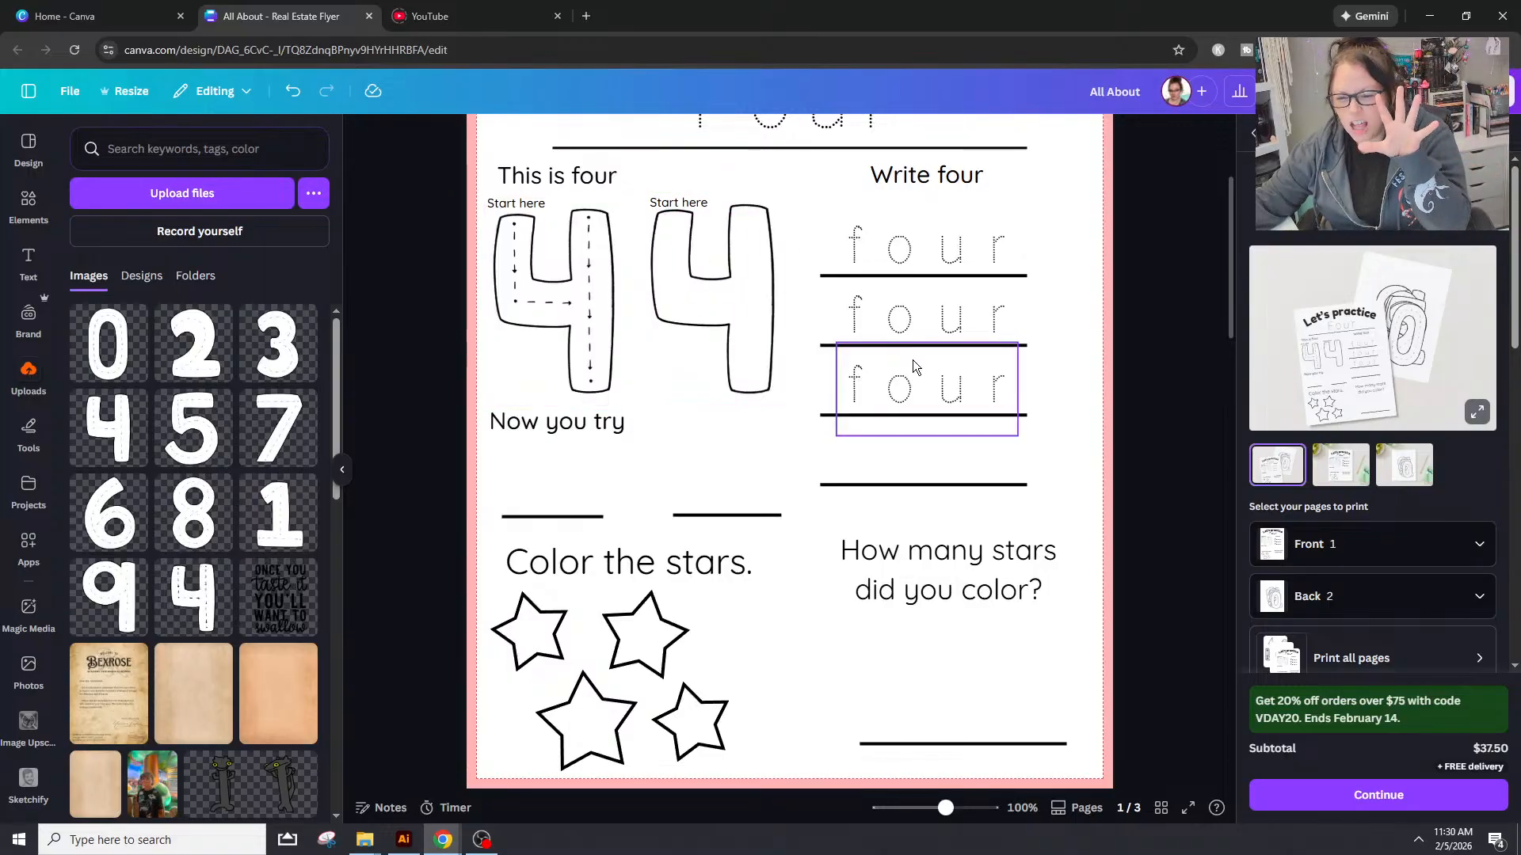
scroll(916, 365, down, 1)
scroll(922, 371, up, 5)
scroll(925, 373, down, 2)
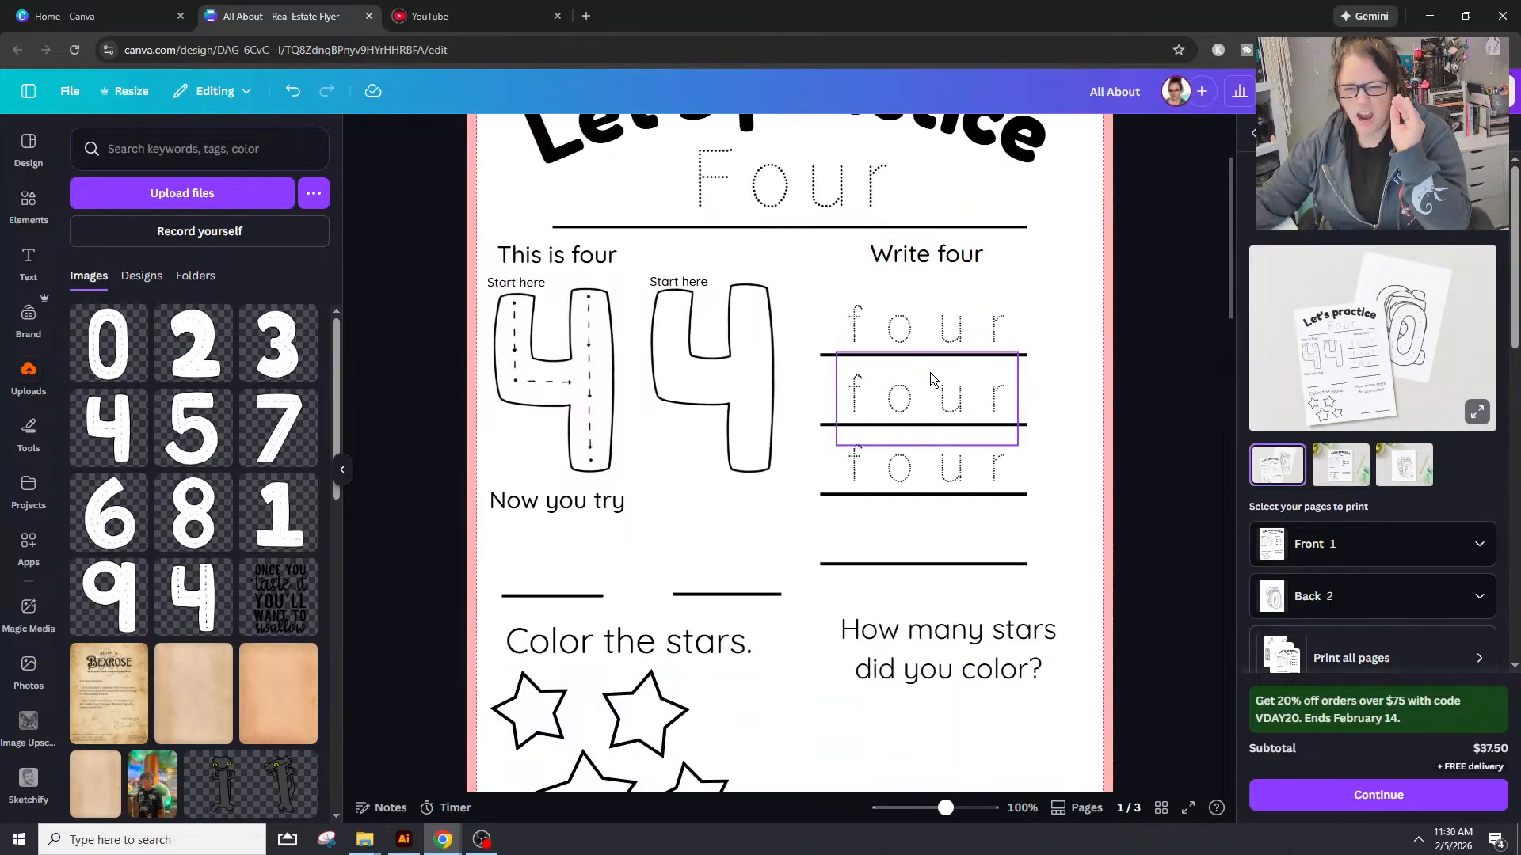
click(569, 263)
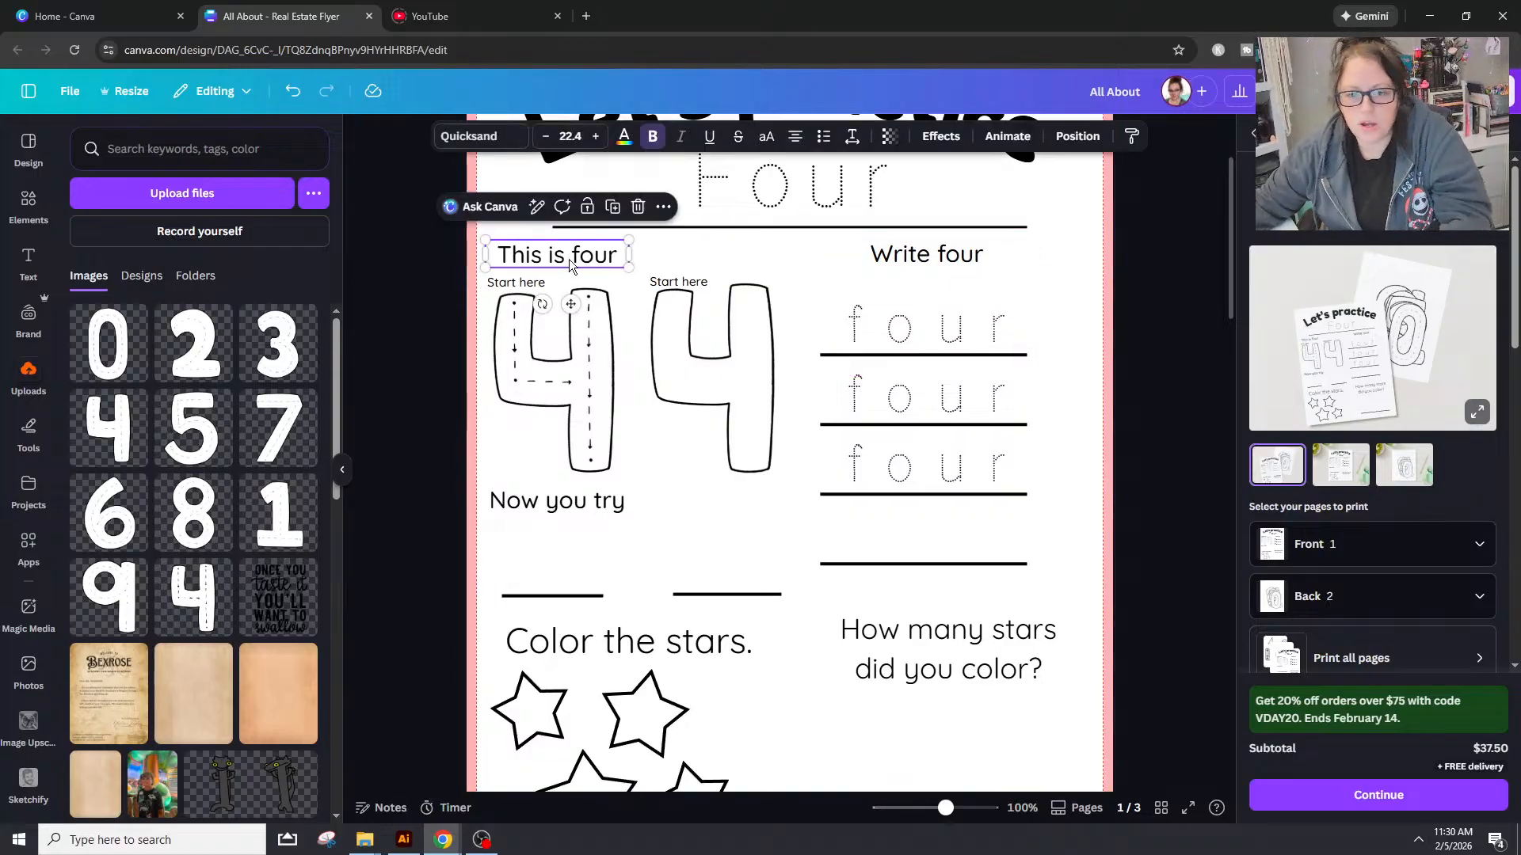
shift+click(853, 254)
shift+click(887, 643)
shift+click(673, 658)
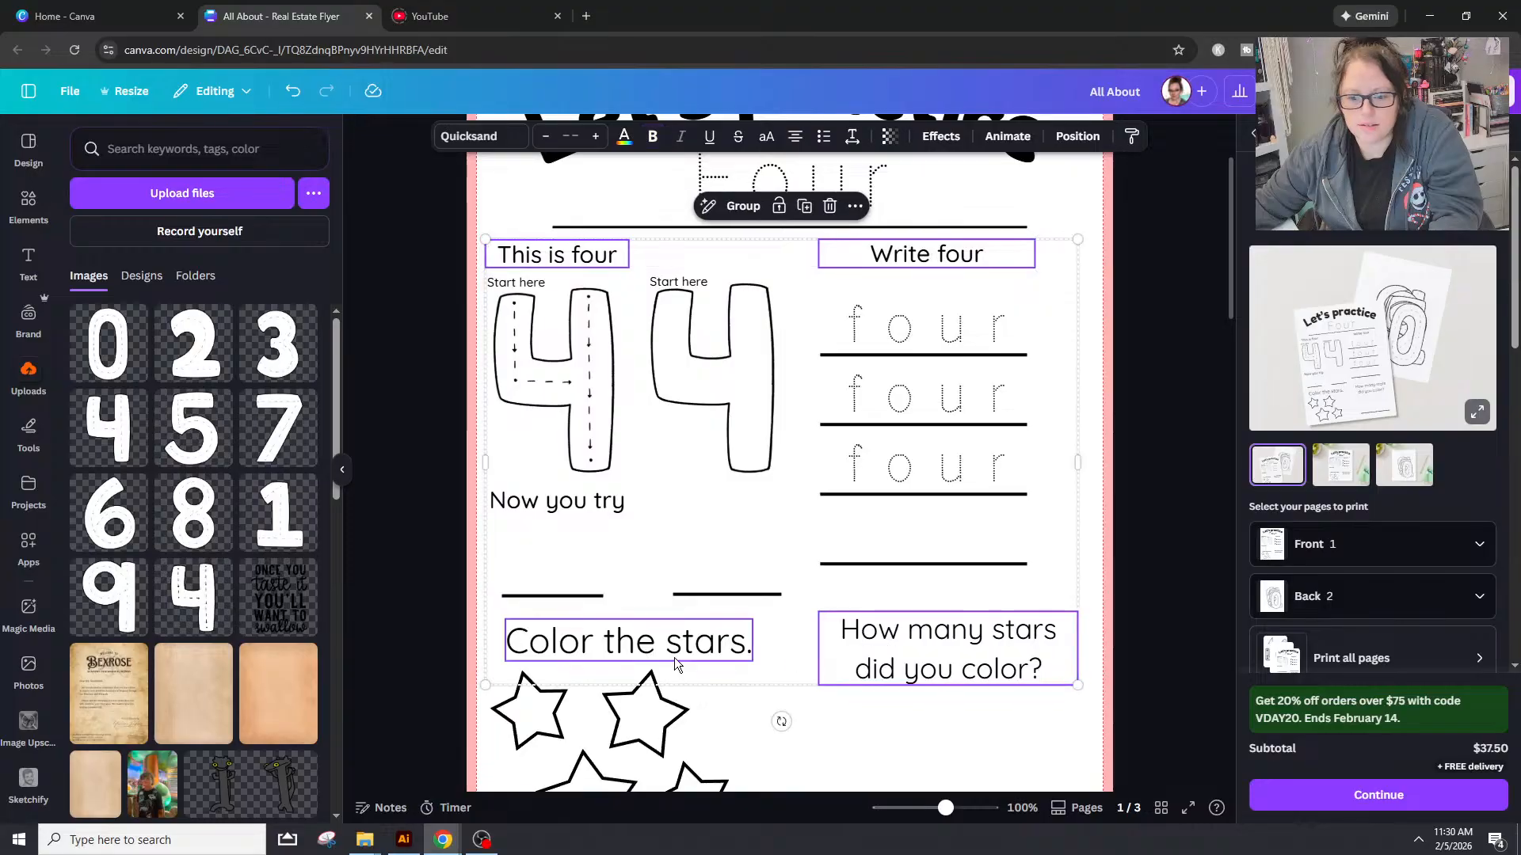
click(1195, 358)
Step: Set the font size of the "This is four" and "Write four" headings on page 1 to 22
click(624, 257)
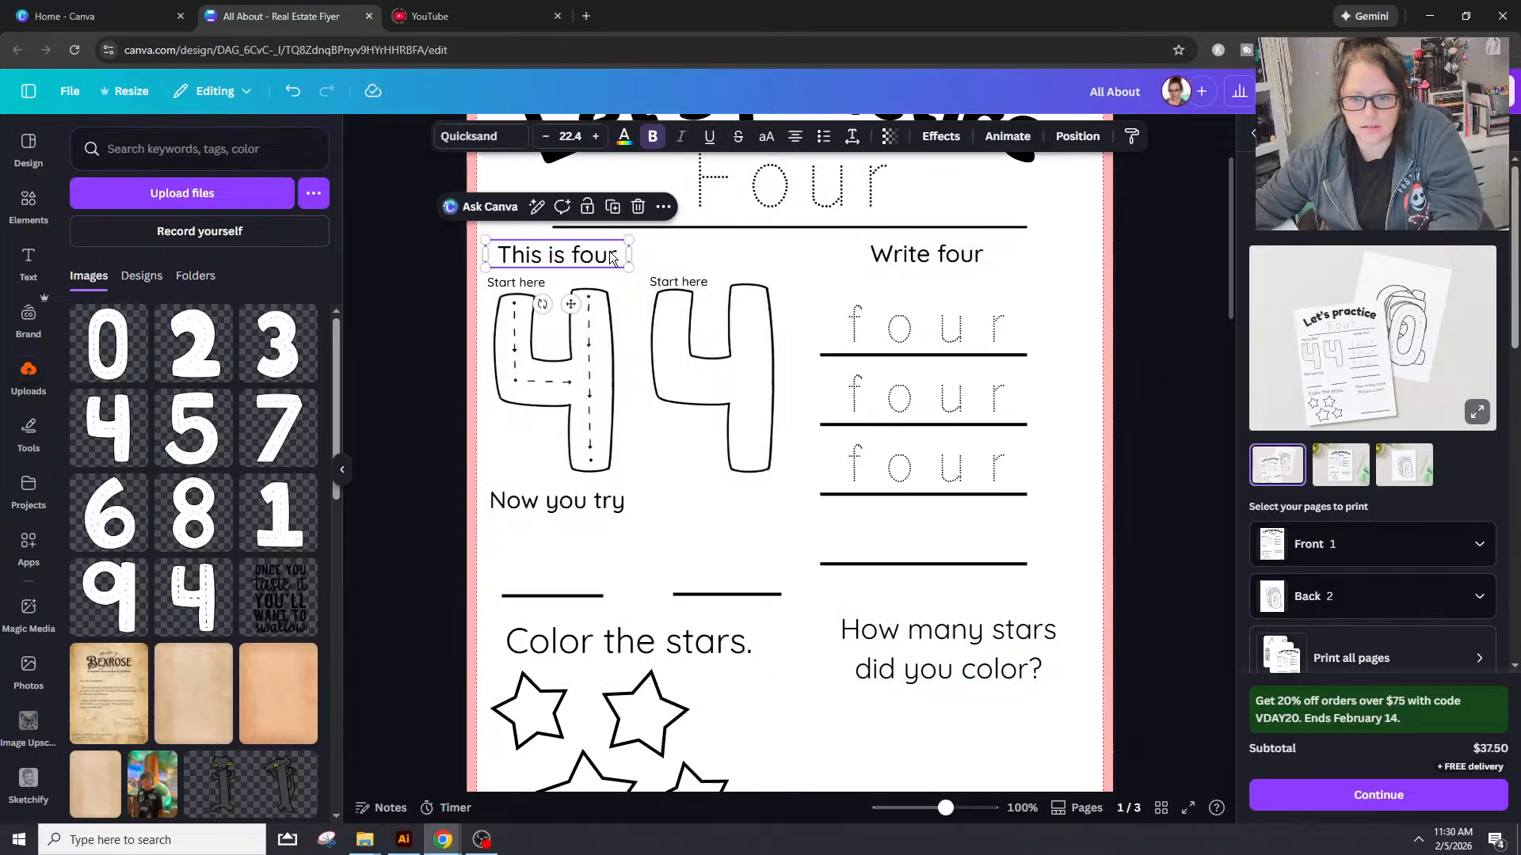
click(570, 136)
text(2)
click(951, 258)
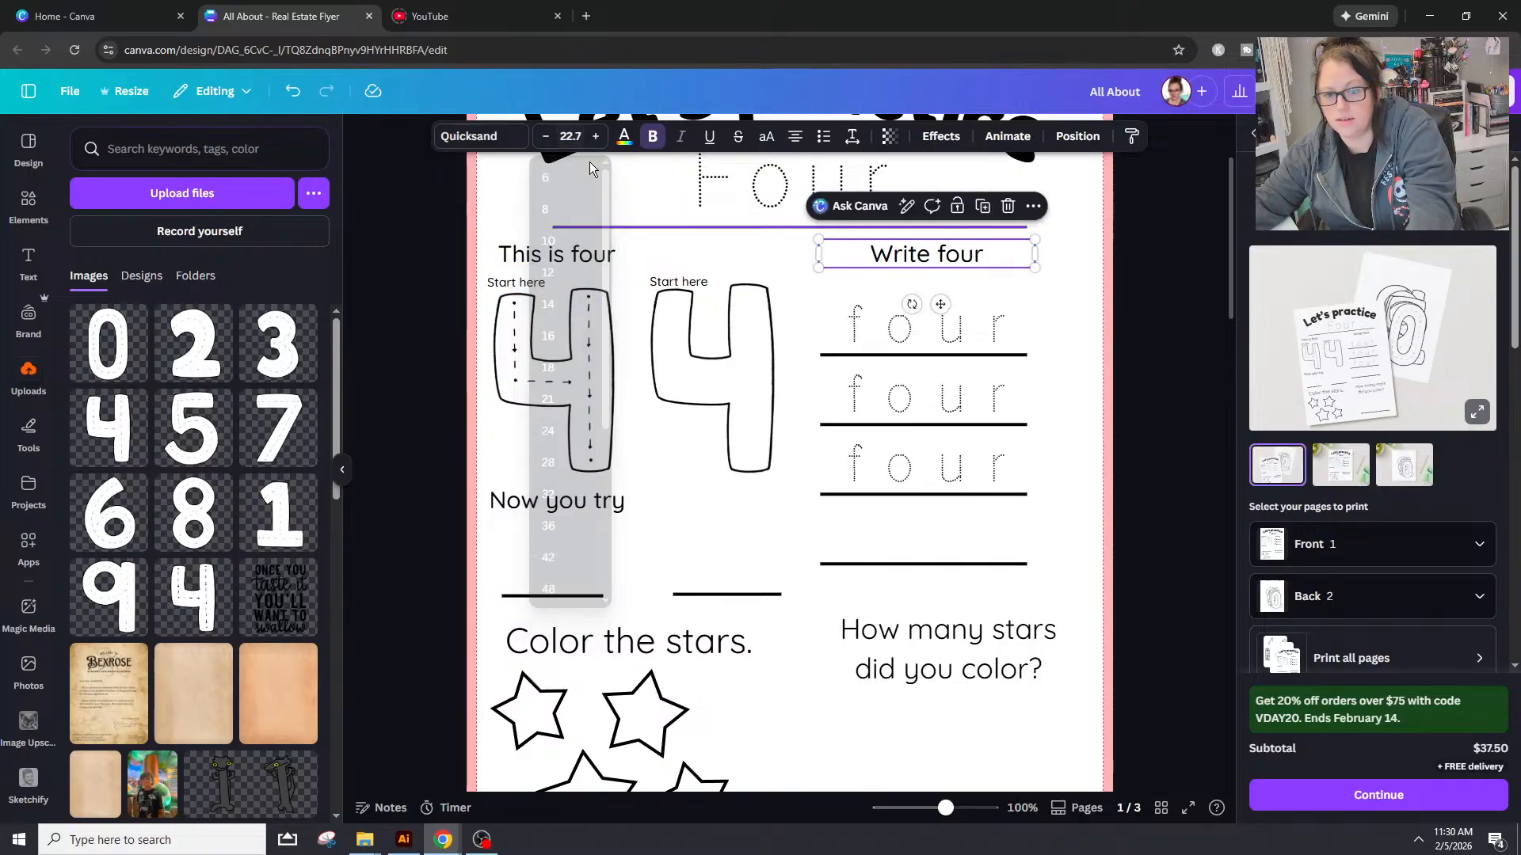
click(572, 136)
key(Escape)
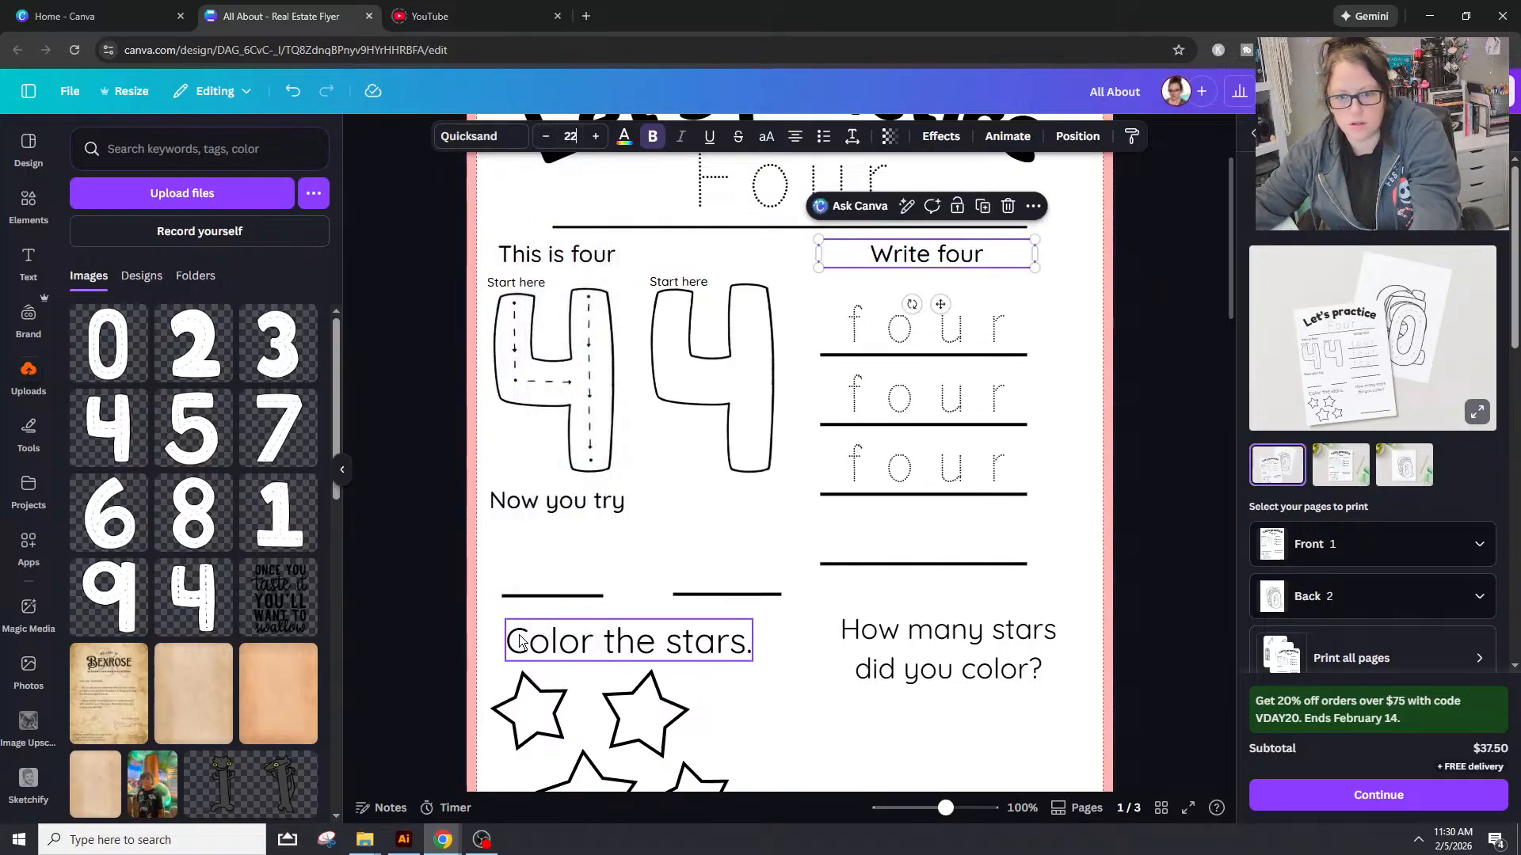
Step: Set the font size of the "Color the stars." and "How many stars did you color?" texts on page 1 to 22
click(582, 615)
click(621, 654)
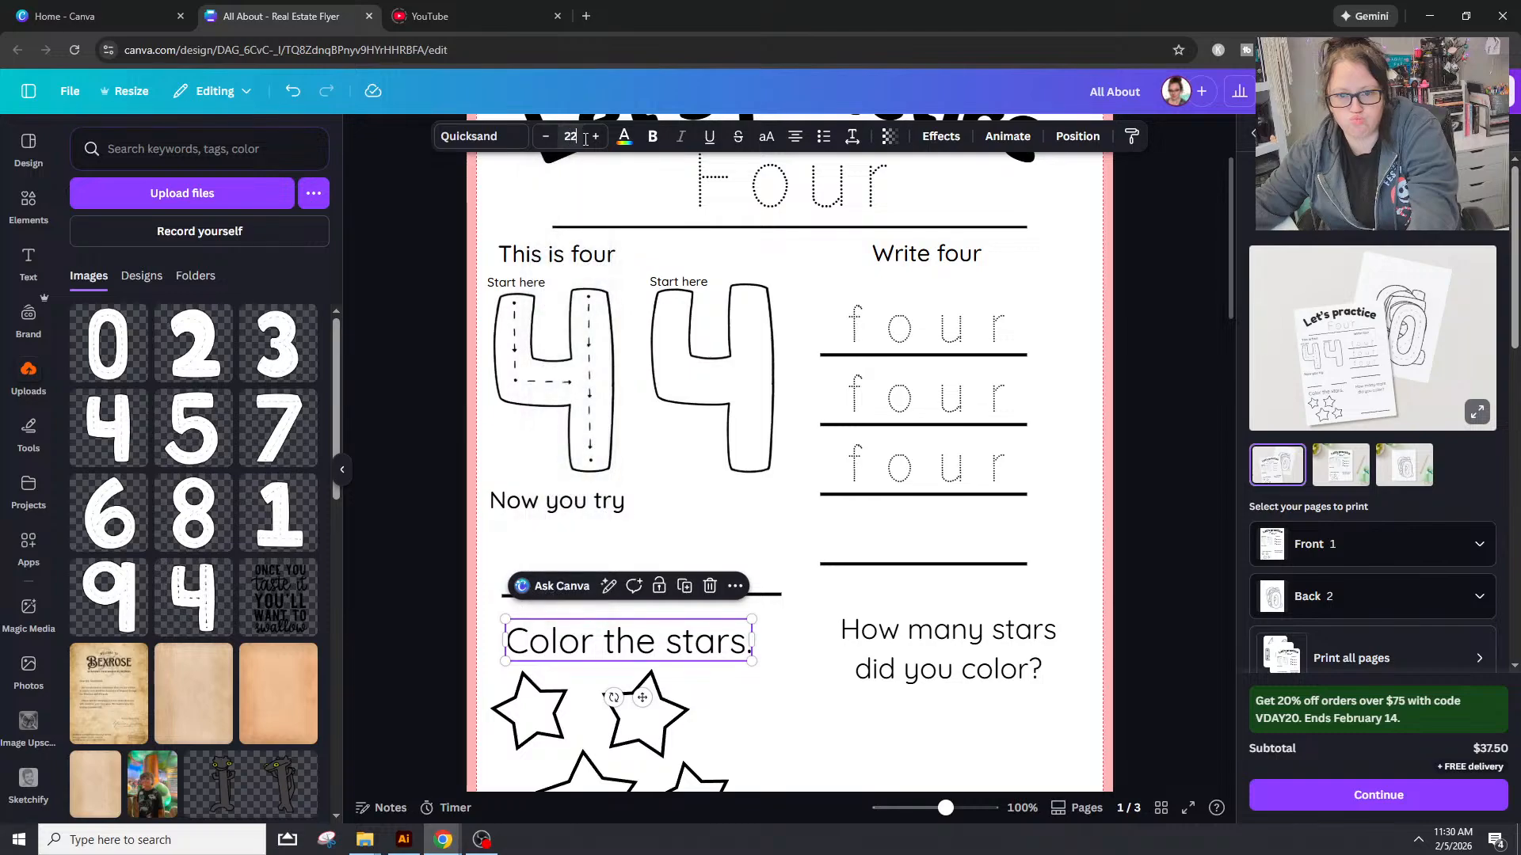
click(921, 656)
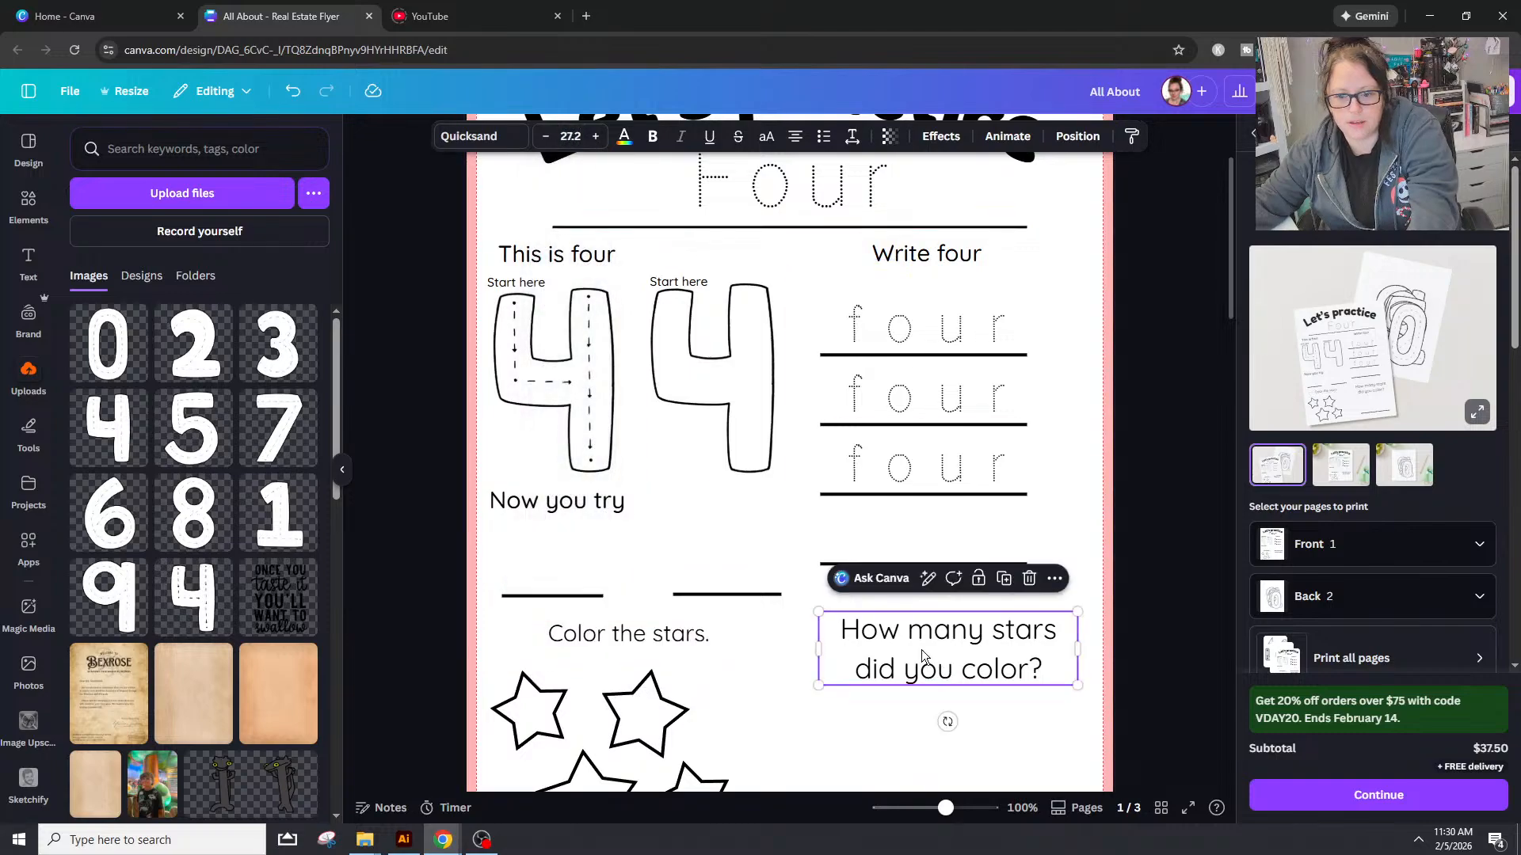
click(567, 136)
click(566, 136)
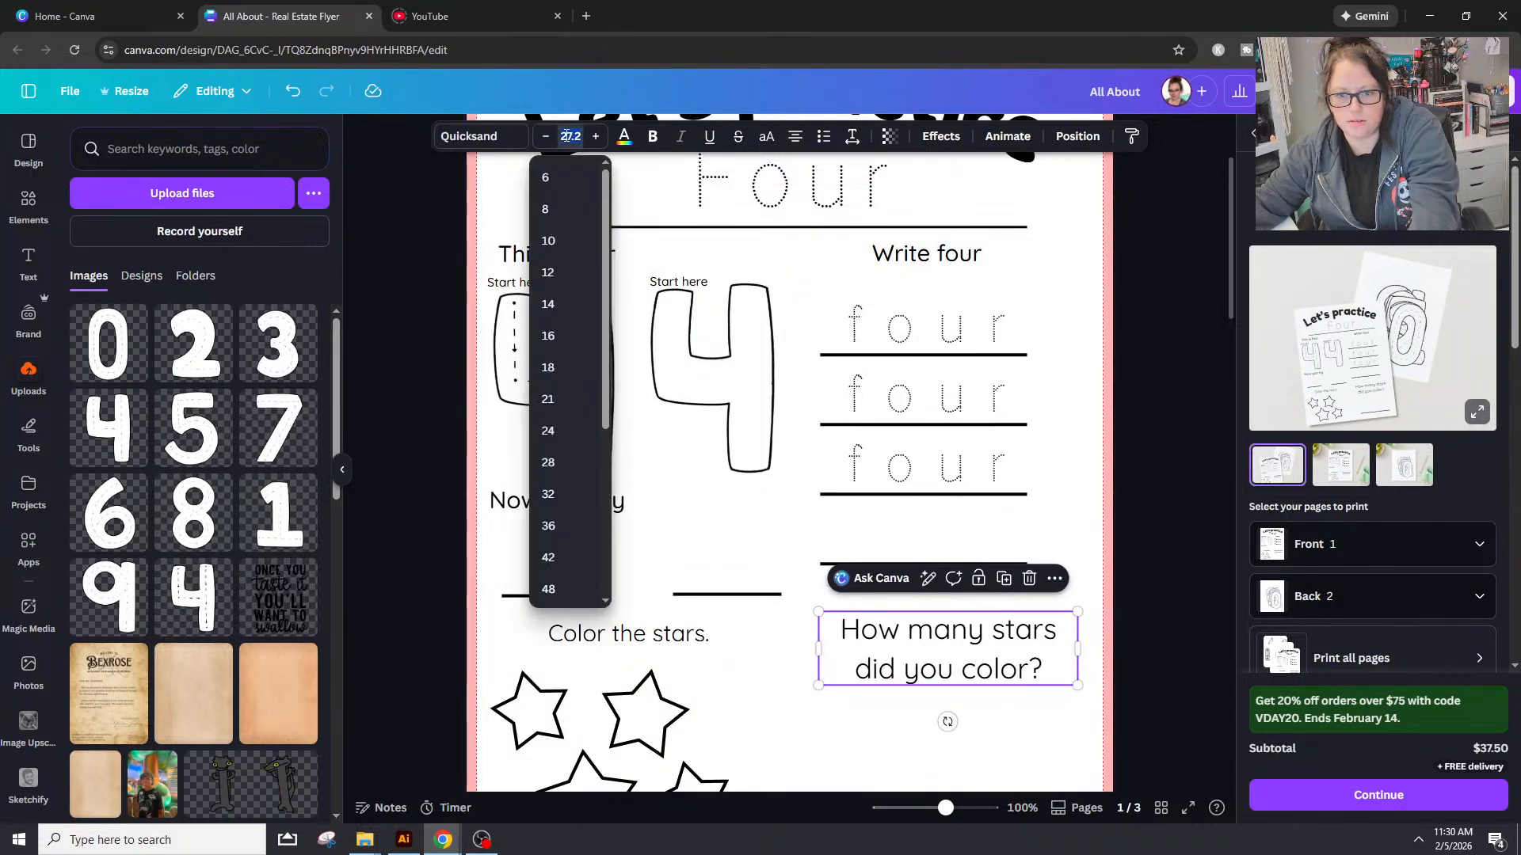
click(1074, 367)
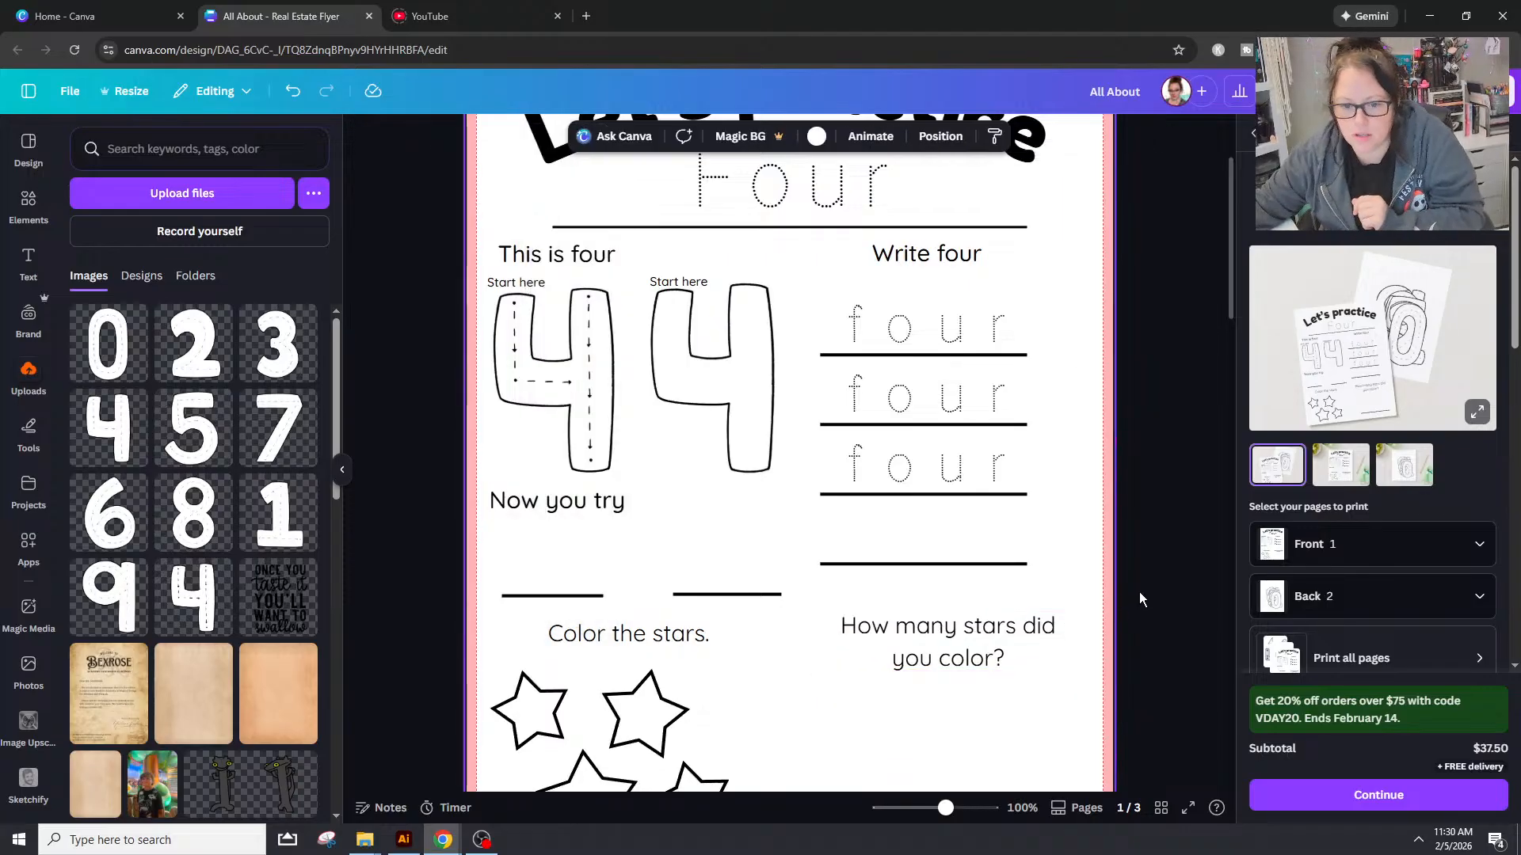
Step: Try bold formatting on the "Color the stars." text to match the "This is four" heading
click(602, 257)
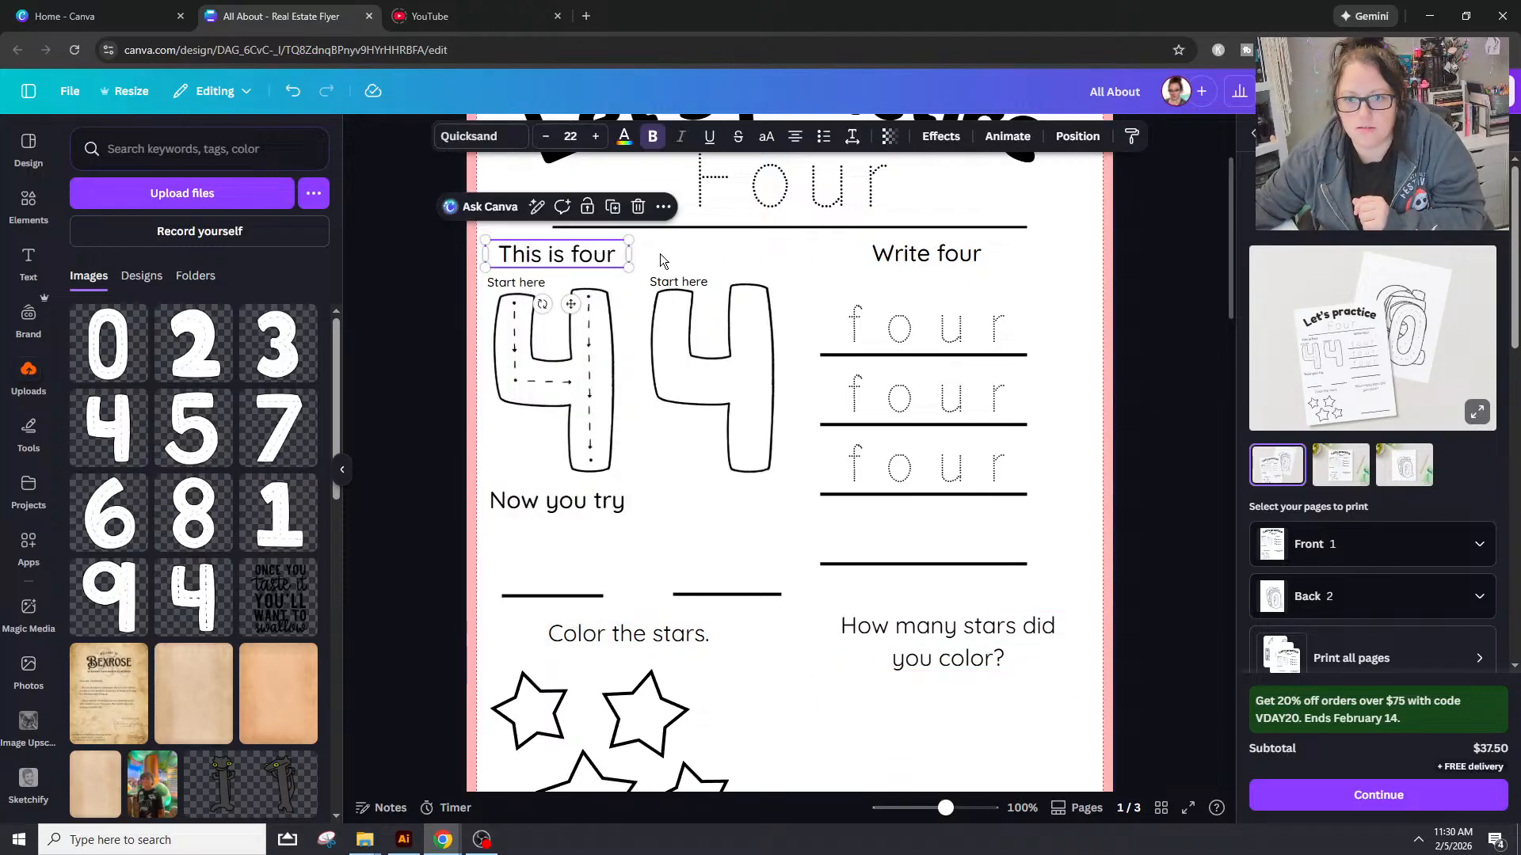
click(897, 262)
click(661, 632)
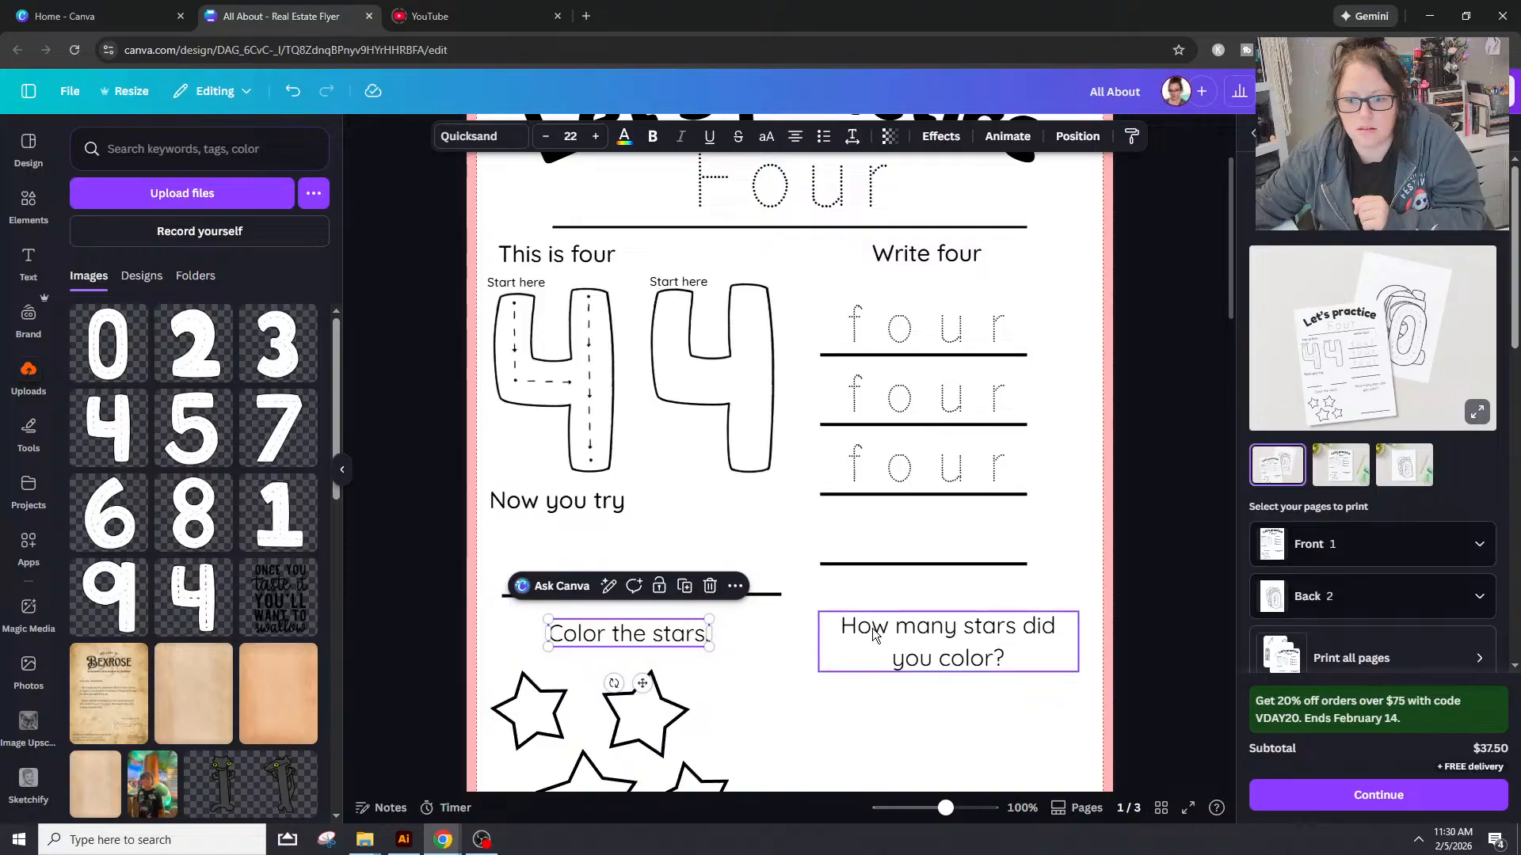
click(653, 137)
key(Tab)
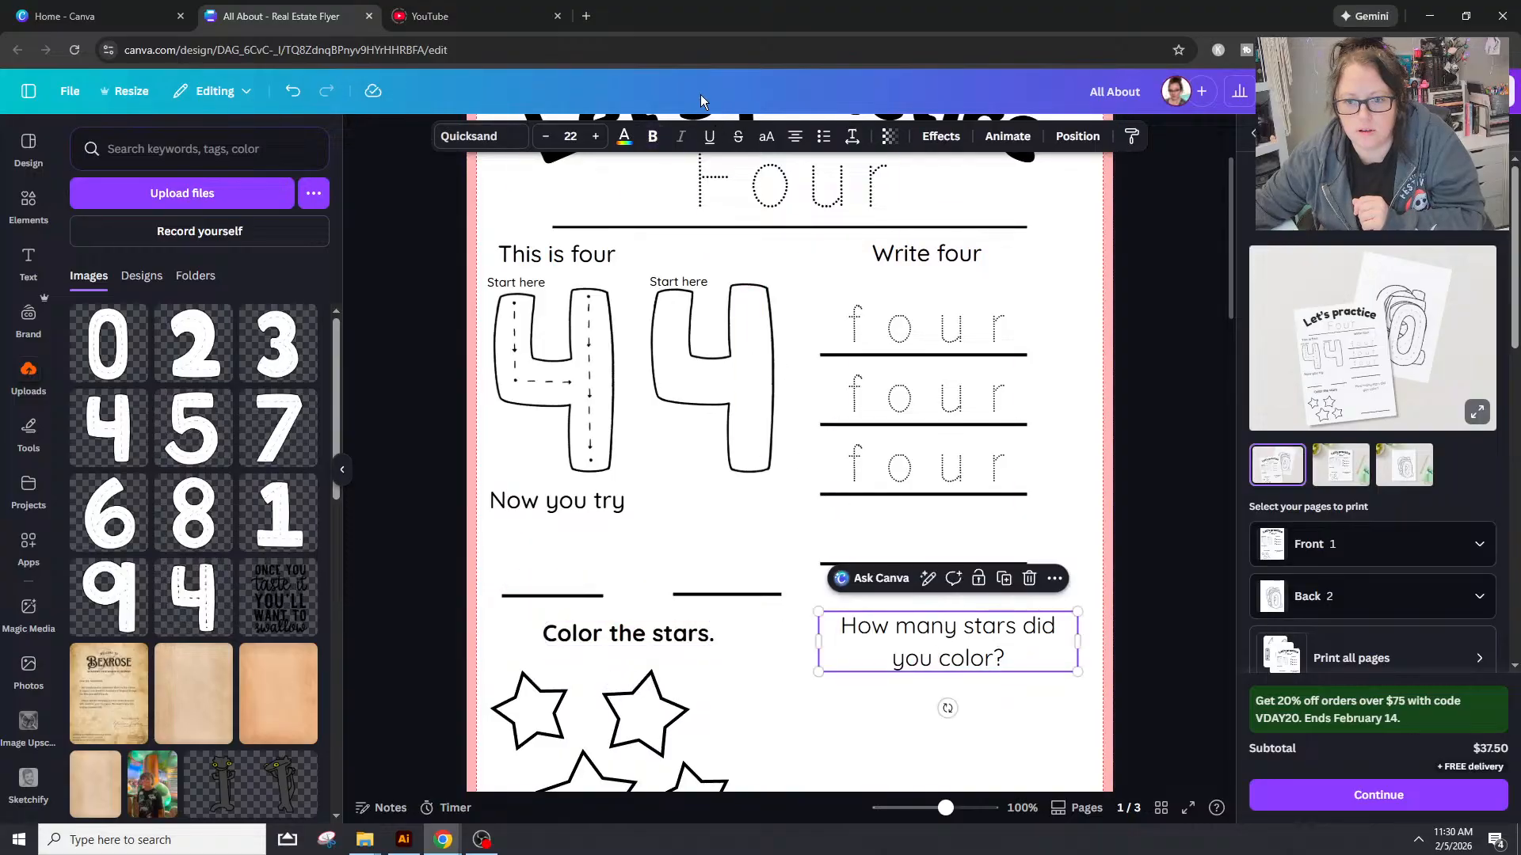
key(ctrl+z)
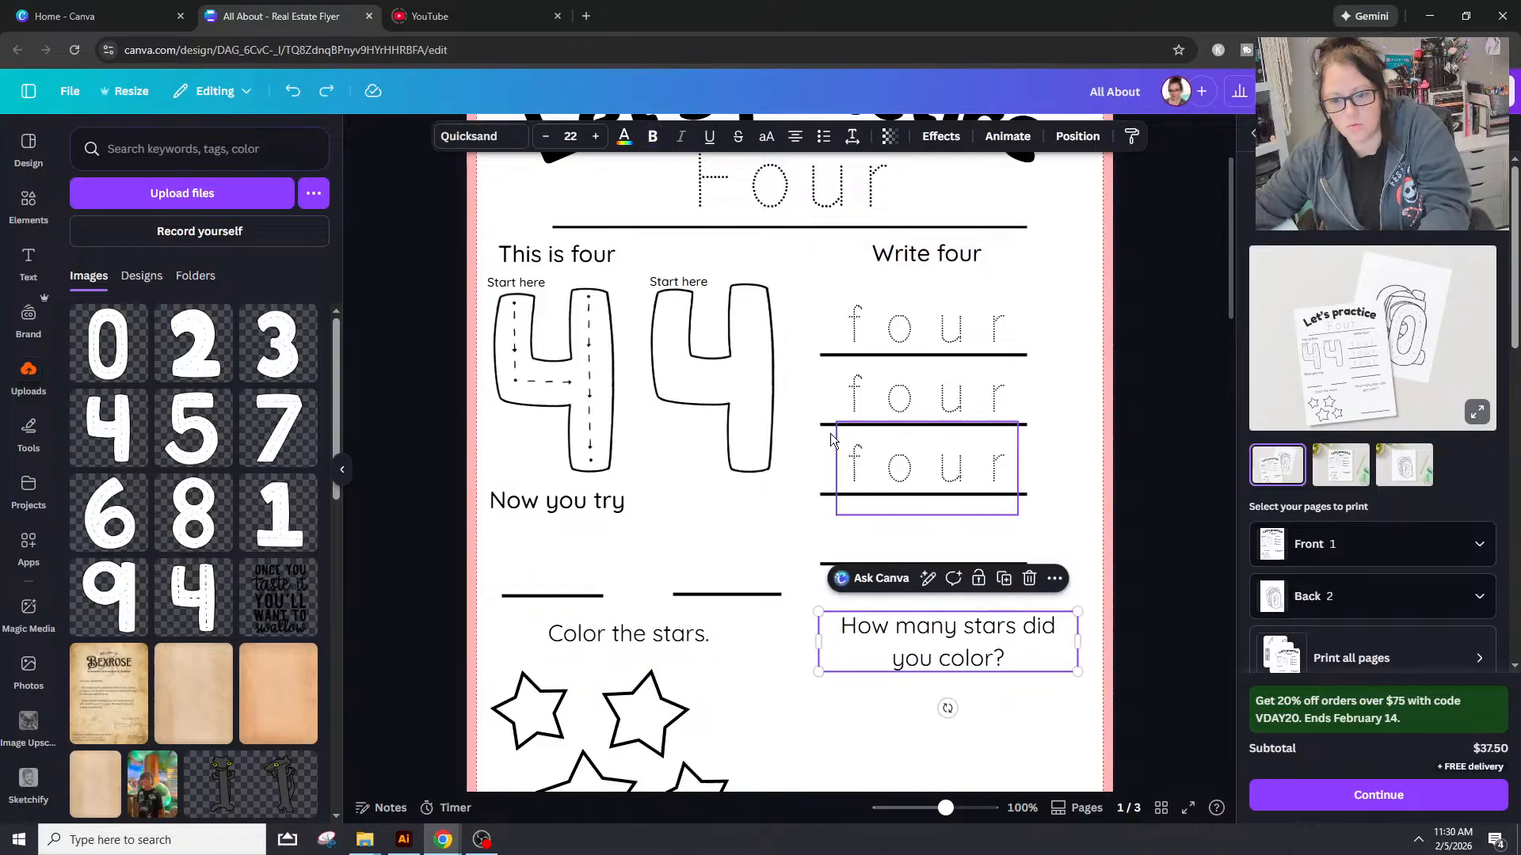
click(619, 252)
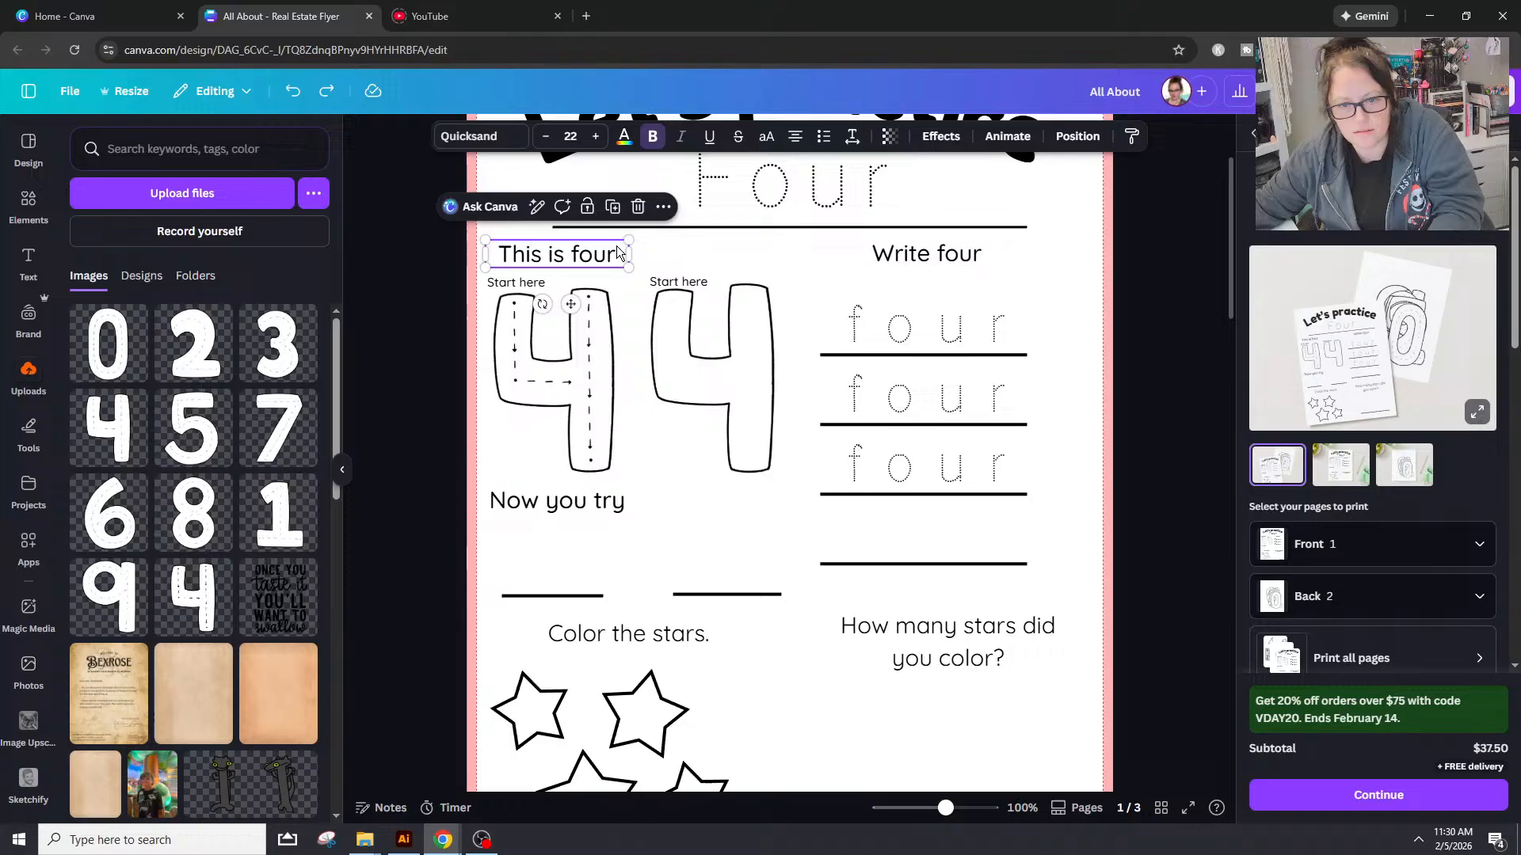
click(628, 633)
click(654, 137)
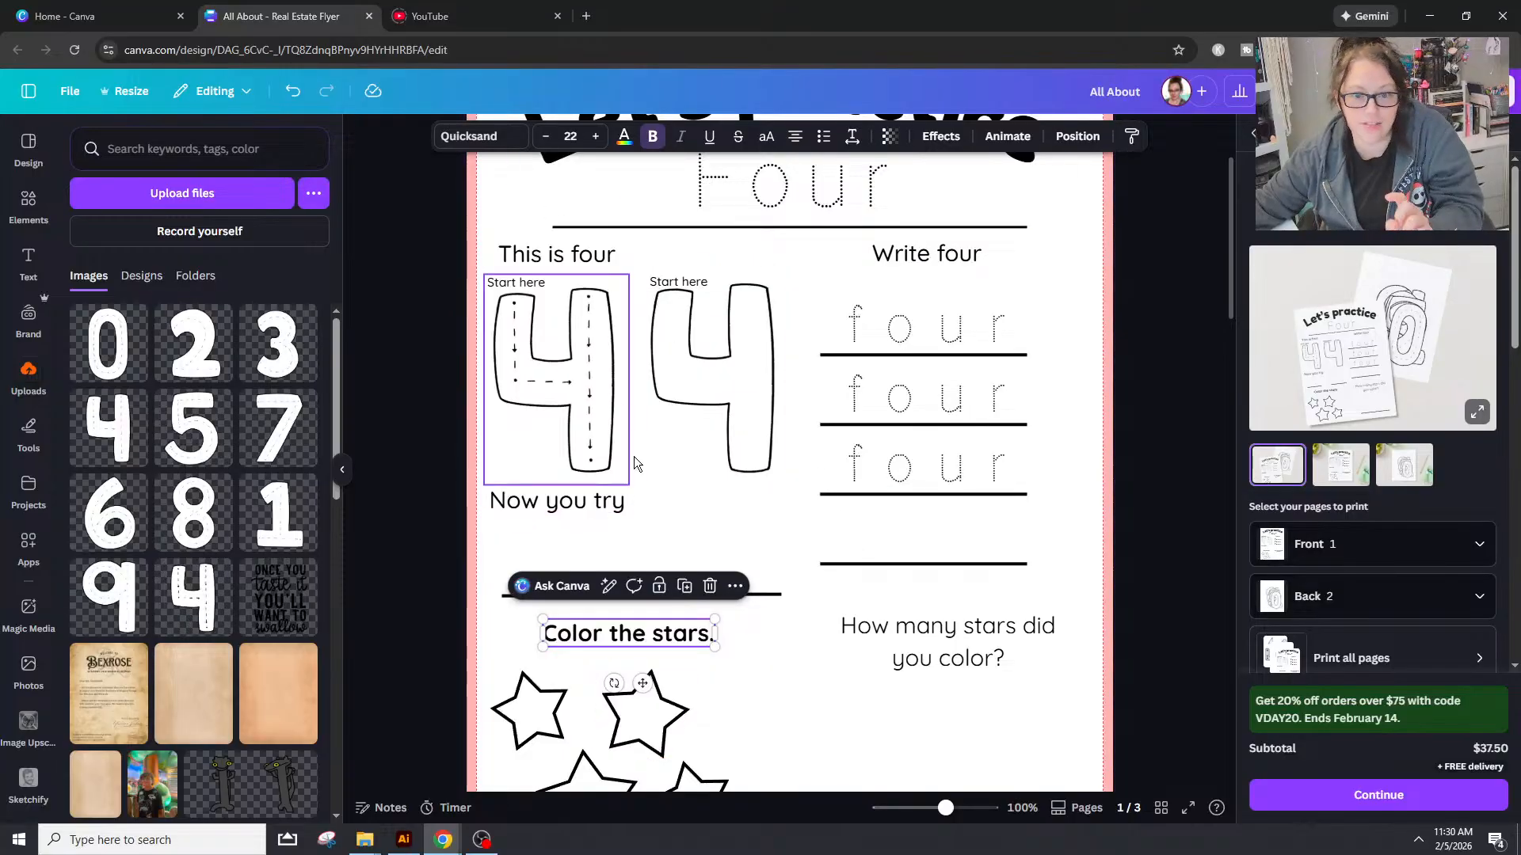
Step: Copy the text style of the "This is four" heading onto "Color the stars." and "How many stars did you color?"
click(500, 252)
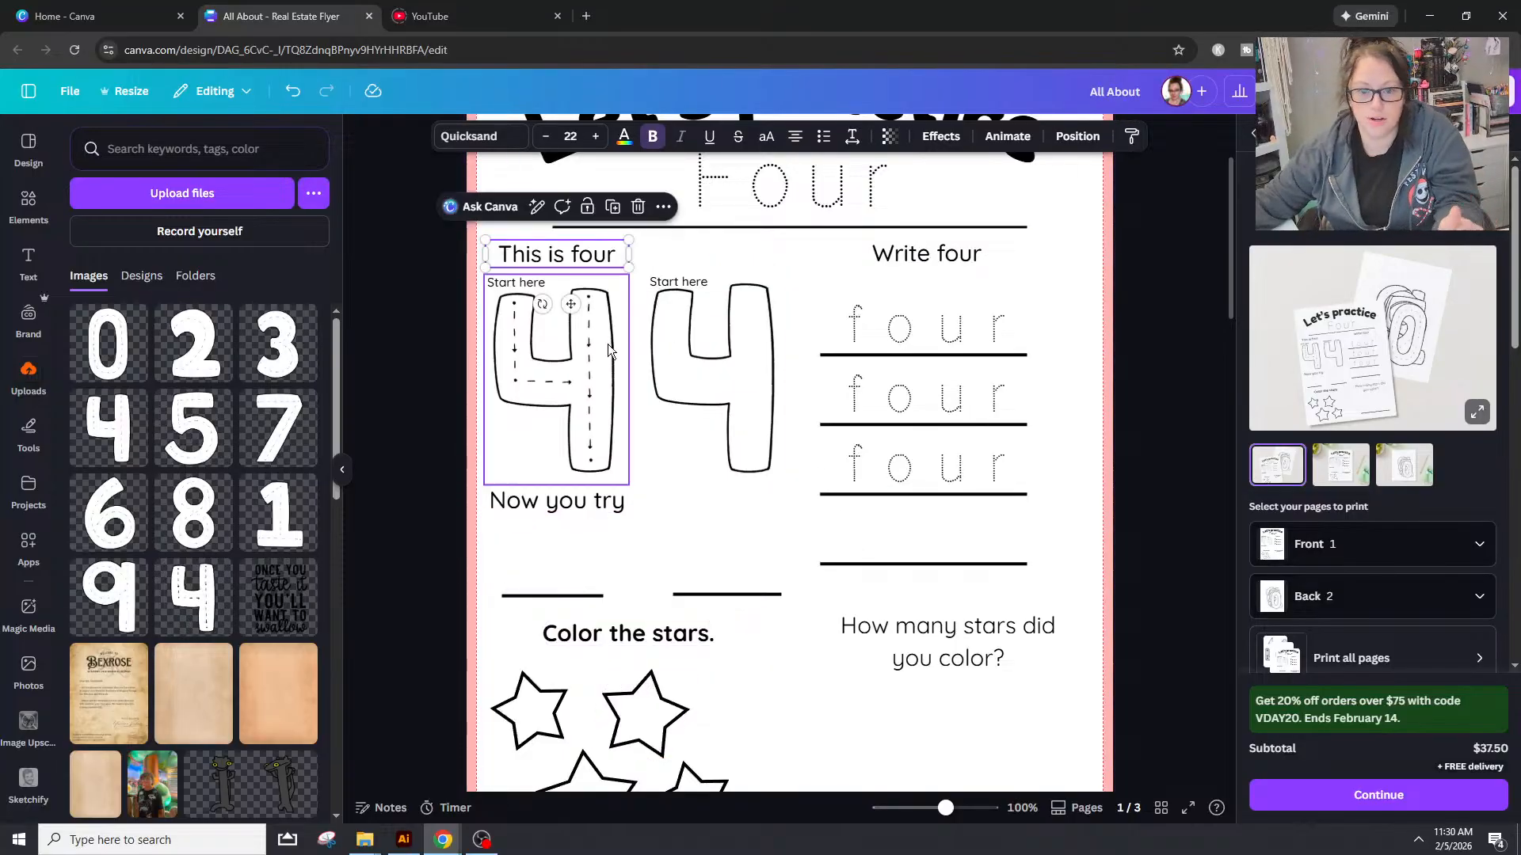
click(663, 207)
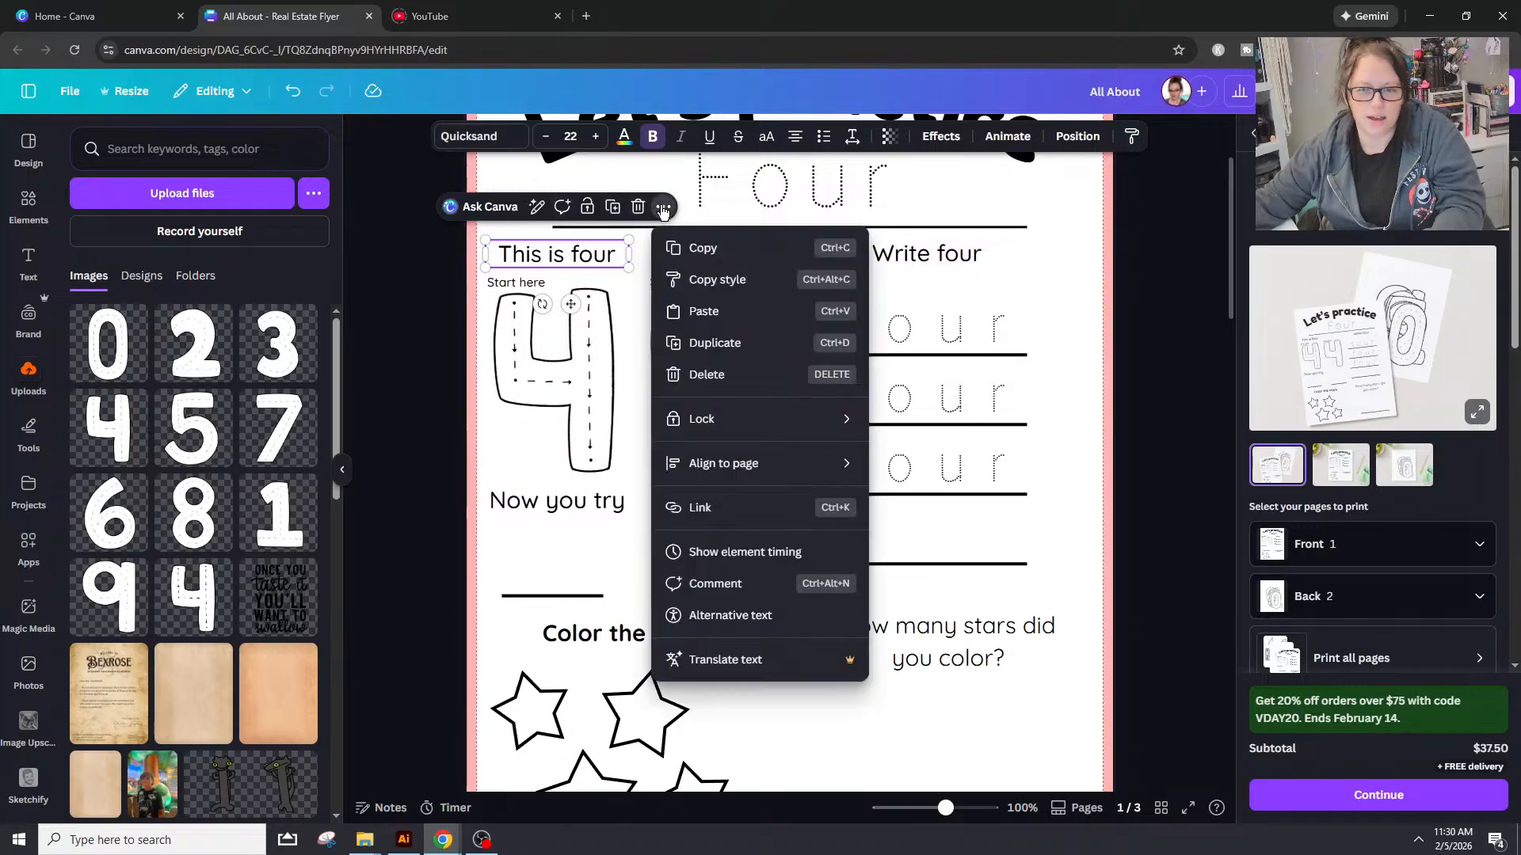
click(699, 279)
click(624, 633)
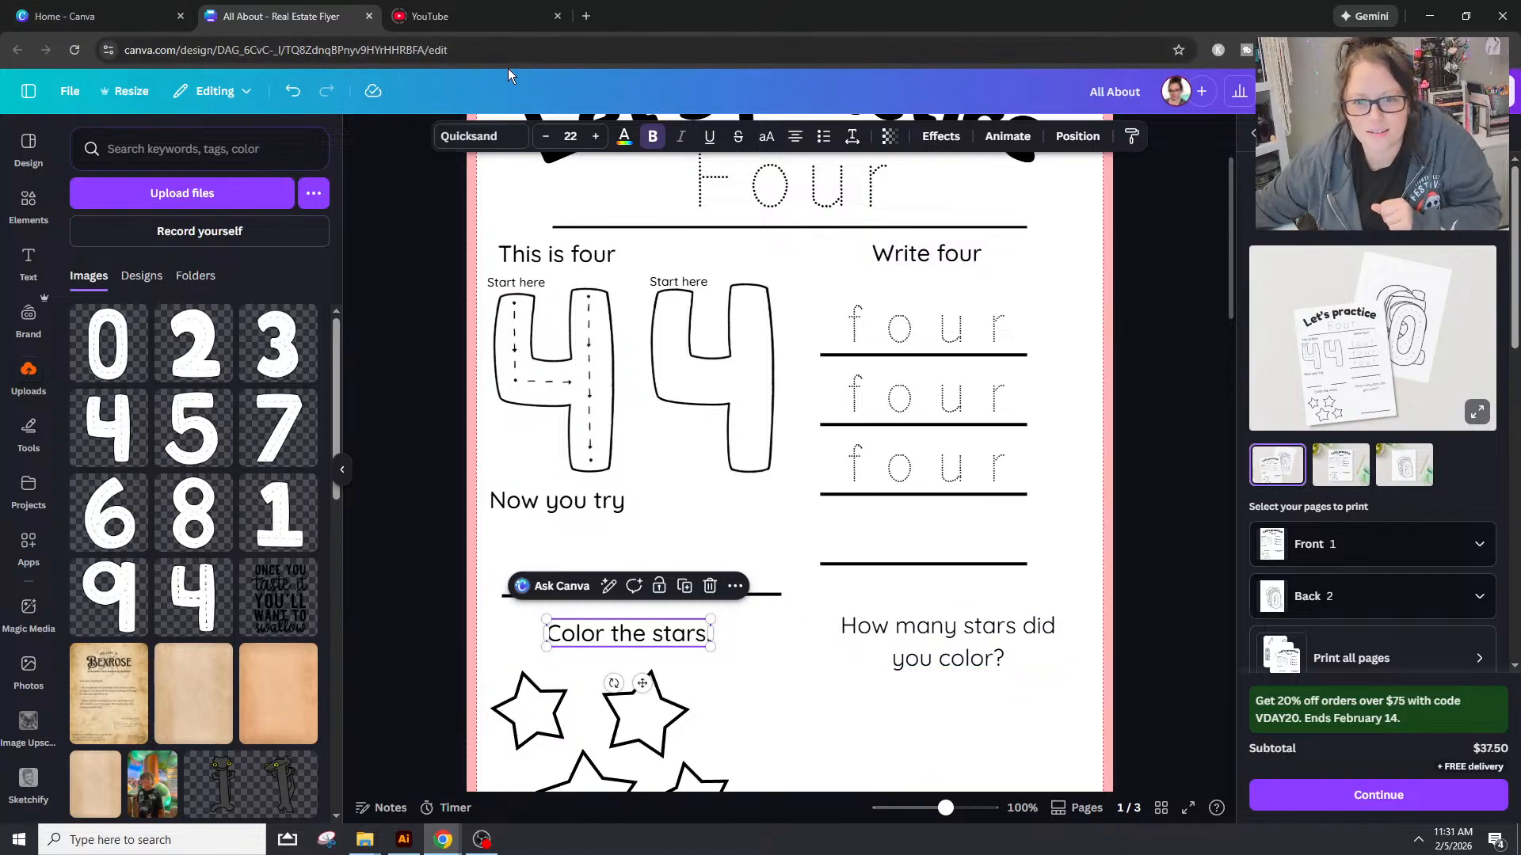
right_click(678, 639)
click(737, 413)
click(993, 646)
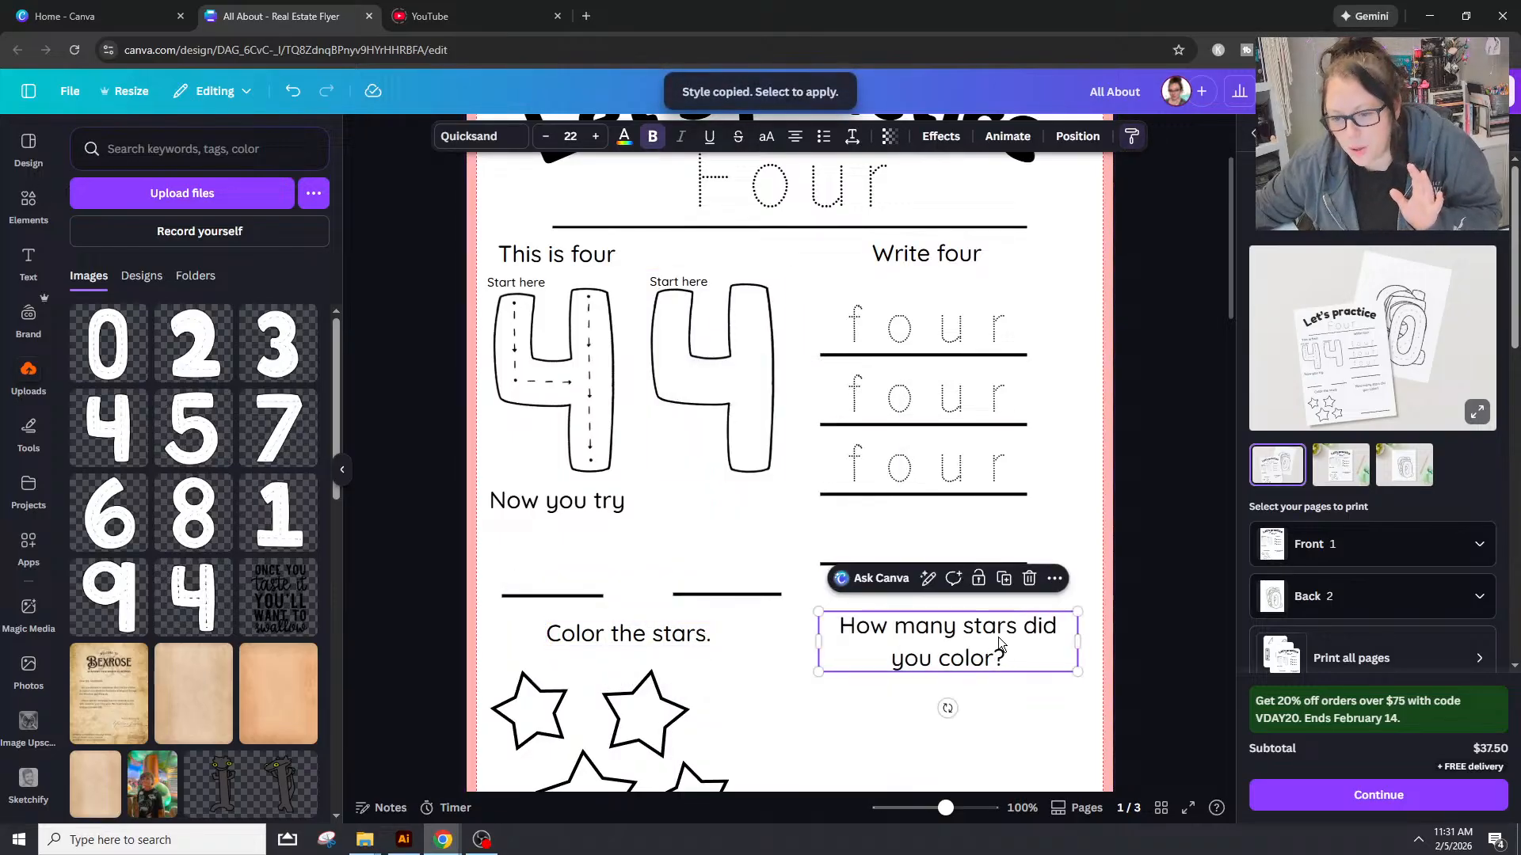
click(954, 255)
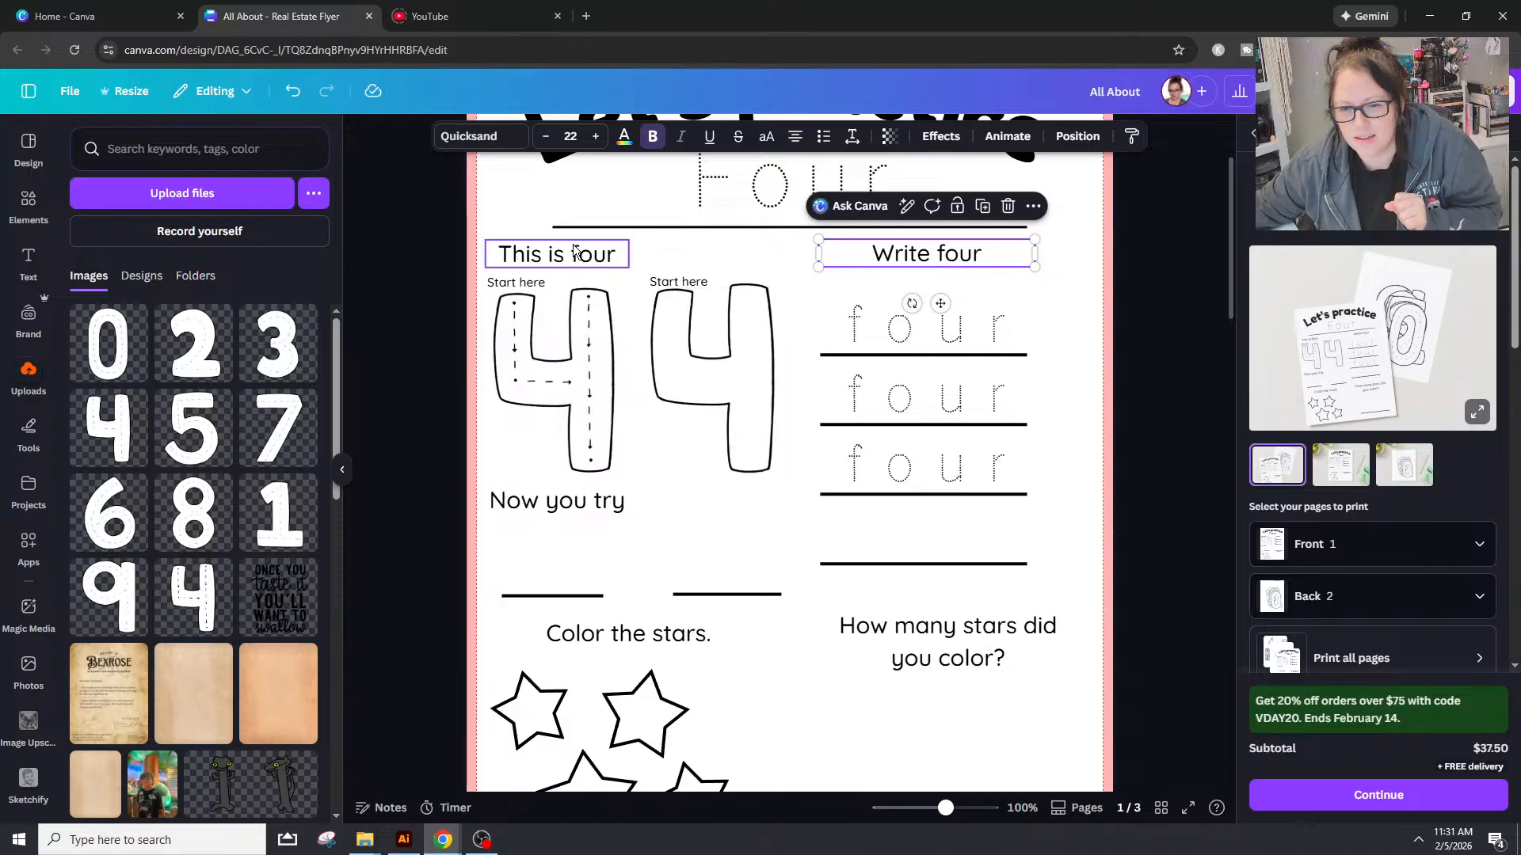
click(1187, 347)
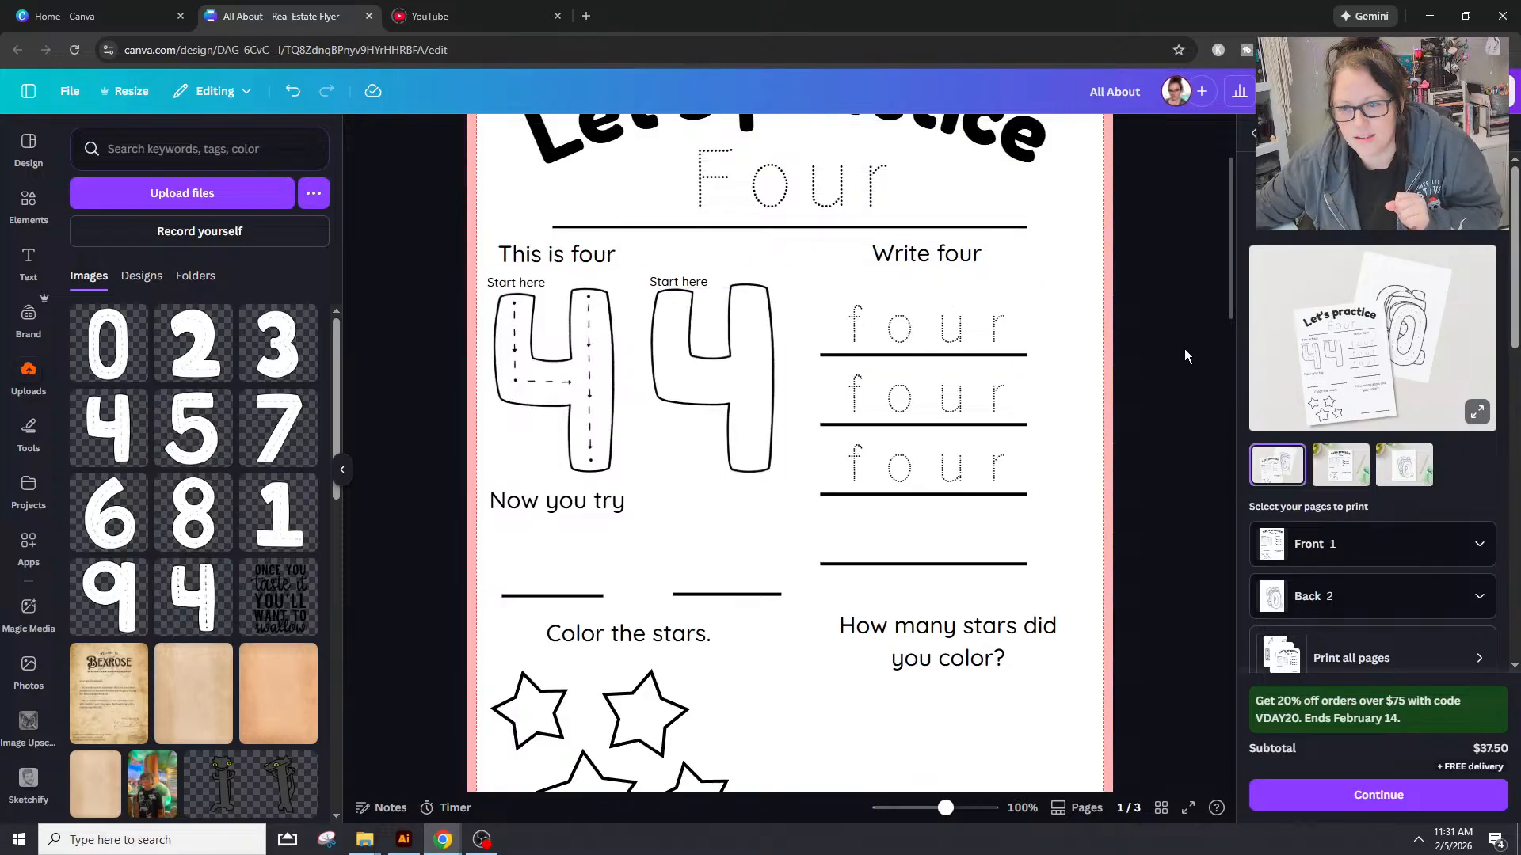
Step: Change the capital F of the dotted word "Four" below the "Let's practice" title to a lowercase f
scroll(1180, 350, up, 2)
scroll(1165, 358, down, 1)
scroll(1125, 346, up, 1)
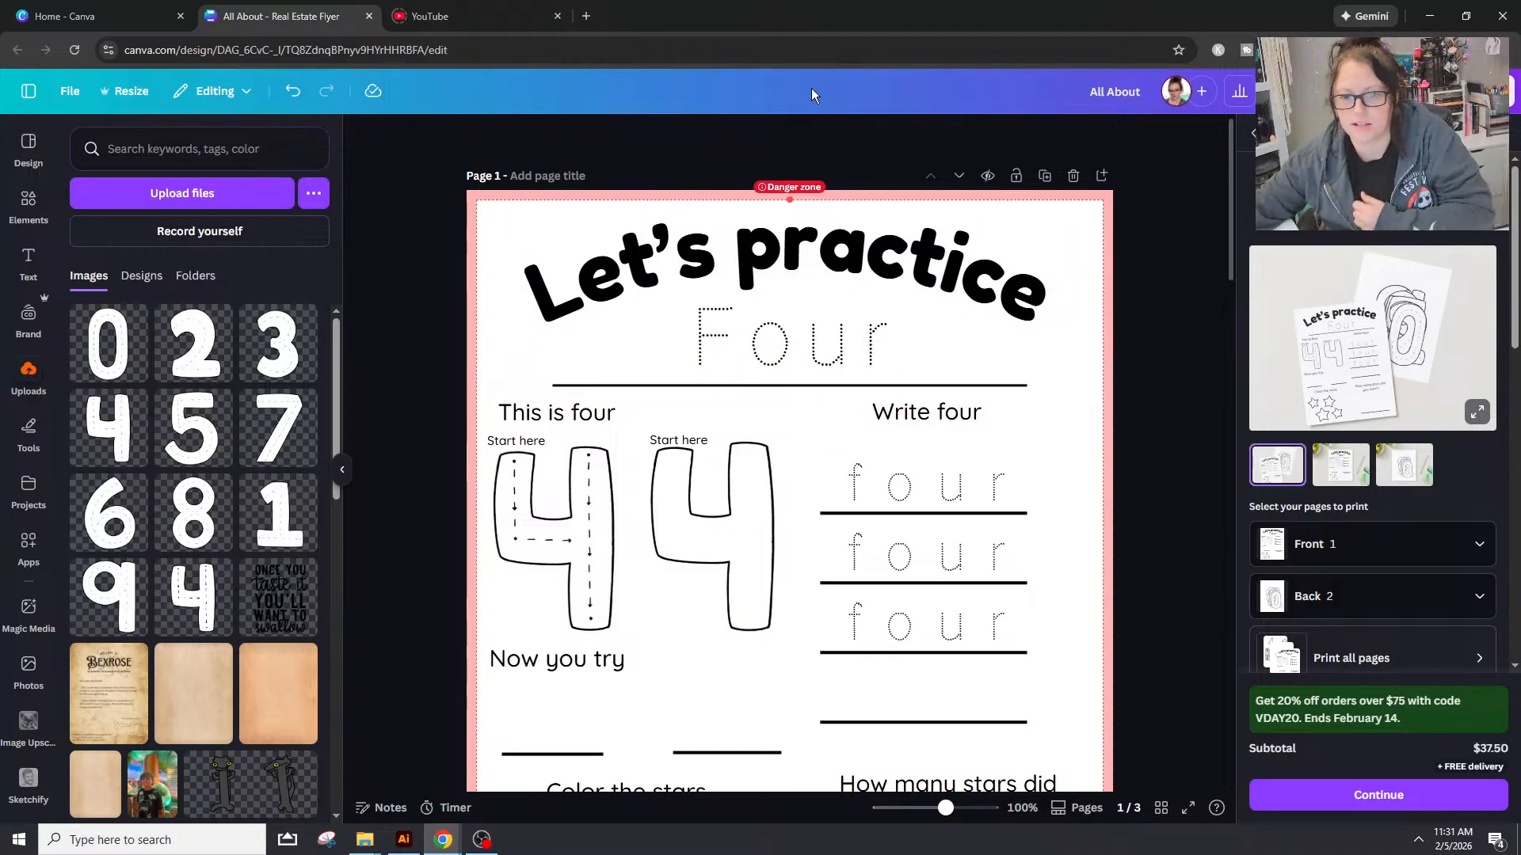
drag(810, 239, 810, 241)
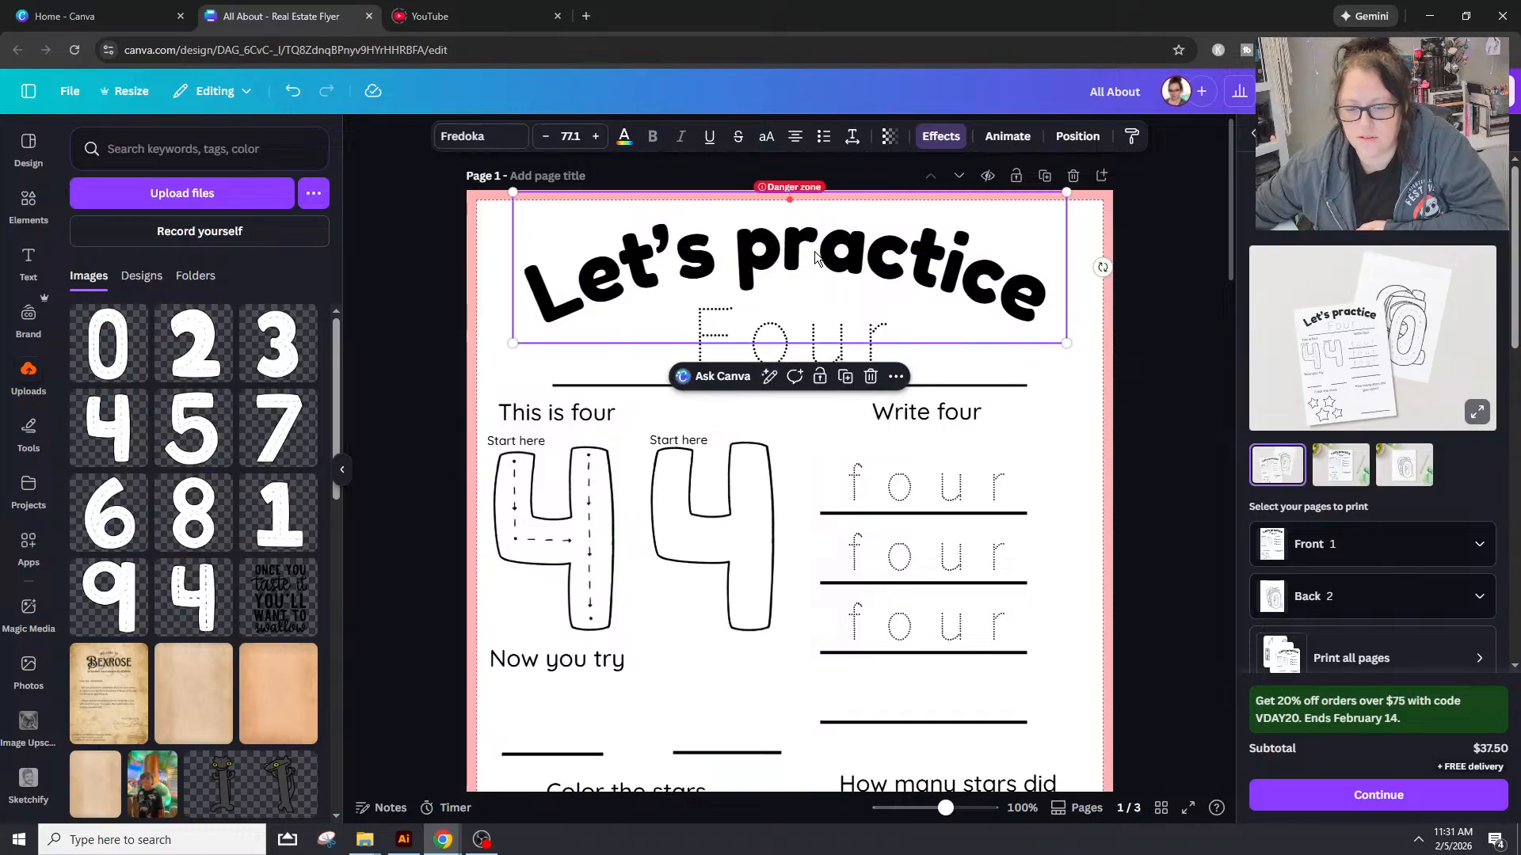
click(888, 354)
drag(845, 361, 842, 353)
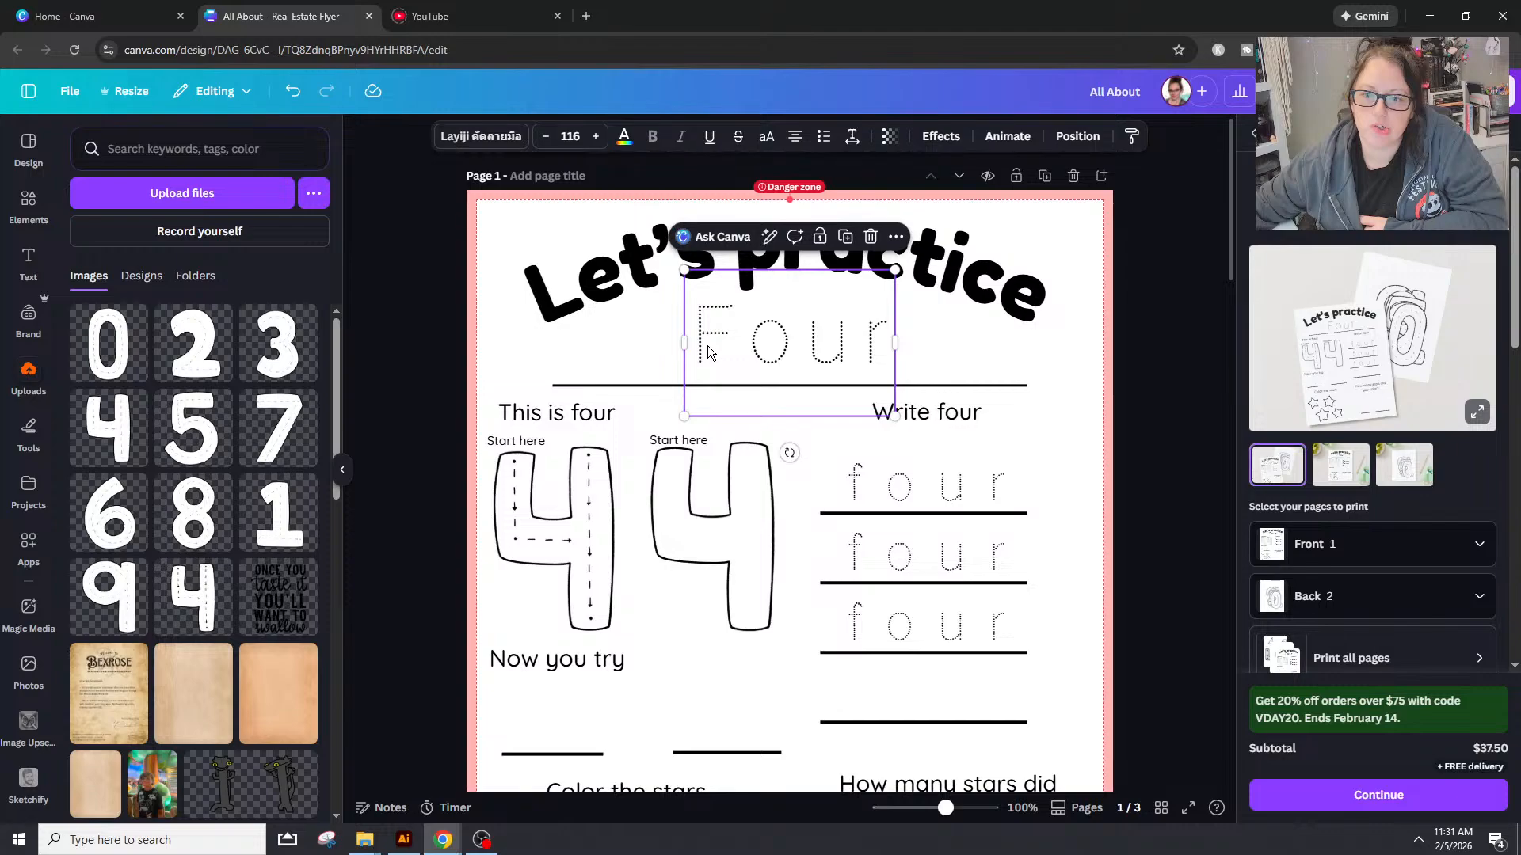
double_click(753, 322)
click(697, 333)
drag(697, 333, 741, 333)
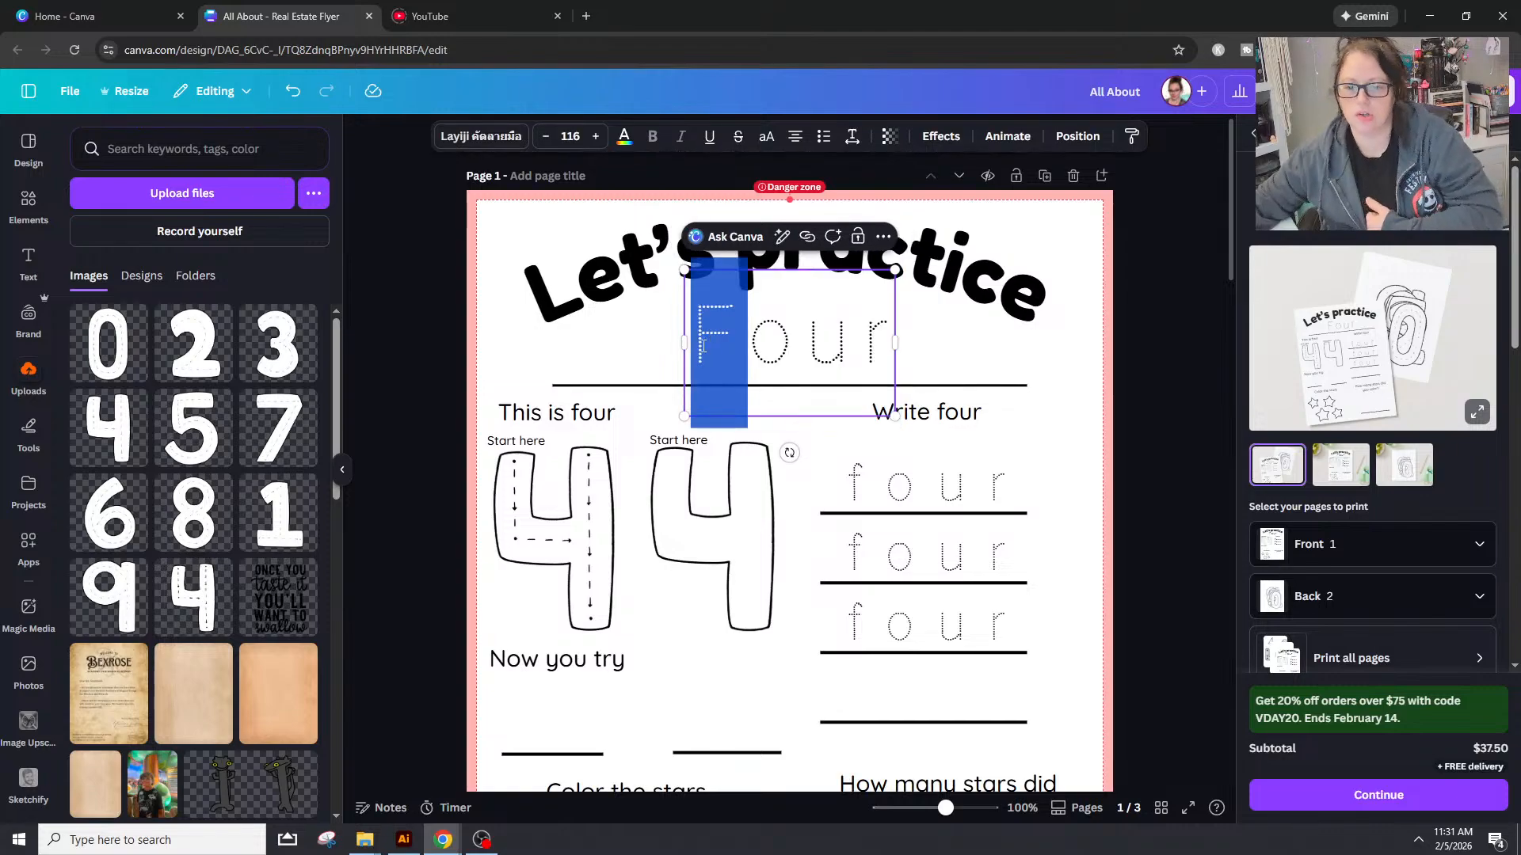
text(f)
click(1174, 279)
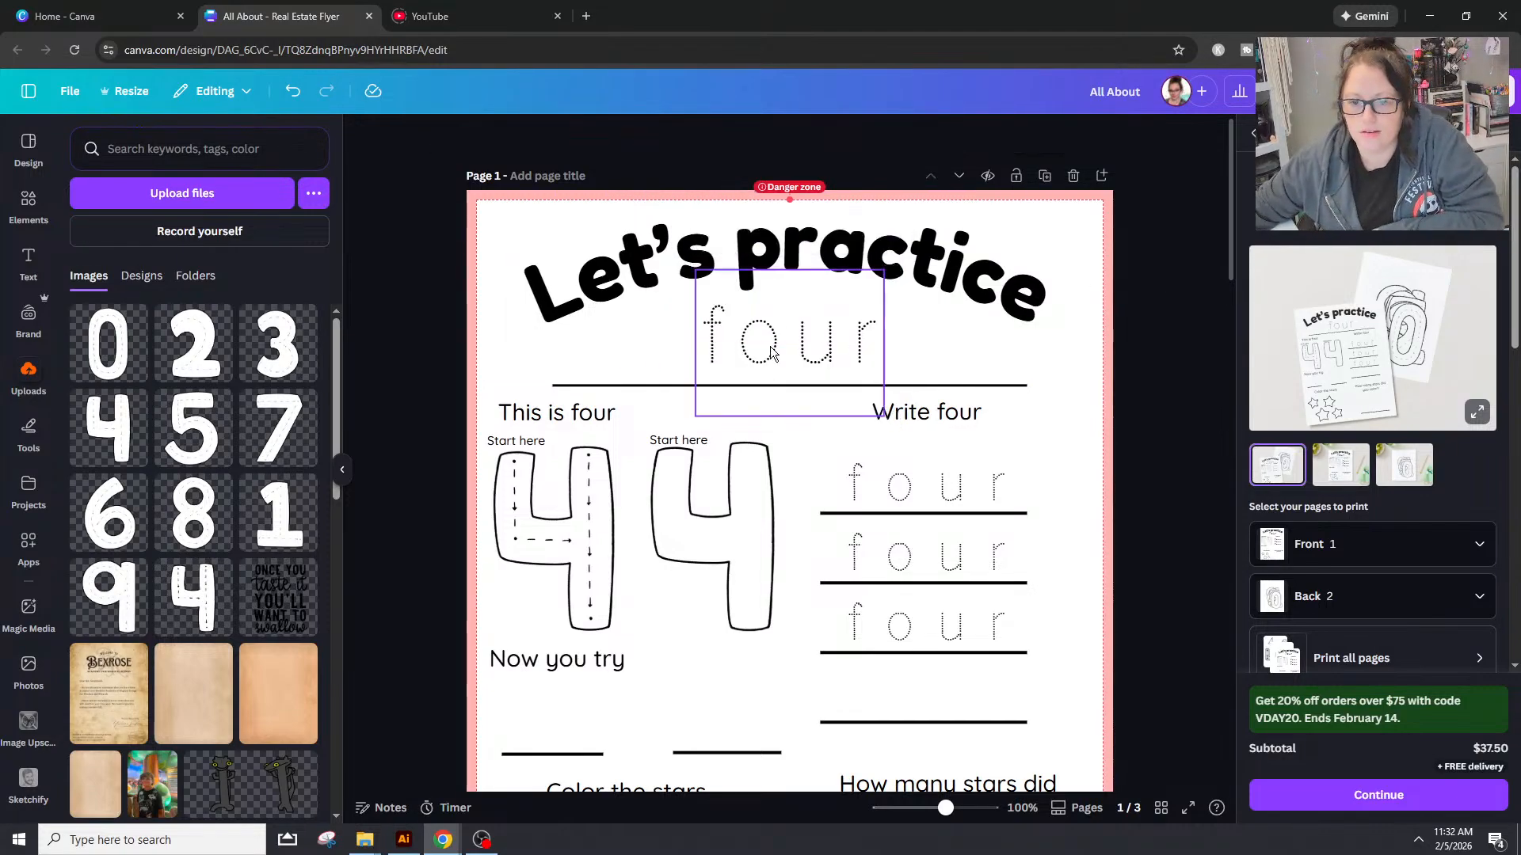
Step: Nudge the long writing line under the dotted word "four" slightly upward, leaving a little more space above the headings
click(773, 353)
drag(774, 353, 770, 345)
click(603, 380)
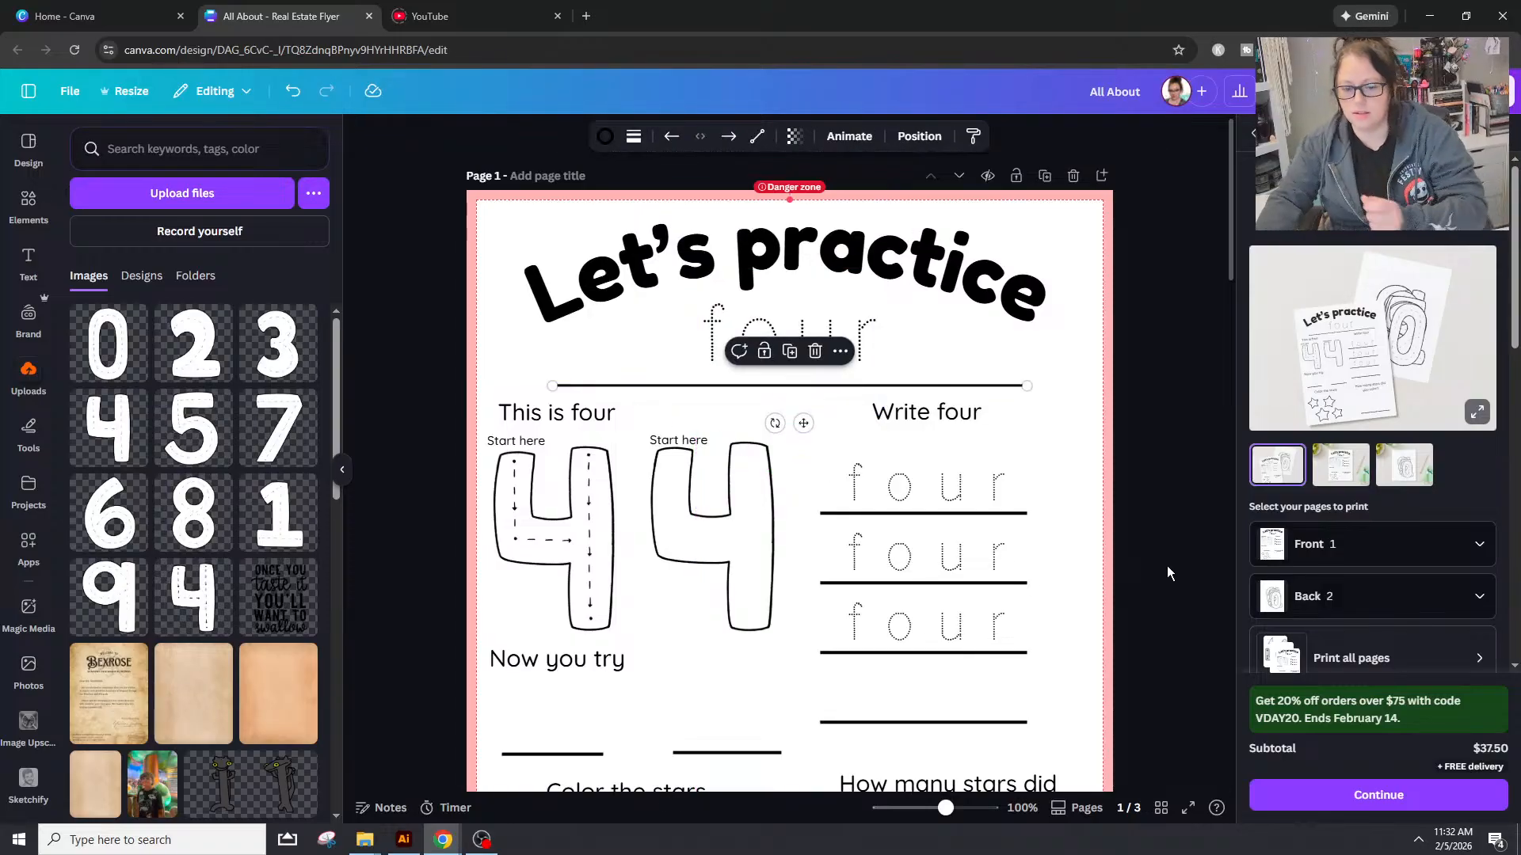
key(Up)
key(Up)
key(Up)
key(Up)
key(Up)
key(Up)
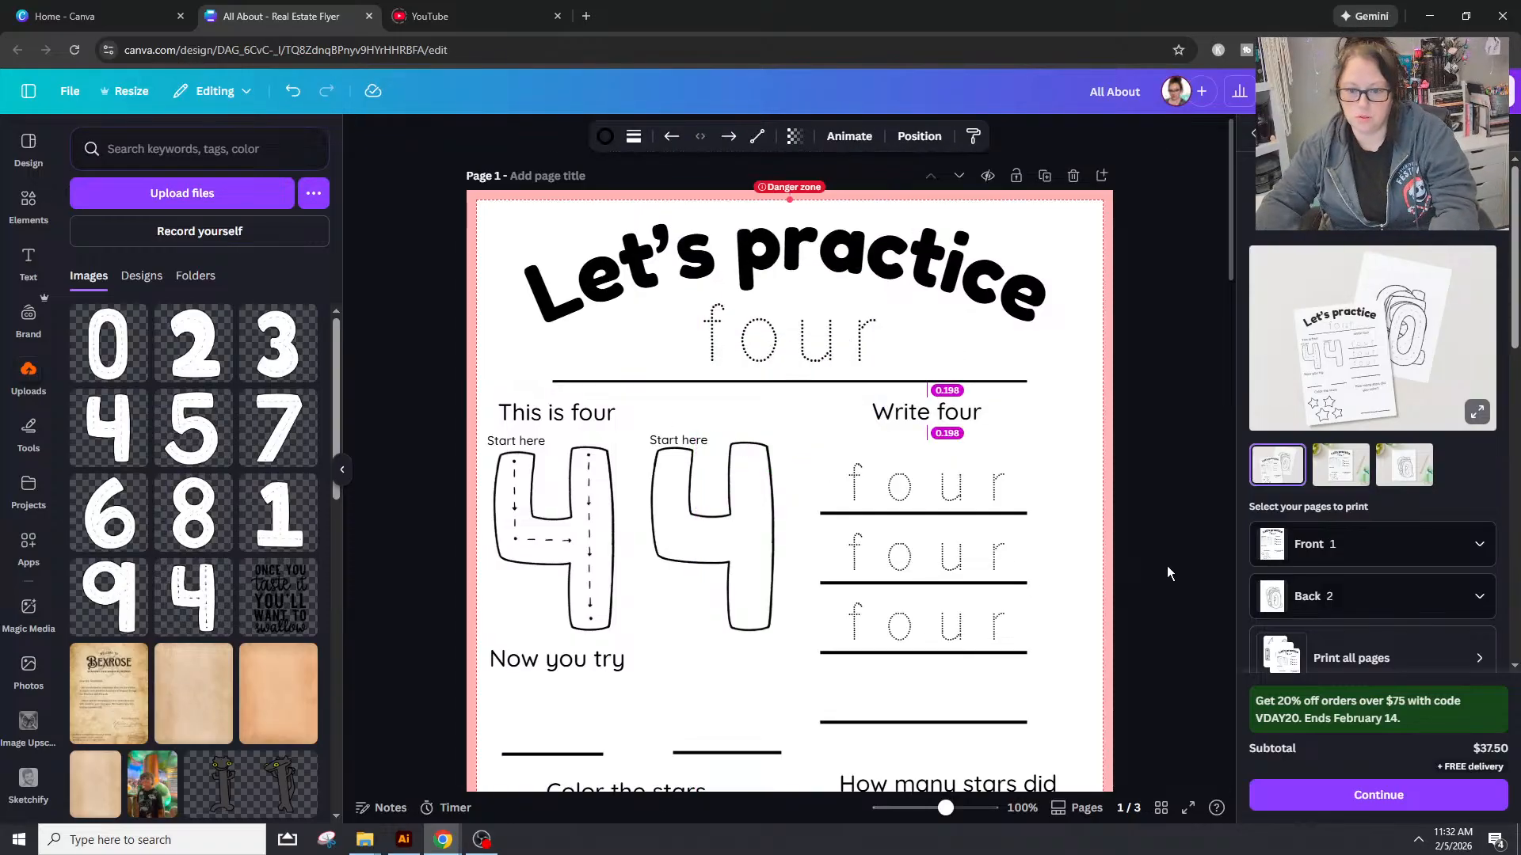
key(Up)
key(Up)
key(Up)
key(Up)
key(Up)
key(shift+Up)
key(shift+Down)
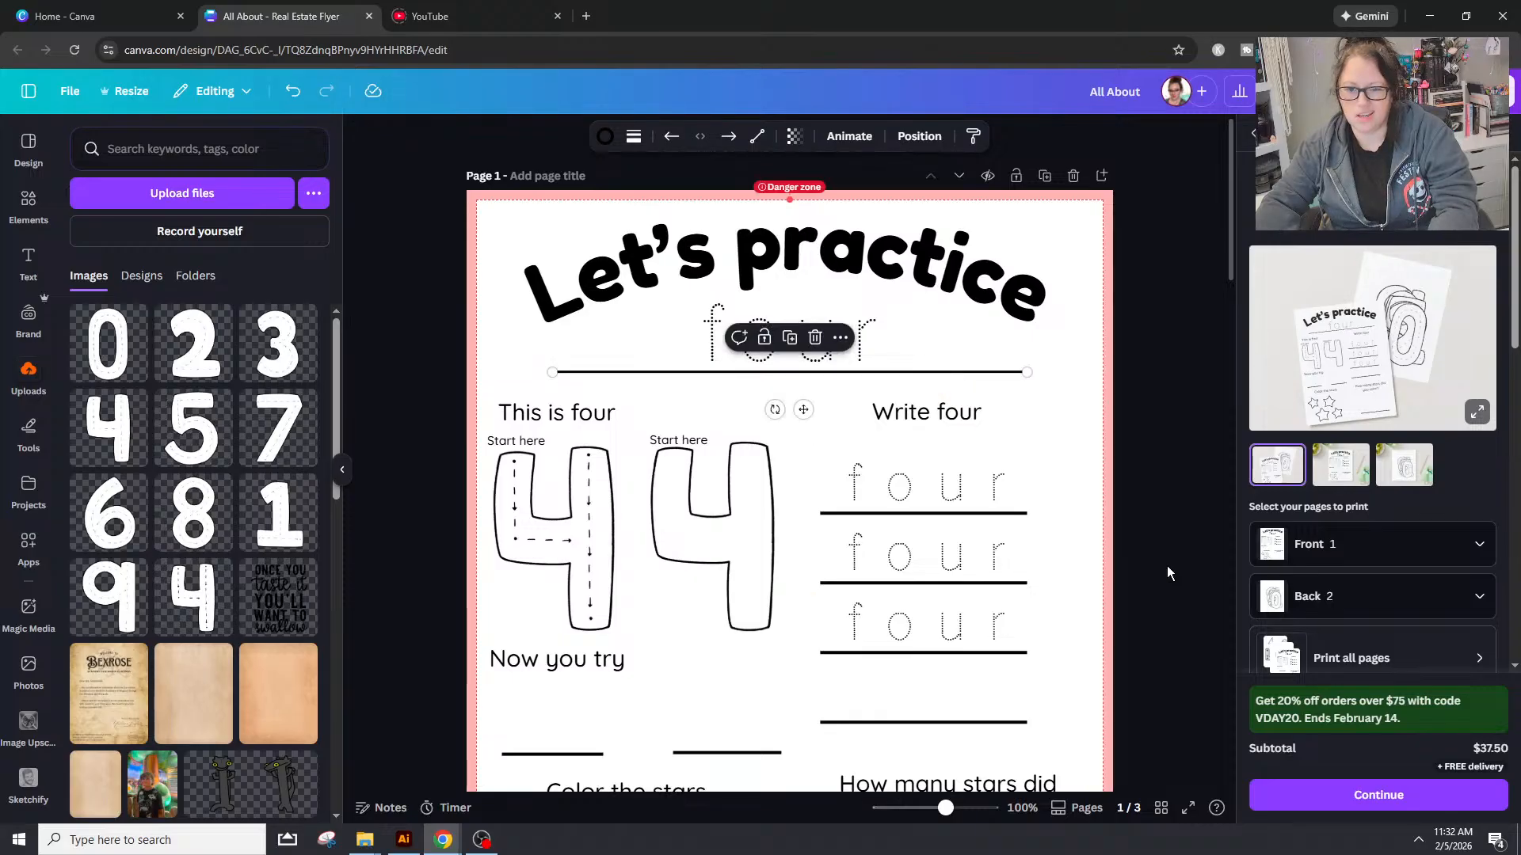
key(Down)
key(Down)
key(Down)
key(Down)
key(Down)
key(Down)
key(Down)
key(Down)
key(Down)
key(Down)
key(Down)
key(Down)
Step: Nudge the dotted word "four" down so that it sits just above its writing line
click(842, 330)
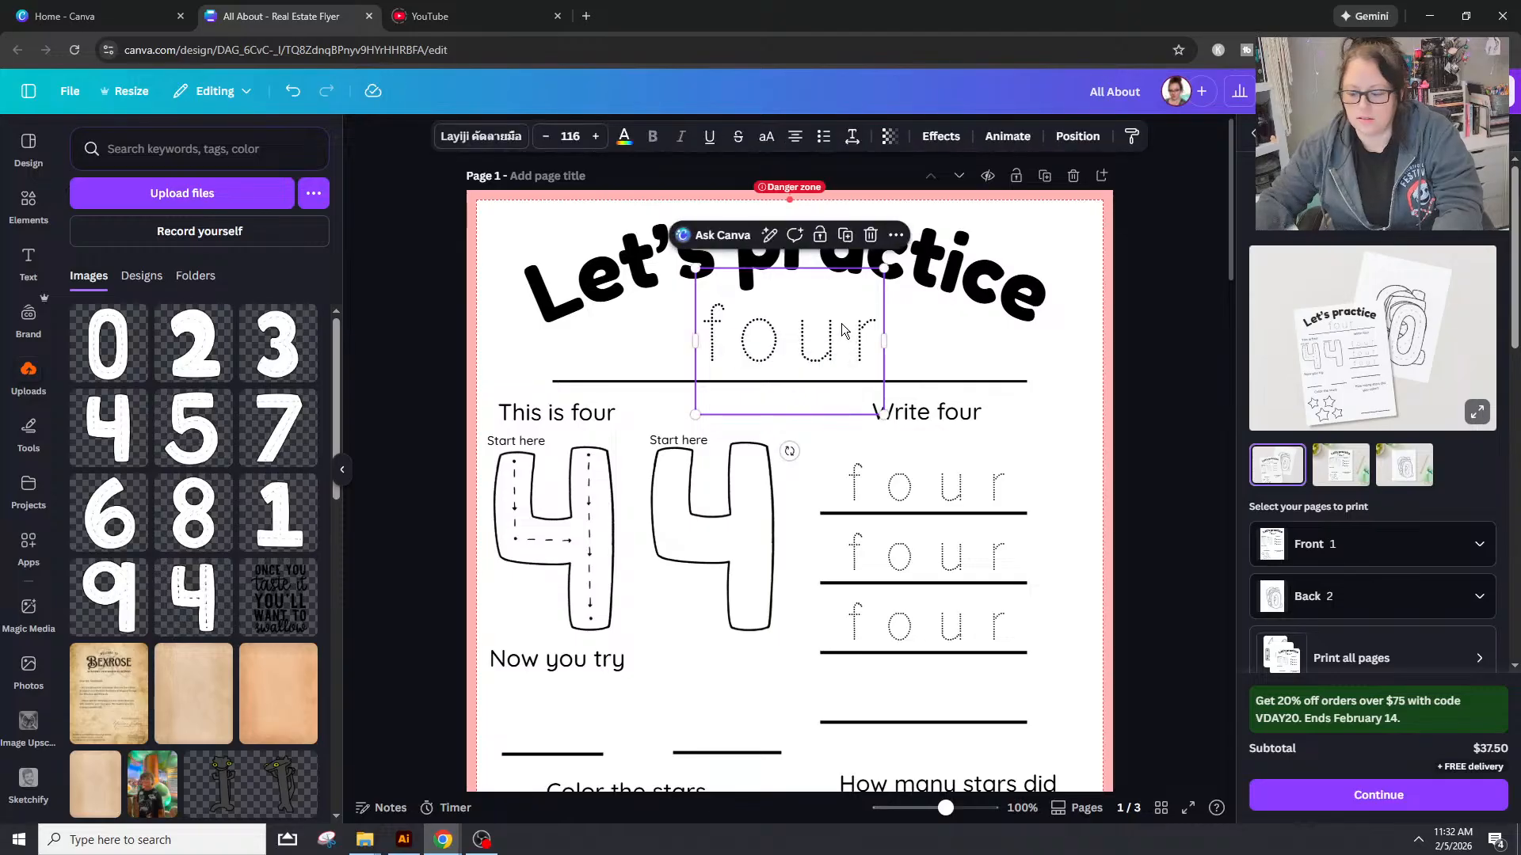
key(Down)
key(Down)
key(Down)
key(Down)
key(Down)
key(Down)
key(Down)
key(Down)
key(Down)
key(Down)
key(Down)
key(Down)
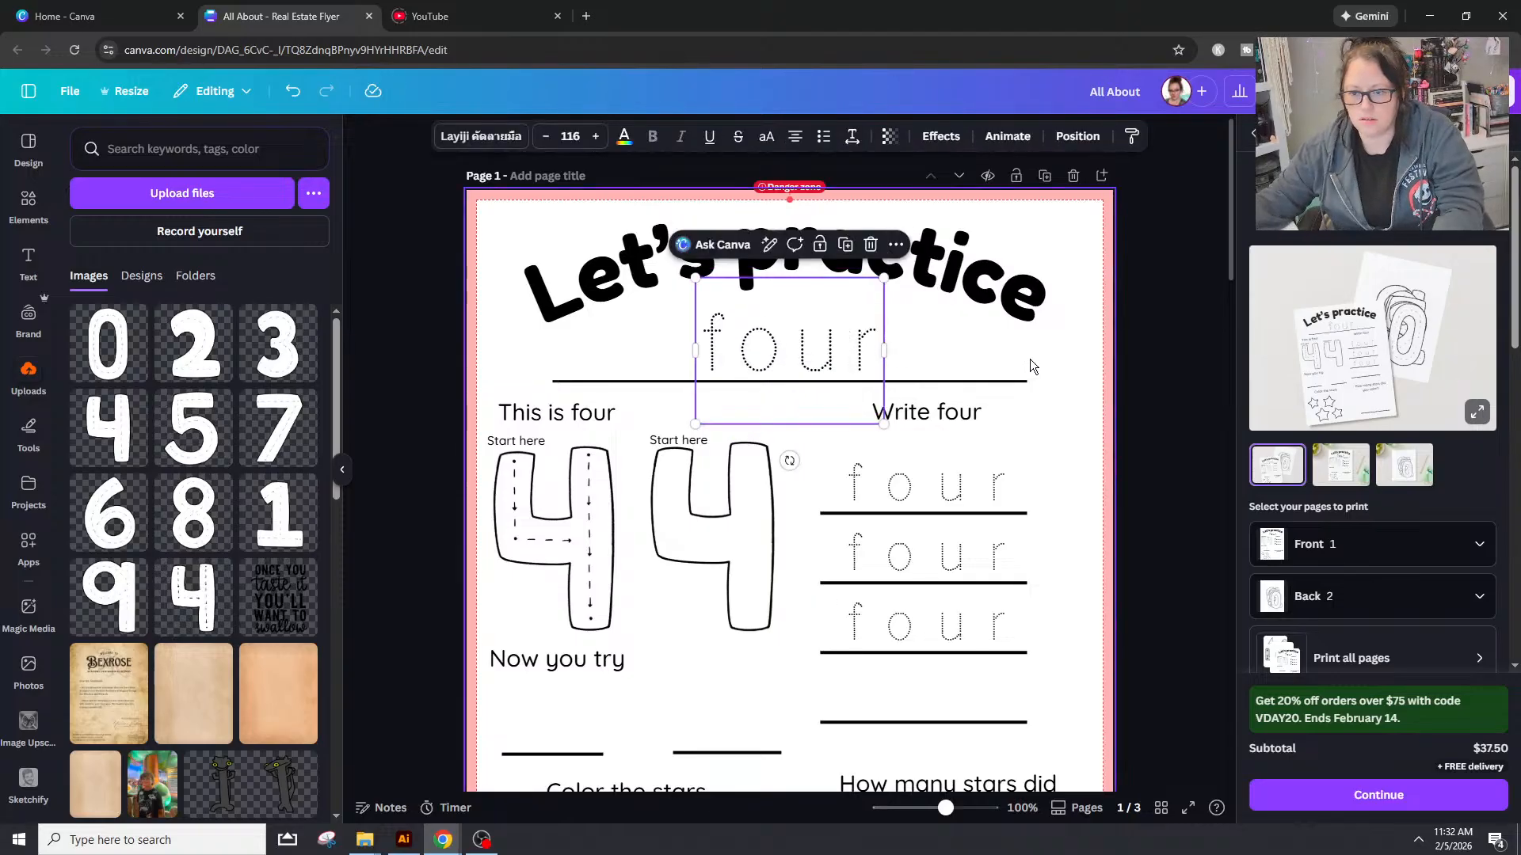
click(1151, 364)
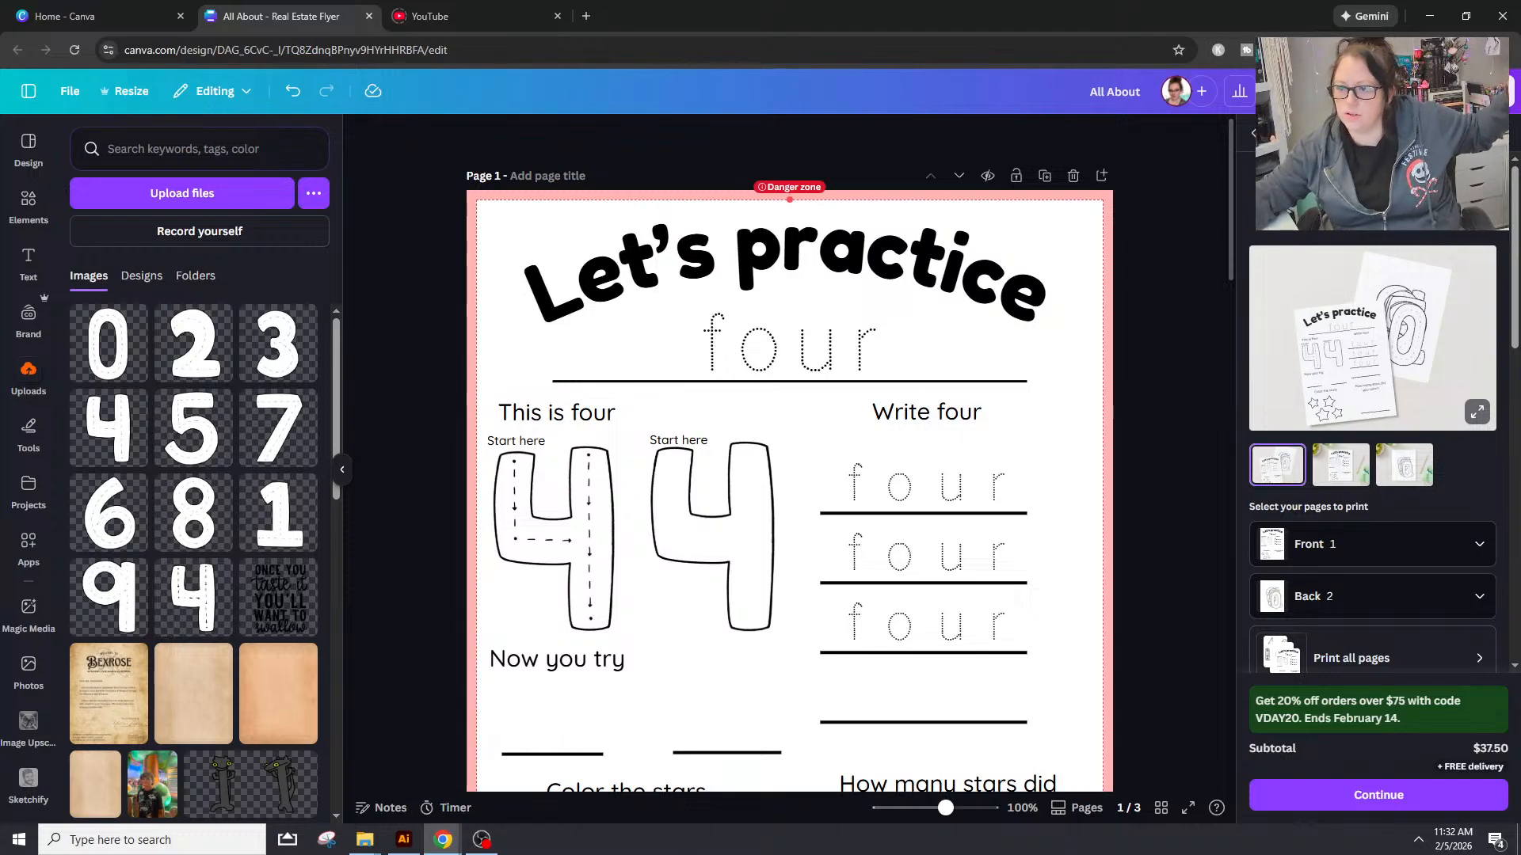
Step: Hide the print panel, search the fonts for "dotted", and set the large word "four" under the title to the Trace font
click(1512, 136)
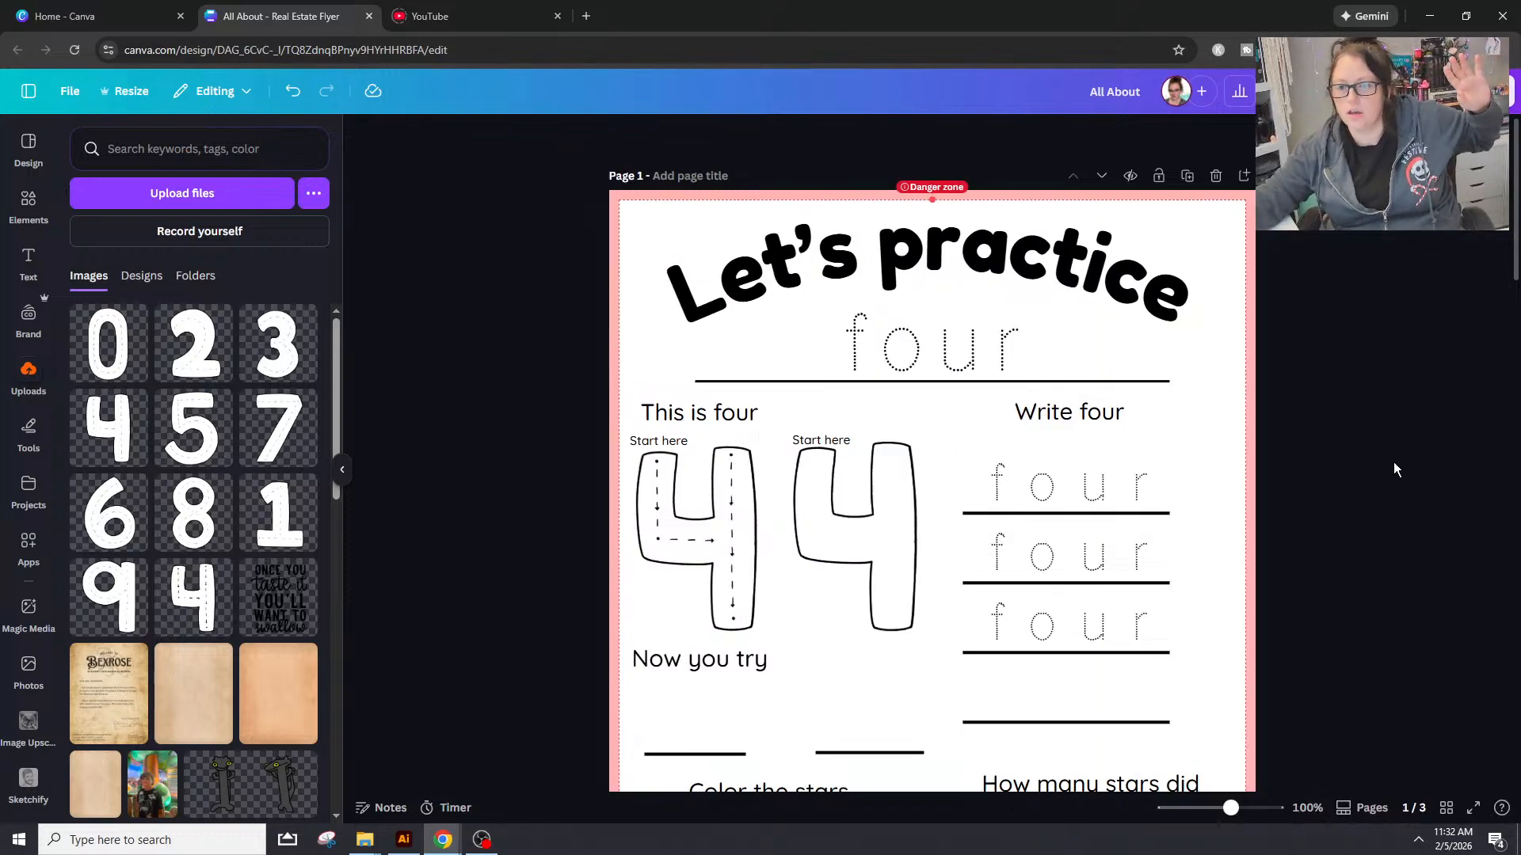
click(1012, 251)
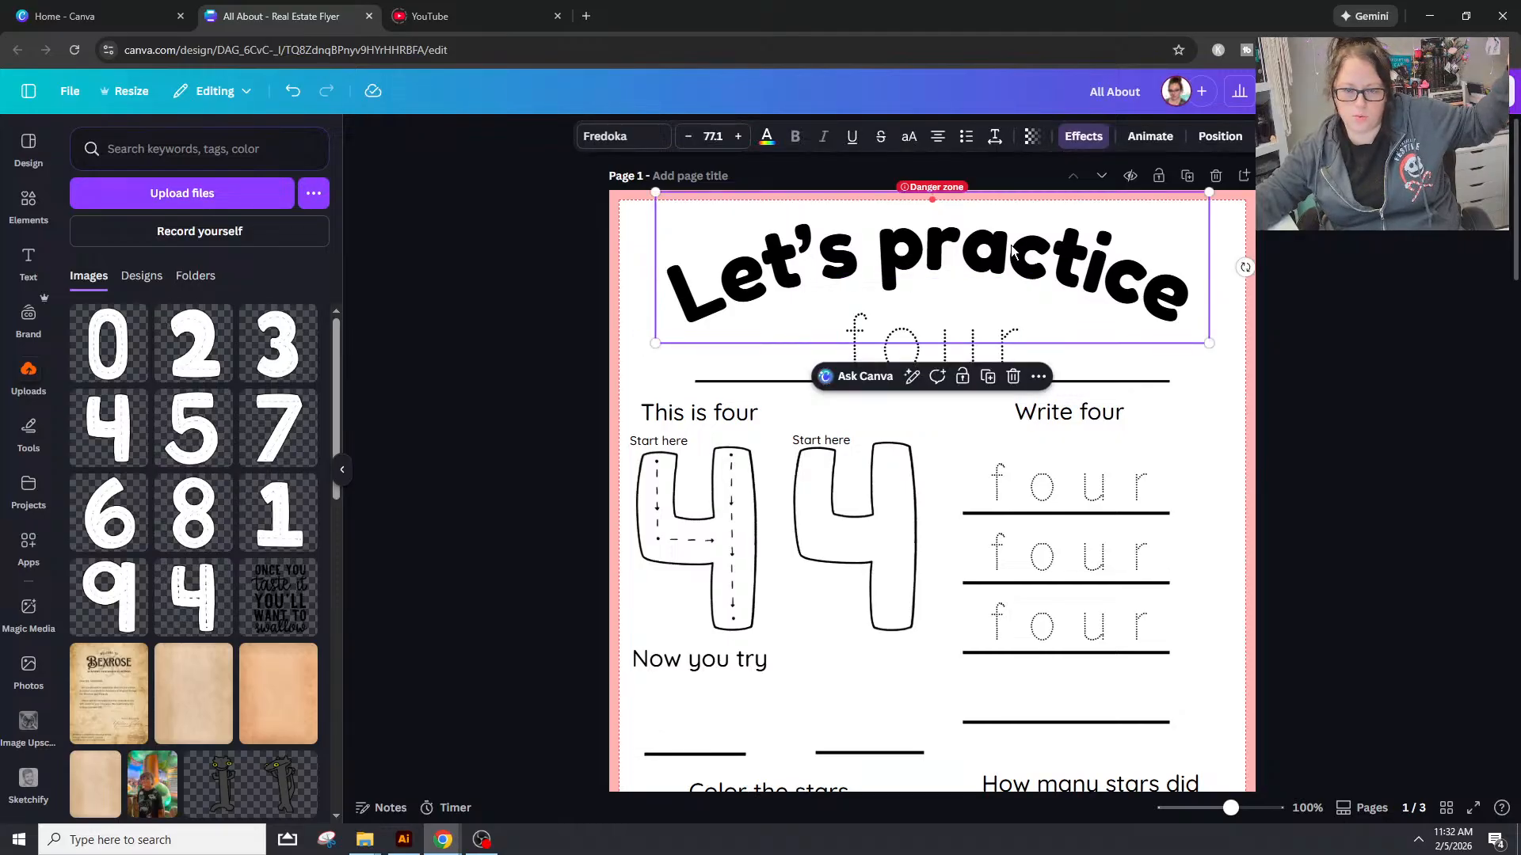
click(1003, 353)
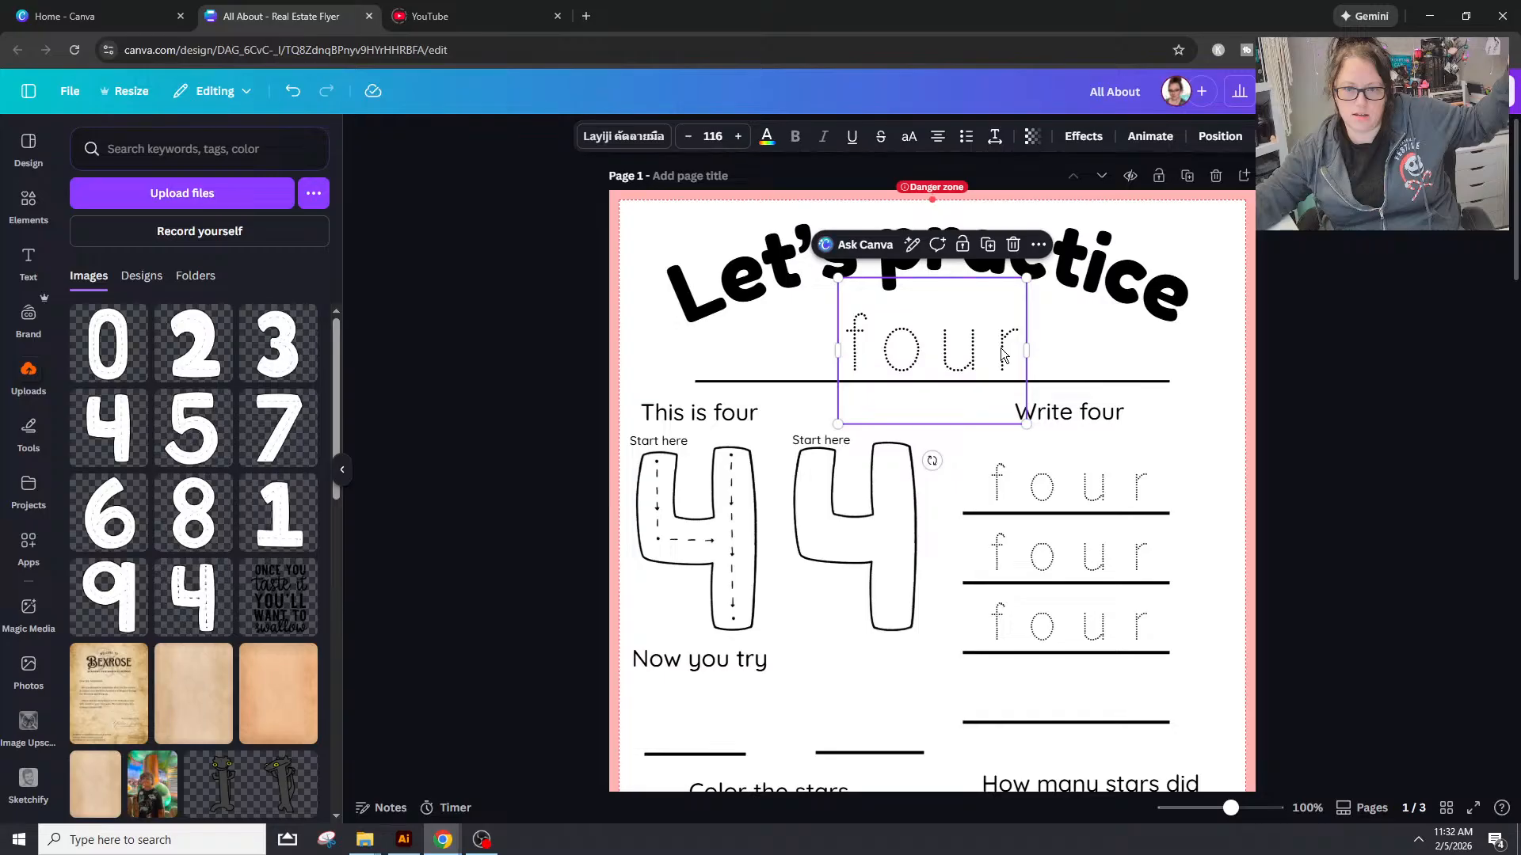
click(622, 137)
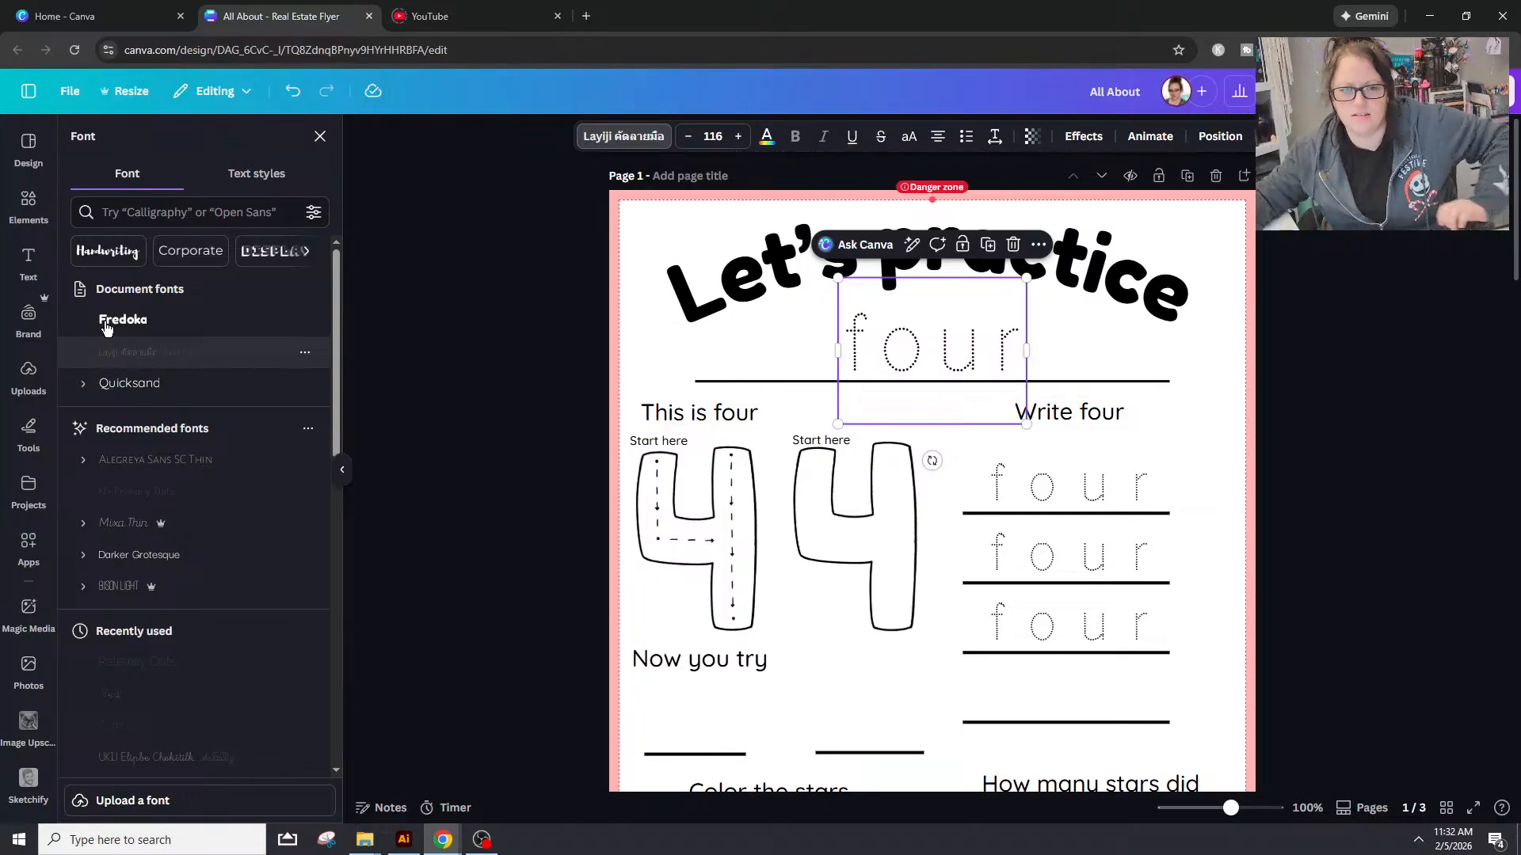
click(129, 203)
text(ott)
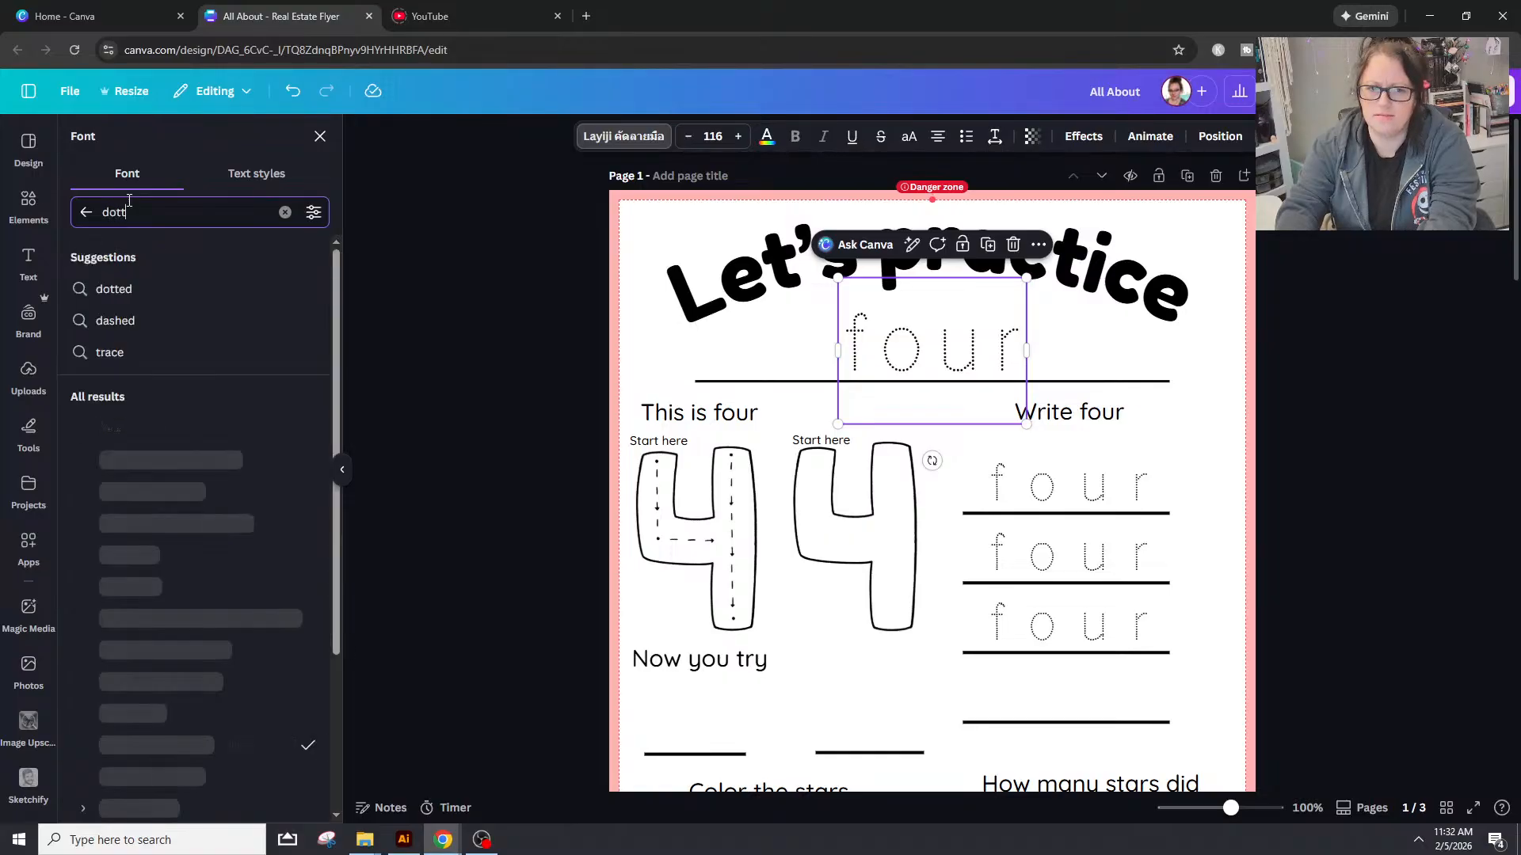
text(ed)
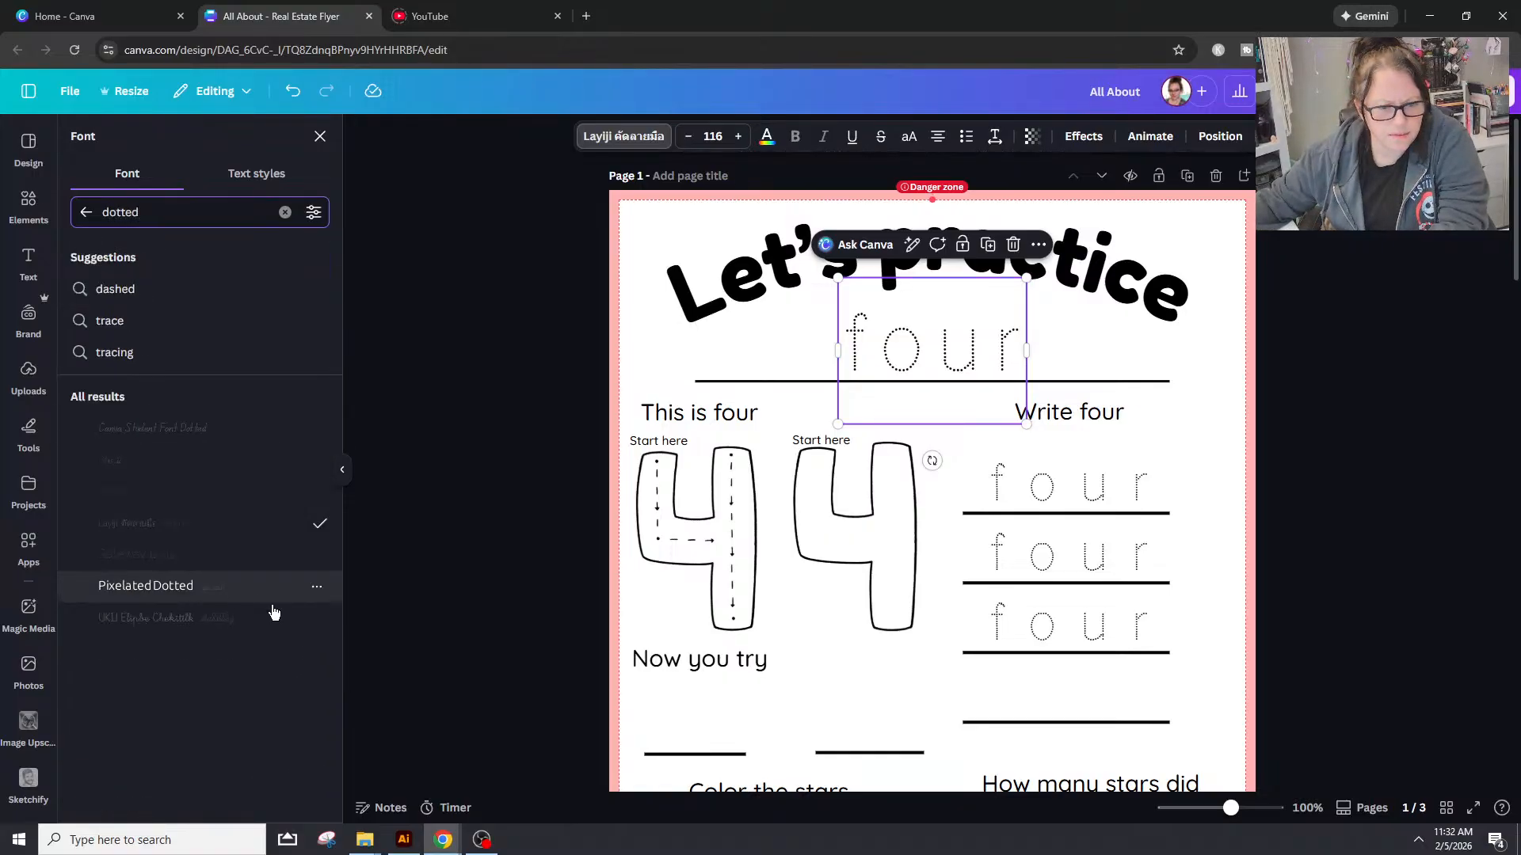
click(219, 523)
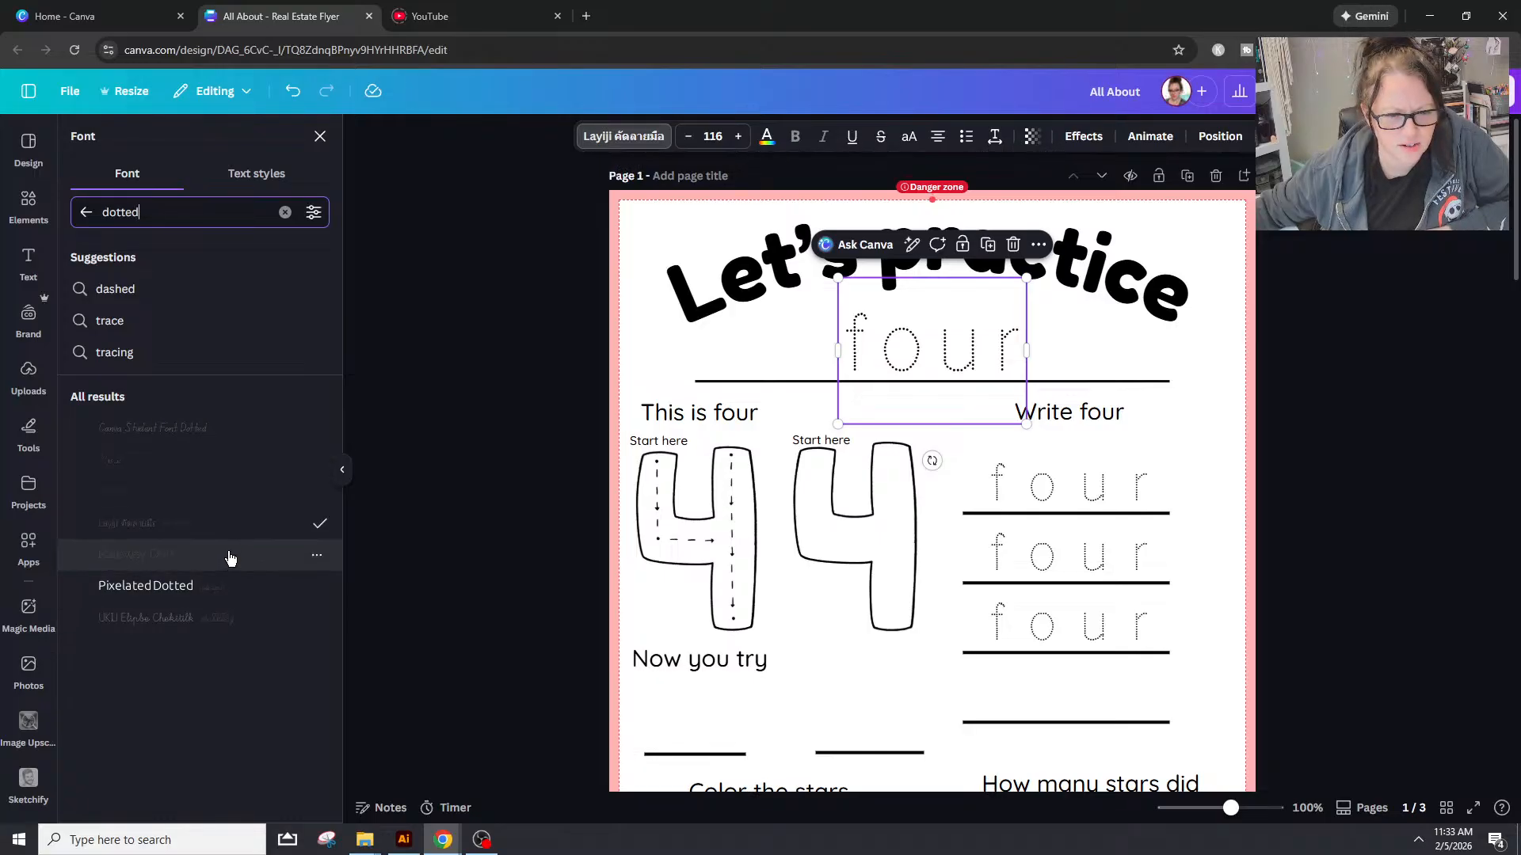
click(223, 493)
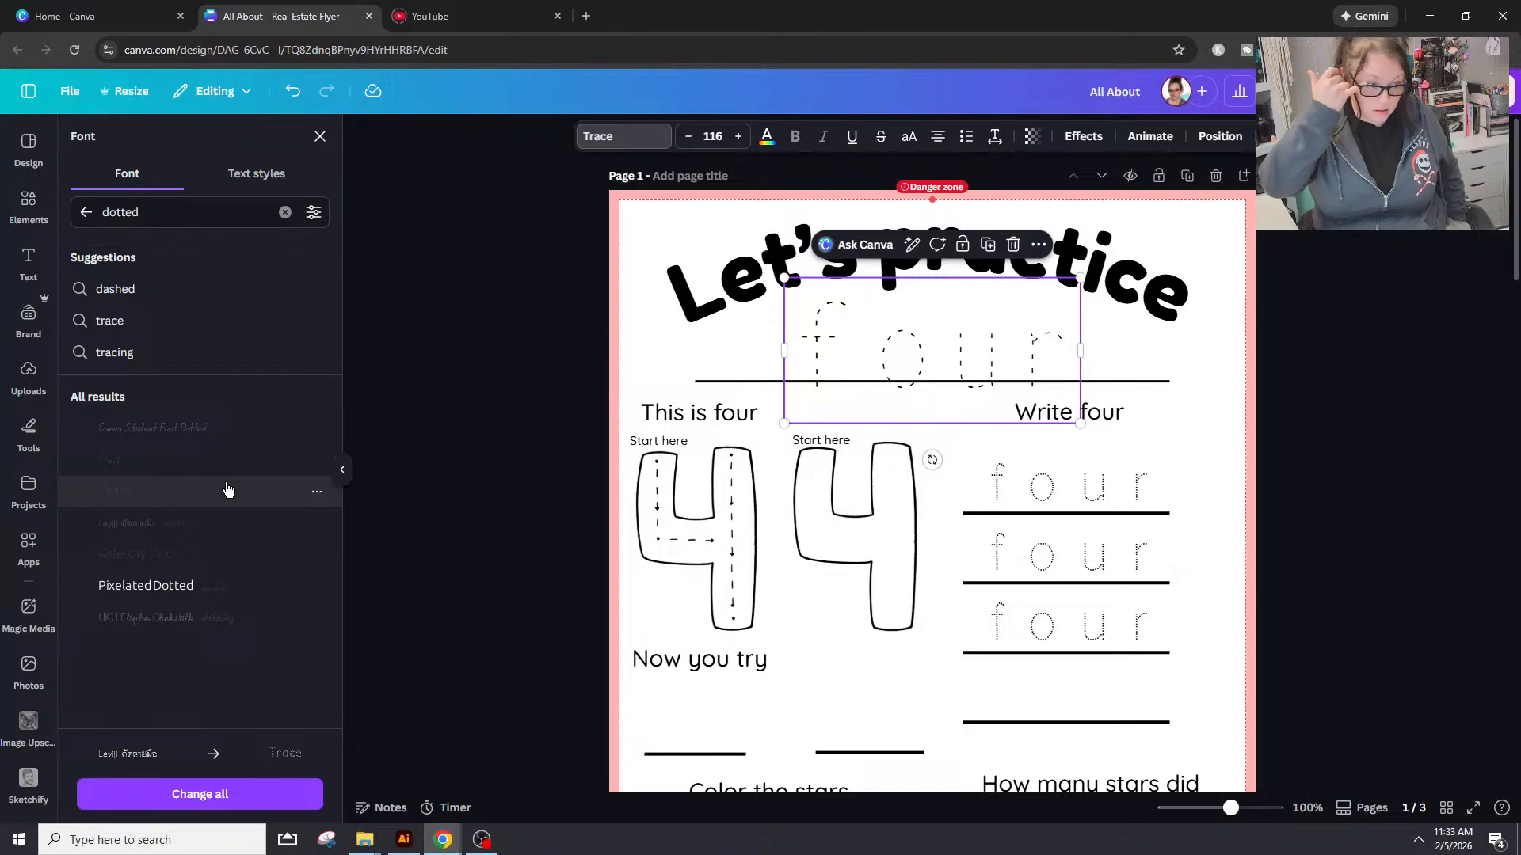
Step: Keep the Trace font on the large word "four" under the title and close the font list
click(227, 488)
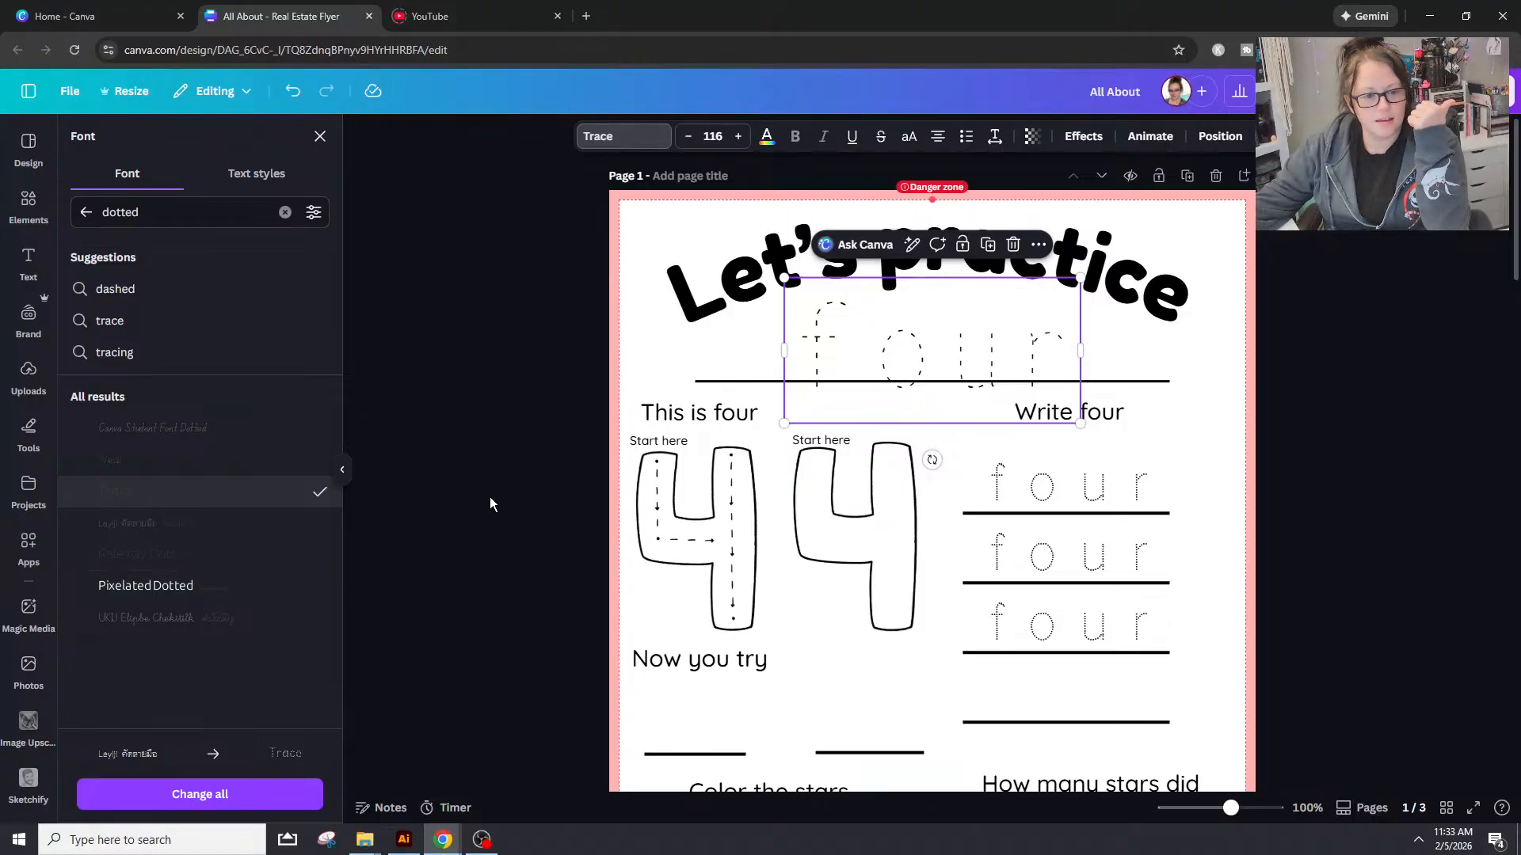
click(735, 208)
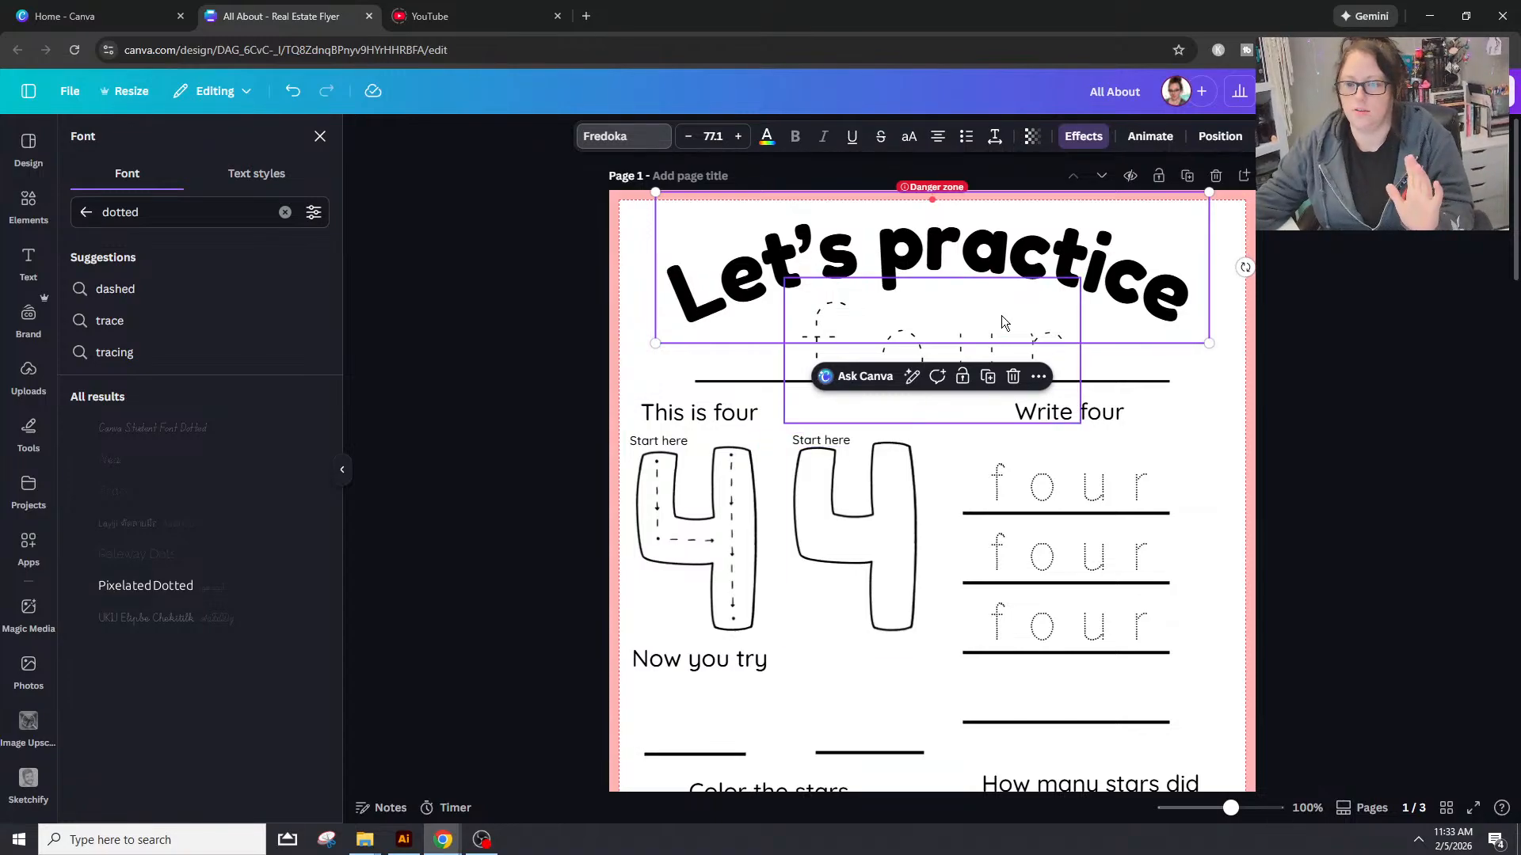
key(Escape)
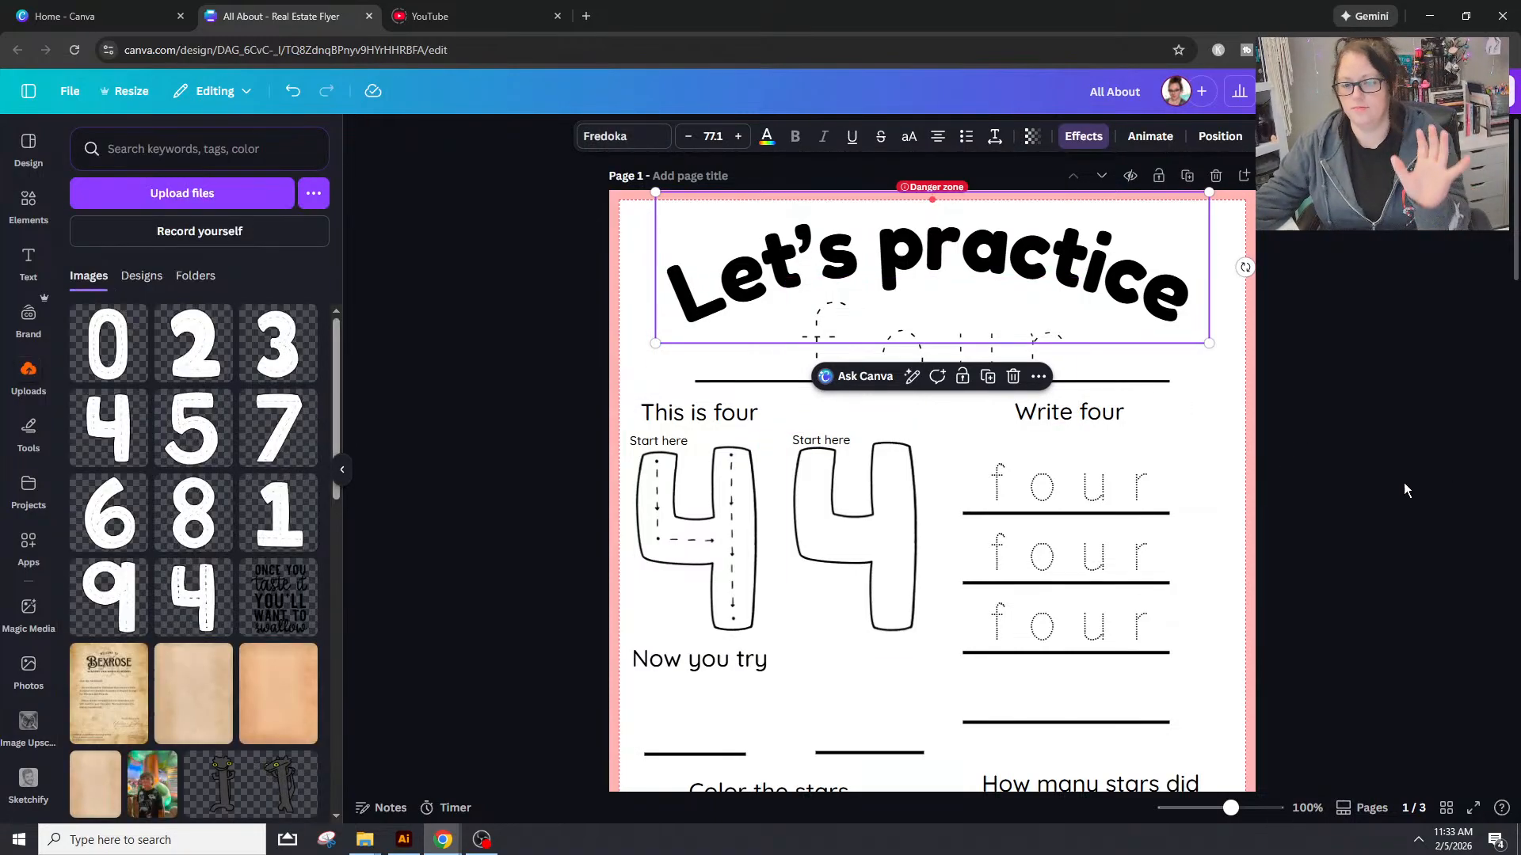
click(1331, 334)
Step: Nudge the large dashed word "four" slightly upward so that its letters sit just above the long writing line
click(1044, 353)
key(shift+Up)
key(shift+Up)
key(shift+Up)
key(shift+Up)
key(shift+Up)
key(shift+Up)
key(shift+Up)
key(shift+Up)
key(shift+Up)
key(shift+Up)
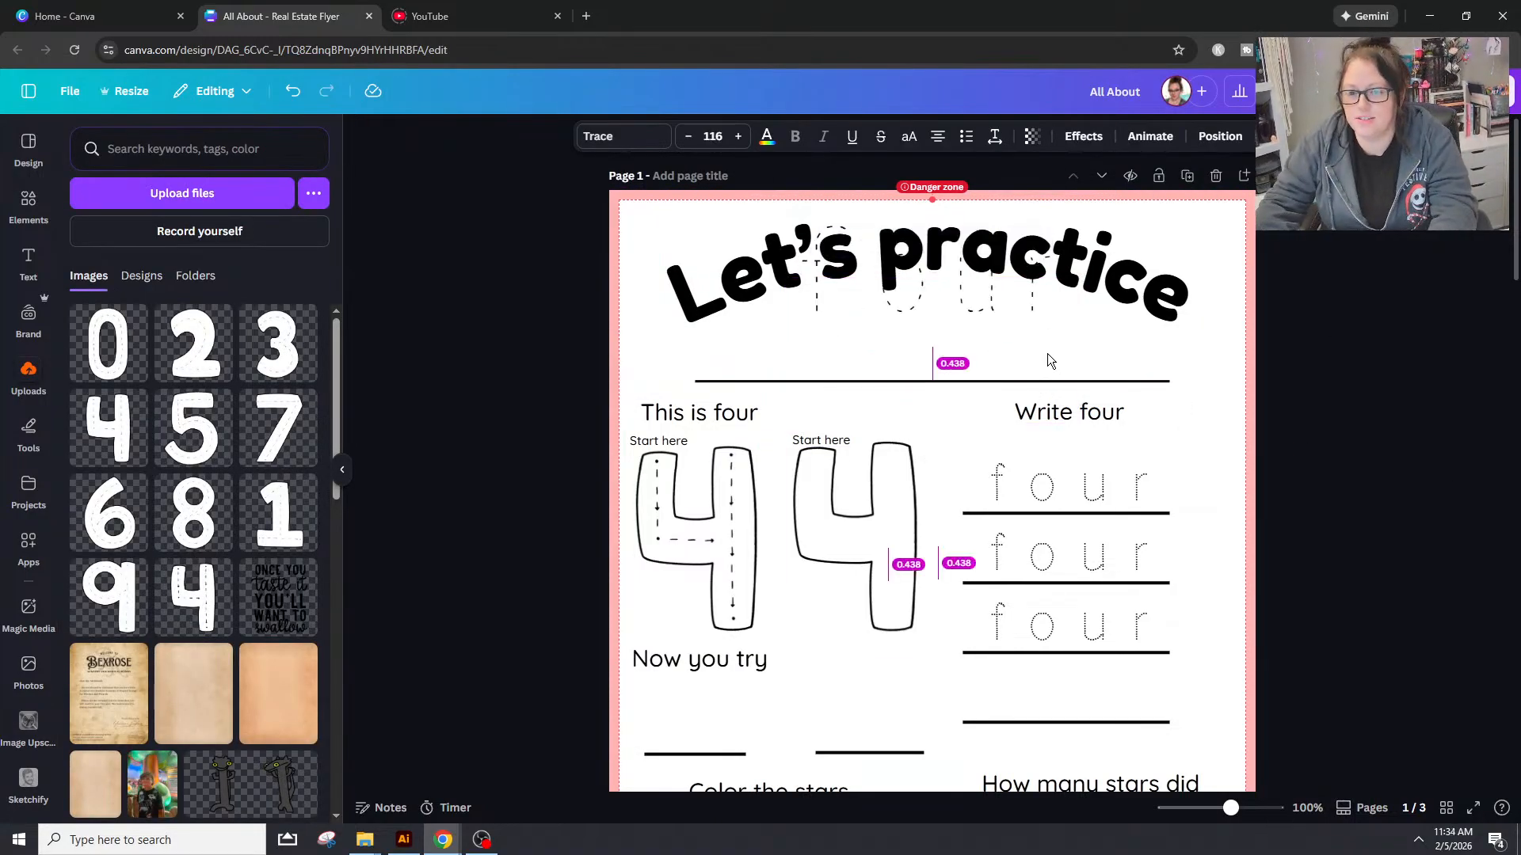
key(shift+Down)
key(shift+Down)
key(shift+Down)
key(shift+Down)
key(shift+Down)
key(shift+Down)
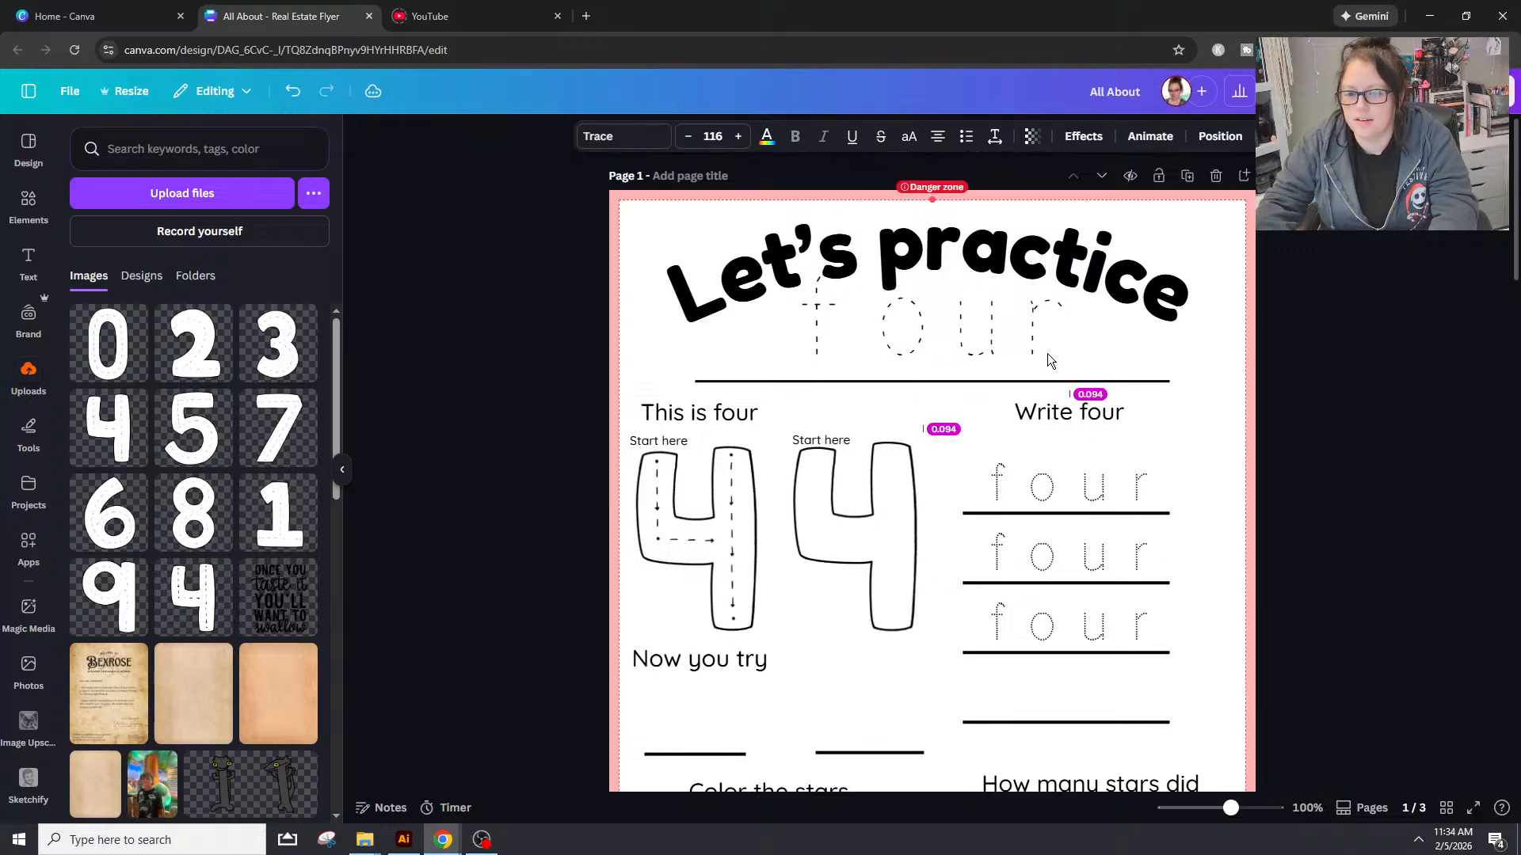
key(shift+Down)
key(shift+Down)
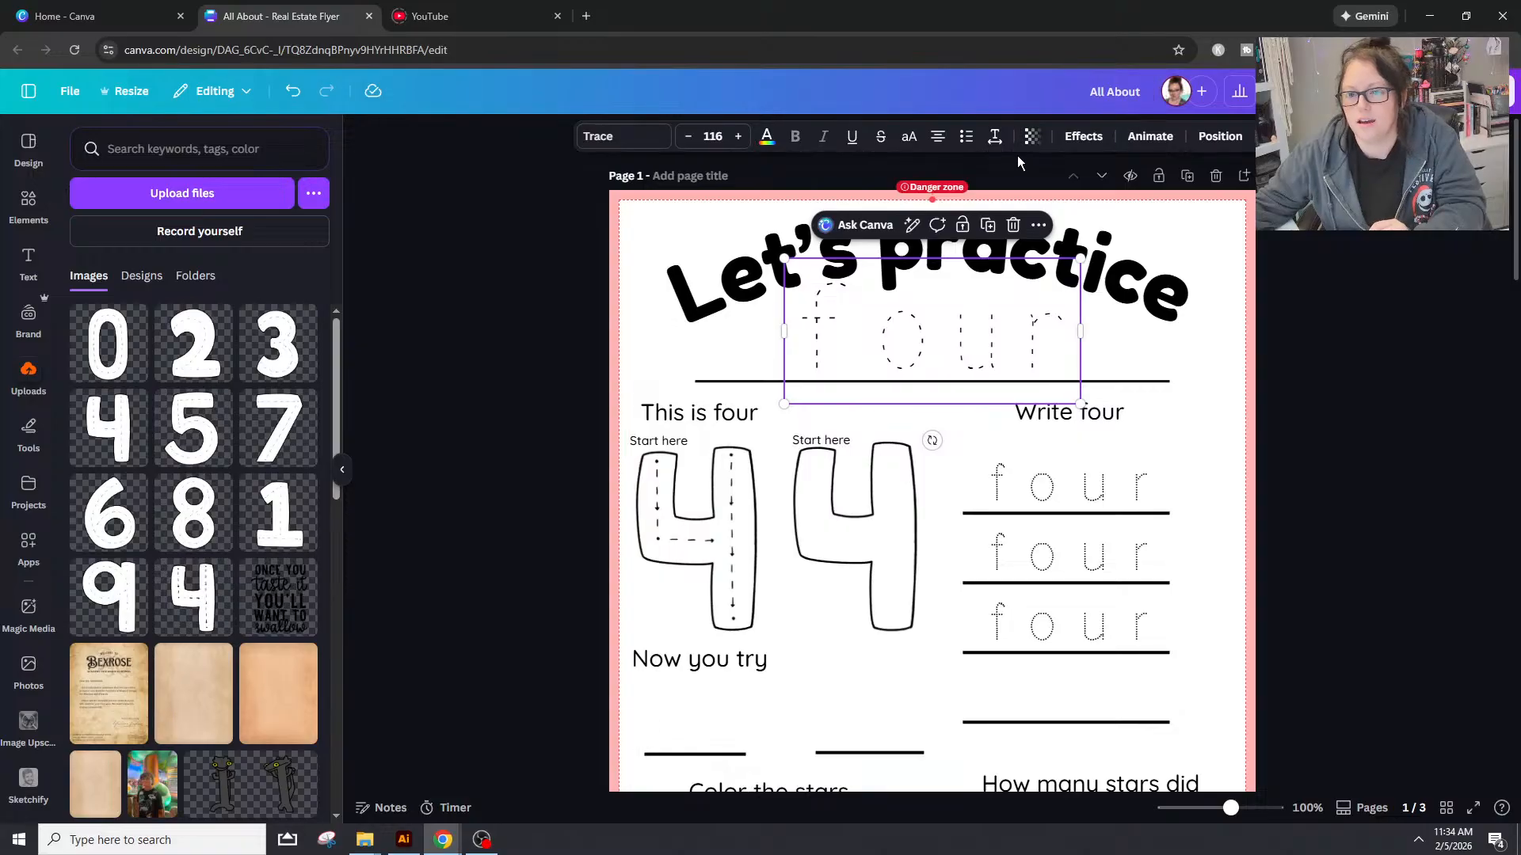
Step: Slightly reduce the letter spacing of the large word "four"
click(995, 144)
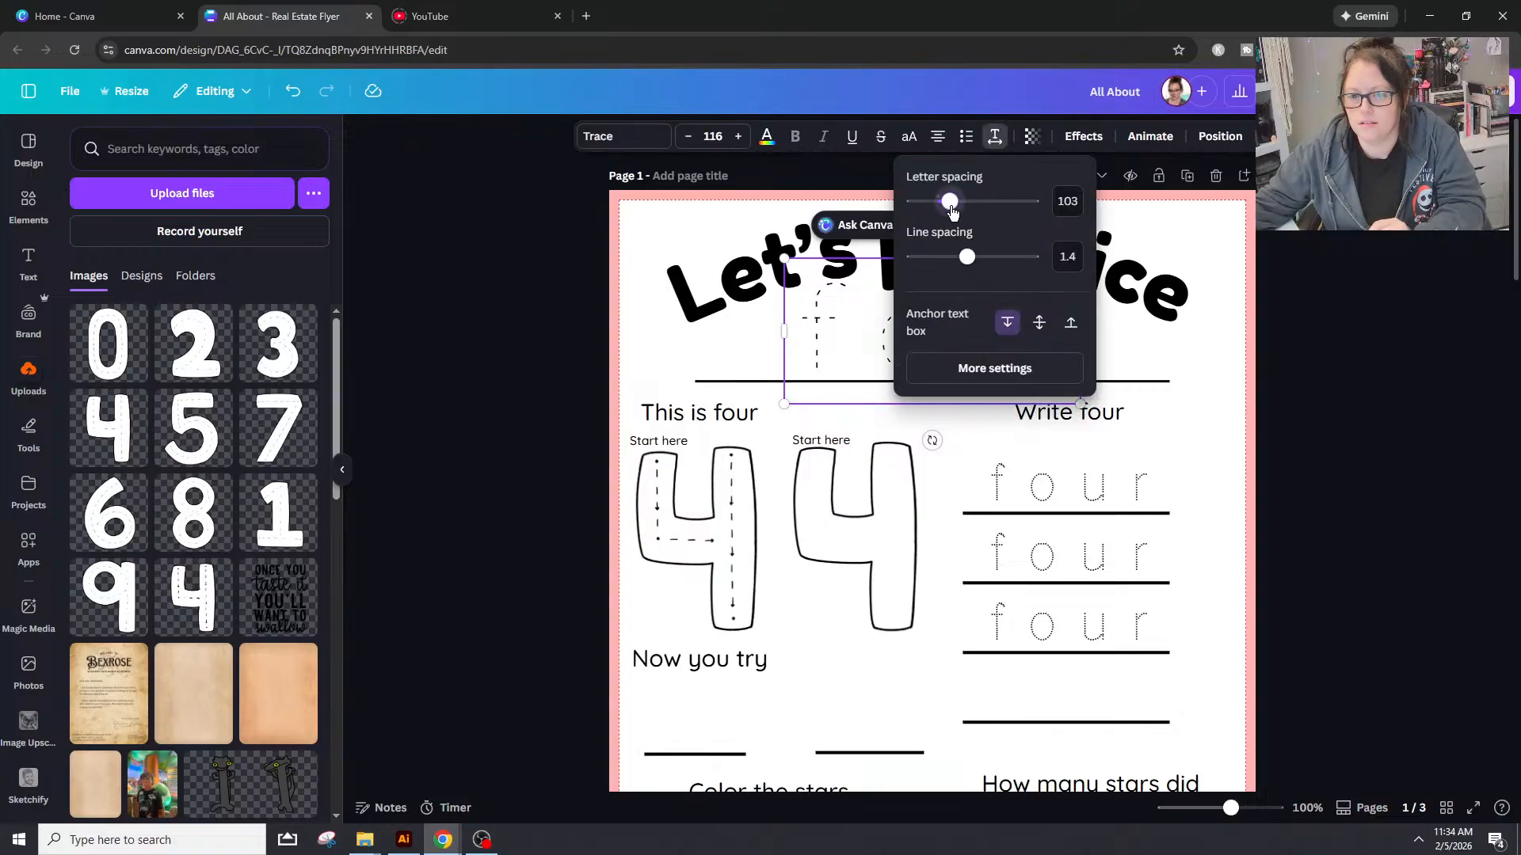
drag(948, 203, 946, 208)
key(Escape)
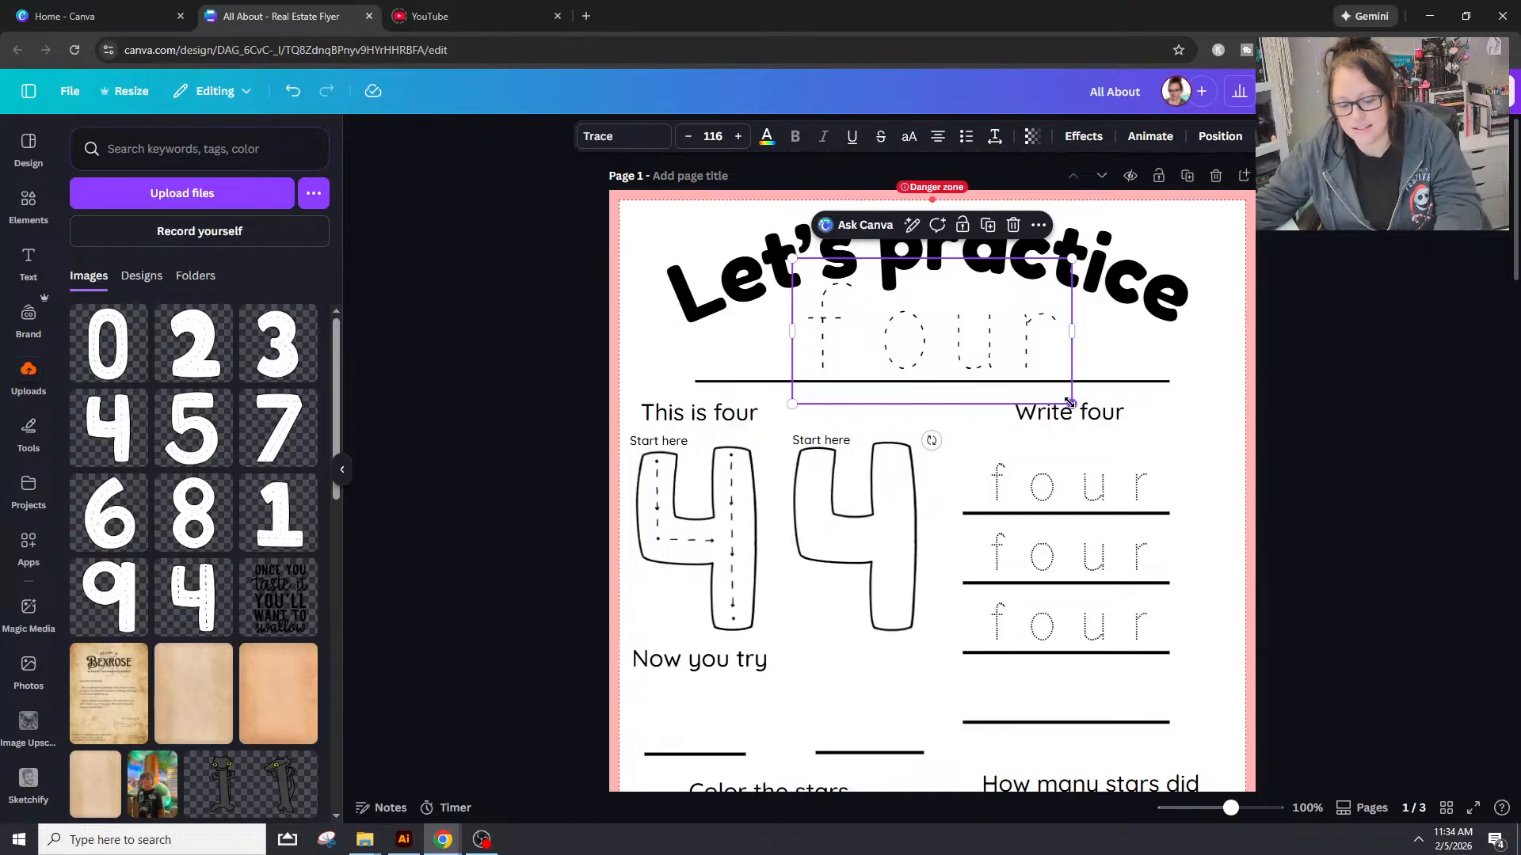
Step: Scale the large word "four" down to font size 101 and center it just above its writing line
drag(1069, 402, 1036, 380)
drag(970, 337, 988, 349)
click(1147, 350)
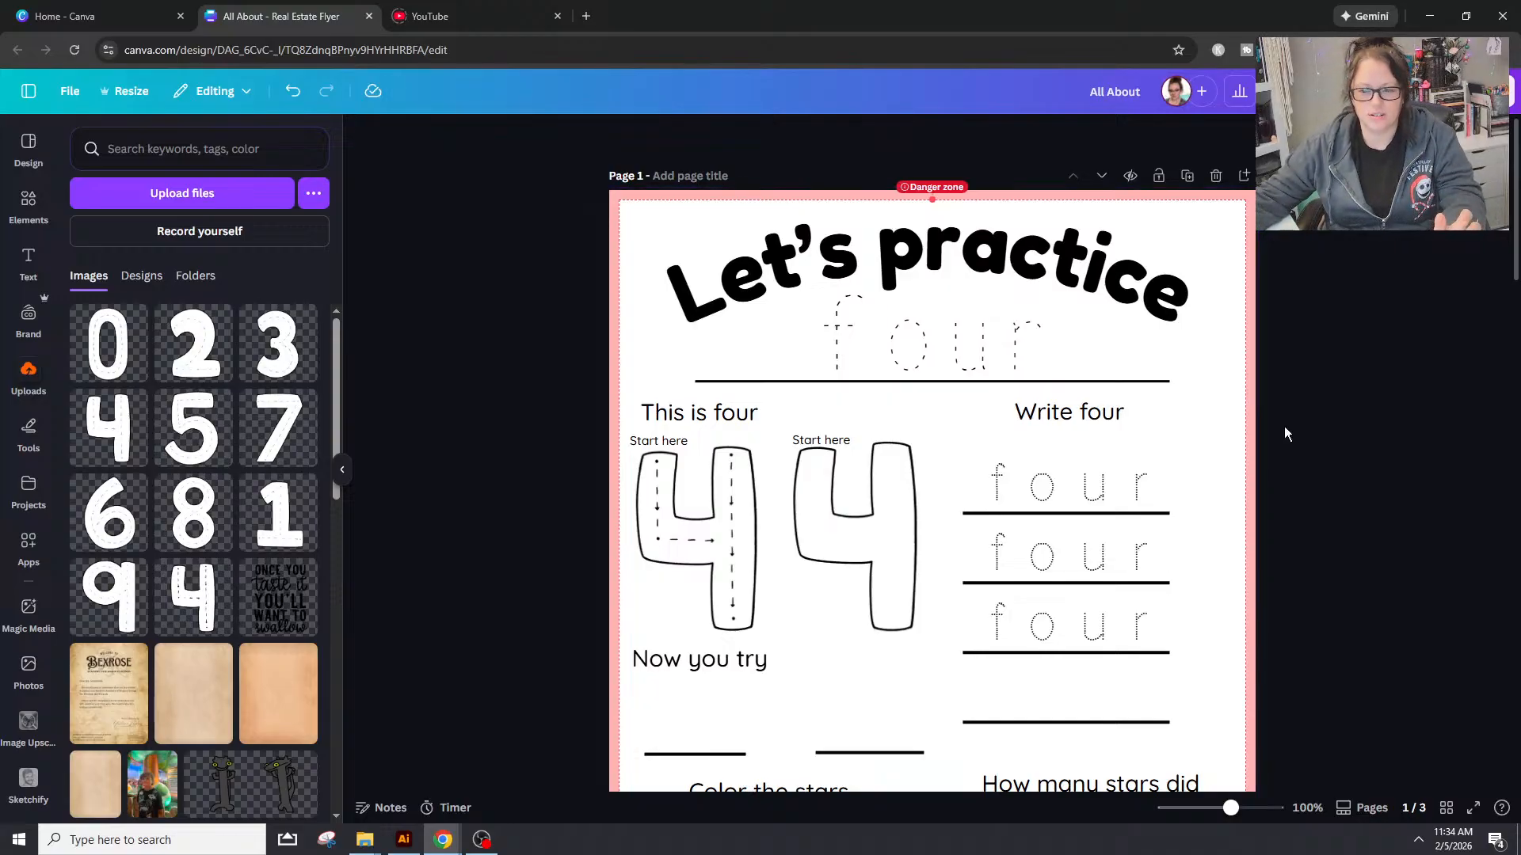
Step: Try the Layiji dotted font on the large word "four", compare it with Trace, and undo the font change
click(914, 305)
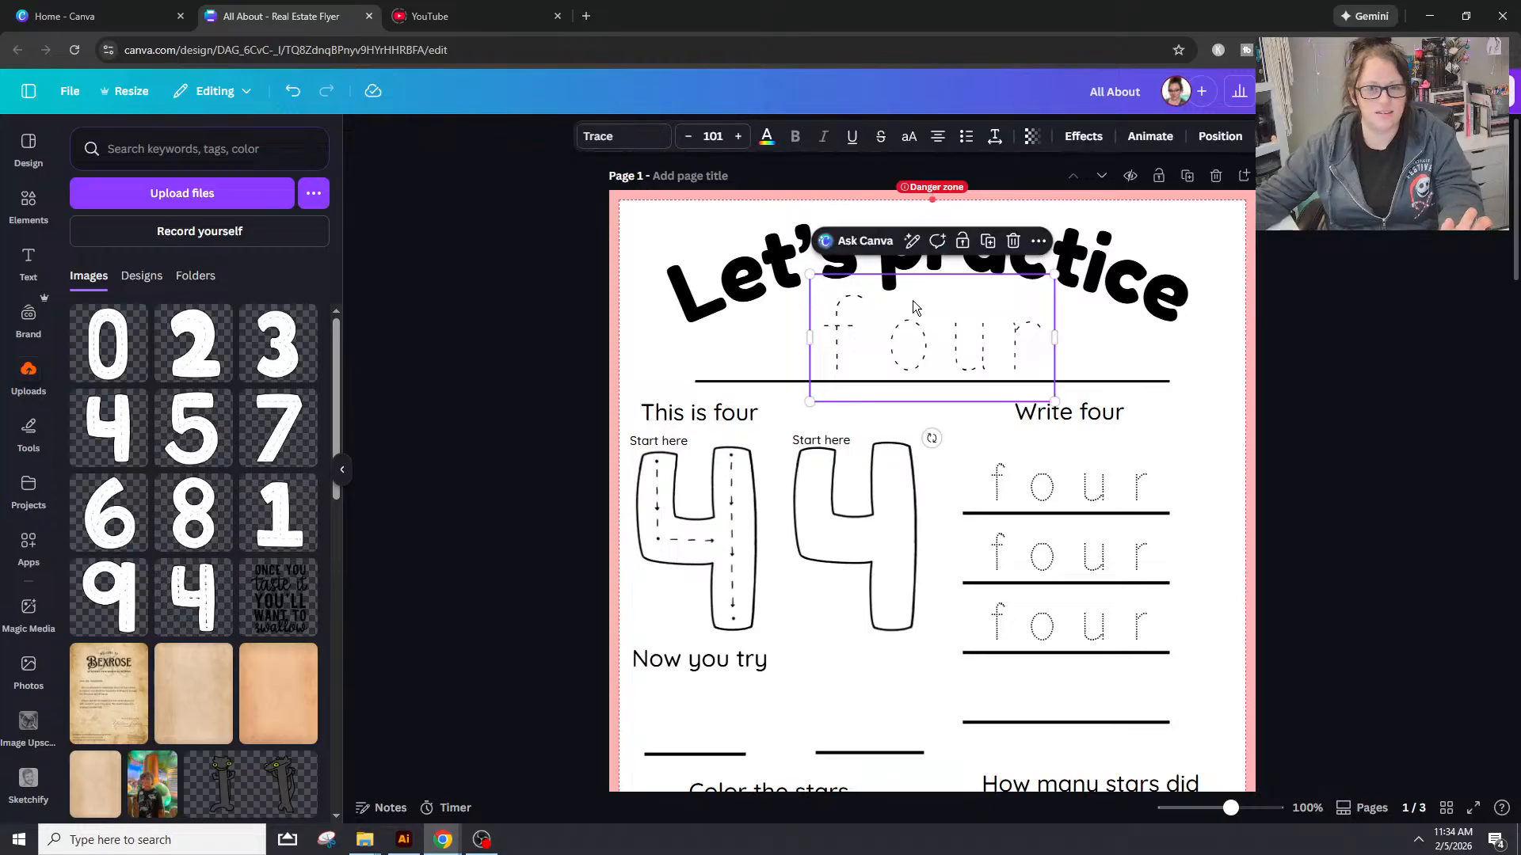
click(625, 137)
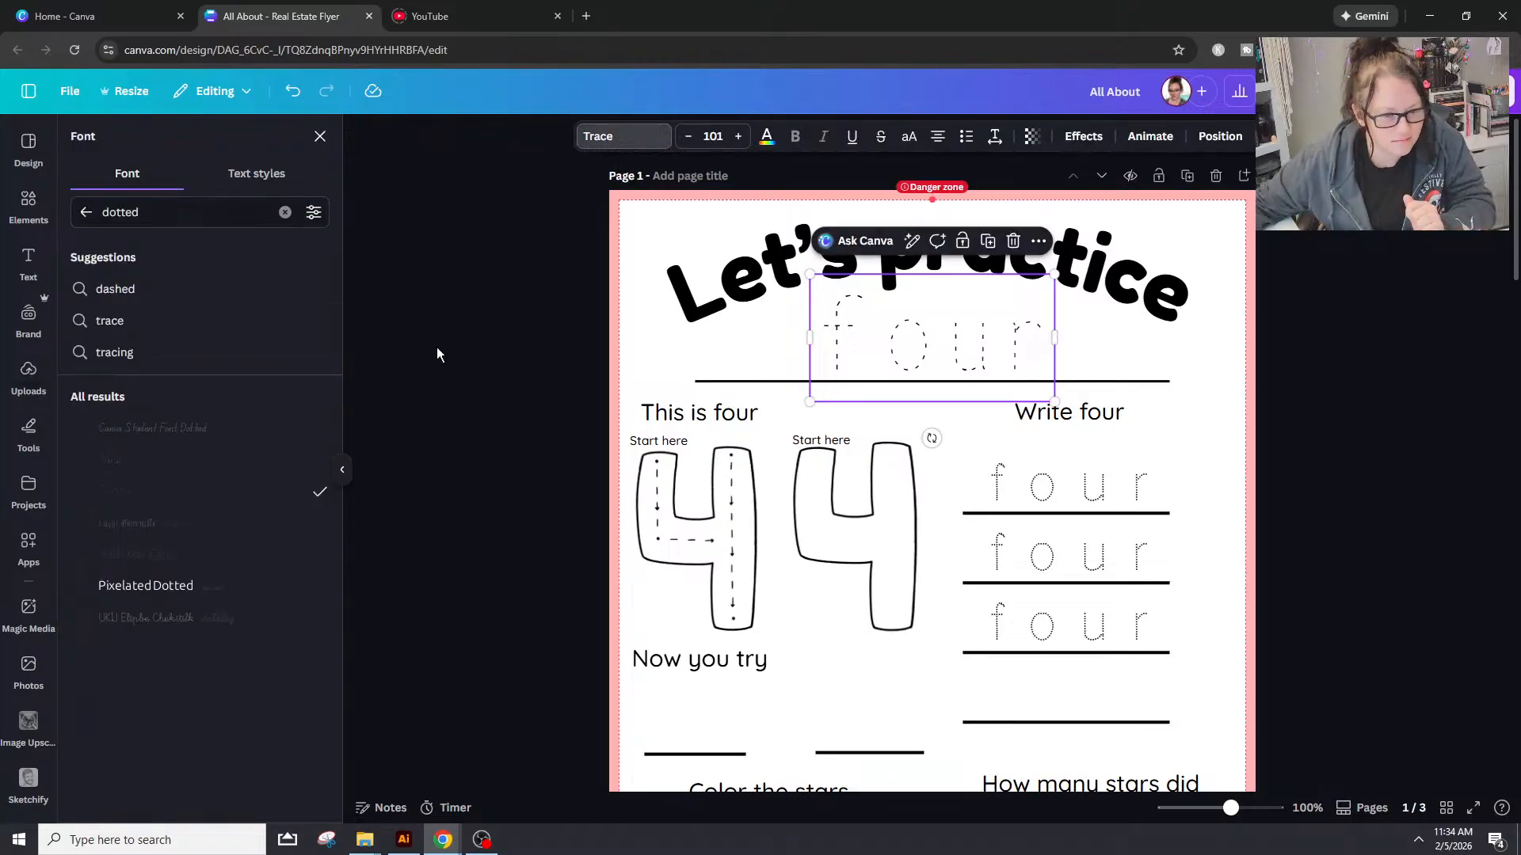
click(129, 524)
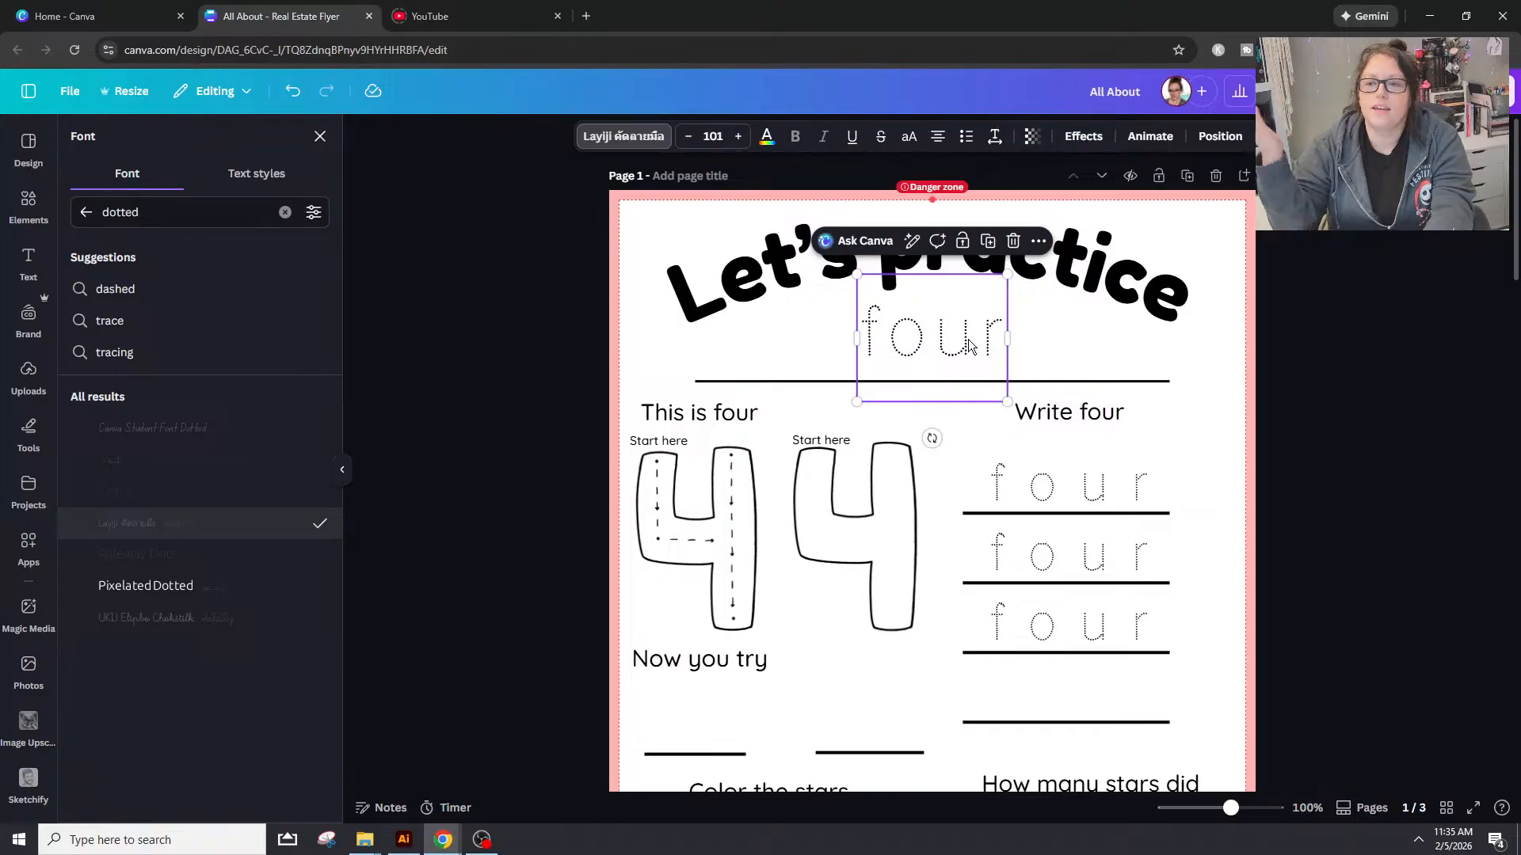
key(ctrl+z)
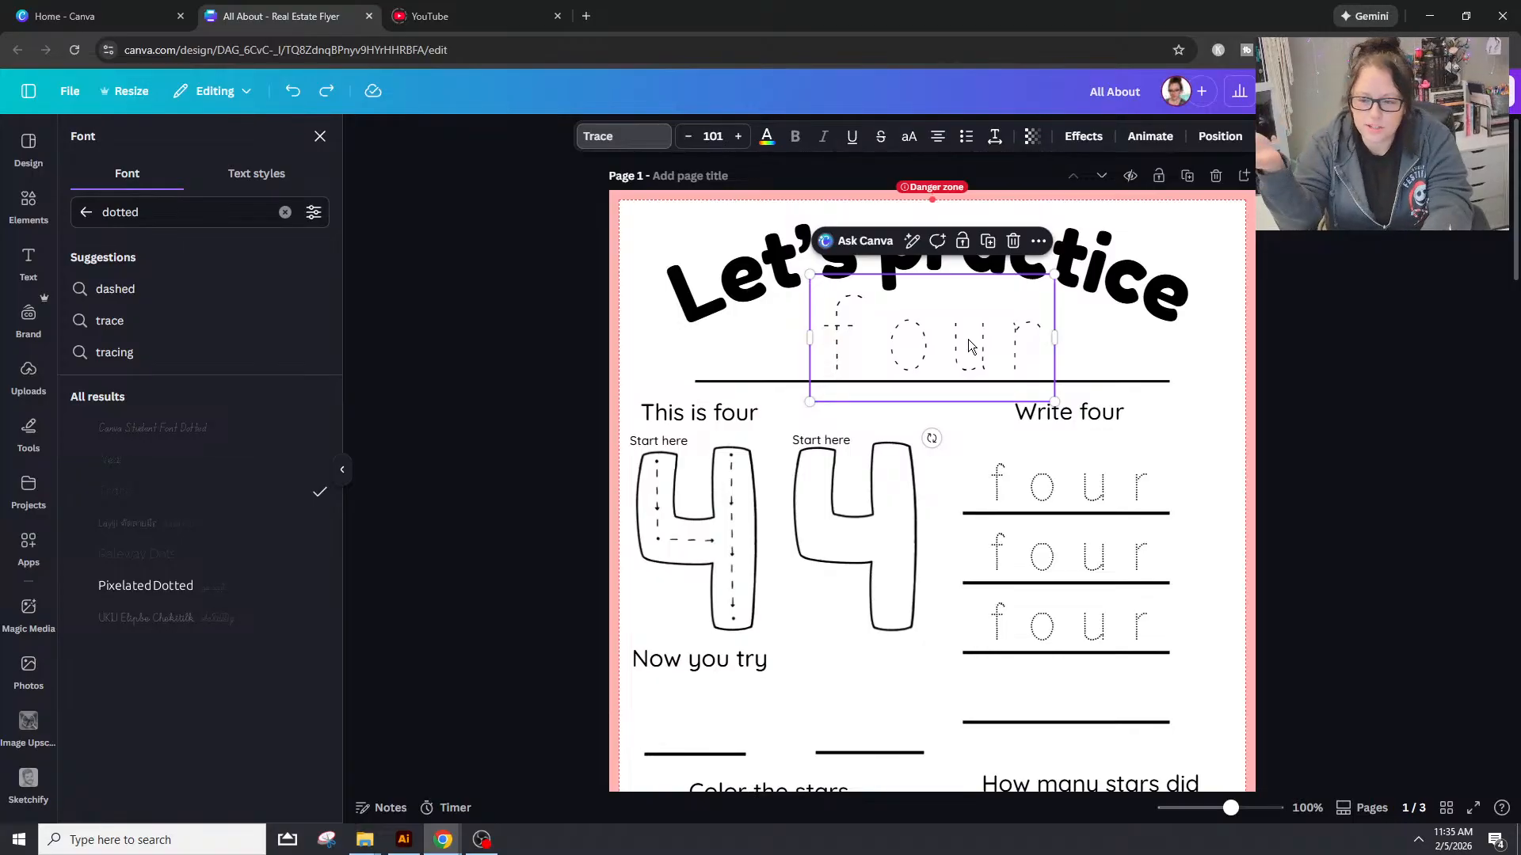
key(ctrl+y)
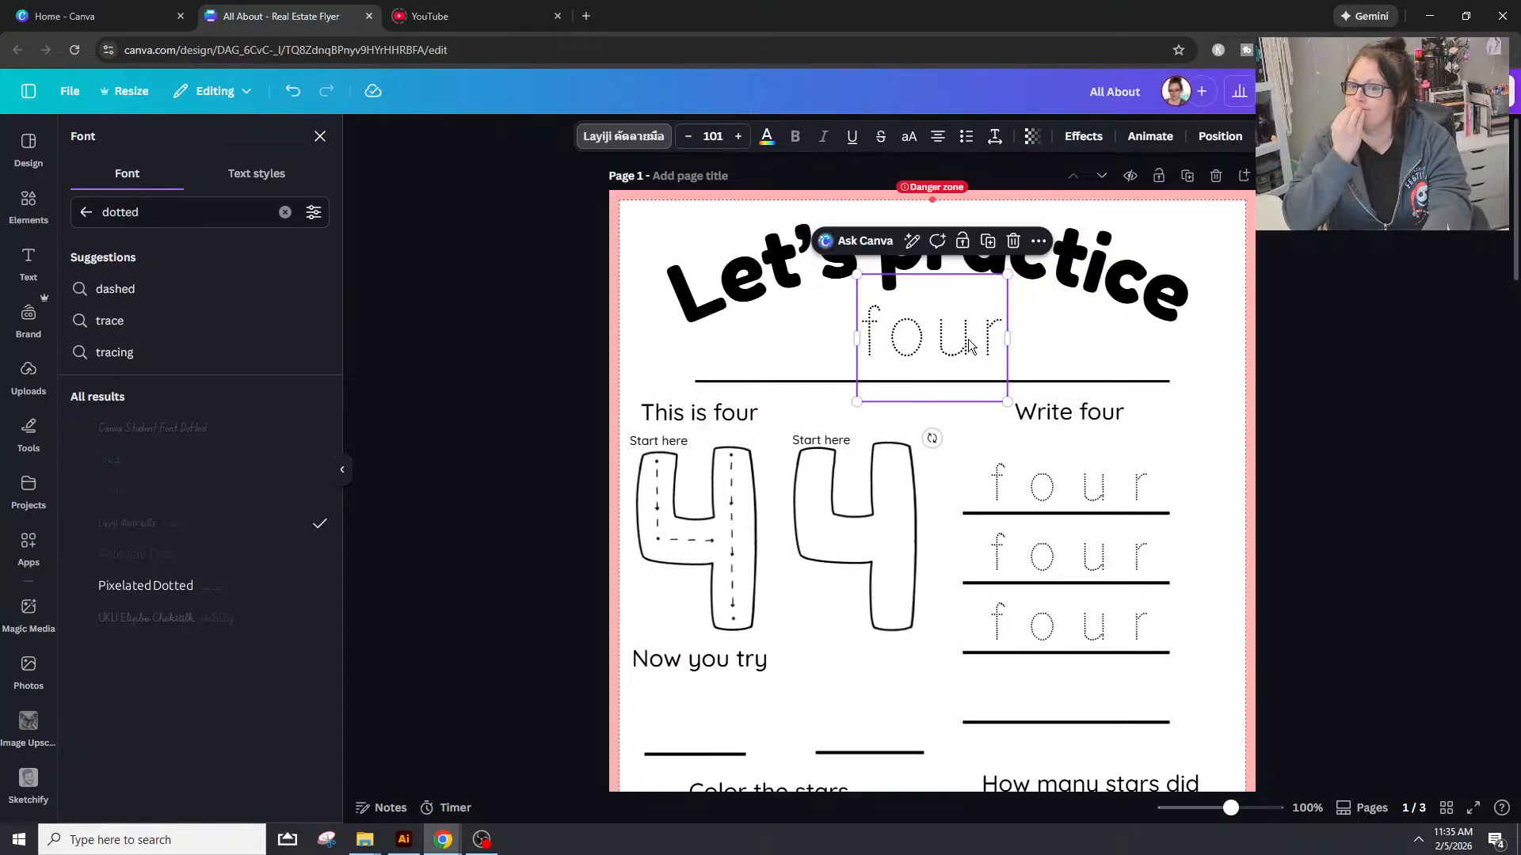
key(ctrl+z)
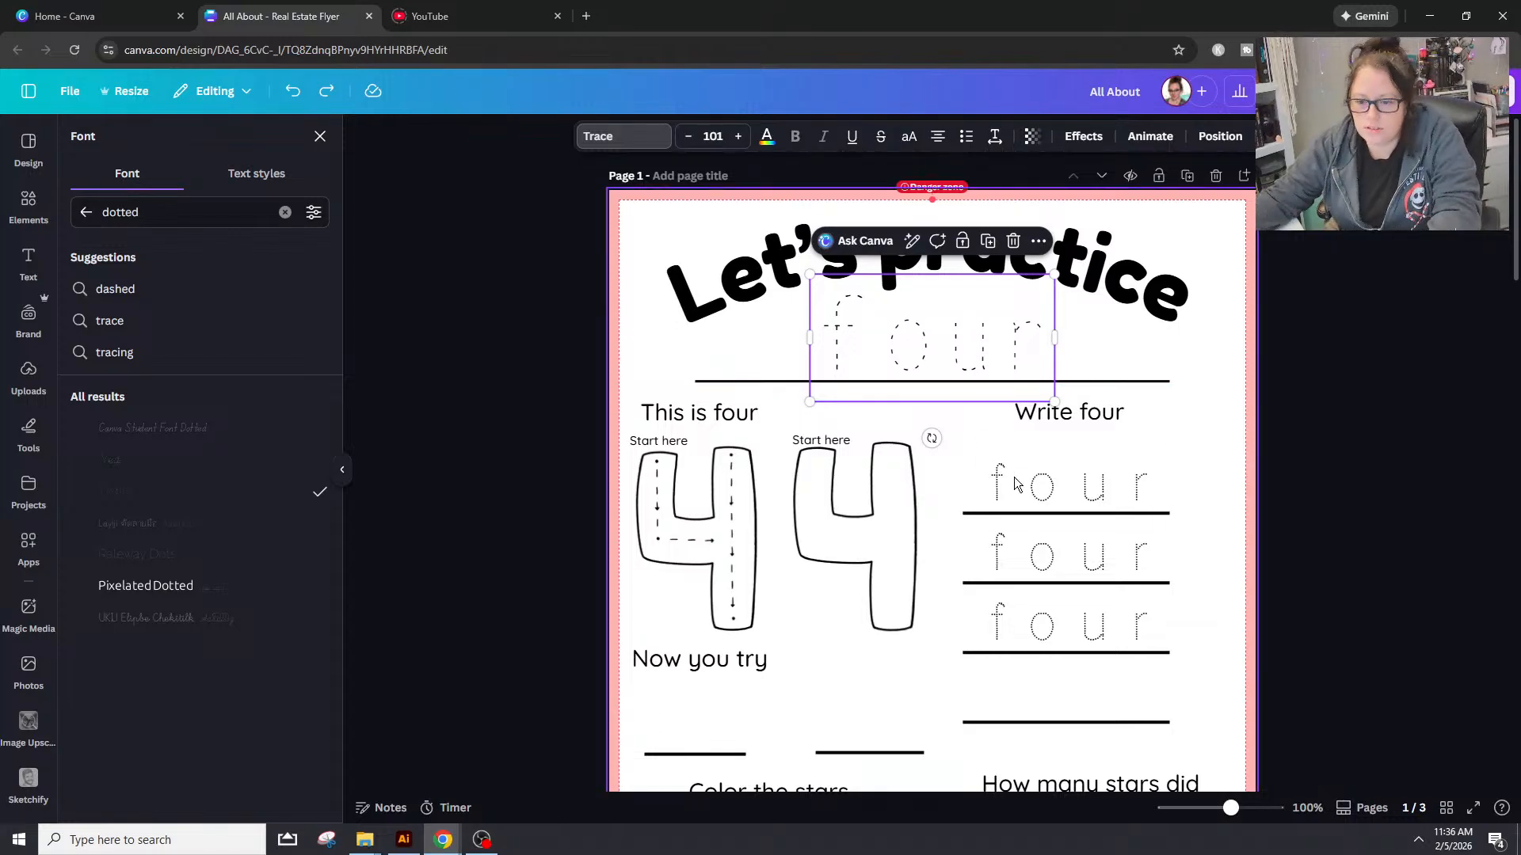
Step: Compare the fonts of the small practice words under "Write four" with that of the large word "four"
click(1046, 555)
click(1269, 413)
click(1101, 495)
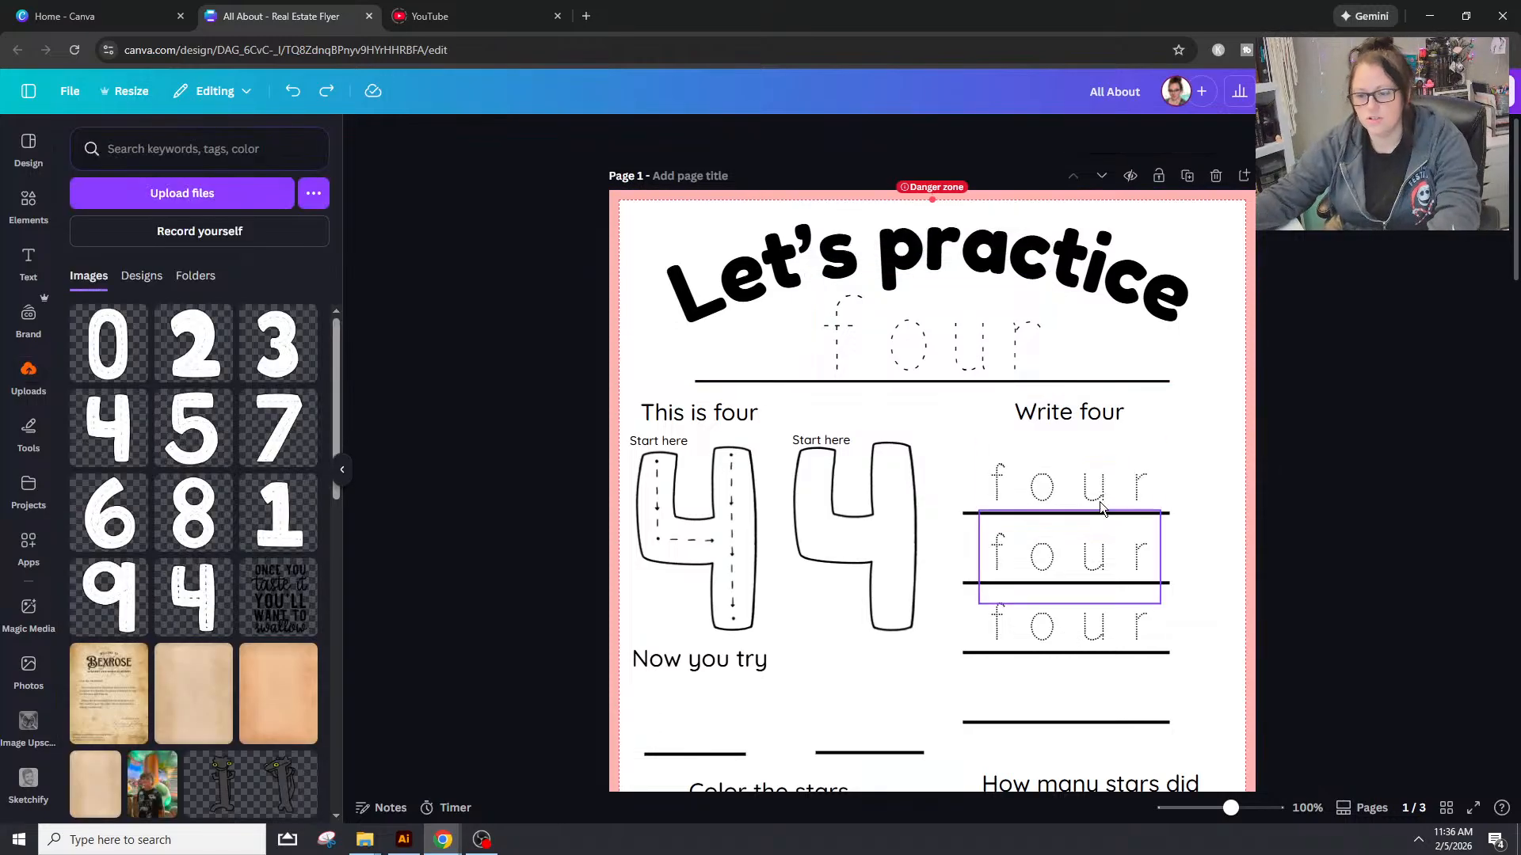
click(1099, 547)
click(1111, 632)
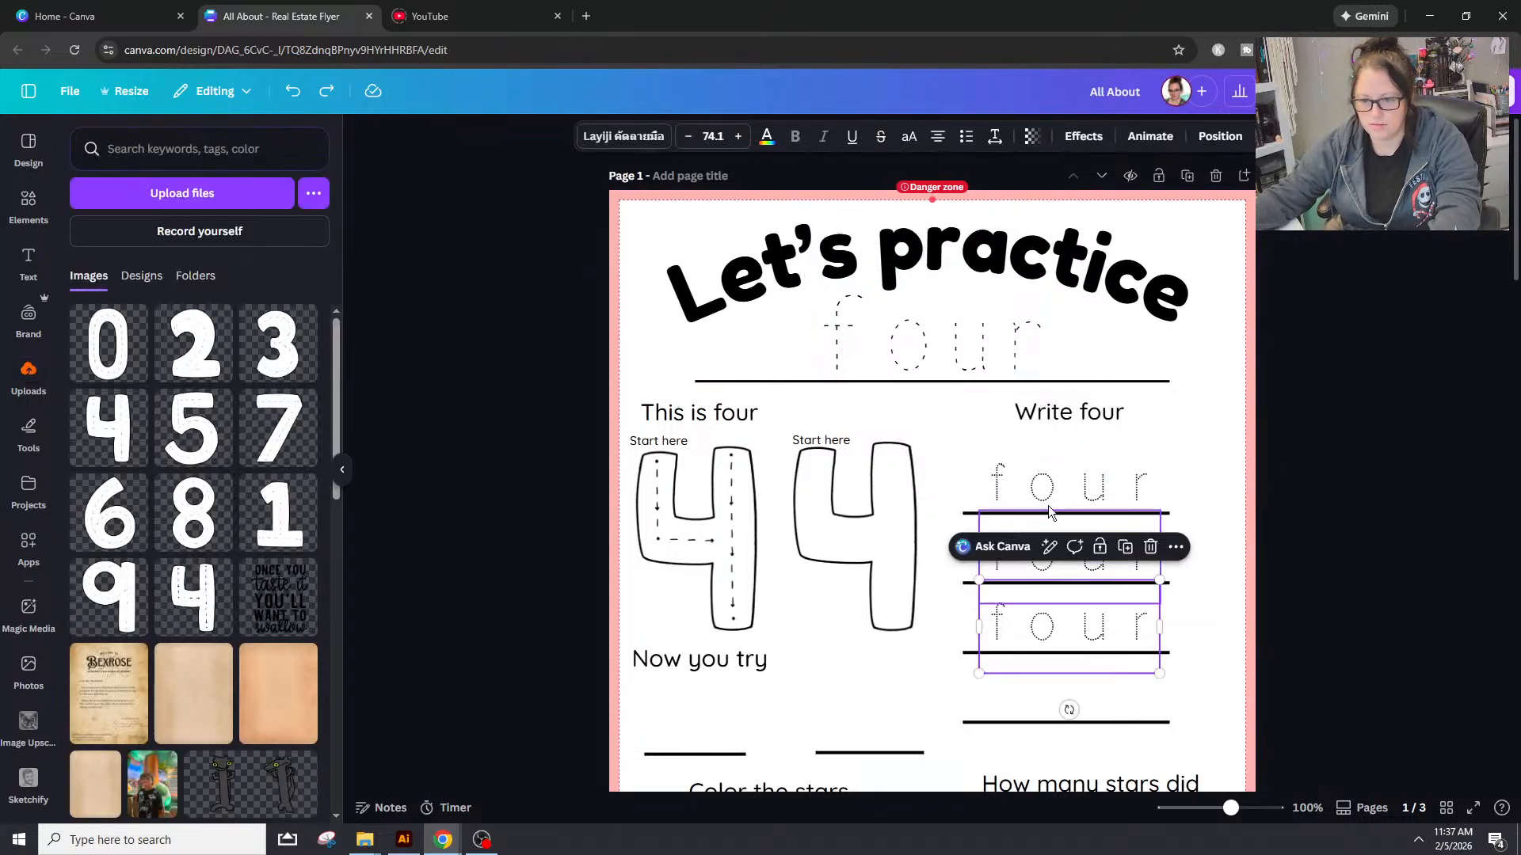
click(1042, 447)
click(925, 331)
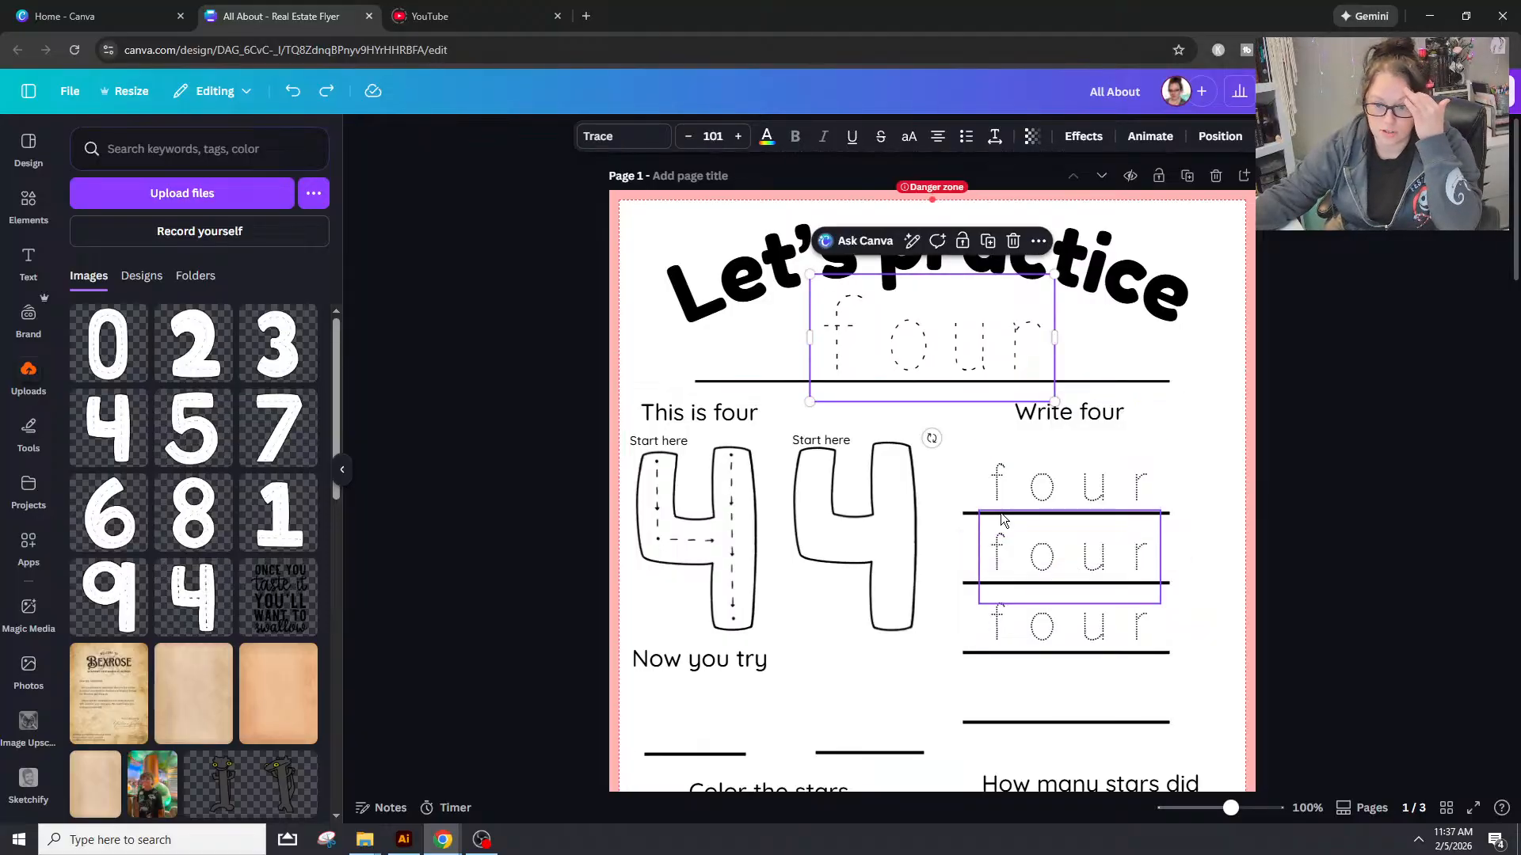
Step: Change the font of all three small practice words "four" under the "Write four" heading to Trace
click(1014, 475)
click(650, 138)
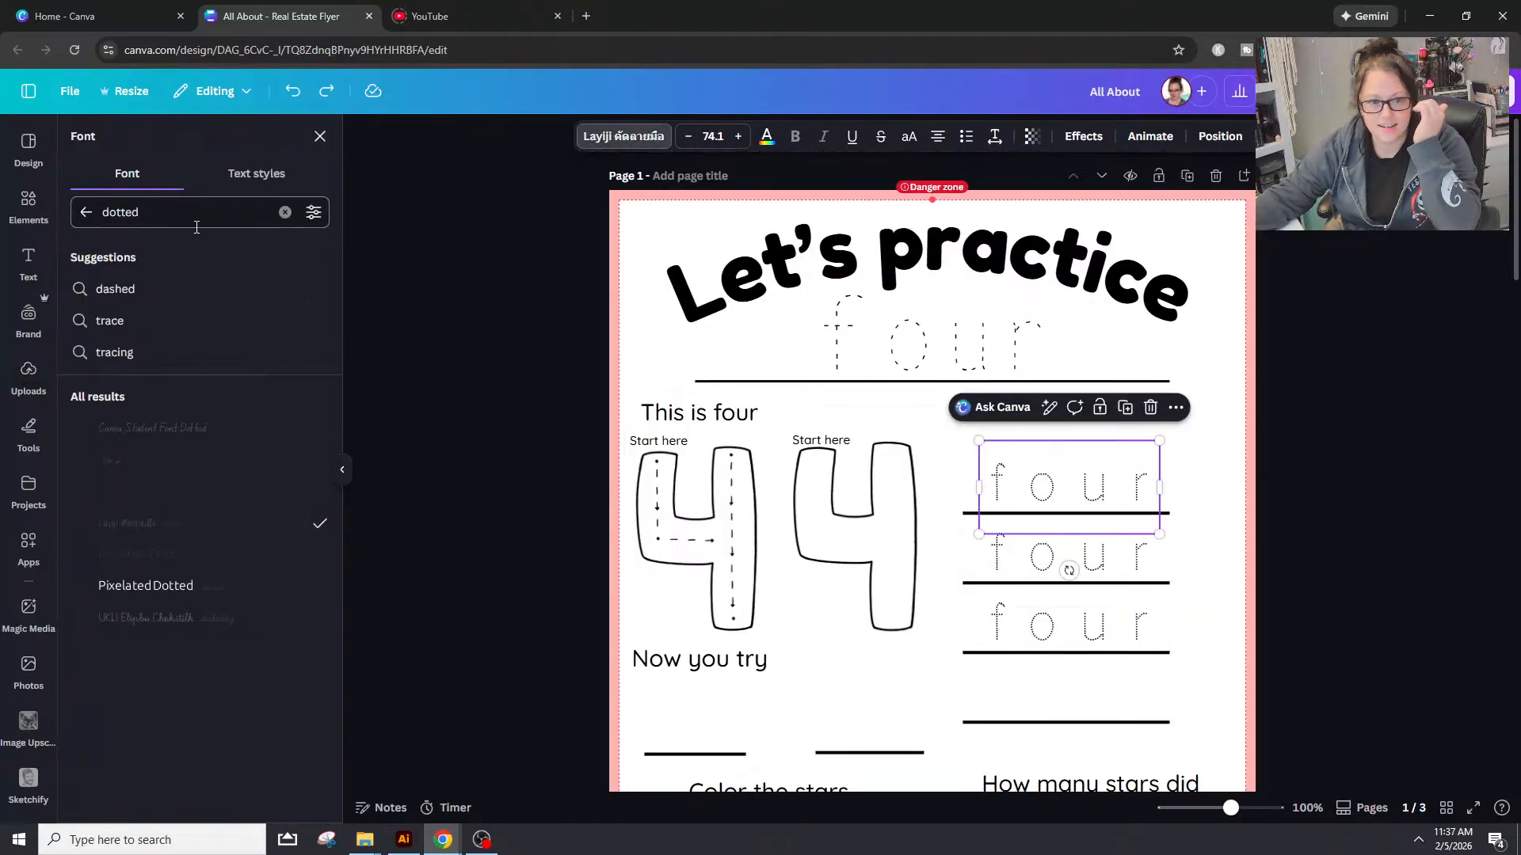
click(172, 493)
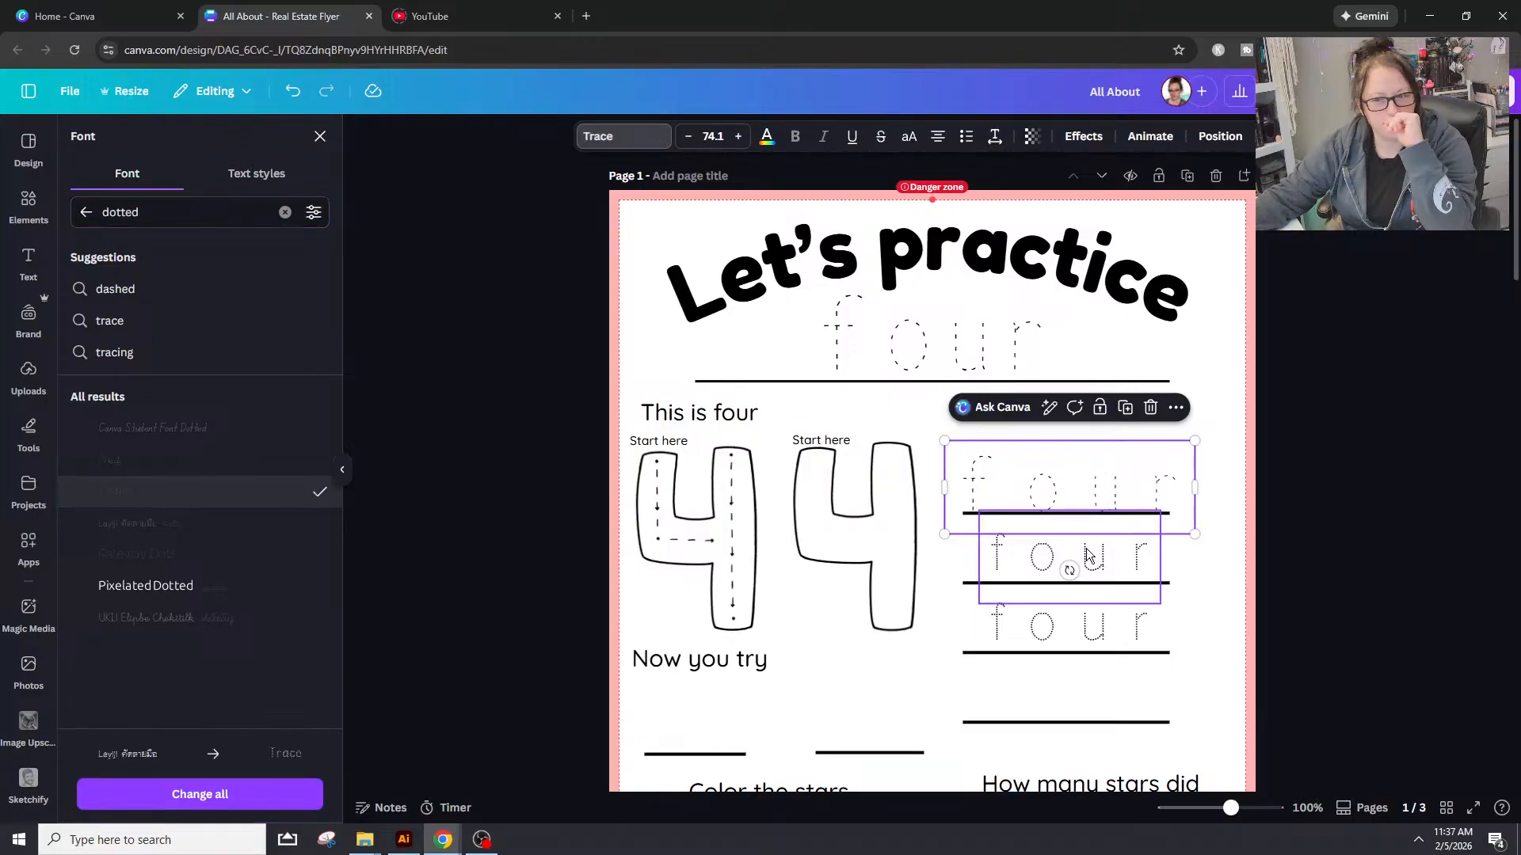
click(1074, 557)
click(173, 493)
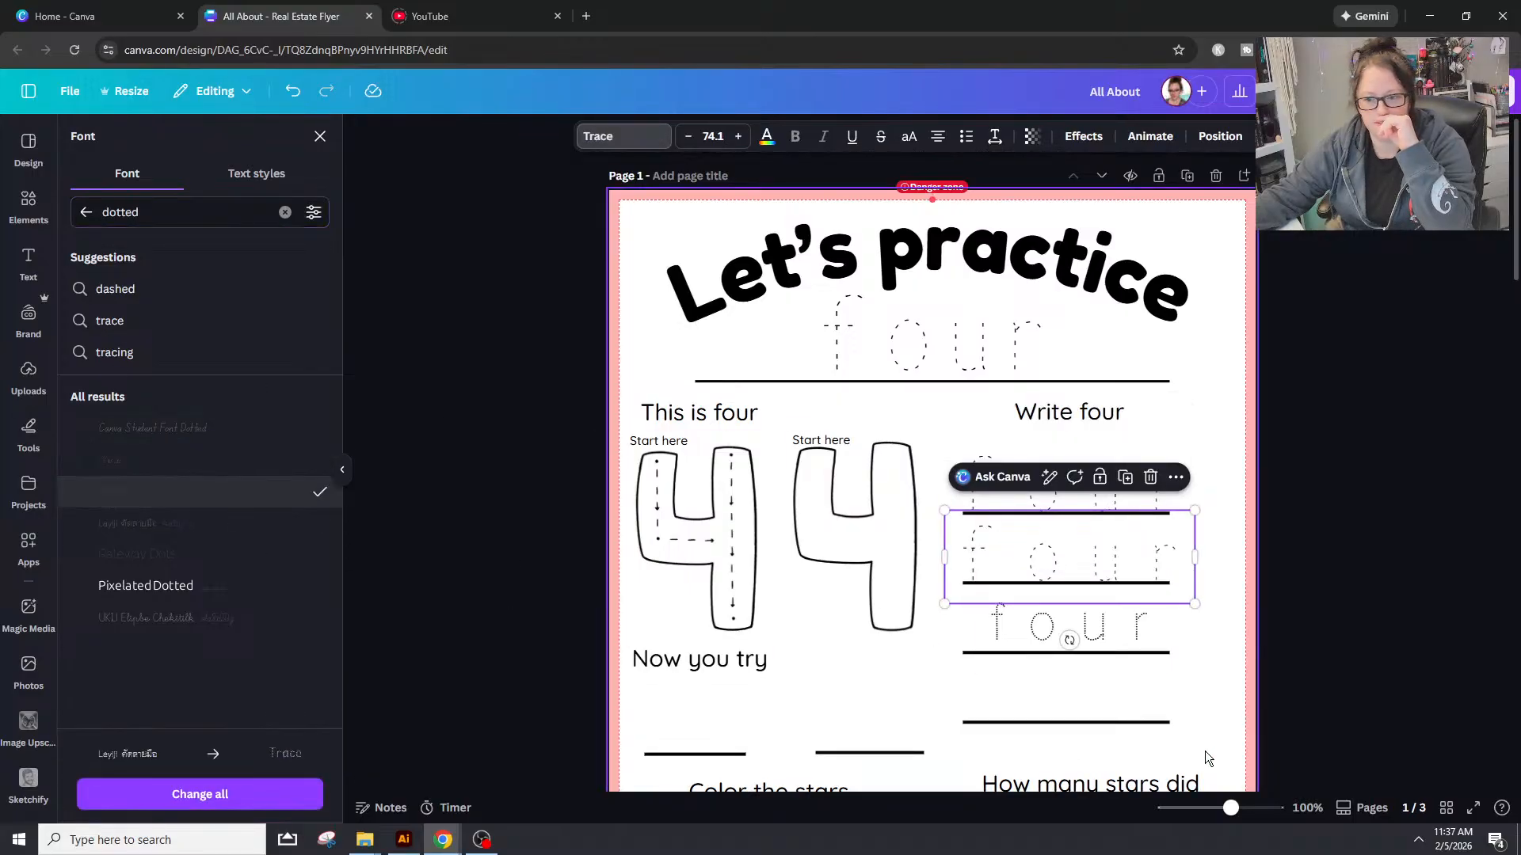
click(1070, 626)
click(165, 492)
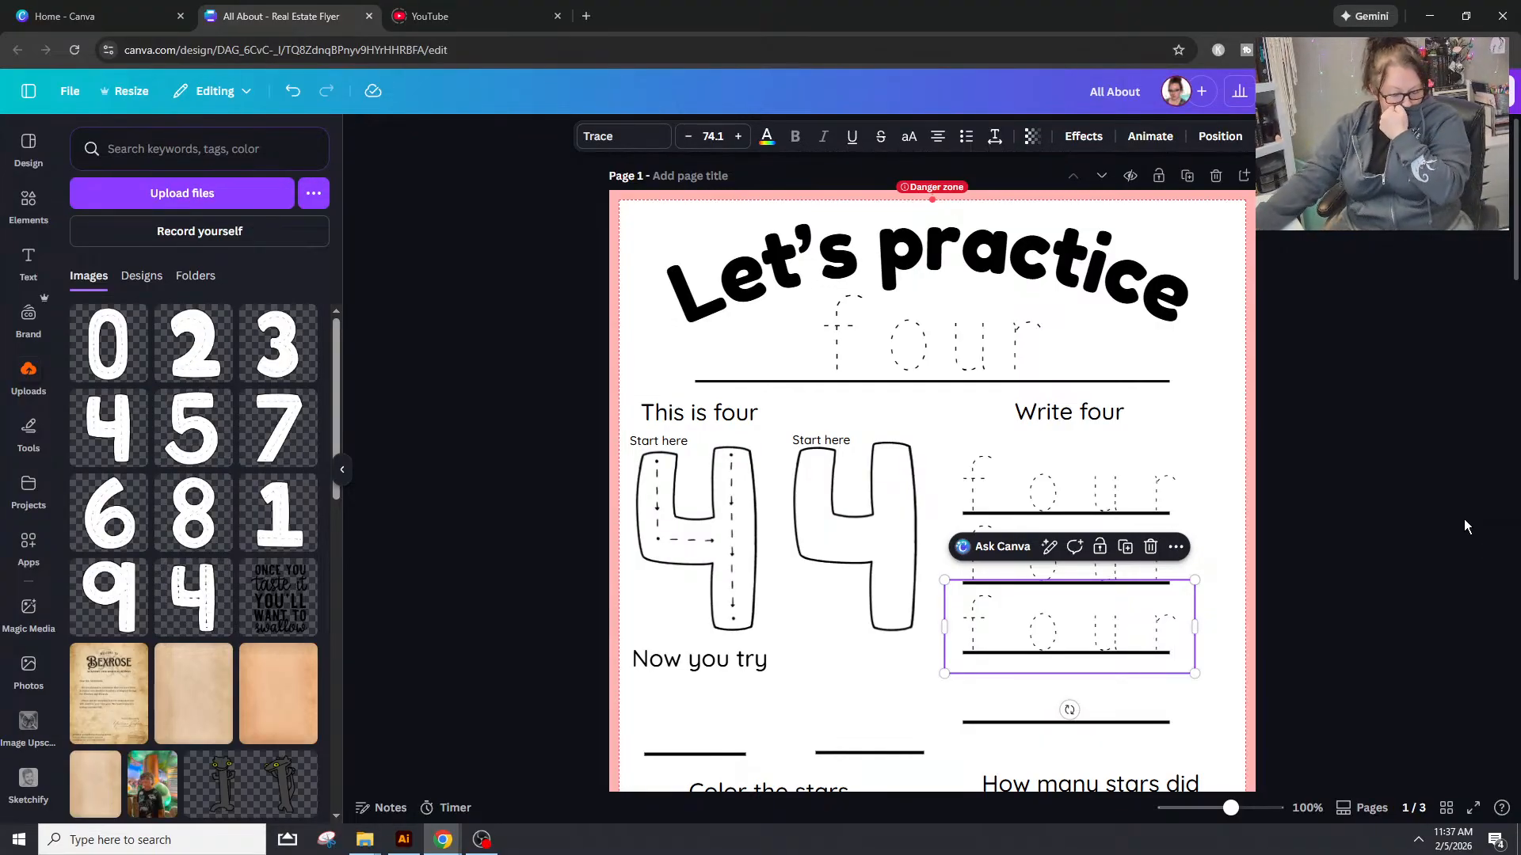
click(1443, 481)
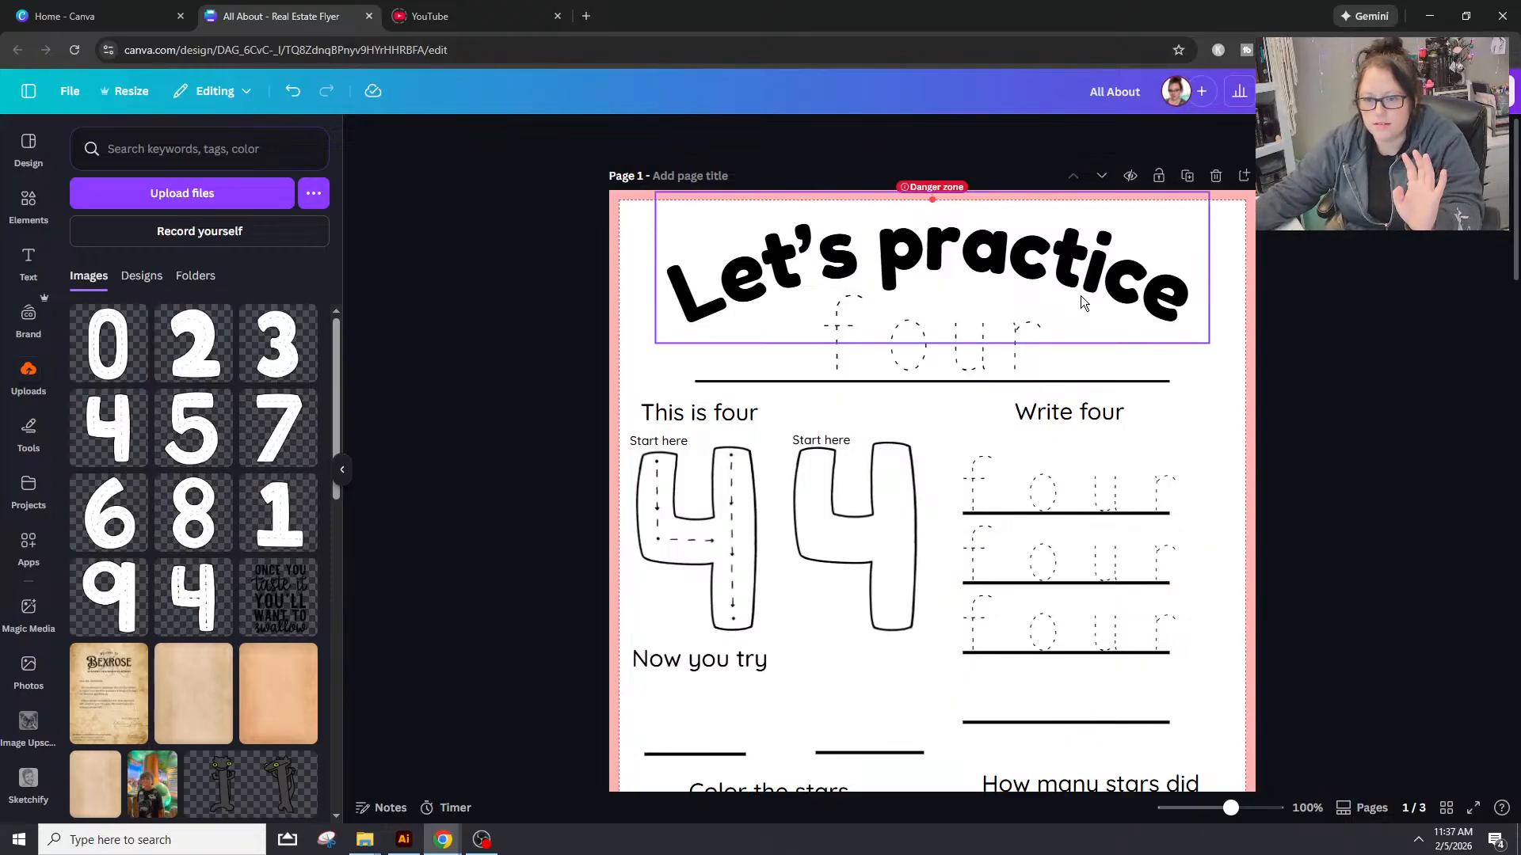
click(1119, 381)
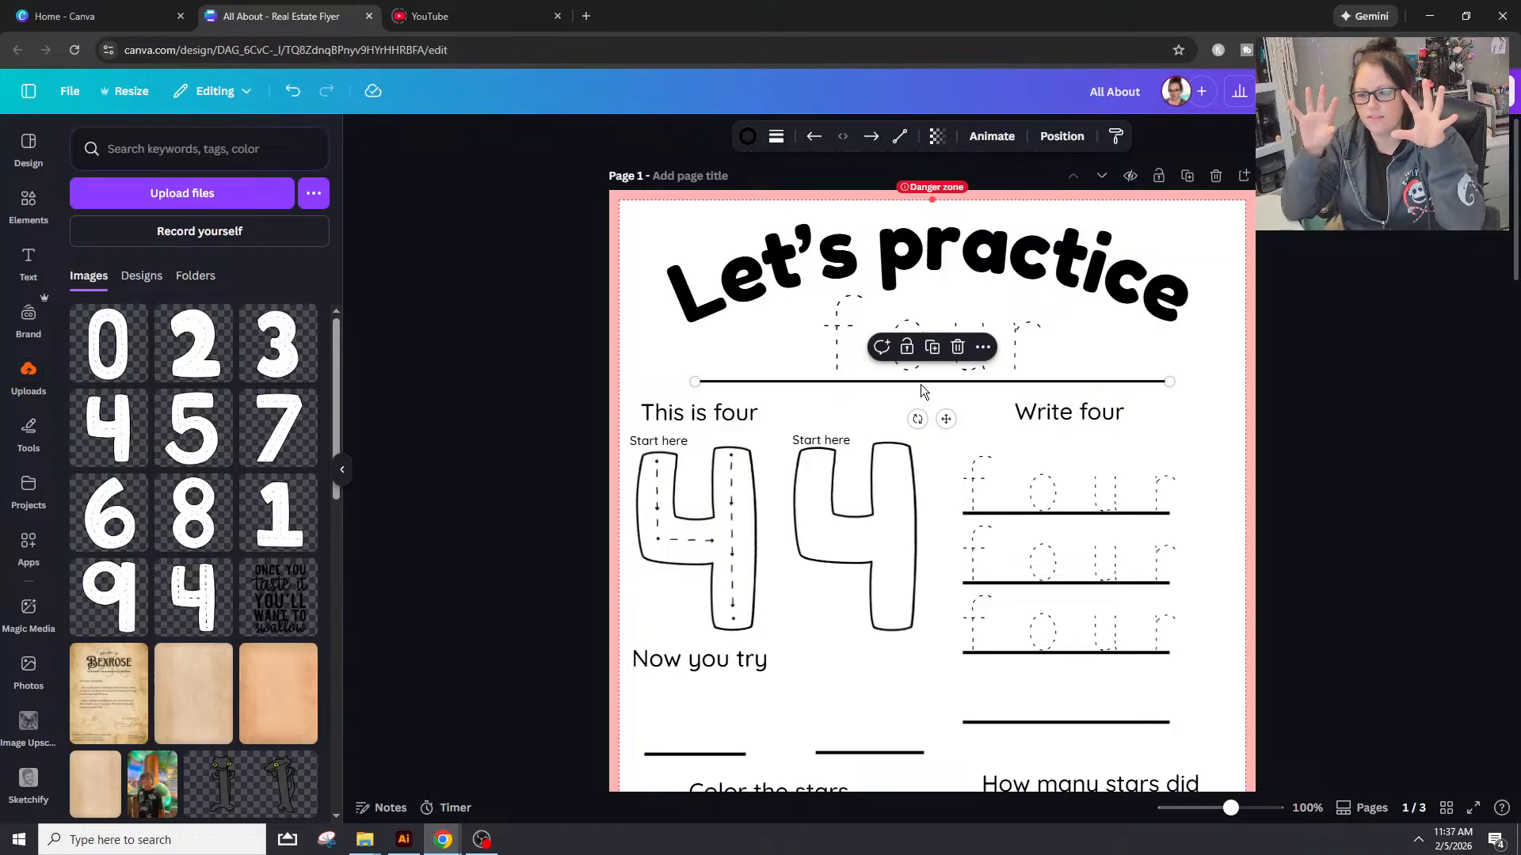
click(1272, 355)
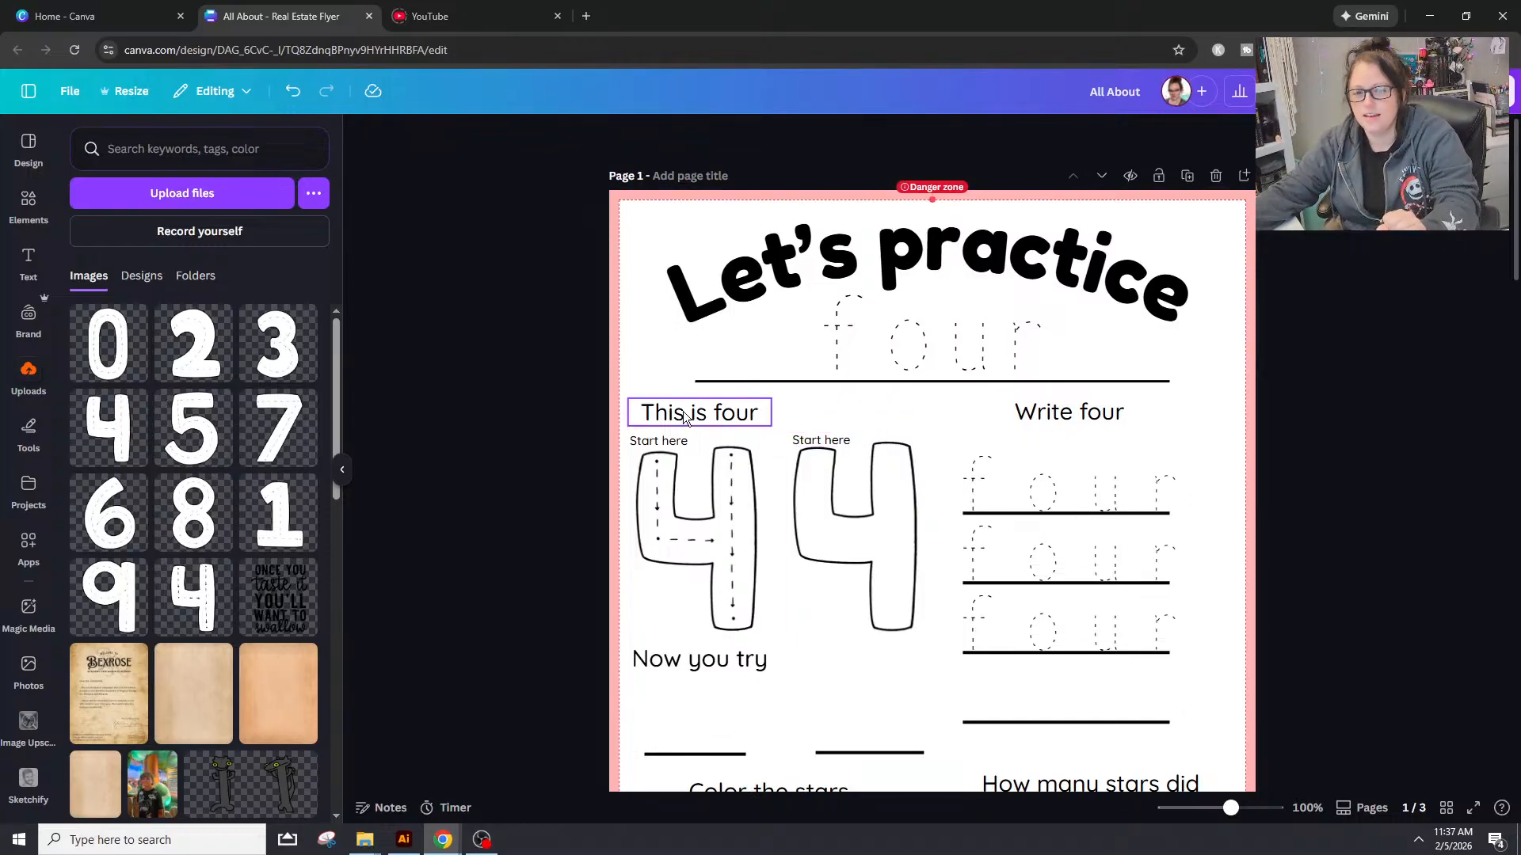
Step: Align the "Write four" heading, its three practice words and its four writing lines on a common horizontal center
scroll(1402, 373, down, 2)
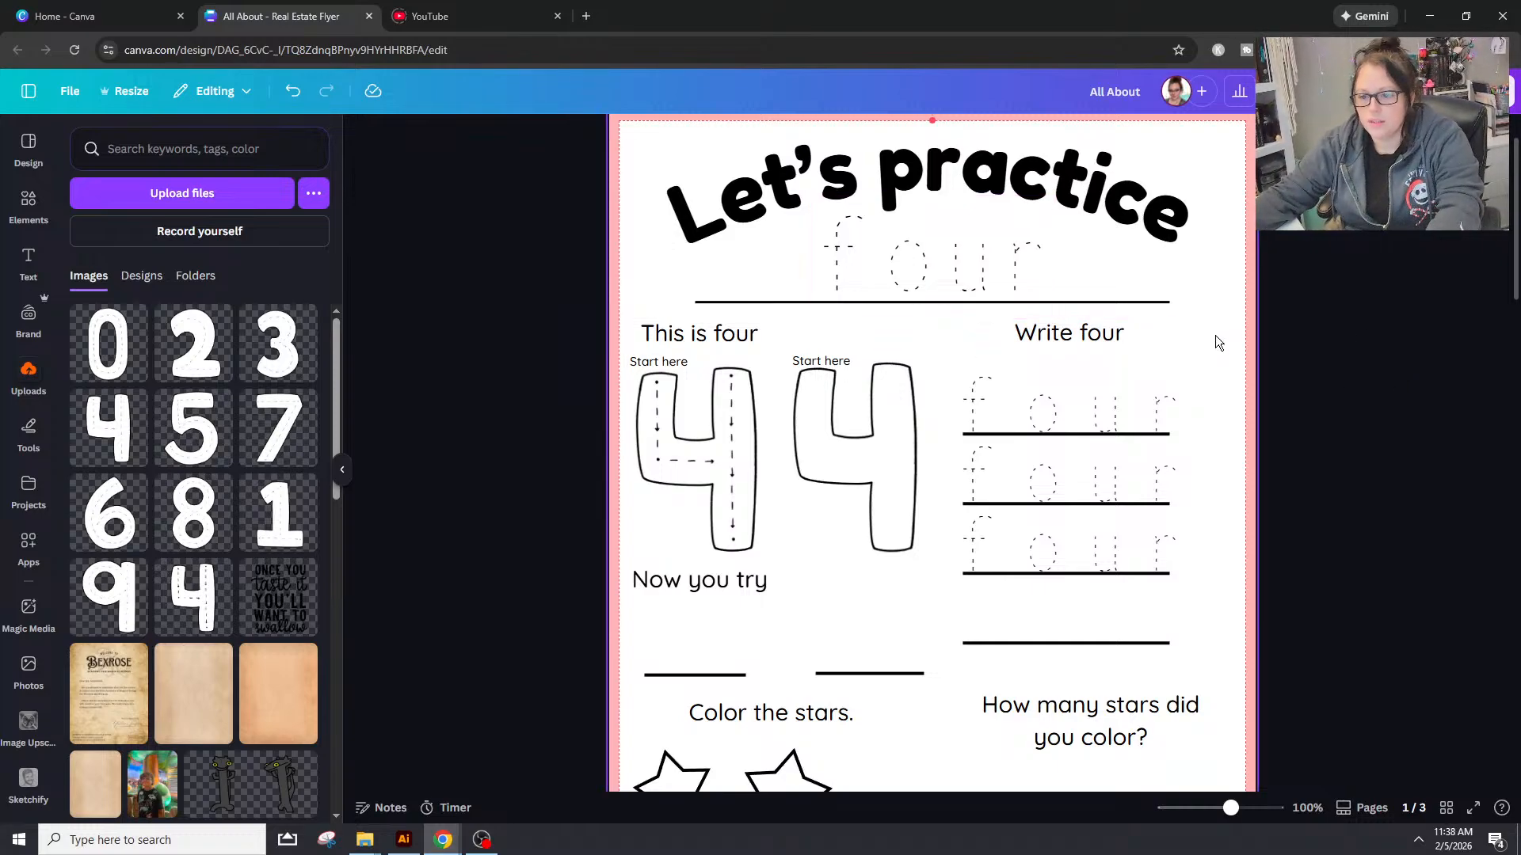
click(1024, 270)
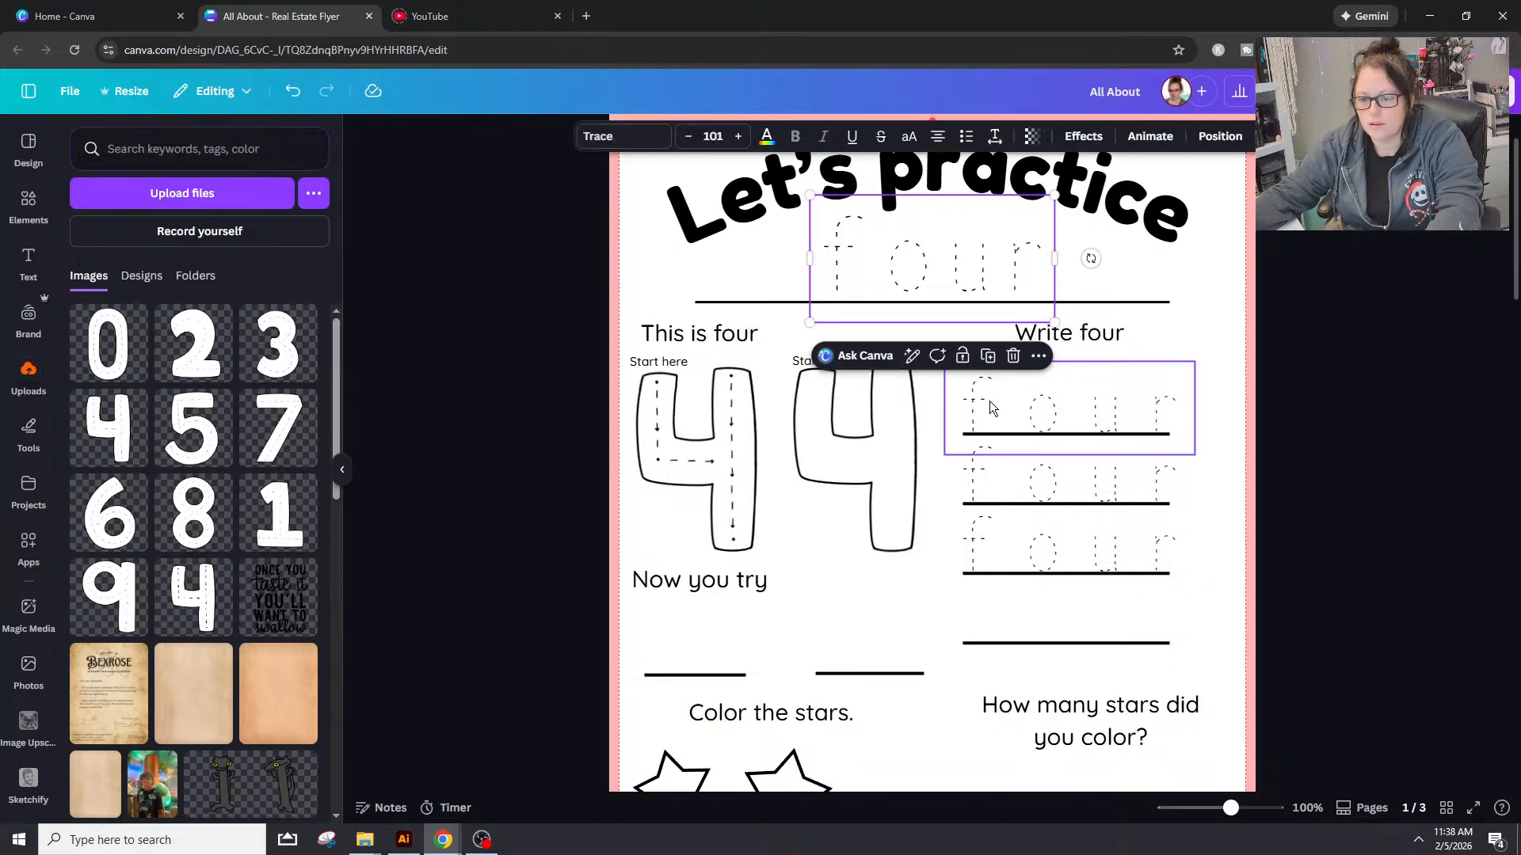
click(1139, 359)
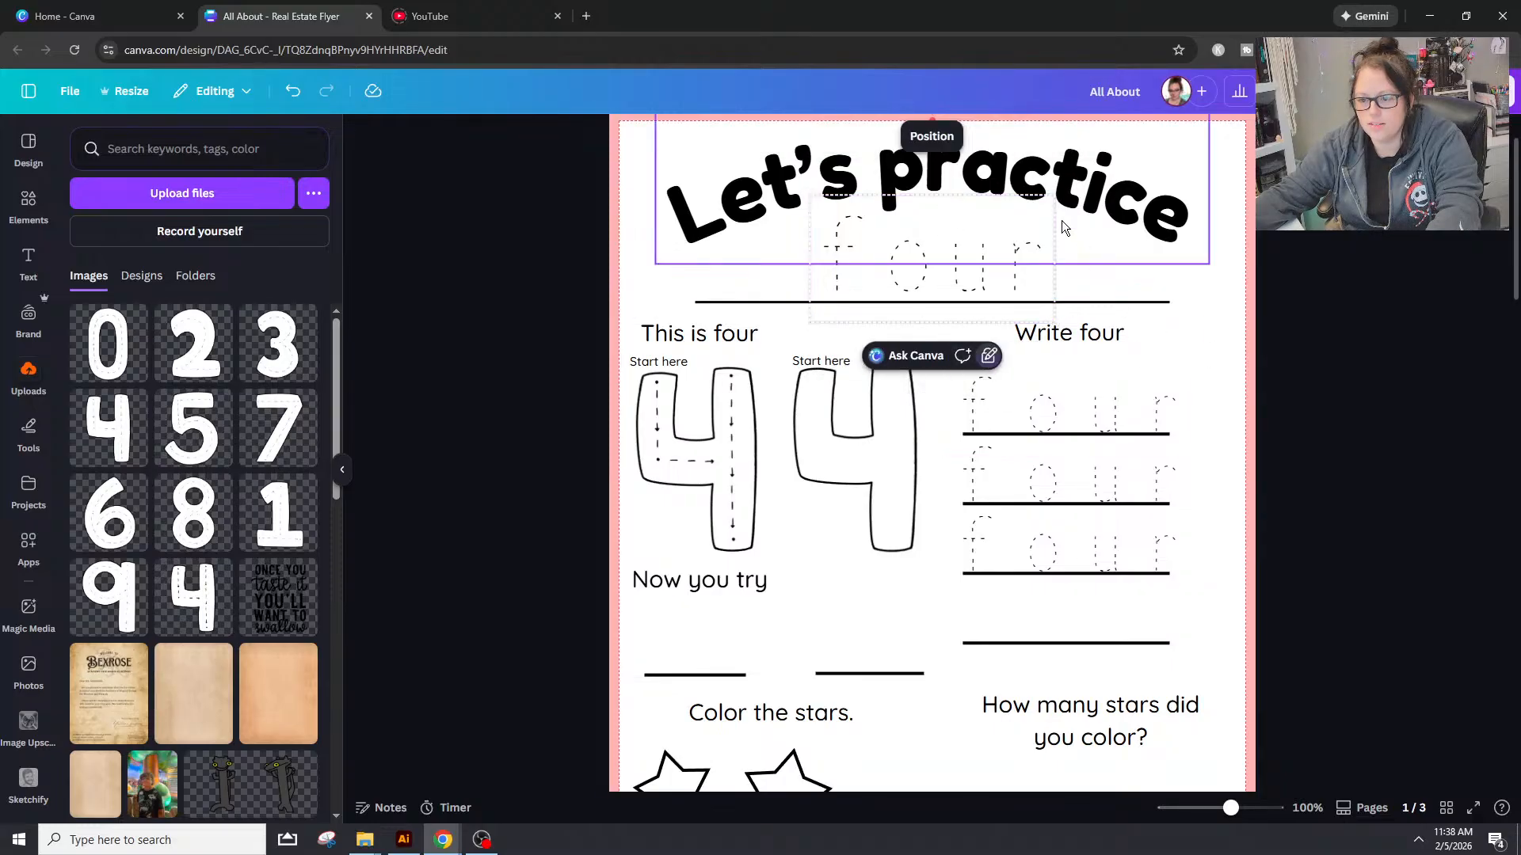
click(1152, 342)
mouse_move(1207, 331)
mouse_down()
mouse_move(944, 375)
mouse_move(945, 657)
mouse_up()
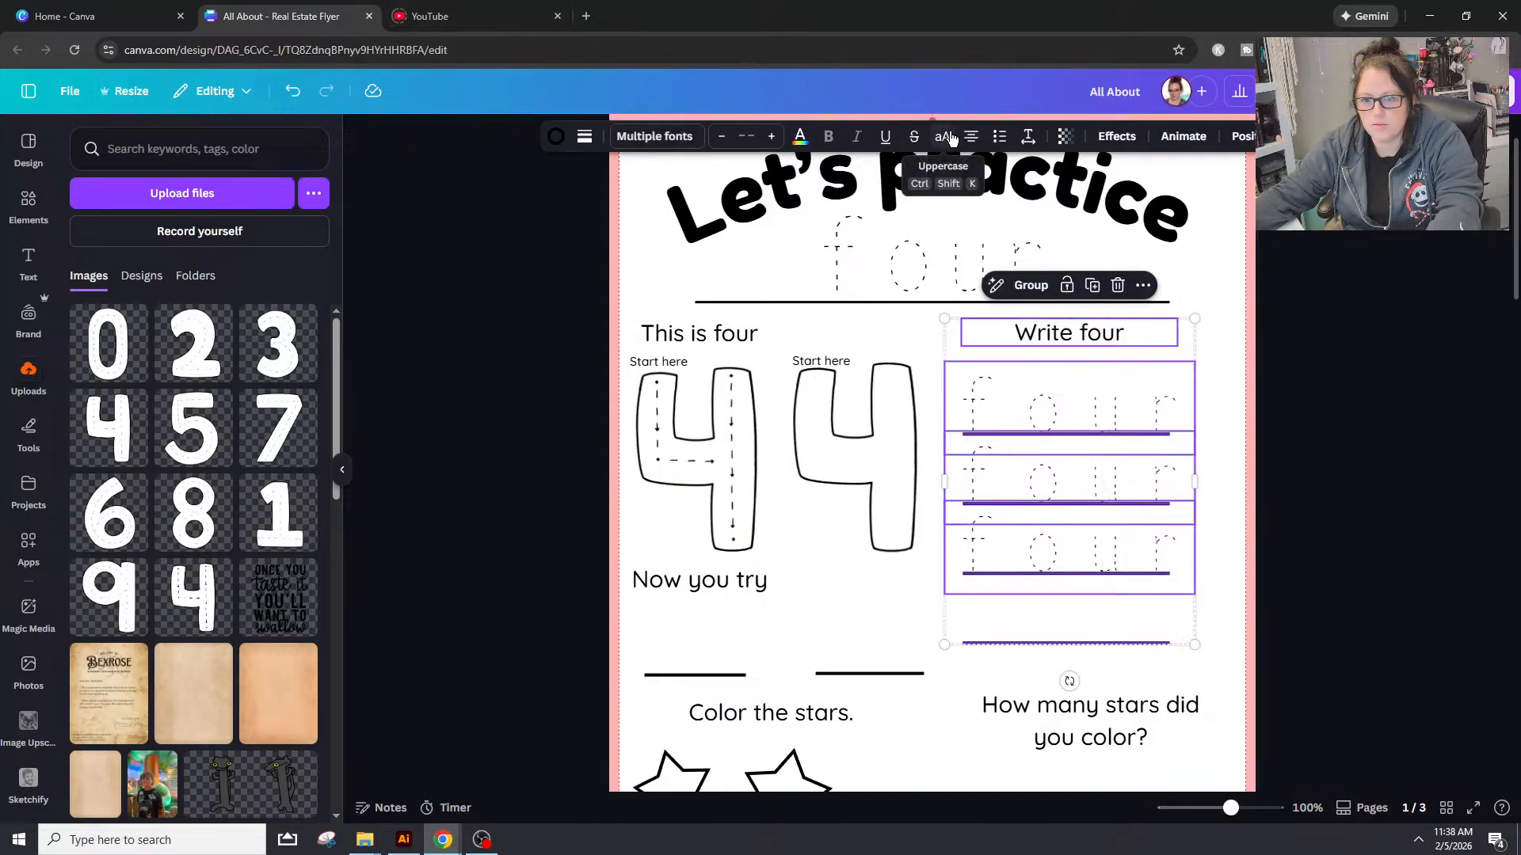
click(1242, 136)
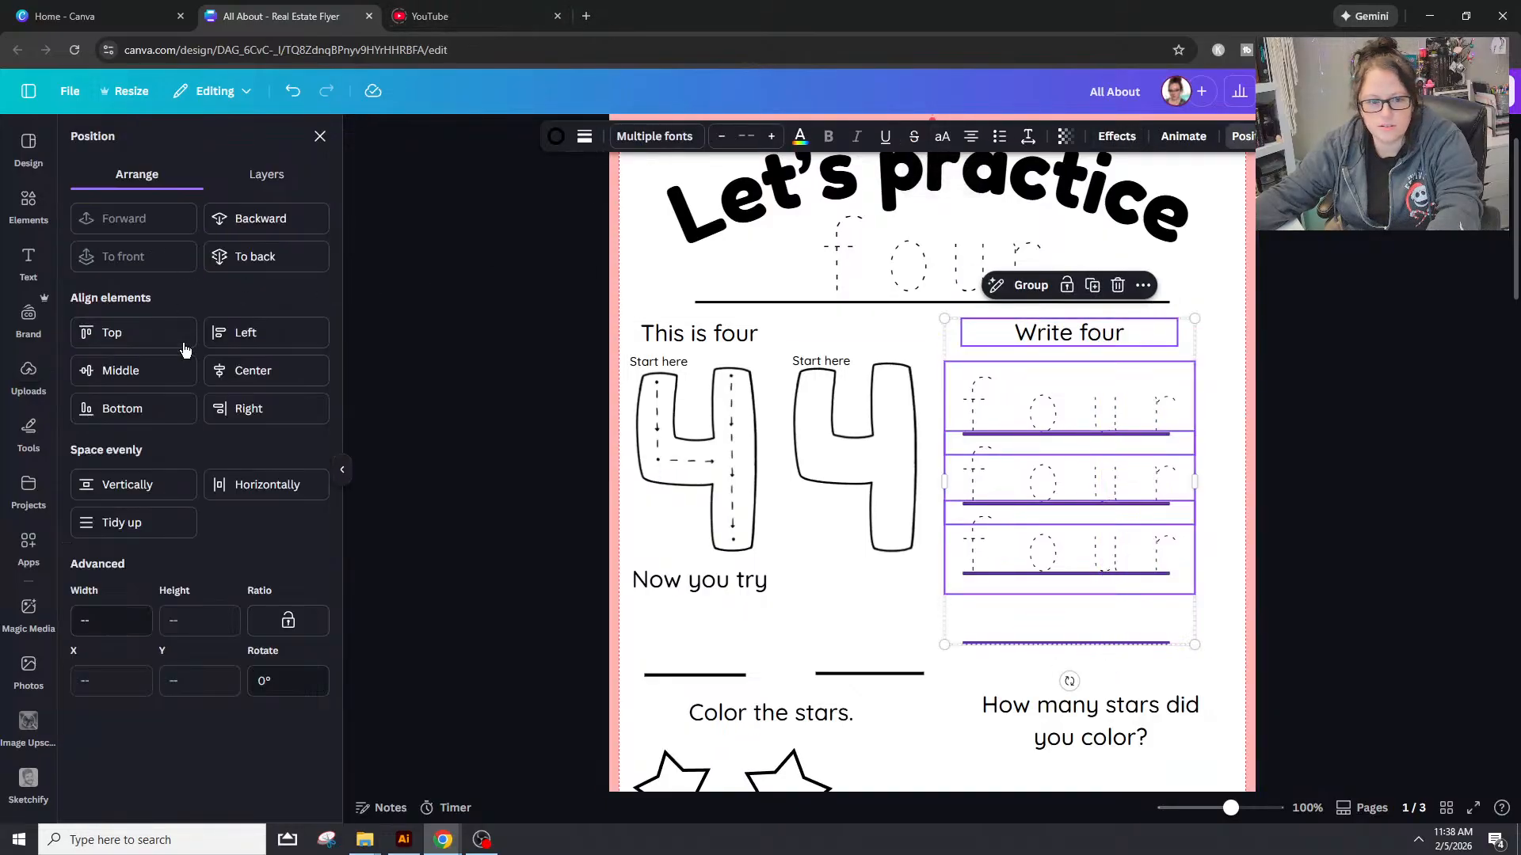
click(247, 372)
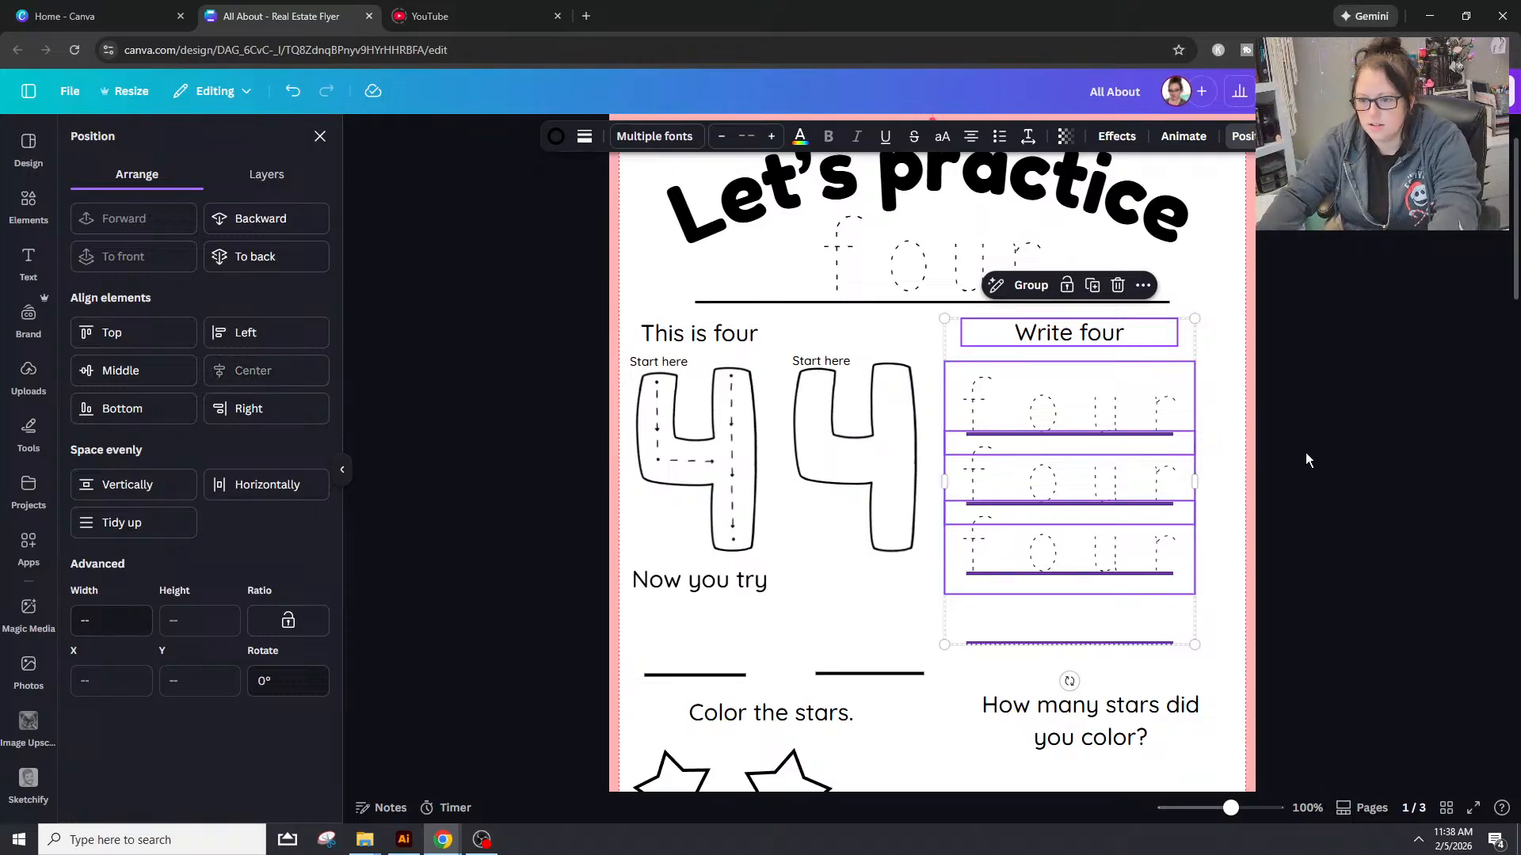
Step: Shift the "Write four" heading together with its practice words and writing lines right, closer to the page margin
click(1218, 674)
mouse_move(1217, 674)
mouse_down()
mouse_move(1071, 301)
mouse_move(1073, 346)
mouse_up()
key(shift+Right)
key(Right)
key(Right)
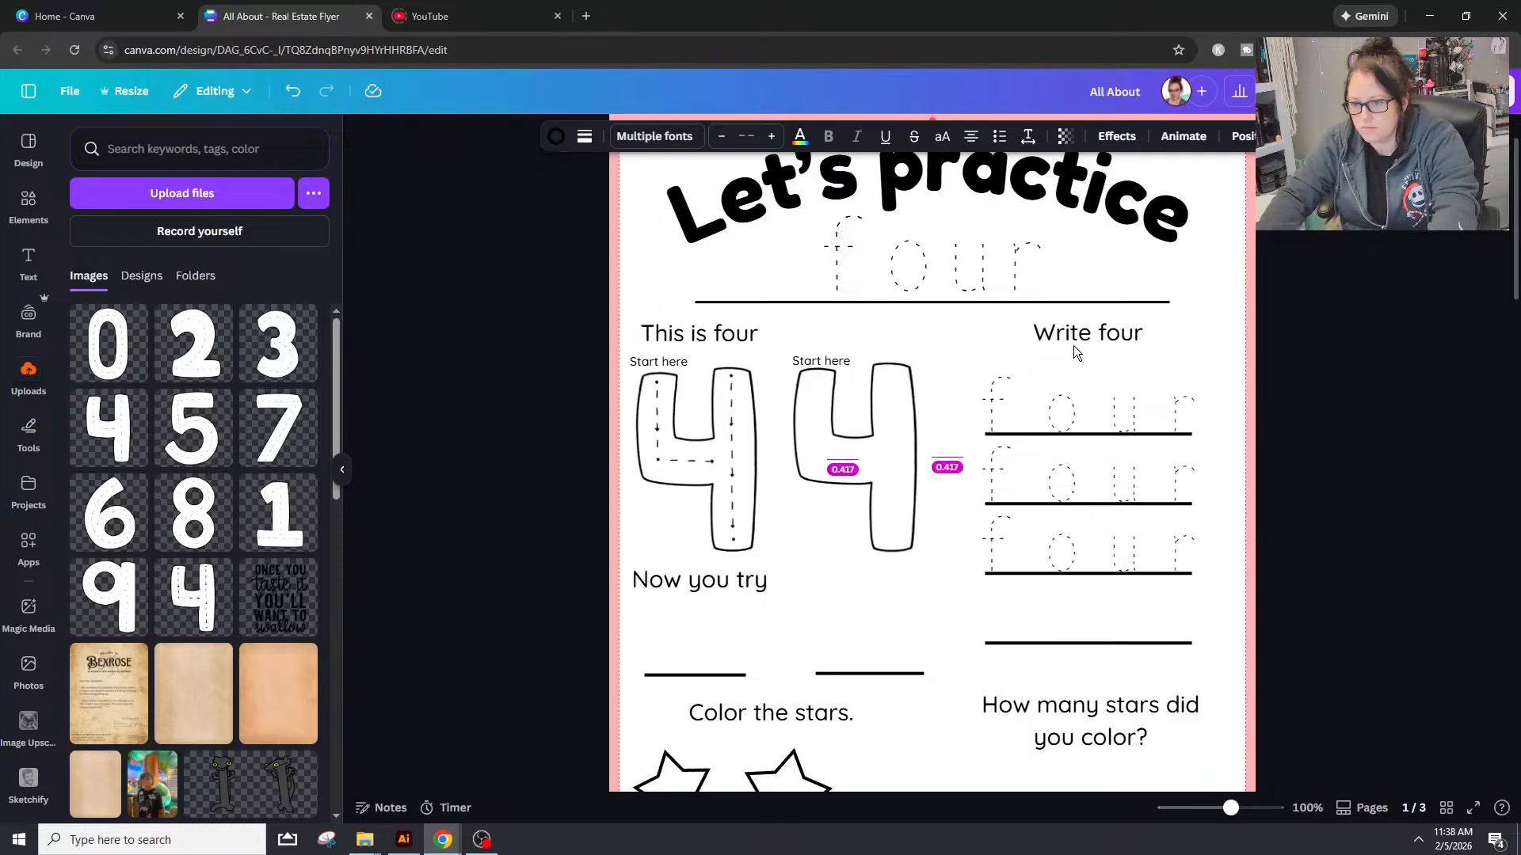
key(Left)
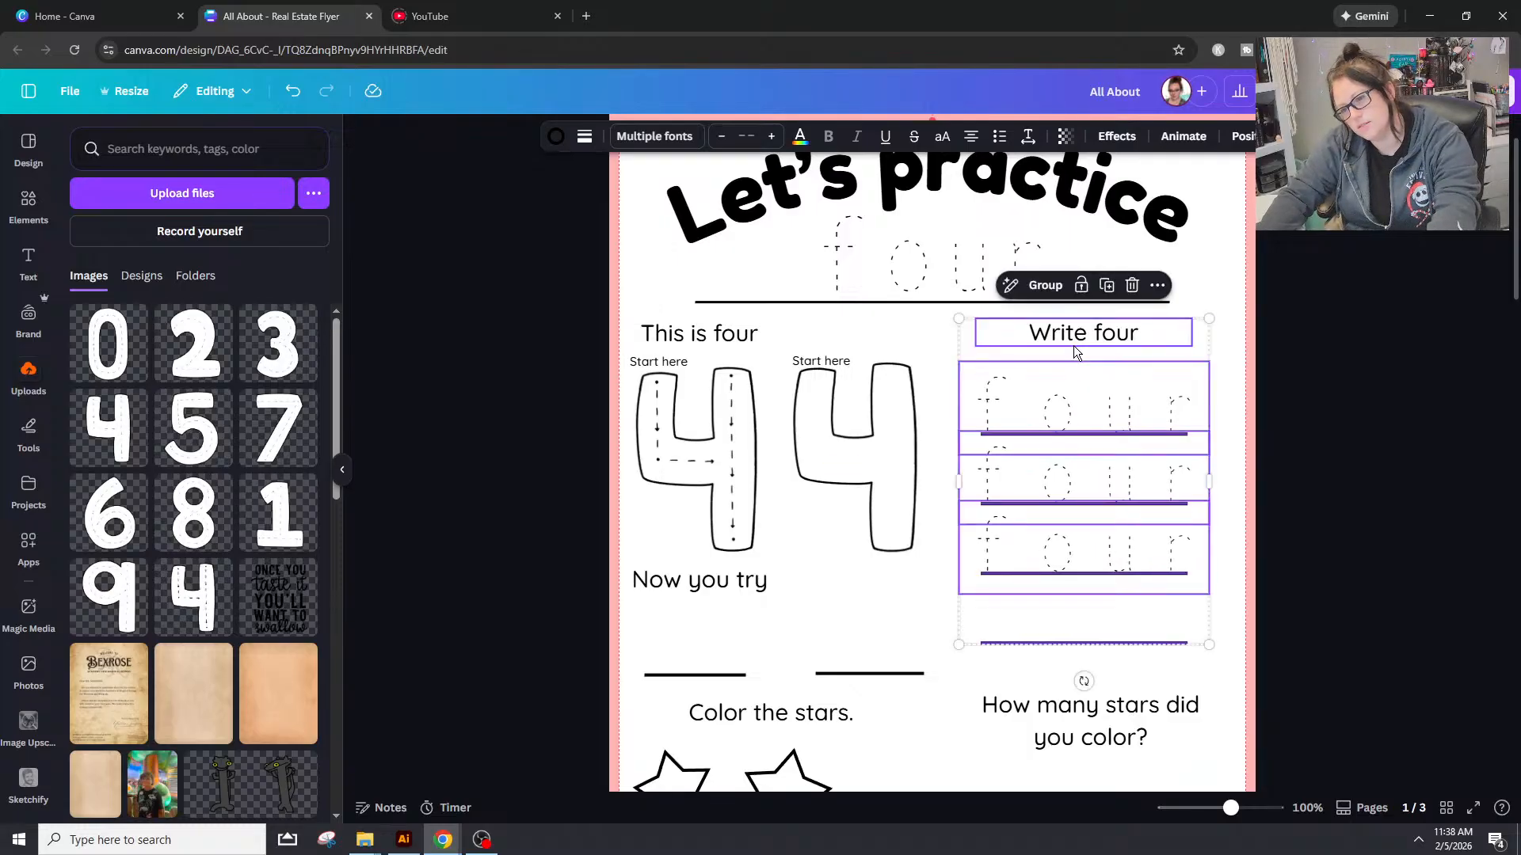
key(shift+Right)
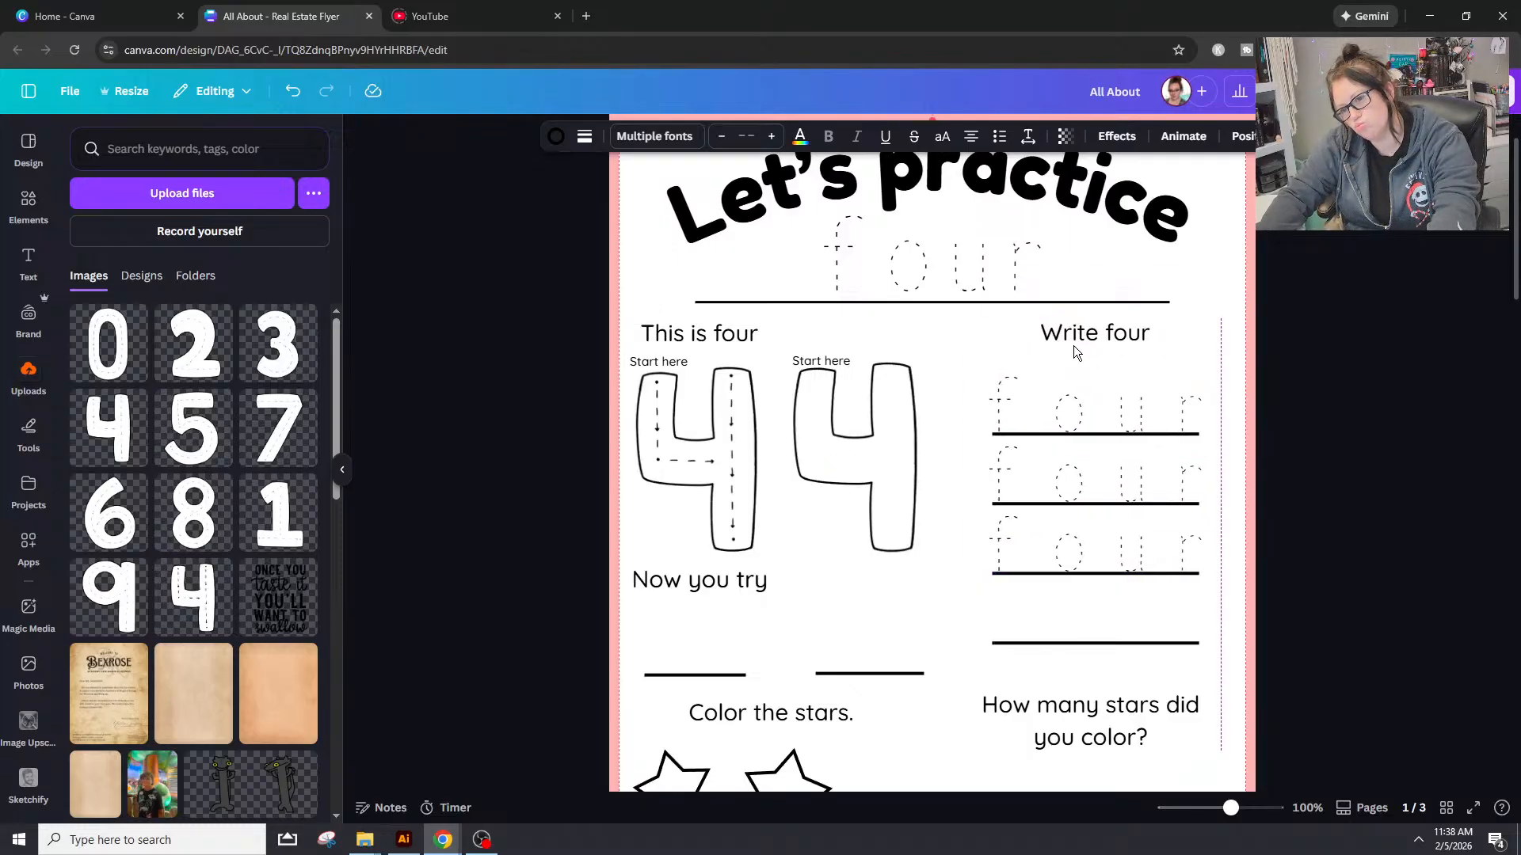
click(1451, 591)
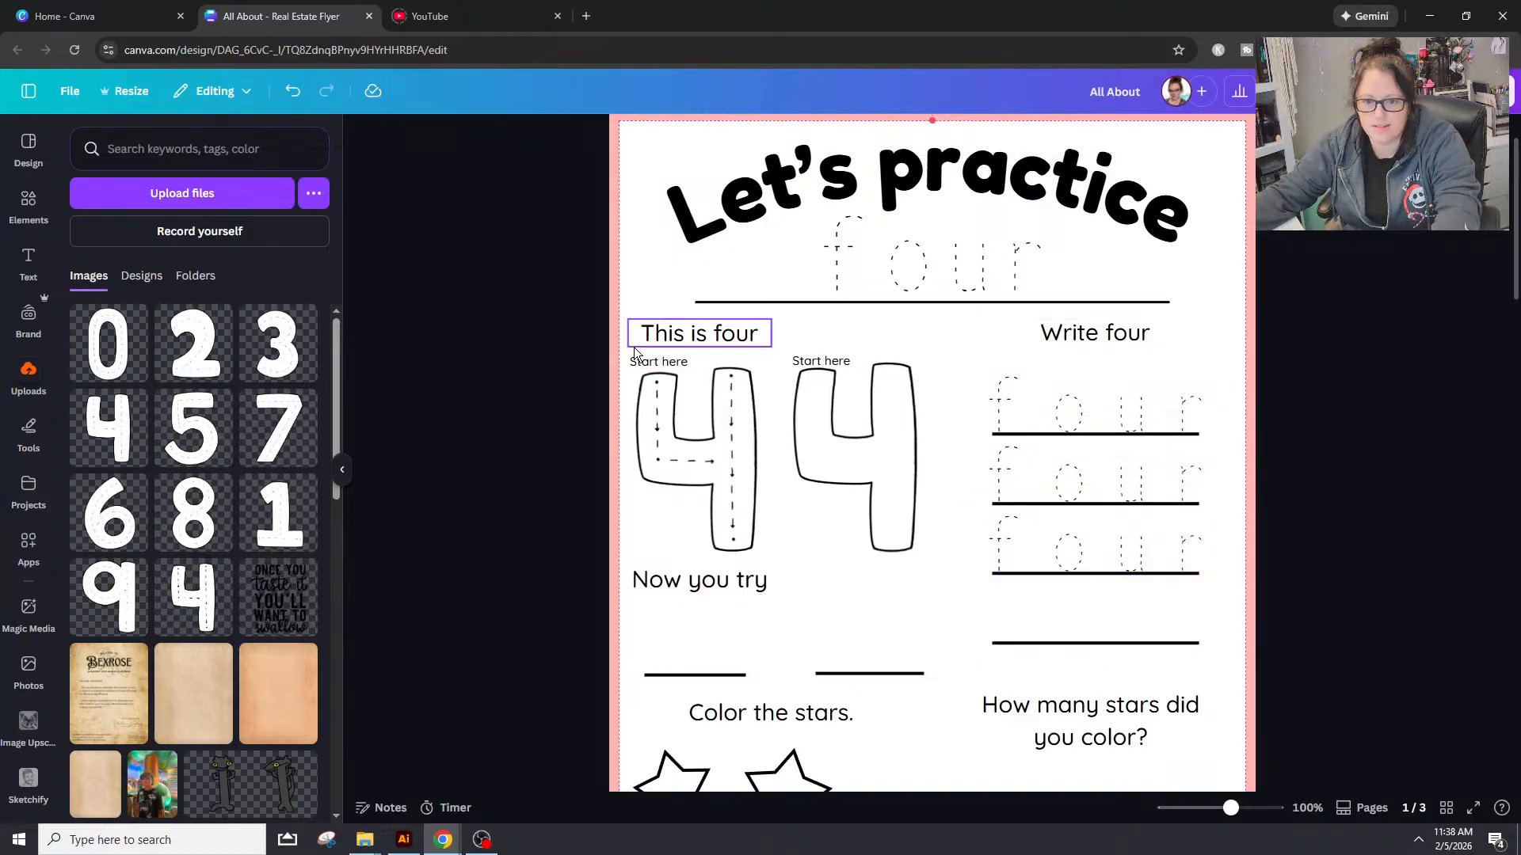
Step: Nudge the two outlined fours together with their "Start here" labels slightly right, away from the page's left margin
drag(951, 367, 648, 512)
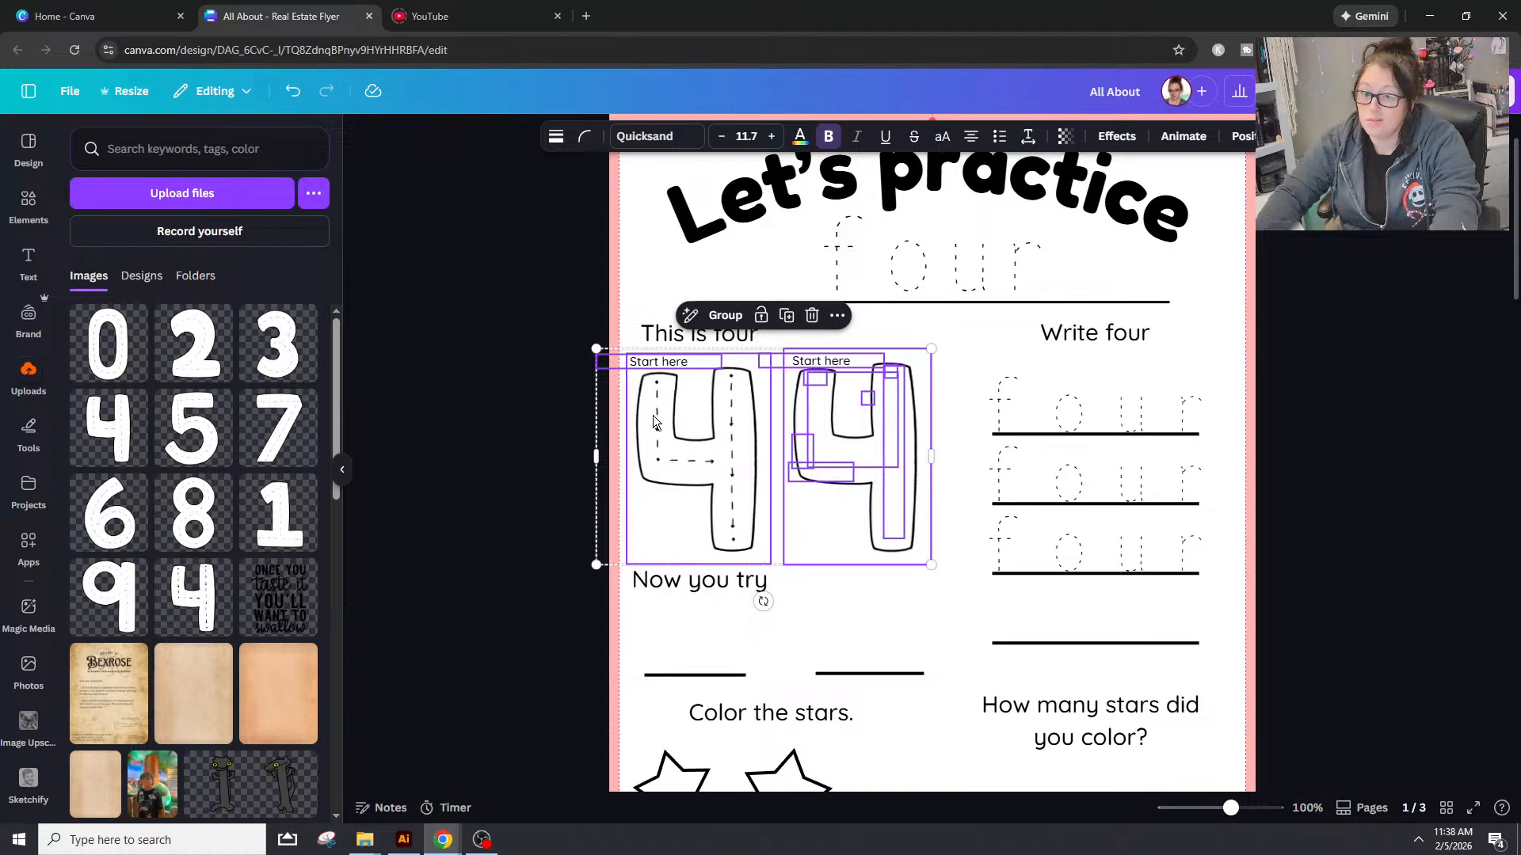
key(shift+Right)
key(shift+Right)
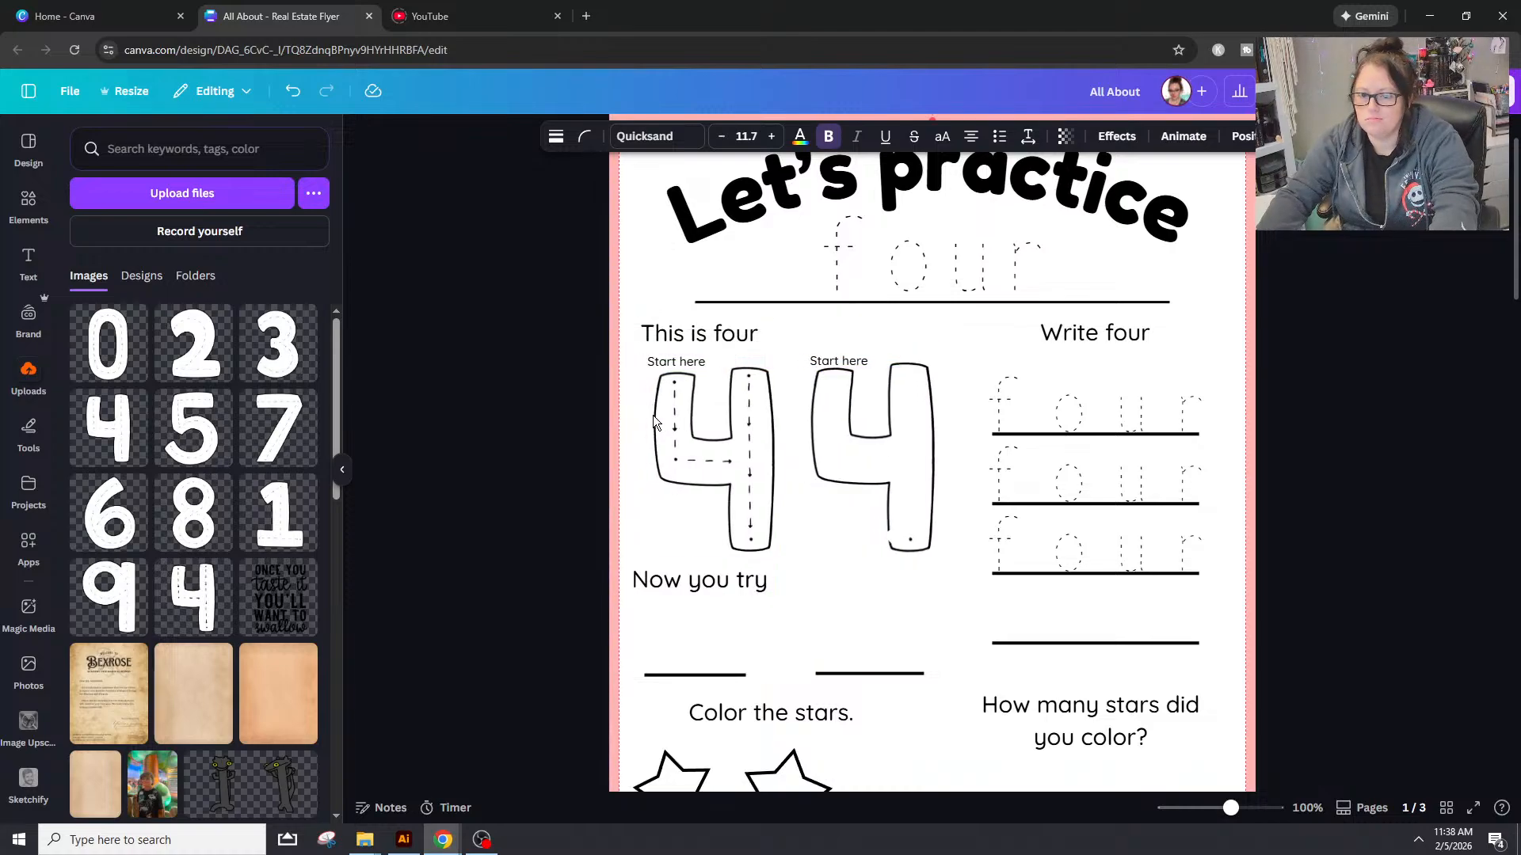
key(Left)
key(Left)
key(Left)
key(Left)
key(Left)
key(Left)
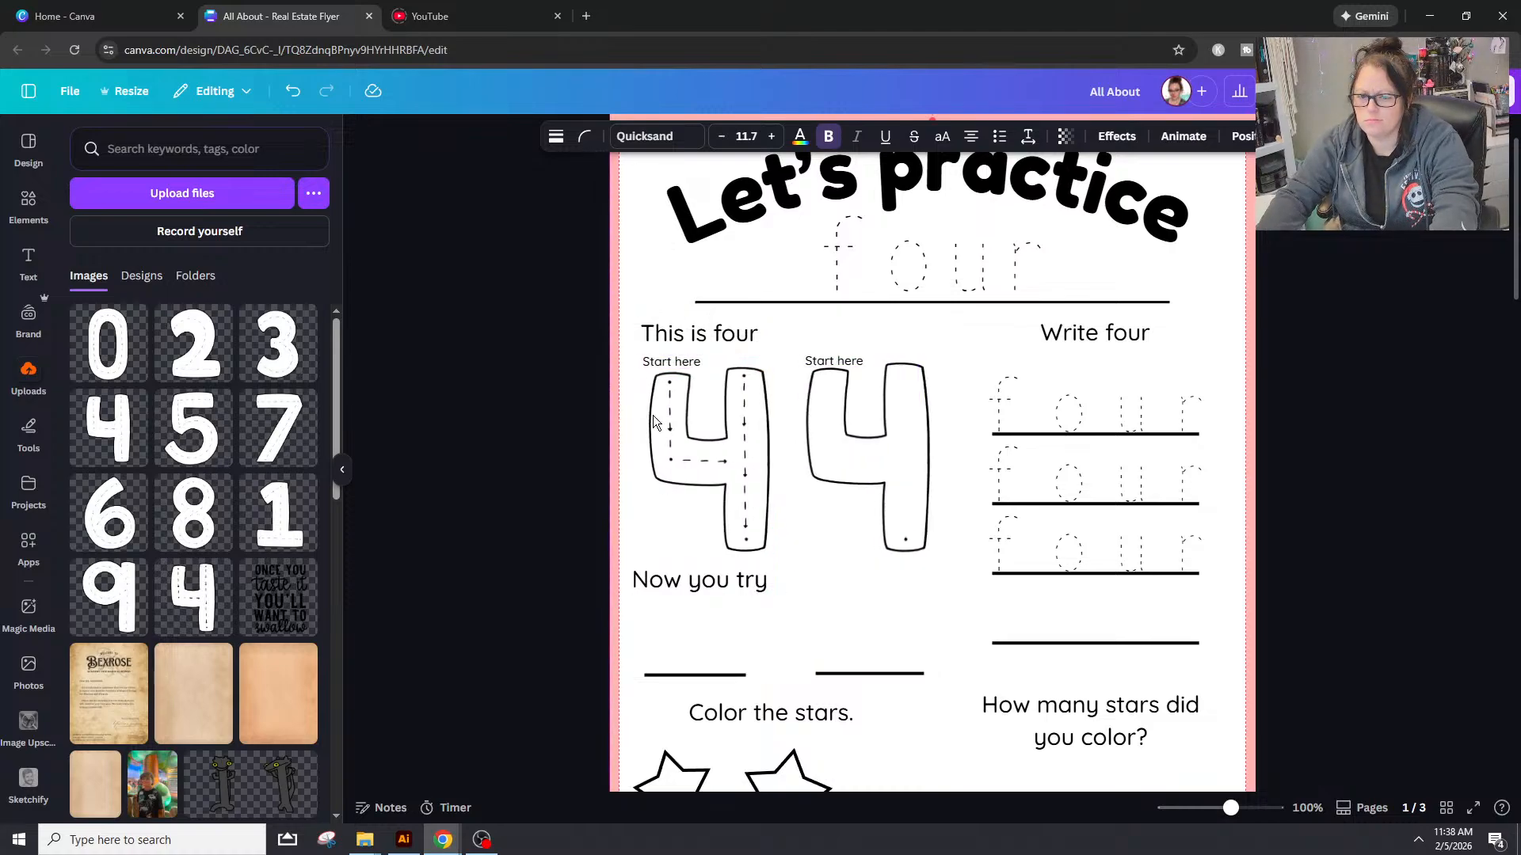
key(shift+Left)
key(Left)
key(Left)
key(Left)
key(Left)
key(Left)
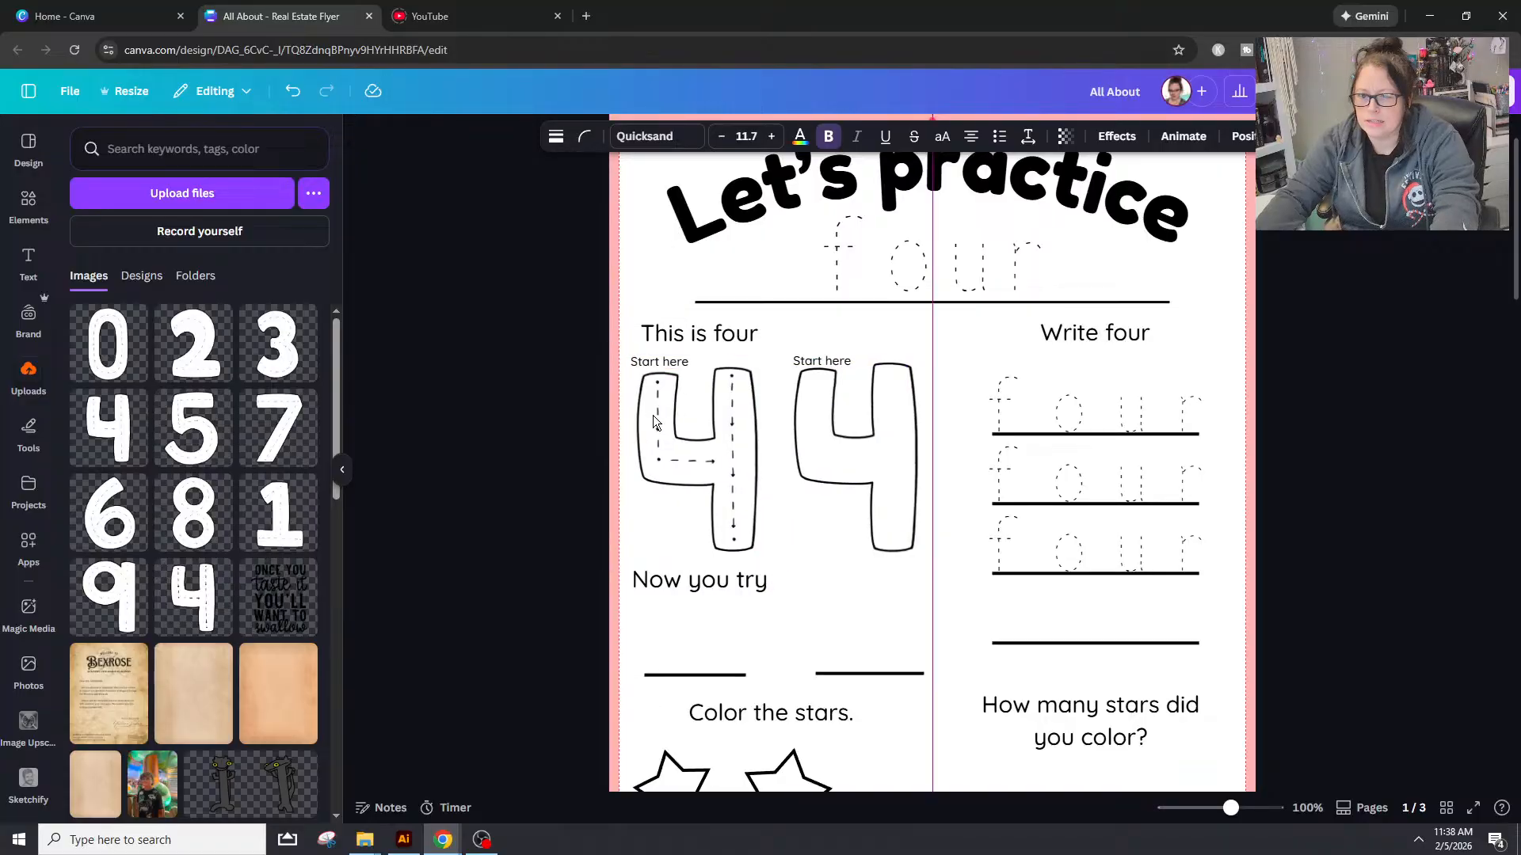
click(1353, 410)
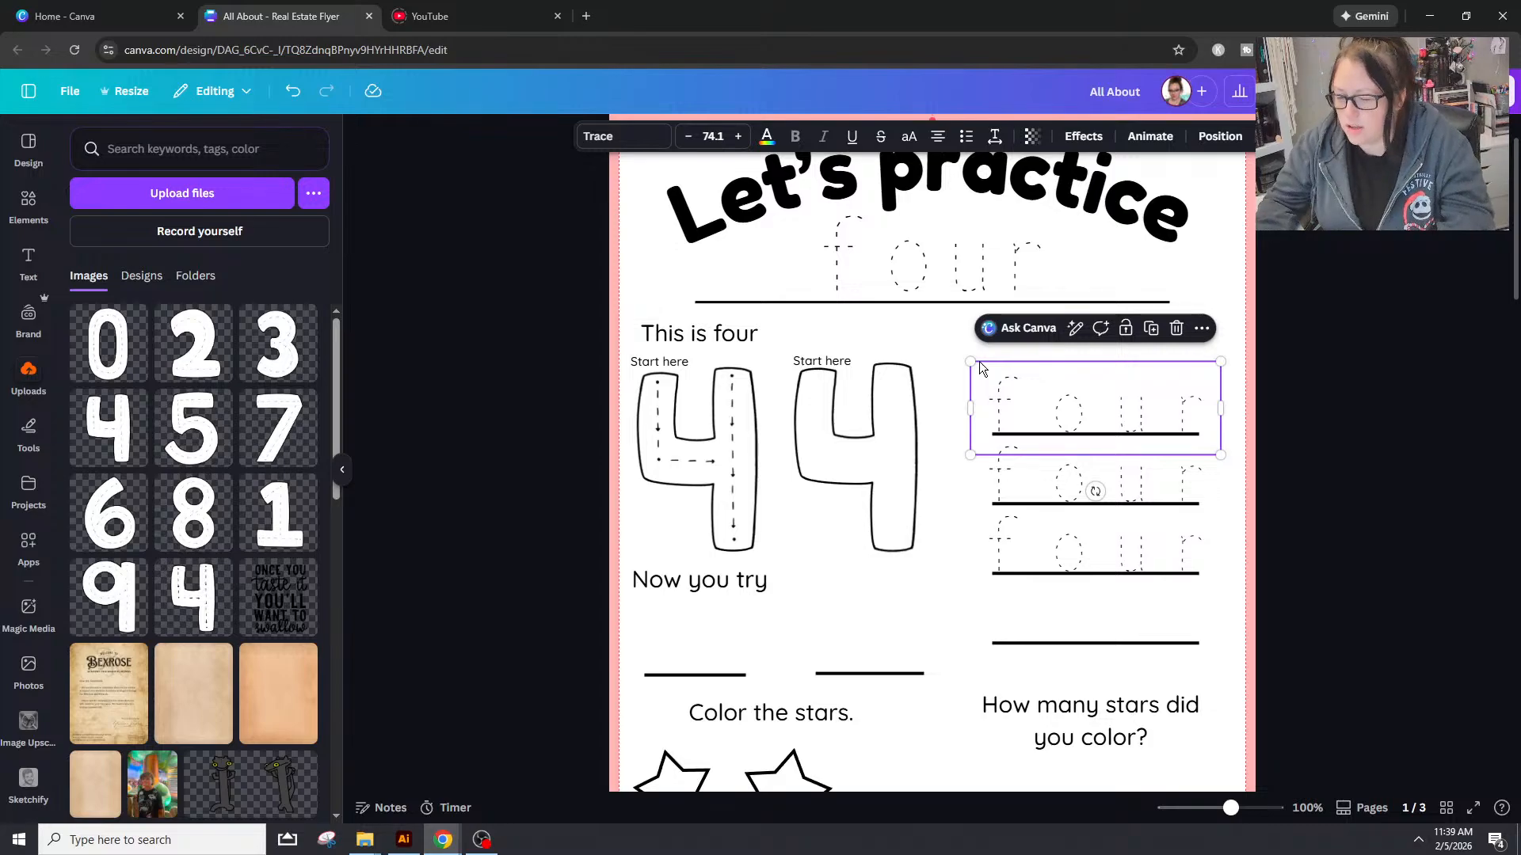
Step: Raise the first practice word "four" under the "Write four" heading so it sits just above its writing line
key(Up)
key(Up)
key(Up)
key(shift+Up)
key(shift+Up)
key(shift+Up)
key(shift+Up)
key(shift+Up)
key(shift+Up)
key(shift+Up)
key(shift+Up)
key(shift+Up)
key(shift+Down)
key(shift+Down)
key(shift+Down)
key(shift+Down)
key(shift+Down)
key(shift+Down)
key(shift+Down)
key(shift+Down)
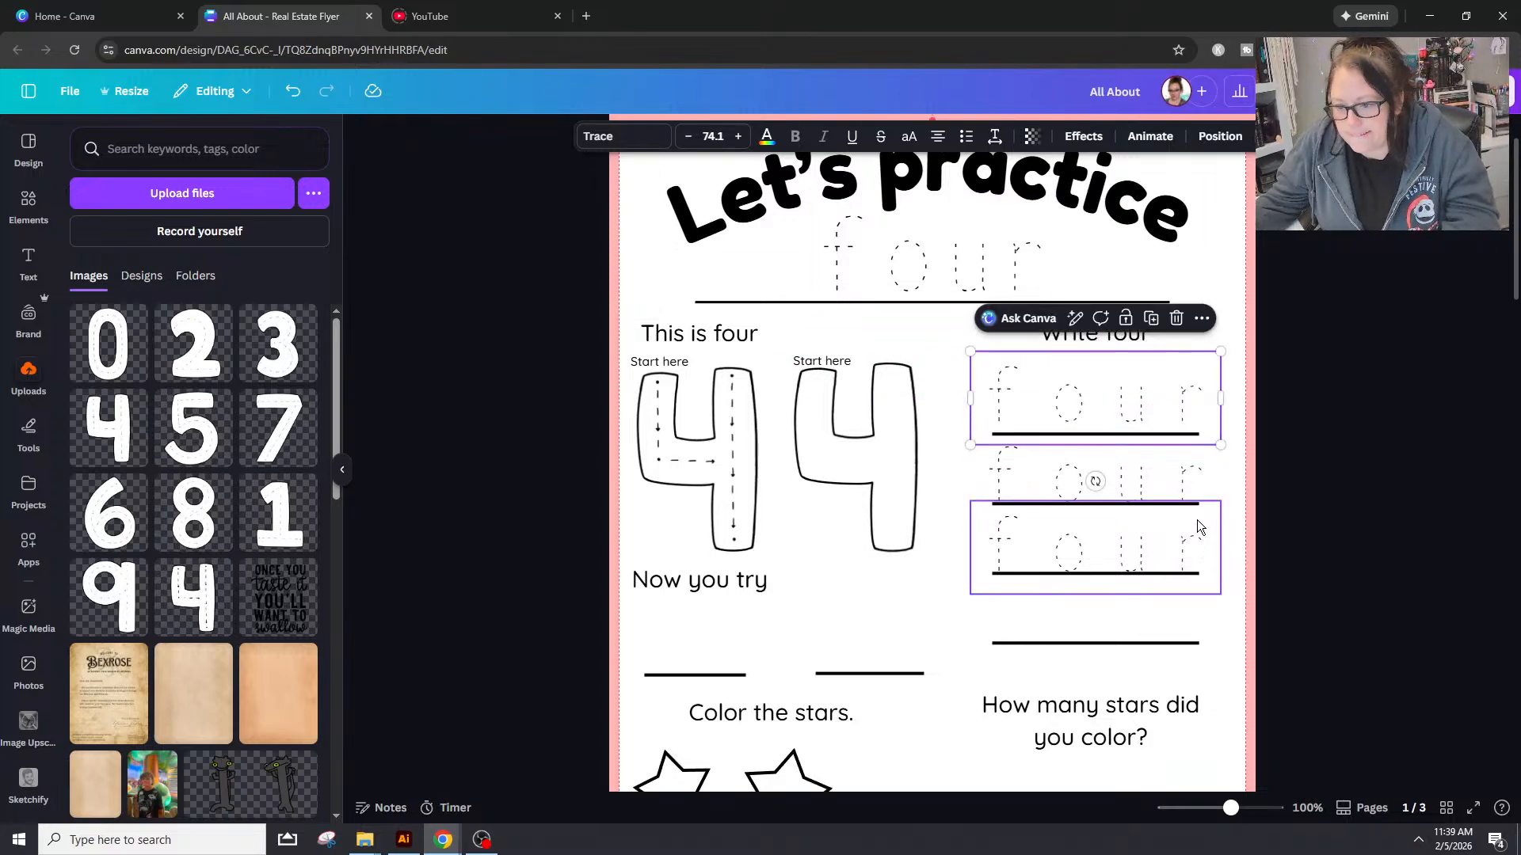
Step: Raise the second practice word "four" above its writing line and shift it slightly right
click(1200, 477)
key(Up)
key(Up)
key(Up)
key(Up)
key(Up)
key(Up)
key(Up)
key(Up)
key(Up)
key(Up)
key(Up)
key(Up)
key(Up)
key(Right)
key(Right)
key(Right)
key(Right)
key(Right)
key(Right)
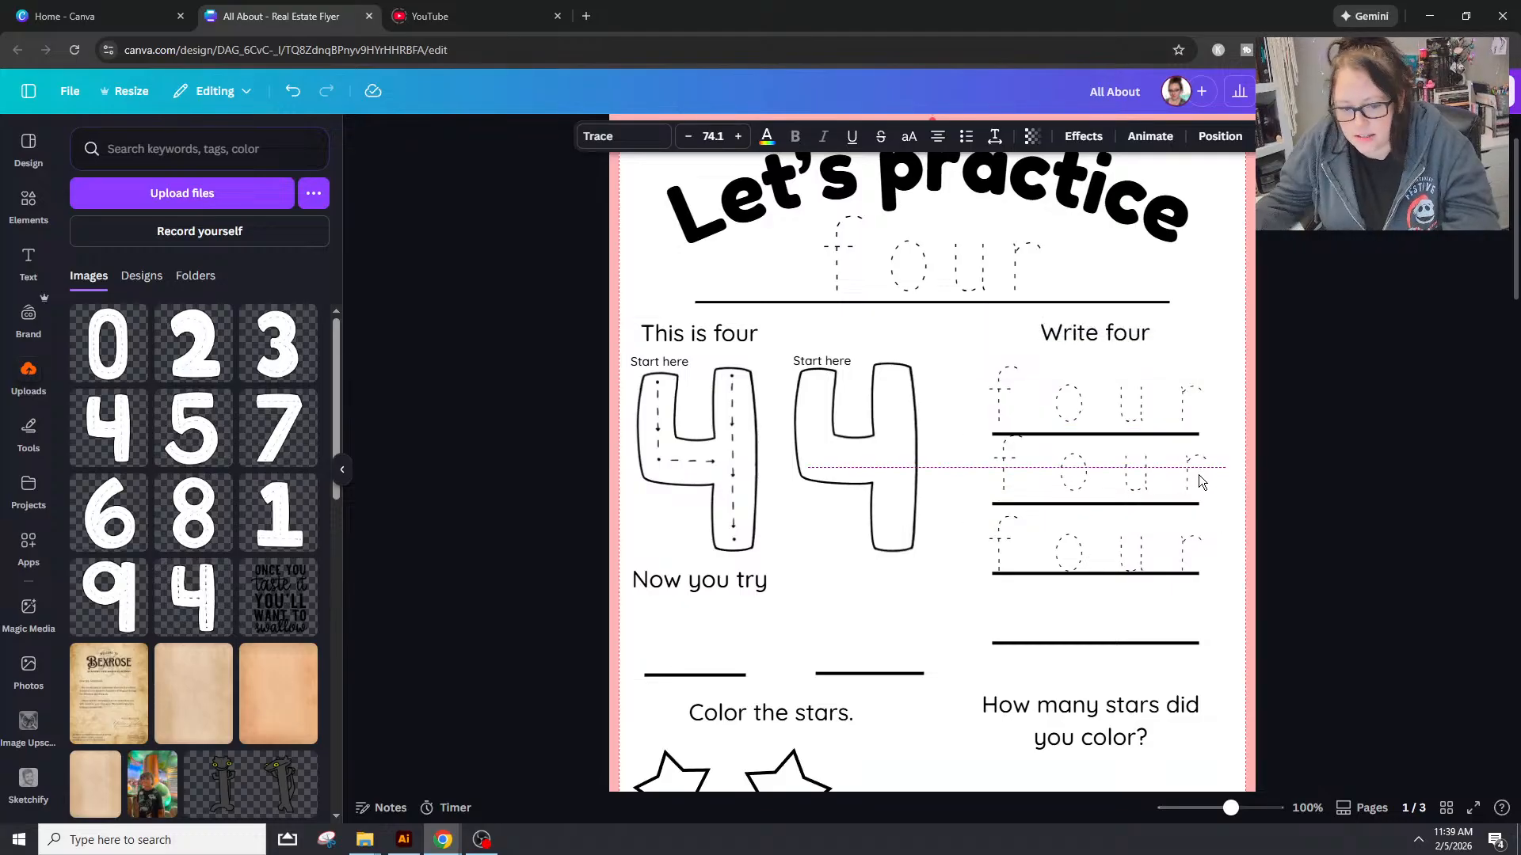
Step: Delete the second and third practice words "four" under the "Write four" heading, leaving their writing lines in place
click(1214, 657)
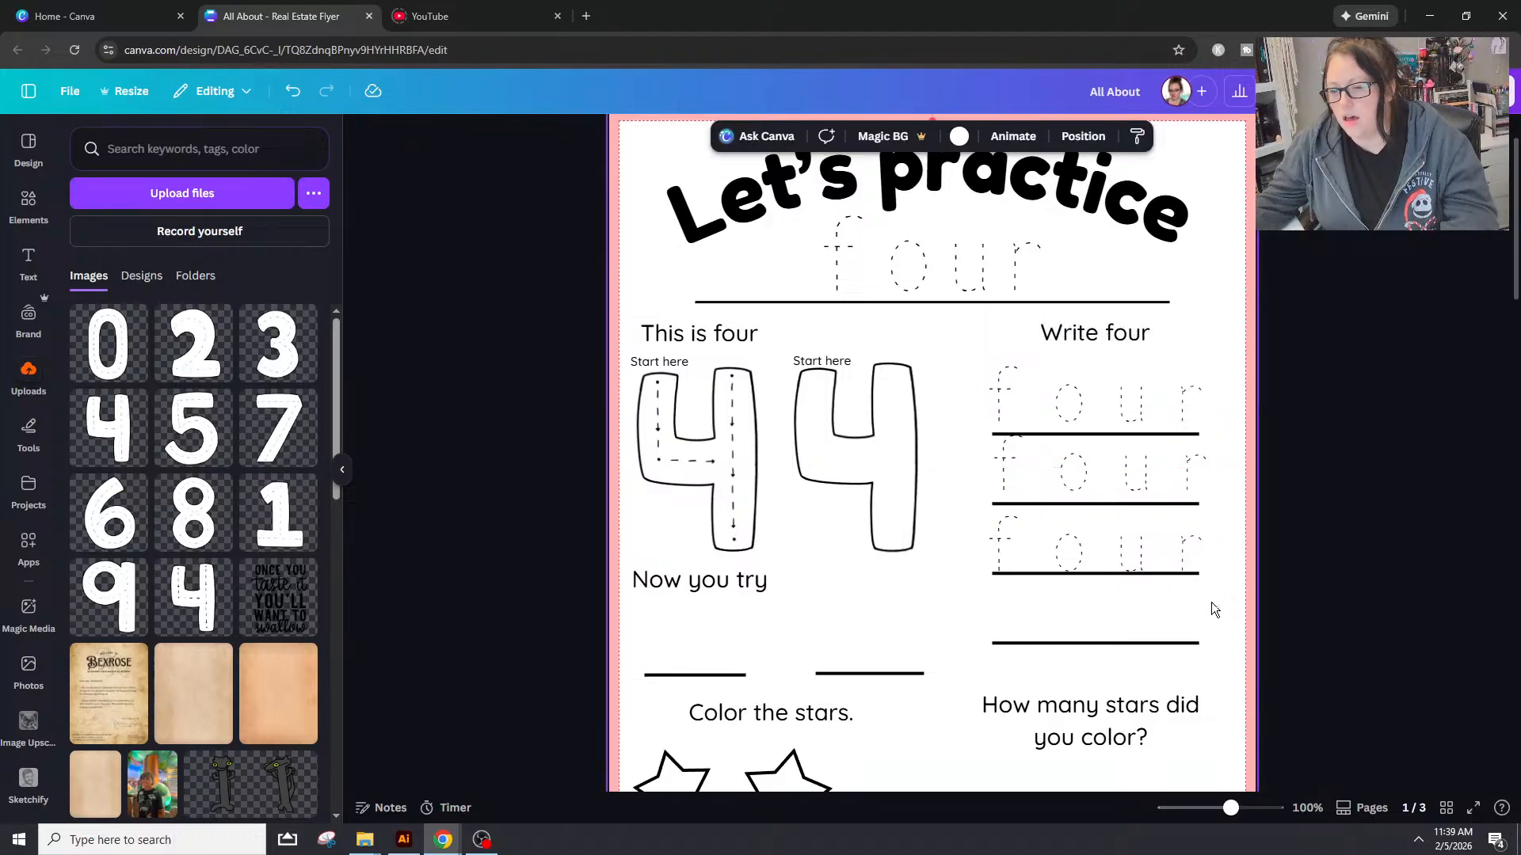
click(1181, 450)
key(Delete)
click(1158, 524)
key(Delete)
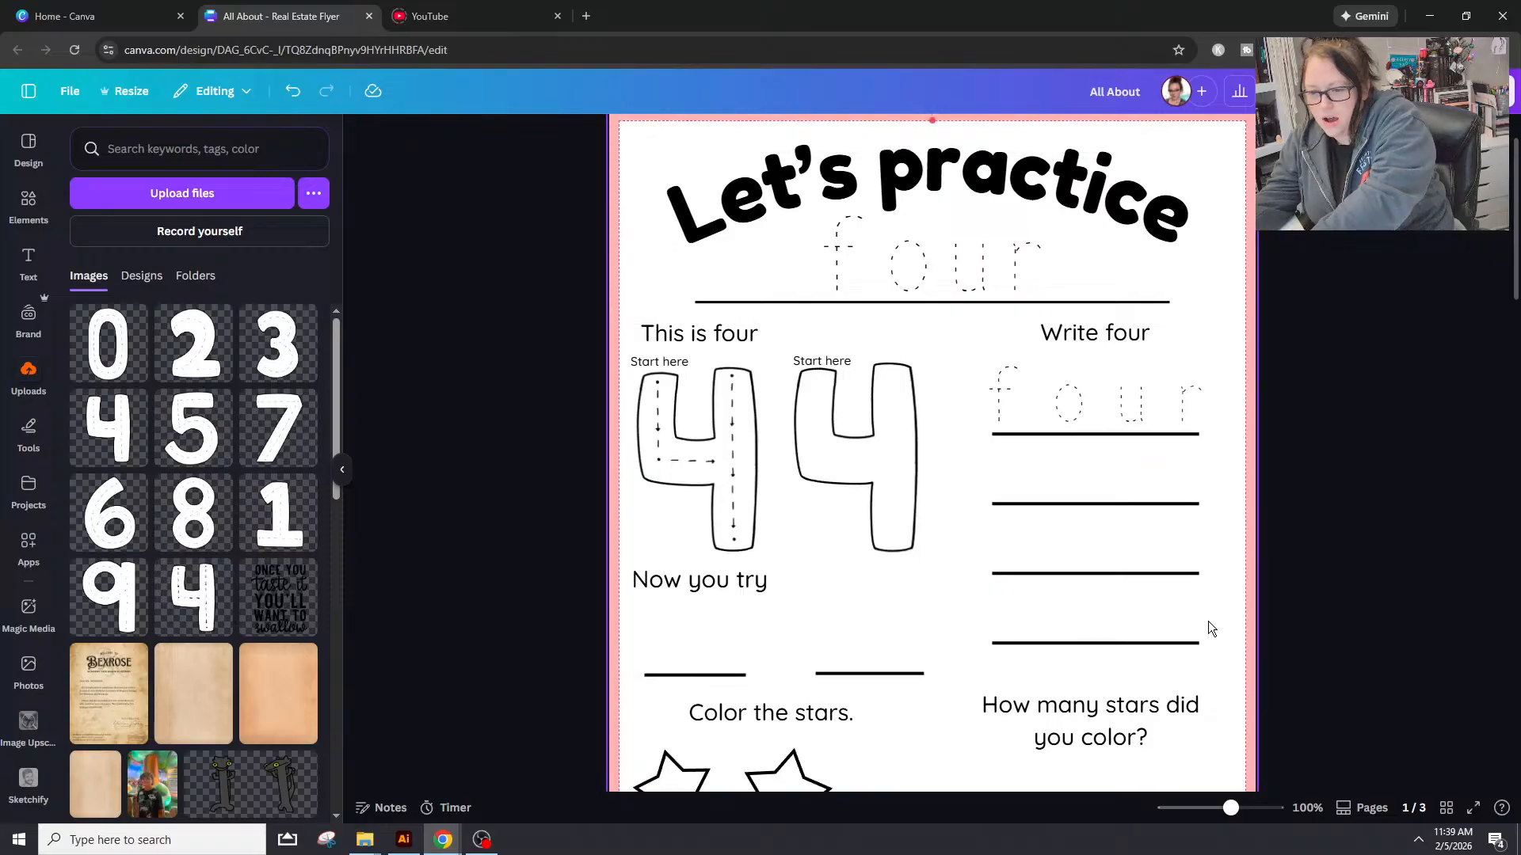
Step: Fit the remaining practice word's text box to the width of its writing line and reduce its font size to 55.8
click(1106, 366)
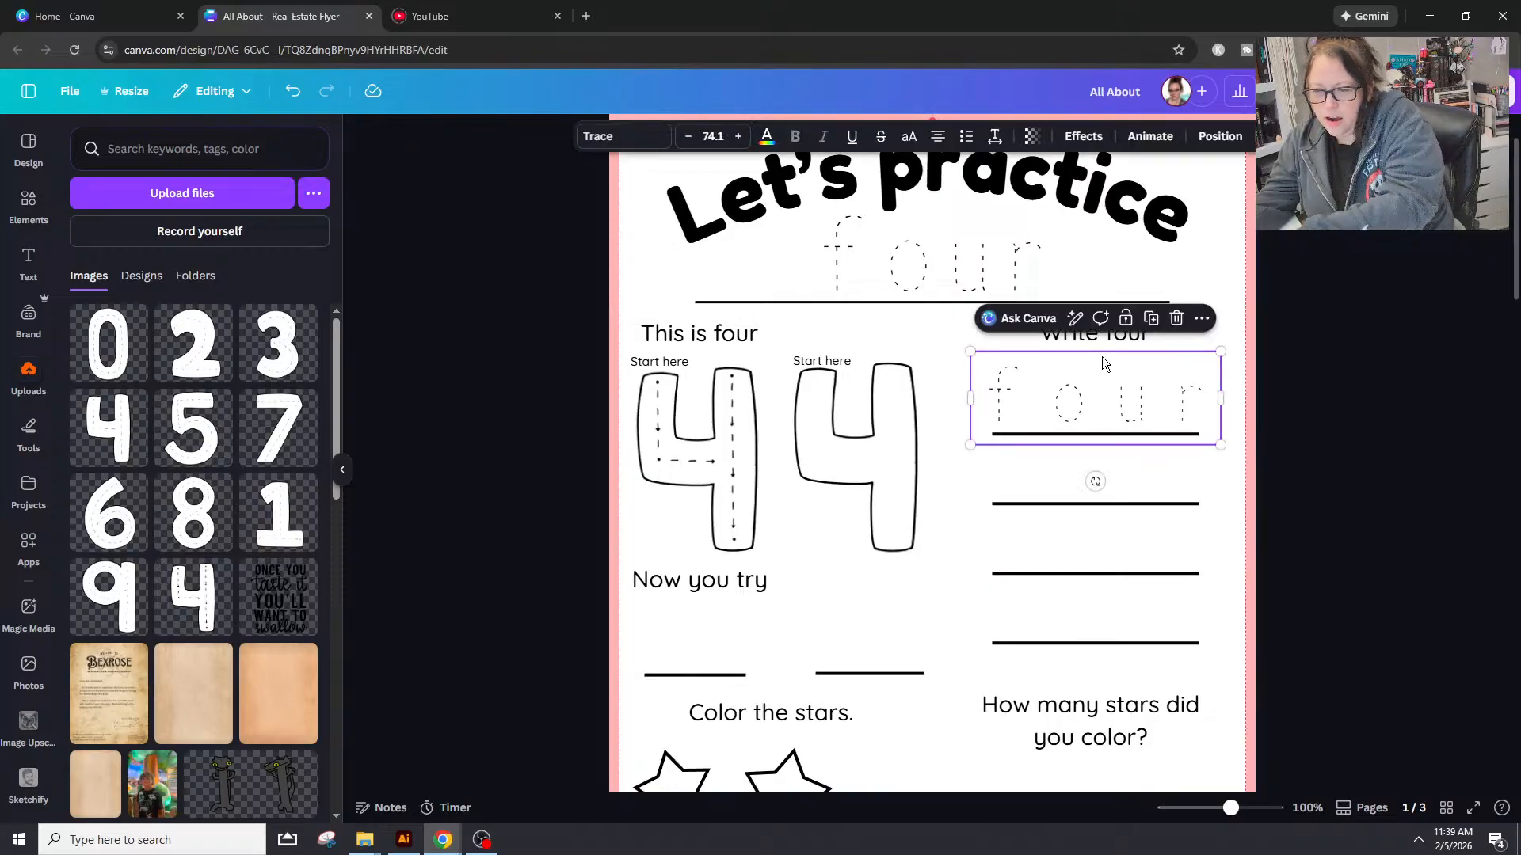
drag(972, 354, 1002, 363)
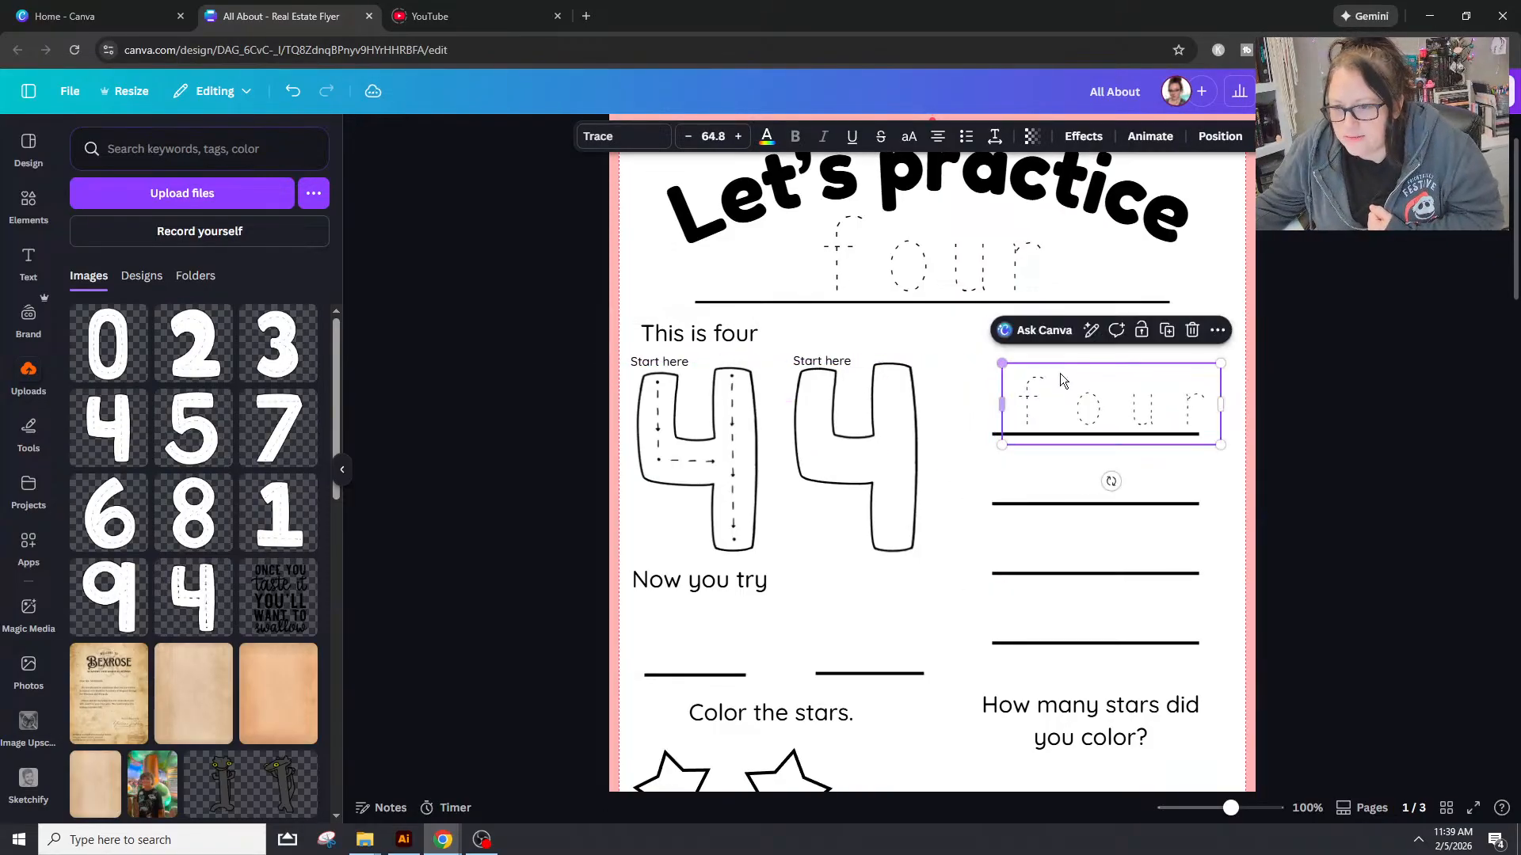
click(1305, 407)
mouse_move(1175, 412)
mouse_down()
mouse_move(1158, 398)
mouse_move(1204, 396)
mouse_up()
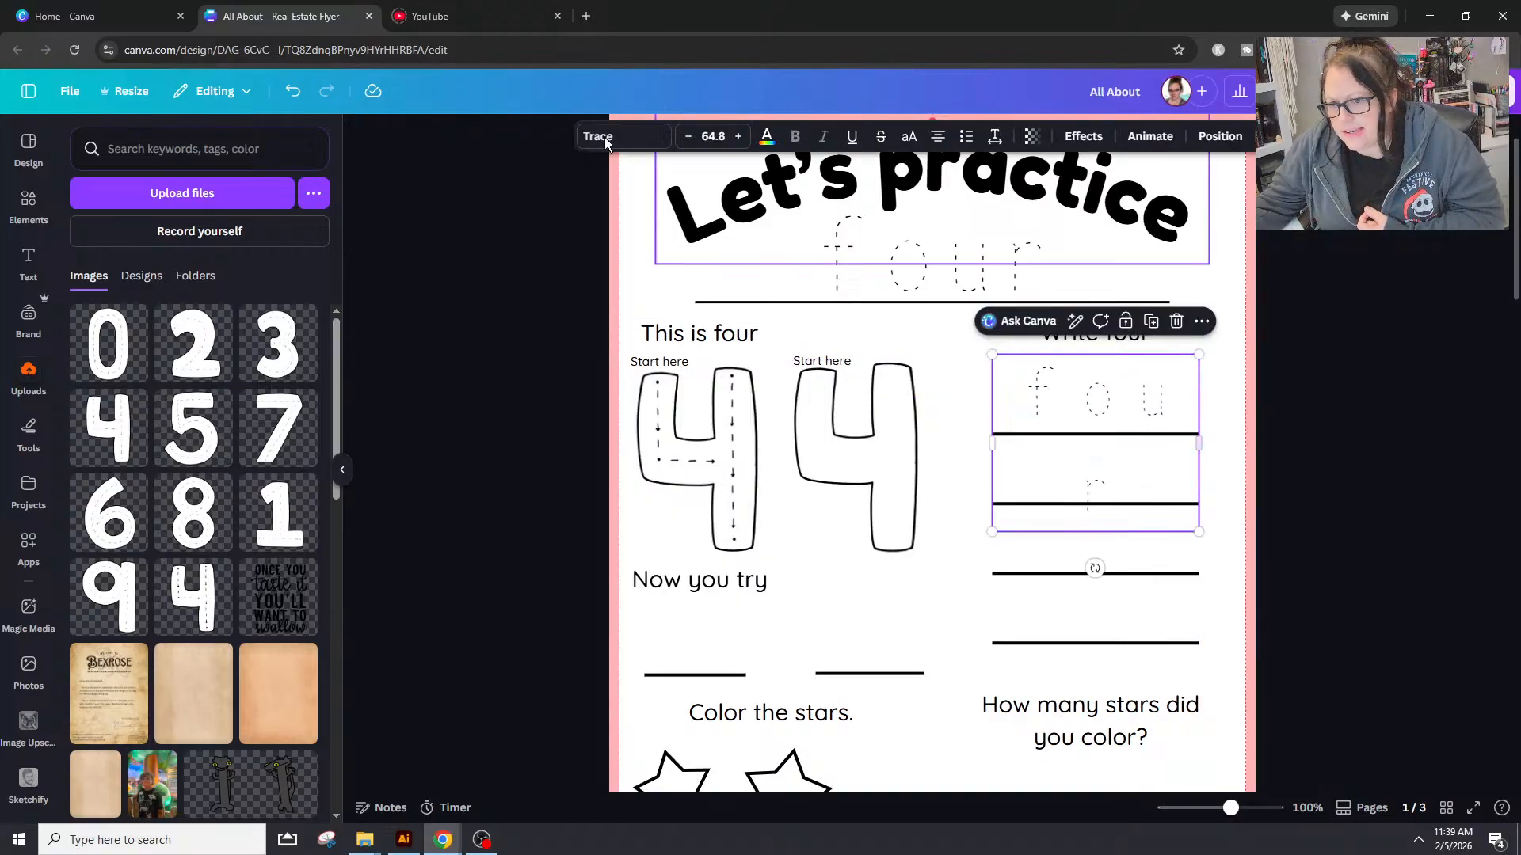
click(687, 136)
click(688, 136)
click(687, 136)
click(687, 136)
click(688, 136)
click(688, 136)
click(688, 137)
click(687, 137)
click(688, 136)
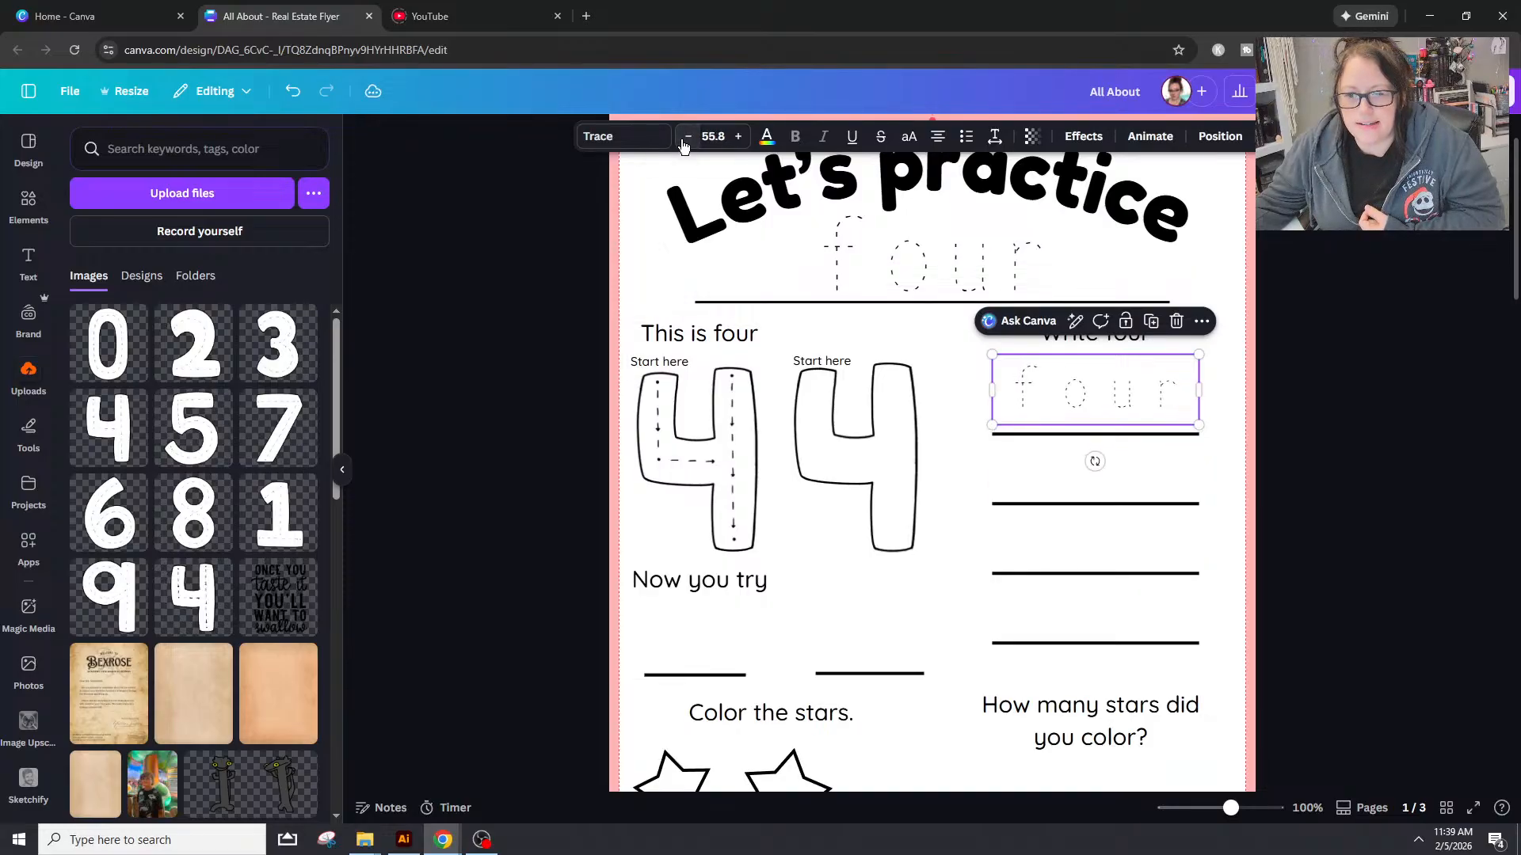
click(965, 136)
click(994, 136)
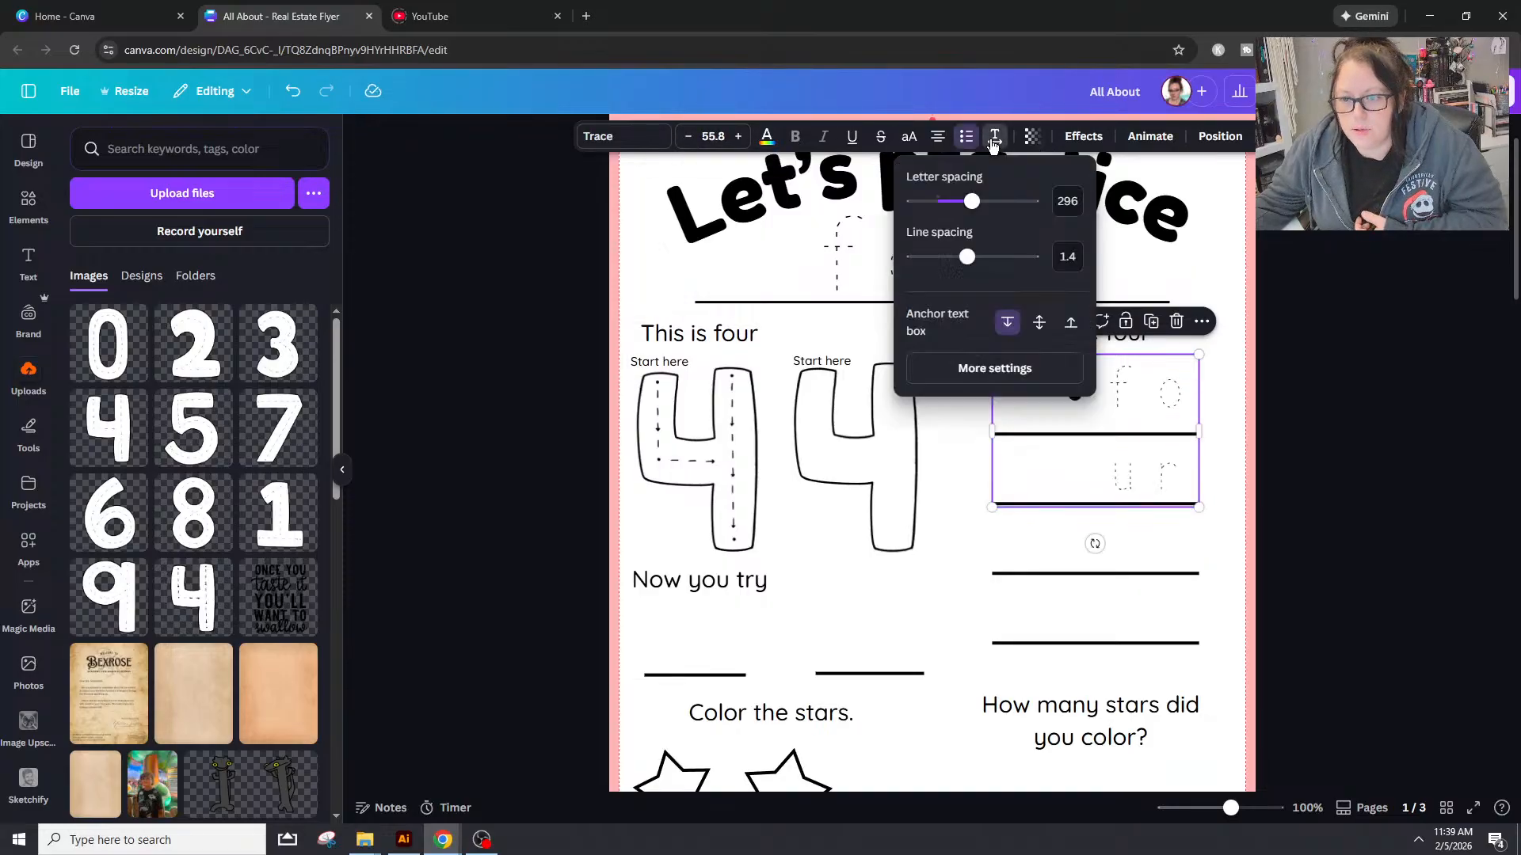
click(994, 136)
click(994, 136)
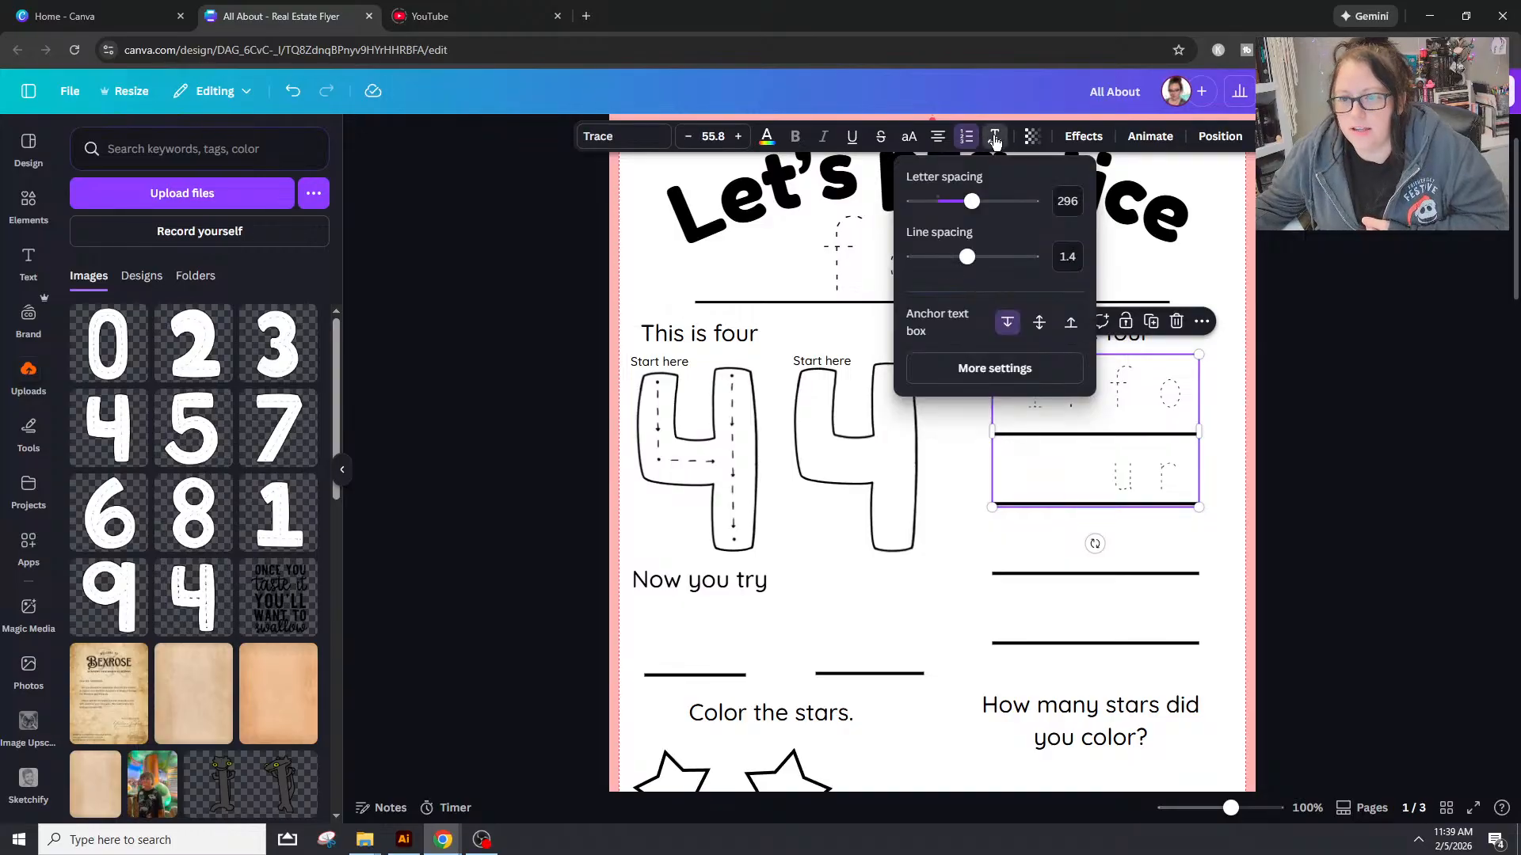
click(968, 138)
click(972, 143)
click(972, 142)
click(972, 143)
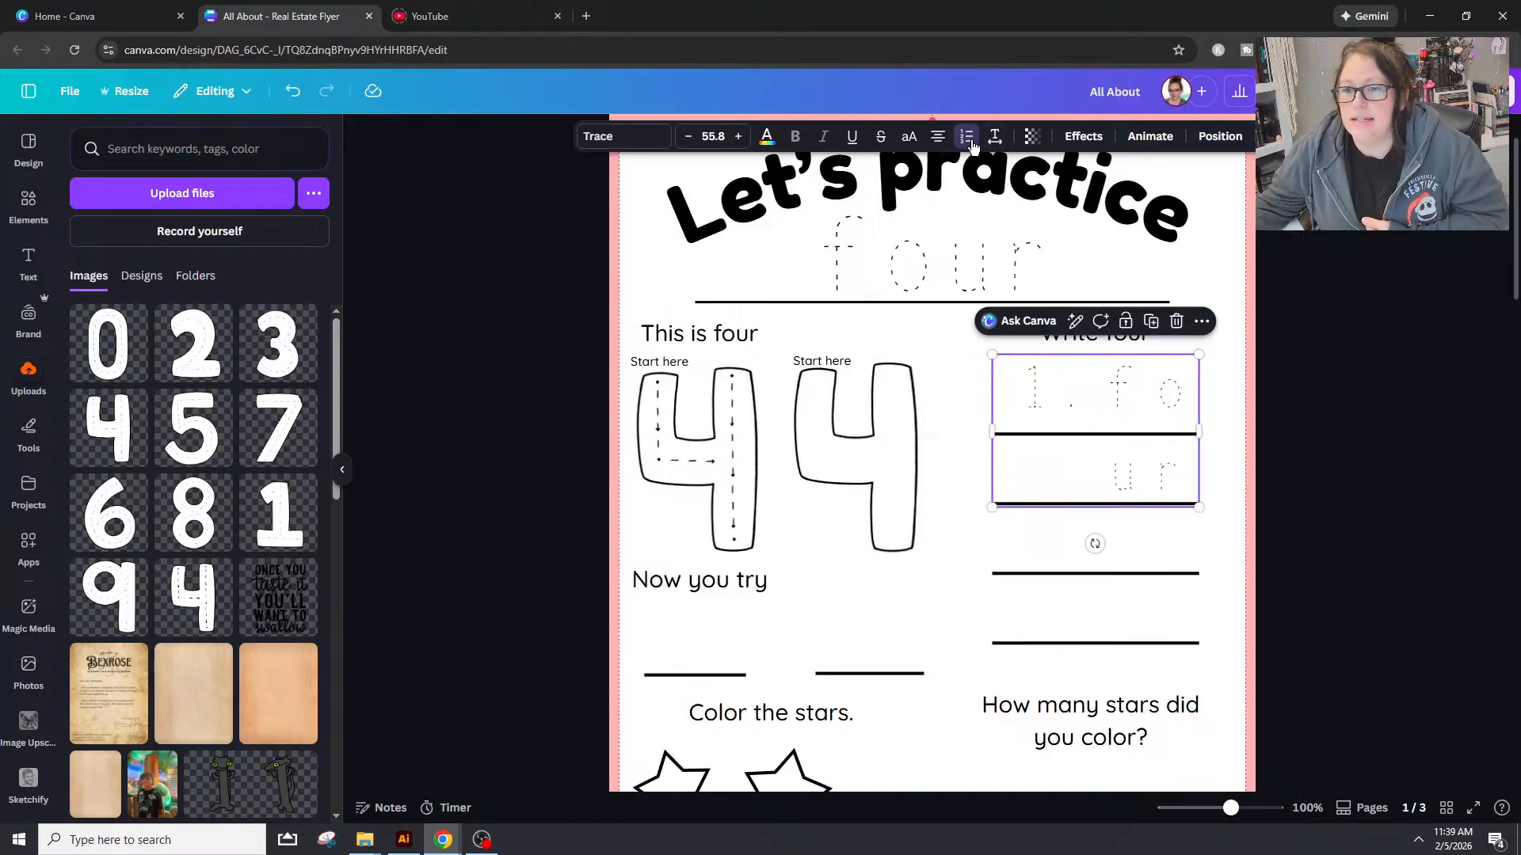
click(972, 143)
click(1225, 346)
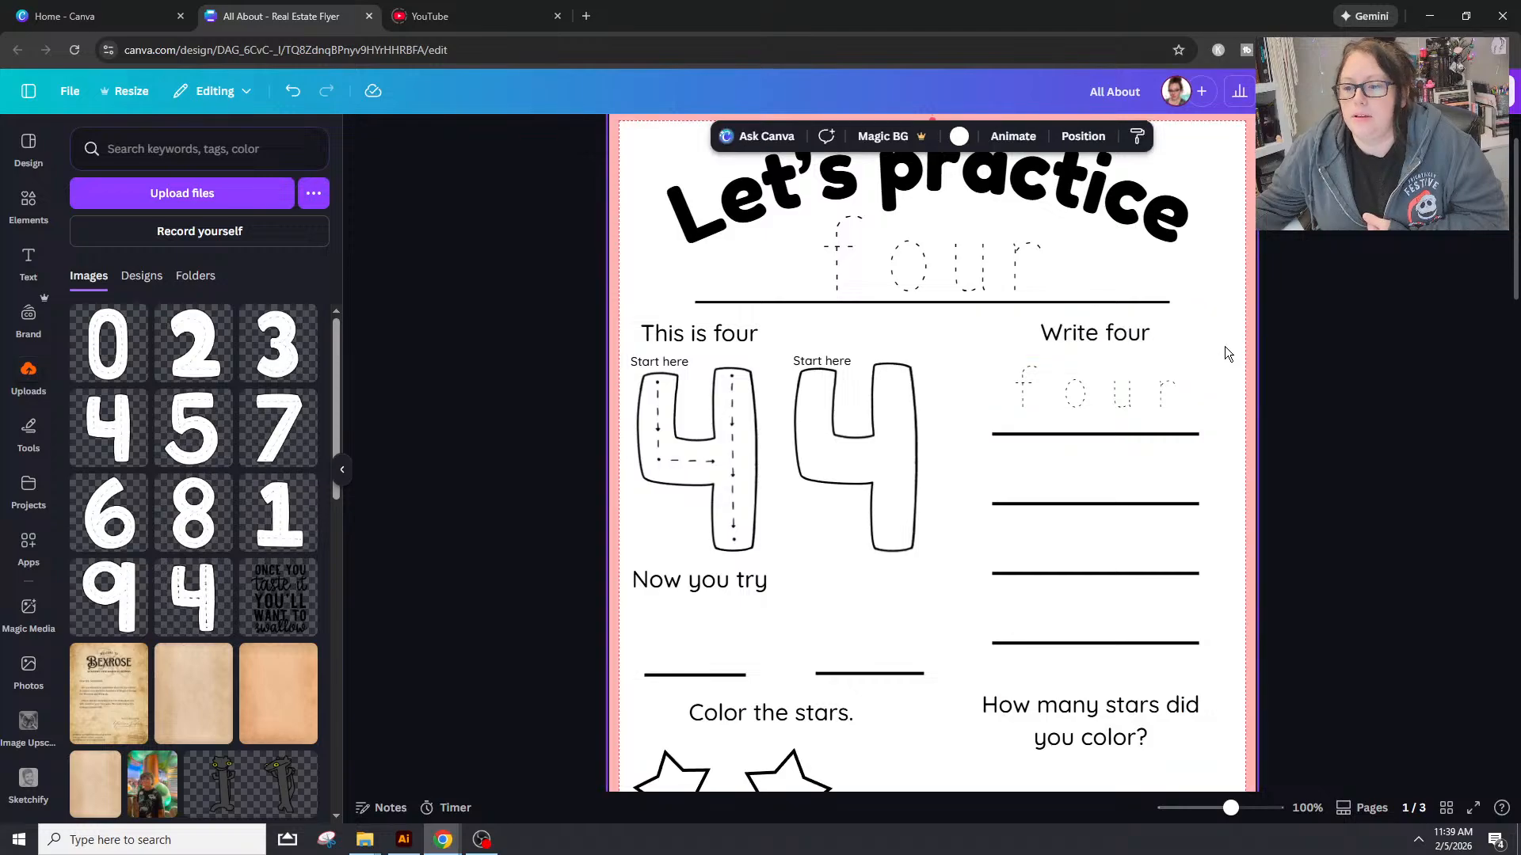
Step: Tighten the letter spacing of the small practice word "four" to about 109
click(1172, 388)
click(994, 136)
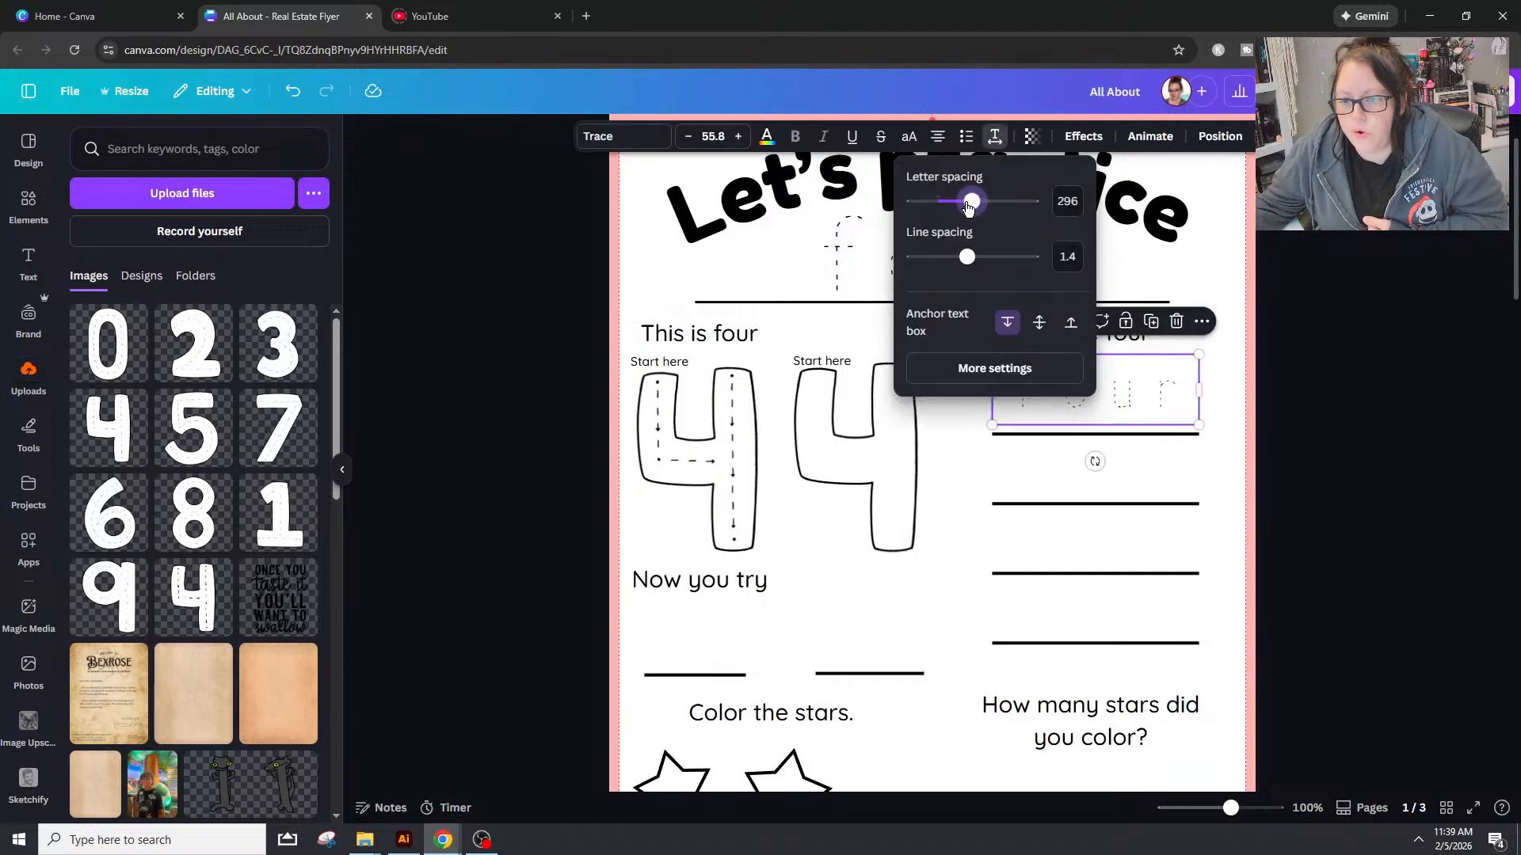
drag(972, 201, 948, 208)
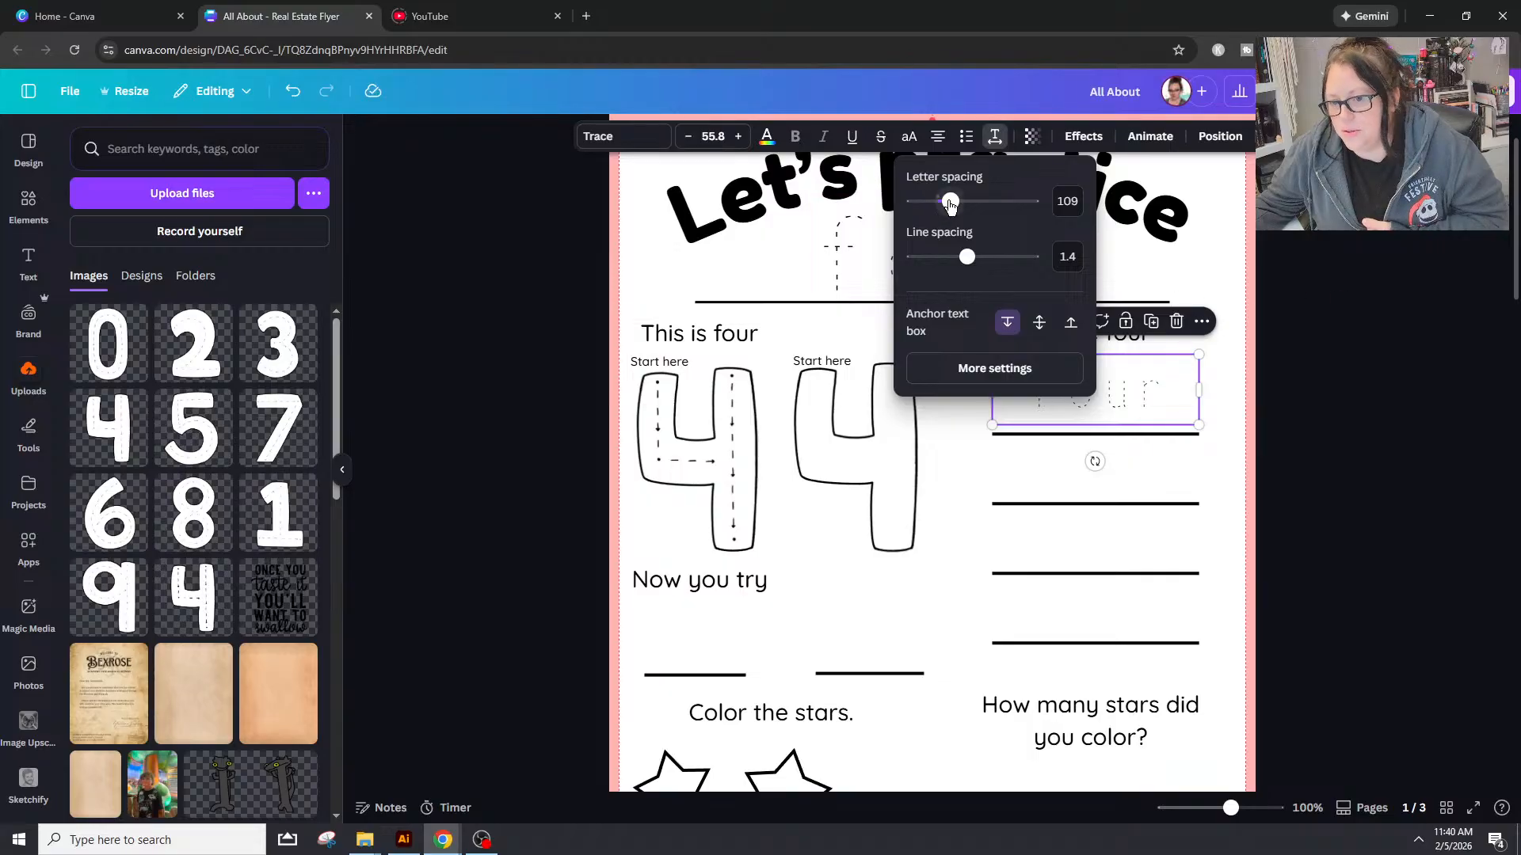
drag(950, 202, 941, 205)
click(1339, 342)
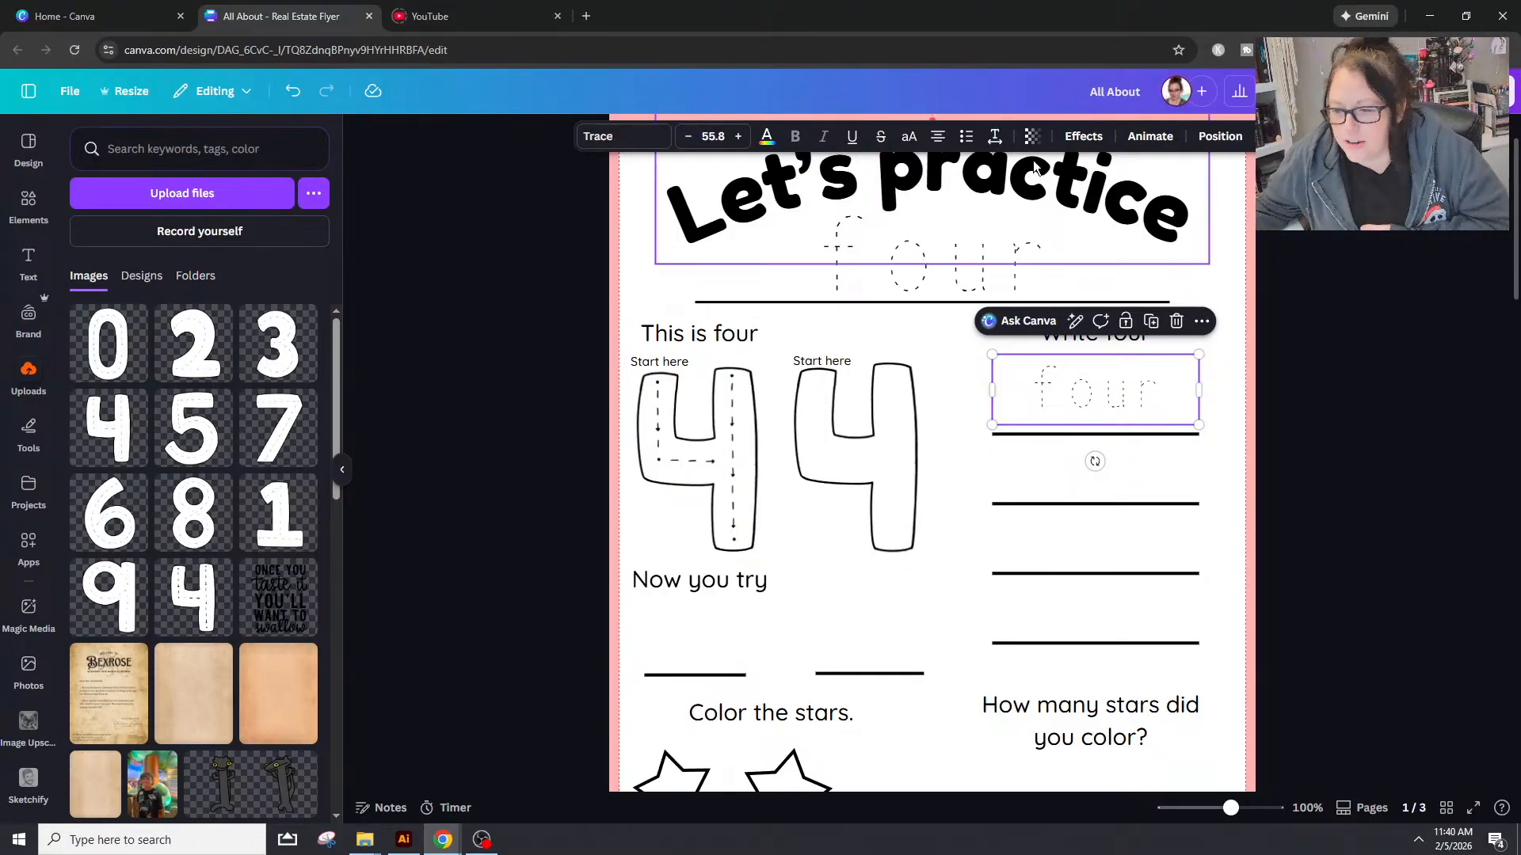
Step: Narrow the practice word's text box to its text and center it beneath the "Write four" heading, directly on the first writing line
drag(1200, 390, 1141, 409)
click(1366, 379)
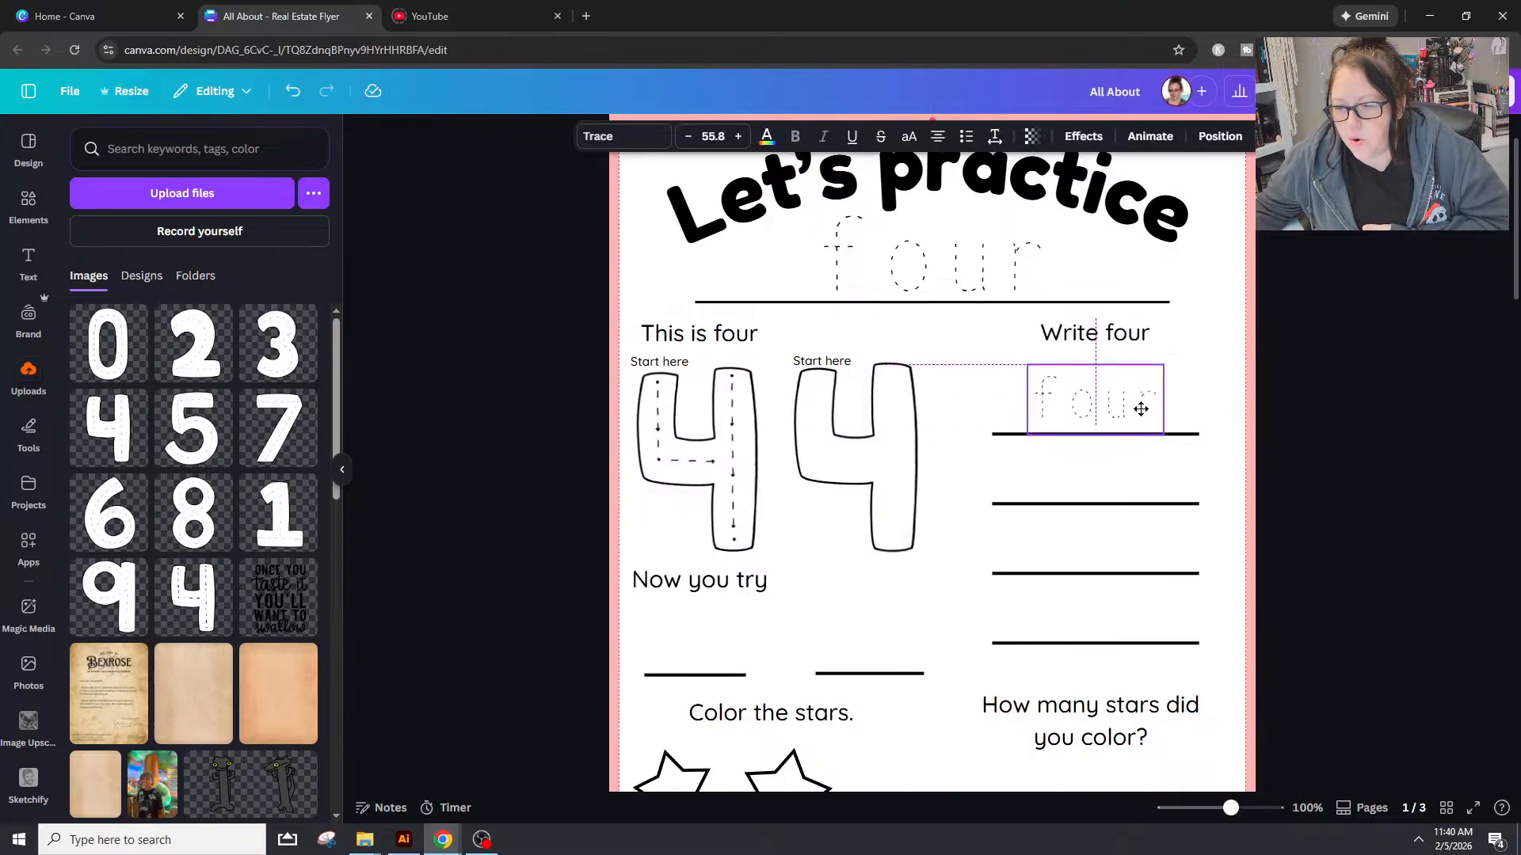
click(1191, 420)
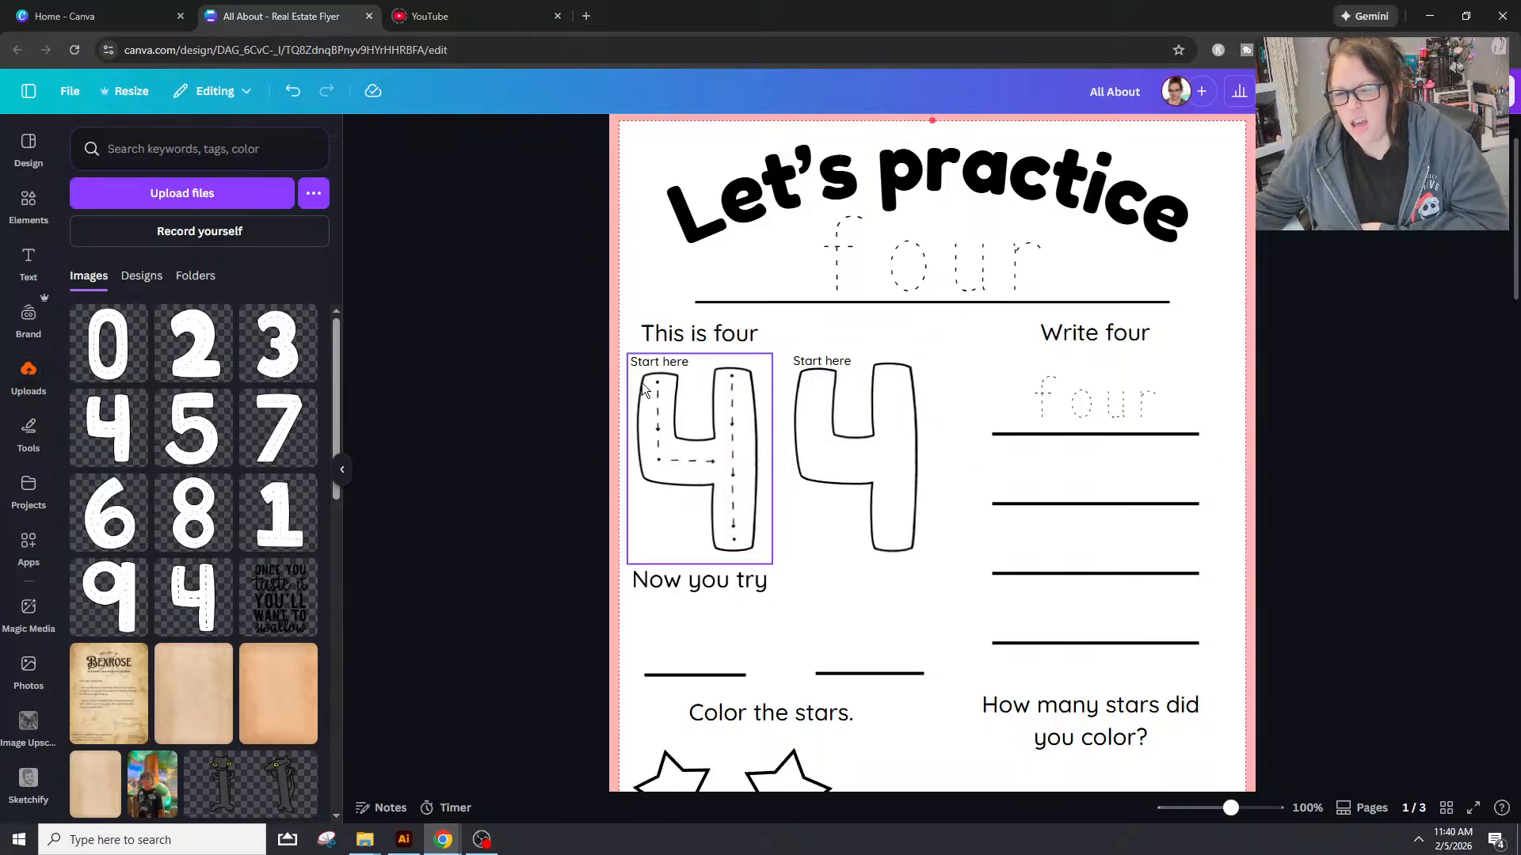
Step: Shorten the first writing line under "Write four" from both ends to a length of about 2.3, keeping it horizontal
click(996, 436)
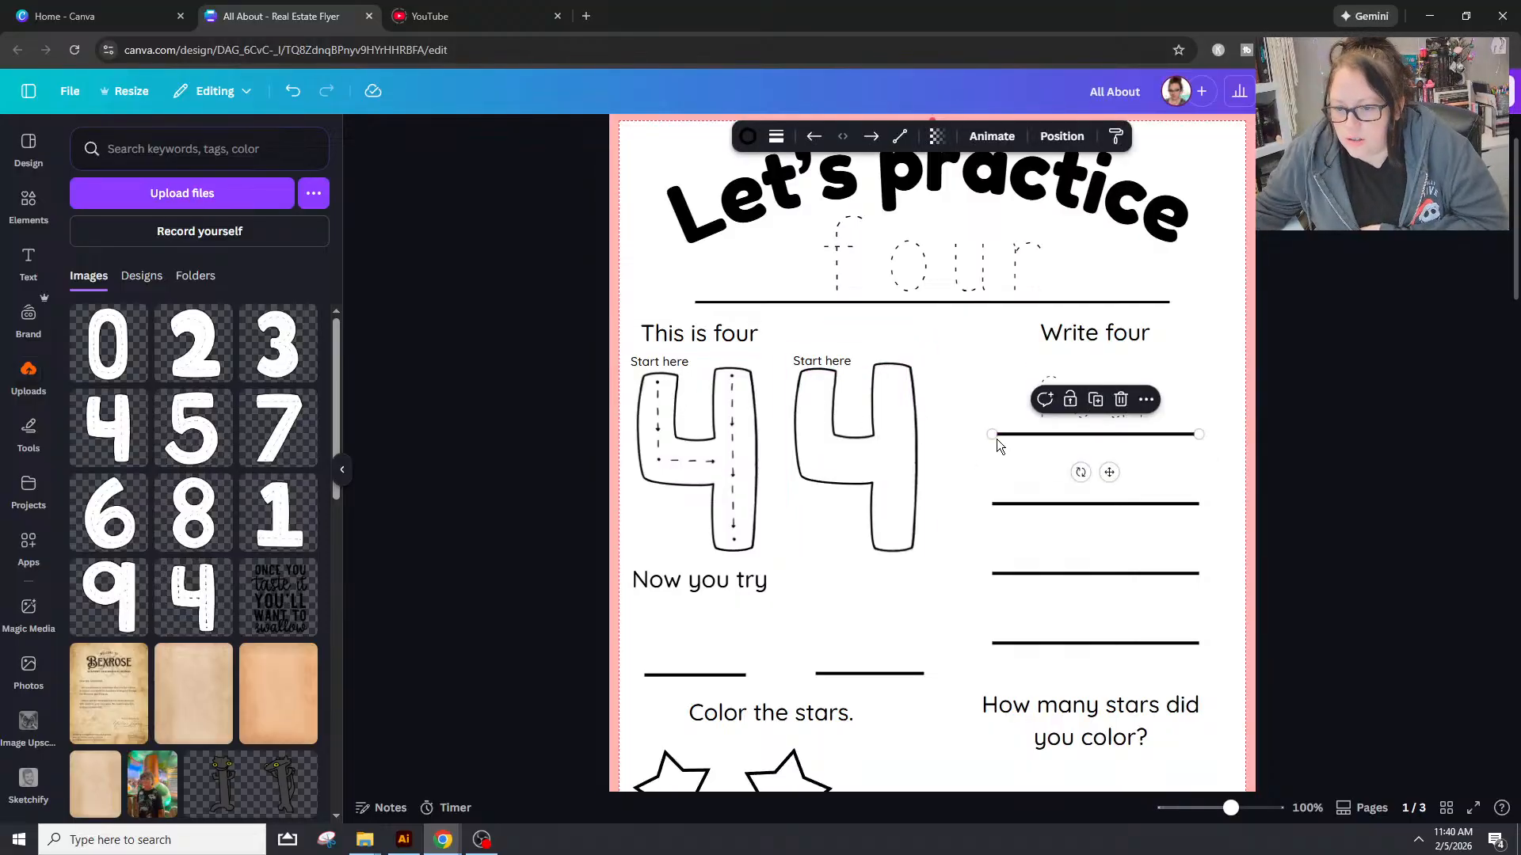
drag(993, 434, 1022, 437)
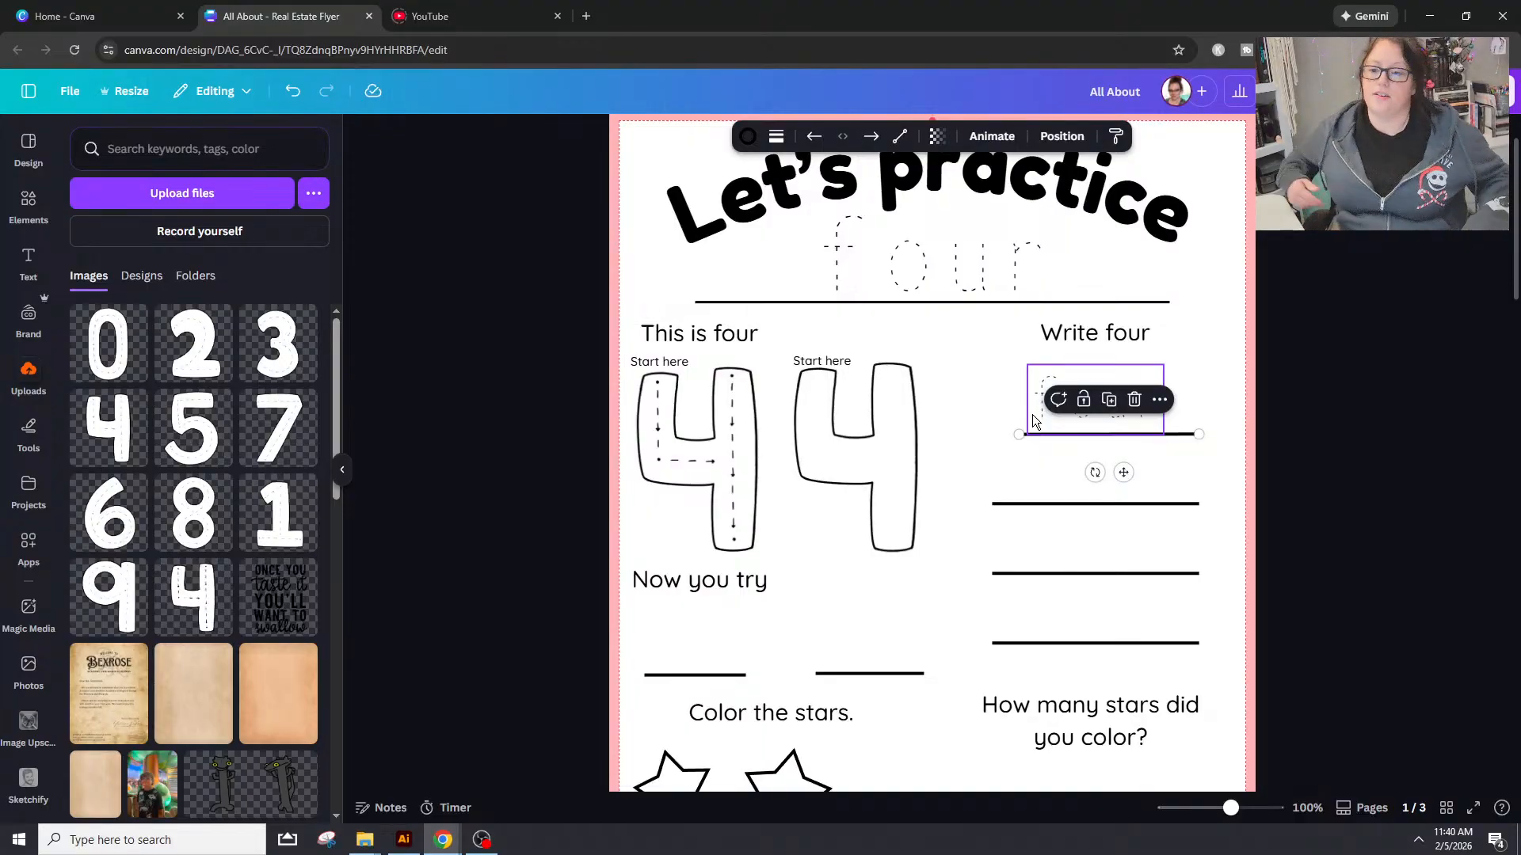
click(1218, 386)
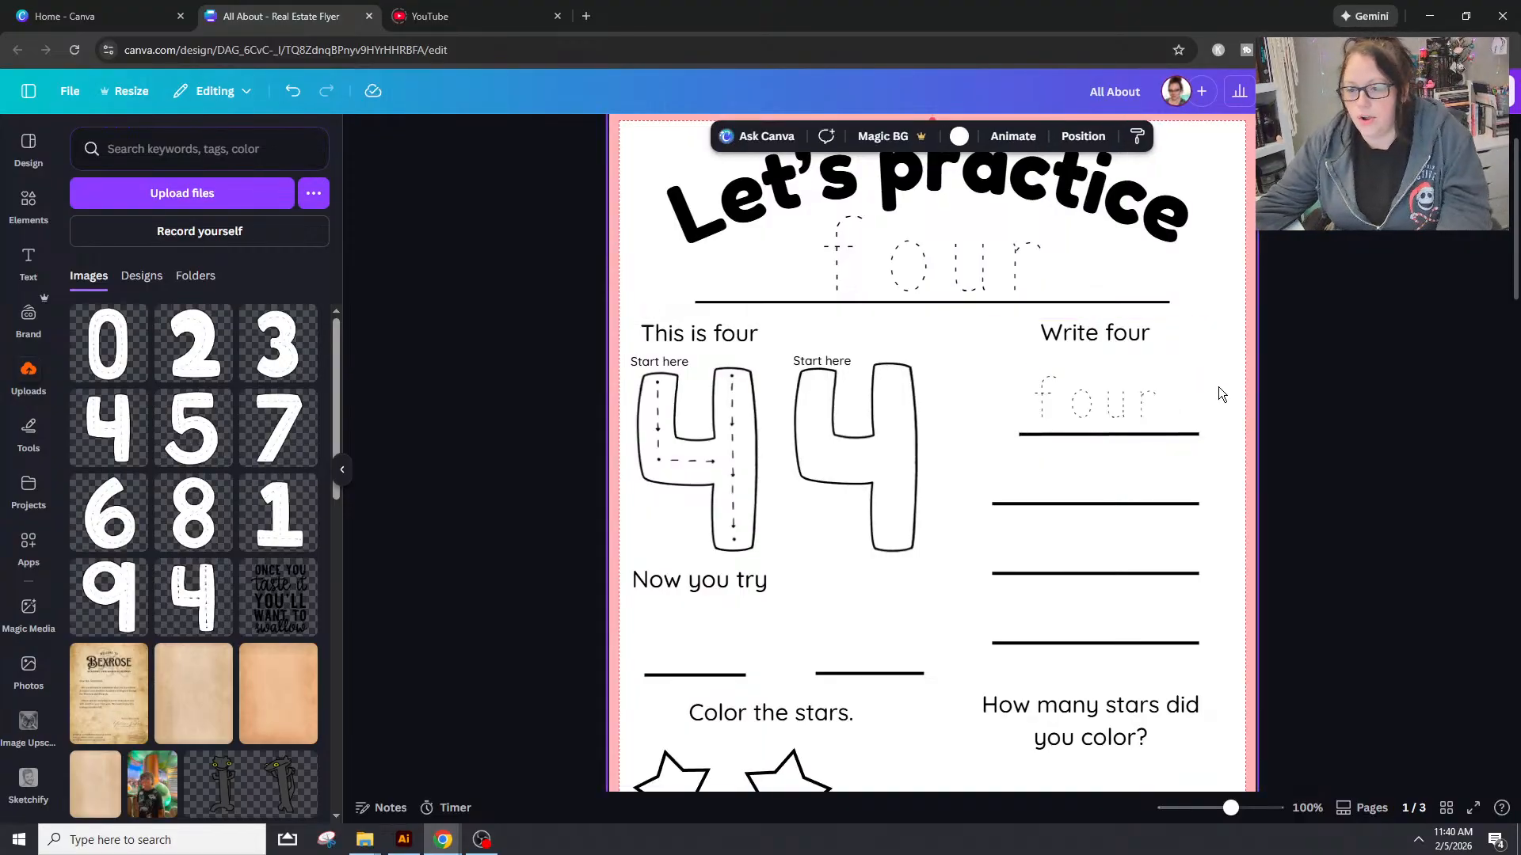
click(1196, 436)
drag(1197, 435, 1189, 434)
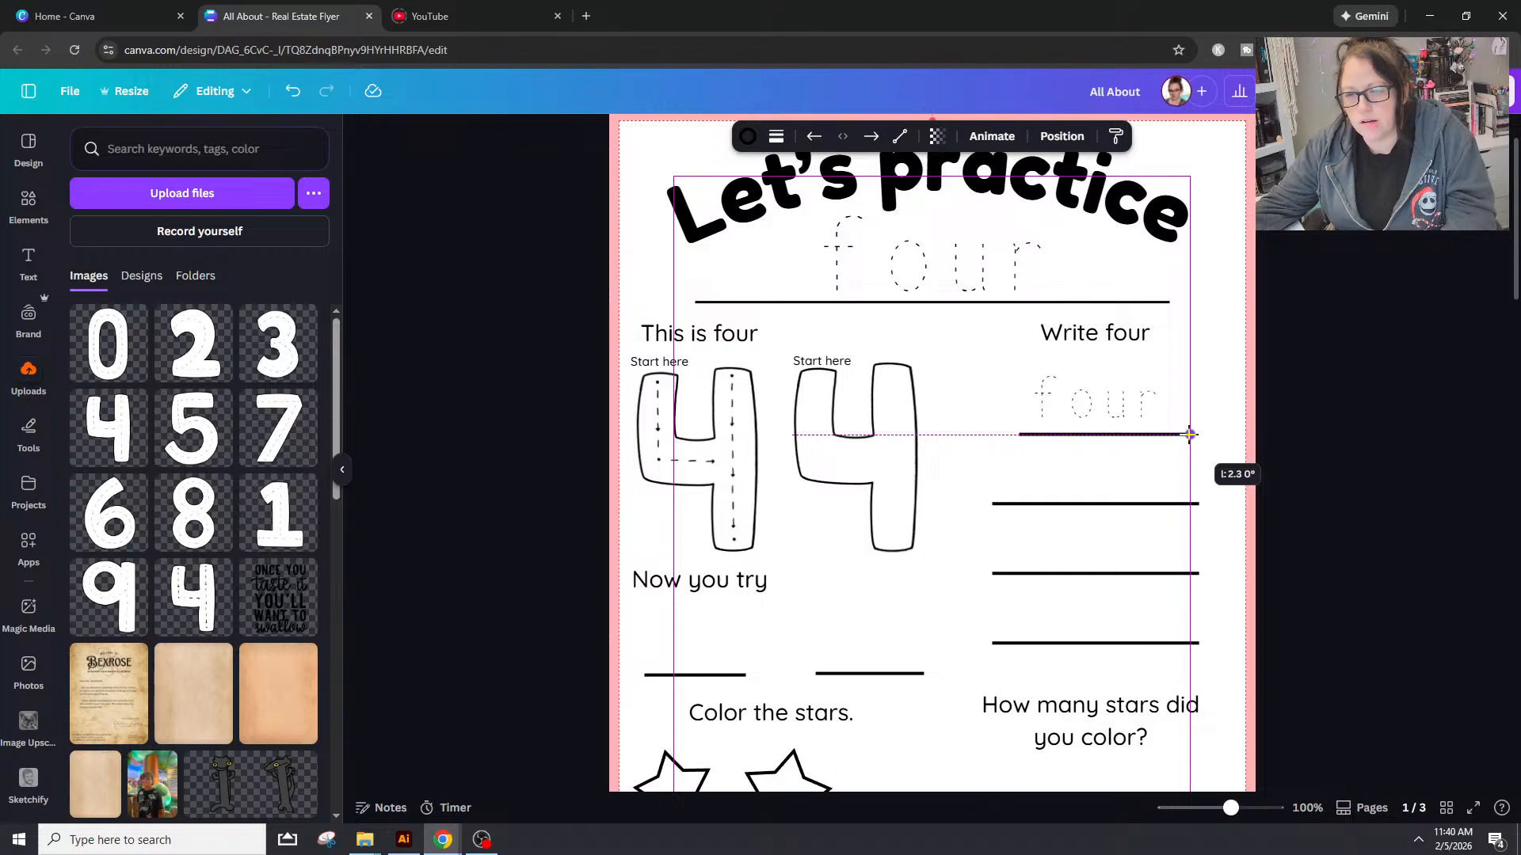
drag(1189, 434, 1190, 434)
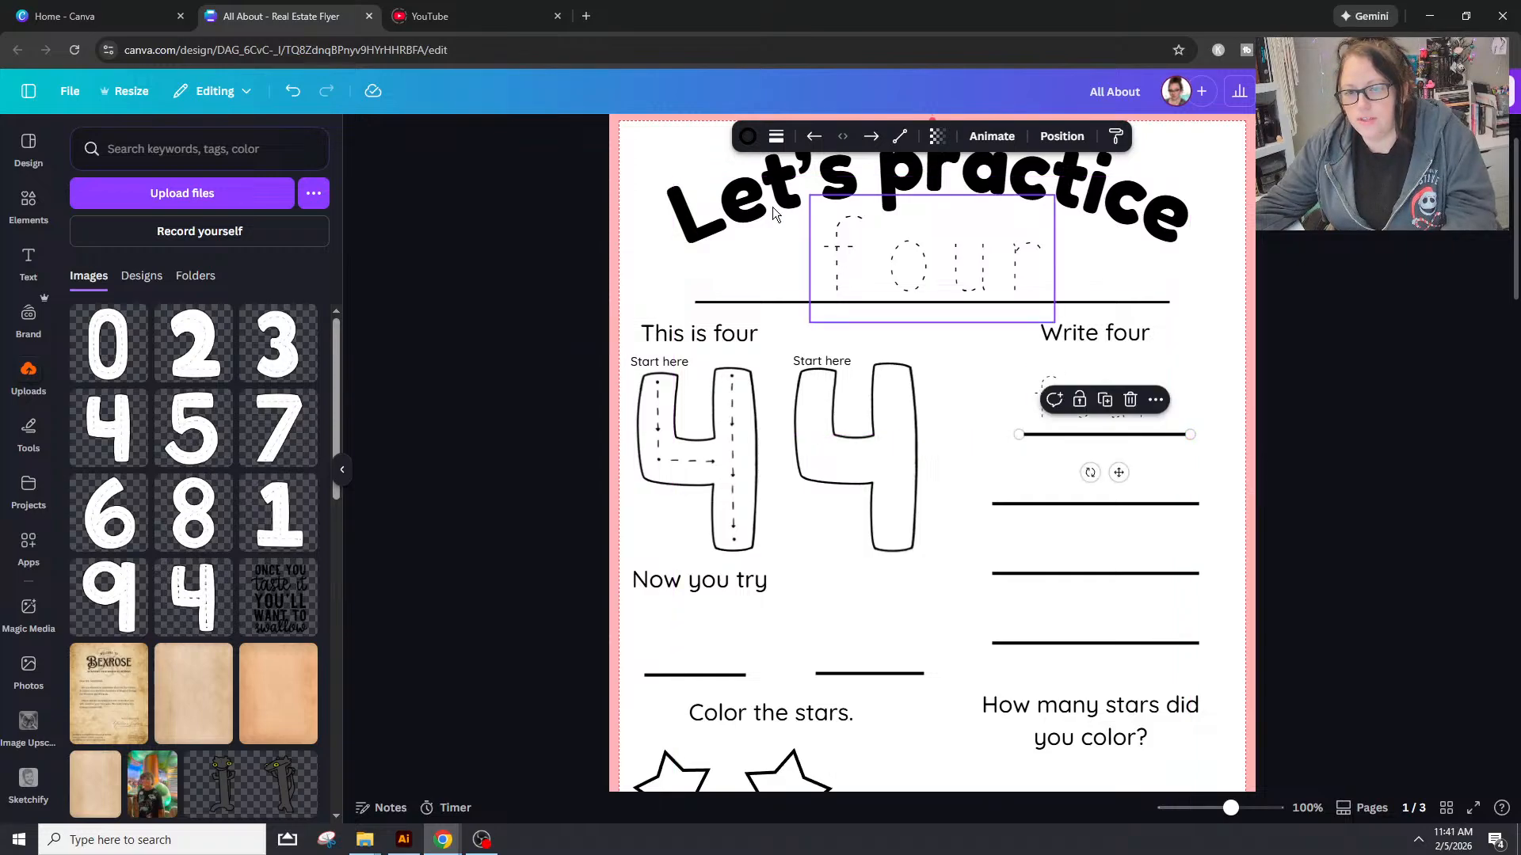
Step: Search the elements for "square" and add a plain square shape to the worksheet
click(29, 204)
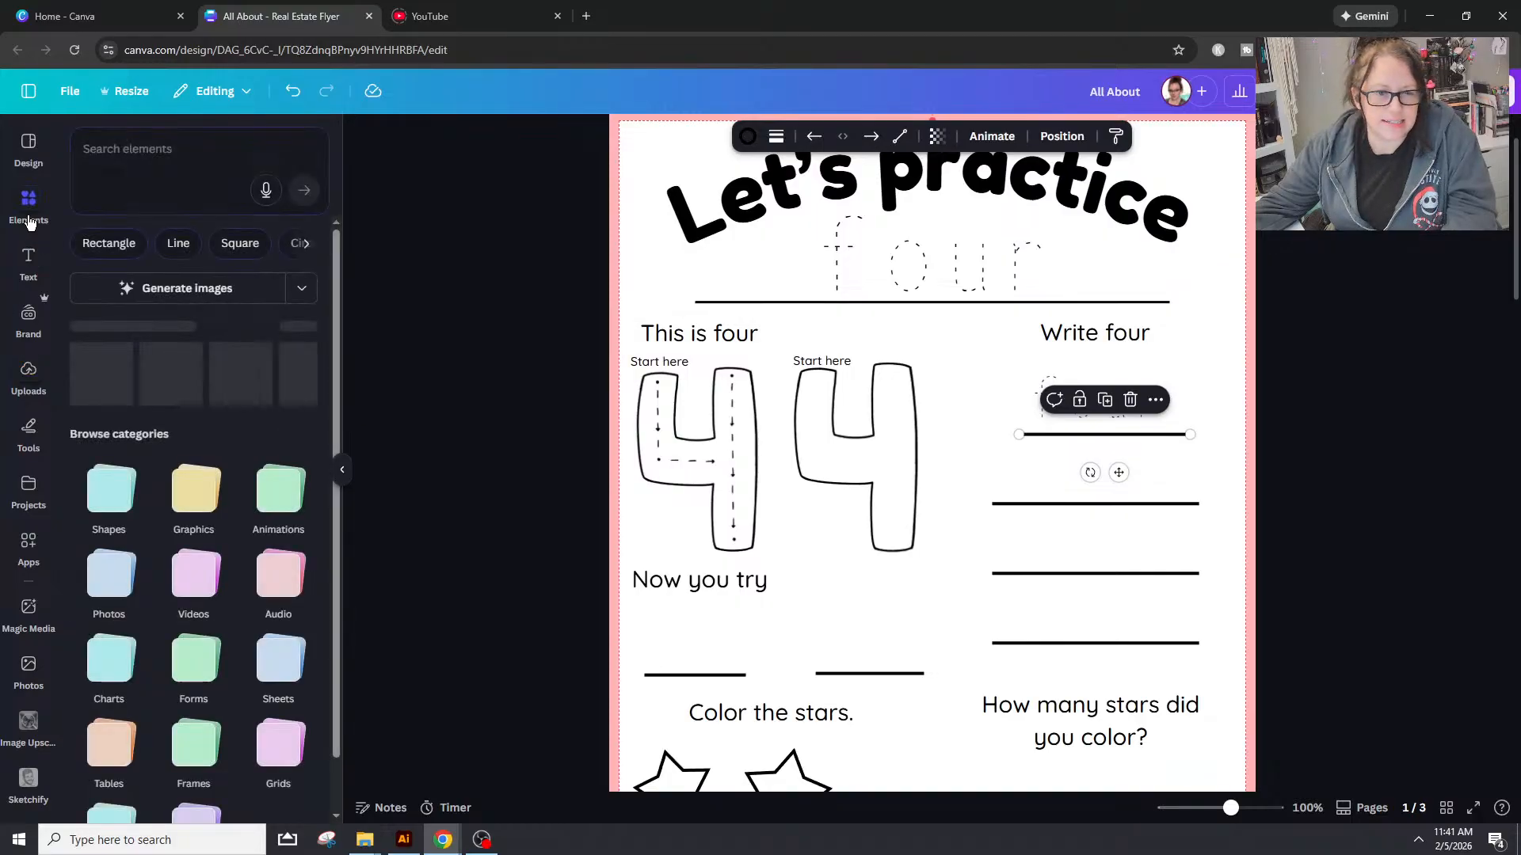
click(170, 158)
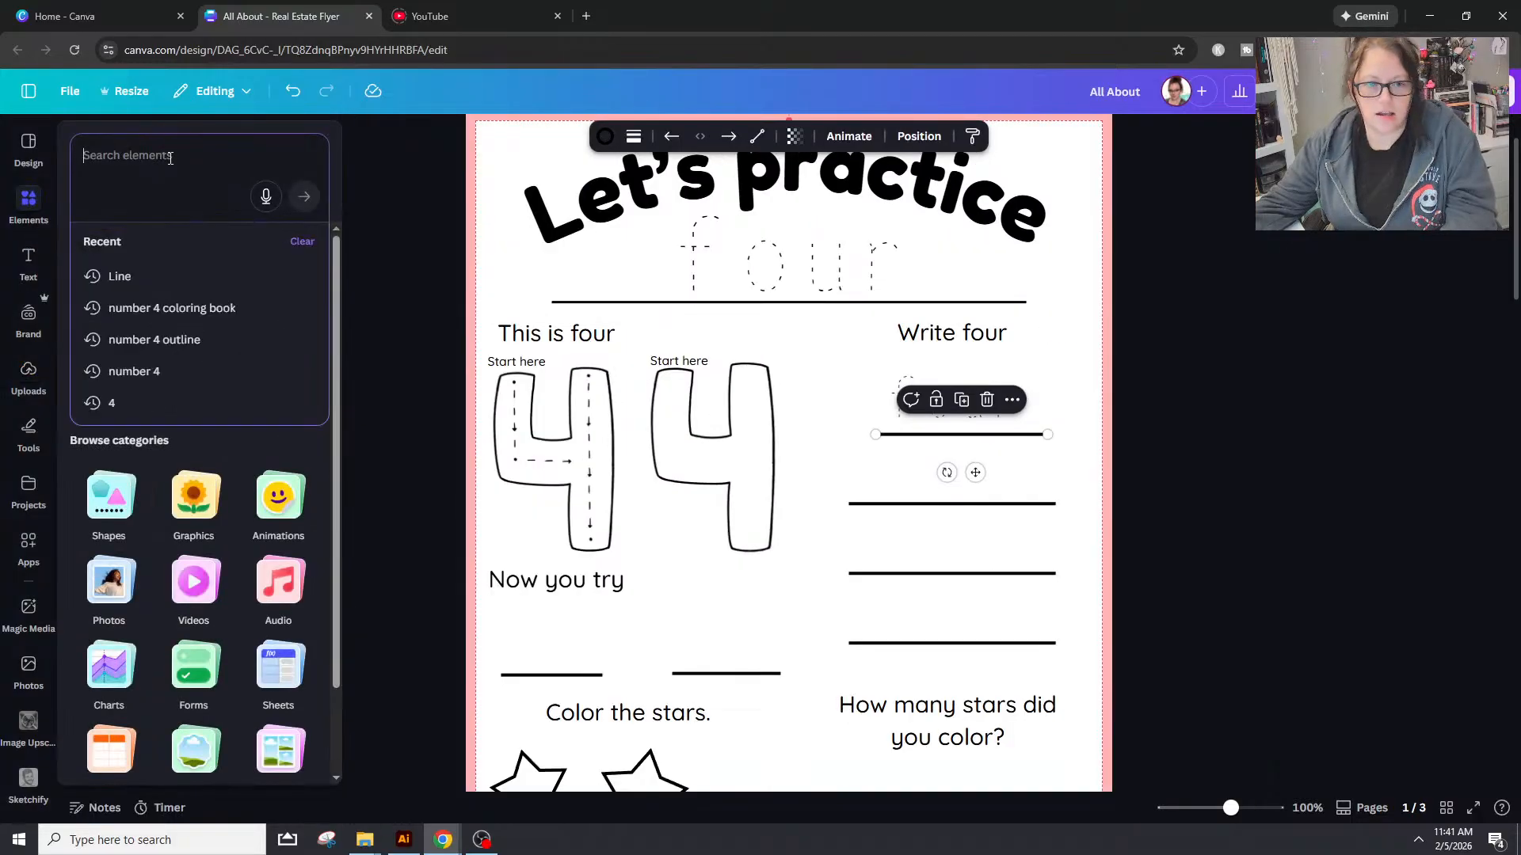
text(square)
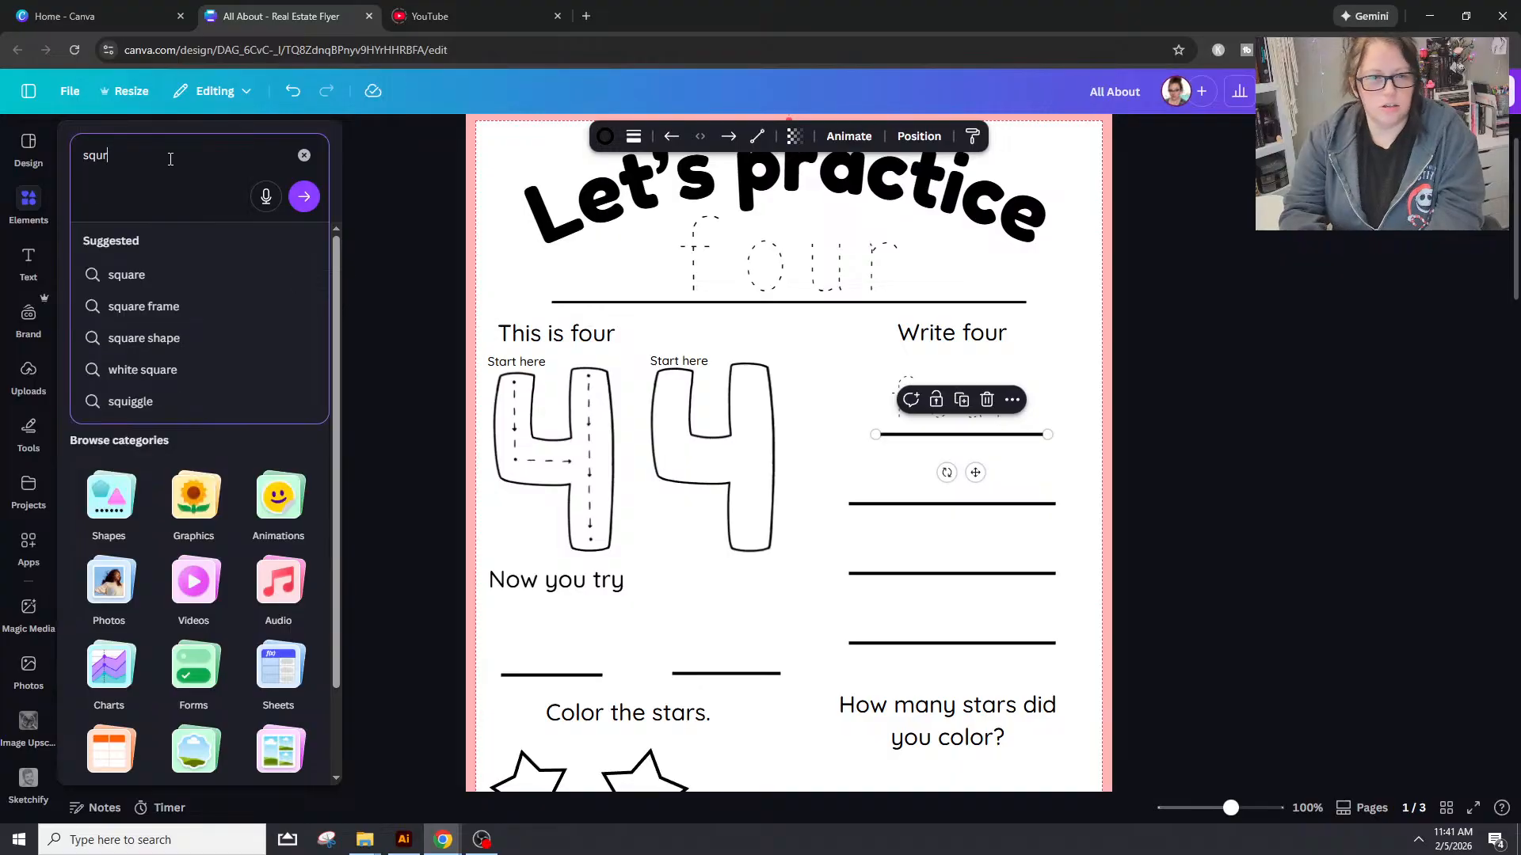
key(Return)
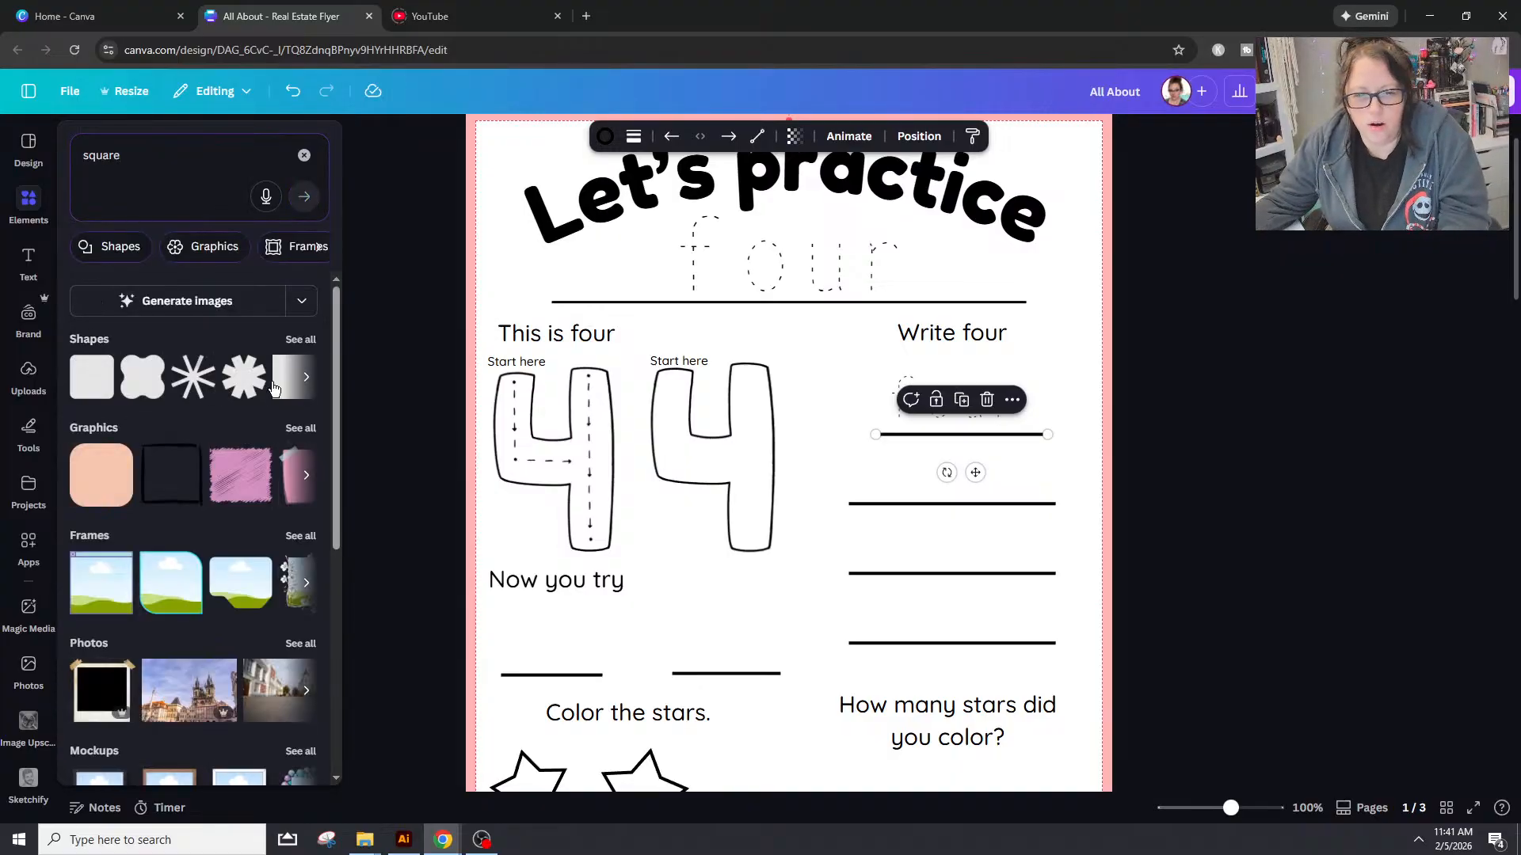
click(304, 380)
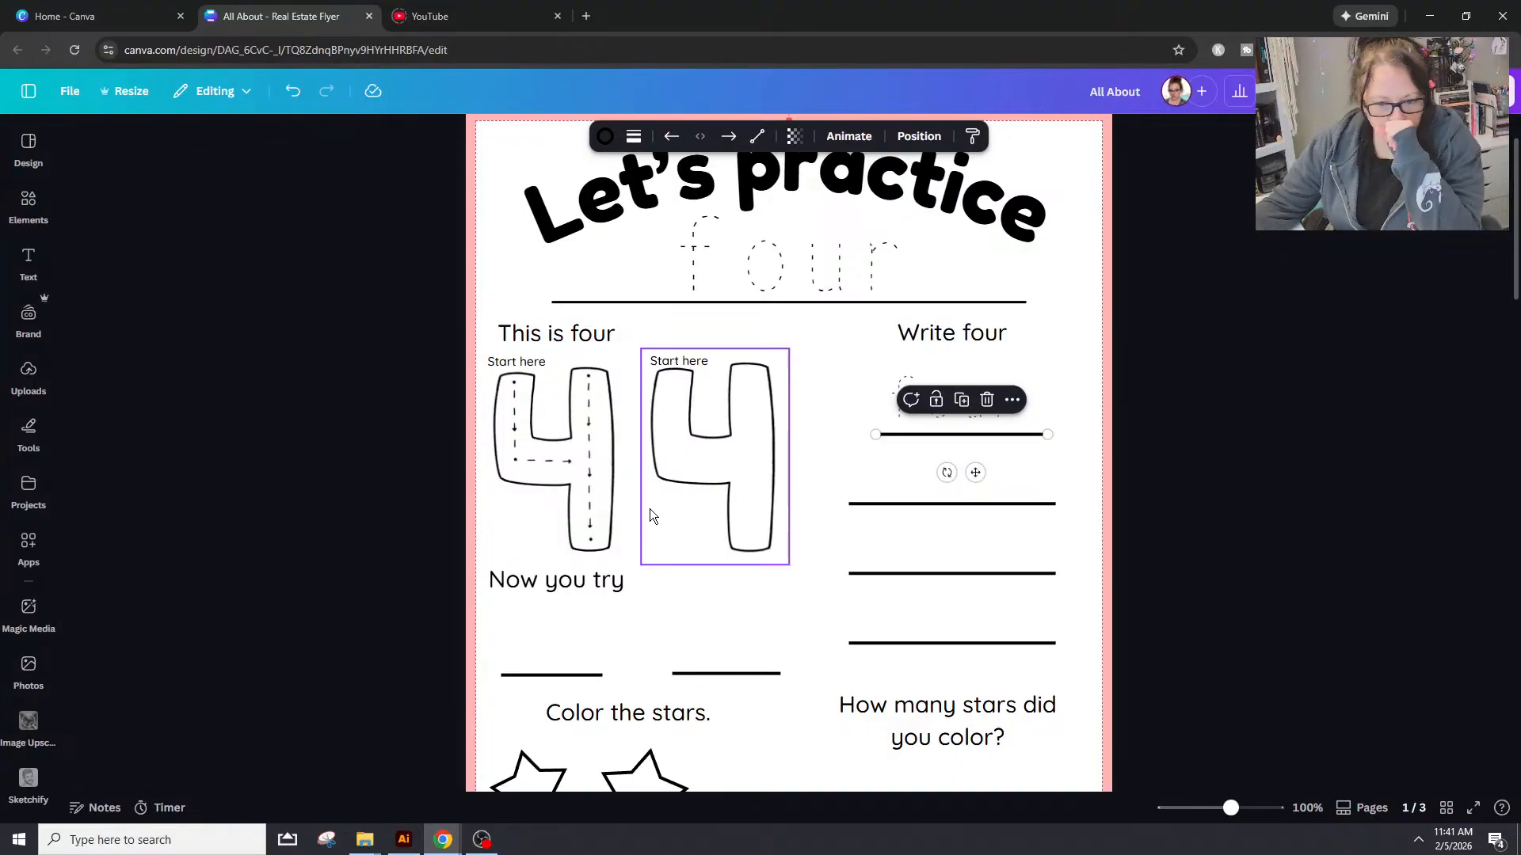
scroll(649, 513, down, 3)
scroll(626, 506, up, 5)
click(28, 204)
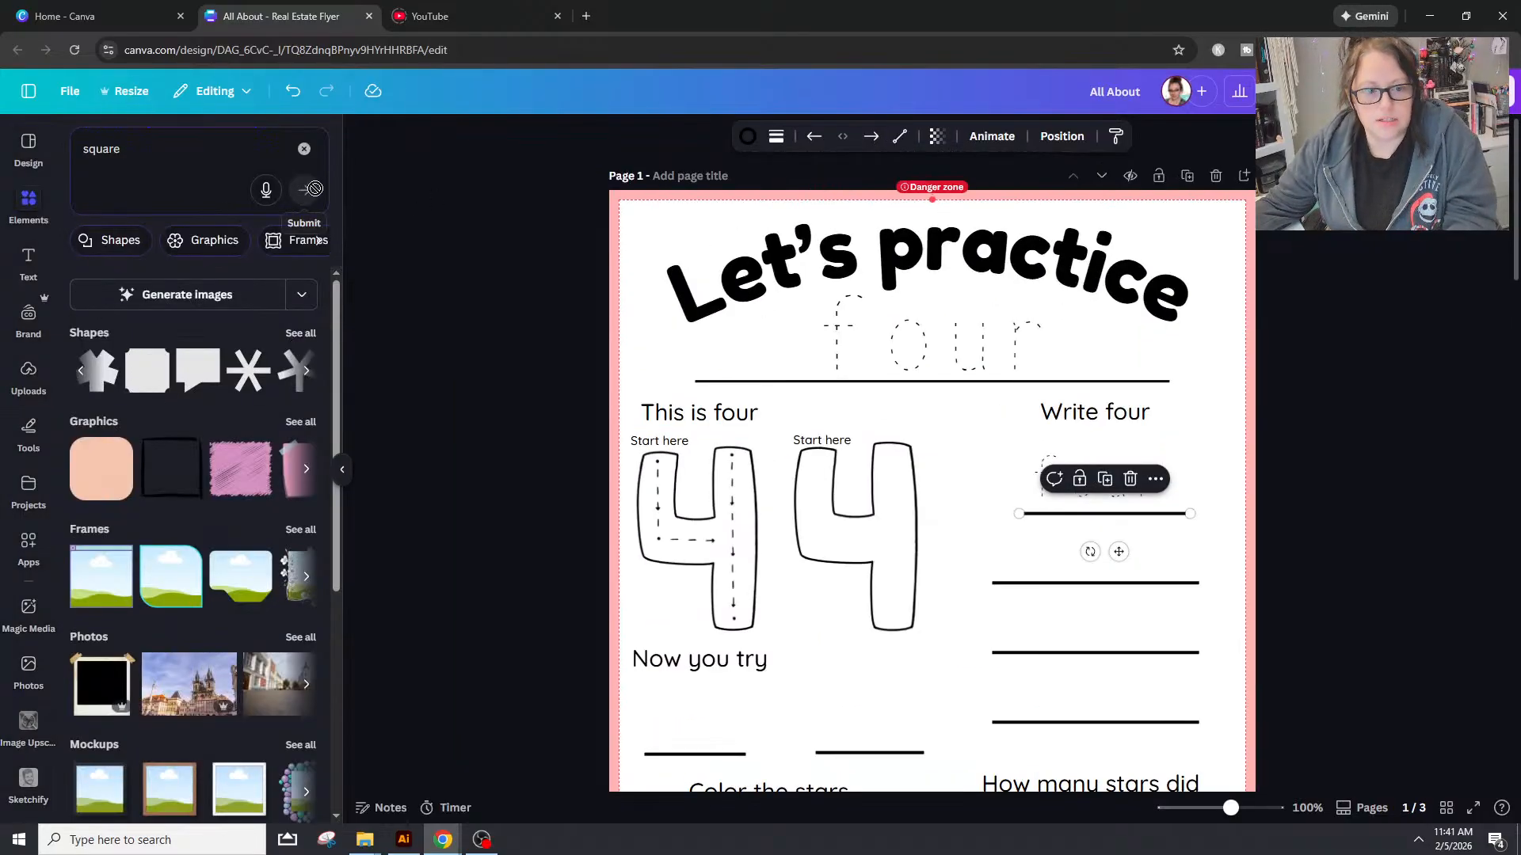
scroll(225, 454, down, 2)
scroll(226, 454, up, 3)
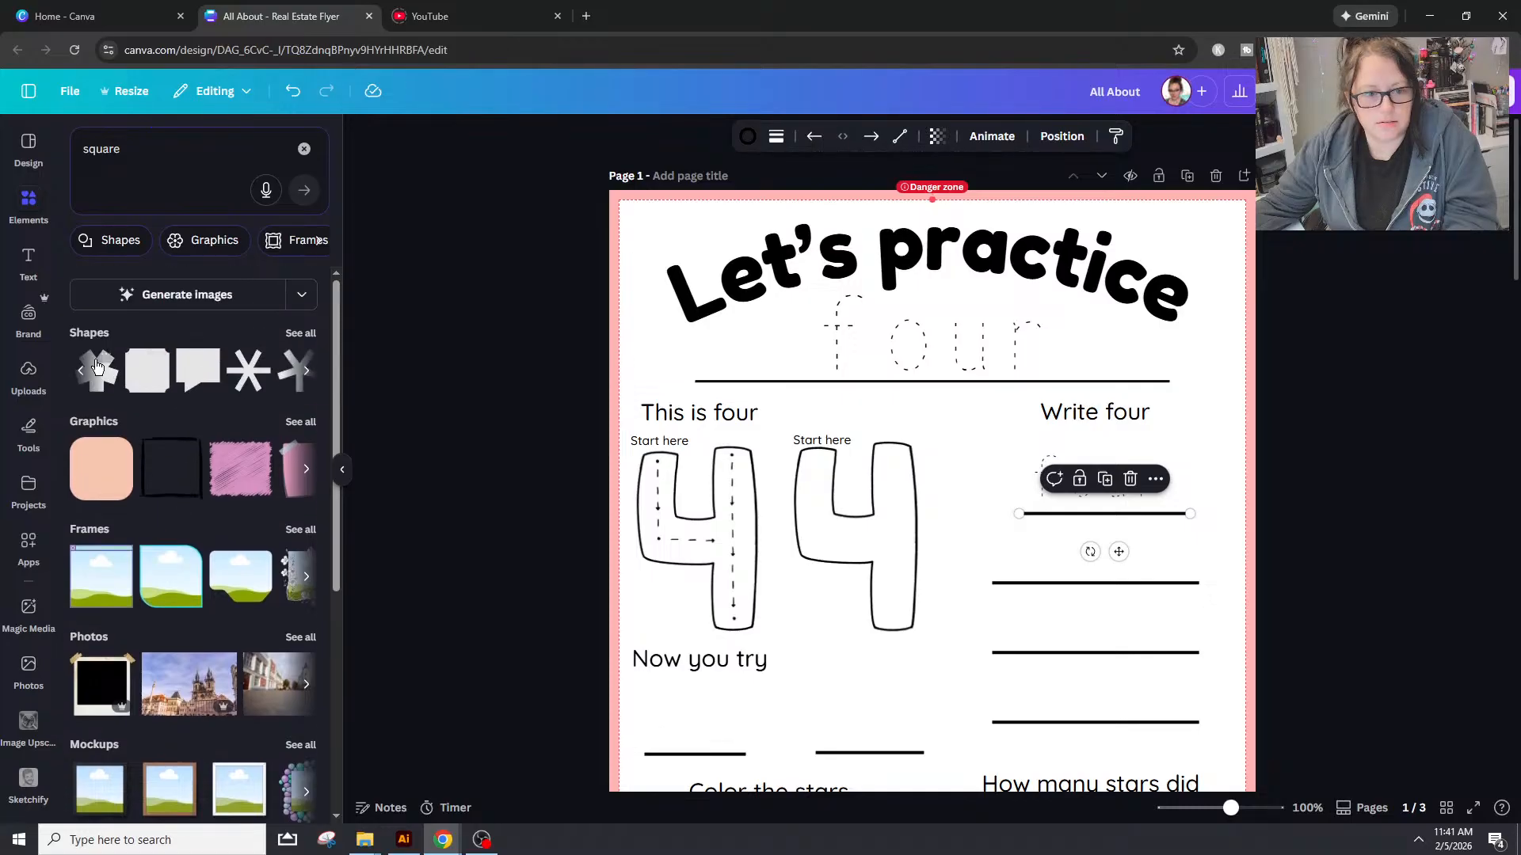
click(80, 371)
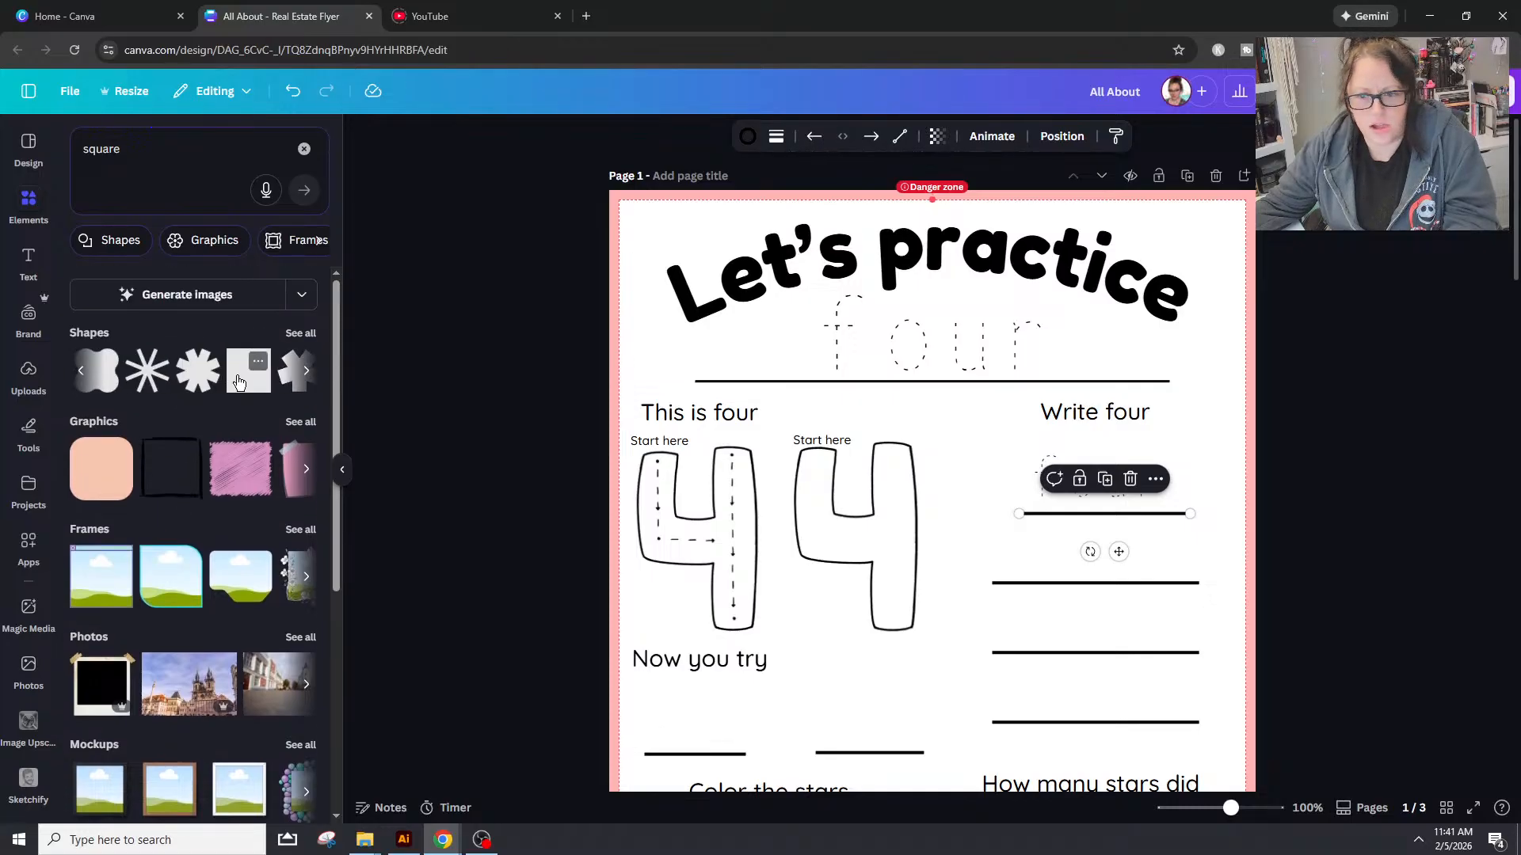
click(238, 382)
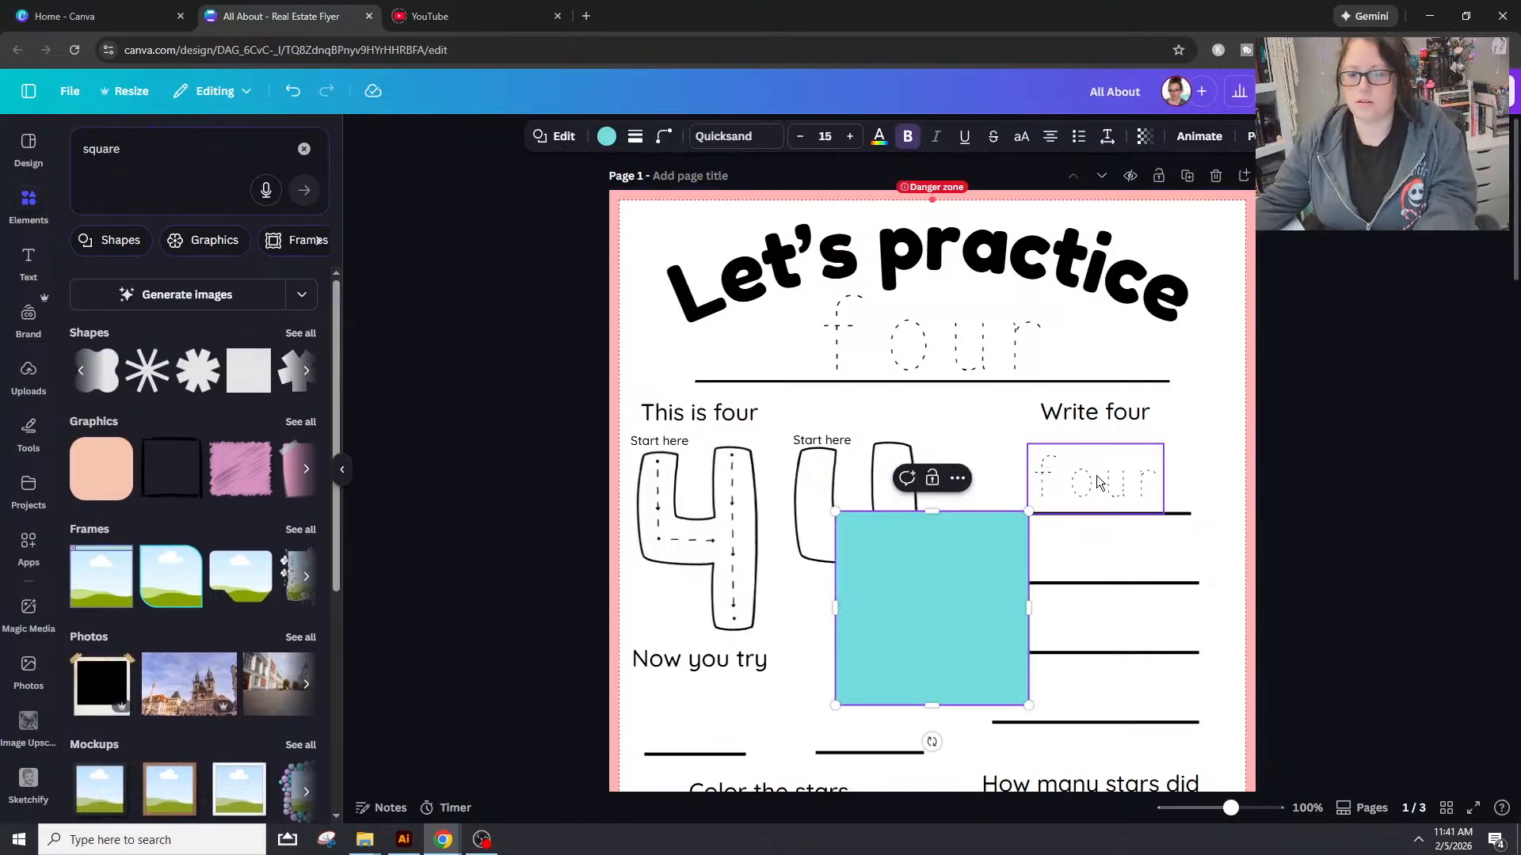
Step: Move the square to the upper part of the worksheet and fill it with the Brand Kit's pale yellow
click(1186, 488)
drag(967, 617, 787, 336)
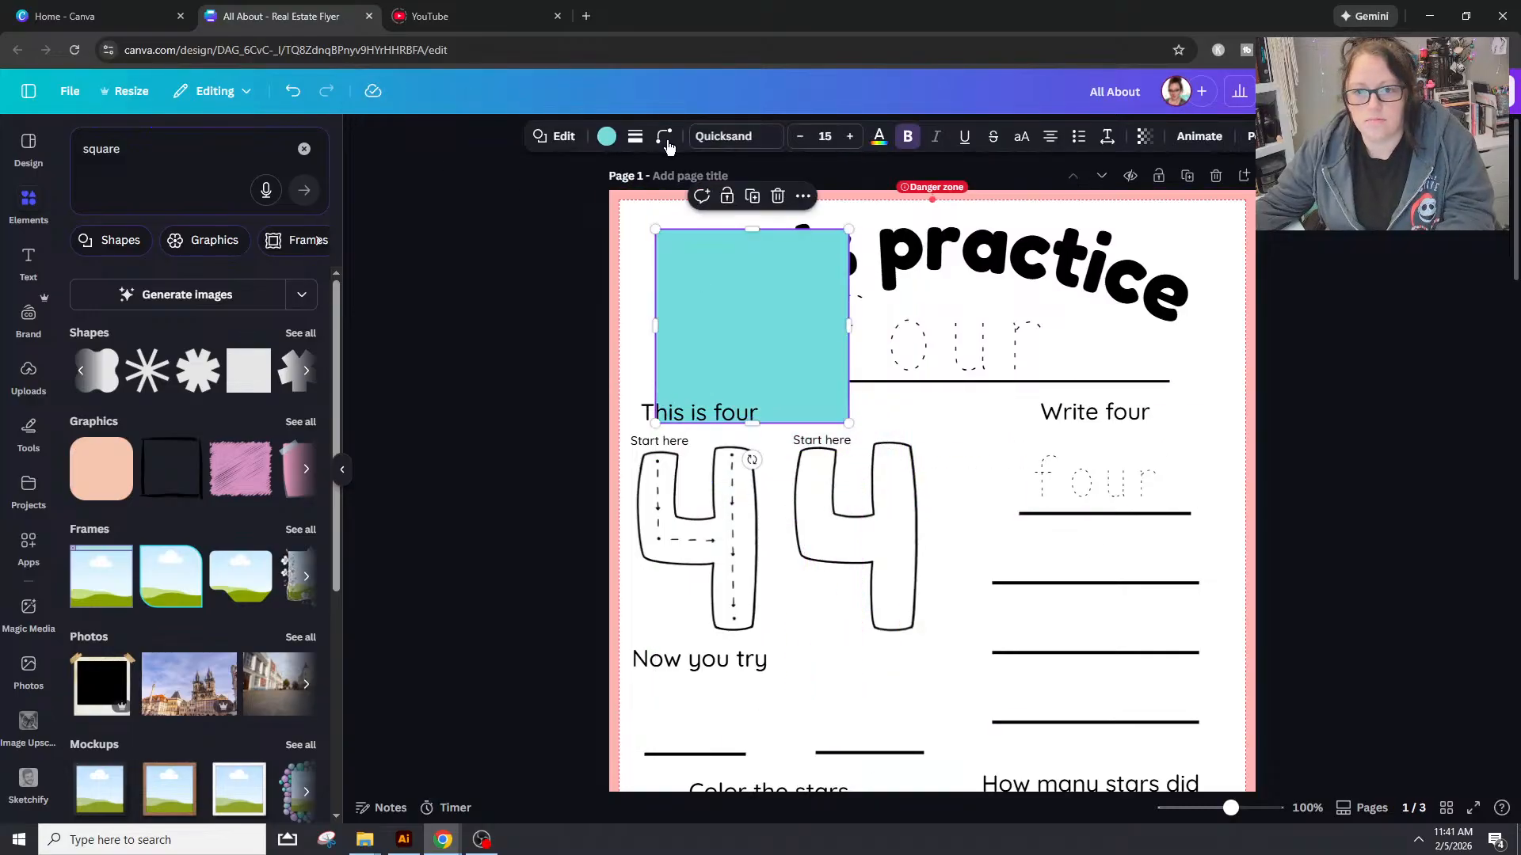
click(606, 136)
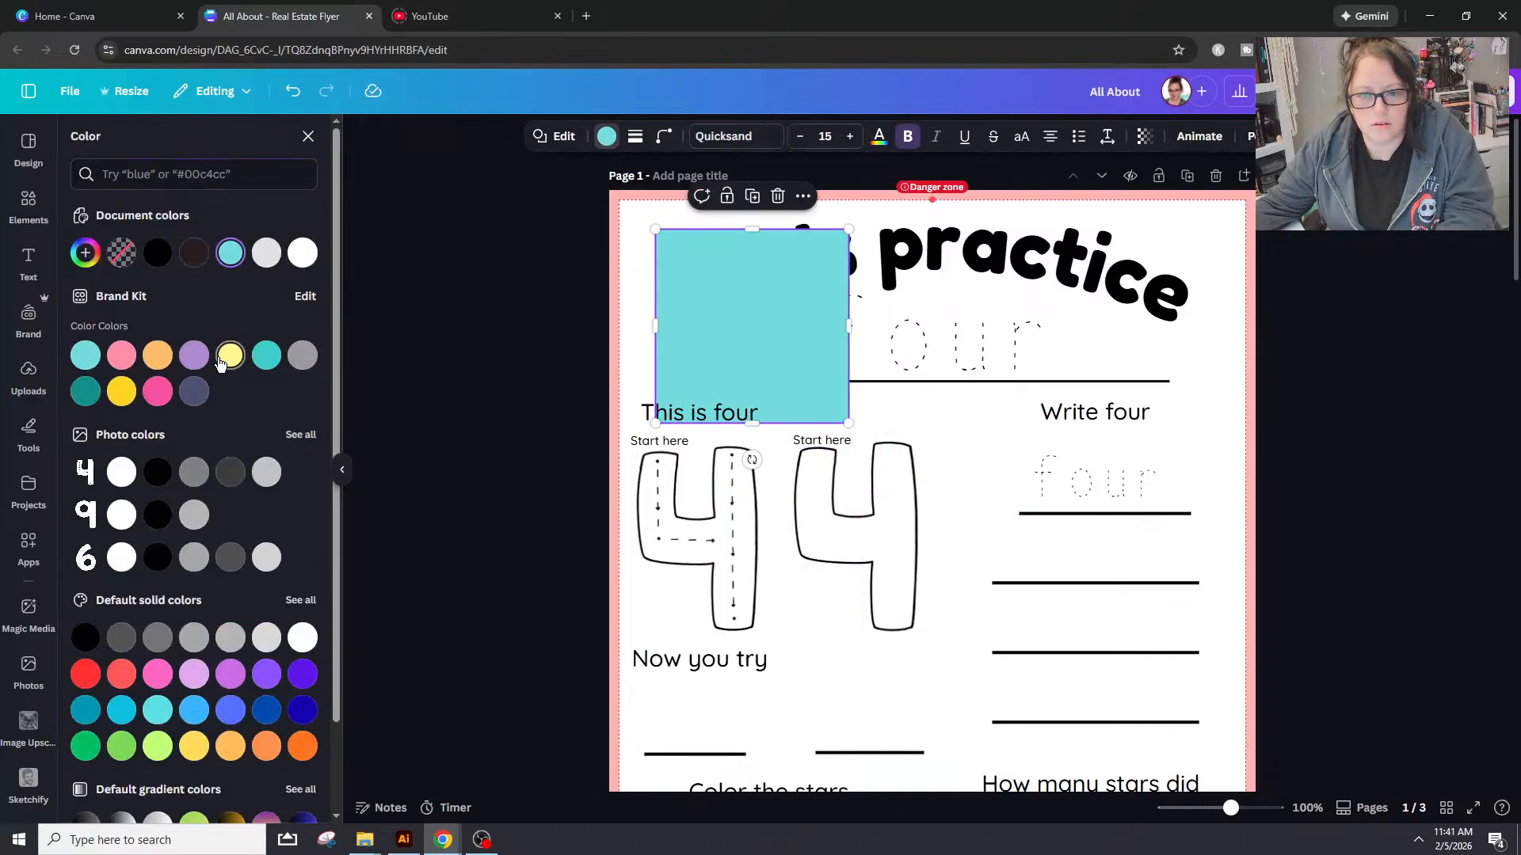
click(230, 354)
Step: Stretch the yellow square into a large rectangle spanning most of the page and place it behind the worksheet content
drag(849, 331, 1193, 340)
mouse_move(654, 326)
mouse_down()
mouse_move(713, 330)
mouse_move(674, 327)
mouse_up()
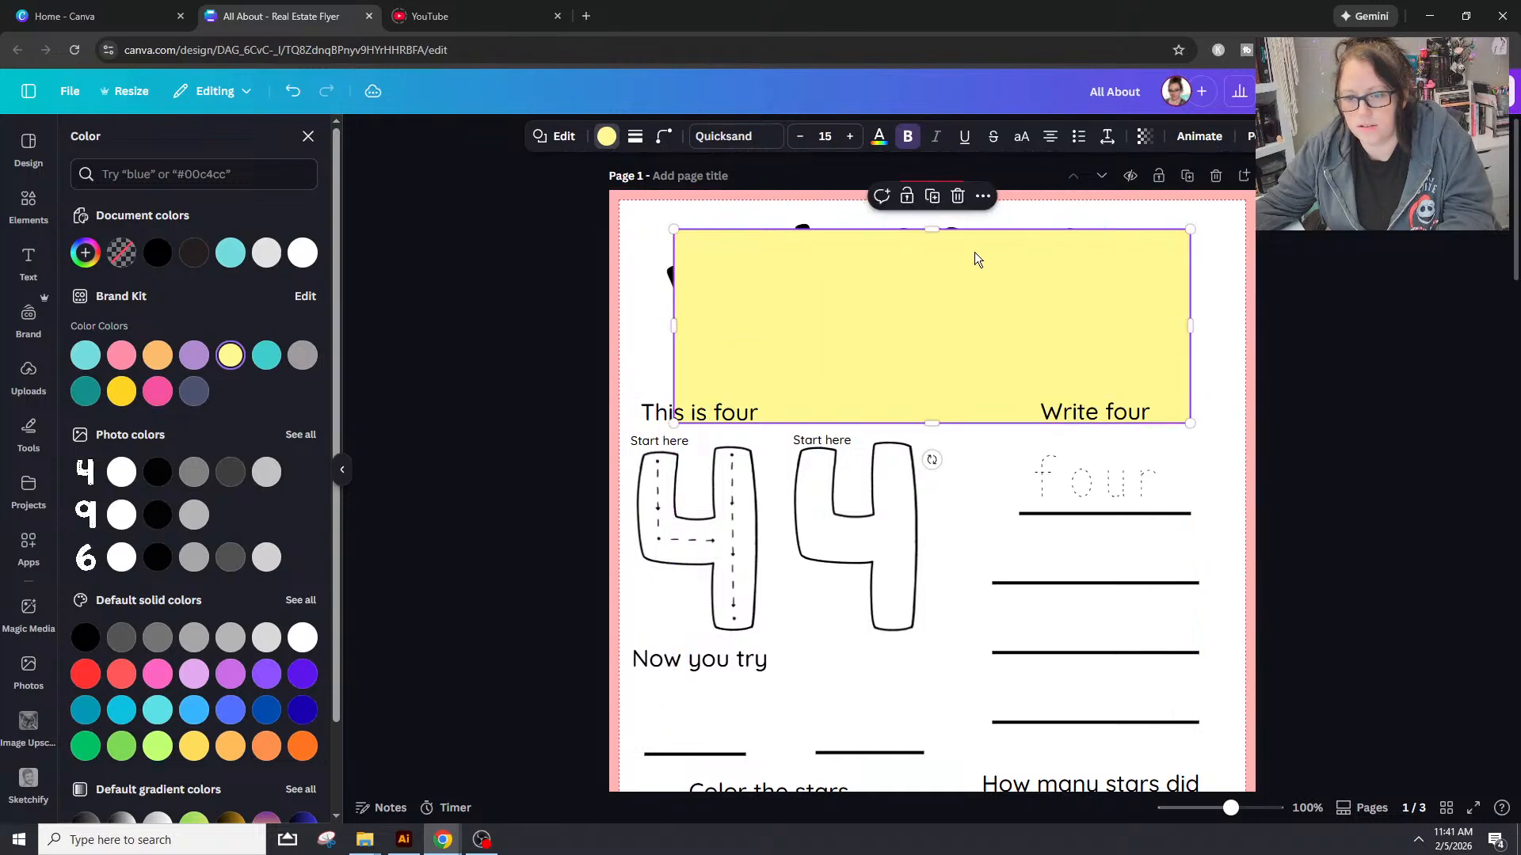
drag(929, 233, 950, 399)
scroll(931, 301, down, 2)
scroll(954, 359, down, 2)
scroll(1196, 450, up, 7)
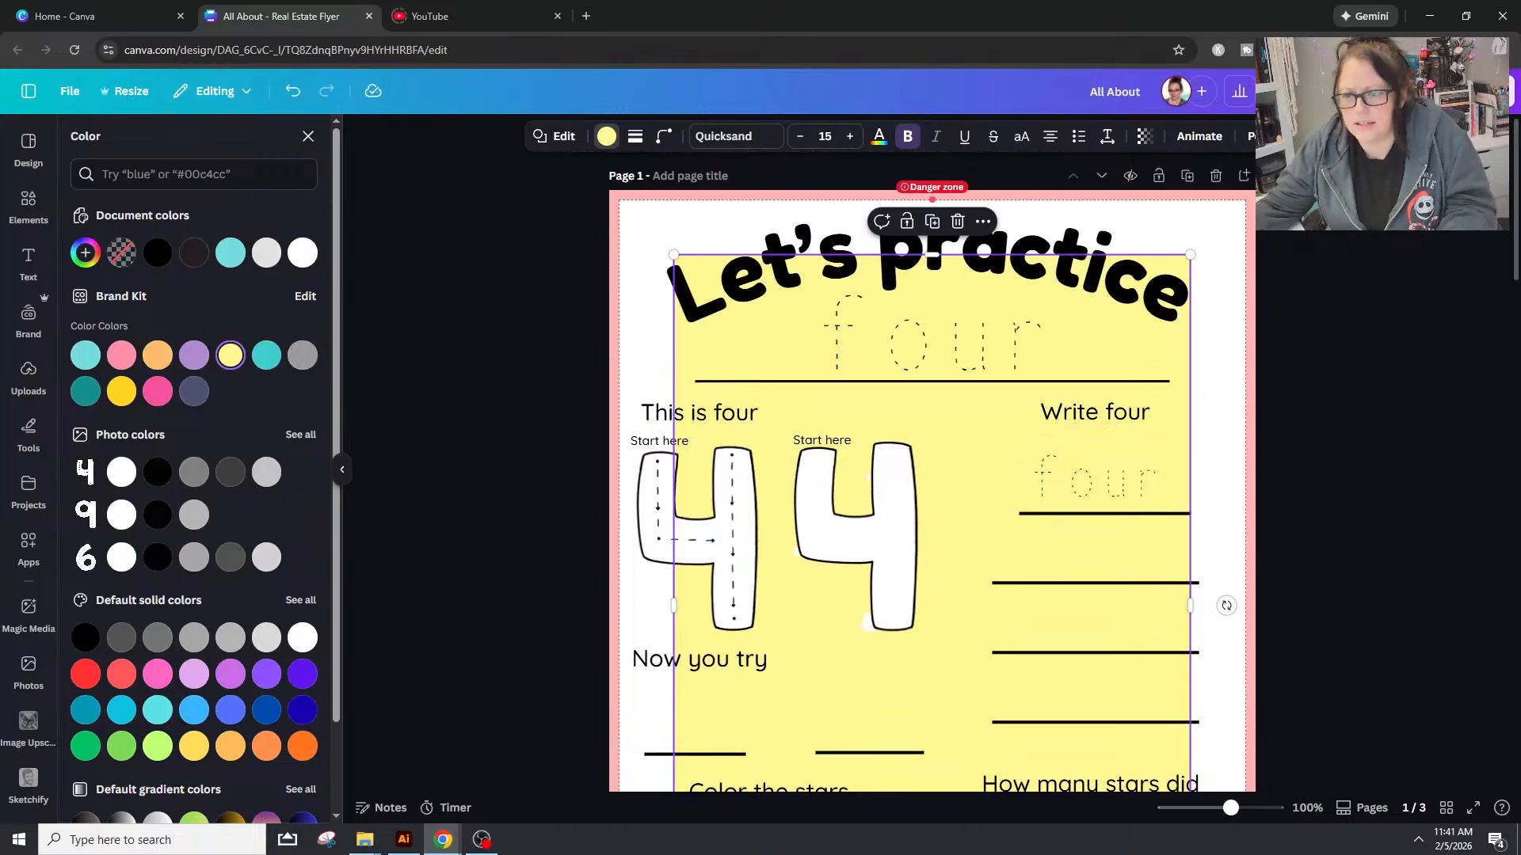
Step: Set the yellow rectangle's transparency to 24 and deselect it
click(1144, 137)
drag(1180, 202, 1093, 204)
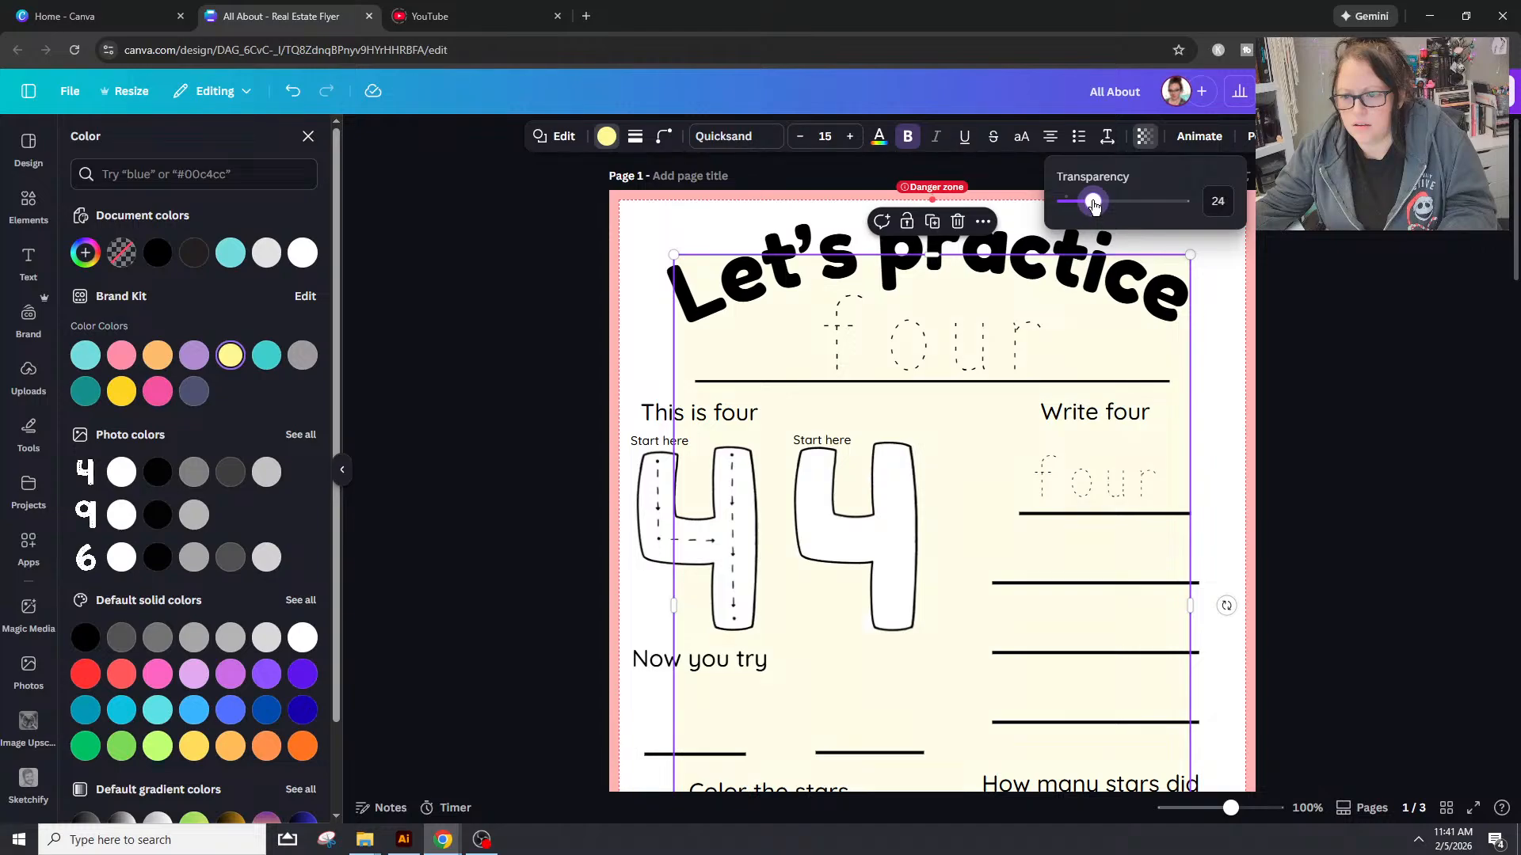
click(1356, 307)
scroll(1356, 307, down, 2)
click(1348, 301)
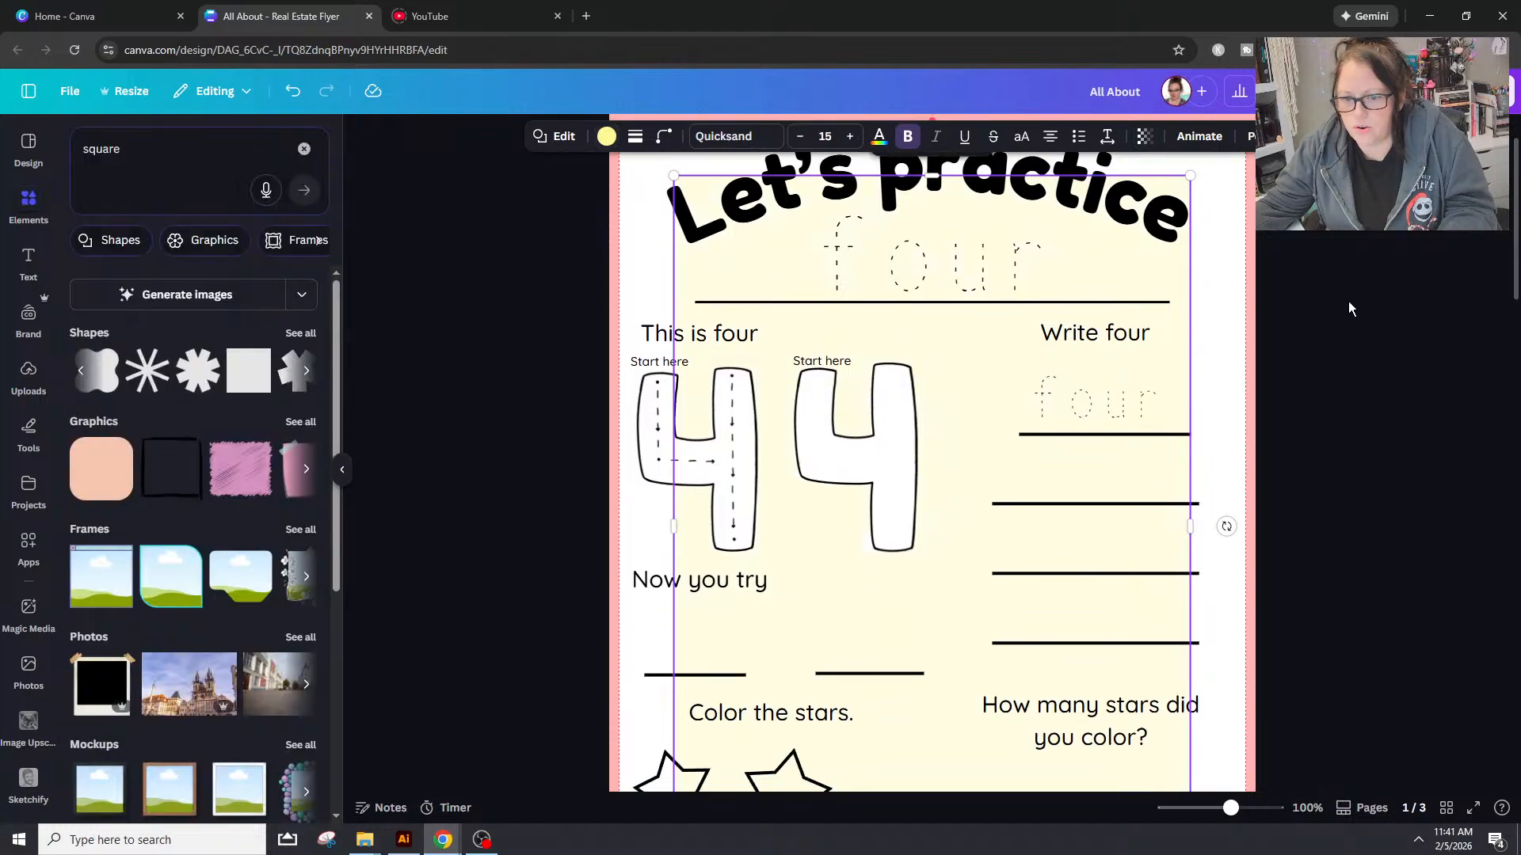
Step: Shorten the second, third and fourth writing lines under "Write four" to end at the yellow rectangle's right edge
click(1196, 504)
drag(1198, 505, 1189, 504)
click(1198, 573)
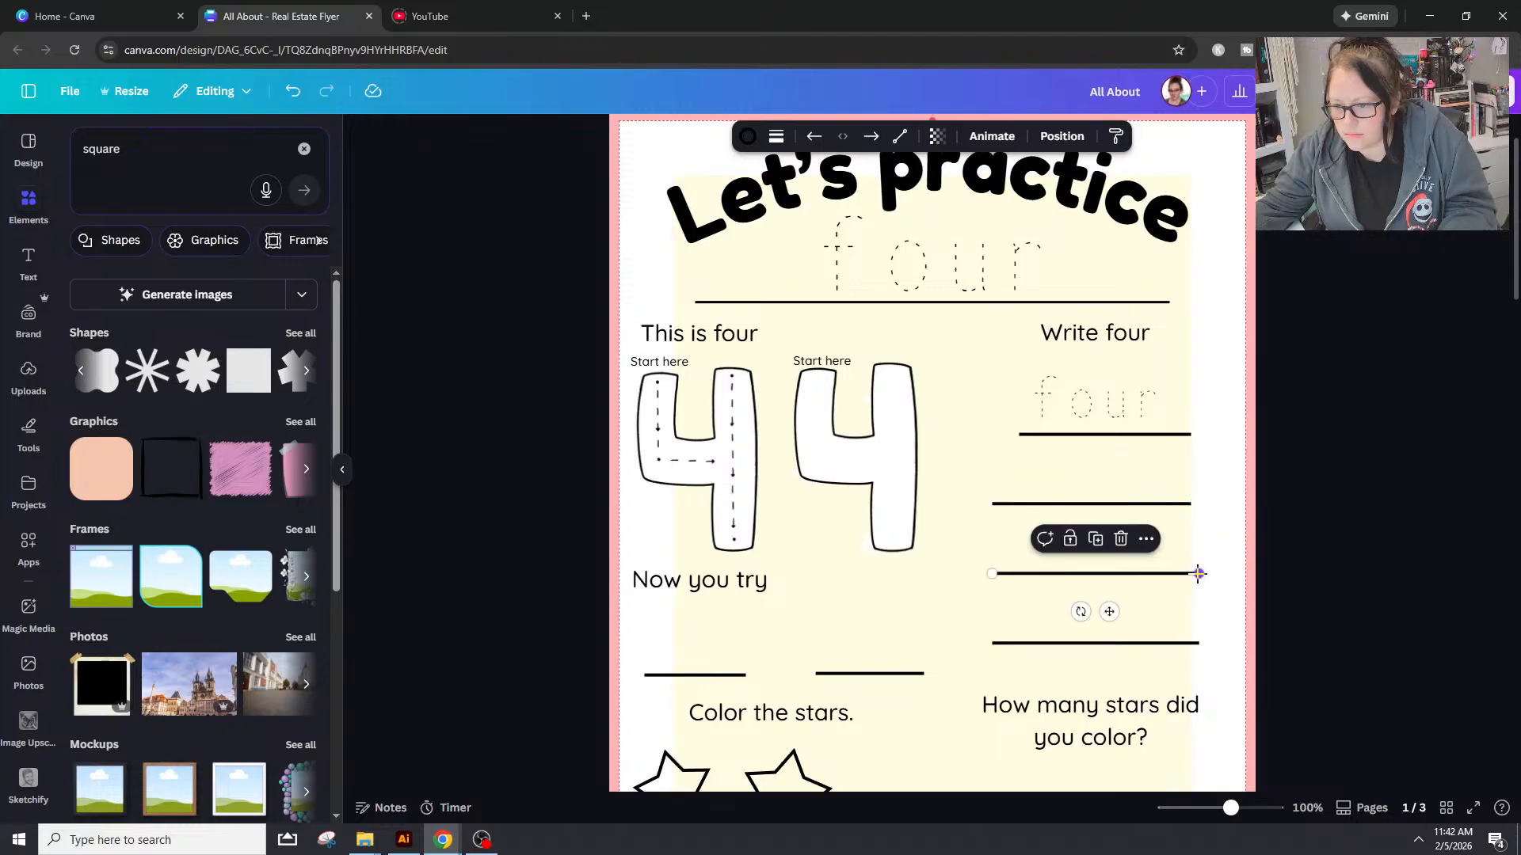
drag(1197, 573, 1189, 573)
click(1198, 644)
drag(1197, 643, 1190, 643)
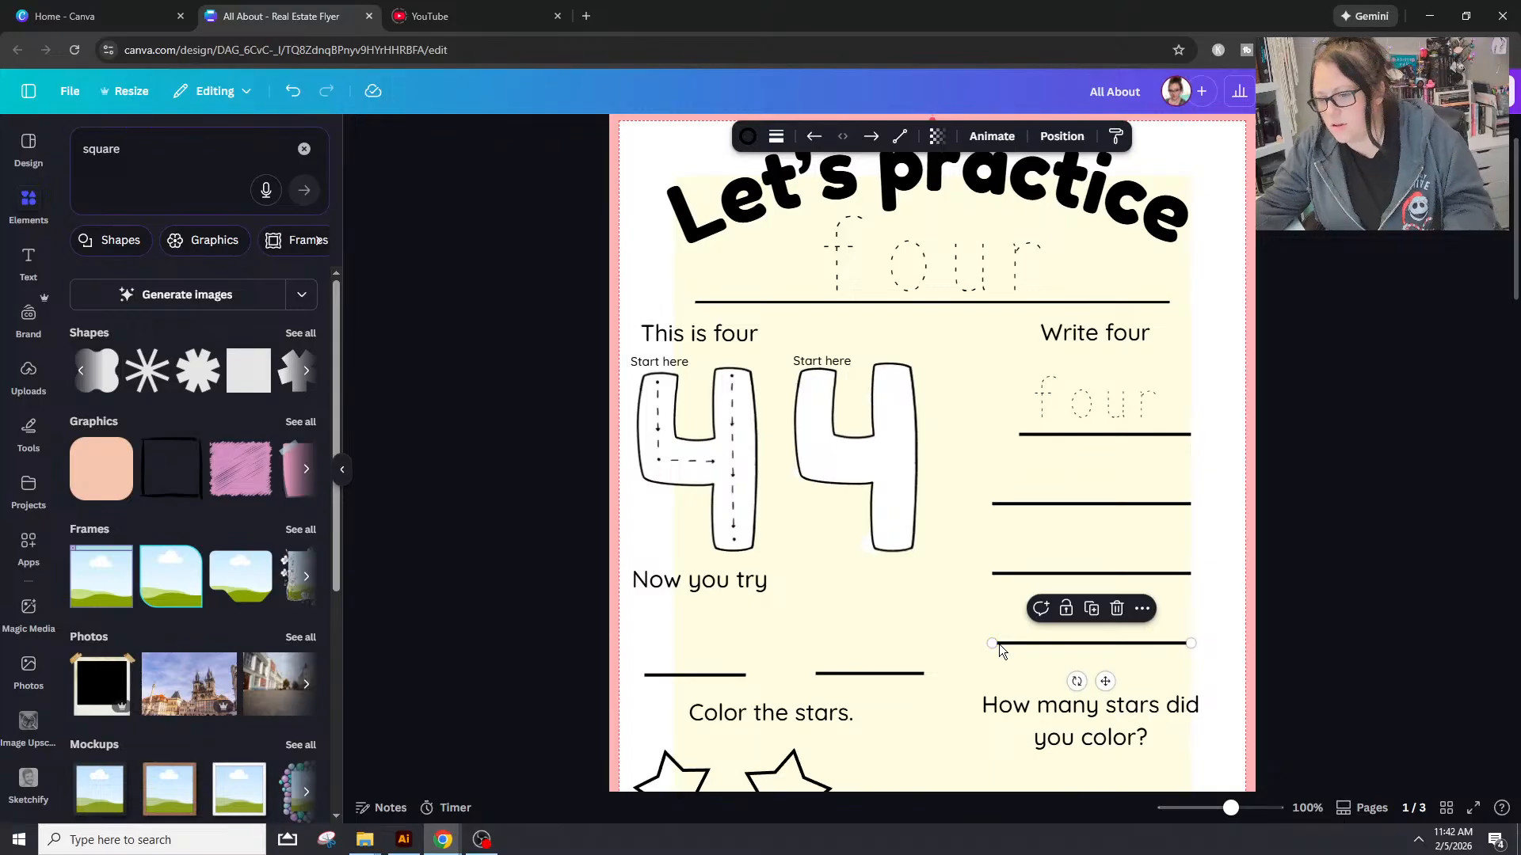
Step: Delete the lower three writing lines under "Write four", keeping only the first one
key(Delete)
click(1182, 574)
key(Delete)
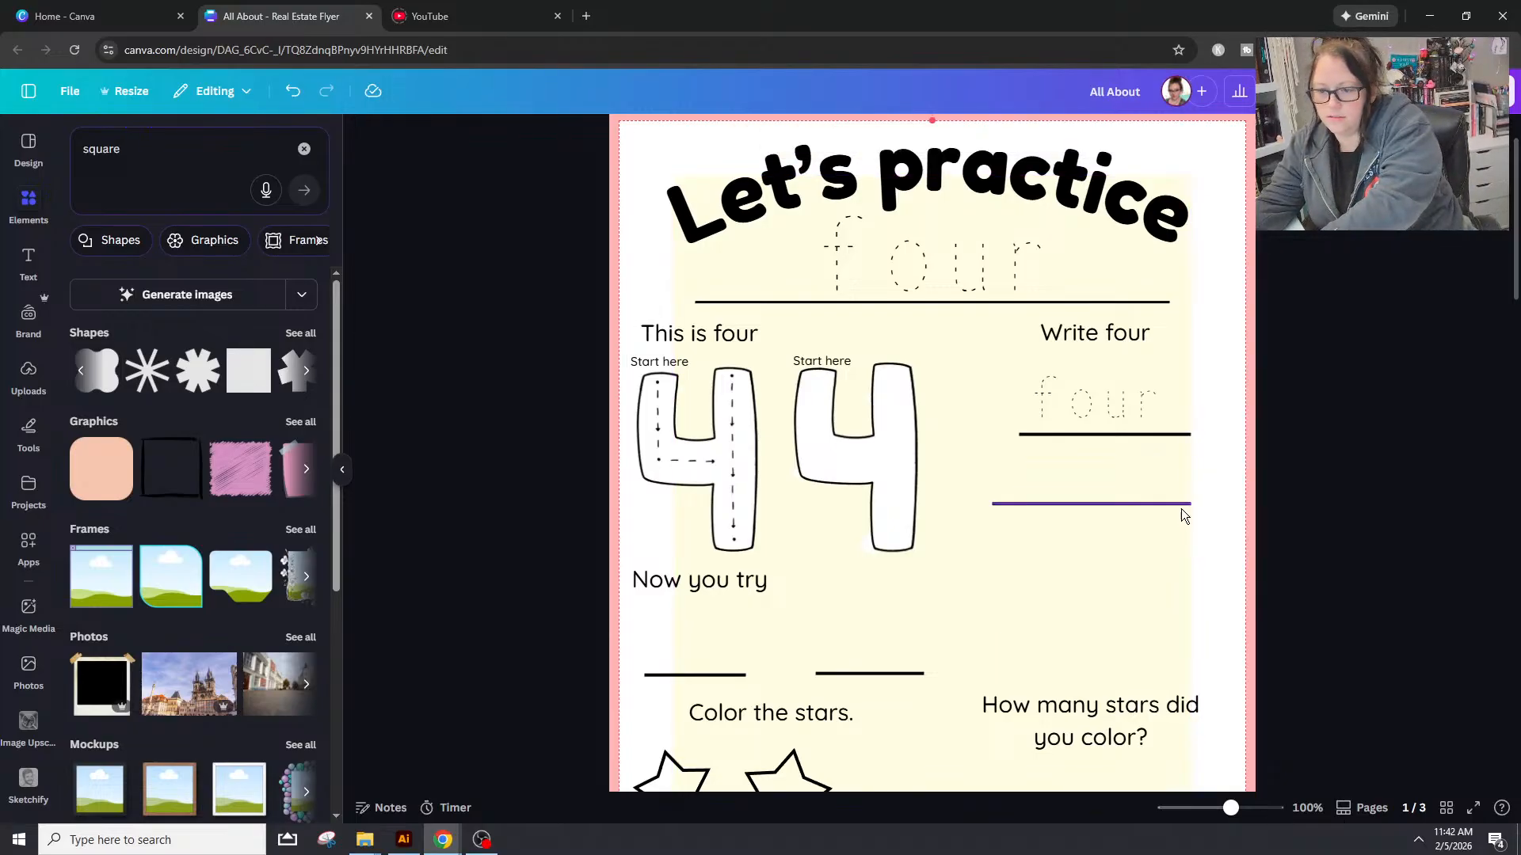
click(1181, 504)
key(Delete)
click(1184, 434)
shift+click(1083, 336)
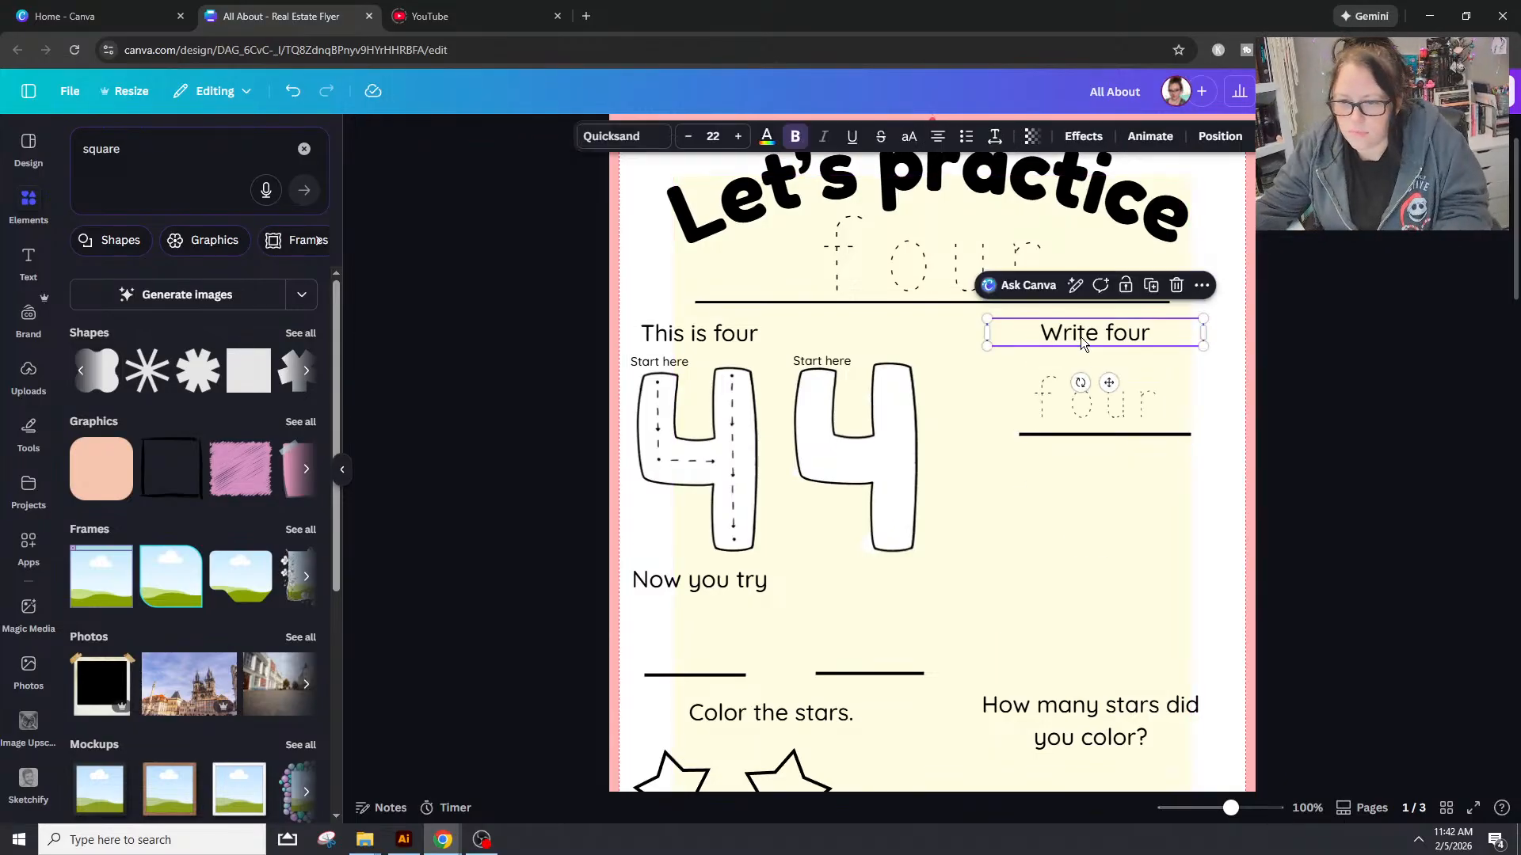
shift+click(1034, 431)
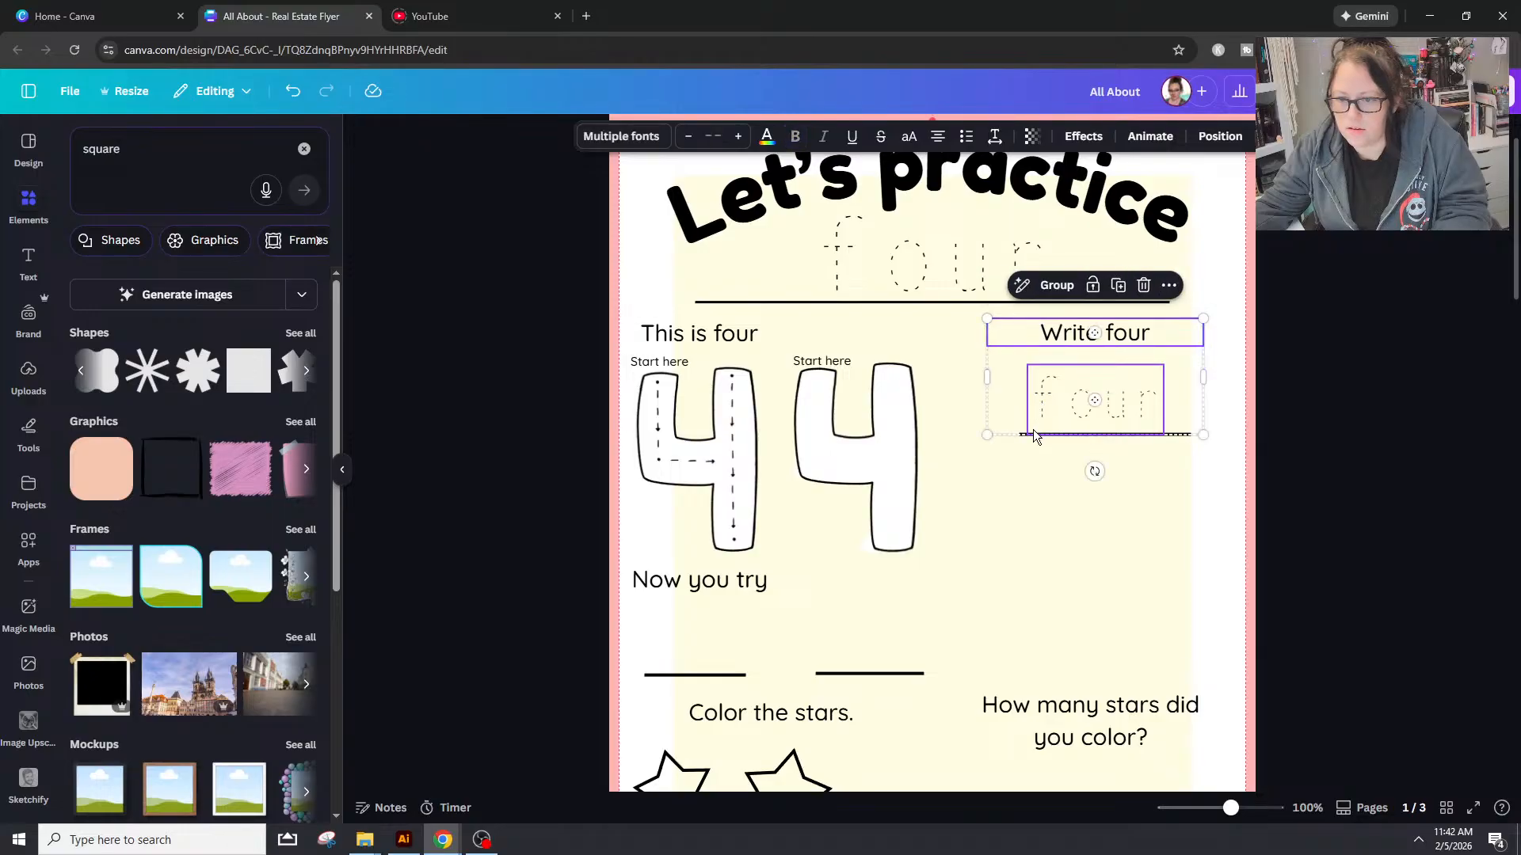
click(1240, 373)
Step: Narrow the "Write four" heading's text box to fit closely around its text
click(1113, 337)
click(1113, 337)
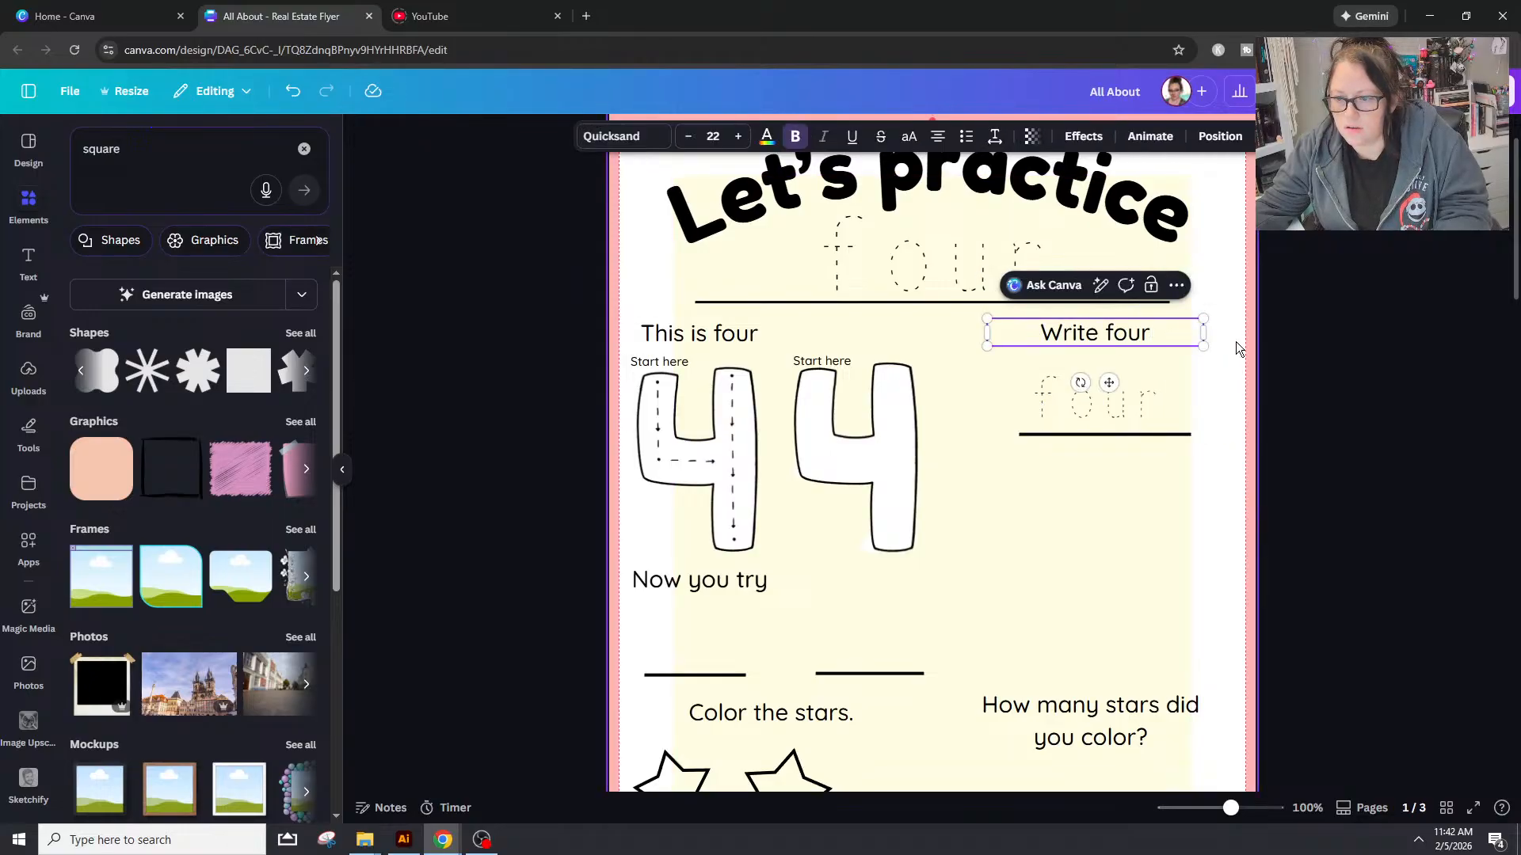
click(1198, 345)
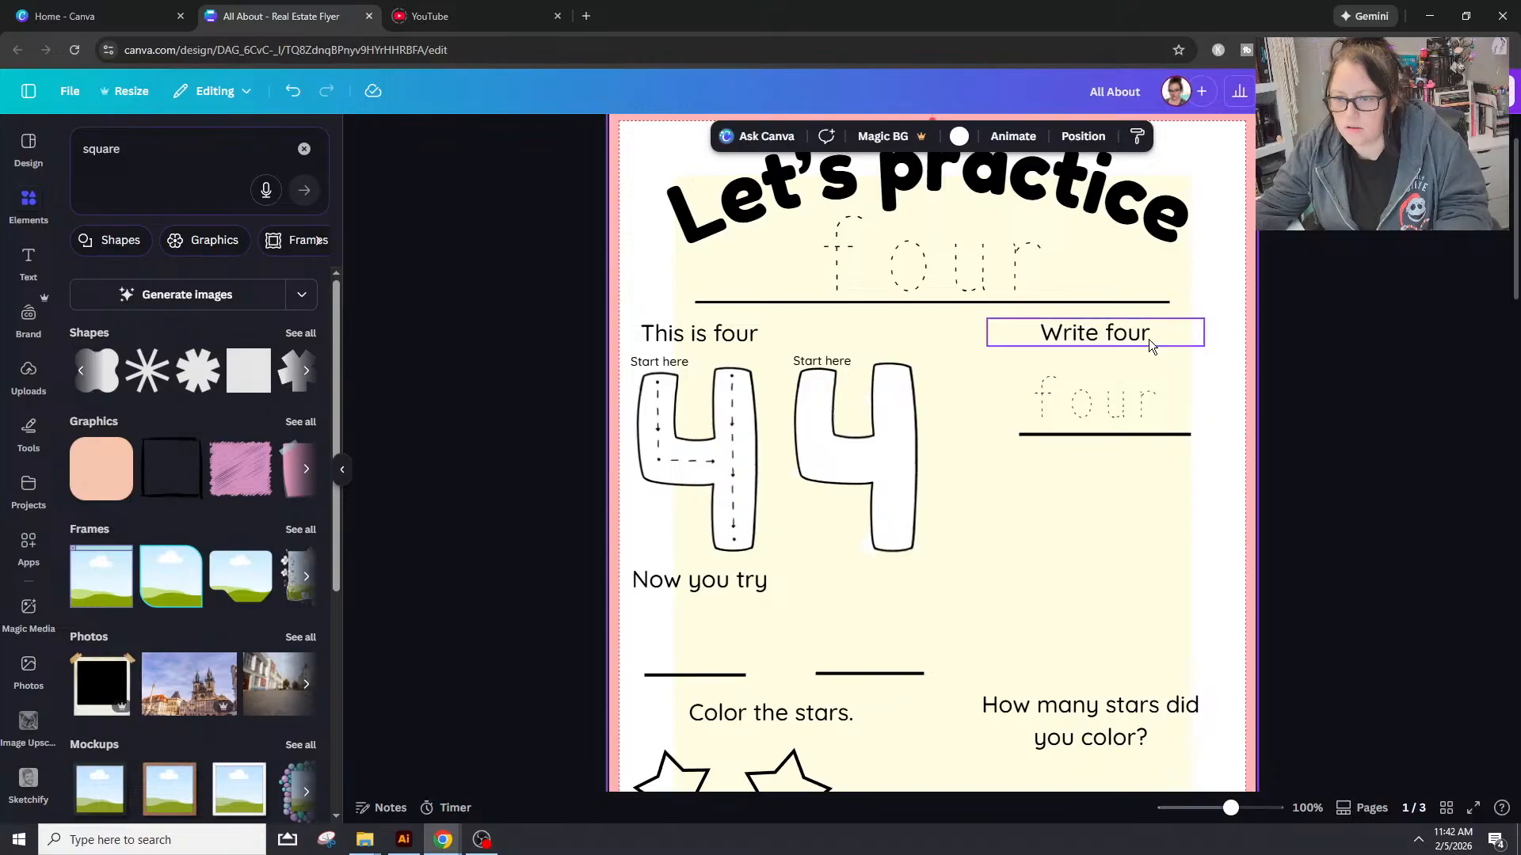
click(1199, 345)
drag(1202, 342, 1106, 331)
click(1201, 330)
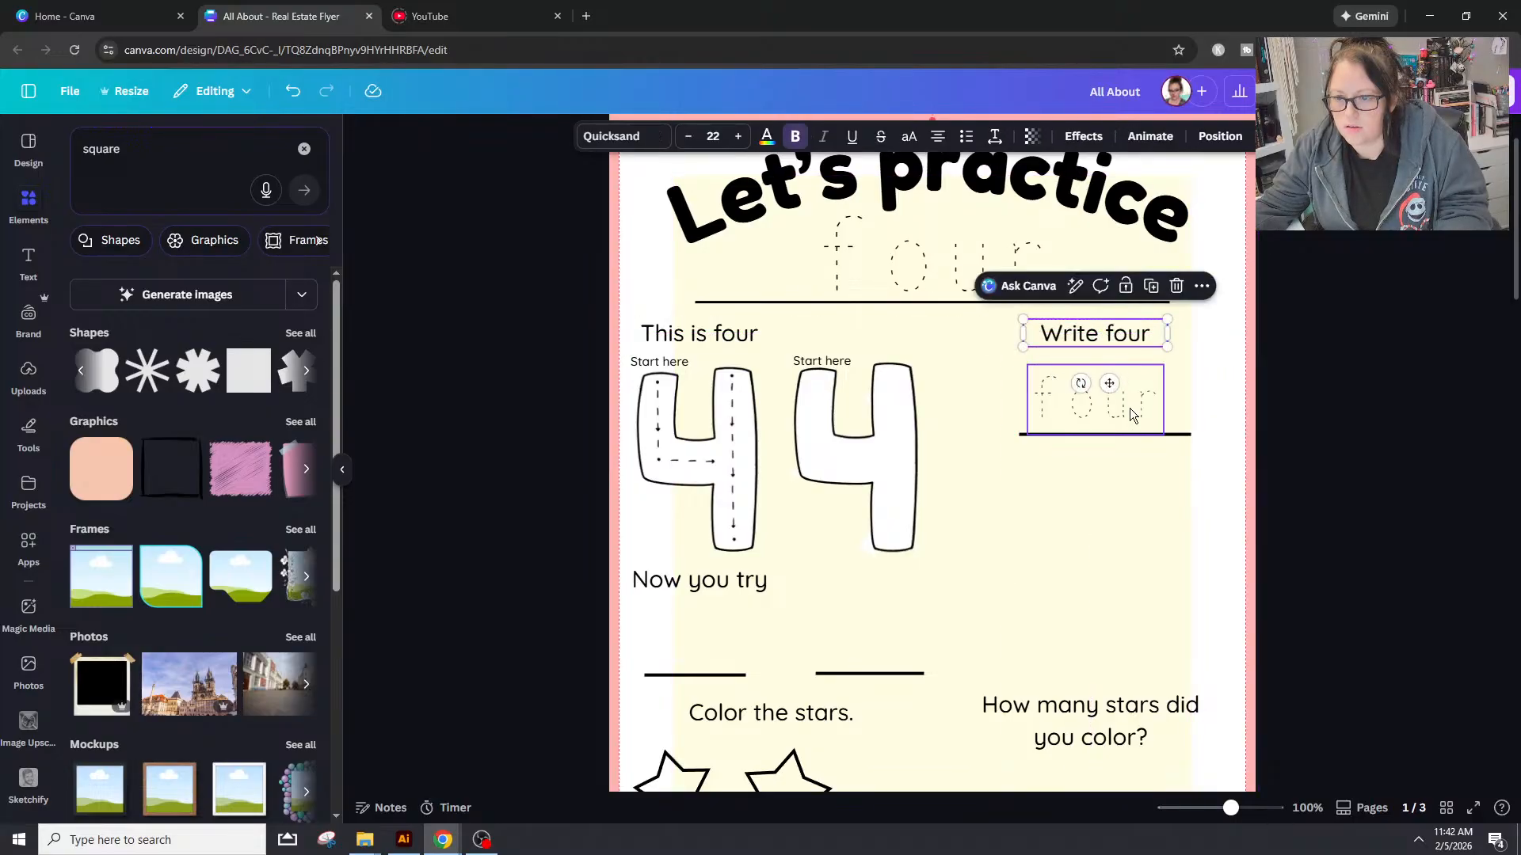
Step: Align the "Write four" heading, the traced word "four" and its writing line on a common vertical center
shift+click(1134, 412)
shift+click(1188, 435)
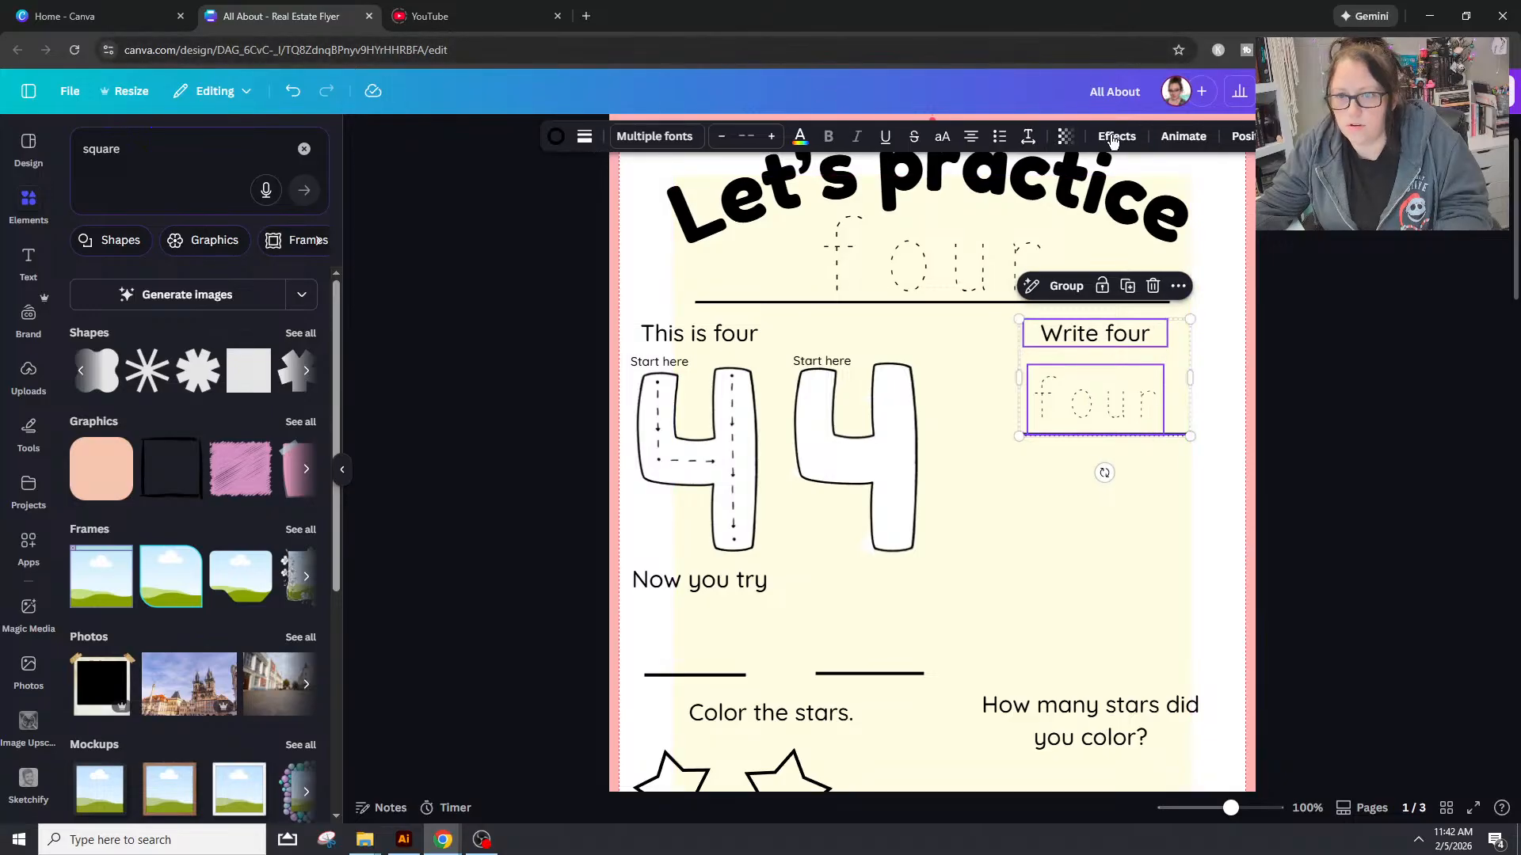
click(1239, 136)
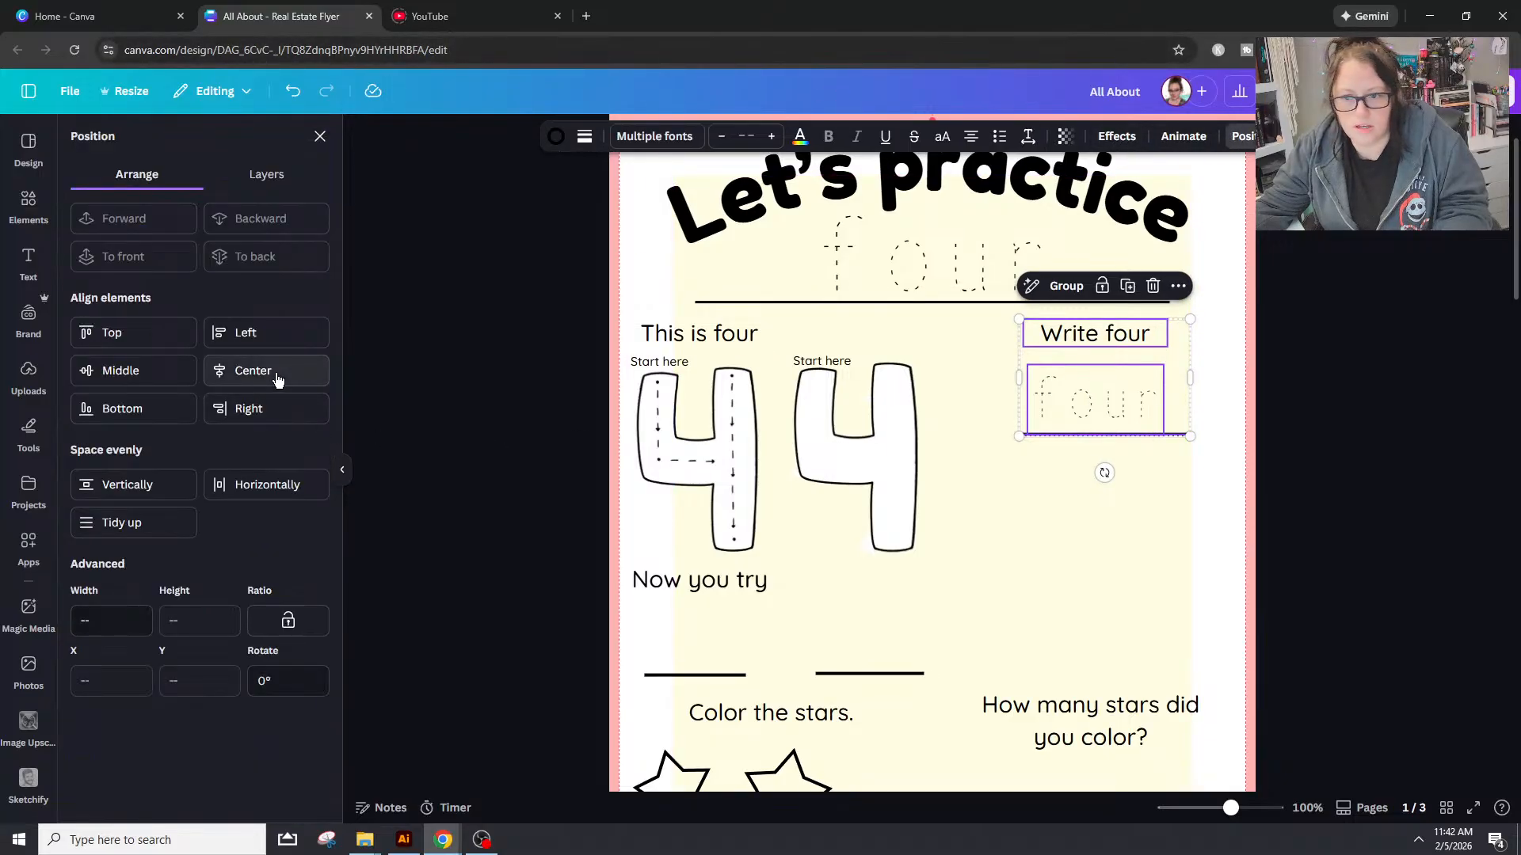
click(277, 377)
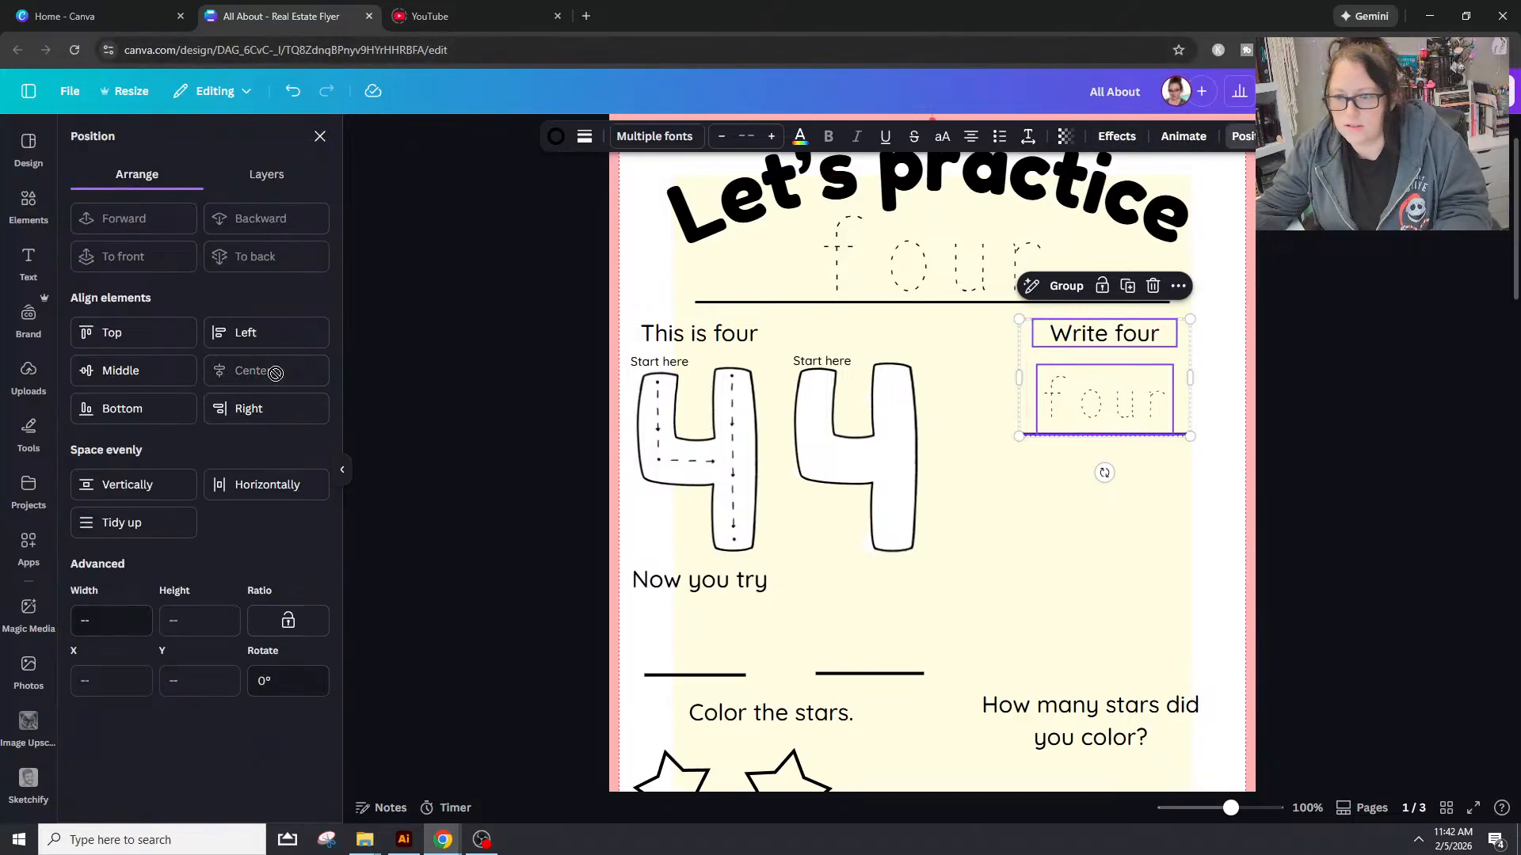
click(1218, 444)
Step: Duplicate the small traced word "four" with its writing line twice, stacking the copies directly below the original
click(1038, 428)
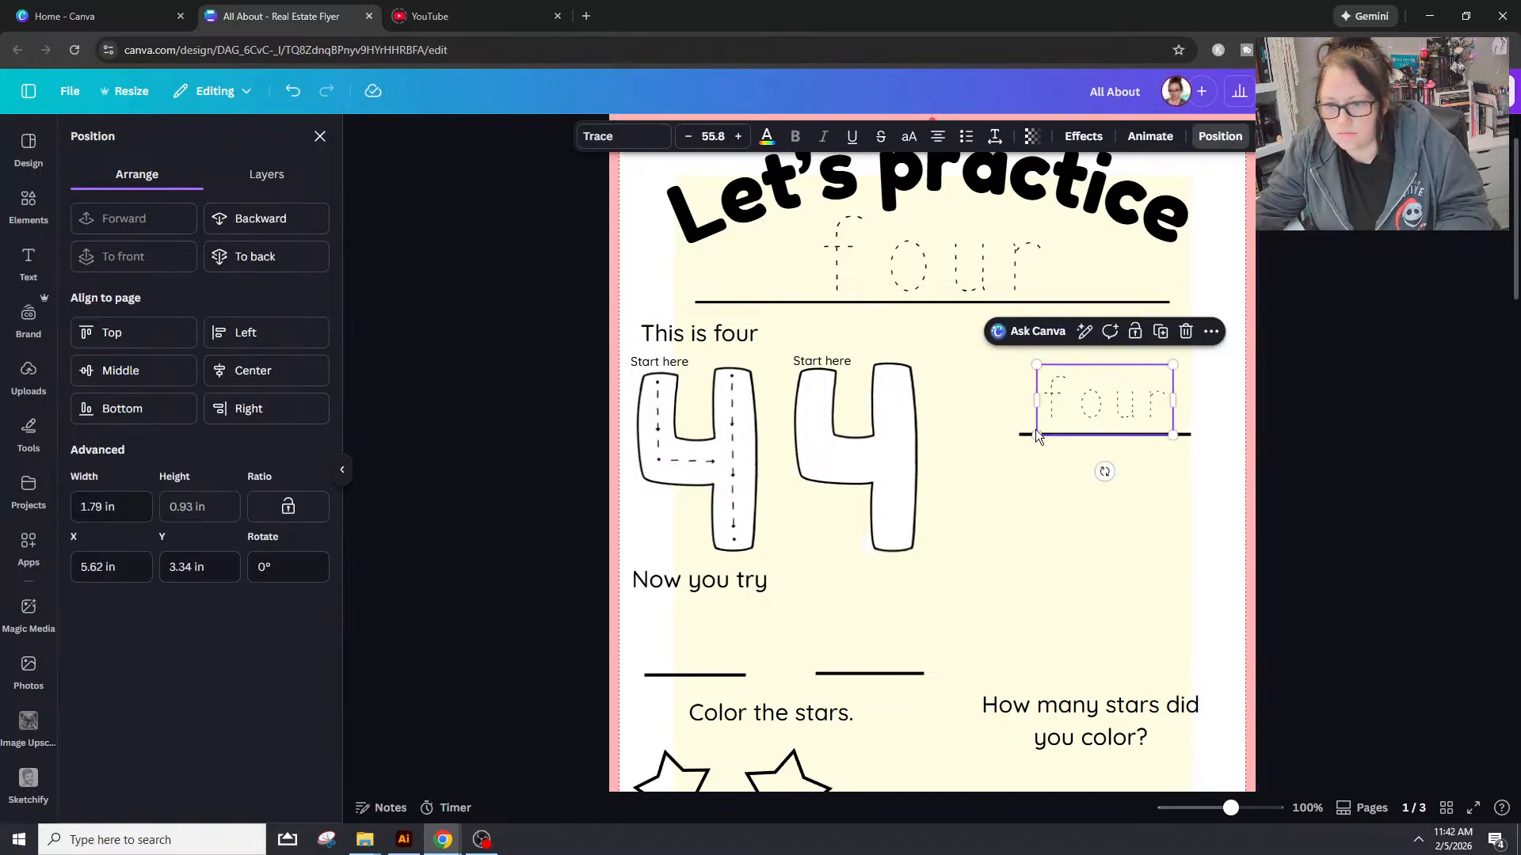
shift+click(1020, 434)
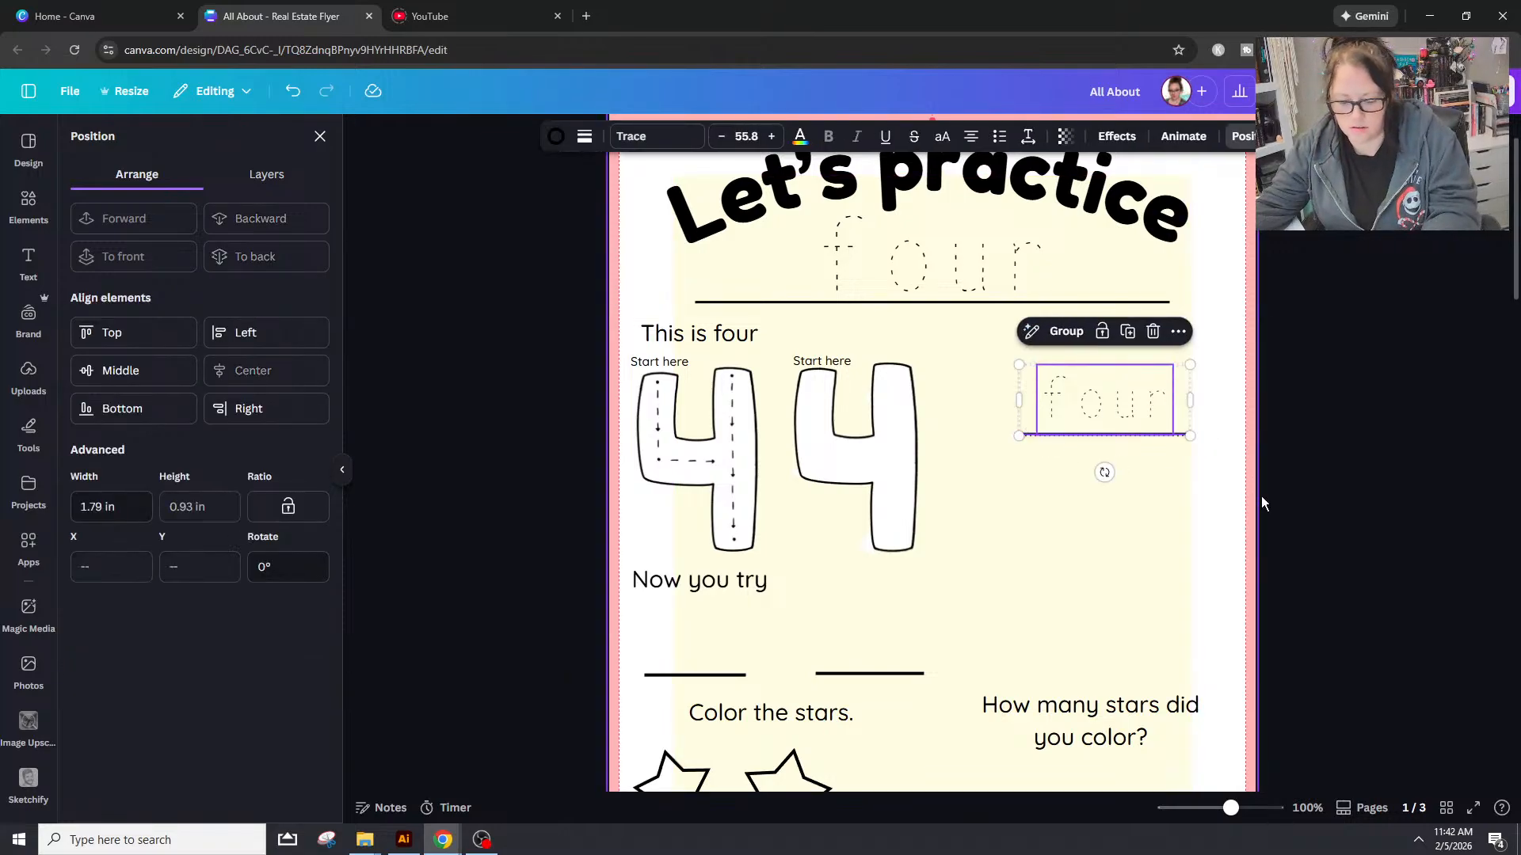
key(ctrl+d)
drag(1130, 450, 1125, 575)
drag(1125, 575, 1126, 574)
click(1224, 538)
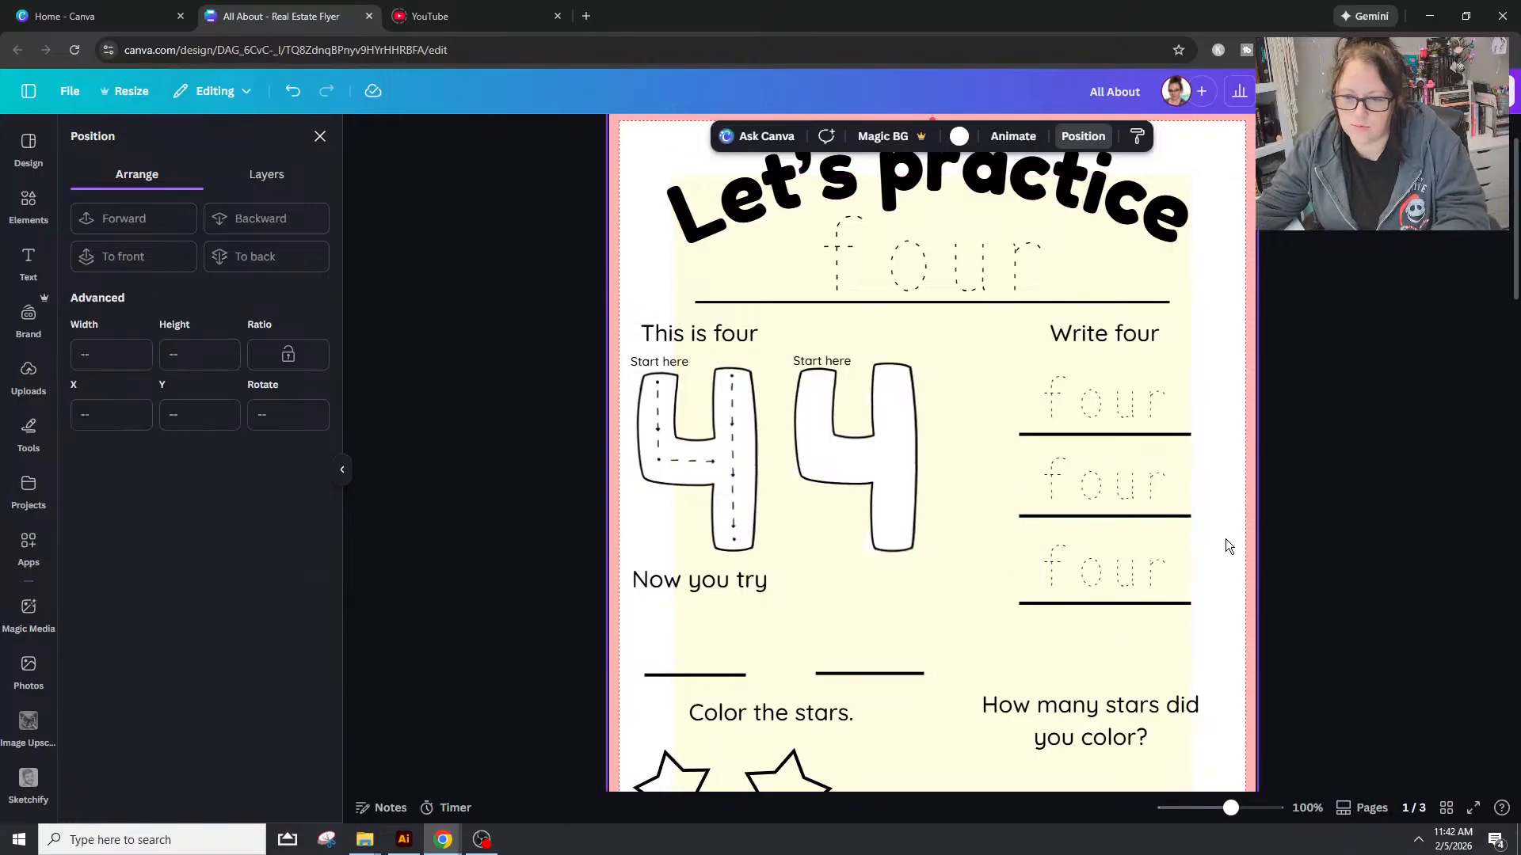
Step: Duplicate the writing line under the third small traced "four" twice, stacking the copies below it in line with the lines above
scroll(1226, 539, down, 2)
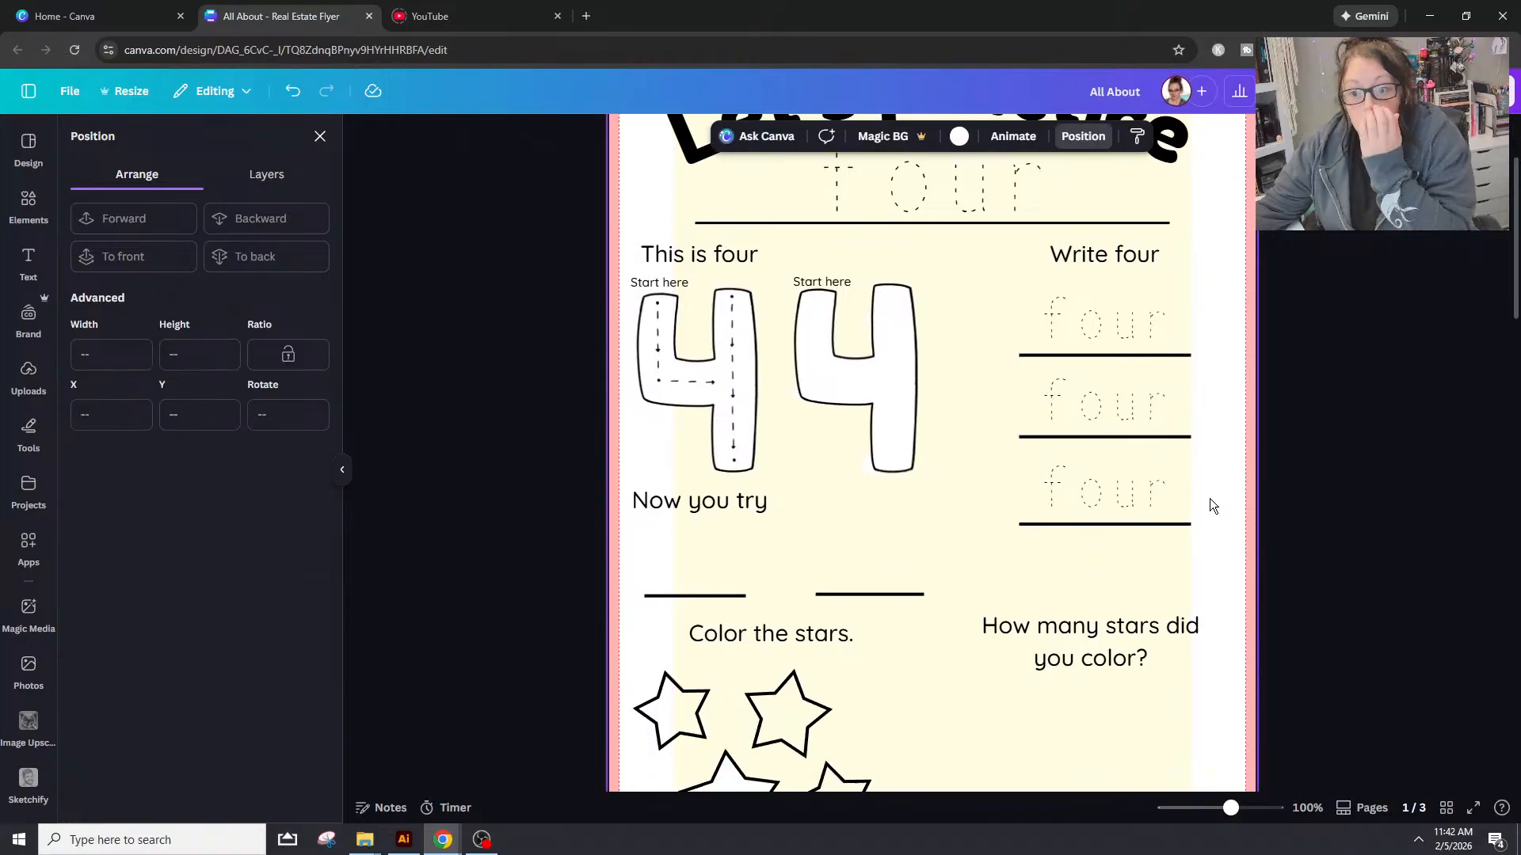
scroll(1210, 499, down, 4)
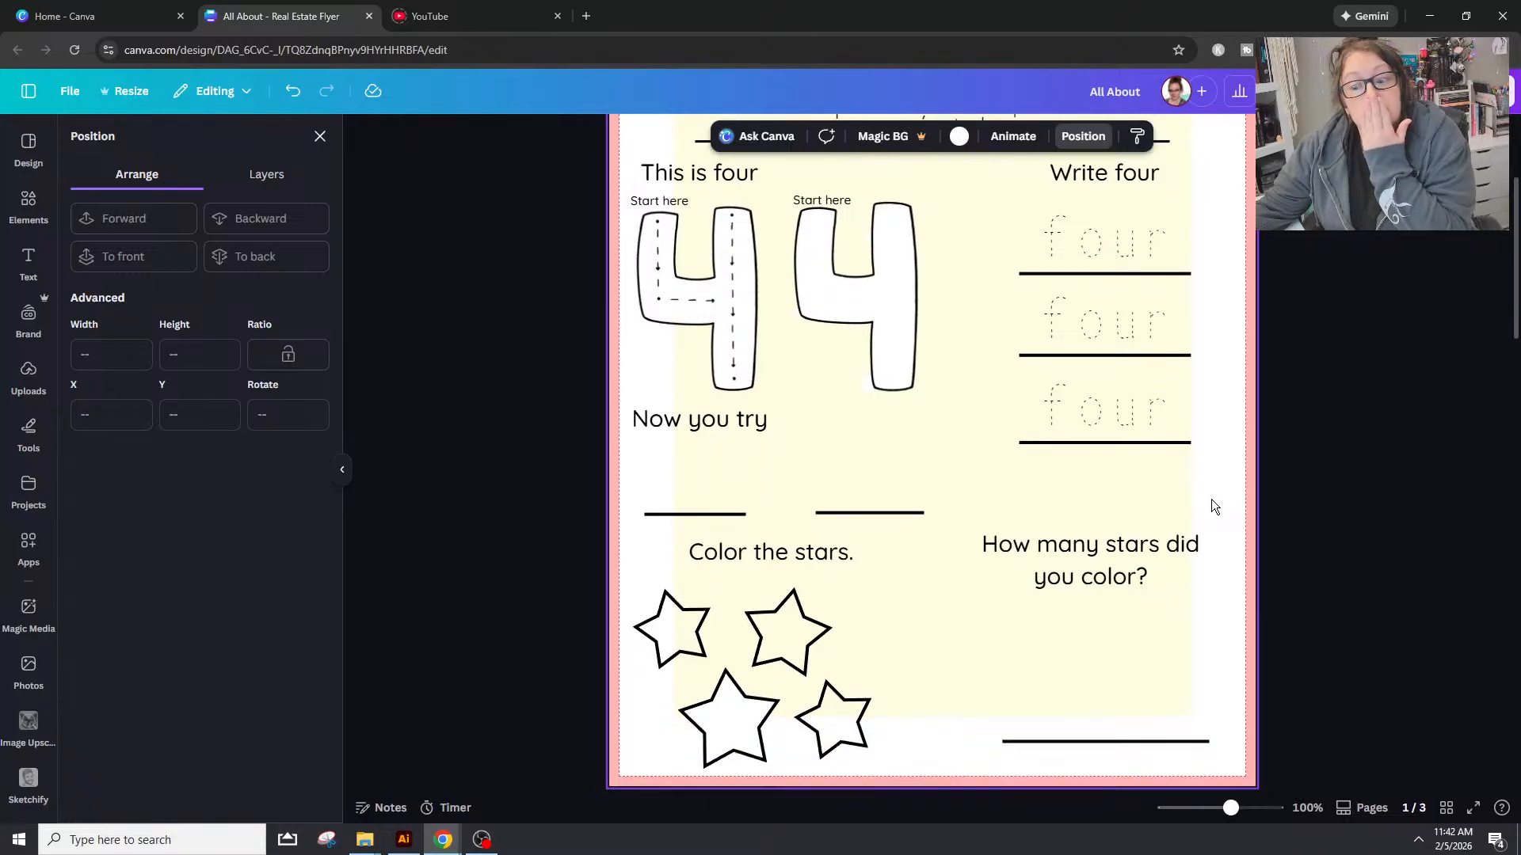
scroll(1213, 496, up, 3)
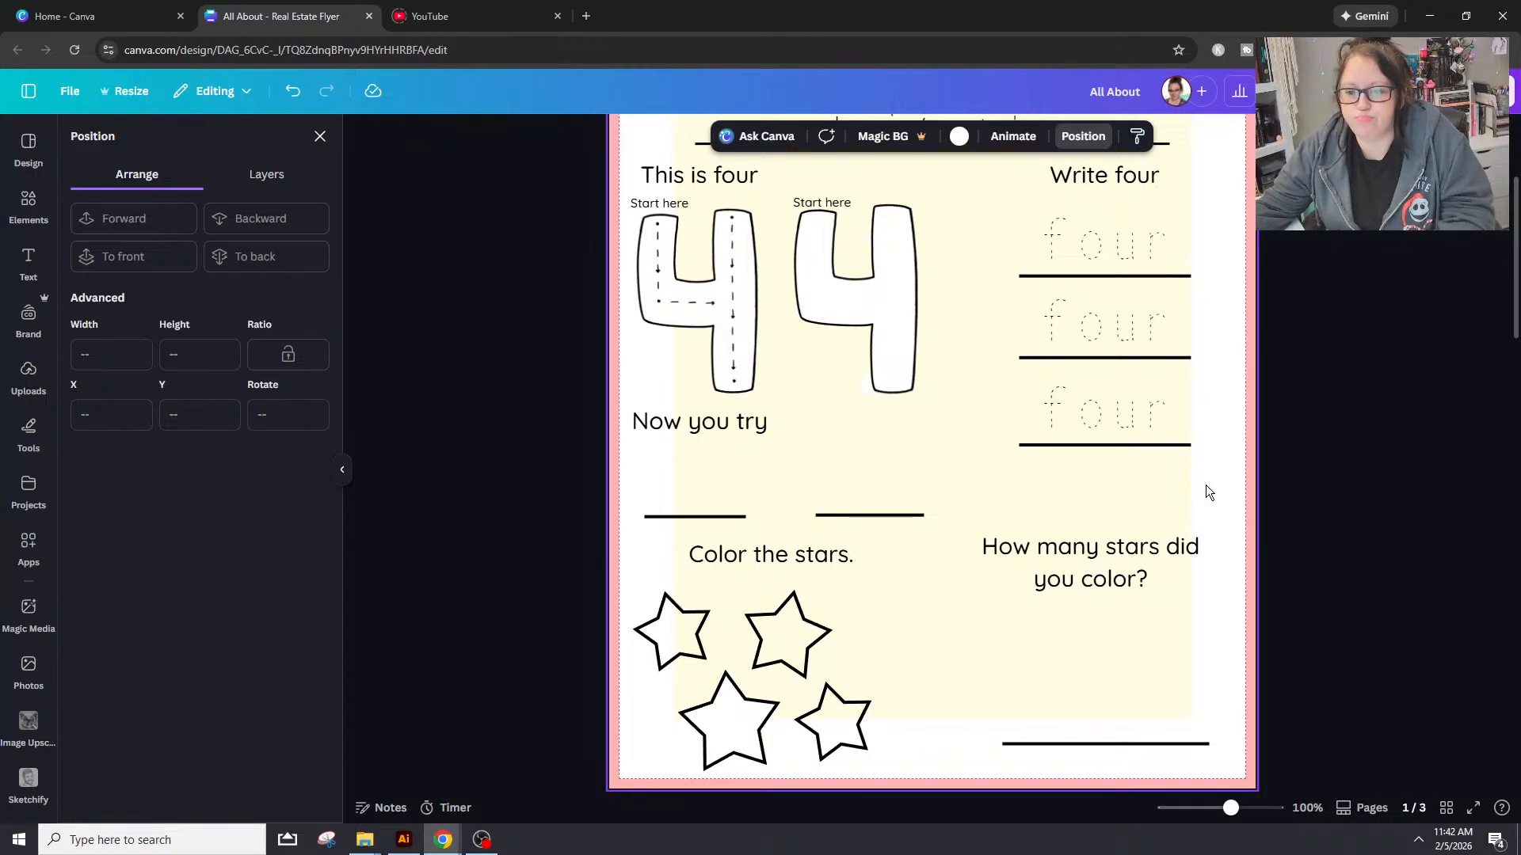
click(1197, 444)
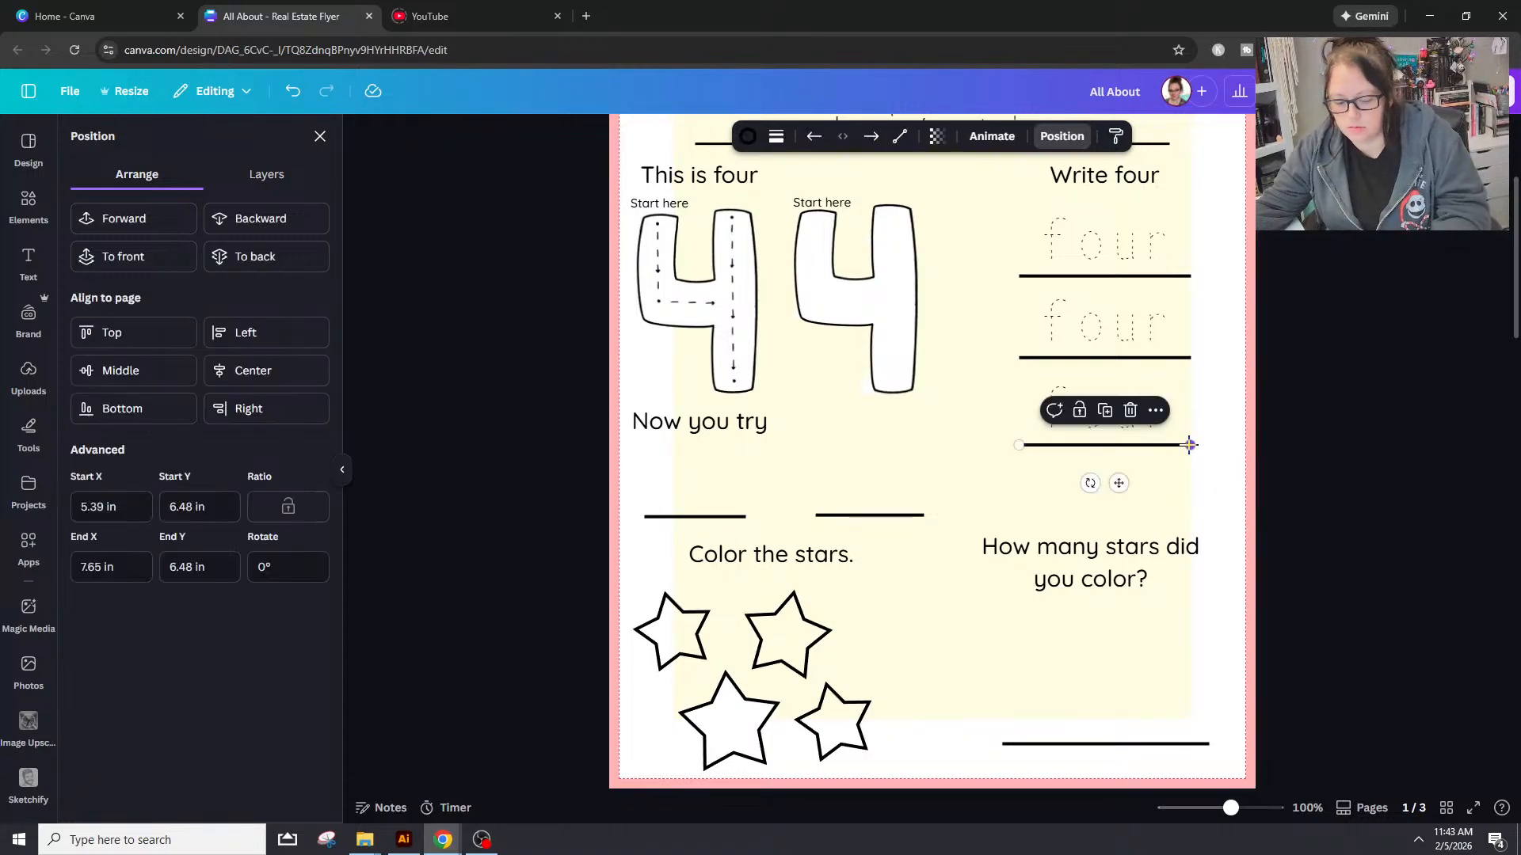
key(ctrl+d)
drag(1131, 496, 1128, 546)
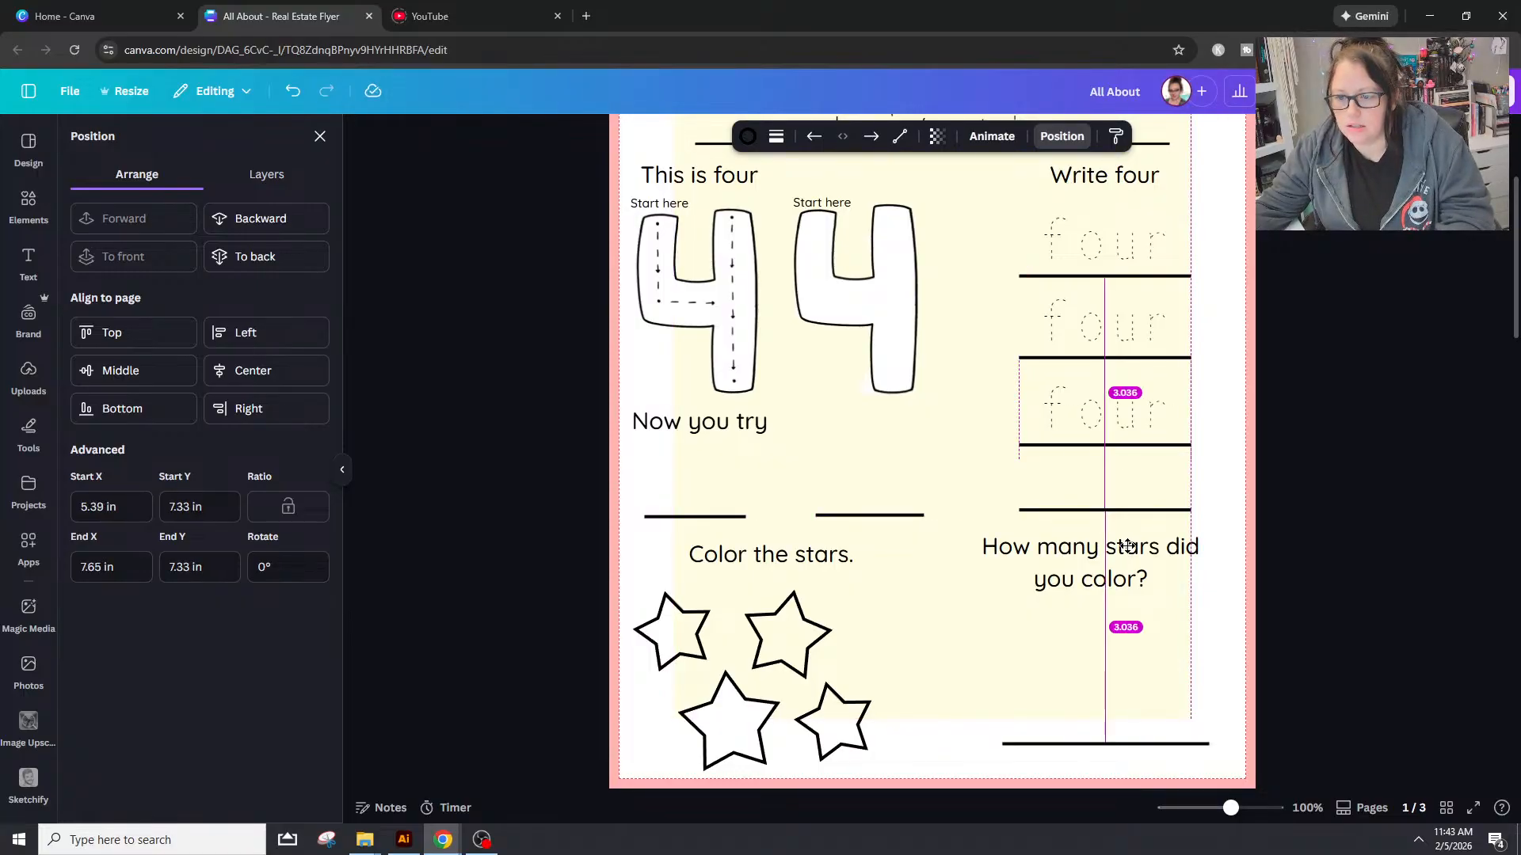
key(ctrl+d)
key(ctrl+d)
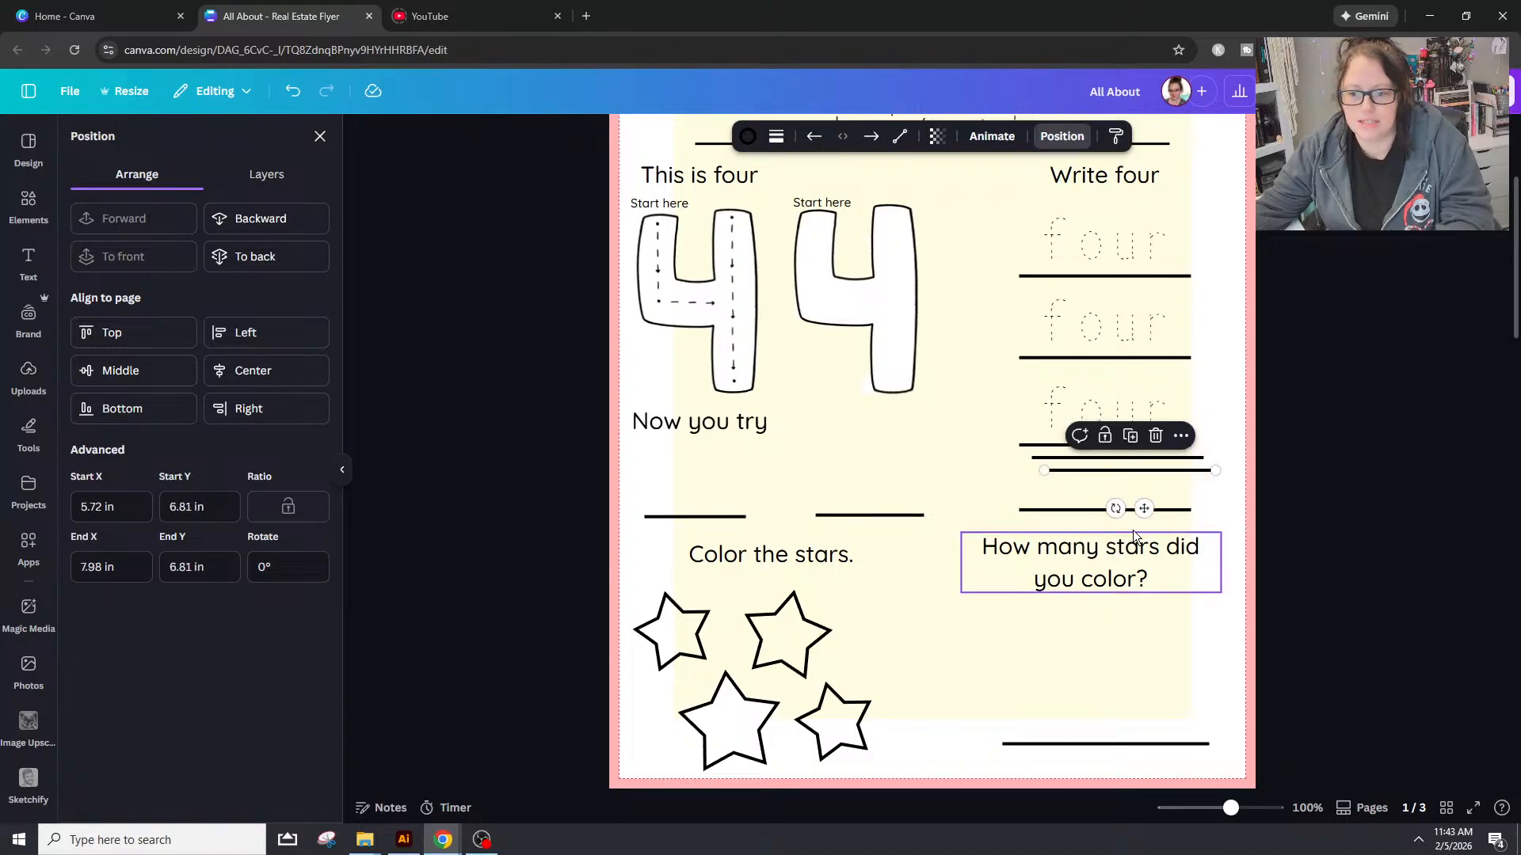
key(ctrl+z)
click(1146, 458)
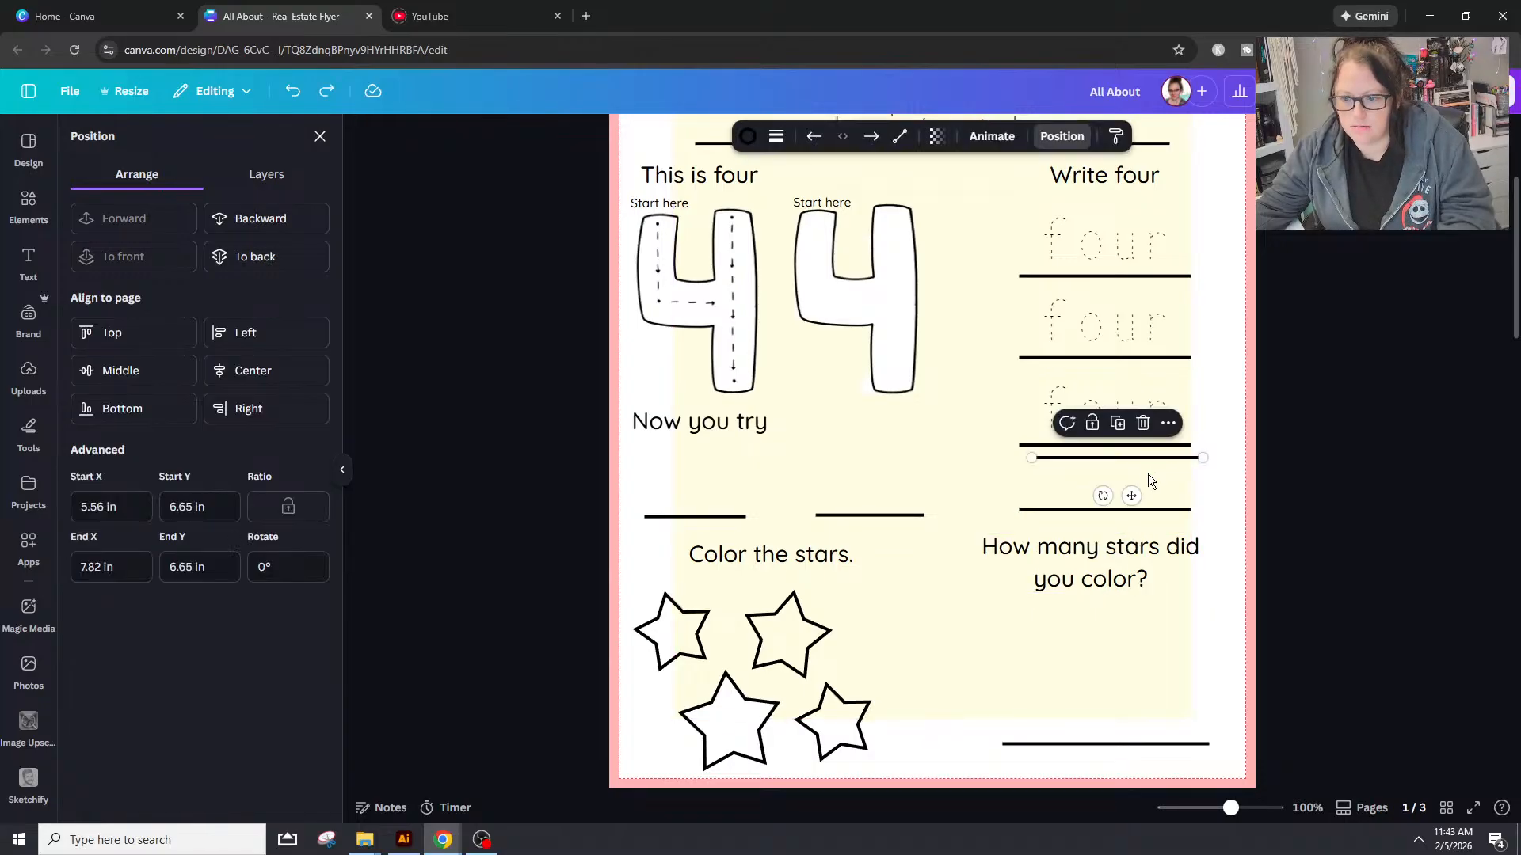
drag(1132, 498, 1120, 618)
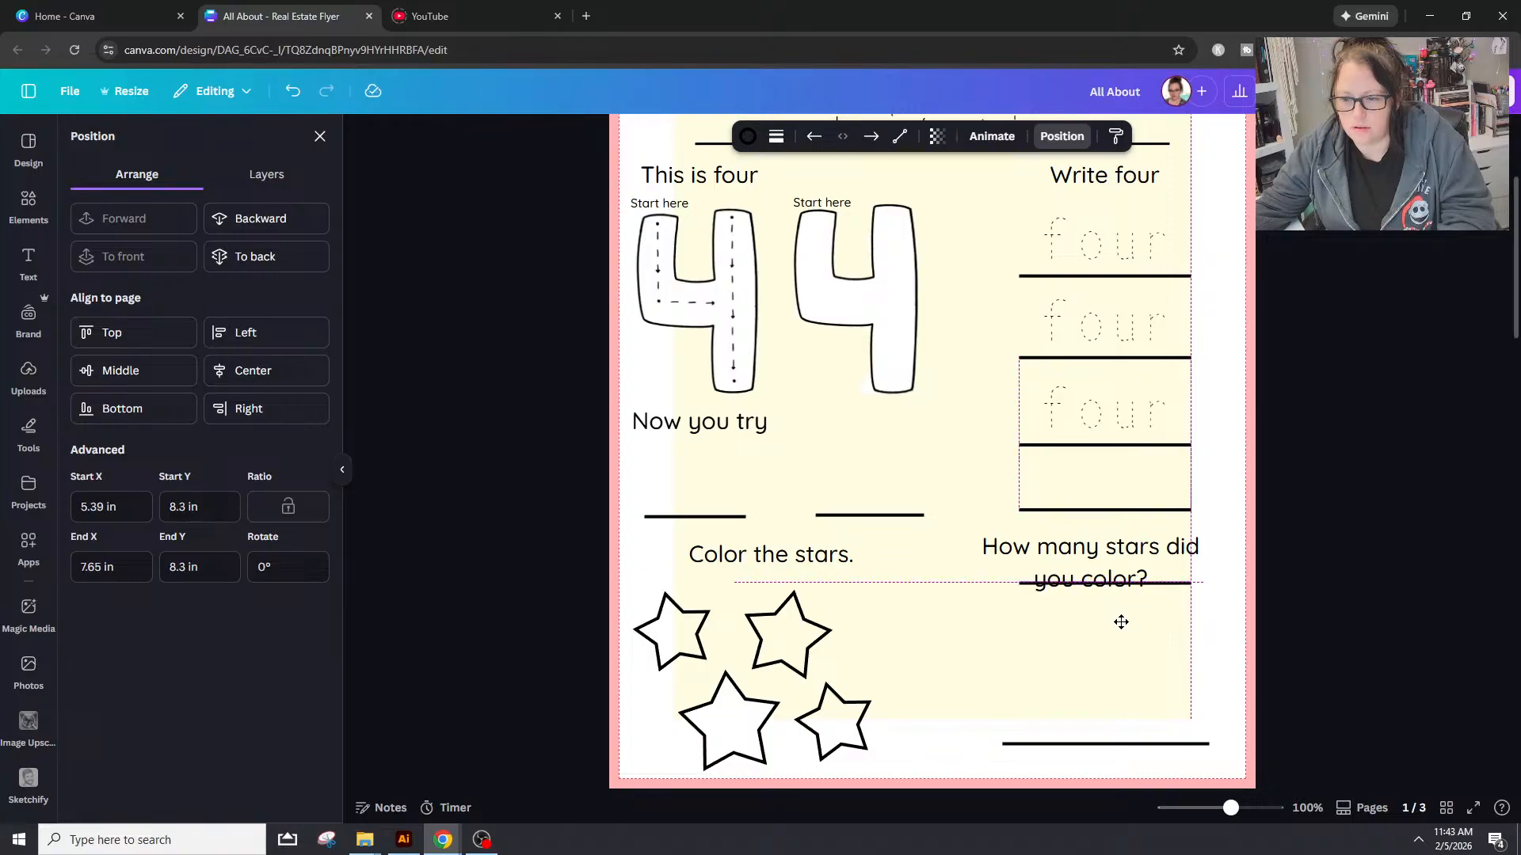
Step: Space the five writing lines under "Write four" evenly in the vertical direction
shift+click(1162, 510)
shift+click(1181, 445)
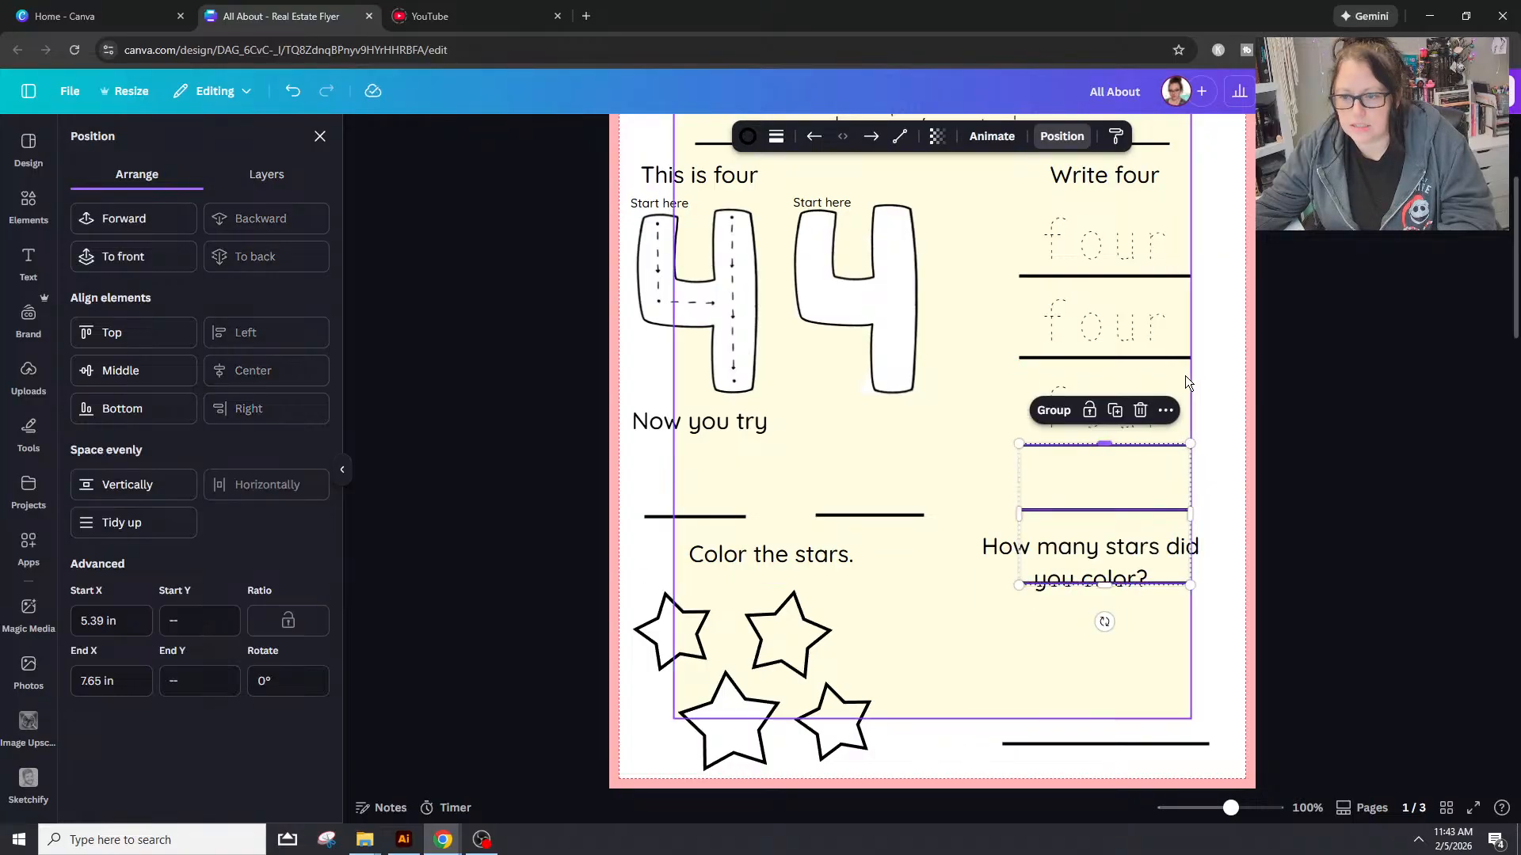
shift+click(1024, 358)
shift+click(1030, 275)
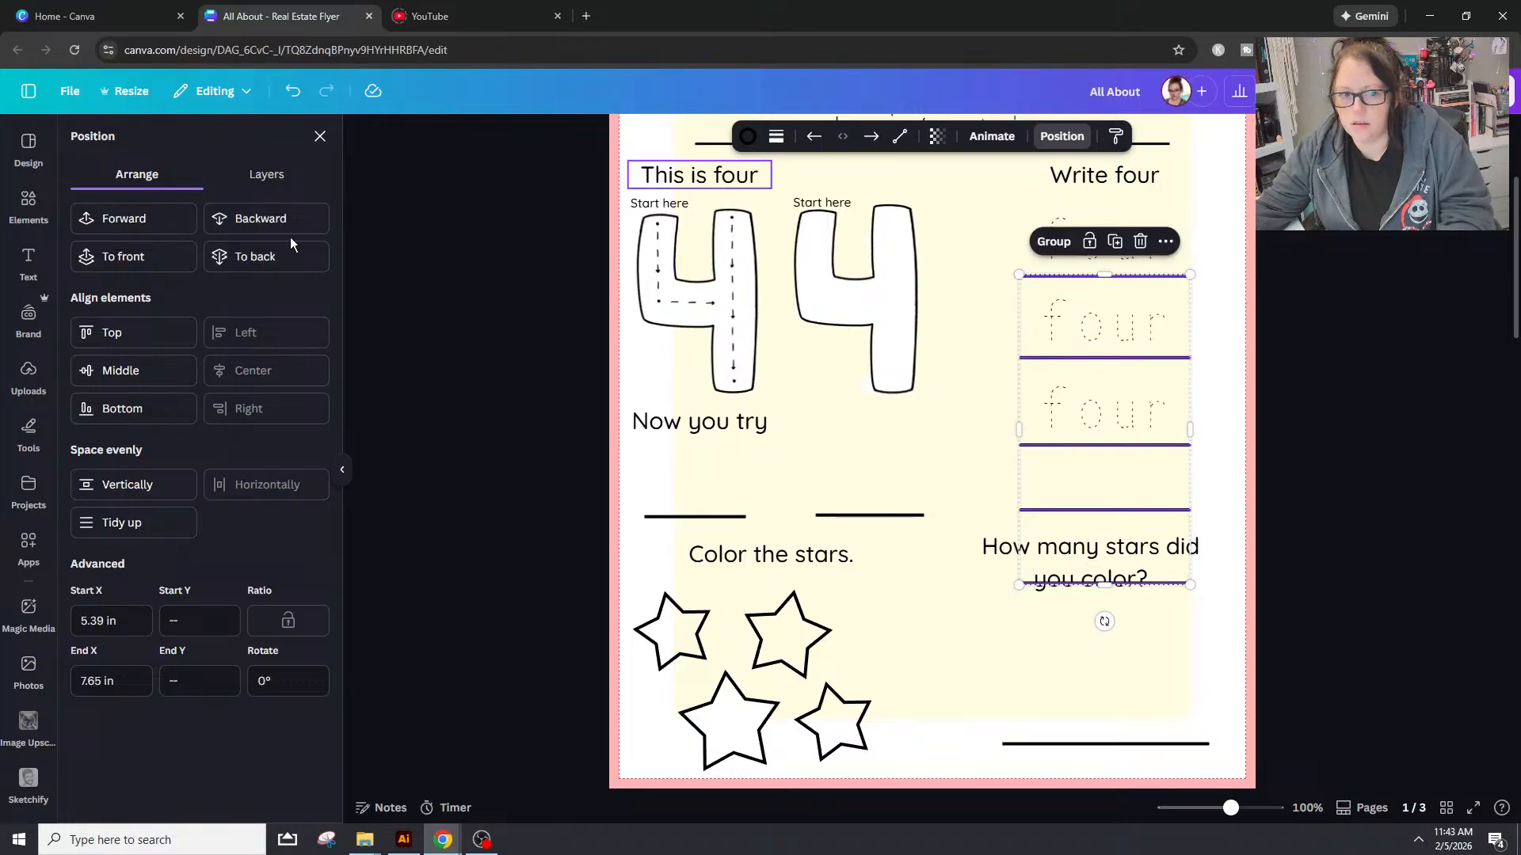
click(175, 483)
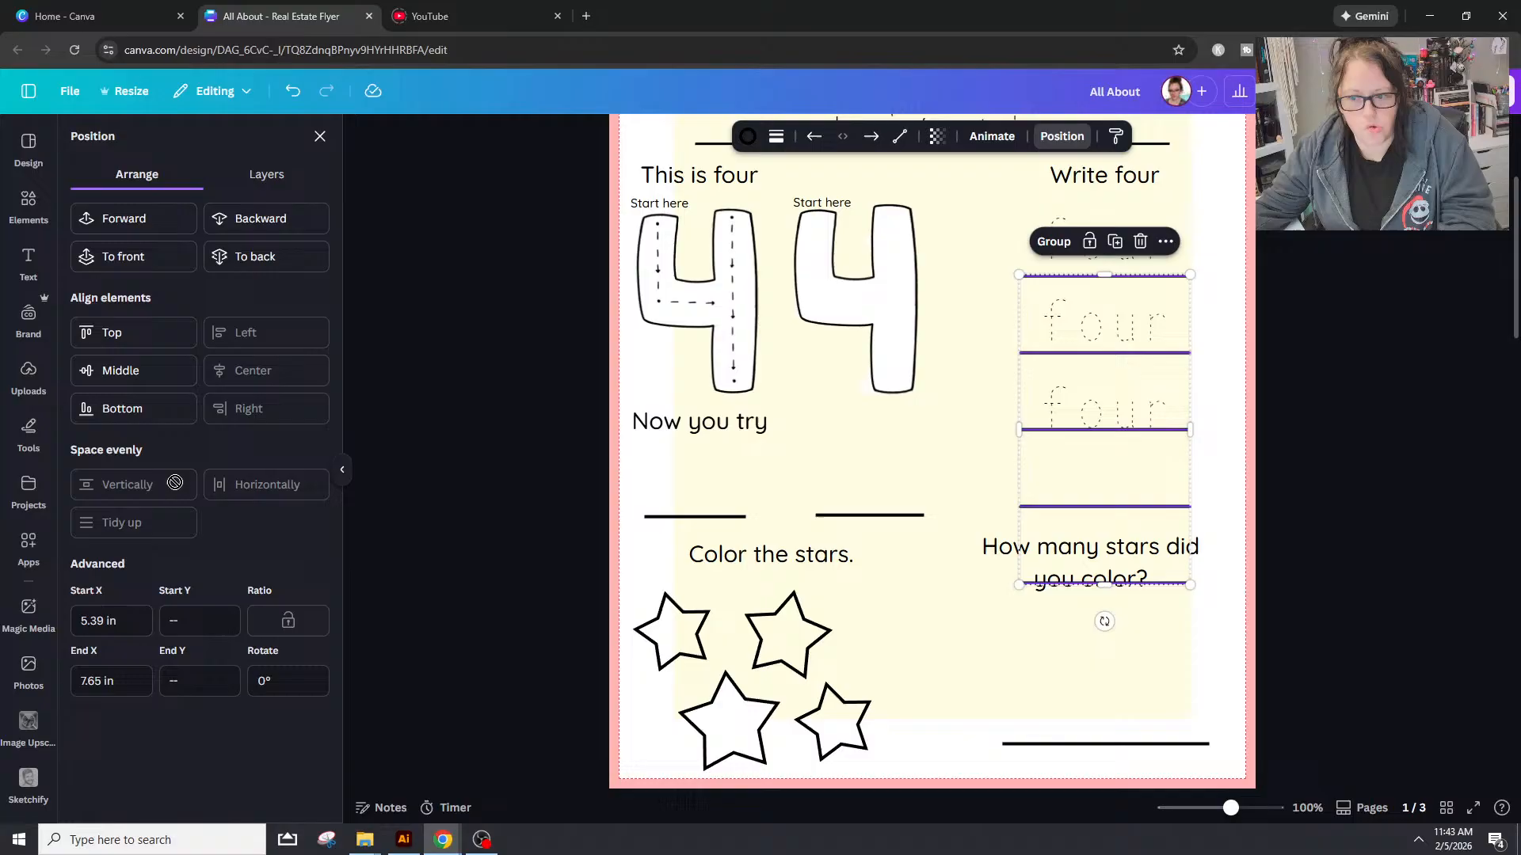
click(1423, 312)
scroll(1409, 358, up, 2)
scroll(1409, 358, down, 2)
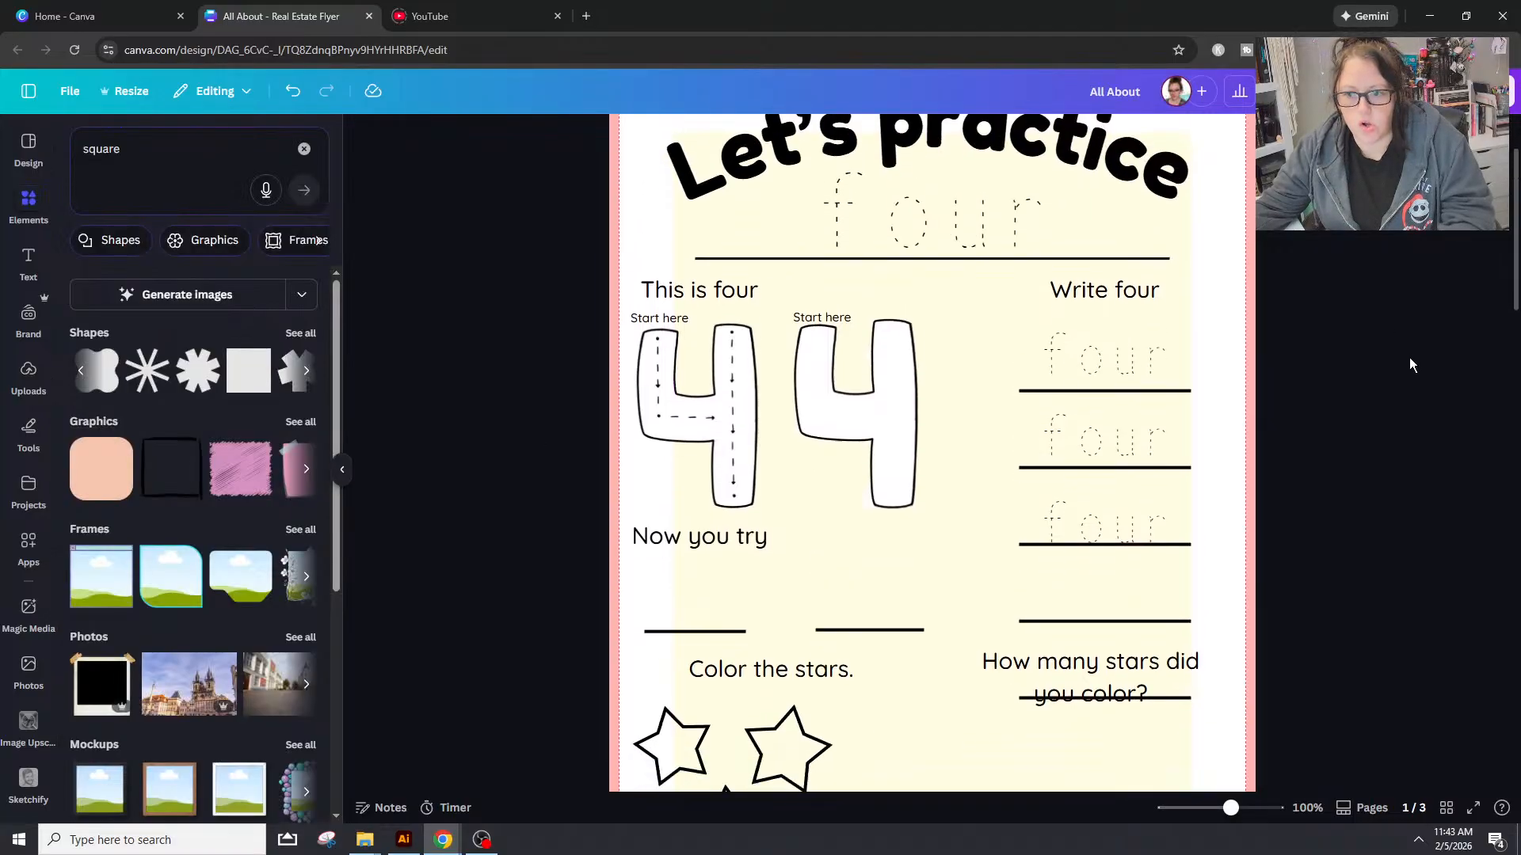
click(1155, 232)
shift+click(1141, 310)
shift+click(1119, 408)
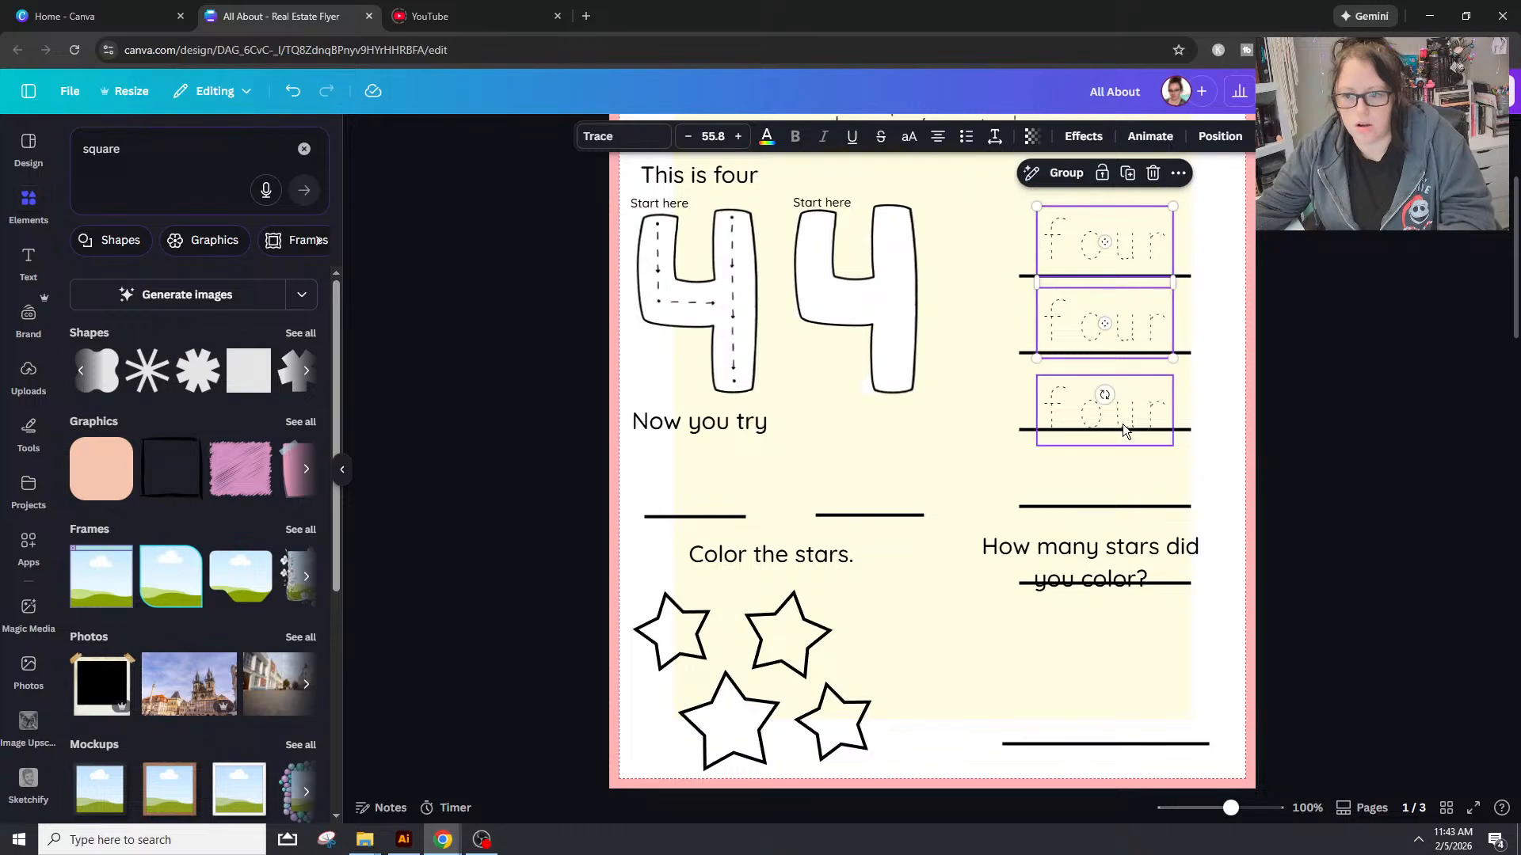
click(1299, 382)
Step: Move the "How many stars did you color?" heading down, clear of the last writing line under "Write four"
drag(993, 553, 1007, 641)
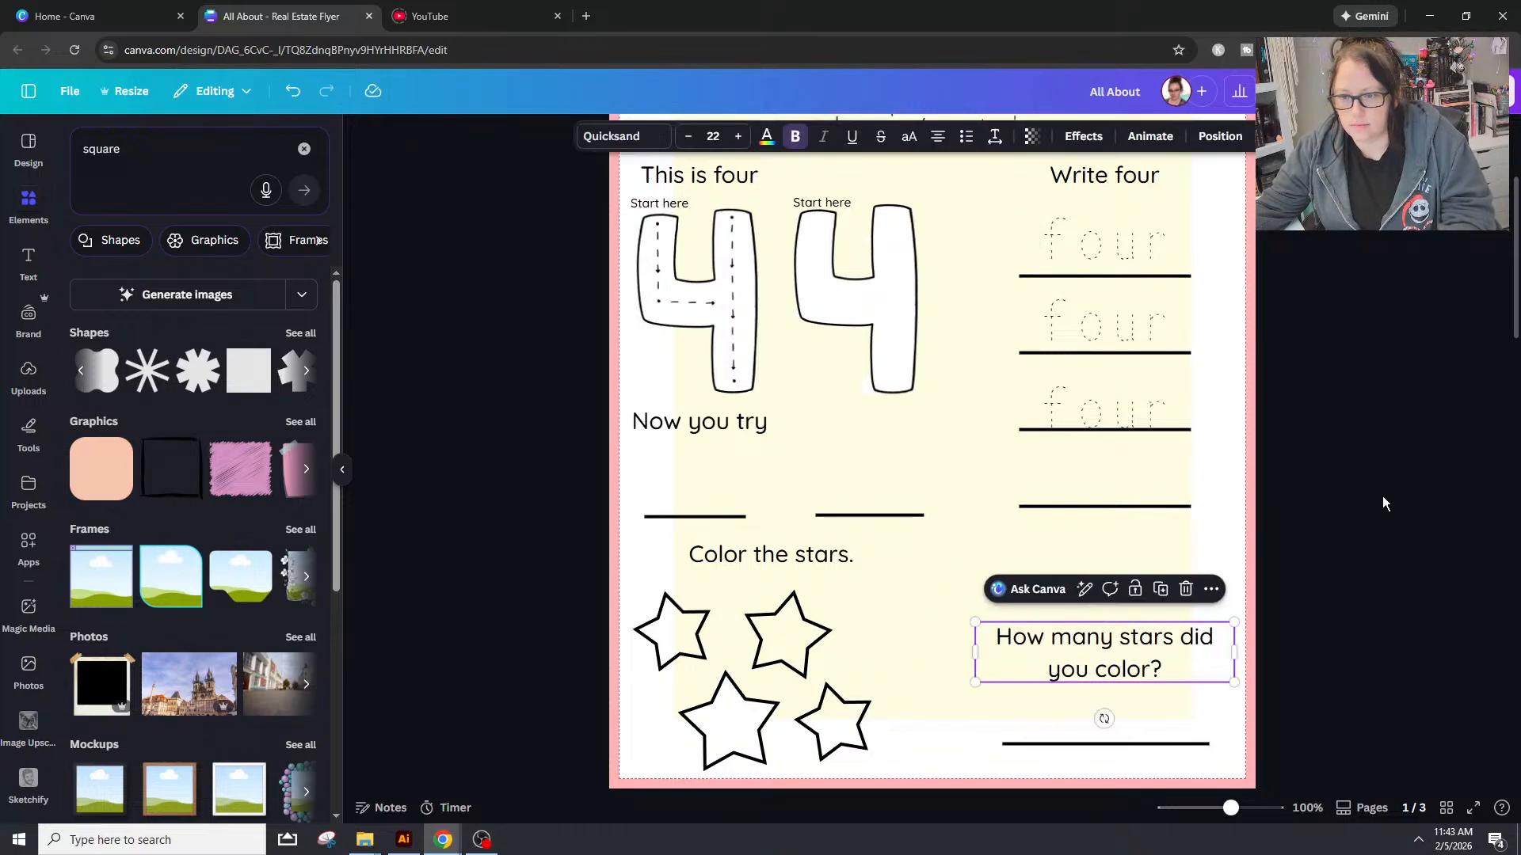
click(1382, 496)
scroll(1383, 496, up, 2)
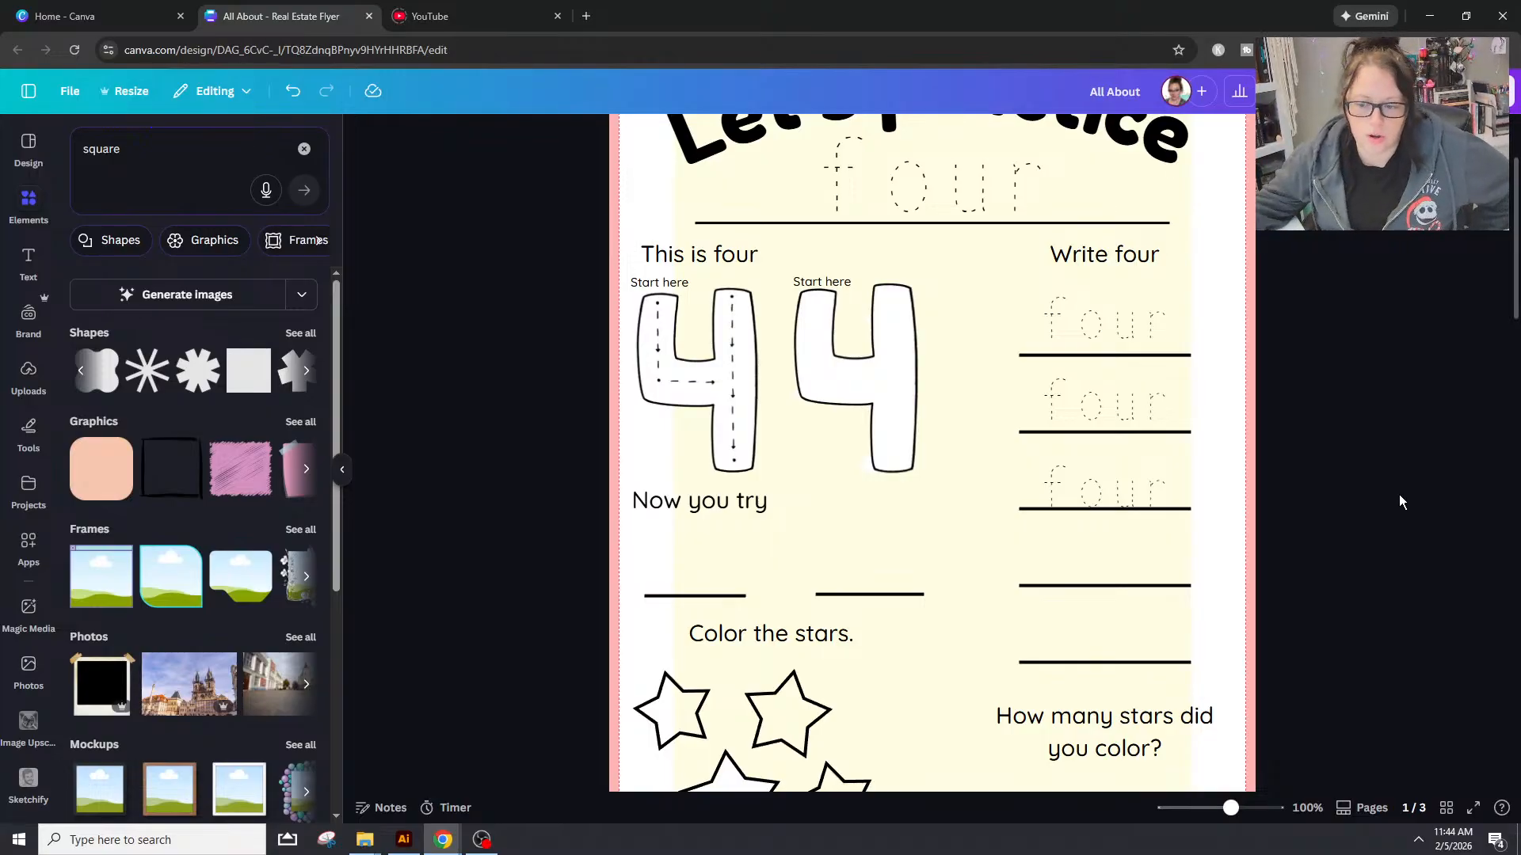
scroll(1228, 671, down, 1)
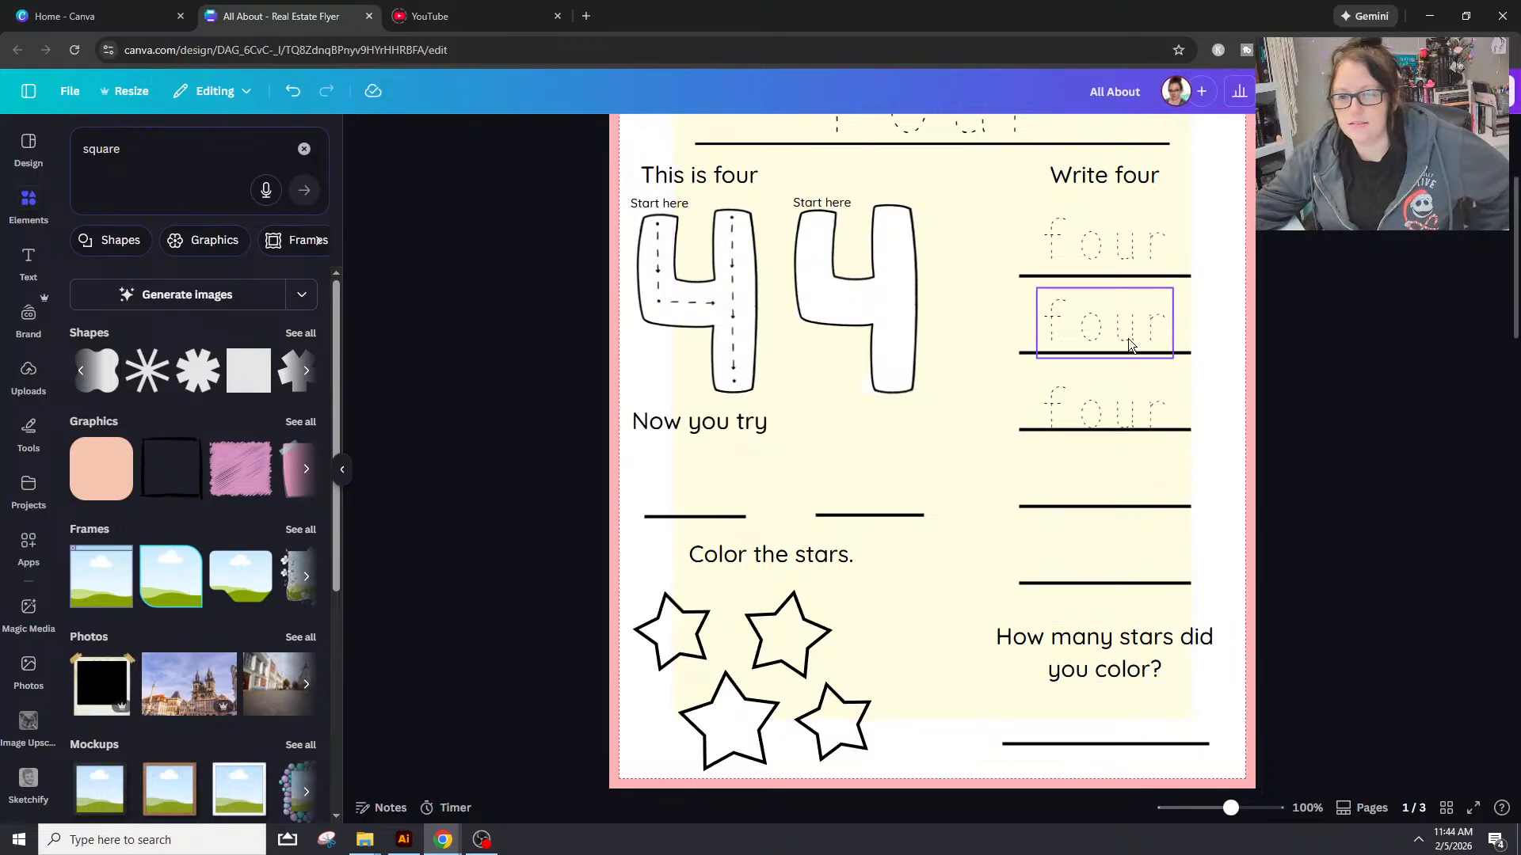
Step: Set the curved "Let's practice" title's font size to 60 and its letter spacing to 70
scroll(1204, 396, up, 2)
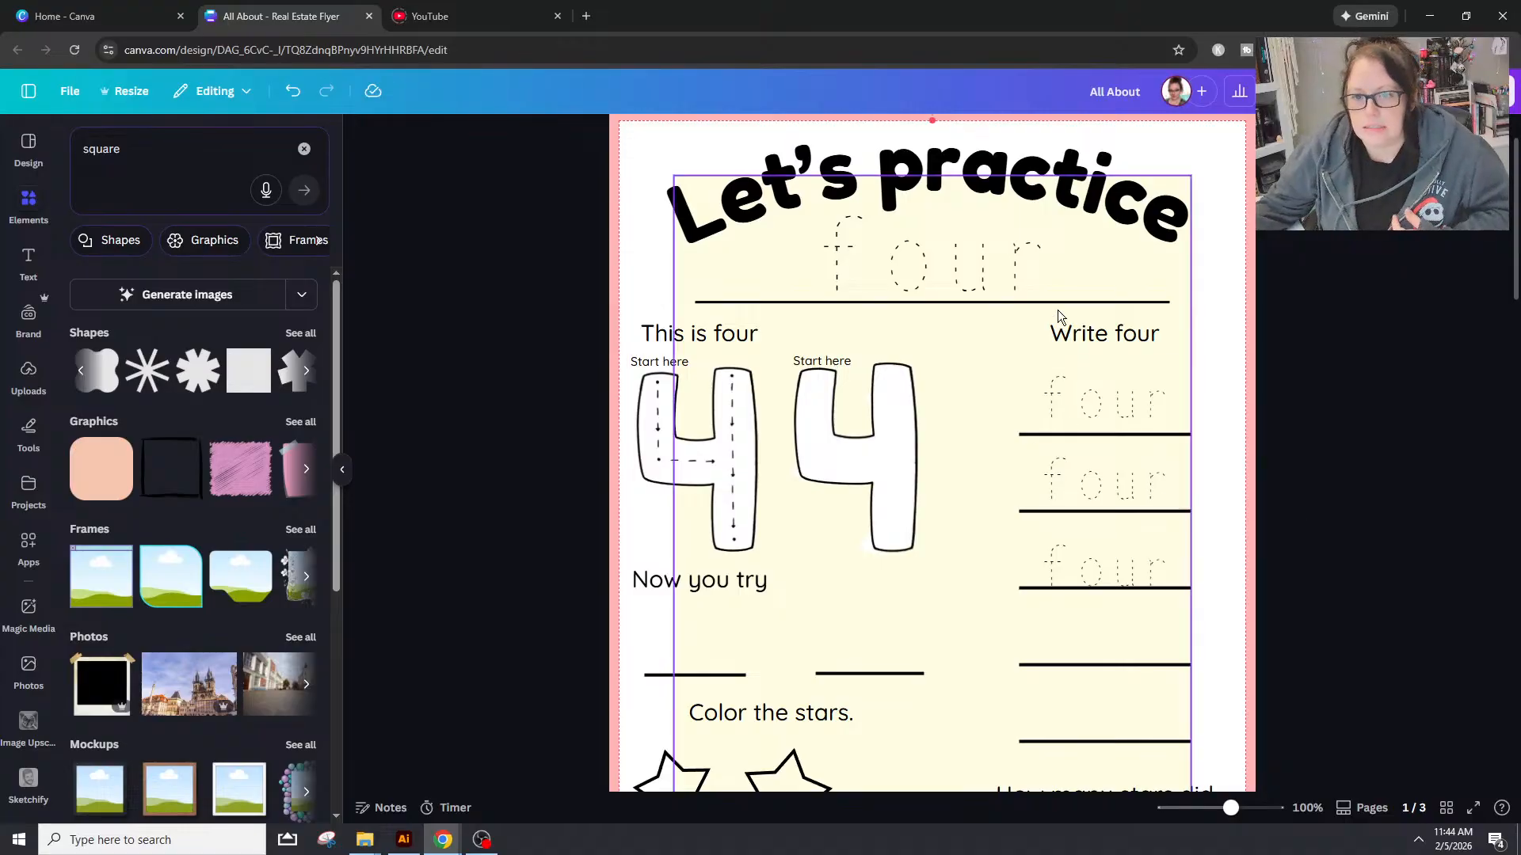
click(1038, 176)
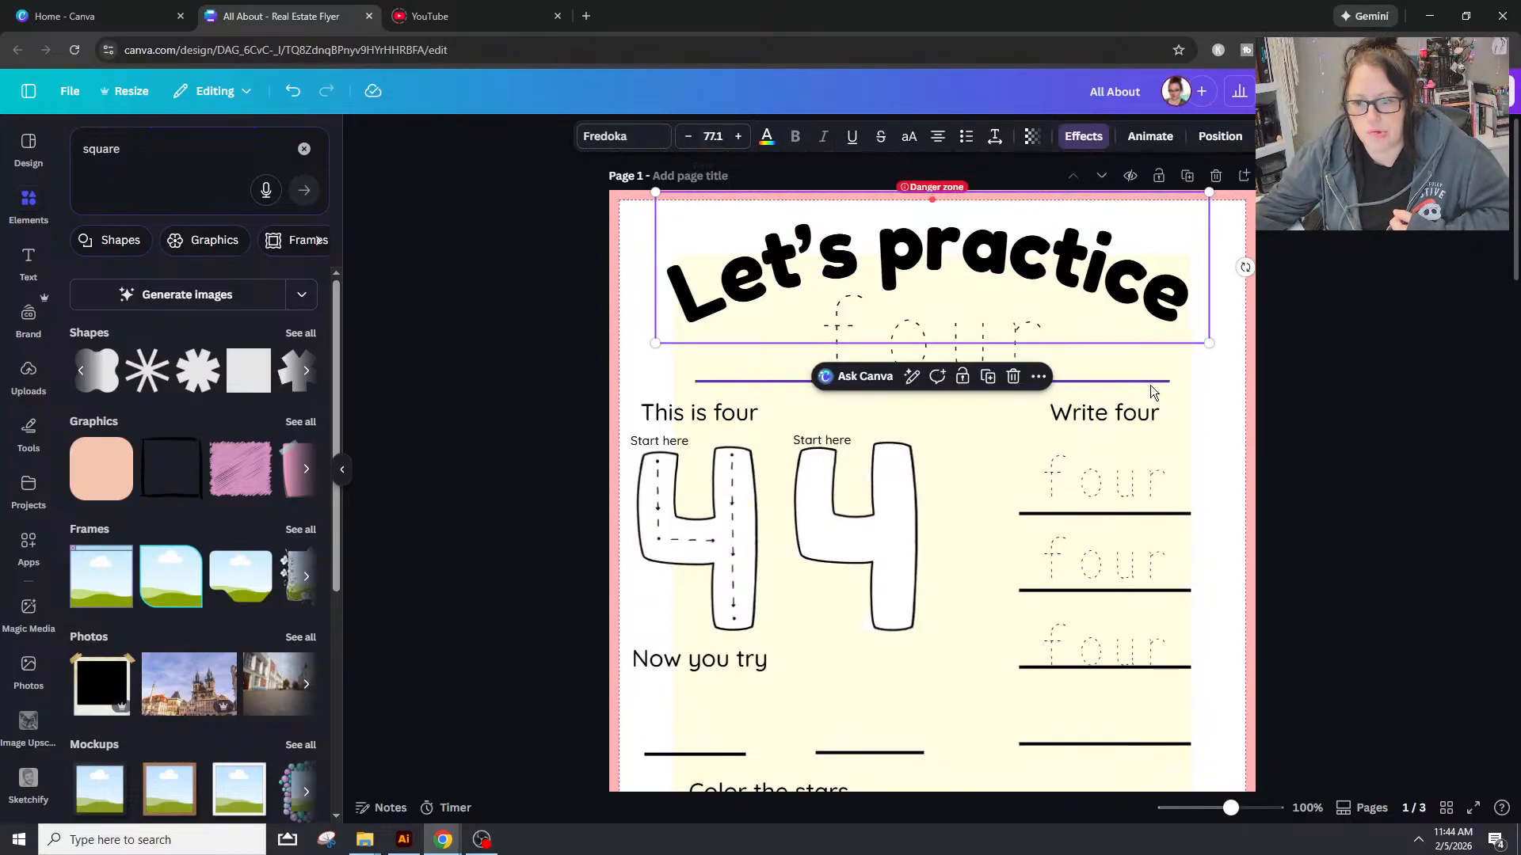
click(713, 136)
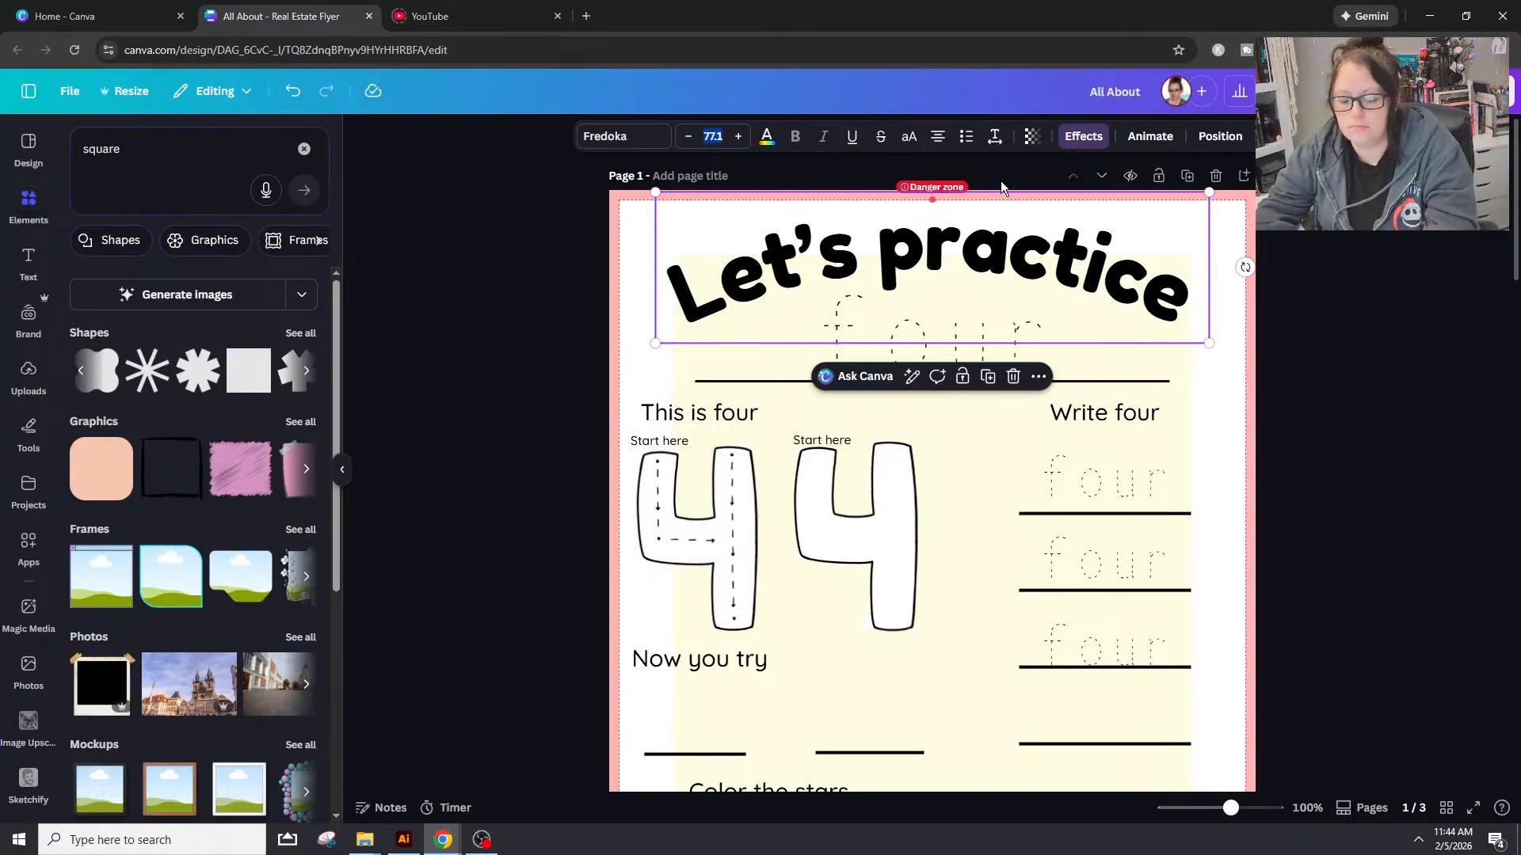
text(60)
key(Return)
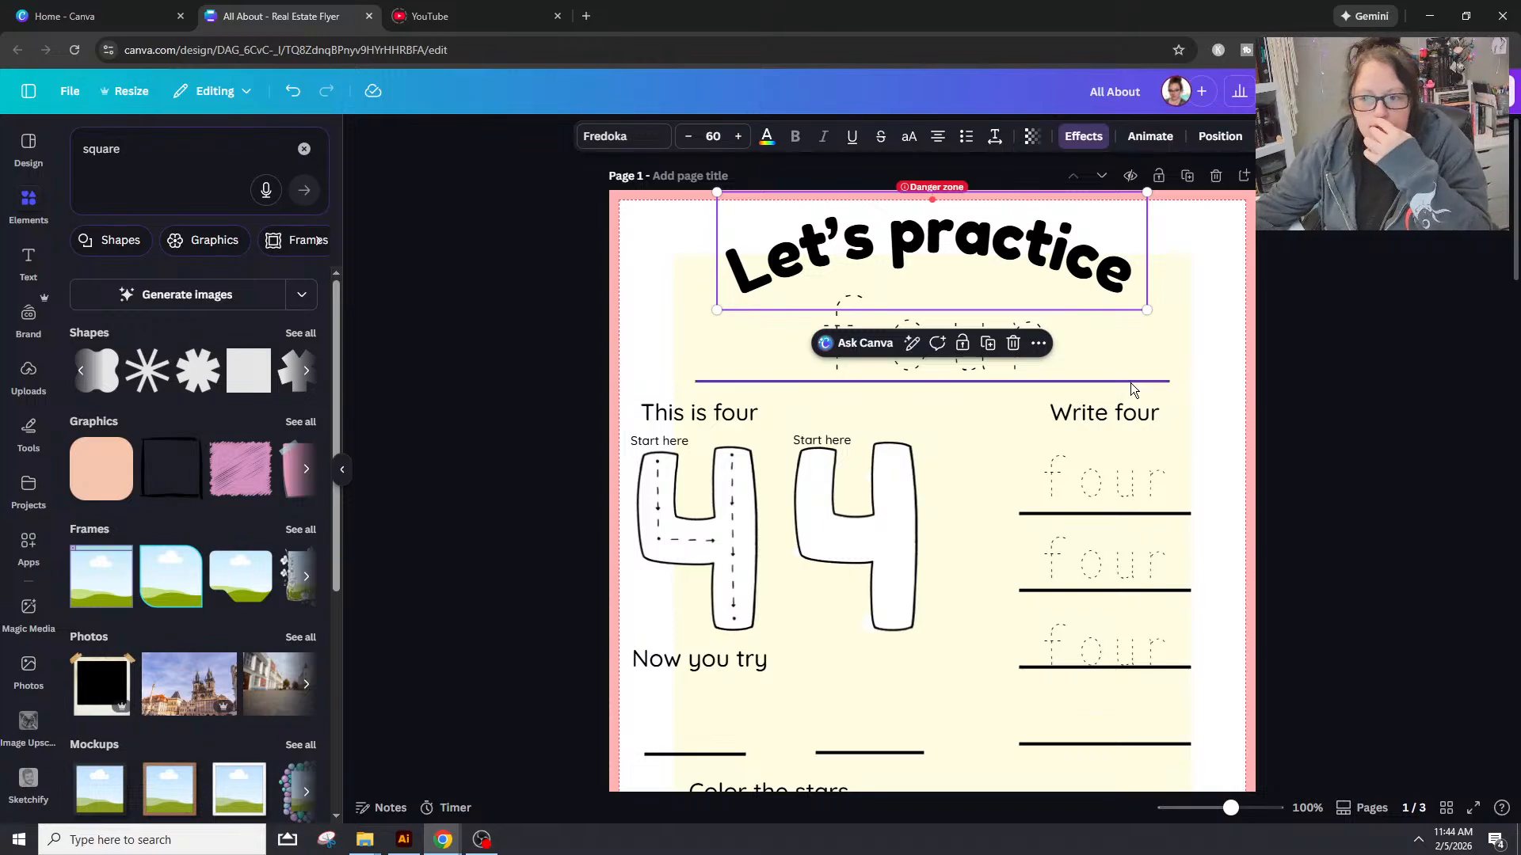
click(1442, 358)
click(1027, 267)
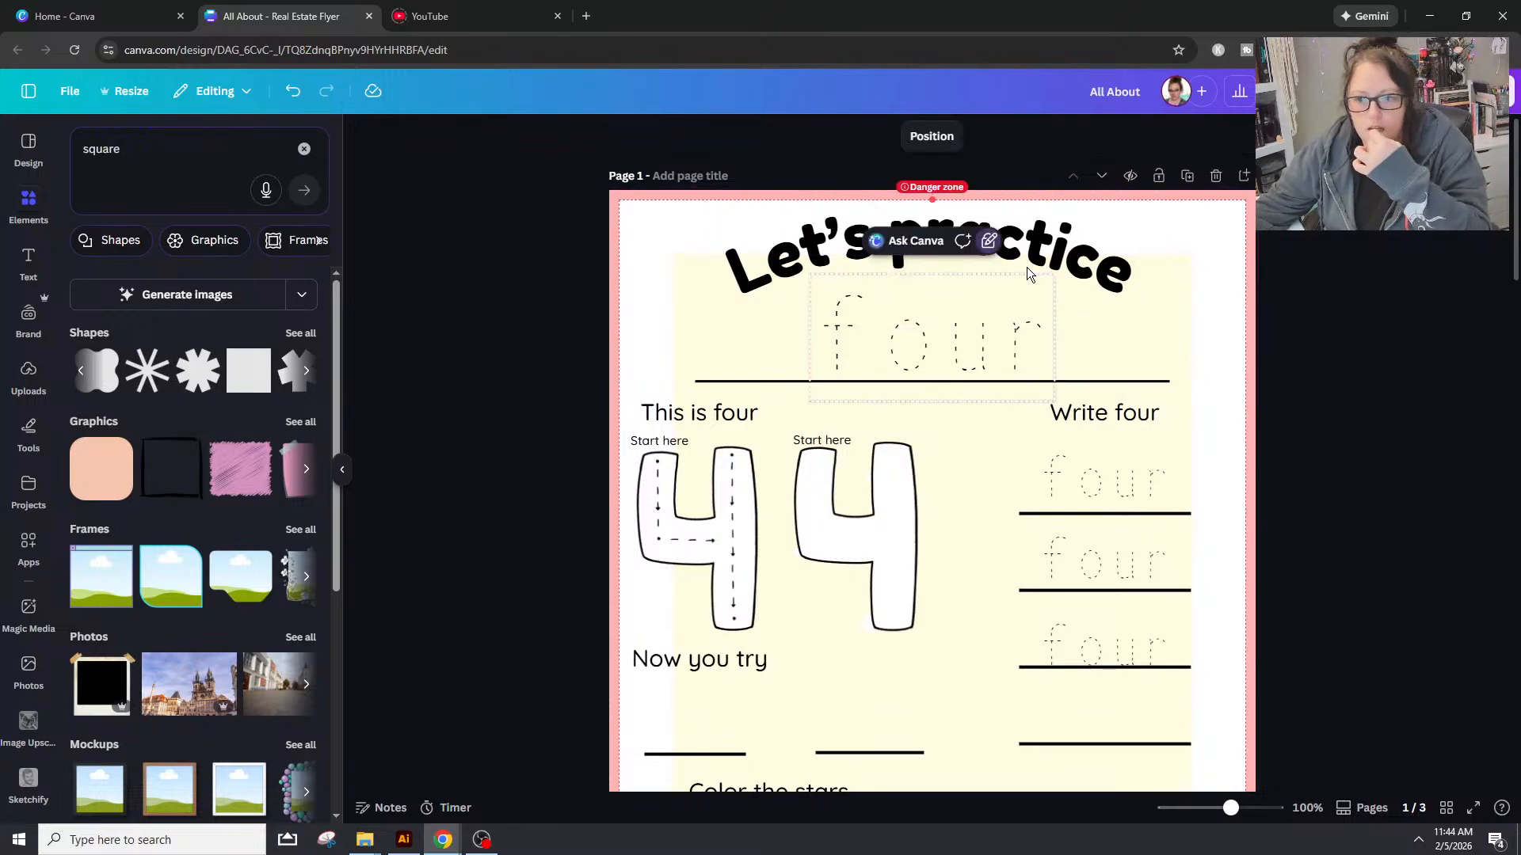
click(1046, 247)
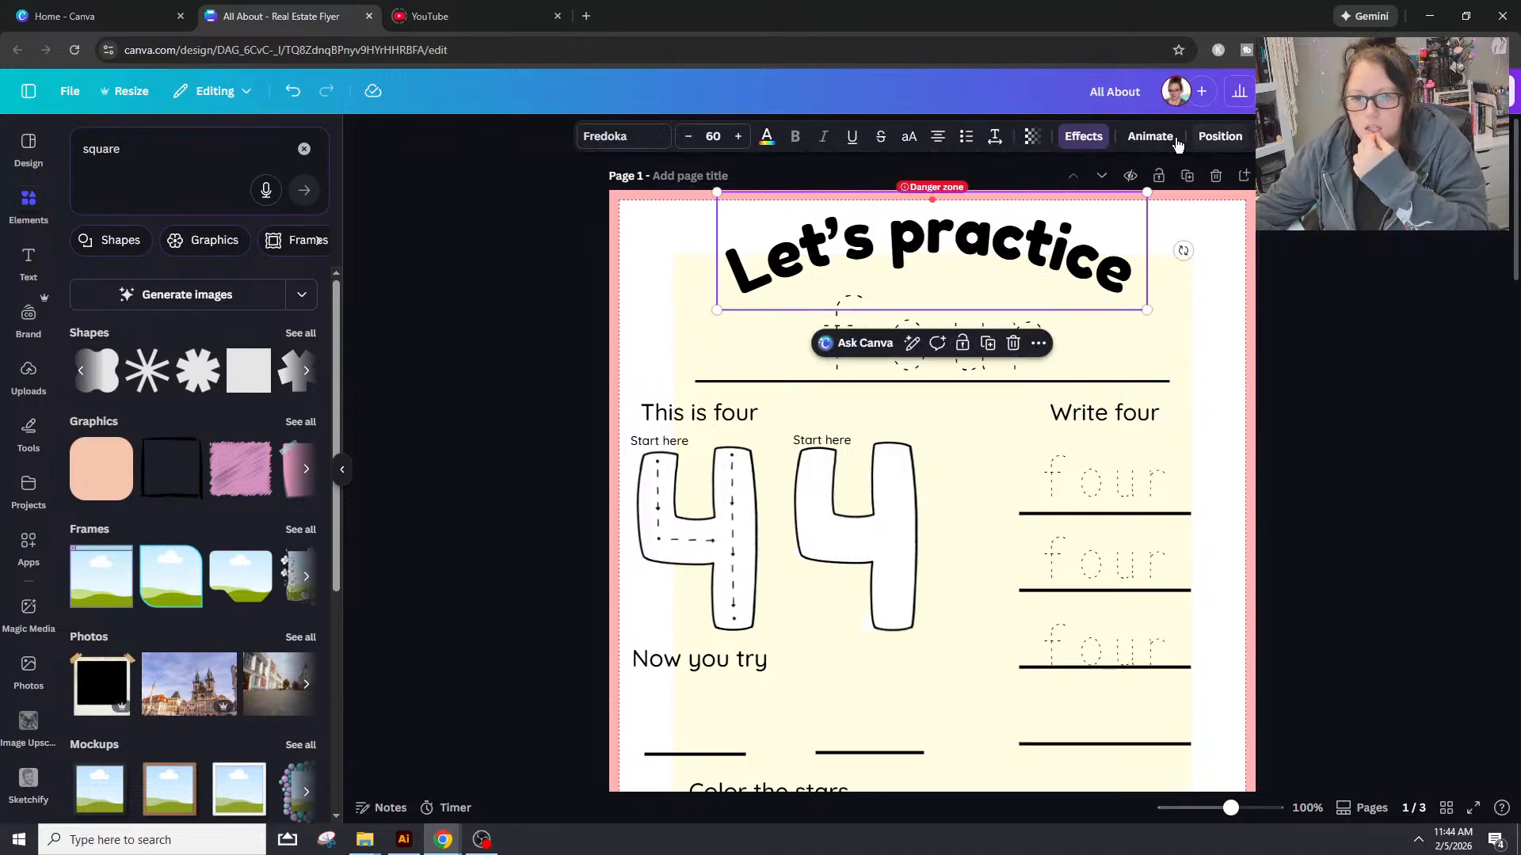
click(995, 137)
drag(936, 201, 946, 203)
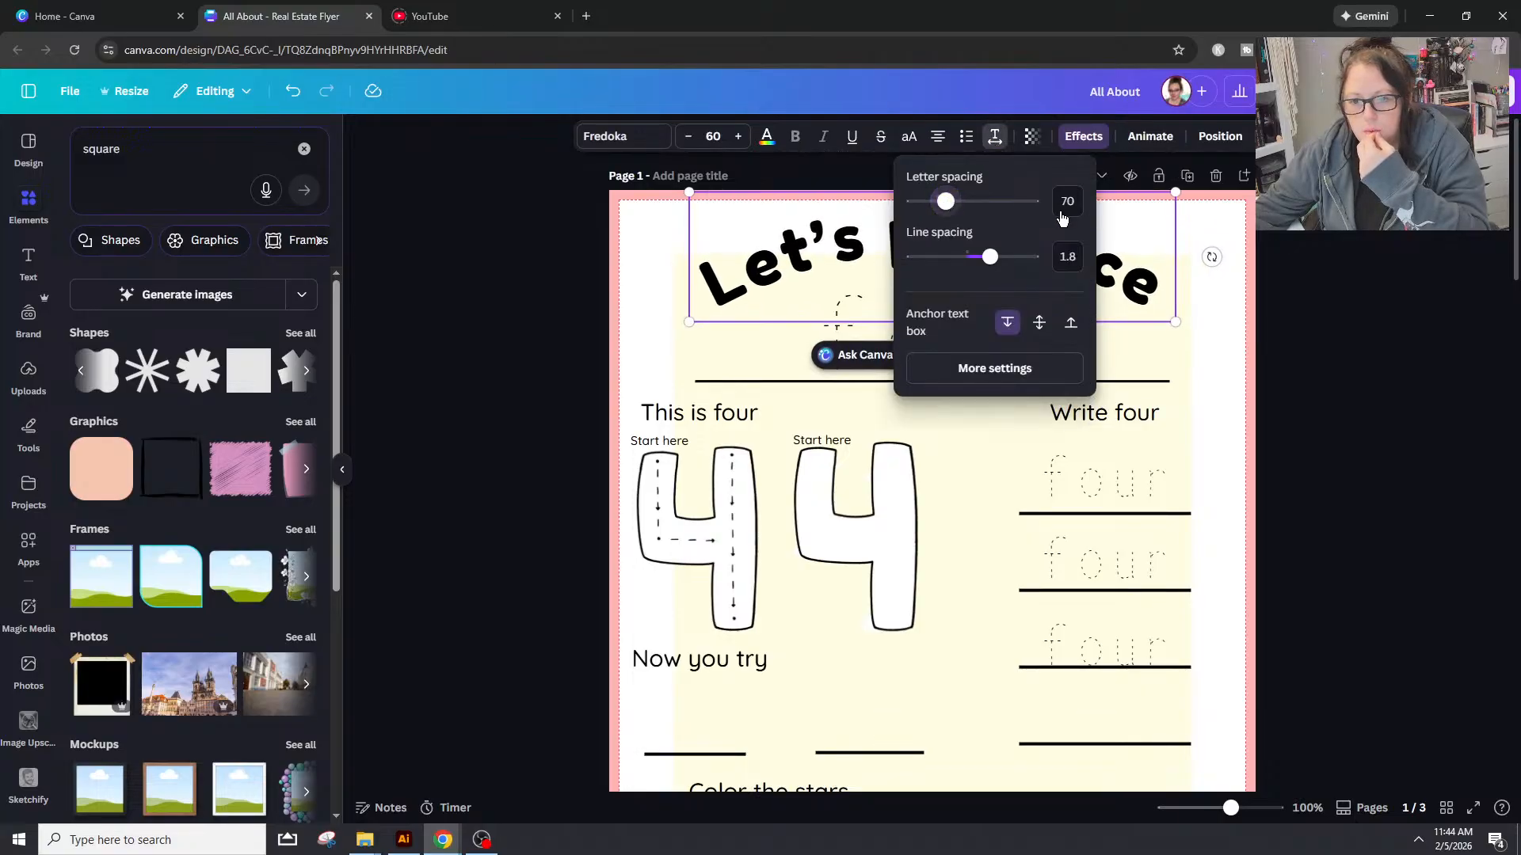
click(1353, 272)
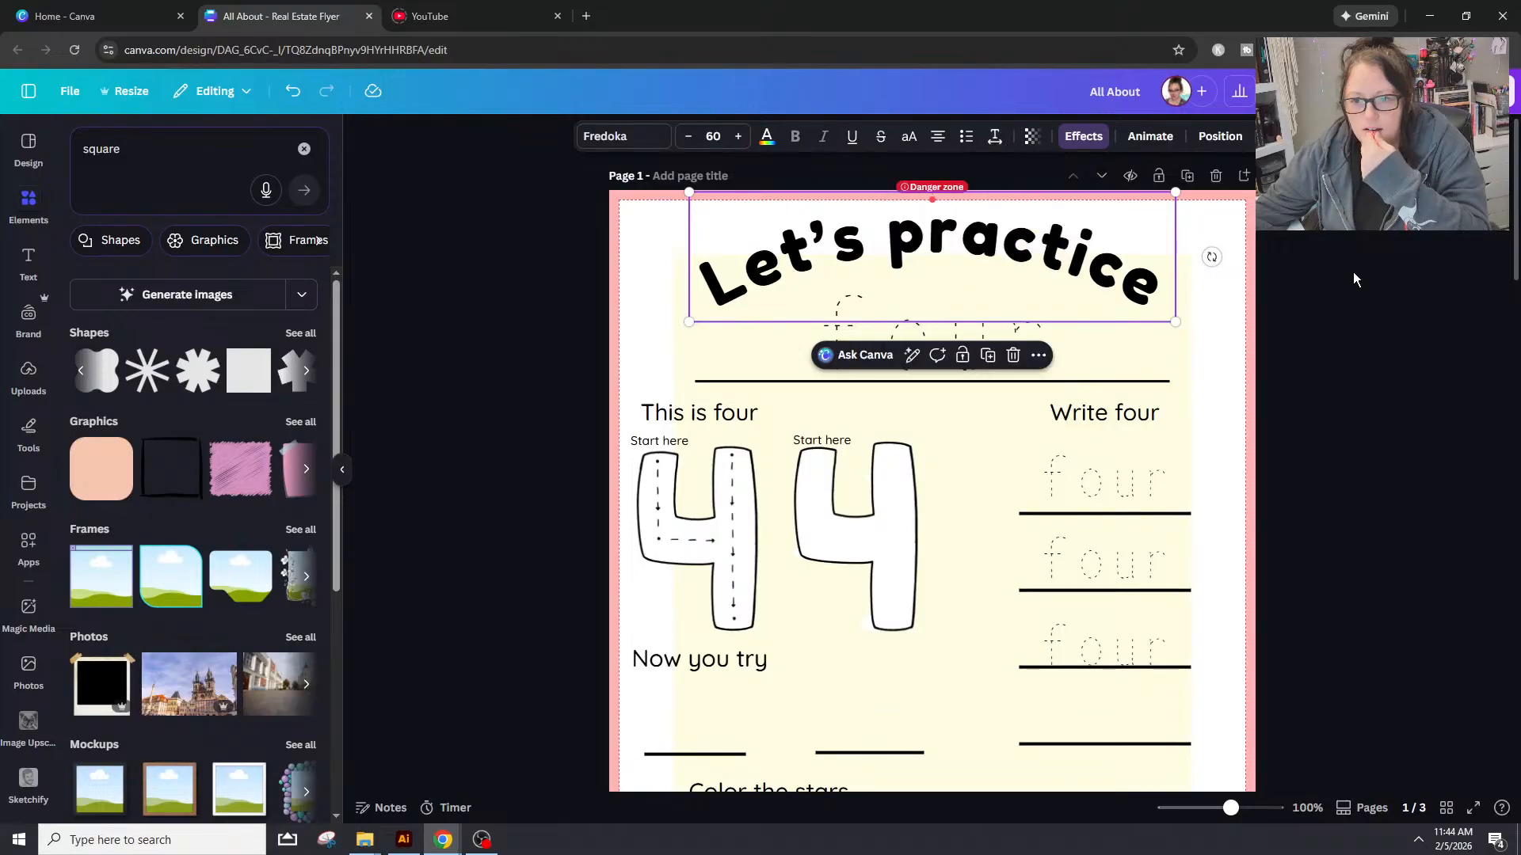
Step: Nudge the large traced word "four" under the title slightly upward
click(1000, 343)
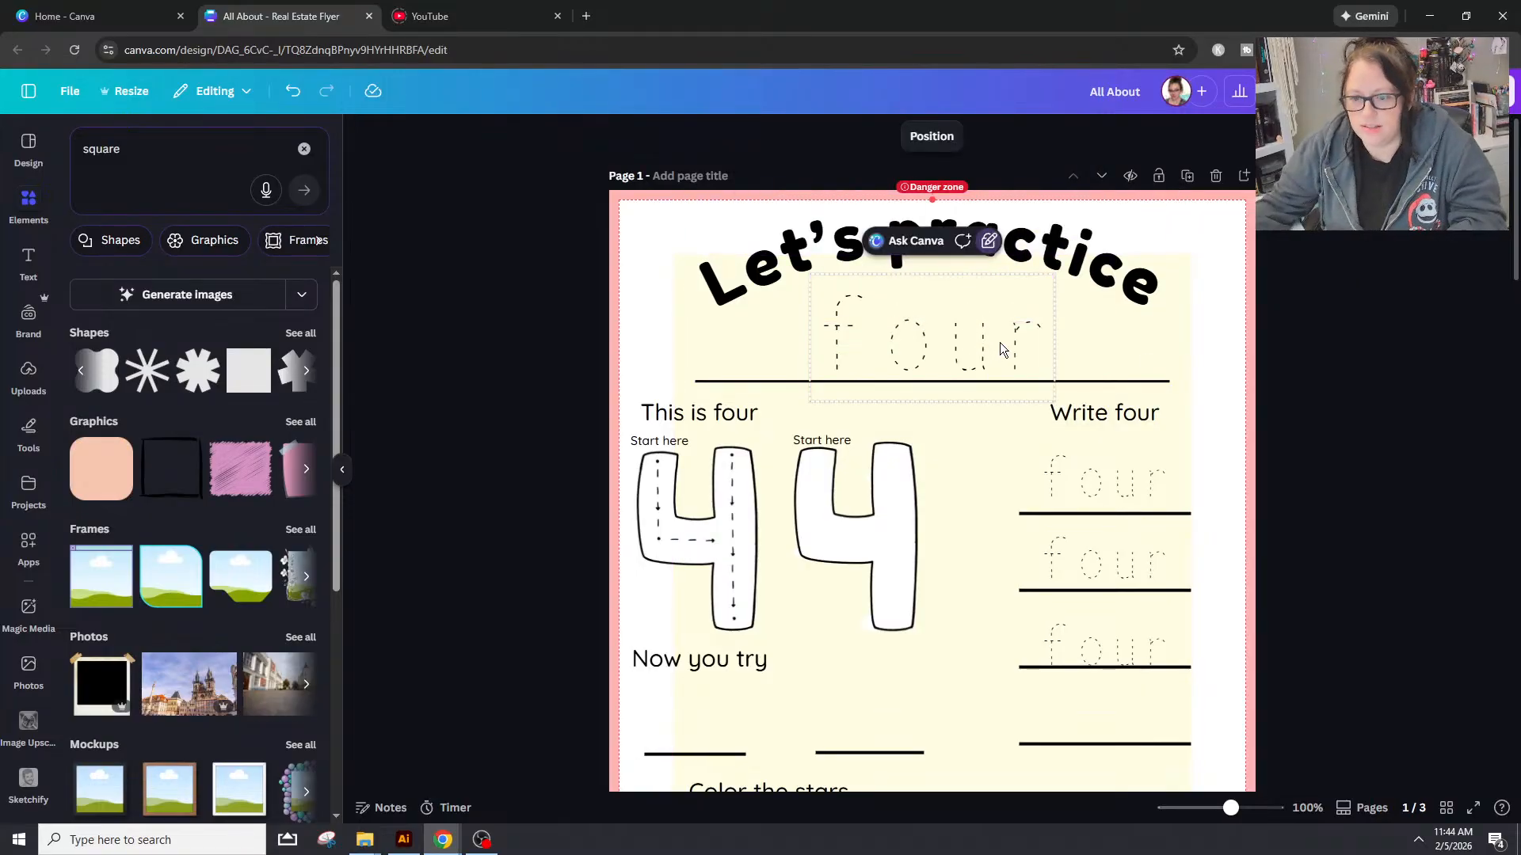
click(1002, 344)
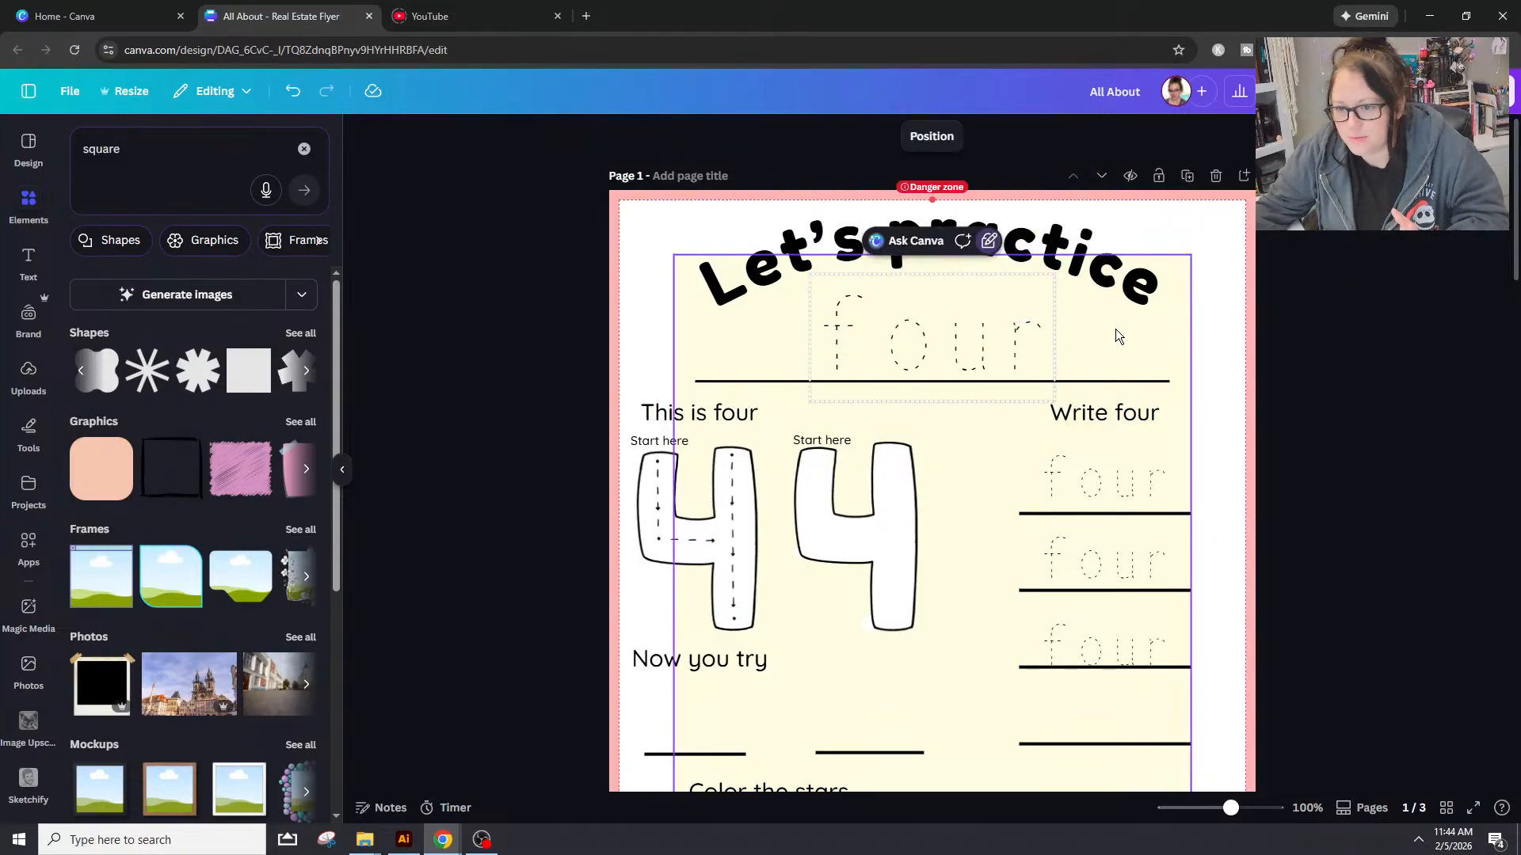
click(1010, 349)
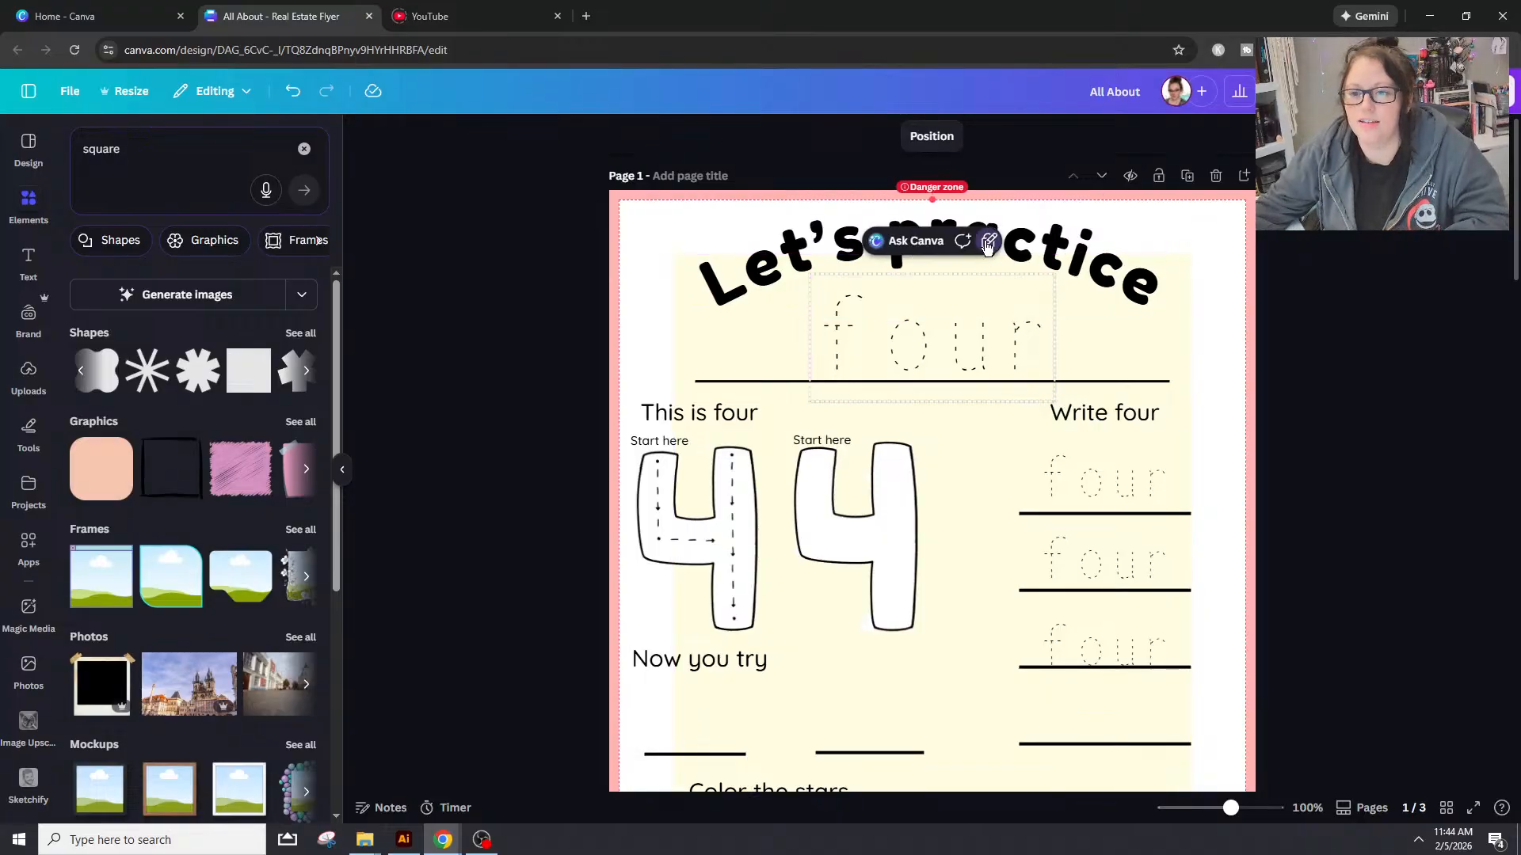
click(997, 331)
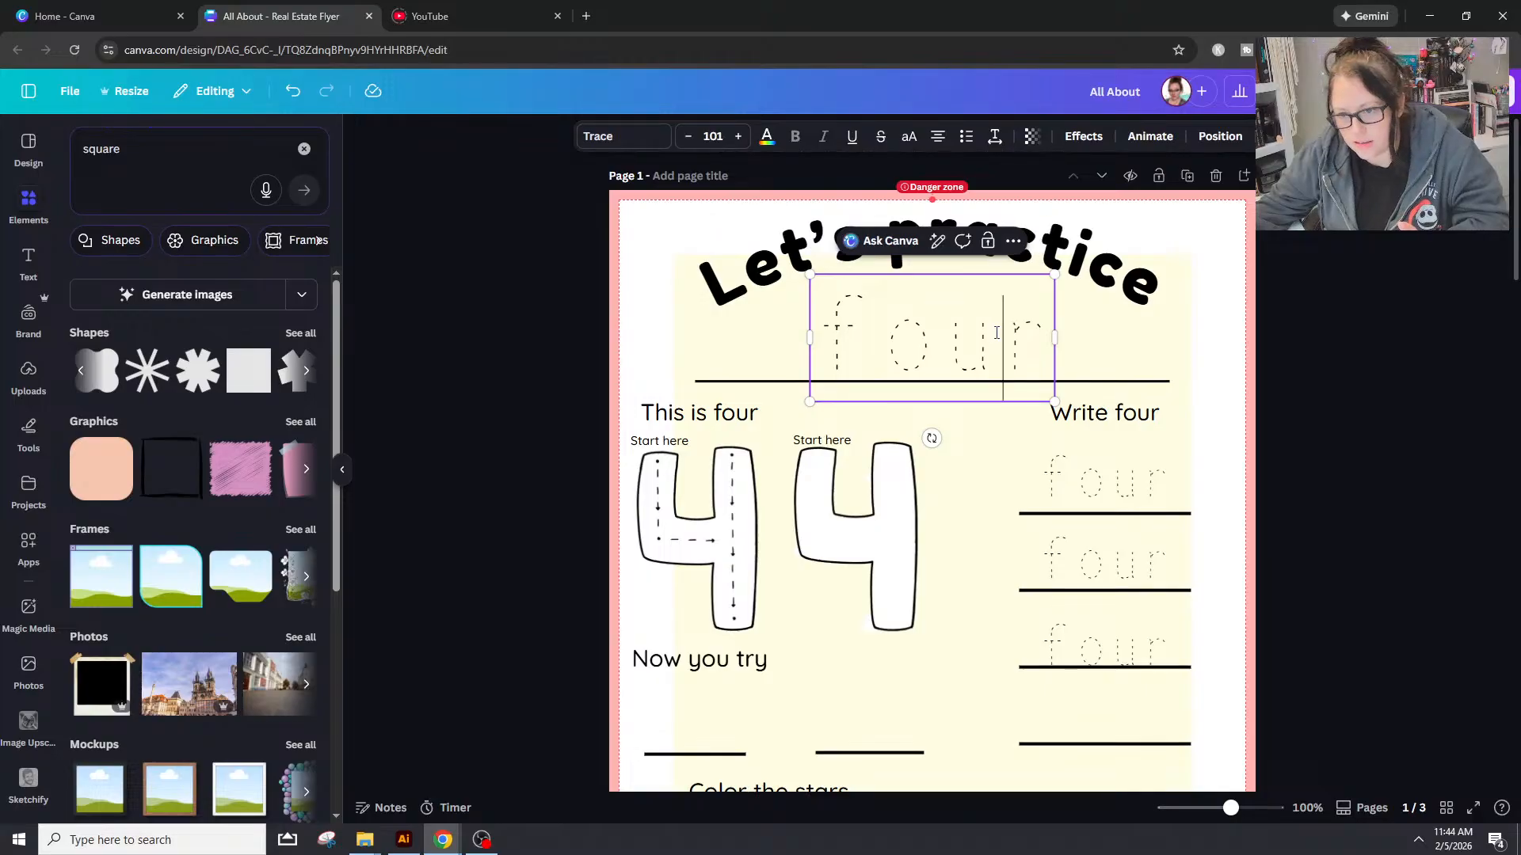
click(1203, 340)
click(1018, 358)
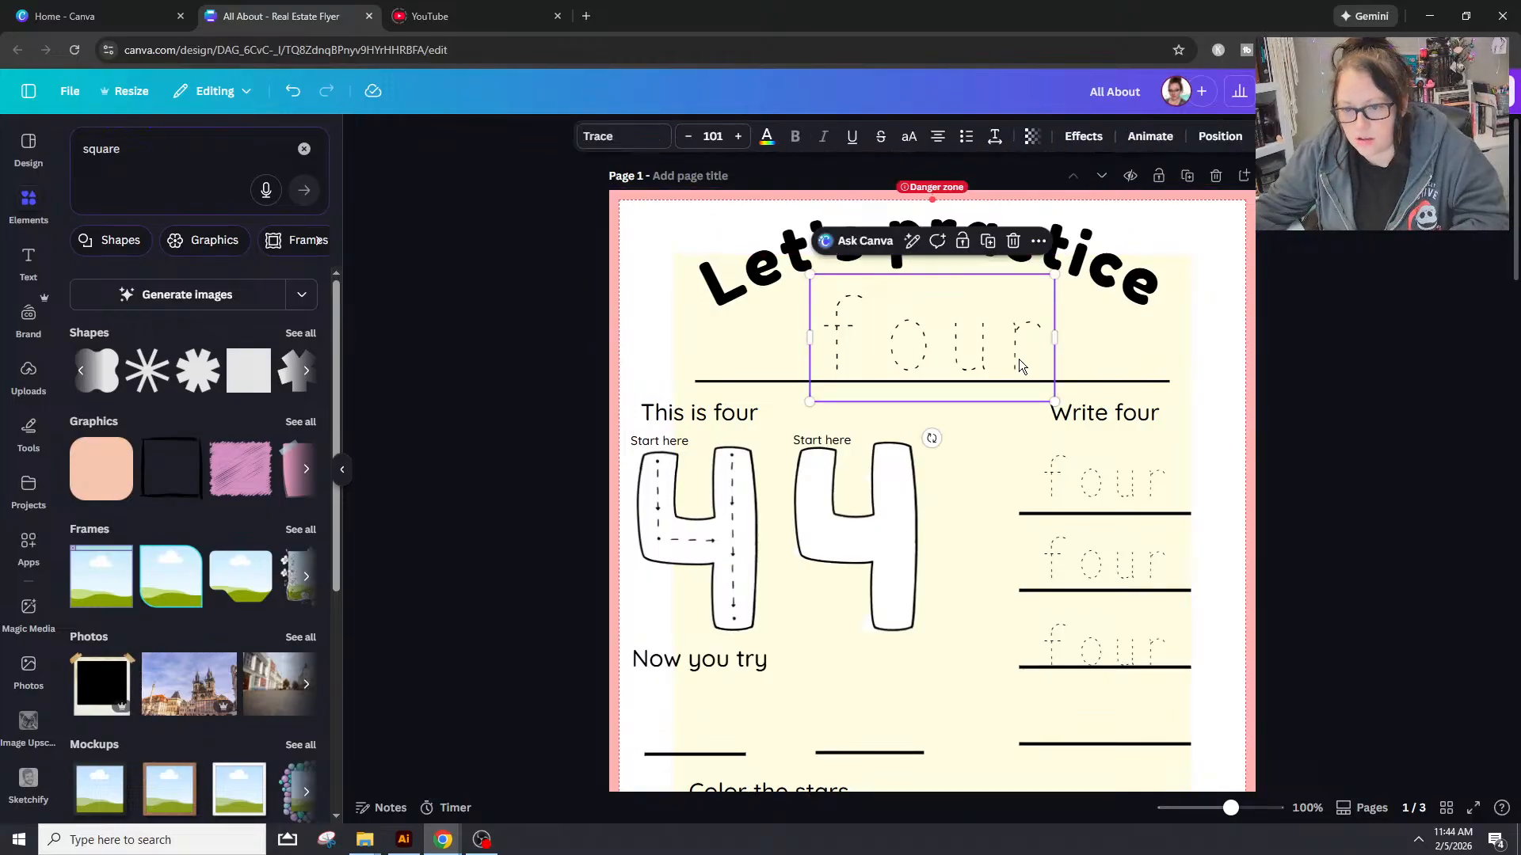
key(Up)
key(Up)
key(Up)
key(Up)
key(Up)
key(Up)
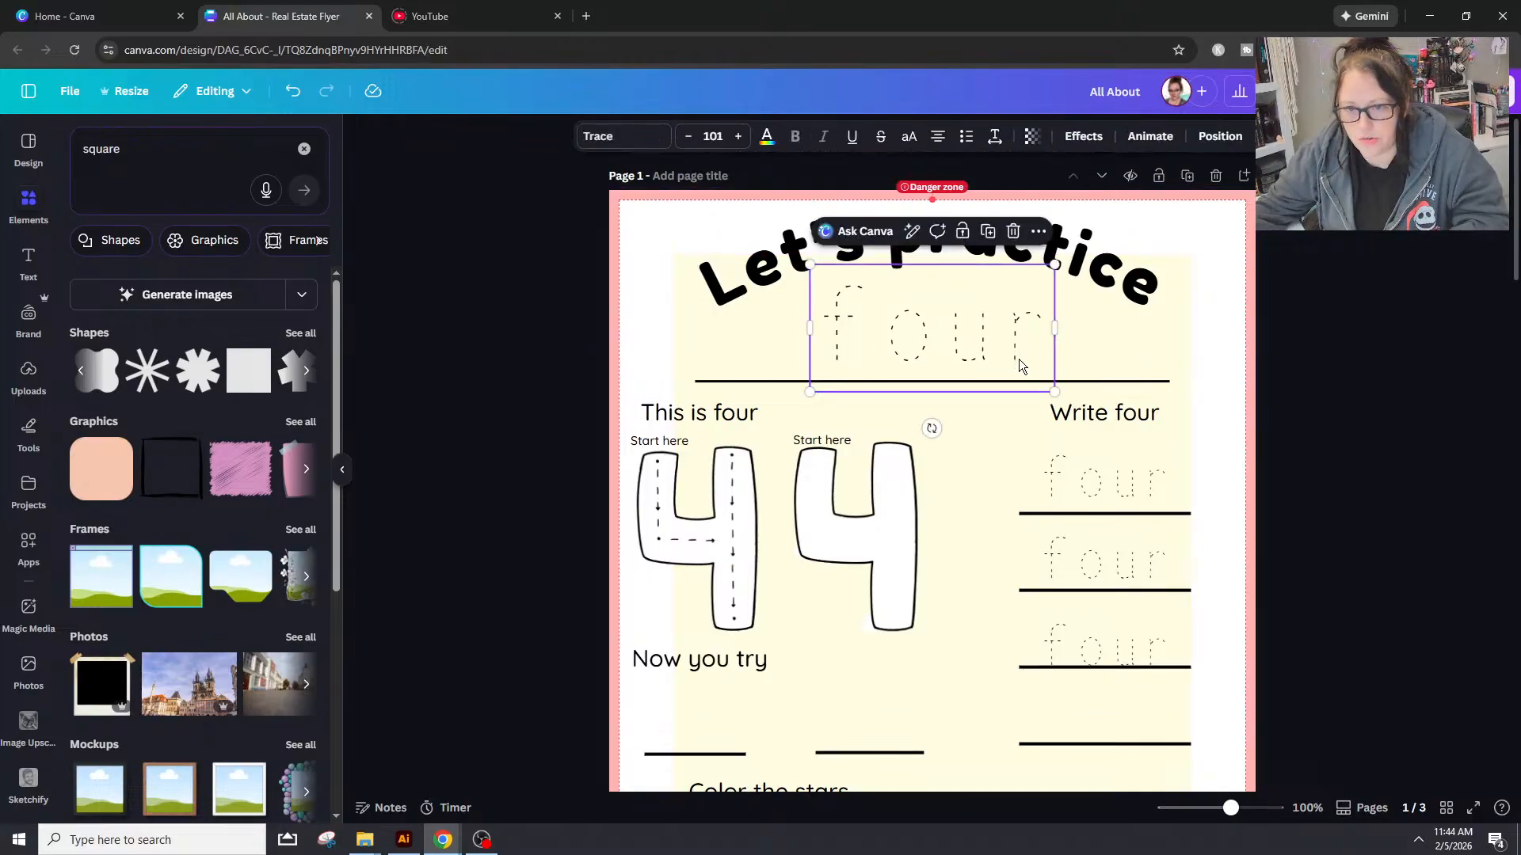
Step: Nudge the writing line beneath the large traced "four" upward so it sits close under the word
click(1098, 382)
key(Up)
key(Up)
key(Up)
key(Up)
key(Up)
key(Up)
key(Up)
key(Up)
key(Up)
key(Up)
key(Up)
key(Up)
key(Up)
key(Up)
key(Up)
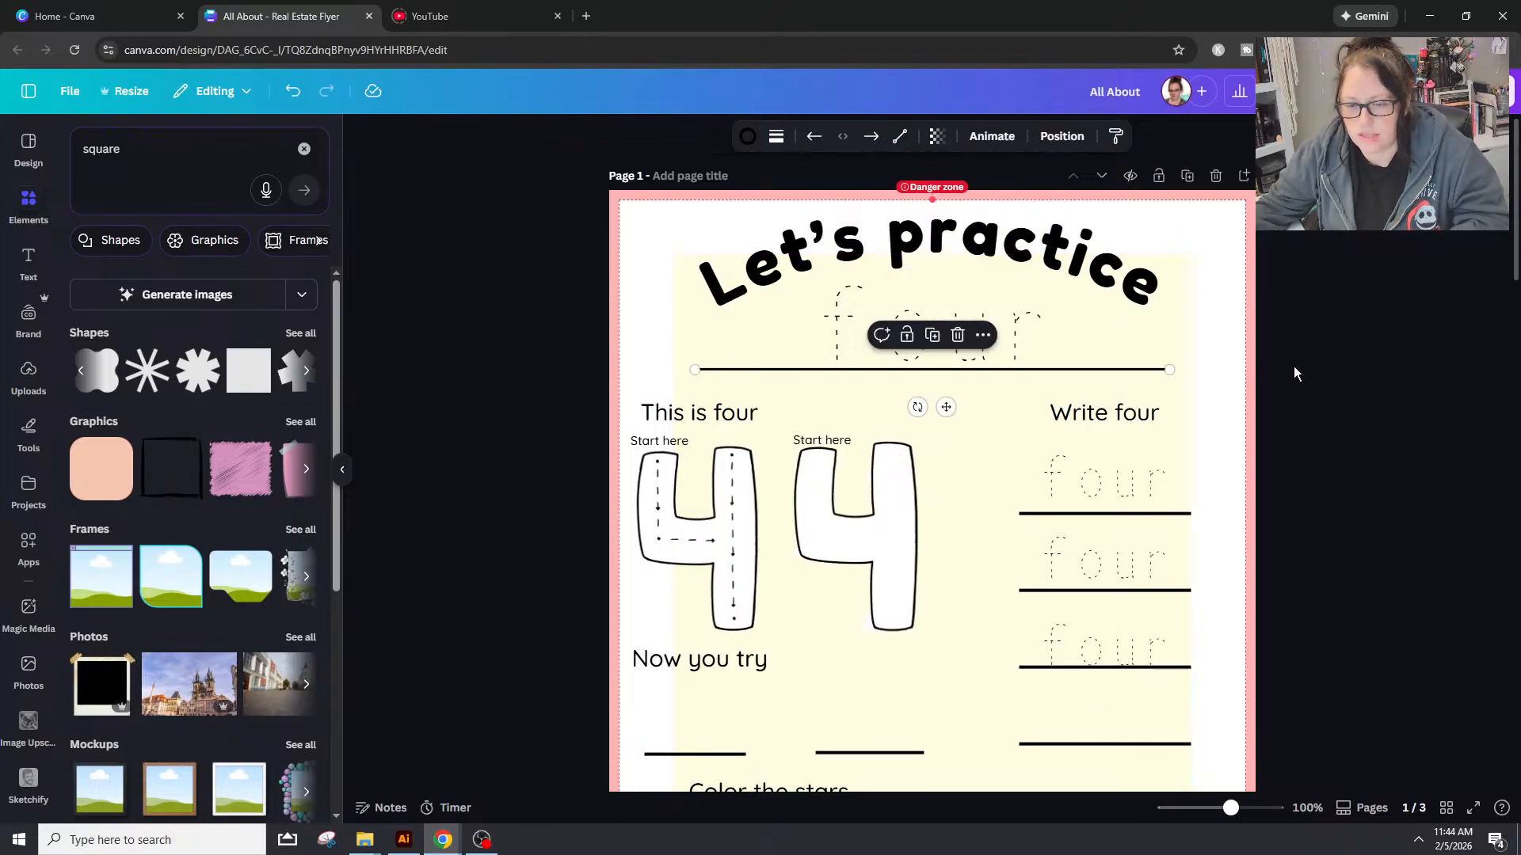
click(1343, 349)
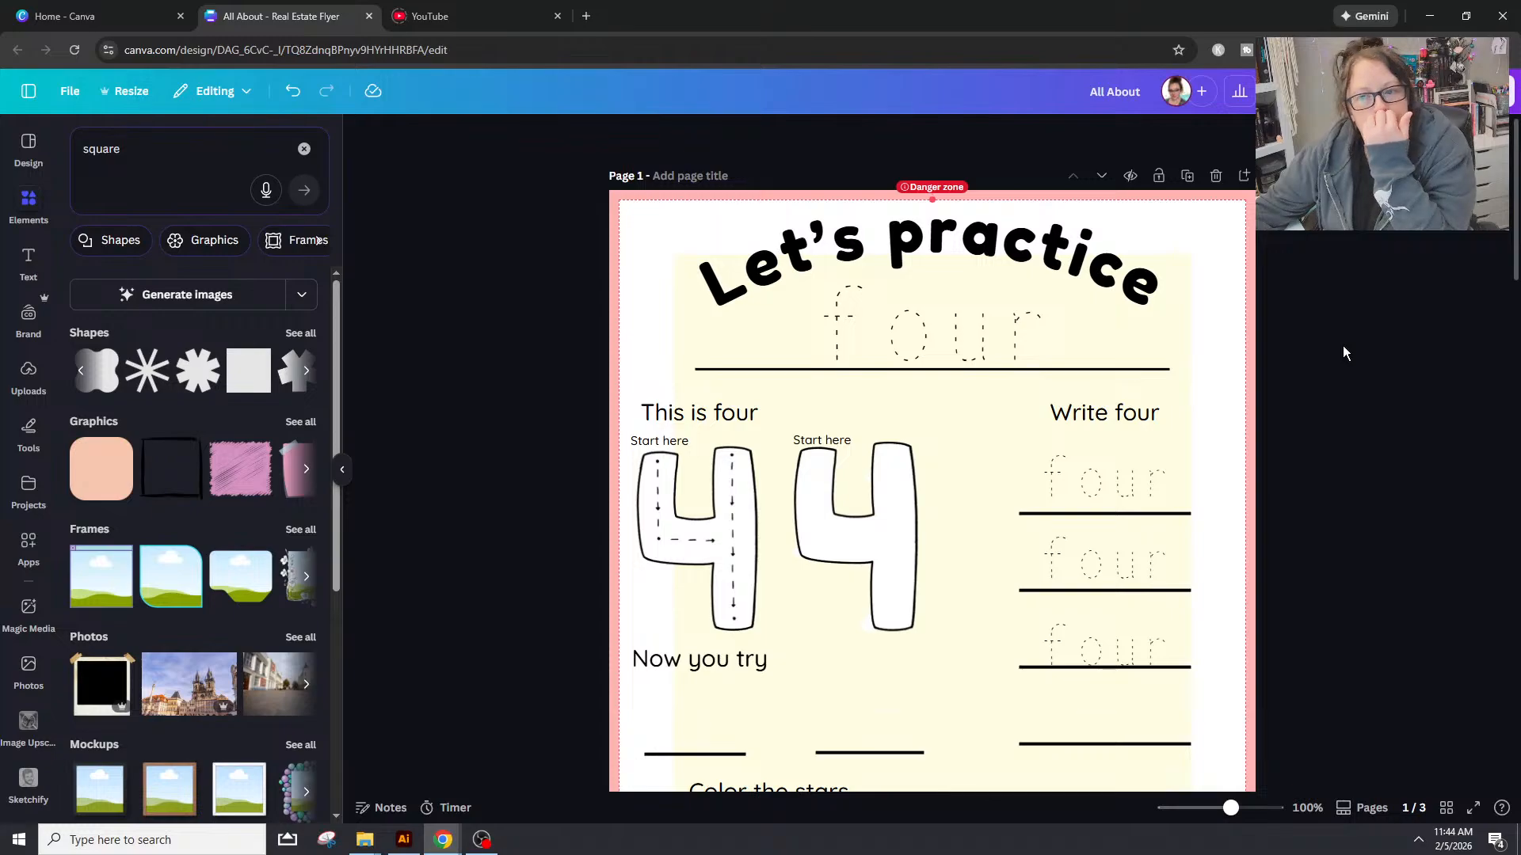
Step: Increase the "Let's practice" title's font size to 68 so it spans the width of the yellow margin guide
click(919, 261)
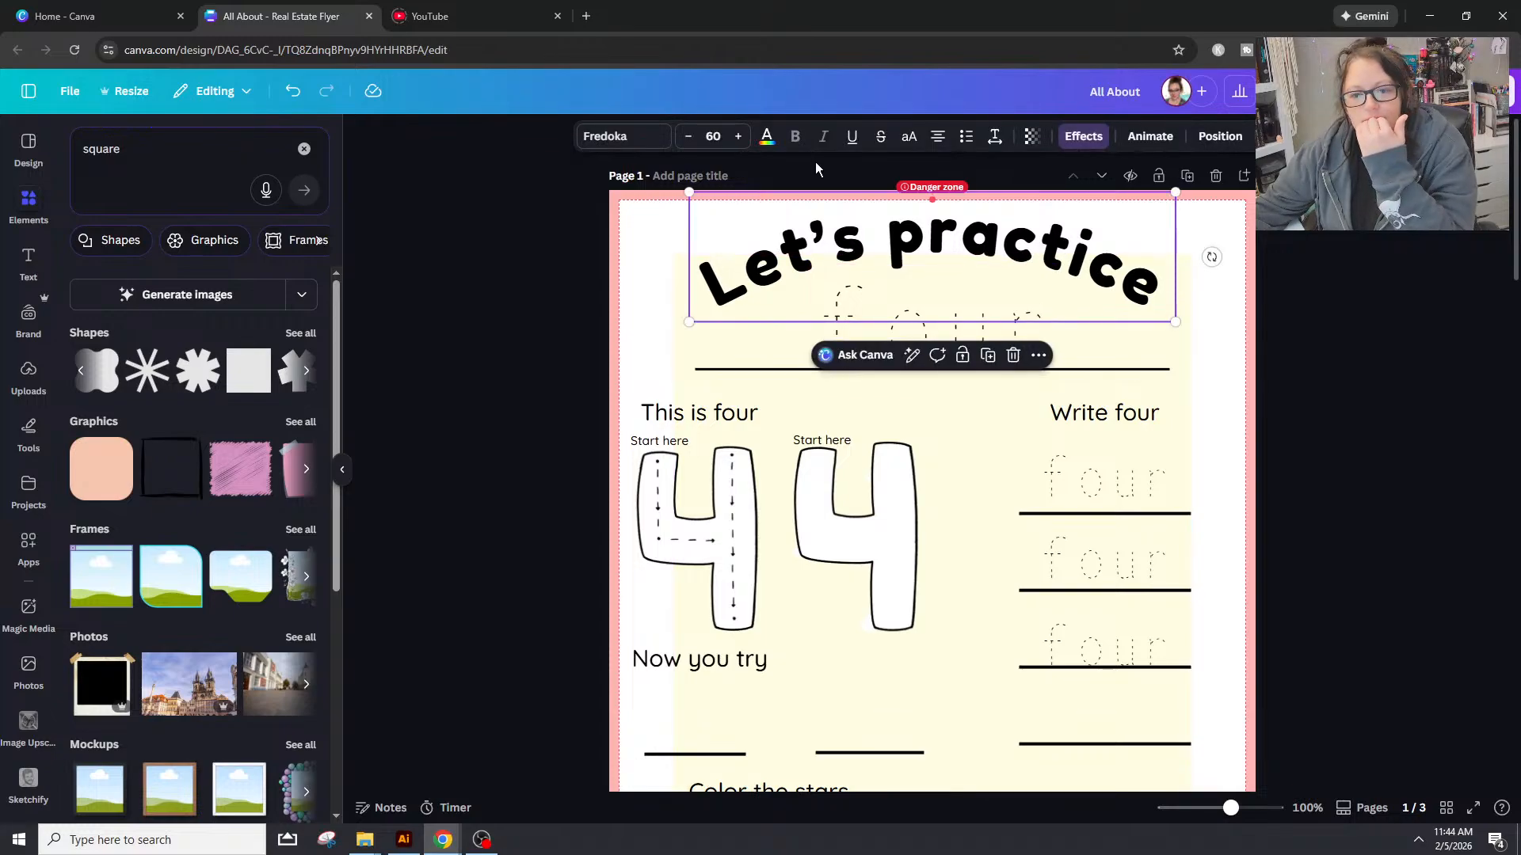
click(737, 136)
click(738, 137)
click(738, 136)
click(738, 137)
click(738, 136)
click(738, 136)
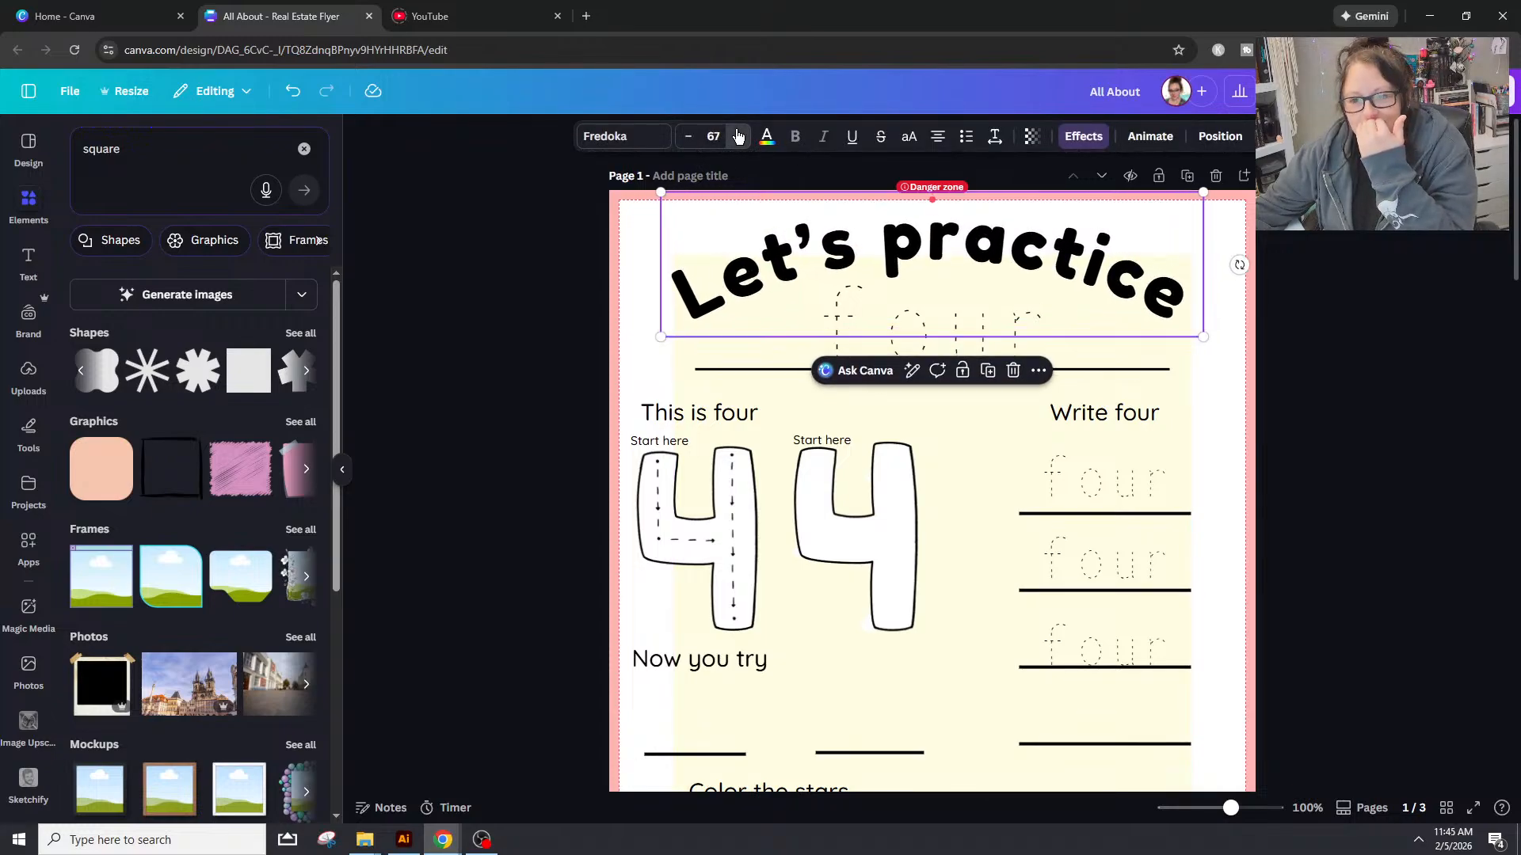
click(738, 136)
click(737, 136)
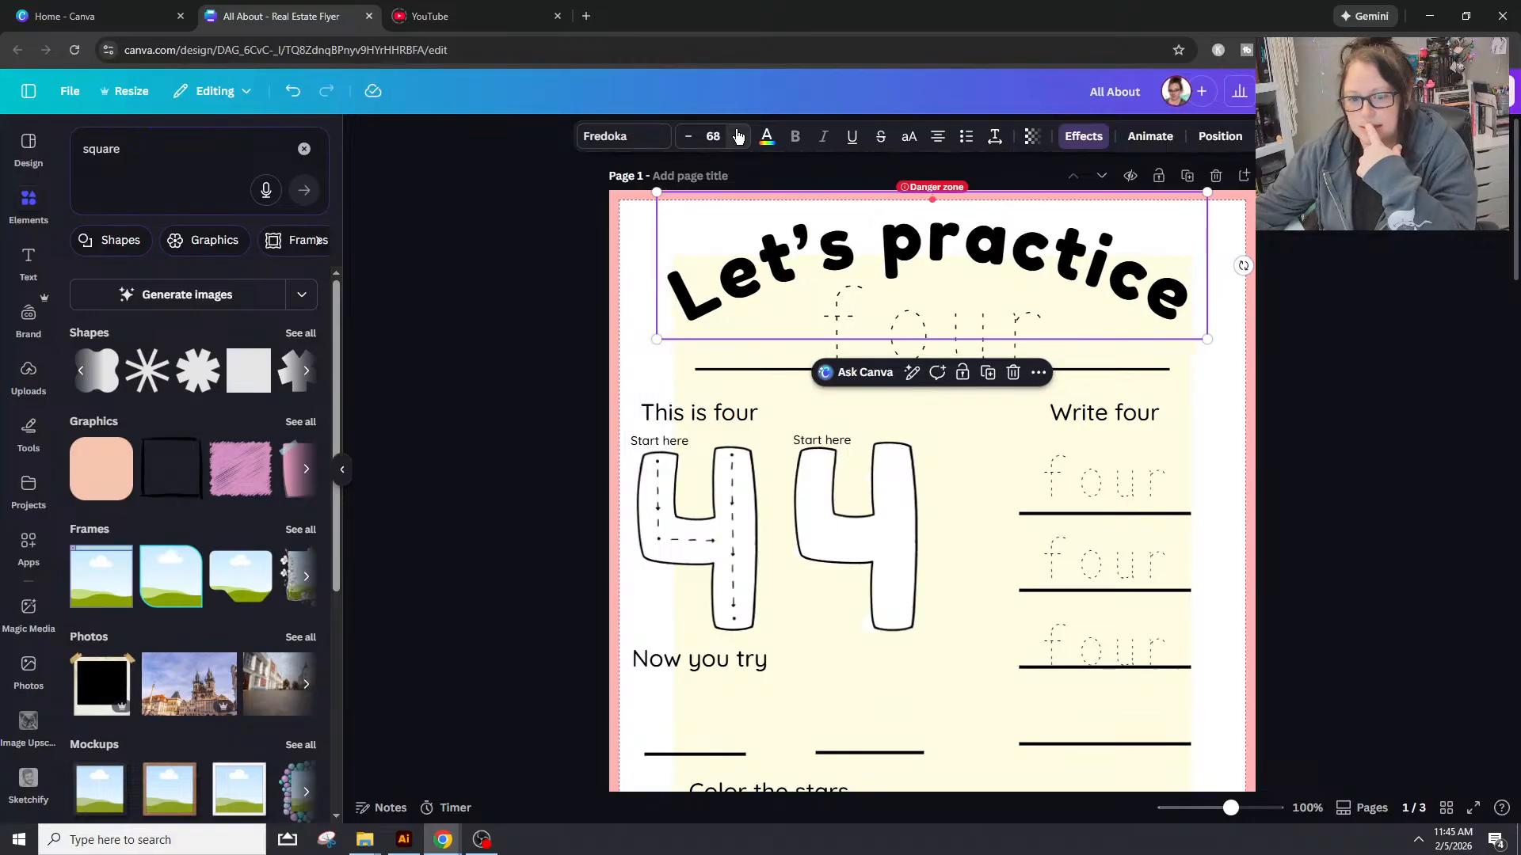
click(1307, 318)
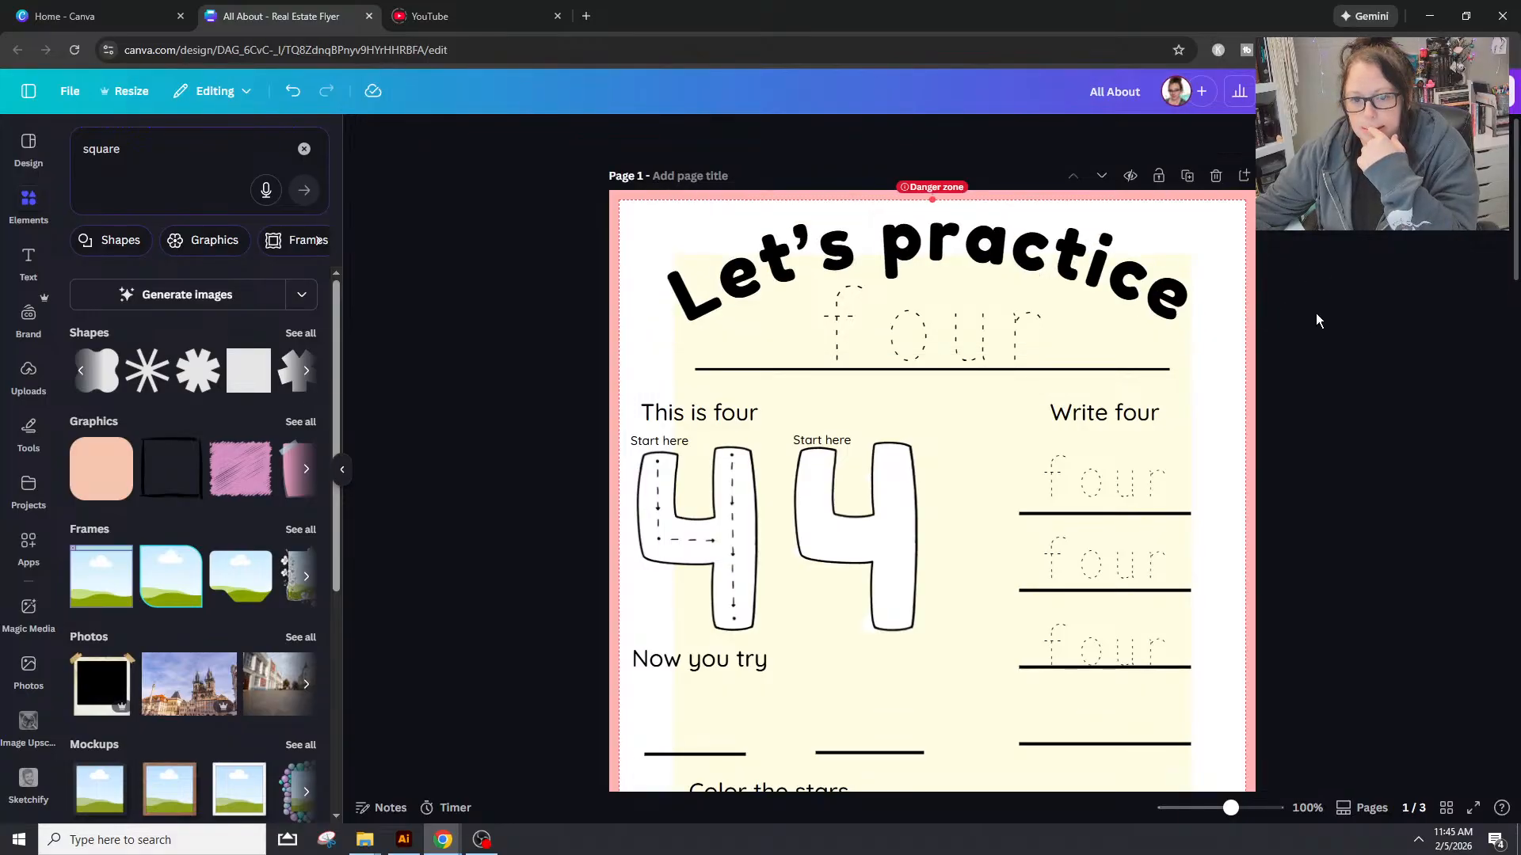
click(1185, 288)
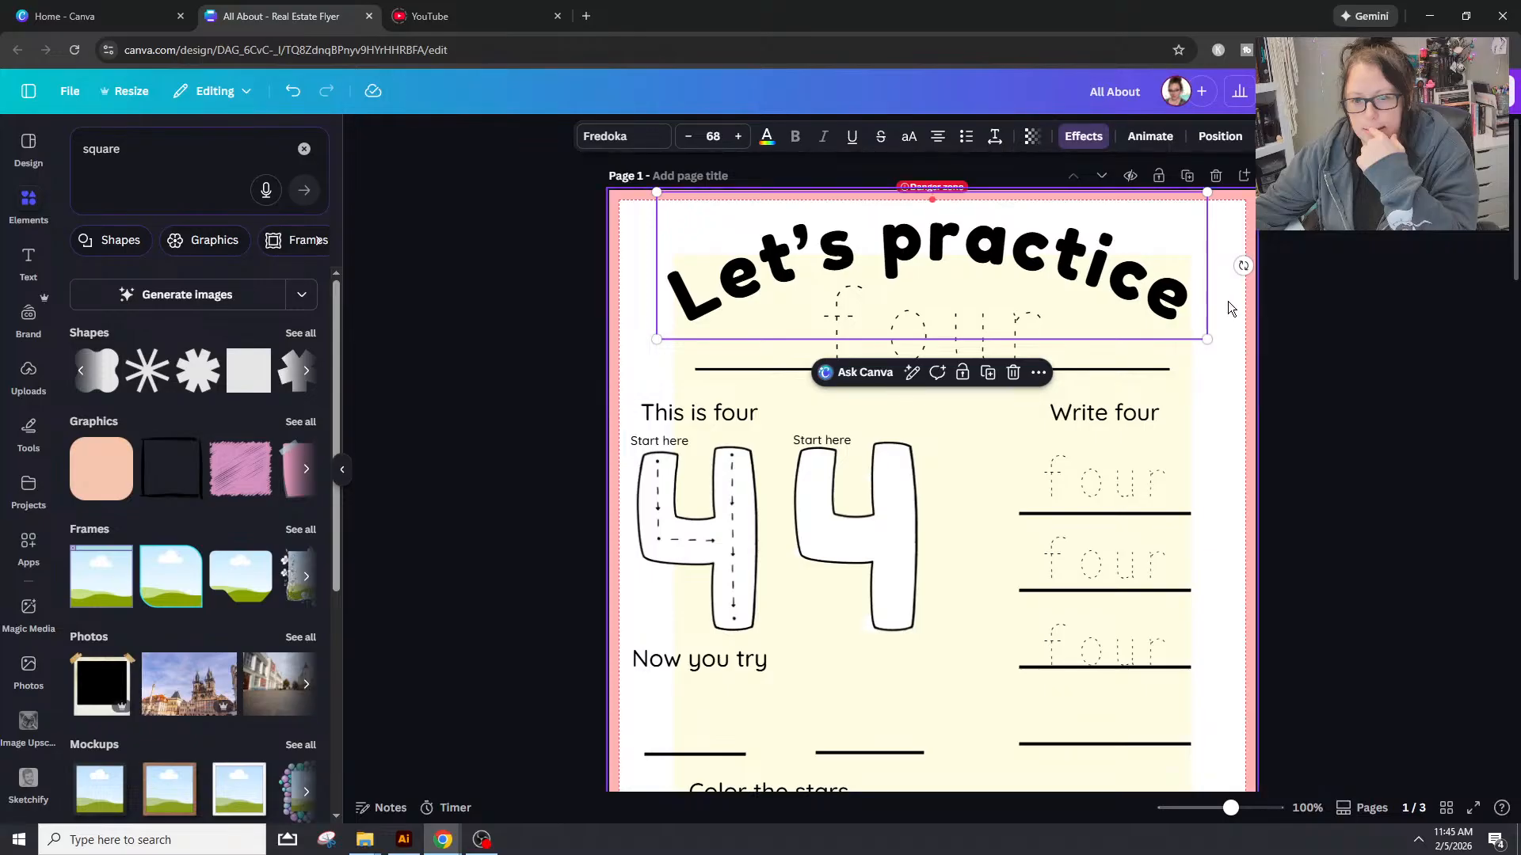
click(938, 136)
key(ctrl+z)
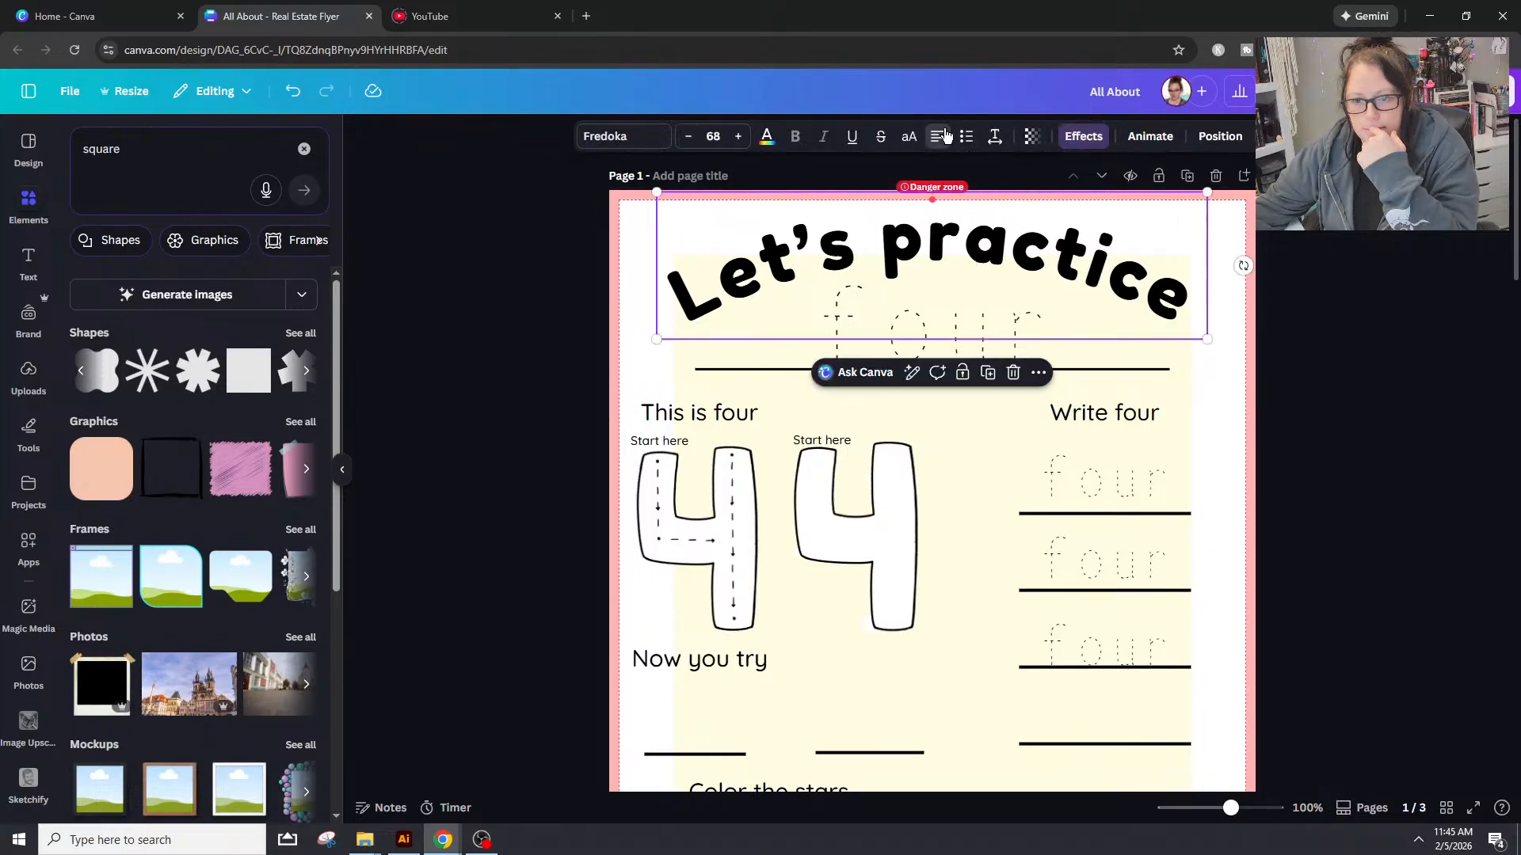
click(1332, 324)
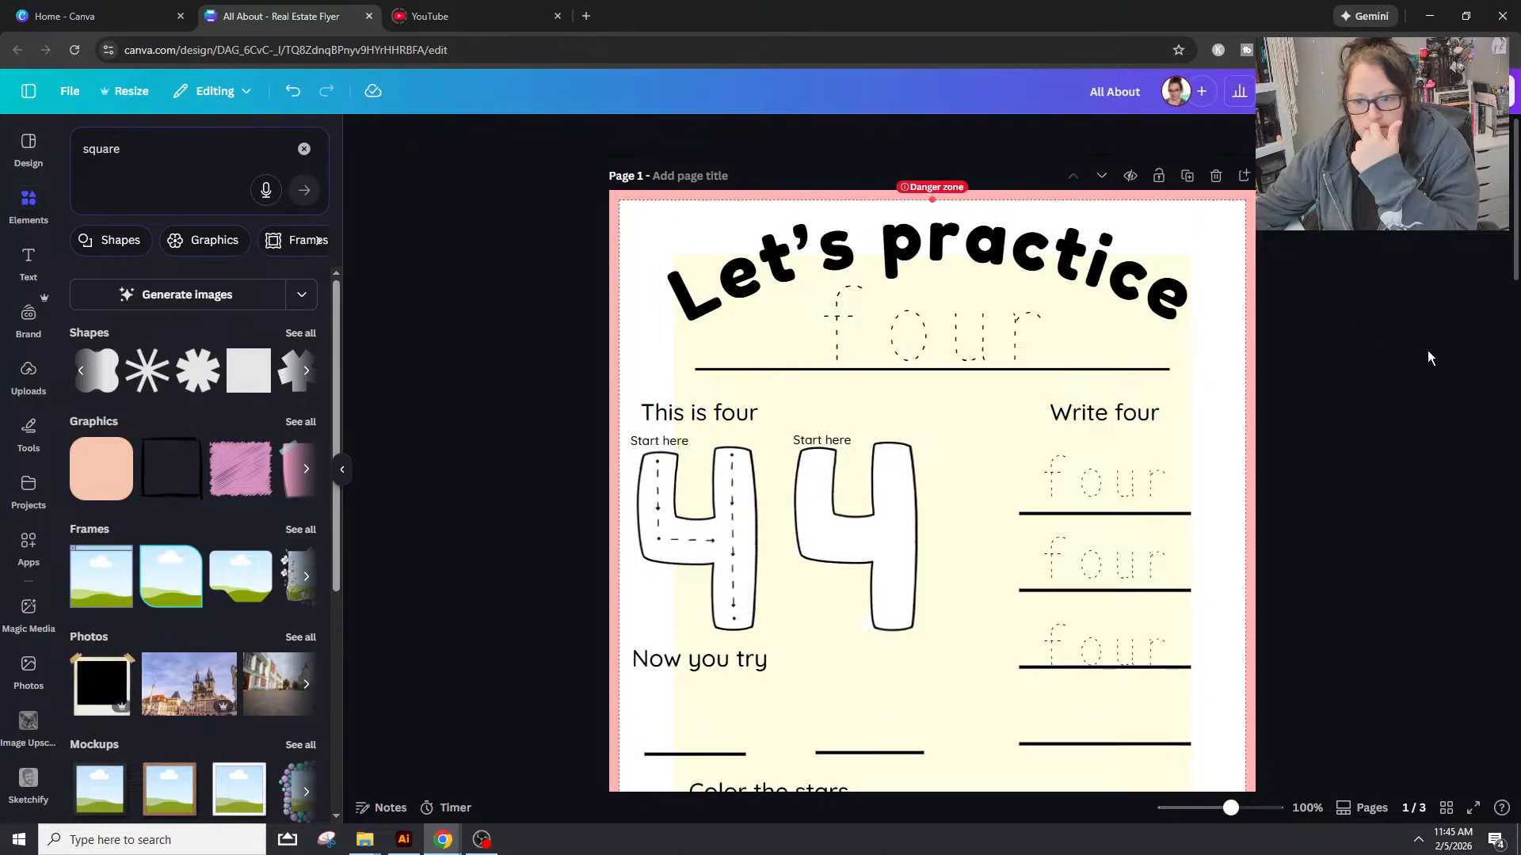
Step: Move all five writing lines below "Write four" upward together so the first line sits close under the first traced "four"
scroll(1426, 355, down, 2)
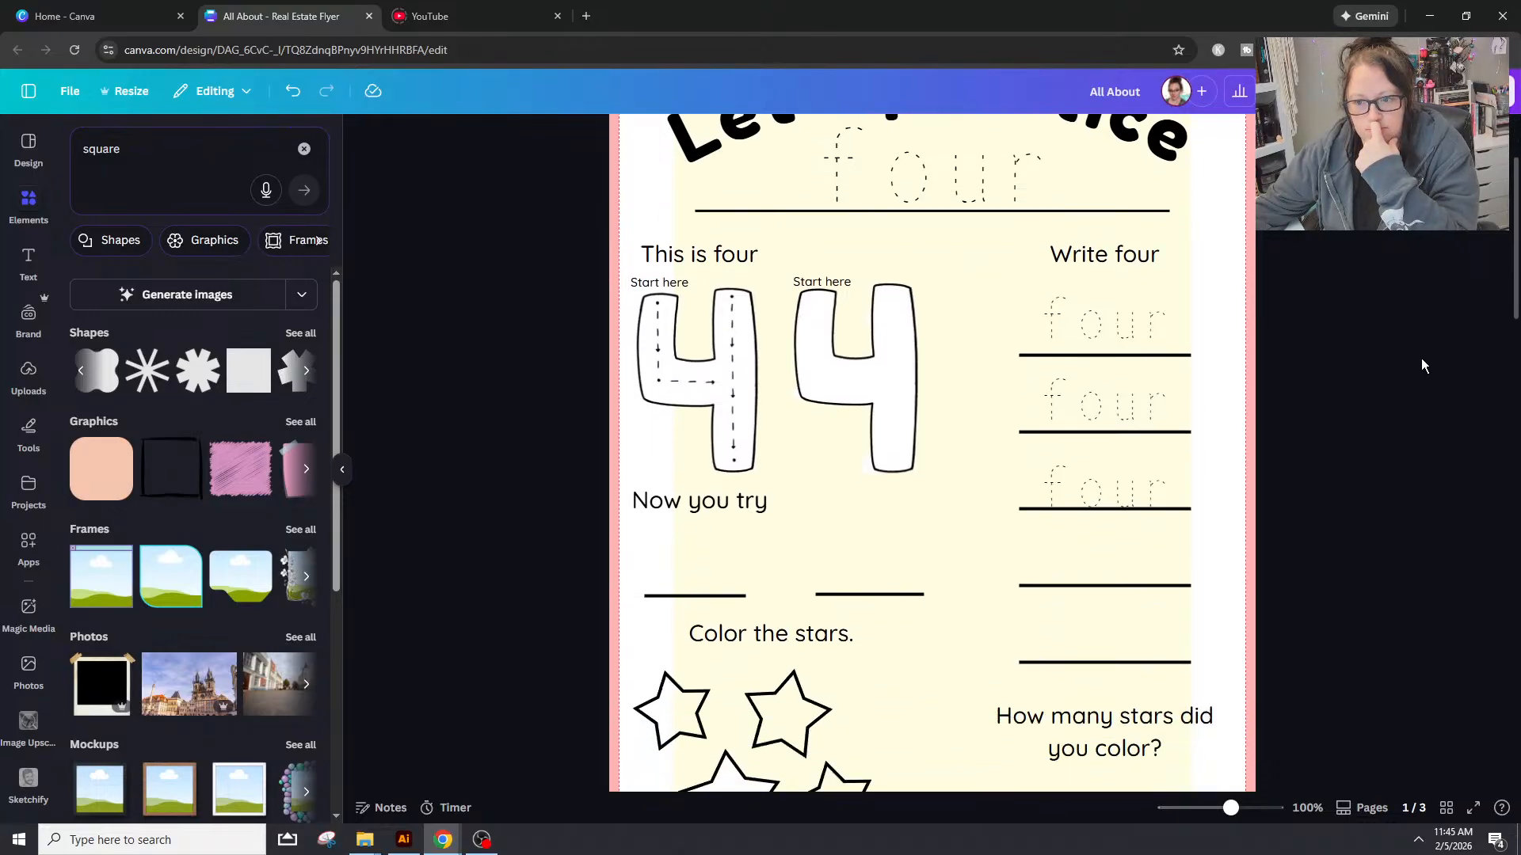
click(1186, 355)
shift+click(1177, 432)
shift+click(1180, 514)
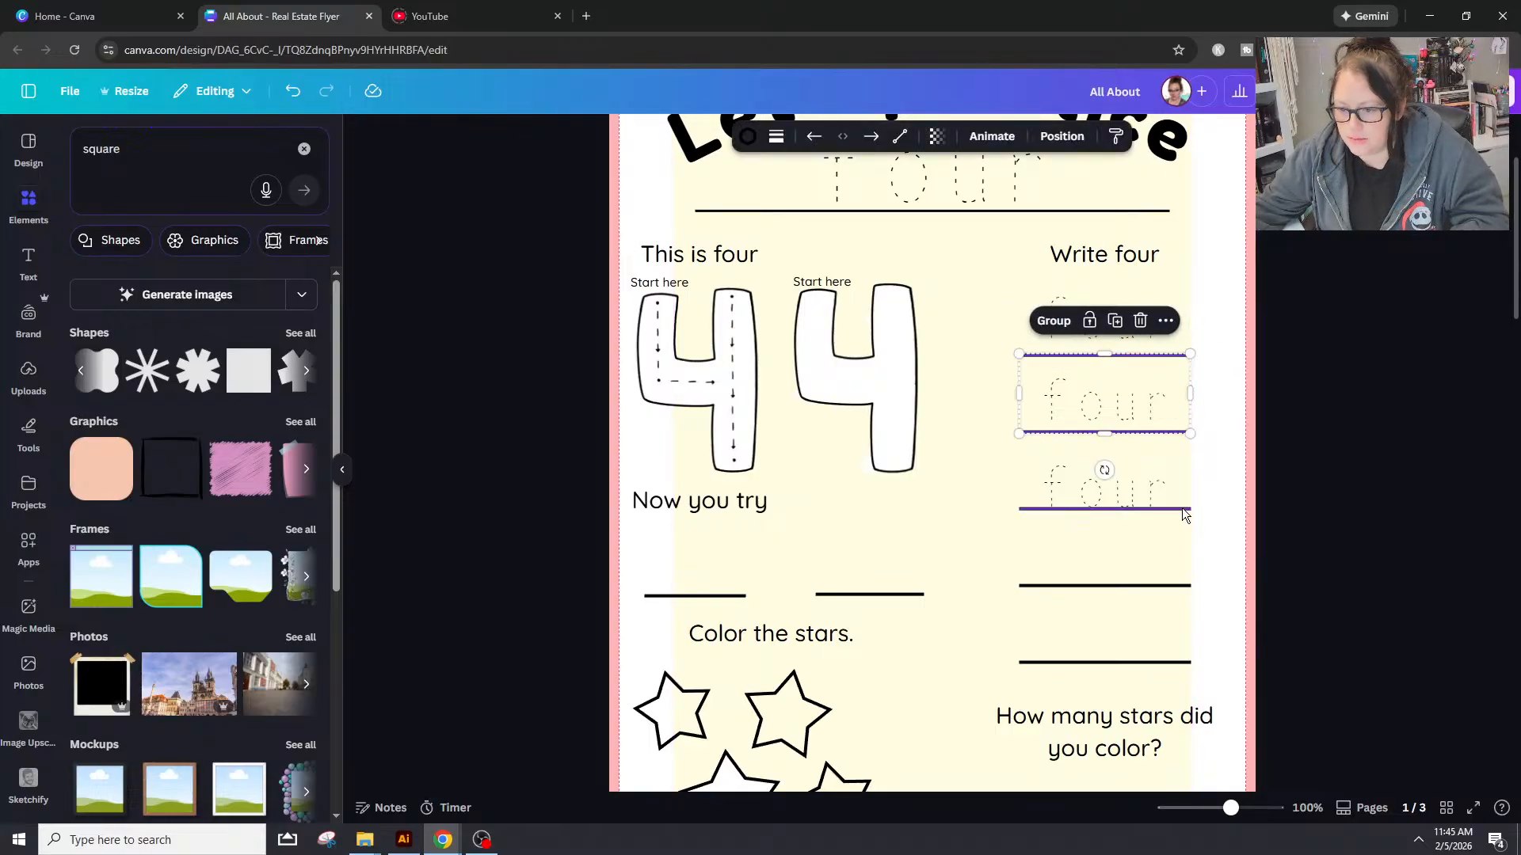
shift+click(1184, 588)
shift+click(1180, 663)
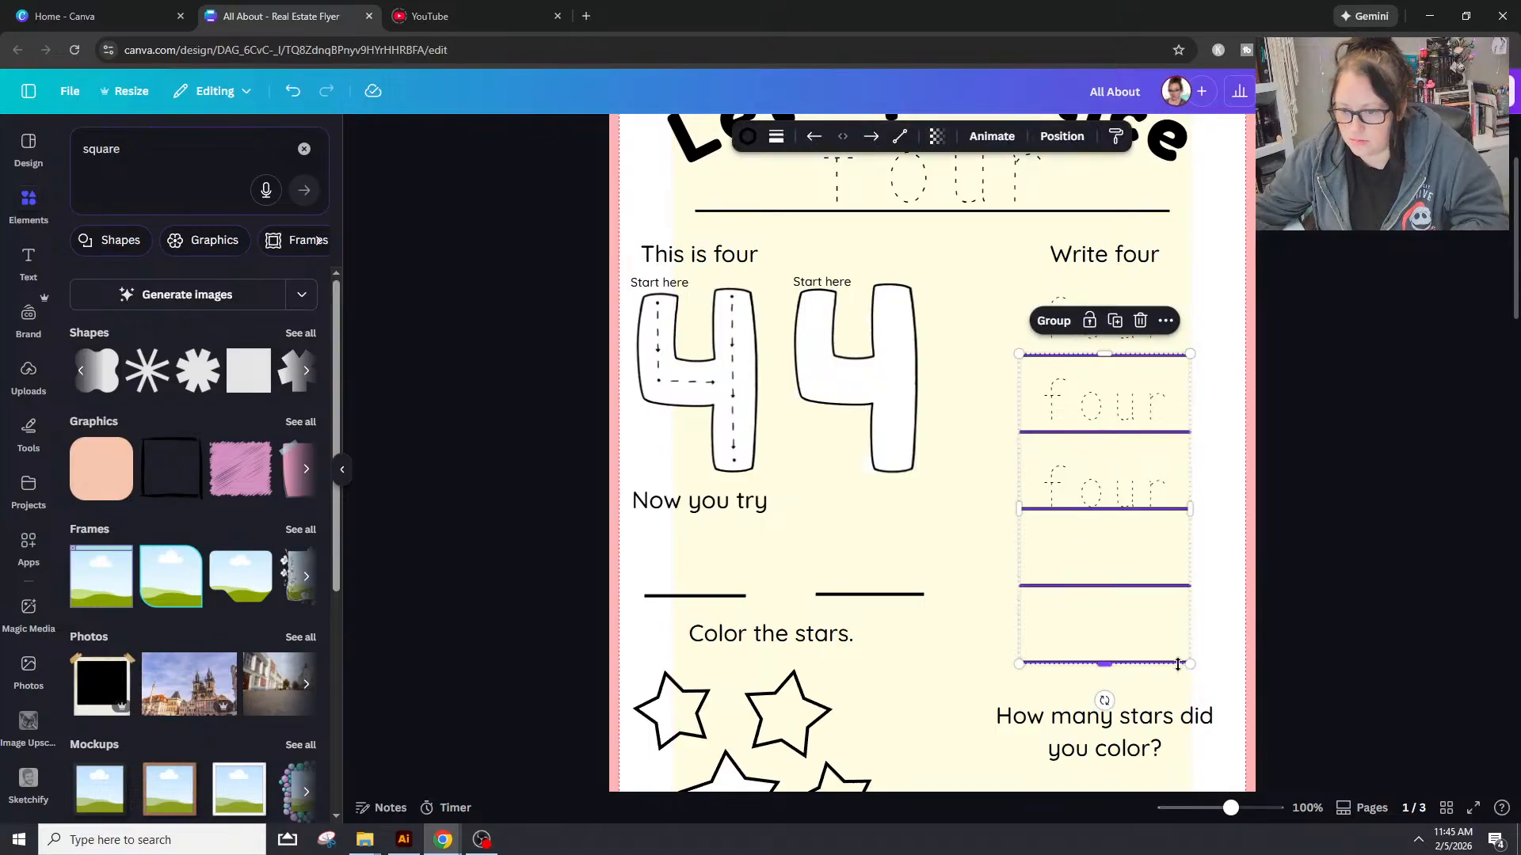
key(shift+Up)
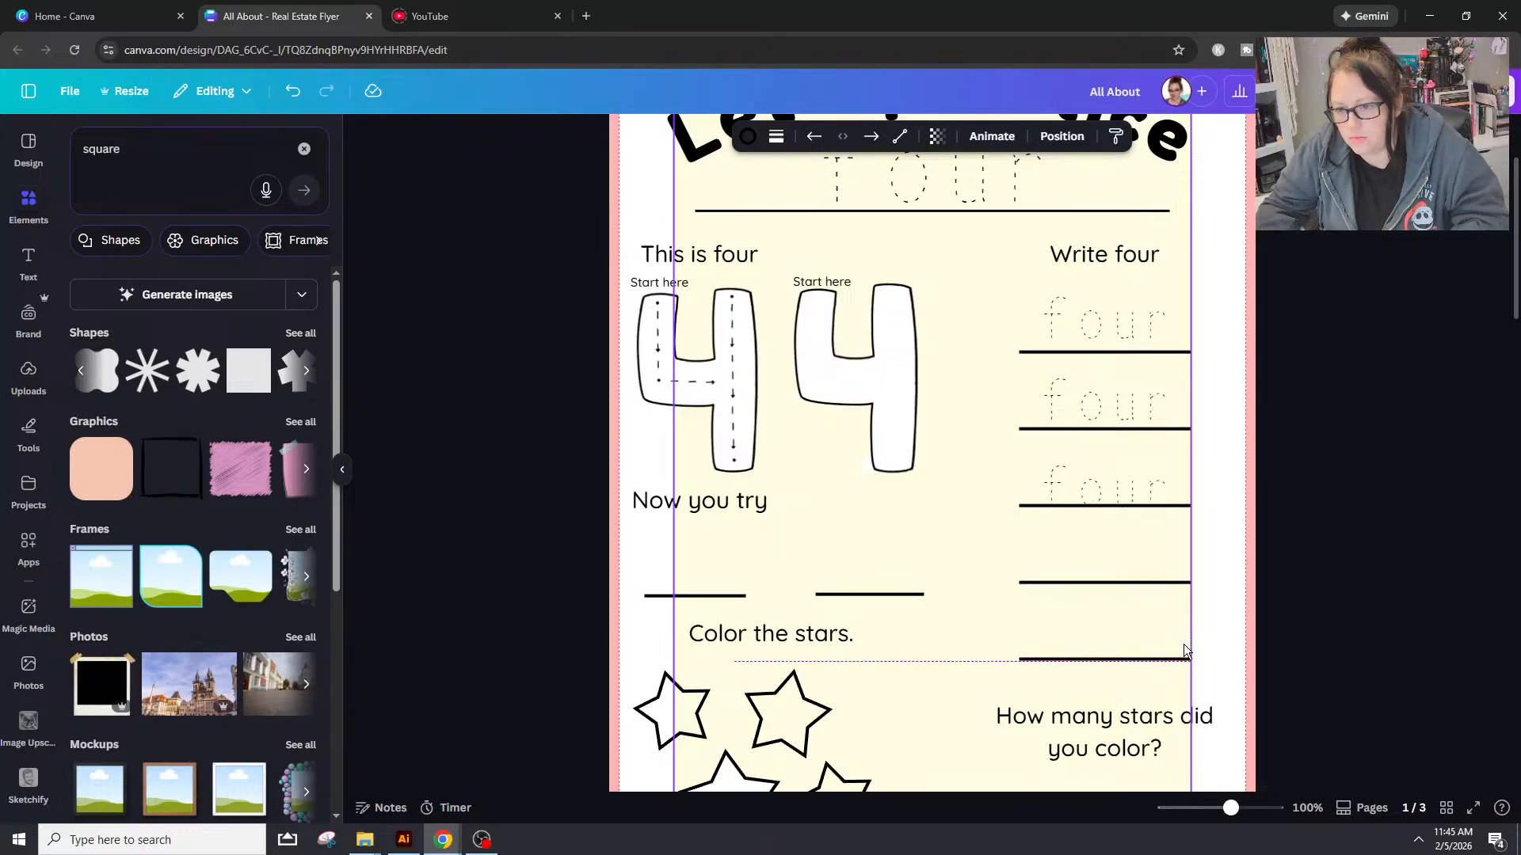
key(Up)
key(Up)
key(Up)
key(Up)
key(Up)
key(Up)
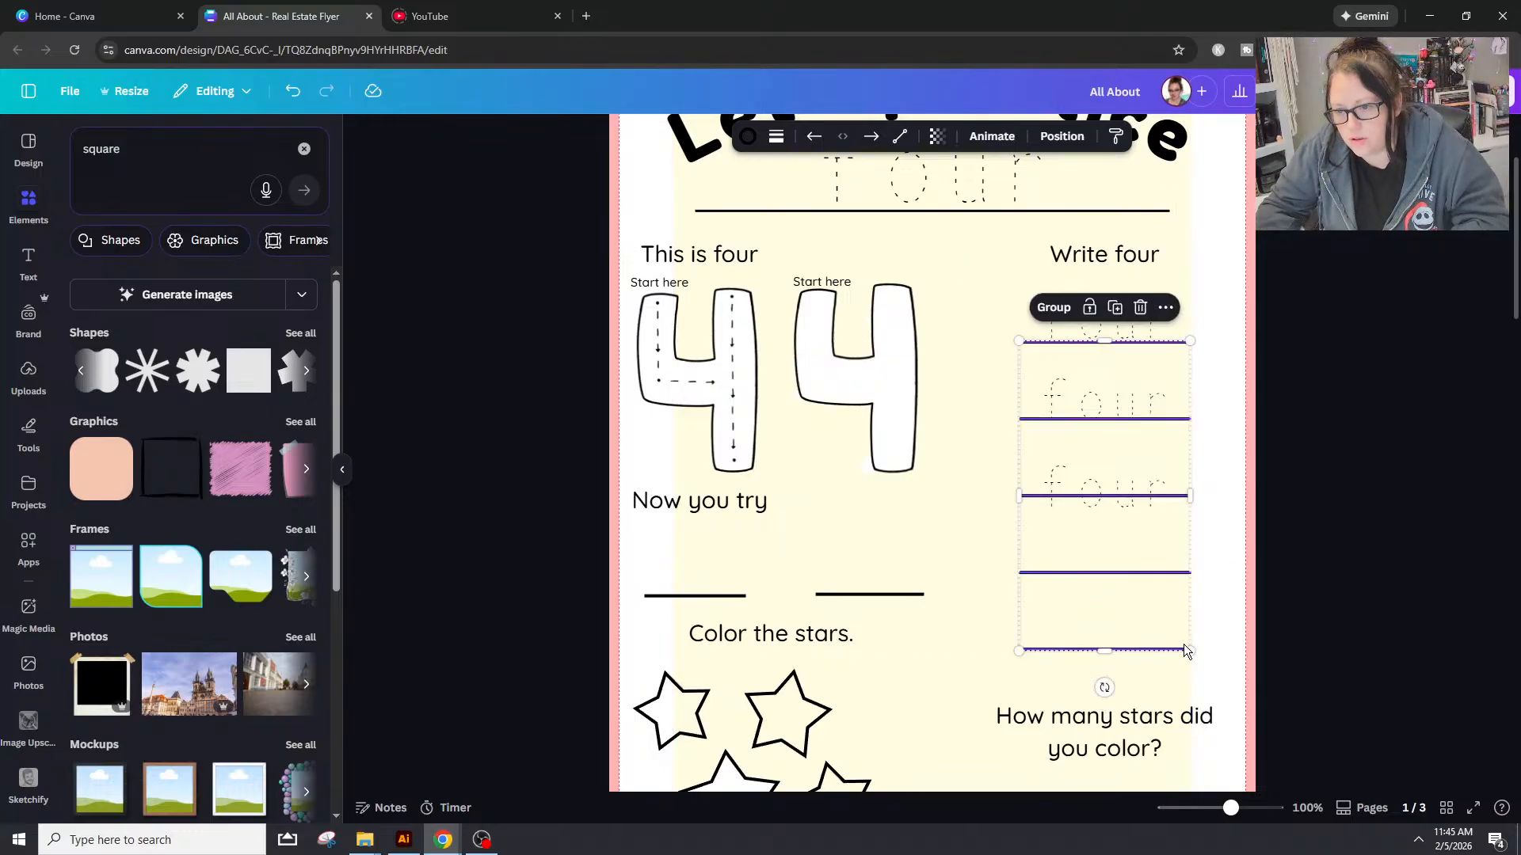
click(1327, 553)
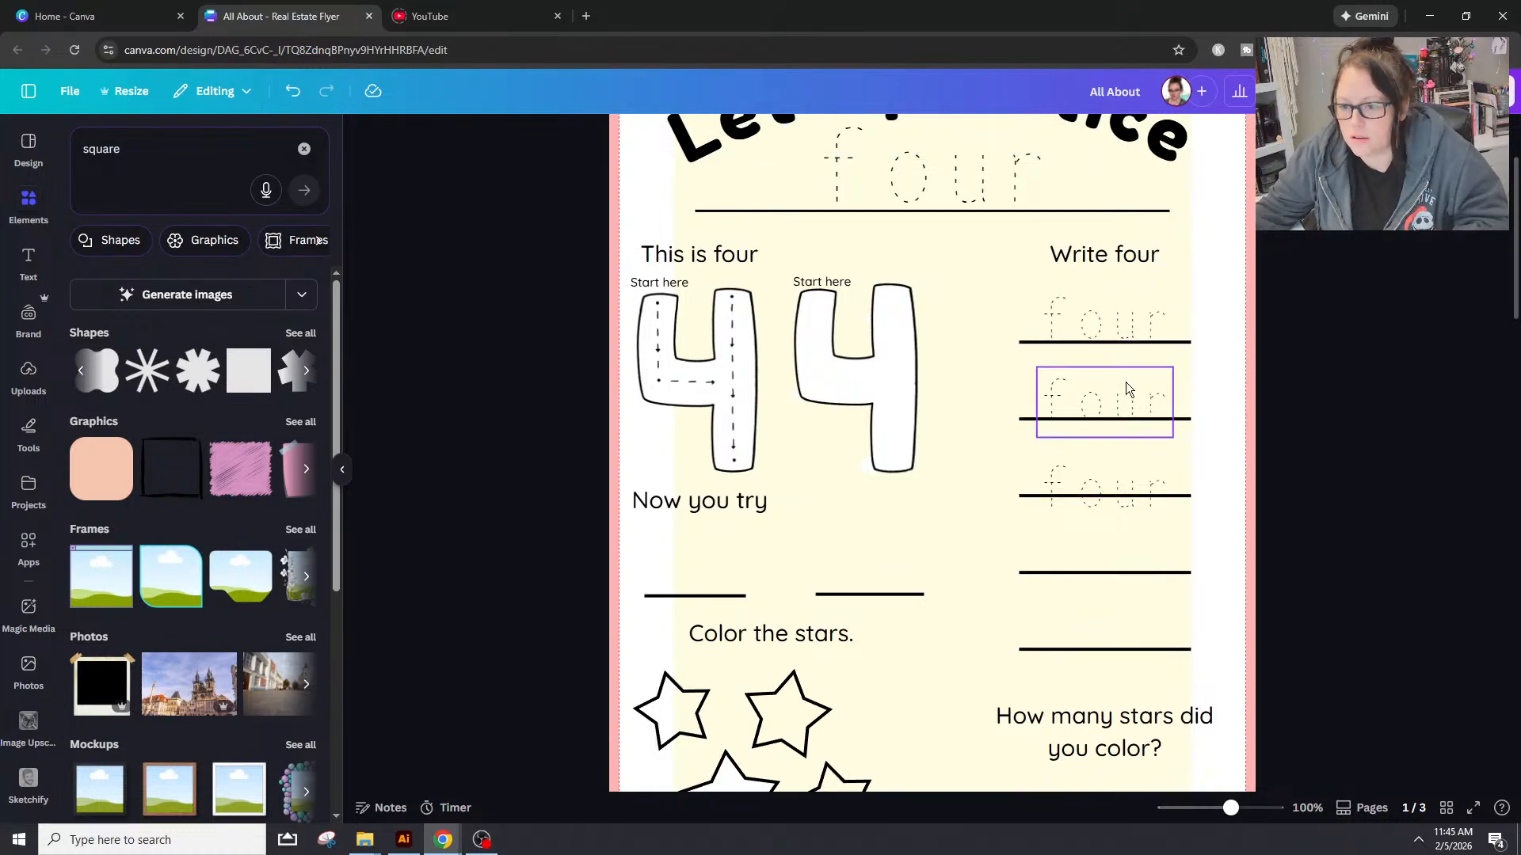
Step: Nudge the second and third traced "four" words below "Write four" upward so each sits on its own writing line
click(1126, 383)
key(shift+Up)
key(Up)
key(Up)
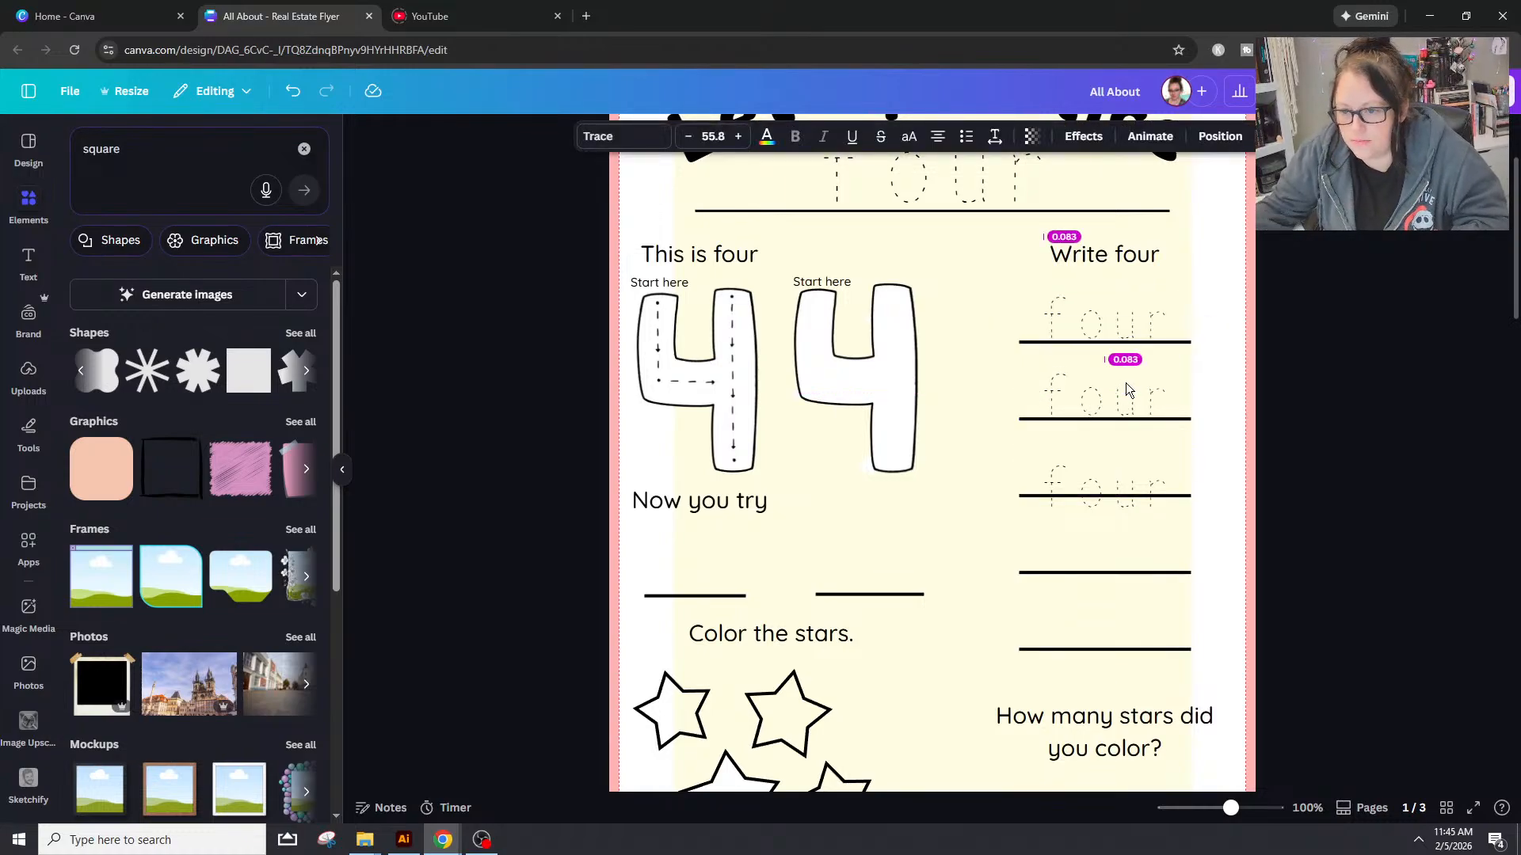
click(1117, 487)
key(shift+Up)
key(shift+Up)
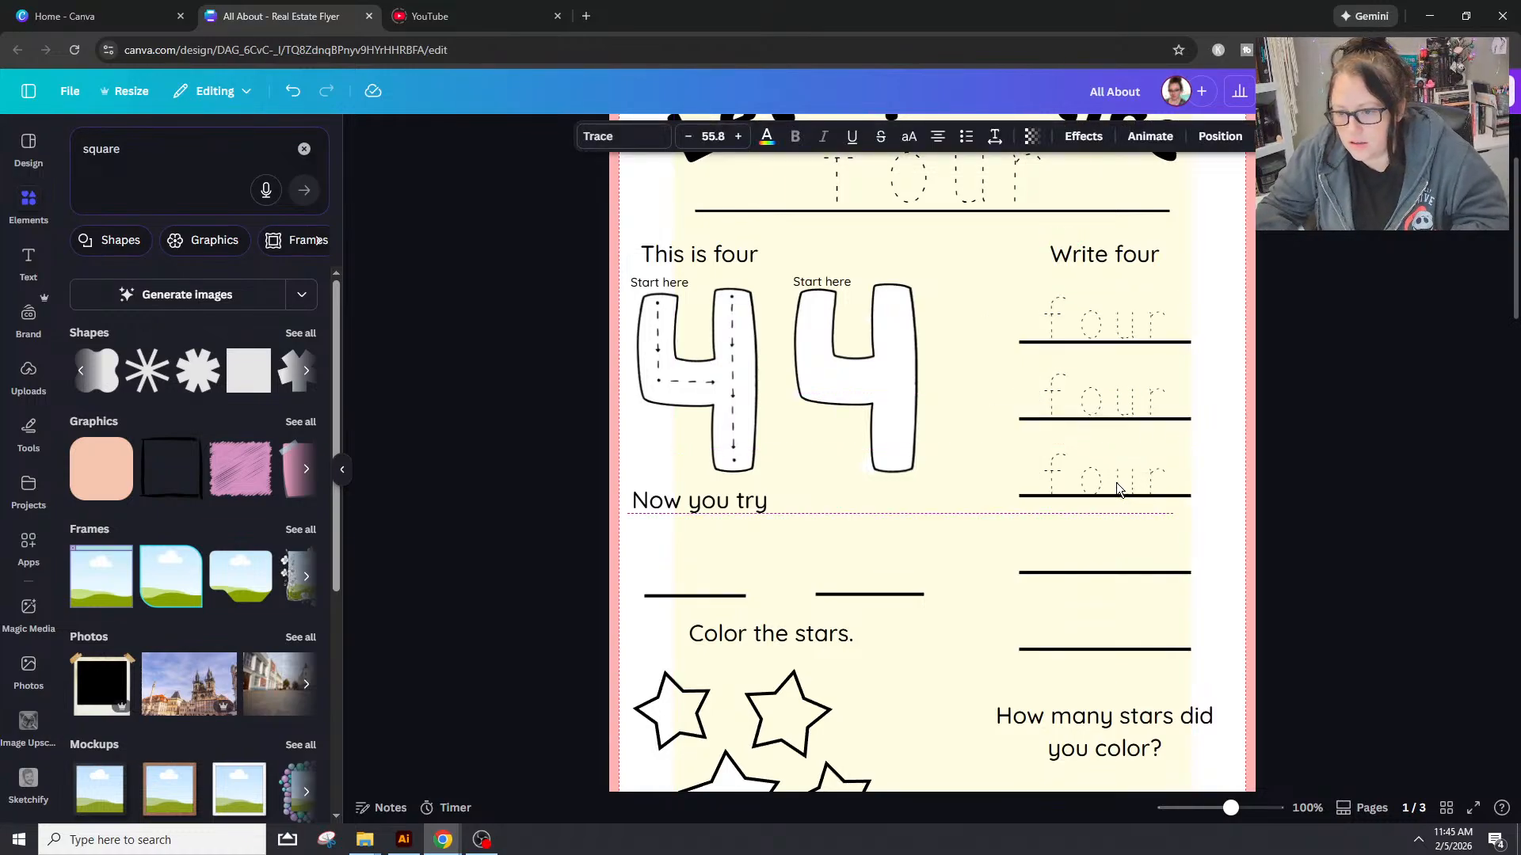
click(1352, 502)
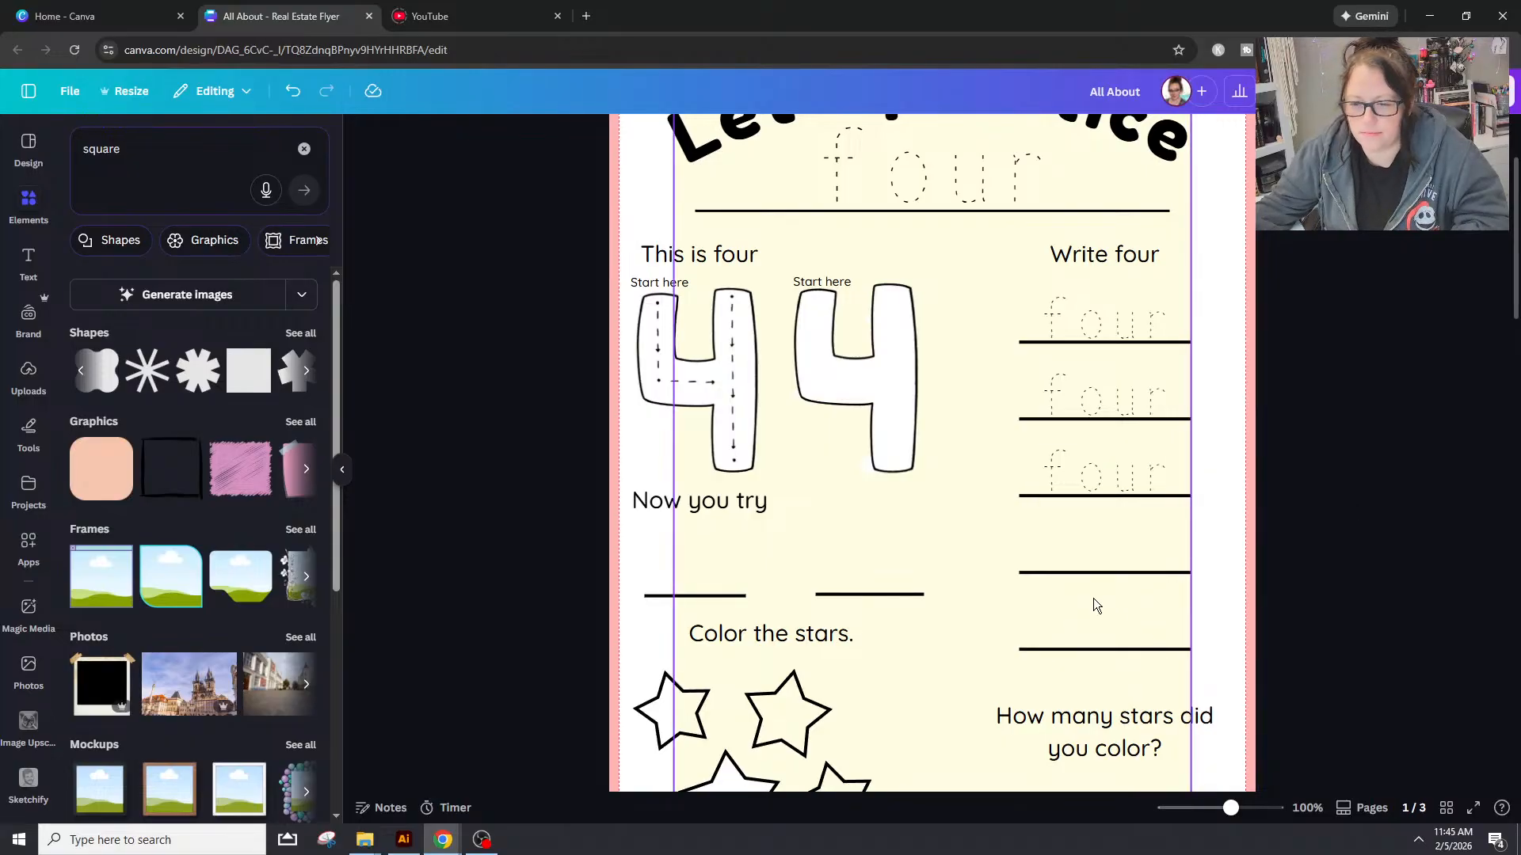
drag(994, 342, 999, 585)
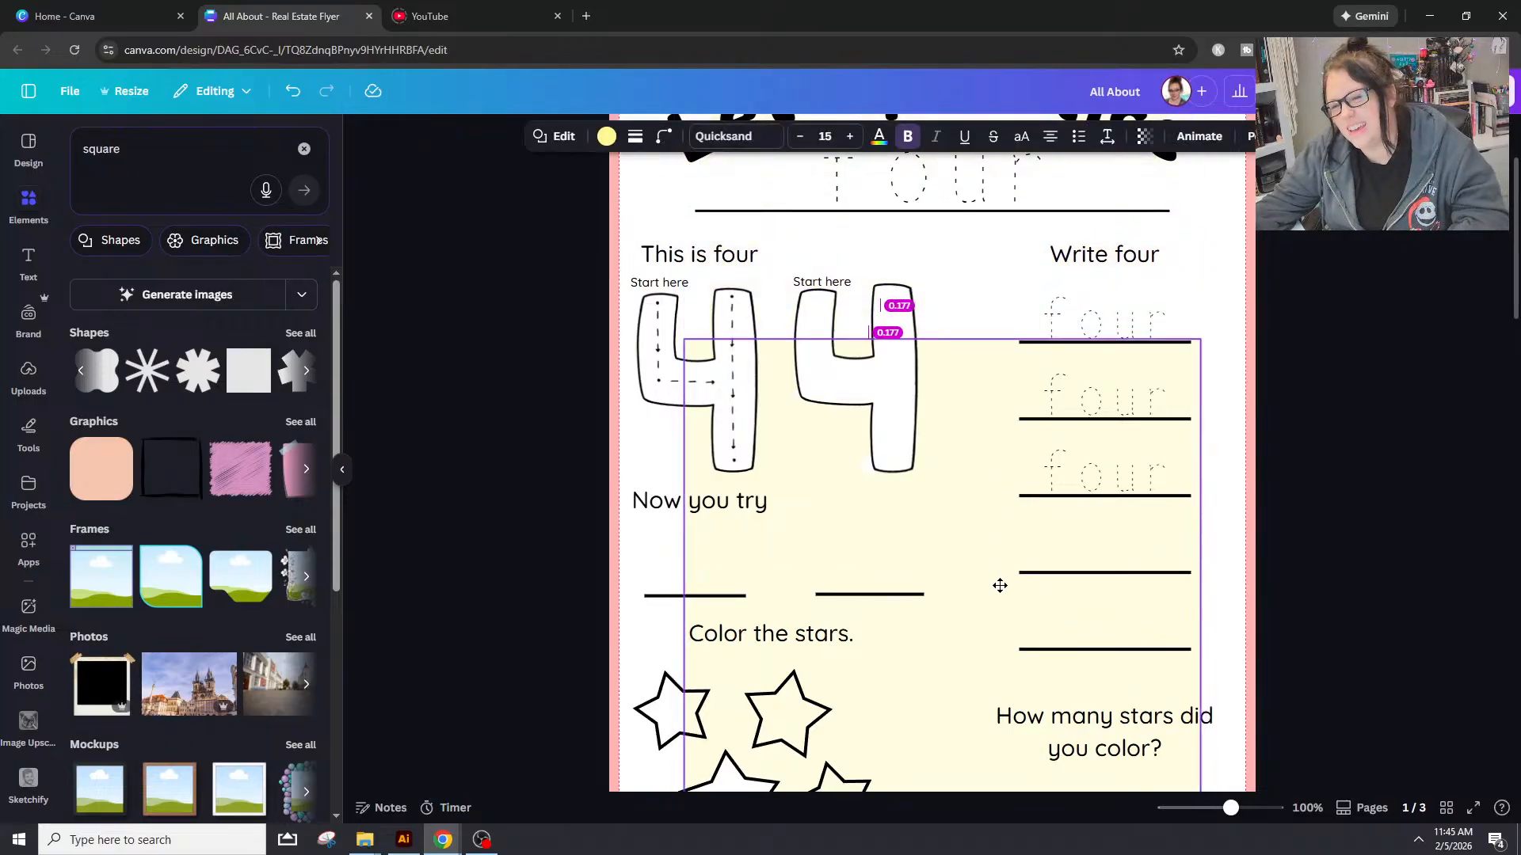
key(ctrl+z)
scroll(1060, 222, up, 2)
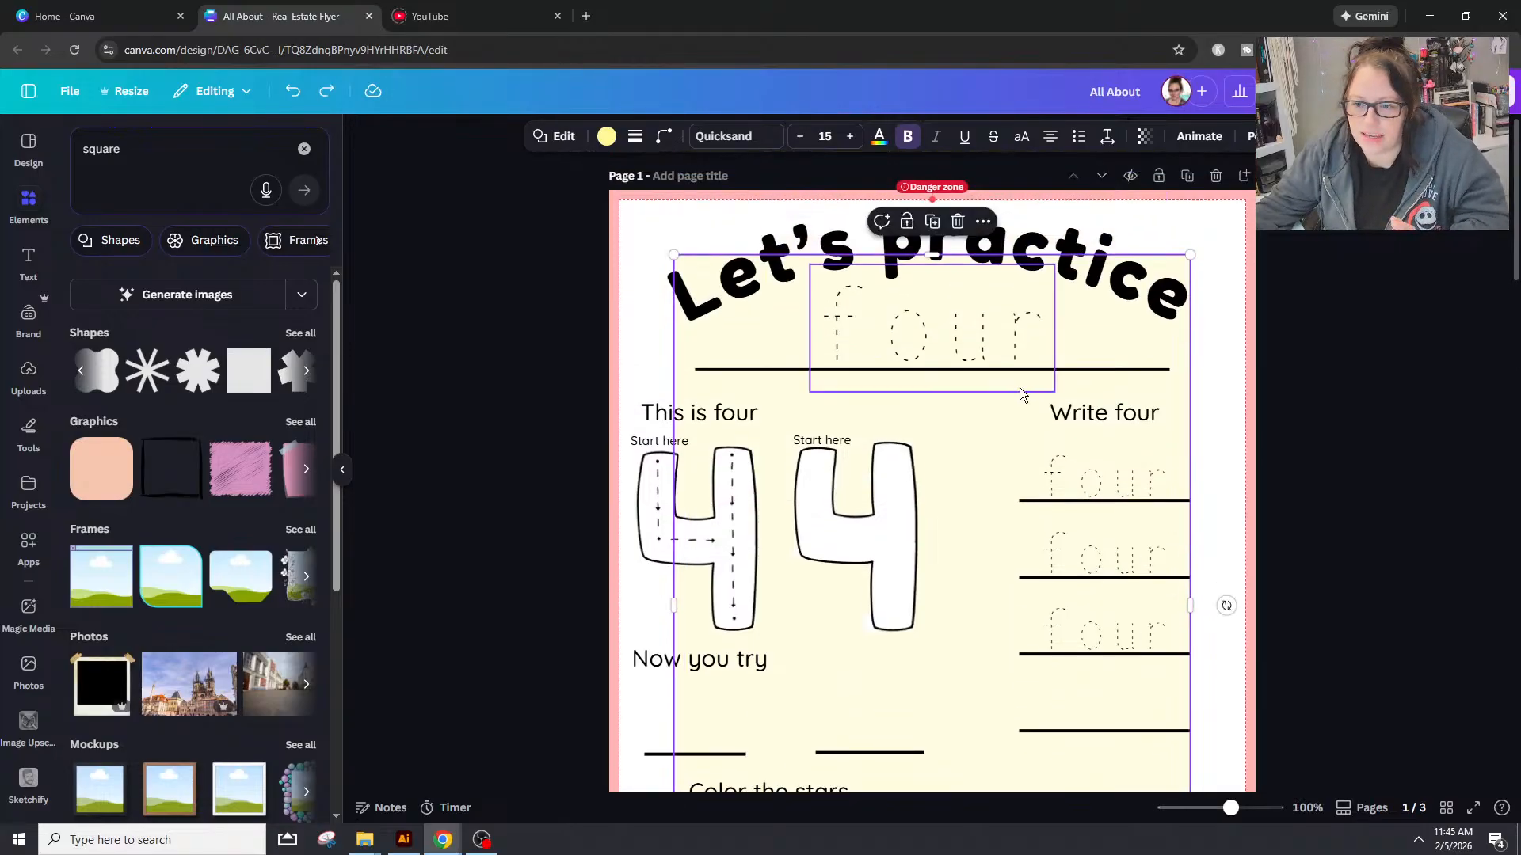
Step: Select the five writing lines below "Write four" and check the positioning options for spacing them evenly
scroll(1188, 431, down, 3)
click(1153, 570)
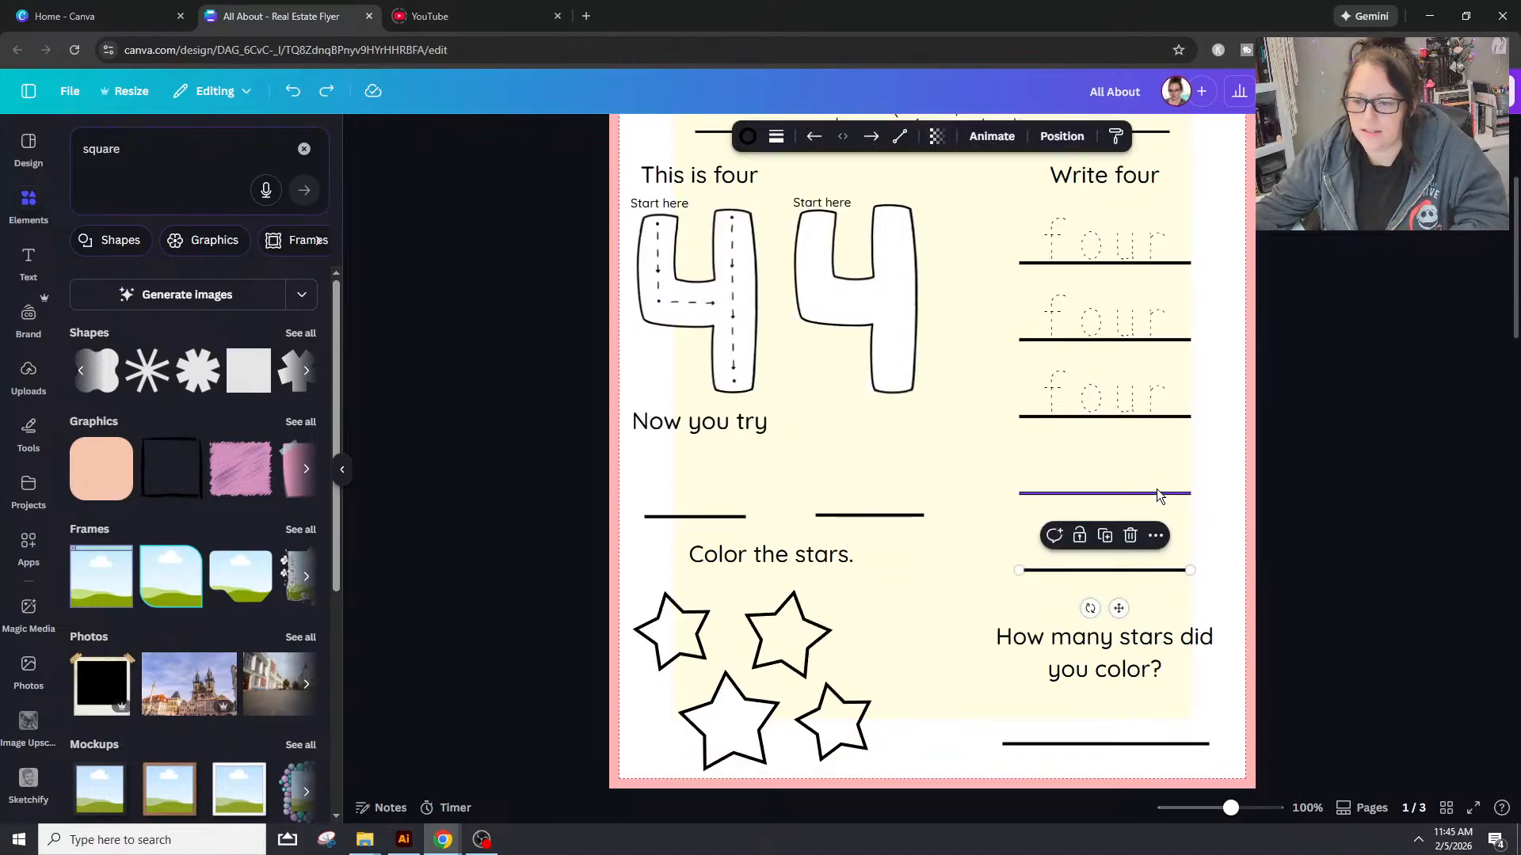
shift+click(1158, 493)
shift+click(1180, 416)
shift+click(1186, 338)
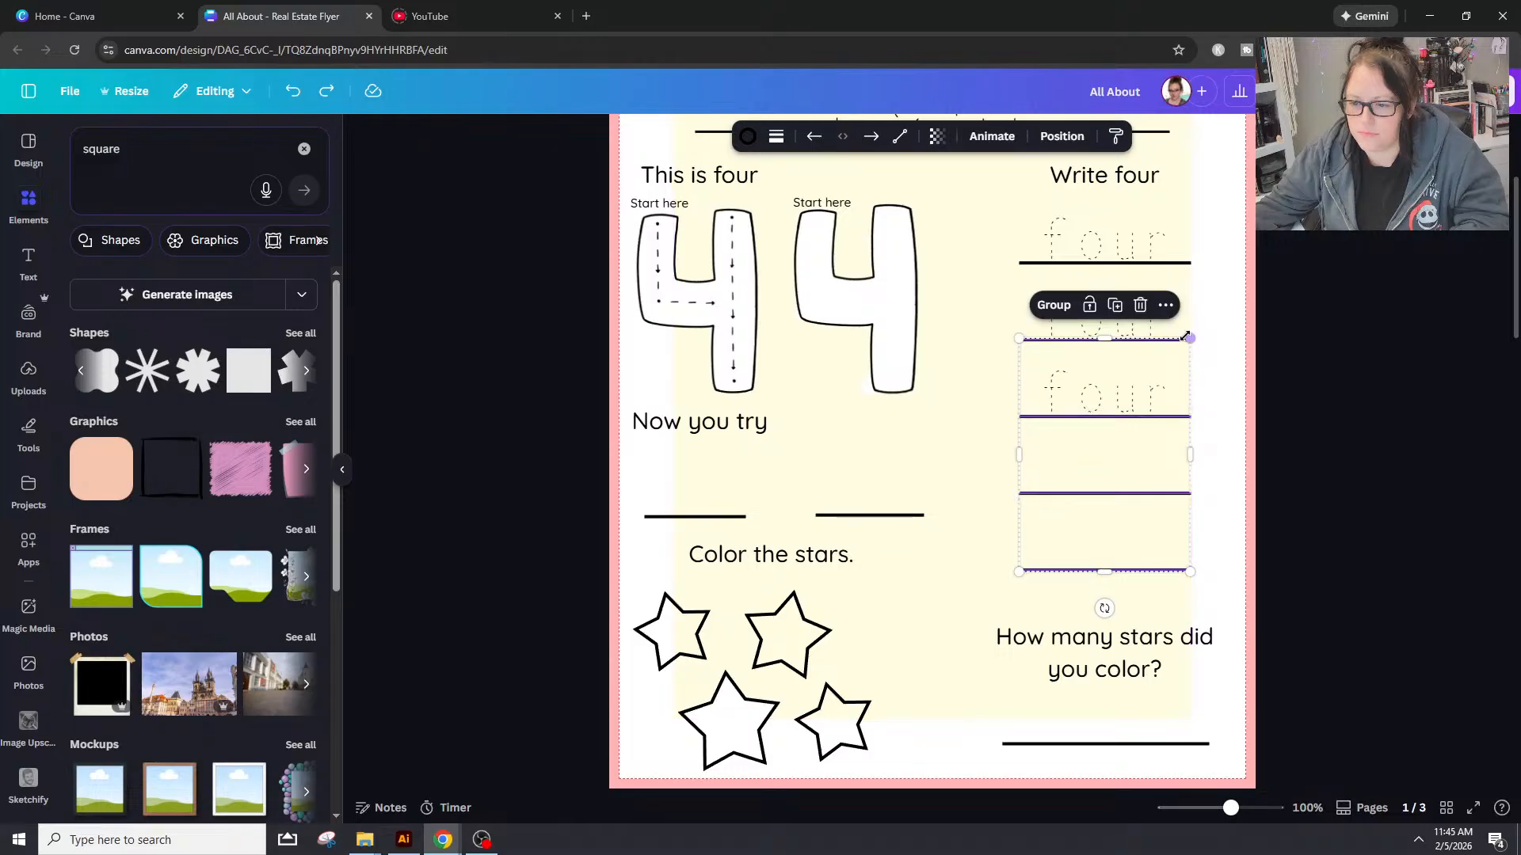
shift+click(1180, 262)
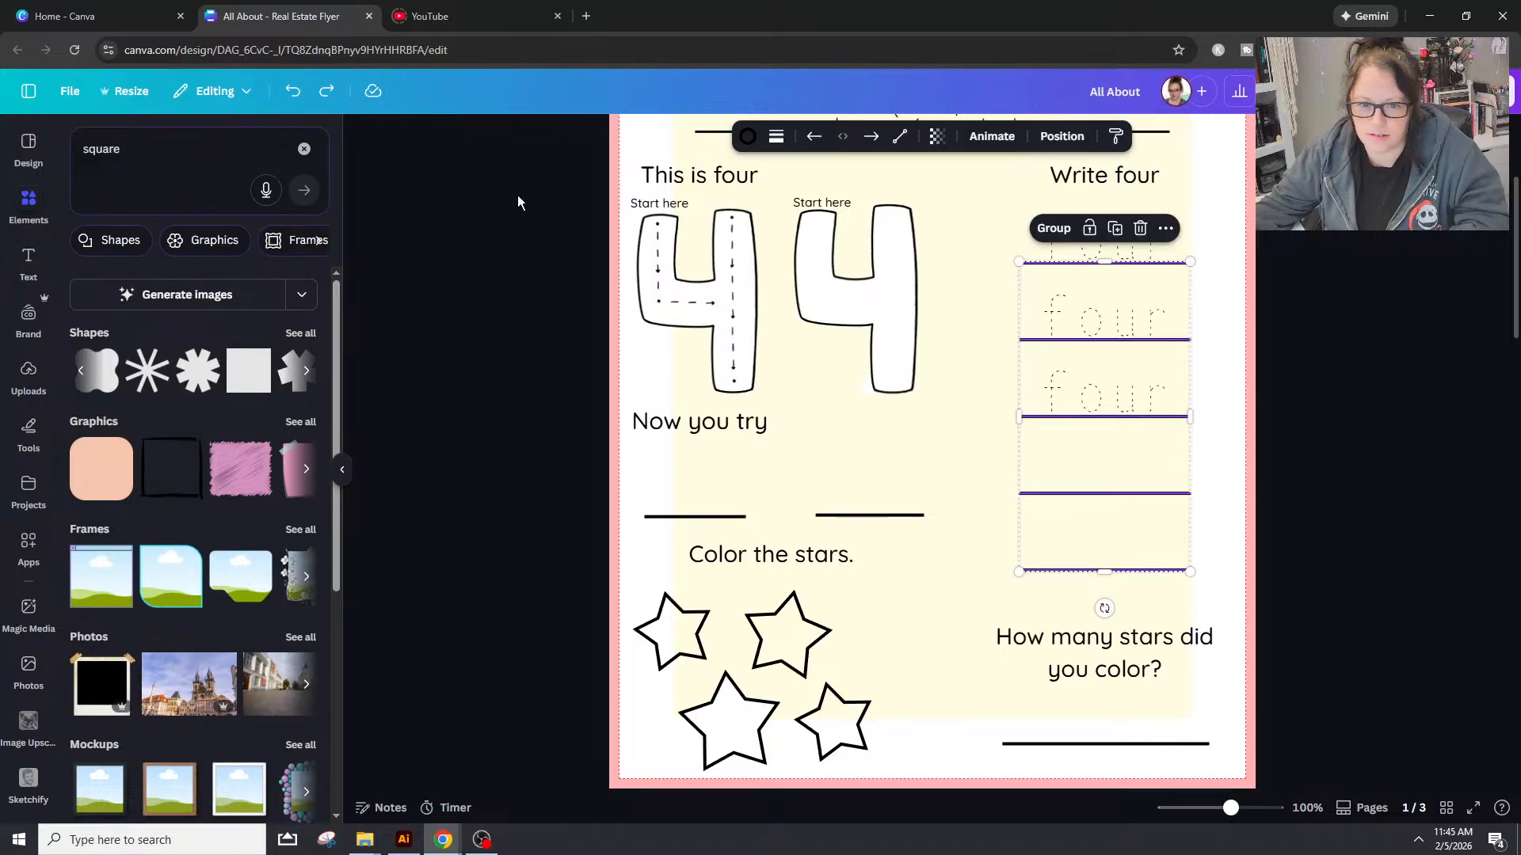
click(1060, 137)
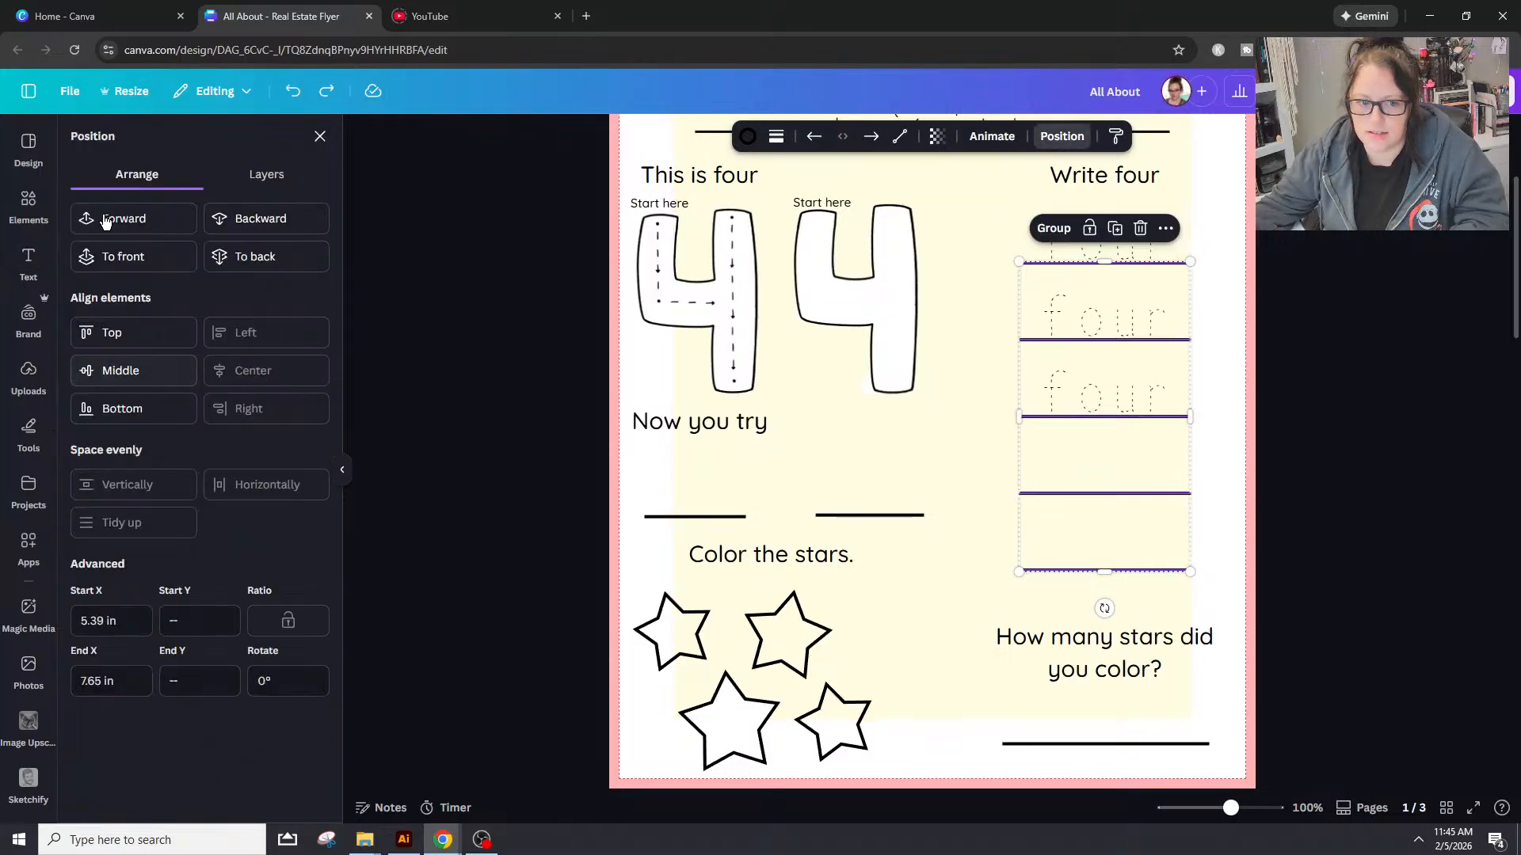
click(597, 384)
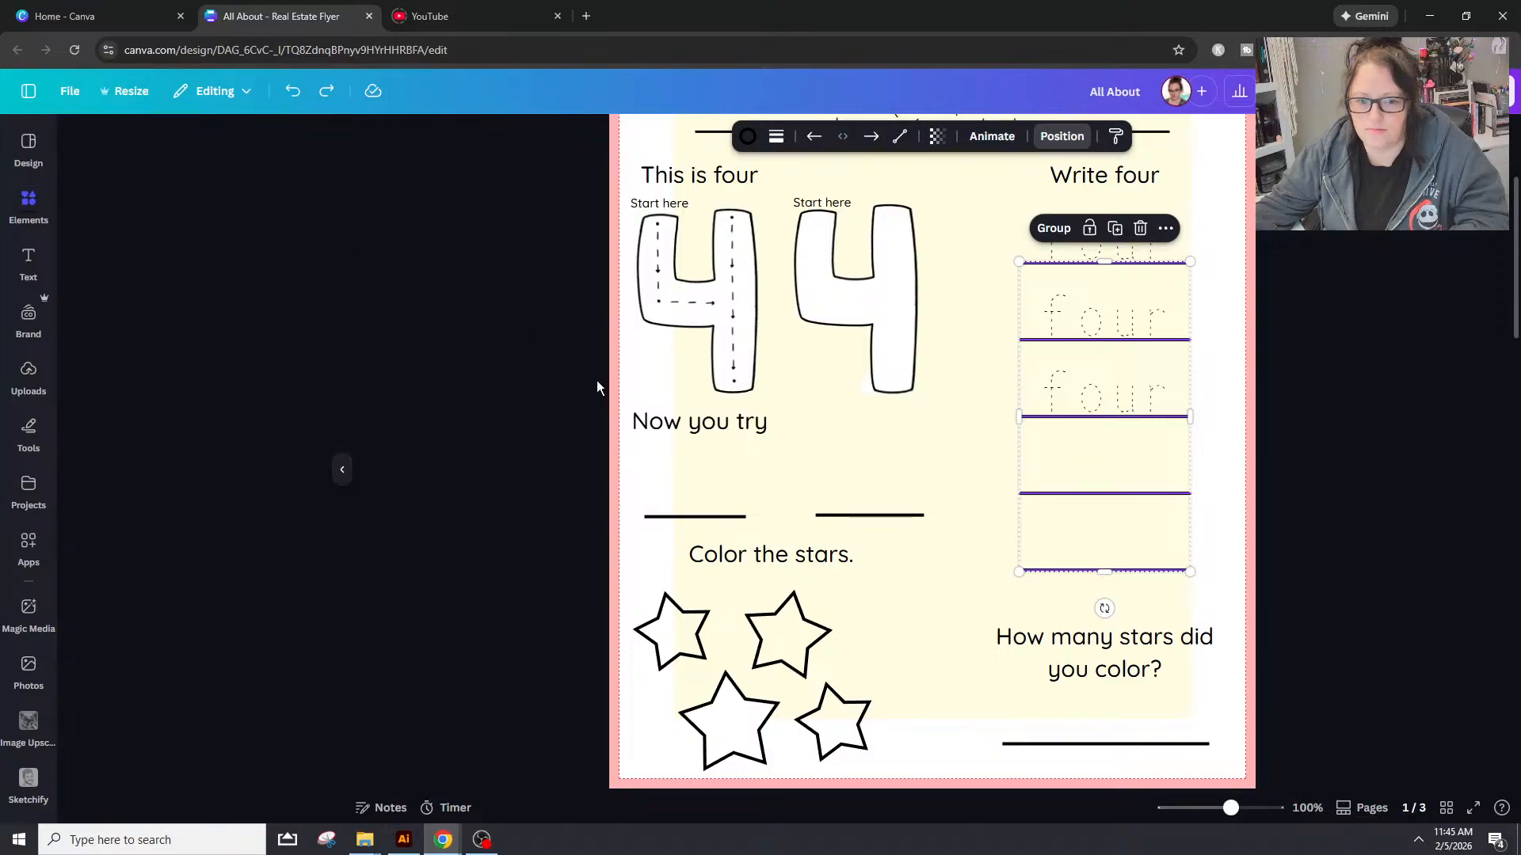
click(1338, 428)
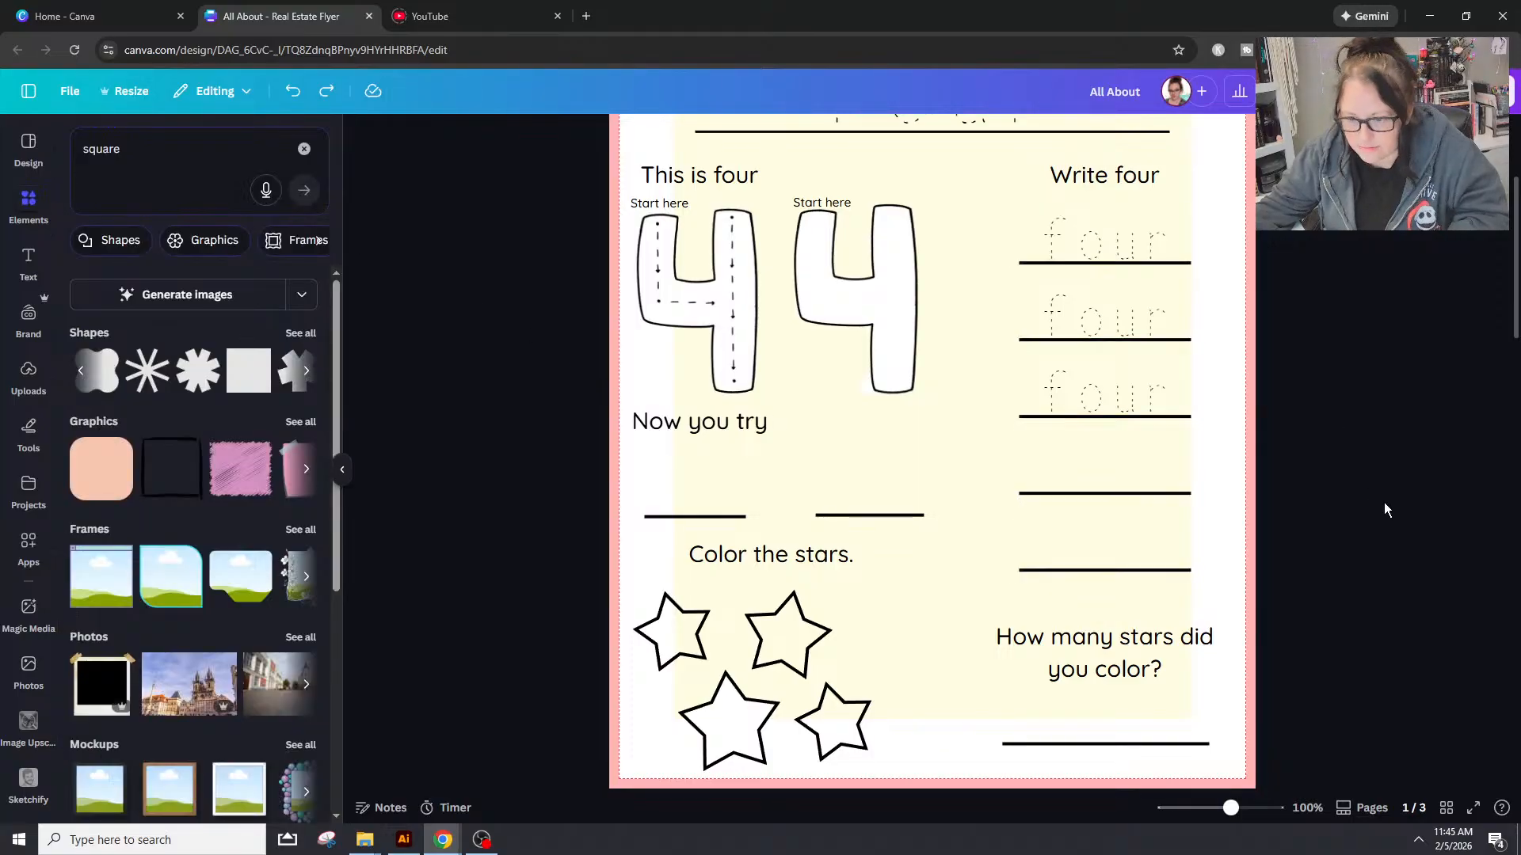
Step: Move the second and third traced "four" words and the lower four writing lines upward together, closer to the first writing line
scroll(1378, 507, up, 2)
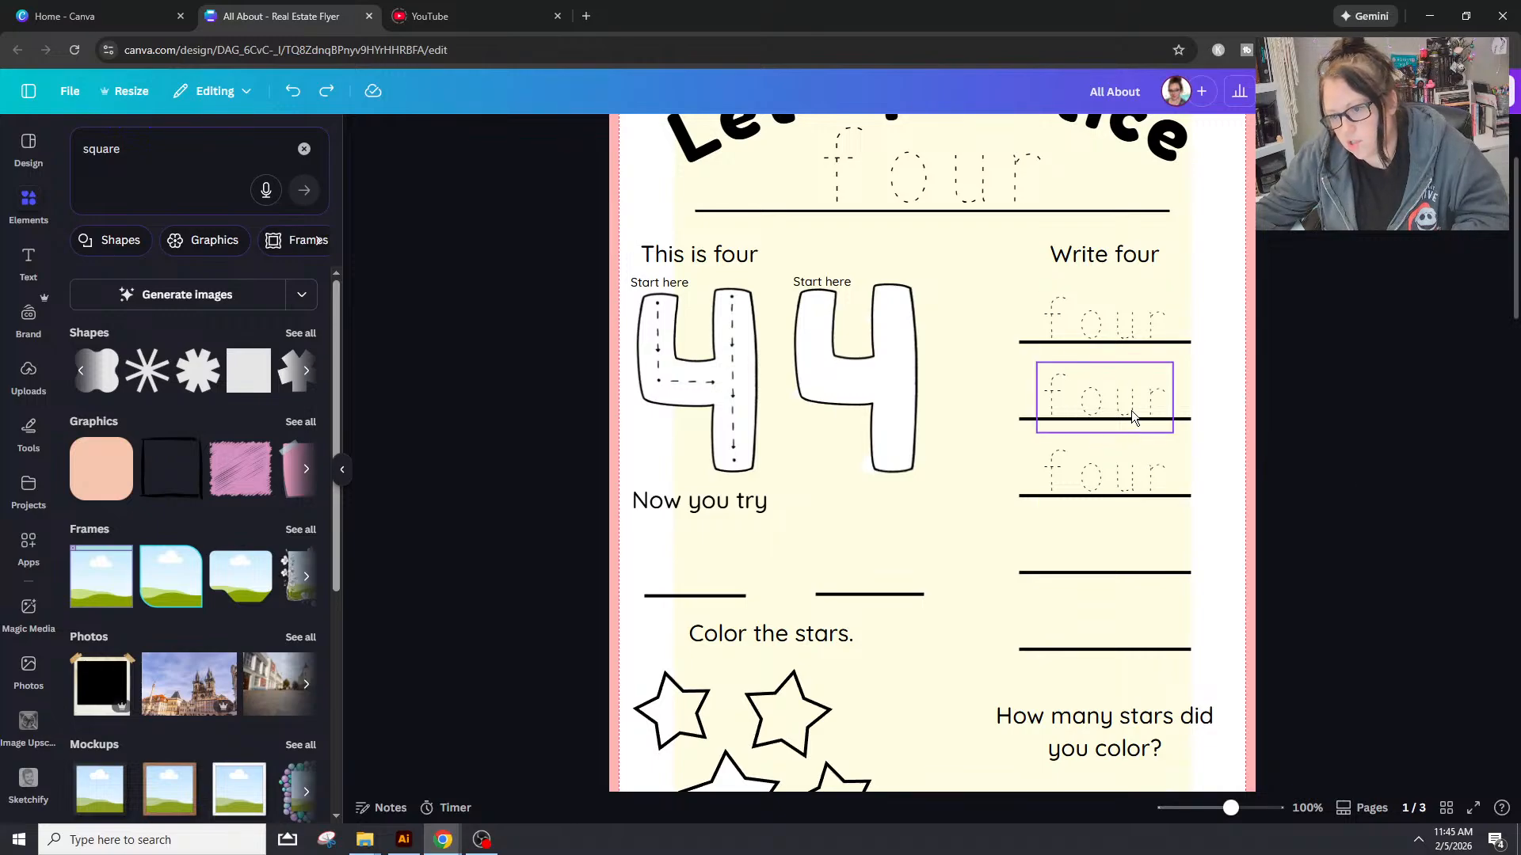
drag(1218, 669, 1181, 379)
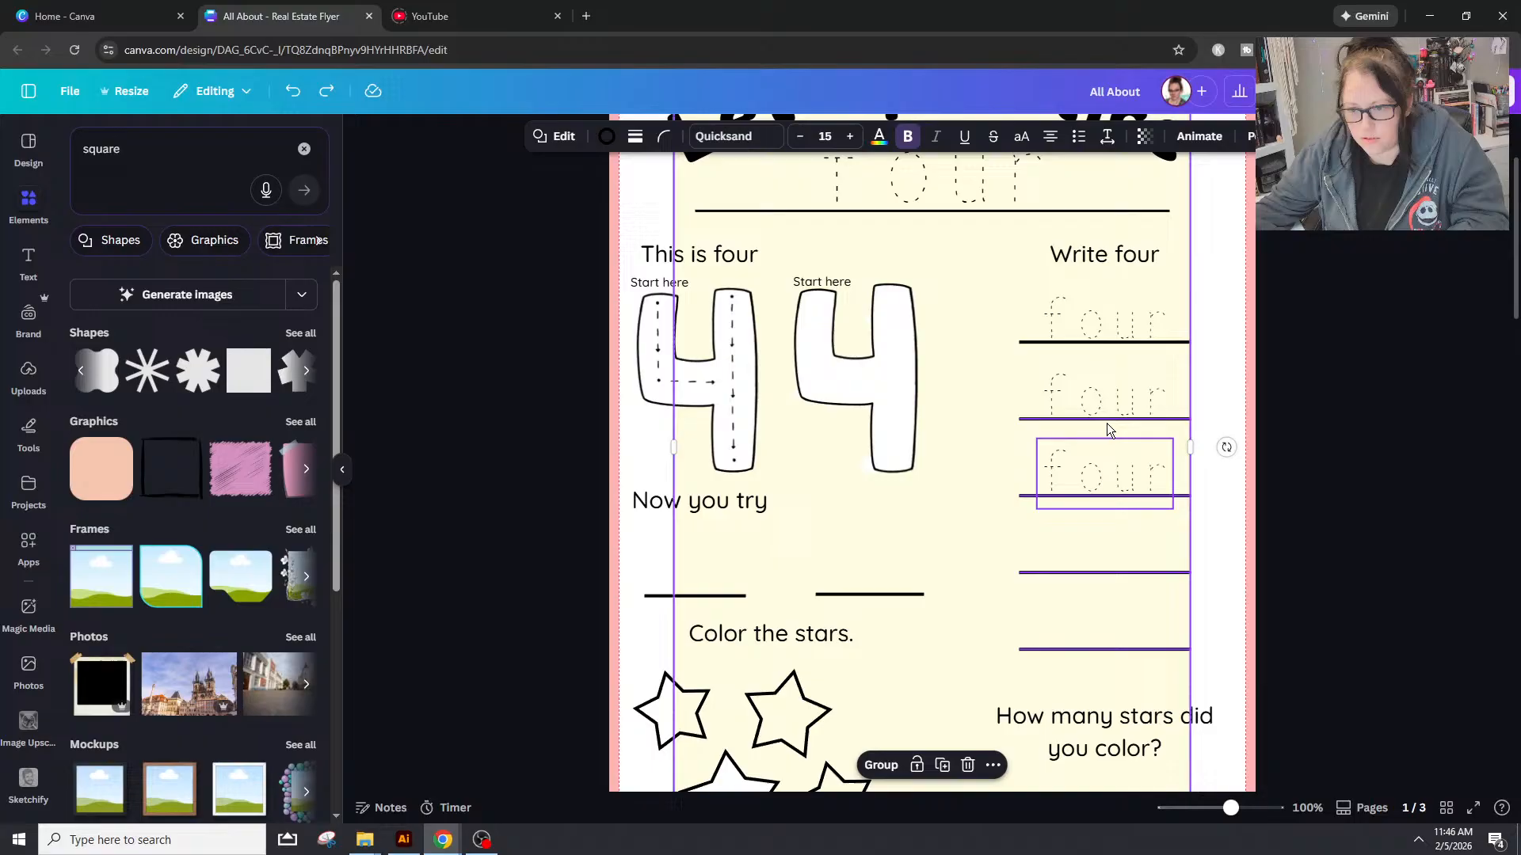
shift+click(977, 624)
drag(1104, 475, 1104, 411)
key(shift+Down)
key(shift+Down)
key(shift+Down)
key(shift+Down)
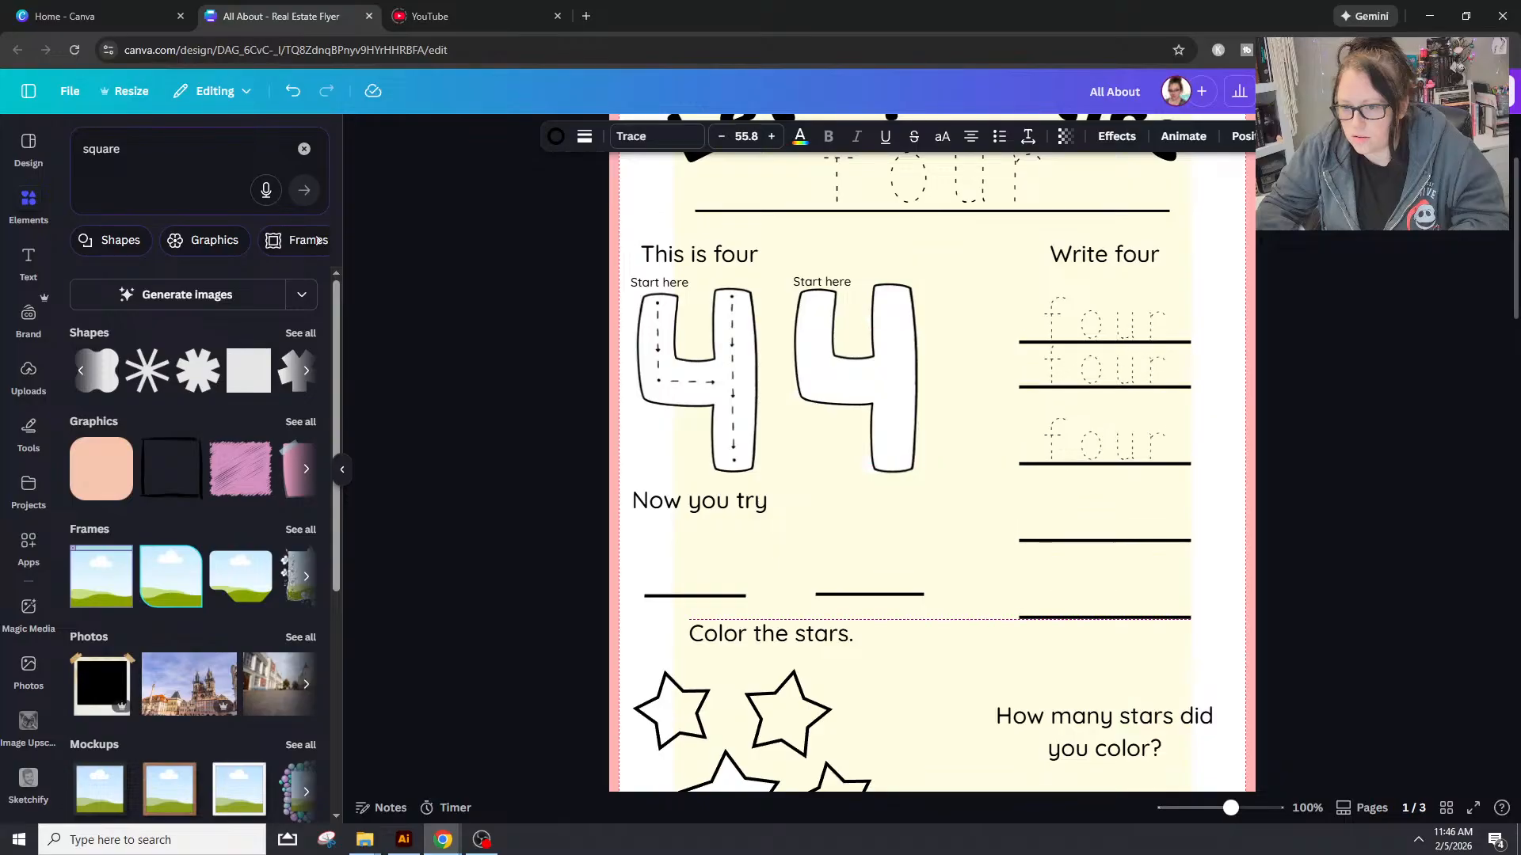
key(shift+Down)
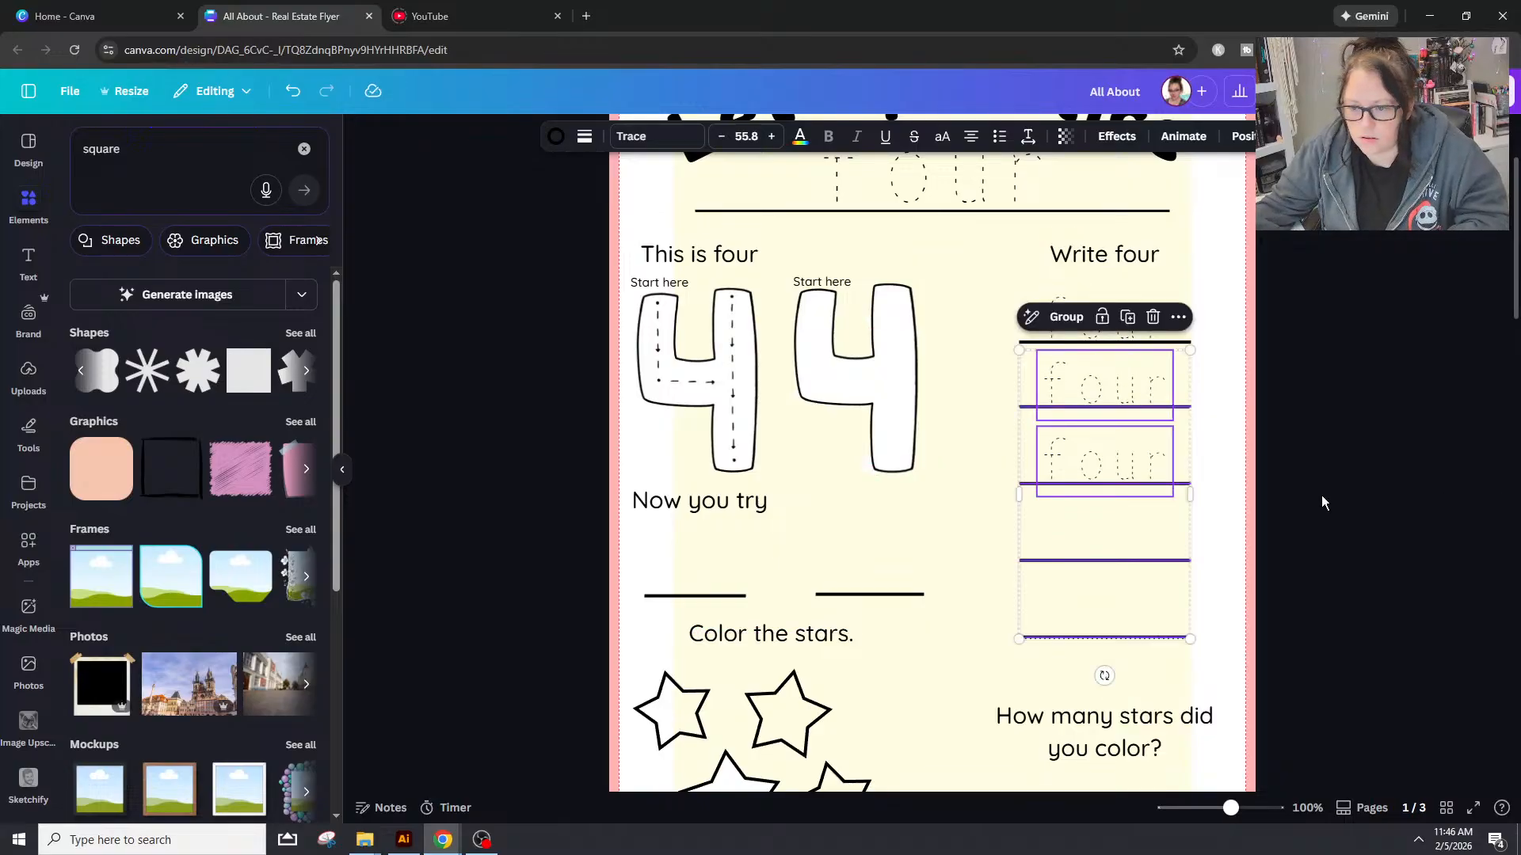
click(1229, 434)
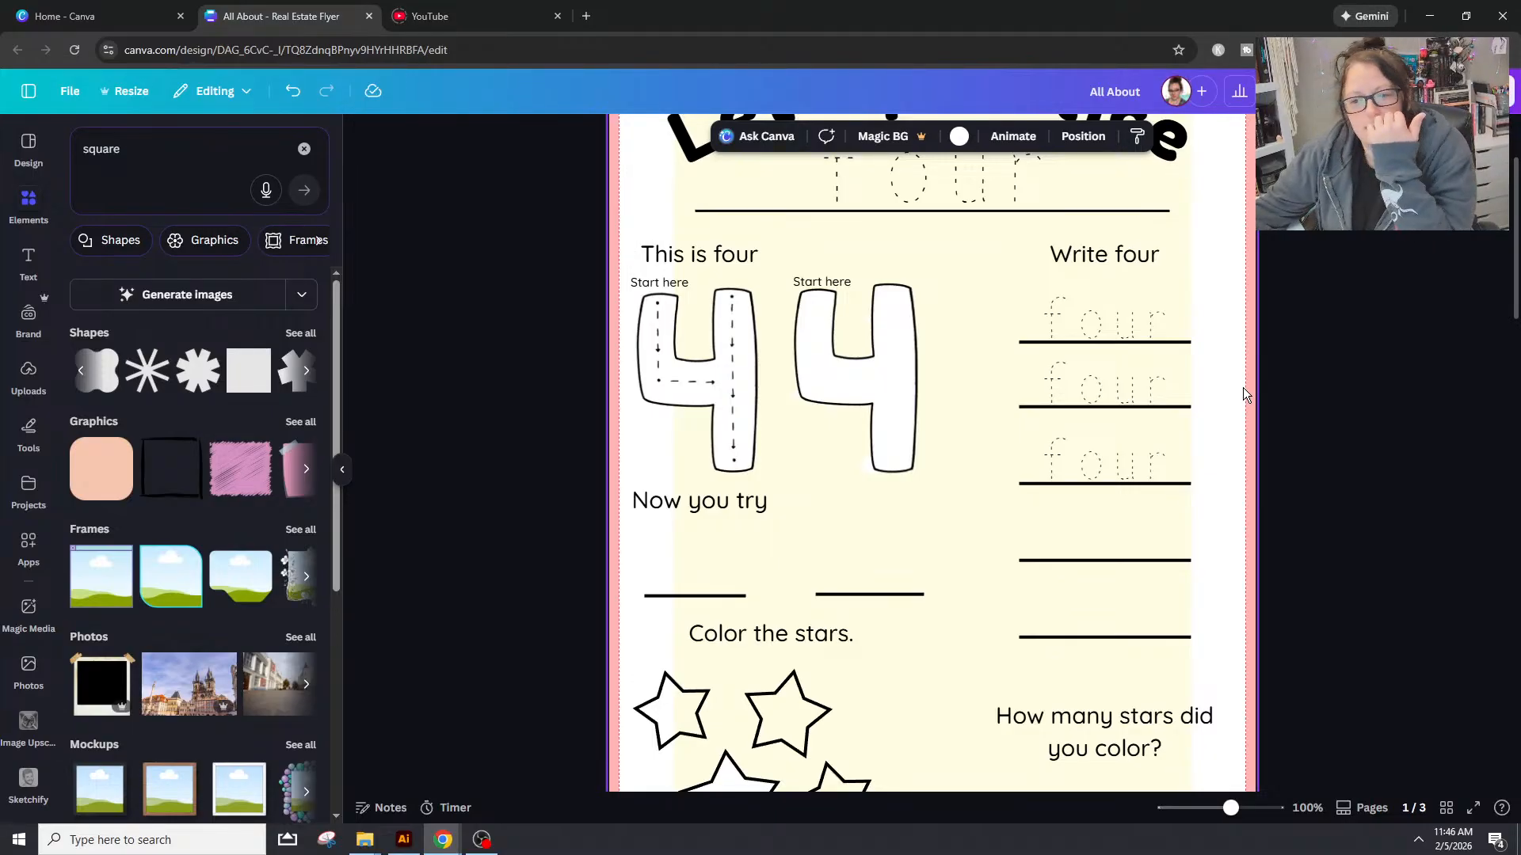
Step: Move the third traced "four" and its writing line up together to match the spacing of the rows above
click(1168, 480)
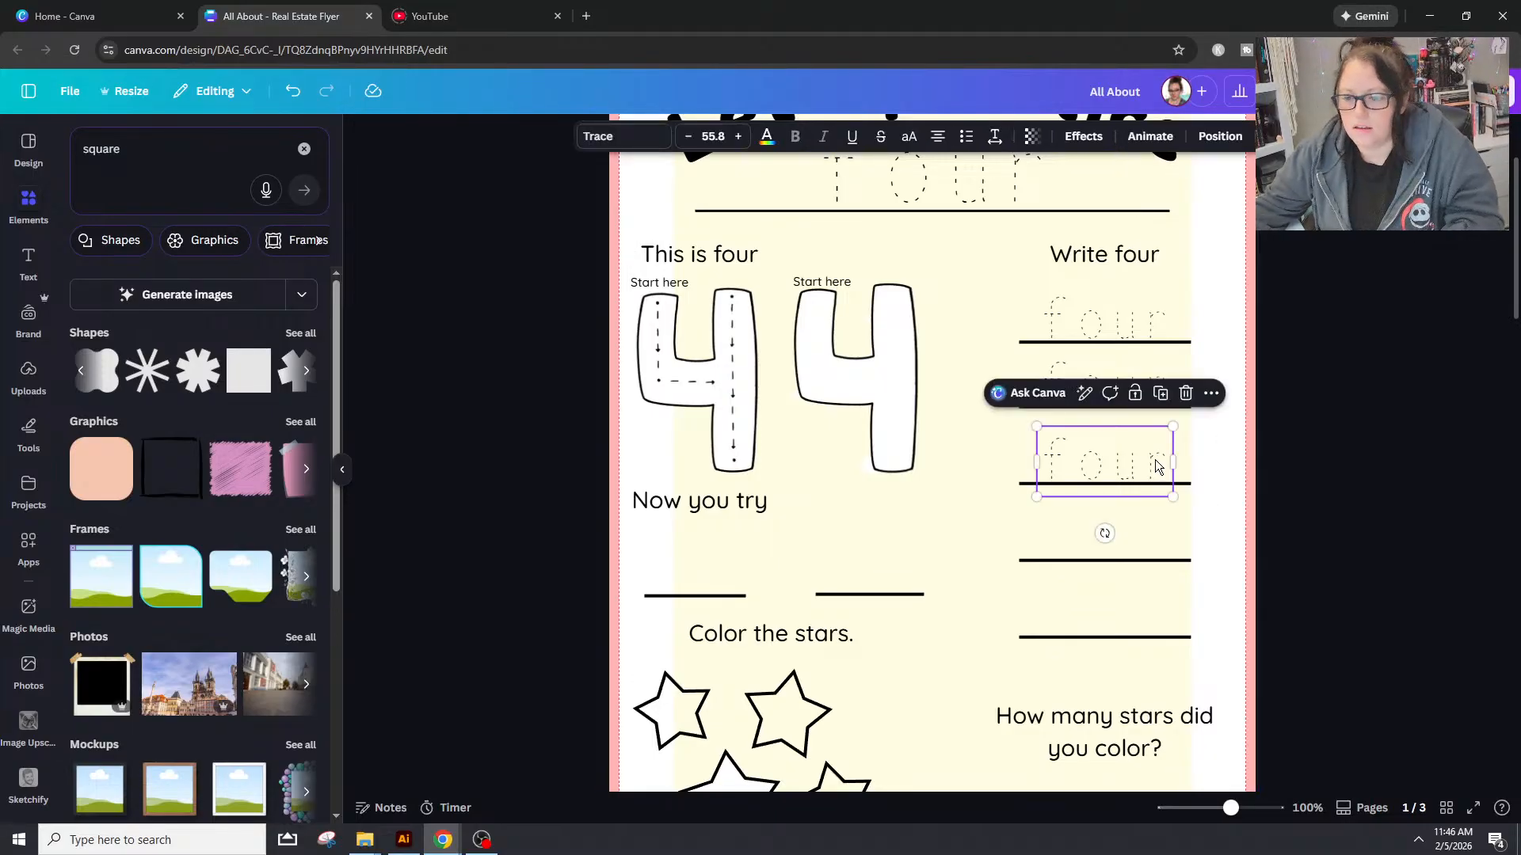
click(1188, 485)
shift+click(1106, 467)
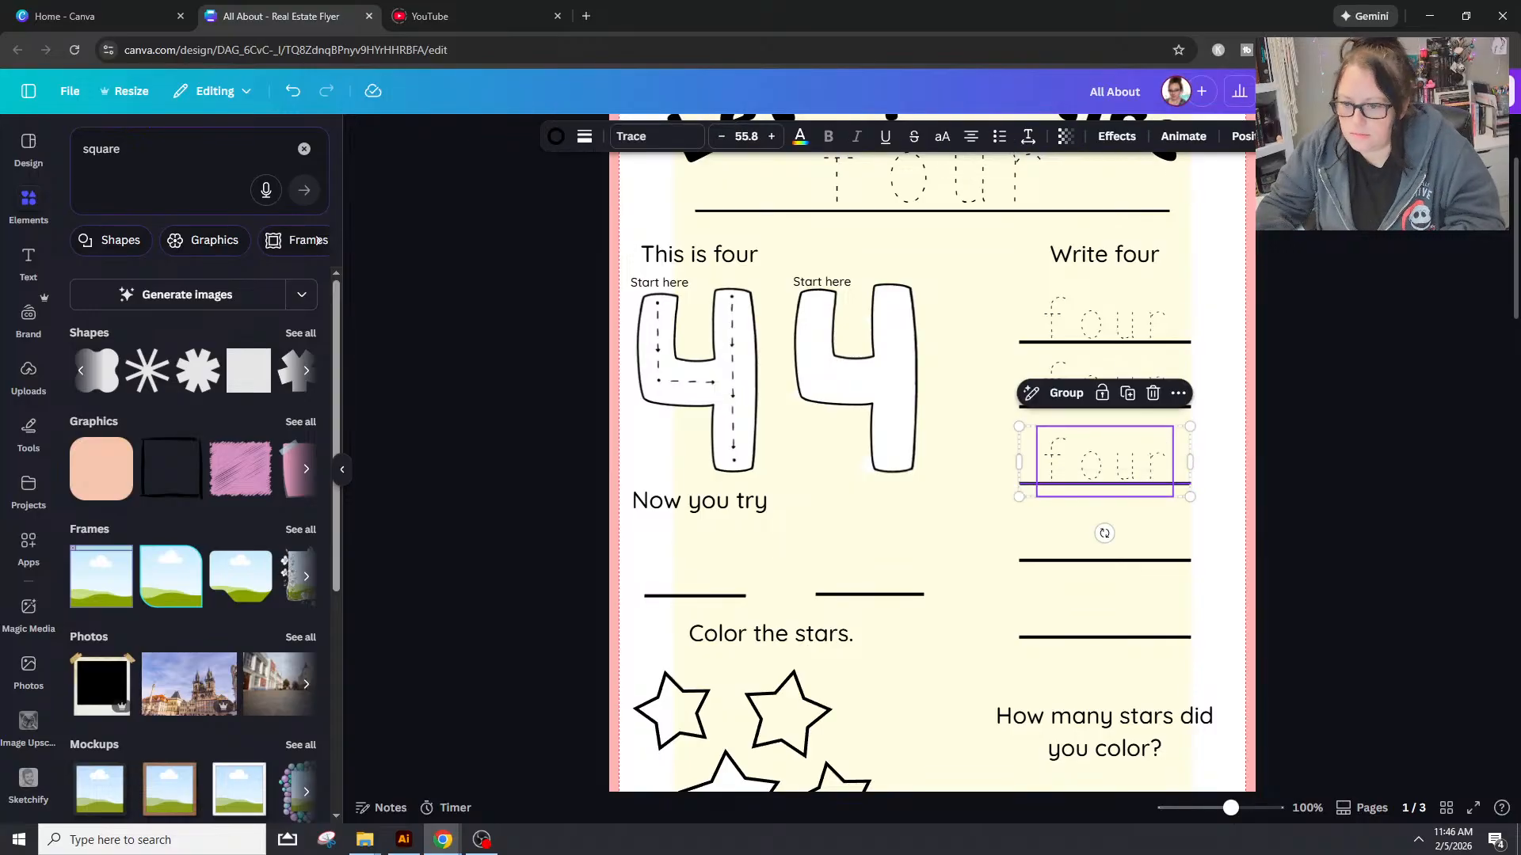
drag(1106, 468, 1106, 453)
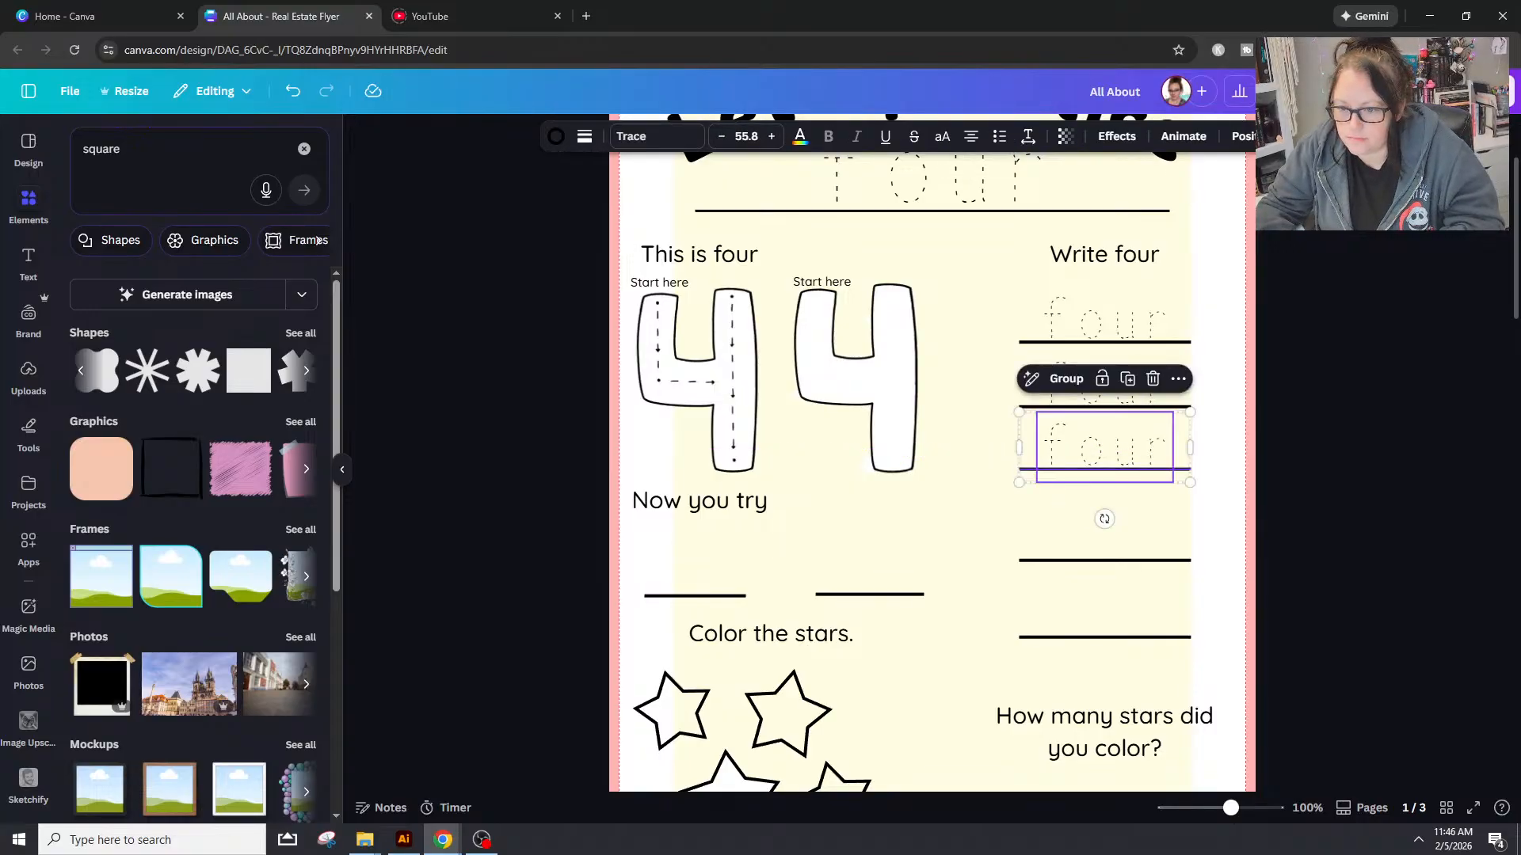
key(Down)
key(Down)
key(Down)
key(Down)
key(Down)
key(Down)
key(Up)
key(Up)
key(Up)
key(Up)
key(Up)
key(Up)
key(Up)
key(Up)
key(Up)
key(Up)
key(Up)
key(Up)
key(Up)
key(Up)
key(Up)
key(Up)
key(Up)
key(Up)
key(Down)
key(Down)
key(Down)
key(Down)
key(Down)
key(Down)
key(Down)
key(Down)
key(Down)
key(Down)
key(Down)
key(Down)
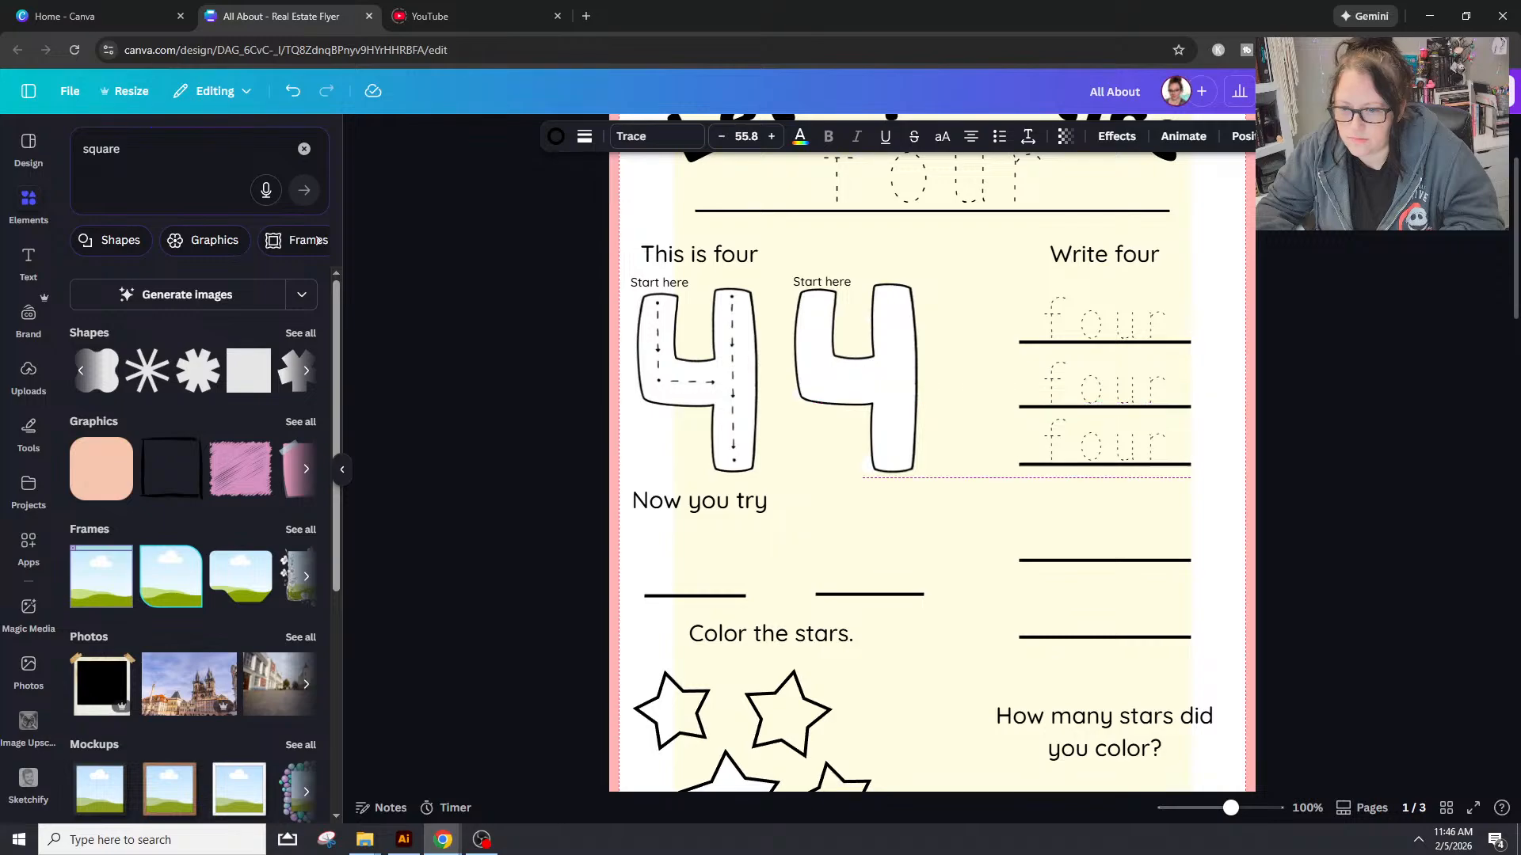
key(Down)
key(Down)
key(Down)
key(Down)
key(Down)
key(Down)
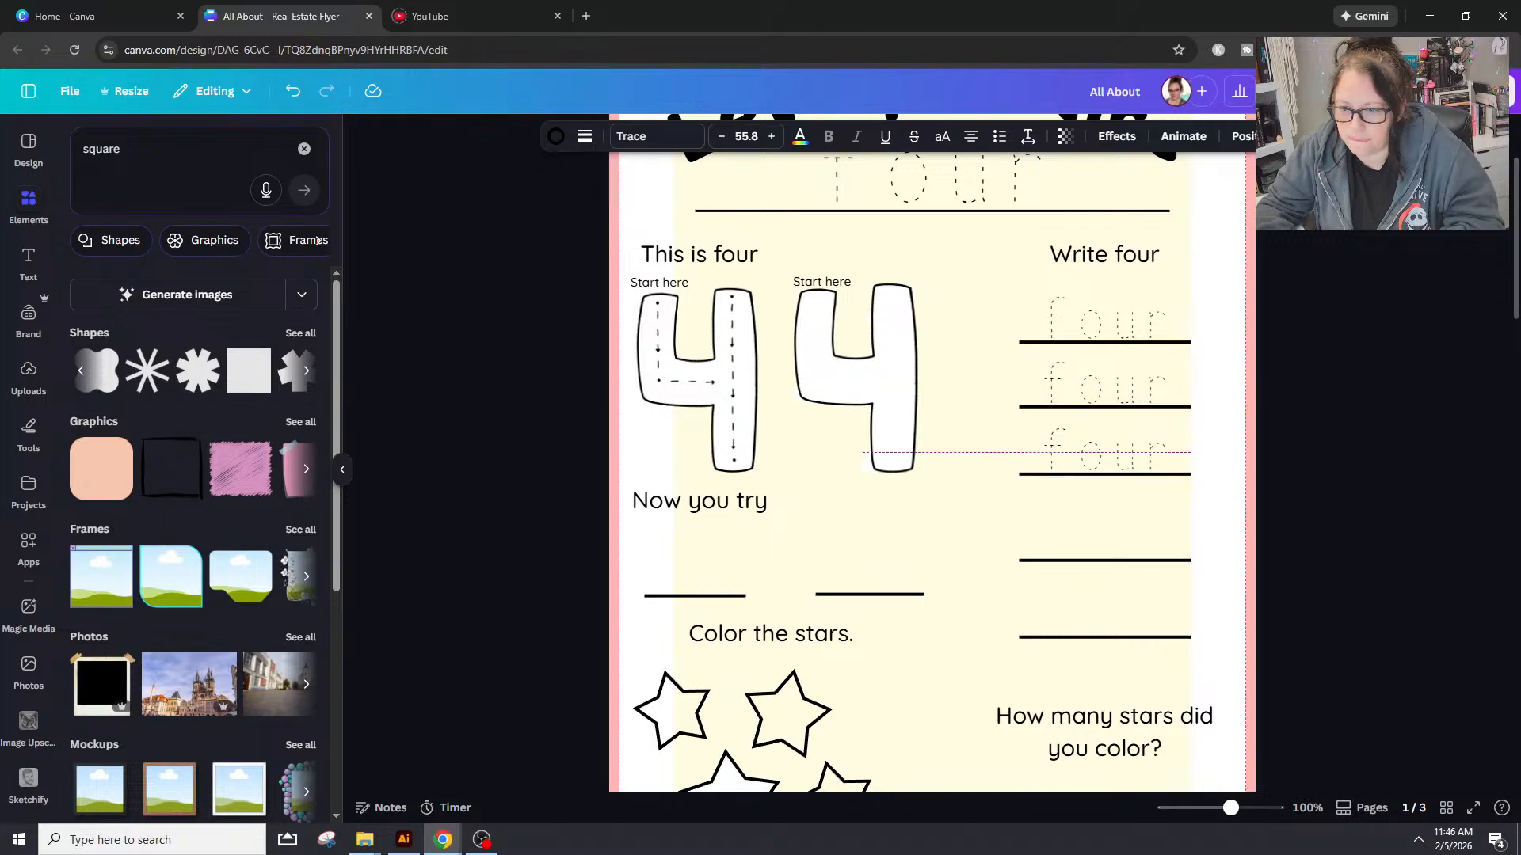
click(1221, 428)
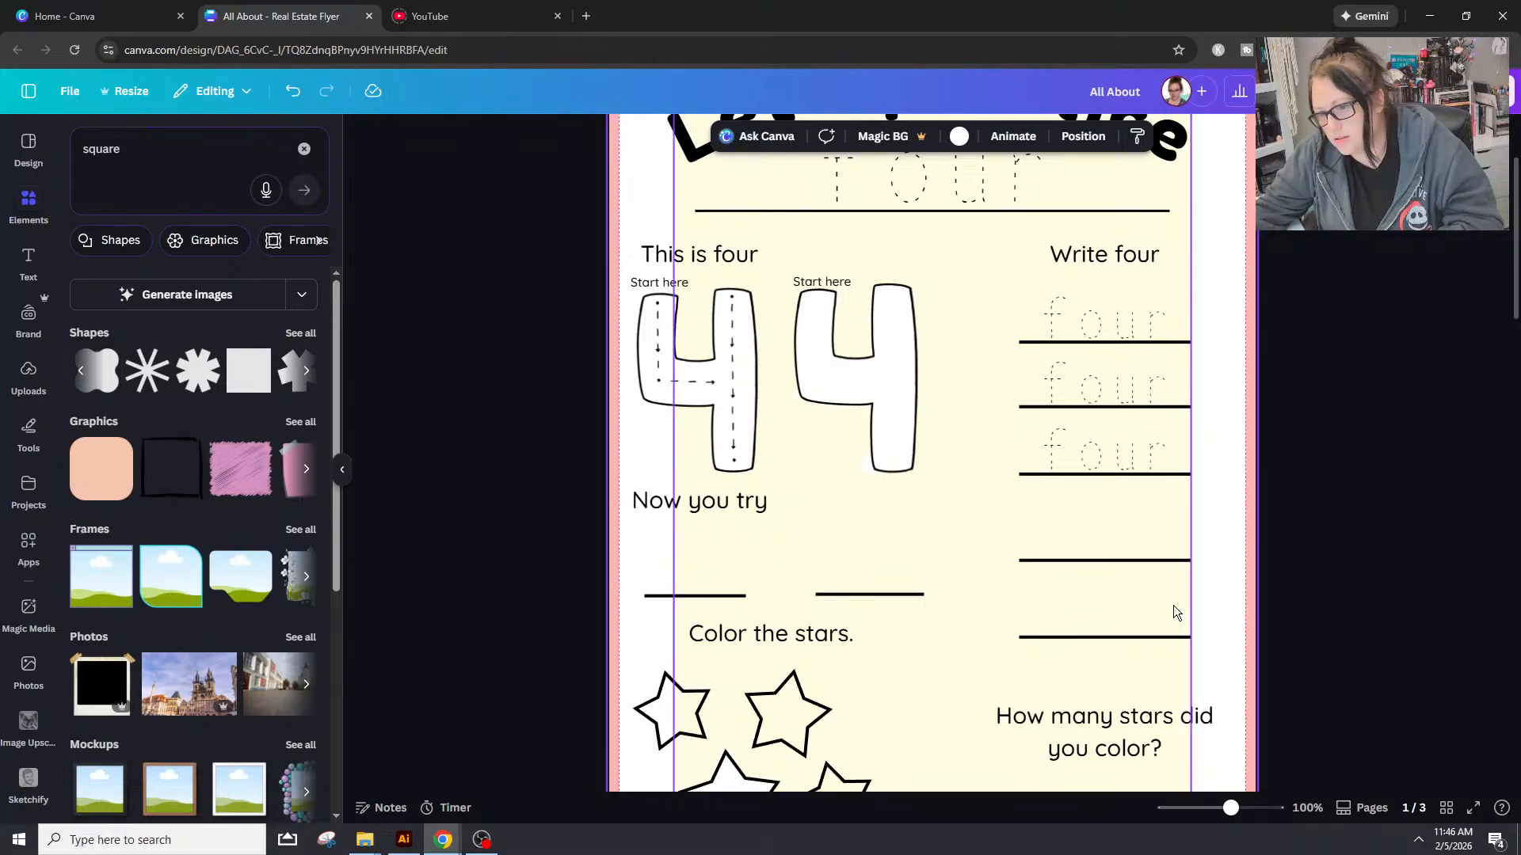
Step: Move the two lowest writing lines below "Write four" up together until the upper one overlaps the second writing line
click(1184, 560)
shift+click(1181, 637)
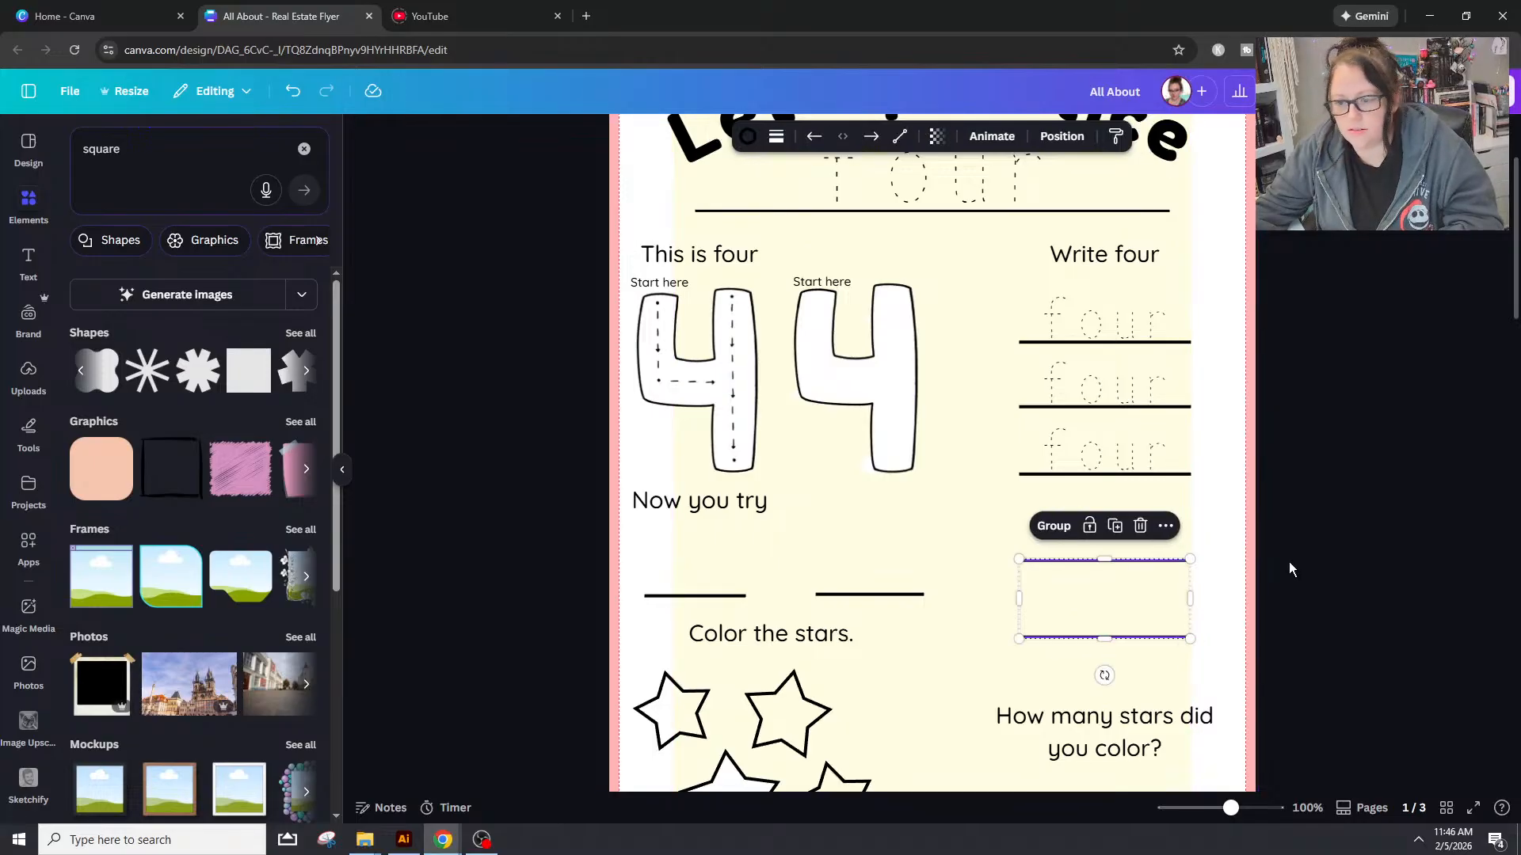
key(shift+Up)
key(shift+Up)
key(shift+Down)
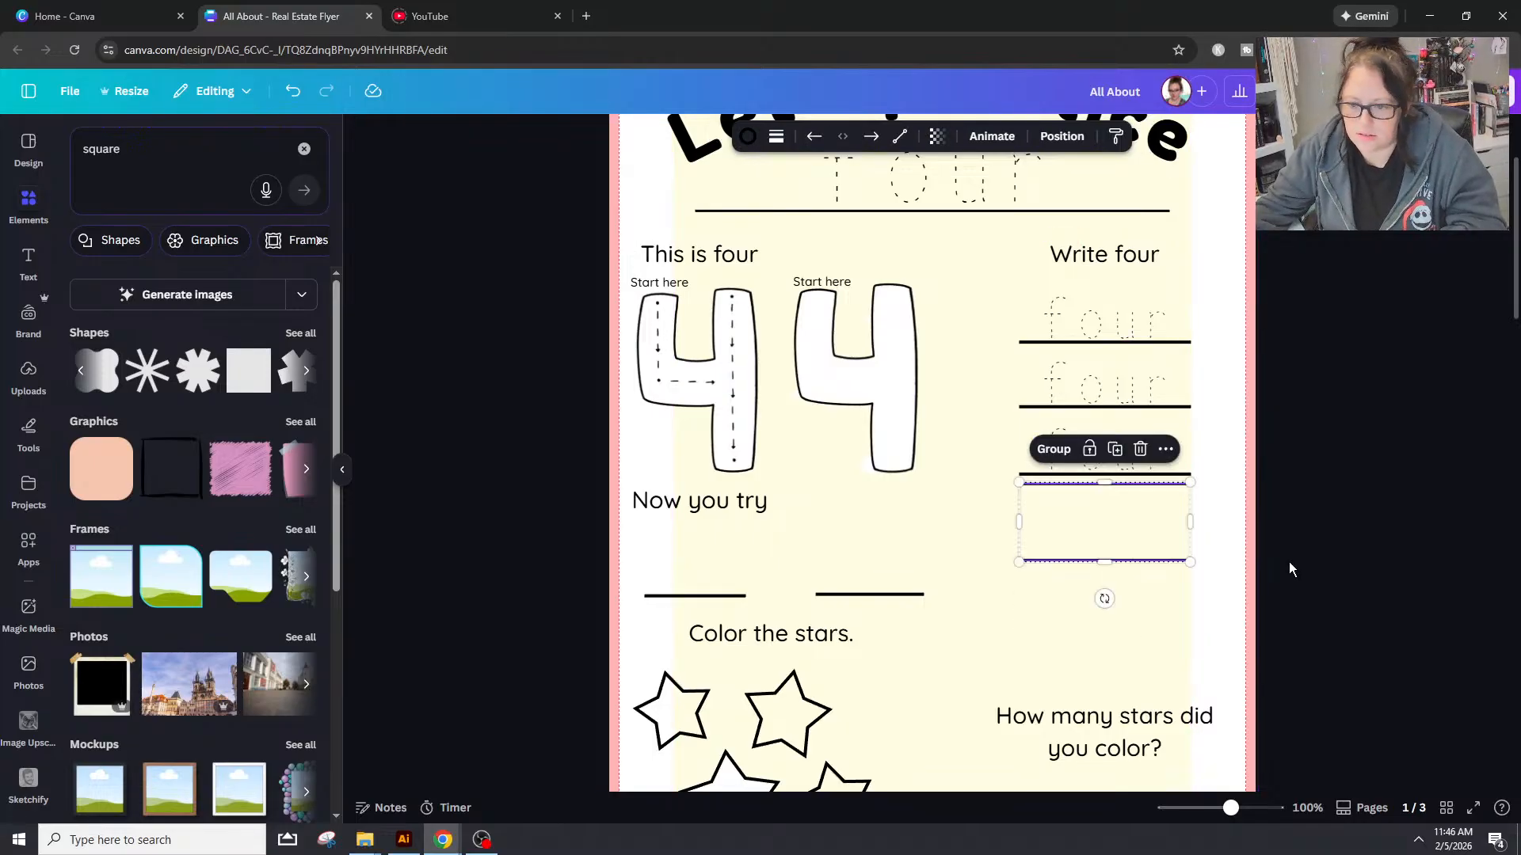
key(shift+Up)
key(shift+Up)
key(shift+Up)
key(shift+Up)
key(shift+Up)
key(shift+Up)
key(shift+Up)
key(shift+Up)
key(shift+Up)
key(shift+Up)
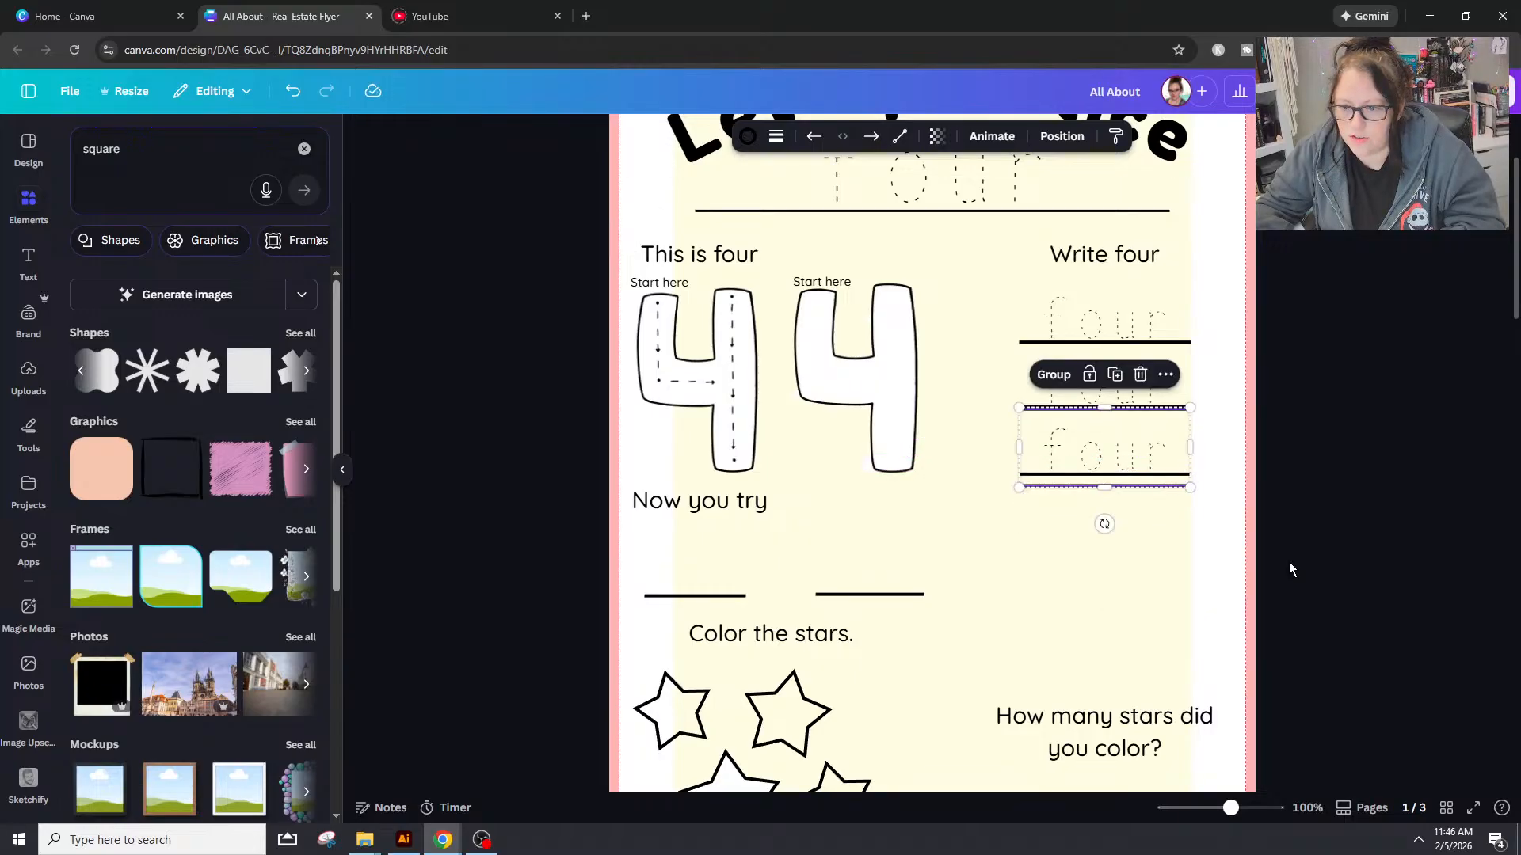
key(shift+Up)
key(shift+Down)
key(Up)
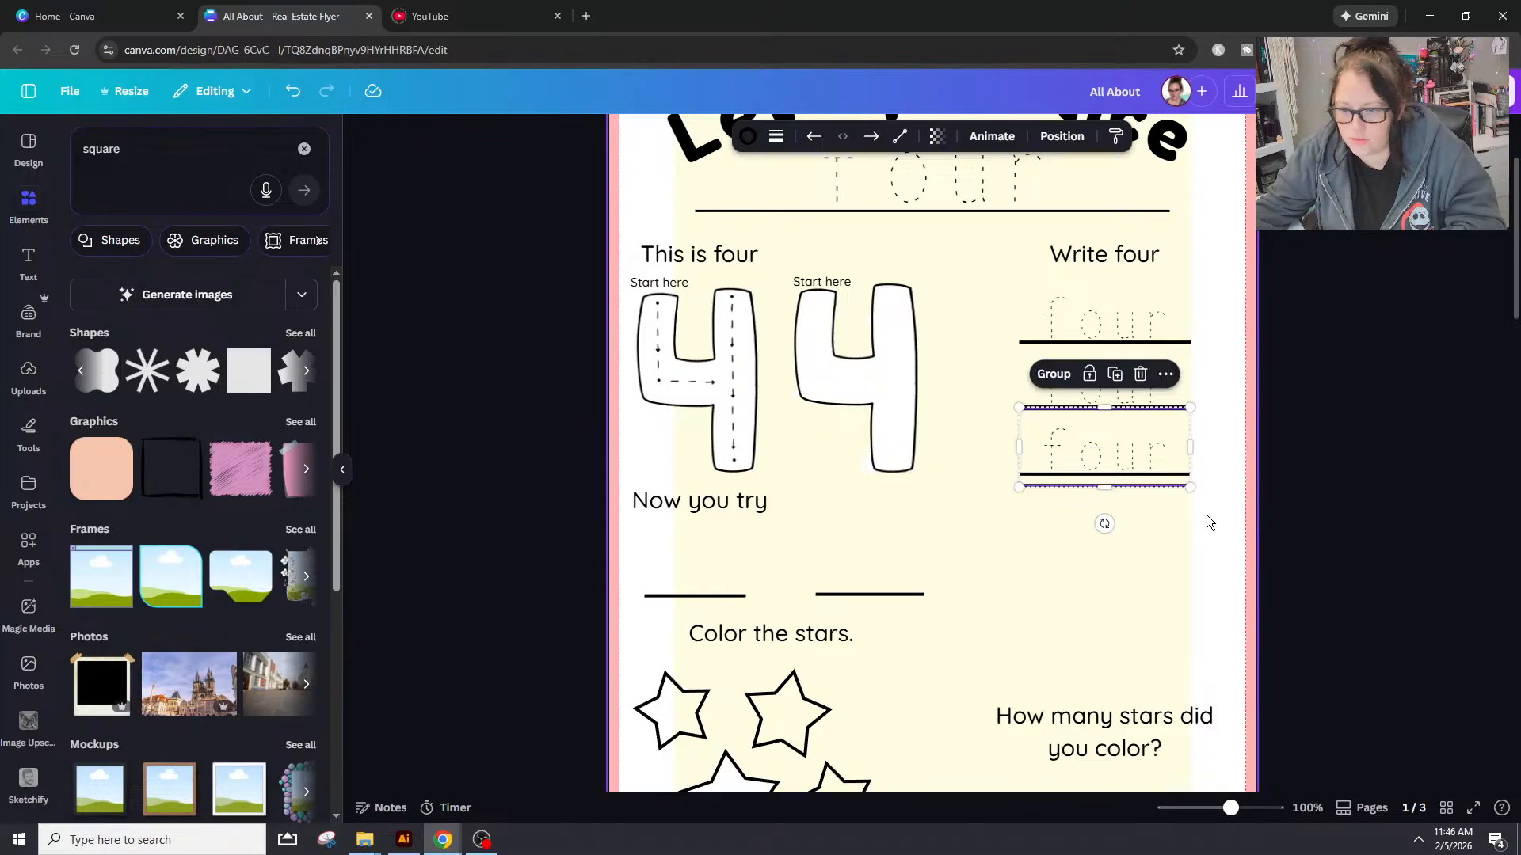
Step: Move the lowest writing line up onto the third writing line to match the gap between the second and third lines
click(1207, 515)
click(1171, 486)
key(shift+Up)
key(Up)
key(Up)
key(Up)
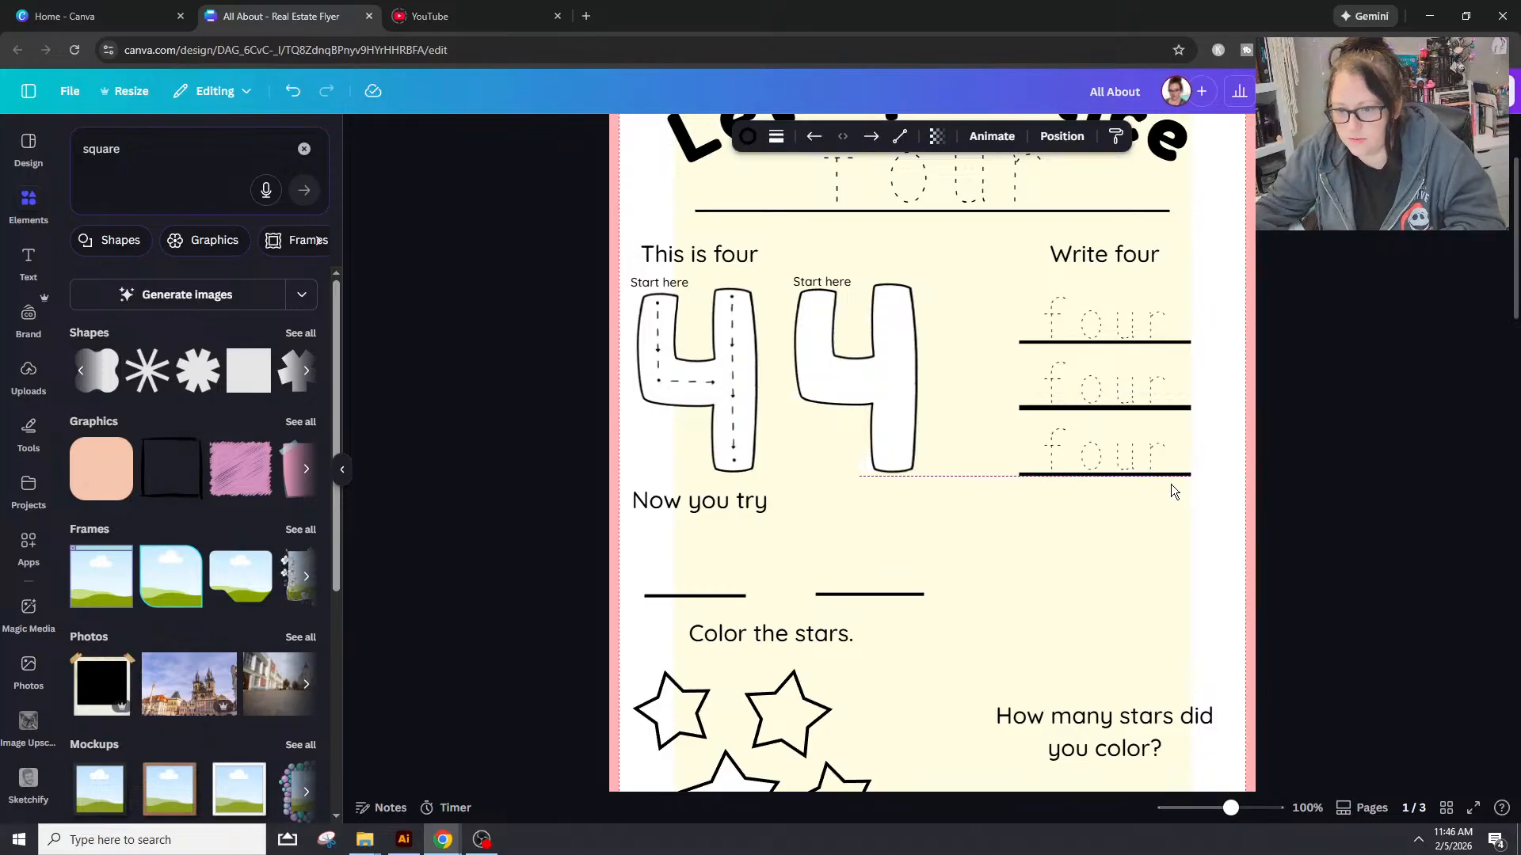
Step: Move the overlapping pair of writing lines back down together below the third traced "four", keeping them aligned with the lines above
shift+click(1172, 407)
key(ctrl+d)
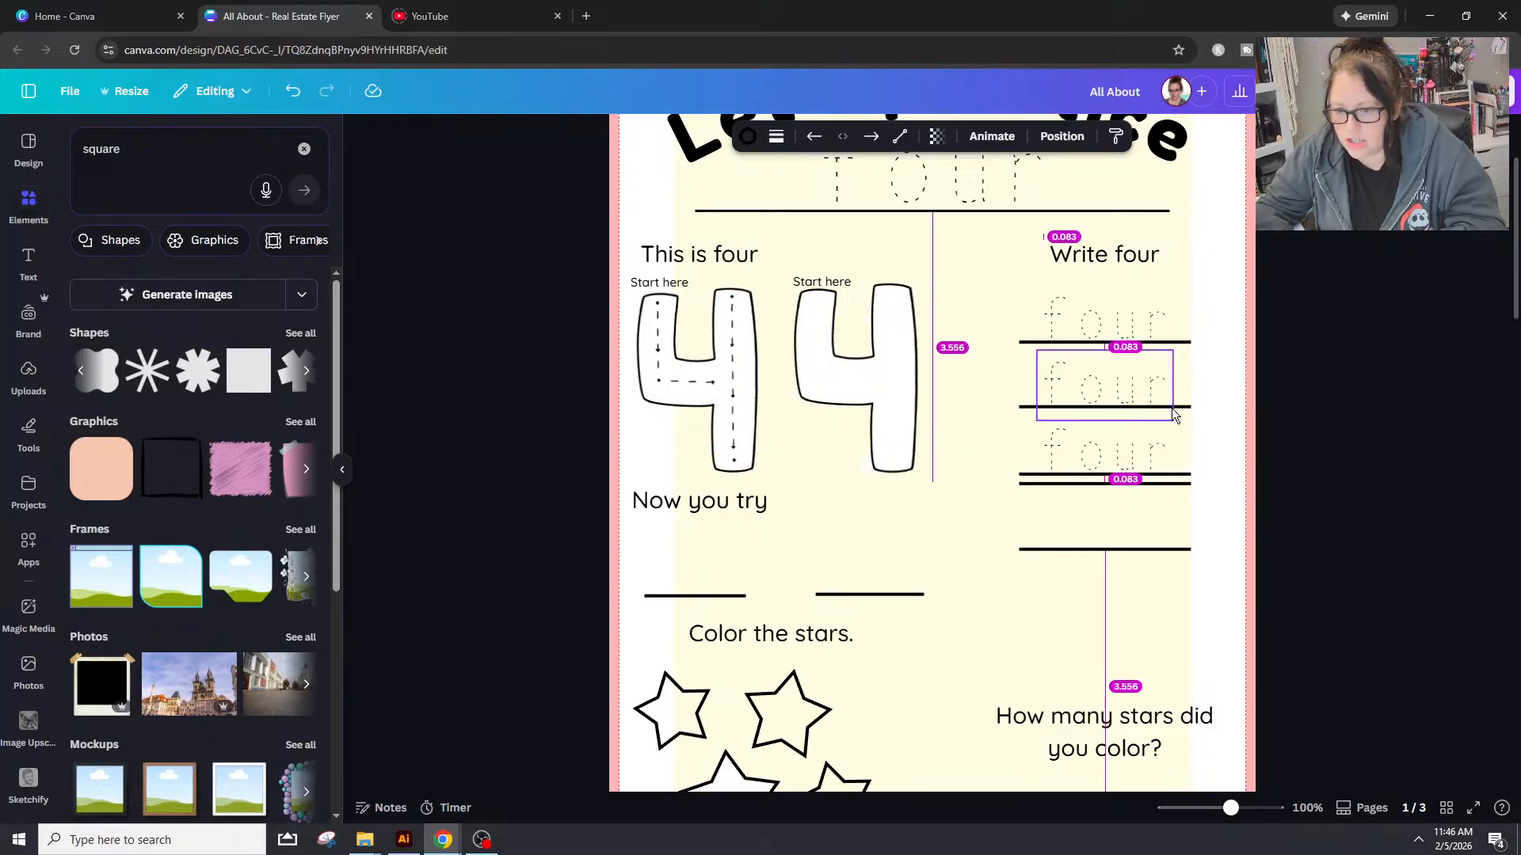
key(shift+Down)
key(shift+Down)
key(shift+Down)
key(shift+Down)
key(shift+Down)
key(shift+Down)
key(shift+Down)
key(shift+Down)
key(shift+Down)
key(shift+Down)
key(shift+Up)
key(shift+Up)
key(shift+Up)
key(shift+Up)
key(shift+Up)
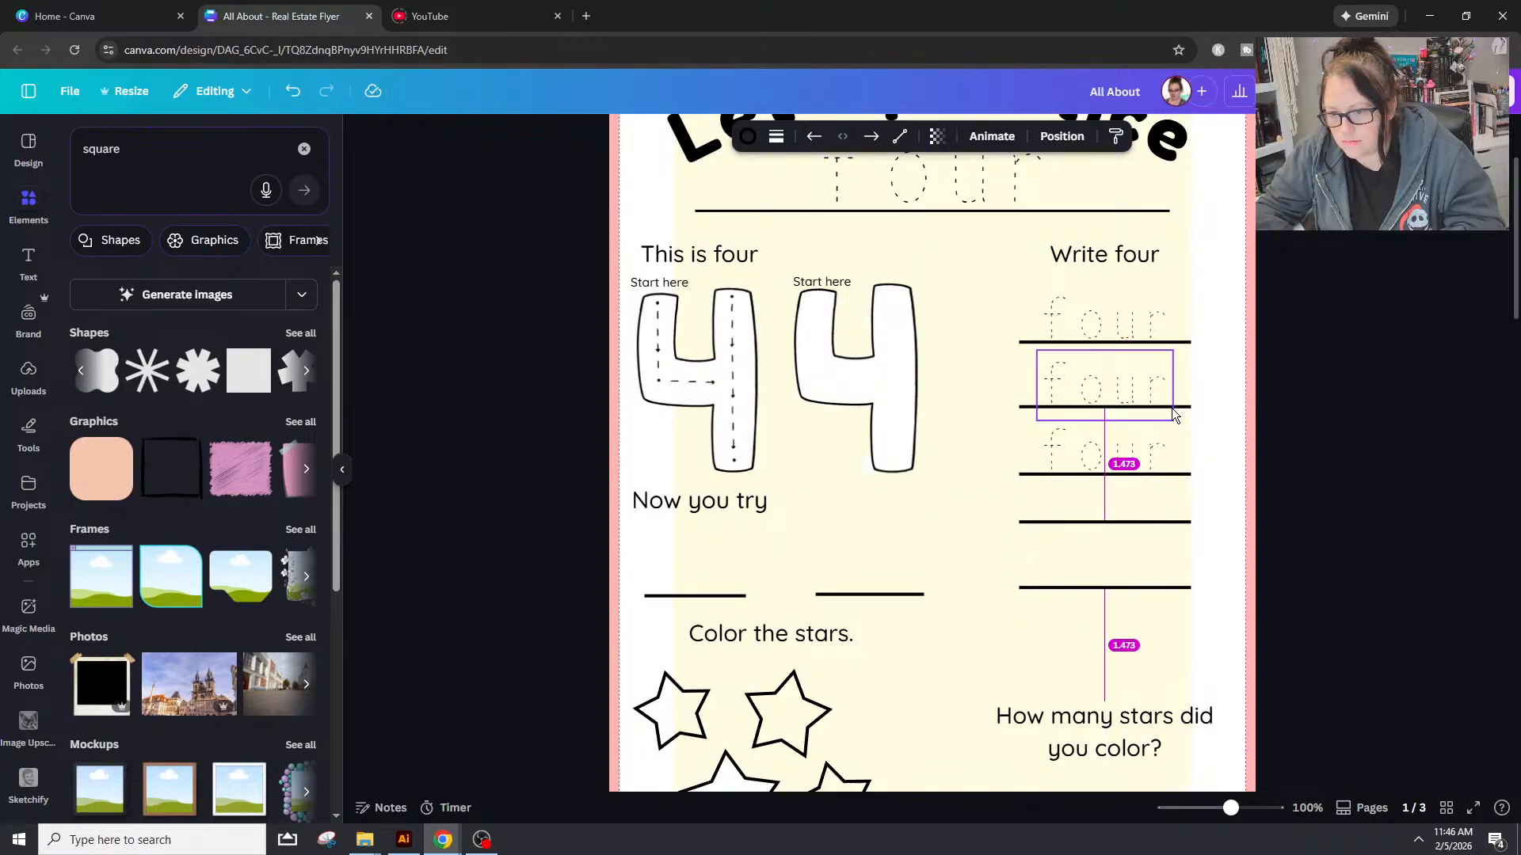
key(Down)
key(Up)
key(Down)
key(Right)
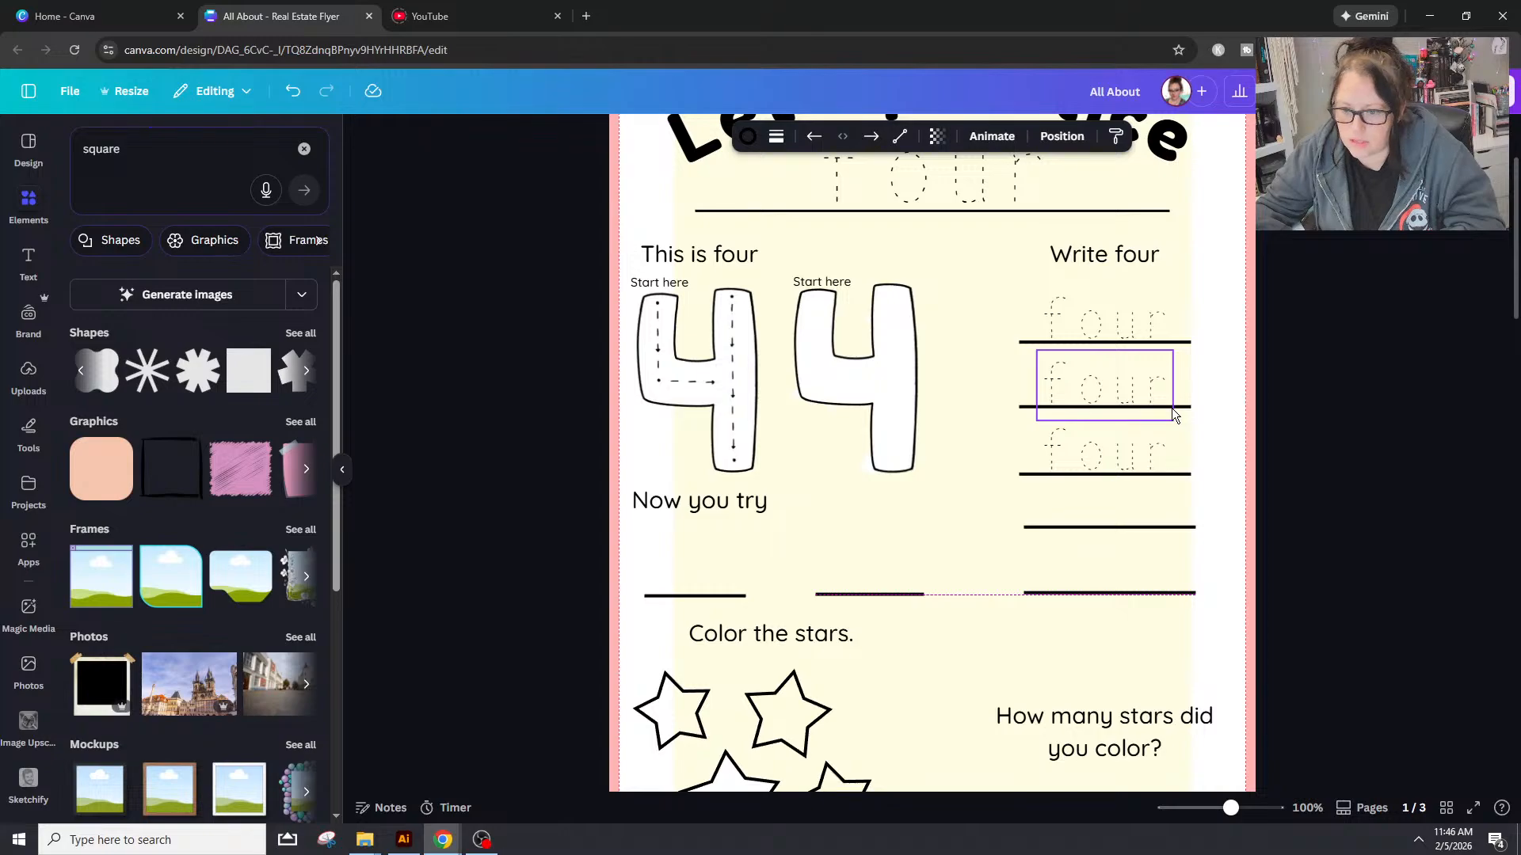
key(ctrl+z)
key(ctrl+y)
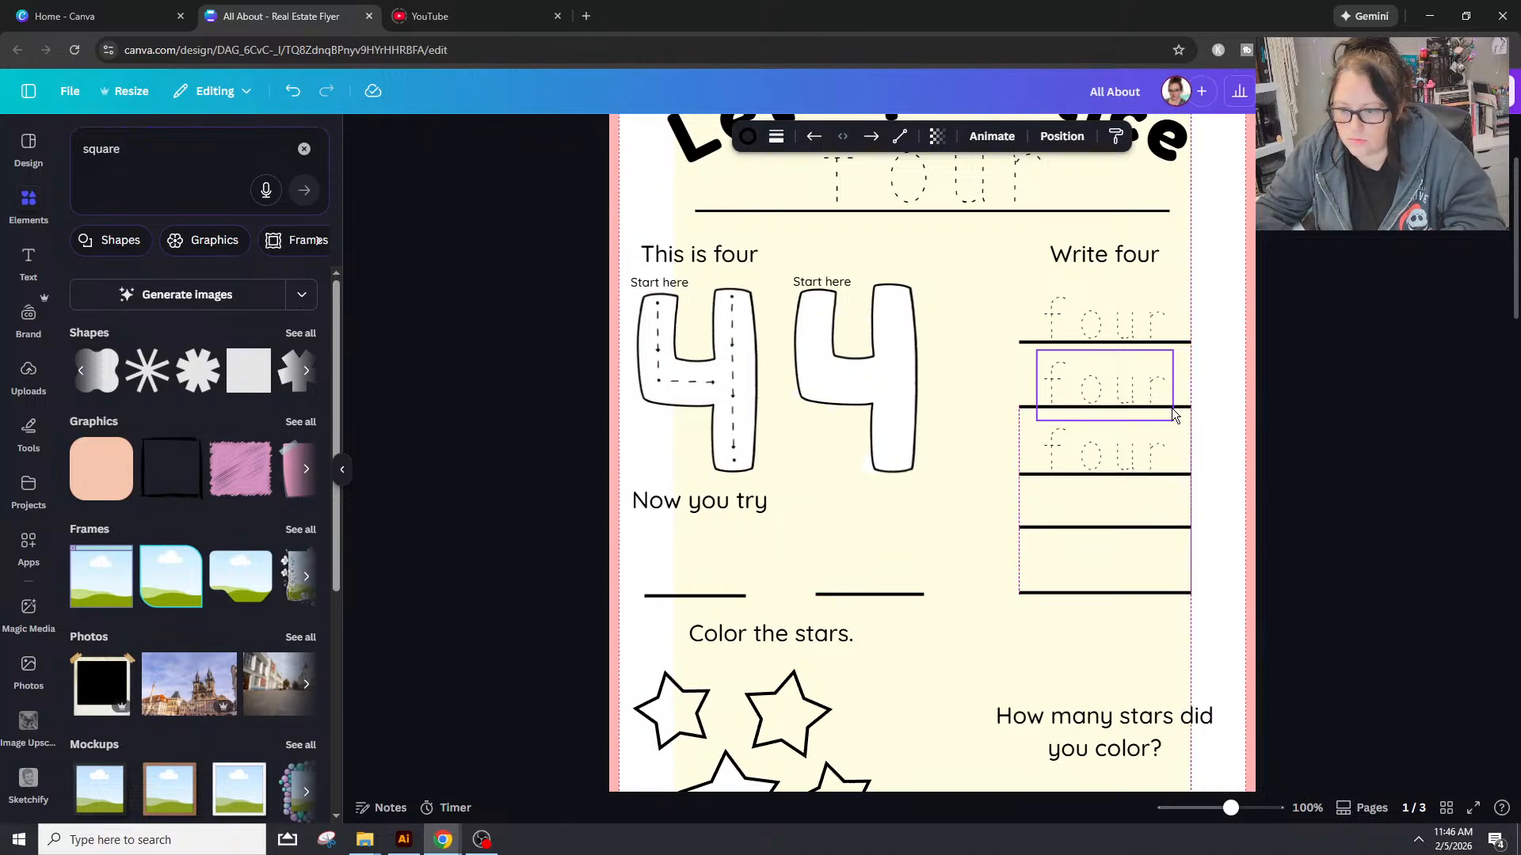
key(ctrl+z)
click(1232, 345)
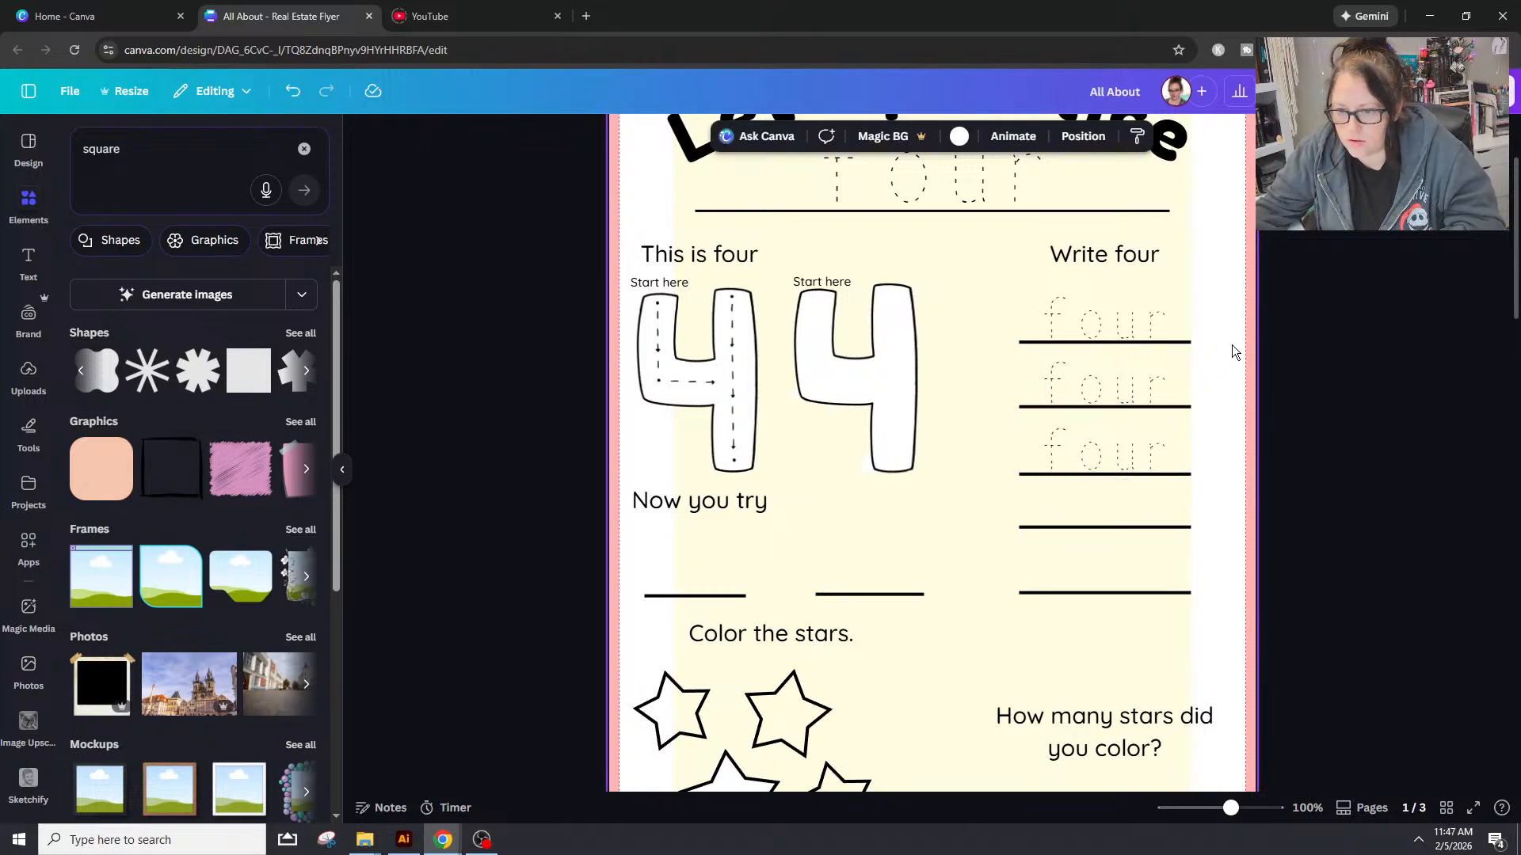
Step: Select all five writing lines below "Write four" and space them evenly vertically
click(1186, 343)
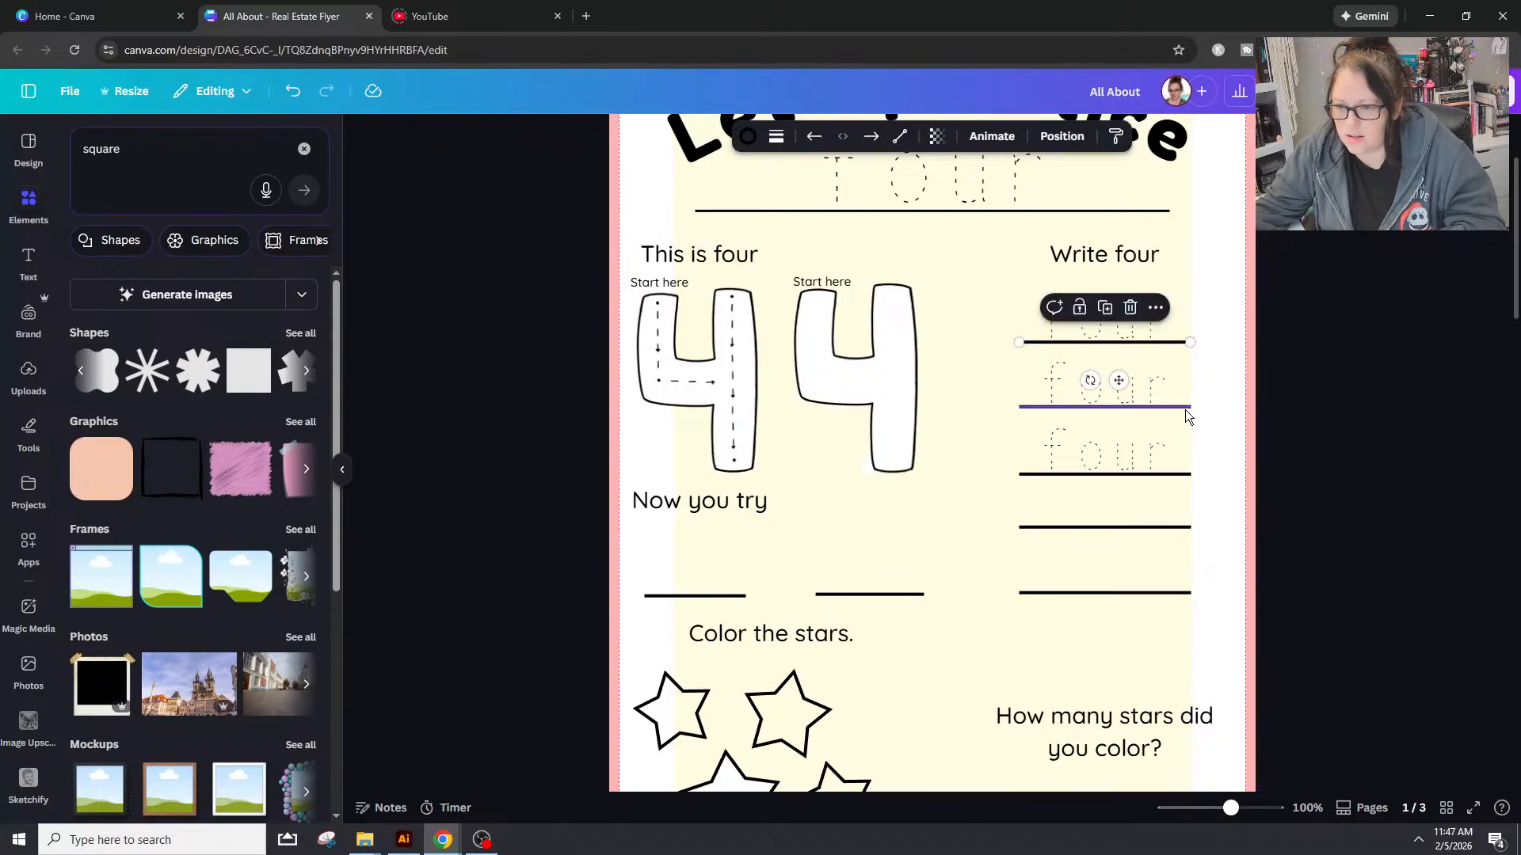
shift+click(1186, 408)
shift+click(1178, 474)
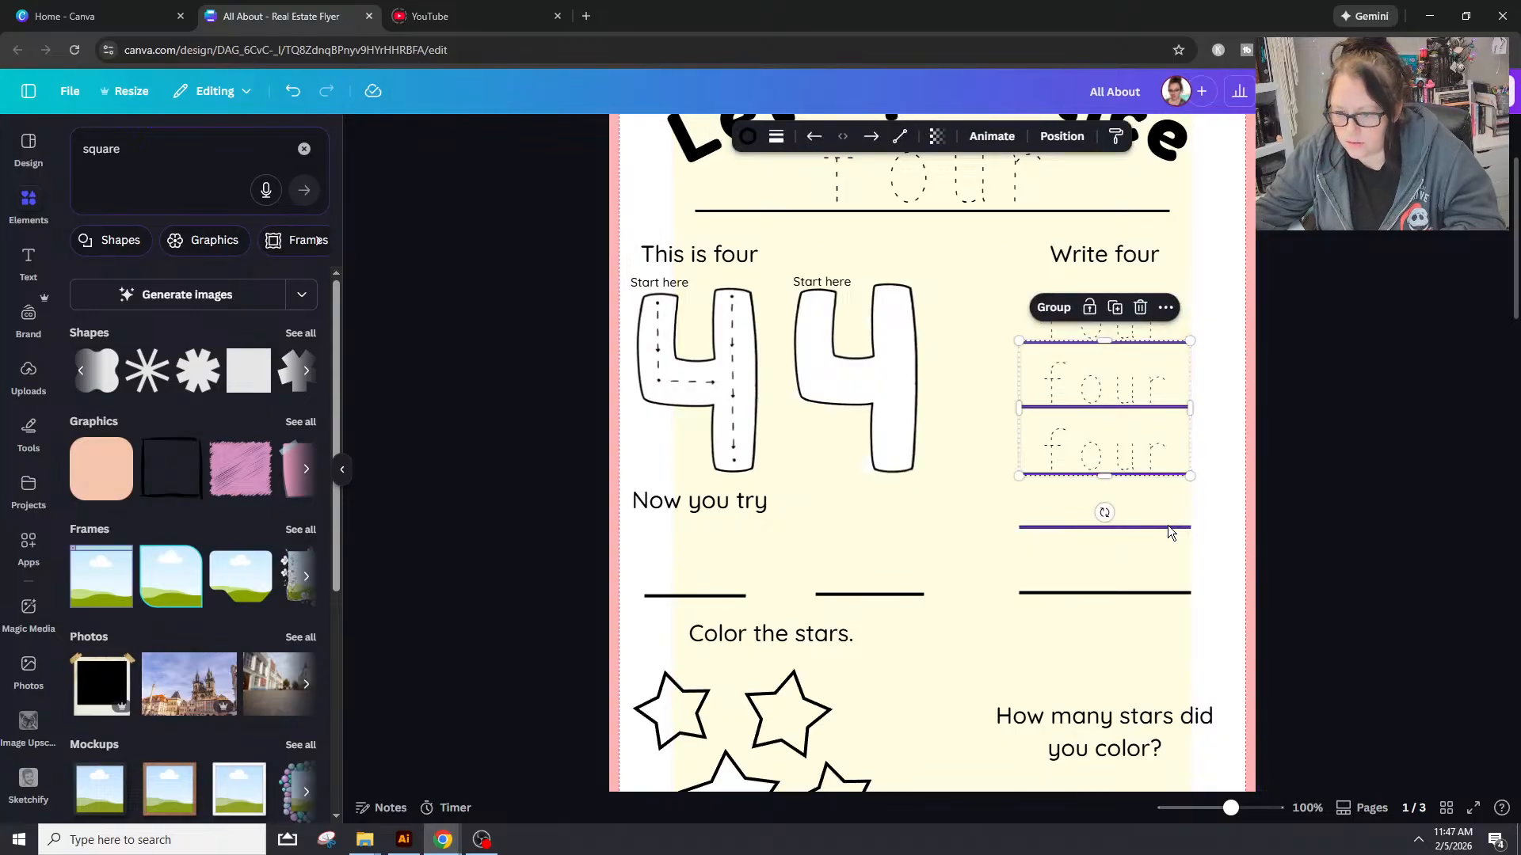
shift+click(1170, 527)
shift+click(1163, 593)
click(1060, 138)
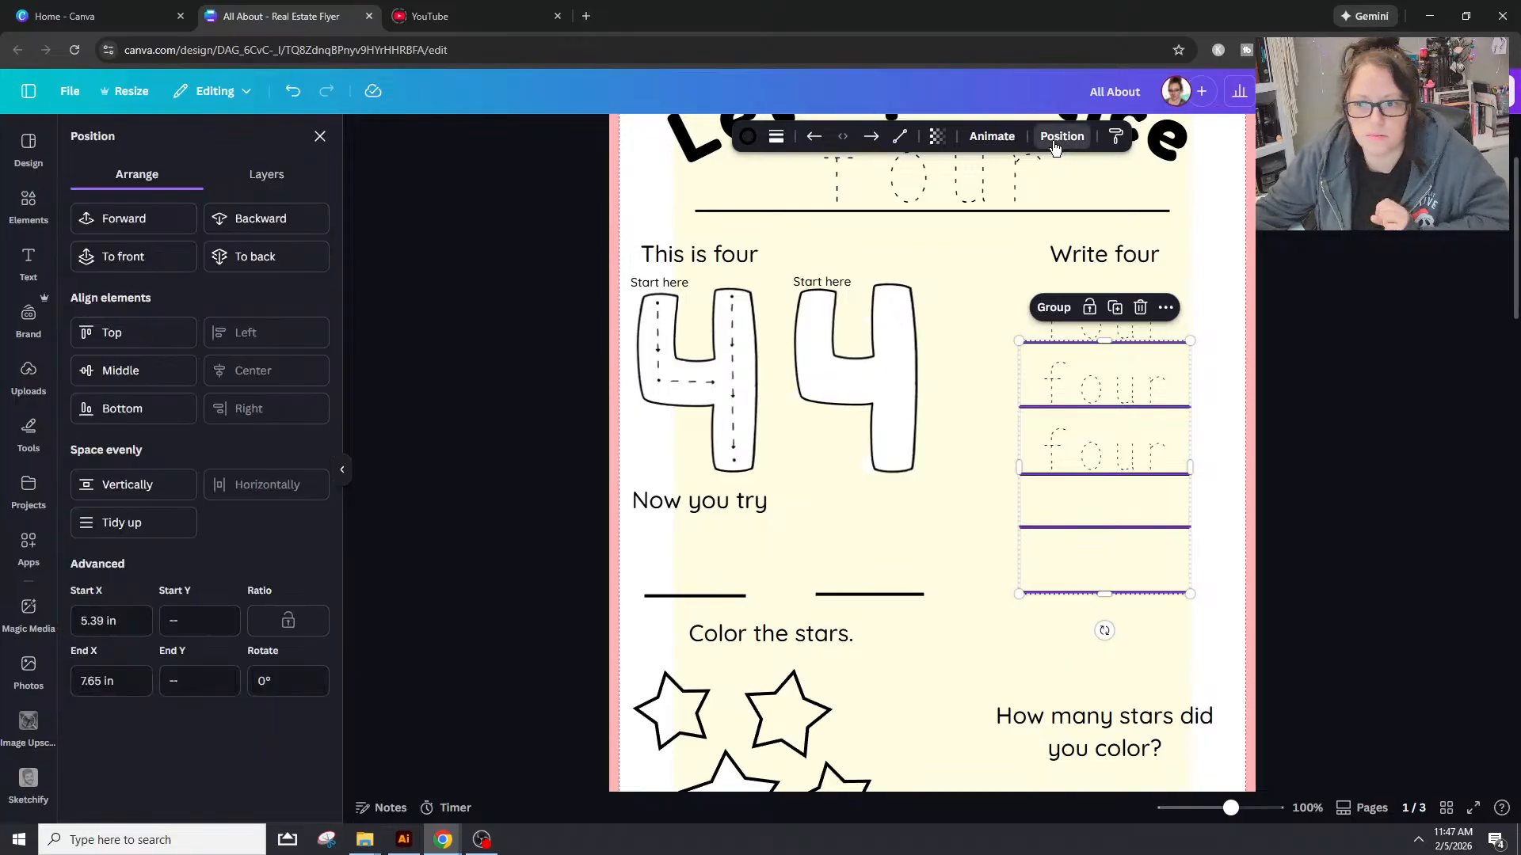
click(133, 486)
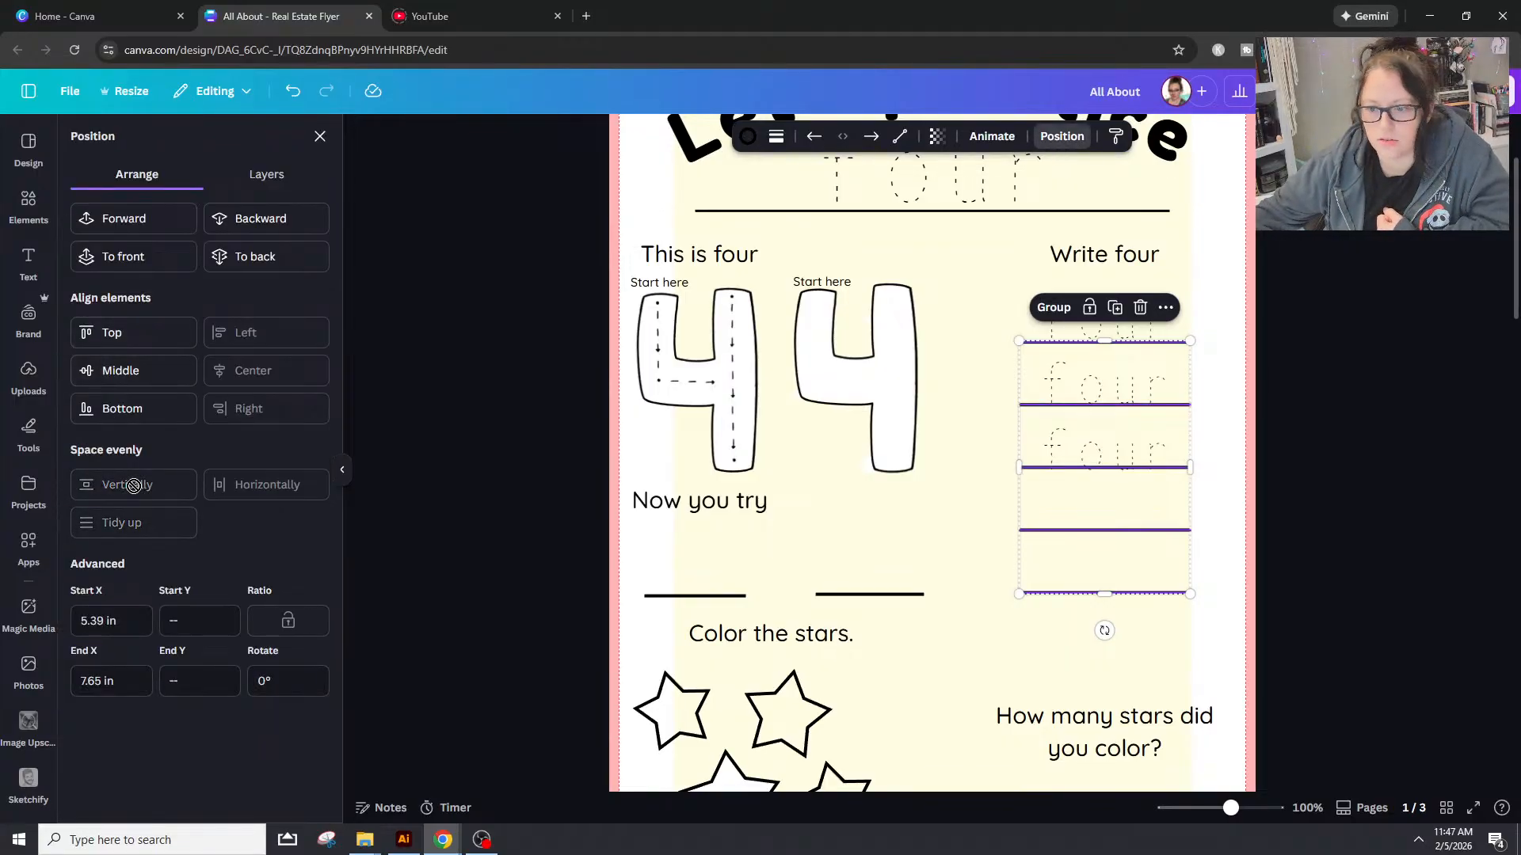
click(1473, 455)
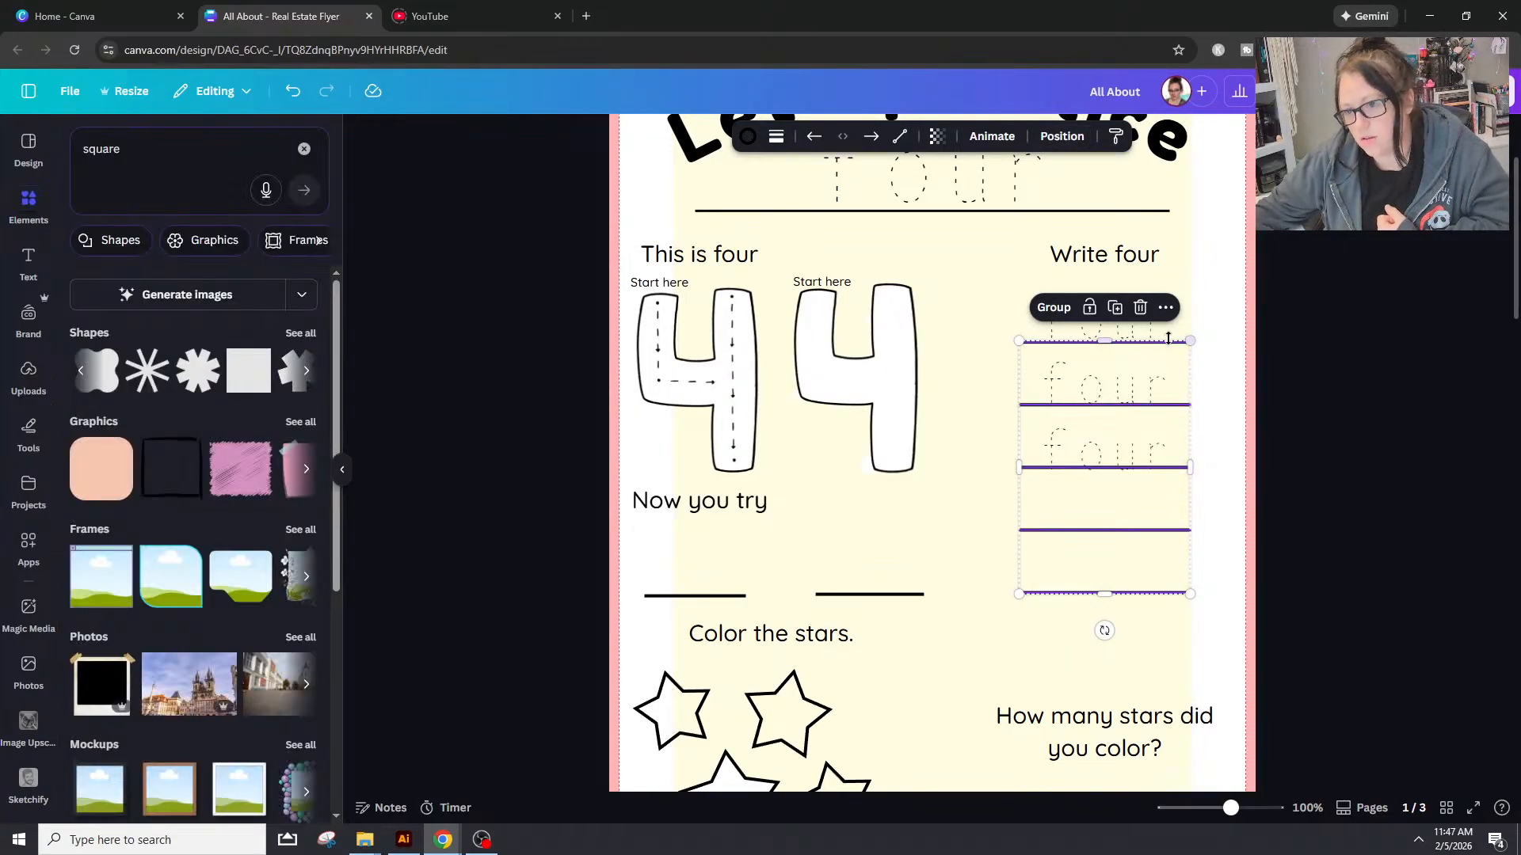
Step: Move the second and third traced "four" words up so each sits on its respaced writing line
click(1091, 317)
shift+click(1143, 388)
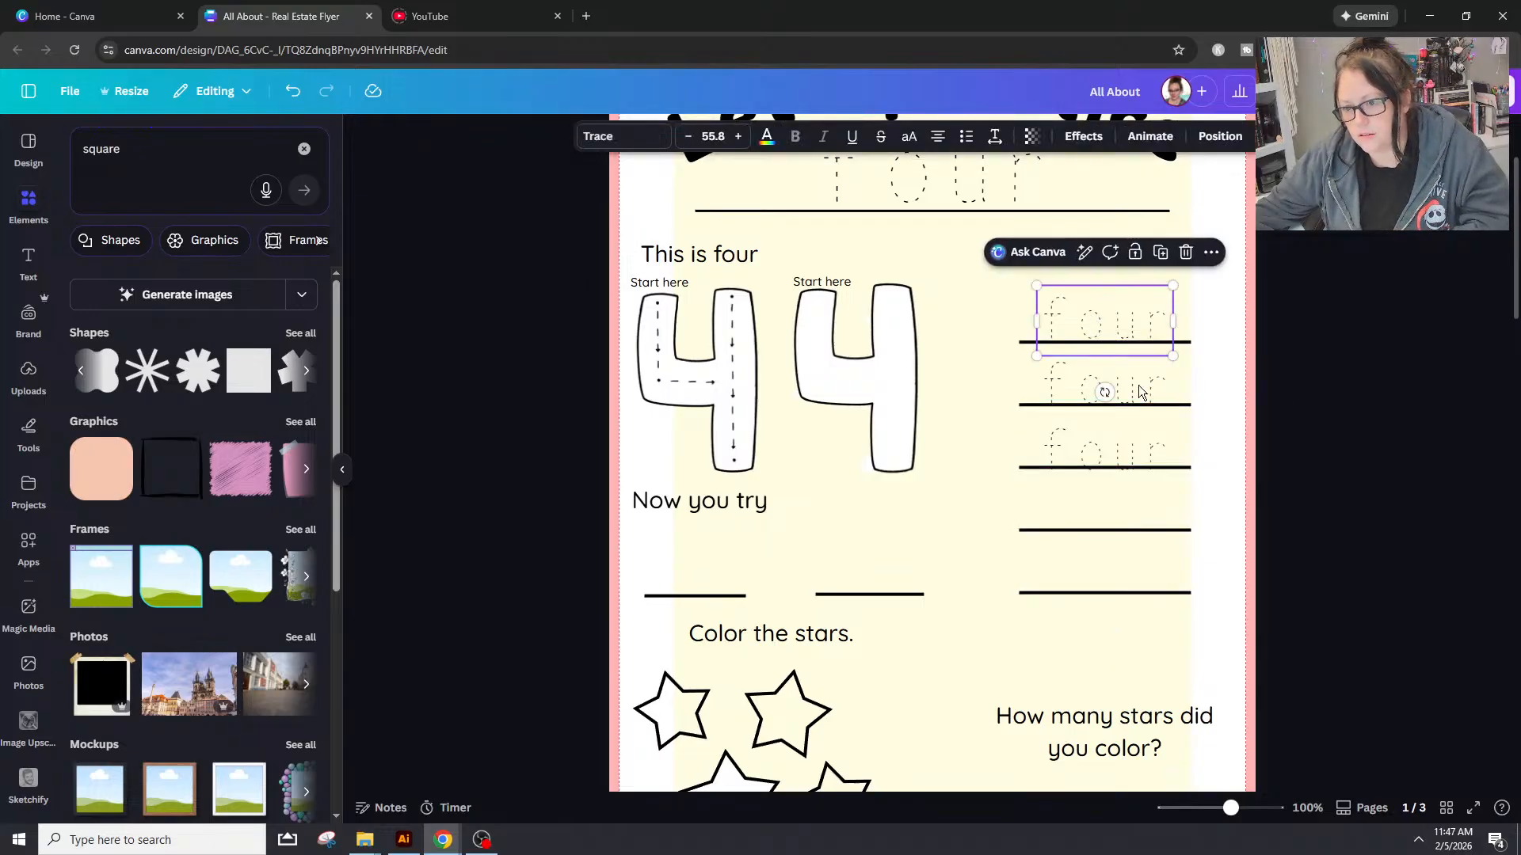
click(1074, 458)
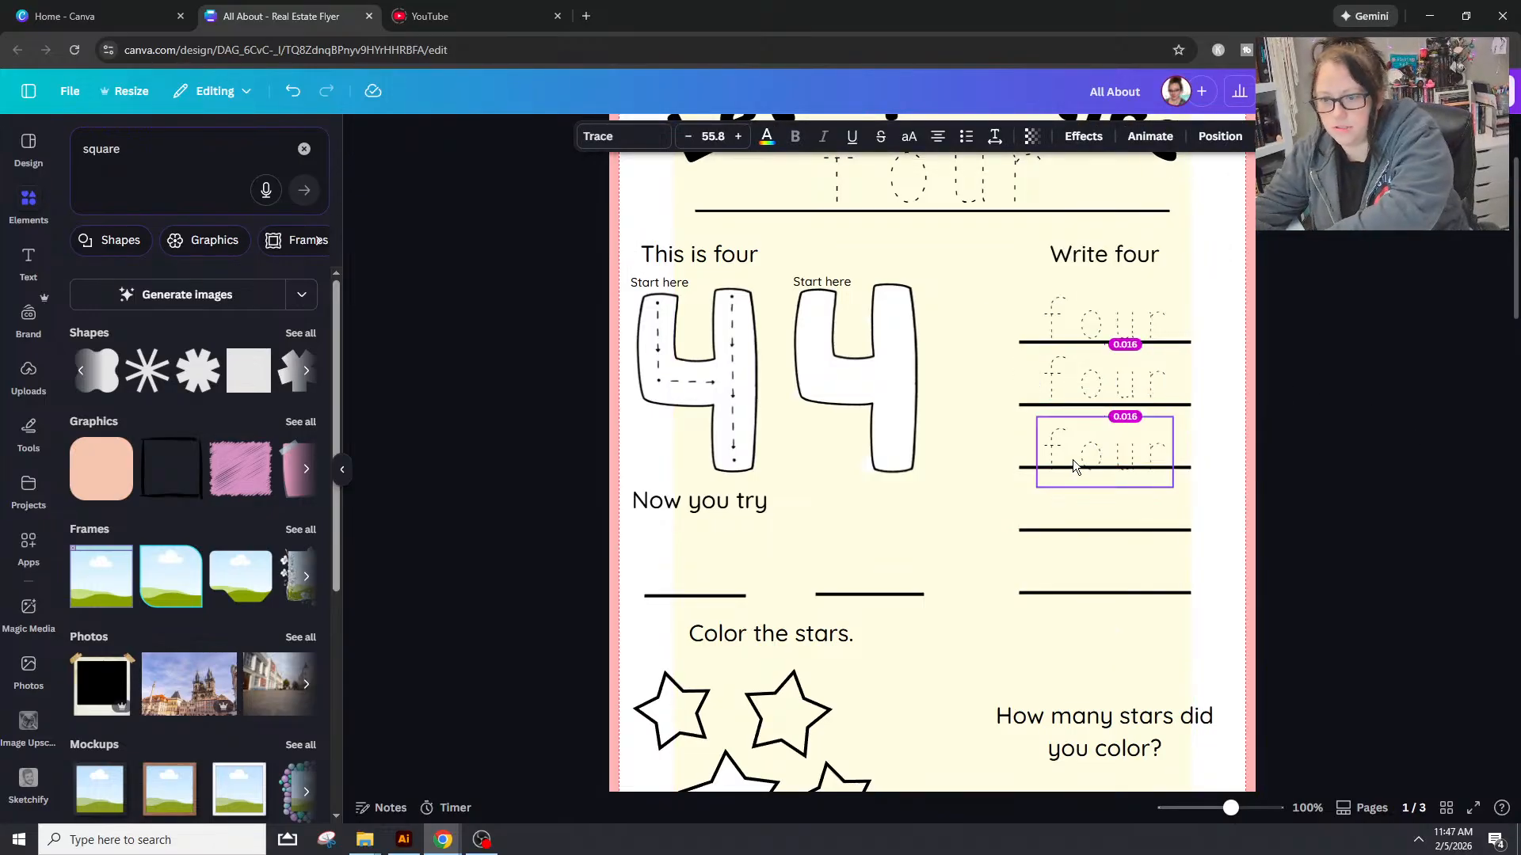
drag(1077, 457, 1091, 451)
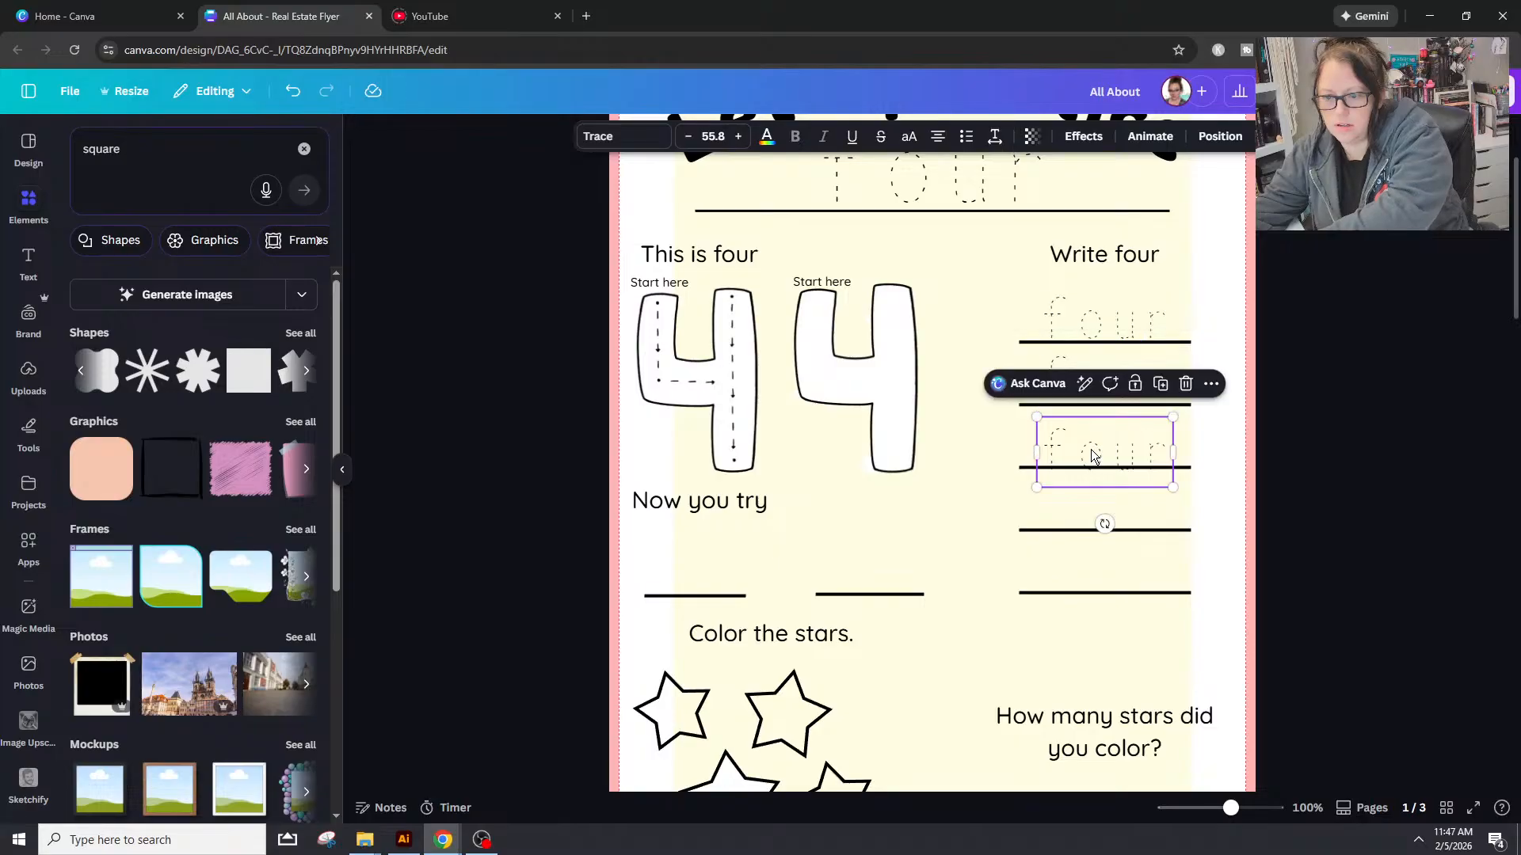
key(Up)
key(Up)
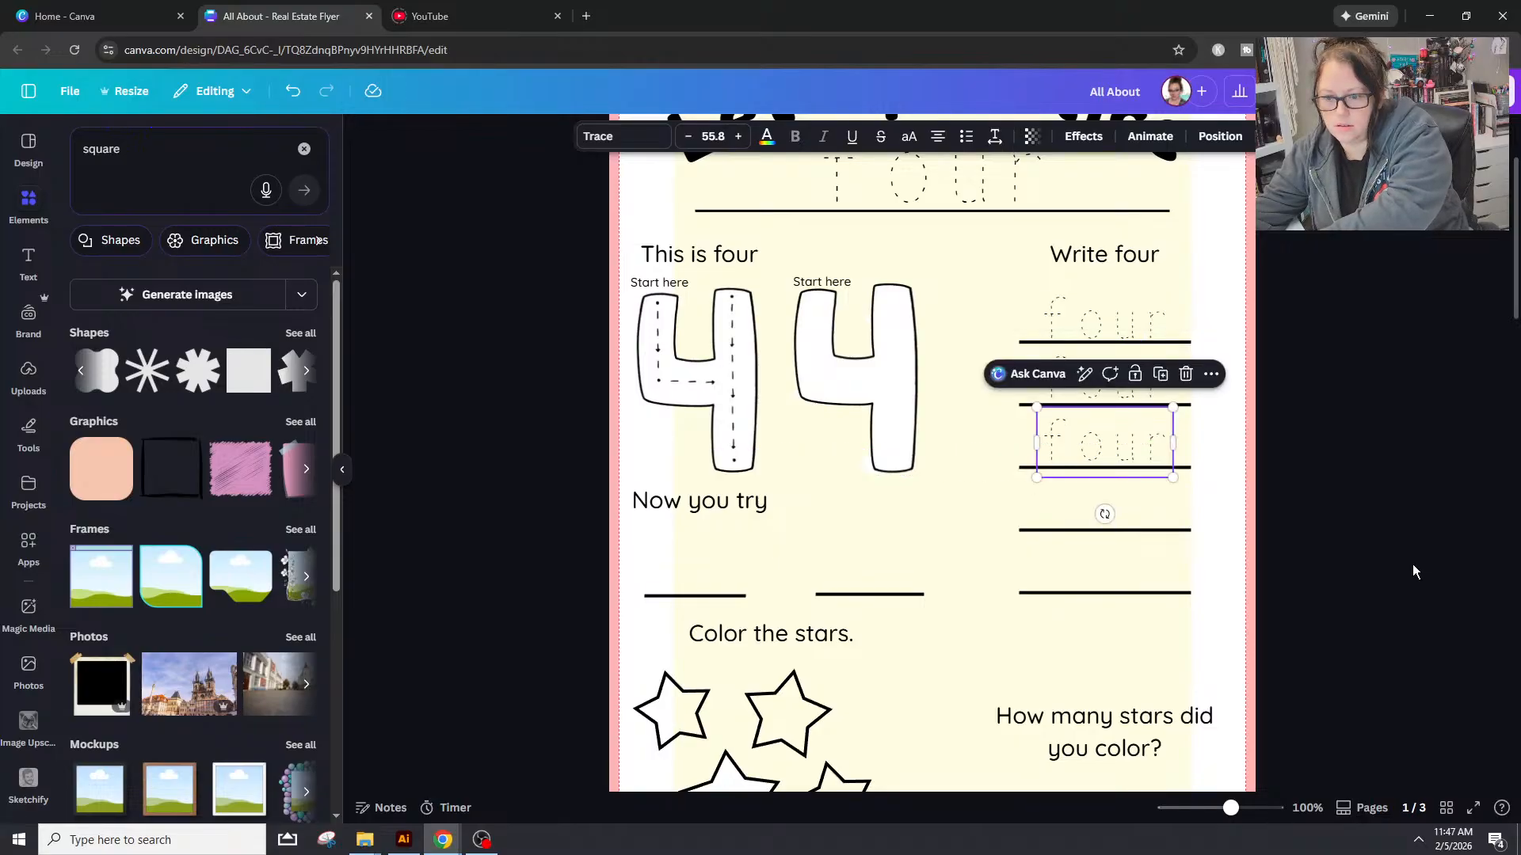
click(1413, 563)
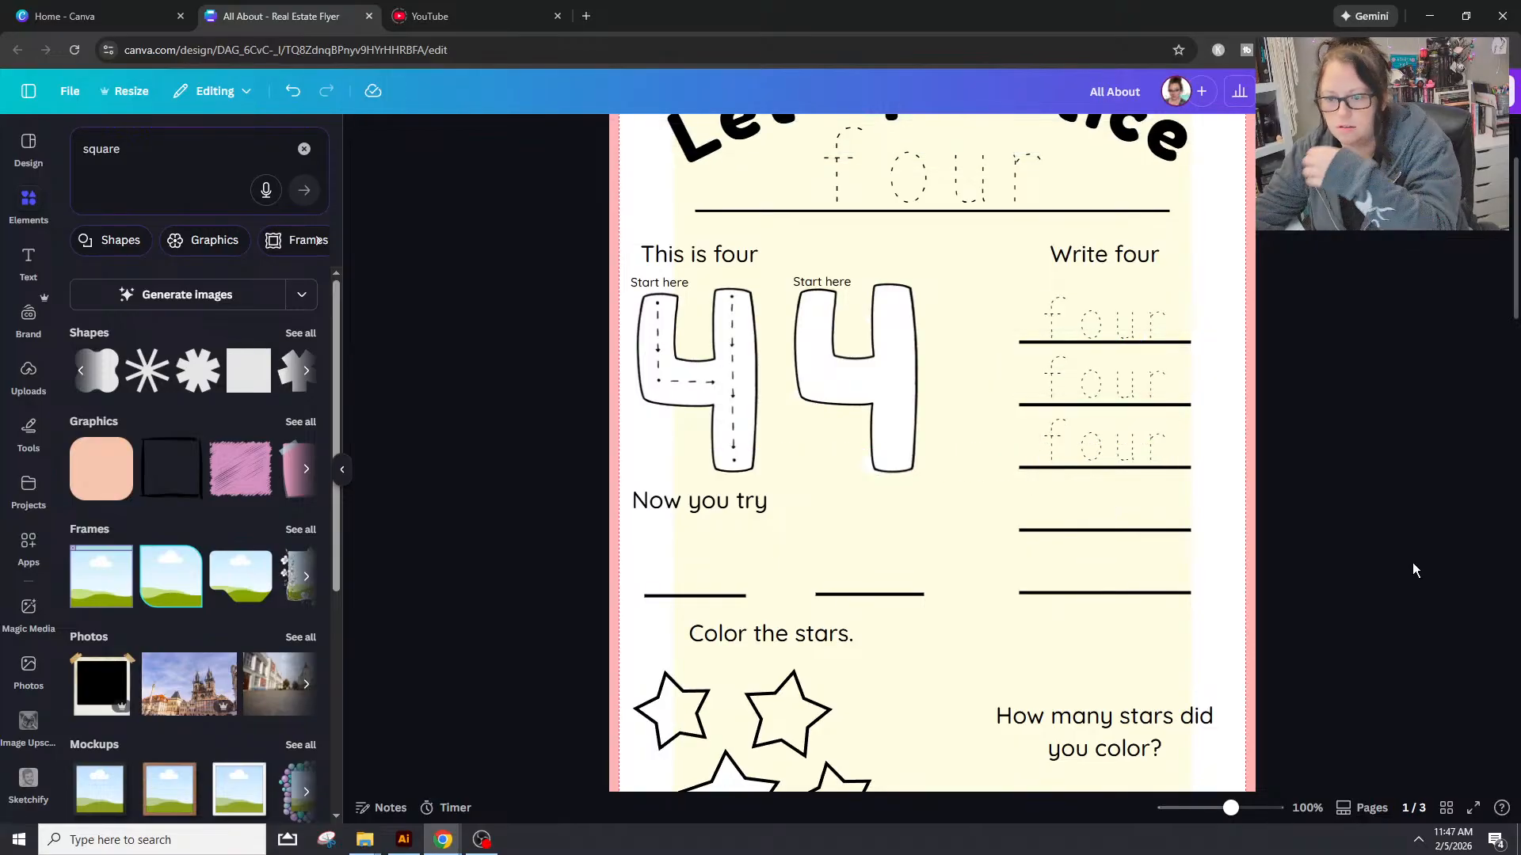
Step: Adjust the second and third traced "four" words and space all three traced words evenly vertically
click(1128, 388)
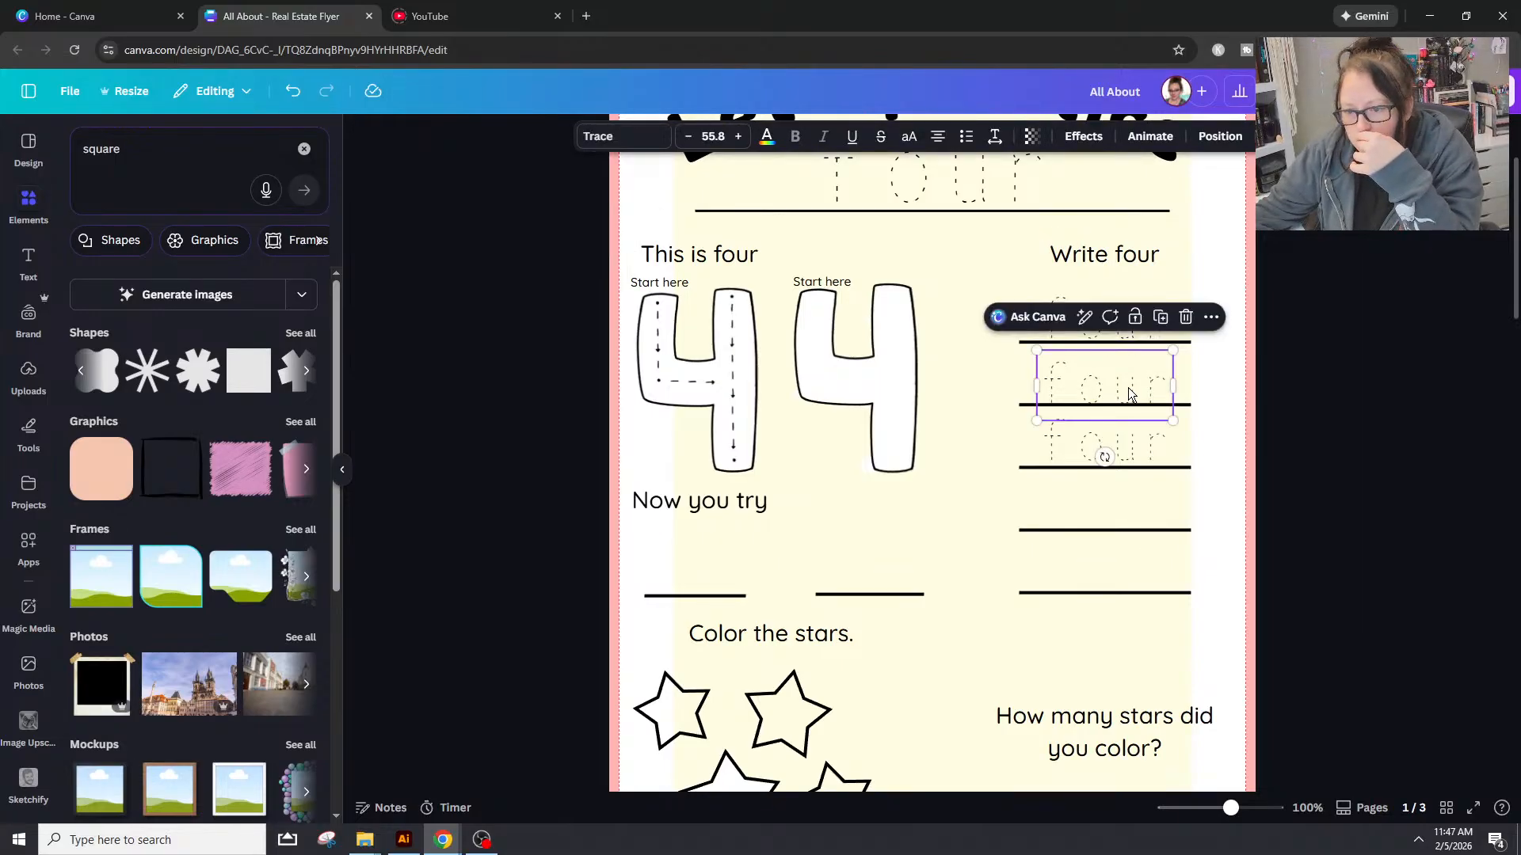
drag(1131, 394, 1112, 435)
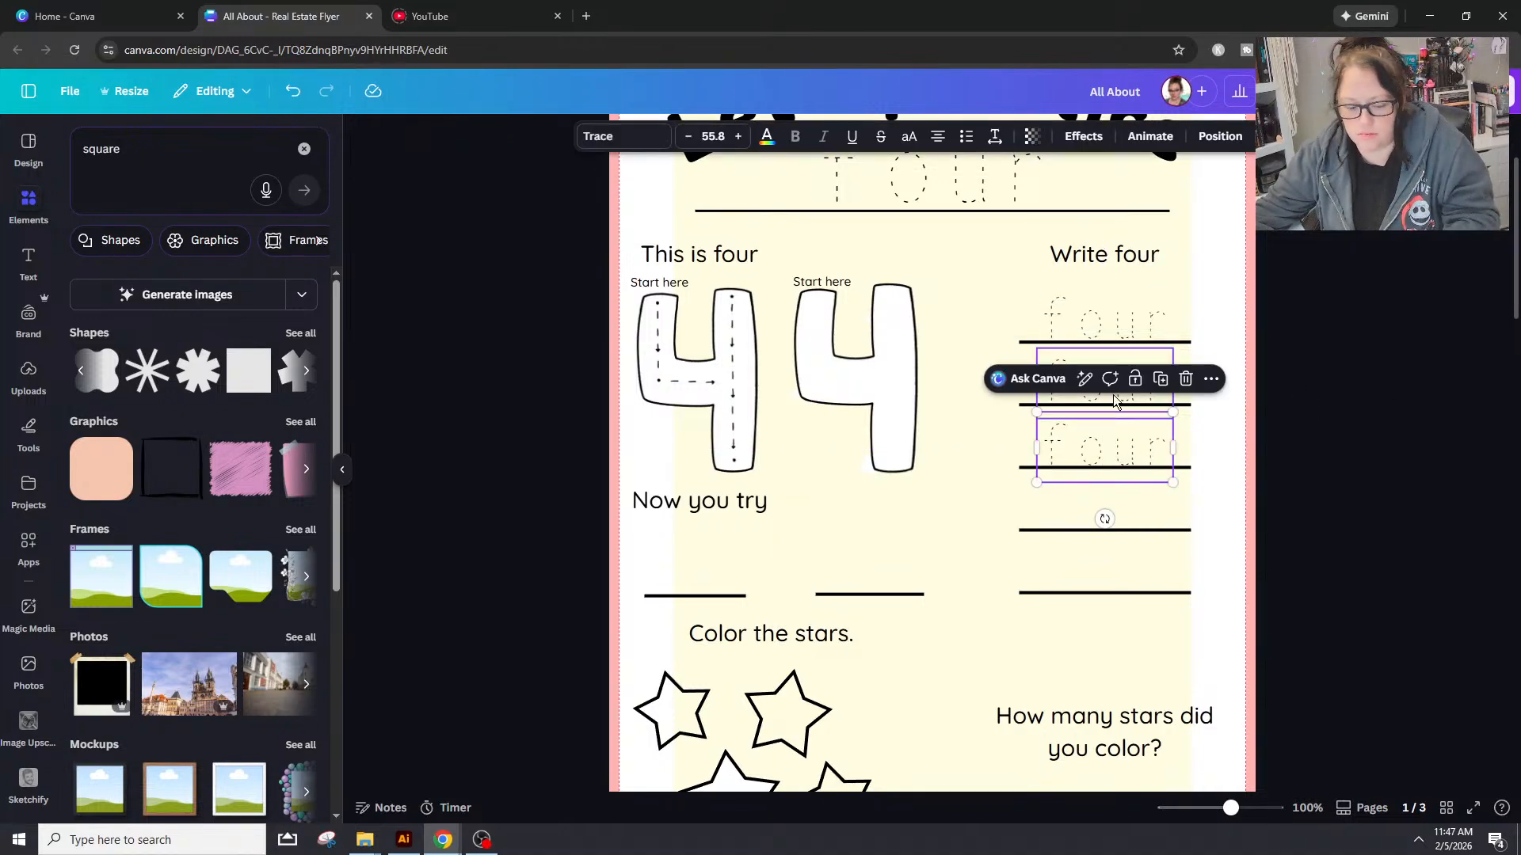
shift+click(1114, 395)
shift+click(1057, 287)
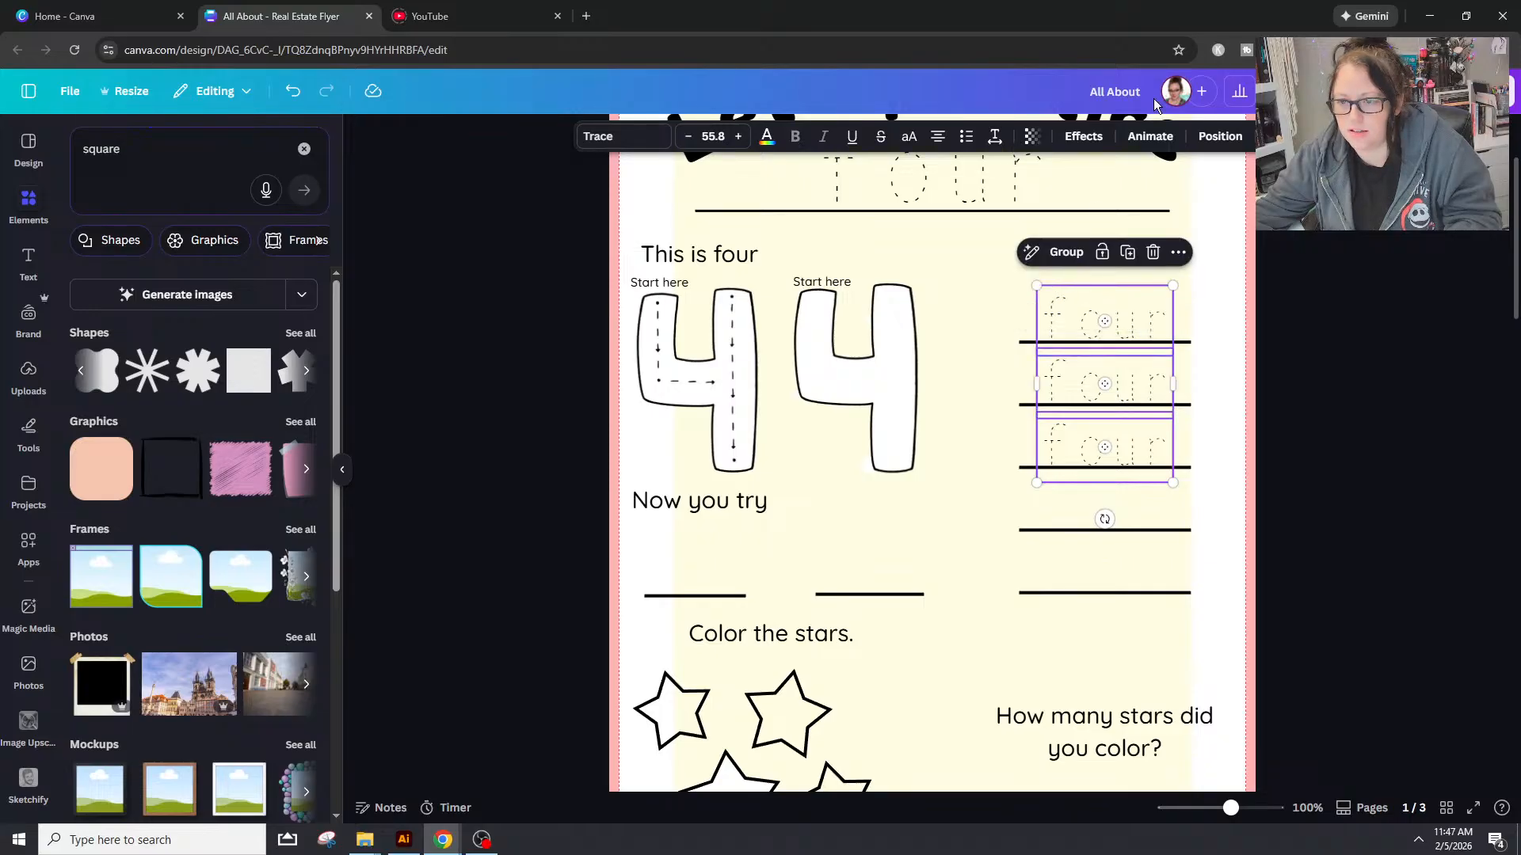
click(1218, 138)
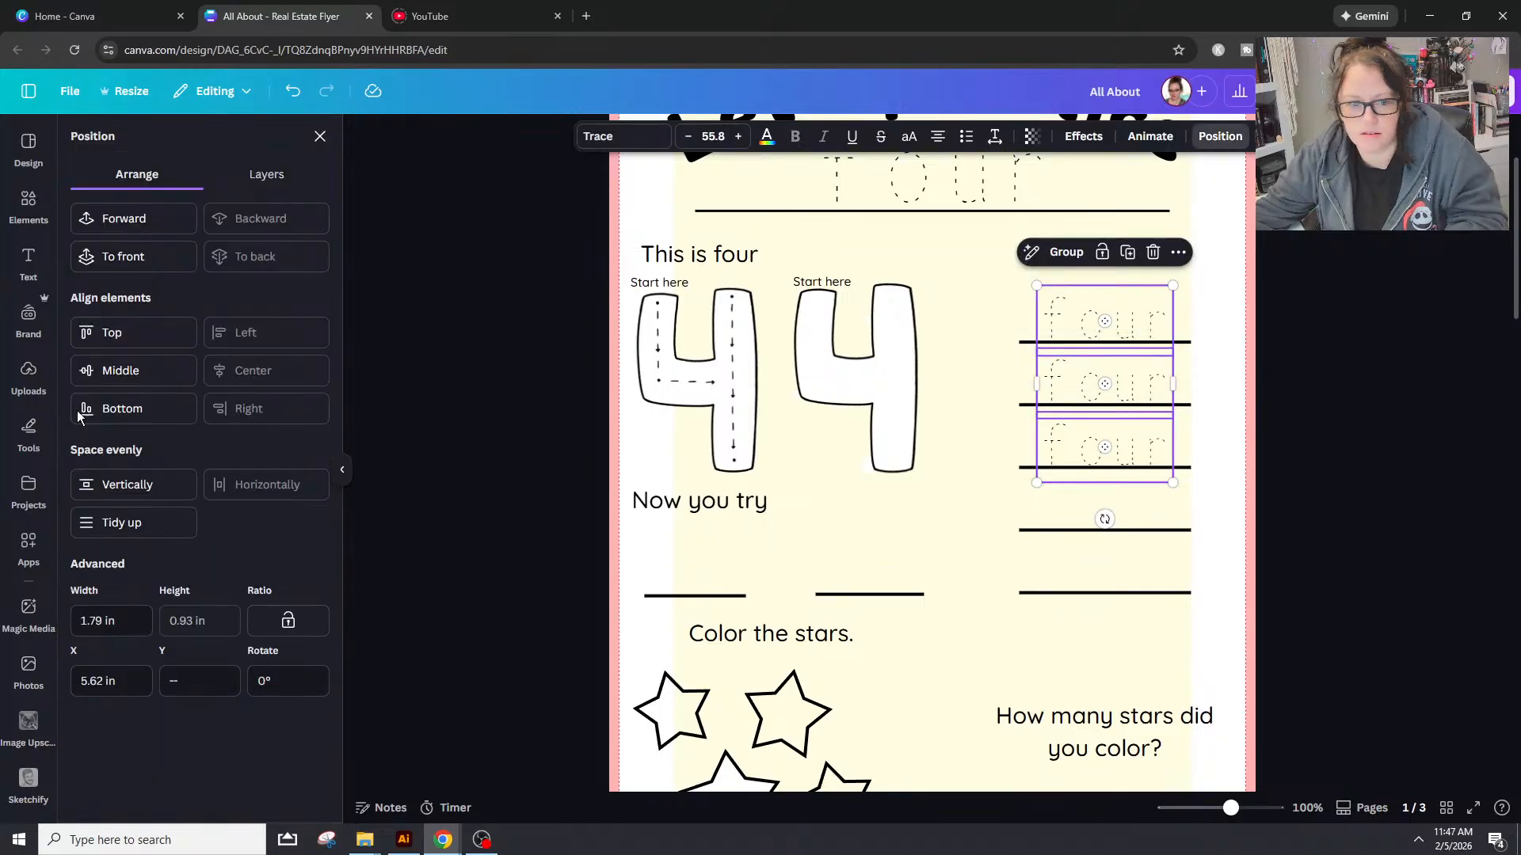
click(137, 489)
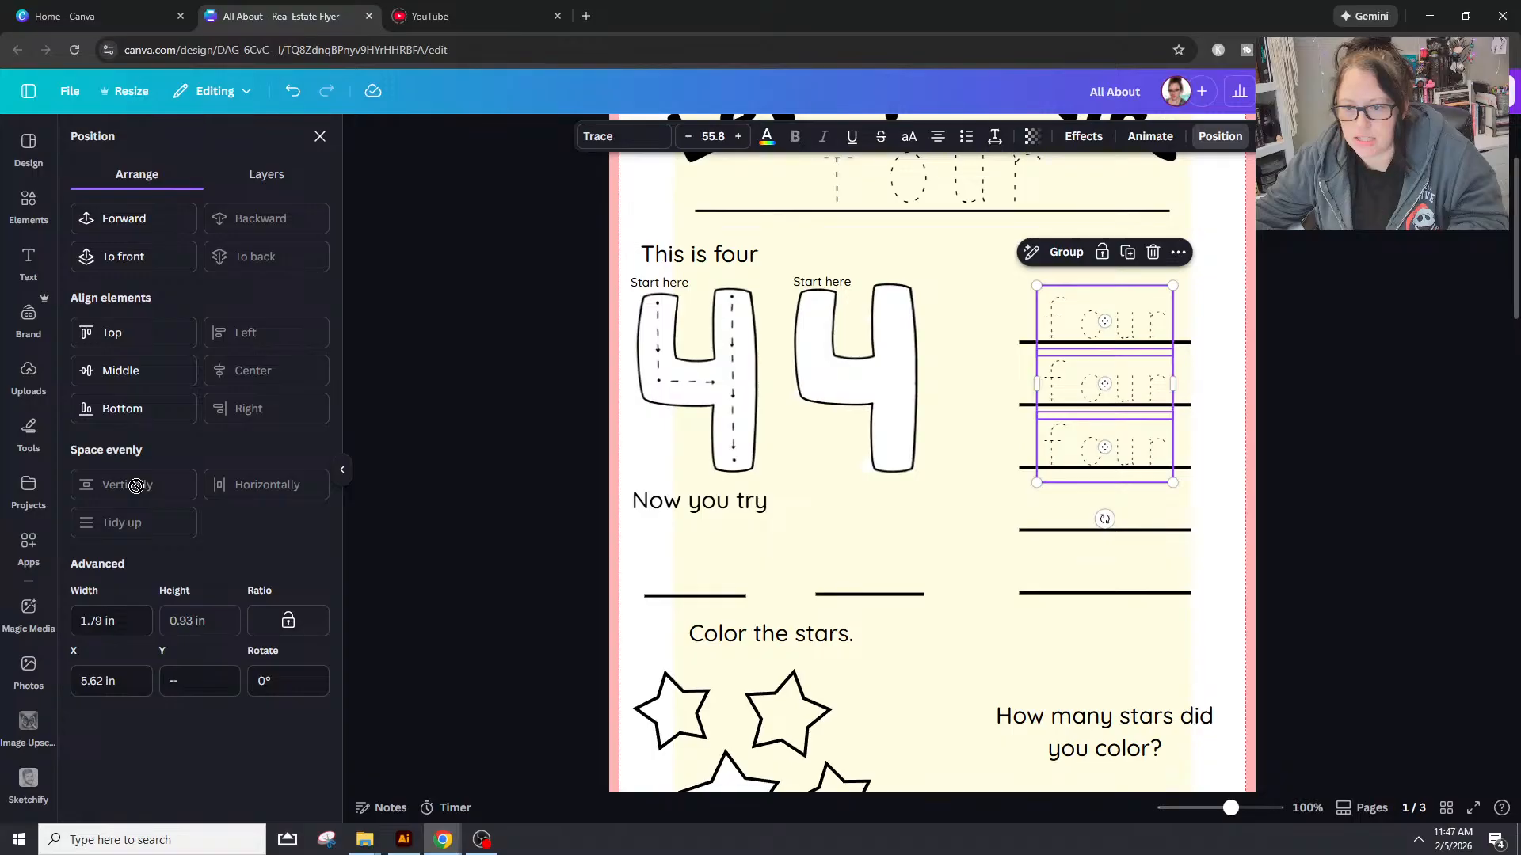
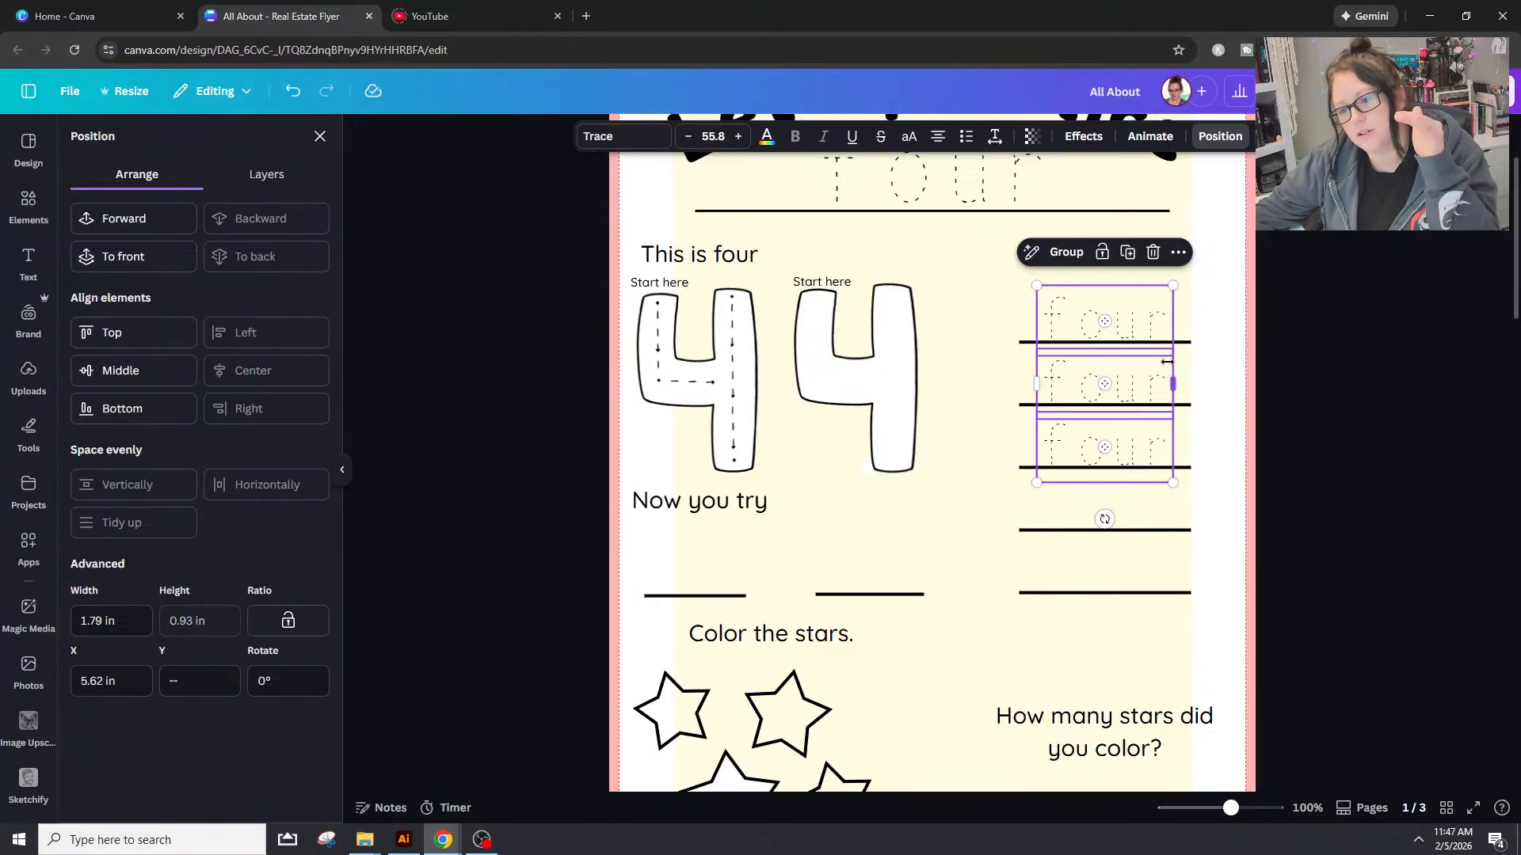
click(1306, 370)
click(1304, 367)
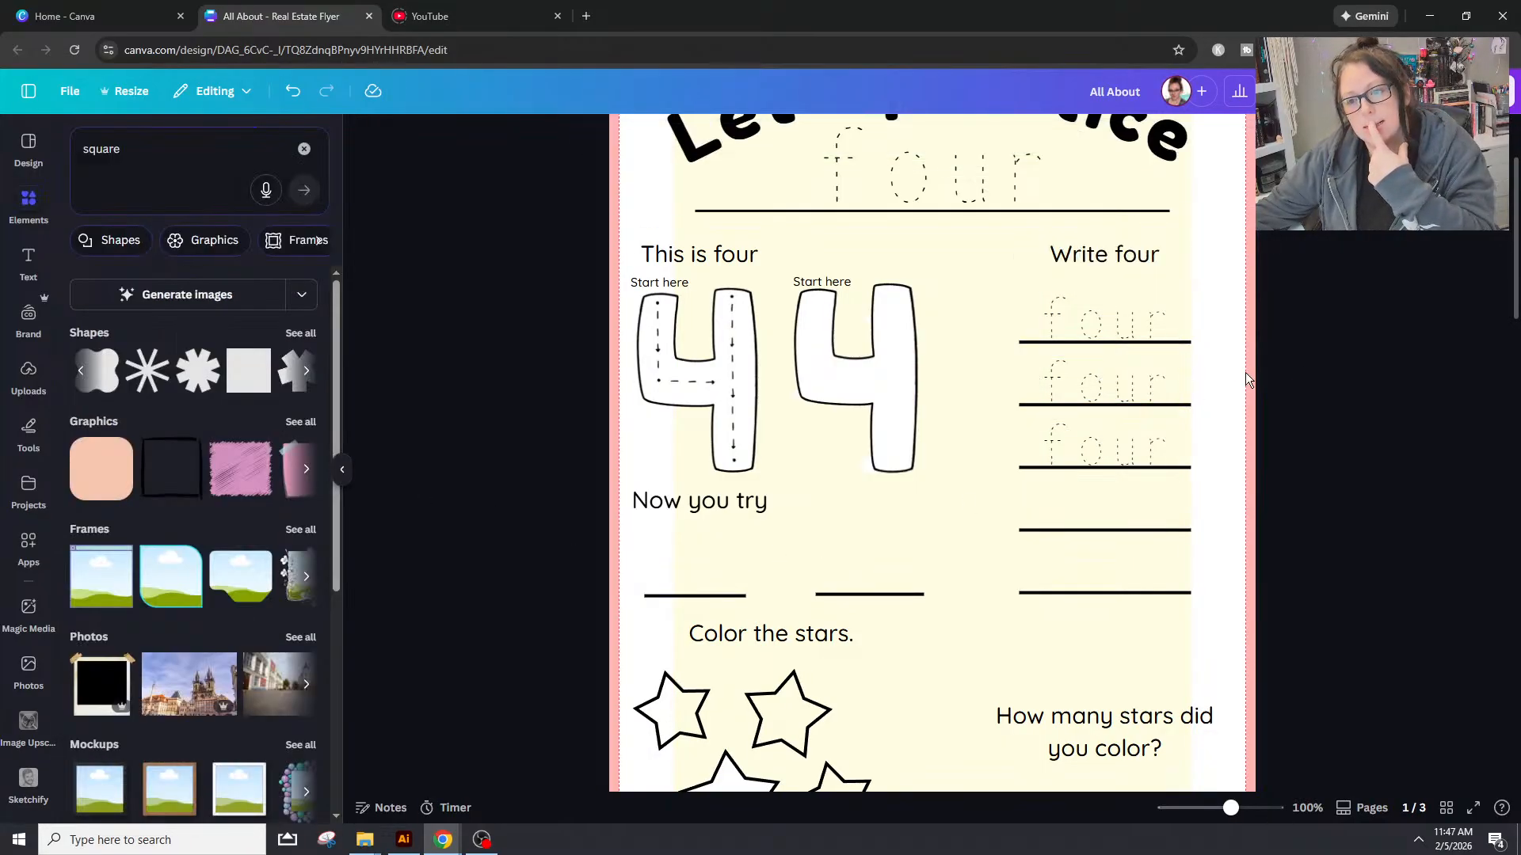
Step: Try to nudge the second traced "four" slightly higher above its writing line
click(1135, 364)
key(Up)
key(Up)
key(Up)
key(Up)
key(Up)
key(Up)
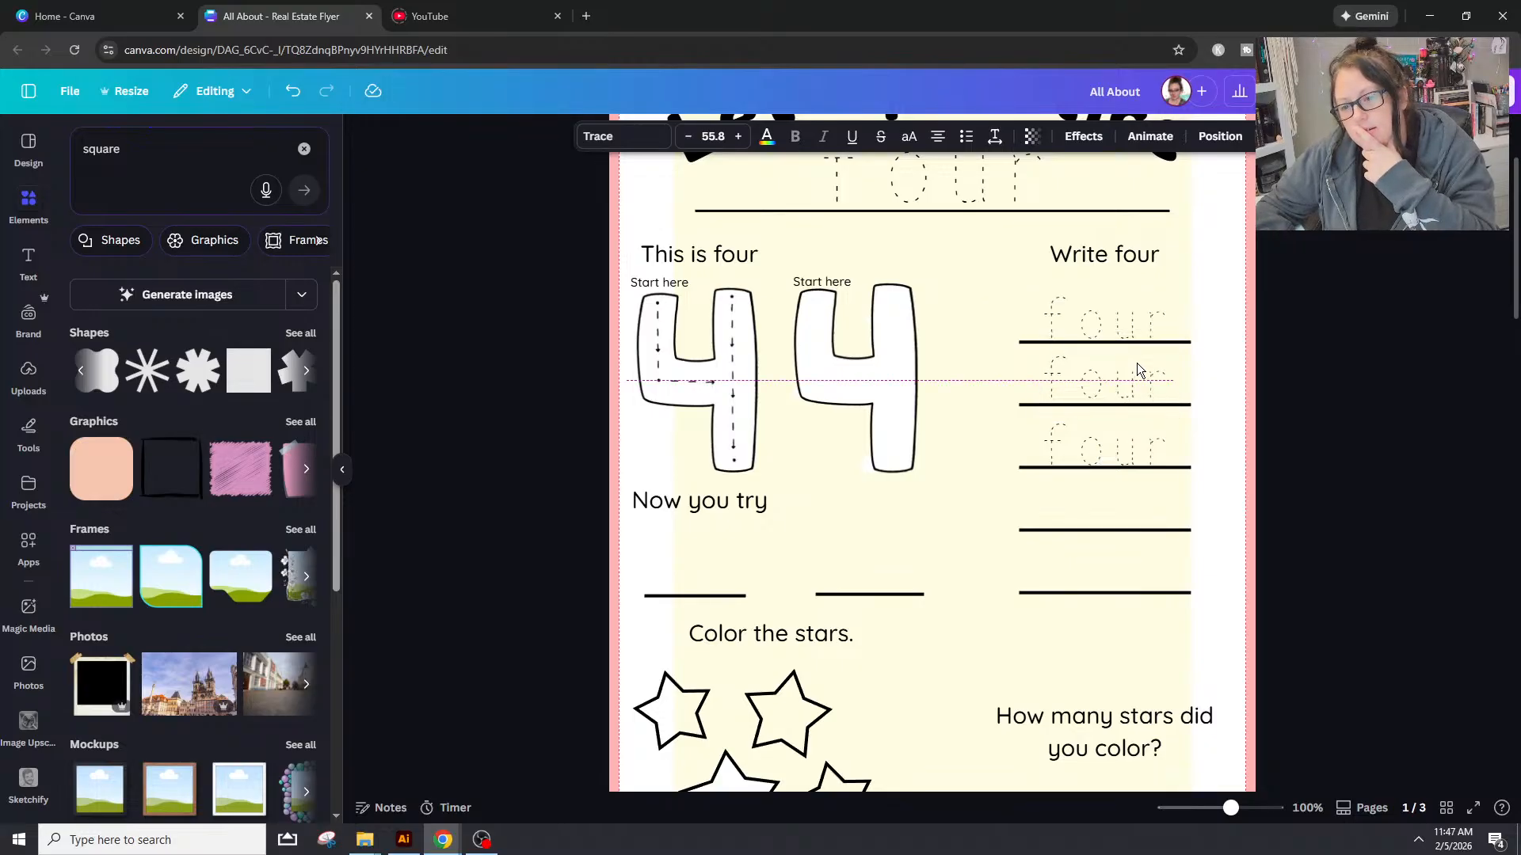
key(ctrl+z)
Step: Select the three traced "four" words and check the positioning options for their vertical spacing
click(1130, 435)
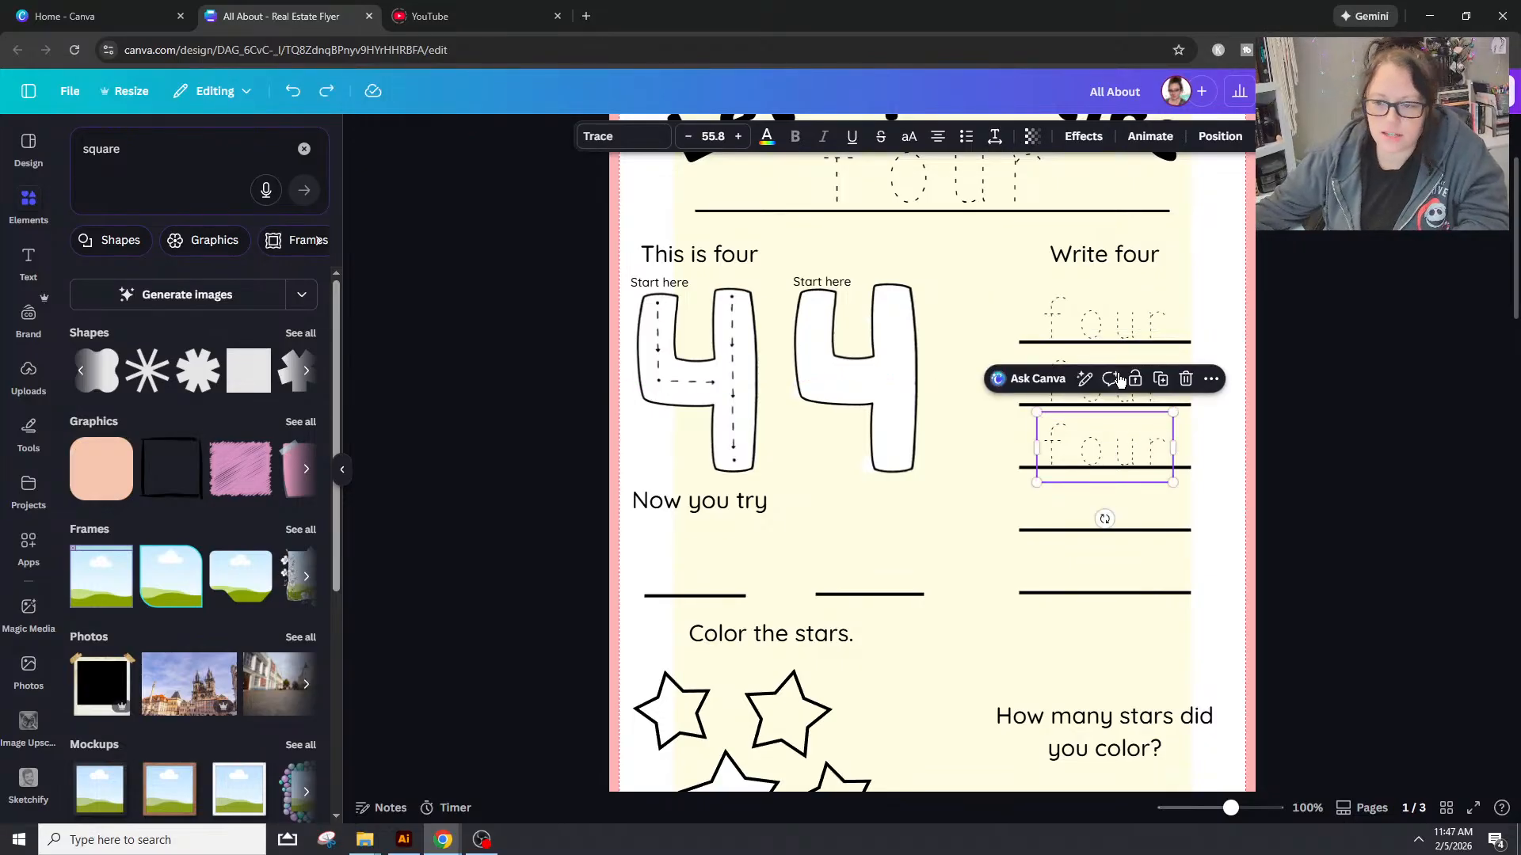
shift+click(1127, 311)
shift+click(1113, 375)
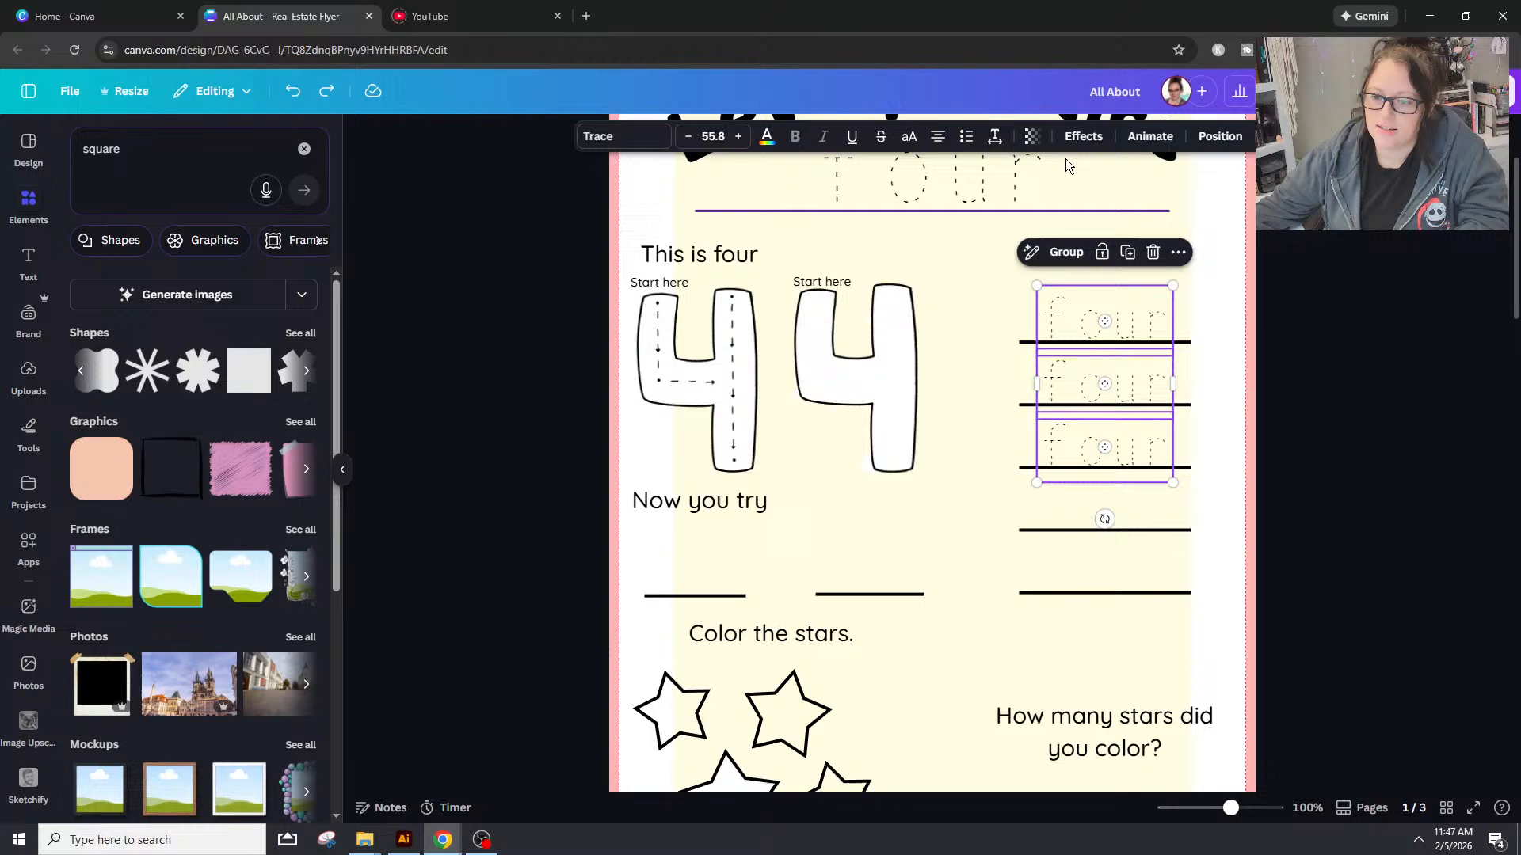
click(1219, 136)
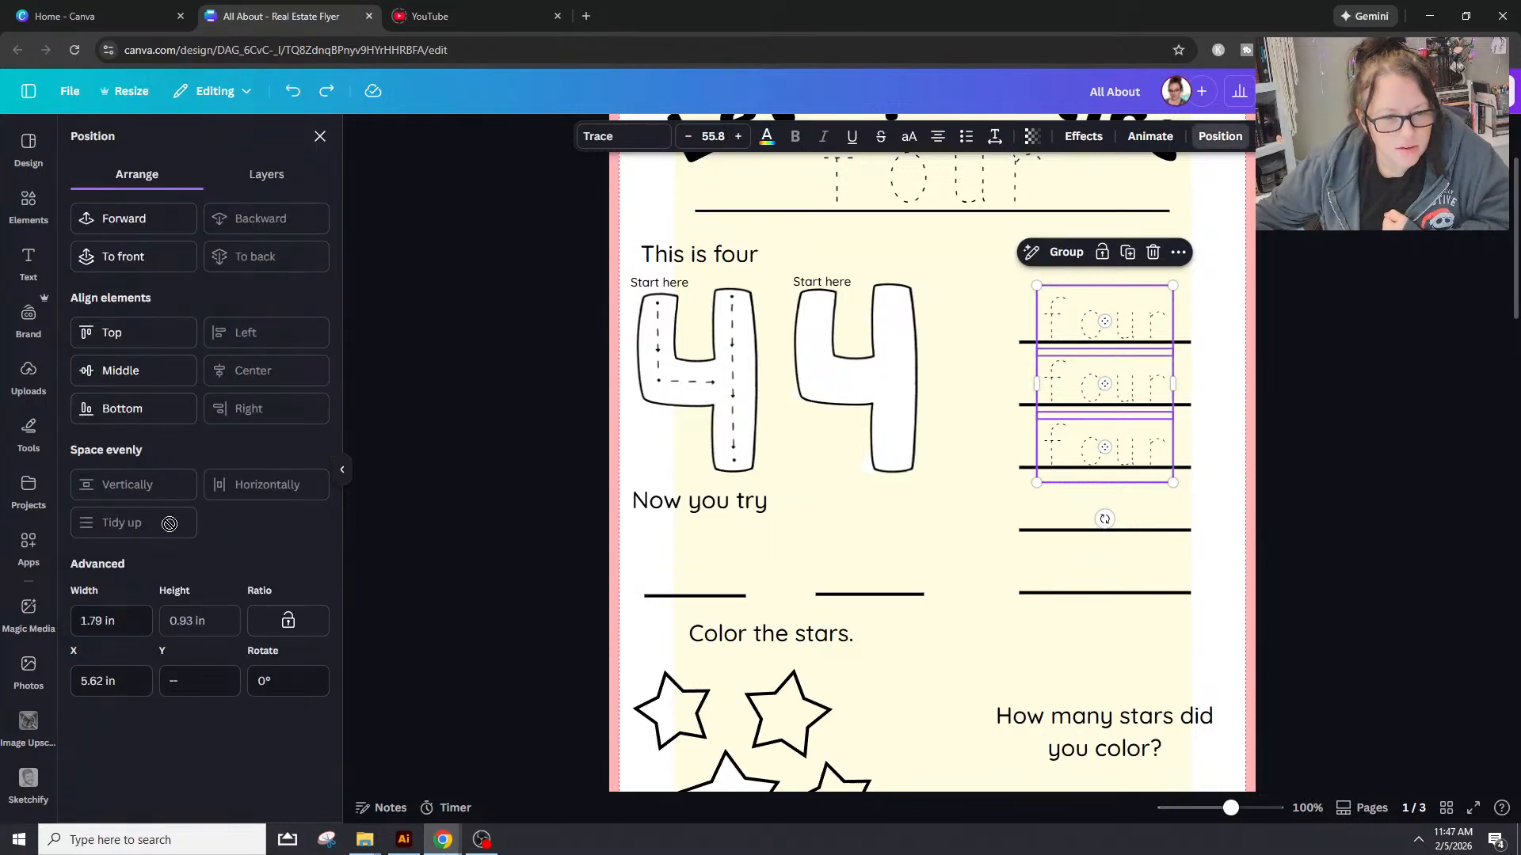
key(Escape)
Step: Nudge the third and second traced "four" words slightly upward so each rests just above its writing line
click(1300, 448)
drag(1232, 808, 1258, 808)
drag(738, 784, 1092, 787)
scroll(1305, 436, up, 3)
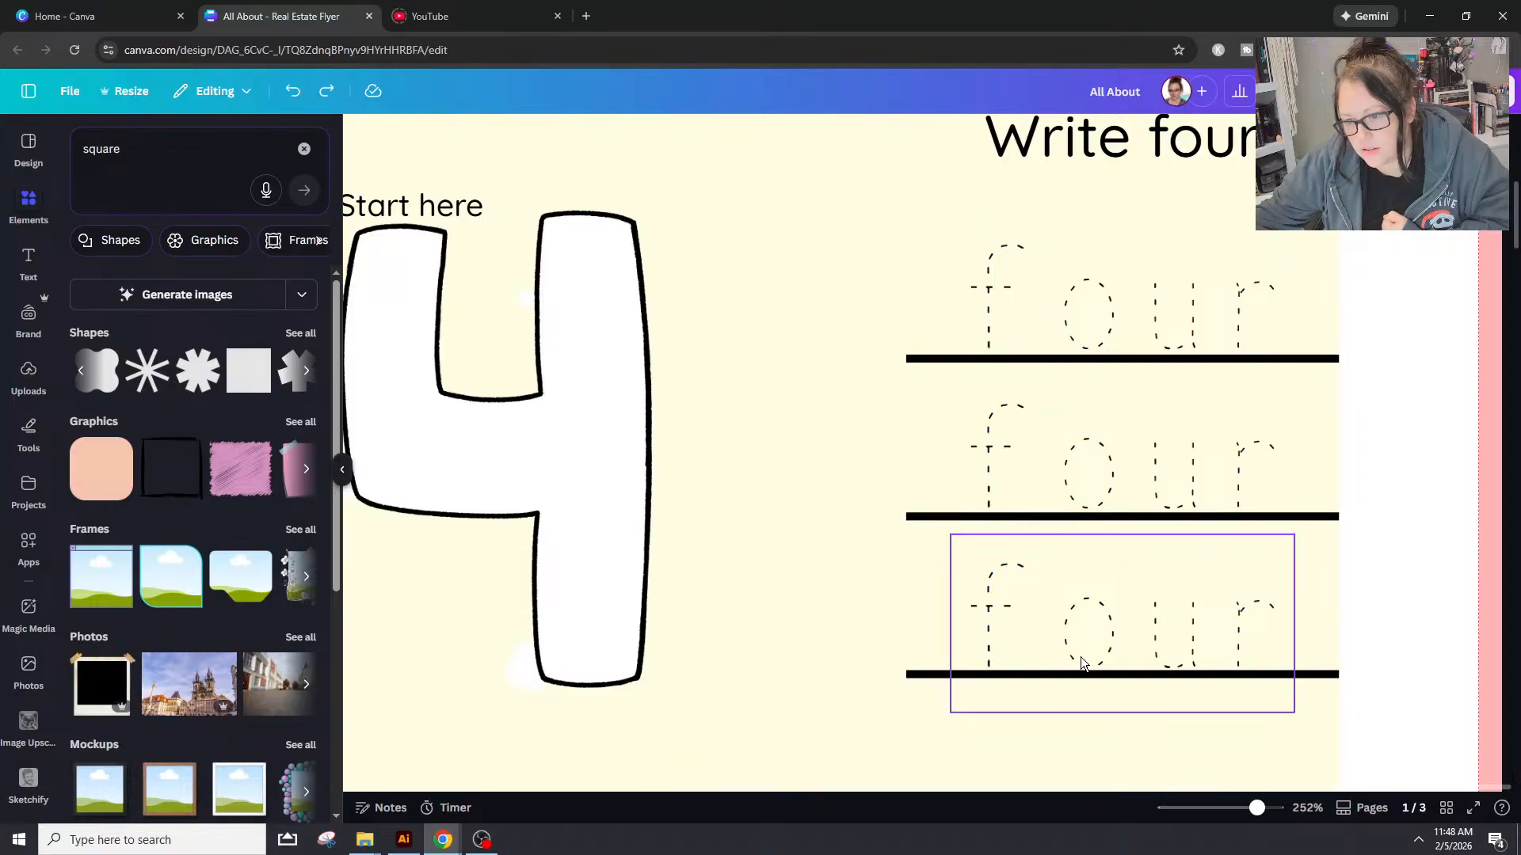
click(1129, 575)
key(Up)
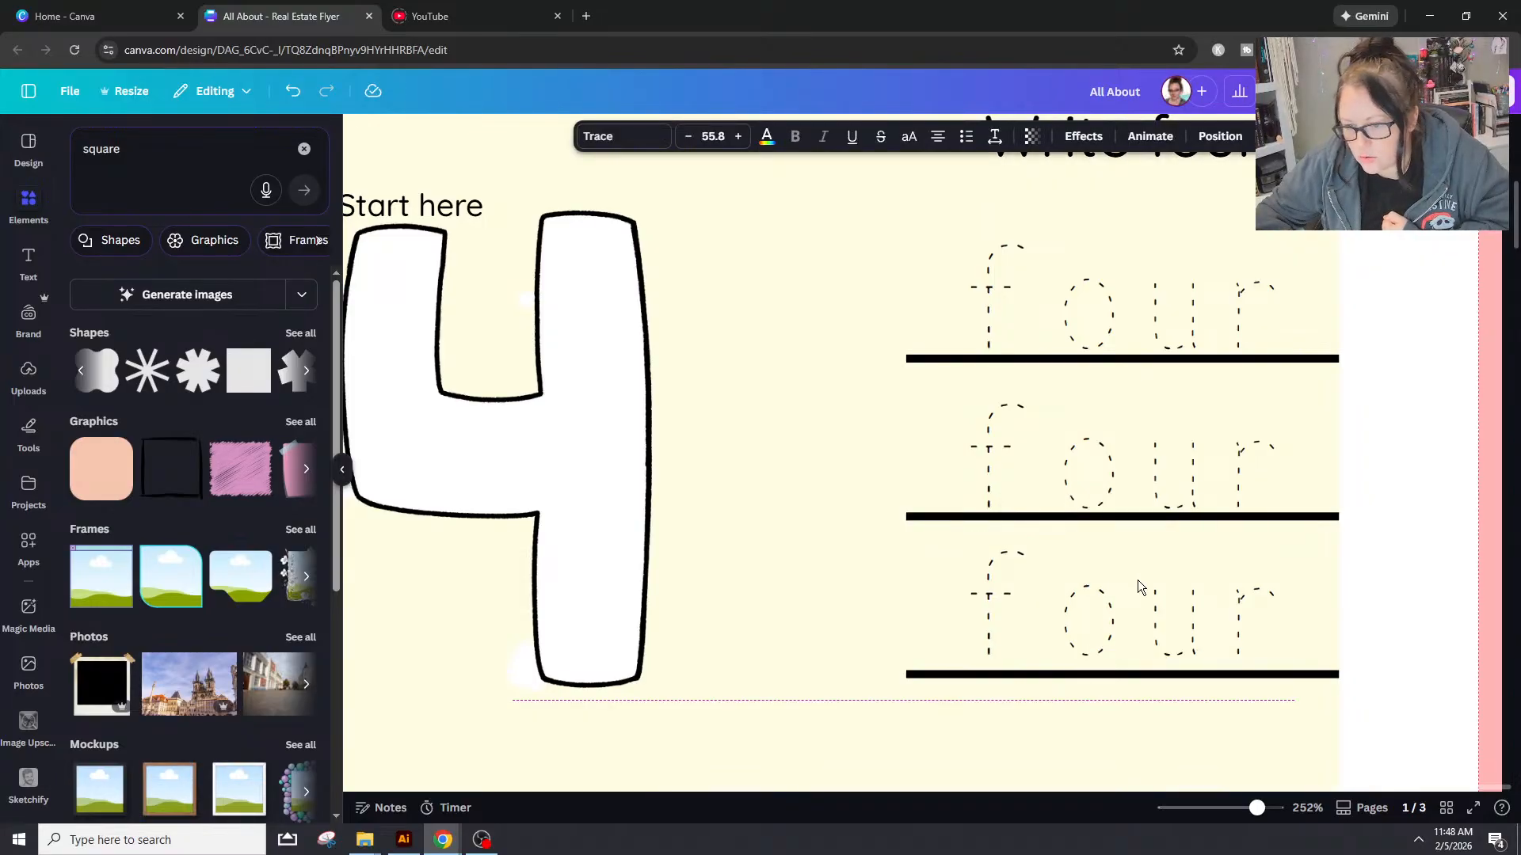
key(Down)
drag(1125, 632, 1126, 622)
click(1118, 413)
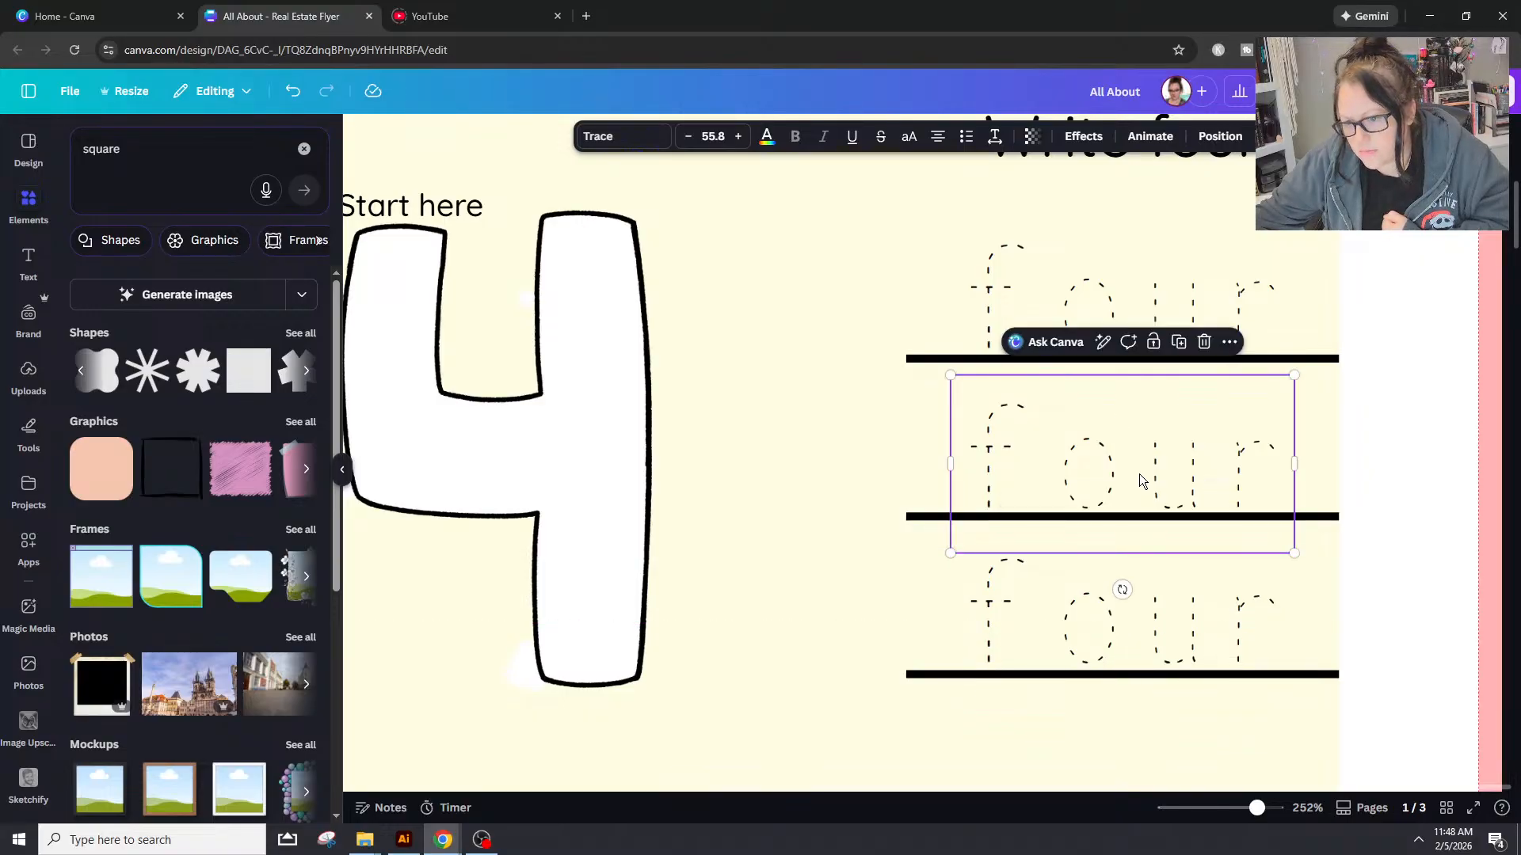
drag(1139, 474, 1139, 473)
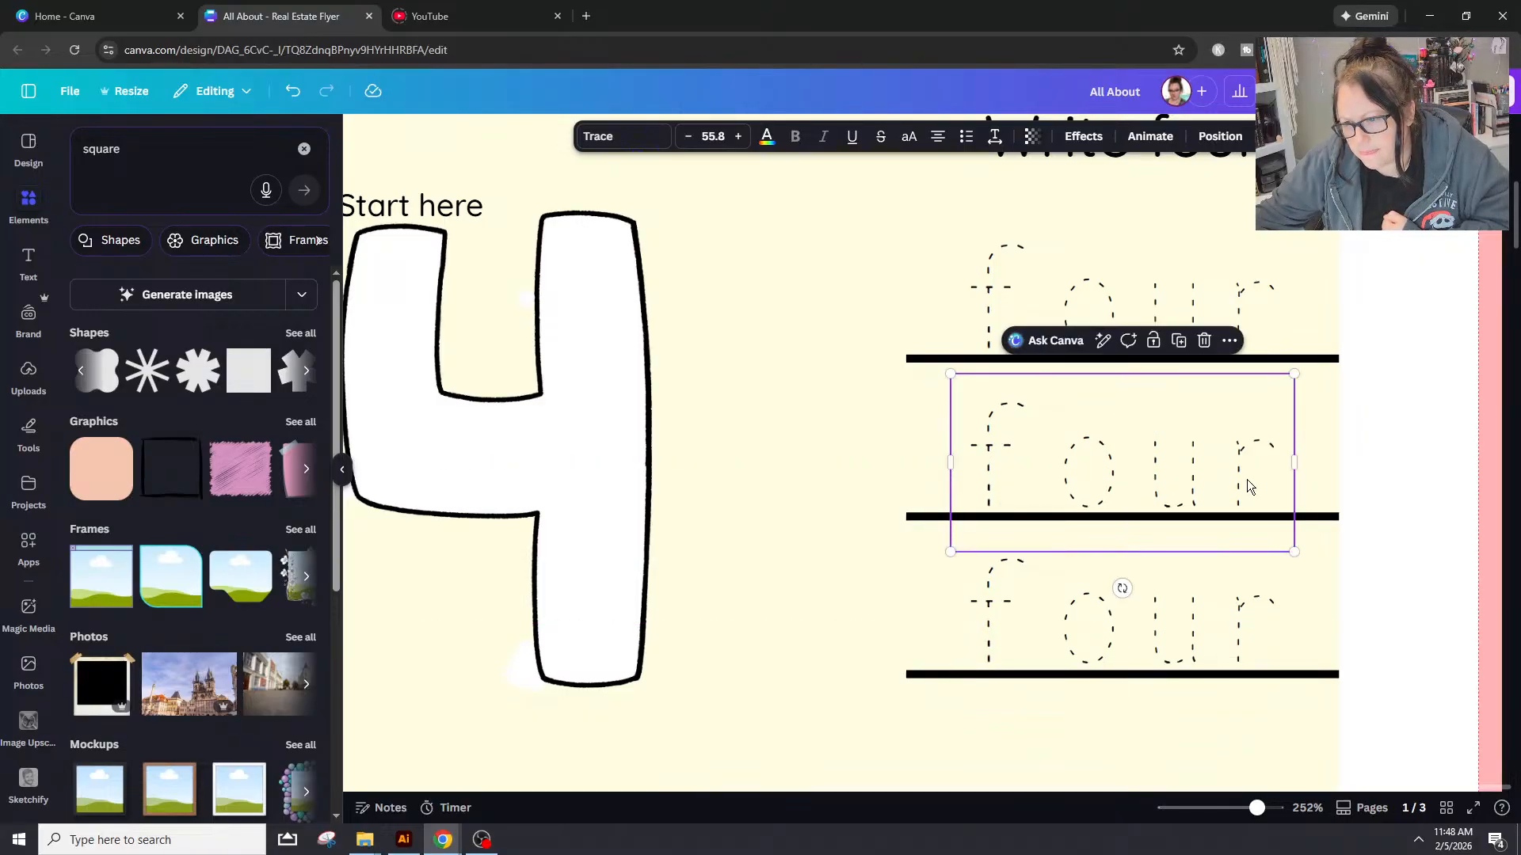
Step: Inspect how the traced "four" words sit above their writing lines, including the empty lines below
click(1423, 473)
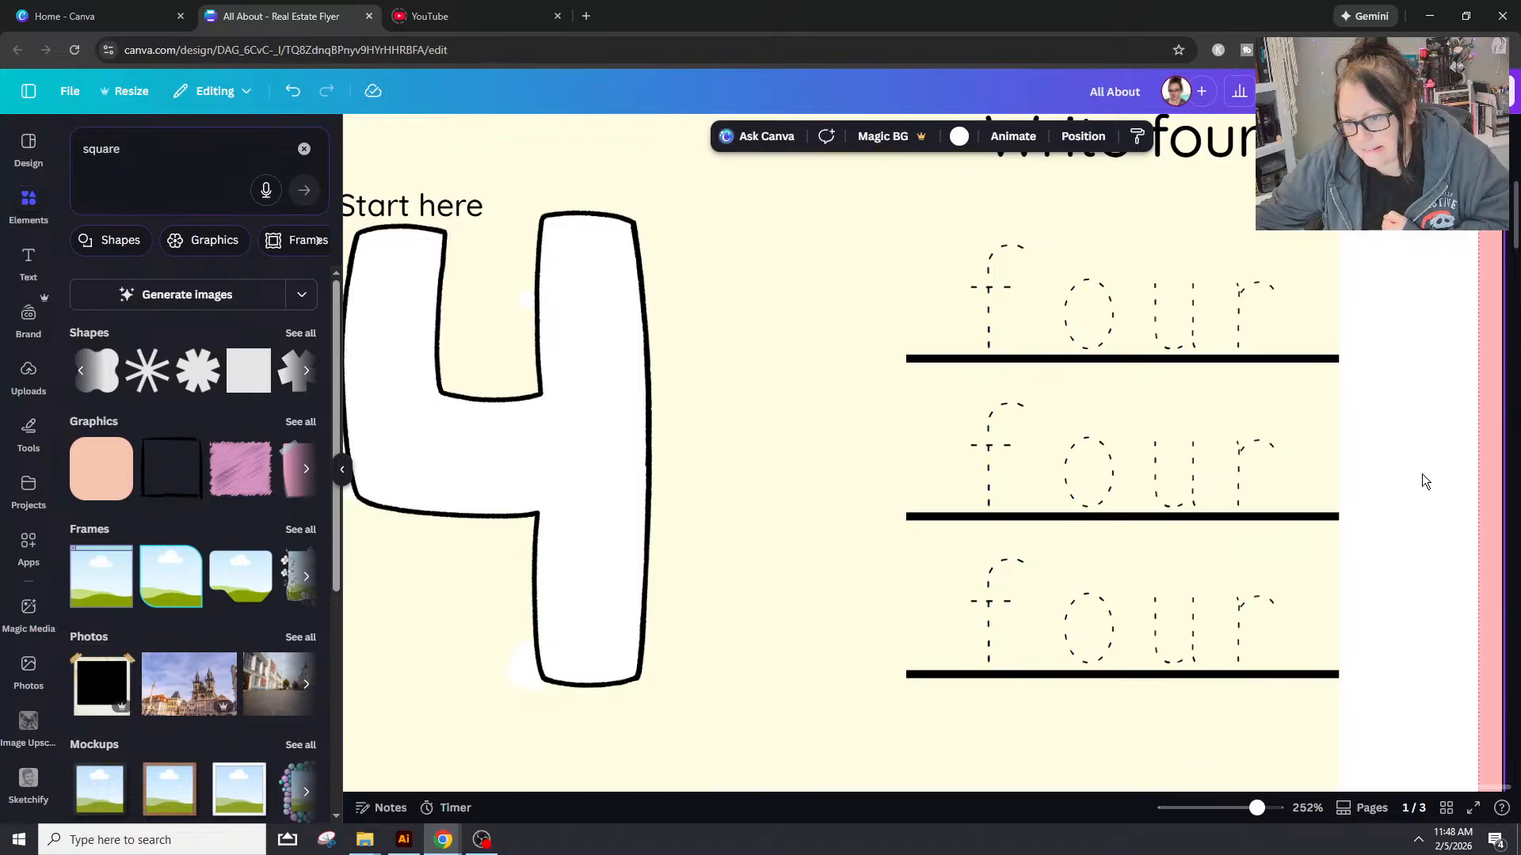
click(1262, 614)
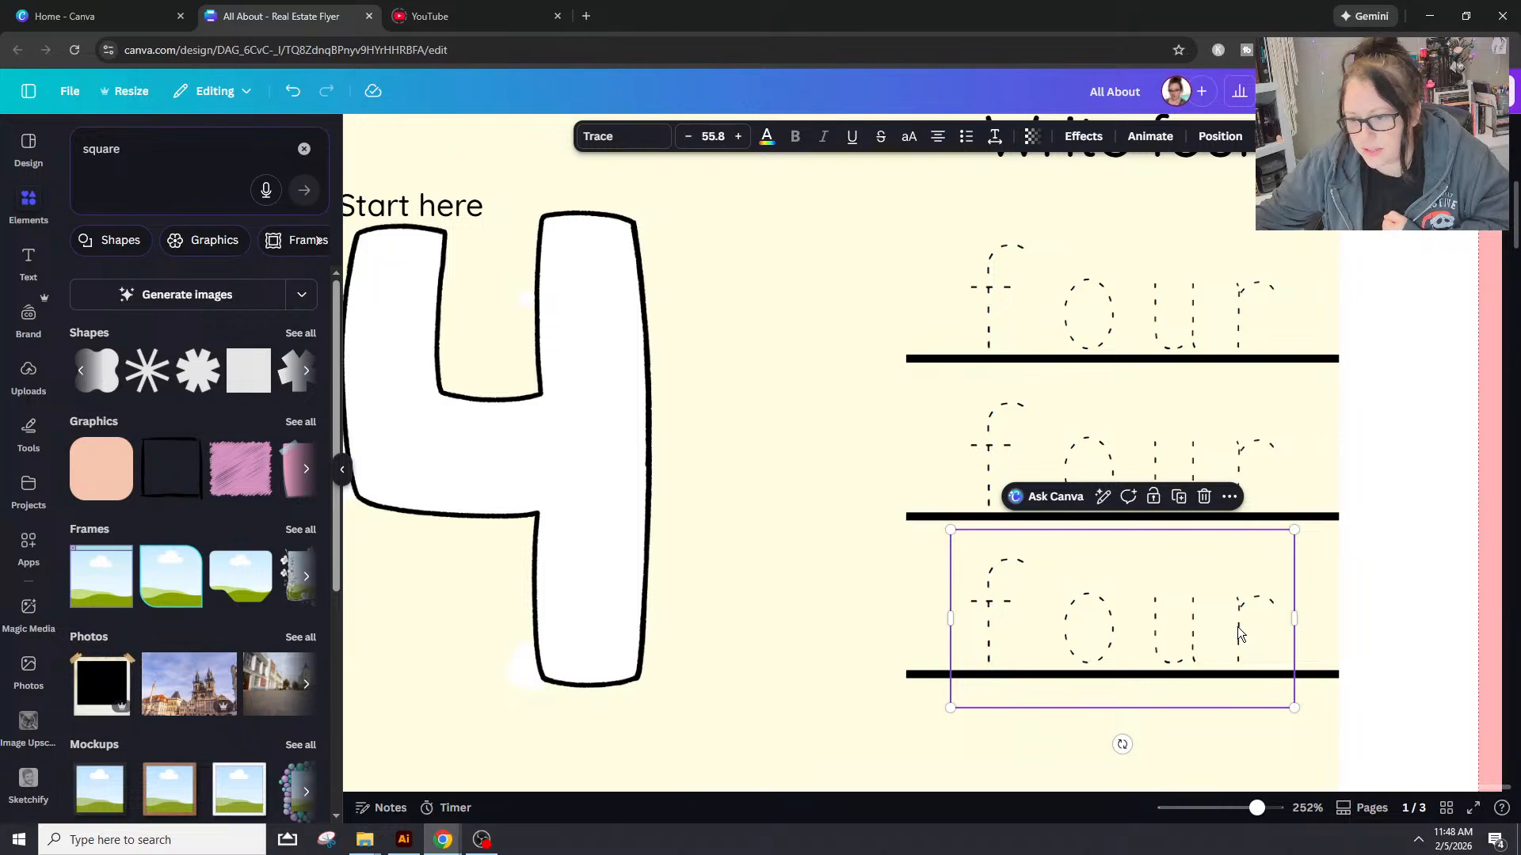
click(1391, 572)
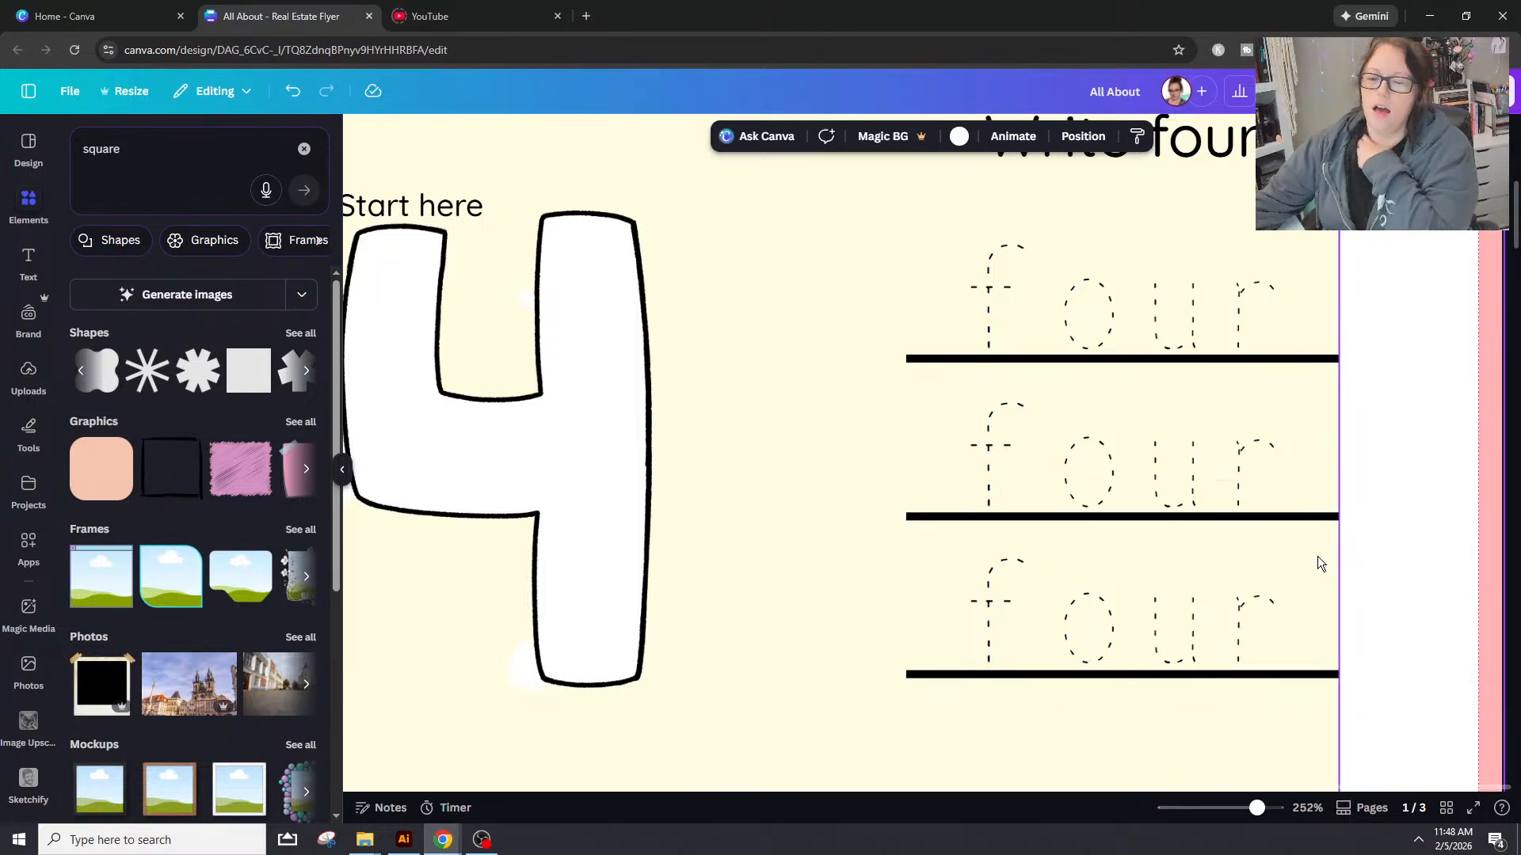
scroll(1318, 556, down, 1)
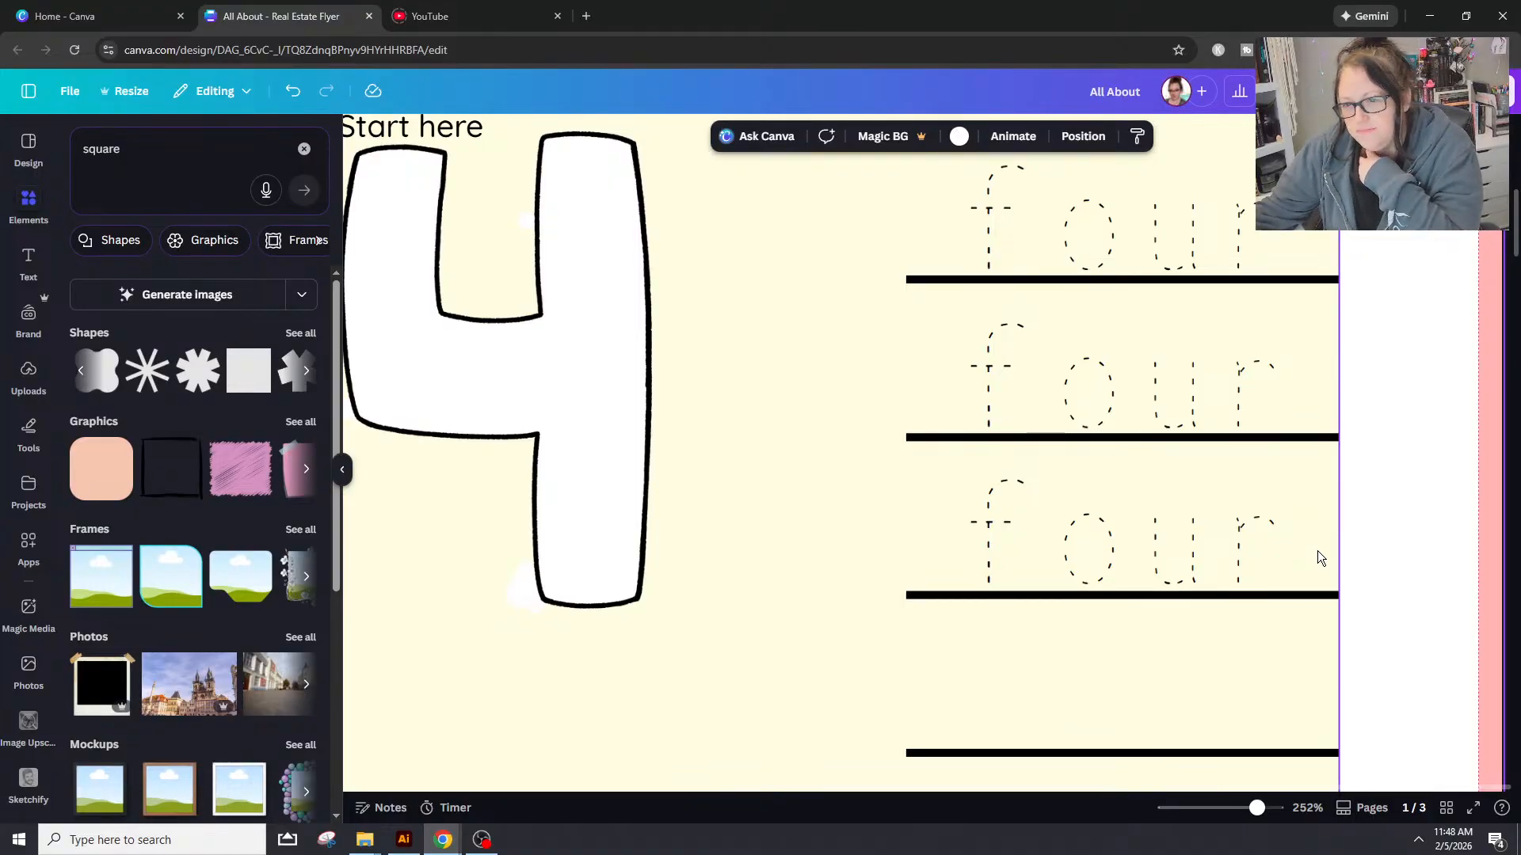
scroll(1318, 550, down, 3)
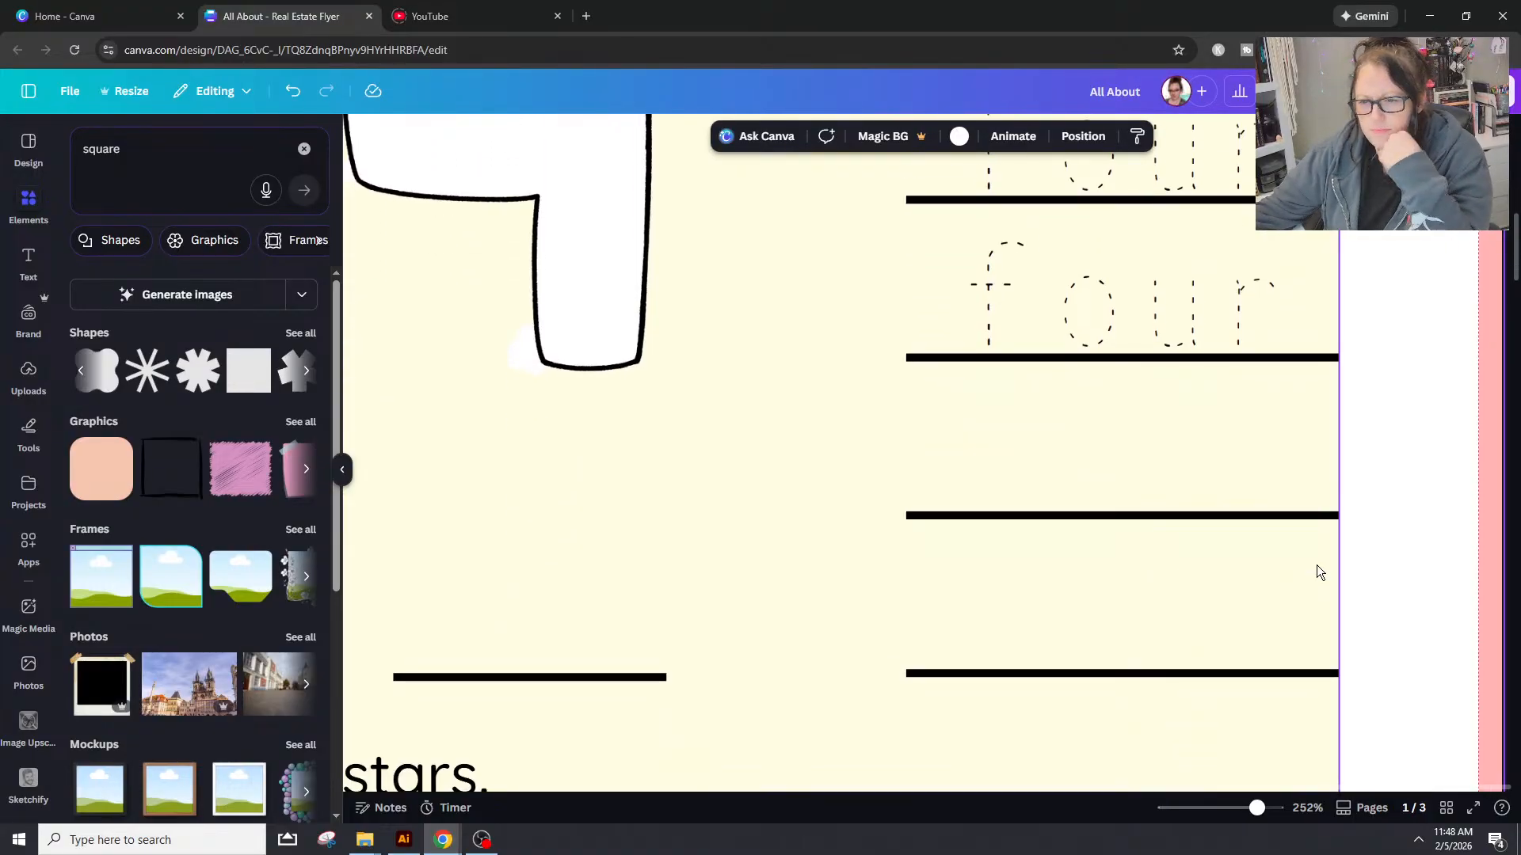
scroll(1316, 564, up, 4)
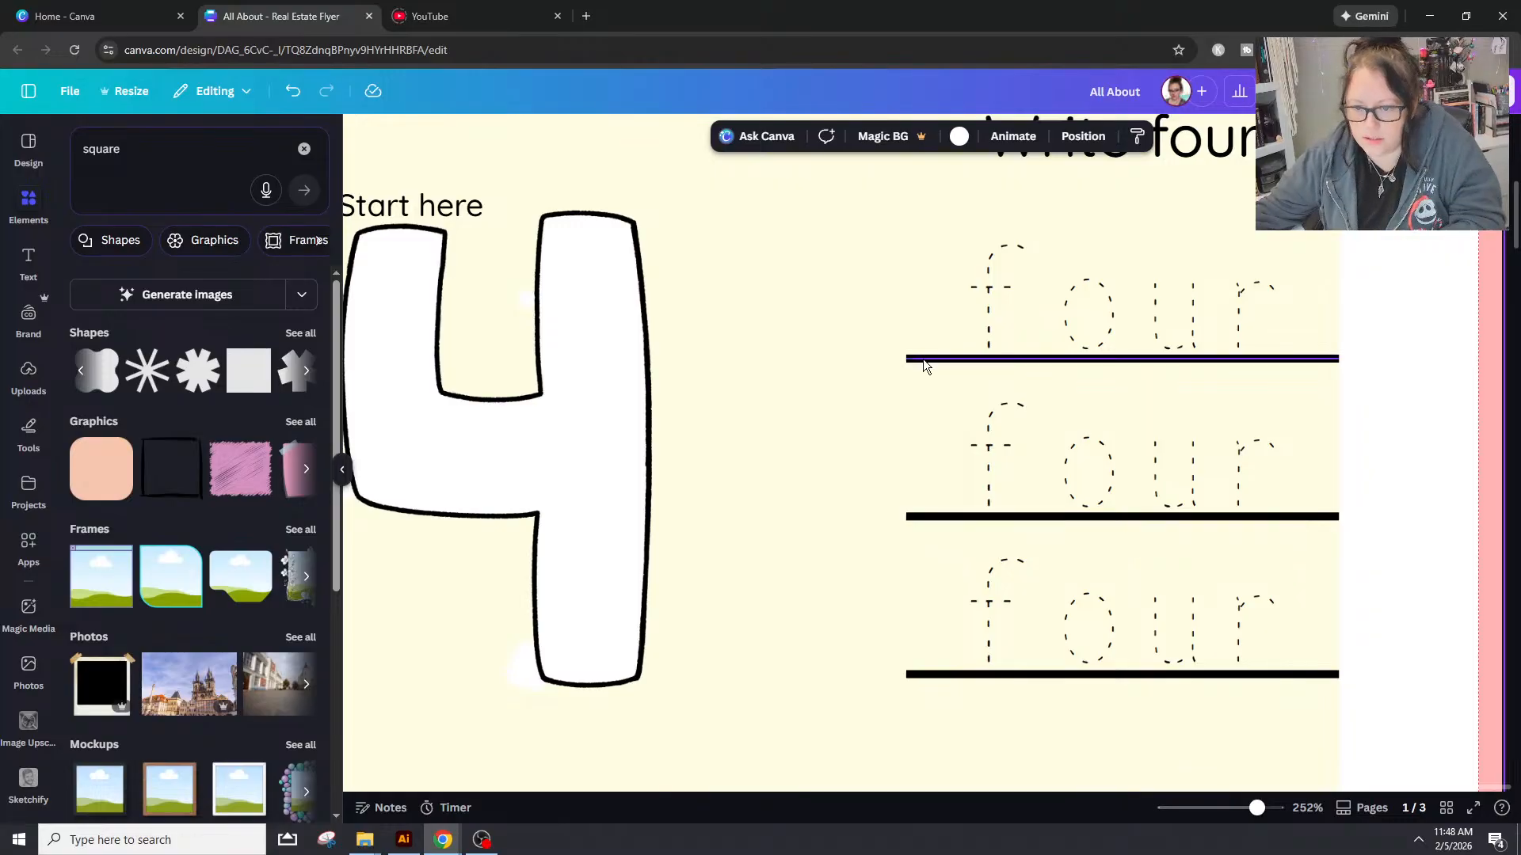
Step: Select all five writing lines under "Write four" and check the positioning options for their vertical spacing
click(924, 360)
shift+click(937, 514)
shift+click(934, 677)
scroll(933, 678, down, 1)
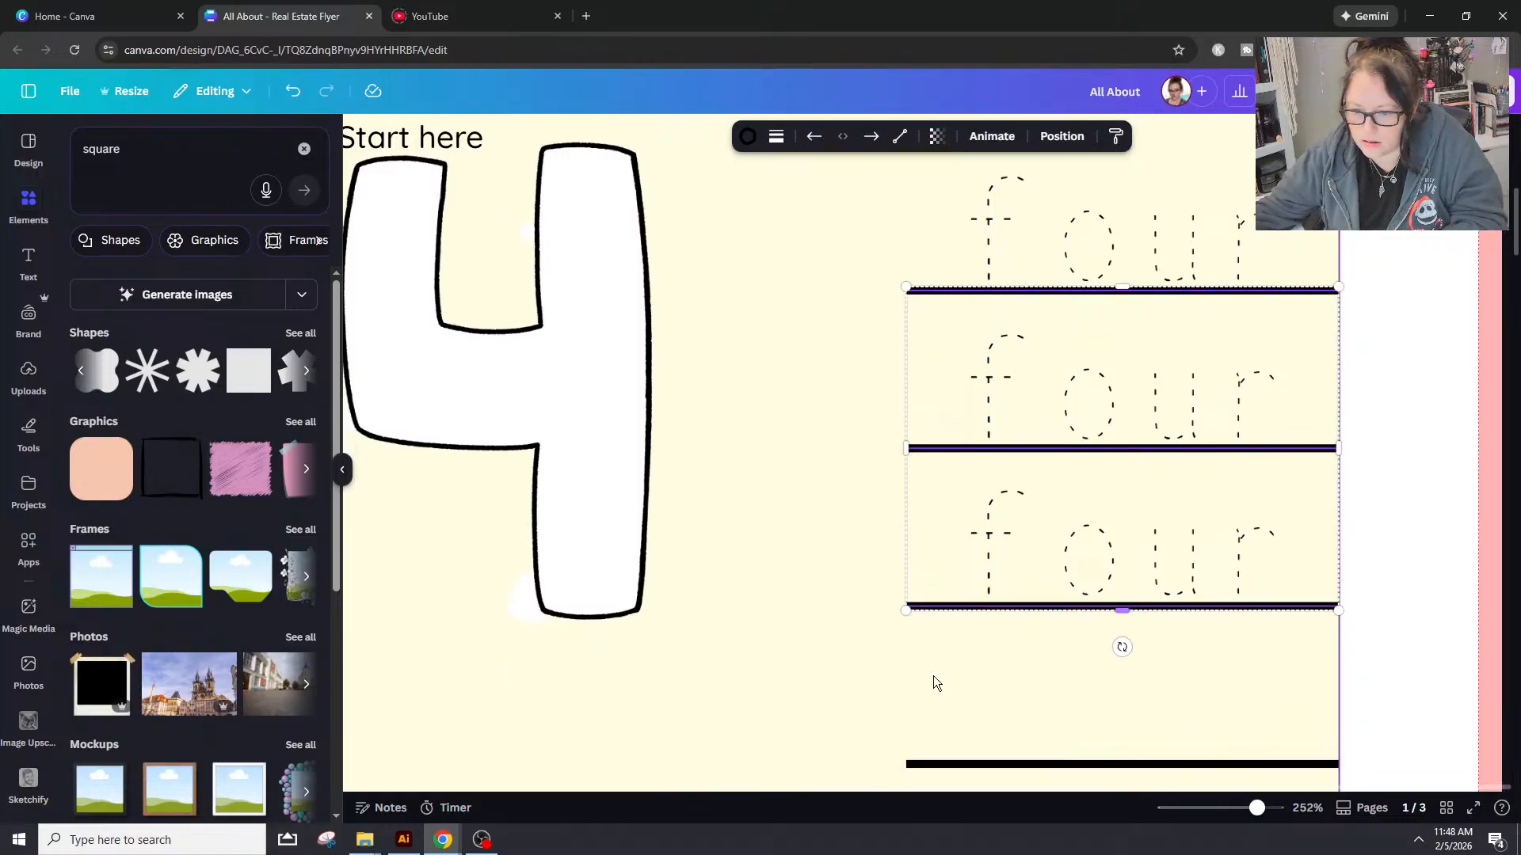
scroll(933, 681, down, 2)
shift+click(933, 597)
shift+click(943, 755)
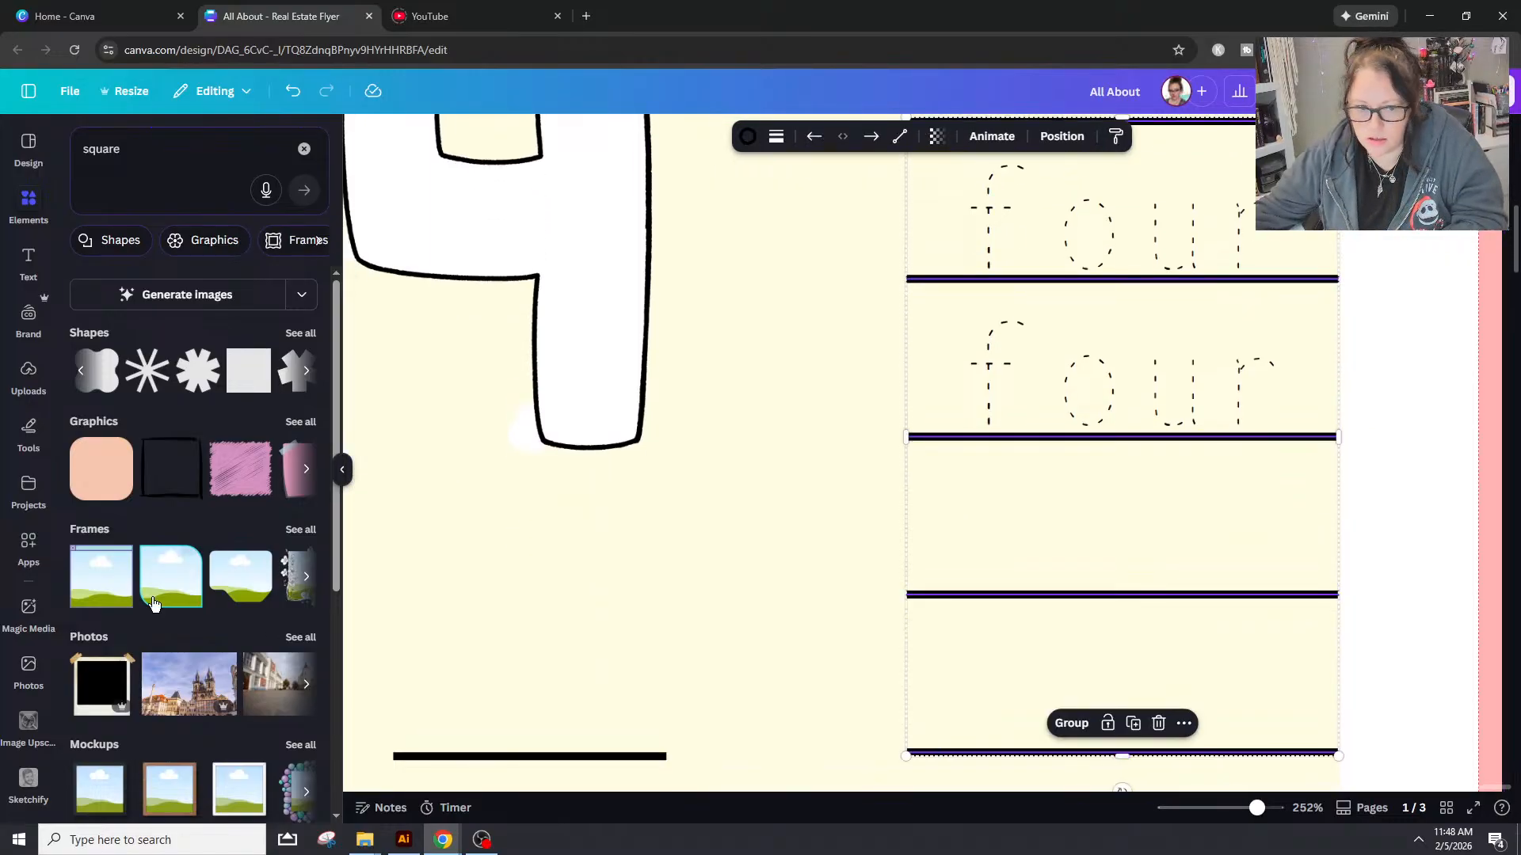
click(1061, 137)
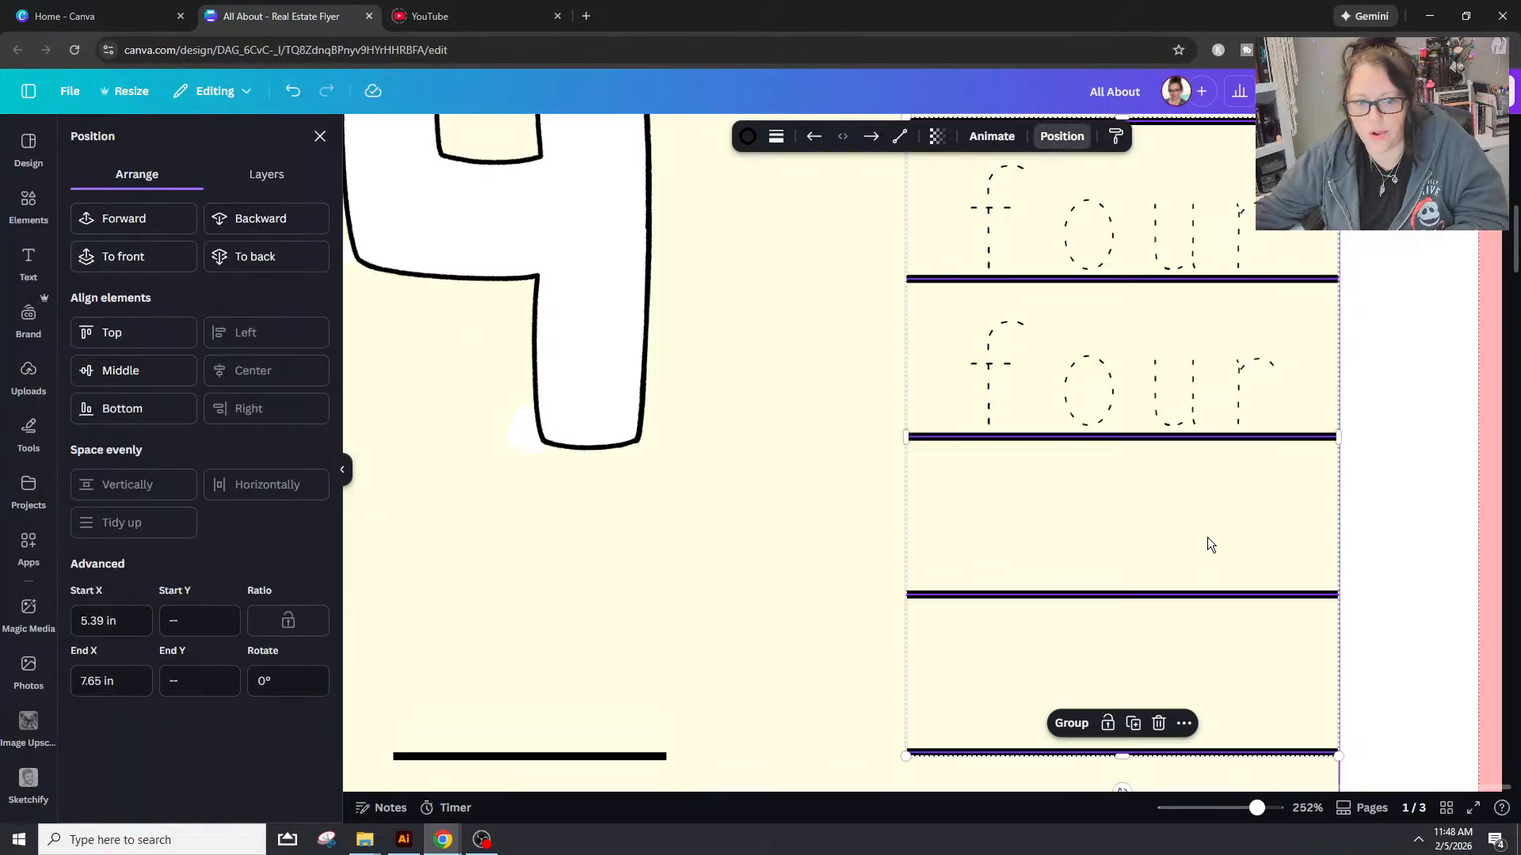
click(1407, 462)
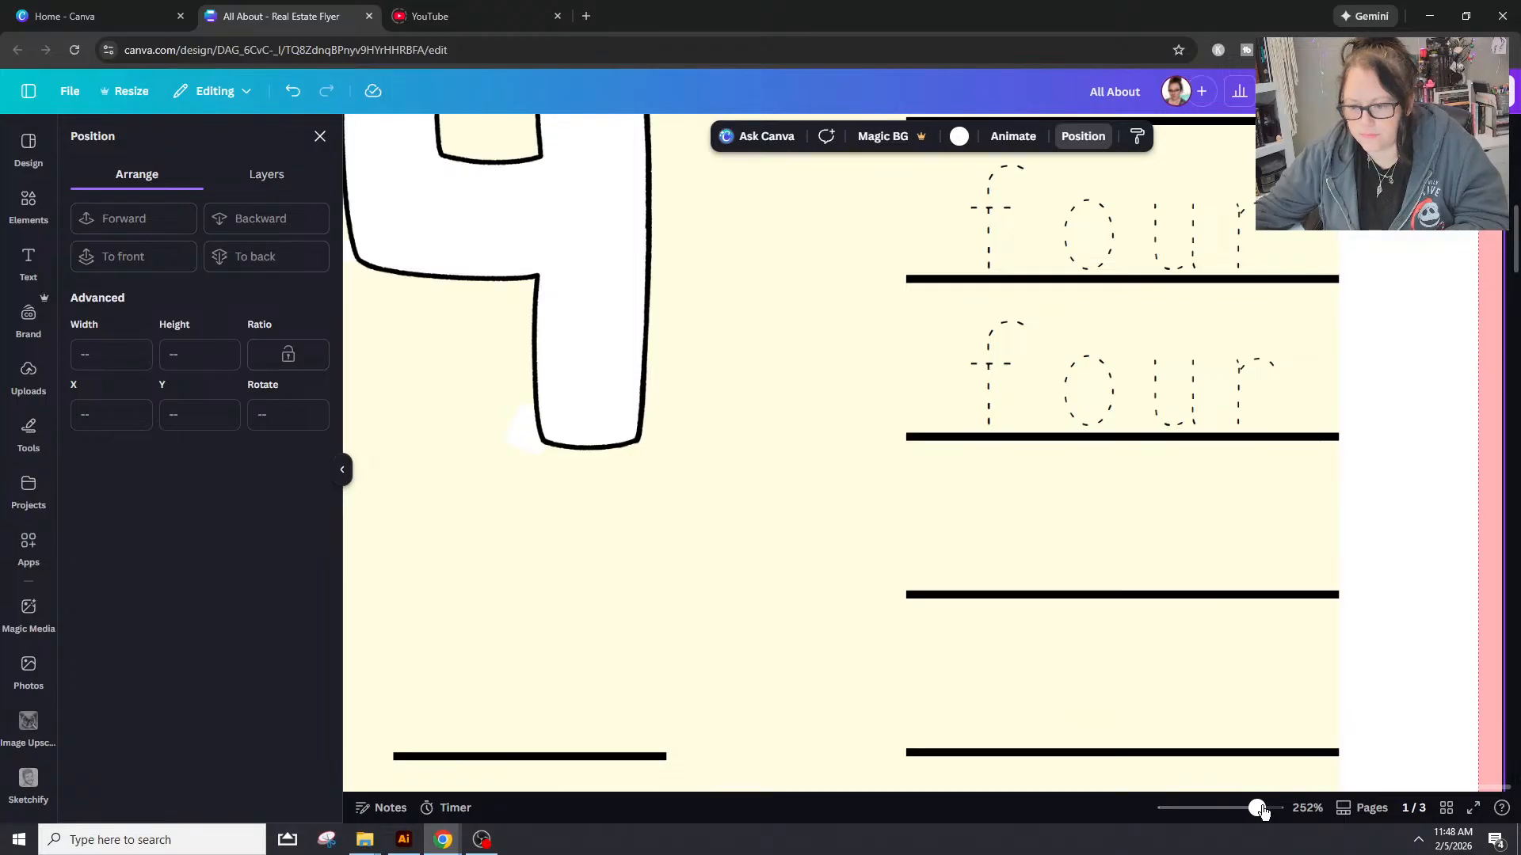
Step: Shift the "This is four" heading right, inside the pale yellow margin guide, to X 1.62 in
drag(1263, 811, 1231, 810)
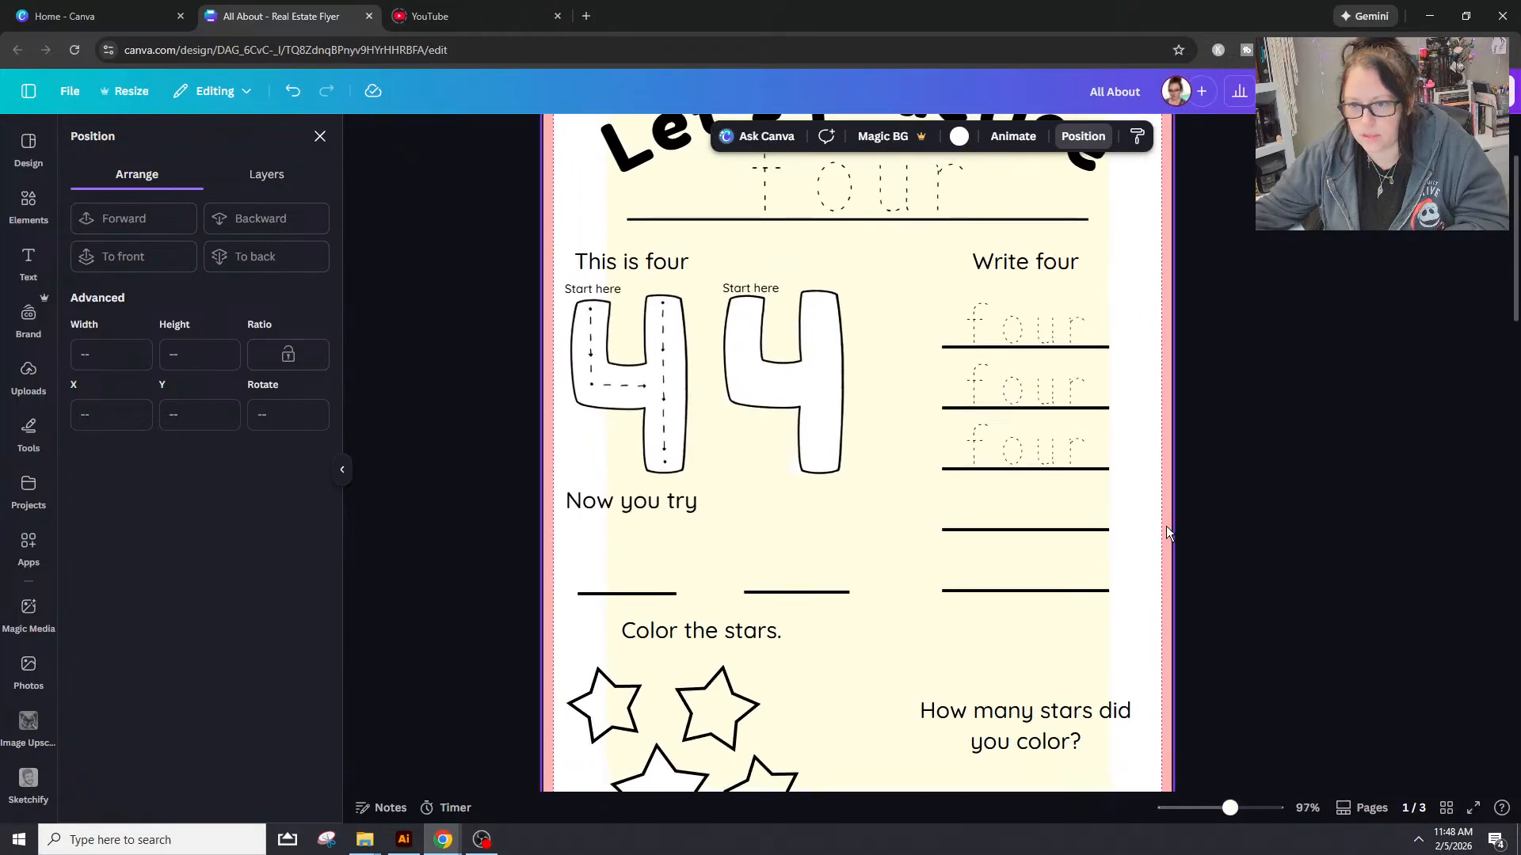
scroll(1141, 467, up, 2)
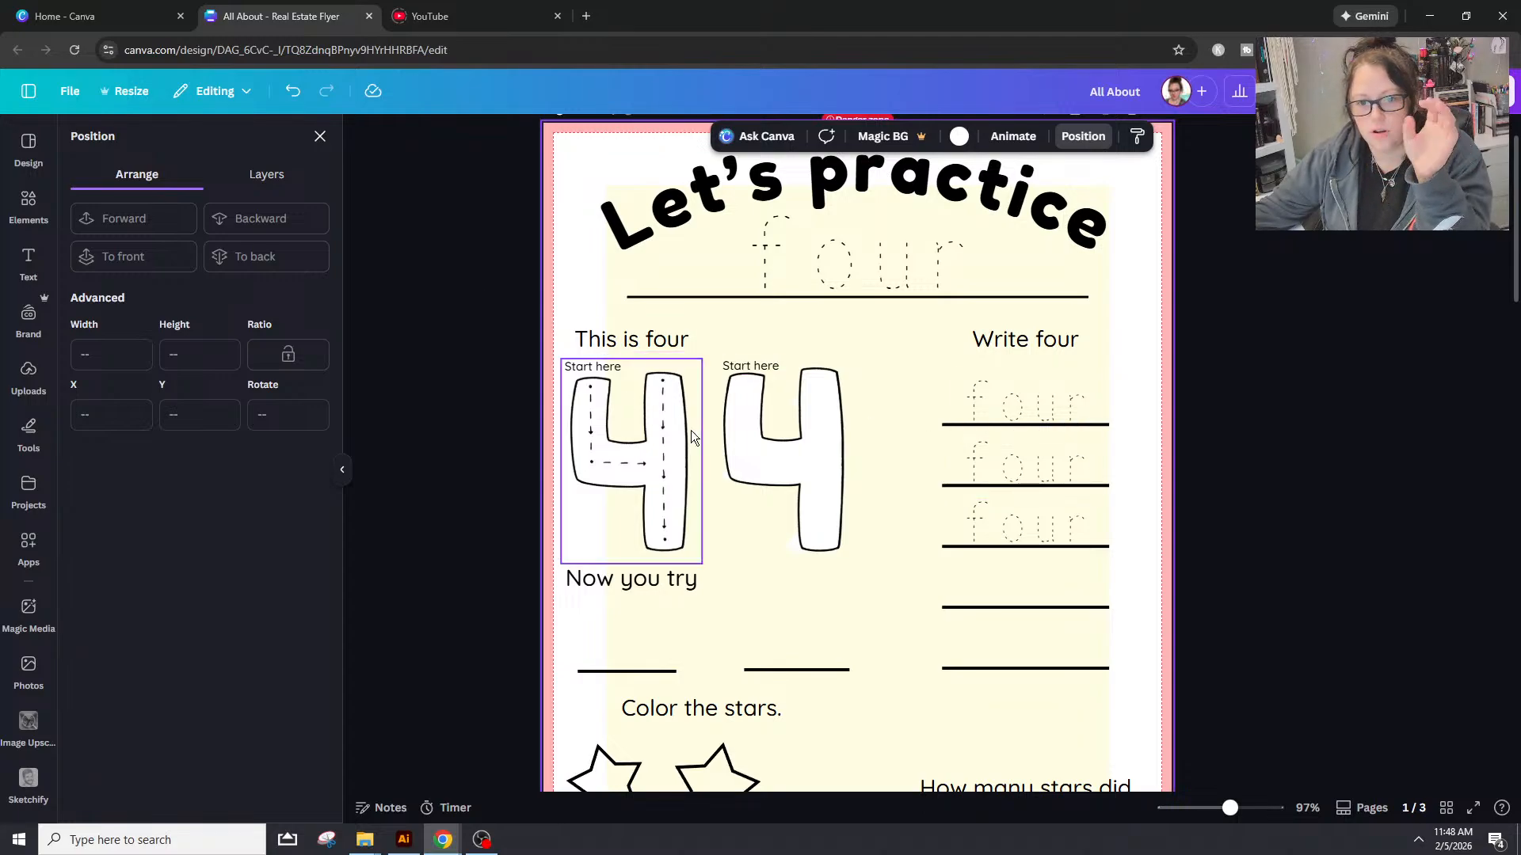
click(625, 345)
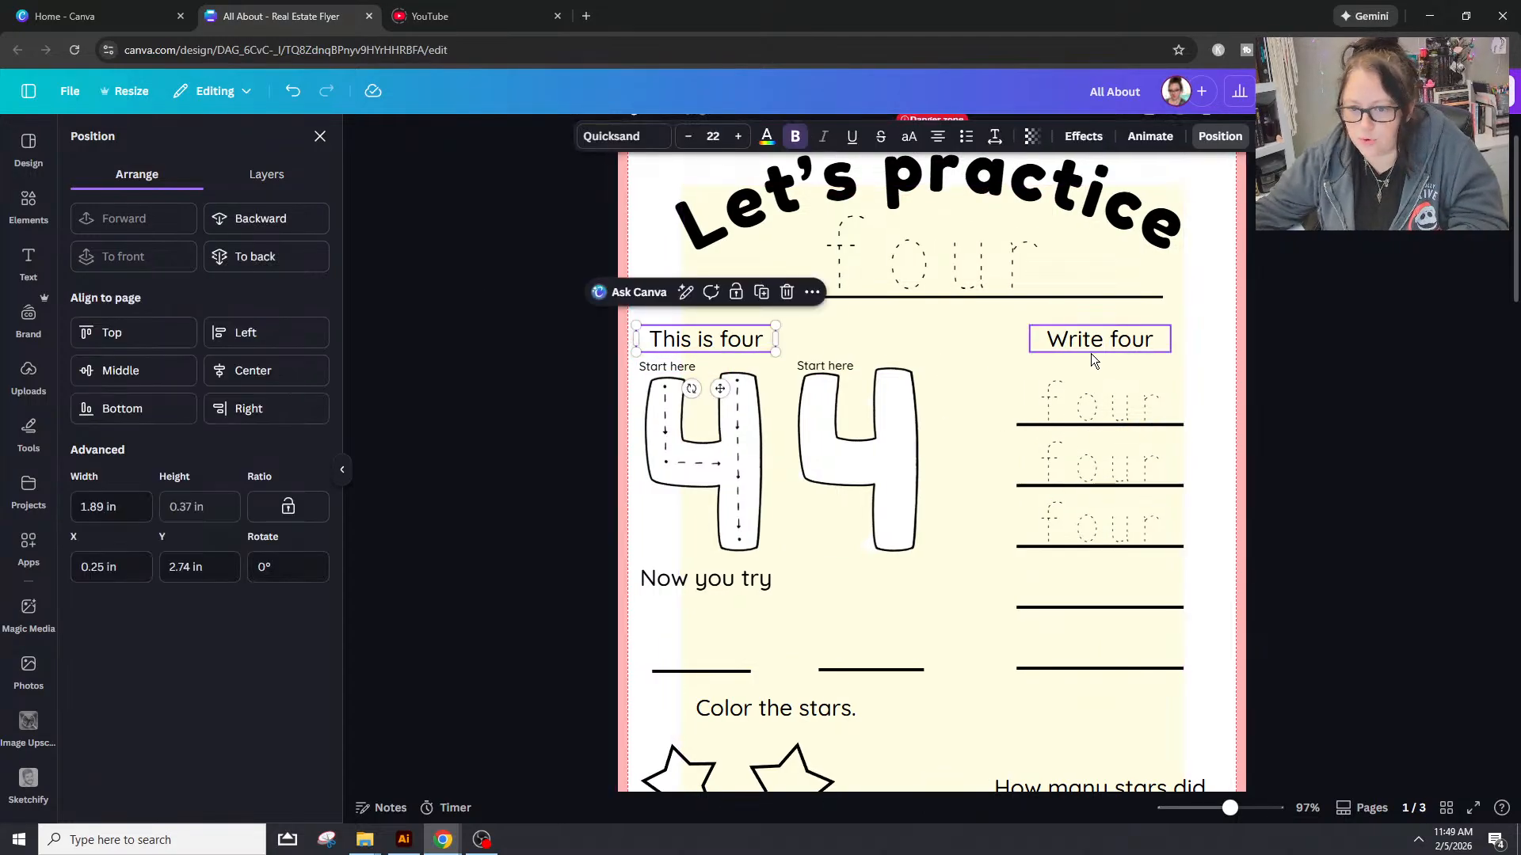
key(shift+Right)
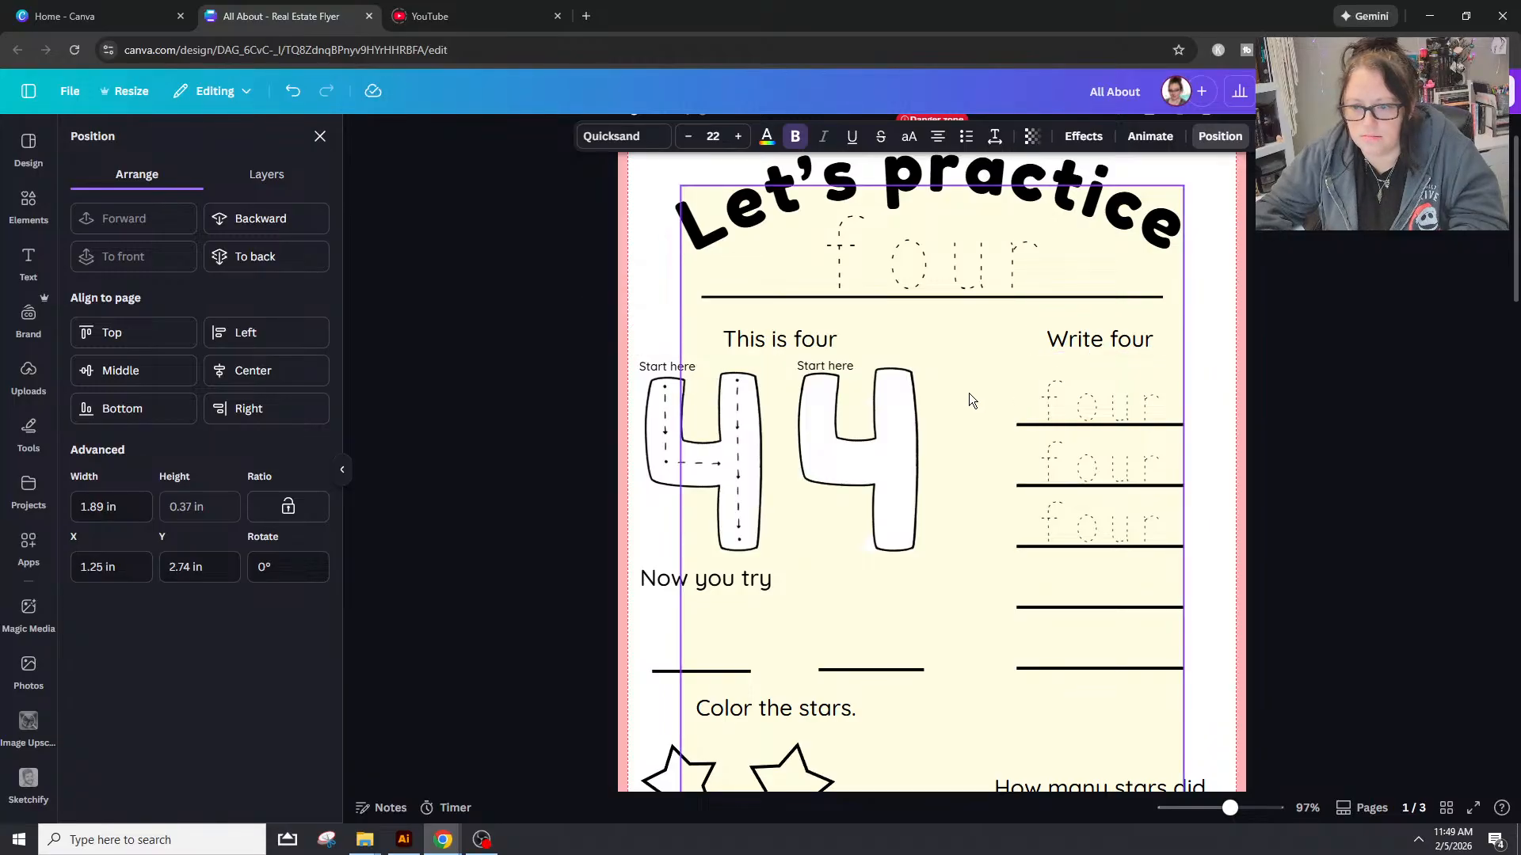
key(shift+Right)
key(shift+Left)
key(shift+Left)
key(shift+Left)
key(shift+Left)
key(shift+Left)
key(shift+Left)
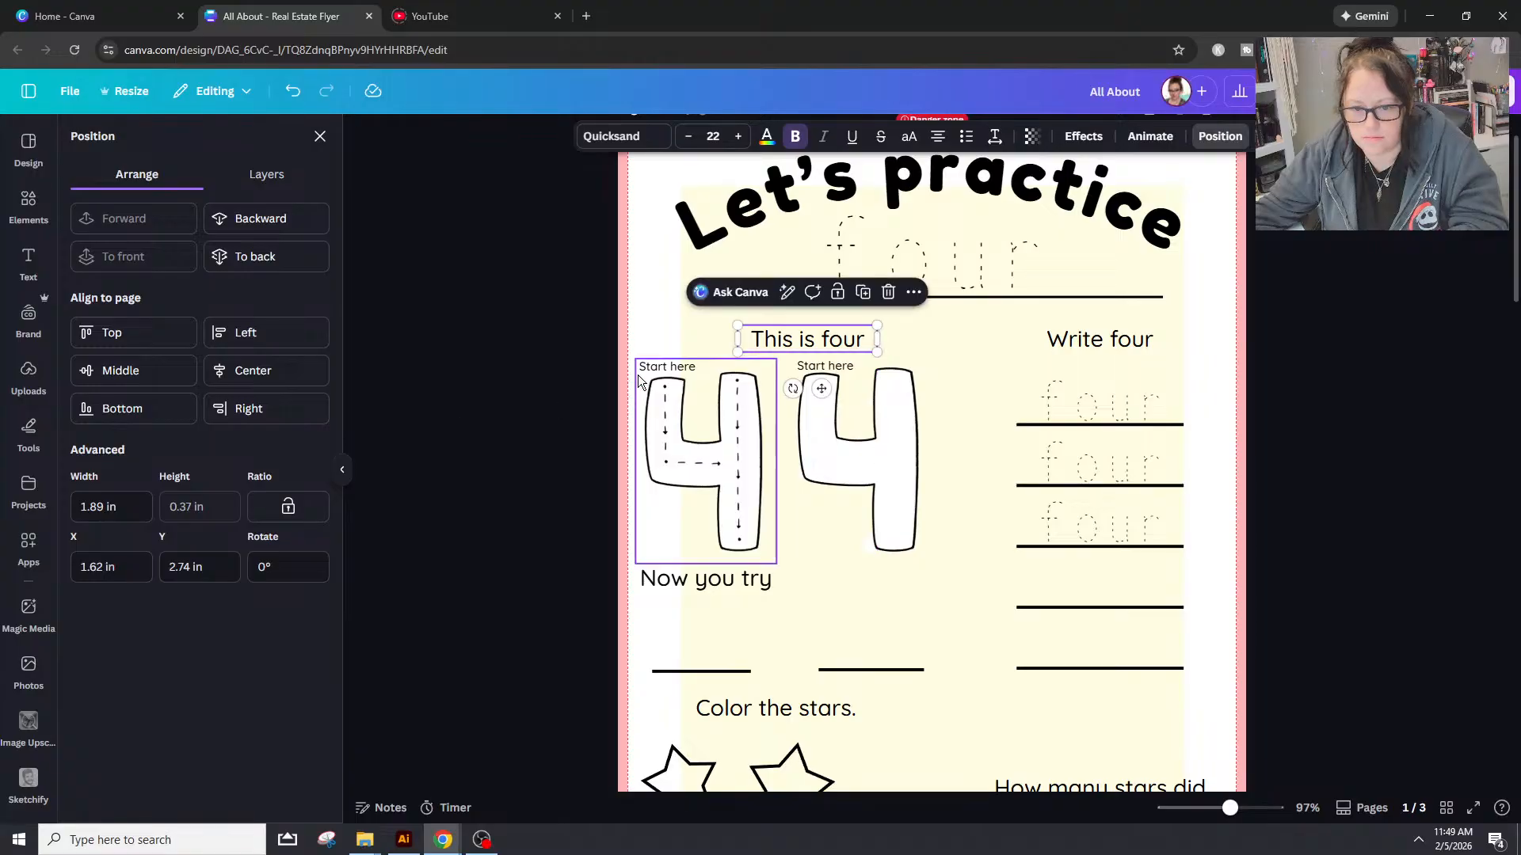
Step: Try to move both outlined fours with their "Start here" labels right into the pale yellow margin guide
click(697, 444)
shift+click(667, 367)
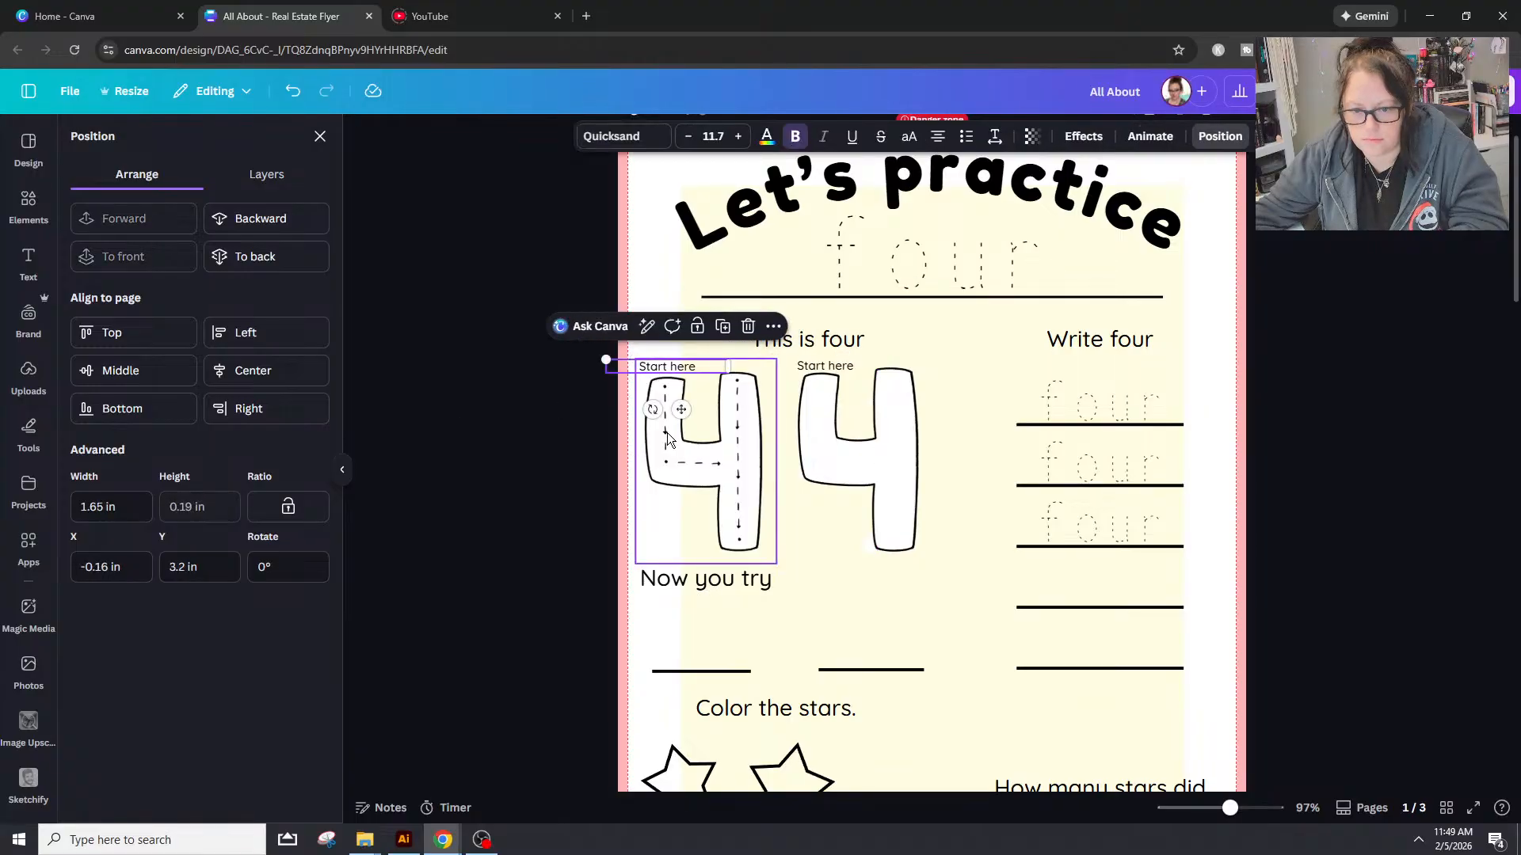
shift+click(824, 368)
shift+click(812, 426)
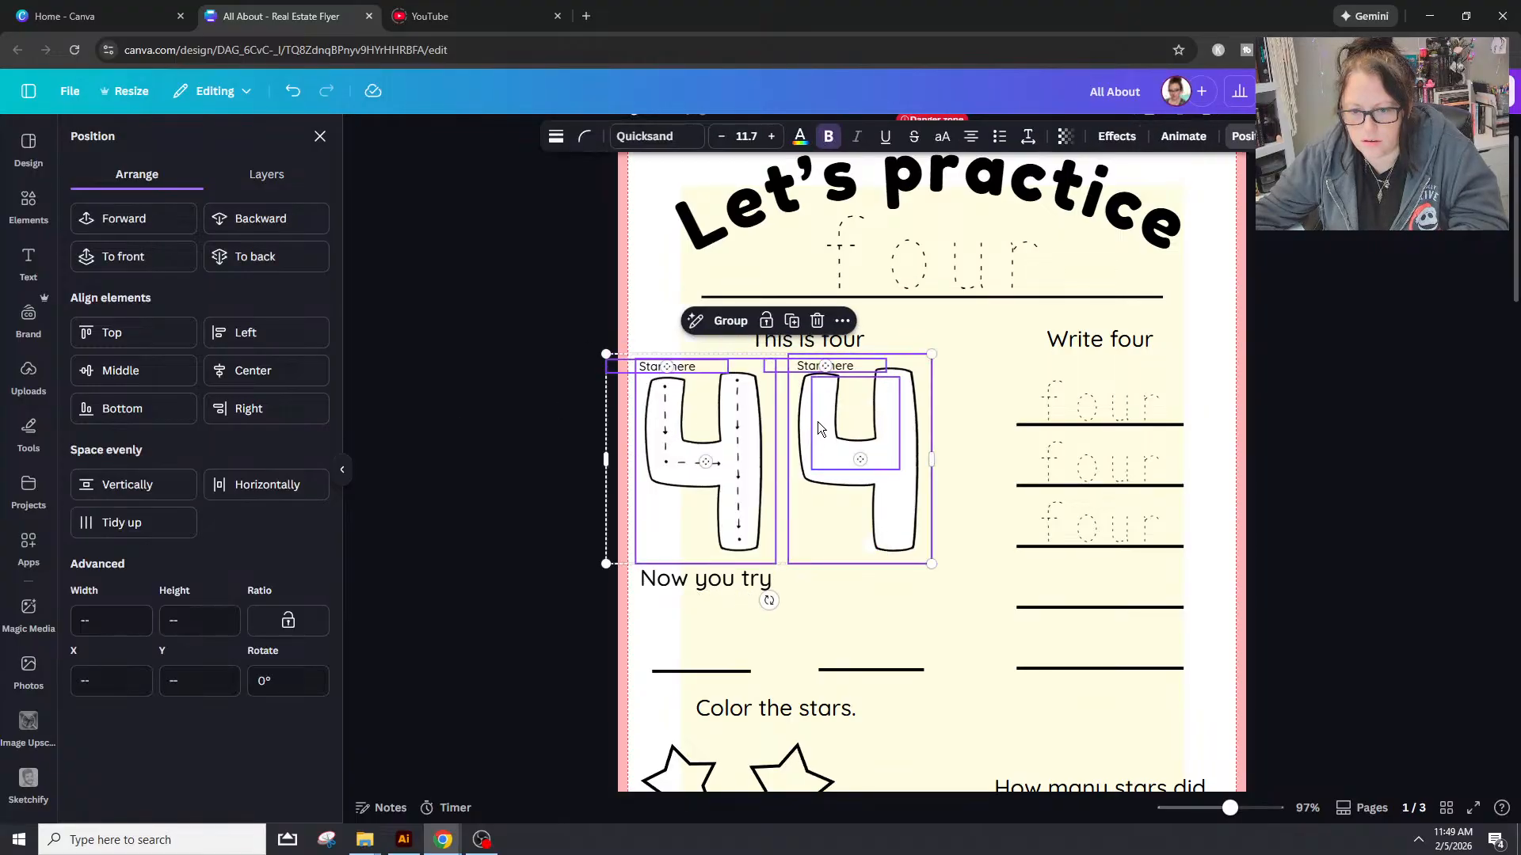
key(shift+Right)
key(shift+Right)
key(shift+Right)
key(shift+Right)
key(shift+Right)
key(shift+Right)
key(shift+Right)
key(shift+Right)
key(shift+Right)
key(shift+Right)
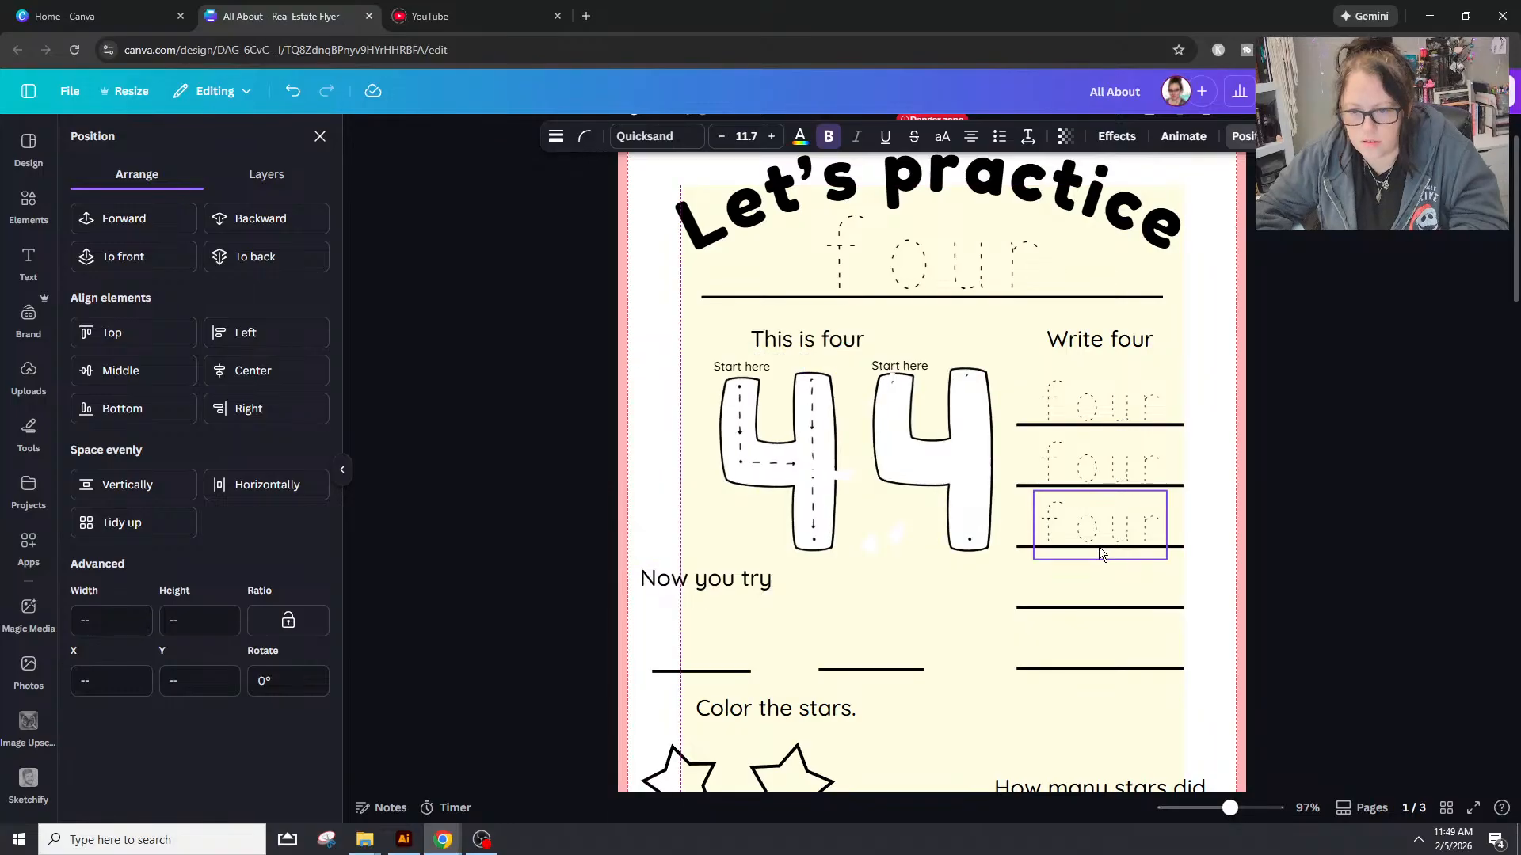
key(Left)
key(Left)
key(Left)
key(Left)
key(Left)
key(Left)
key(Left)
key(Left)
key(Left)
key(Left)
key(Left)
key(Left)
key(Left)
key(Left)
key(Left)
key(Left)
key(Left)
key(Left)
key(Left)
key(Left)
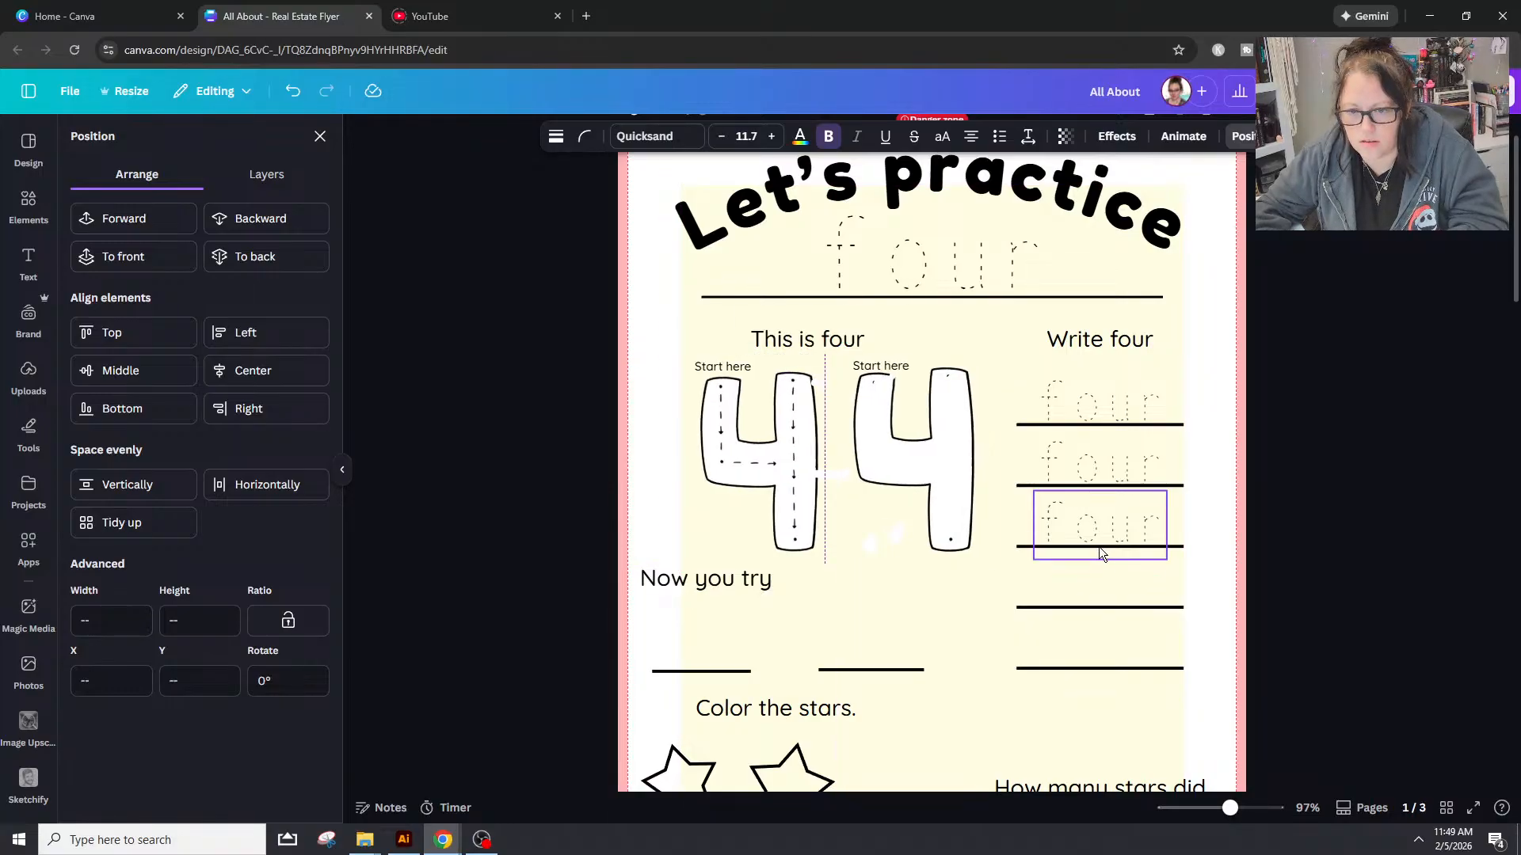
key(ctrl+z)
key(ctrl+z)
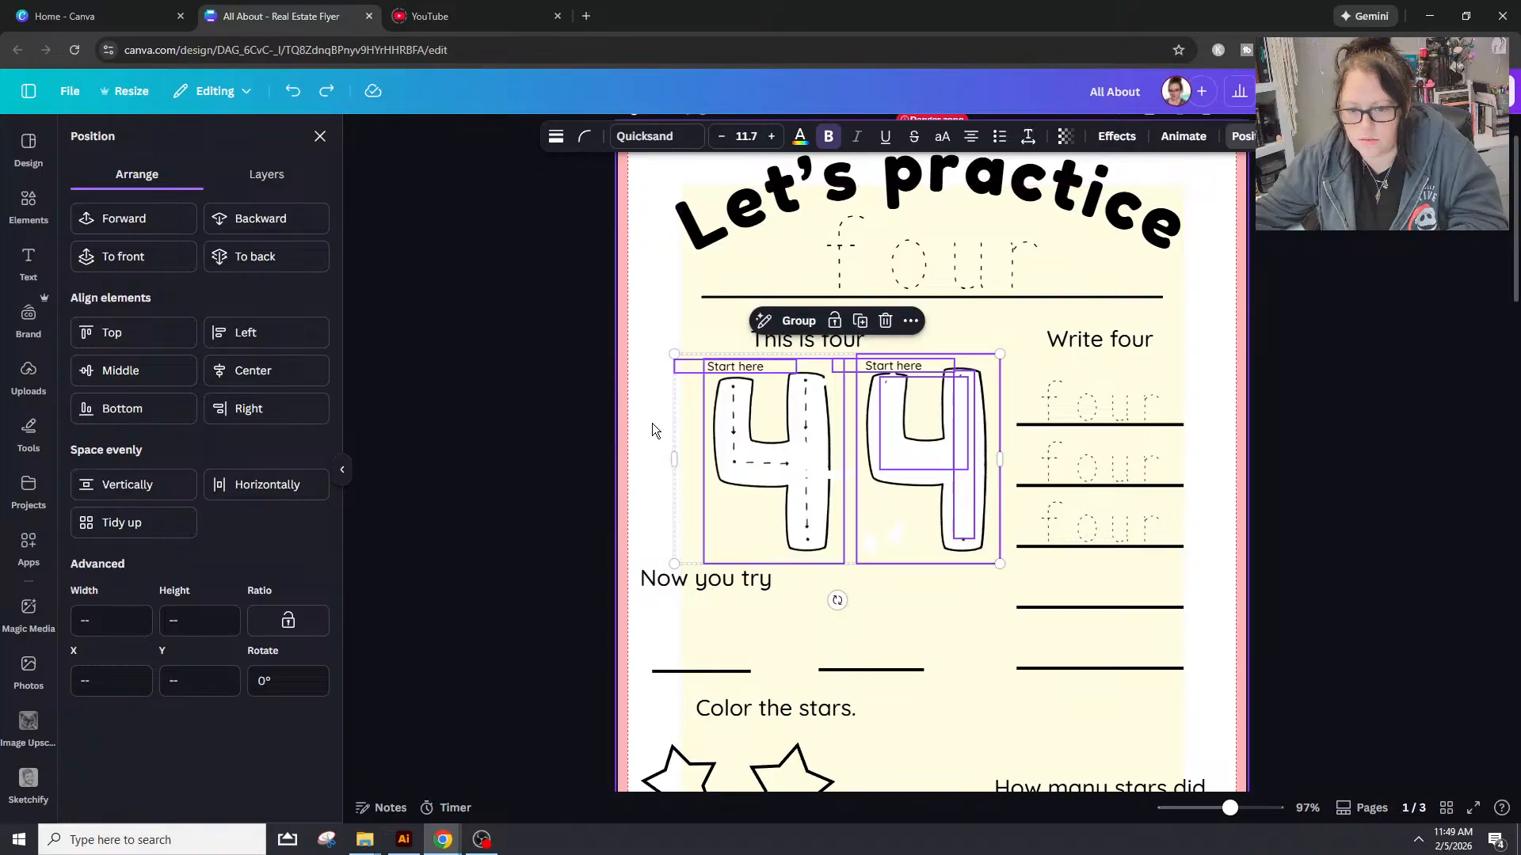
Step: Undo the move of the outlined fours and their "Start here" labels
click(649, 392)
drag(654, 382, 949, 566)
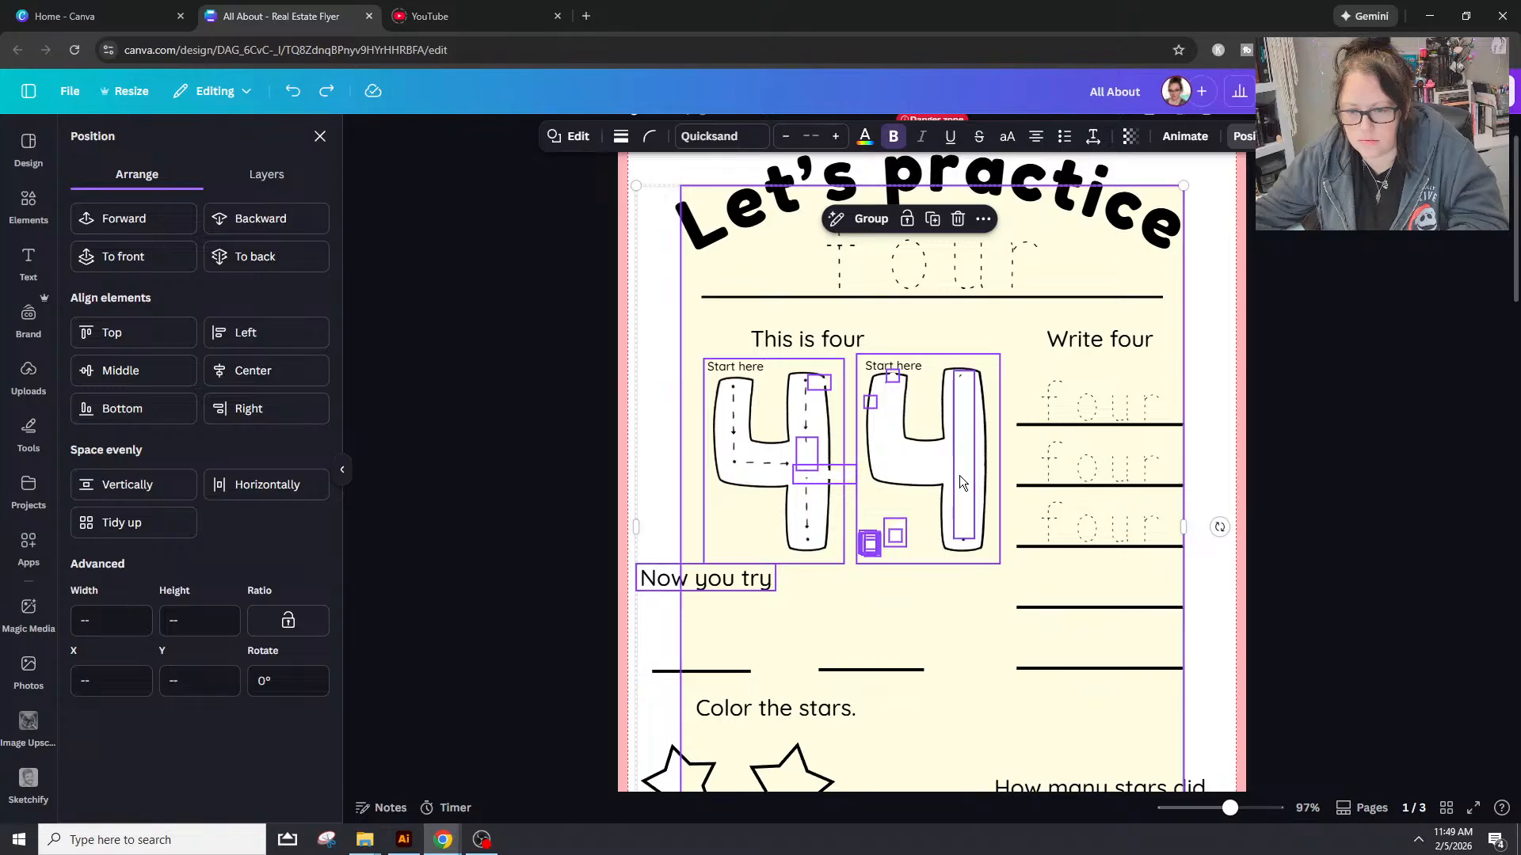
key(ctrl+z)
key(ctrl+z)
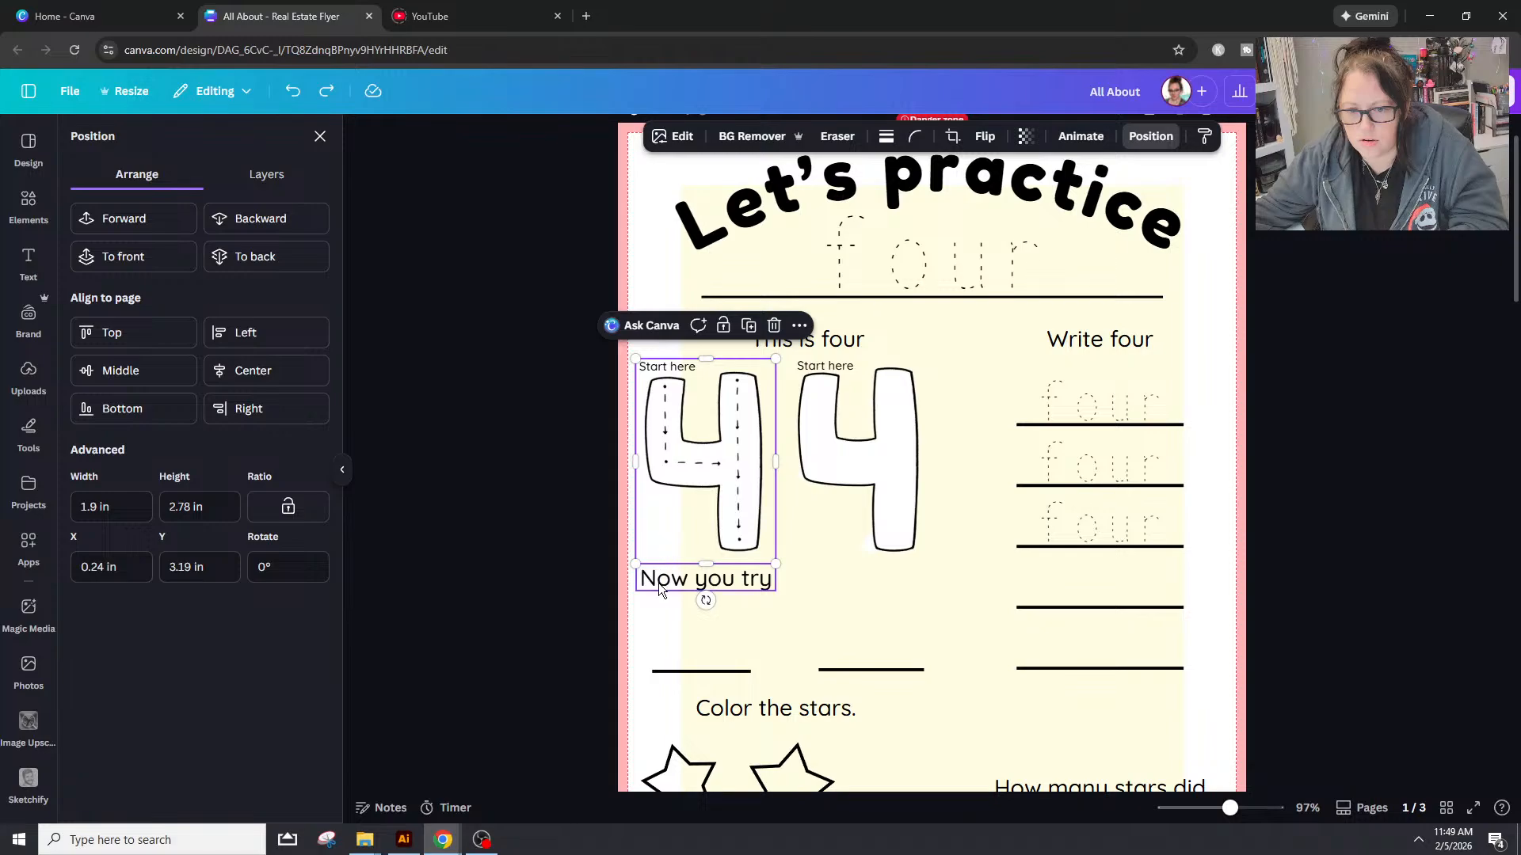
click(671, 628)
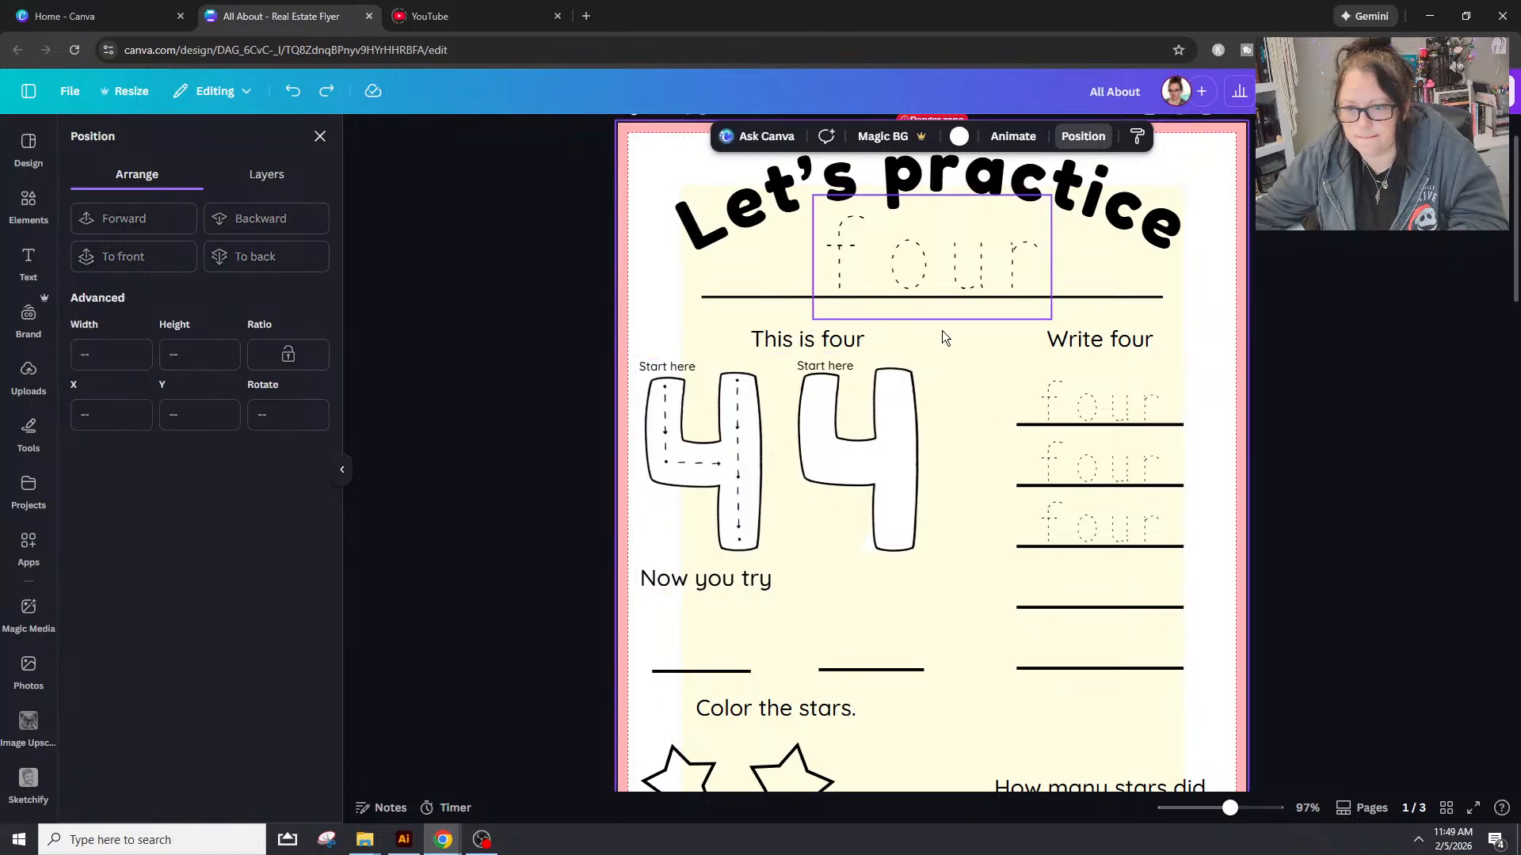
Step: Lock the pale yellow margin guide and delete the white cover shapes hiding the second four's dashed arrows
click(995, 378)
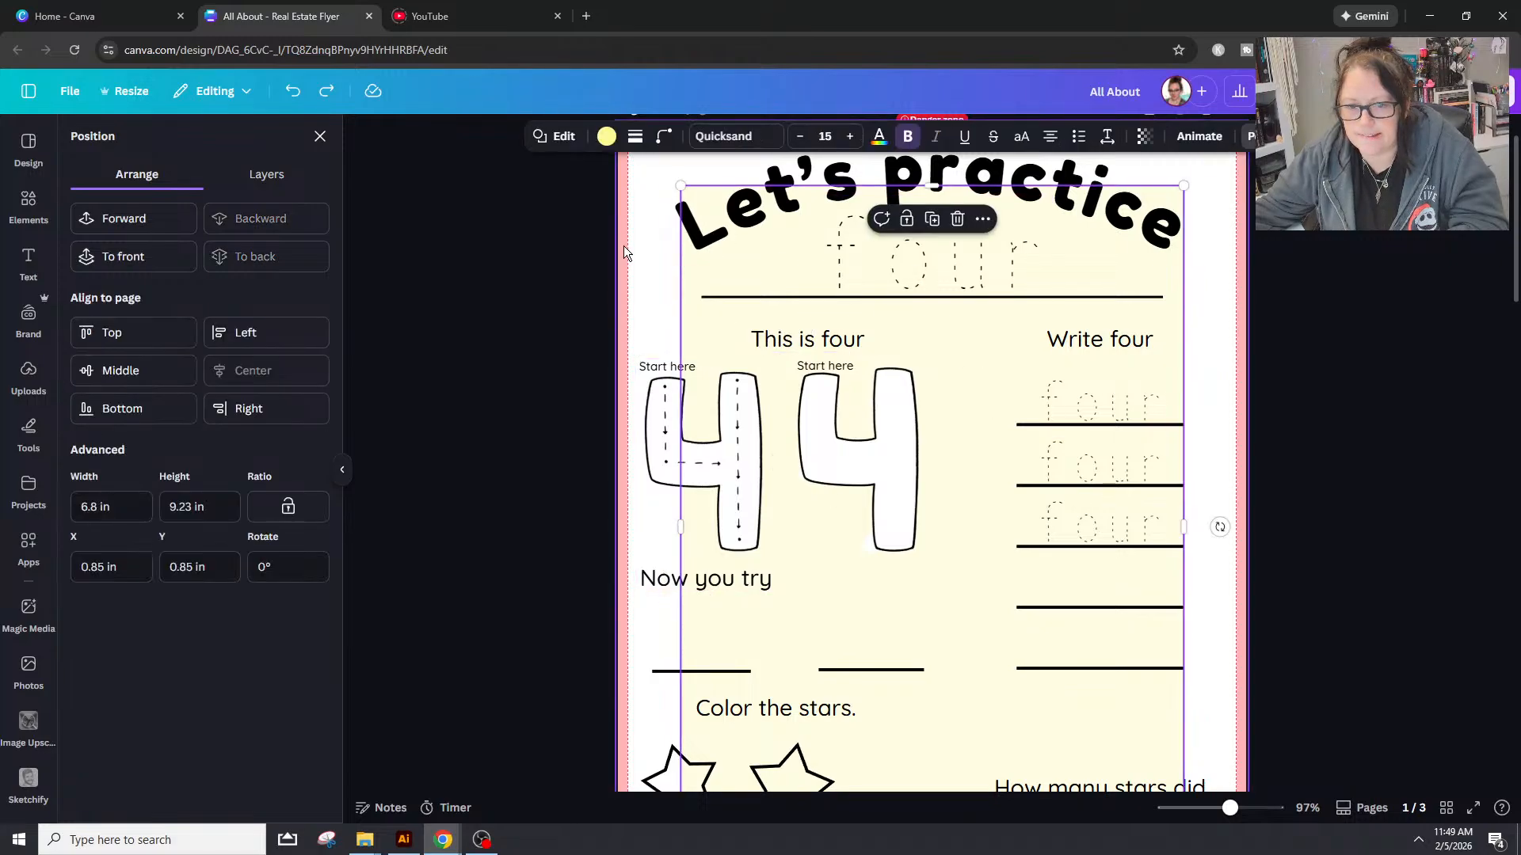
scroll(1007, 298, up, 1)
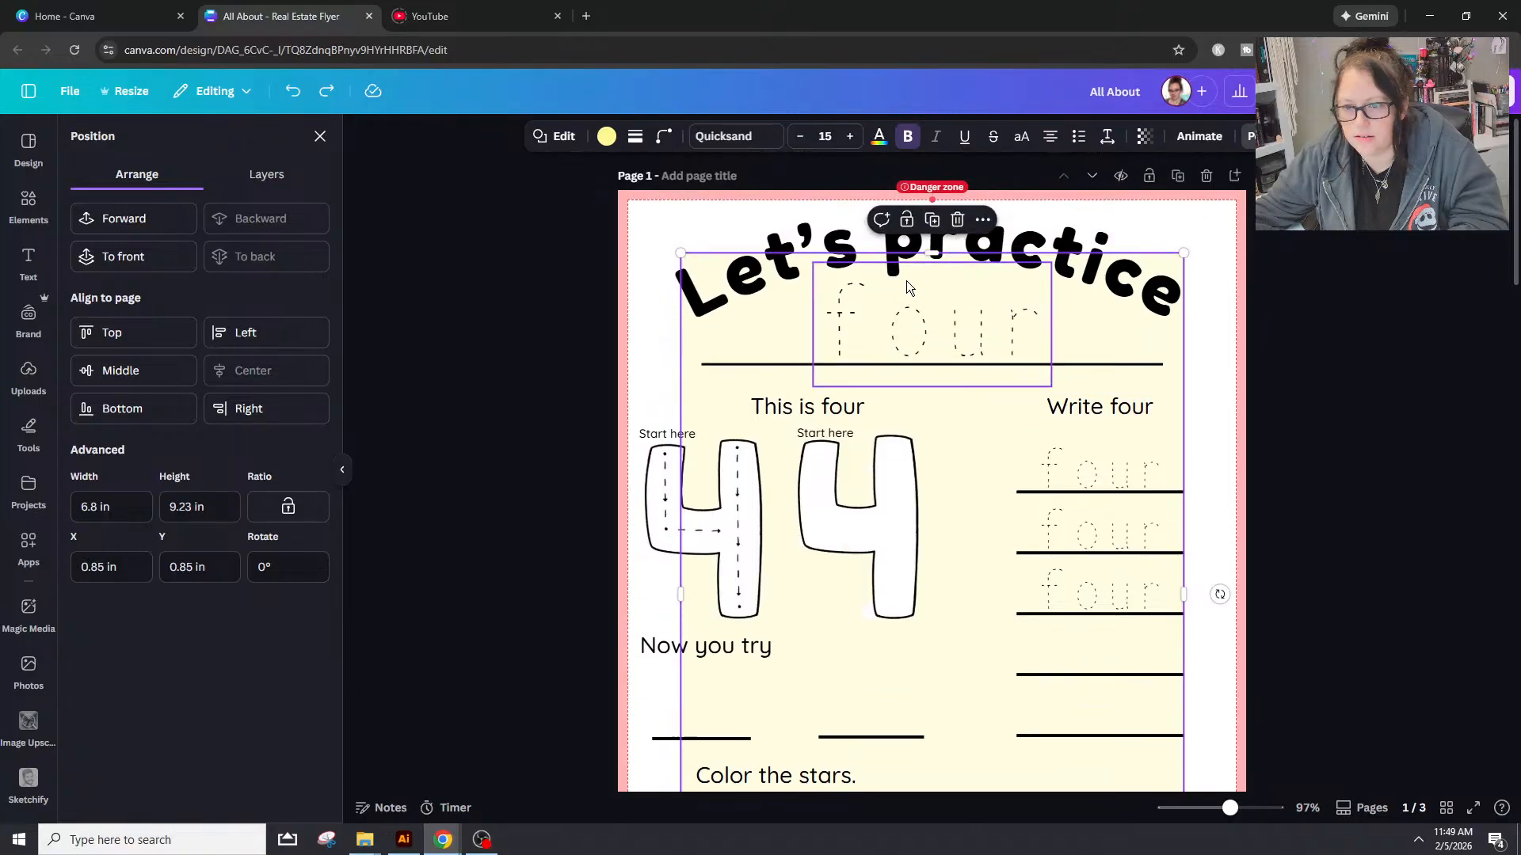
click(907, 225)
drag(957, 650, 806, 465)
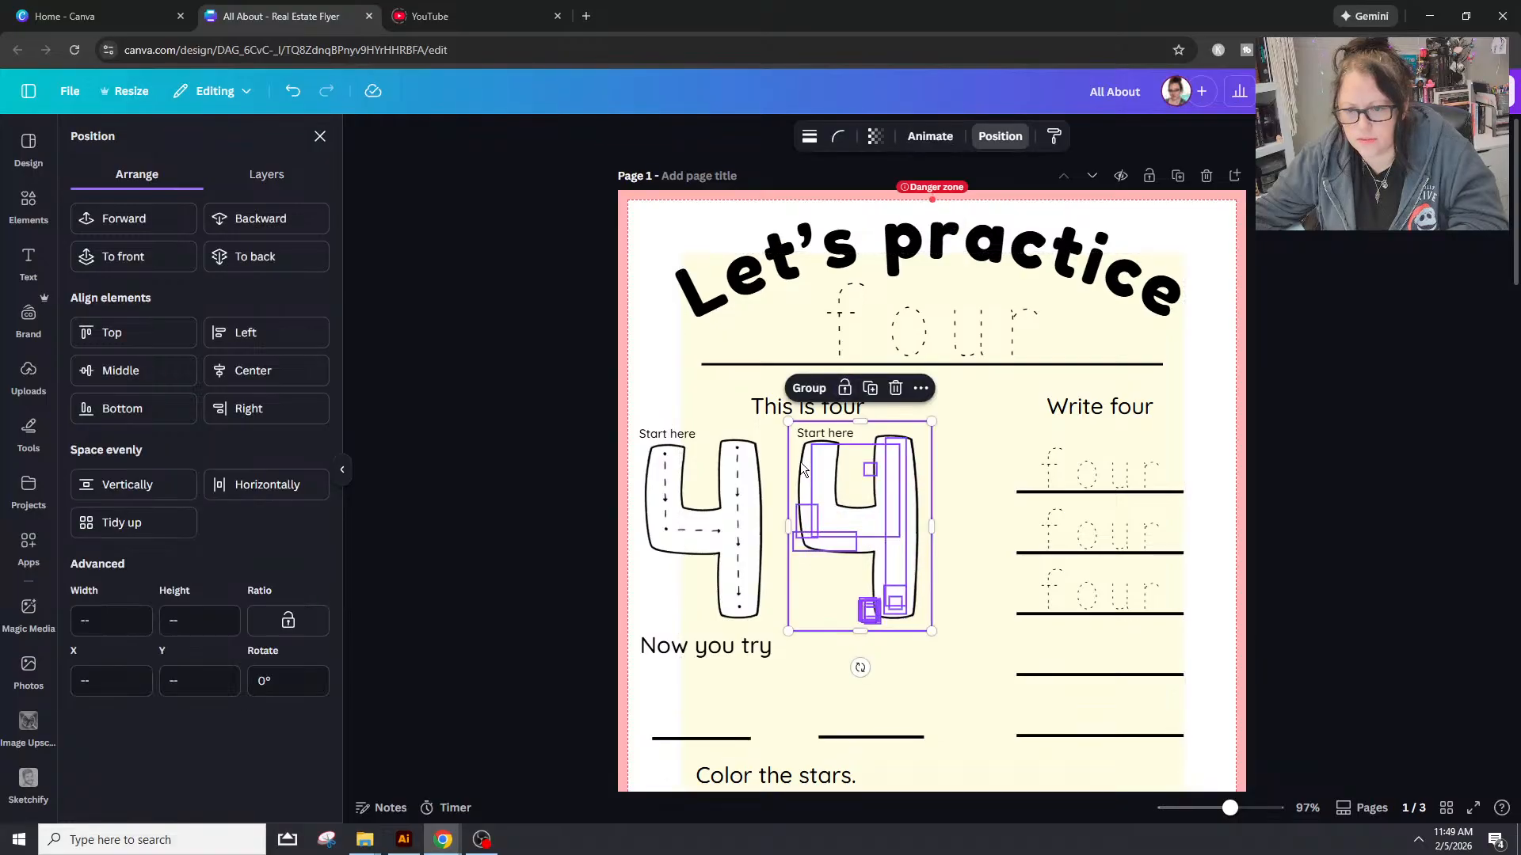
click(1107, 563)
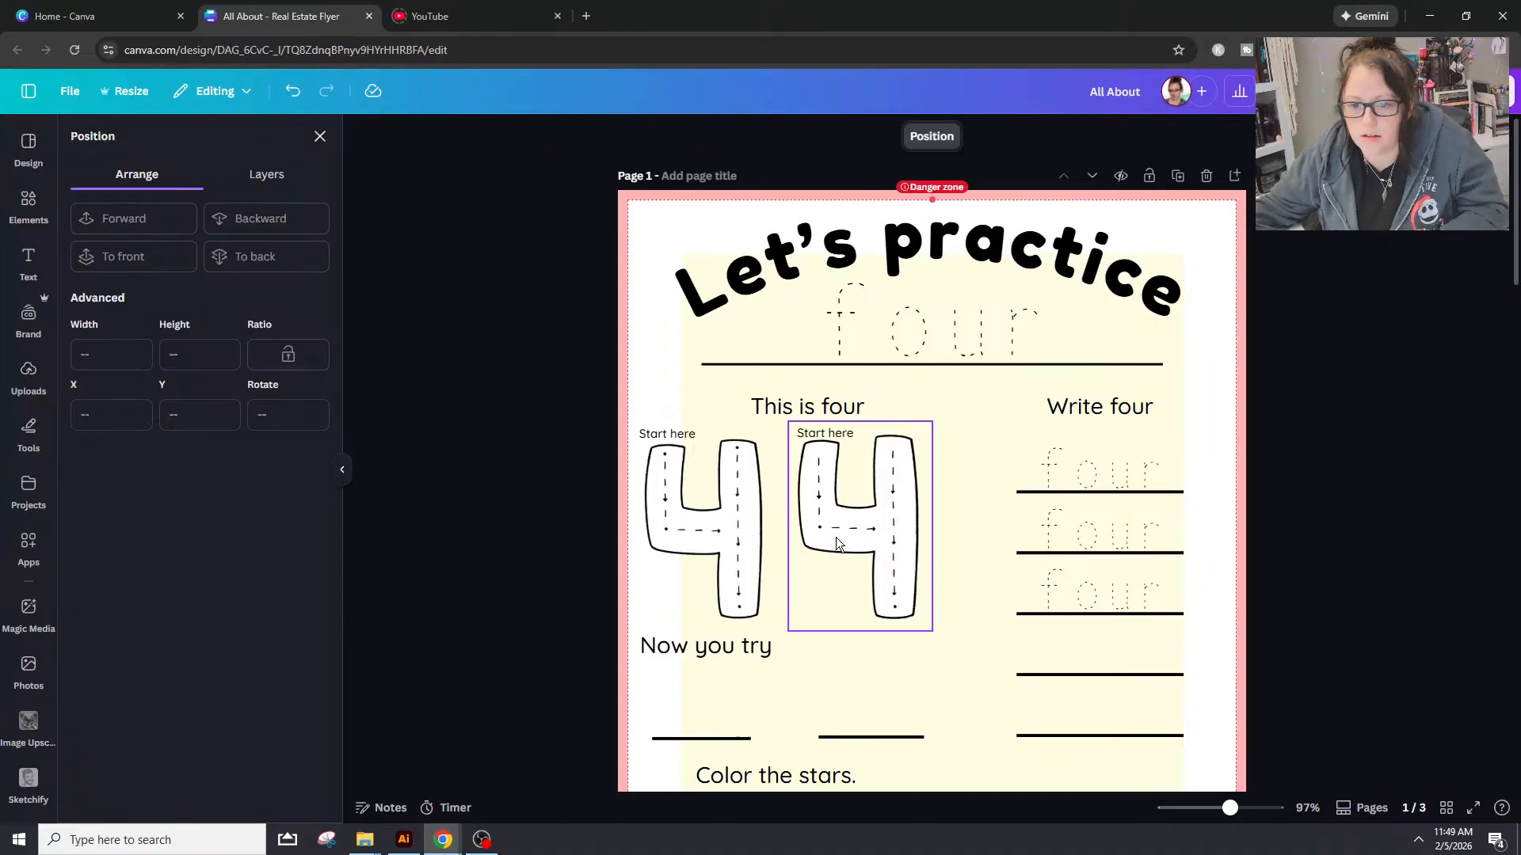
Step: Move both outlined fours and their "Start here" labels right together, inside the guide and beneath the "This is four" heading
click(634, 438)
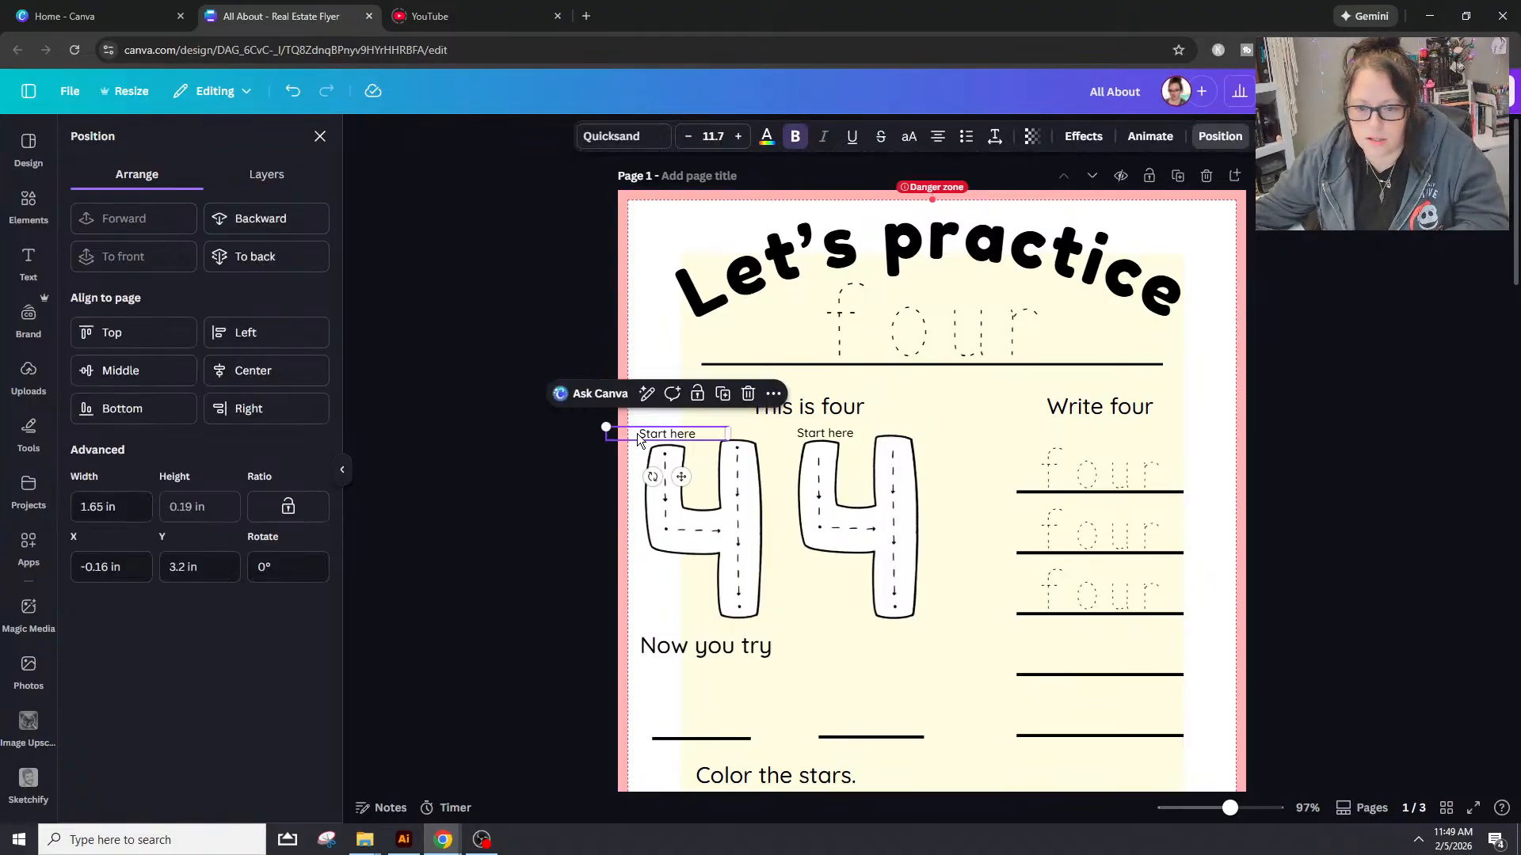
double_click(651, 435)
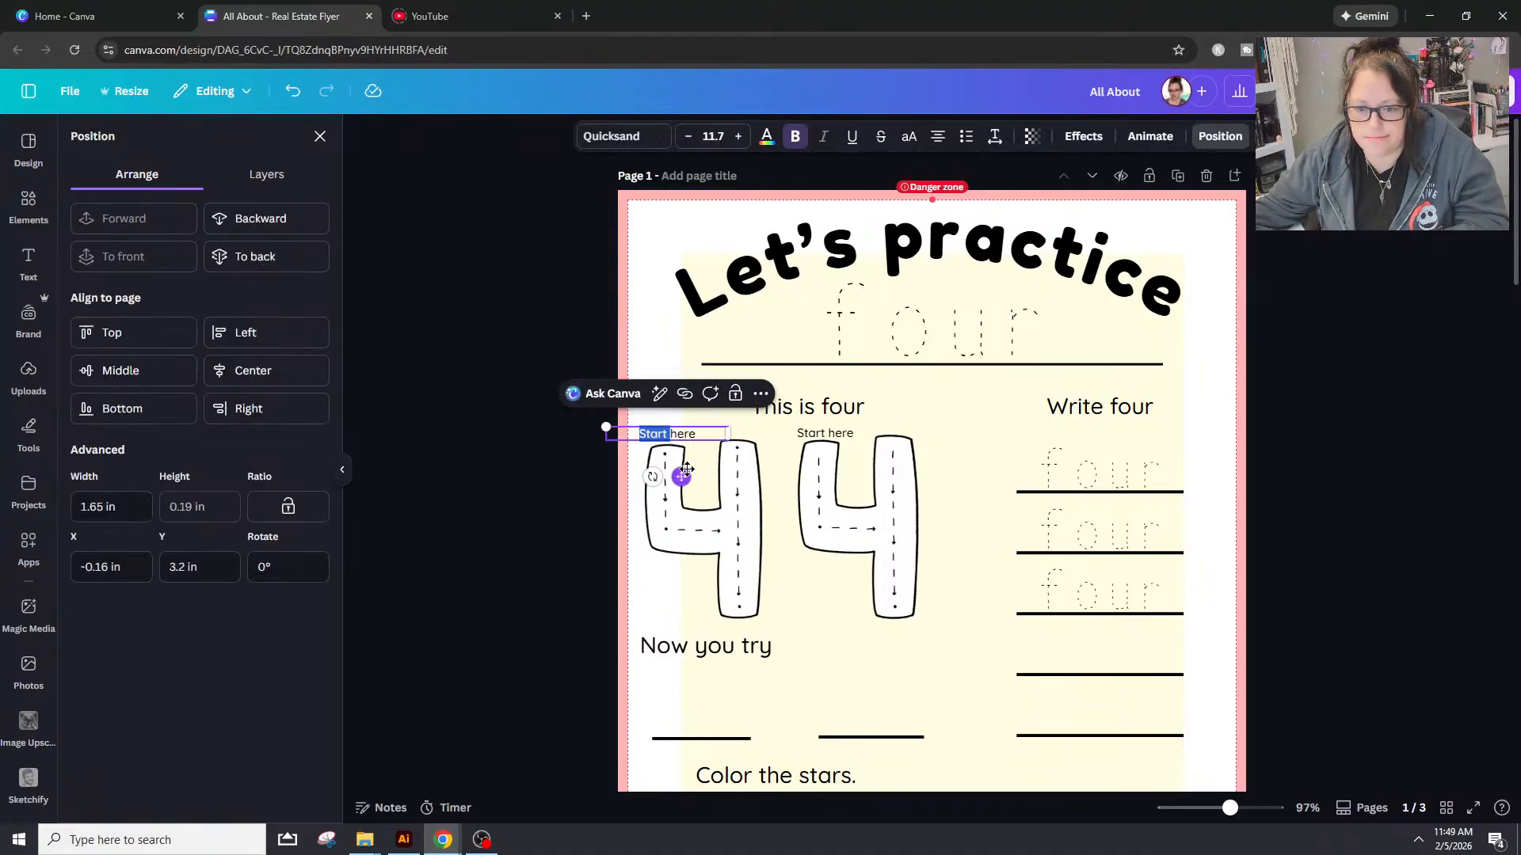
shift+click(701, 516)
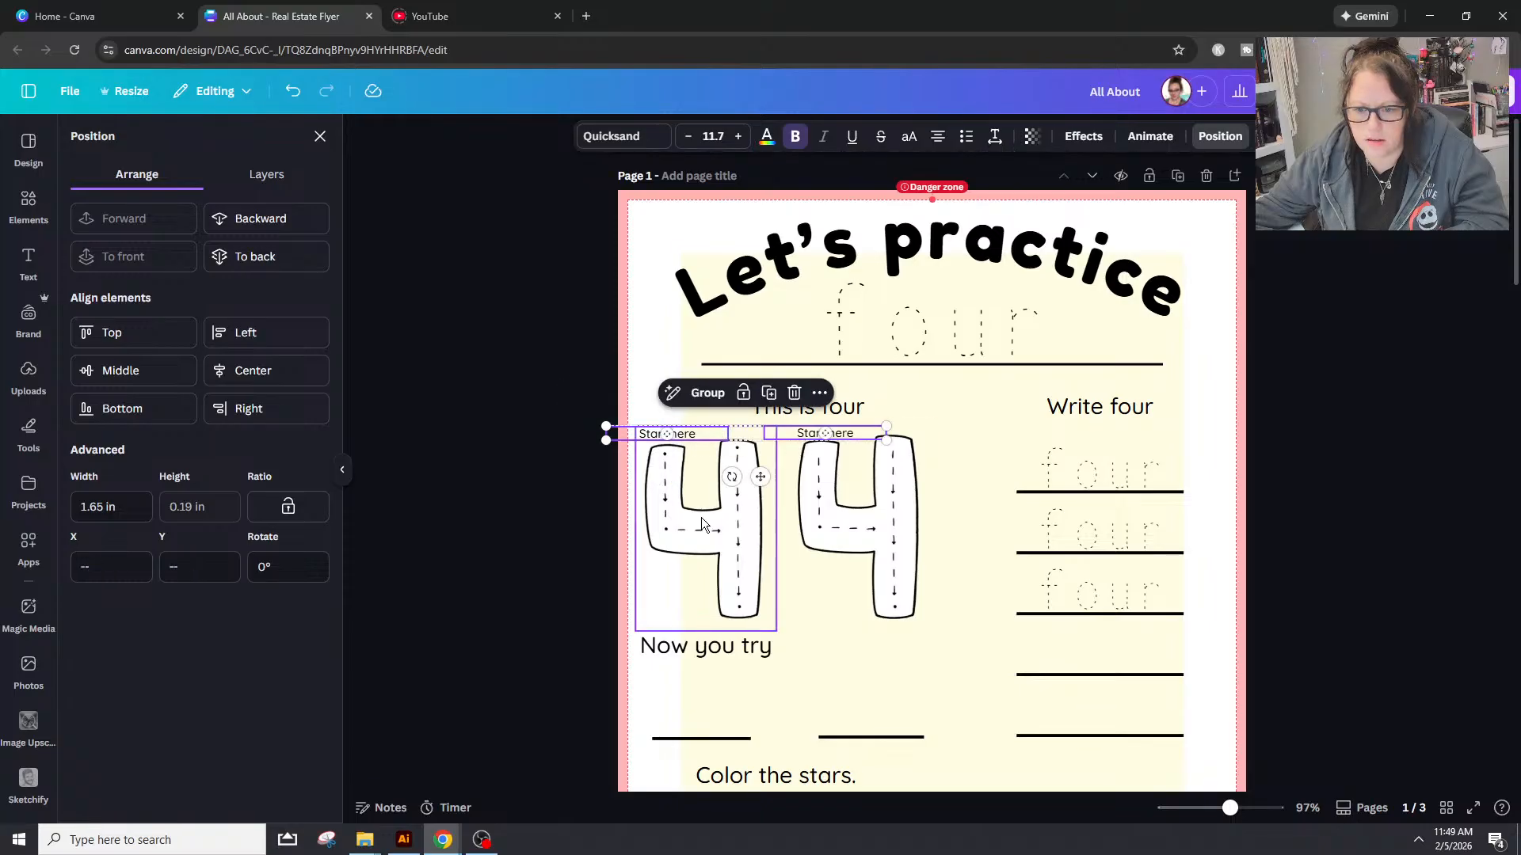
shift+click(853, 520)
drag(853, 520, 910, 519)
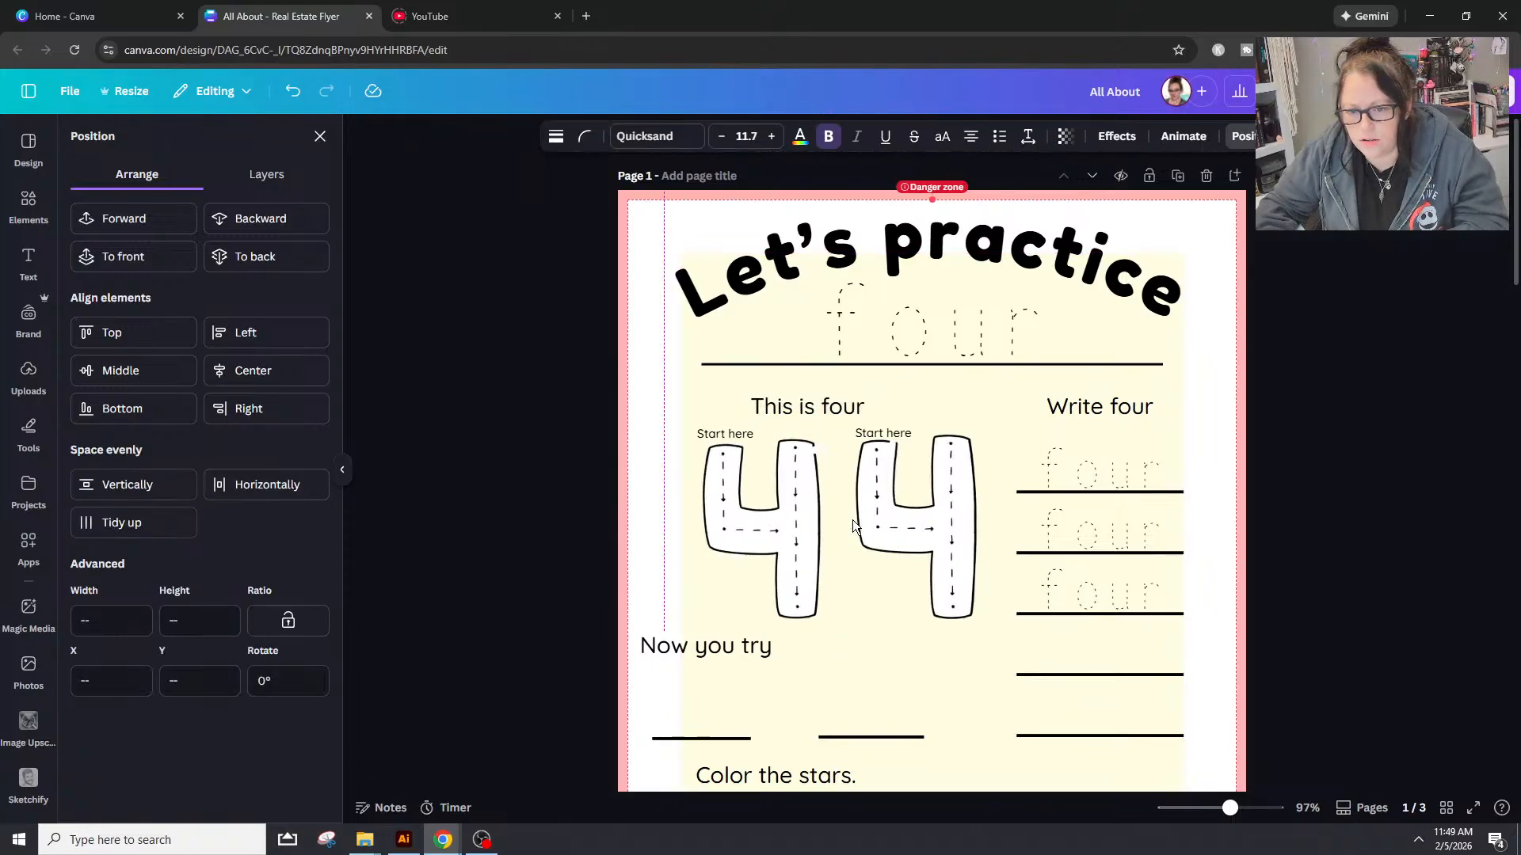
key(Left)
key(Left)
key(Left)
key(Left)
key(Left)
key(Left)
key(Left)
key(Left)
key(Left)
key(Left)
key(Left)
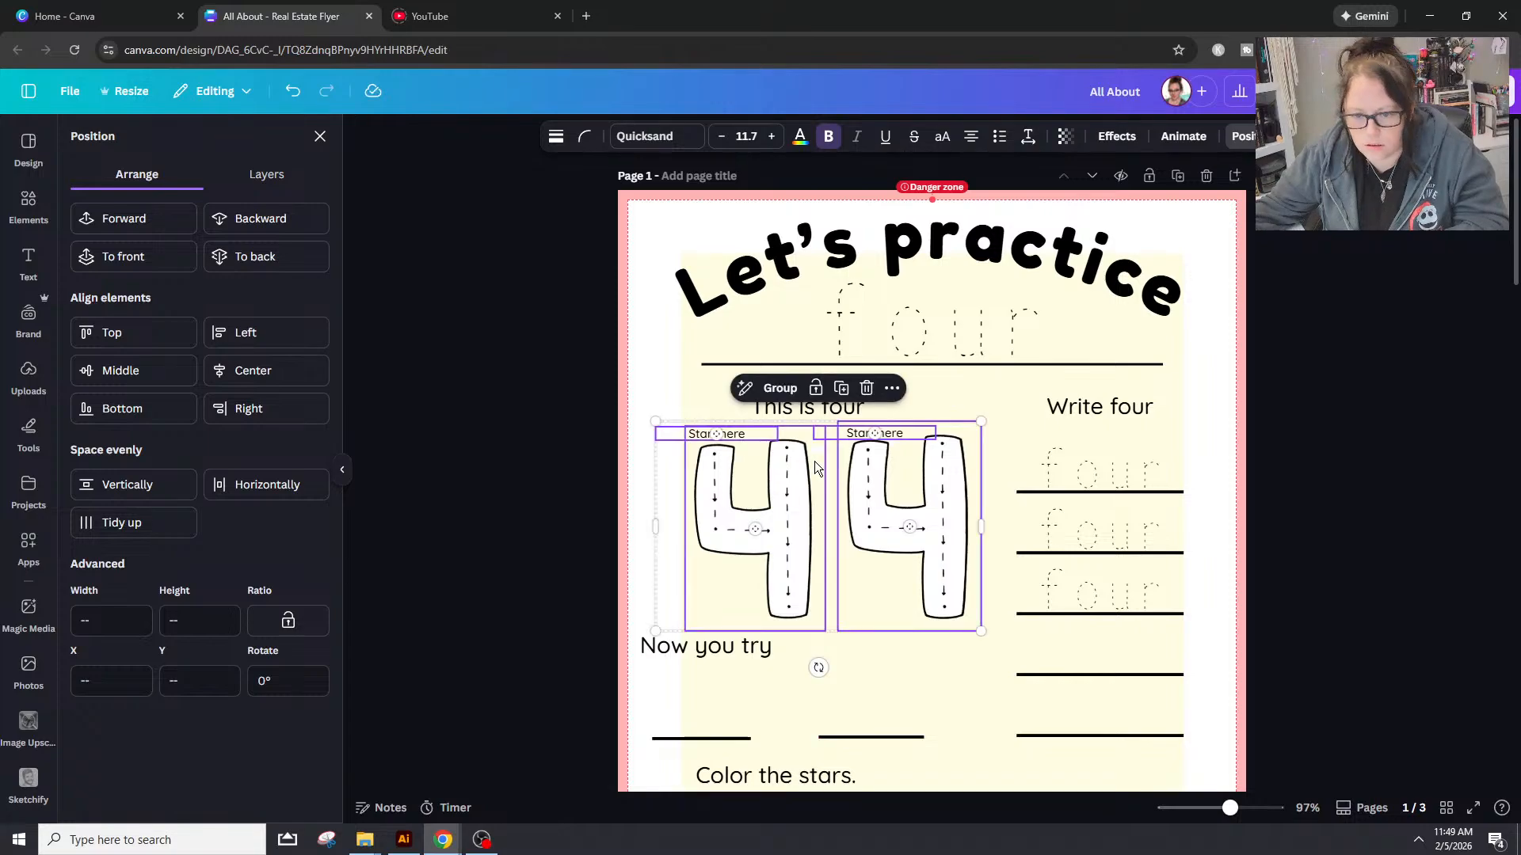
click(822, 453)
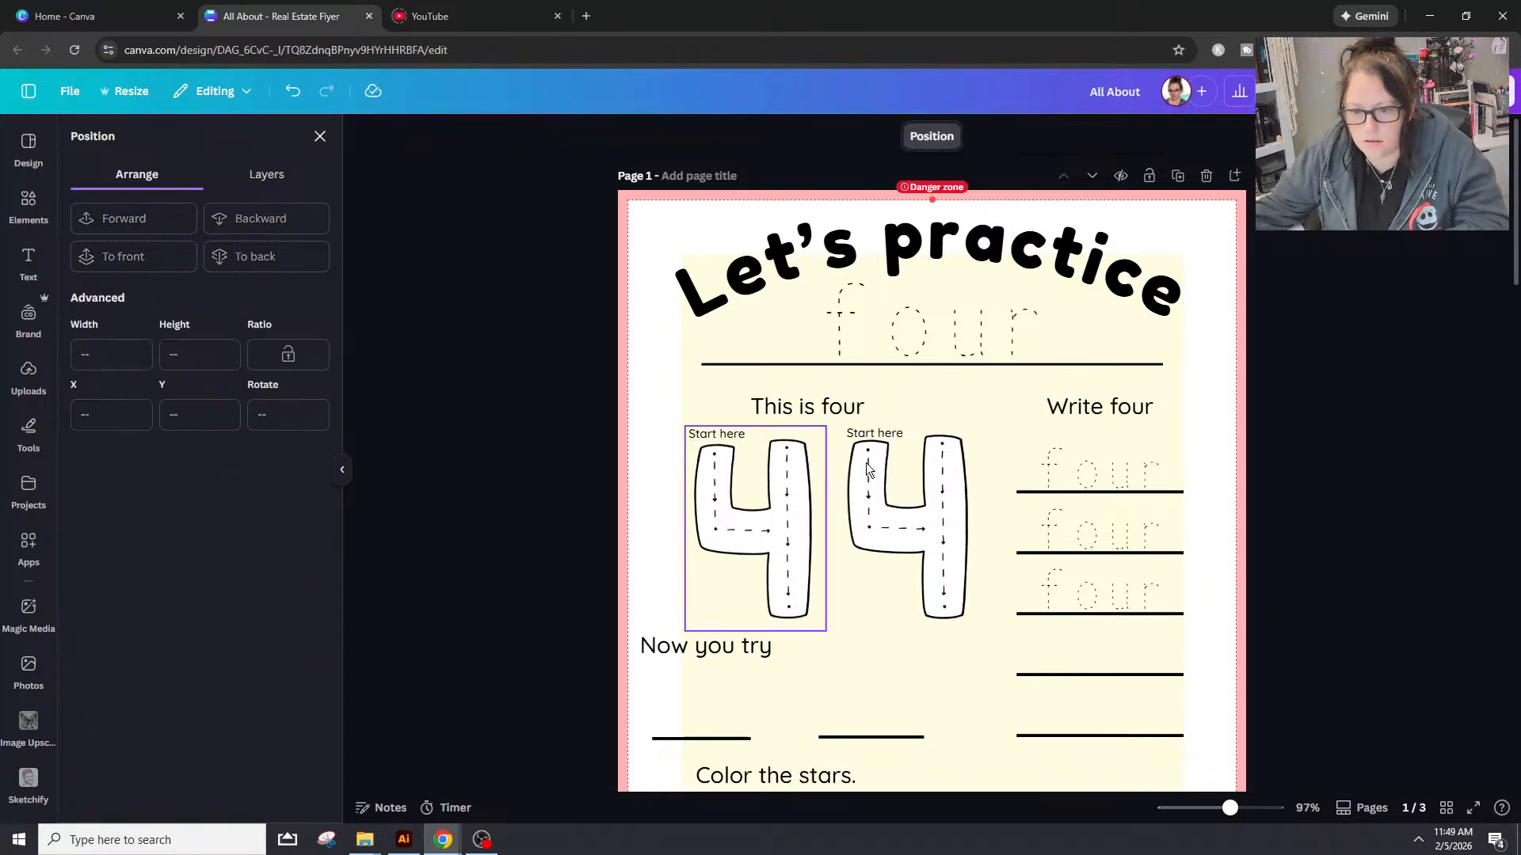
Step: Delete the stray white patch at the upper edge of the second outlined four, beside its "Start here" label
click(1310, 525)
click(1255, 813)
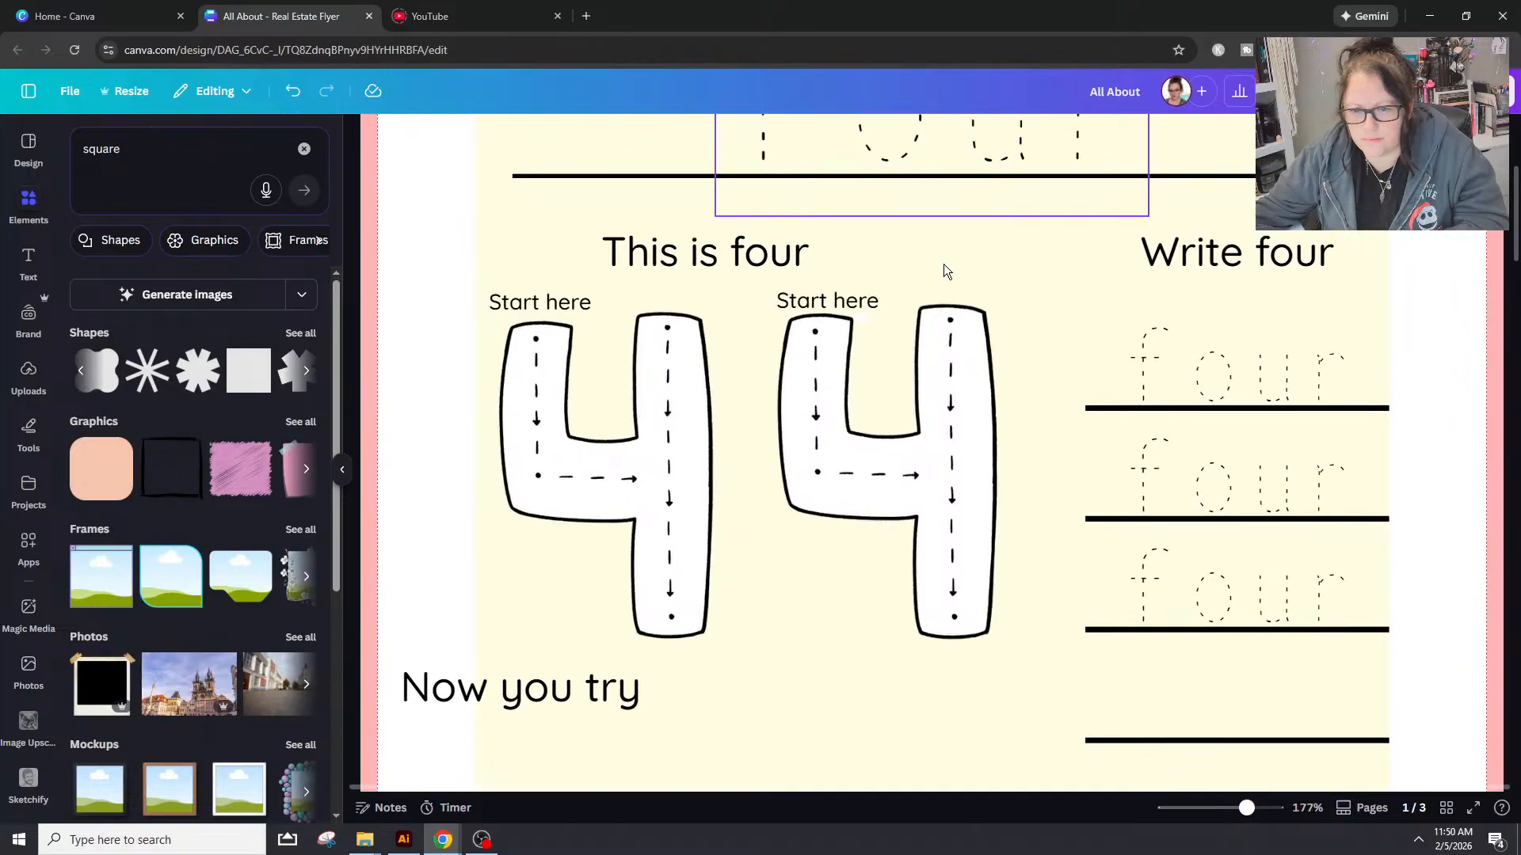
click(866, 321)
key(Delete)
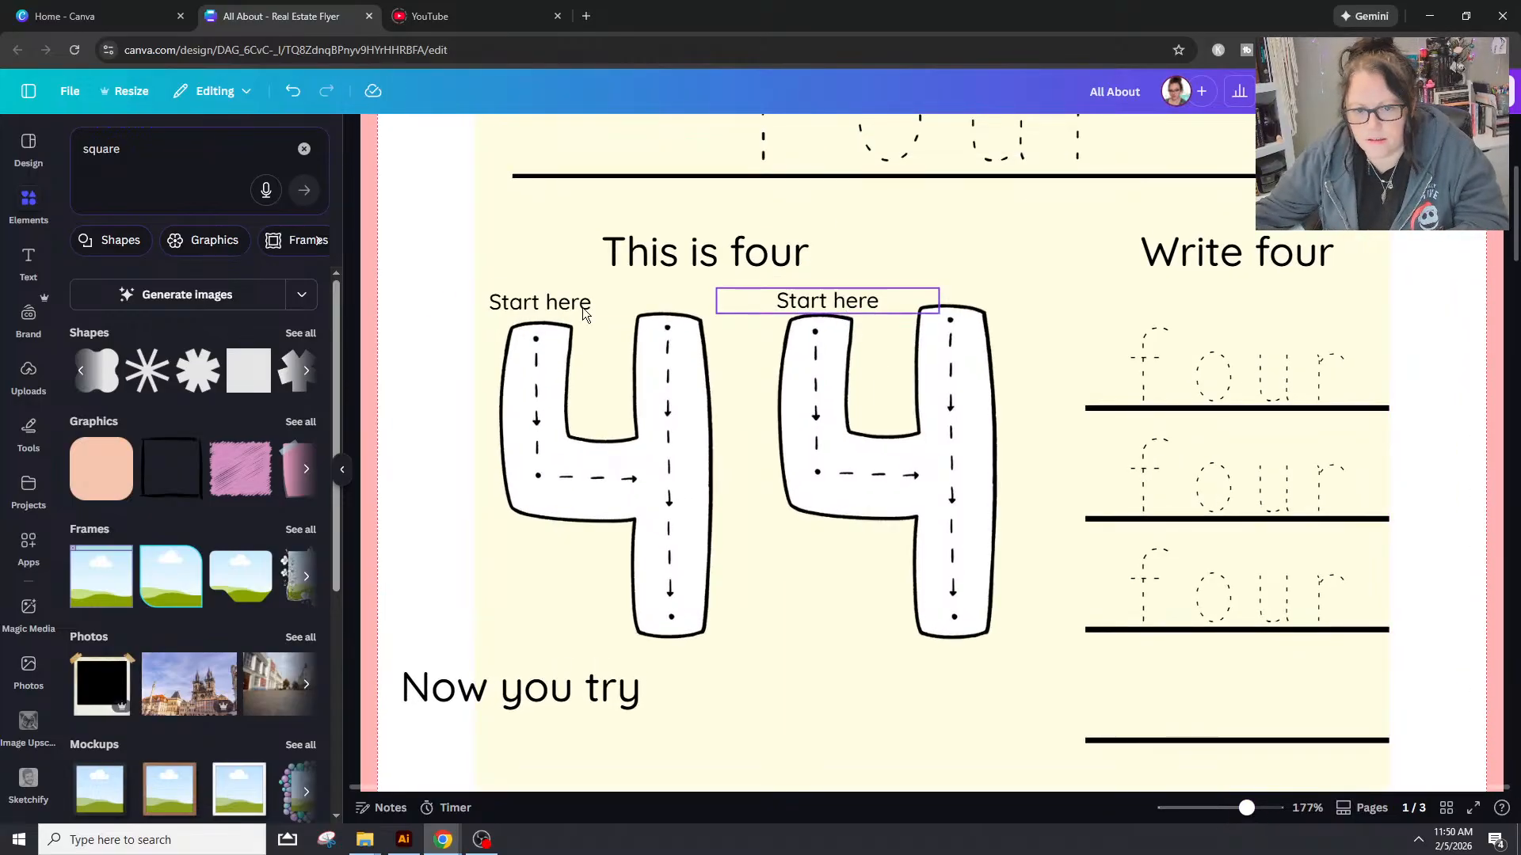
Step: Move the first four's "Start here" label down closer to its outline and delete the second four's "Start here" label
click(604, 305)
drag(656, 304, 532, 319)
click(443, 365)
click(801, 313)
key(Delete)
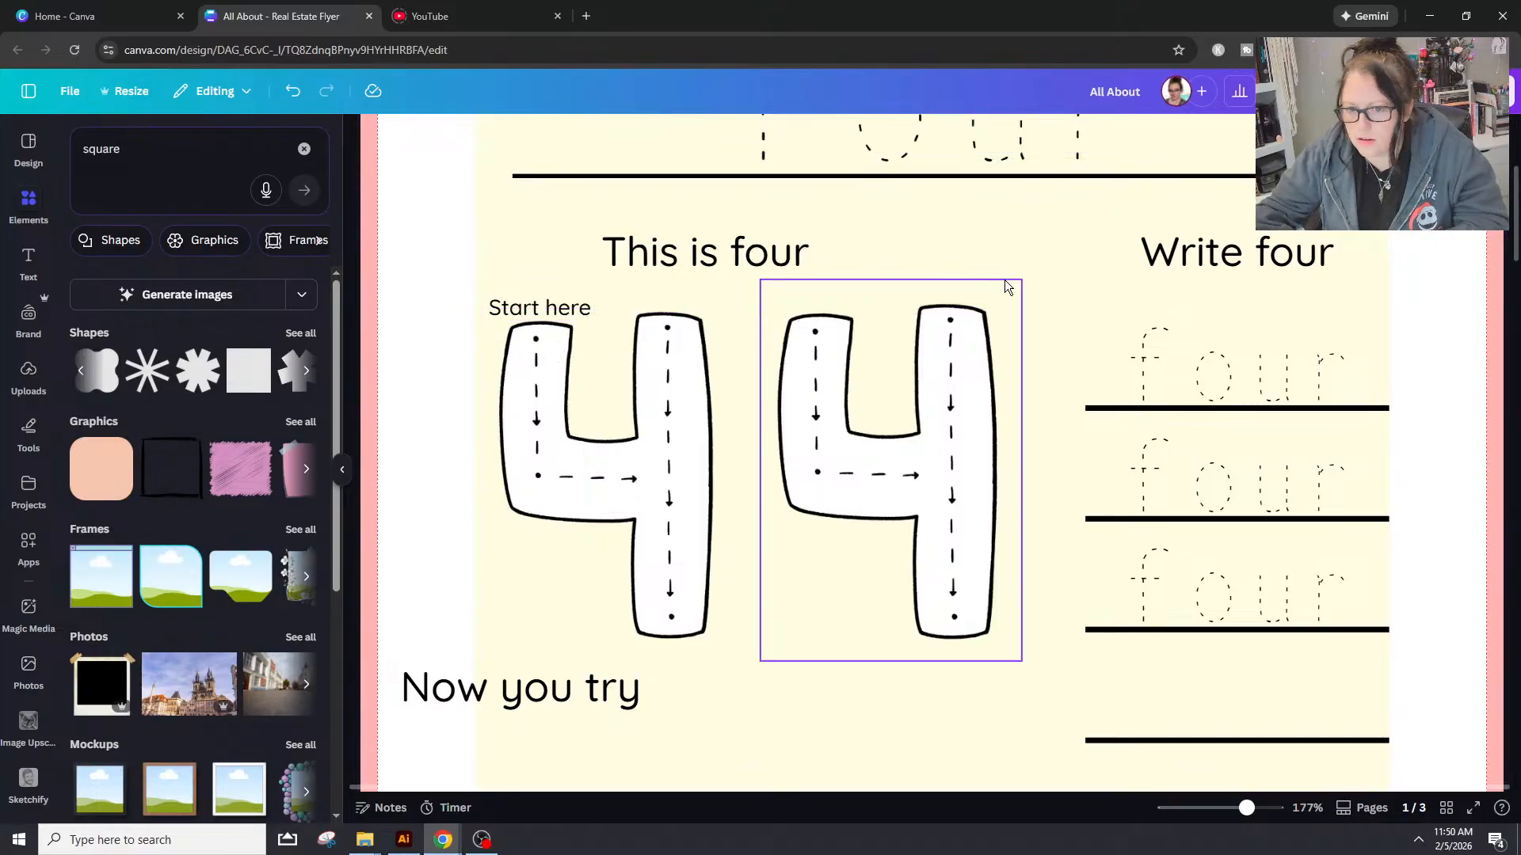
Step: Move the second outlined four left, directly beside the first, and align the two fours by their vertical middles
click(664, 421)
click(1017, 326)
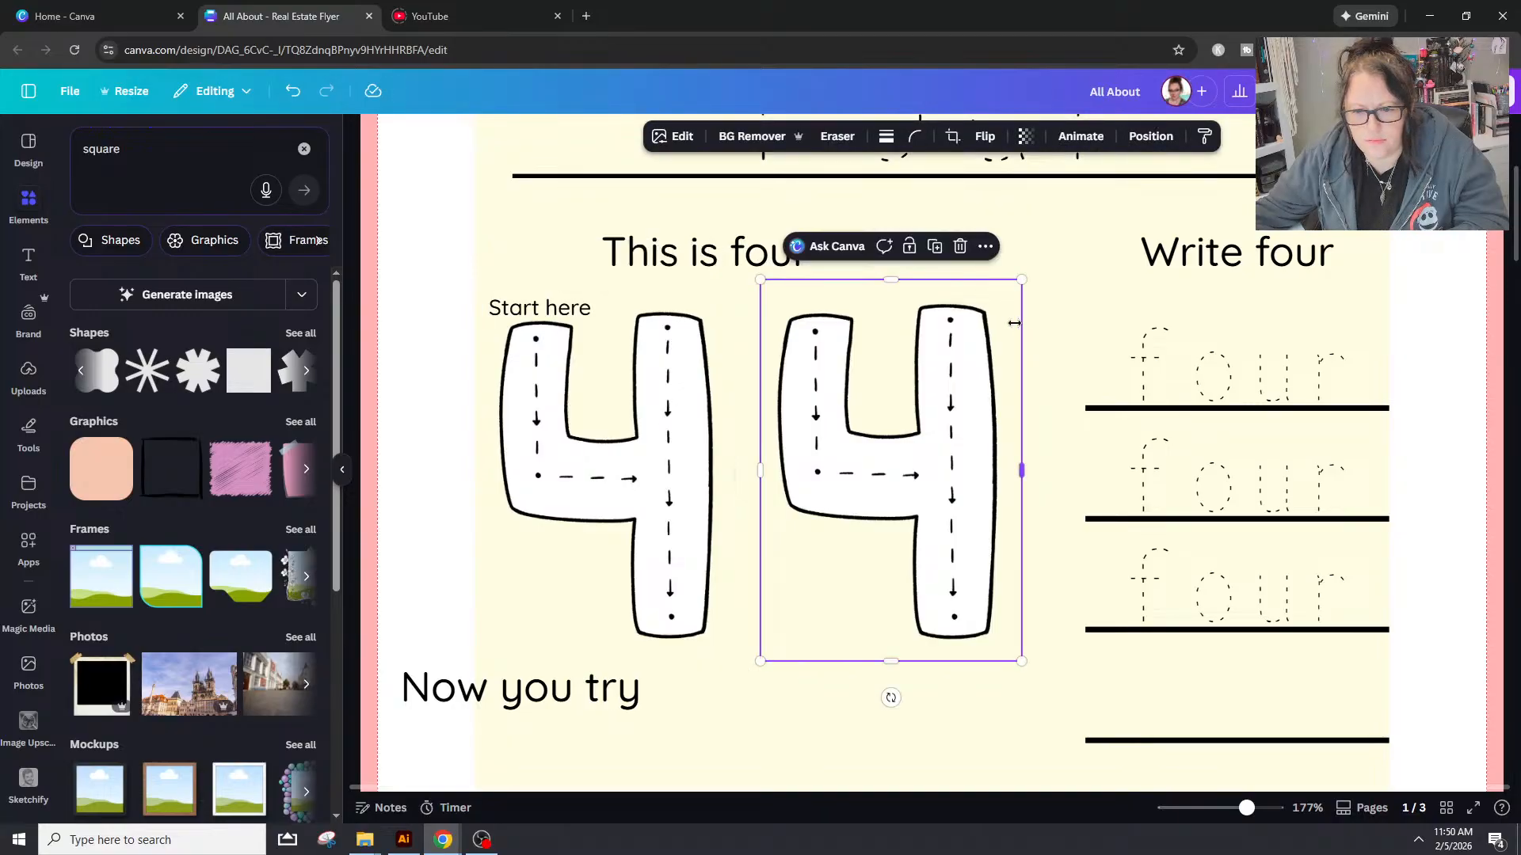
mouse_move(927, 416)
mouse_down()
mouse_move(690, 394)
mouse_move(986, 421)
mouse_move(950, 411)
mouse_up()
shift+click(591, 410)
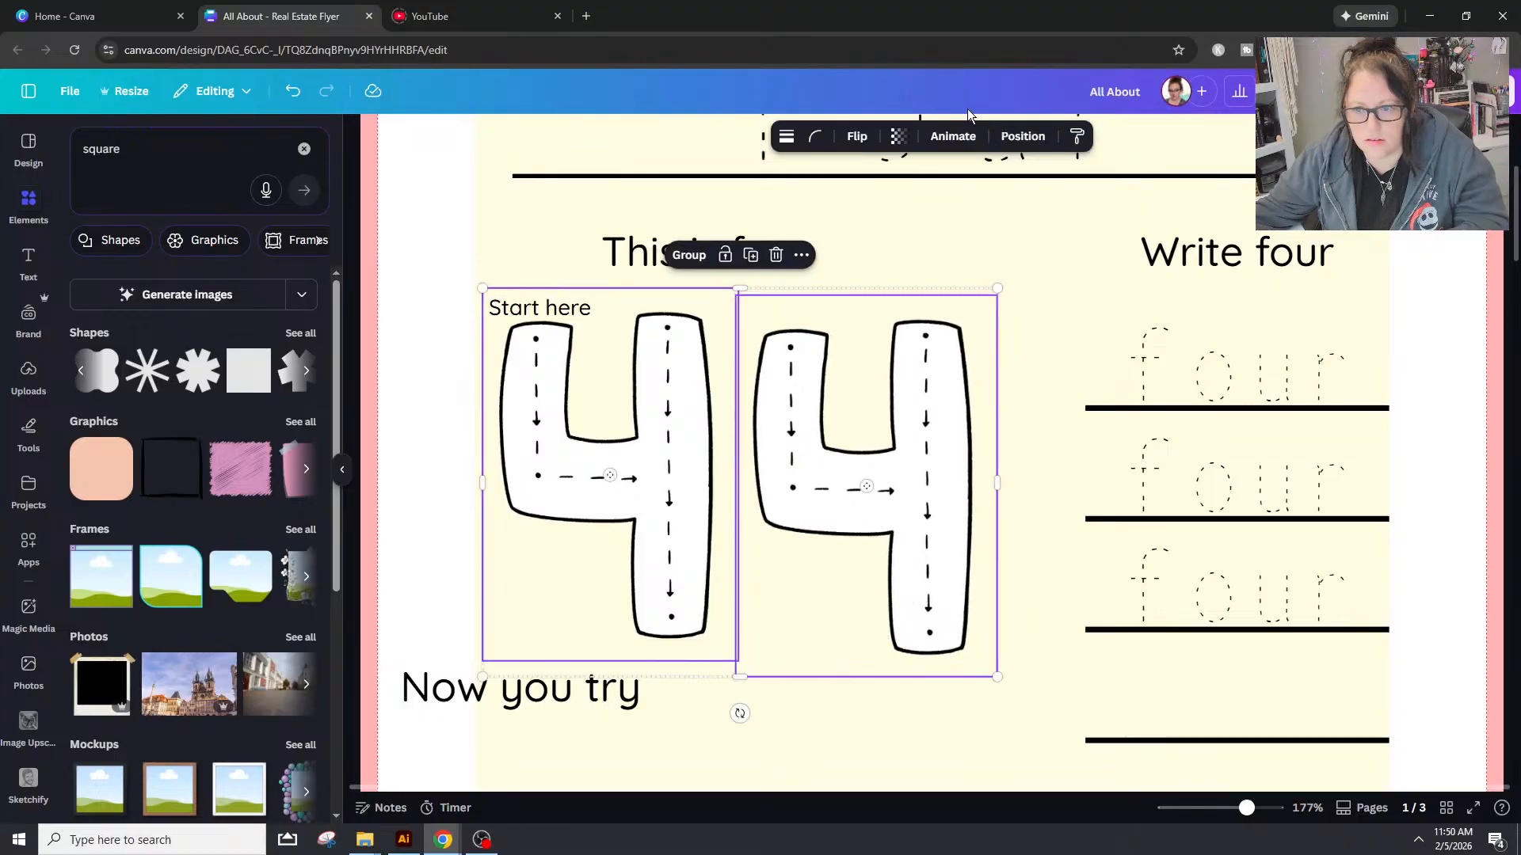
click(1022, 136)
click(133, 371)
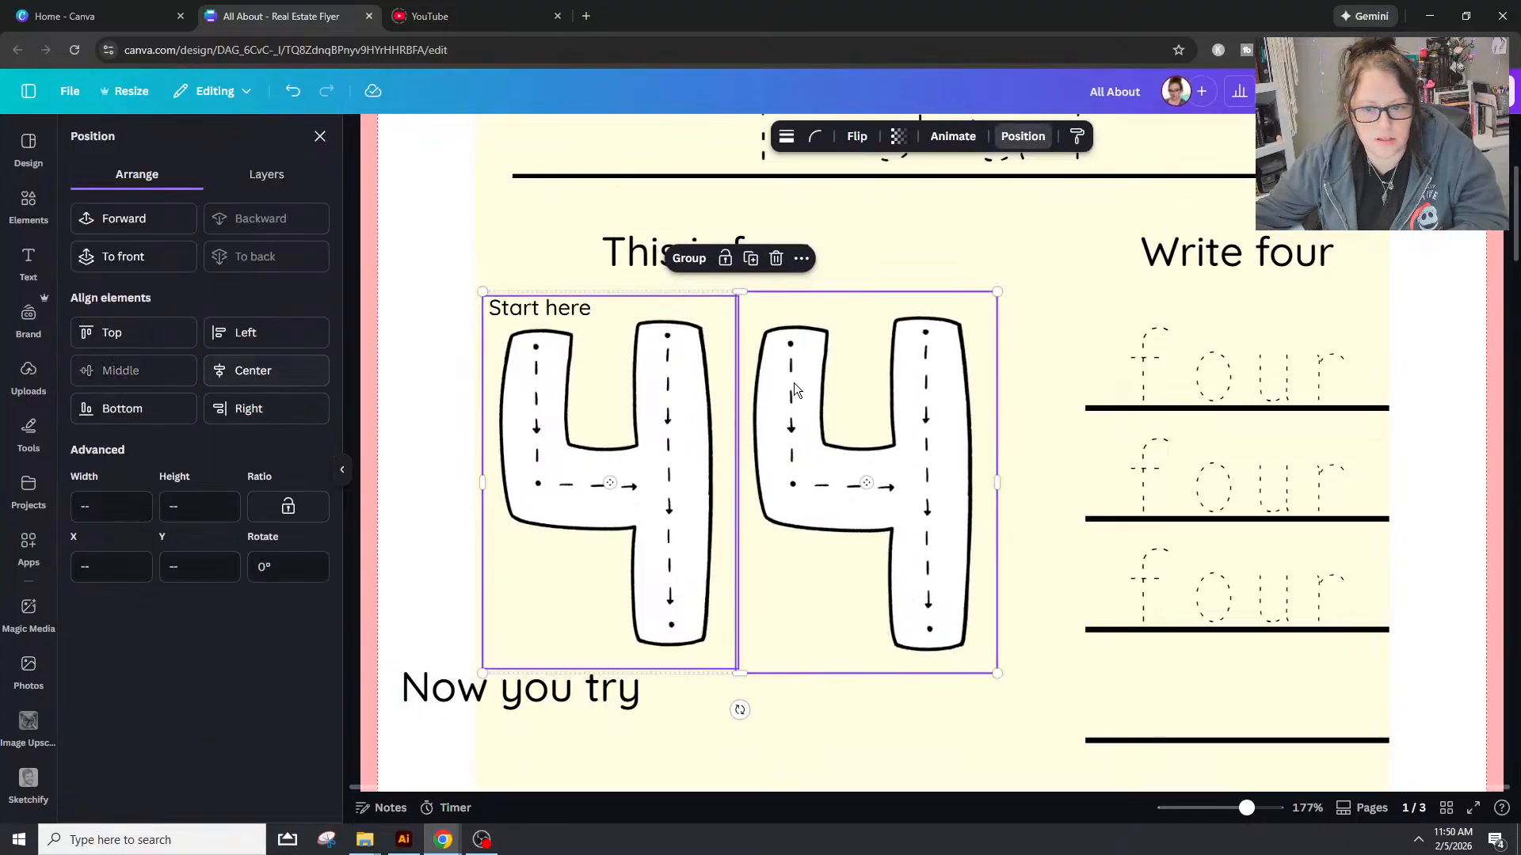
click(409, 409)
Step: Crop the empty space above and below both outlined fours to a height of about 2.51 in
click(831, 311)
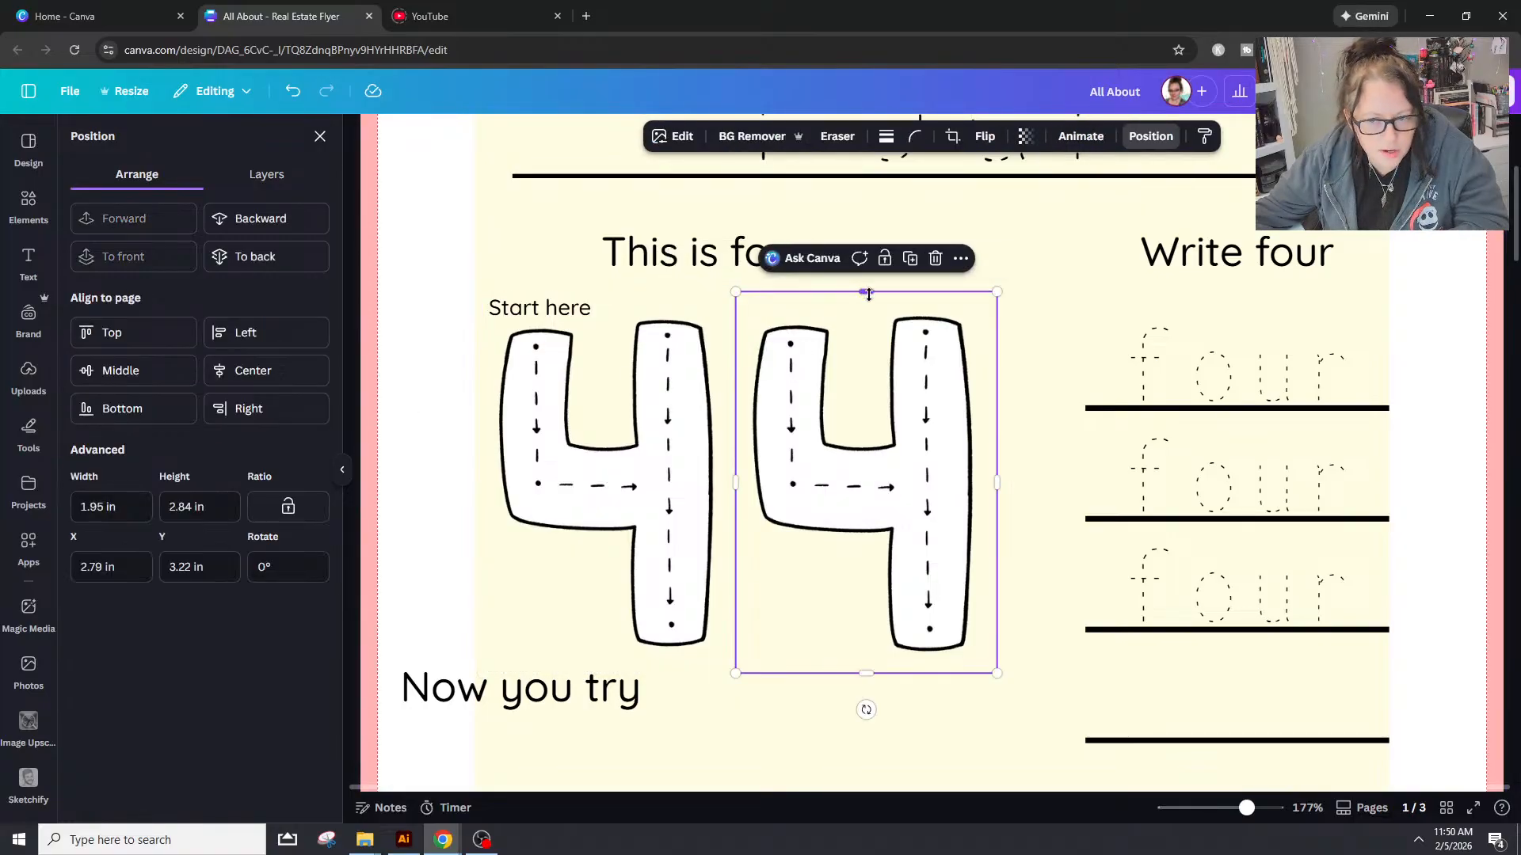
drag(869, 295, 869, 315)
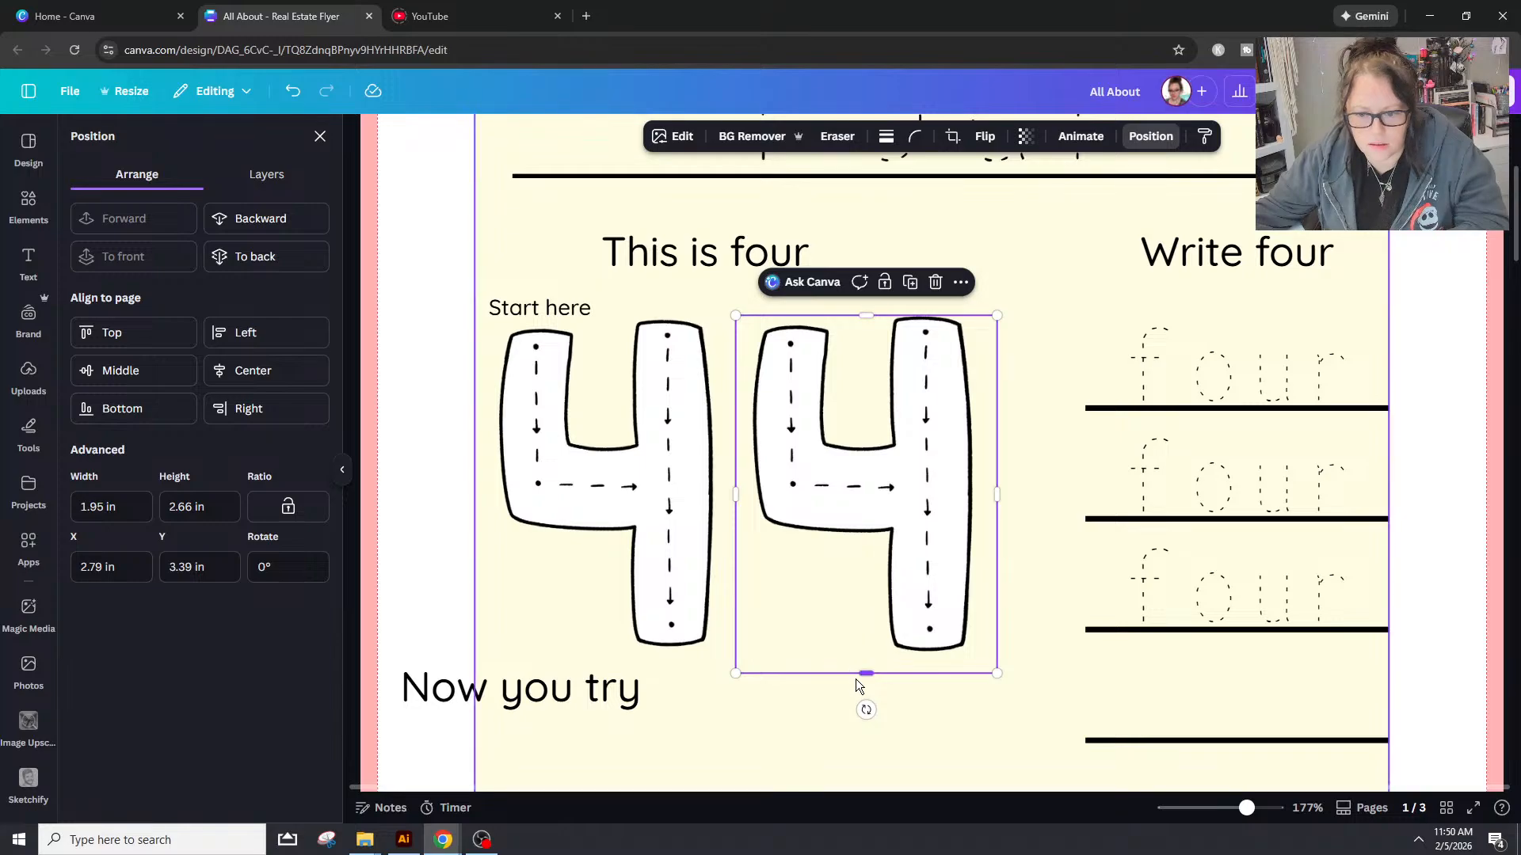
drag(856, 678, 858, 660)
click(640, 547)
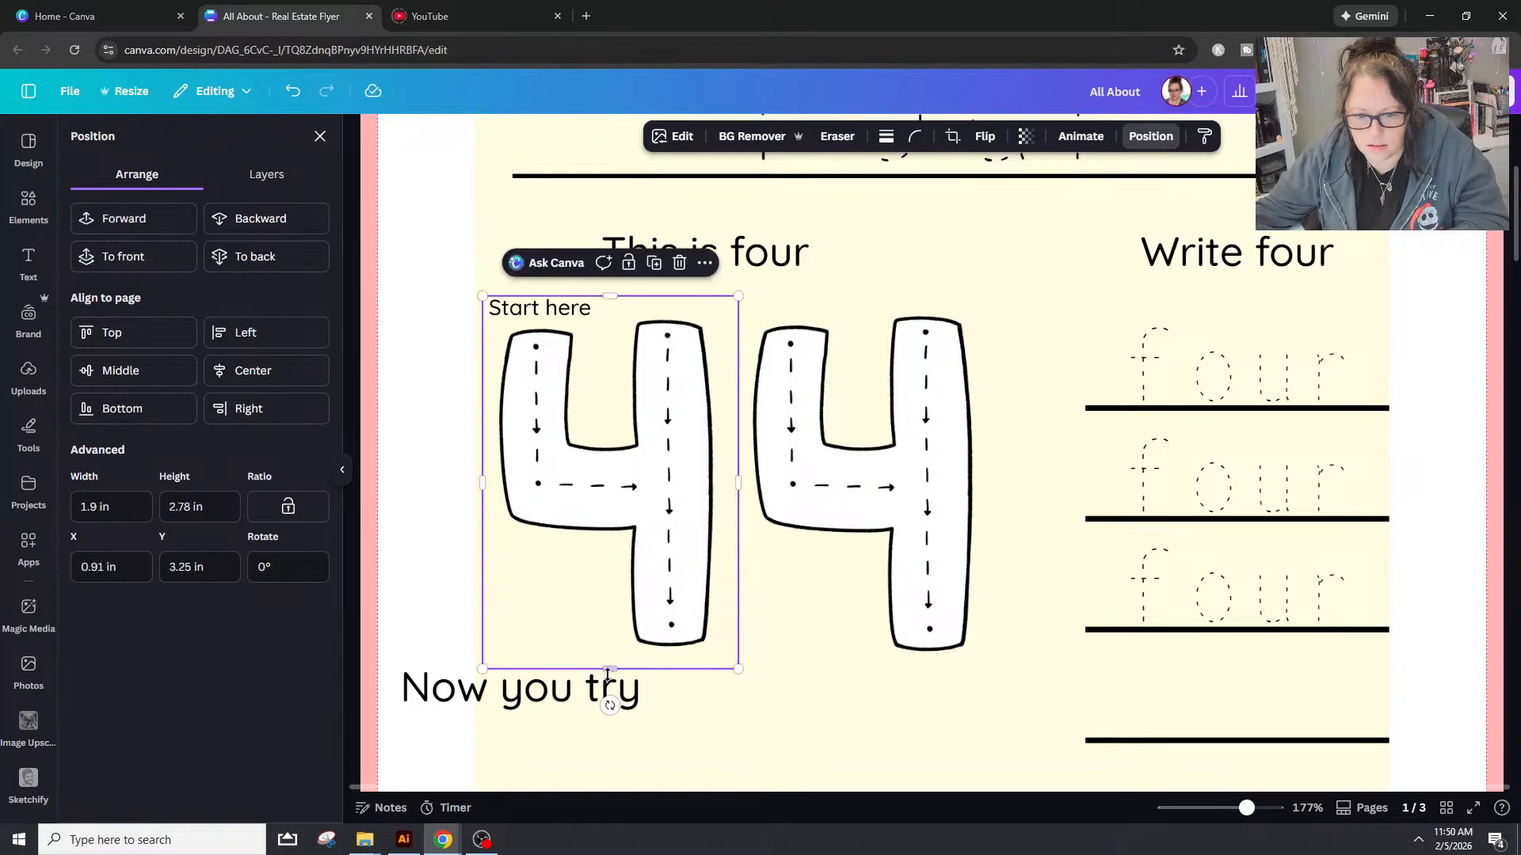
drag(608, 670, 610, 653)
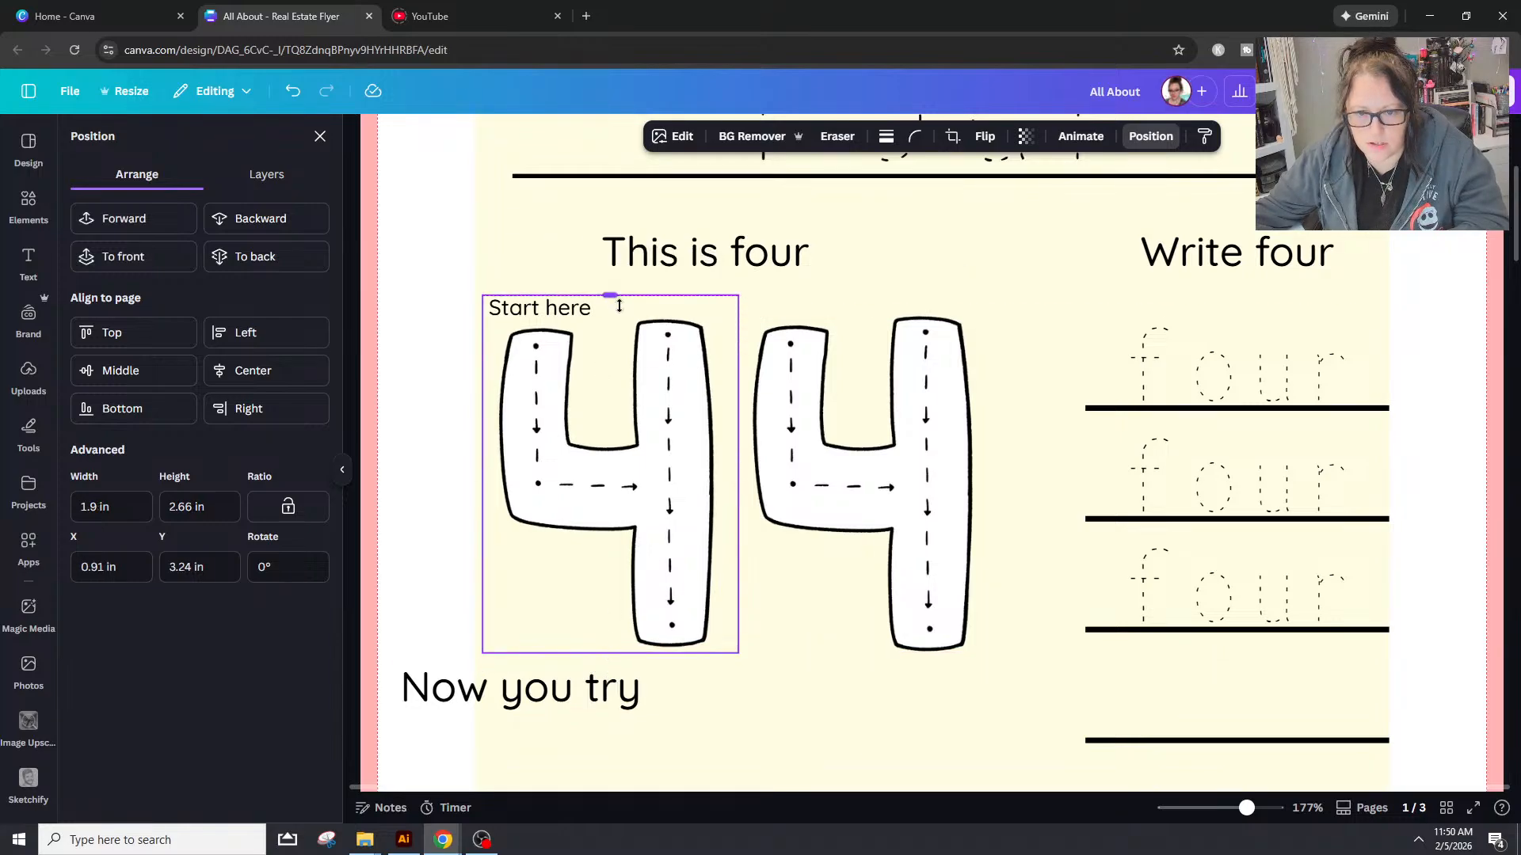
drag(620, 306, 620, 316)
Step: Overlay the second four on the first and scale it down to about 1.9 by 2.45 in to match
click(1028, 502)
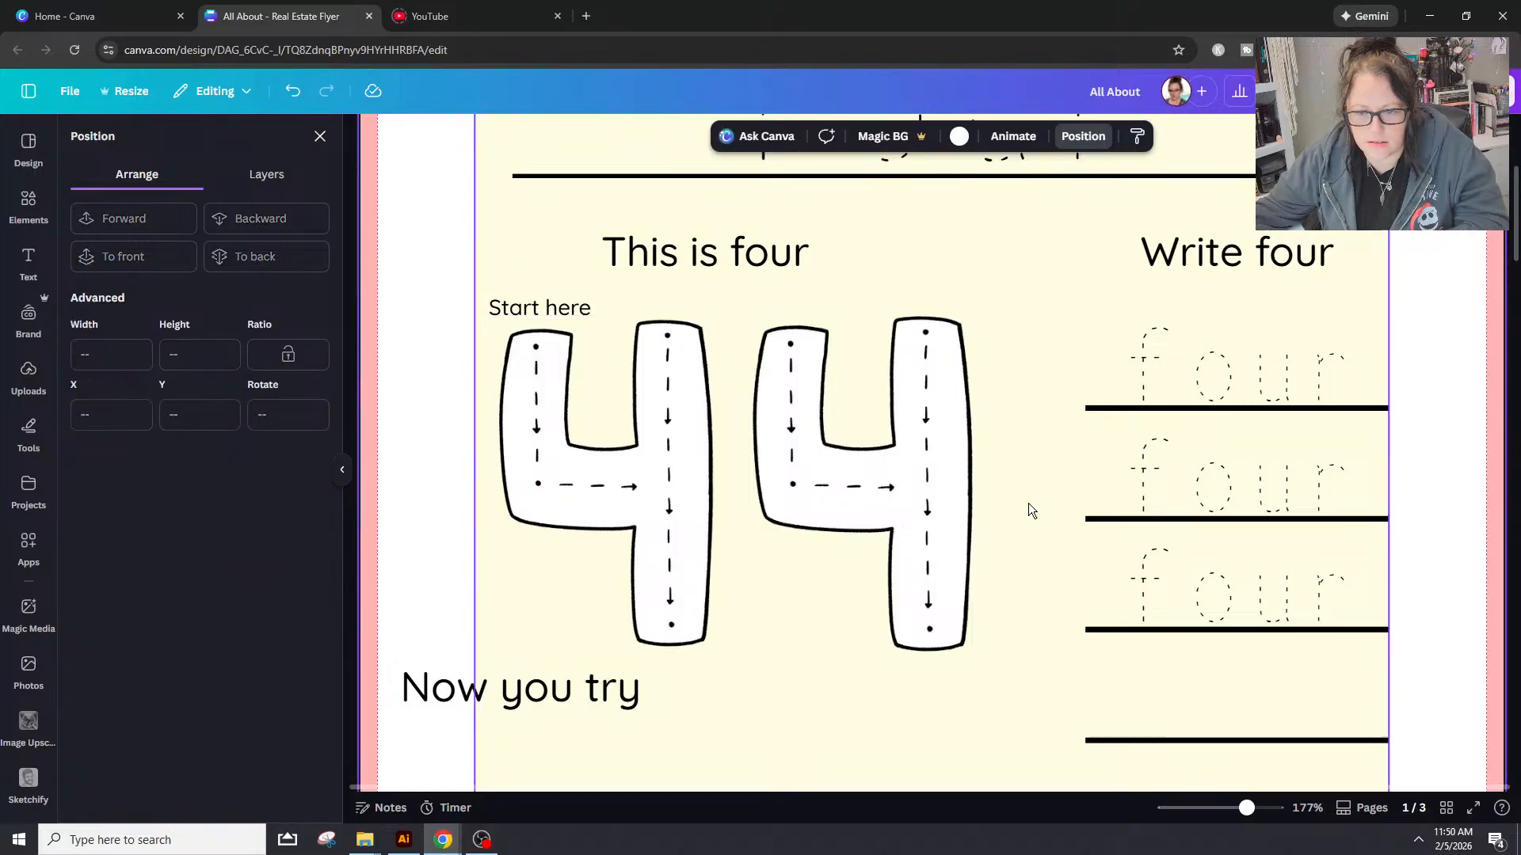
click(918, 487)
shift+click(692, 515)
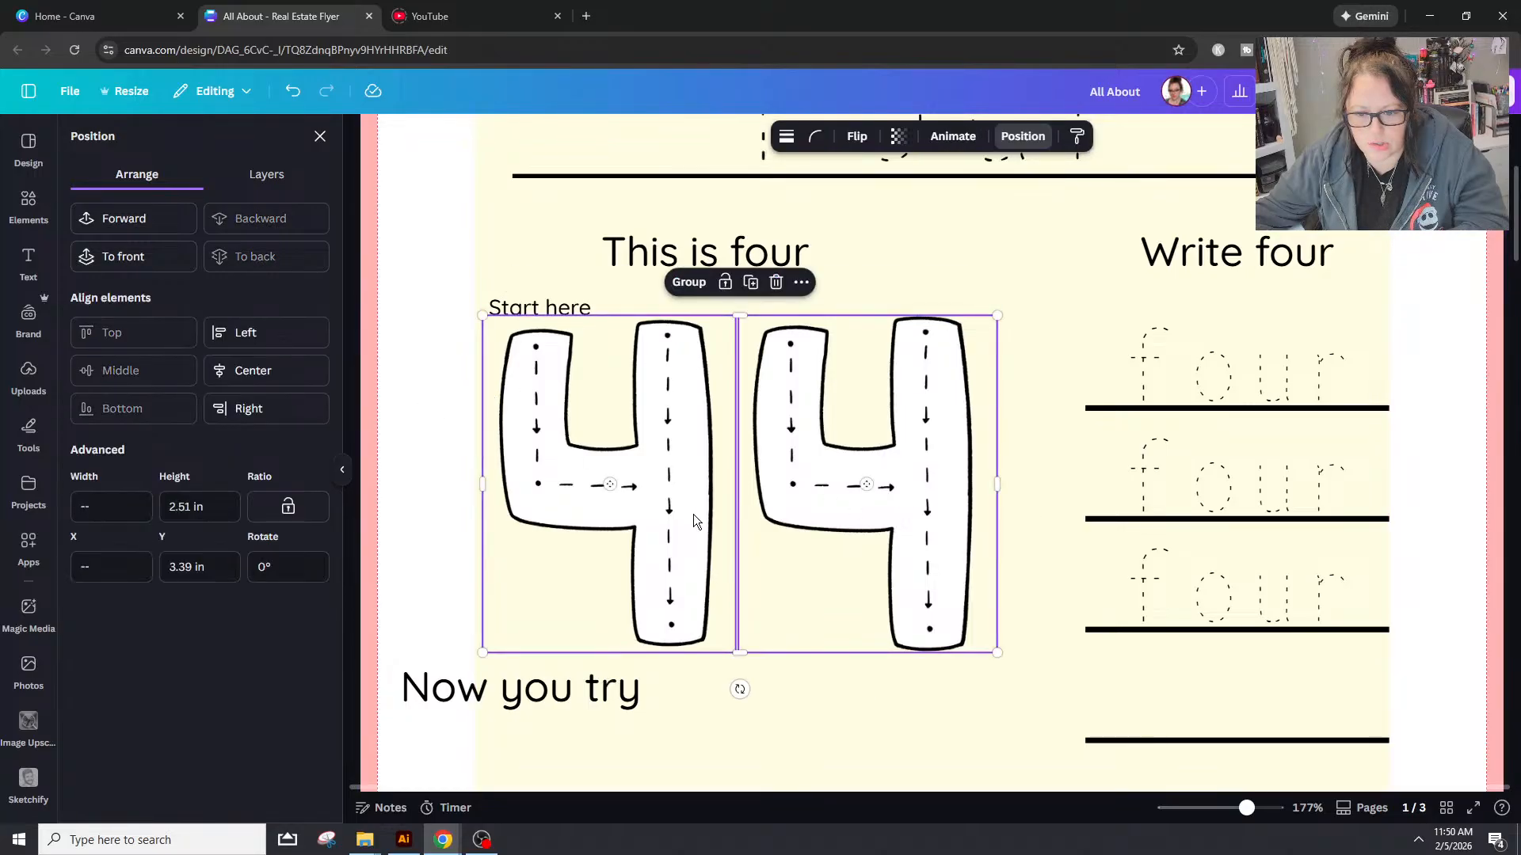
click(927, 707)
drag(928, 587, 685, 600)
key(Right)
key(Right)
key(Right)
key(Right)
key(Right)
key(Right)
key(Right)
key(Right)
key(Right)
key(Right)
key(Right)
key(Right)
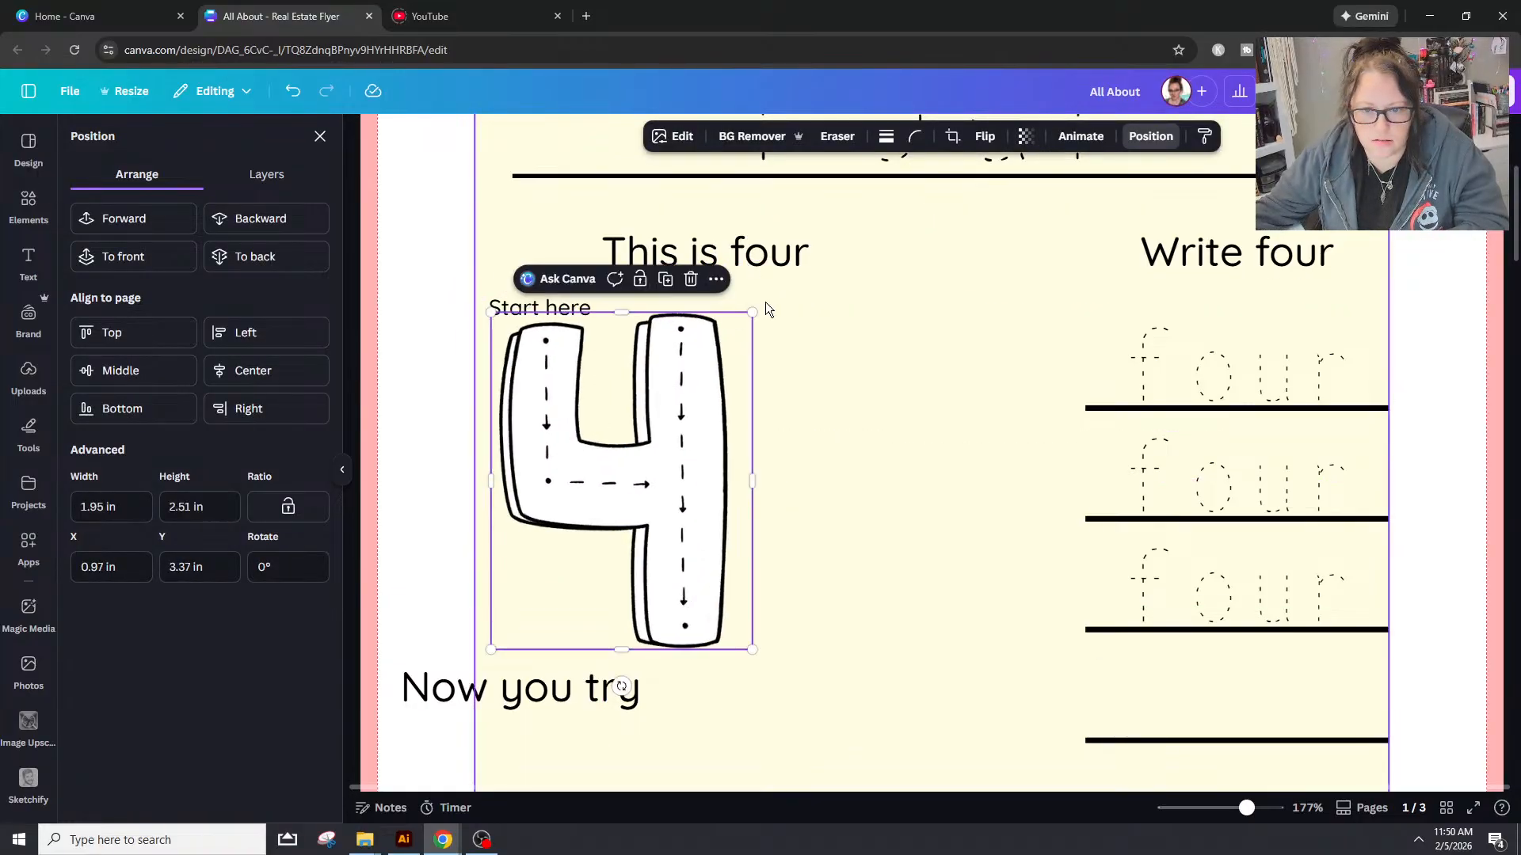
drag(752, 312, 746, 320)
Step: Move the scaled four straight right off the first one, to about 2.91 in horizontally
key(shift+Right)
key(shift+Right)
key(shift+Right)
key(shift+Right)
key(shift+Right)
key(shift+Right)
key(shift+Right)
key(shift+Right)
key(shift+Right)
key(shift+Right)
key(shift+Right)
key(shift+Right)
key(shift+Right)
key(shift+Right)
key(shift+Right)
key(shift+Right)
key(shift+Right)
key(shift+Right)
key(shift+Right)
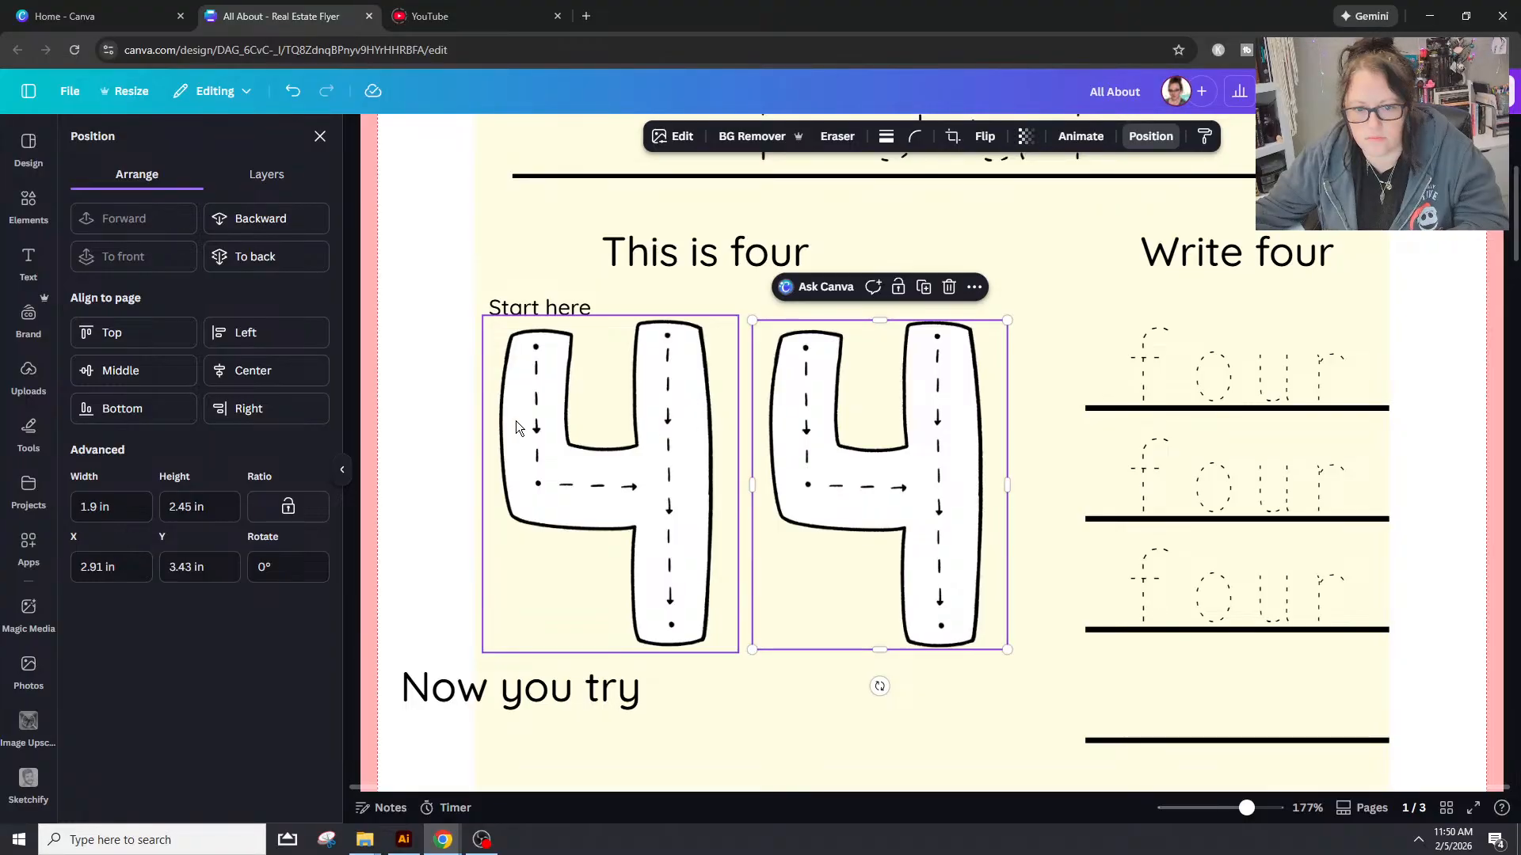
Step: Nudge the first four's "Start here" label down to about 3.3 in vertically, just above the outline
click(568, 307)
key(Down)
key(Down)
key(Down)
key(Down)
key(Down)
key(Down)
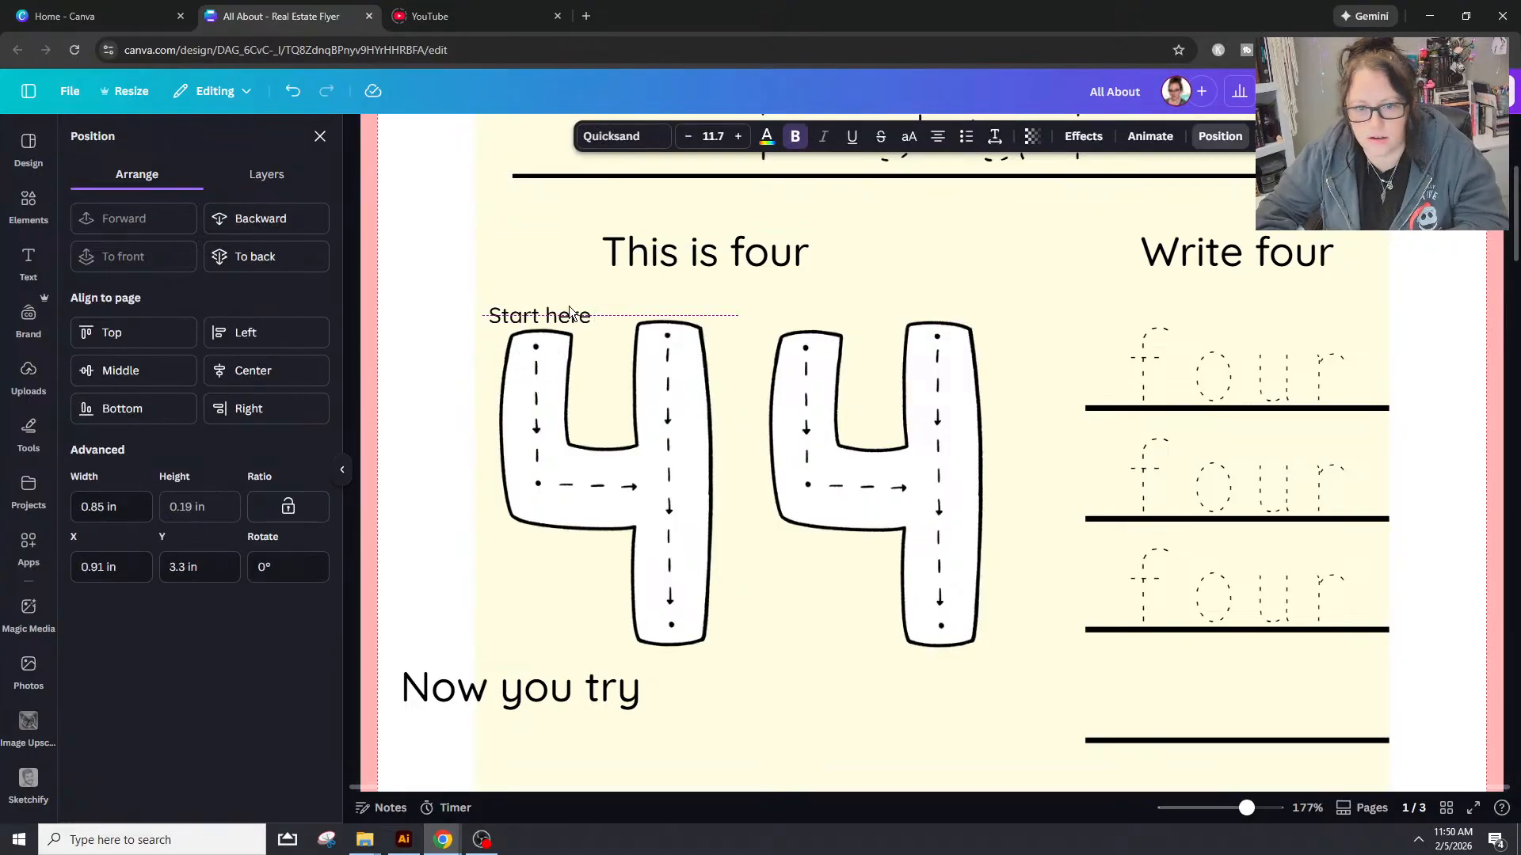
Step: Duplicate the "Start here" label and place the copy level with it above the second four's starting stroke
click(565, 314)
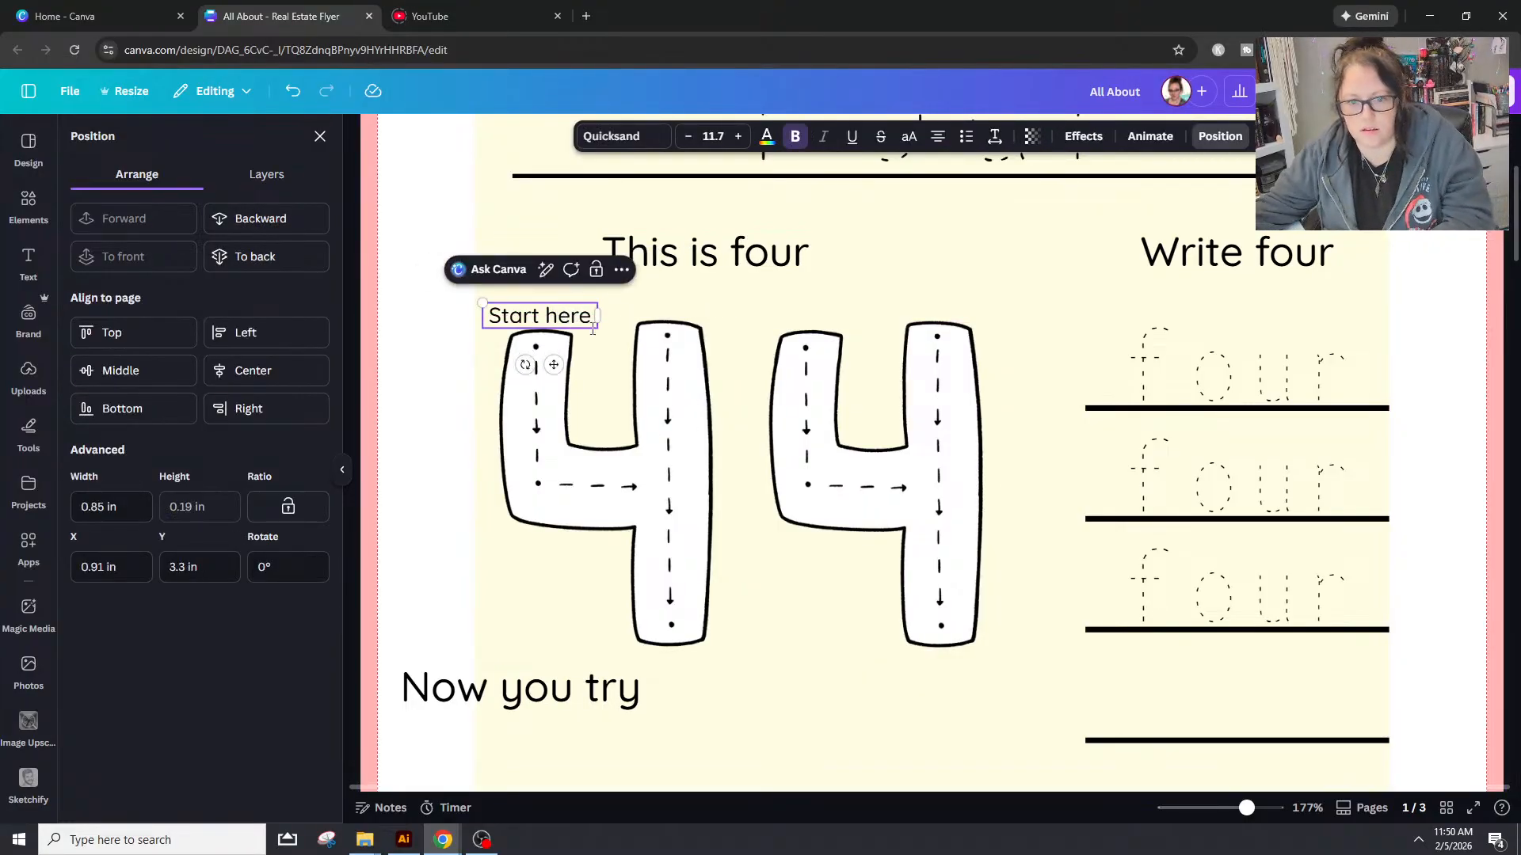
click(392, 325)
click(541, 304)
key(ctrl+d)
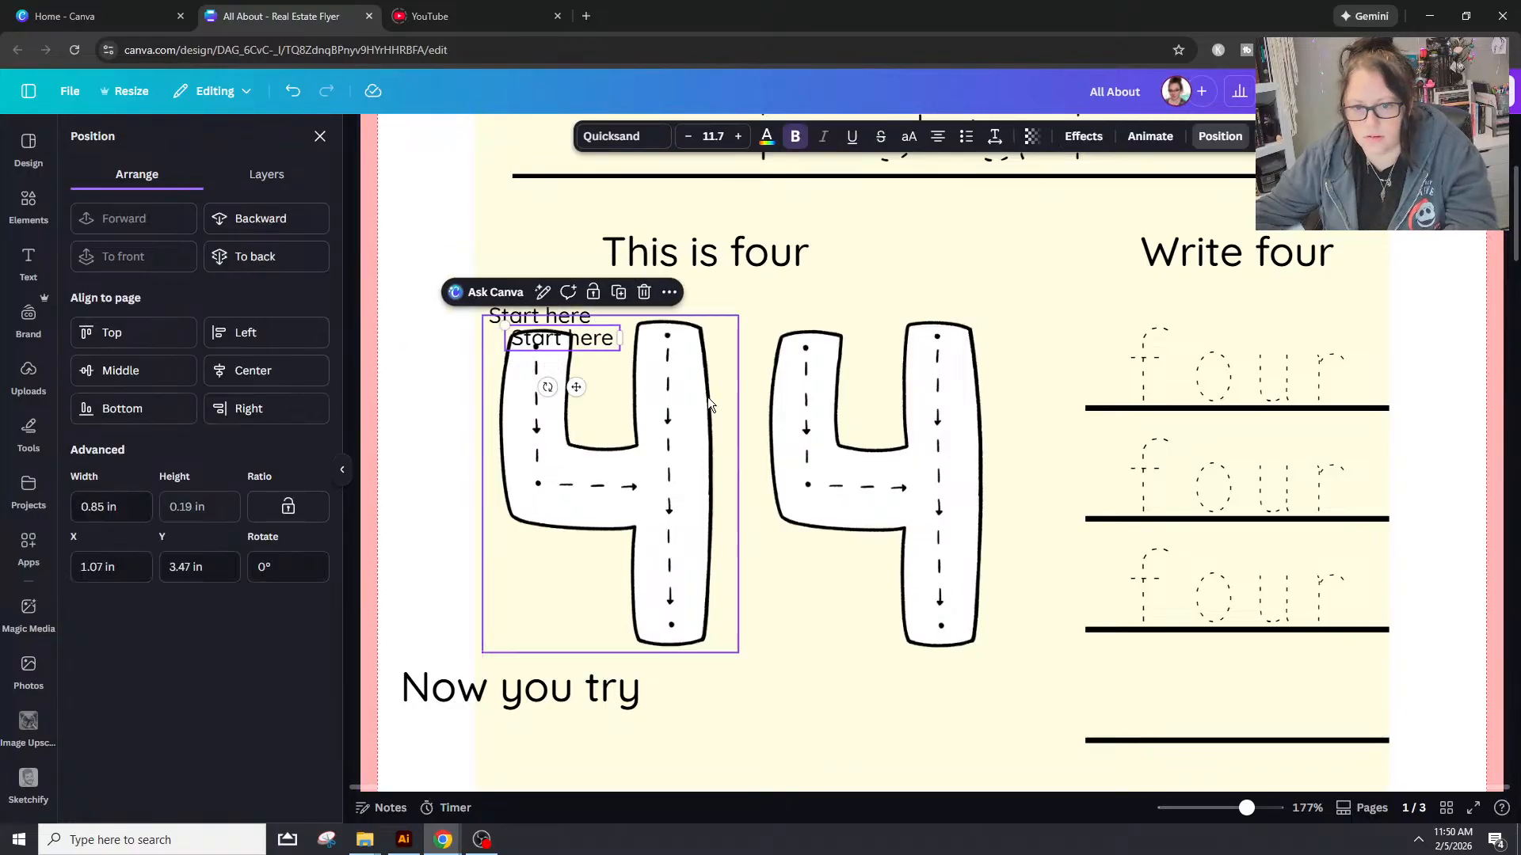
drag(577, 386, 836, 367)
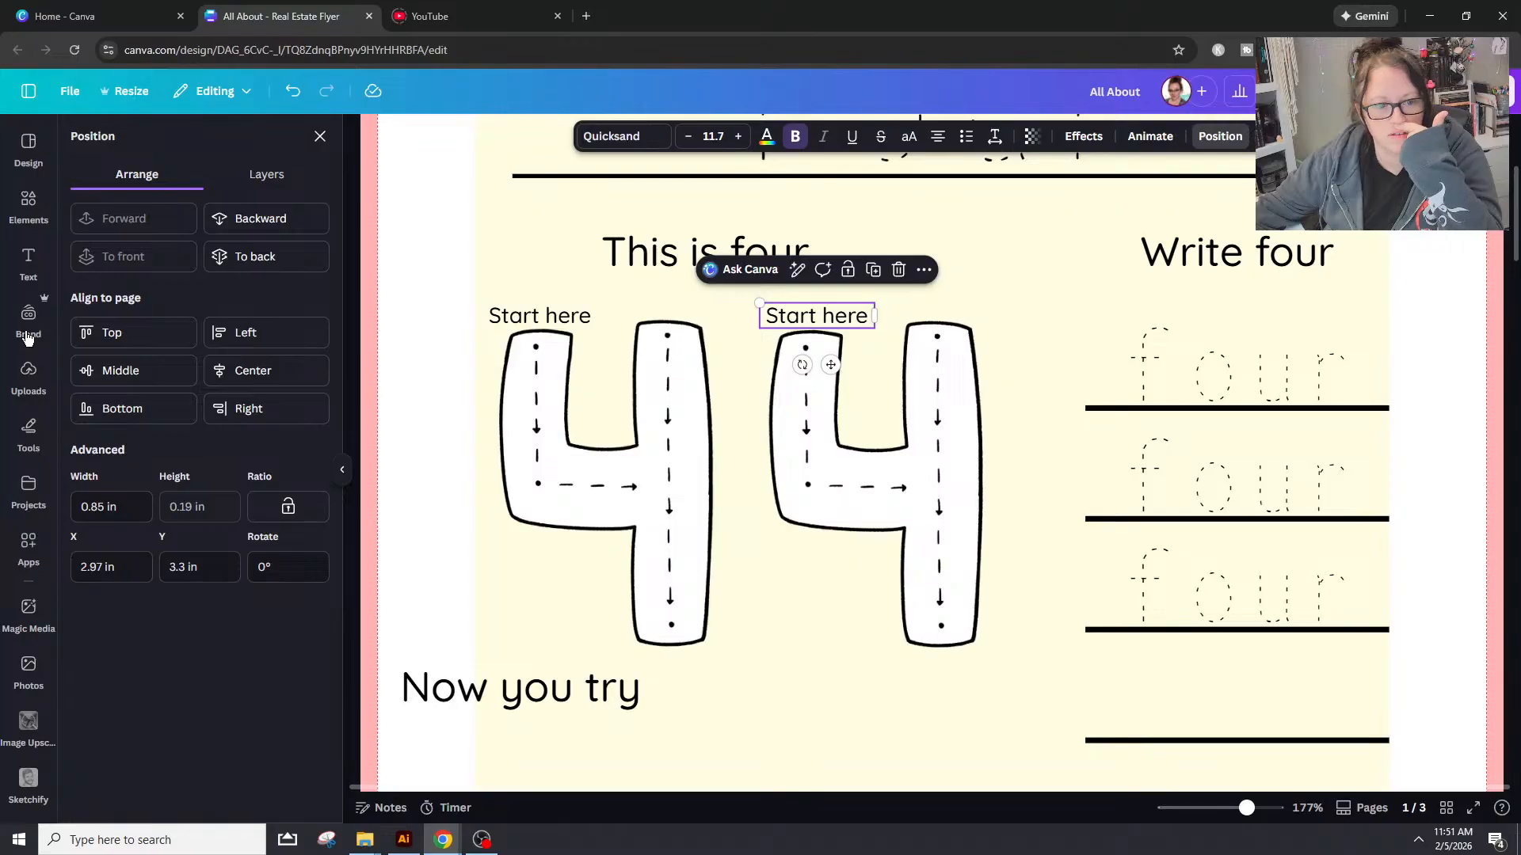
click(30, 378)
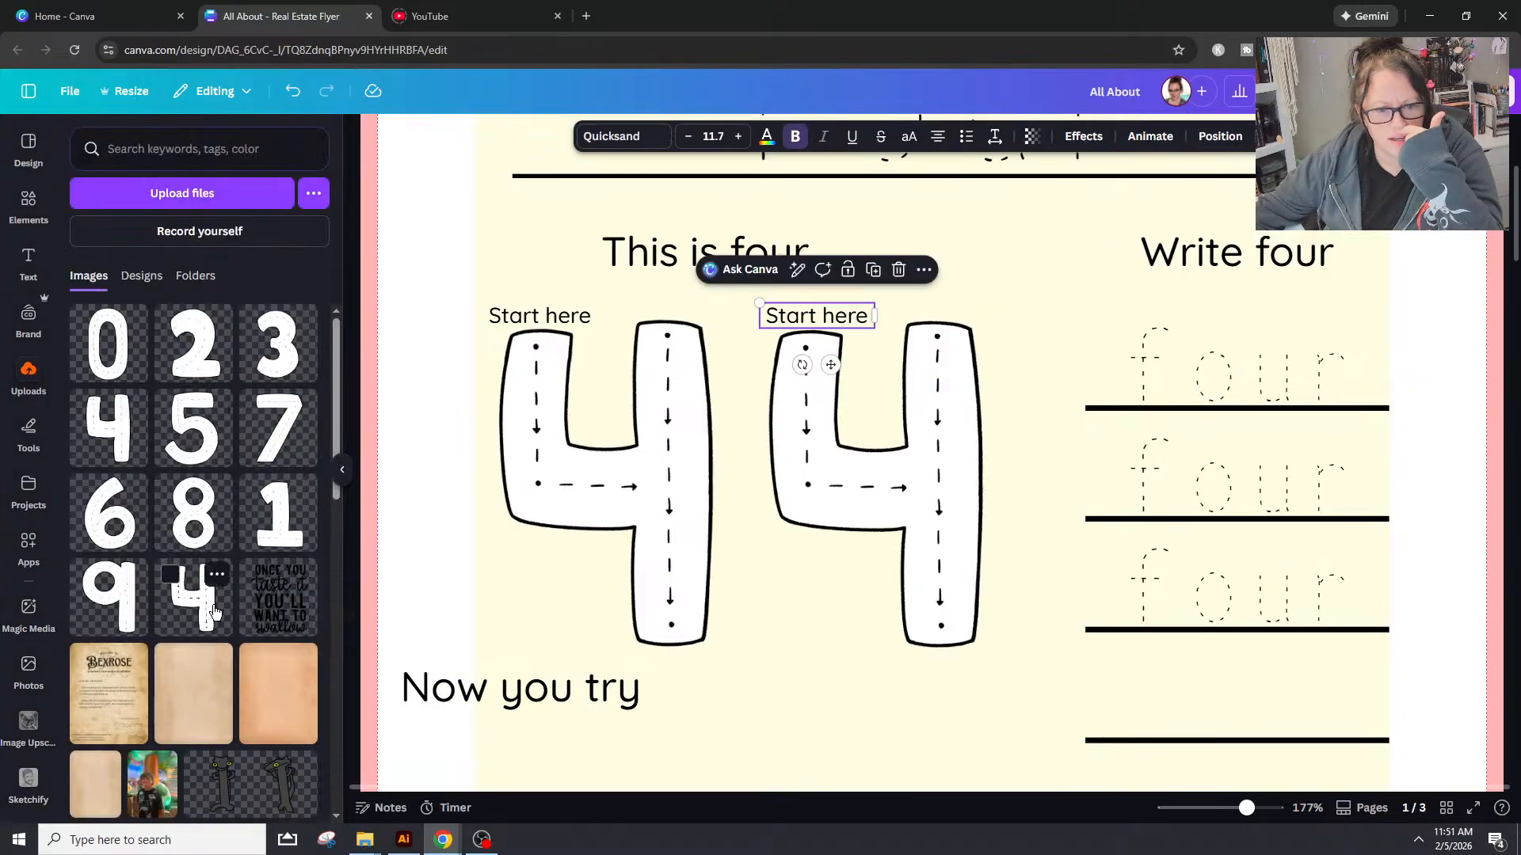
drag(194, 590, 904, 633)
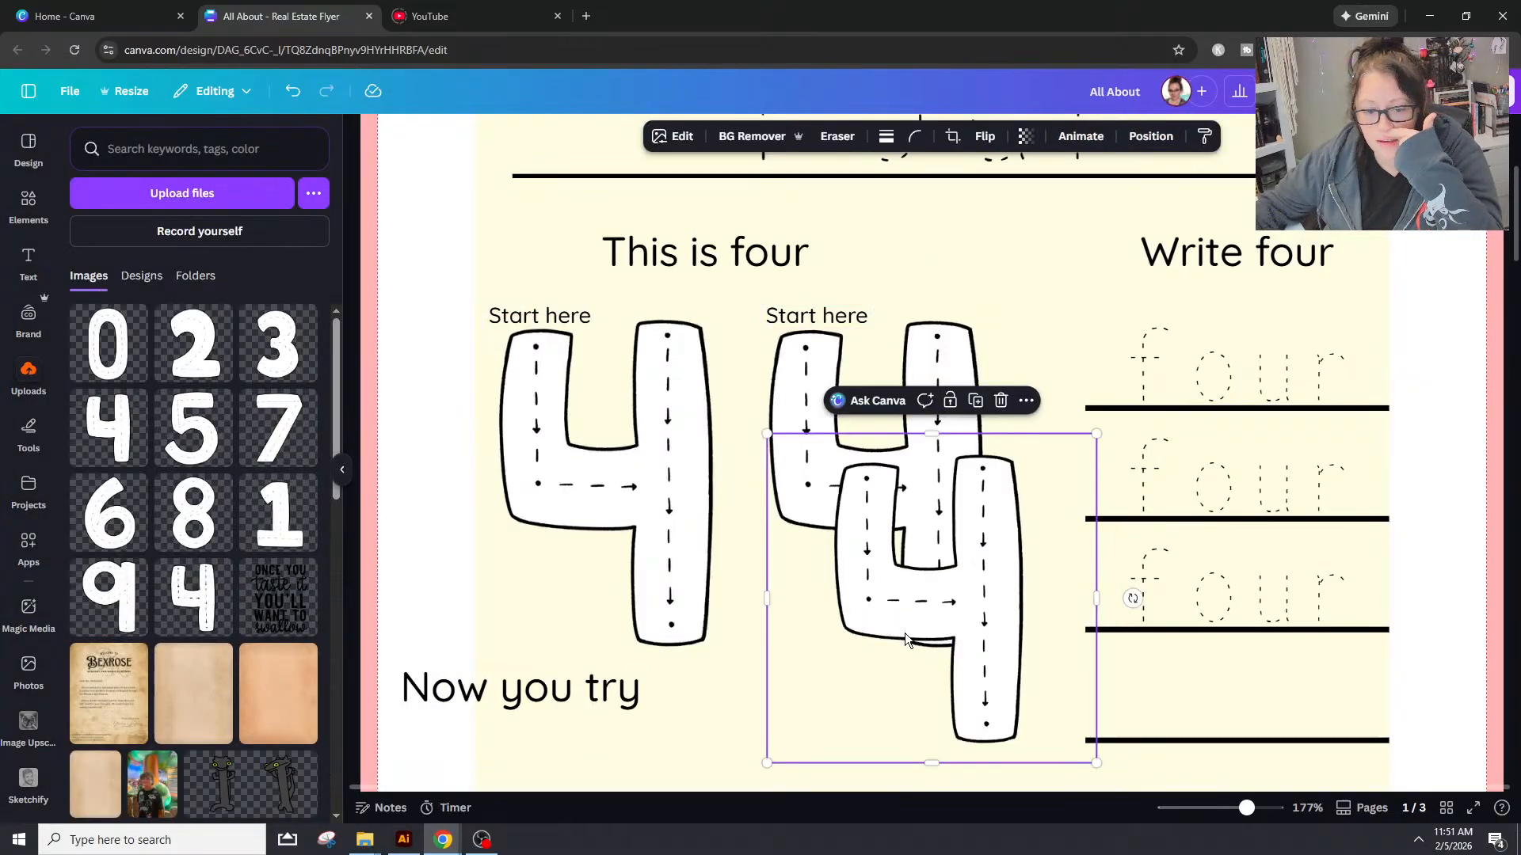
key(Delete)
Step: Import the four with gray dashed arrows from the "26 letters" folder onto the worksheet page
click(366, 839)
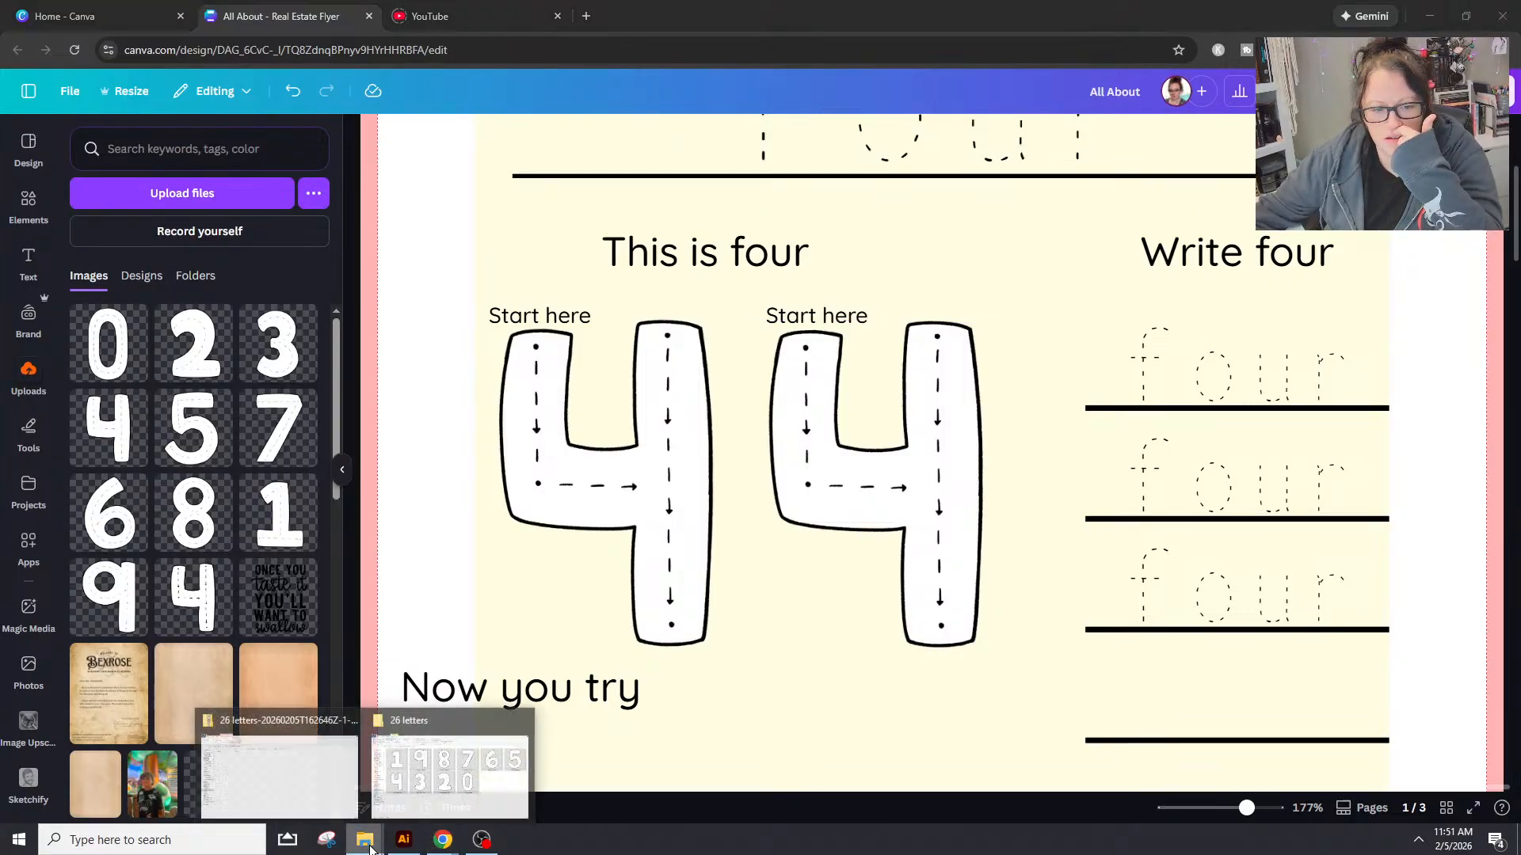
click(447, 770)
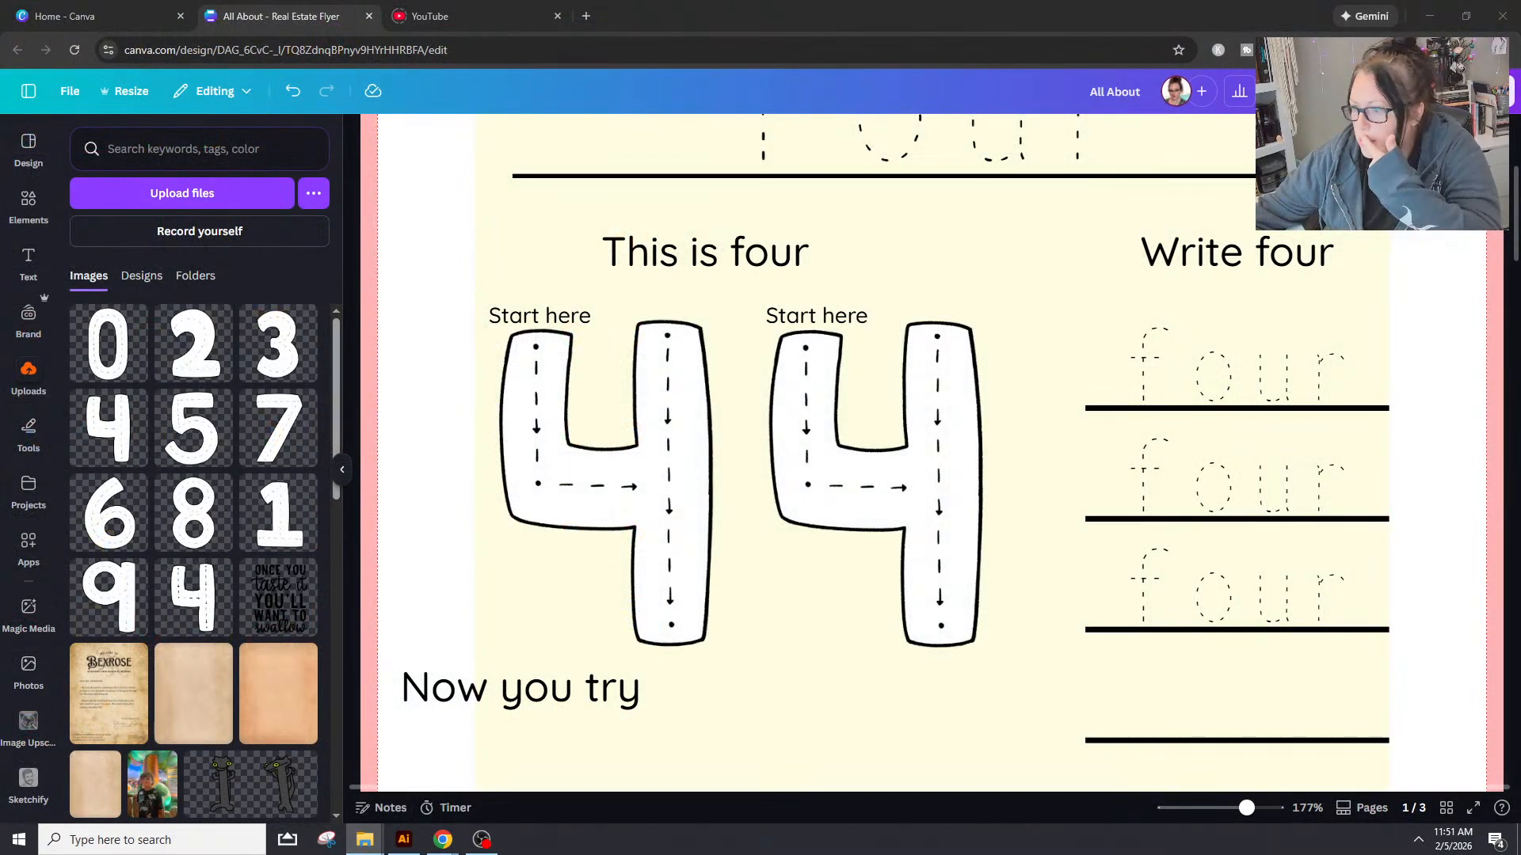
drag(1520, 617, 578, 392)
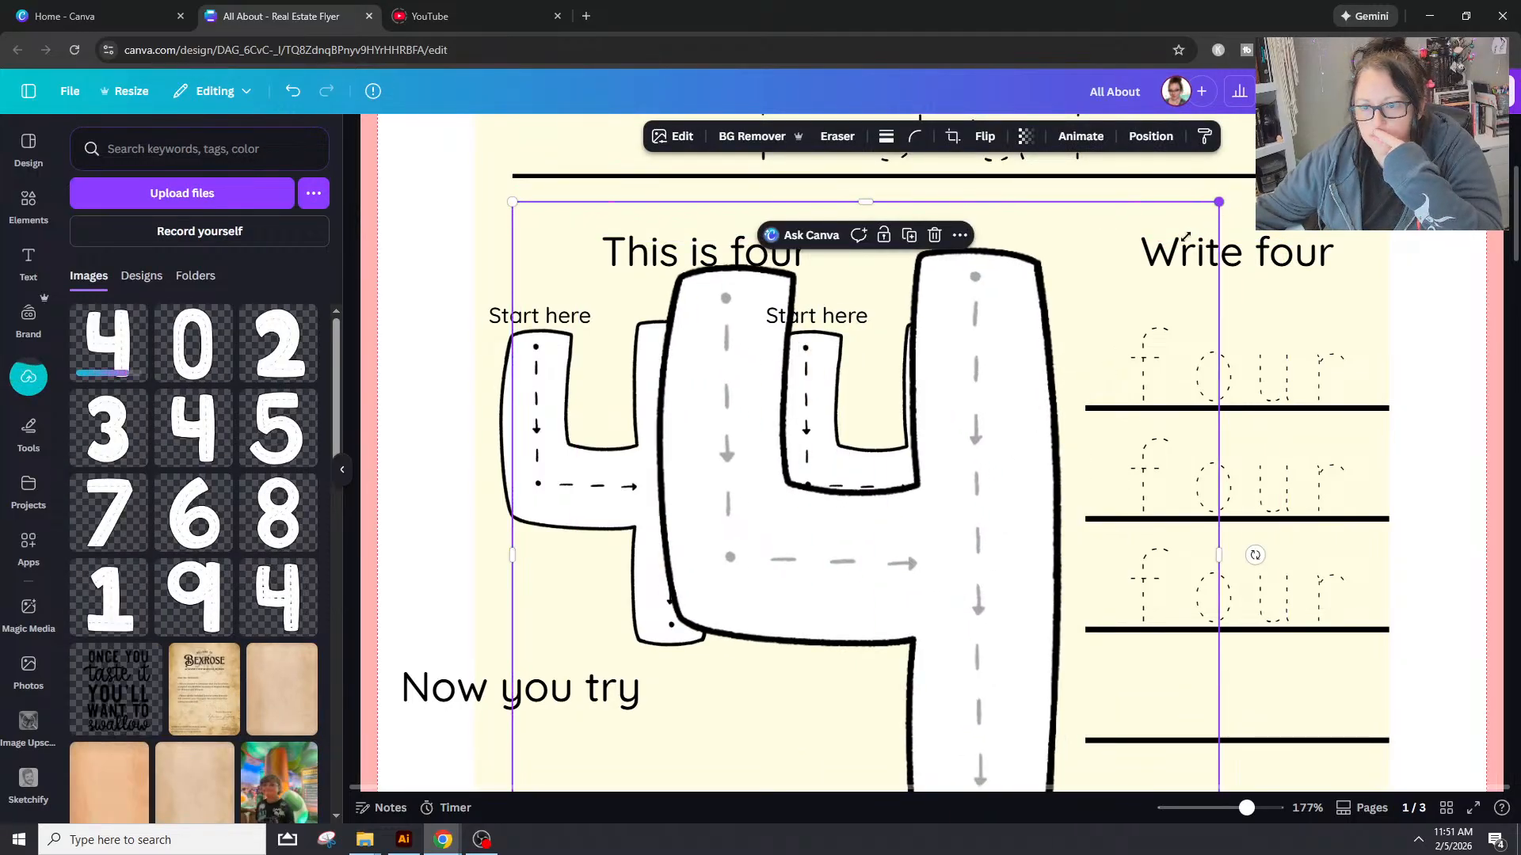
Step: Scale and align the gray-arrow four over the first outlined four, and delete the black-arrow four it replaces
drag(1218, 202, 779, 586)
drag(728, 689, 664, 386)
drag(735, 599, 804, 668)
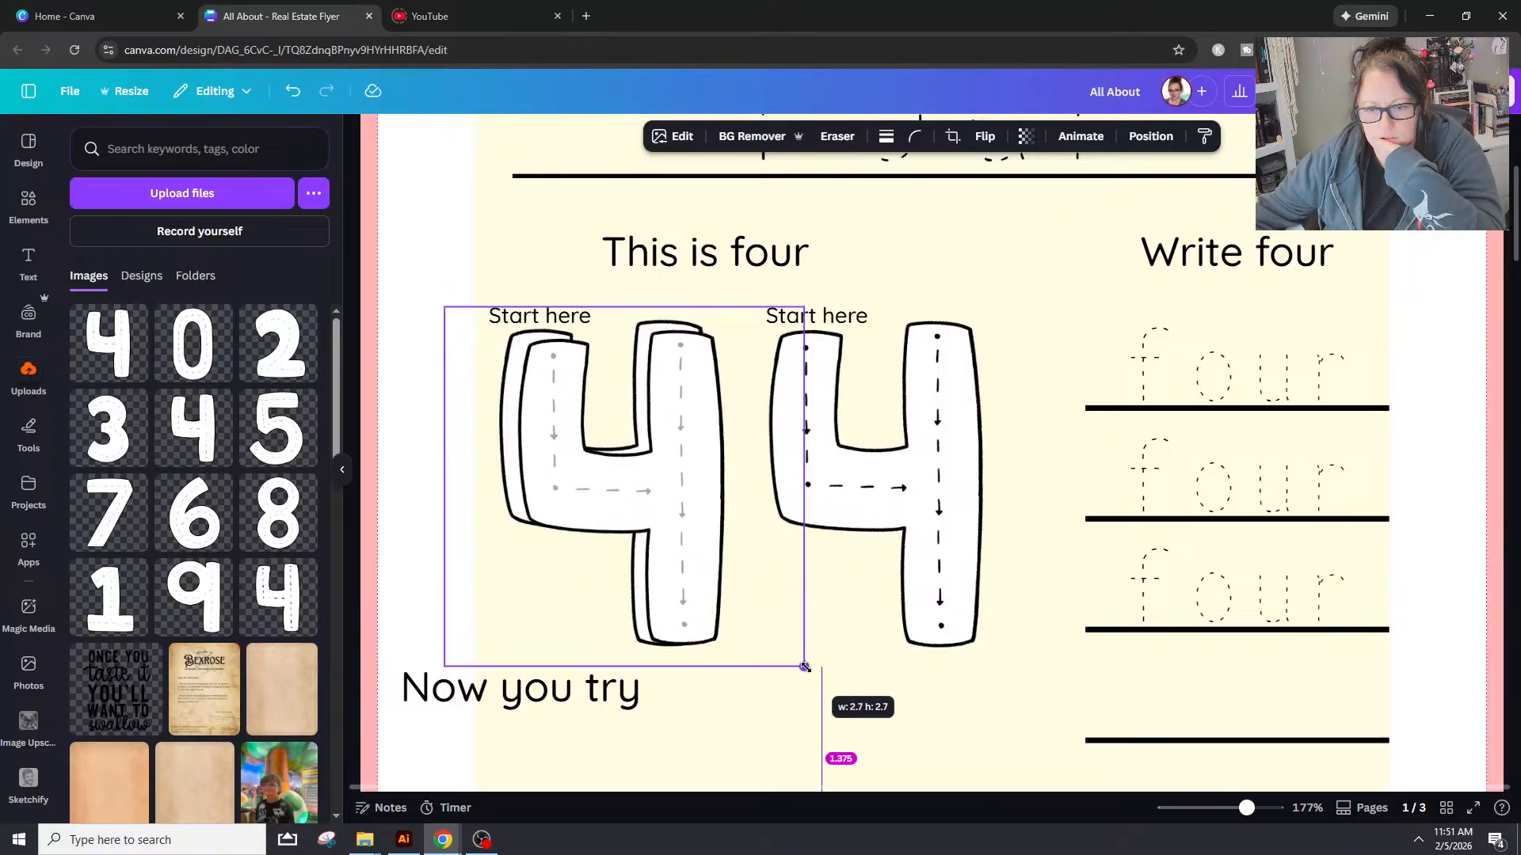
drag(679, 513, 662, 497)
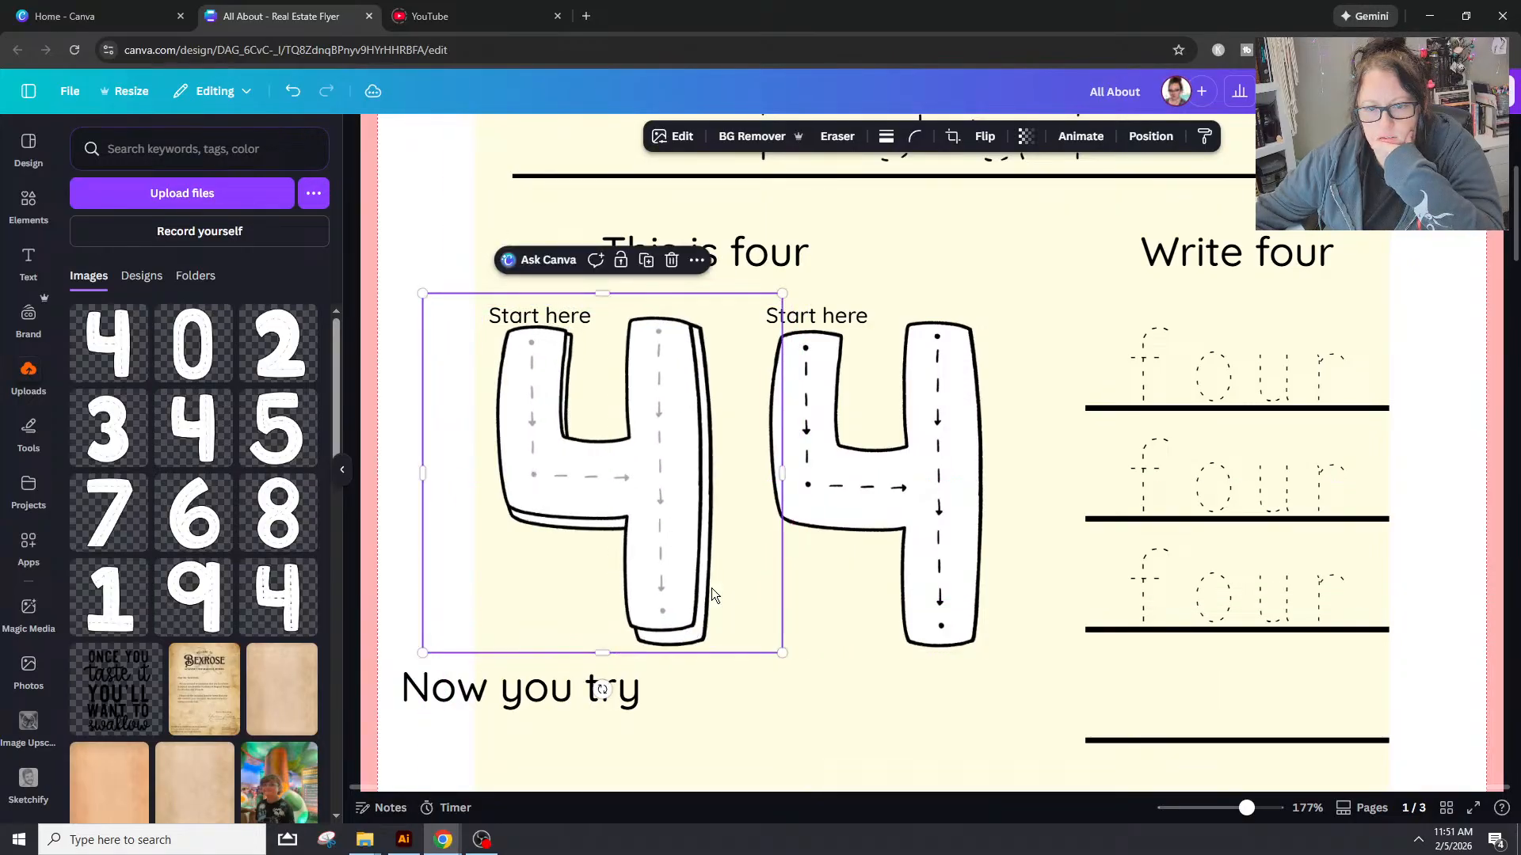
drag(780, 651, 795, 667)
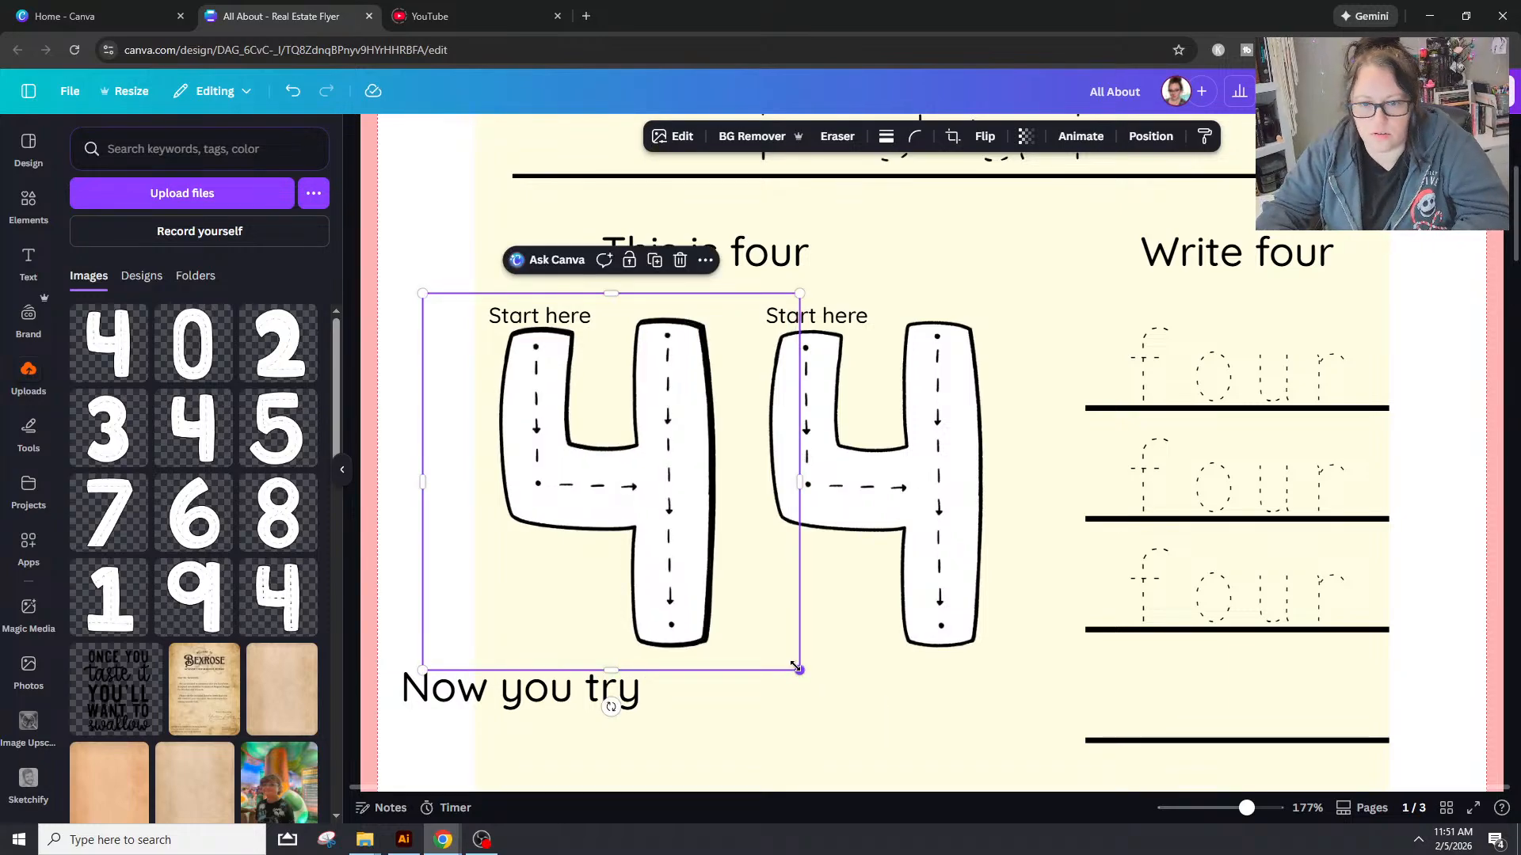
click(626, 441)
key(Delete)
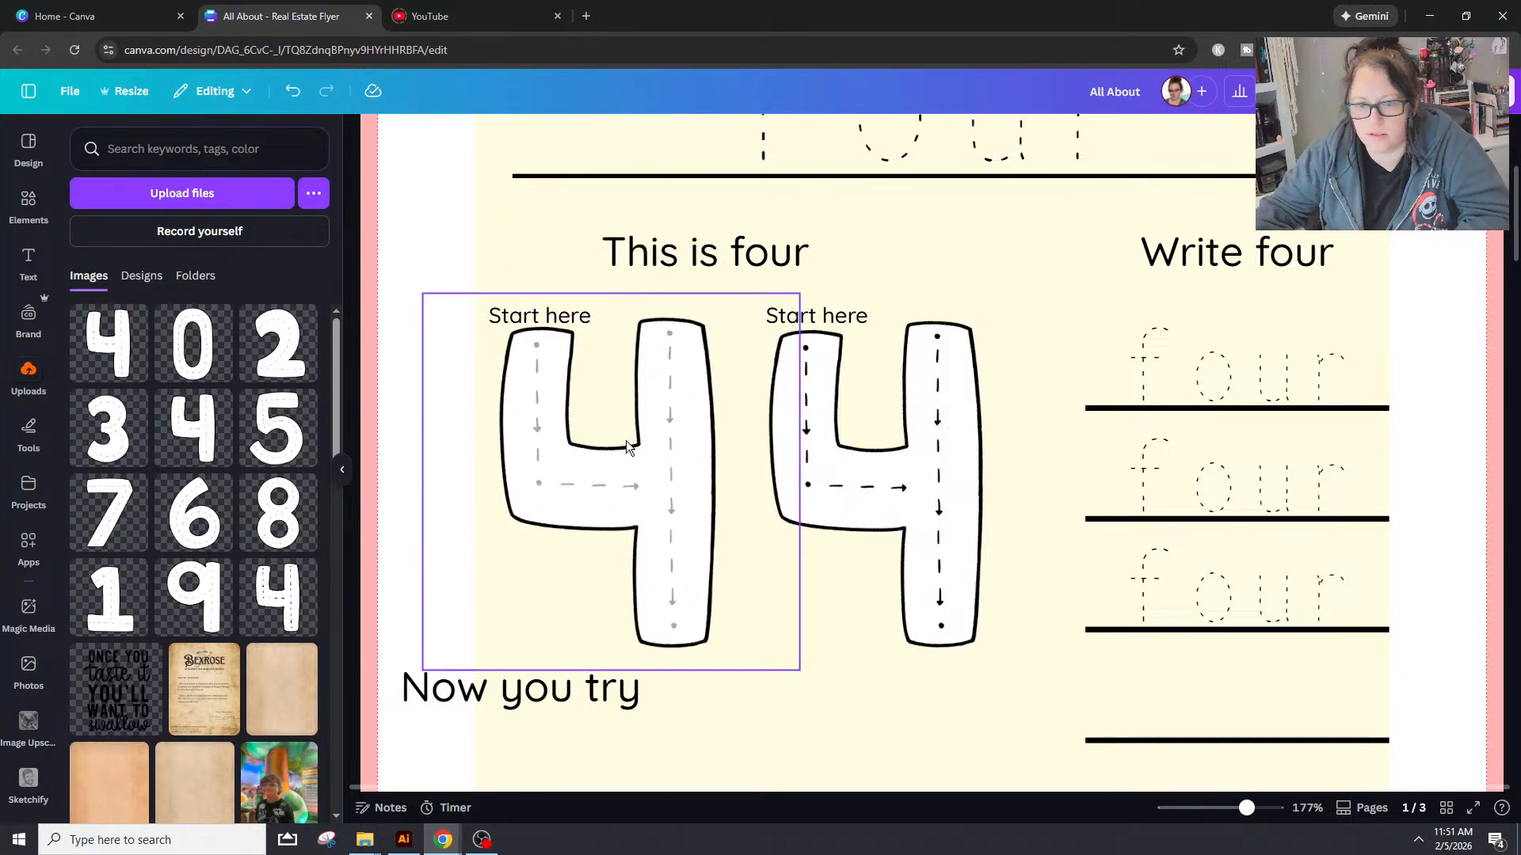
Step: Crop the empty margins from the bottom, left and right of the gray-arrow four
click(626, 441)
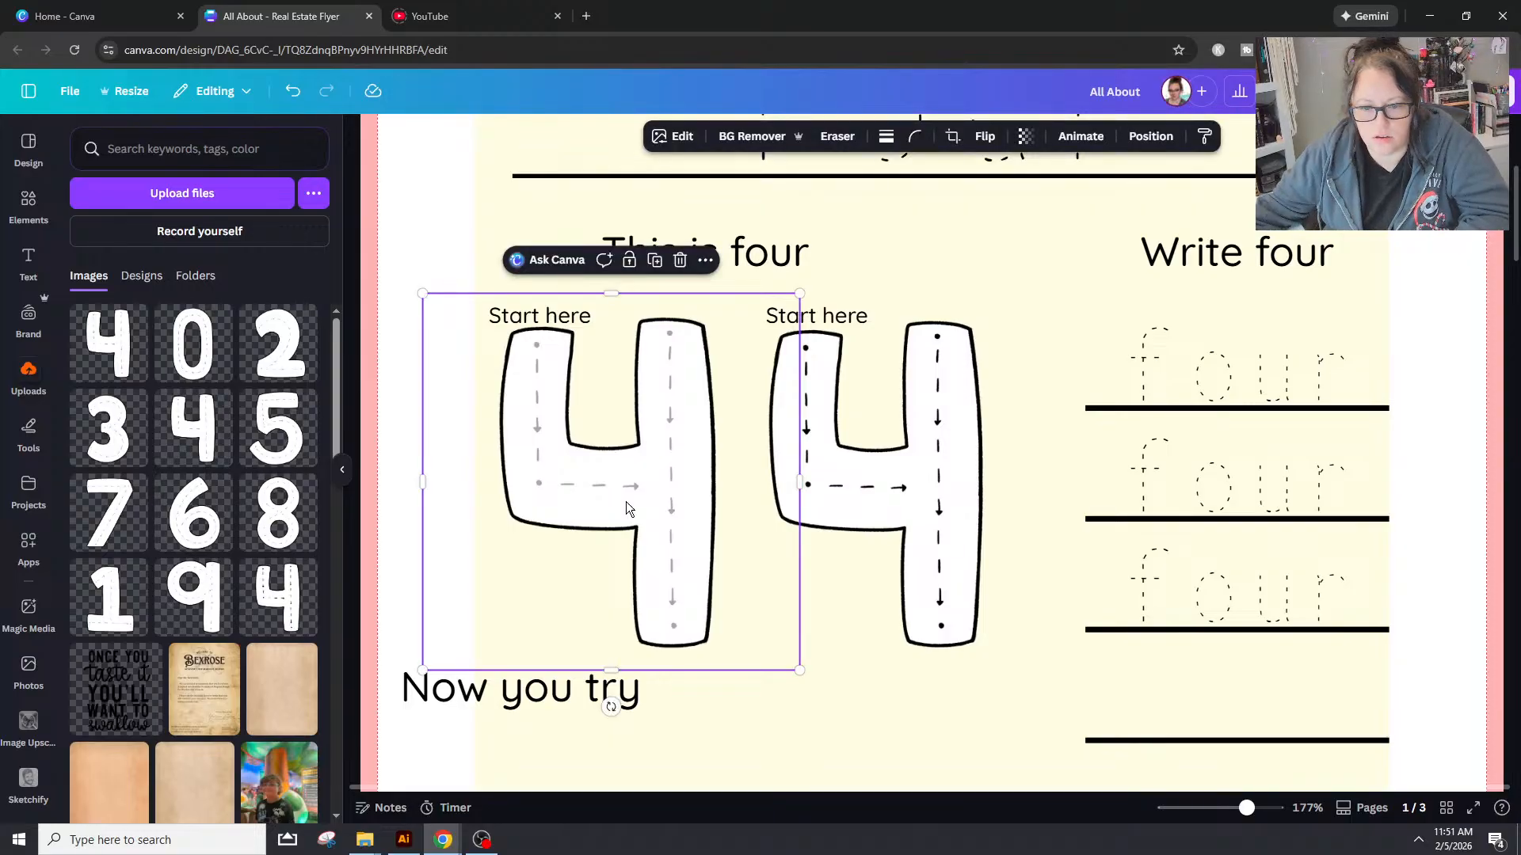
drag(611, 670, 618, 654)
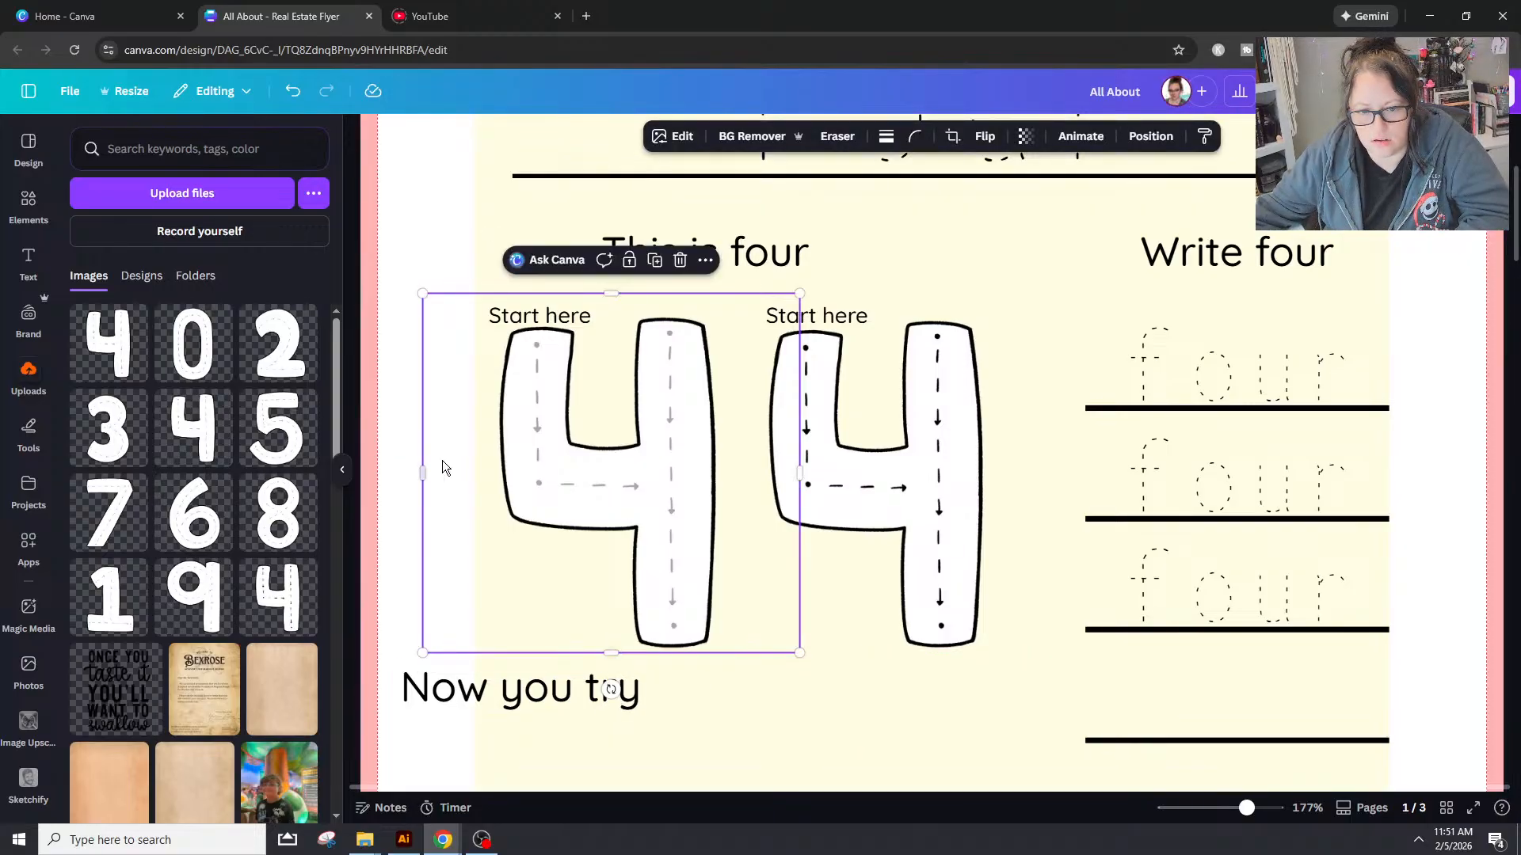
drag(461, 482, 533, 483)
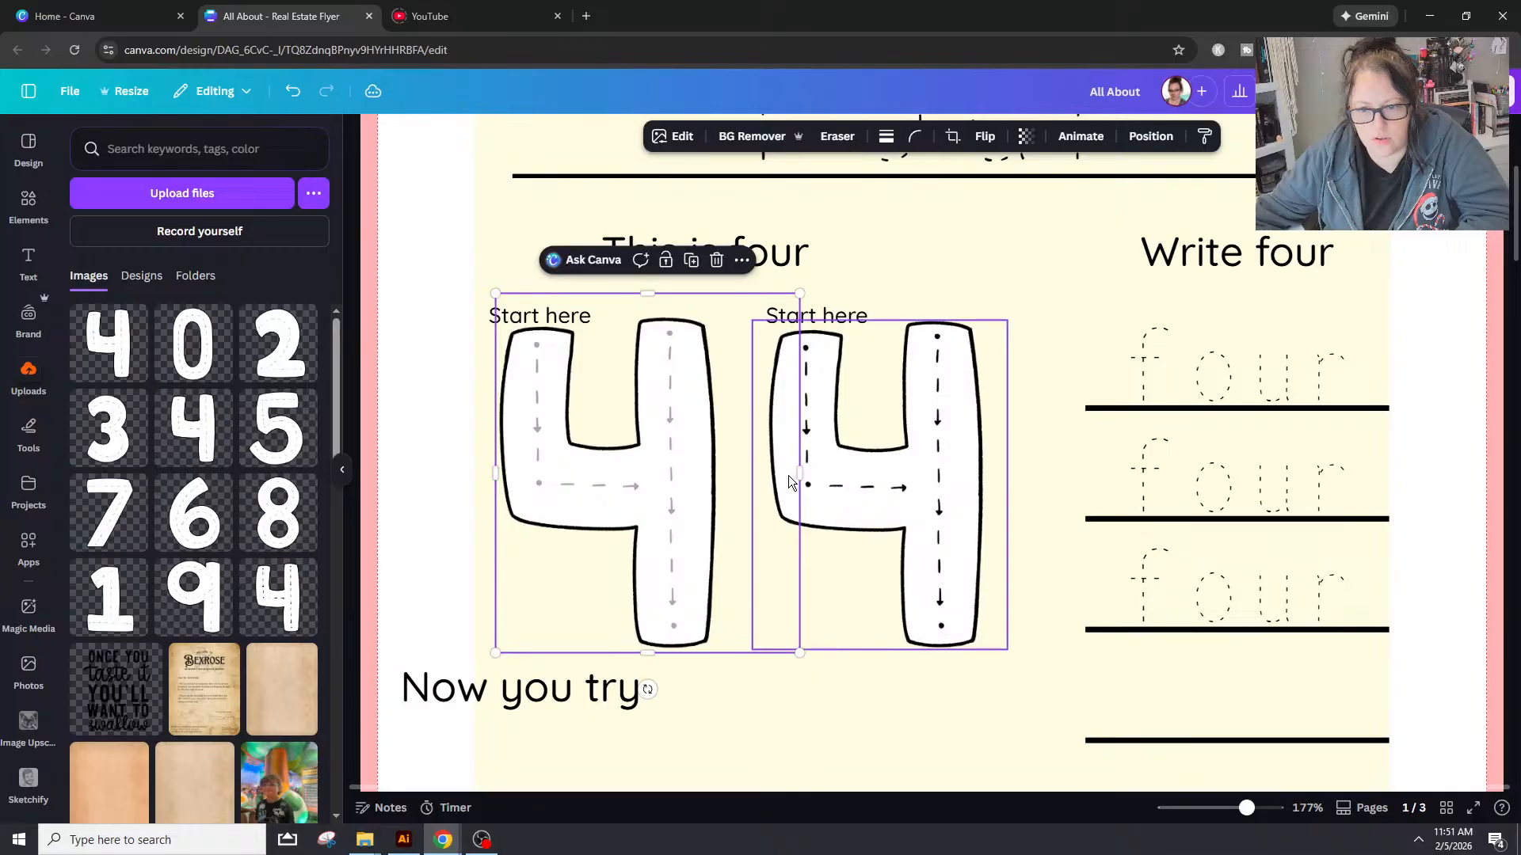
drag(802, 473, 725, 474)
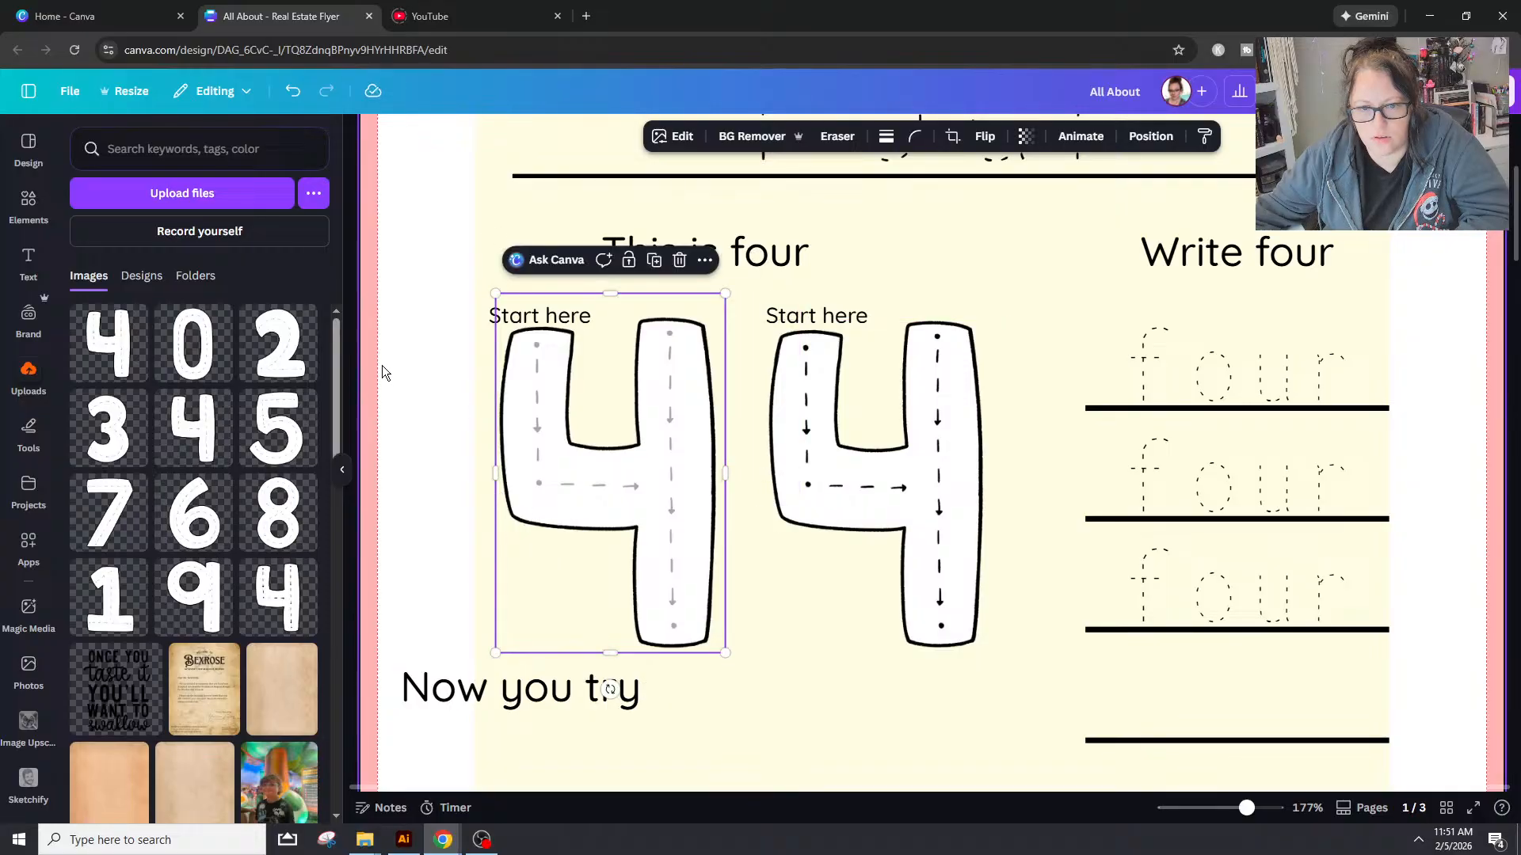
click(382, 365)
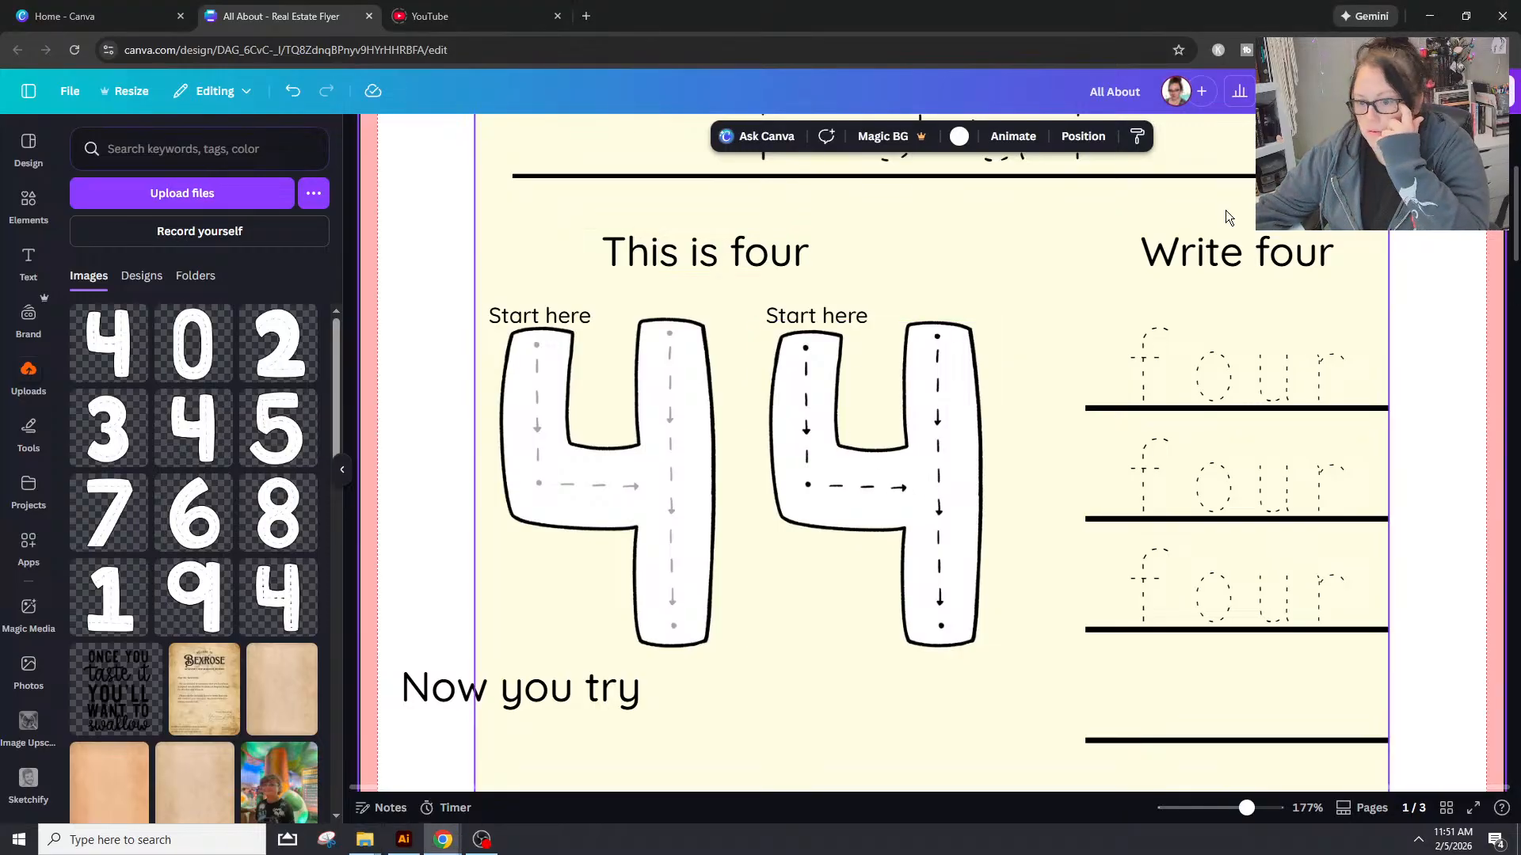
Step: Delete the "Now you try" heading below the outlined fours
scroll(1054, 547, down, 1)
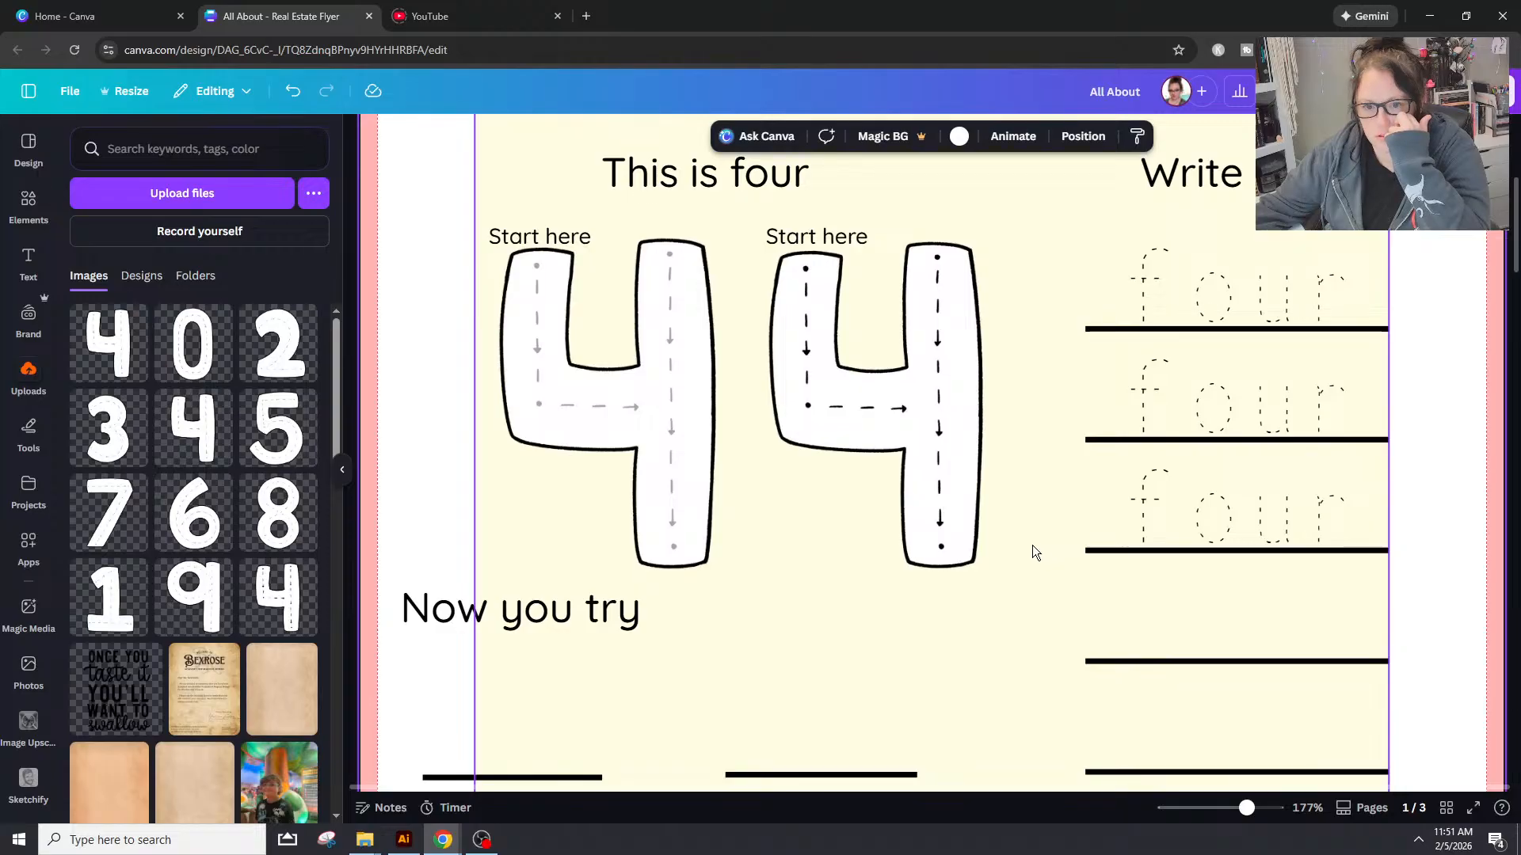
drag(551, 608, 717, 609)
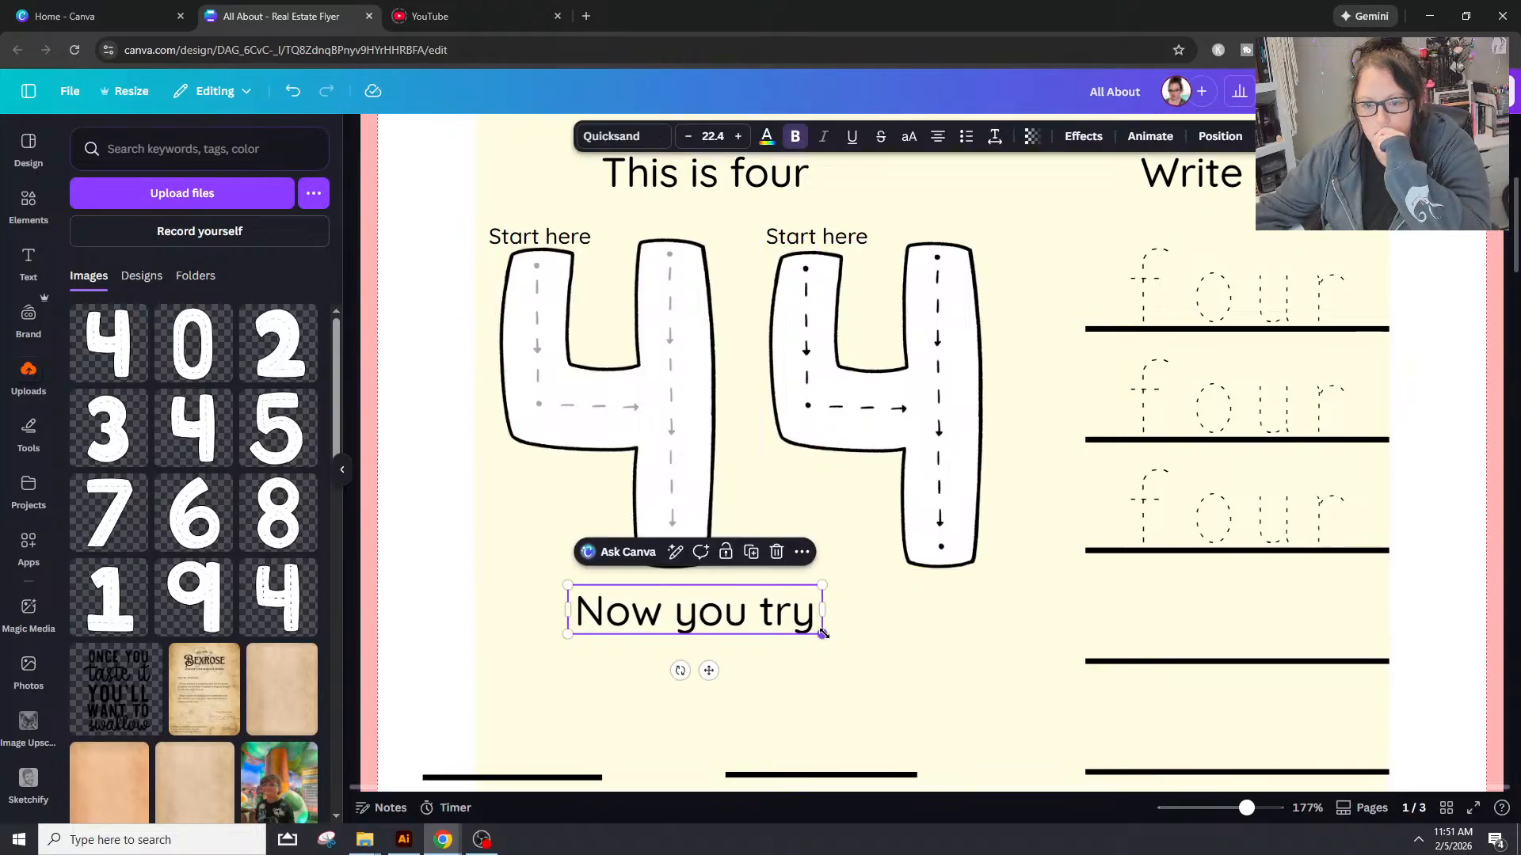
click(783, 611)
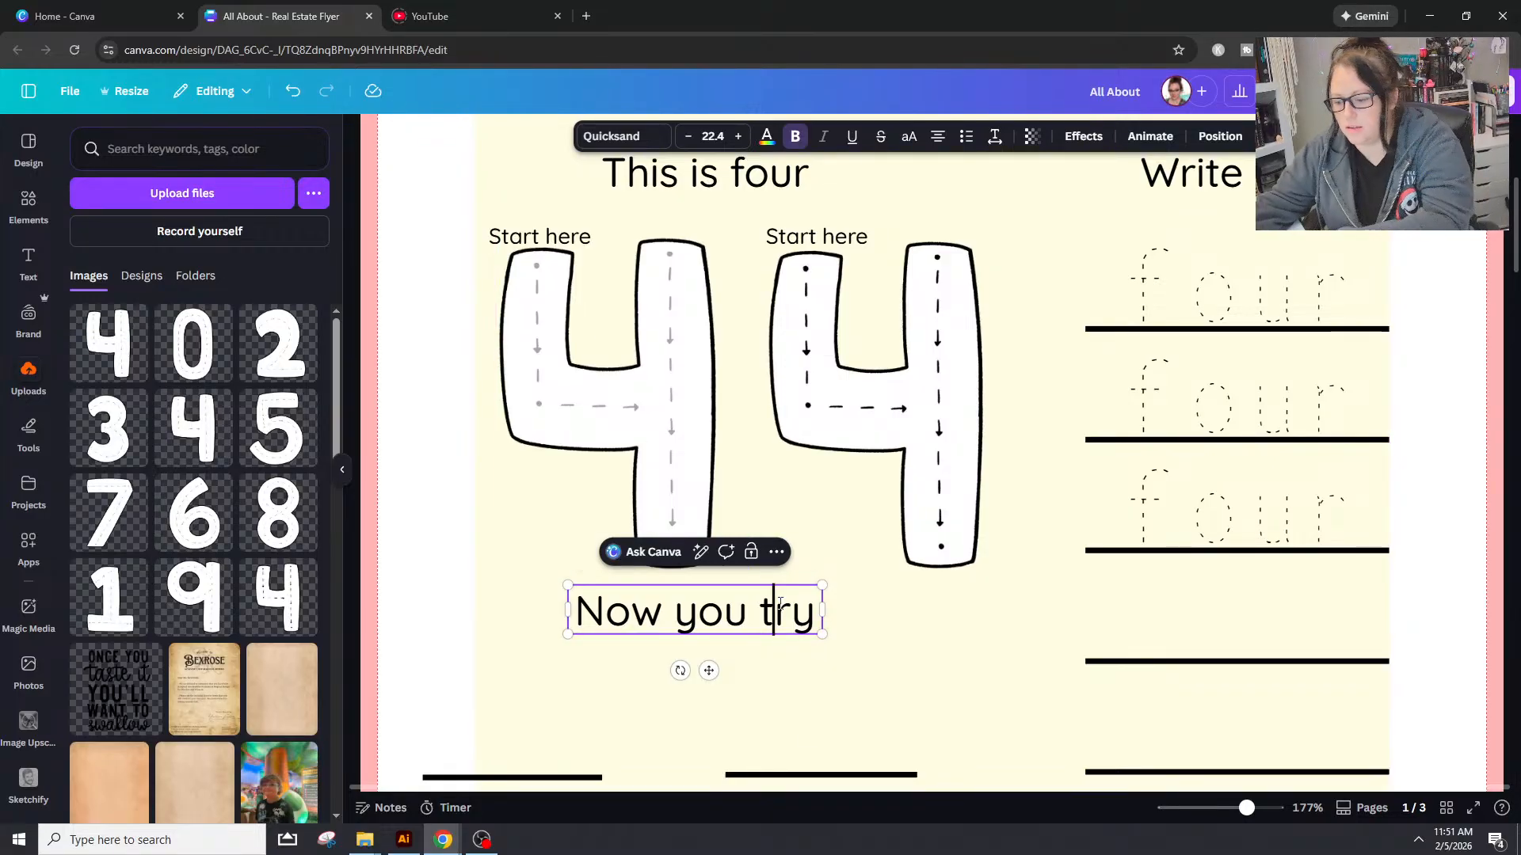
key(BackSpace)
key(Escape)
key(Delete)
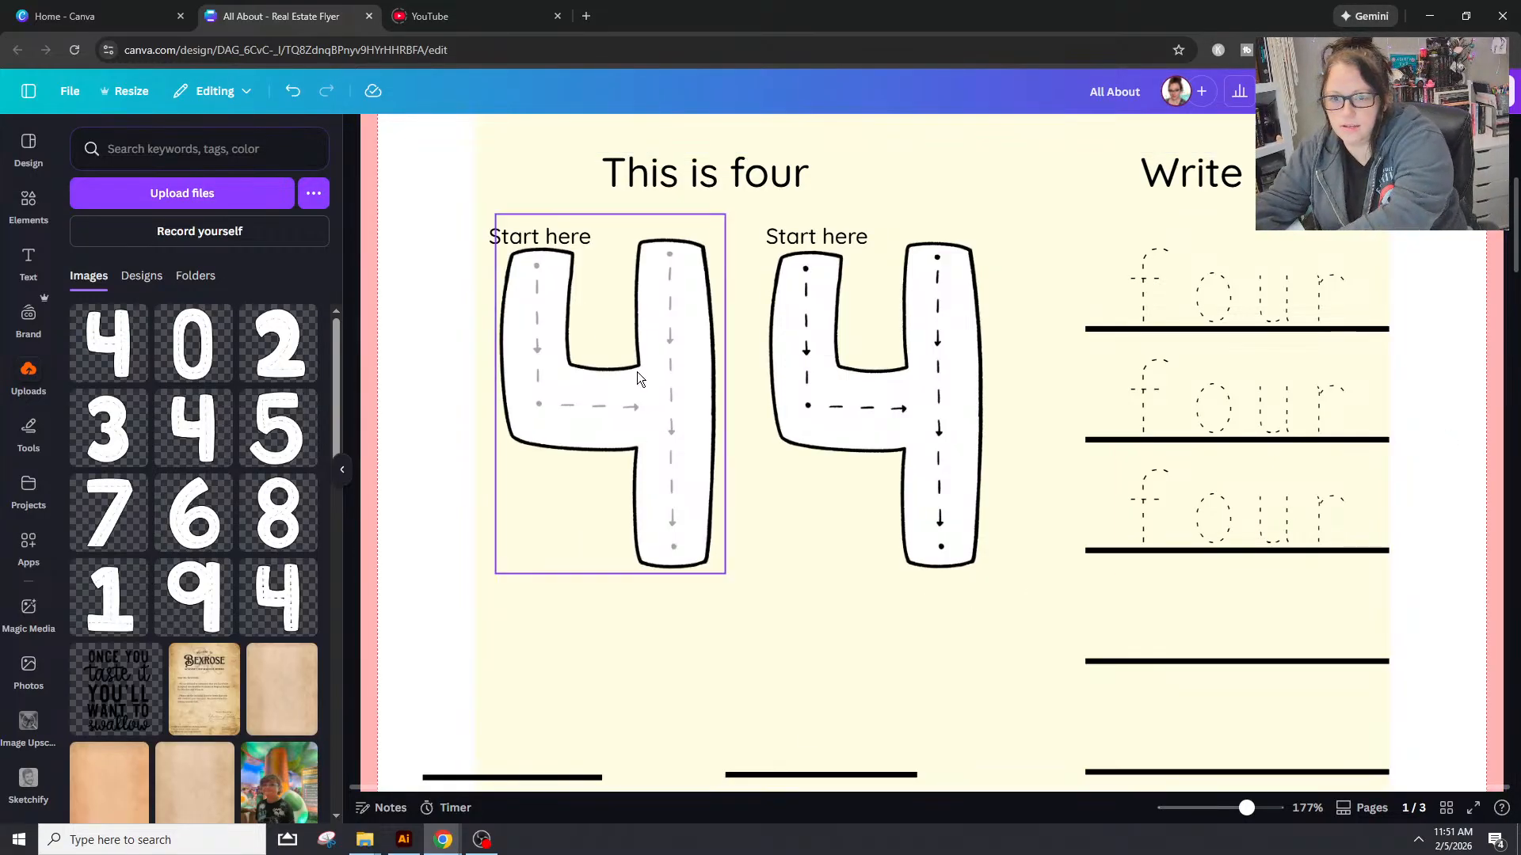
Step: Duplicate the "Start here" label of the gray-arrow four and place the copy just below that numeral
click(560, 243)
key(ctrl+d)
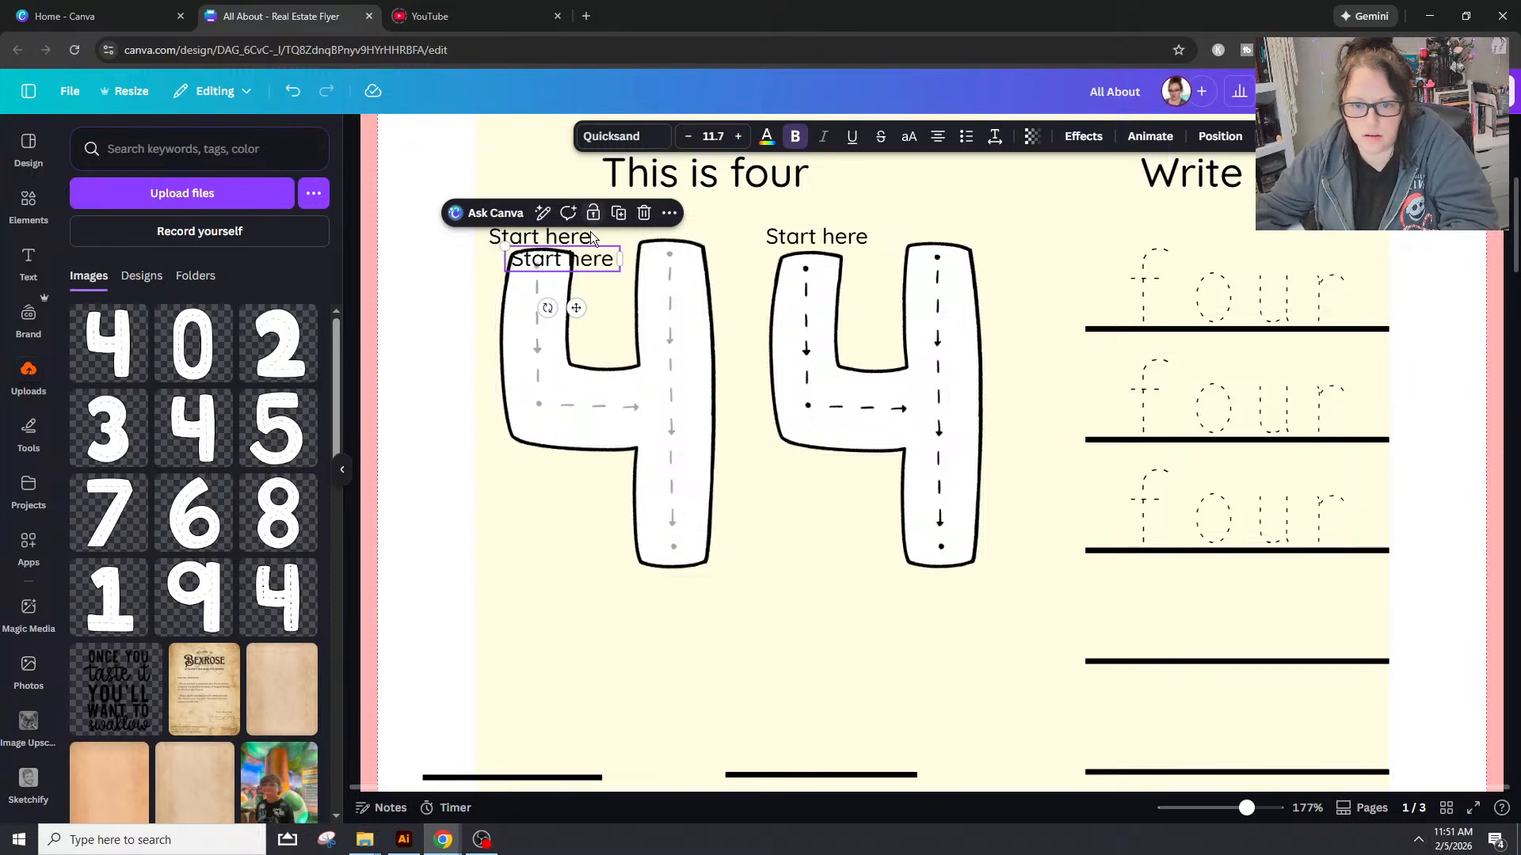
drag(559, 262, 579, 599)
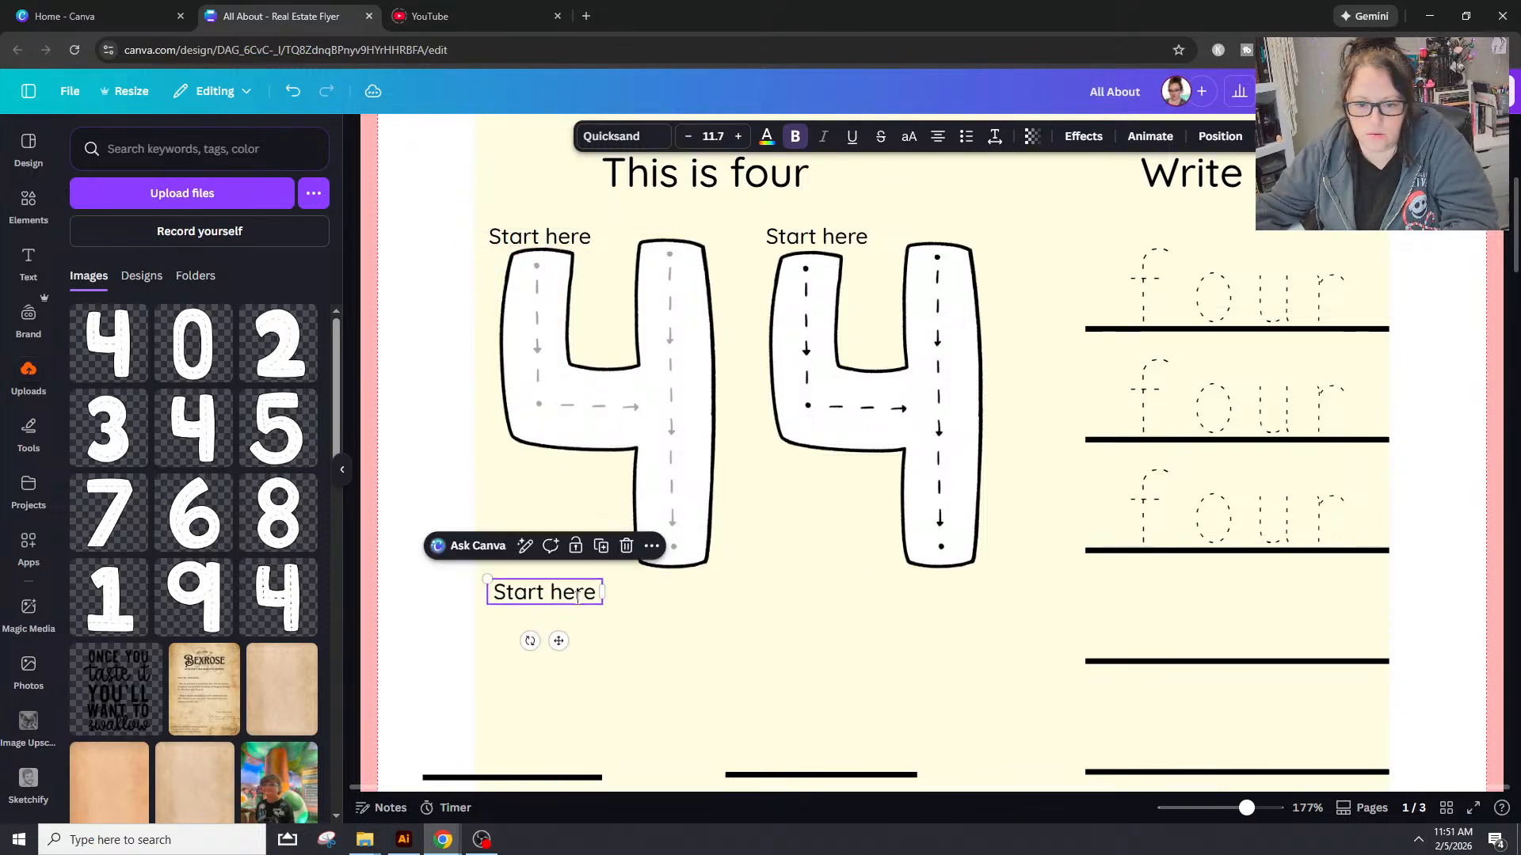
Step: Change the copied label's text to "Now you try." and widen its text box so the words fit on one line
double_click(579, 600)
text(Now Yo)
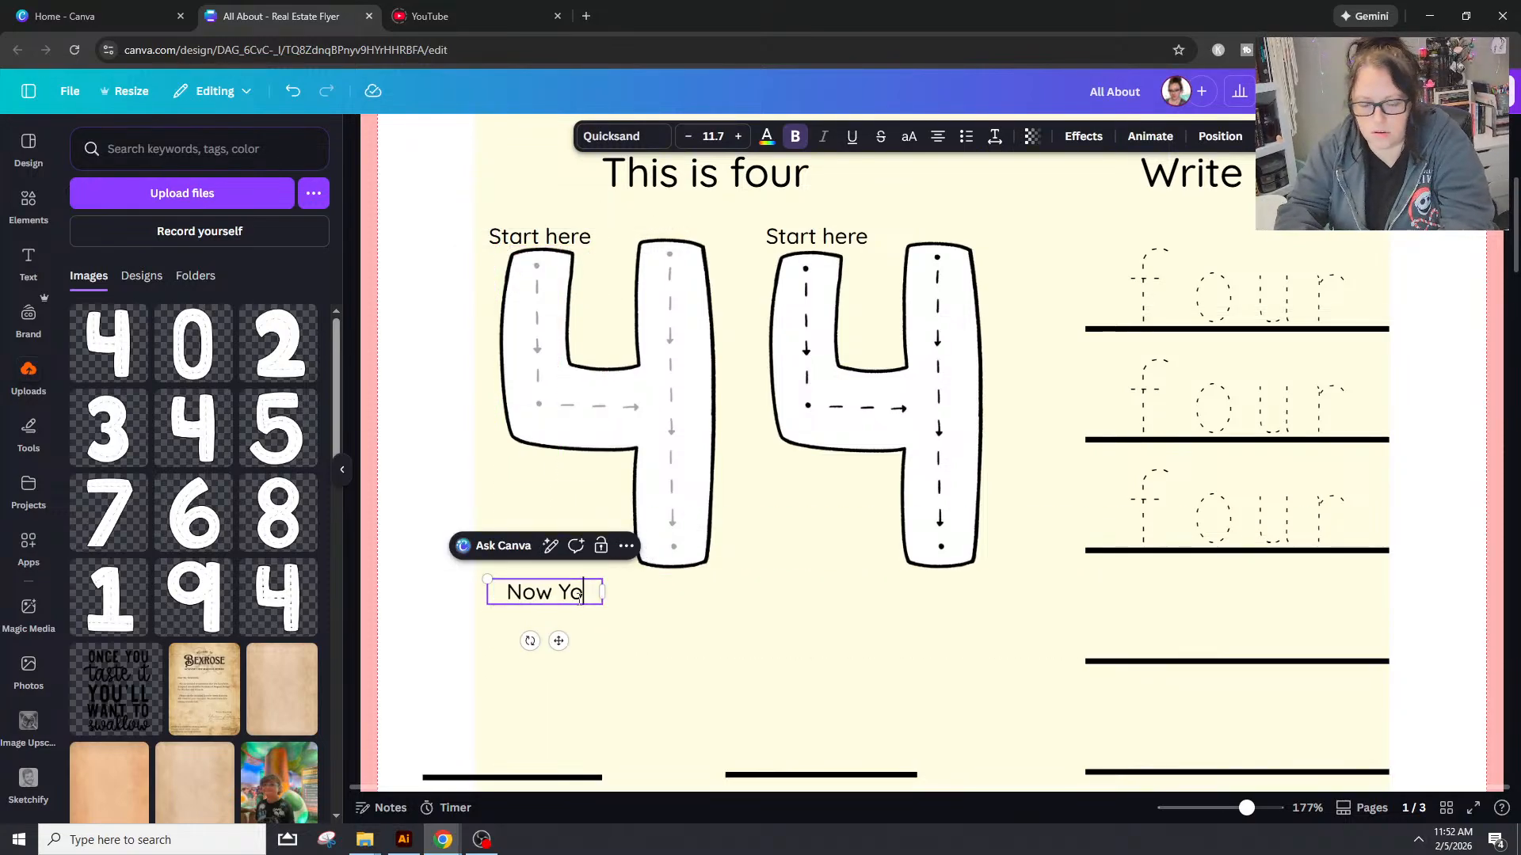
key(BackSpace)
key(BackSpace)
text(you try)
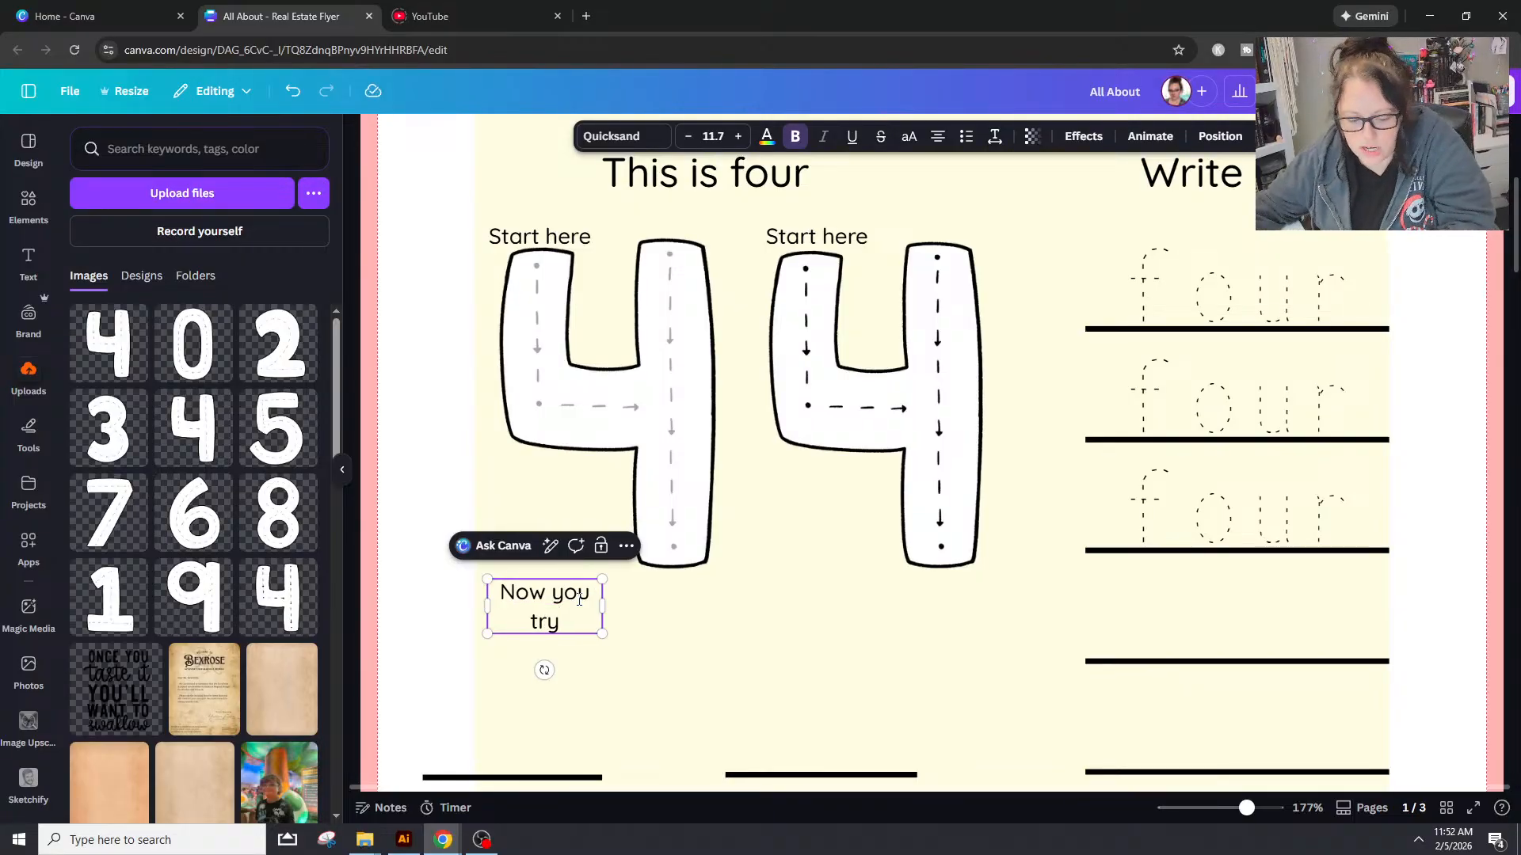
text(.)
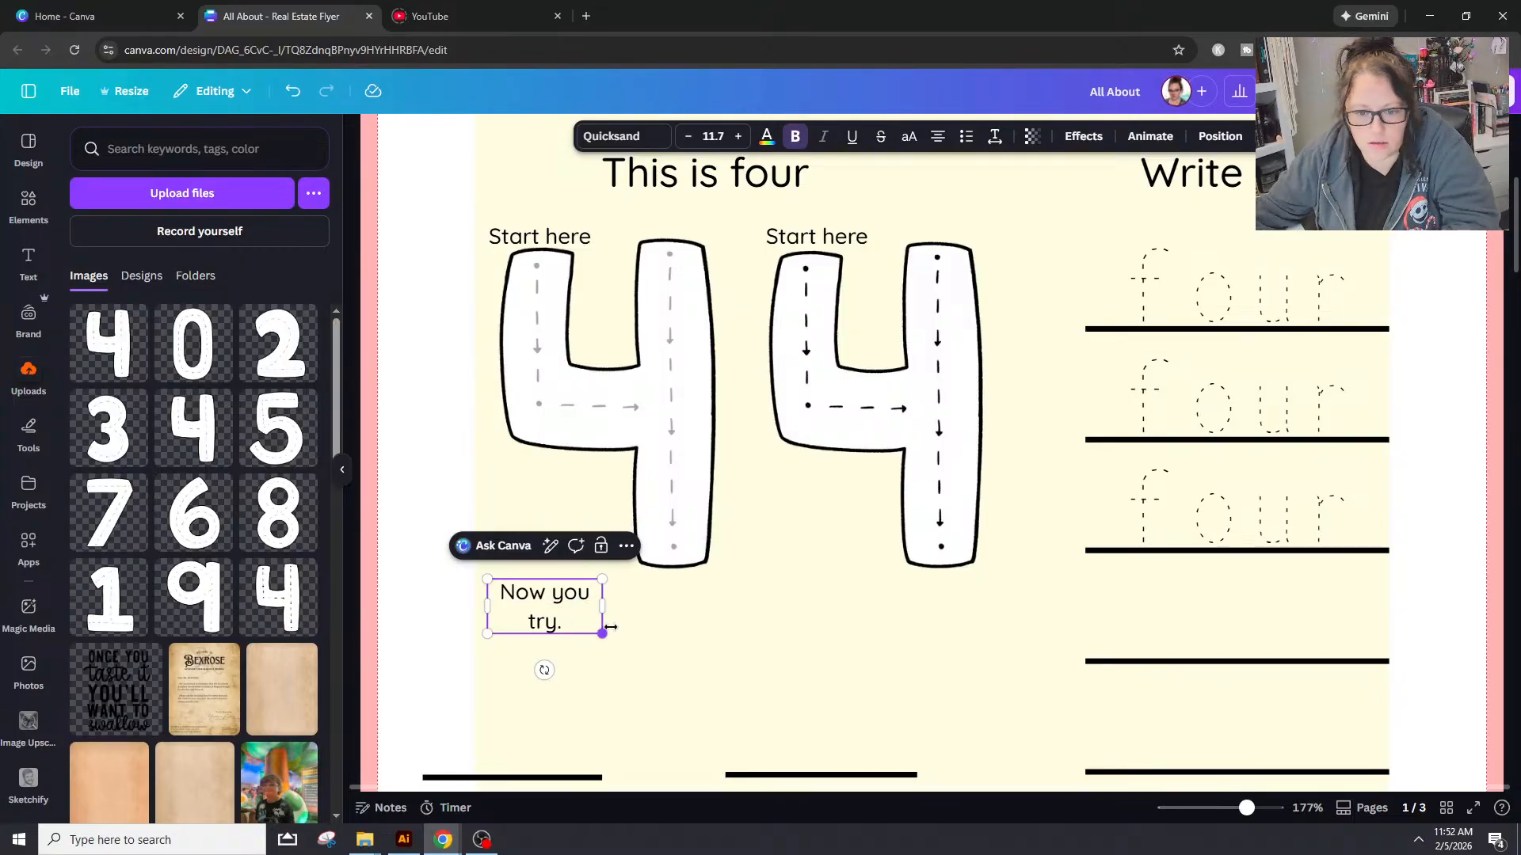
mouse_move(610, 628)
mouse_down()
mouse_move(645, 621)
mouse_move(632, 610)
mouse_up()
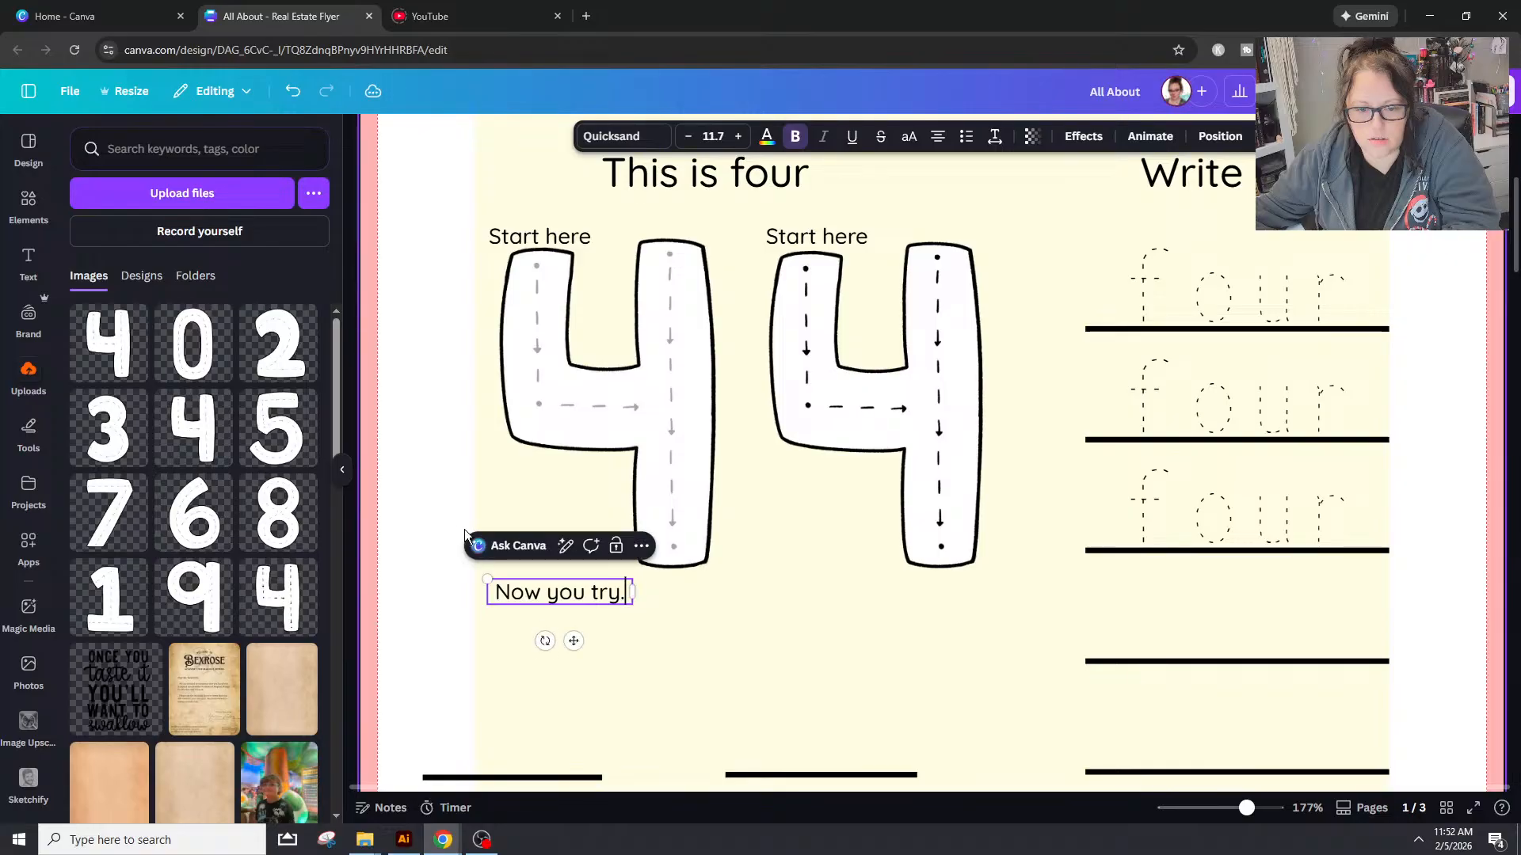
click(478, 675)
Step: Shift both short writing lines above "Color the stars." to the right so the first one sits inside the pale yellow guide
scroll(681, 491, down, 2)
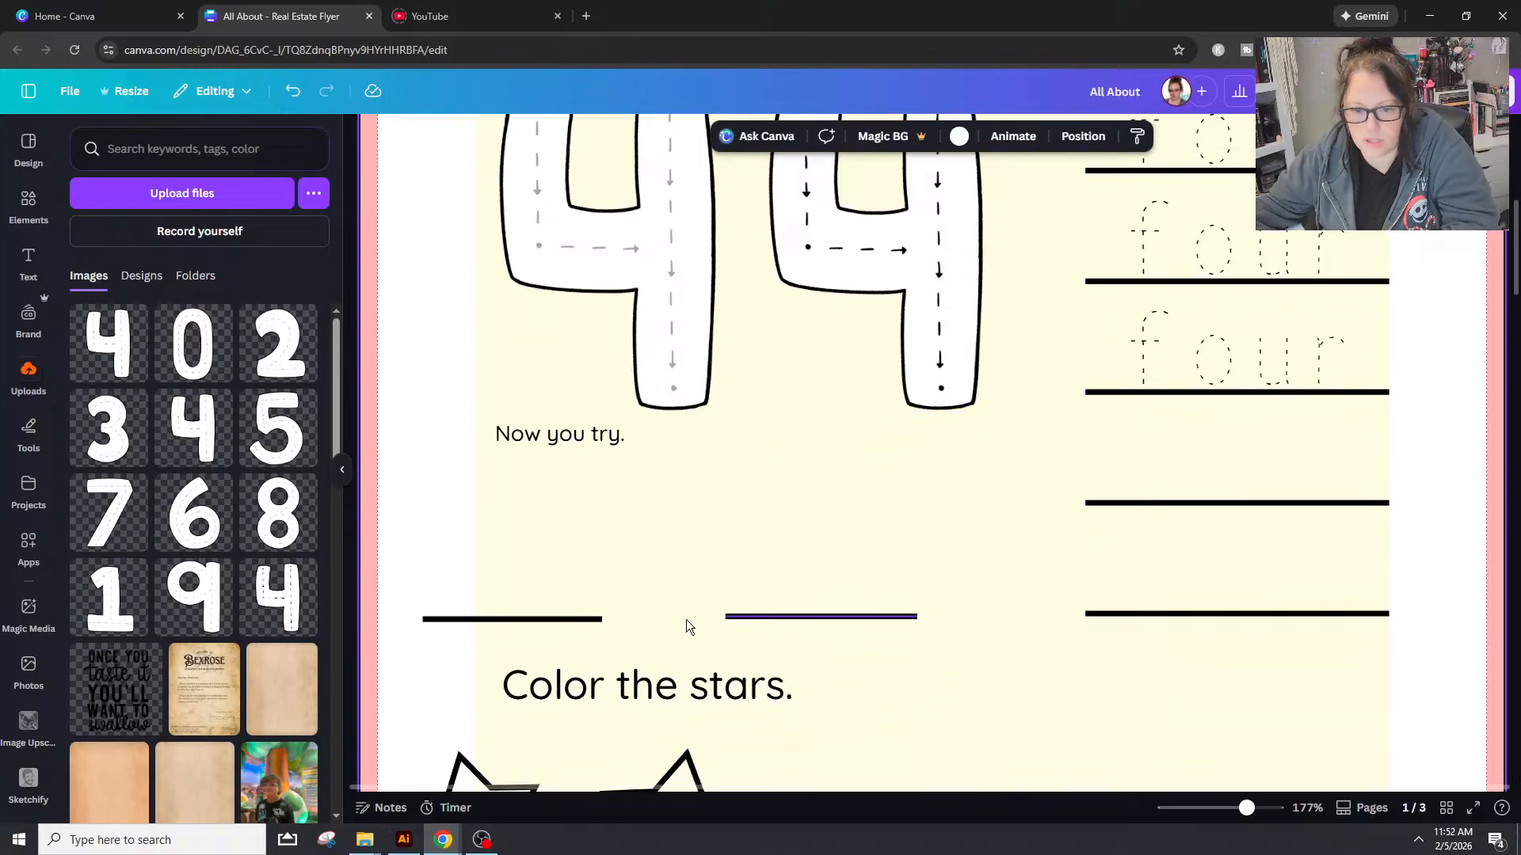
drag(594, 626, 683, 623)
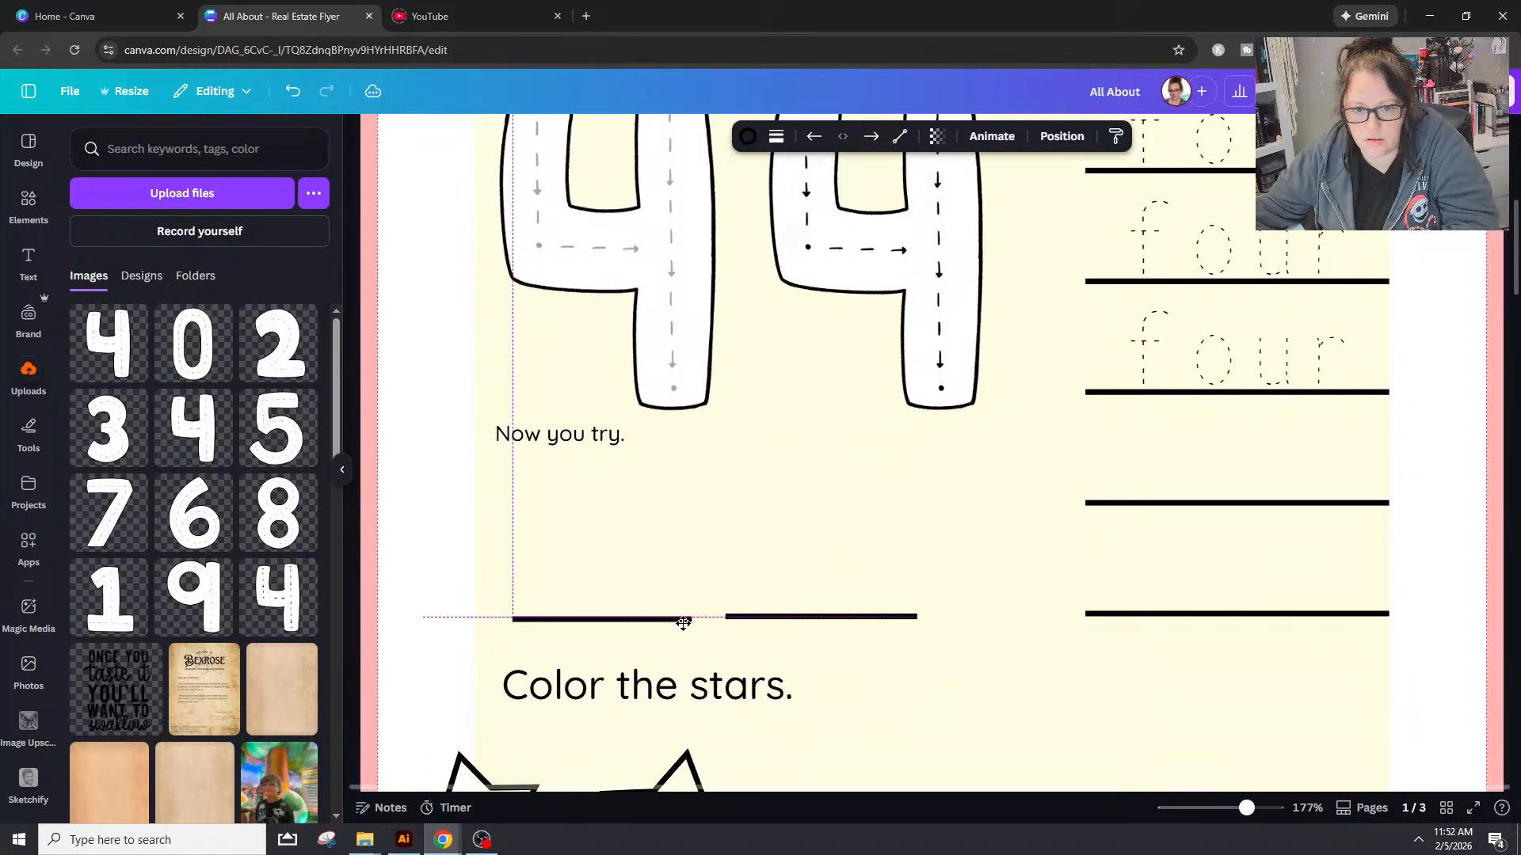
drag(891, 617, 979, 629)
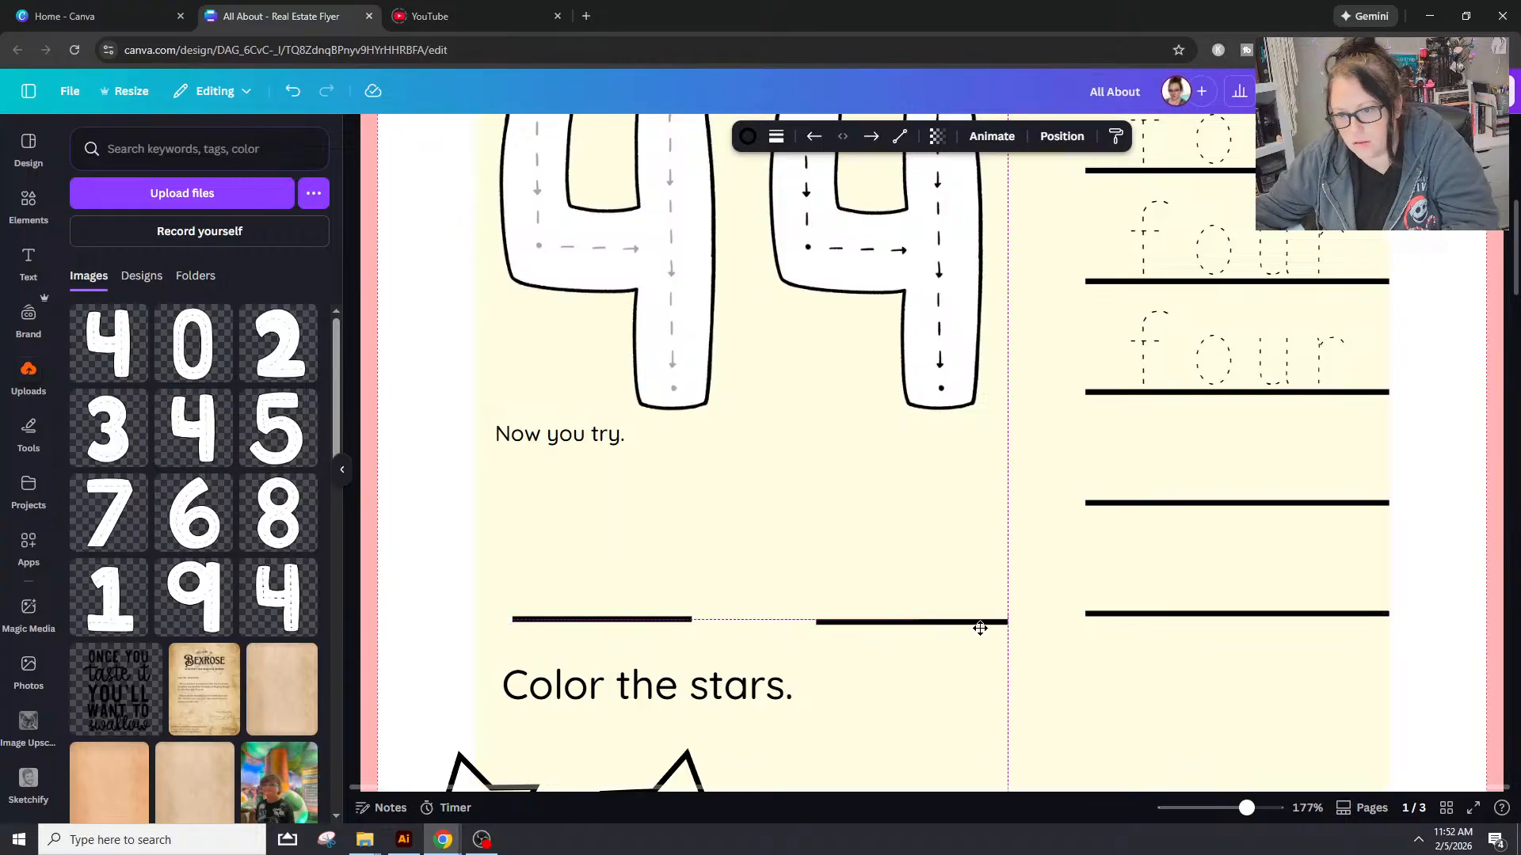
scroll(1120, 651, up, 2)
scroll(1289, 675, down, 1)
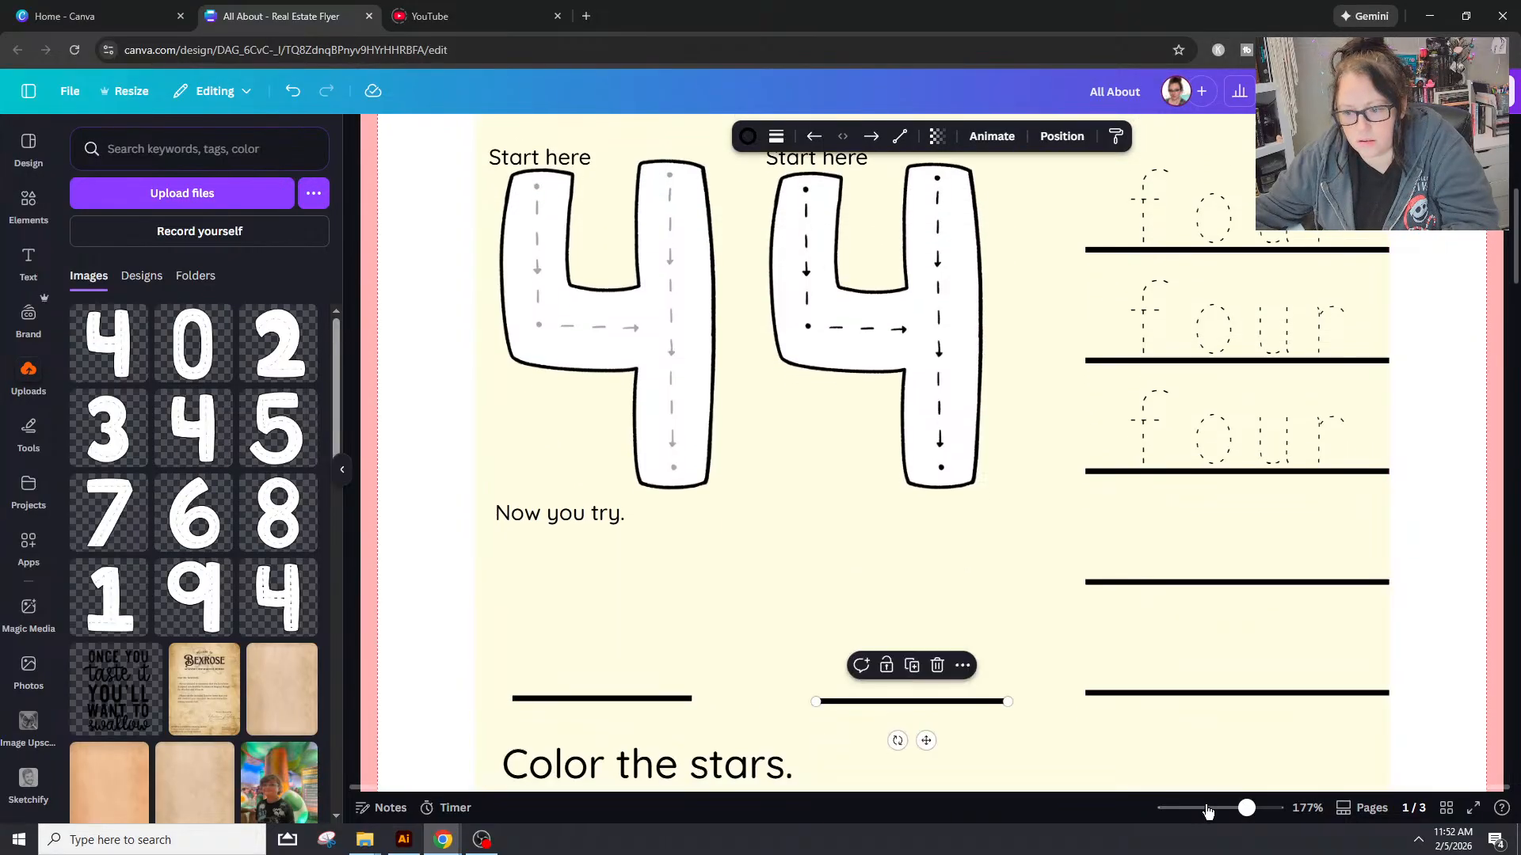
drag(1207, 811, 1222, 808)
click(1232, 804)
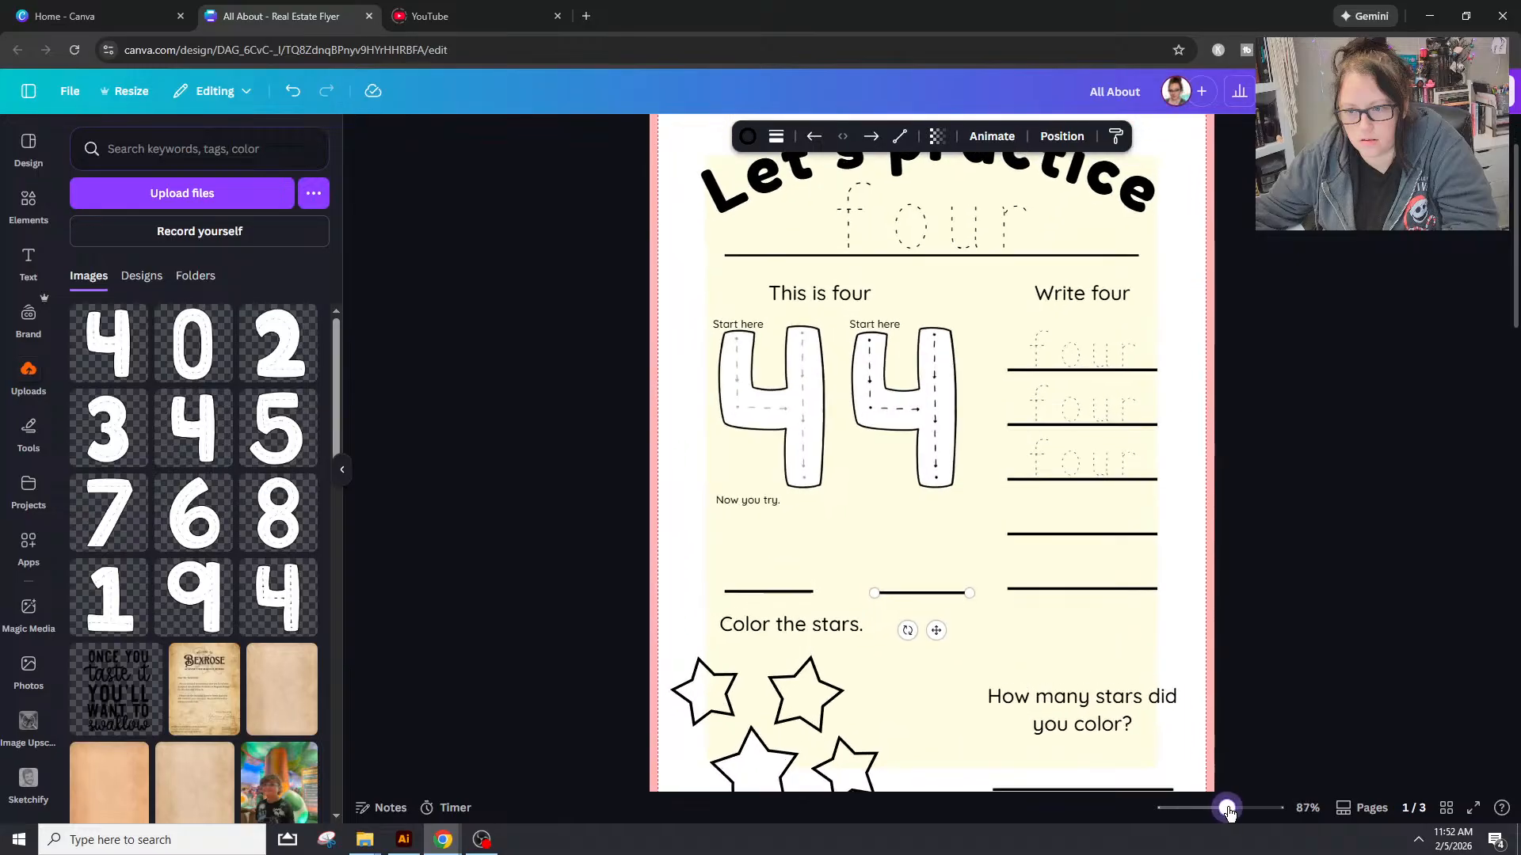
click(1368, 625)
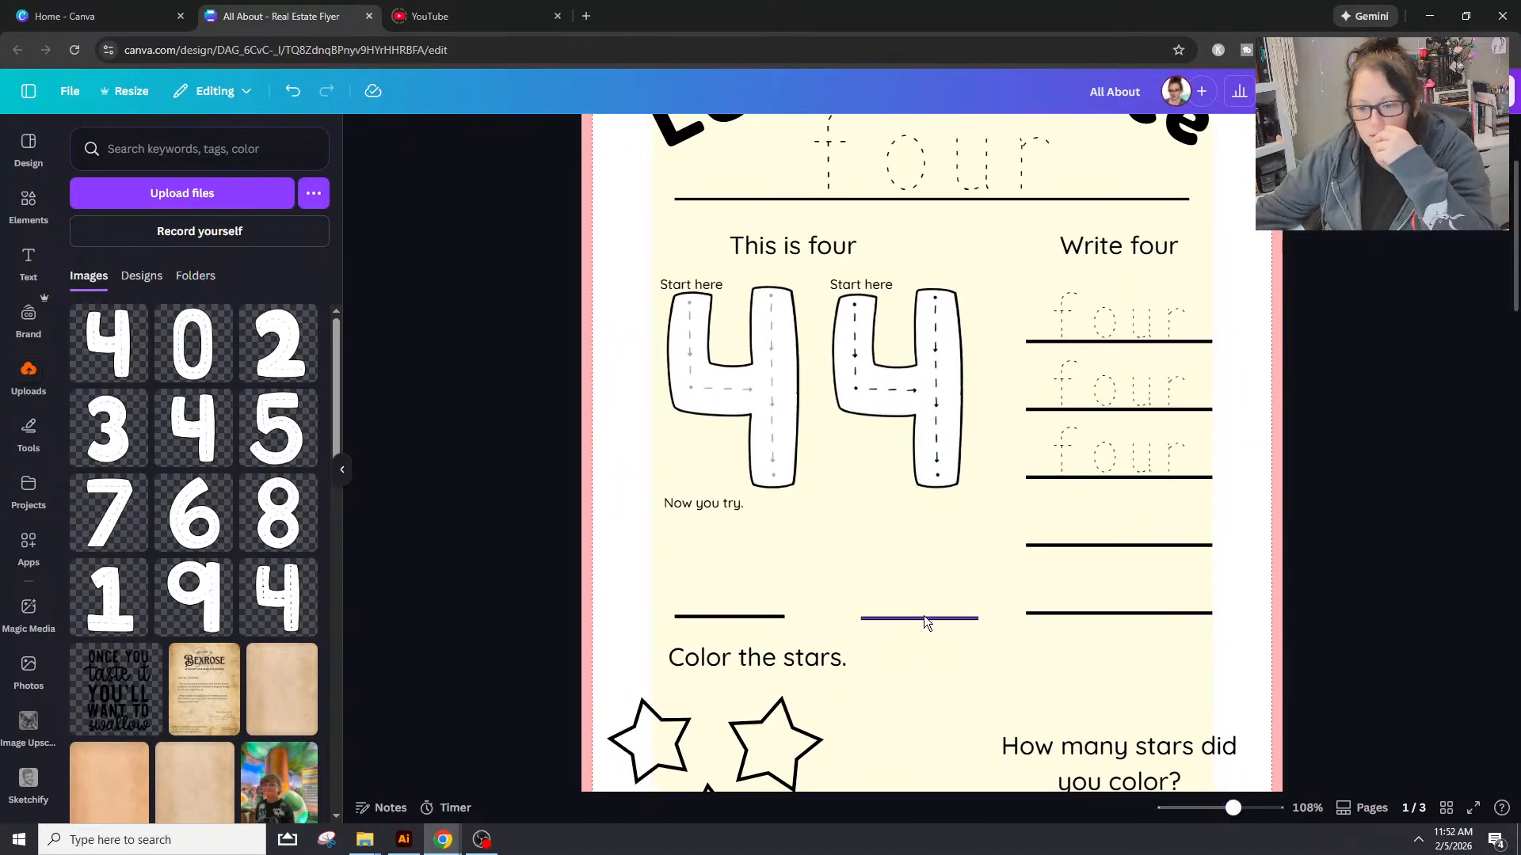
Step: Delete the second short writing line and lengthen the first one to about the width of the four above it
click(968, 619)
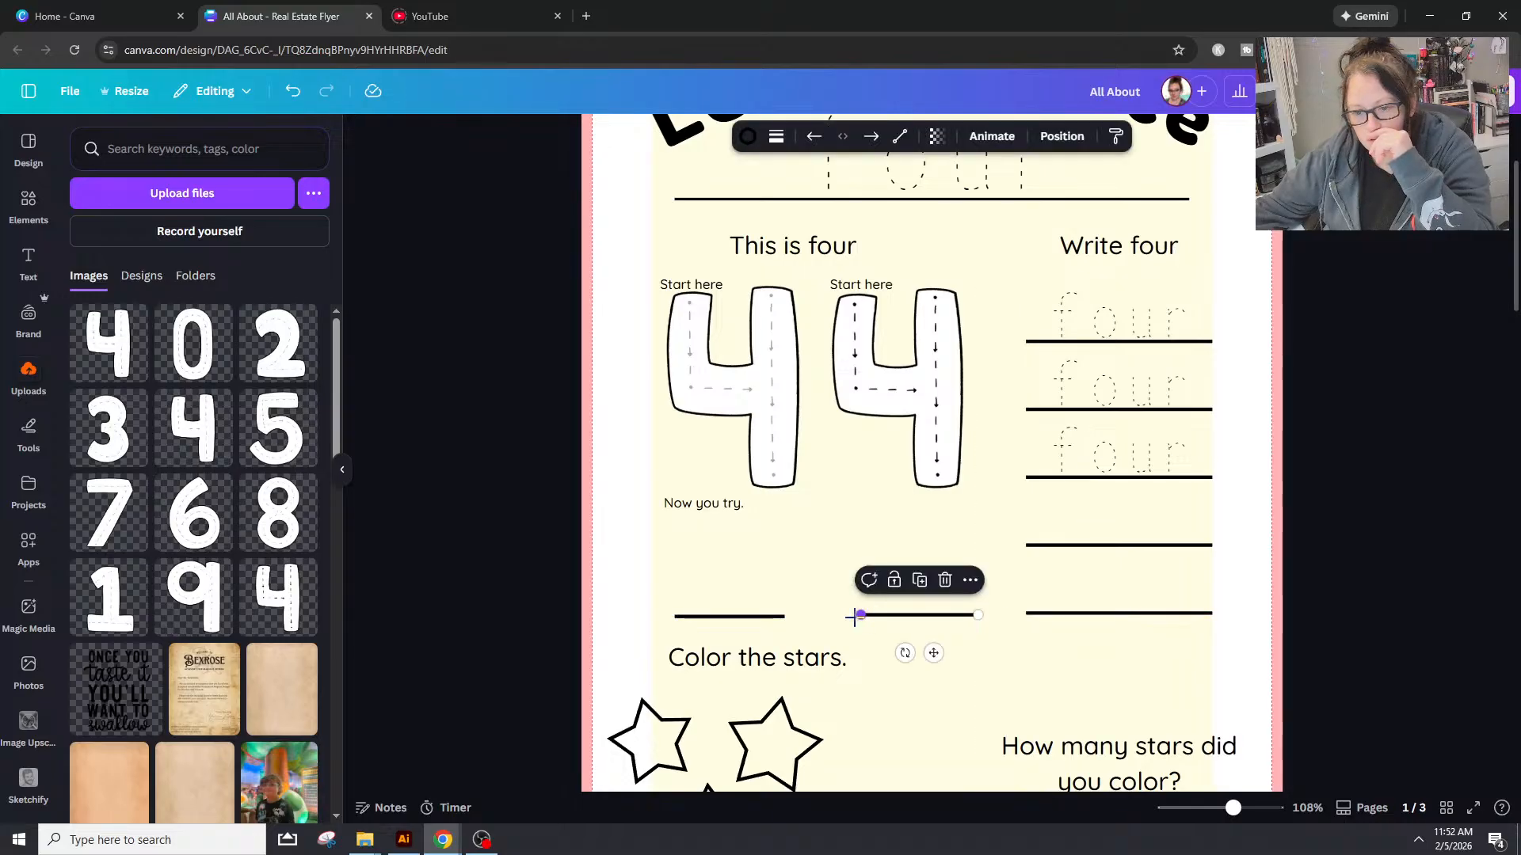
drag(856, 617, 805, 613)
click(764, 617)
key(Delete)
key(ctrl+z)
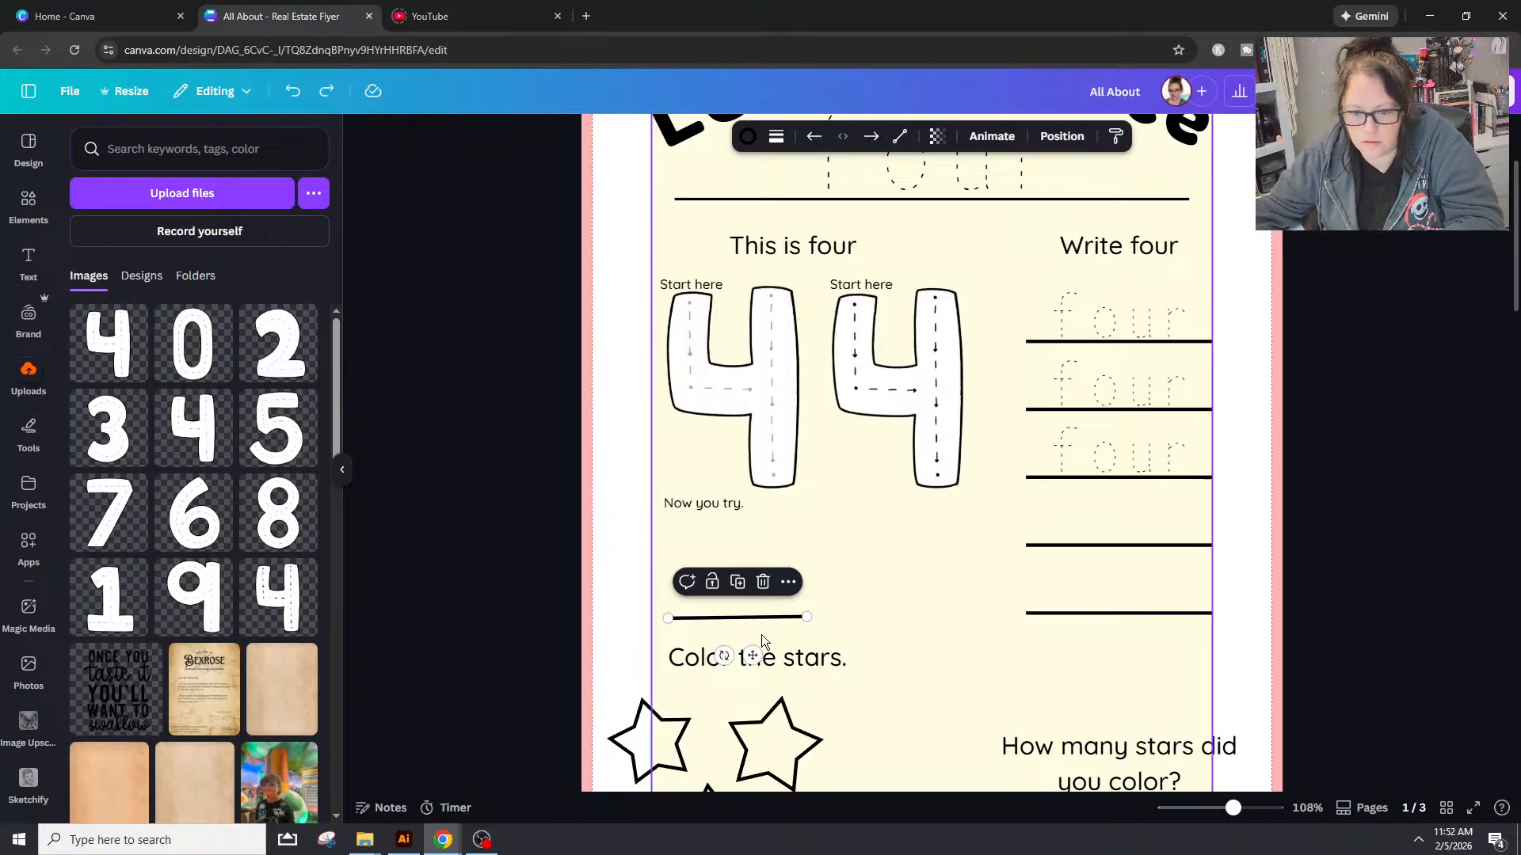
Step: Level the remaining short writing line by adjusting its right endpoint until the line is horizontal
drag(1233, 808, 1256, 814)
drag(644, 779, 647, 782)
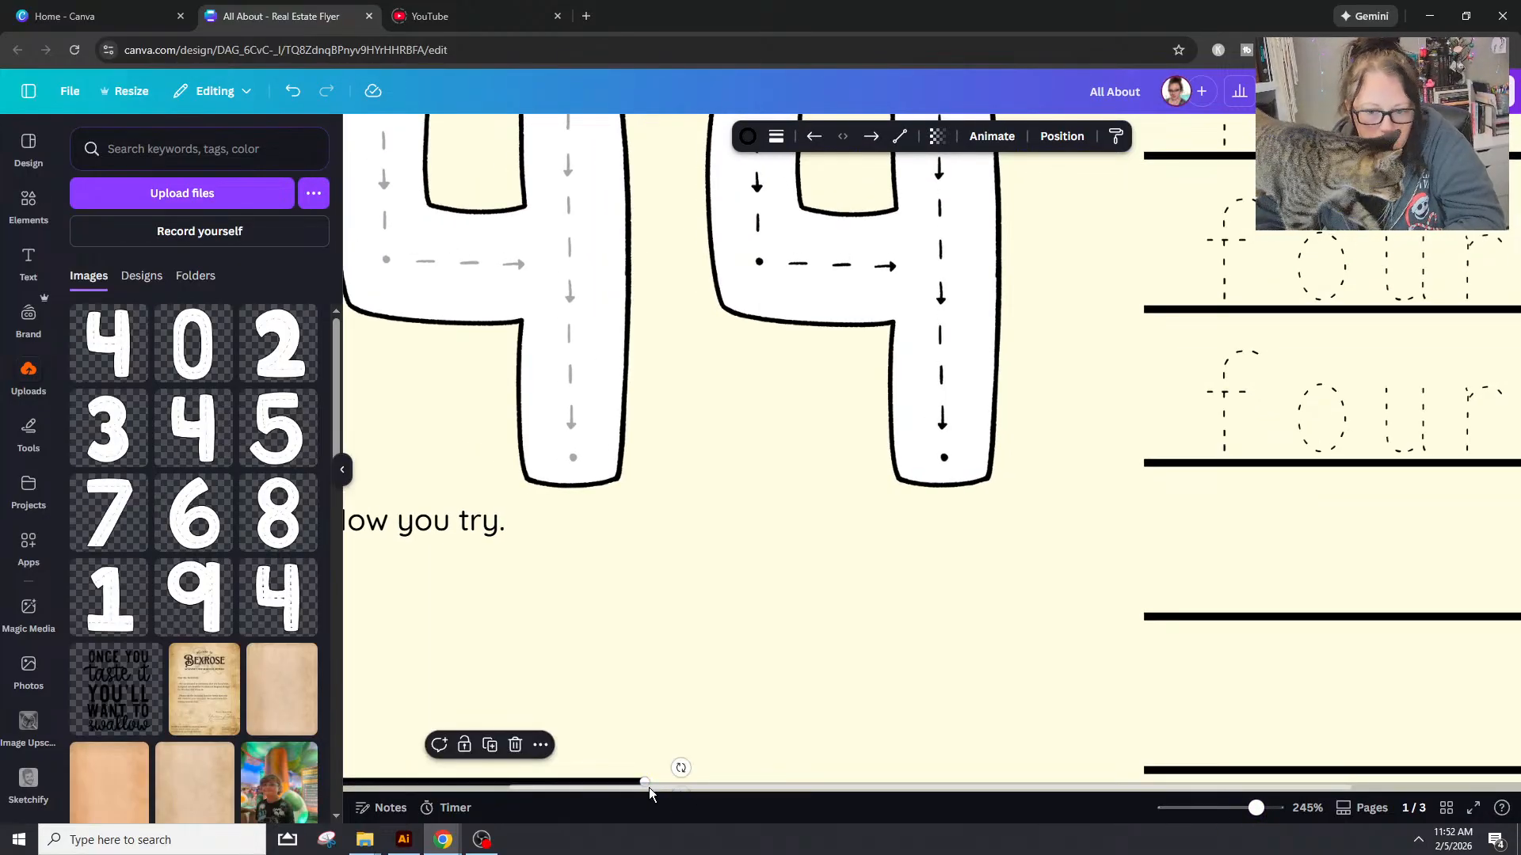
click(614, 662)
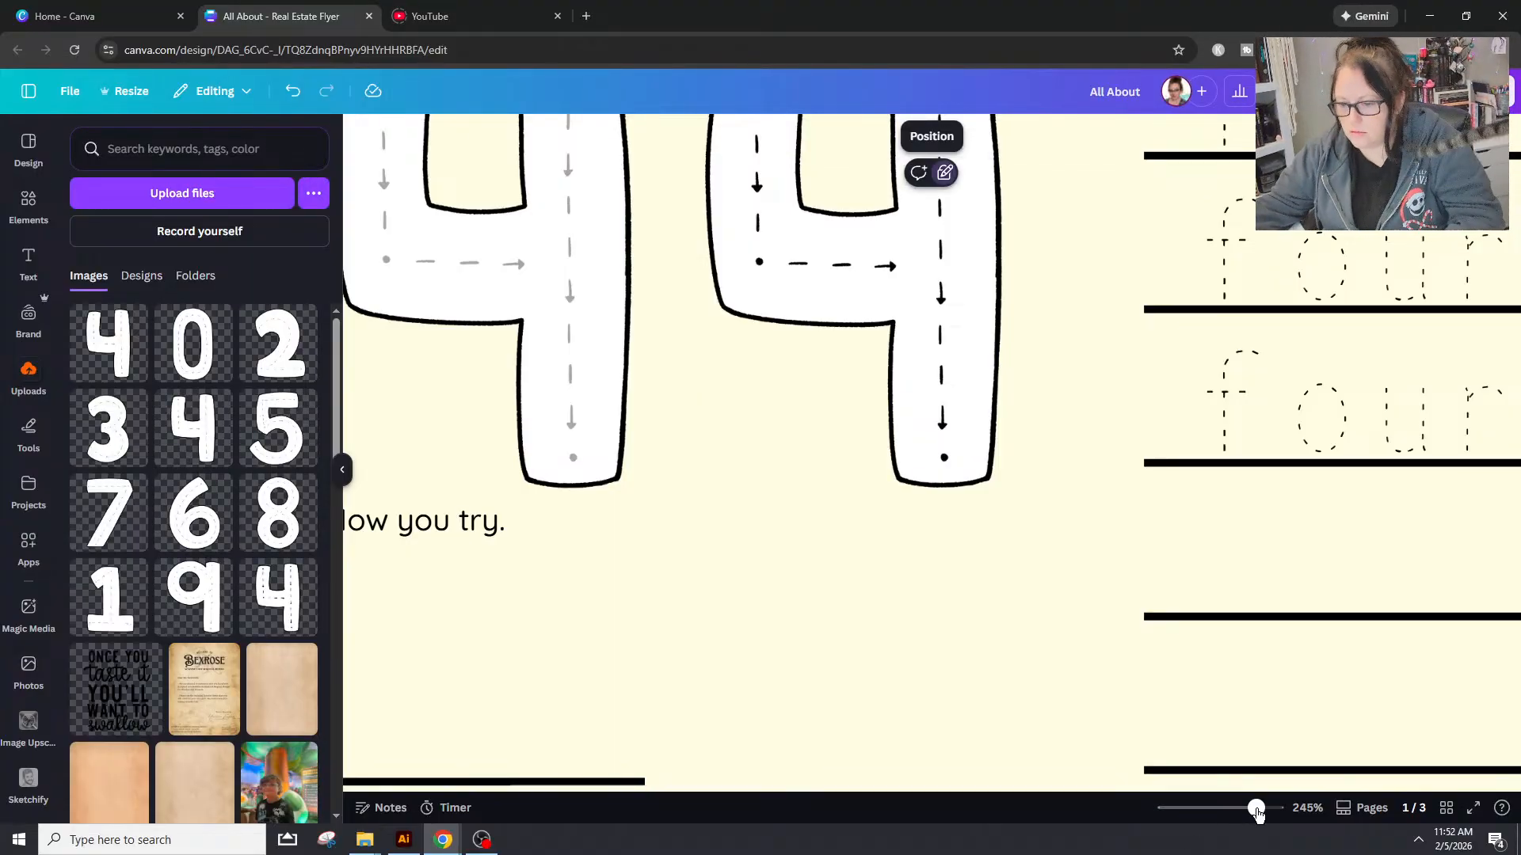
Step: Nudge the short writing line slightly right to align its start with the lower-left corner of the gray-arrow four
drag(1258, 814, 1252, 815)
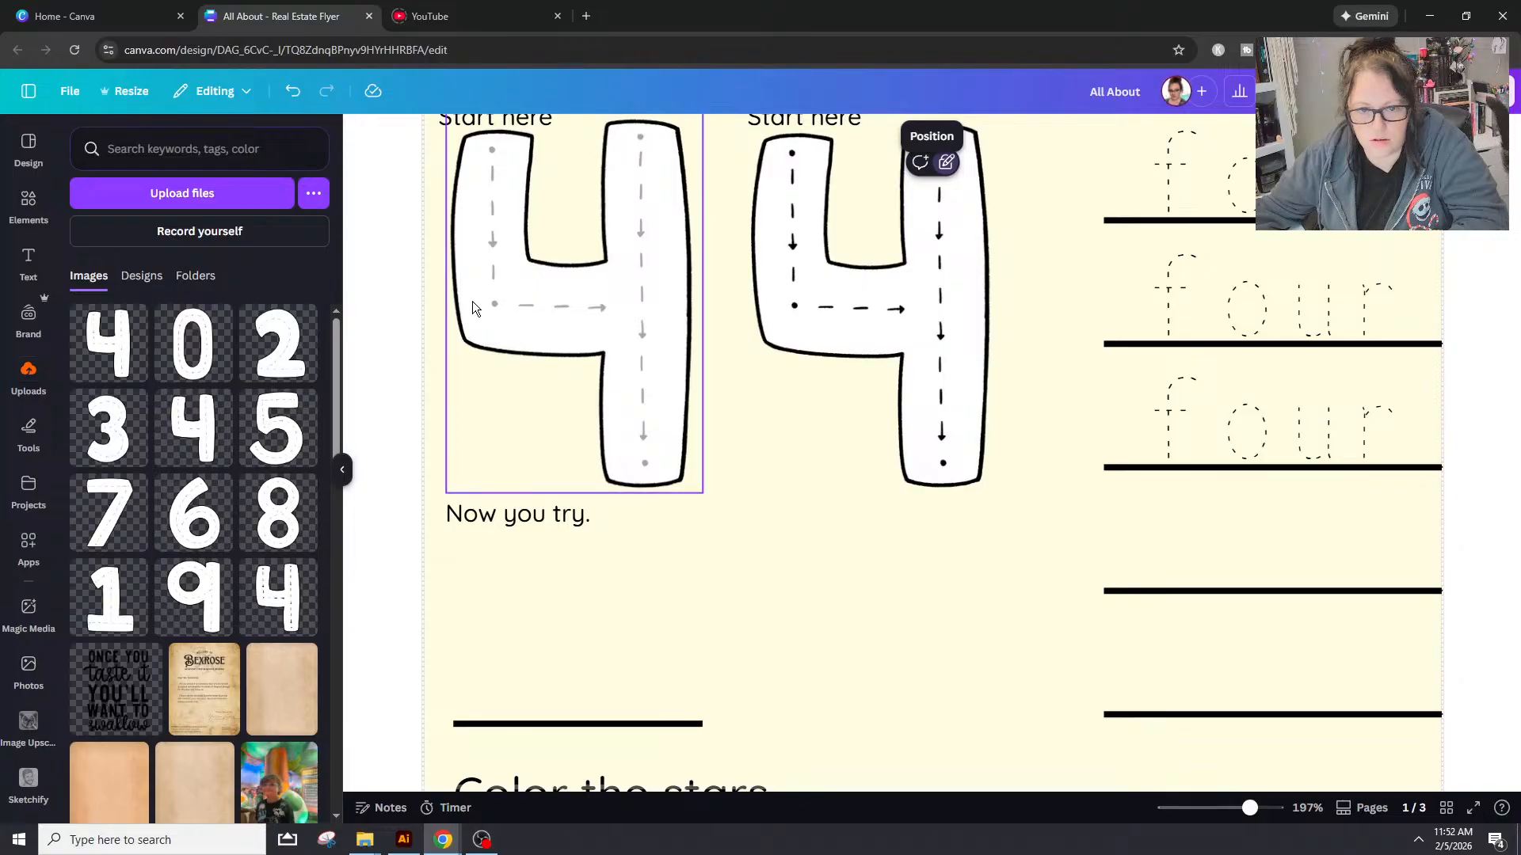
click(512, 726)
key(Right)
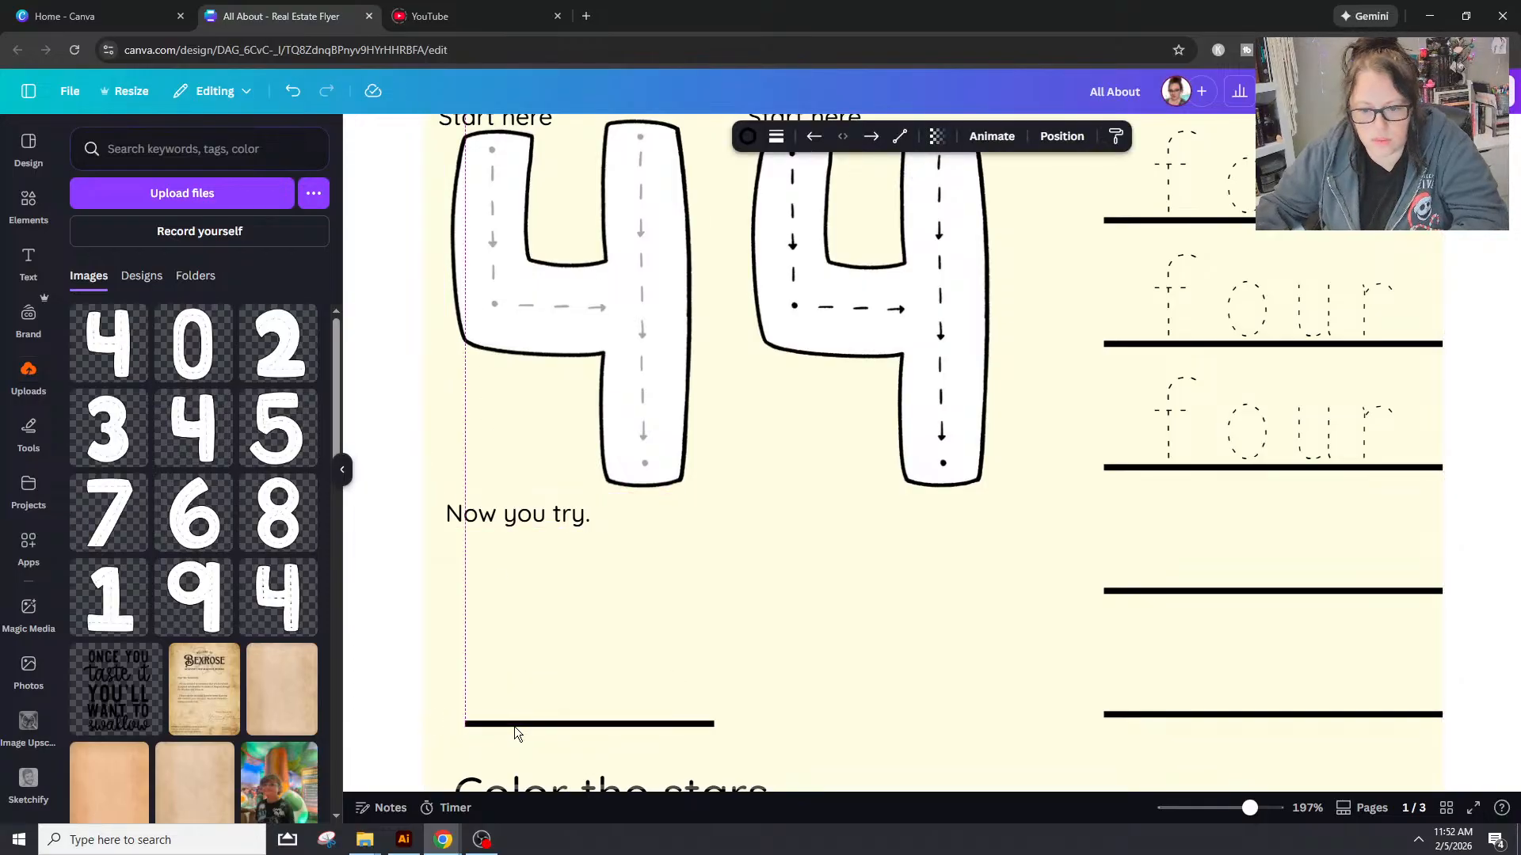
key(Right)
key(Left)
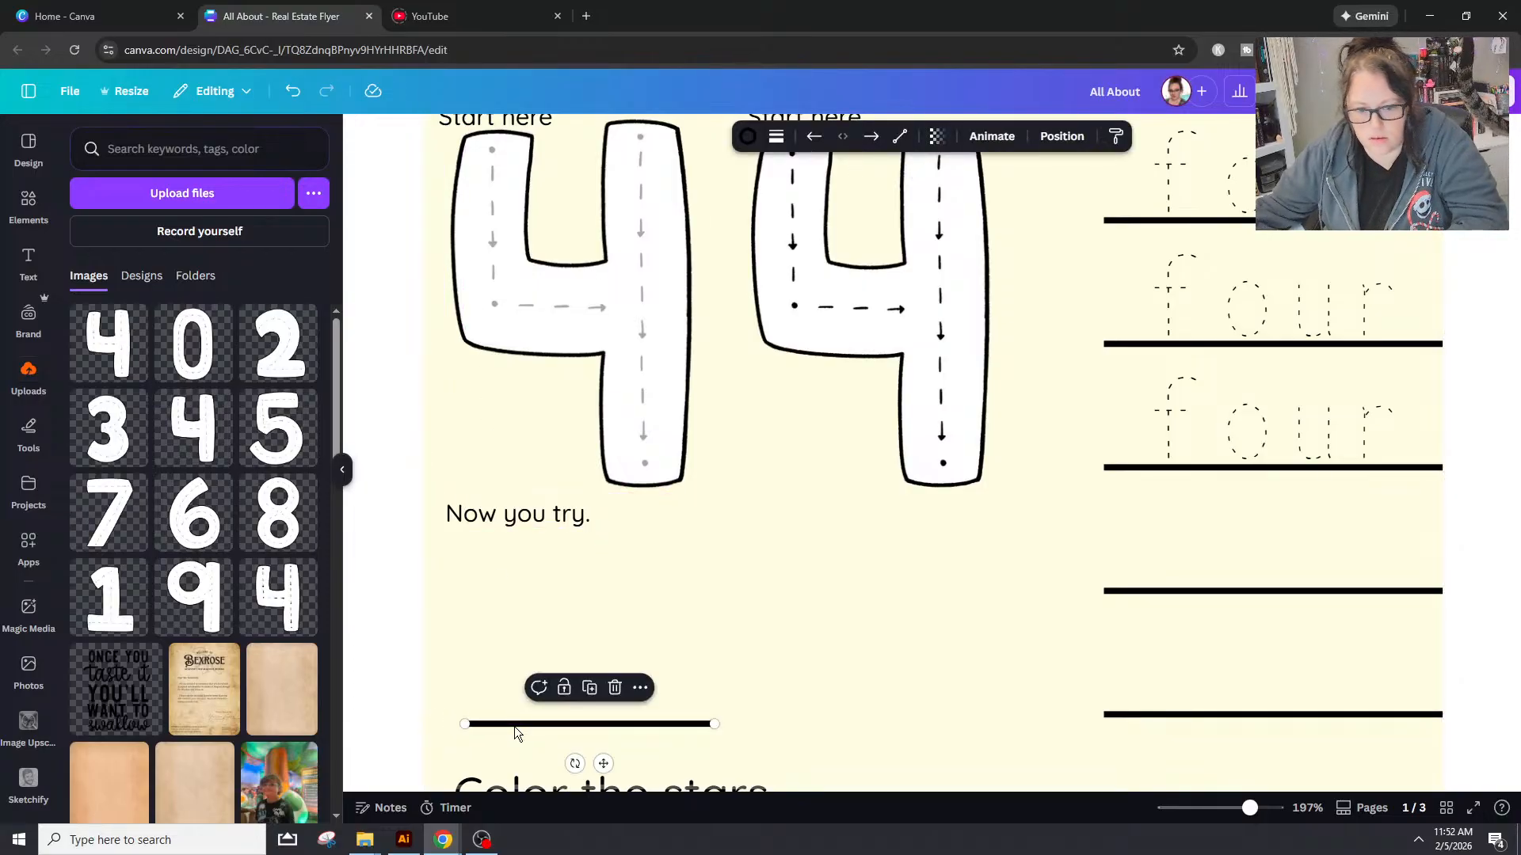
Step: Duplicate the short writing line and place the copy level with it, beneath the black-arrow four
key(ctrl+d)
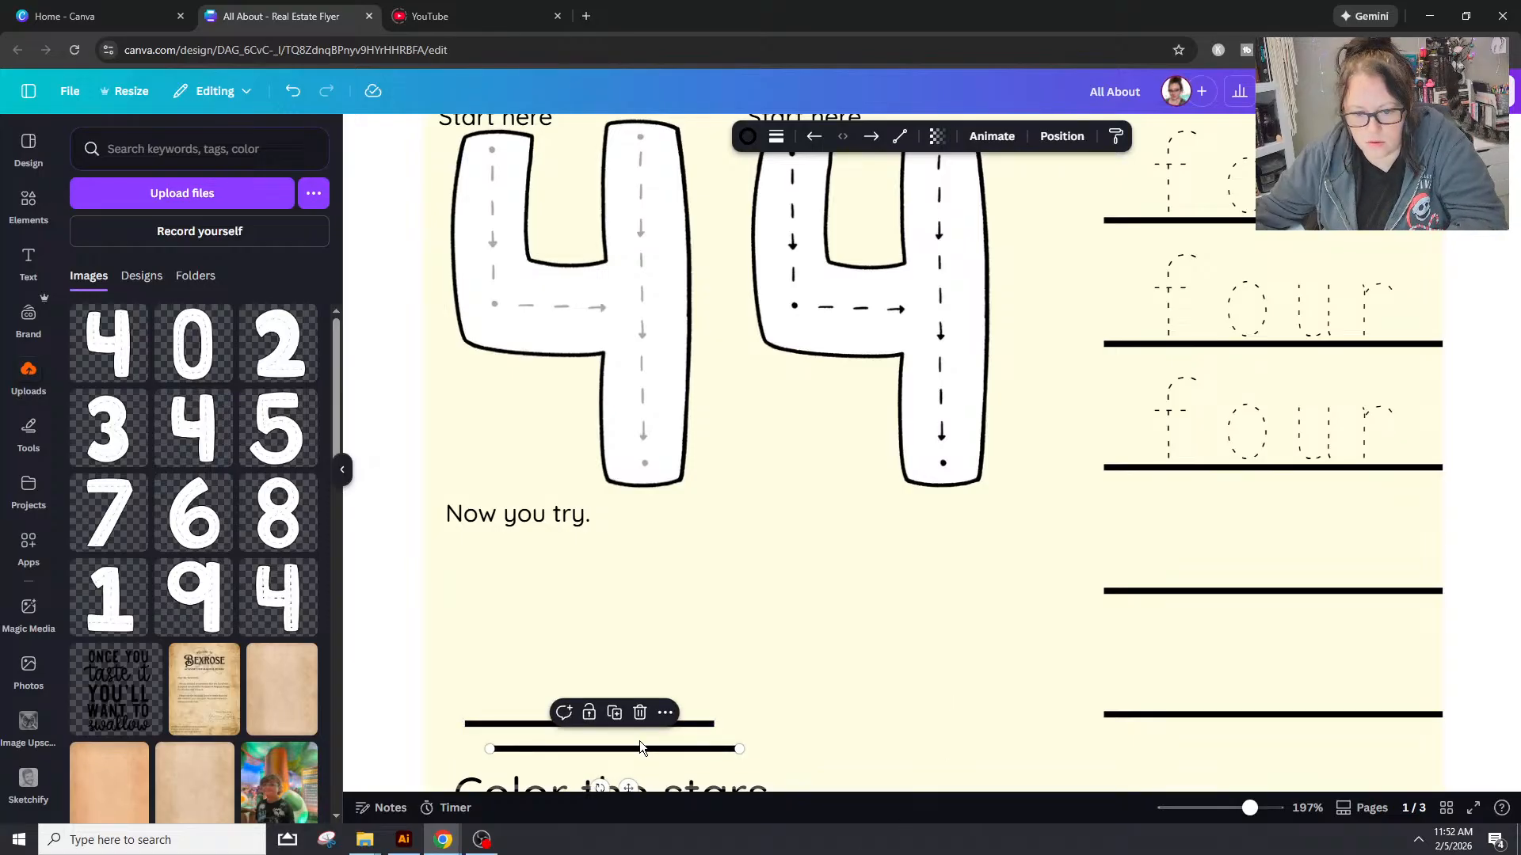
scroll(634, 758, down, 2)
click(626, 711)
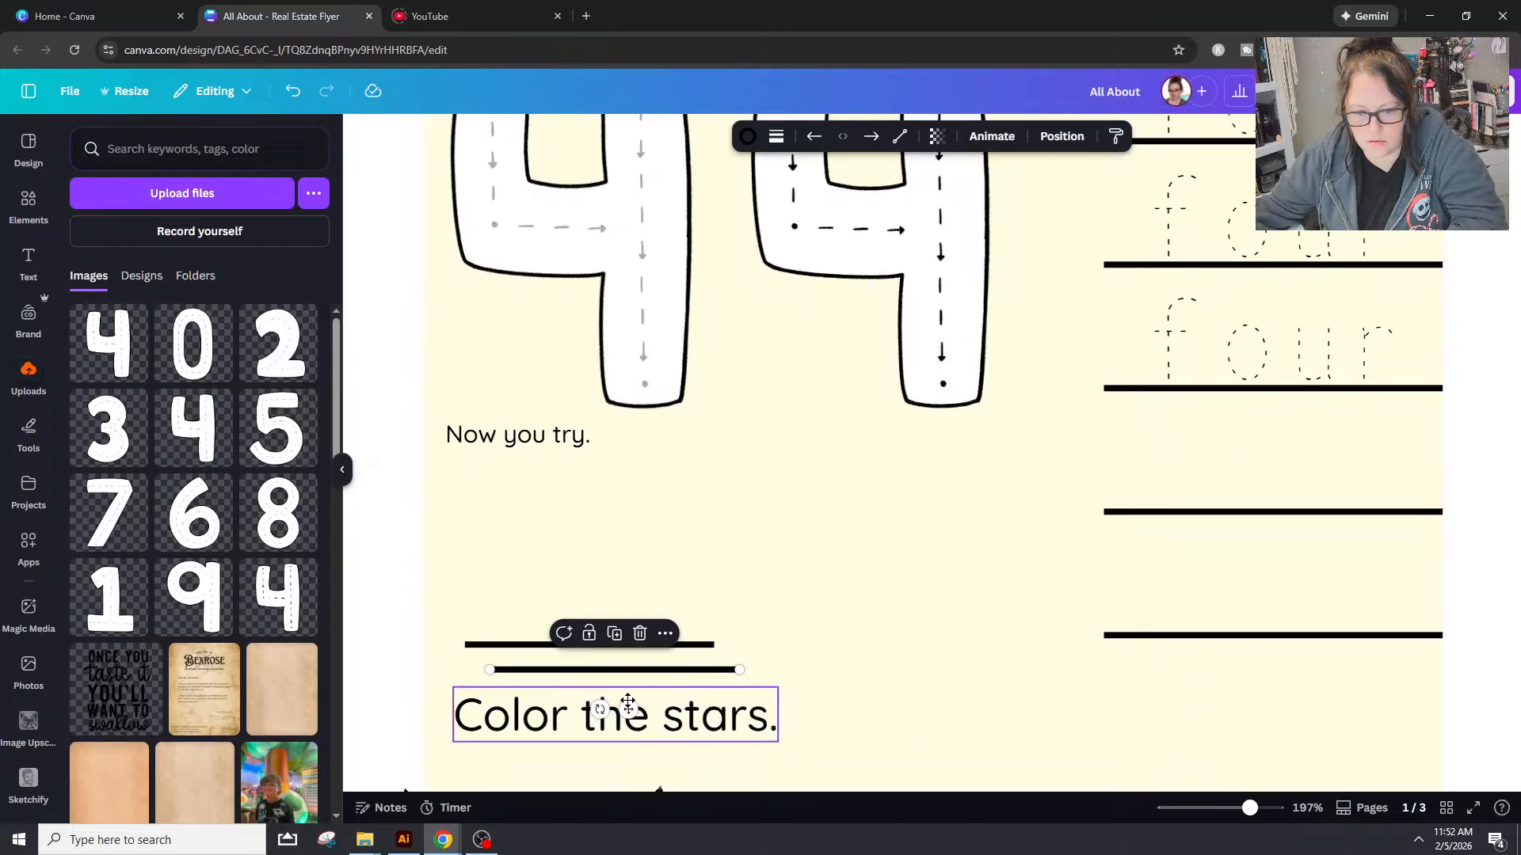
click(506, 669)
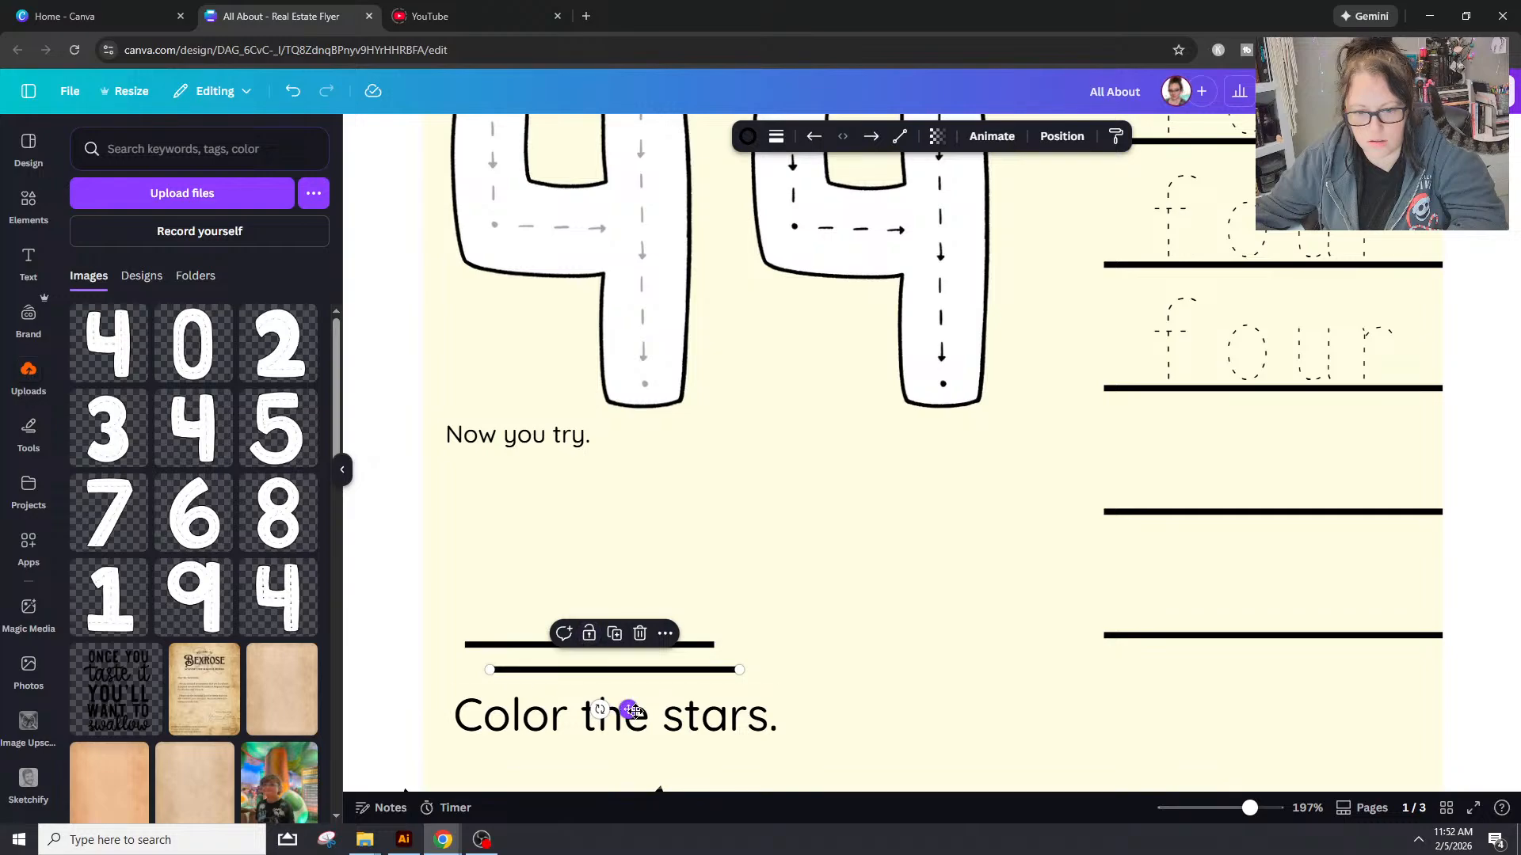
drag(620, 717, 898, 687)
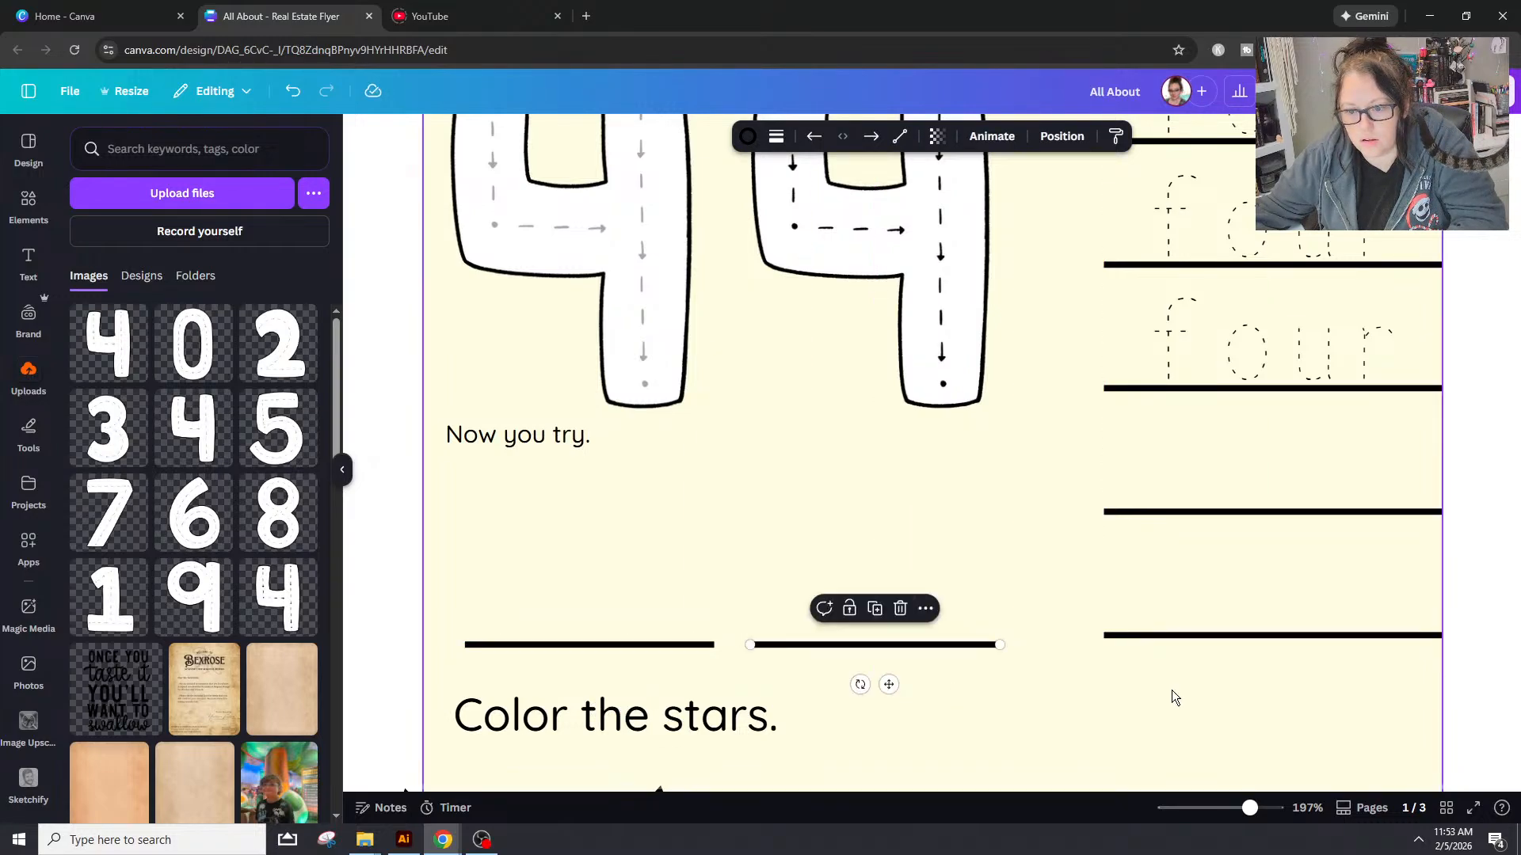
click(1498, 641)
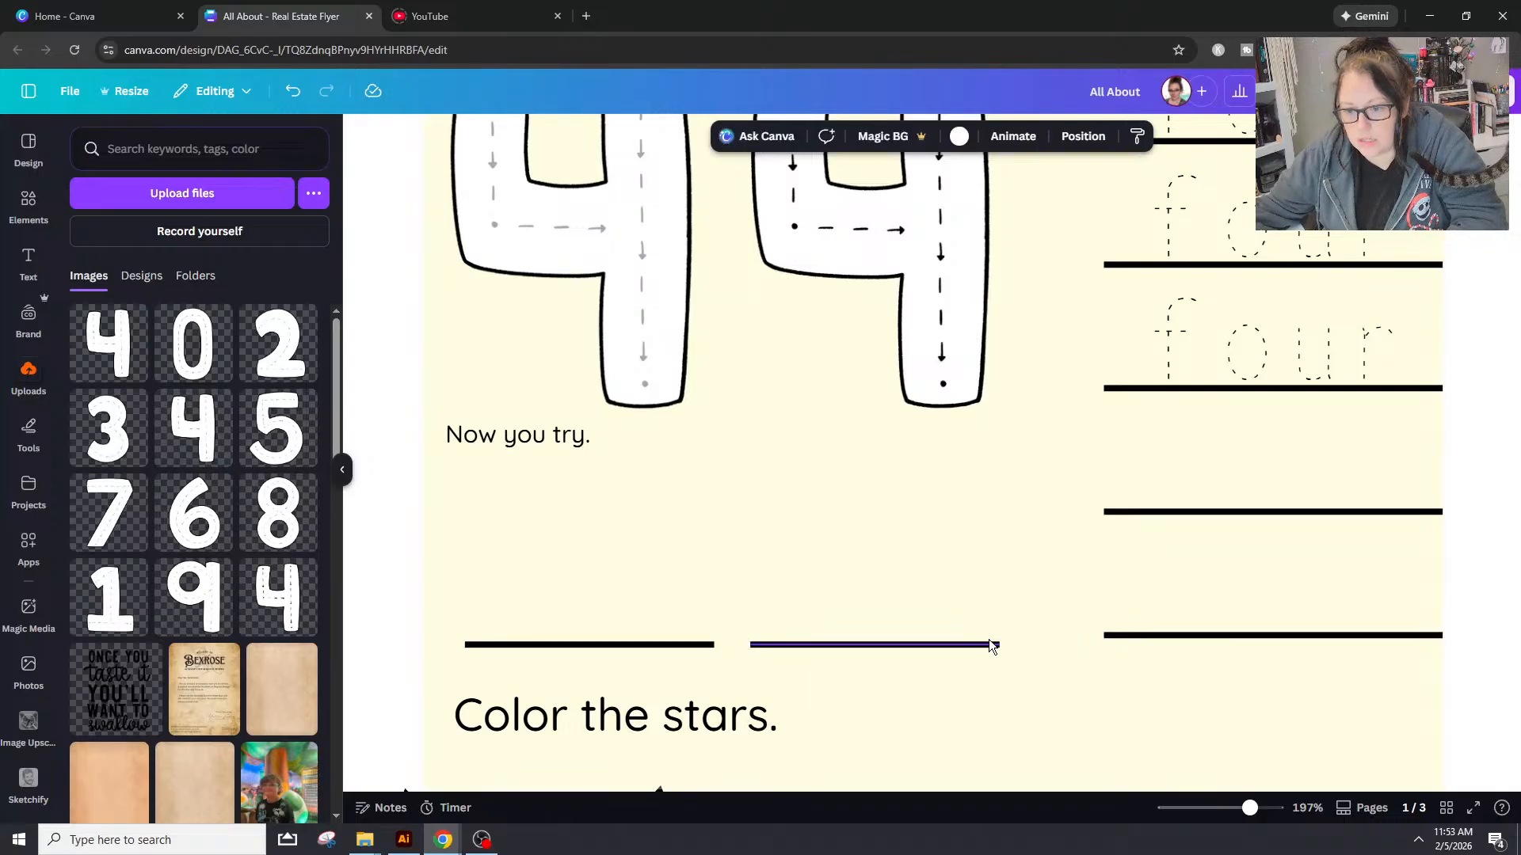
Step: Raise both short writing lines together until they are level with the lowest line of the "Write four" column
click(867, 644)
shift+click(687, 645)
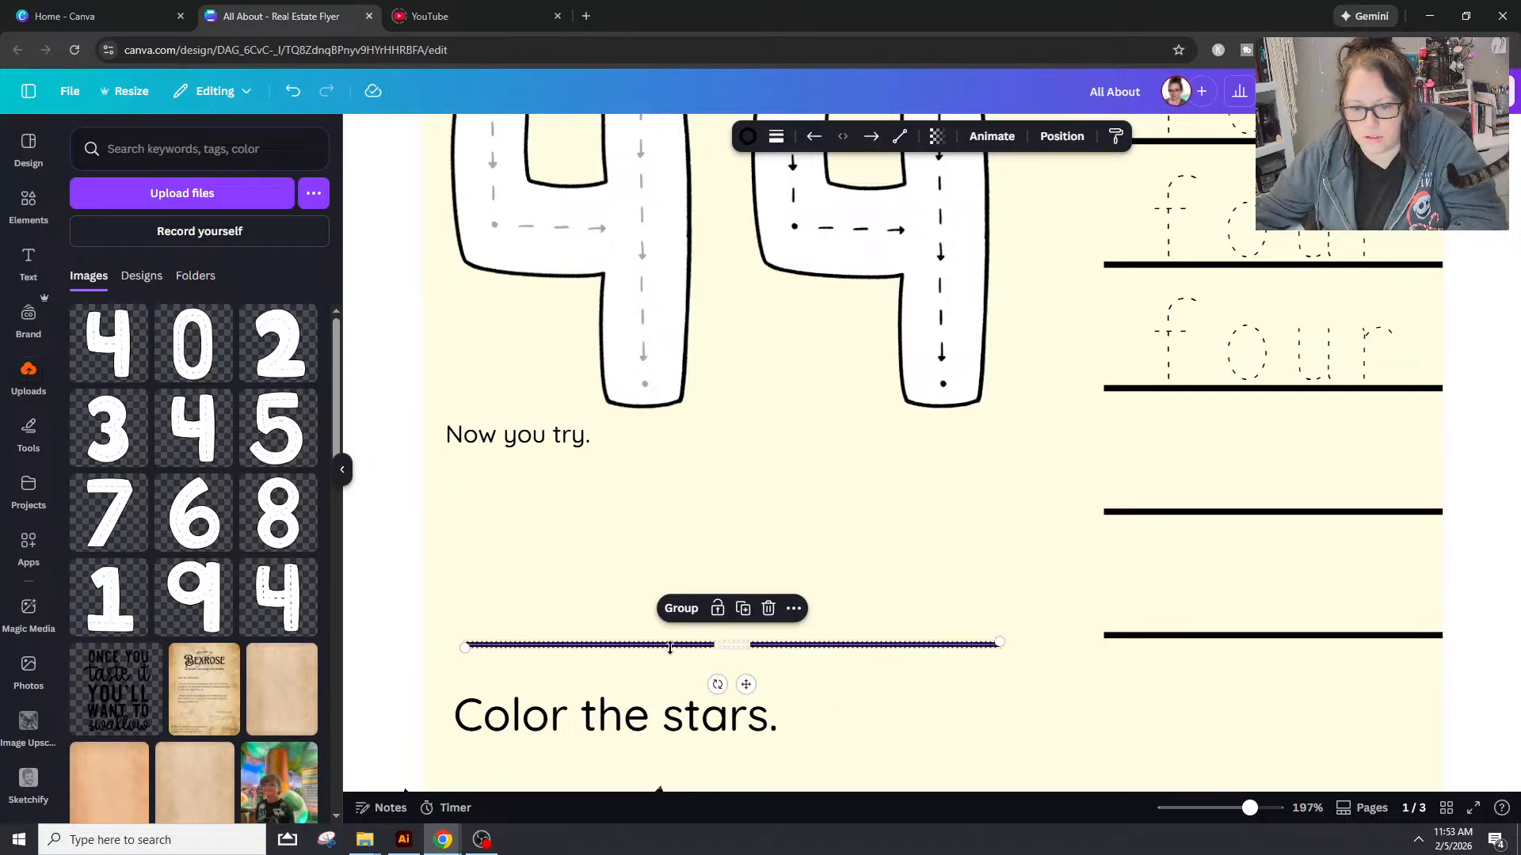
key(Up)
key(Up)
key(Up)
key(Up)
key(Up)
key(Up)
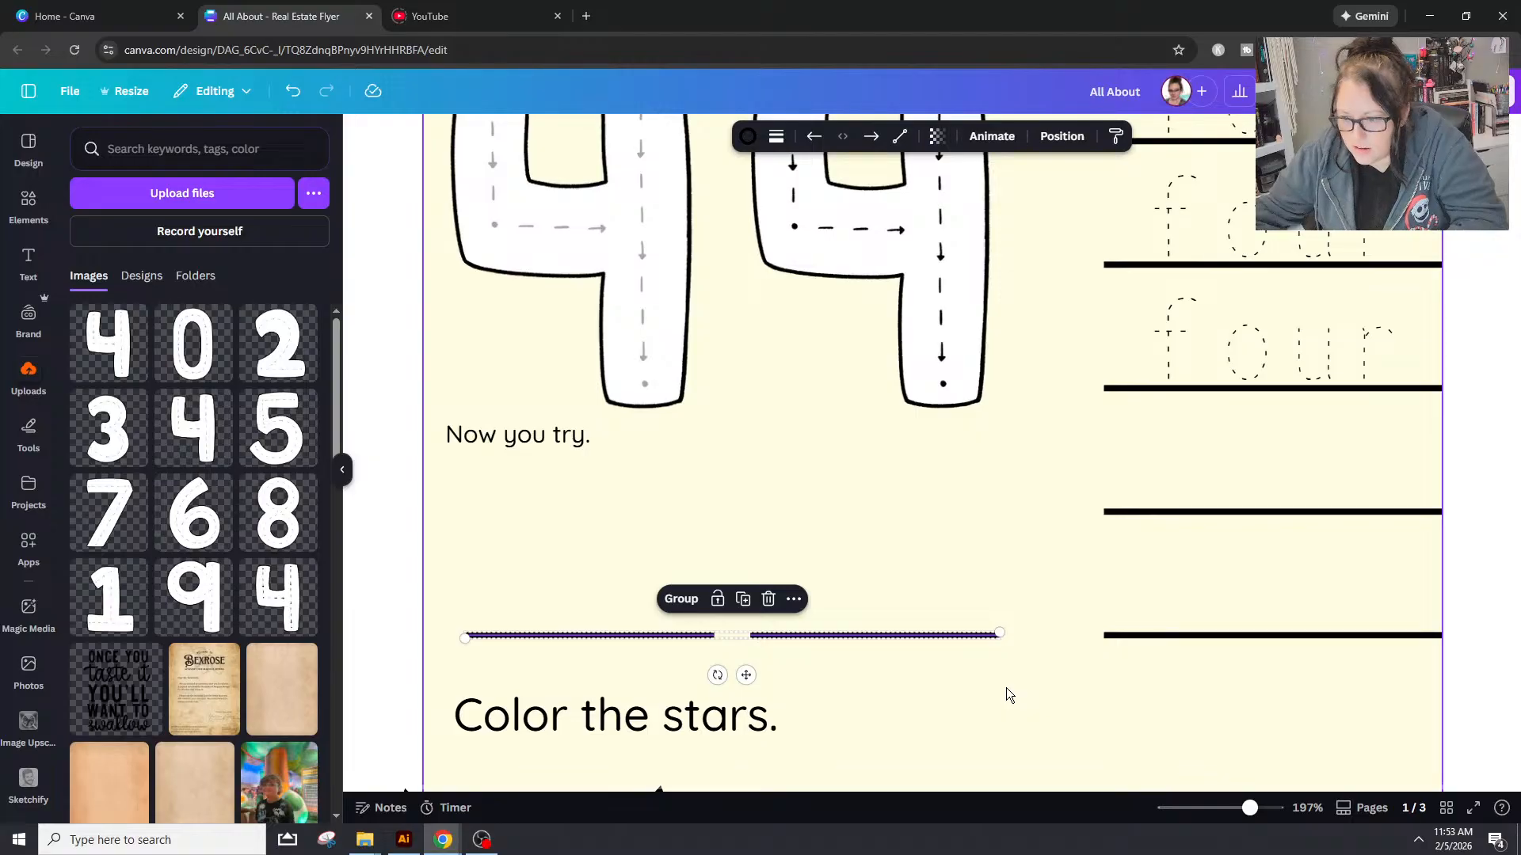
click(1479, 612)
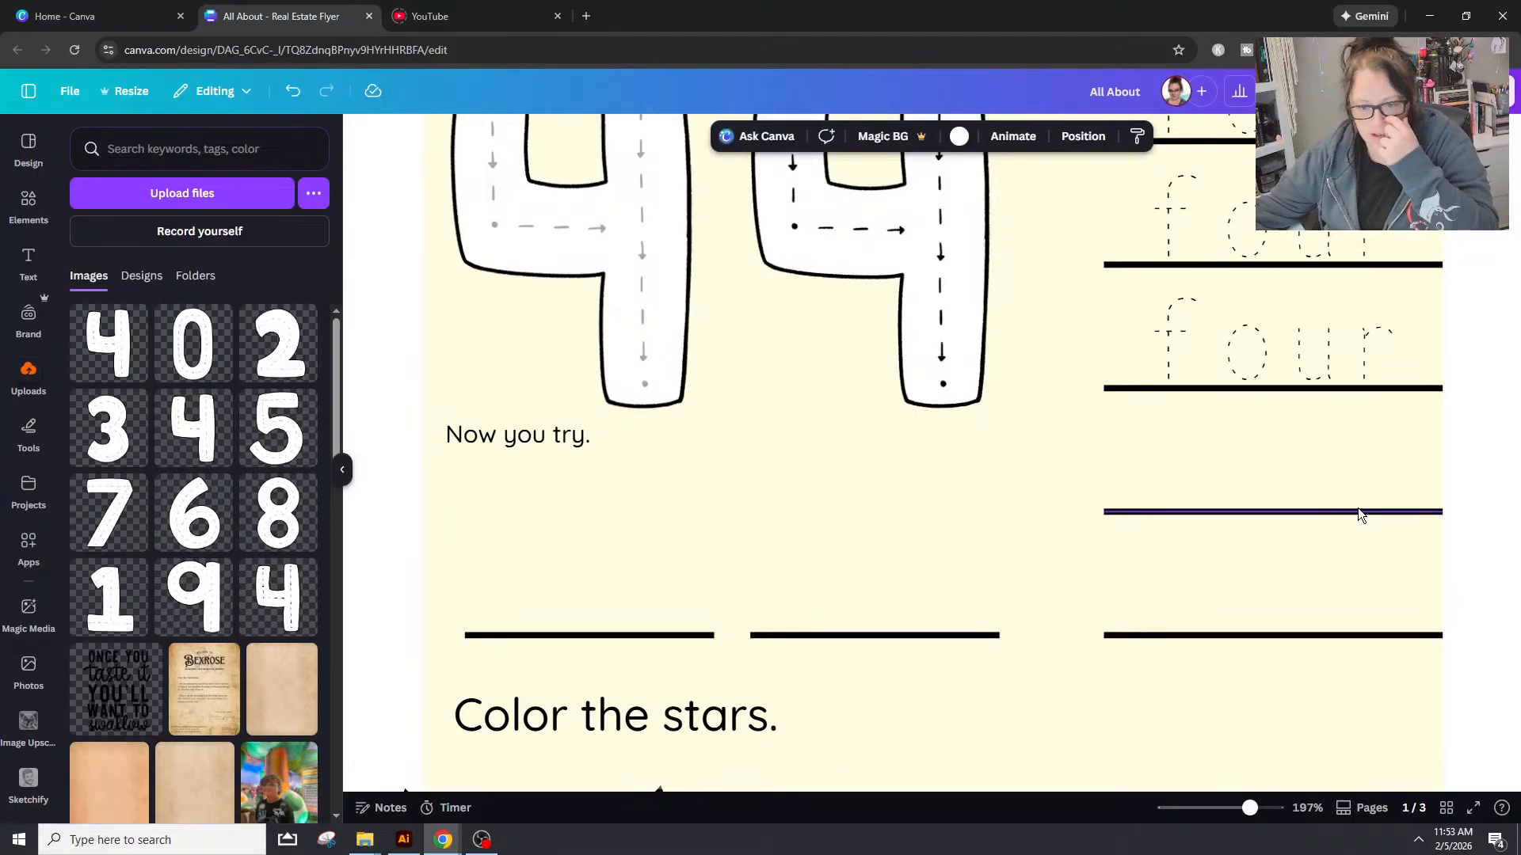
Step: Add a period to the end of the "This is four" and "Write four" headings
scroll(1358, 511, up, 2)
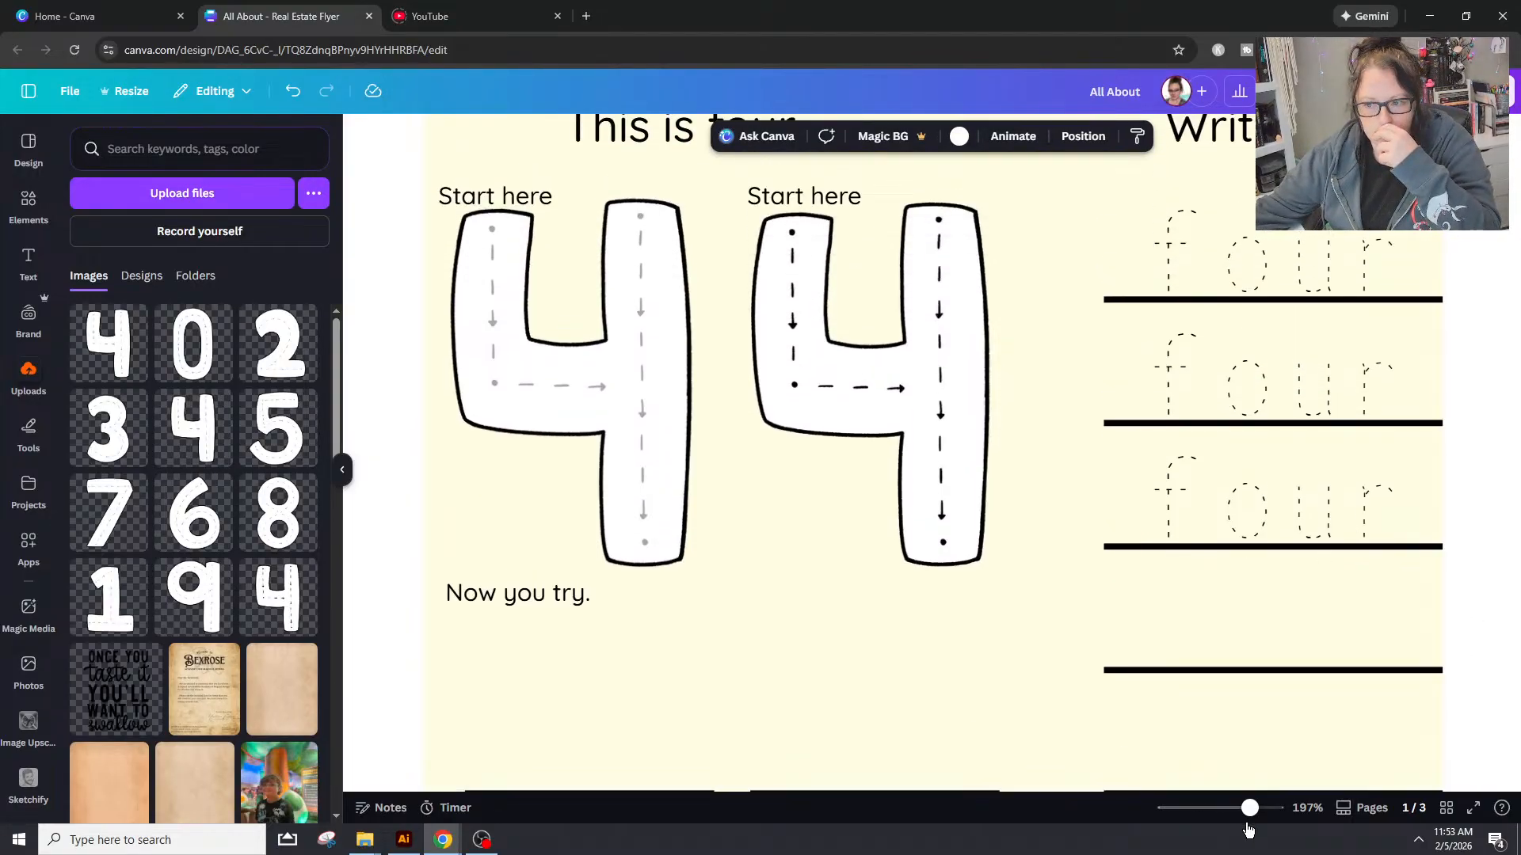
drag(1249, 810, 1239, 811)
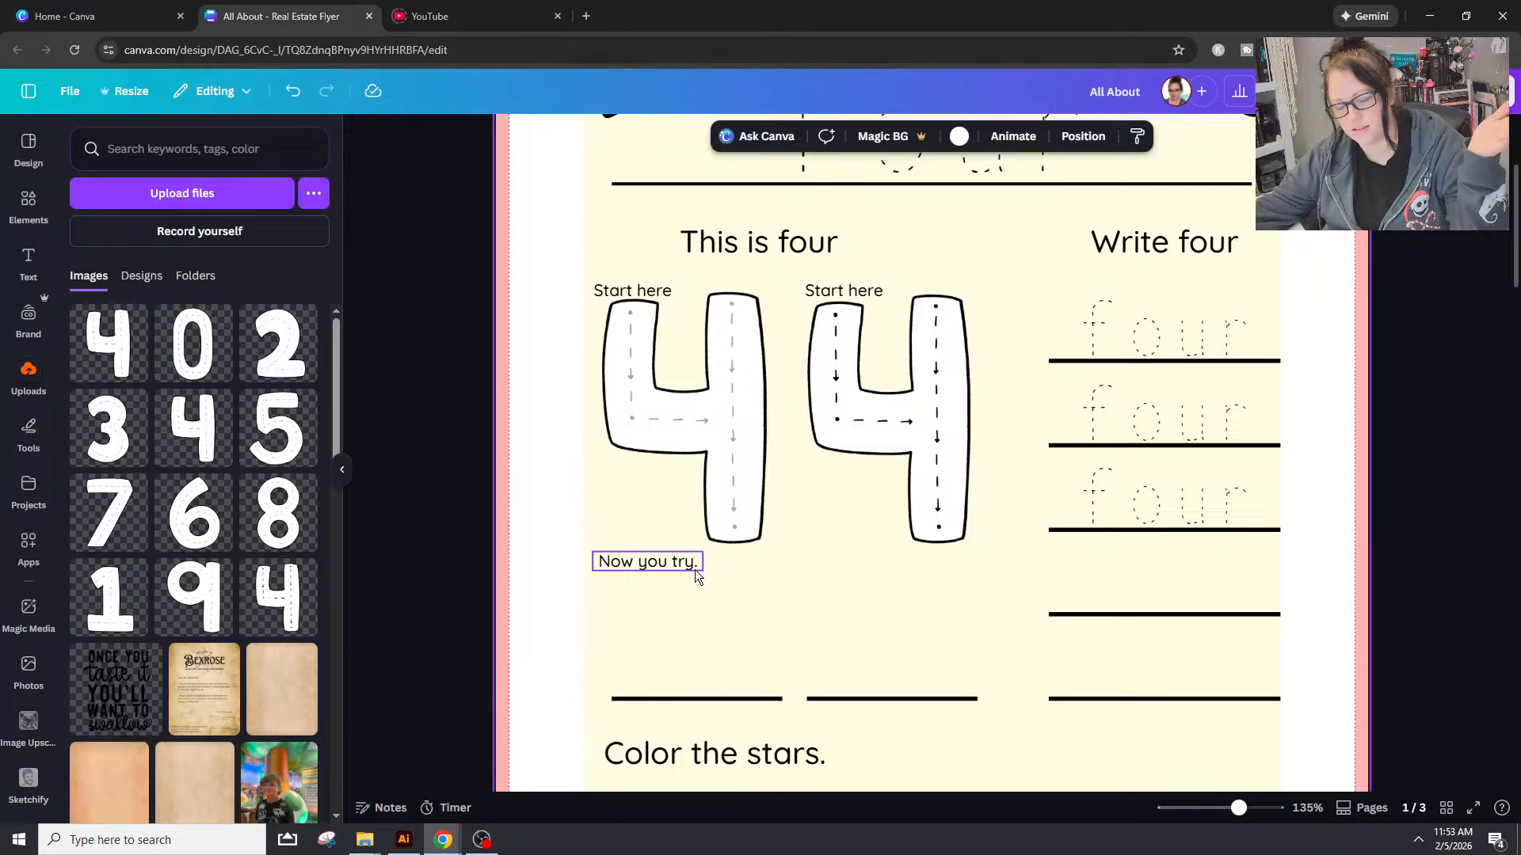
click(827, 254)
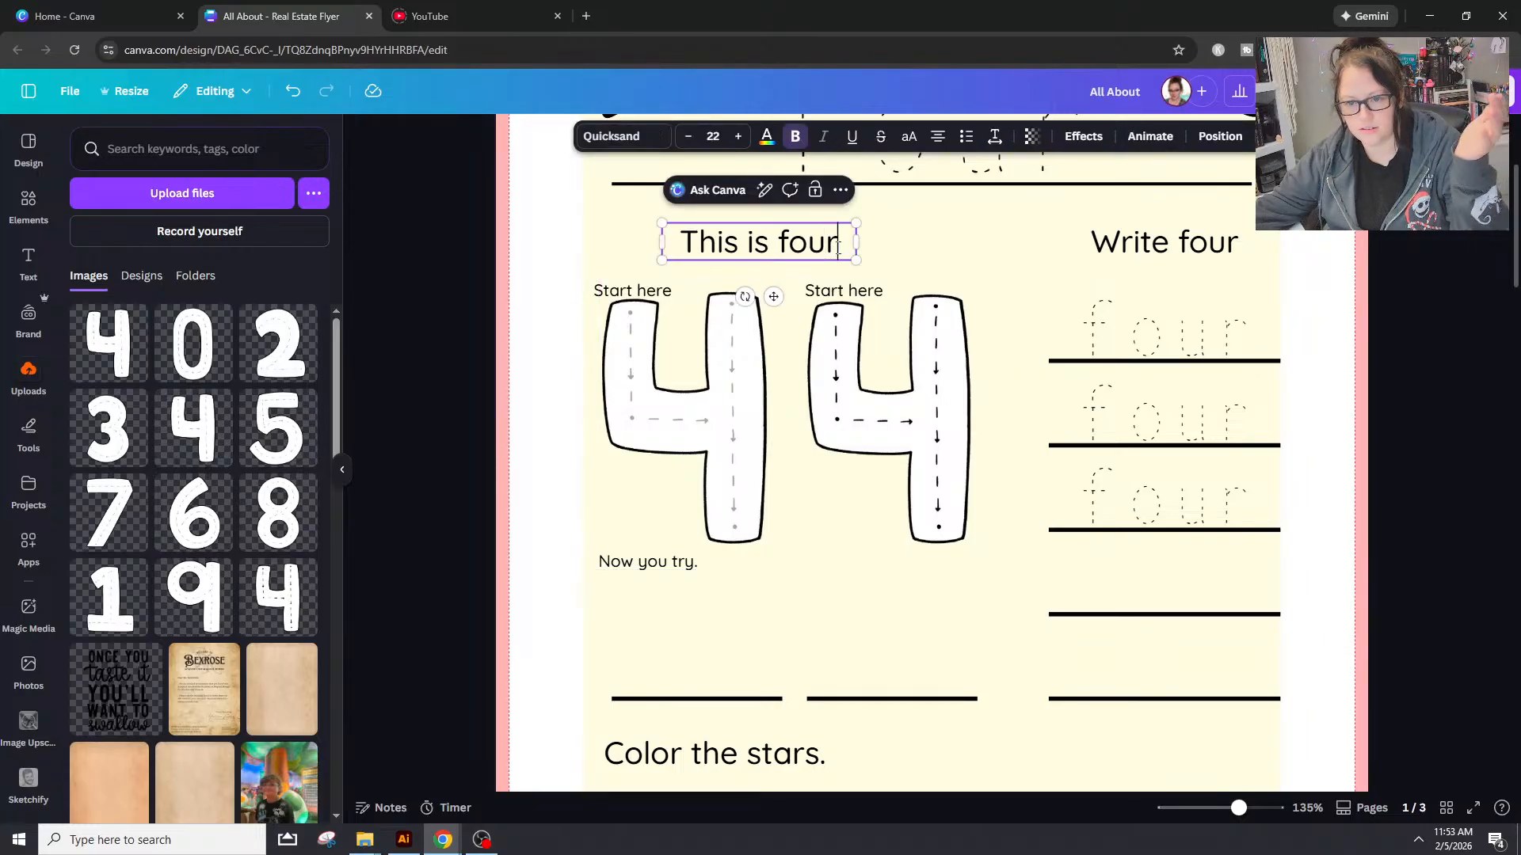
click(835, 253)
text(.)
click(1208, 245)
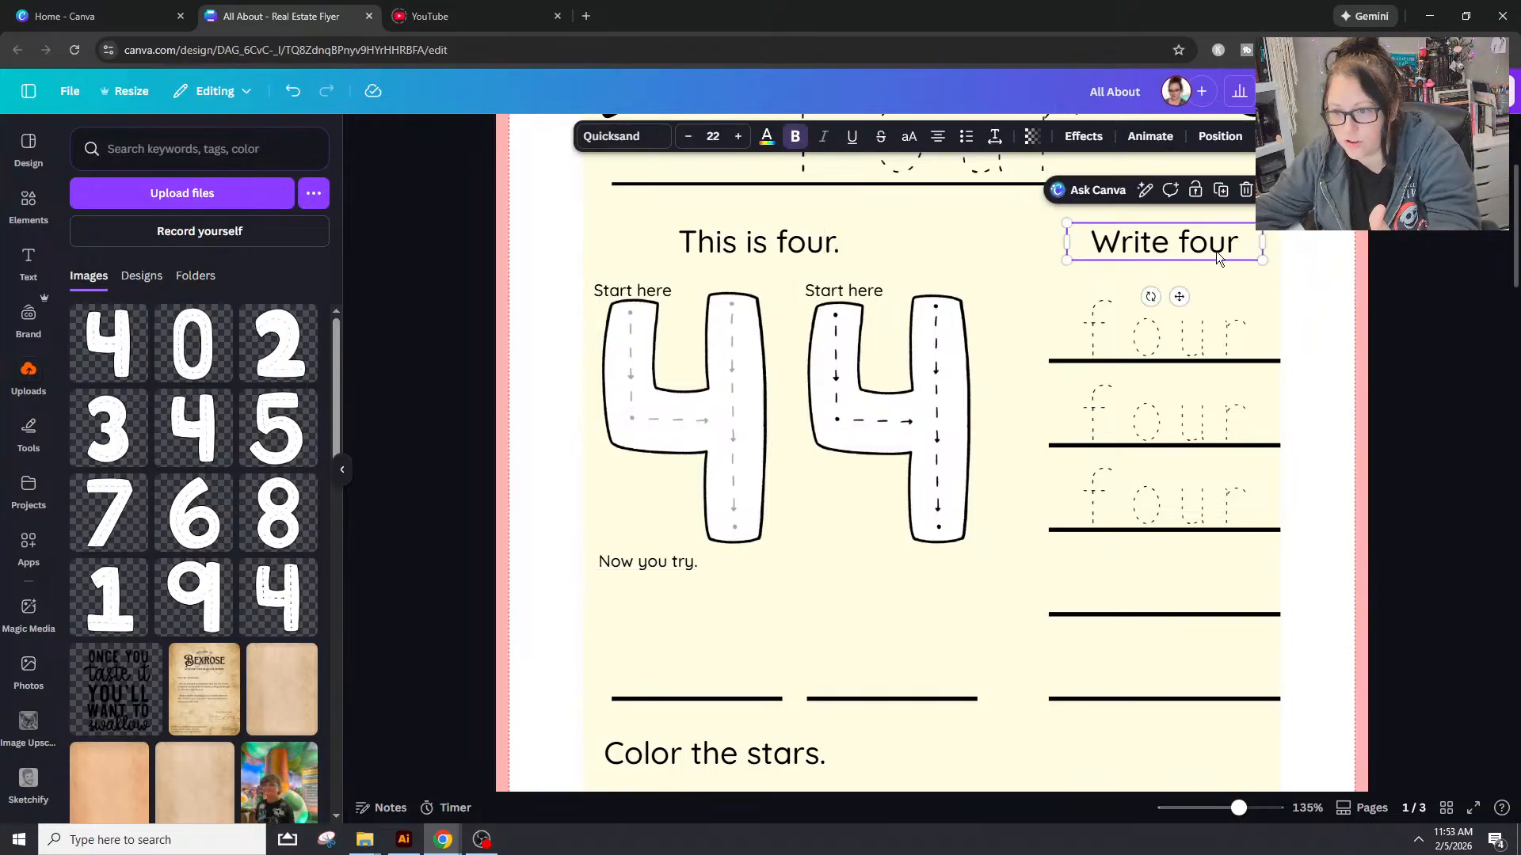
click(1208, 245)
text(.)
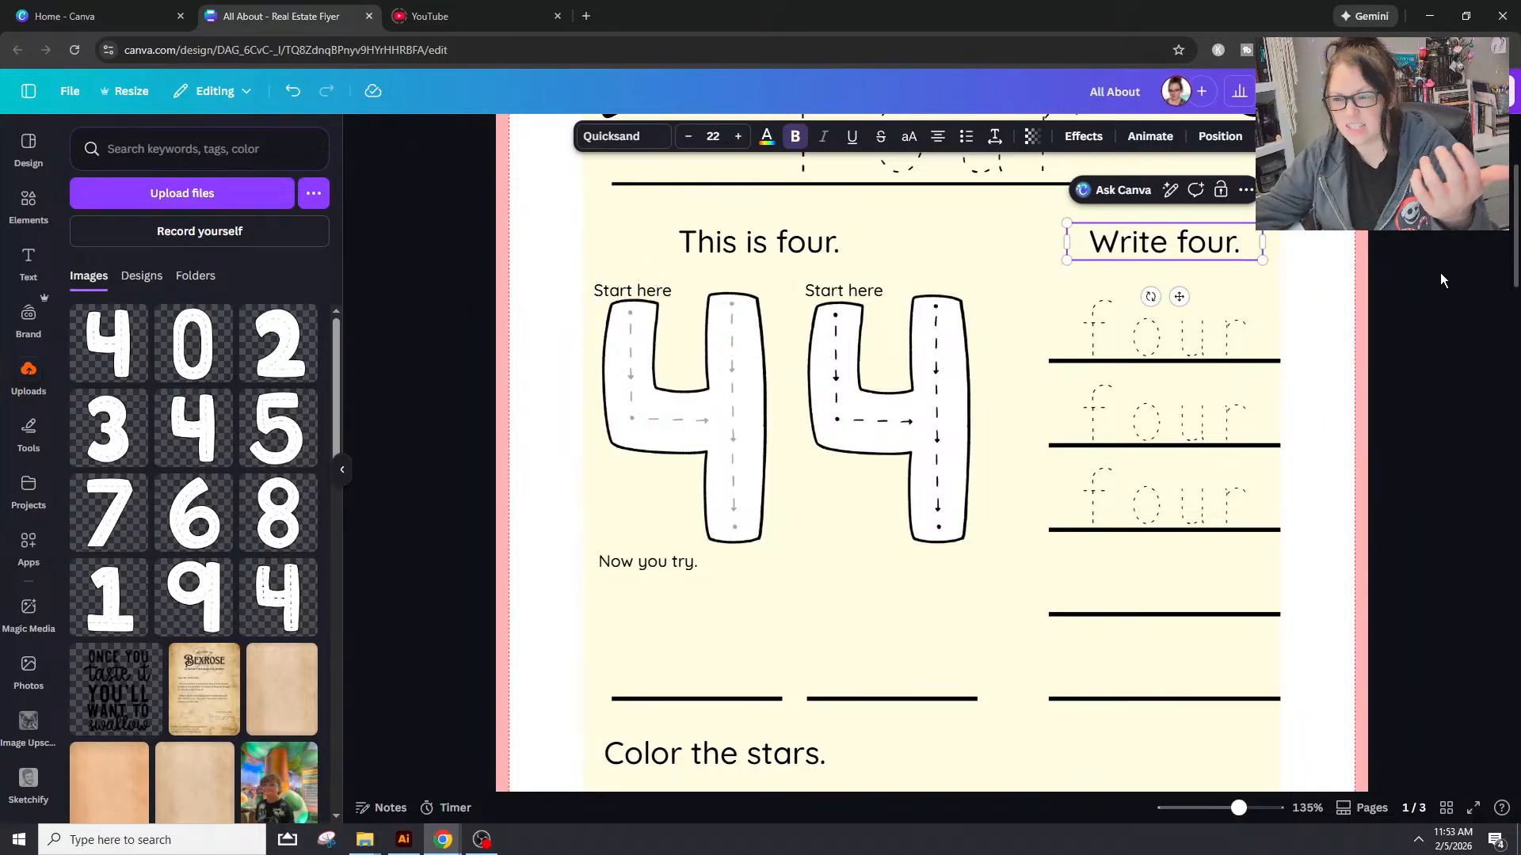
click(1432, 294)
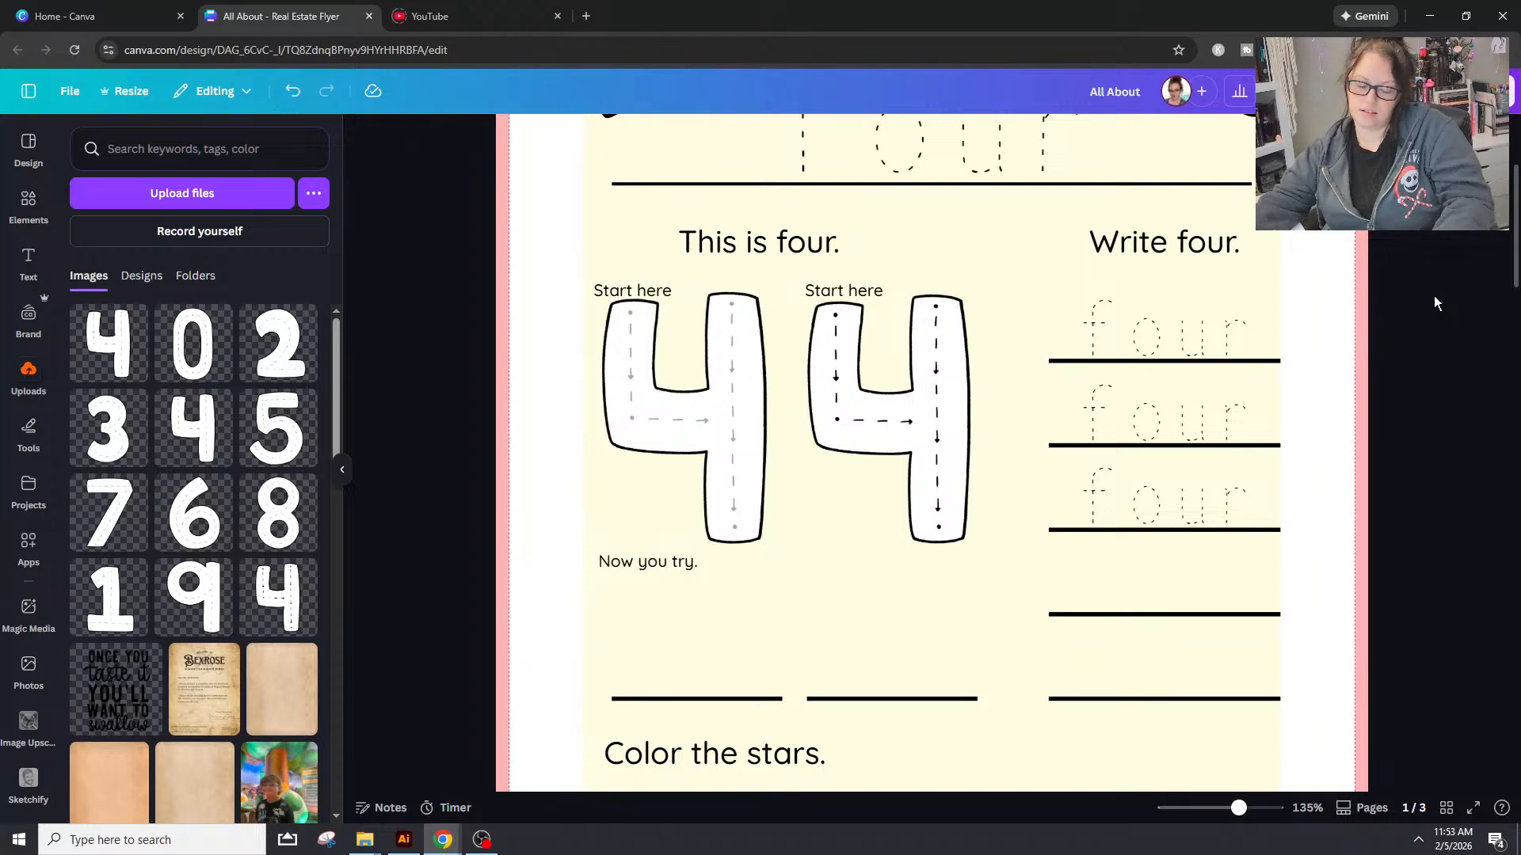
Step: Undo the periods added to the "This is four" and "Write four" headings
key(ctrl+z)
key(ctrl+z)
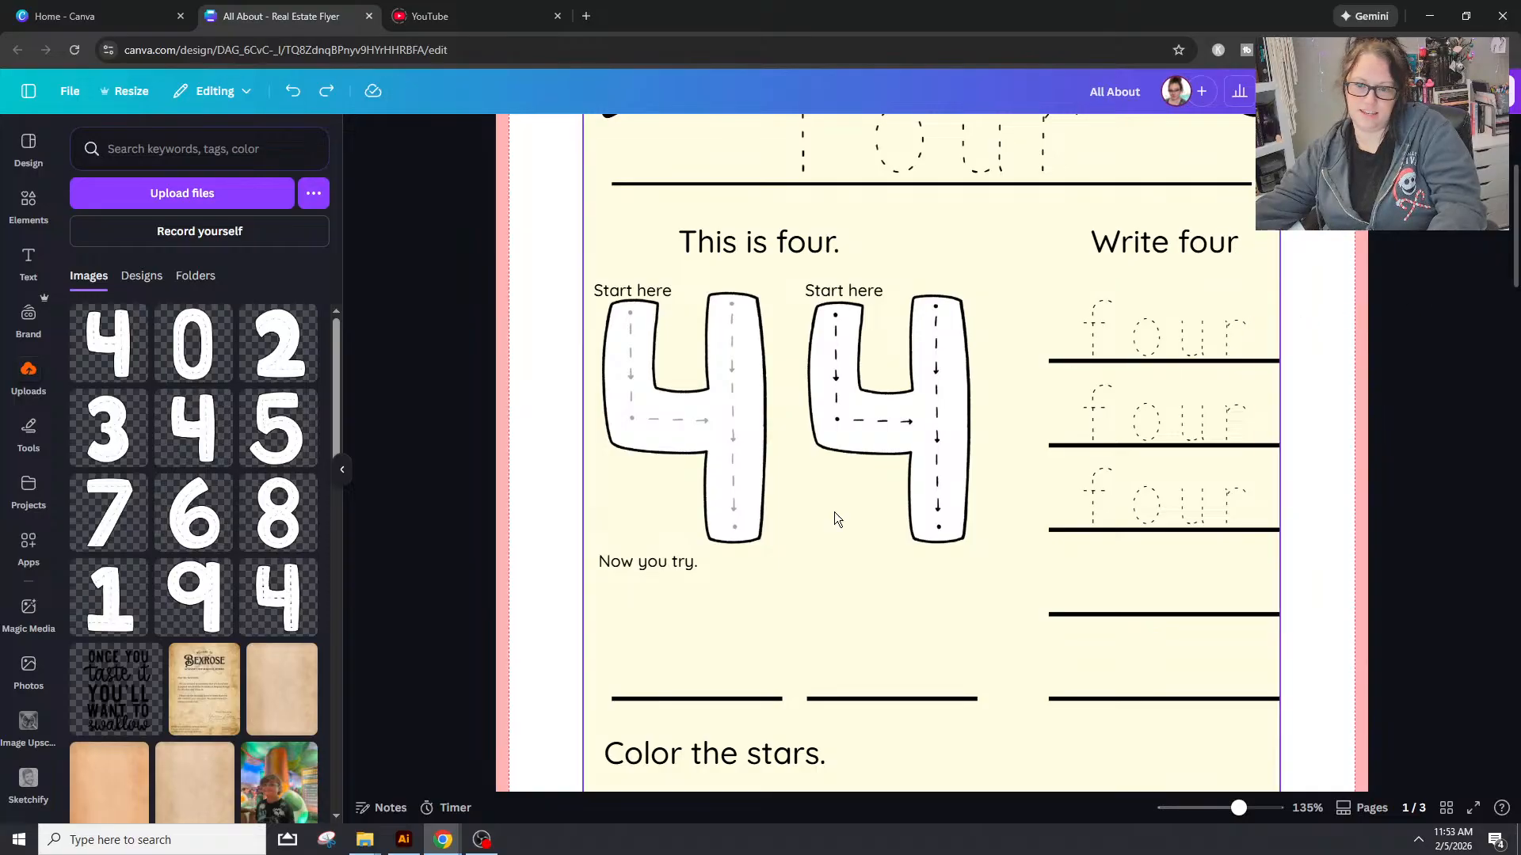
Step: Remove the period from the end of the "Now you try" label
click(701, 563)
click(701, 563)
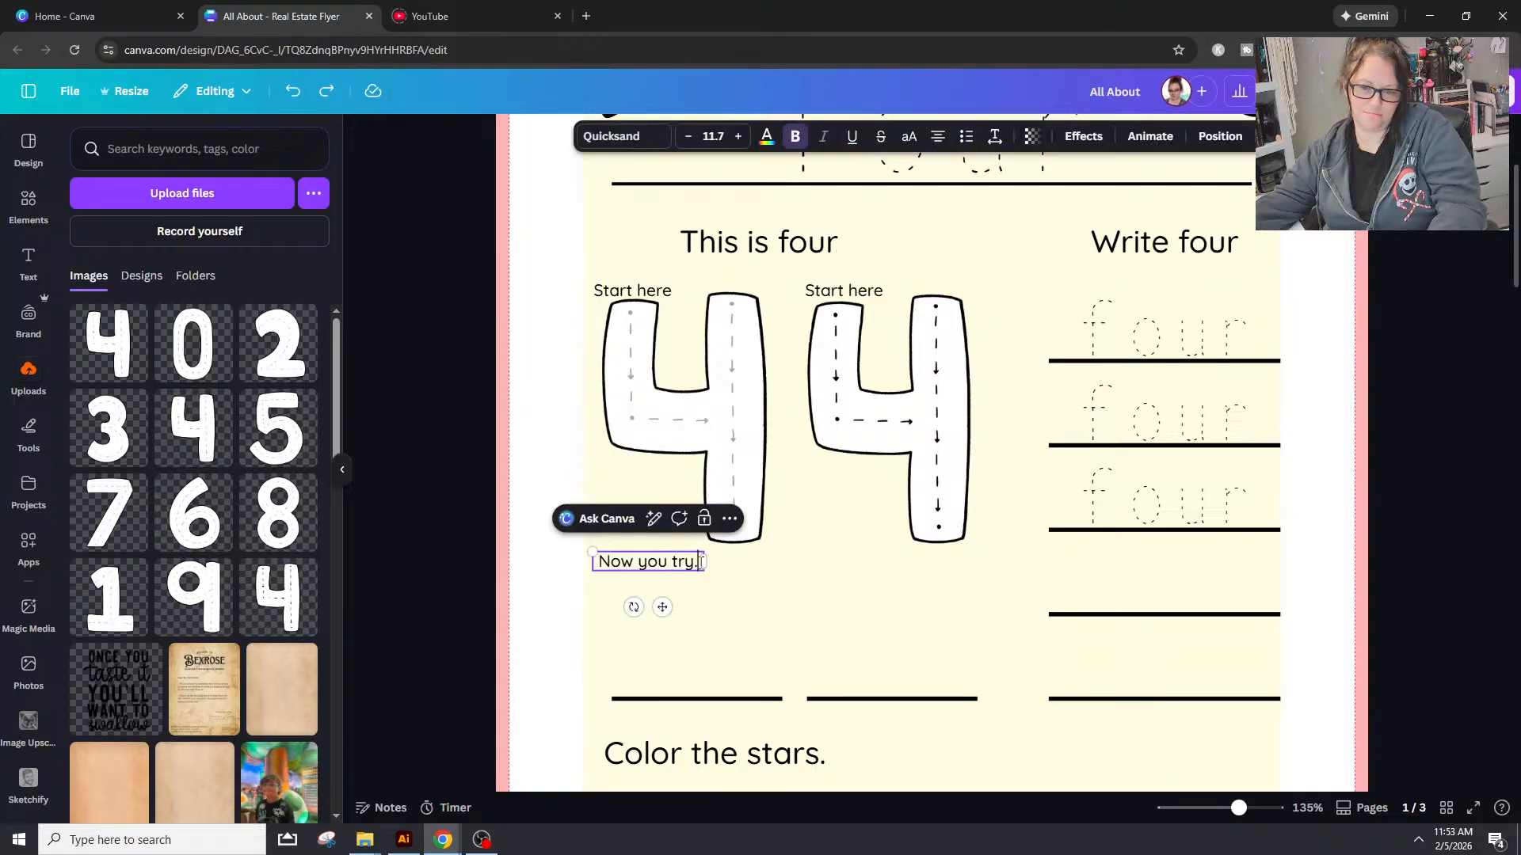
key(BackSpace)
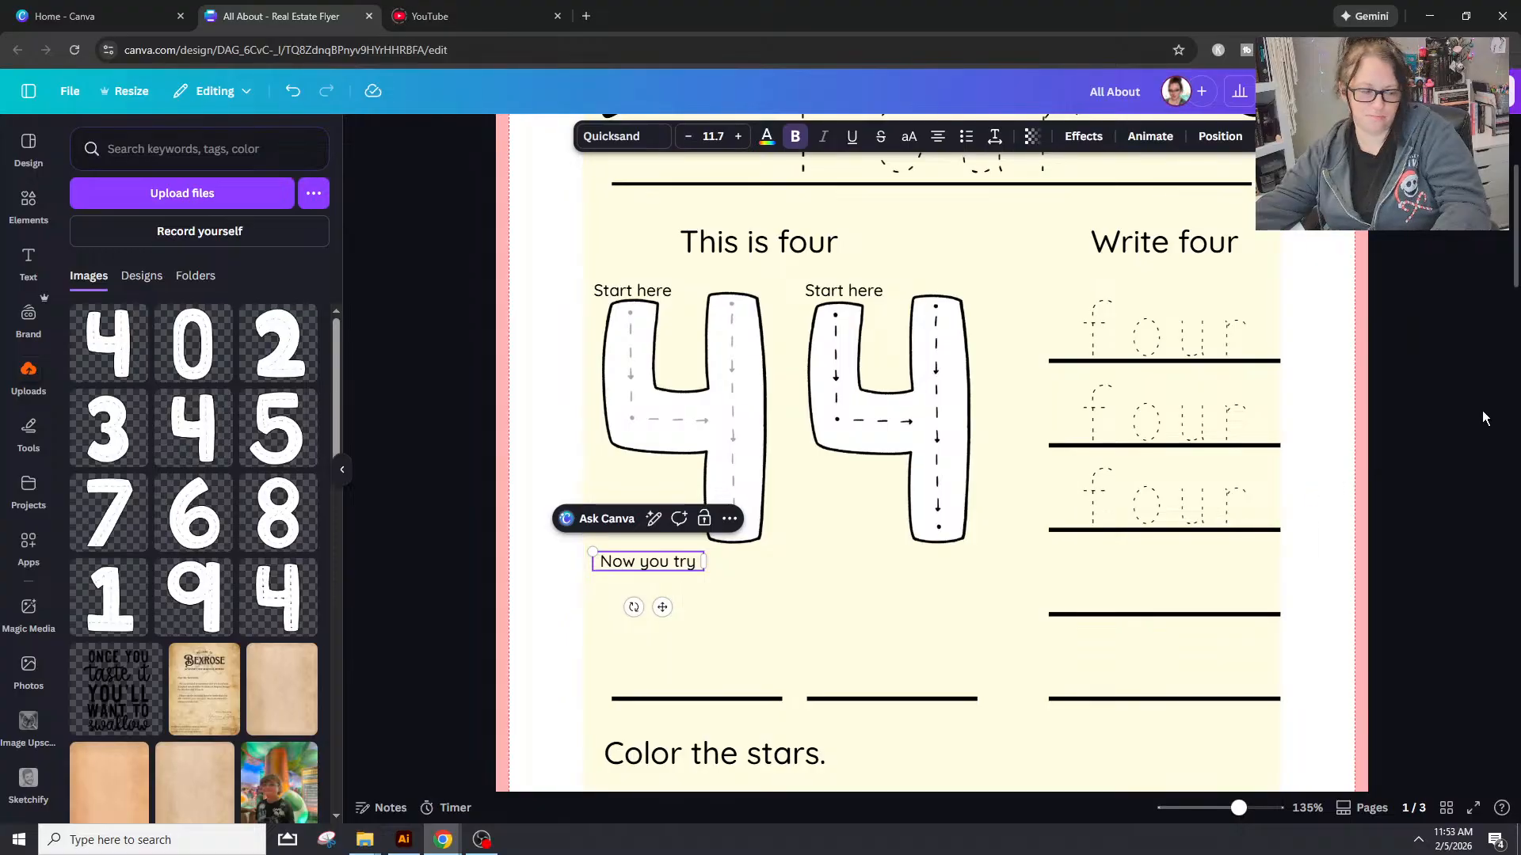
click(1484, 413)
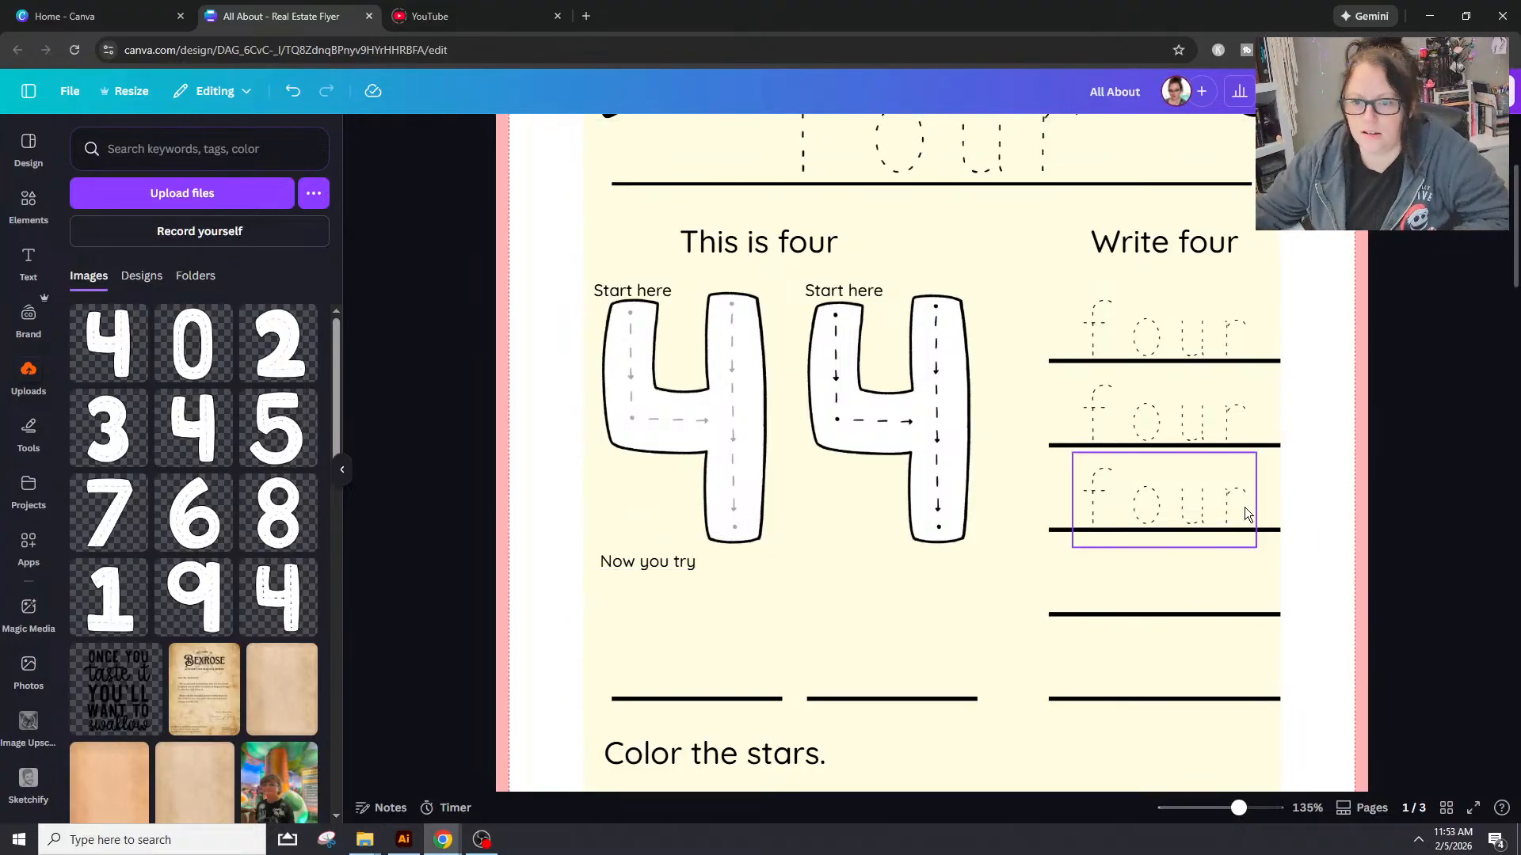
Step: Nudge the second short writing line beneath the black-arrow four slightly to the right, widening the gap between both lines
scroll(1242, 507, down, 2)
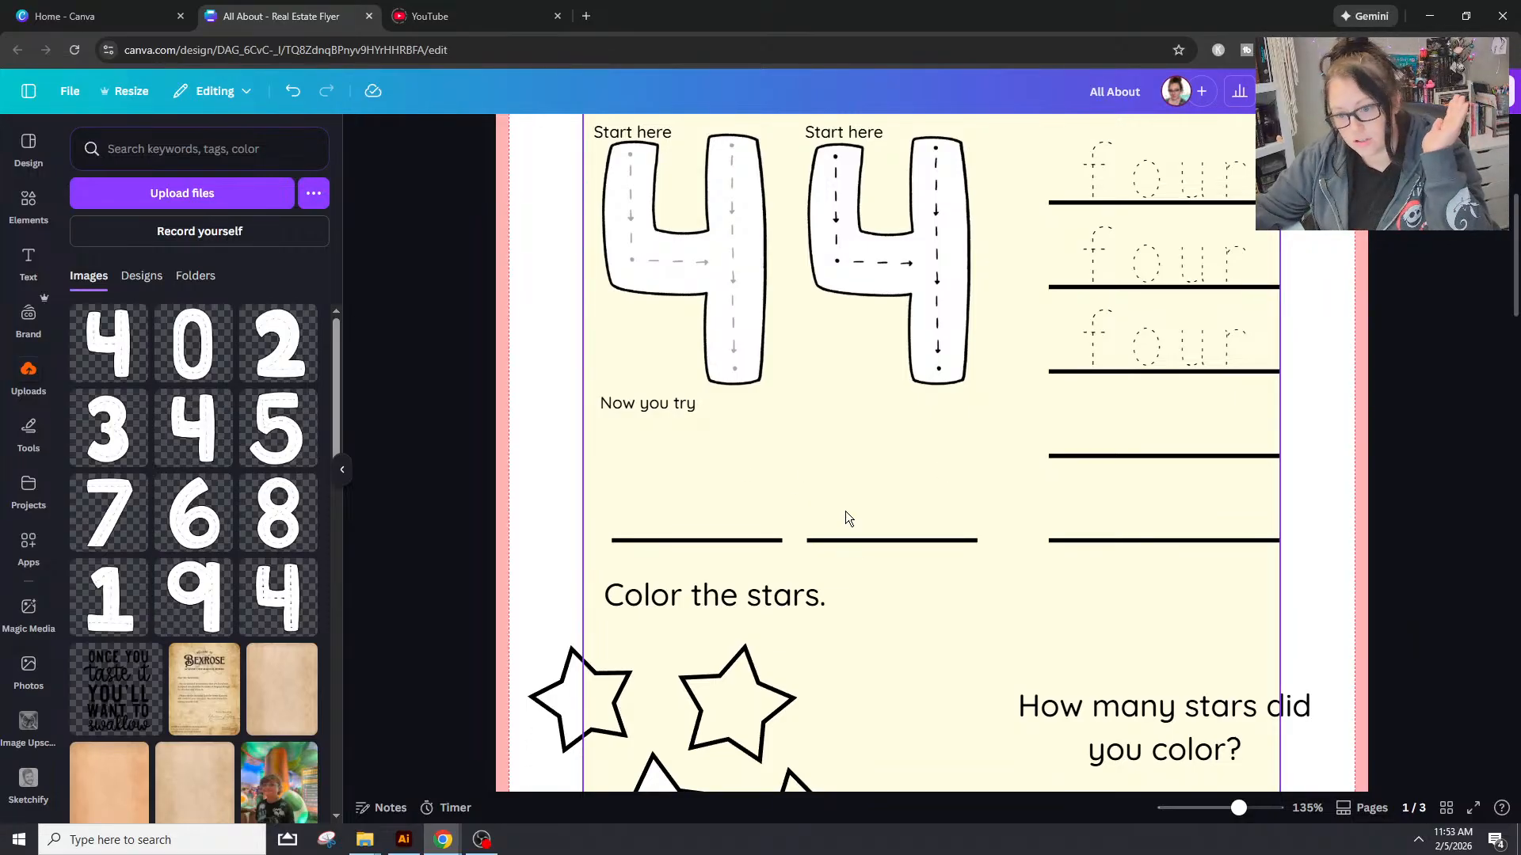
click(873, 544)
key(Right)
key(Right)
key(Right)
key(Right)
key(Right)
key(Right)
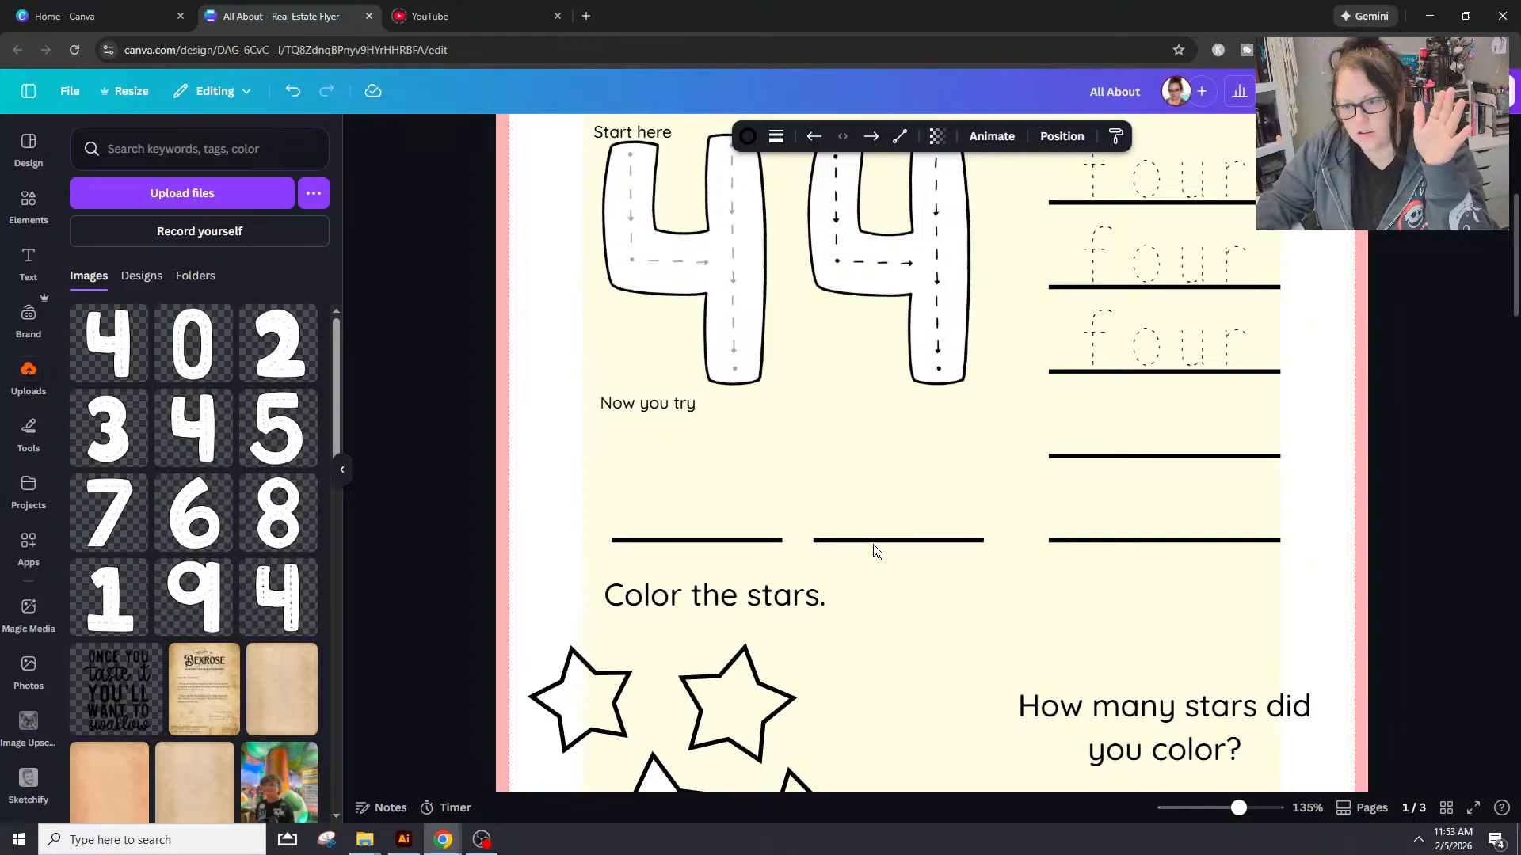
key(Right)
key(Right)
key(Right)
key(Right)
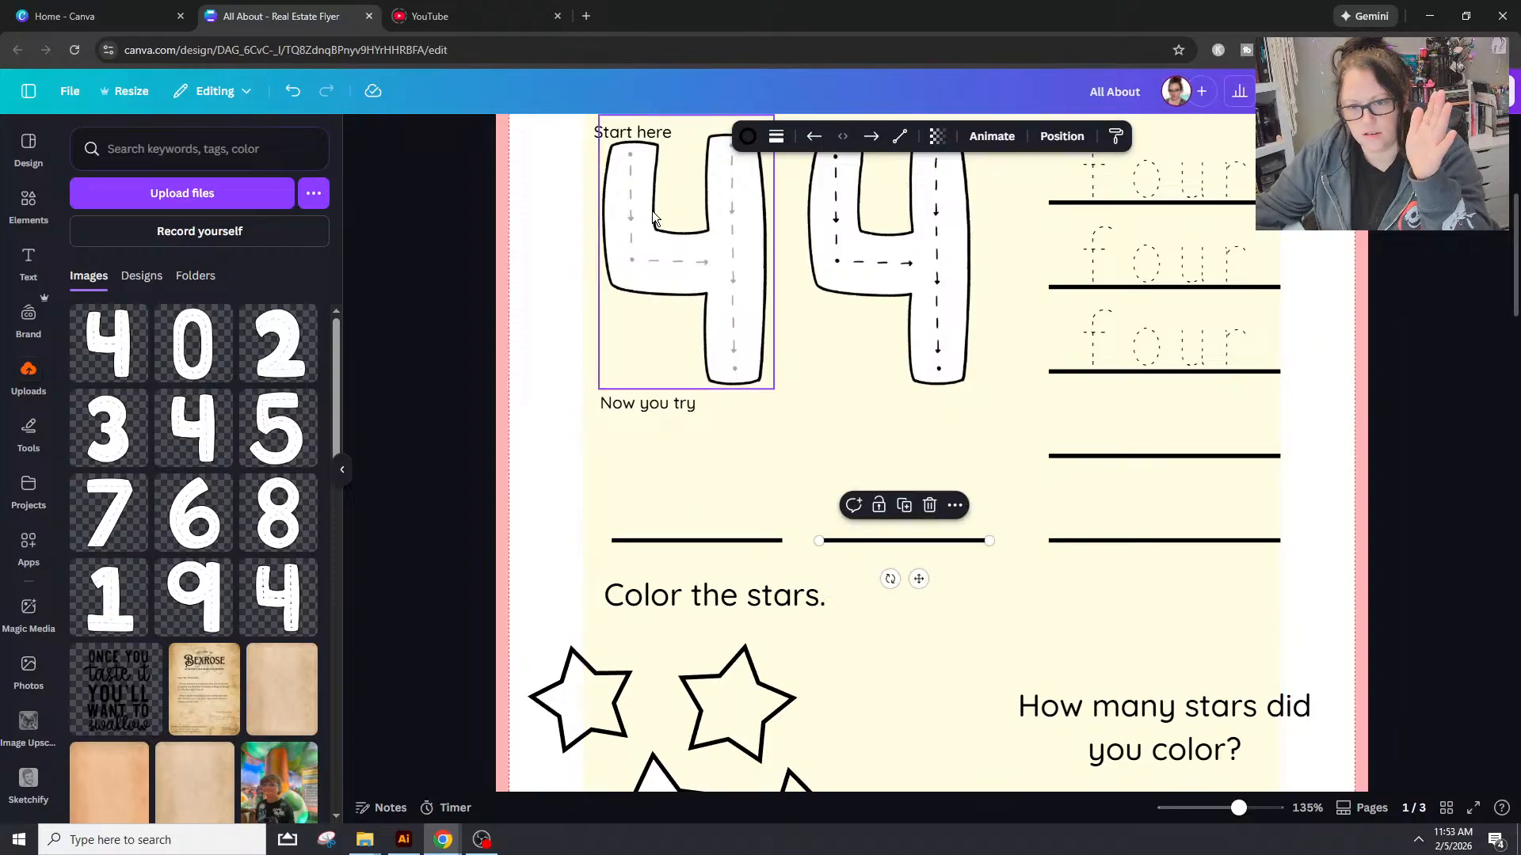
Step: Move the "Color the stars." heading to the right so it sits roughly centered beneath the two short writing lines
scroll(928, 754, down, 3)
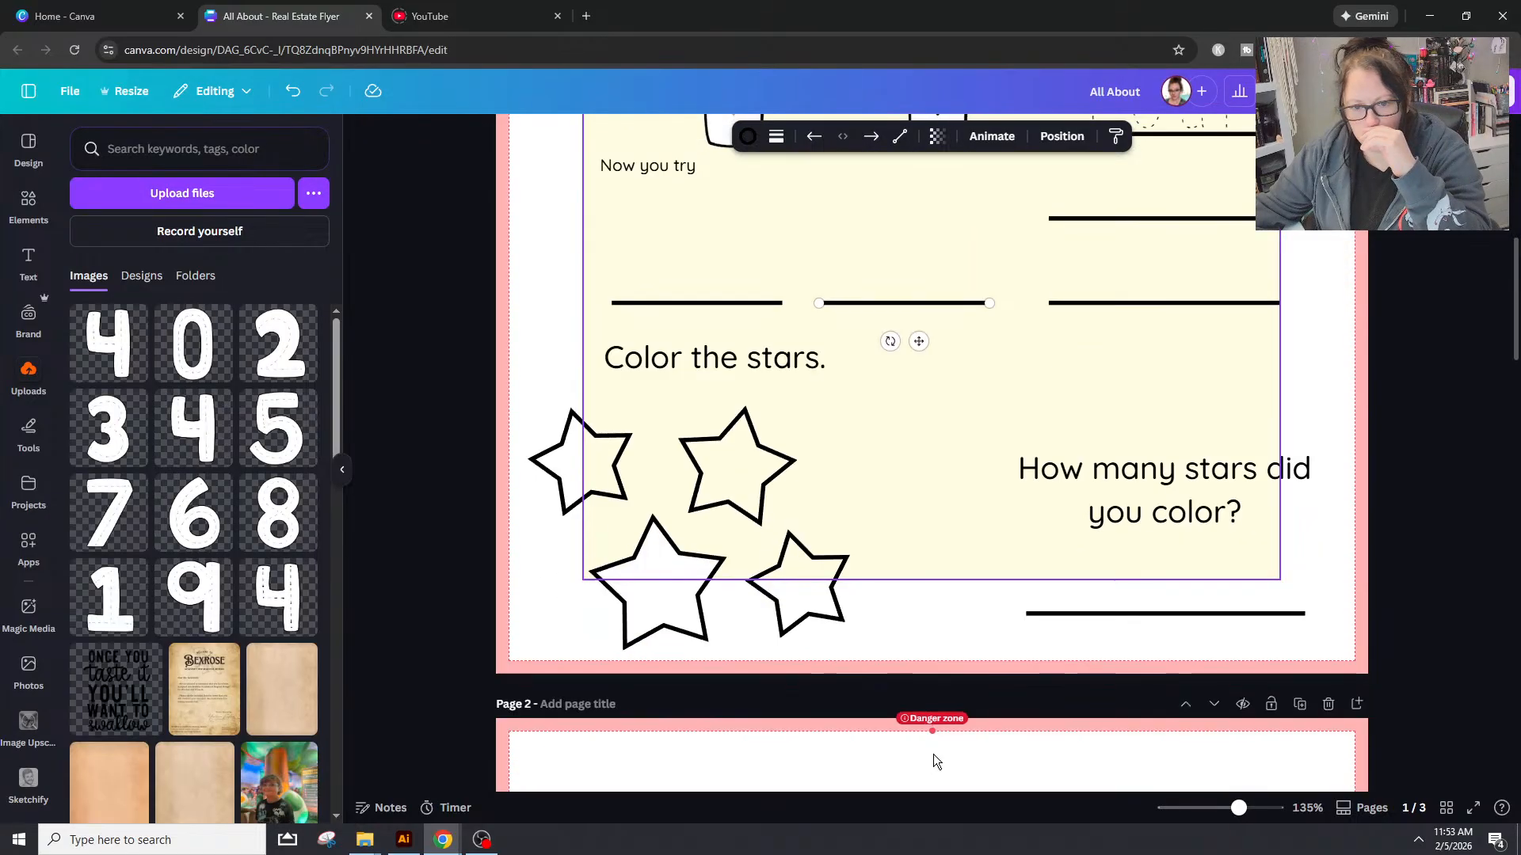
scroll(1109, 647, up, 8)
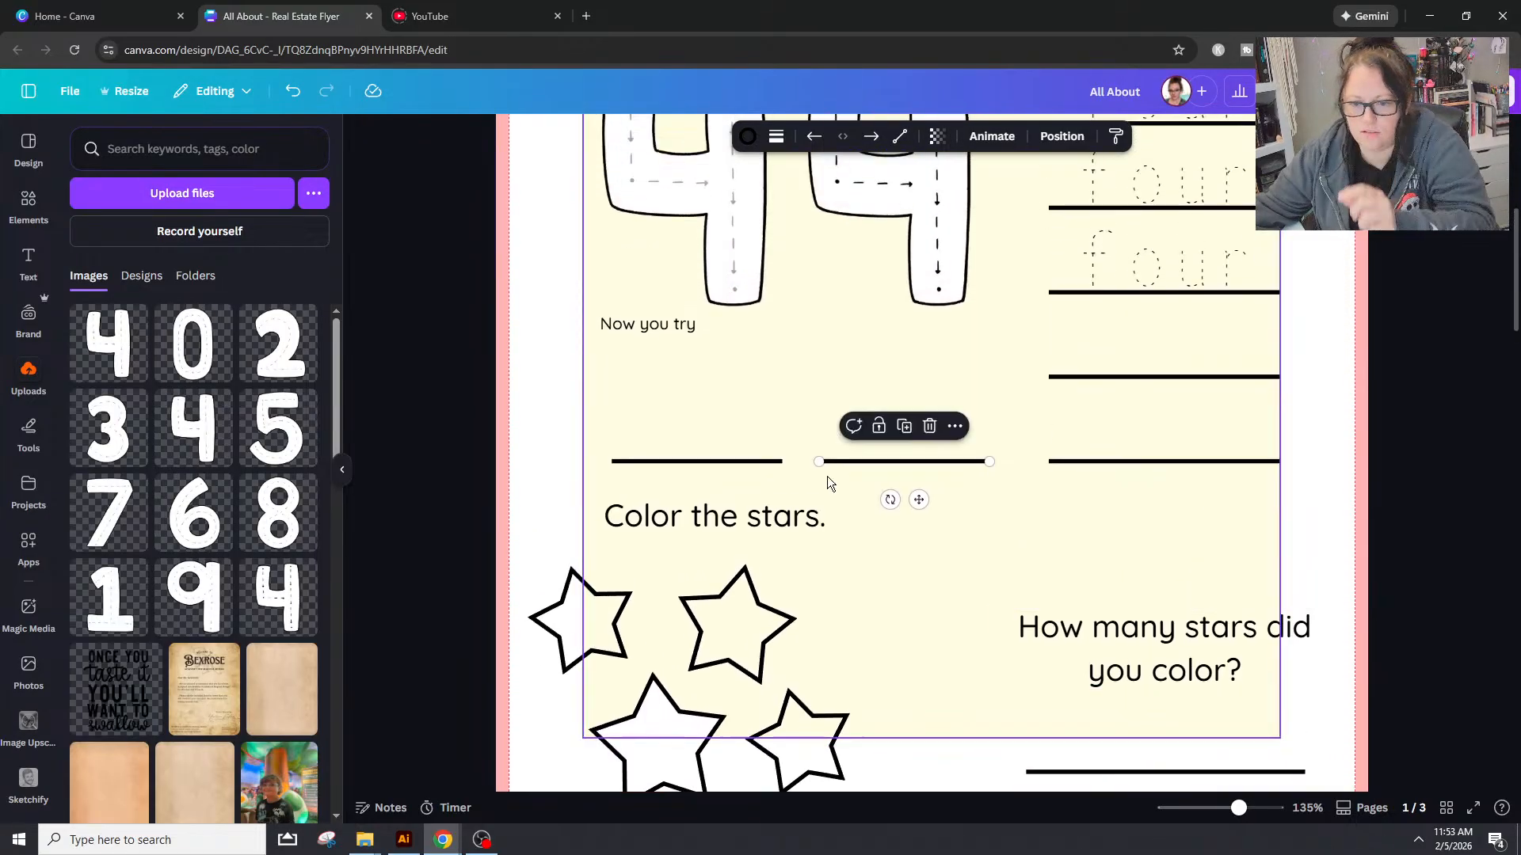
click(772, 496)
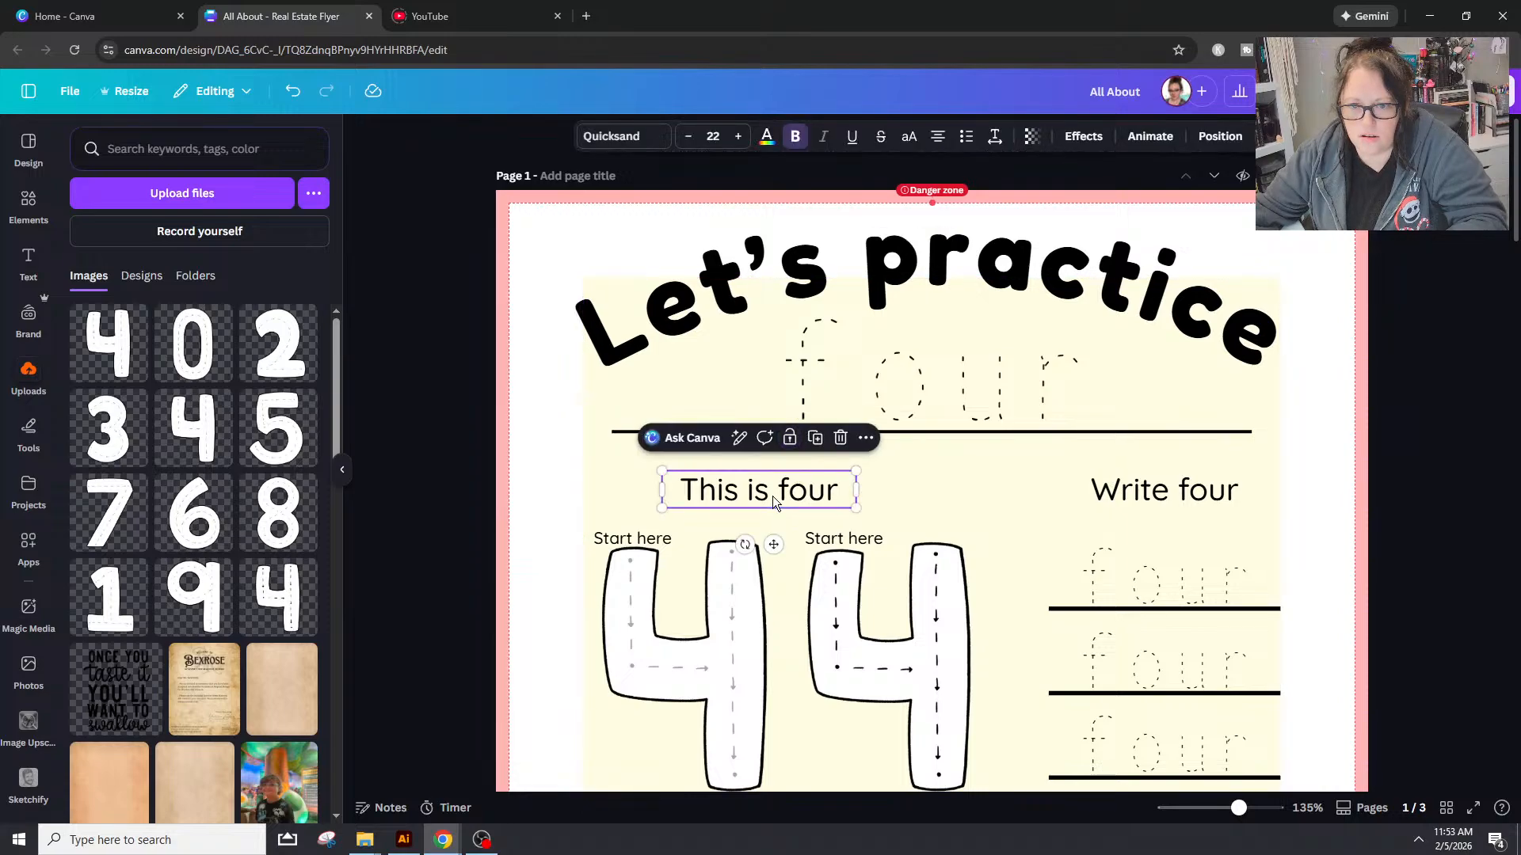
scroll(772, 496, down, 4)
click(759, 697)
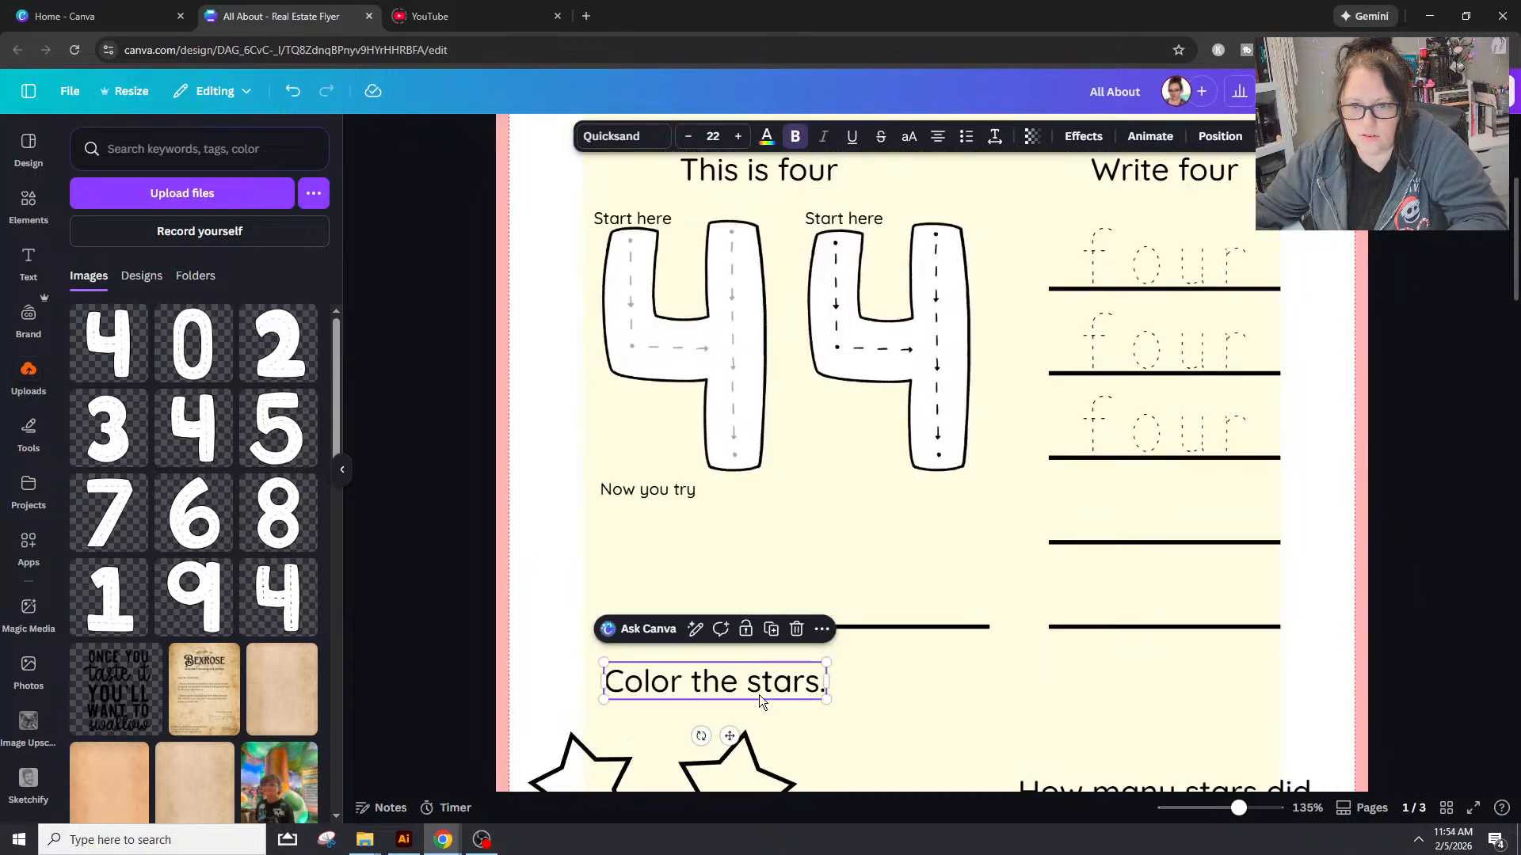
scroll(763, 687, up, 2)
scroll(1055, 649, down, 2)
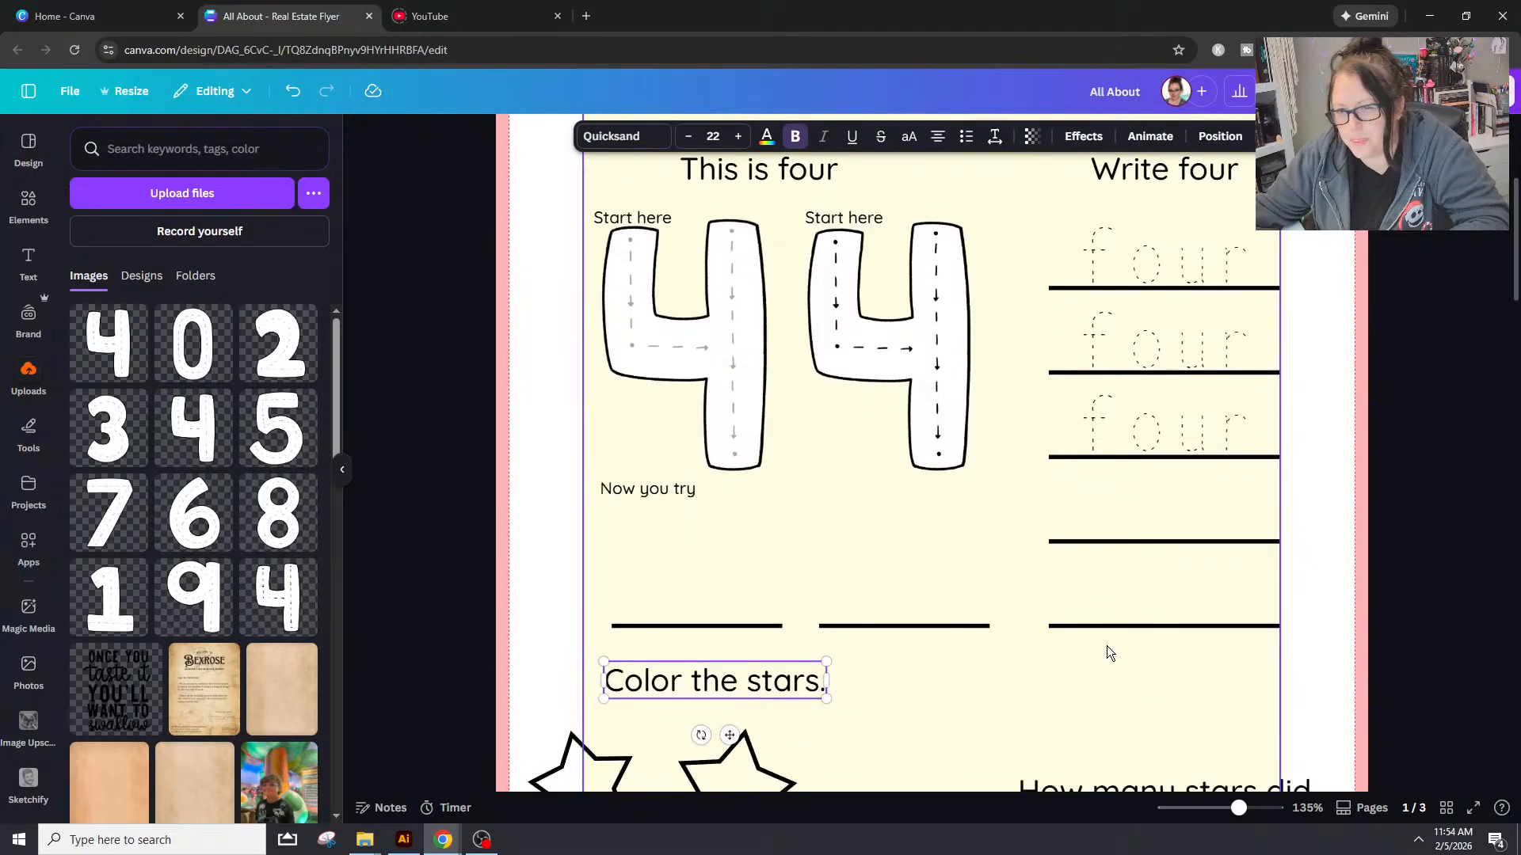
drag(1239, 808, 1232, 809)
drag(820, 620, 866, 626)
click(1375, 601)
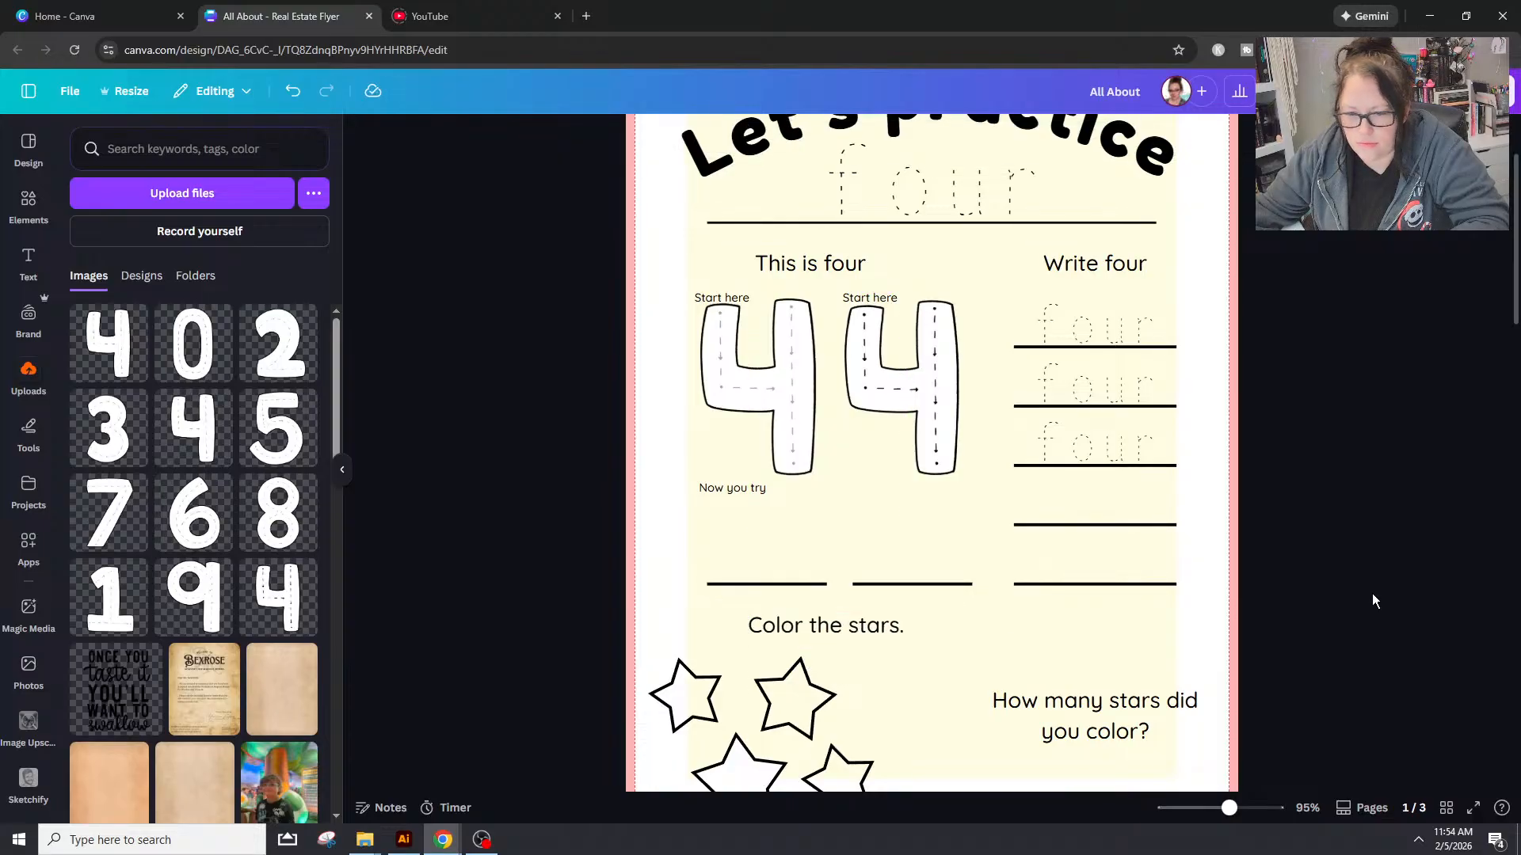
Step: Put a period back at the end of the "Now you try" label
scroll(1375, 600, down, 1)
double_click(867, 552)
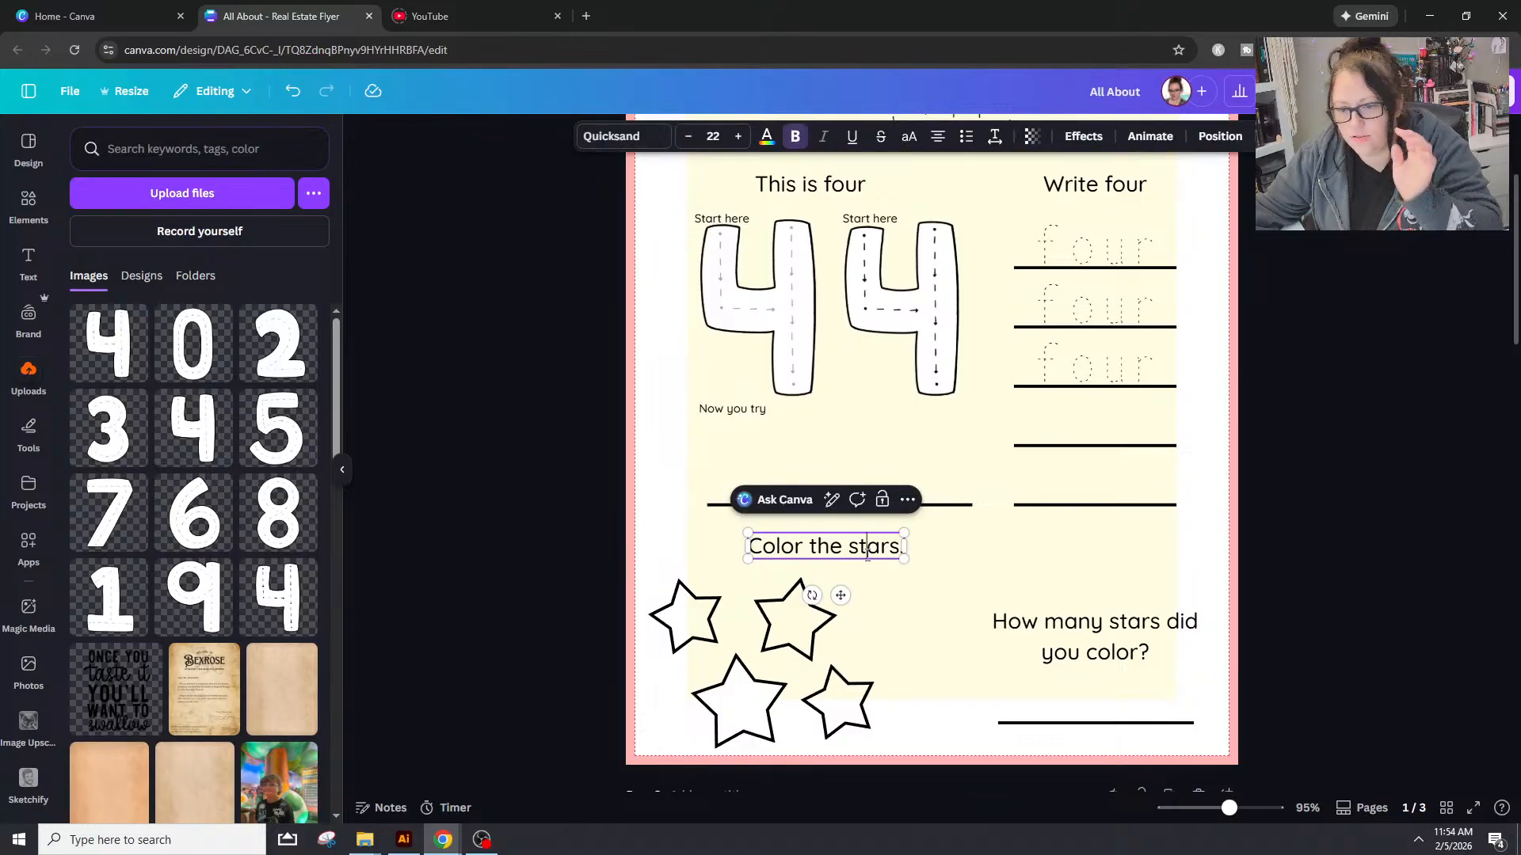
click(1330, 362)
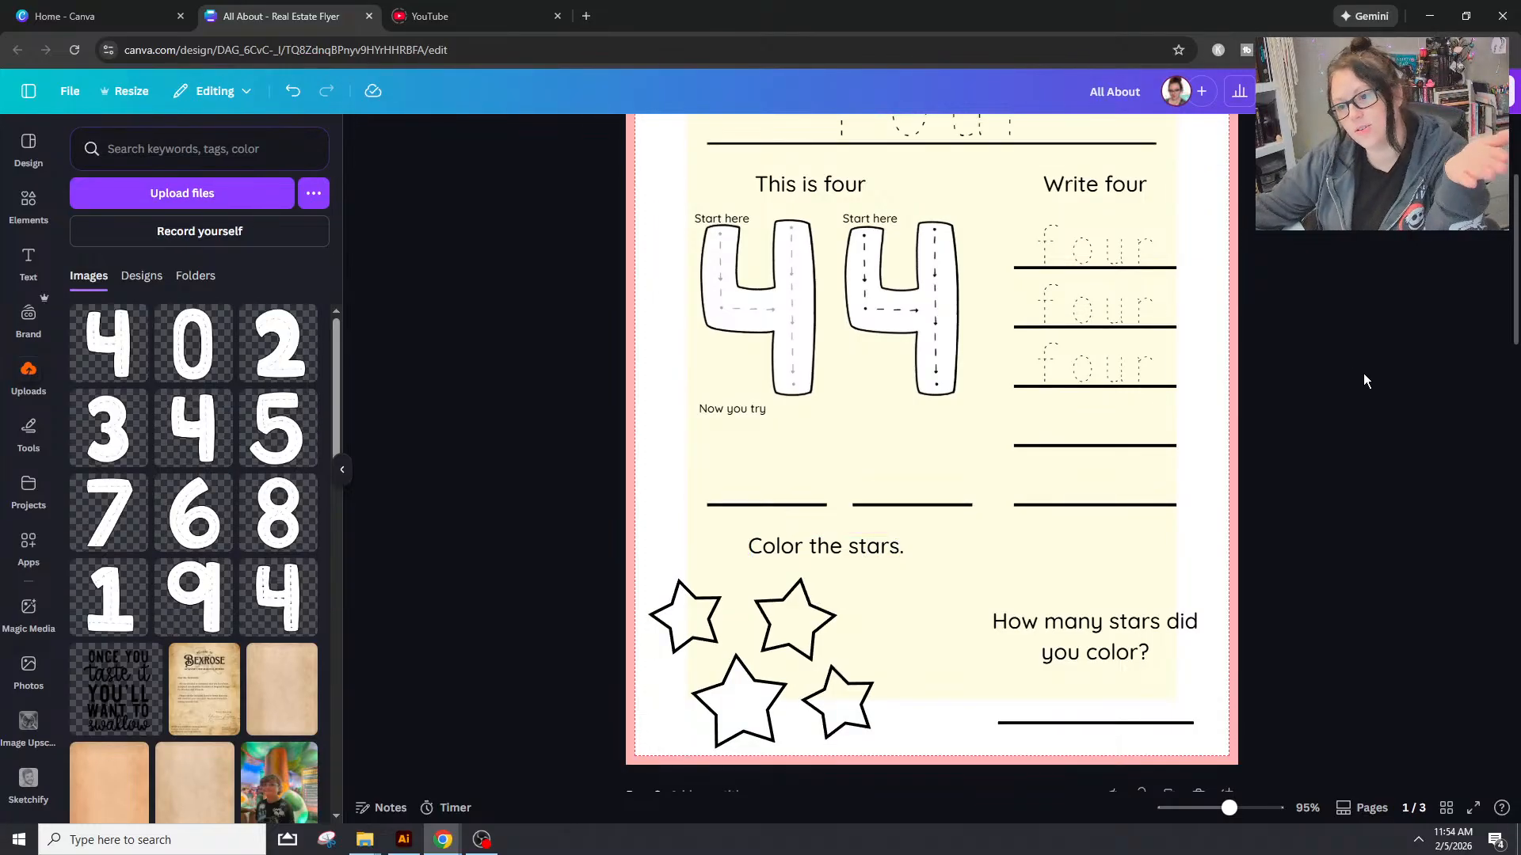
click(765, 416)
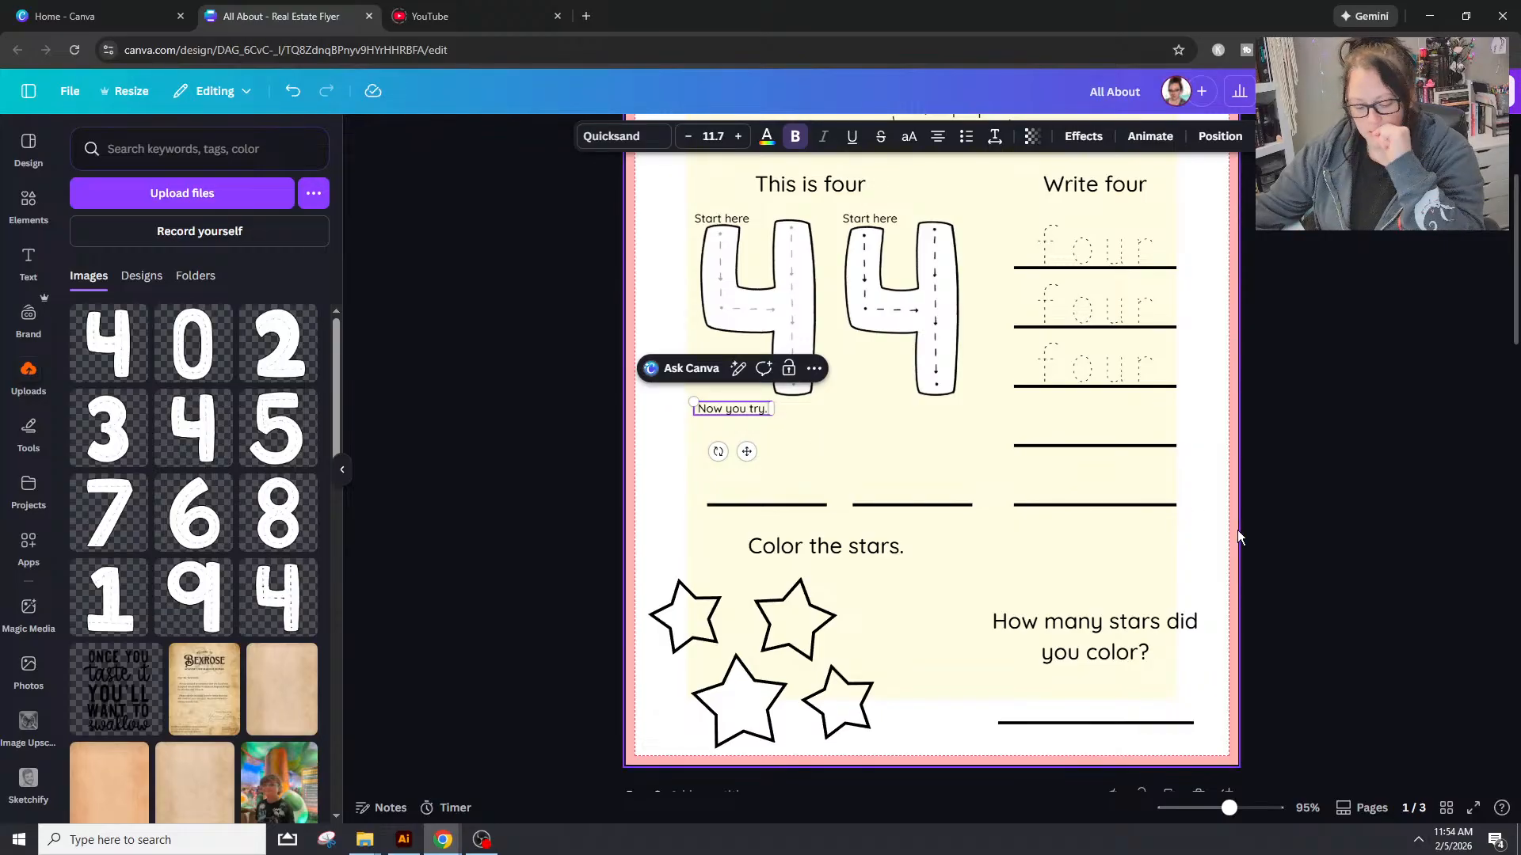
click(1407, 445)
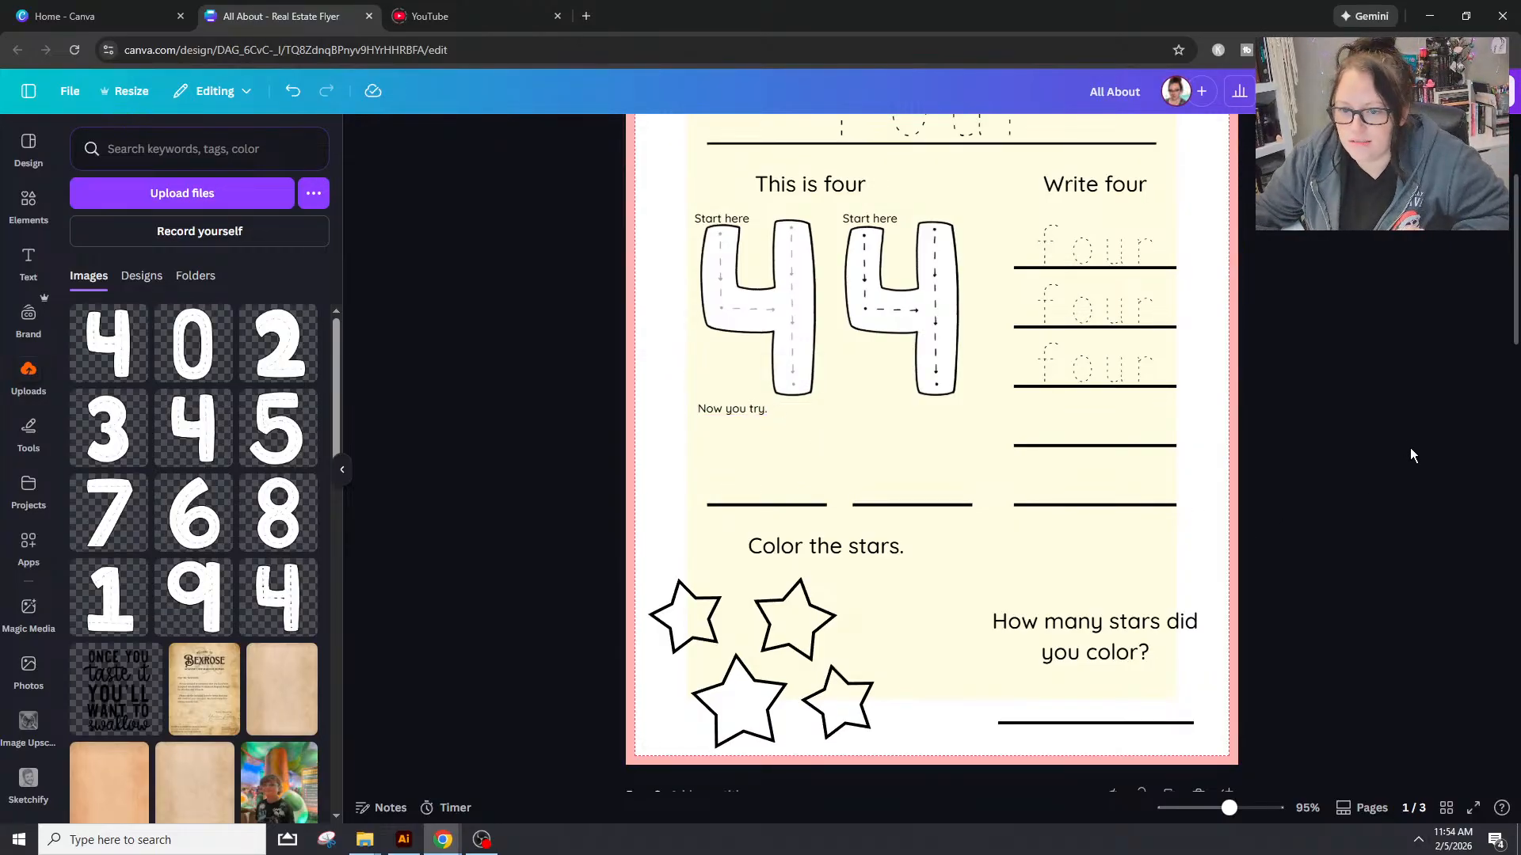
Step: Add a period to the end of both the "This is four" and "Write four" headings
click(811, 184)
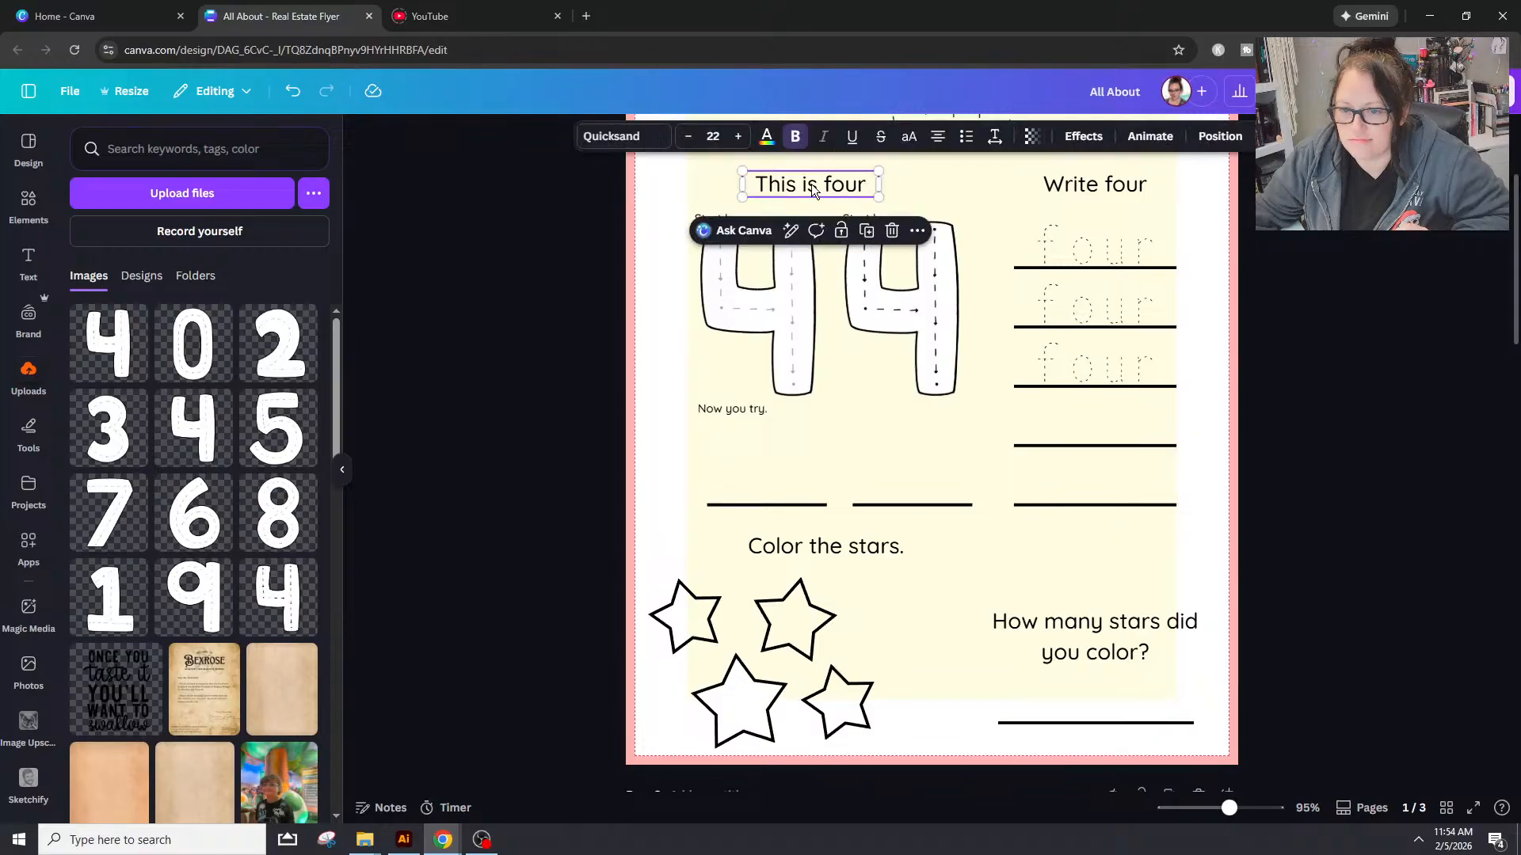
click(873, 181)
text(.)
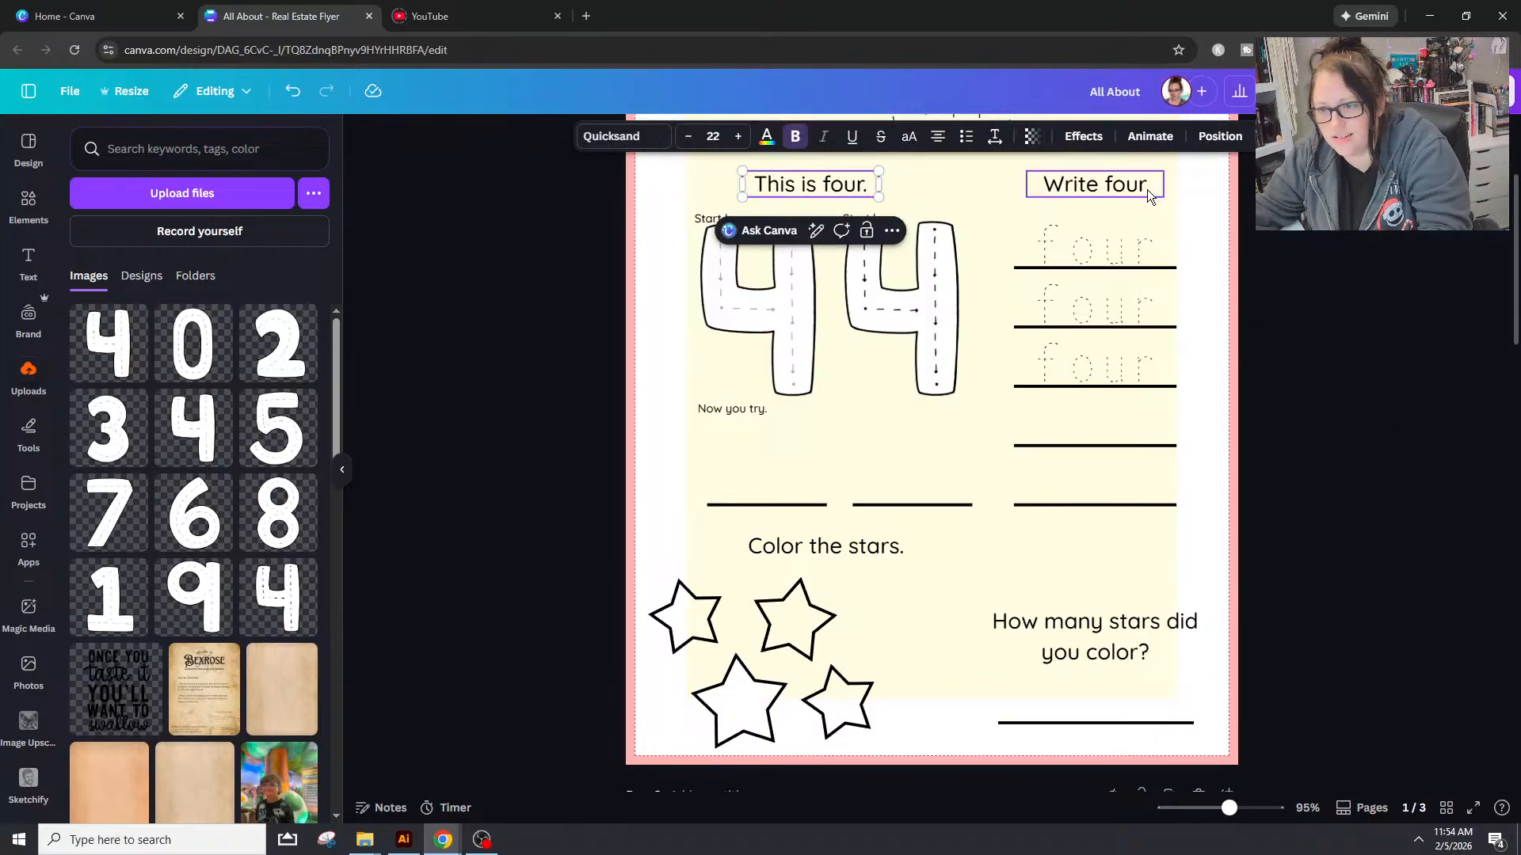
click(1148, 188)
text(.)
key(Escape)
key(Escape)
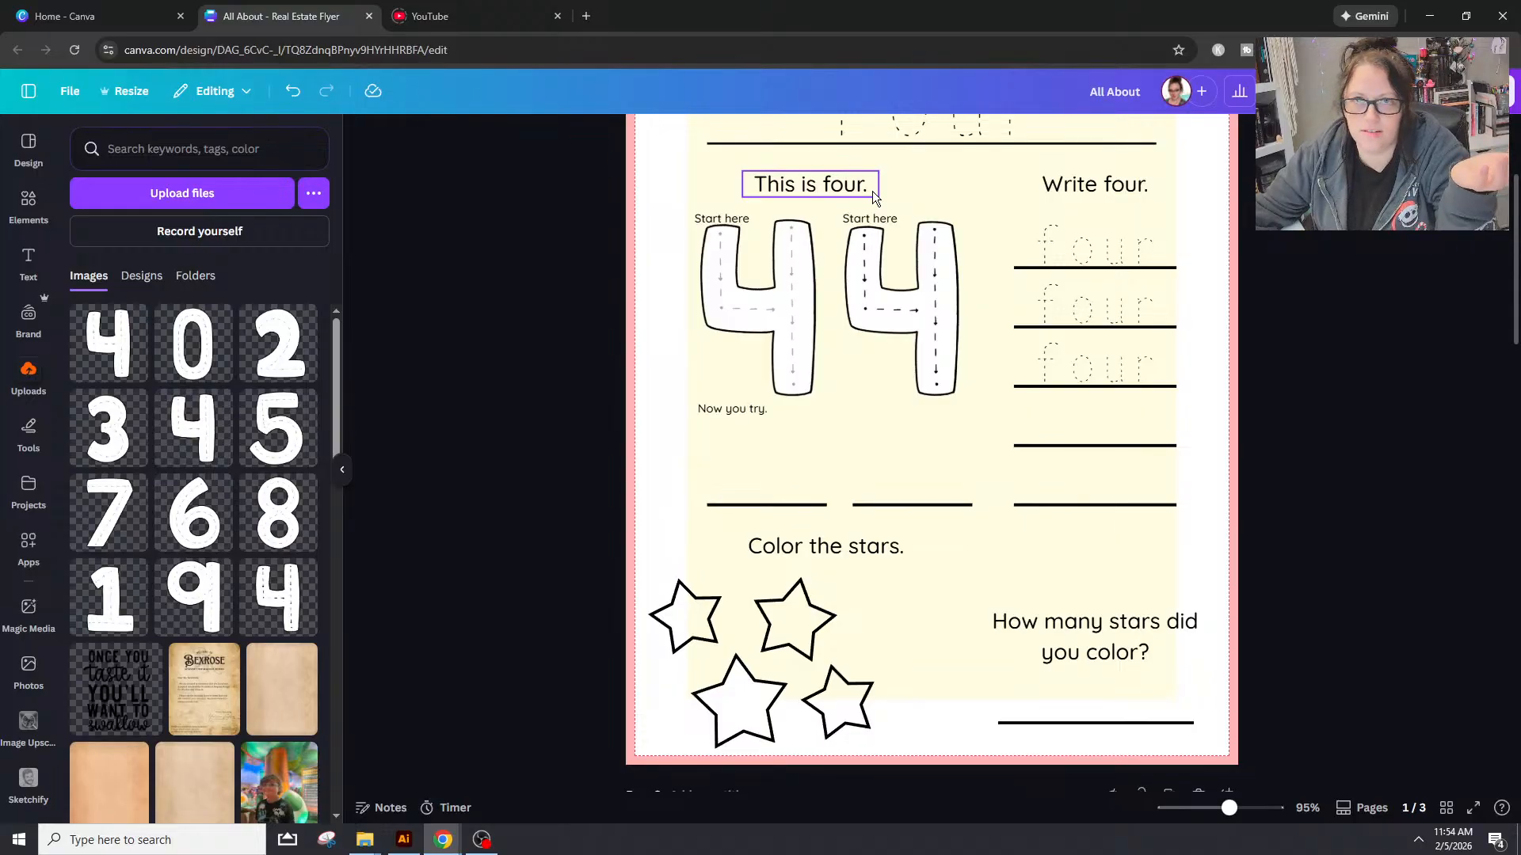
Step: Reword the heading above the numerals to "This is the number four." and widen its text box to fit one line
click(848, 185)
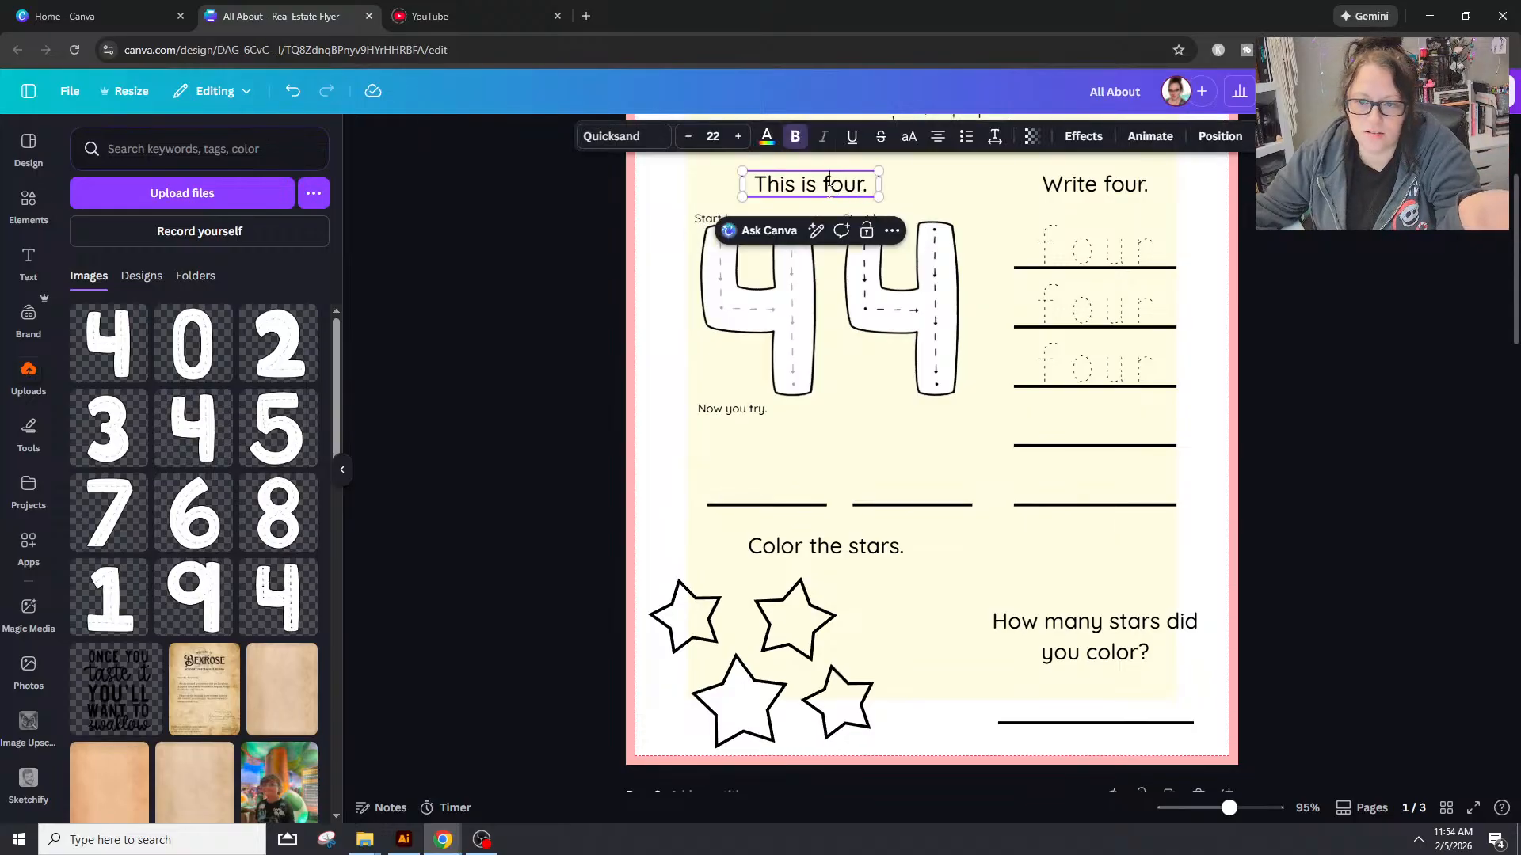
click(829, 183)
text(the )
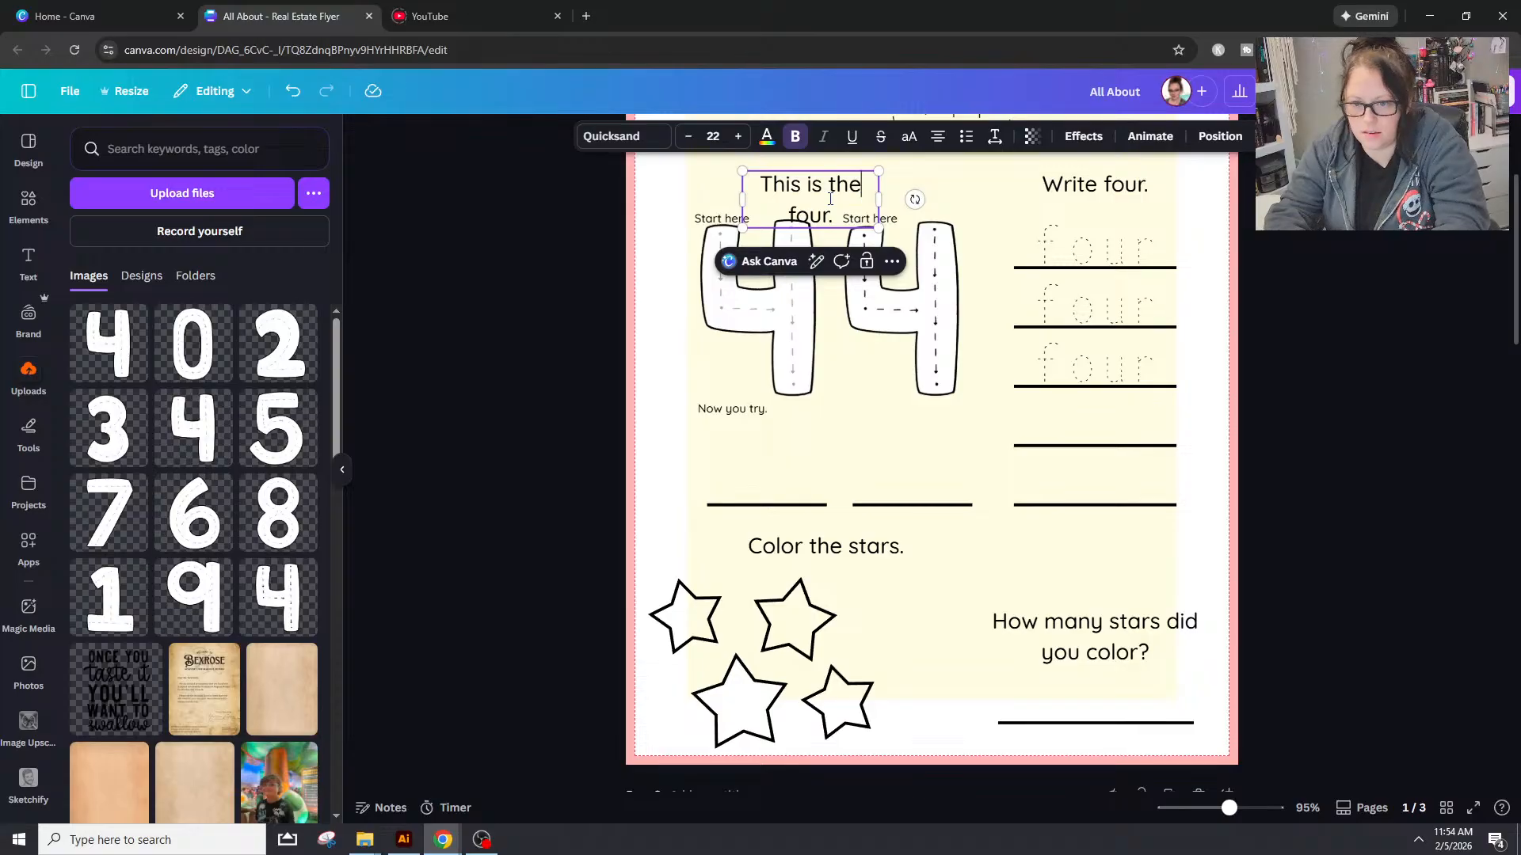
text(number)
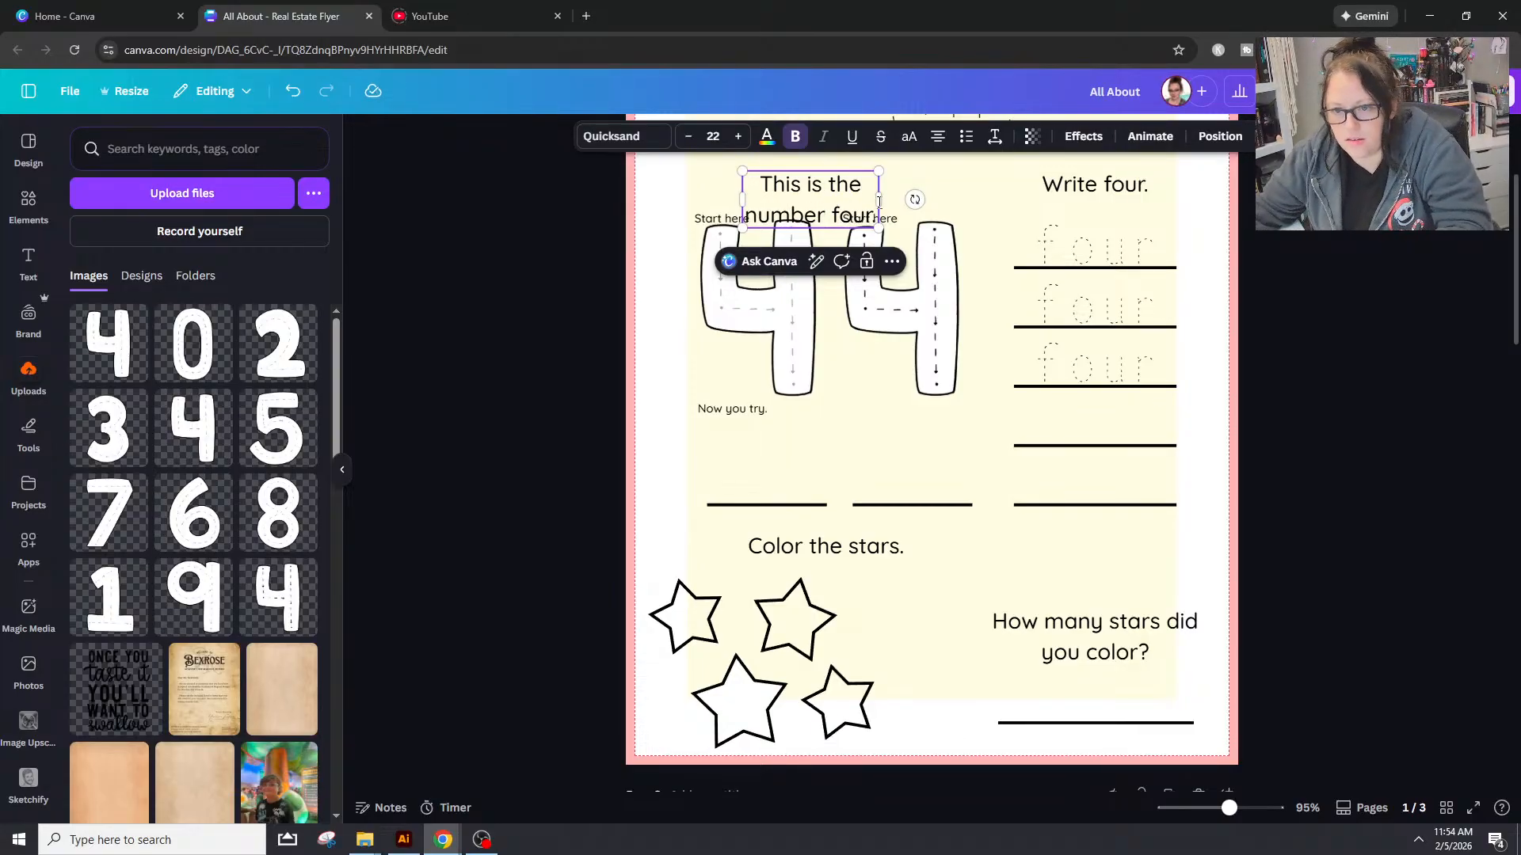
drag(881, 201, 955, 201)
drag(742, 198, 705, 199)
click(1362, 260)
Step: Shrink the four stars together to about 2.7 wide by 2 high and move them right, beneath the "Color the stars." heading
scroll(1425, 414, up, 1)
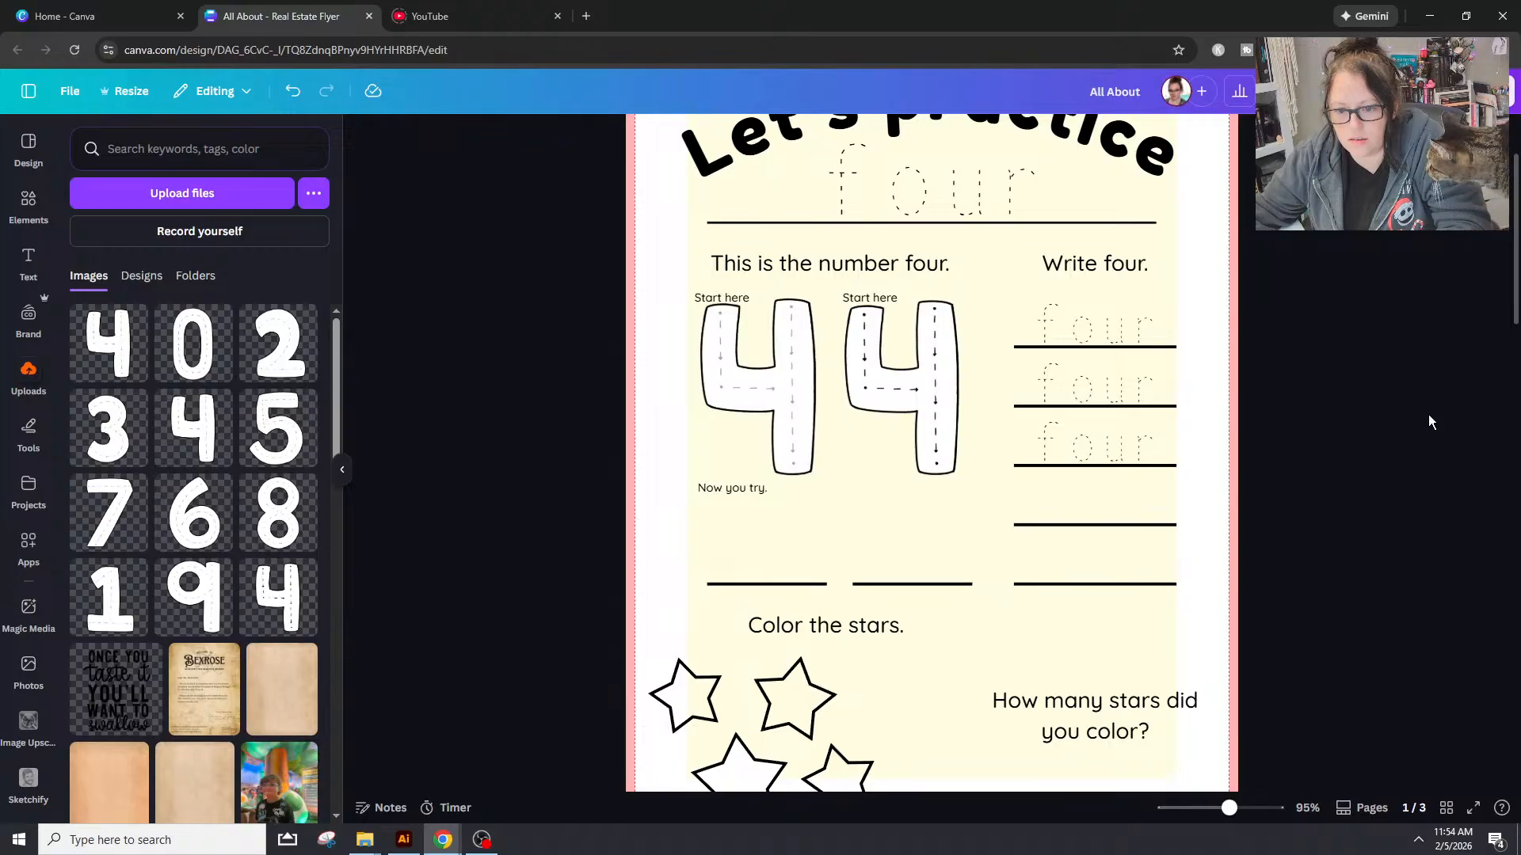
scroll(1431, 429, down, 2)
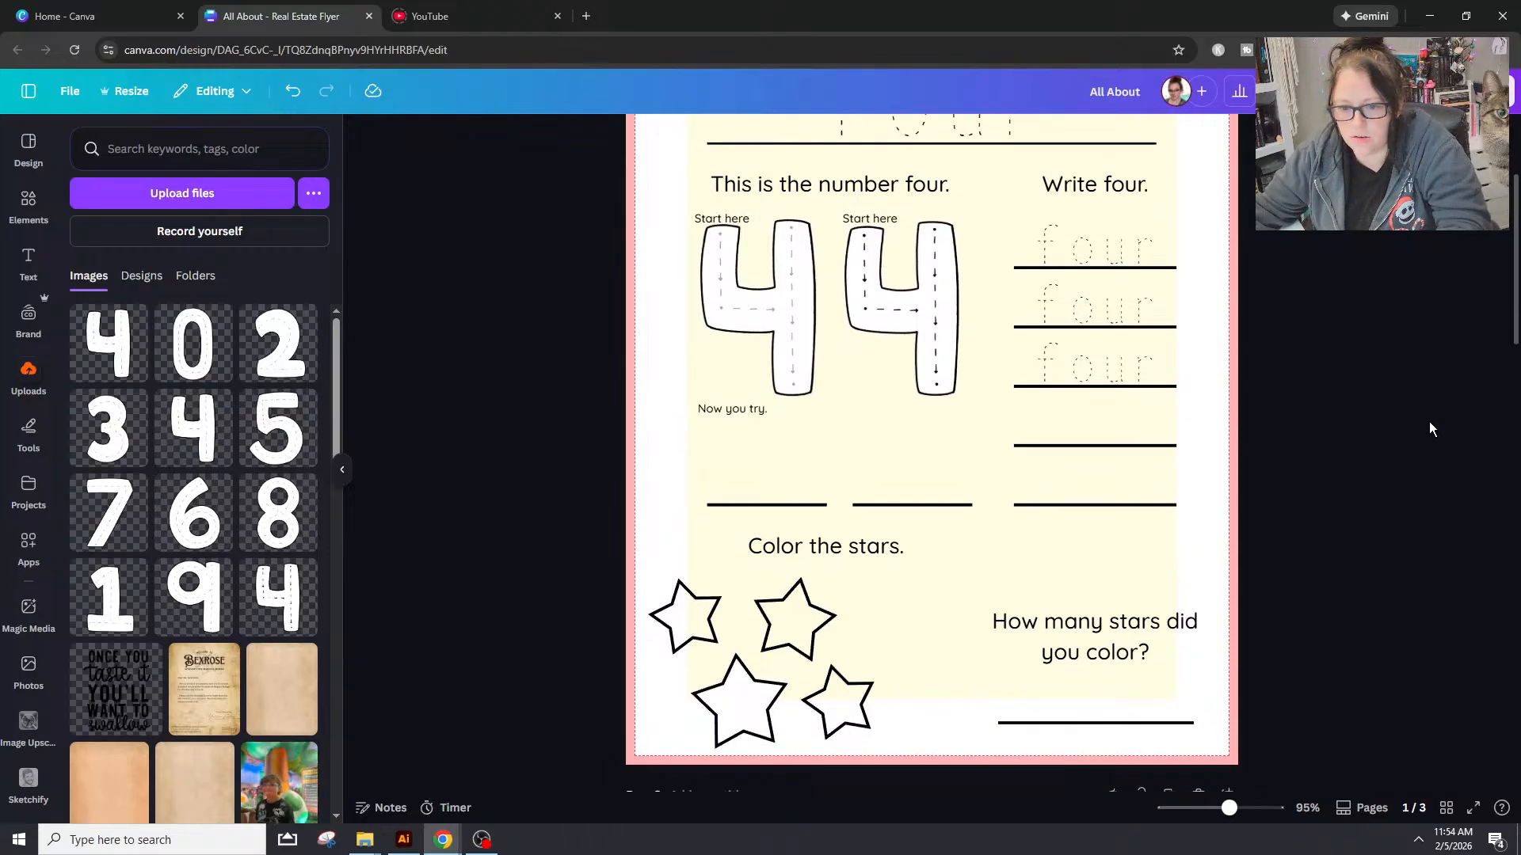
scroll(1431, 430, up, 2)
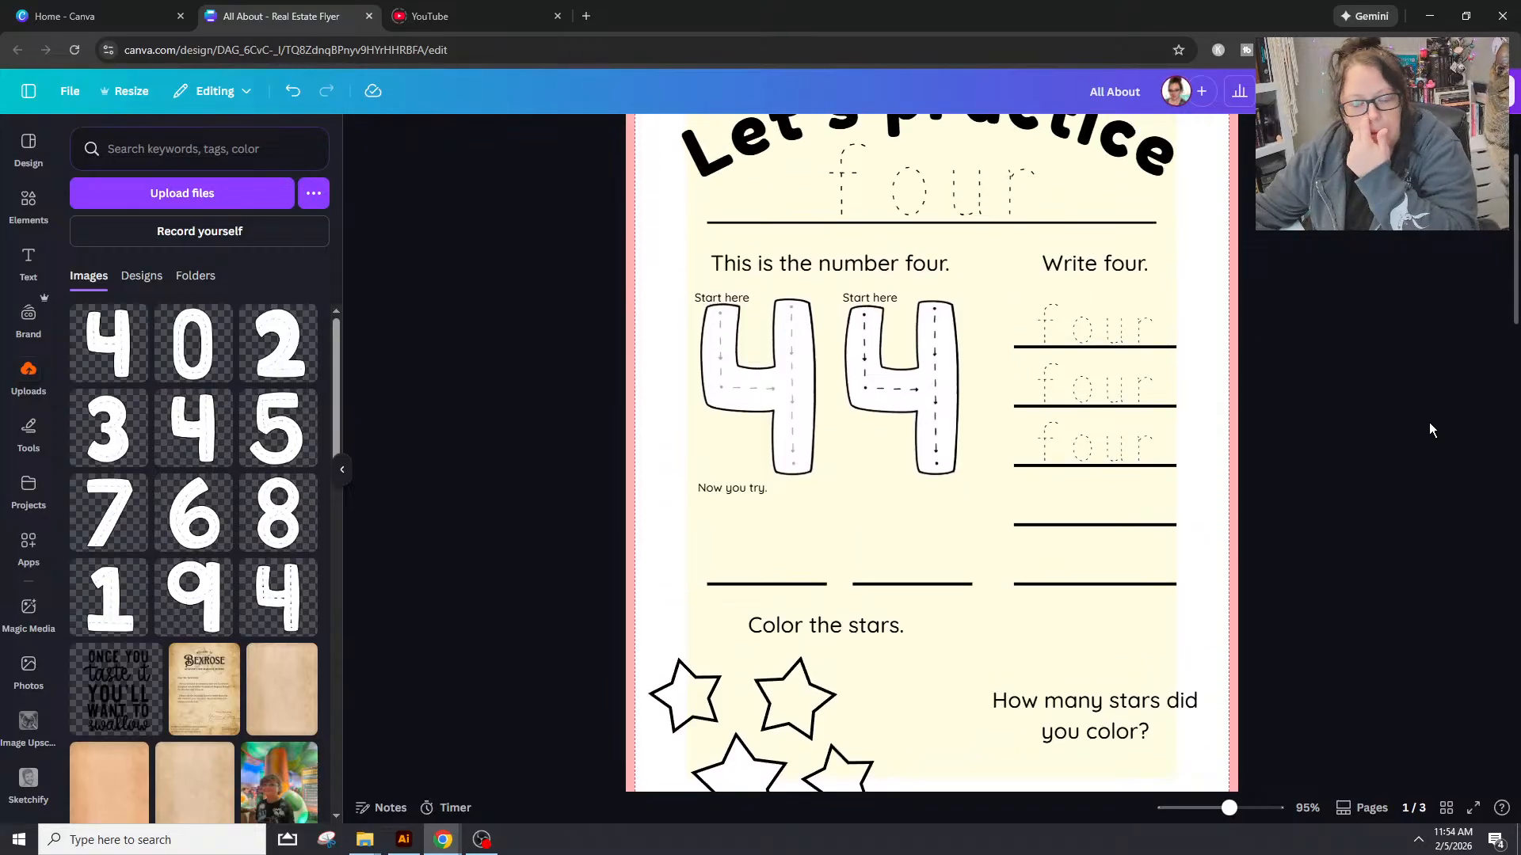
scroll(1432, 420, down, 2)
click(696, 534)
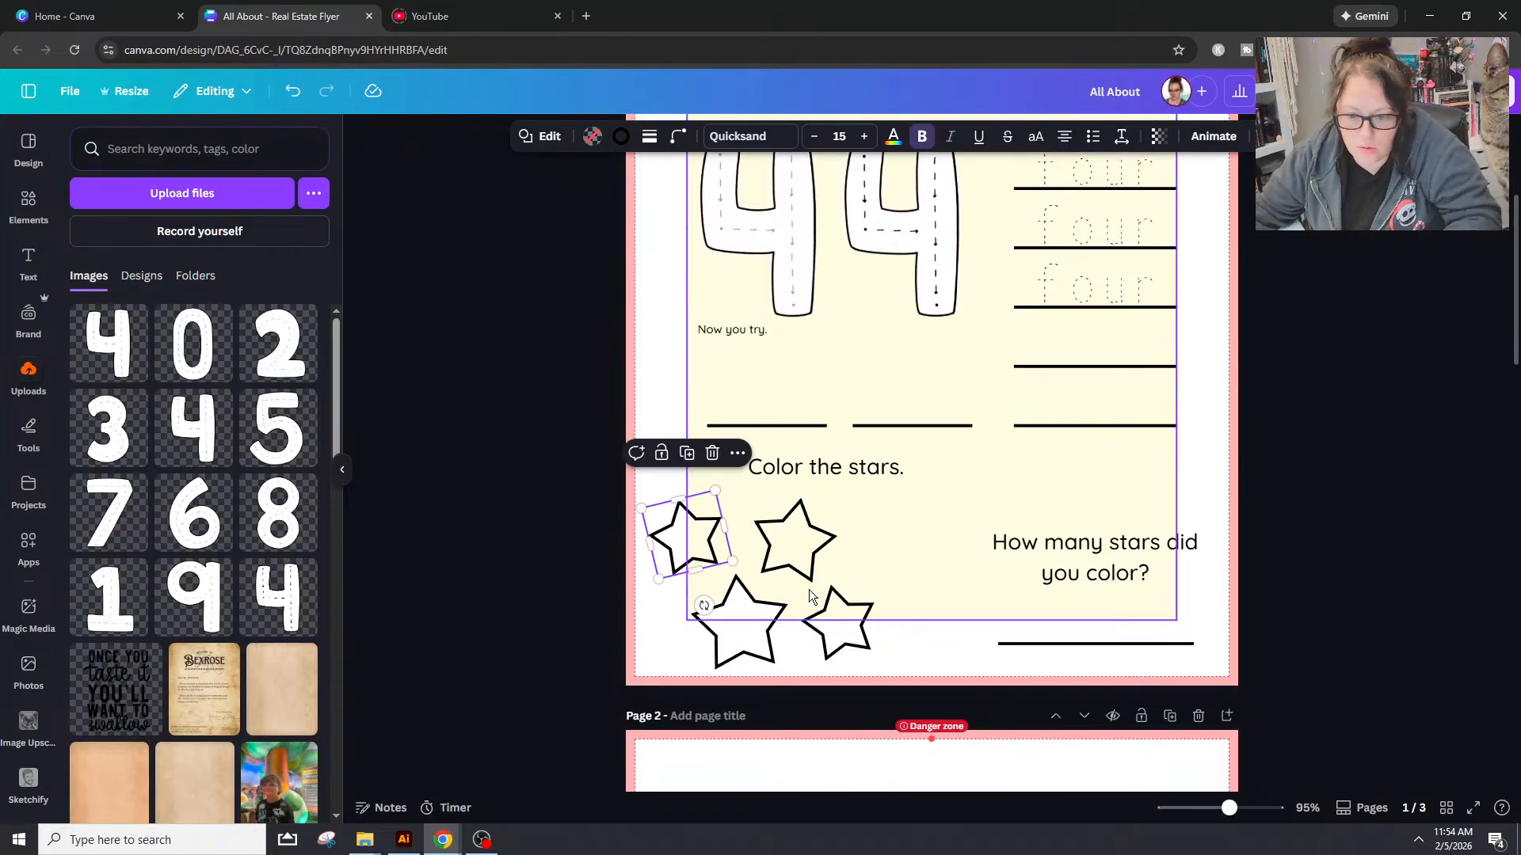
shift+click(795, 539)
shift+click(740, 622)
shift+click(852, 623)
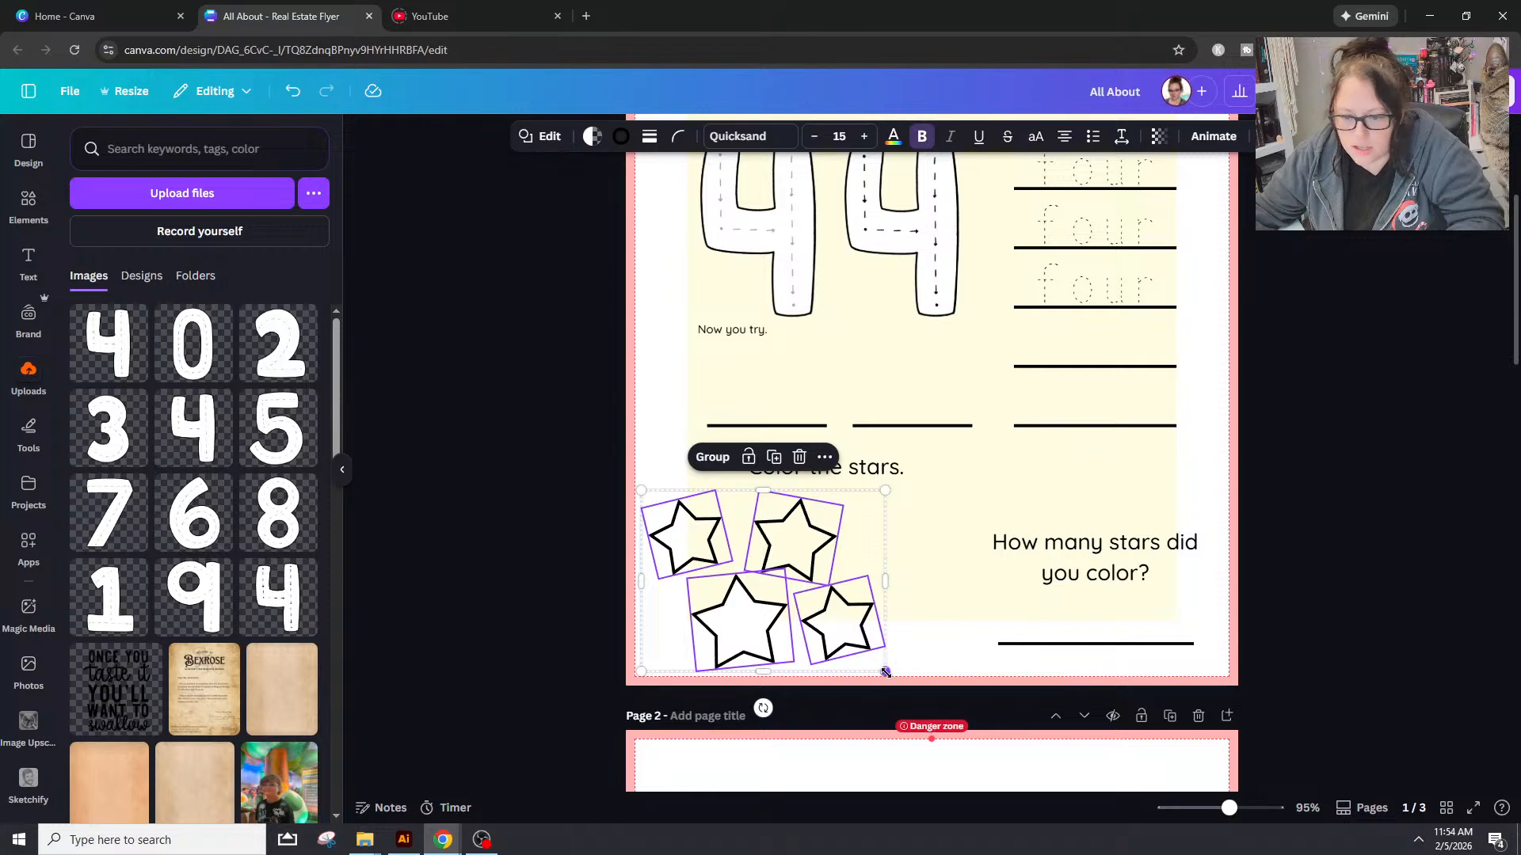
drag(885, 672, 829, 645)
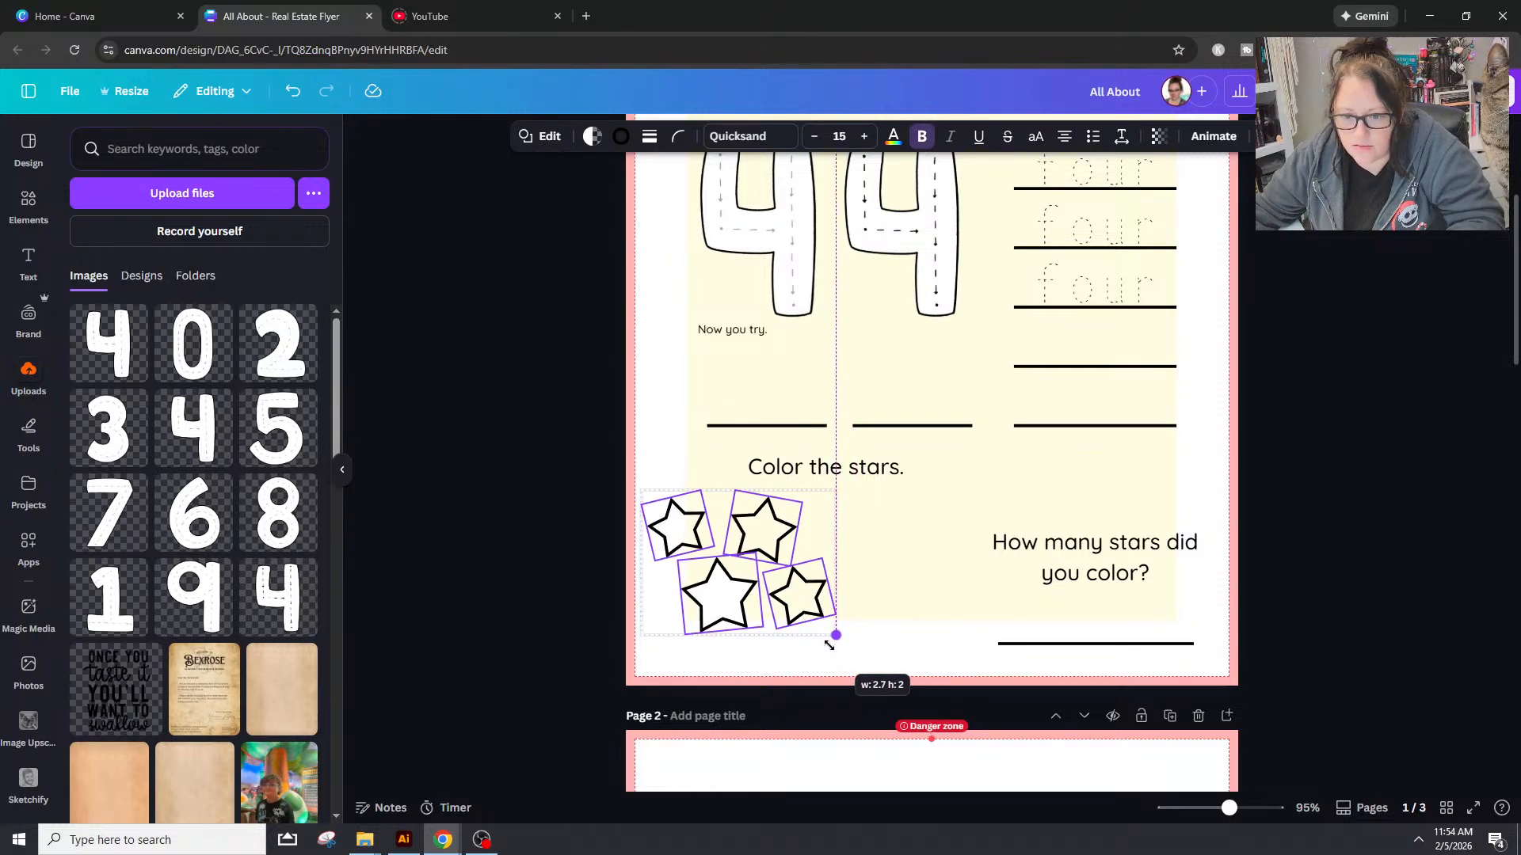
drag(754, 563, 822, 562)
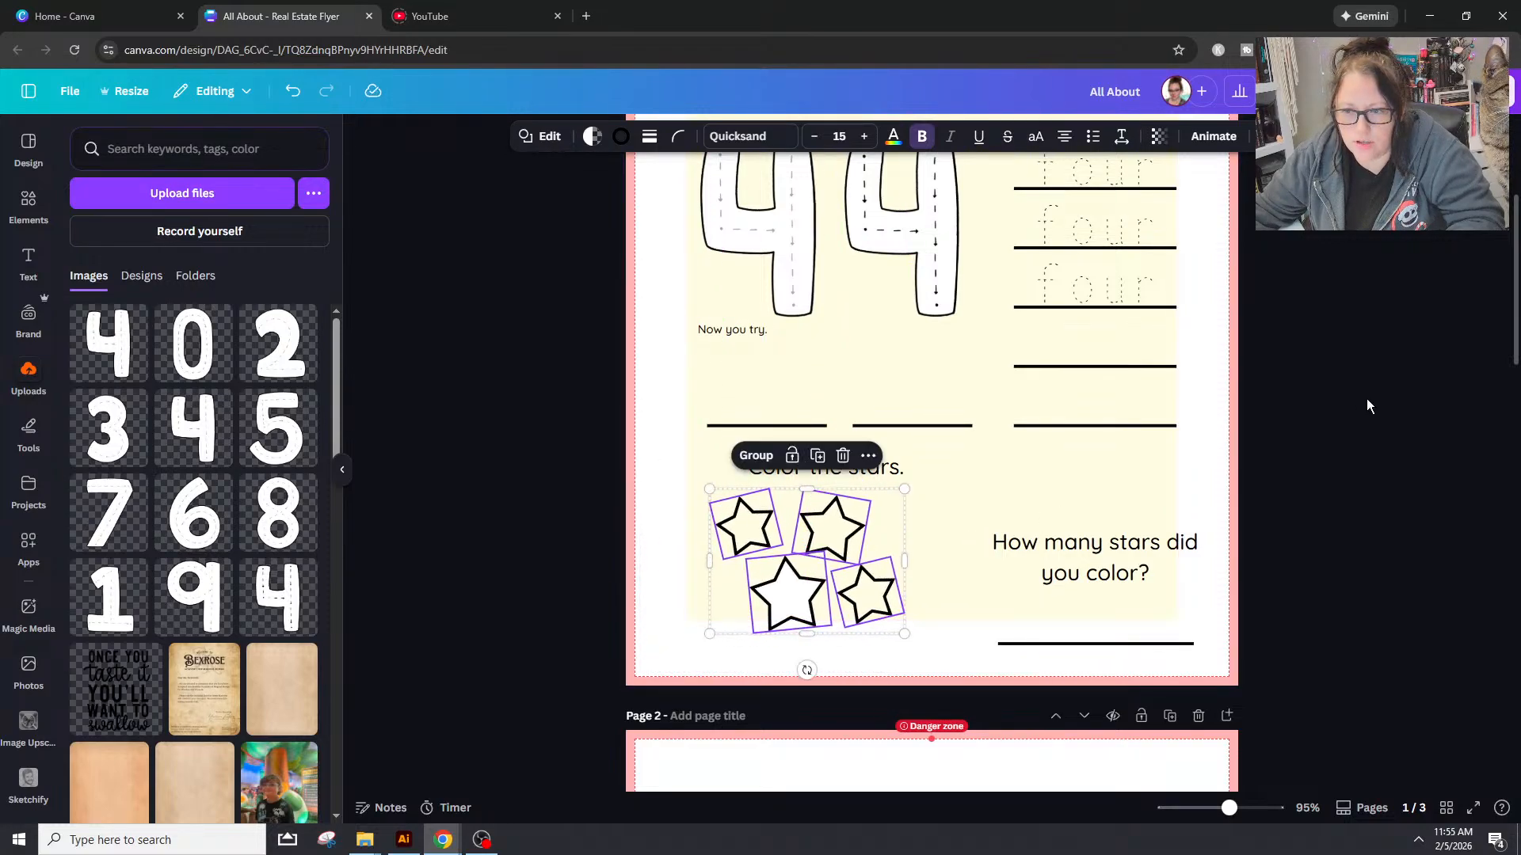
click(1367, 405)
Step: Open the elements library and its search query for editing
click(28, 205)
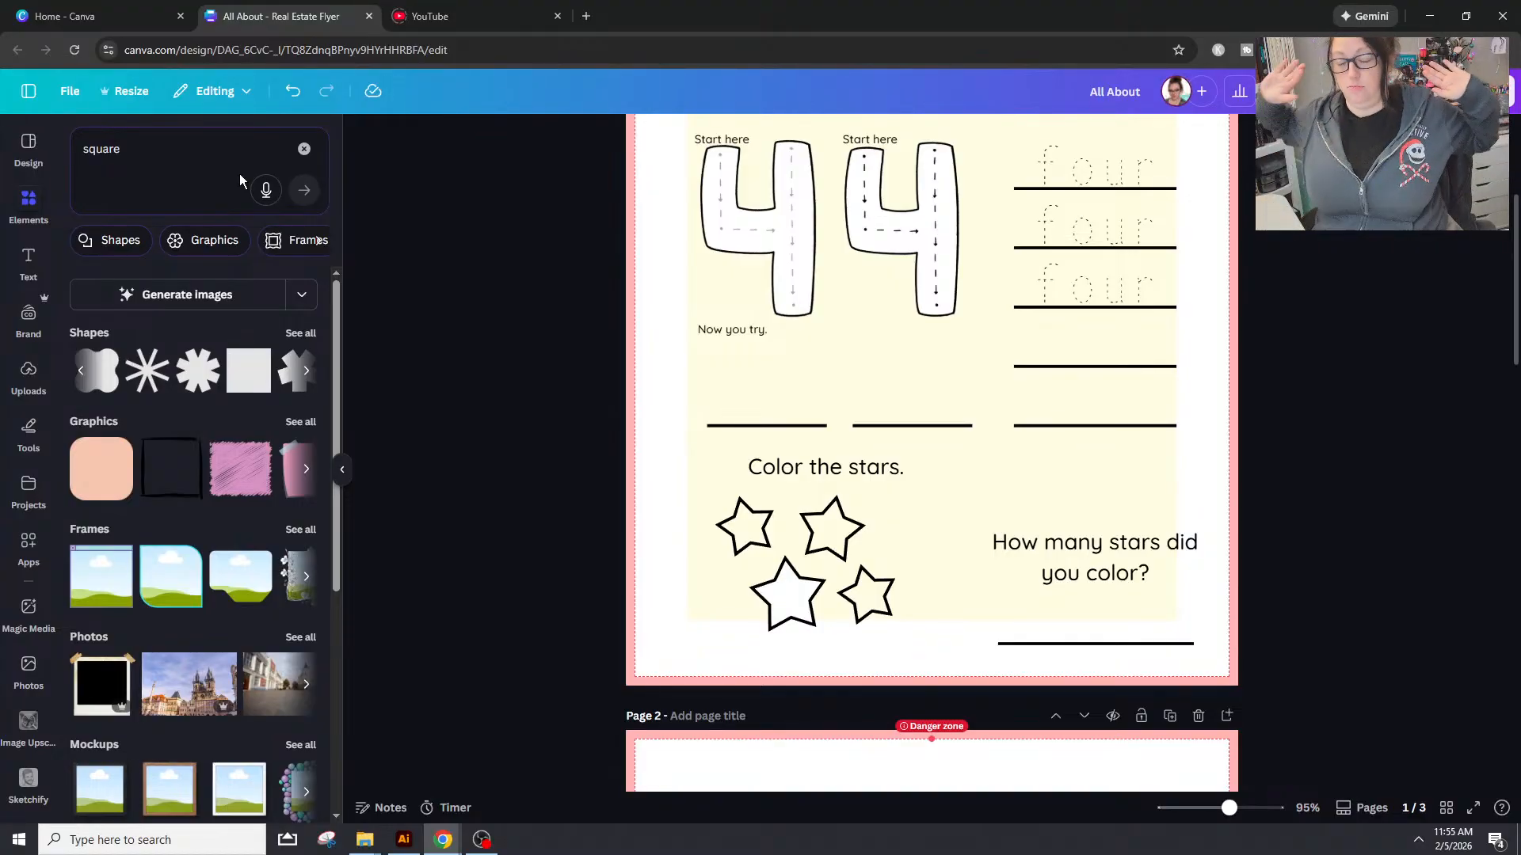
click(135, 147)
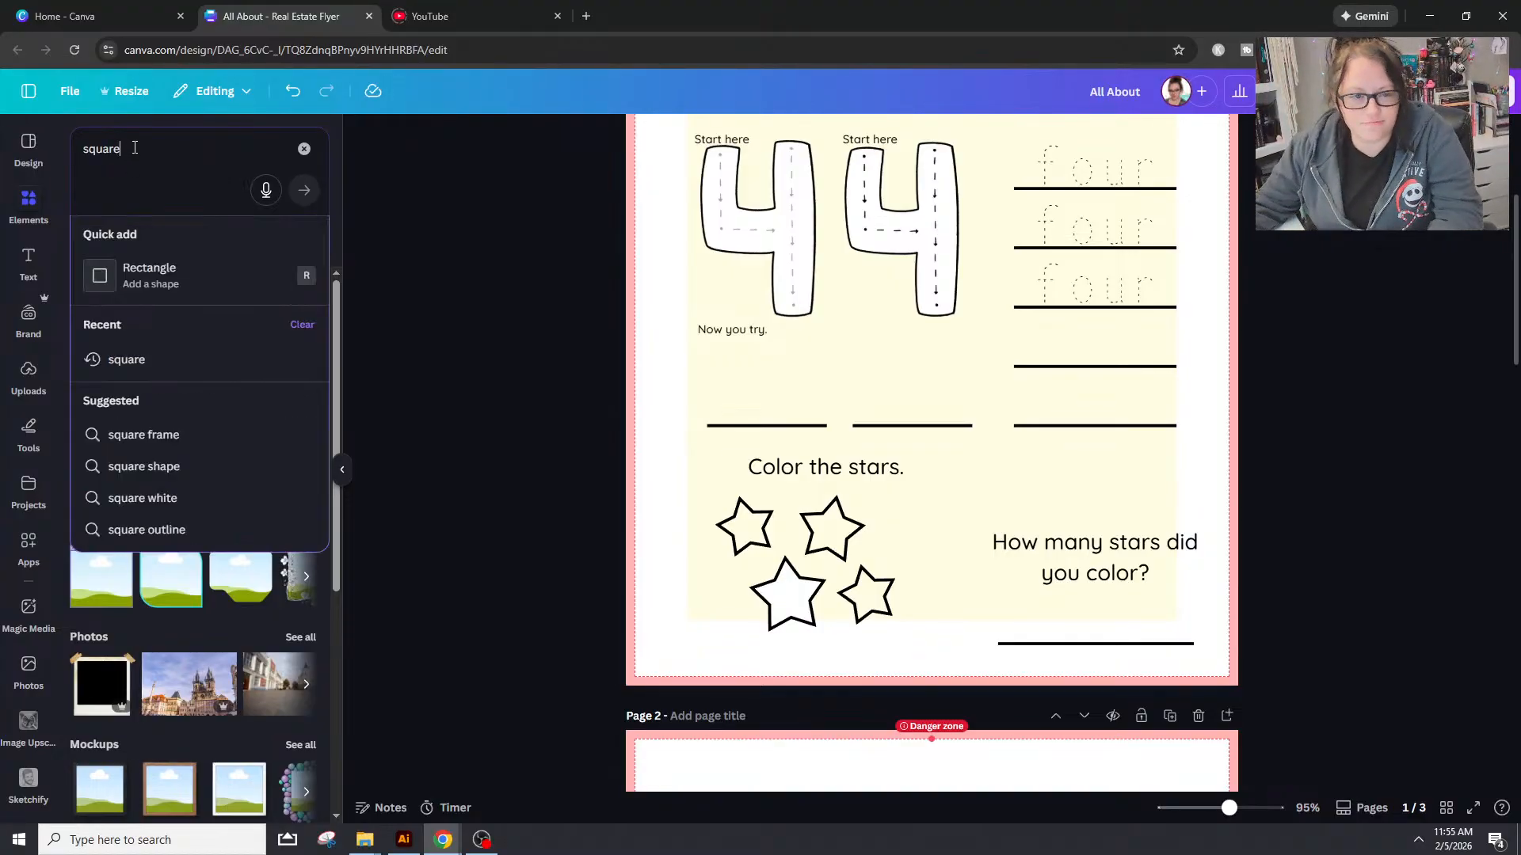
Step: Search the elements for "heart" and add the first heart shape to the worksheet page
key(BackSpace)
text(heart)
key(Return)
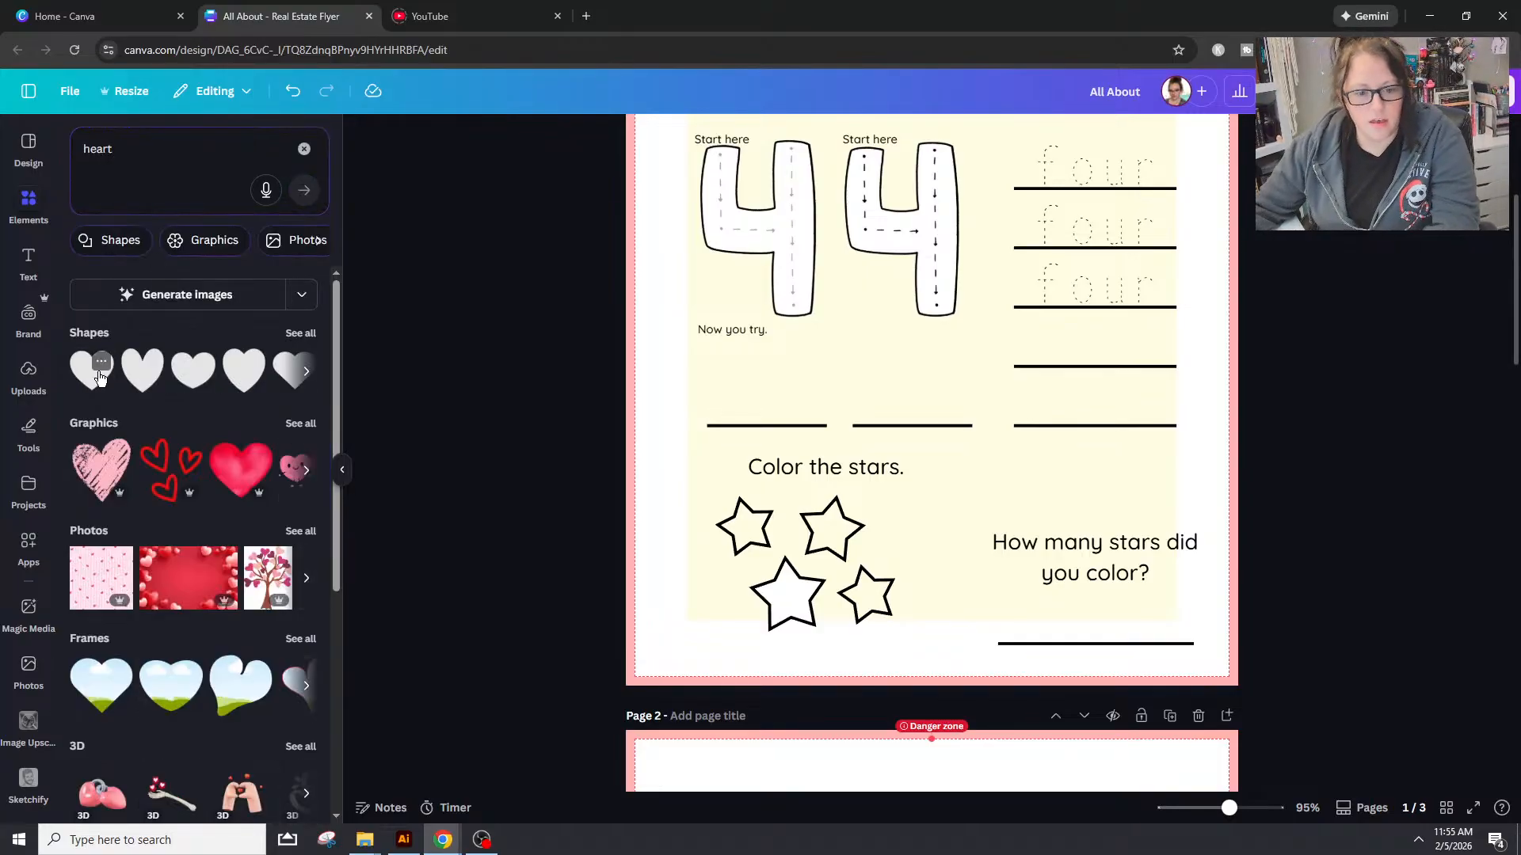
click(99, 372)
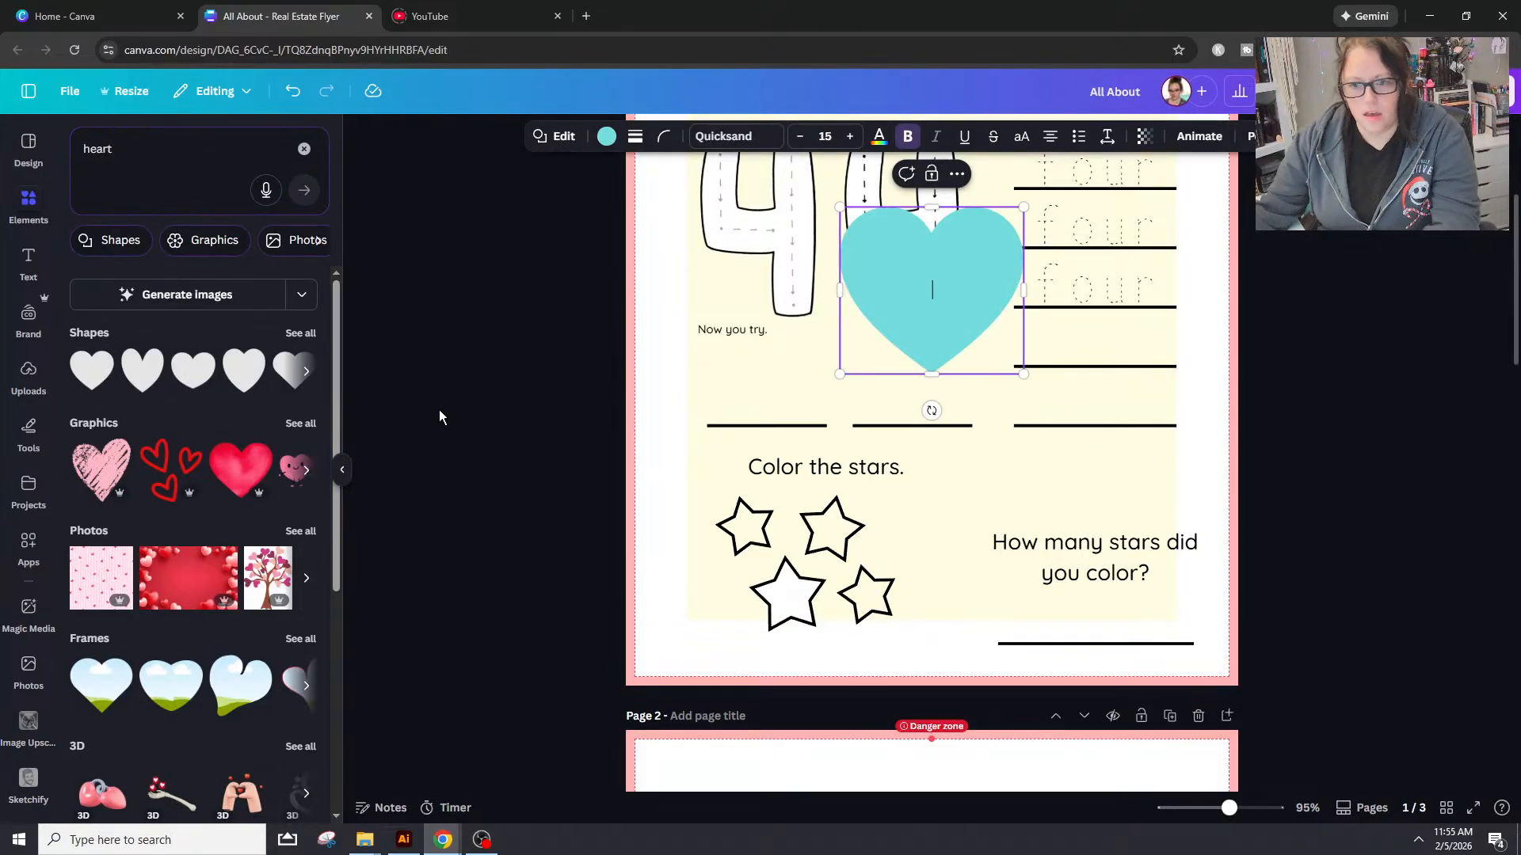
Step: Copy the upper-left star's style onto the new heart and fill the heart with white
right_click(741, 509)
click(815, 385)
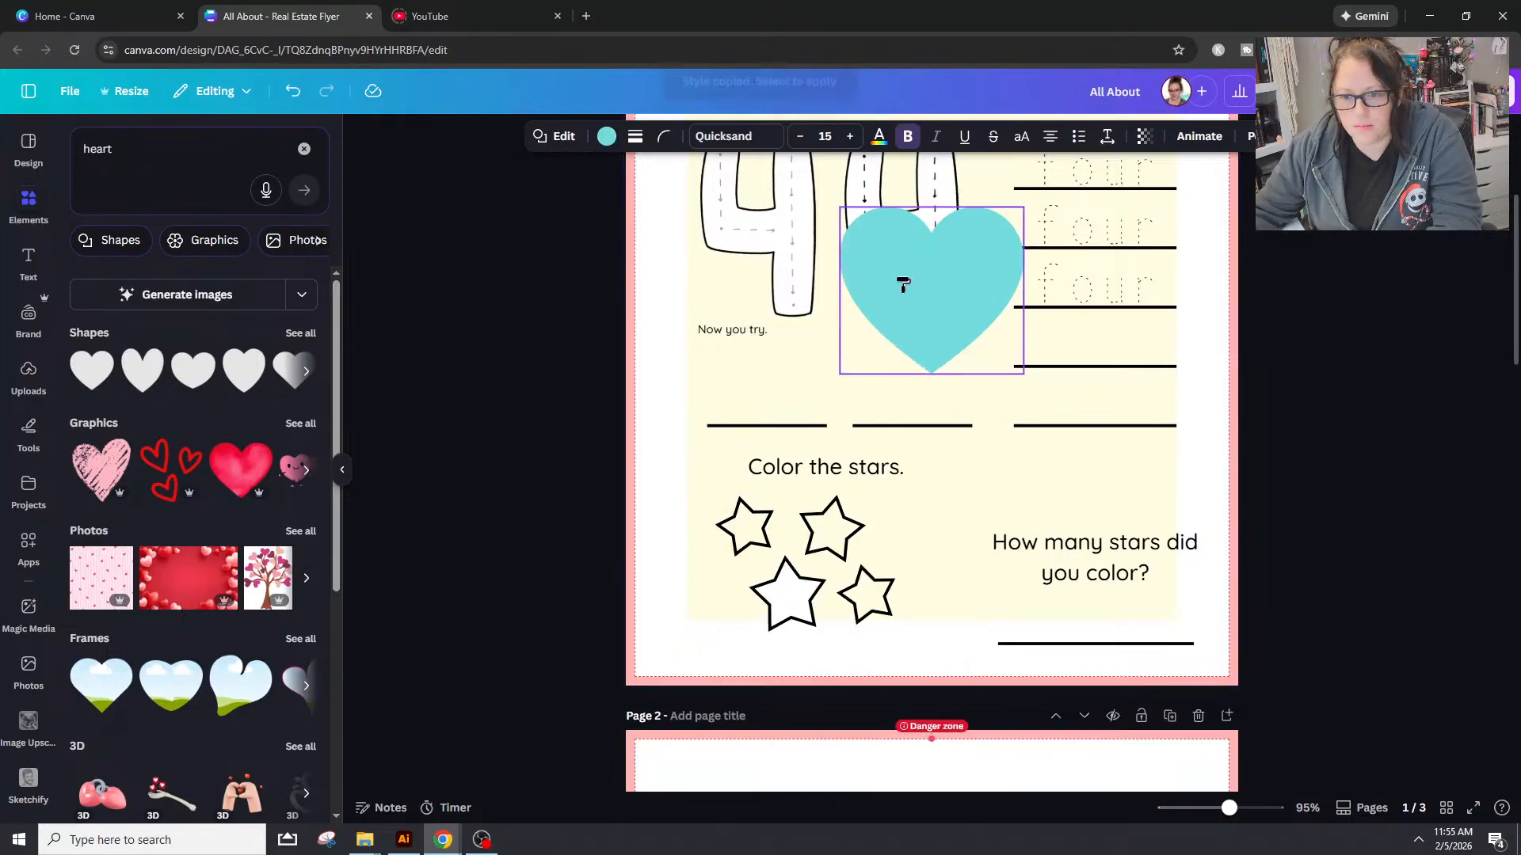
right_click(903, 282)
click(591, 143)
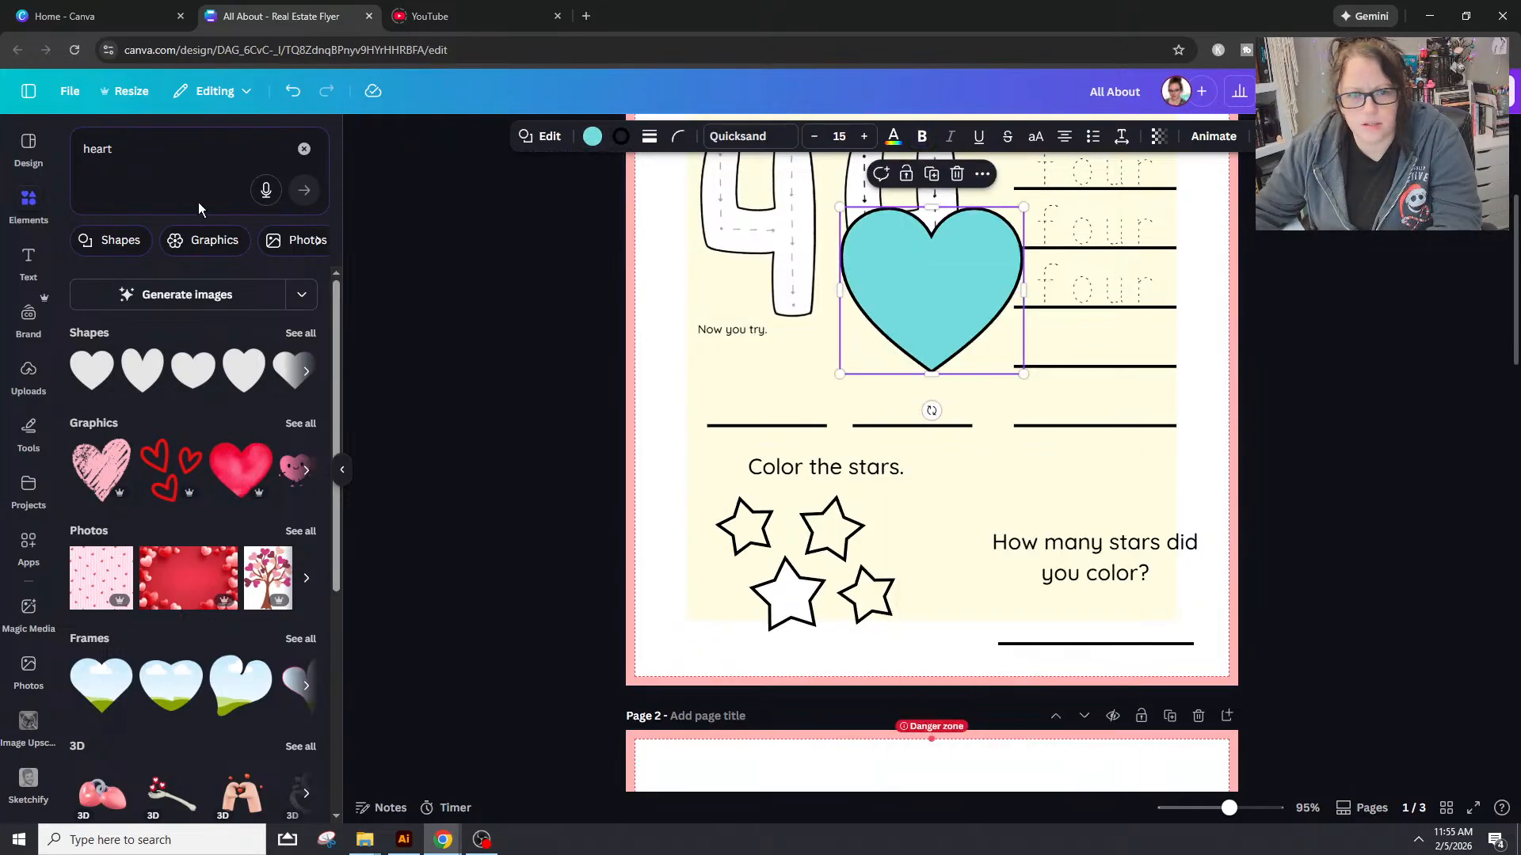
click(591, 136)
click(85, 288)
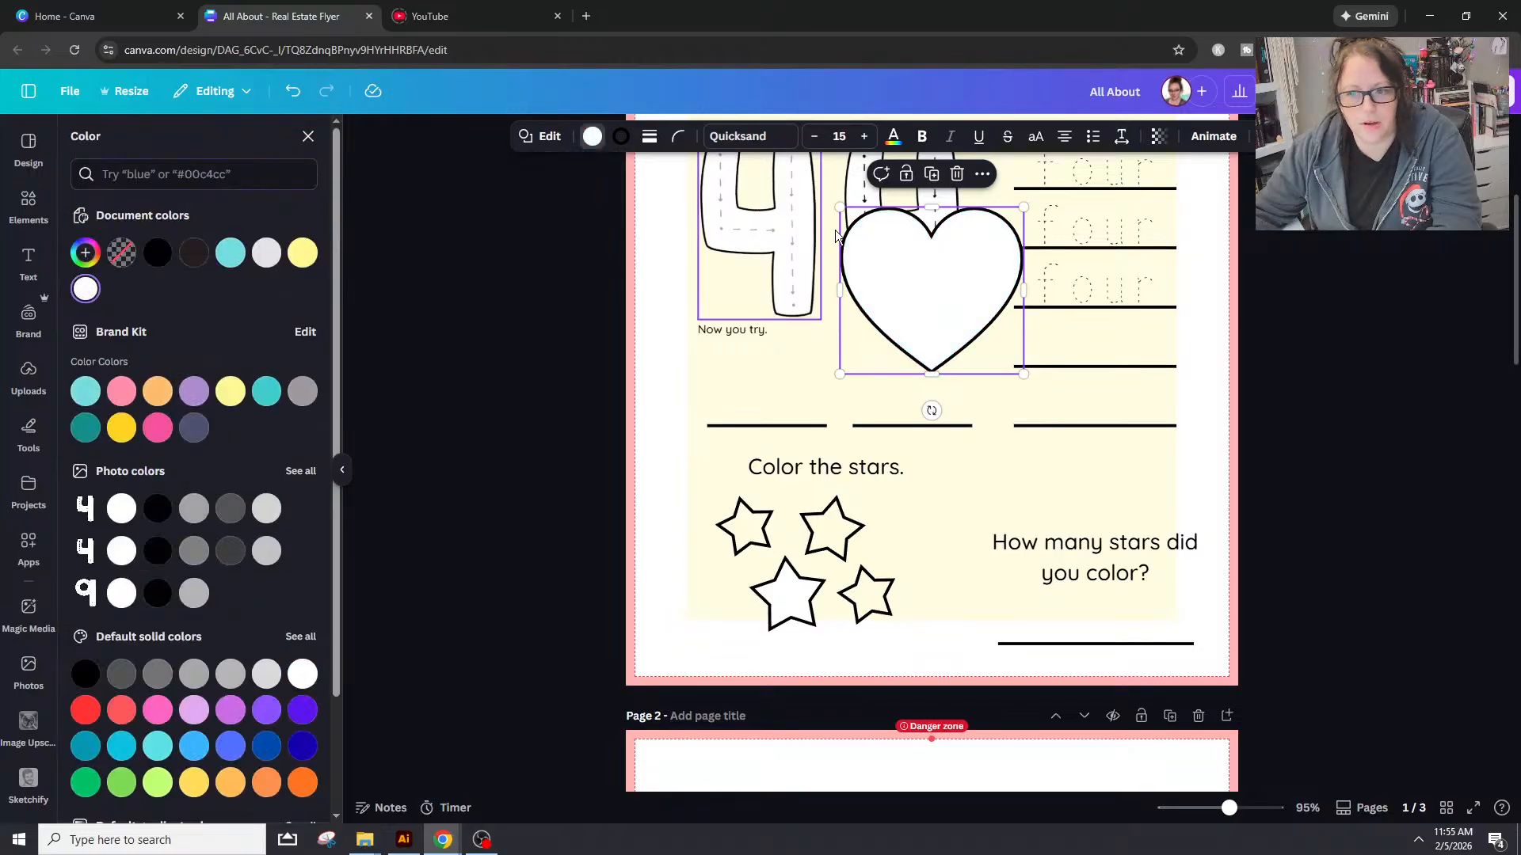
Step: Shrink the heart to smaller than the stars and place it beside the two upper stars
drag(1024, 206, 883, 335)
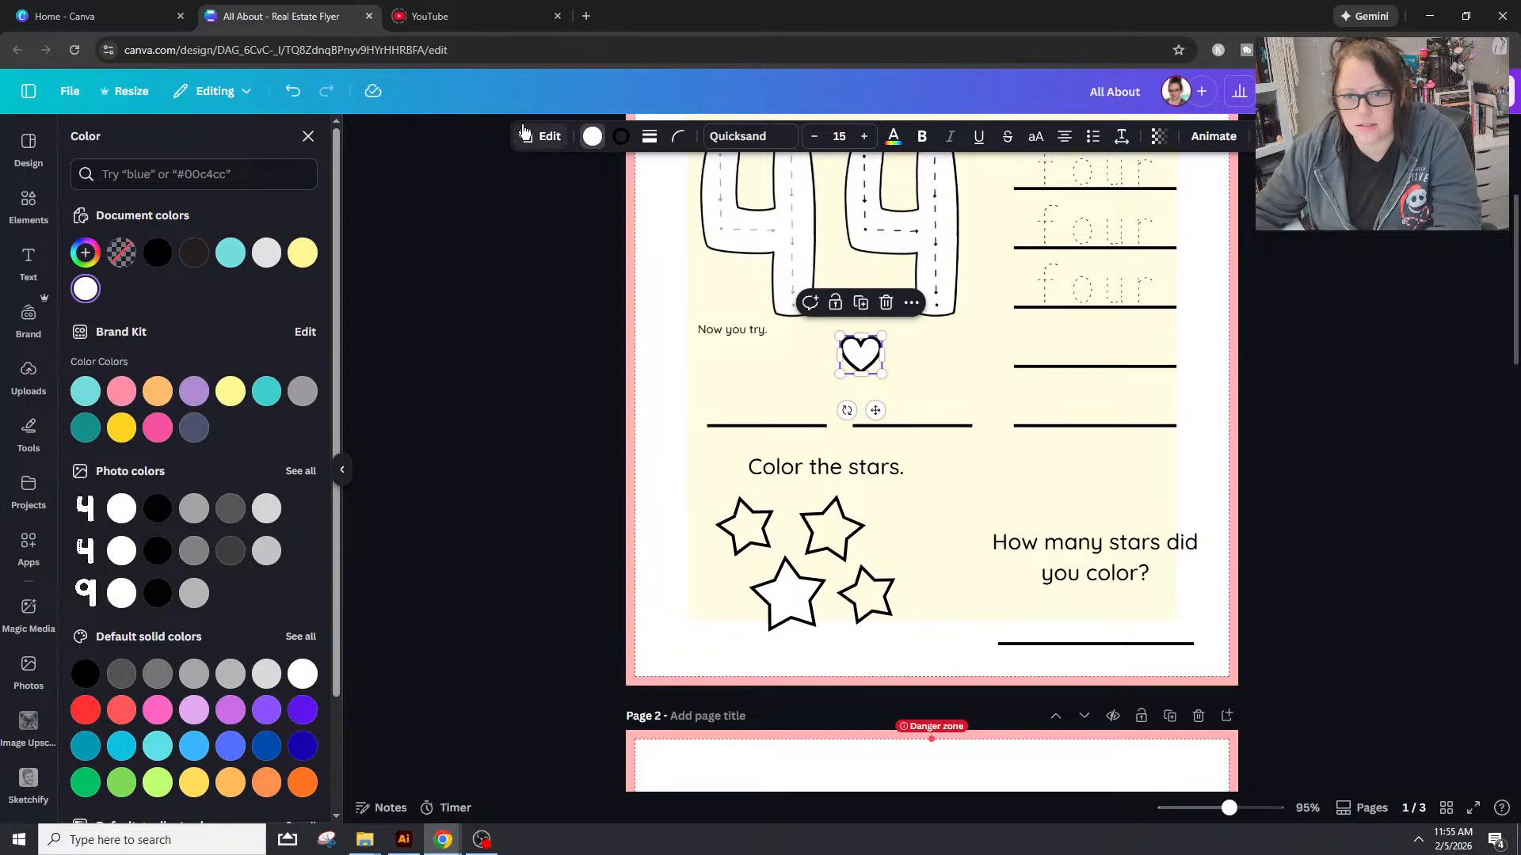
click(751, 529)
click(801, 622)
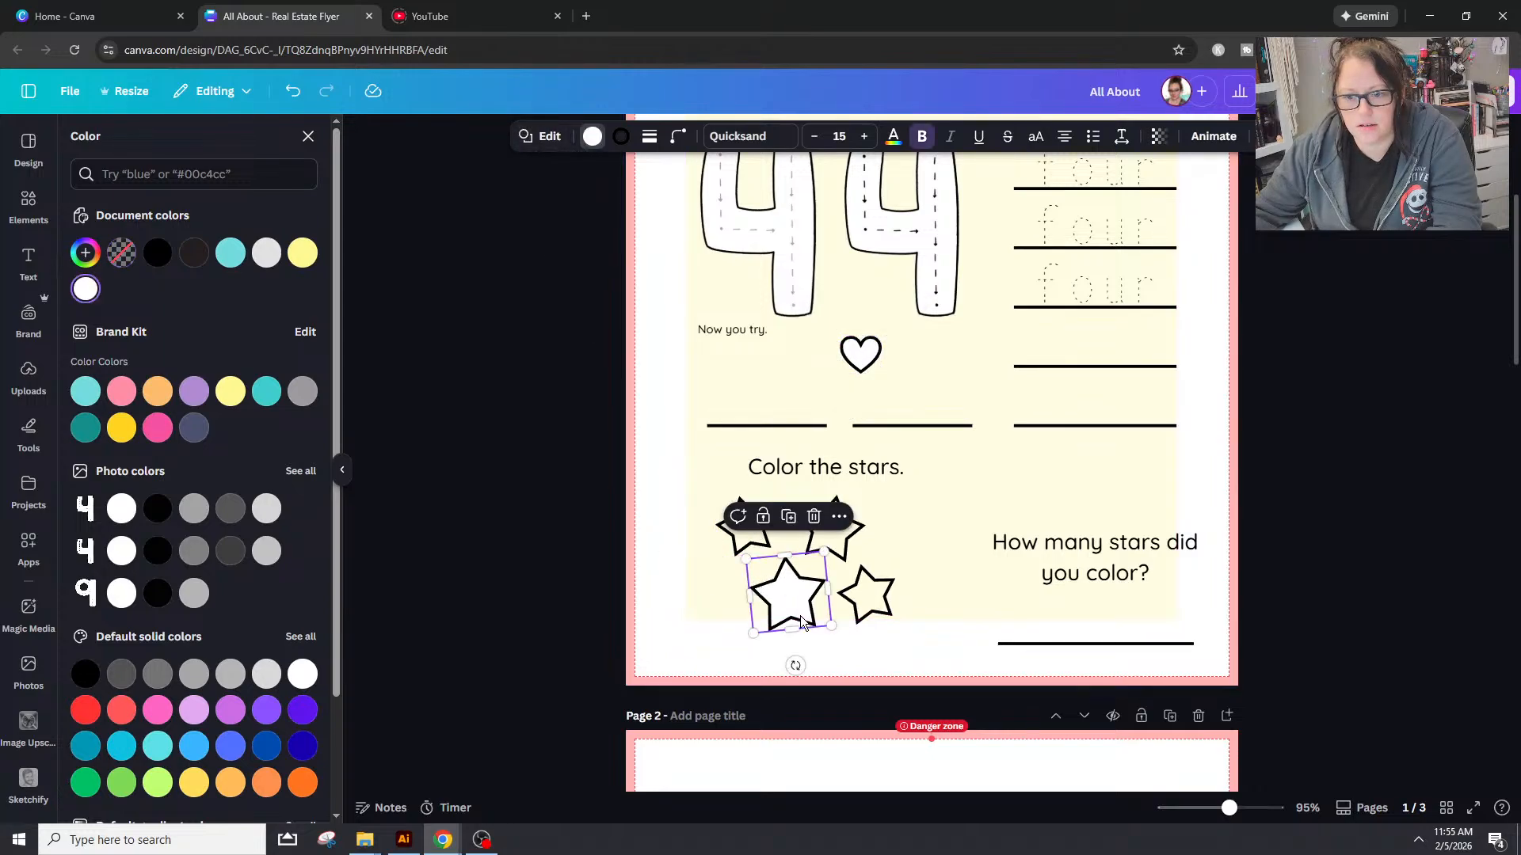
drag(867, 351, 913, 536)
click(811, 512)
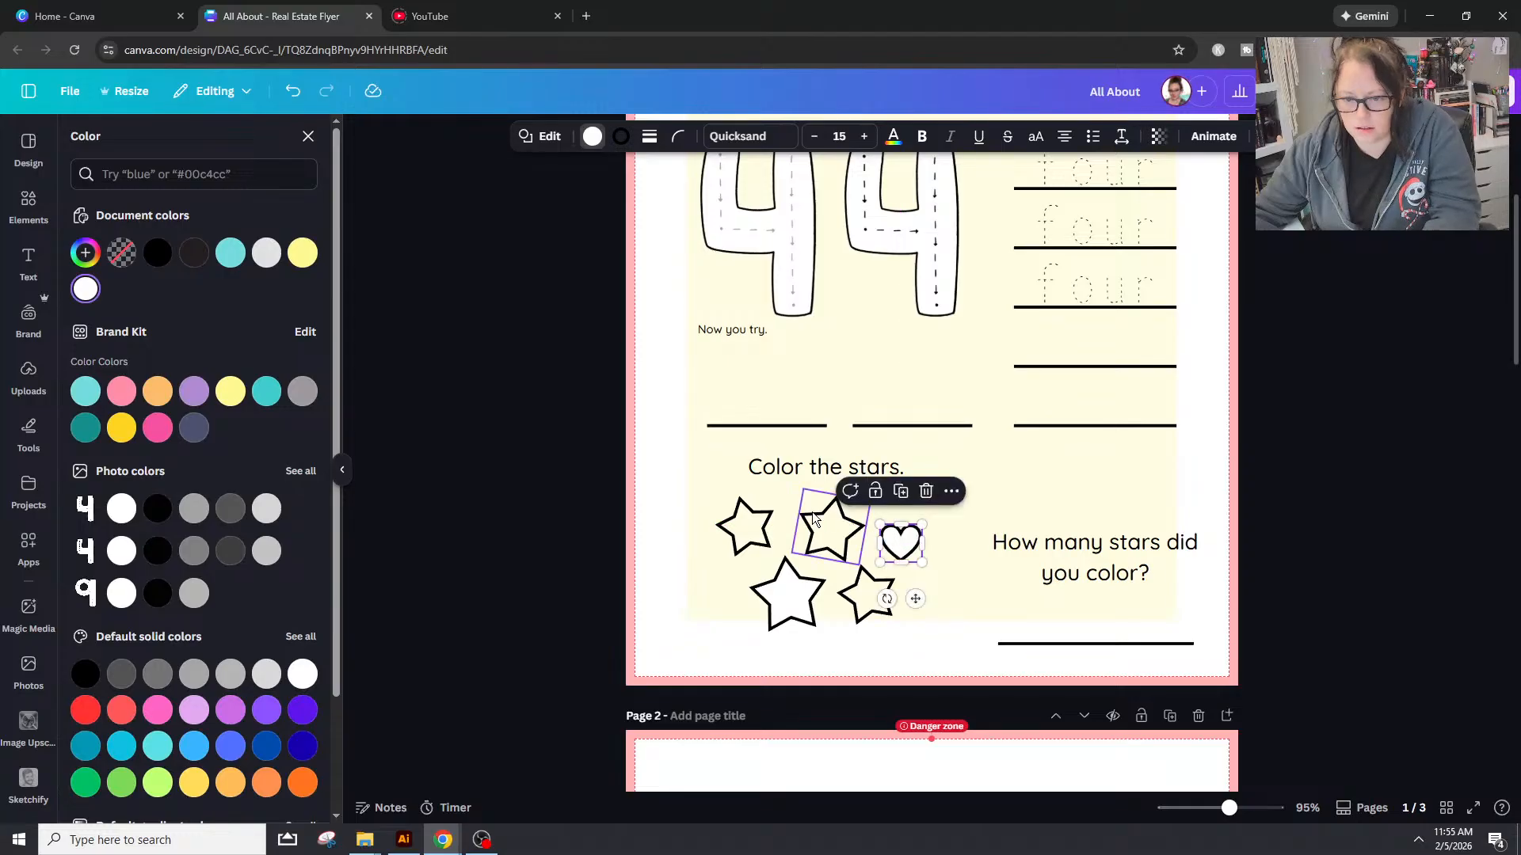
click(919, 533)
Step: Tilt the heart slightly, duplicate it, and place the copy to the left of the large lower star
drag(896, 602, 931, 630)
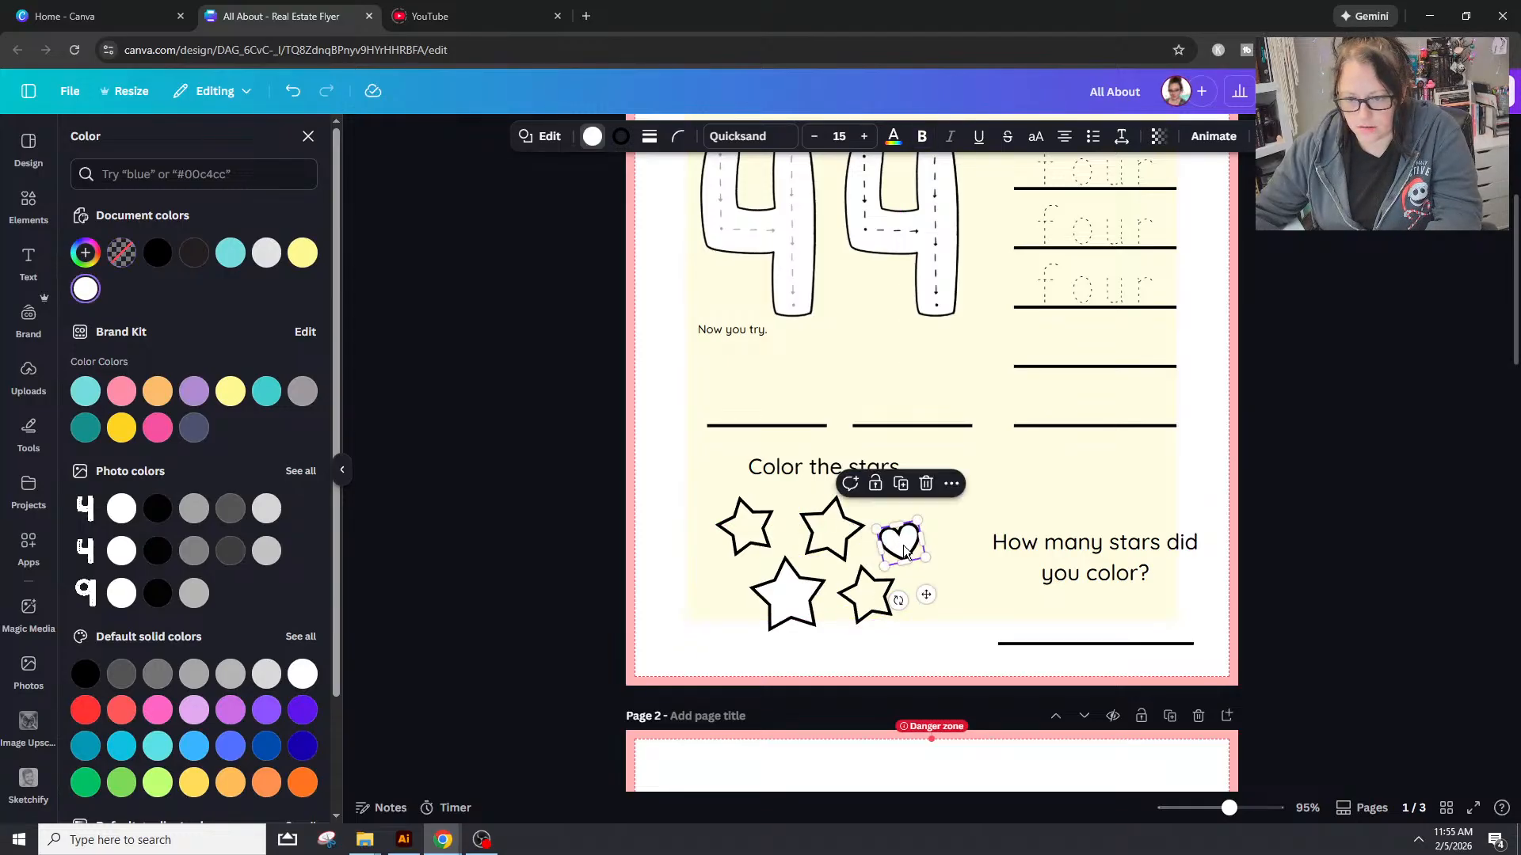
key(ctrl+d)
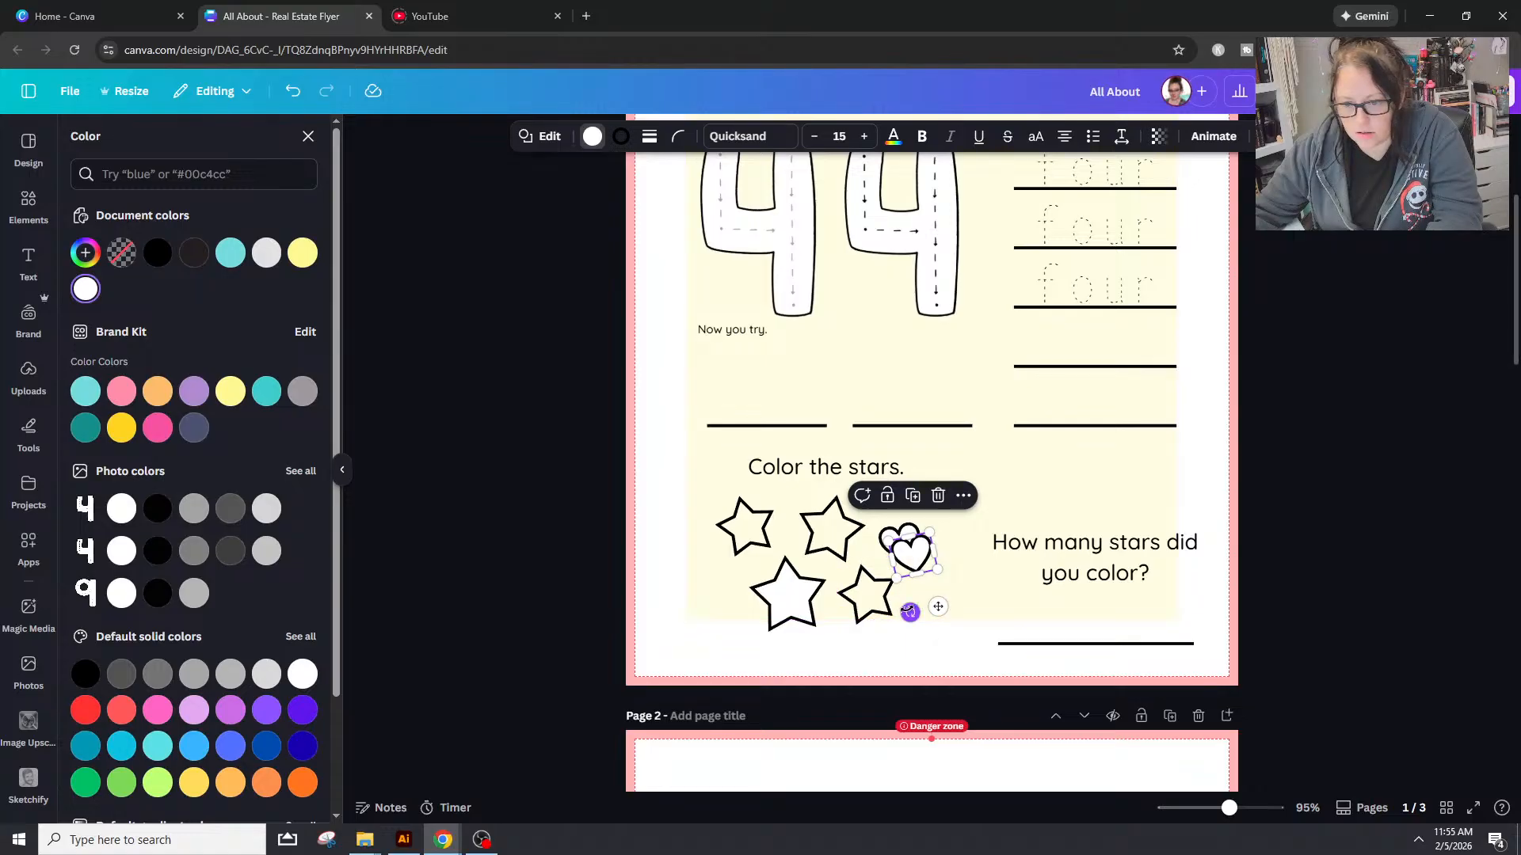
drag(917, 547, 727, 588)
key(ctrl+d)
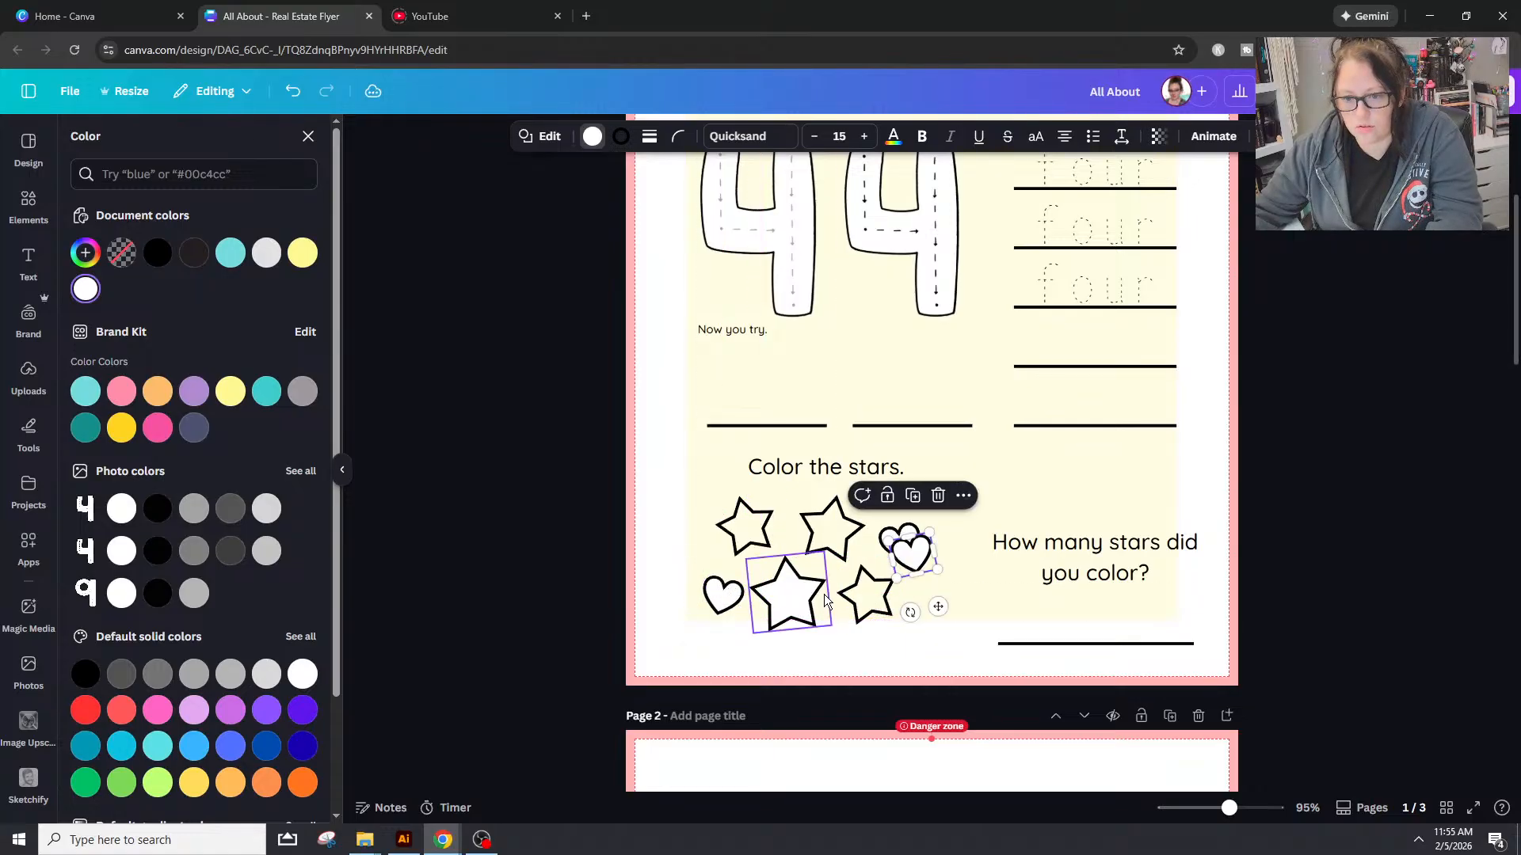
drag(920, 561, 954, 587)
key(Delete)
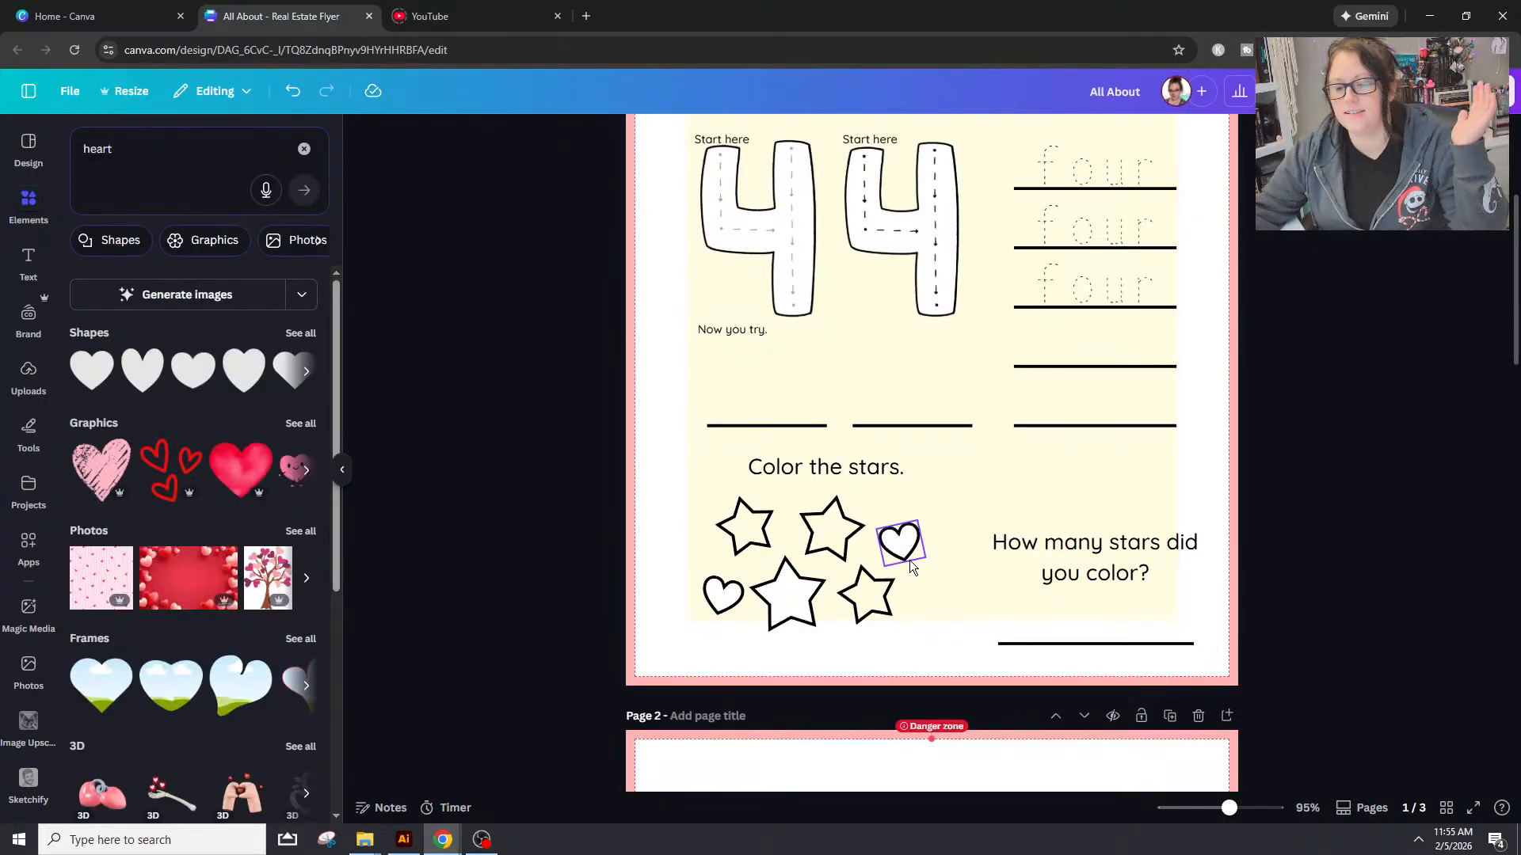
Step: Shift the upper-right heart slightly up and right, and check the stroke weights of the neighbouring star and that heart
mouse_move(905, 543)
mouse_down()
mouse_move(912, 533)
mouse_move(893, 552)
mouse_up()
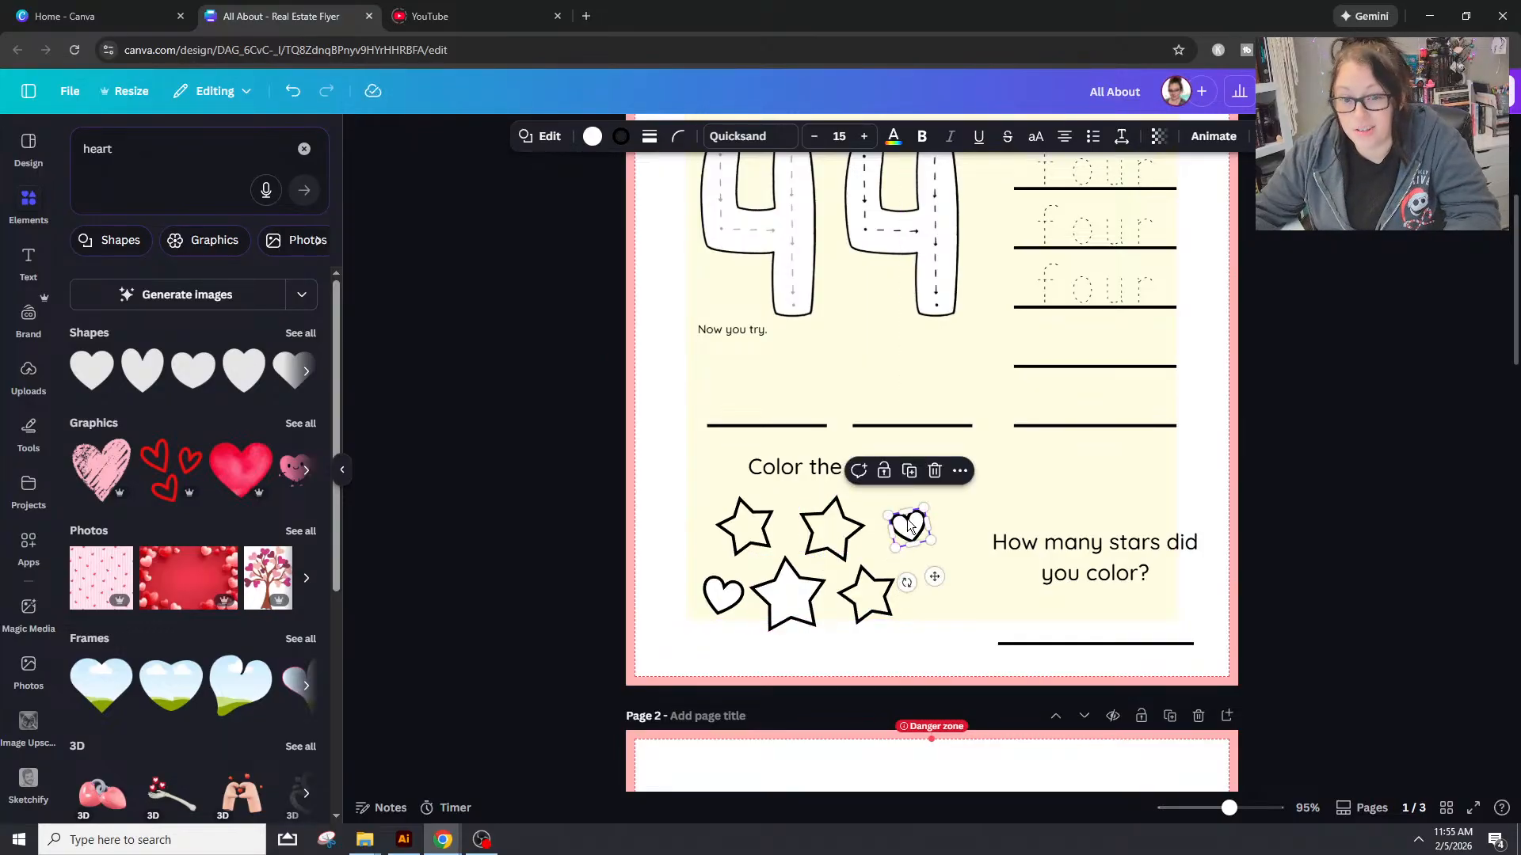
click(826, 541)
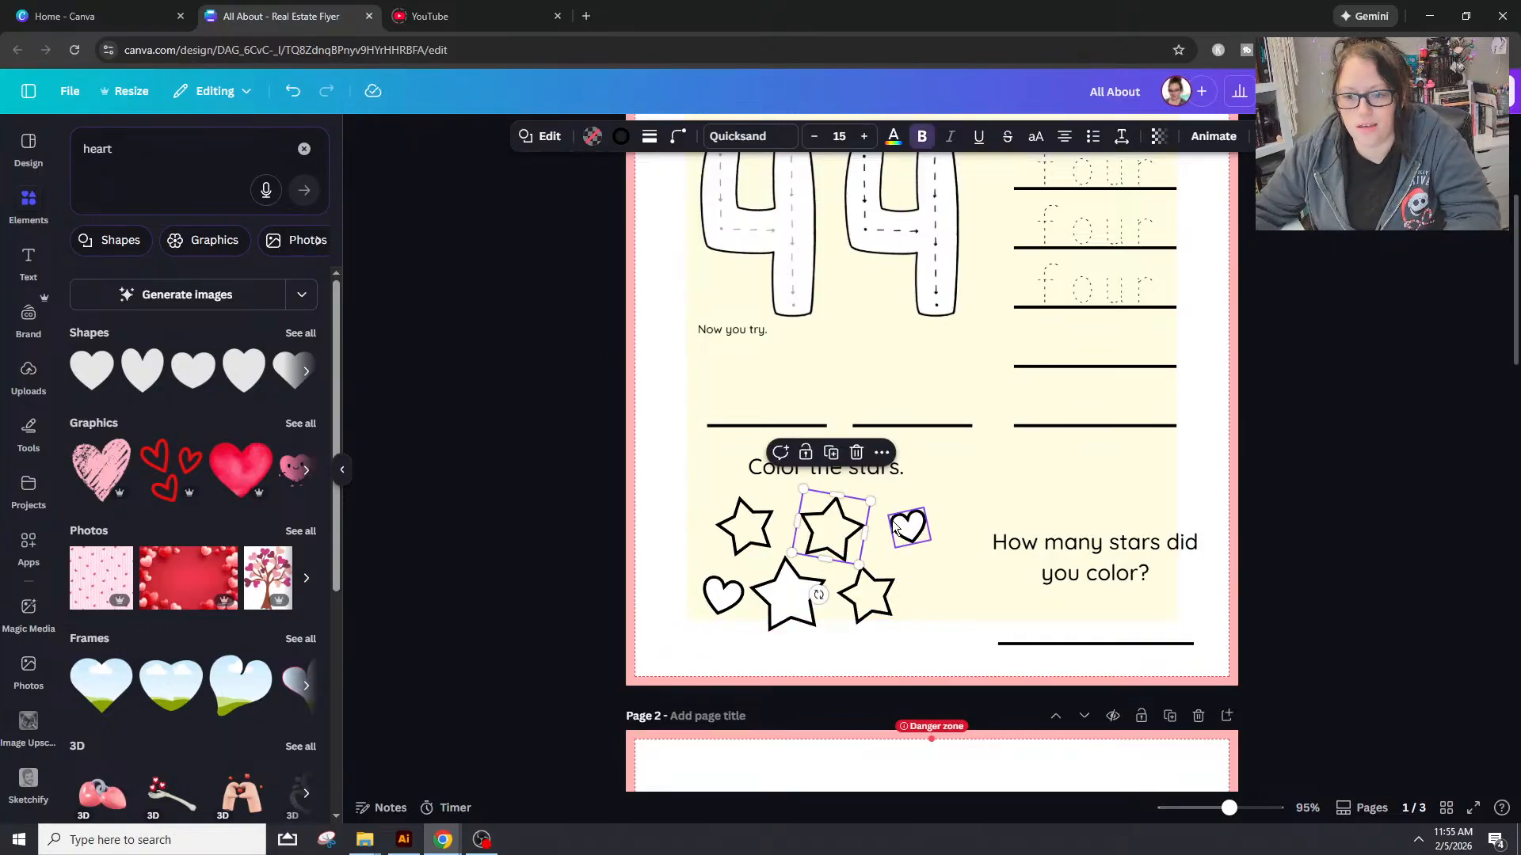
click(652, 137)
click(652, 137)
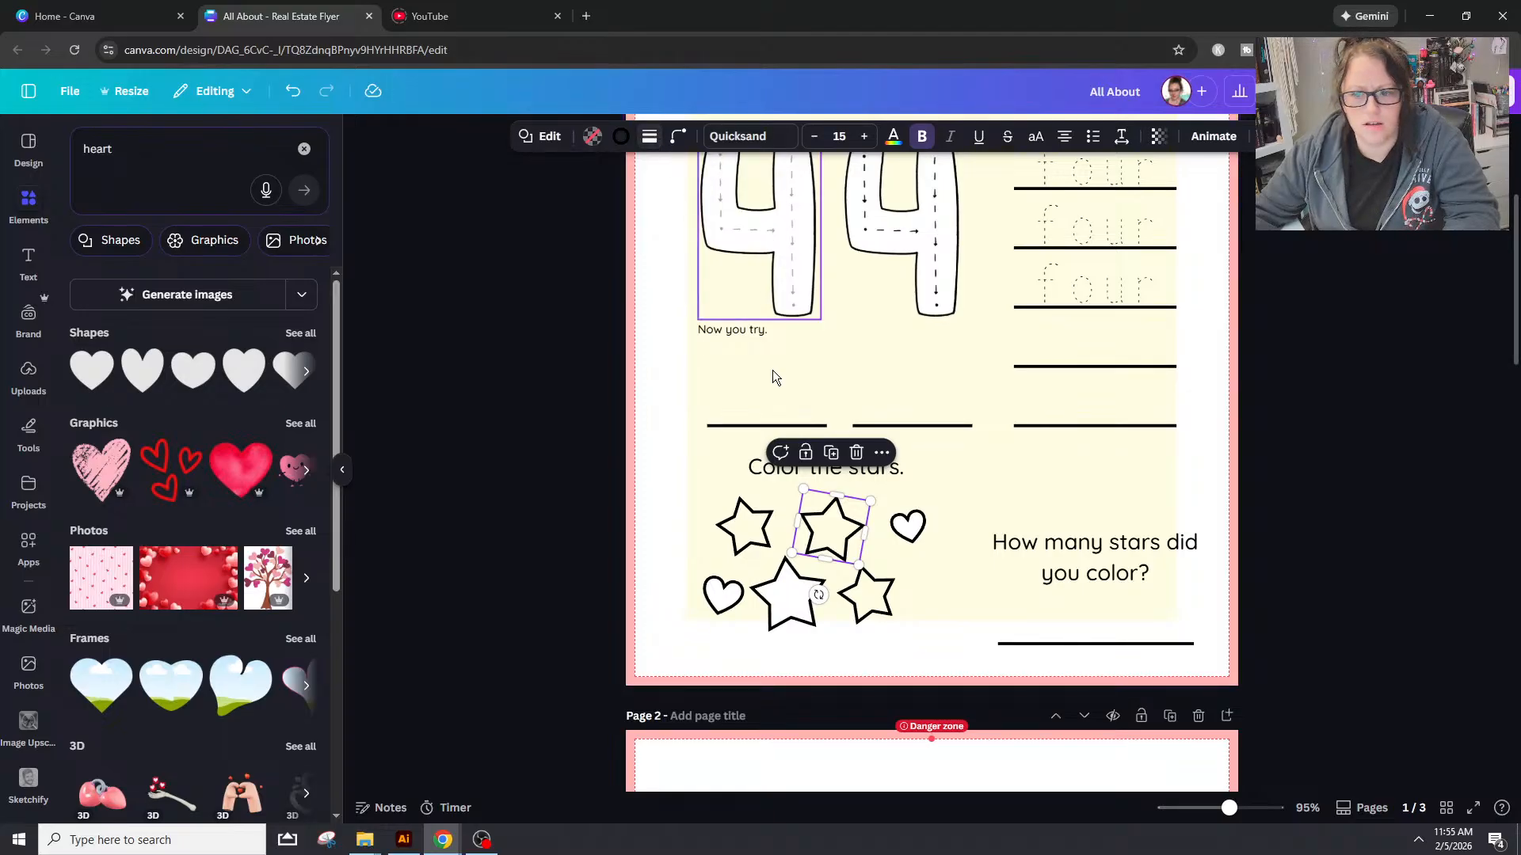
click(908, 526)
click(652, 137)
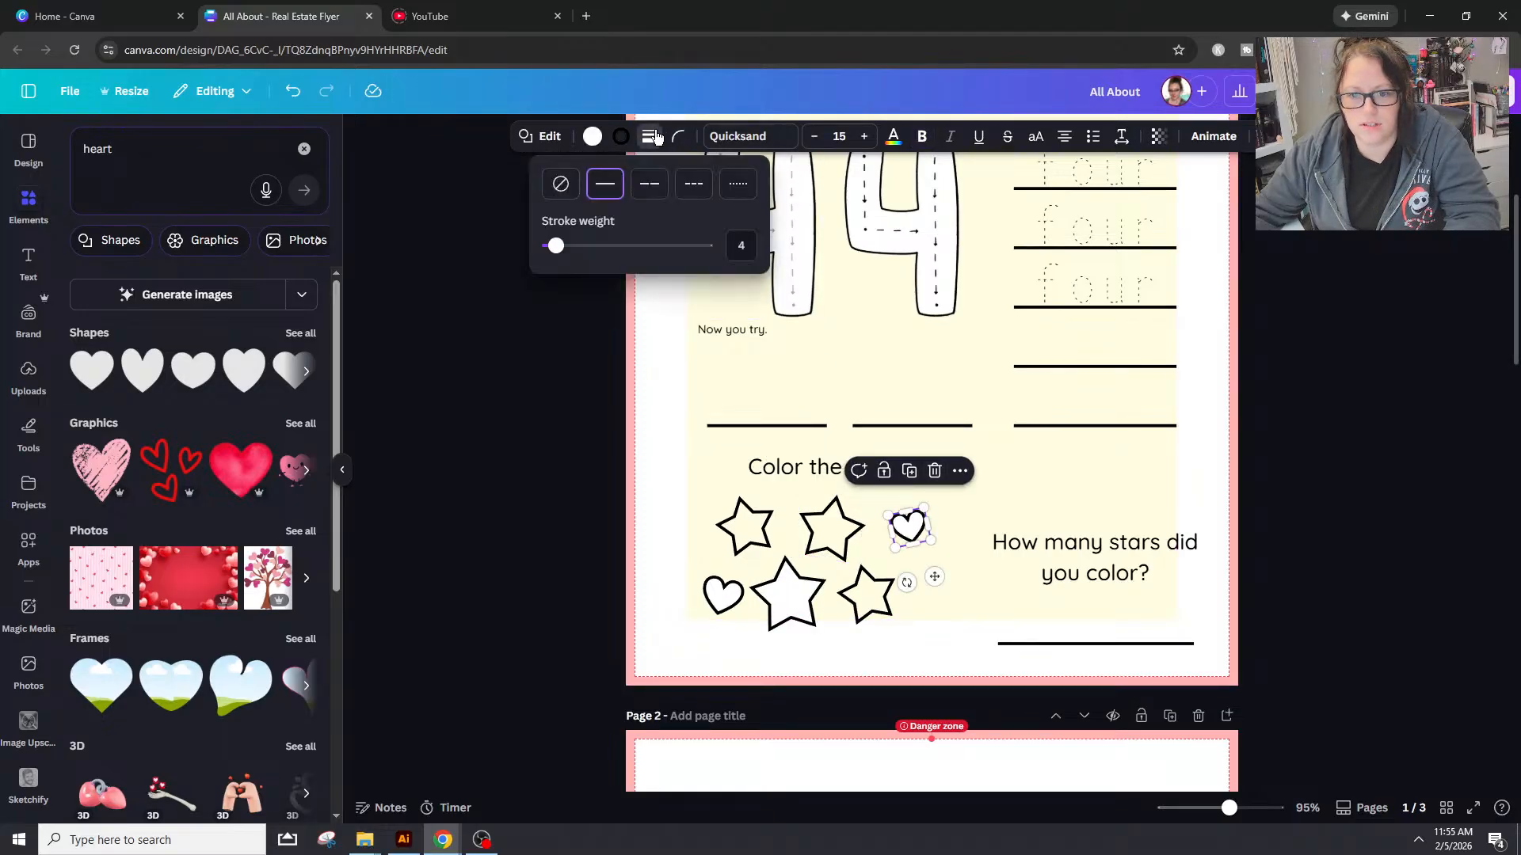
click(655, 137)
Step: Open the lower-left heart's stroke settings, and set the upper-right heart's stroke weight to 3
click(723, 596)
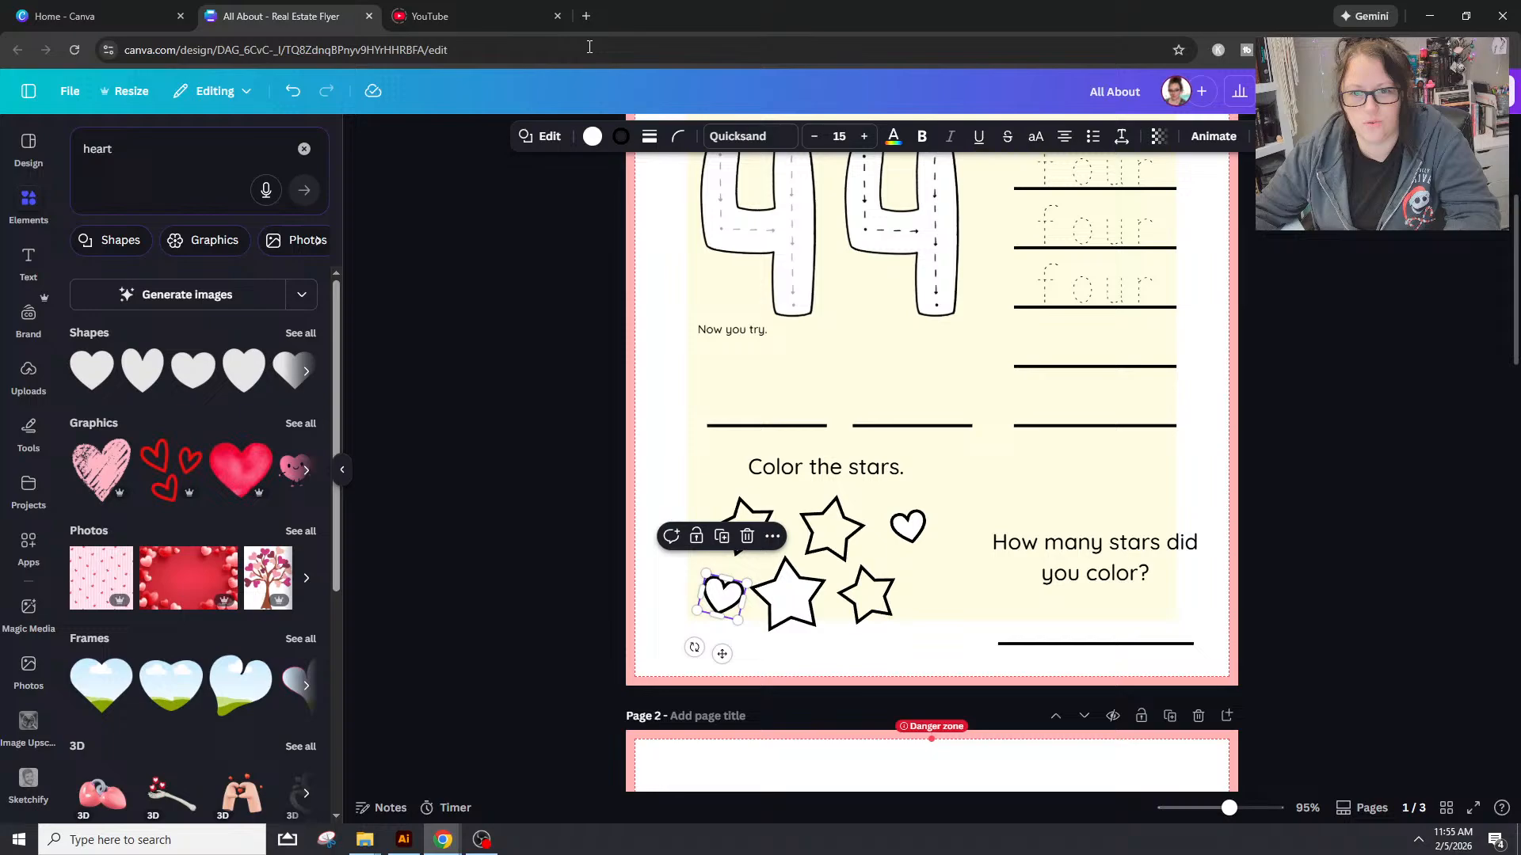
click(652, 137)
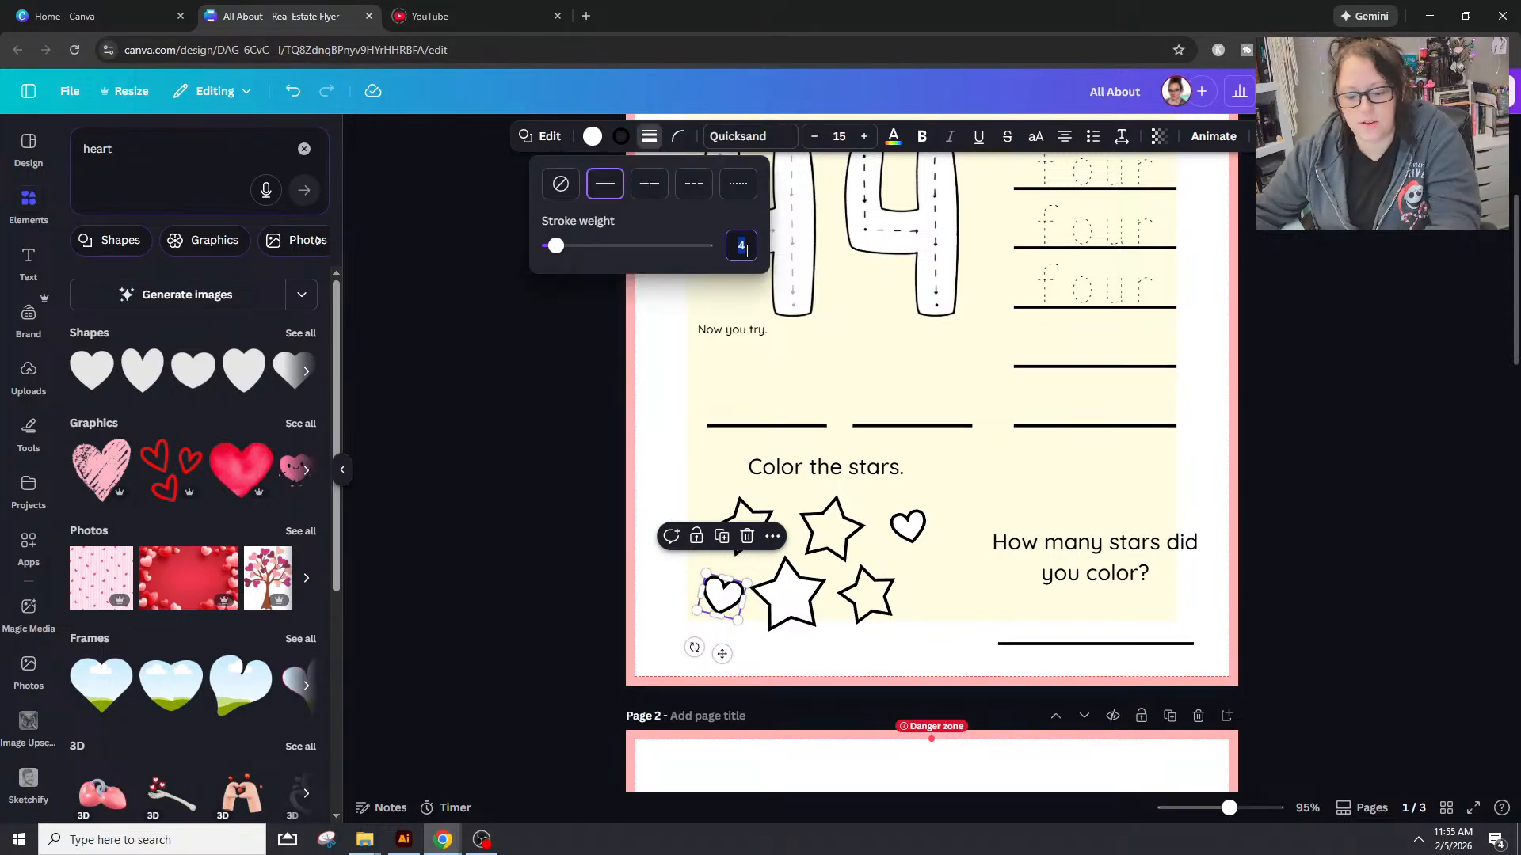
click(908, 526)
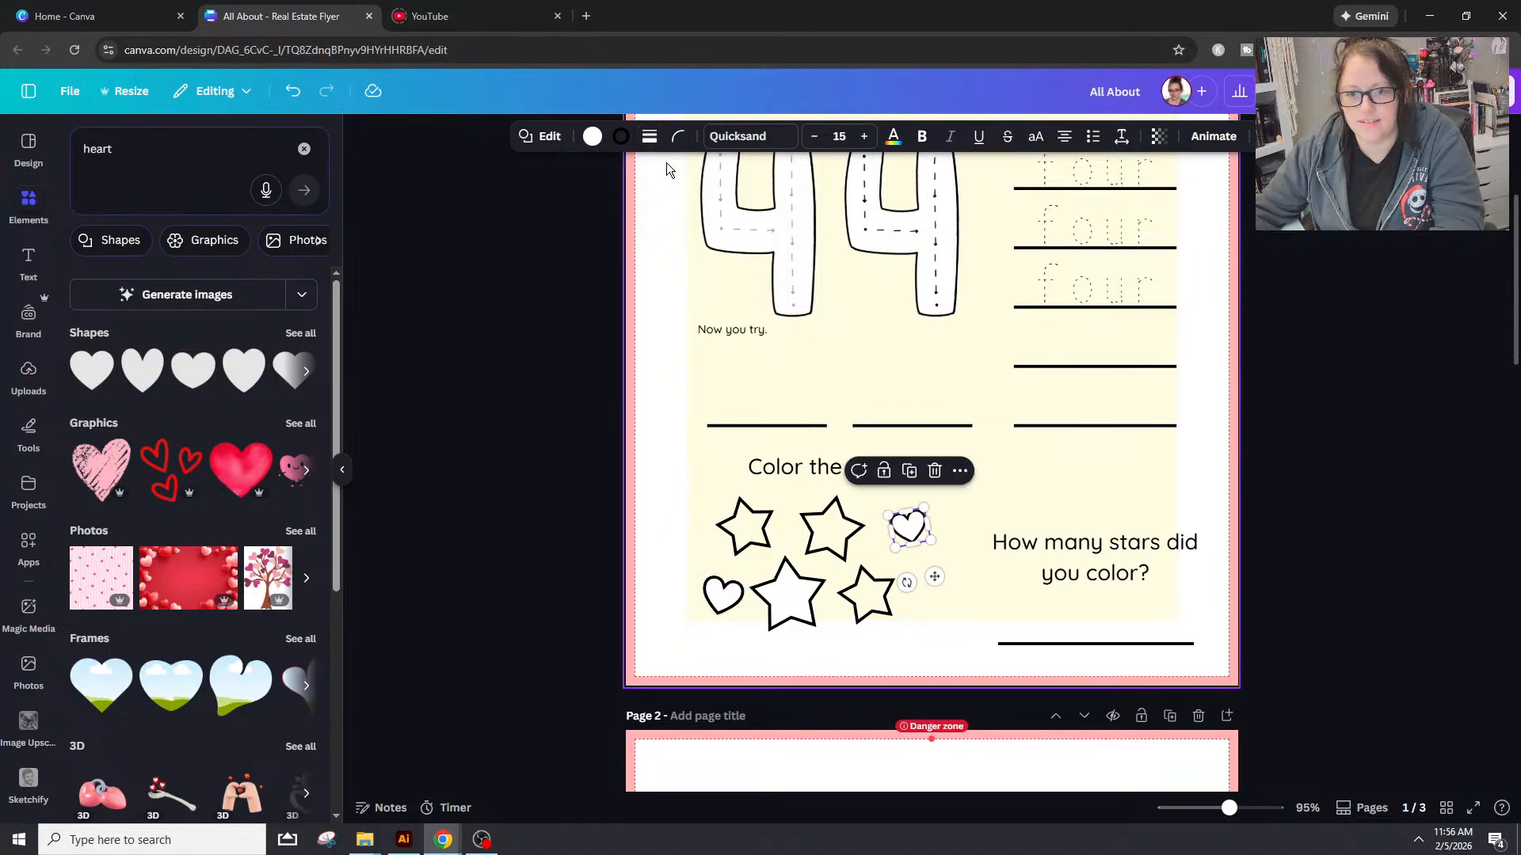
click(647, 140)
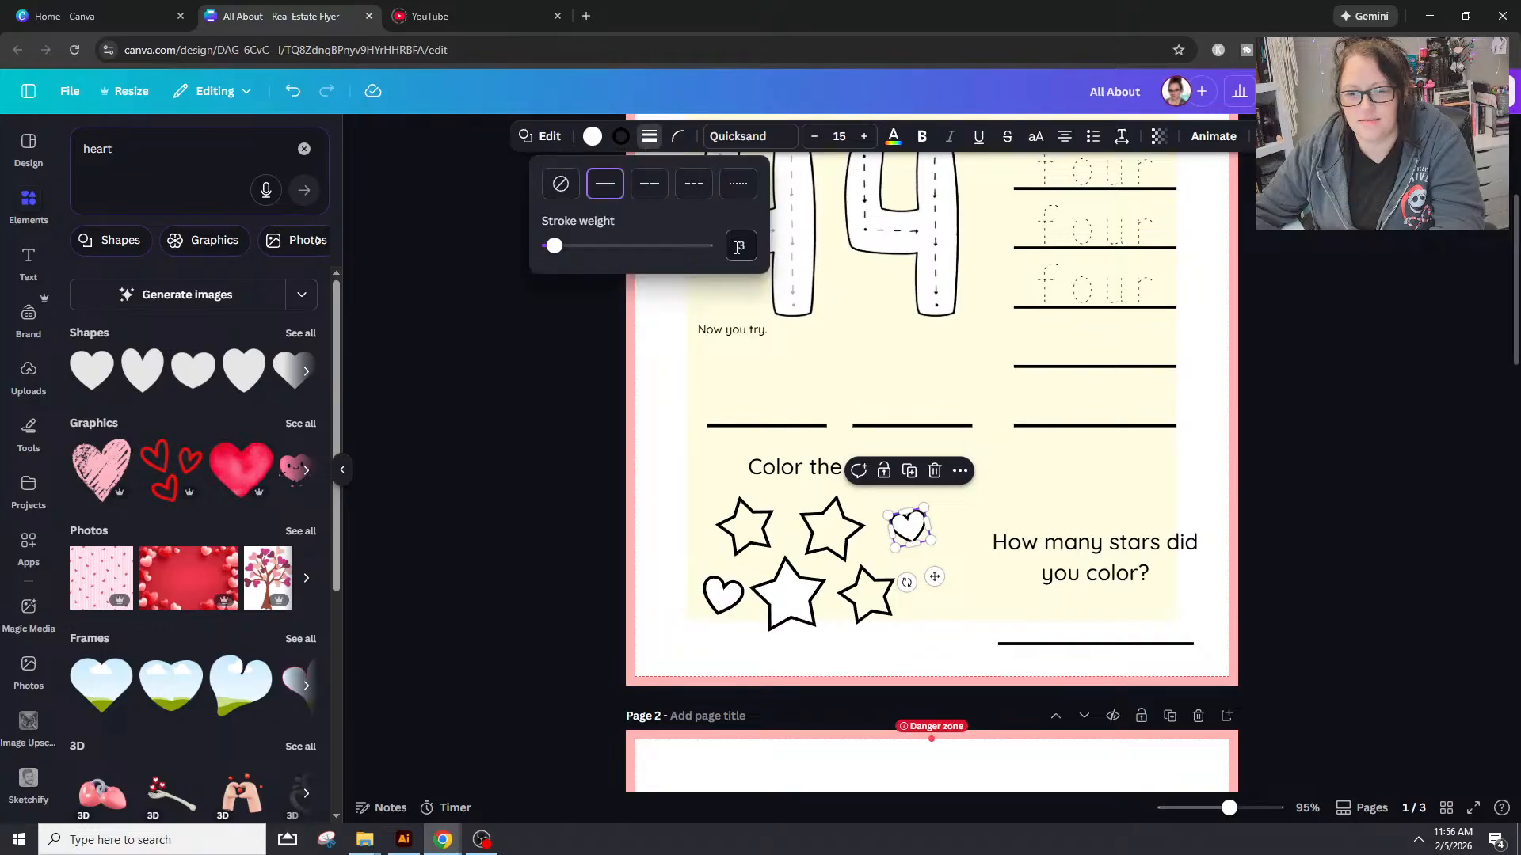
click(1378, 500)
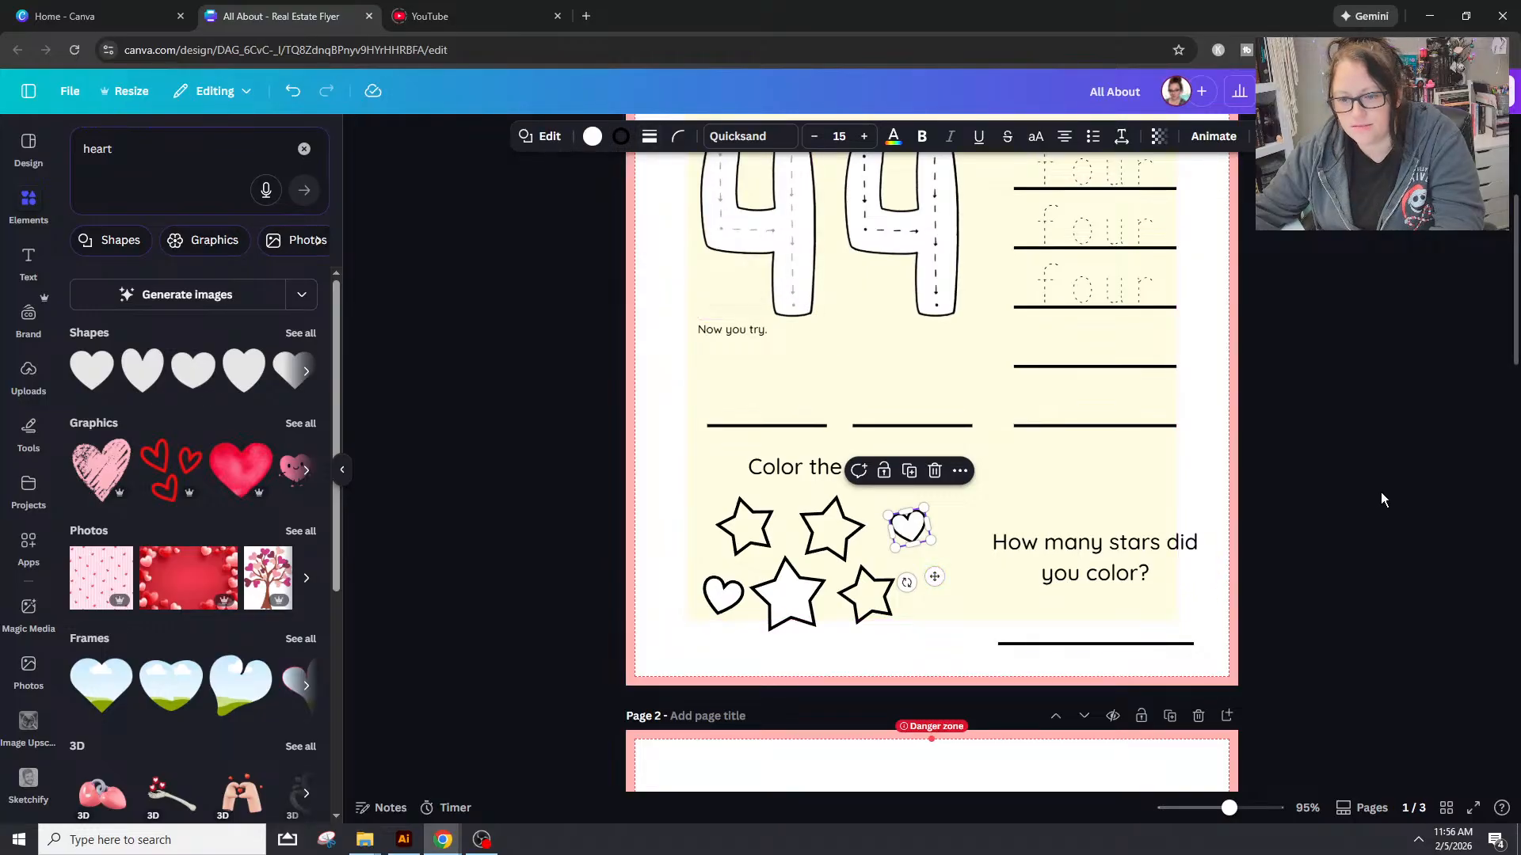
click(1431, 540)
Step: Recheck the stroke weight of the upper-right heart against the lower-left heart
click(909, 520)
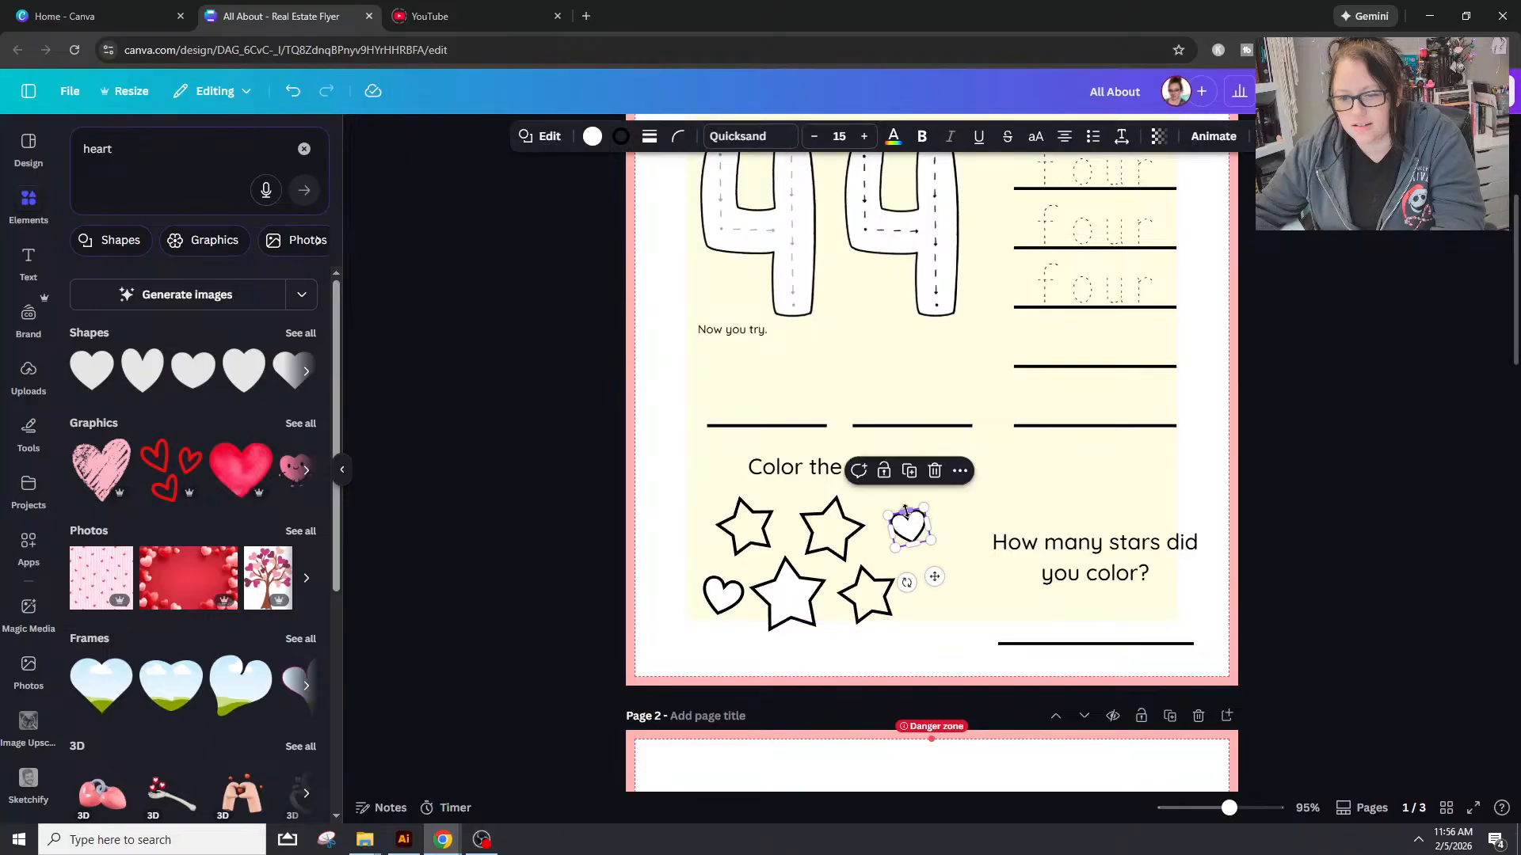
click(650, 135)
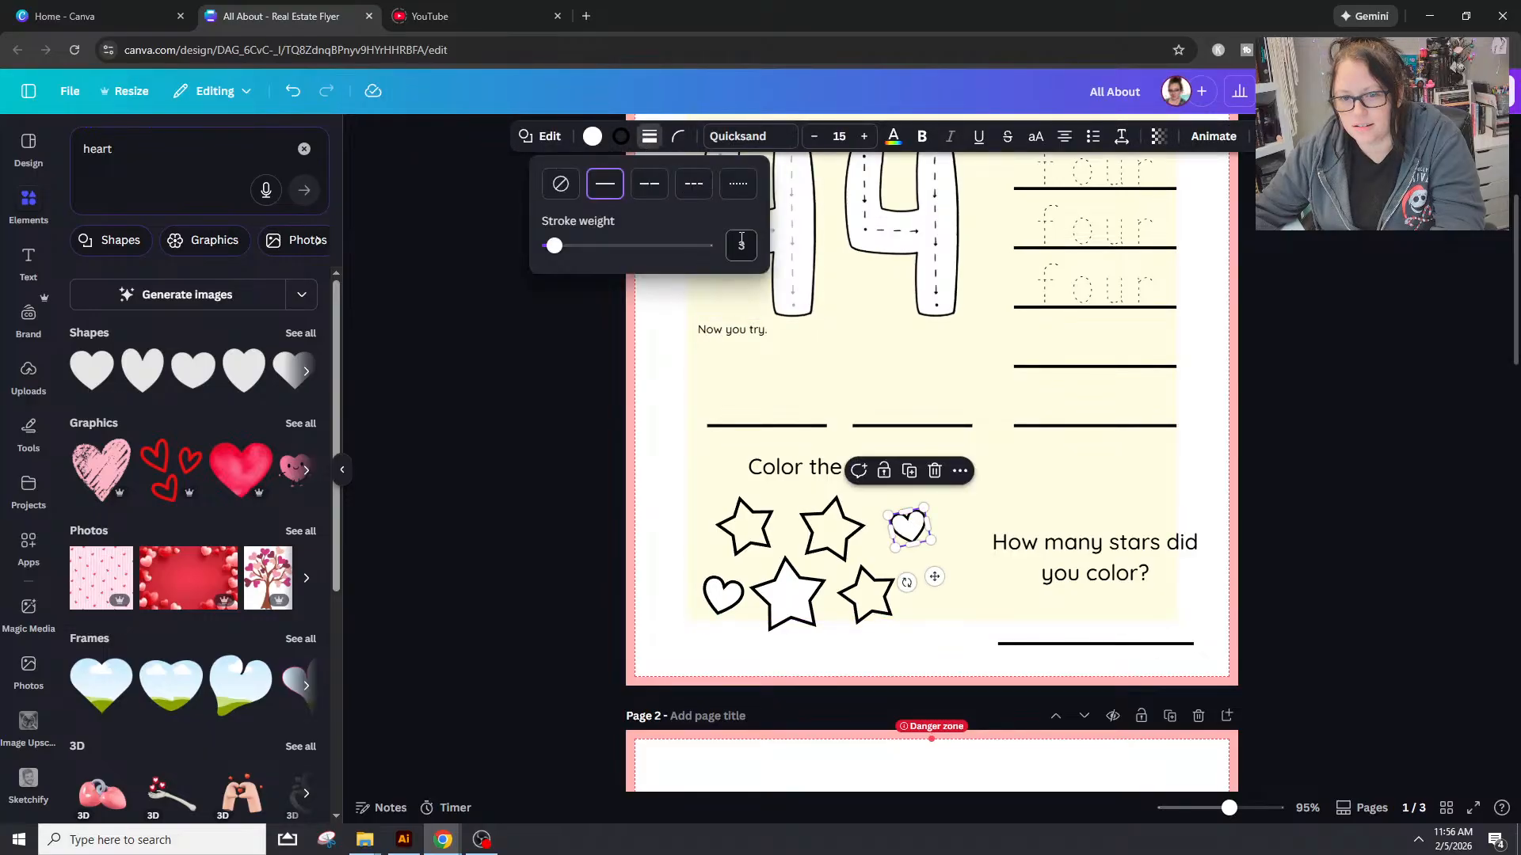
click(723, 596)
click(921, 527)
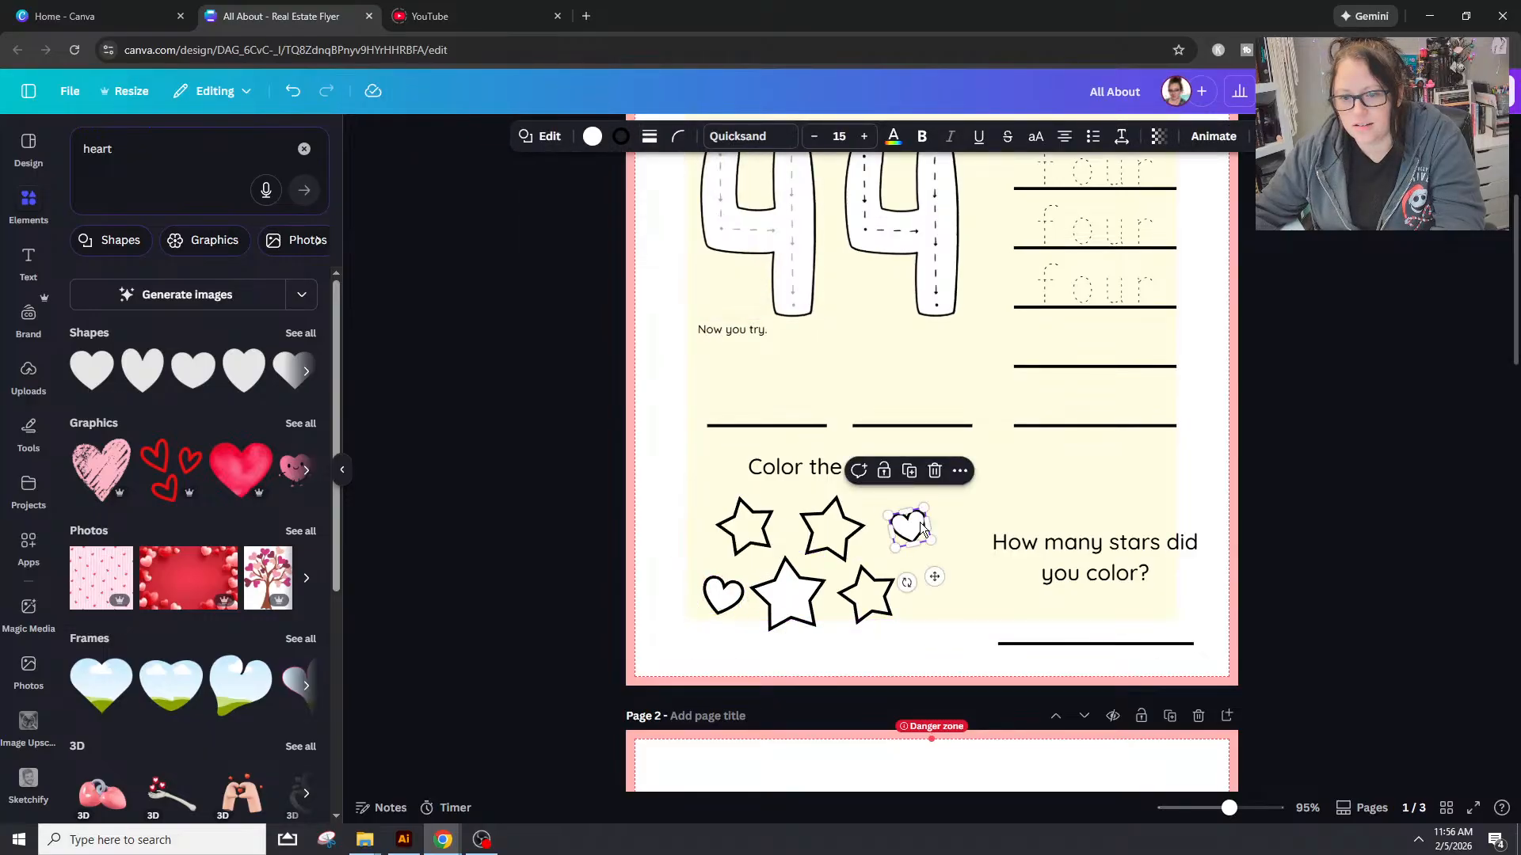
click(651, 138)
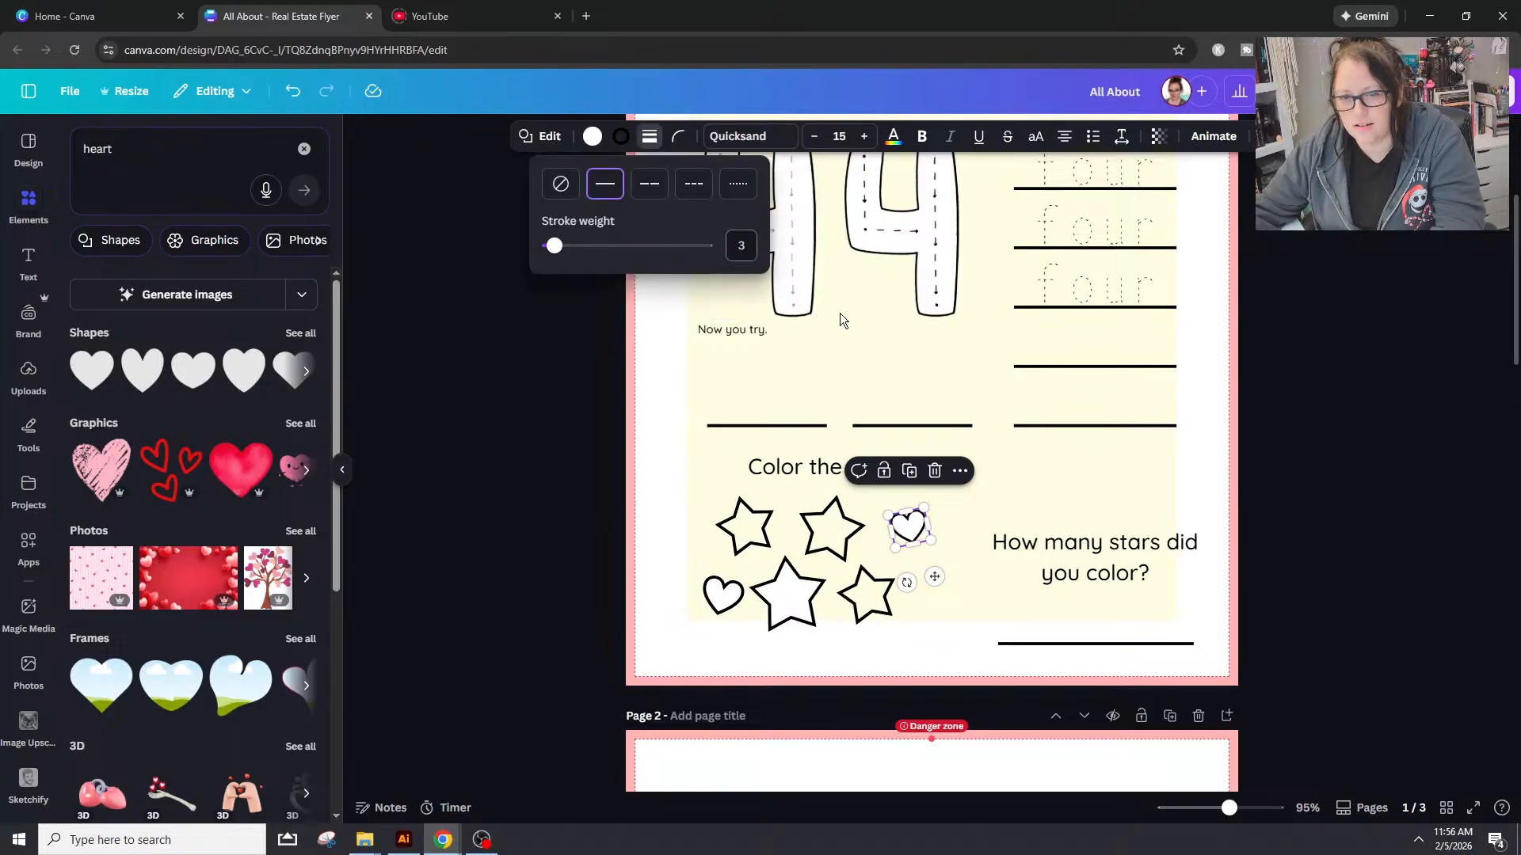
click(1388, 601)
Step: Set the stroke weight of the heart left of the large lower star to 3
drag(1229, 808, 1258, 808)
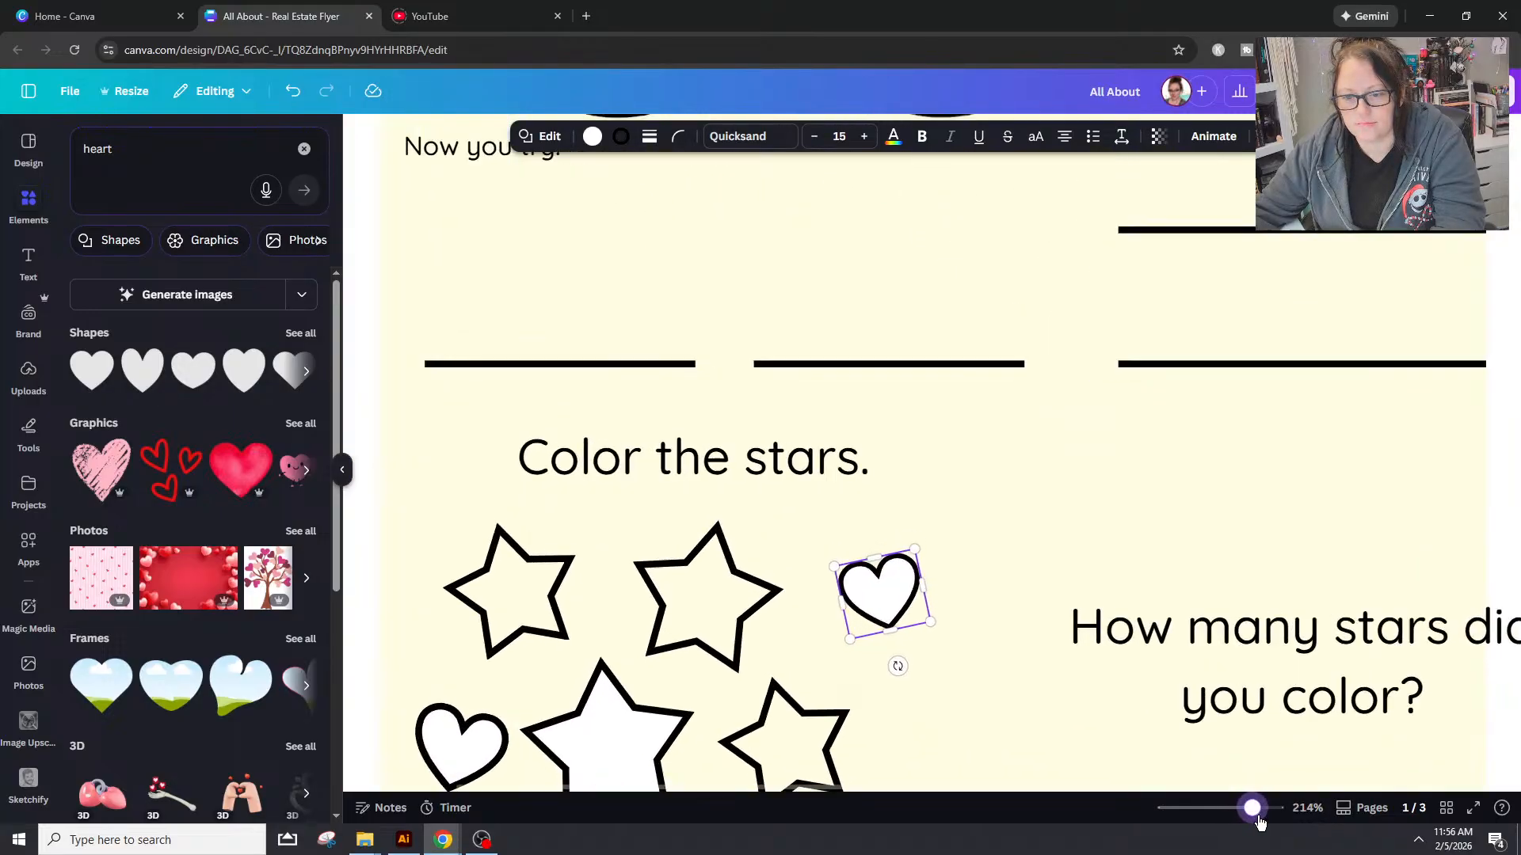
scroll(1081, 592, down, 2)
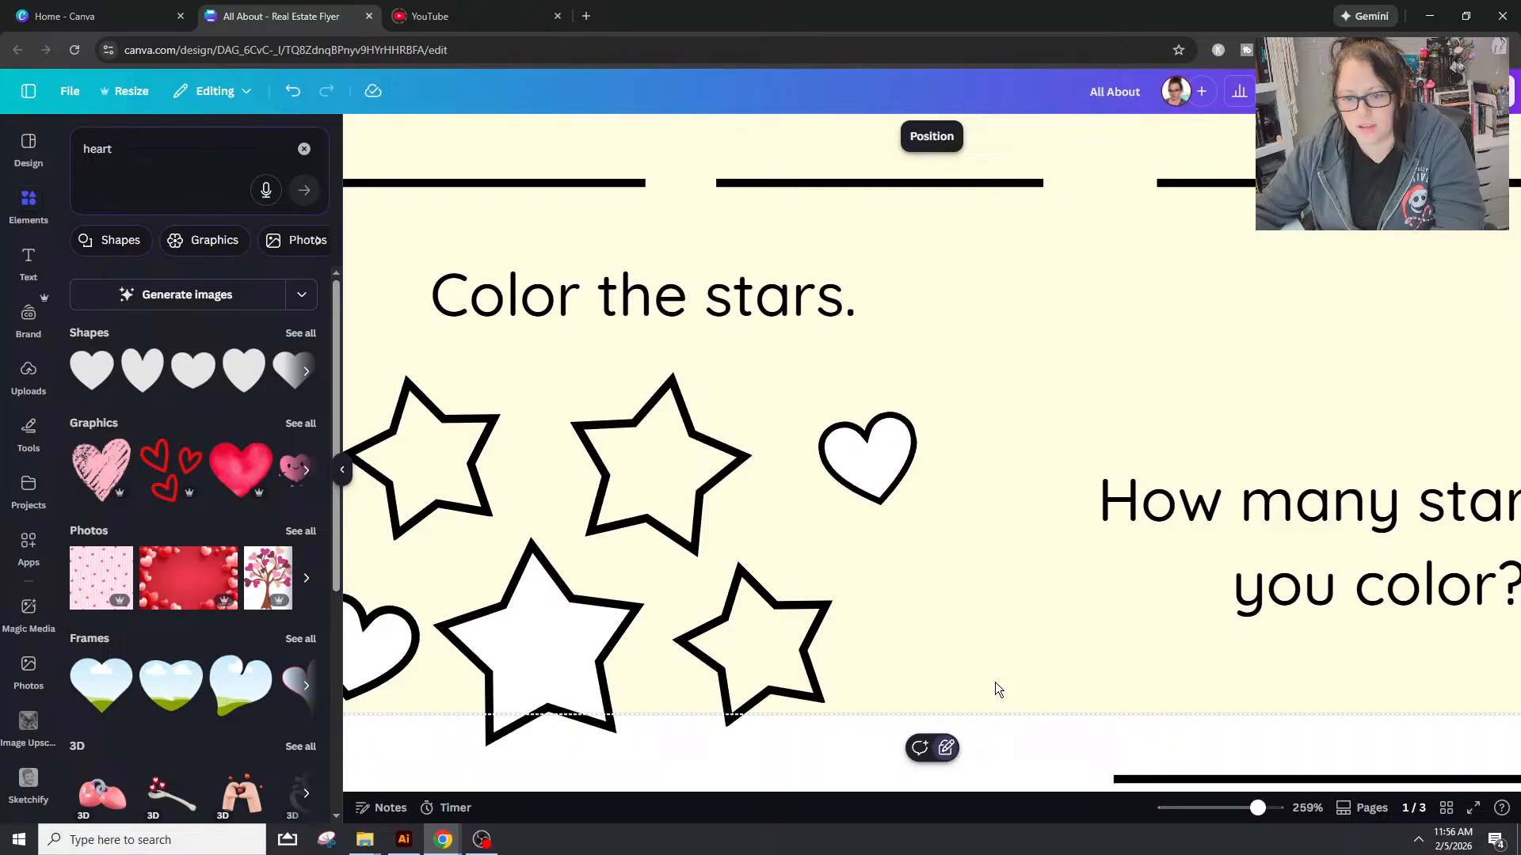
click(650, 136)
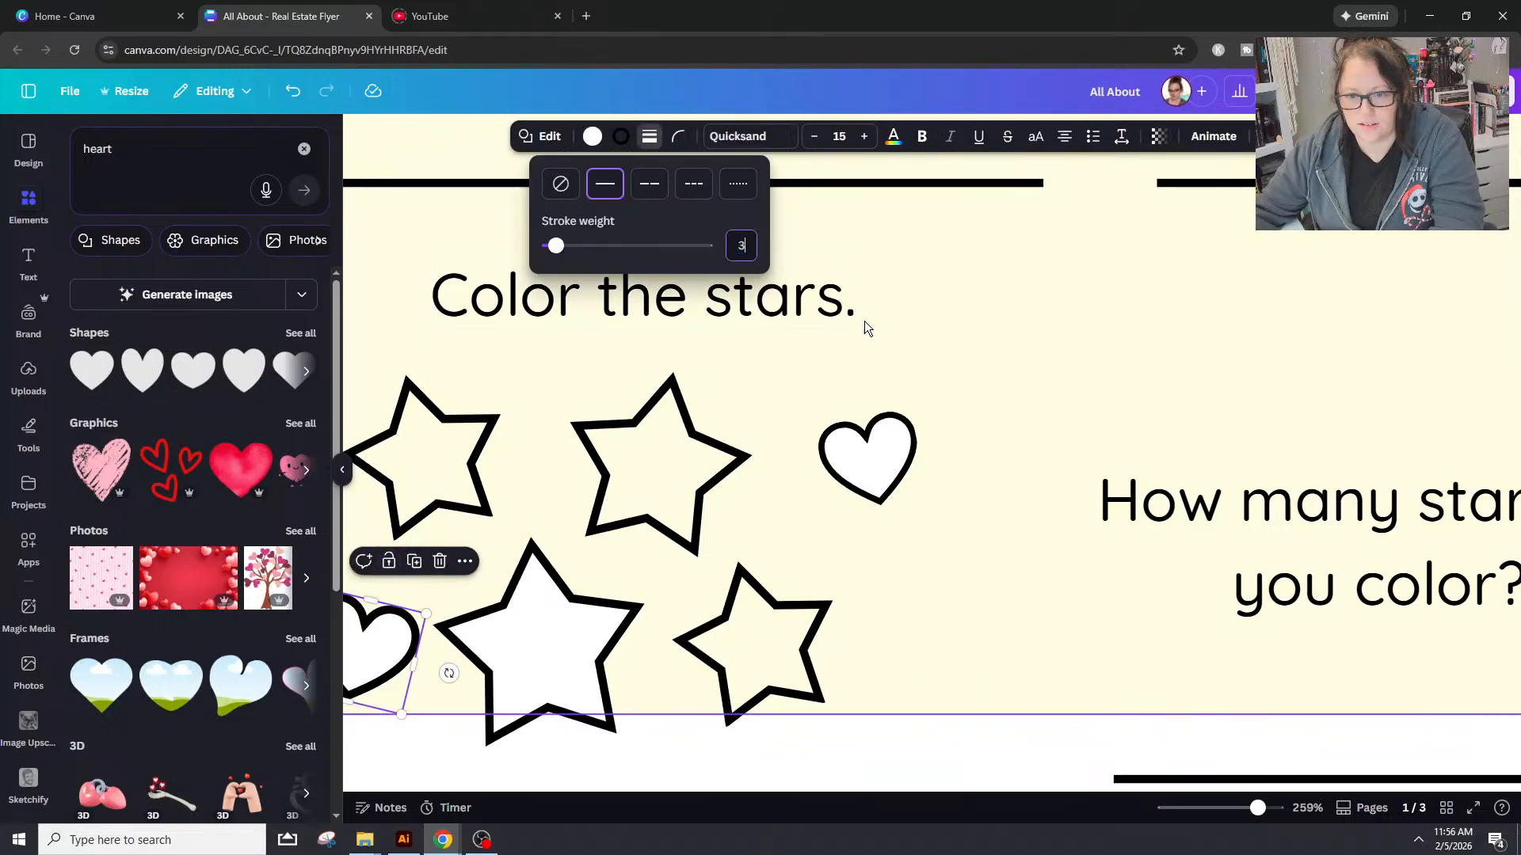
click(839, 401)
click(396, 618)
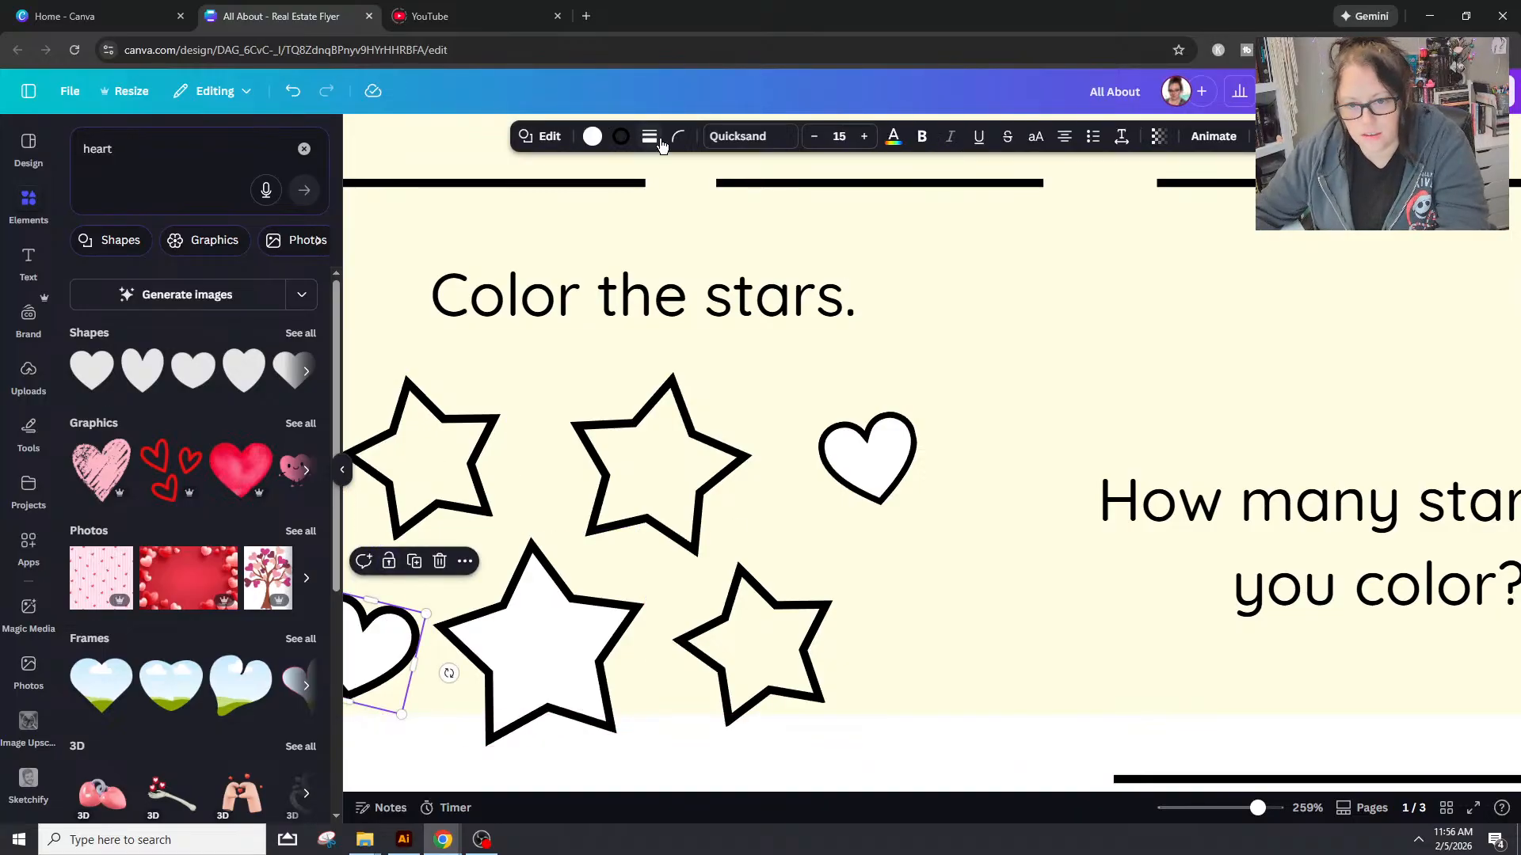
click(651, 137)
drag(553, 250, 552, 247)
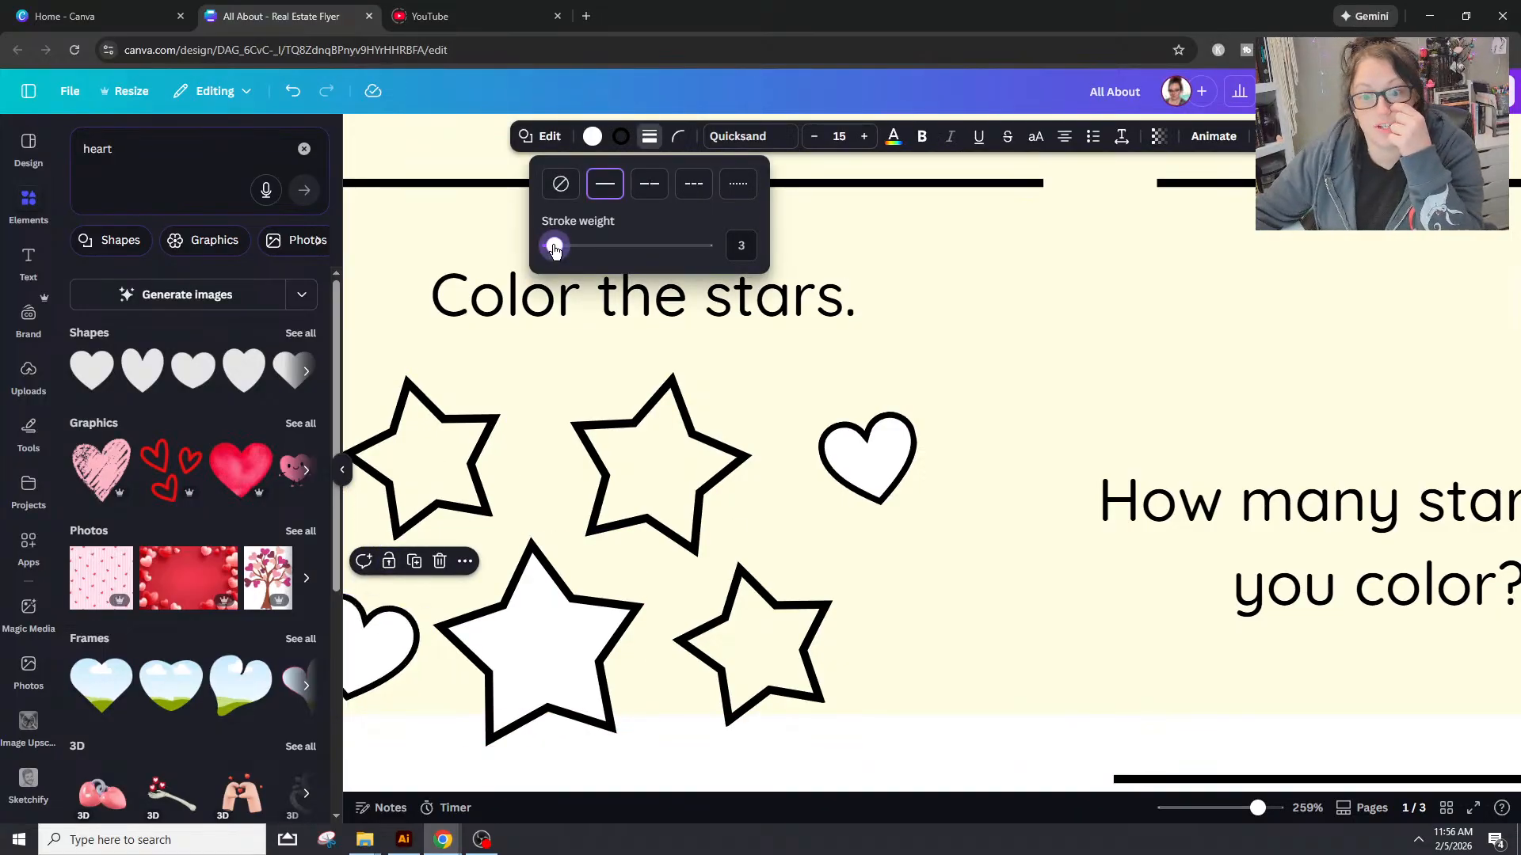
Step: Set the stroke weight of all four stars together to 3
click(434, 444)
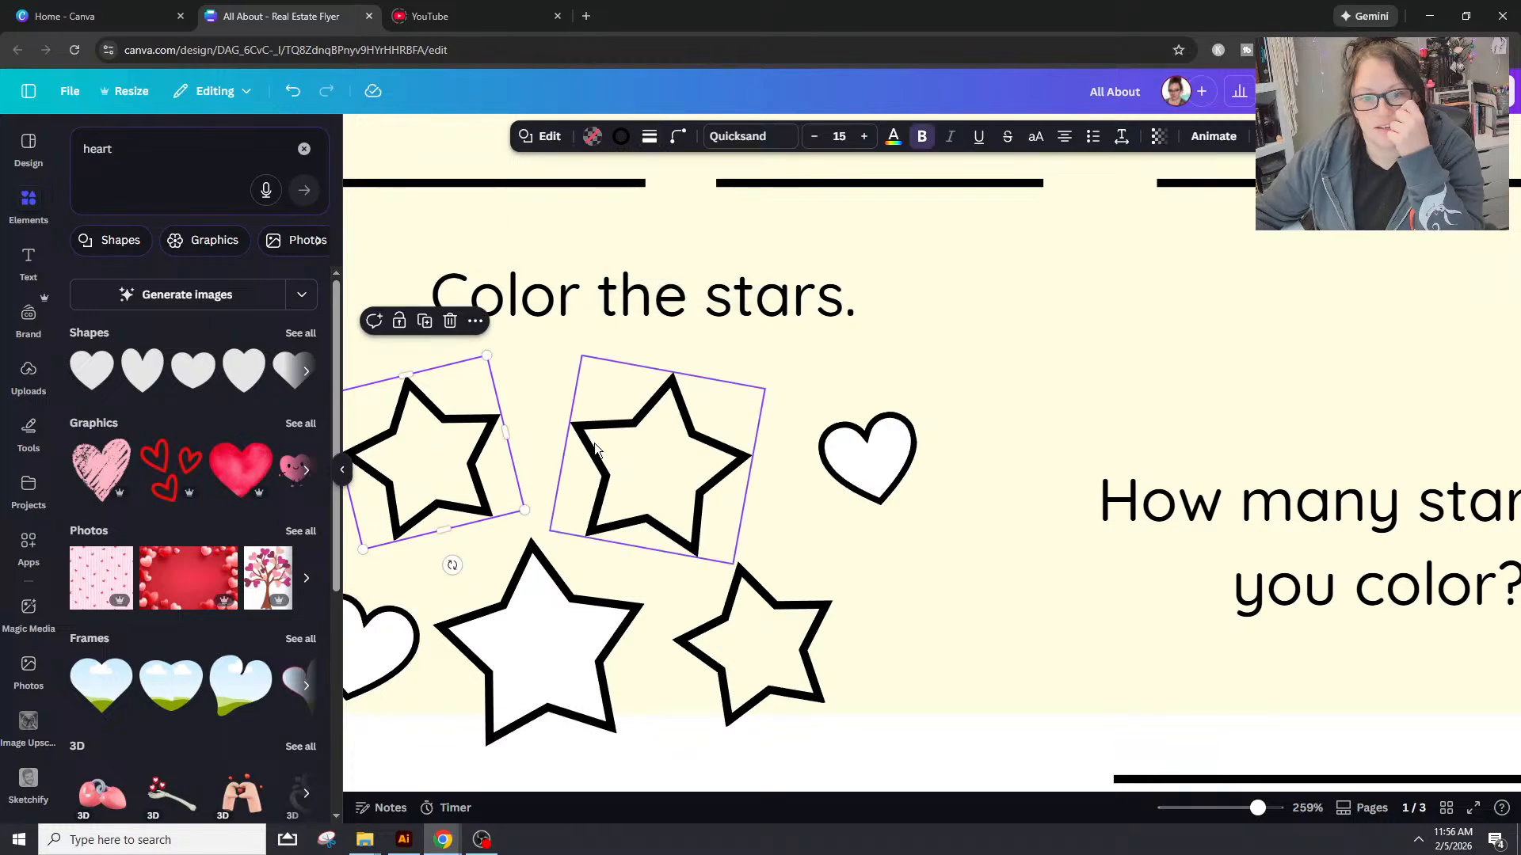
click(598, 449)
shift+click(414, 453)
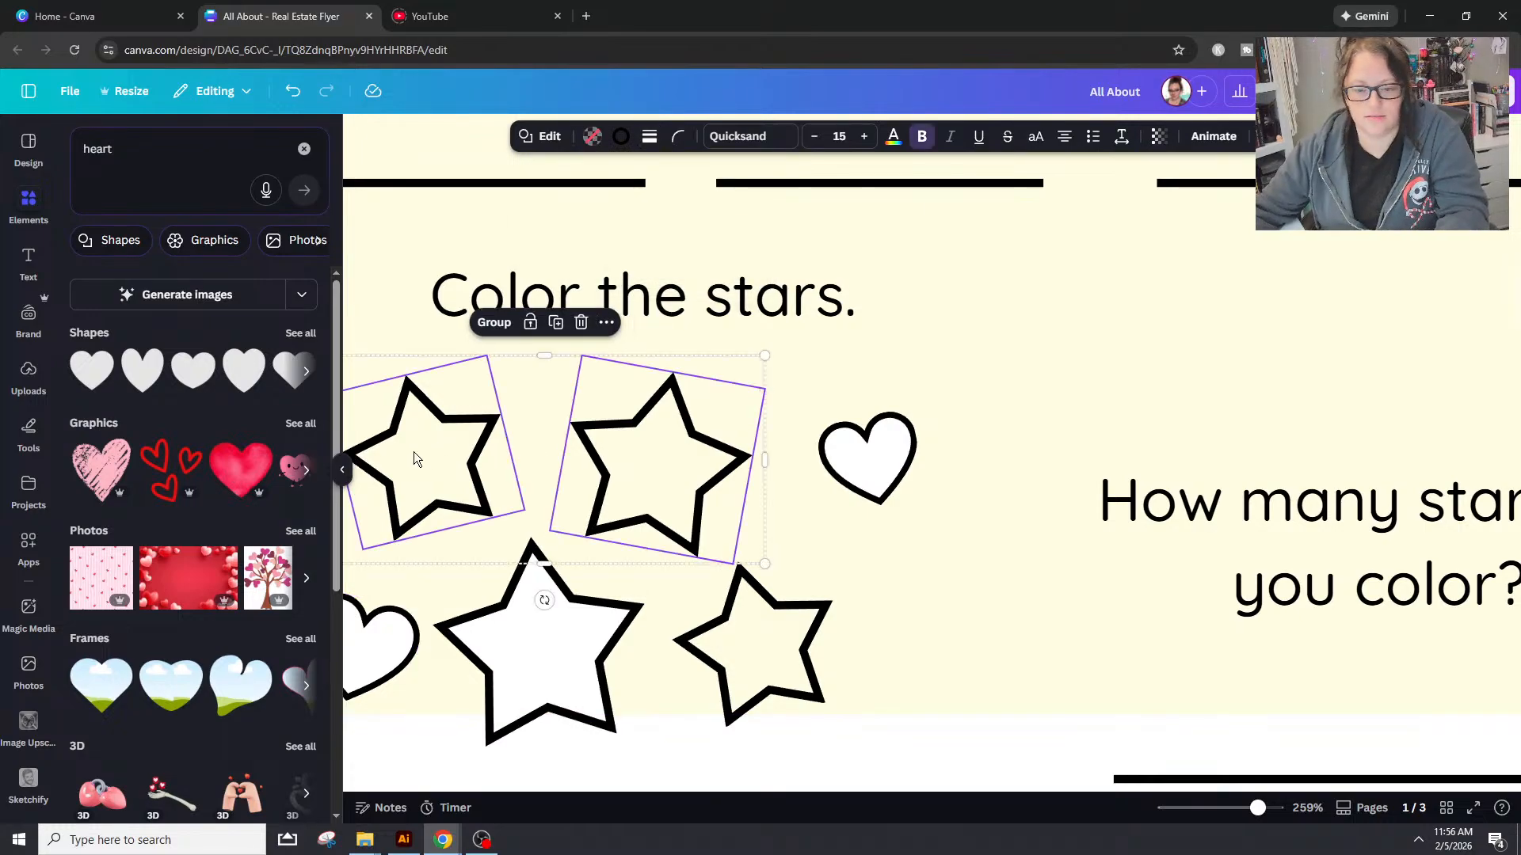
shift+click(539, 634)
shift+click(745, 646)
click(649, 136)
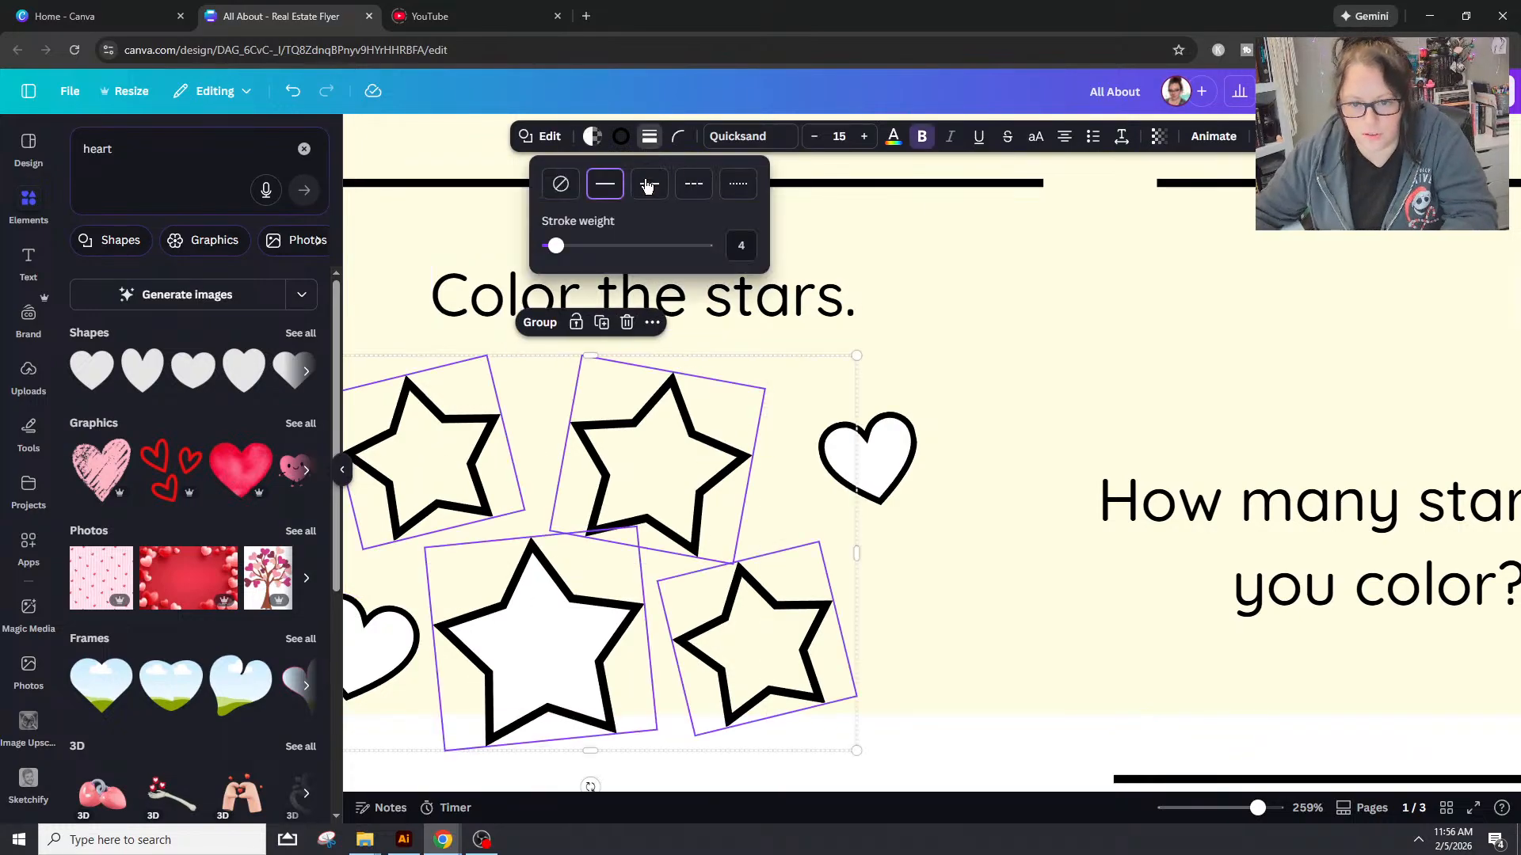
drag(562, 250, 554, 251)
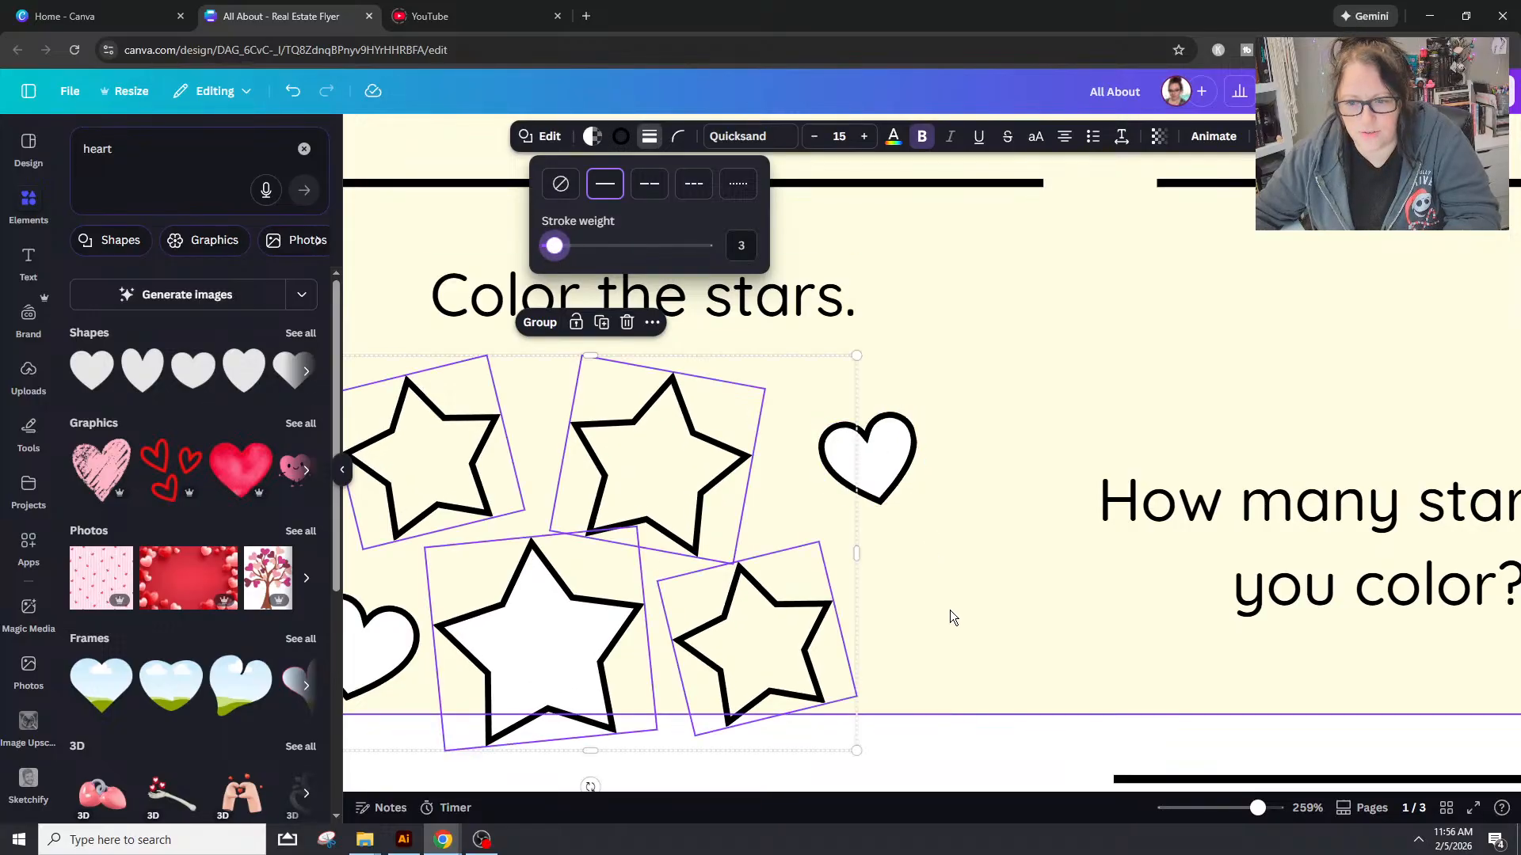
click(645, 349)
Step: Move the two upper stars and the large lower star slightly upward, and shift the lower-right star up and to the right
drag(633, 445, 646, 431)
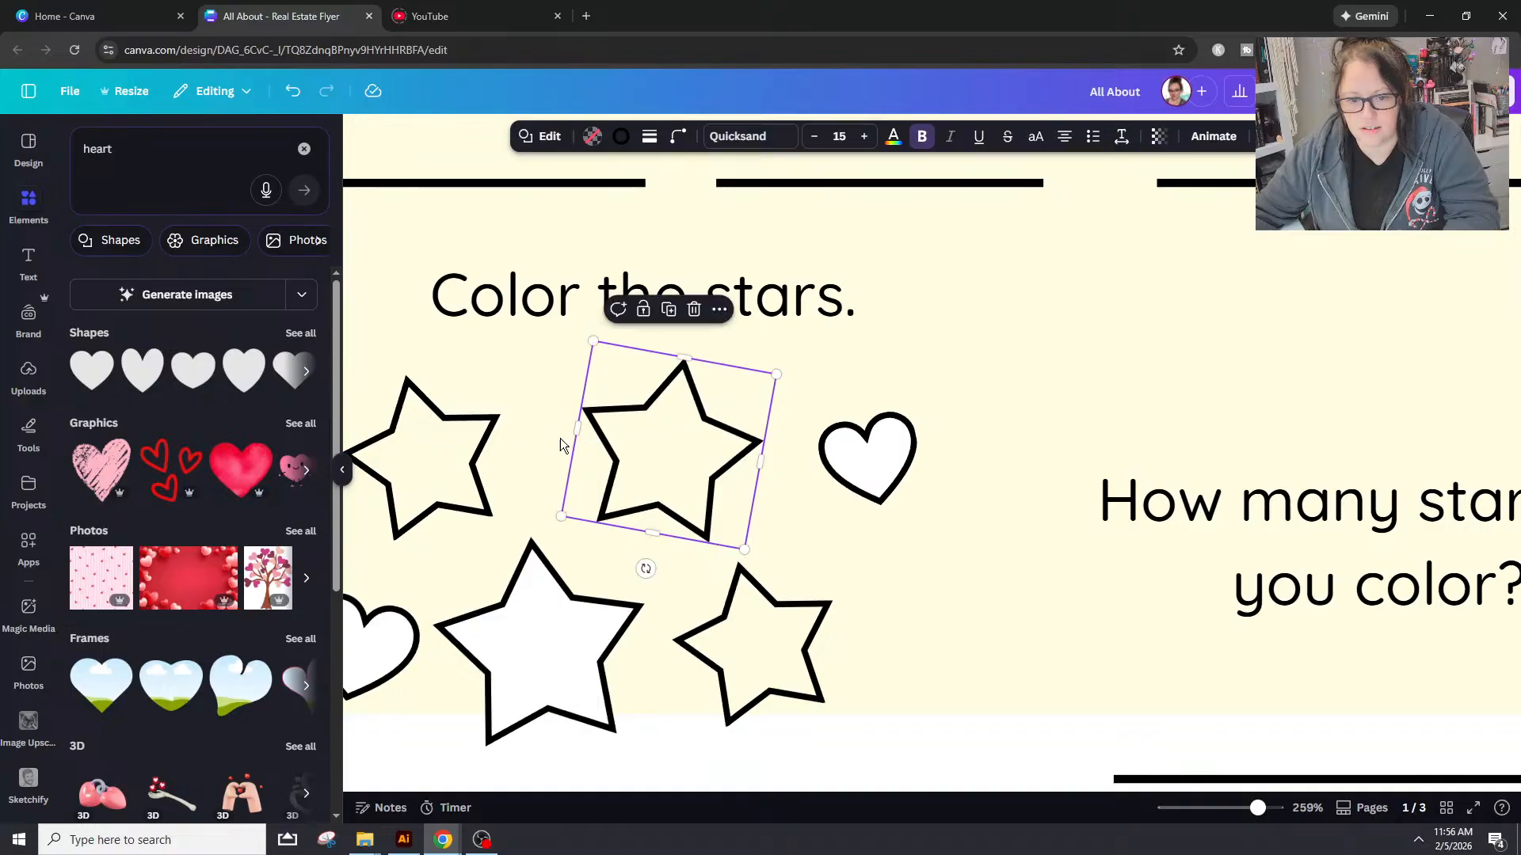
drag(465, 444, 465, 431)
drag(519, 613, 519, 591)
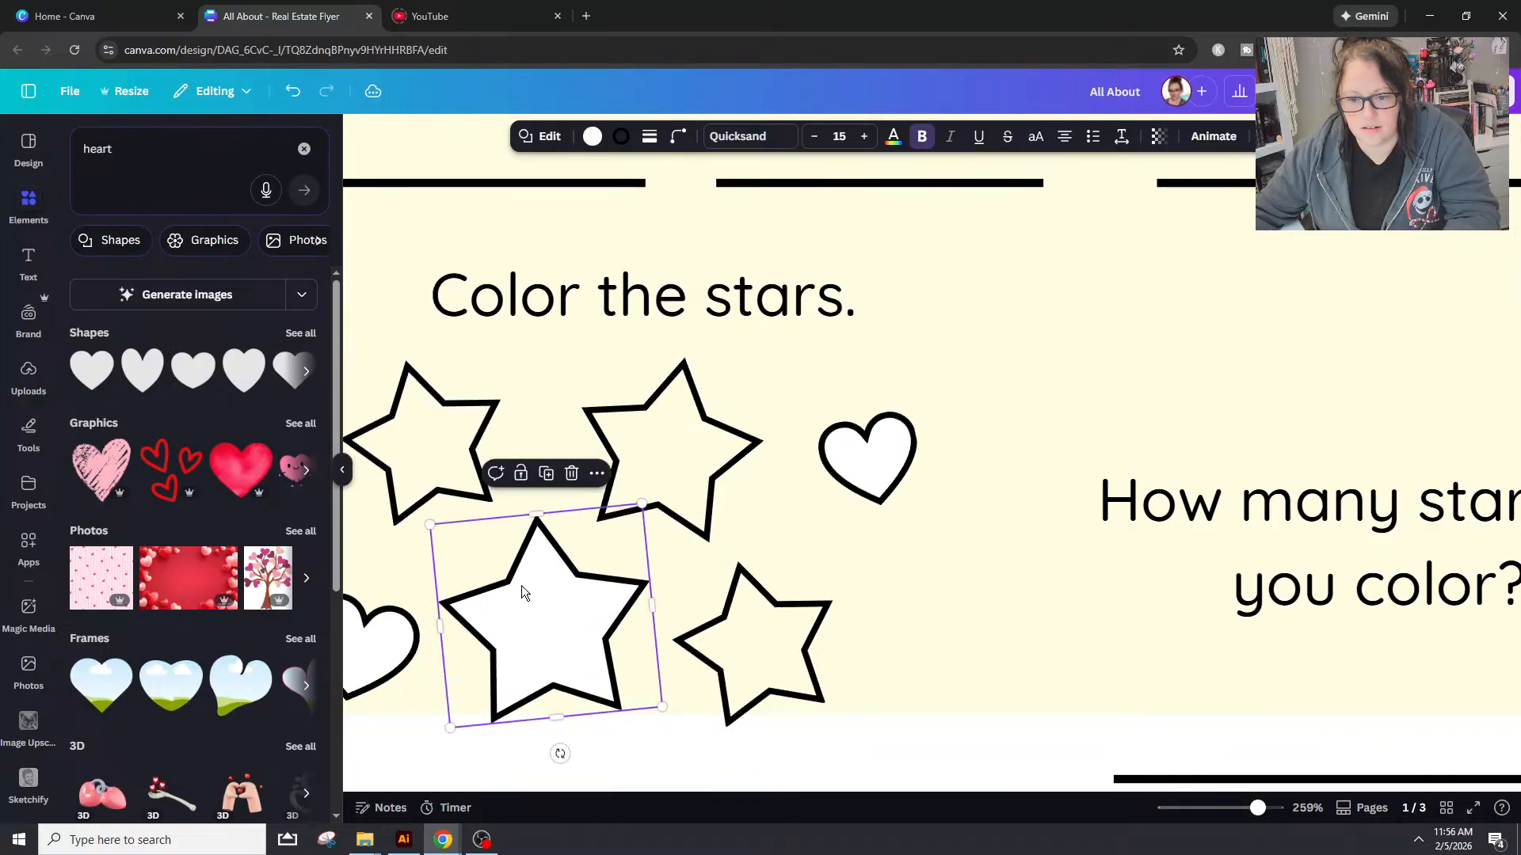
drag(780, 649, 838, 629)
click(902, 475)
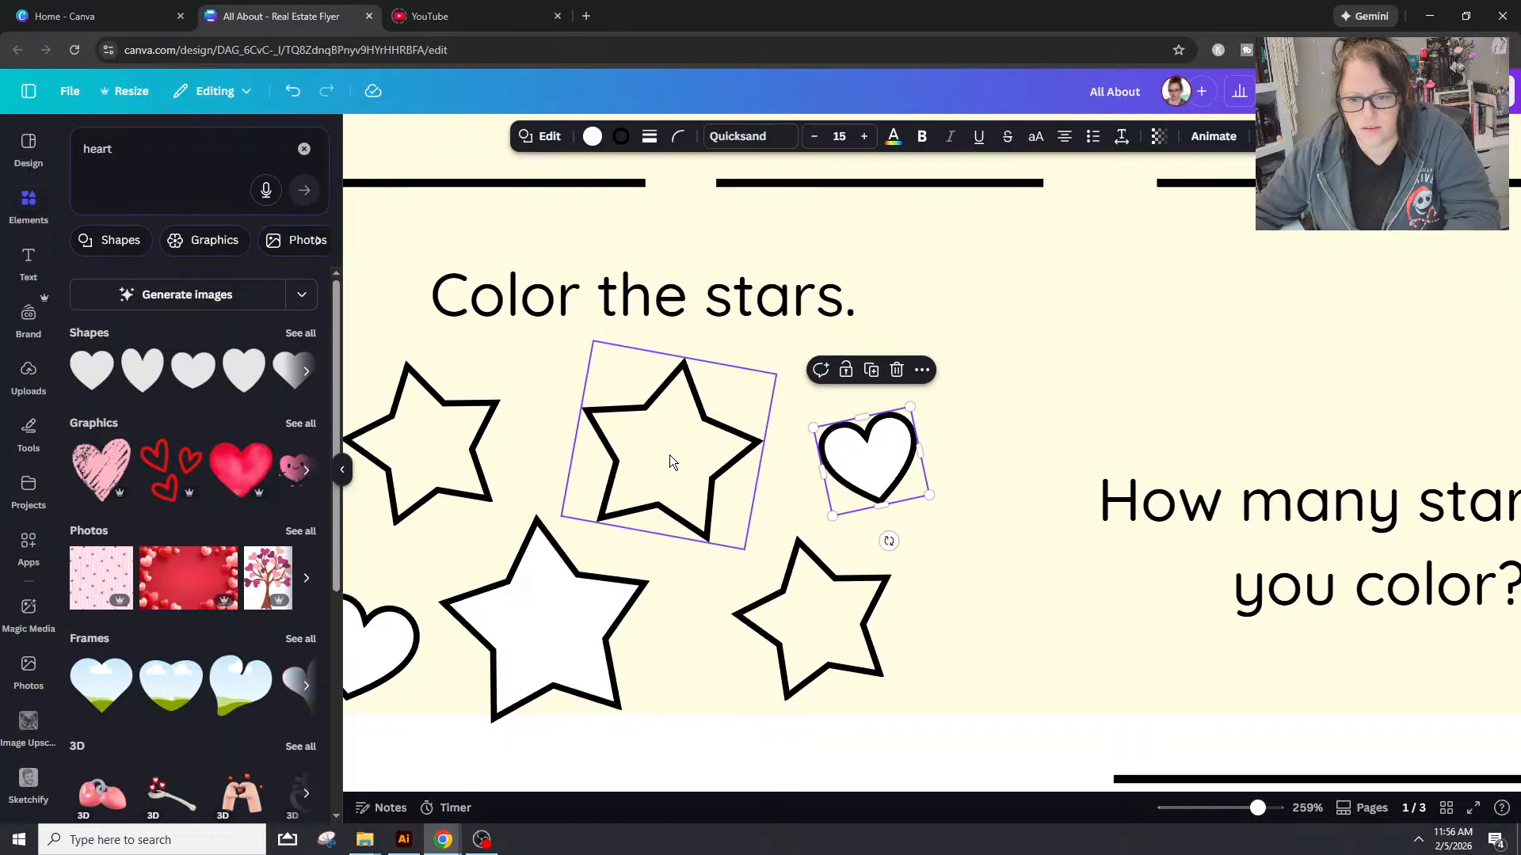
Step: Nudge both upper stars, the large lower star and the lower-left heart slightly to the right to even out the spacing
drag(673, 462, 684, 462)
drag(574, 624, 580, 625)
click(439, 424)
drag(440, 425, 457, 422)
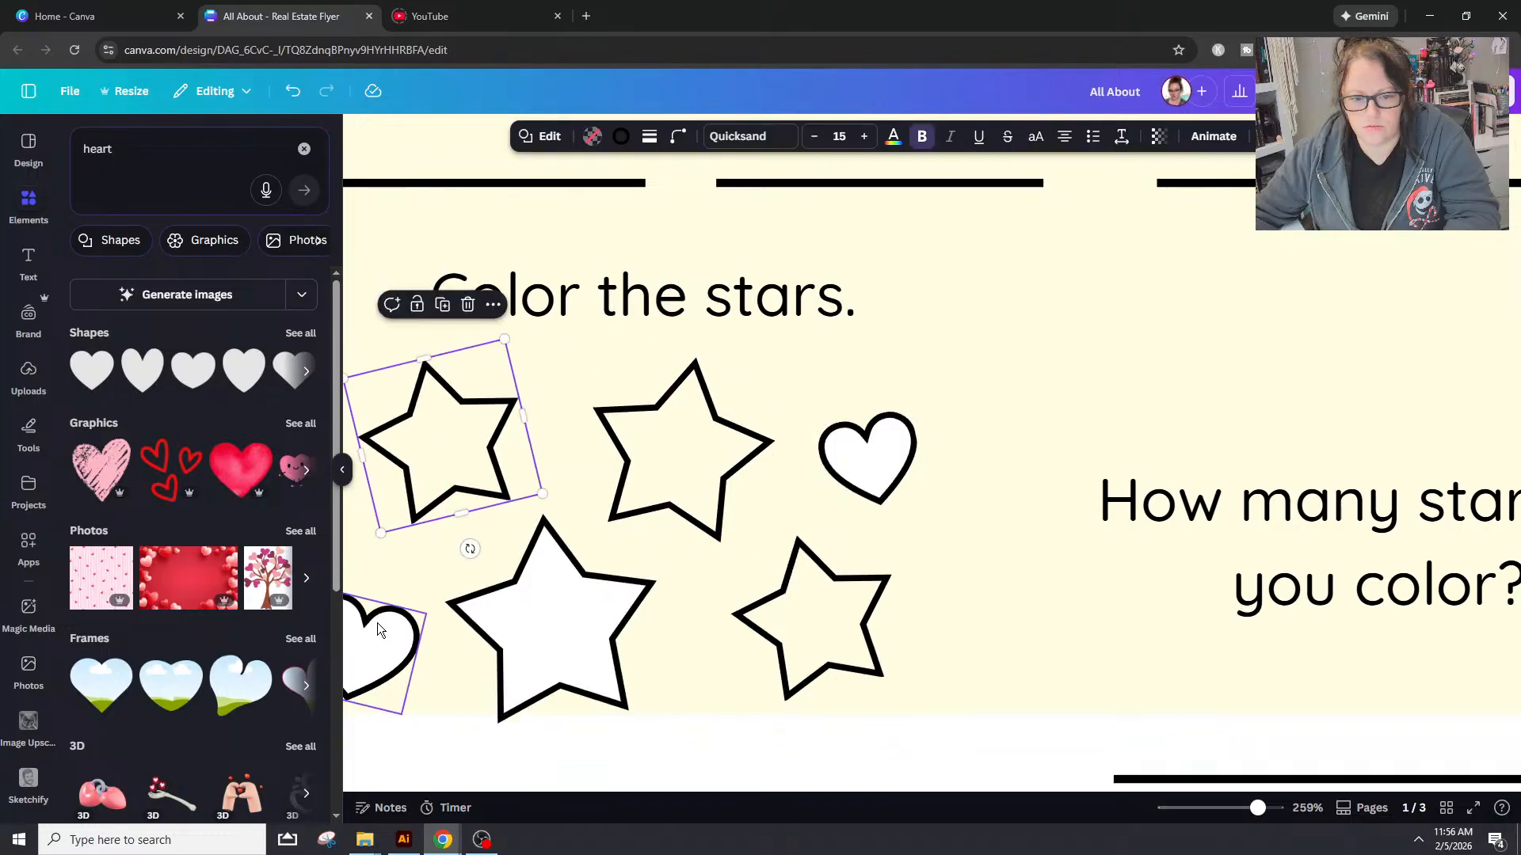
drag(379, 647, 395, 646)
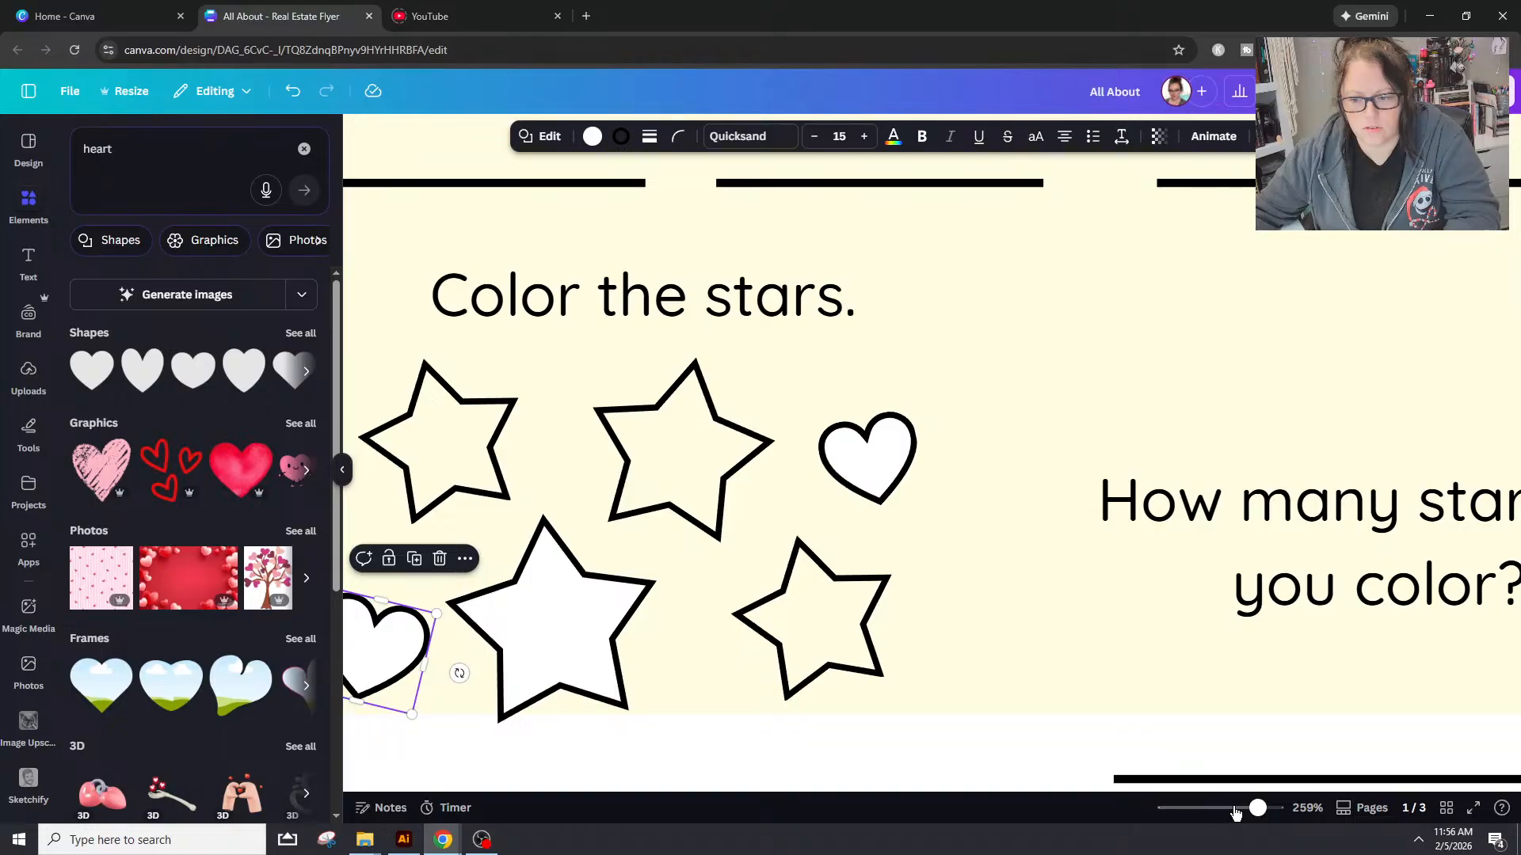
click(1235, 808)
scroll(1400, 572, up, 1)
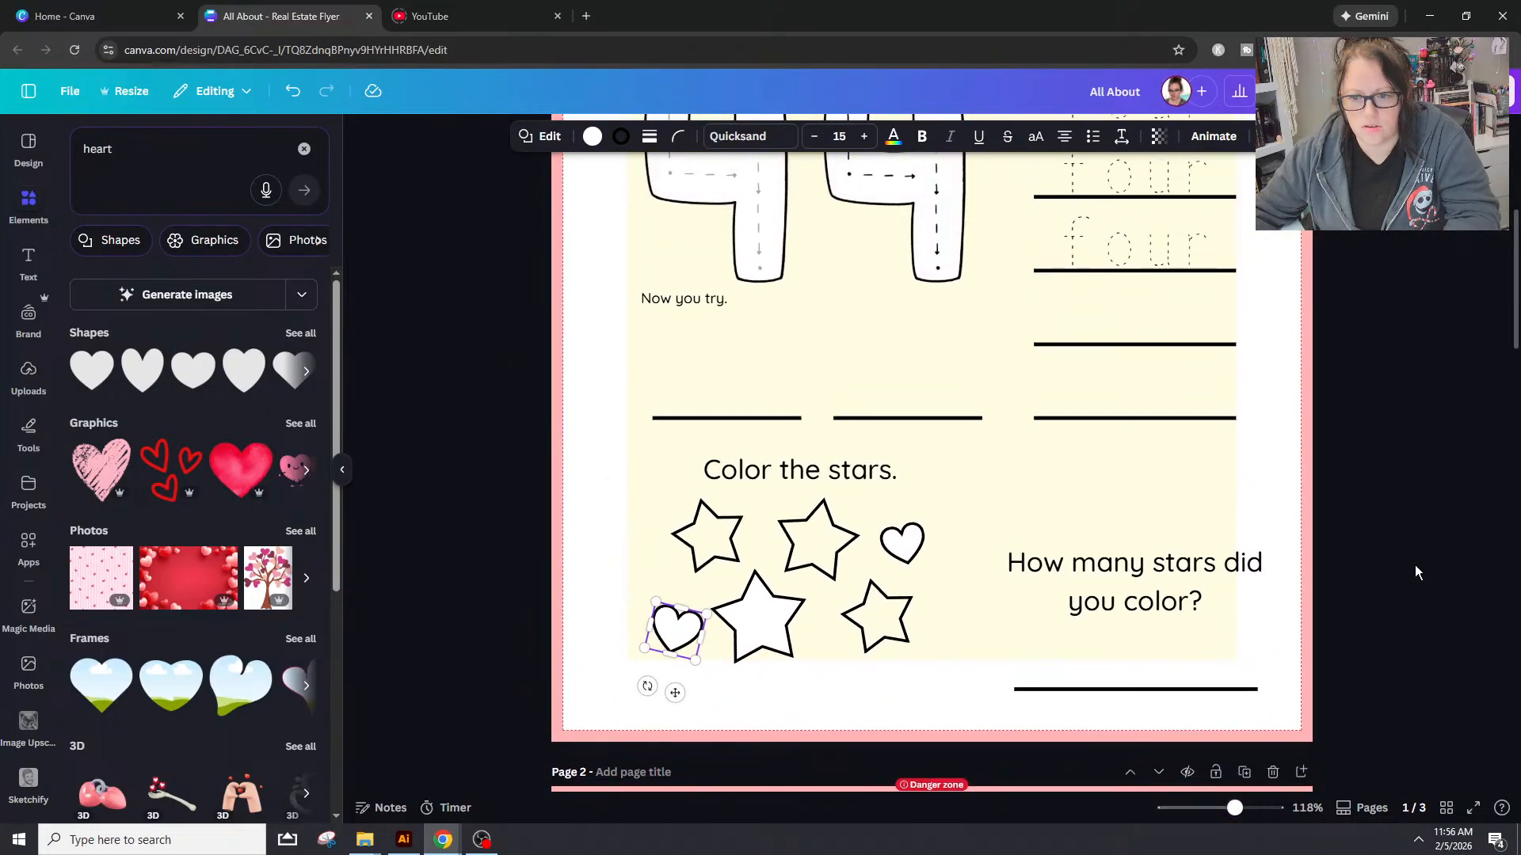
click(1423, 561)
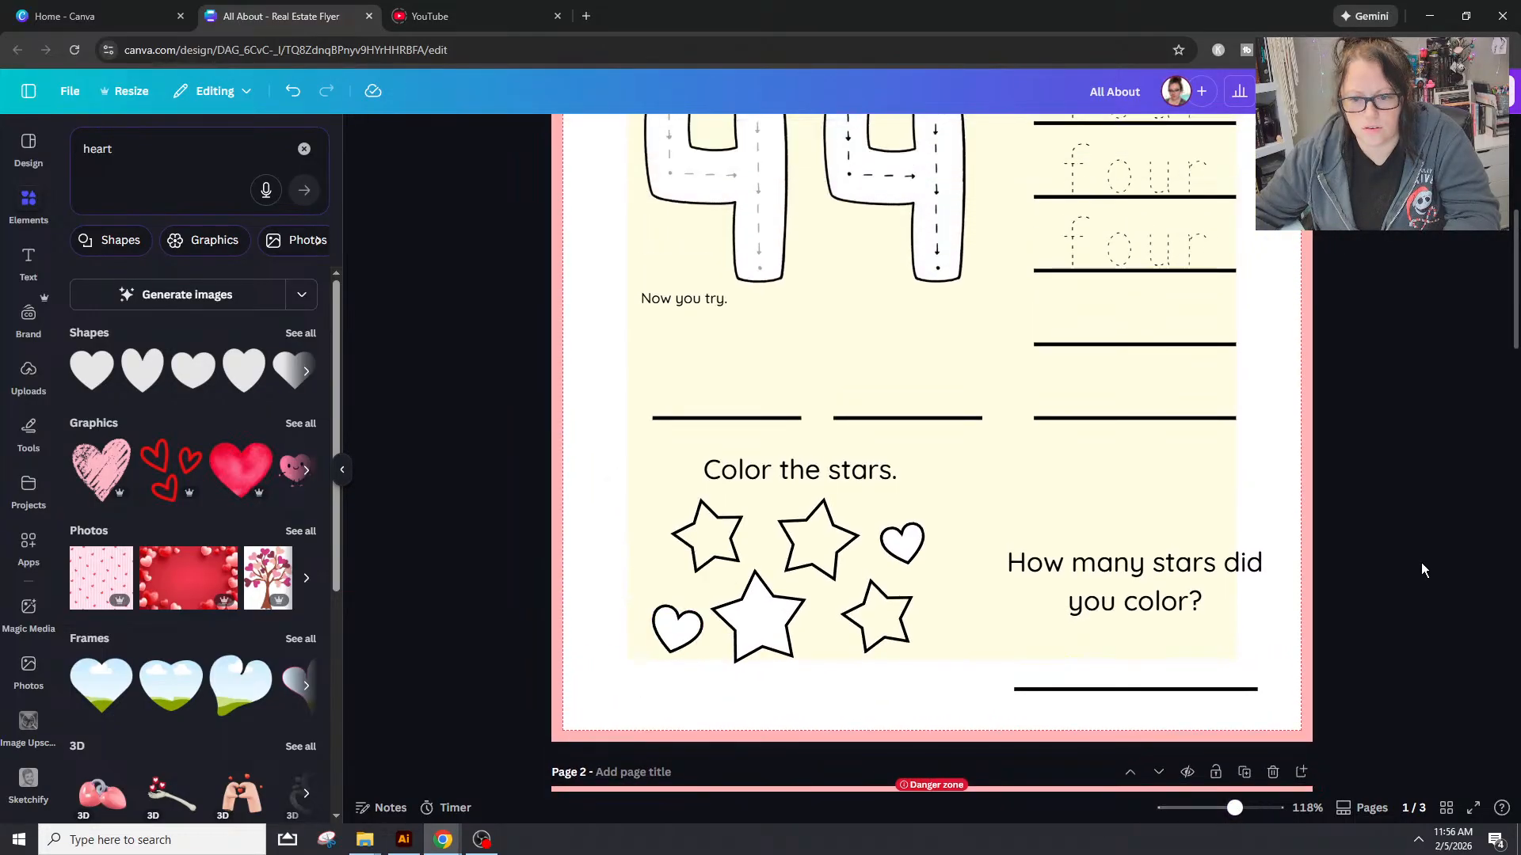
Step: Fill the three unfilled stars with white, and nudge the lower-left heart slightly upward
click(702, 564)
shift+click(816, 540)
shift+click(877, 616)
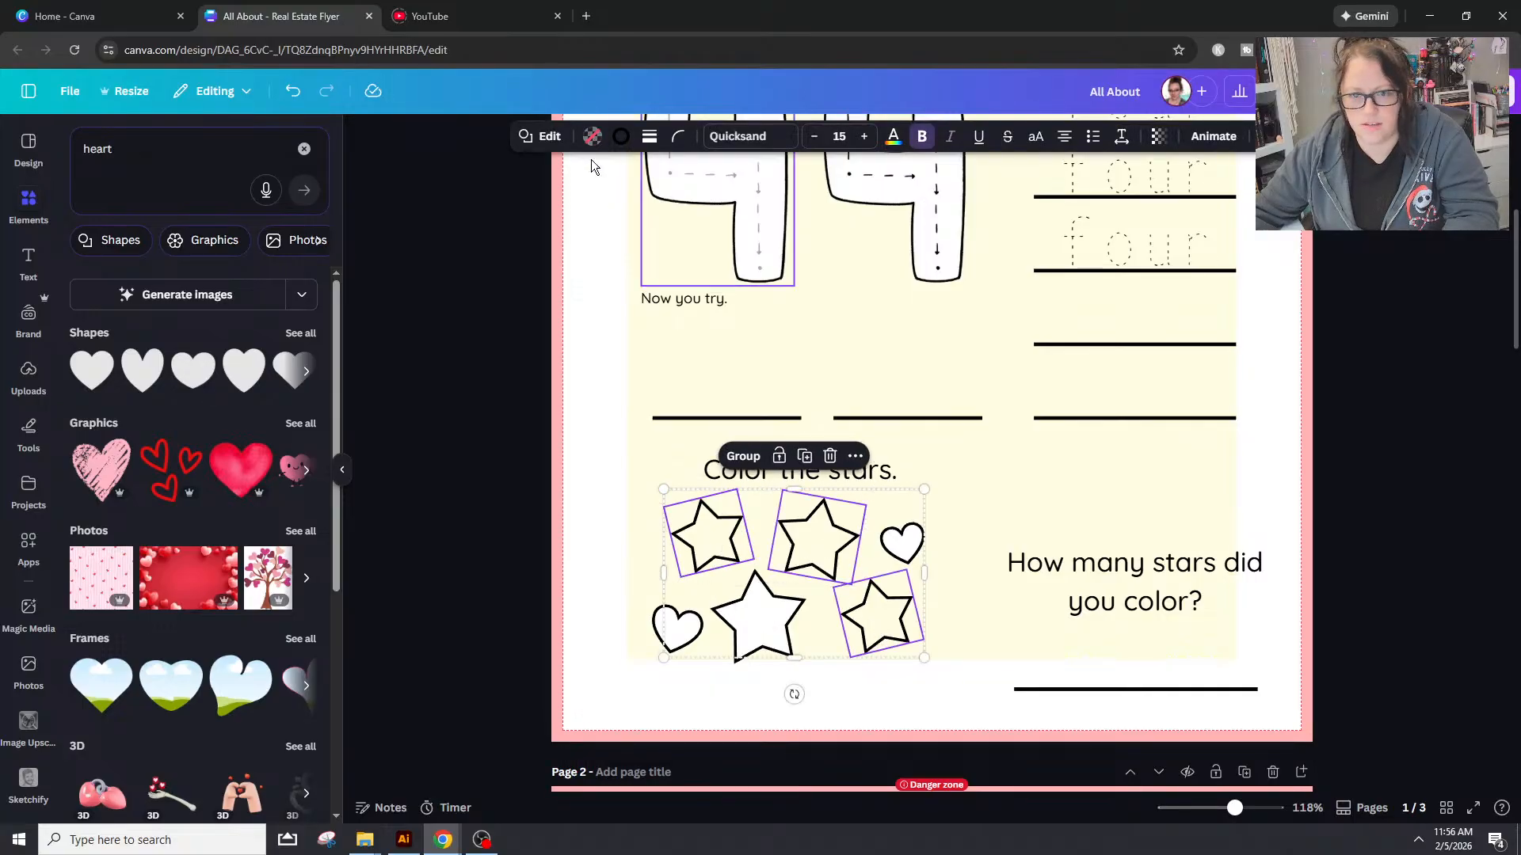
click(591, 136)
click(230, 253)
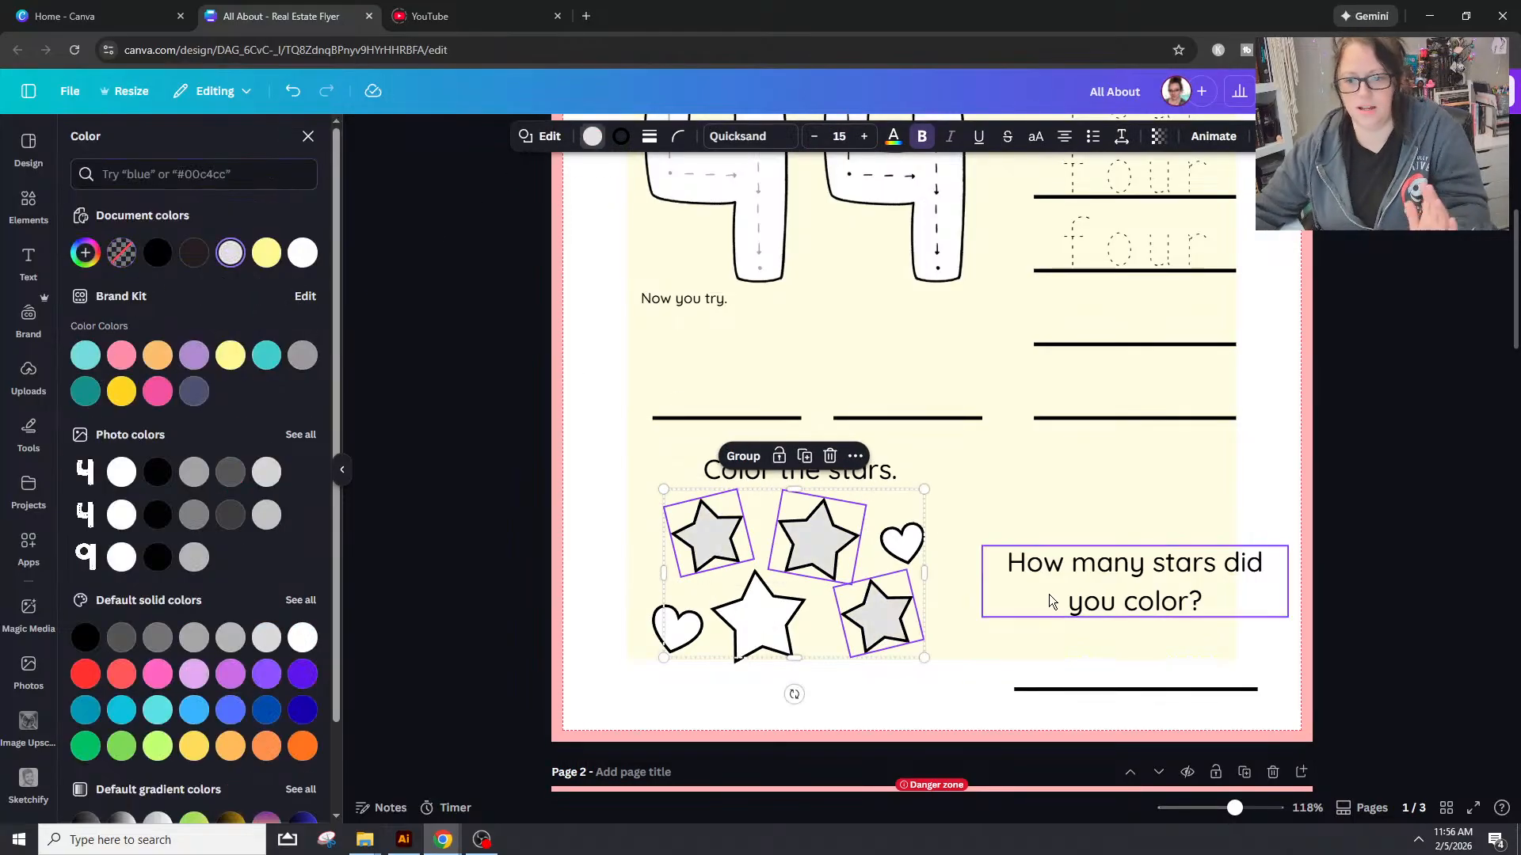
click(310, 252)
click(508, 350)
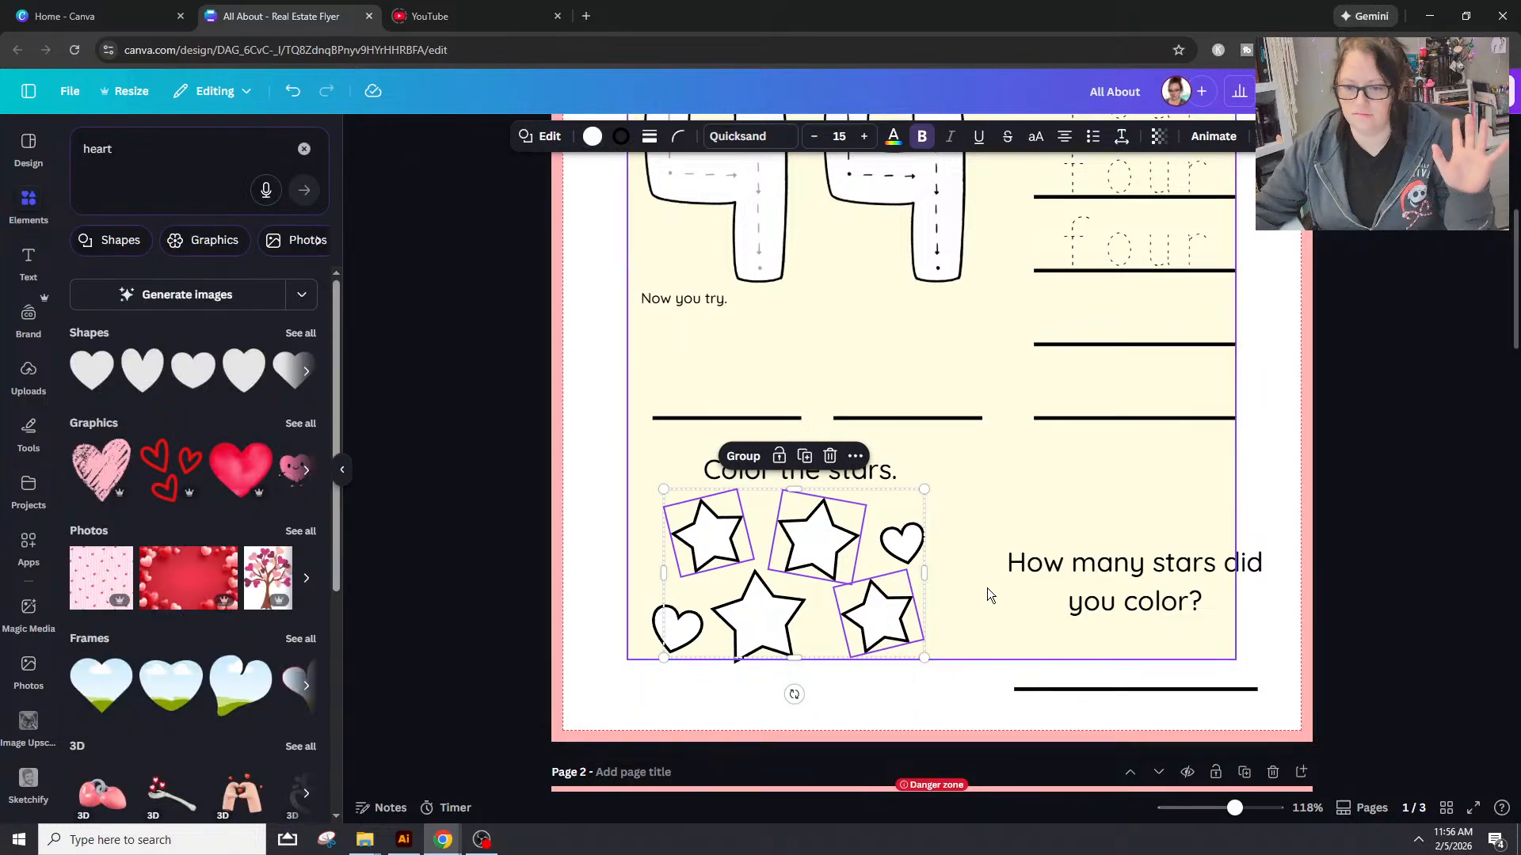
click(1372, 417)
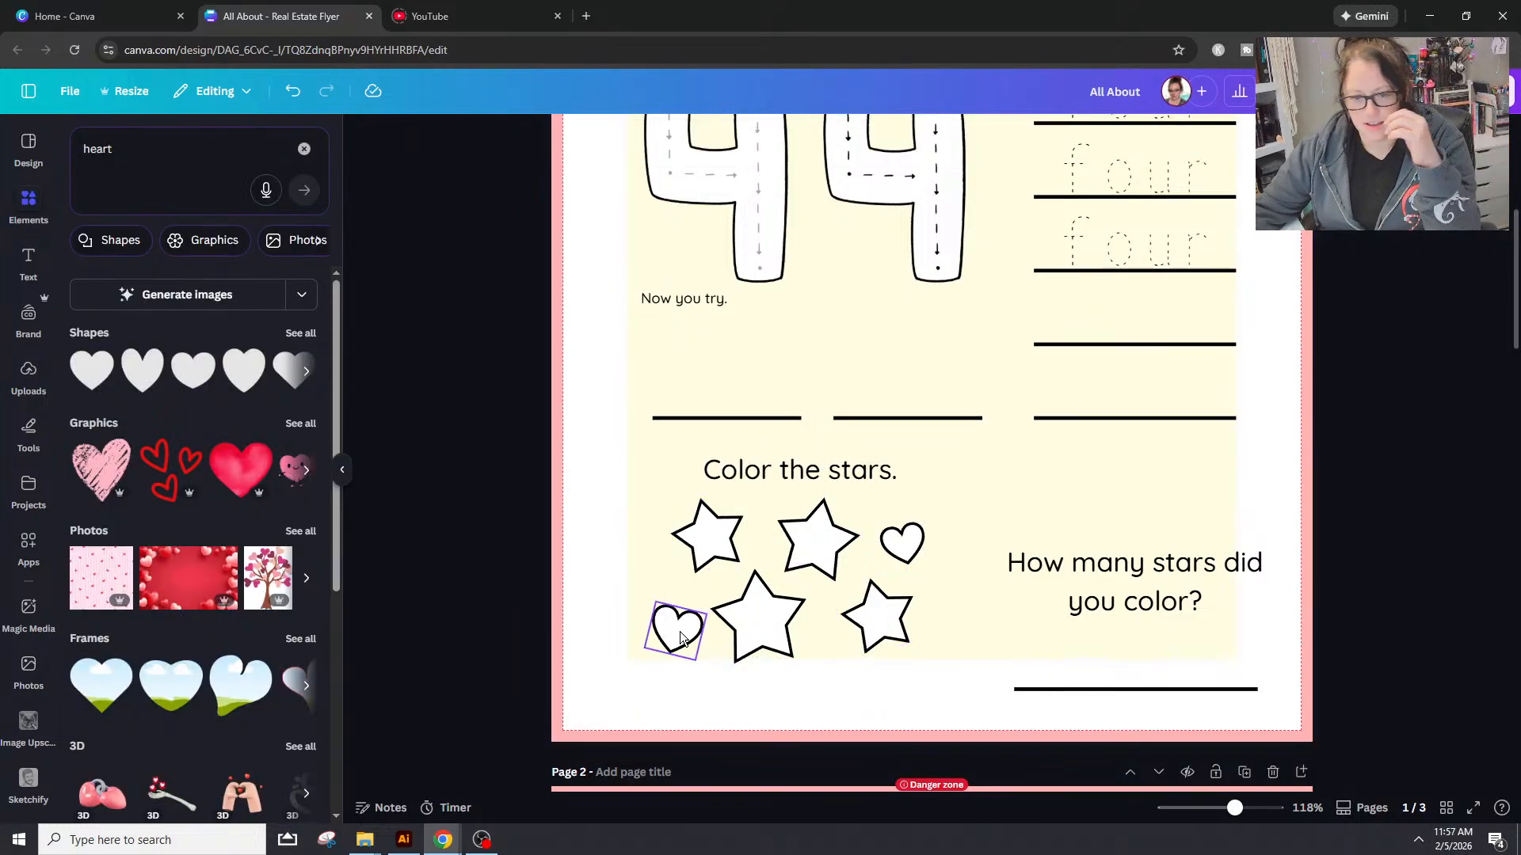
drag(680, 630, 678, 615)
click(1366, 493)
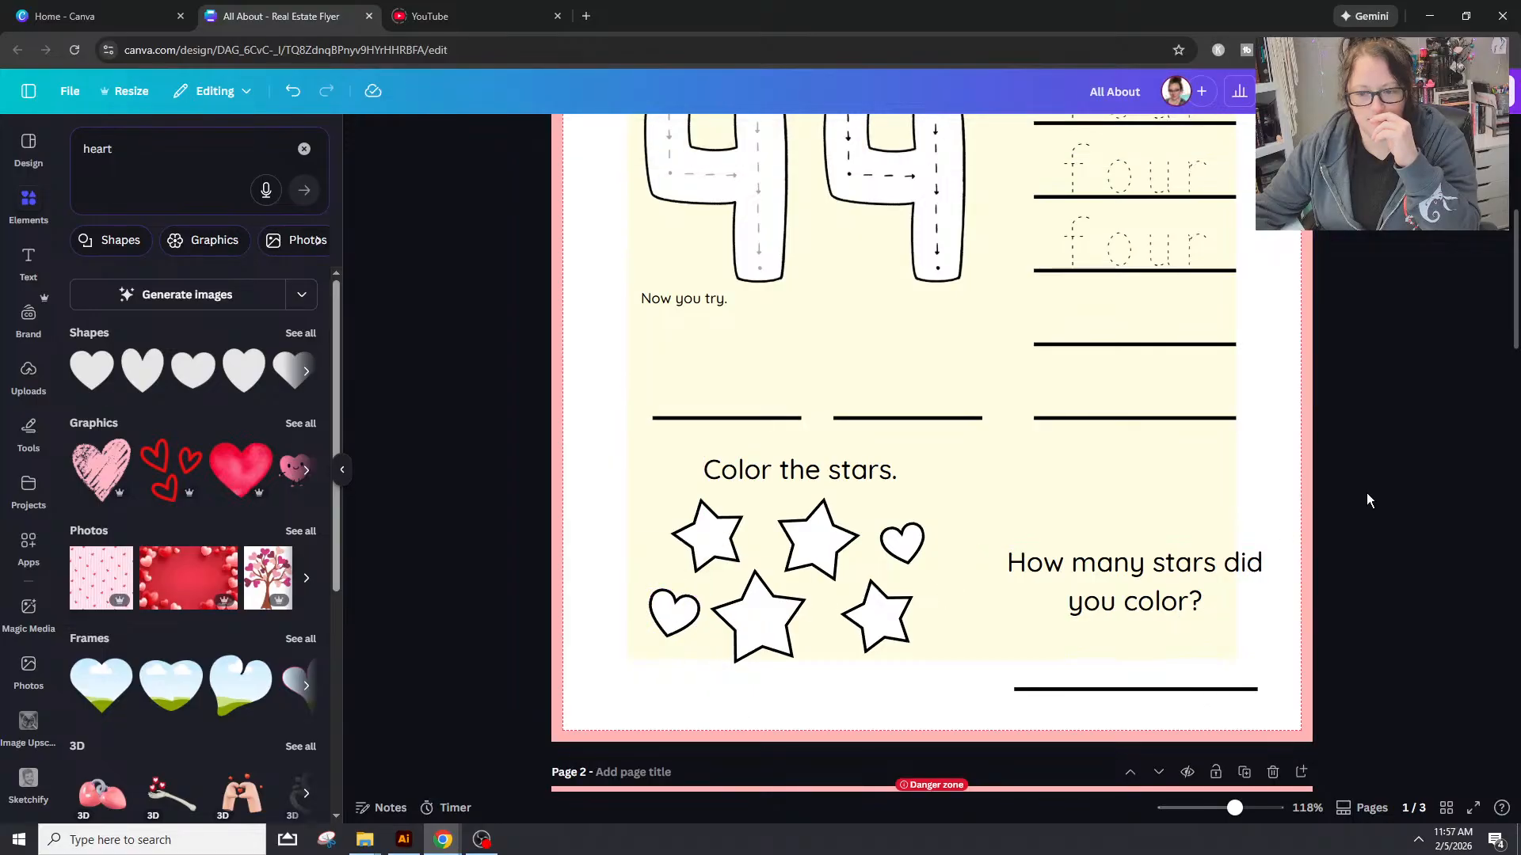
Step: Move the "How many stars did you color?" text up level with "Color the stars." and narrow its box to the writing lines' width
click(1070, 578)
click(887, 482)
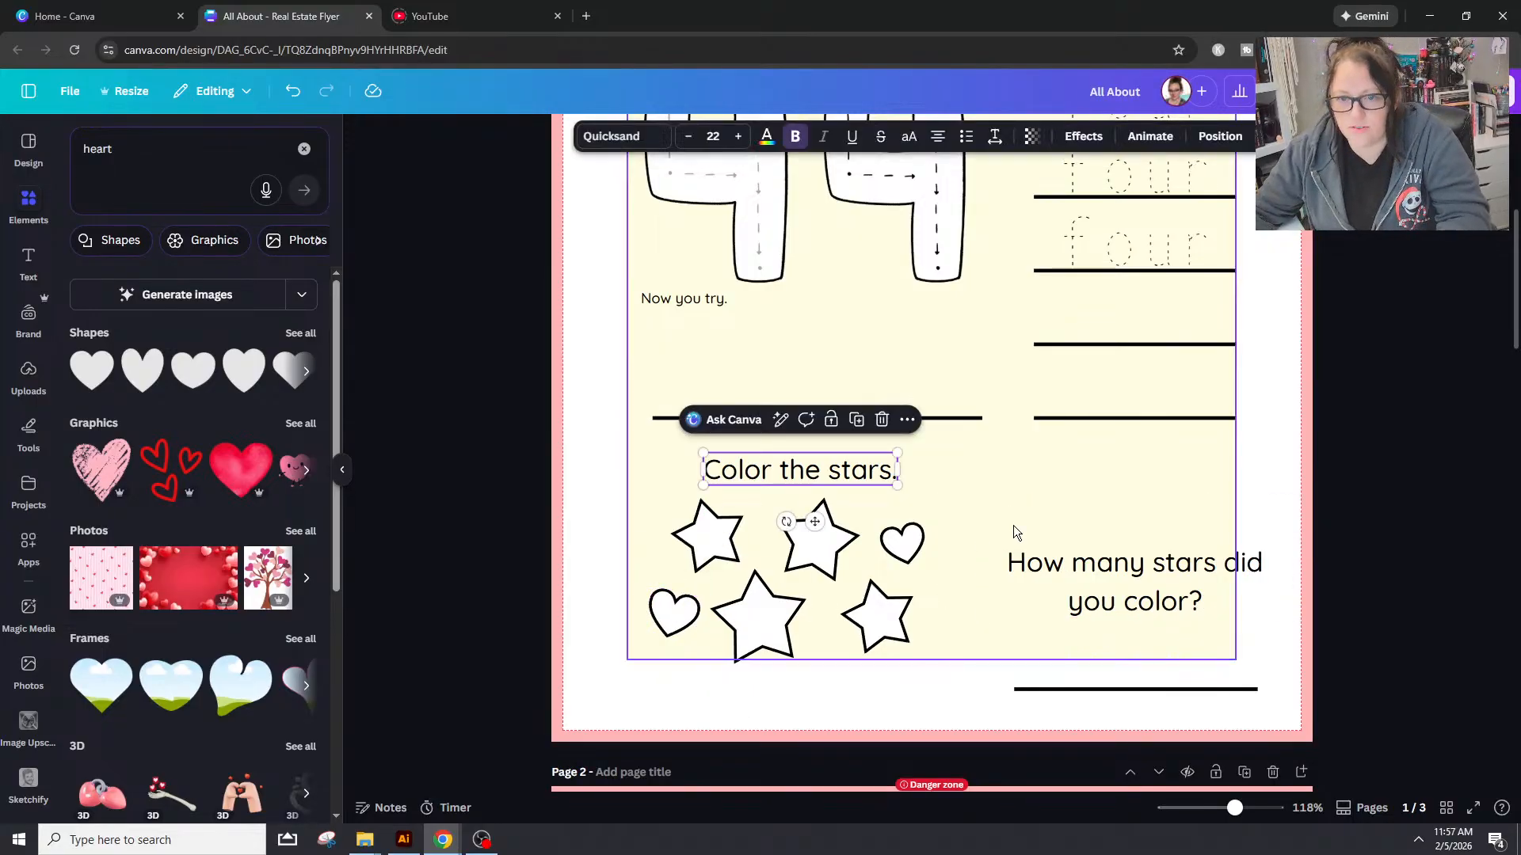
drag(1134, 564, 1133, 481)
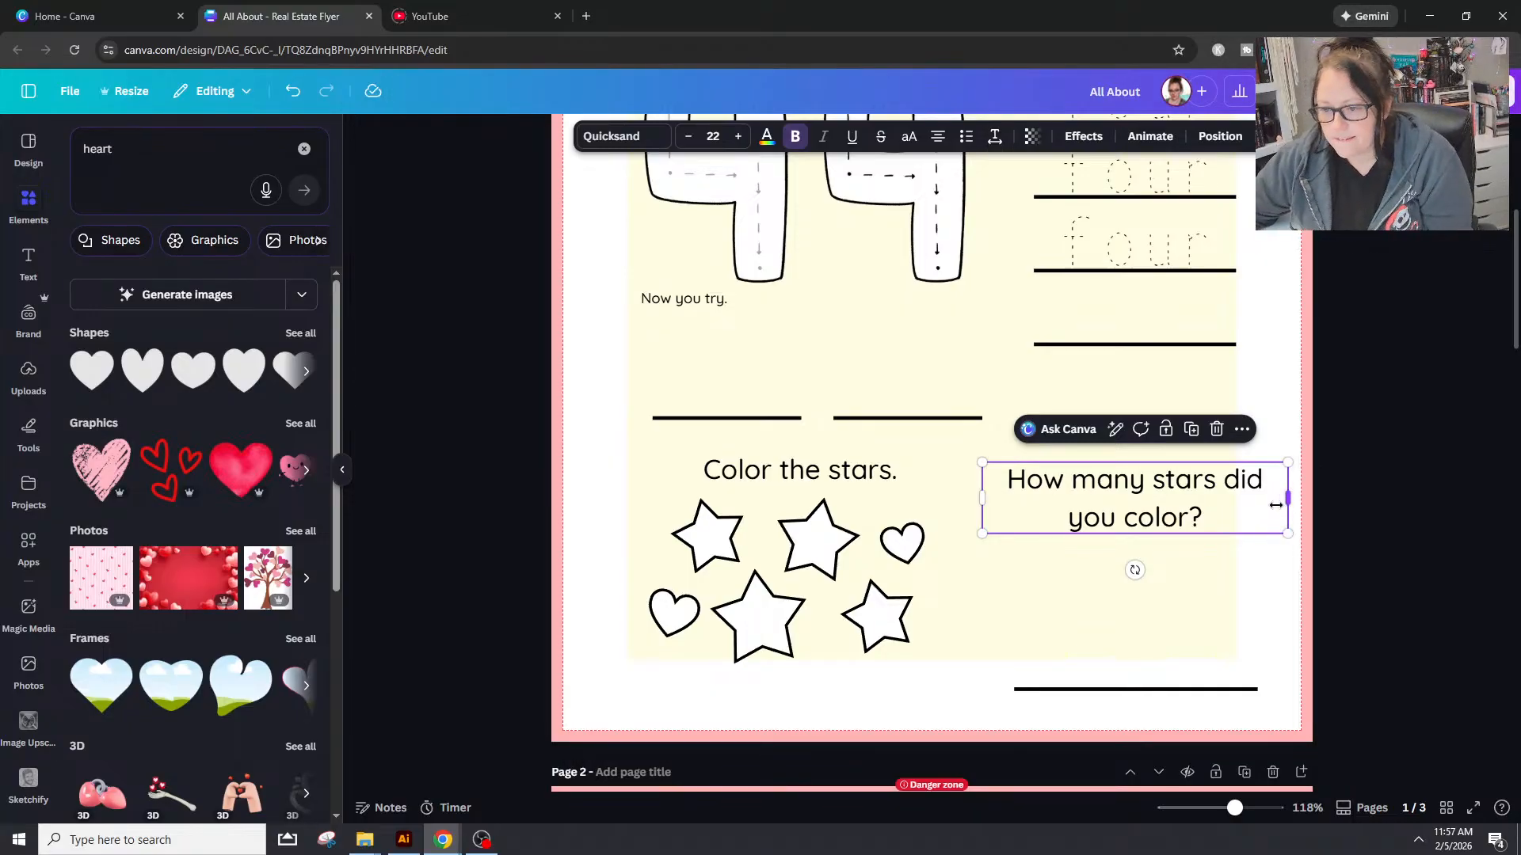
drag(1275, 505, 1234, 491)
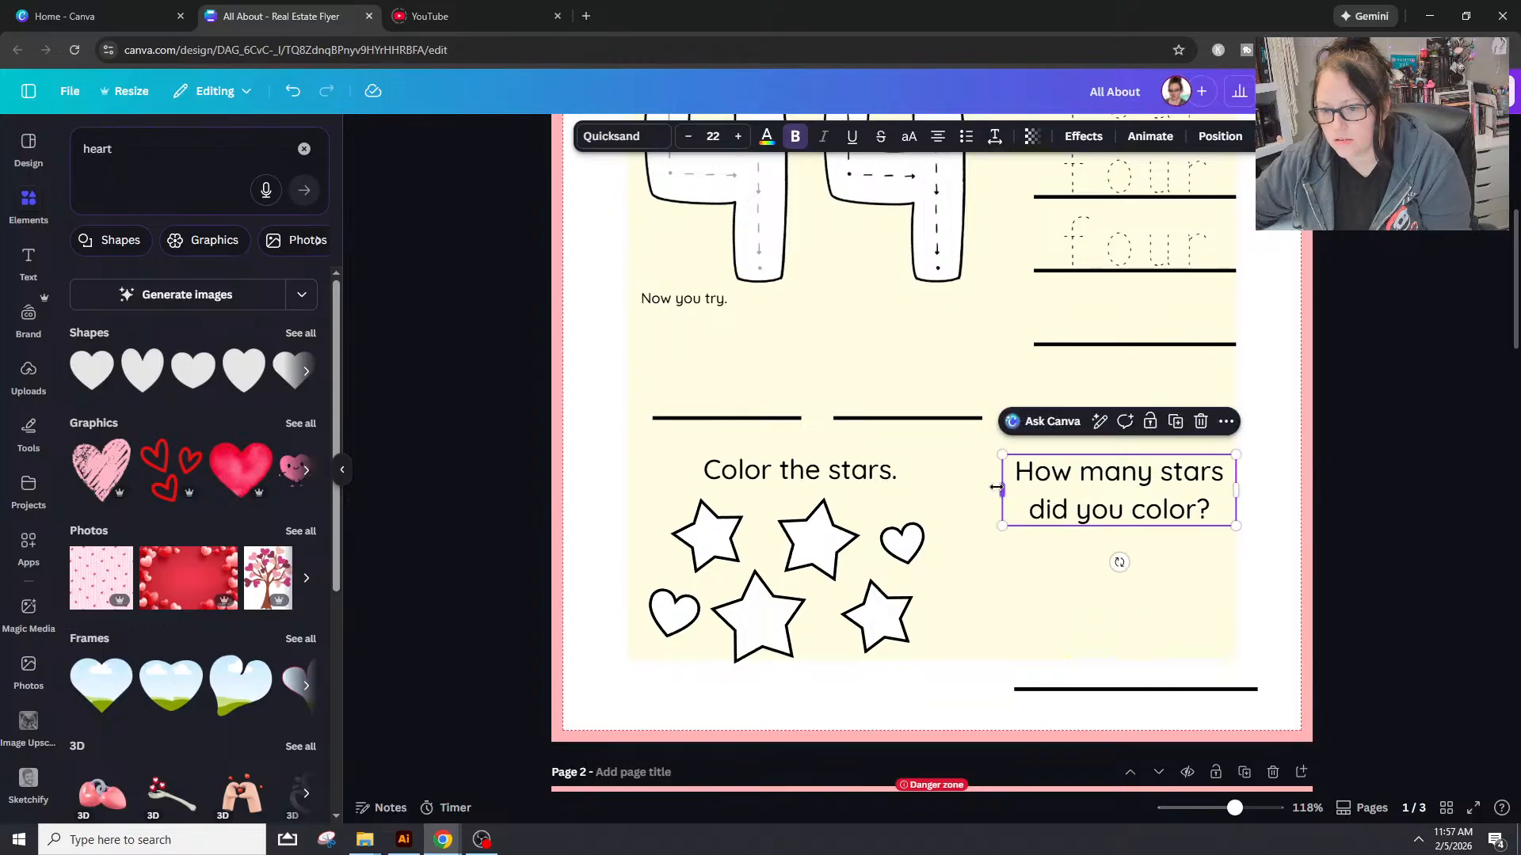
drag(1002, 490, 1027, 487)
click(1383, 616)
scroll(1387, 610, up, 3)
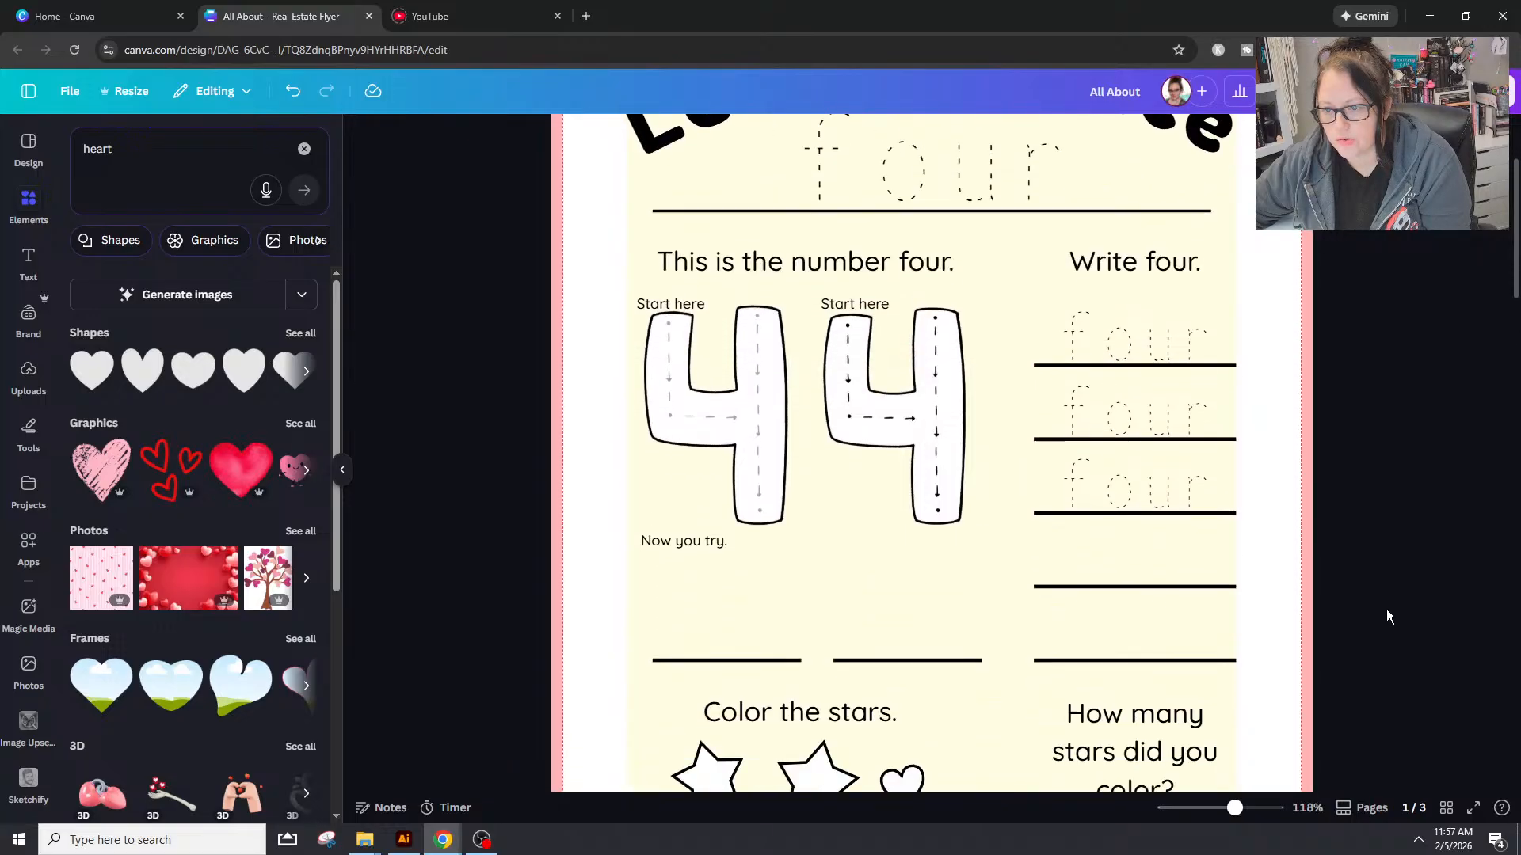
Step: Replace the answer line below the question with a pasted line aligned with the "Write four." column's lines
scroll(1171, 593, down, 4)
drag(1166, 611, 1146, 572)
drag(993, 572, 1037, 571)
key(Delete)
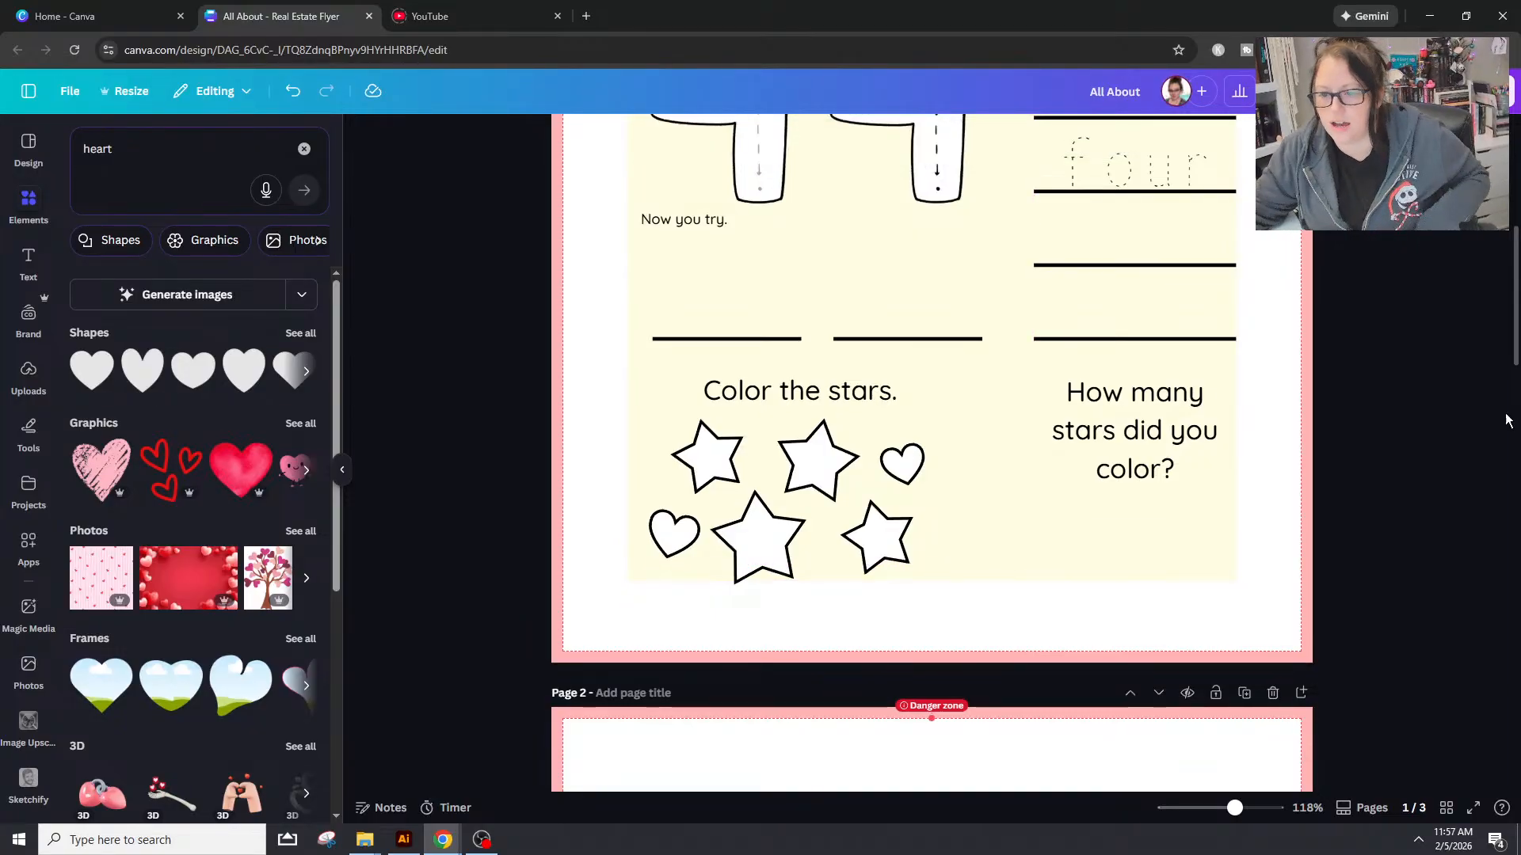
key(ctrl+v)
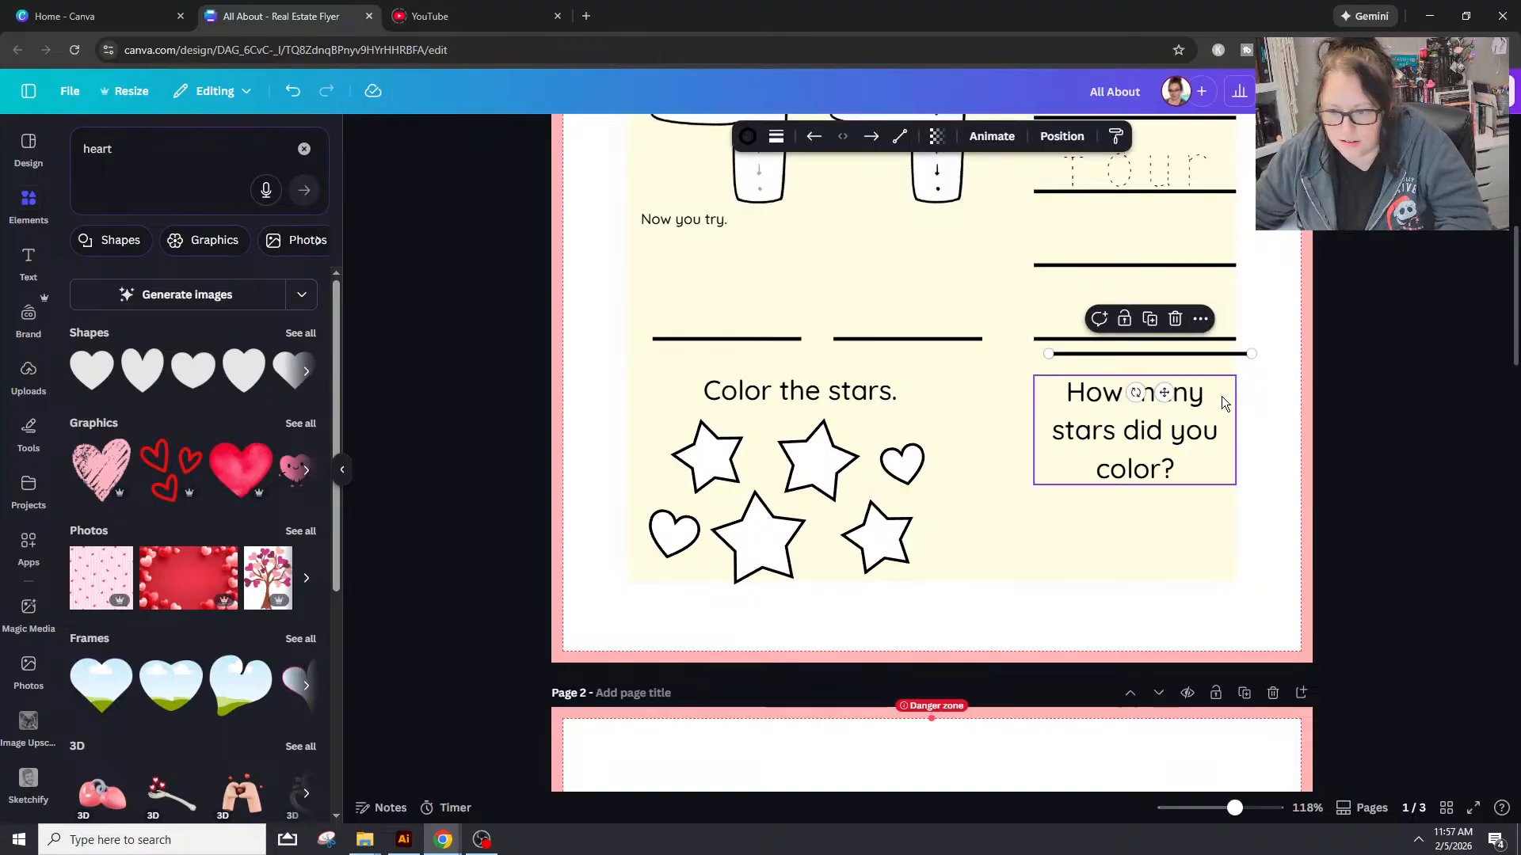
drag(1163, 392, 1152, 604)
click(1448, 532)
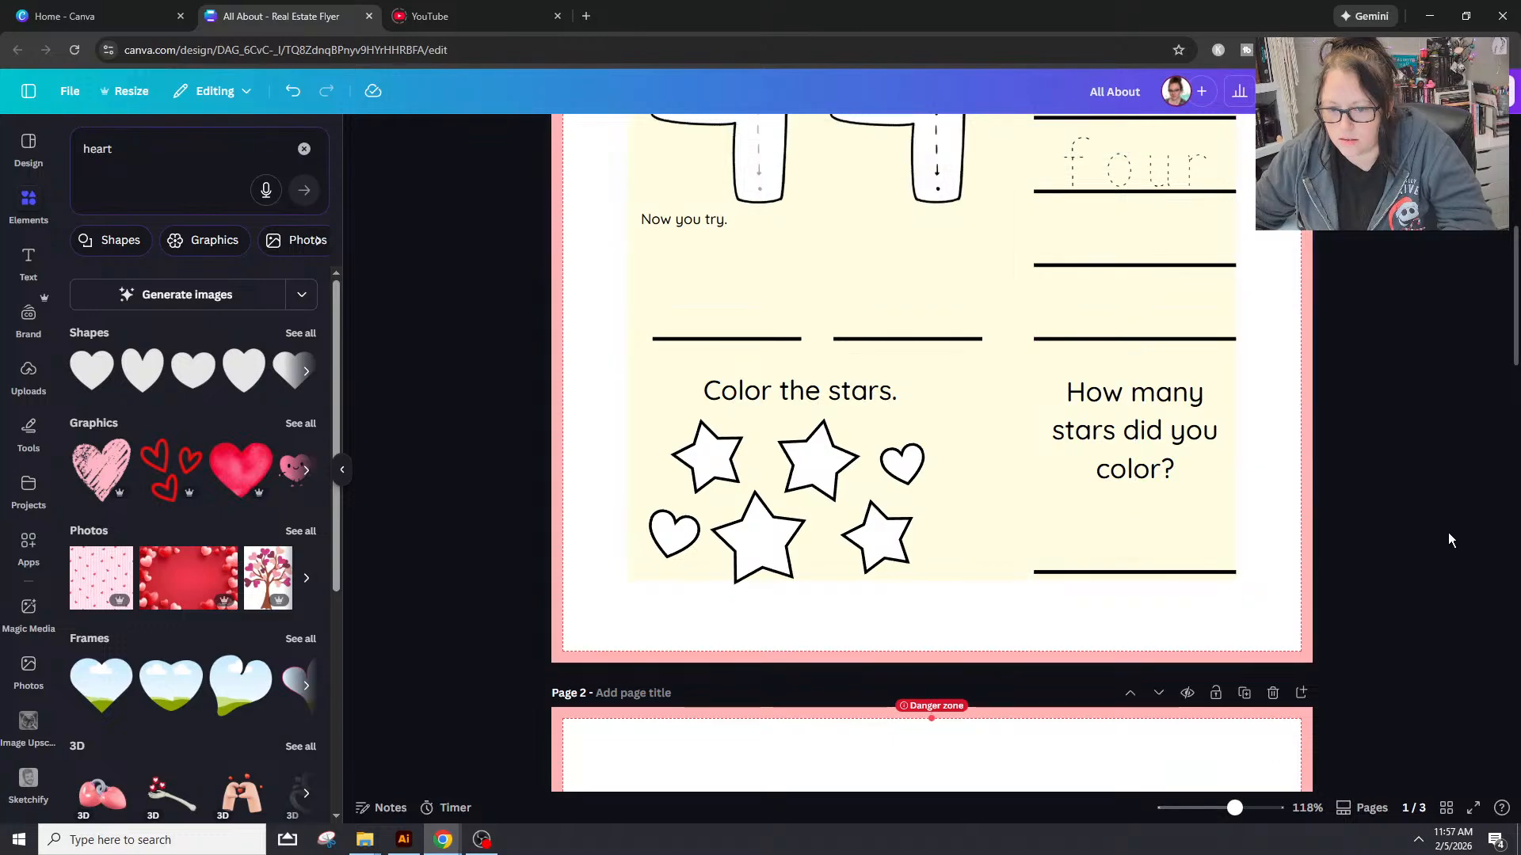
Step: Unlock the pale yellow rectangle behind the worksheet content and delete it
scroll(1450, 535, up, 5)
drag(1220, 810, 1223, 808)
scroll(1269, 490, up, 1)
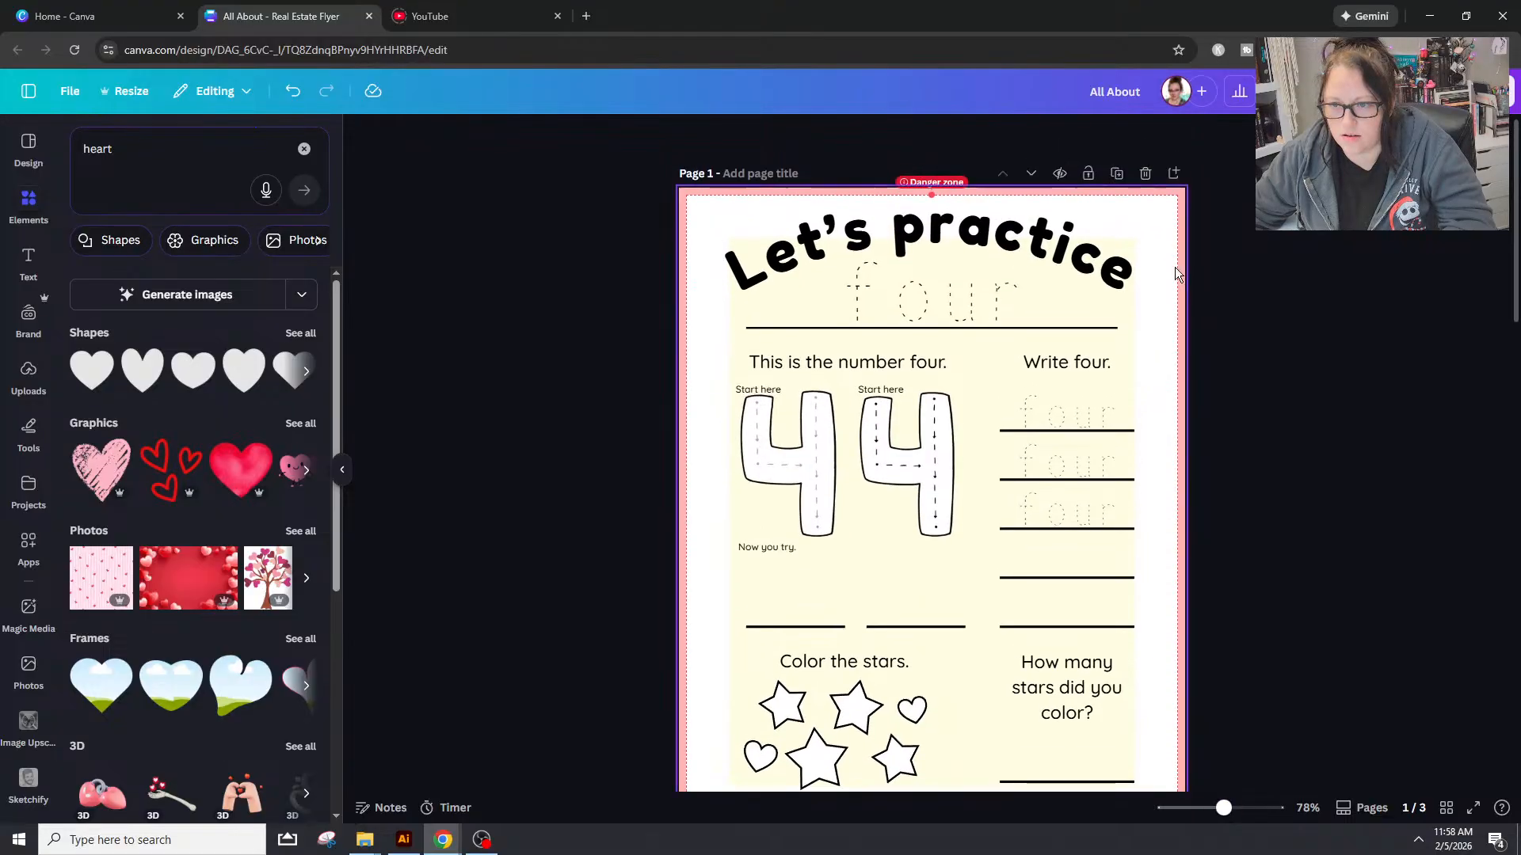
click(733, 406)
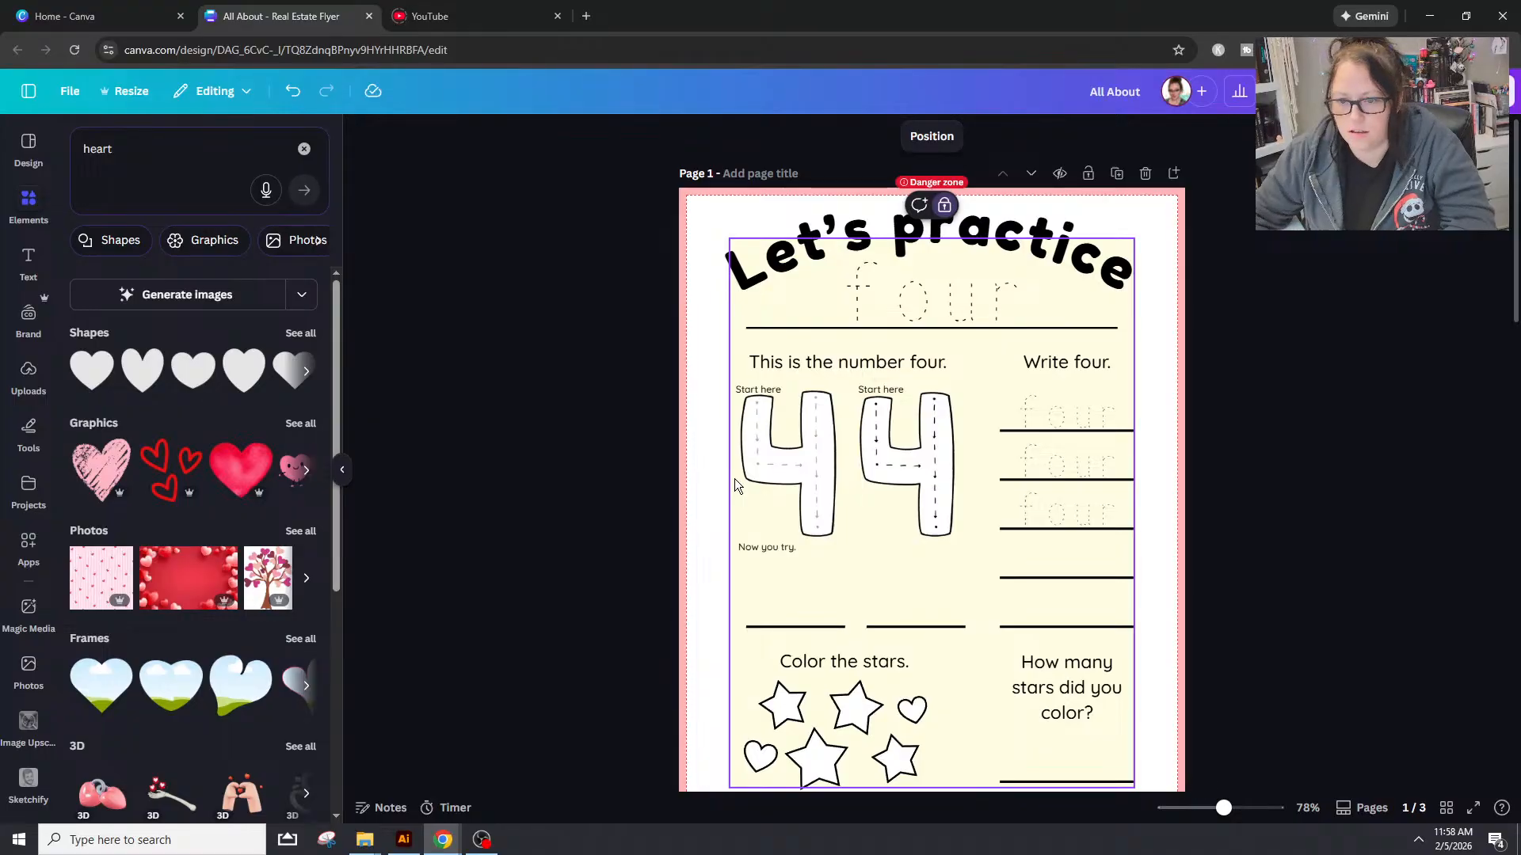
click(744, 501)
click(733, 586)
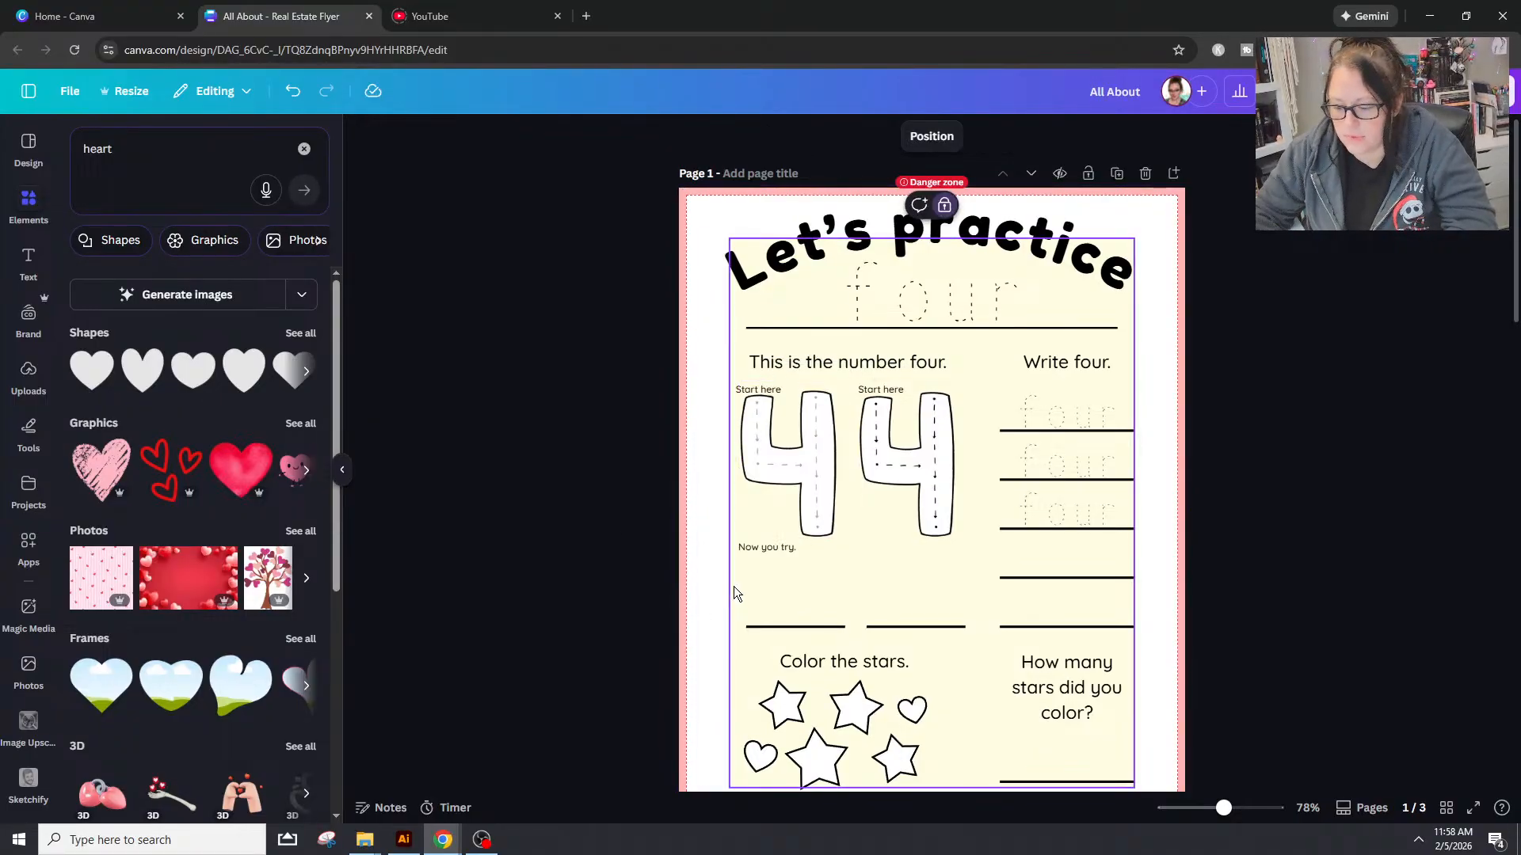
click(944, 207)
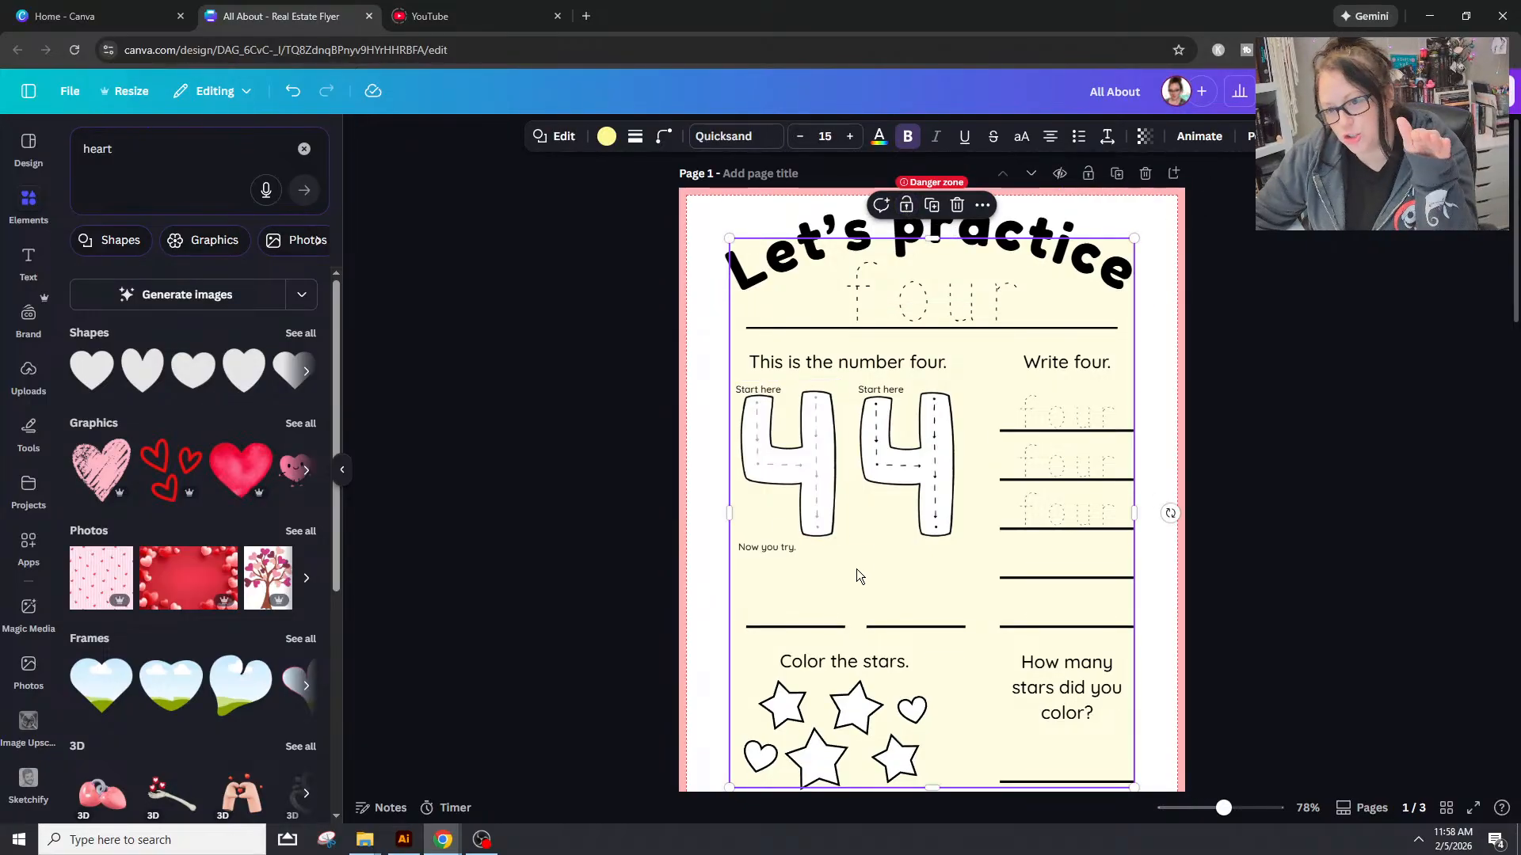
key(Delete)
scroll(729, 588, down, 1)
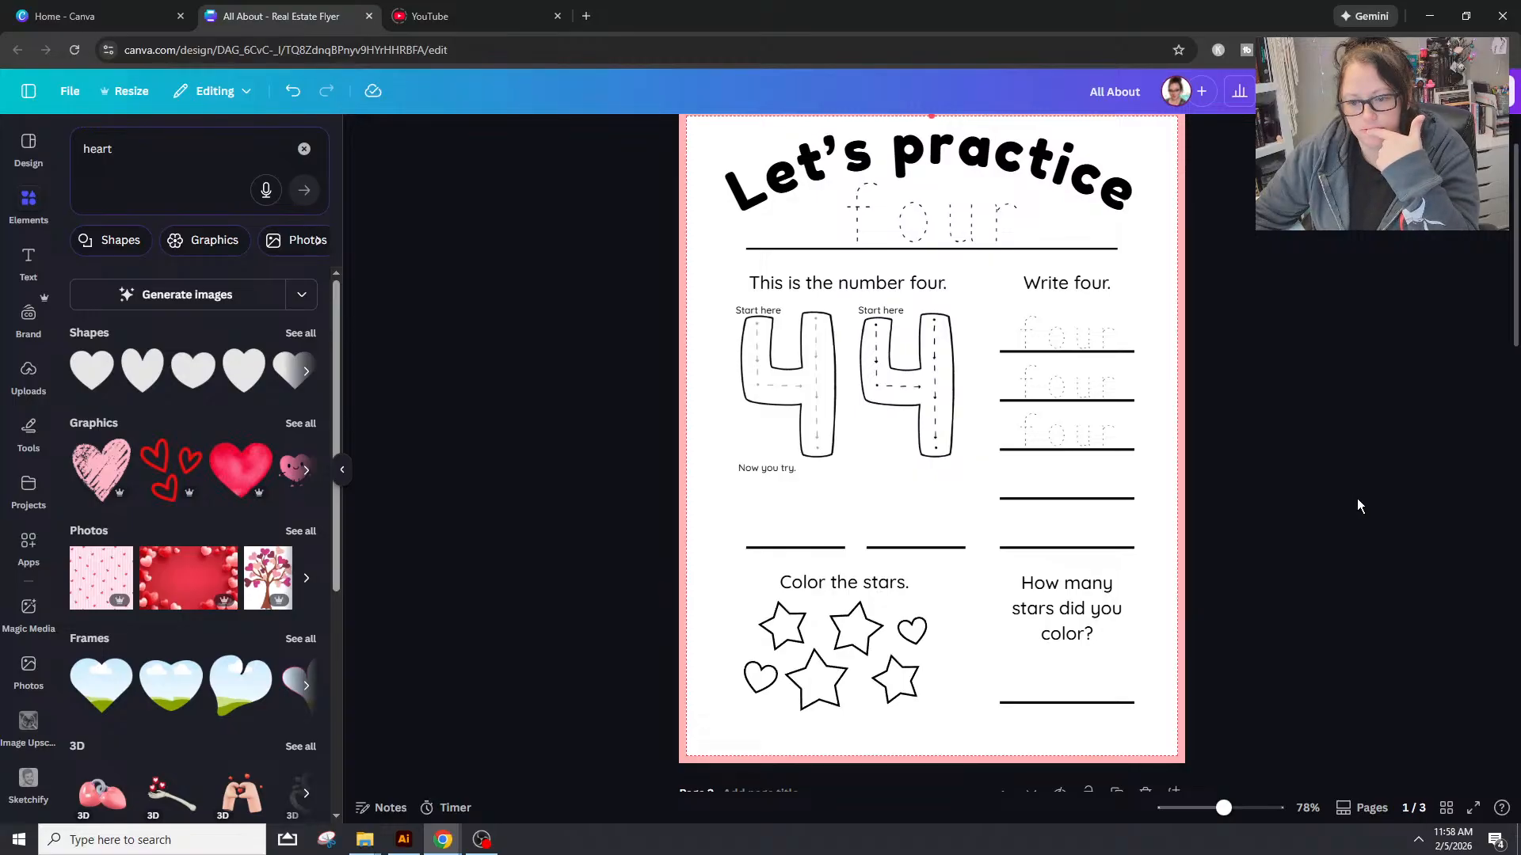
Step: Widen the question's text box leftward so the text fits on two lines, and extend the answer line leftward, keeping it horizontal
drag(743, 579, 952, 709)
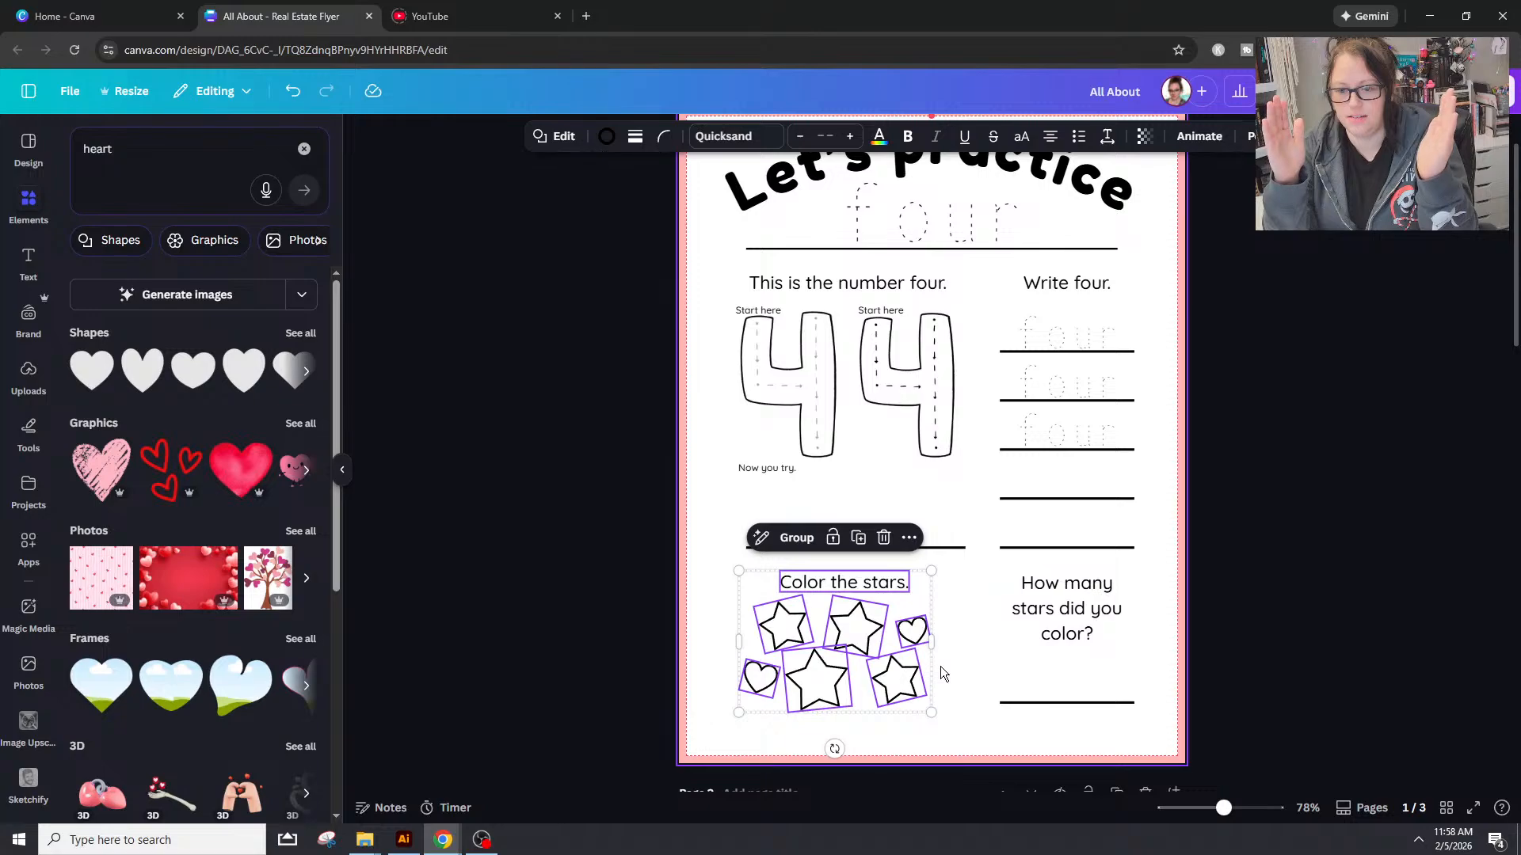
click(1022, 609)
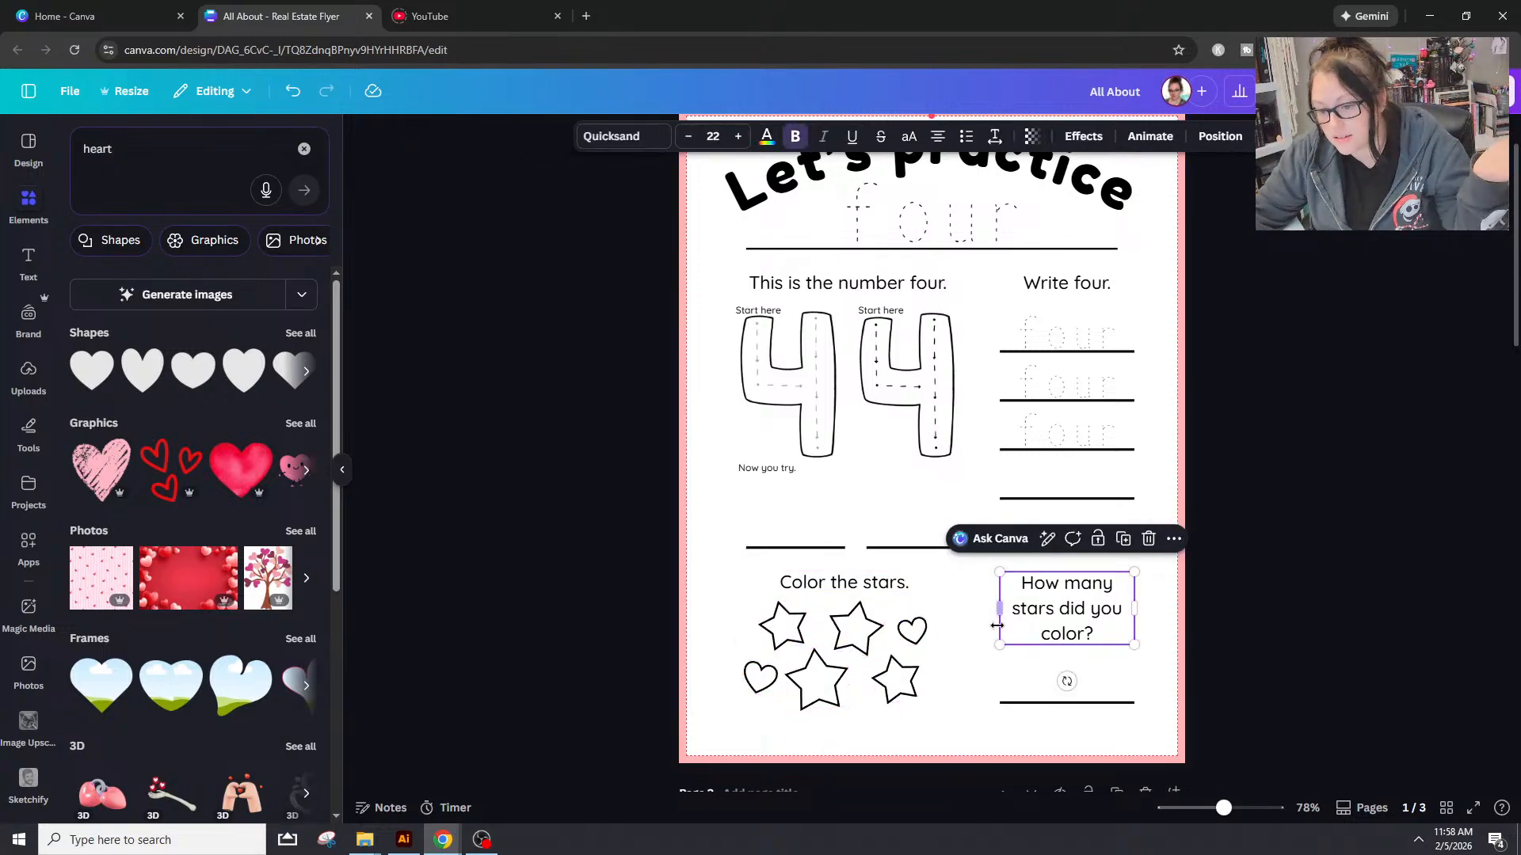
drag(1000, 608, 967, 621)
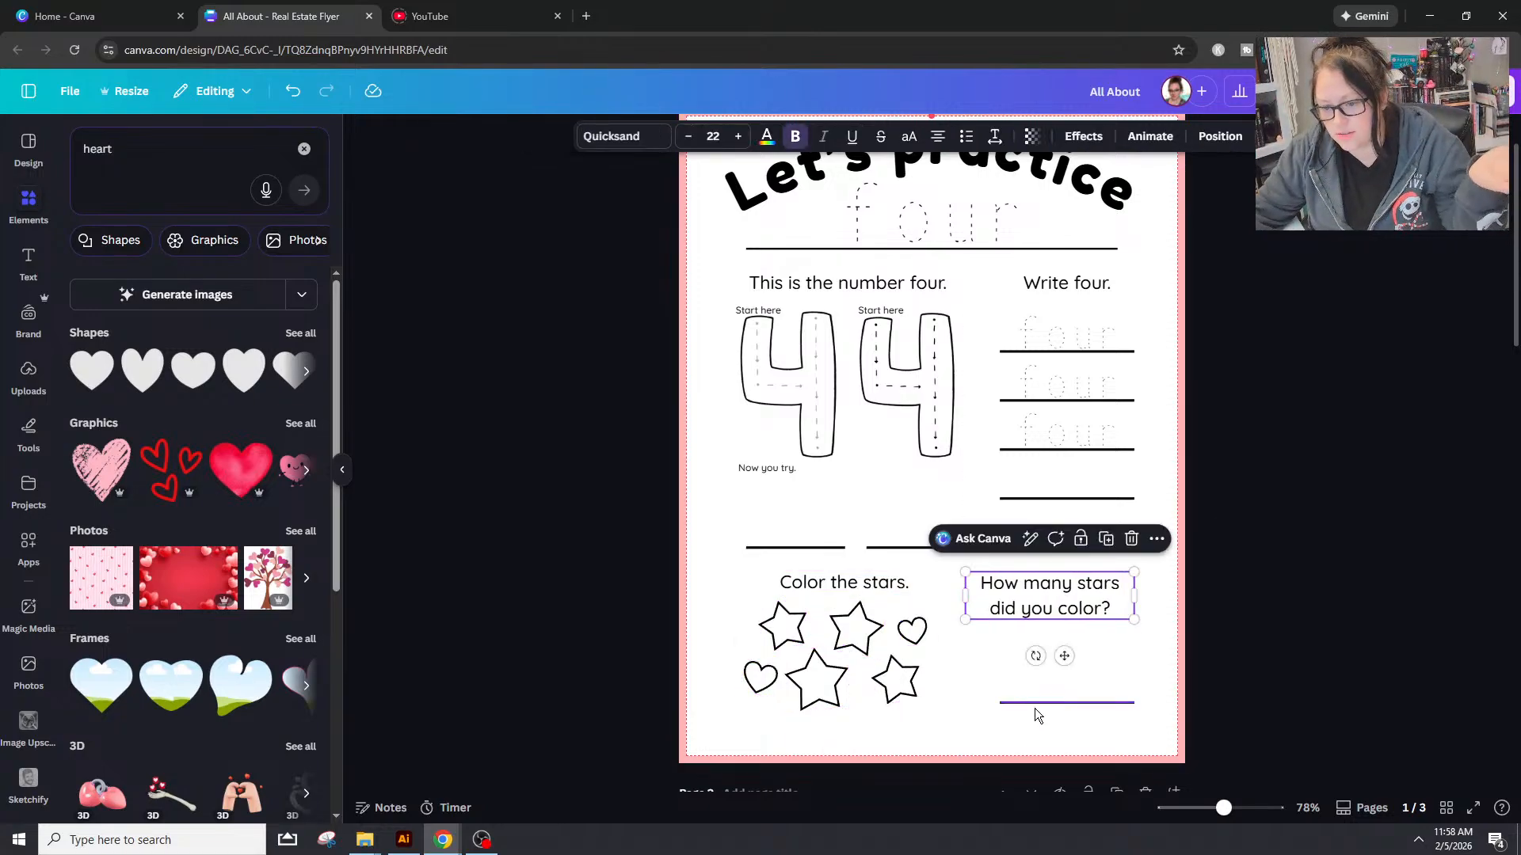
click(1004, 704)
drag(1000, 704, 981, 698)
drag(1224, 808, 1244, 808)
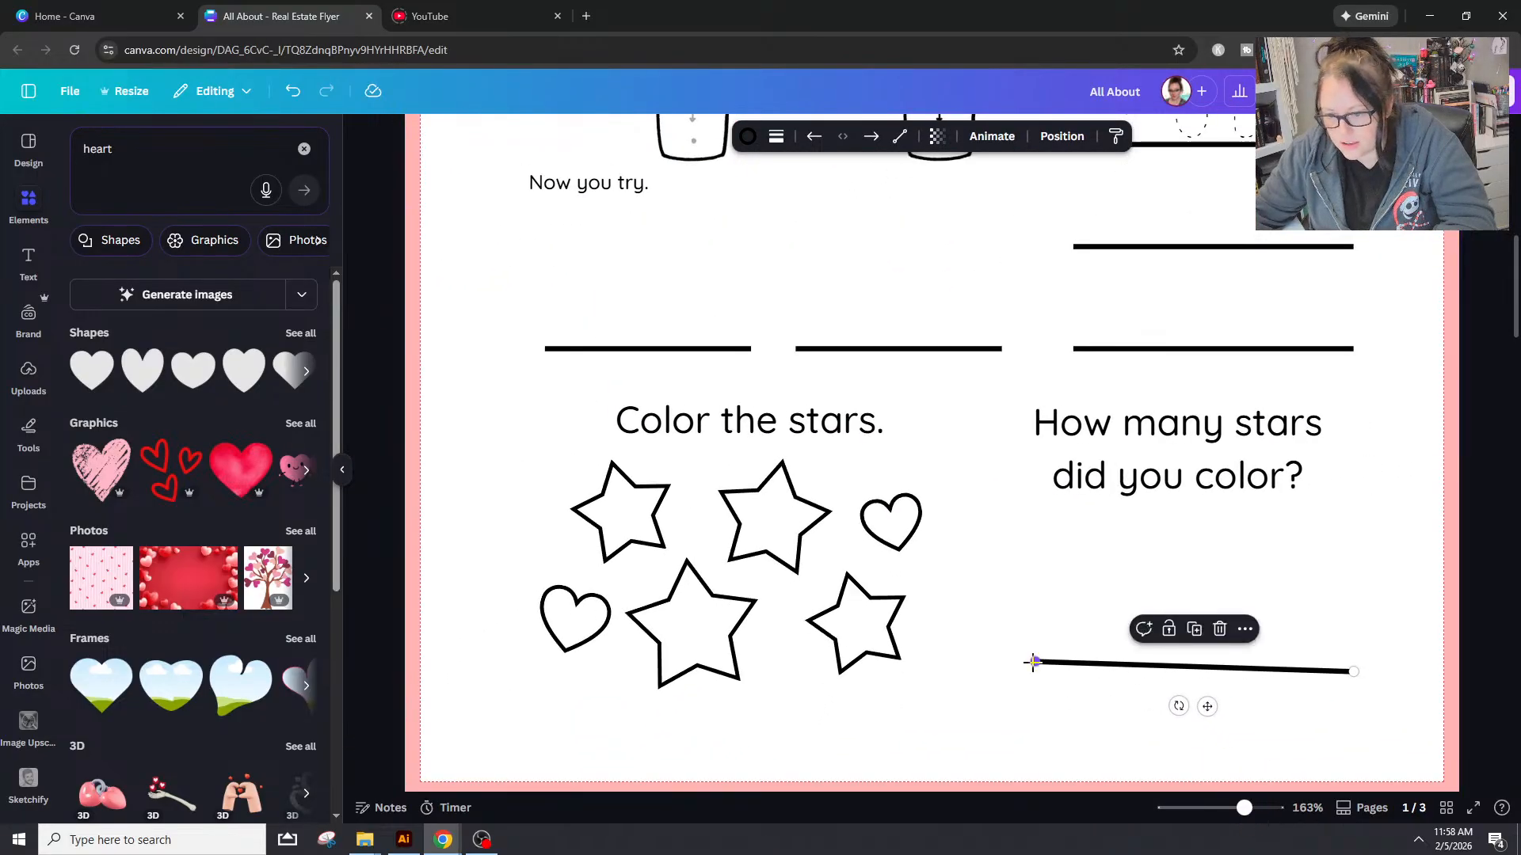
drag(1035, 667, 1032, 675)
Step: Select the question text and its answer line together and align them on their centers
click(974, 512)
drag(1033, 473, 1104, 589)
key(ctrl+z)
drag(1198, 741, 1210, 431)
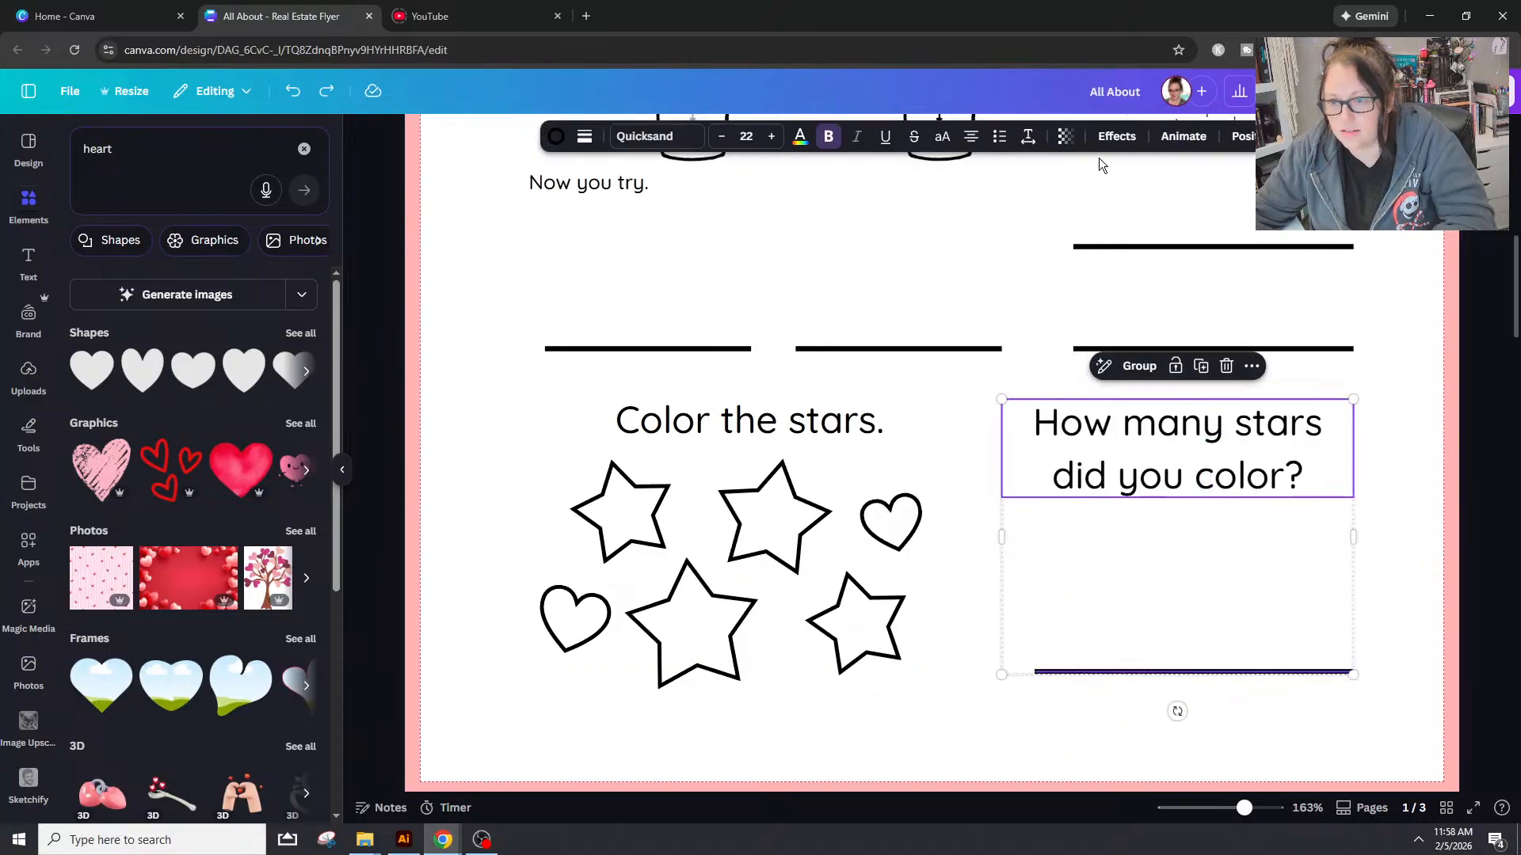
click(1242, 137)
click(253, 370)
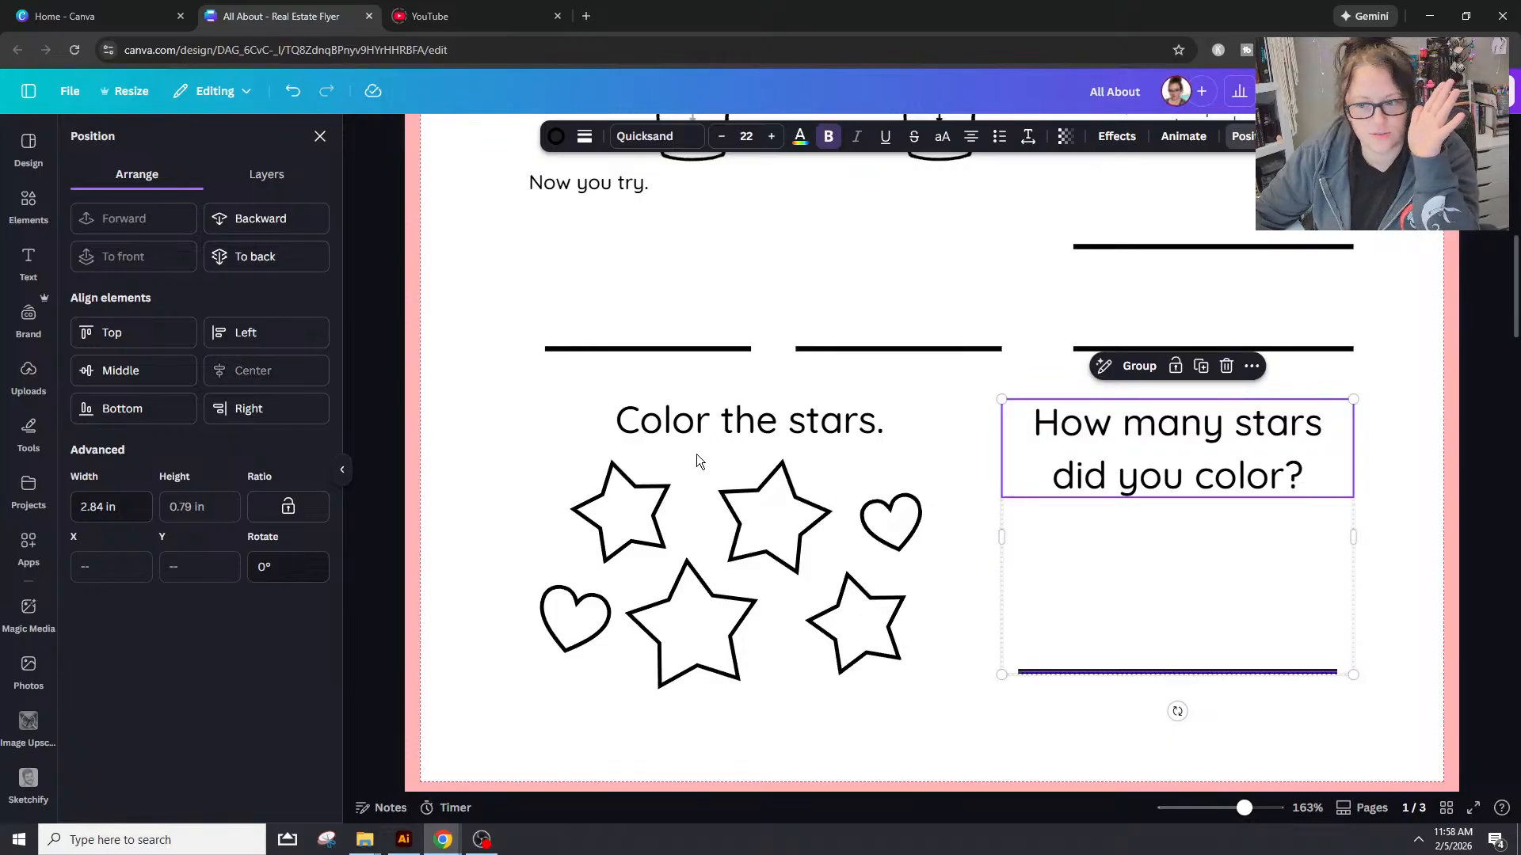
click(1398, 598)
drag(1244, 808, 1221, 808)
scroll(1267, 697, up, 2)
scroll(1271, 606, up, 2)
key(Escape)
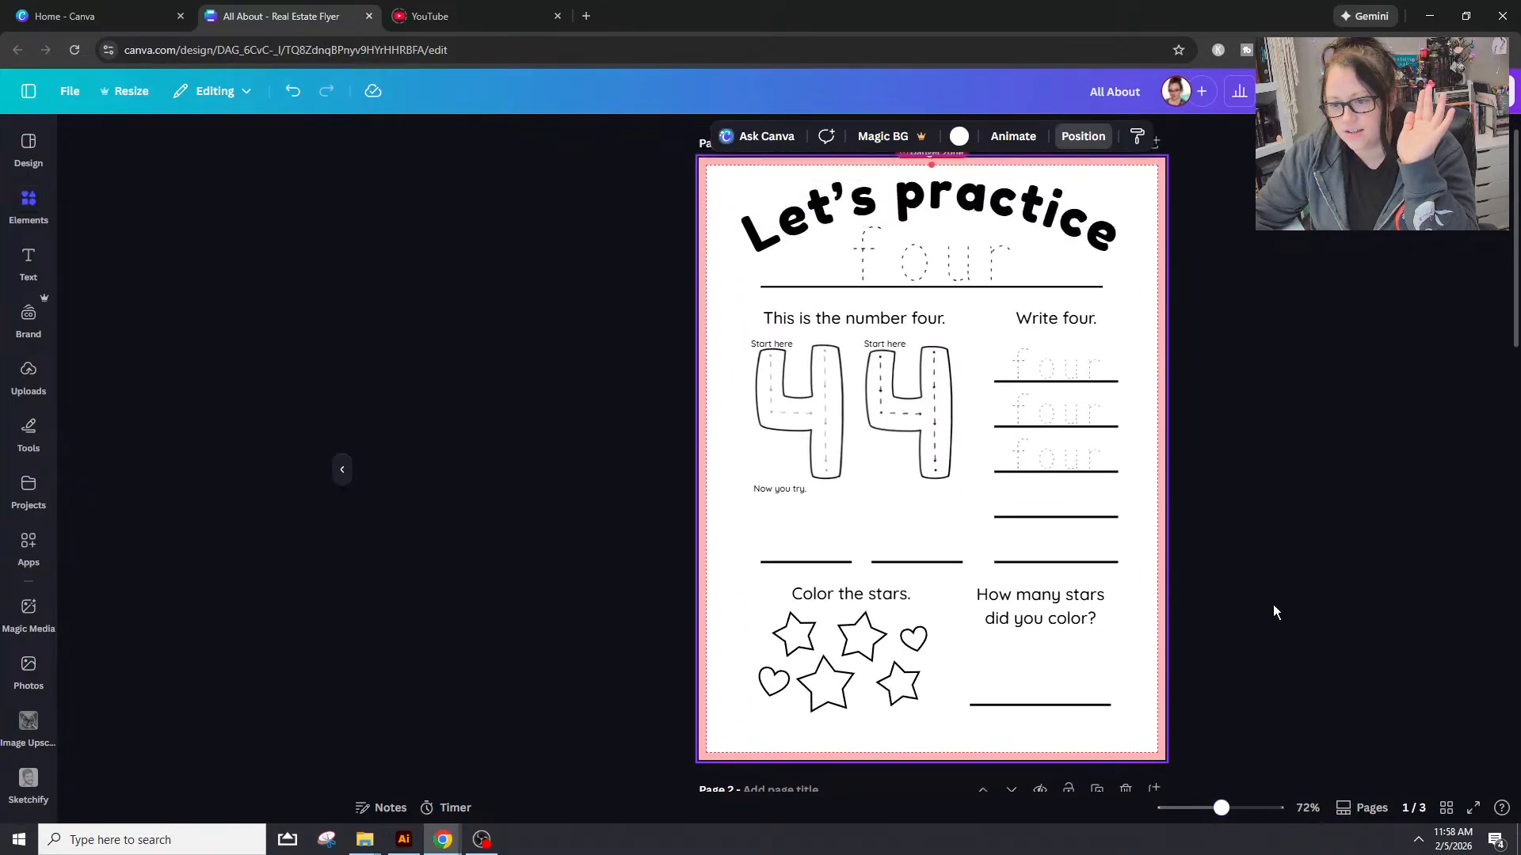
click(1385, 591)
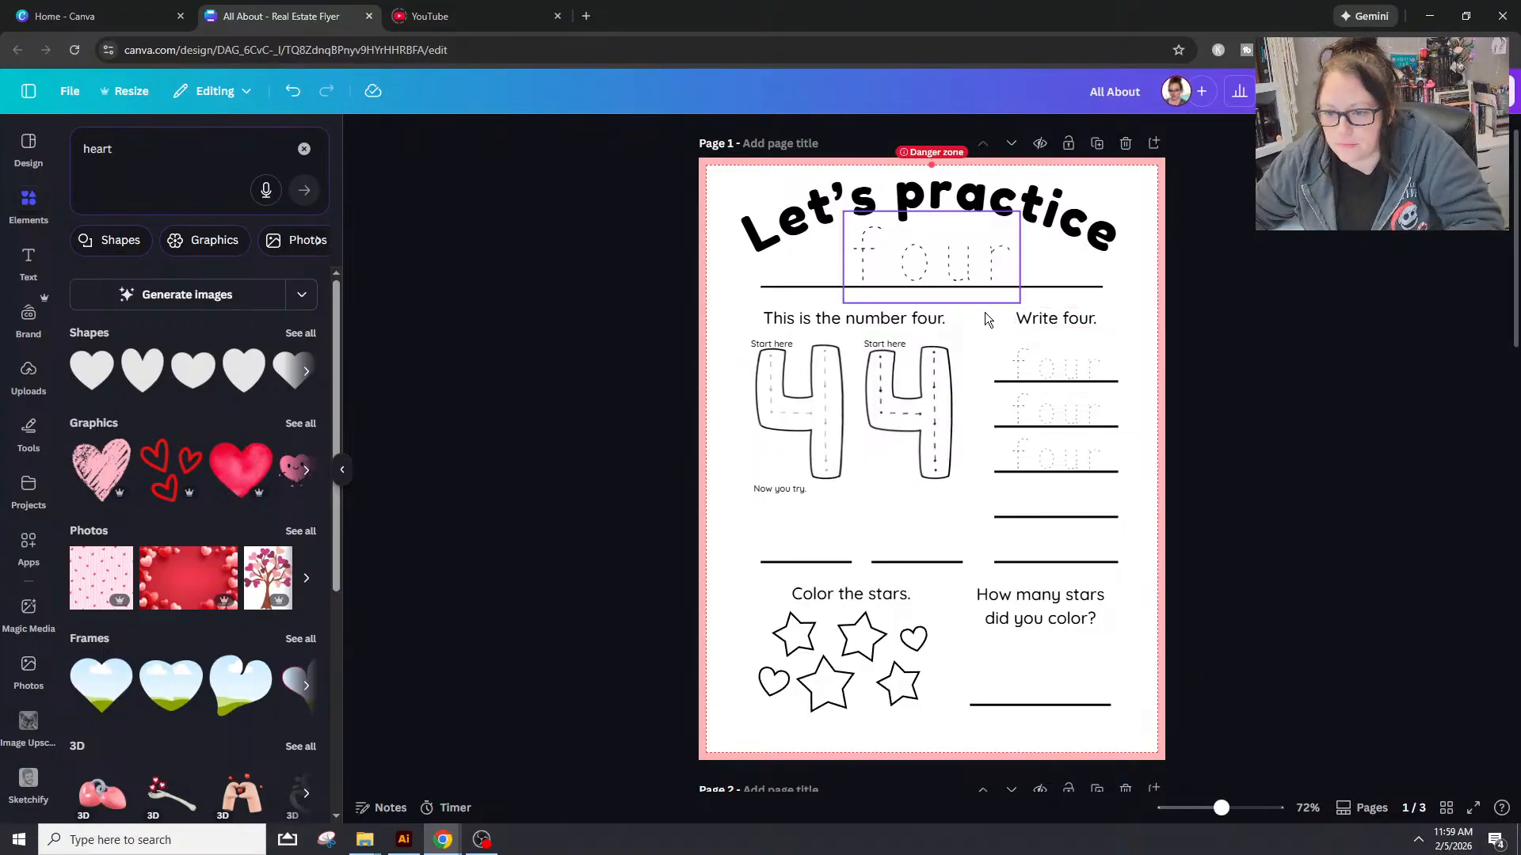
drag(1128, 569, 1014, 309)
click(1346, 591)
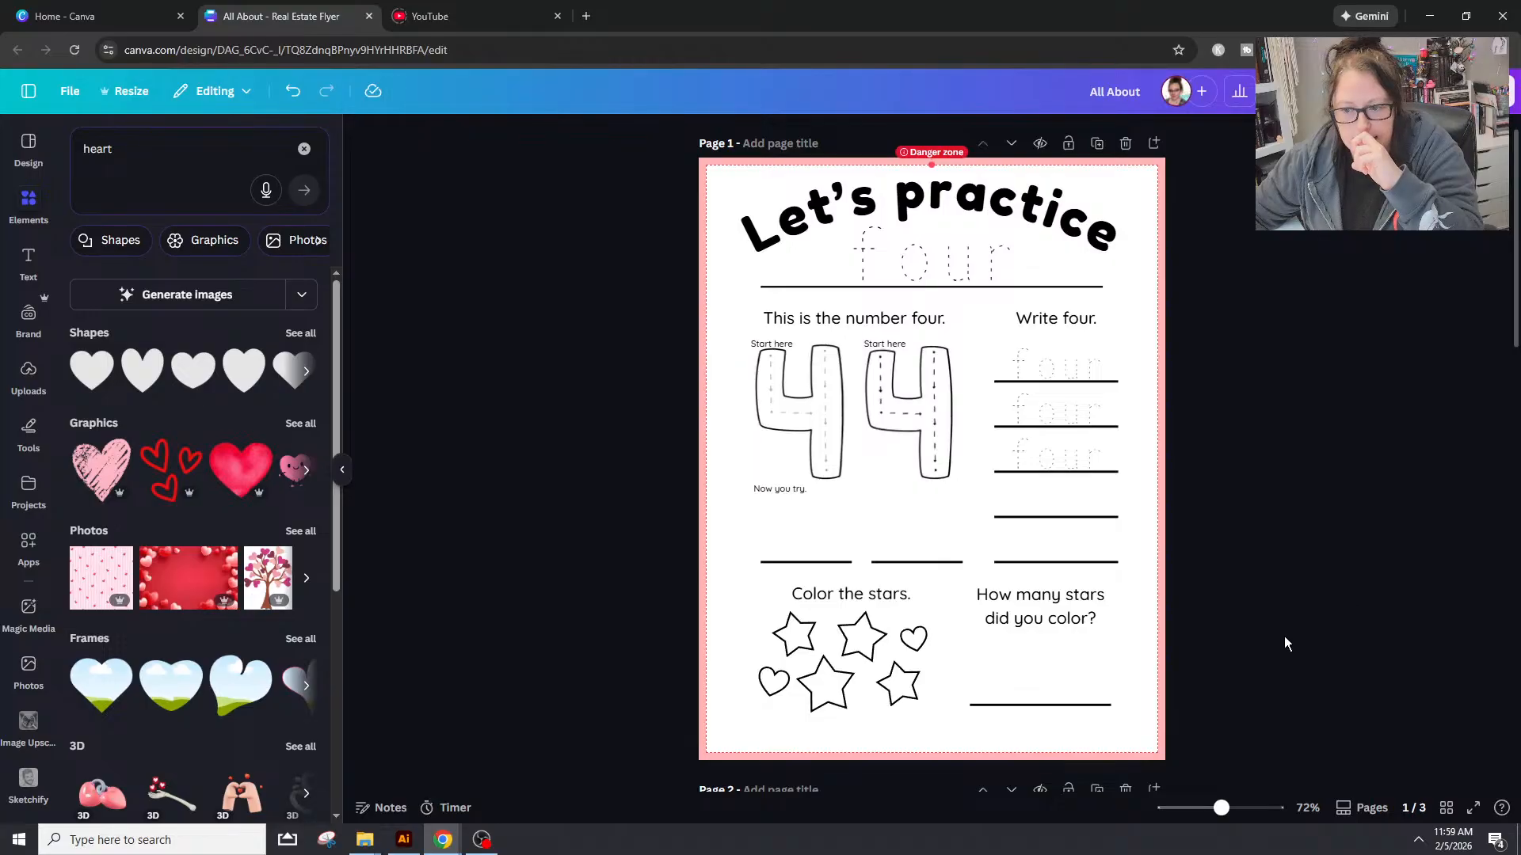
click(1106, 705)
drag(1113, 704, 1121, 709)
key(ctrl+z)
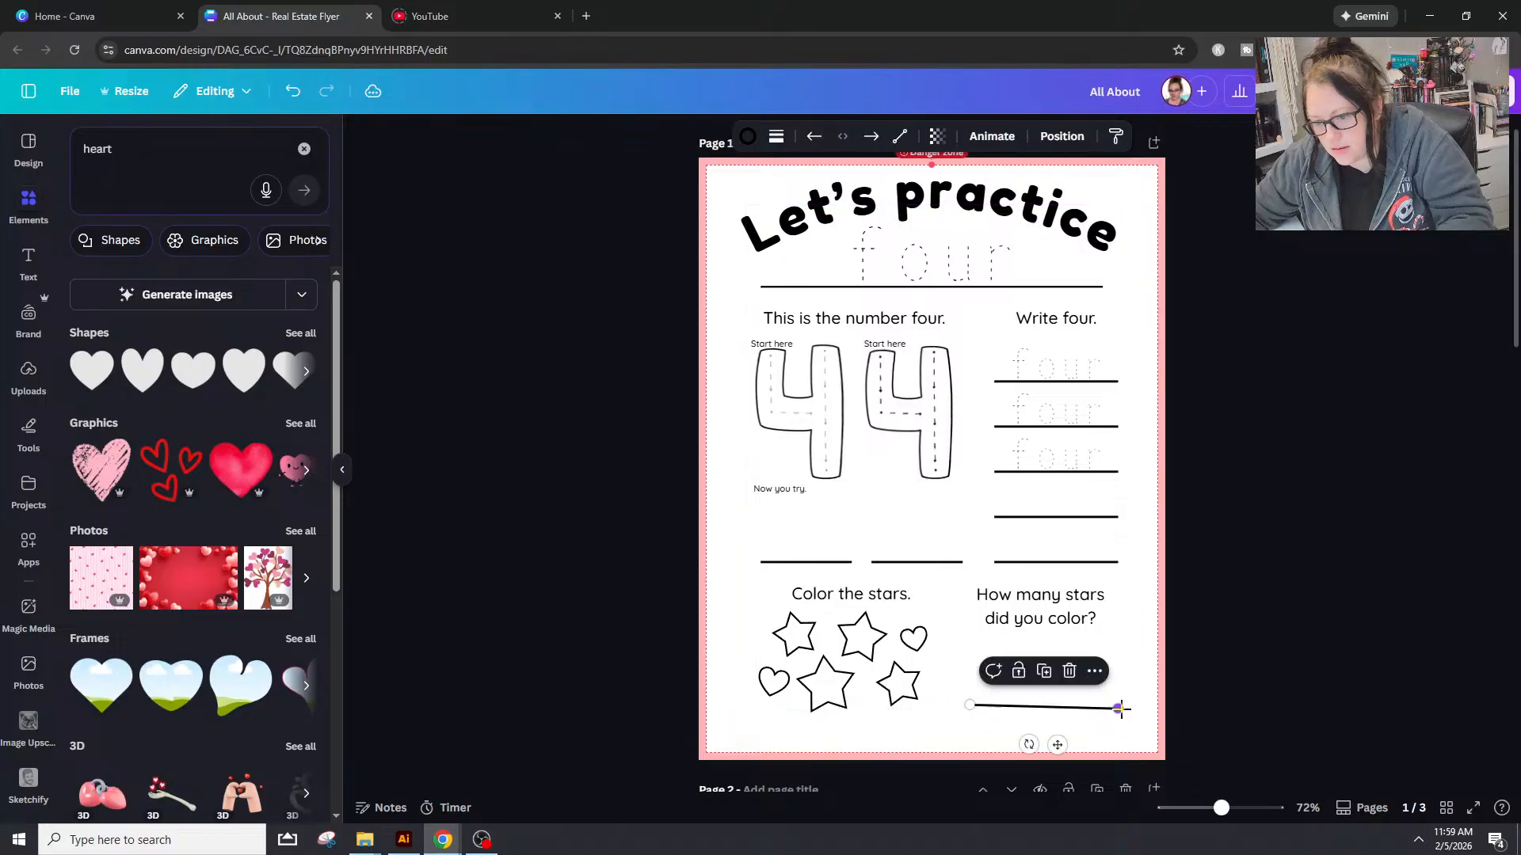
Step: Extend the answer line under the question rightward, keeping it horizontal and ending flush with the "Write four." column's lines
drag(1221, 808, 1242, 807)
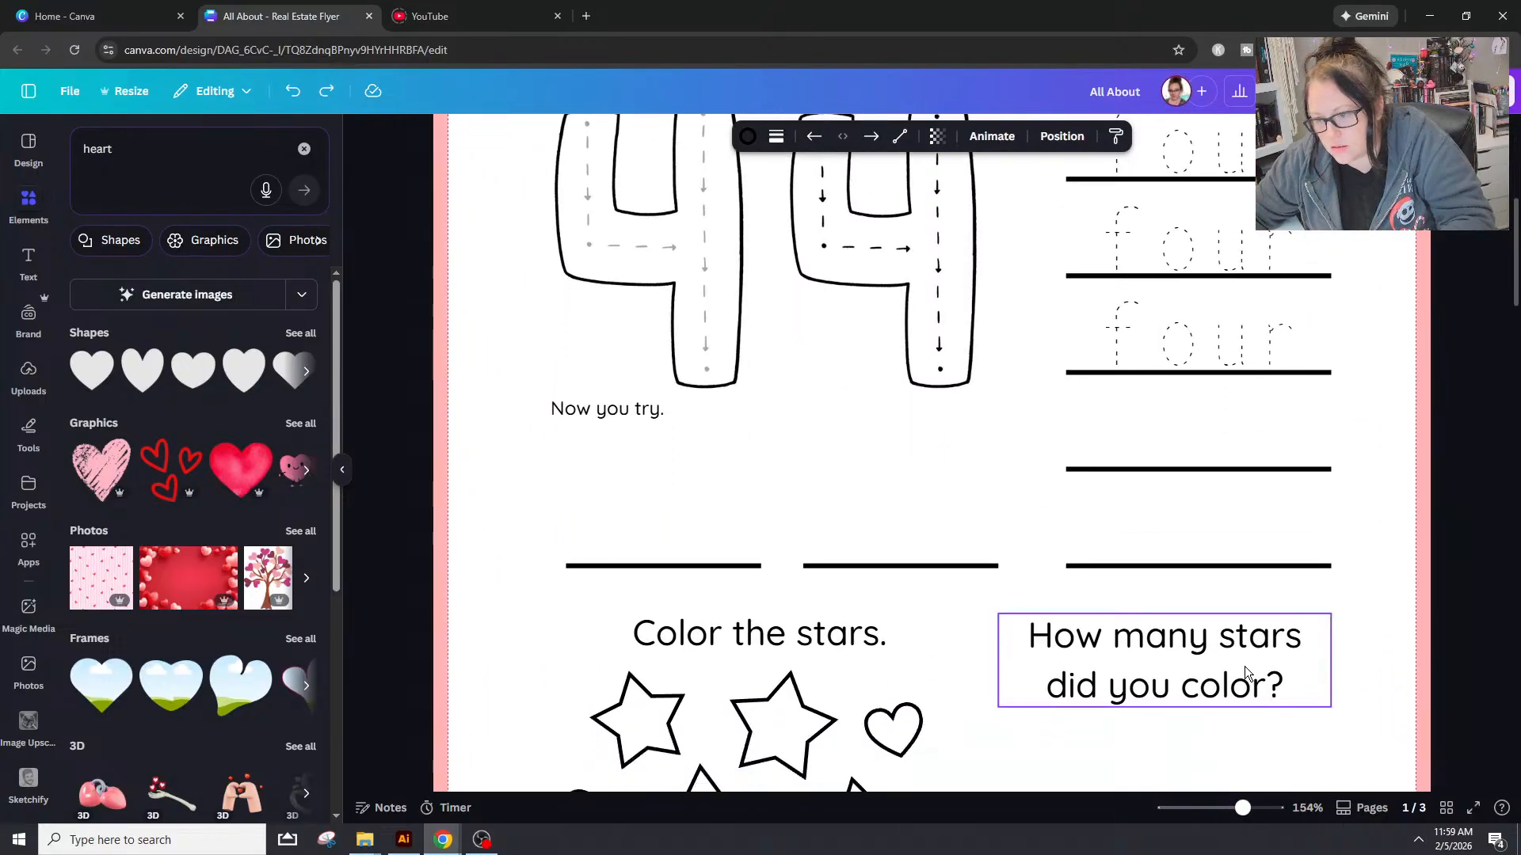
scroll(1243, 667, down, 3)
drag(1323, 634, 1332, 634)
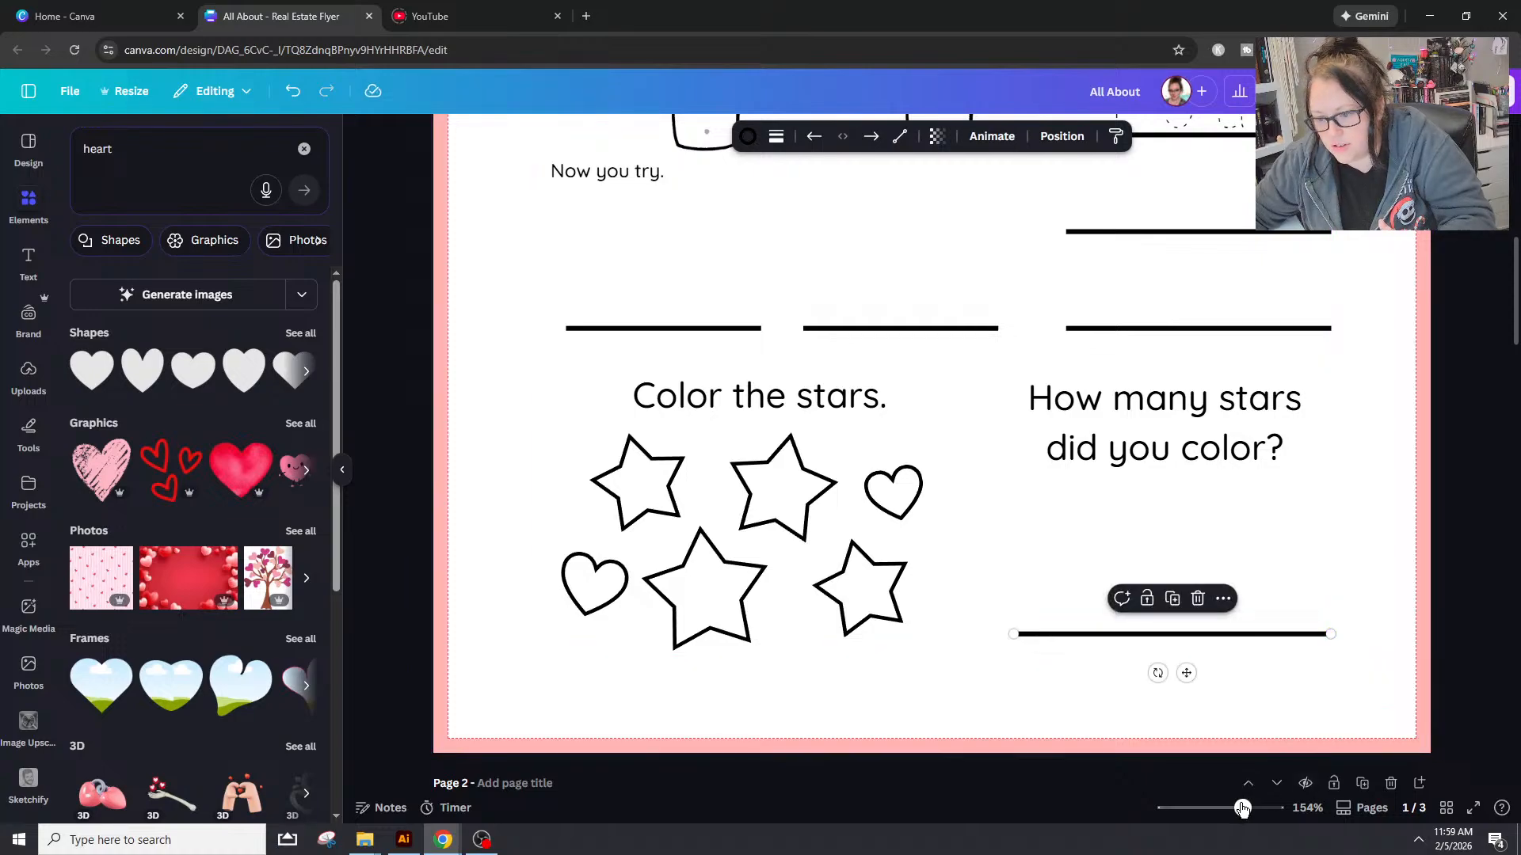
drag(1242, 808, 1229, 808)
click(1396, 573)
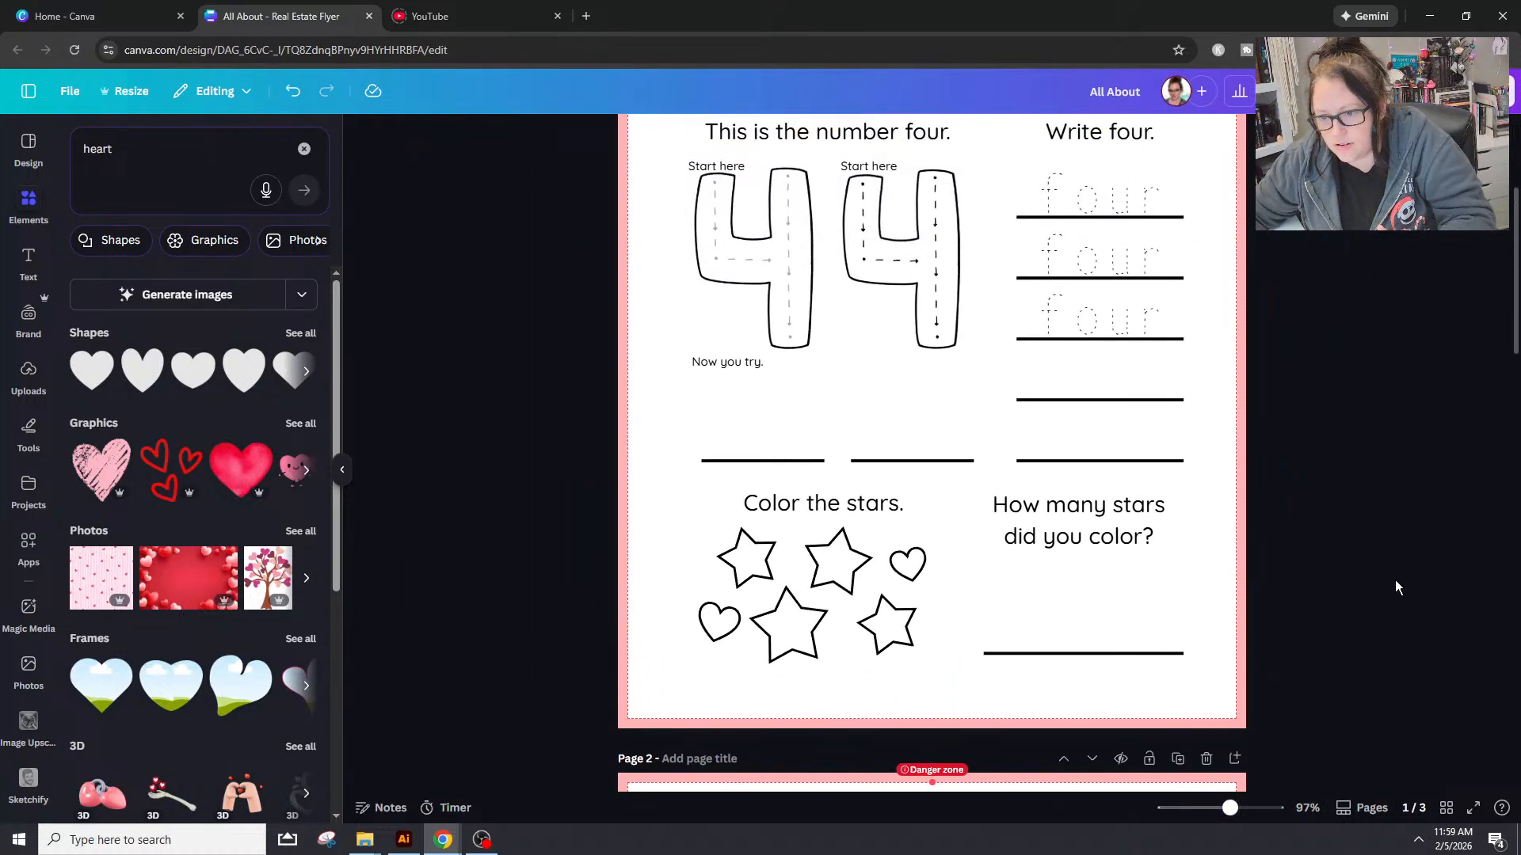
Step: Duplicate the lower-right star of the "Color the stars" activity and place the copy beside the question's first line
scroll(1395, 587, up, 1)
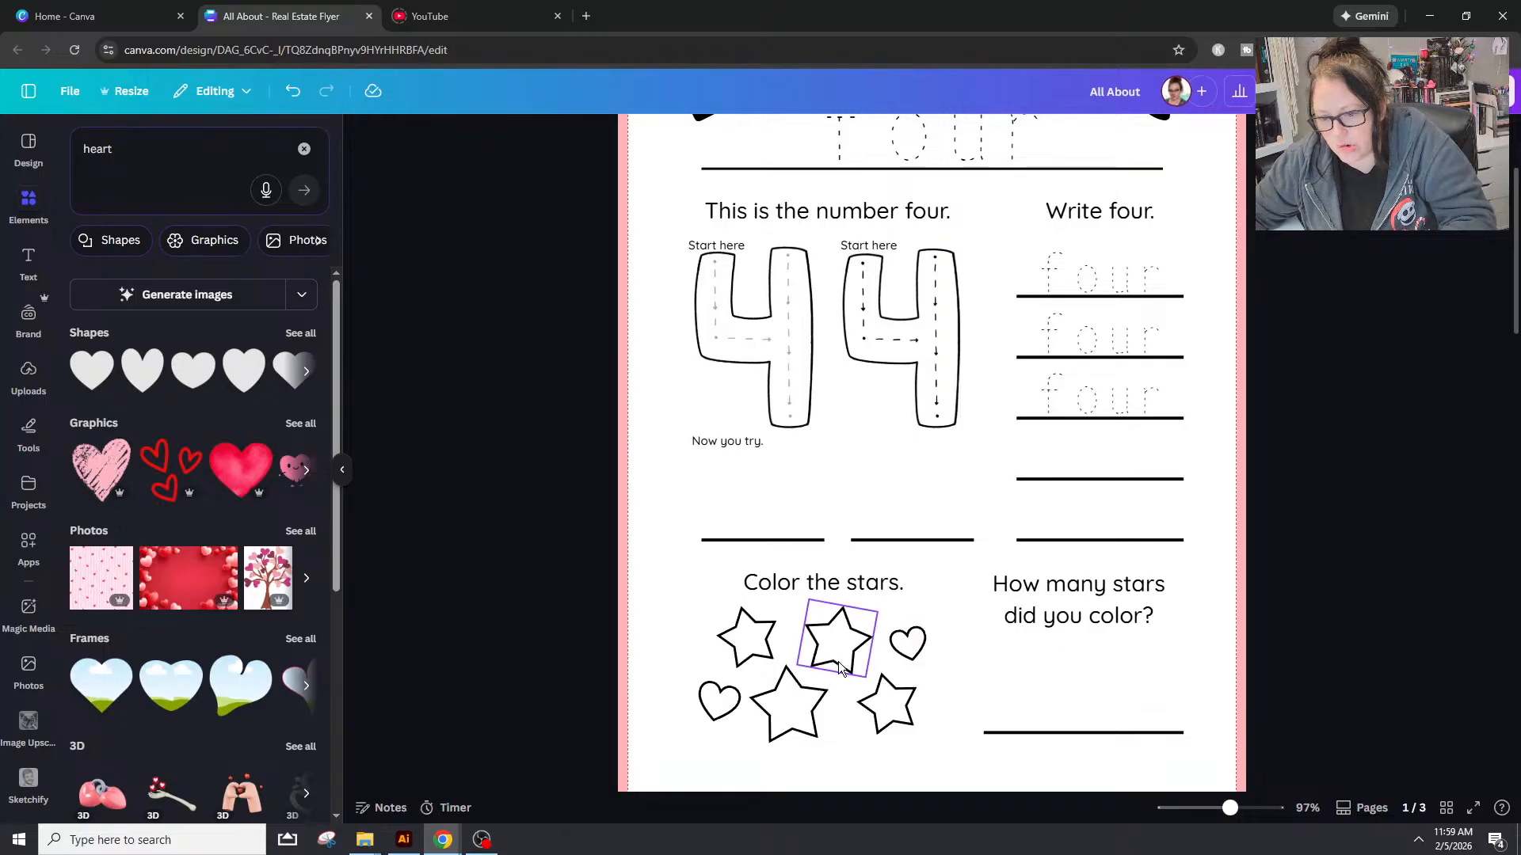
click(890, 707)
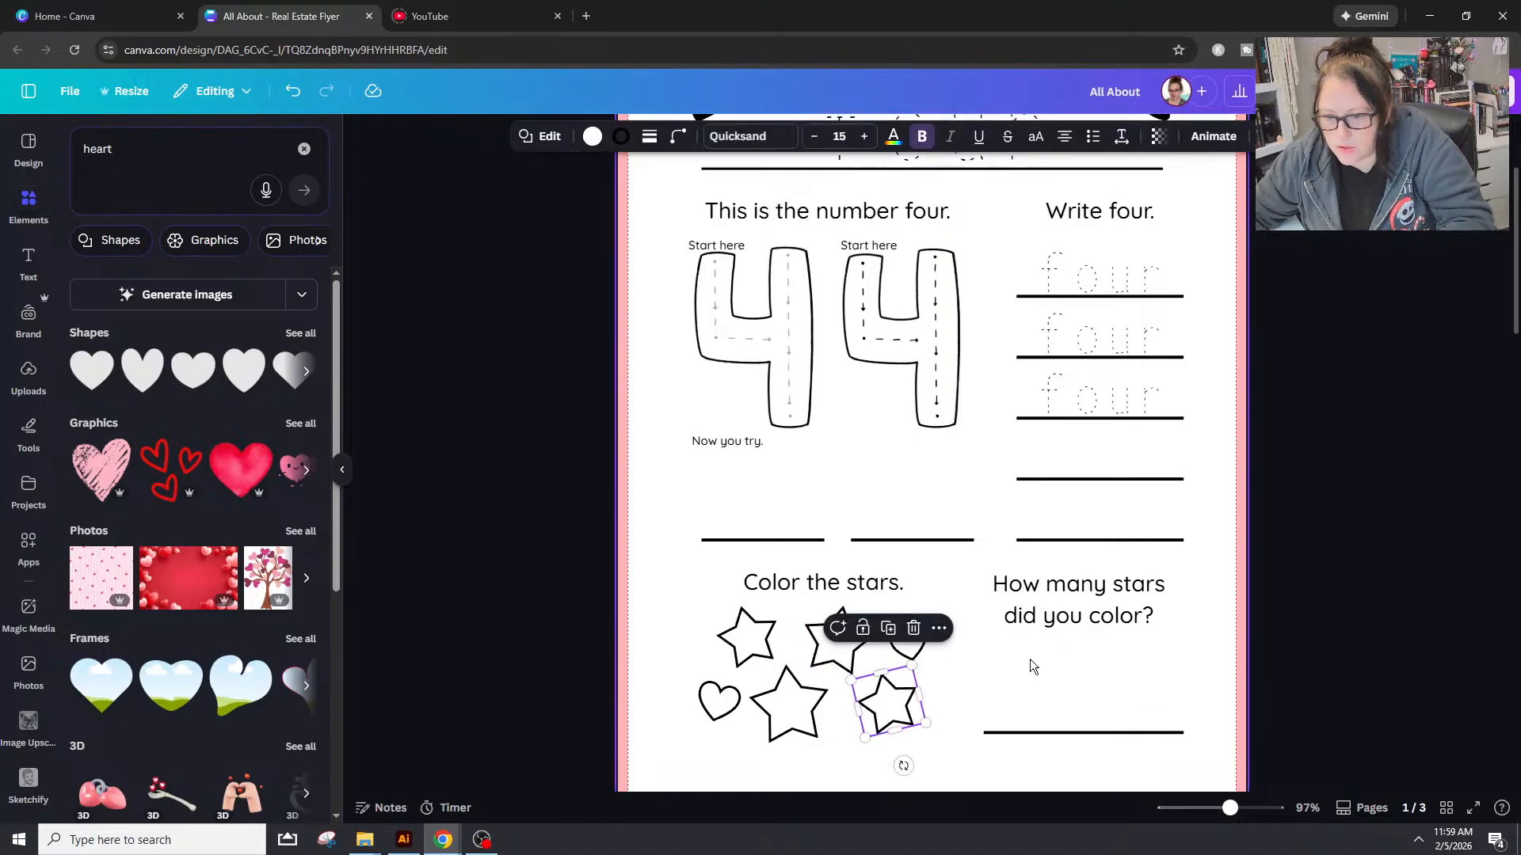
drag(911, 729, 1201, 645)
Step: Widen the question's text box leftward and insert a line break before "did you color?"
click(998, 595)
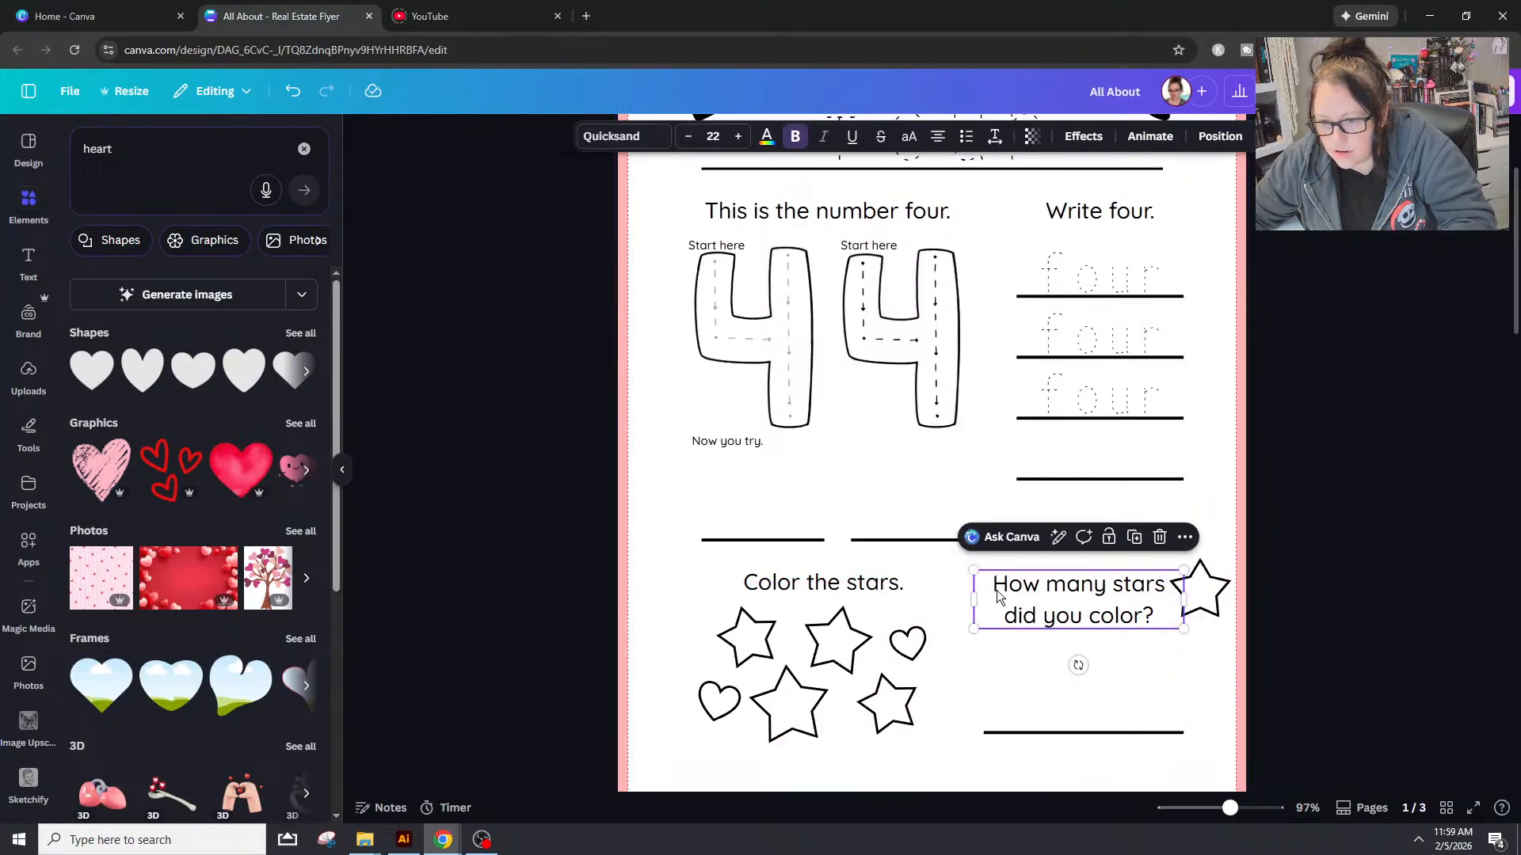
drag(979, 610, 942, 603)
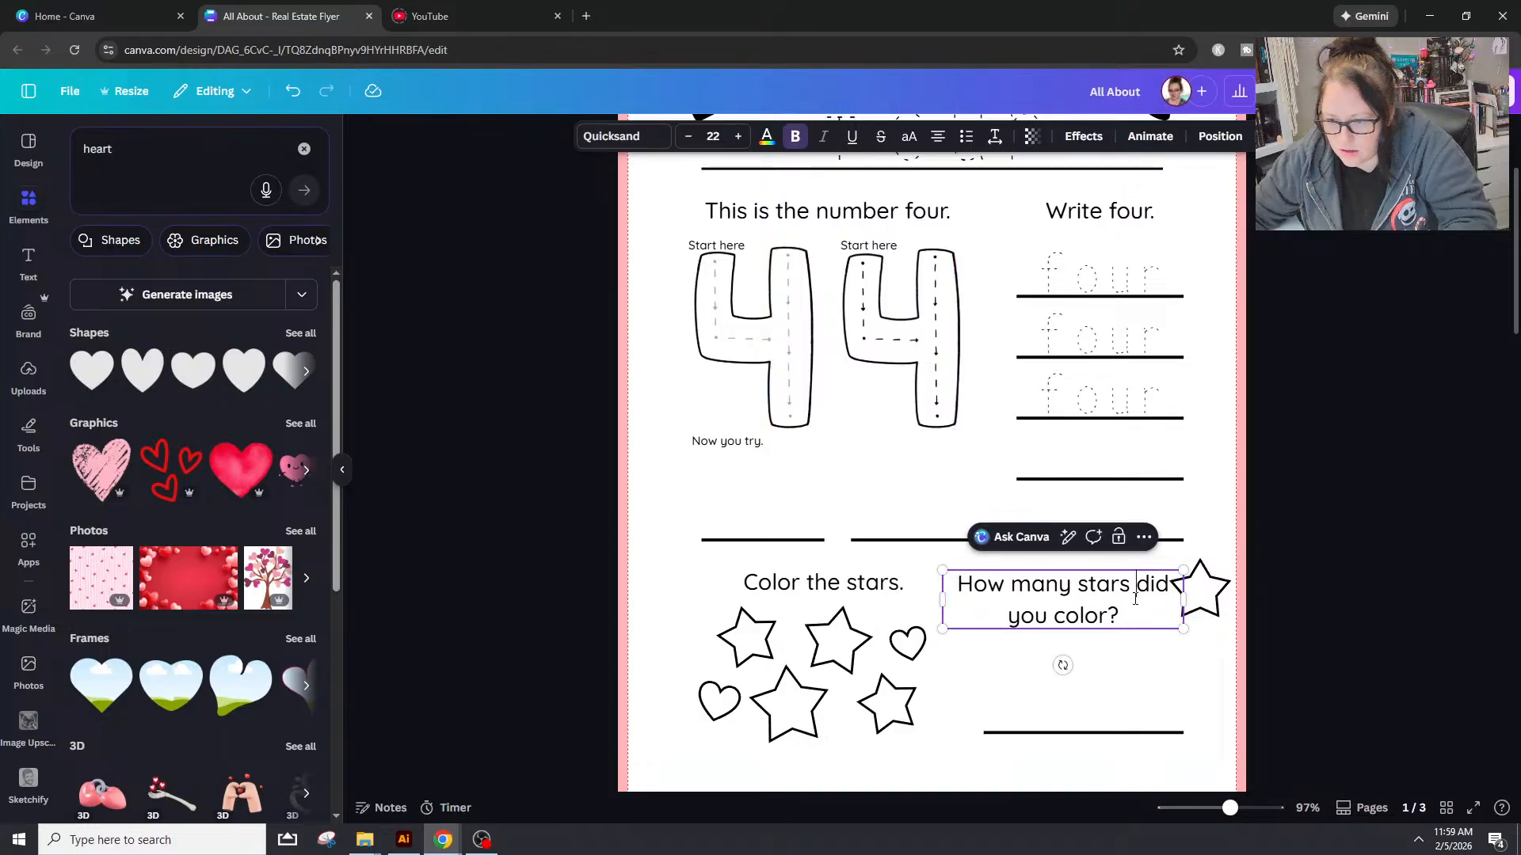
click(1135, 599)
key(Return)
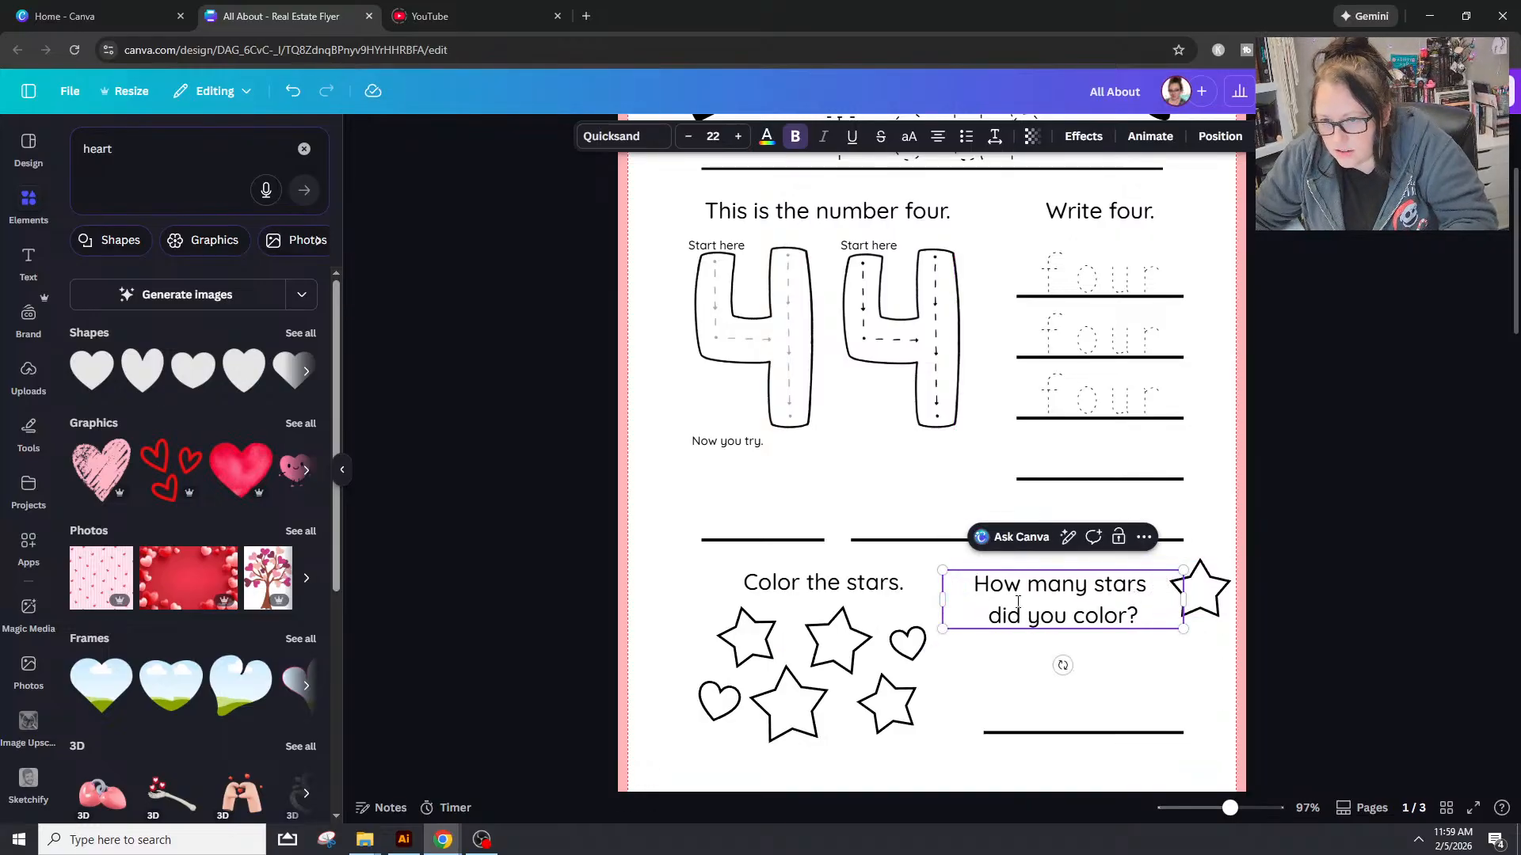
Step: Left-align the question's first line, "How many stars", while keeping "did you color?" centered
click(937, 148)
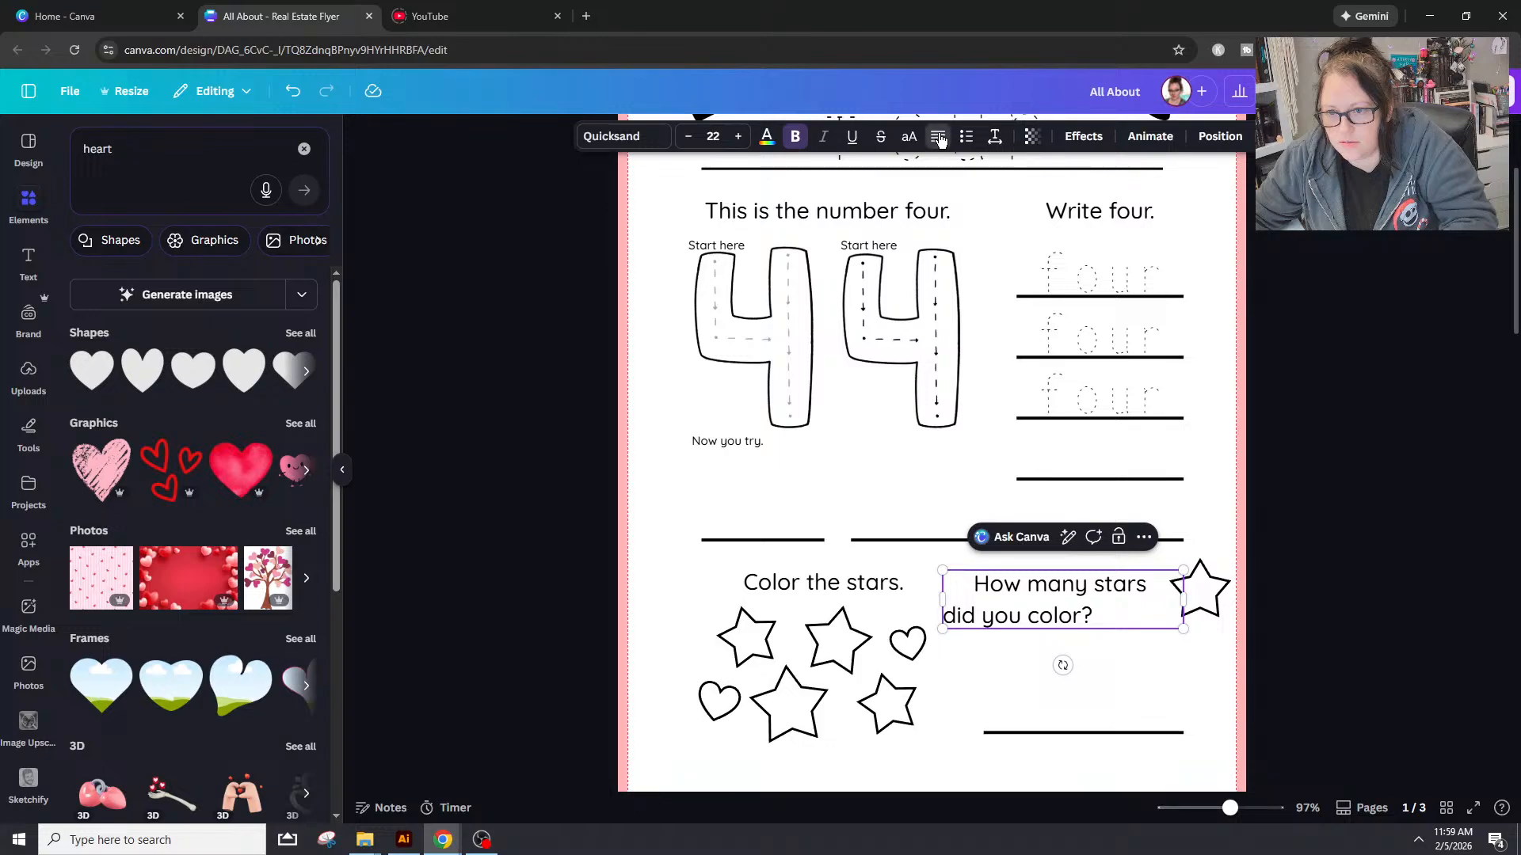
click(938, 138)
click(938, 138)
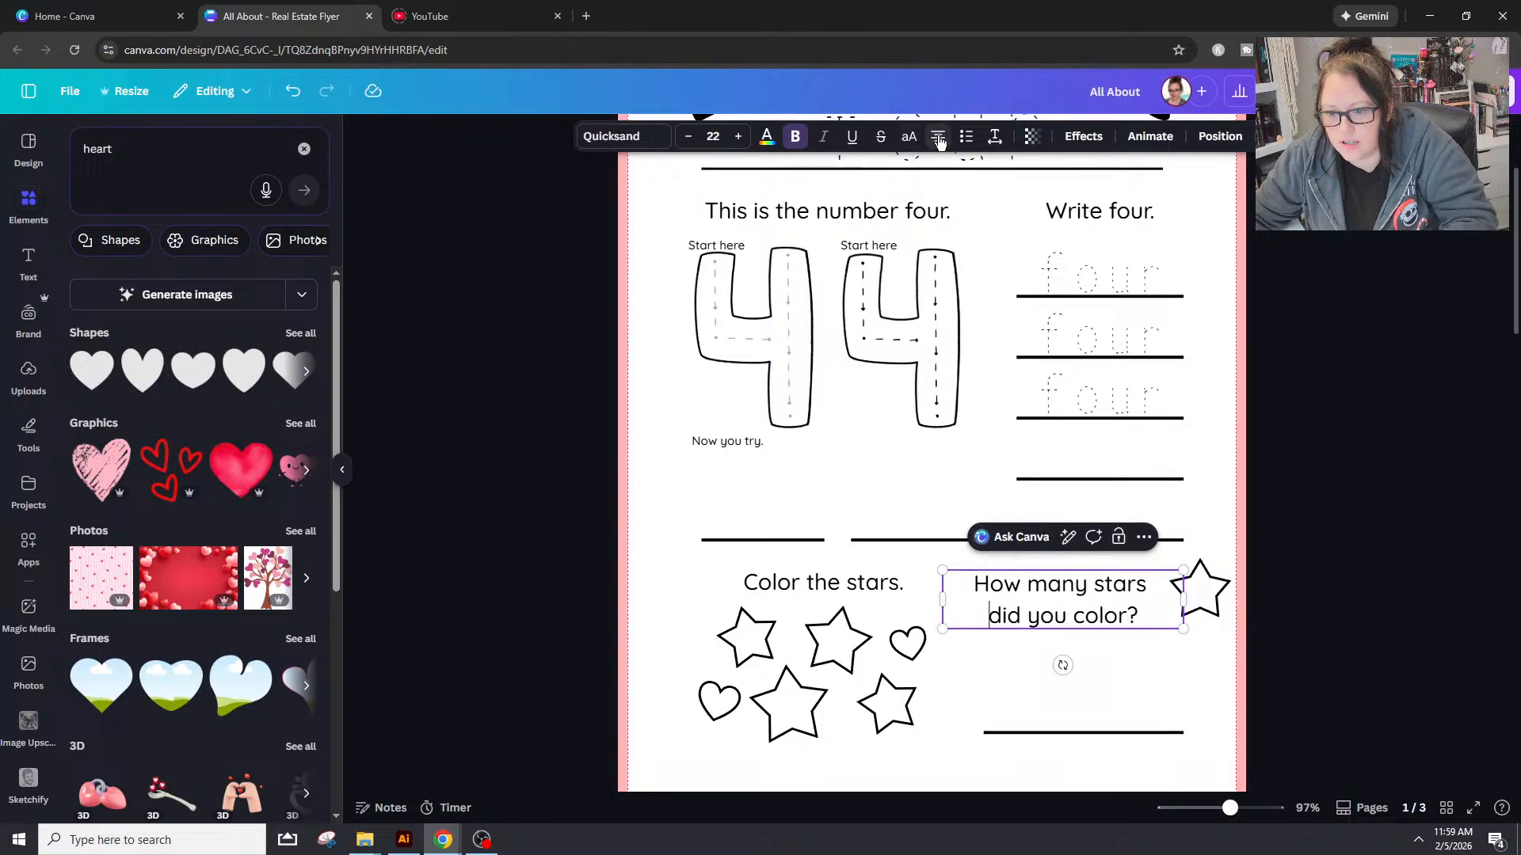
click(969, 591)
click(939, 138)
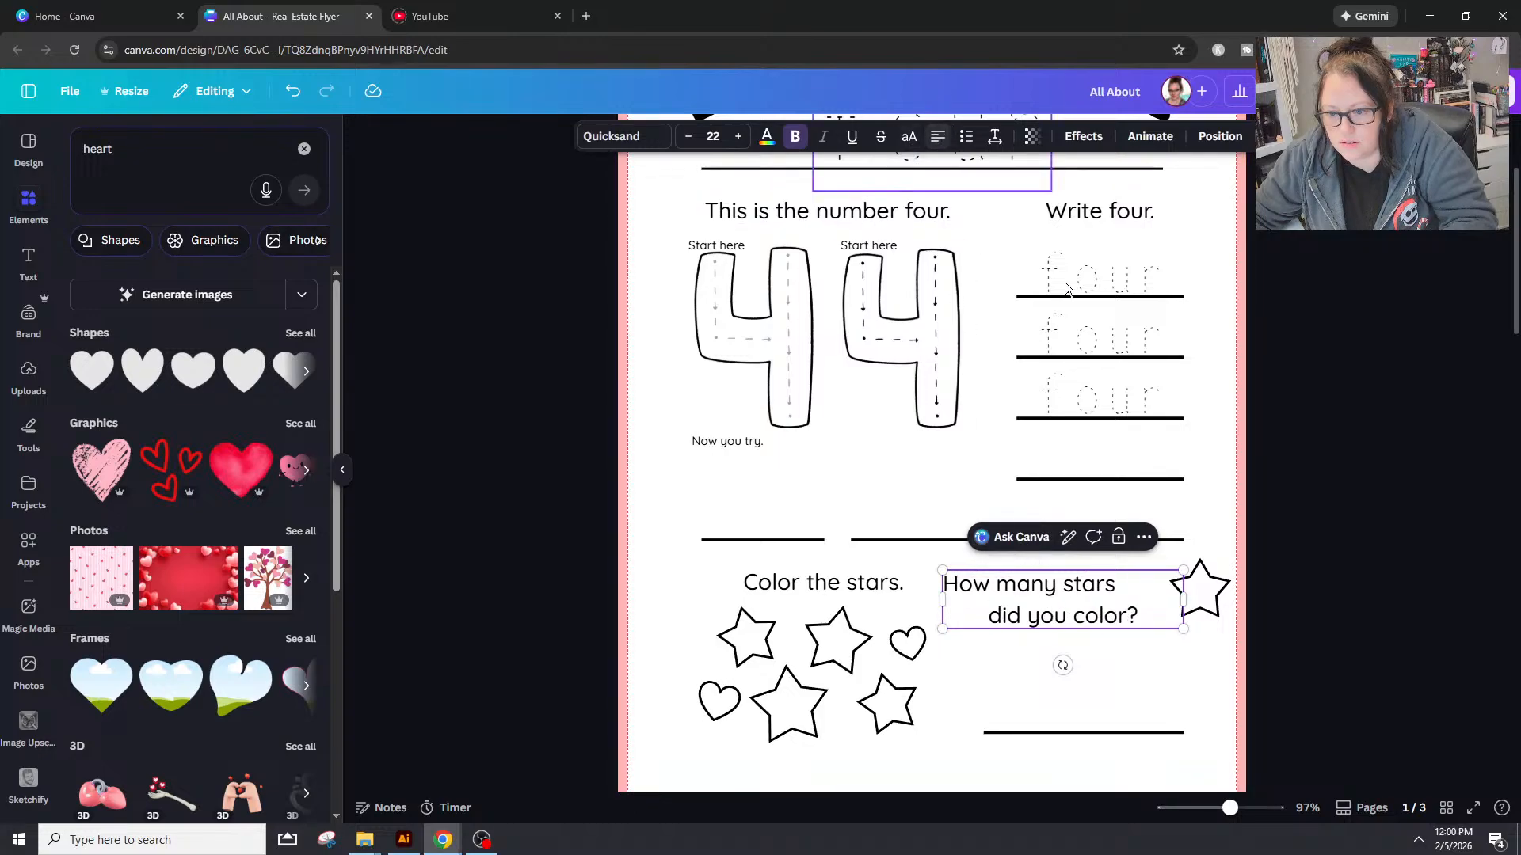
Step: Shrink the star copy to about 0.59 in wide, set it upright, and place it right after "How many stars"
click(1333, 602)
click(1200, 590)
drag(1229, 618, 1167, 584)
click(1107, 588)
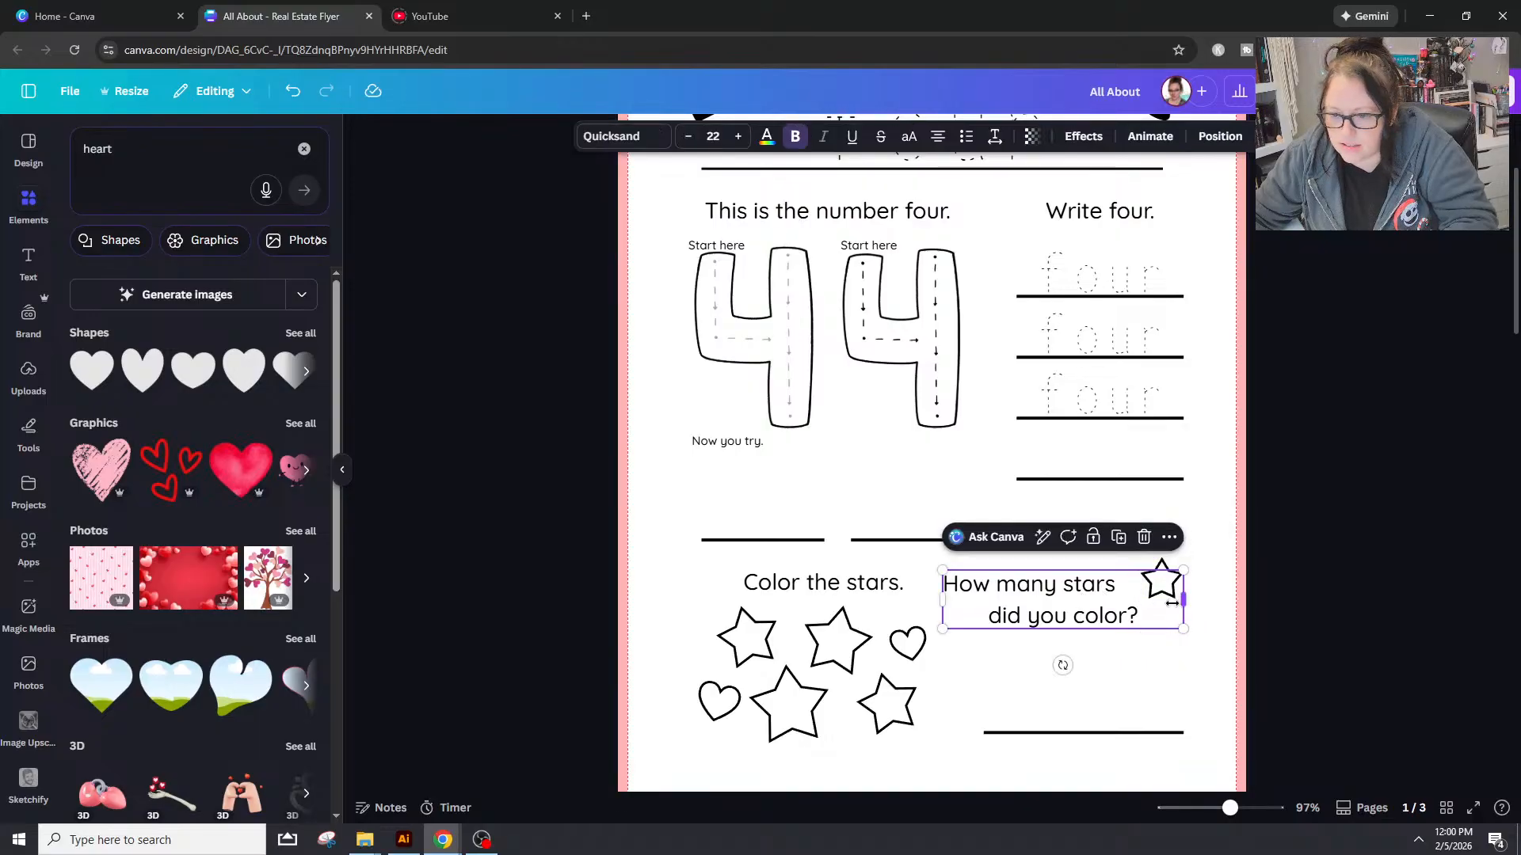
drag(1184, 600, 1146, 586)
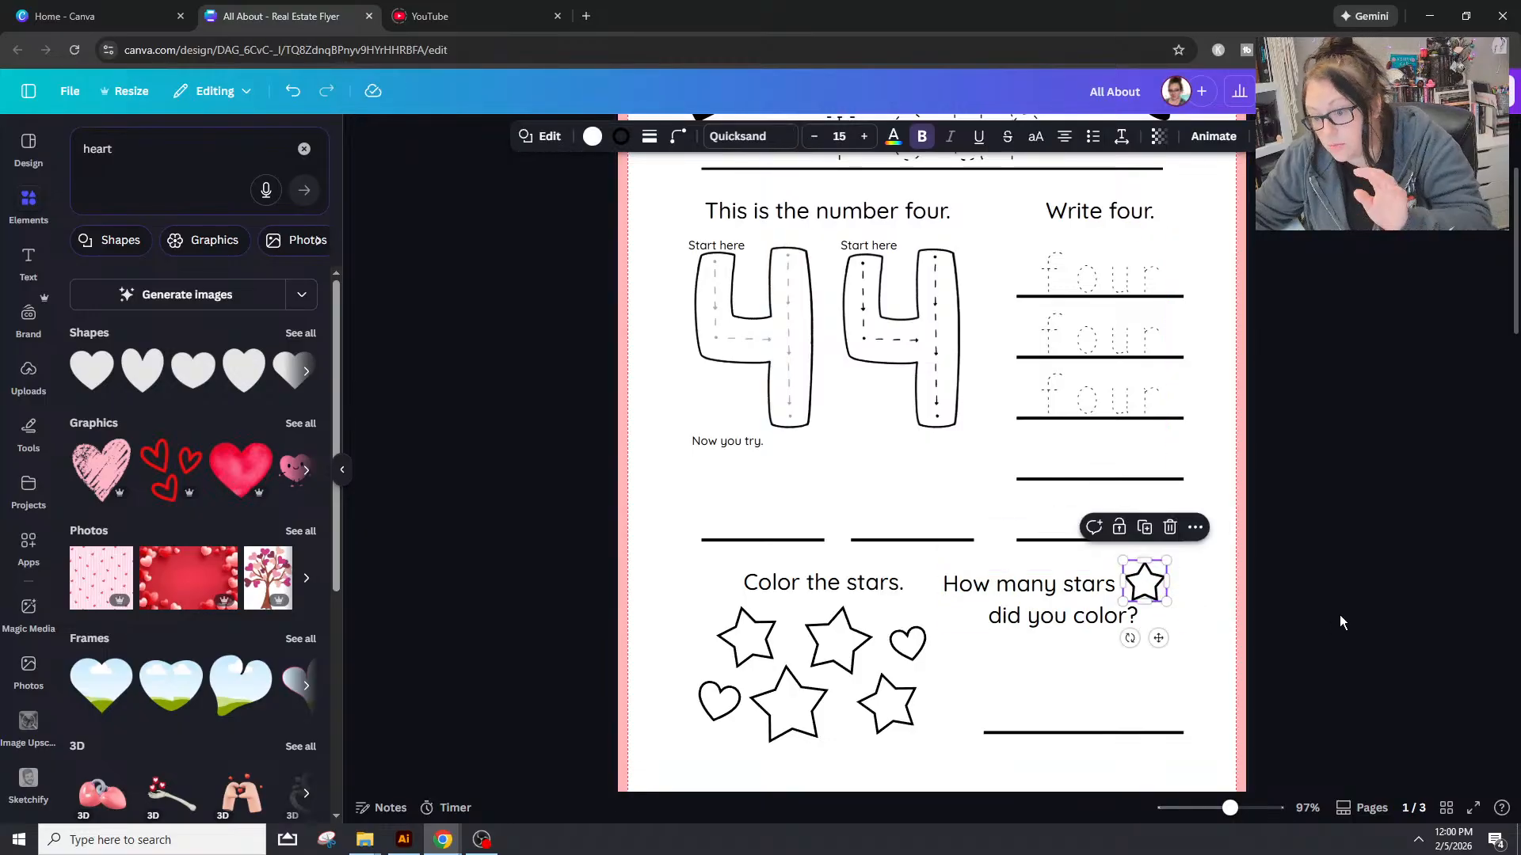
click(1186, 568)
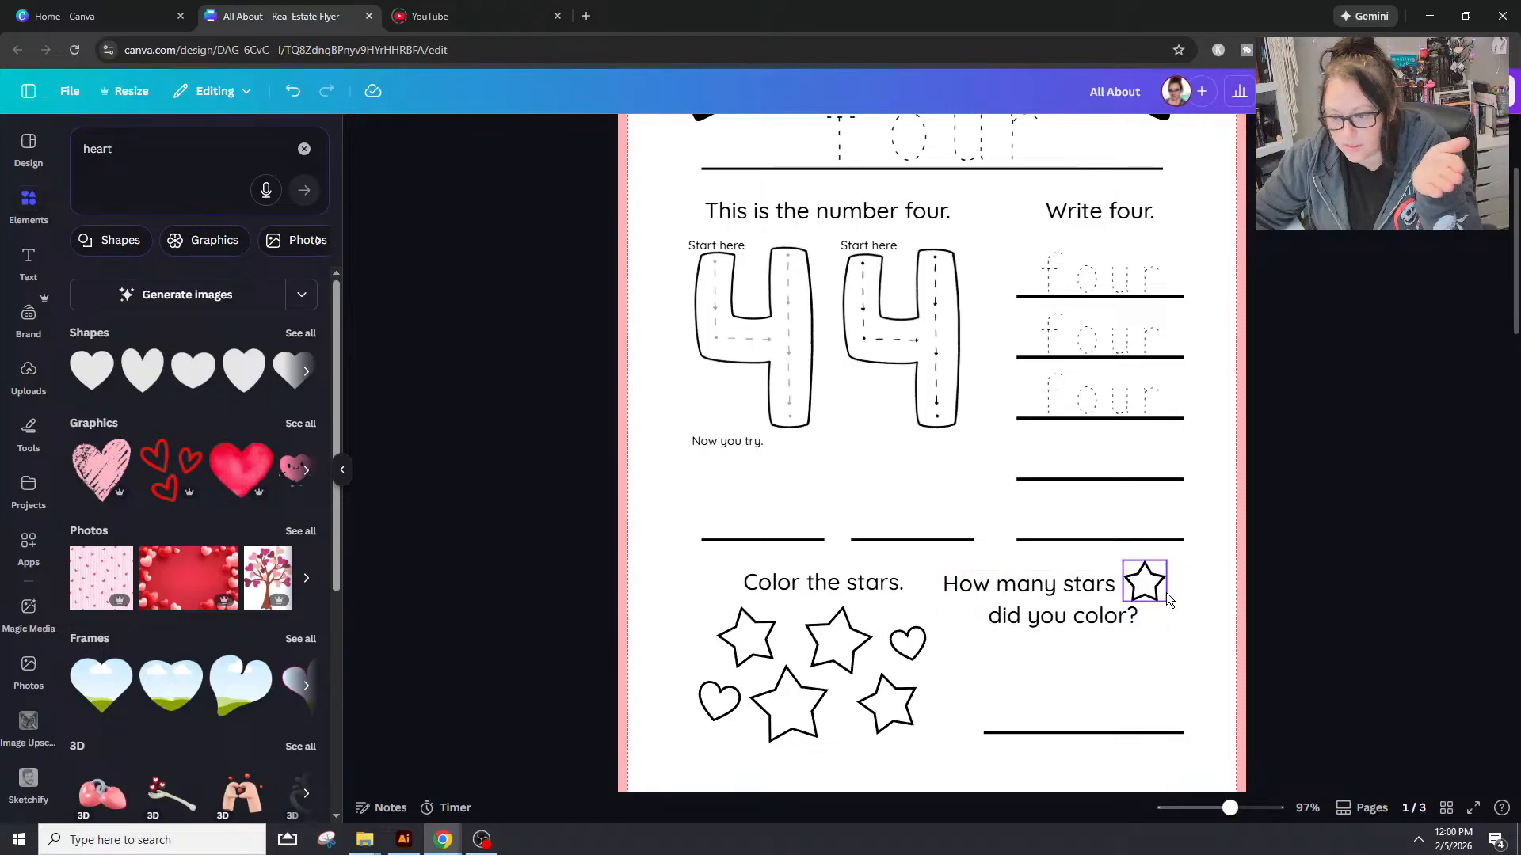
Step: Copy and remove "did you color?" from the question's text box, and narrow the box to end at the star
click(1107, 615)
triple_click(1108, 614)
key(ctrl+c)
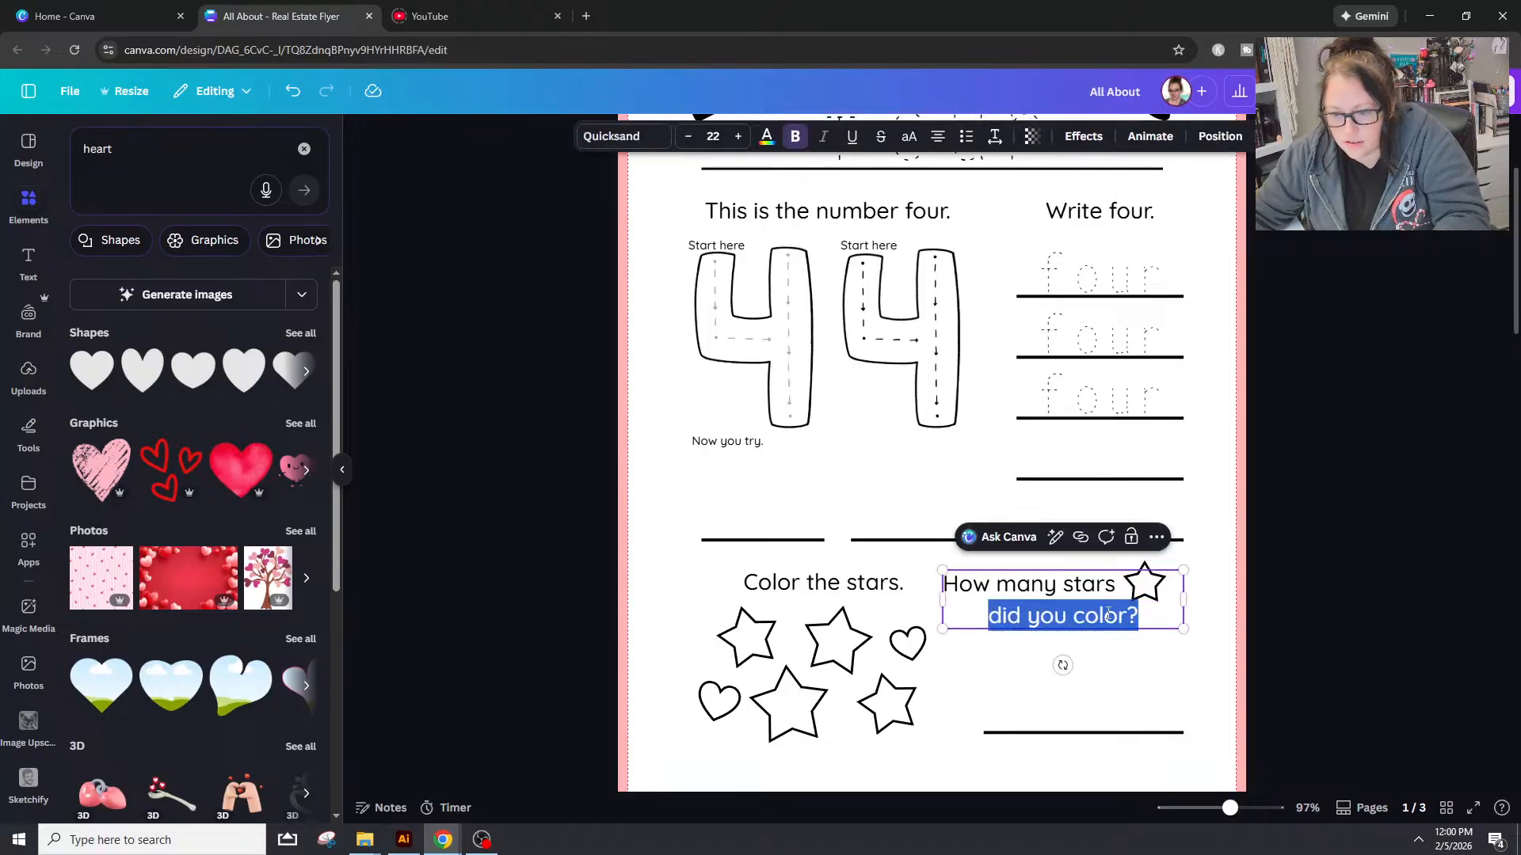
key(BackSpace)
click(1160, 573)
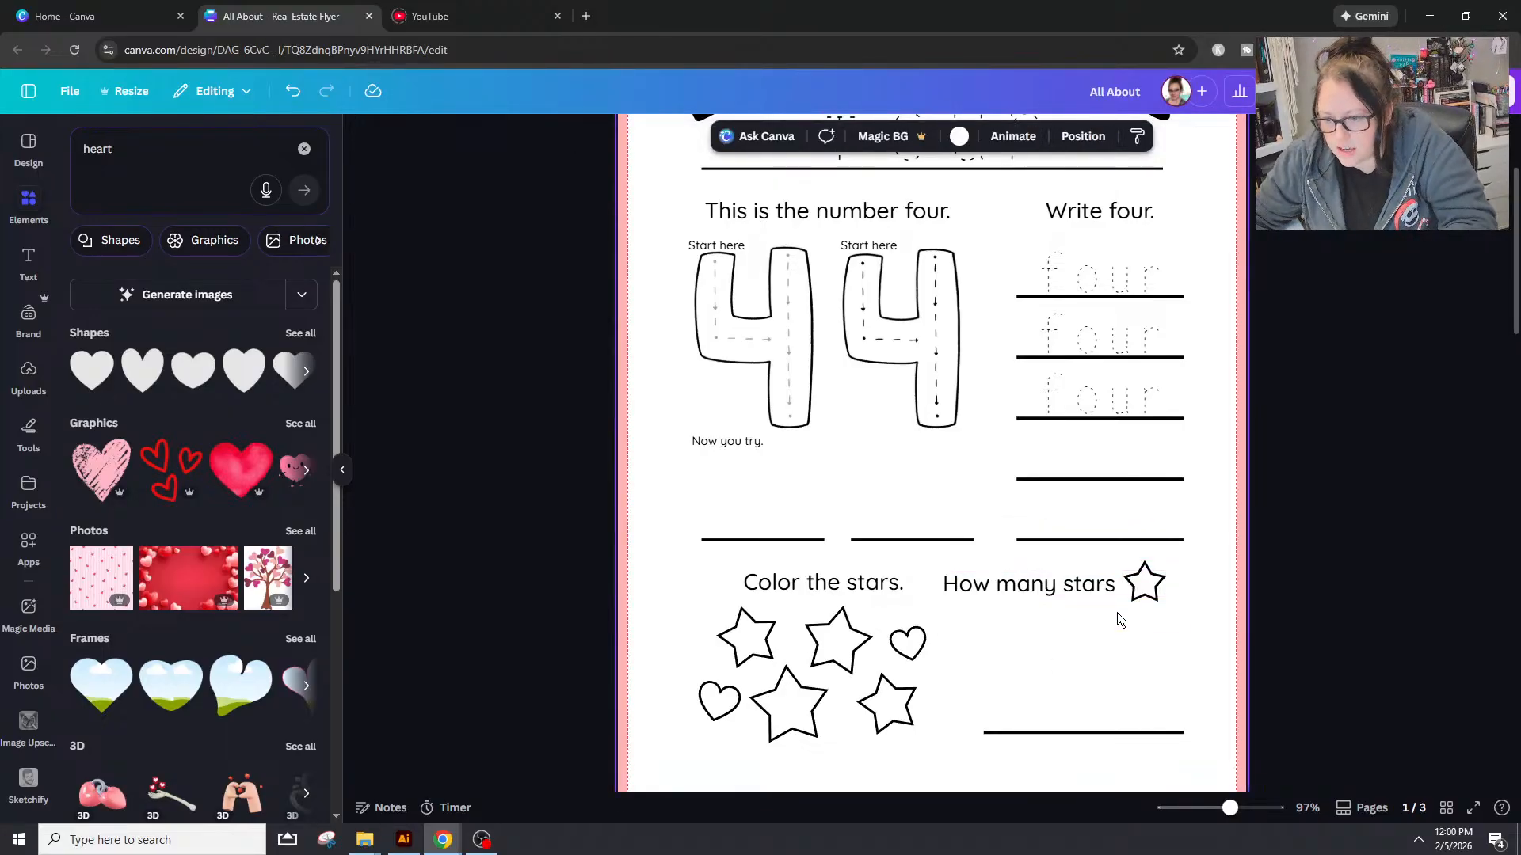
click(1058, 588)
drag(1183, 586, 1171, 591)
click(1276, 592)
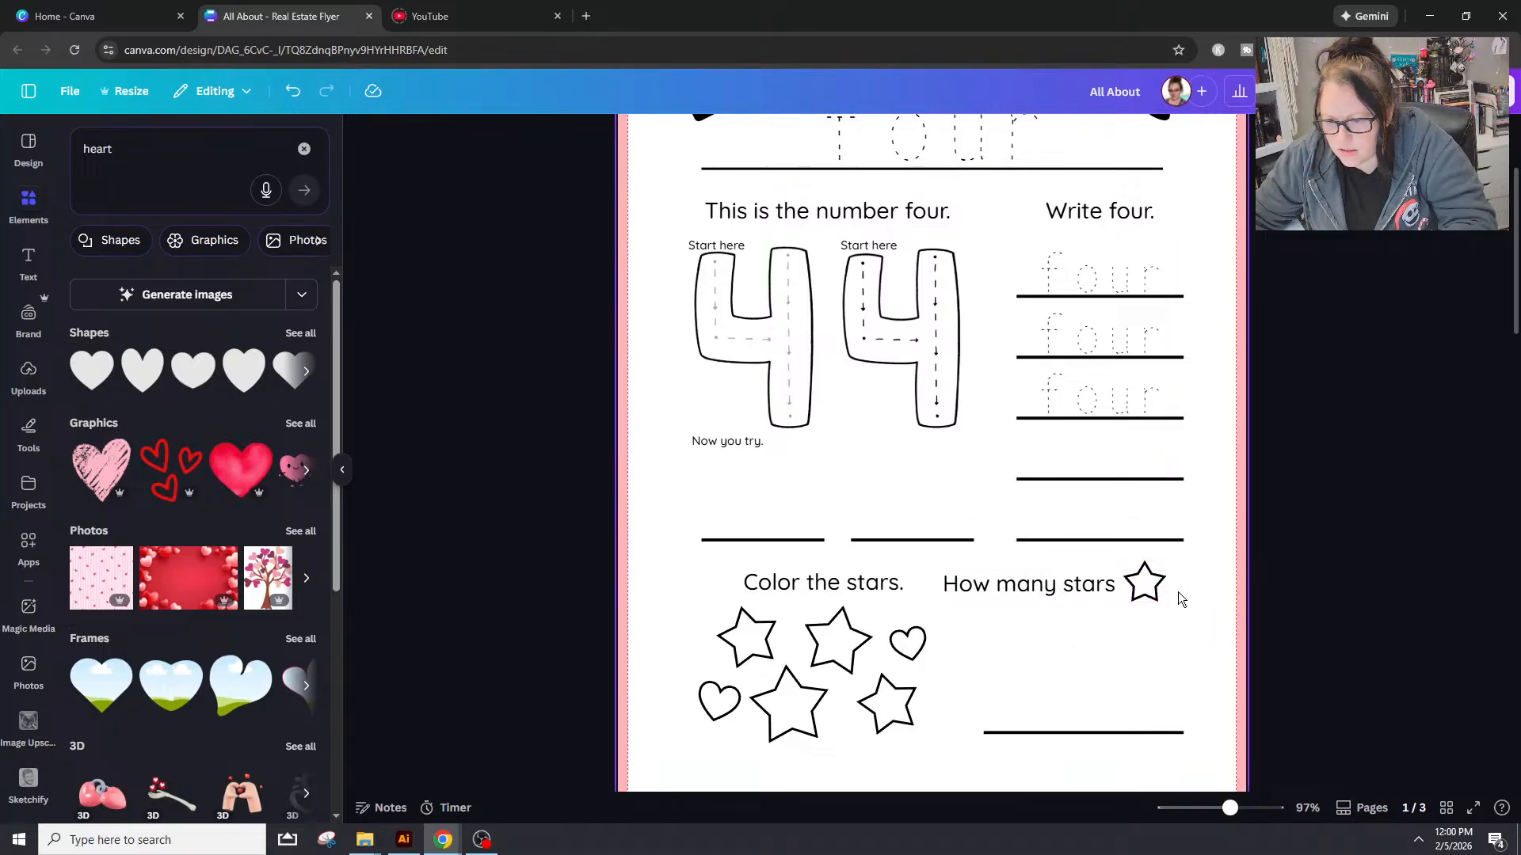
Step: Paste "did you color?" as a separate text box in the first line's text style and place it below that line
key(ctrl+v)
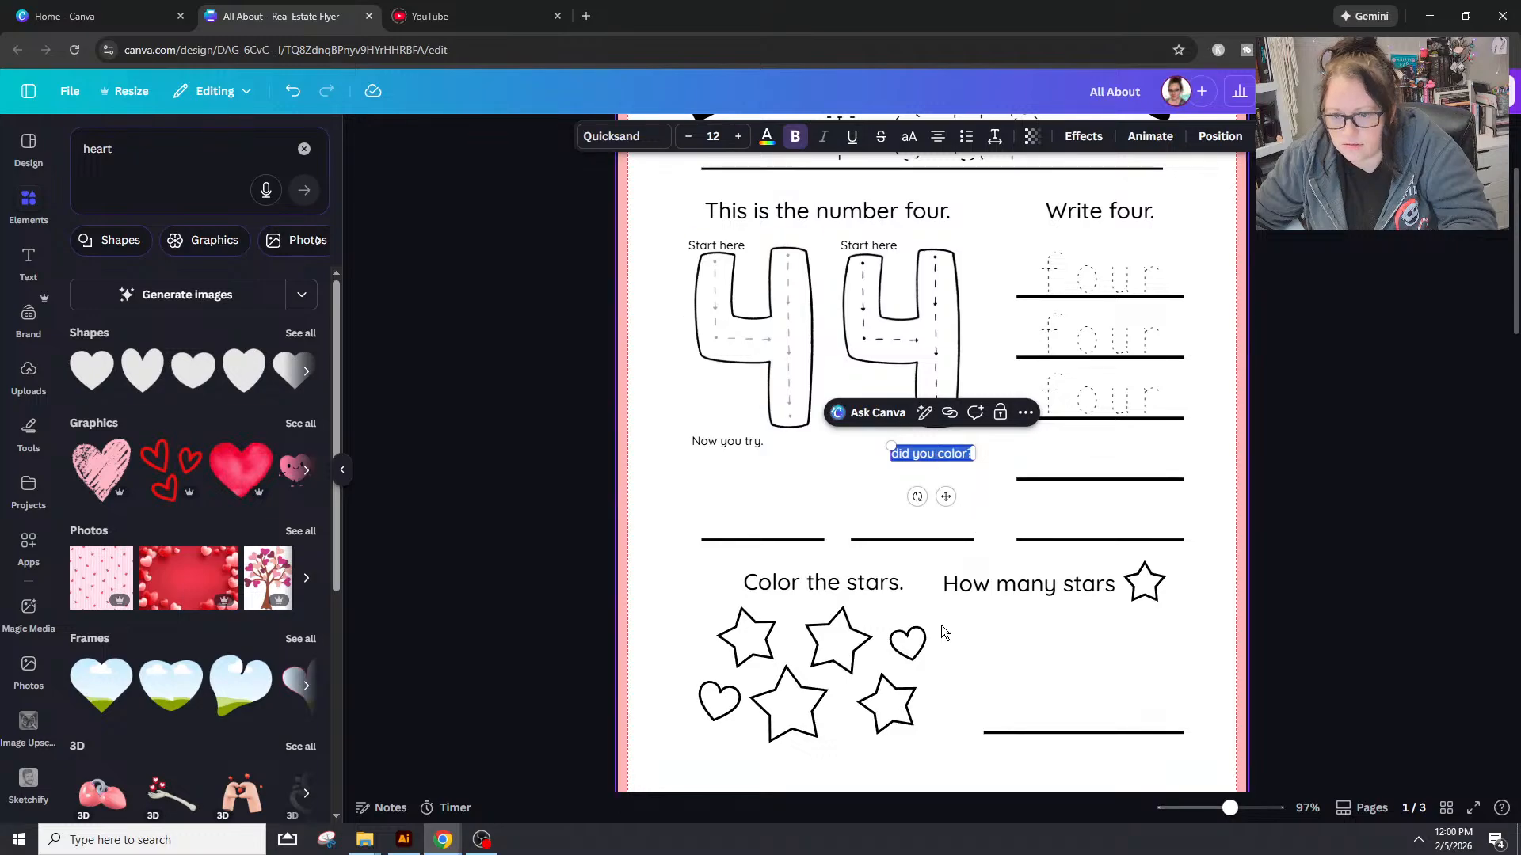
click(947, 579)
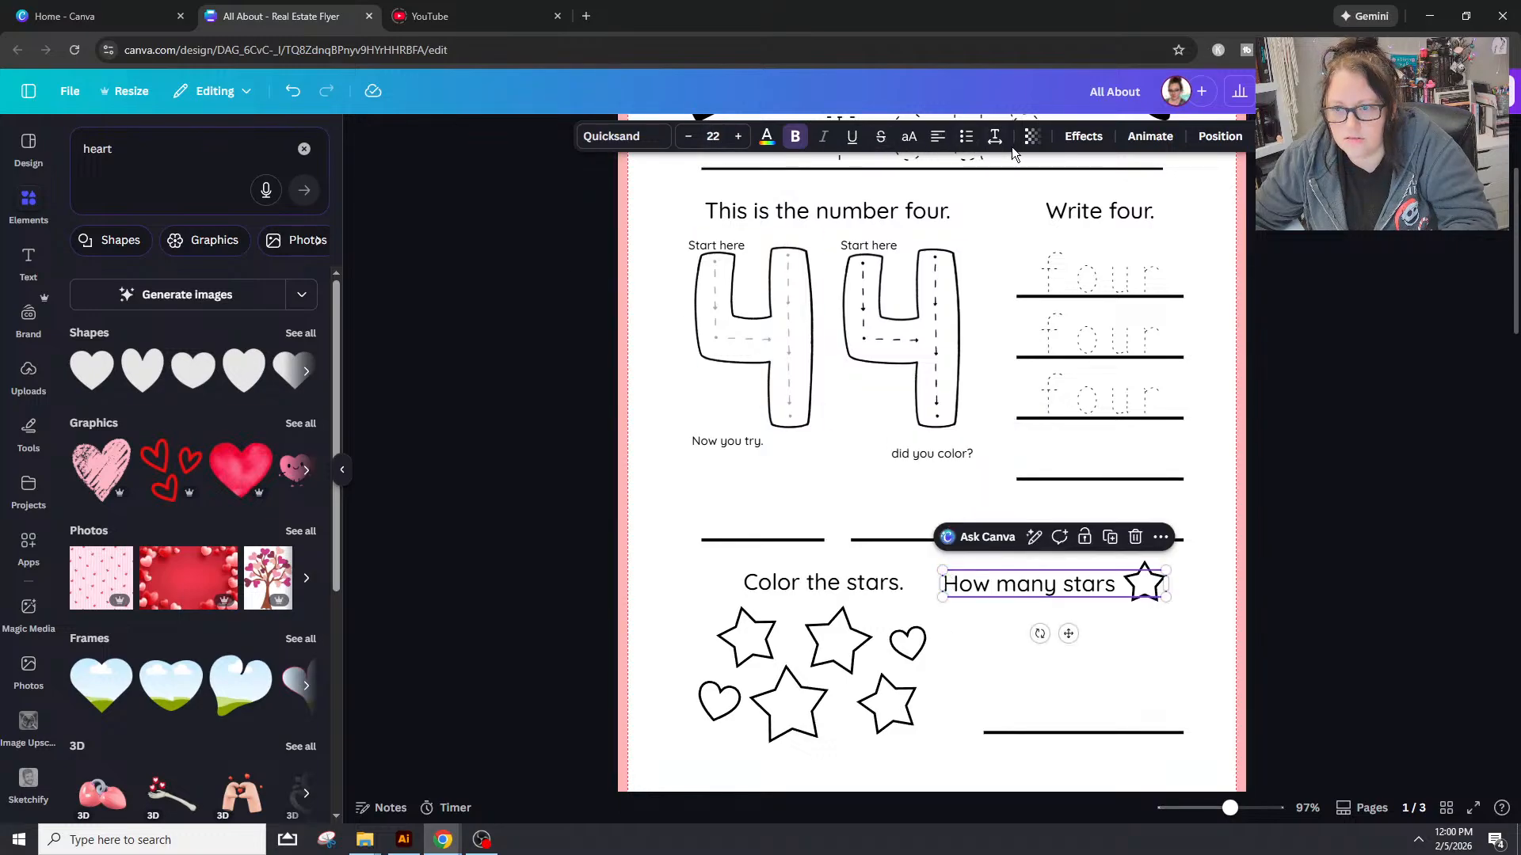
key(ctrl+alt+c)
click(933, 456)
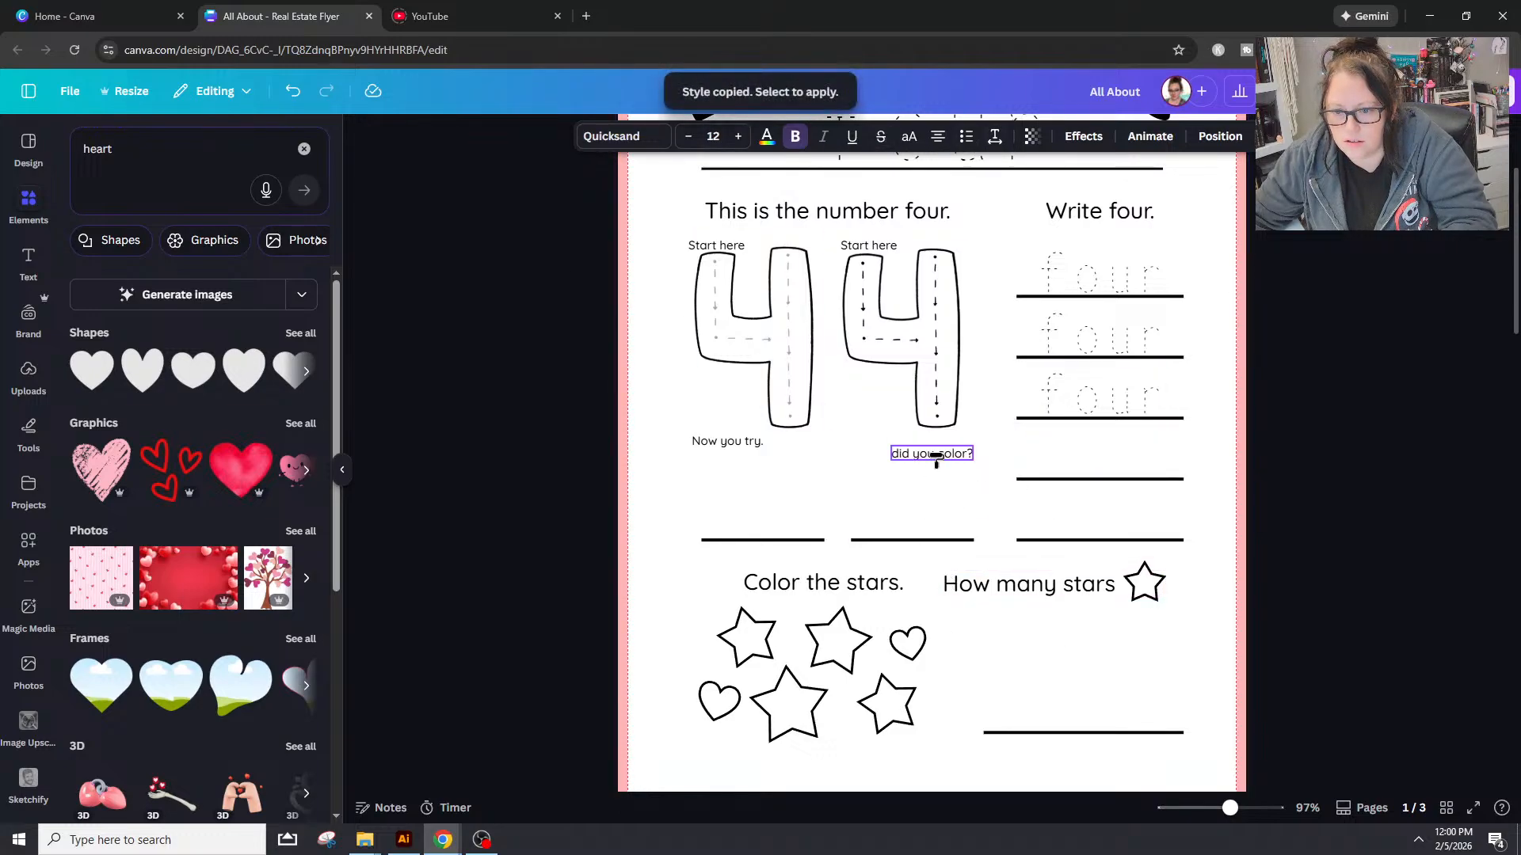
drag(967, 459, 1069, 625)
Step: Group the "How many stars" text with the star beside it
click(1196, 596)
drag(1205, 584, 1014, 580)
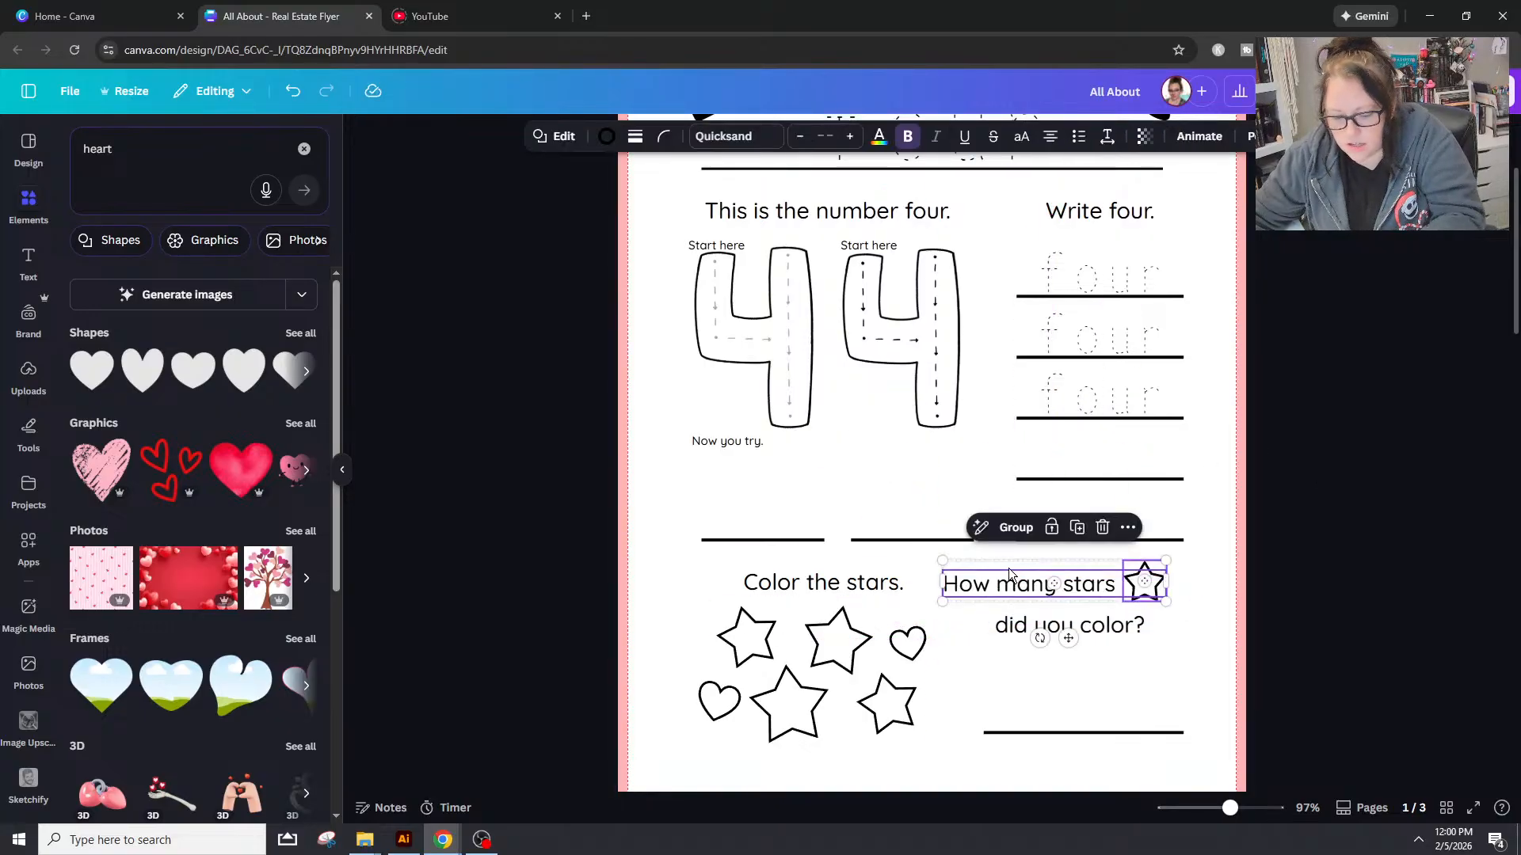
key(ctrl+g)
Step: Move "did you color?" closer beneath the grouped first line and align the two on their centers
click(1053, 626)
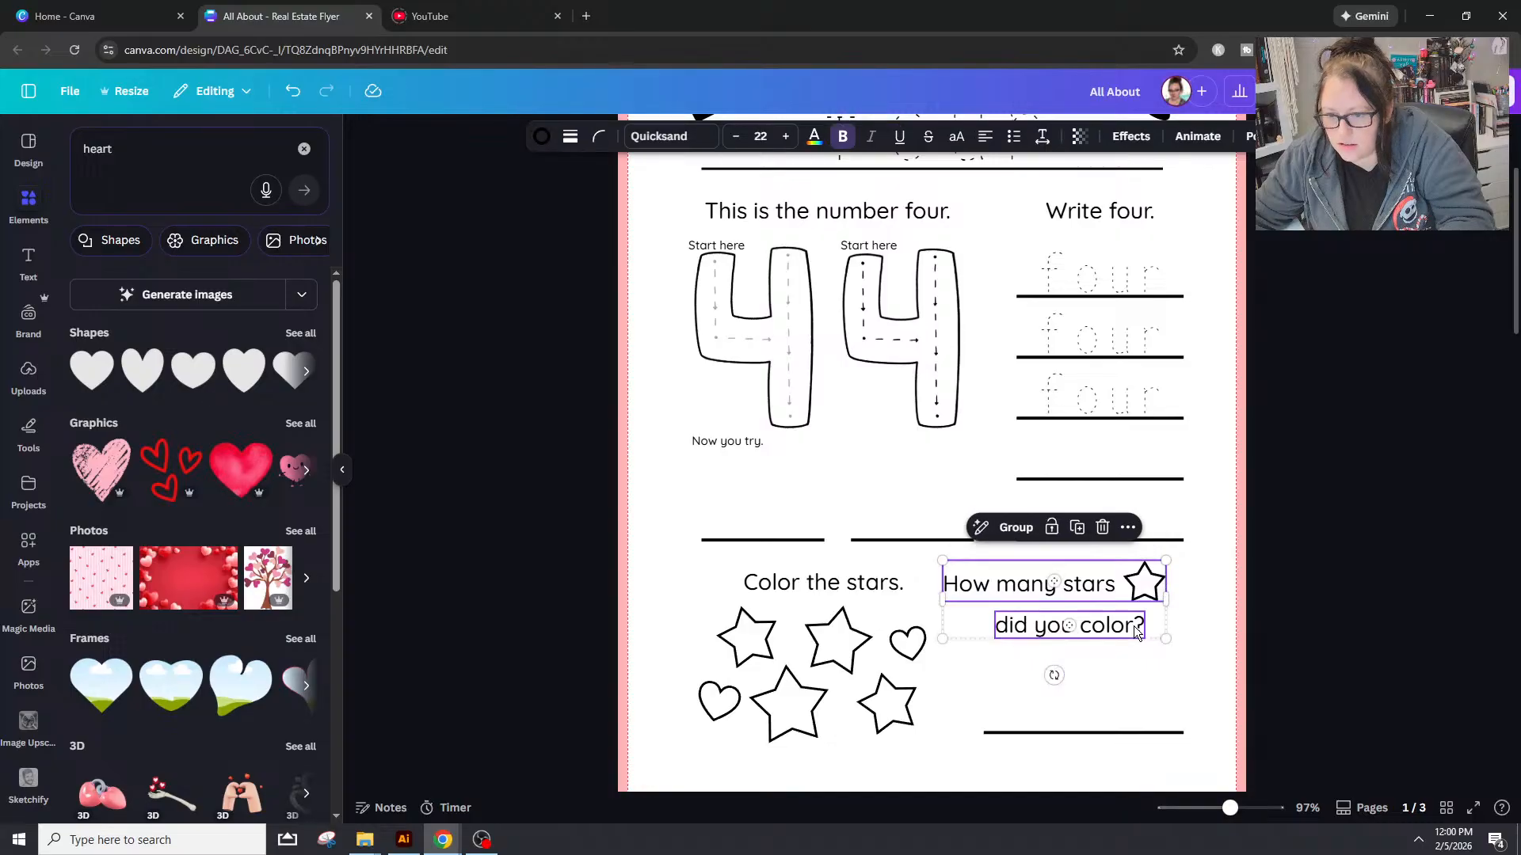
drag(1119, 623, 1115, 615)
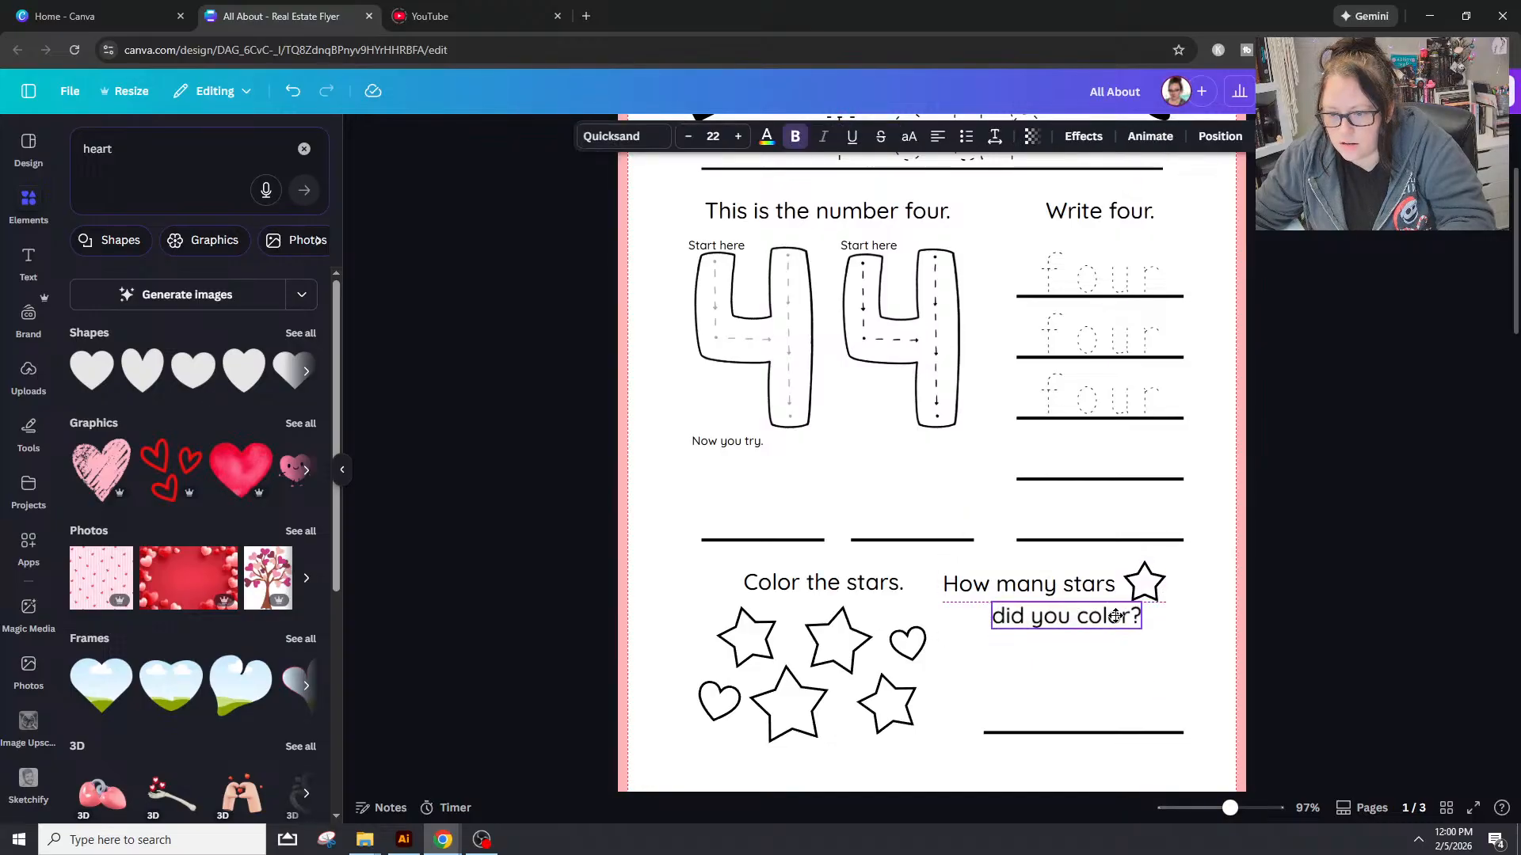
shift+click(1103, 590)
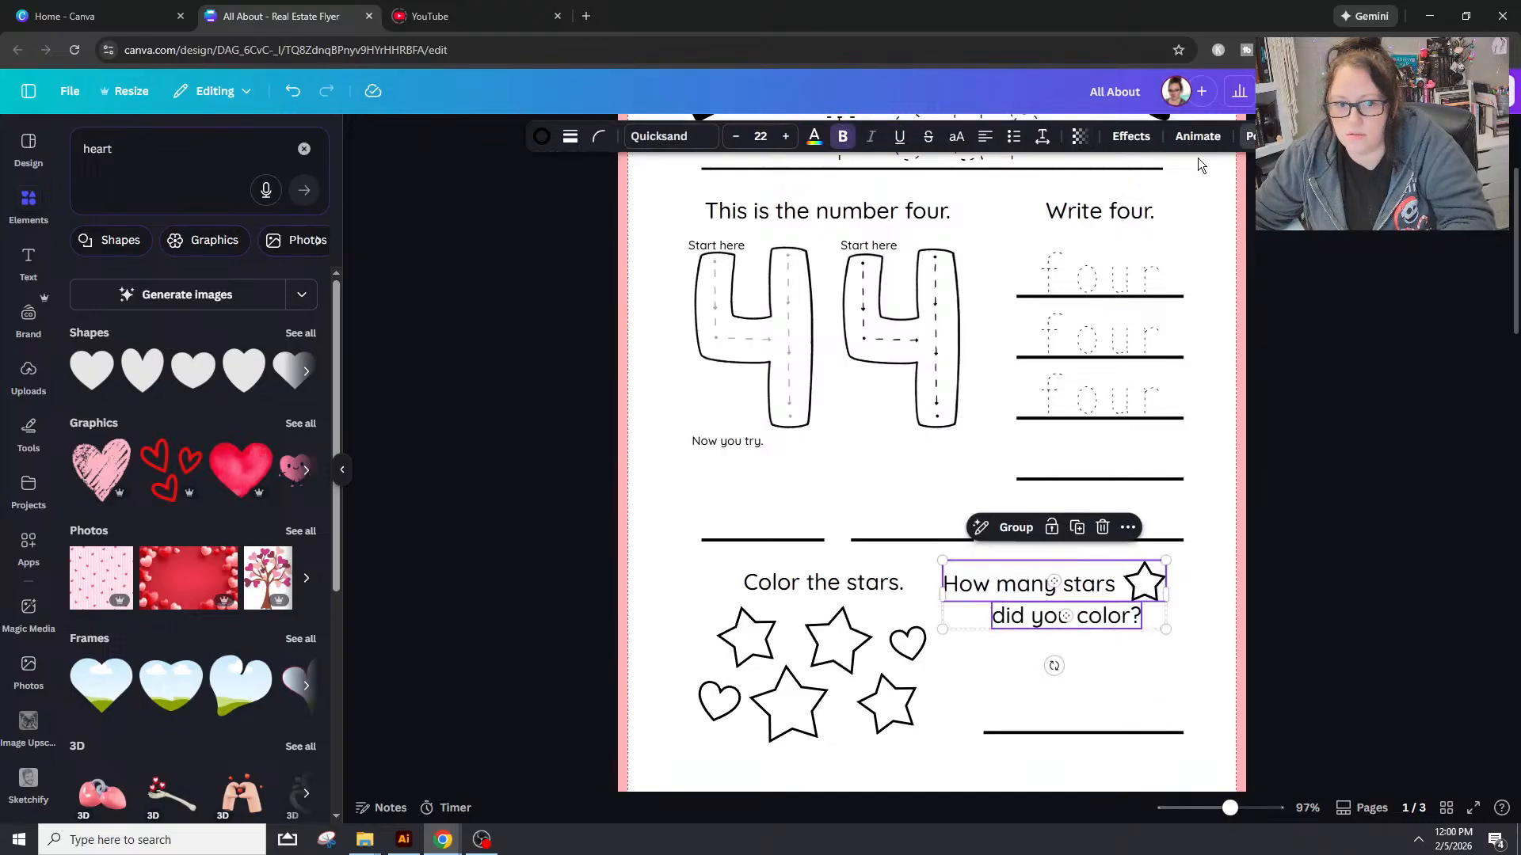
click(1252, 136)
click(238, 371)
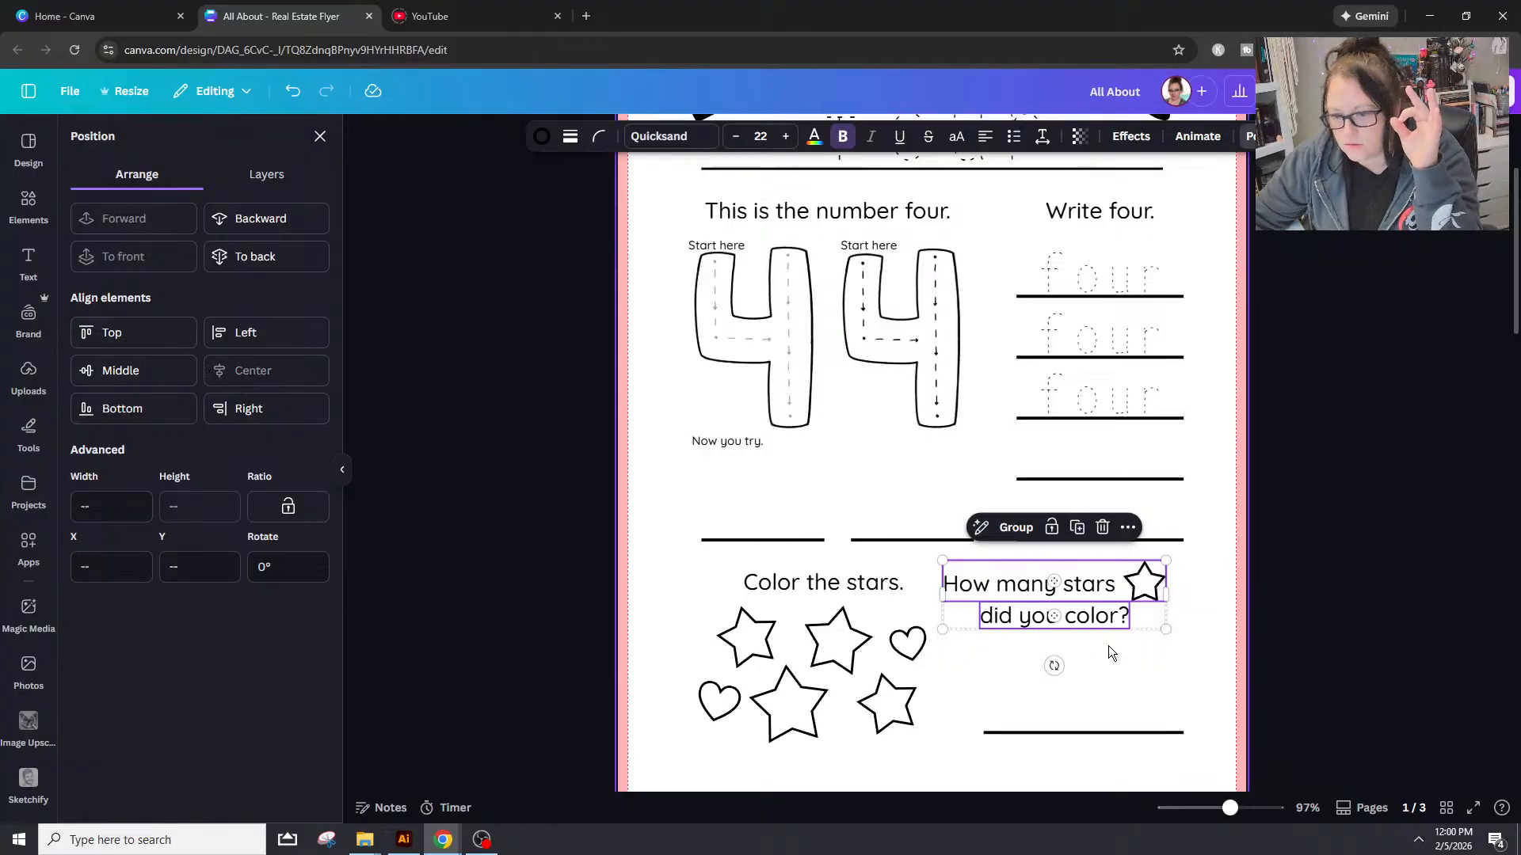
click(1176, 659)
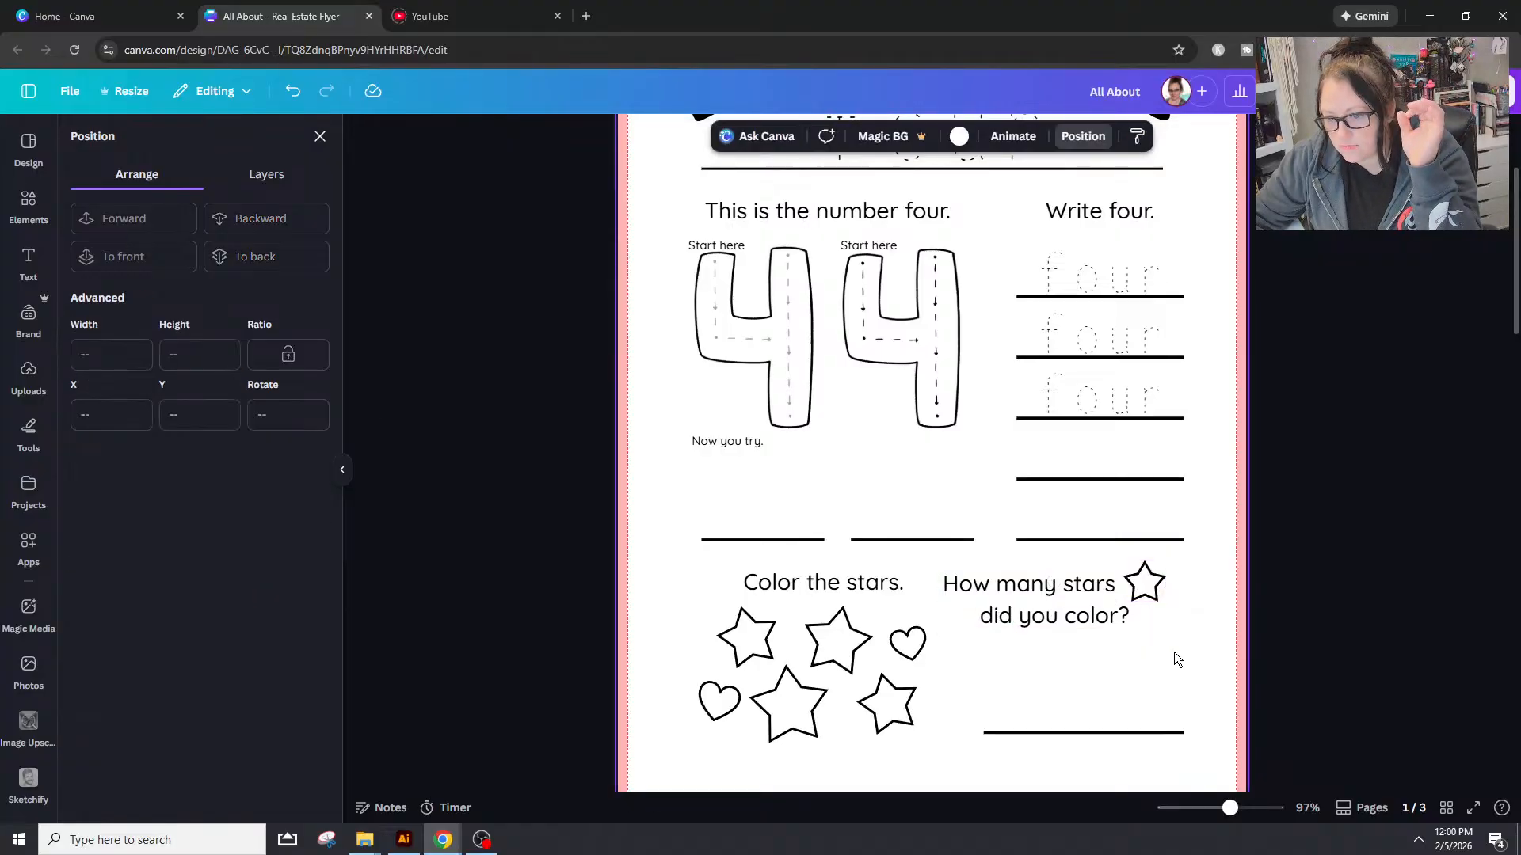
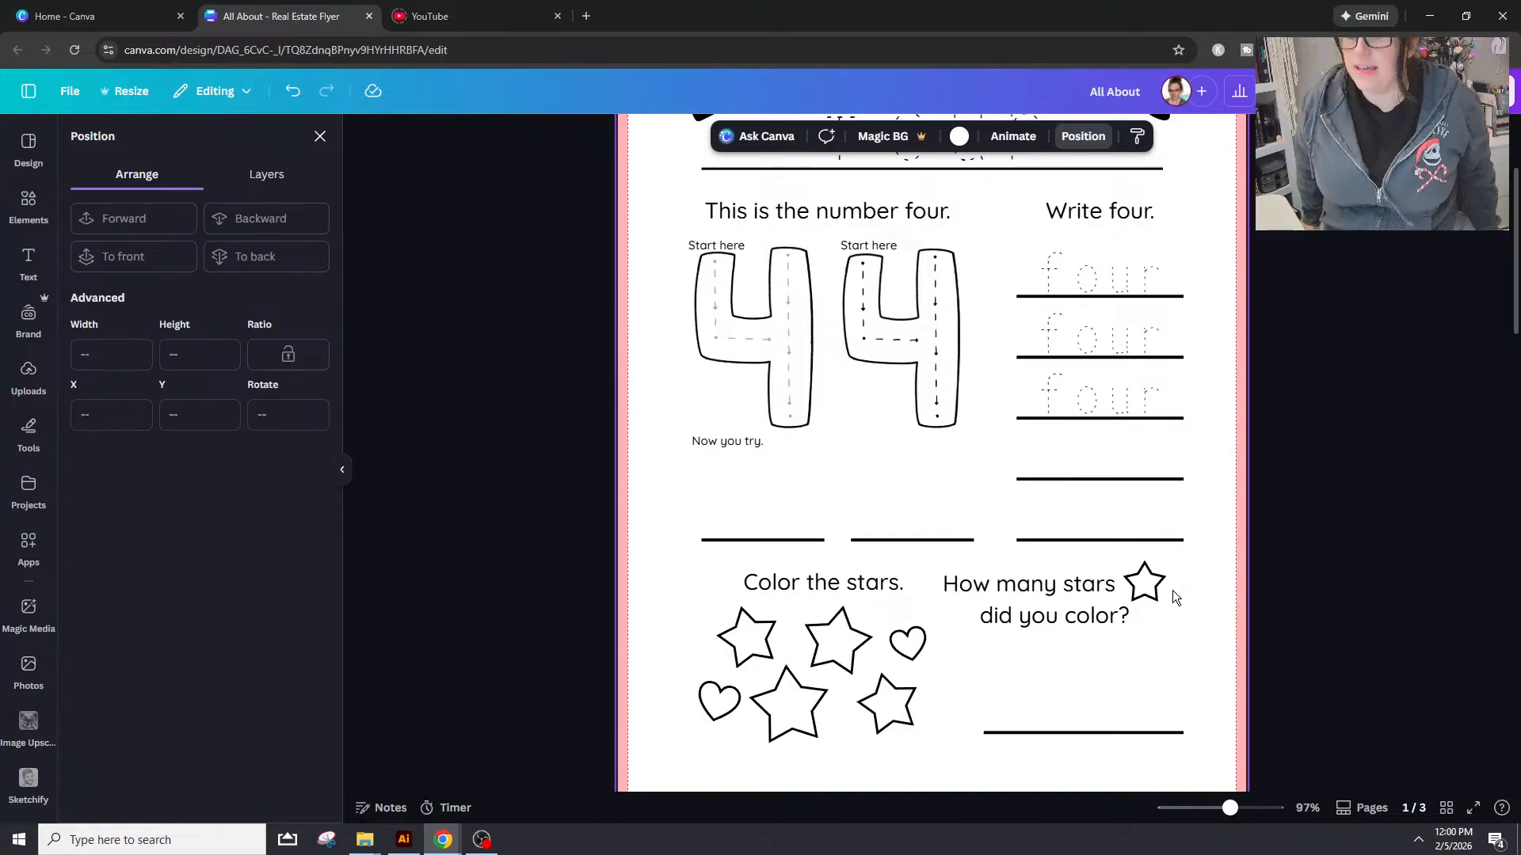
Step: Ungroup the question's first line and shrink its star to about 0.45 in wide
click(1141, 586)
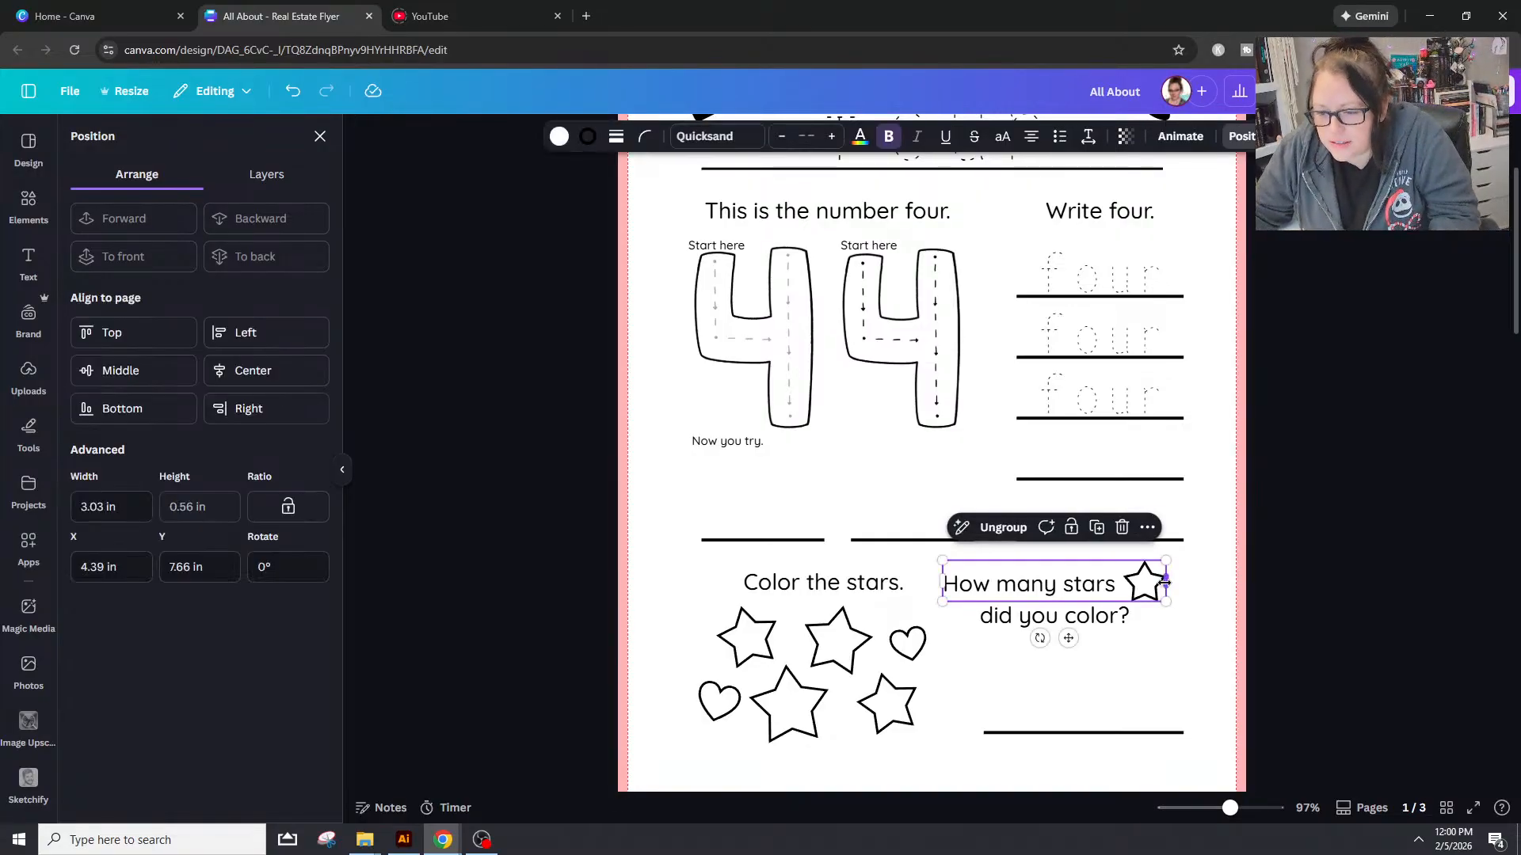
right_click(1124, 588)
click(1017, 538)
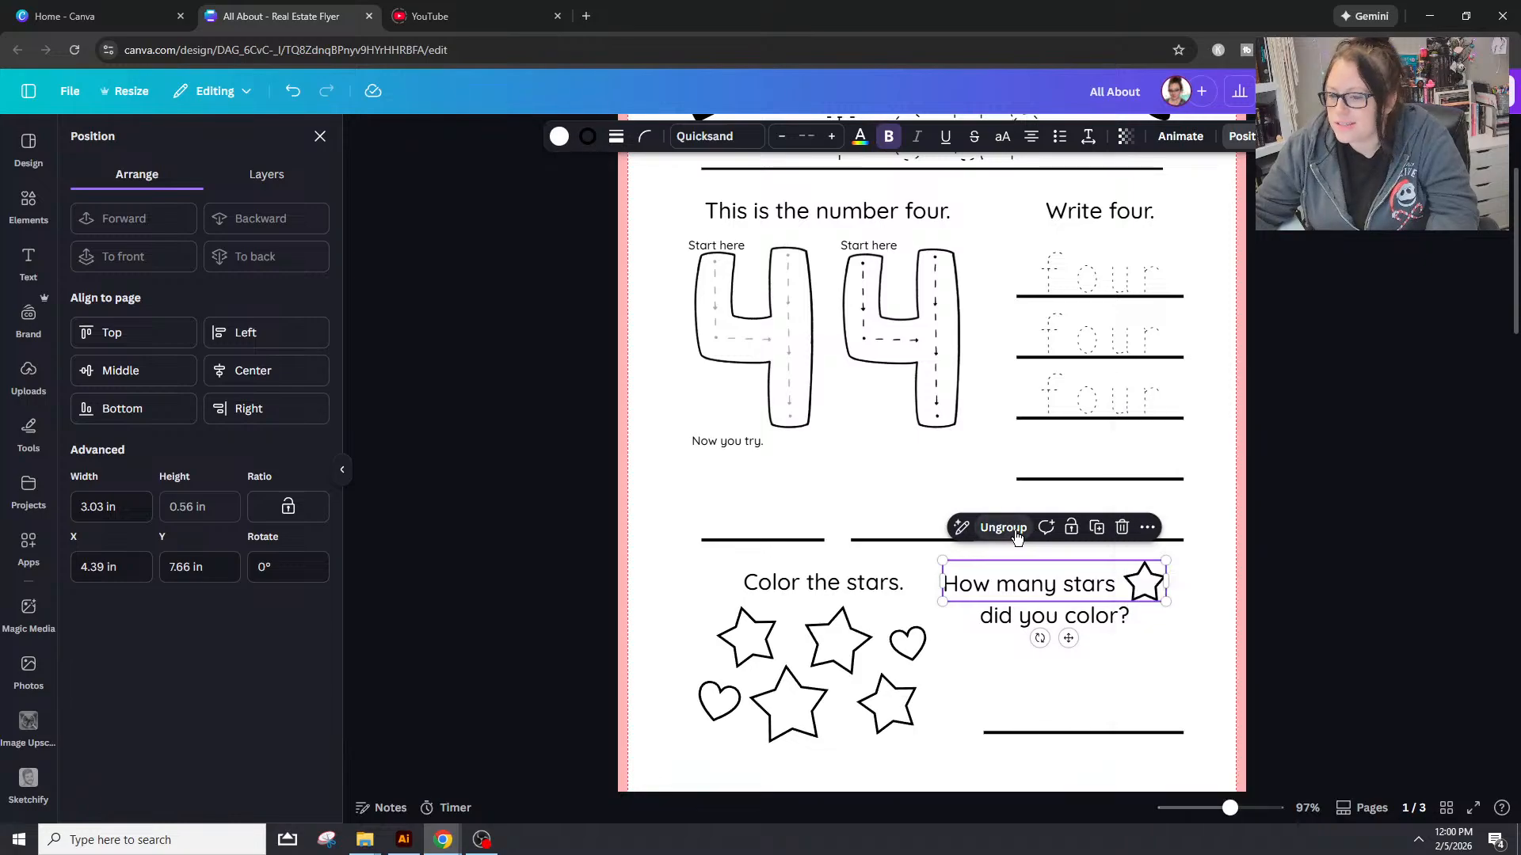
click(1003, 528)
click(1145, 583)
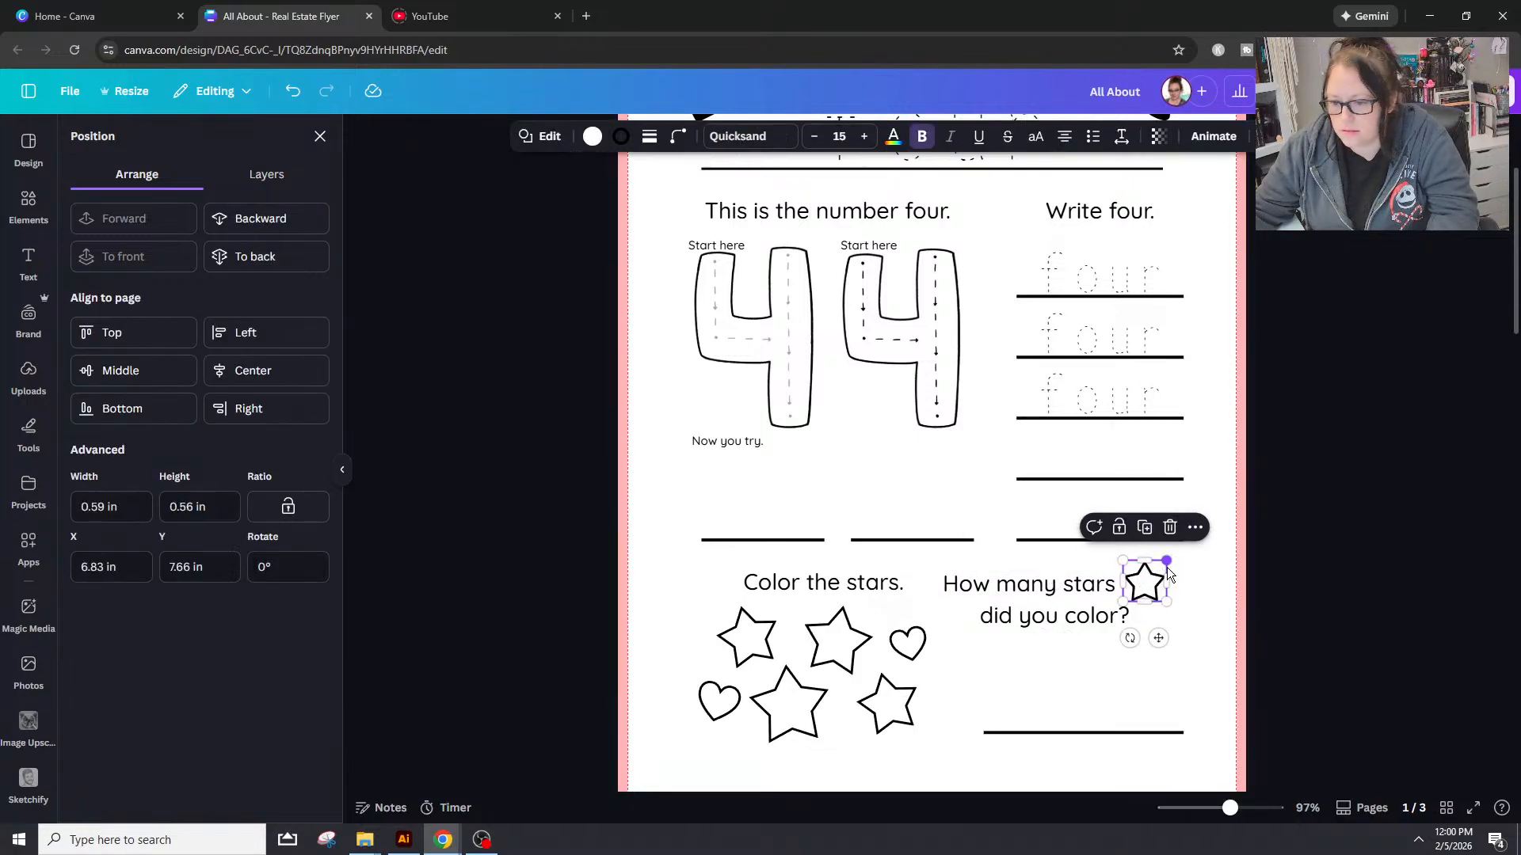
drag(1166, 561, 1148, 585)
click(1155, 670)
Step: Set the stroke weight of the small star in the question to 2
click(1148, 589)
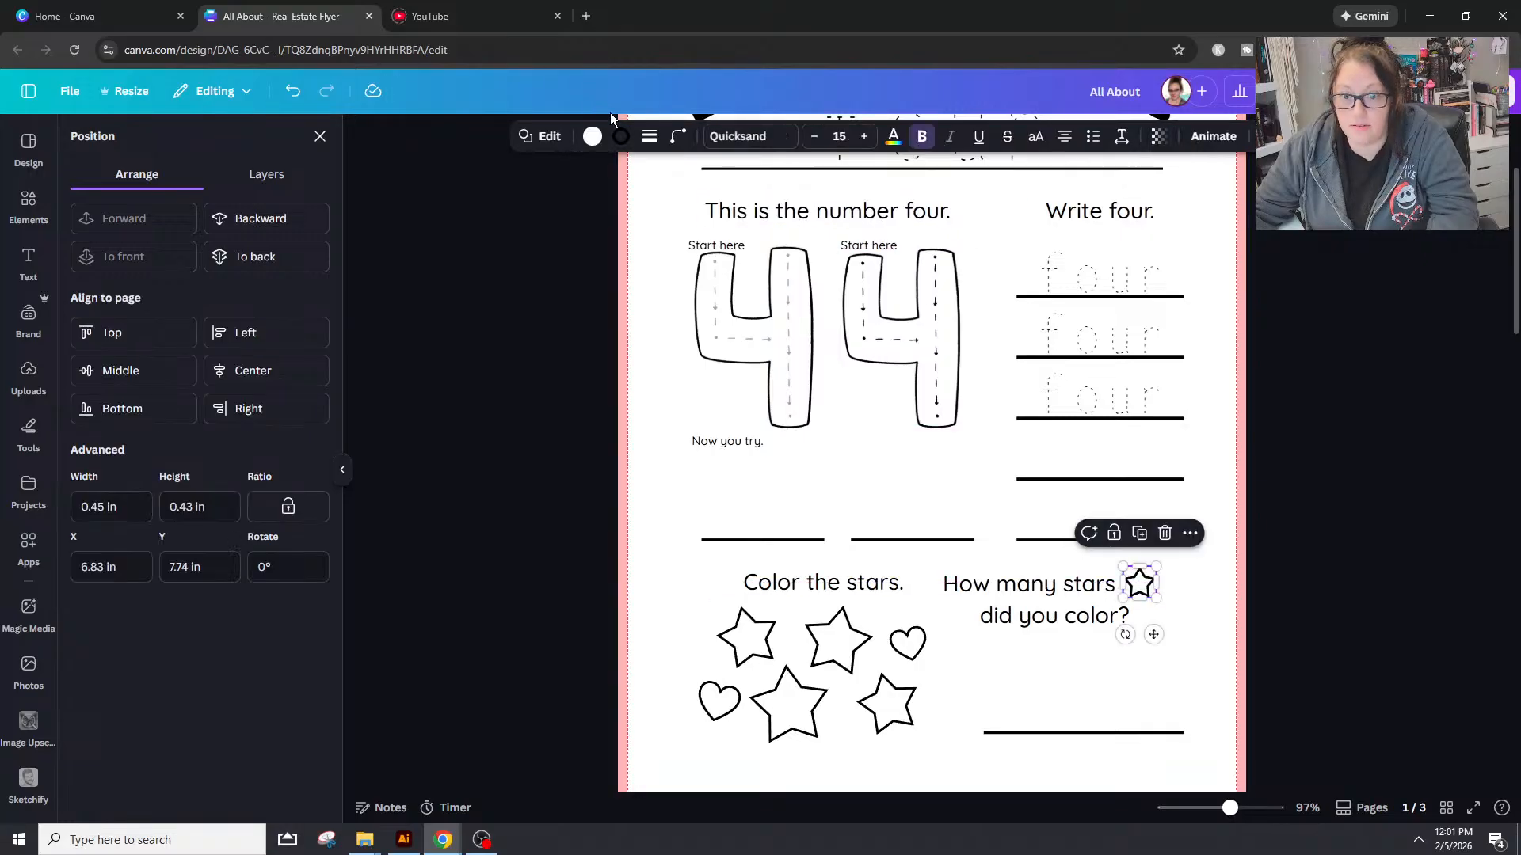
click(650, 137)
drag(553, 248, 553, 251)
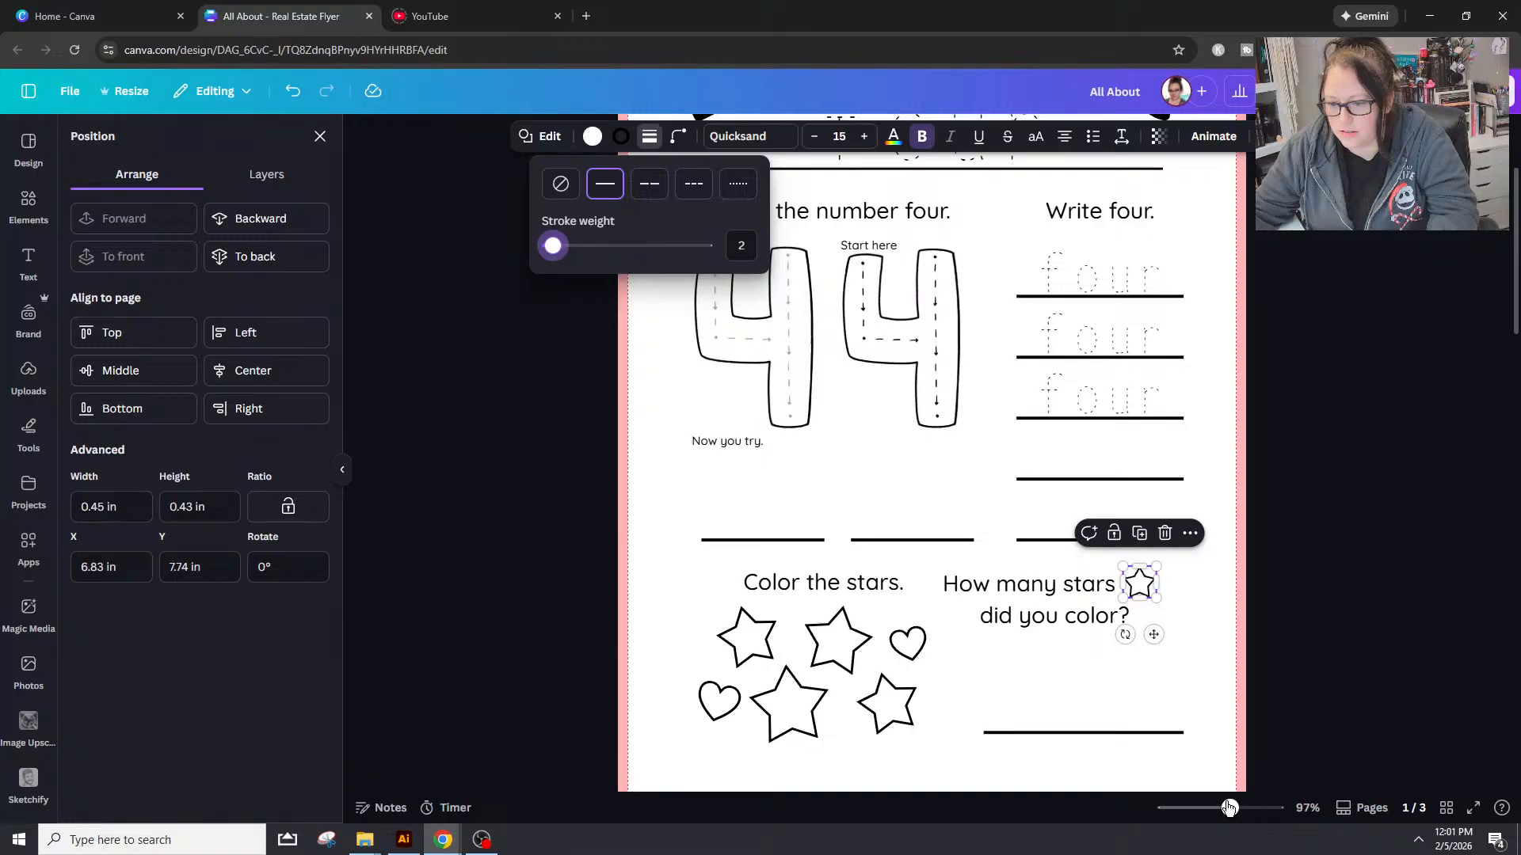
Step: Nudge the question's small star slightly up to Y 7.72 in so it lines up with the "How many stars" text
drag(1229, 808, 1257, 809)
scroll(1244, 727, down, 3)
drag(971, 786, 1133, 801)
click(1419, 686)
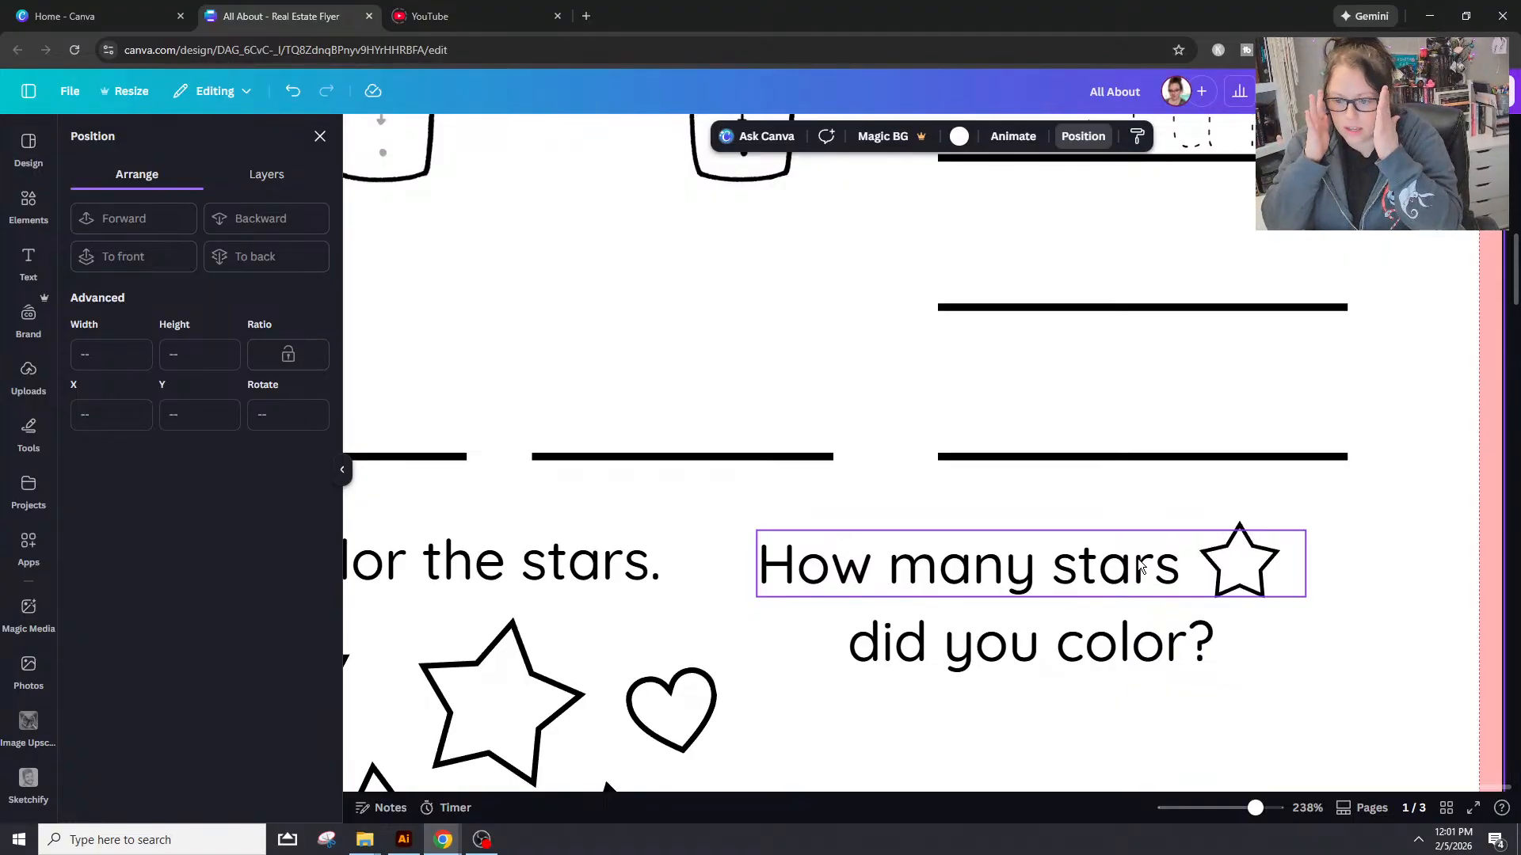
click(1239, 554)
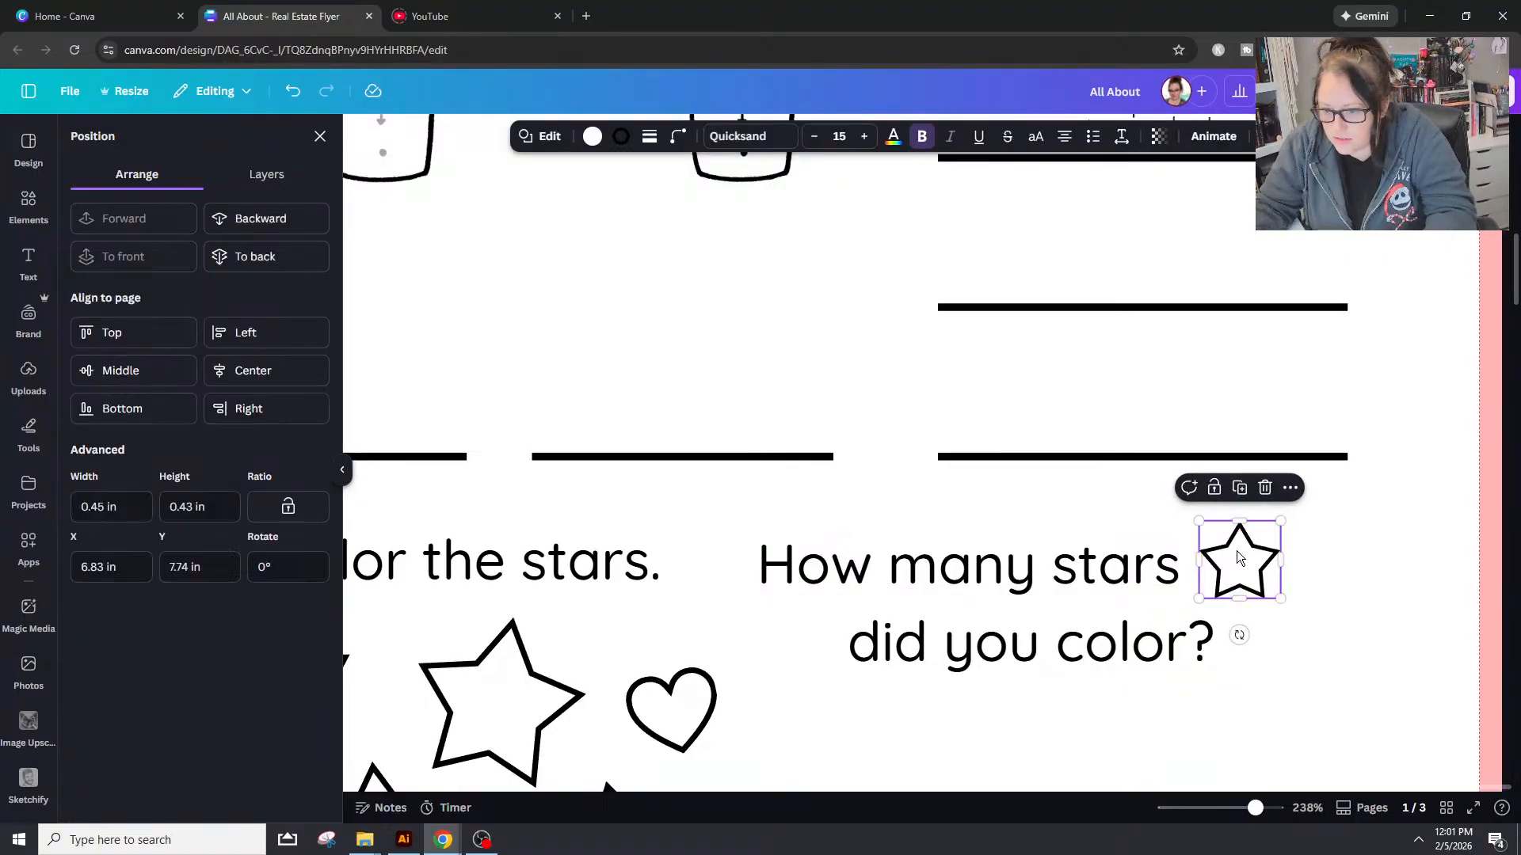
key(Up)
key(Up)
key(Up)
key(Up)
key(Up)
key(Up)
key(Up)
key(Up)
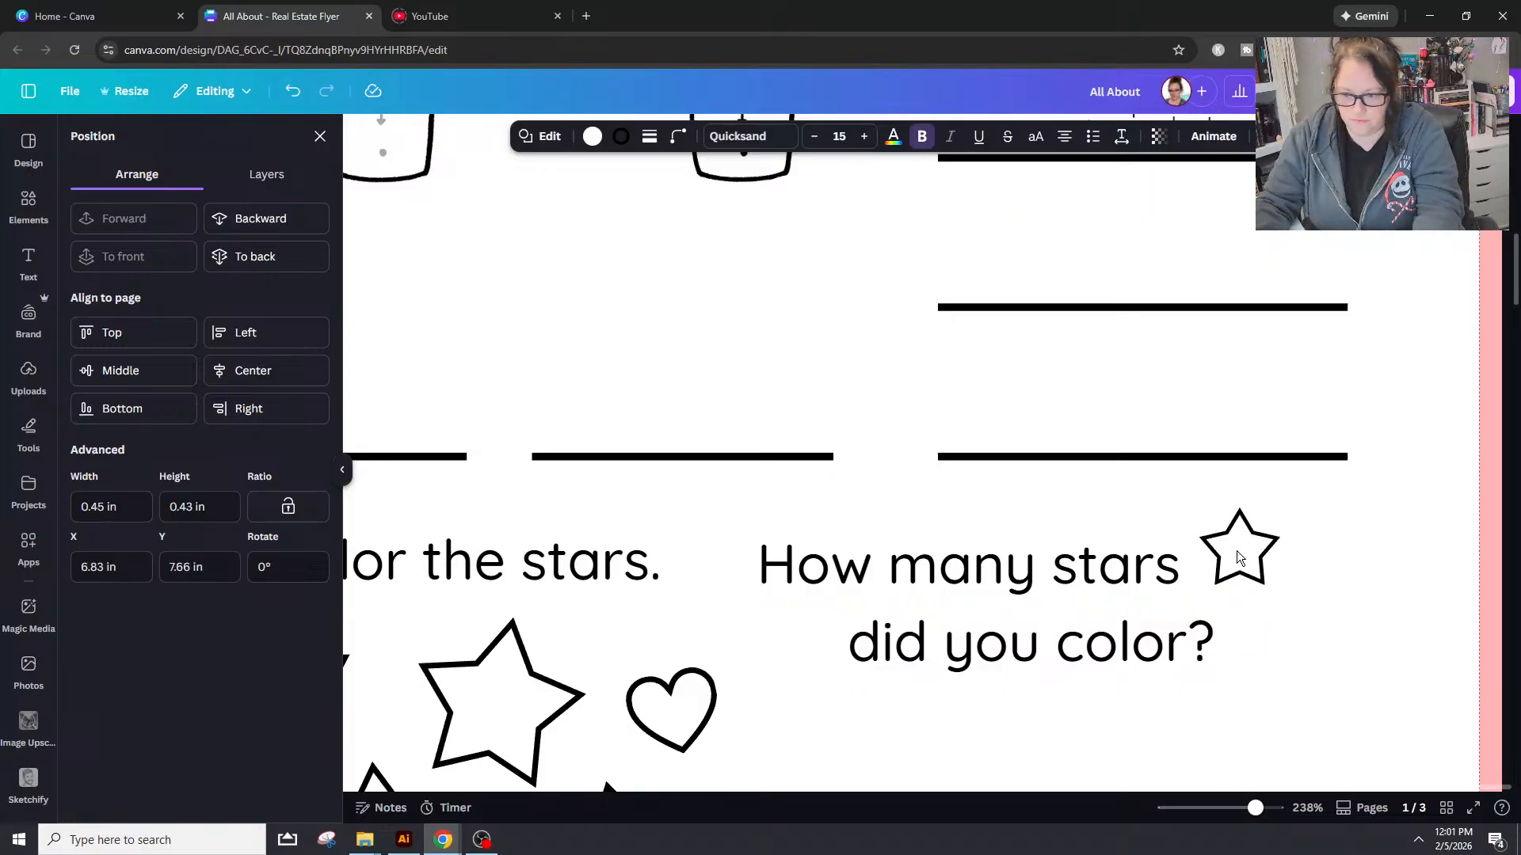
key(Down)
key(Down)
key(Down)
key(Down)
key(Down)
key(Down)
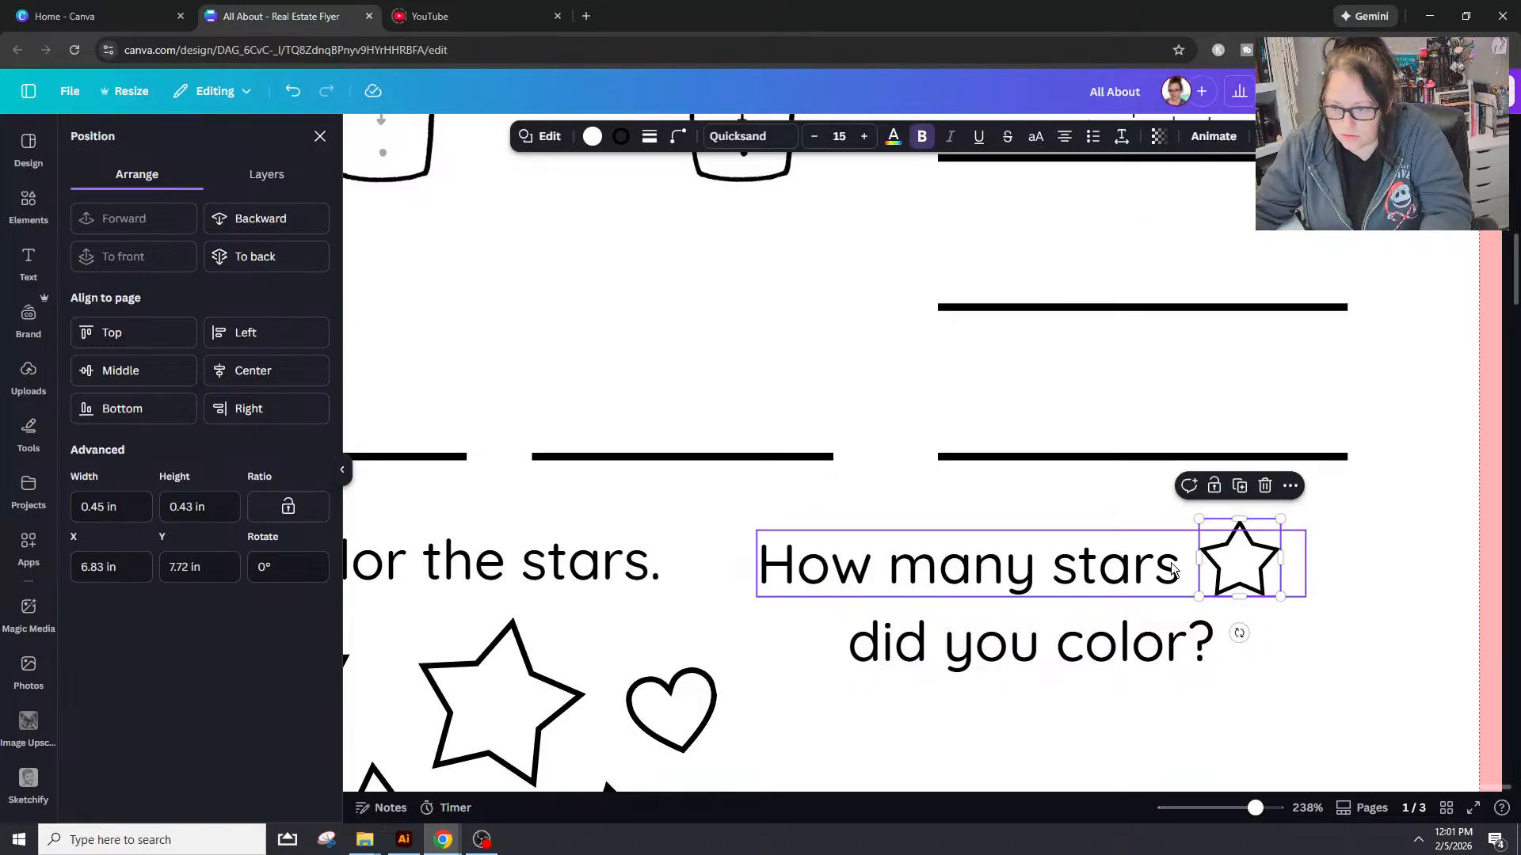
Step: Narrow the "How many stars" text box to about 2.89 in, ending at the star's outer edge, and group it with the star
click(1173, 569)
drag(1306, 564, 1281, 573)
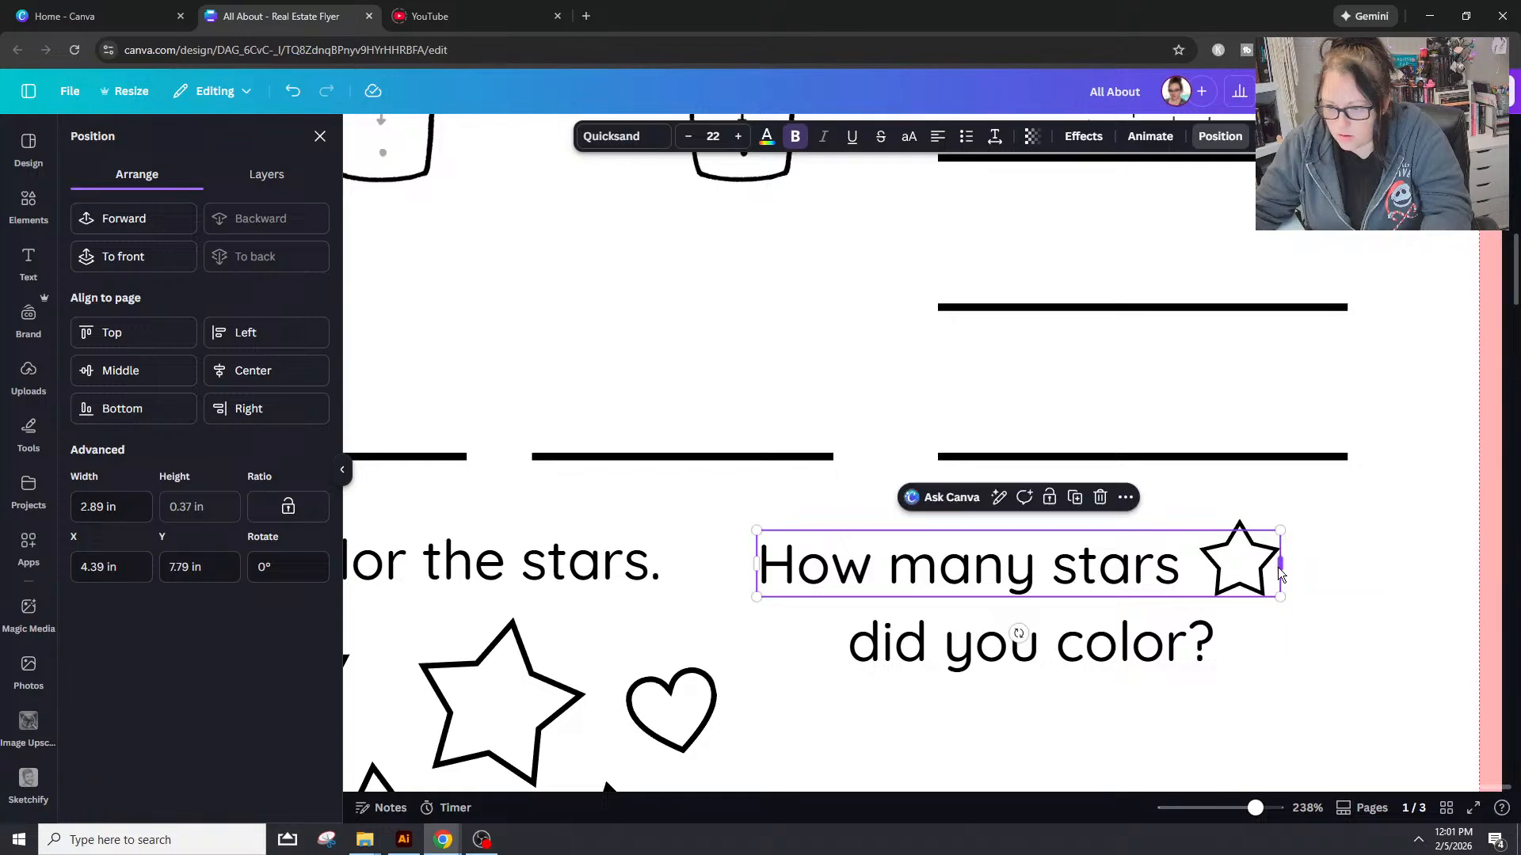
shift+click(1245, 575)
right_click(1245, 576)
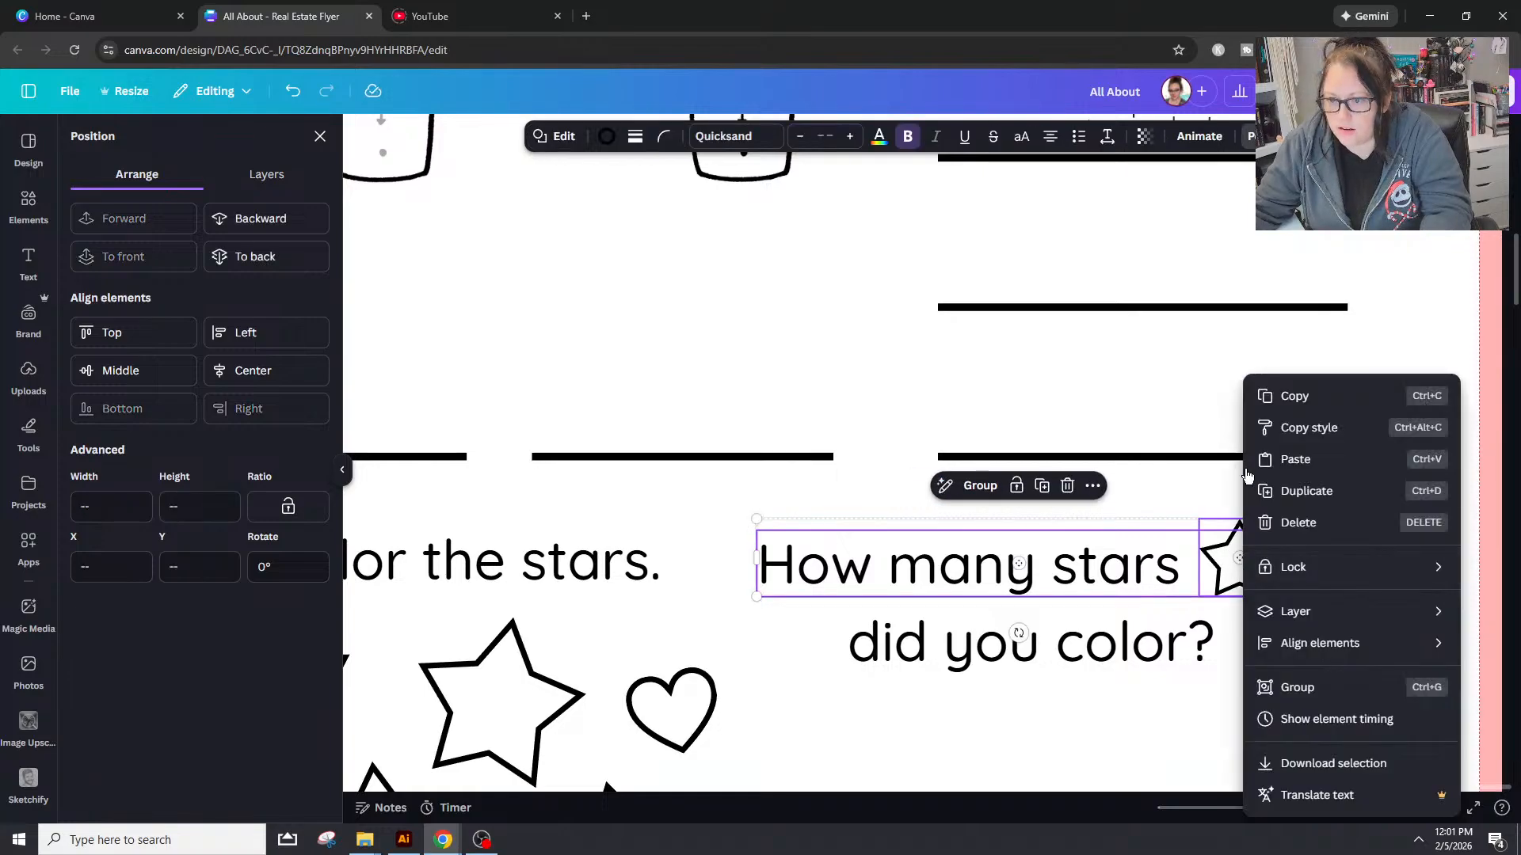
click(1297, 687)
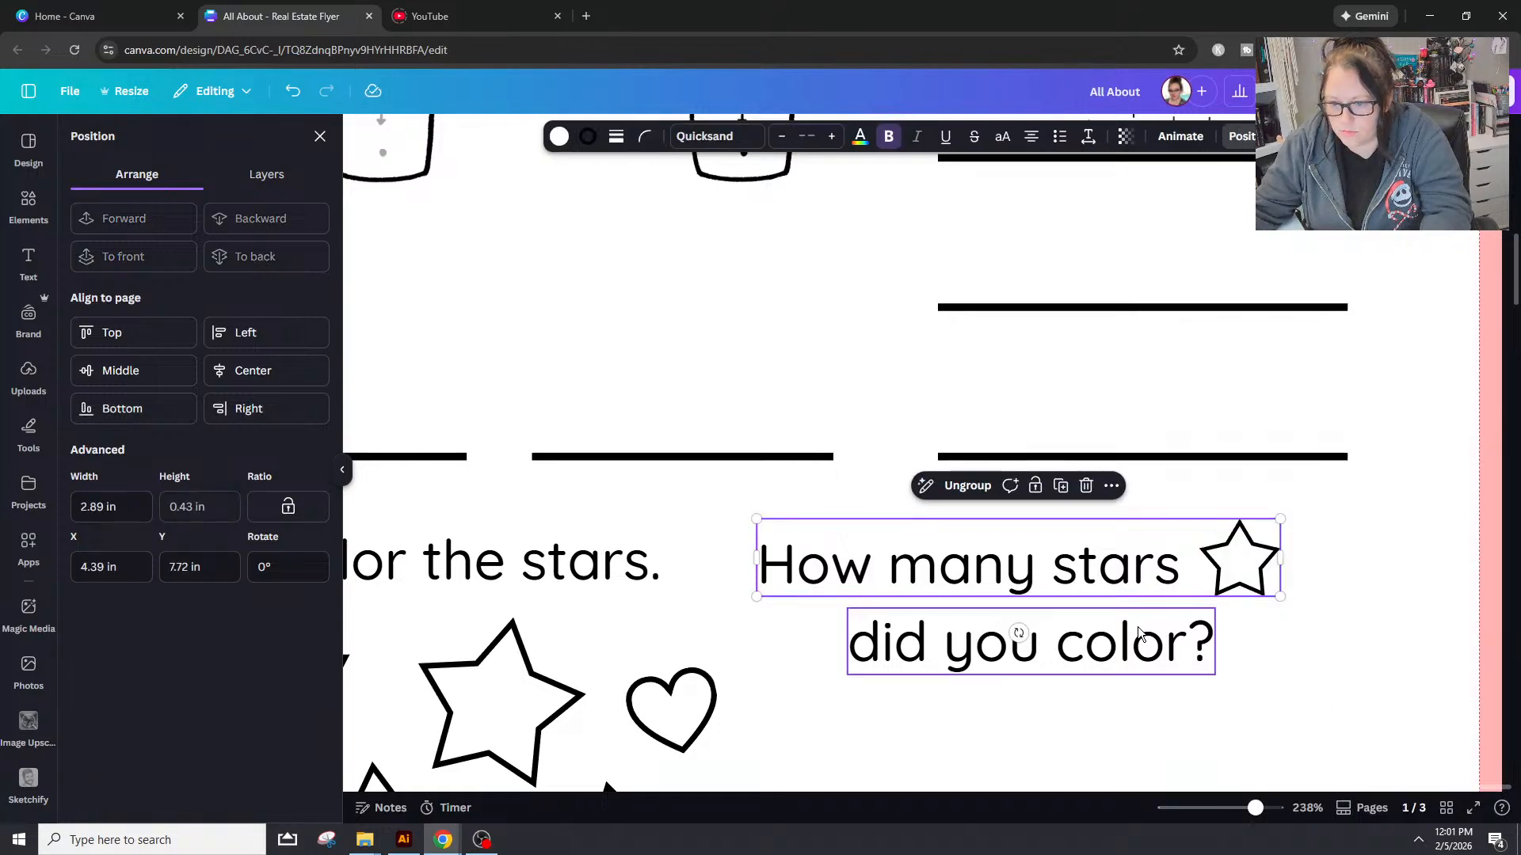
Step: Align "did you color?" and the grouped "How many stars" line on their horizontal centers
shift+click(1029, 643)
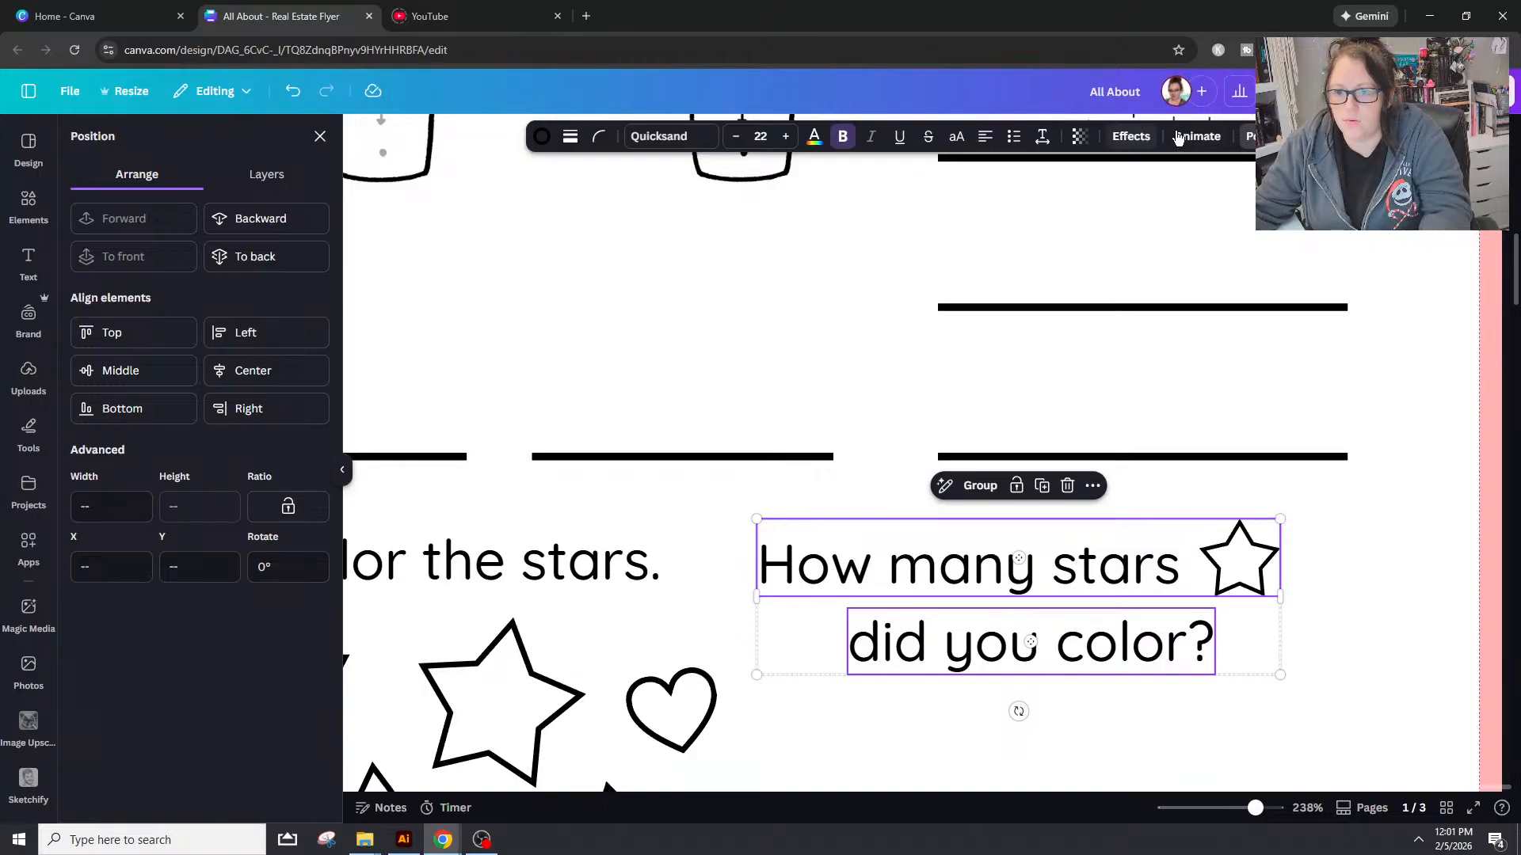
click(1265, 137)
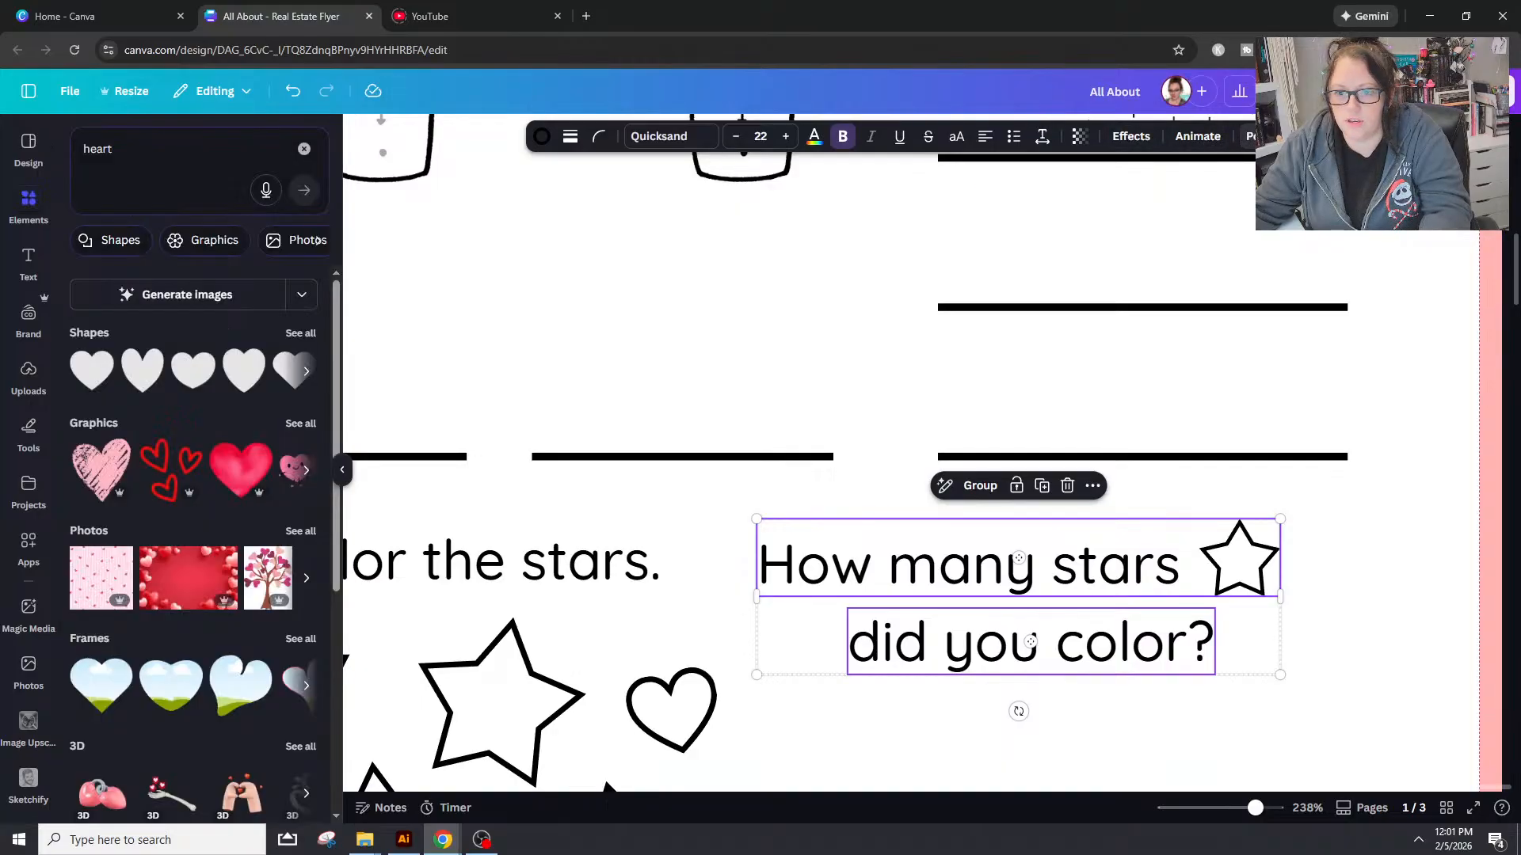
click(1266, 136)
click(252, 371)
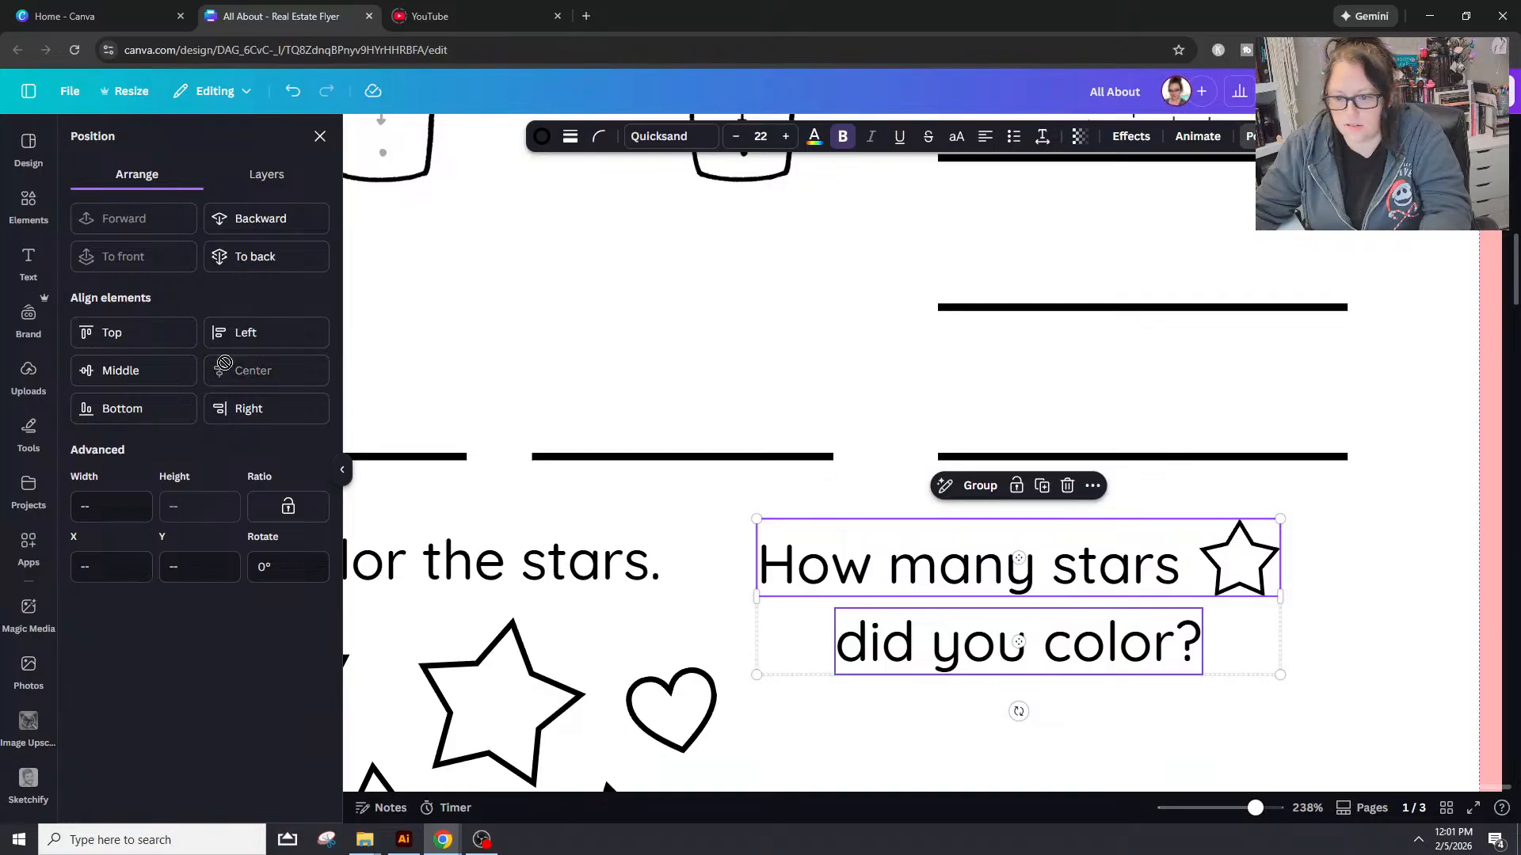
click(1301, 690)
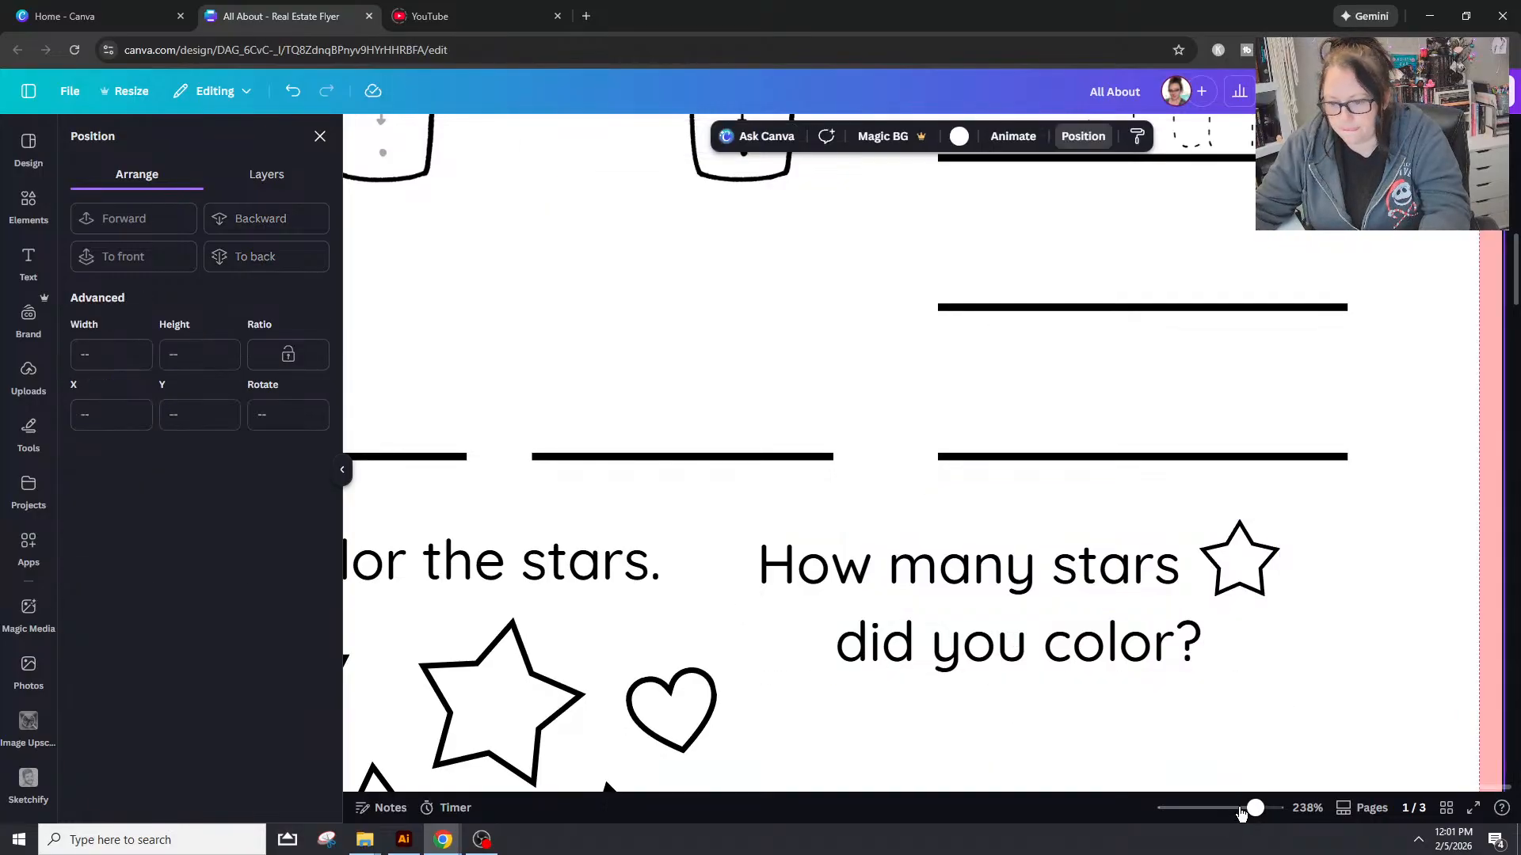
Step: Center both question lines and the answer line on each other, and shift them right to the end of the writing lines above
drag(1256, 808, 1241, 809)
click(1022, 570)
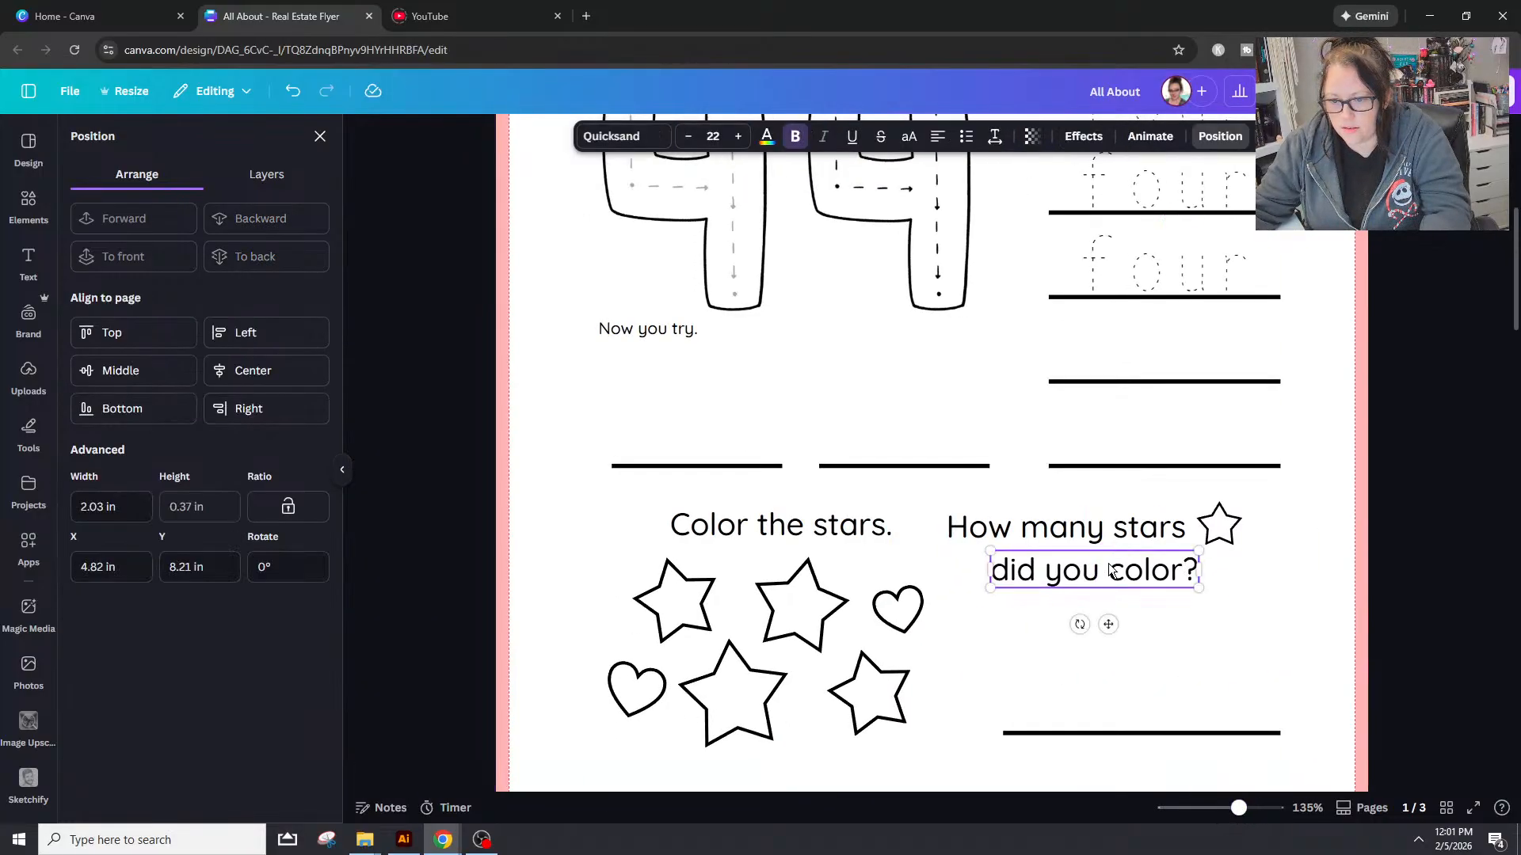
shift+click(1112, 730)
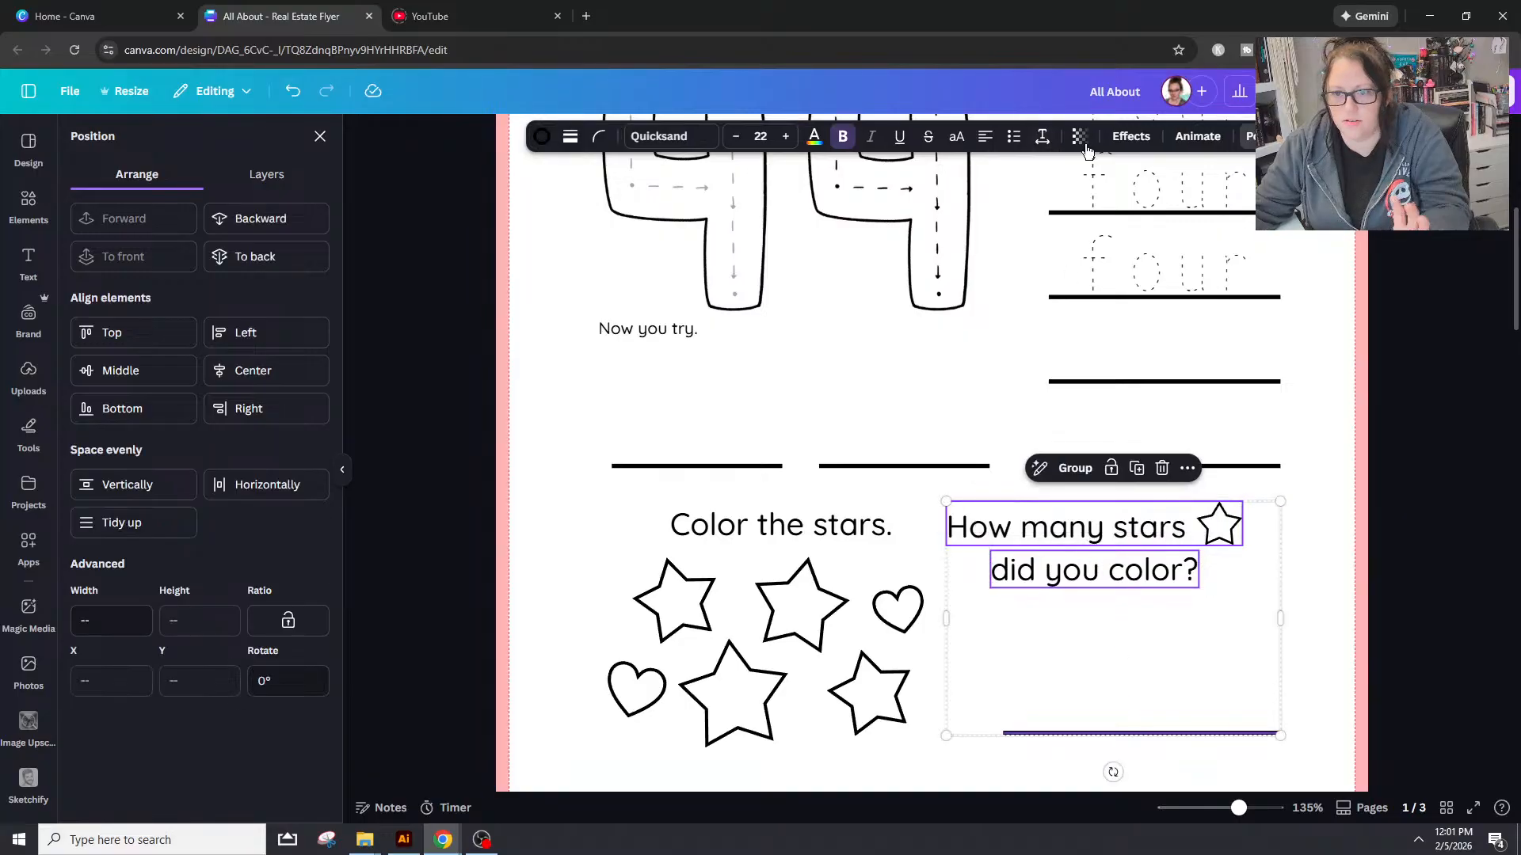
click(247, 370)
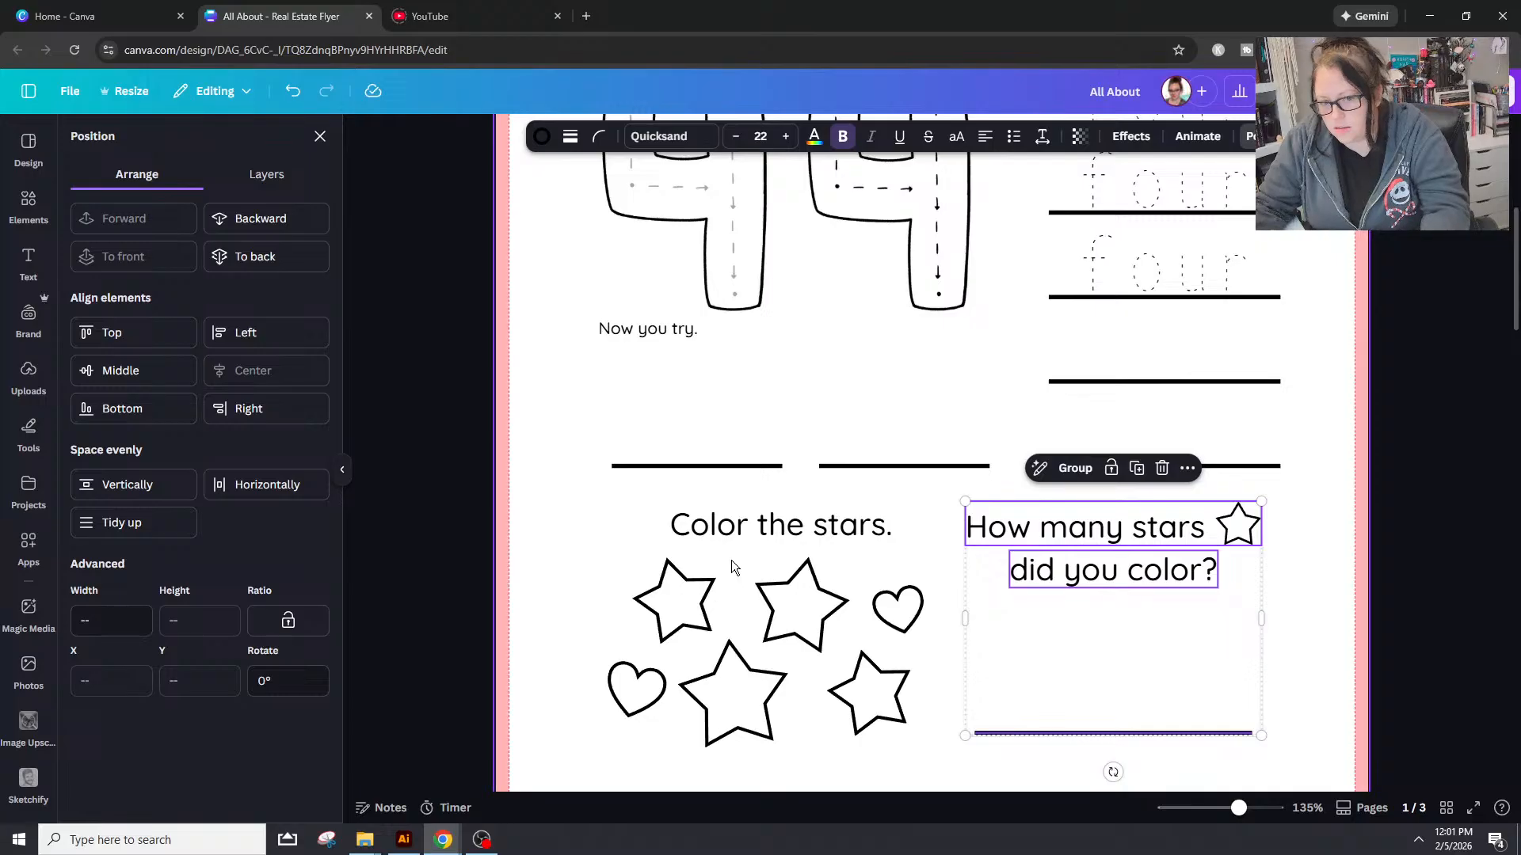
drag(1250, 534, 1261, 534)
click(1482, 559)
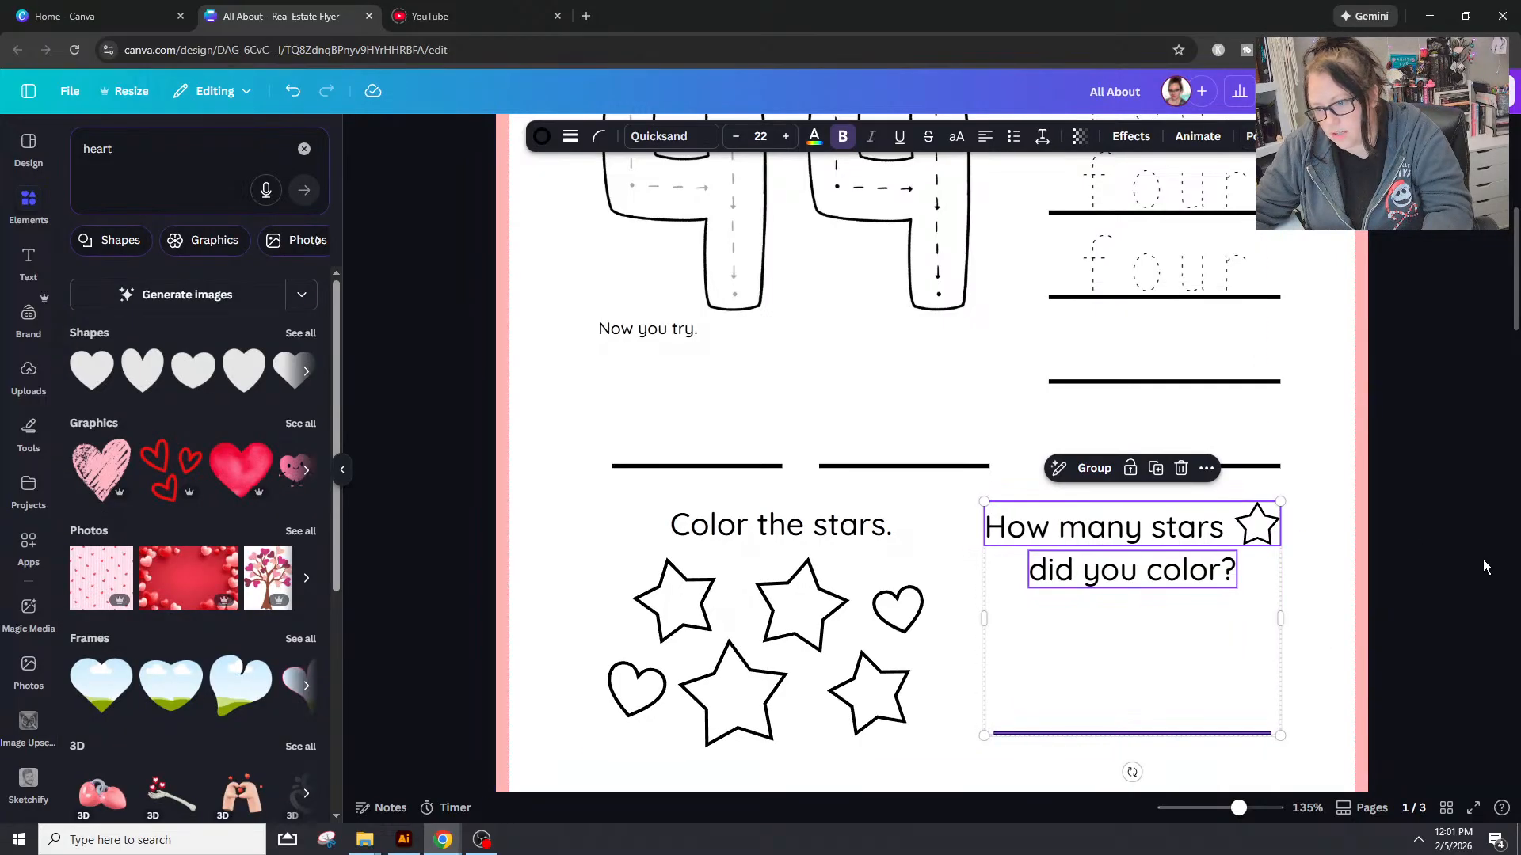
scroll(1452, 606, up, 1)
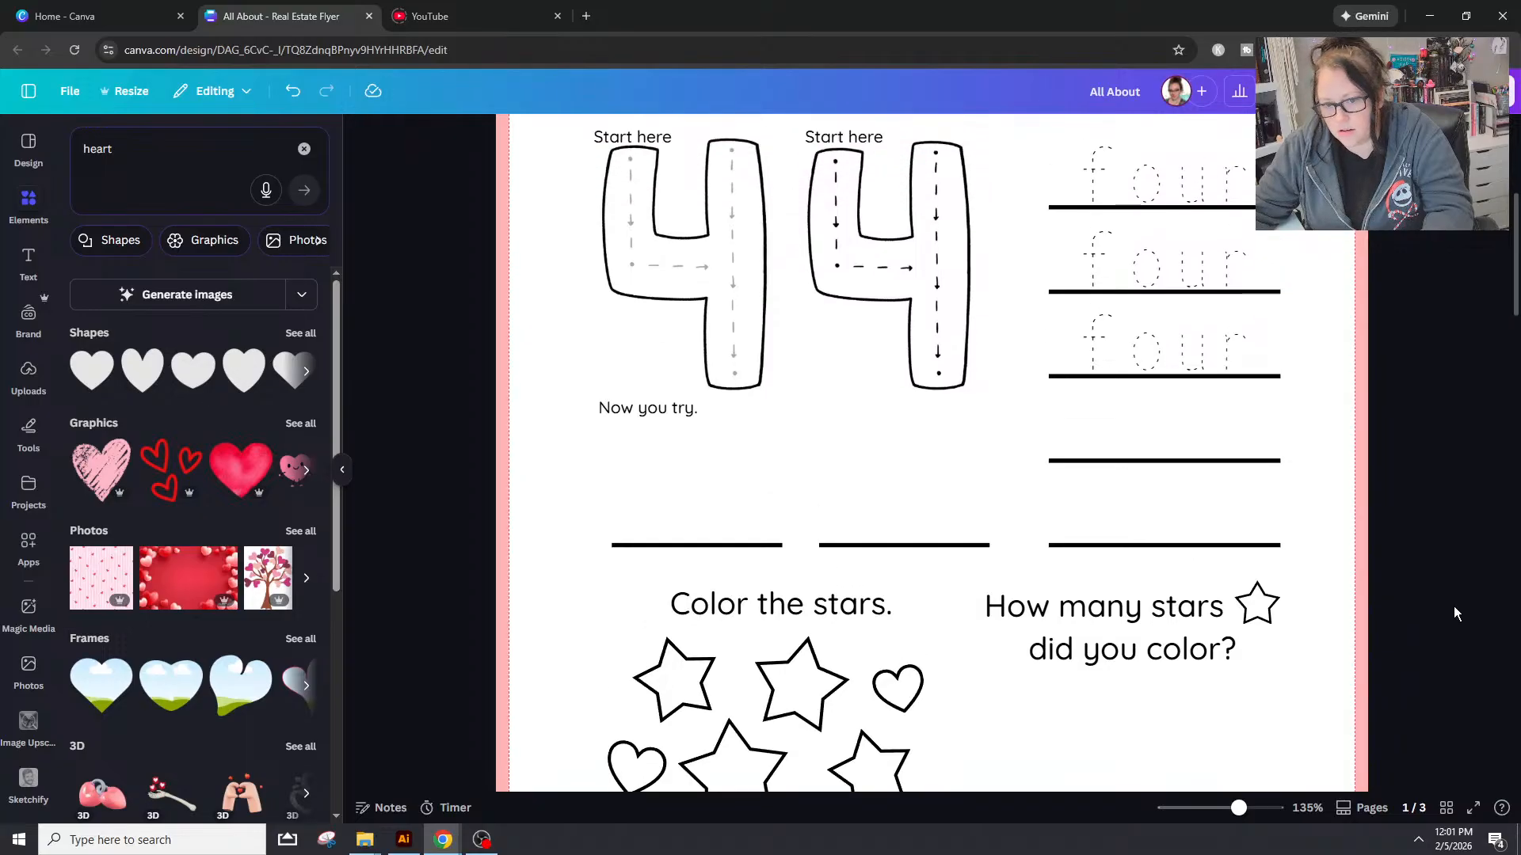
scroll(1453, 606, down, 2)
scroll(1452, 607, down, 1)
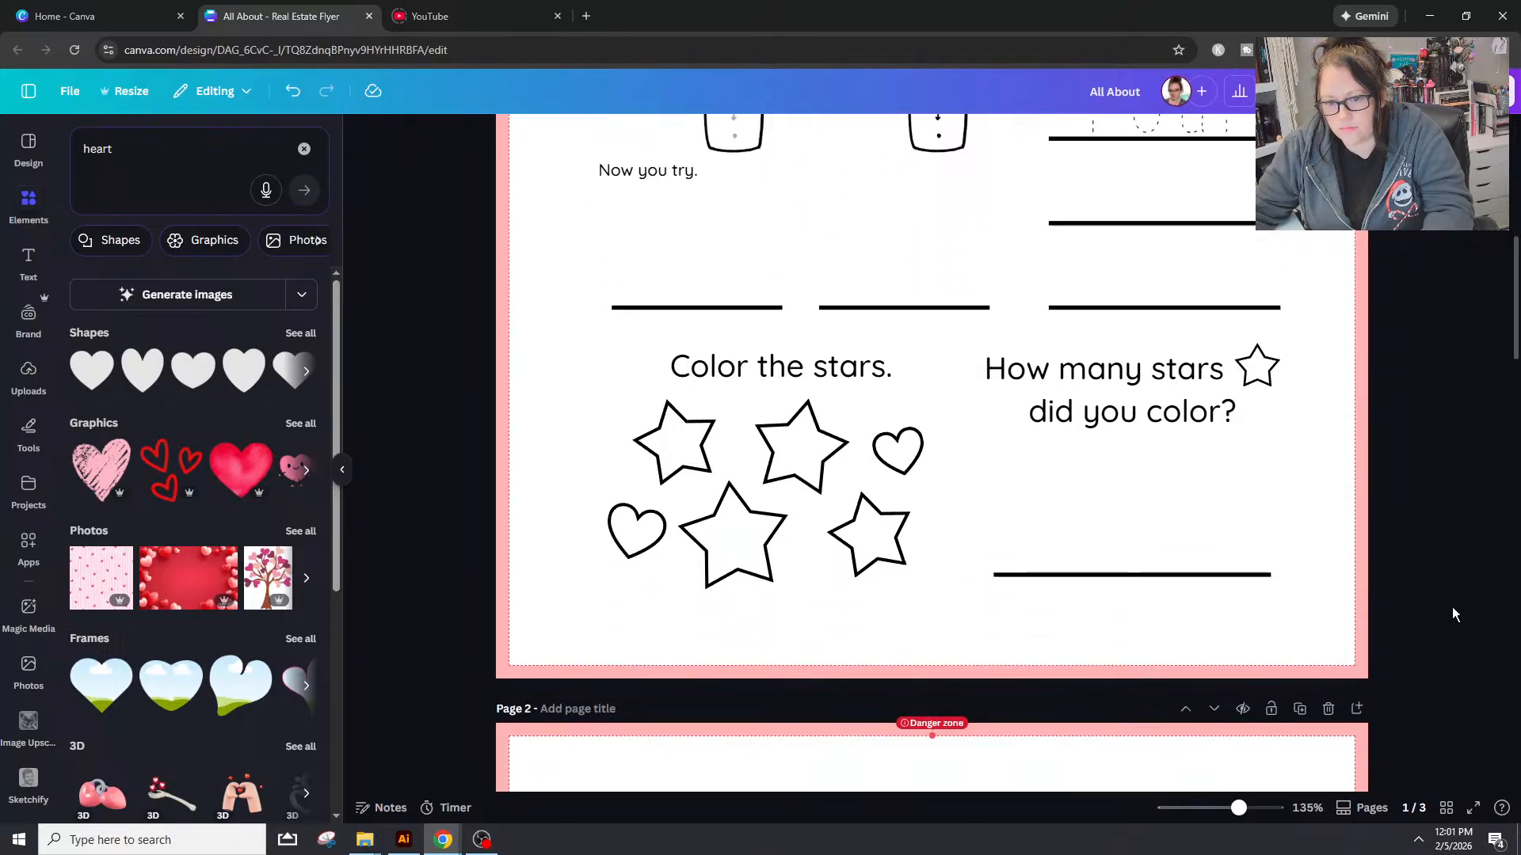
scroll(1452, 607, up, 1)
scroll(1451, 615, up, 5)
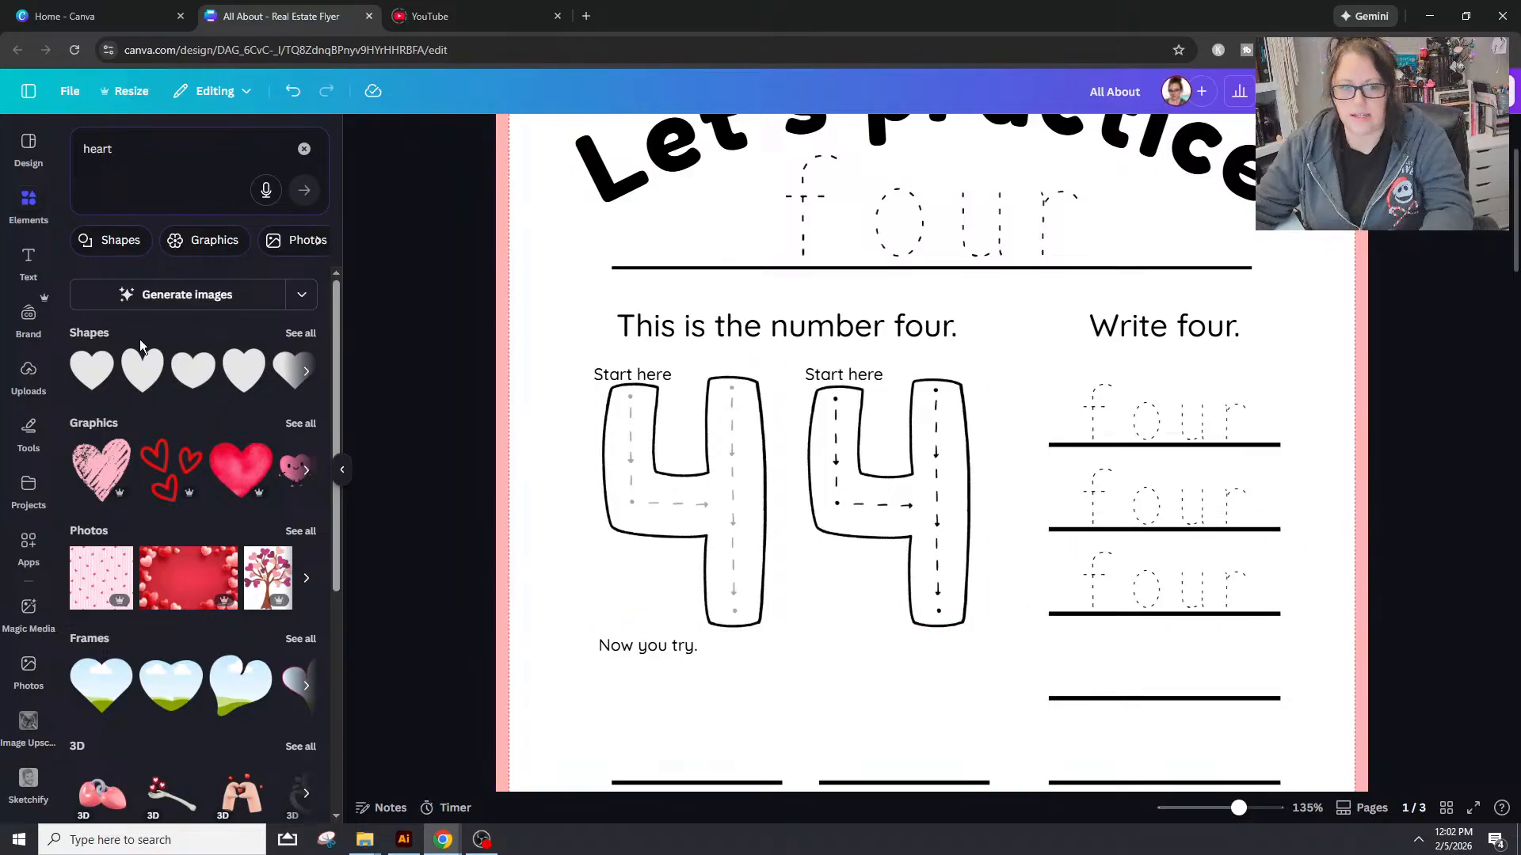
Step: Search the elements for "box" and browse all of the graphics results
click(142, 163)
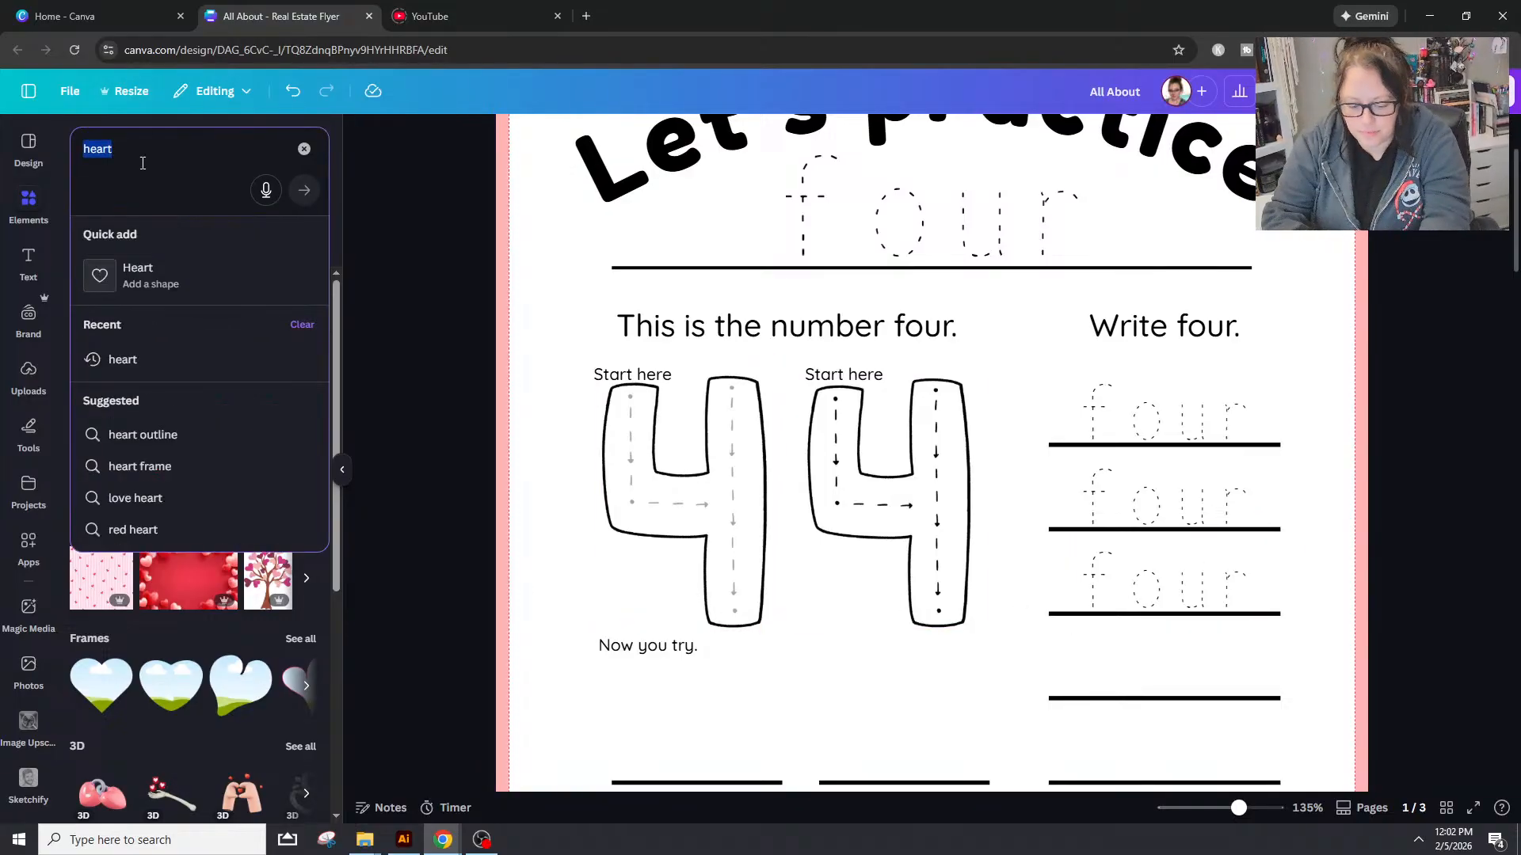
text(box)
key(Return)
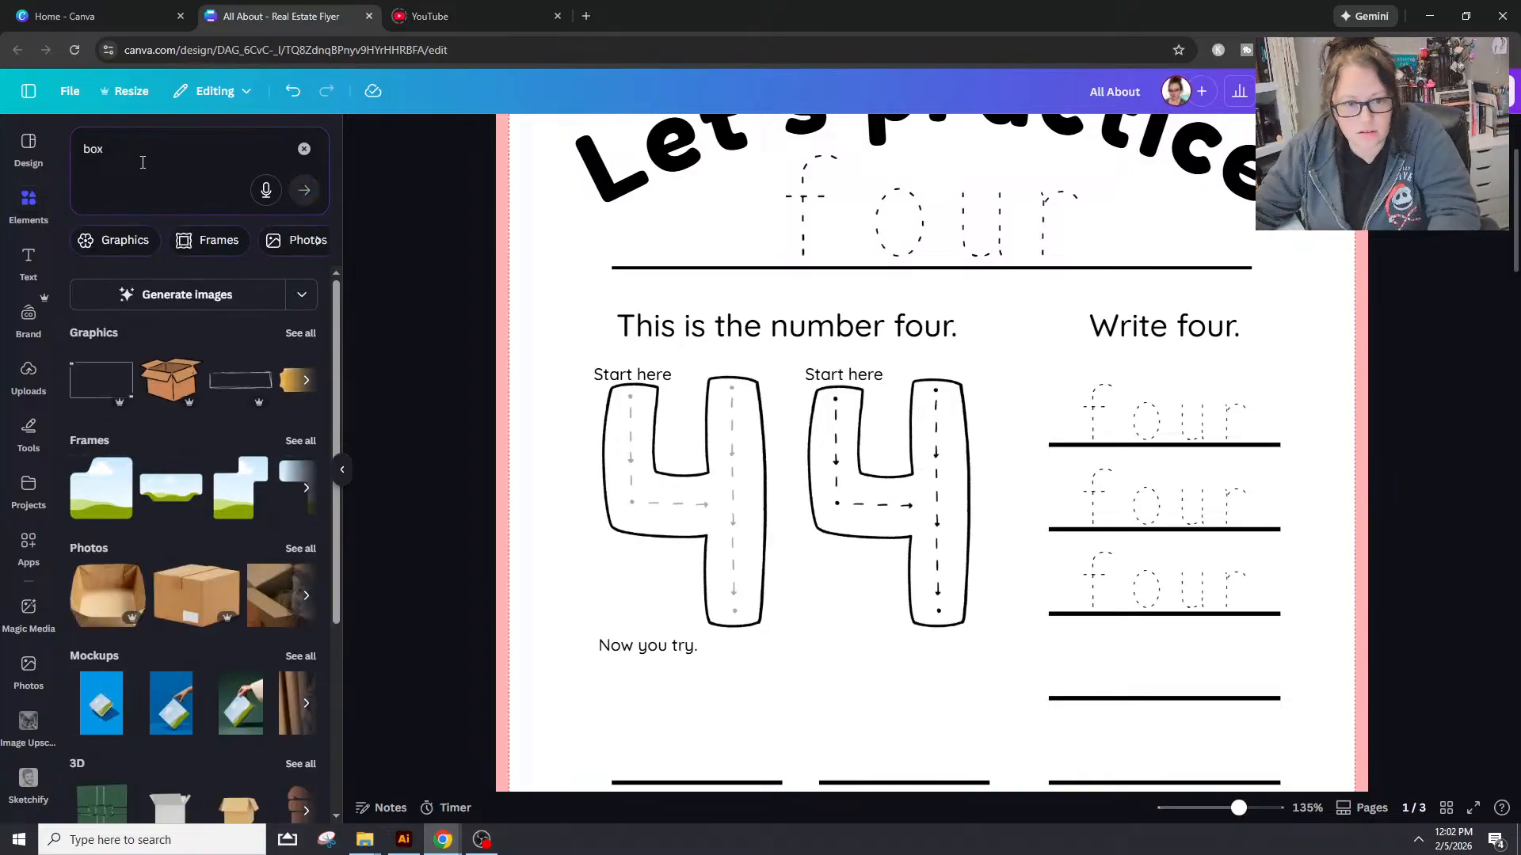
scroll(161, 472, down, 2)
scroll(168, 483, up, 3)
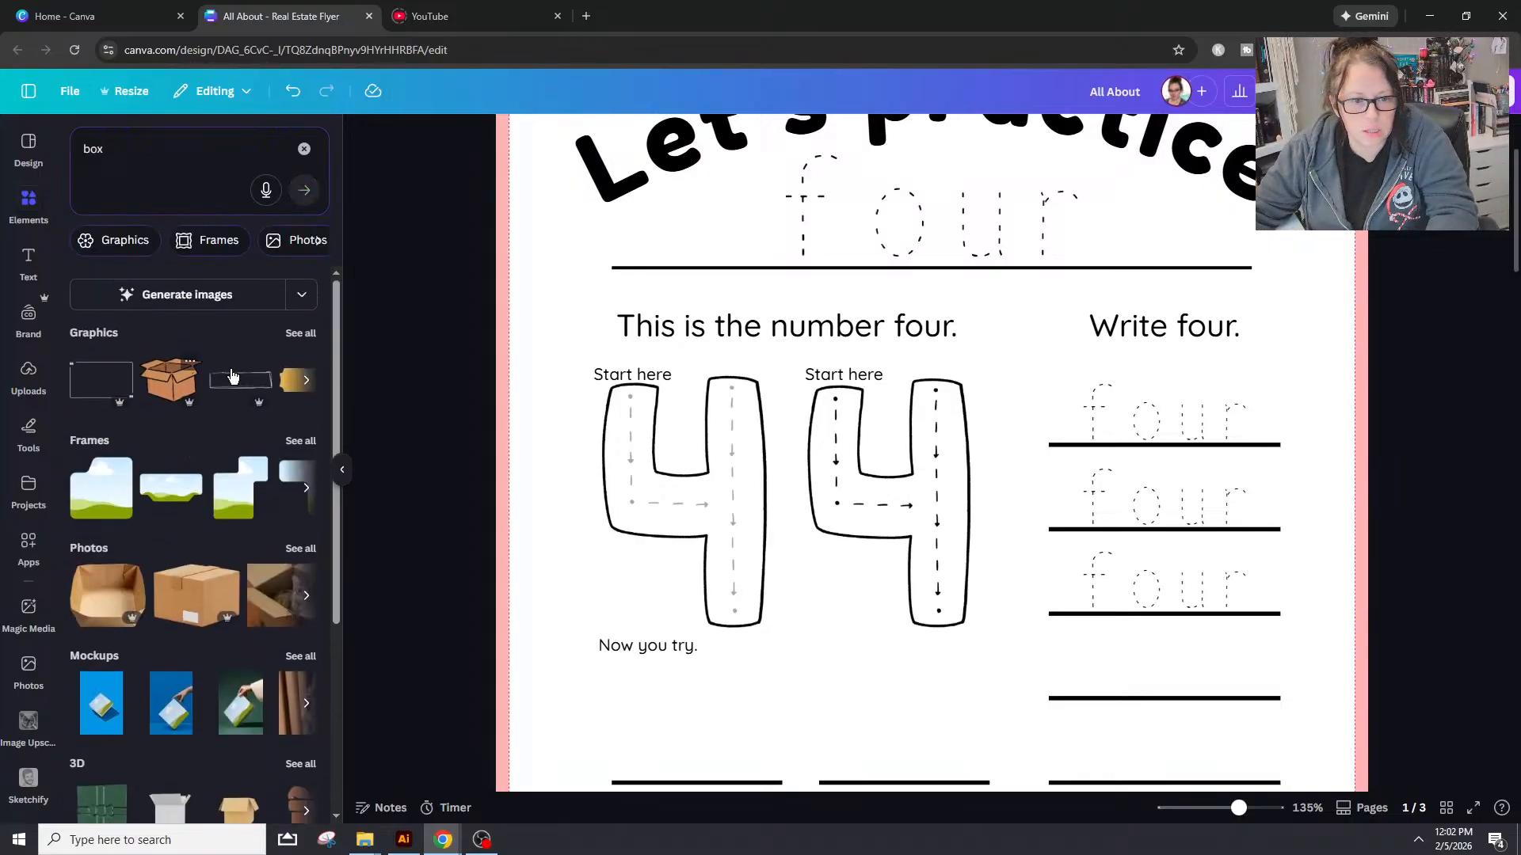
click(301, 332)
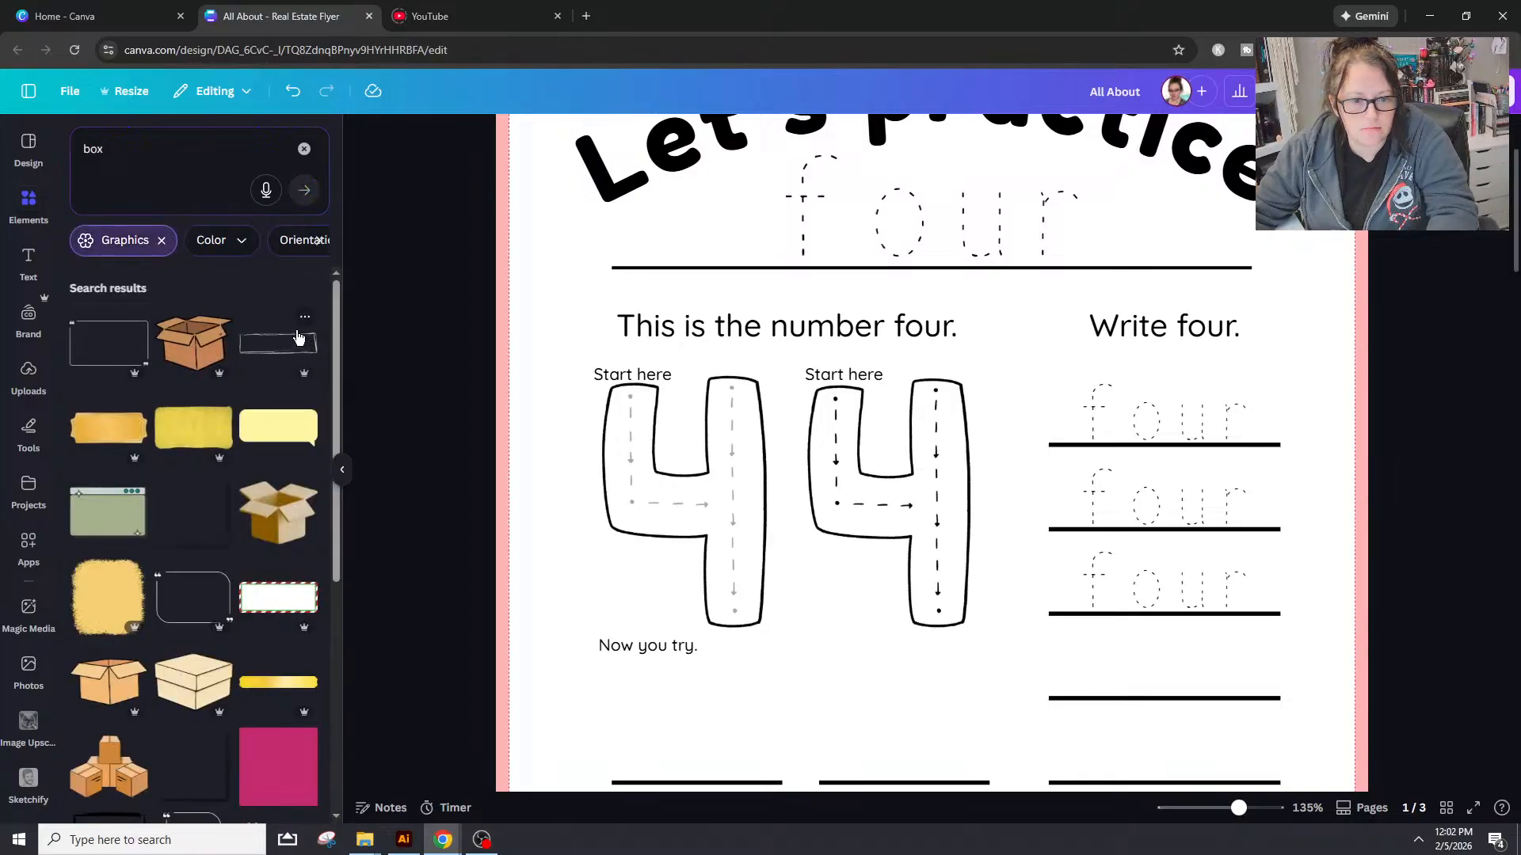
Step: Search the elements for "square" without the graphics filter and add the plain square shape to the page
click(107, 142)
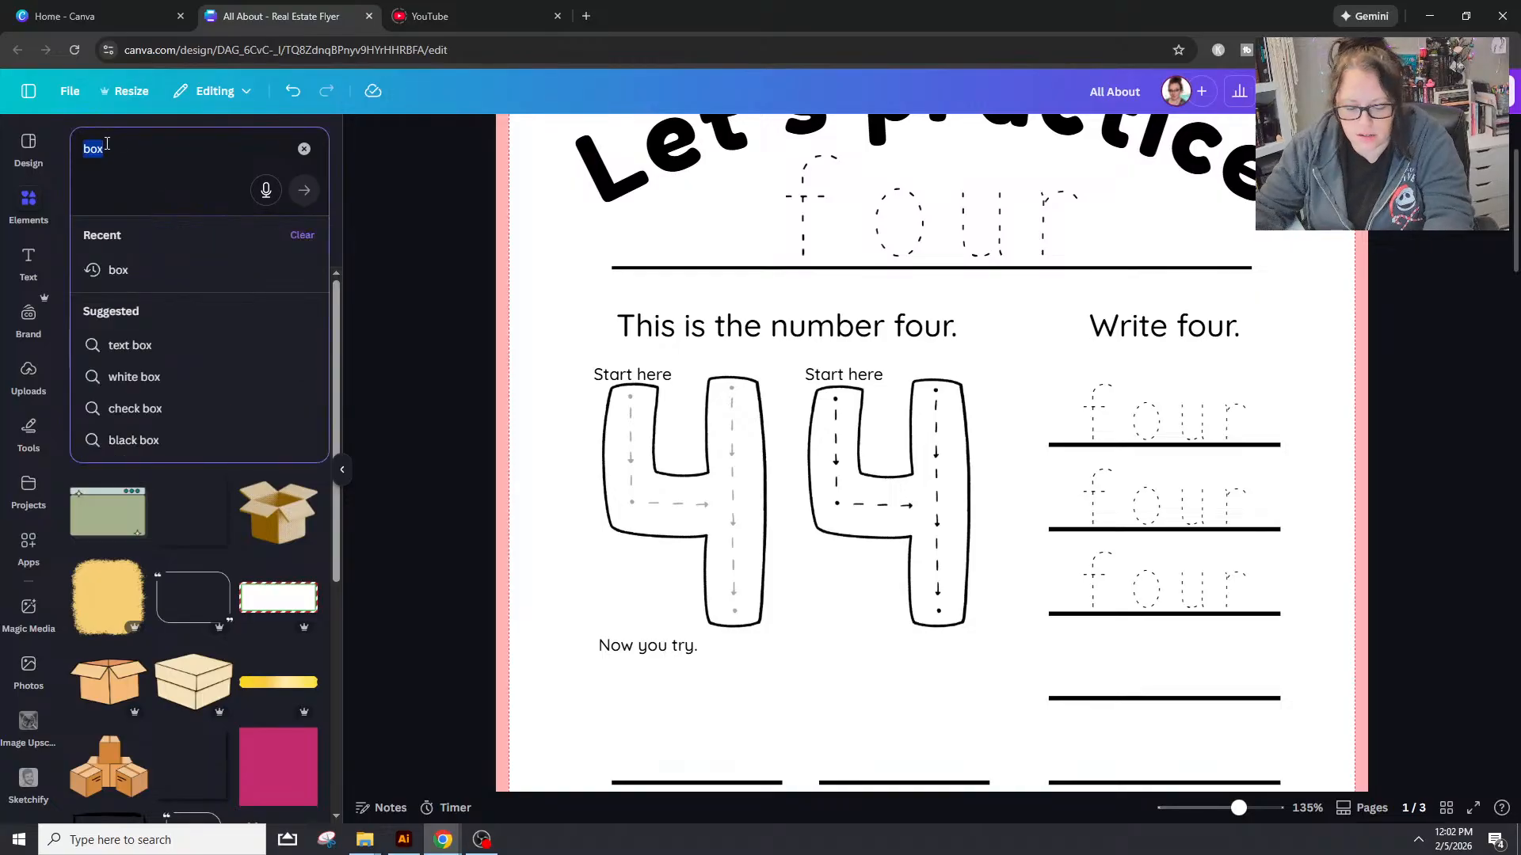
key(BackSpace)
text(square)
key(Return)
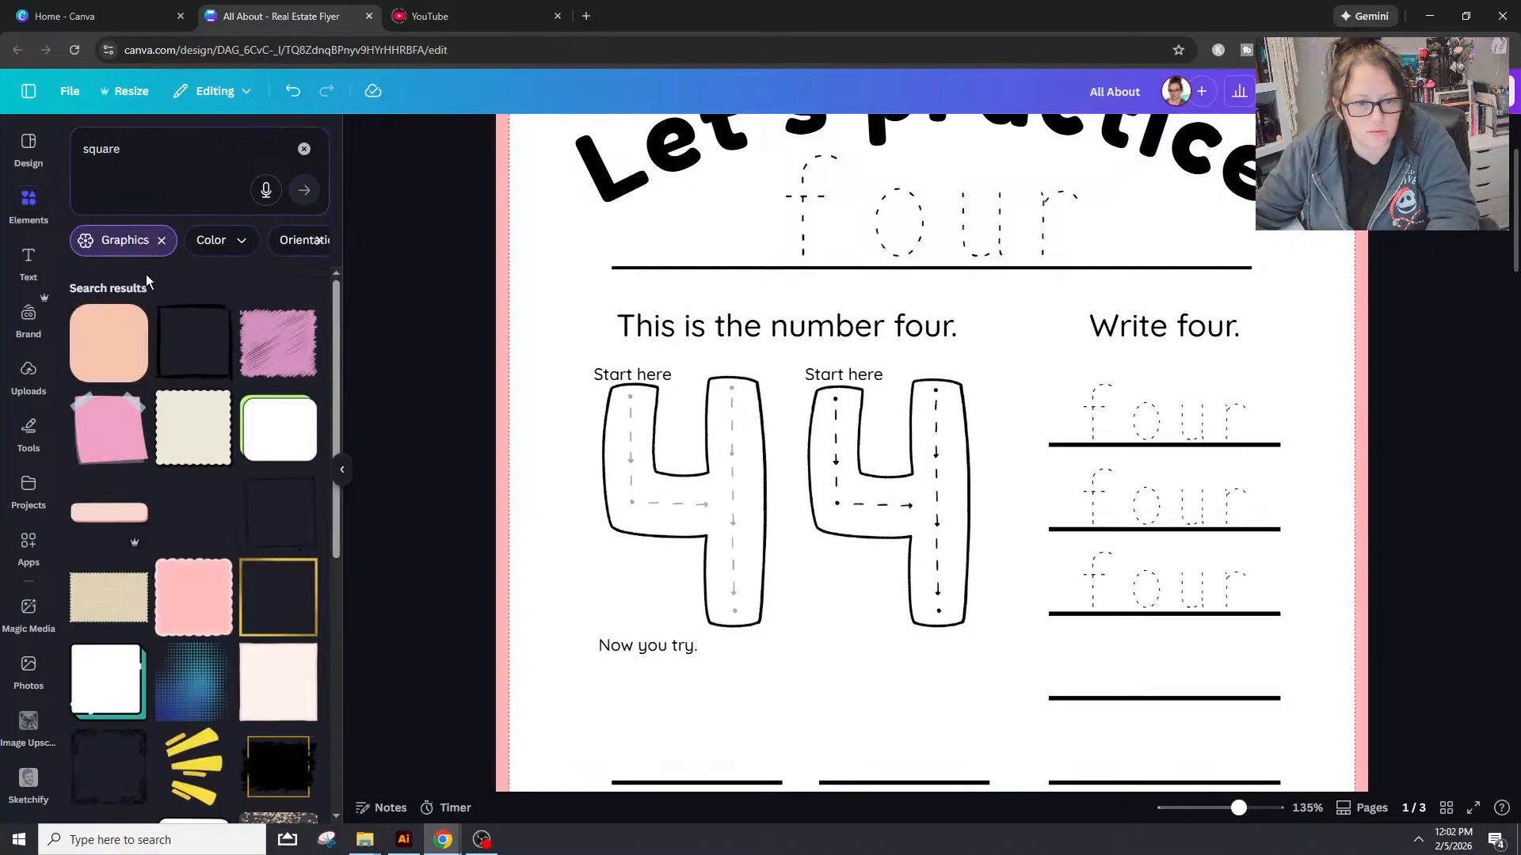
scroll(239, 535, down, 1)
scroll(211, 463, up, 1)
click(161, 240)
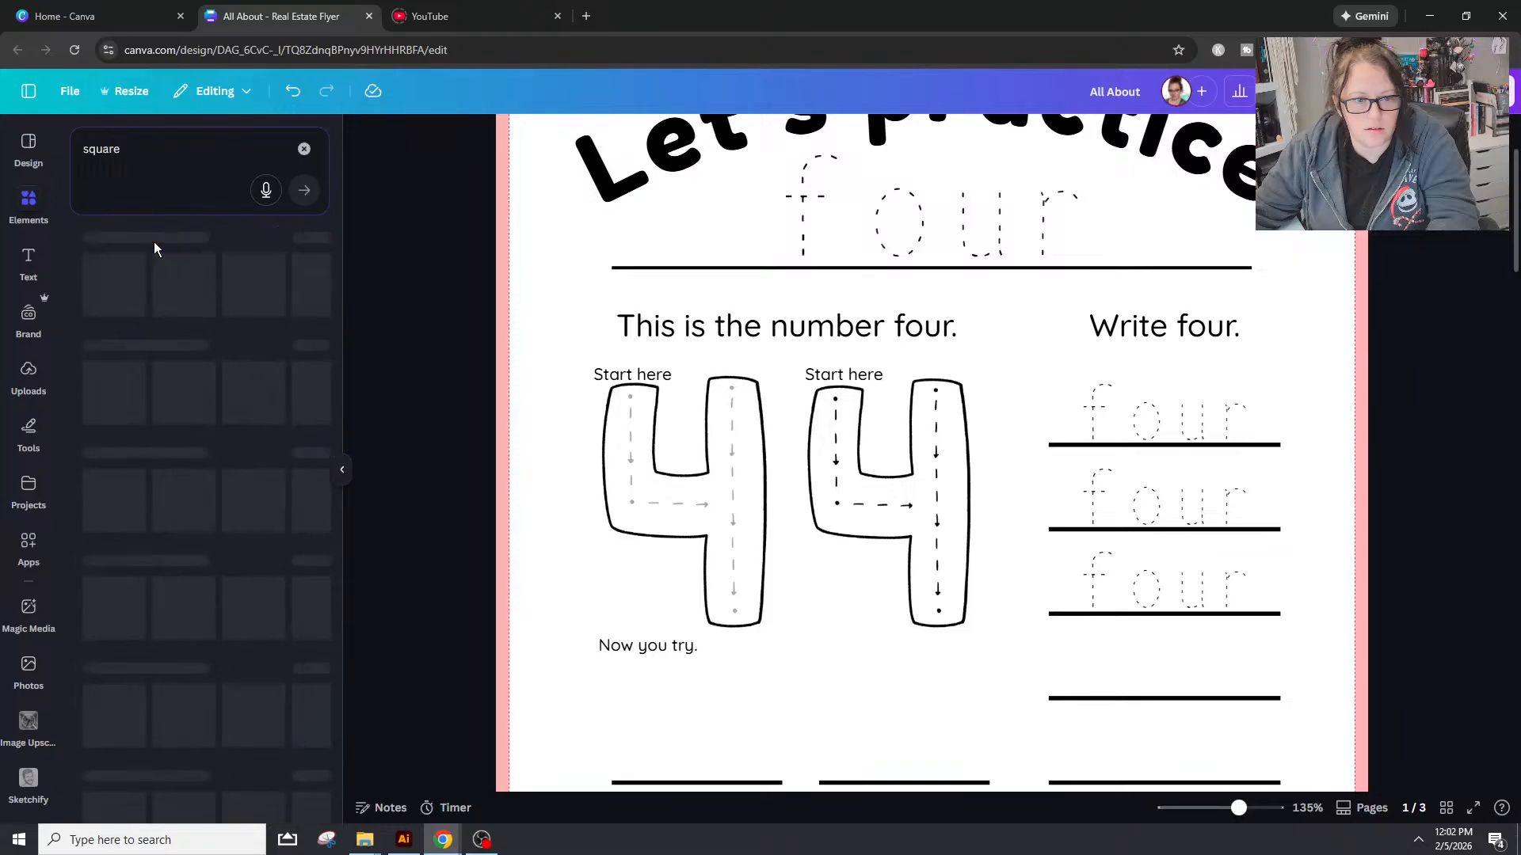
click(283, 374)
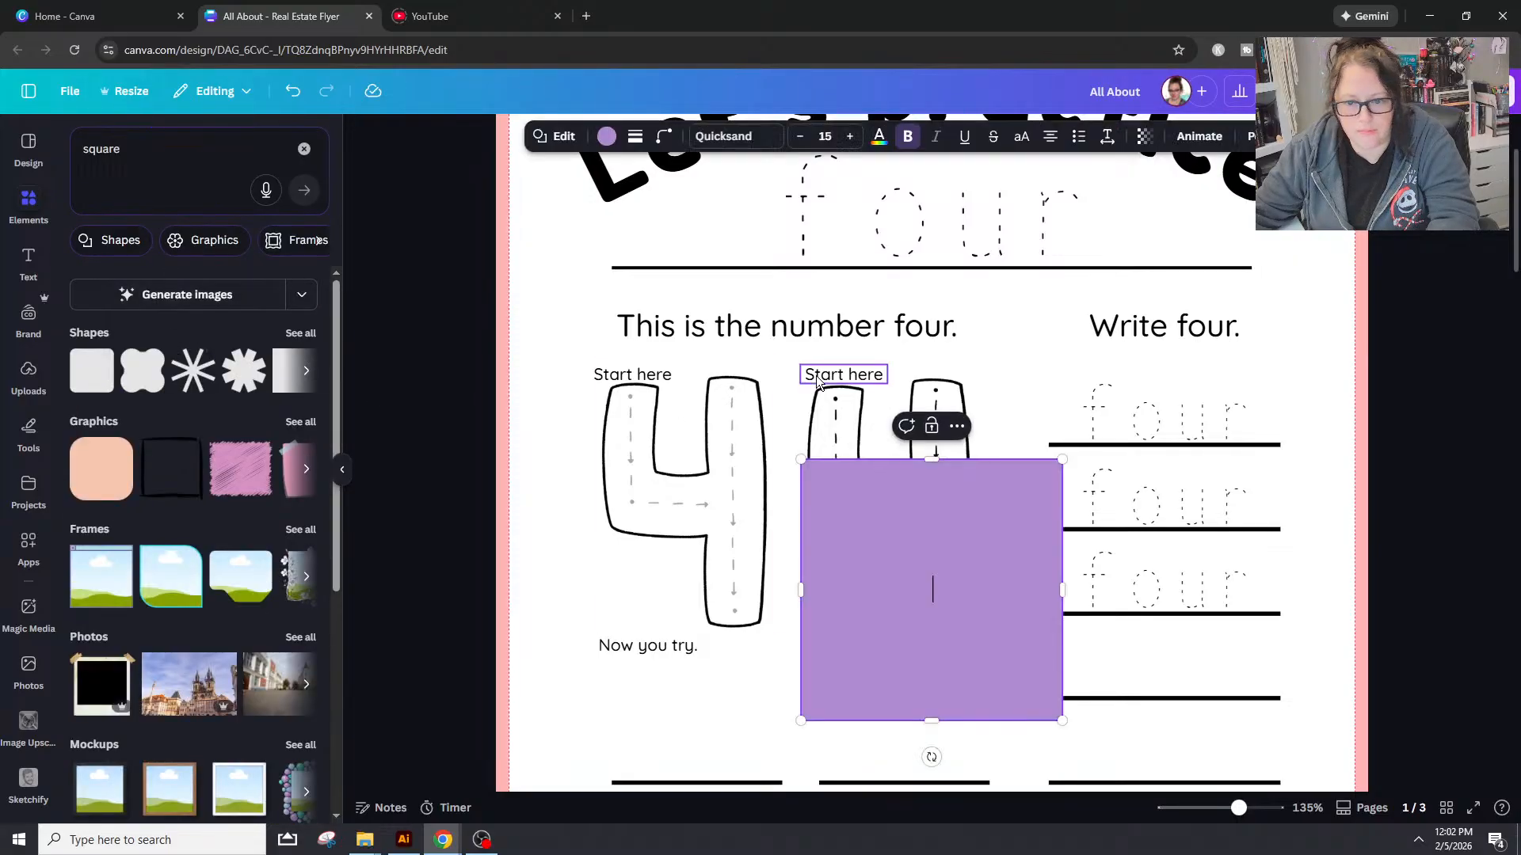
Step: Place the purple square against the page's left margin and size it as a narrow spacer filling the gap before "Start here"
mouse_move(995, 623)
mouse_down()
mouse_move(570, 516)
mouse_move(583, 515)
mouse_move(558, 553)
mouse_up()
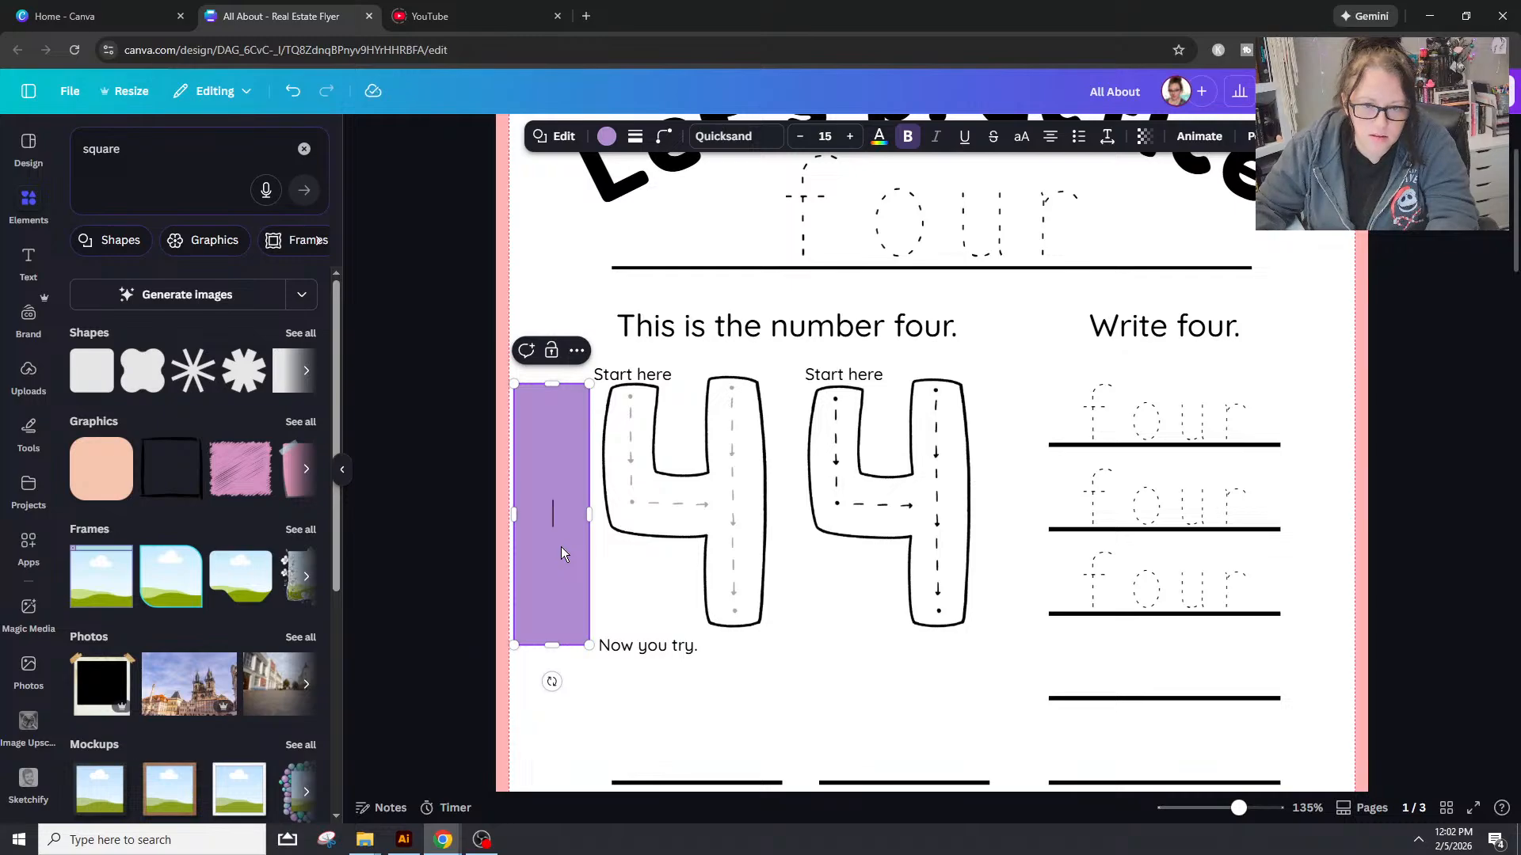
click(531, 743)
click(555, 586)
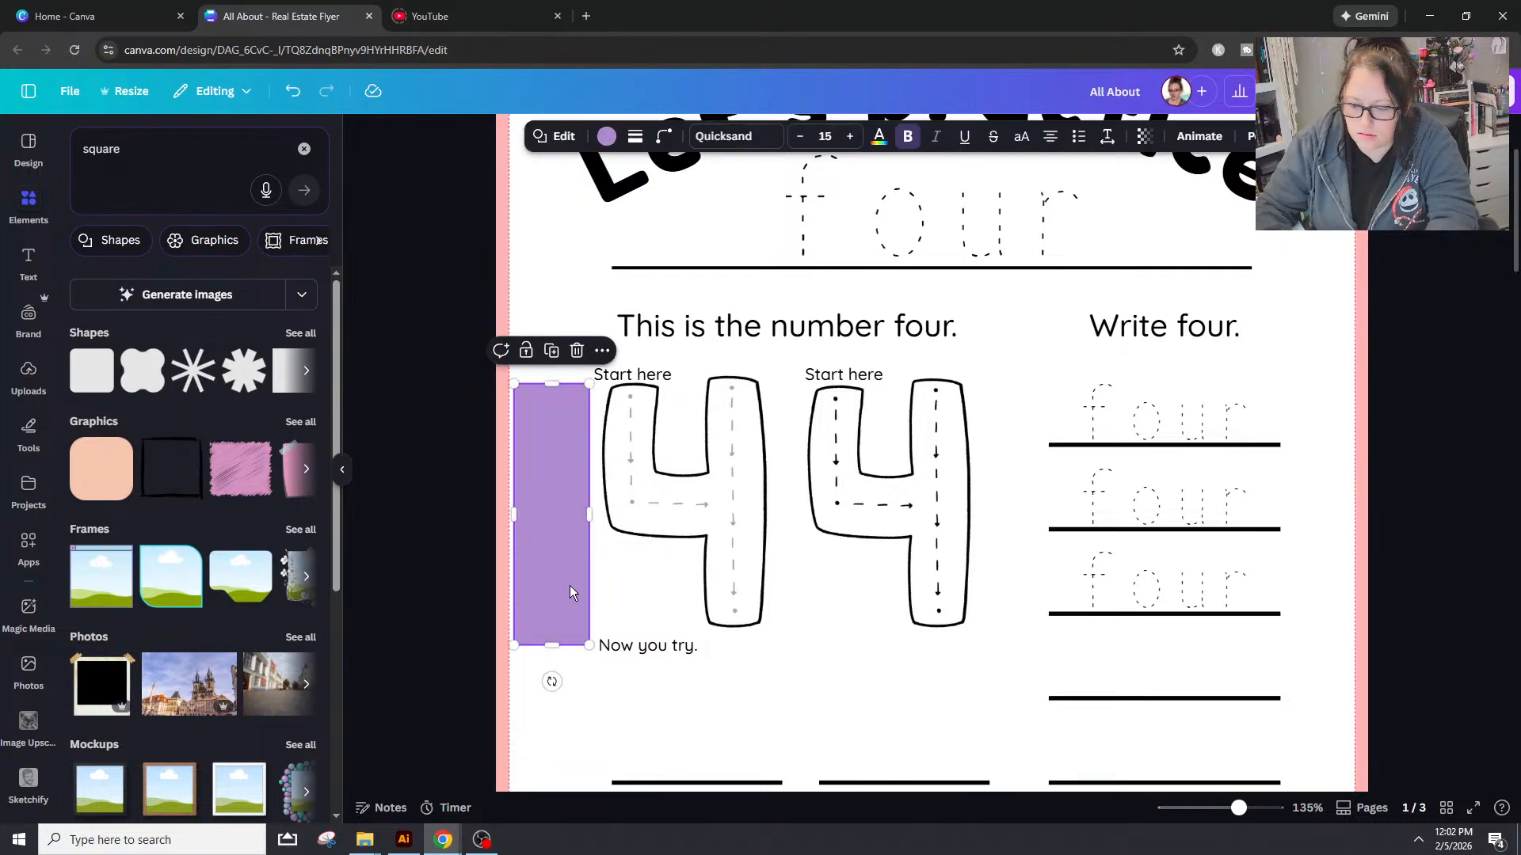
drag(569, 587, 562, 586)
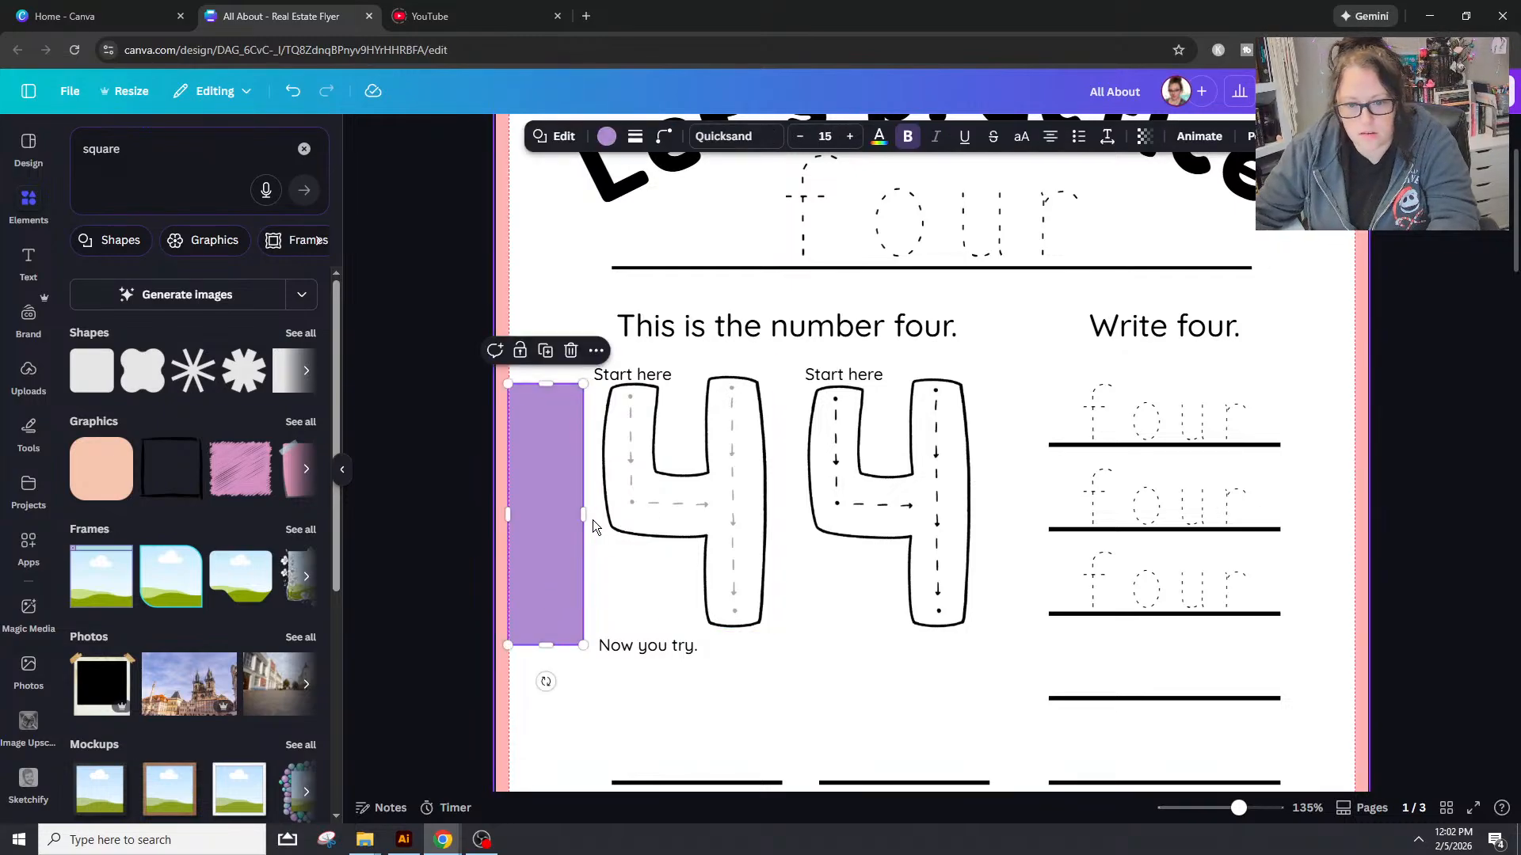
drag(584, 515, 592, 516)
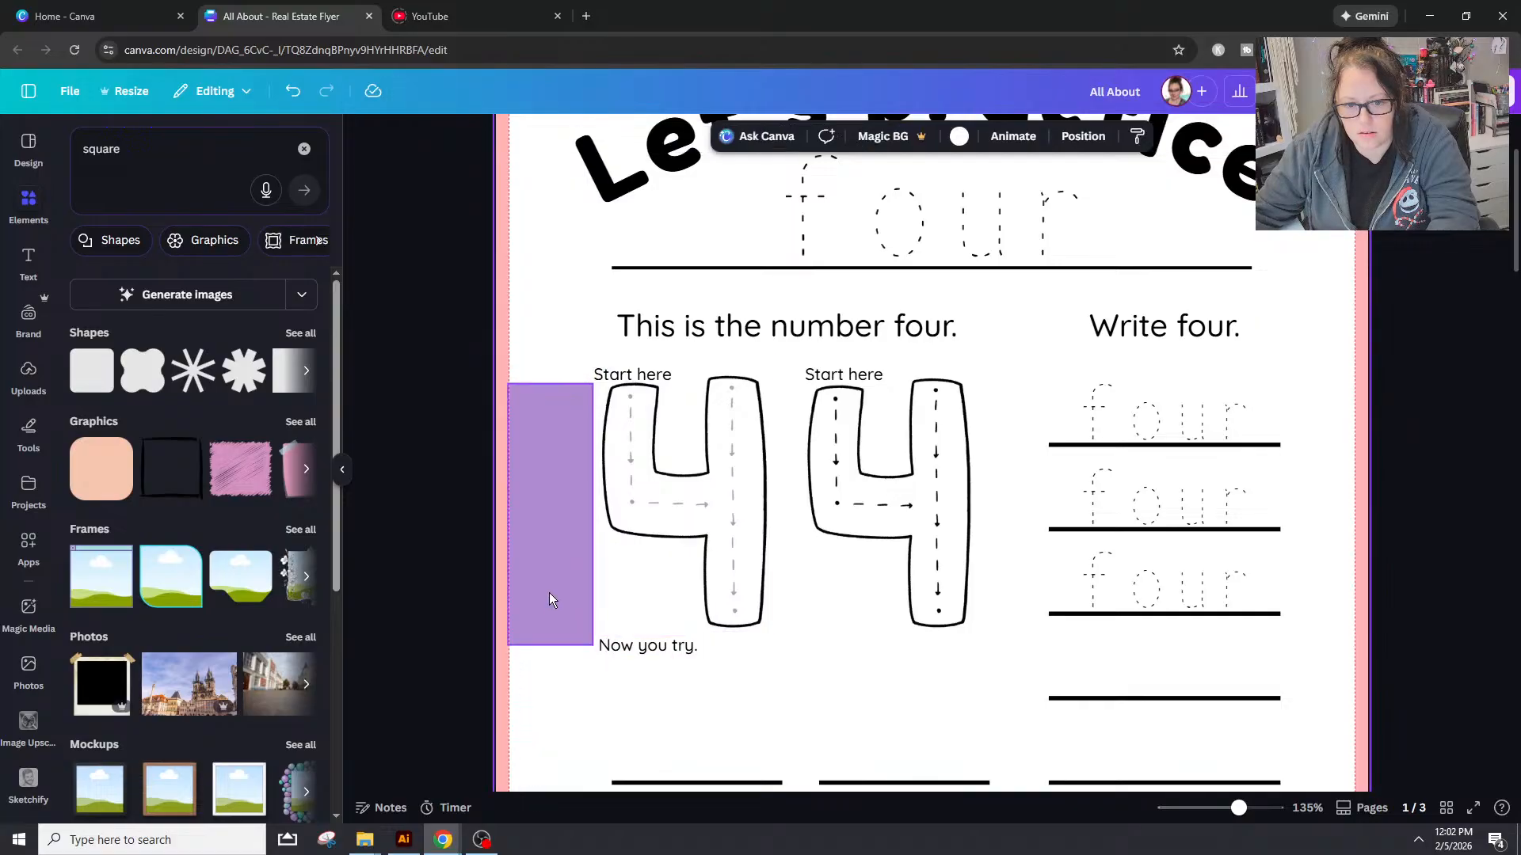
Step: Check the purple spacer against the gap beside the "Write four." lines, and align it exactly with the left margin guide
drag(548, 596, 1321, 574)
drag(1363, 493, 546, 507)
mouse_move(1241, 809)
mouse_down()
mouse_move(1223, 810)
mouse_move(1260, 810)
mouse_up()
scroll(849, 580, up, 4)
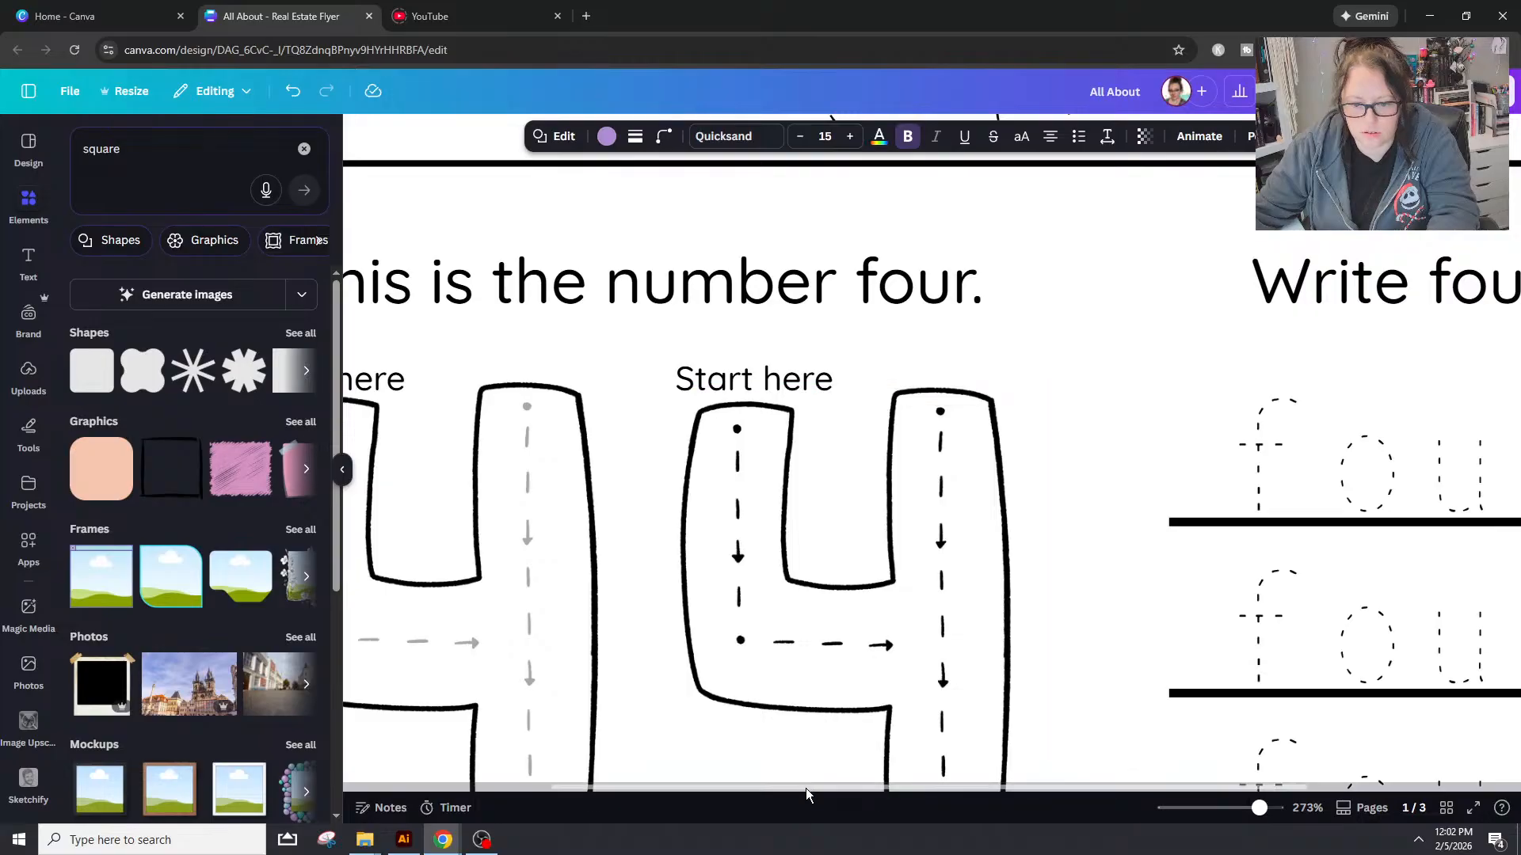
scroll(792, 788, left, 8)
scroll(552, 247, down, 1)
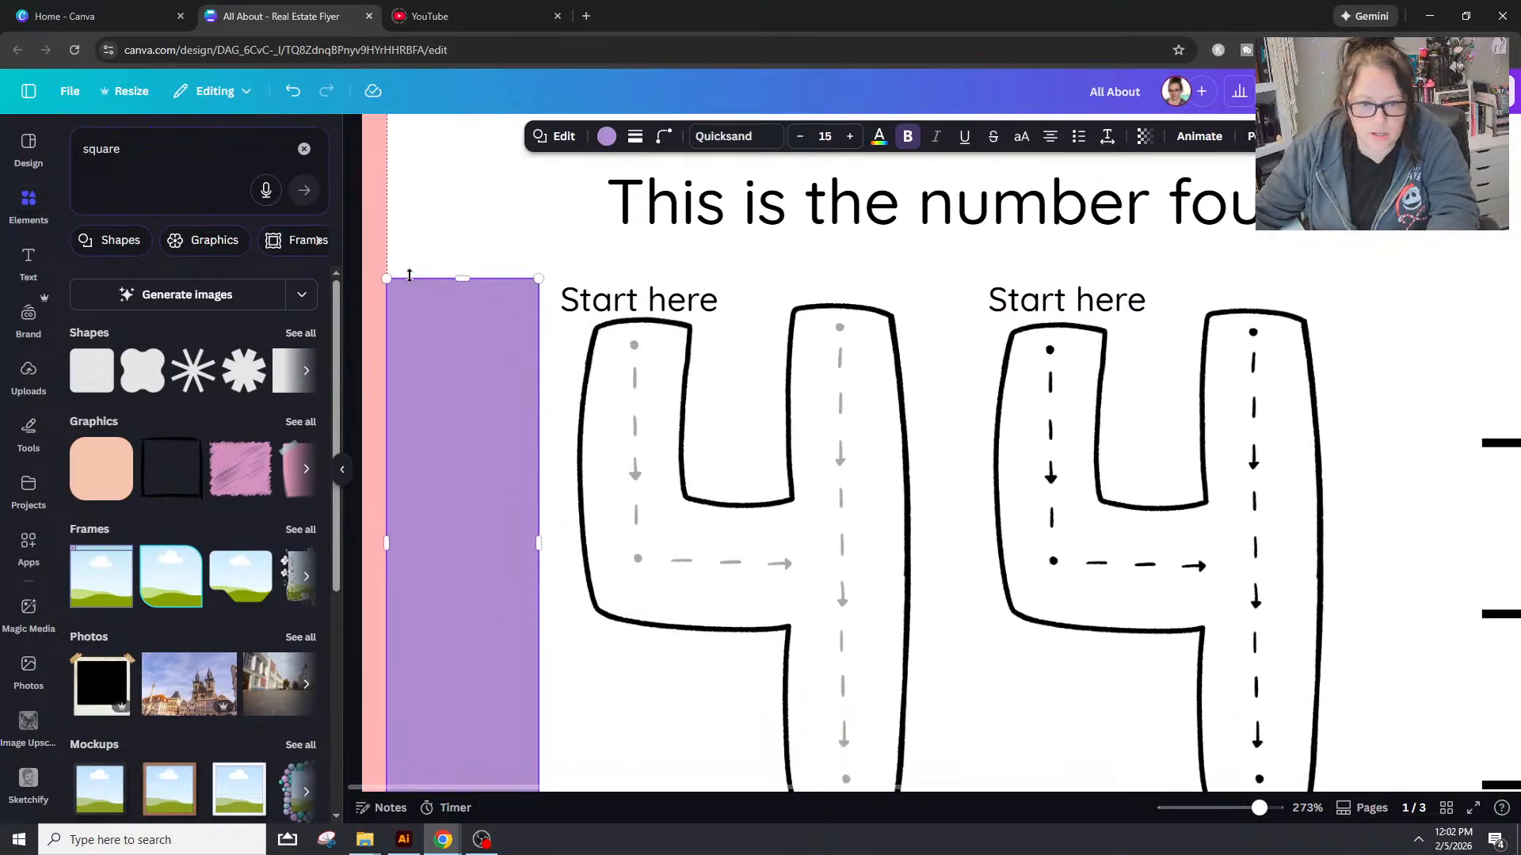
click(415, 217)
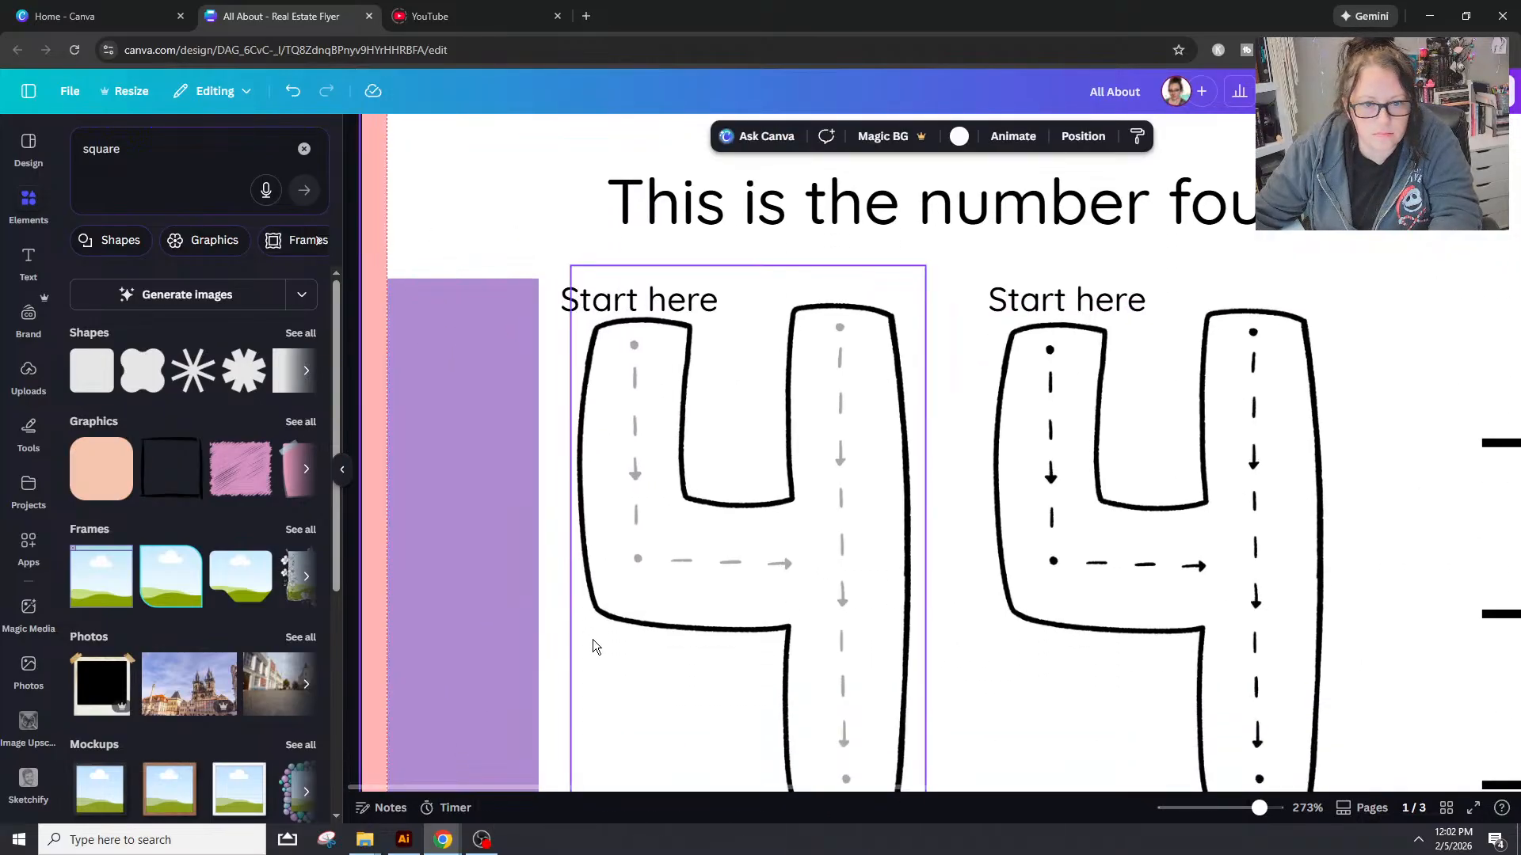
drag(1257, 808, 1284, 811)
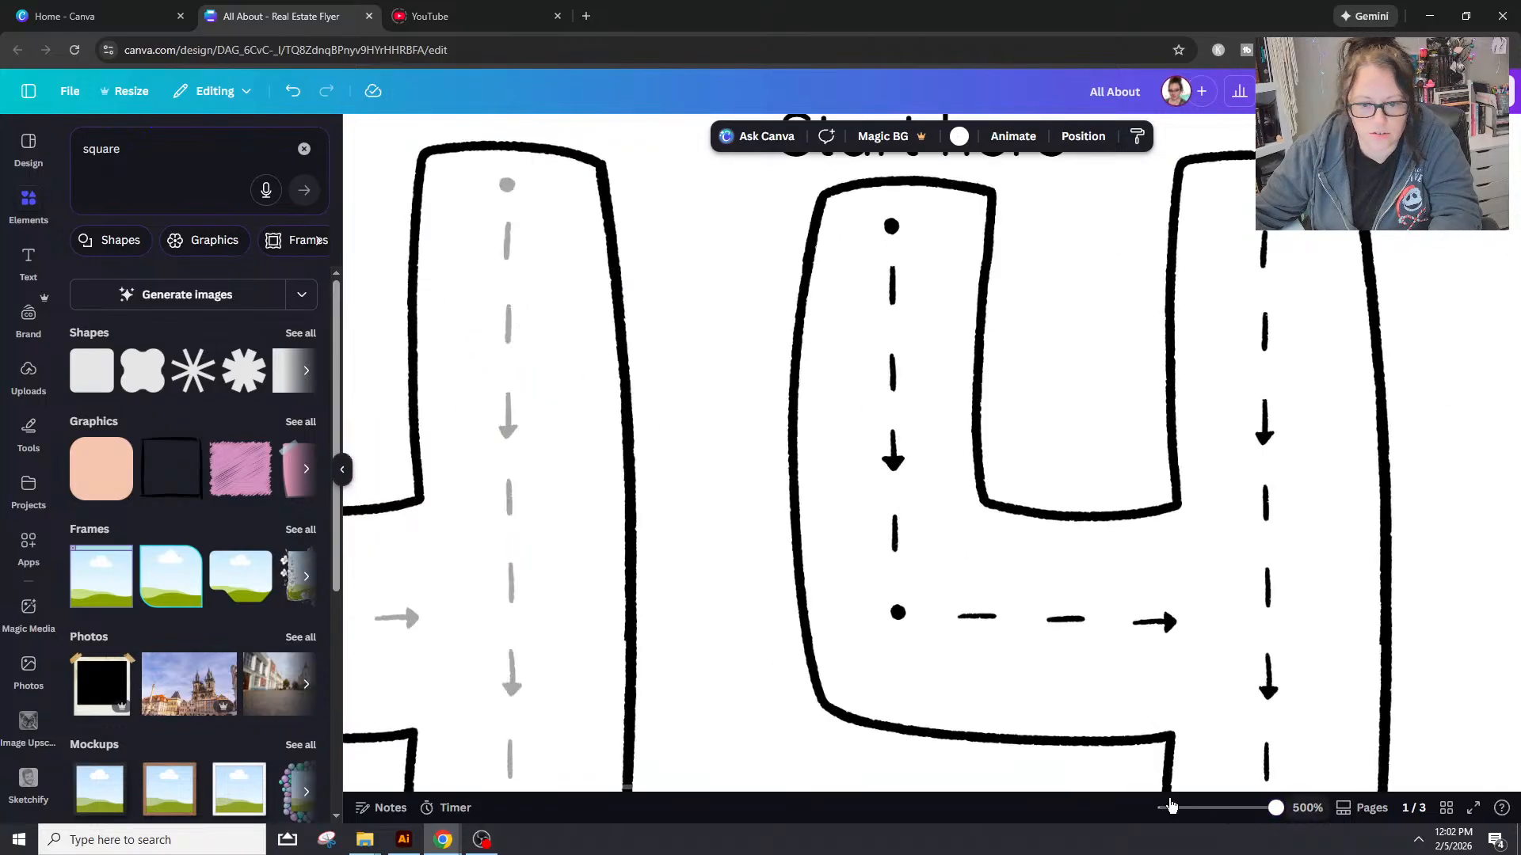
drag(616, 786, 362, 763)
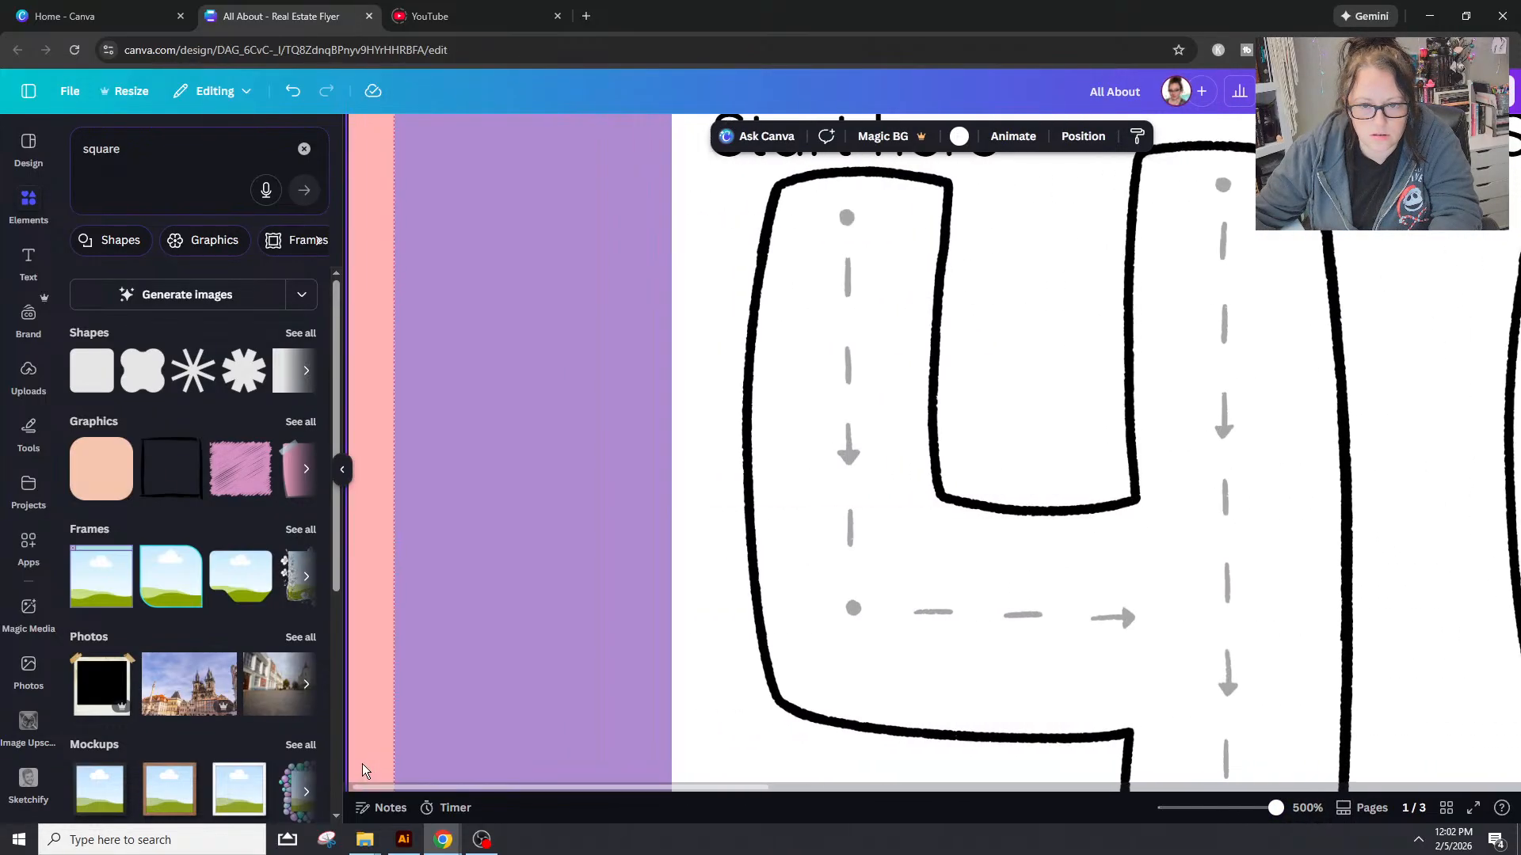
scroll(443, 425, up, 4)
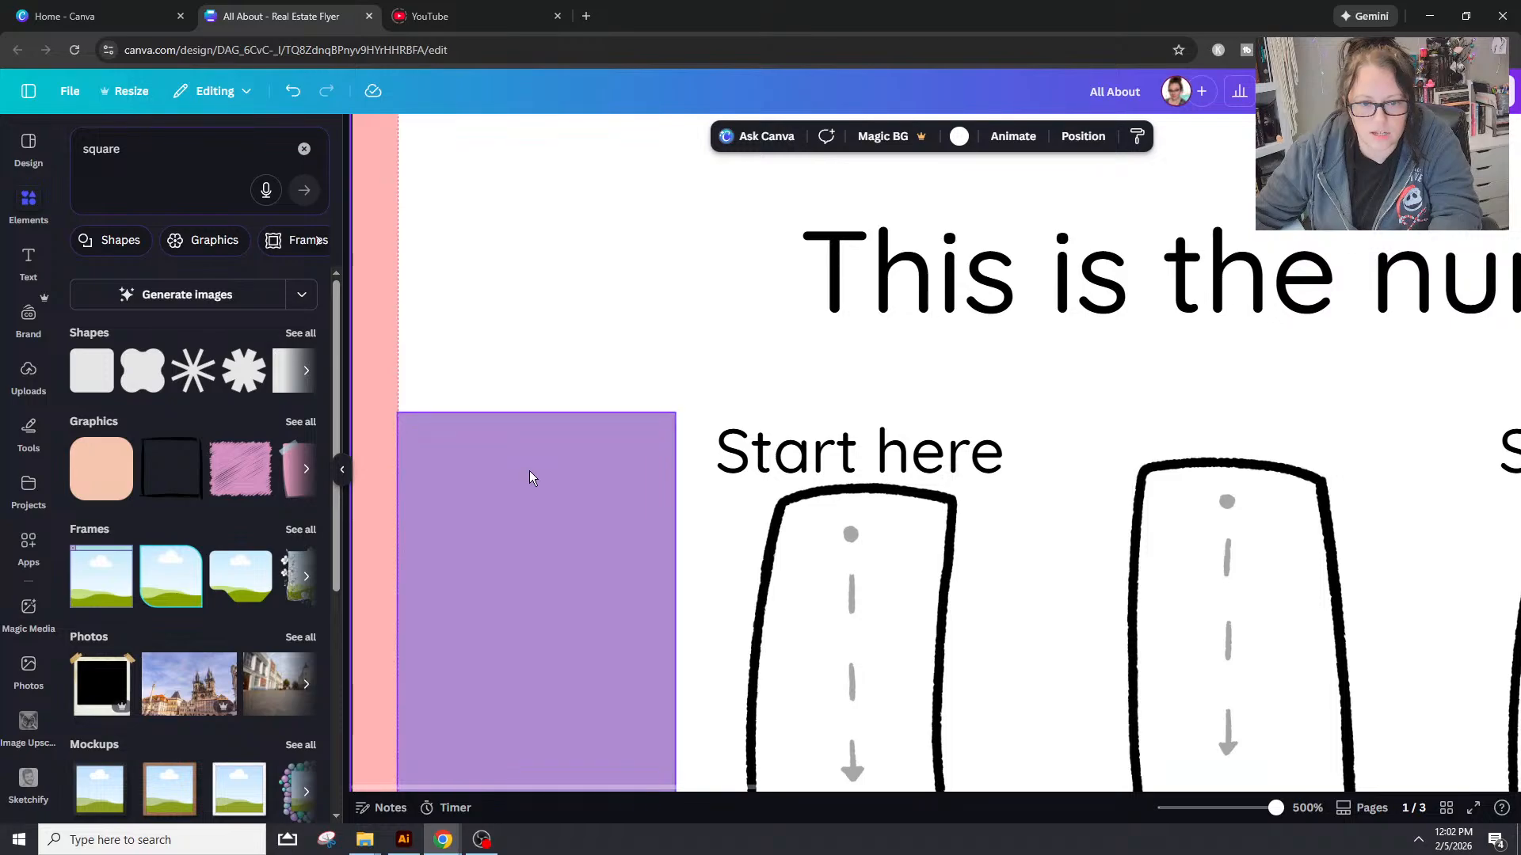
drag(504, 441, 509, 441)
click(451, 350)
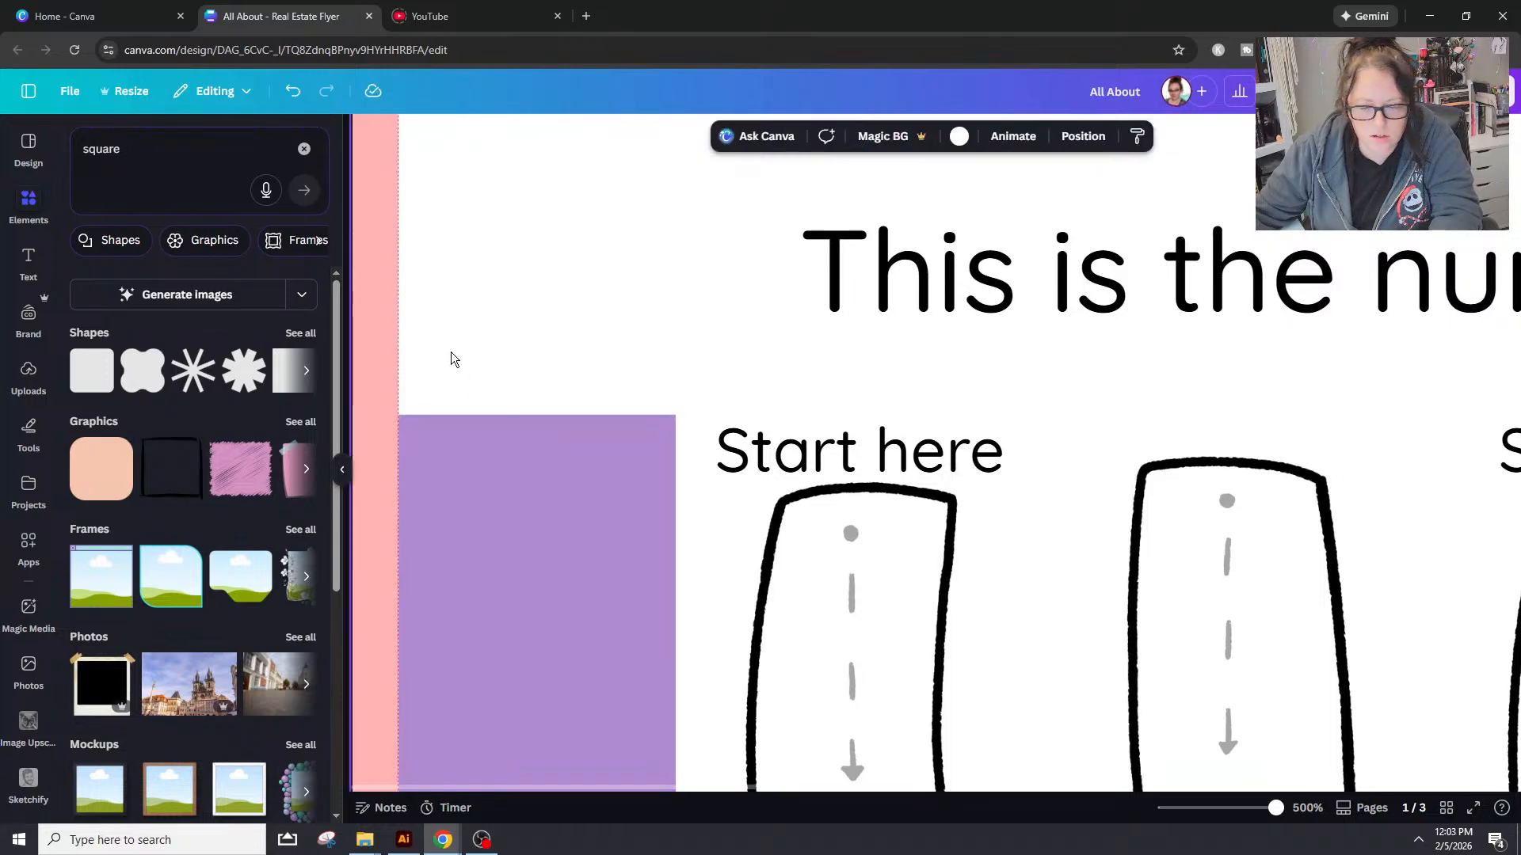
Step: Move both number fours with their "Start here" and "Now you try." labels left until the first four's outline meets the spacer
scroll(450, 352, down, 1)
drag(1275, 810, 1240, 819)
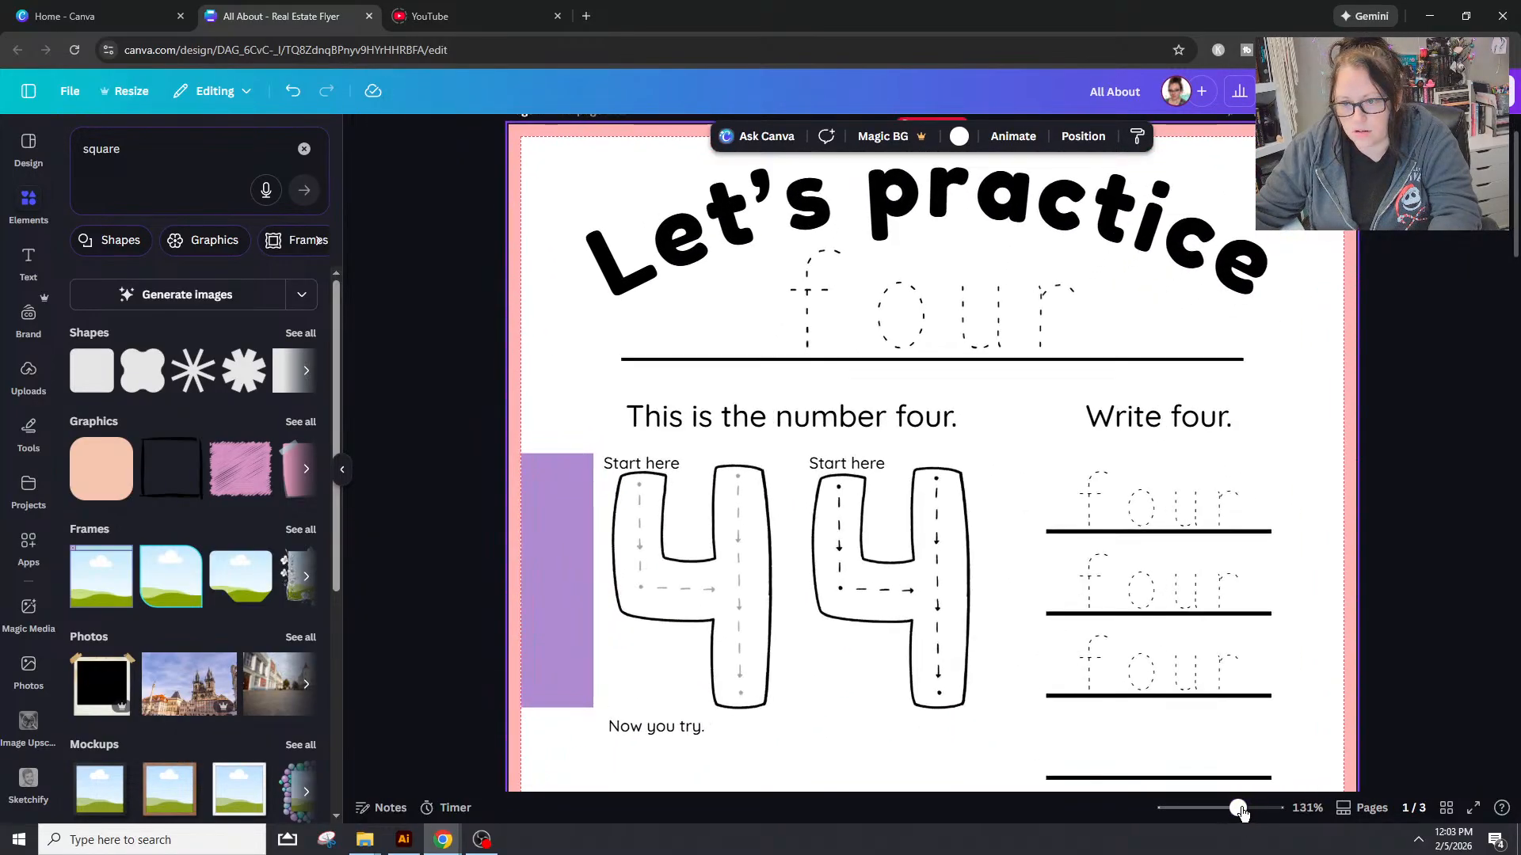
scroll(906, 384, down, 2)
click(629, 307)
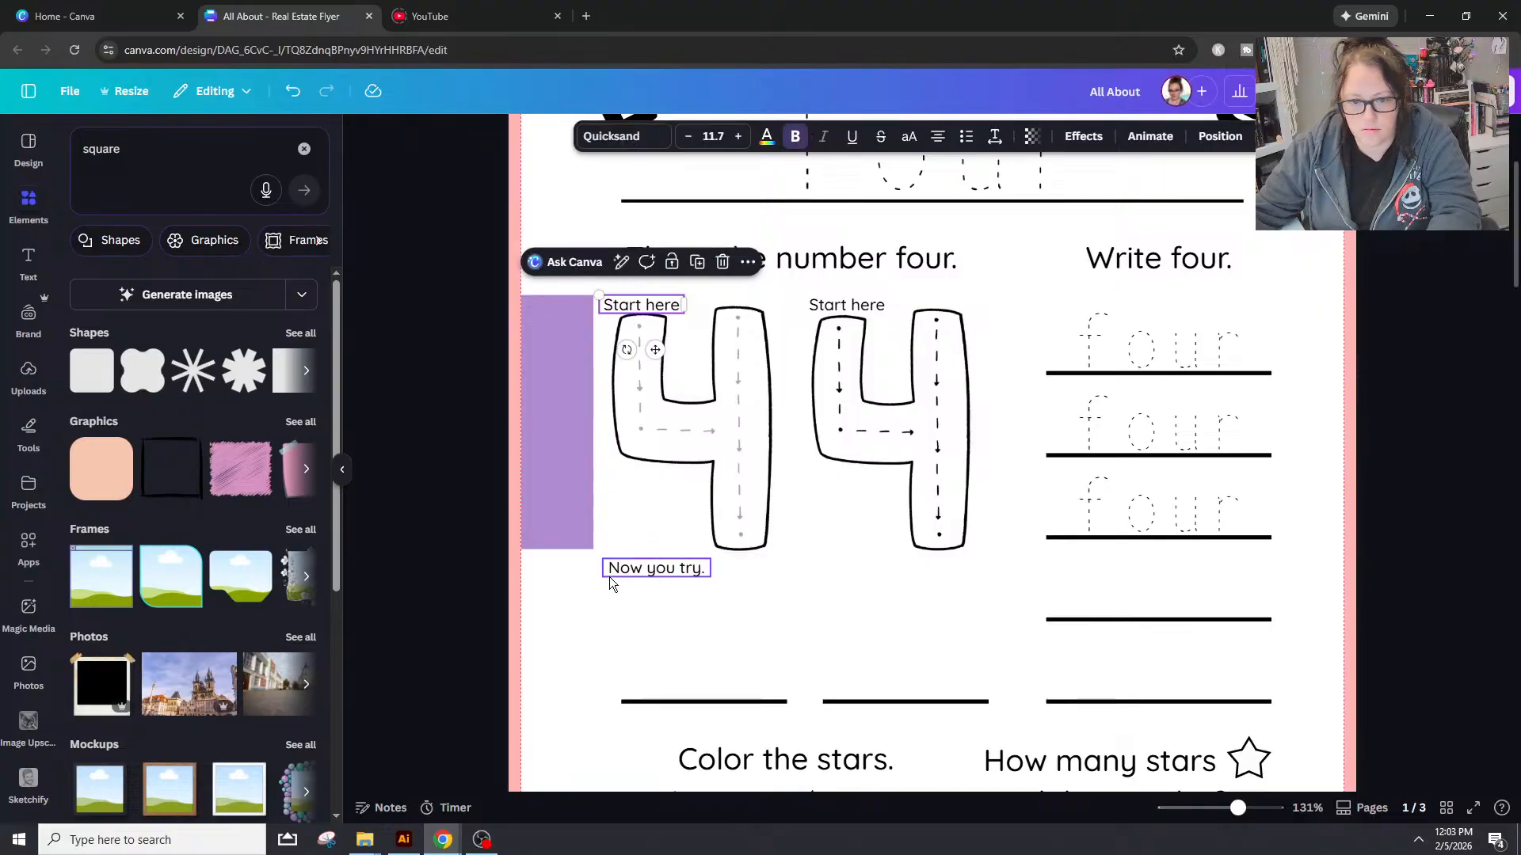
shift+click(611, 569)
shift+click(642, 412)
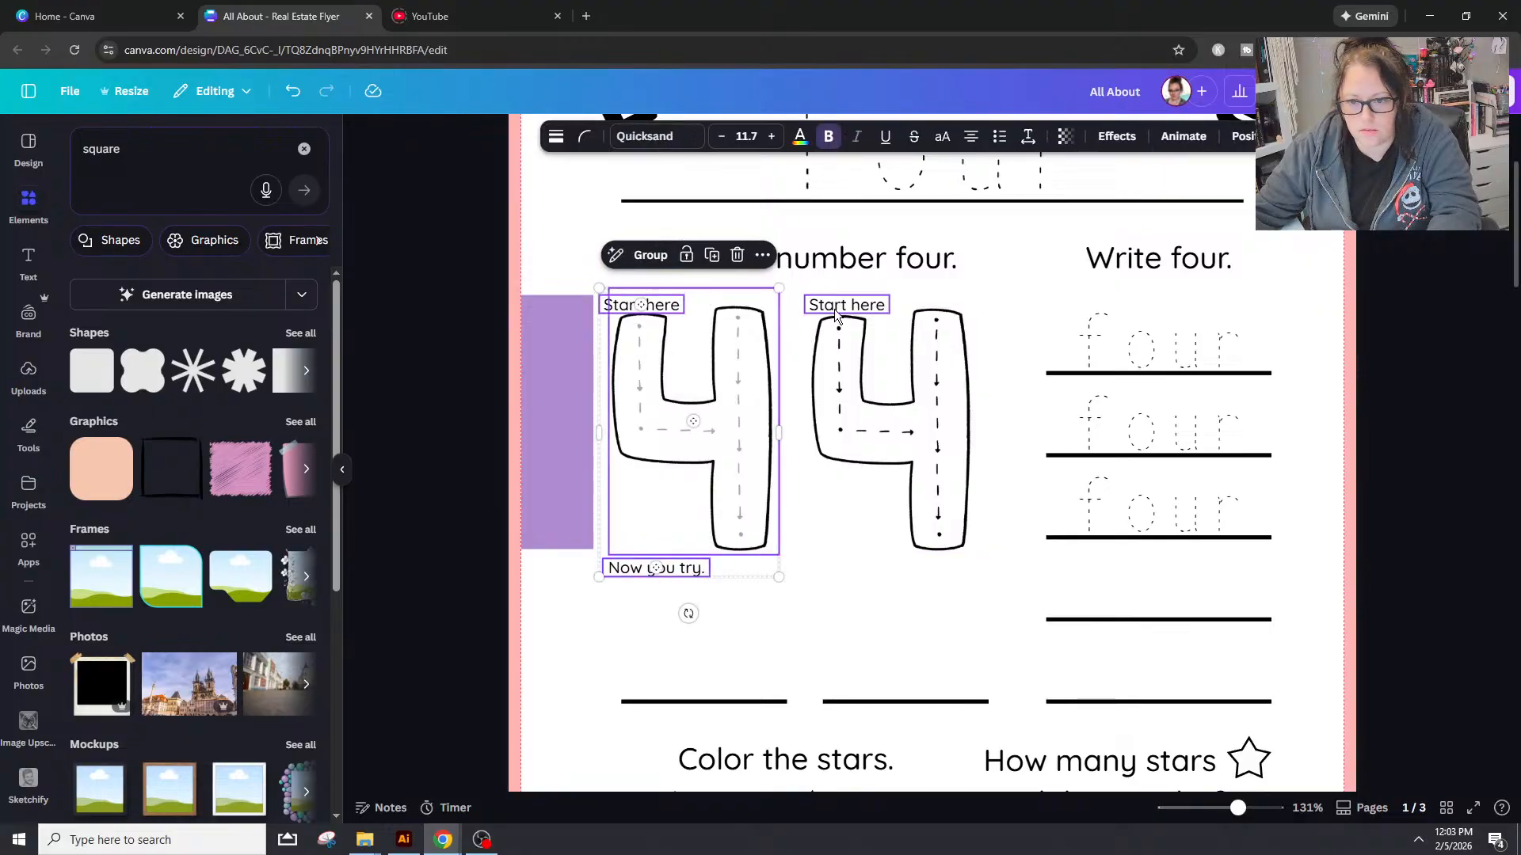
shift+click(834, 309)
shift+click(863, 389)
drag(863, 390, 864, 393)
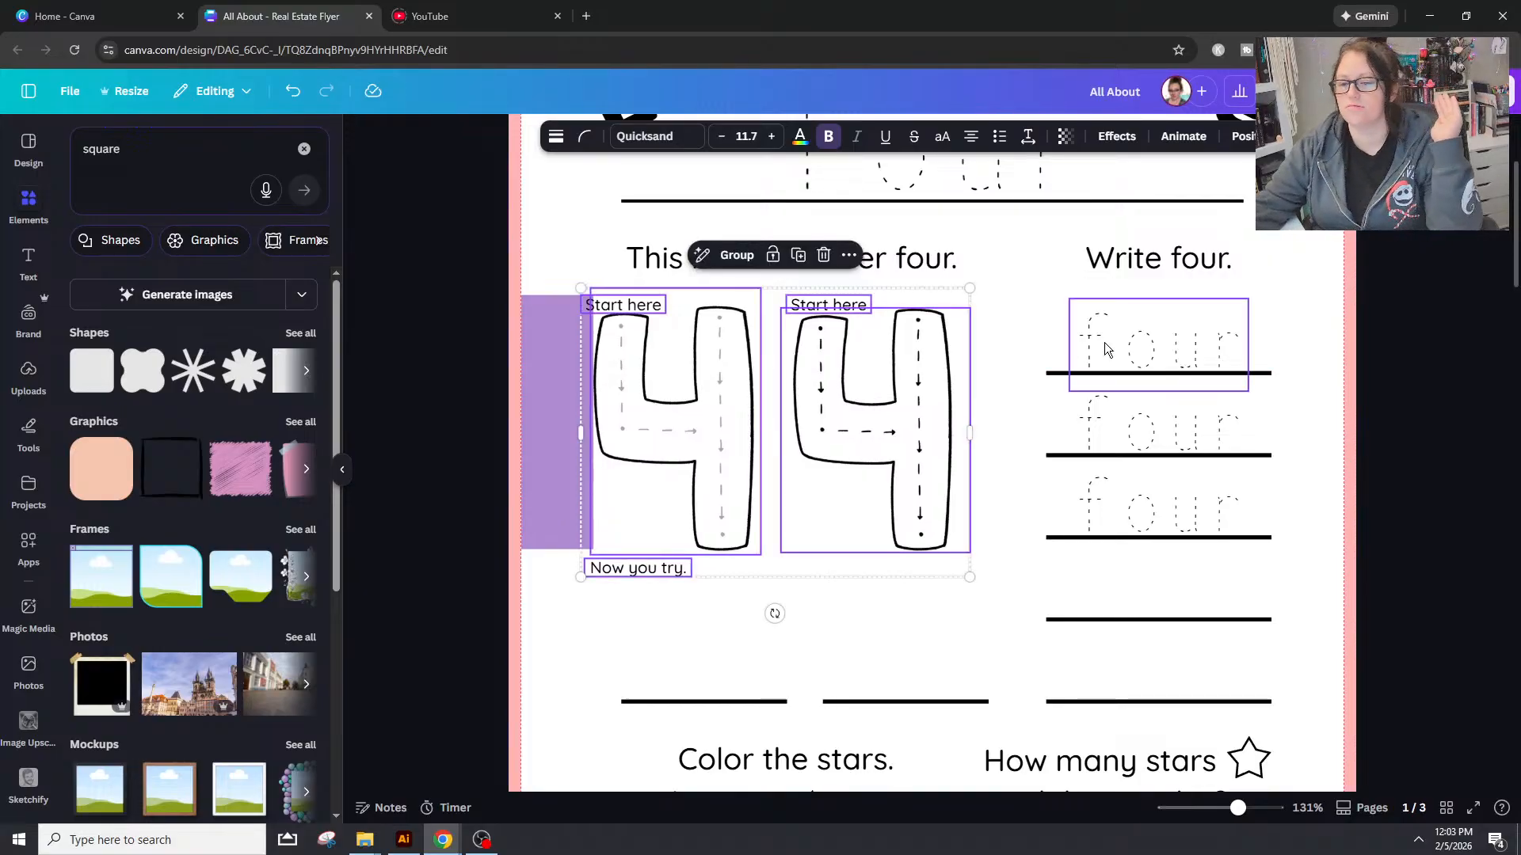
click(1307, 309)
Step: Recolor the purple spacer white and review the spacing of the whole worksheet
click(524, 418)
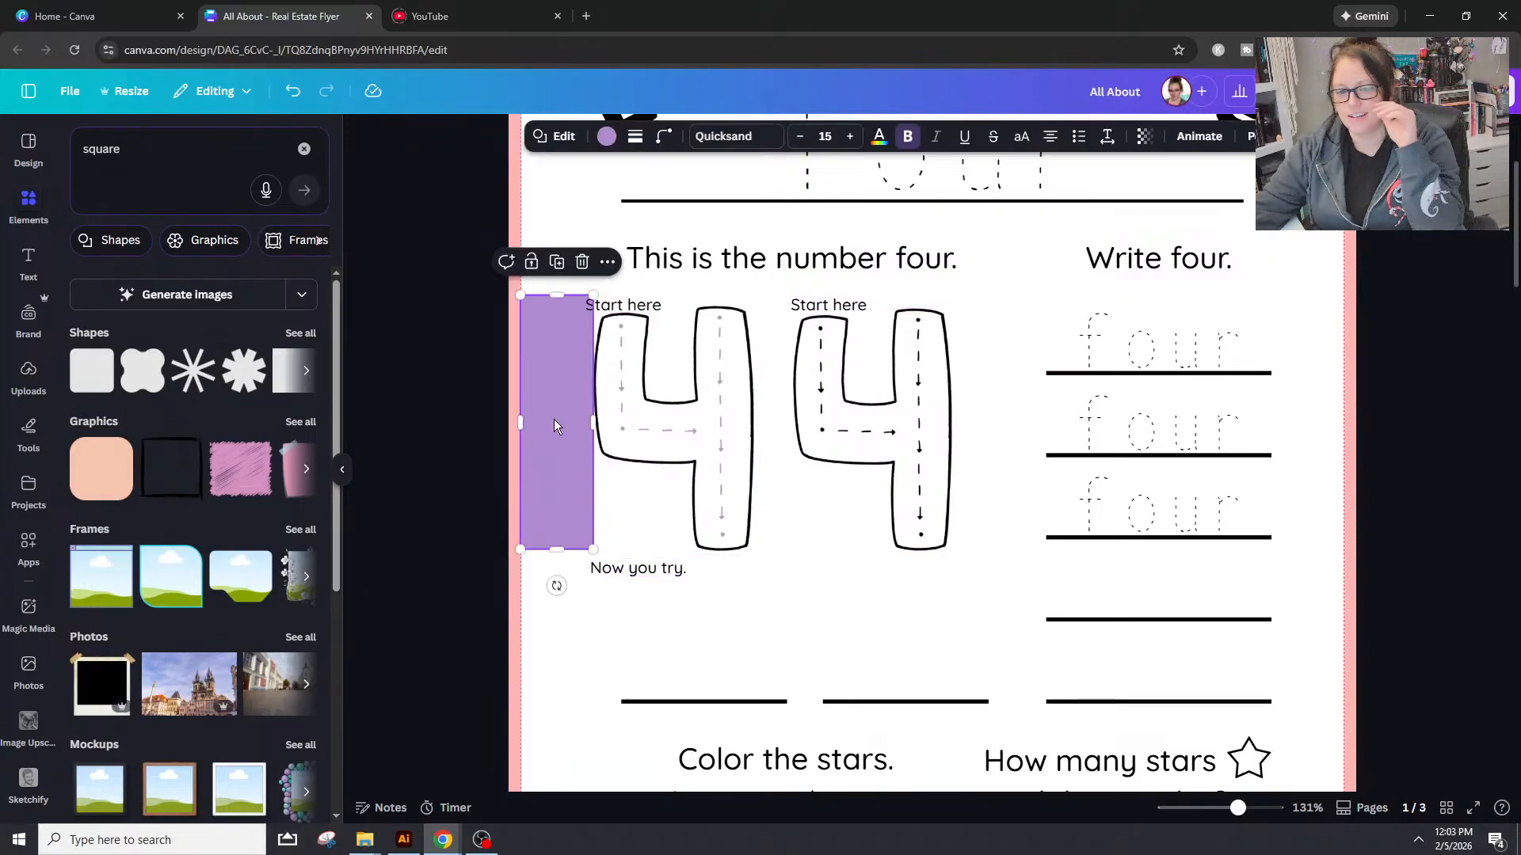
click(606, 136)
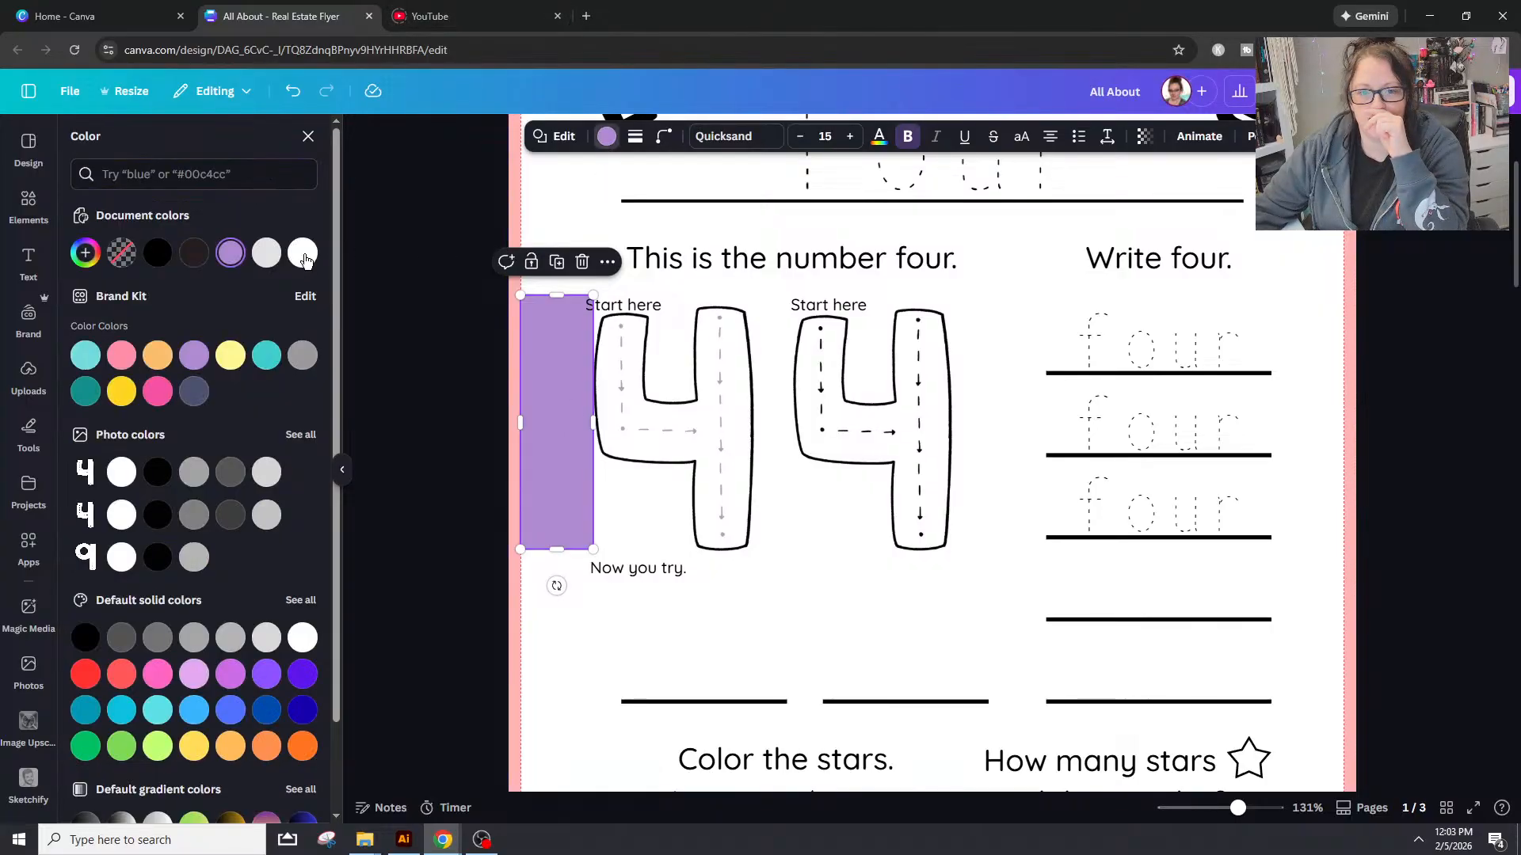
click(303, 252)
click(567, 202)
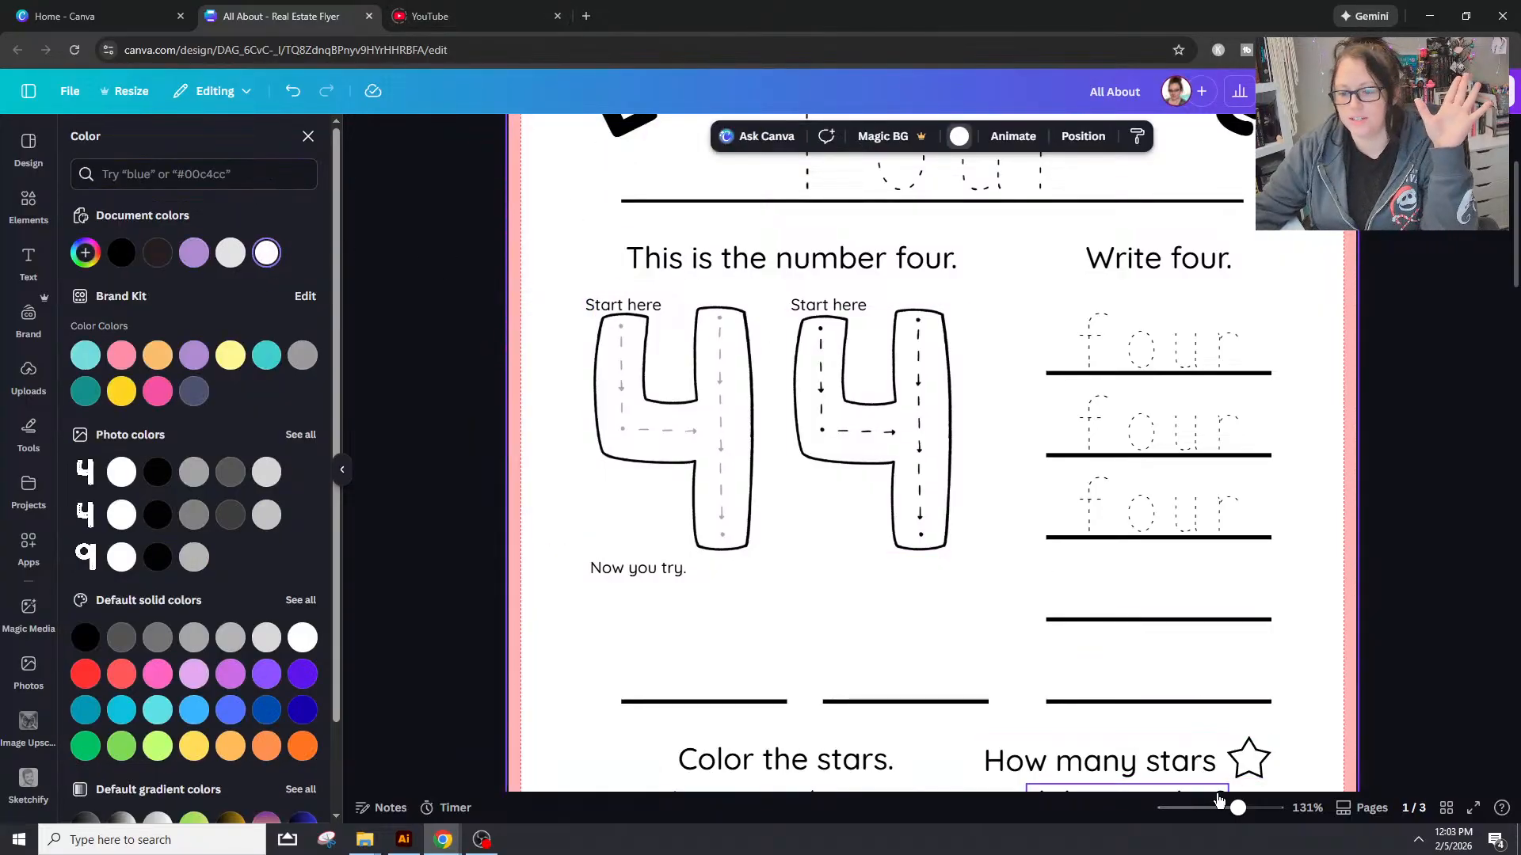
drag(1238, 808, 1223, 808)
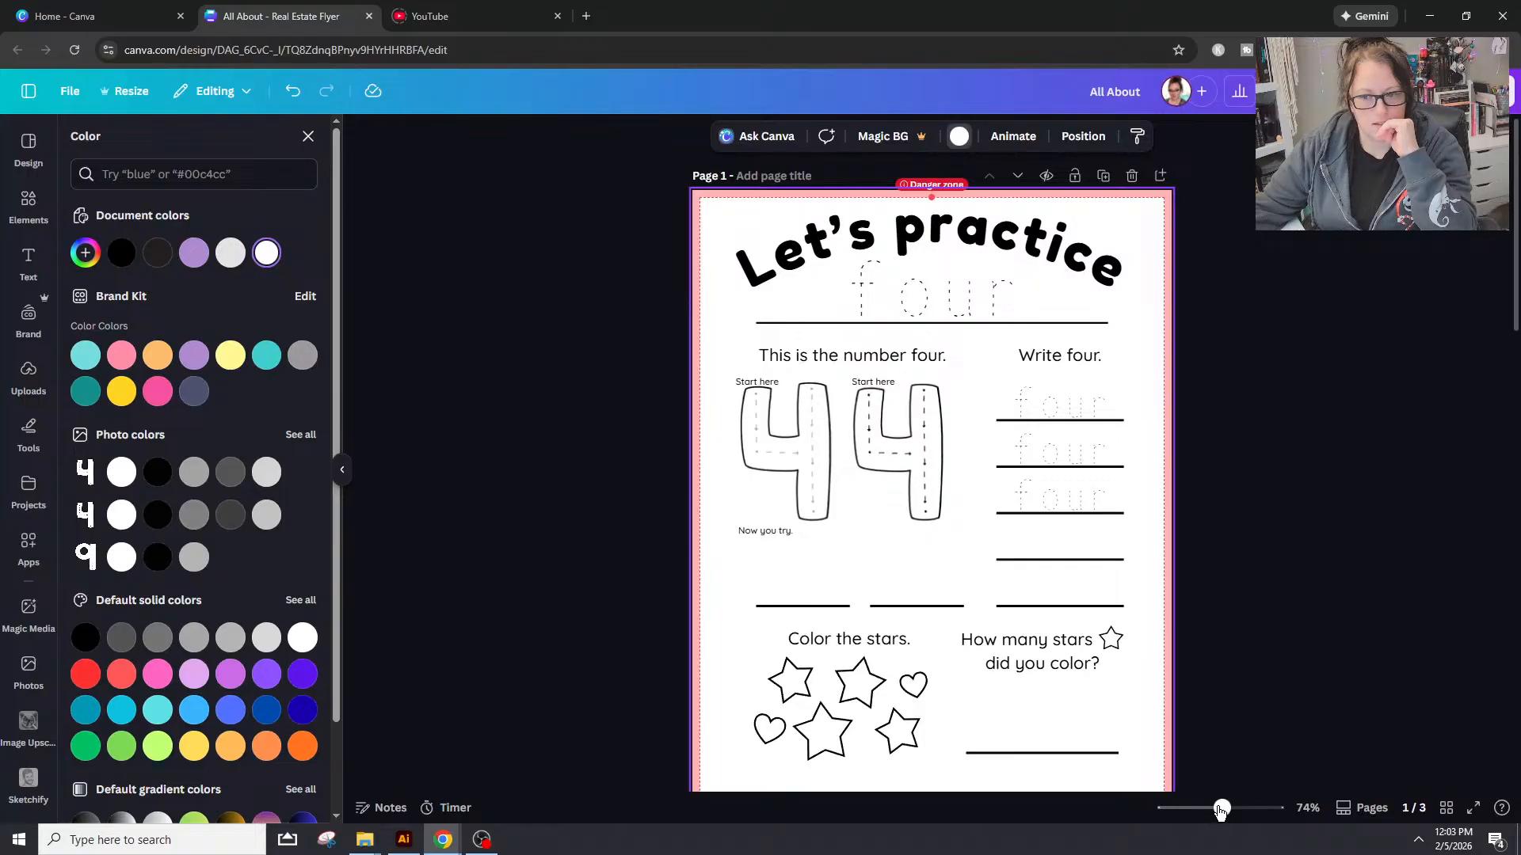
drag(1221, 810, 1226, 811)
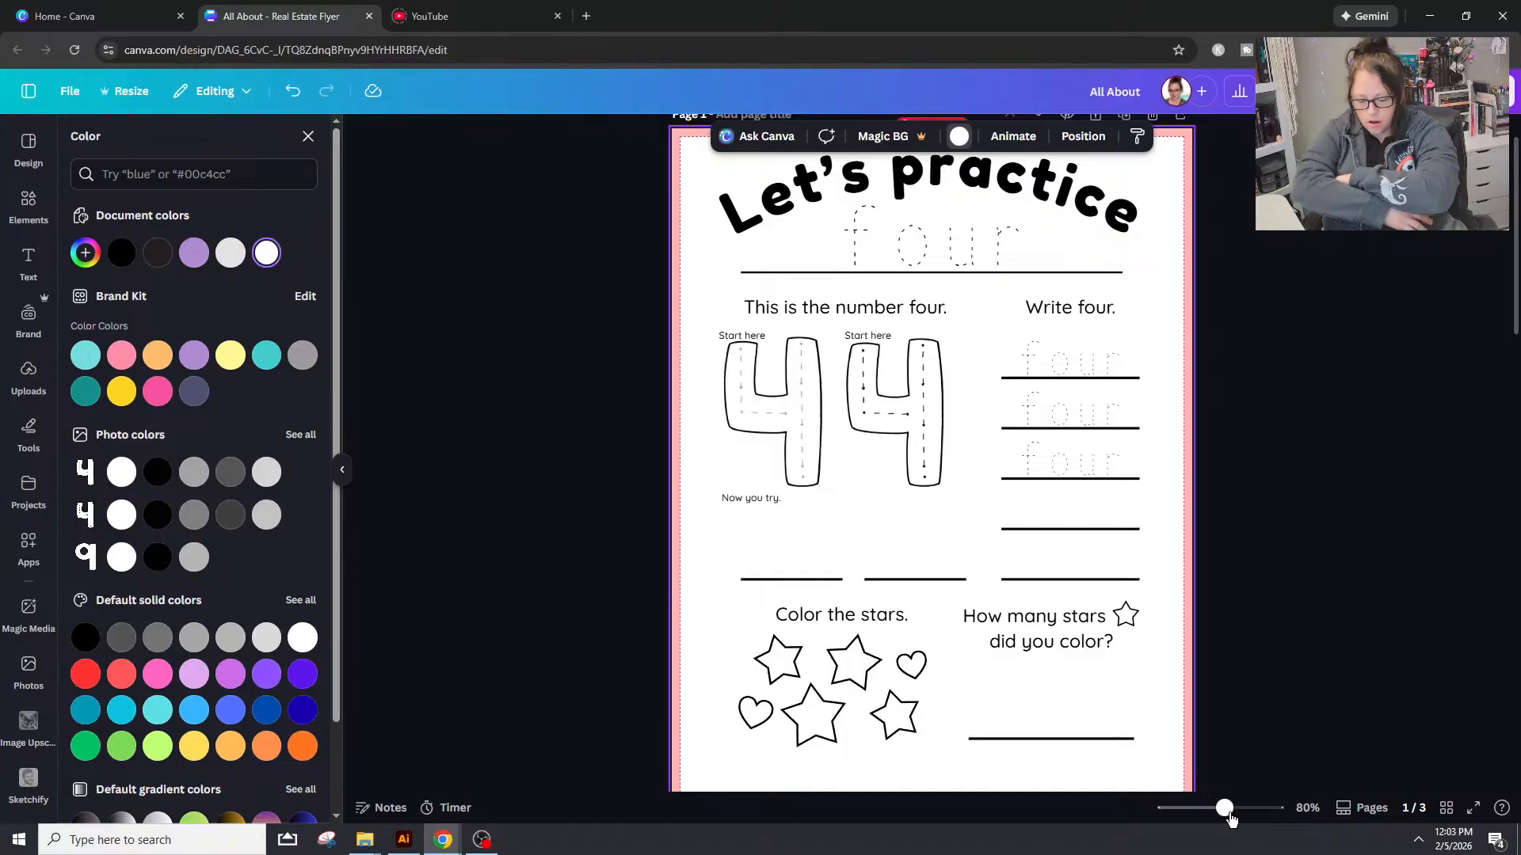
Step: Recolor the white spacer beside the first number four with the brand kit purple
click(705, 367)
click(28, 207)
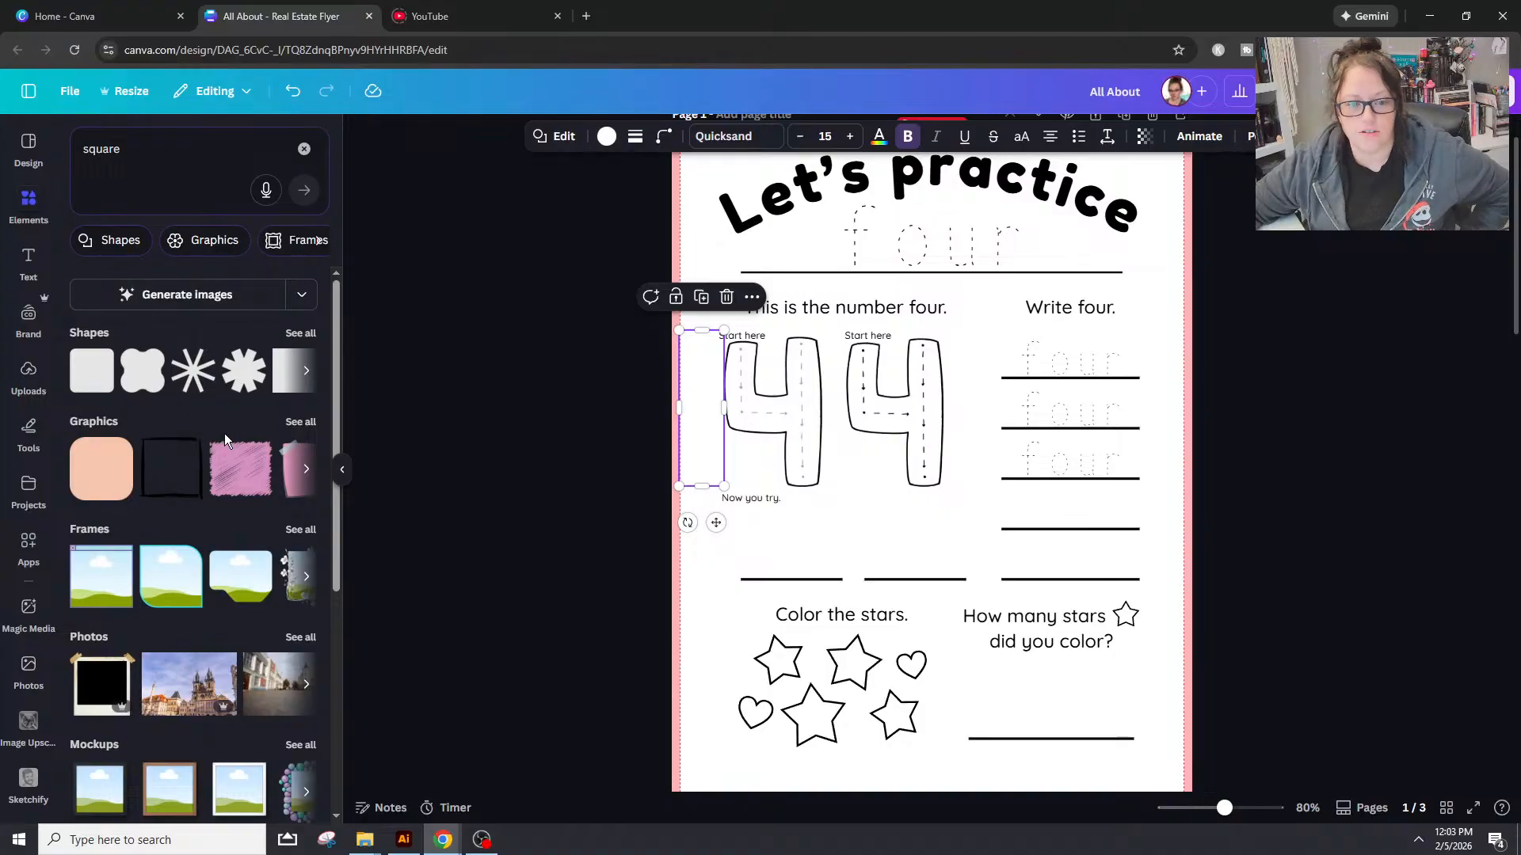
click(606, 139)
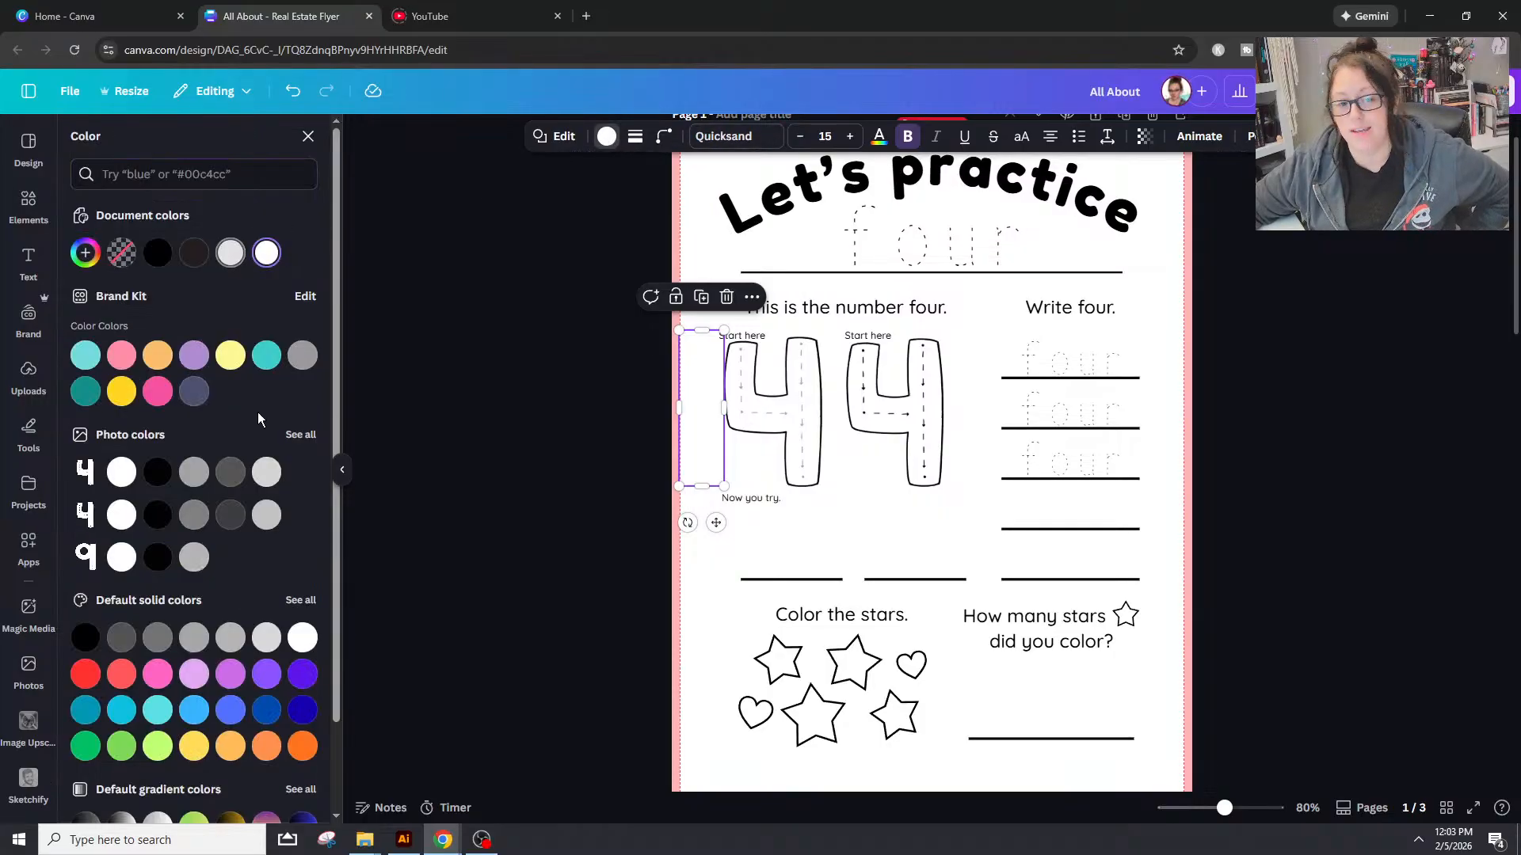
click(194, 354)
Step: Lengthen the purple spacer upward to the title's height and move it against the right margin
drag(702, 330, 705, 183)
drag(700, 253, 1162, 268)
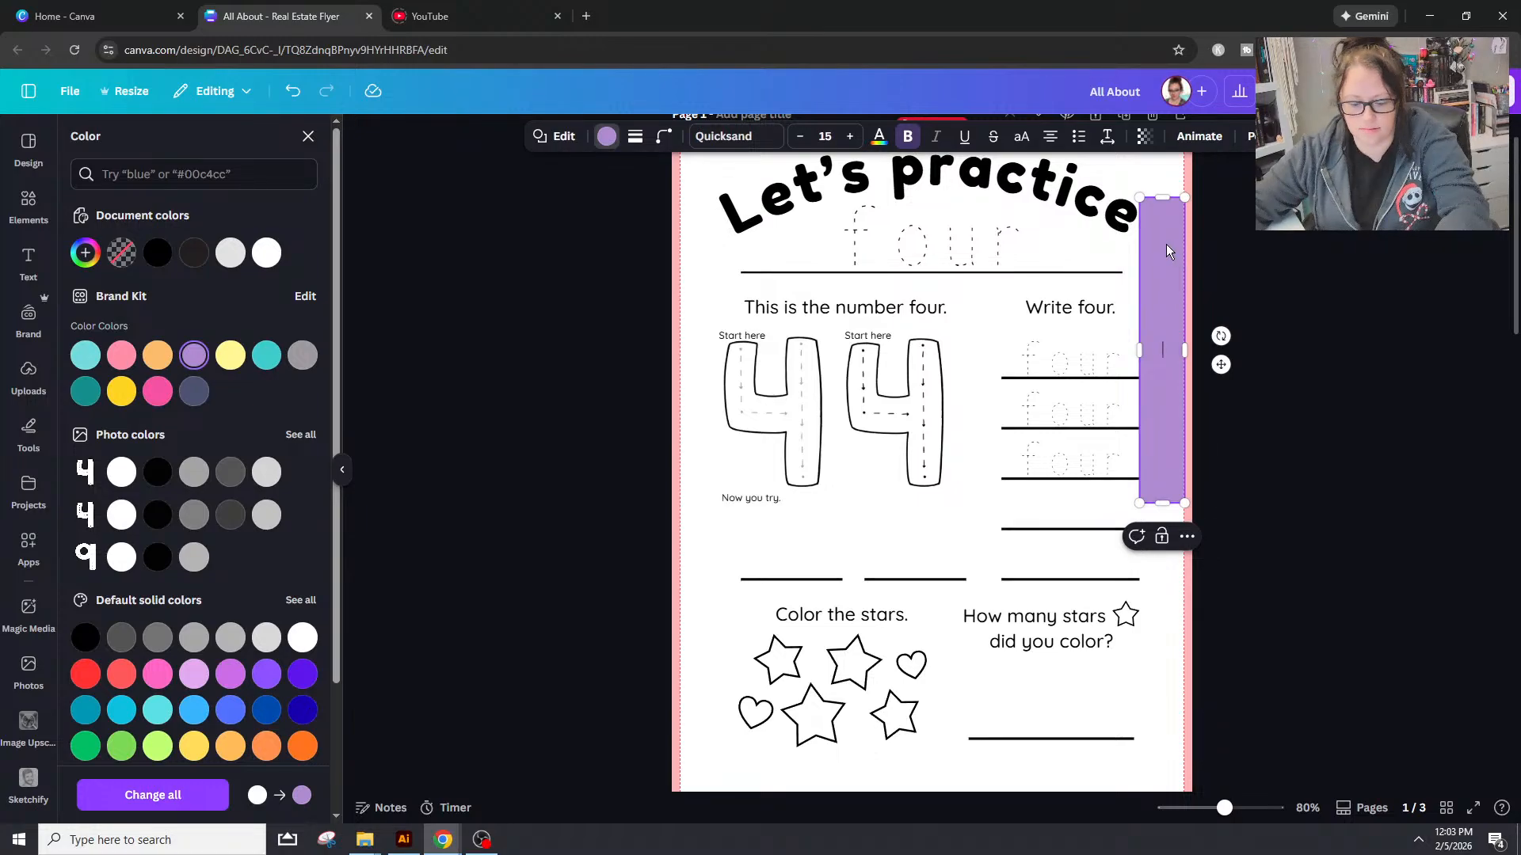
click(1304, 411)
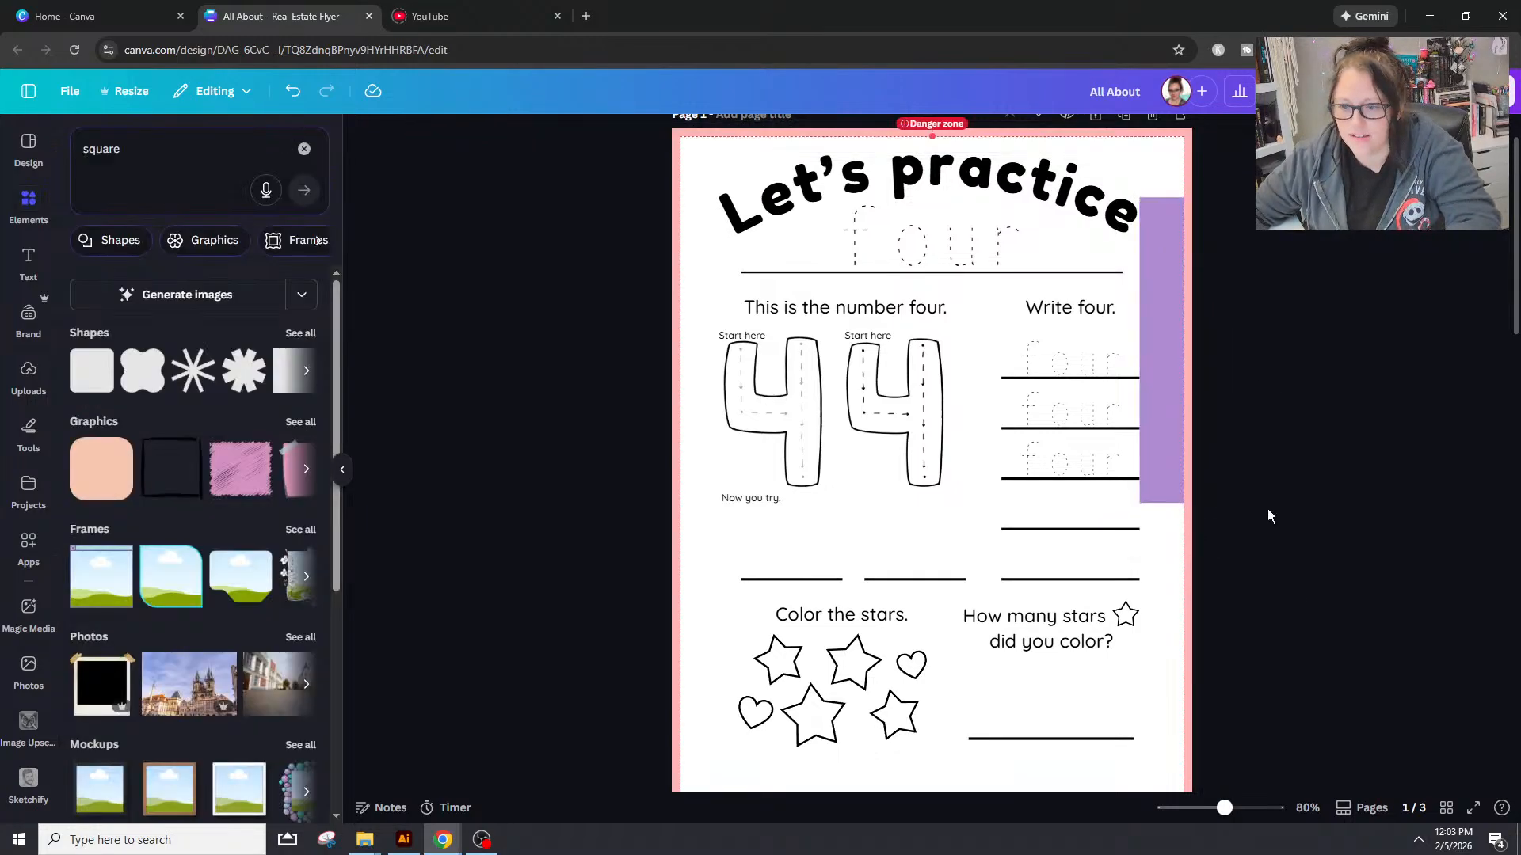
Step: Duplicate the tall purple spacer and place the copy against the left margin at the same height
click(1138, 310)
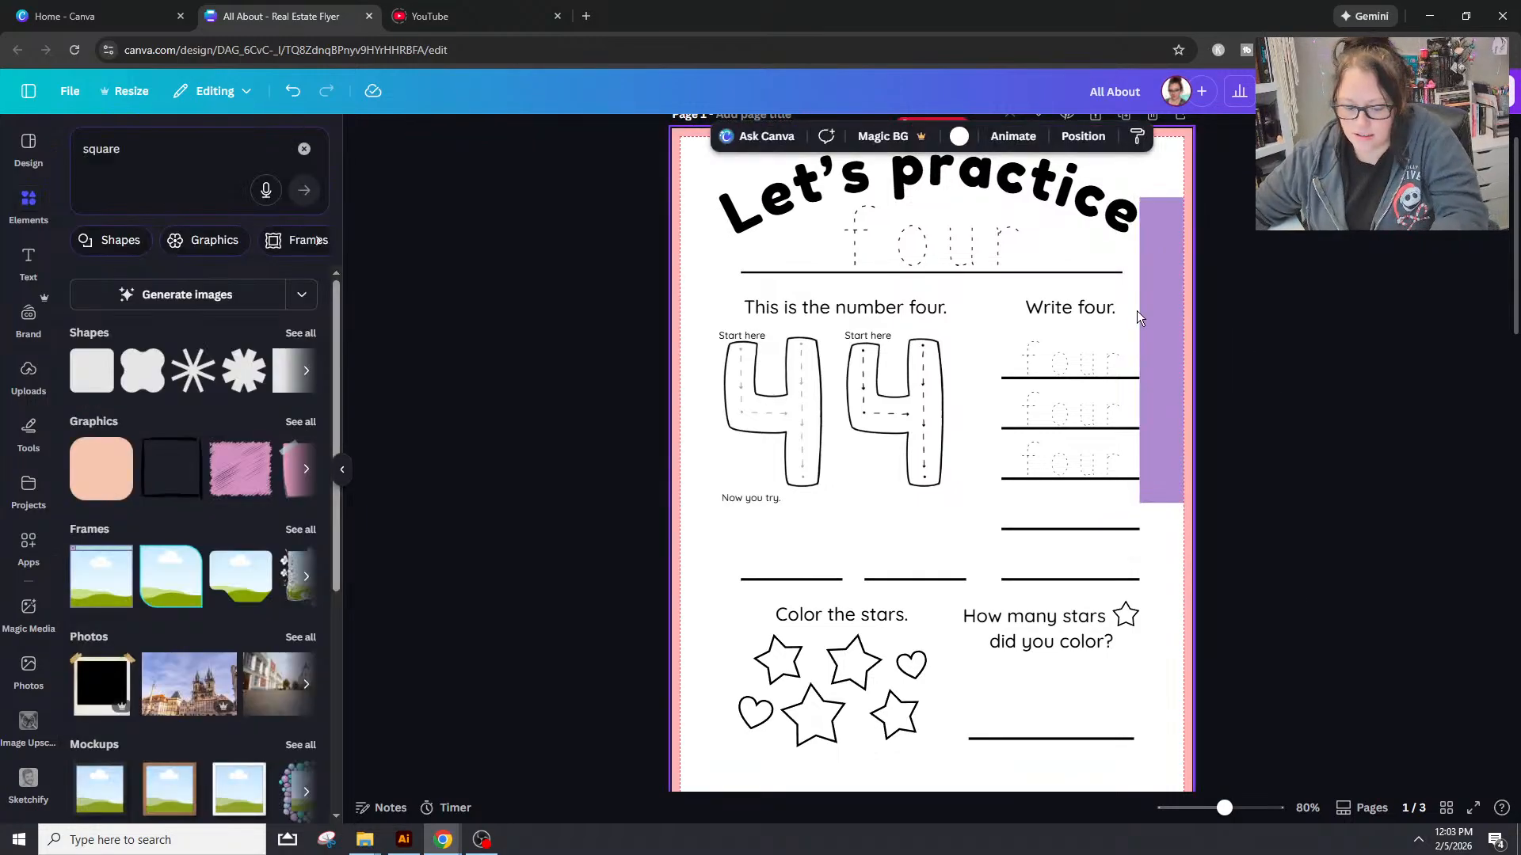
click(1153, 240)
drag(1167, 282, 700, 265)
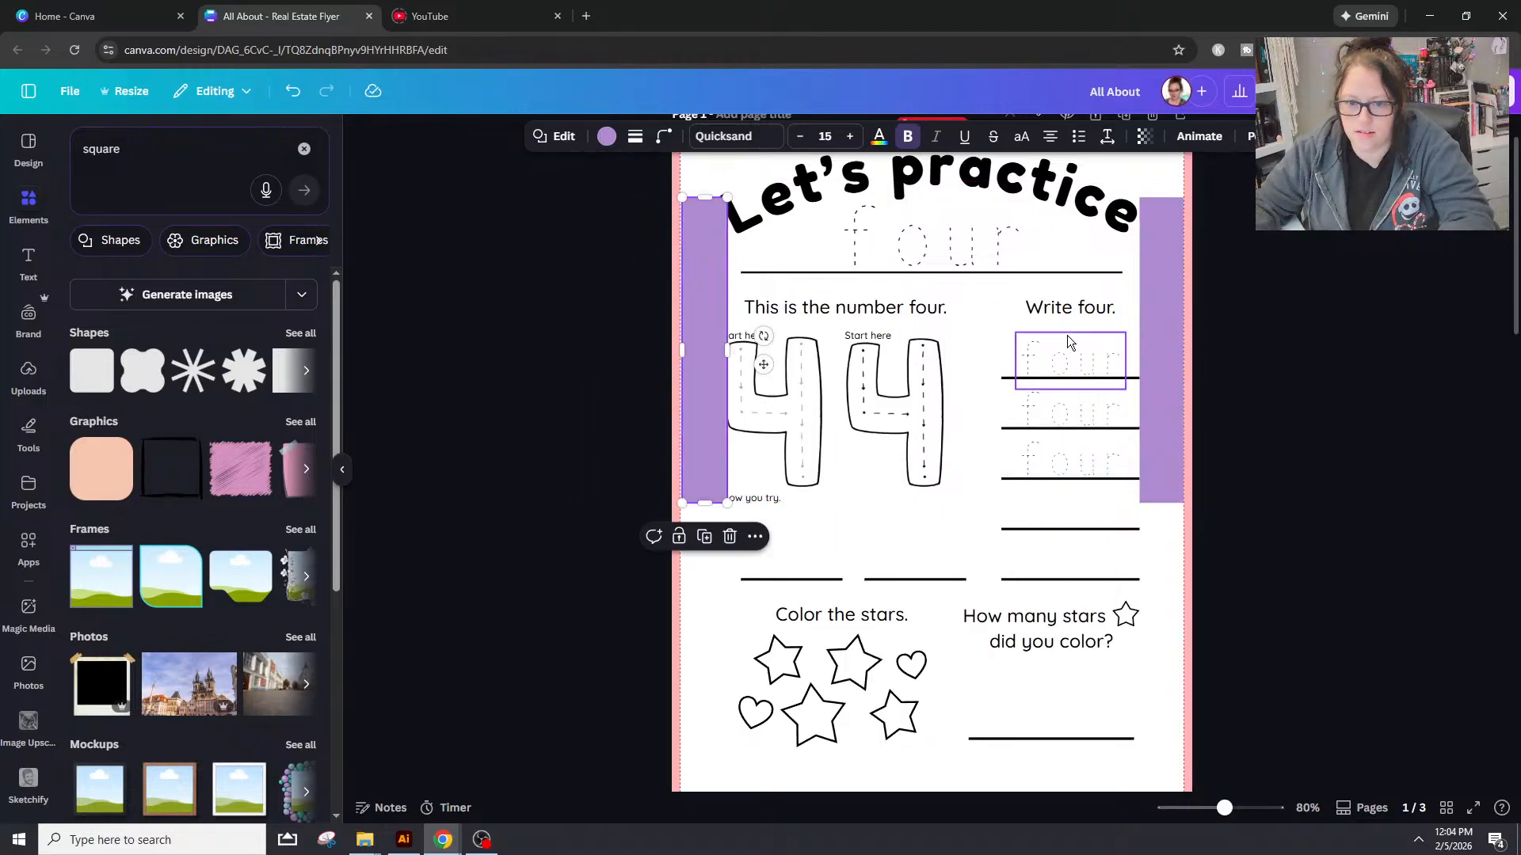
click(606, 295)
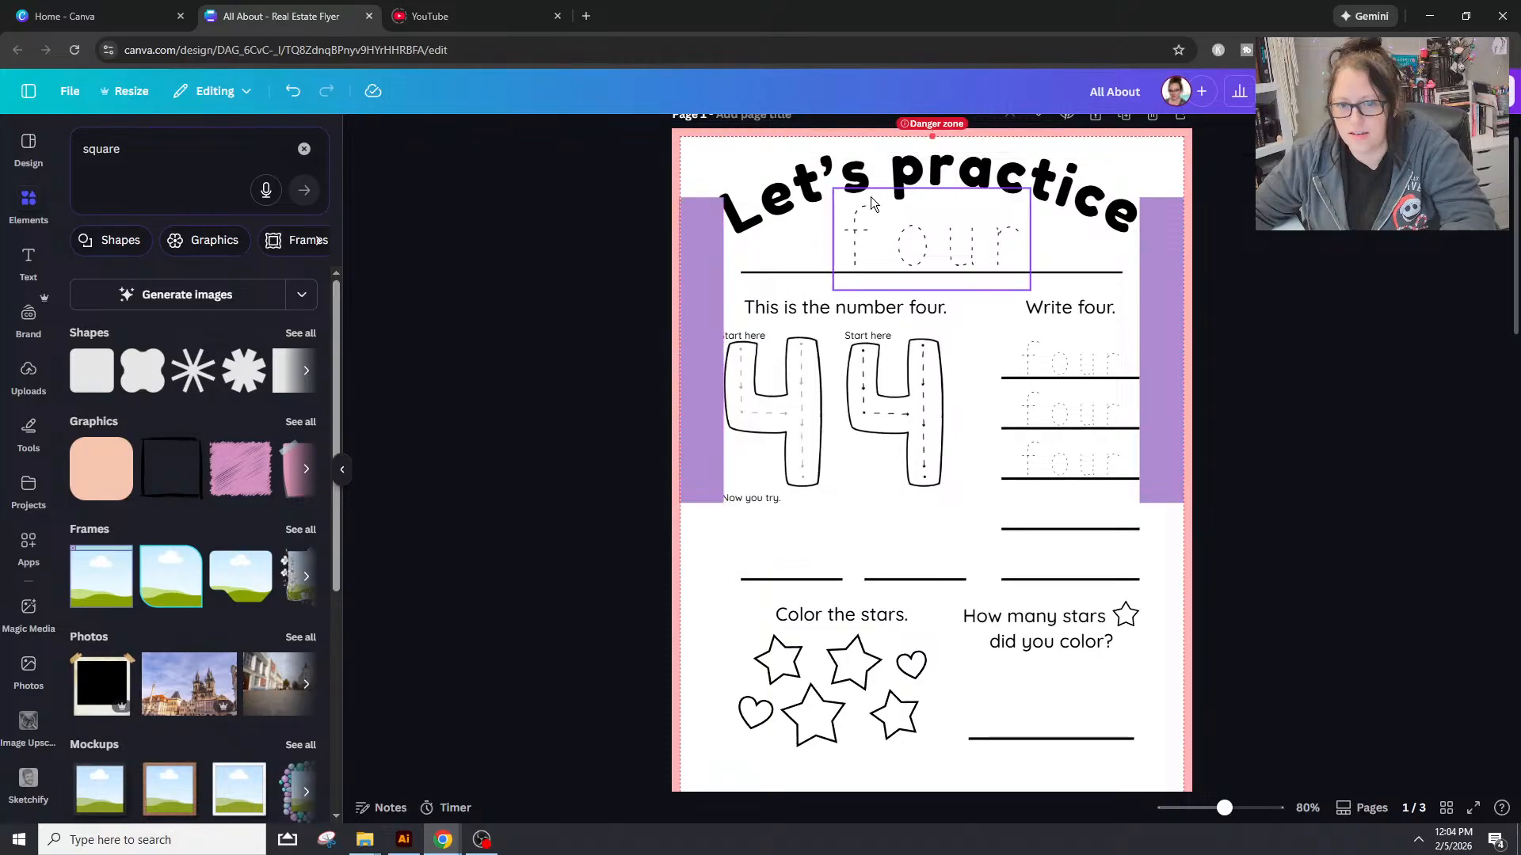
Step: Try the "Let's practice" title at font sizes 70 and 66 between the spacers, and return it to 68
click(790, 206)
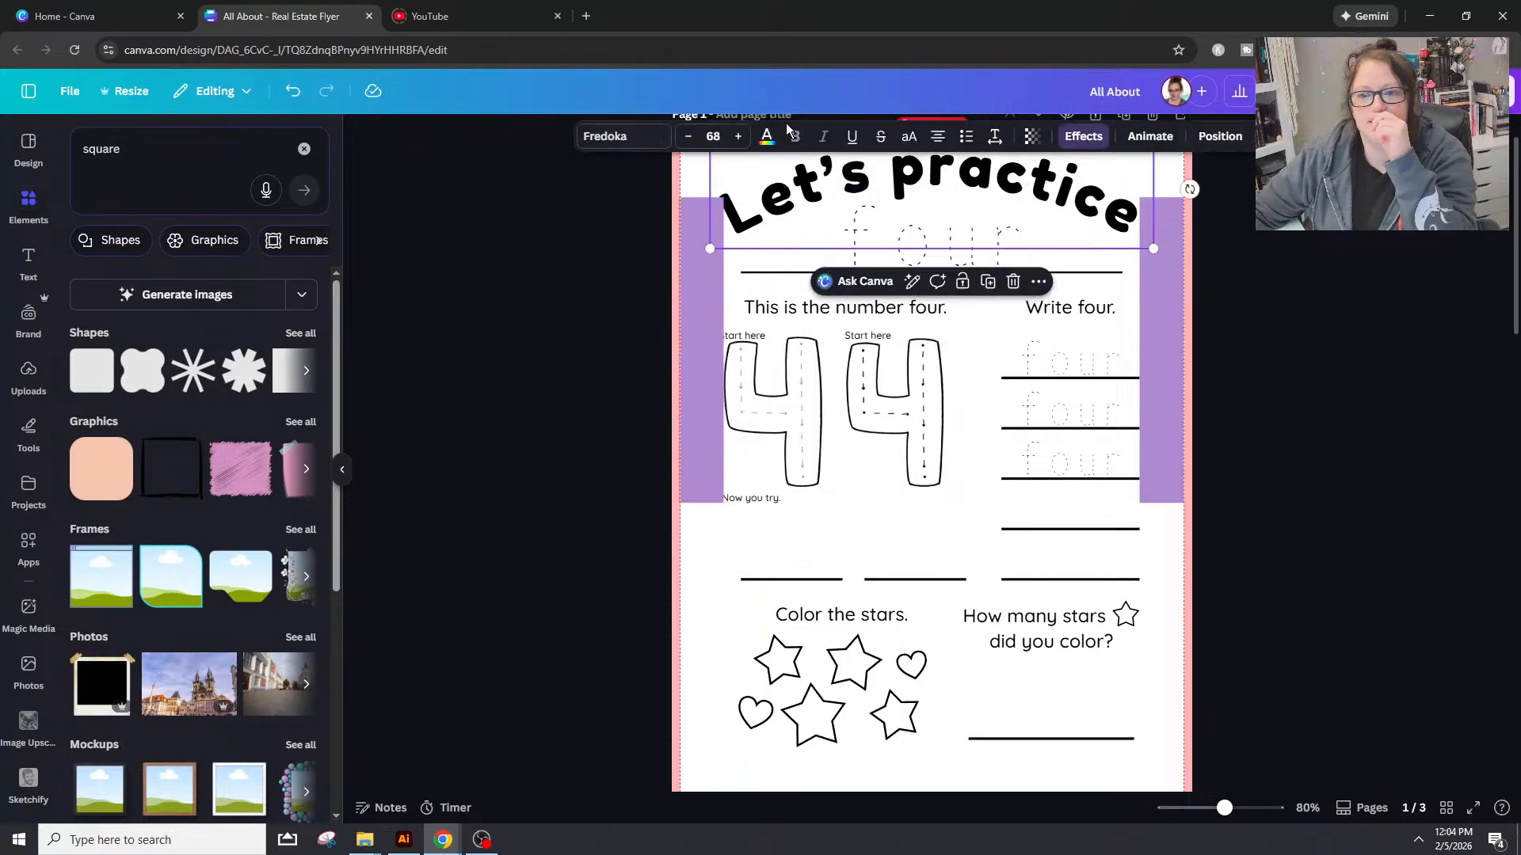
click(739, 138)
click(740, 138)
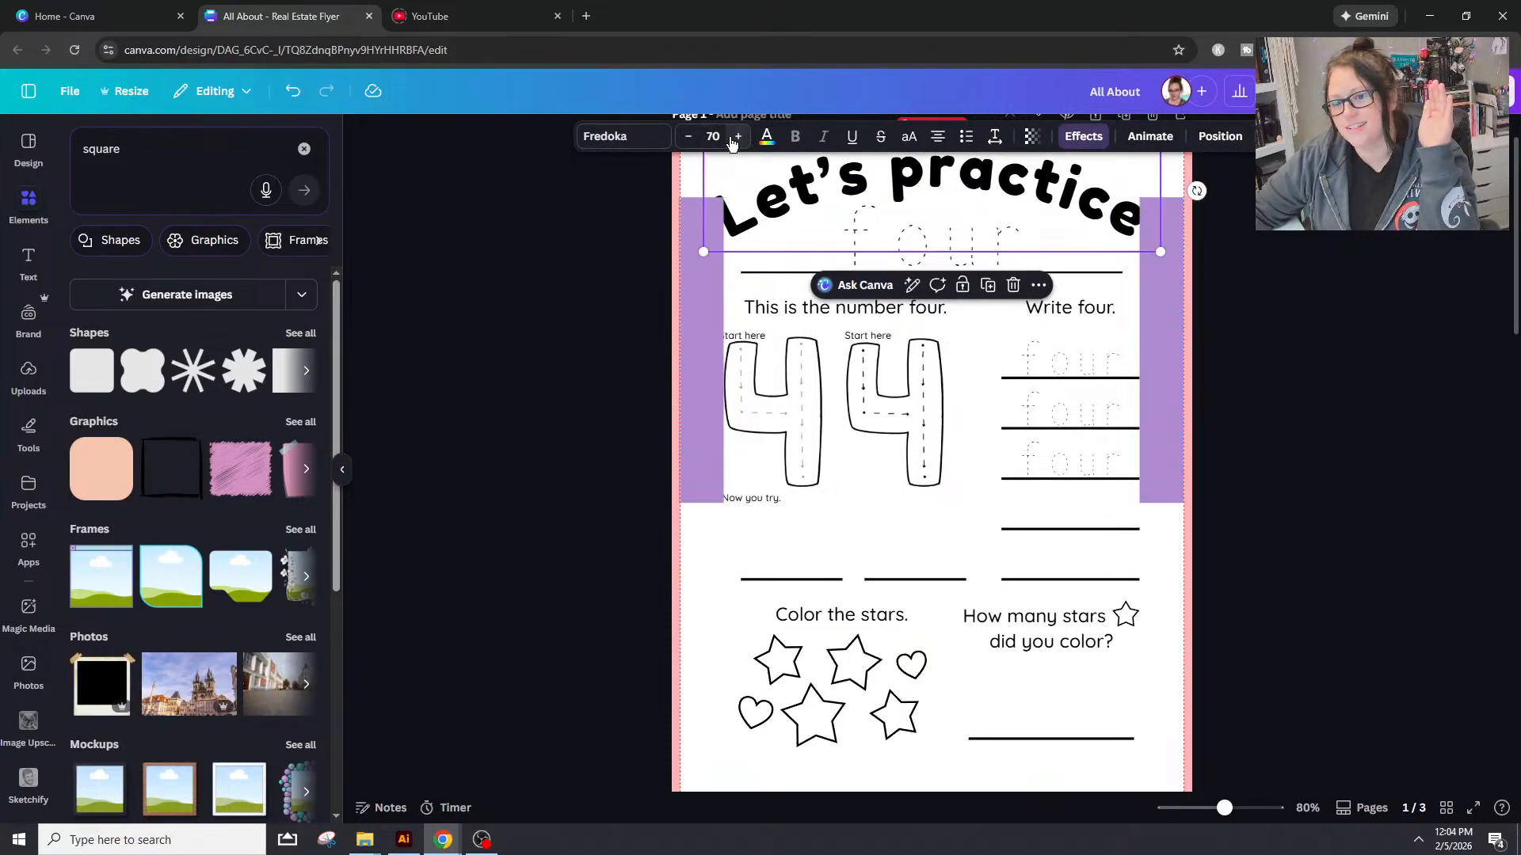
click(689, 137)
click(688, 137)
click(688, 137)
click(689, 137)
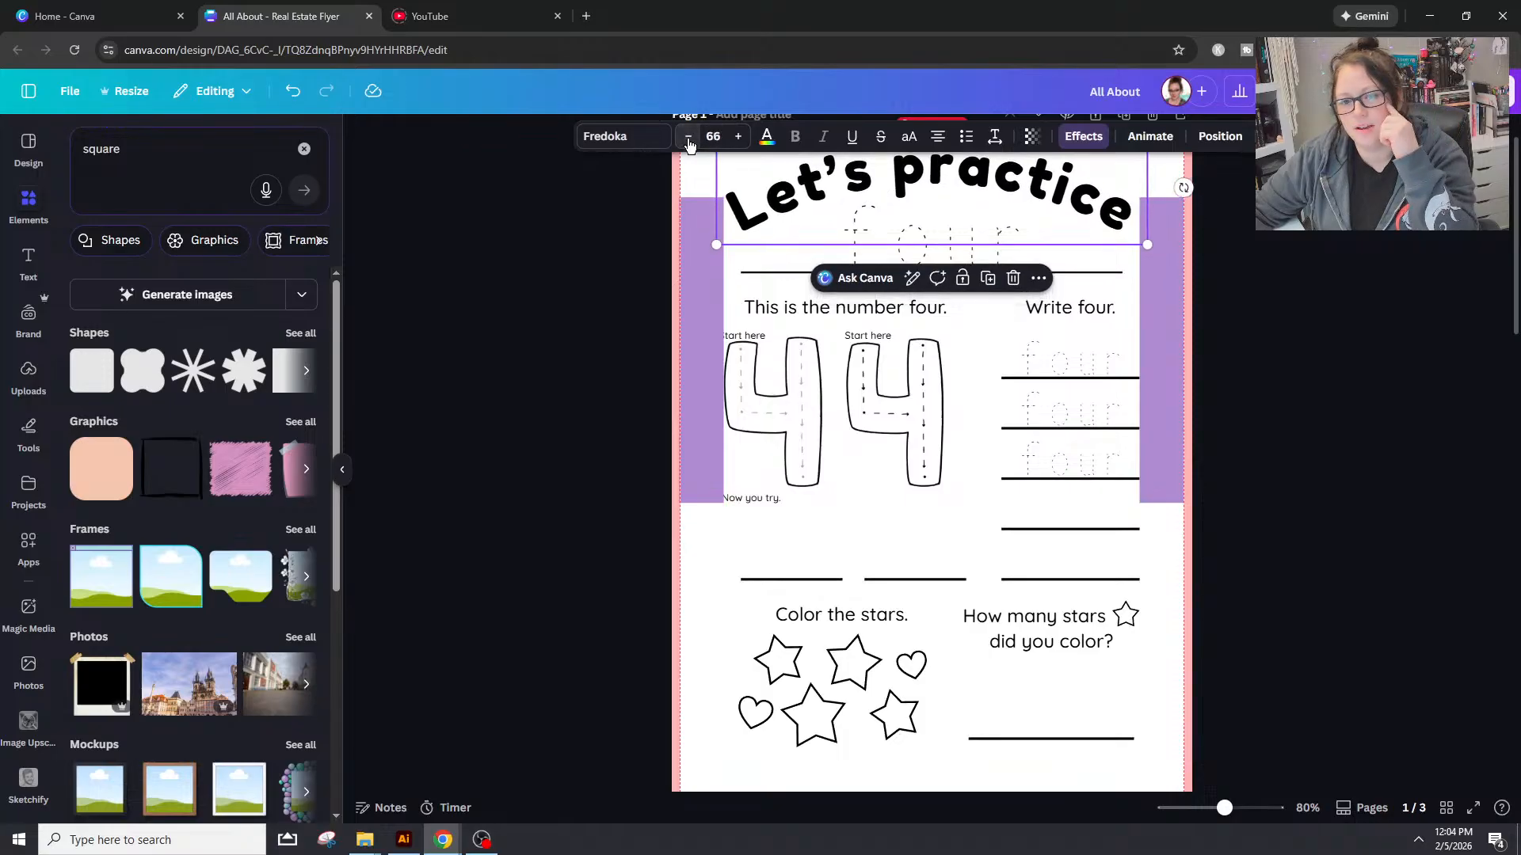
click(738, 137)
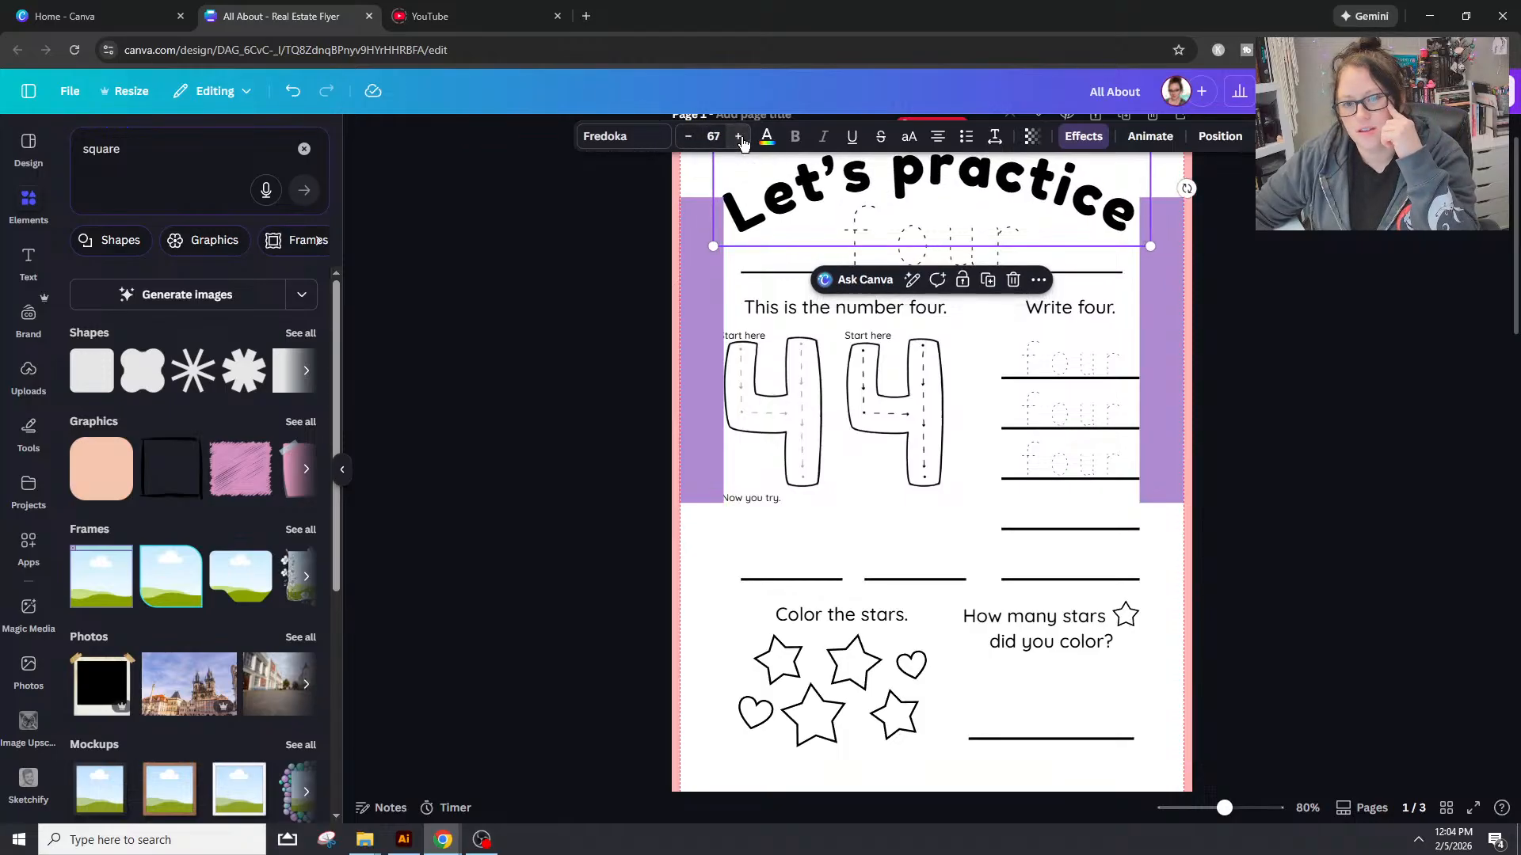
click(738, 137)
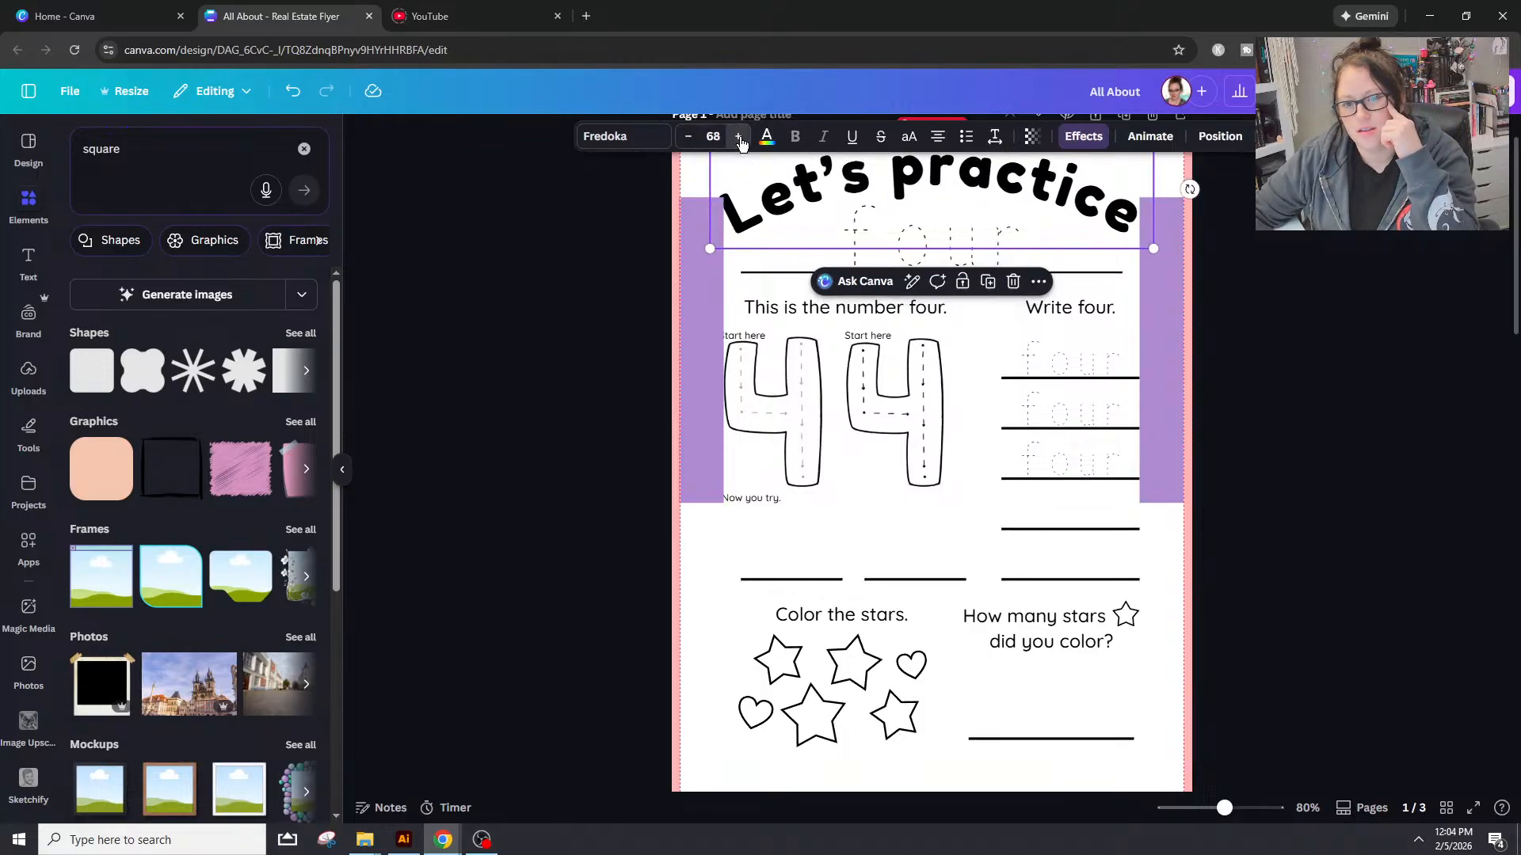
Step: Set the "Let's practice" title's letter spacing to 0 and its line spacing to 1.58
click(994, 137)
drag(985, 264, 977, 264)
drag(944, 203, 936, 206)
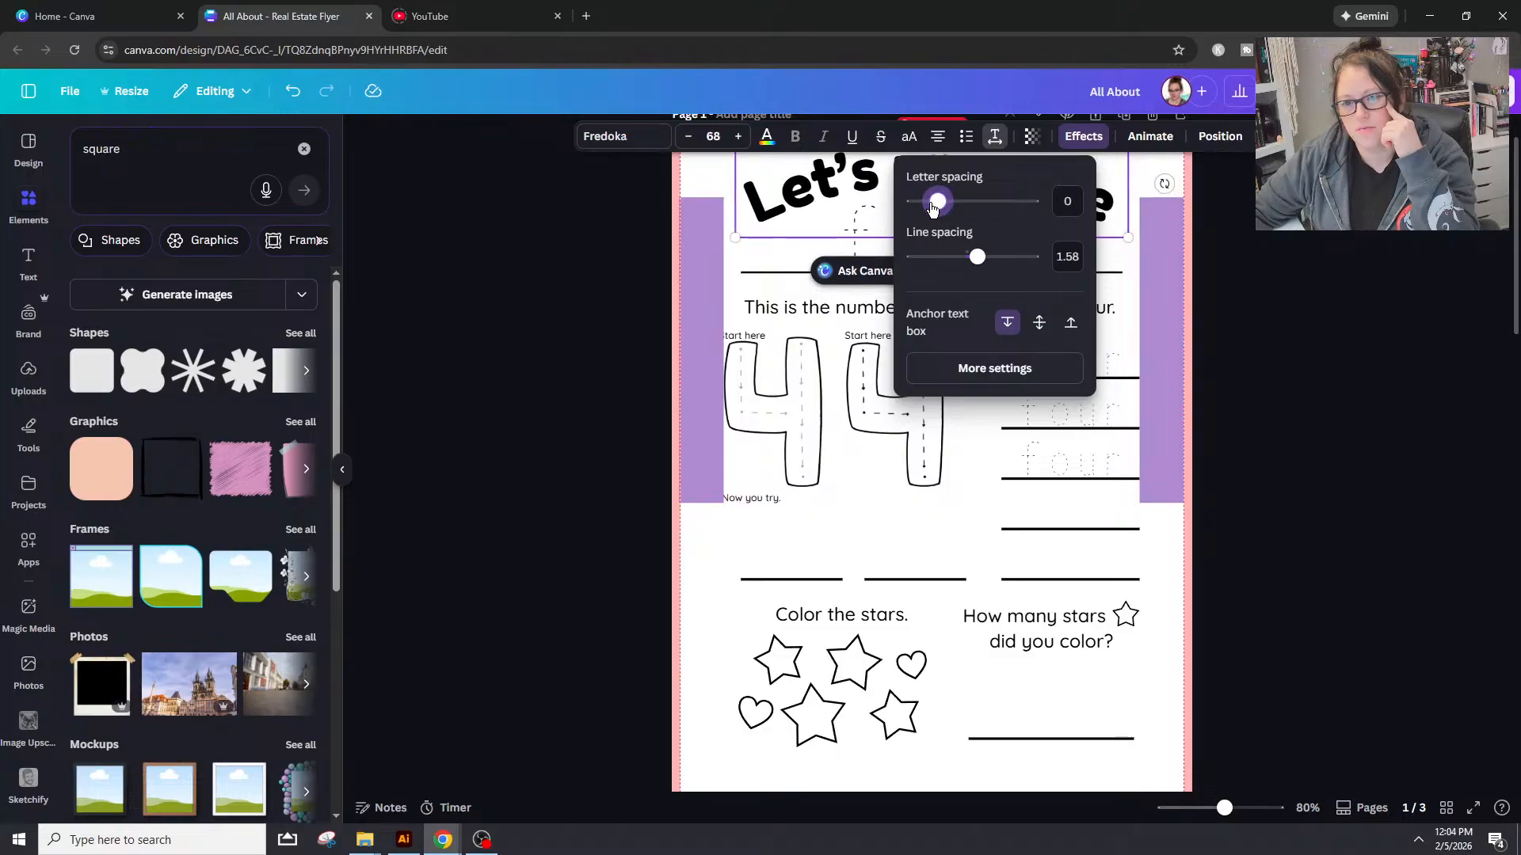
click(1295, 232)
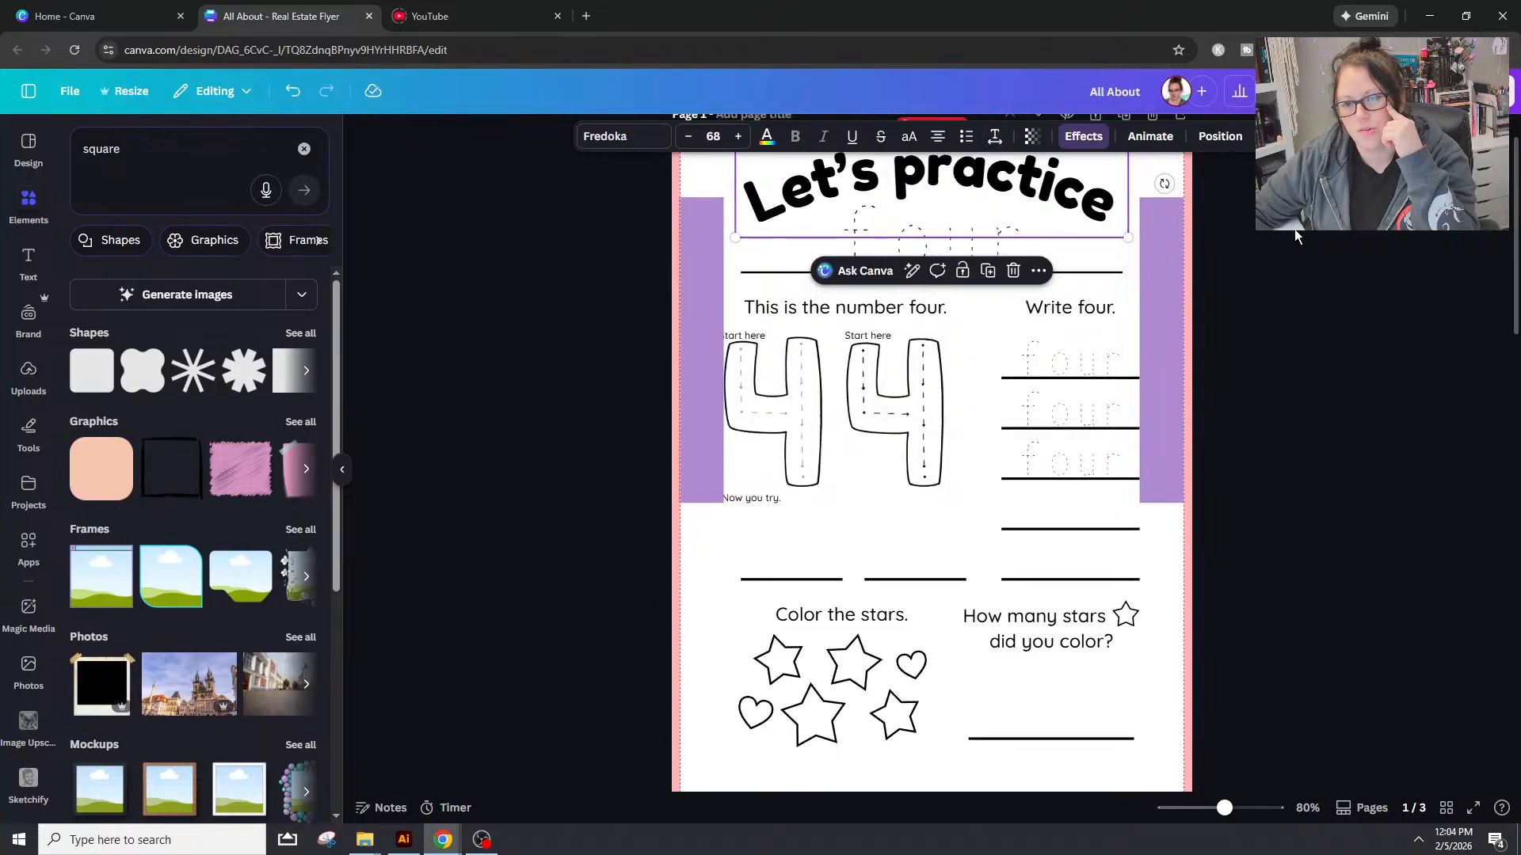
Step: Increase the "Let's practice" title's font size to 75 so it spans the width between the two spacers
click(741, 136)
click(741, 136)
click(741, 136)
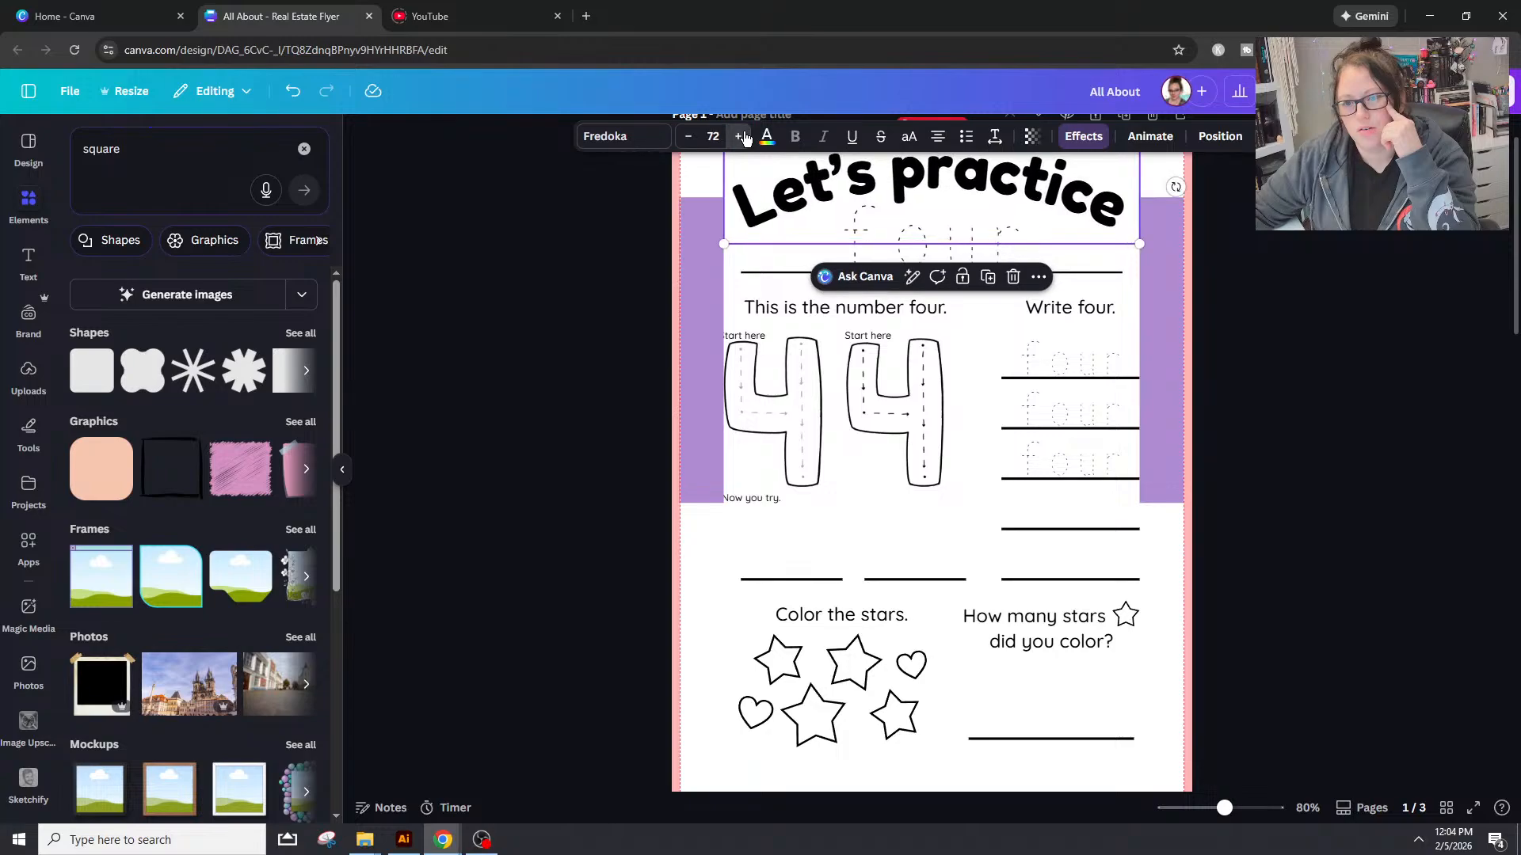
click(740, 136)
click(740, 136)
click(741, 137)
click(740, 137)
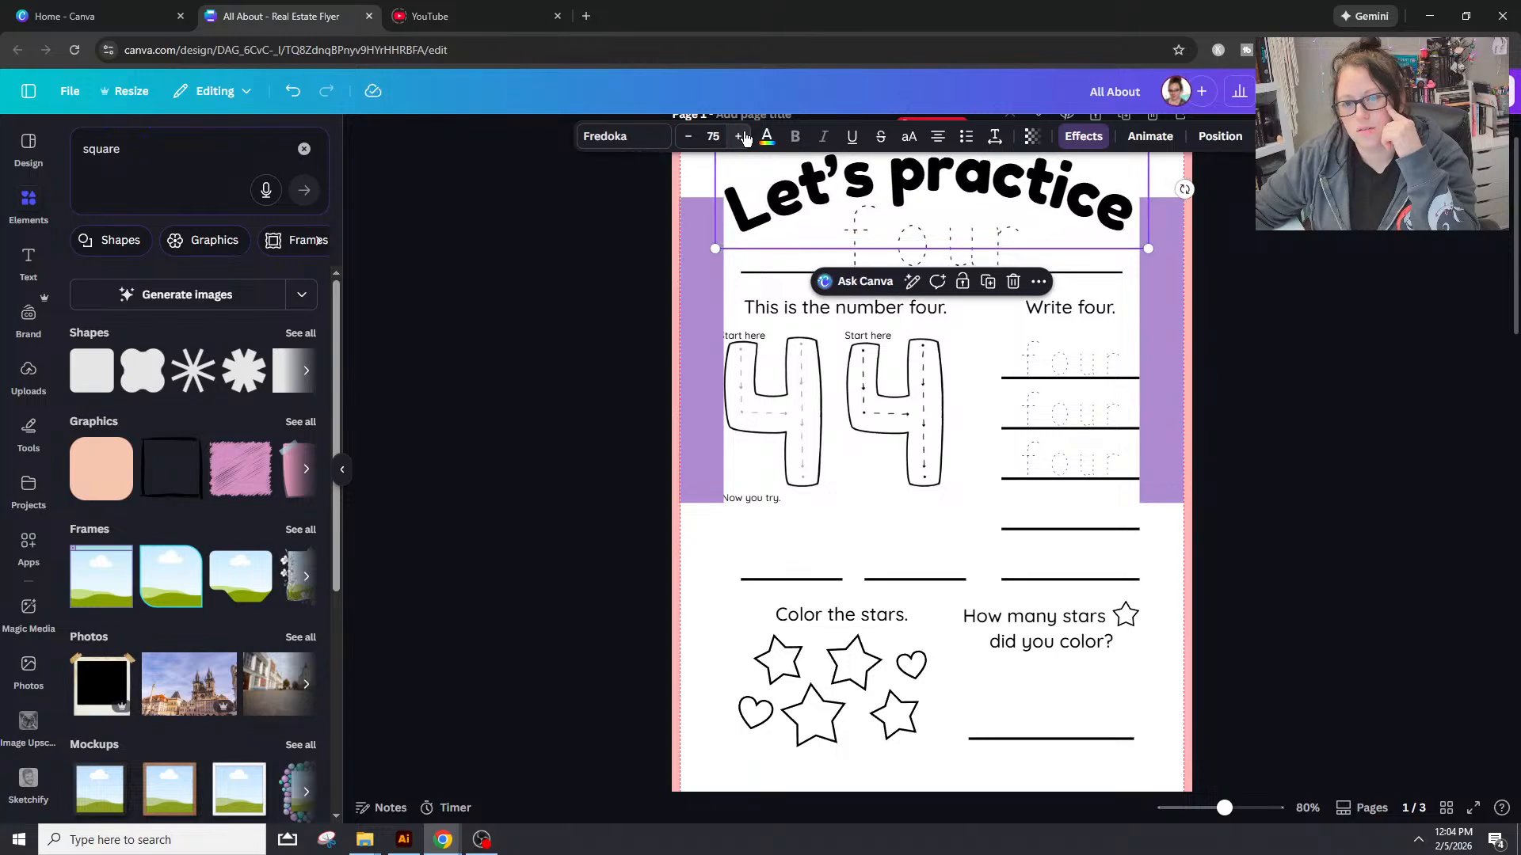
scroll(1291, 253, up, 2)
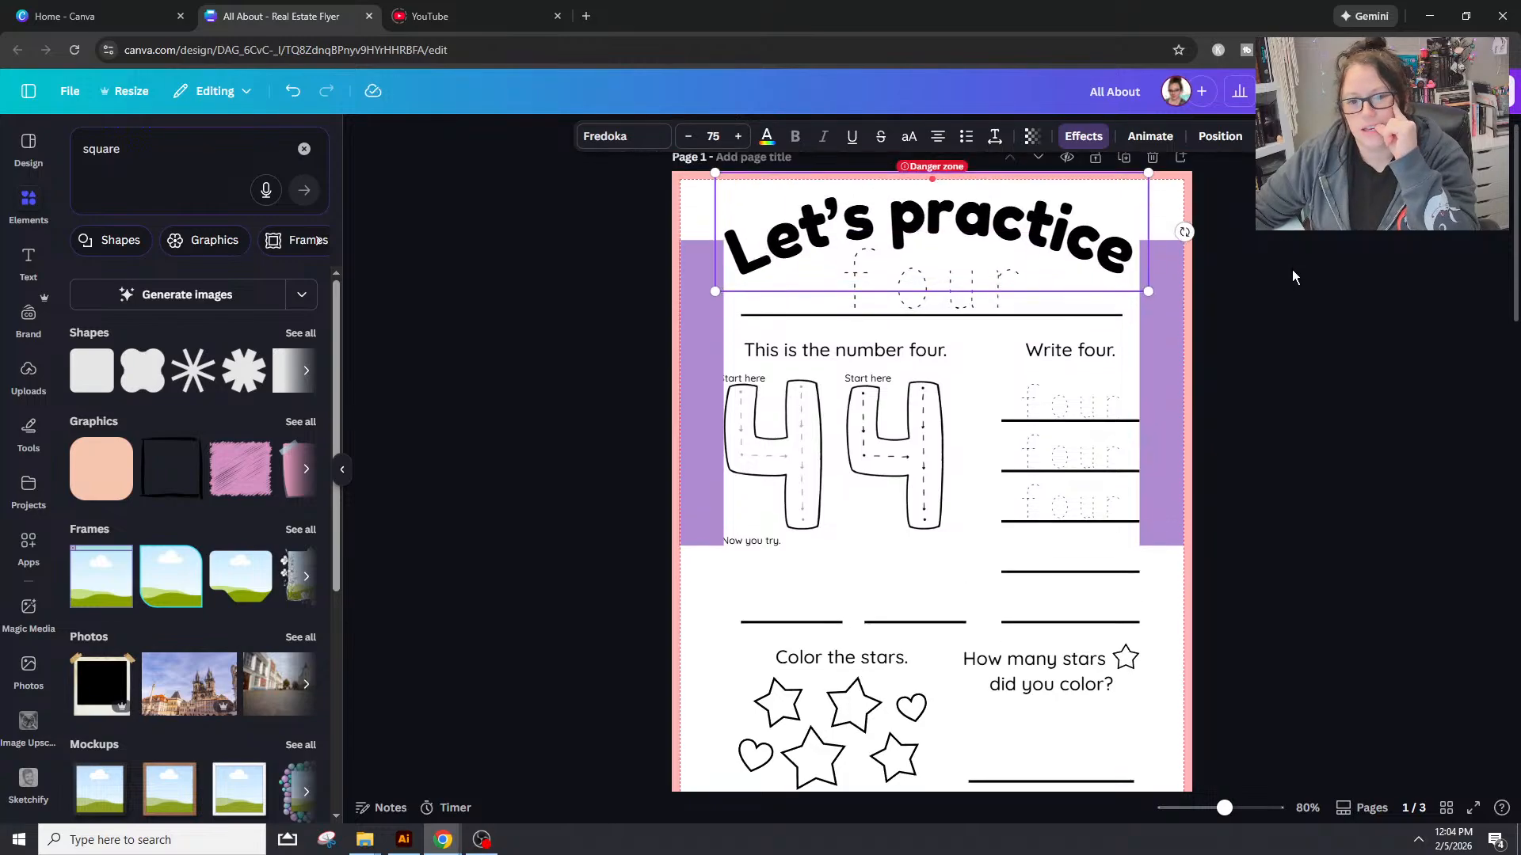
click(1035, 254)
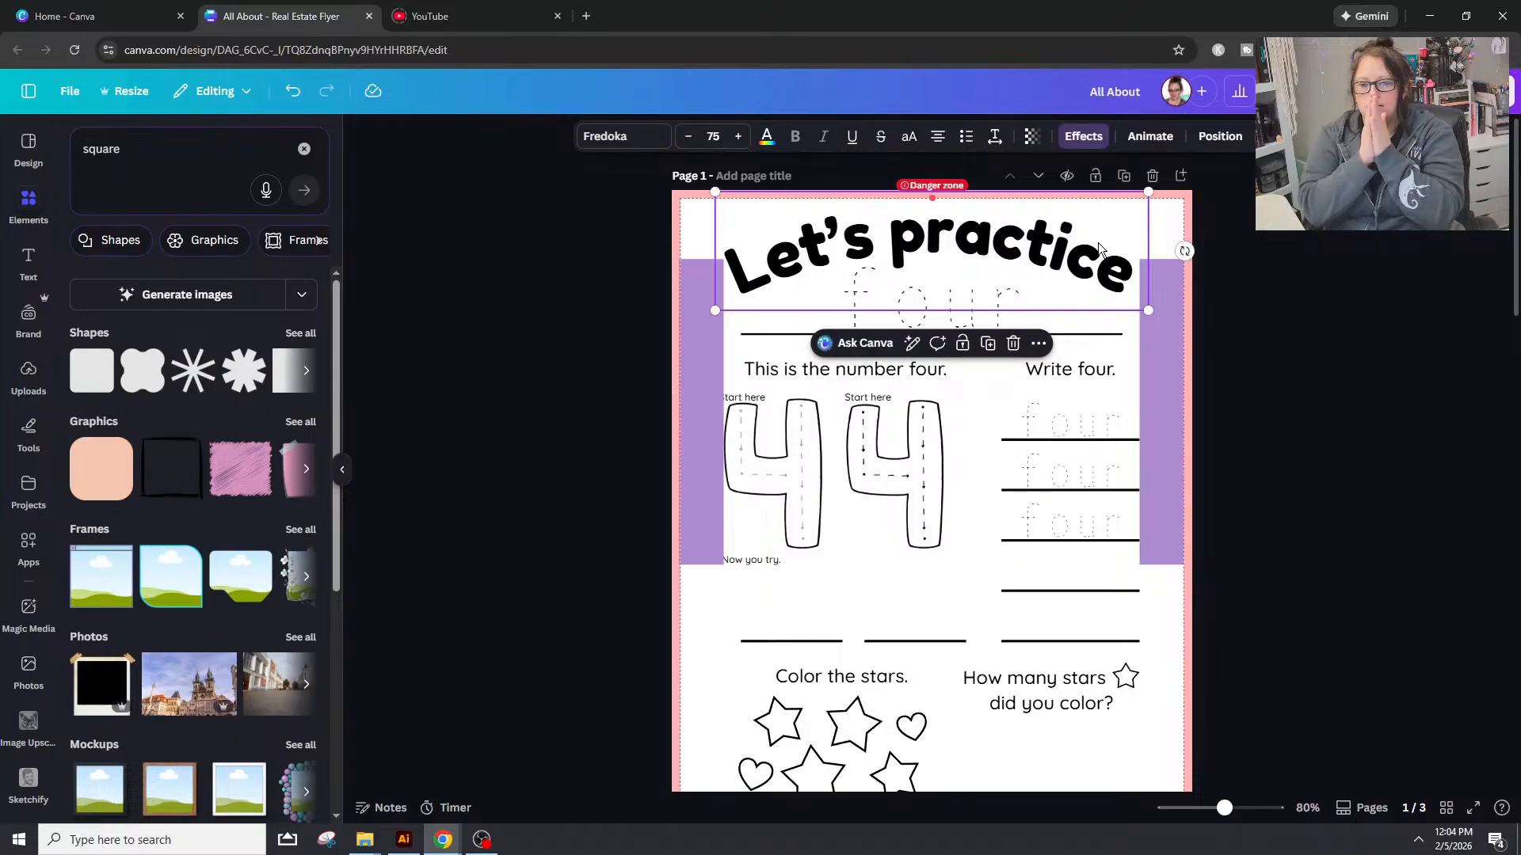
click(1130, 248)
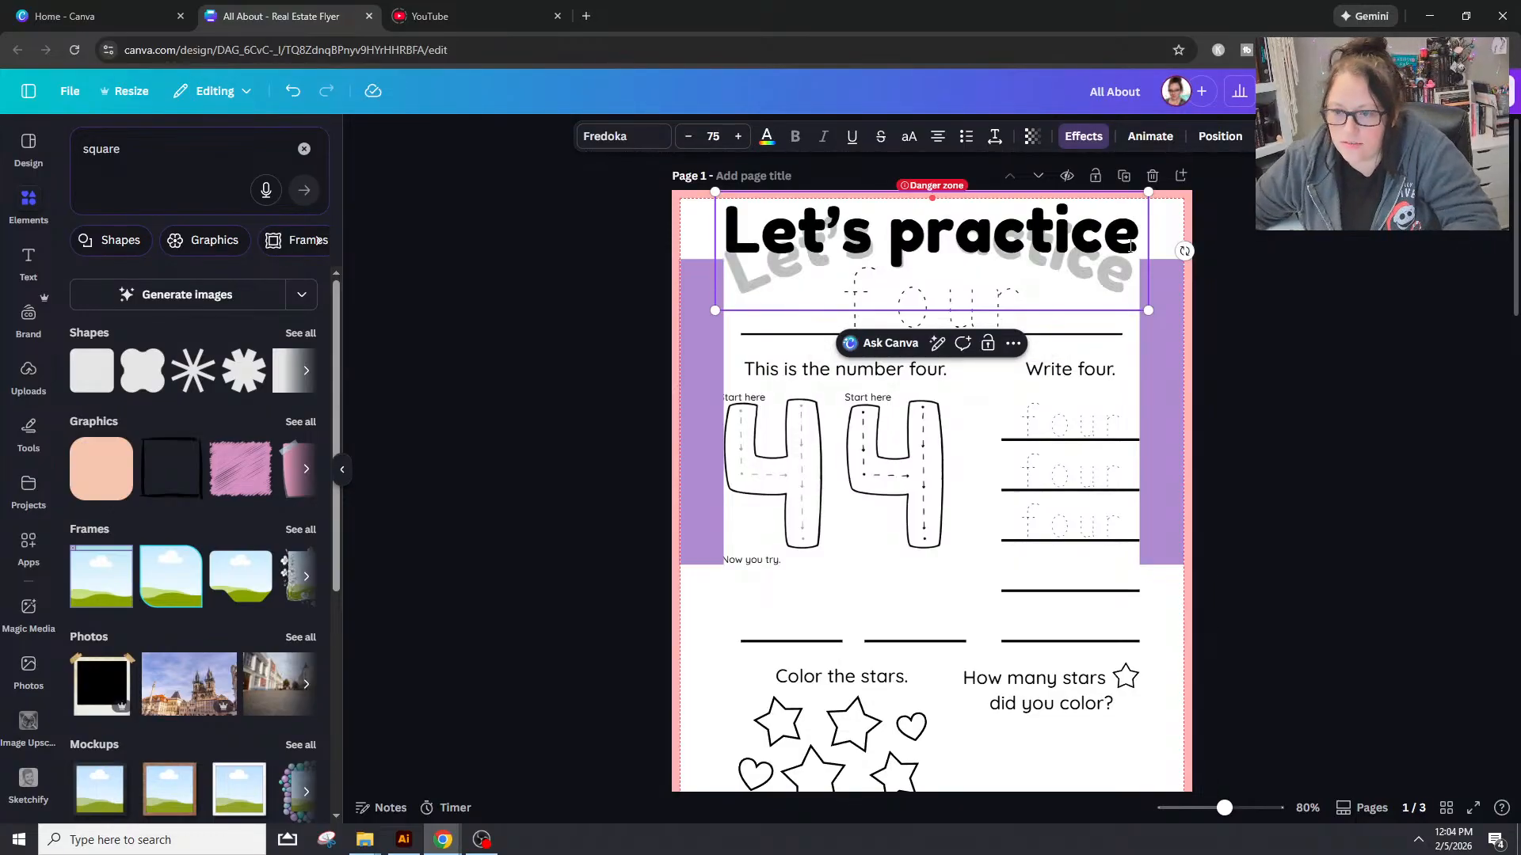
key(Delete)
key(ctrl+z)
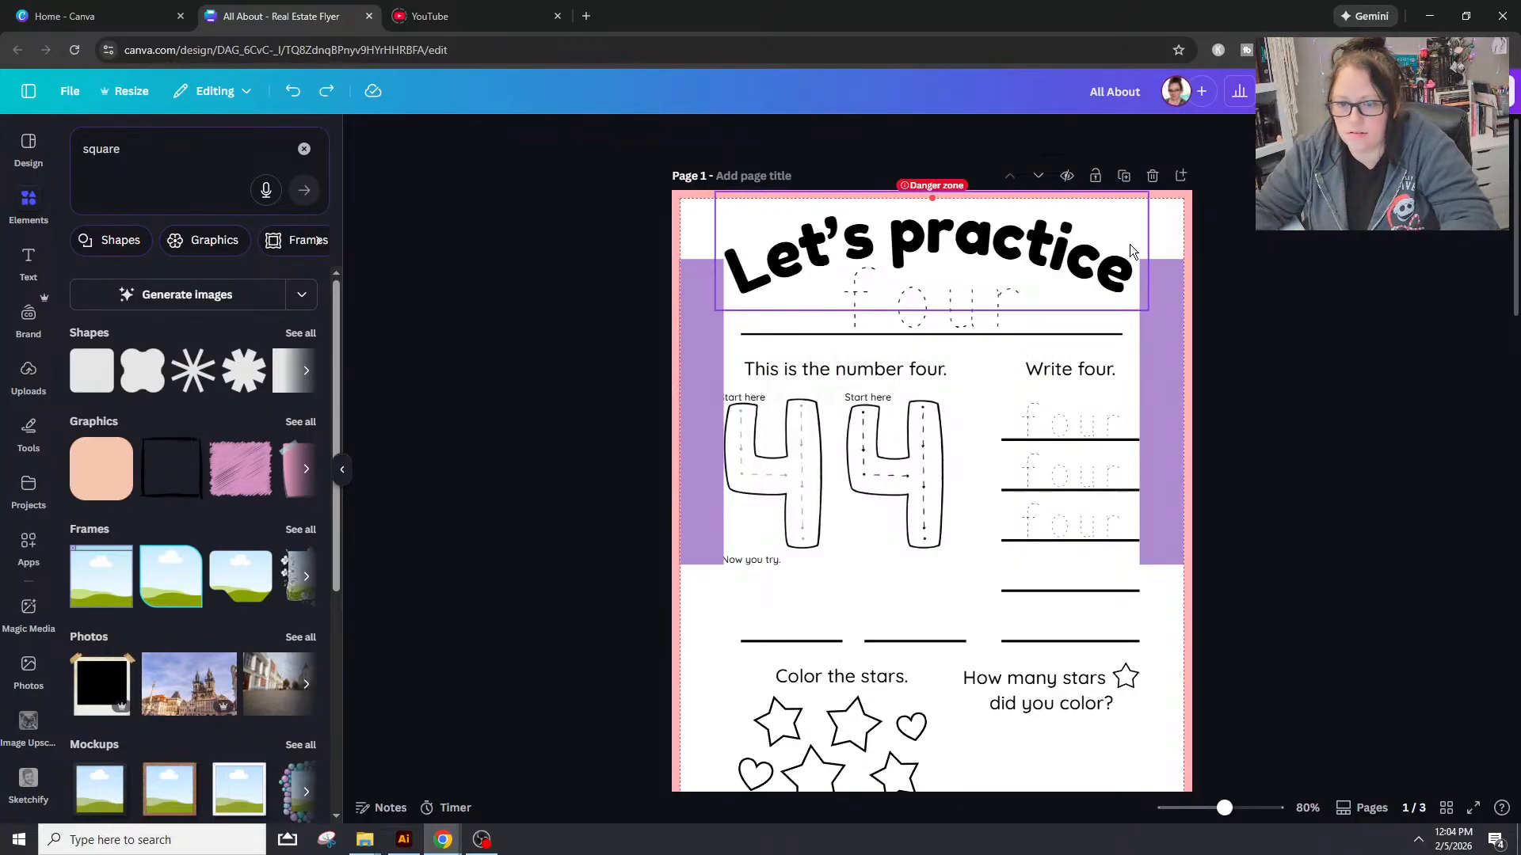
click(1113, 242)
click(1113, 241)
click(1120, 236)
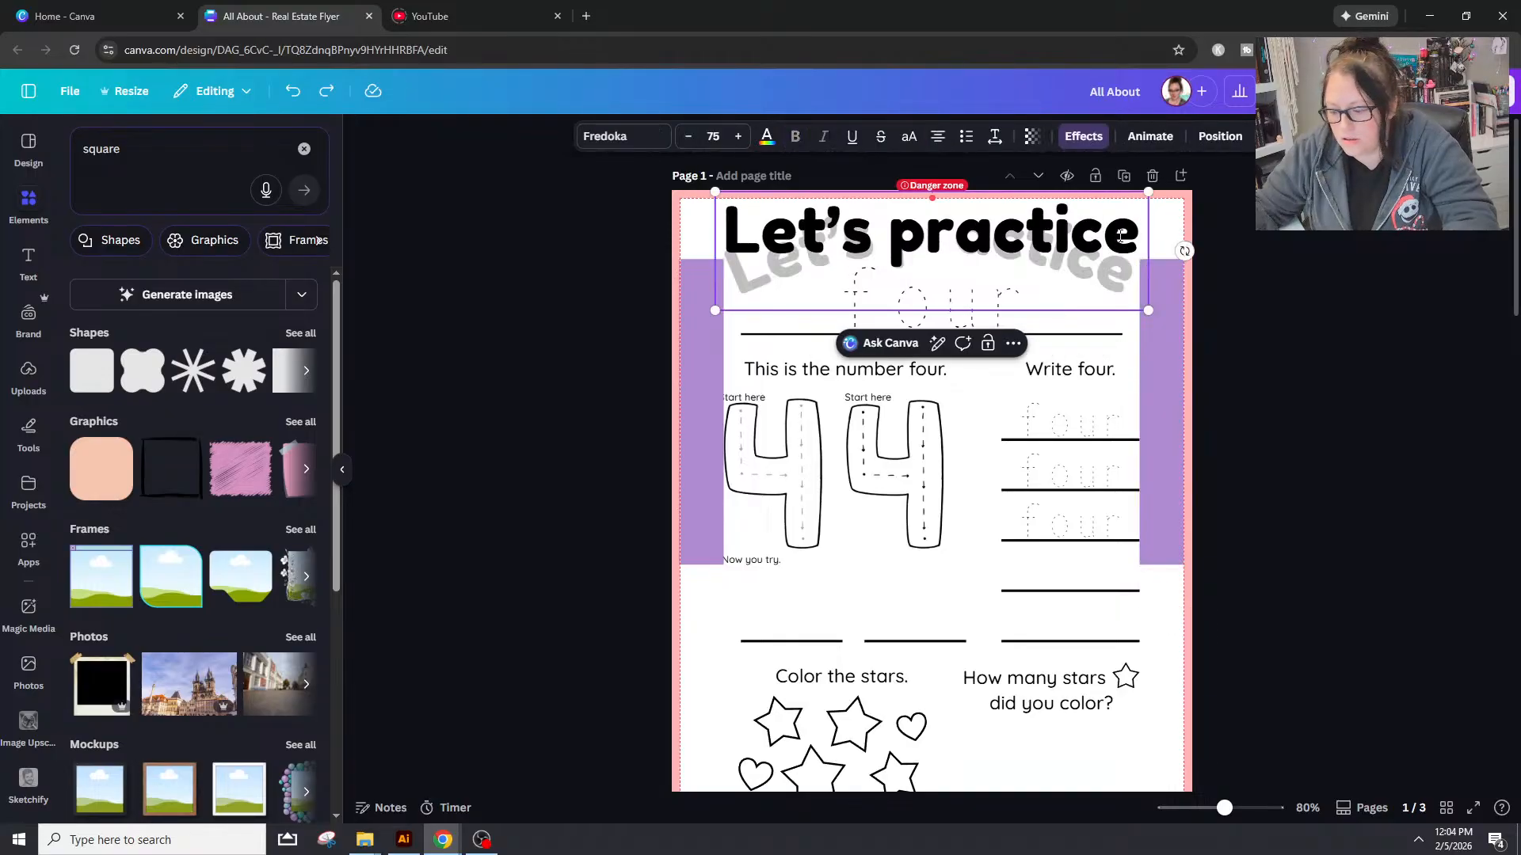
click(1329, 301)
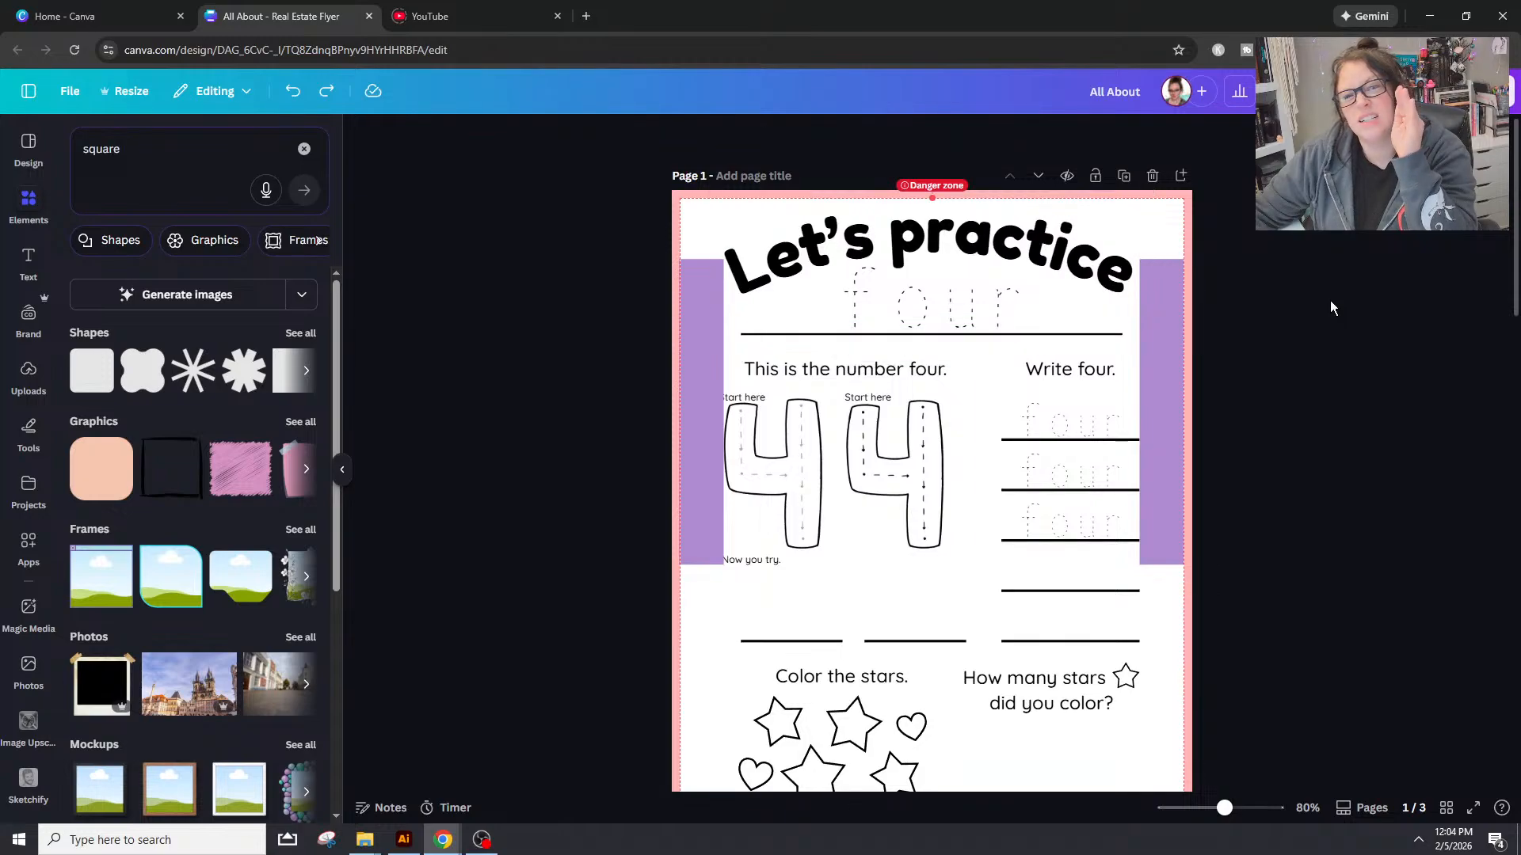
Step: Reduce the curve effect on the "Let's practice" title to 25
click(1108, 204)
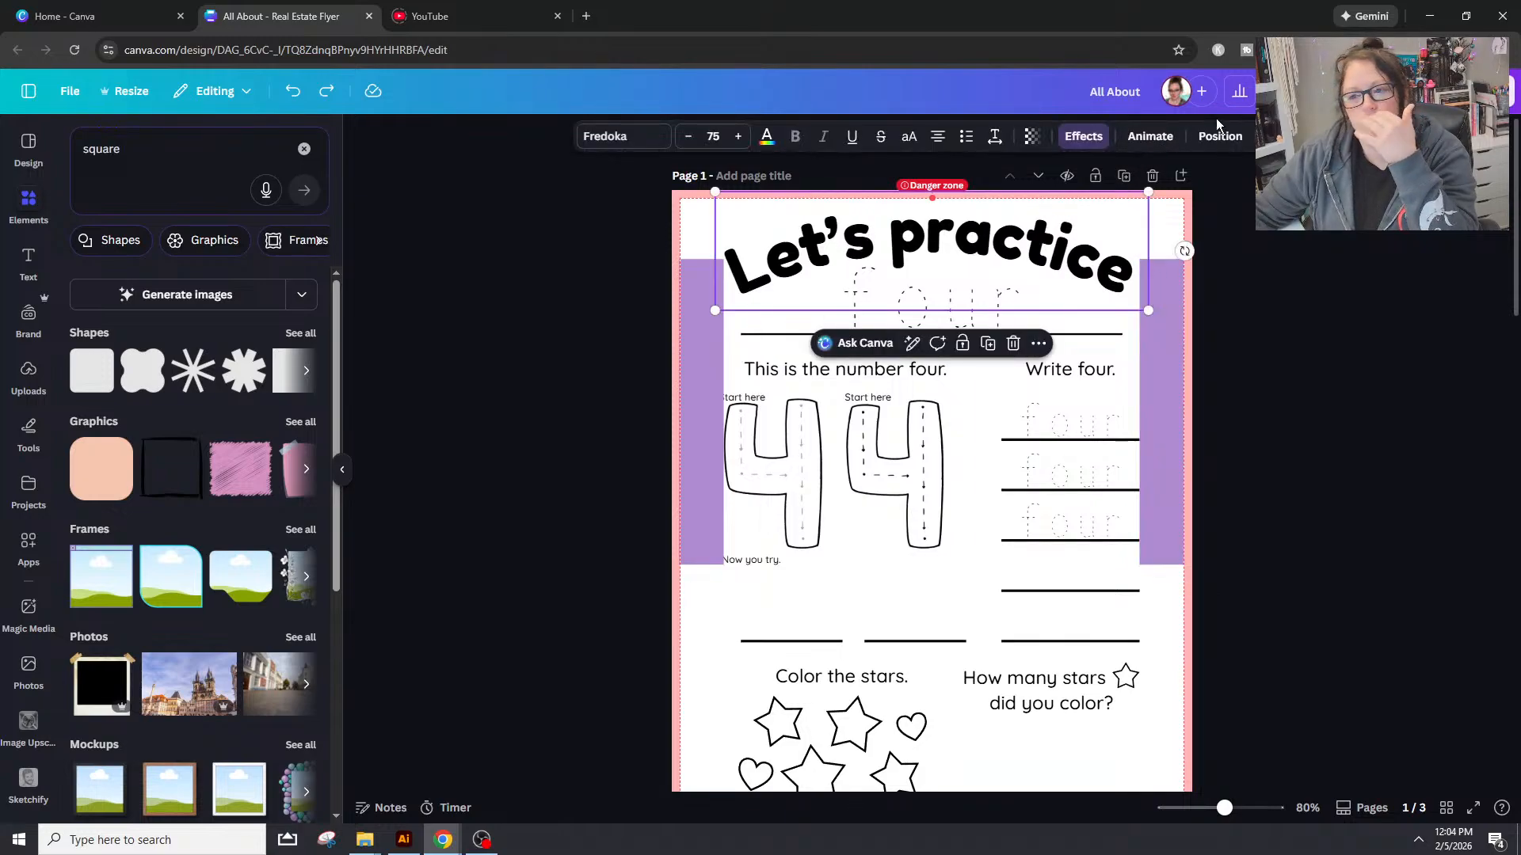
click(1219, 138)
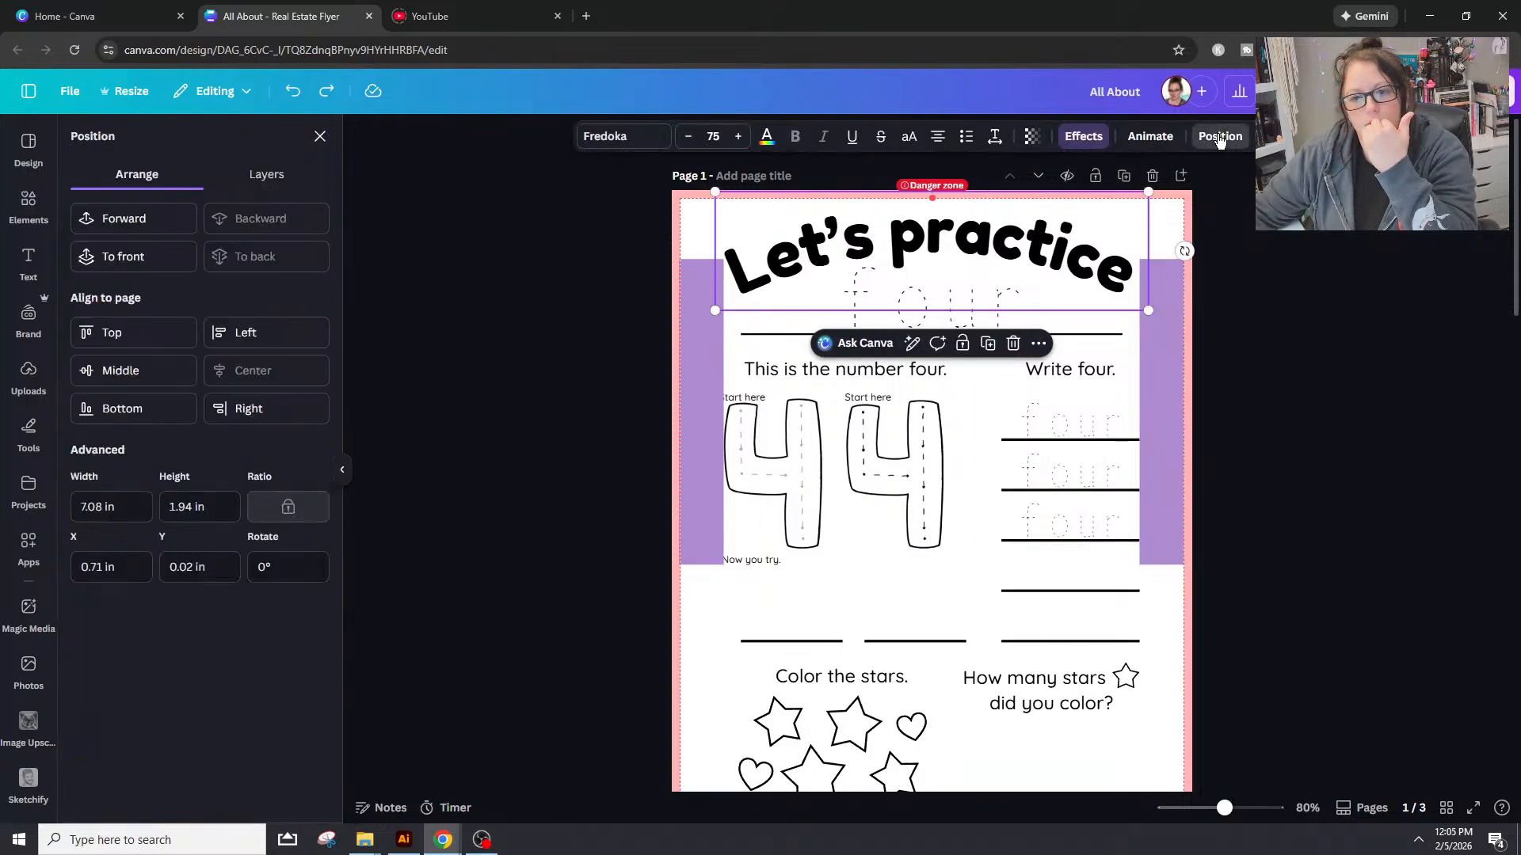
click(1079, 138)
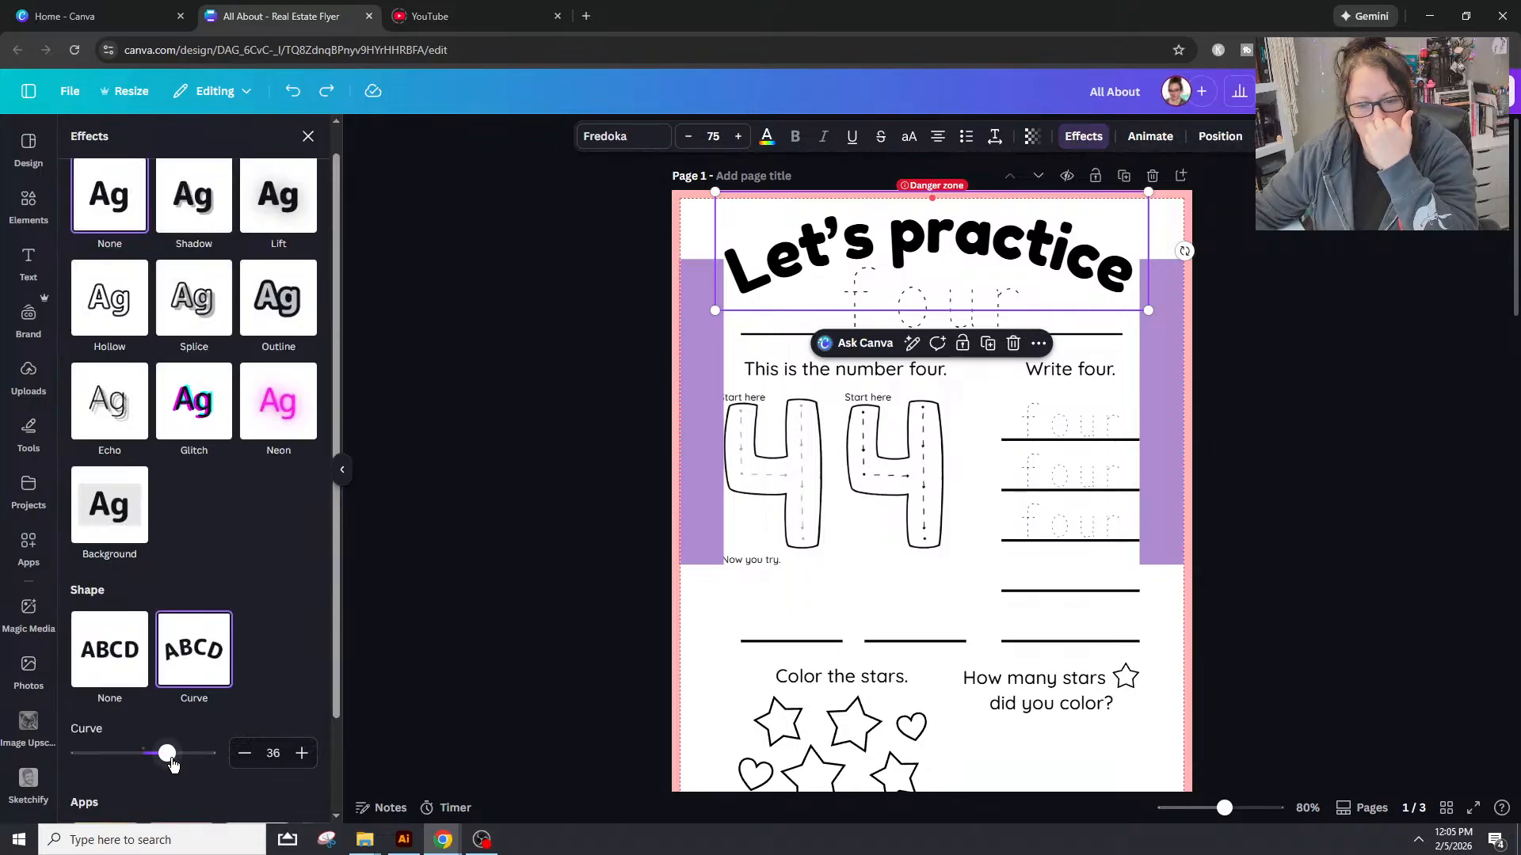
drag(173, 763, 160, 763)
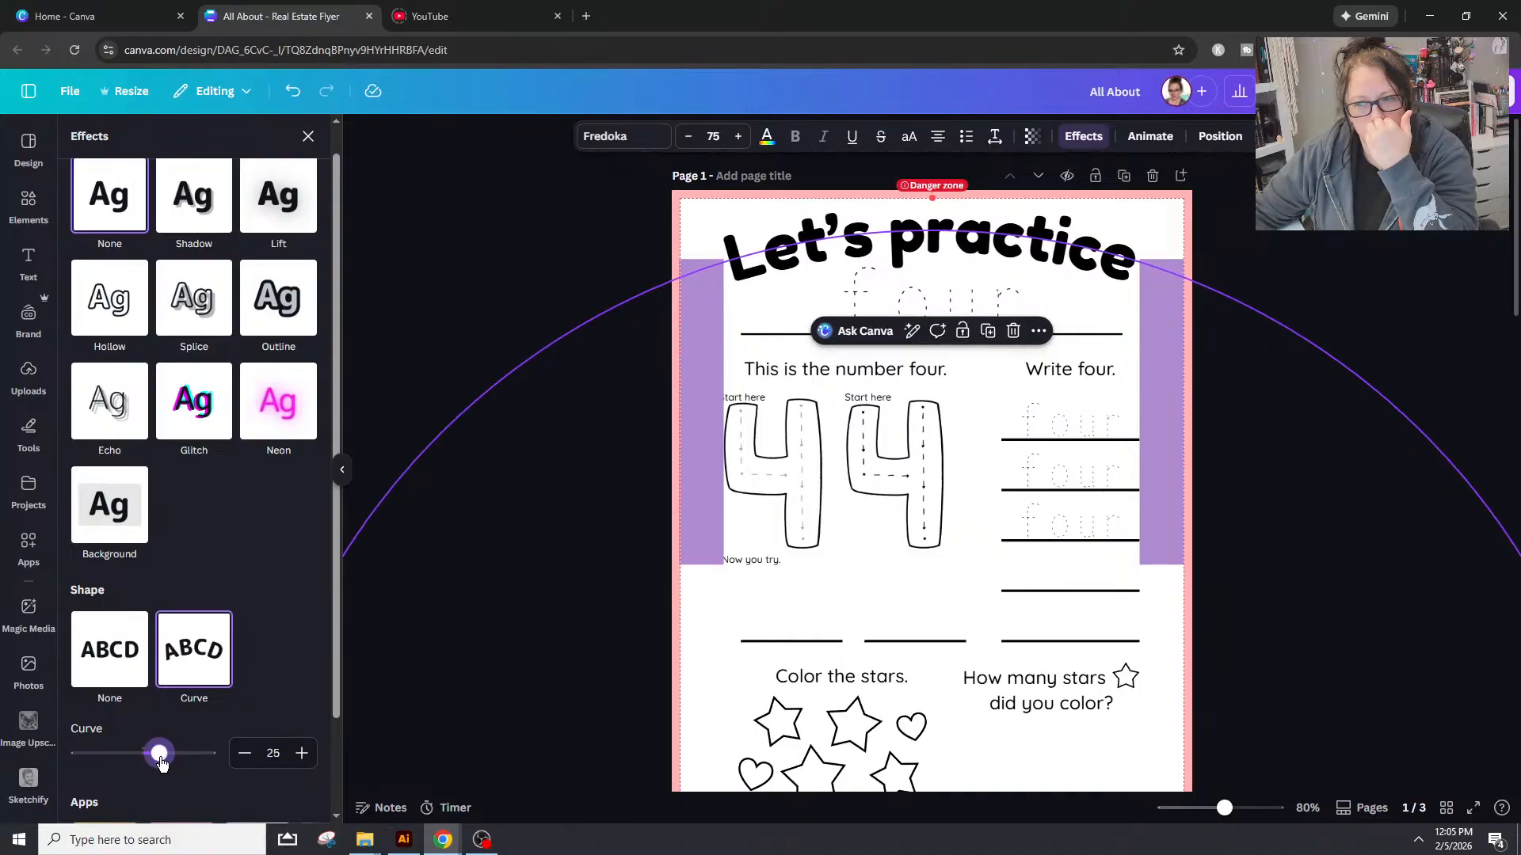
drag(160, 763, 161, 762)
click(1321, 442)
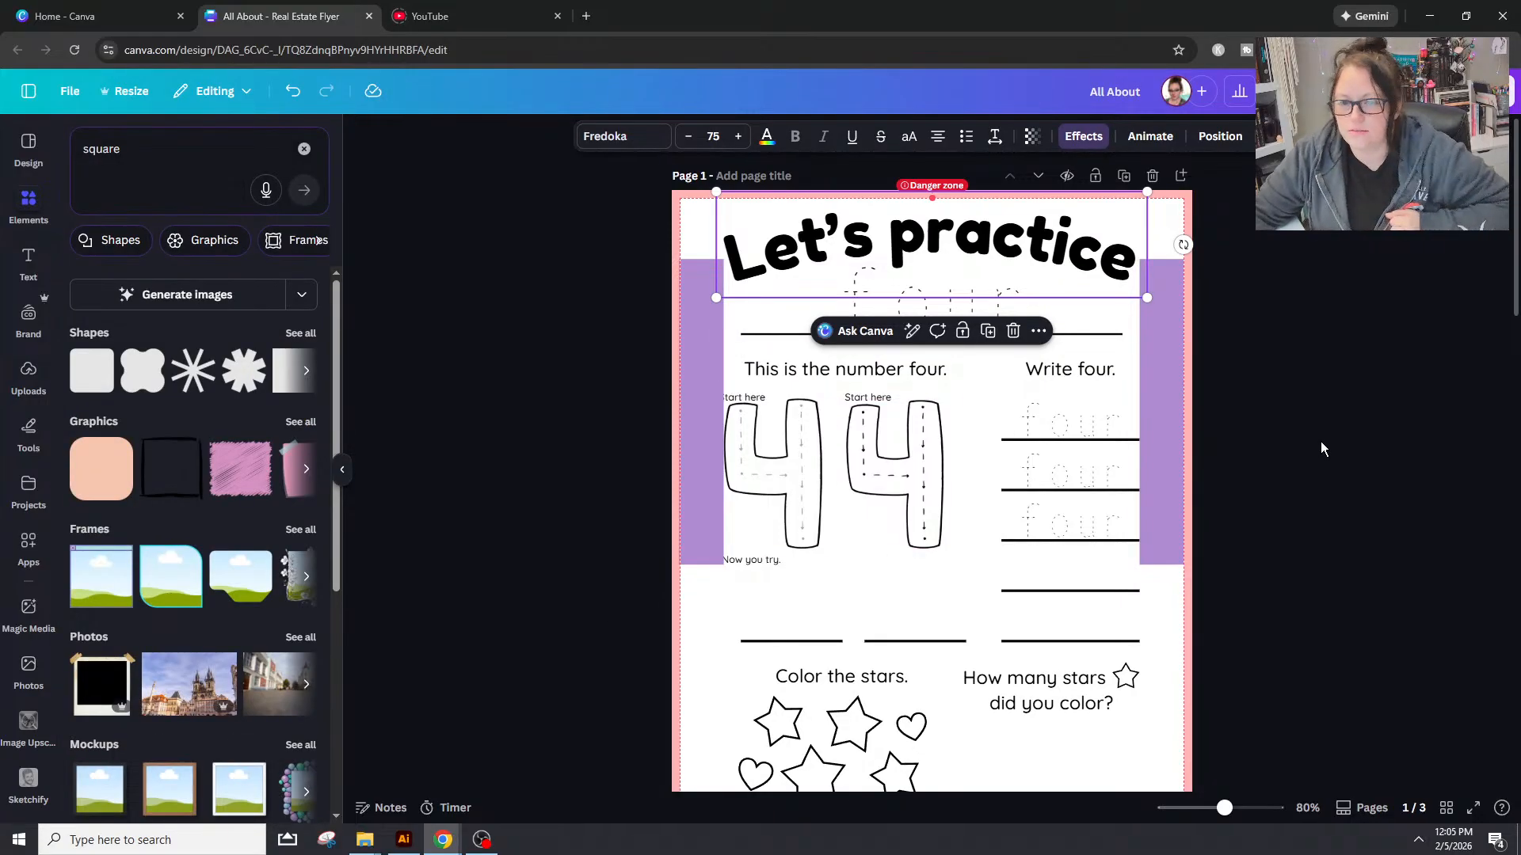
click(1321, 449)
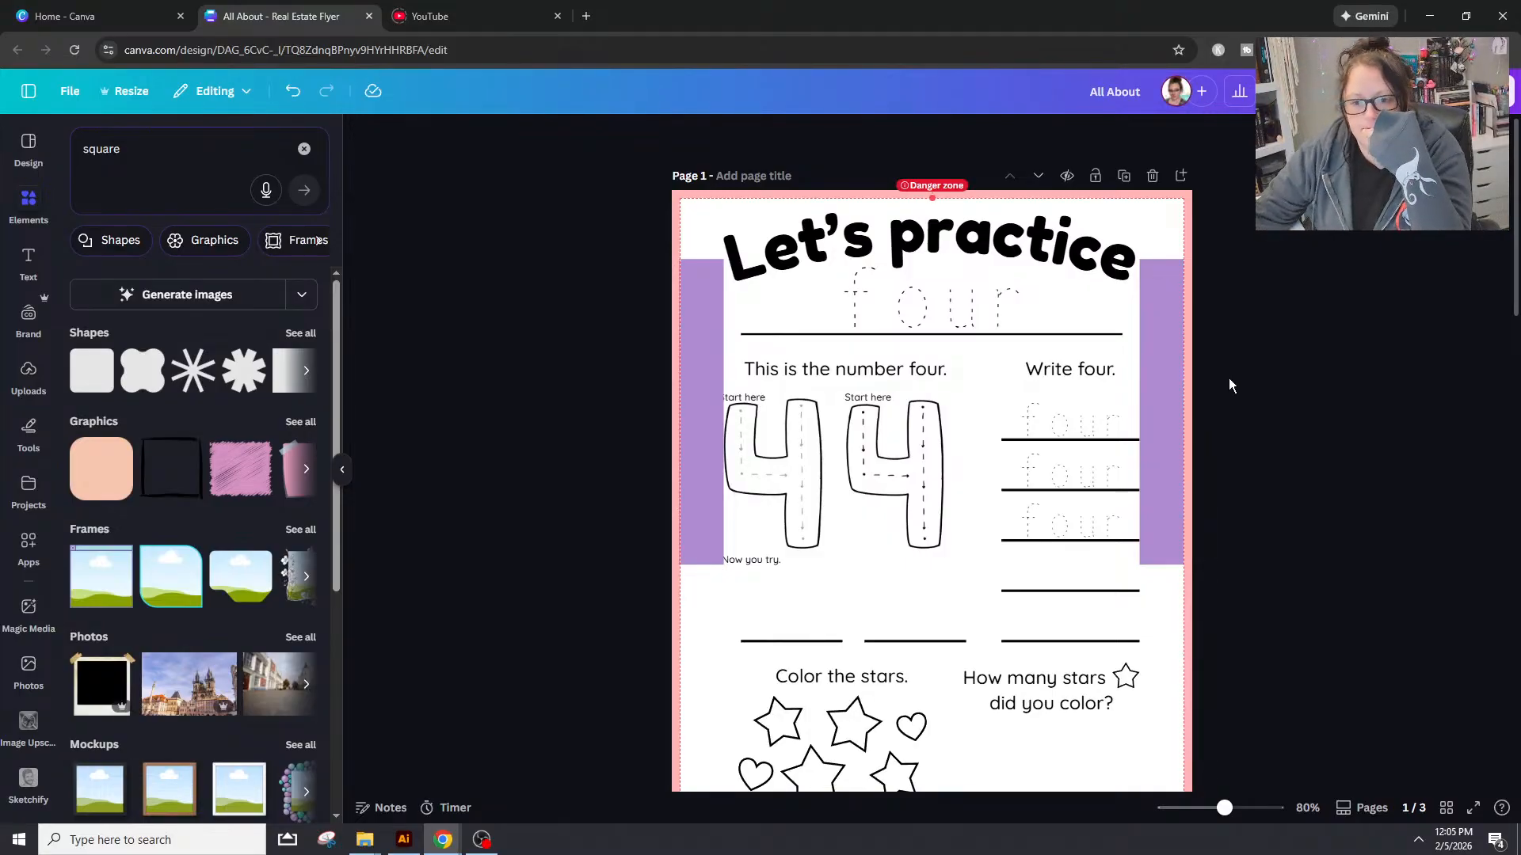
Step: Try narrowing the left purple spacer from its inner edge, and undo the resize
click(720, 410)
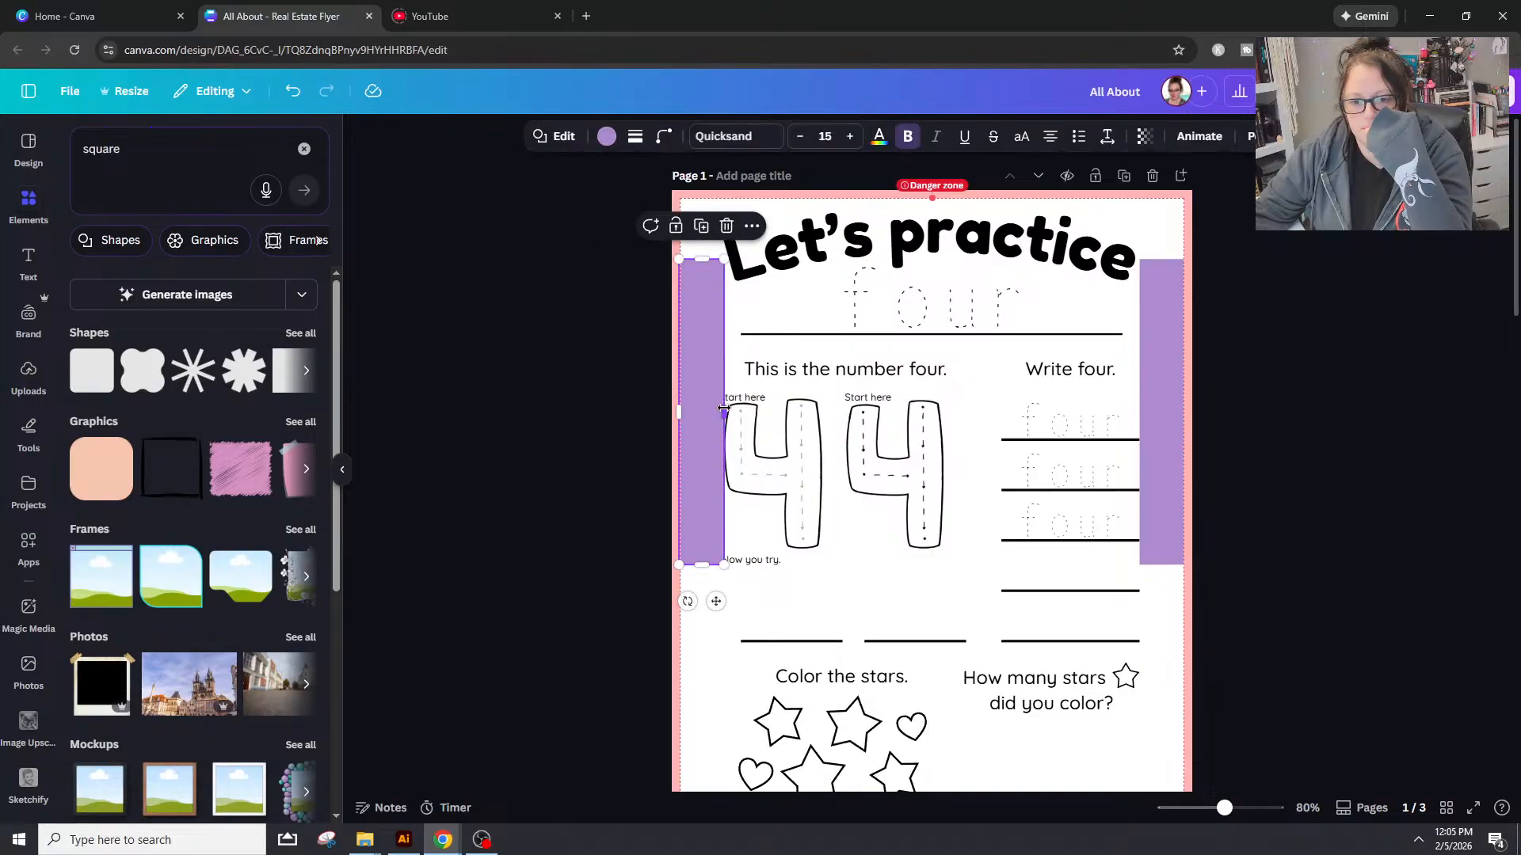
drag(723, 412, 718, 411)
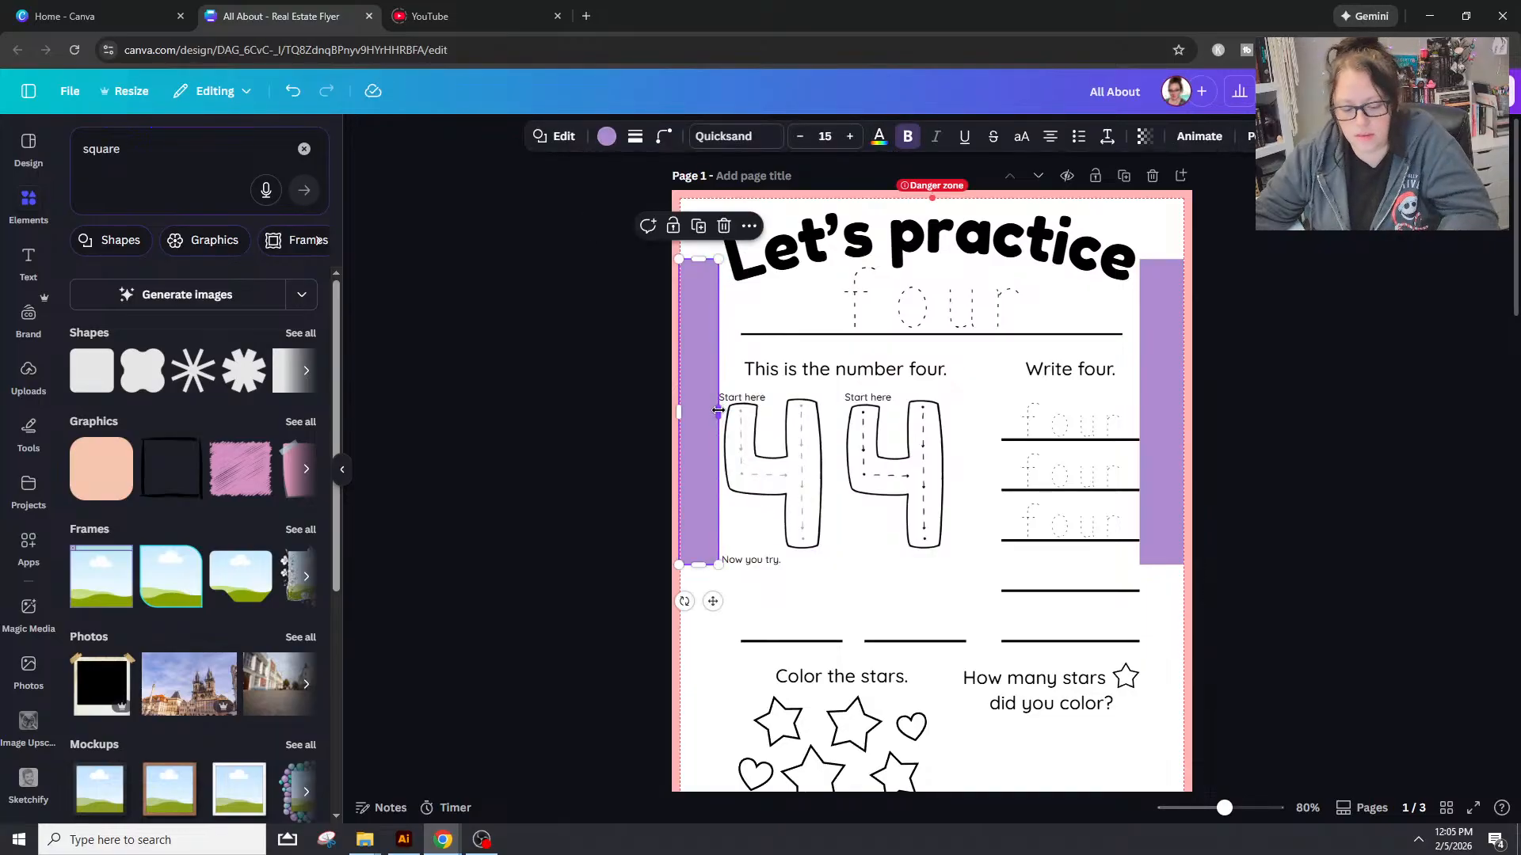
key(ctrl+z)
Step: Send the left purple spacer to the back, behind the "Start here" and "Now you try." labels
click(1171, 462)
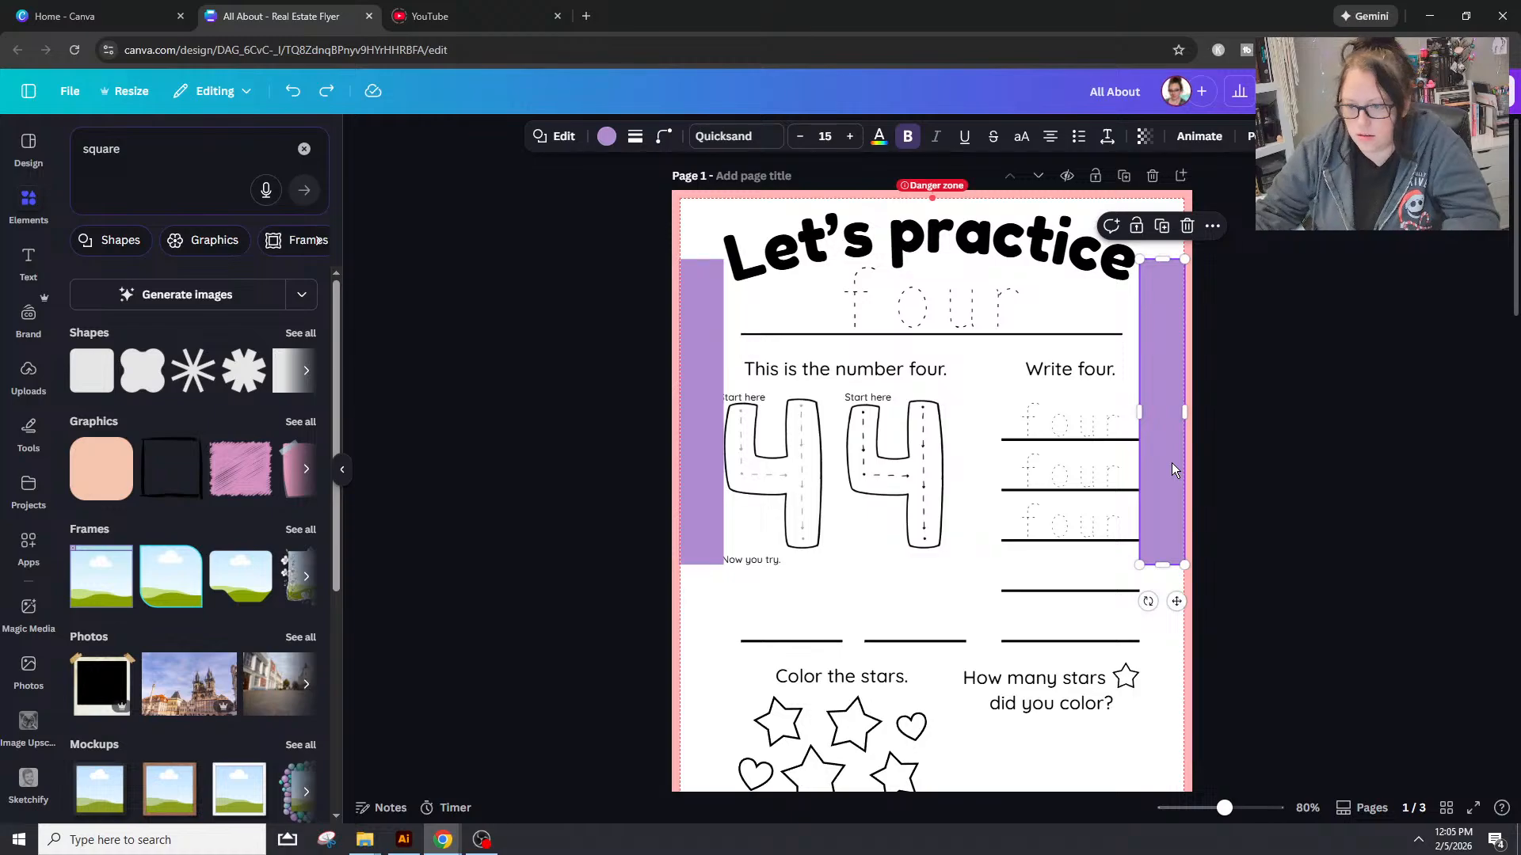
click(735, 513)
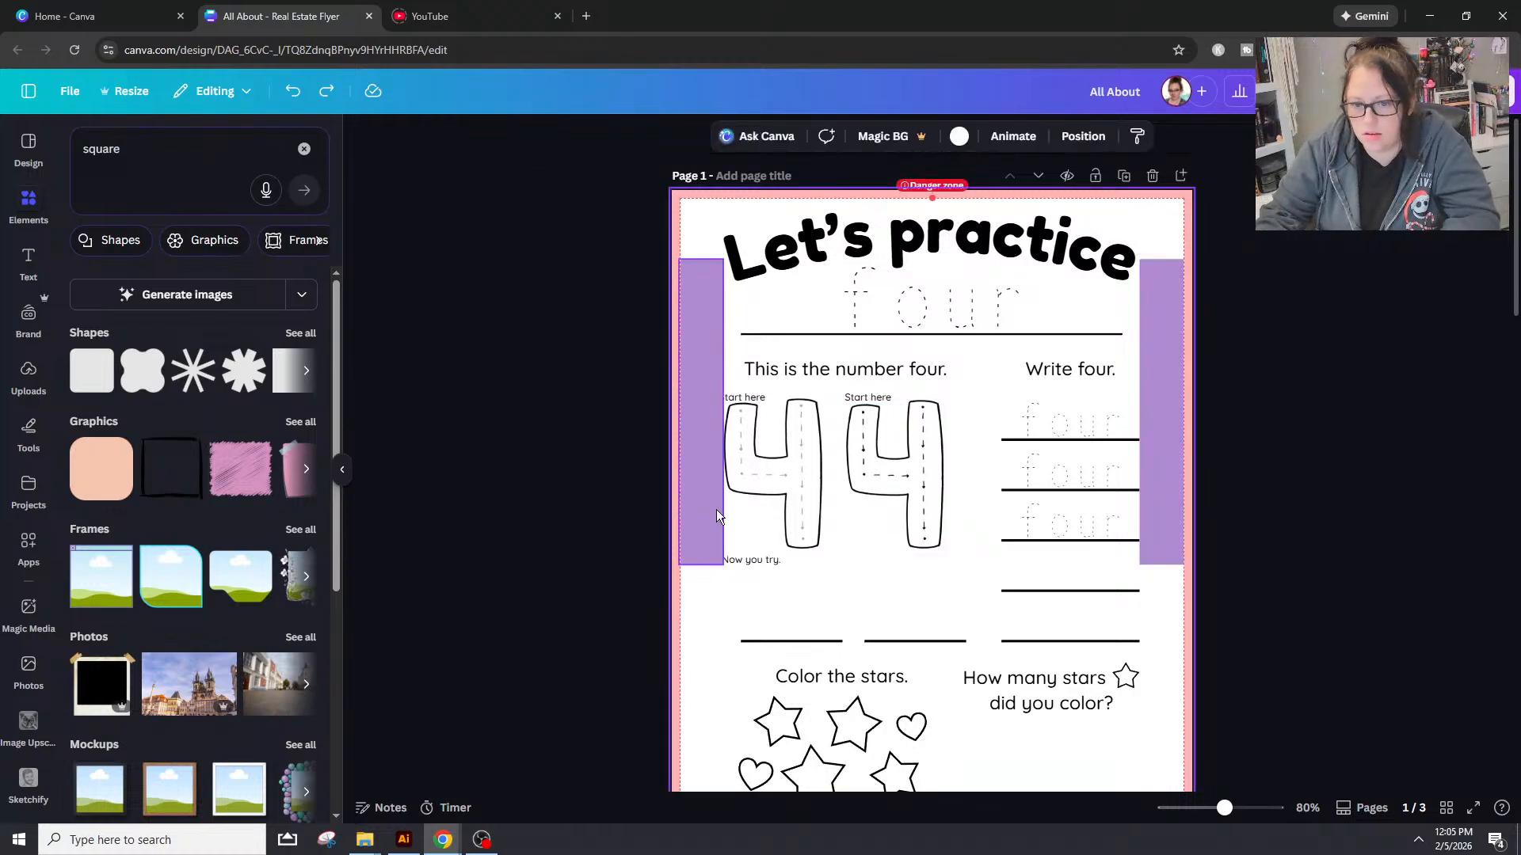
click(717, 513)
right_click(712, 508)
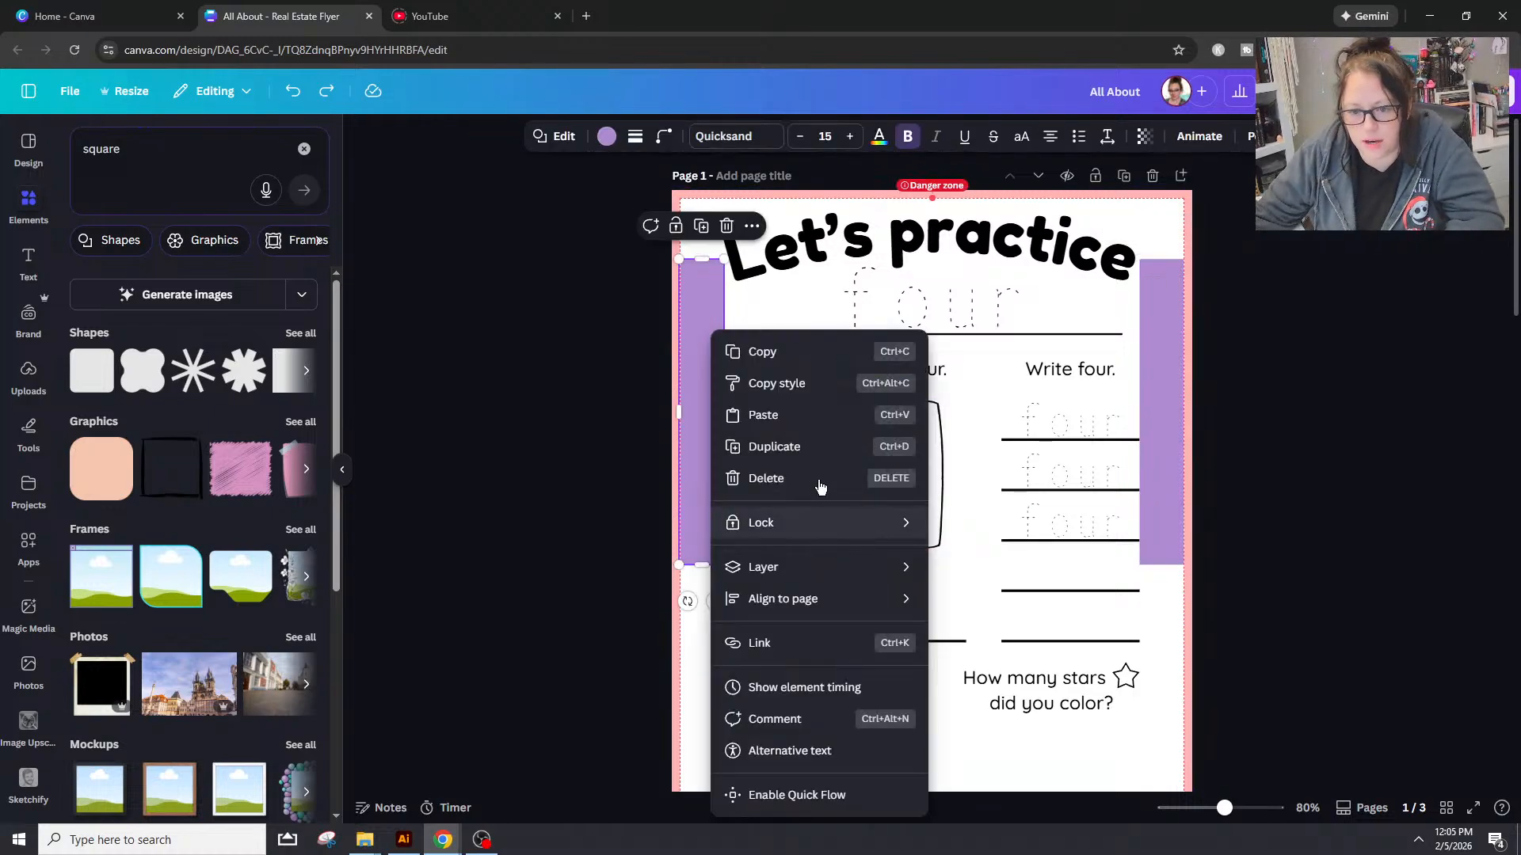
mouse_move(832, 567)
click(1030, 664)
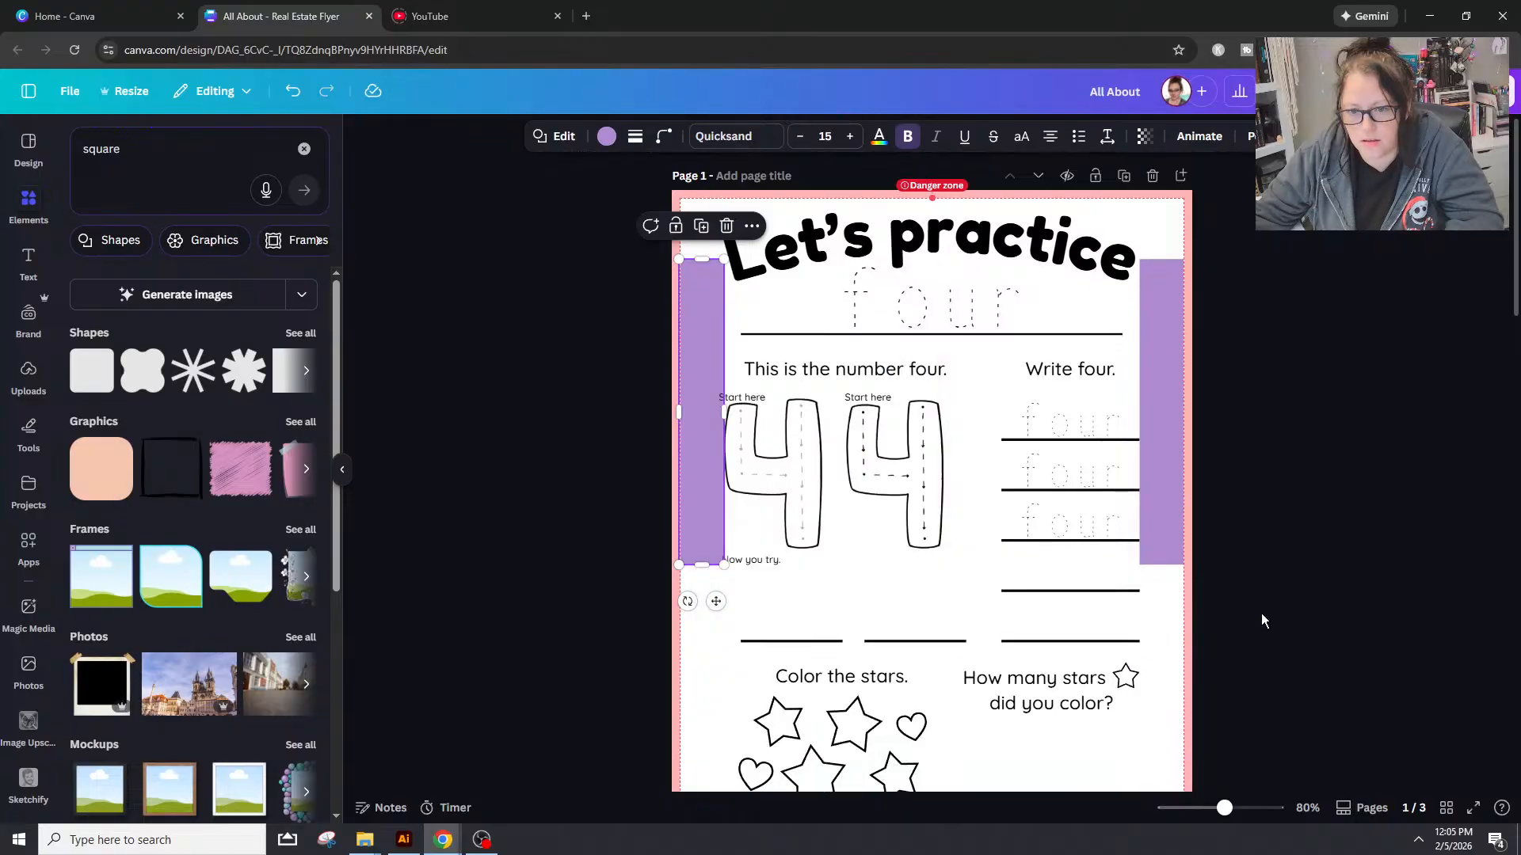
click(1317, 606)
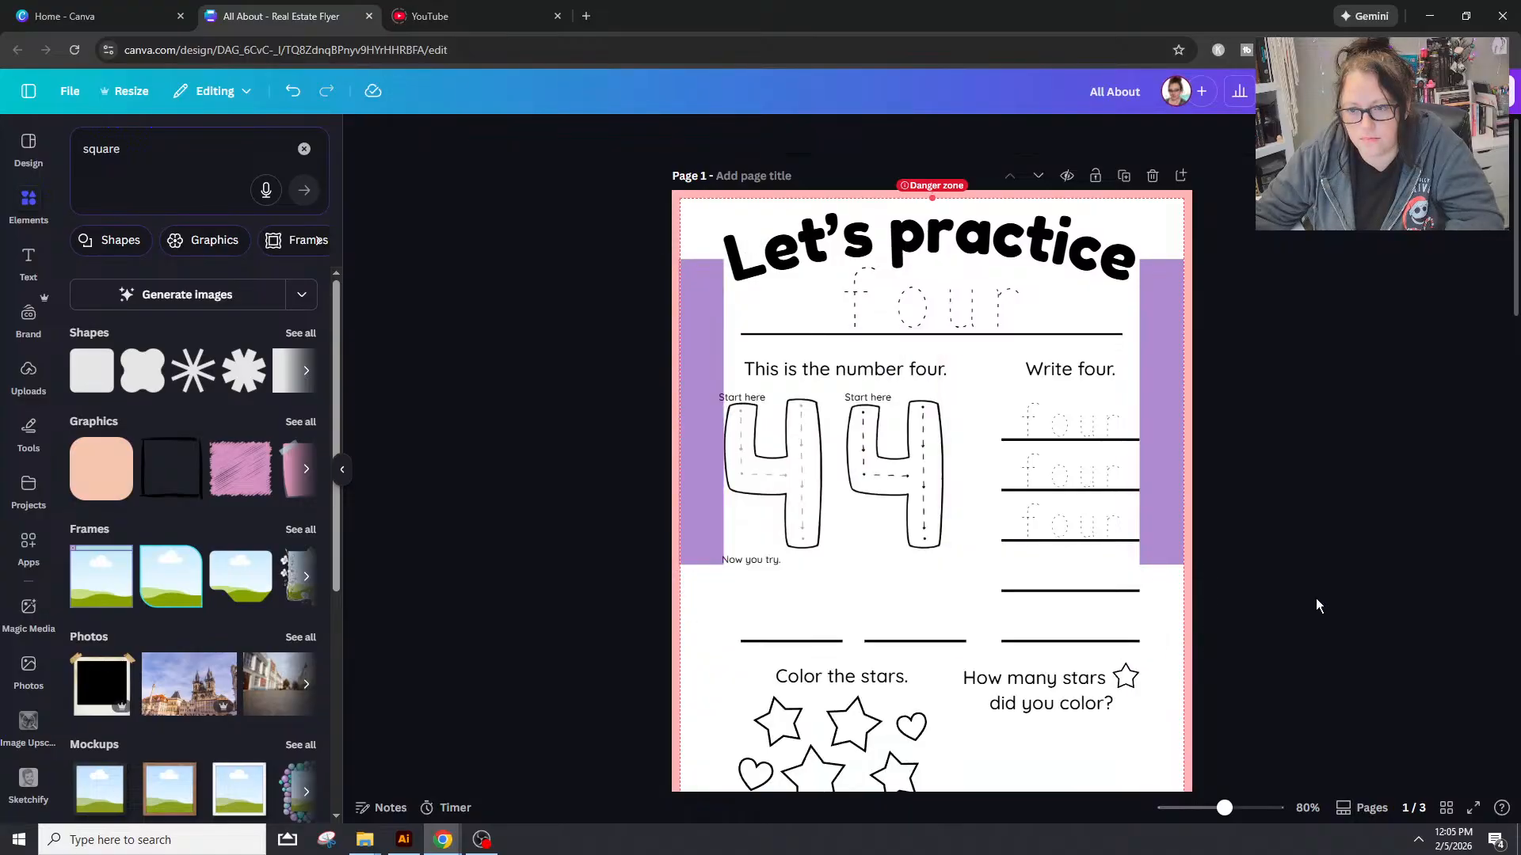
Step: Extend the left purple spacer down to the bottom margin of page 1, keeping its width
drag(1225, 808, 1239, 811)
scroll(797, 559, down, 3)
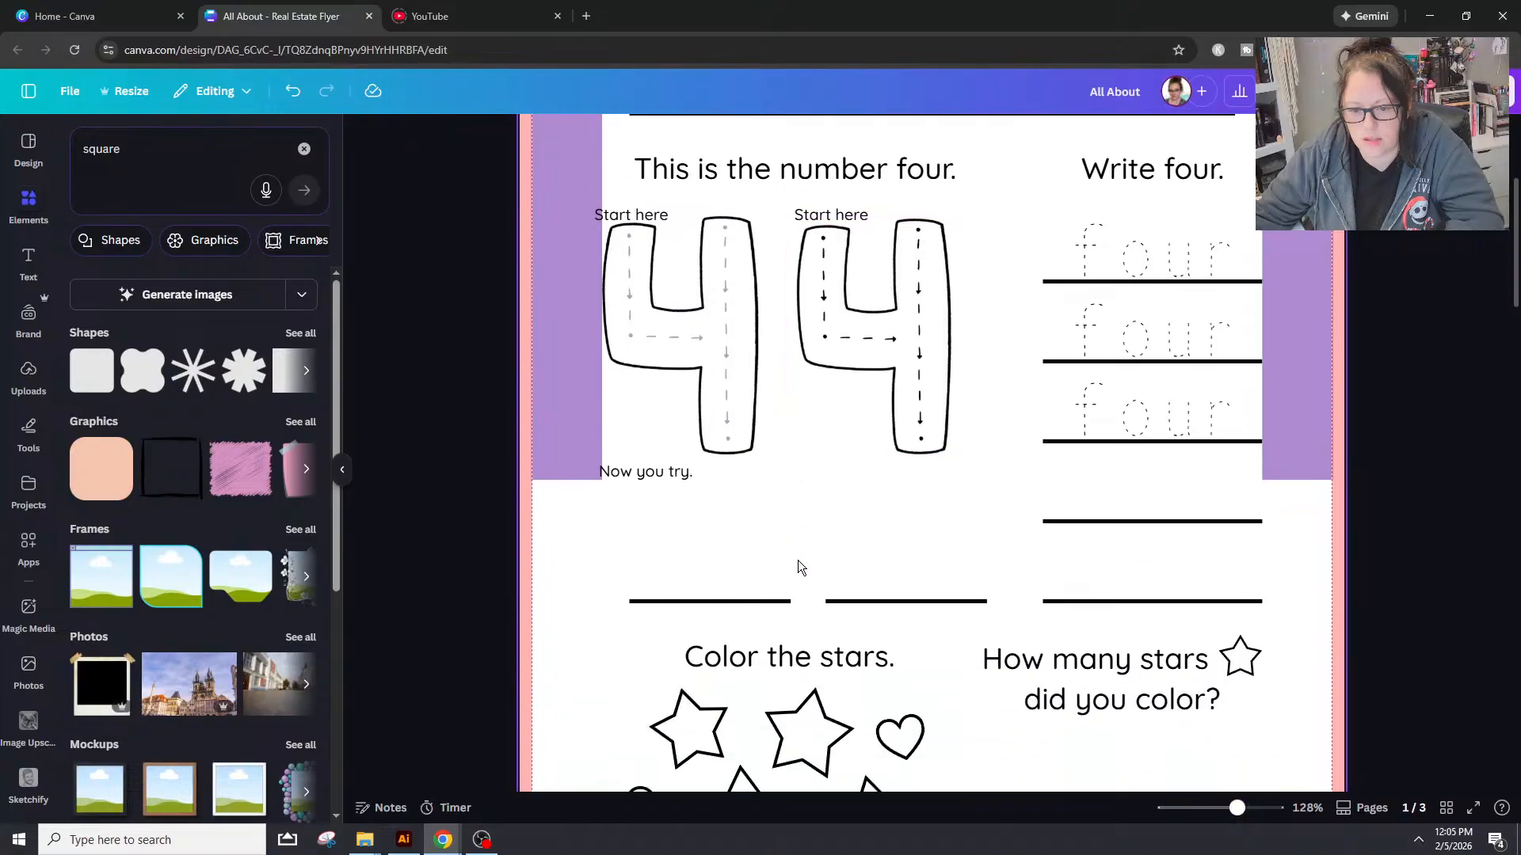
drag(626, 542, 861, 691)
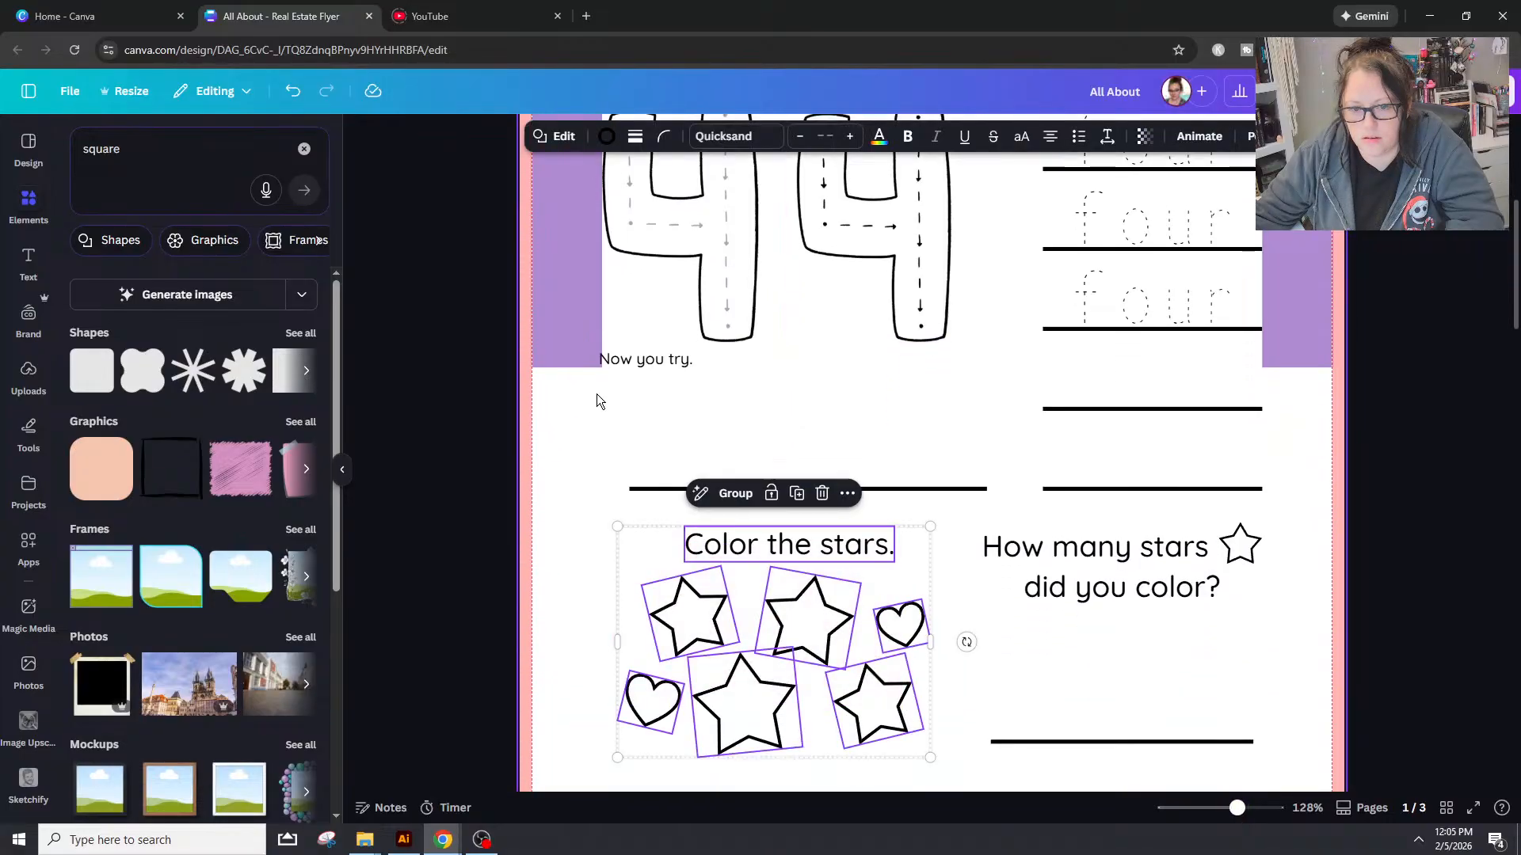
click(554, 348)
drag(558, 367, 572, 801)
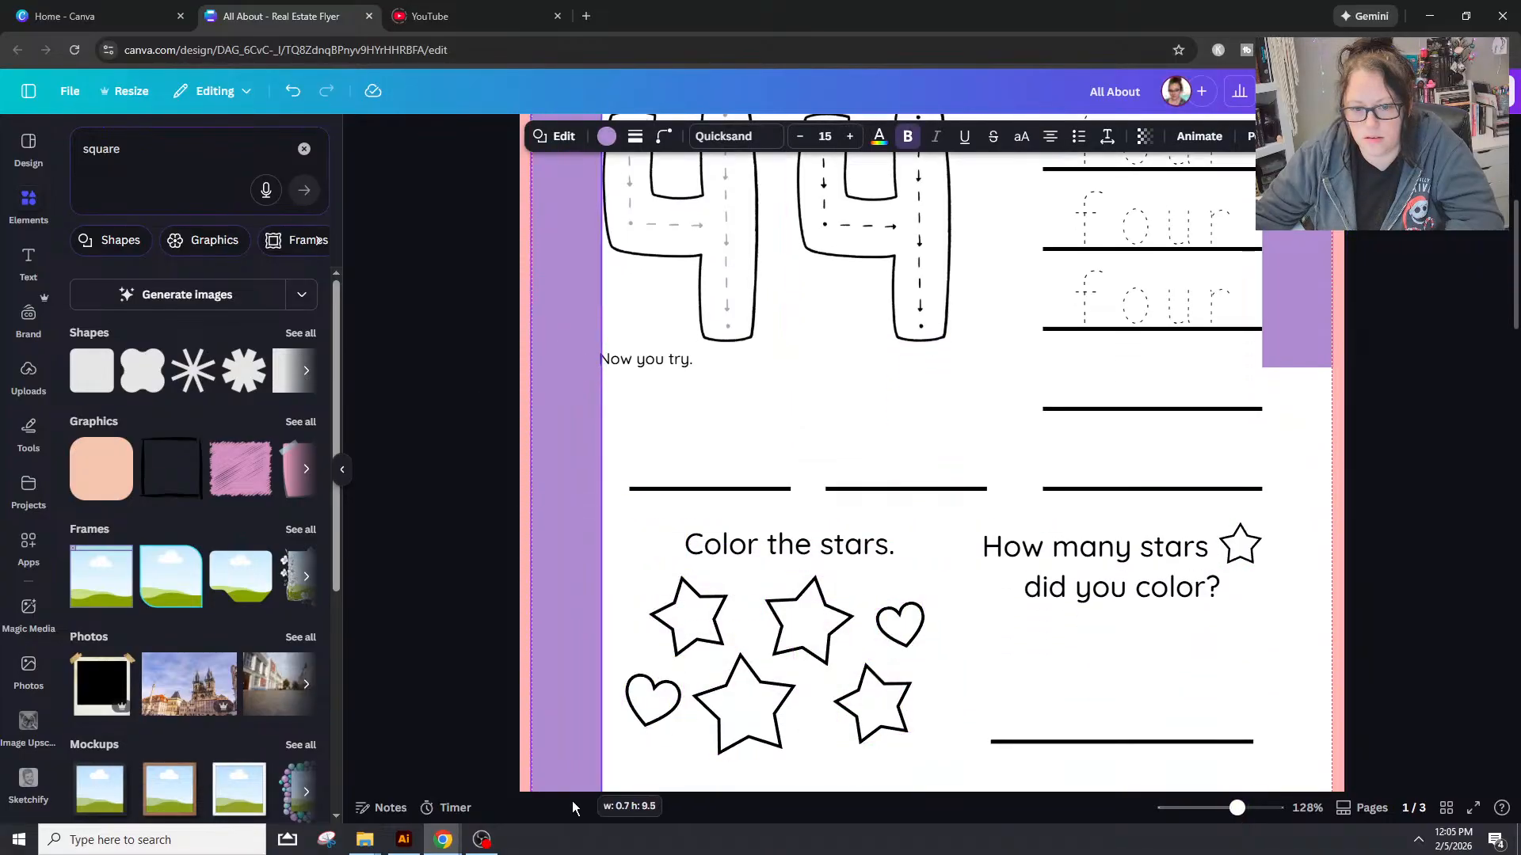
scroll(564, 576, down, 3)
drag(566, 564, 578, 591)
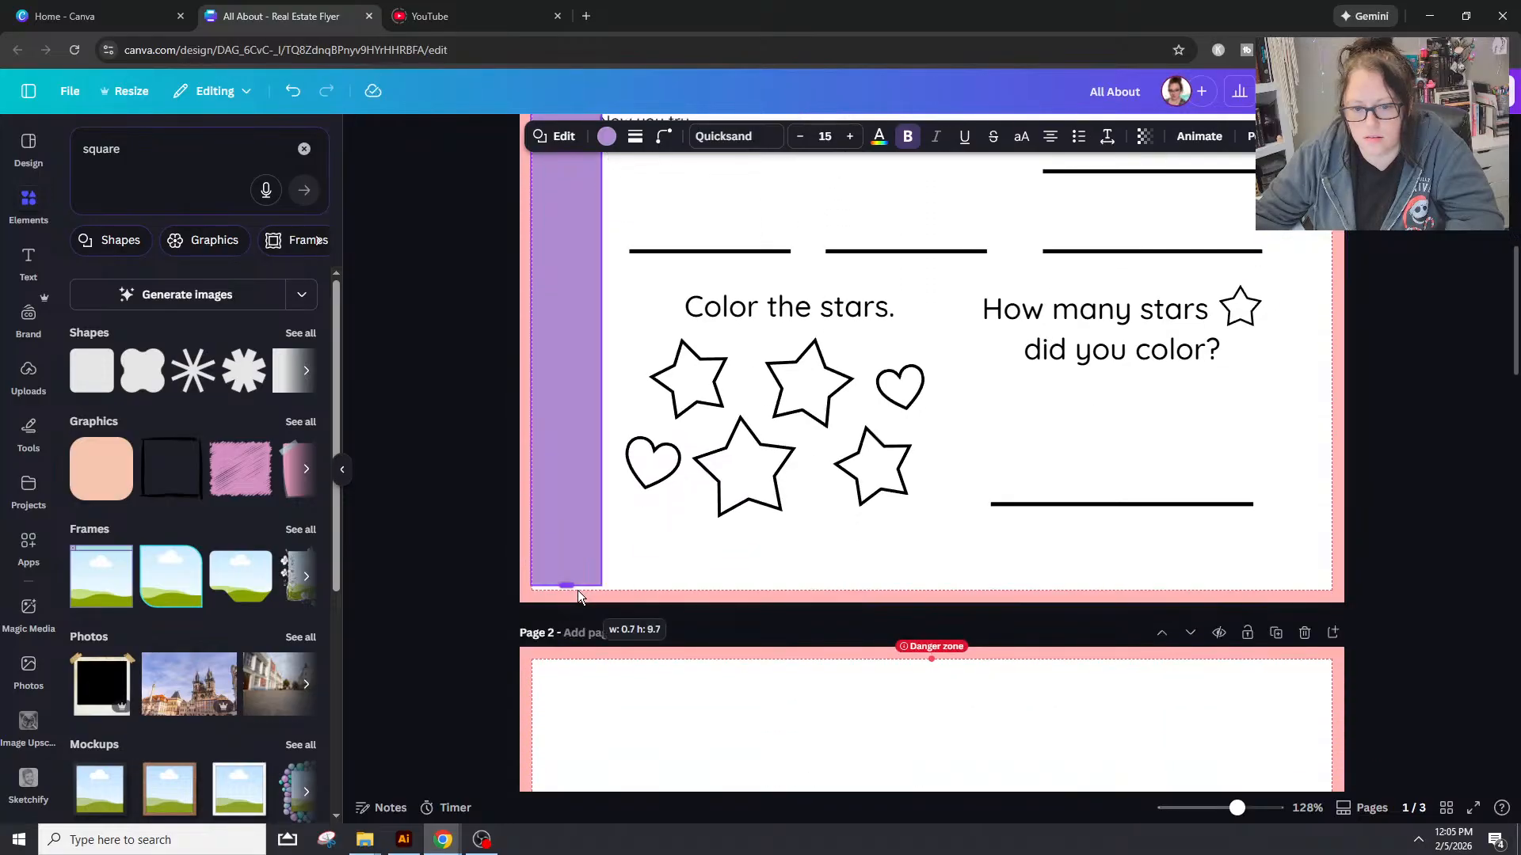
Step: Spread the stars and hearts under "Color the stars." farther apart, bringing the outer left shapes closer to the purple spacer
drag(625, 341, 911, 503)
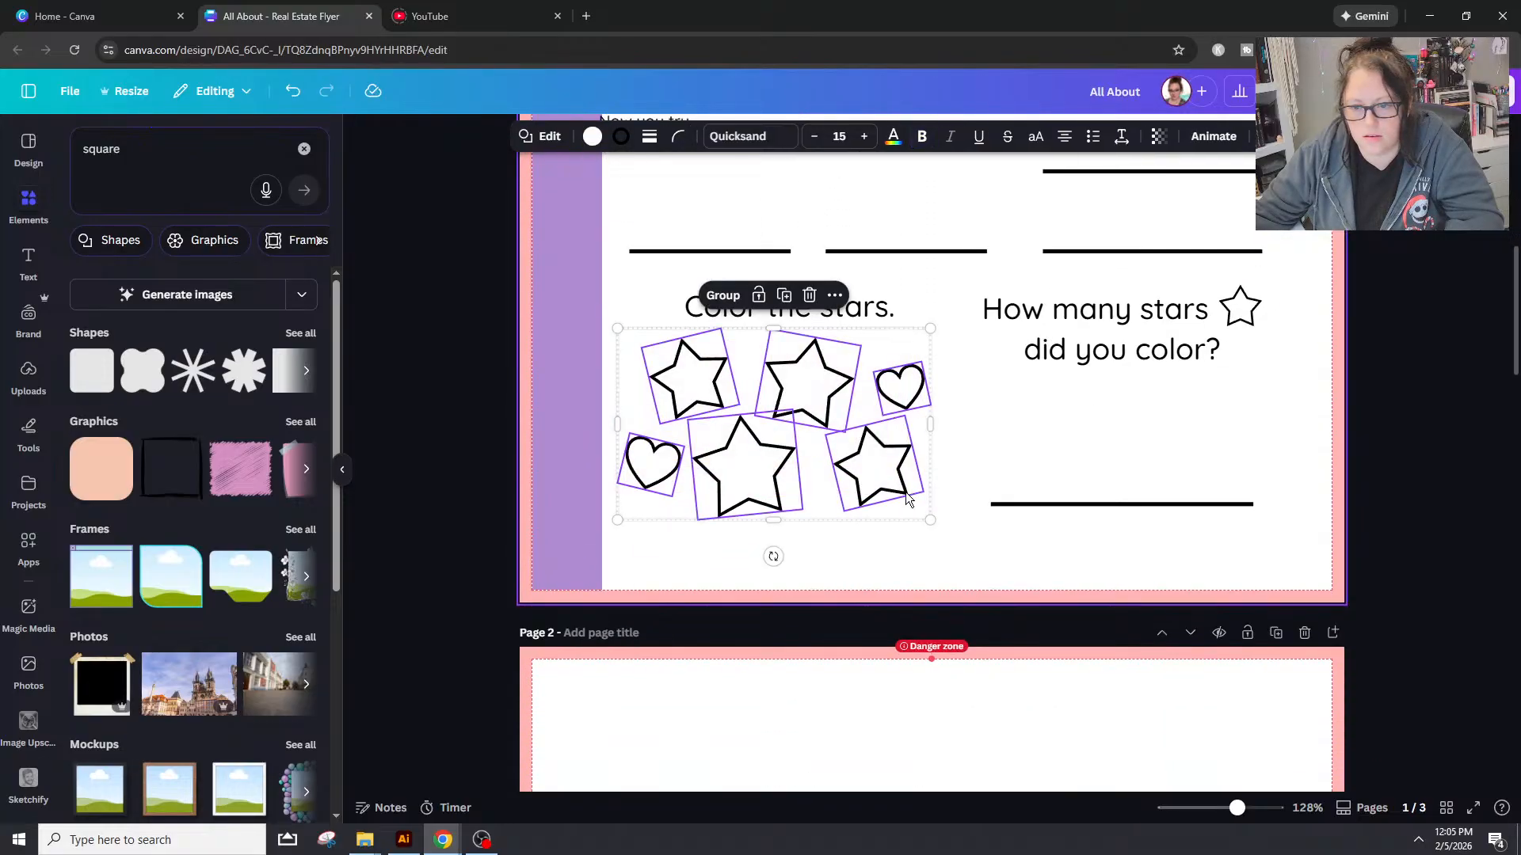
click(616, 559)
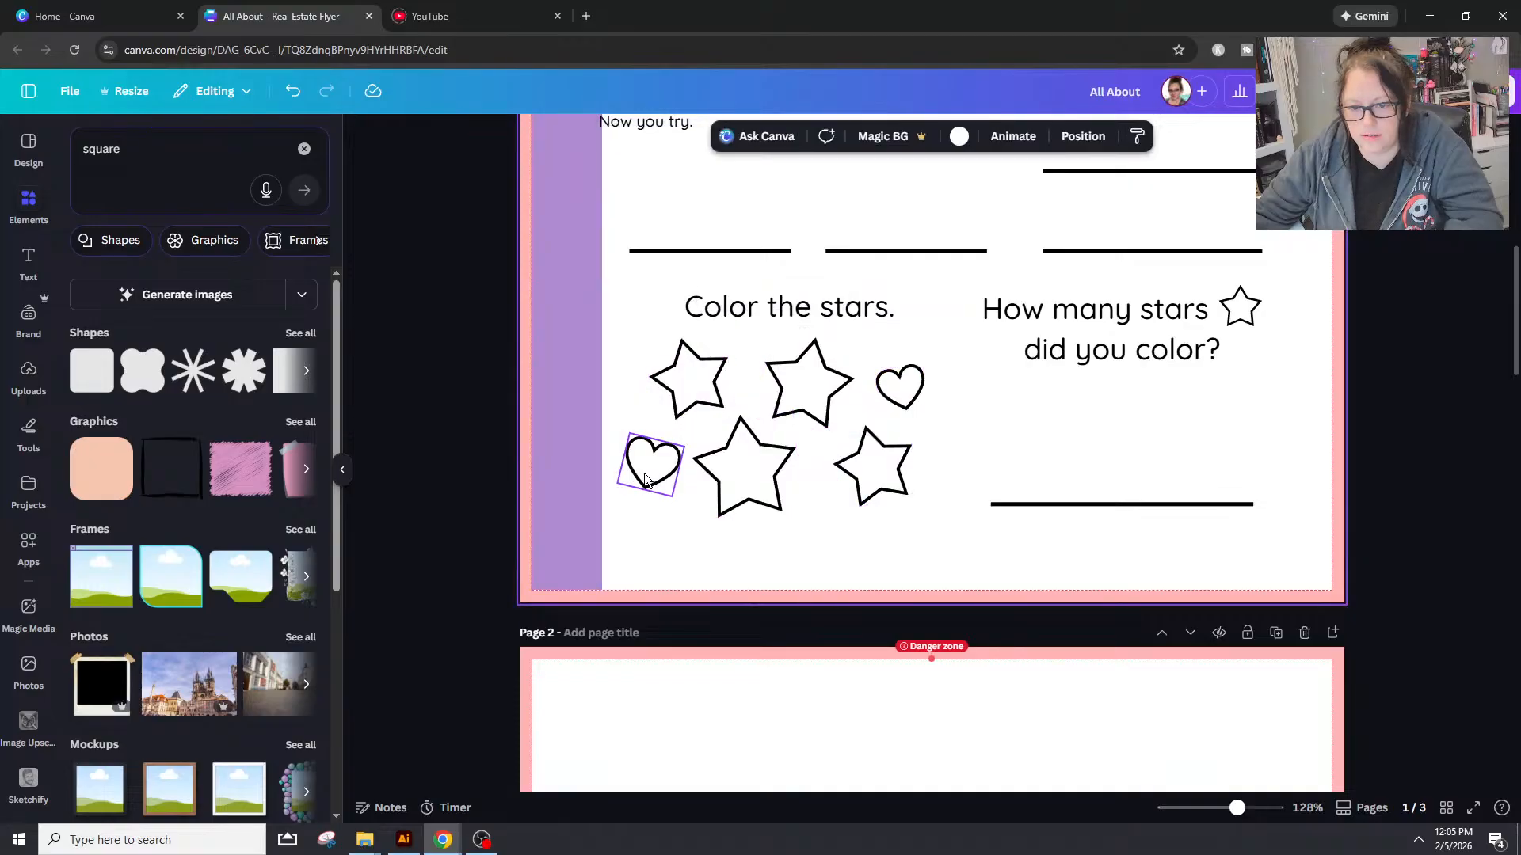
drag(645, 477, 638, 485)
drag(701, 374, 685, 383)
drag(901, 388, 918, 380)
drag(884, 468, 906, 493)
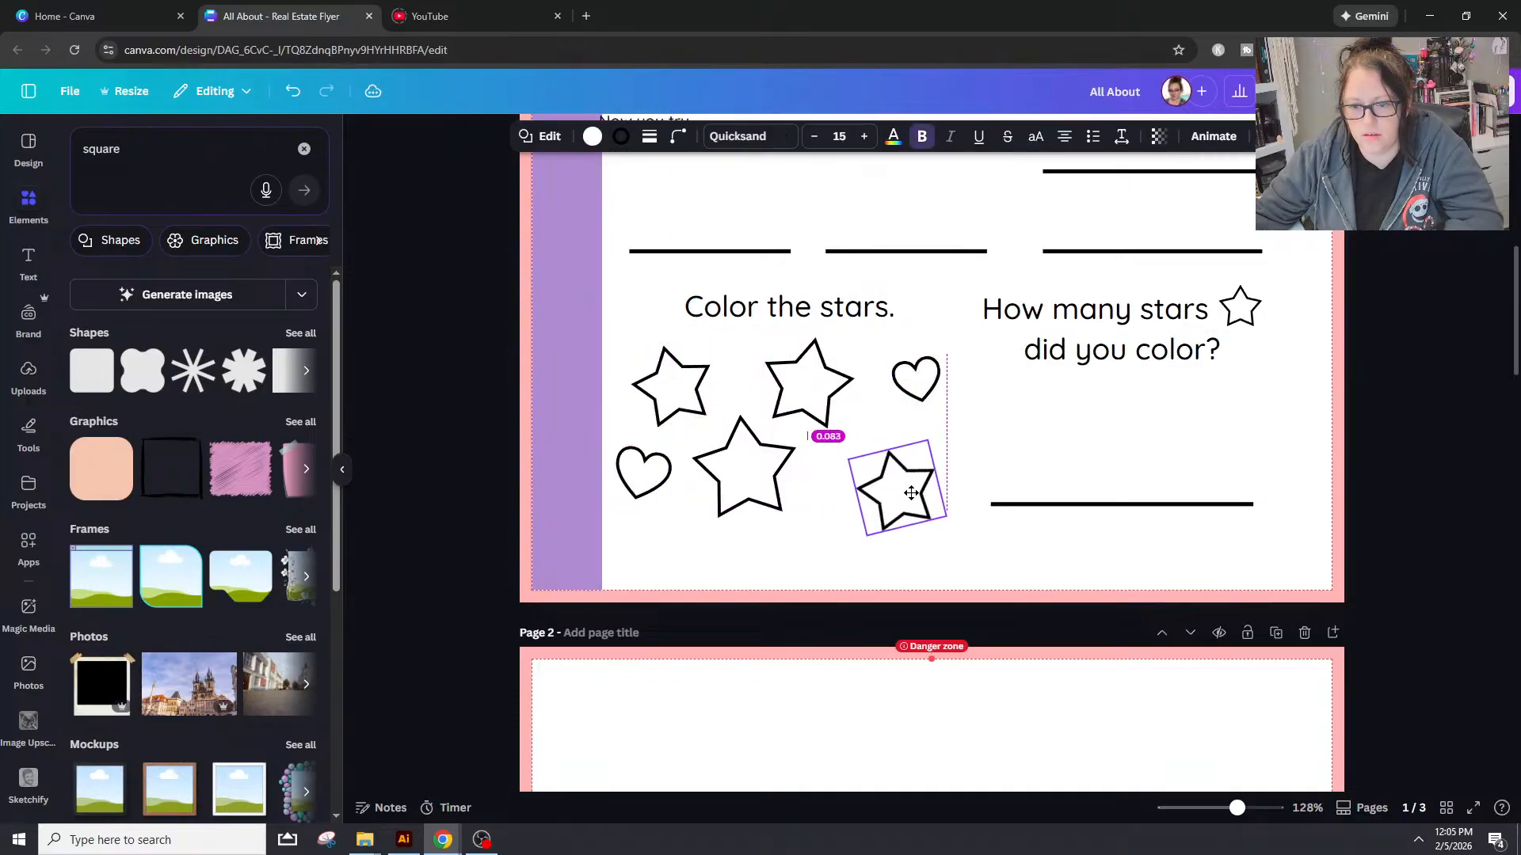
drag(727, 469, 730, 477)
click(893, 487)
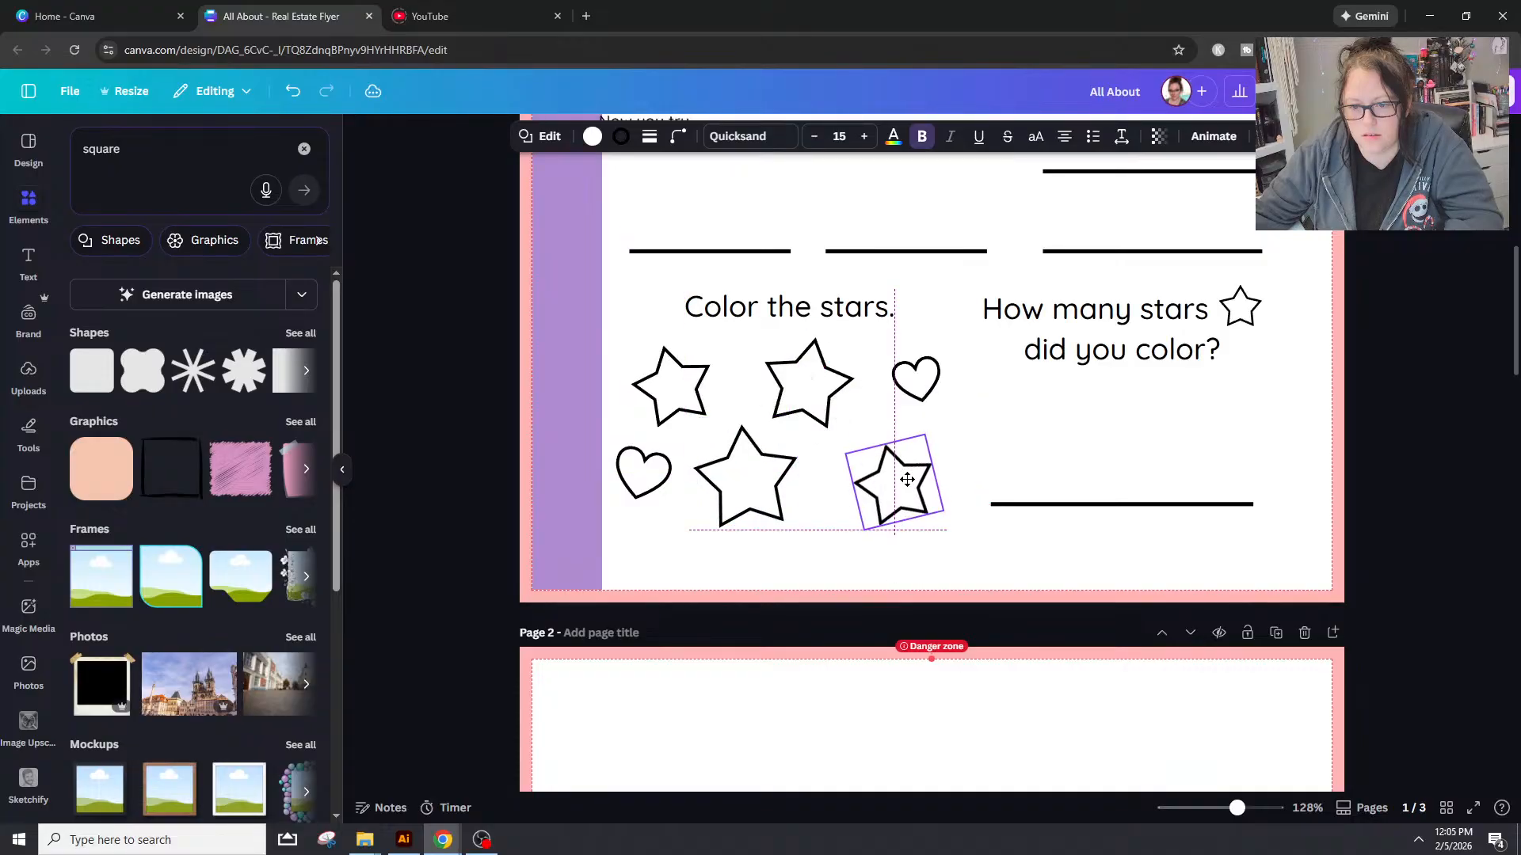
drag(828, 407, 831, 413)
drag(930, 380, 937, 410)
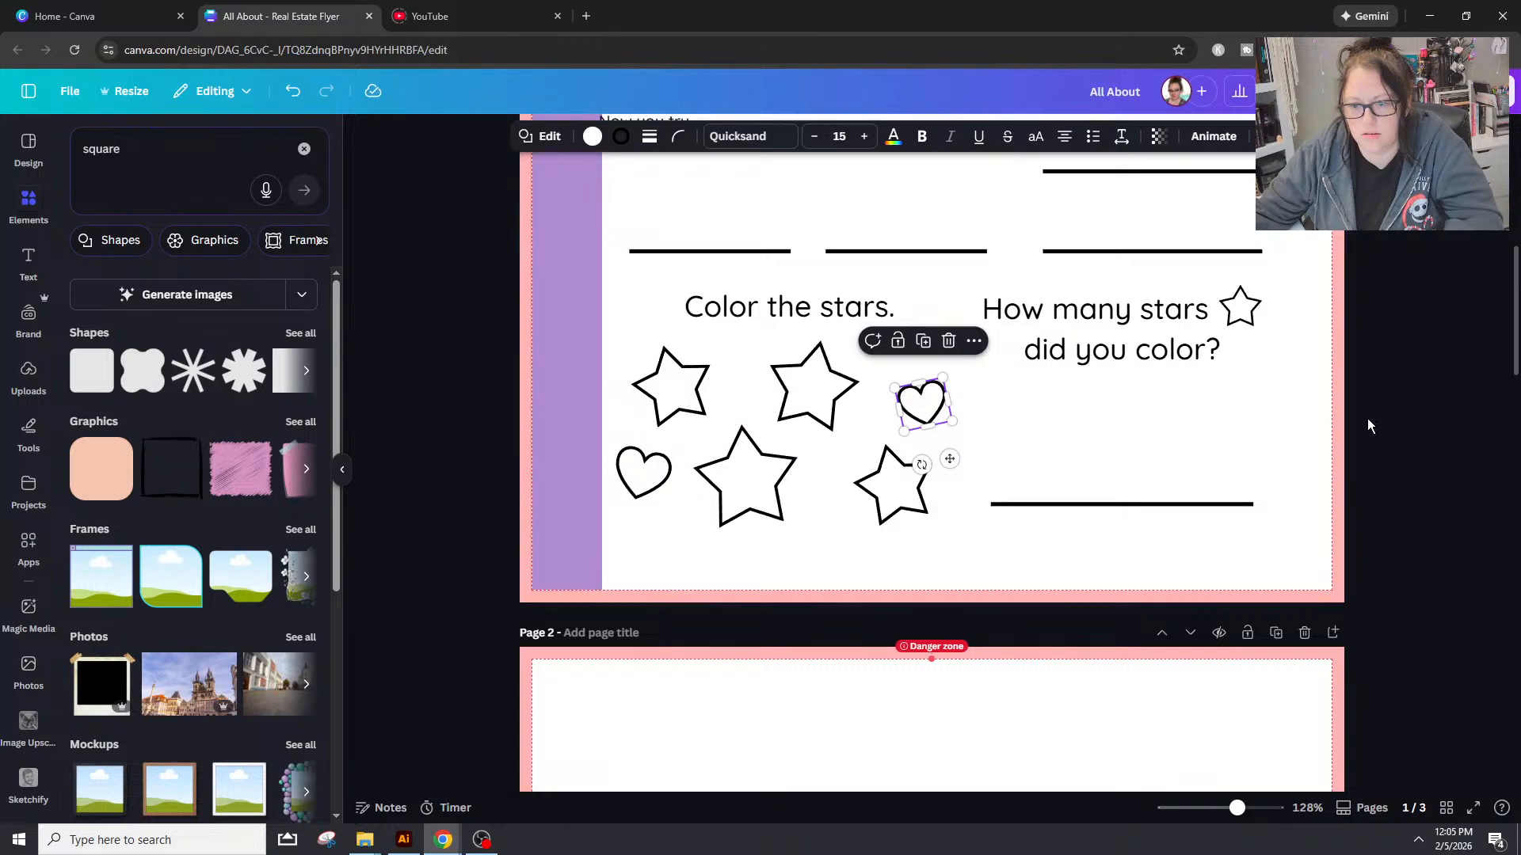
click(1431, 476)
Step: Move the first writing line under "Now you try." flush against the left spacer and lengthen it slightly at its right end
scroll(1429, 478, up, 1)
scroll(1429, 478, up, 1)
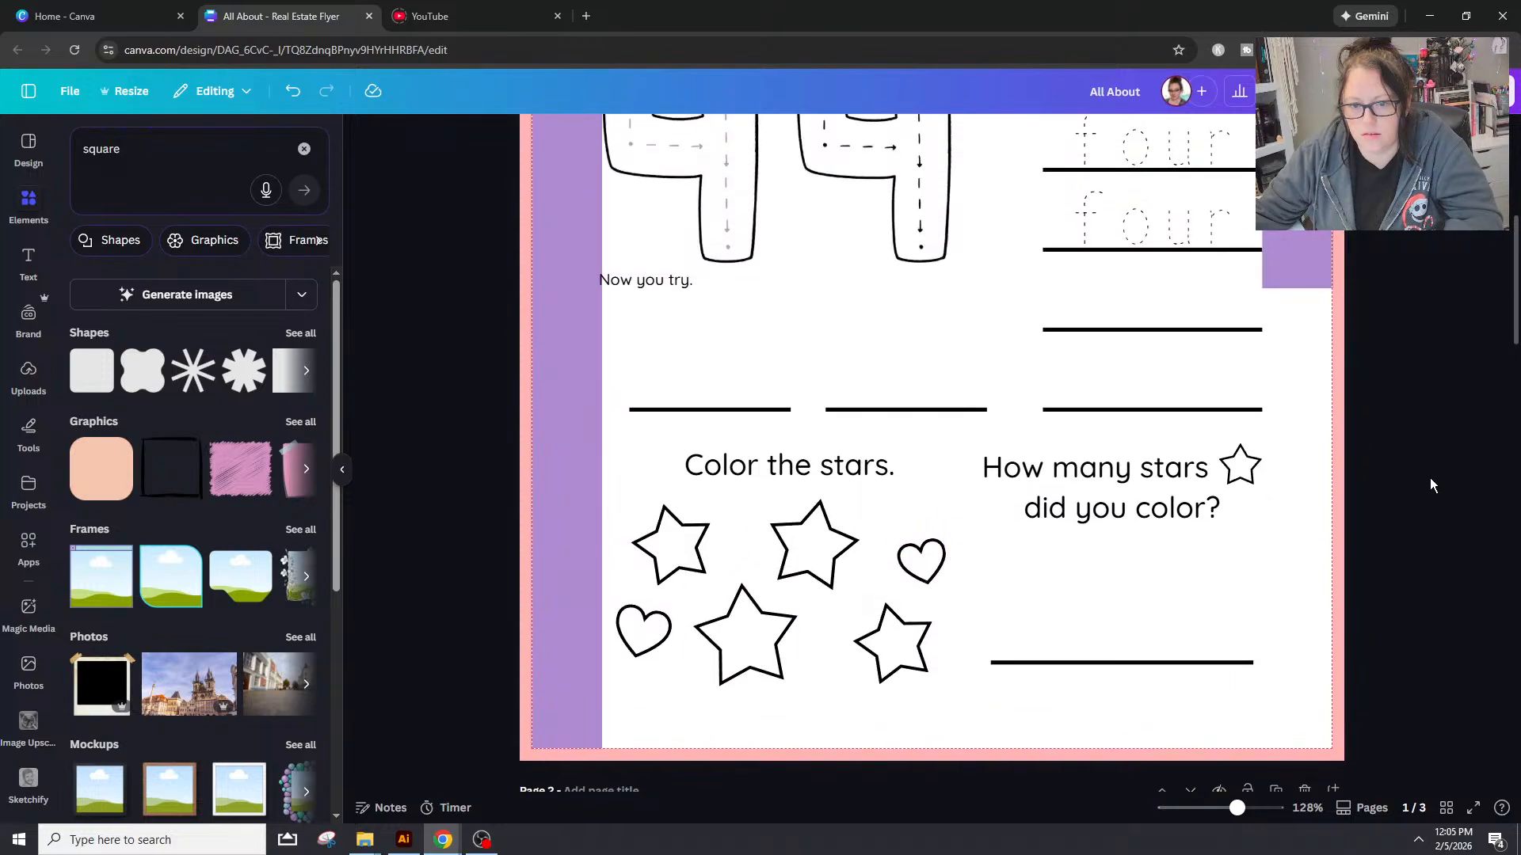
scroll(1429, 478, up, 2)
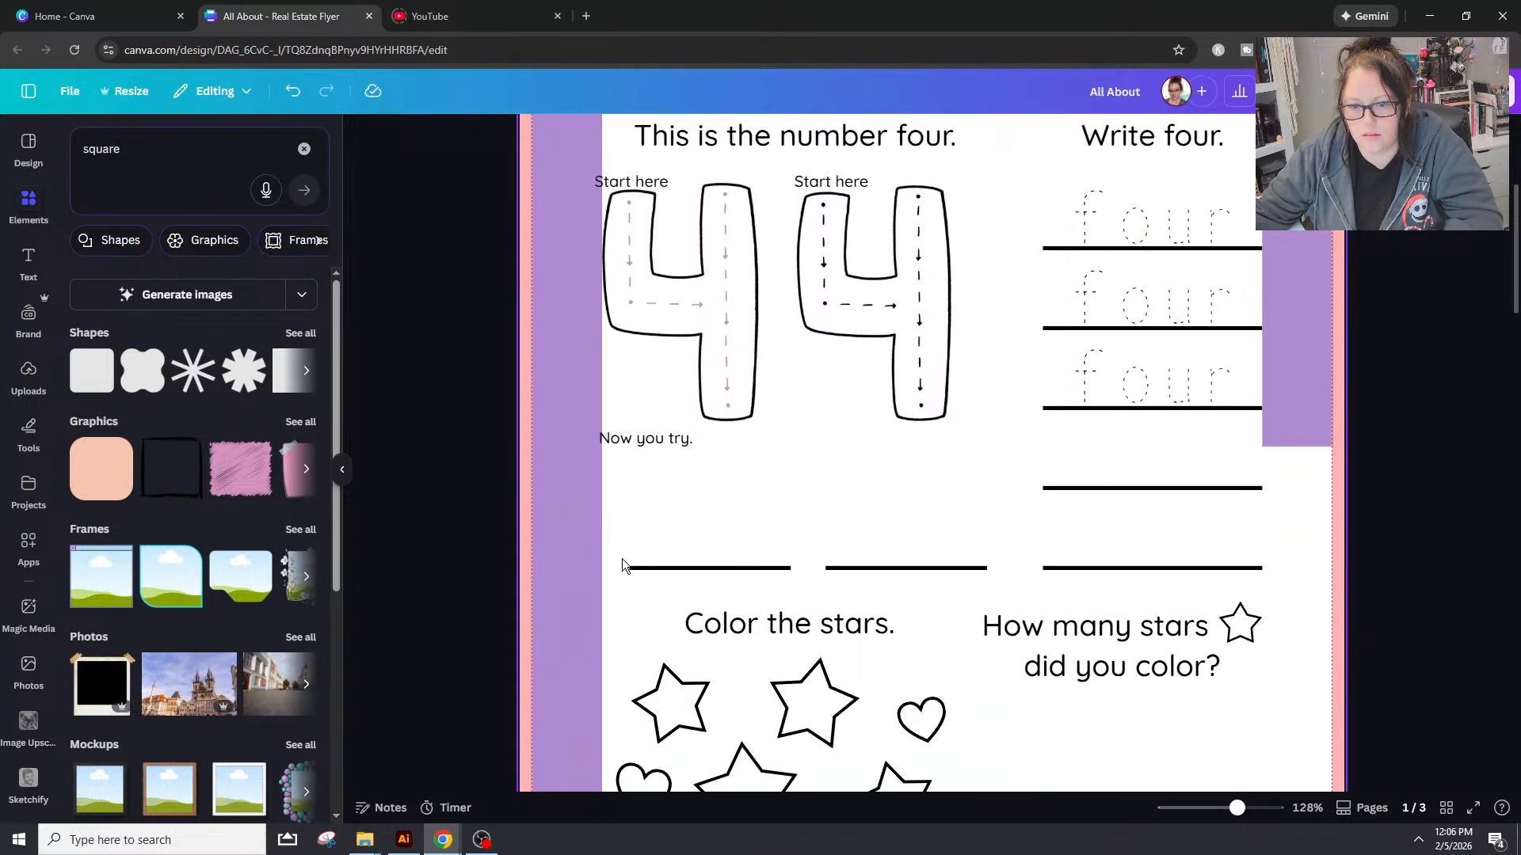
drag(658, 568, 630, 569)
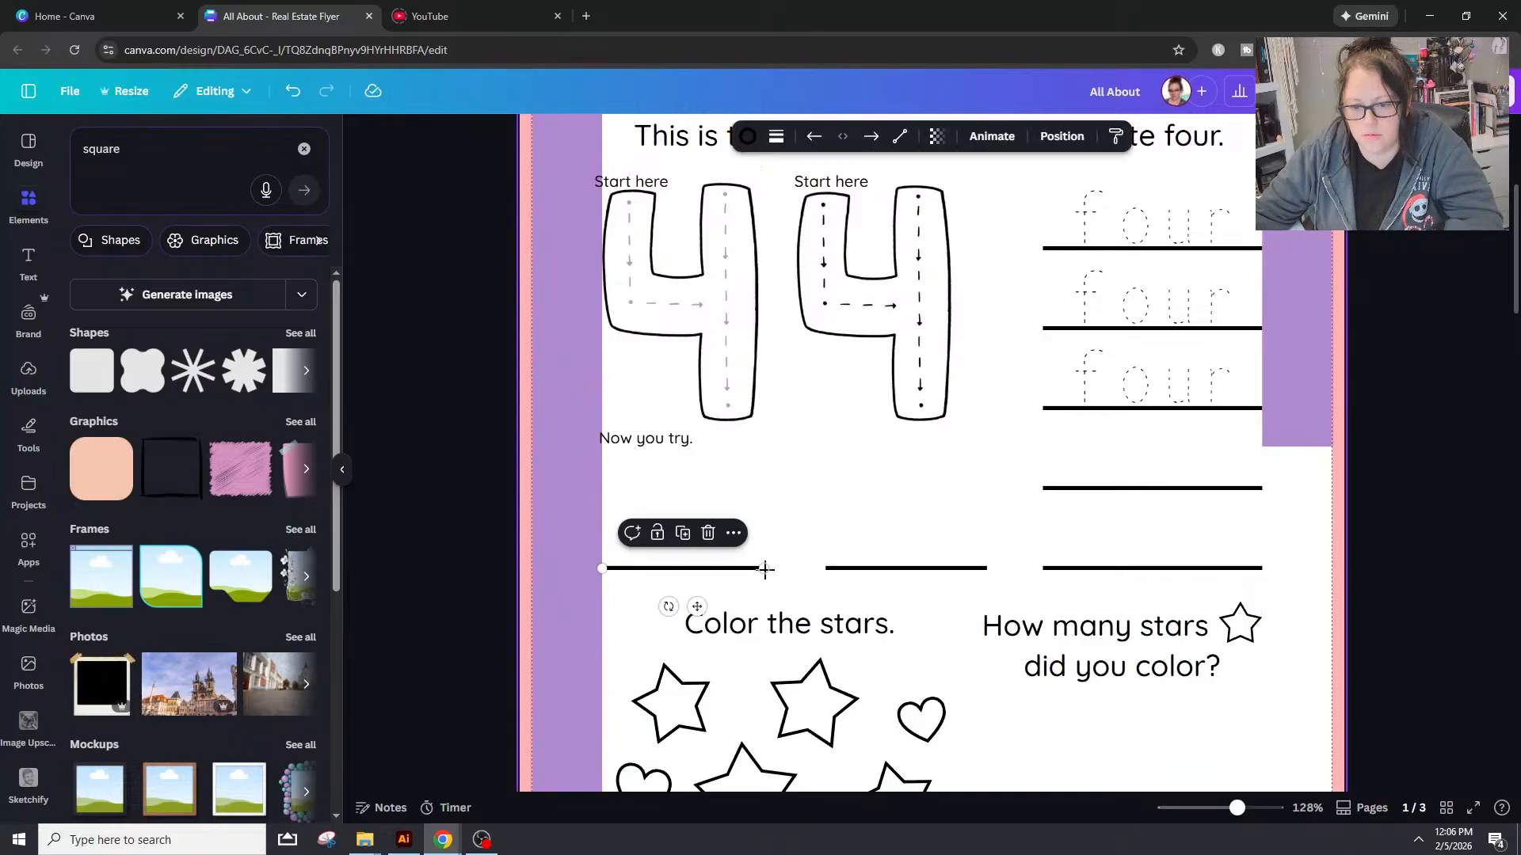
drag(763, 569, 777, 568)
Step: Replace the second "Now you try." writing line with a duplicate of the first, placed beside it at the same height
click(862, 568)
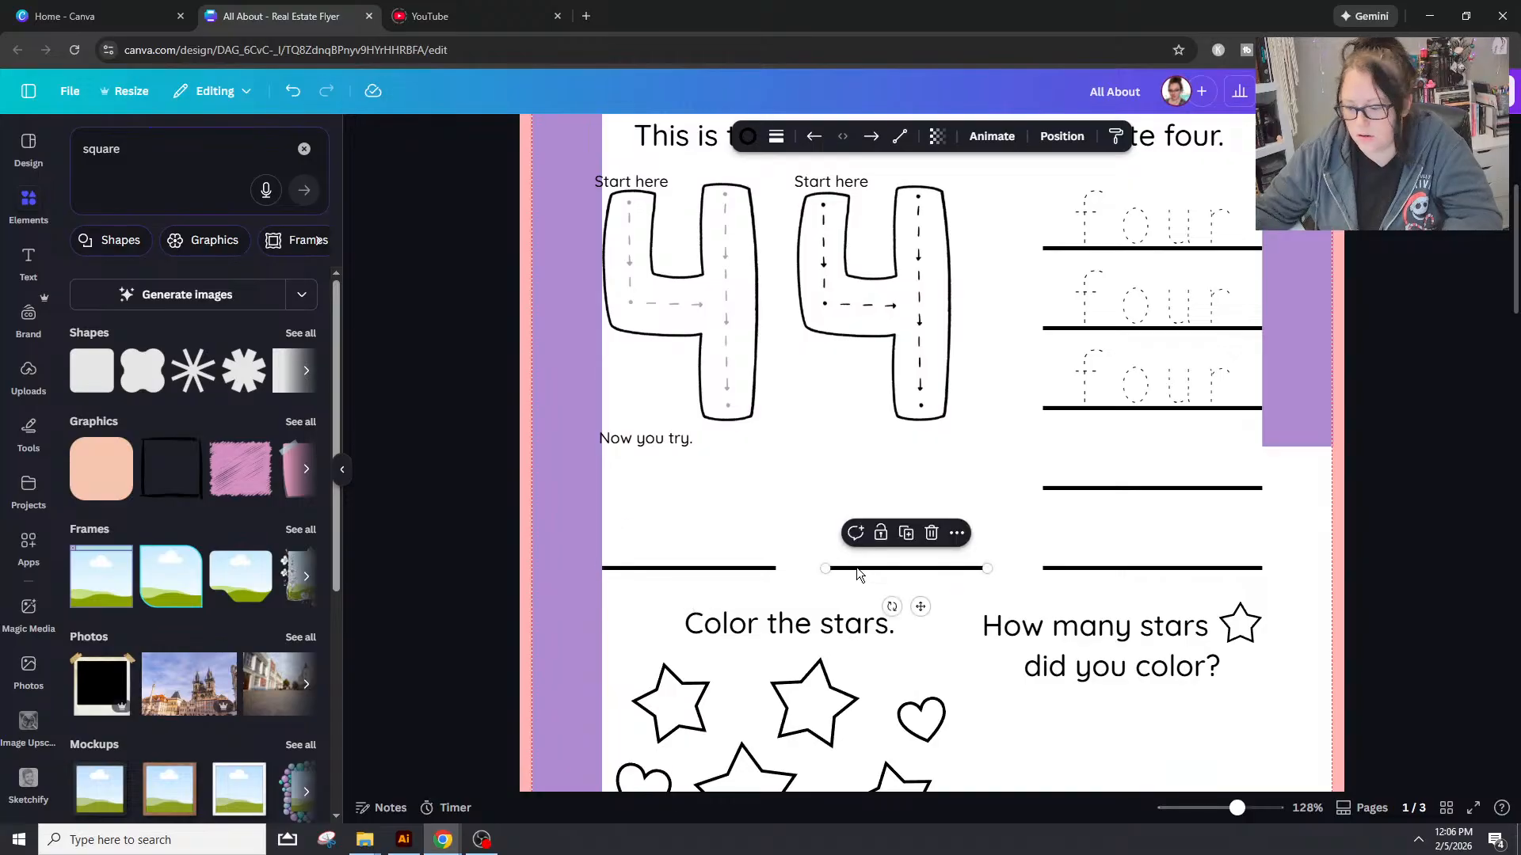
key(Delete)
click(667, 572)
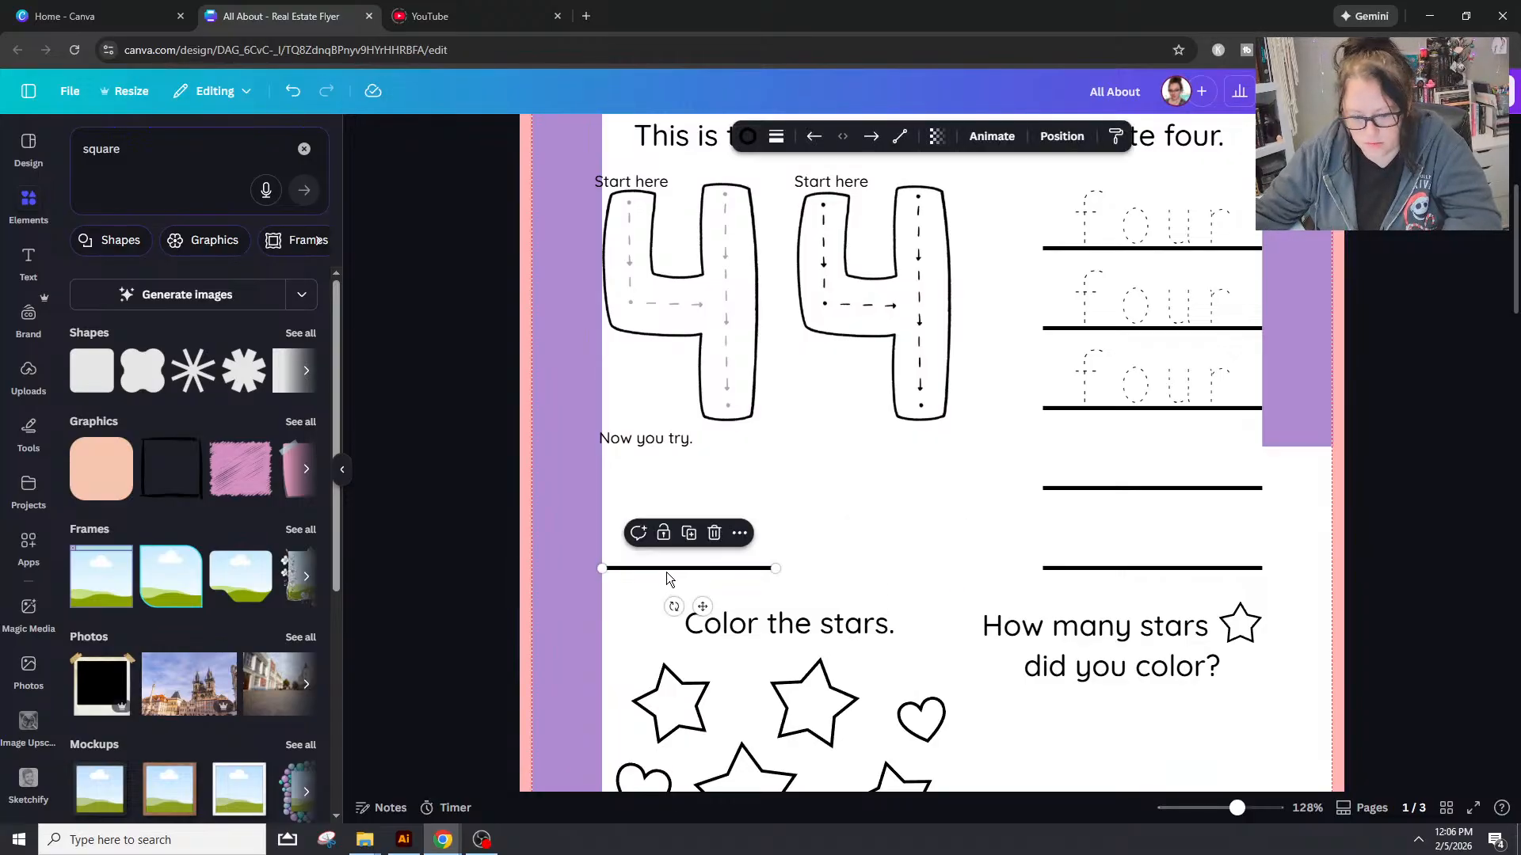
key(ctrl+d)
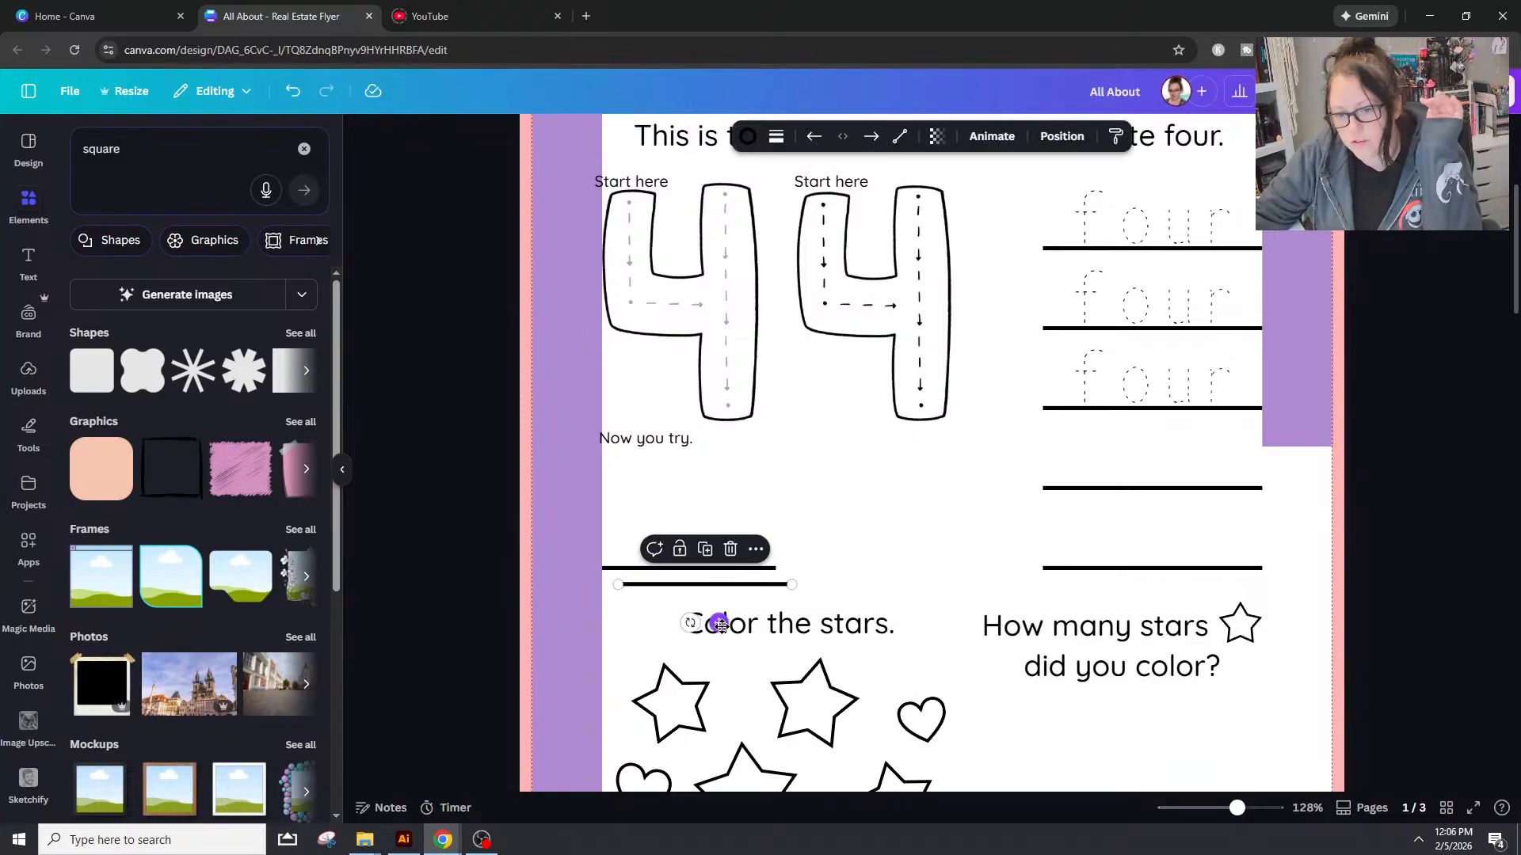
drag(719, 622, 916, 610)
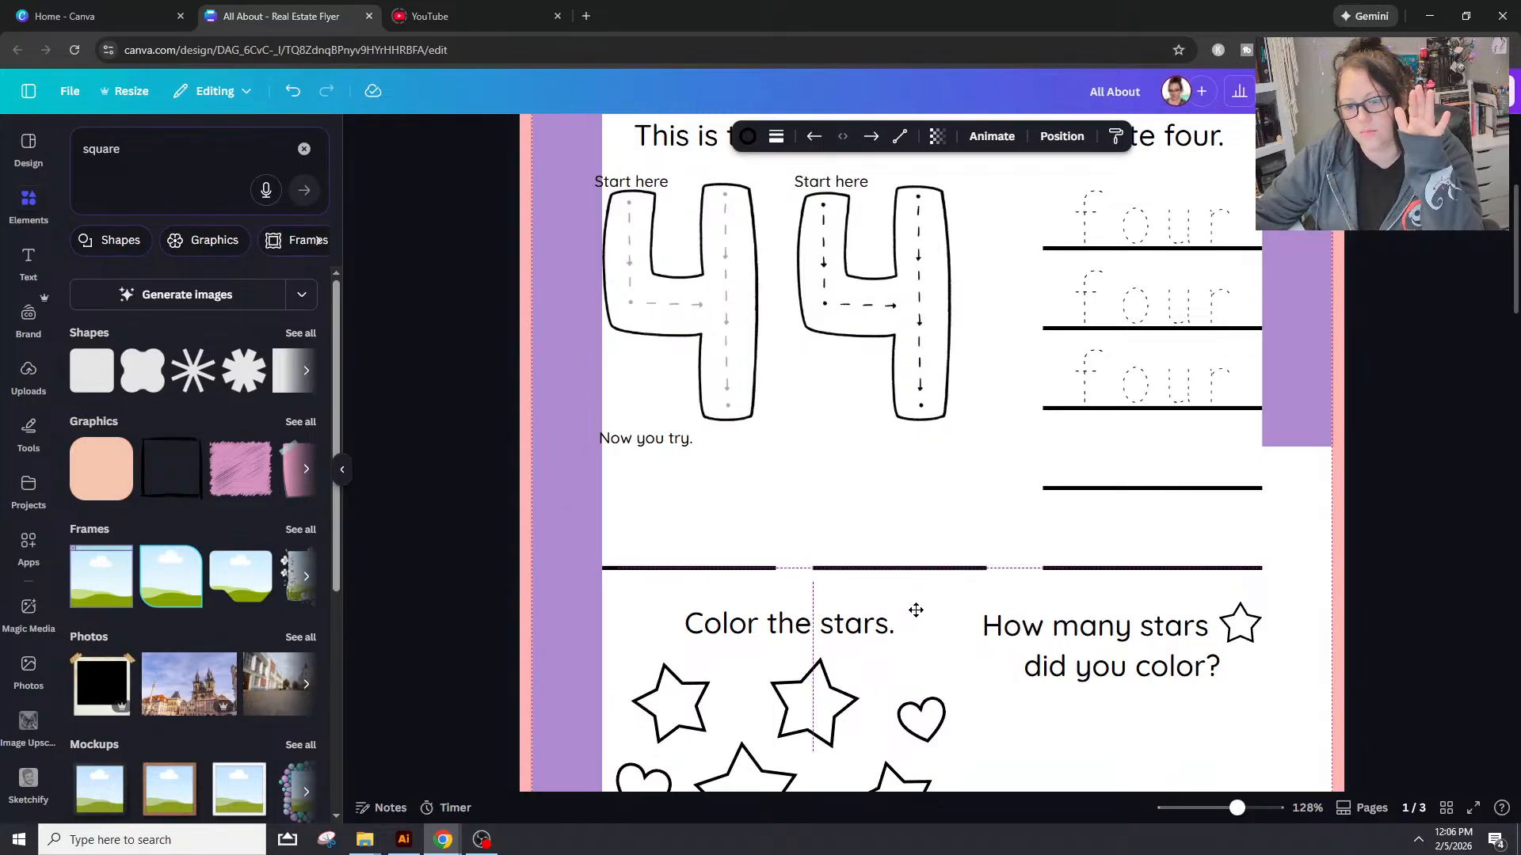
click(1449, 554)
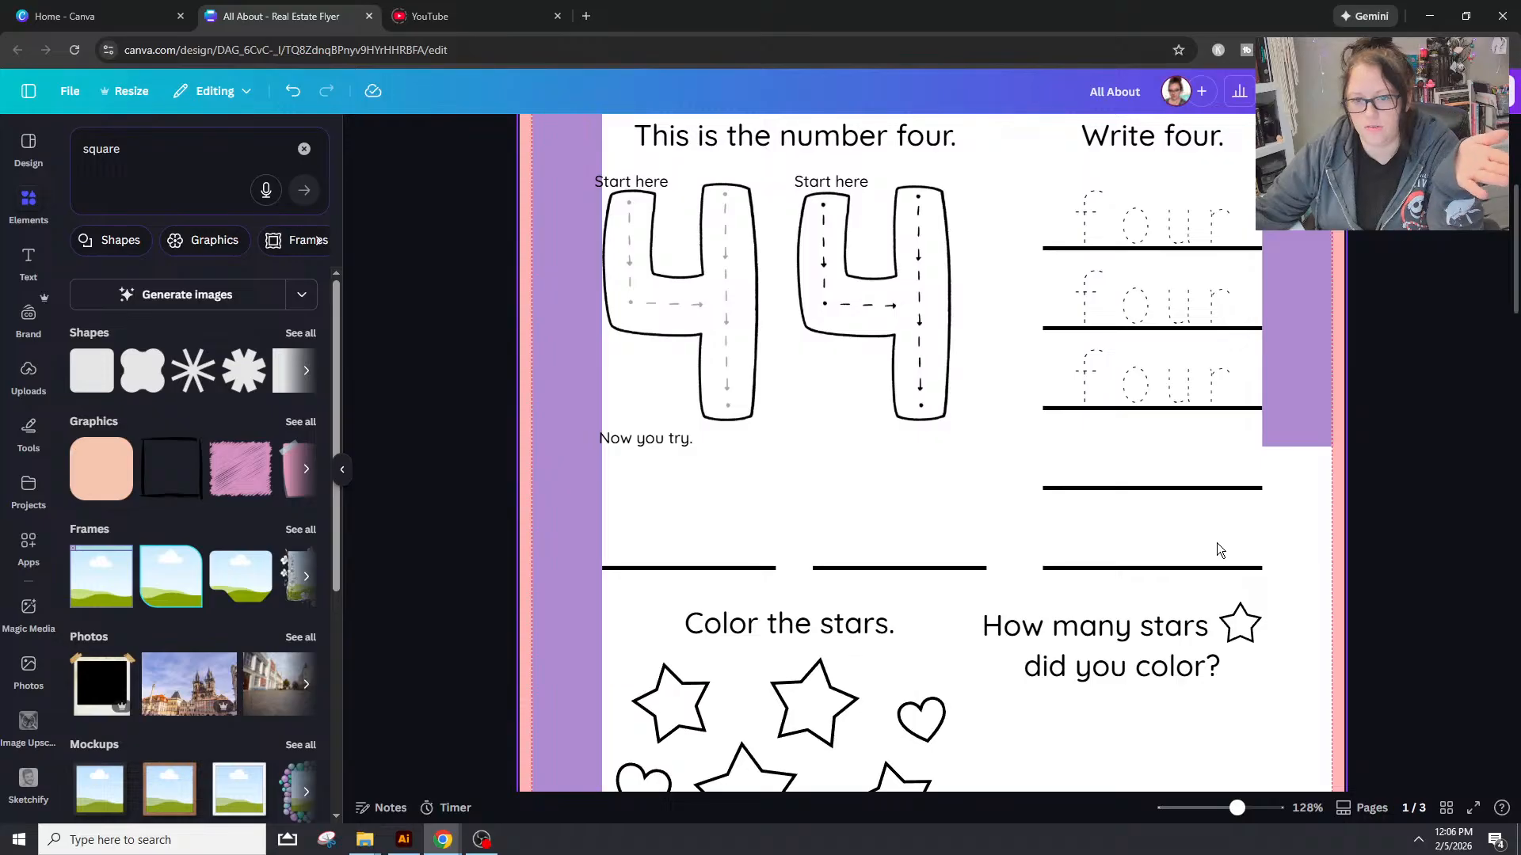
scroll(830, 601, down, 2)
scroll(616, 621, up, 3)
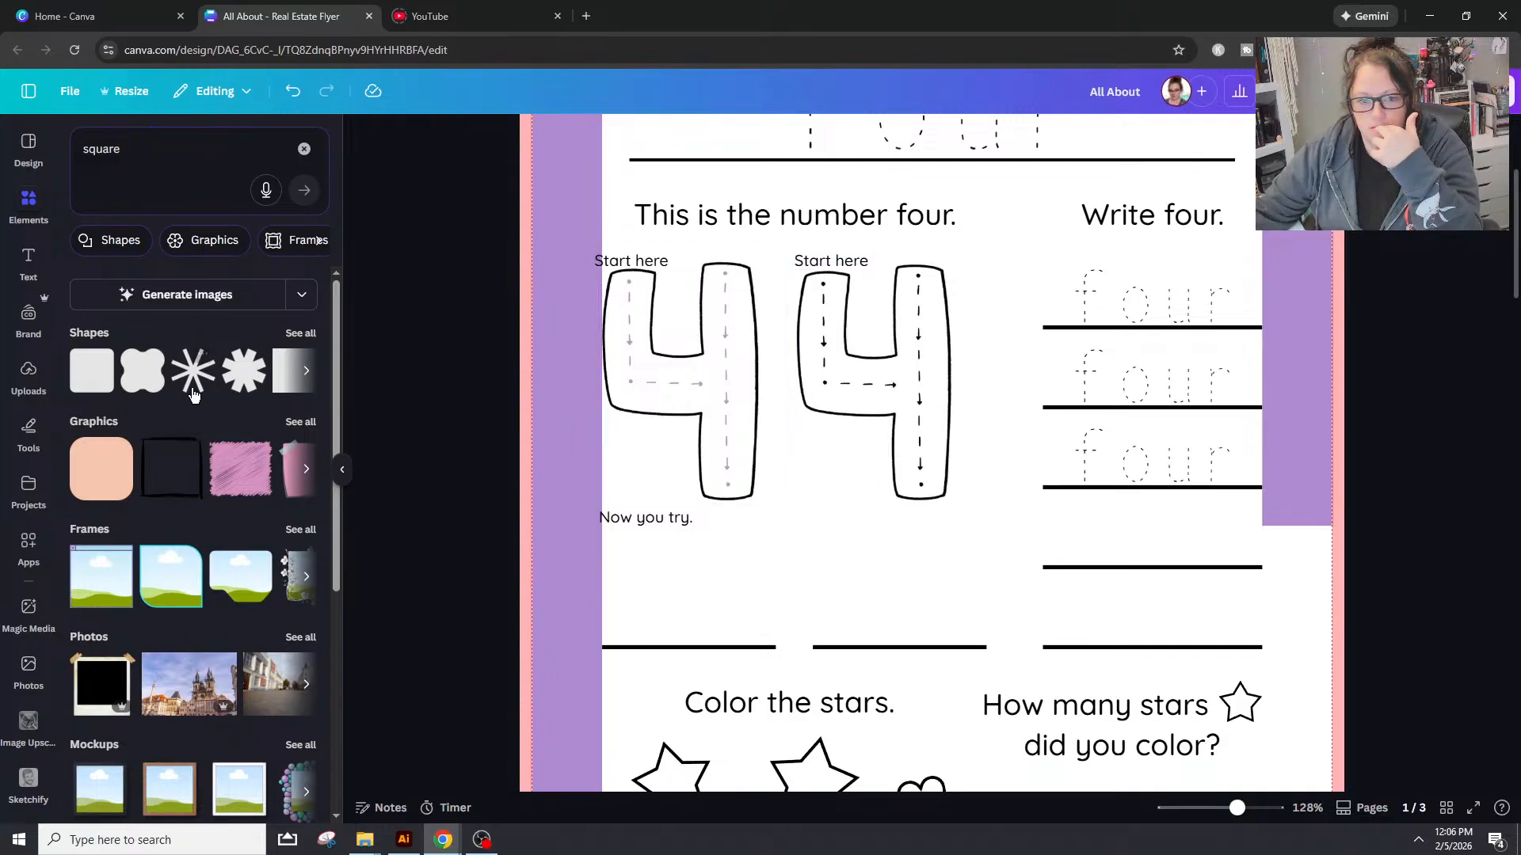
click(28, 434)
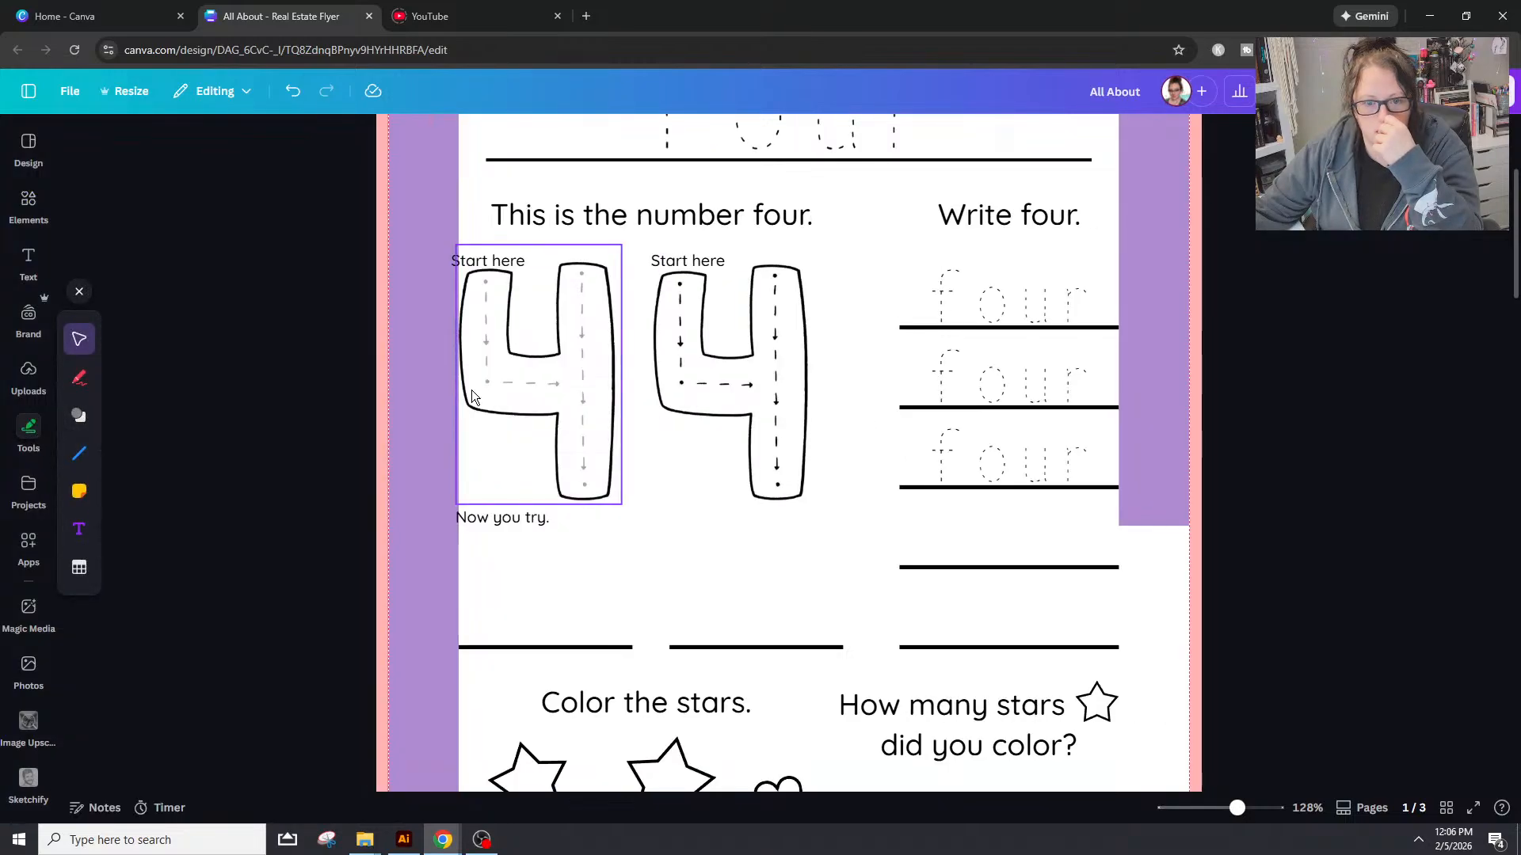
click(1178, 356)
key(ctrl+d)
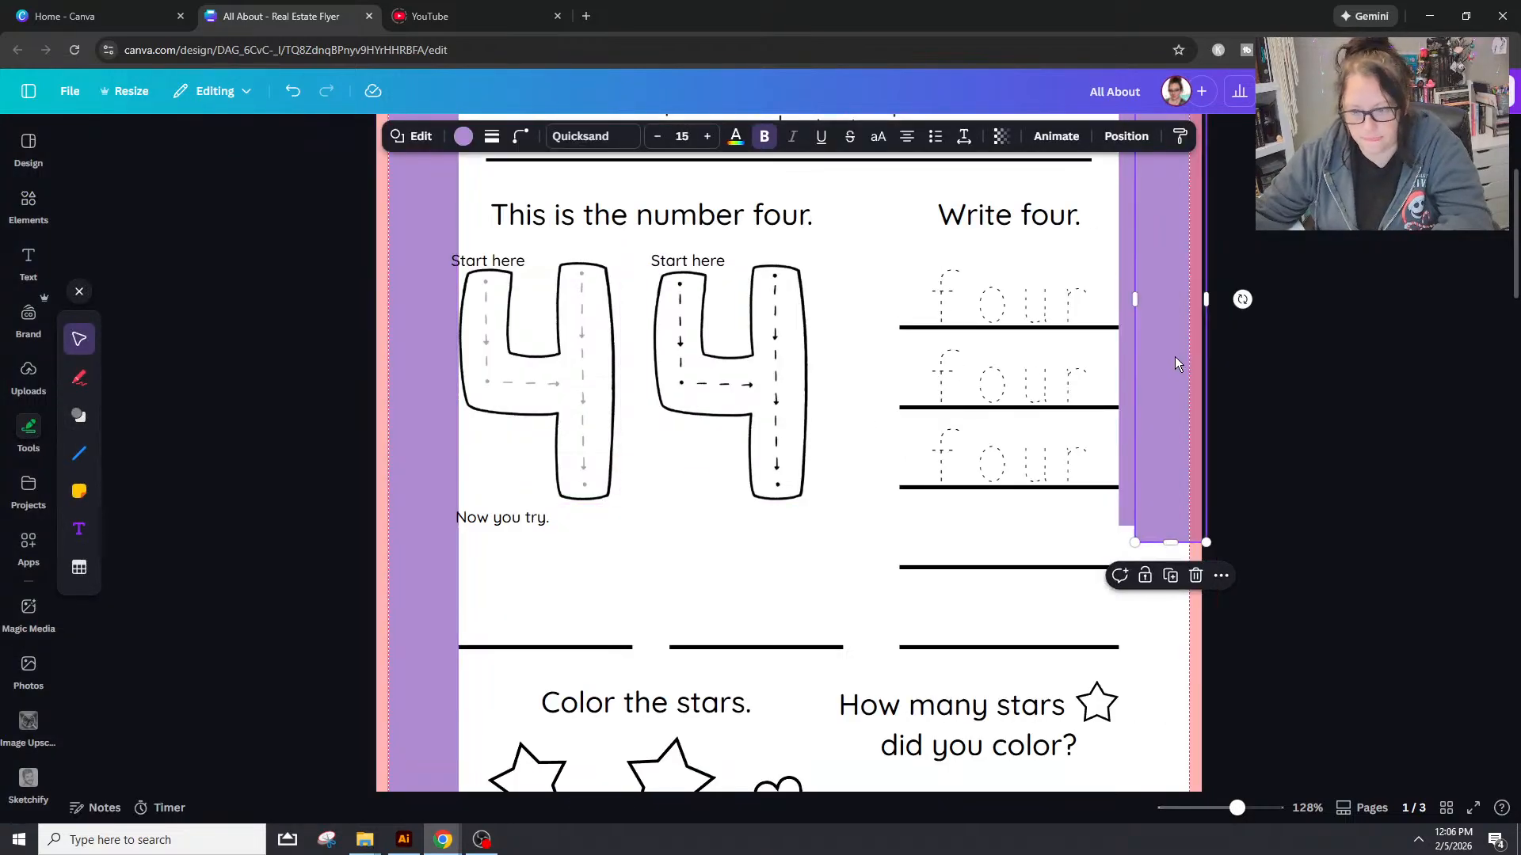
drag(1176, 361, 705, 602)
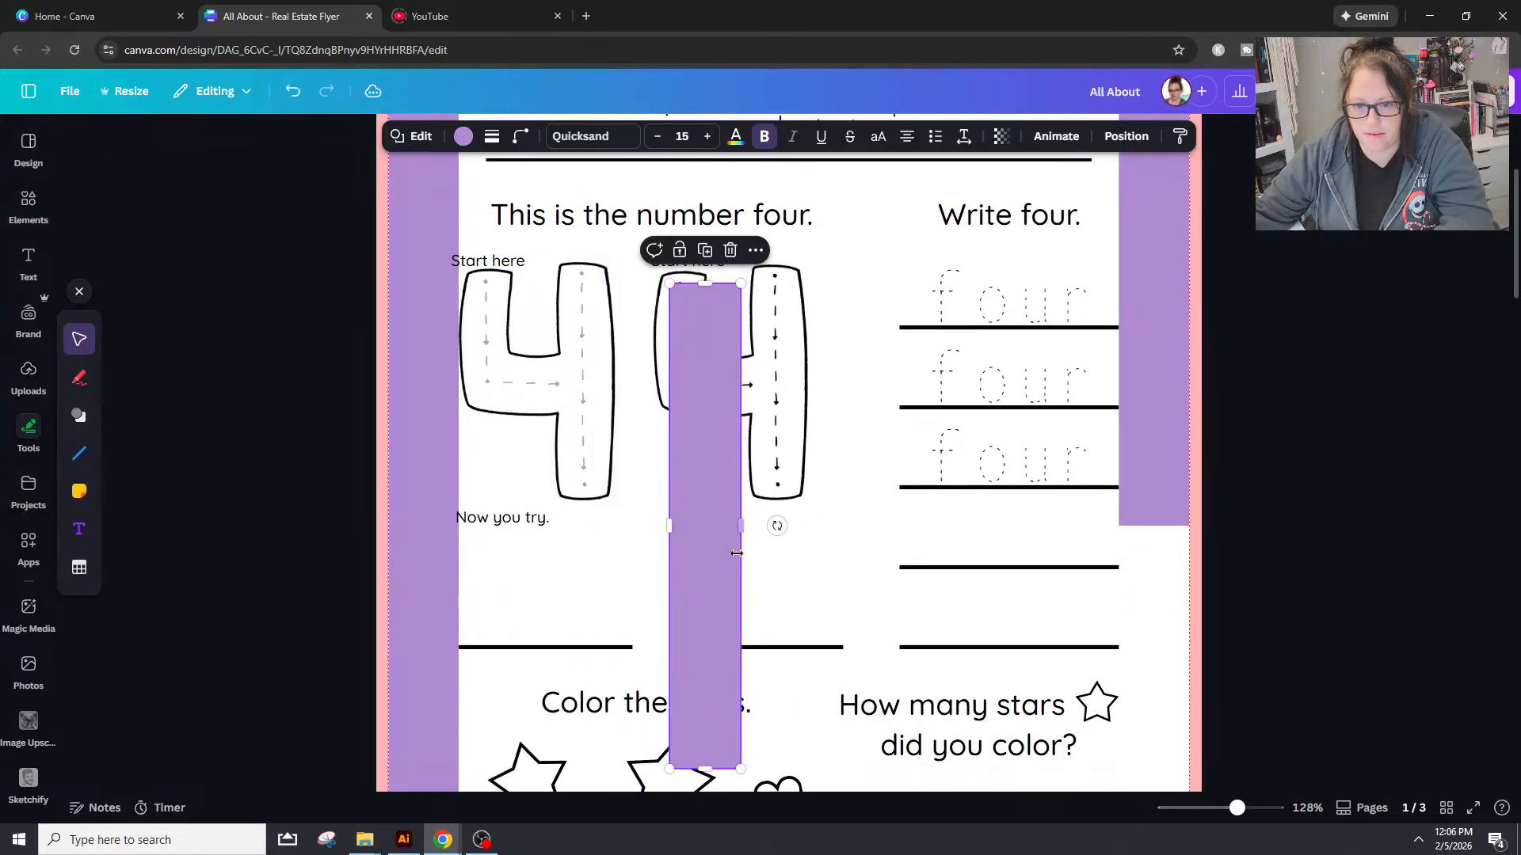
drag(740, 526, 680, 539)
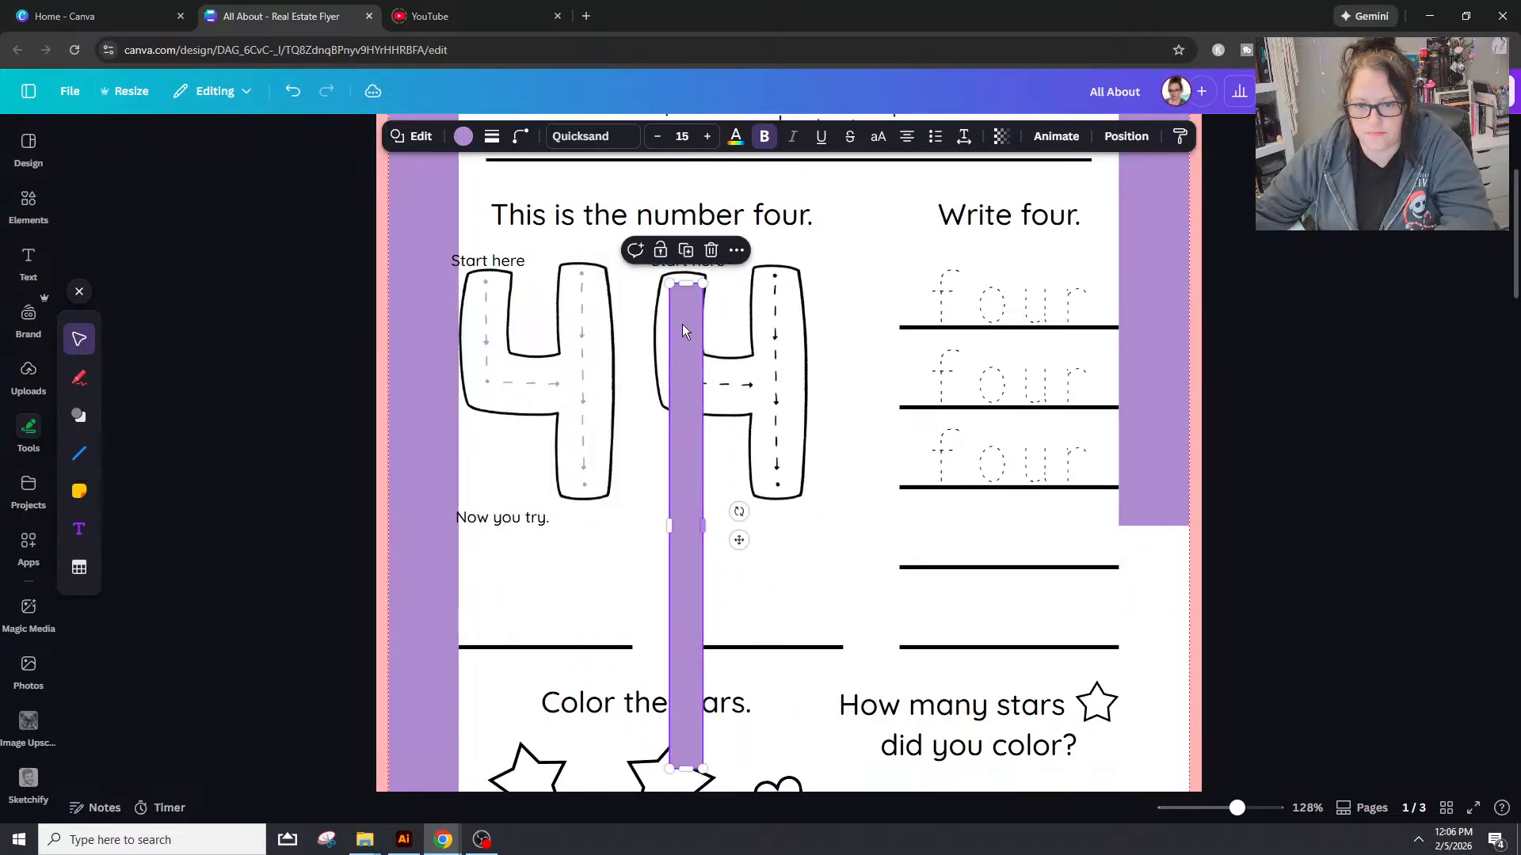
key(Delete)
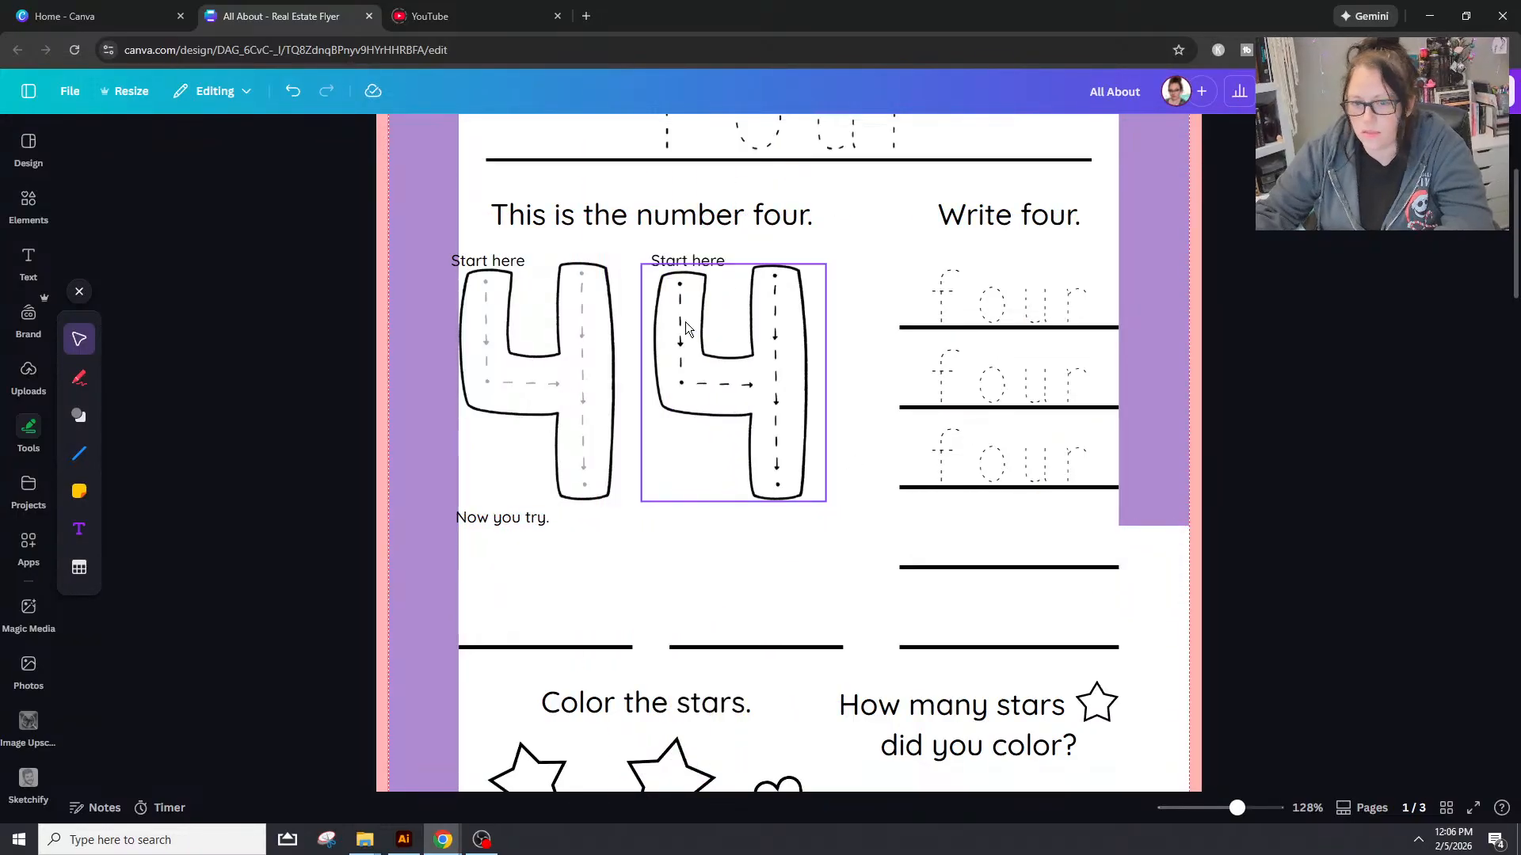
Step: Cover the dashed guide arrows inside the second 4 with white marker strokes, leaving only its outline
click(79, 380)
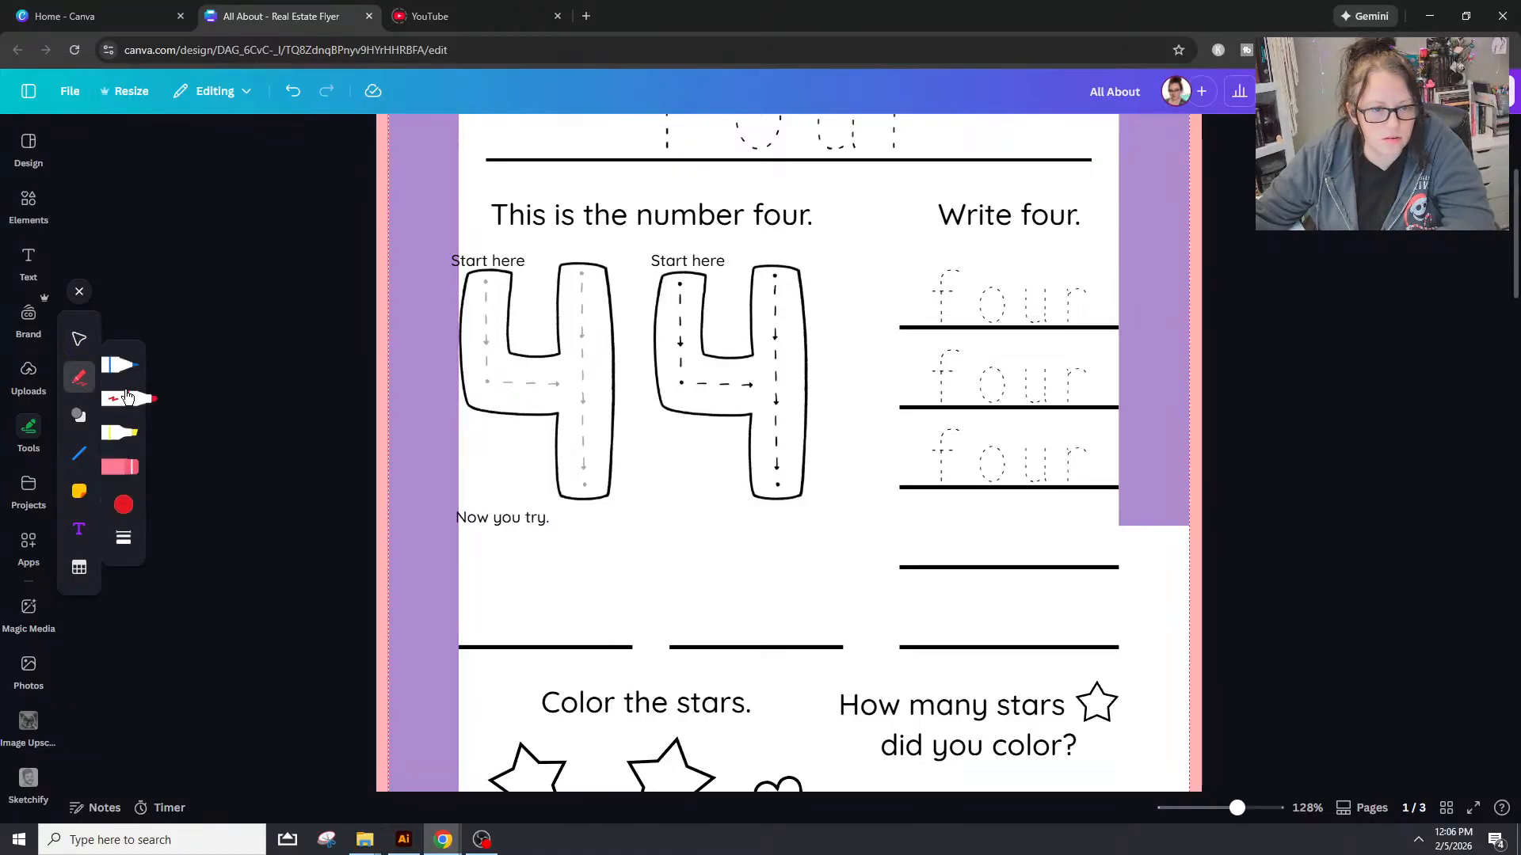
click(124, 504)
click(339, 584)
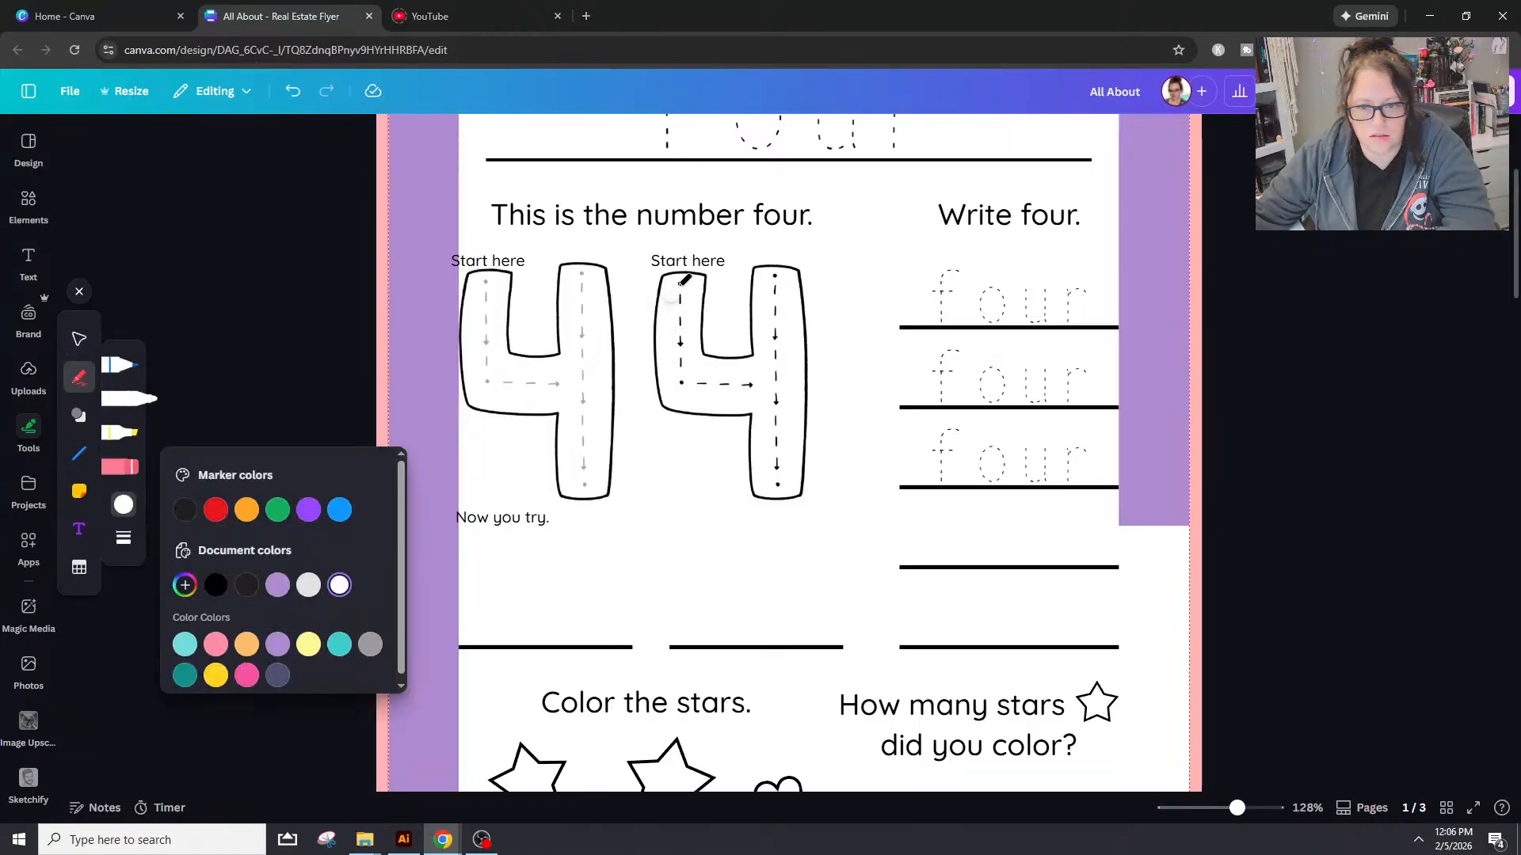
mouse_move(680, 280)
mouse_down()
mouse_move(688, 378)
mouse_move(757, 378)
mouse_move(686, 381)
mouse_move(781, 365)
mouse_up()
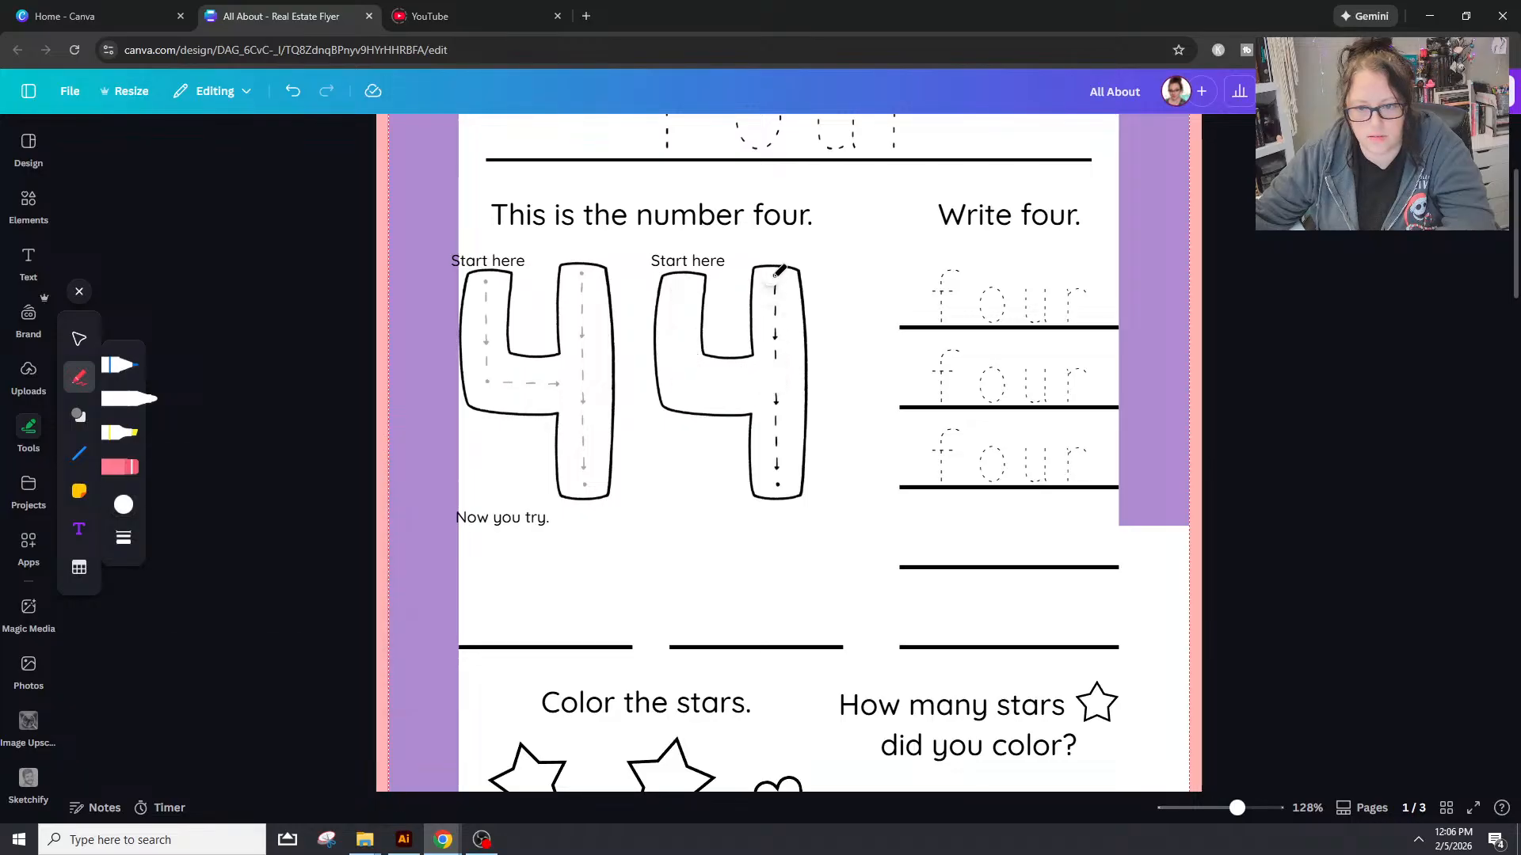
mouse_move(775, 275)
mouse_down()
mouse_move(783, 481)
mouse_move(780, 318)
mouse_up()
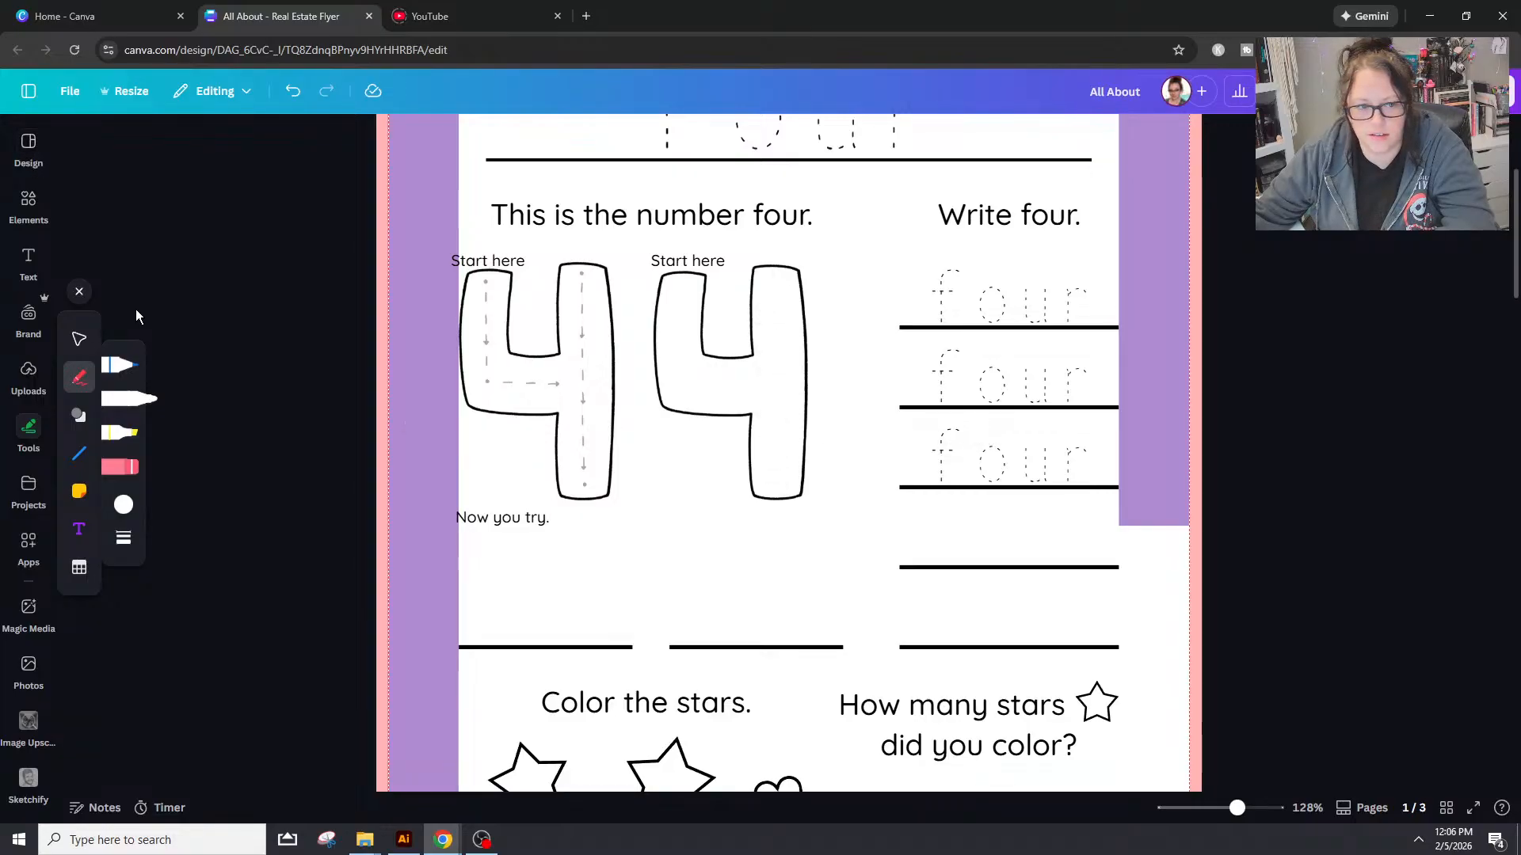
click(80, 291)
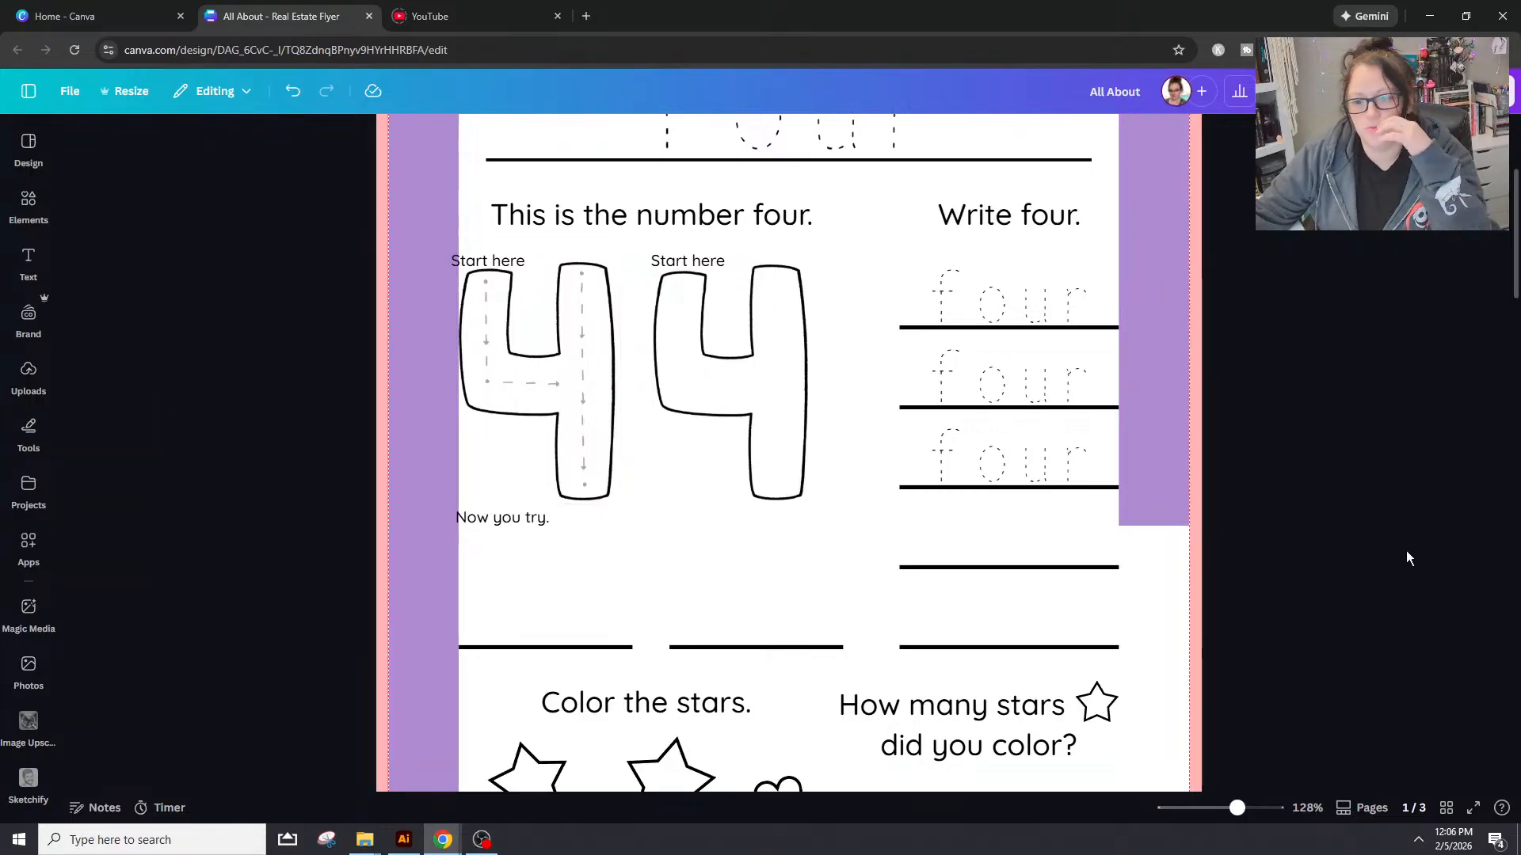
Step: Left-align the first "Start here" label and the "Now you try." label with each other
drag(1236, 822, 1222, 822)
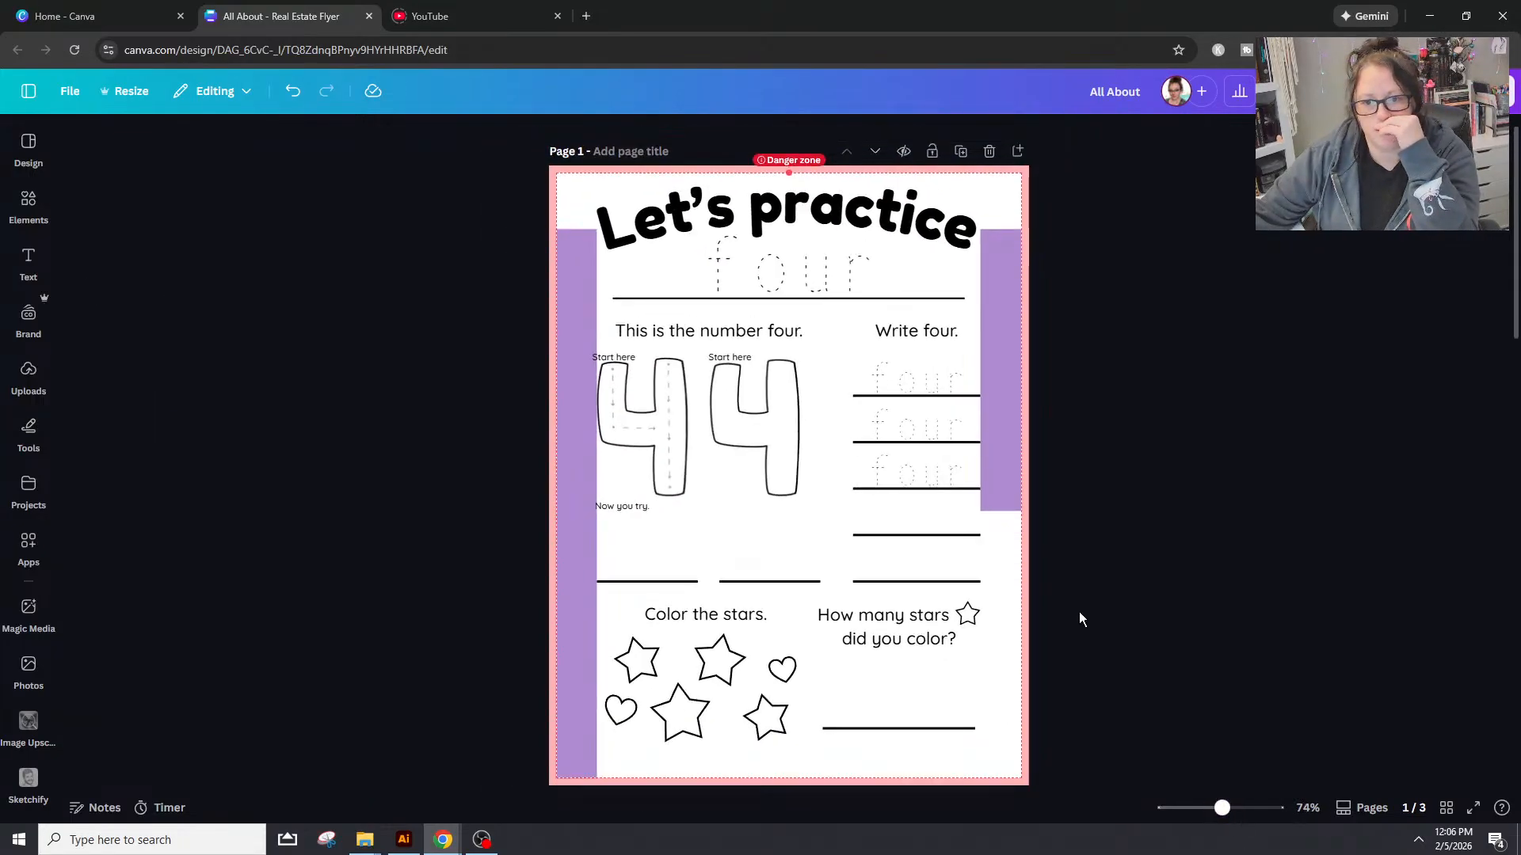
scroll(1079, 611, down, 1)
scroll(1182, 643, up, 1)
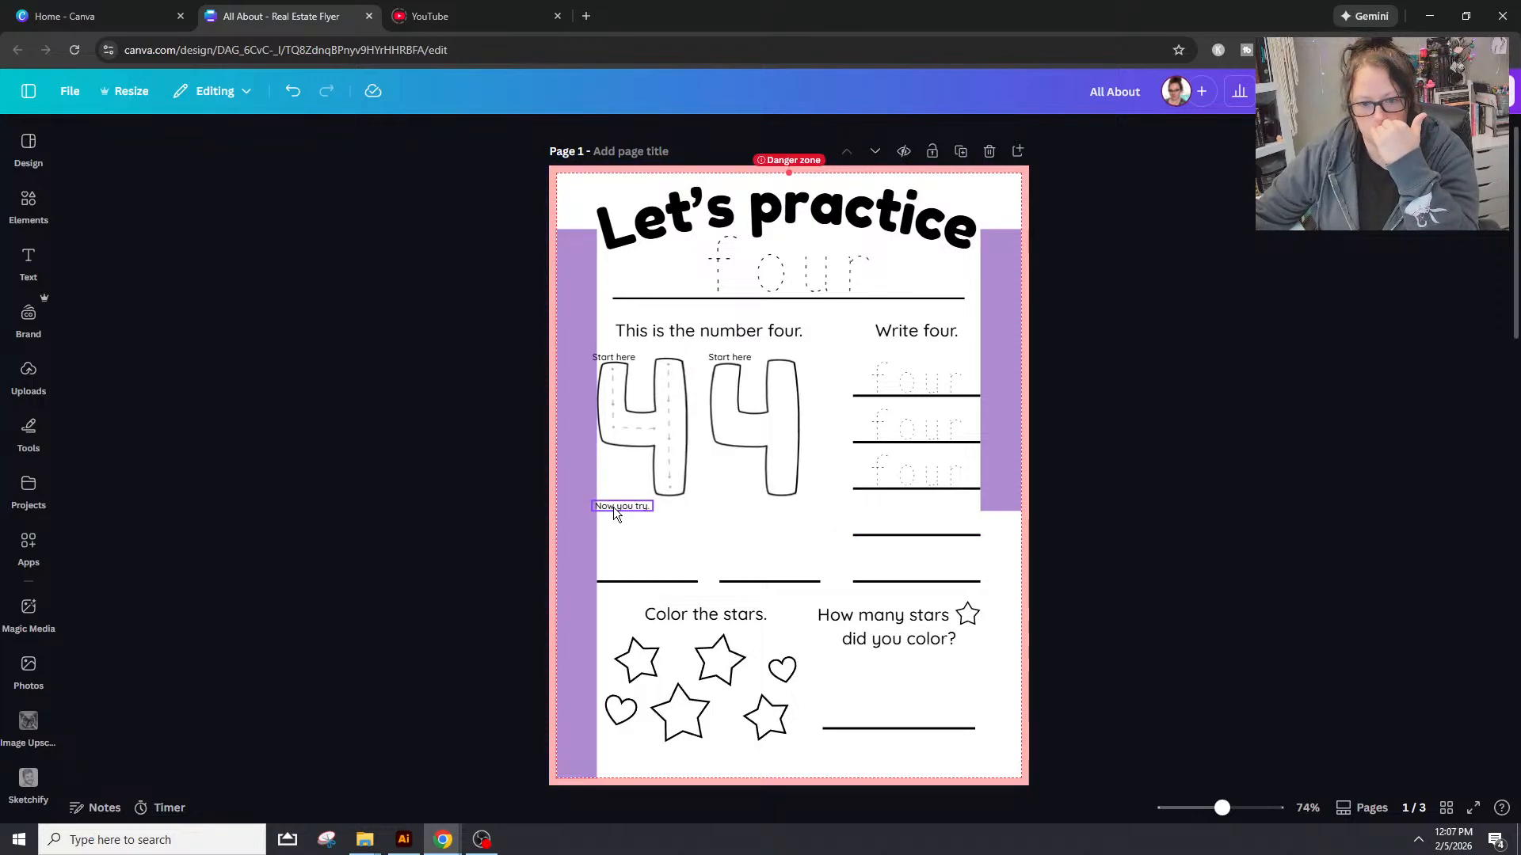
drag(1243, 816, 1253, 816)
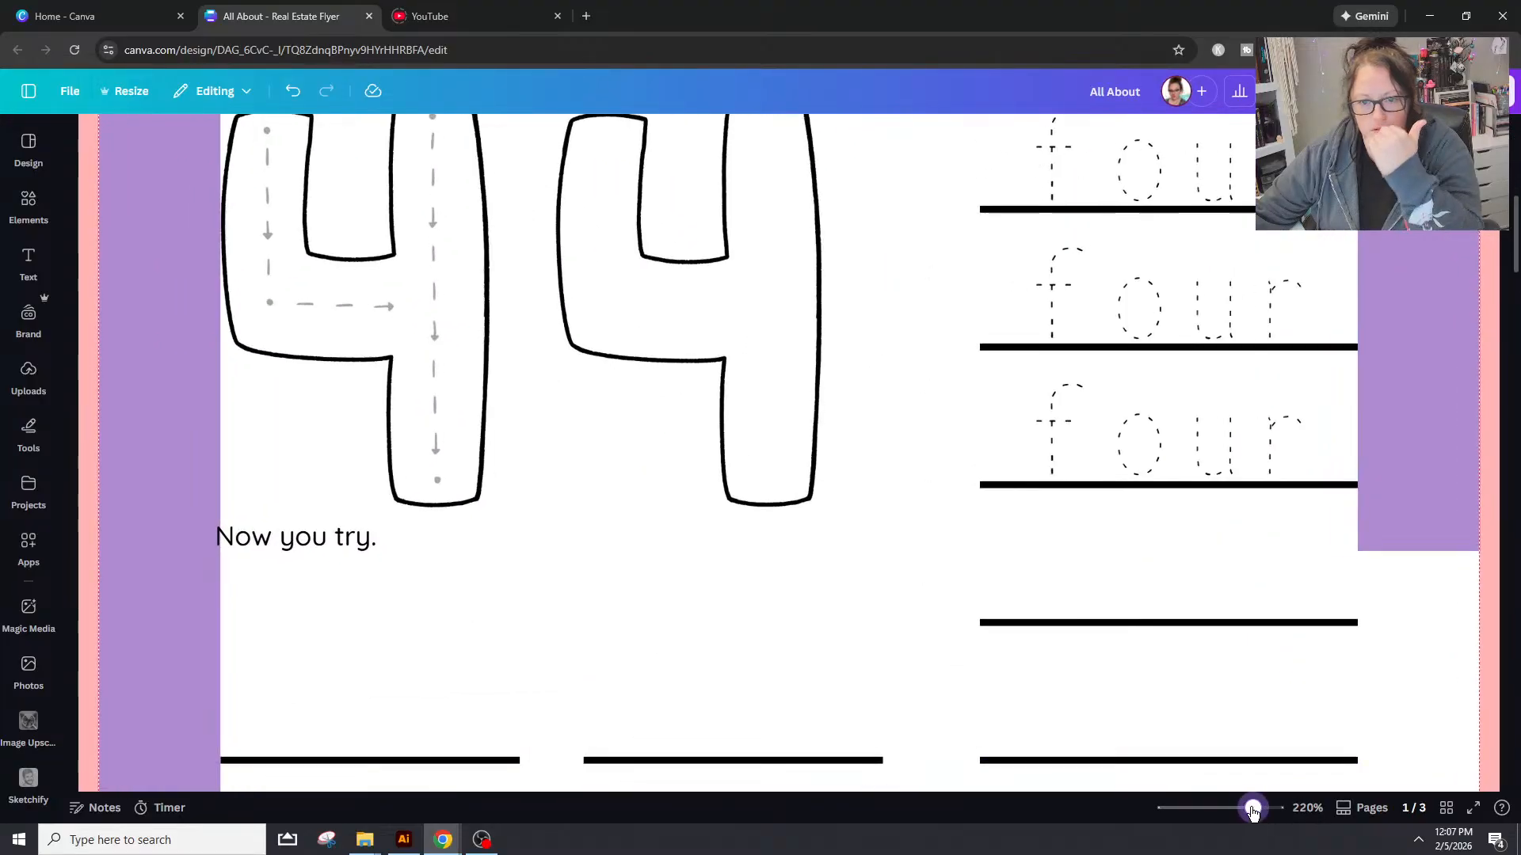
scroll(326, 515, up, 3)
click(272, 253)
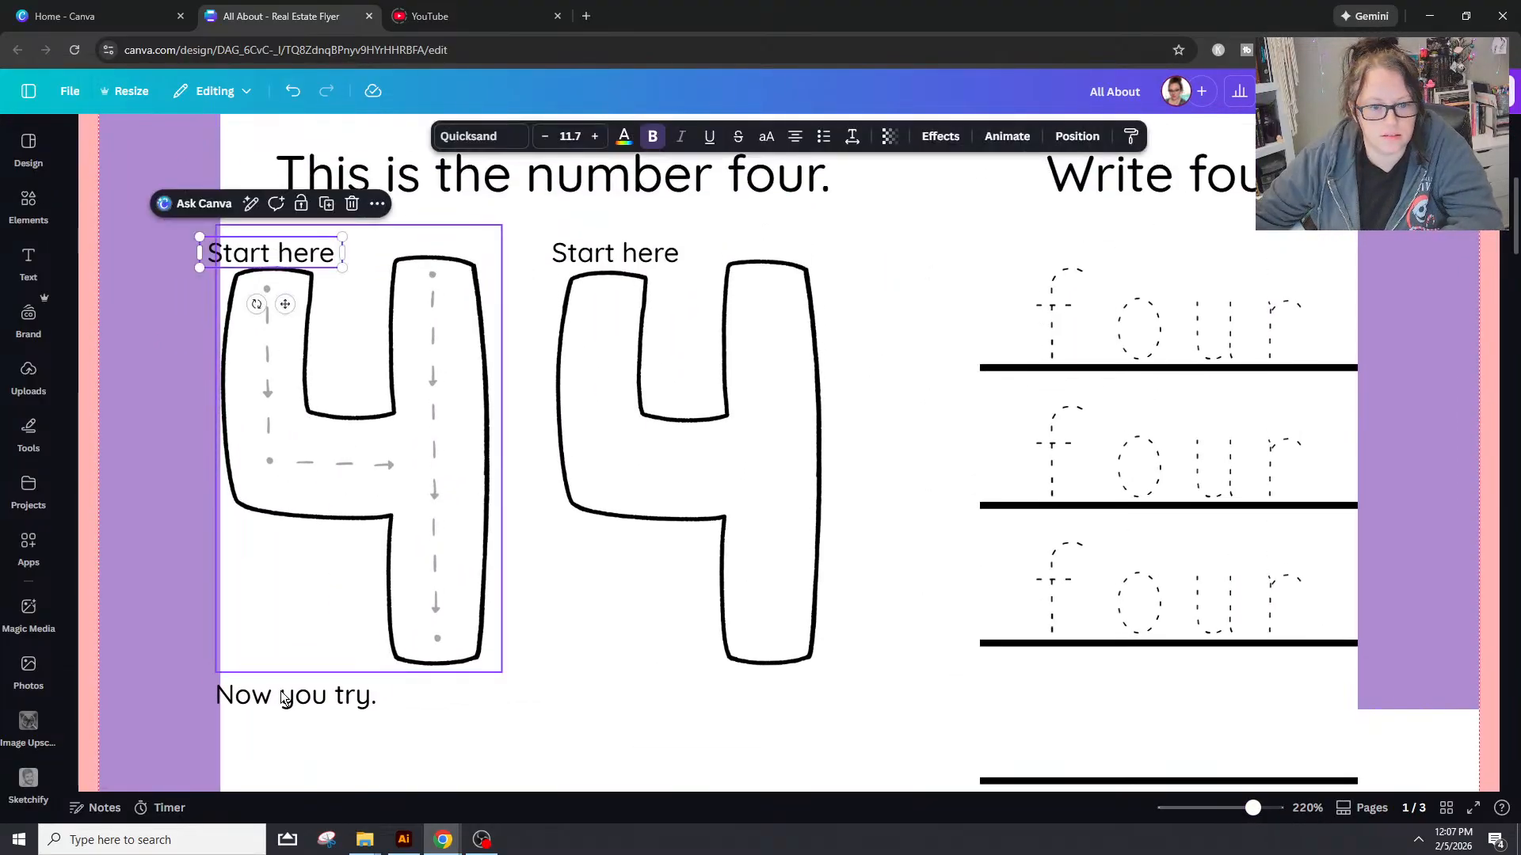
shift+click(285, 697)
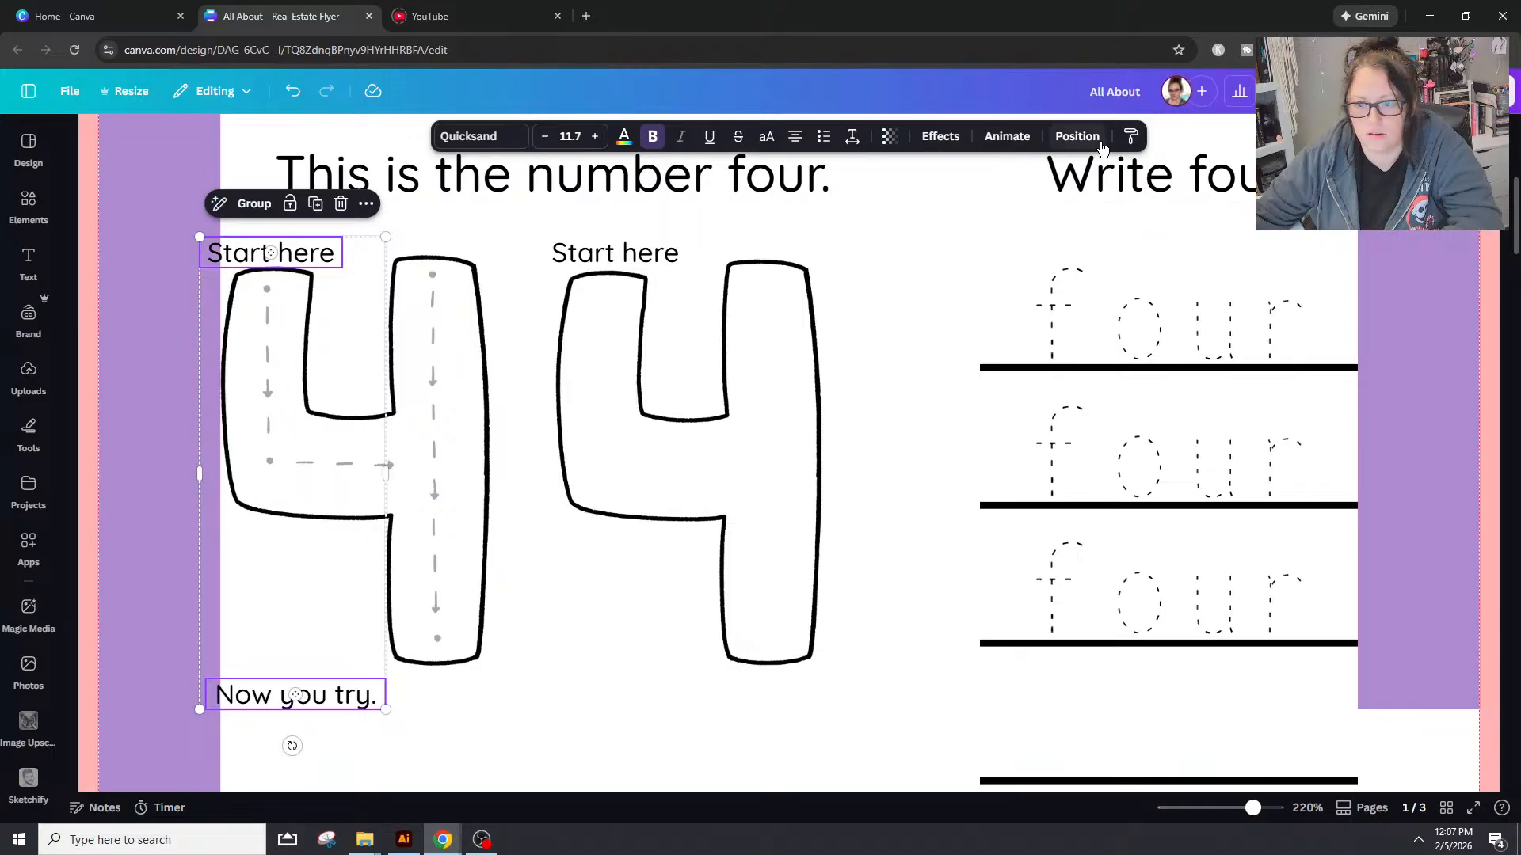
click(1076, 136)
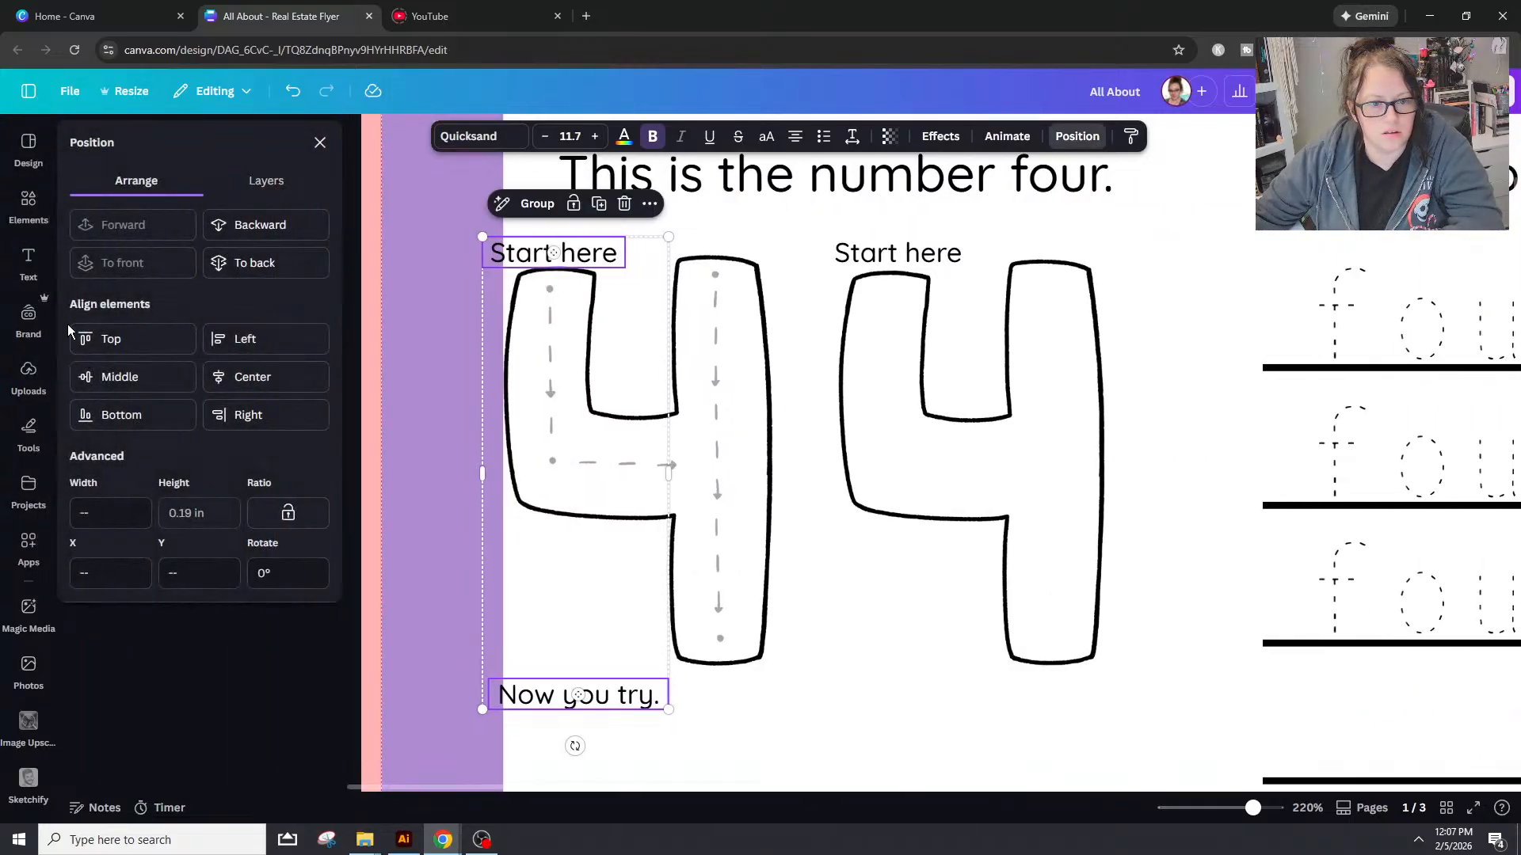
click(253, 339)
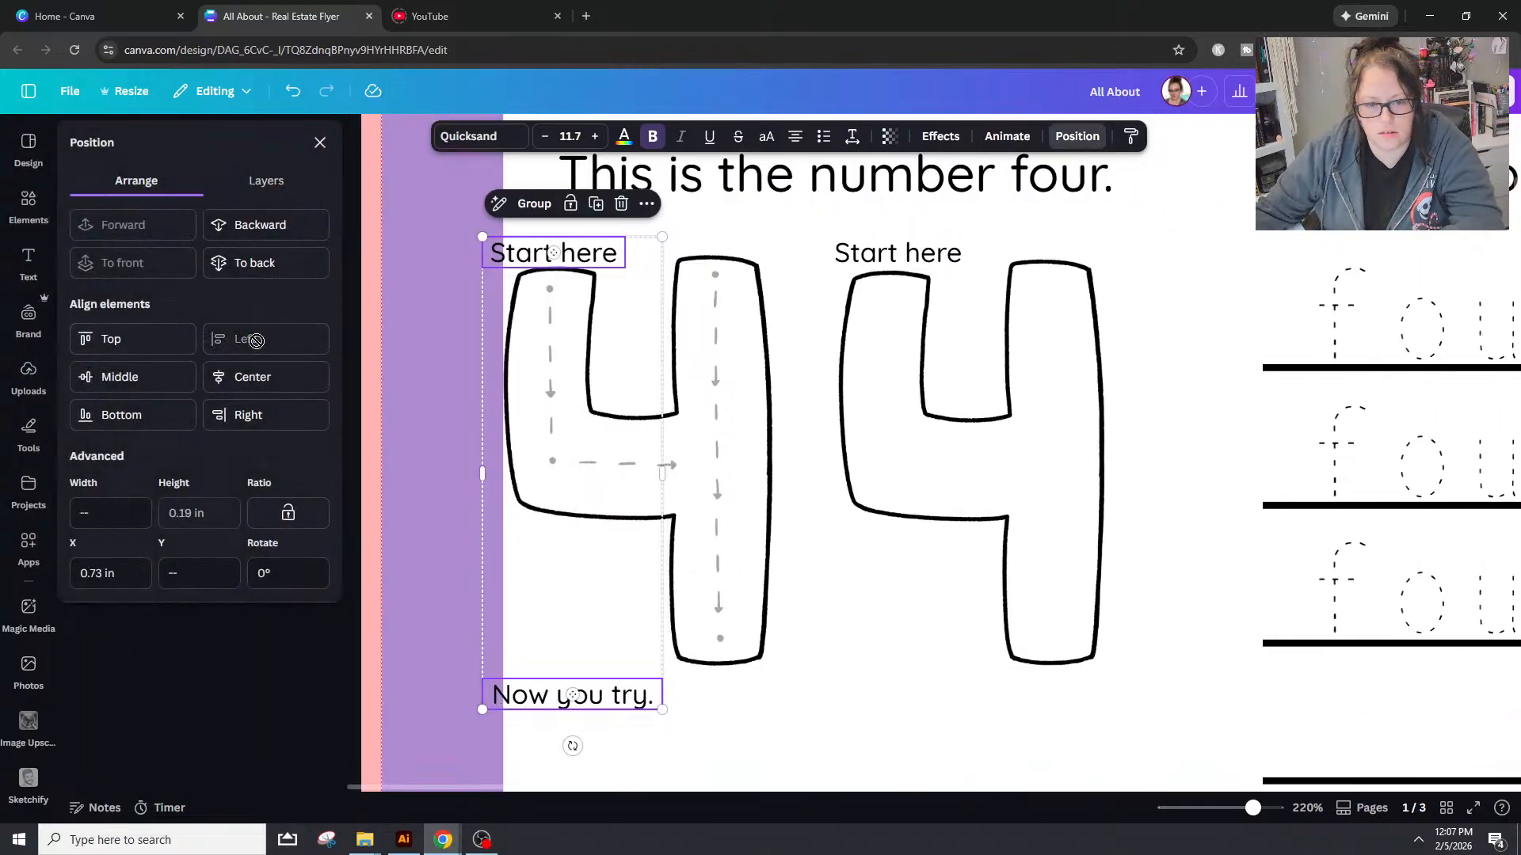
Step: Move the first "Start here" and "Now you try." labels together to X 0.79 in, with their text starting at the left spacer's inner edge
click(778, 723)
click(557, 694)
shift+click(573, 258)
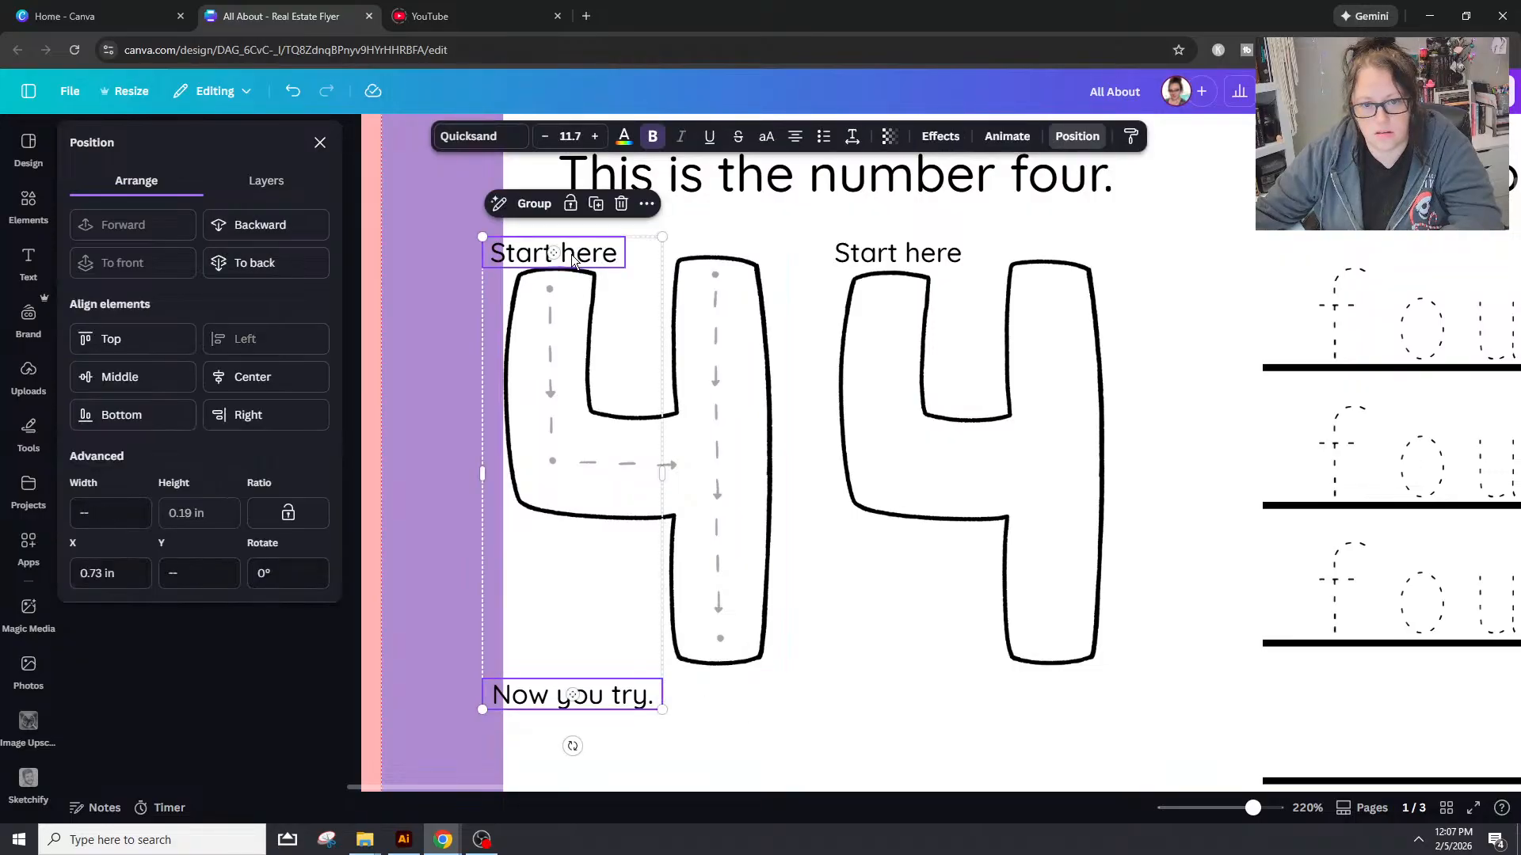
drag(573, 257, 583, 258)
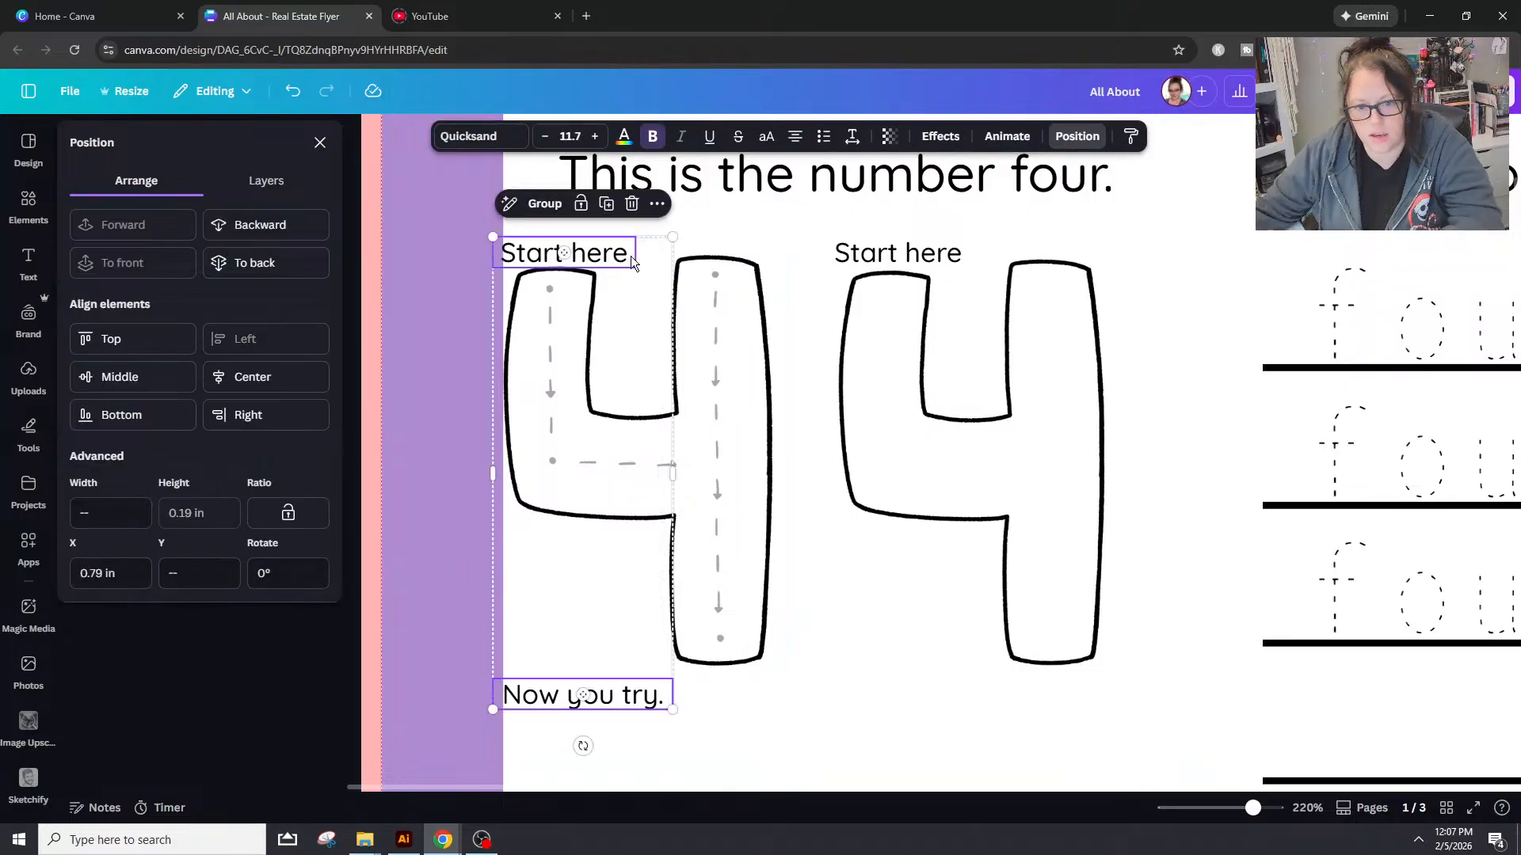
click(748, 705)
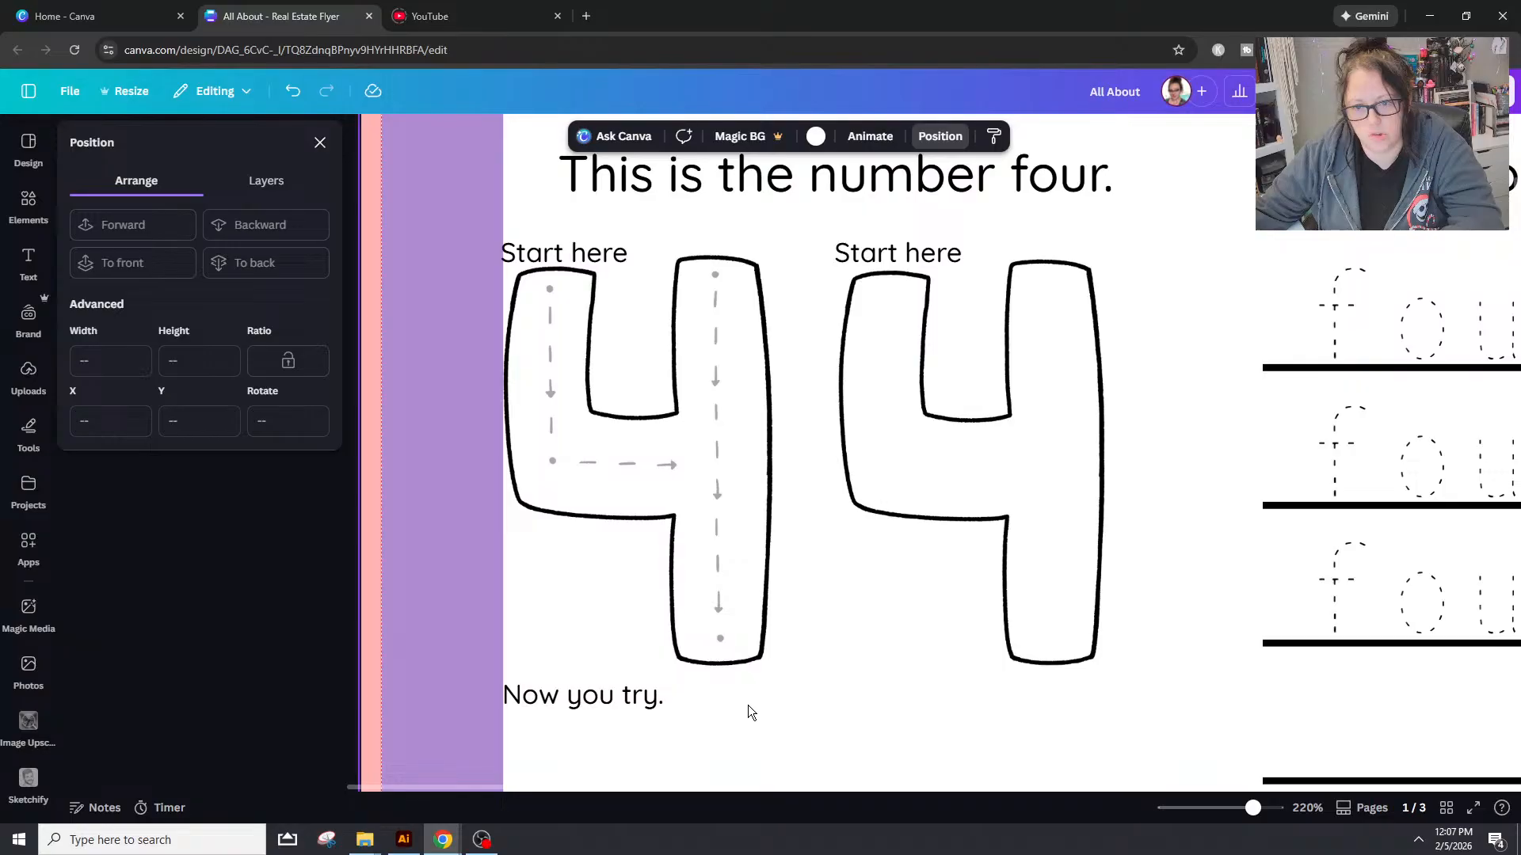
Step: Check the placement of both "Start here" labels and the "Now you try." label against the 4s and the left spacer
click(593, 266)
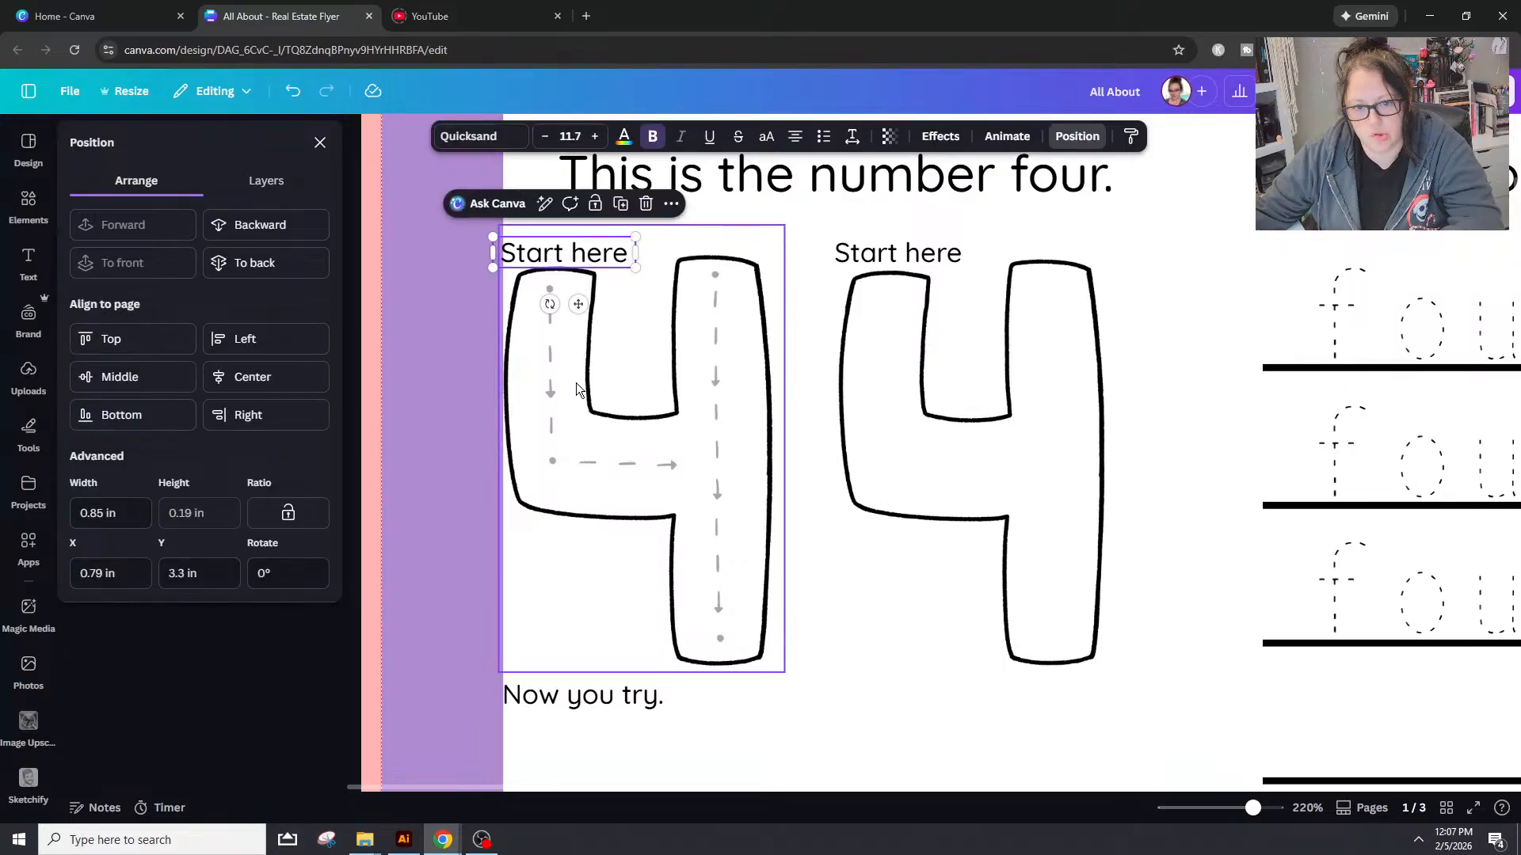
click(924, 253)
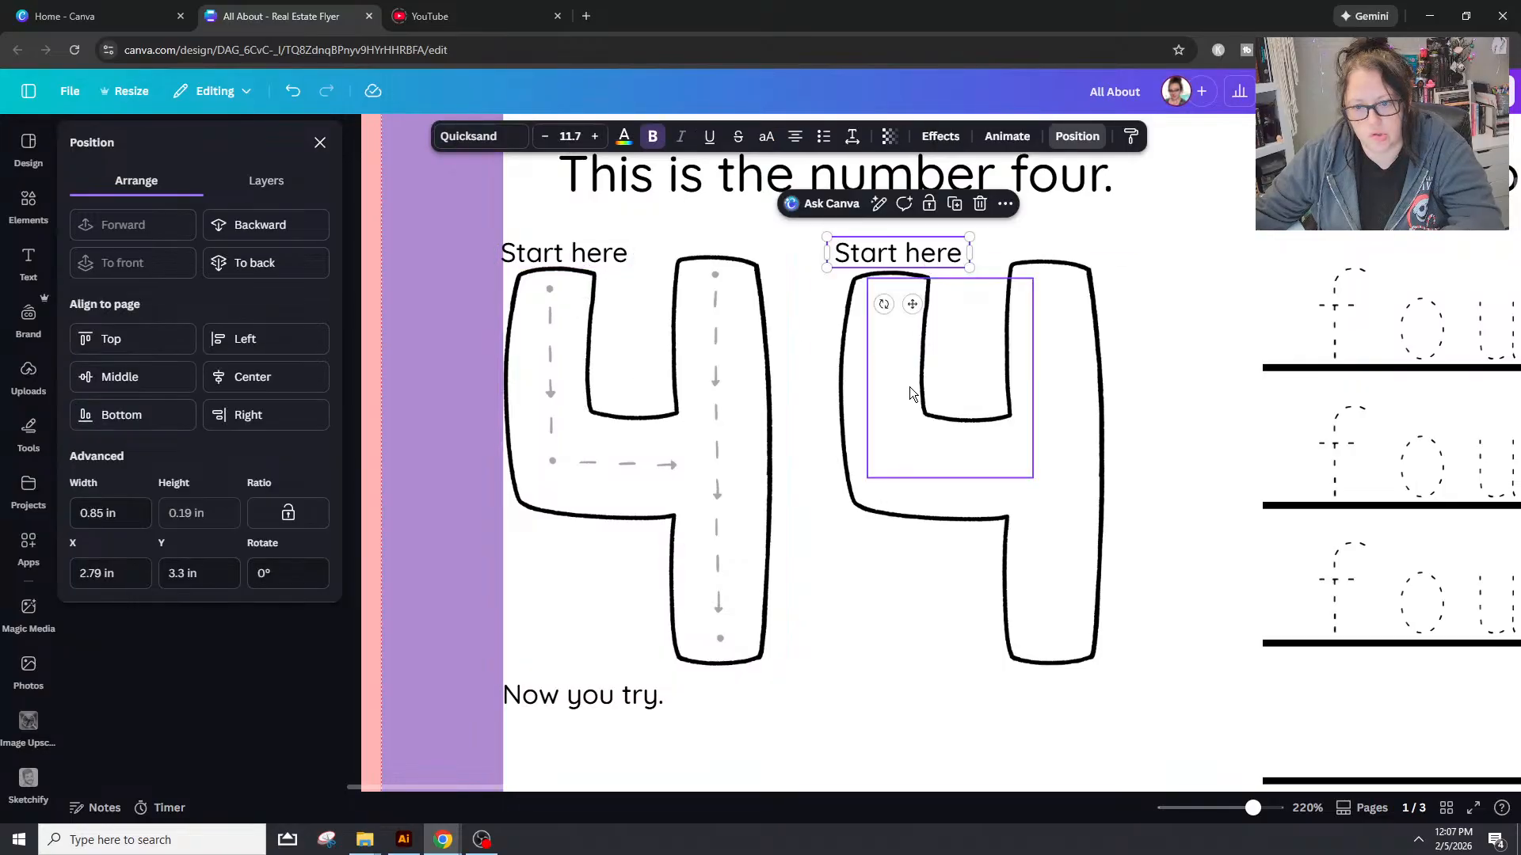
click(848, 425)
drag(820, 463, 835, 463)
click(906, 249)
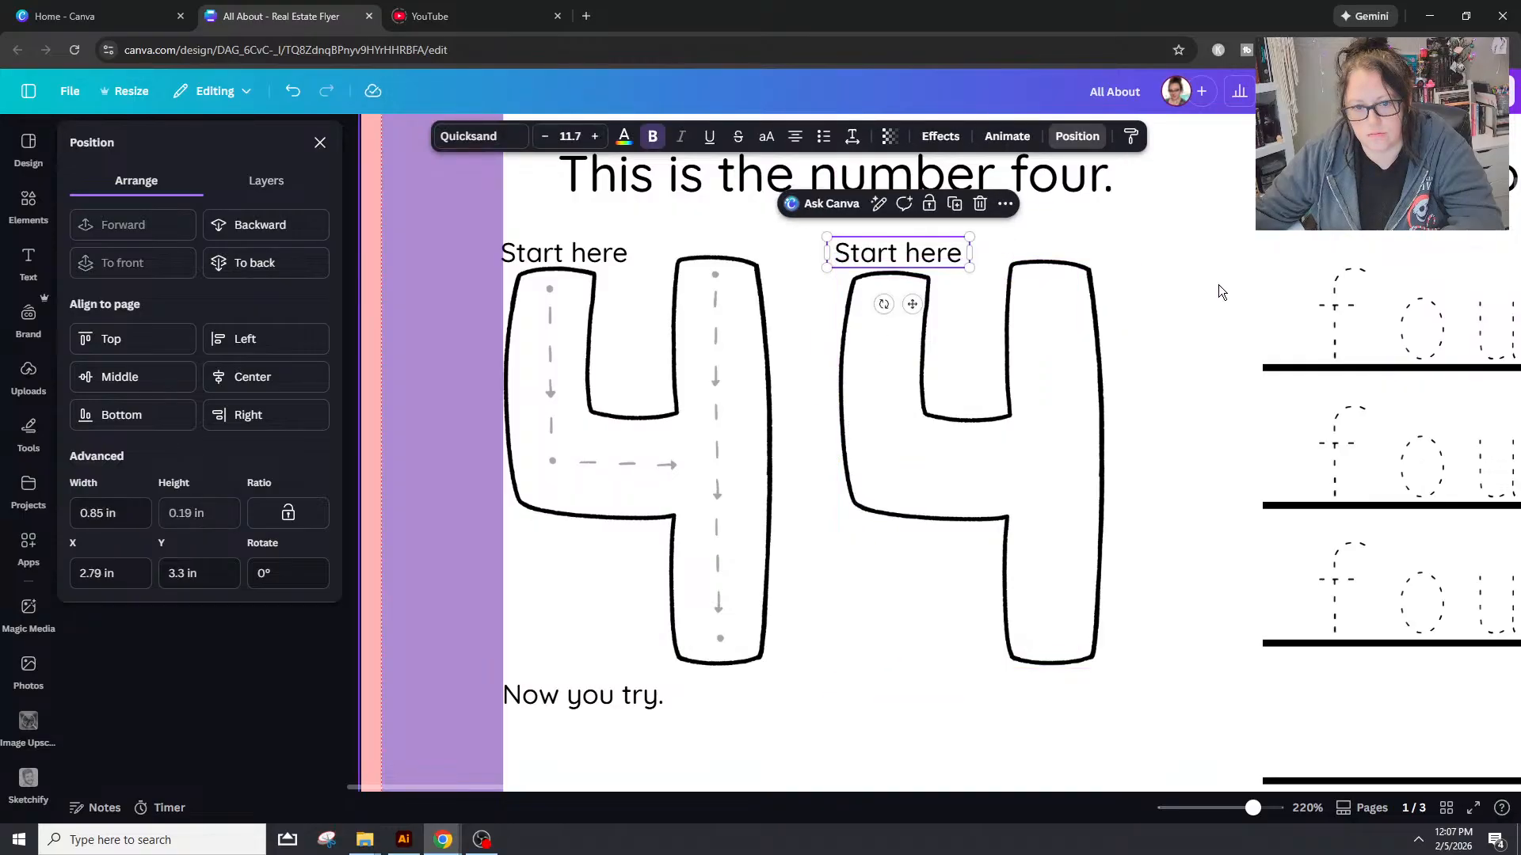
click(1194, 288)
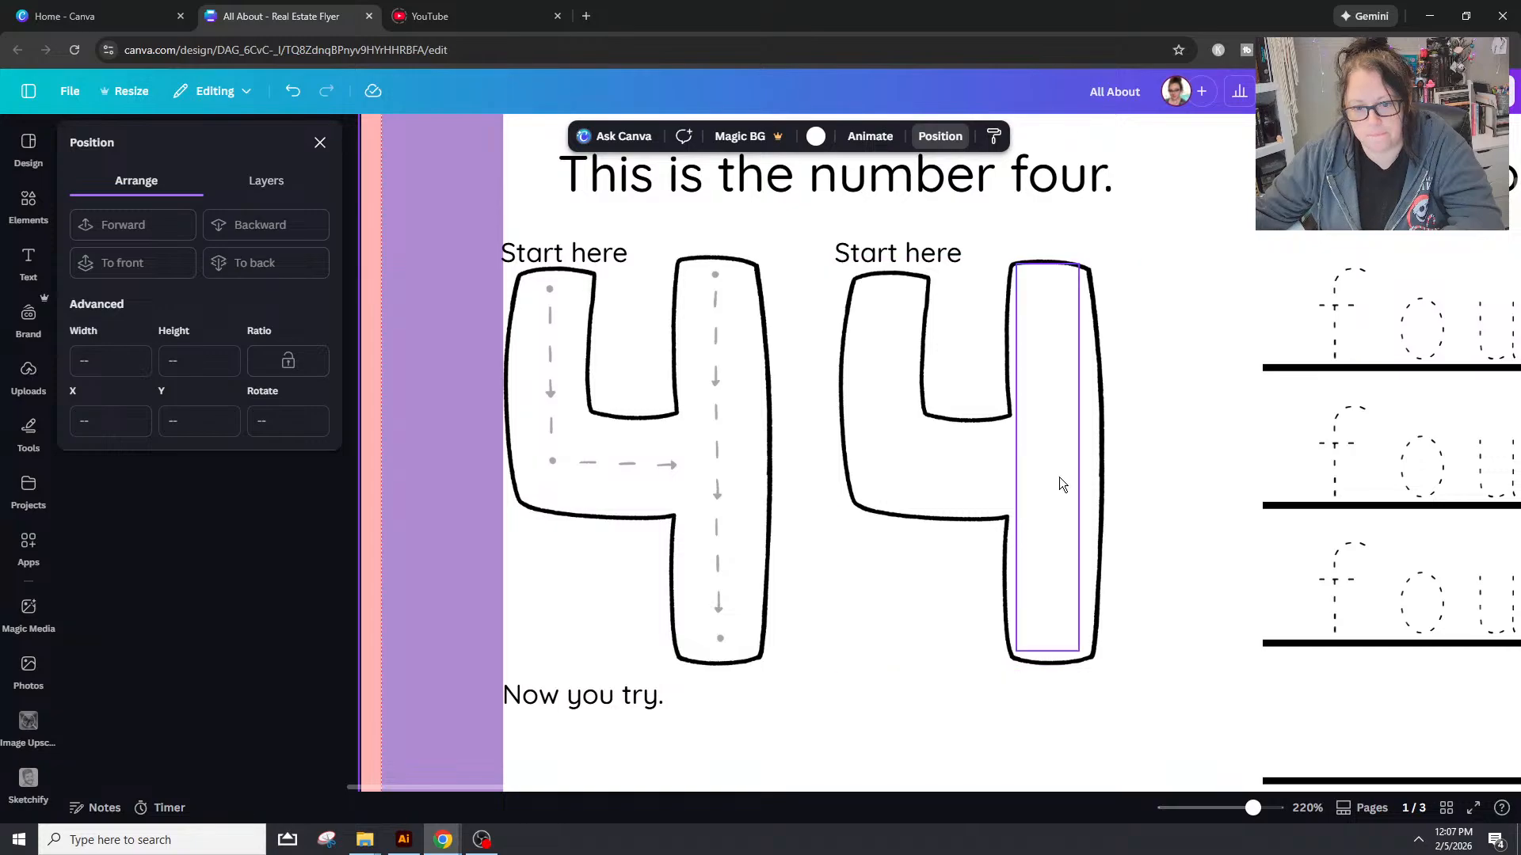
scroll(1047, 515, down, 3)
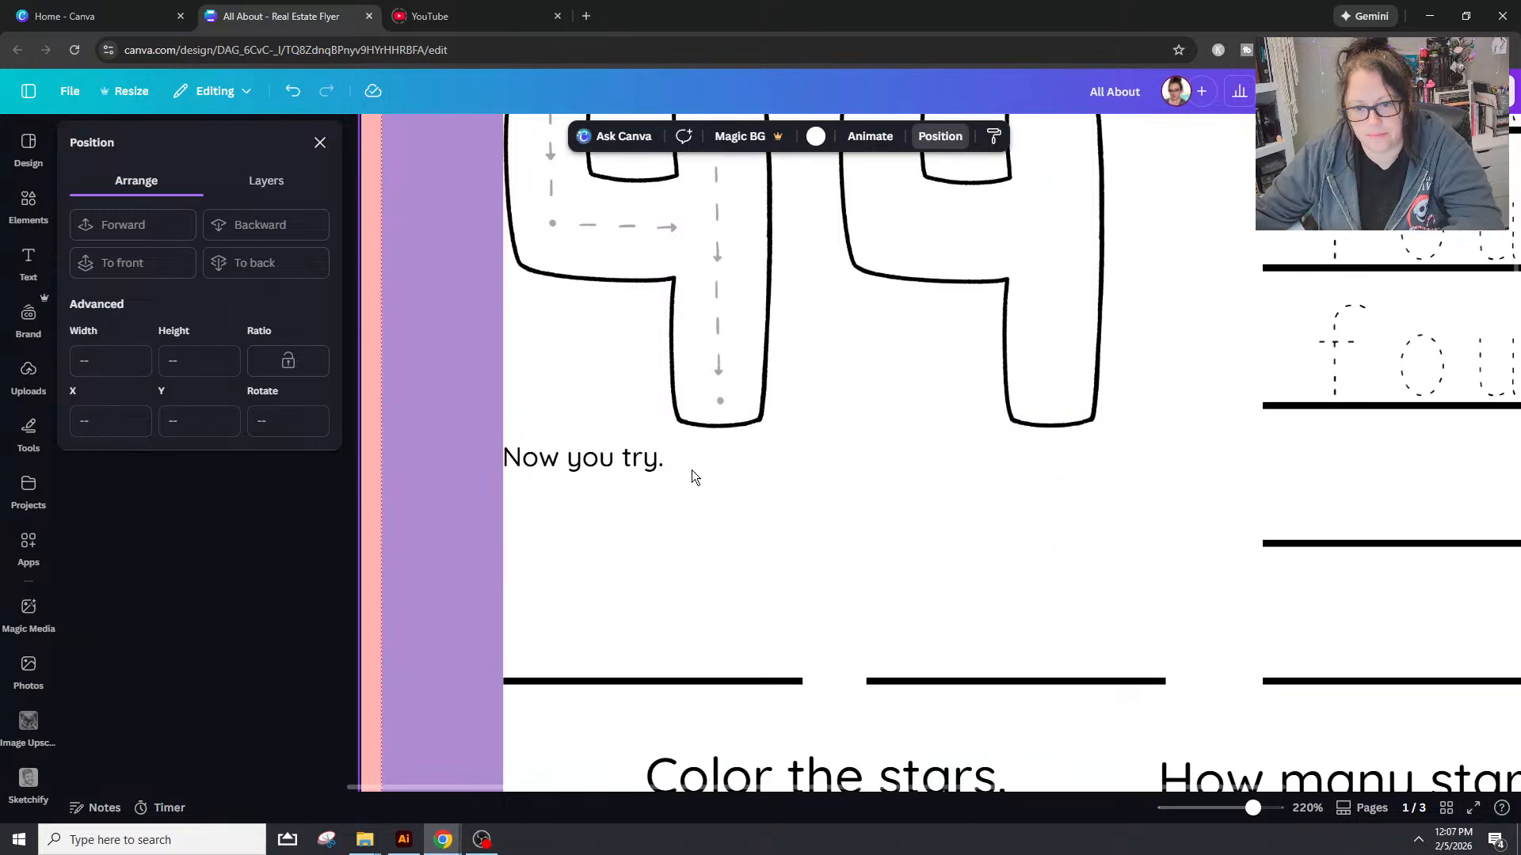
click(621, 468)
drag(618, 460, 618, 459)
Step: Nudge the answer line under "How many stars did you color?" slightly lower on page 1
drag(1253, 808, 1226, 809)
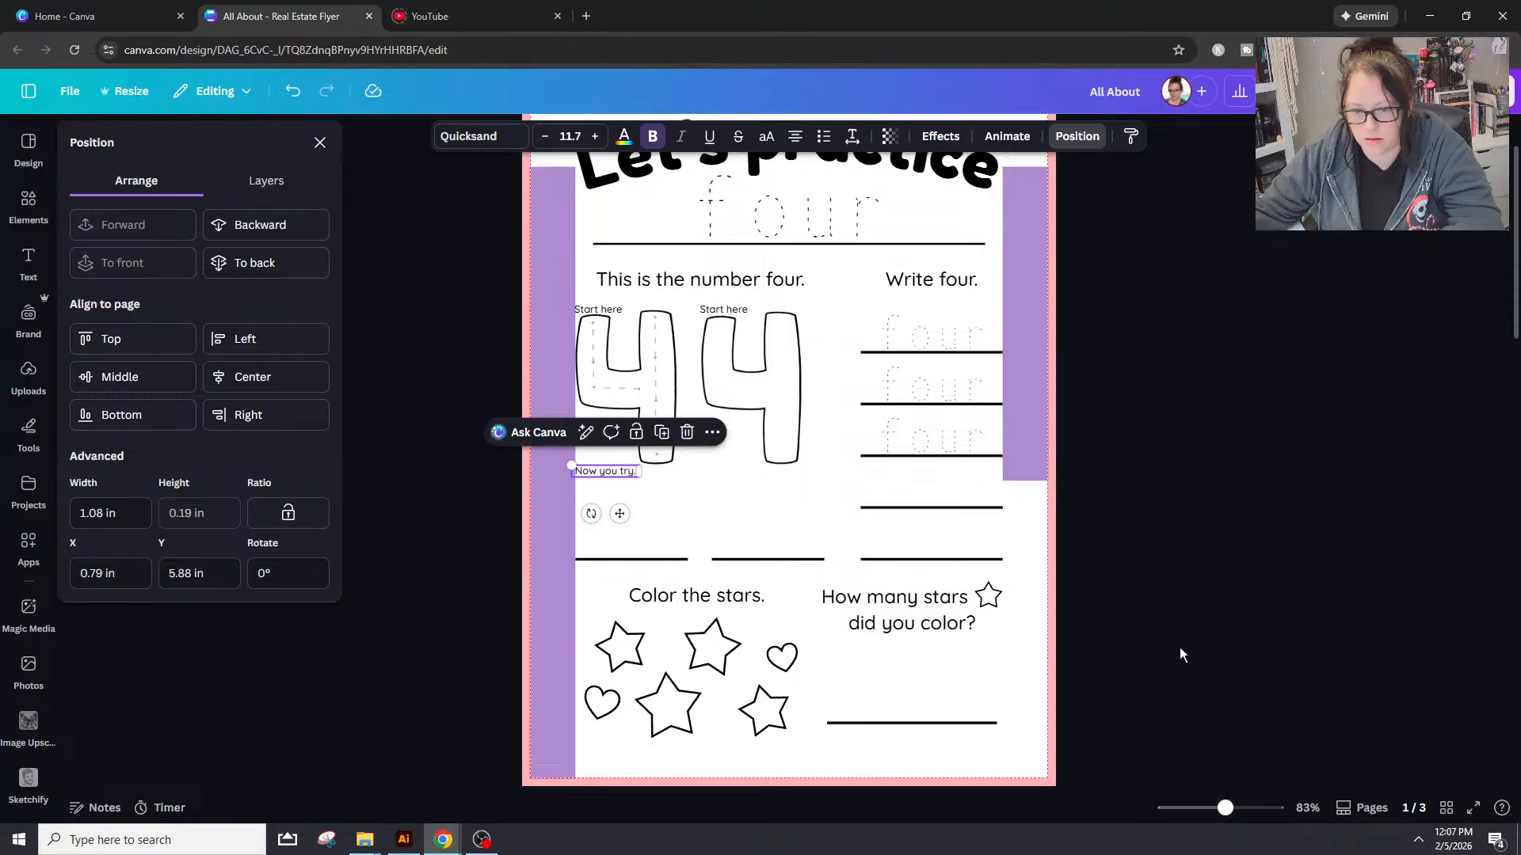
click(903, 722)
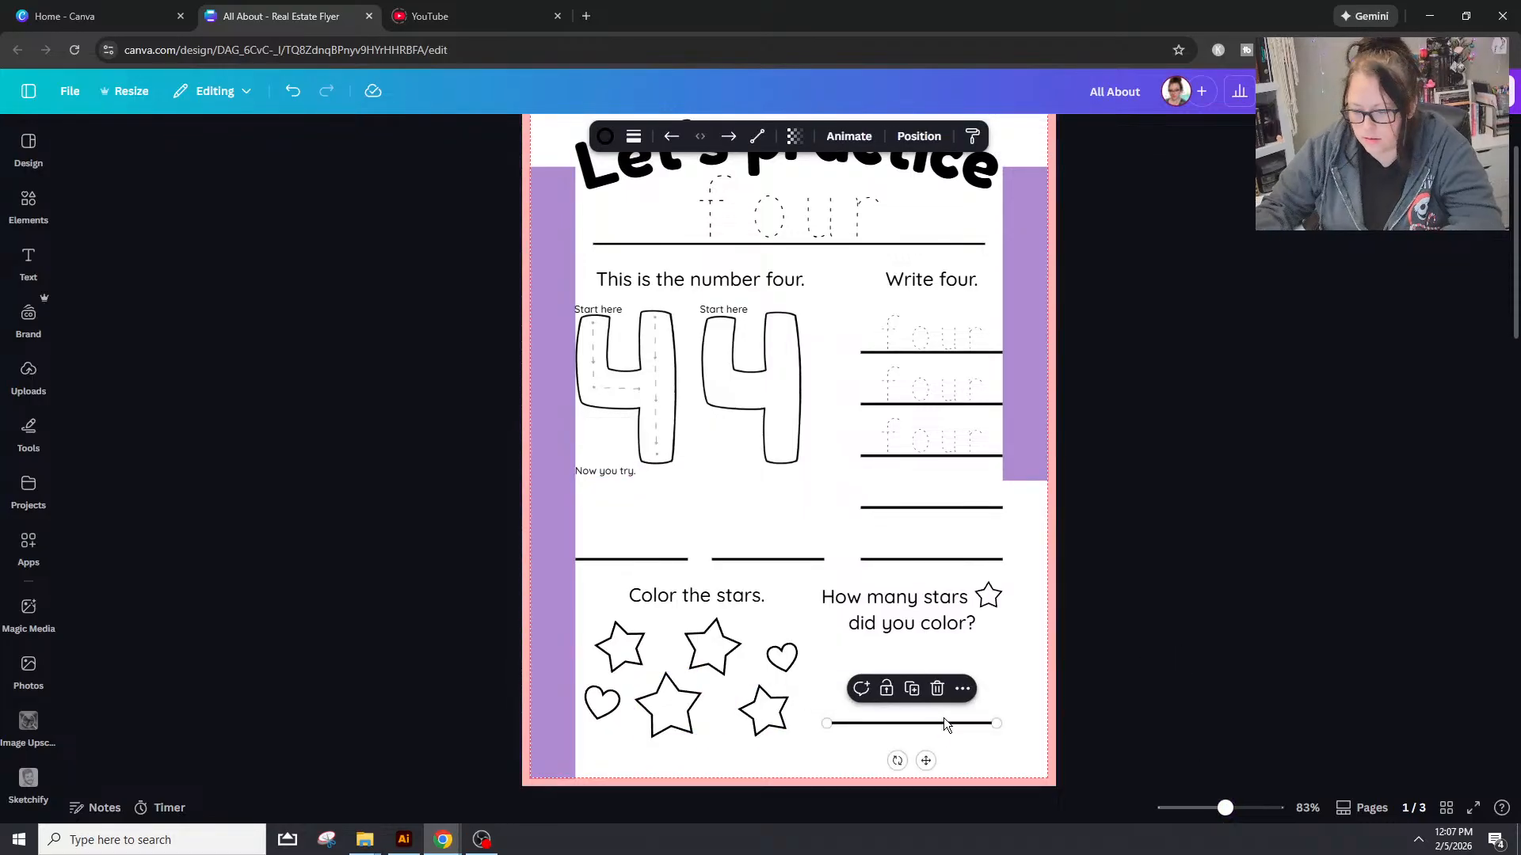
key(shift+Down)
key(shift+Down)
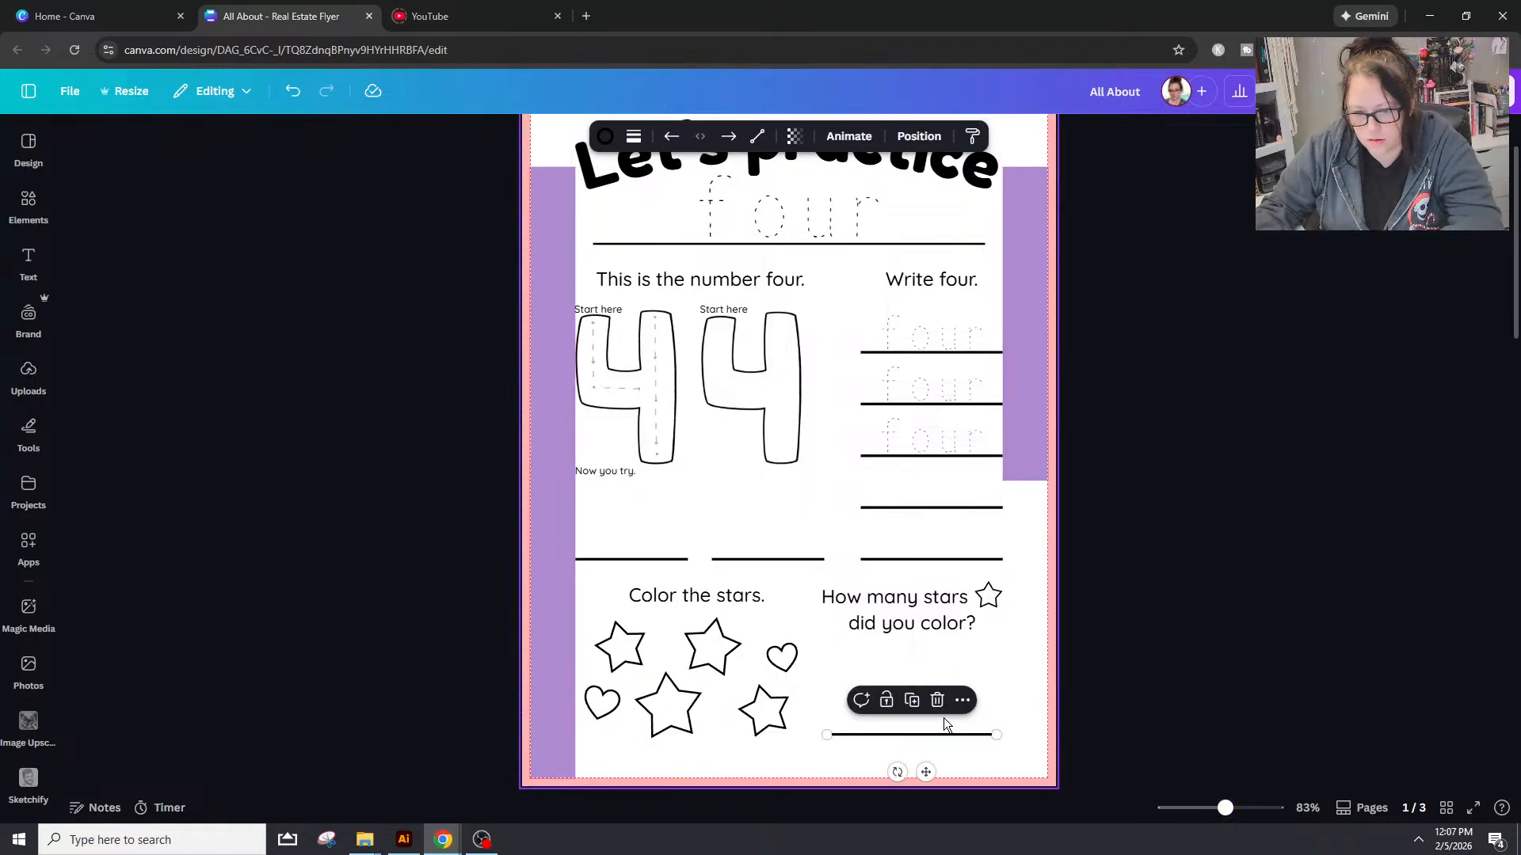
click(1178, 629)
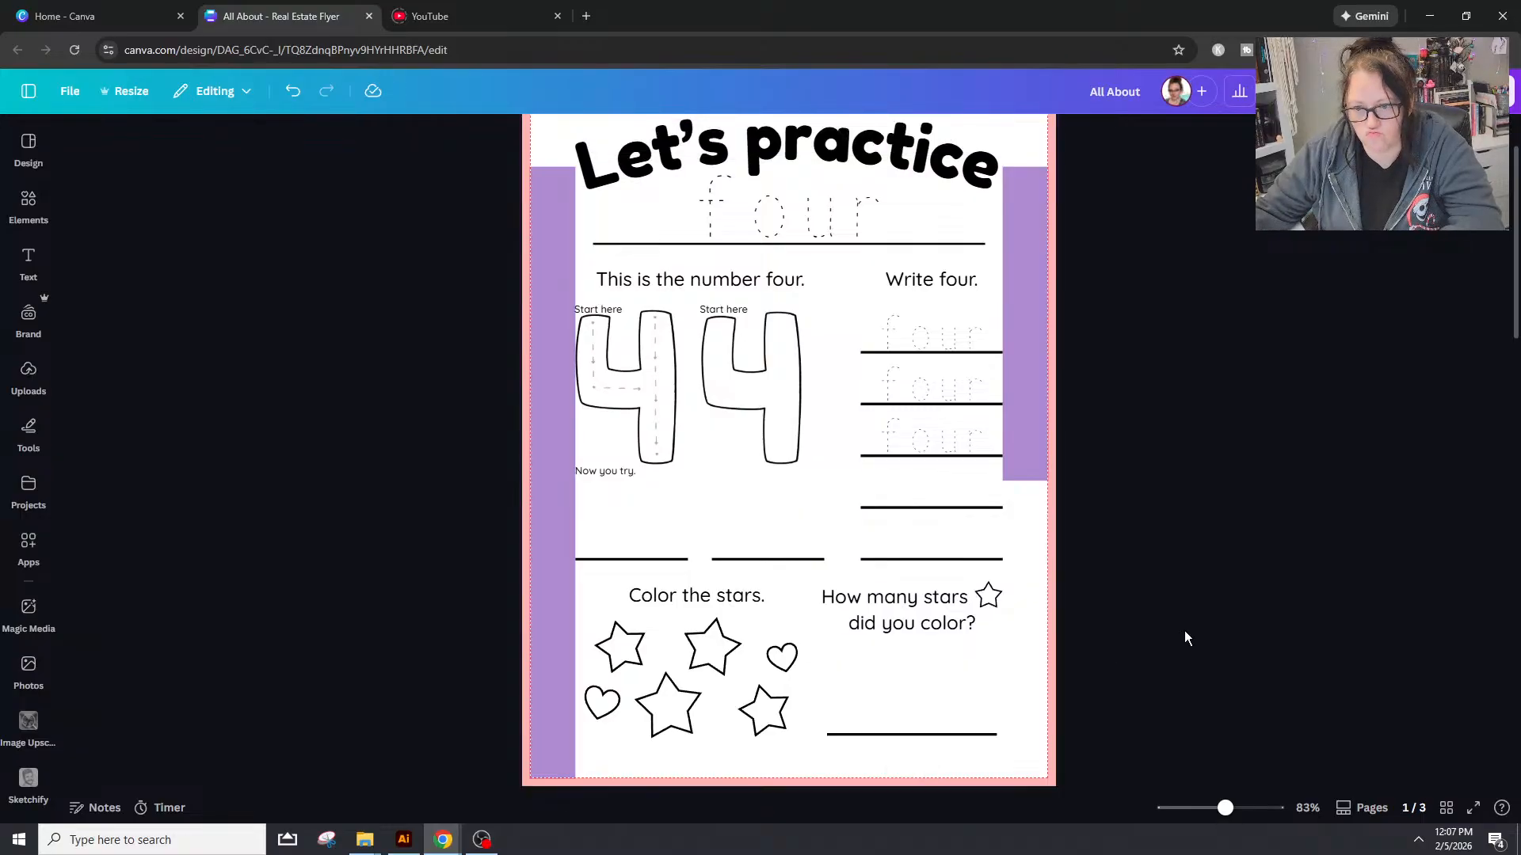
click(540, 244)
key(Delete)
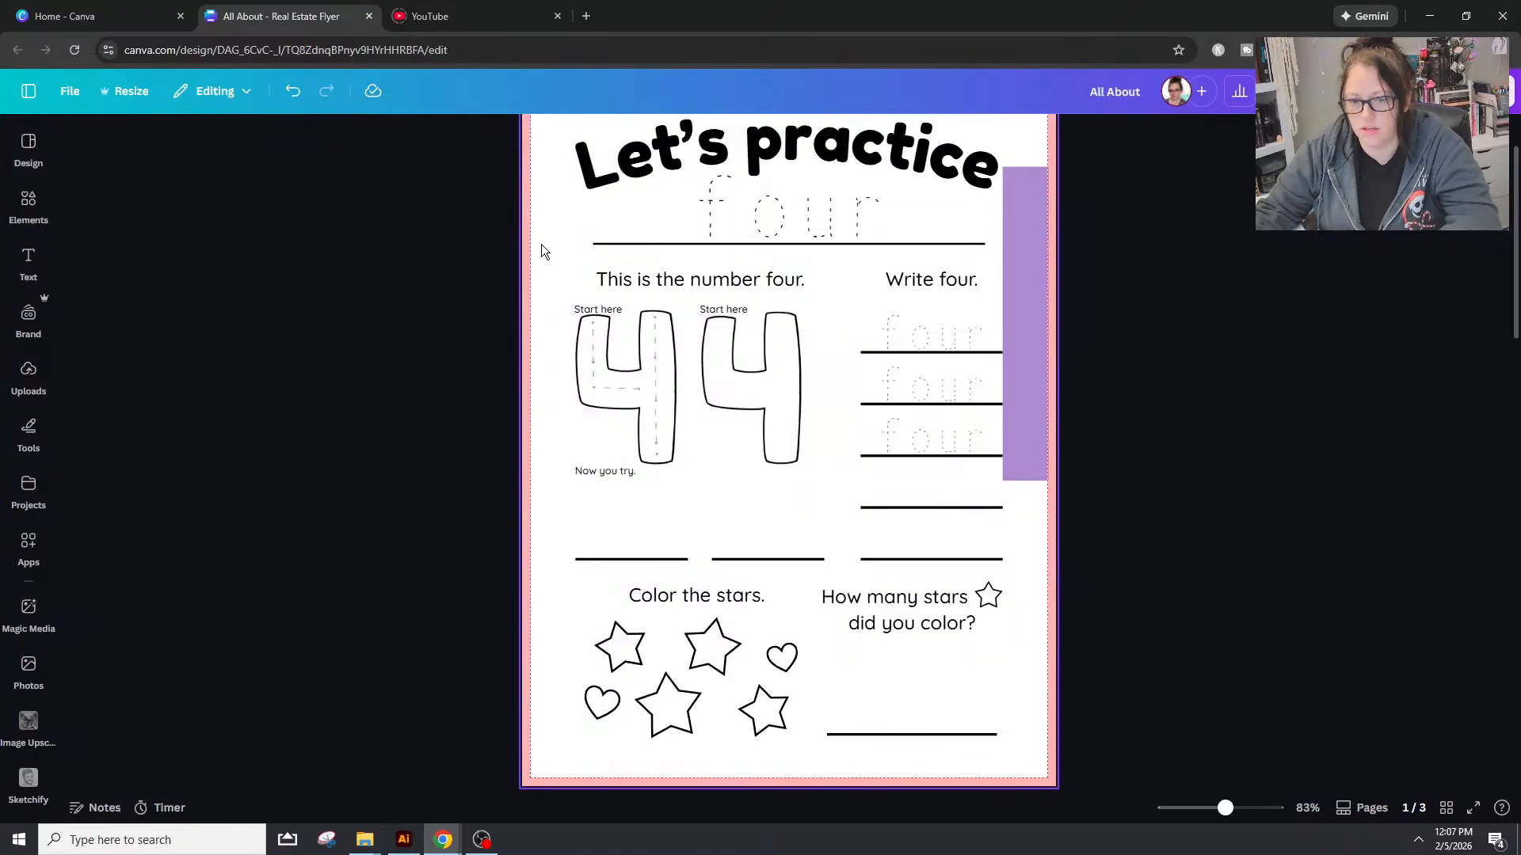
click(1039, 316)
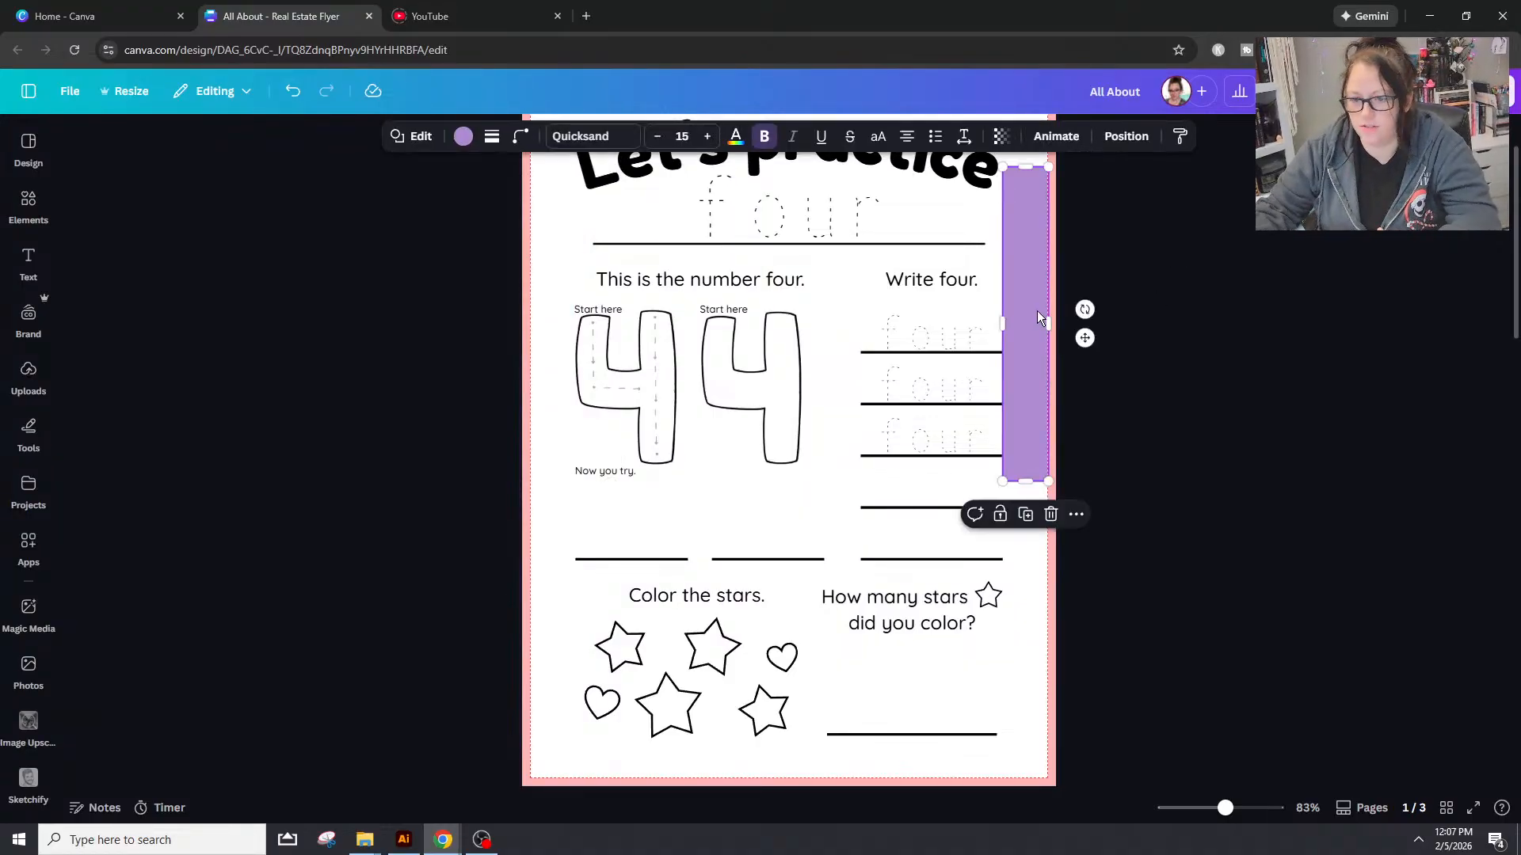
key(ctrl+z)
Step: Duplicate page 1 with its purple spacers still in place
scroll(890, 325, up, 2)
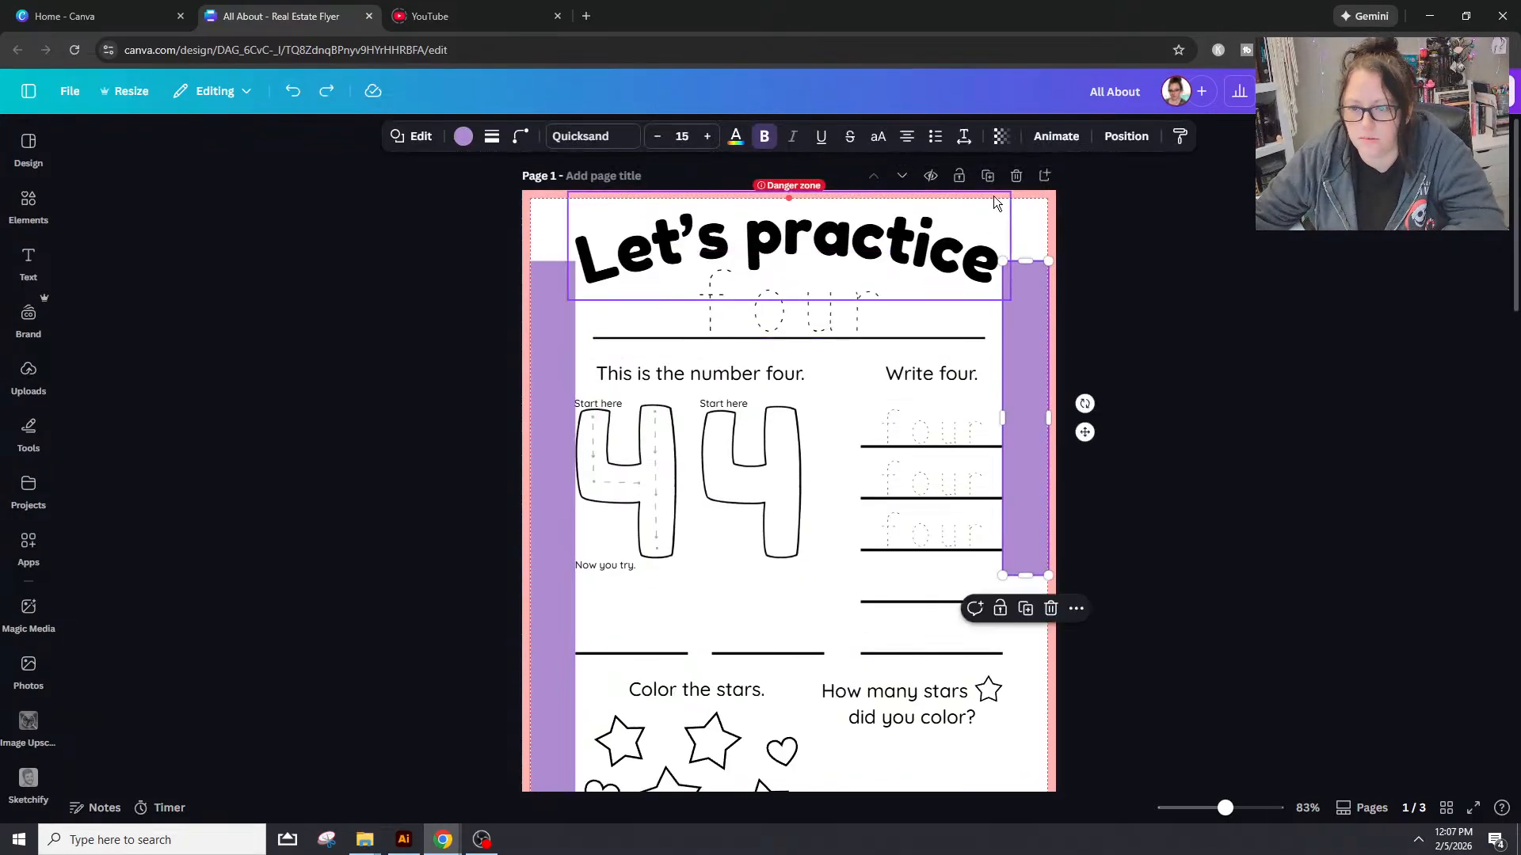
click(987, 176)
scroll(987, 399, up, 5)
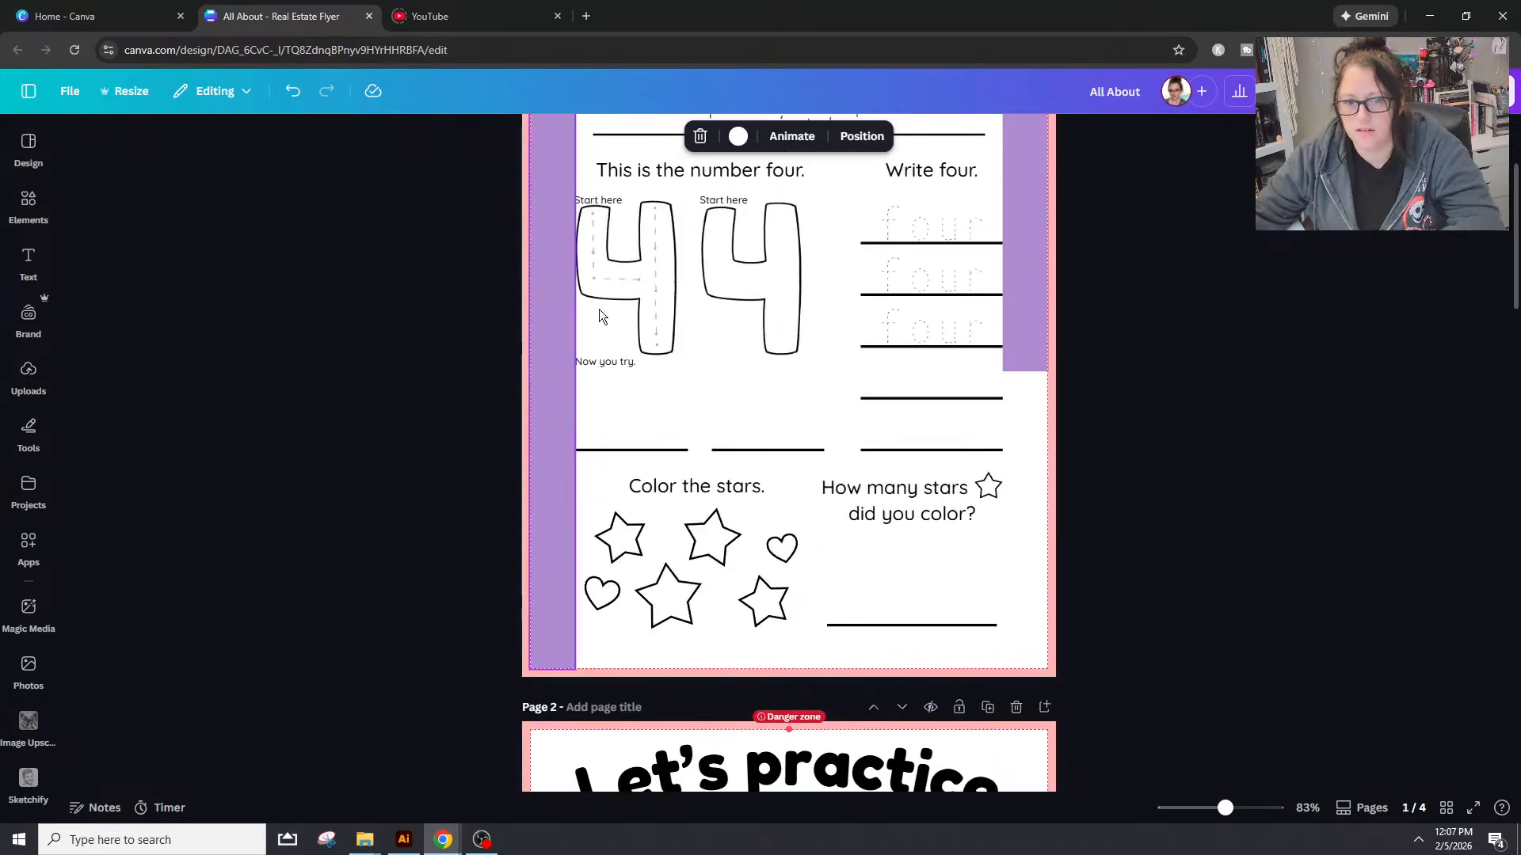
Step: Delete the left and right purple spacers from the original page 1
click(545, 321)
key(Delete)
click(1040, 209)
key(Delete)
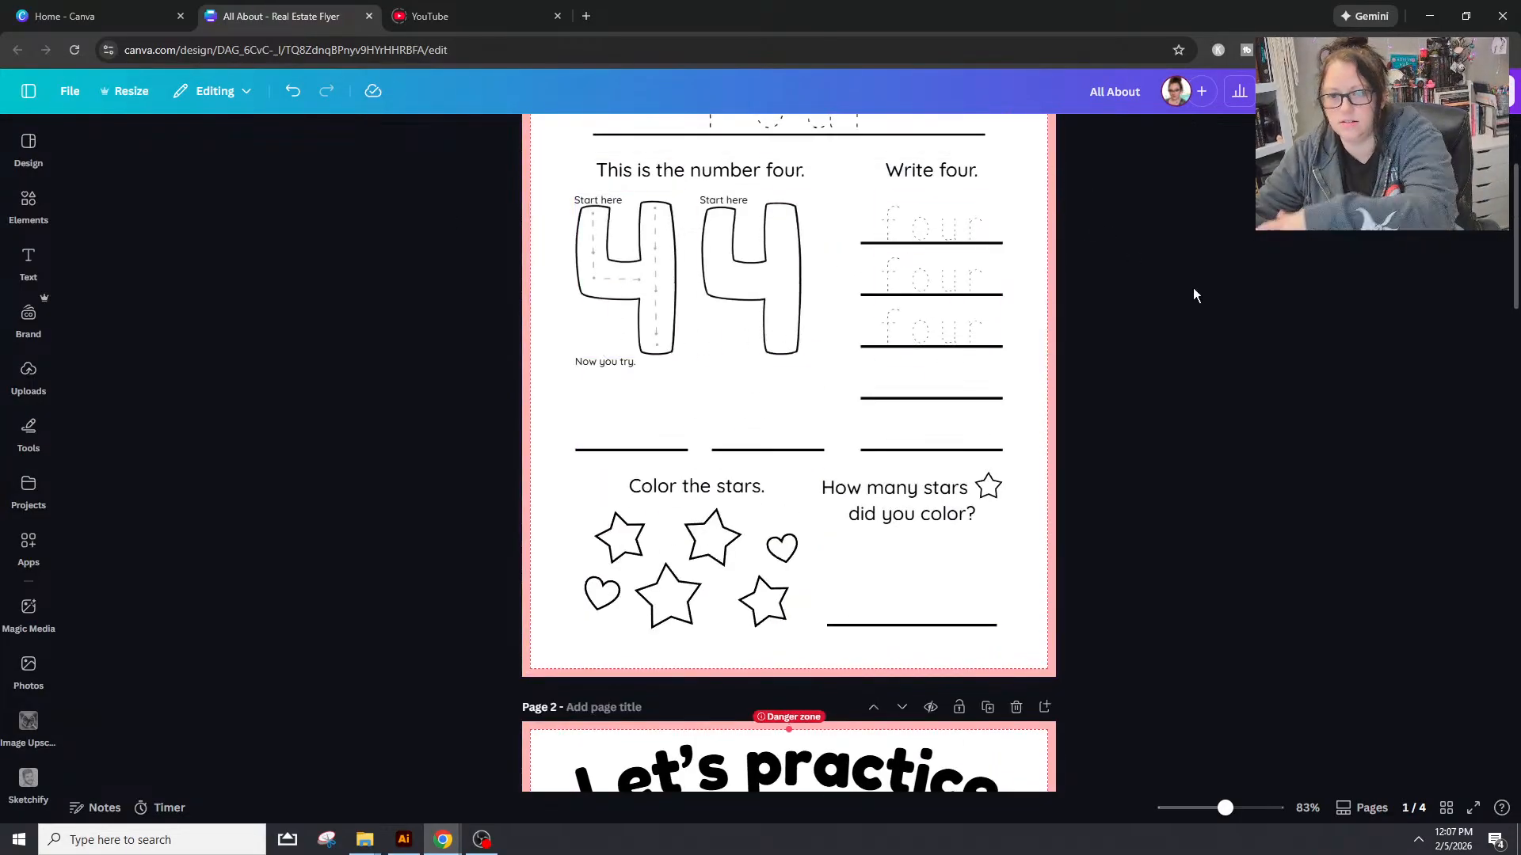
Step: Shift the upper-right star in the "Color the stars." group slightly right and the lower-right star slightly left on page 1
scroll(1231, 356, up, 1)
scroll(1231, 363, up, 1)
drag(1225, 808, 1221, 808)
scroll(1242, 676, up, 1)
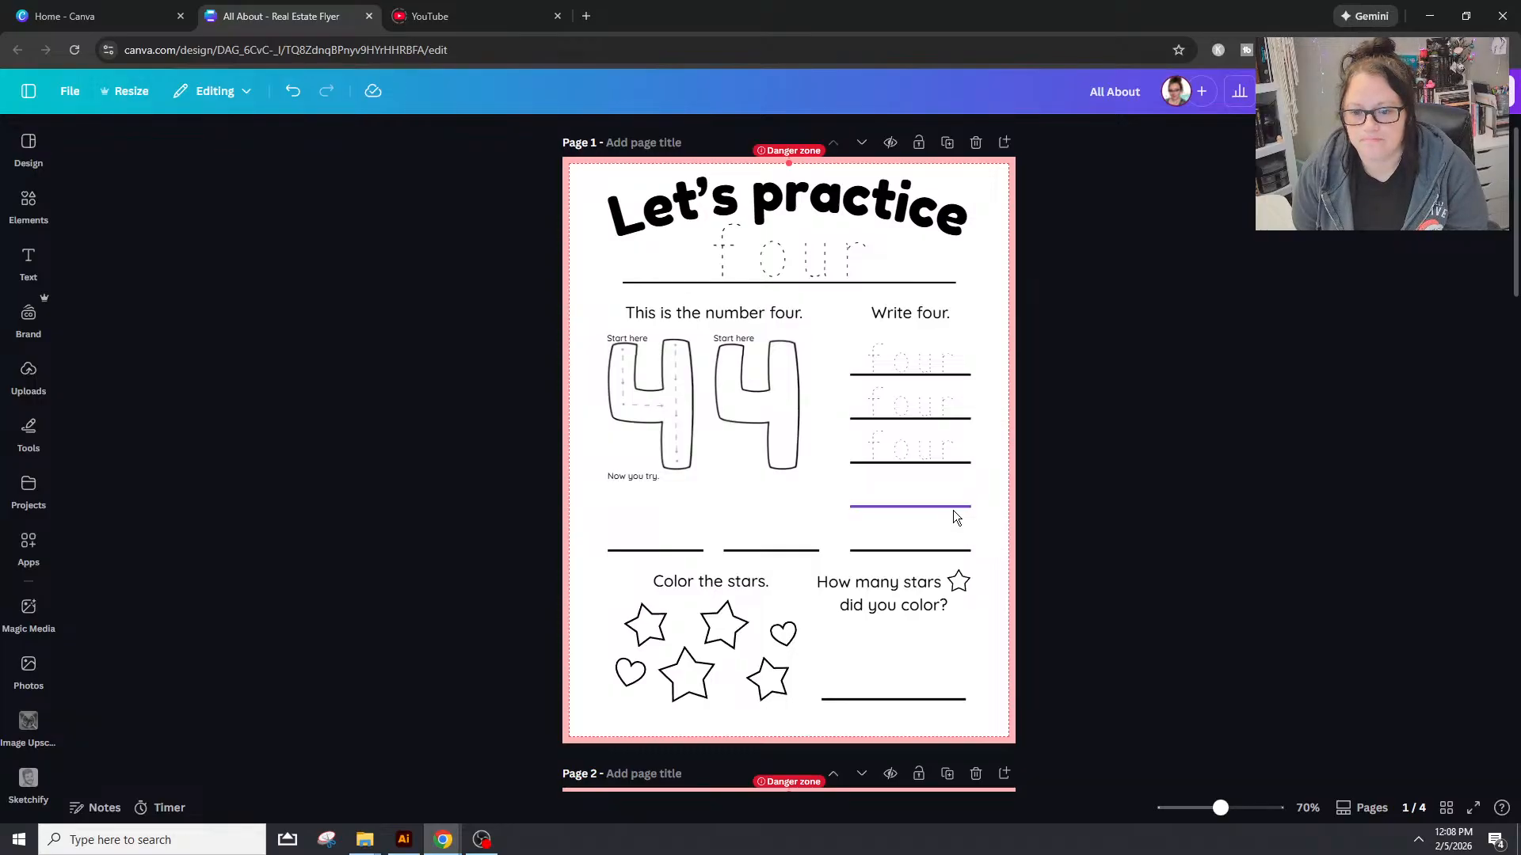
click(734, 626)
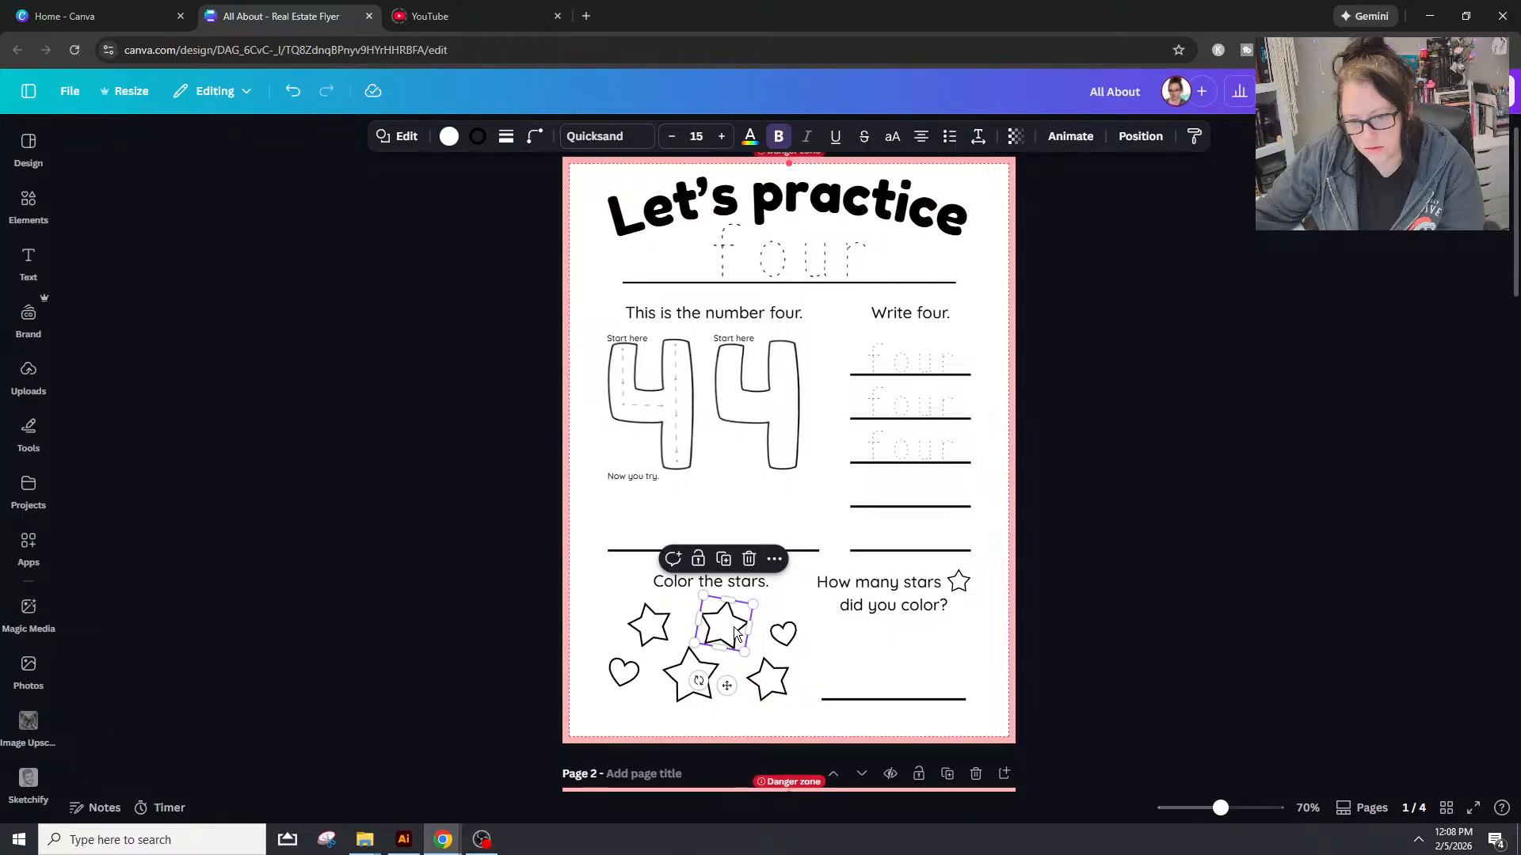
key(shift+Right)
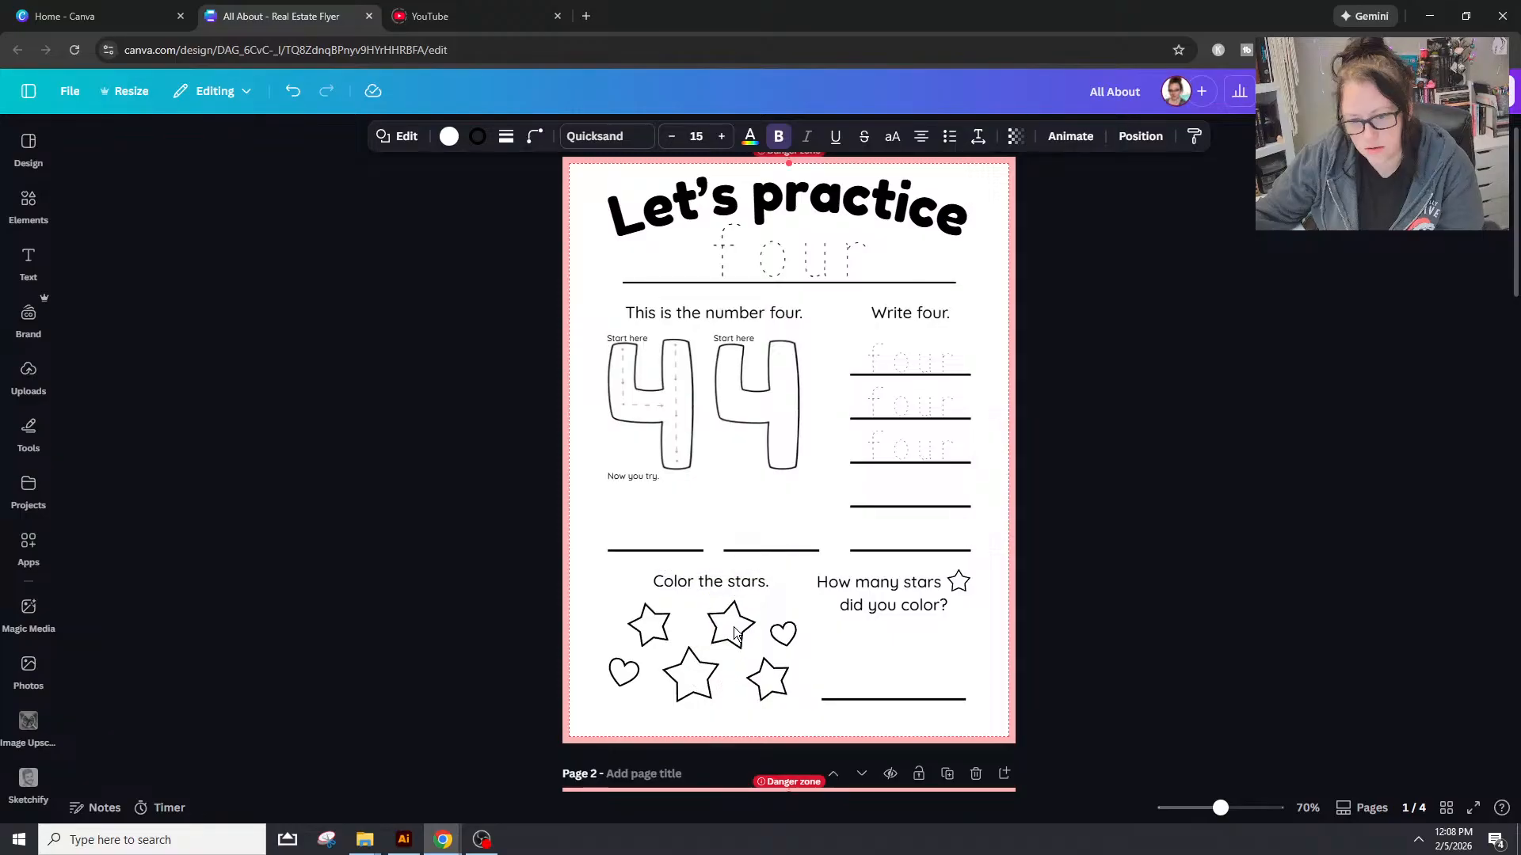
drag(776, 675, 768, 670)
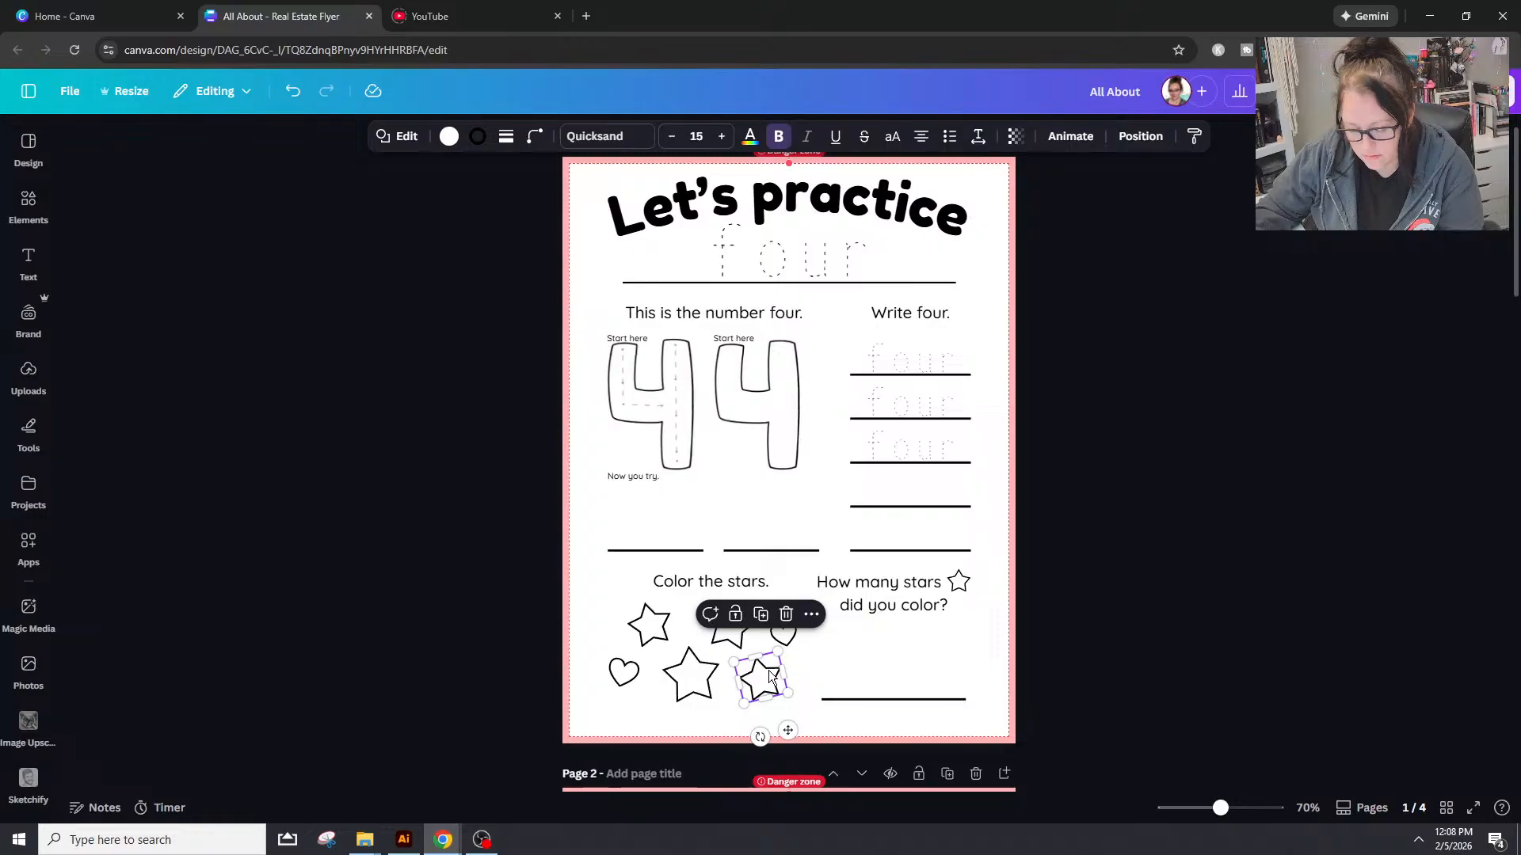
click(1100, 587)
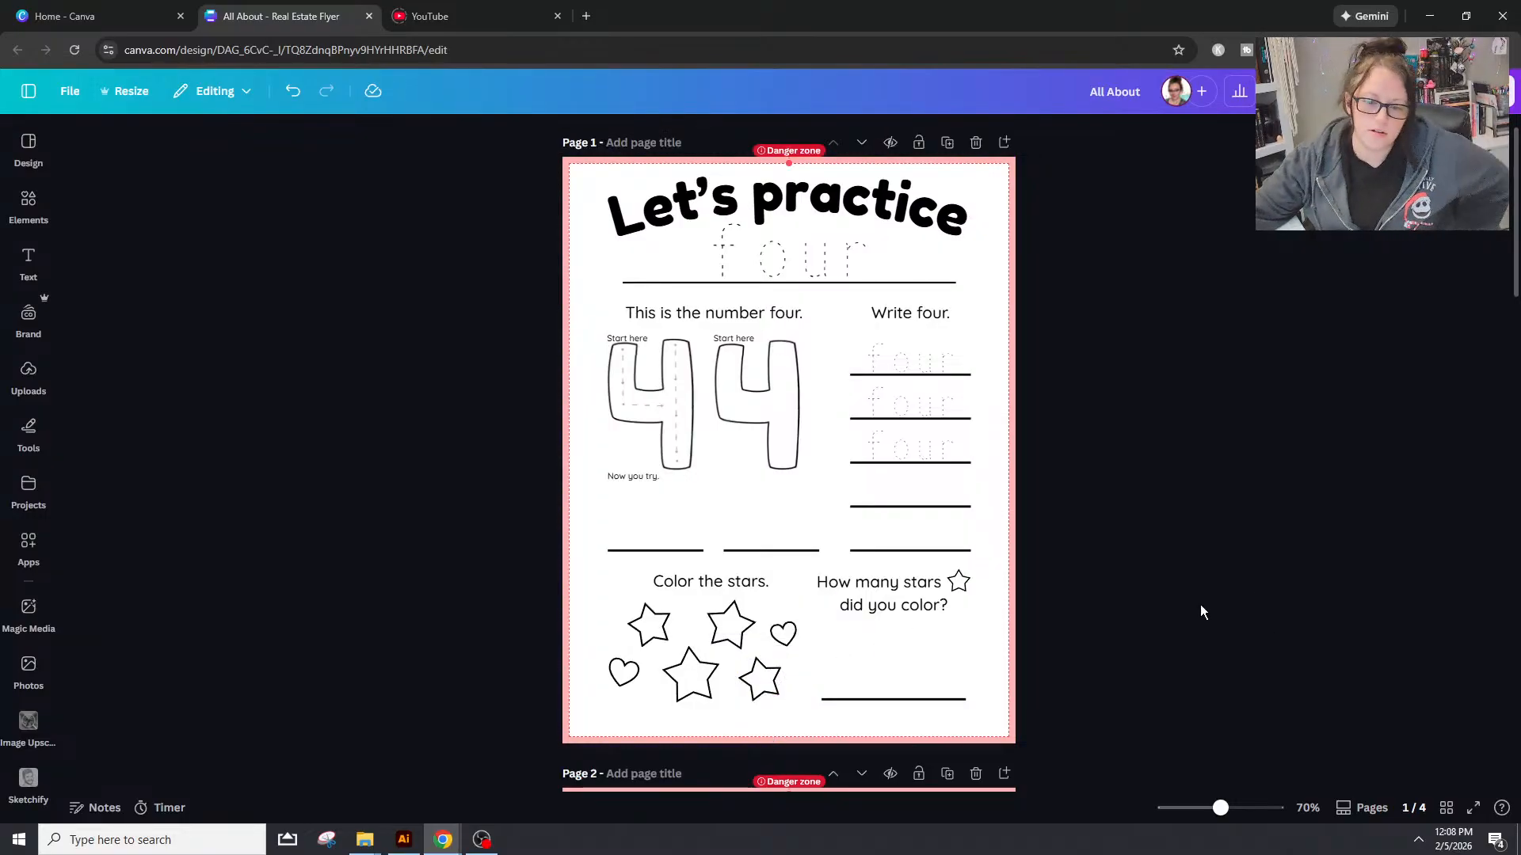
Step: Enlarge the big lower-middle star in the "Color the stars." group slightly
click(648, 625)
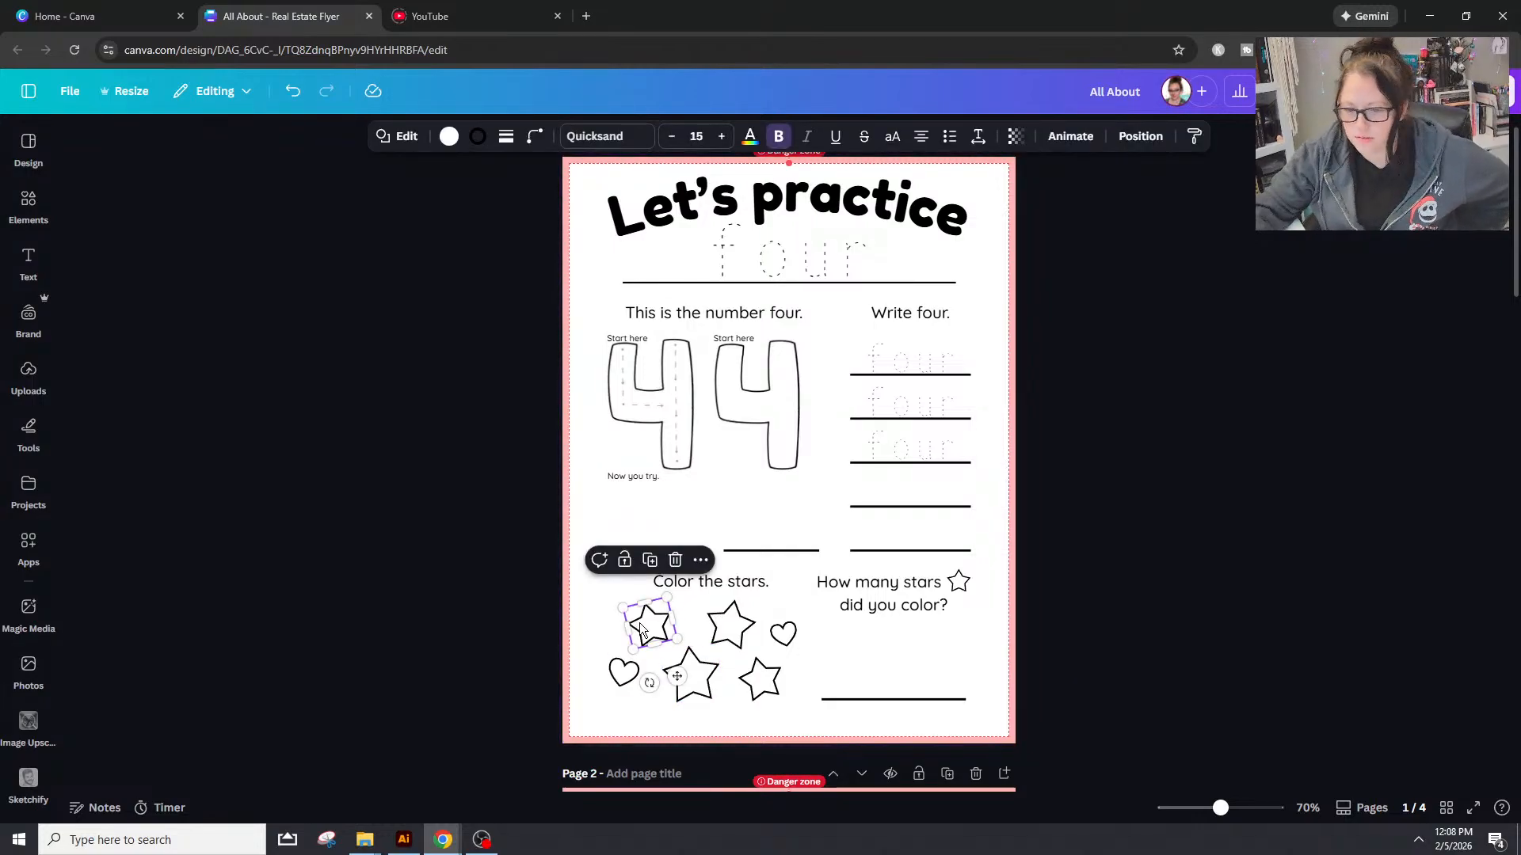
click(691, 673)
drag(663, 647, 653, 643)
click(1272, 574)
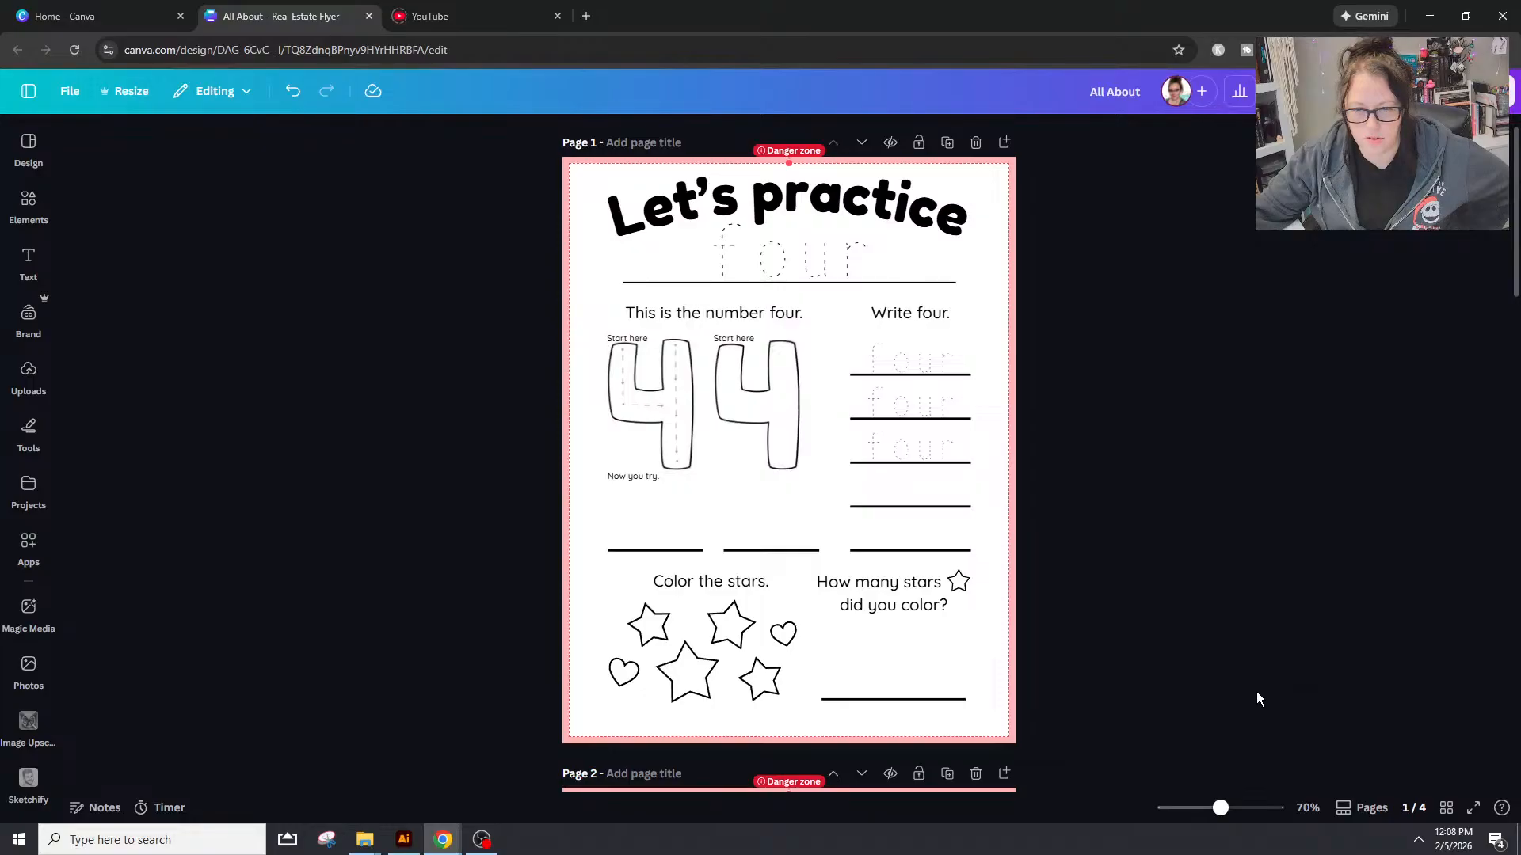
Step: Duplicate the finished number-four page without spacers as the basis for a new worksheet
scroll(1256, 692, up, 1)
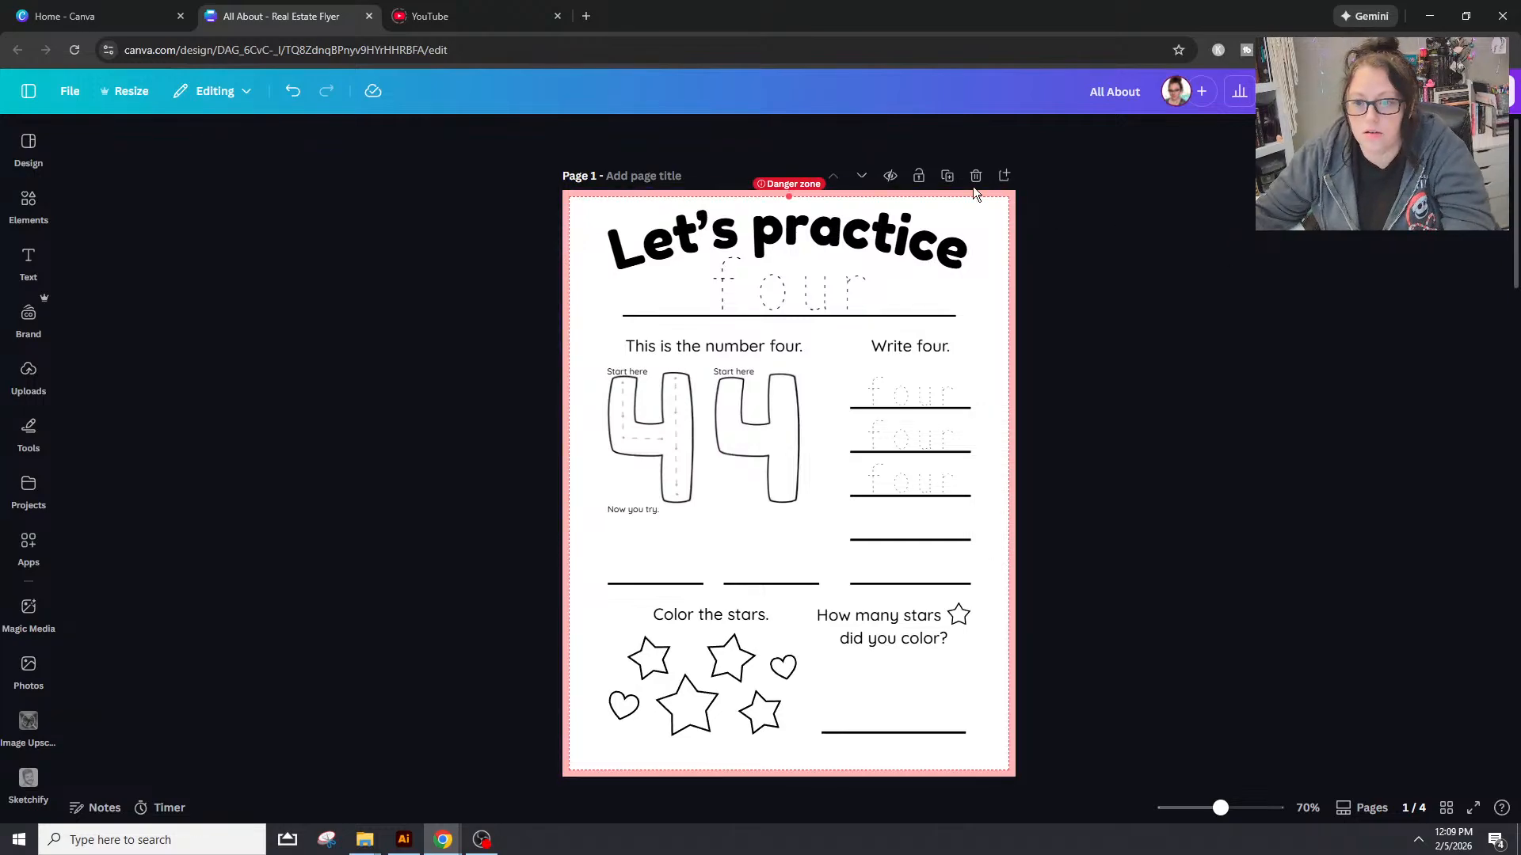
click(951, 174)
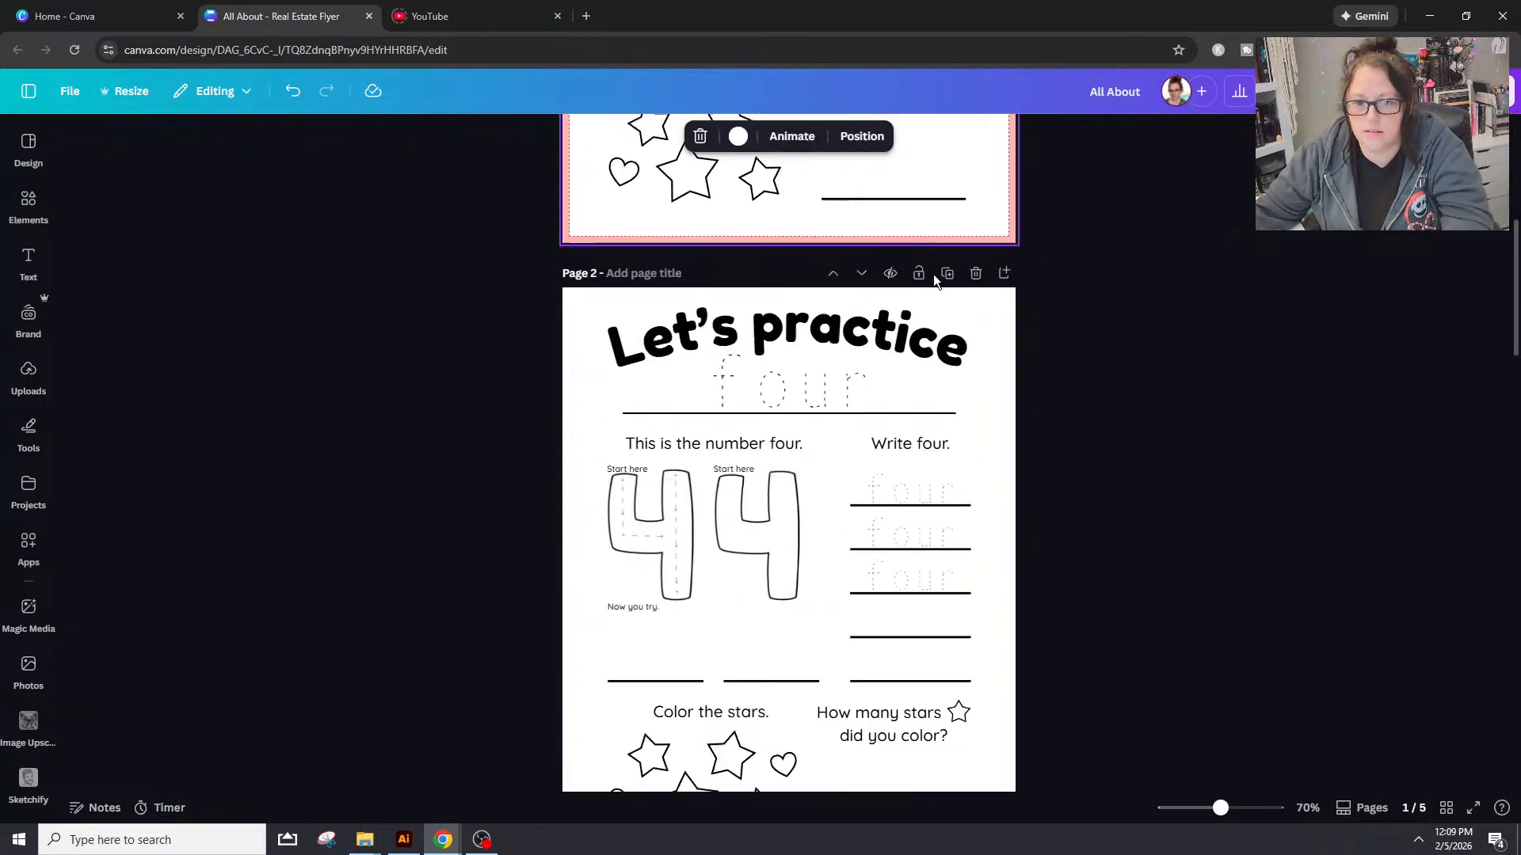
scroll(932, 279, up, 4)
scroll(933, 280, down, 2)
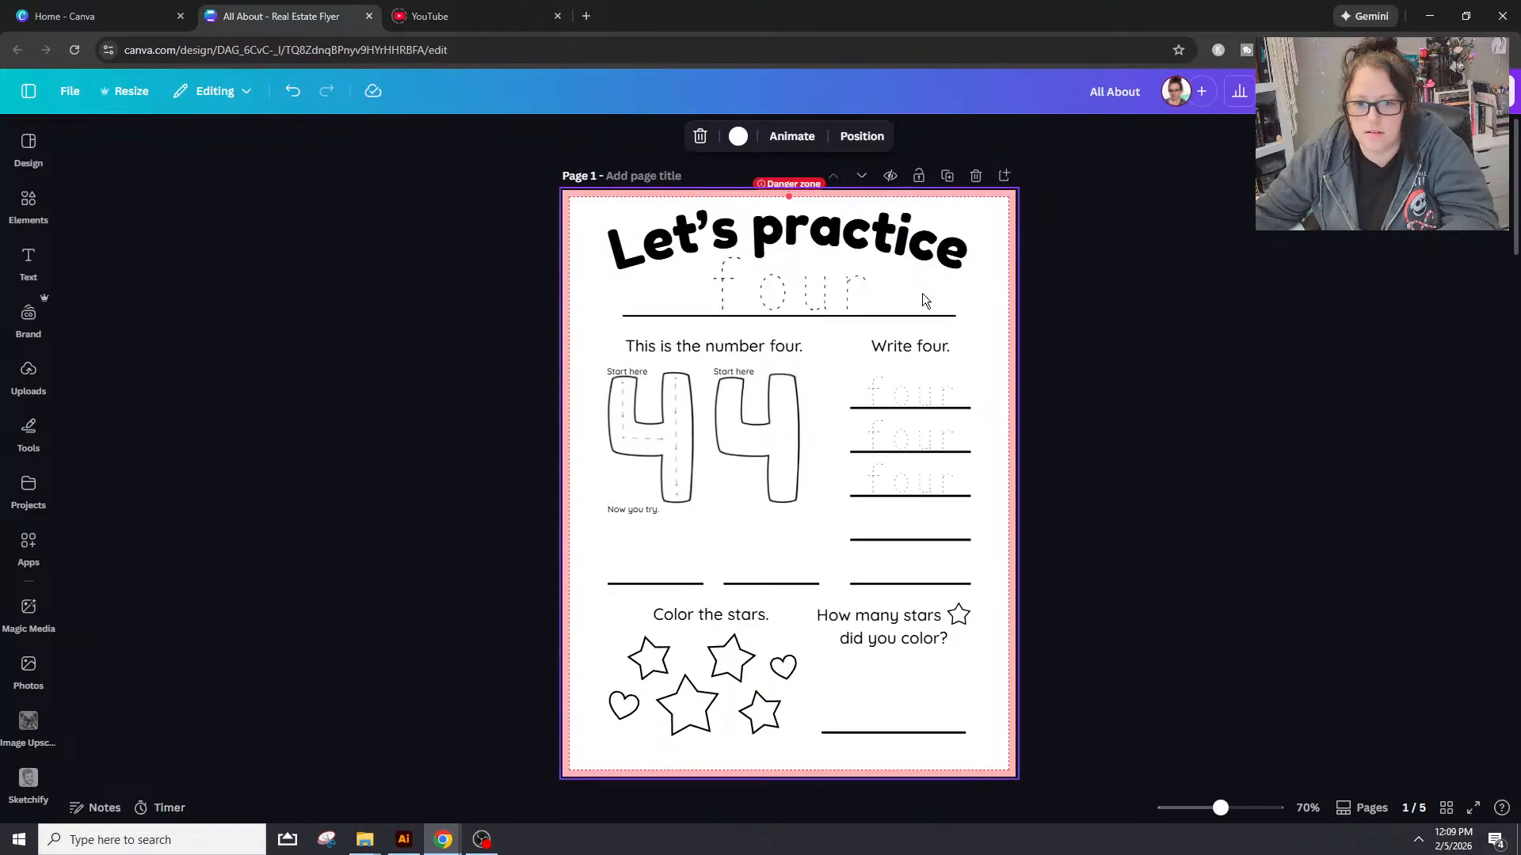
Step: Copy both purple spacers from page 3 and paste them onto page 1
scroll(922, 293, up, 3)
click(605, 587)
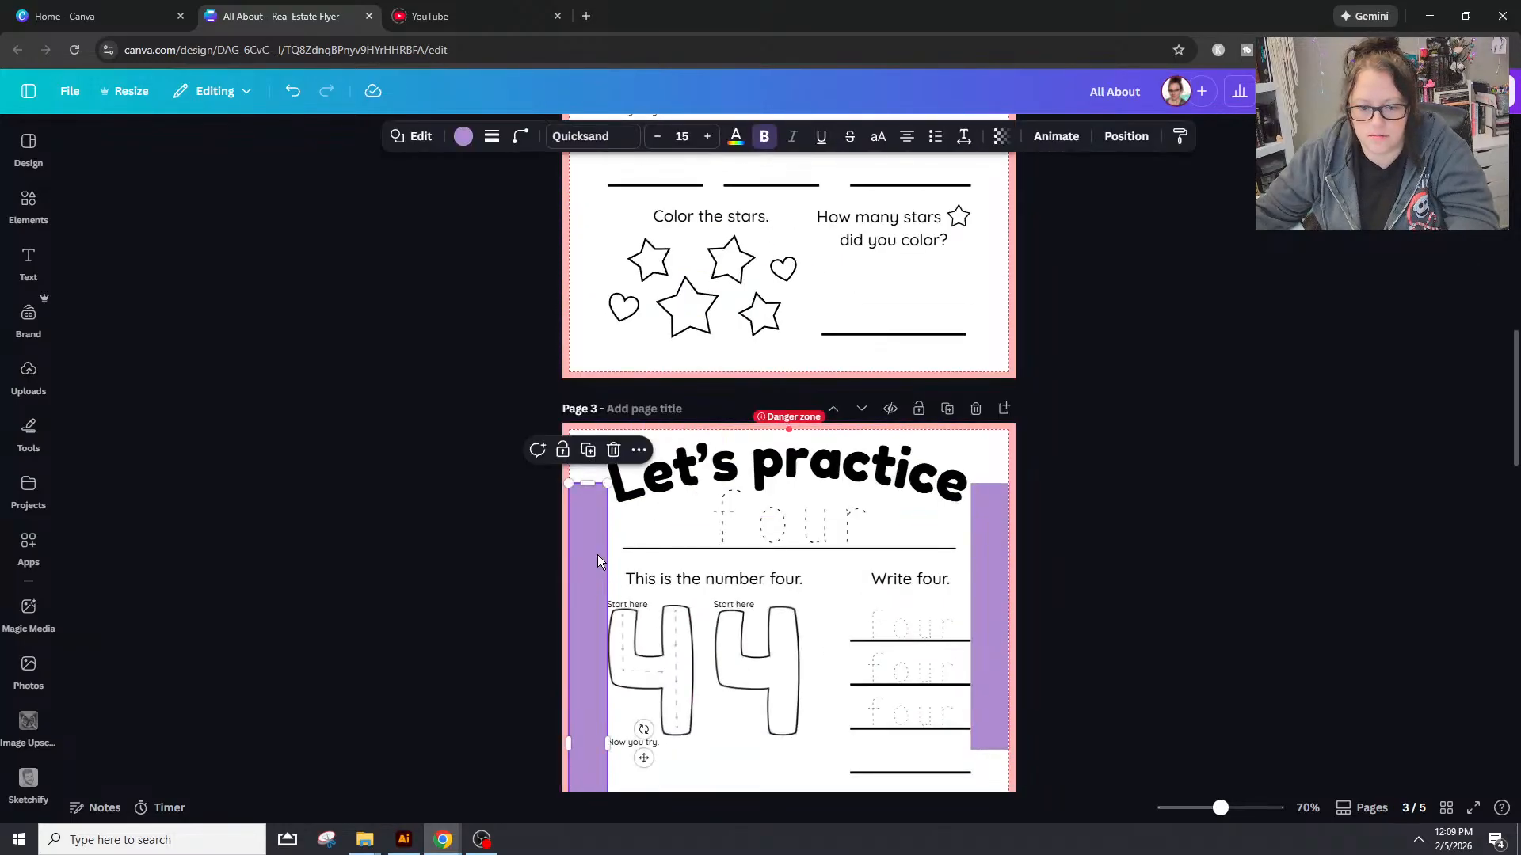
shift+click(982, 500)
key(ctrl+alt+Up)
key(ctrl+alt+Up)
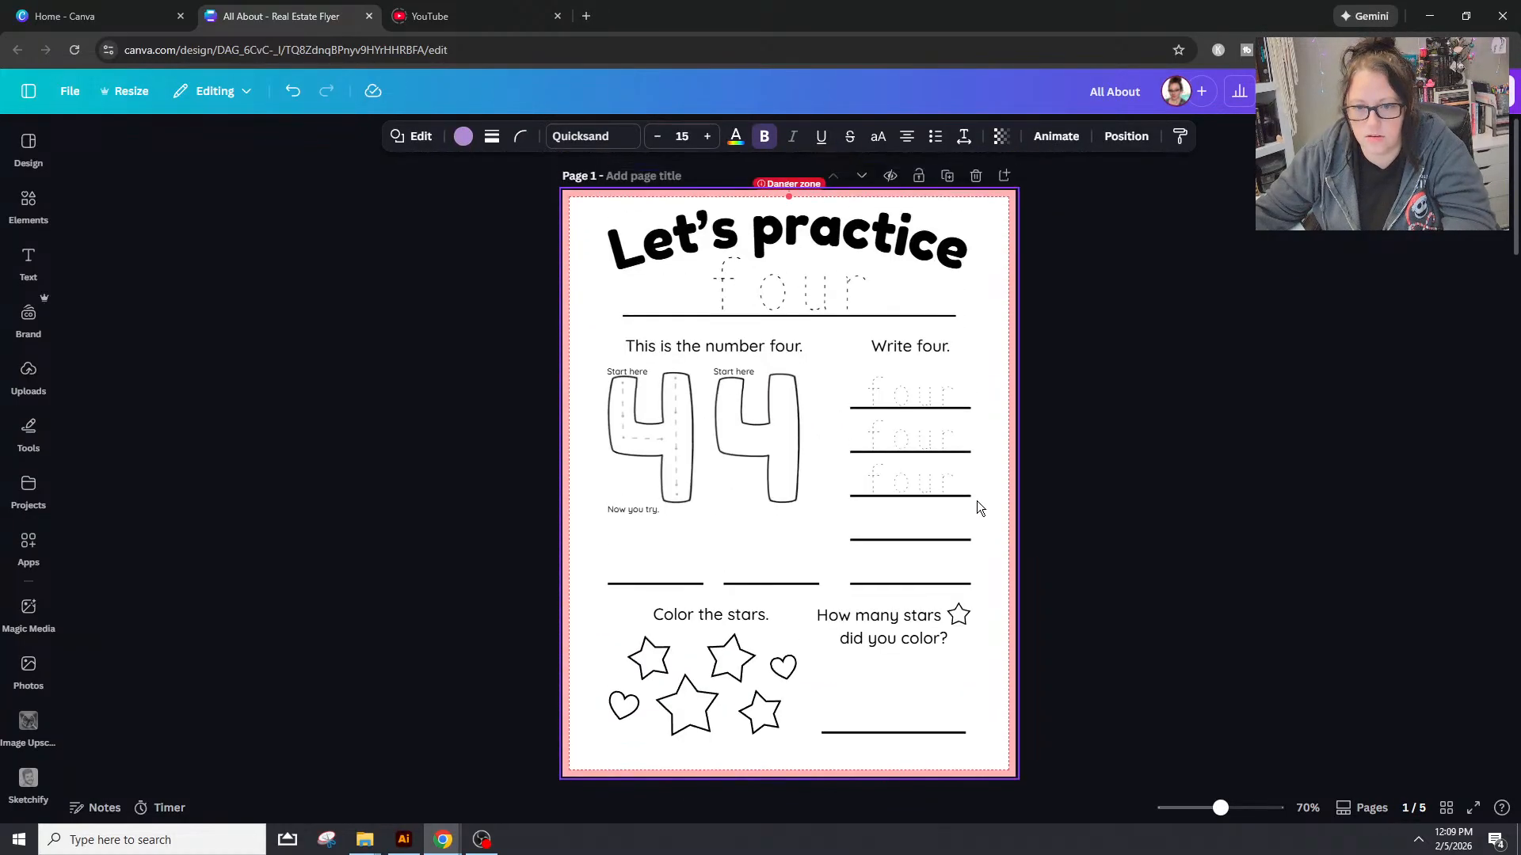
Step: Stretch the right and left purple spacers on page 1 to cover the full page height
click(1003, 267)
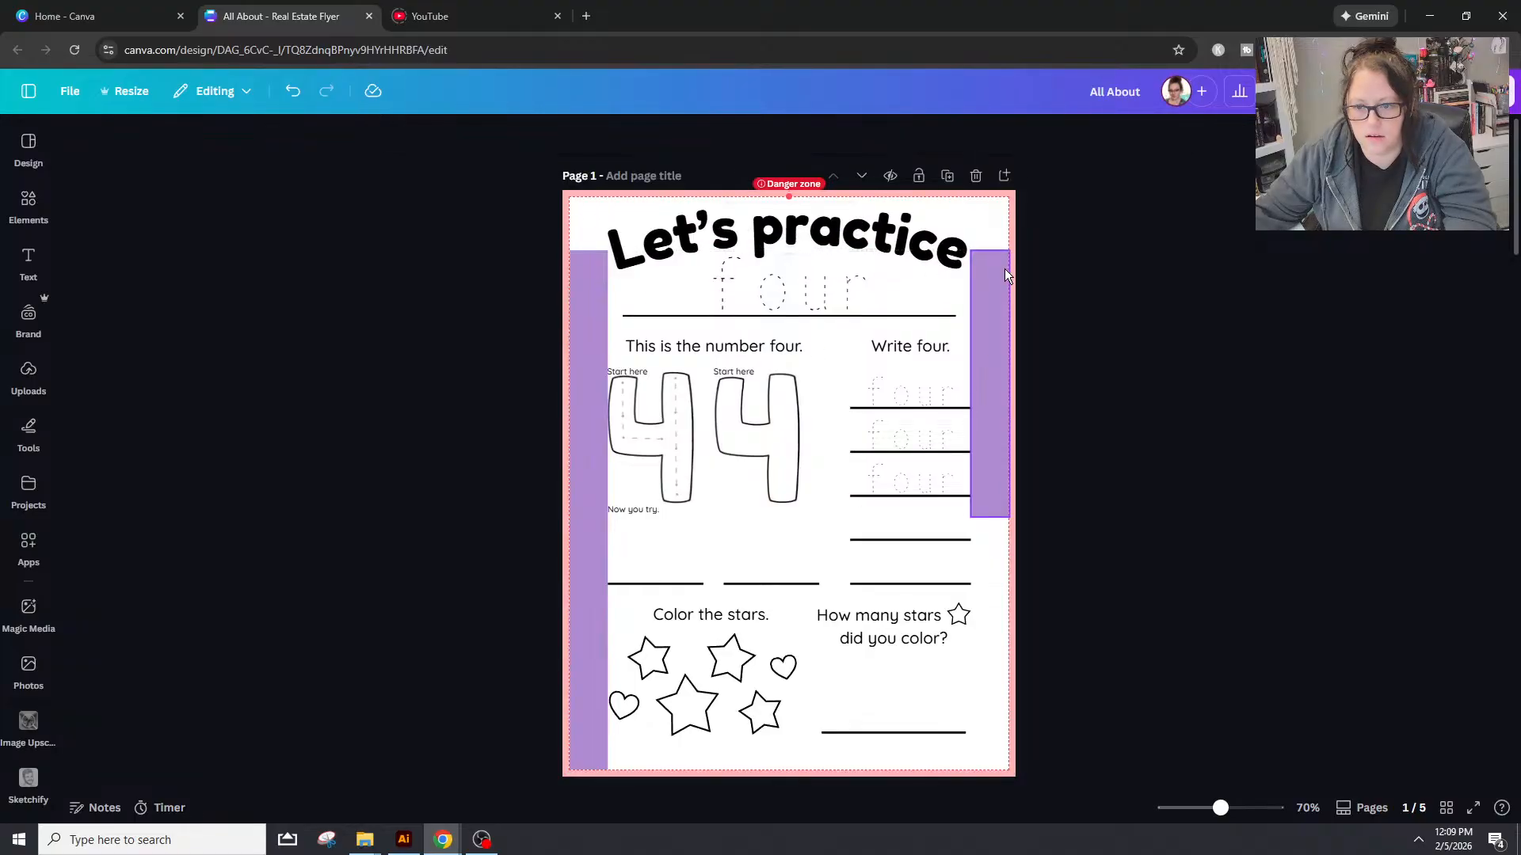
drag(992, 248, 997, 183)
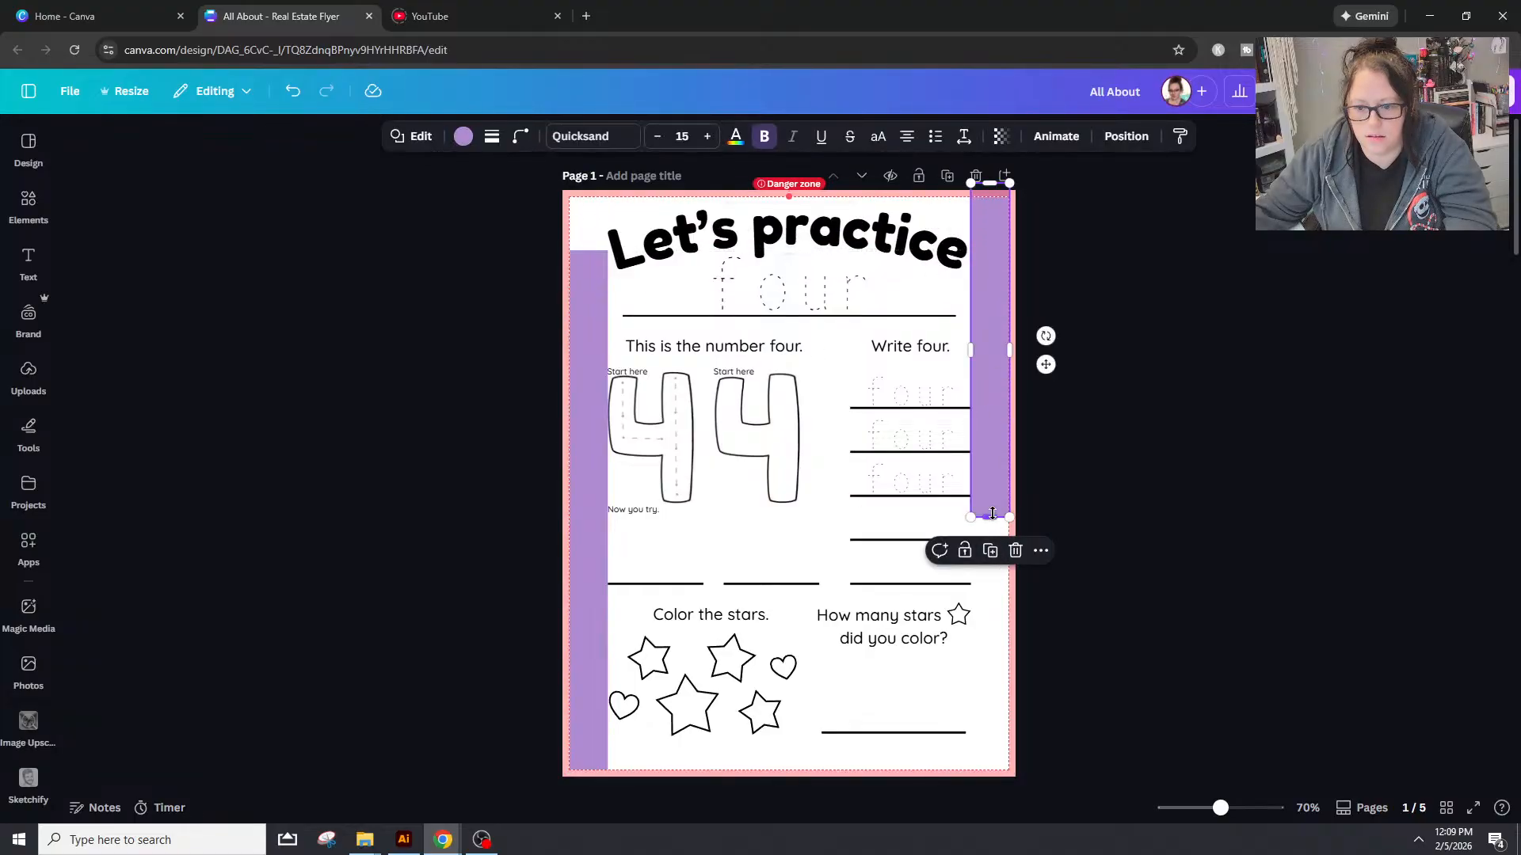
drag(989, 517, 981, 762)
click(581, 282)
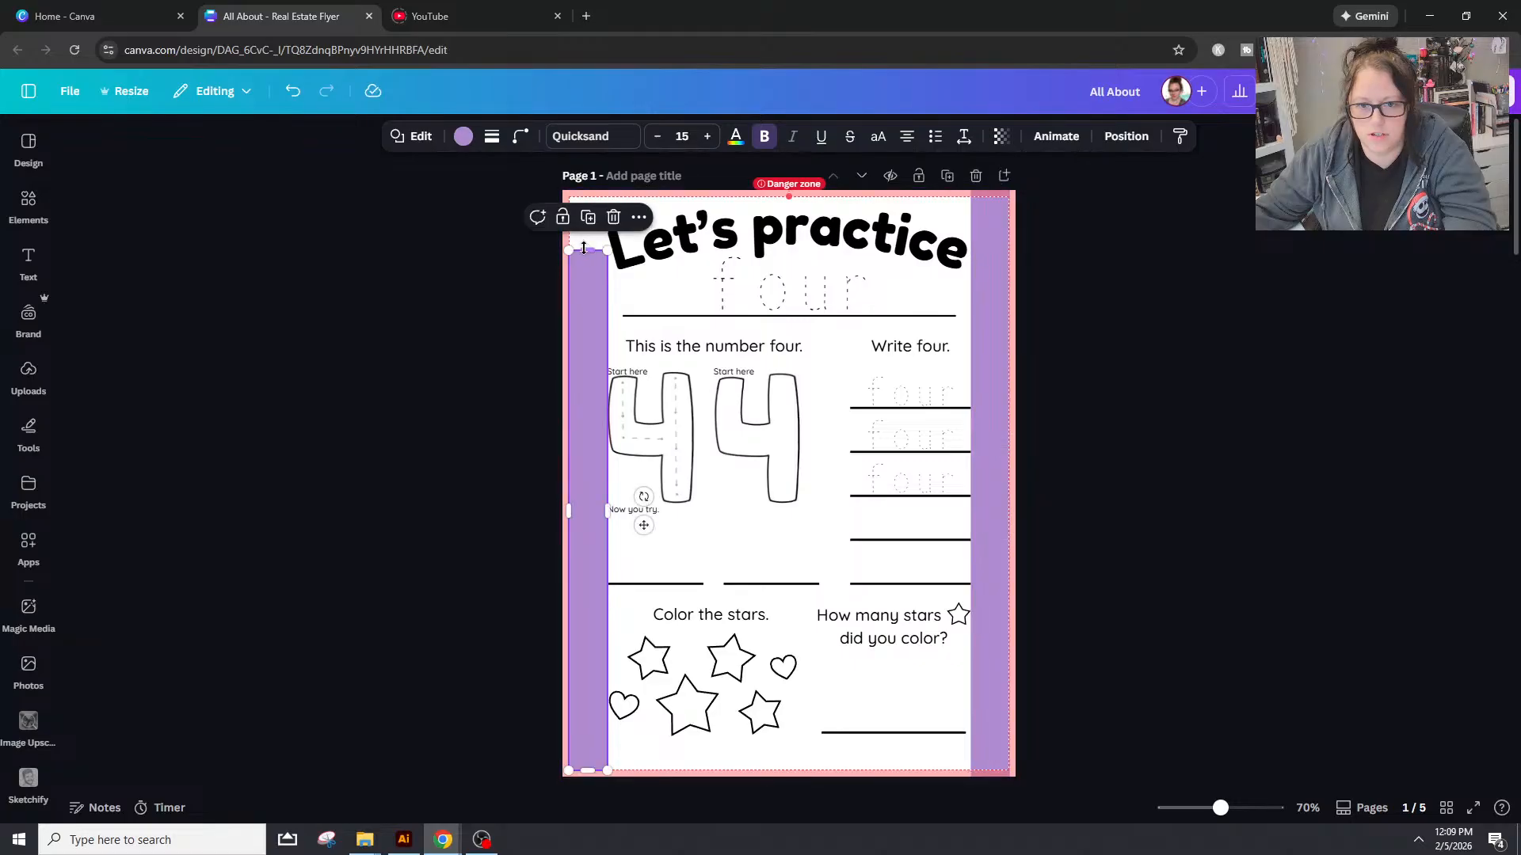
drag(587, 251, 586, 193)
drag(574, 770, 587, 785)
click(1120, 658)
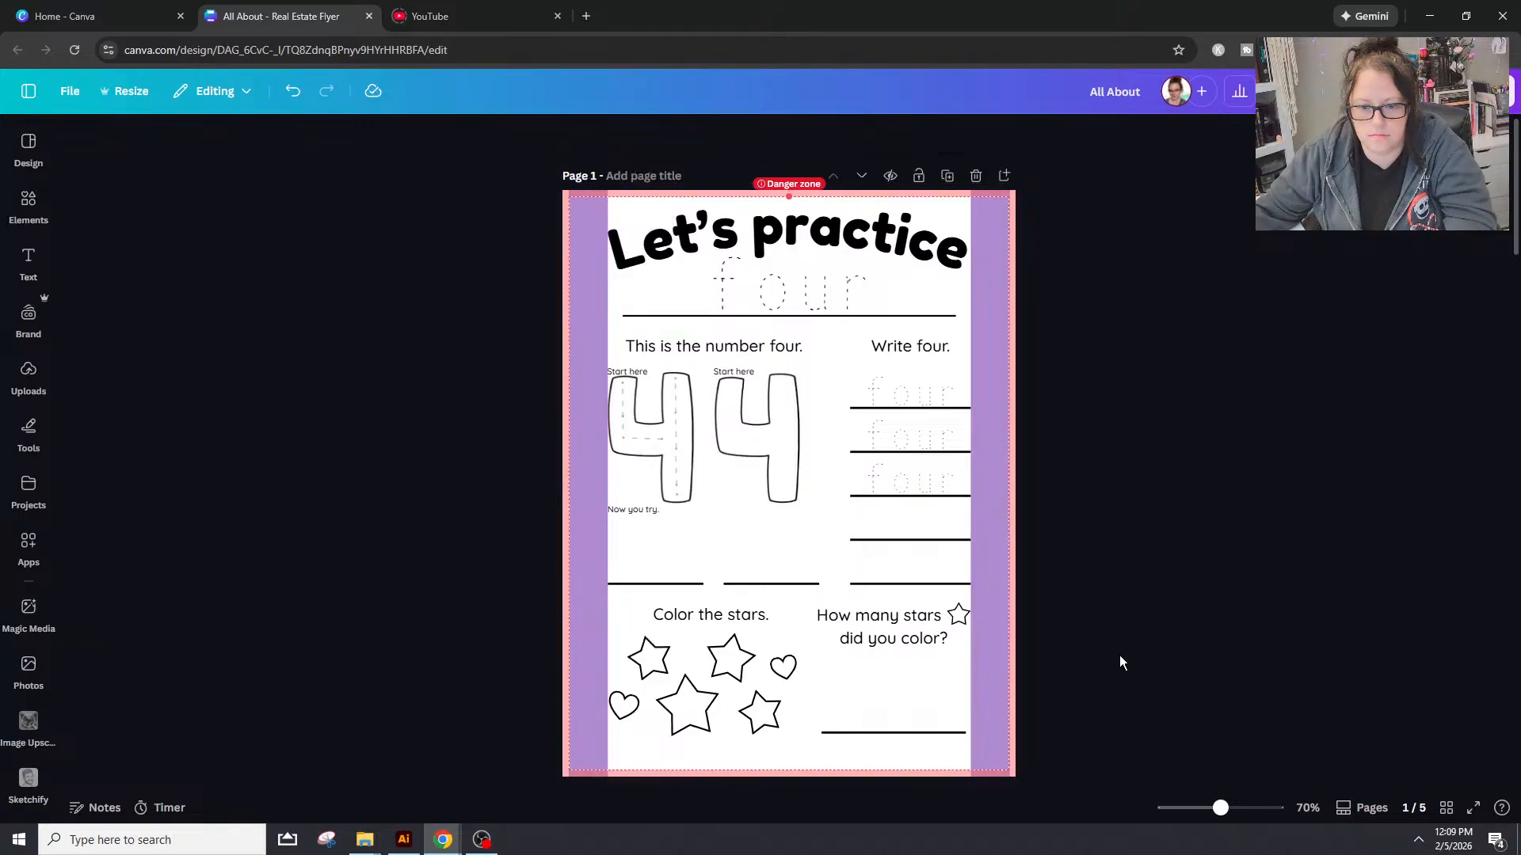
Step: Make both purple spacers on page 1 mostly transparent so they show only as a faint tint
click(592, 241)
shift+click(995, 221)
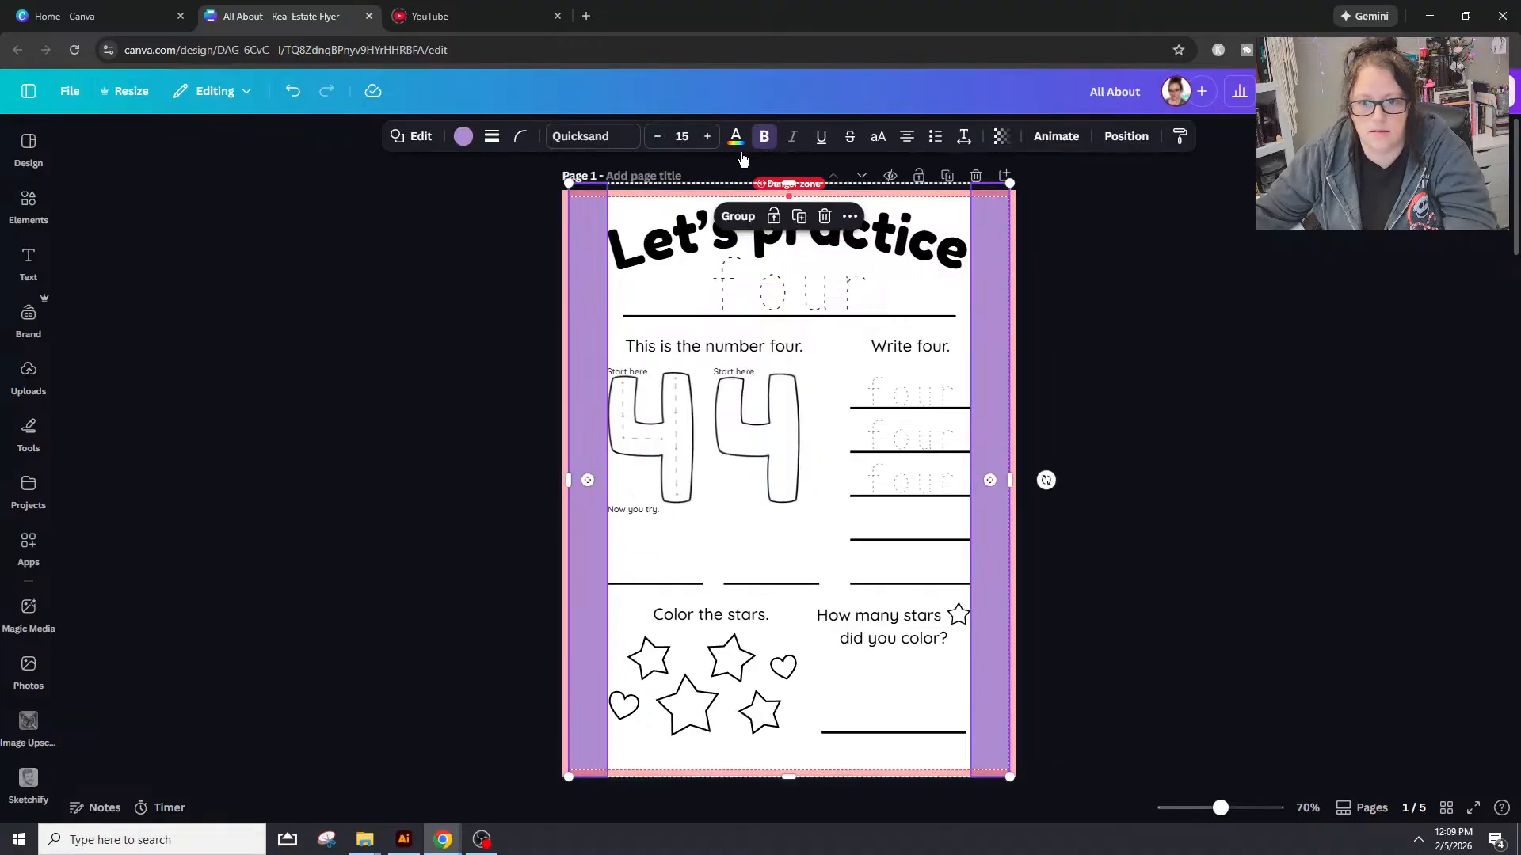
click(463, 137)
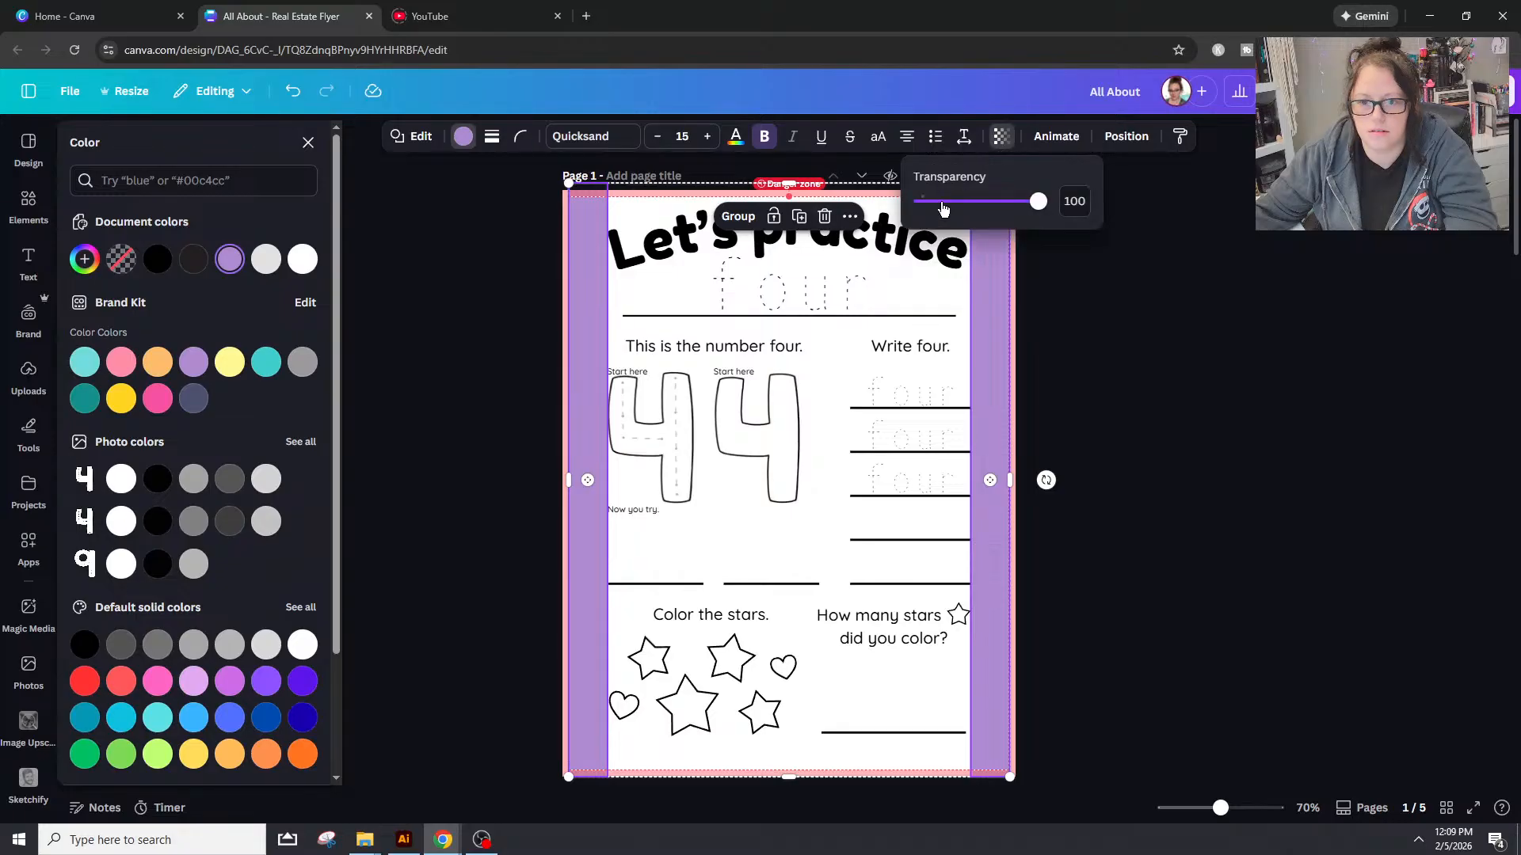
drag(943, 204, 950, 203)
click(1246, 331)
click(1257, 327)
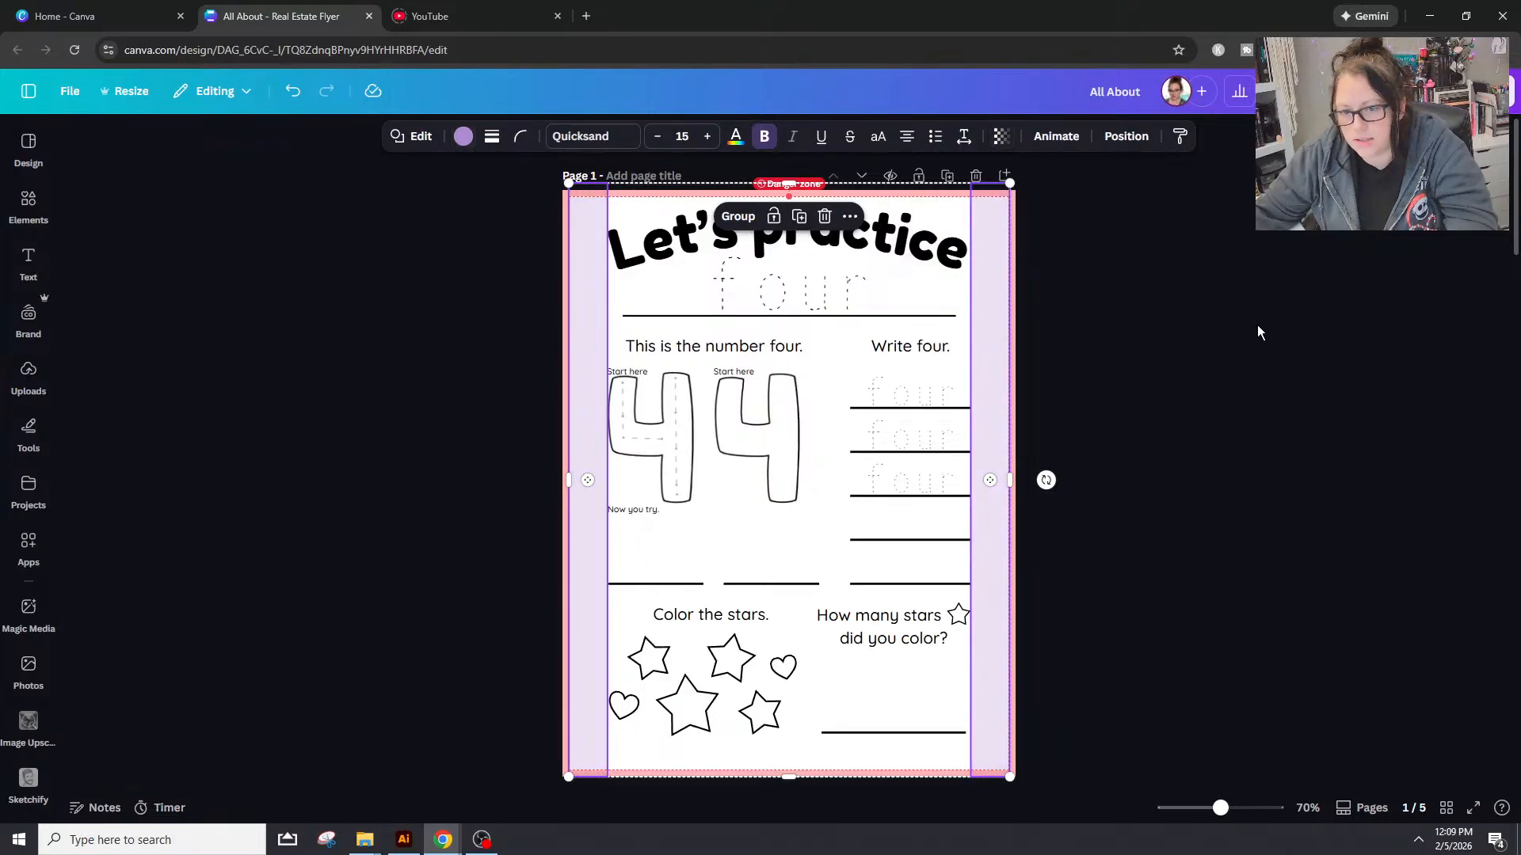
click(1257, 325)
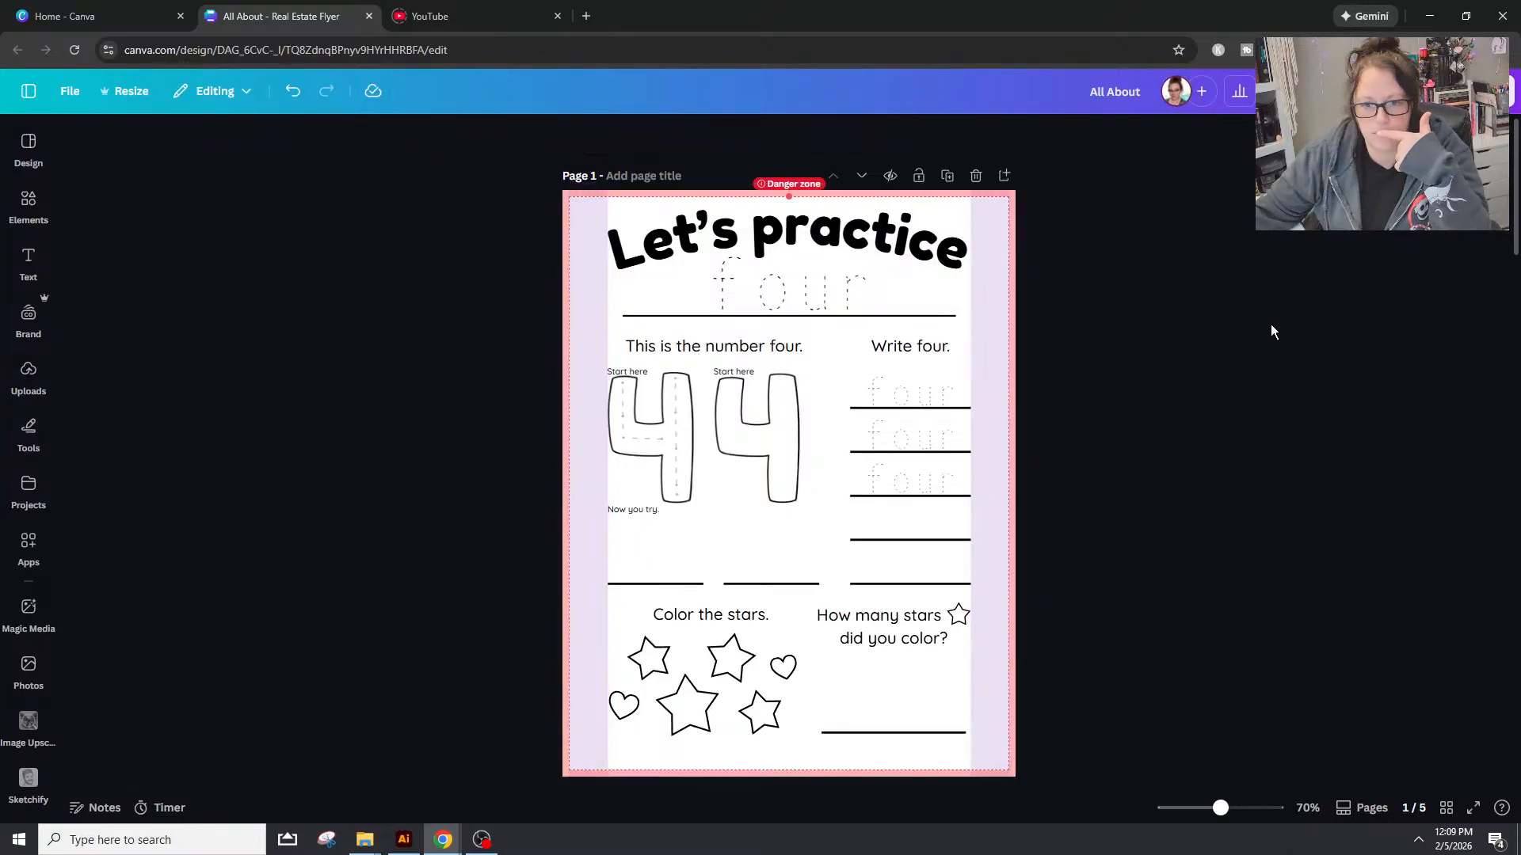
Step: Replace the dashed tracing word under "Let's practice" with "one" and change "Write four." to "Write one."
double_click(747, 302)
text(one)
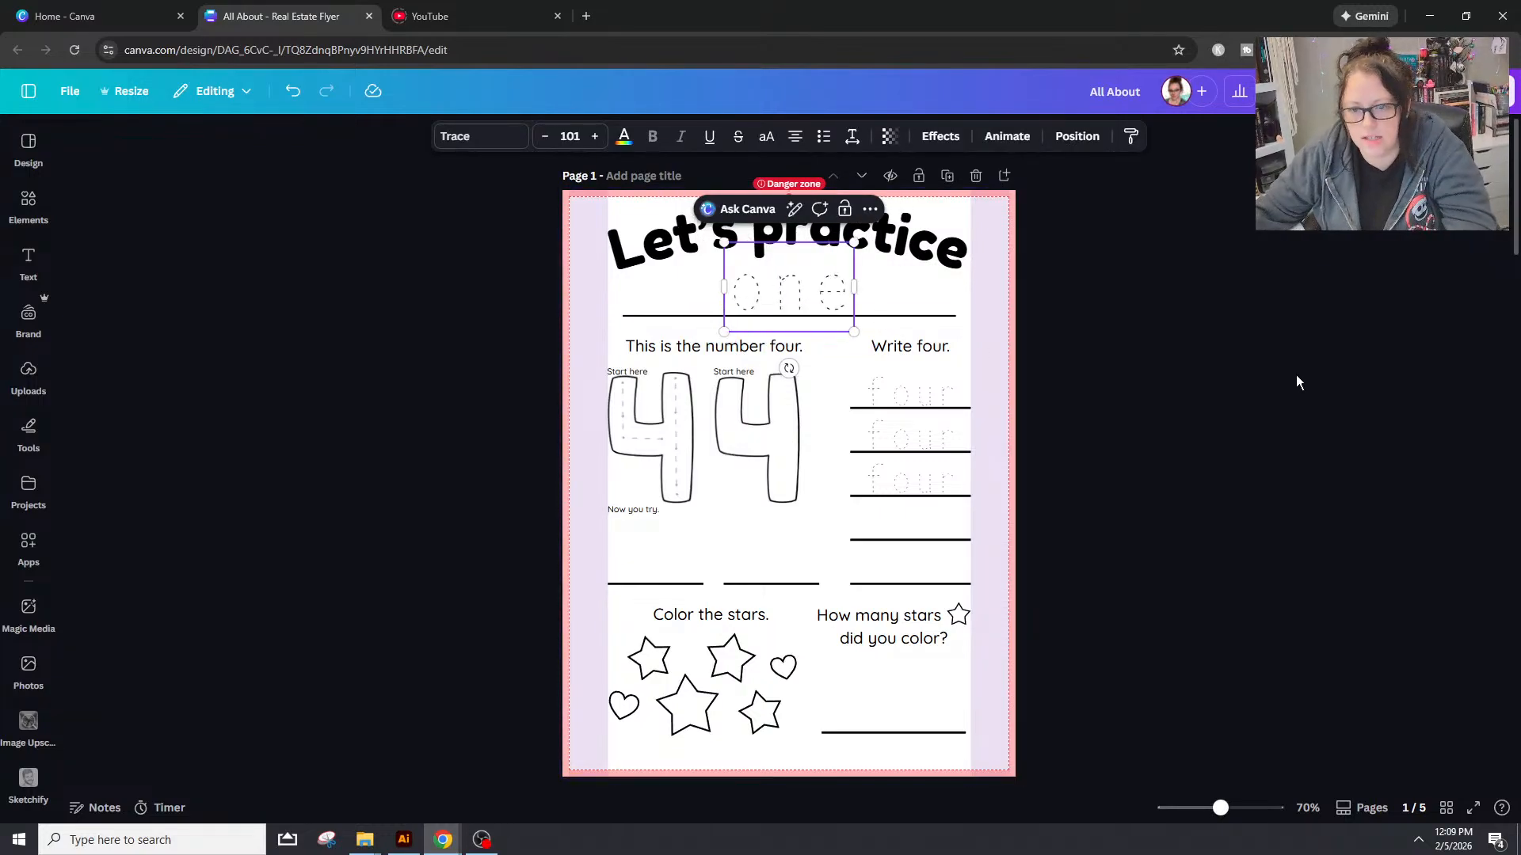
click(1130, 378)
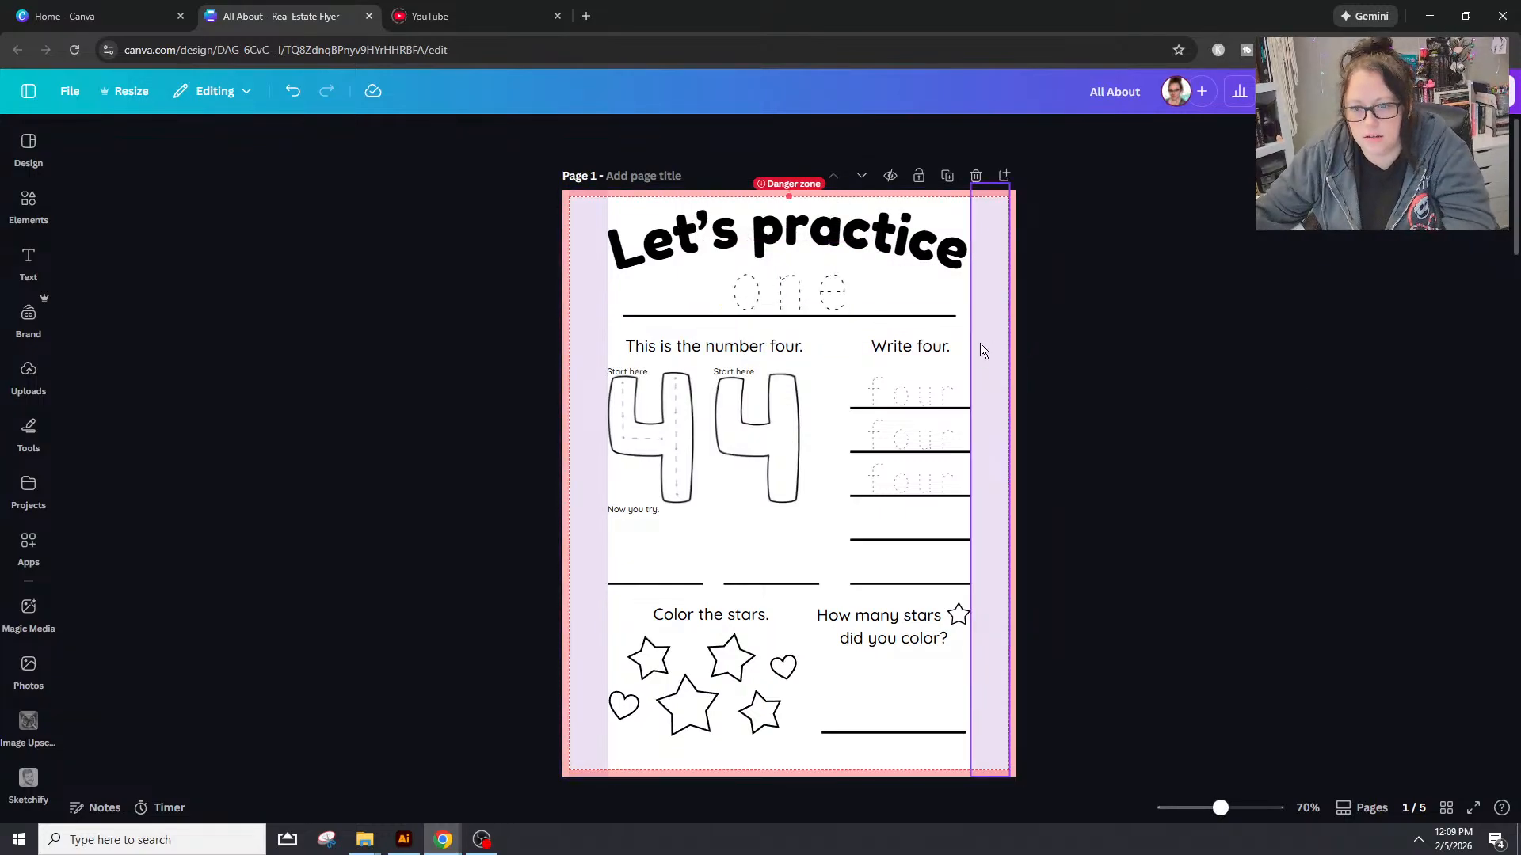
click(912, 349)
click(939, 347)
drag(942, 347, 916, 349)
text(one)
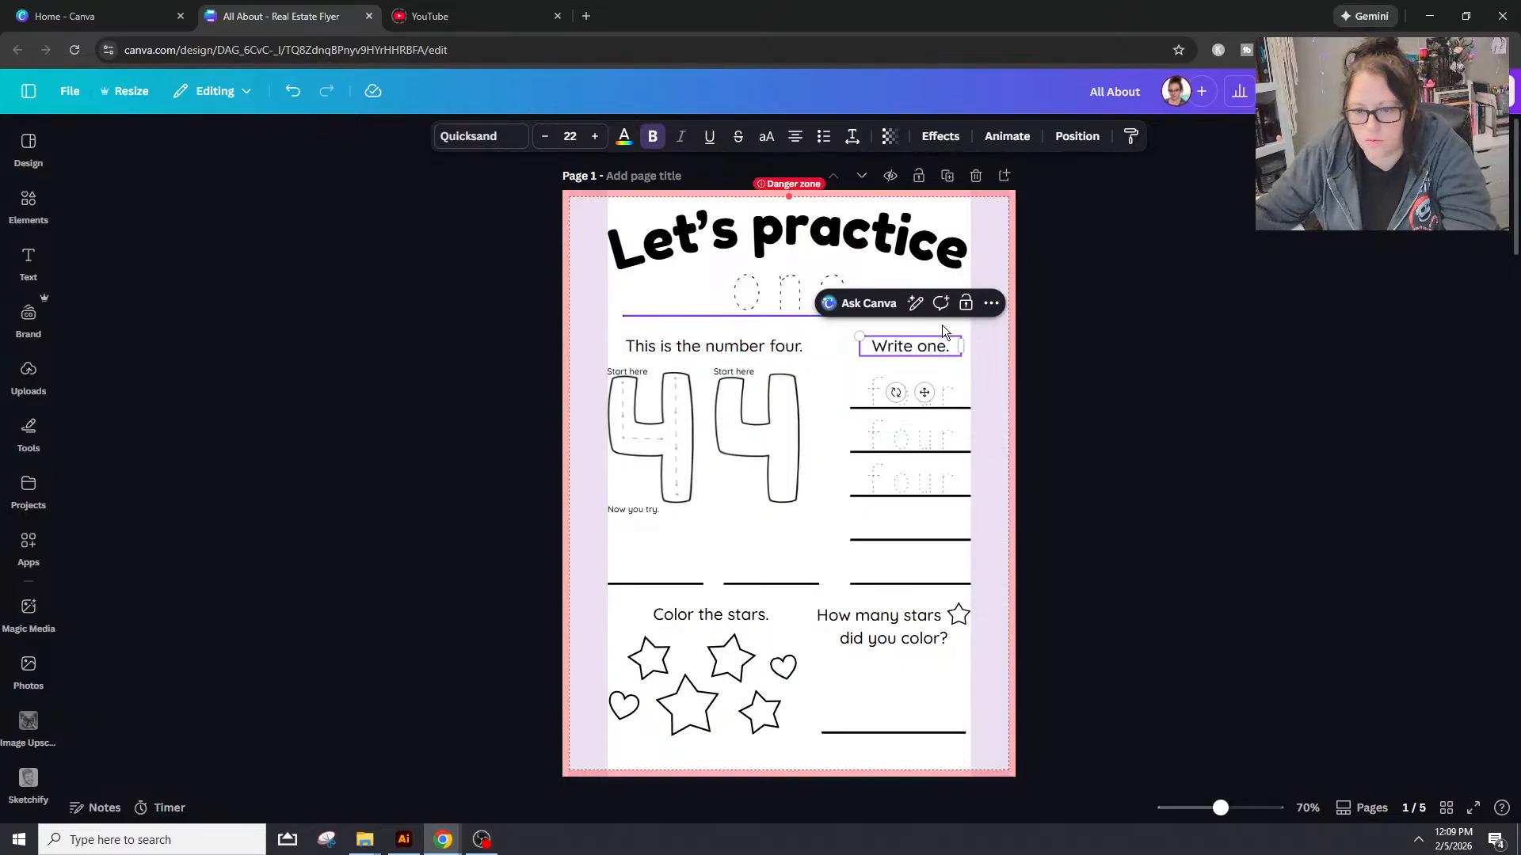
Step: Replace the three dashed "four" tracing words under "Write one." with "one"
click(957, 382)
double_click(957, 382)
text(one)
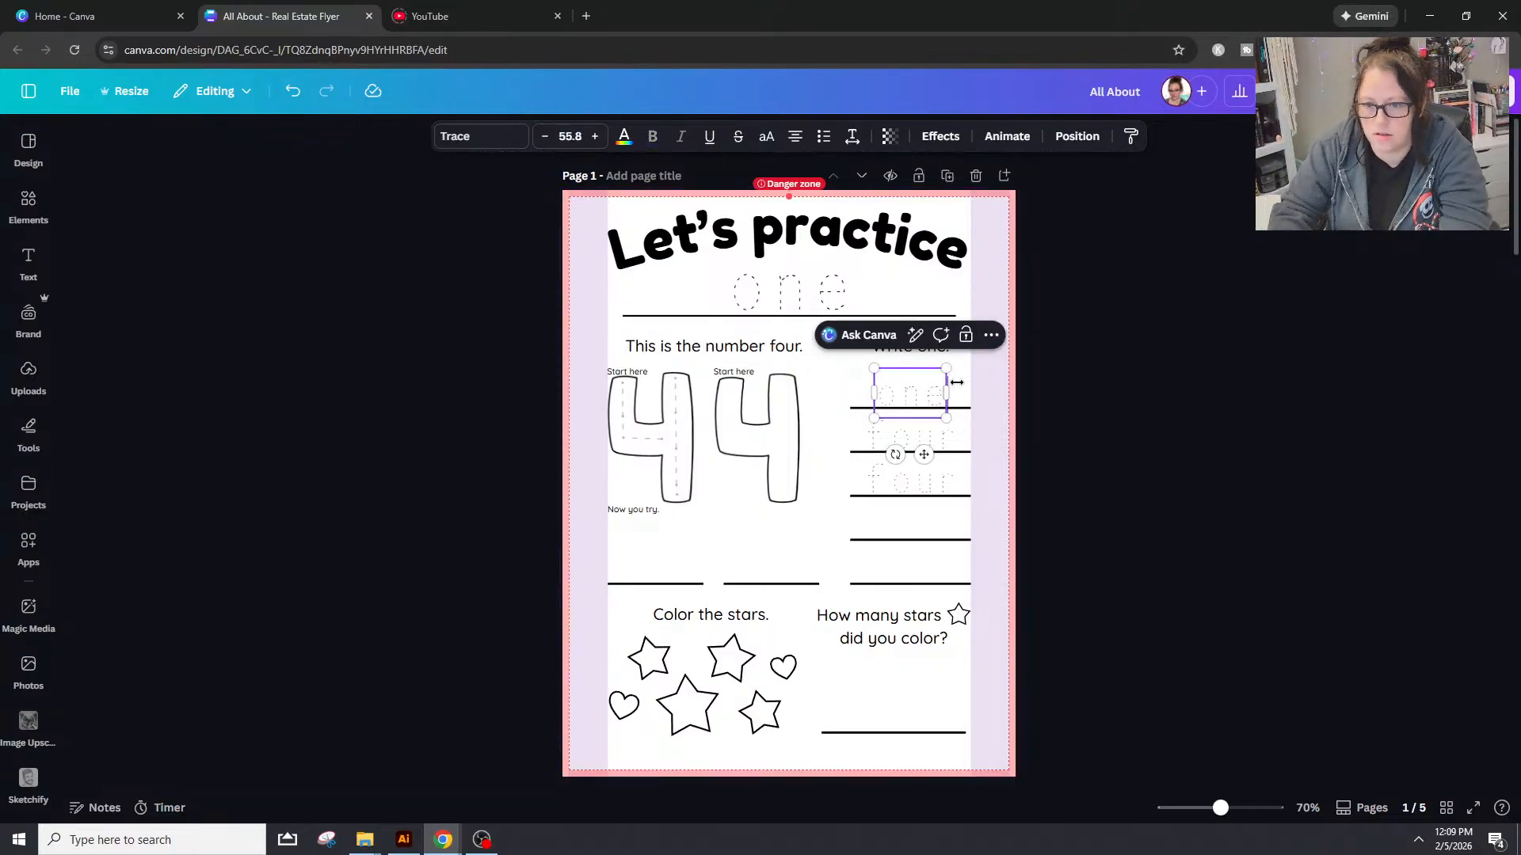
click(905, 440)
double_click(905, 441)
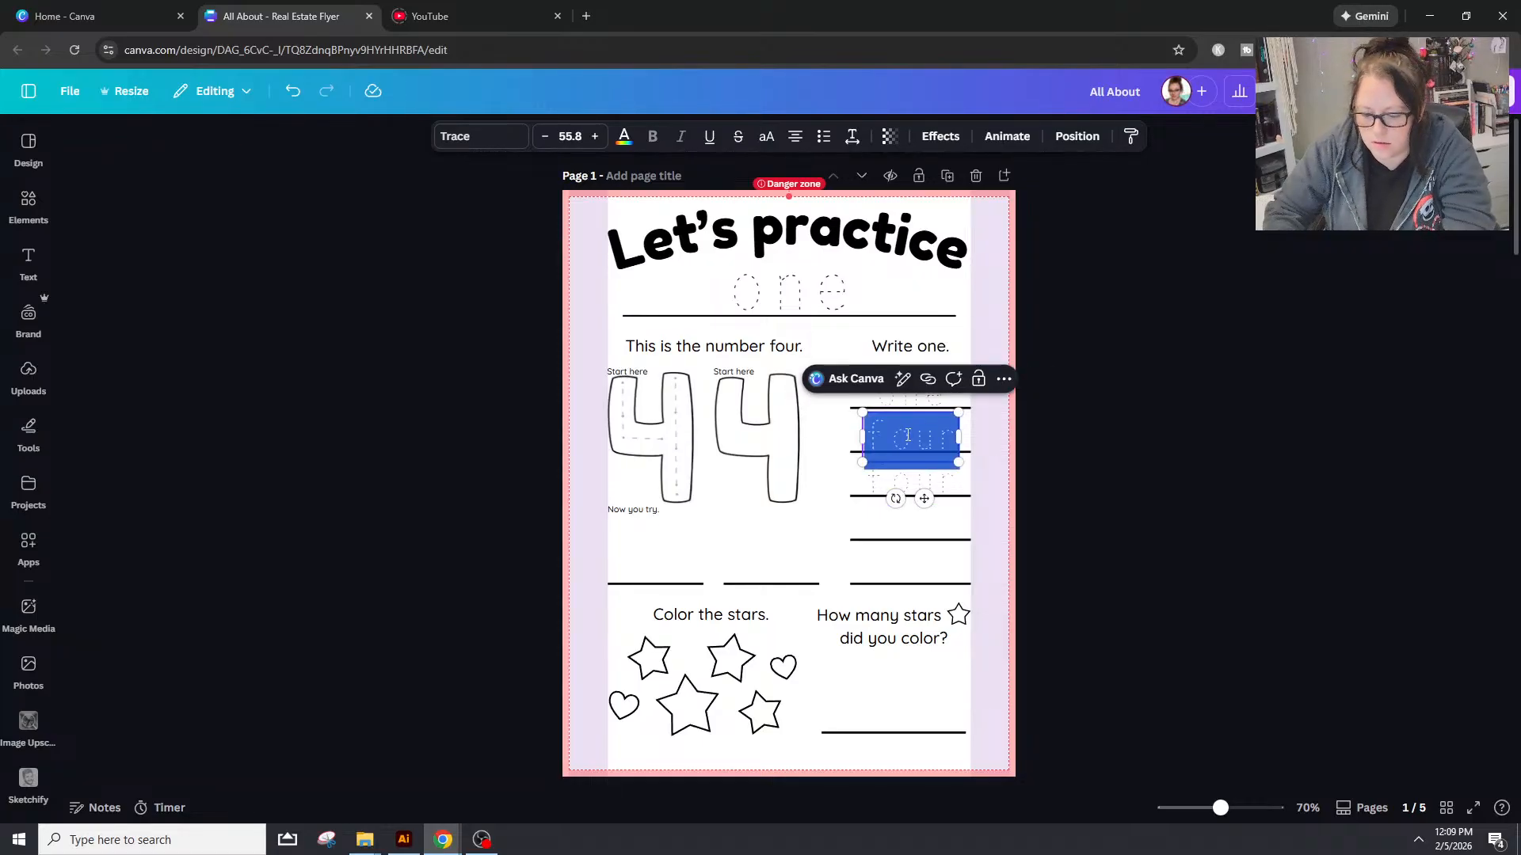
text(one)
double_click(911, 487)
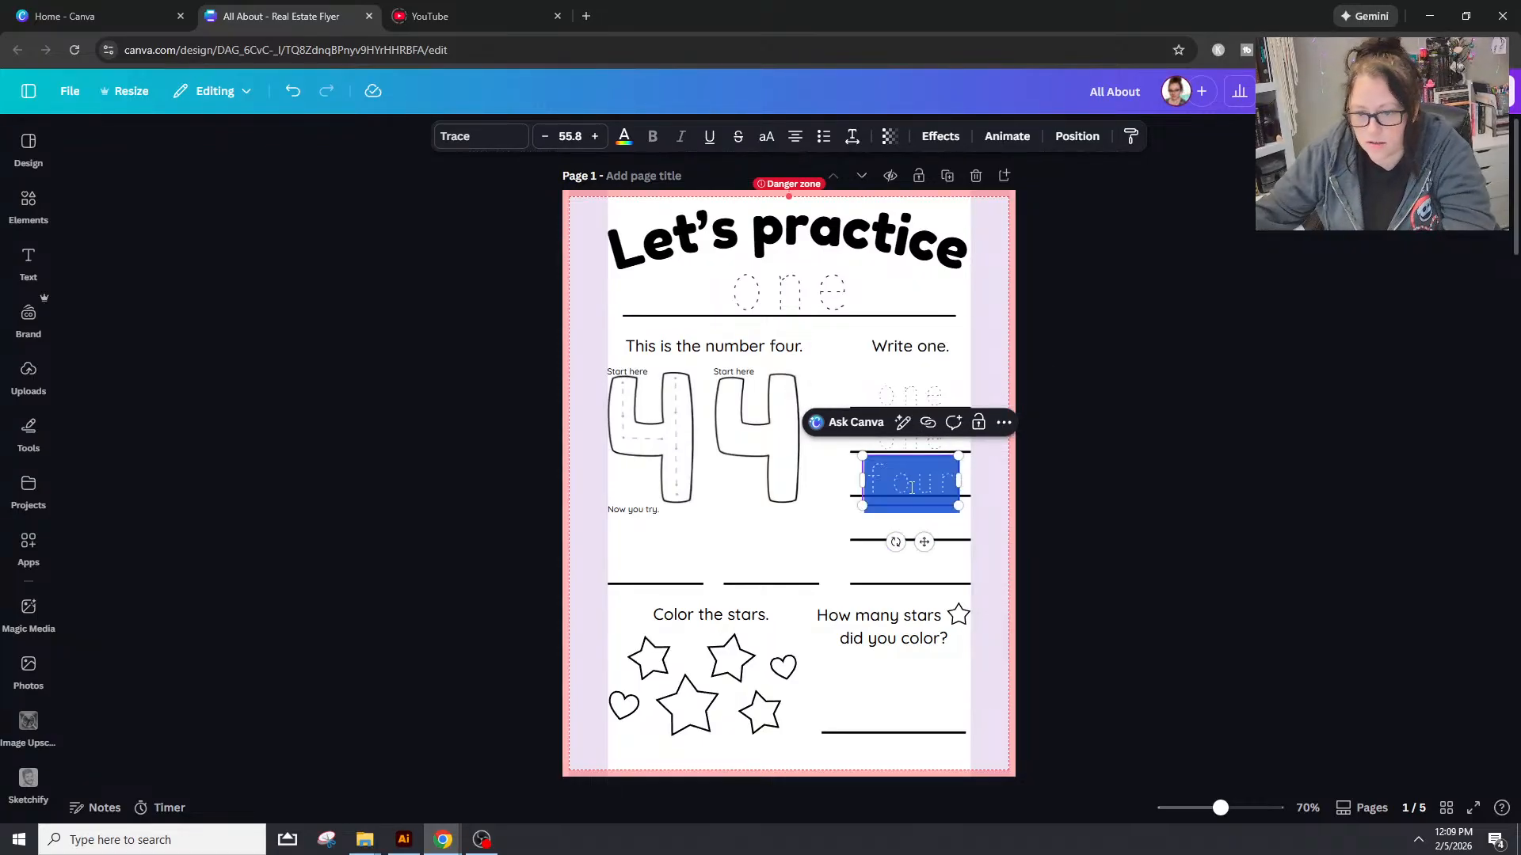
text(one)
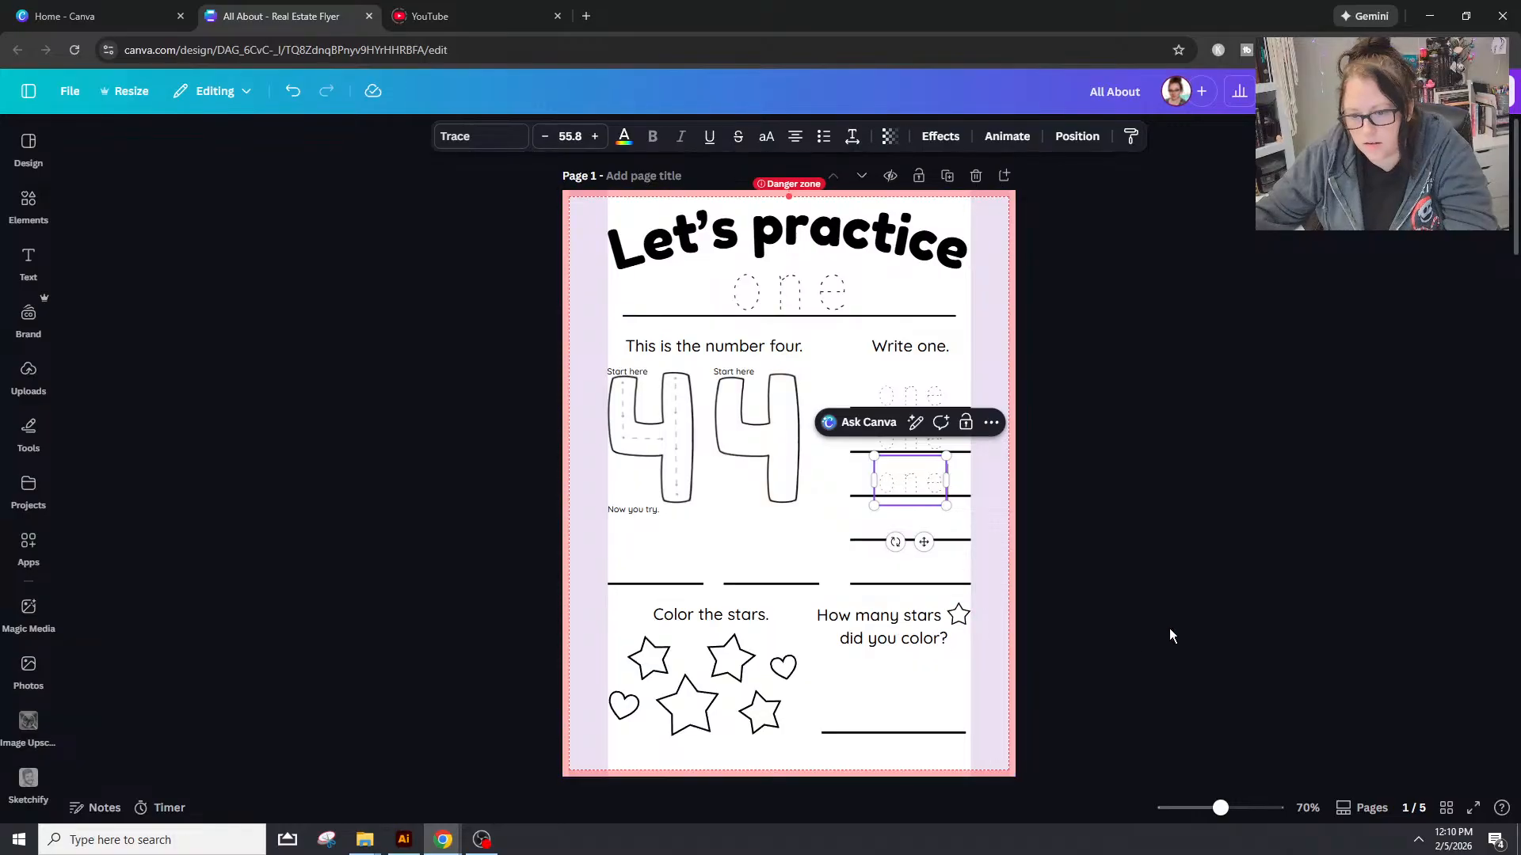
click(1170, 628)
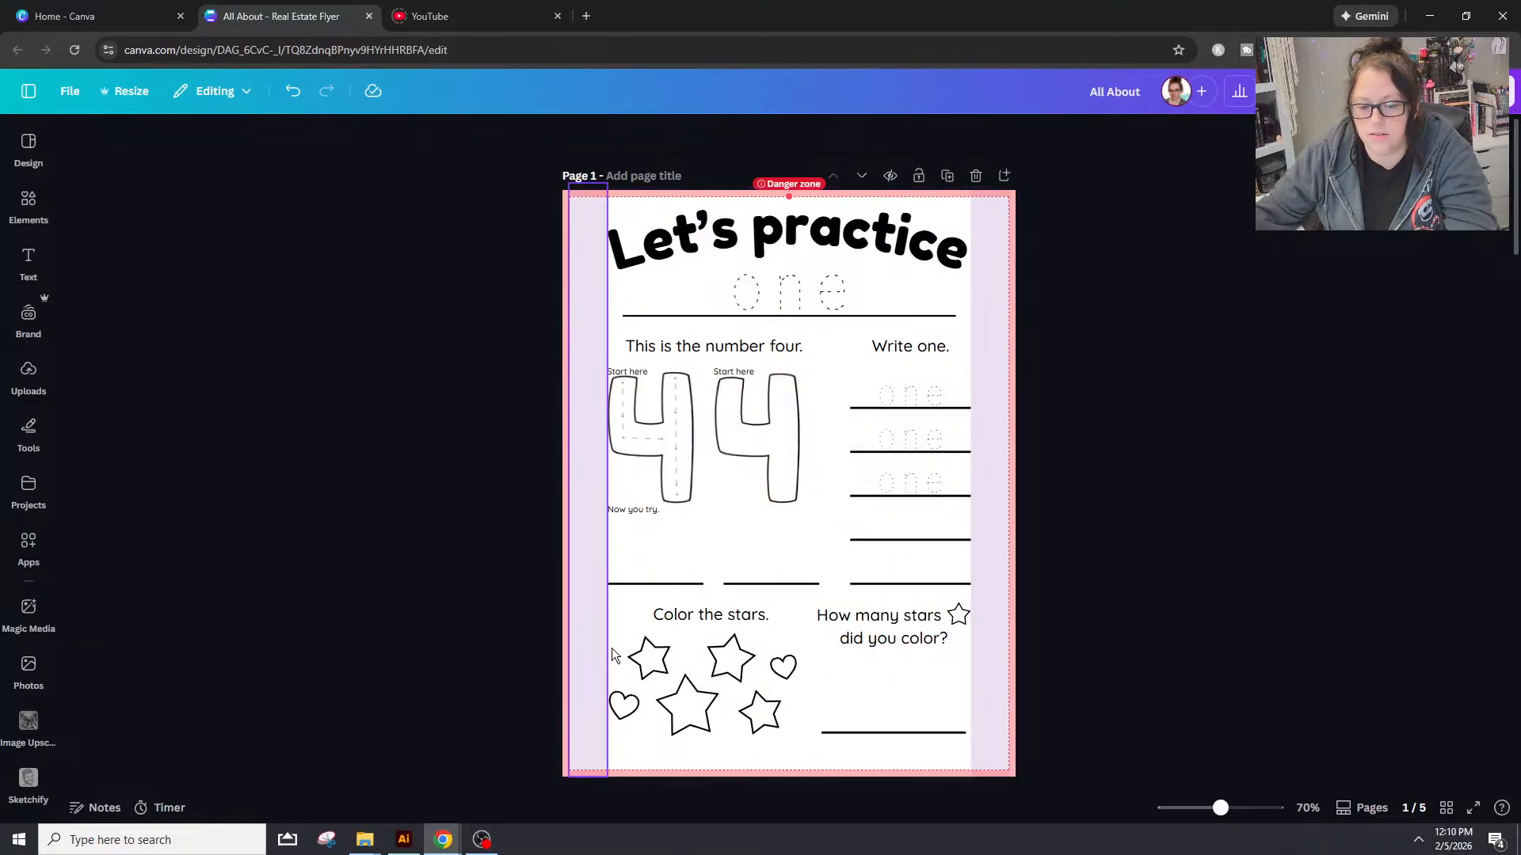
Step: Change the heading above the large outlined numbers to "This is the number one."
double_click(649, 345)
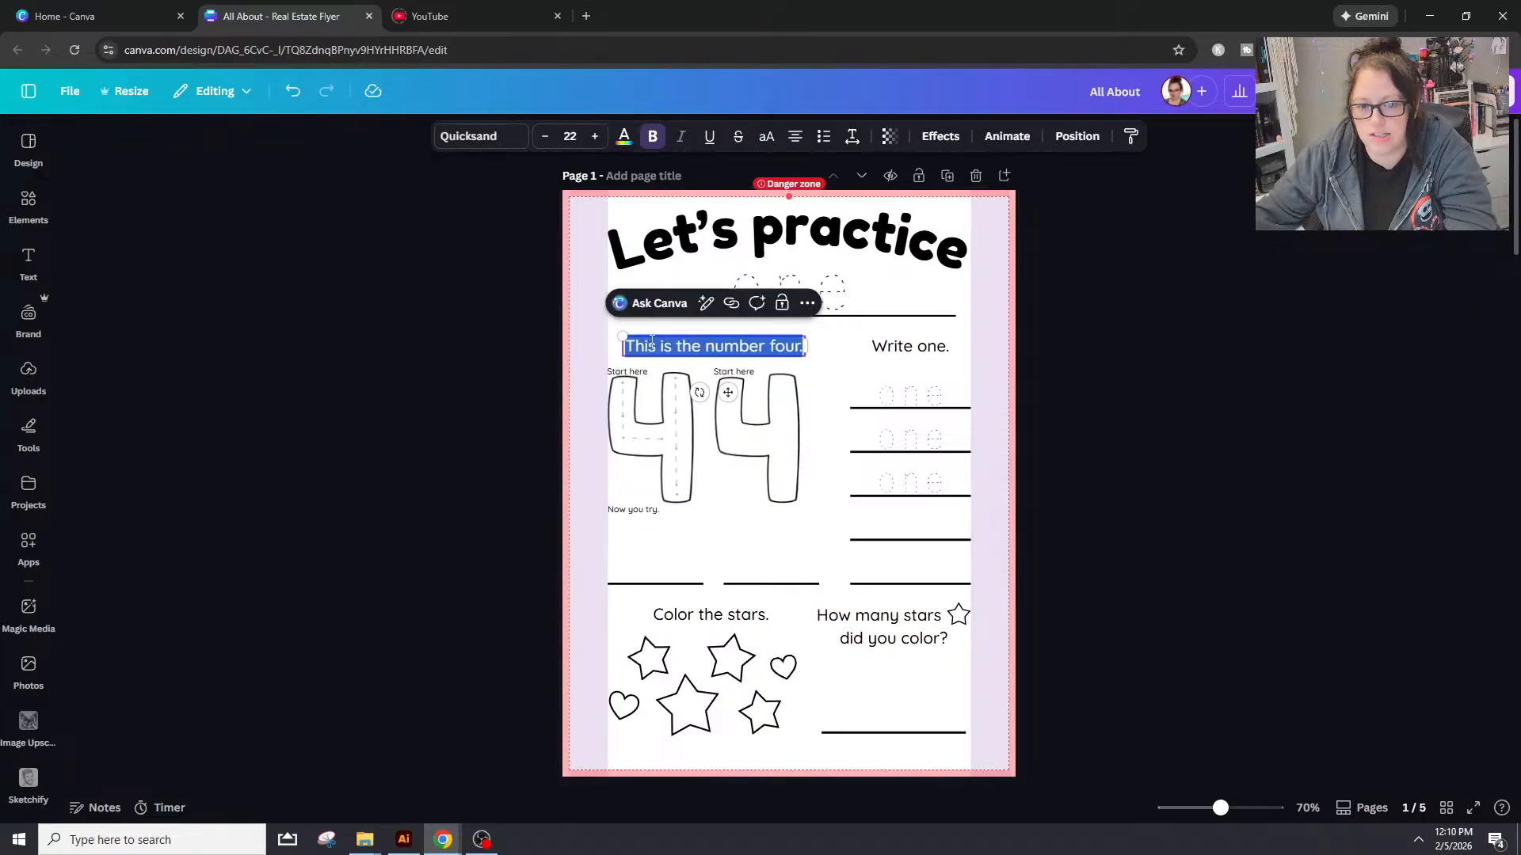
click(767, 361)
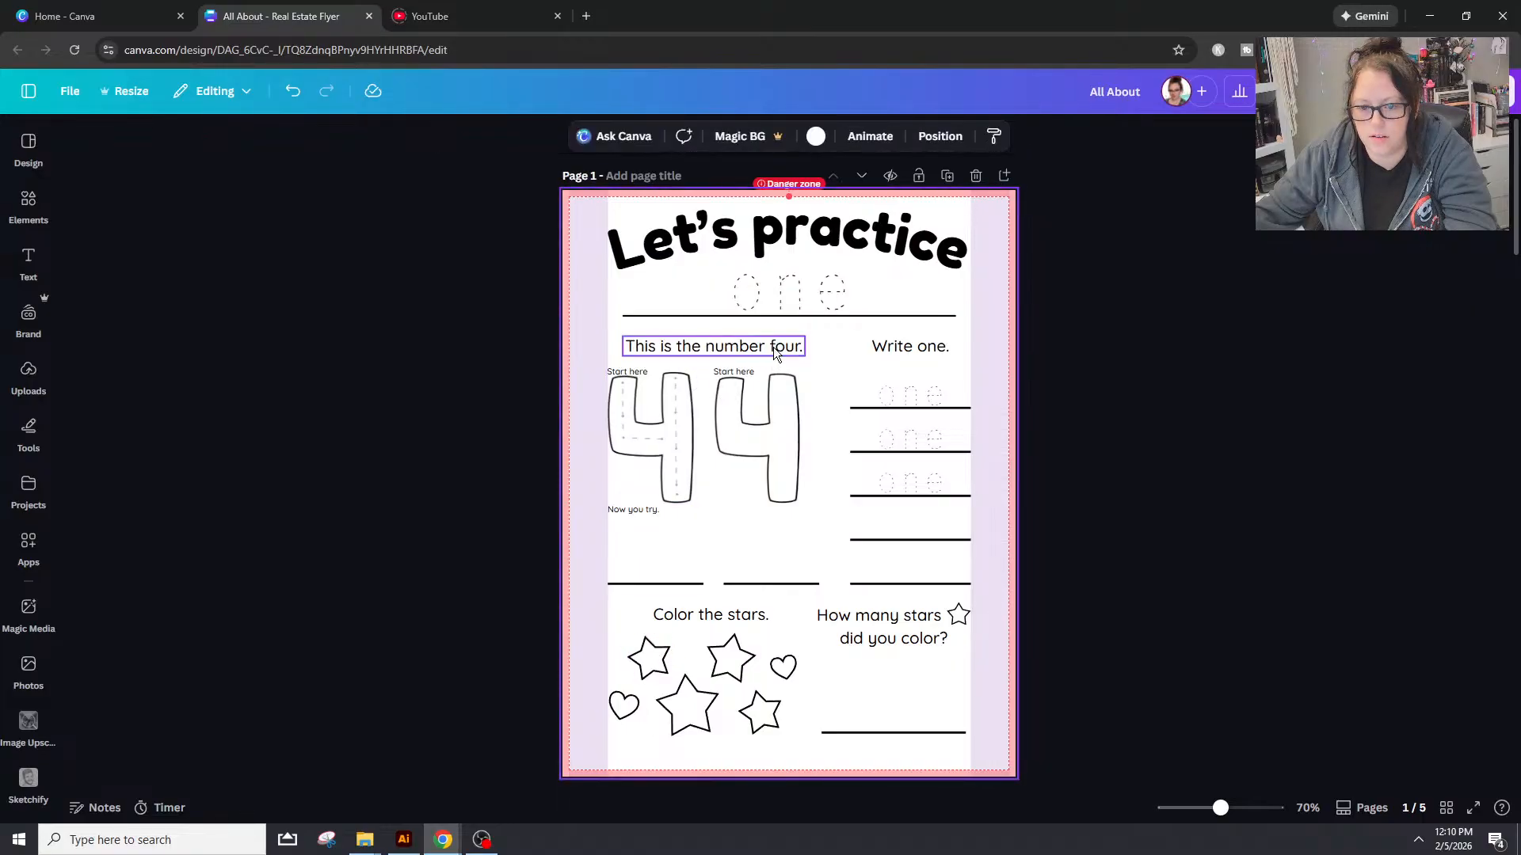
click(773, 347)
click(773, 347)
drag(769, 347, 800, 347)
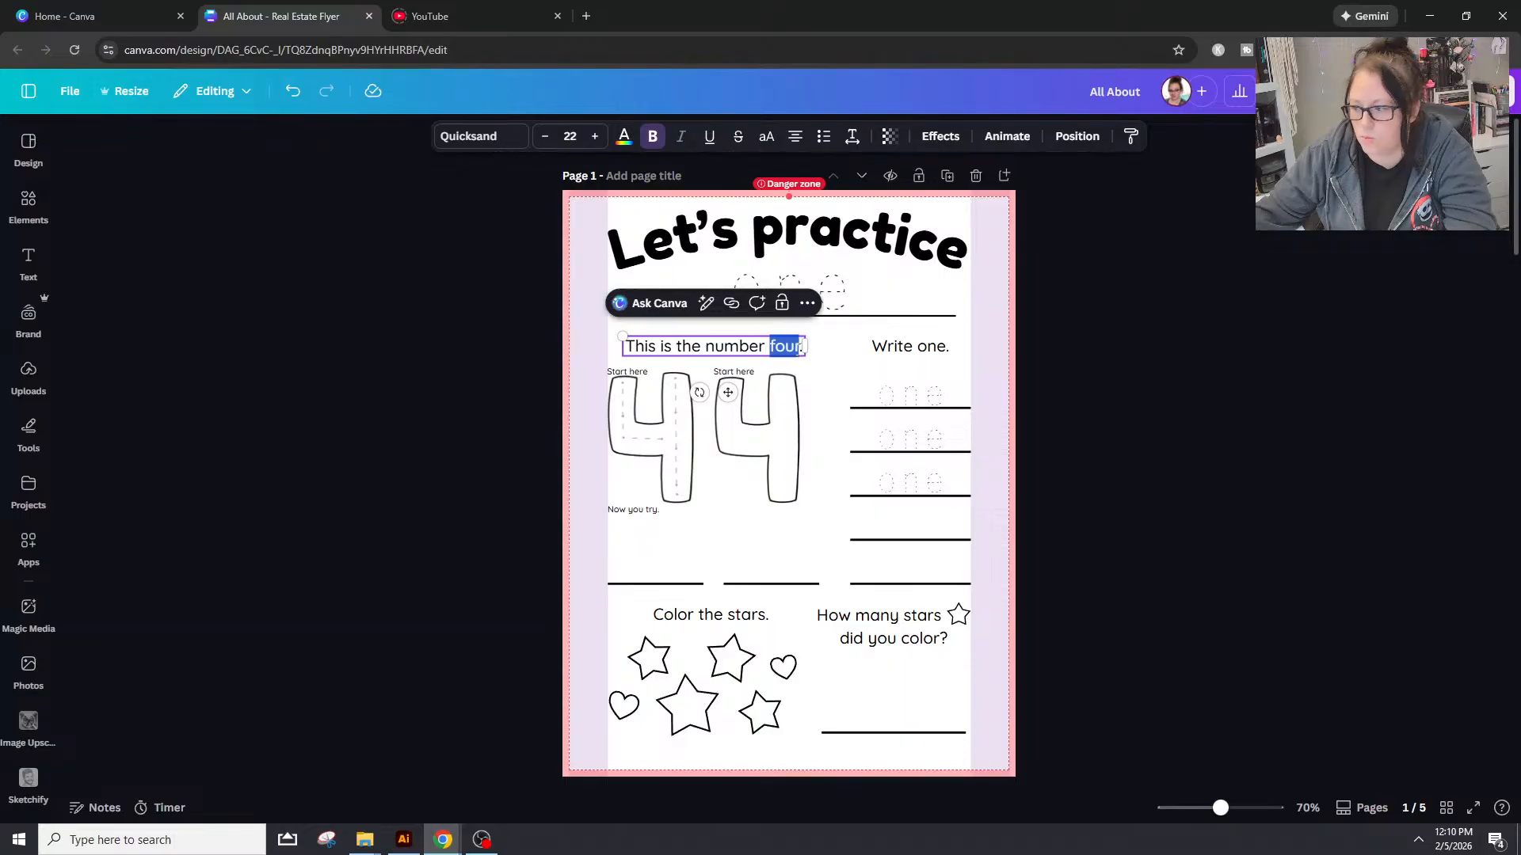
text(one)
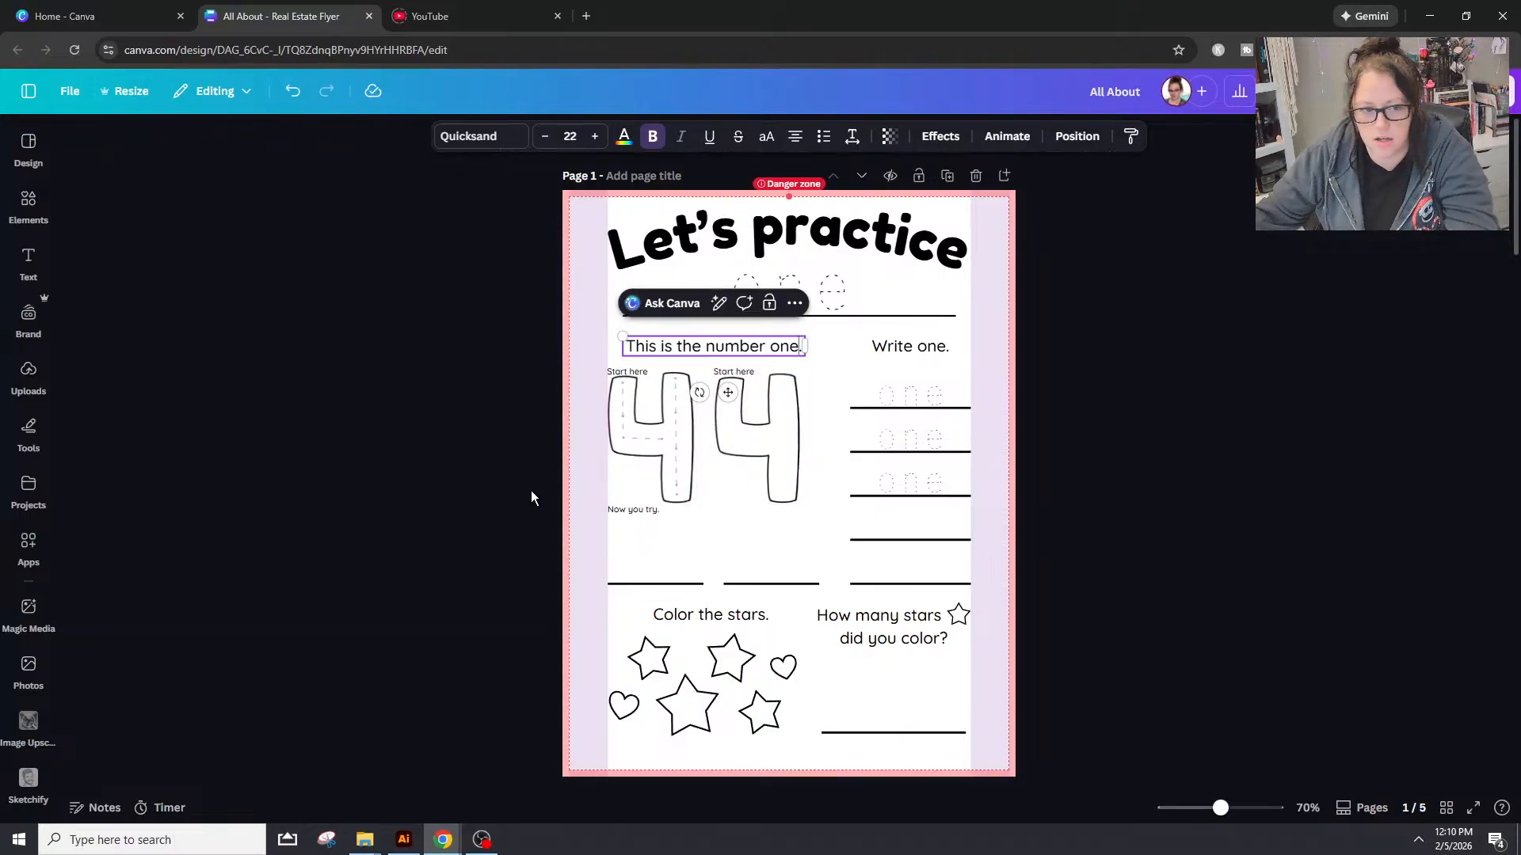
Step: Insert the uploaded outlined number 1 image with dashed tracing lines onto page 1
click(28, 261)
click(28, 206)
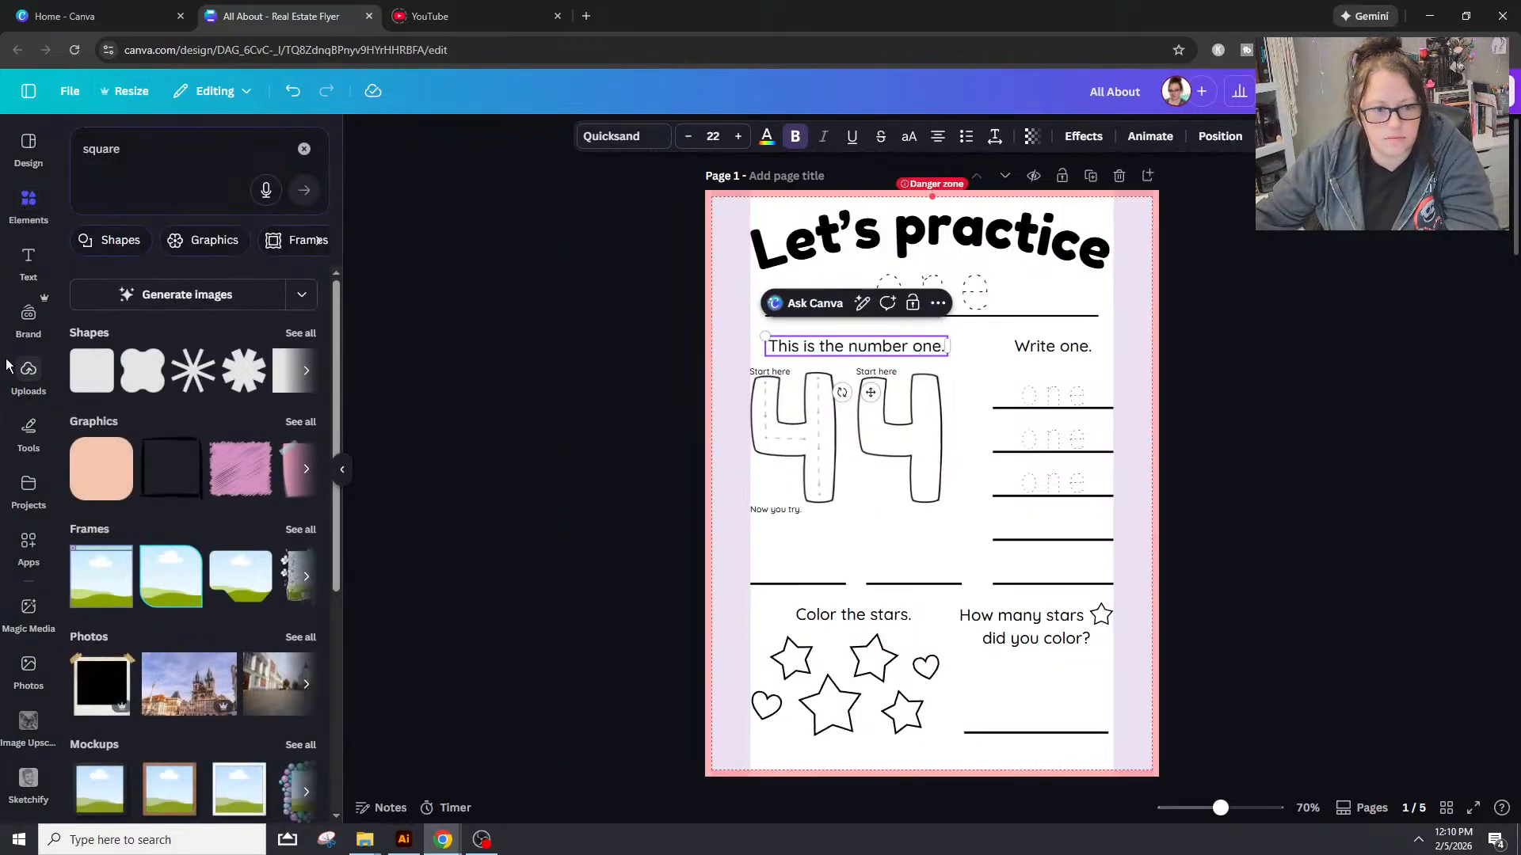
click(29, 376)
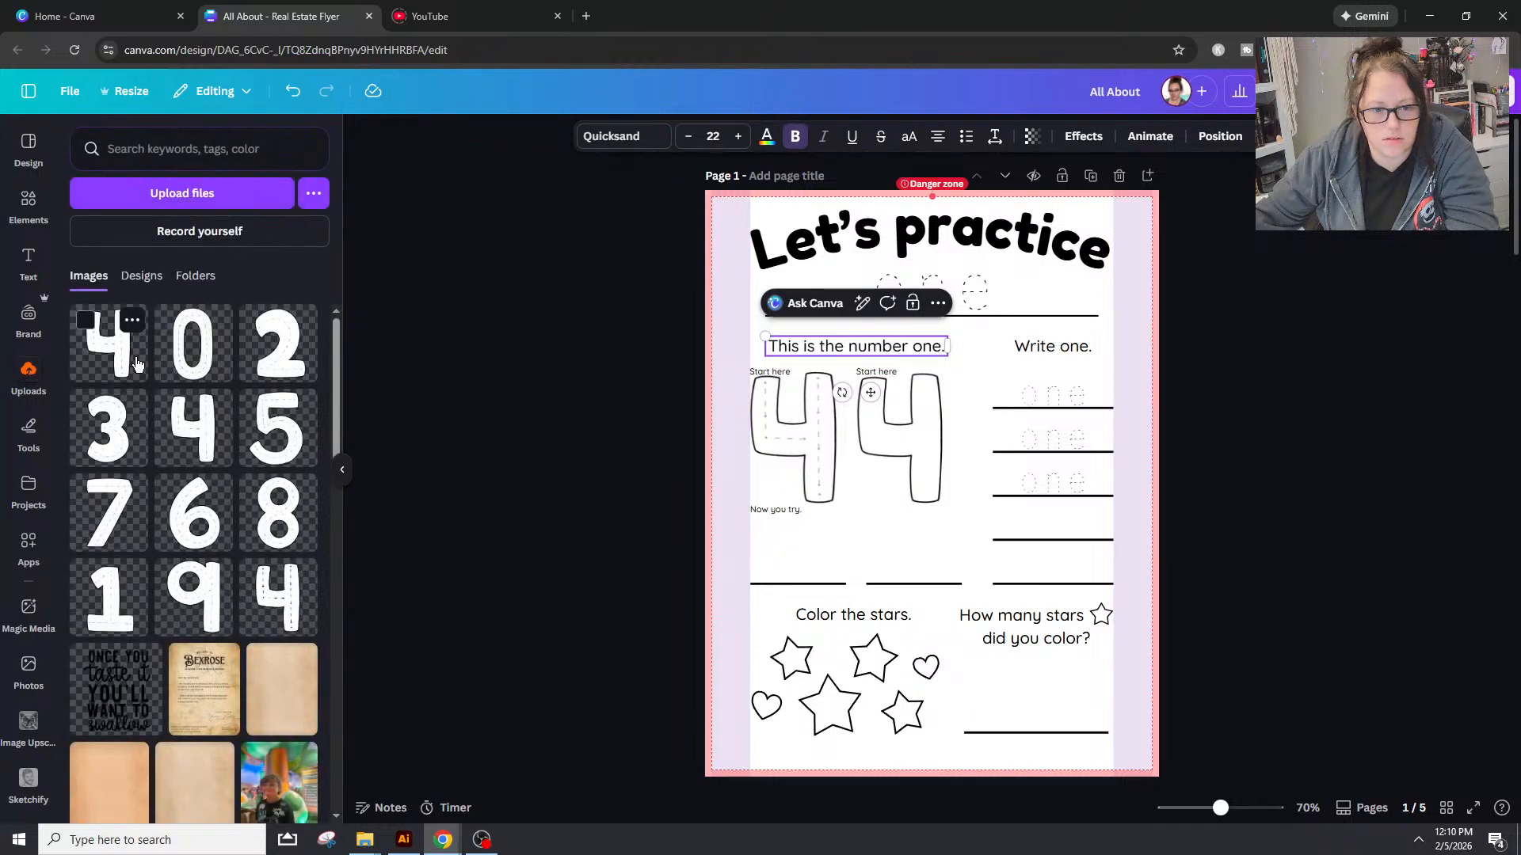
click(108, 590)
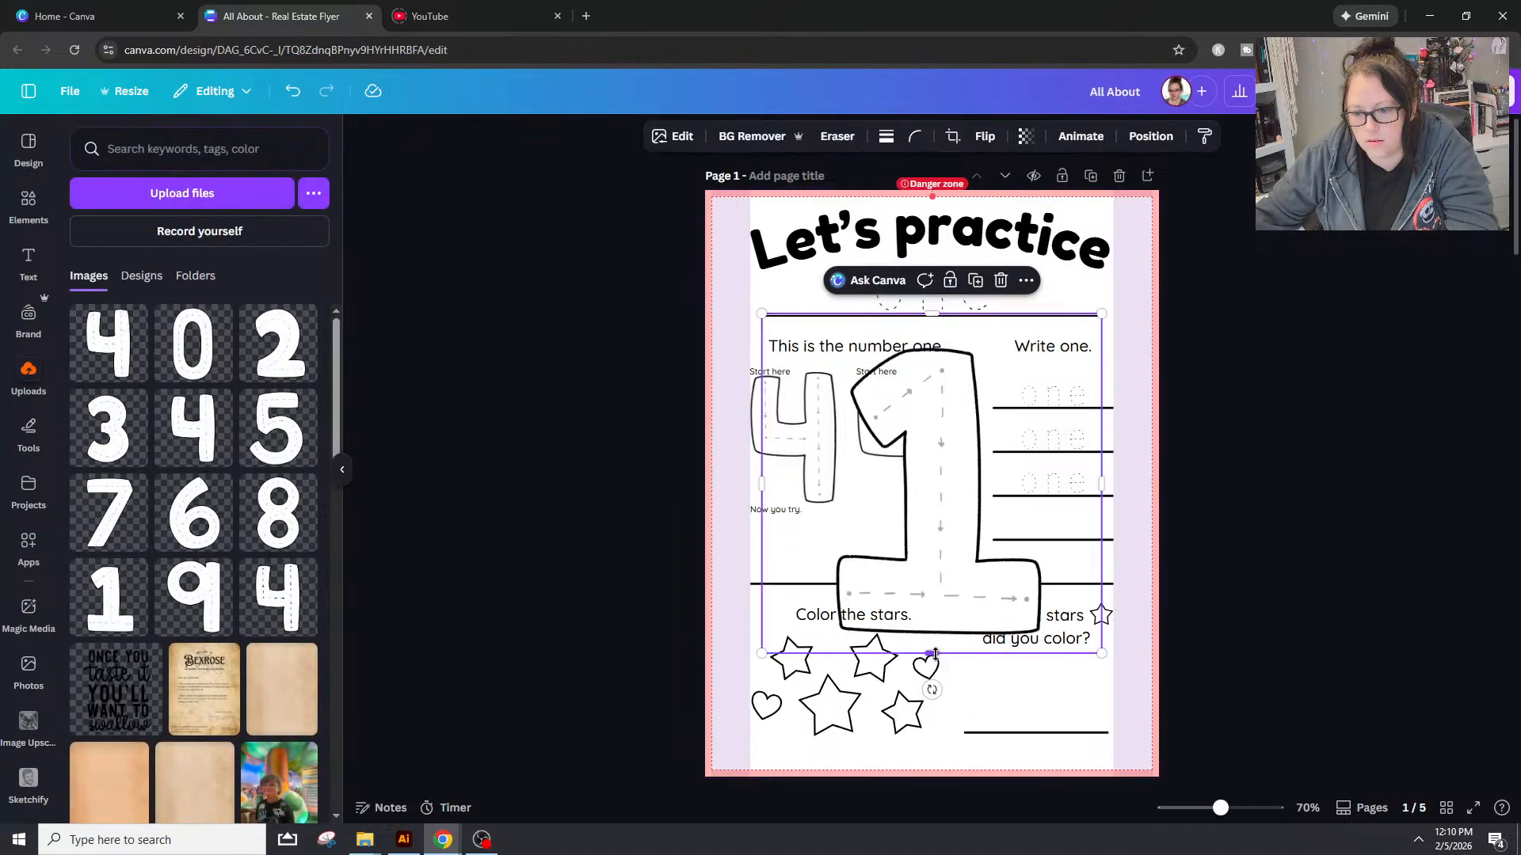
Step: Crop the empty margins on all four sides of the outlined number 1 image so its frame fits closely
drag(933, 655, 932, 638)
drag(763, 476, 830, 475)
drag(969, 323, 961, 346)
drag(1102, 492, 1046, 515)
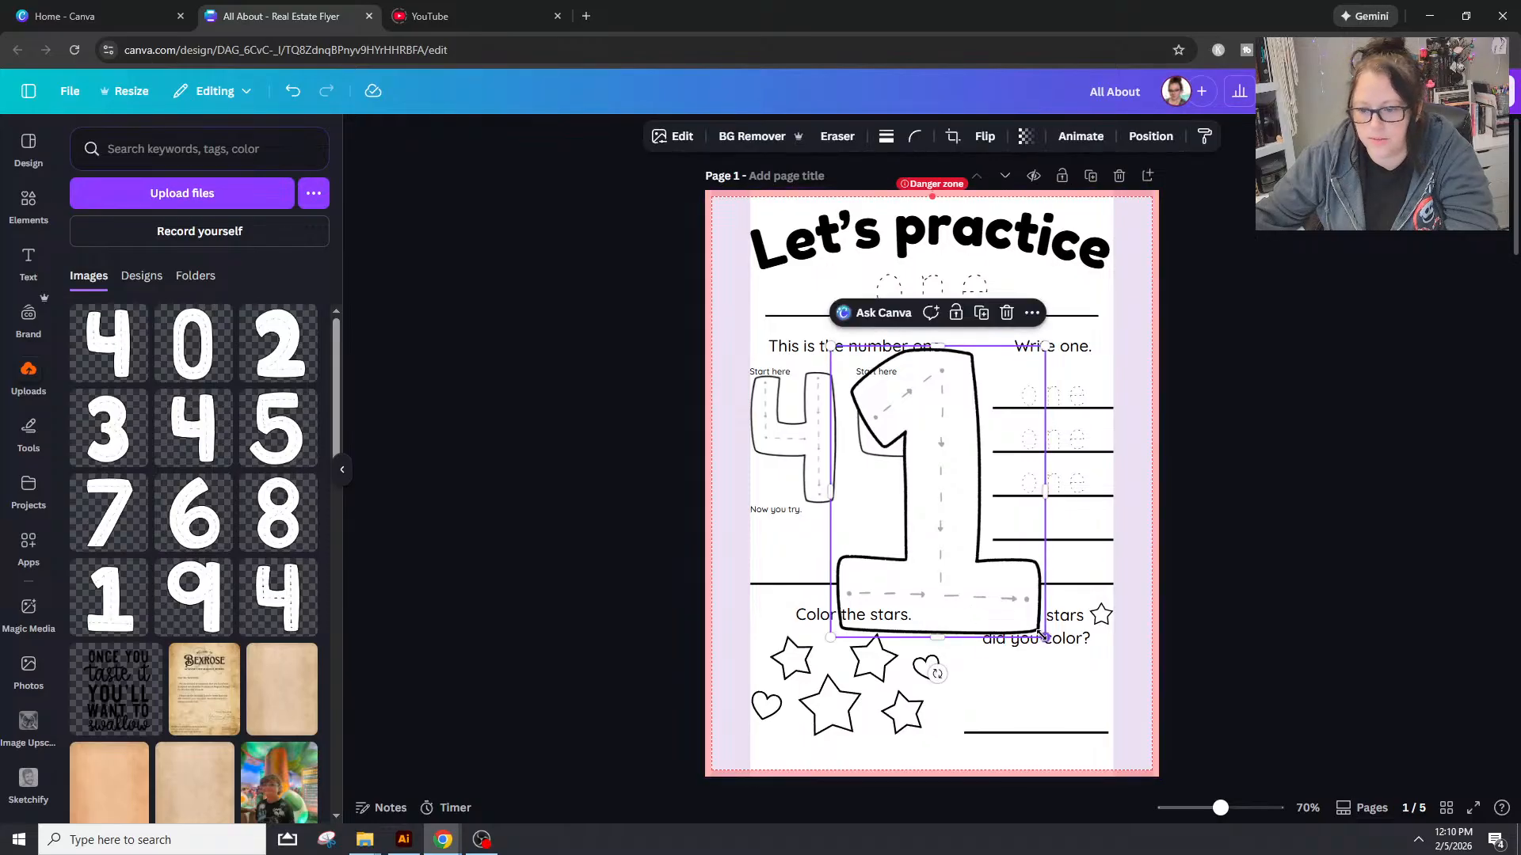
Step: Scale the outlined 1 down to the size of the outlined 4s and place it over the left 4
drag(1046, 636, 878, 516)
drag(895, 463, 824, 486)
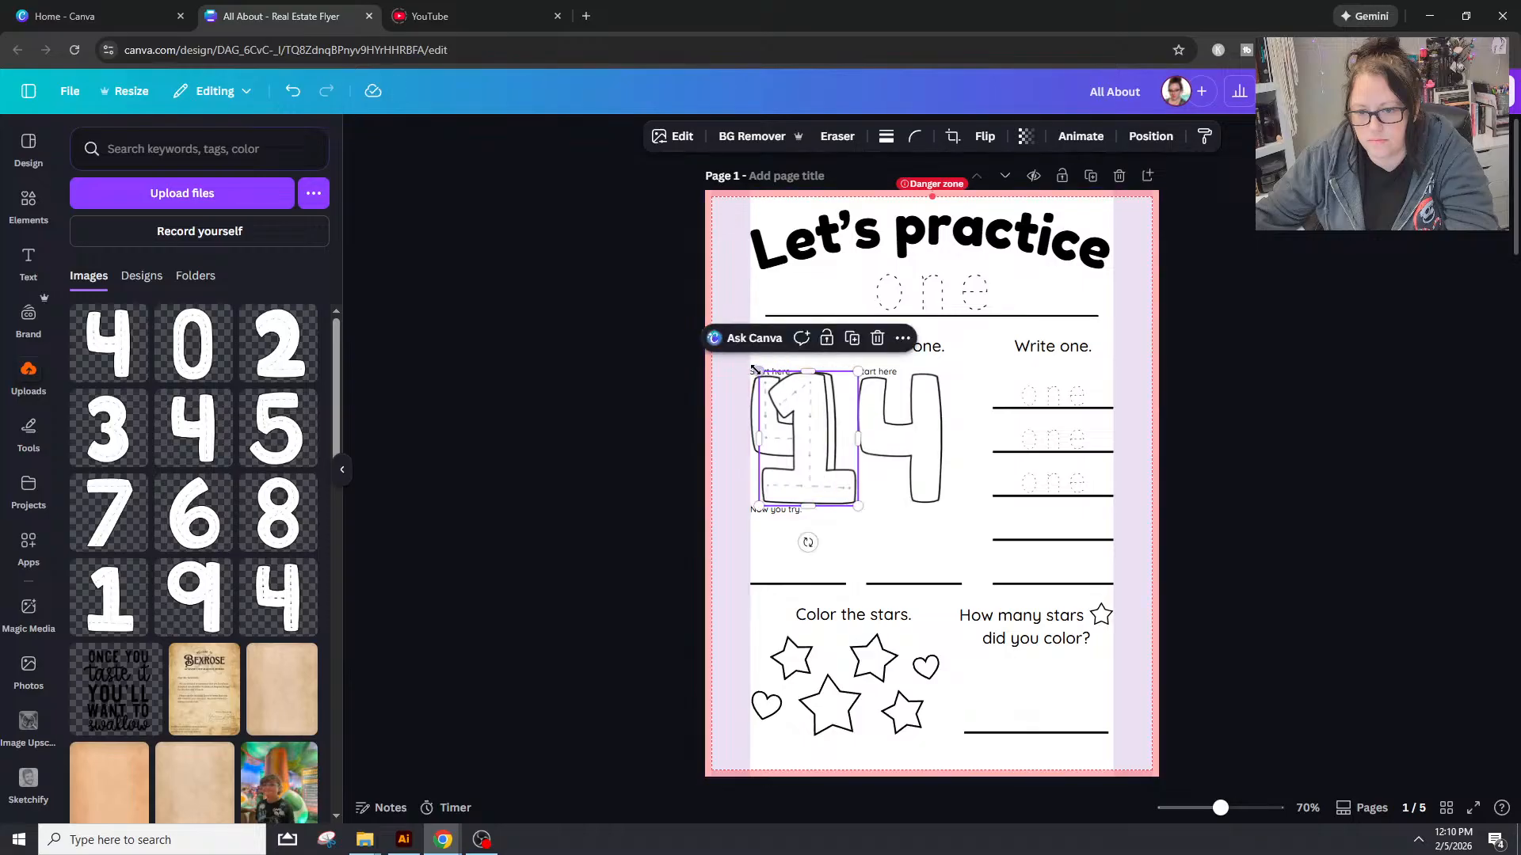
drag(759, 372, 762, 378)
Step: Delete both outlined number 4 images under "This is the number one."
click(753, 432)
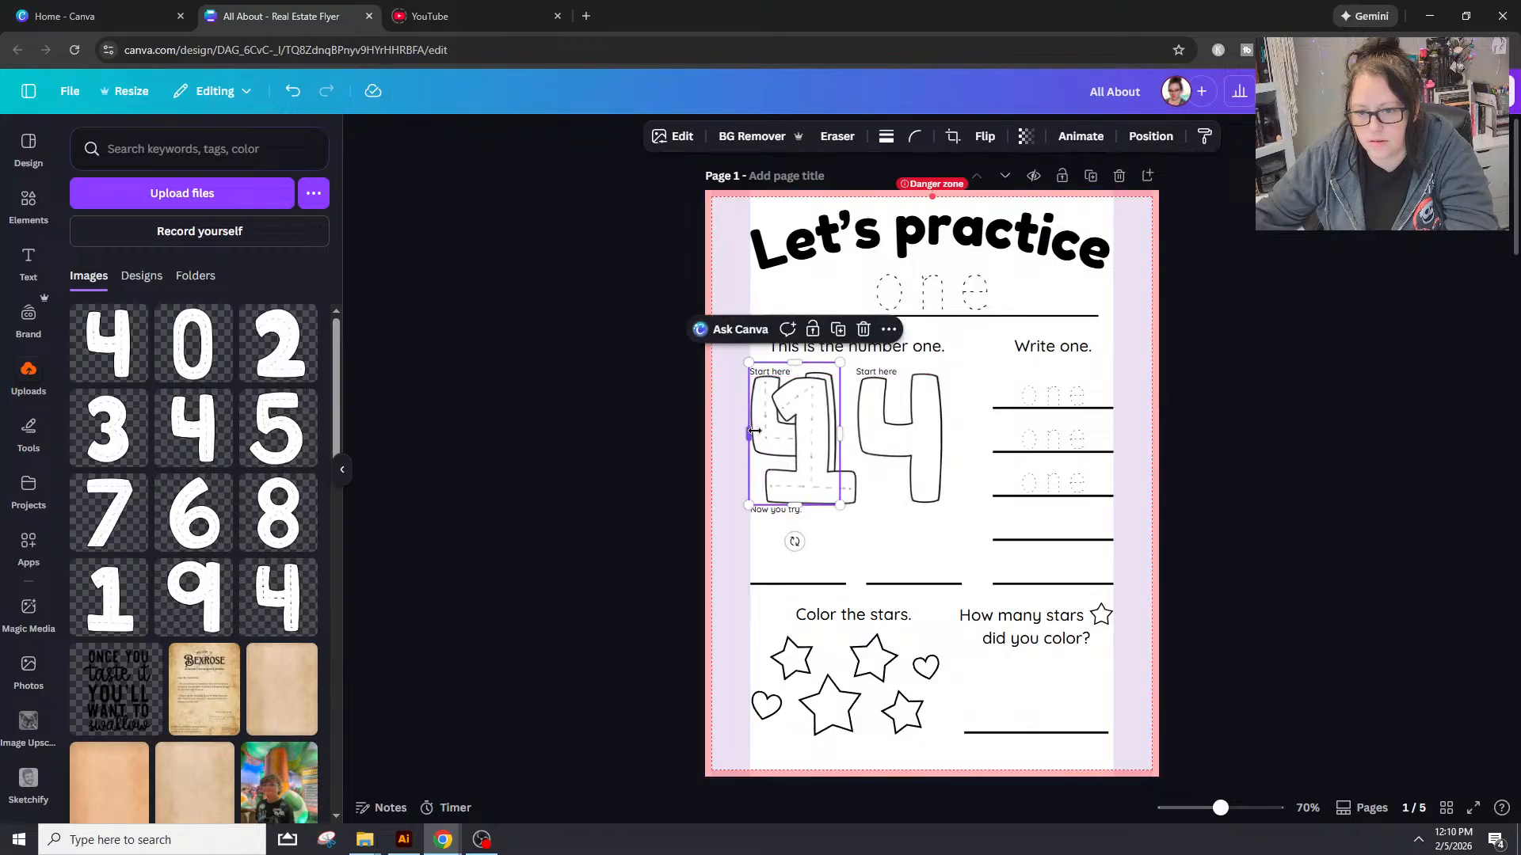
key(Delete)
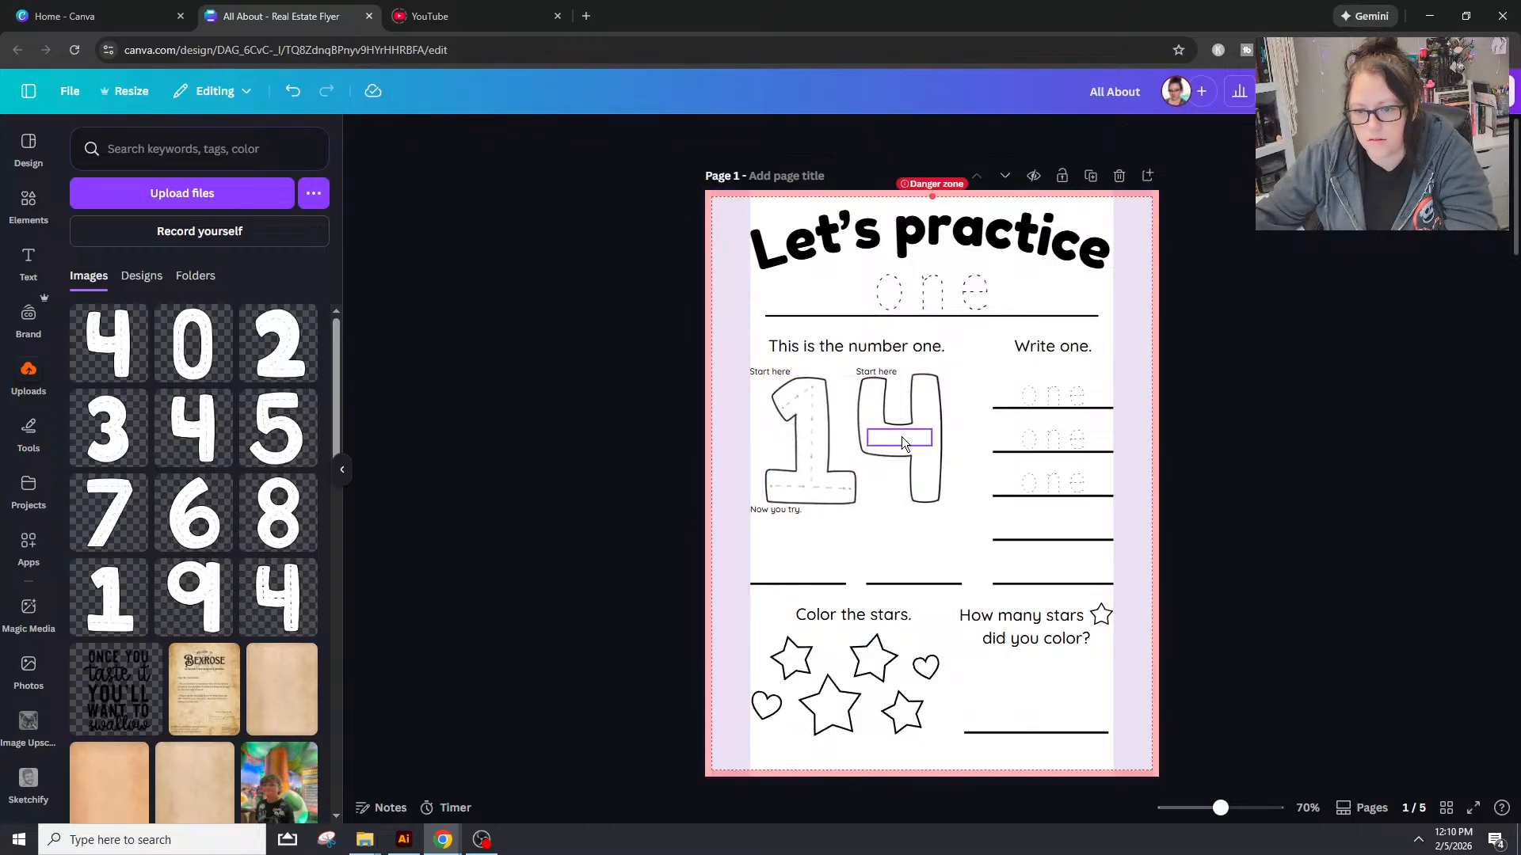
click(820, 450)
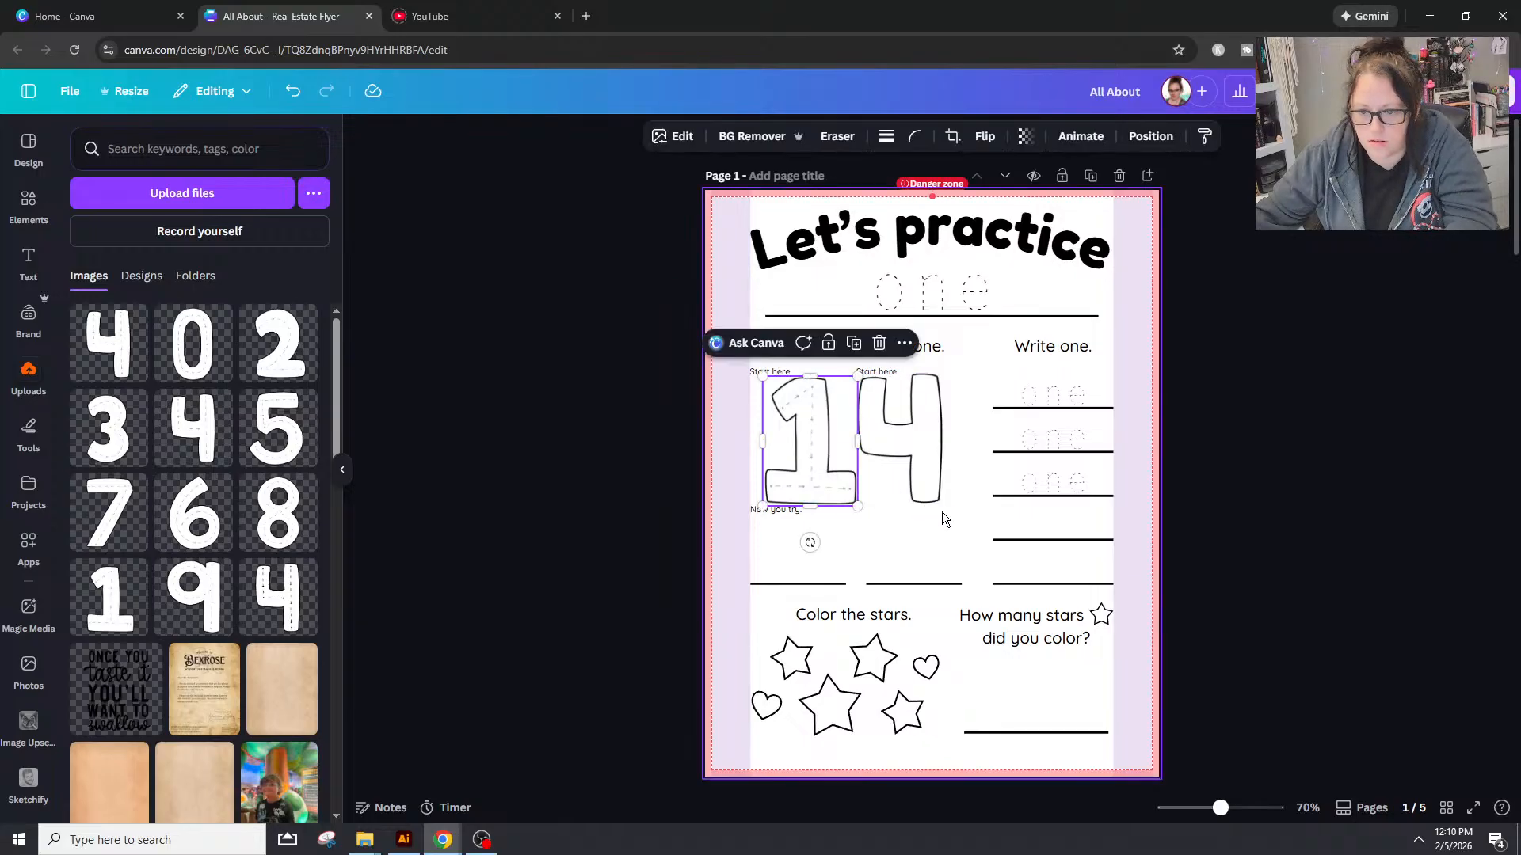
click(911, 444)
key(Delete)
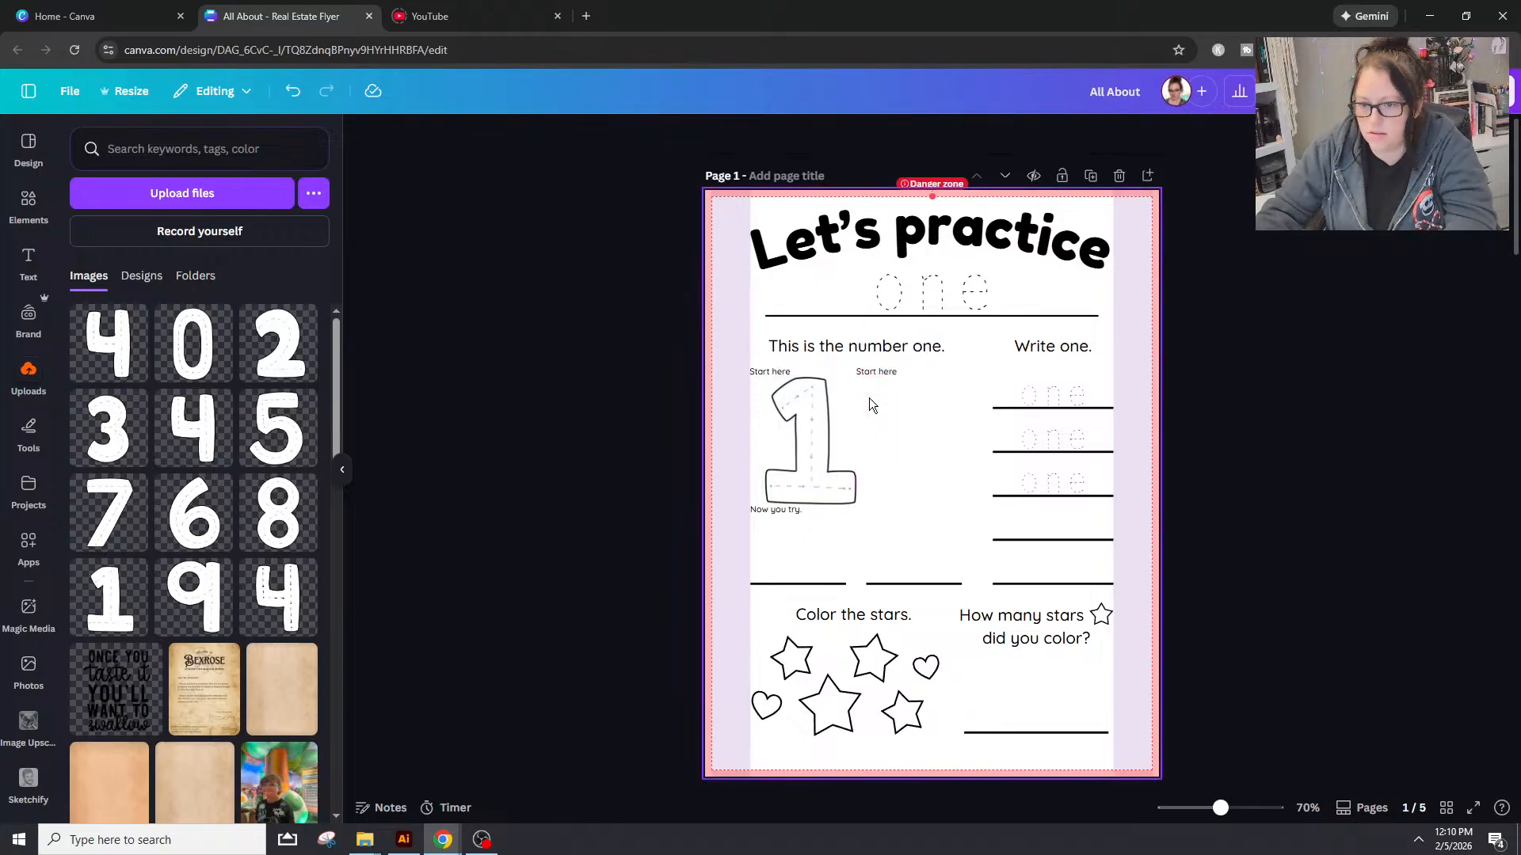
Step: Place a copy of the outlined 1 beside the original, below the second "Start here" label
drag(824, 444, 914, 480)
click(1414, 436)
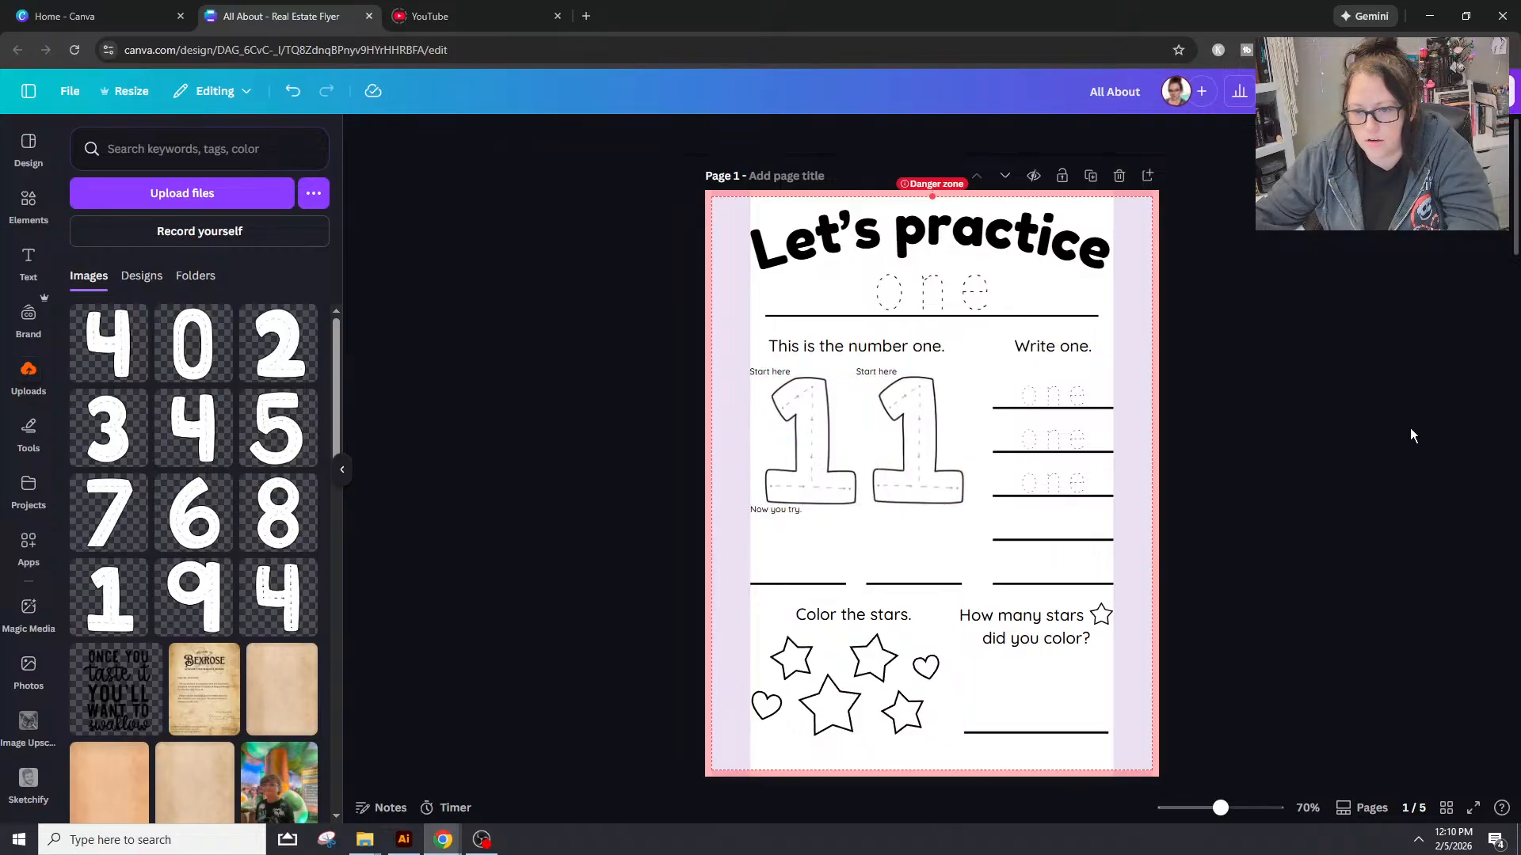
click(925, 434)
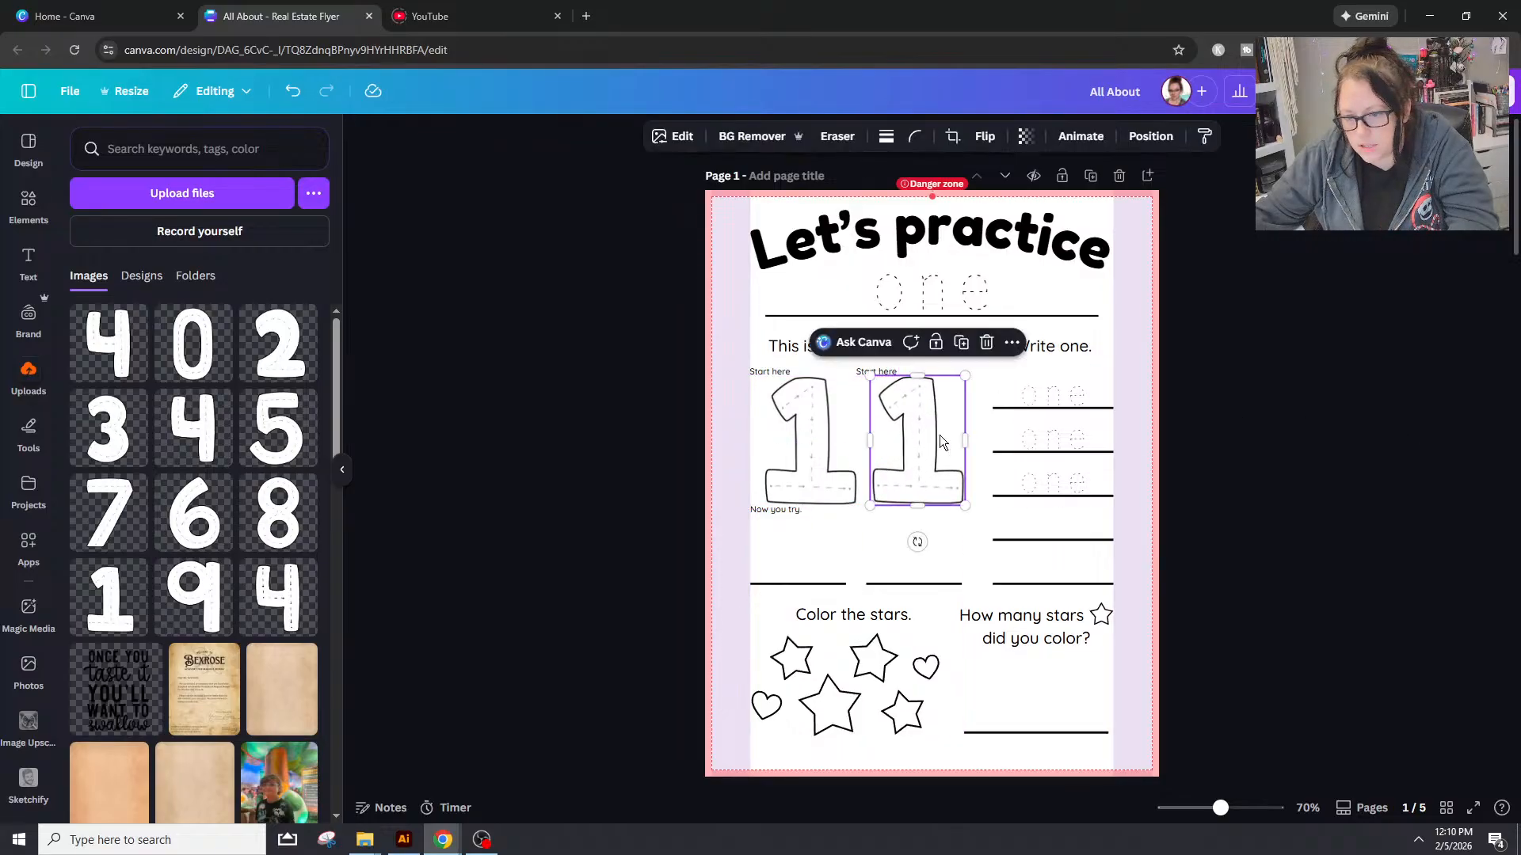
click(1328, 412)
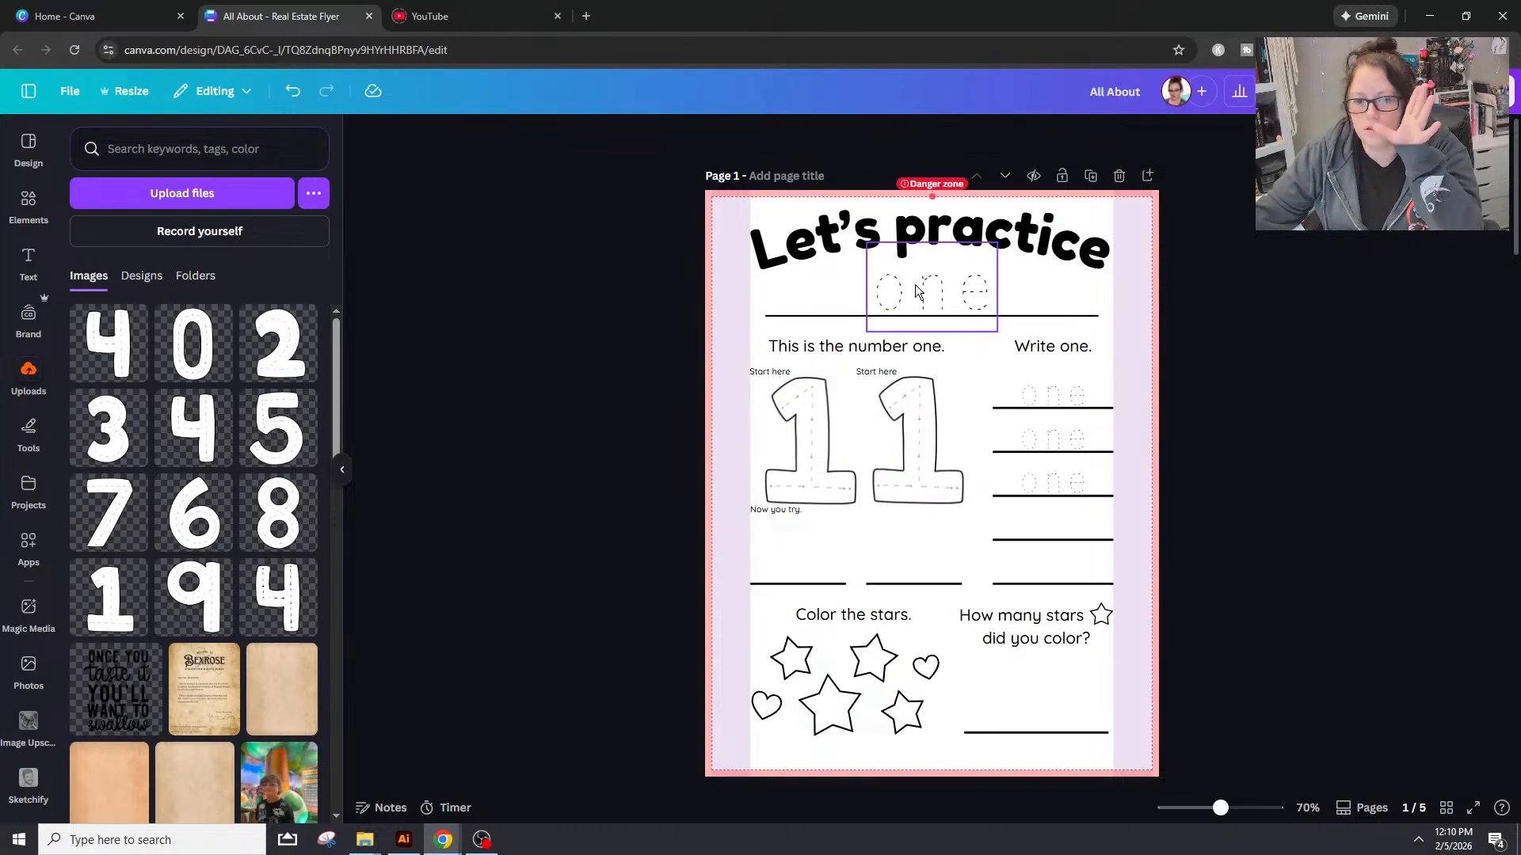
drag(922, 290, 924, 283)
click(1278, 323)
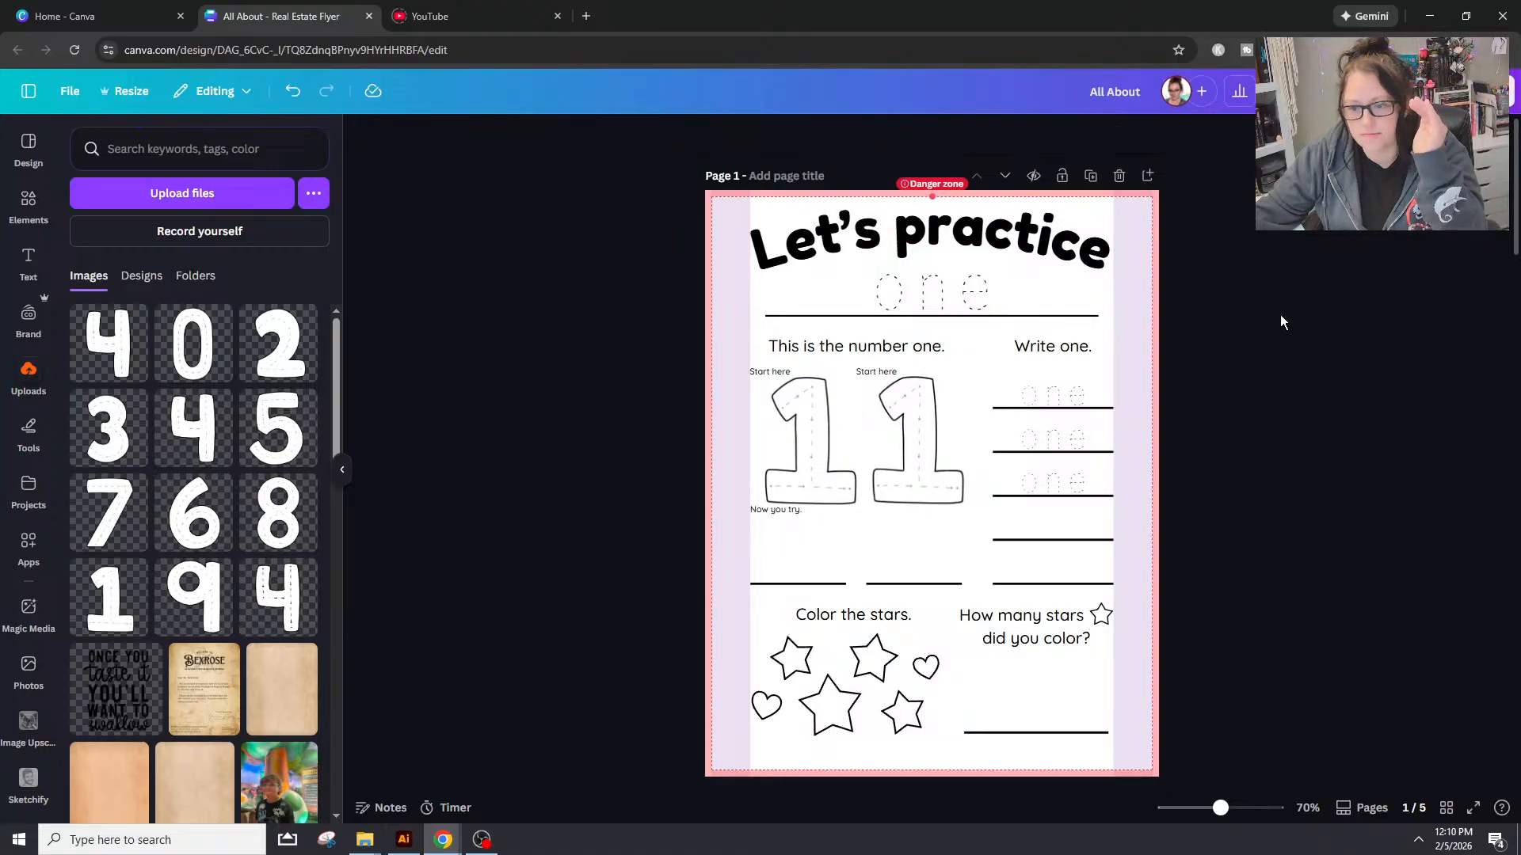
Step: Nudge both outlined 1s together slightly upward, away from the "Now you try." text
scroll(1280, 320, down, 1)
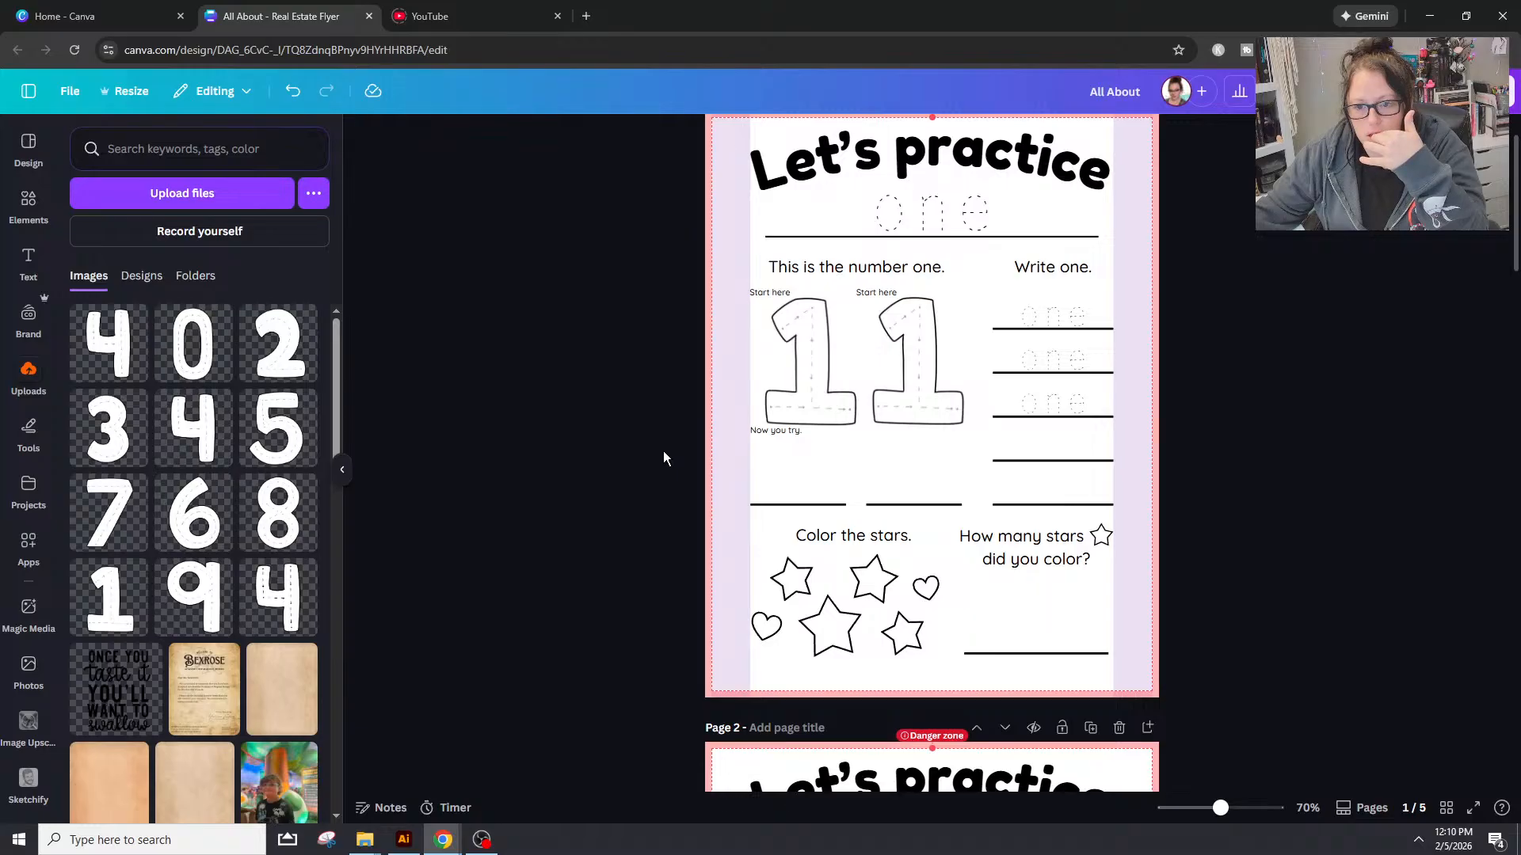
click(808, 361)
shift+click(923, 358)
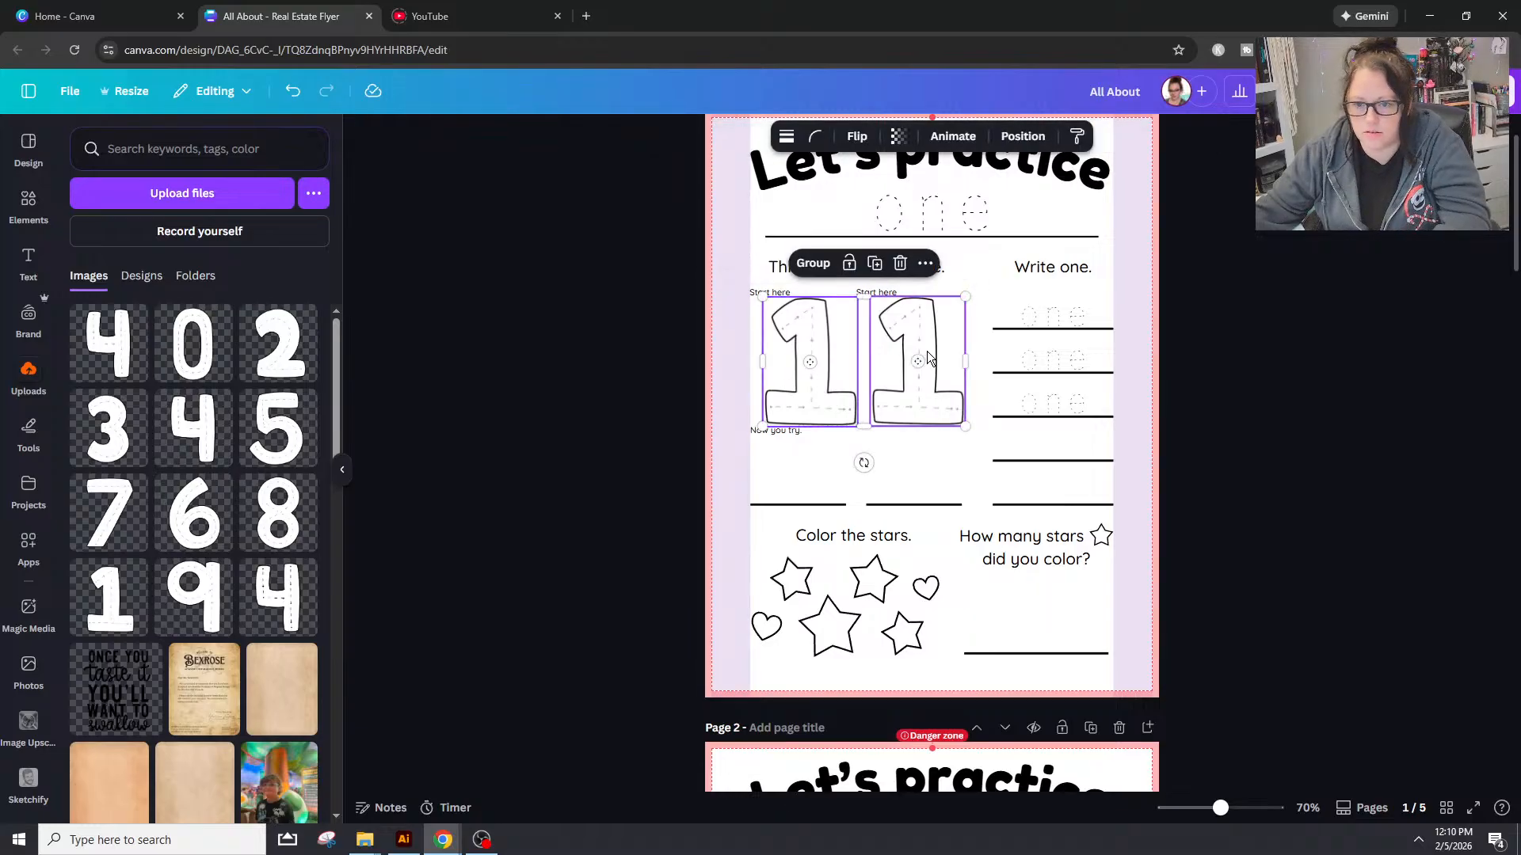
key(Up)
key(Up)
key(Up)
key(Up)
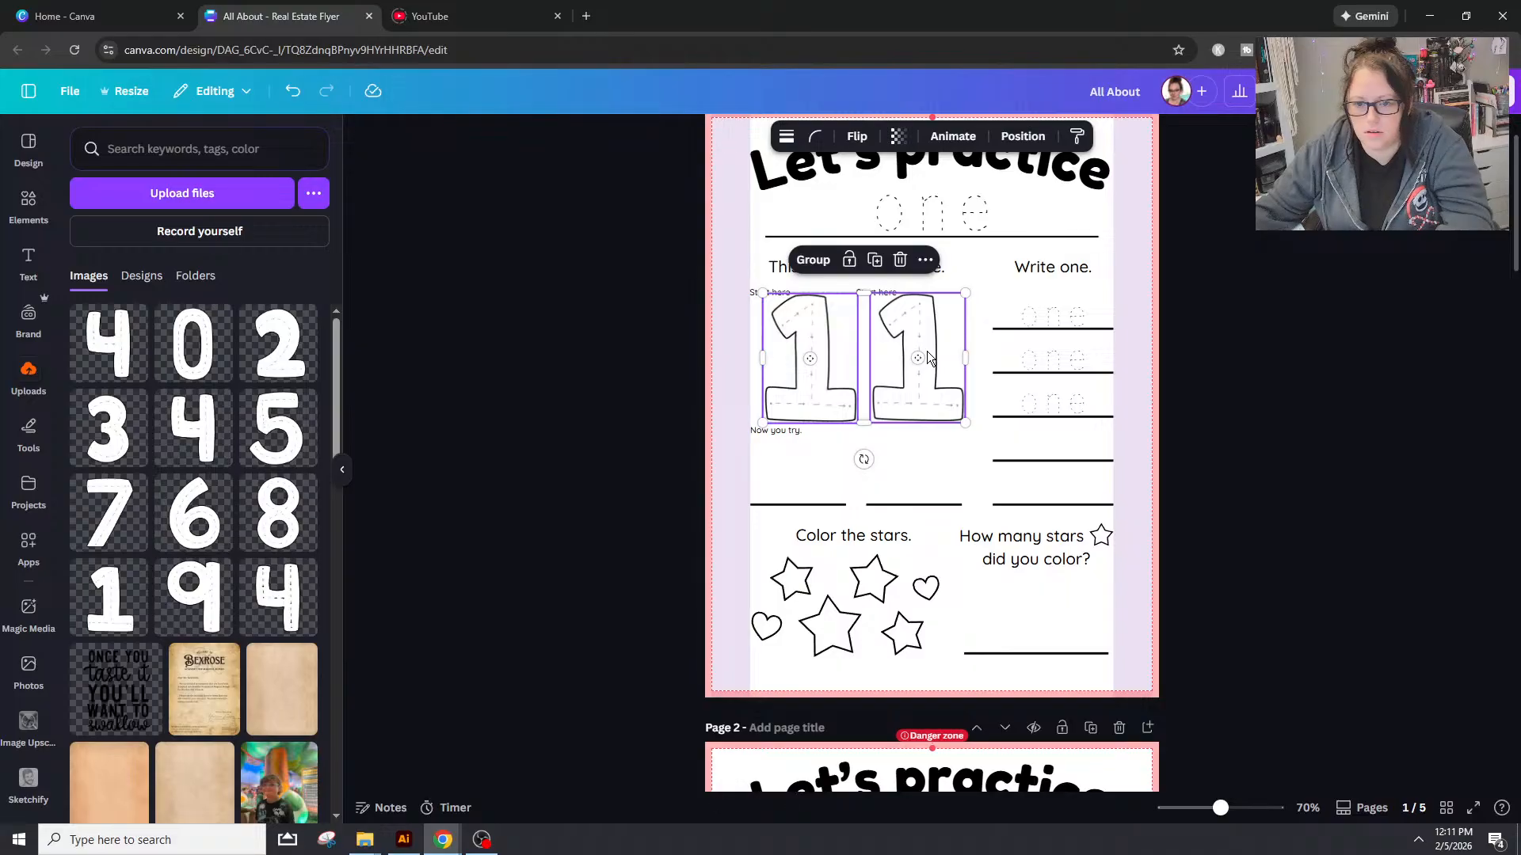
click(1311, 342)
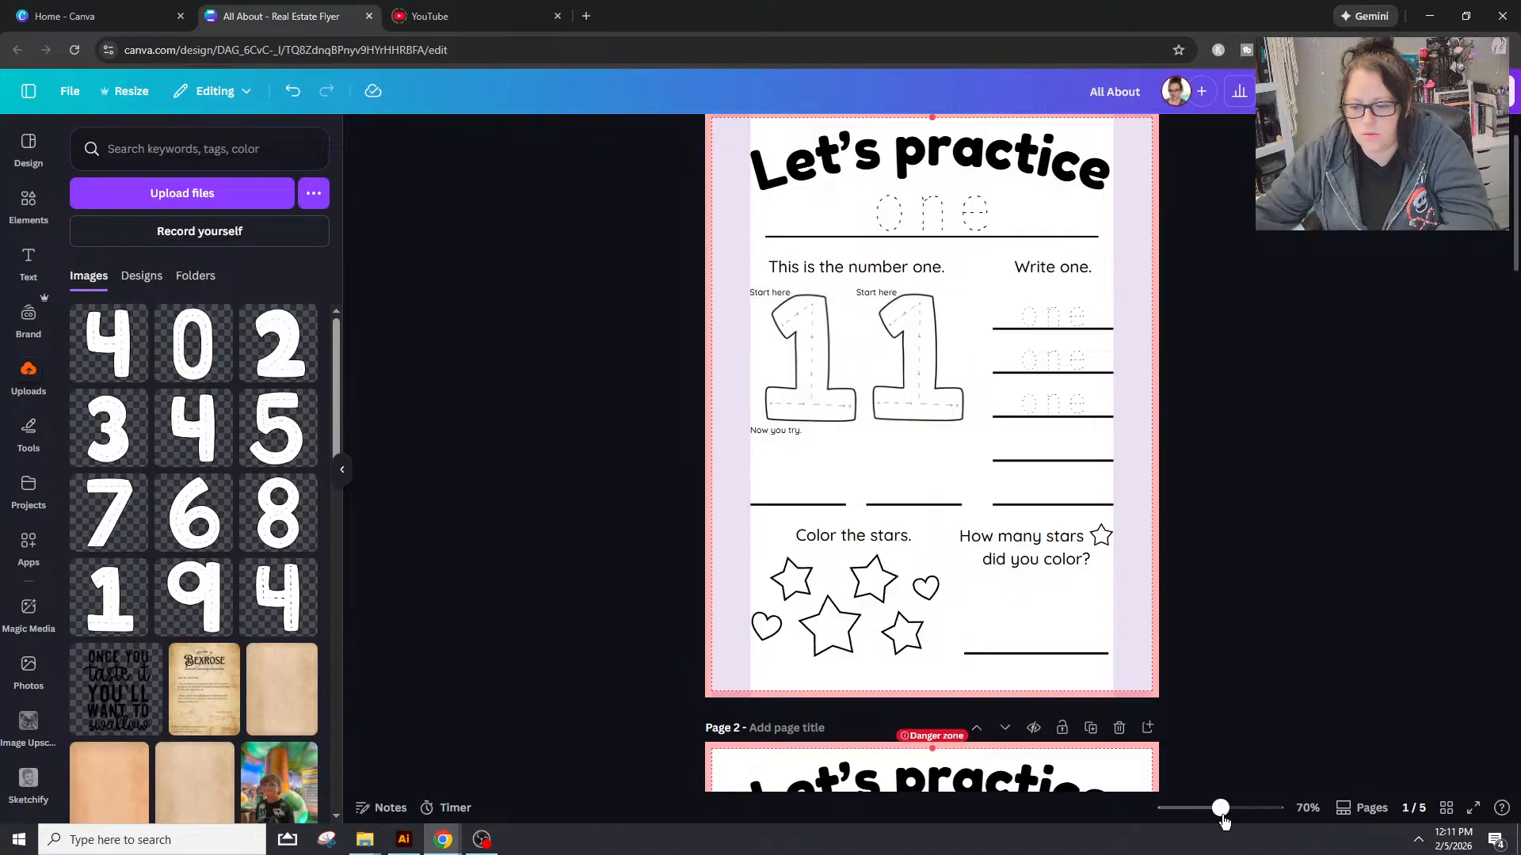
Step: Try moving the first "Start here" label down beside the stem of the left outlined 1
drag(1223, 821, 1238, 821)
scroll(567, 228, up, 2)
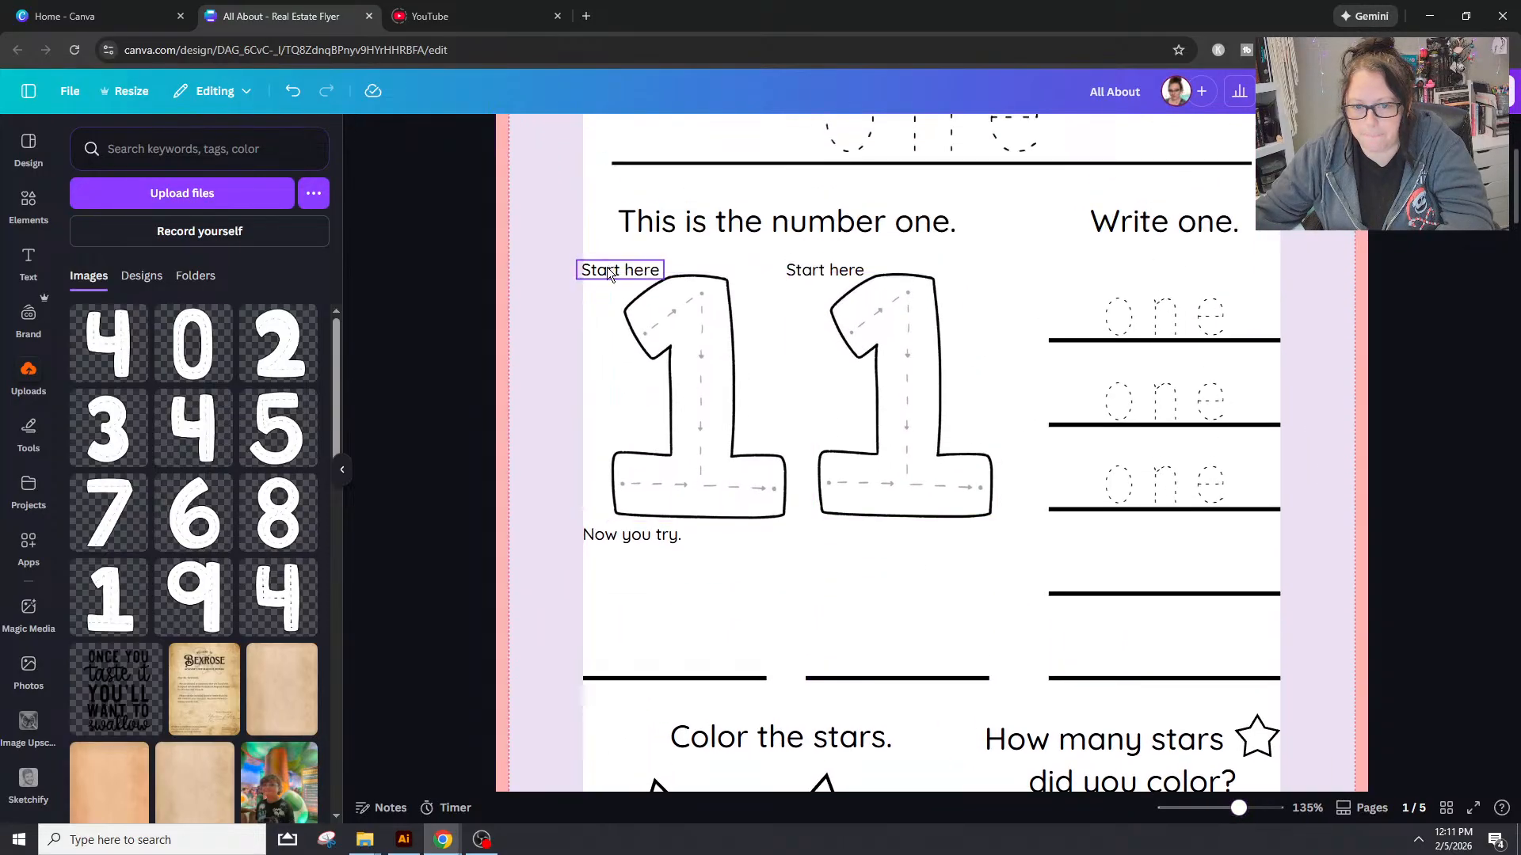
drag(609, 274, 615, 372)
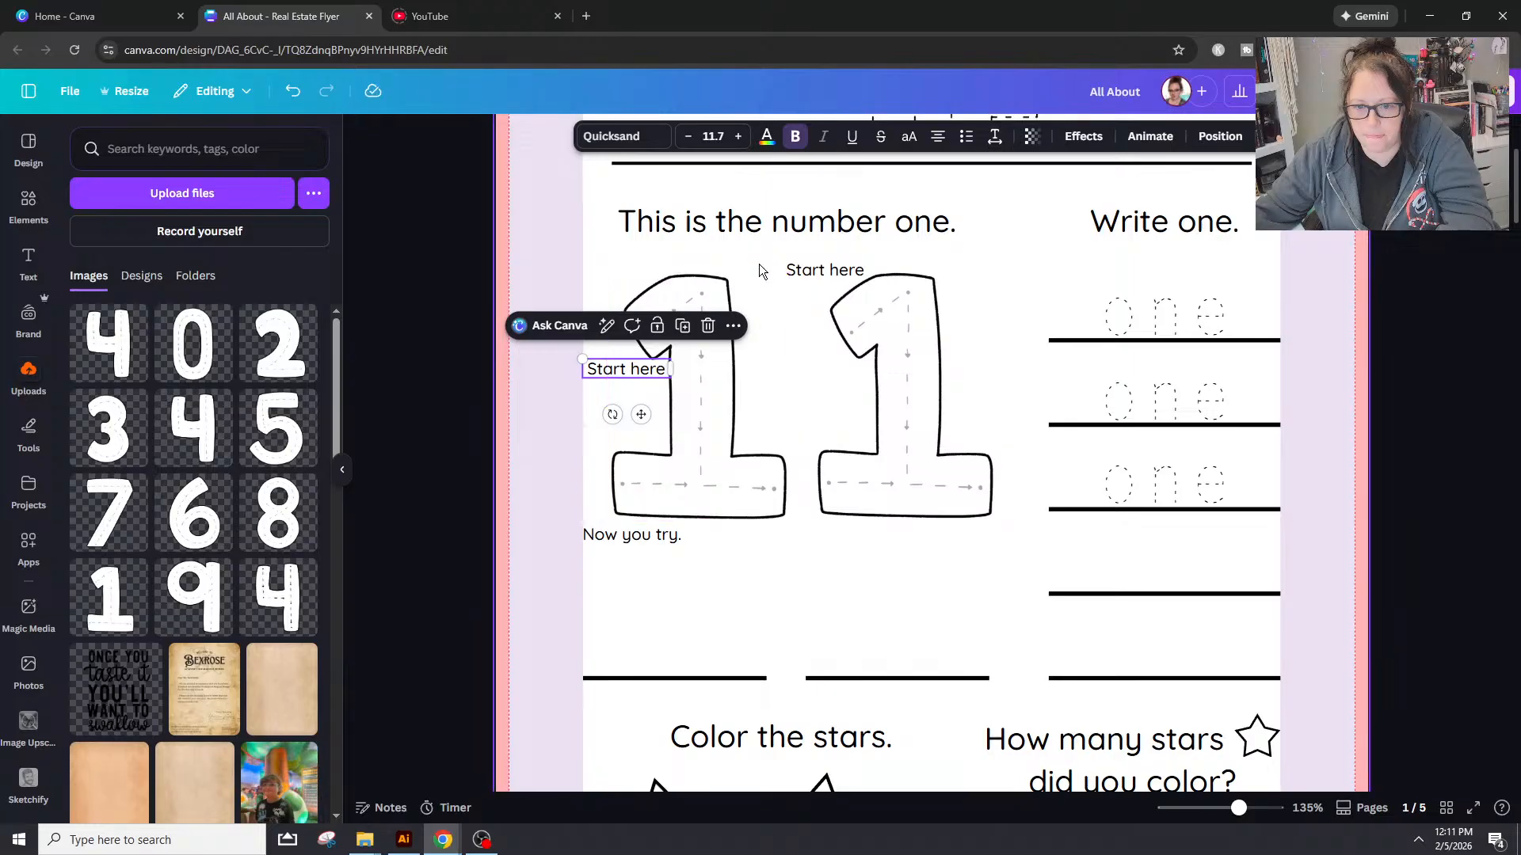
click(524, 282)
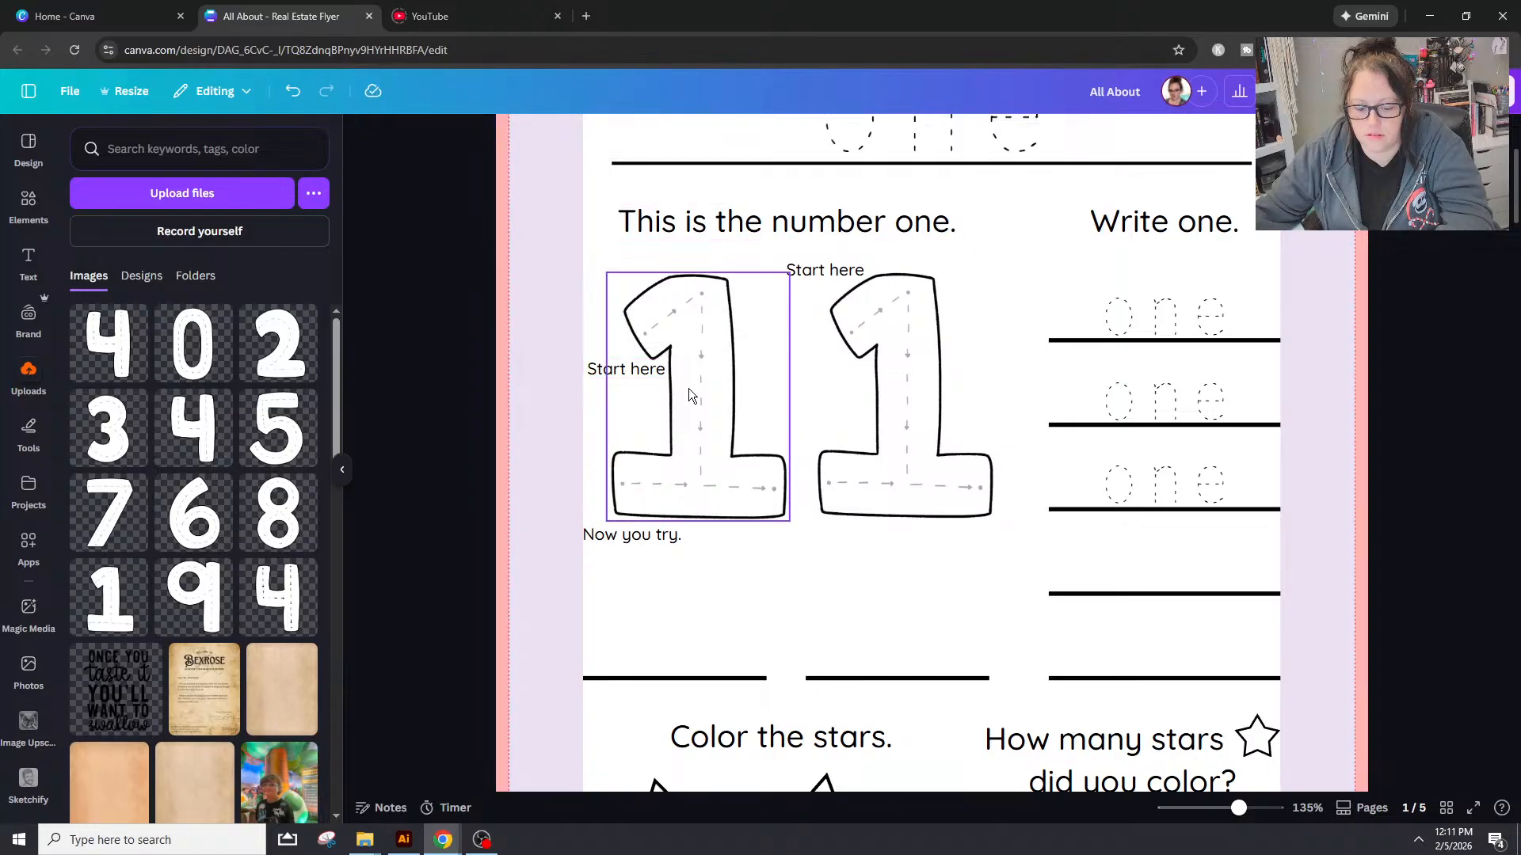
key(ctrl+z)
Step: Split the first "Start here" label onto two lines, narrow it, and place it below the left 1's starting tip
click(627, 271)
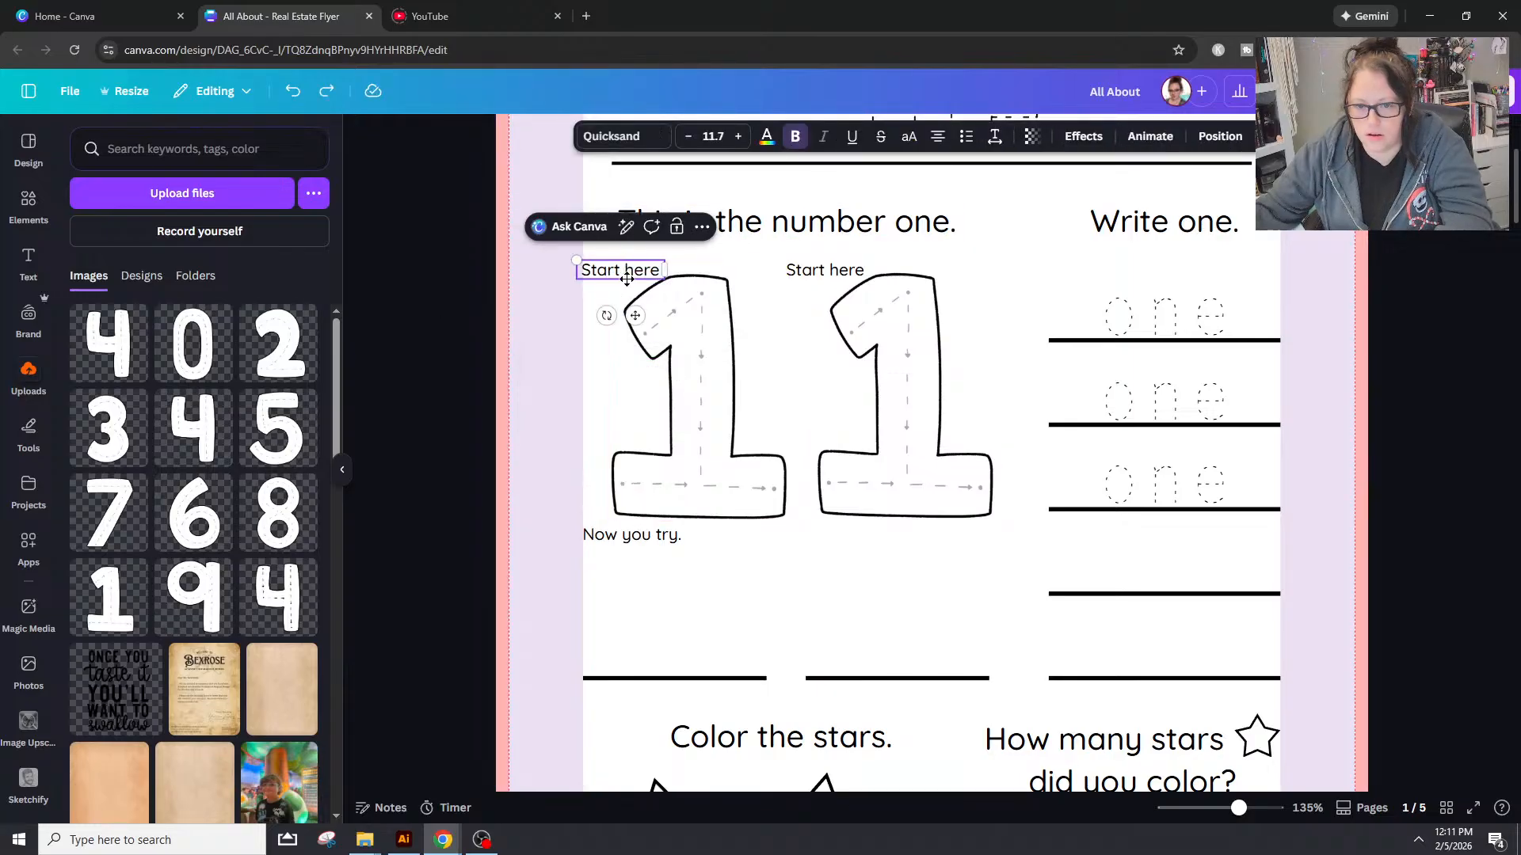
click(623, 272)
key(Return)
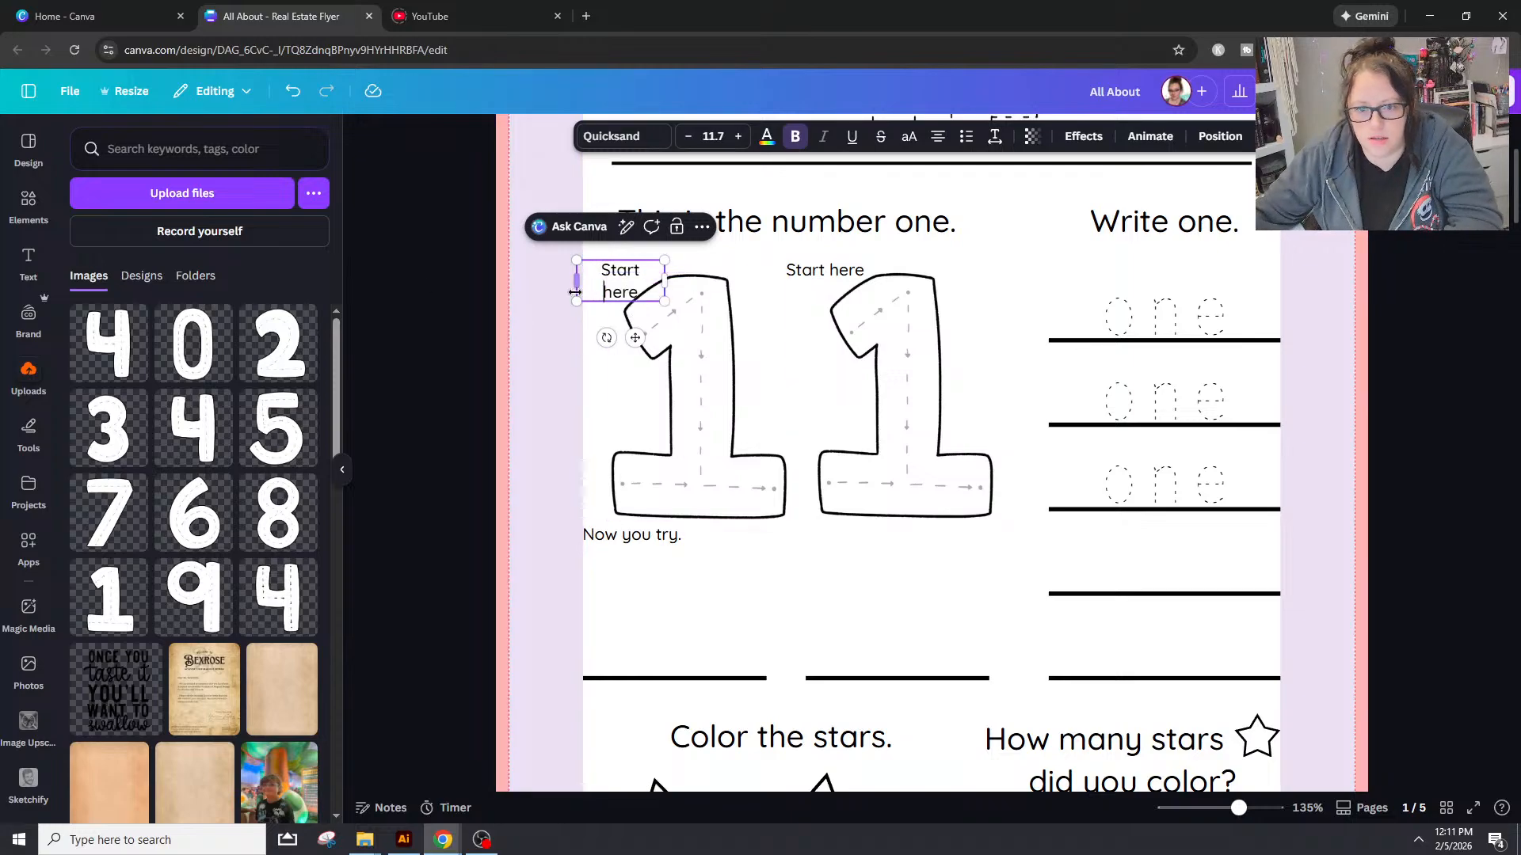
drag(575, 292, 607, 350)
click(475, 336)
key(ctrl+z)
click(632, 272)
click(459, 330)
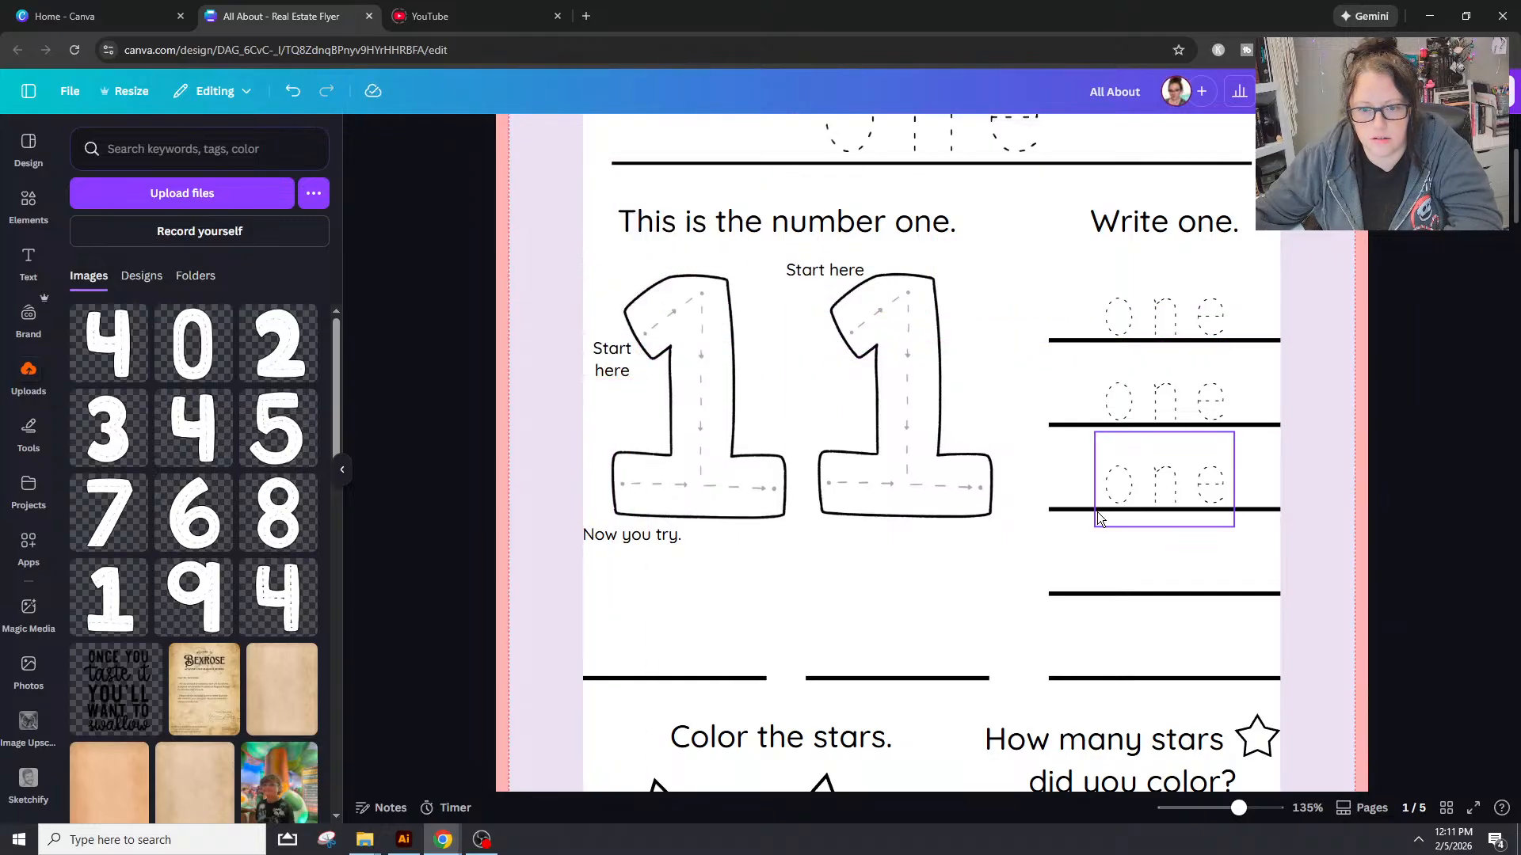
Step: Enlarge the left outlined 1 slightly and delete the right outlined 1 together with its "Start here" label
click(609, 401)
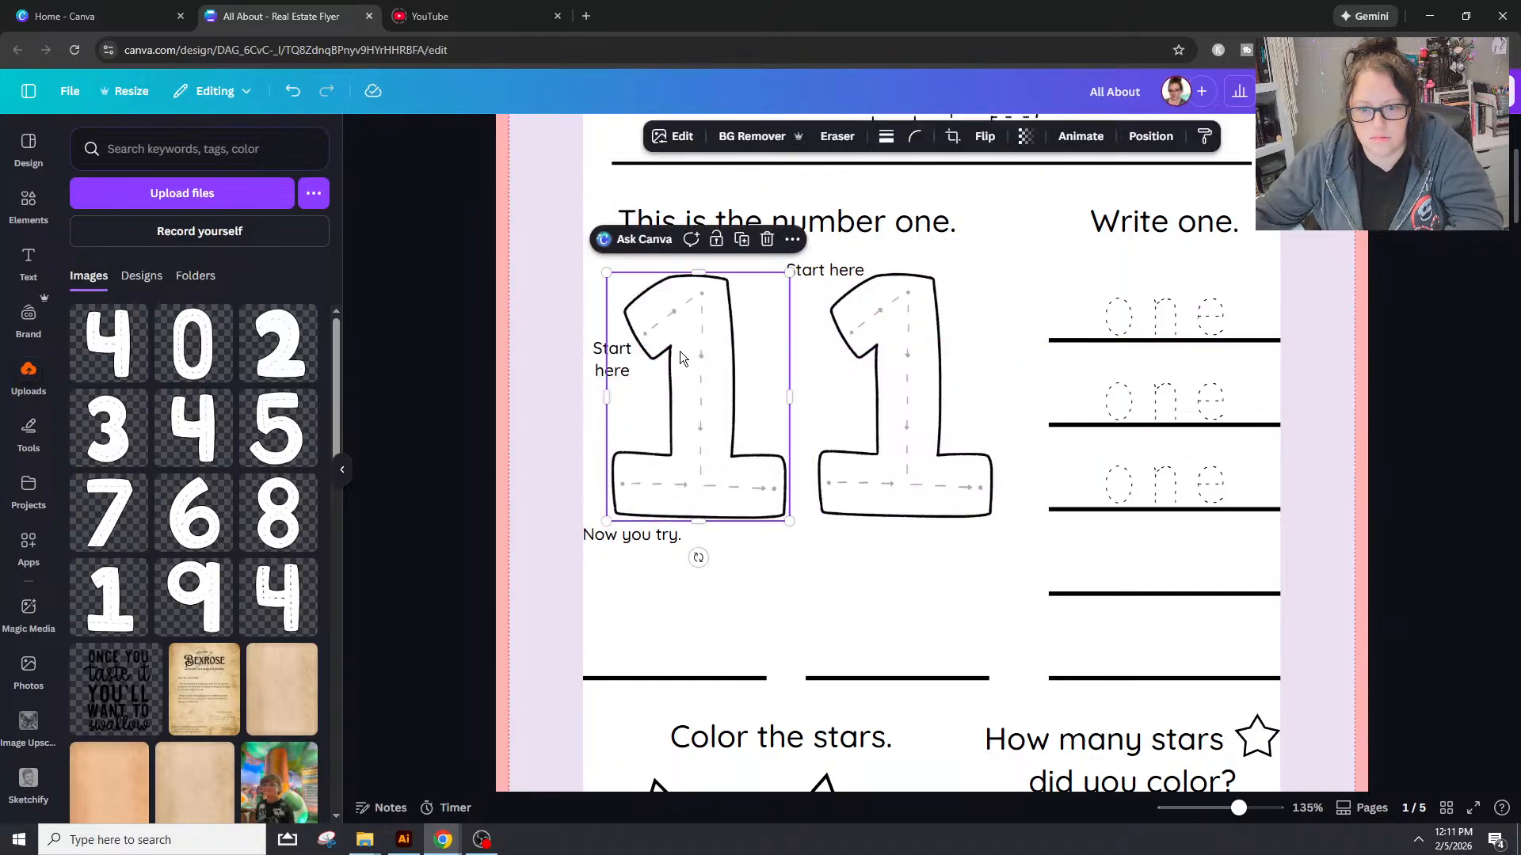
drag(604, 272, 599, 264)
click(868, 315)
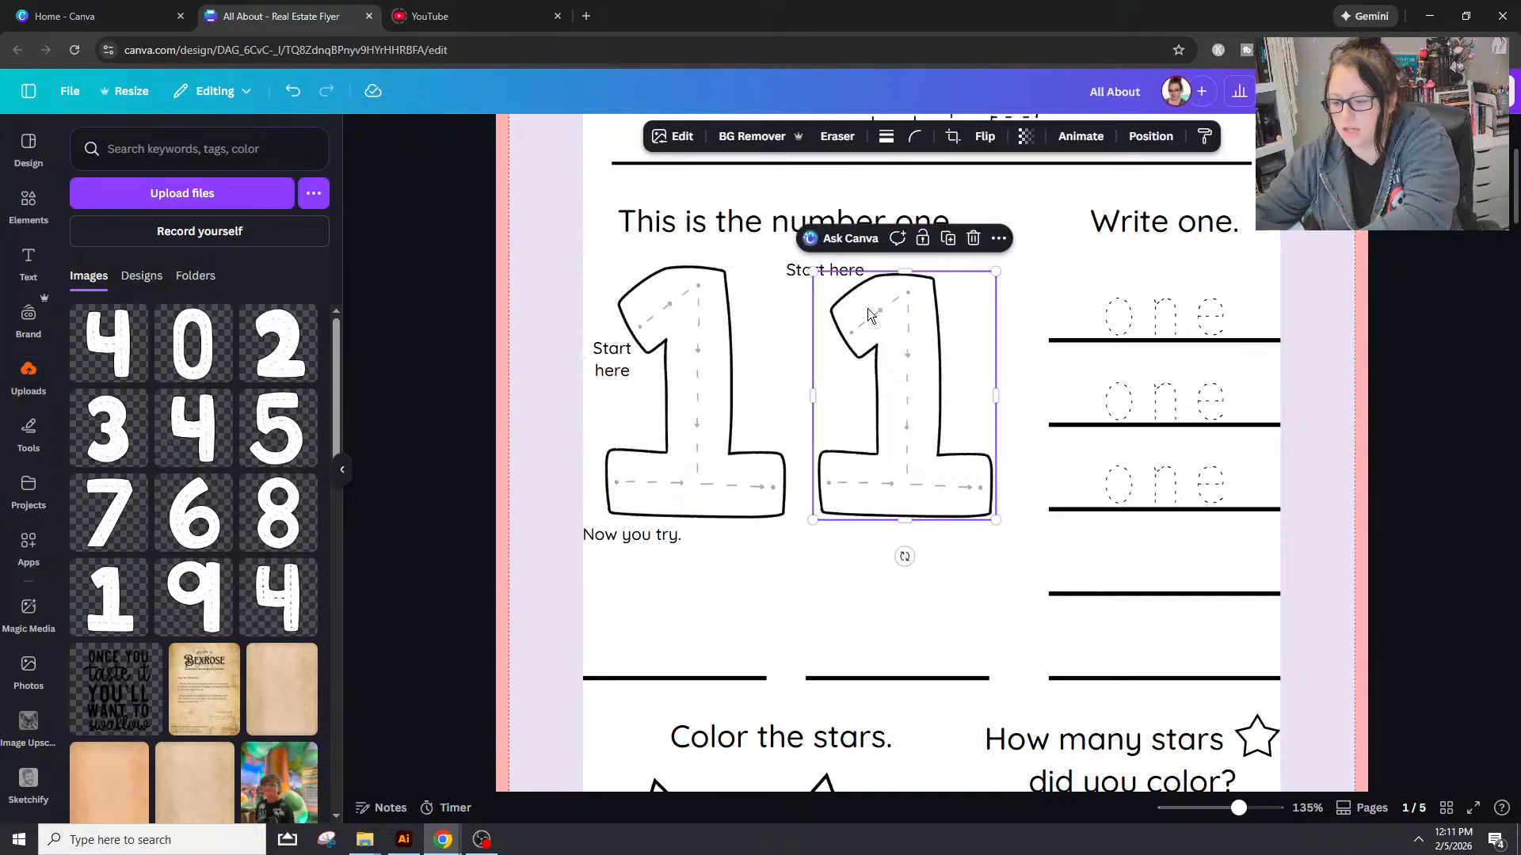
key(Delete)
click(825, 270)
key(Delete)
Step: Duplicate the left outlined 1 with its two-line "Start here" label and place the copy to its right
click(603, 371)
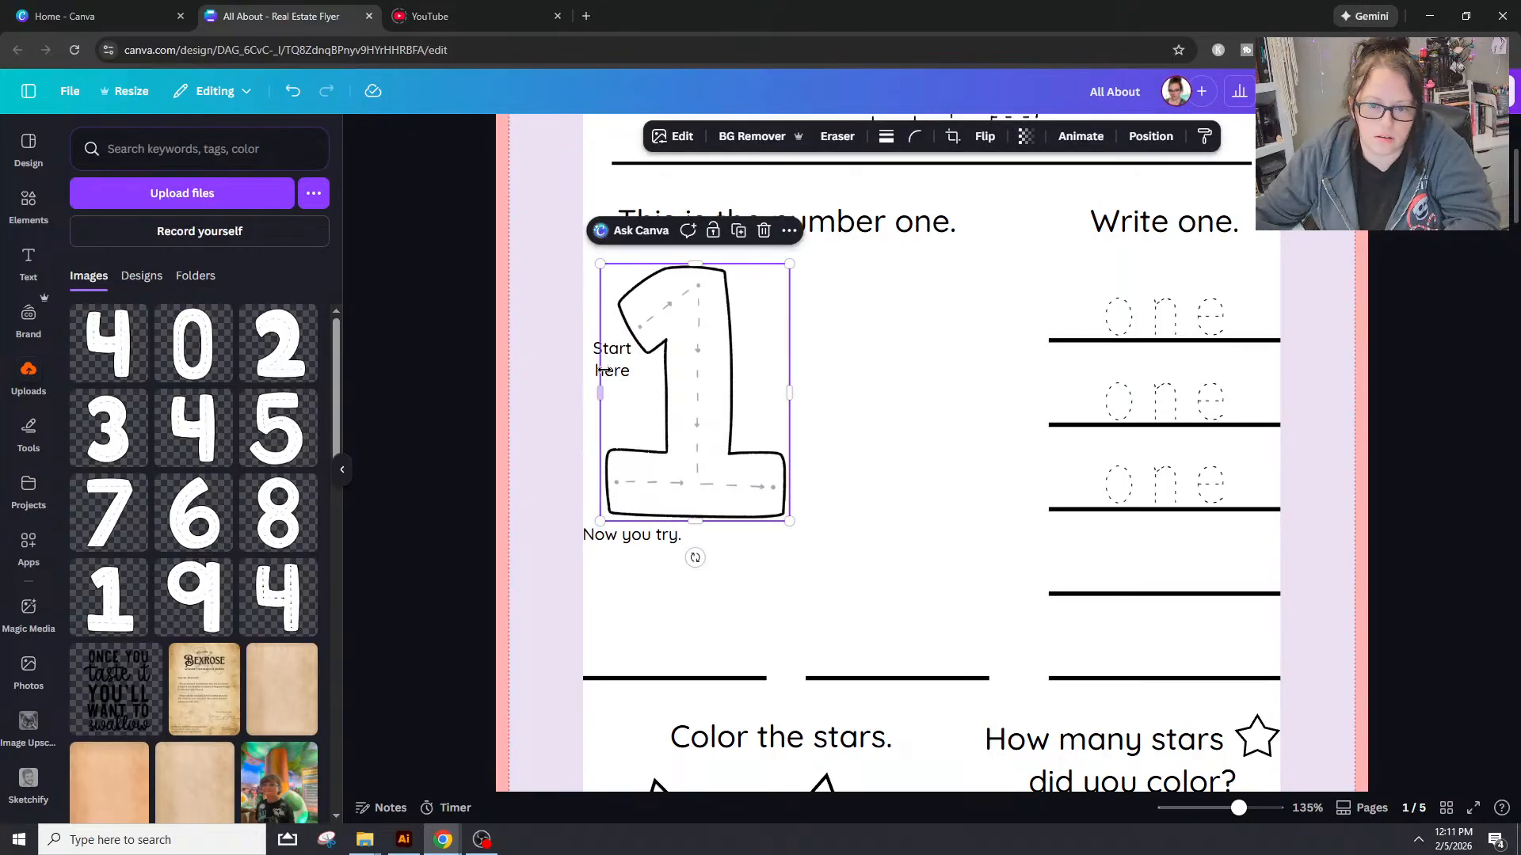
shift+click(612, 359)
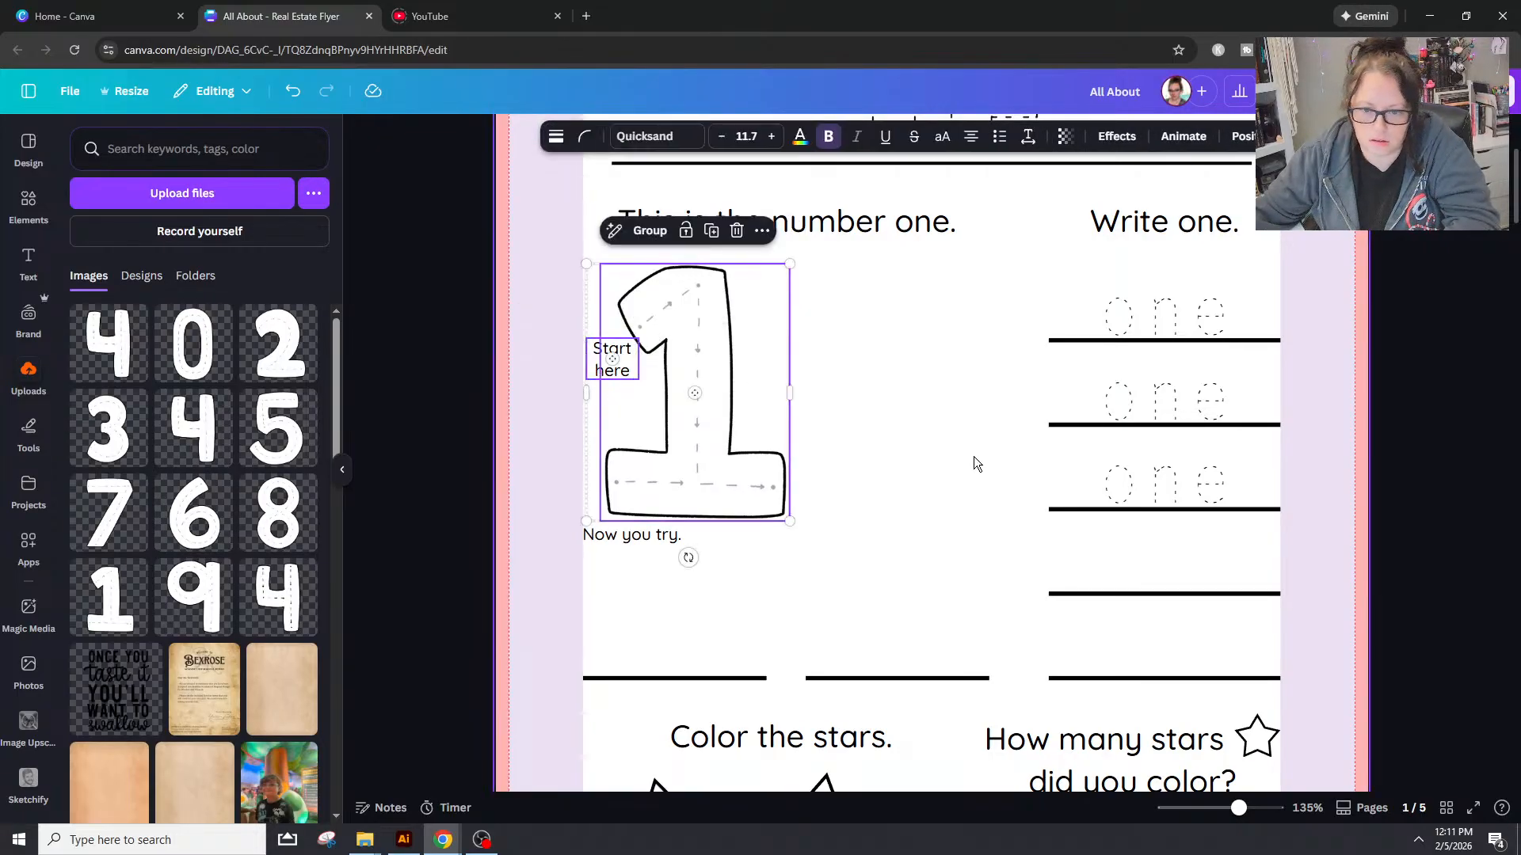
key(ctrl+d)
drag(740, 525, 936, 512)
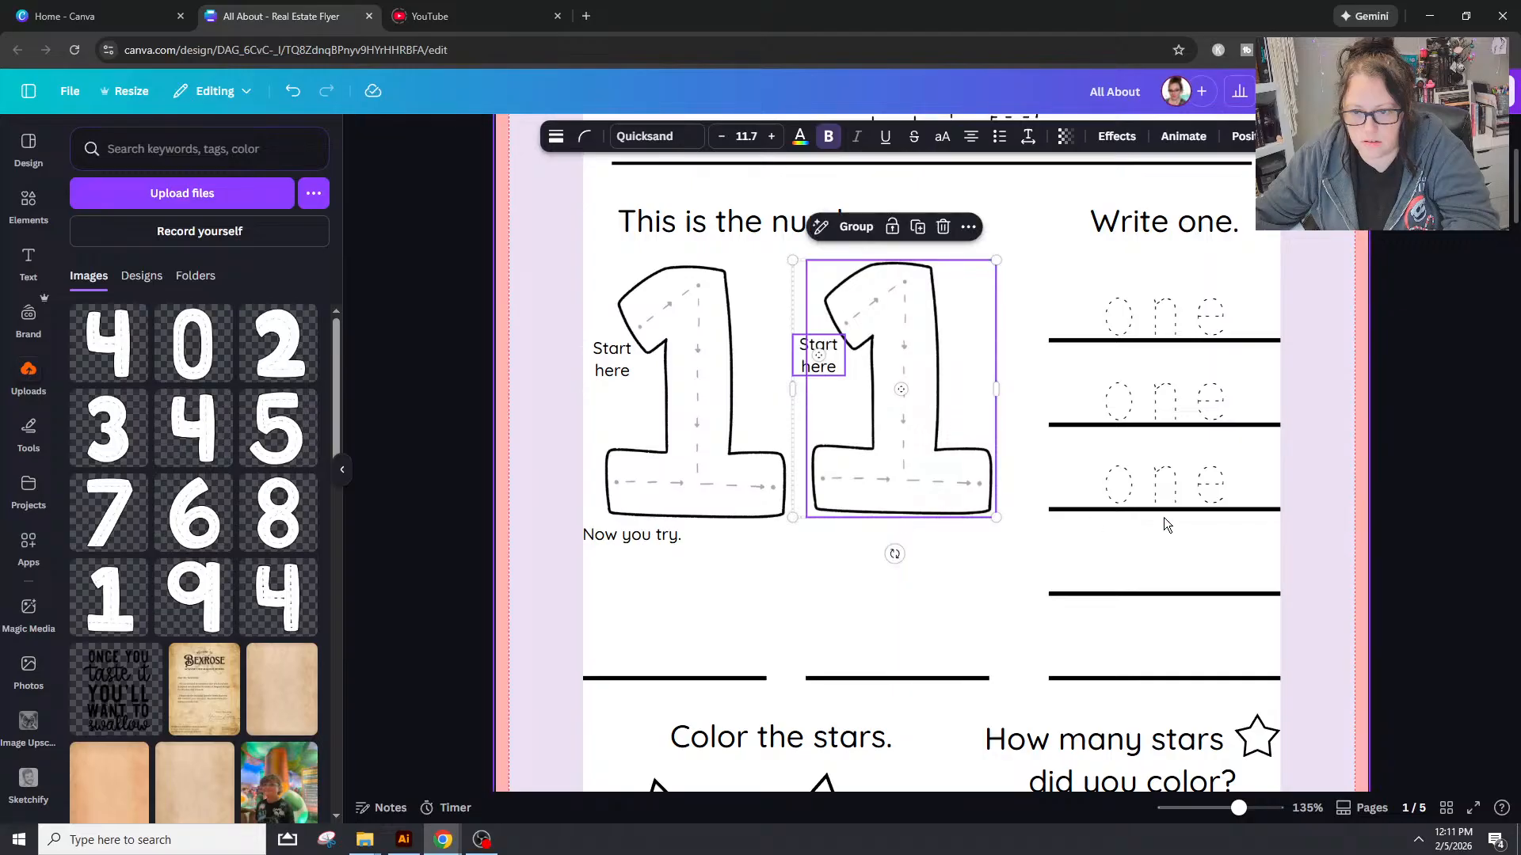
click(1399, 482)
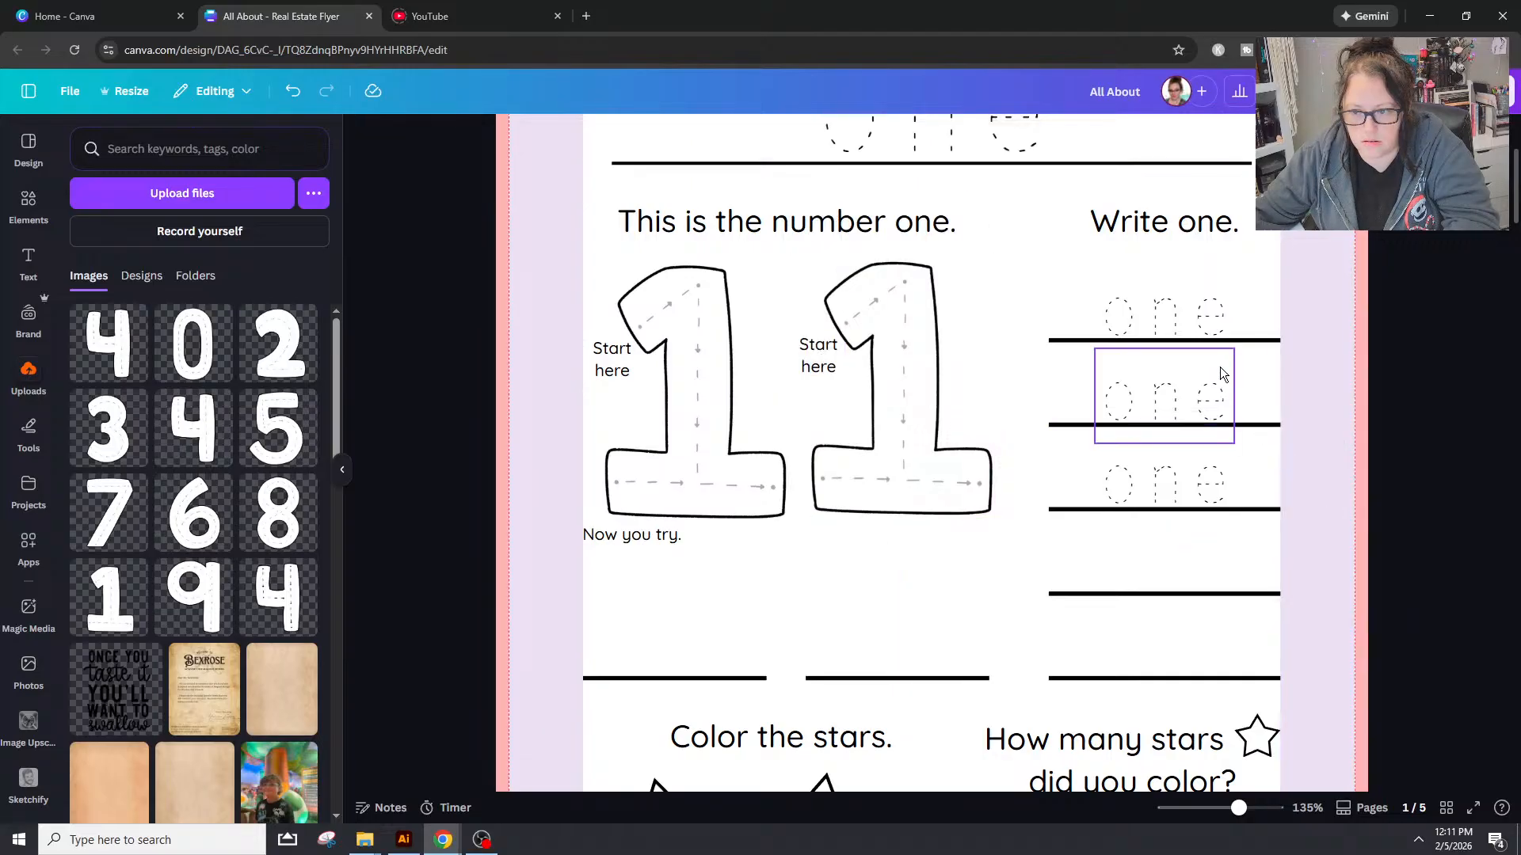
Step: Review the worksheet's star coloring section and browse the element results for "square", including the shapes-only results
scroll(1220, 372, down, 1)
scroll(1221, 373, down, 2)
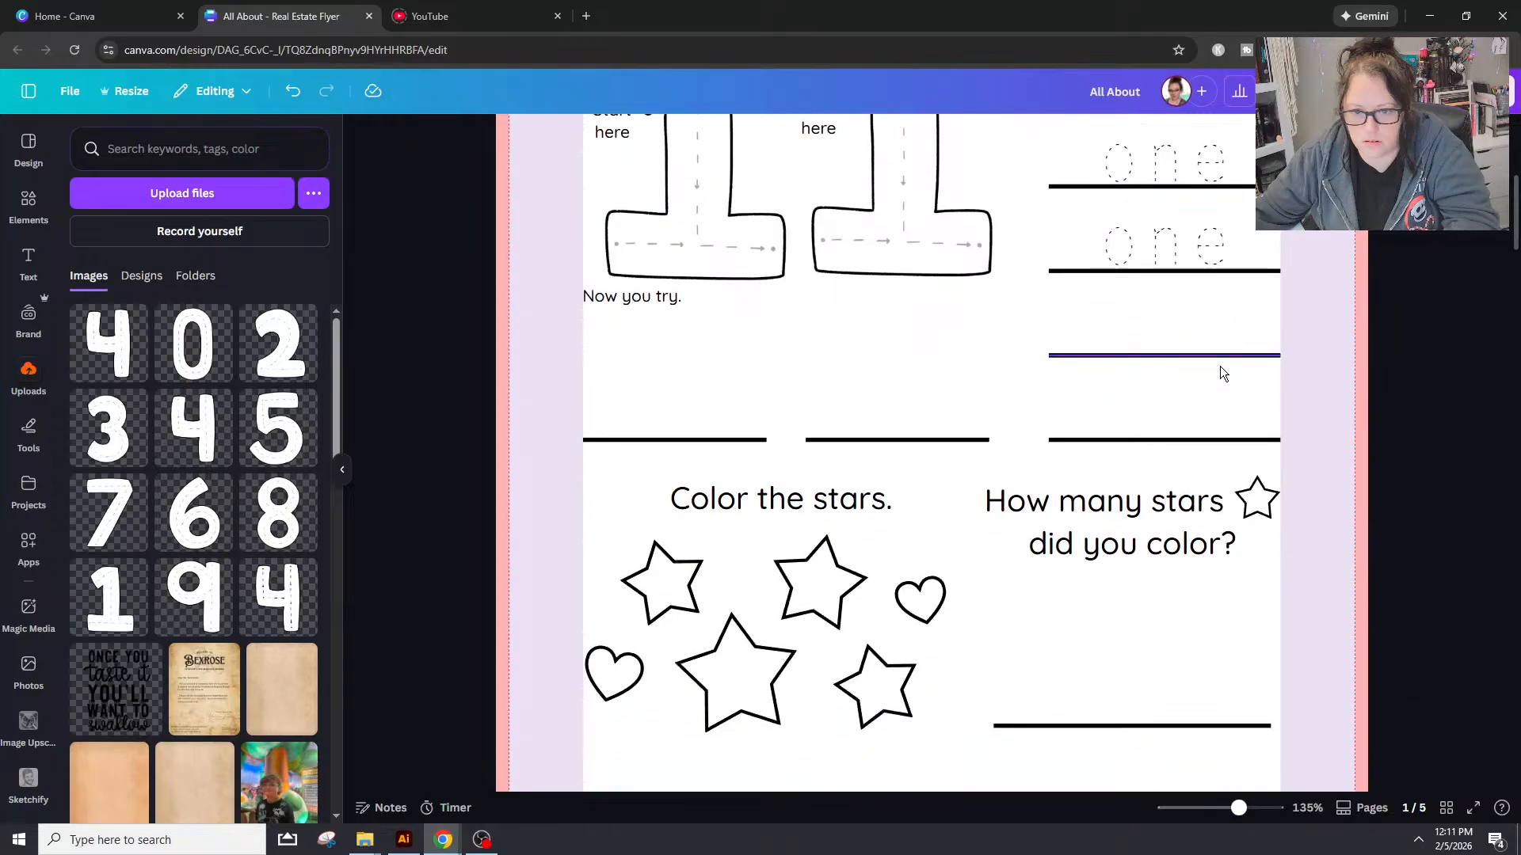
scroll(1221, 372, down, 1)
scroll(1220, 366, down, 1)
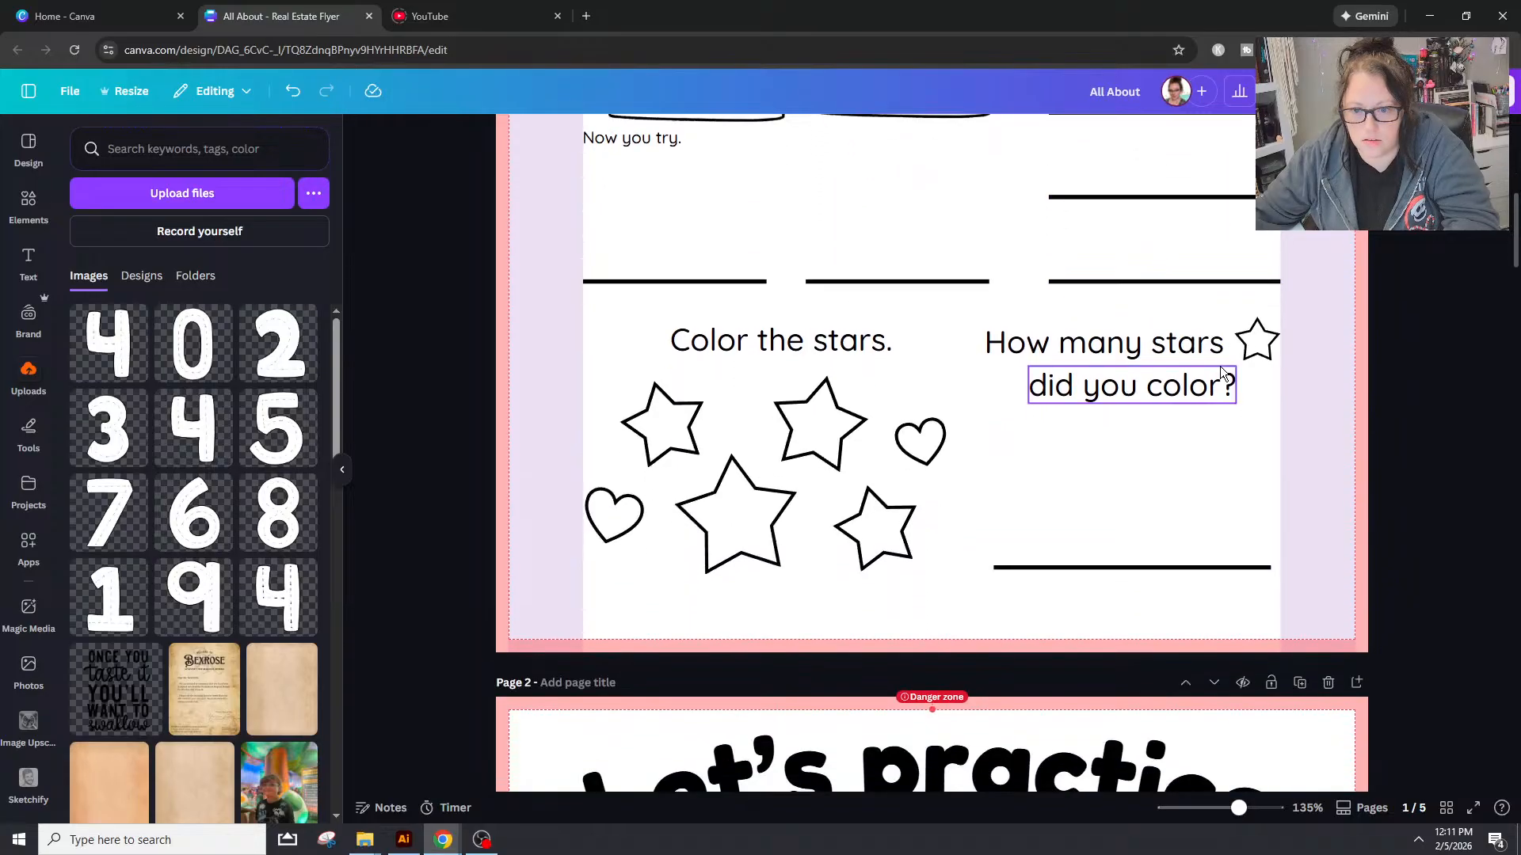
scroll(1220, 366, up, 1)
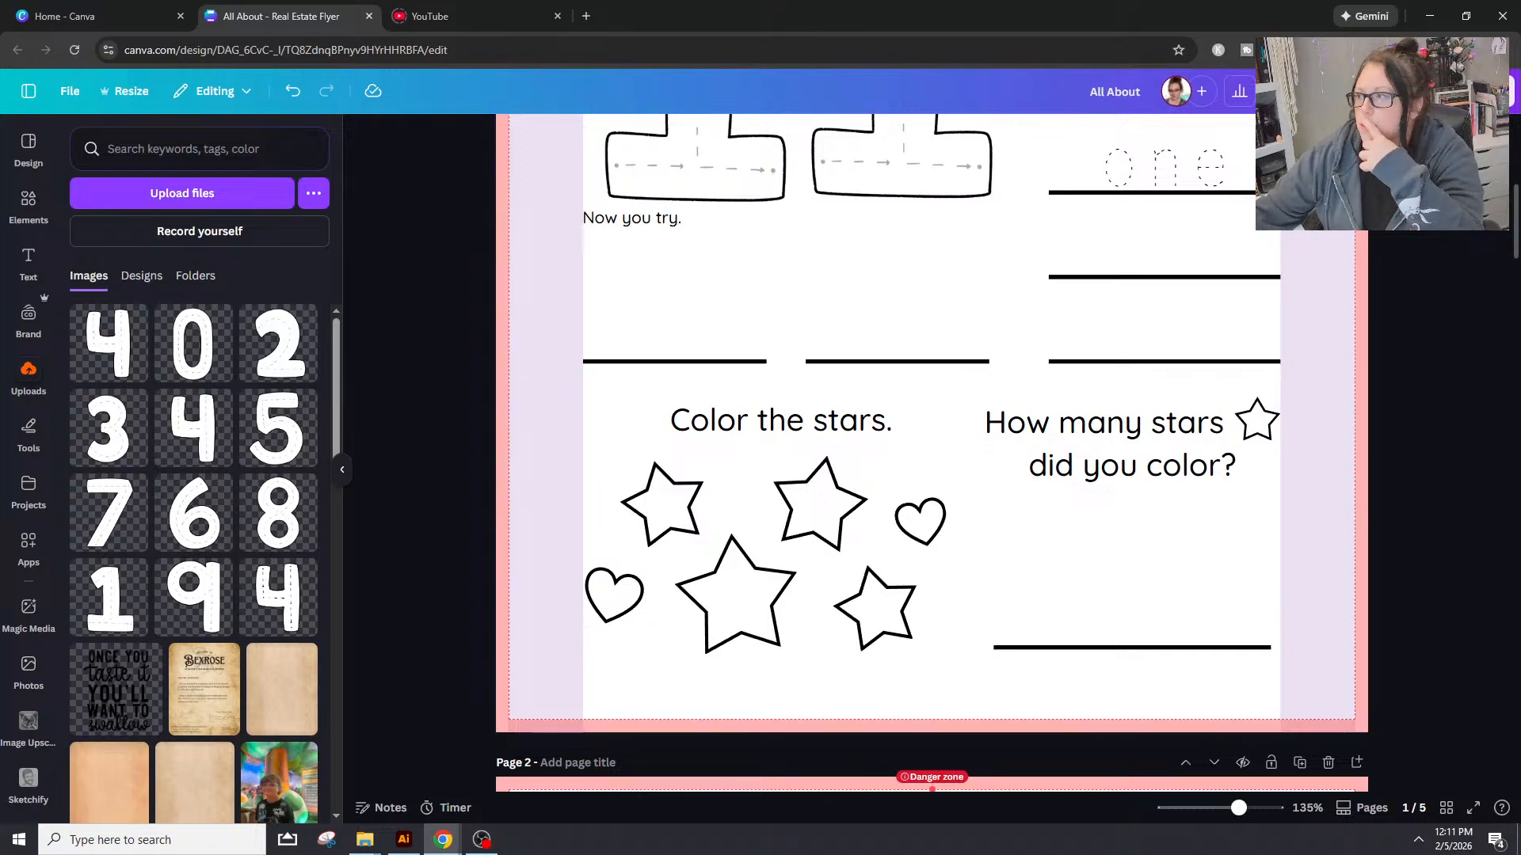
click(19, 211)
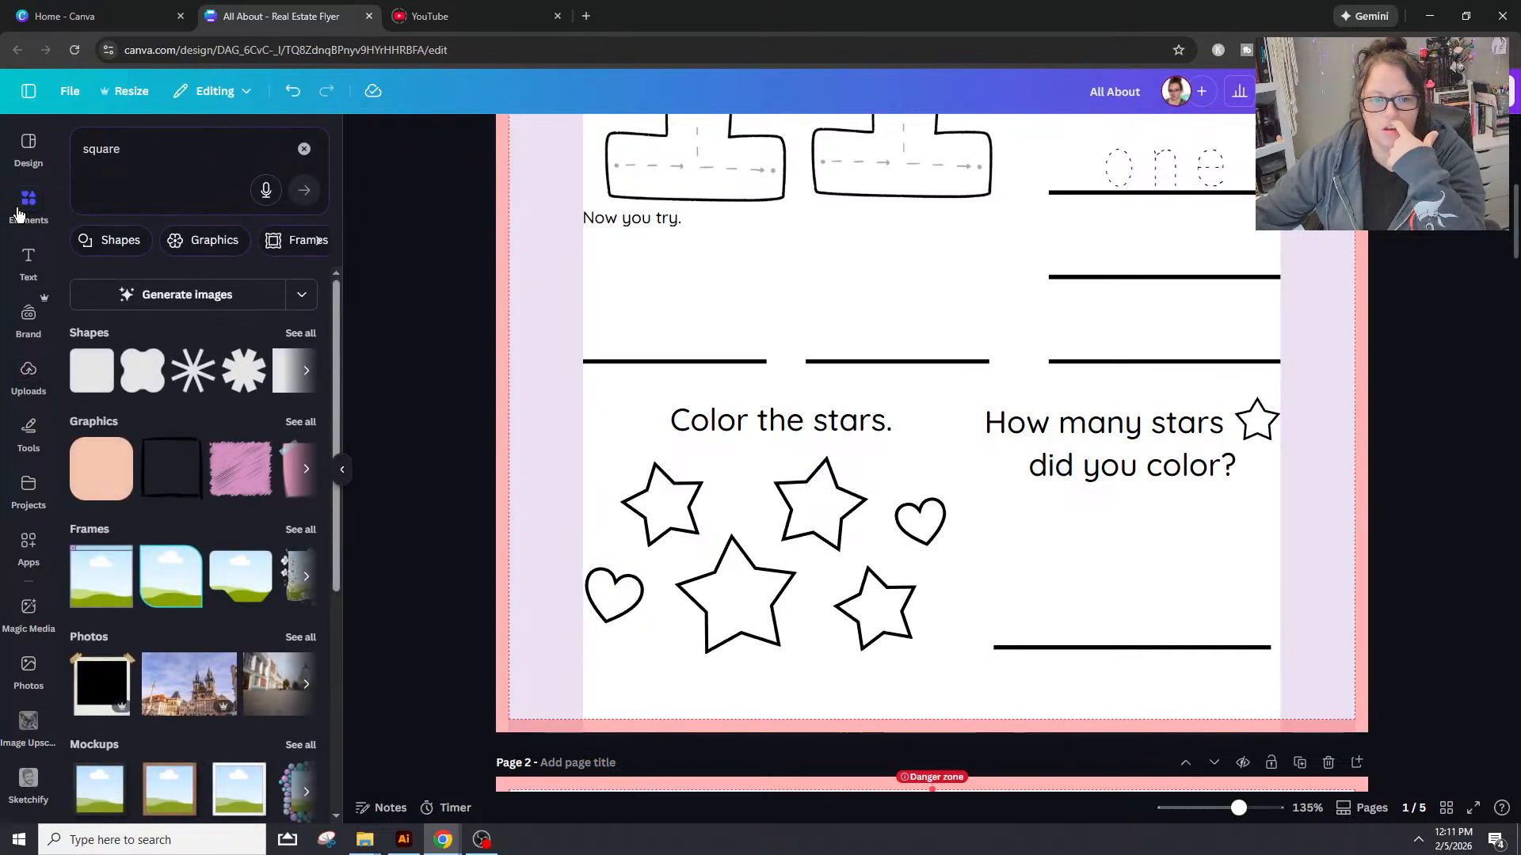
click(300, 334)
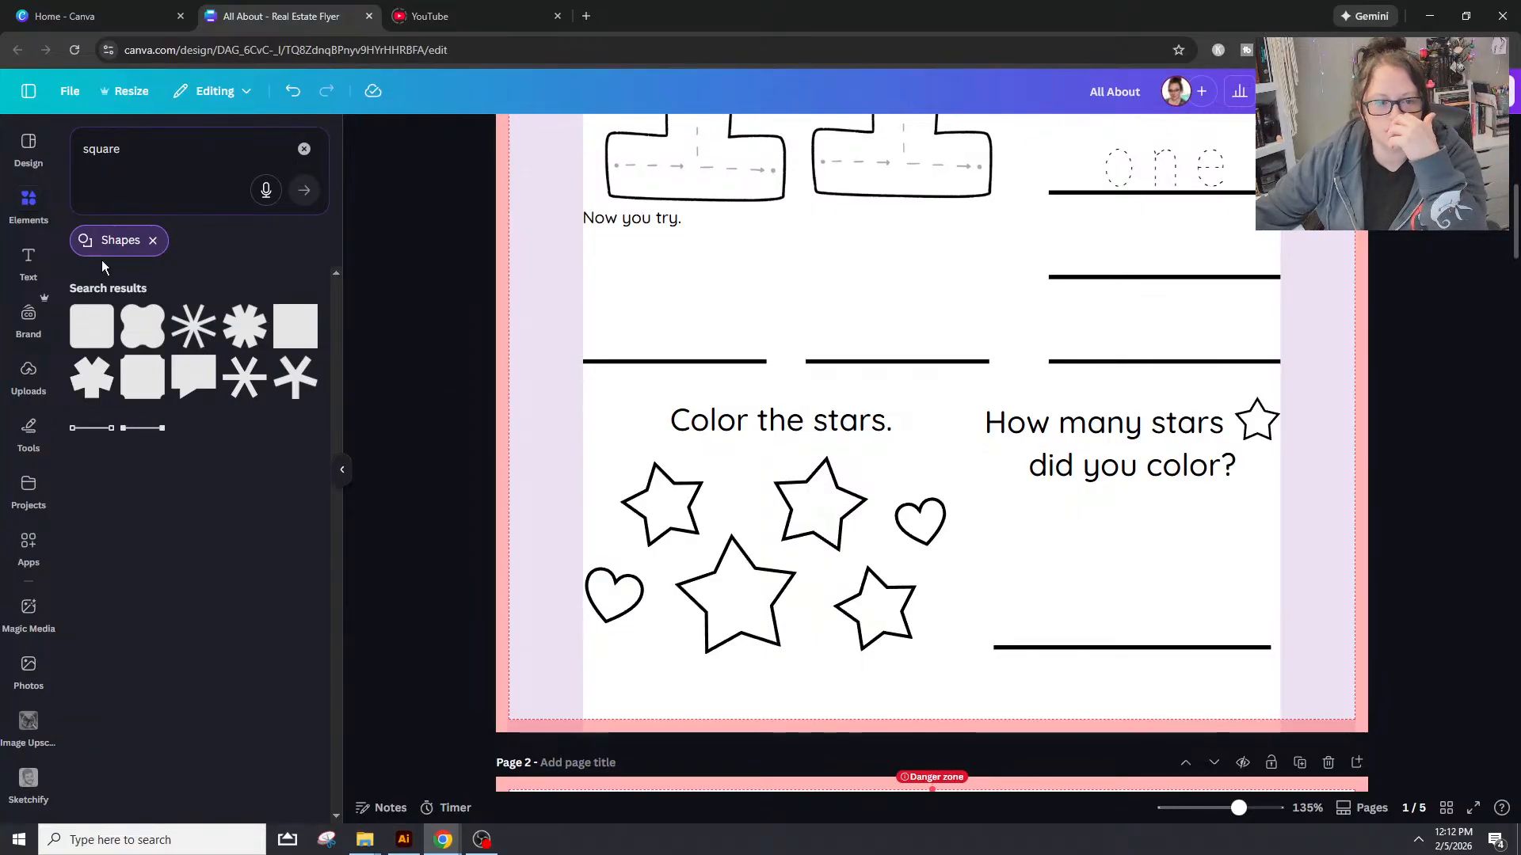
click(155, 242)
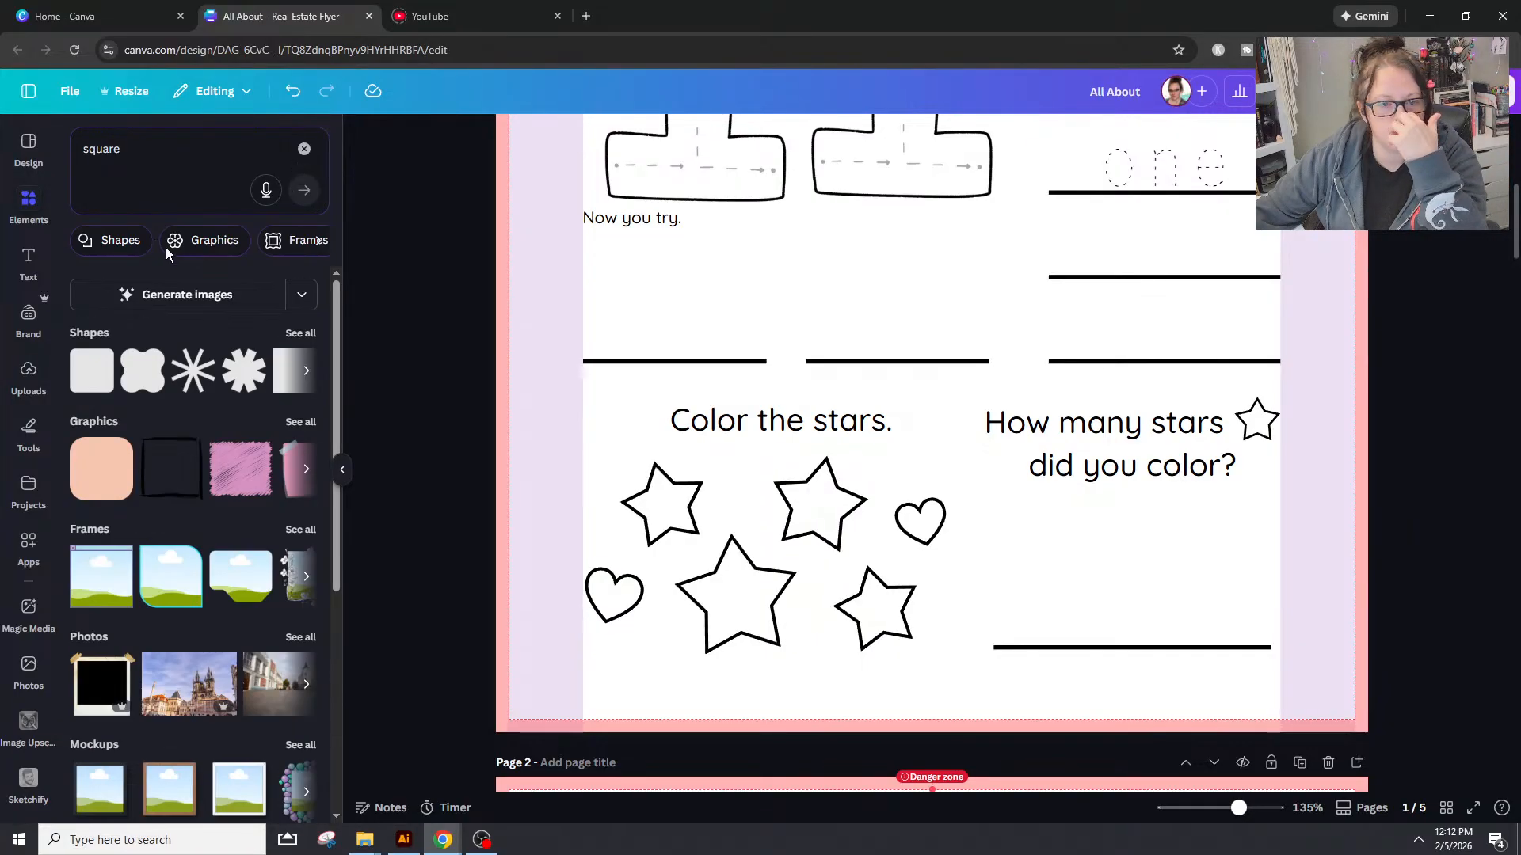
scroll(204, 321, down, 3)
scroll(204, 321, up, 4)
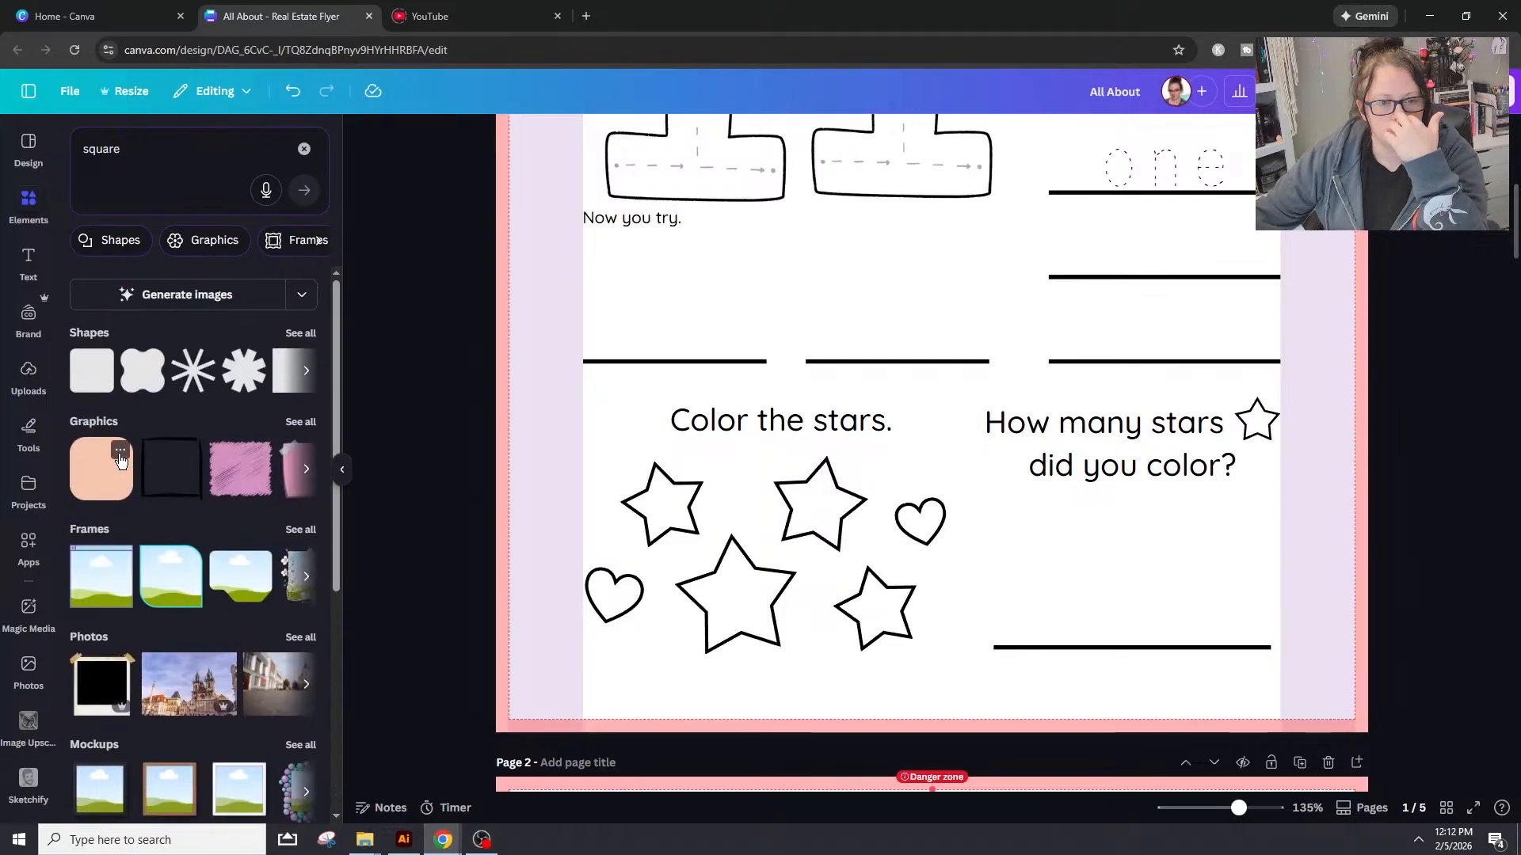
Step: Clear the element search, add a cloud from the Clouds shapes, and place it at a reduced size over the coloring section
click(215, 180)
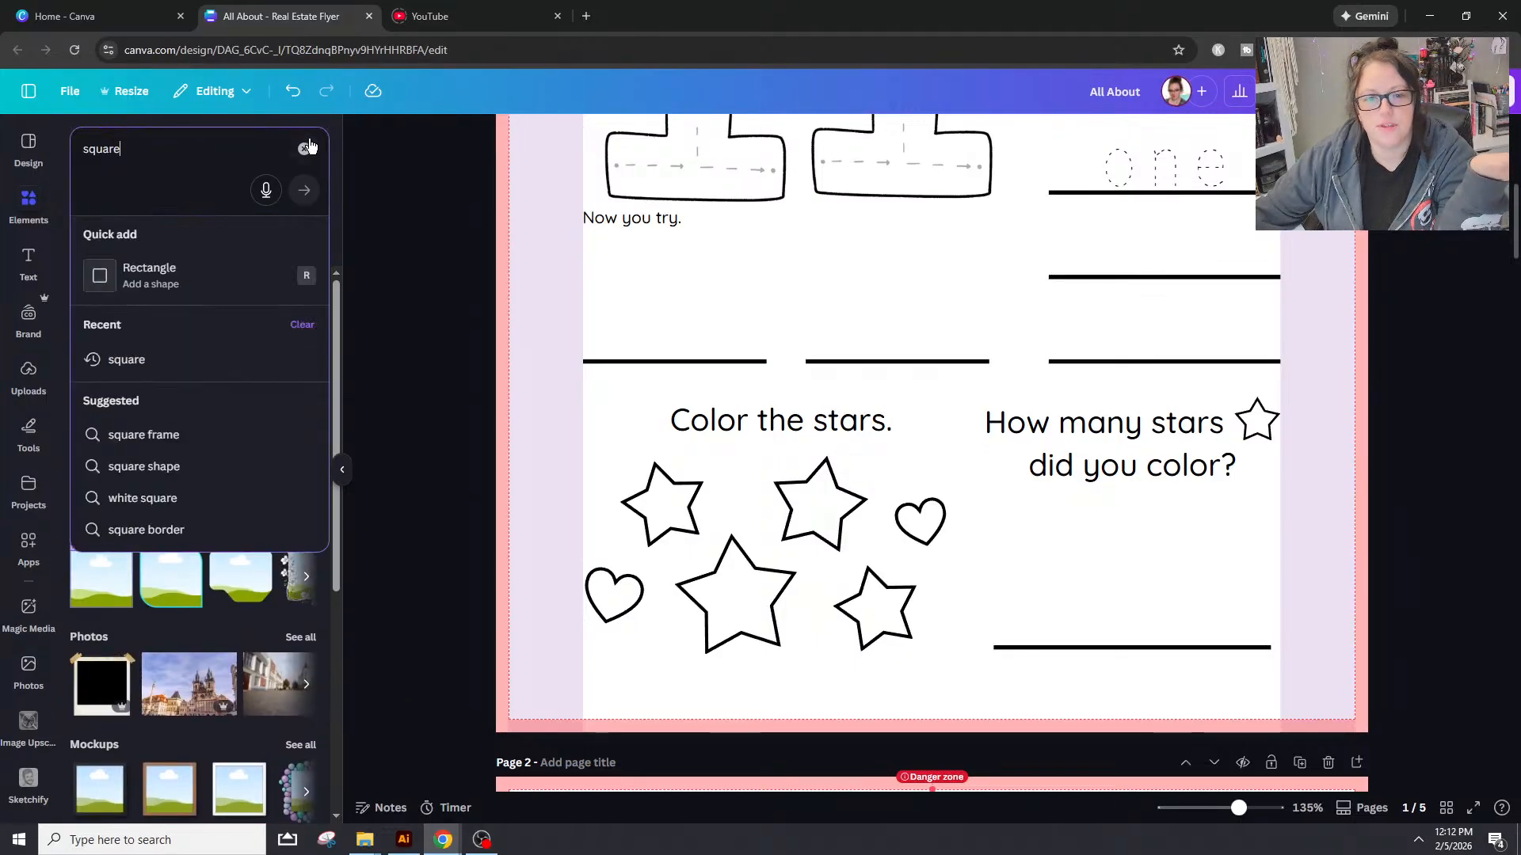
click(303, 149)
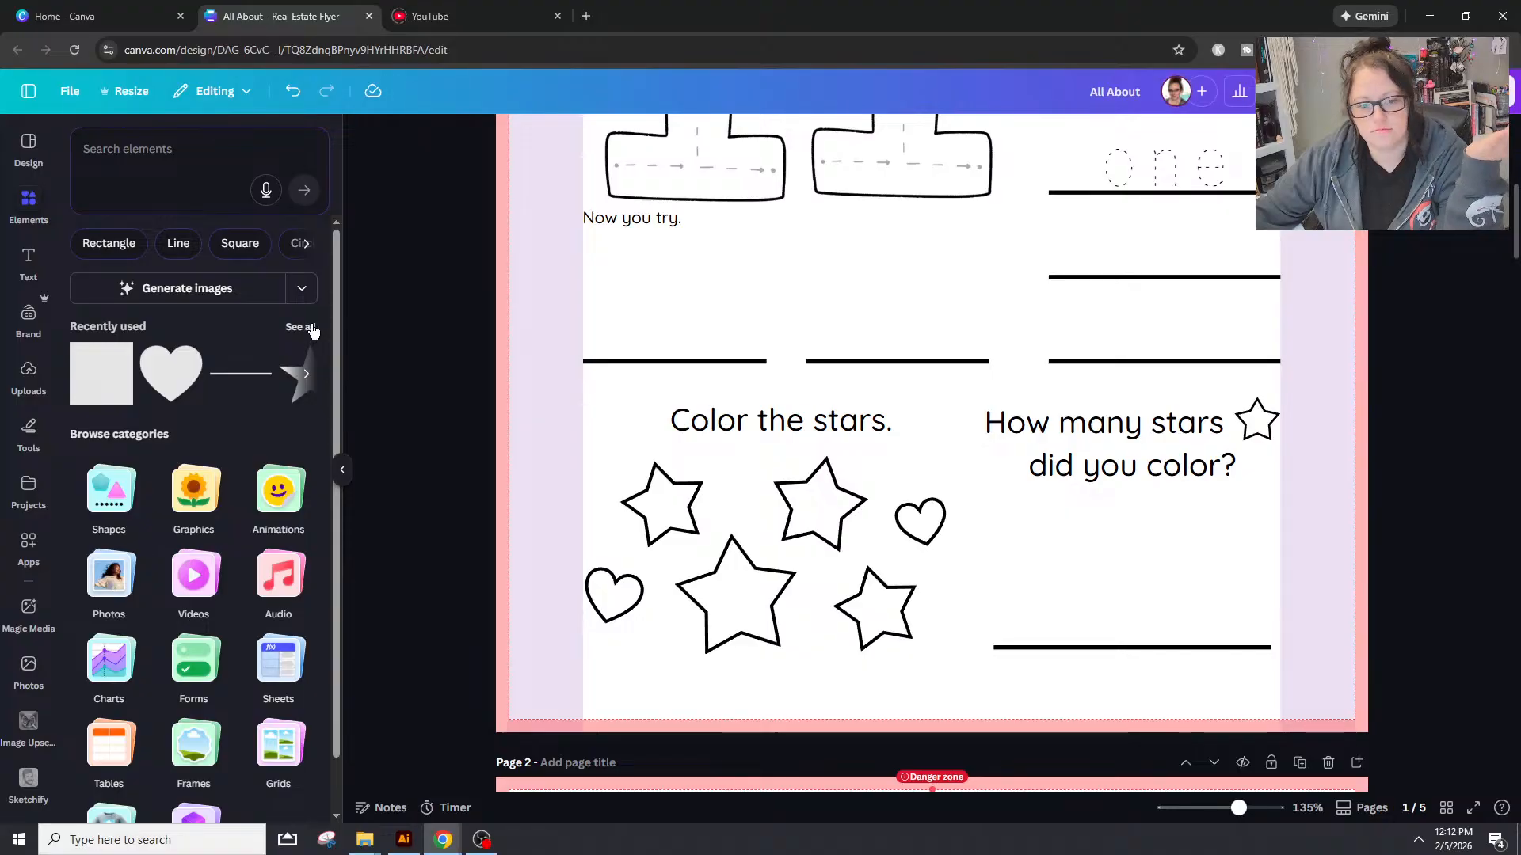
click(111, 492)
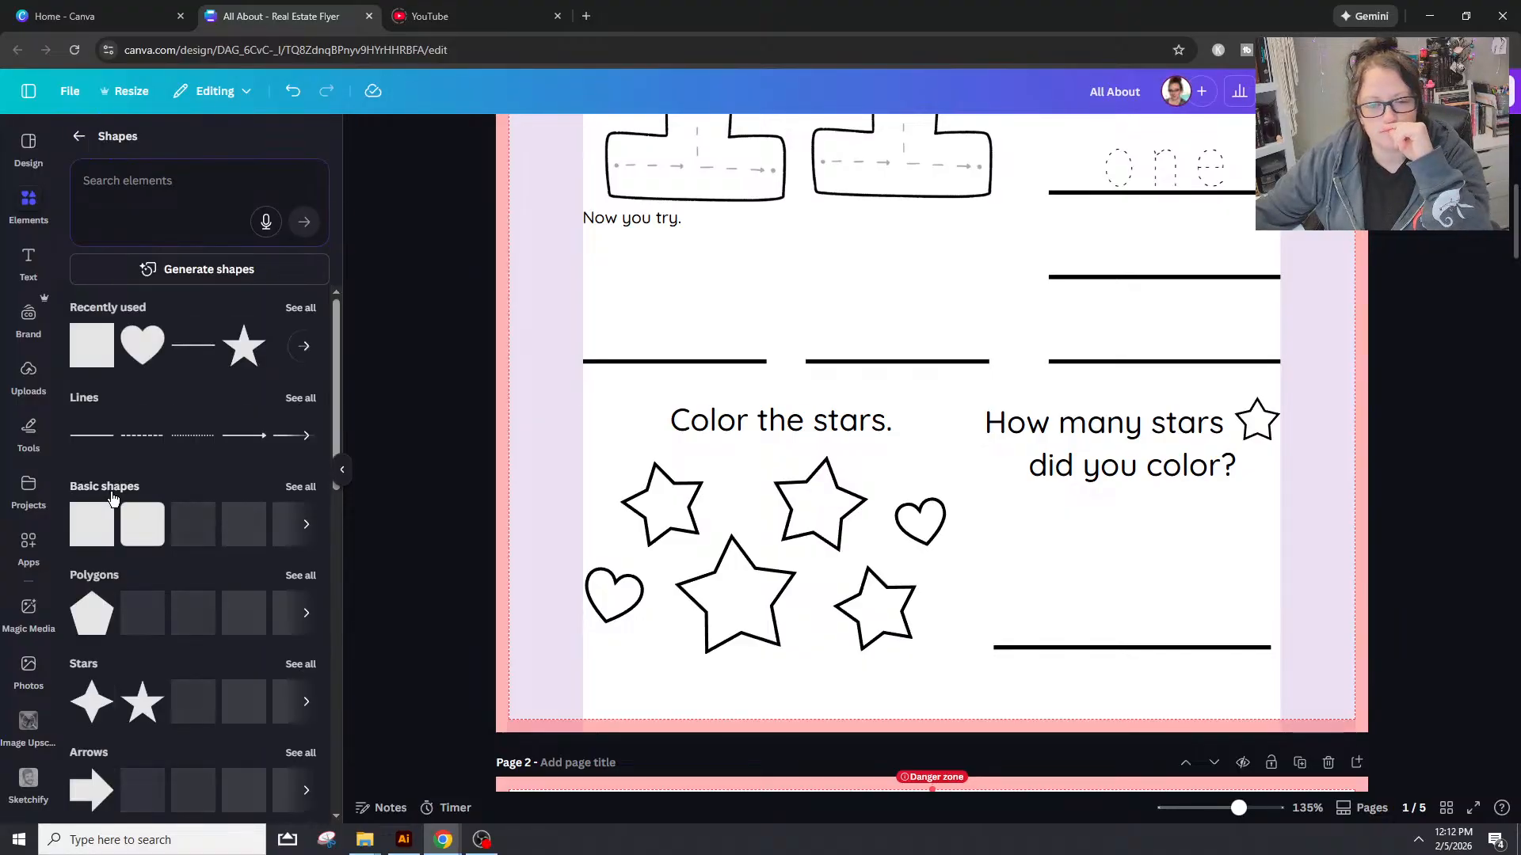
scroll(130, 510, down, 3)
scroll(178, 544, down, 4)
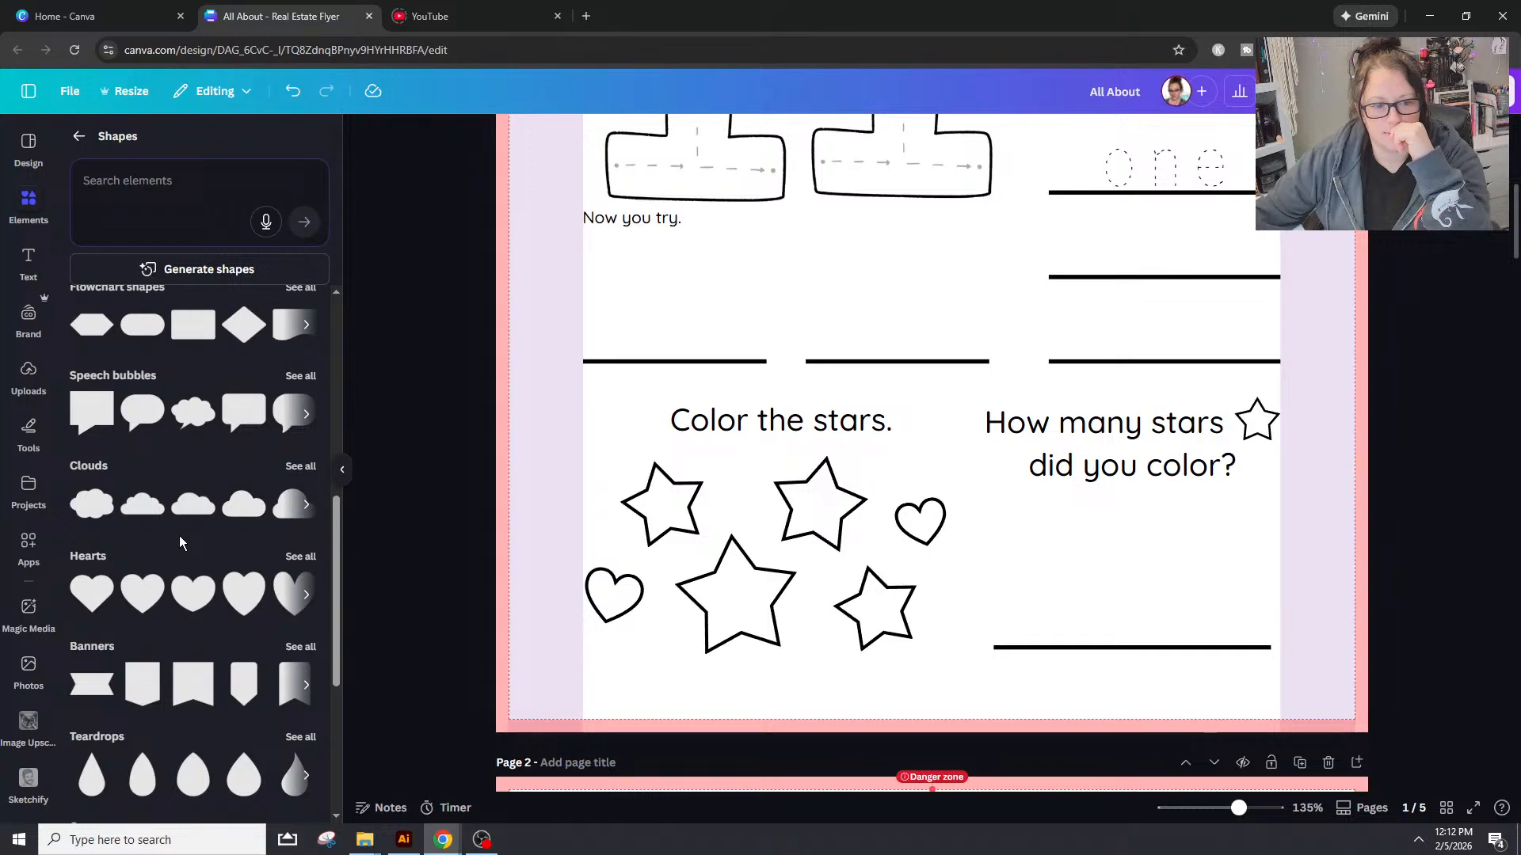
click(246, 507)
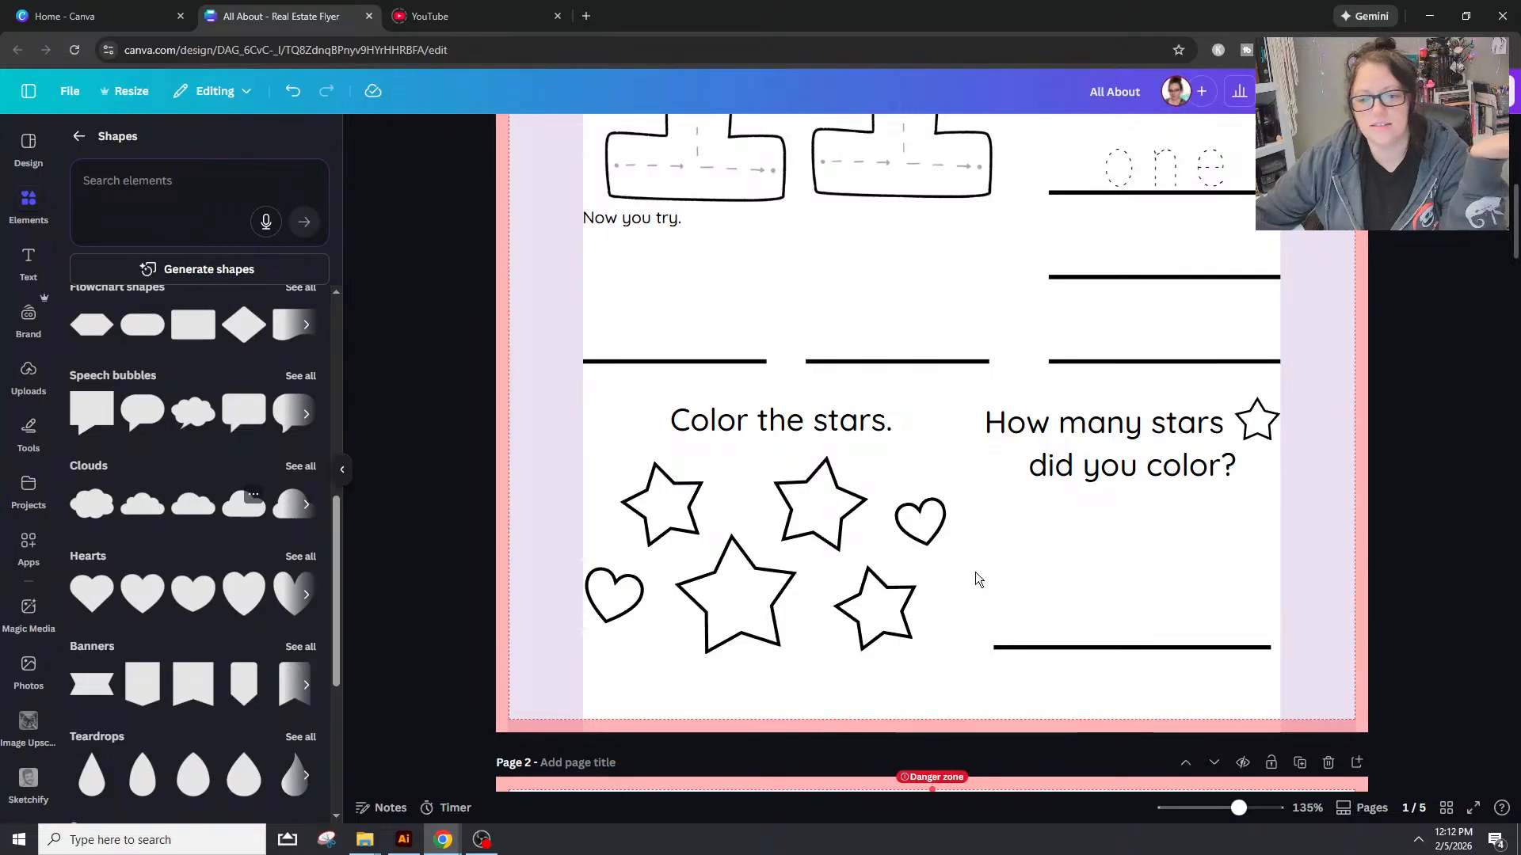
drag(996, 228, 980, 616)
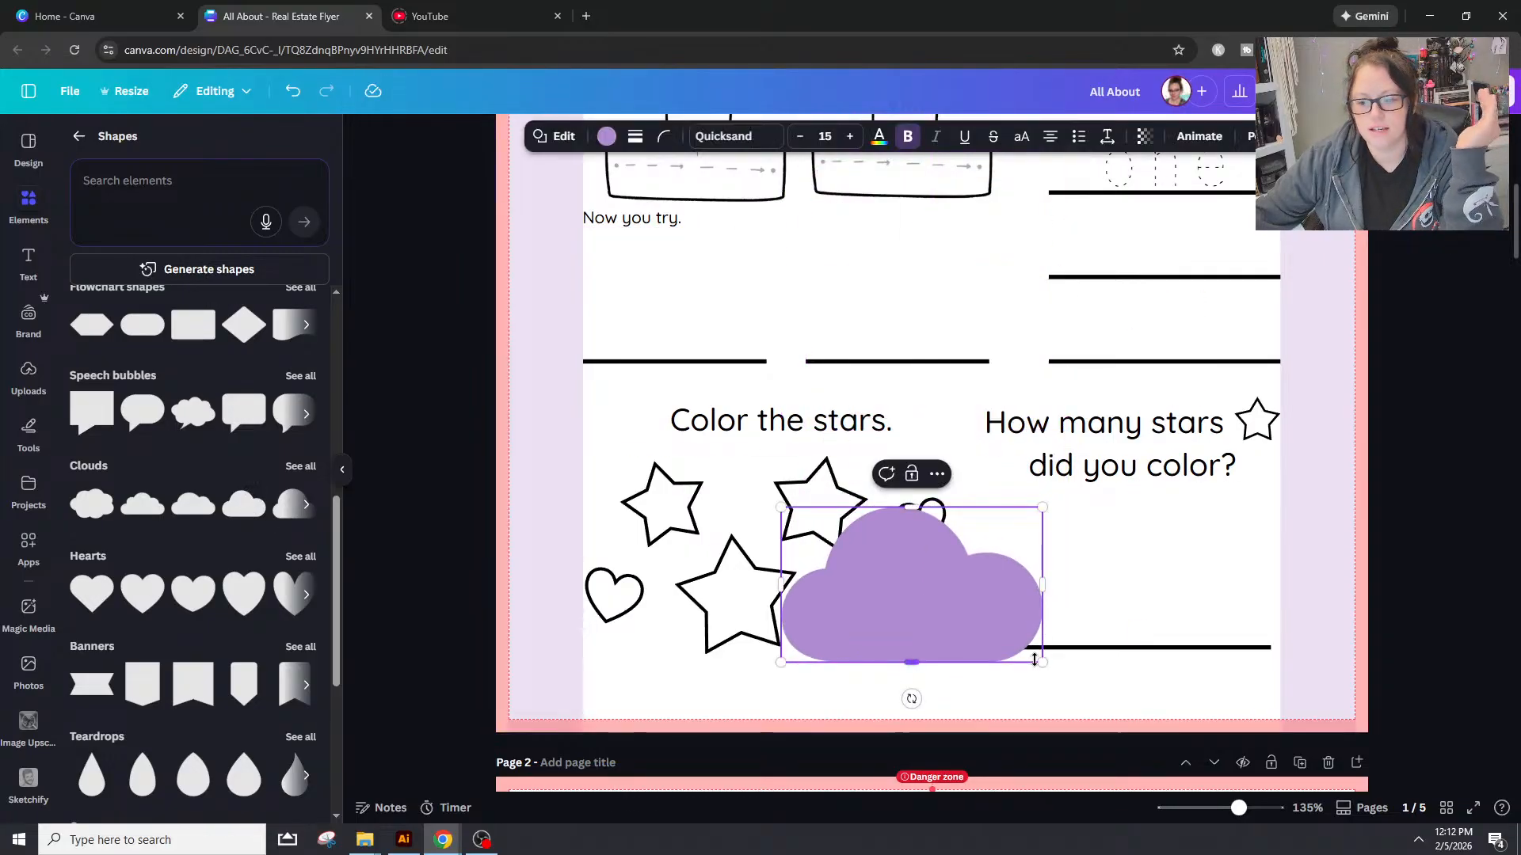
drag(1042, 662, 934, 598)
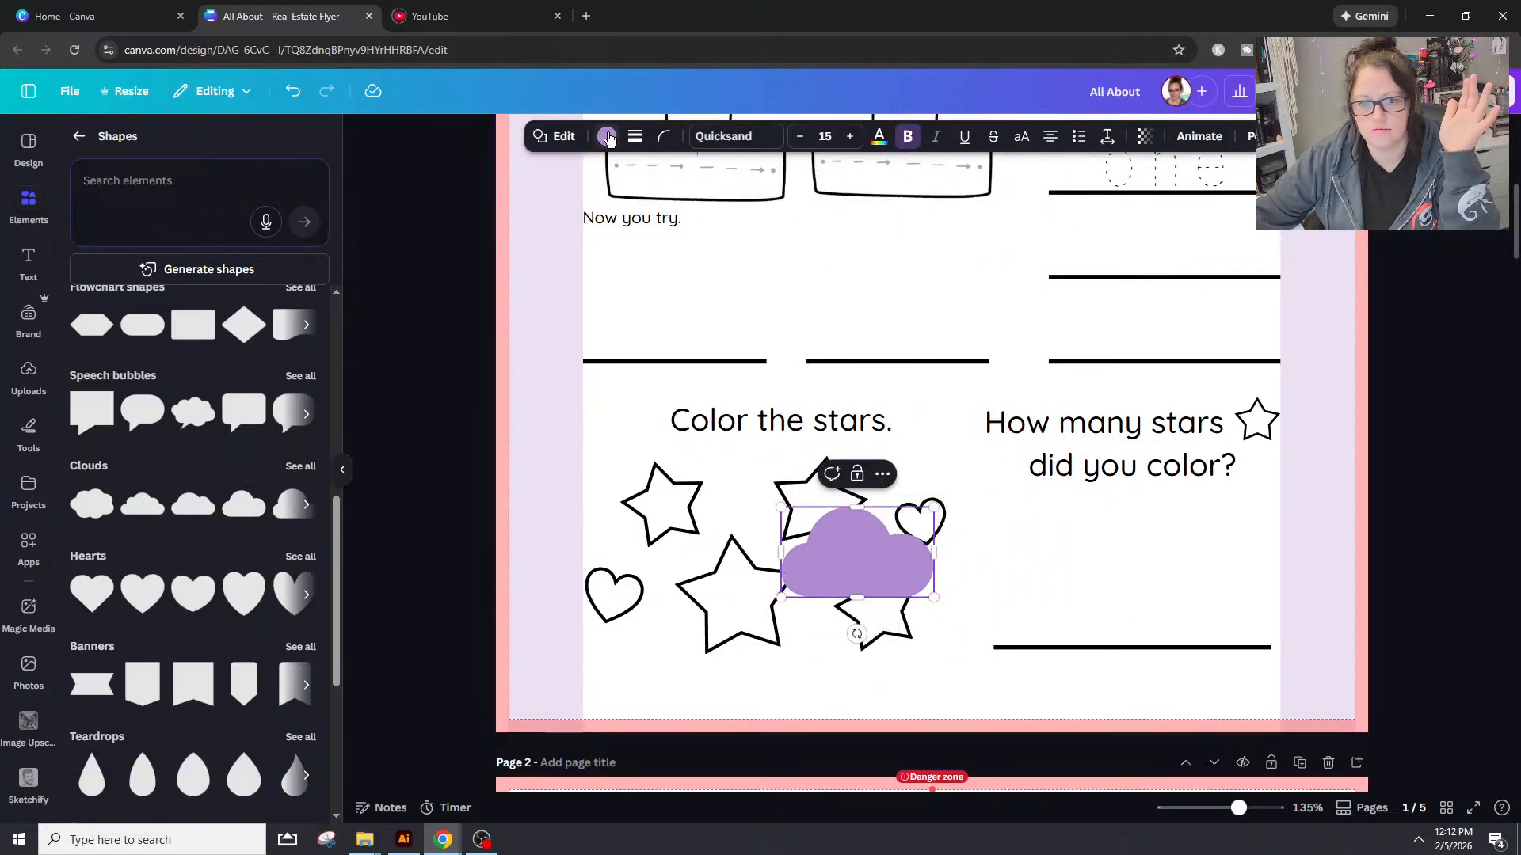
Step: Copy the left heart's white fill and black outline style onto the purple cloud
click(607, 136)
click(615, 596)
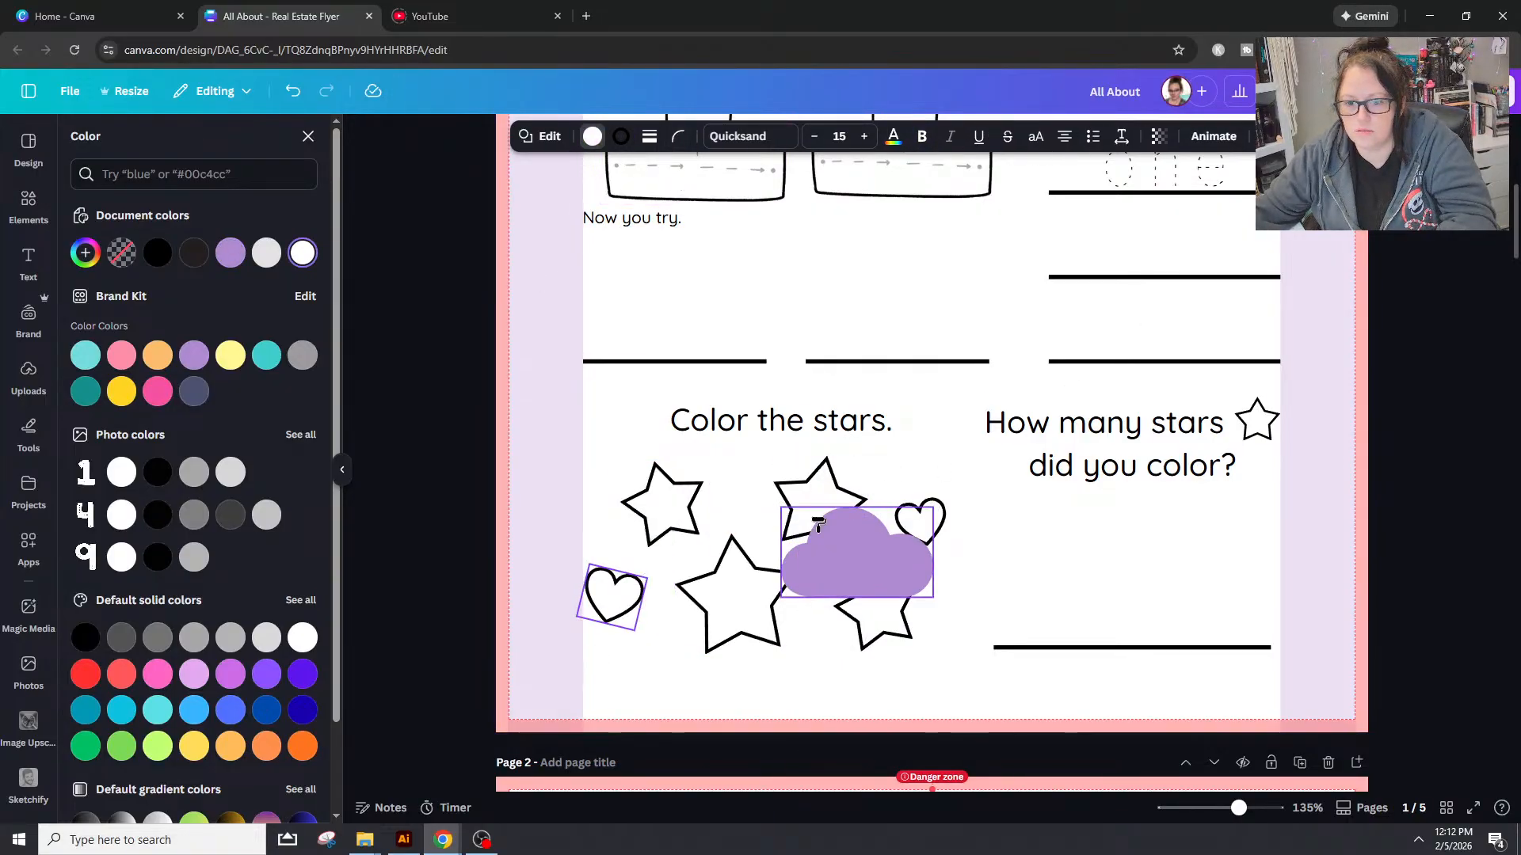
key(ctrl+alt+c)
click(847, 570)
Step: Delete the left heart, the large center star and the two upper stars from the coloring section, keeping the cloud
click(649, 499)
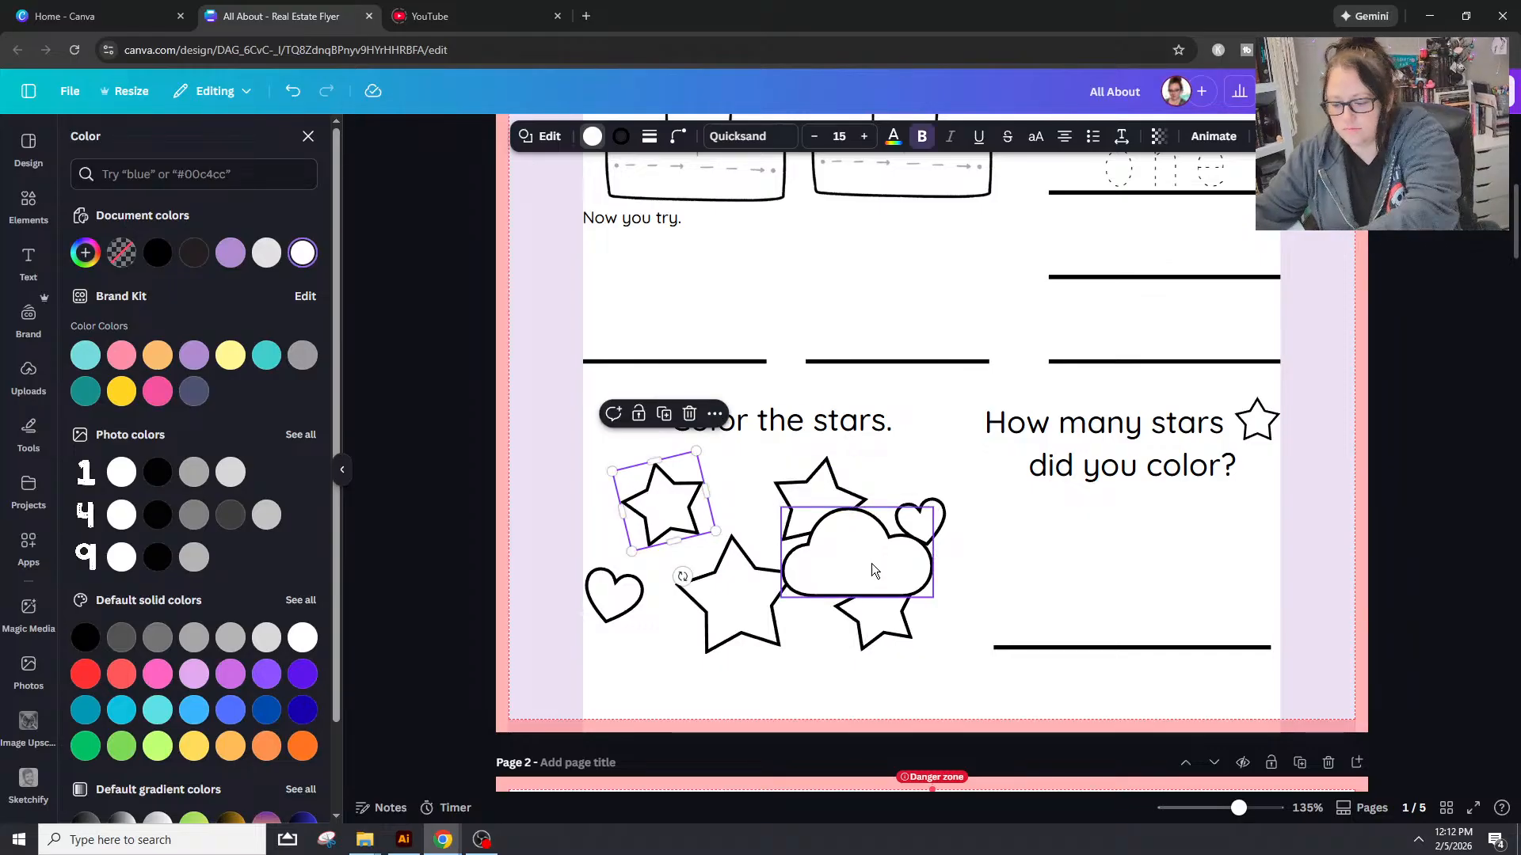
key(Delete)
click(604, 591)
key(Delete)
click(797, 553)
key(Delete)
click(820, 489)
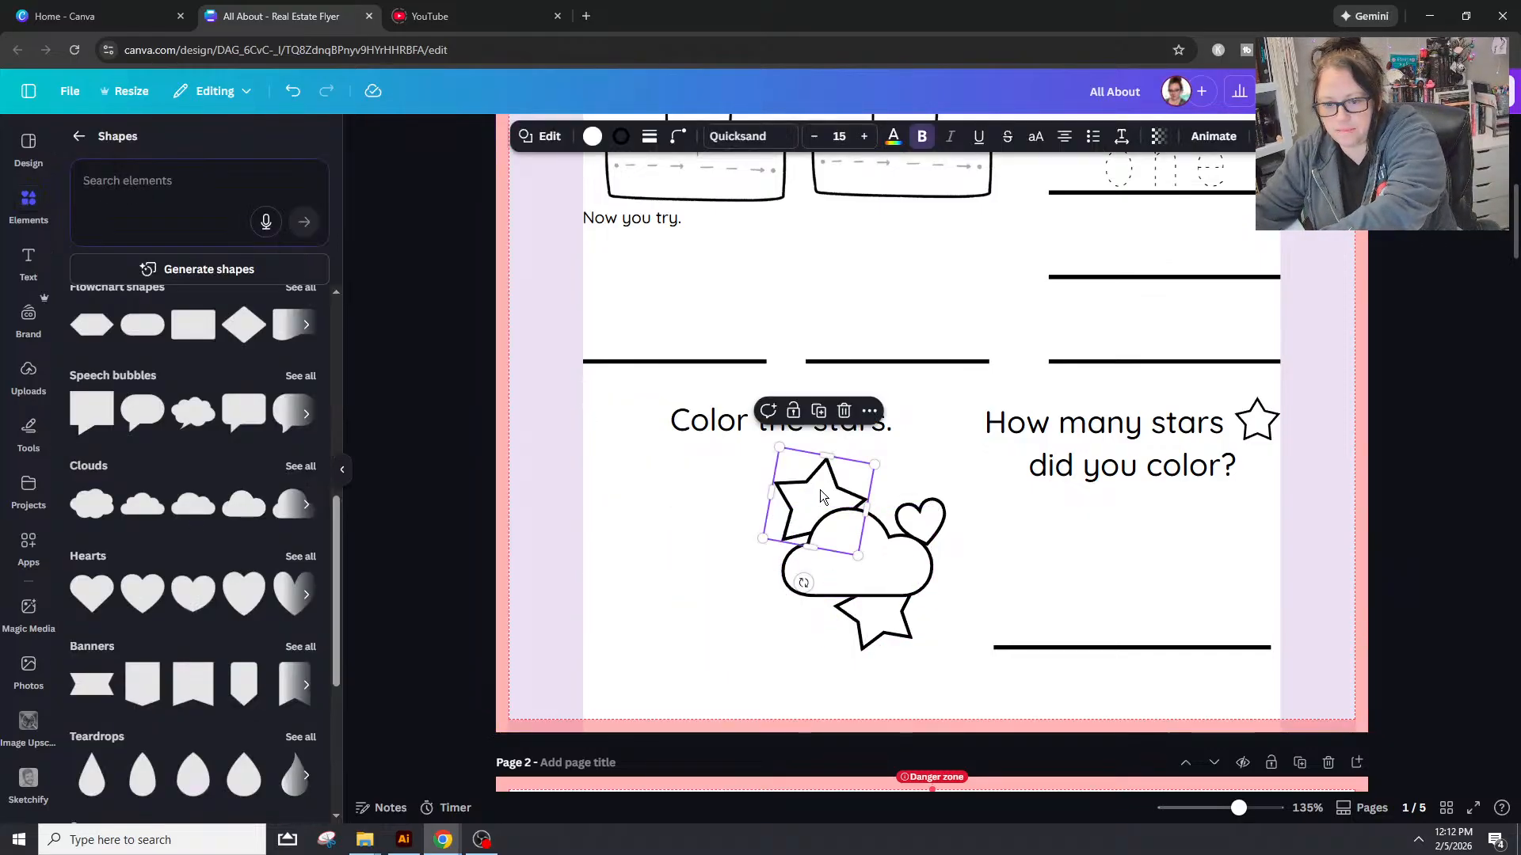
key(Delete)
click(856, 546)
key(Delete)
key(ctrl+z)
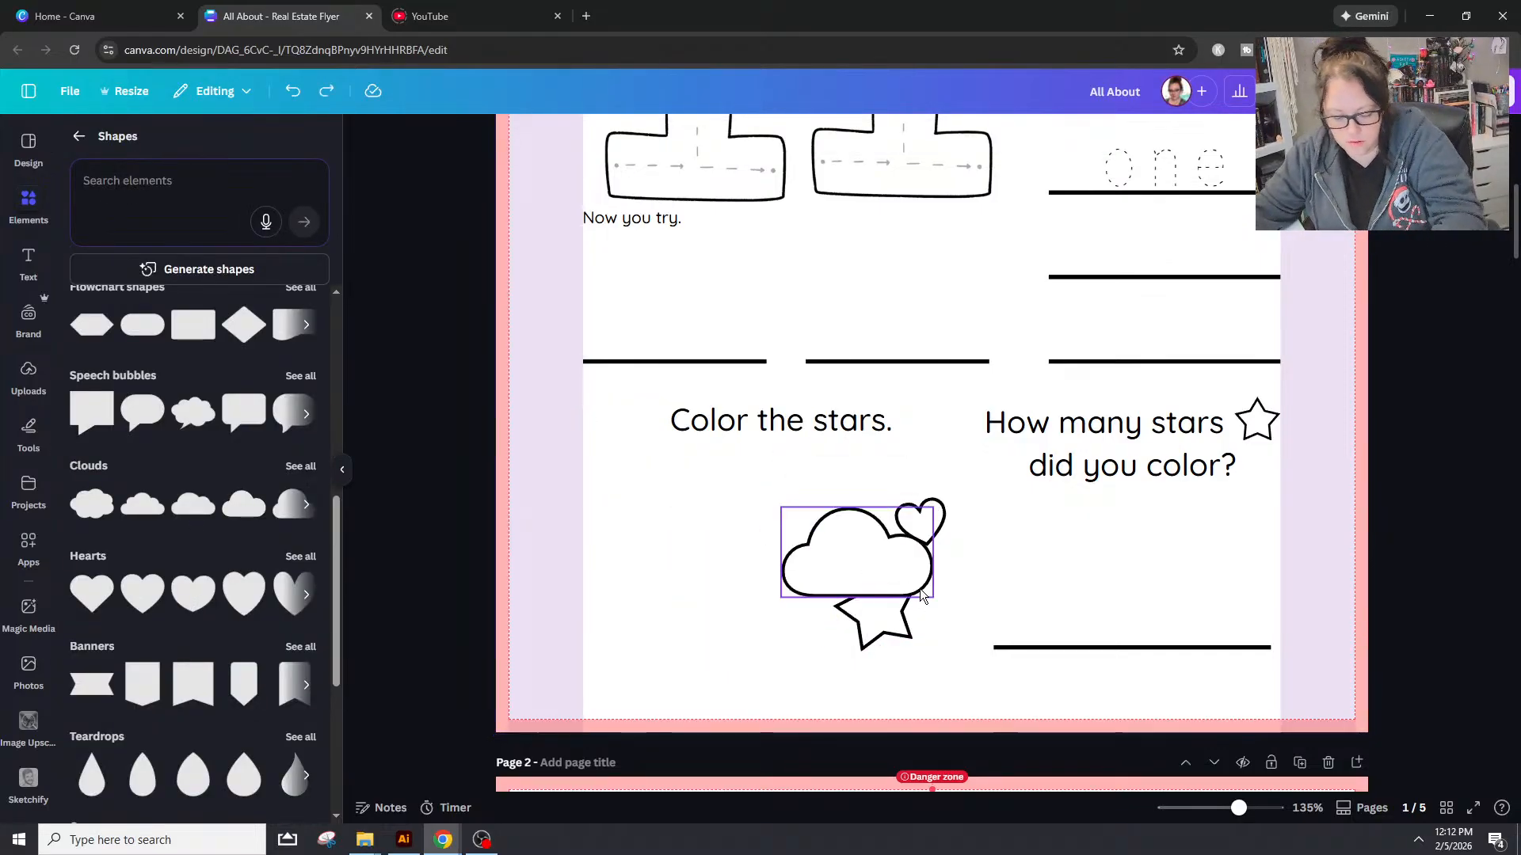
Step: Delete the remaining star and heart, and place the cloud at a smaller size below the start of the "Color the stars." heading
drag(881, 574, 676, 512)
click(878, 604)
key(Delete)
click(919, 521)
key(Delete)
click(707, 575)
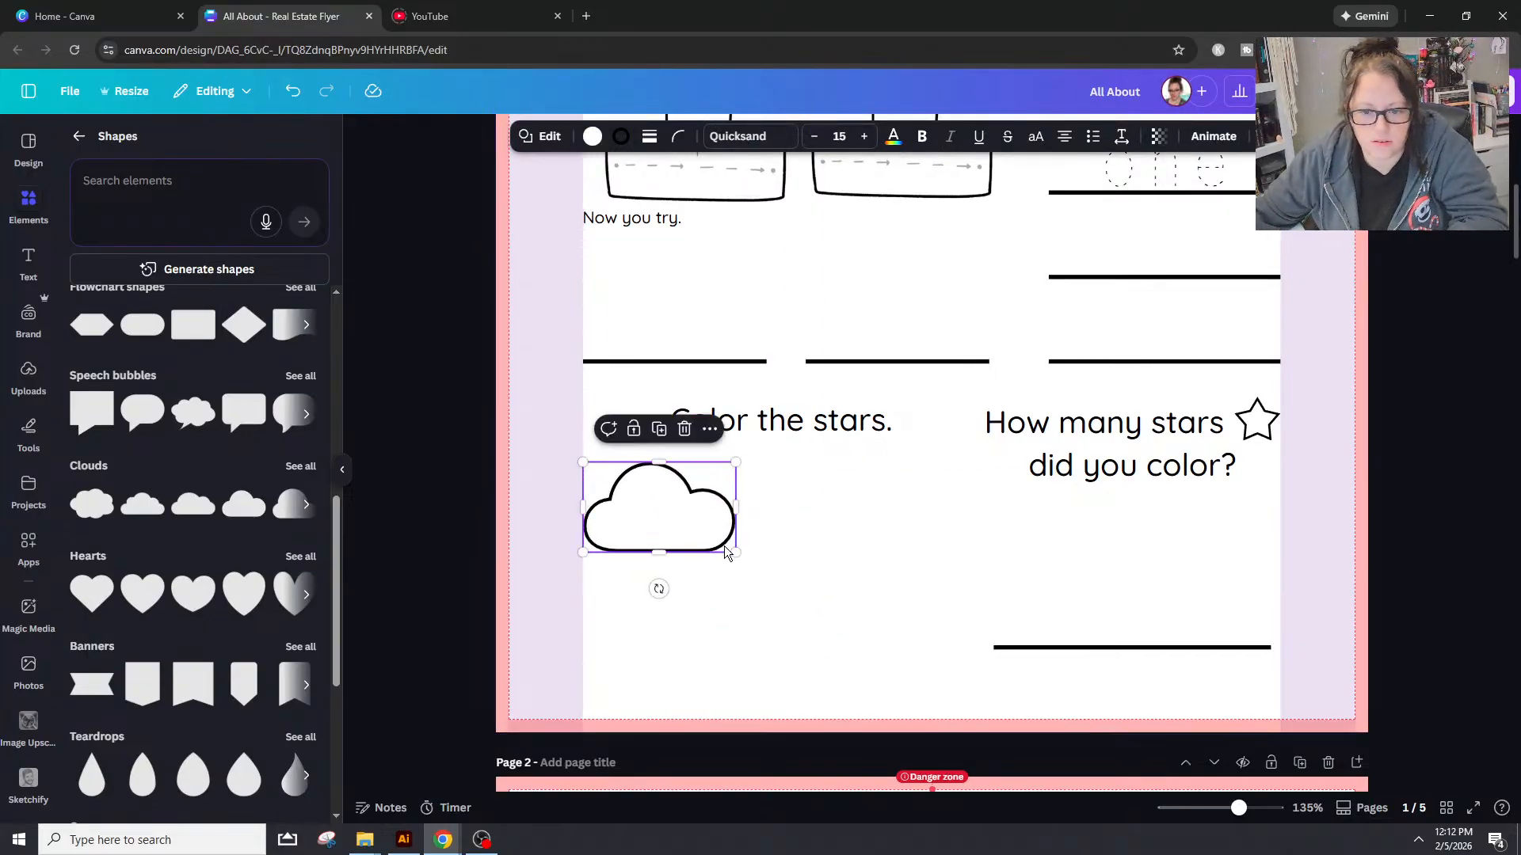
drag(736, 551, 668, 499)
Step: Change the coloring heading to read "Color the sun."
click(818, 417)
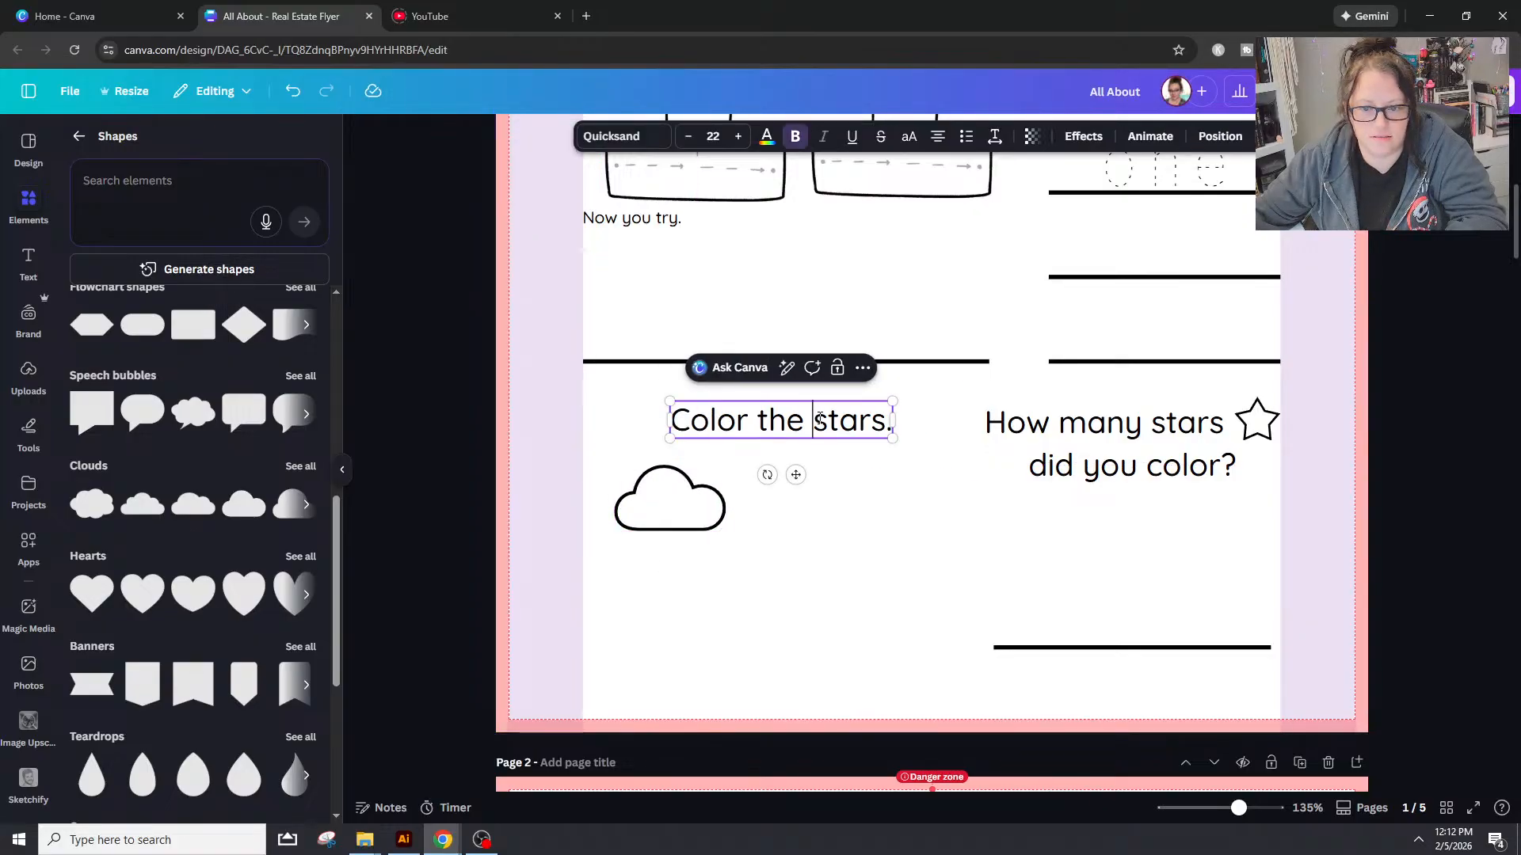
drag(816, 426, 887, 428)
text(sun)
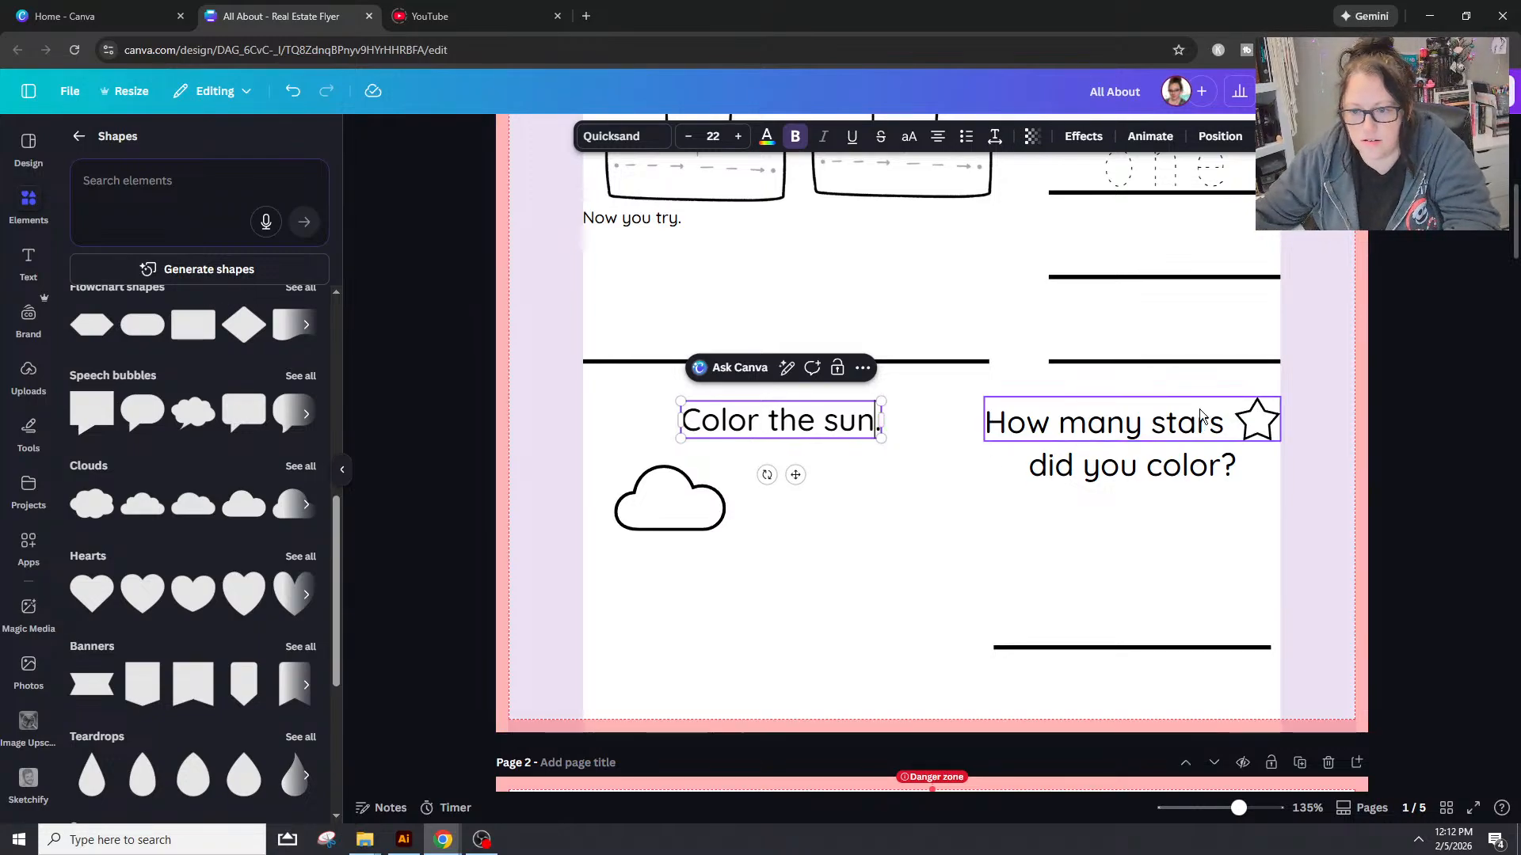
click(432, 455)
Step: Search the shapes for "sun", add the spiky sunburst, and place it at about half size below the "Color the sun." heading
click(177, 169)
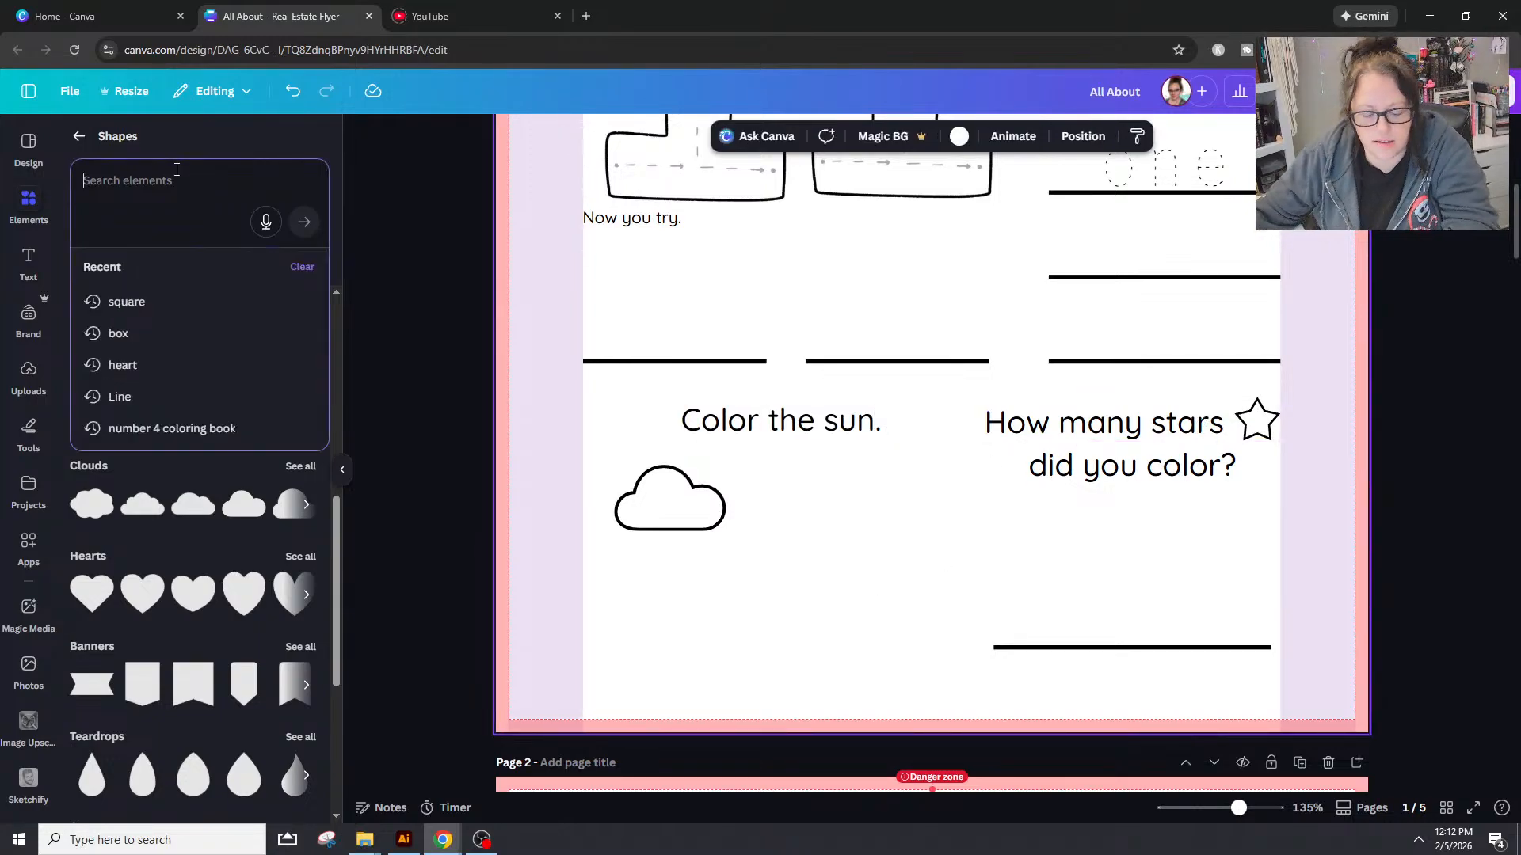
text(sun)
key(Return)
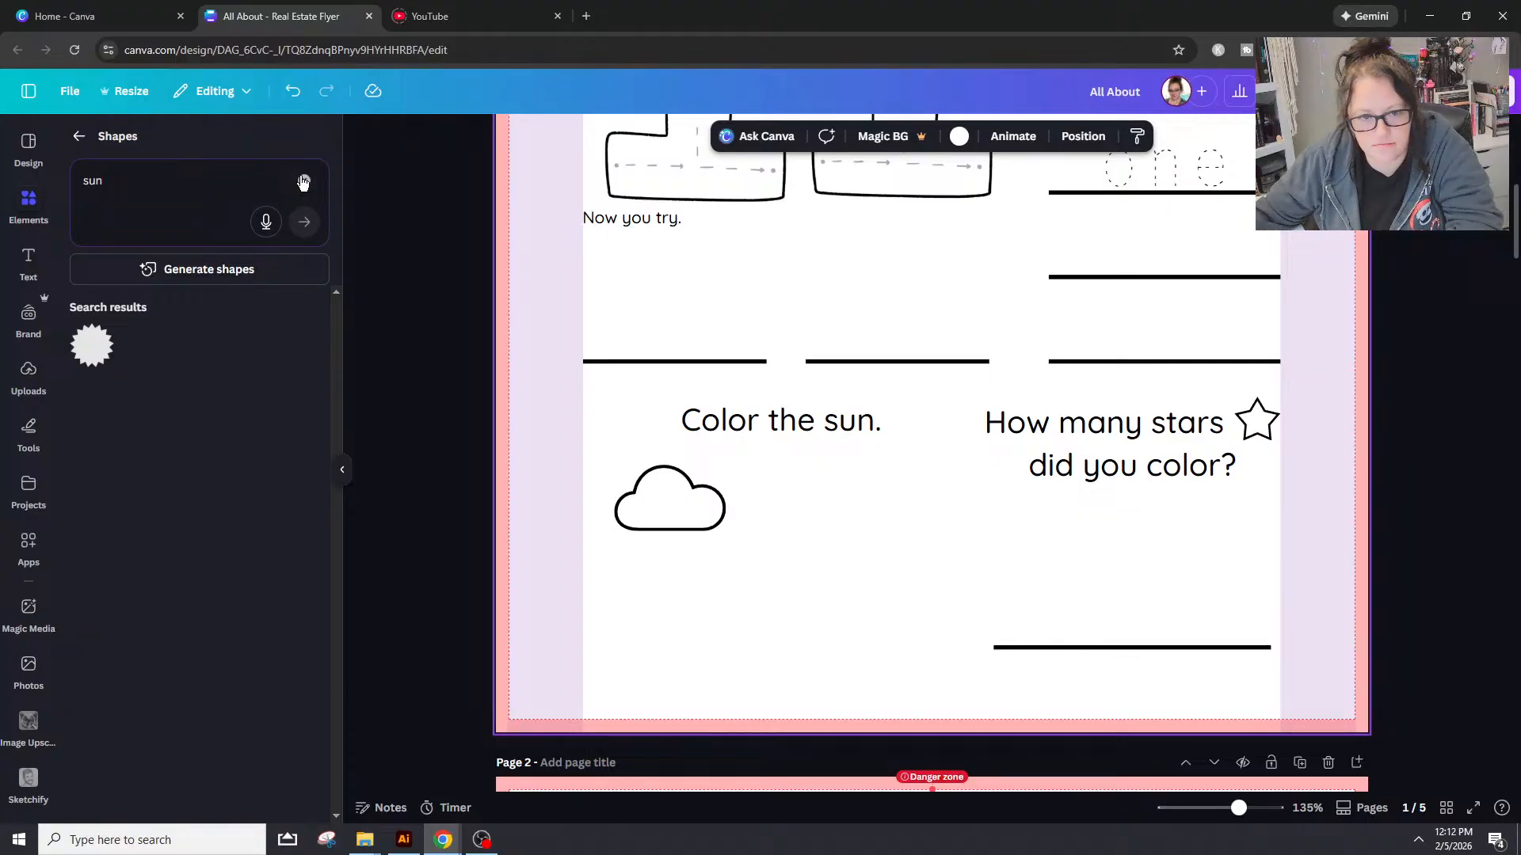
click(92, 345)
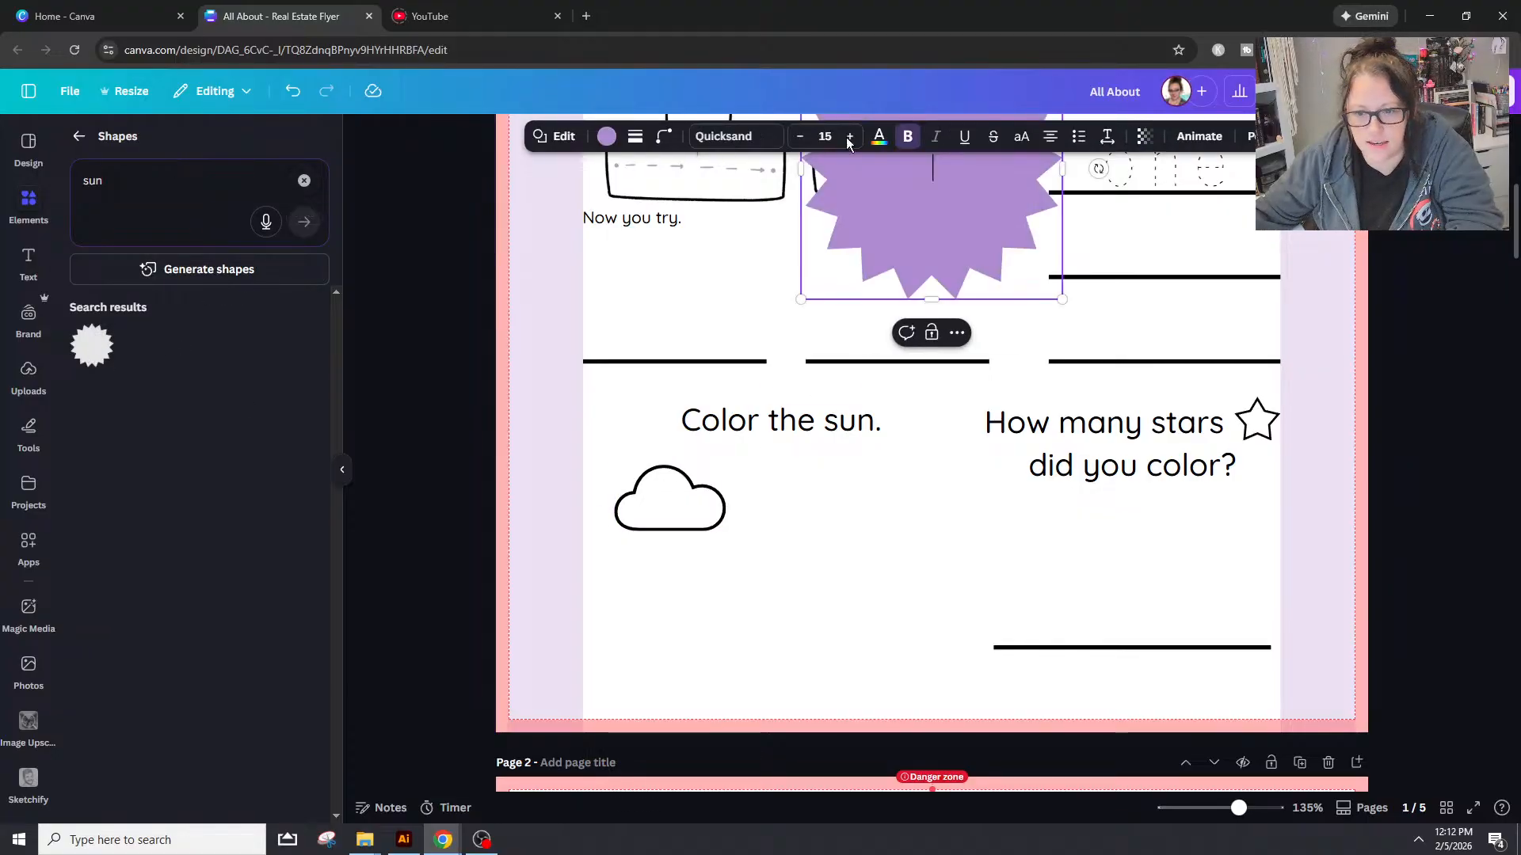
drag(916, 215, 825, 585)
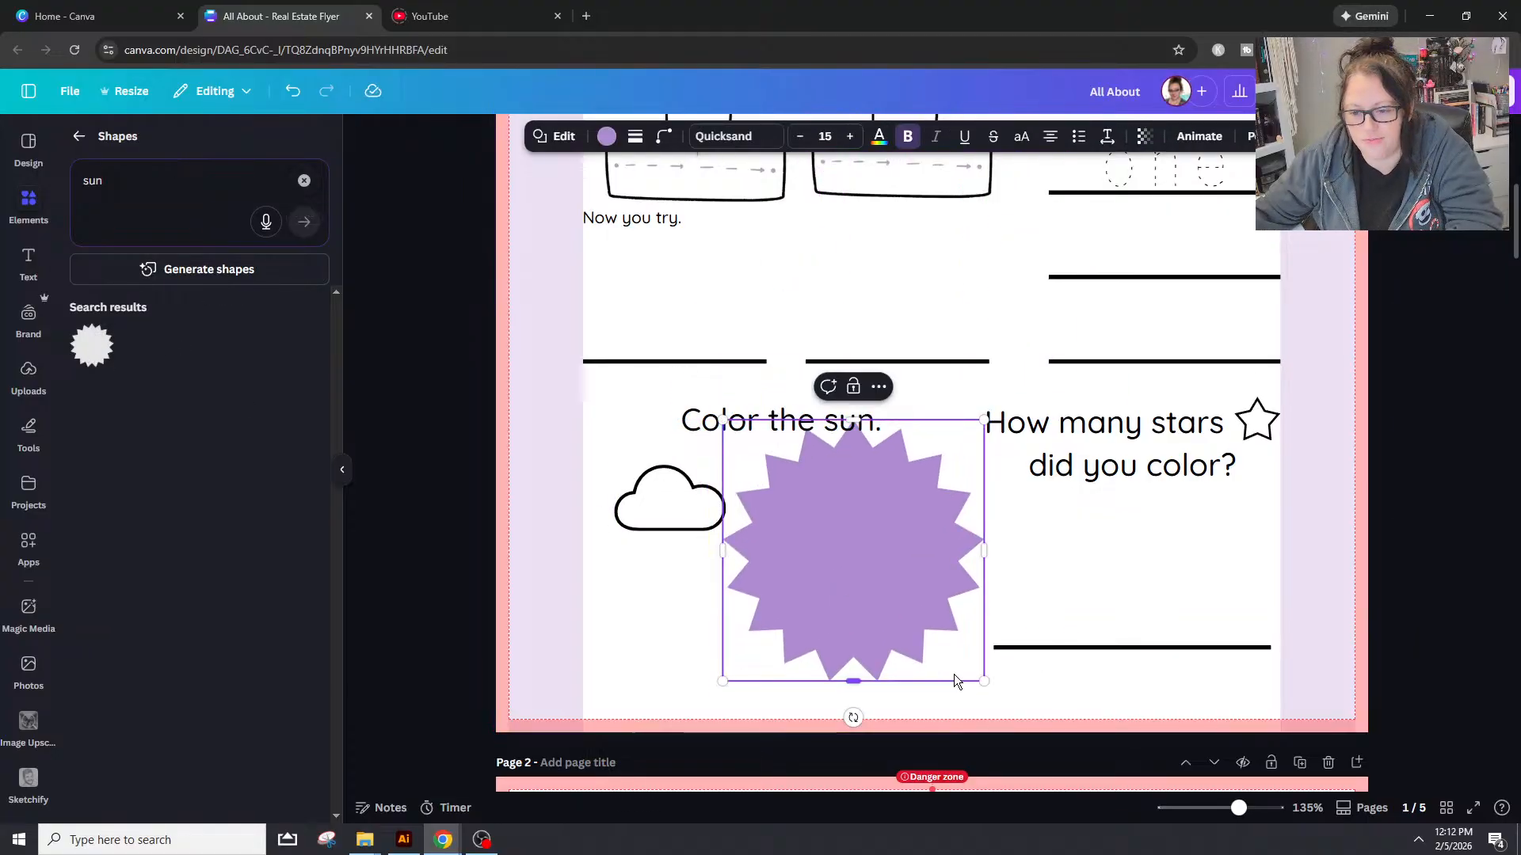
drag(942, 660, 800, 609)
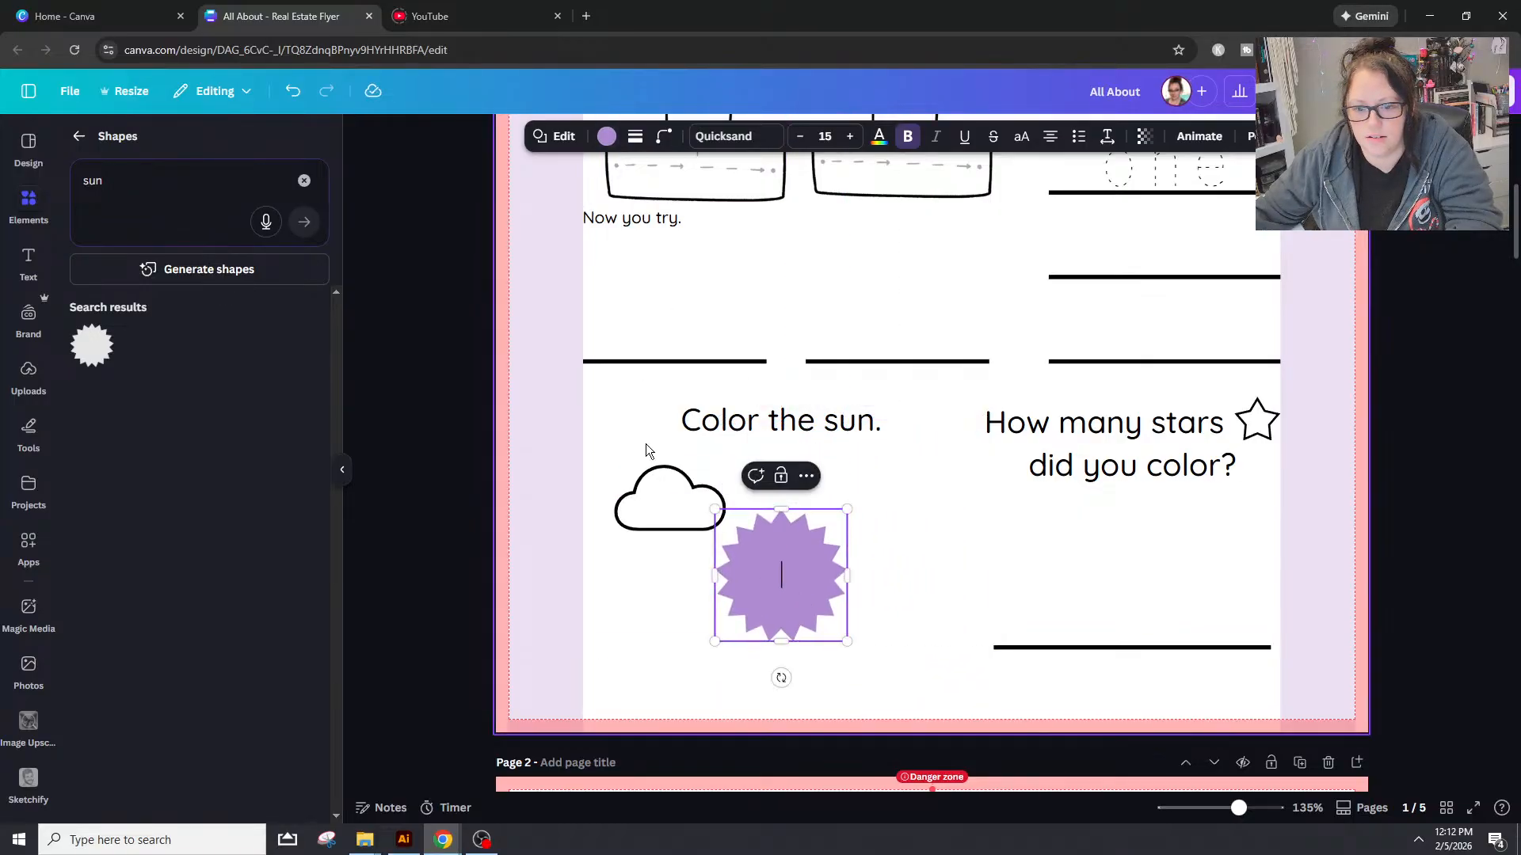
Step: Copy the cloud's white fill and black outline style onto the sunburst
click(646, 466)
click(646, 468)
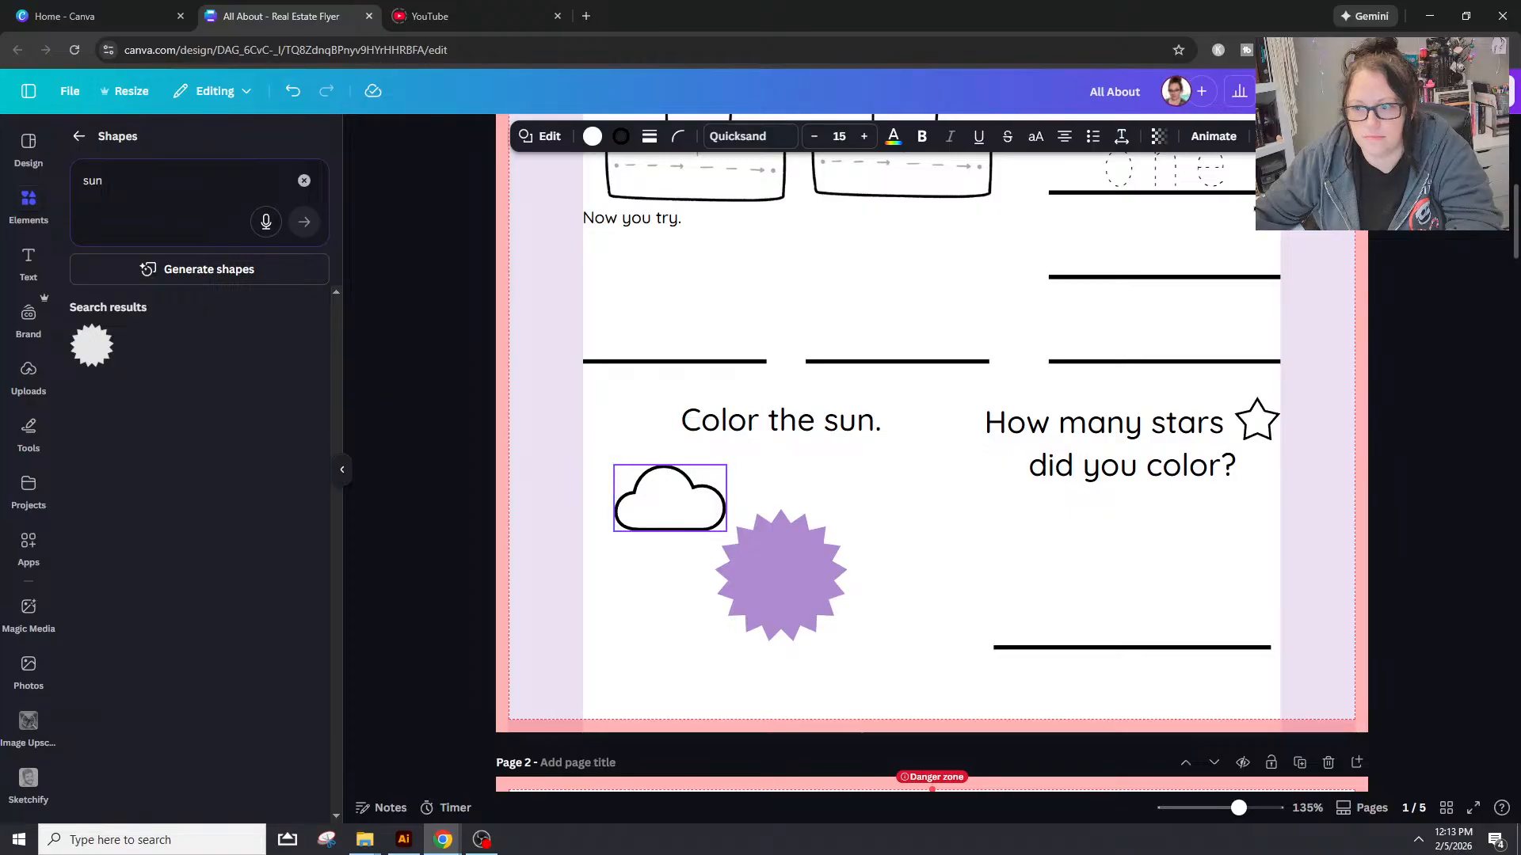
key(ctrl+alt+c)
click(760, 546)
click(675, 587)
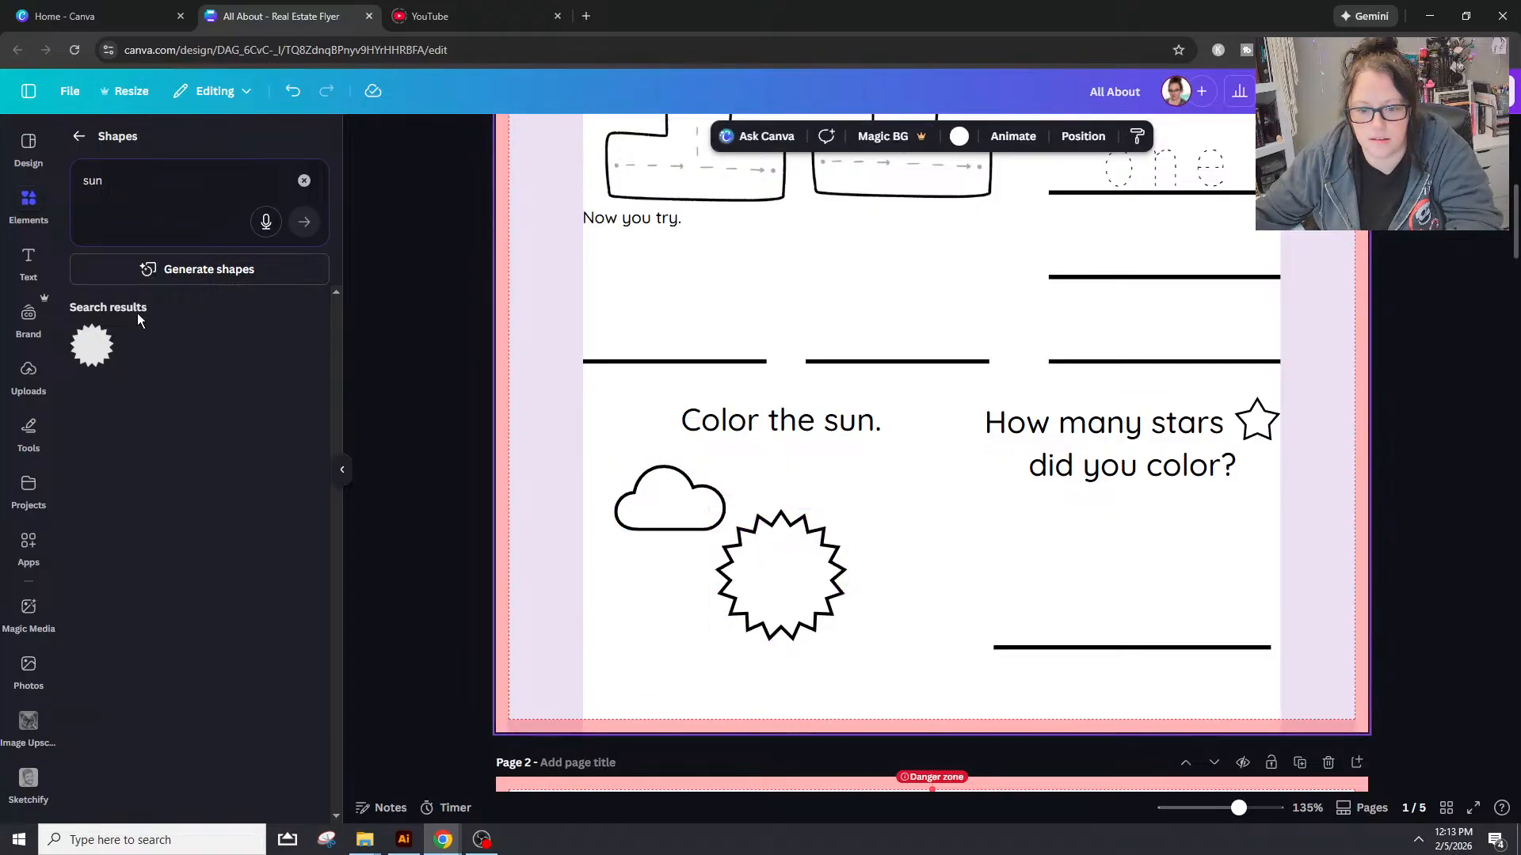
Step: Search the shapes for "clouds", add a flat-bottomed cloud at a small size below and right of the sunburst, and nudge the sunburst up slightly
click(304, 180)
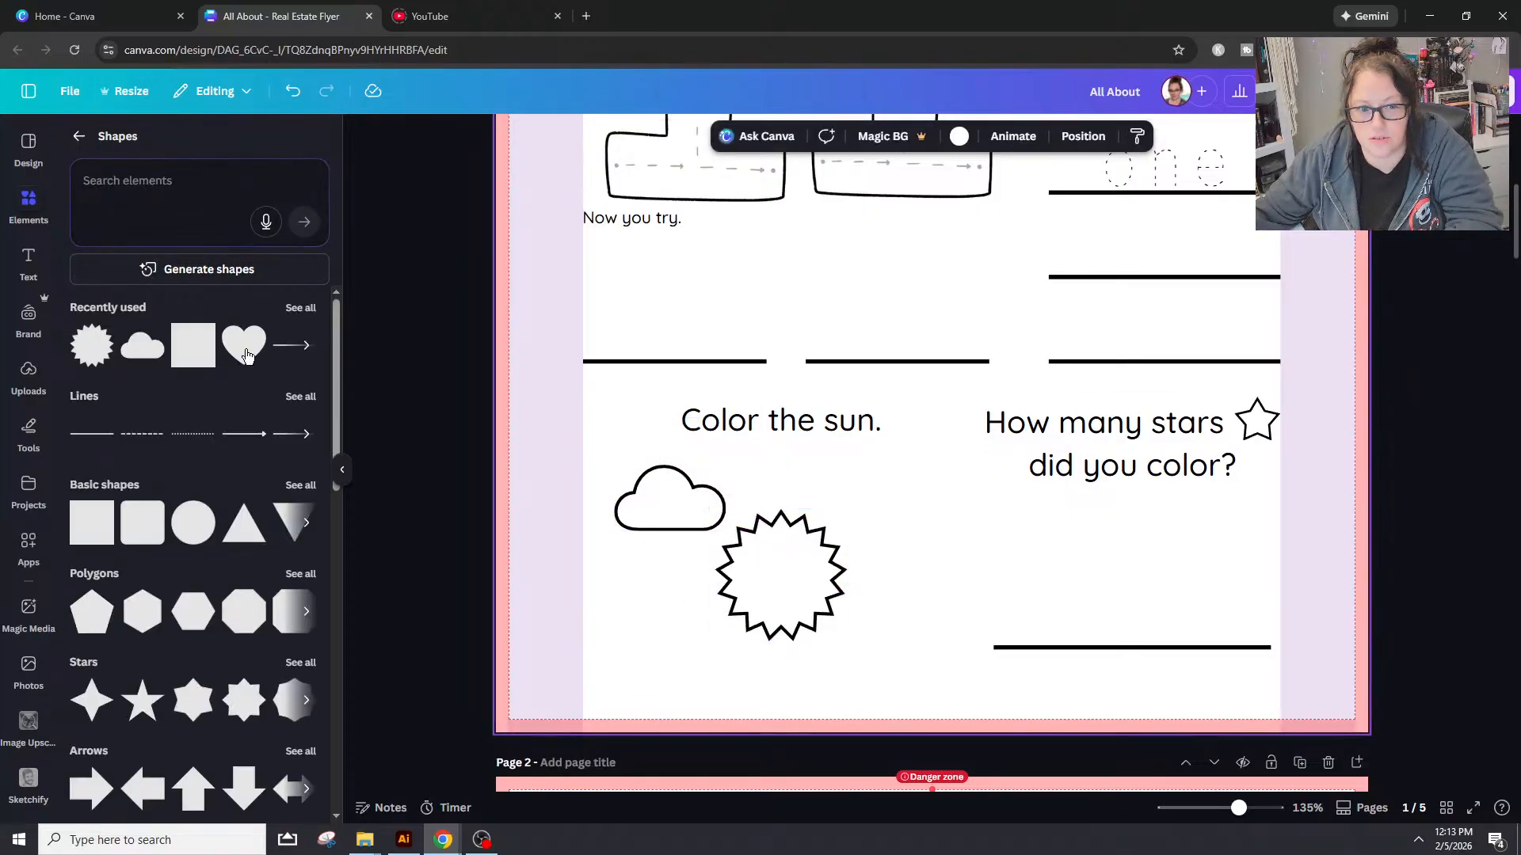
click(178, 184)
text(clouds)
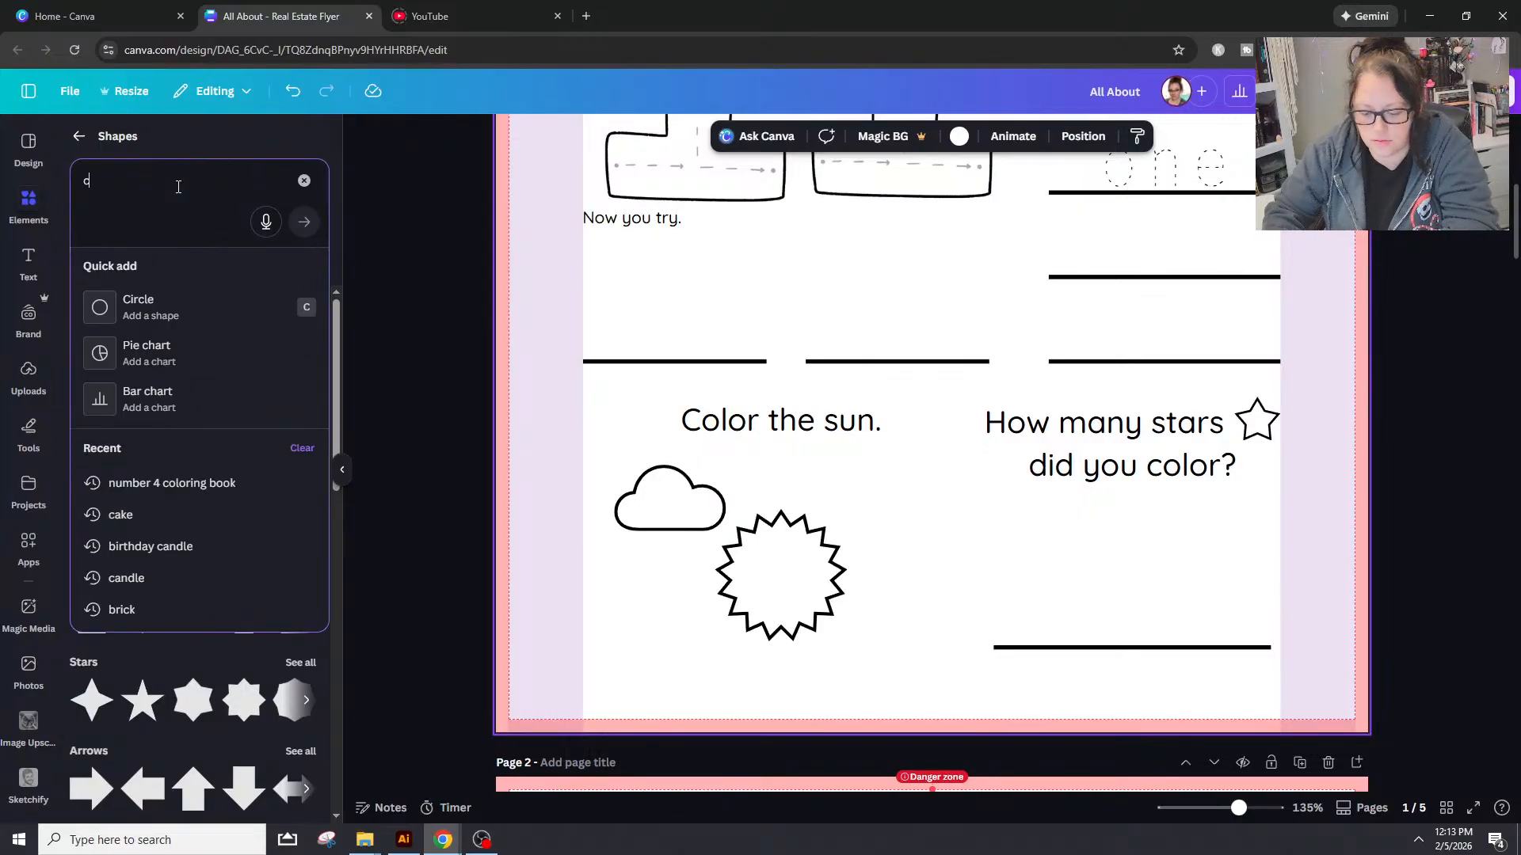
key(Return)
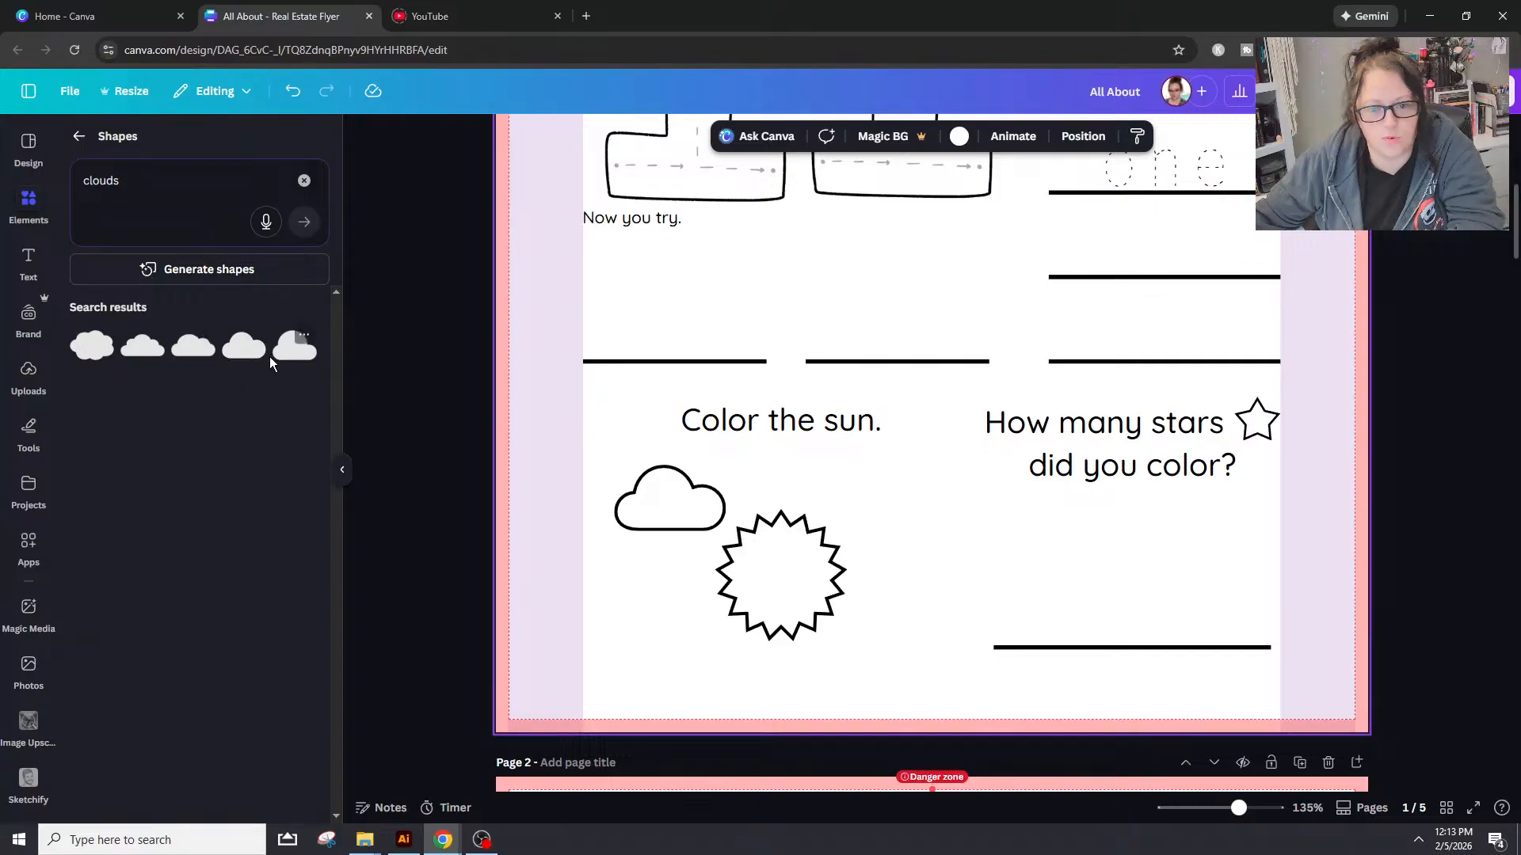
click(292, 349)
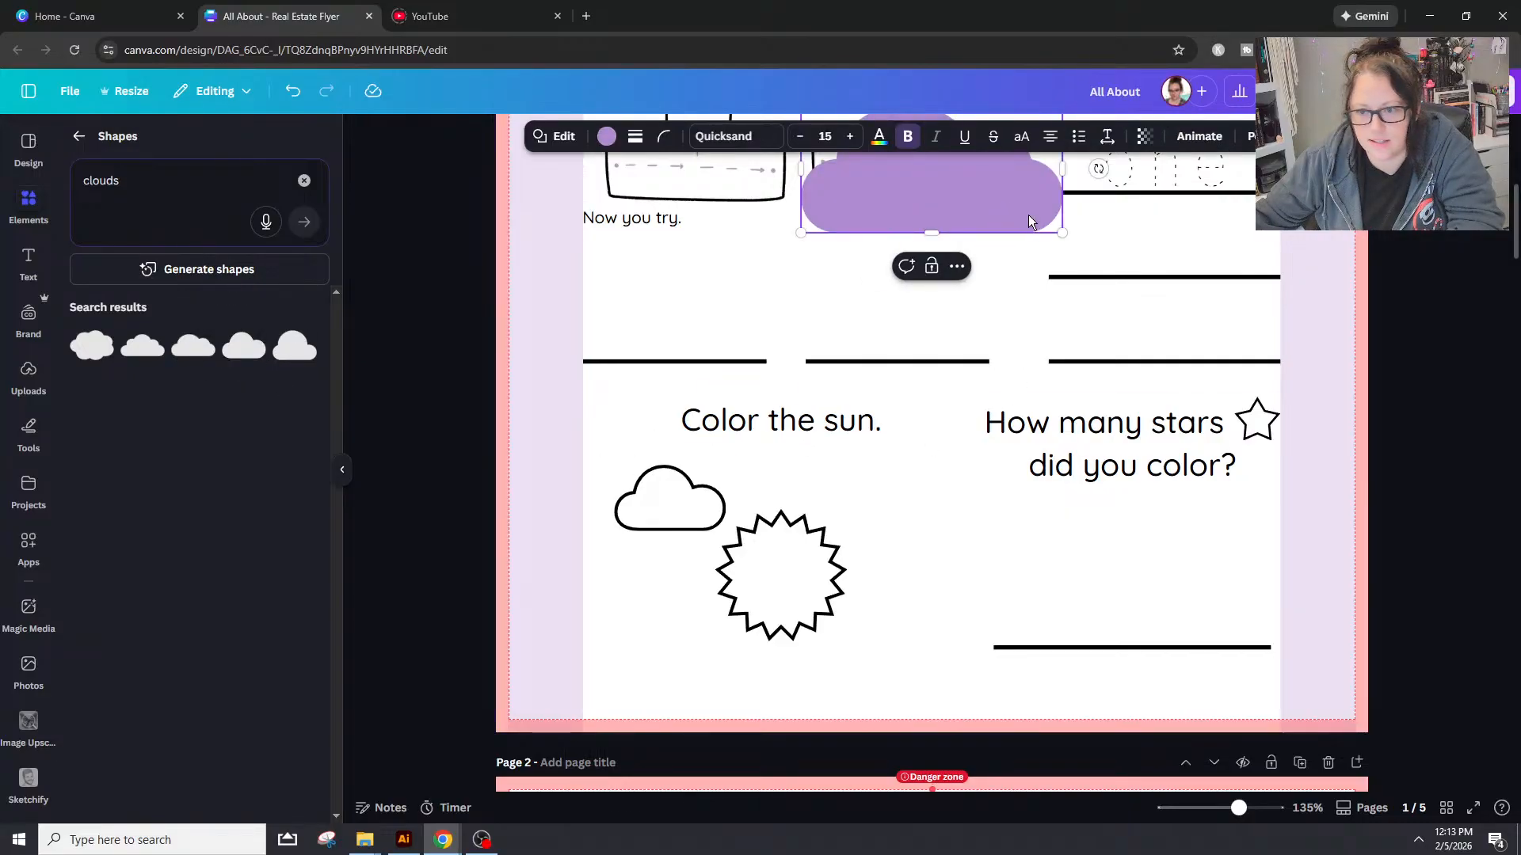
drag(991, 230, 893, 632)
drag(753, 572, 750, 561)
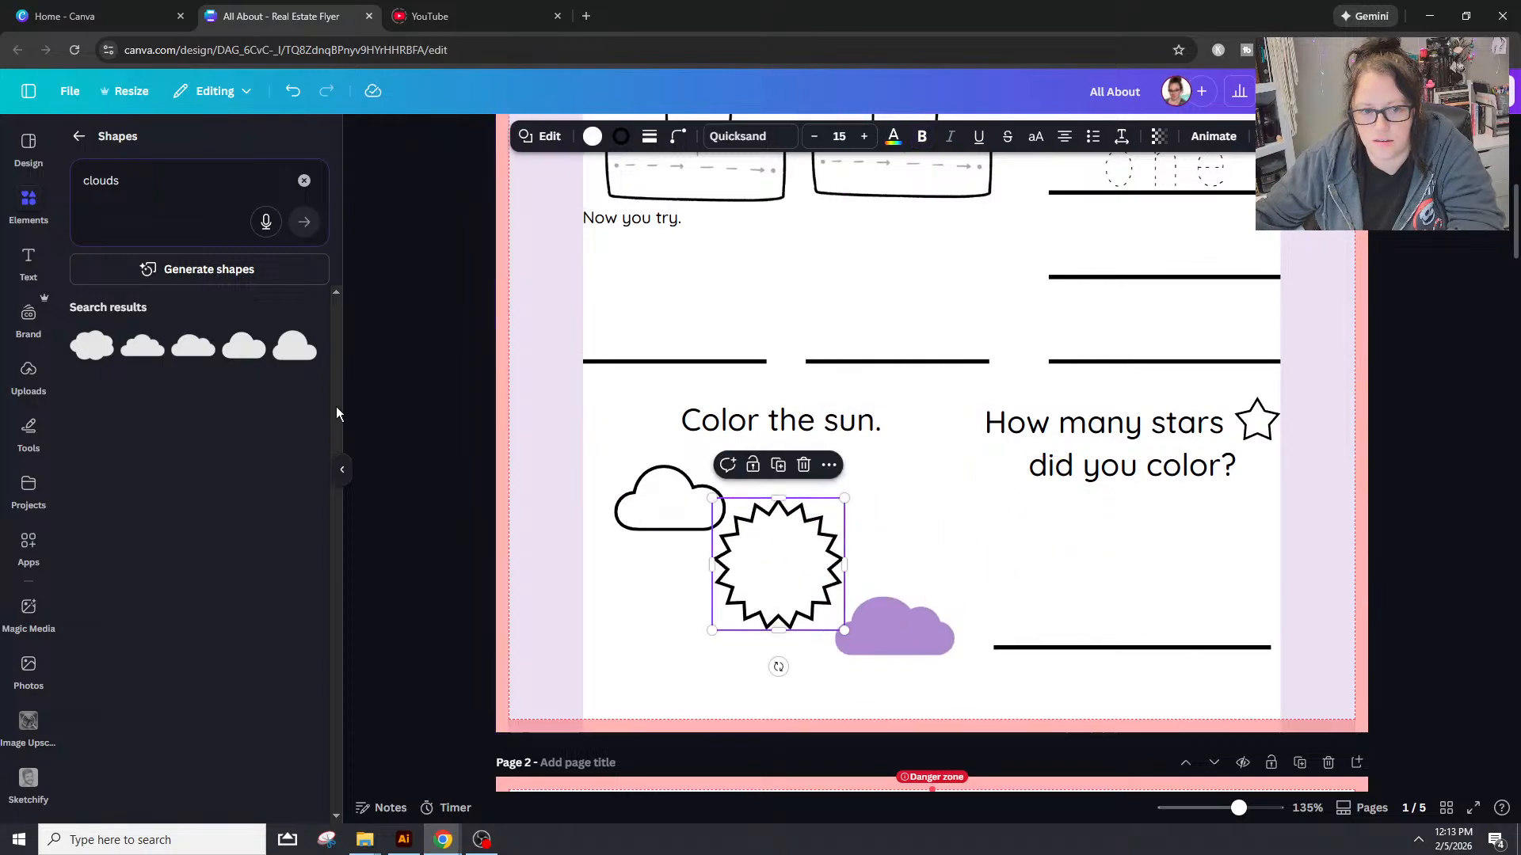
Step: Add the puffy rounded cloud from the results, shrink it to about half size, and place it above and right of the sunburst
click(101, 363)
drag(993, 216, 1028, 461)
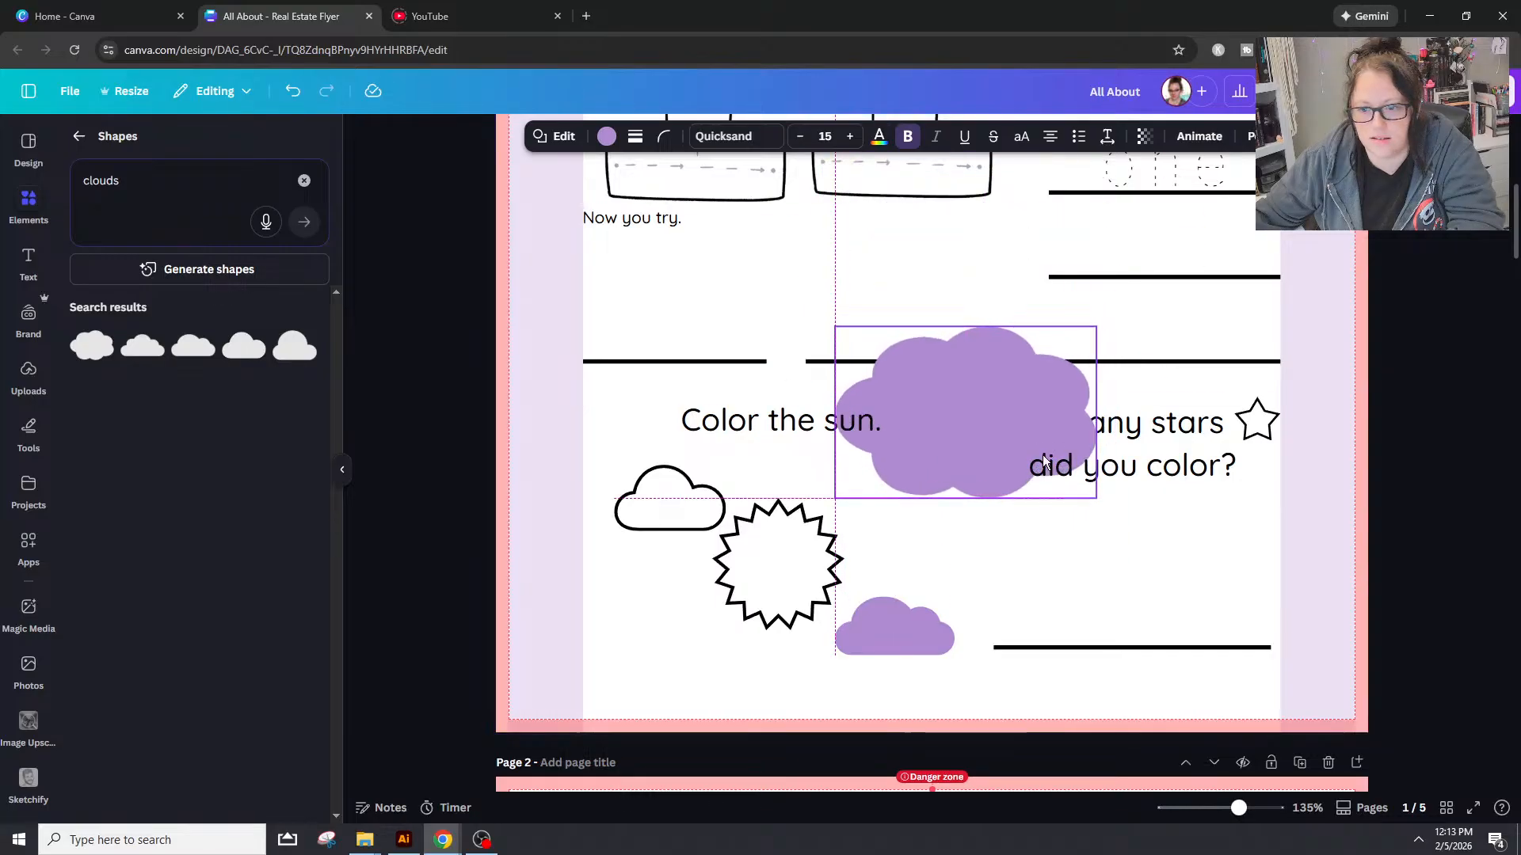
drag(1101, 505, 994, 431)
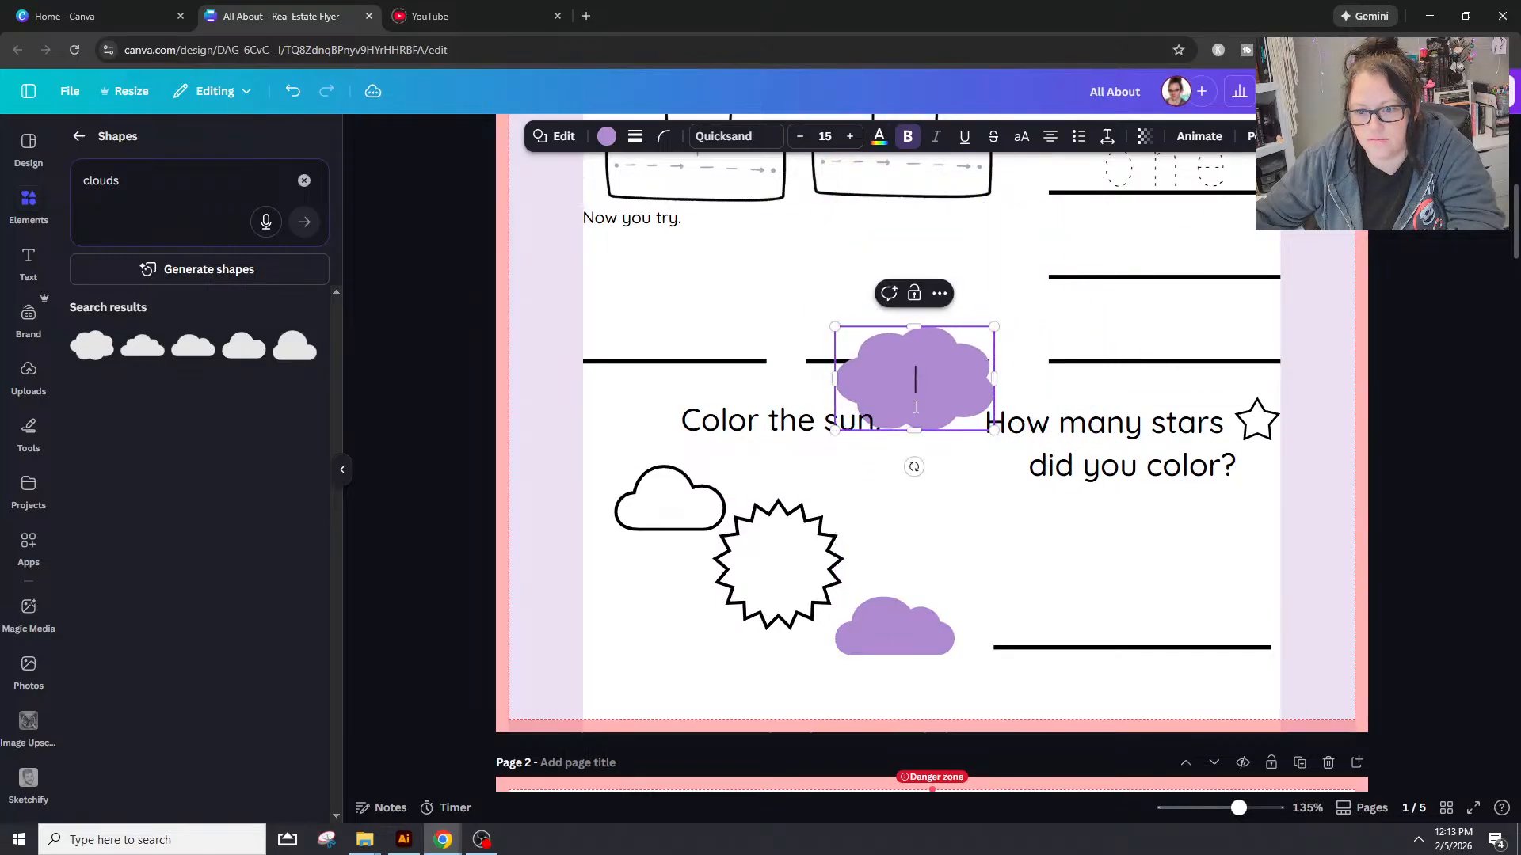
drag(860, 419, 856, 509)
drag(906, 466, 890, 478)
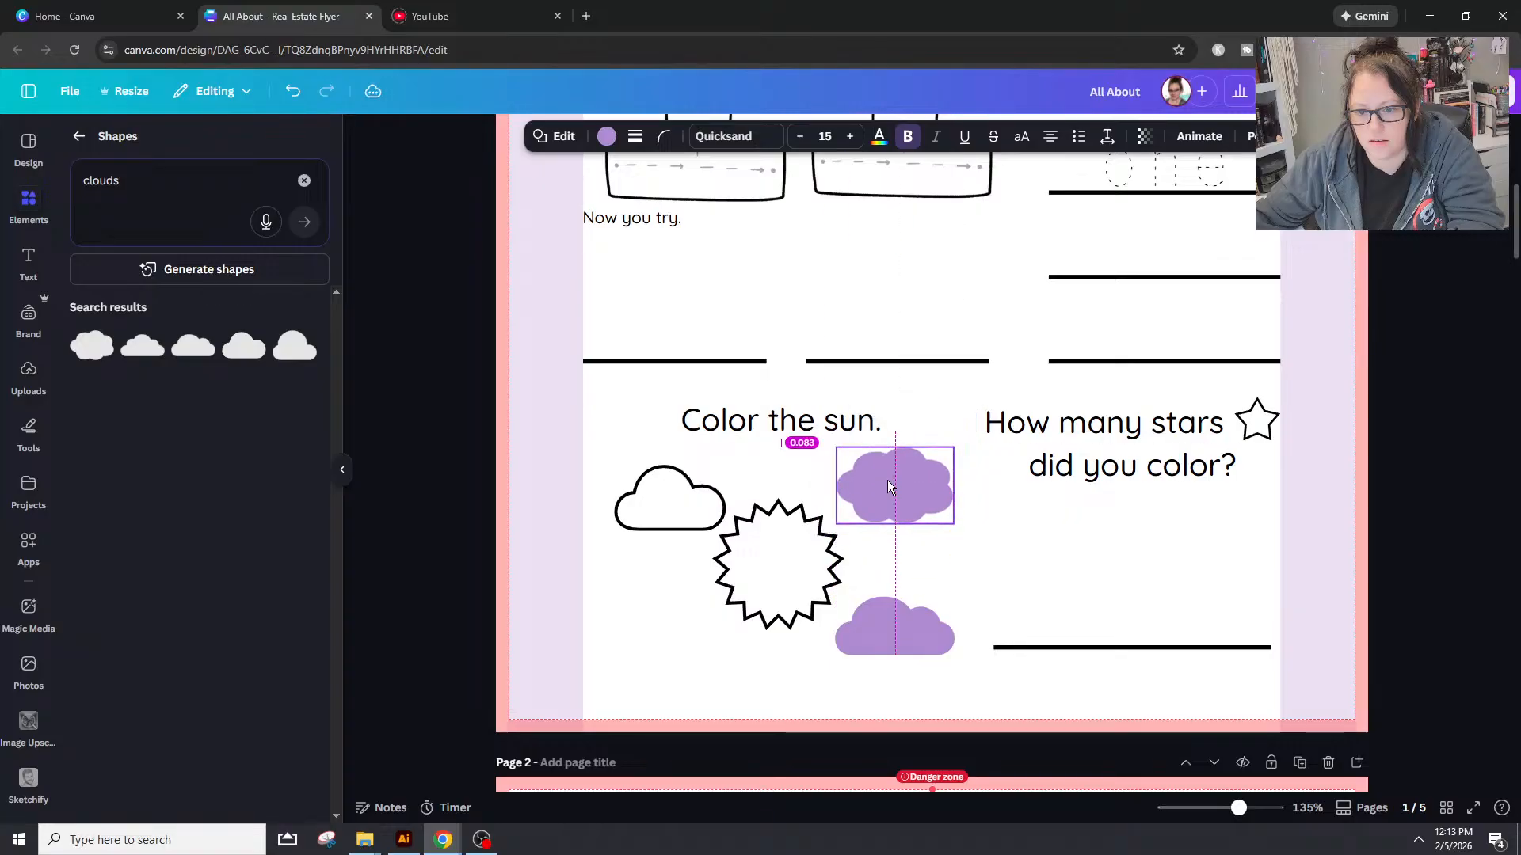
Step: Shift the sunburst toward the puffy cloud and change the puffy cloud's layer order
drag(803, 544, 830, 521)
click(939, 489)
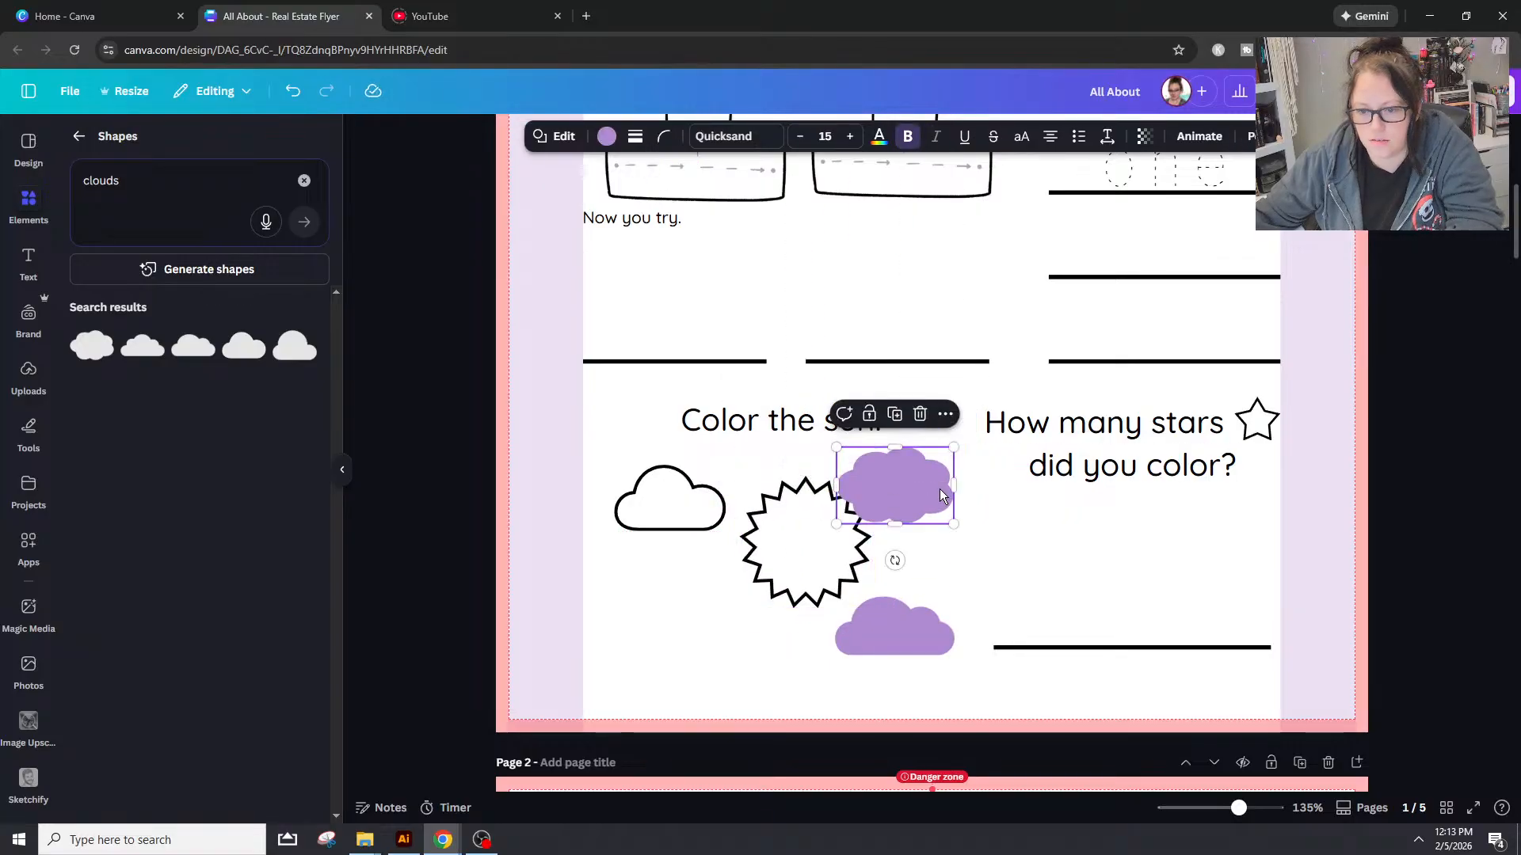
right_click(940, 488)
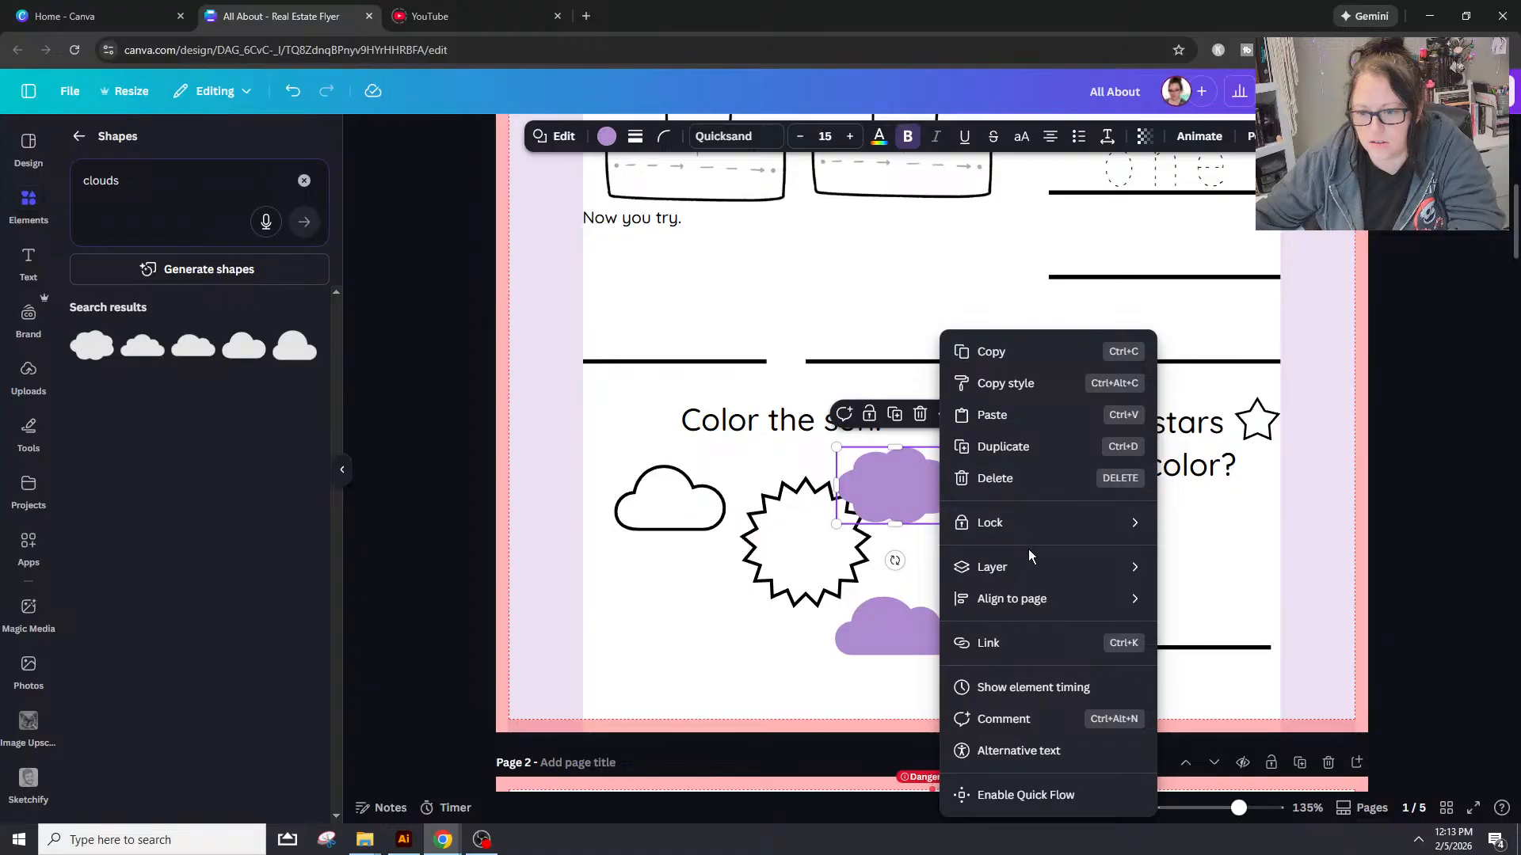
mouse_move(1033, 576)
click(1228, 662)
Step: Enlarge the sunburst slightly and move it midway between the clouds under the "Color the sun." heading
drag(781, 572, 781, 568)
drag(874, 608, 886, 622)
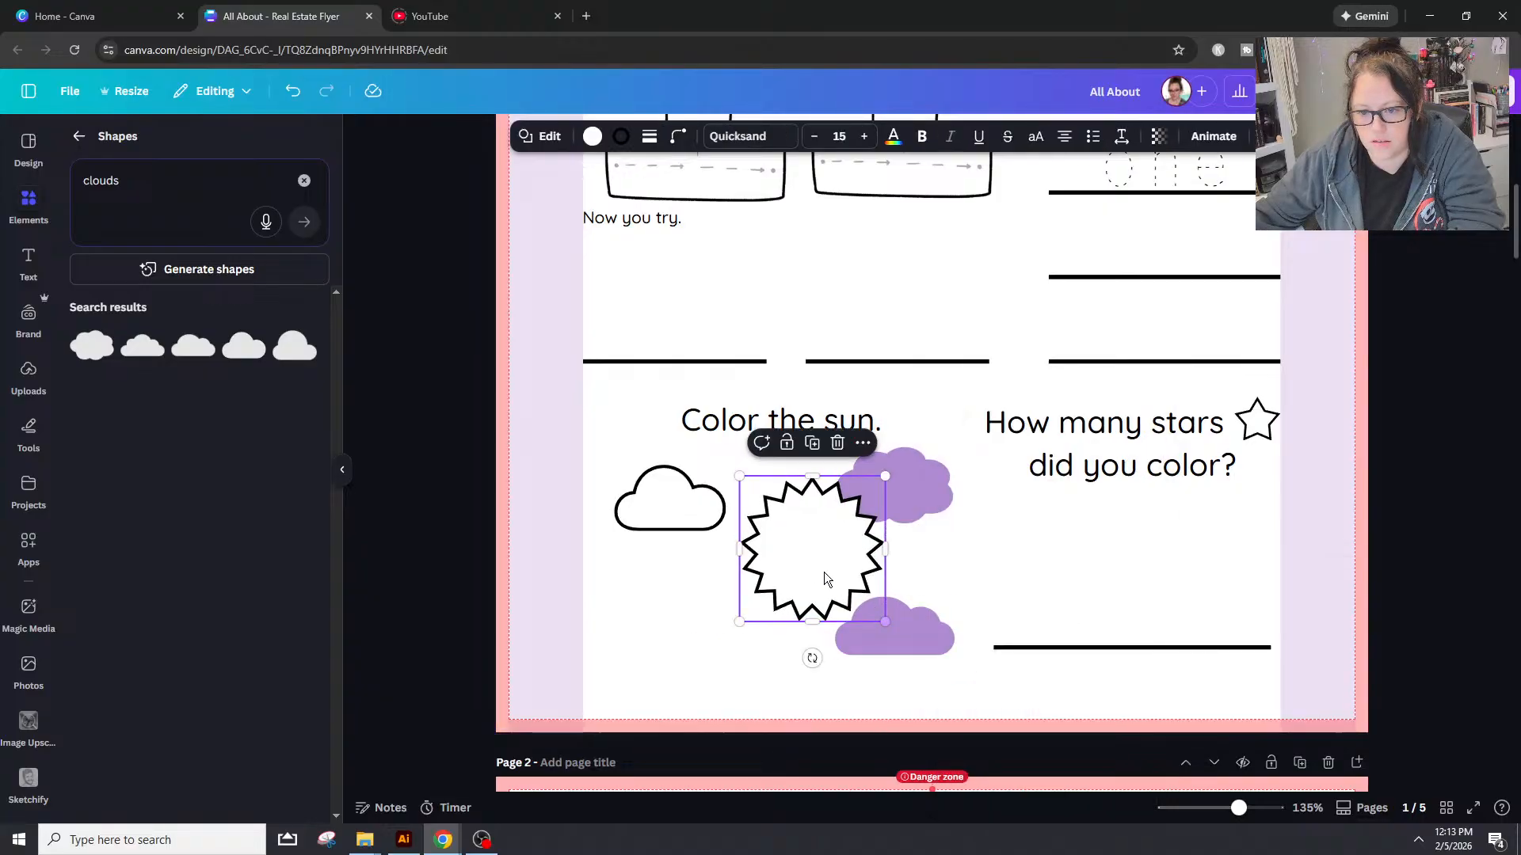
drag(823, 572, 792, 559)
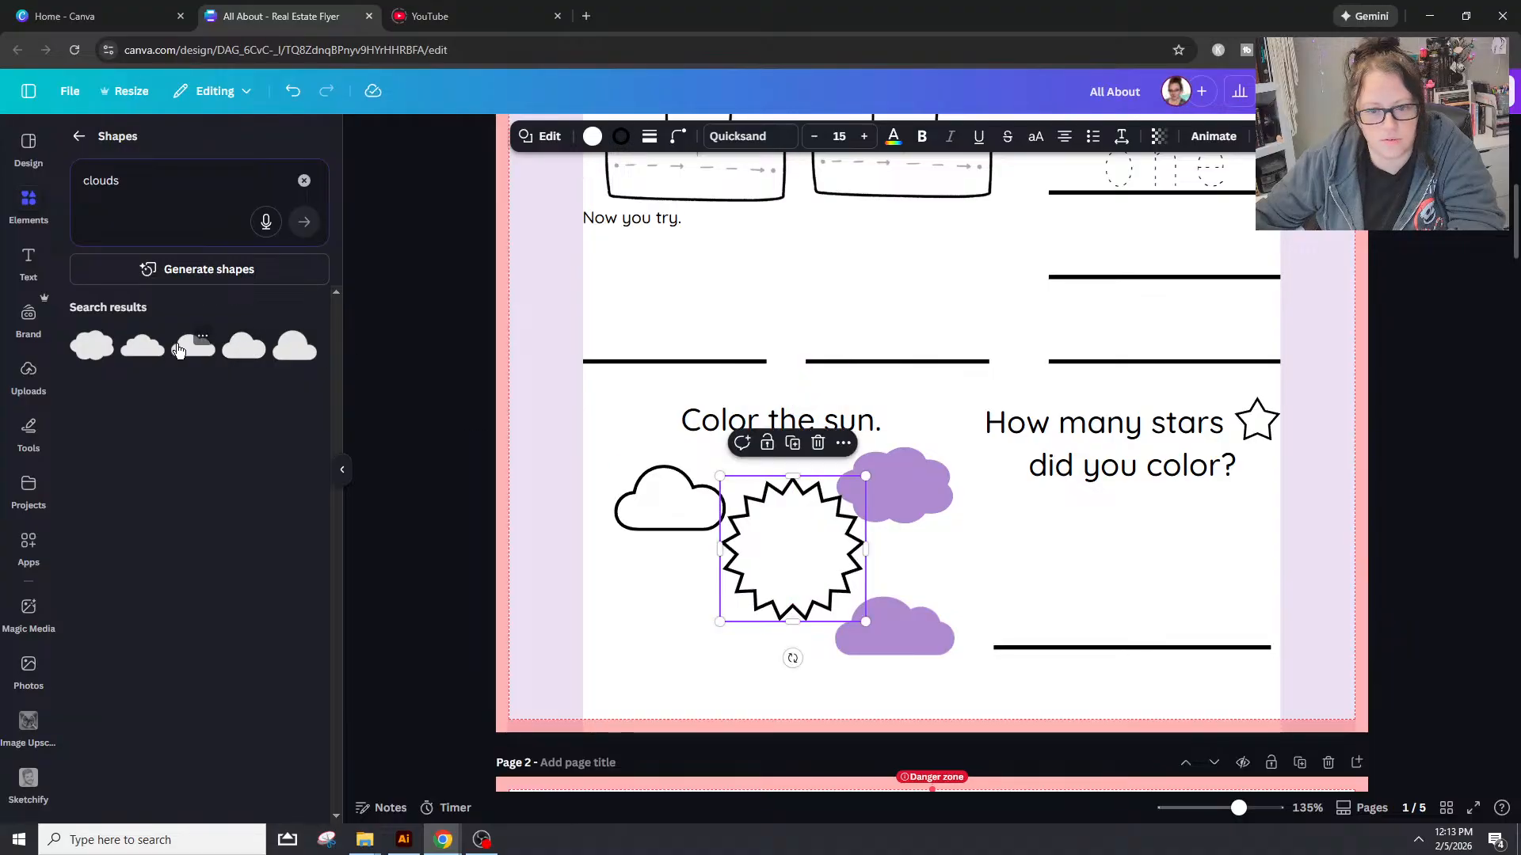
click(316, 353)
click(1024, 206)
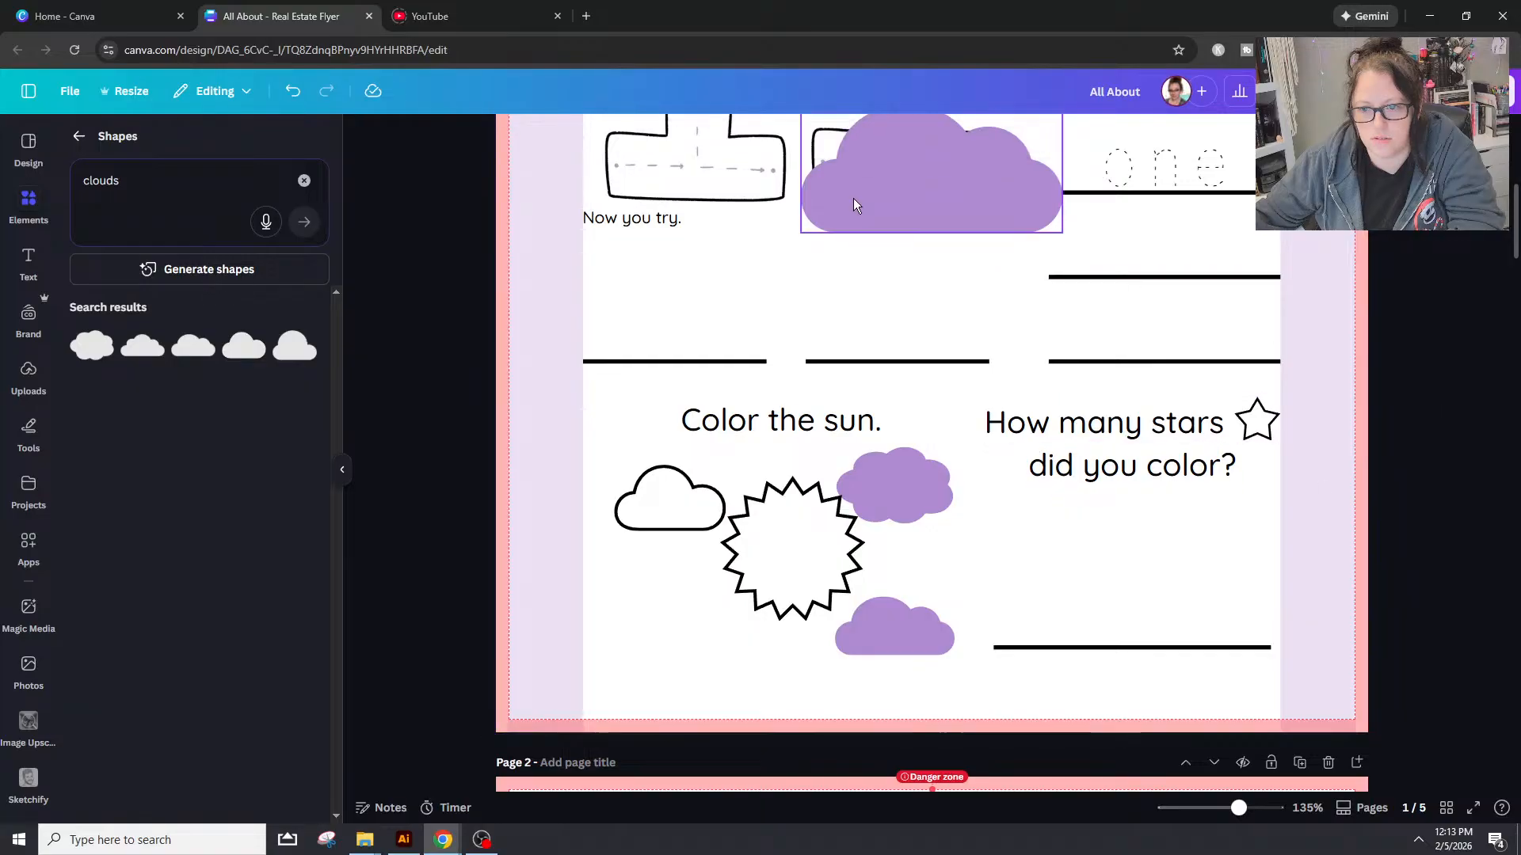
drag(854, 198, 742, 391)
key(Delete)
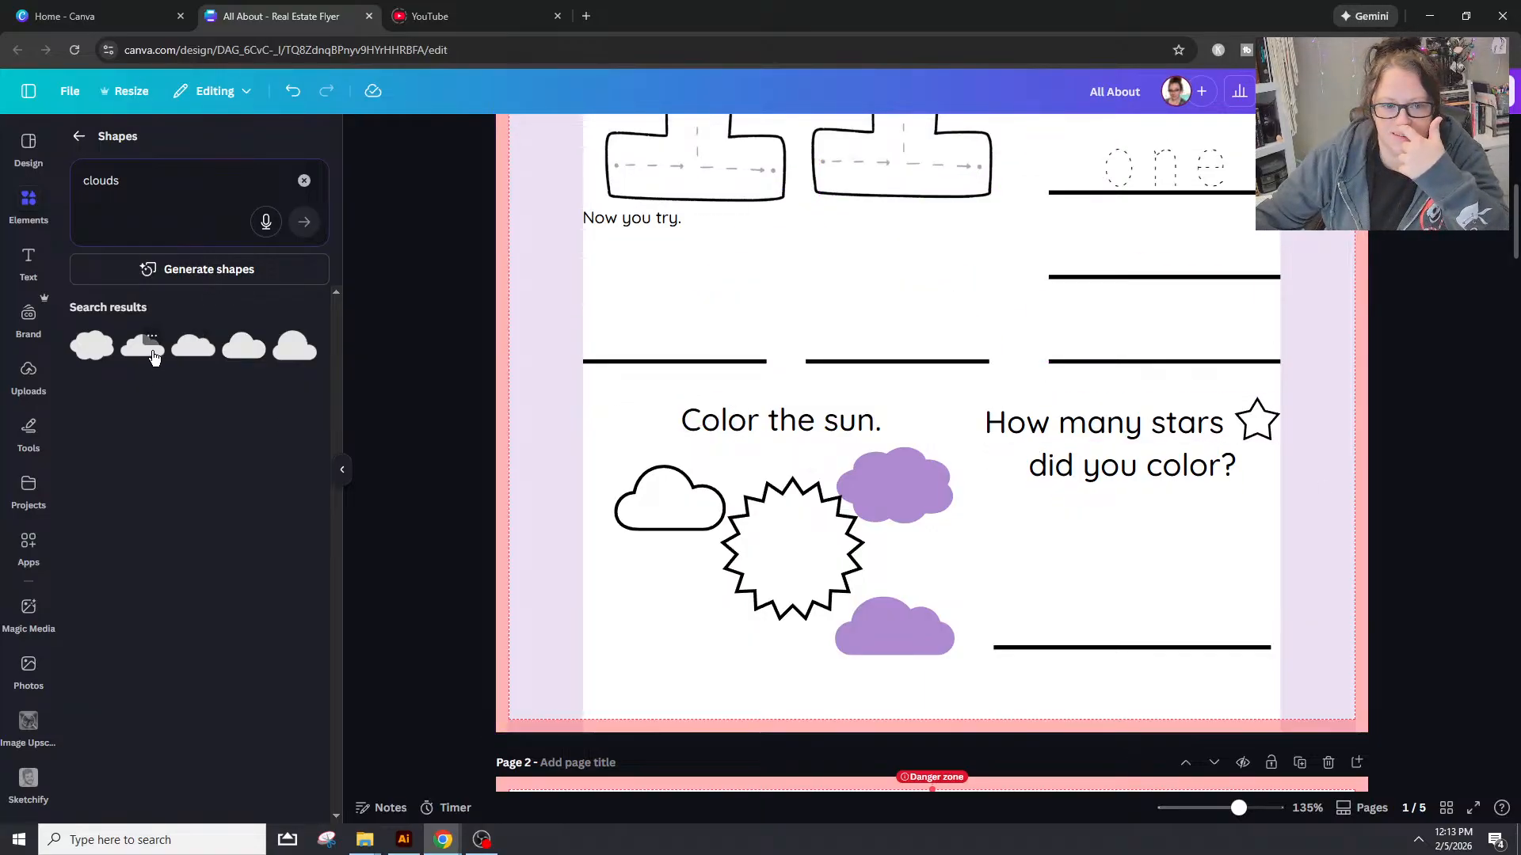
drag(148, 358, 864, 646)
drag(911, 537, 786, 600)
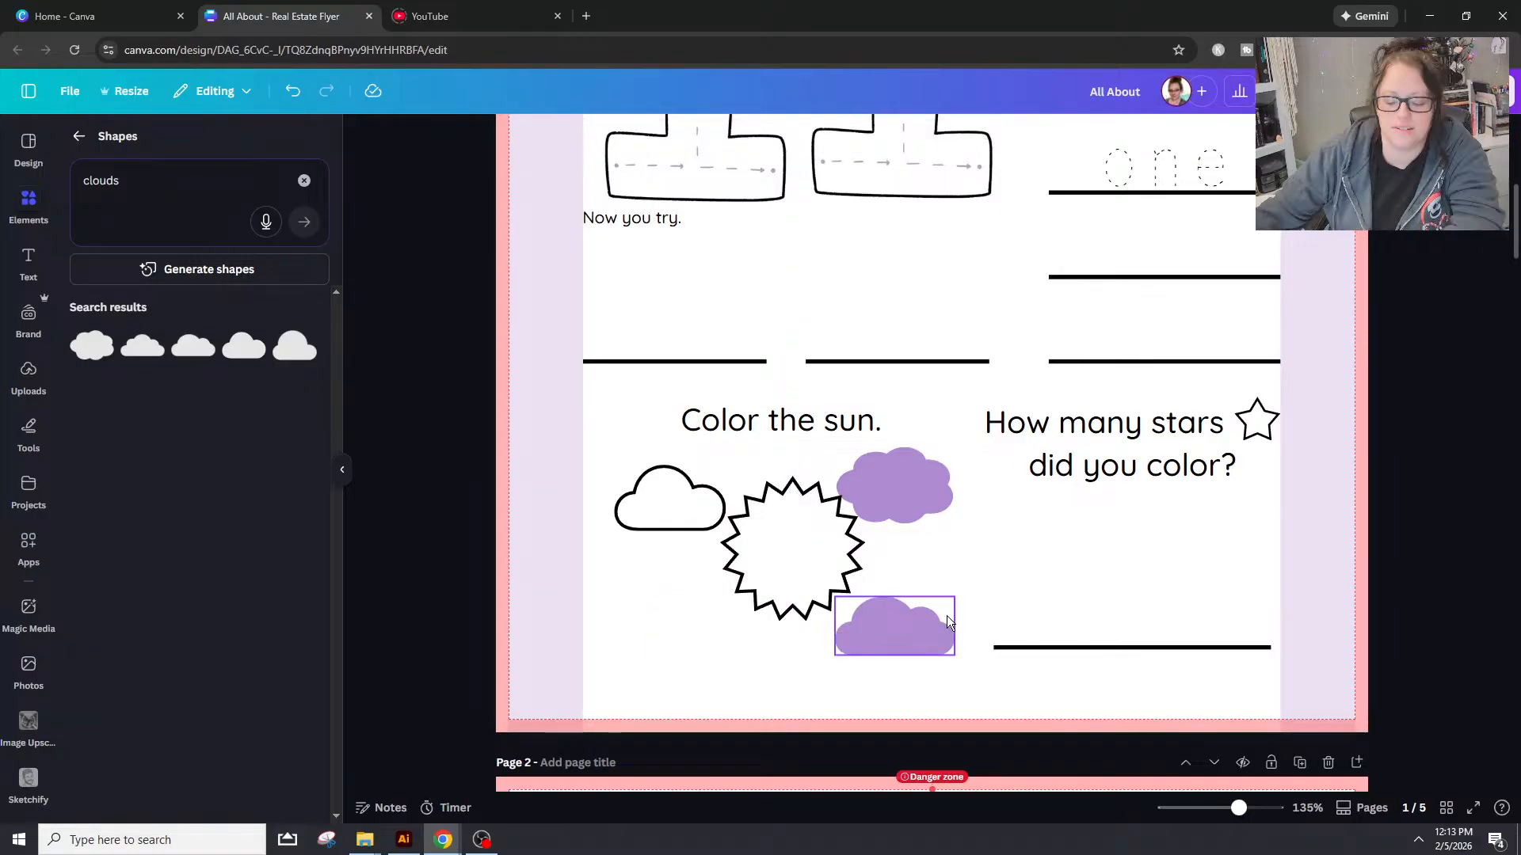
Step: Duplicate the flat-bottomed purple cloud, place the copy below and left of the sunburst, and delete the puffy cloud
click(947, 616)
click(898, 564)
drag(870, 645, 640, 630)
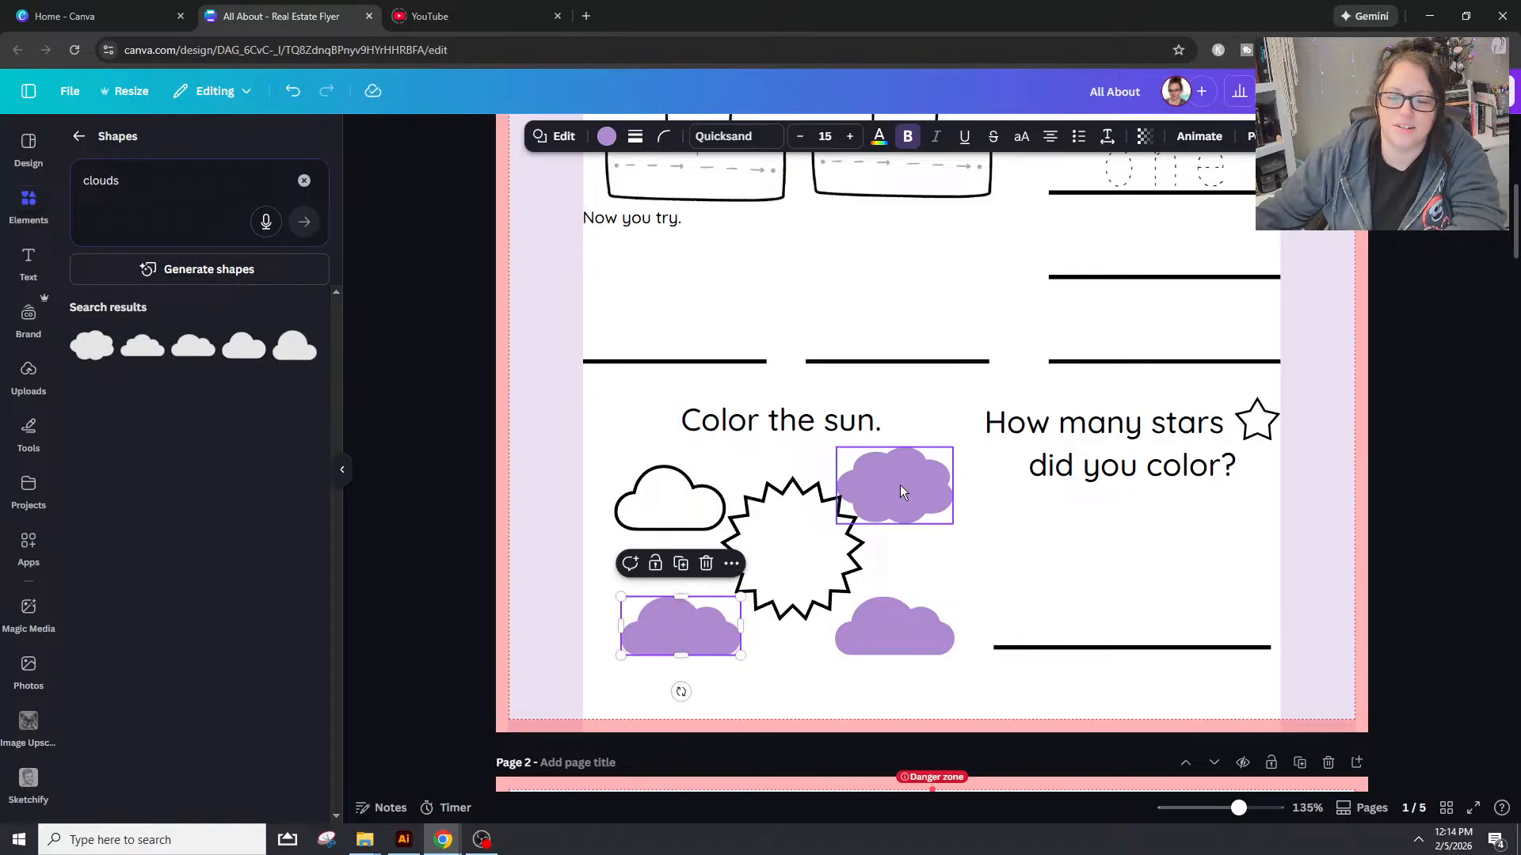
click(900, 485)
key(Delete)
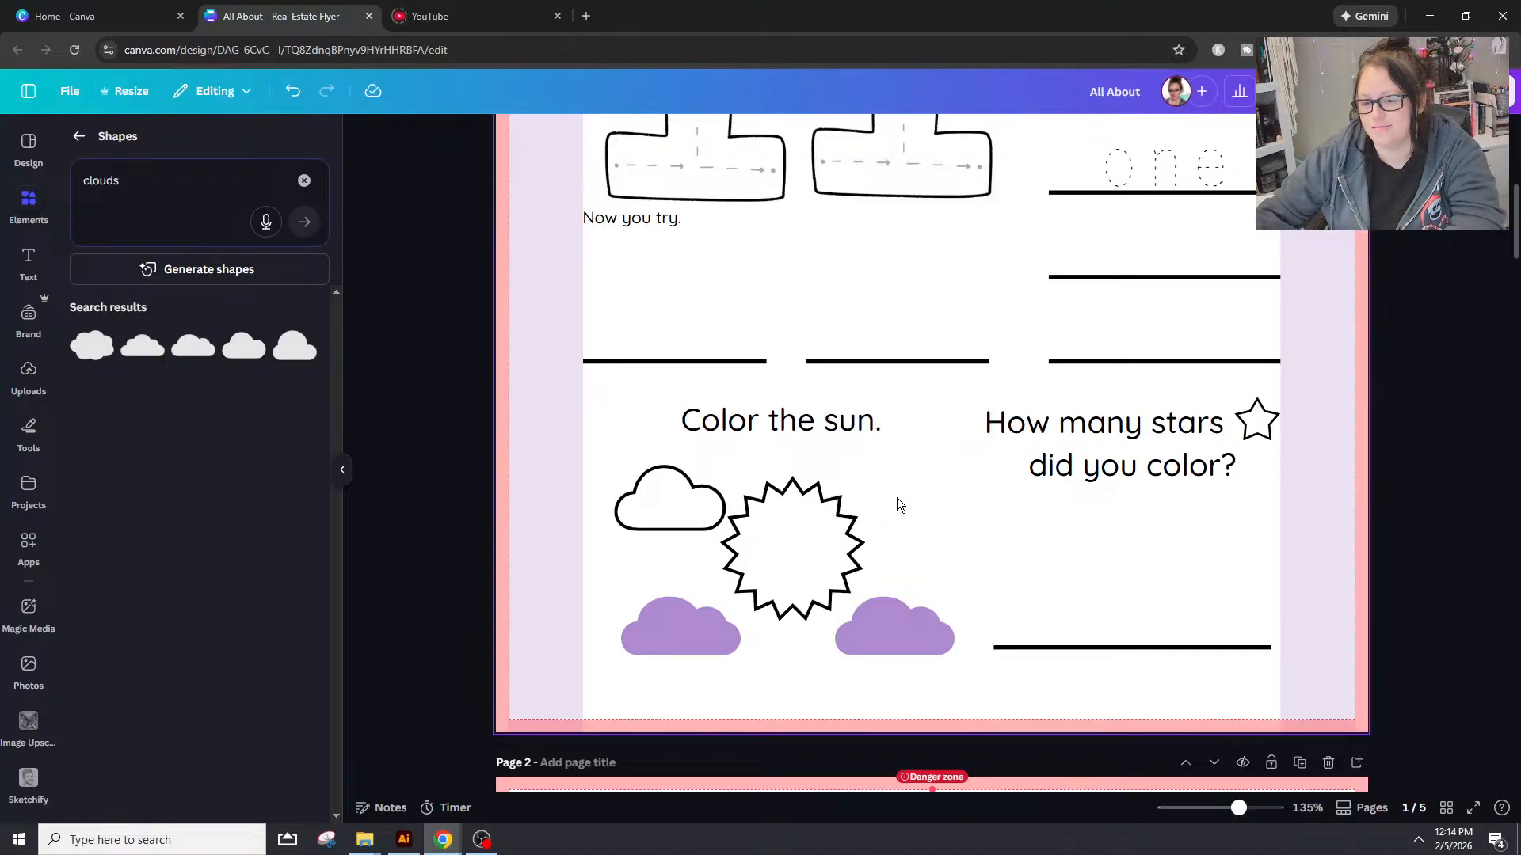
Step: Move the outlined cloud to the sunburst's upper right and the lower-left purple cloud to its upper left, then place a smaller outlined duplicate at the lower left
drag(707, 520, 973, 524)
drag(670, 632, 655, 507)
drag(968, 485, 755, 576)
key(ctrl+d)
drag(717, 645, 715, 632)
drag(756, 576, 714, 607)
Step: Shrink the outlined cloud at the sunburst's upper right, and nudge the two clouds on its left slightly upward and inward
click(921, 507)
drag(975, 538, 956, 526)
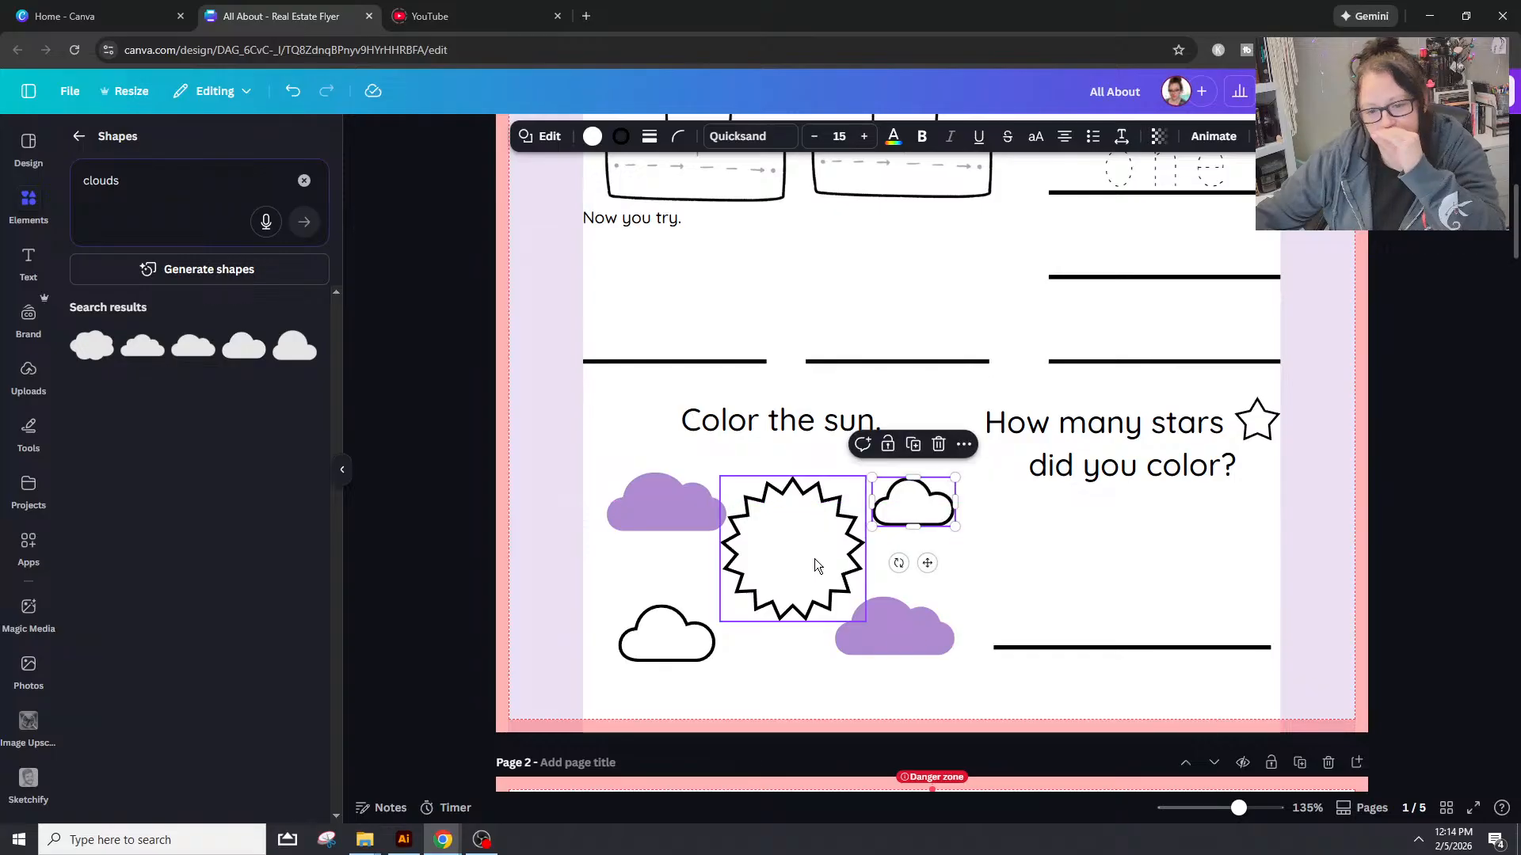
drag(671, 632, 685, 617)
drag(659, 521, 666, 496)
click(885, 700)
click(818, 586)
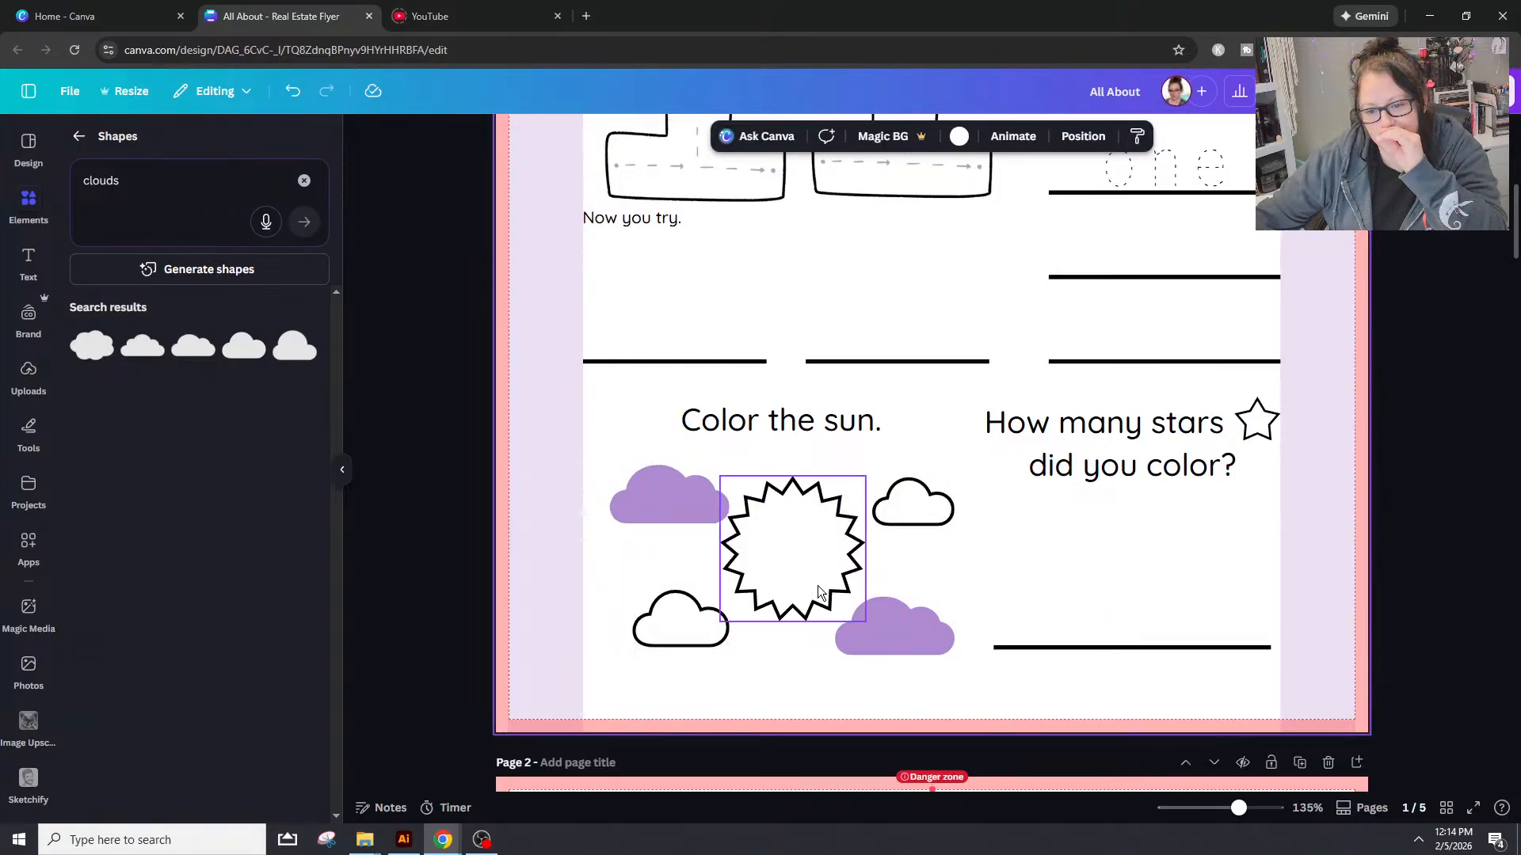
Step: Copy the outlined cloud's white fill and black outline style onto both remaining purple clouds
click(679, 626)
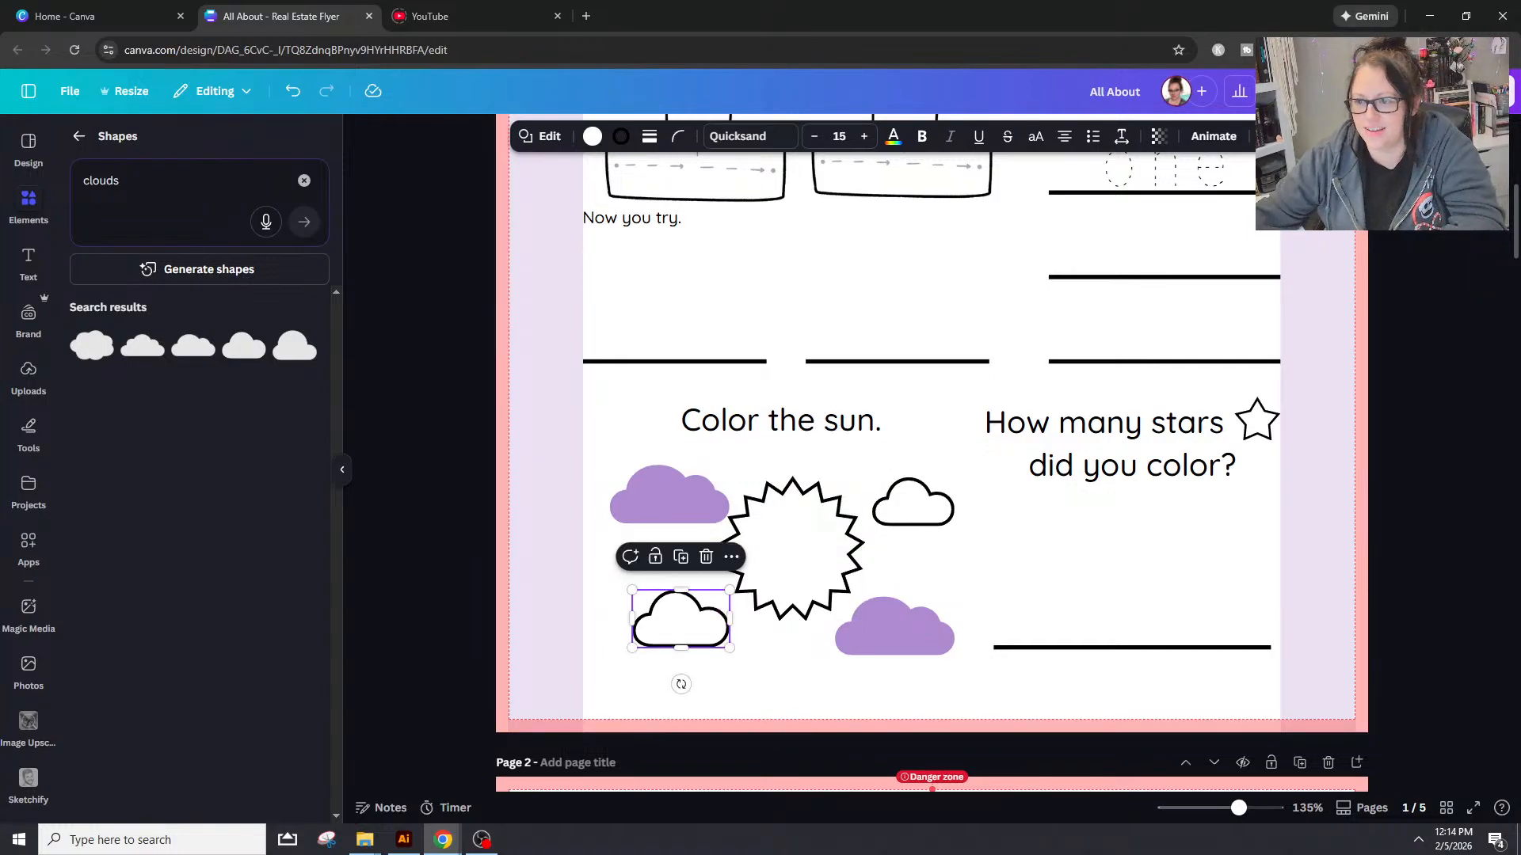
key(ctrl+alt+c)
click(666, 495)
click(895, 626)
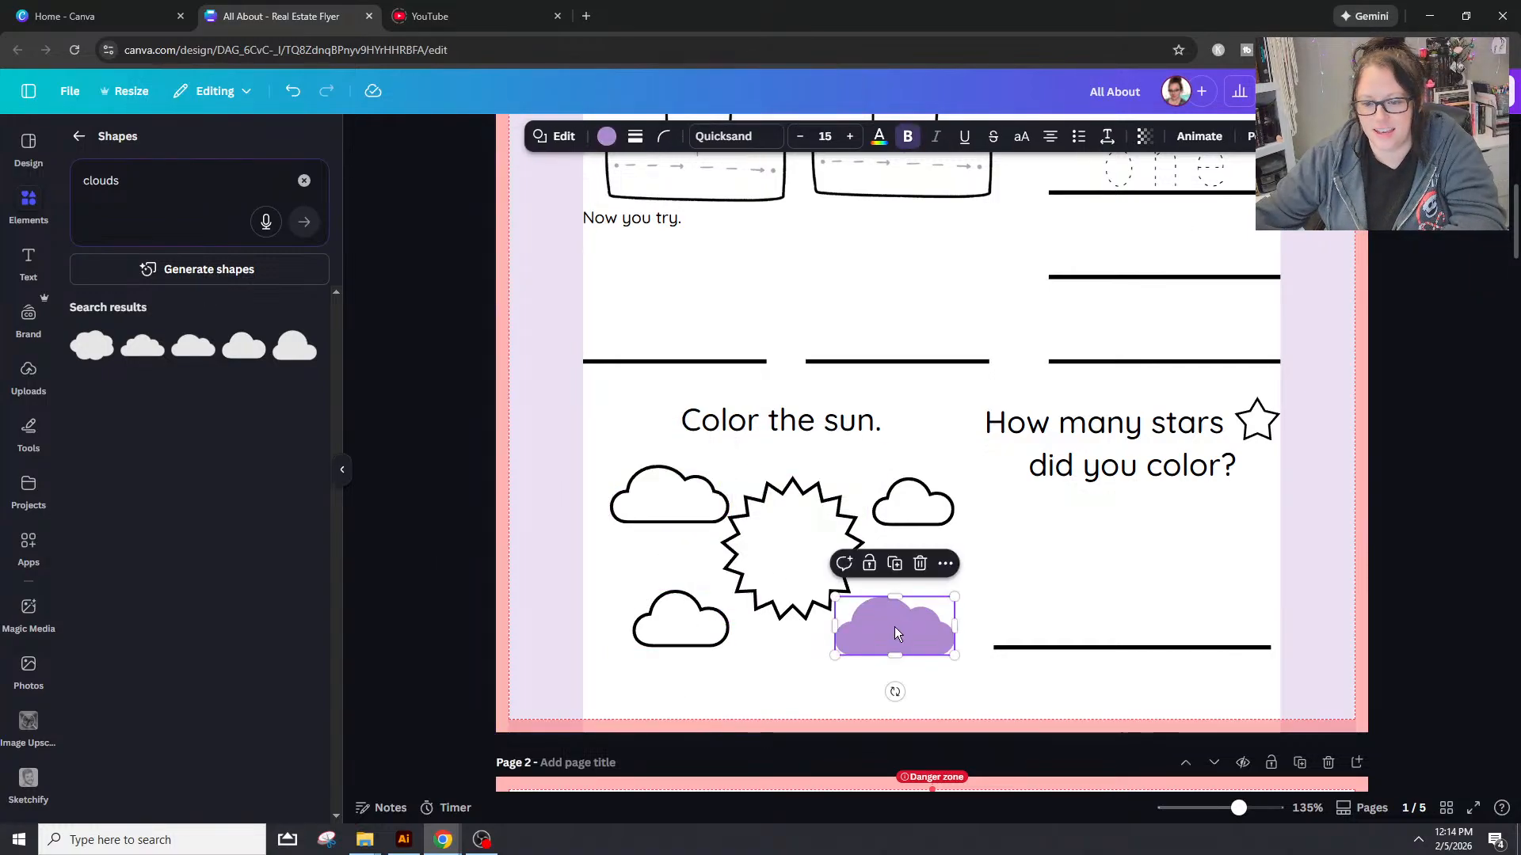
click(723, 511)
key(ctrl+alt+c)
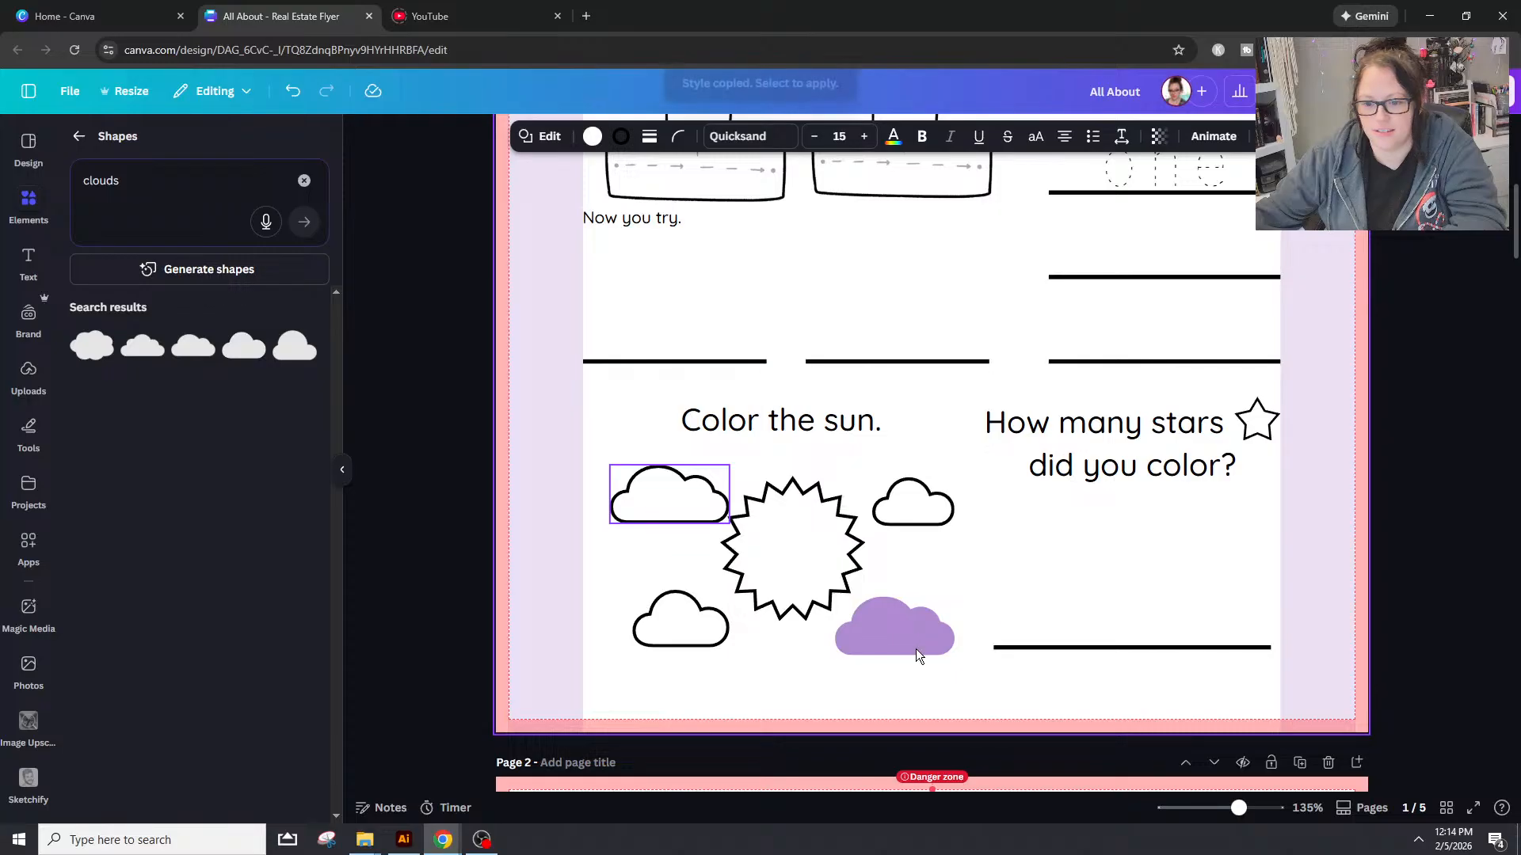
click(897, 641)
click(614, 495)
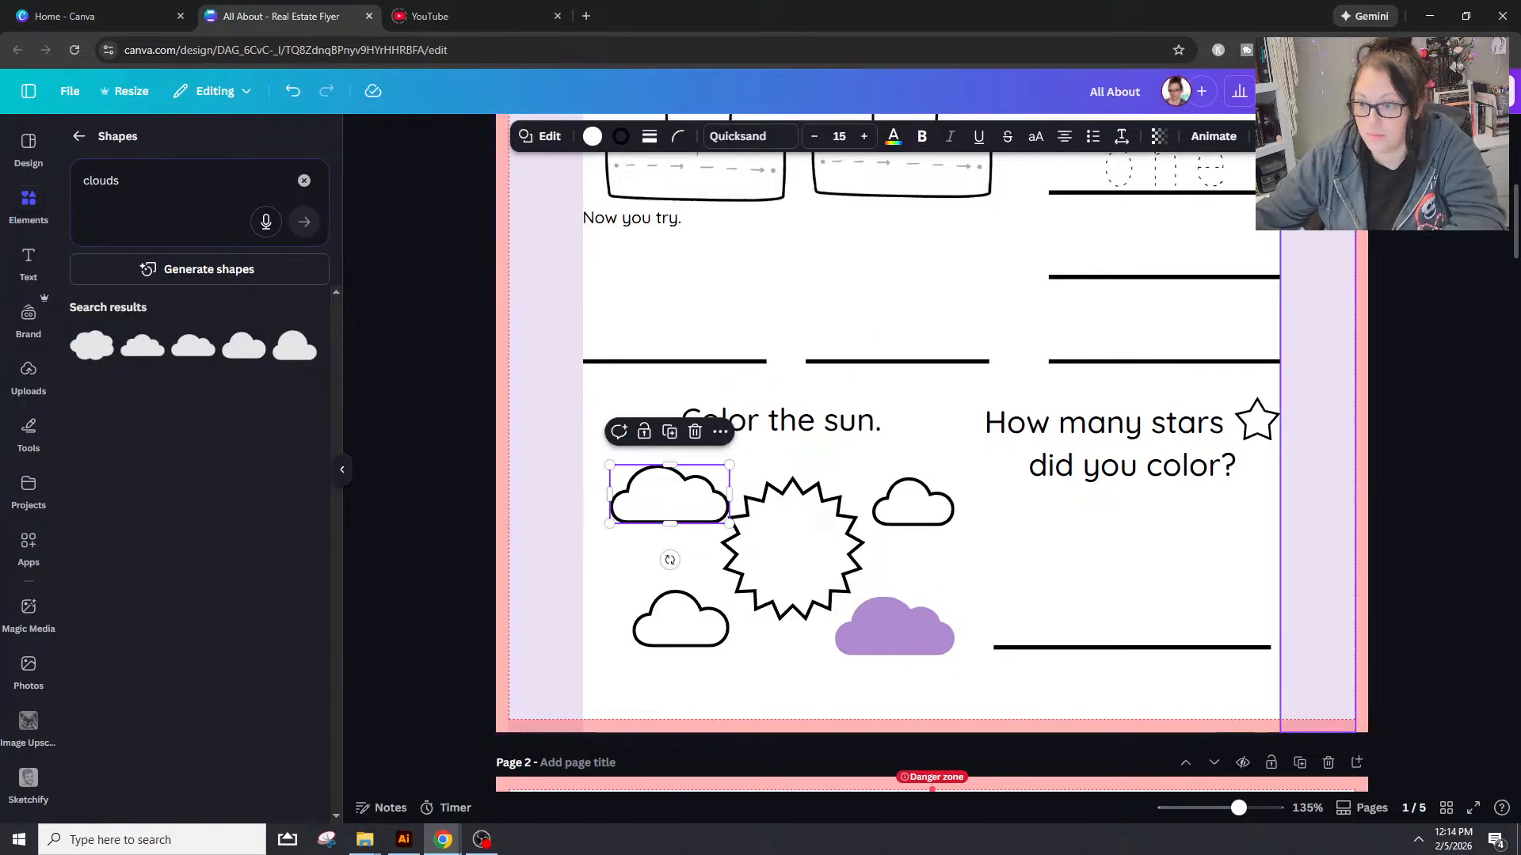
key(ctrl+alt+c)
click(942, 610)
click(778, 693)
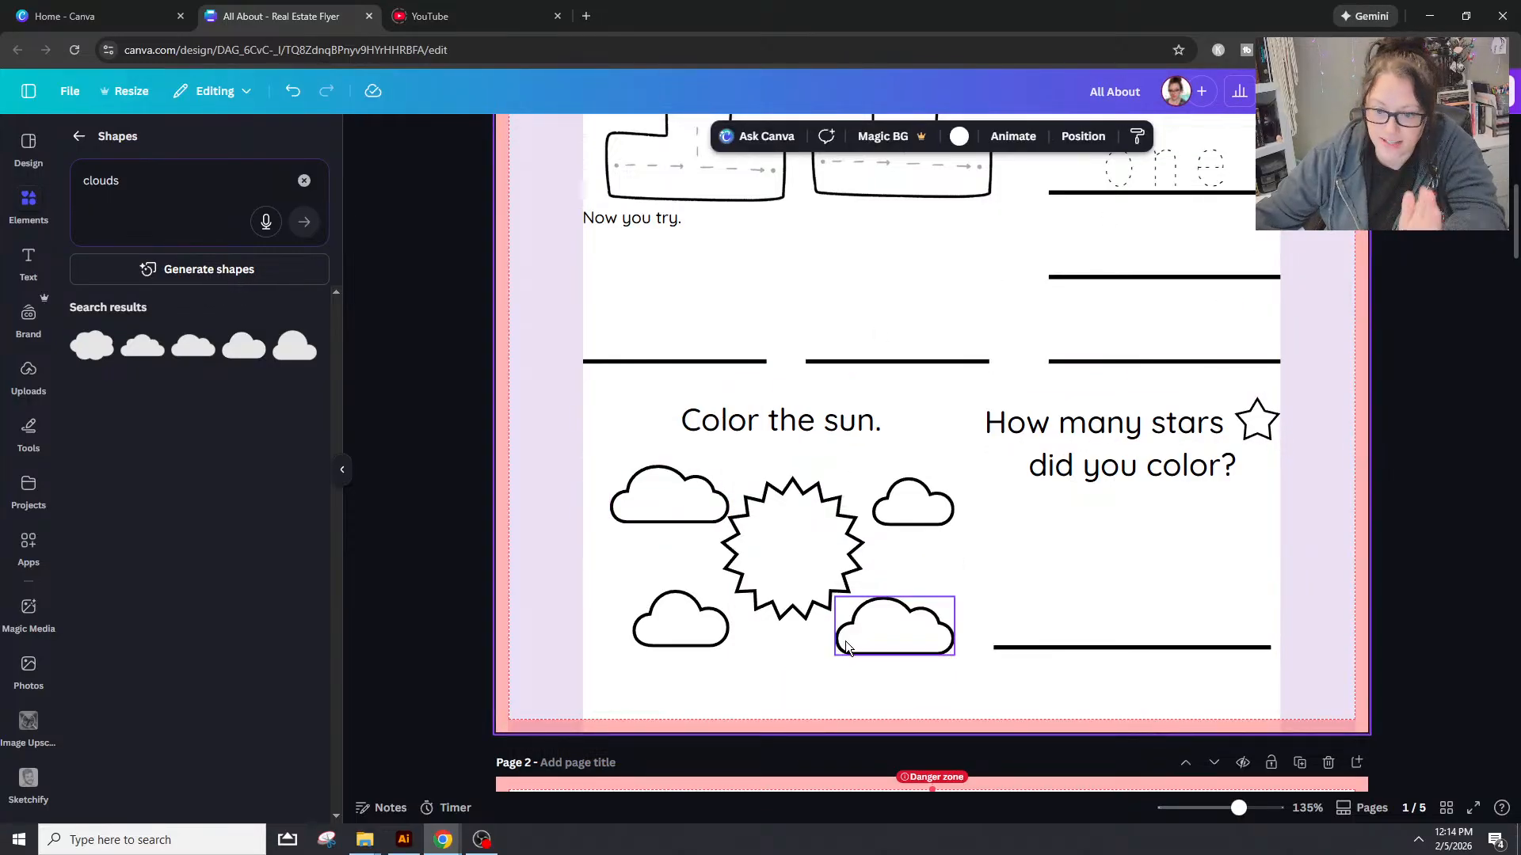
Step: Search the shapes for "circle", add the full circle, and move it down over the sunburst
click(128, 187)
double_click(127, 187)
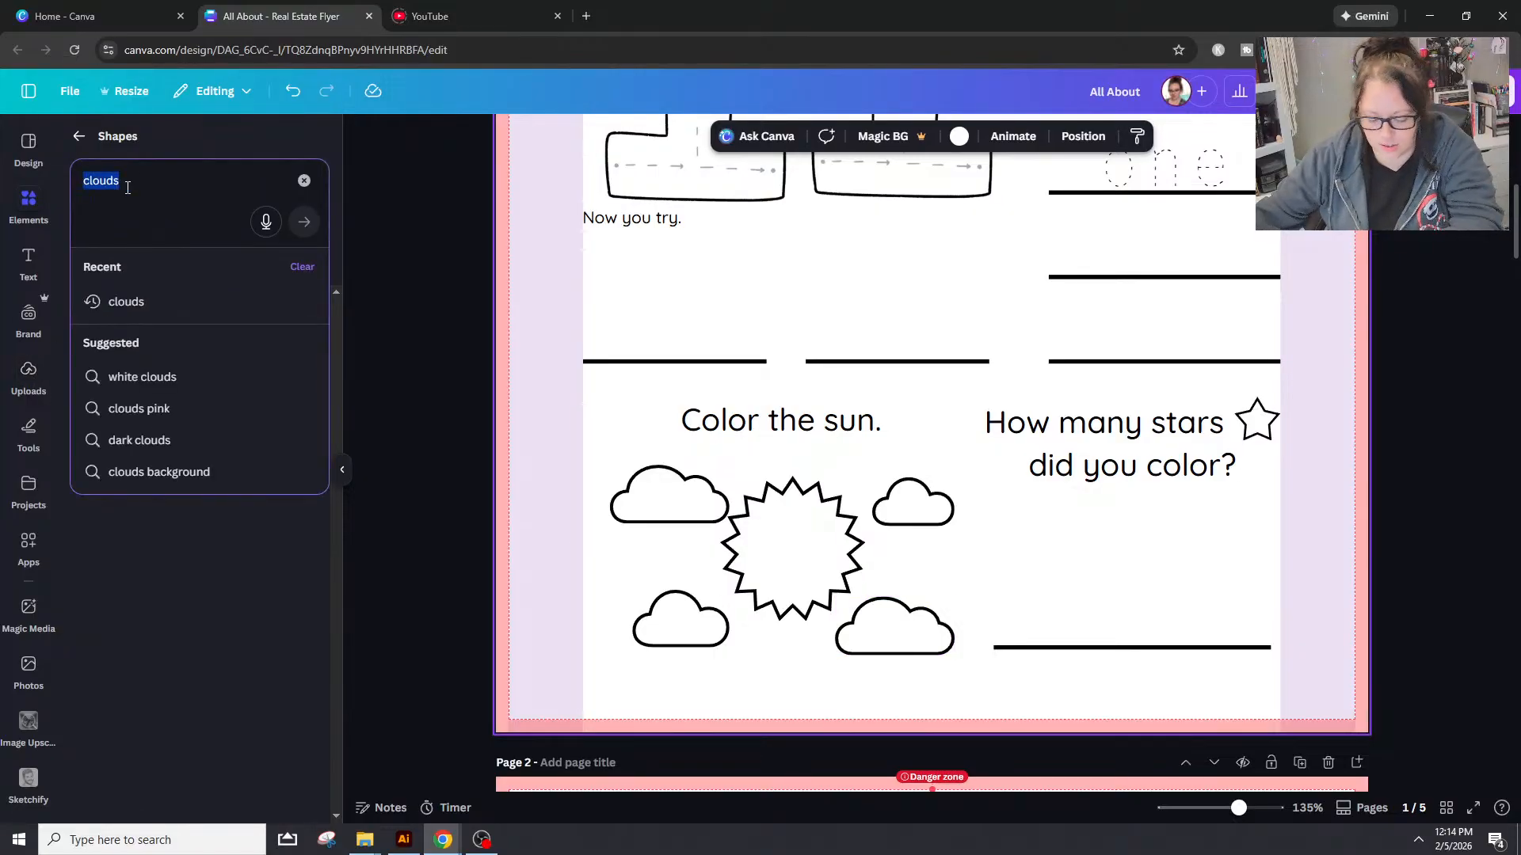
text(circl)
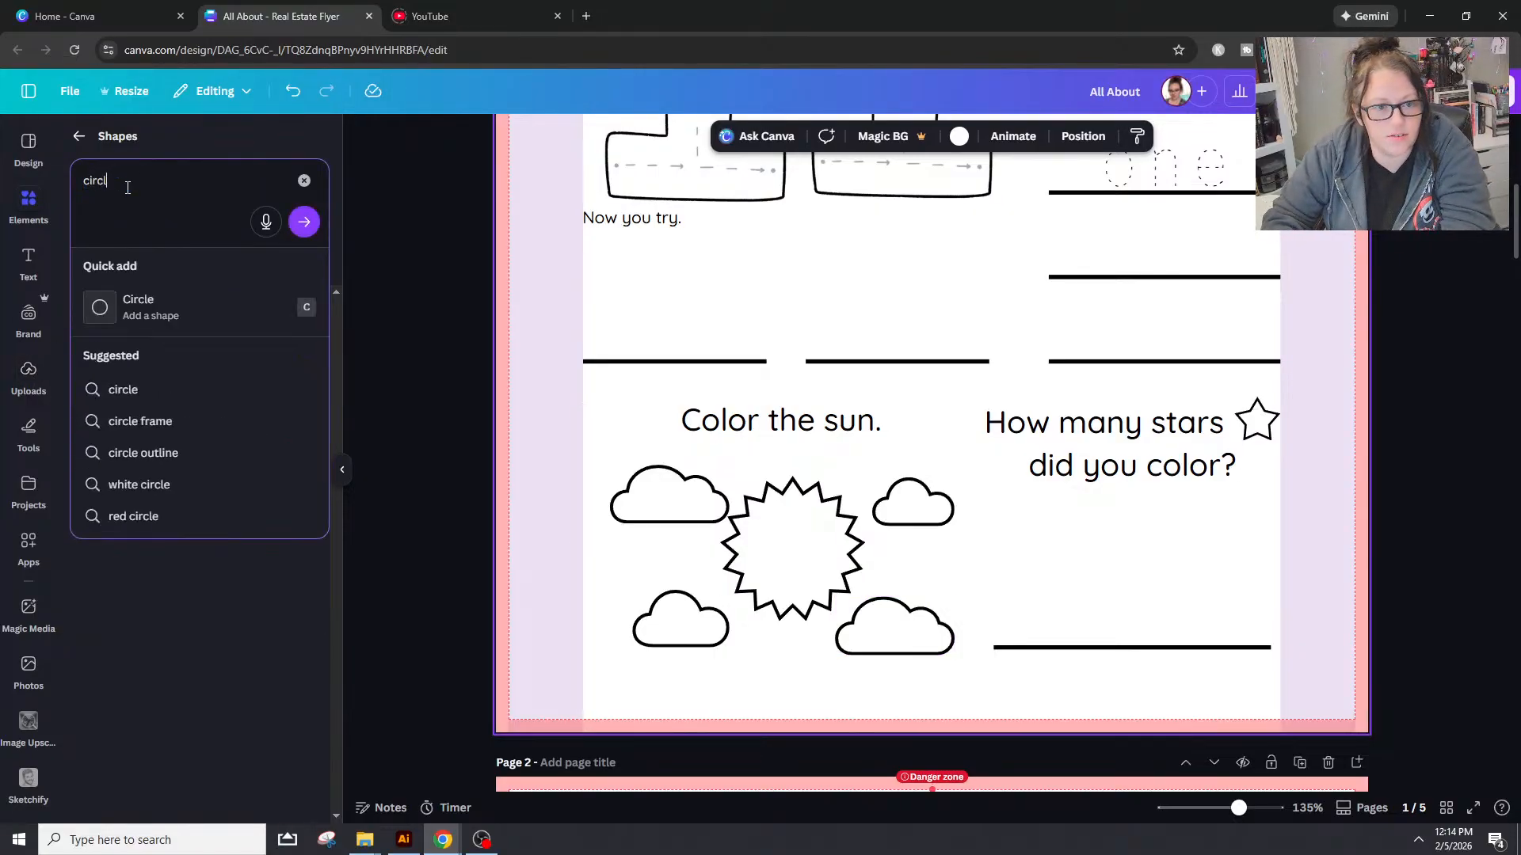
click(122, 387)
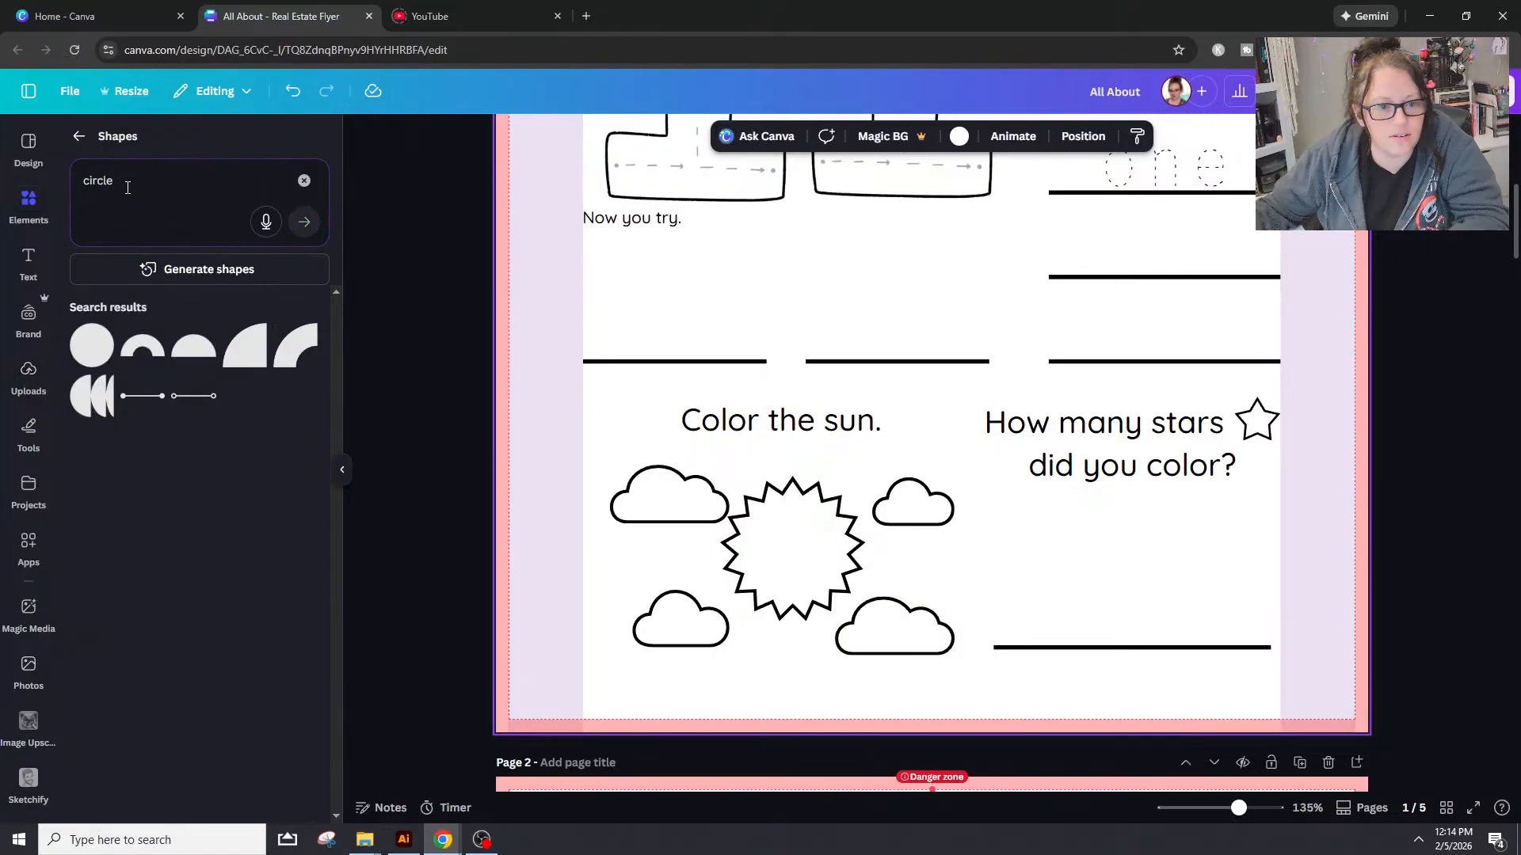
click(101, 358)
click(963, 547)
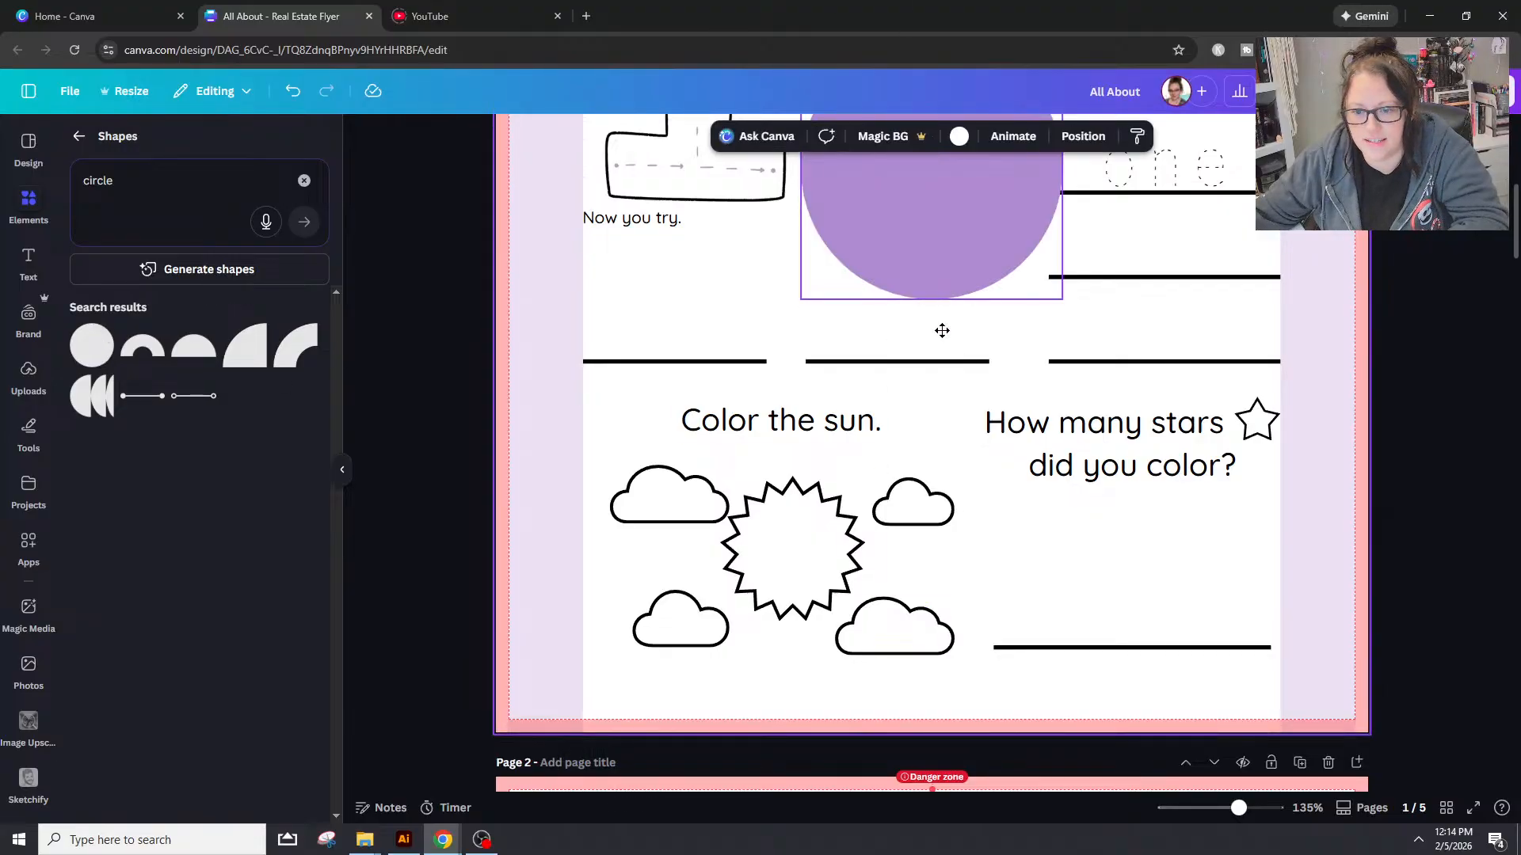
drag(942, 330, 913, 642)
Step: Copy the upper-left cloud's white fill and black outline style onto the circle
click(669, 495)
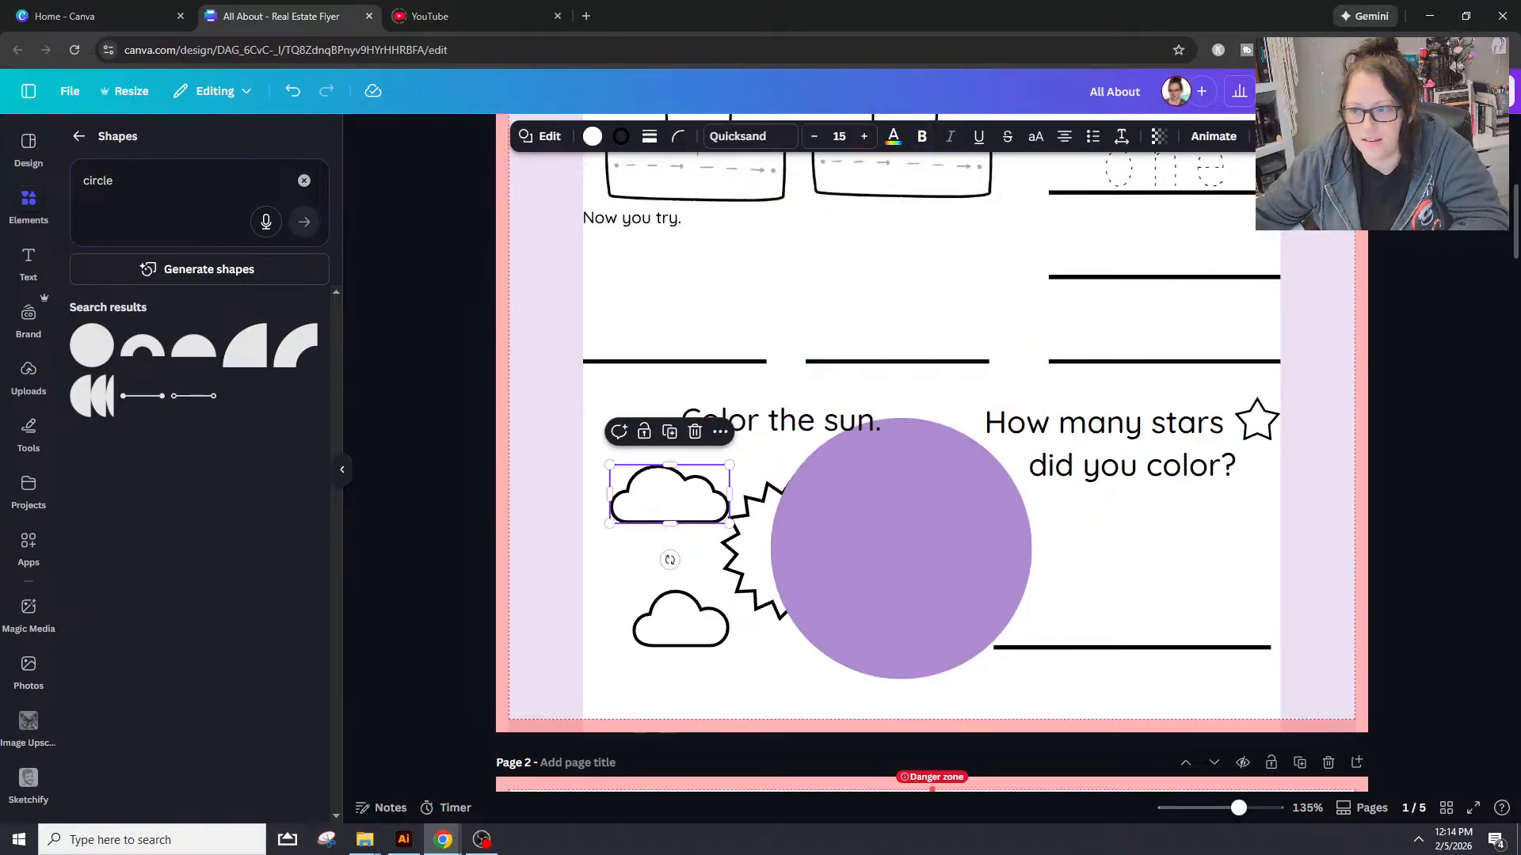
key(ctrl+alt+c)
click(903, 594)
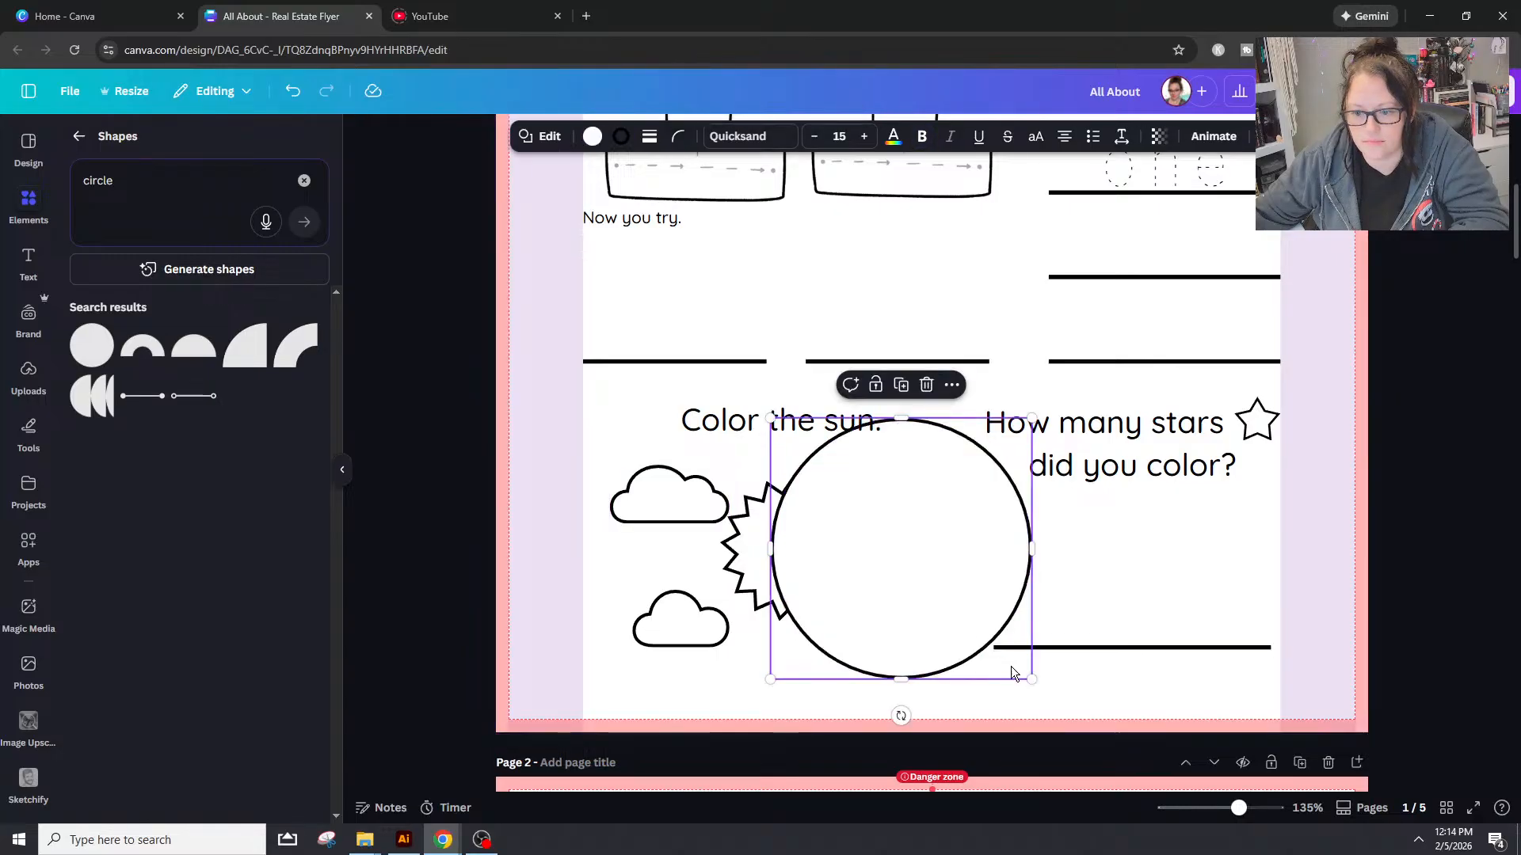
Step: Shrink the circle to fit inside the sunburst's spikes and align the two shapes on their centers
drag(1016, 666, 795, 573)
drag(796, 664, 782, 555)
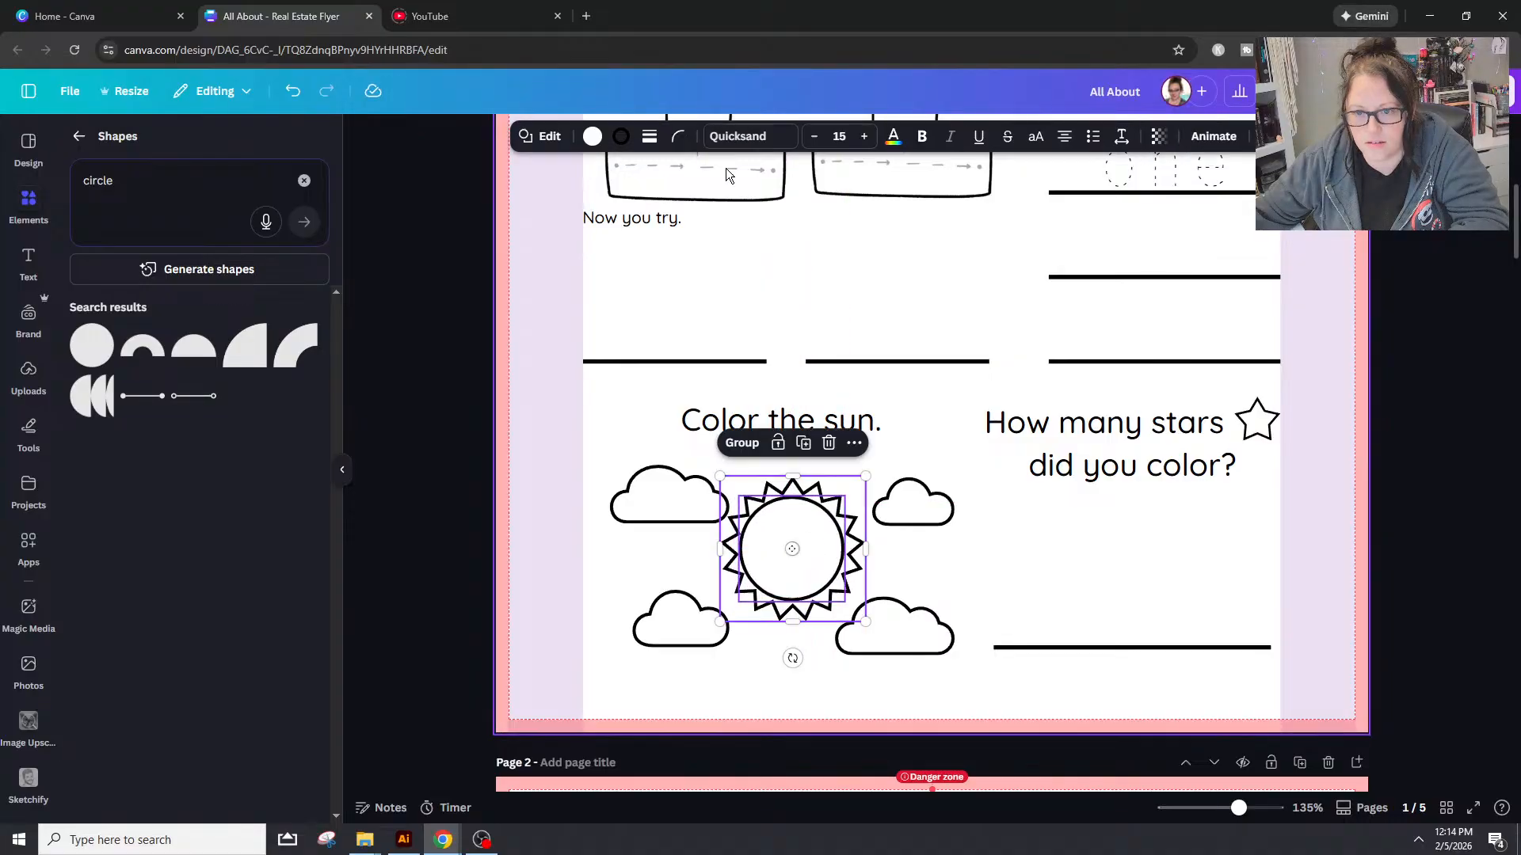
click(1279, 135)
click(279, 371)
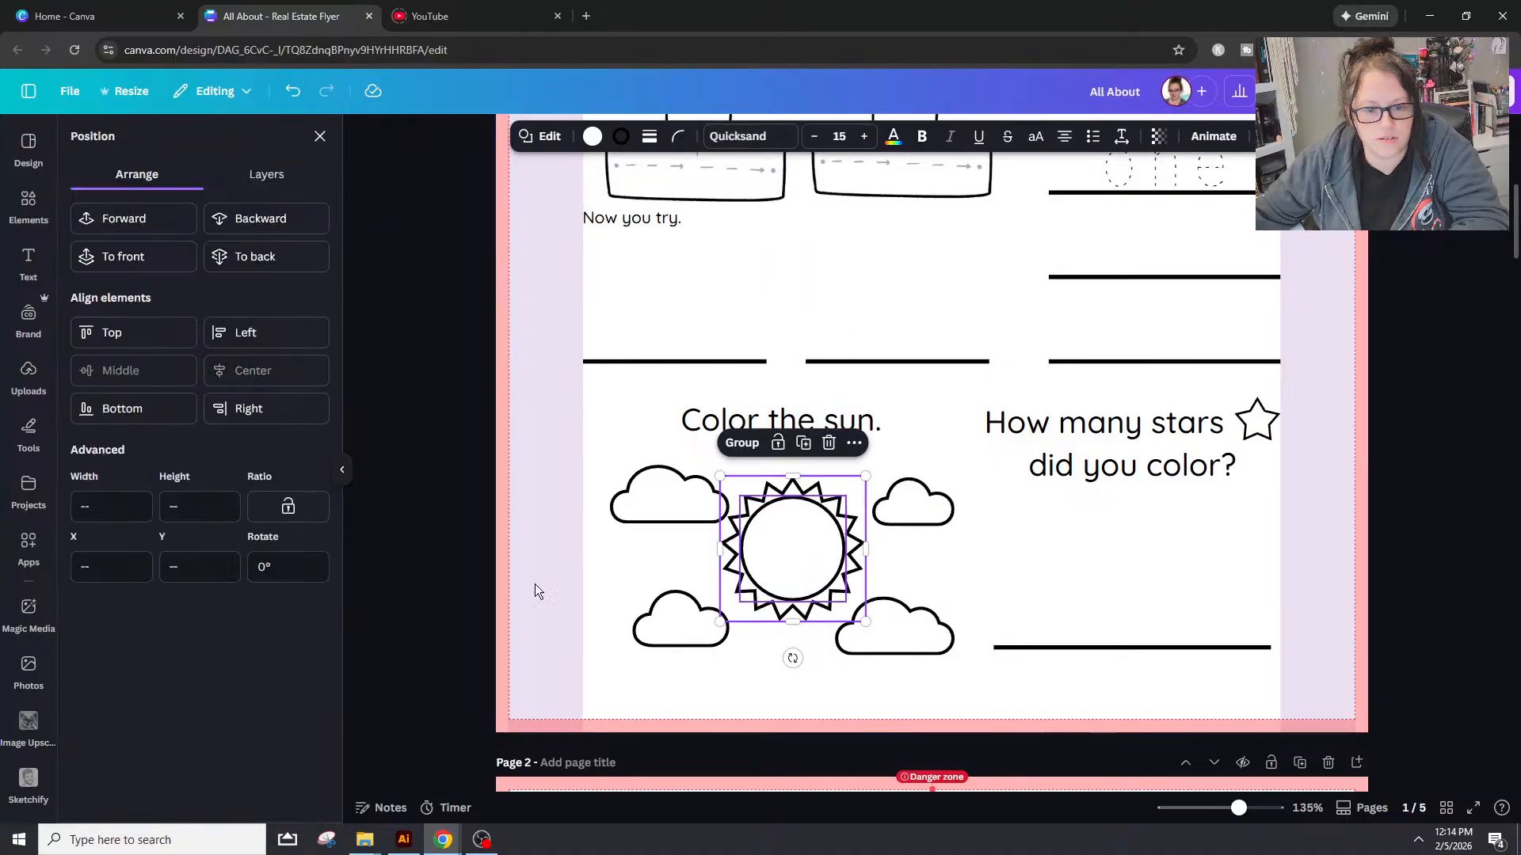
click(778, 694)
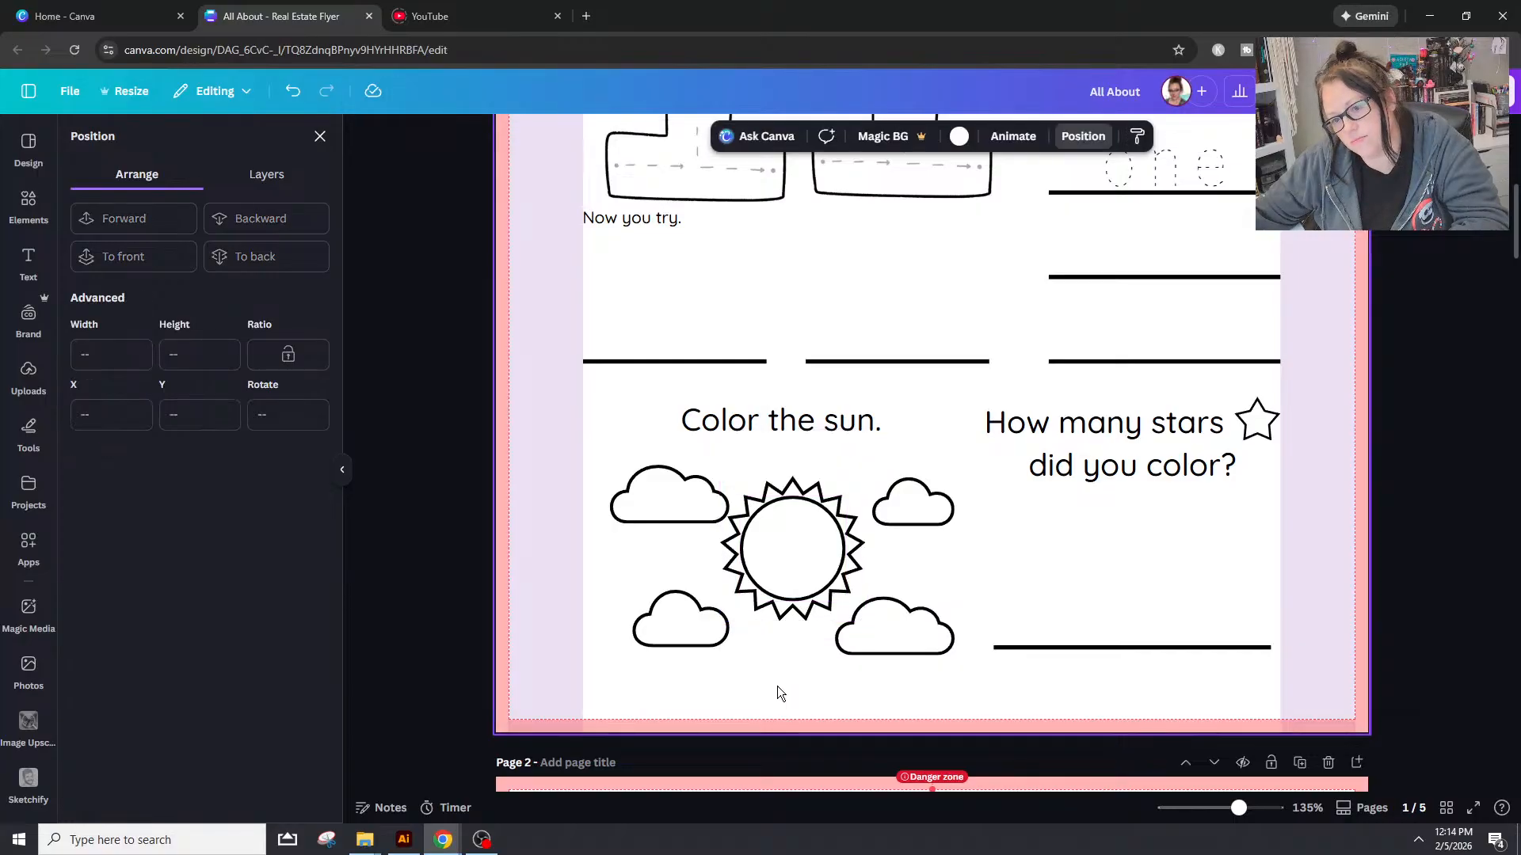
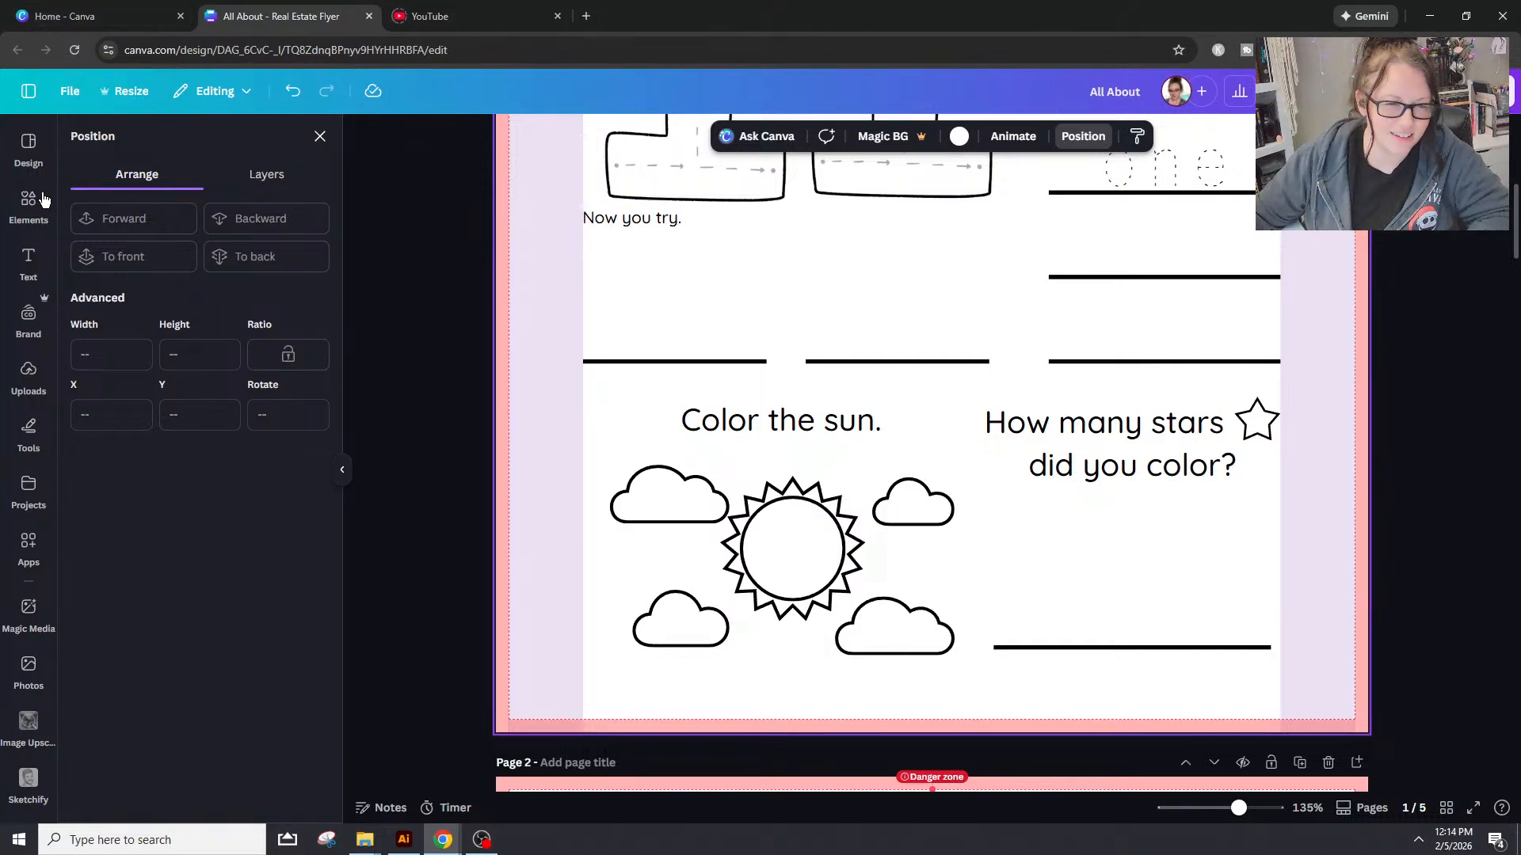
Step: Search the shapes for "bird" and for "check"
click(44, 199)
click(152, 191)
text(bird)
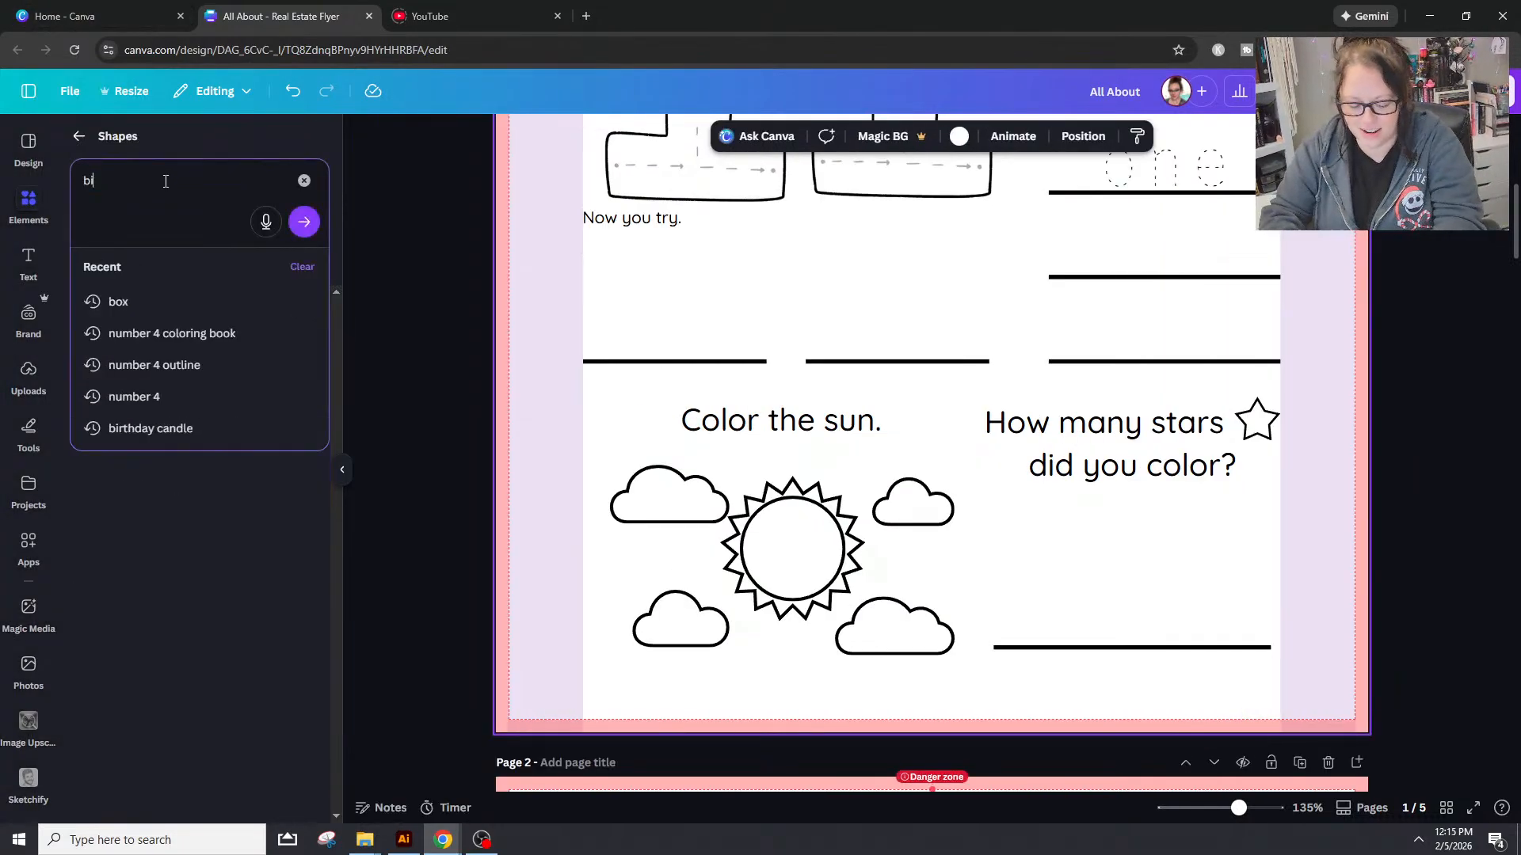
key(Return)
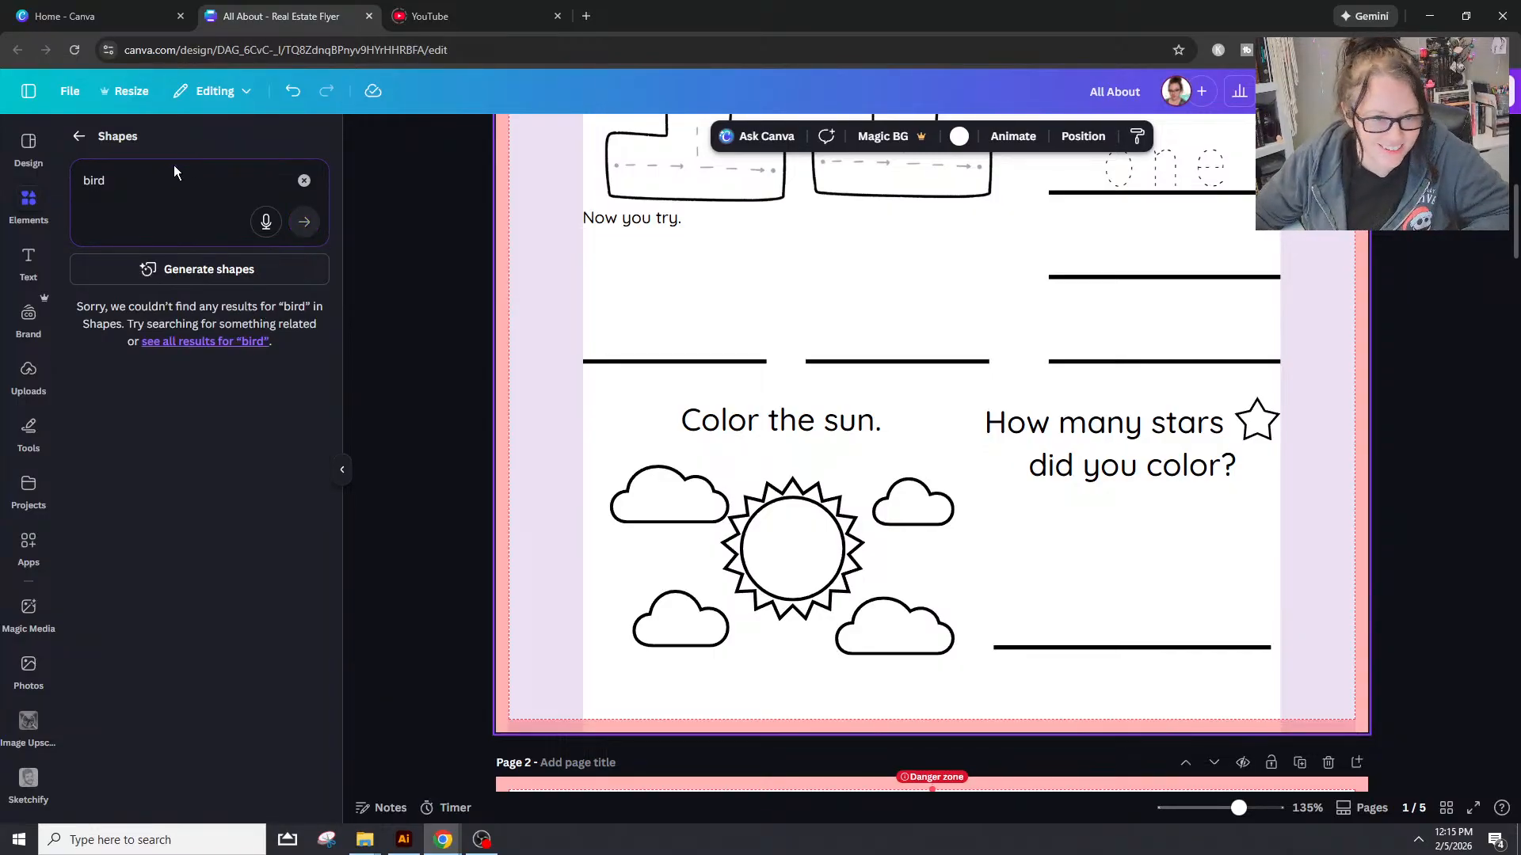
click(99, 194)
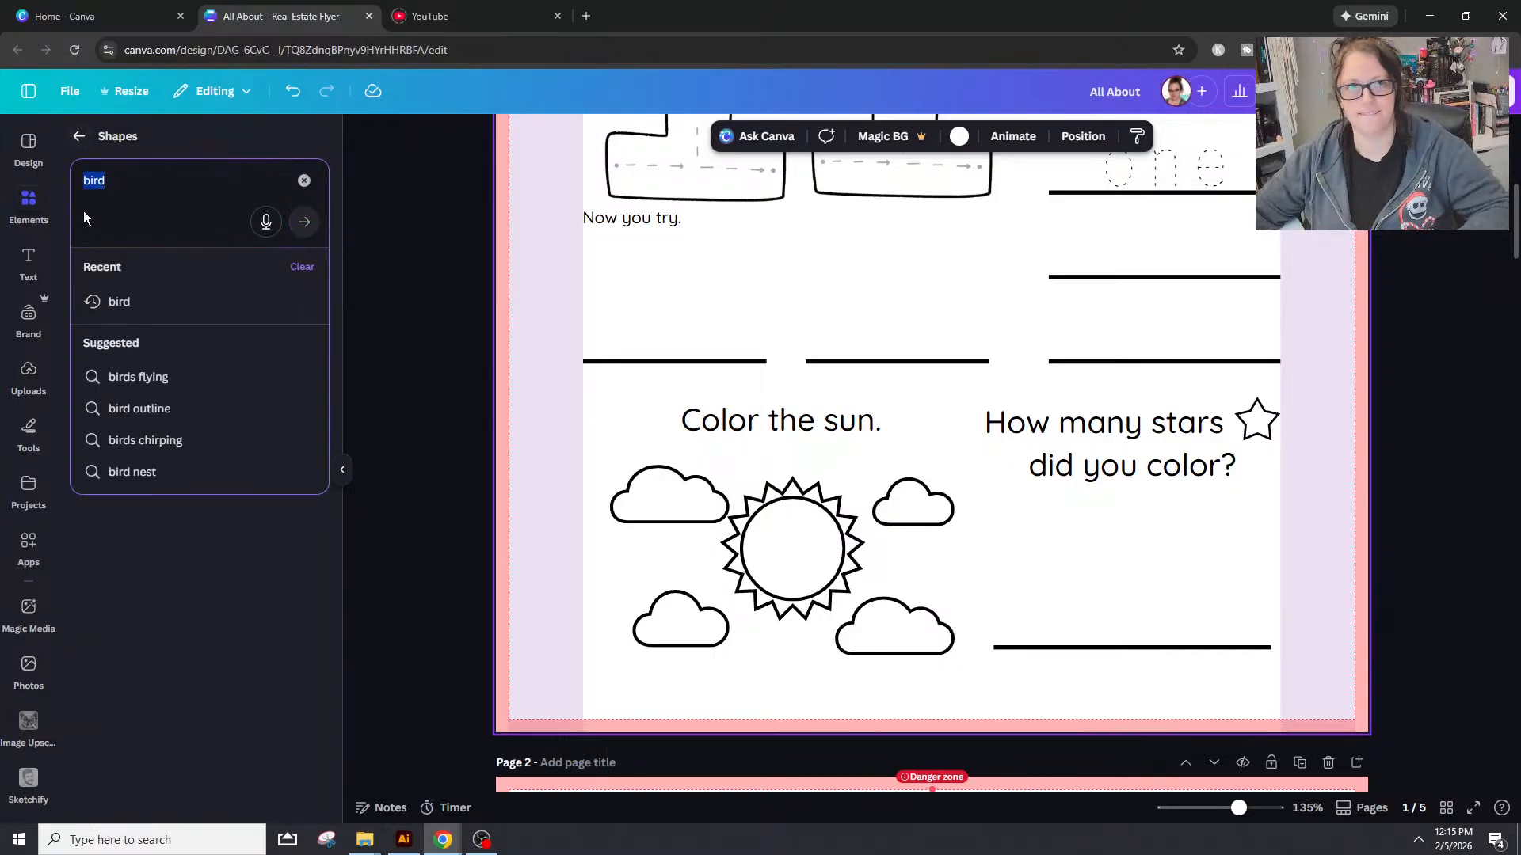
text(check)
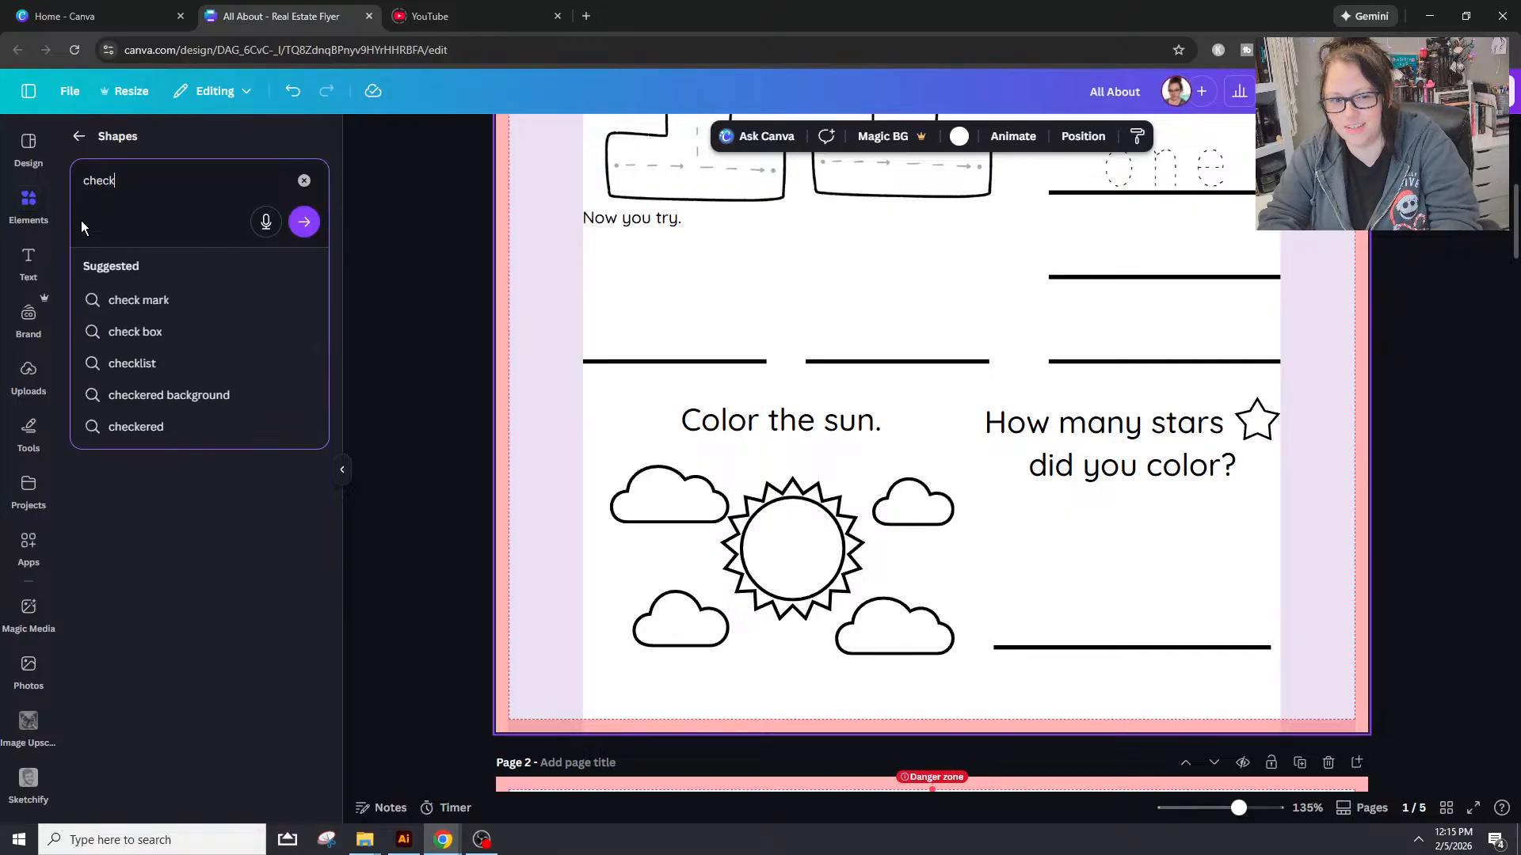
key(Return)
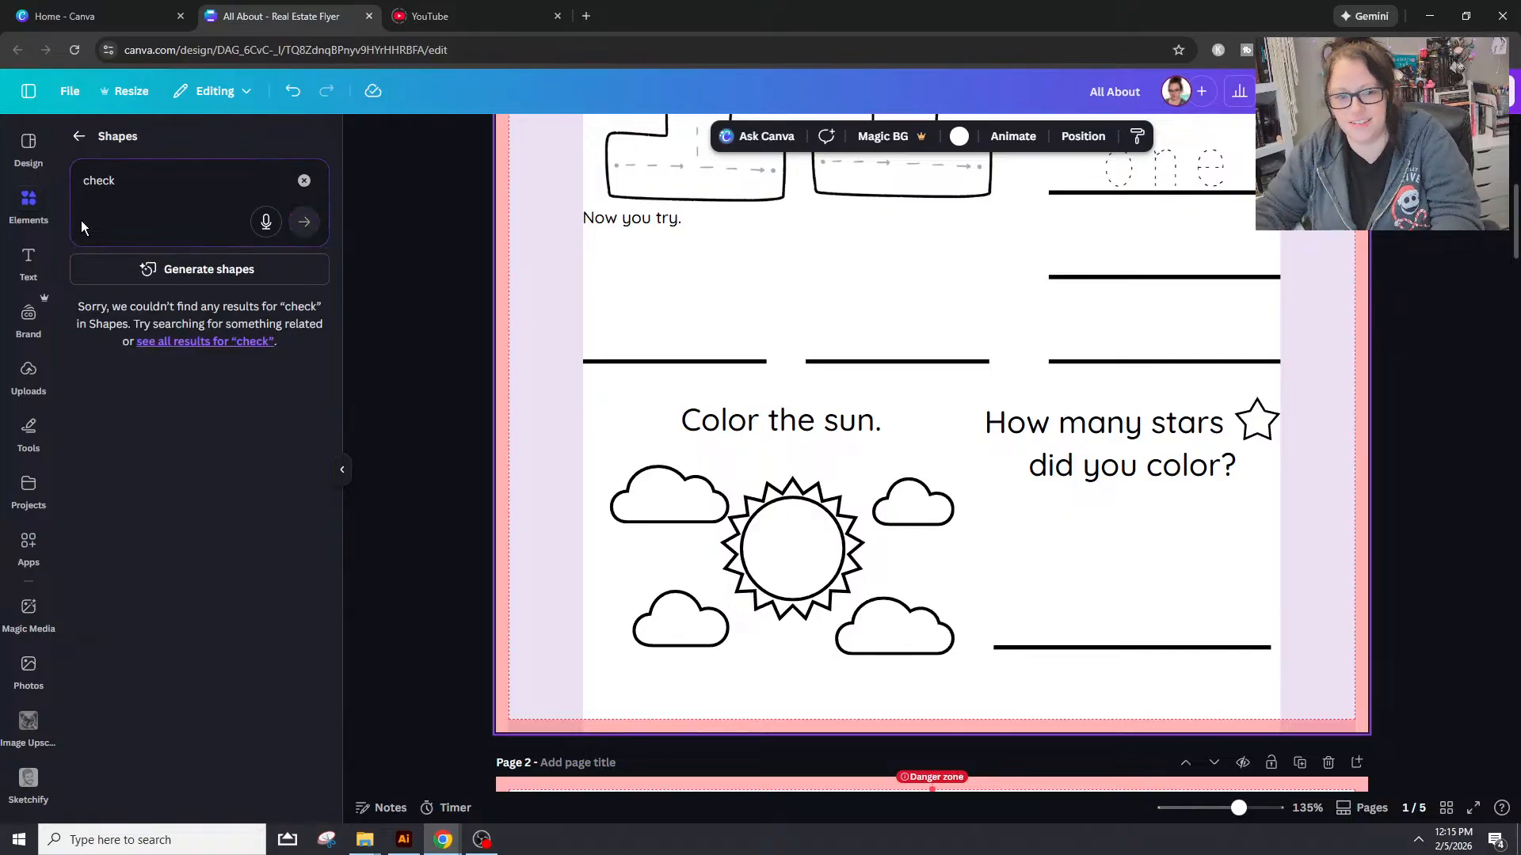
Step: Search all elements for "bird" and narrow the results to graphics
click(81, 137)
click(183, 164)
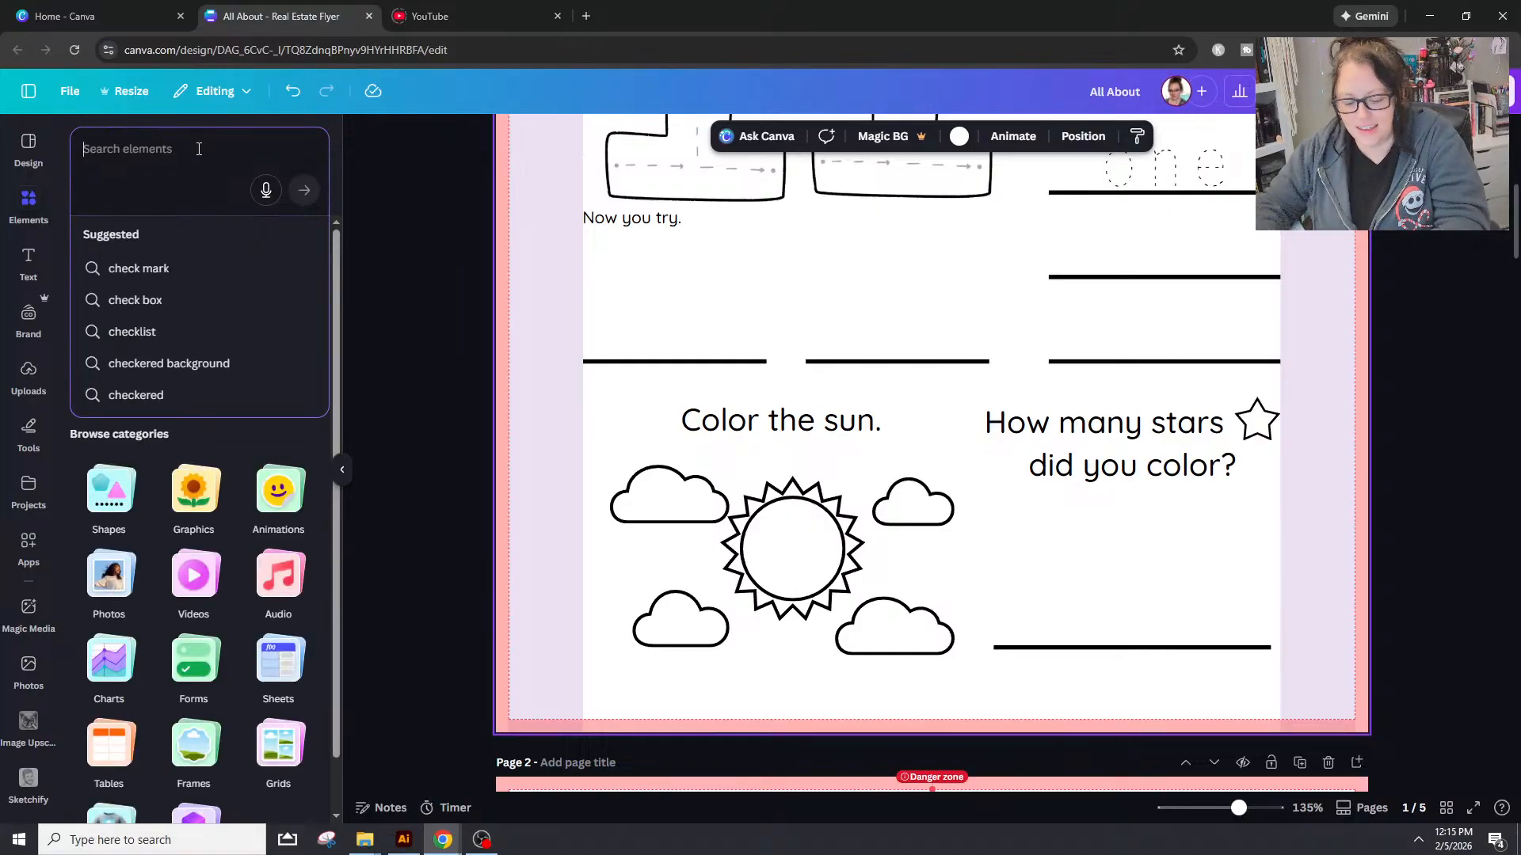
text(bird)
key(Return)
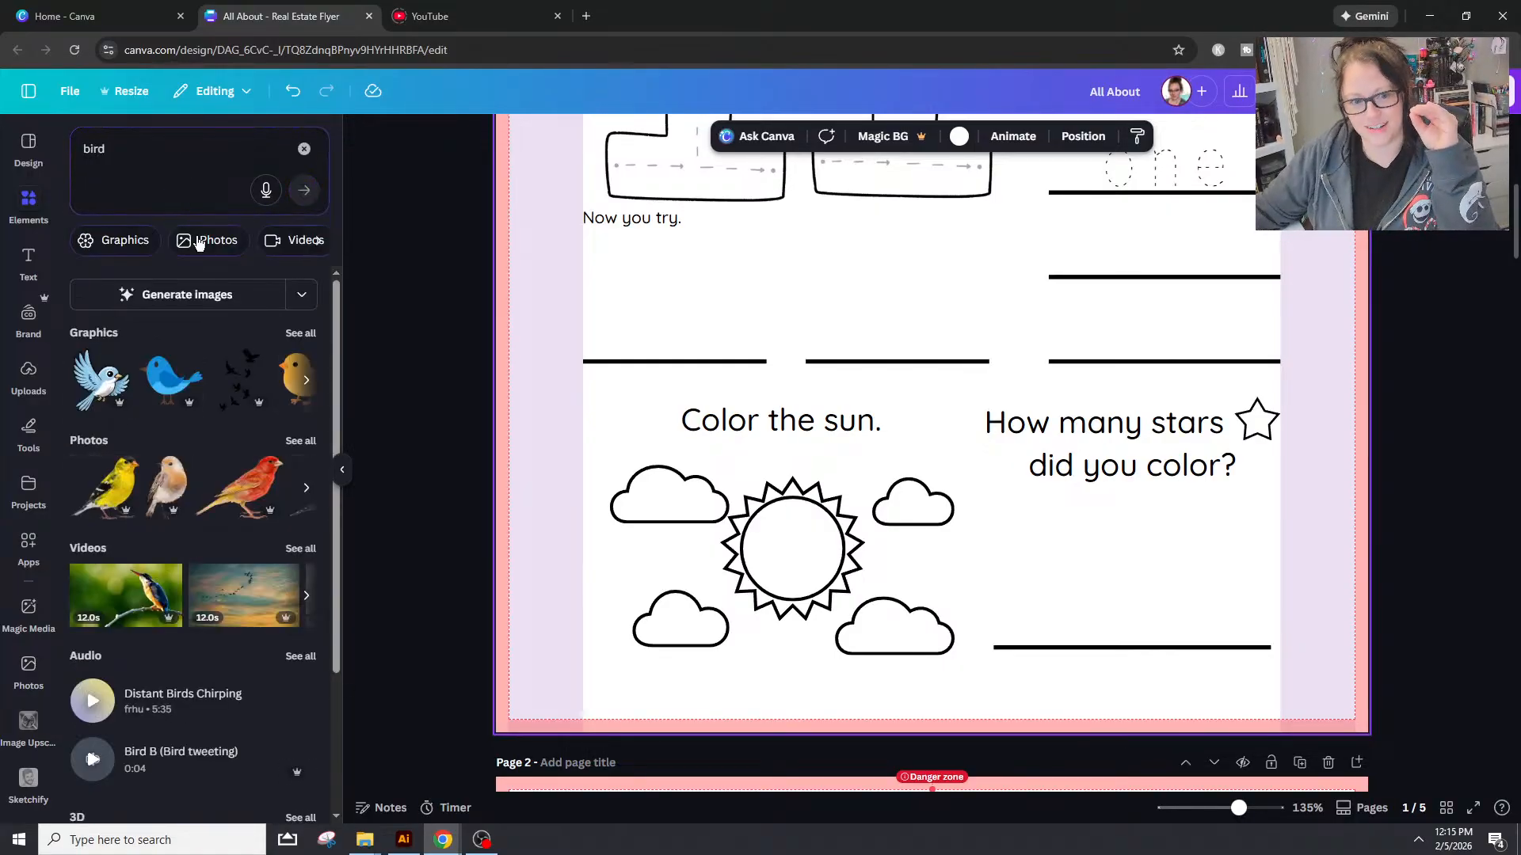
click(310, 340)
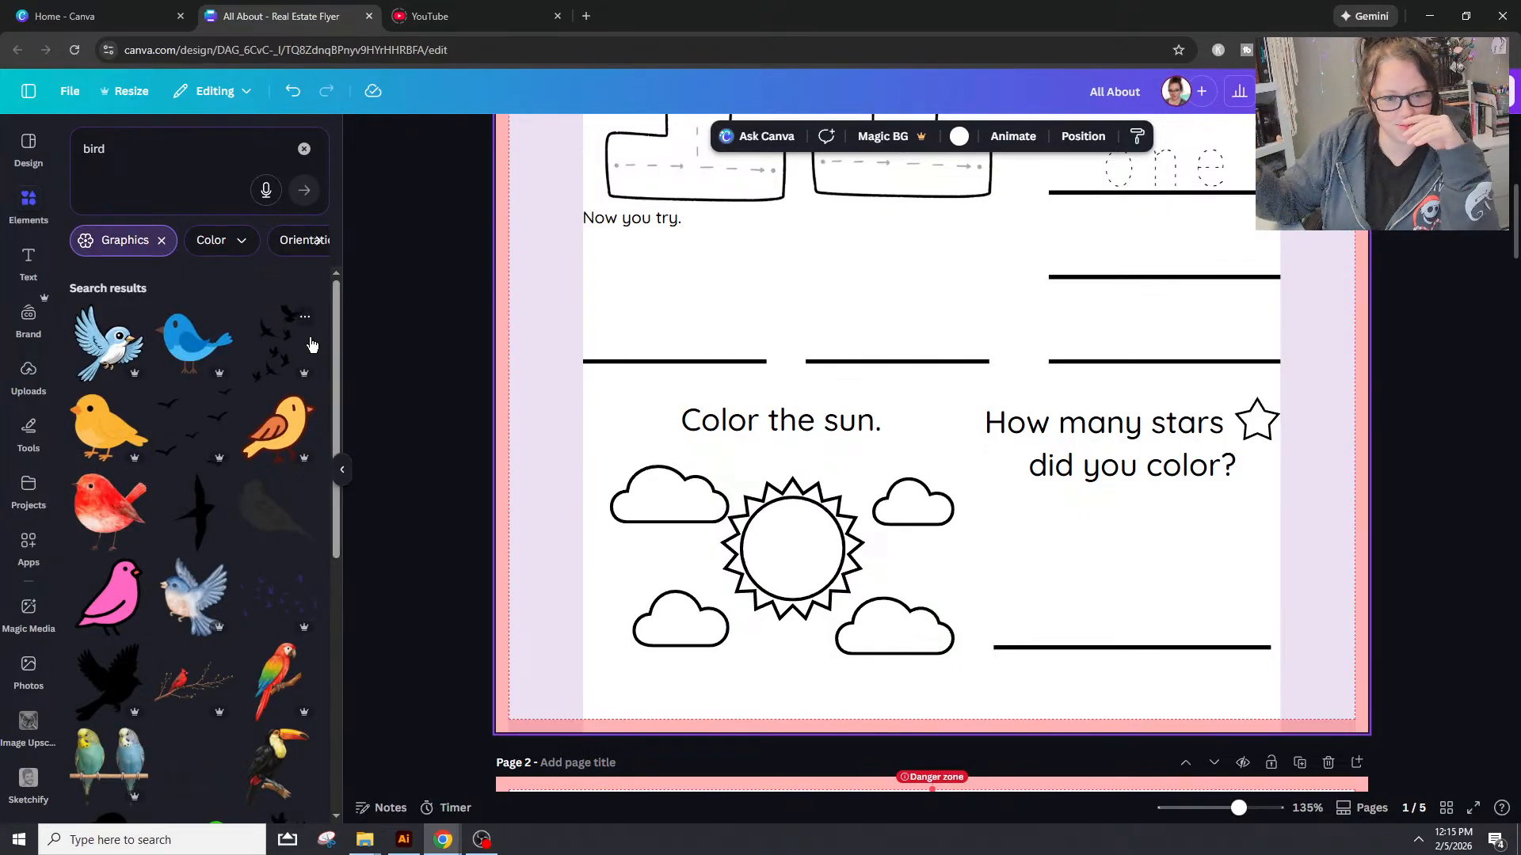
scroll(193, 696, down, 5)
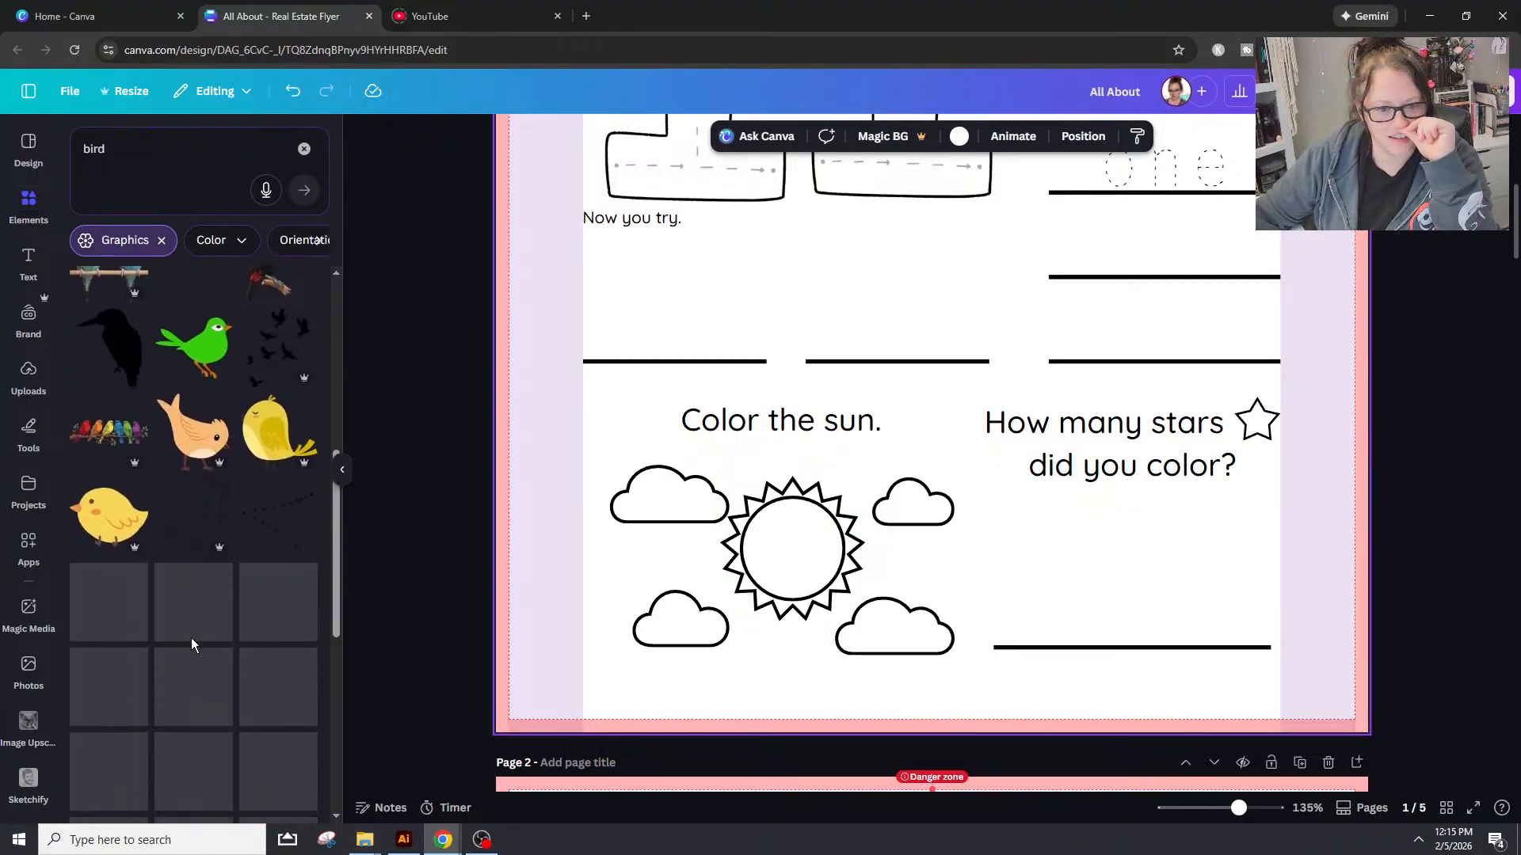
Step: Try the diagonal flock of flying birds on page 1 and delete it again
click(277, 520)
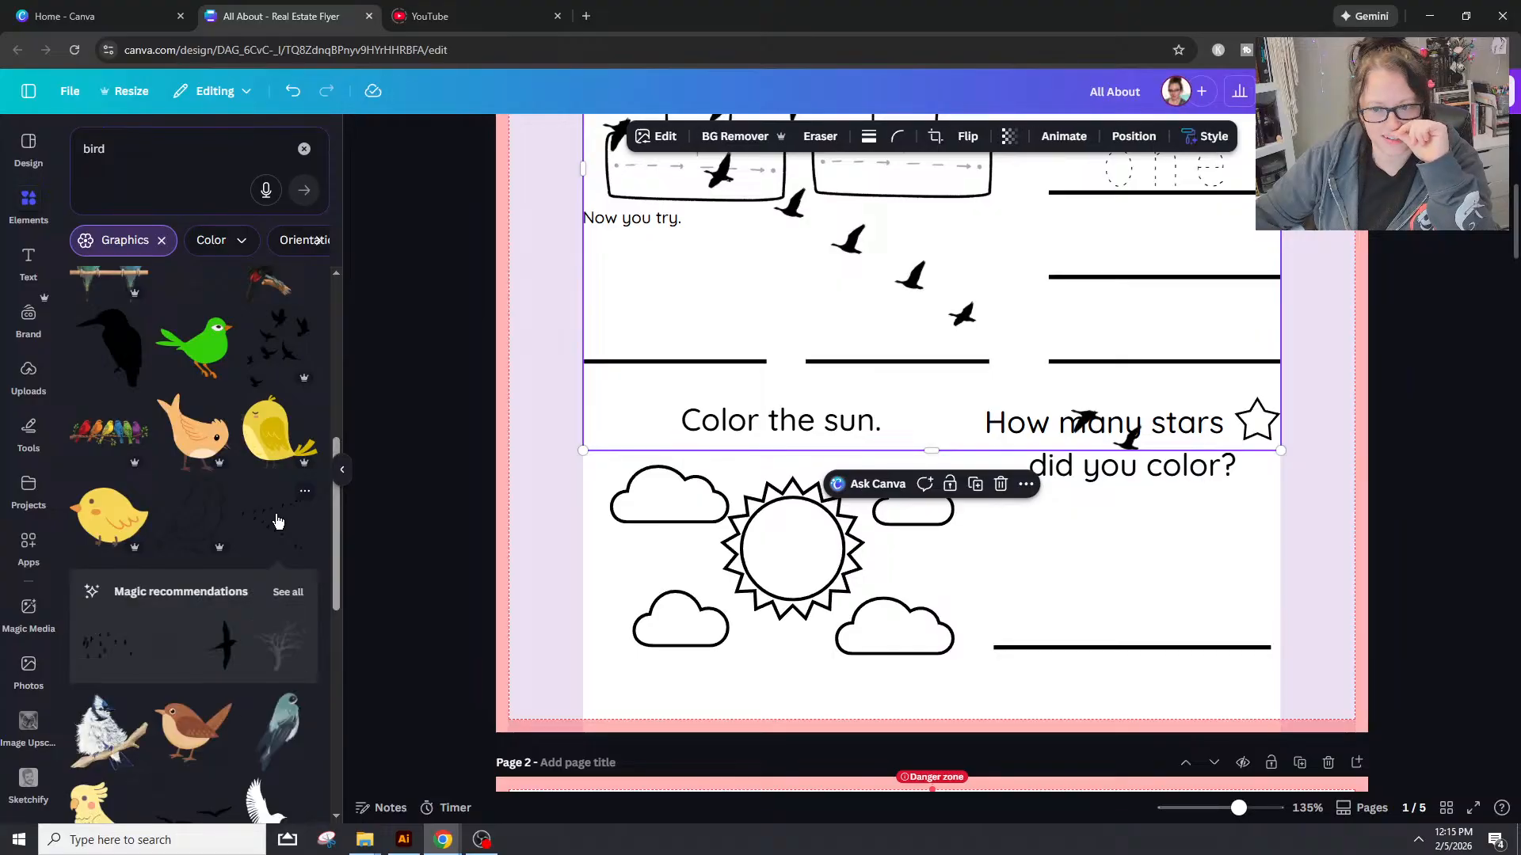
key(Delete)
Step: Add the graphic of two gull-like bird silhouettes and move it down over the lower clouds
scroll(219, 444, down, 3)
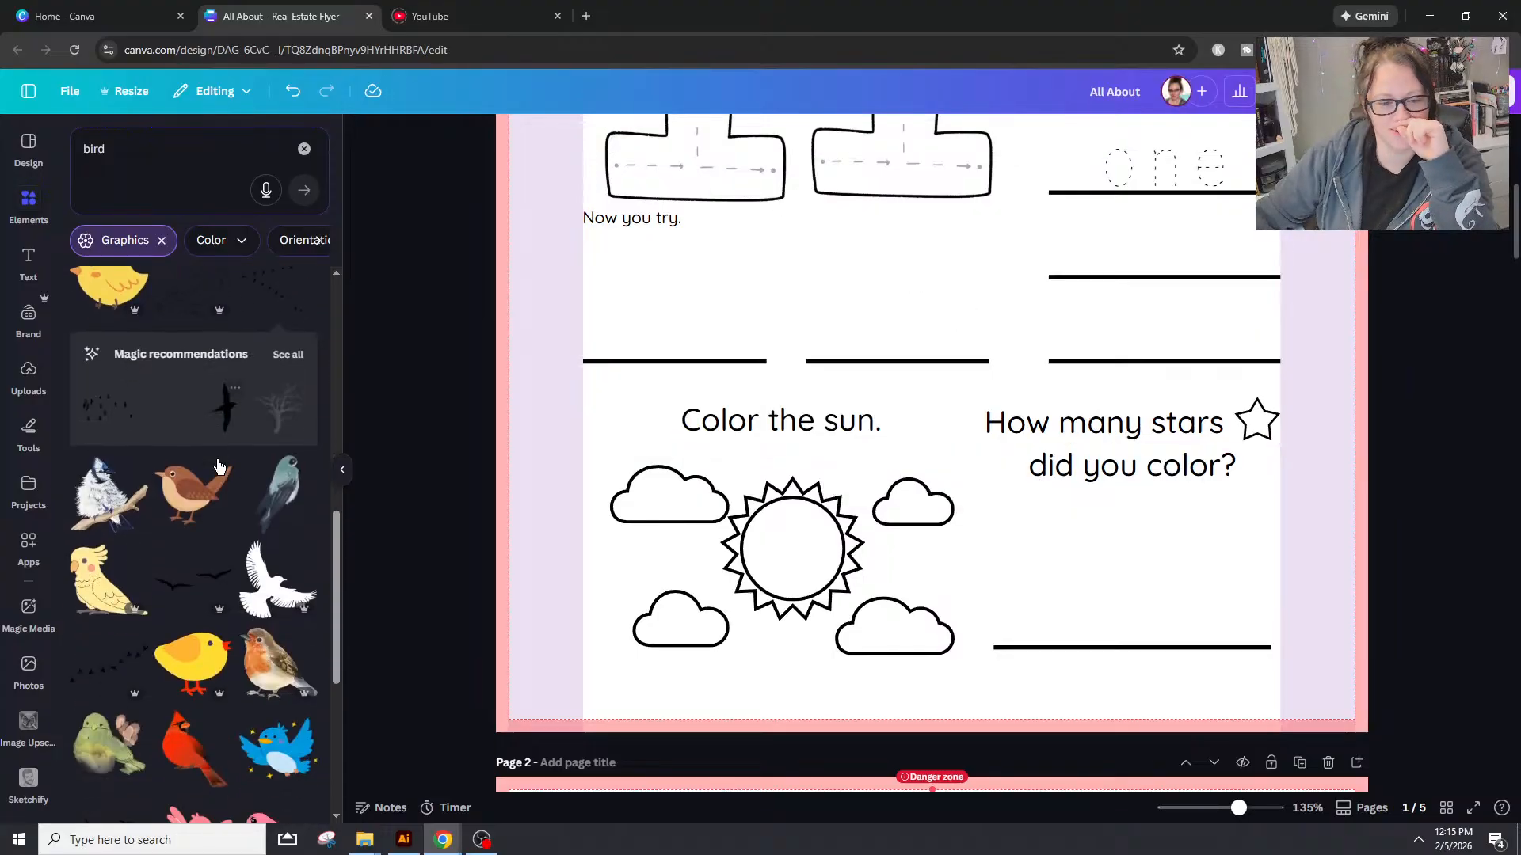
click(184, 590)
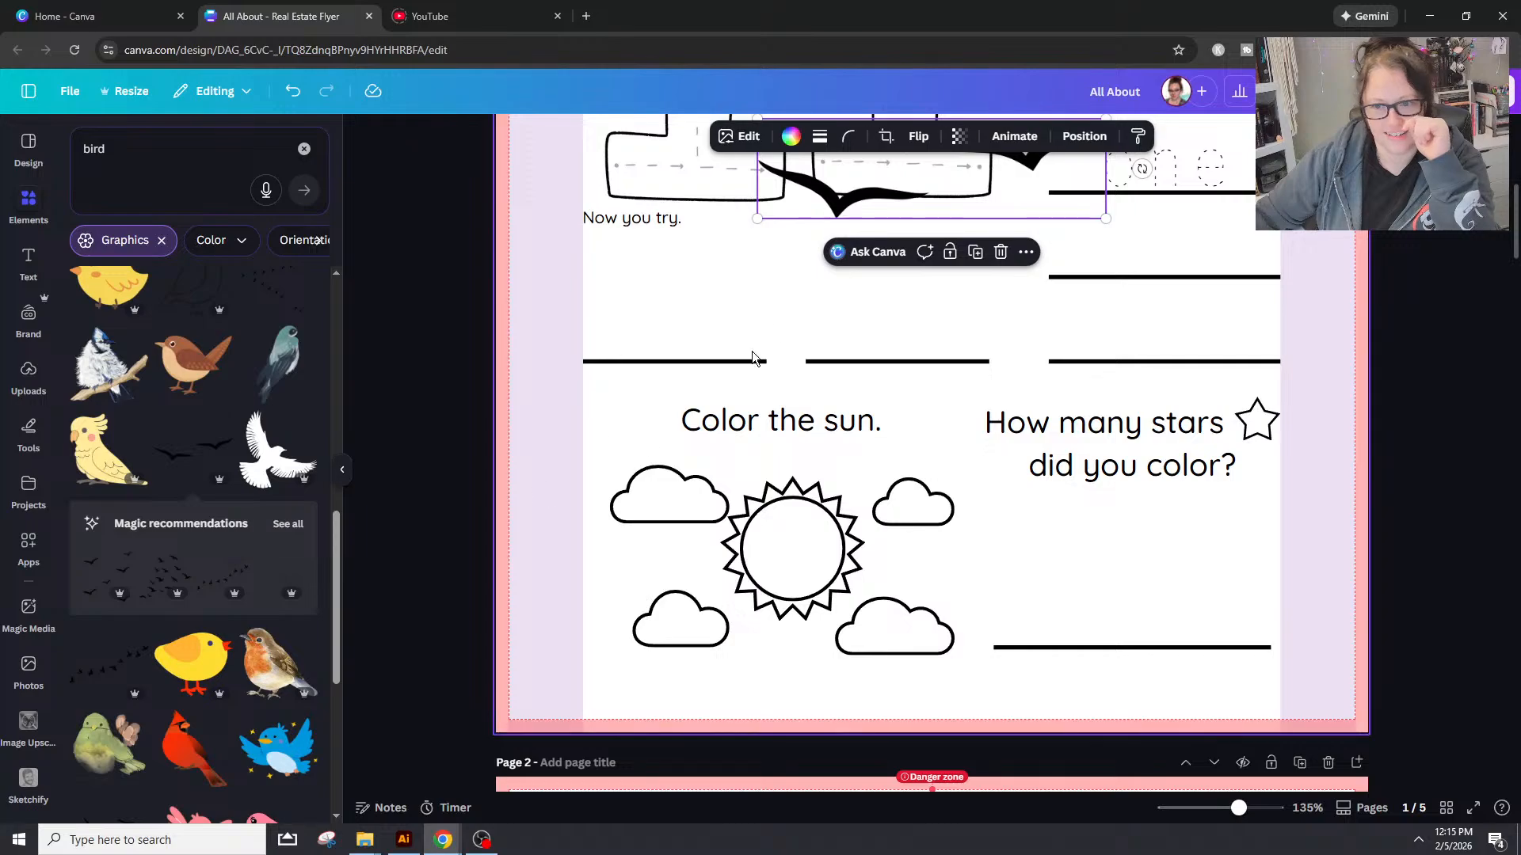
drag(868, 212, 758, 682)
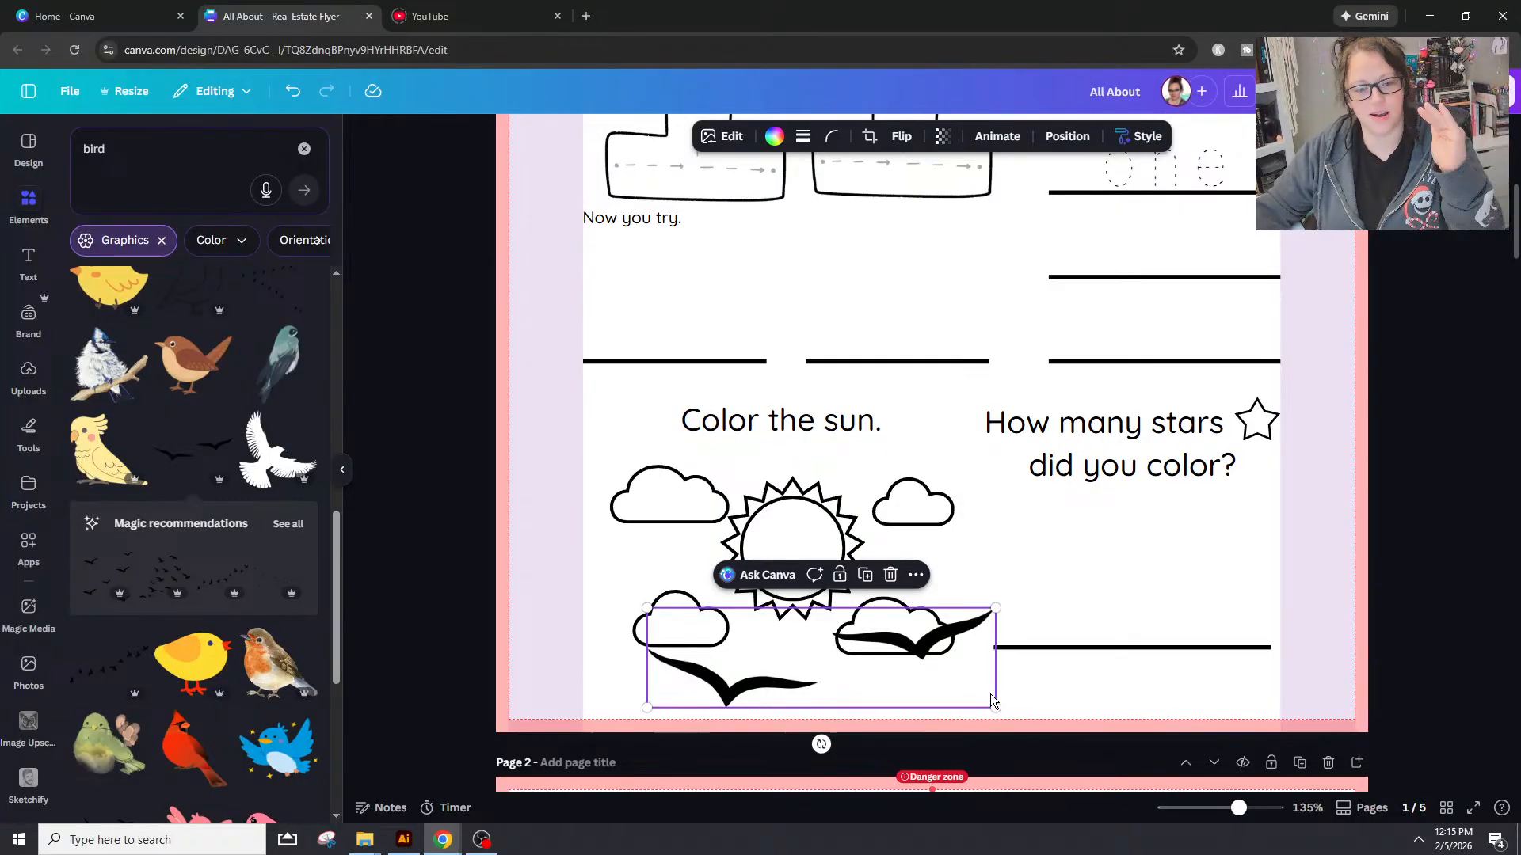
Step: Try another flying-flock graphic, remove it, and browse further bird graphics for an alternative
scroll(186, 462, down, 4)
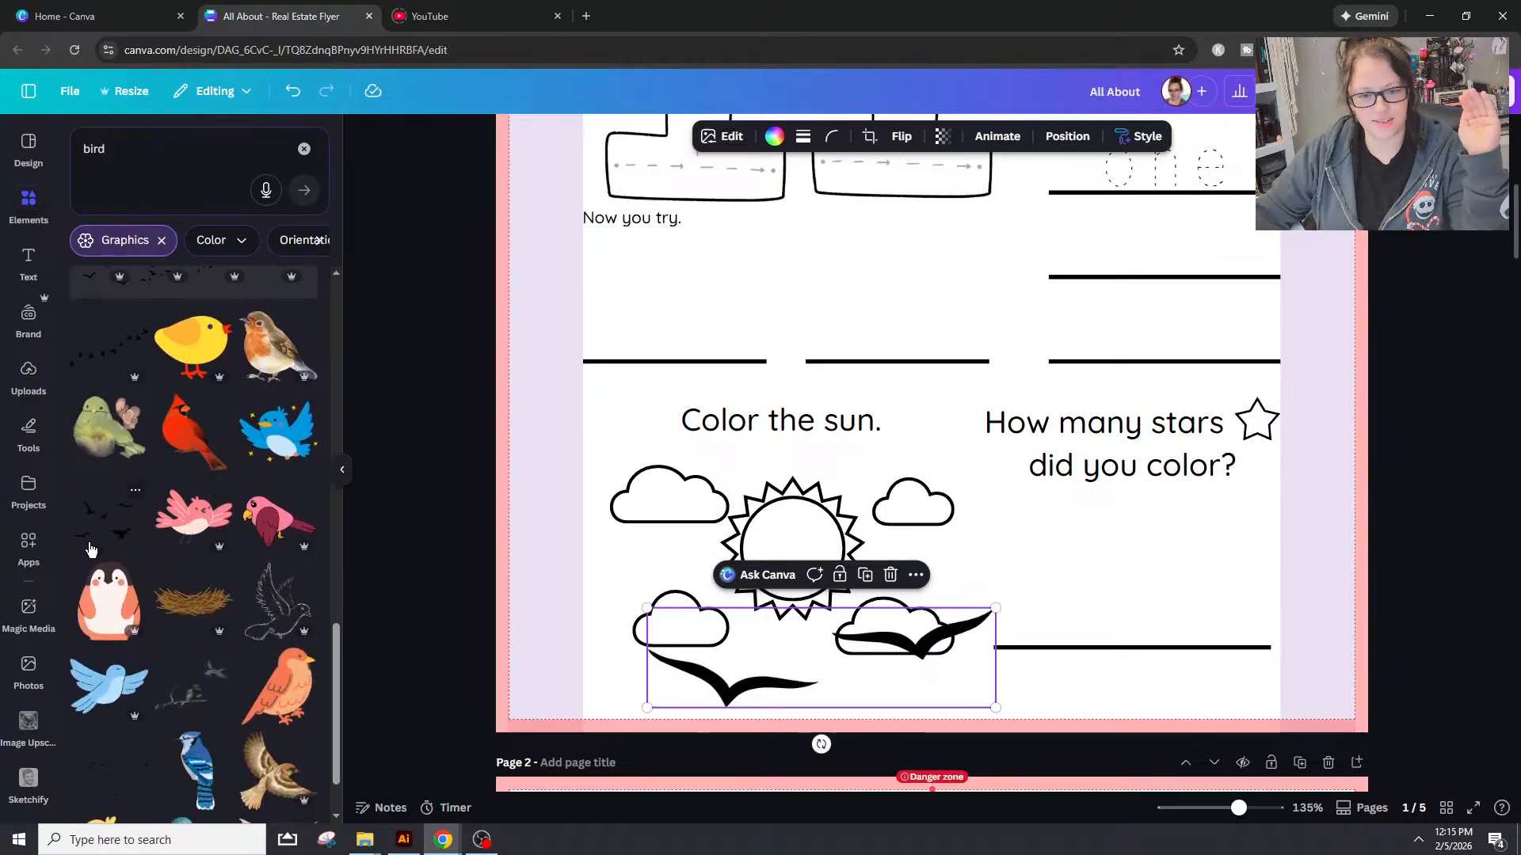
click(90, 549)
key(Delete)
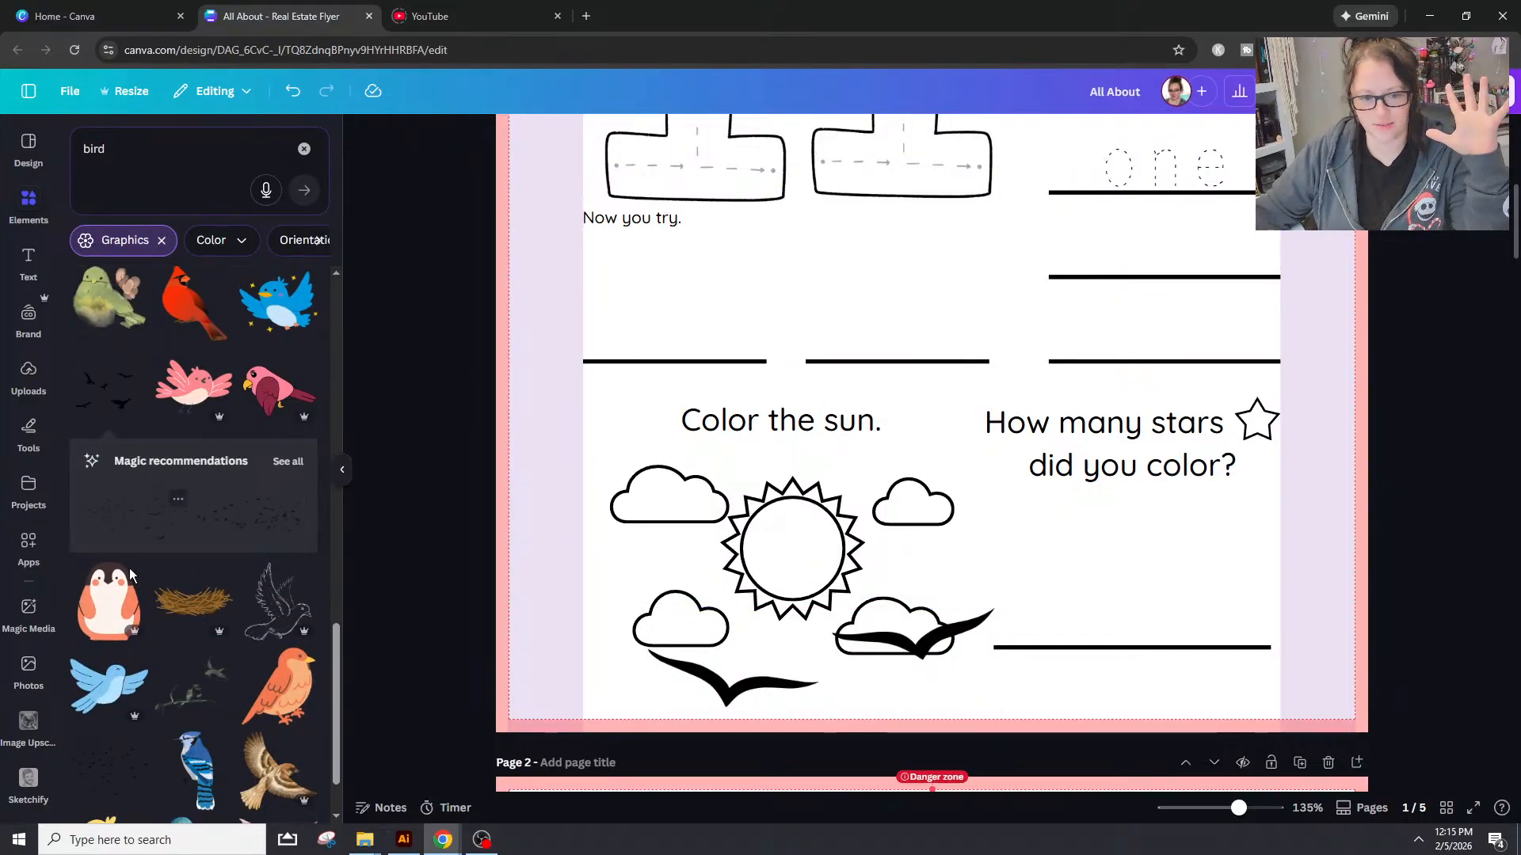
scroll(225, 683, down, 3)
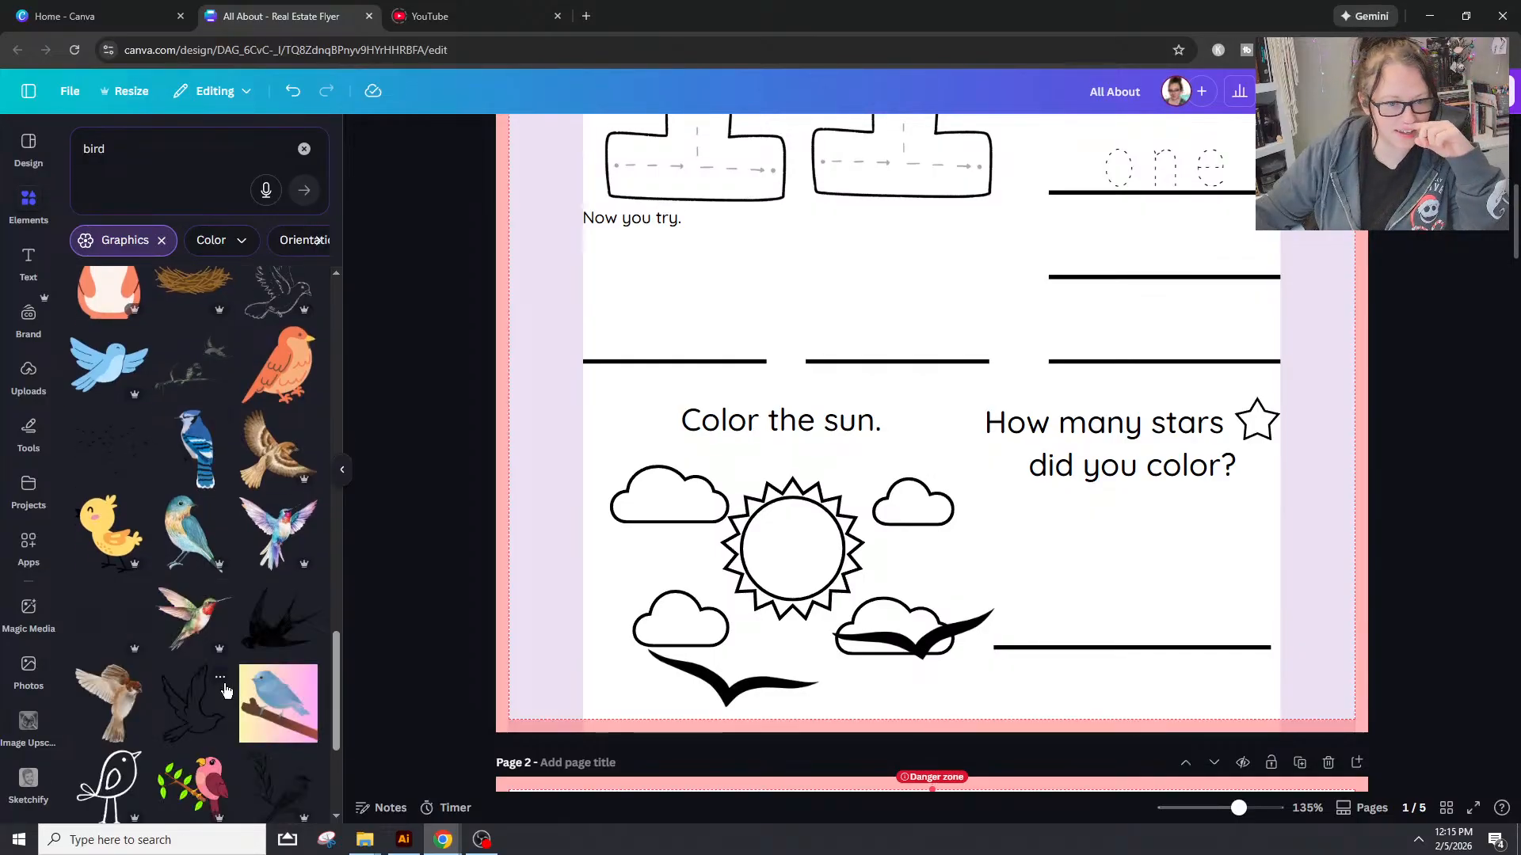
scroll(123, 451, down, 3)
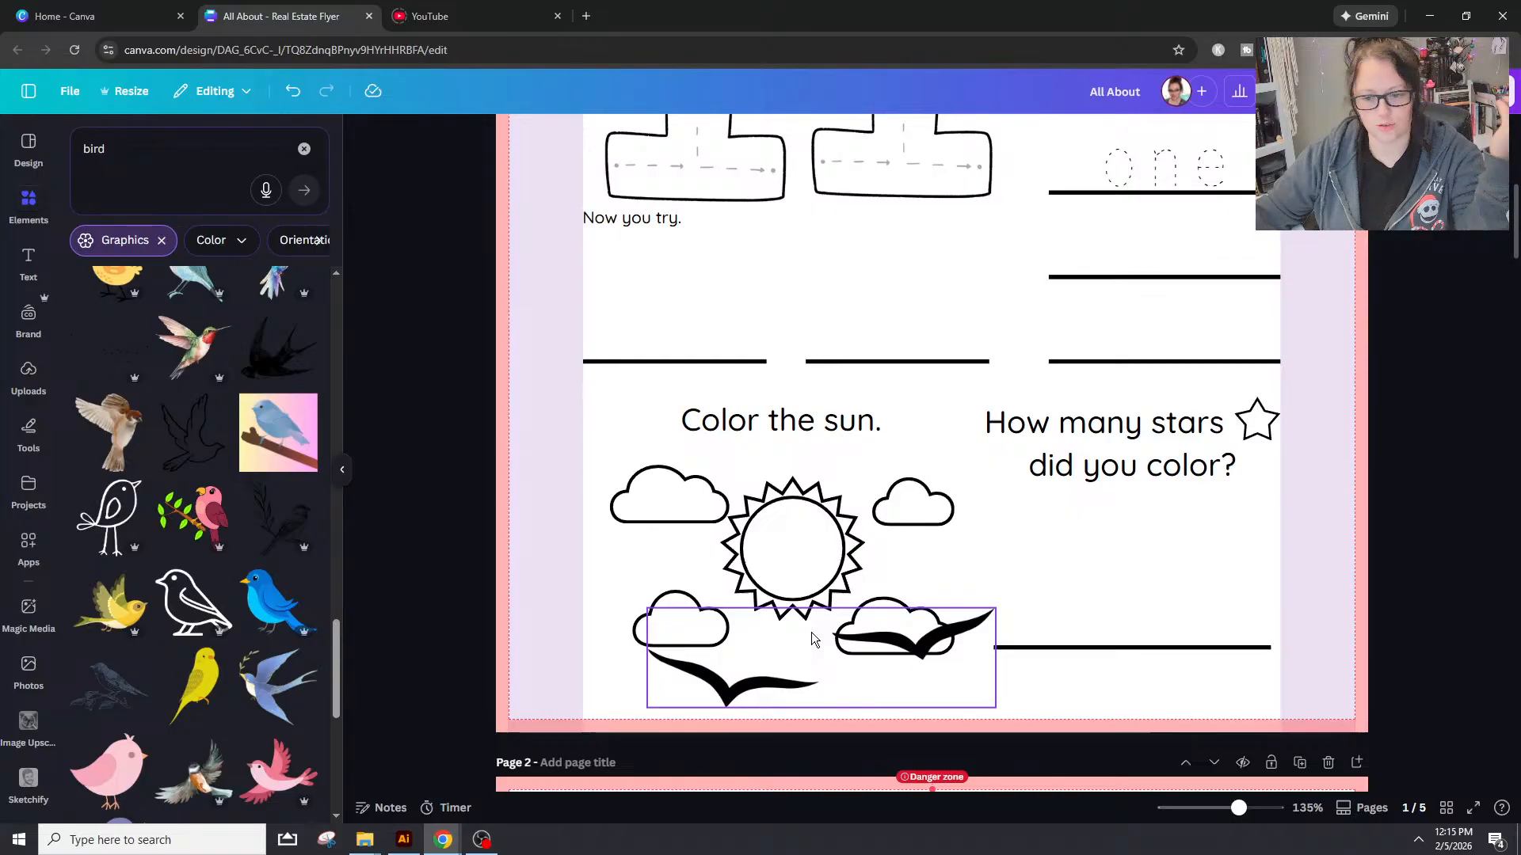
Step: Try reducing the gull graphic to one small bird between the two left clouds, and delete it
scroll(814, 640, down, 1)
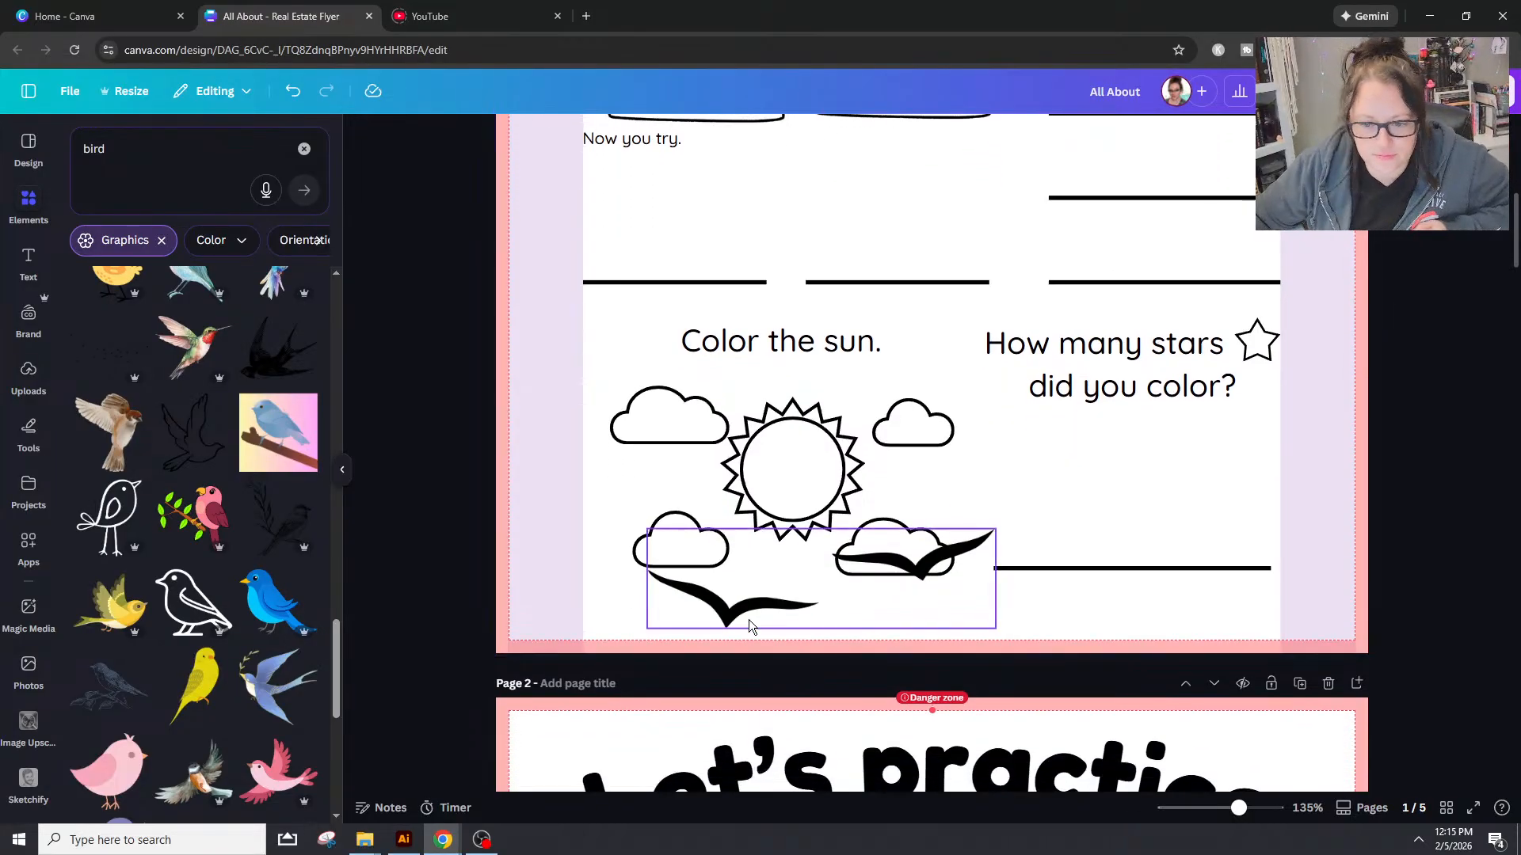
click(751, 621)
drag(998, 540, 697, 500)
double_click(650, 498)
click(774, 620)
click(786, 624)
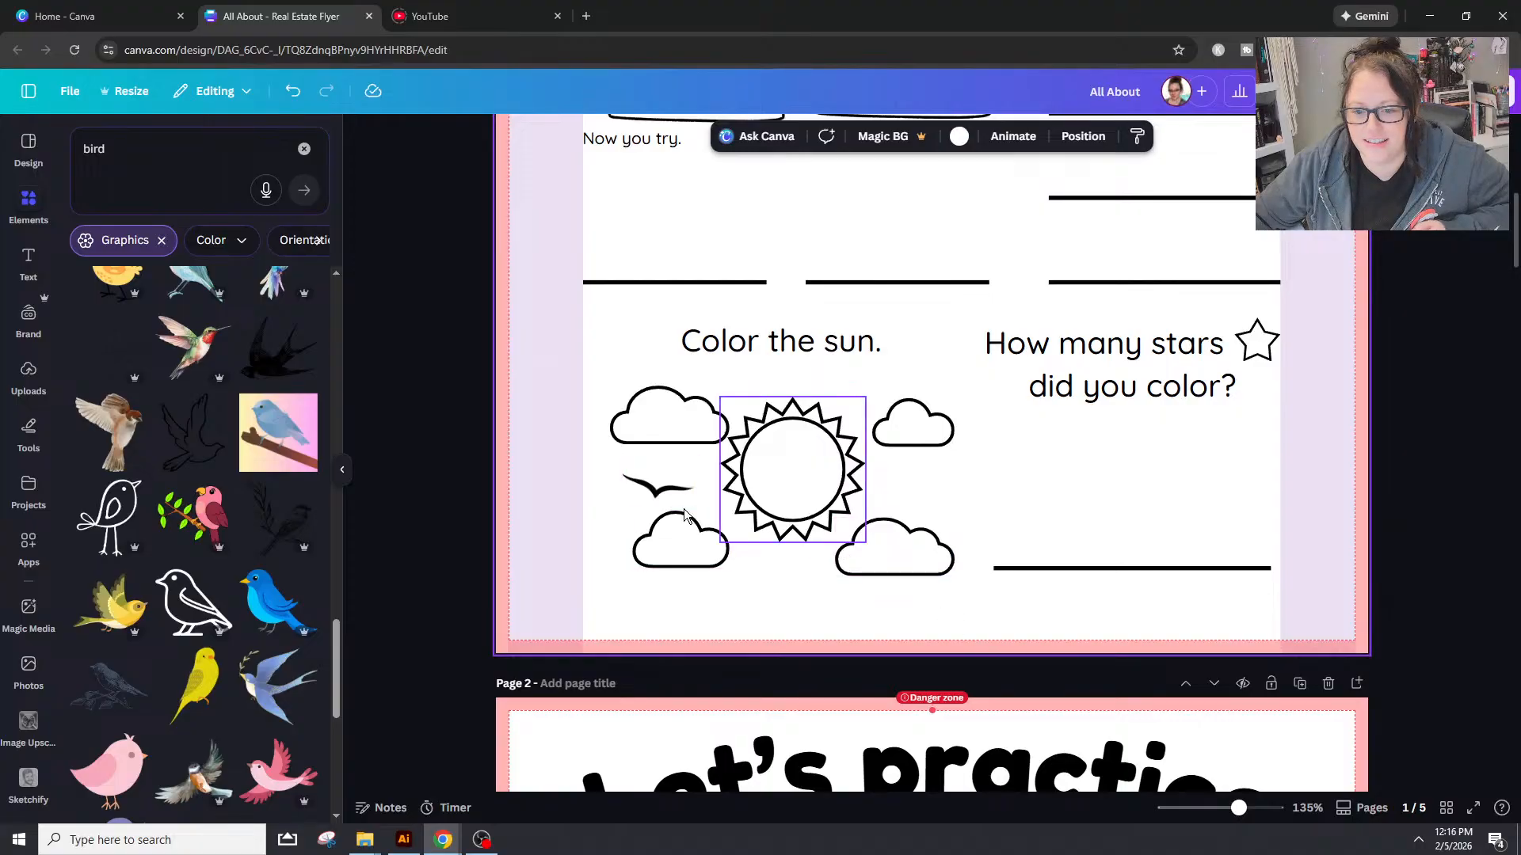
click(657, 487)
key(Delete)
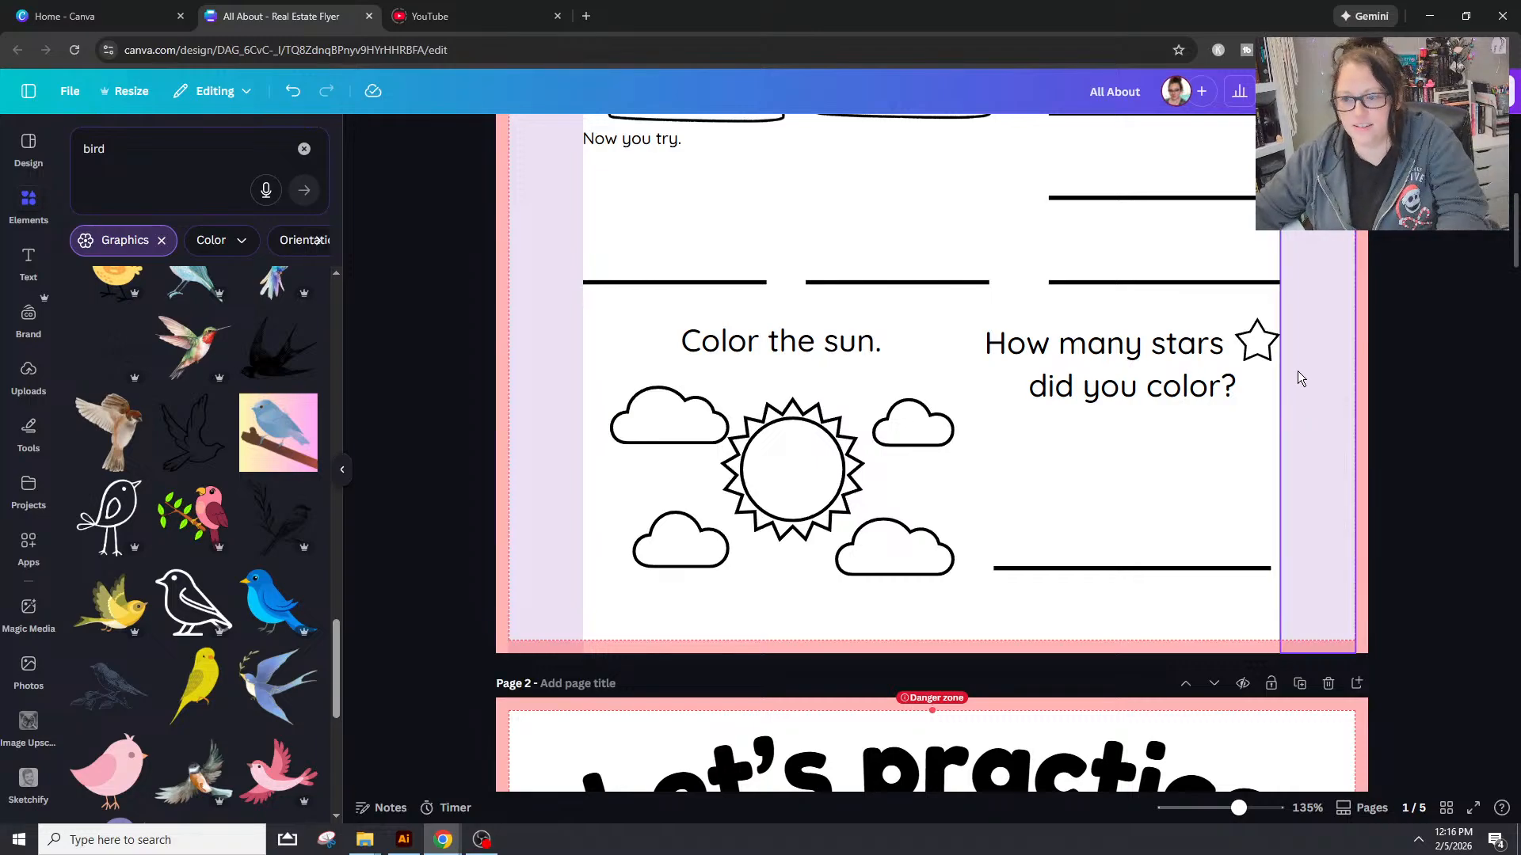
Step: Ungroup the "How many stars" text line from its star outline
click(1276, 350)
right_click(1274, 351)
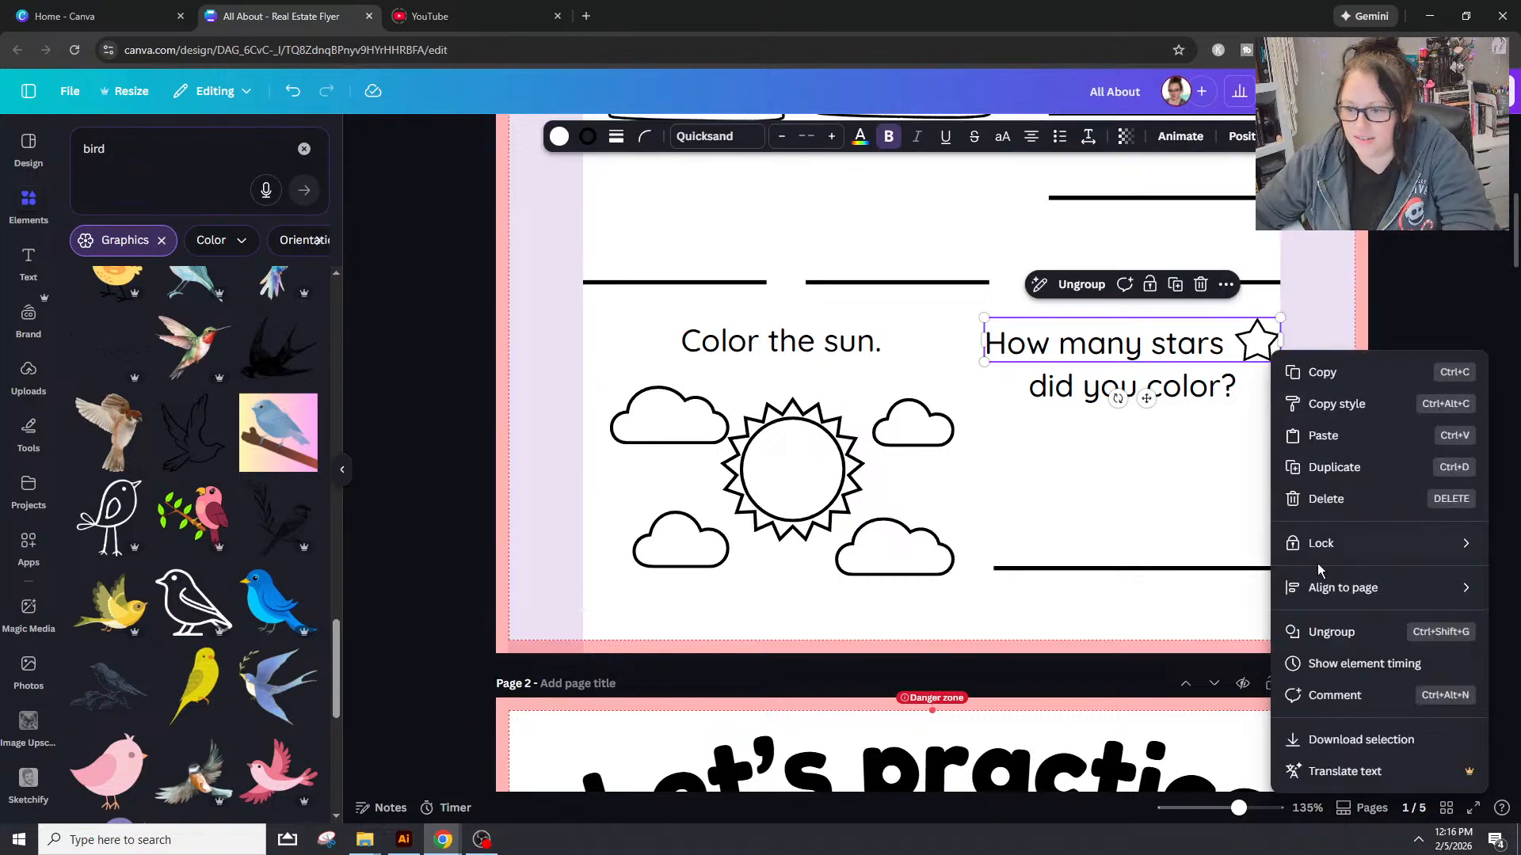
click(1331, 634)
click(1441, 374)
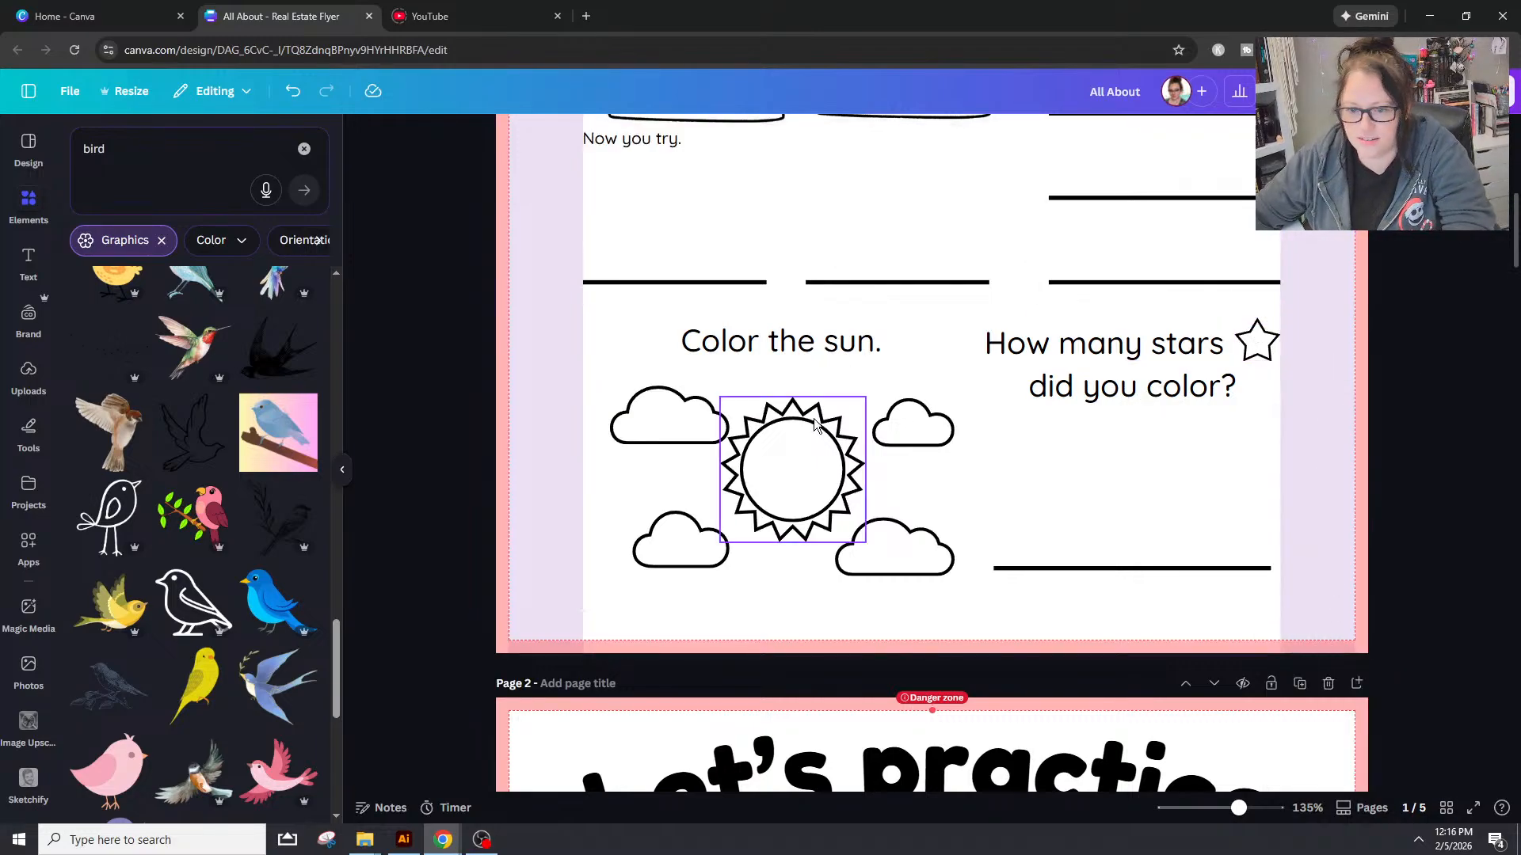
Step: Select the sunburst and its inner circle together and duplicate them
click(800, 492)
click(797, 582)
click(802, 516)
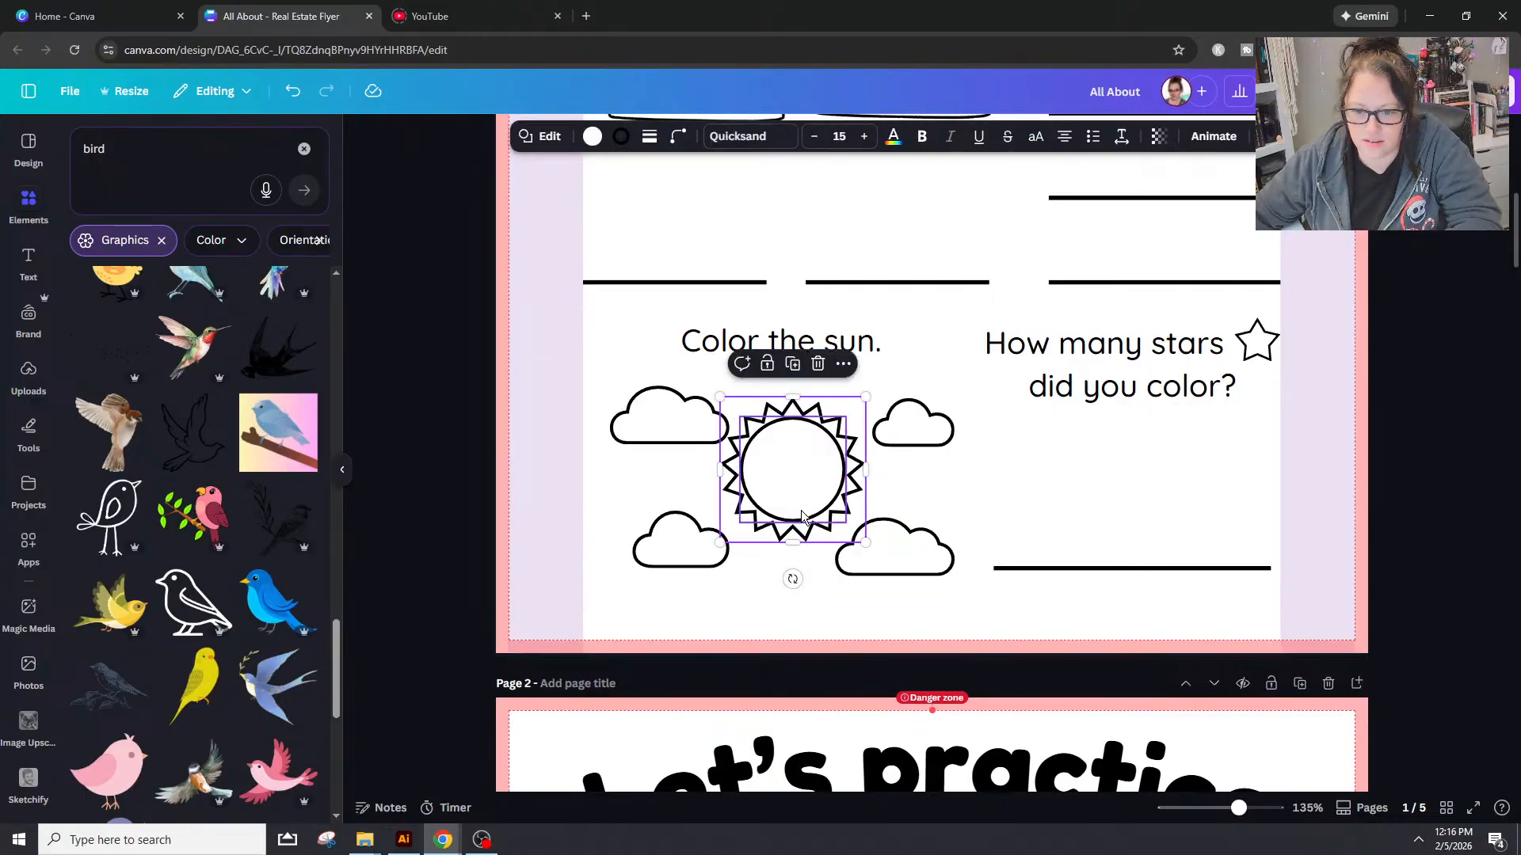
key(ctrl+d)
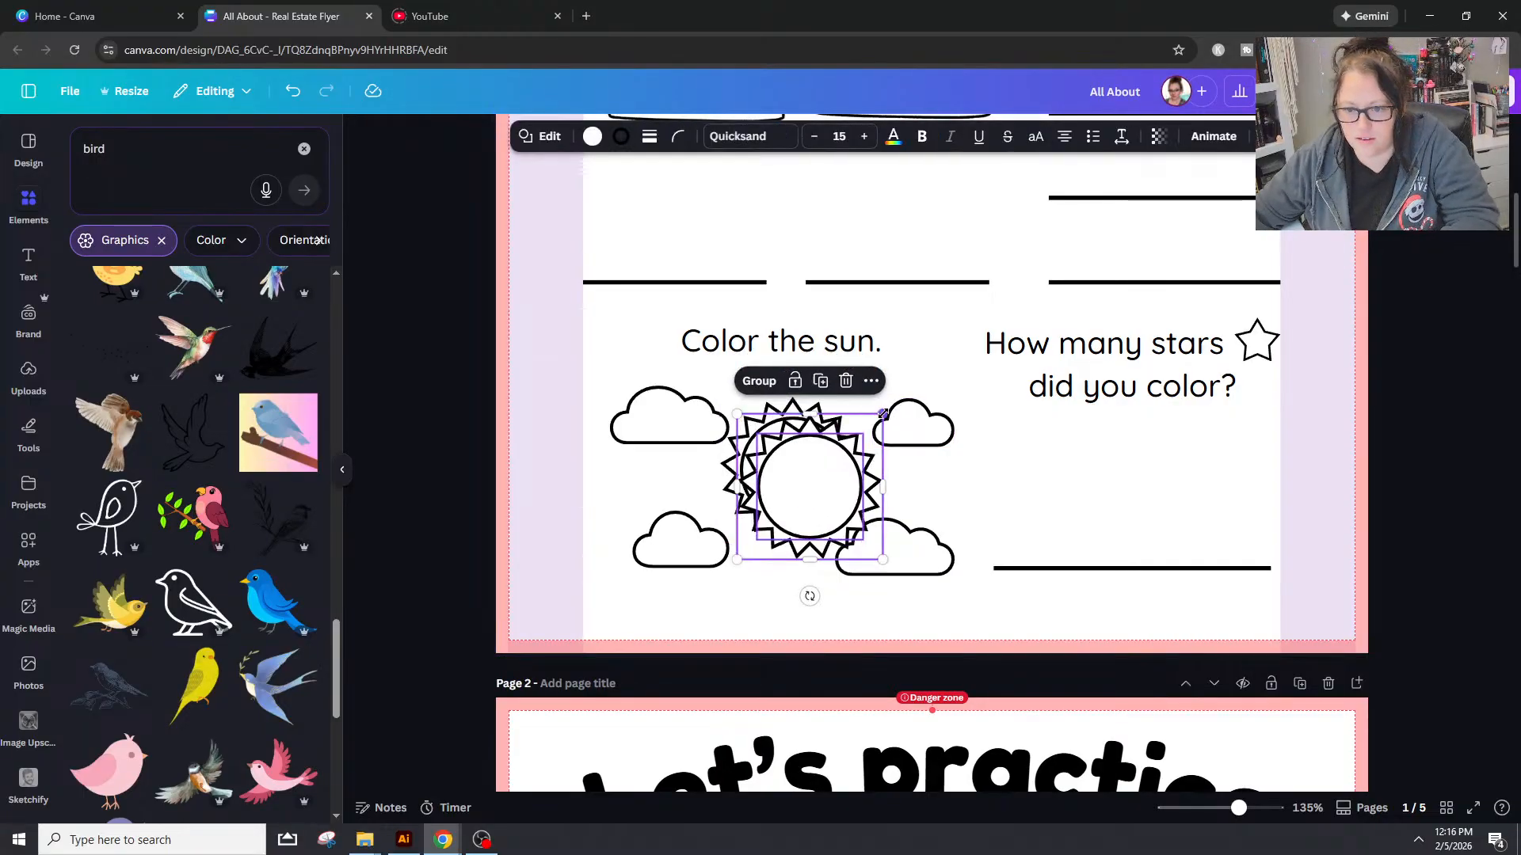
Step: Shrink the sun copy to the star's size and position it over the star beside "How many stars"
drag(883, 414, 1284, 367)
key(Left)
key(Left)
key(Left)
key(Left)
key(Left)
key(Left)
key(Left)
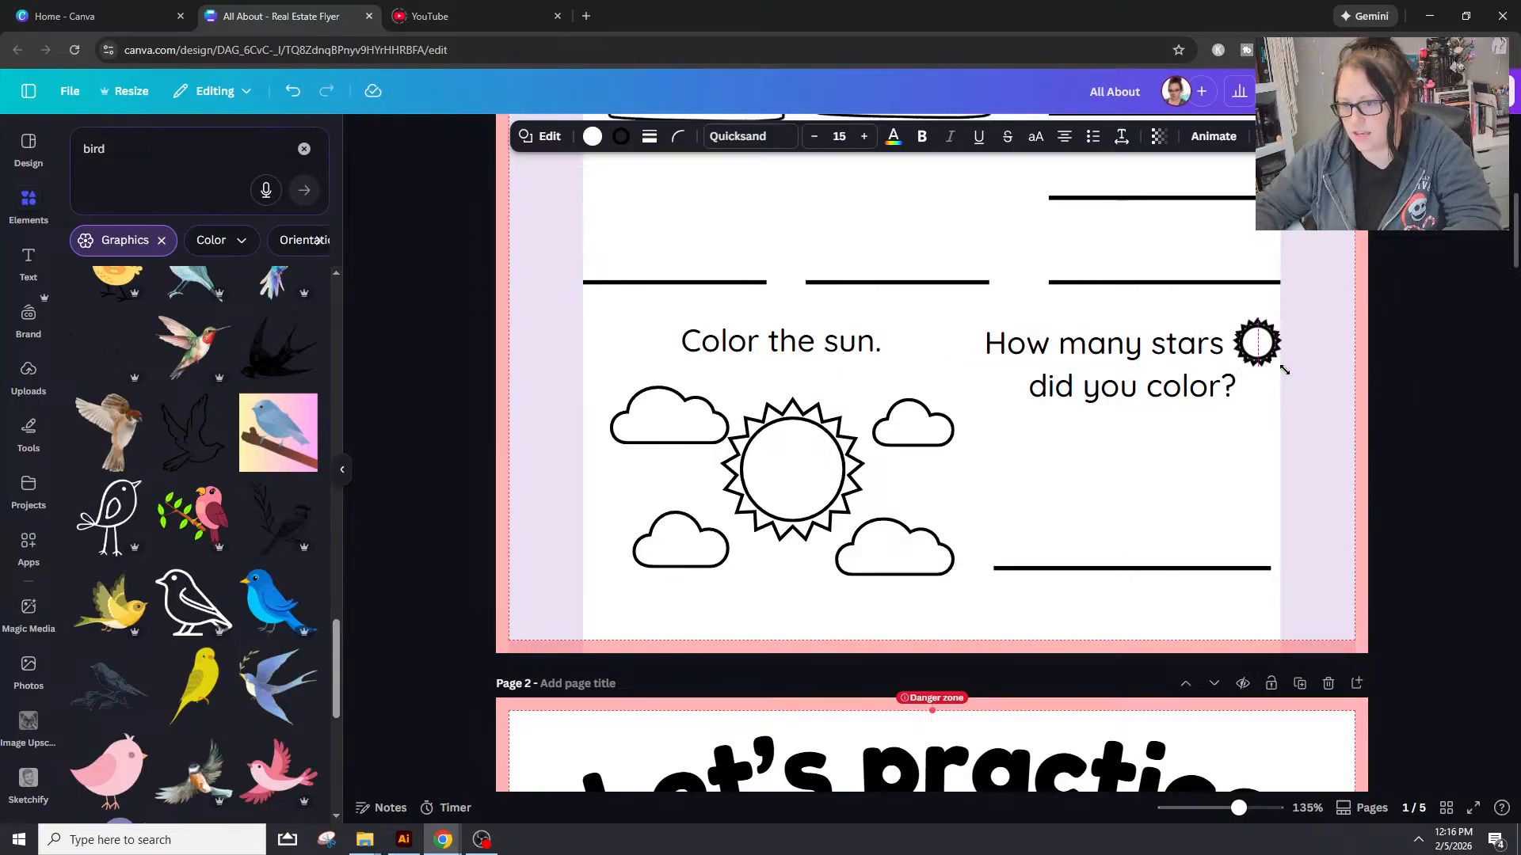
key(Right)
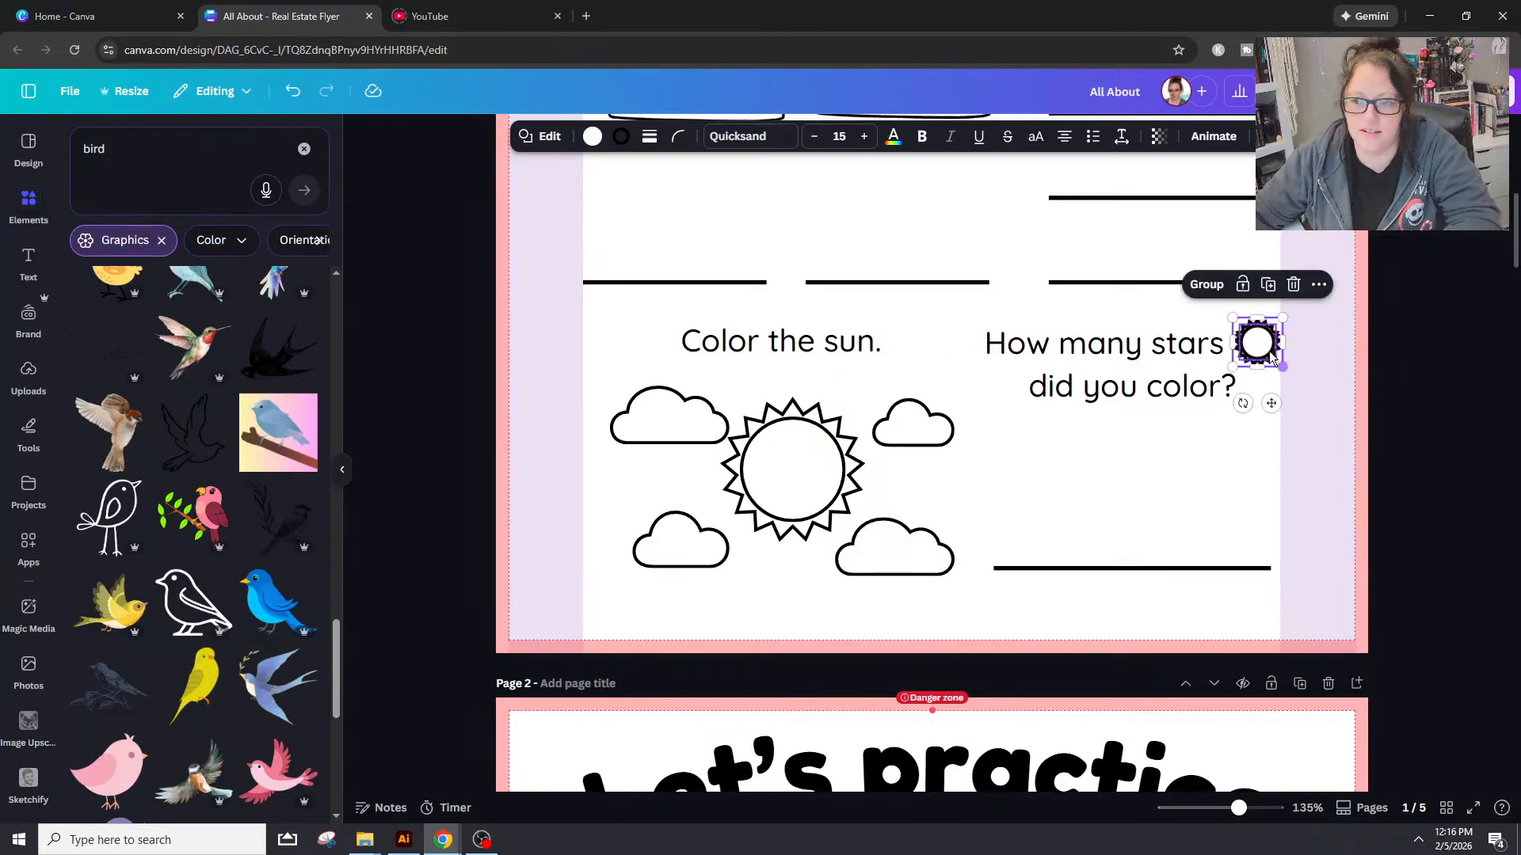
Step: Send the small sun behind the star and delete the star
right_click(1270, 352)
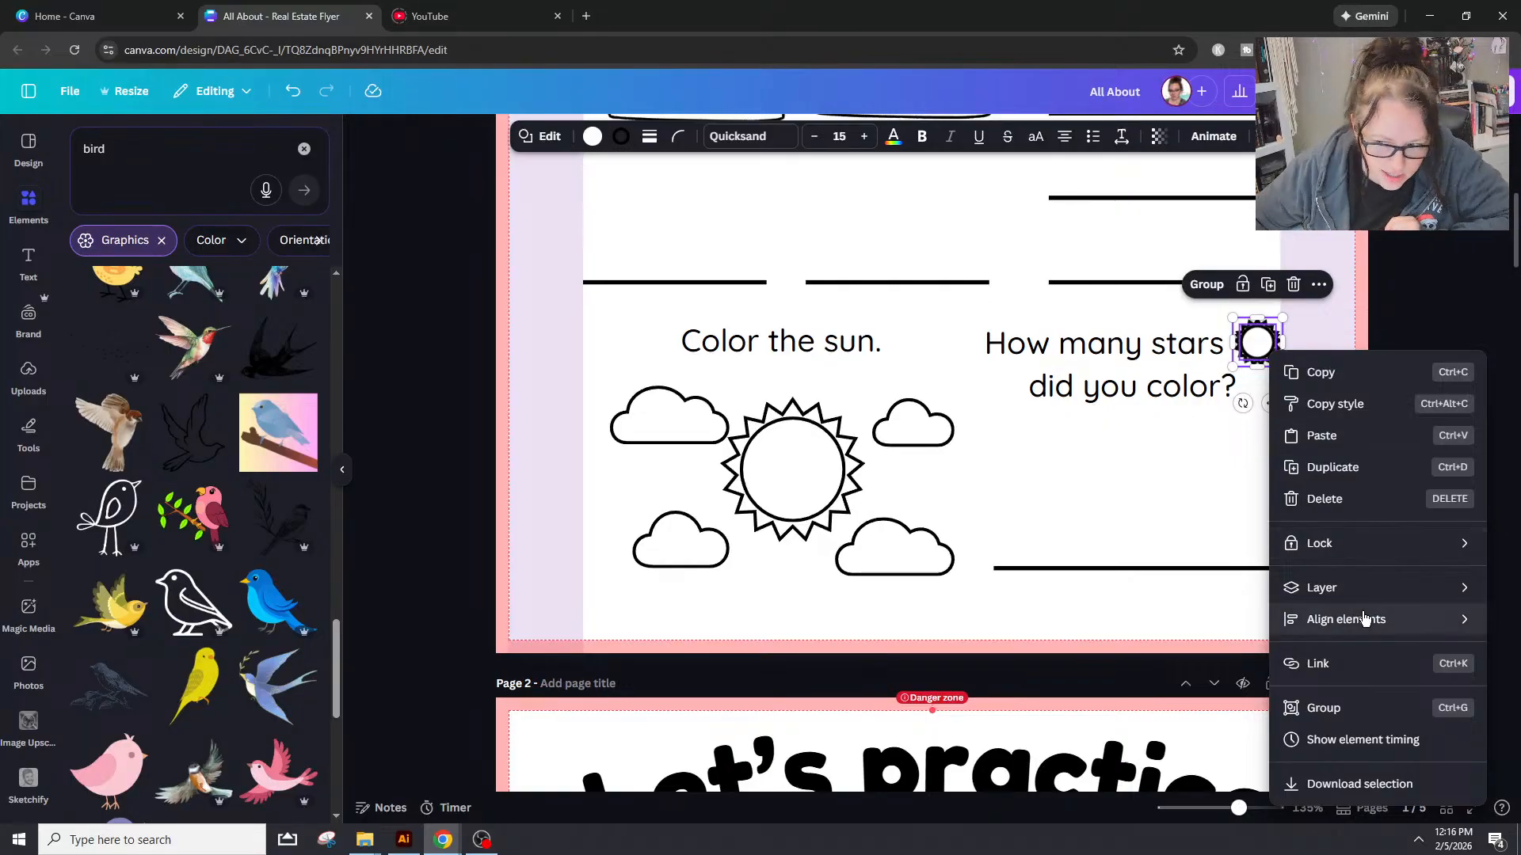
mouse_move(1360, 602)
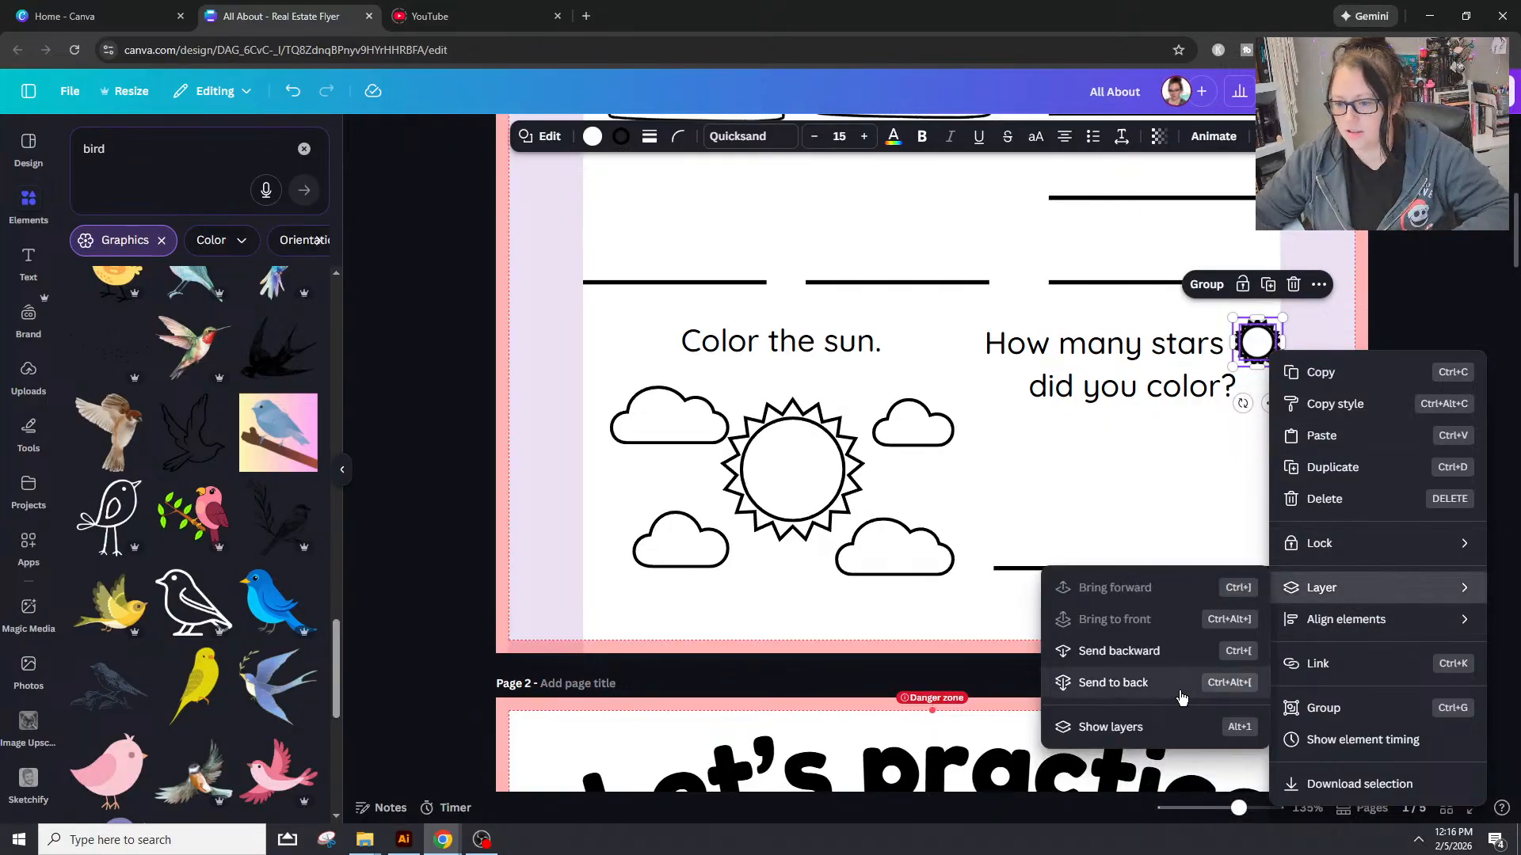
click(1176, 684)
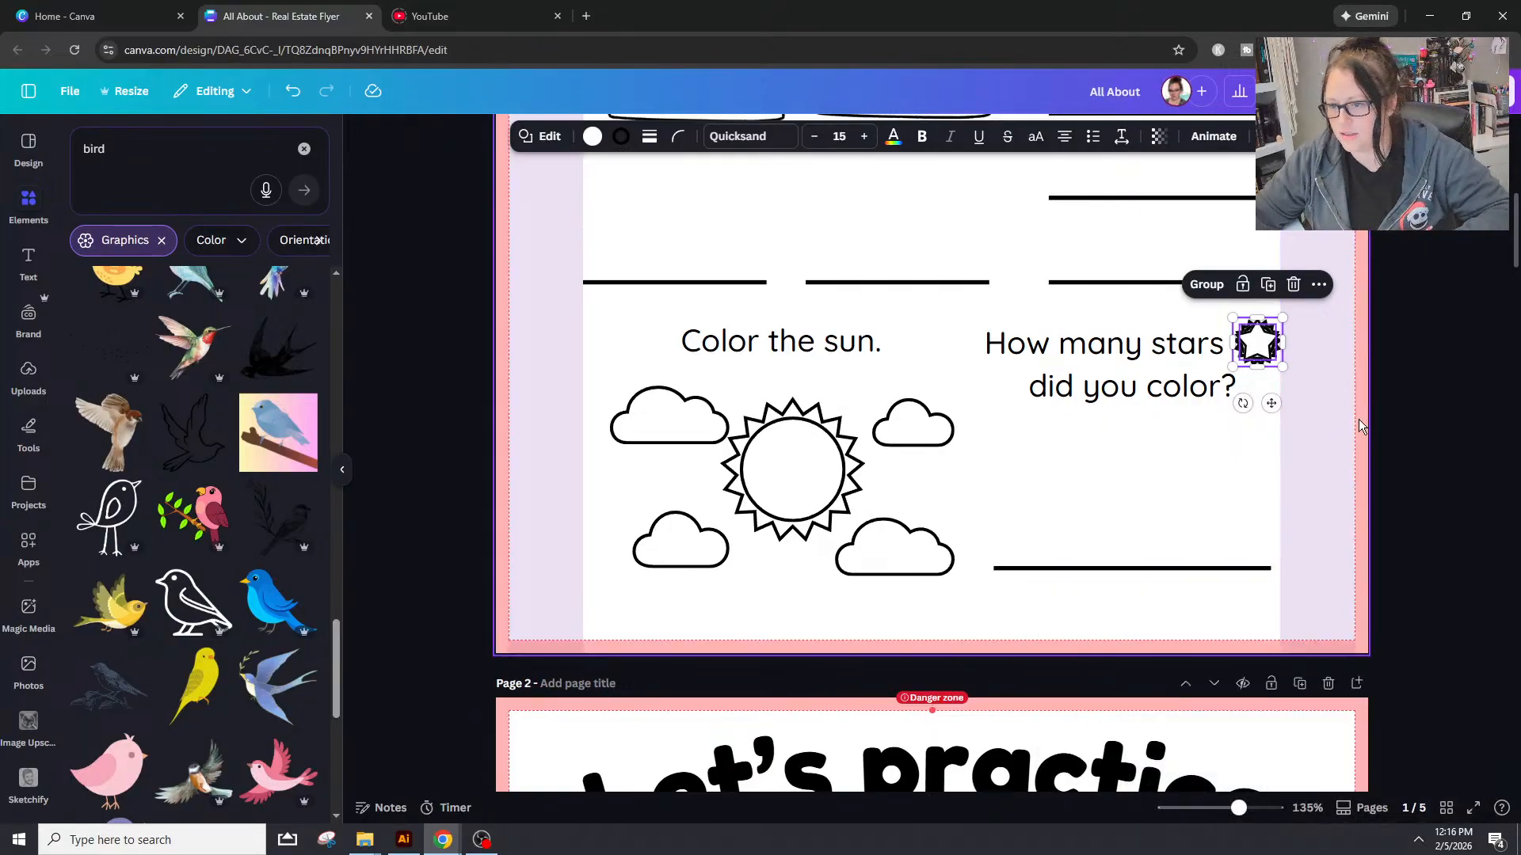
key(Delete)
Step: Set the small sunburst's stroke weight to 2
click(1257, 356)
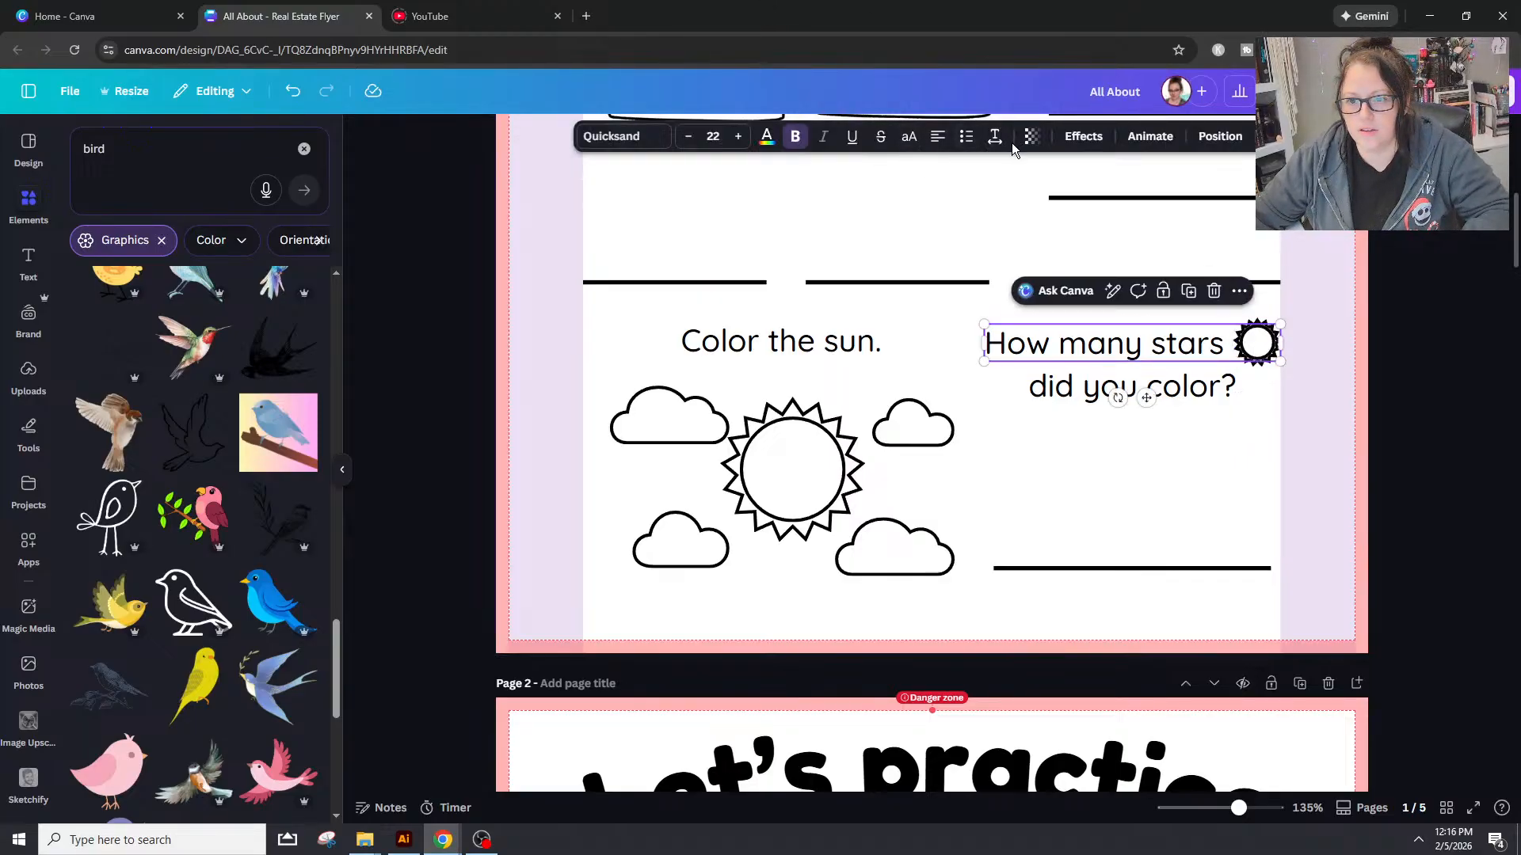
click(1288, 374)
click(1260, 330)
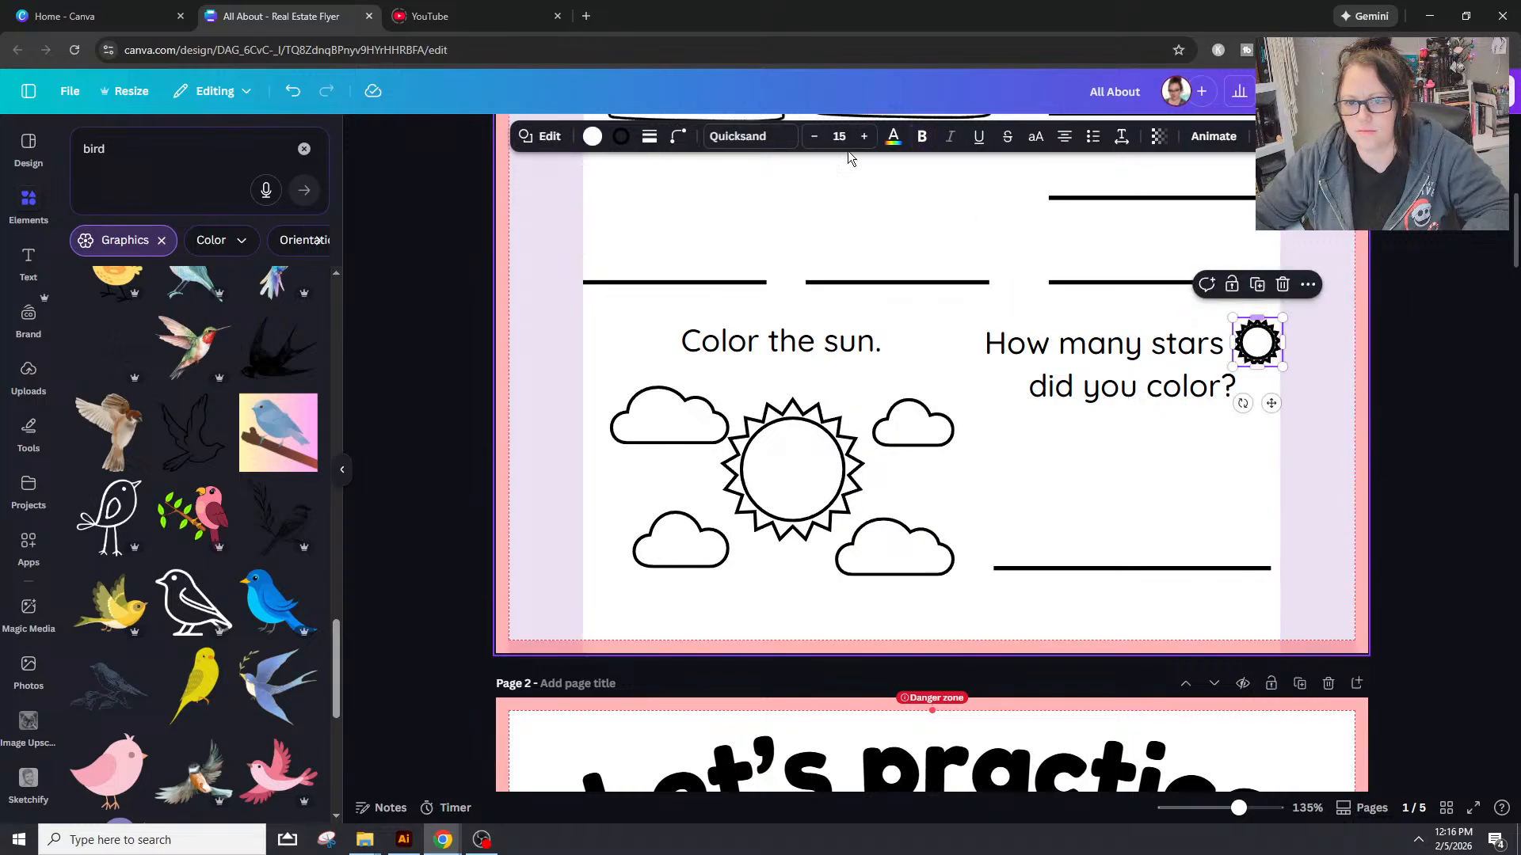
click(675, 142)
click(650, 136)
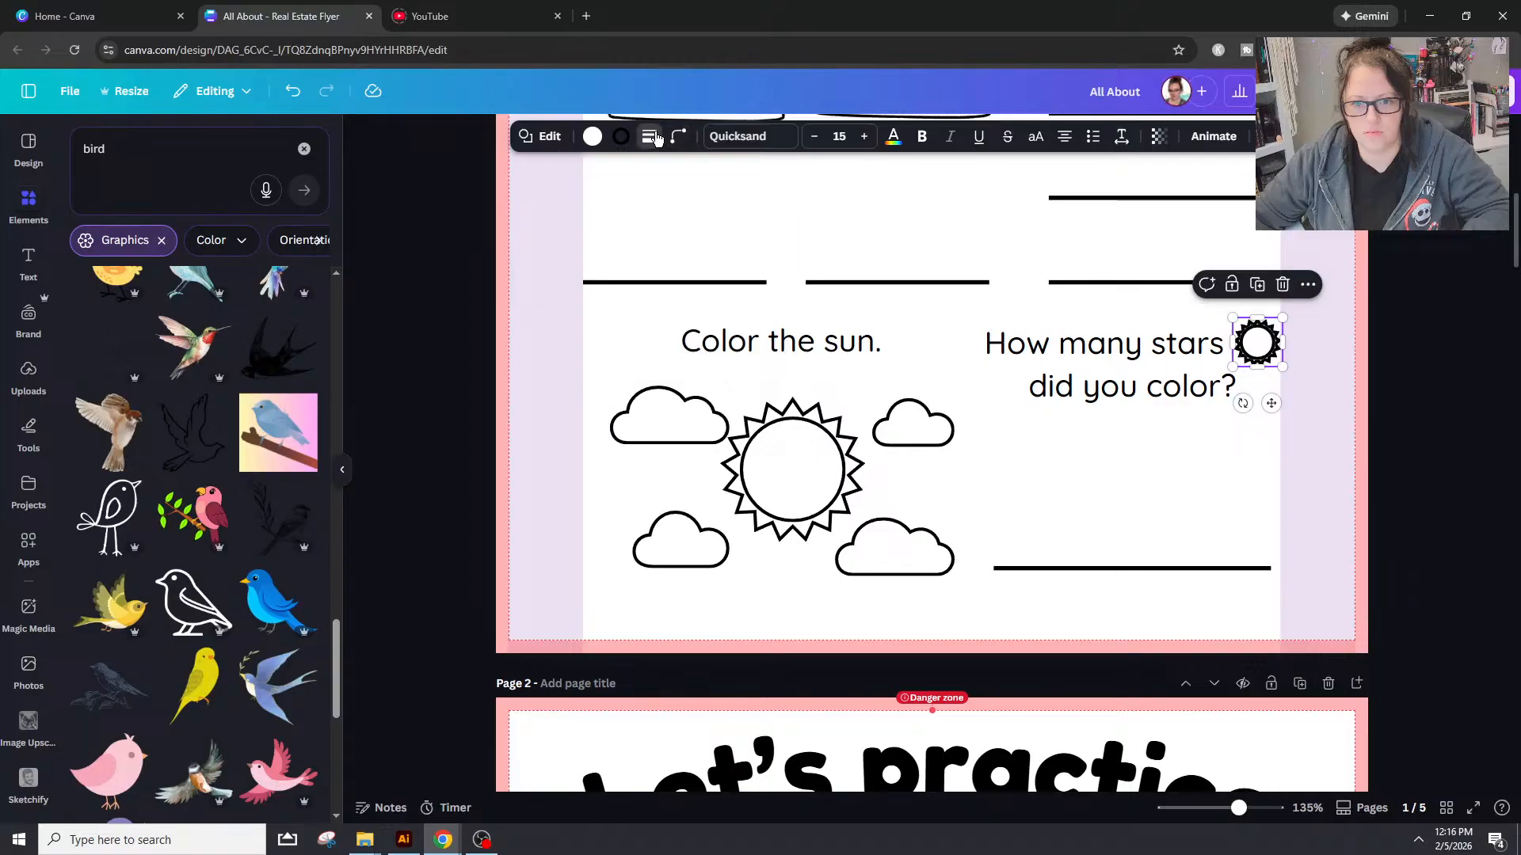
drag(554, 248, 548, 251)
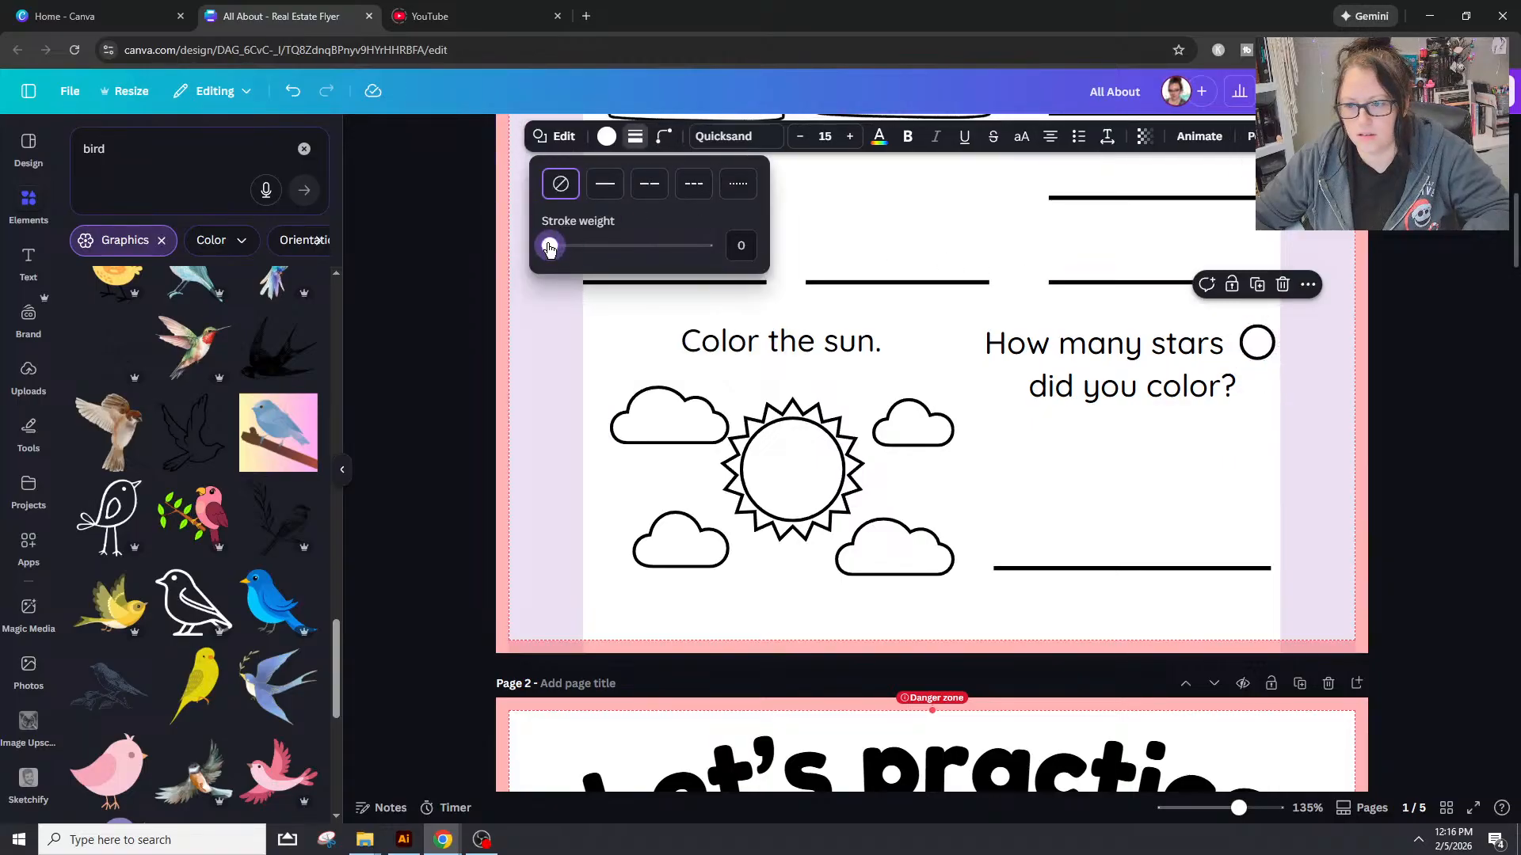
drag(548, 249, 553, 247)
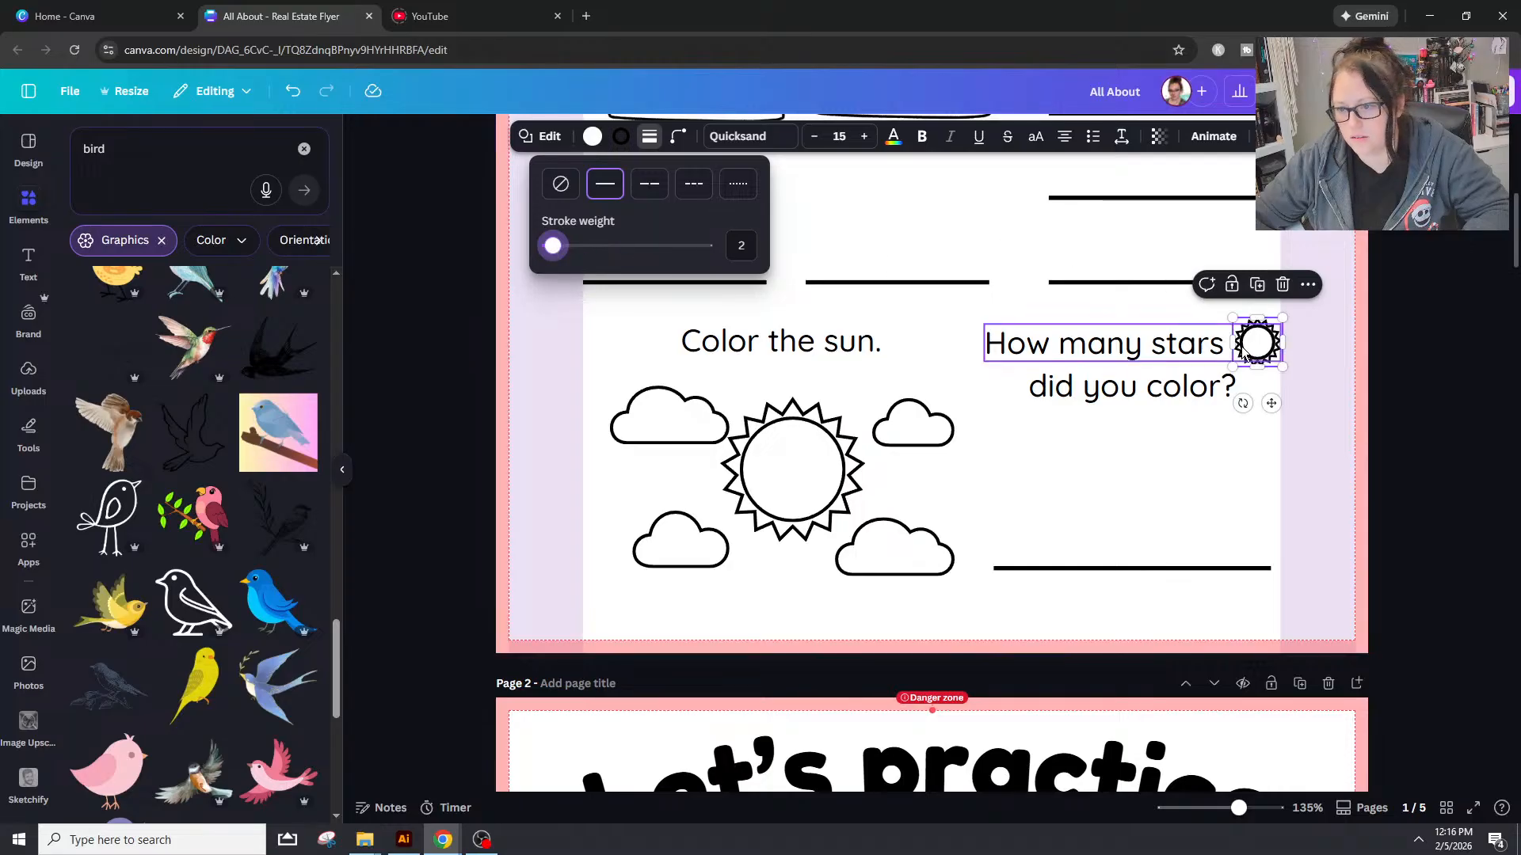
Step: Send the "How many stars" text line behind the small sun
click(1212, 348)
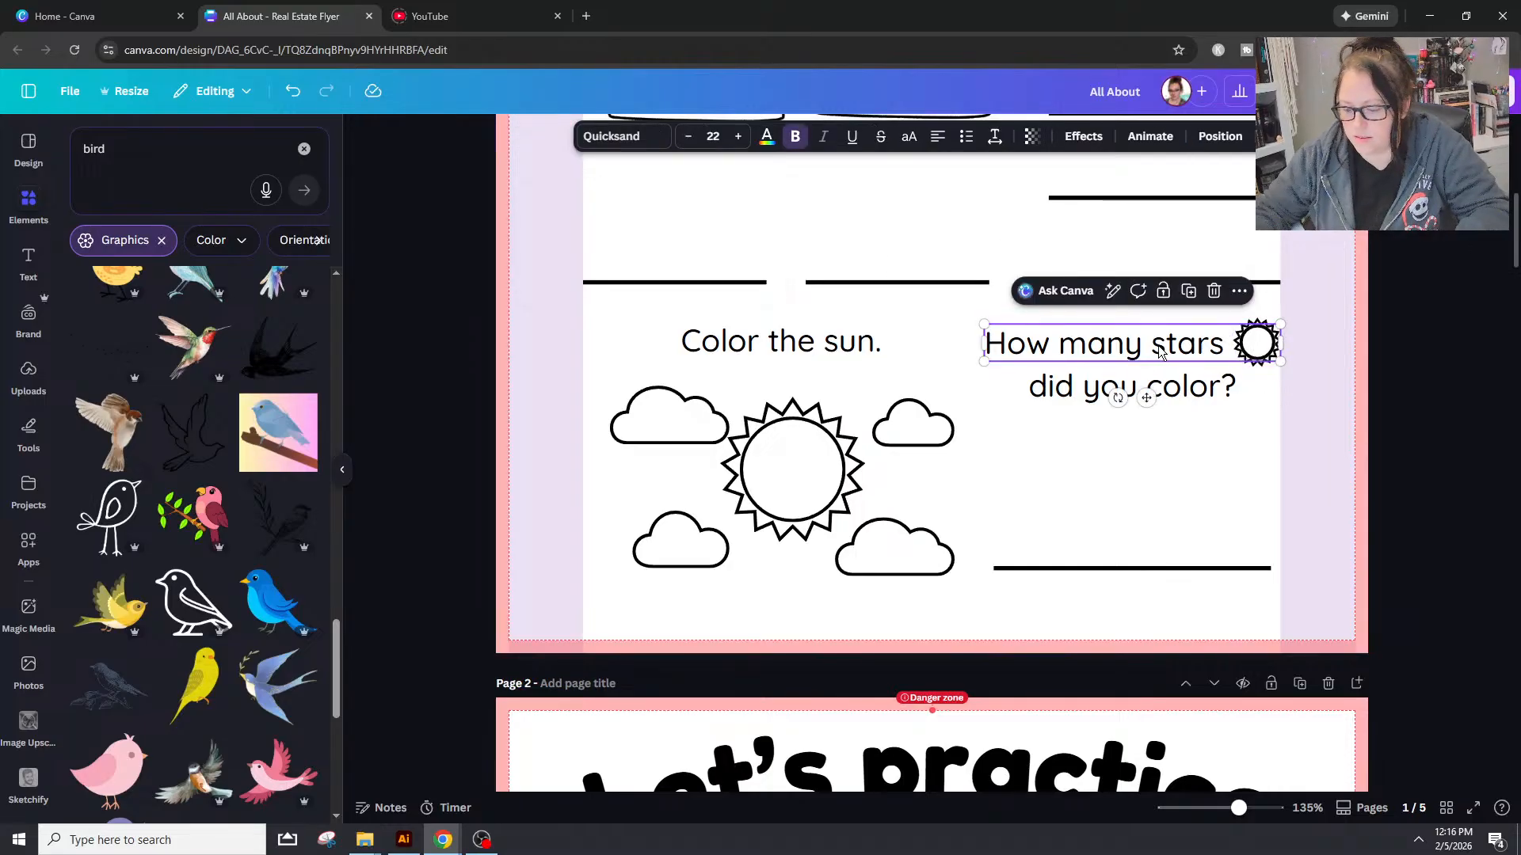
right_click(1158, 352)
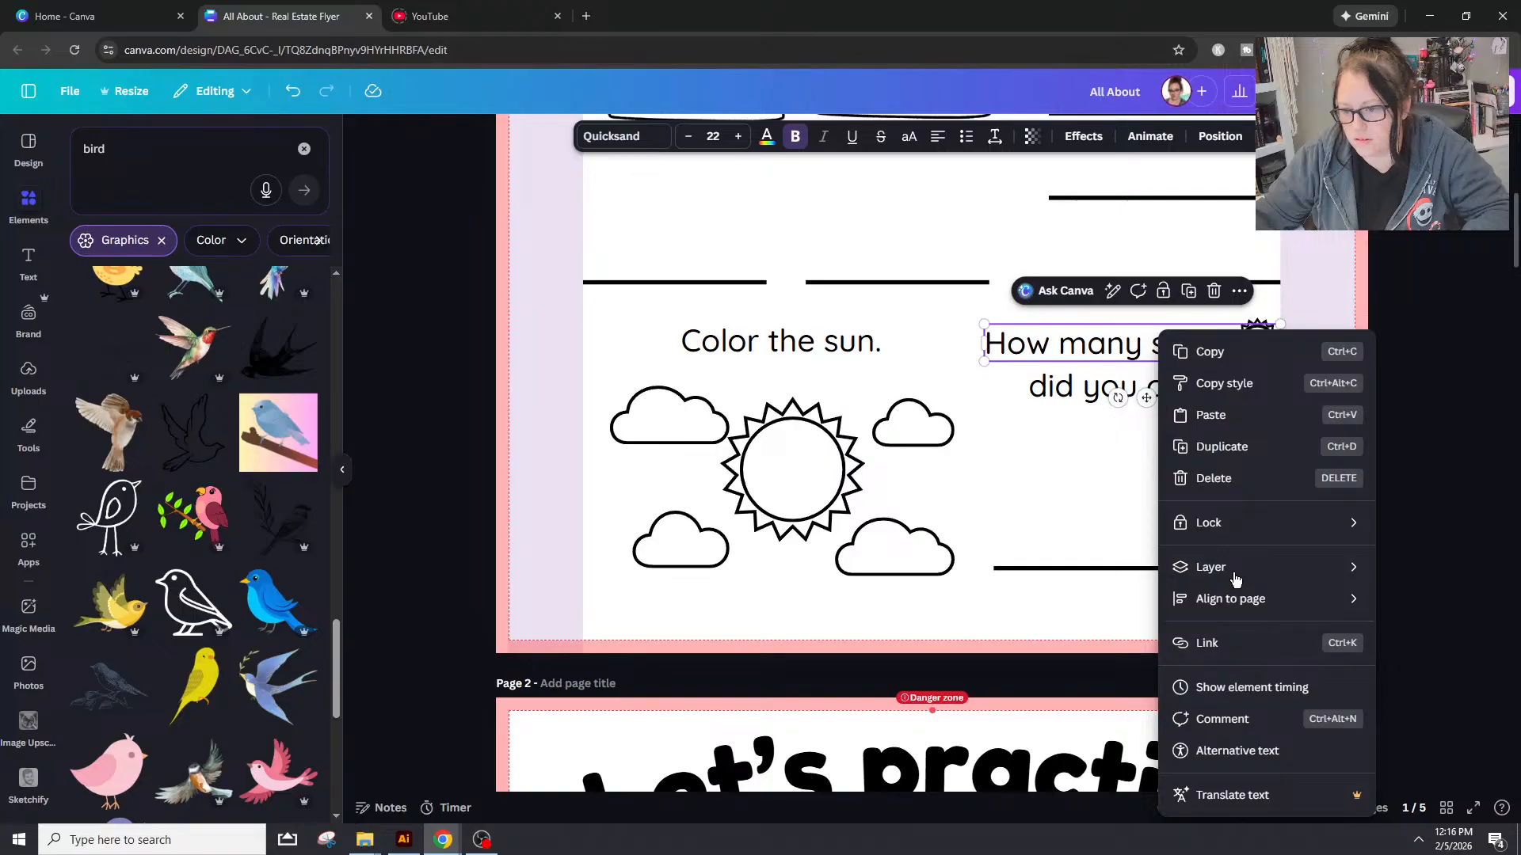
mouse_move(1234, 567)
key(Escape)
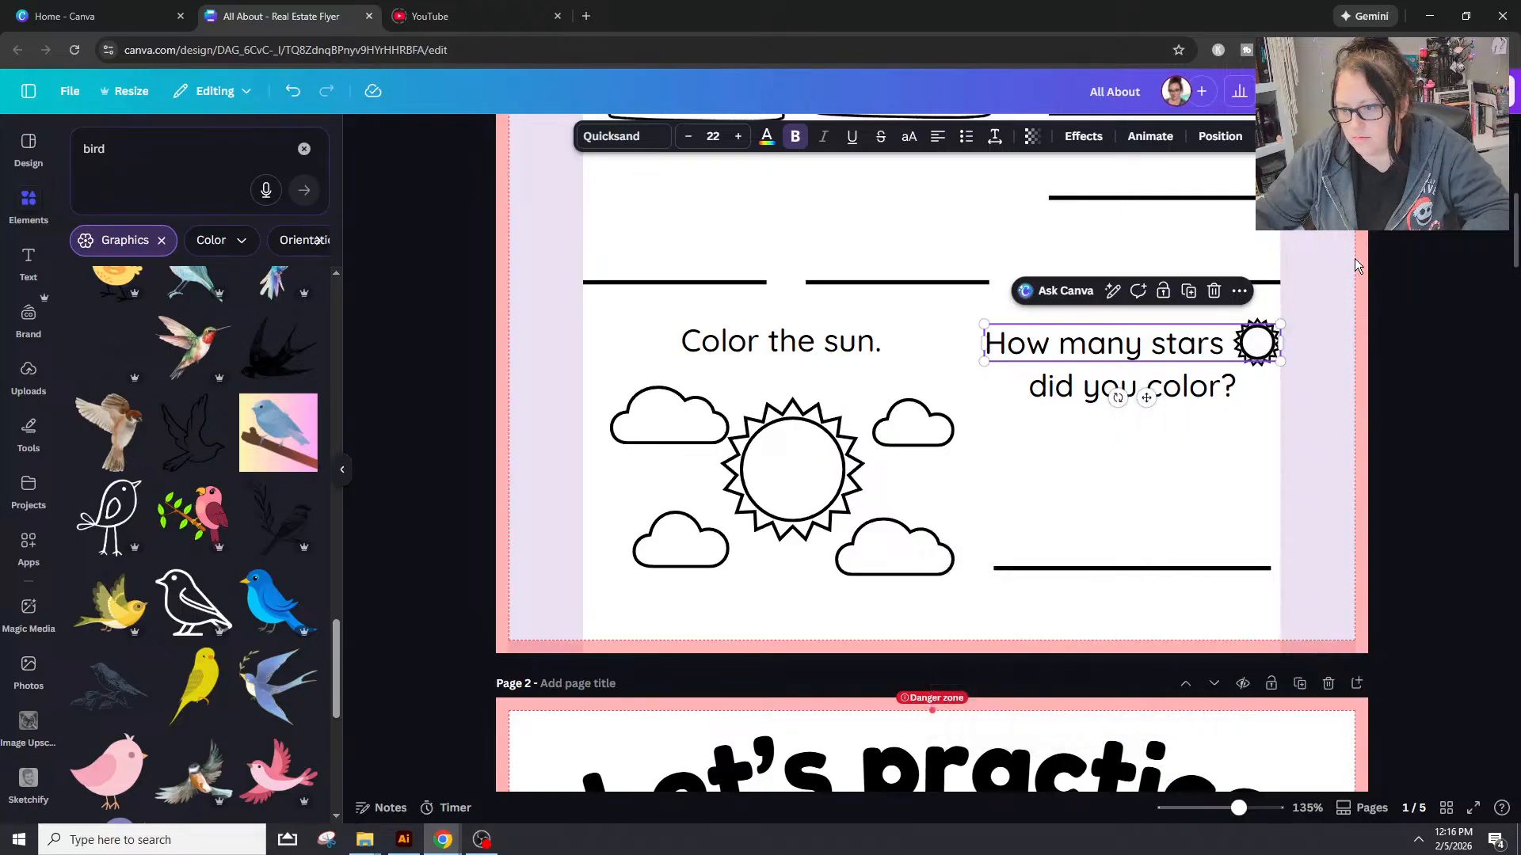
Step: Set the stroke weight of the small sun's inner circle to 3
click(1258, 342)
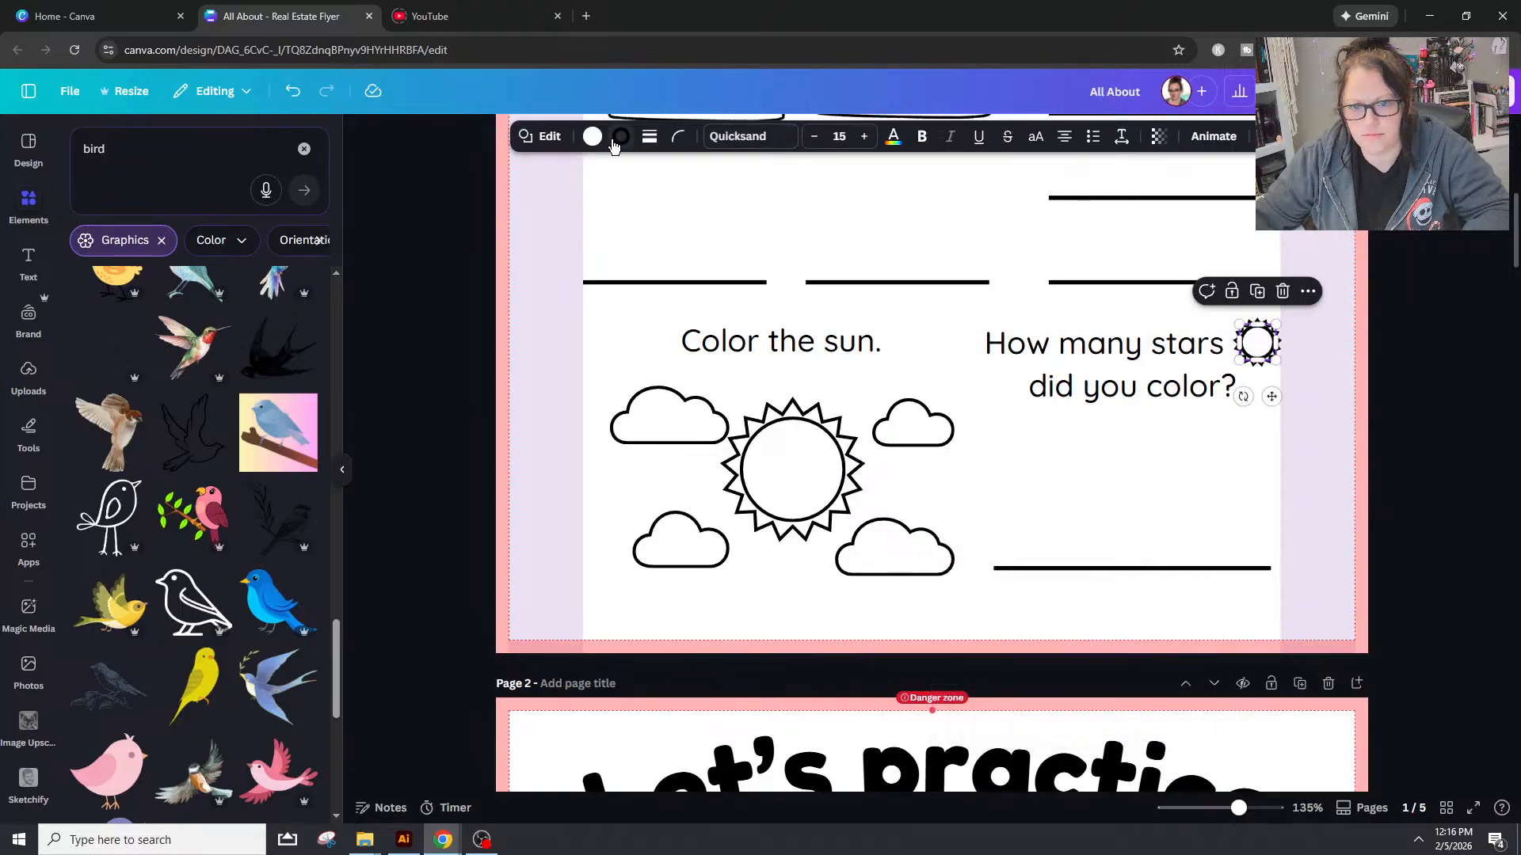
click(678, 136)
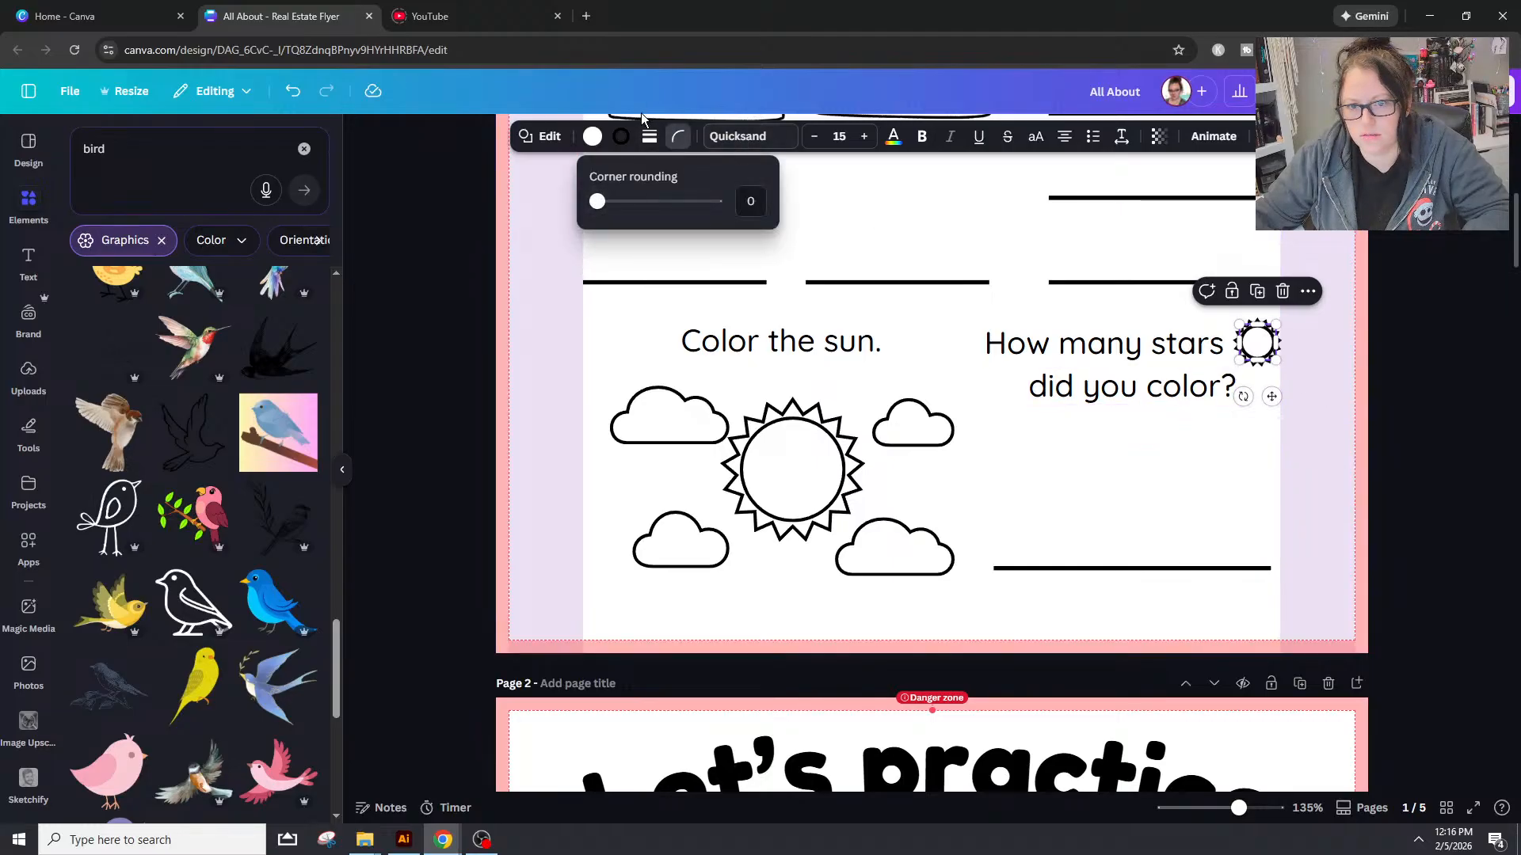
click(649, 136)
click(549, 247)
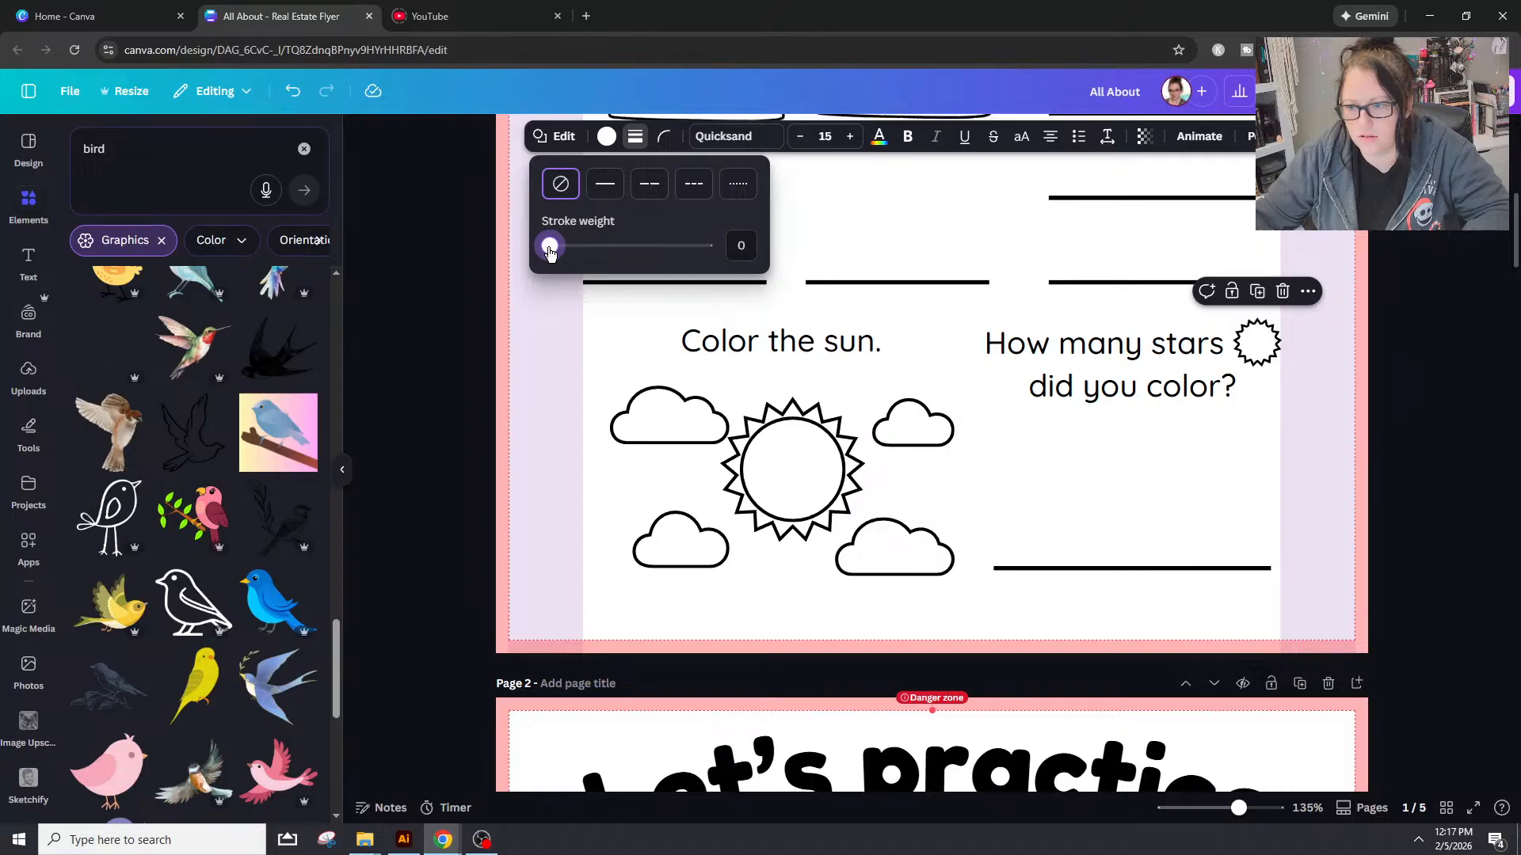
drag(549, 247, 555, 253)
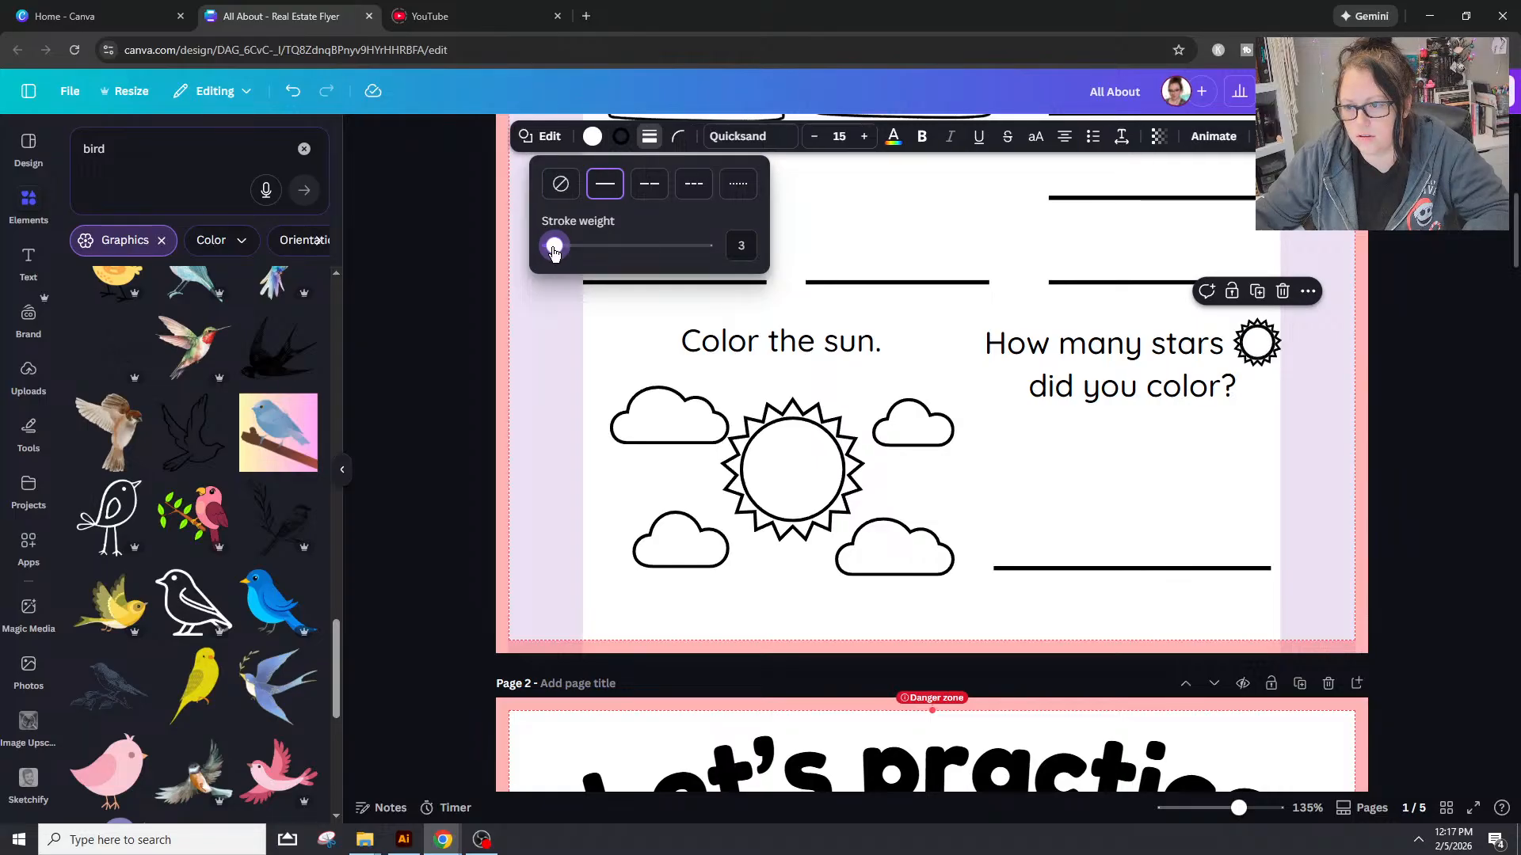
Step: Set the points of the small sun beside the "How many stars" question to 9
click(1445, 388)
click(1456, 446)
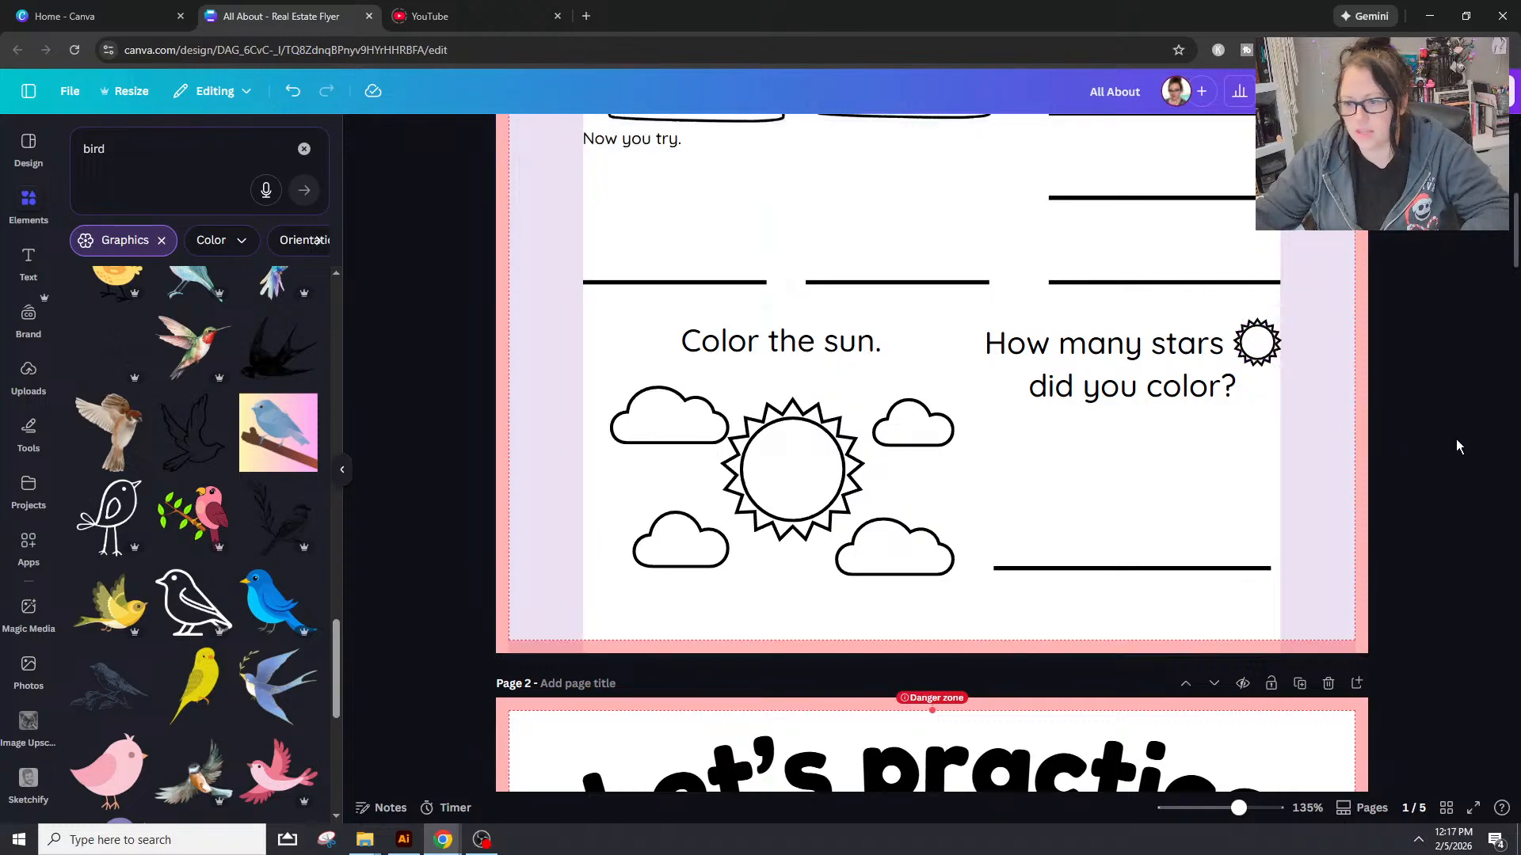
drag(1238, 809, 1258, 810)
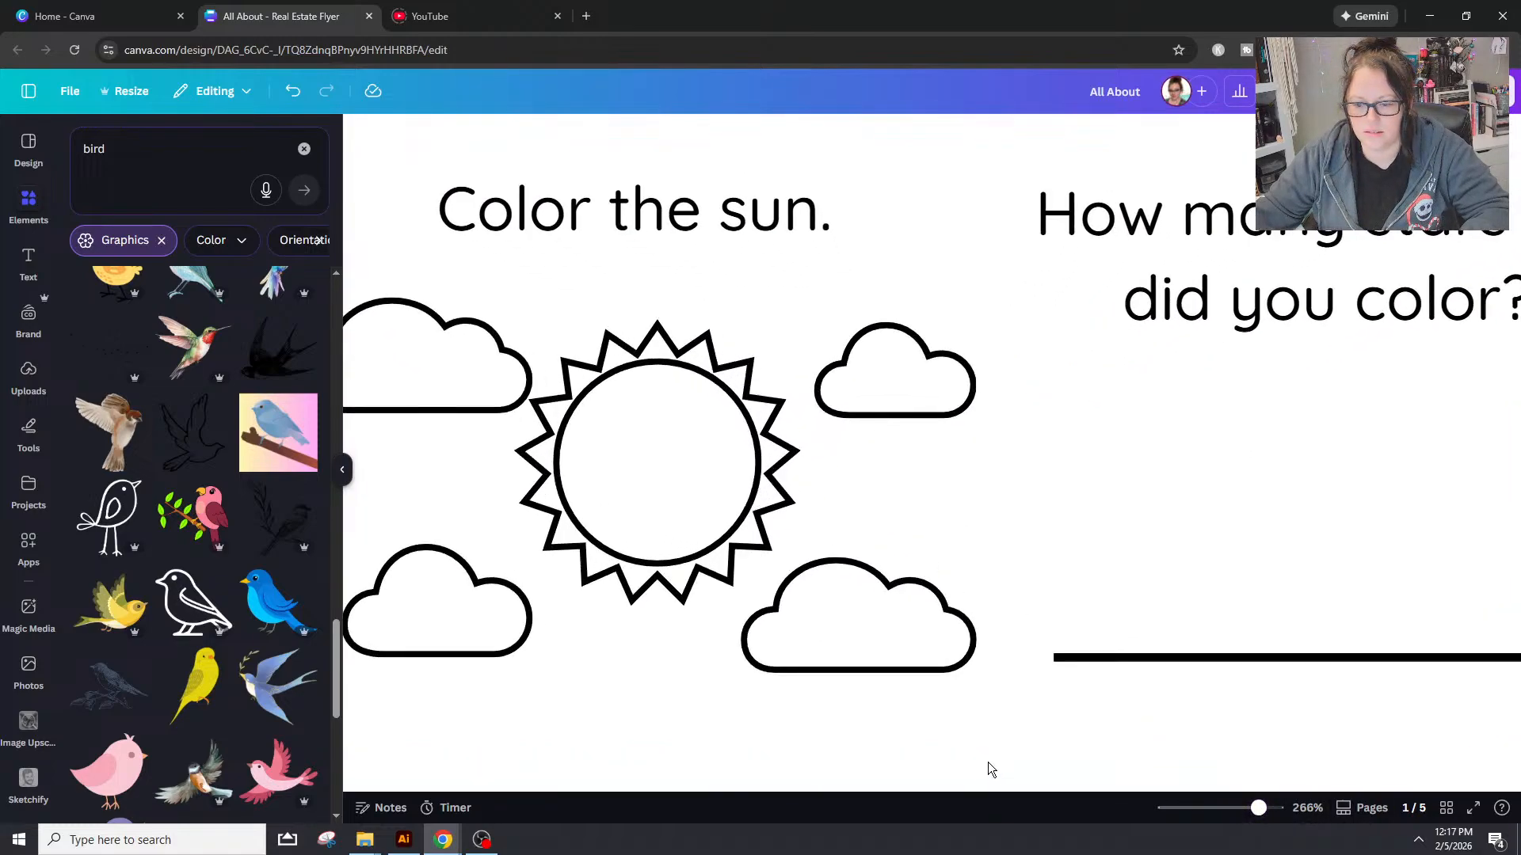
scroll(1011, 782, right, 5)
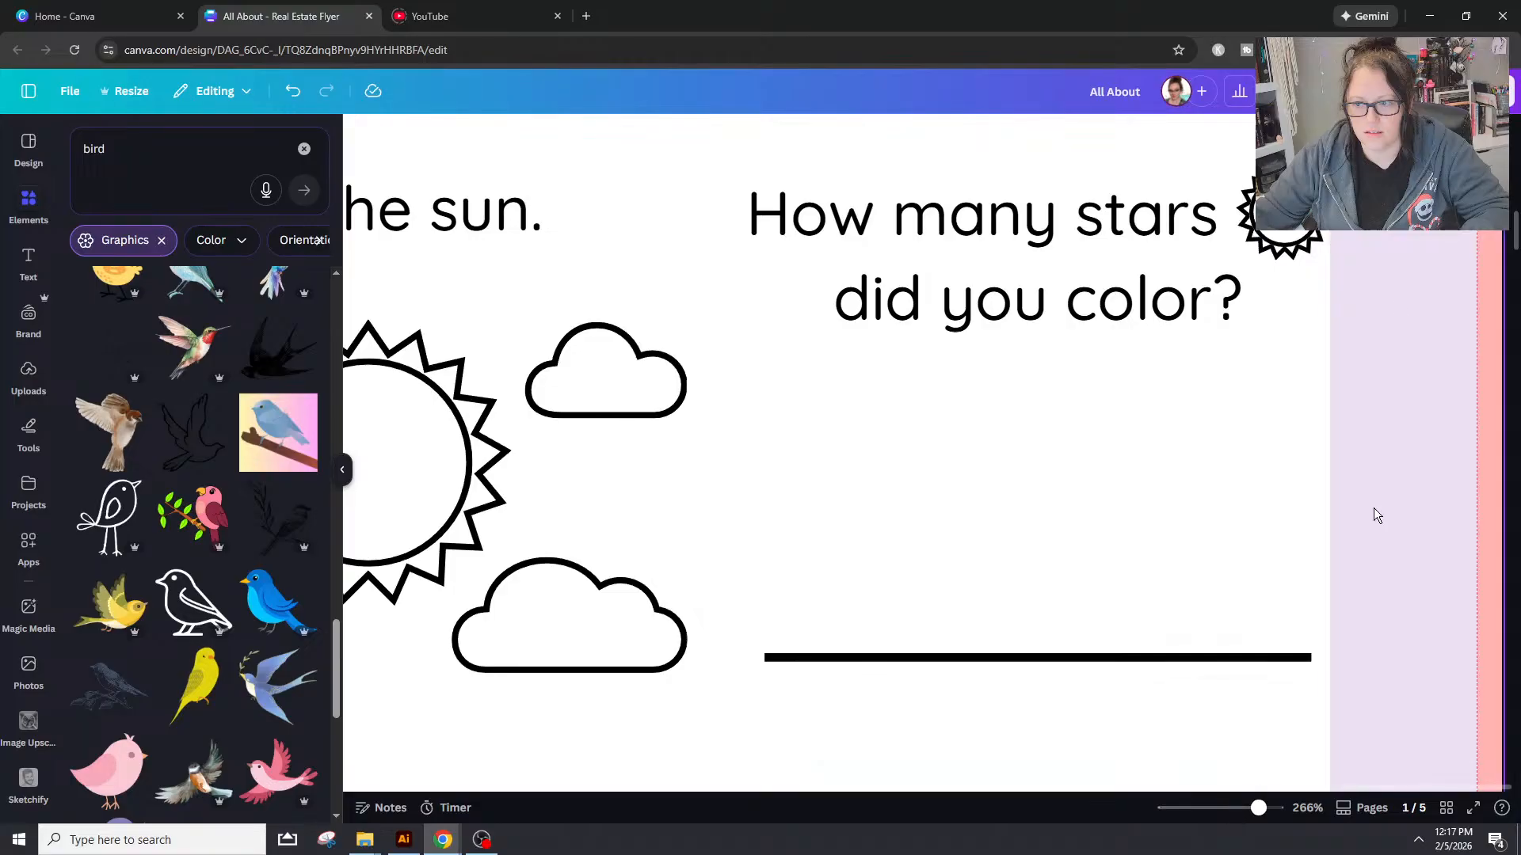
click(1285, 244)
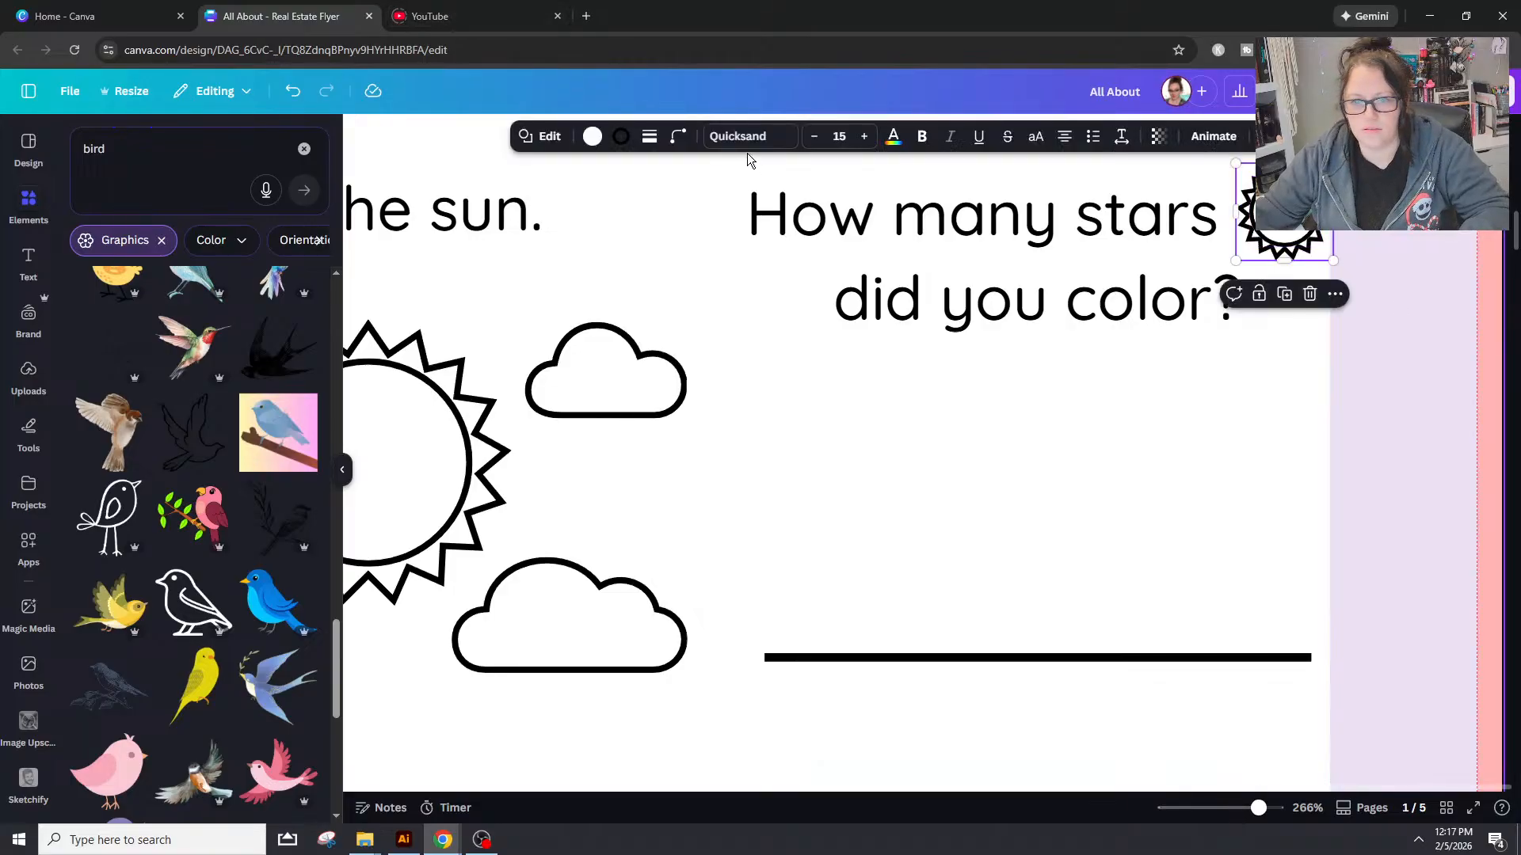
click(549, 137)
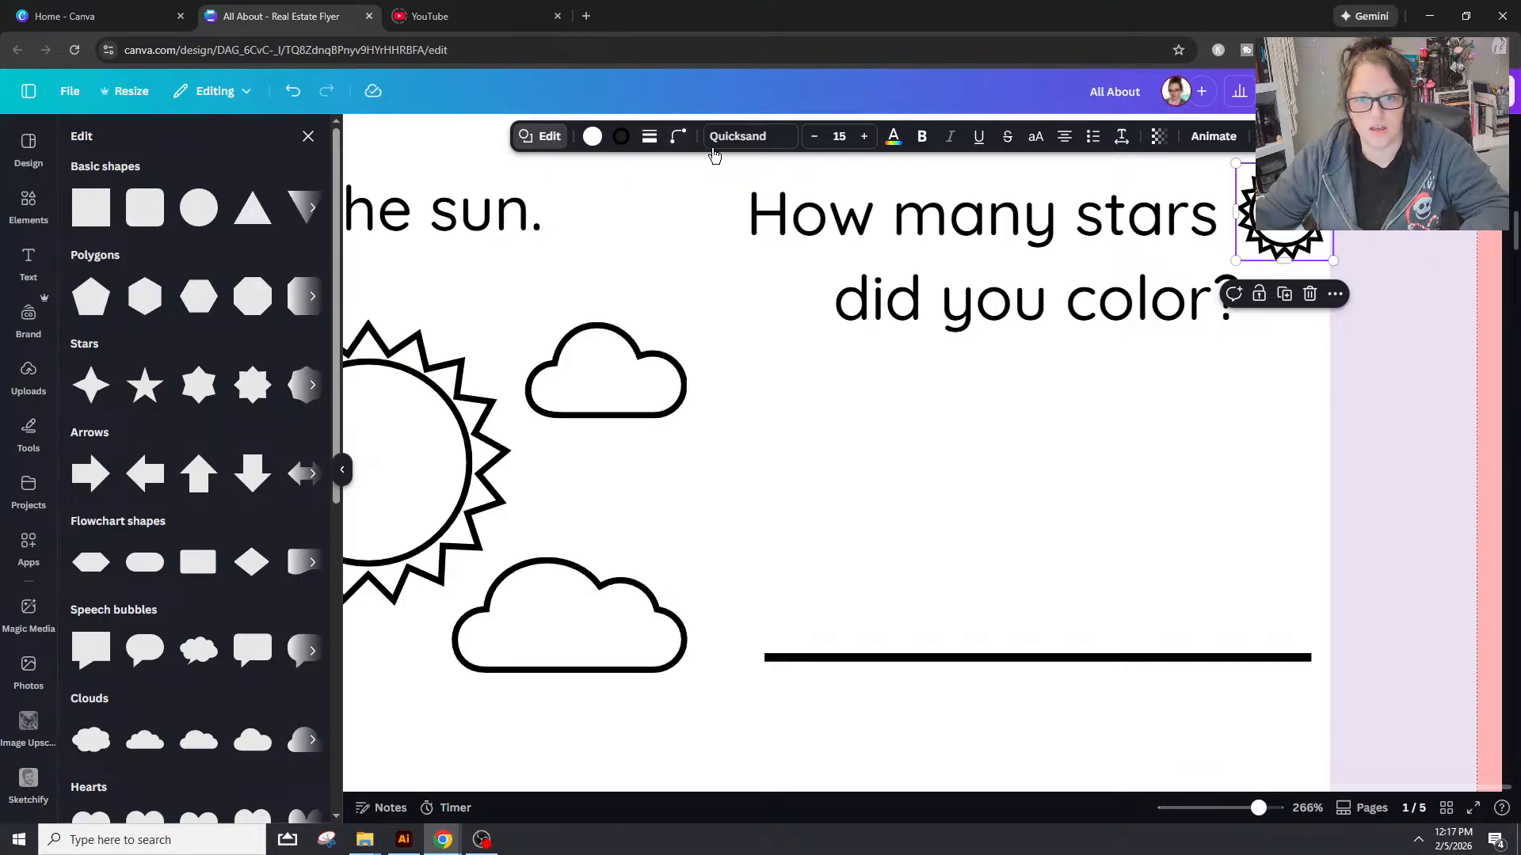
click(678, 136)
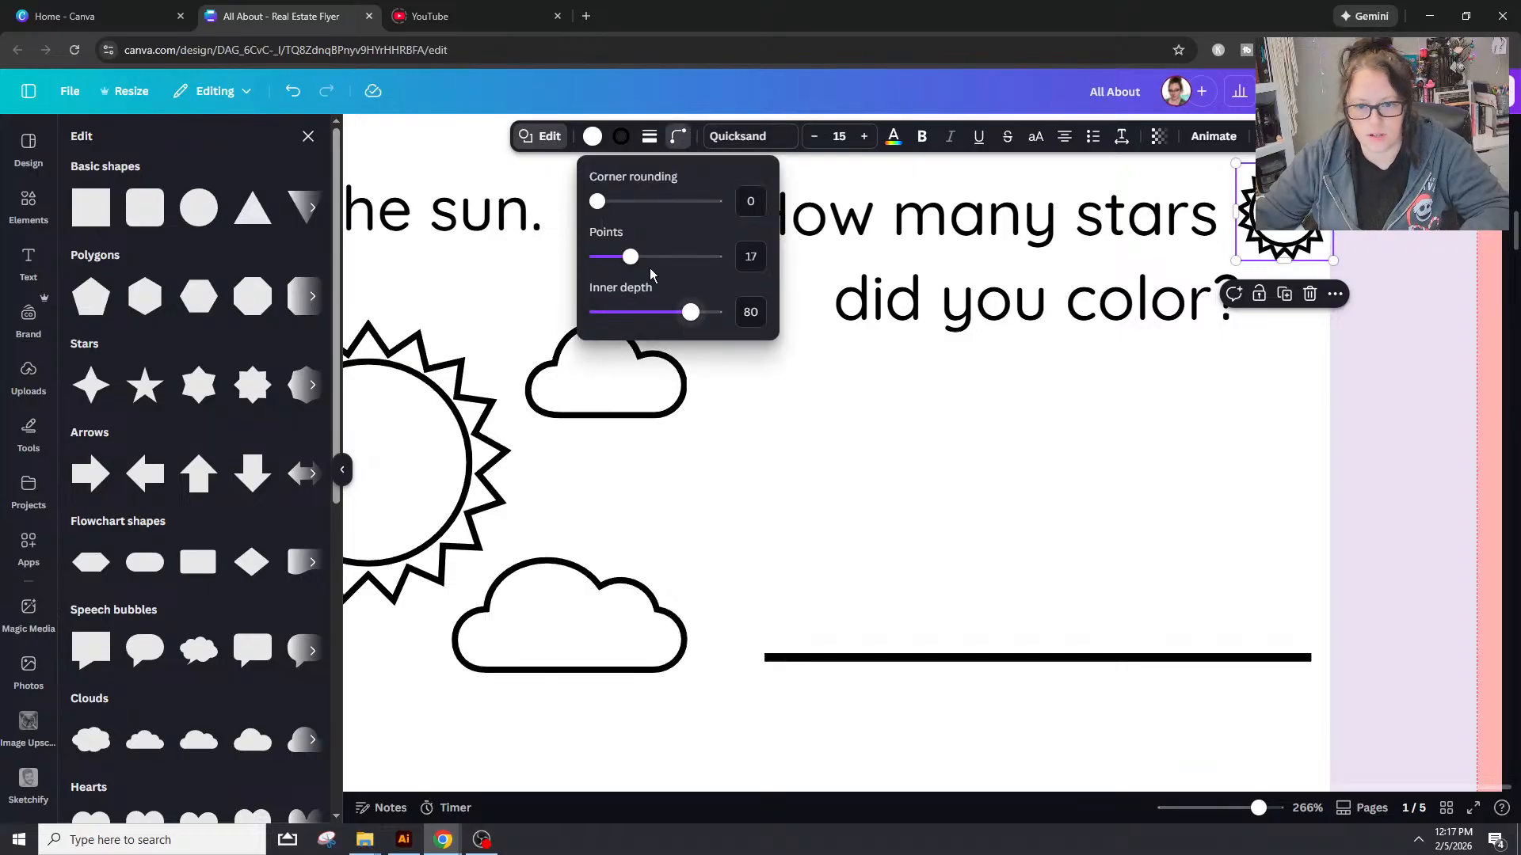
drag(630, 258, 605, 257)
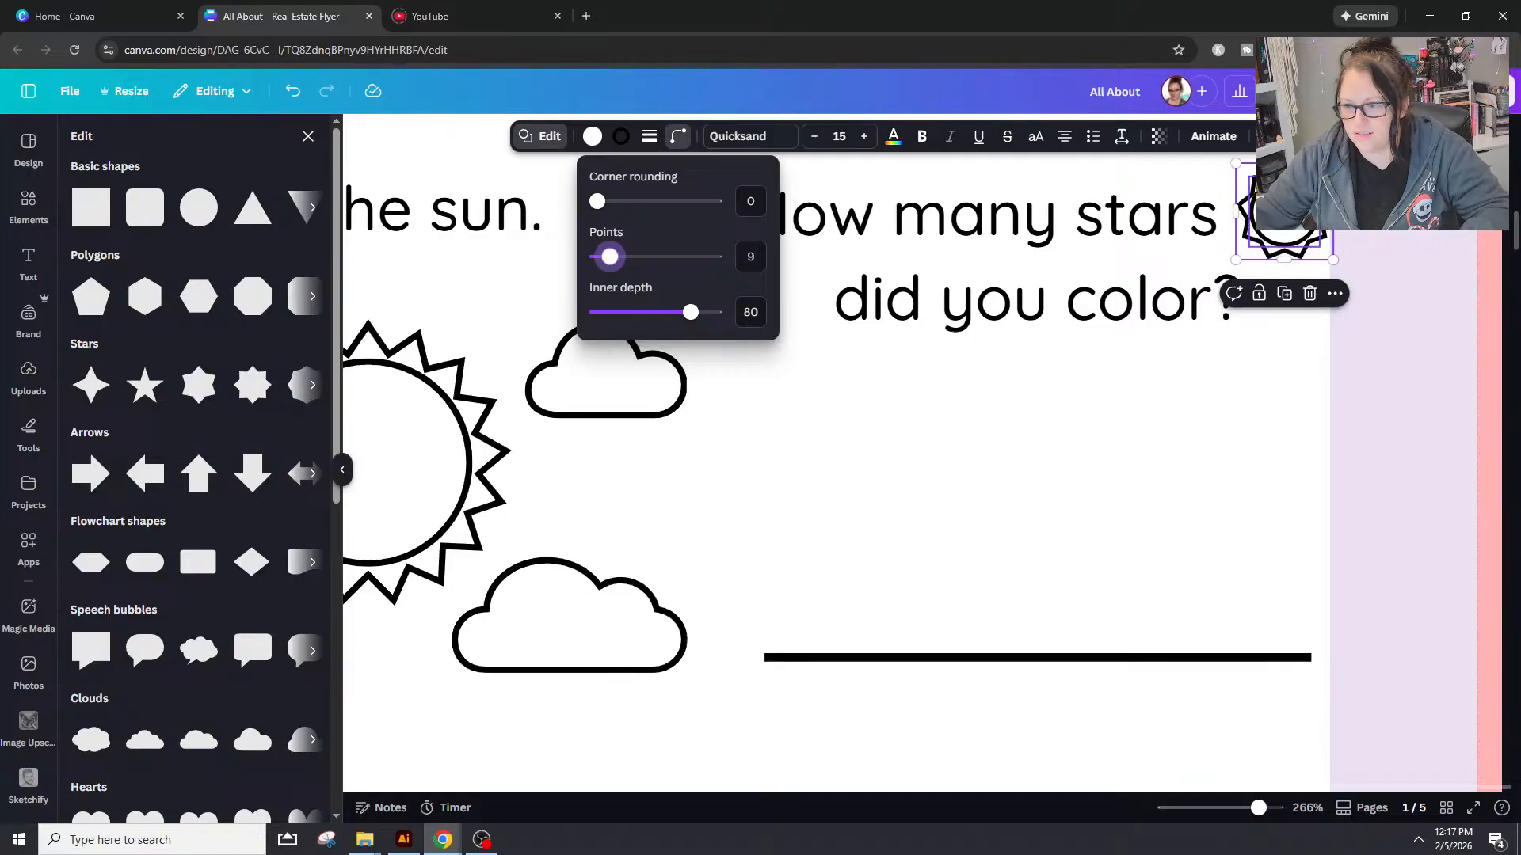
Step: Shrink the circle inside the small sun beside the "How many stars" question
click(1279, 238)
drag(1301, 231, 1295, 232)
click(1357, 254)
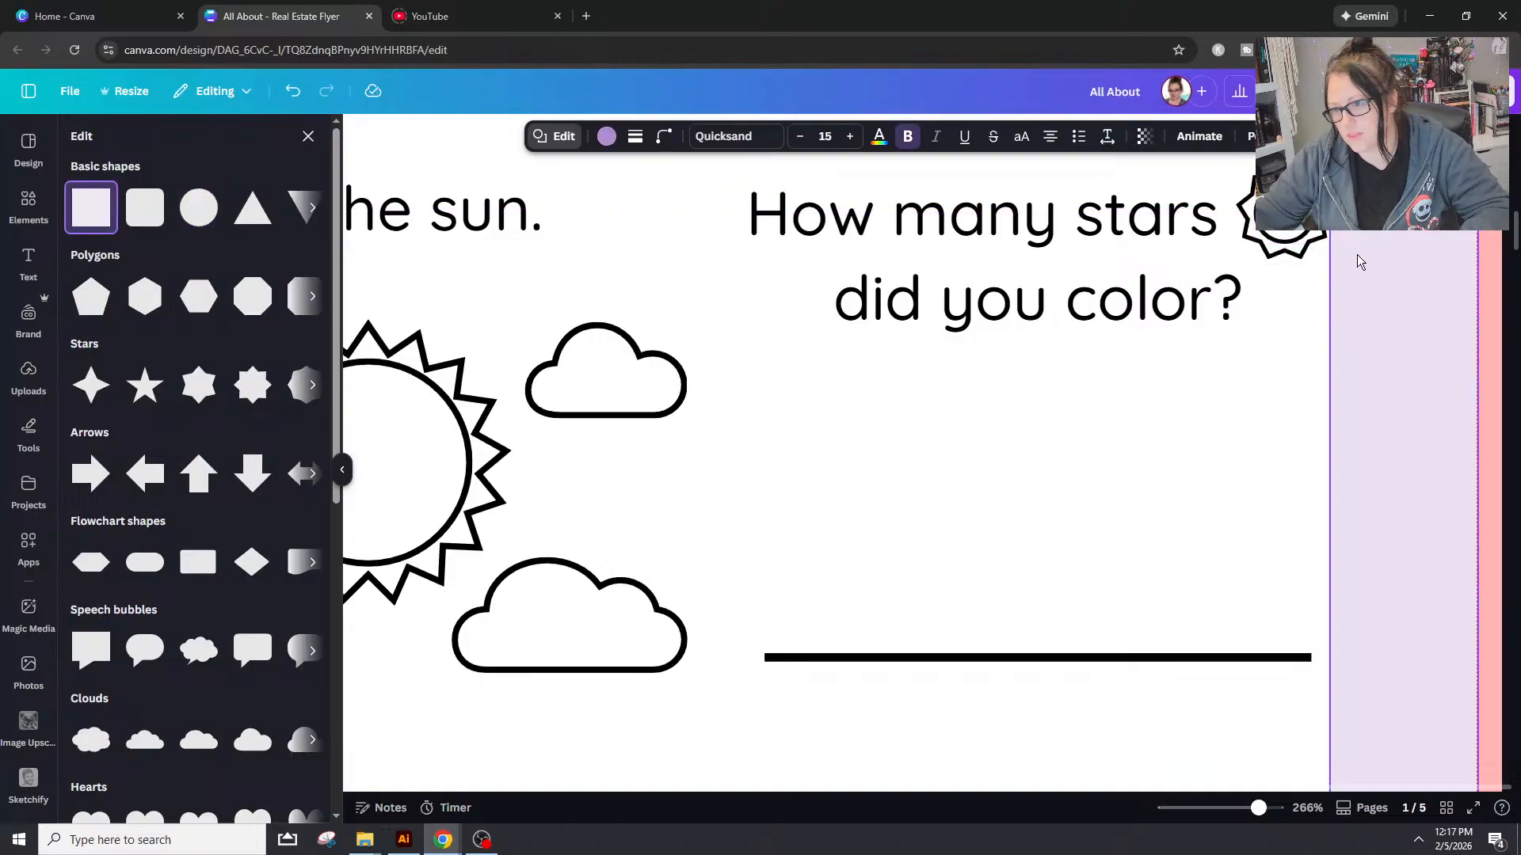
click(1405, 258)
Step: Replace "stars" with "suns" in the counting question so its first line reads "How many suns"
mouse_move(1257, 808)
mouse_down()
mouse_move(1218, 810)
mouse_move(1250, 820)
mouse_up()
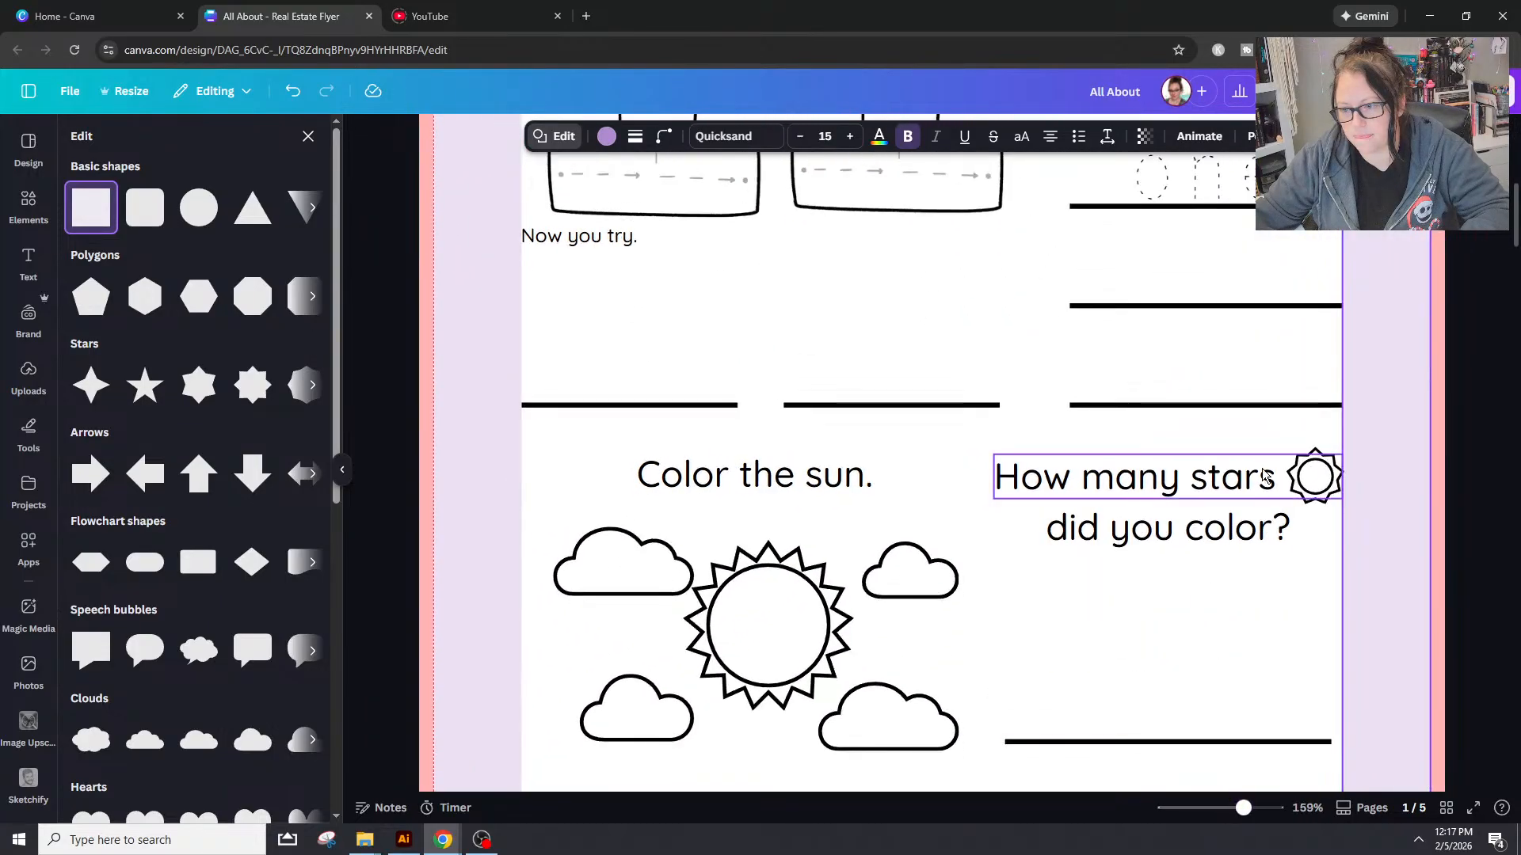
click(1484, 545)
scroll(1484, 547, down, 1)
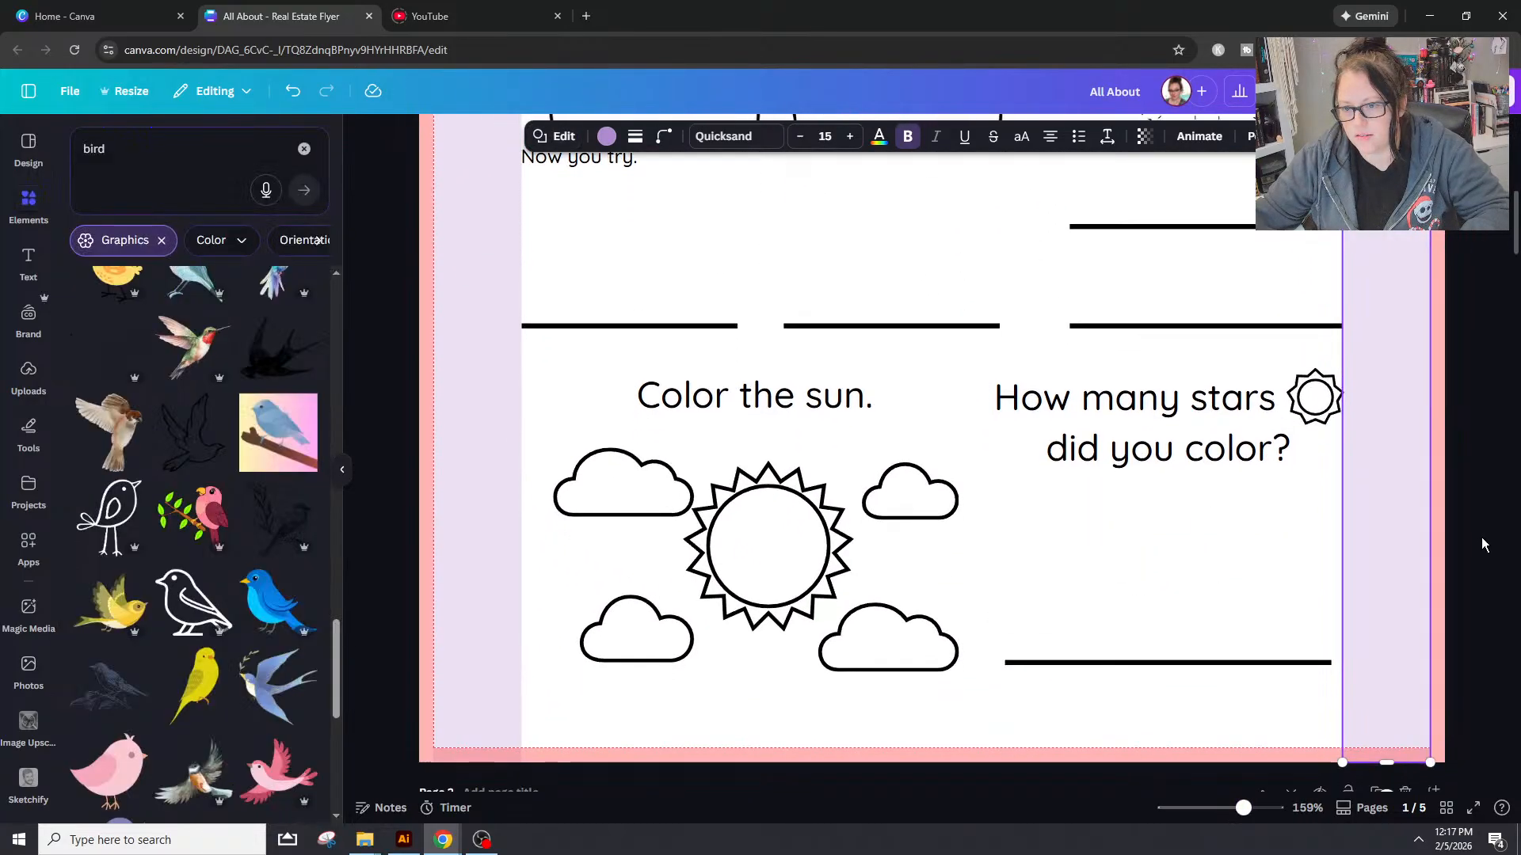
double_click(1240, 400)
click(1276, 398)
drag(1260, 398, 1205, 400)
text(unss)
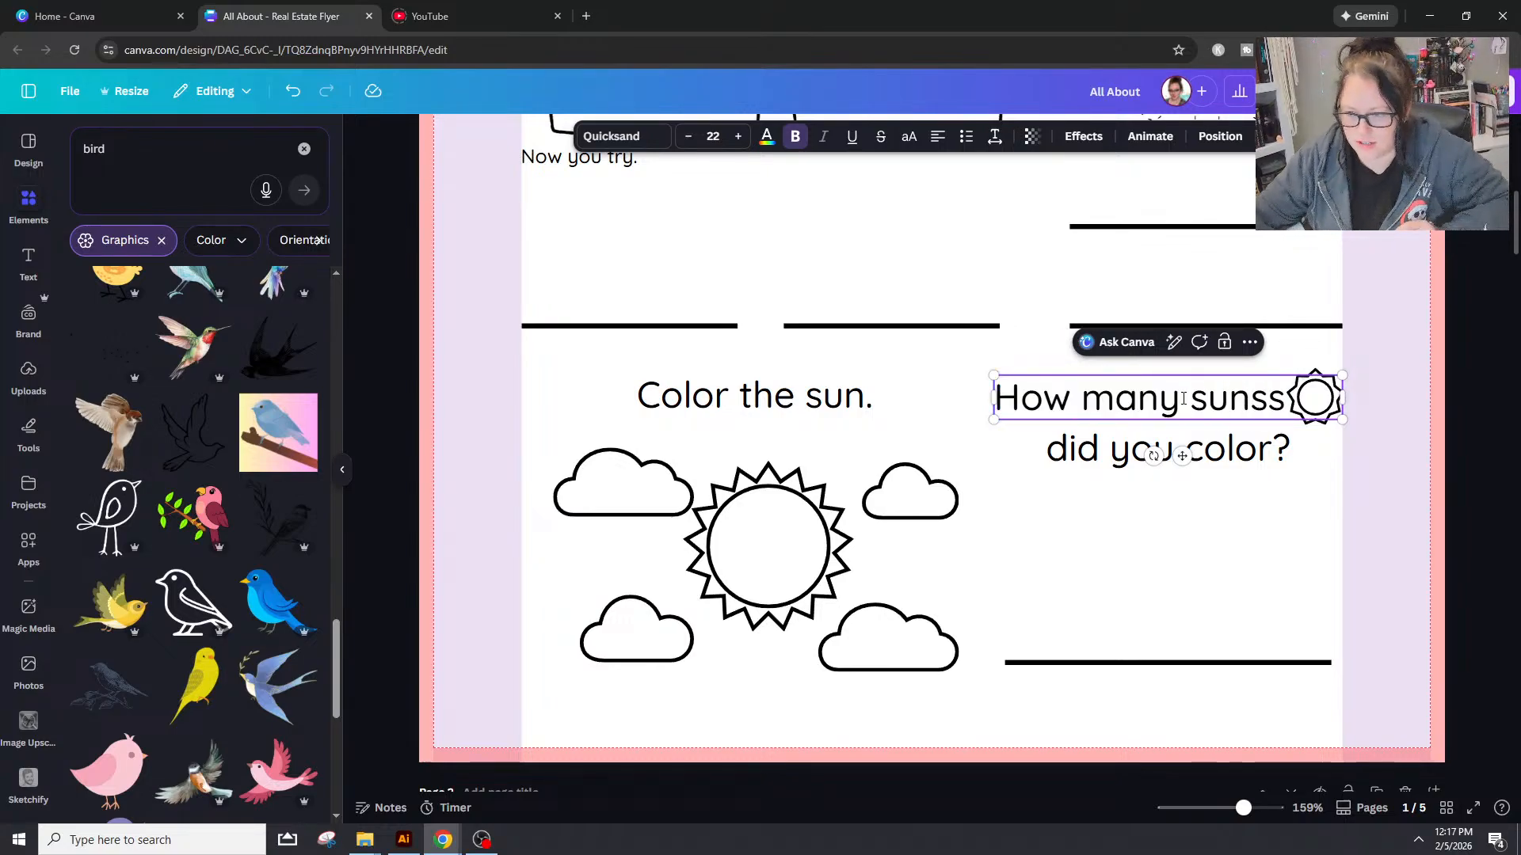
key(BackSpace)
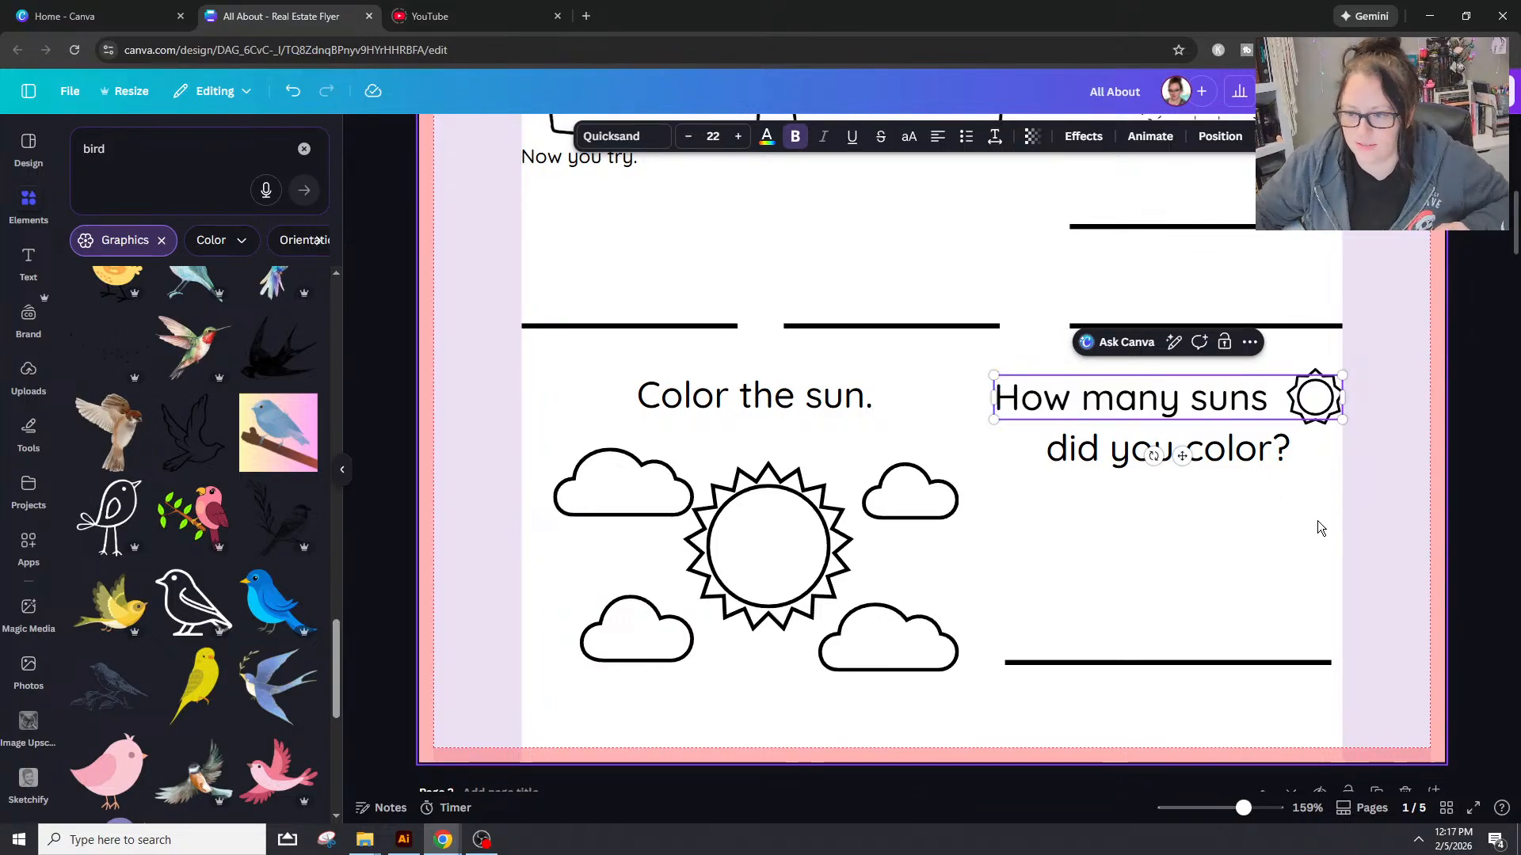
Step: Narrow the "How many suns" text box so the words sit right next to the small sun
click(1385, 504)
click(1339, 406)
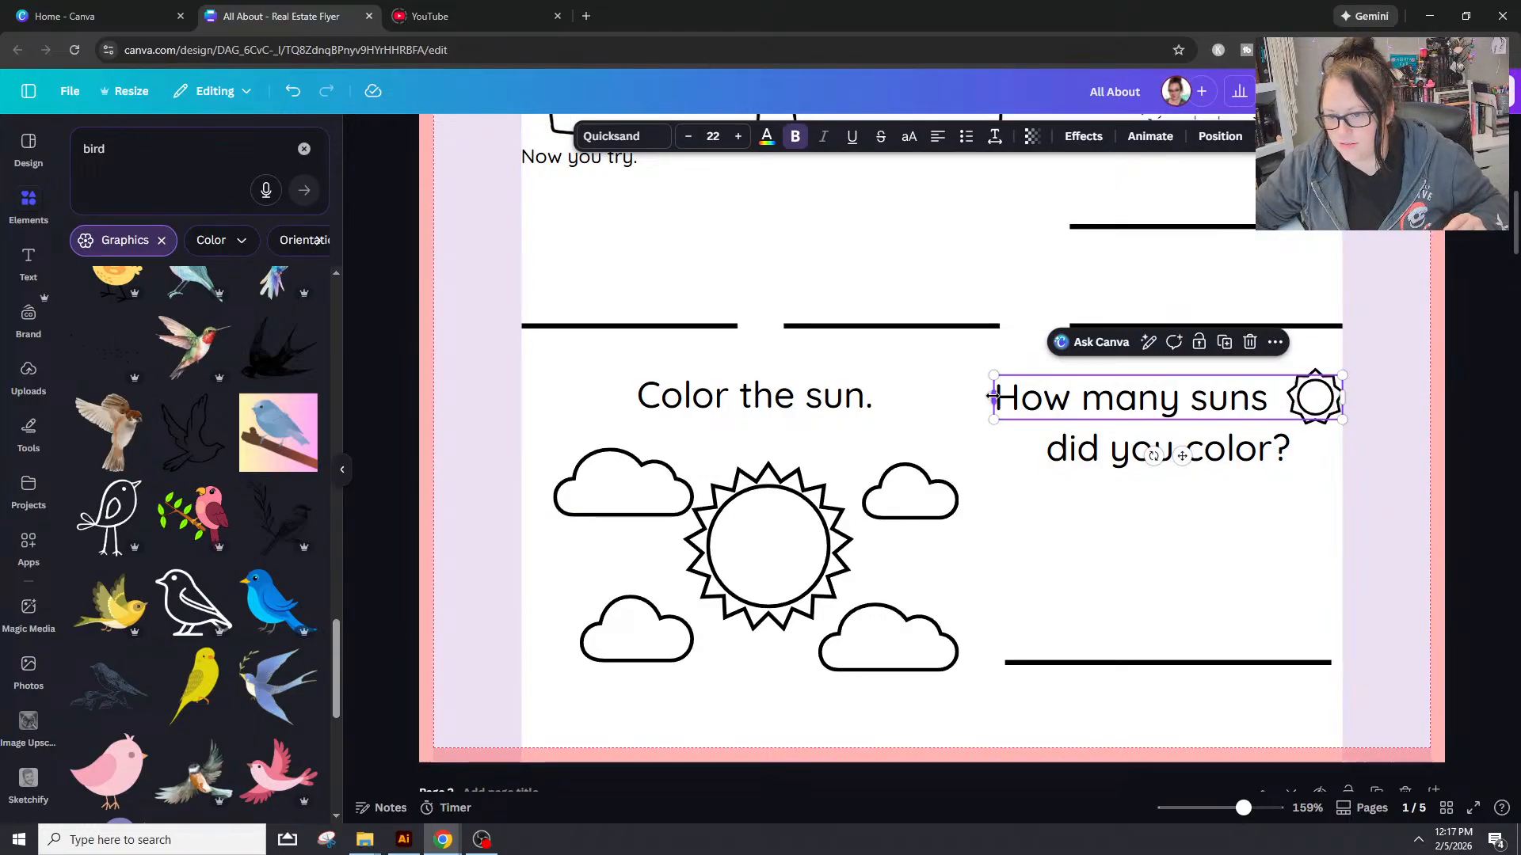
drag(996, 397, 1010, 396)
click(1283, 448)
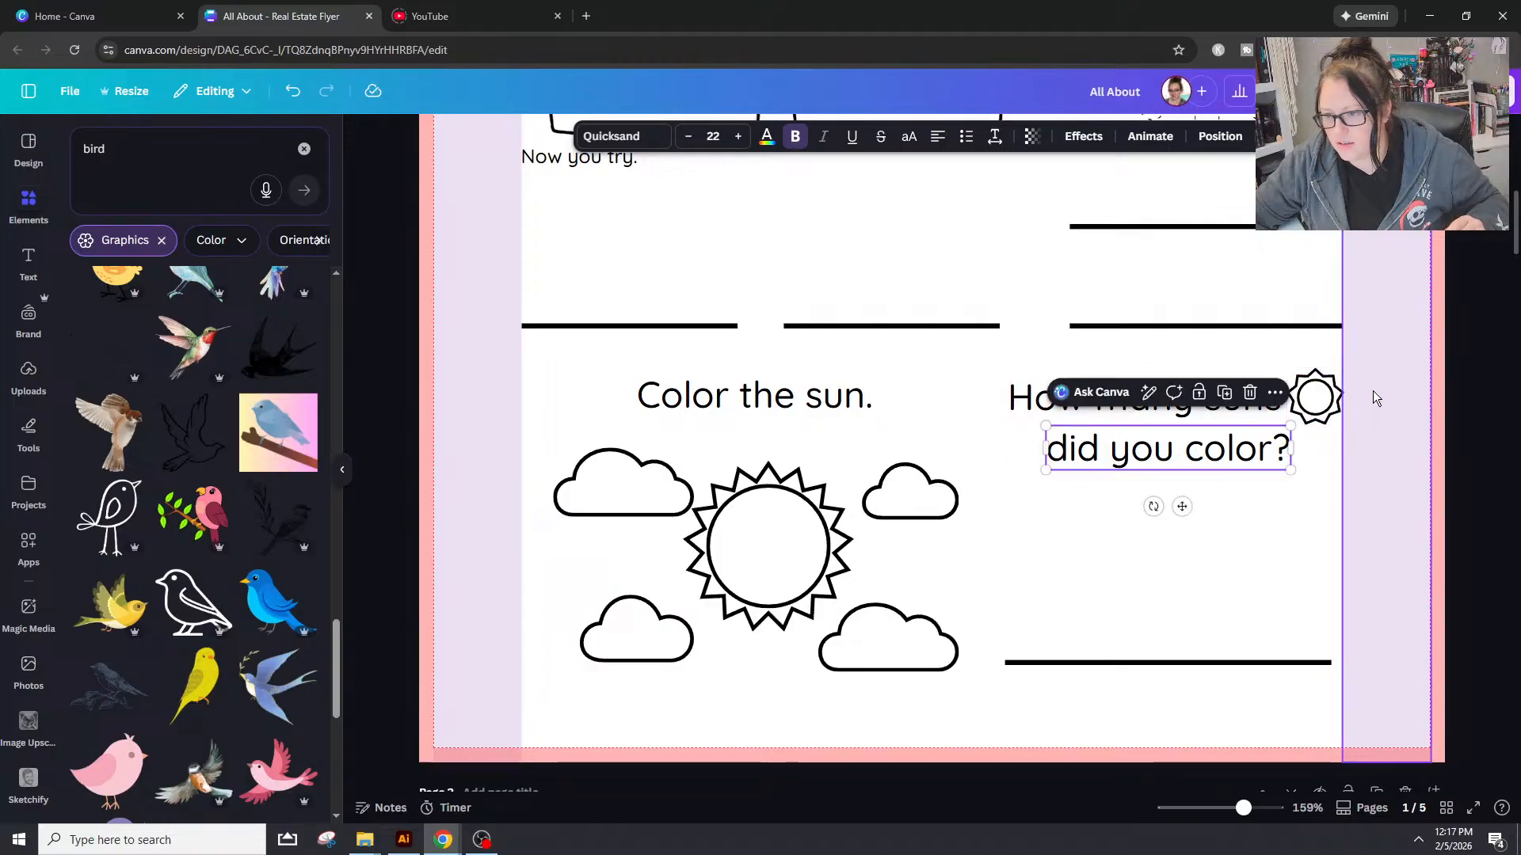
Step: Set the points of the small sun beside "How many suns" to 11
click(1374, 396)
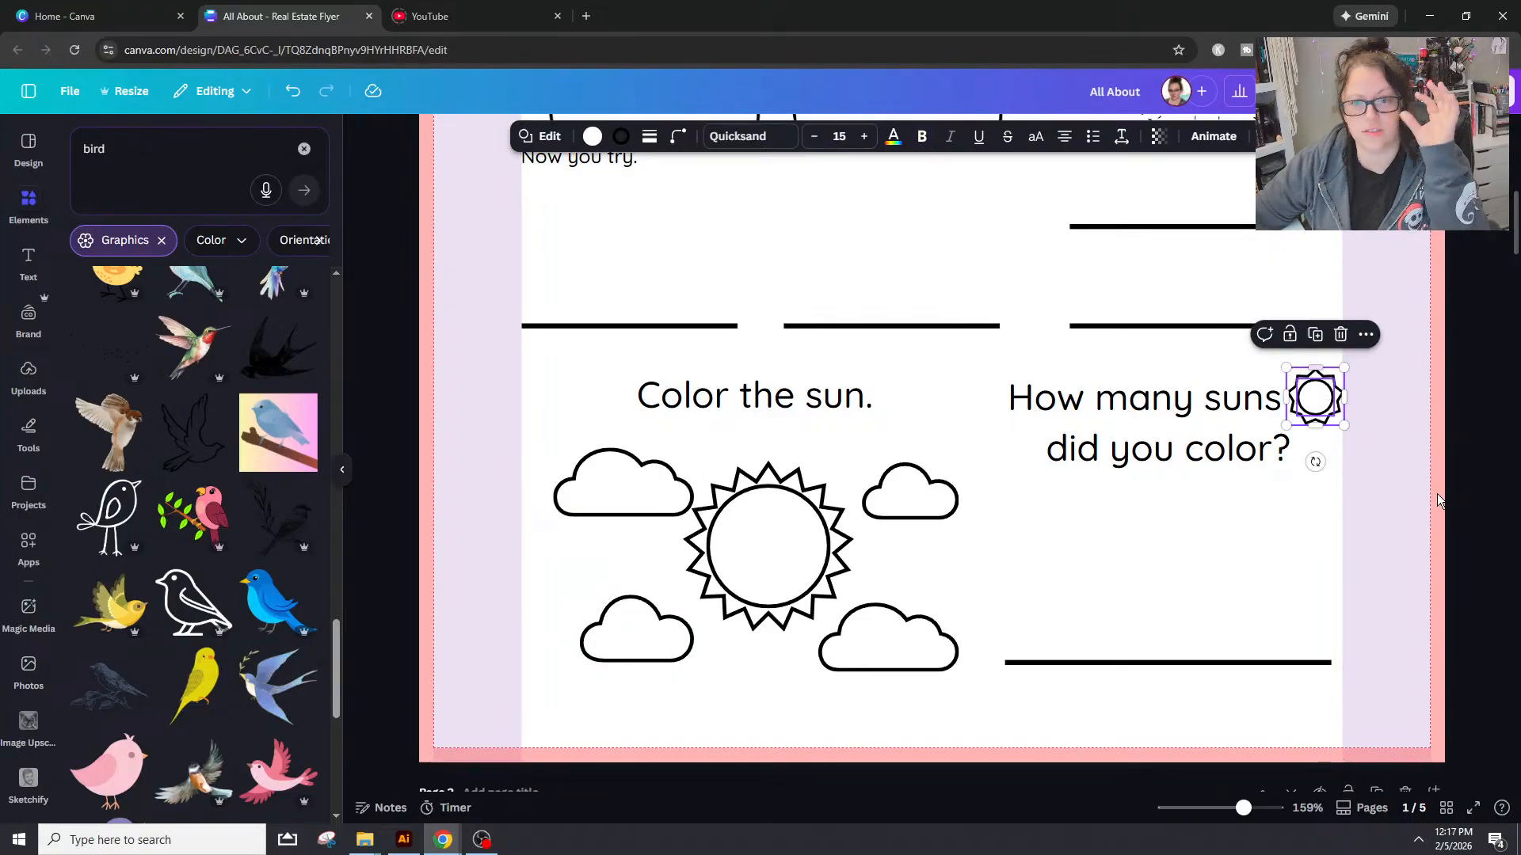
click(1301, 376)
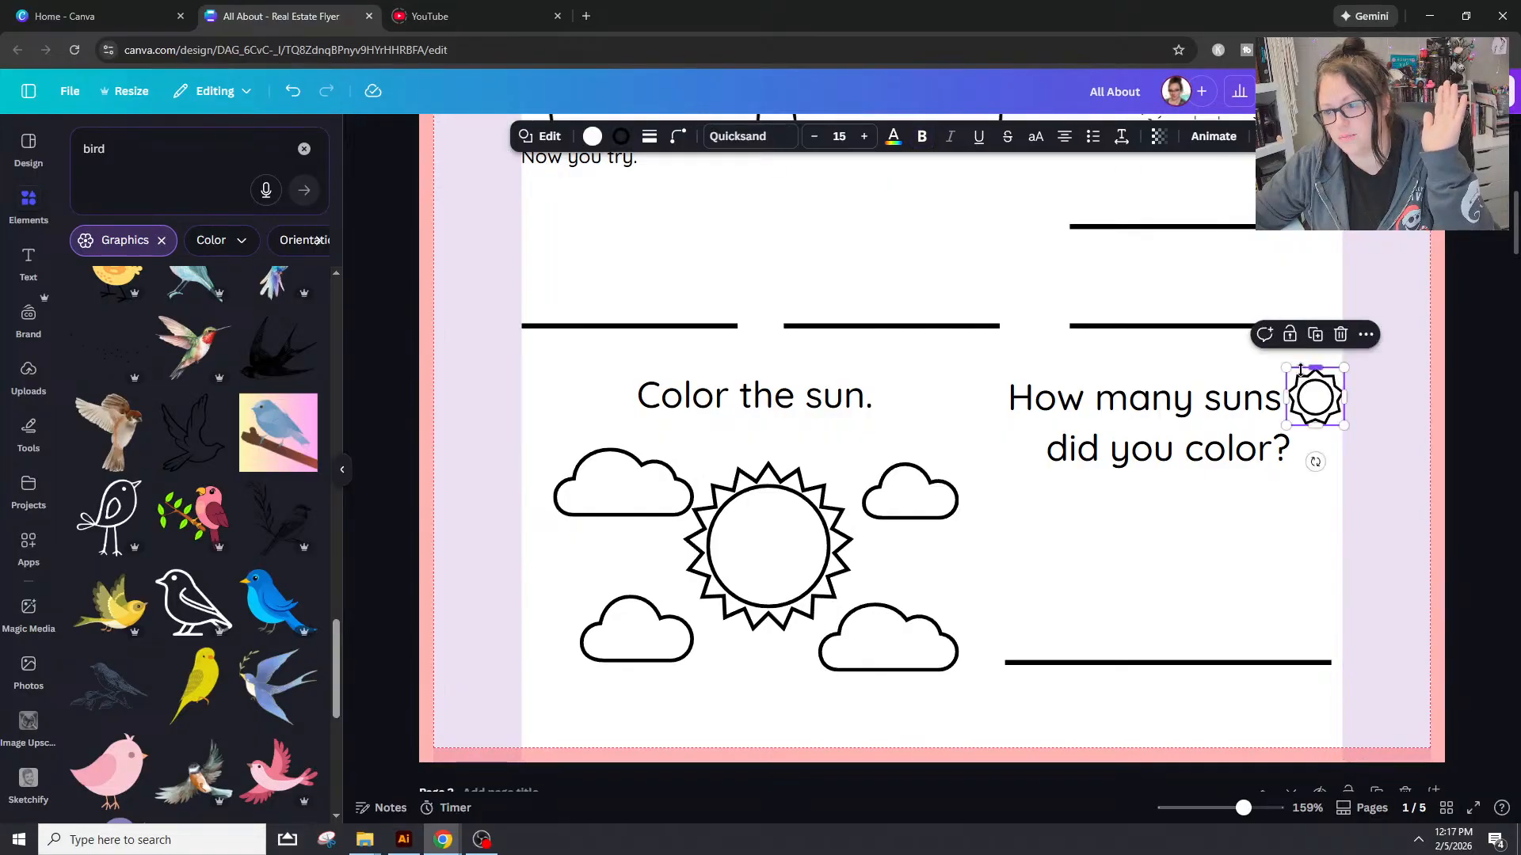
click(677, 136)
drag(612, 258, 615, 264)
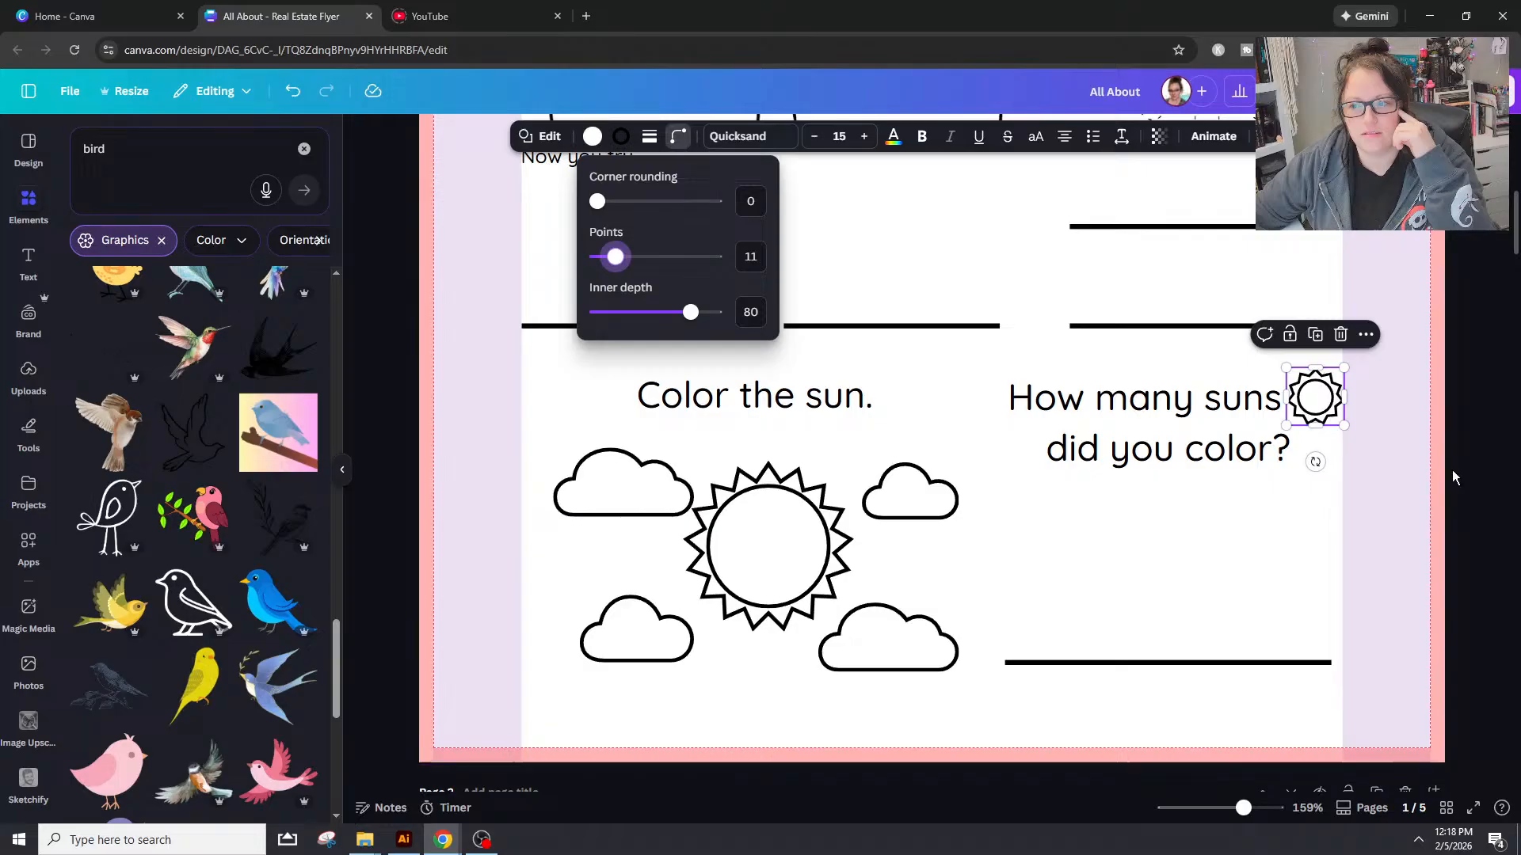
click(1360, 476)
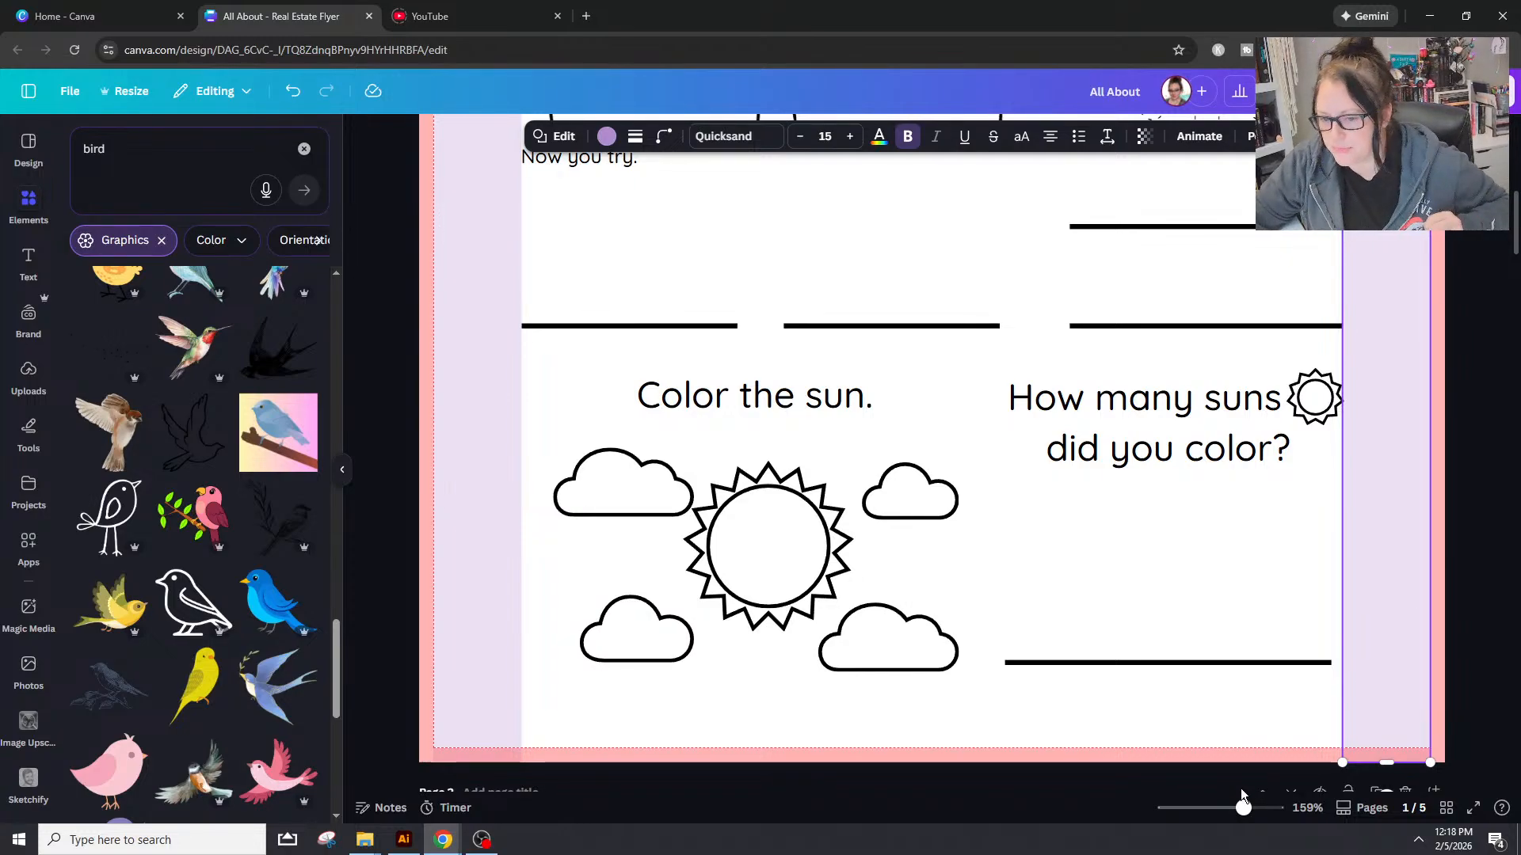
Step: Duplicate the finished number one worksheet page
drag(1245, 809, 1241, 809)
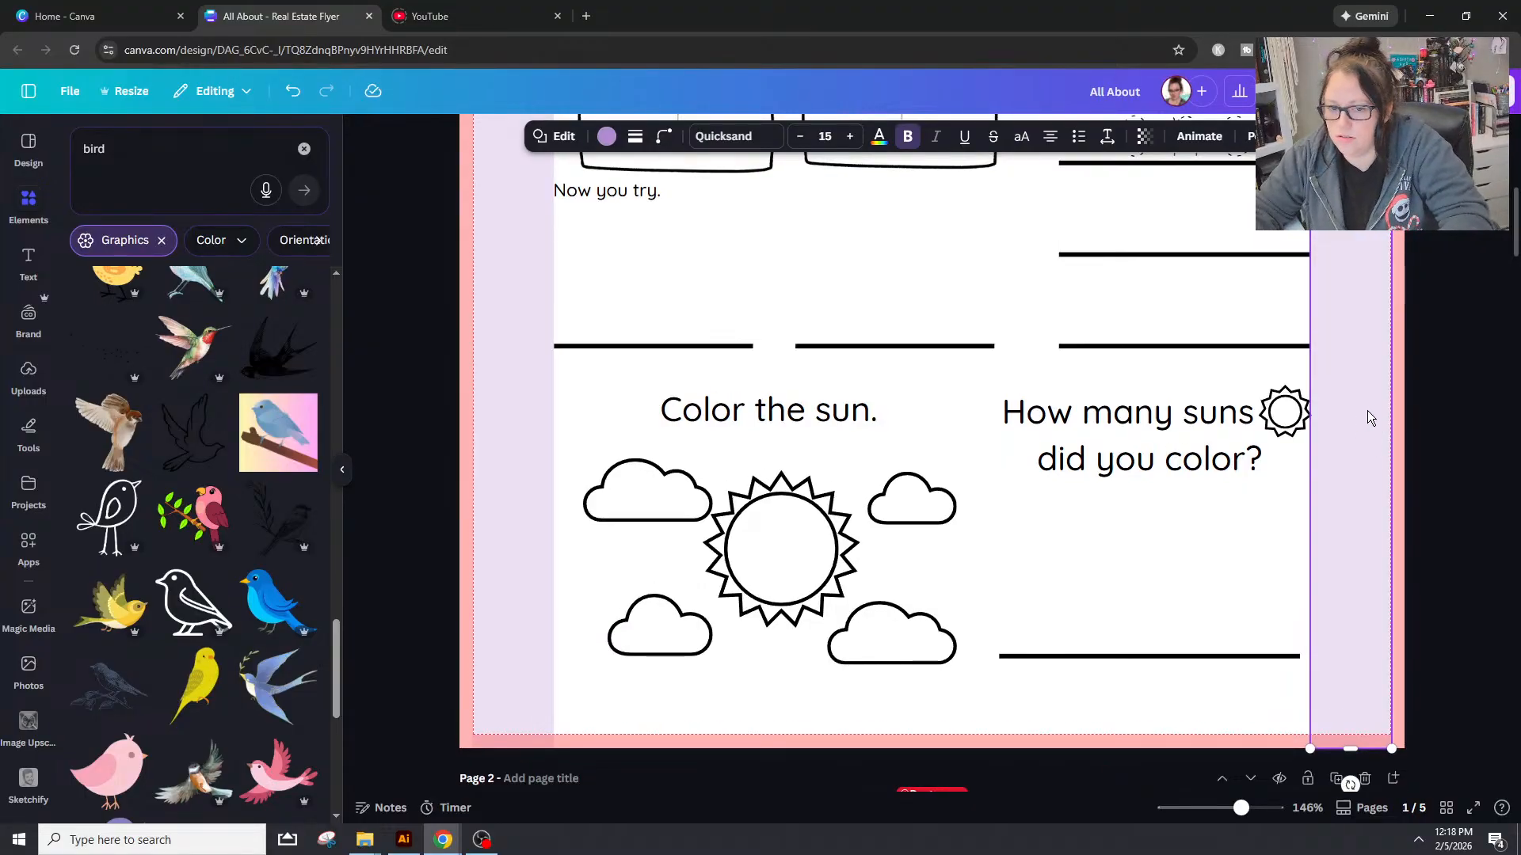
drag(1242, 808, 1210, 809)
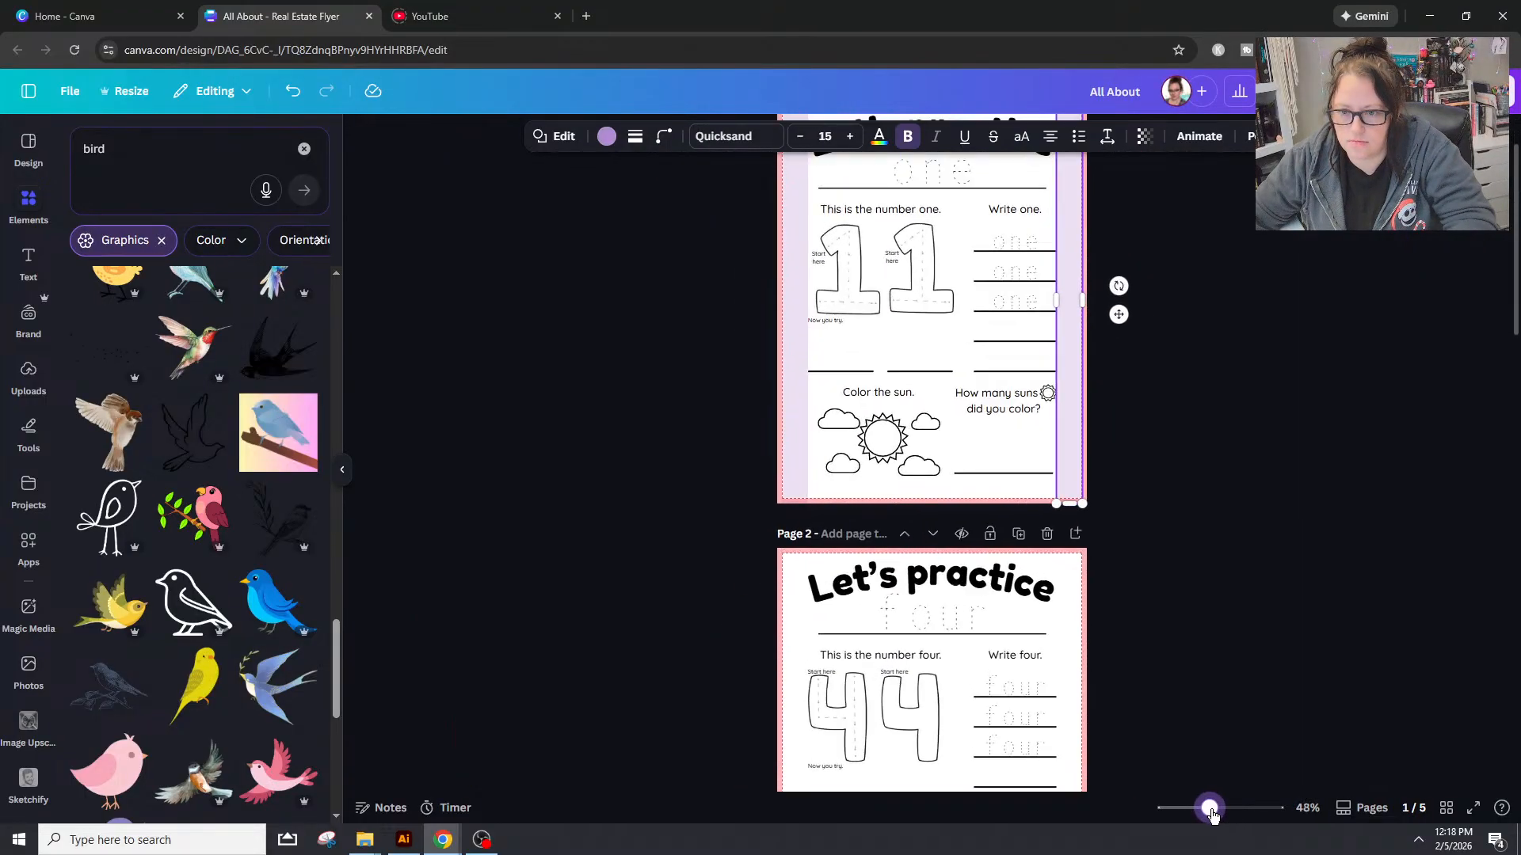
click(1018, 176)
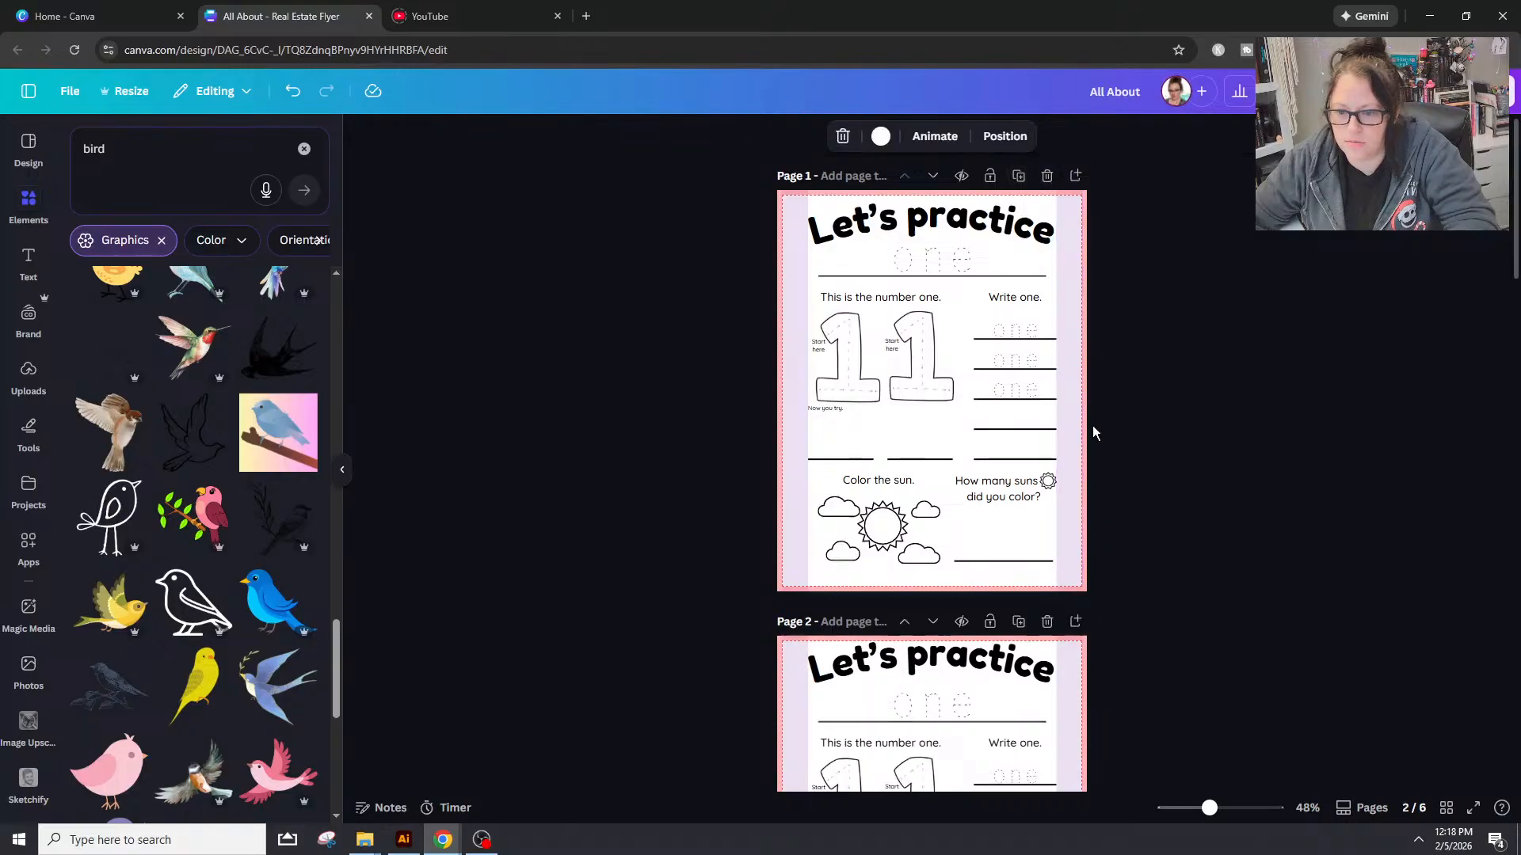
scroll(1117, 451, down, 2)
scroll(1109, 463, up, 2)
Step: Delete both purple margin strips from page 1
click(1077, 466)
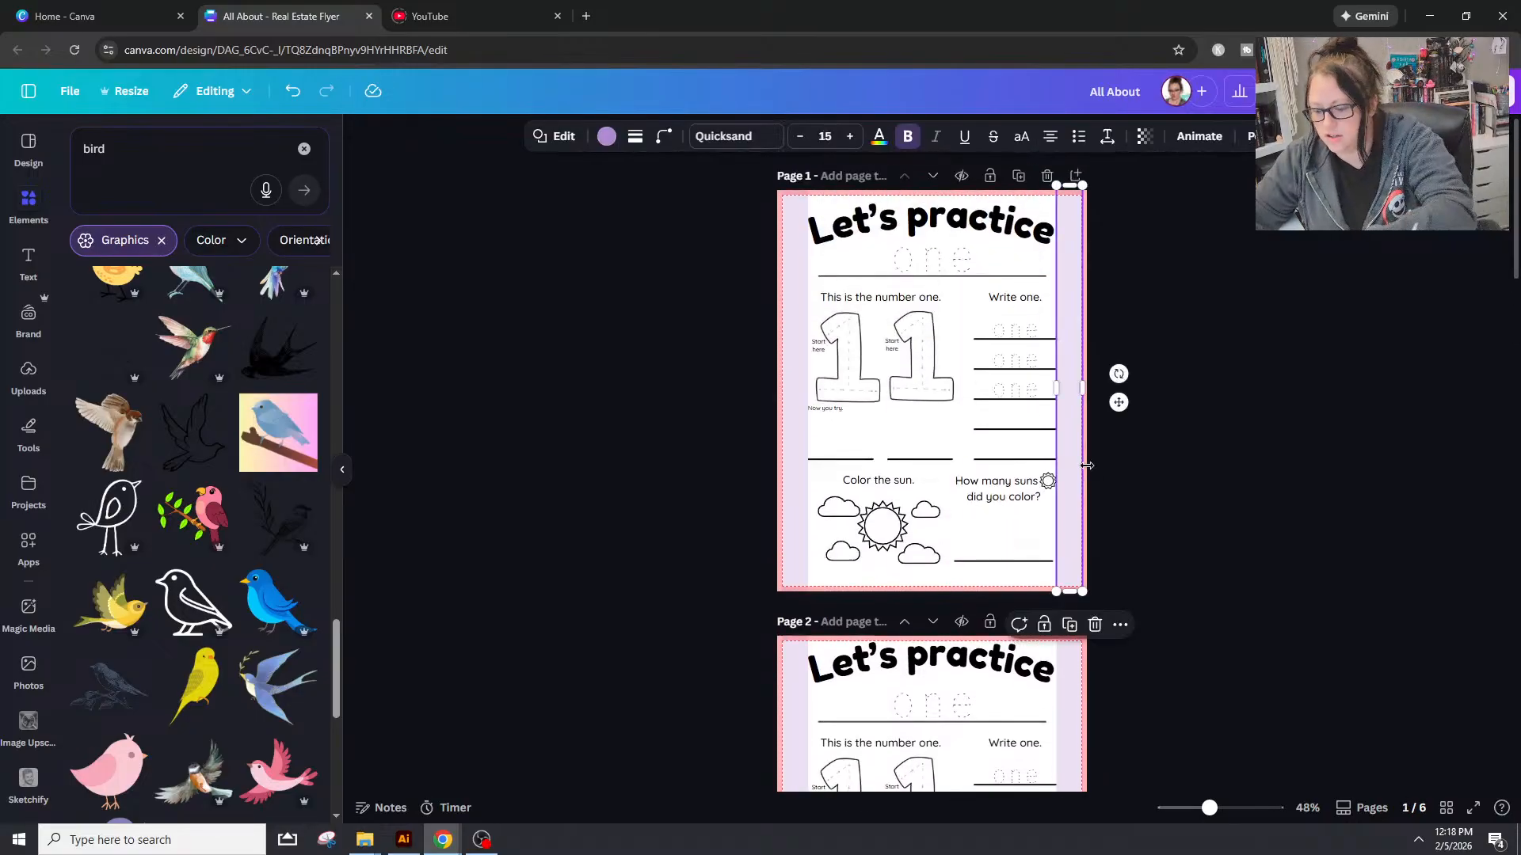
key(Delete)
click(801, 479)
key(Delete)
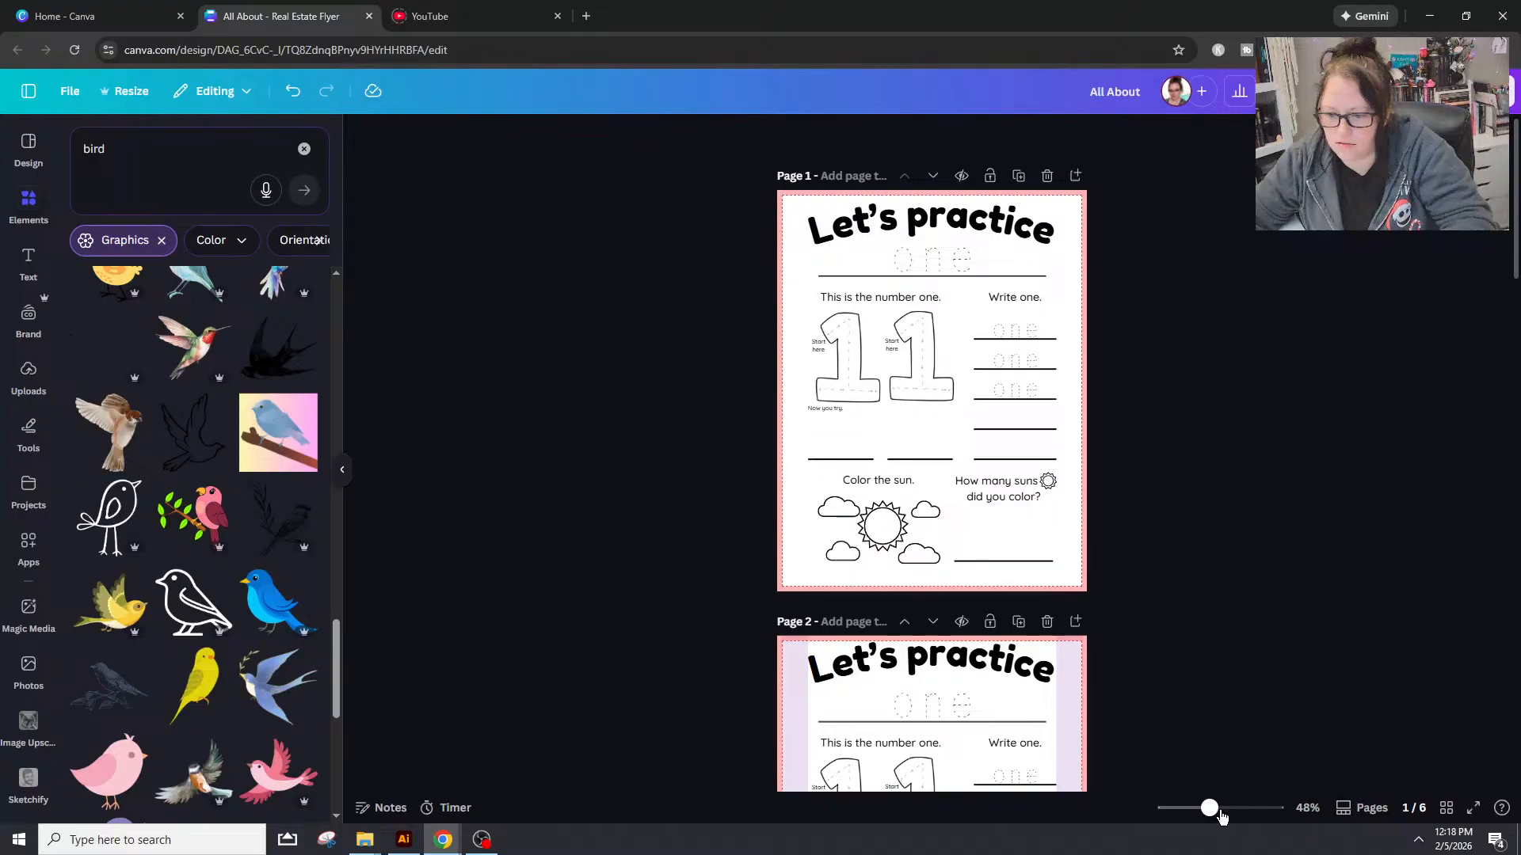
Step: Group "How many suns" with its small sun and align "did you color?" to its horizontal center
mouse_move(1220, 811)
mouse_down()
mouse_move(1276, 808)
mouse_move(1250, 808)
mouse_up()
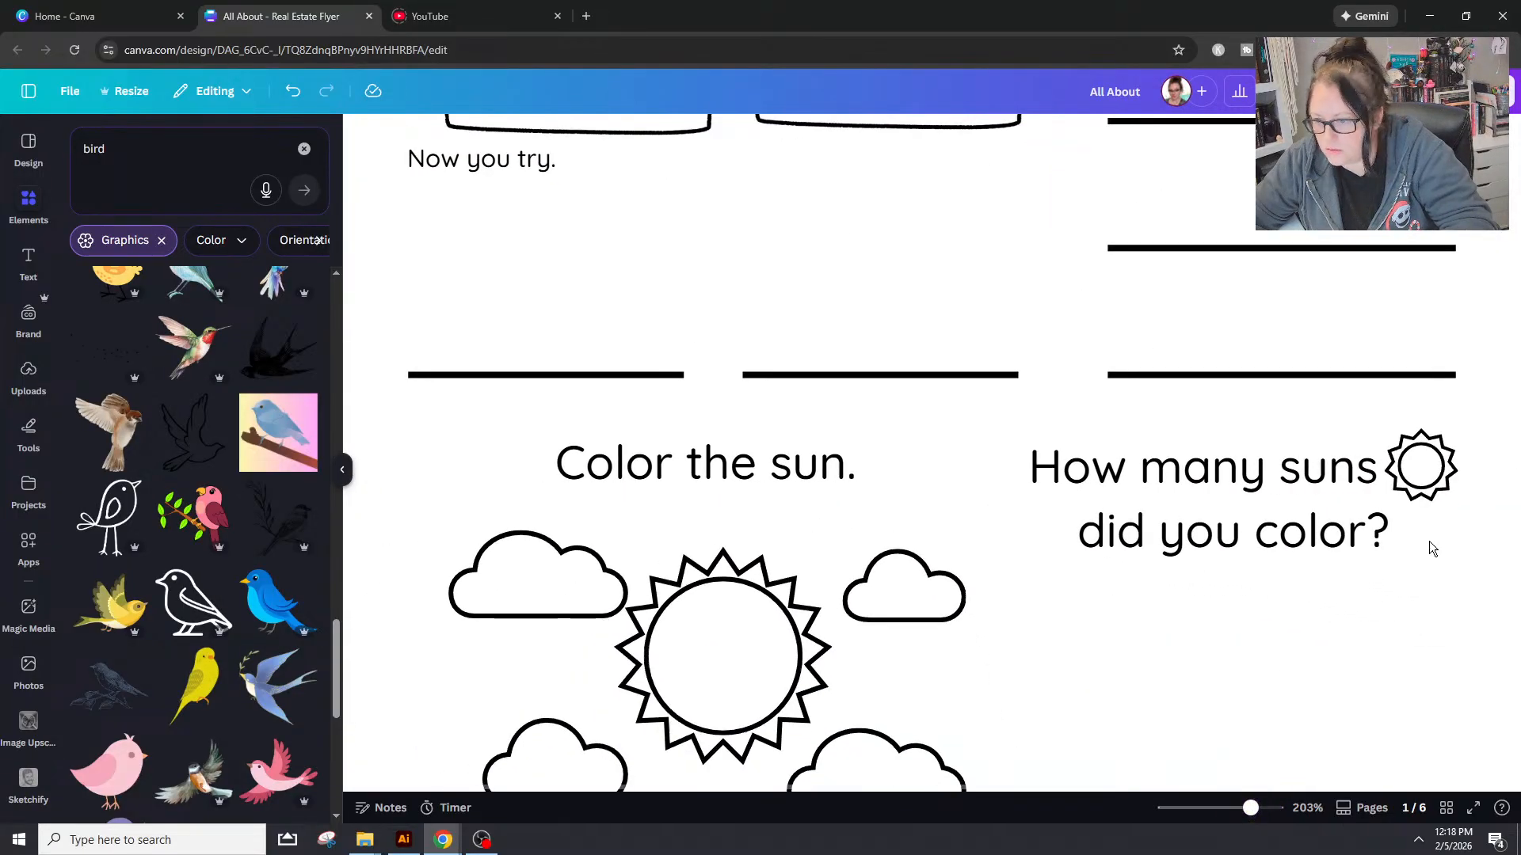
drag(1489, 481, 1287, 472)
drag(1418, 612, 1303, 463)
click(1250, 137)
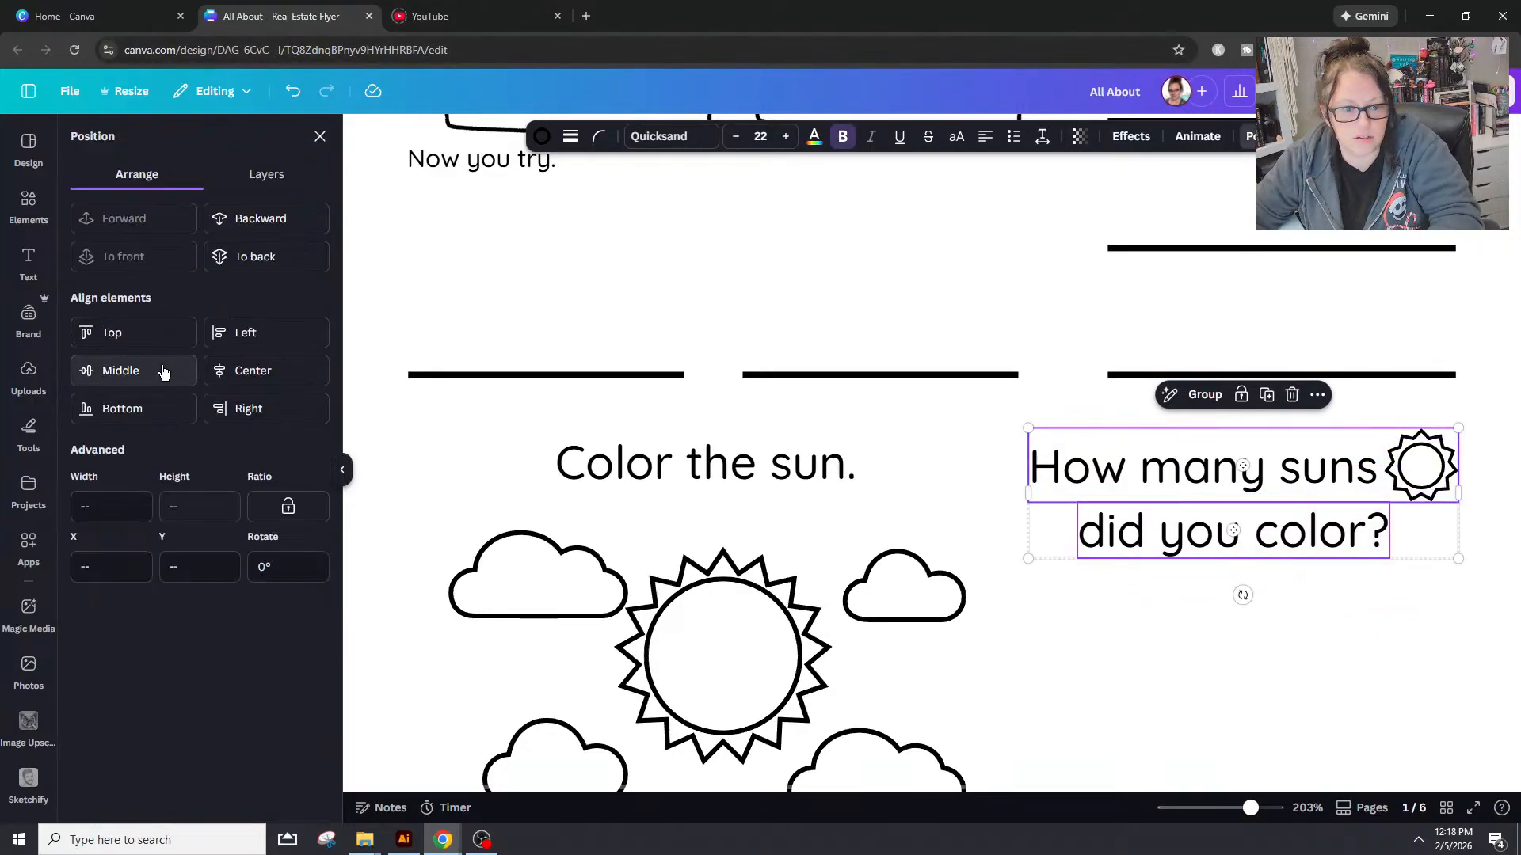
click(269, 366)
click(1478, 691)
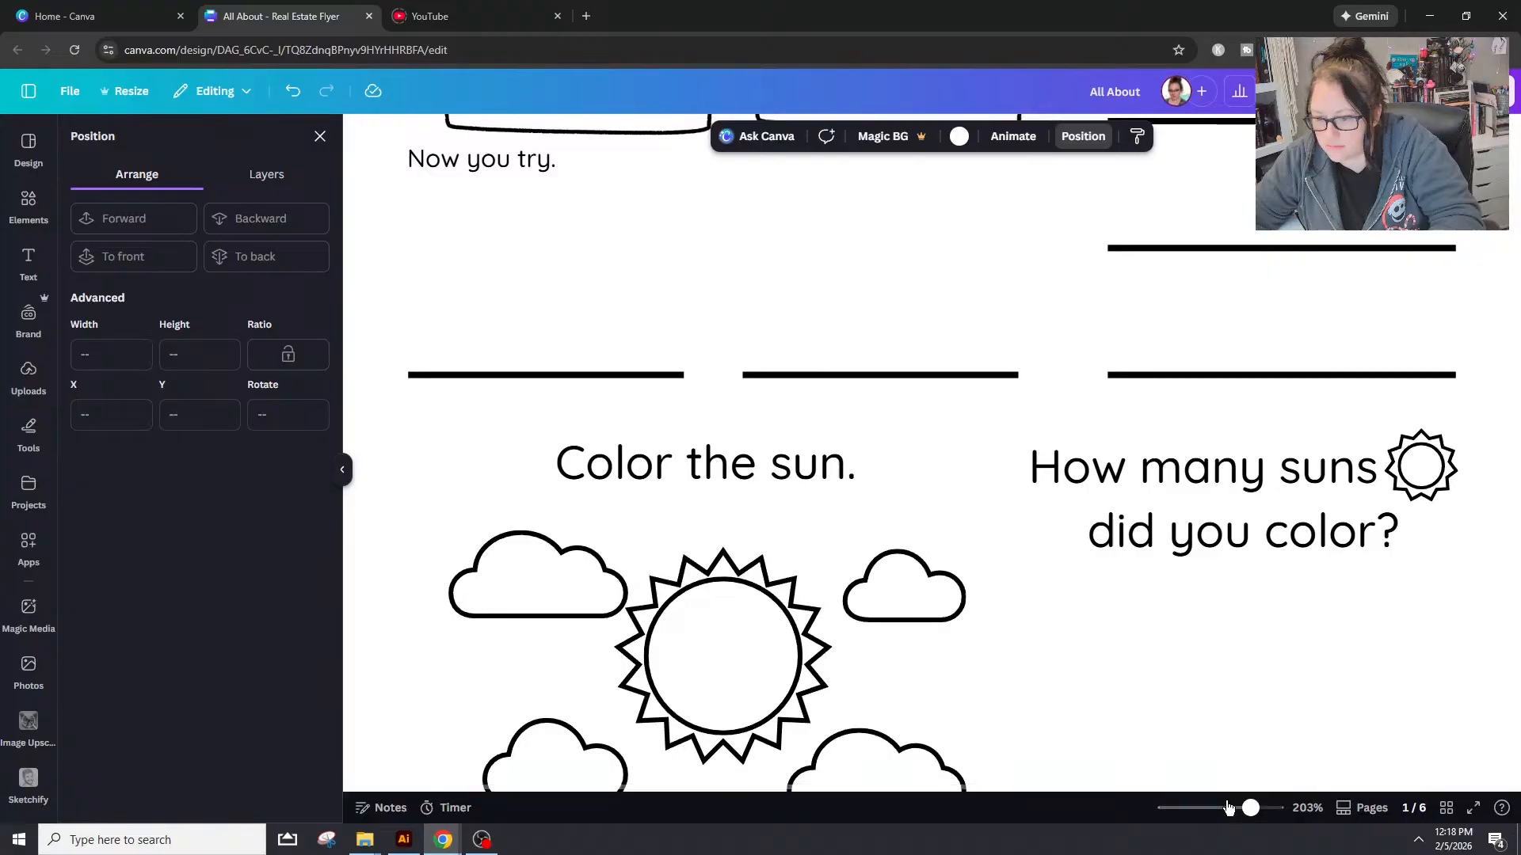
Step: Shift the large sun and its four clouds slightly left and group them
scroll(1327, 634, down, 3)
scroll(1327, 634, up, 1)
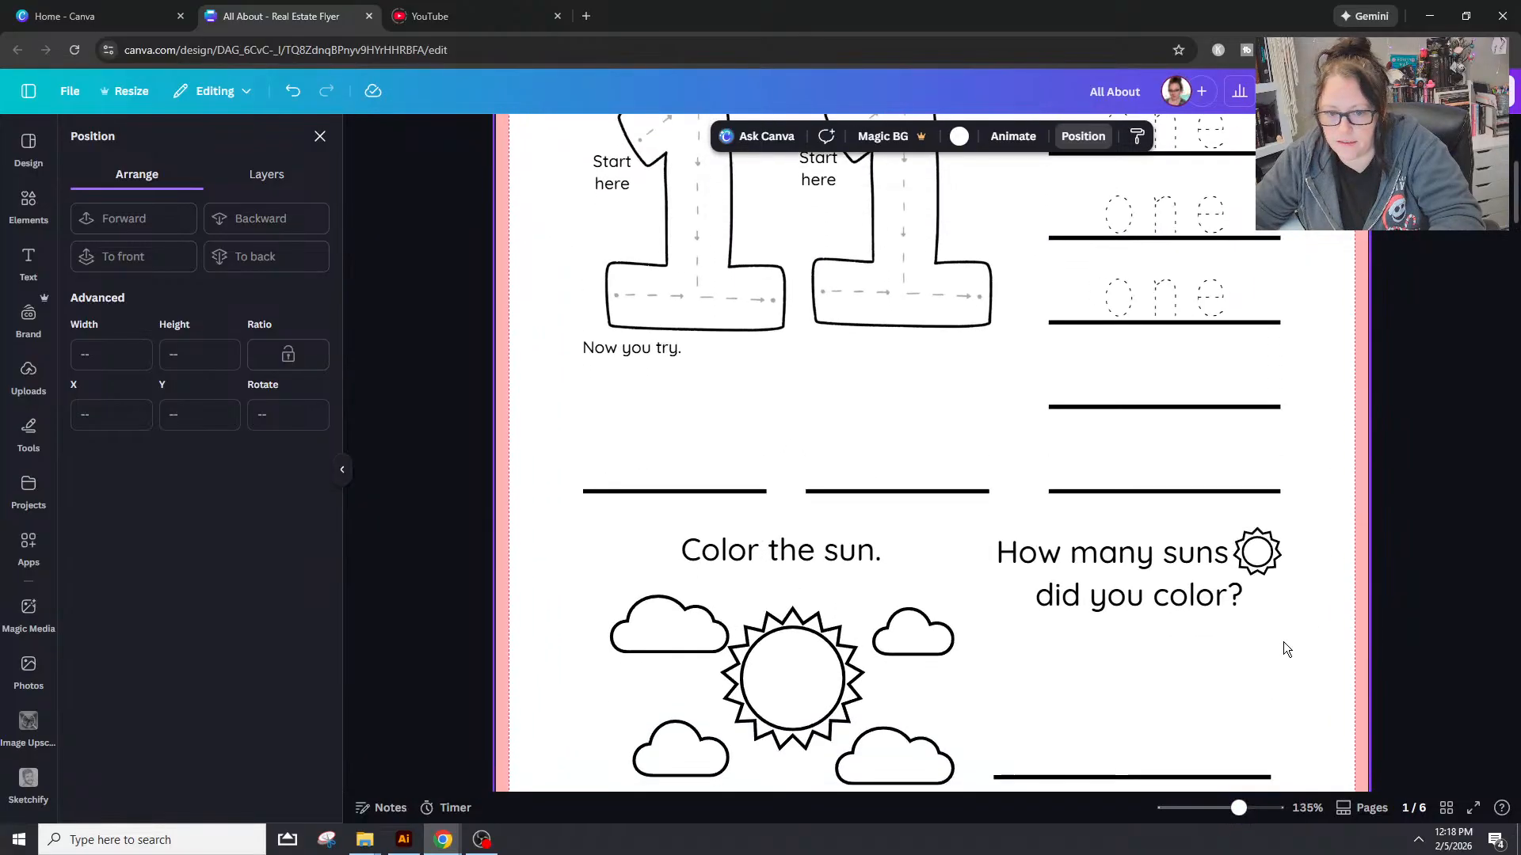
scroll(592, 553, down, 1)
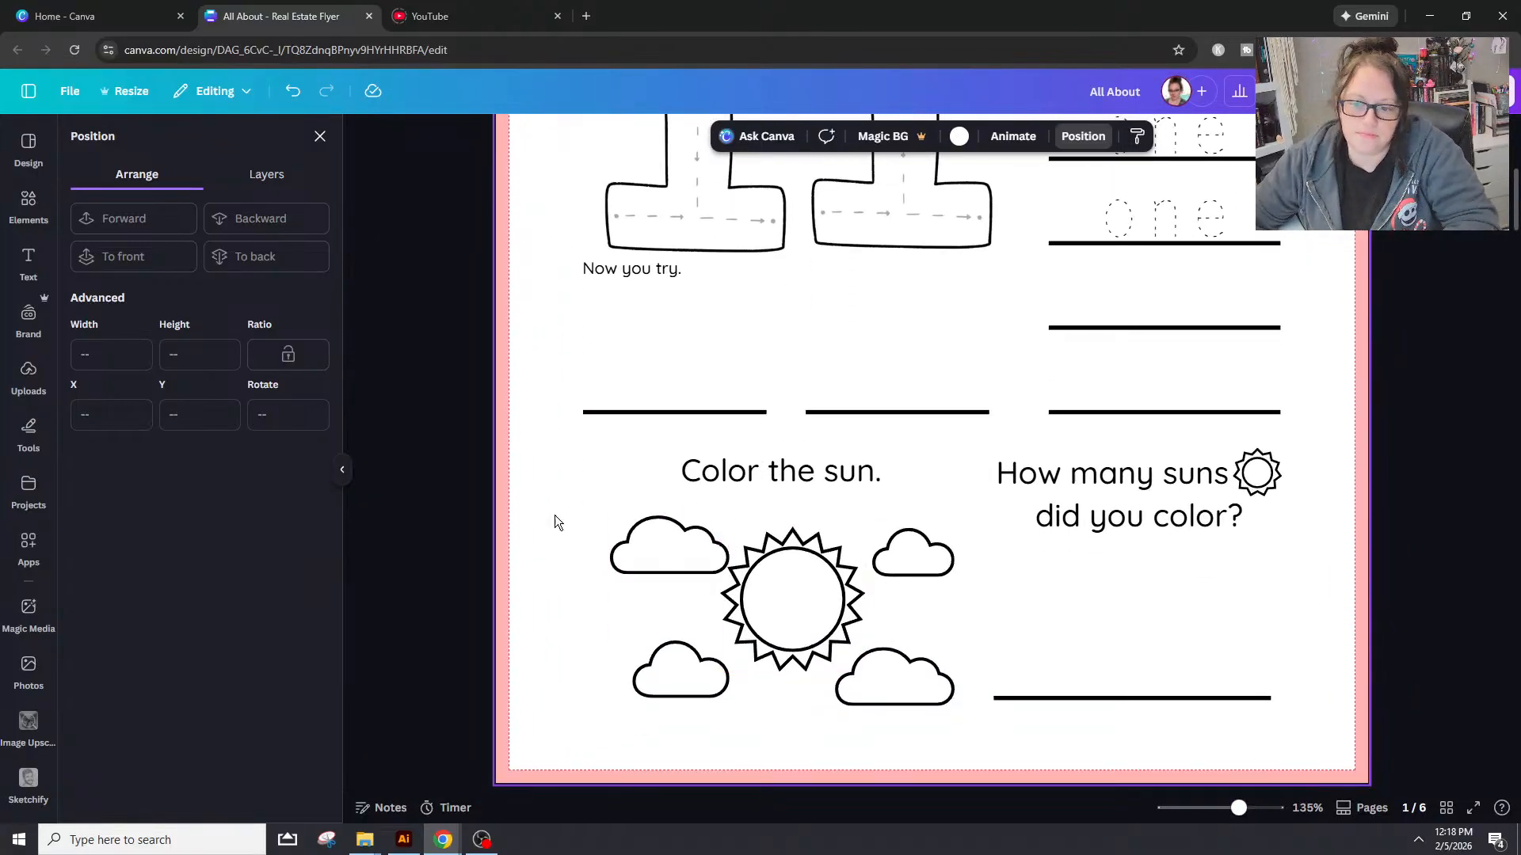
drag(588, 514, 979, 703)
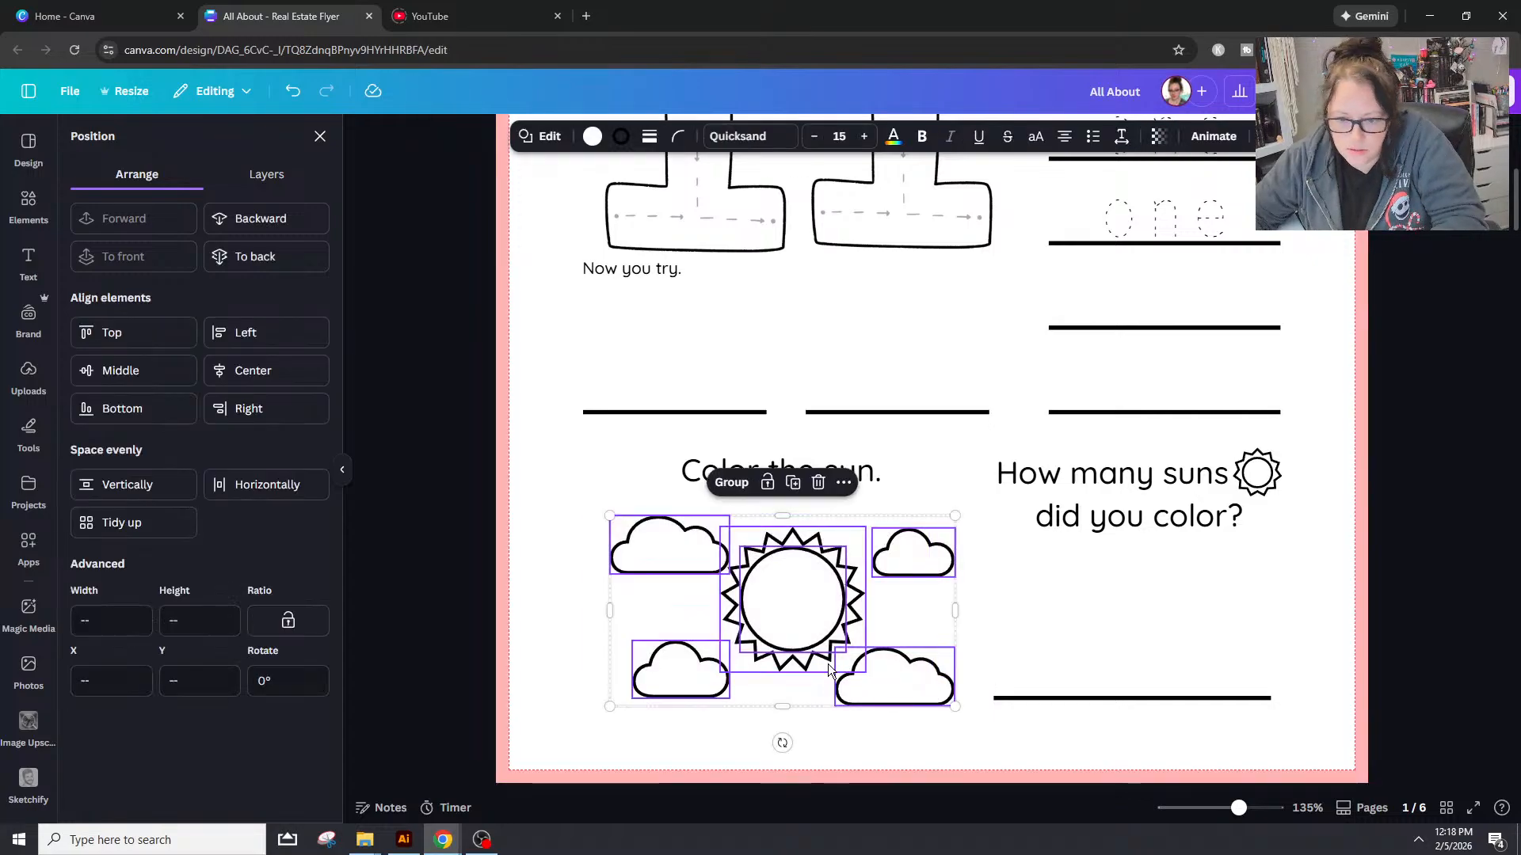
drag(841, 667, 828, 664)
key(ctrl+g)
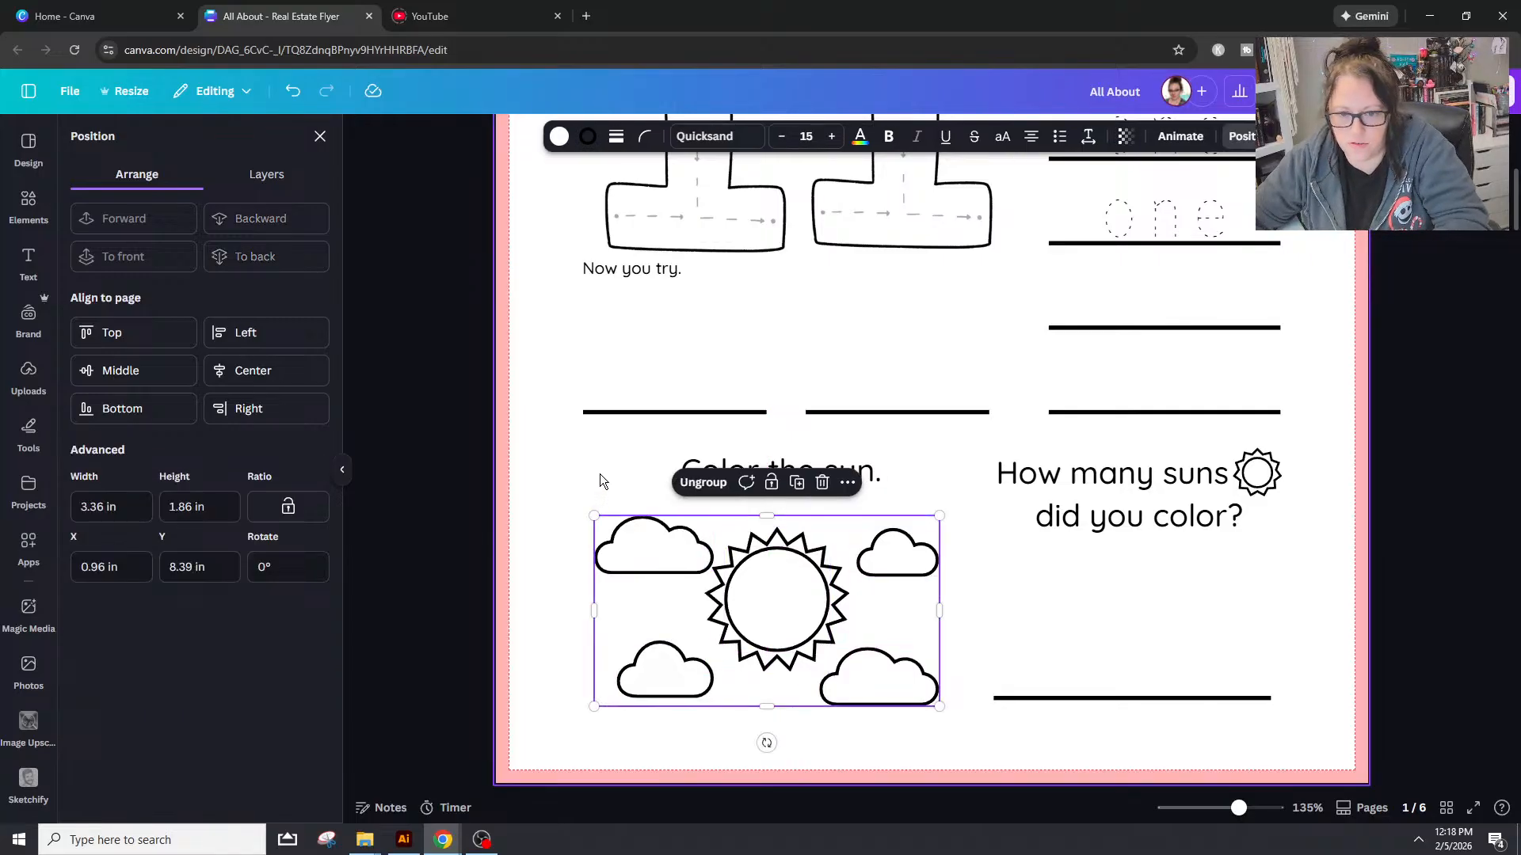
Step: Align the "Color the sun." heading and the grouped sun-and-clouds drawing on a common horizontal center
drag(601, 463, 922, 694)
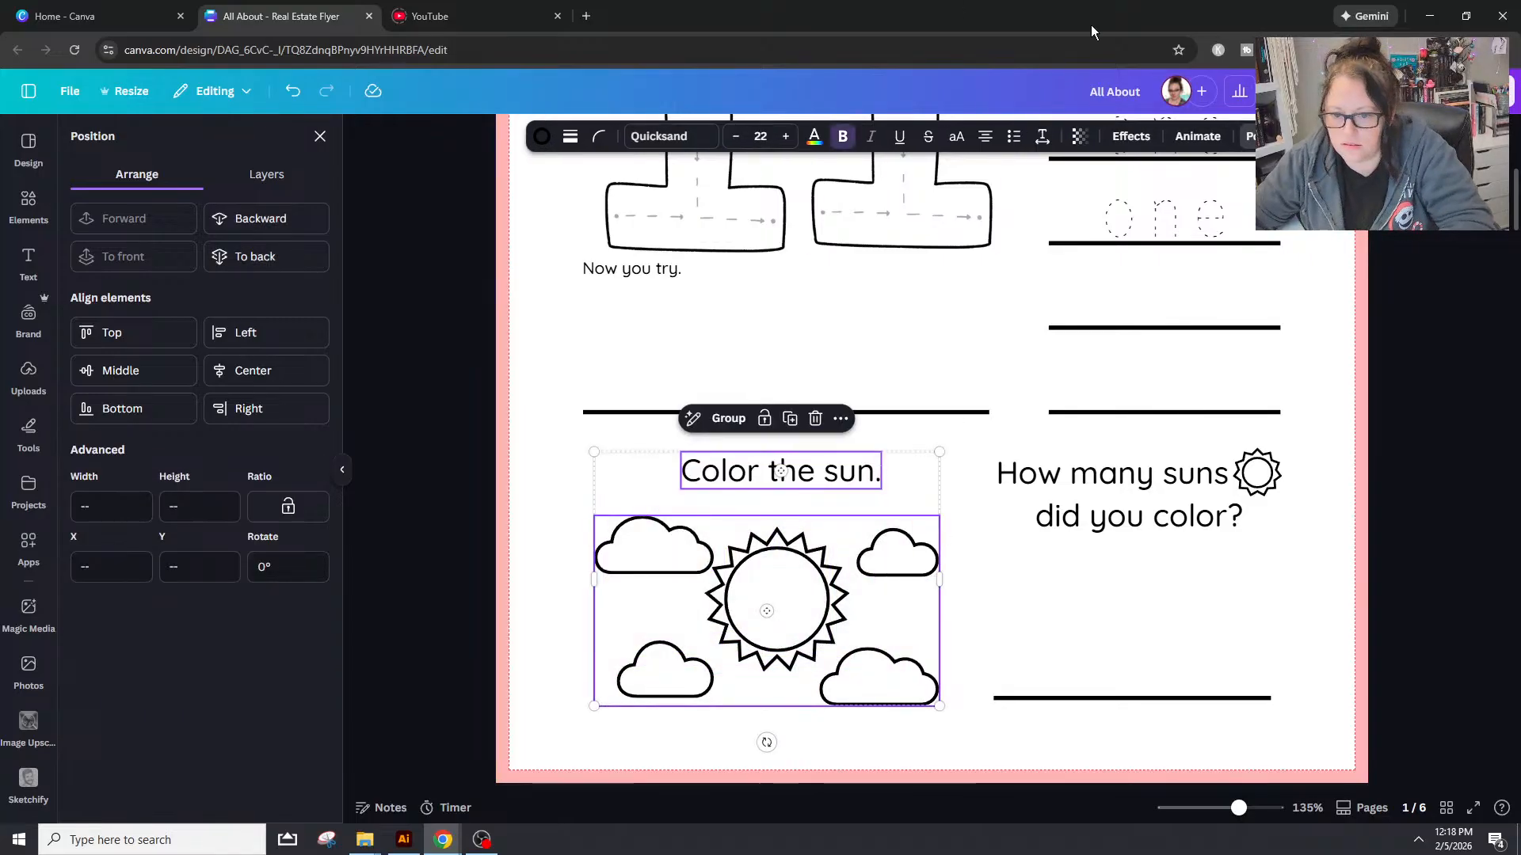
click(253, 370)
click(1445, 502)
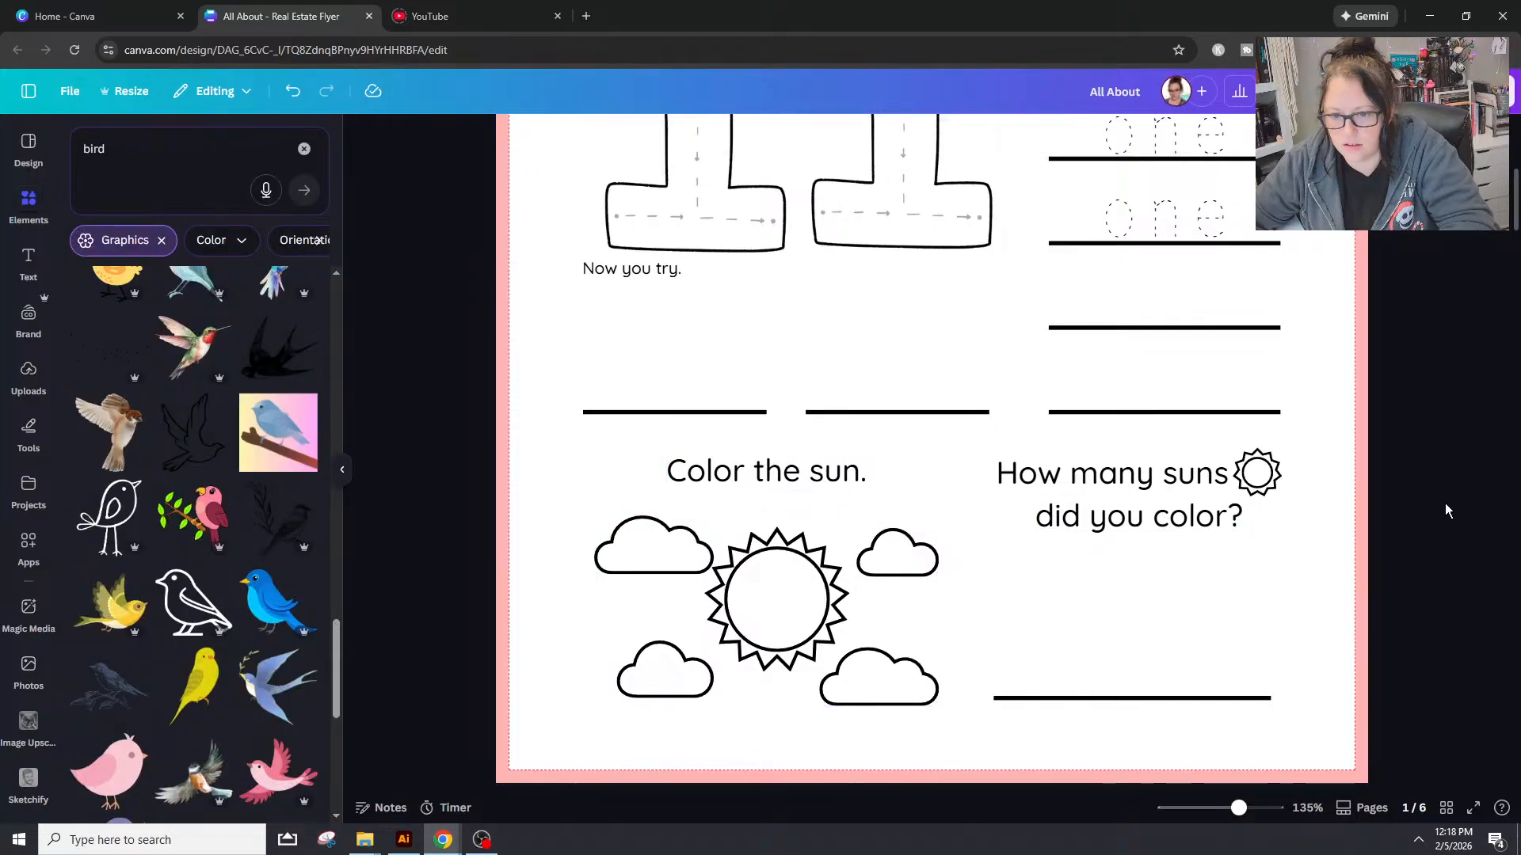
scroll(1445, 514, up, 3)
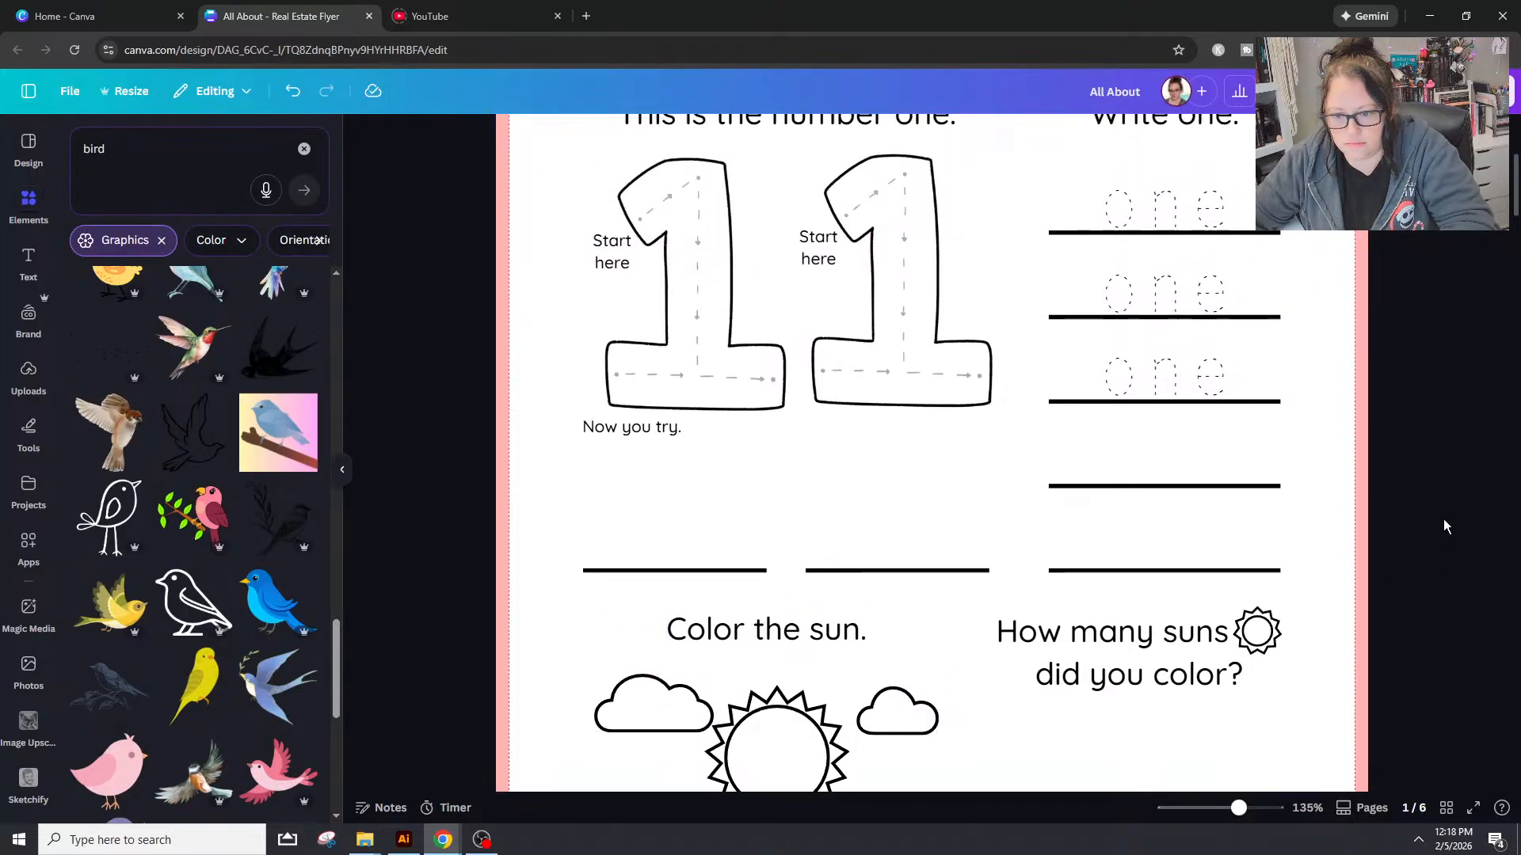
scroll(1443, 519, down, 2)
scroll(1441, 521, down, 1)
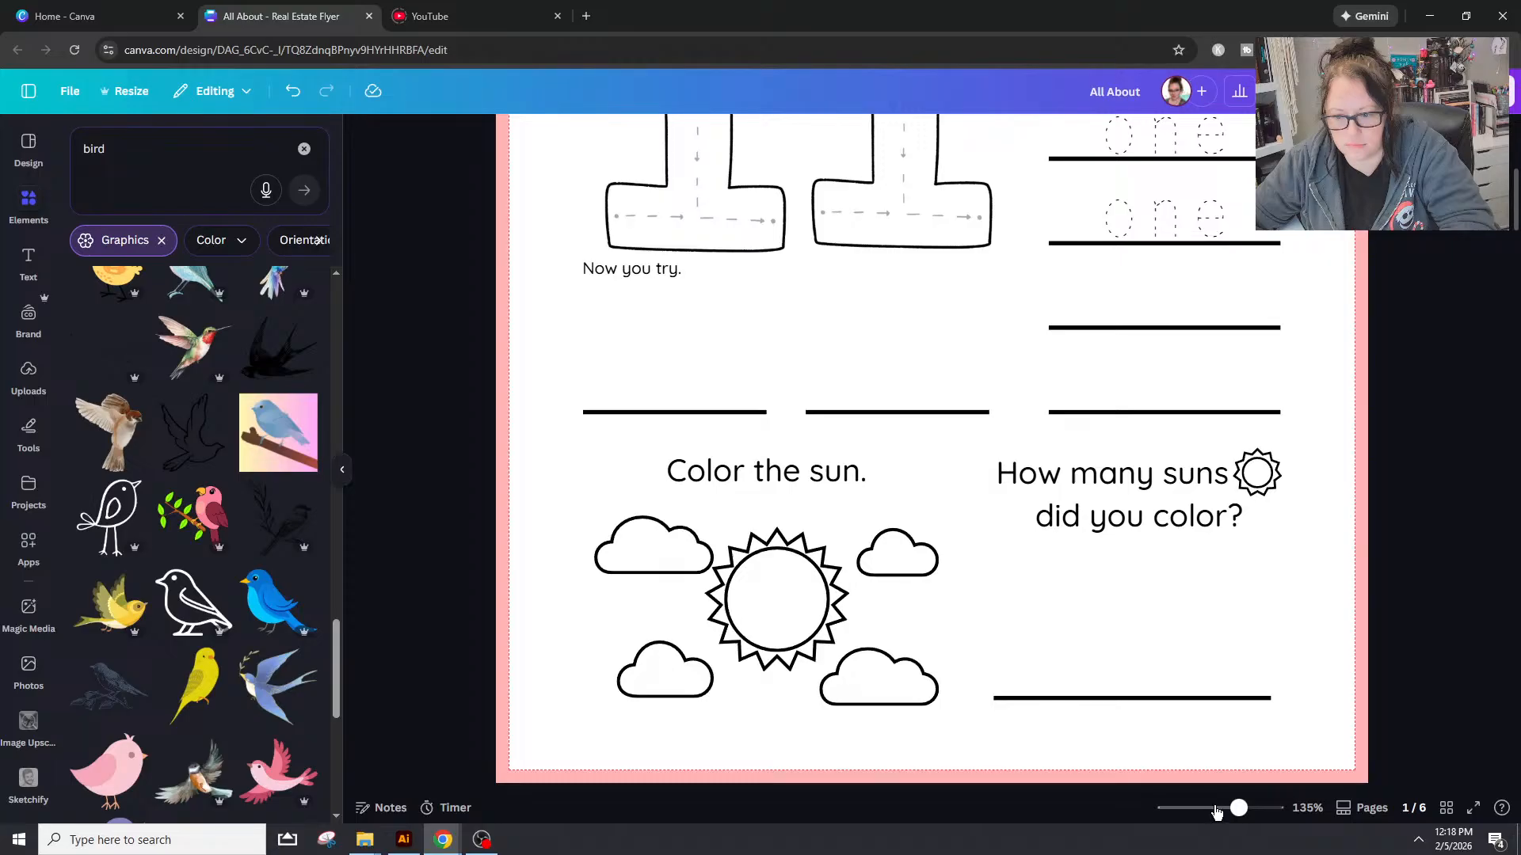
mouse_move(1238, 808)
mouse_down()
mouse_move(1214, 808)
mouse_move(1230, 809)
mouse_up()
scroll(1256, 730, up, 5)
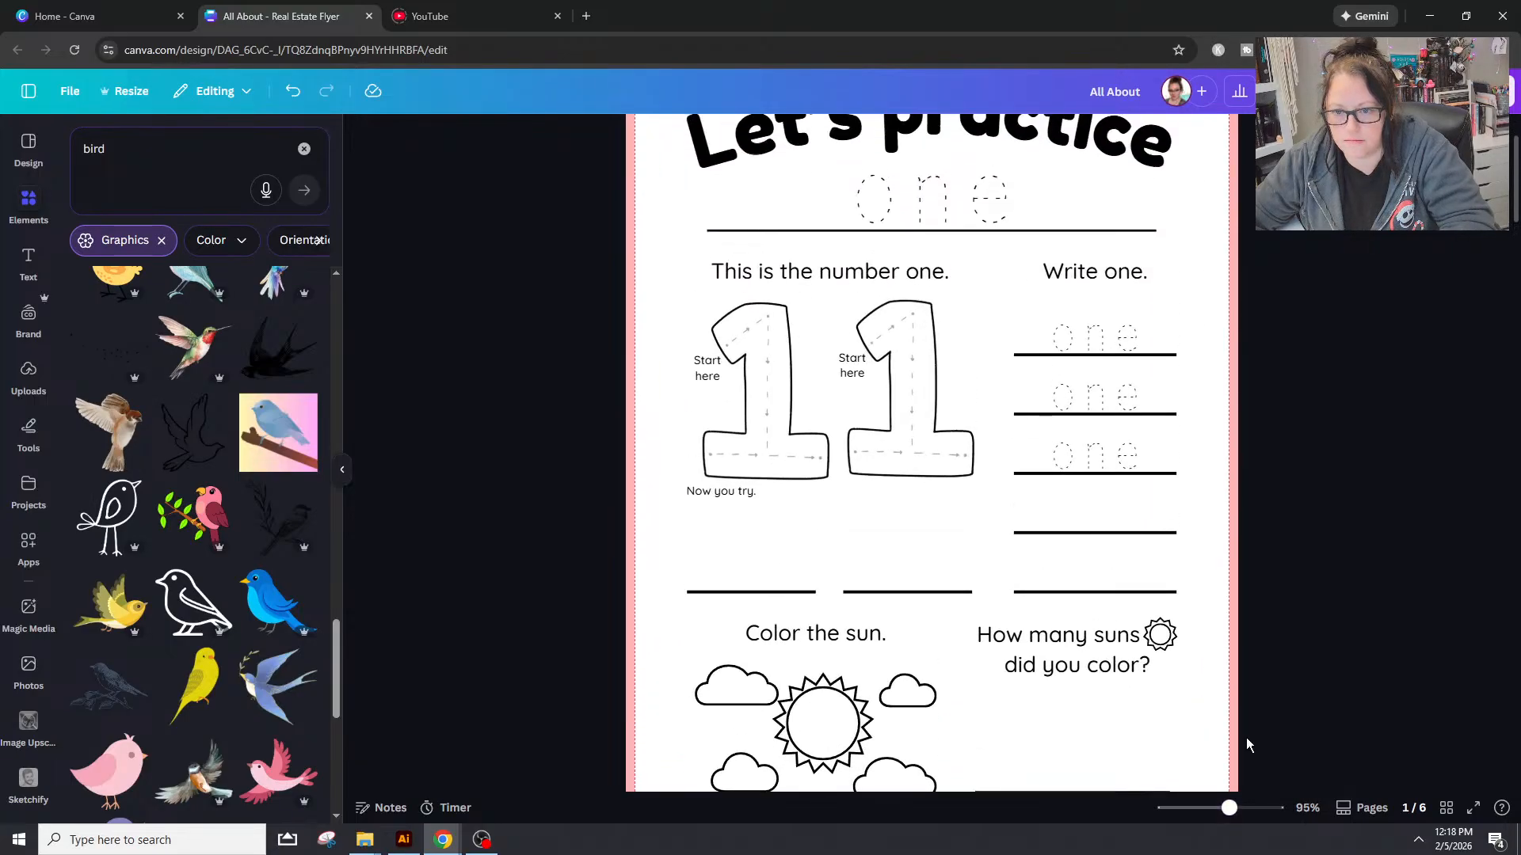
Step: Ungroup the sun-and-clouds drawing on page 1 and shift its upper-right cloud and the large sun slightly down
click(1210, 808)
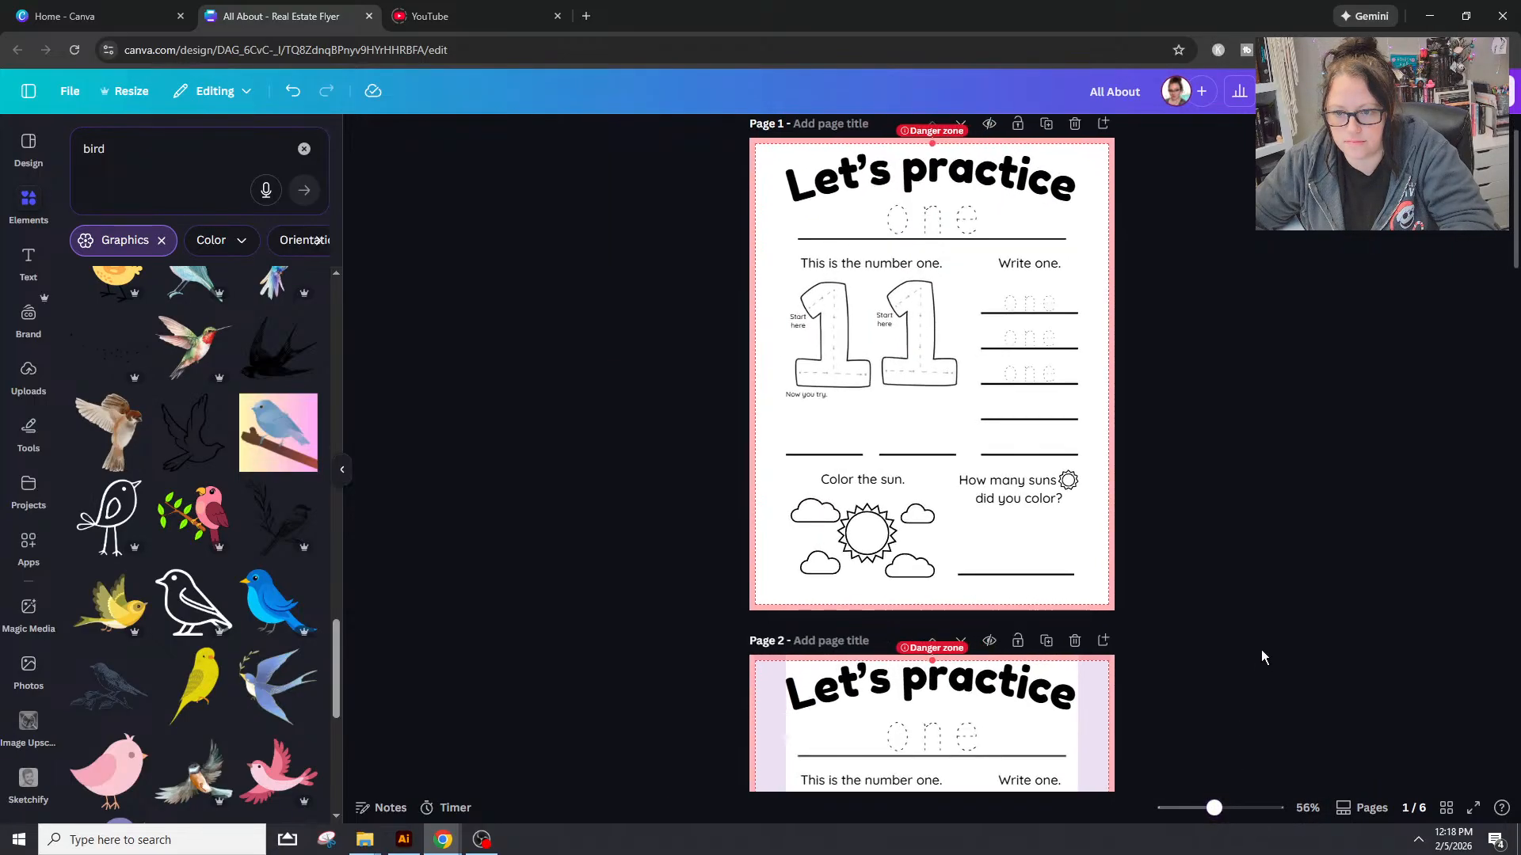
scroll(1261, 650, up, 1)
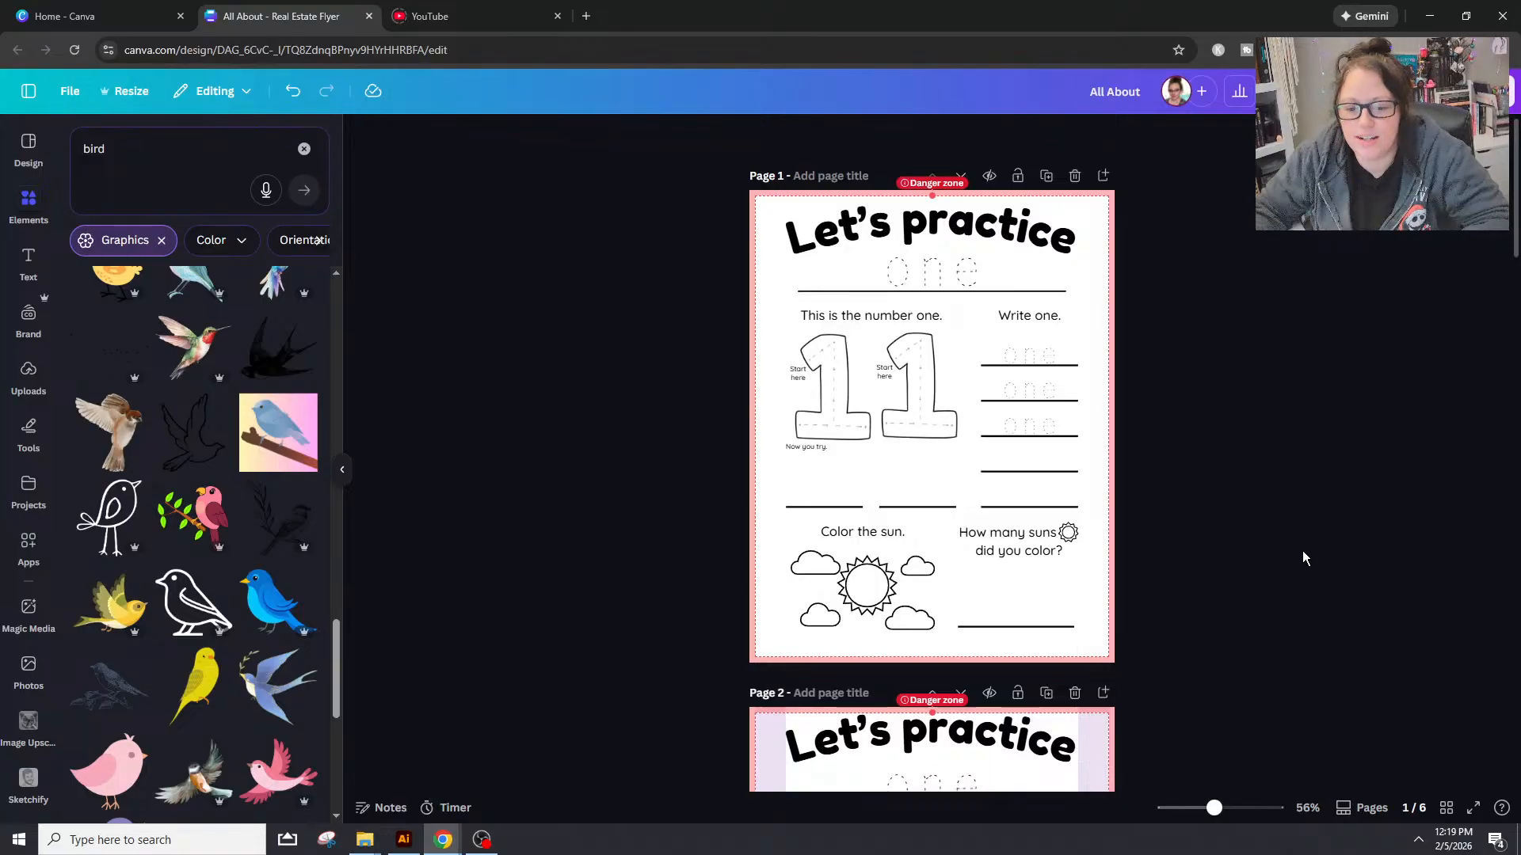
right_click(816, 563)
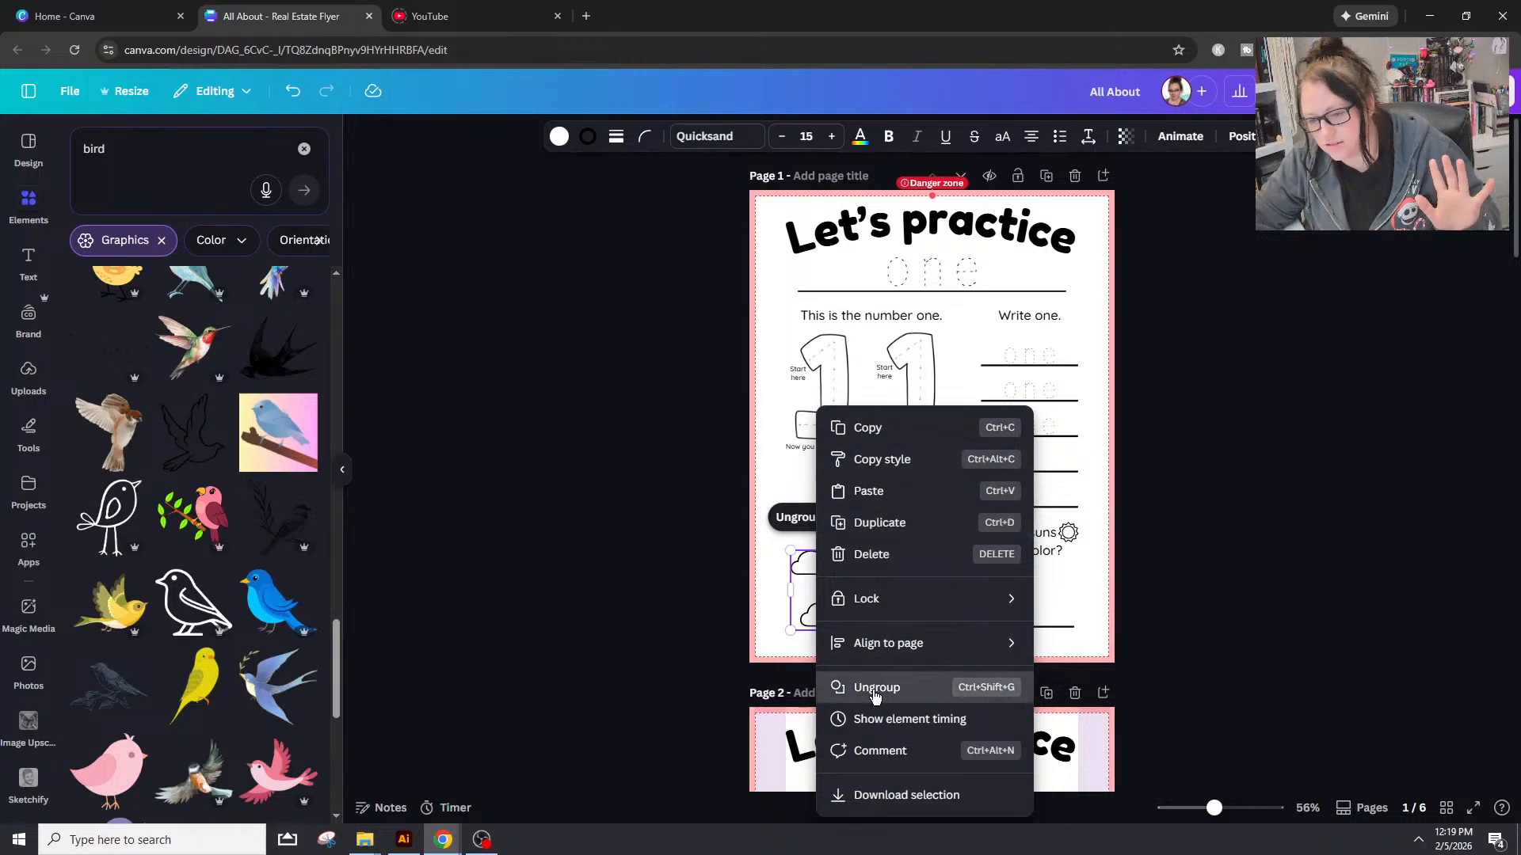
click(877, 687)
click(808, 564)
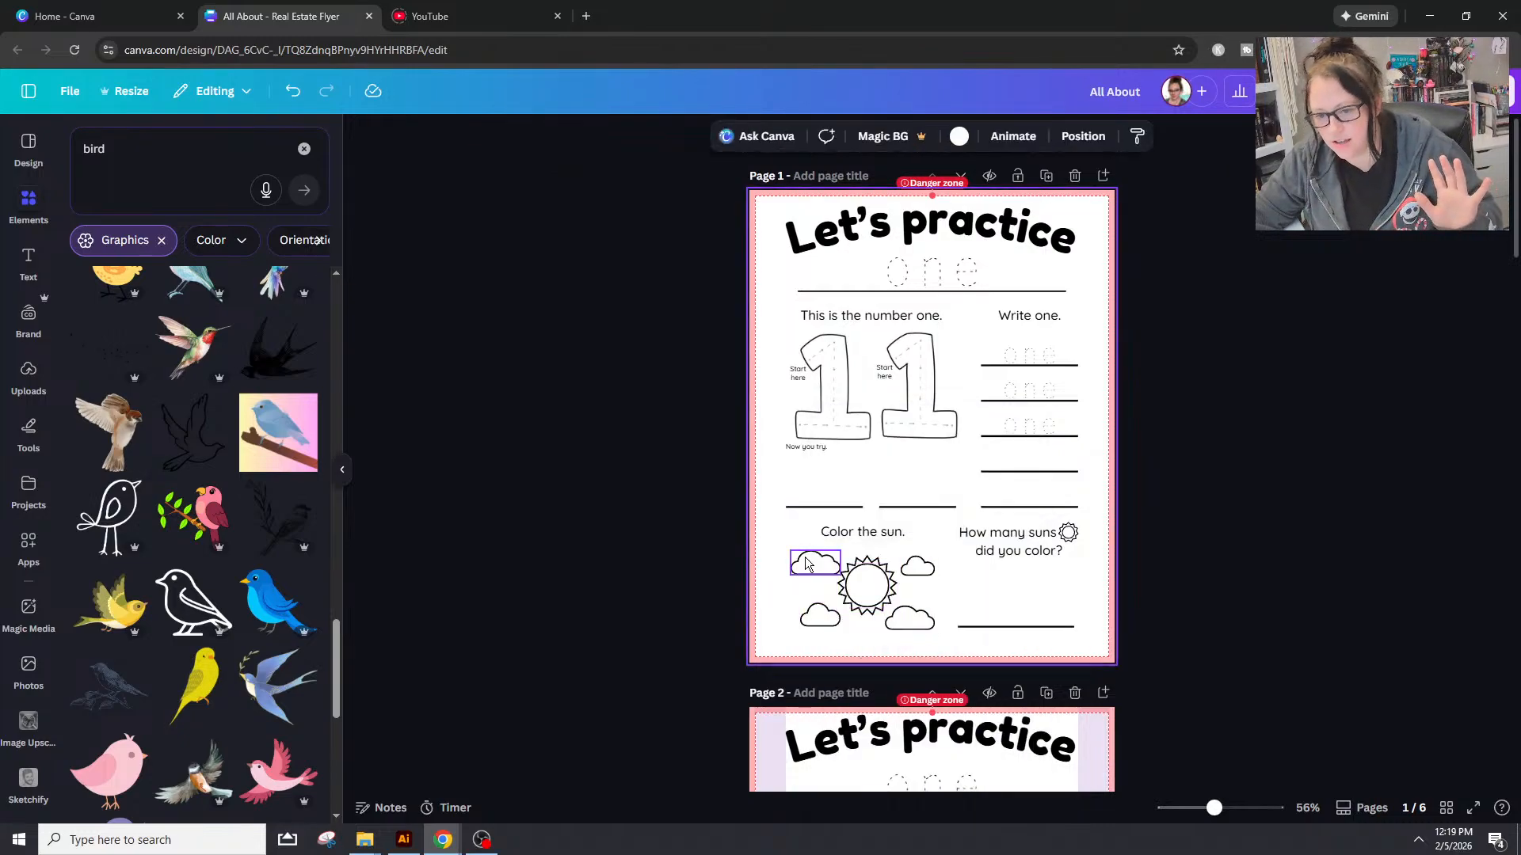
click(919, 569)
key(Up)
key(Down)
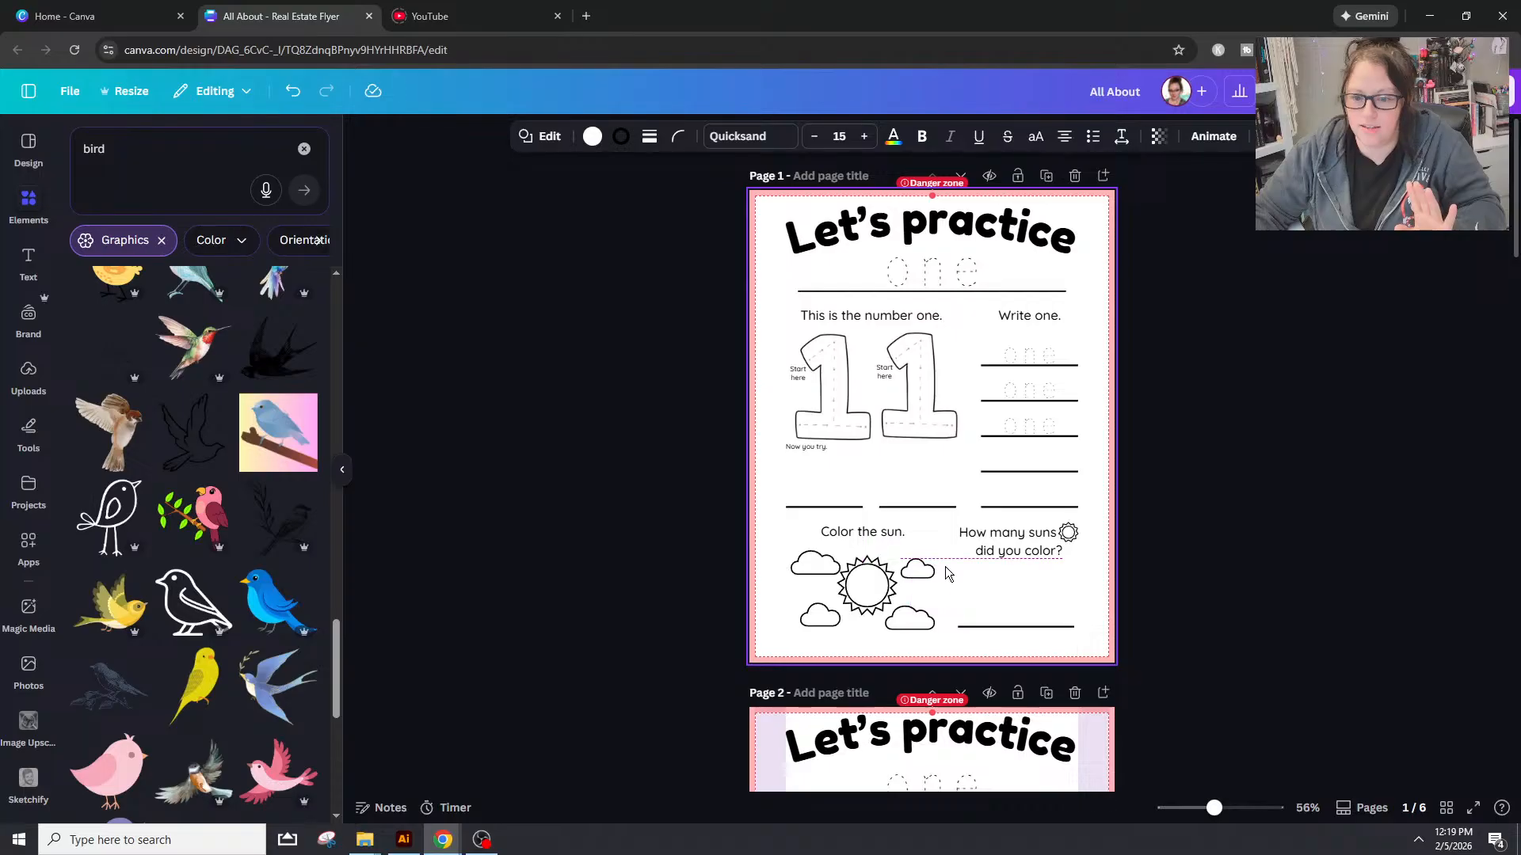
click(1266, 629)
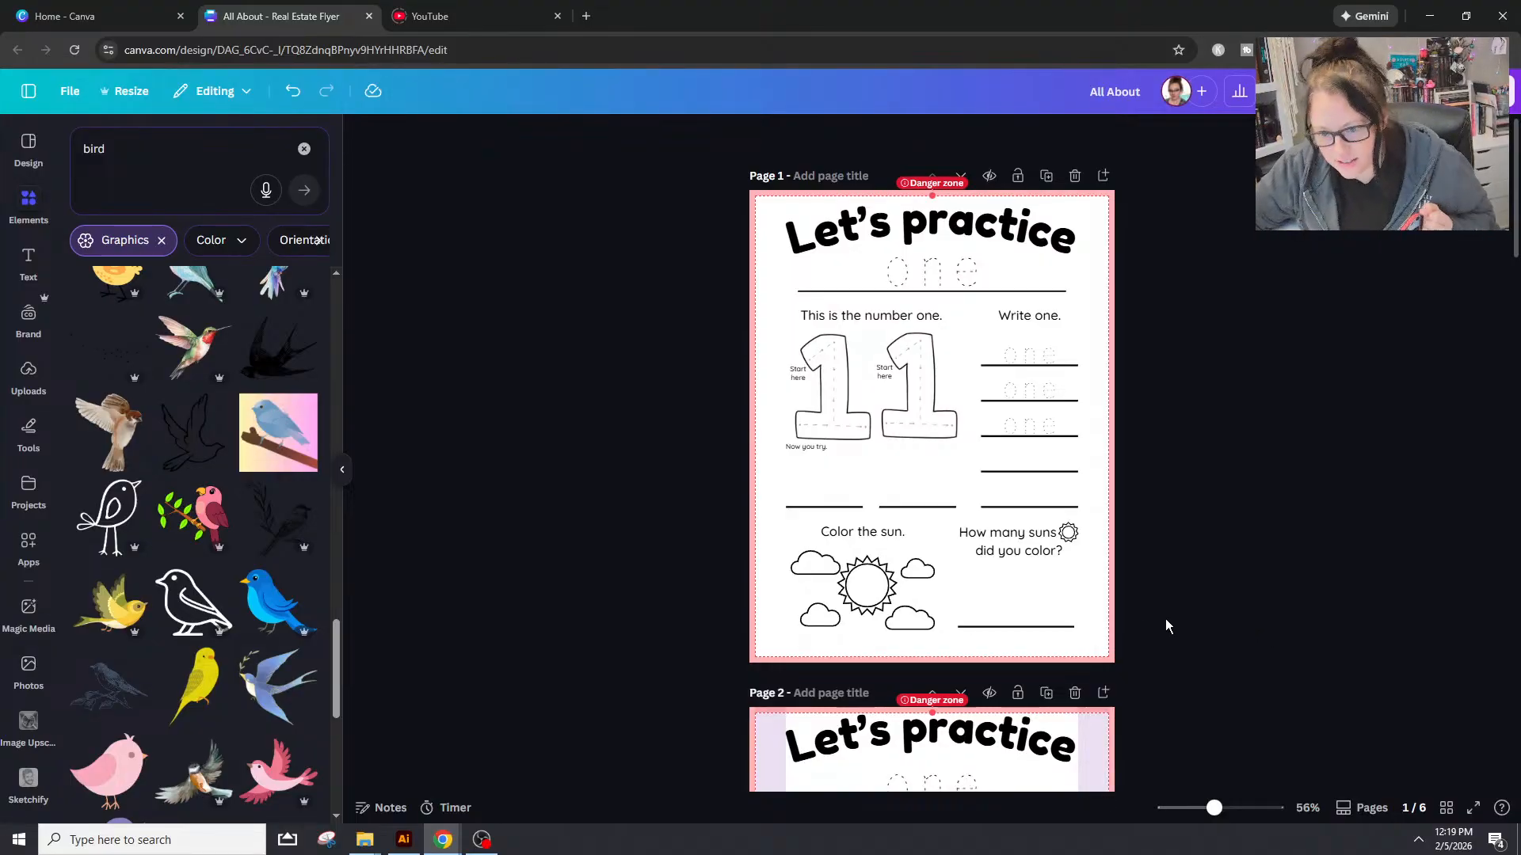
click(875, 559)
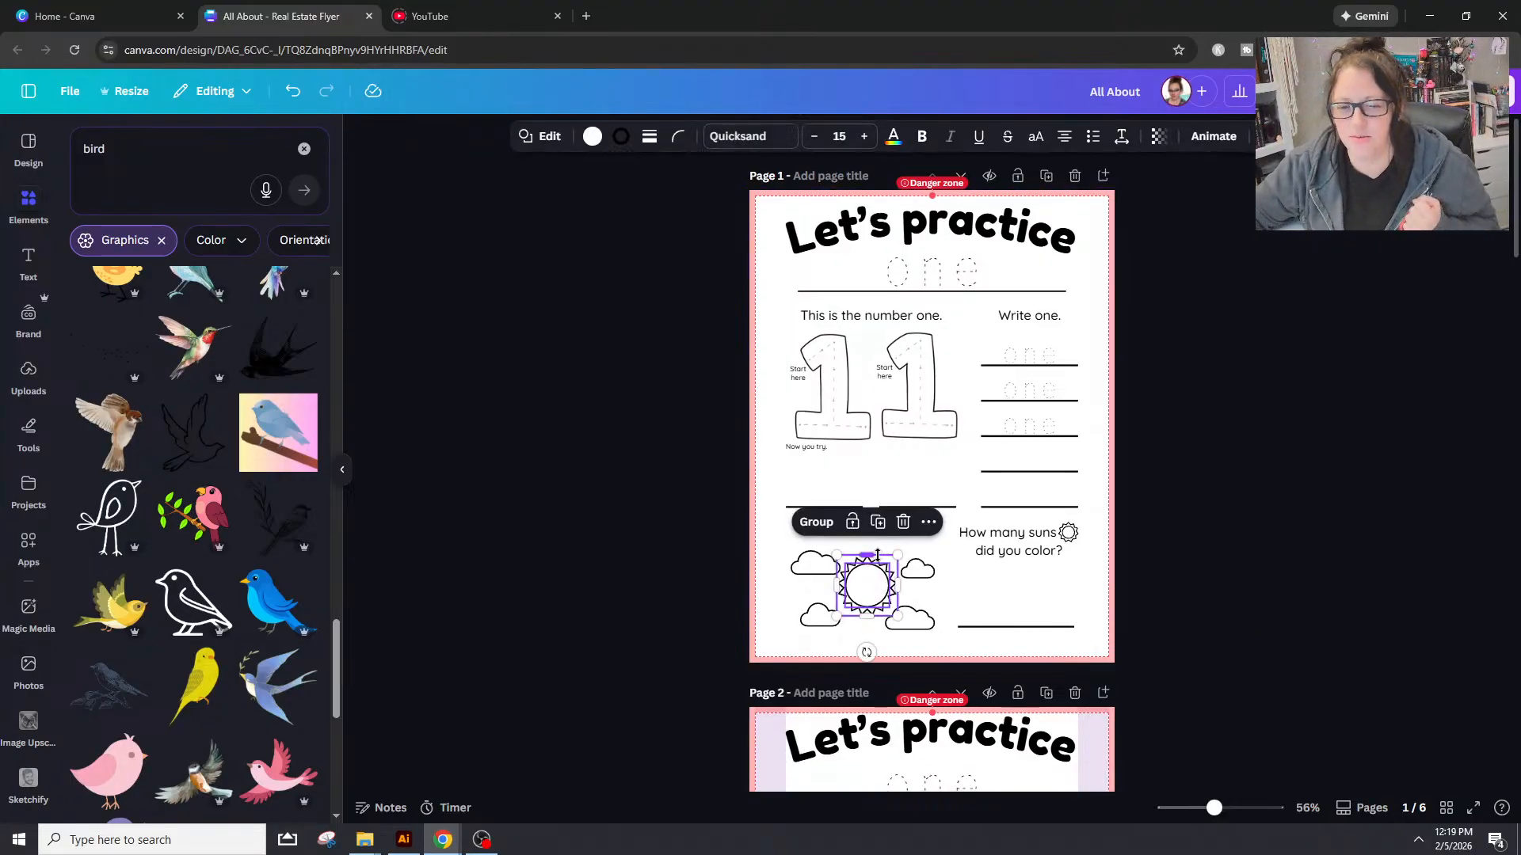
click(1187, 548)
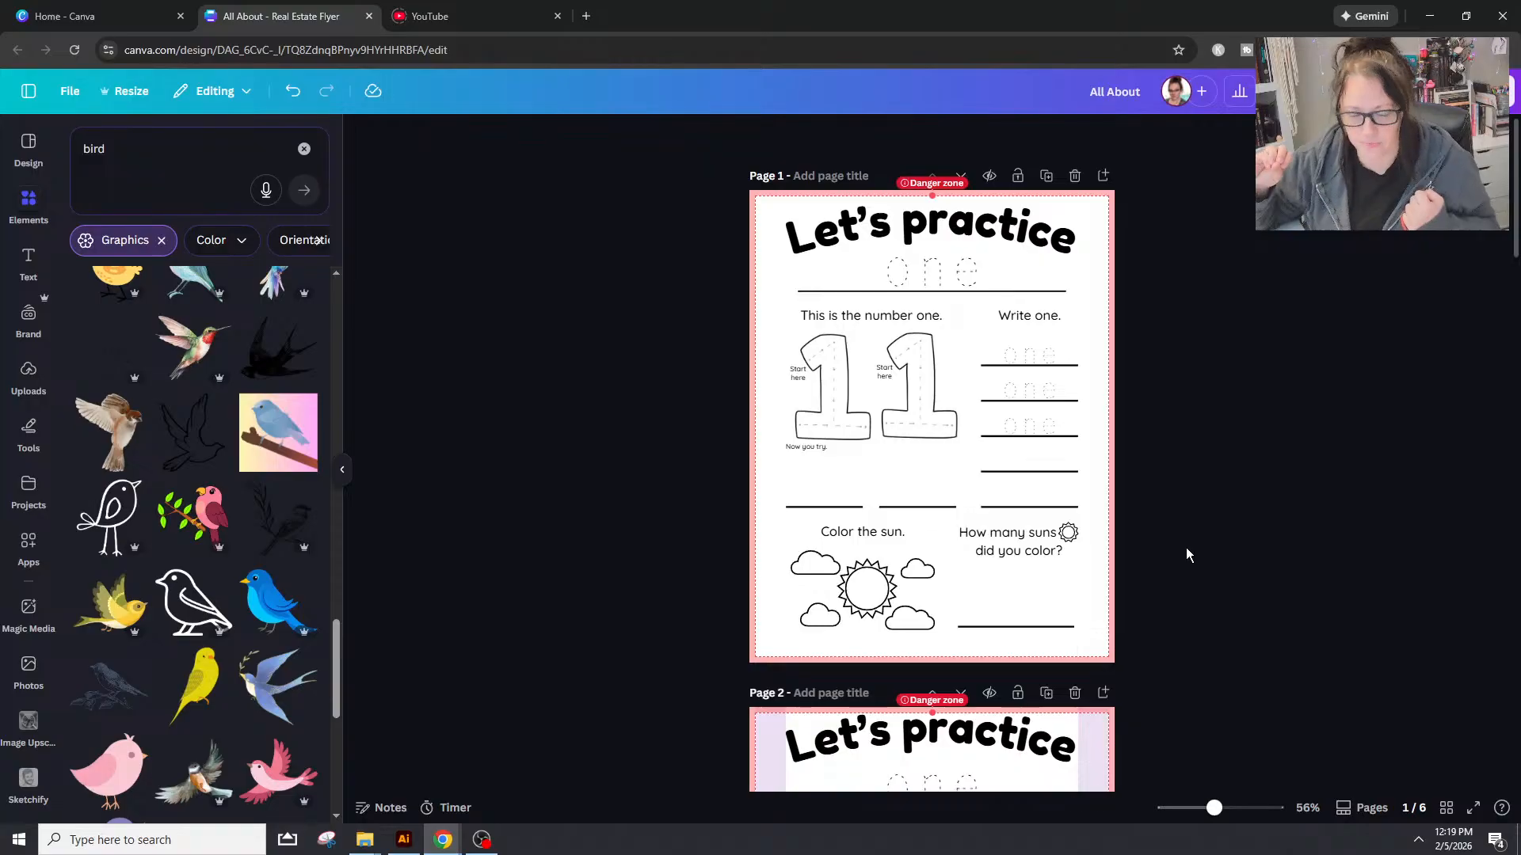
Step: Change the large dotted tracing word under "Let's practice" on page 2 to "two"
scroll(1078, 517, down, 3)
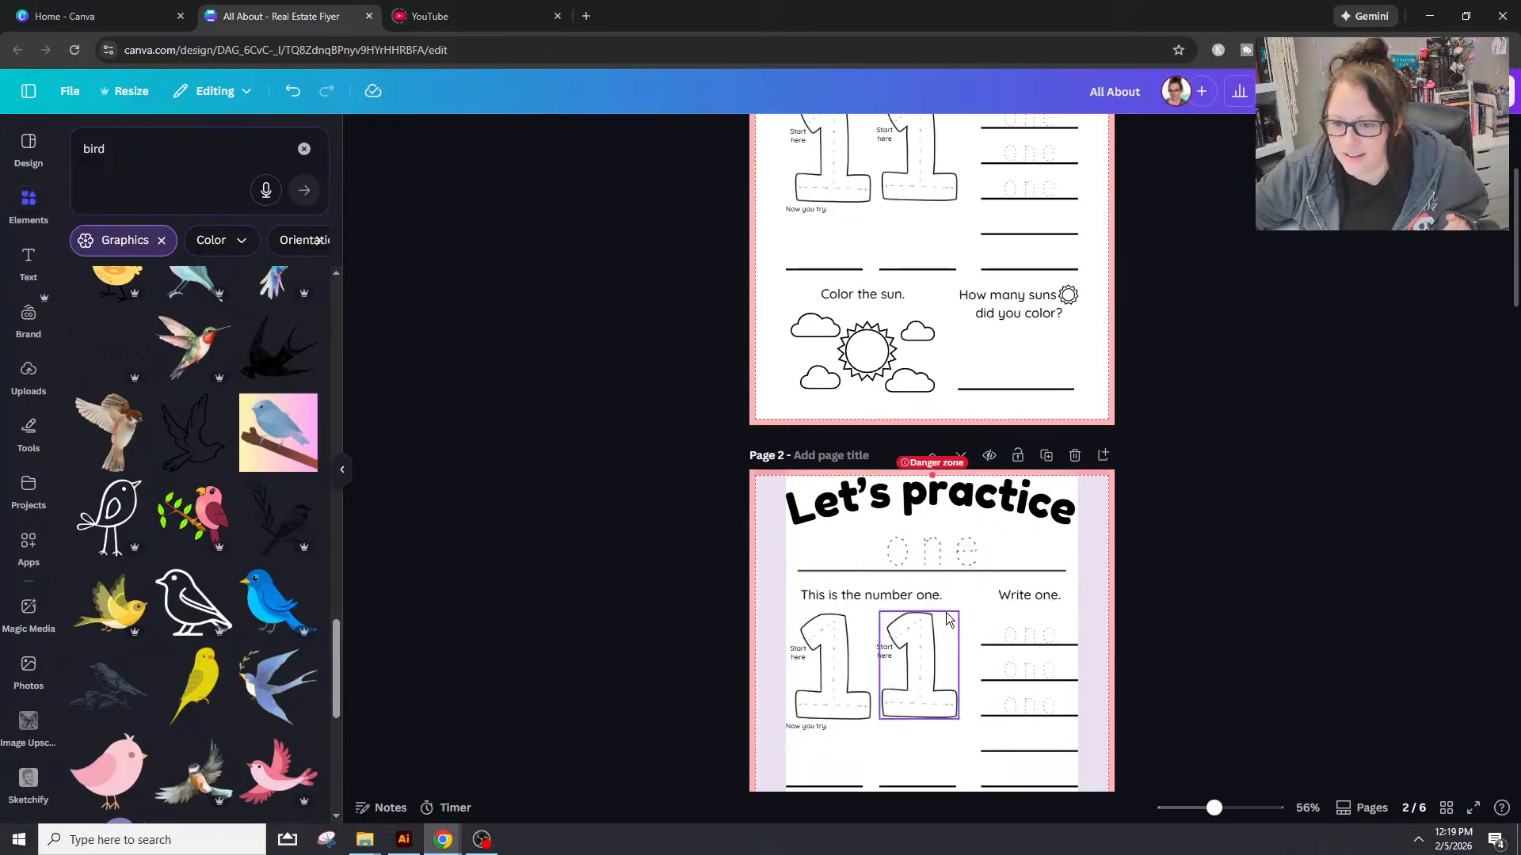
click(928, 547)
double_click(928, 547)
text(two)
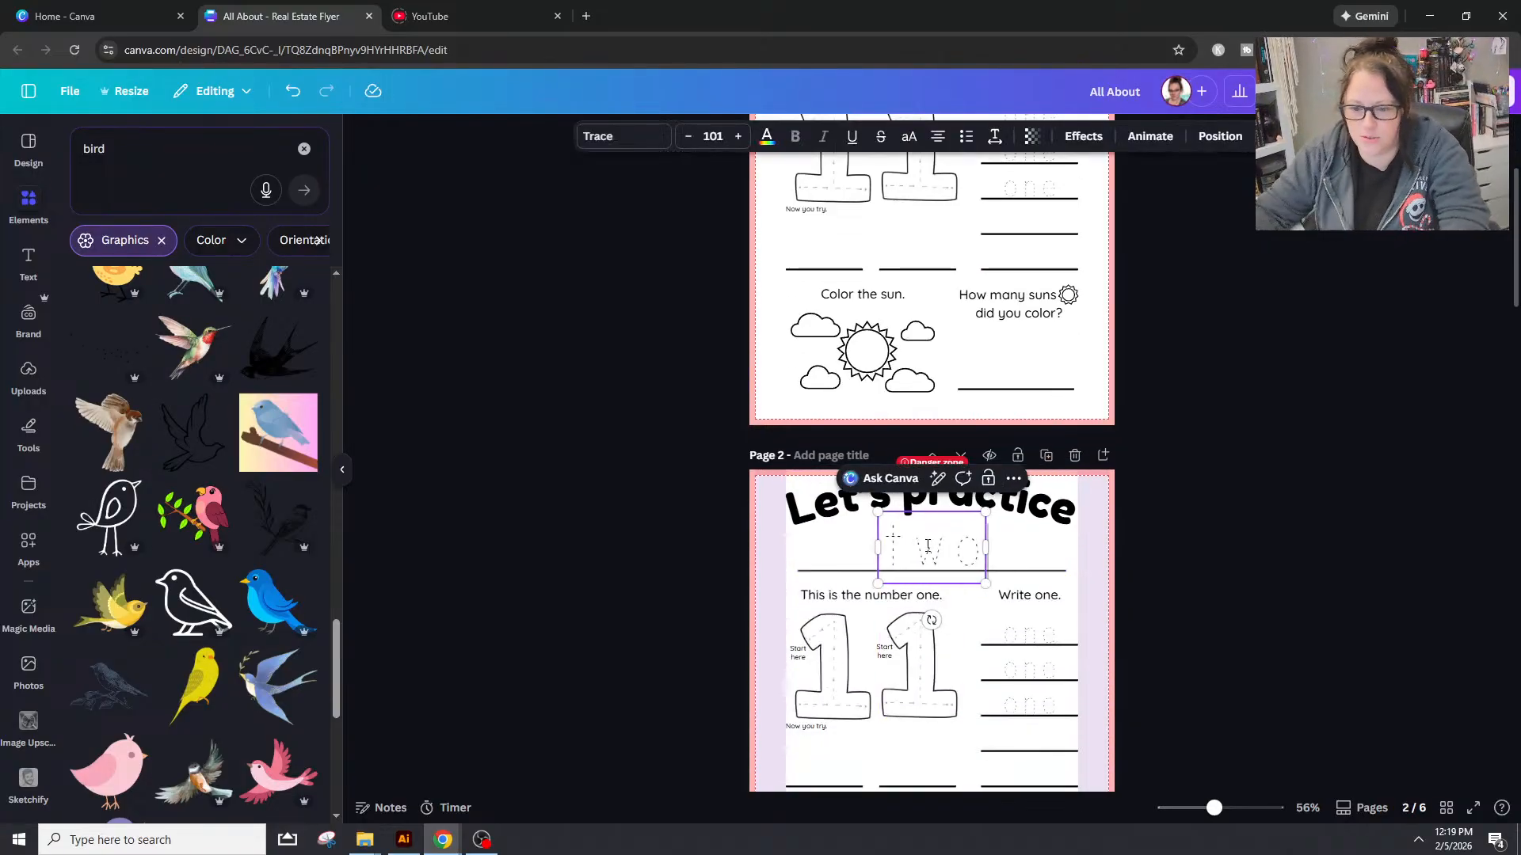
double_click(1026, 632)
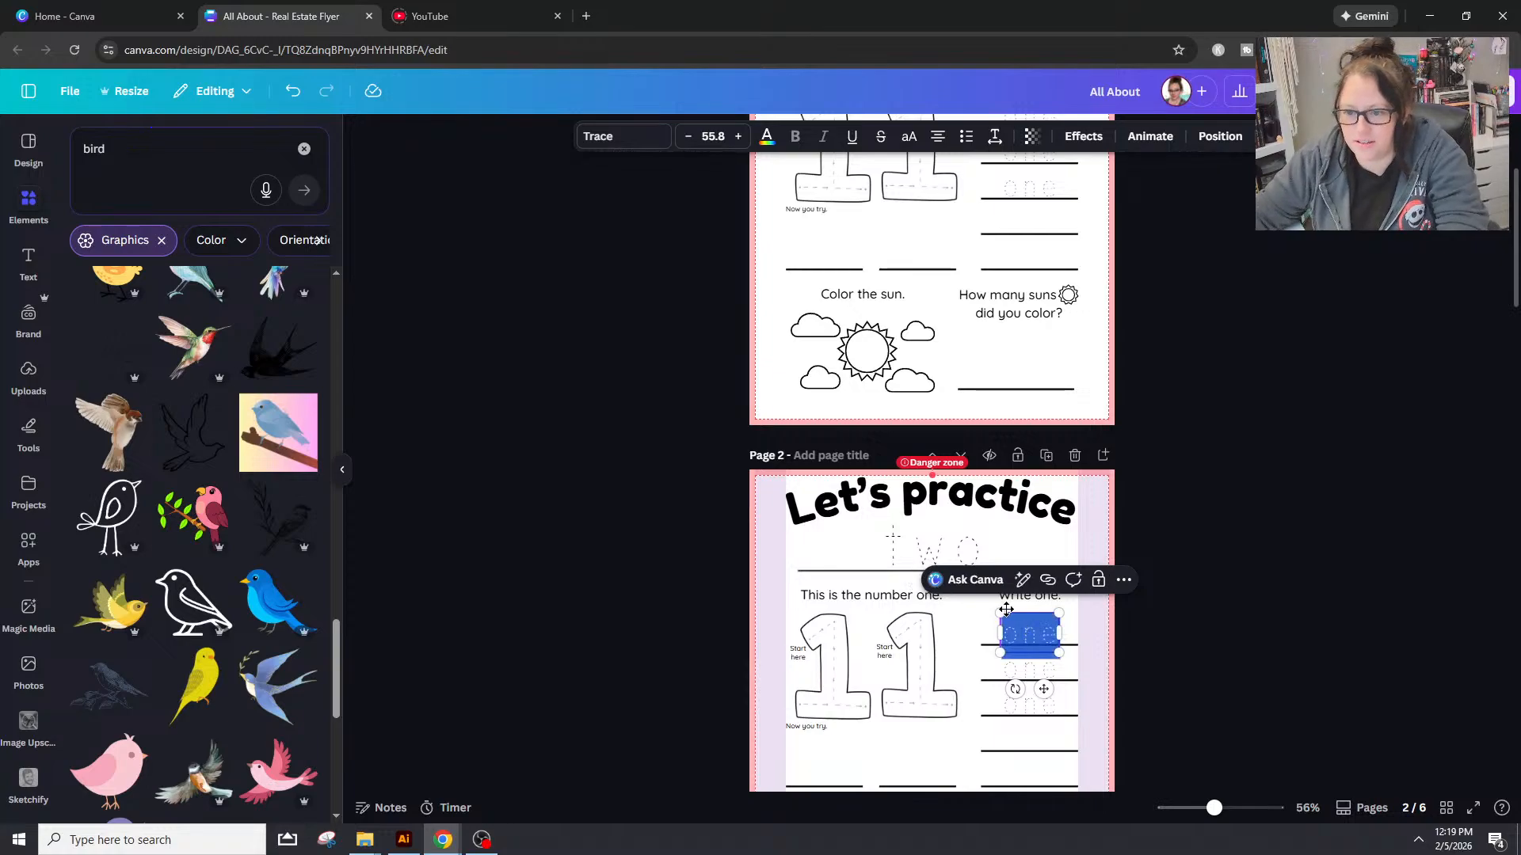
click(1293, 674)
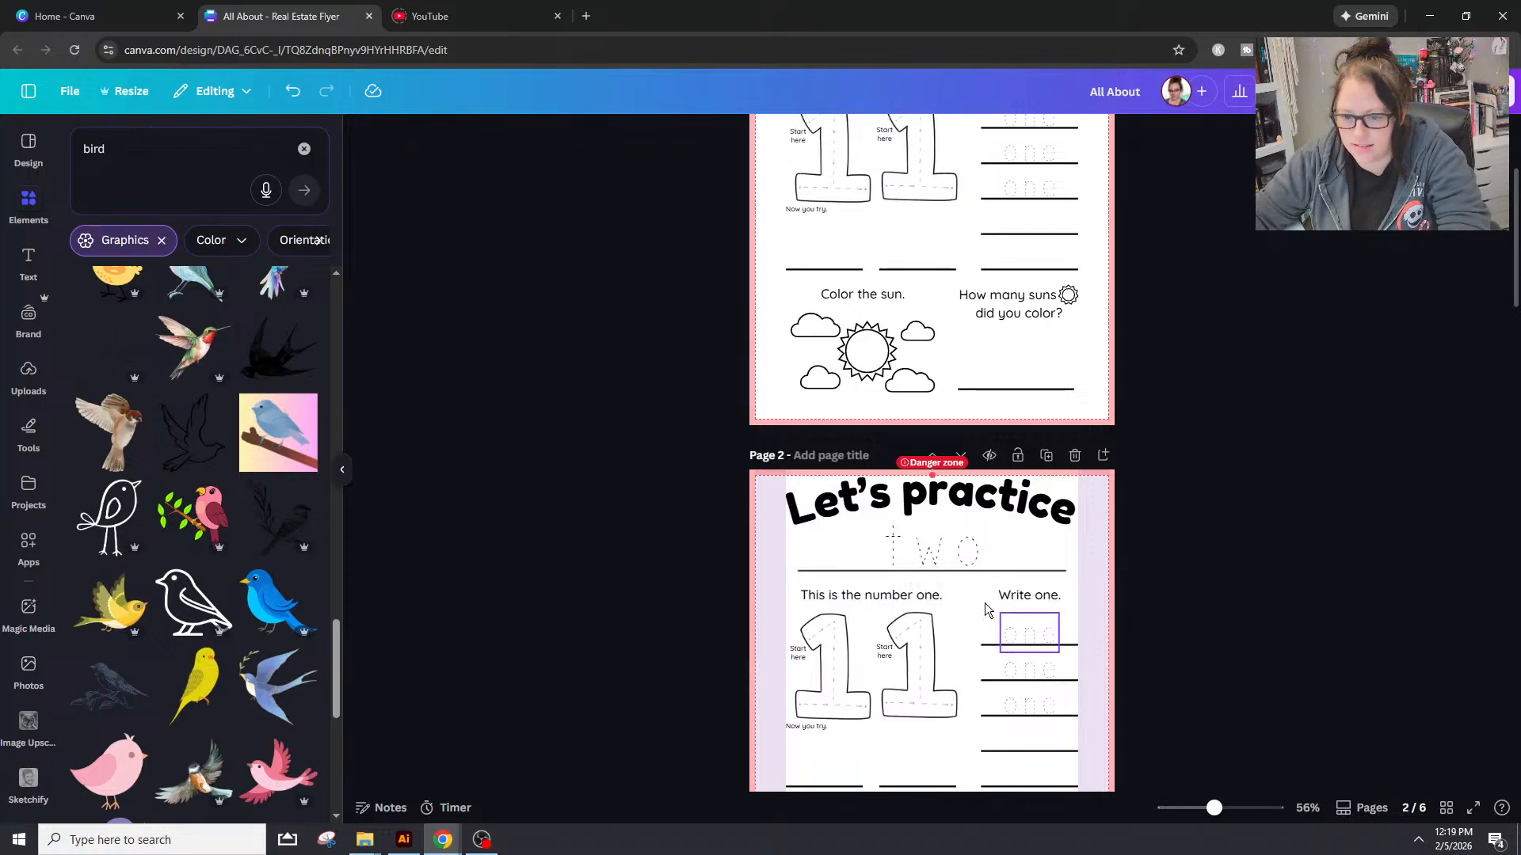
Step: Edit the heading above the number outlines on page 2 to read "This is the number two."
double_click(927, 598)
click(929, 595)
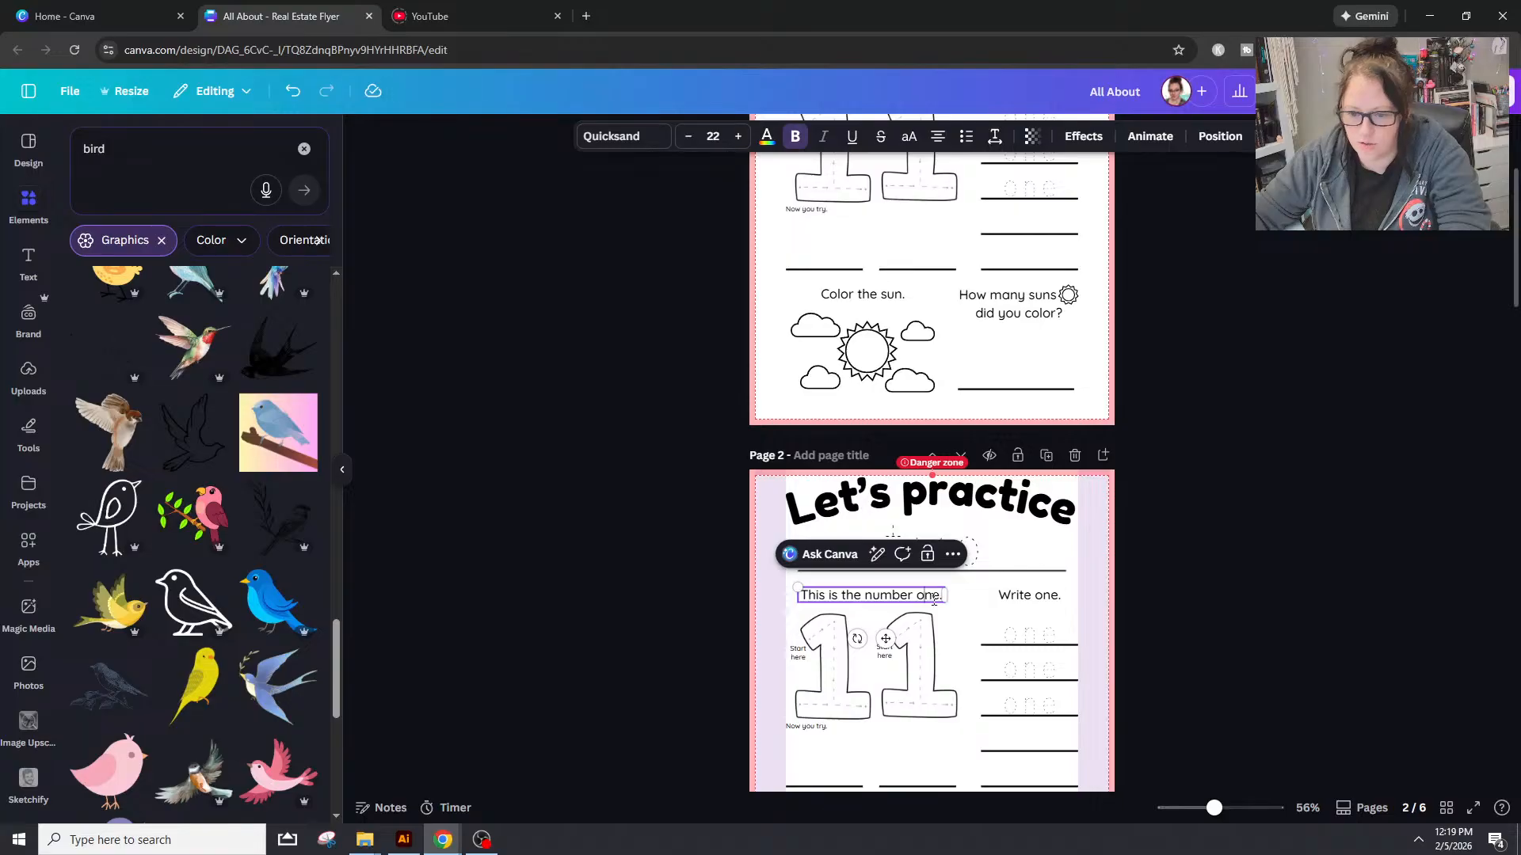
key(BackSpace)
key(BackSpace)
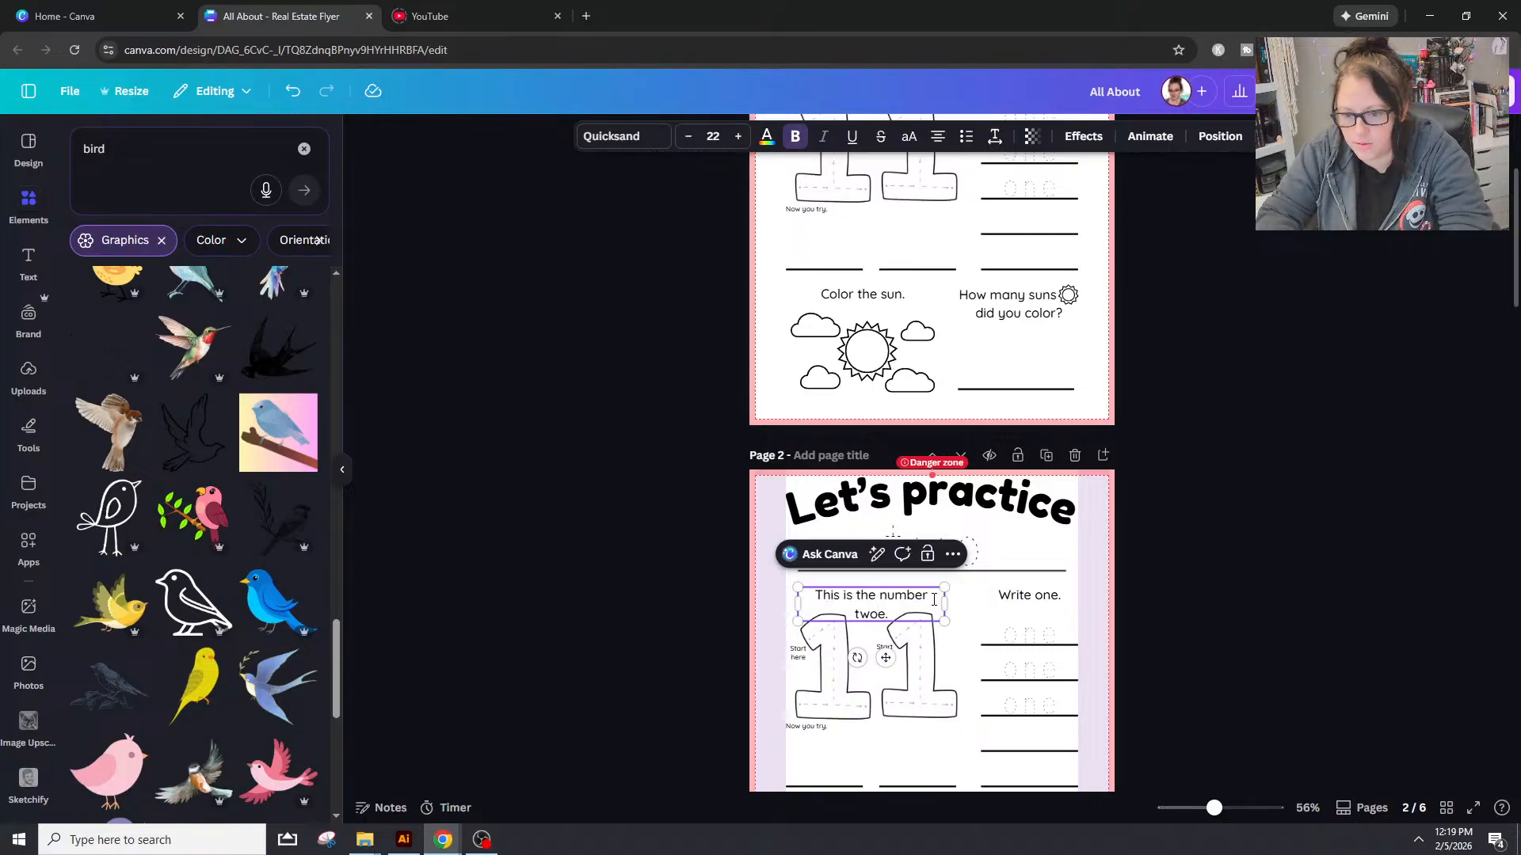
key(BackSpace)
Step: Edit the heading above page 2's writing lines to read "Write two."
double_click(1055, 596)
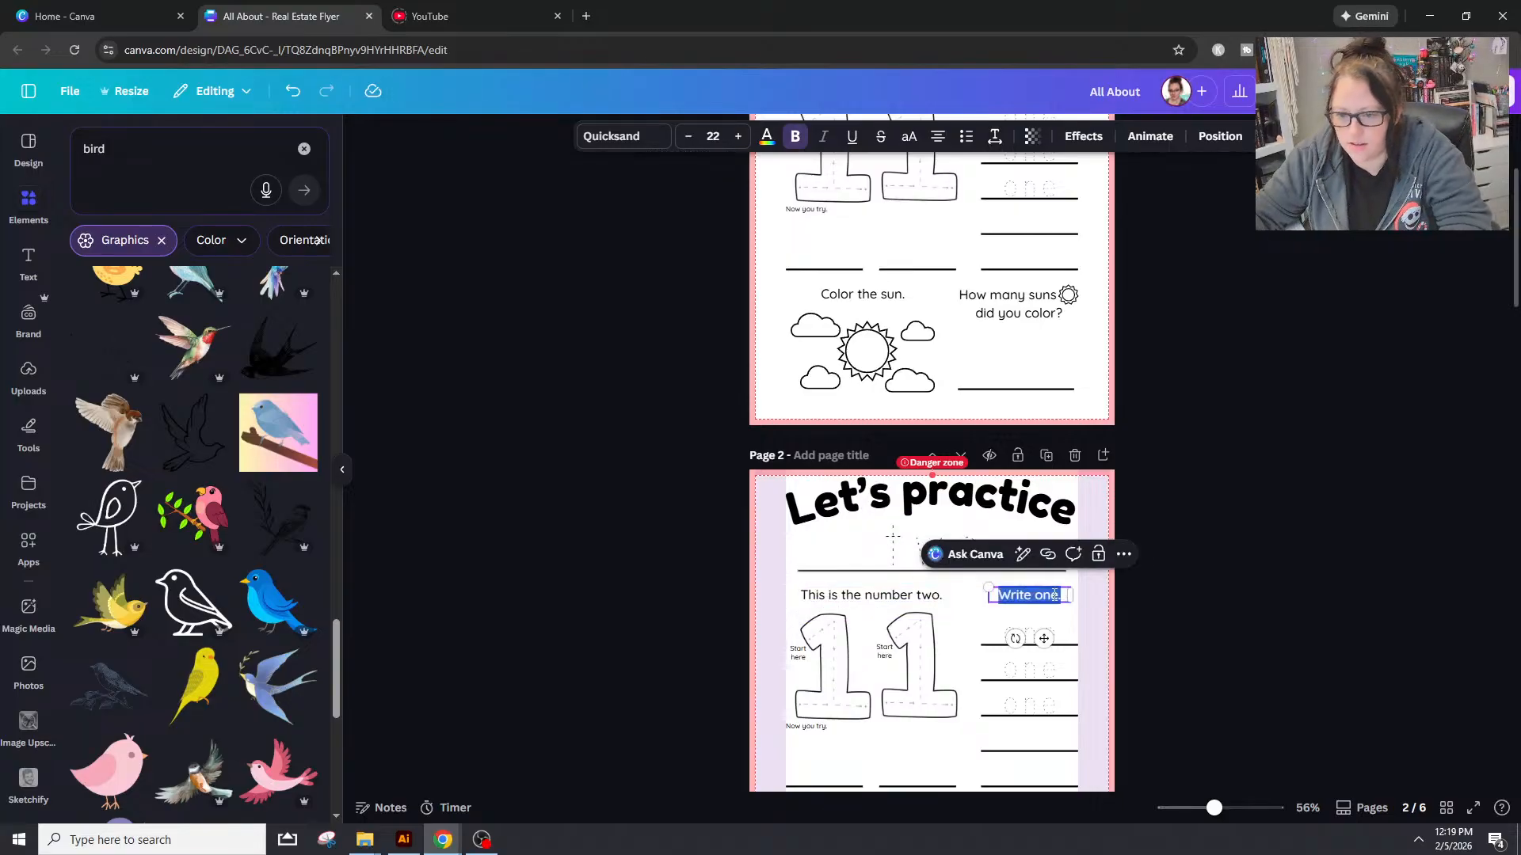
click(1054, 596)
key(BackSpace)
key(BackSpace)
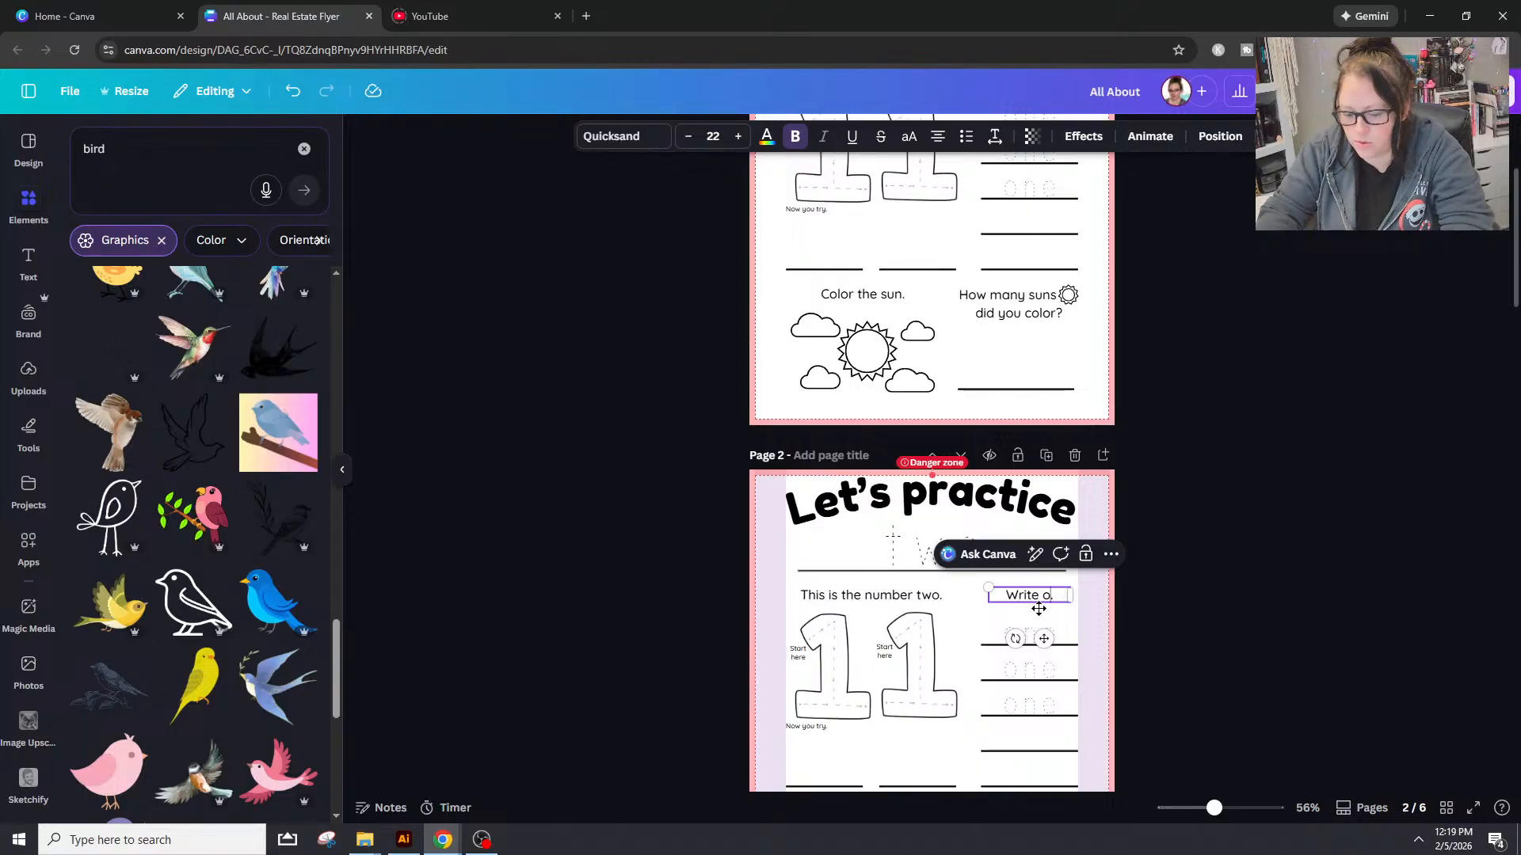
key(BackSpace)
text(two)
click(1243, 654)
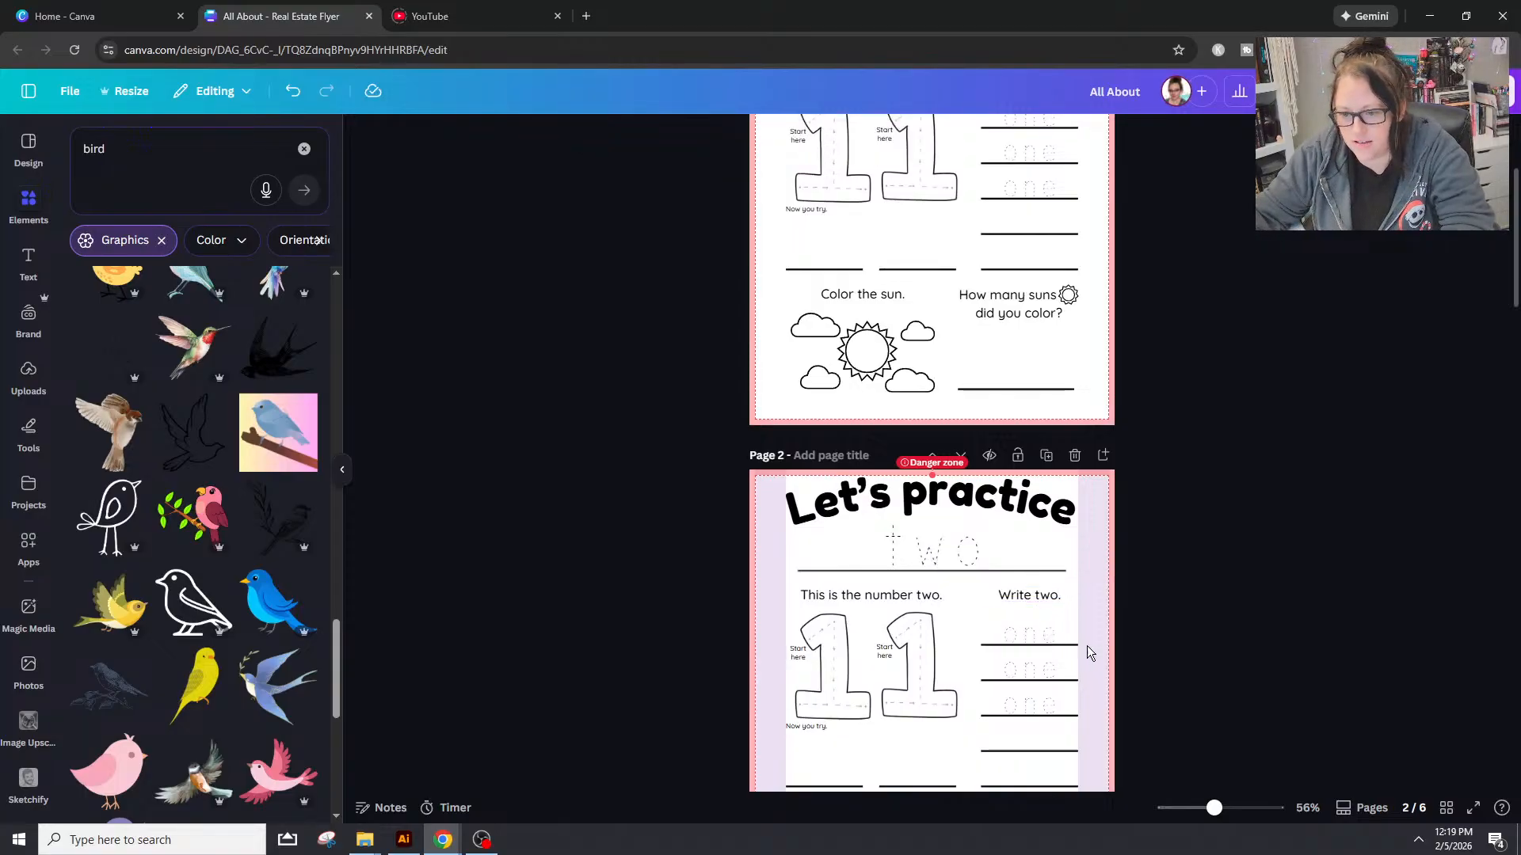
Step: Replace the three small dotted tracing words on page 2's writing lines with "two"
click(1037, 631)
click(1036, 631)
text(two)
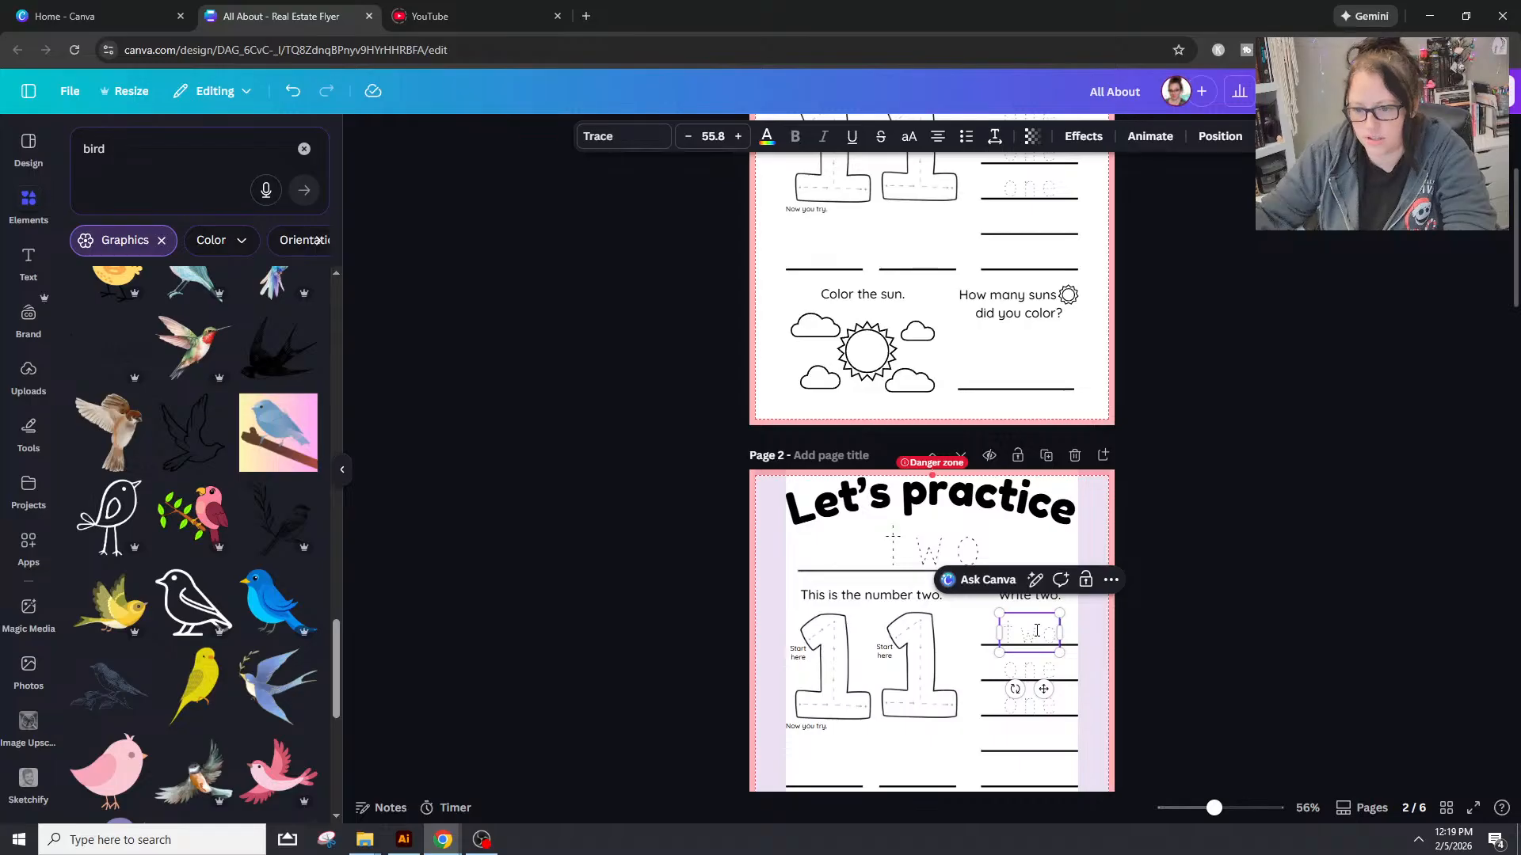
double_click(1007, 672)
text(two)
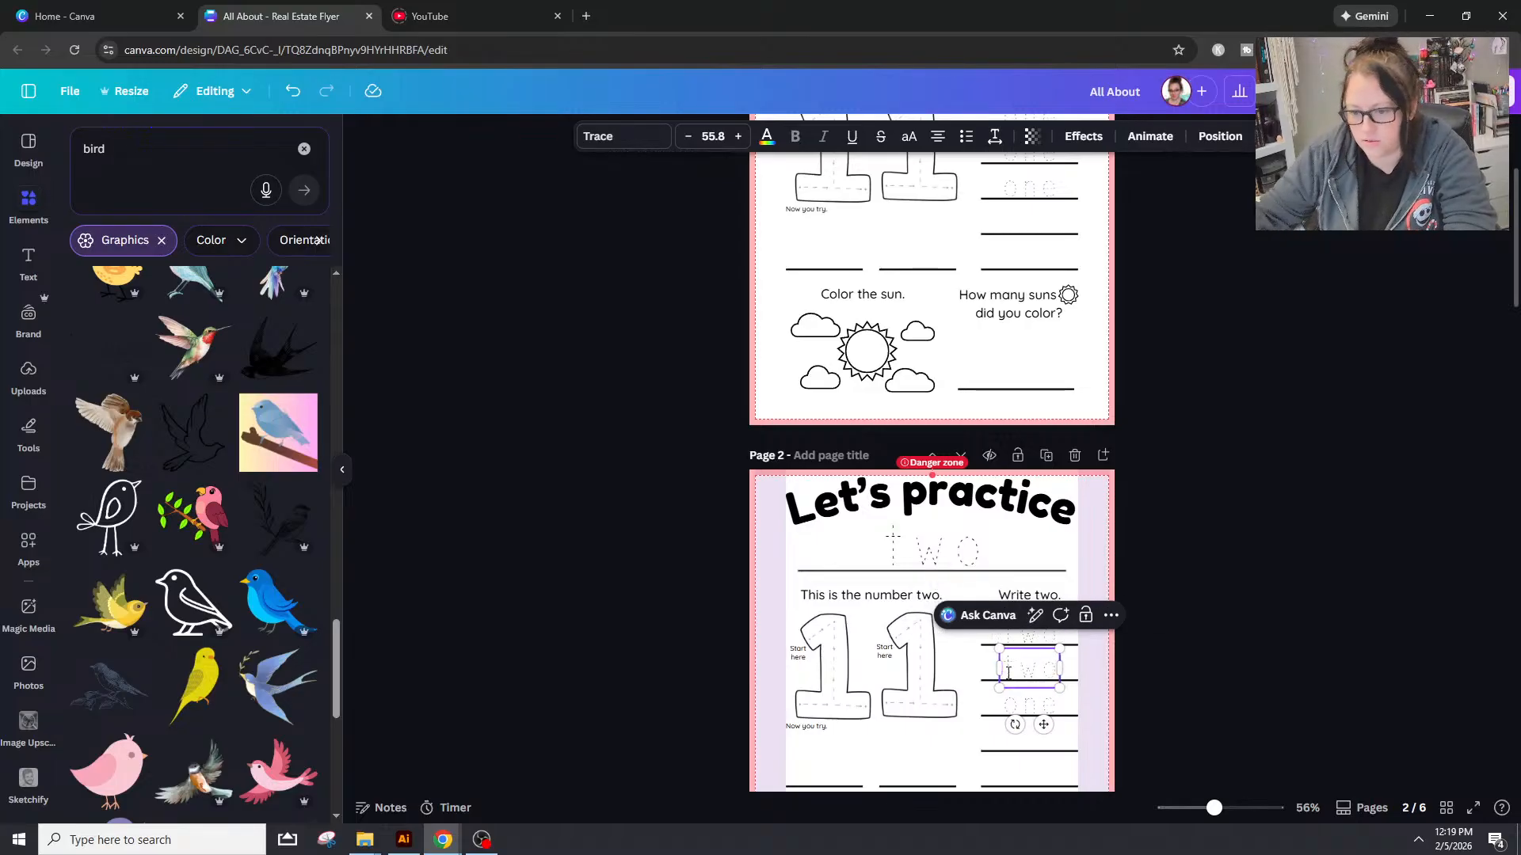
double_click(1012, 707)
text(two)
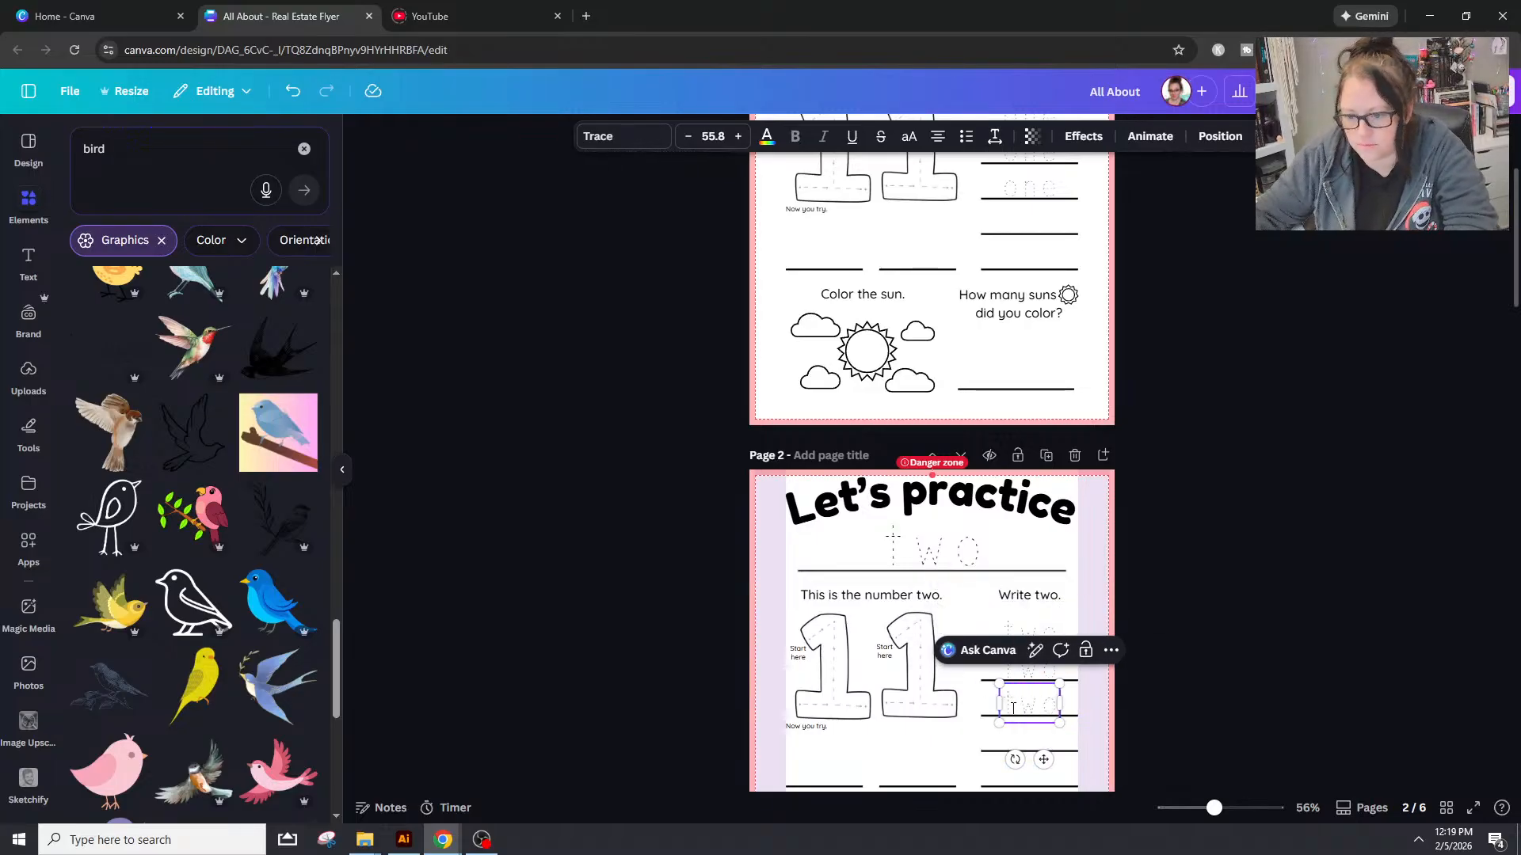
click(1280, 540)
Step: Delete the left number 1 outline from page 2
scroll(1280, 540, down, 3)
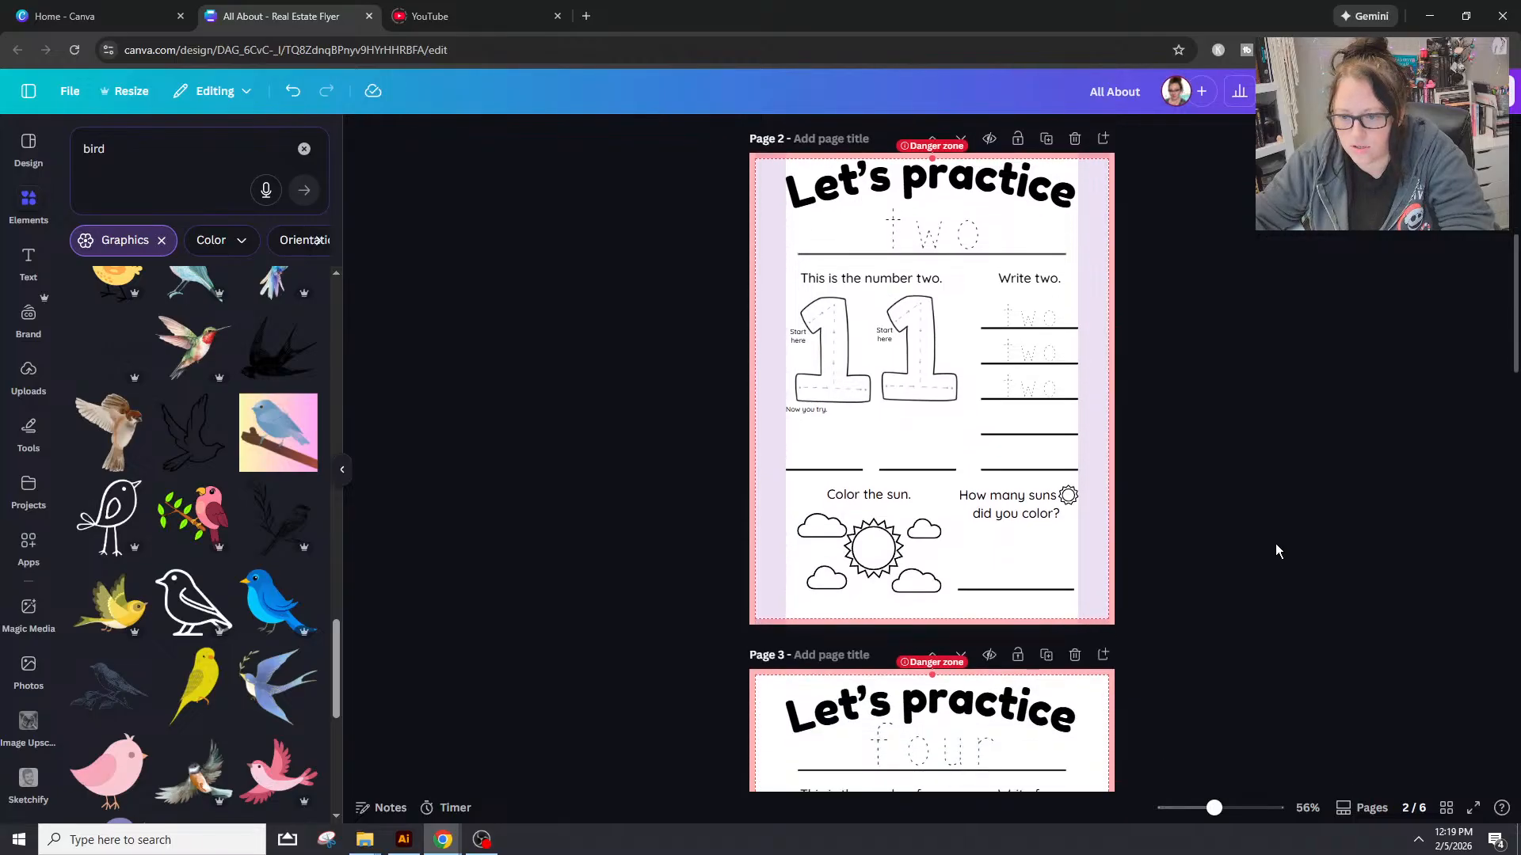
click(841, 442)
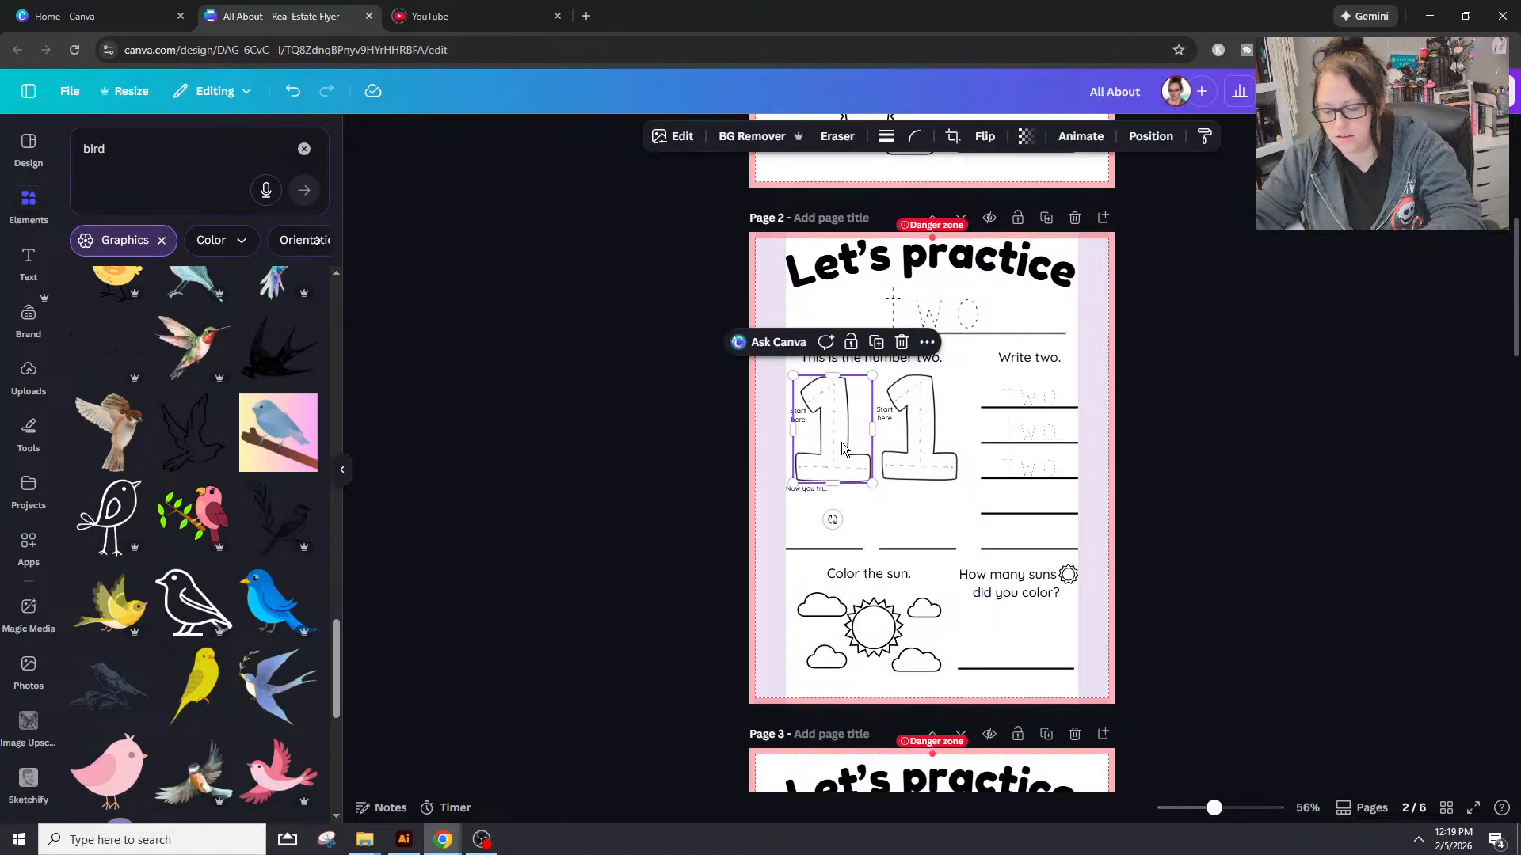
key(Delete)
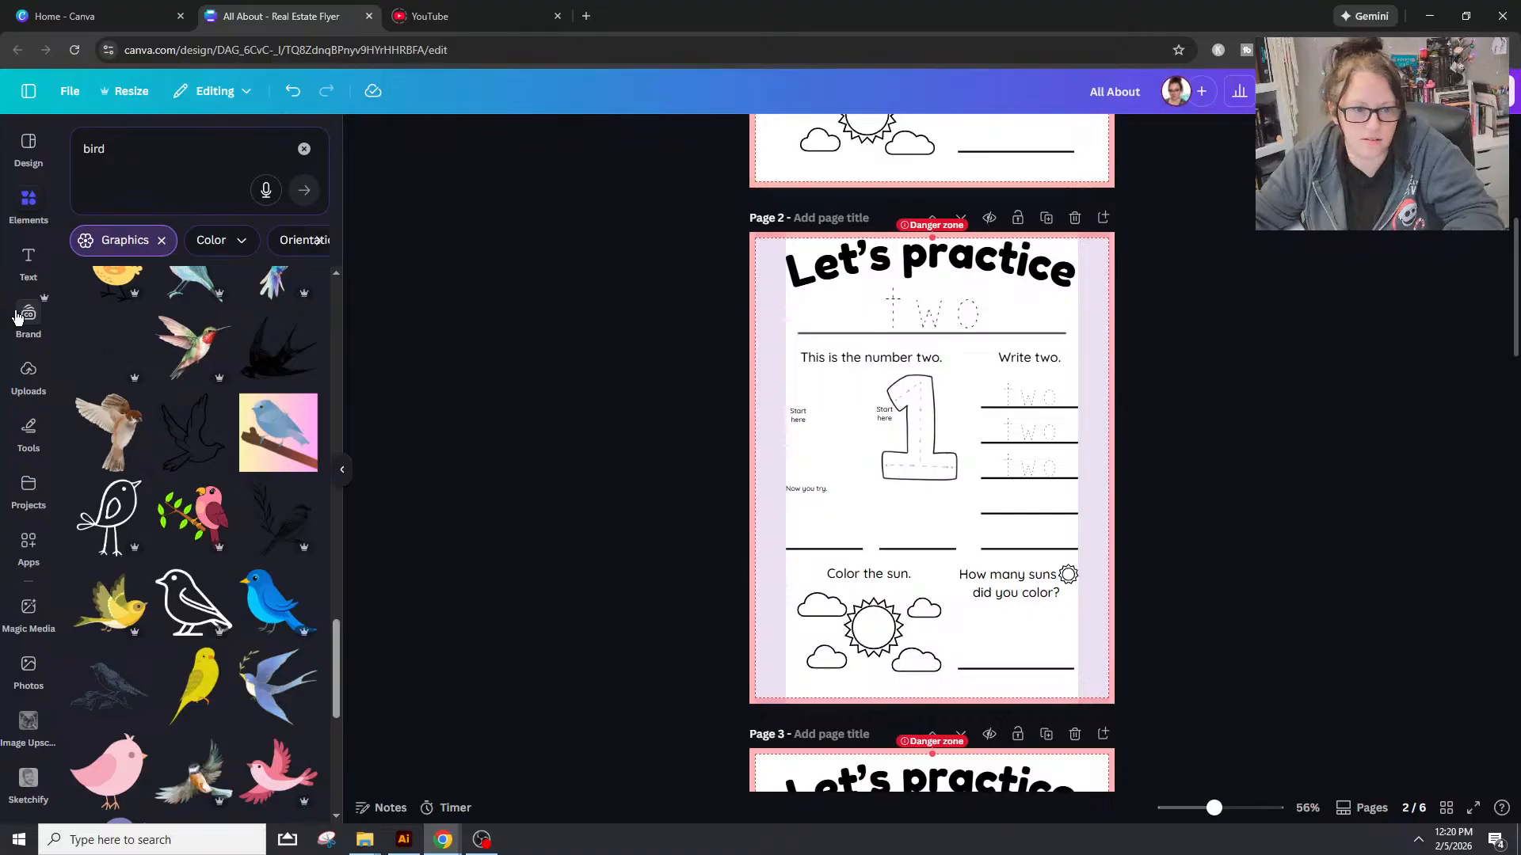
Step: Insert the uploaded dashed number 2 image on page 2, crop its blank margins and shrink it to about the size of the number 1 outline
click(28, 373)
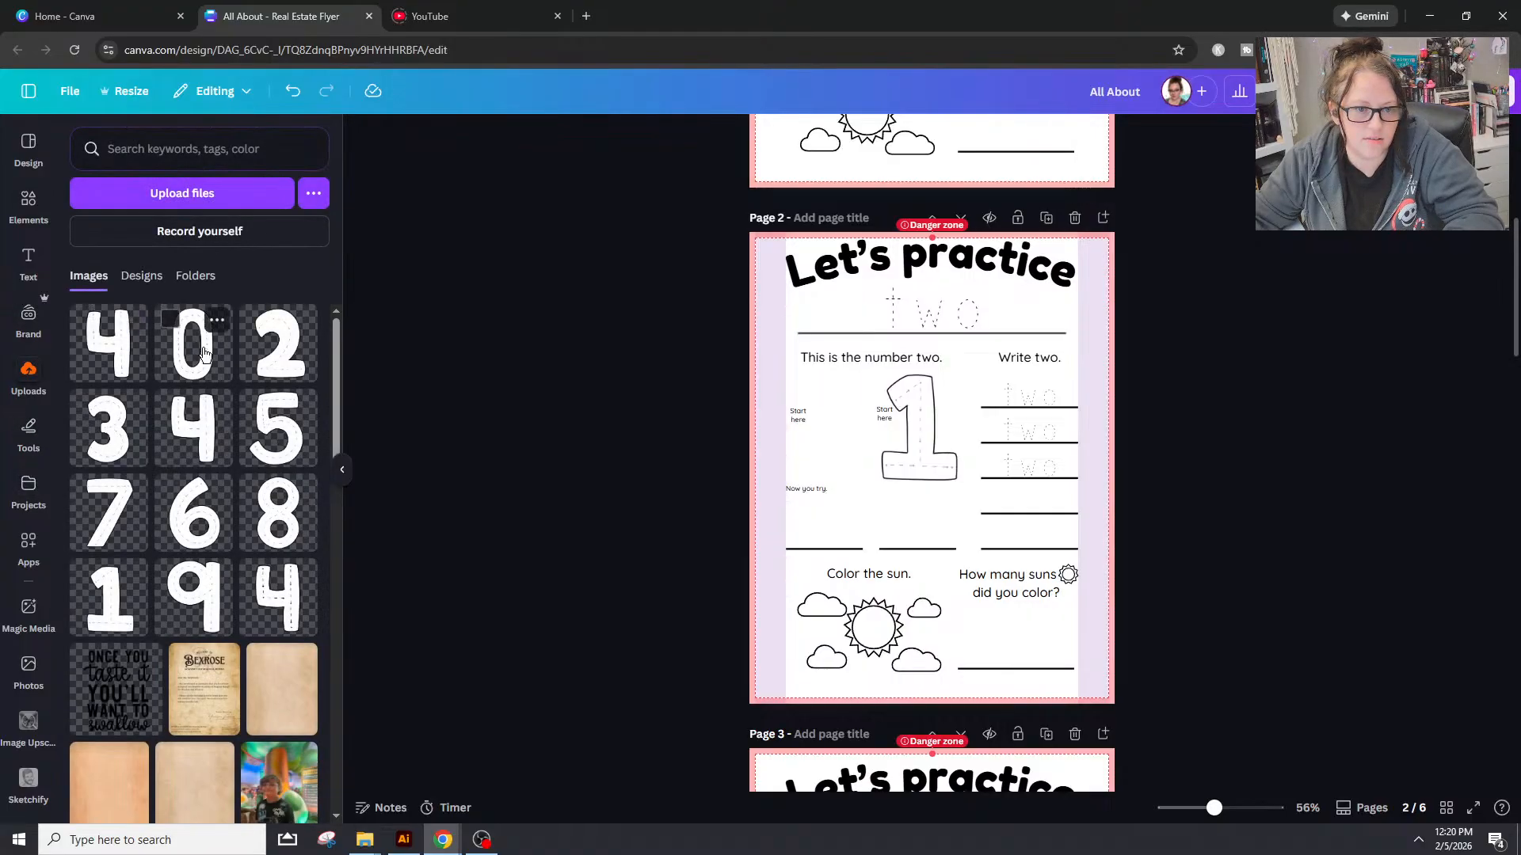
click(278, 343)
drag(933, 605, 936, 593)
drag(795, 462, 848, 459)
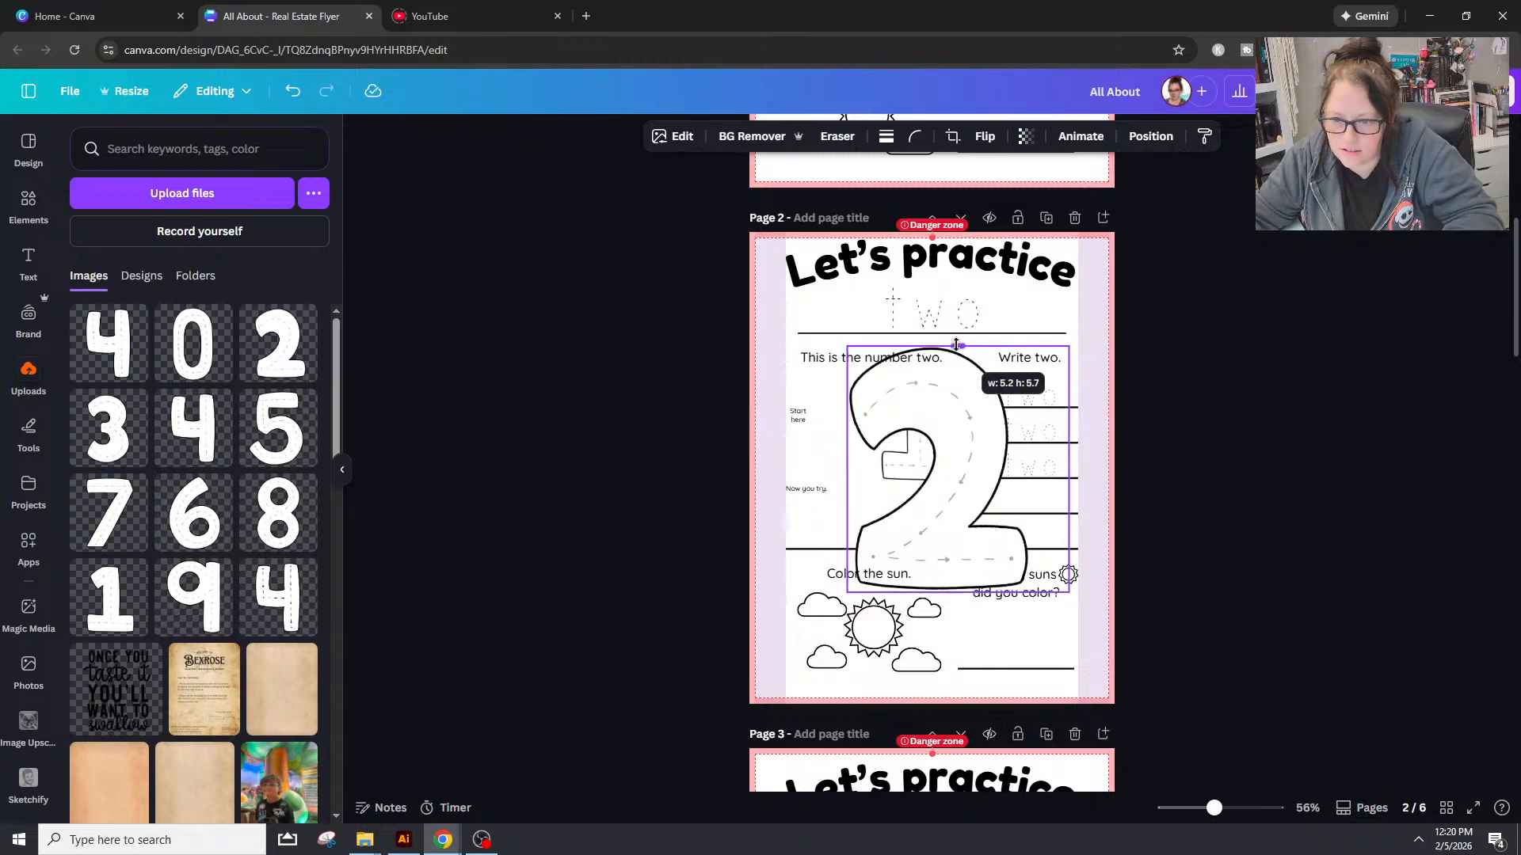
drag(1068, 469, 1029, 472)
drag(1028, 594, 939, 471)
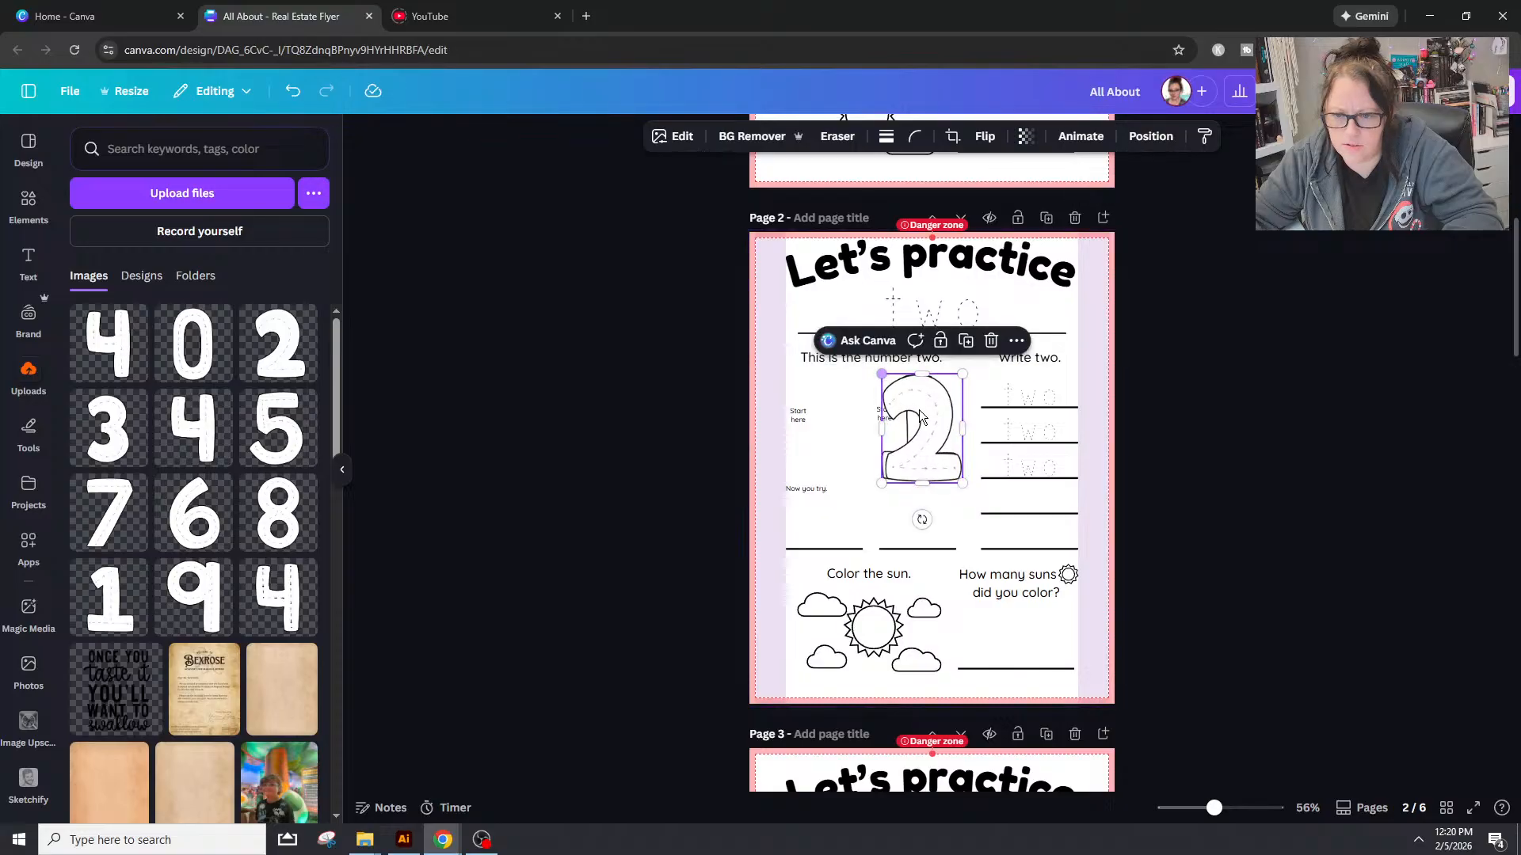
Step: Move the number 2 outline into the empty left spot below the heading and delete the remaining number 1 outline
drag(923, 408, 831, 399)
click(938, 473)
key(Delete)
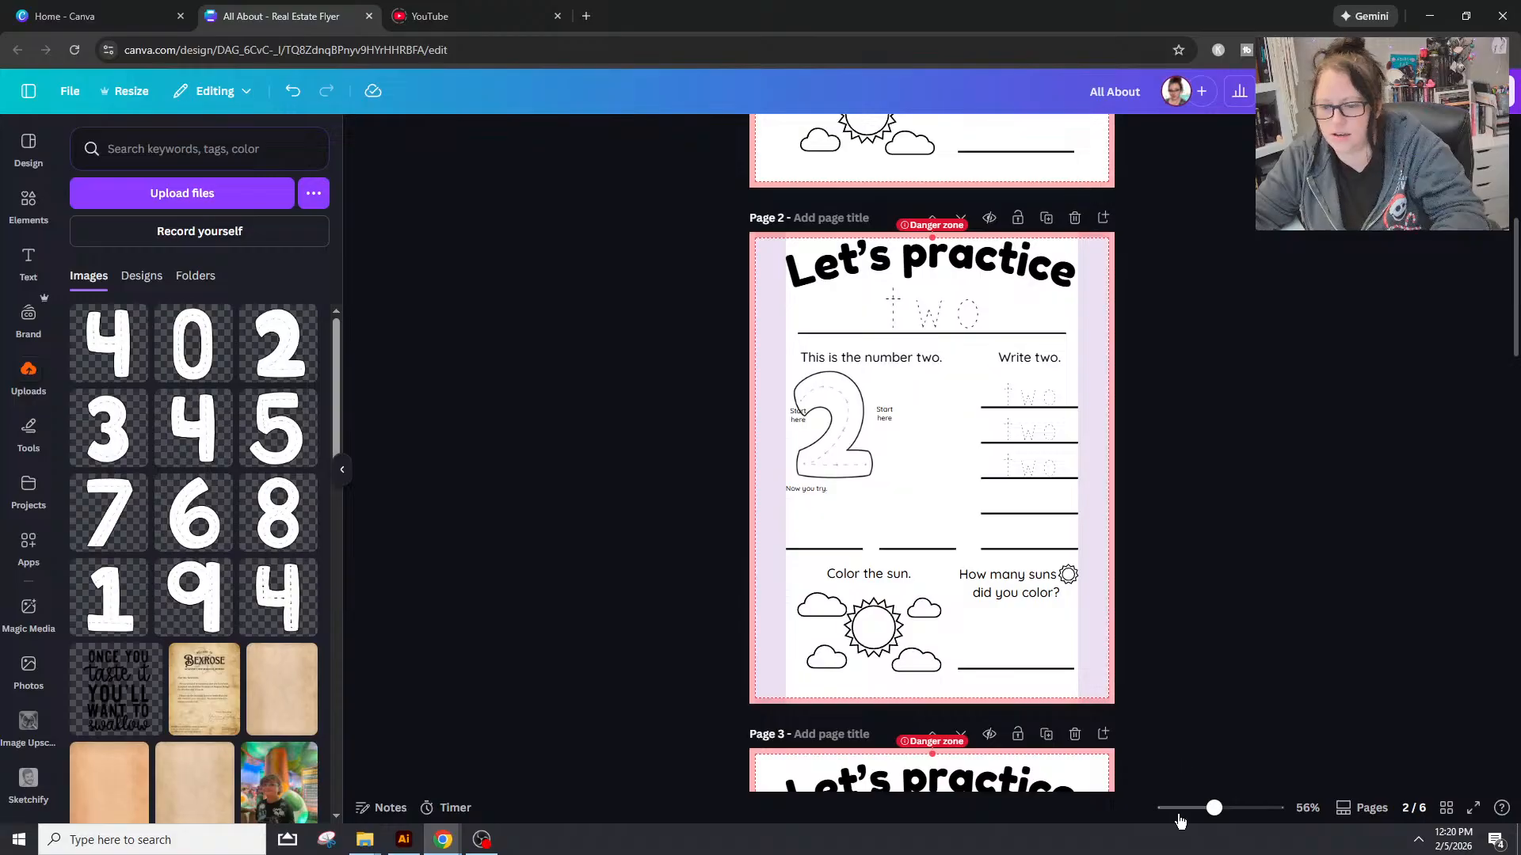
Step: Shift the number 2 outline right beside the first "Start here" label, duplicate it and place the copy beside the second label
drag(1214, 808, 1248, 810)
scroll(444, 383, up, 2)
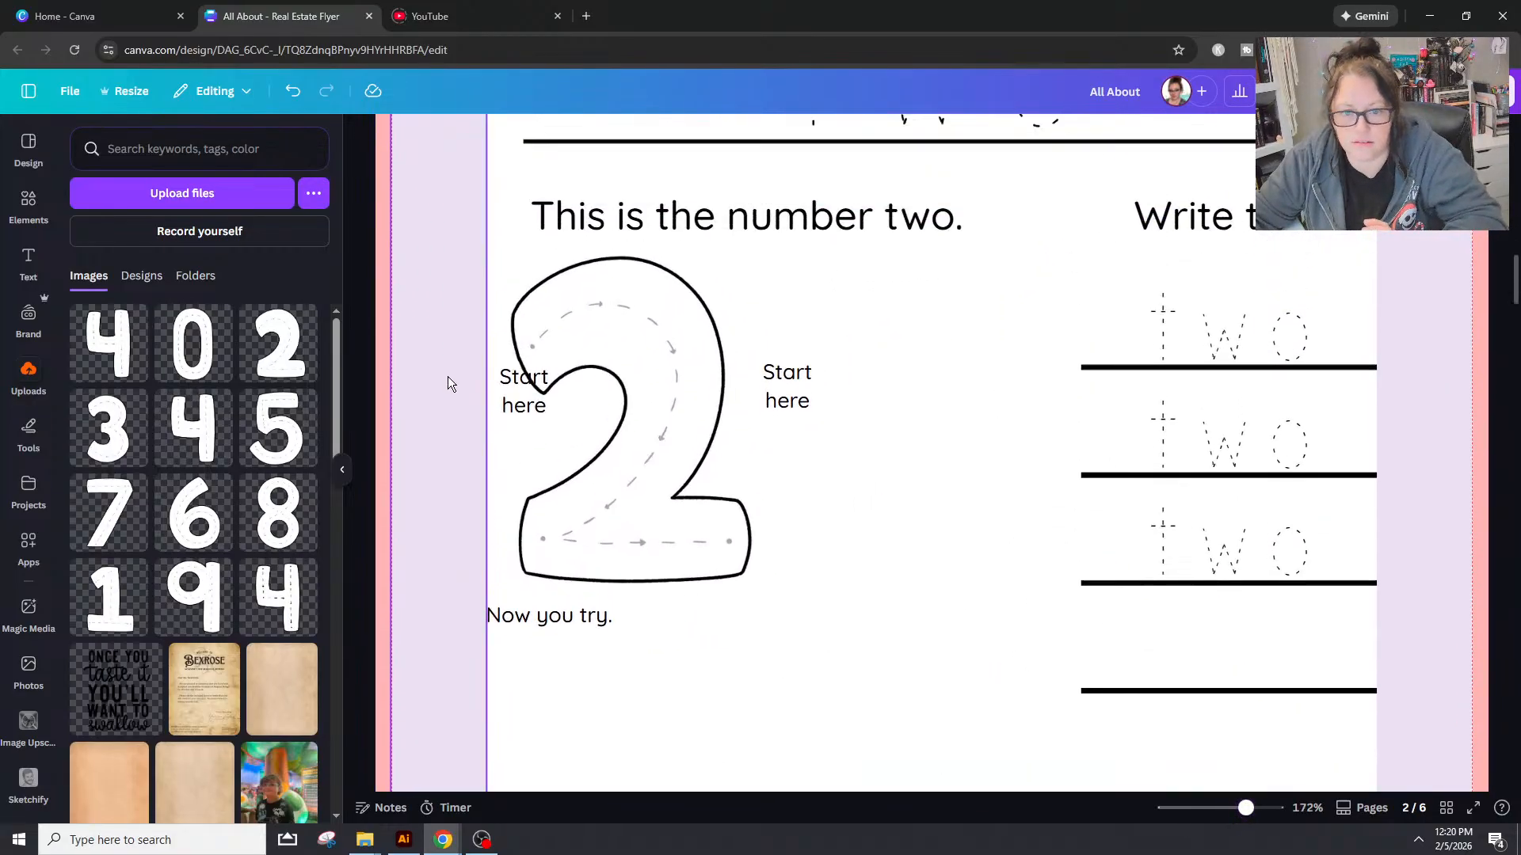
click(656, 418)
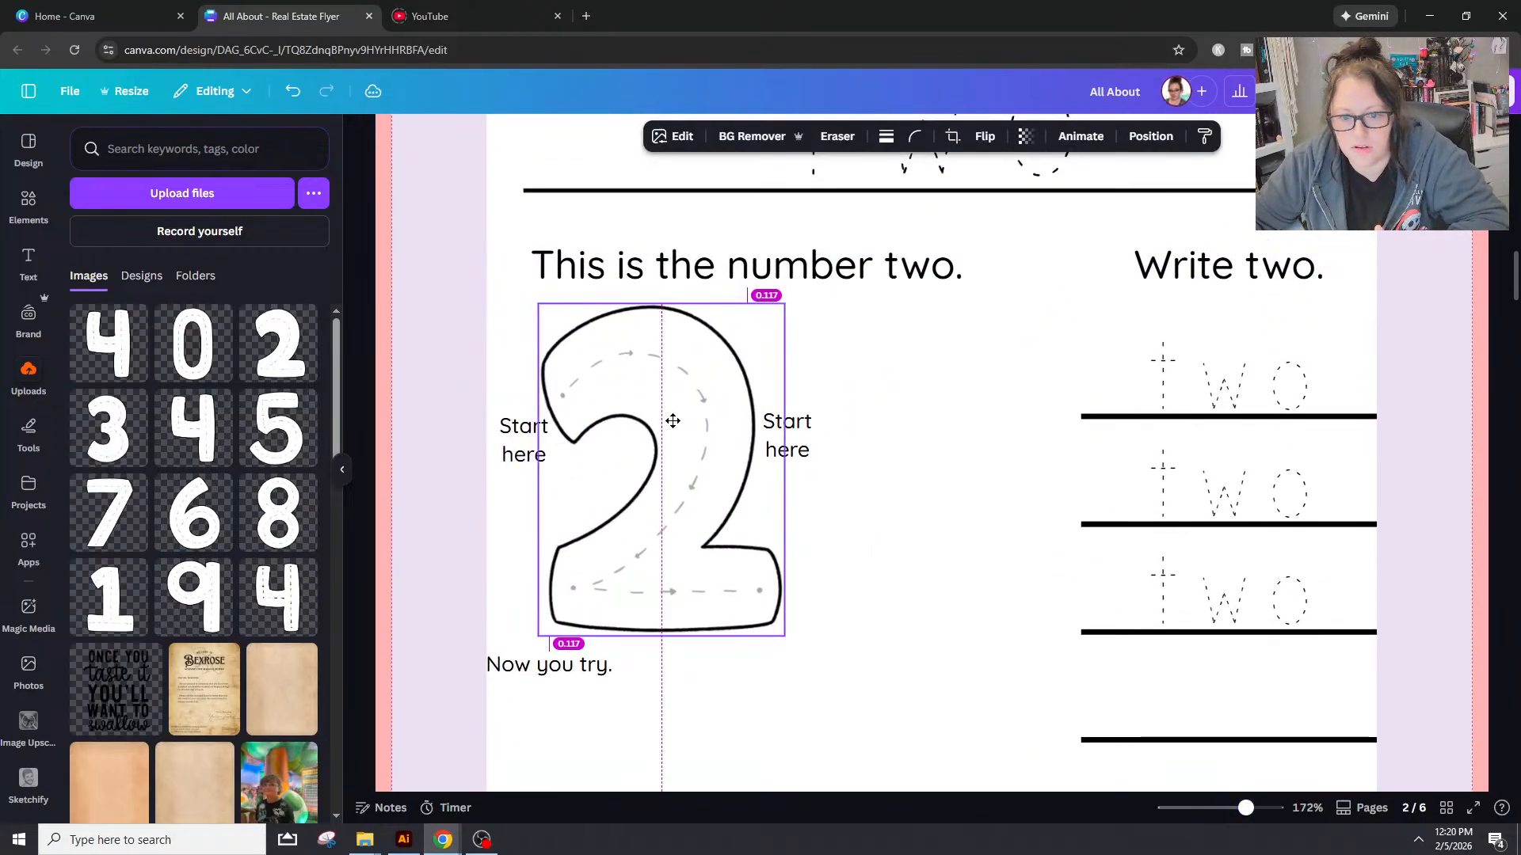
key(ctrl+d)
drag(667, 572, 910, 549)
click(1467, 426)
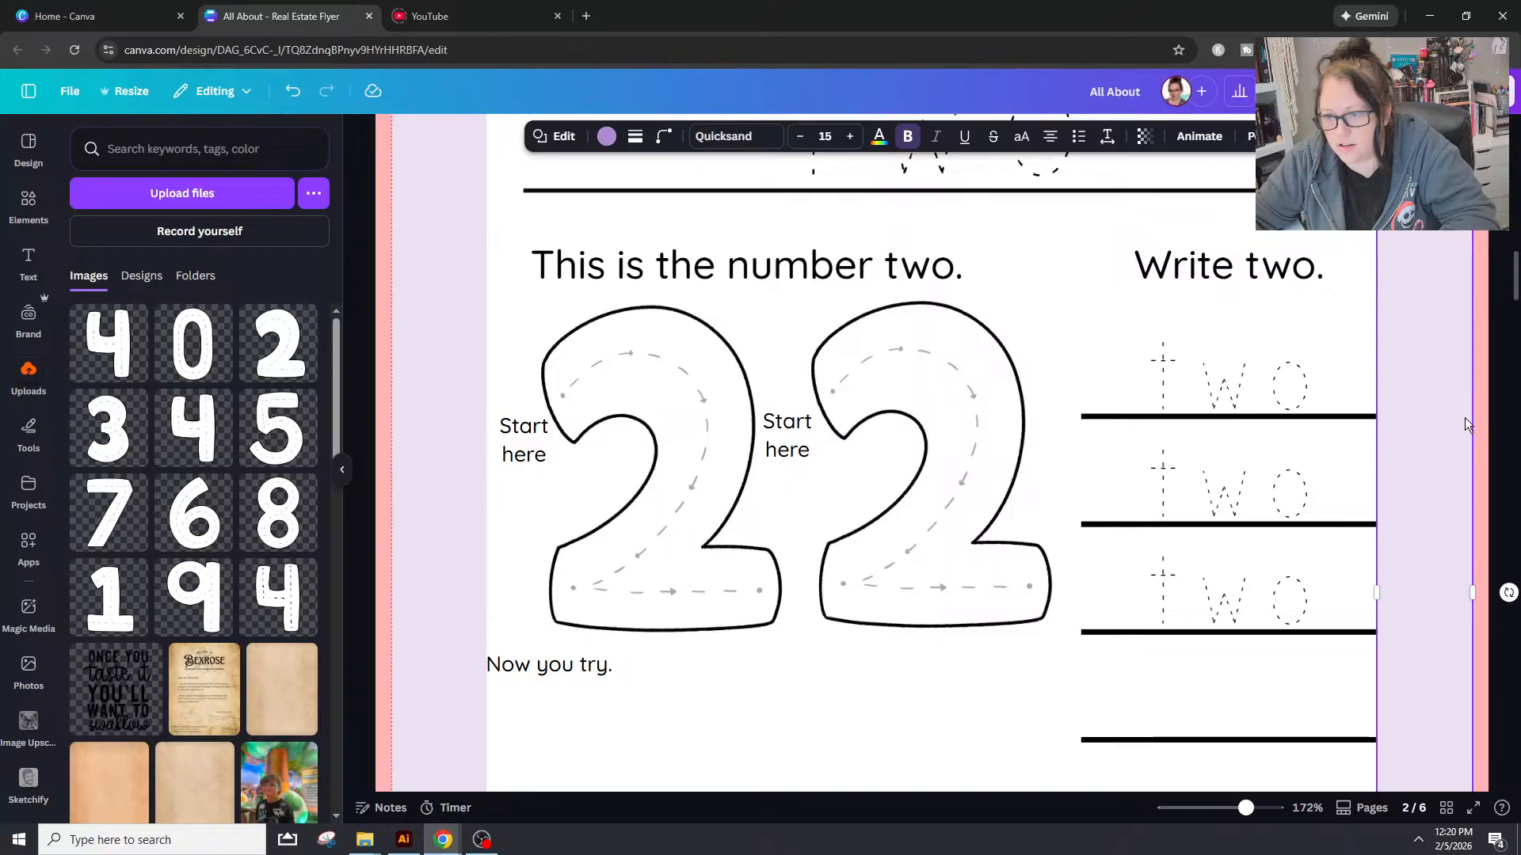
click(1503, 426)
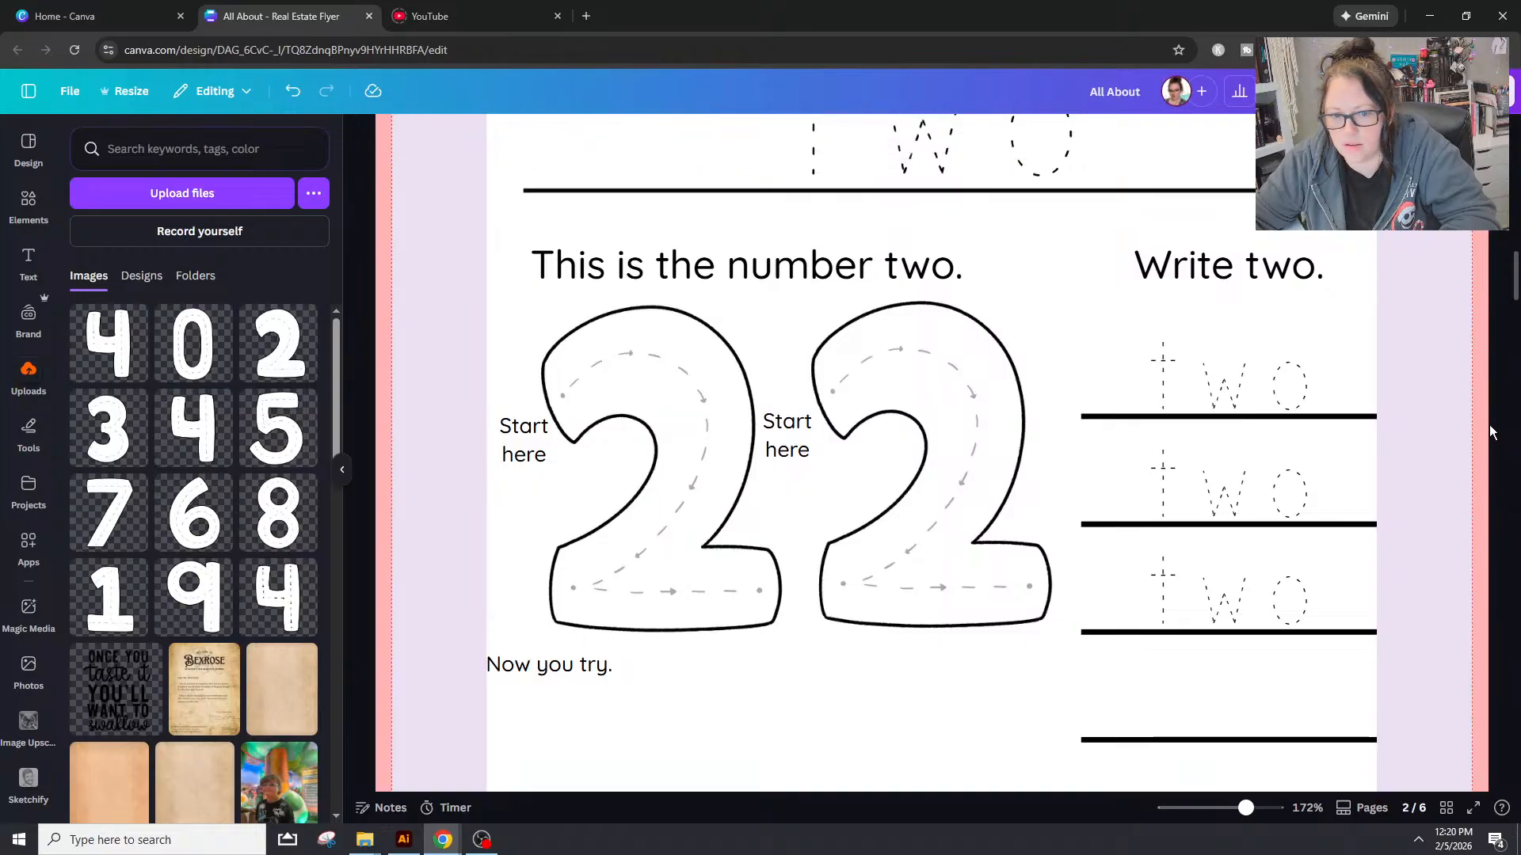
Step: Review page 2 from the number 2 tracing outlines down to the sun coloring and counting activity
scroll(1490, 432, down, 1)
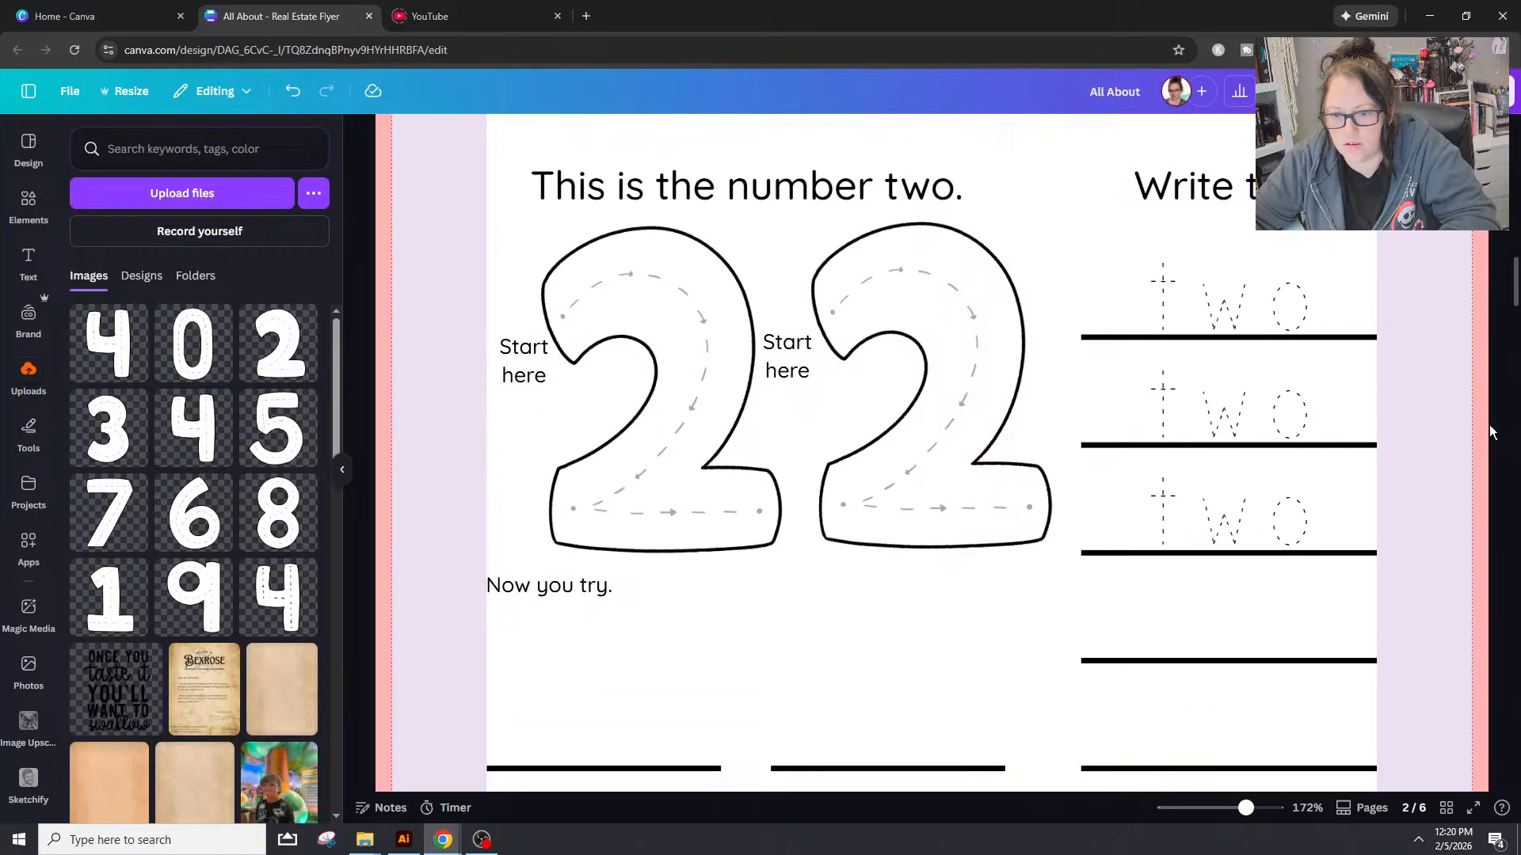
scroll(731, 214, down, 1)
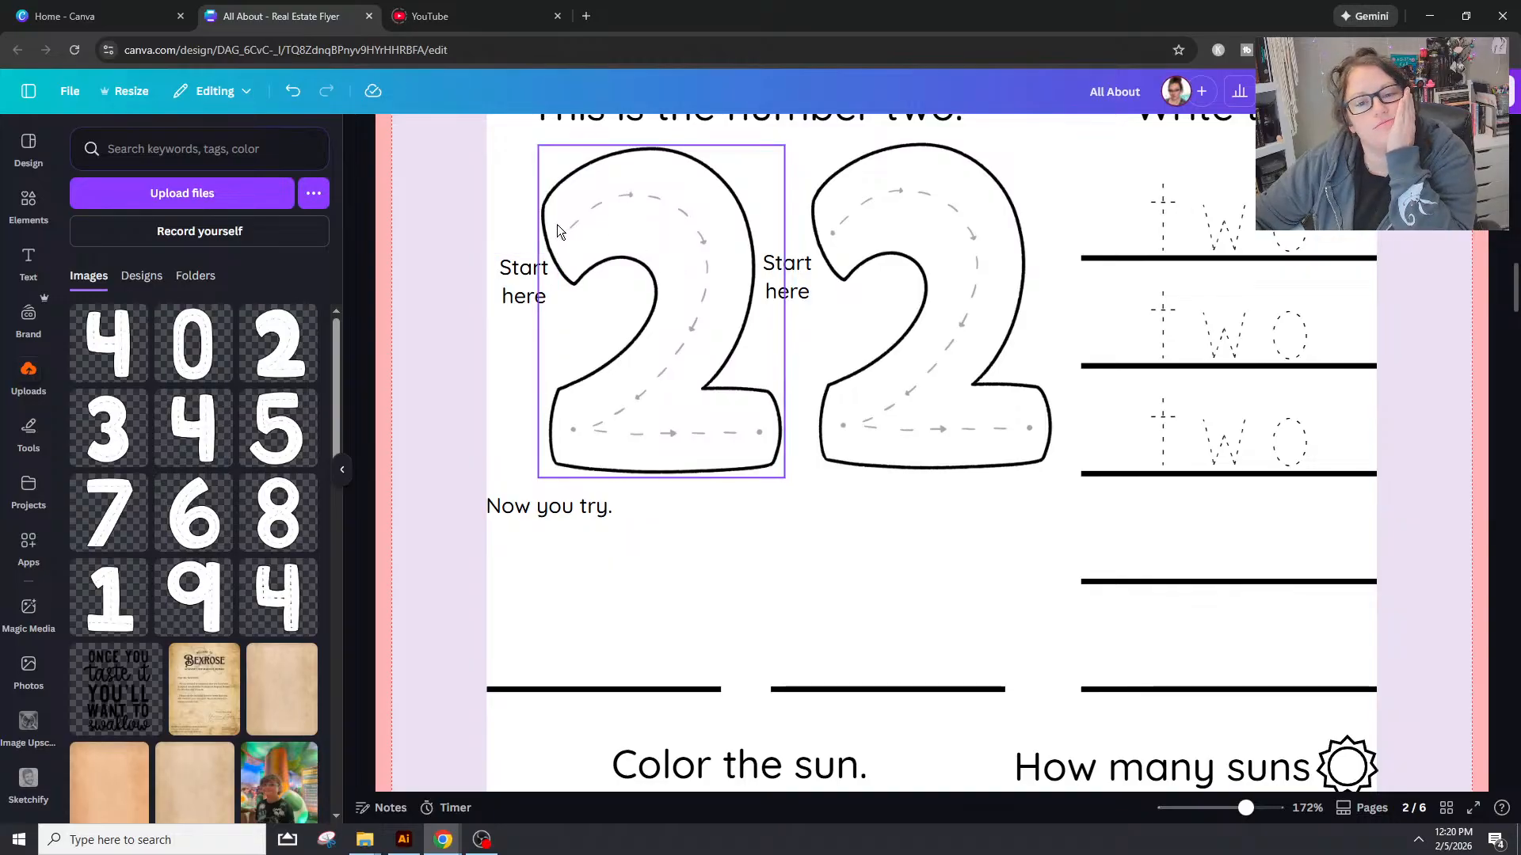
scroll(667, 329, down, 1)
scroll(626, 411, down, 5)
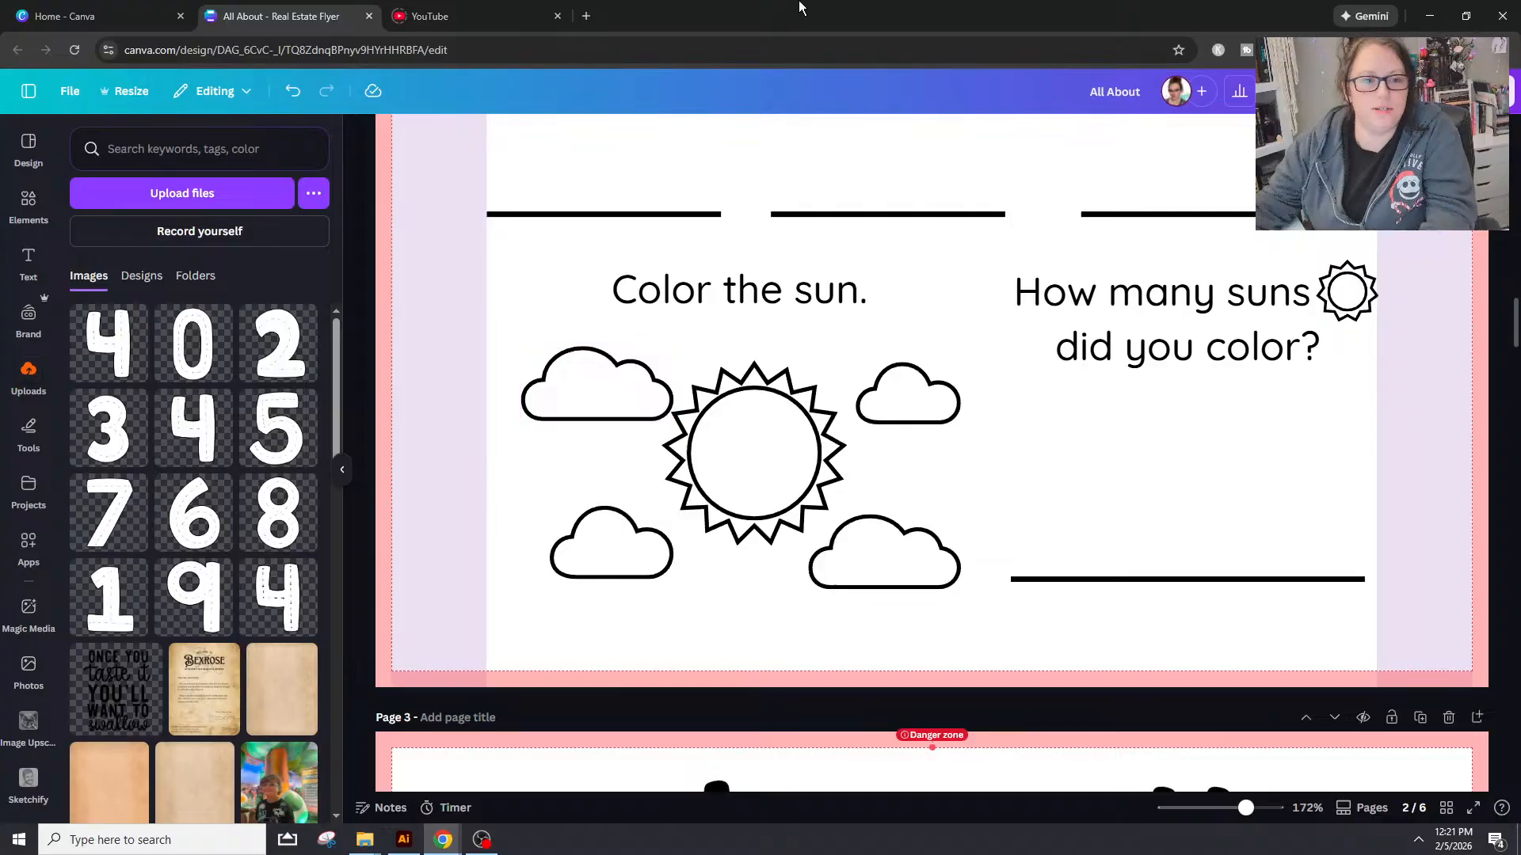
click(28, 205)
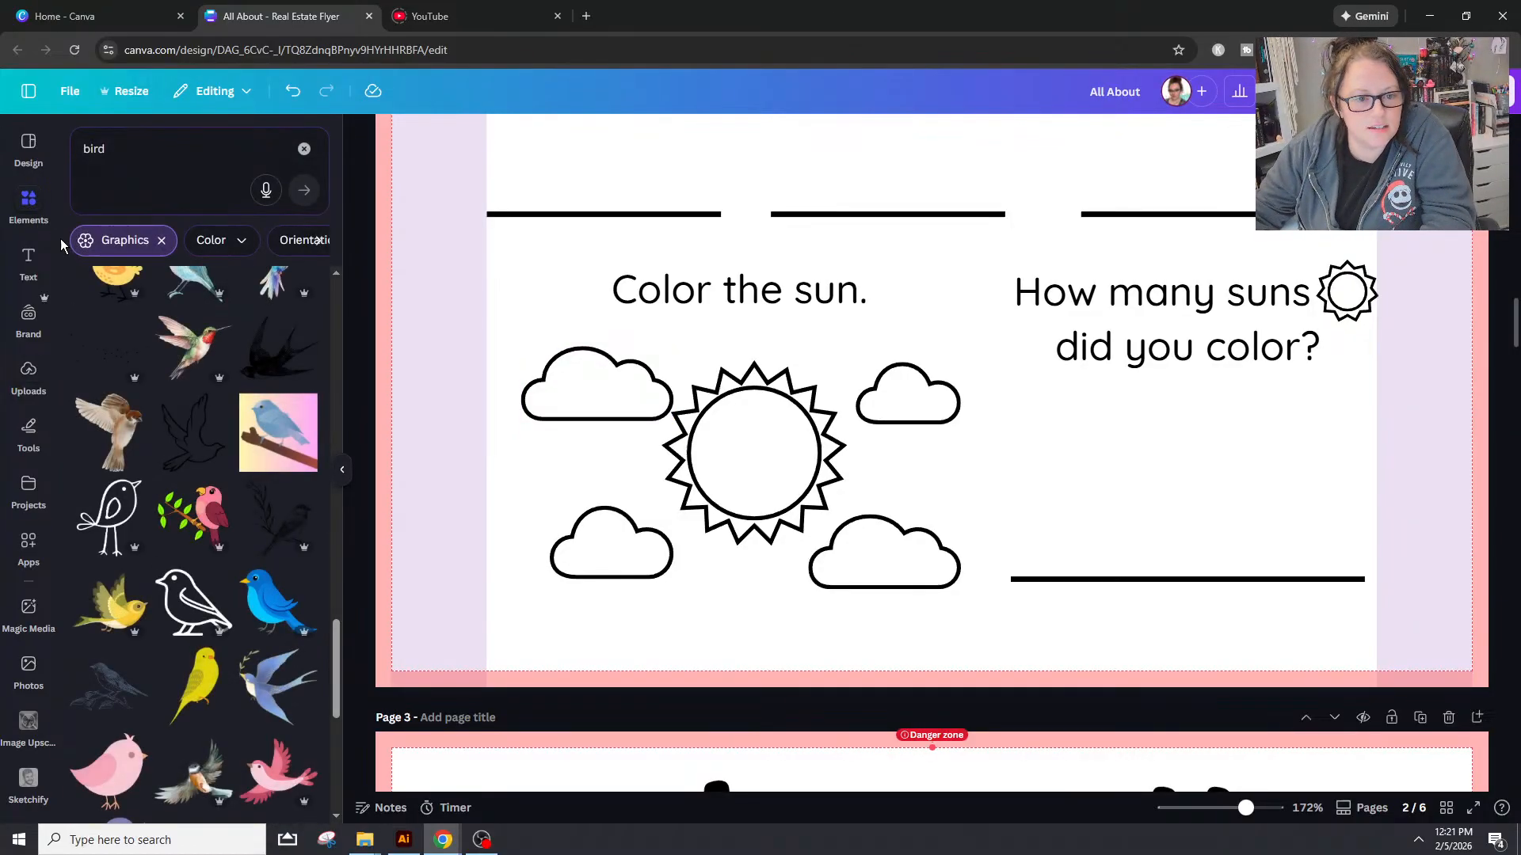
click(305, 149)
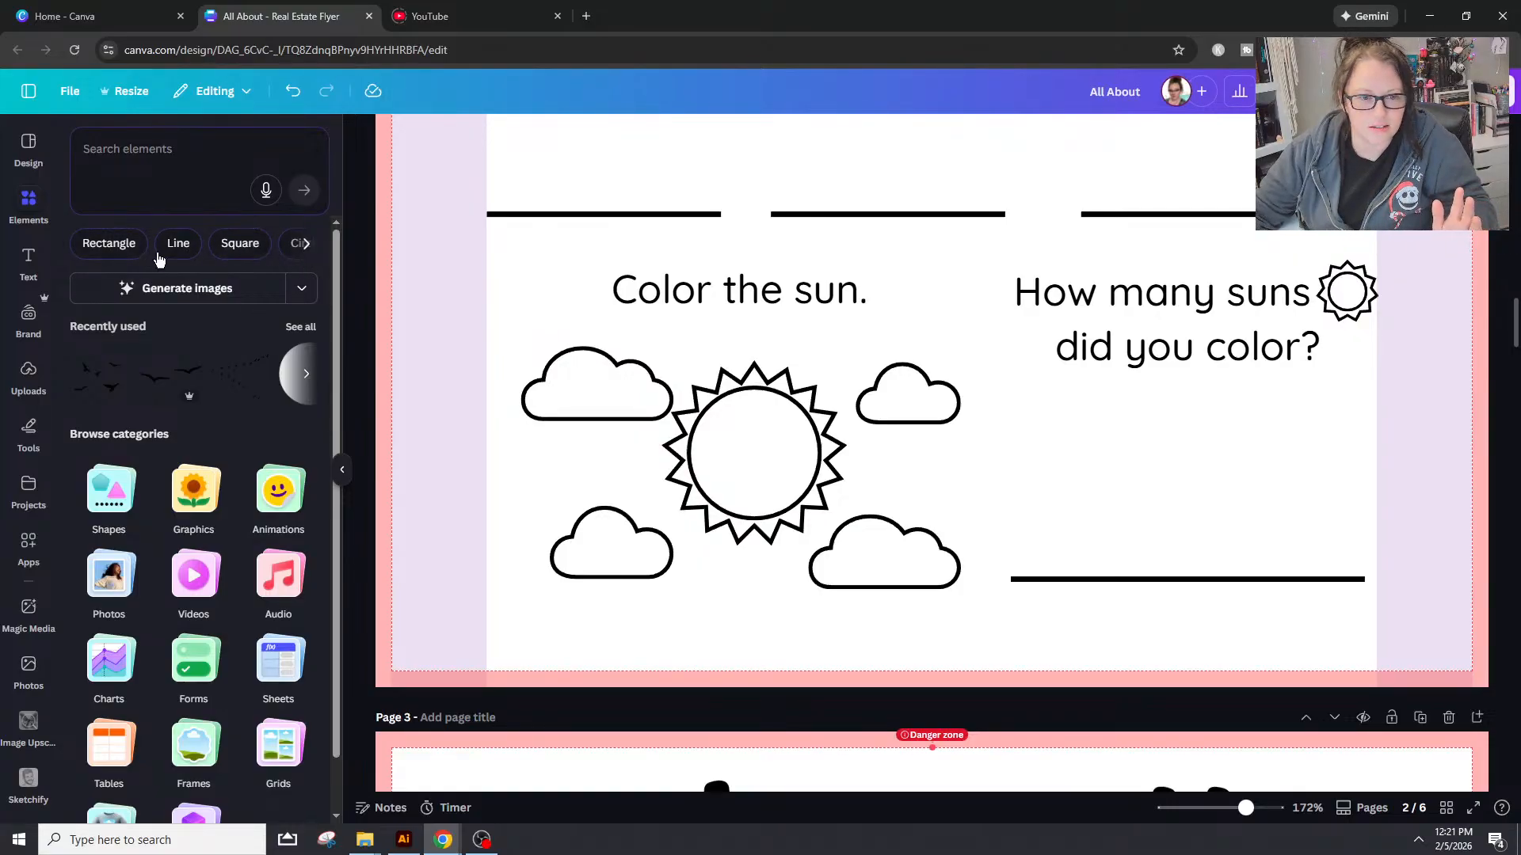
click(94, 250)
scroll(130, 332, down, 3)
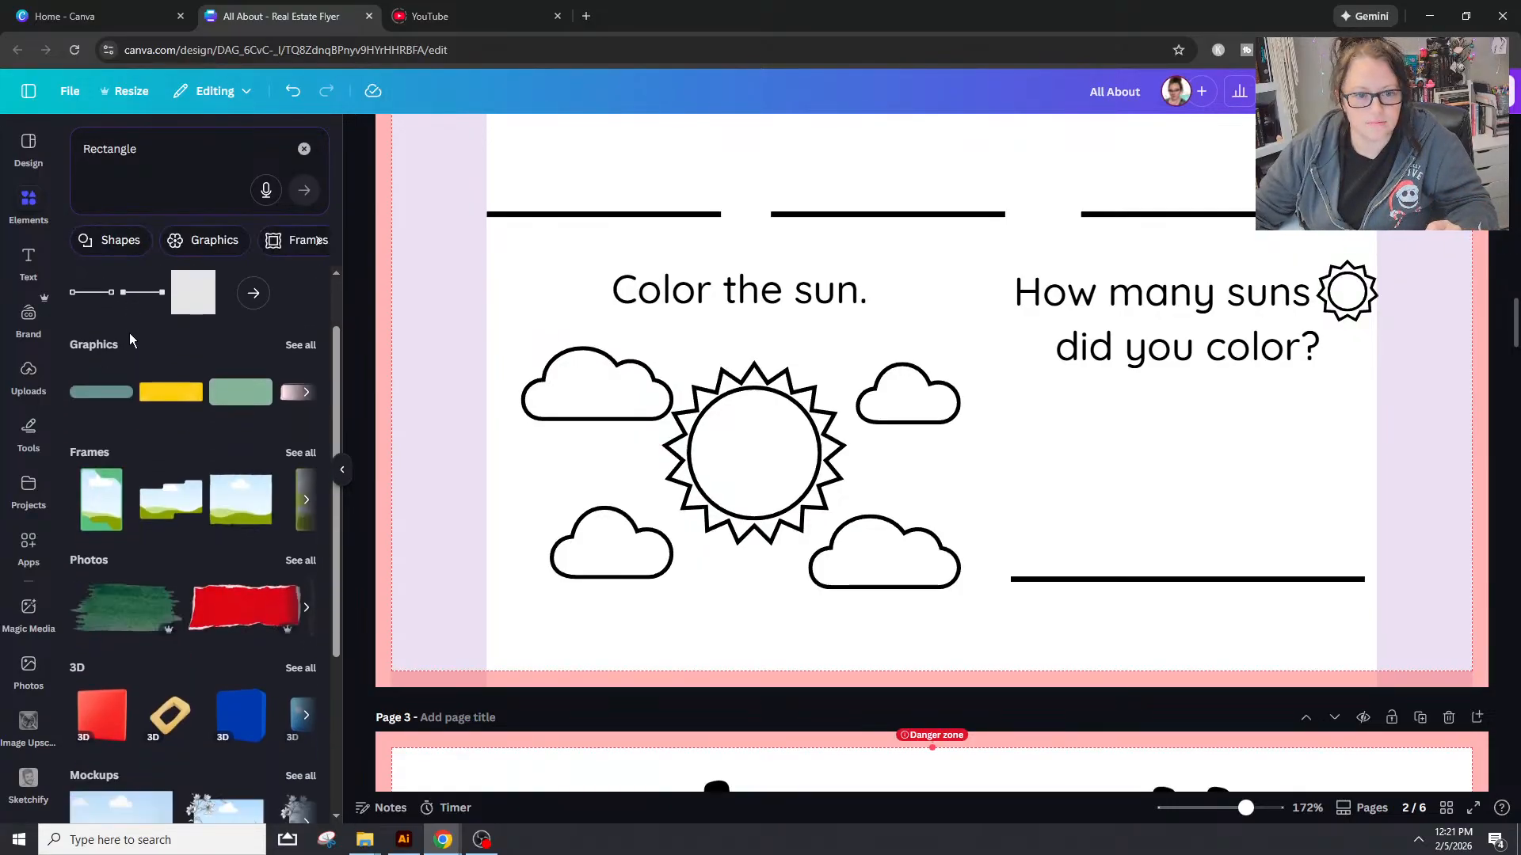
scroll(131, 339, down, 2)
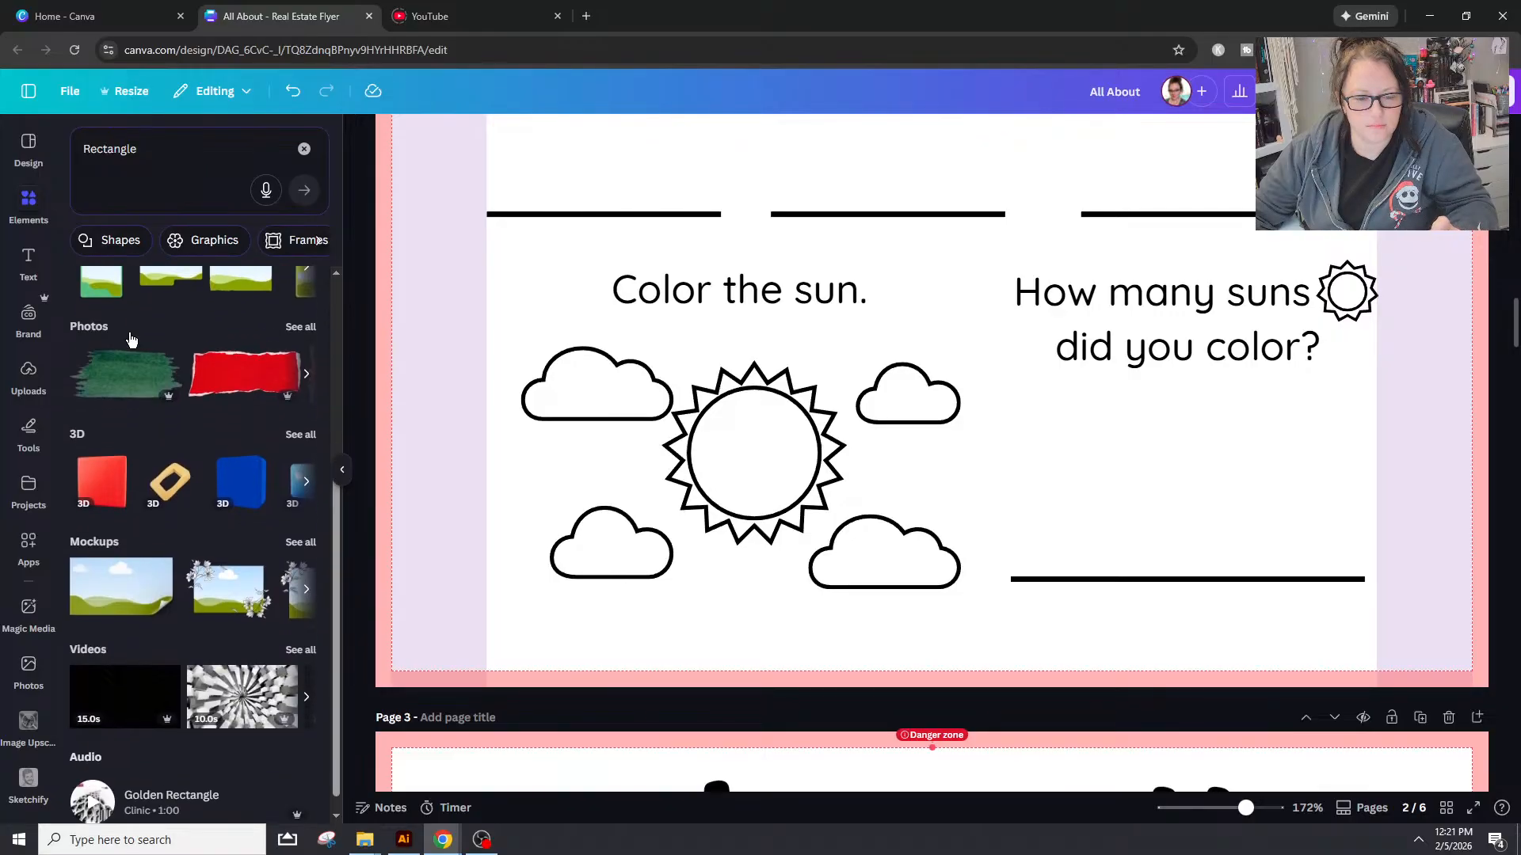
scroll(130, 345, up, 5)
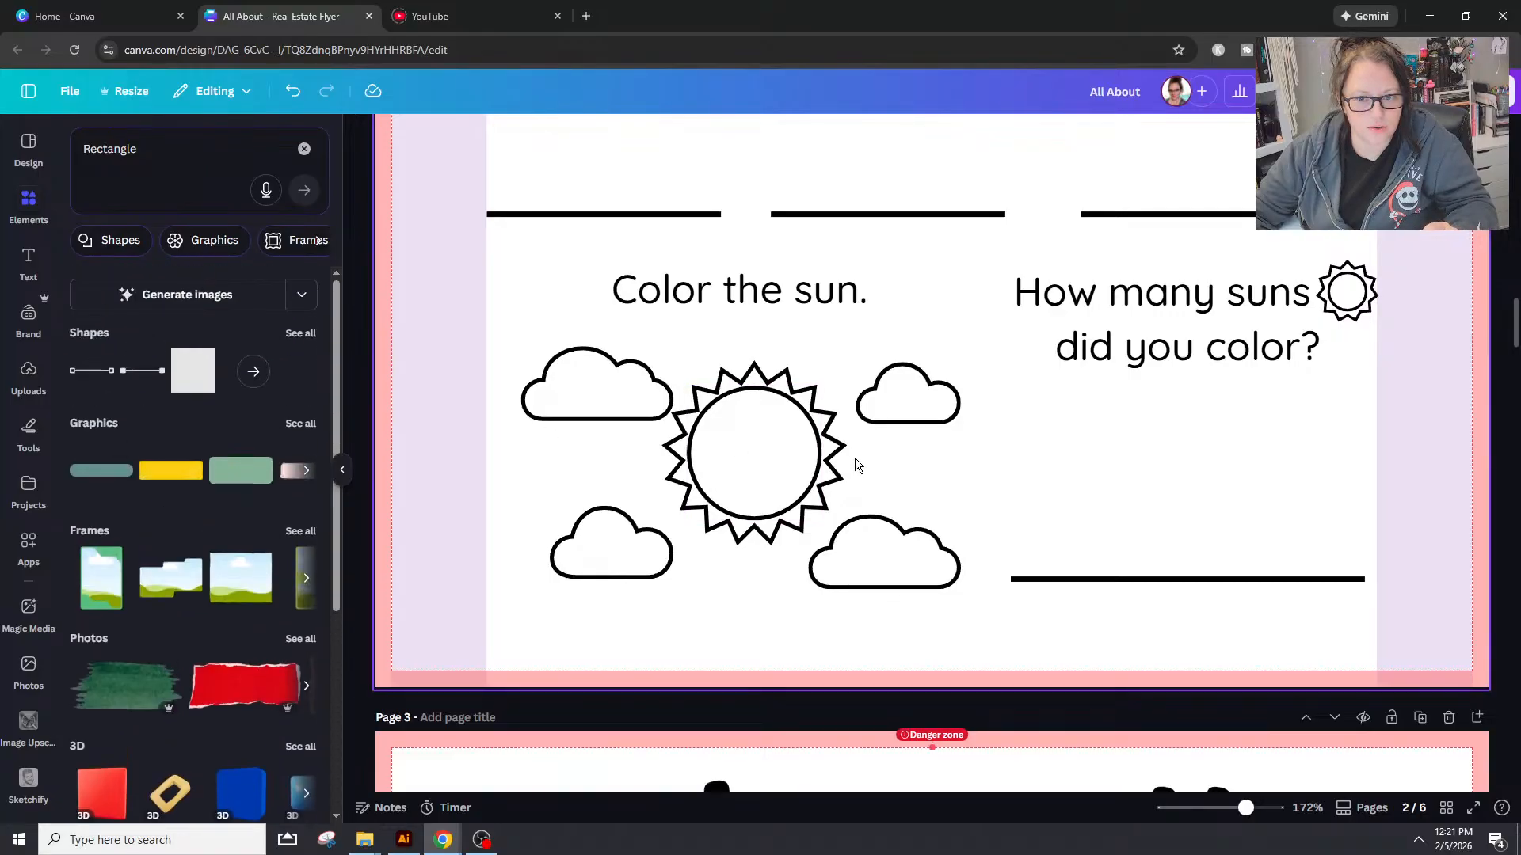
Step: Compare the layout of the number one page with the number two page at 78% zoom
scroll(879, 526, up, 10)
scroll(875, 499, down, 8)
scroll(857, 485, down, 10)
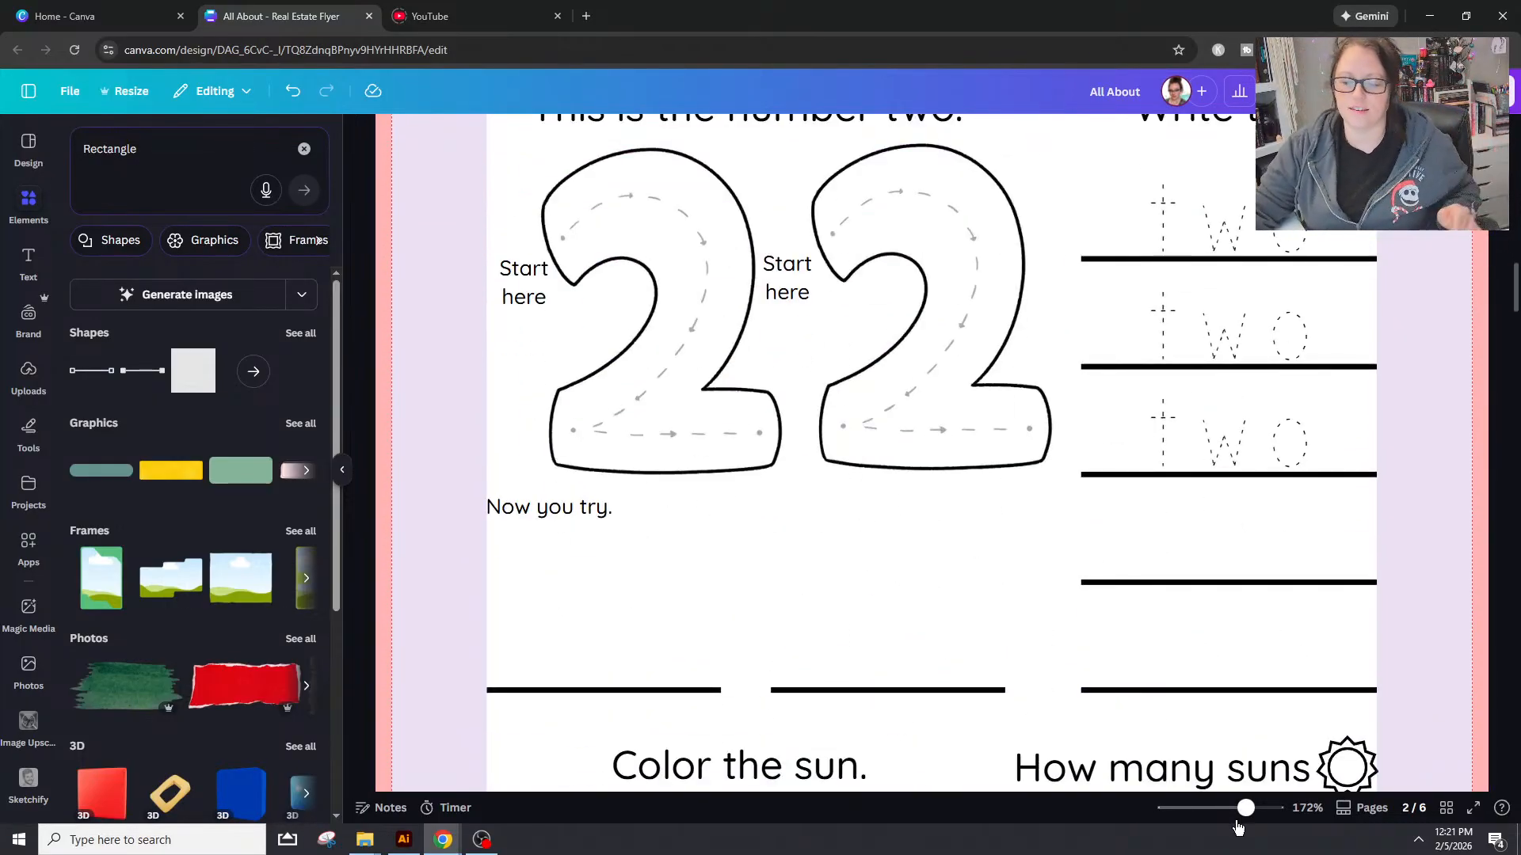
drag(1243, 810, 1224, 816)
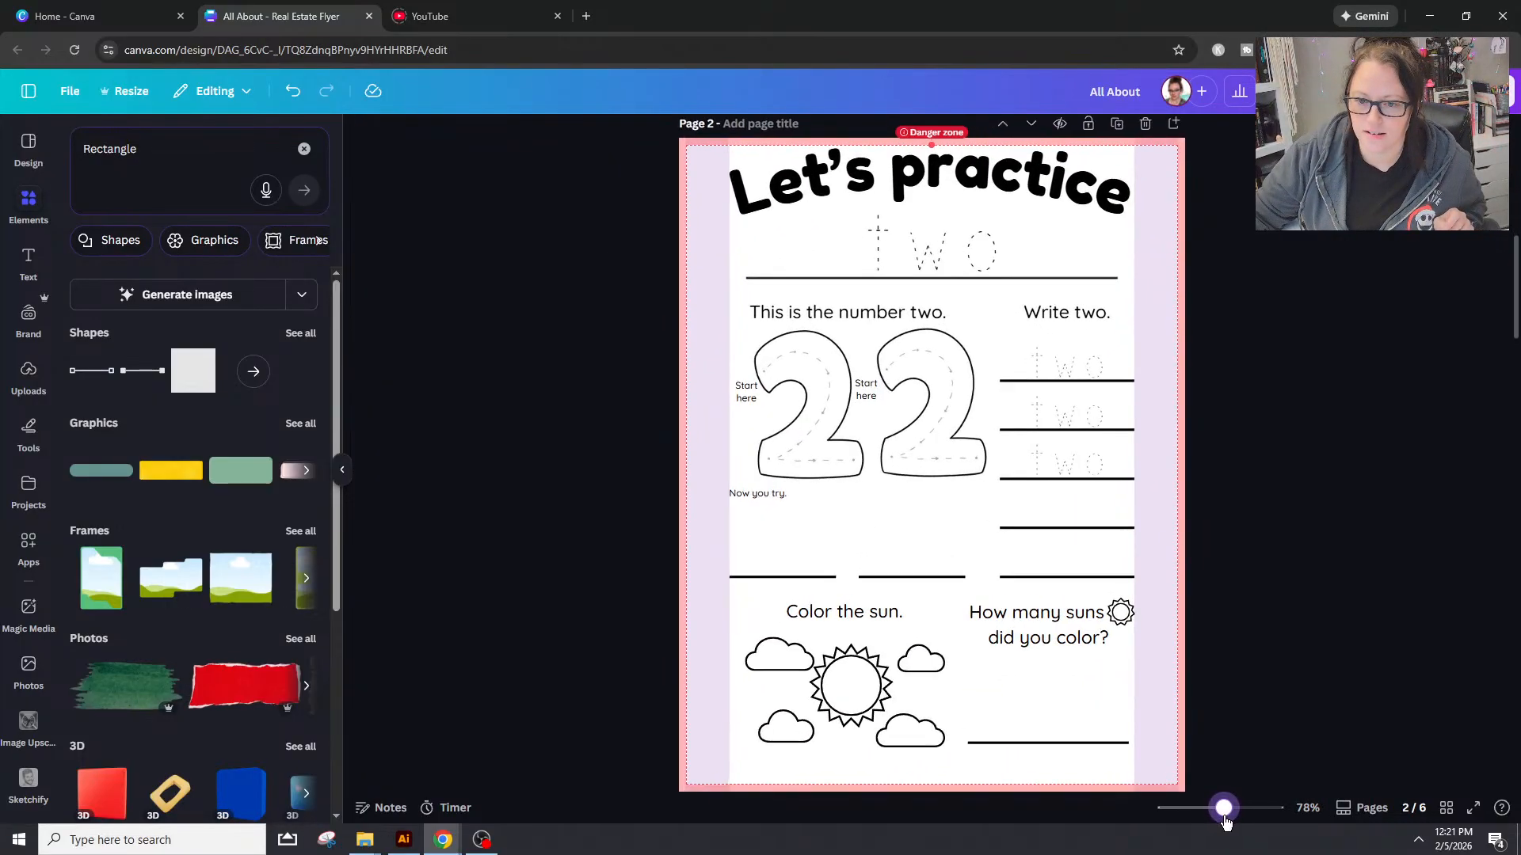
scroll(906, 264, up, 9)
scroll(906, 264, down, 1)
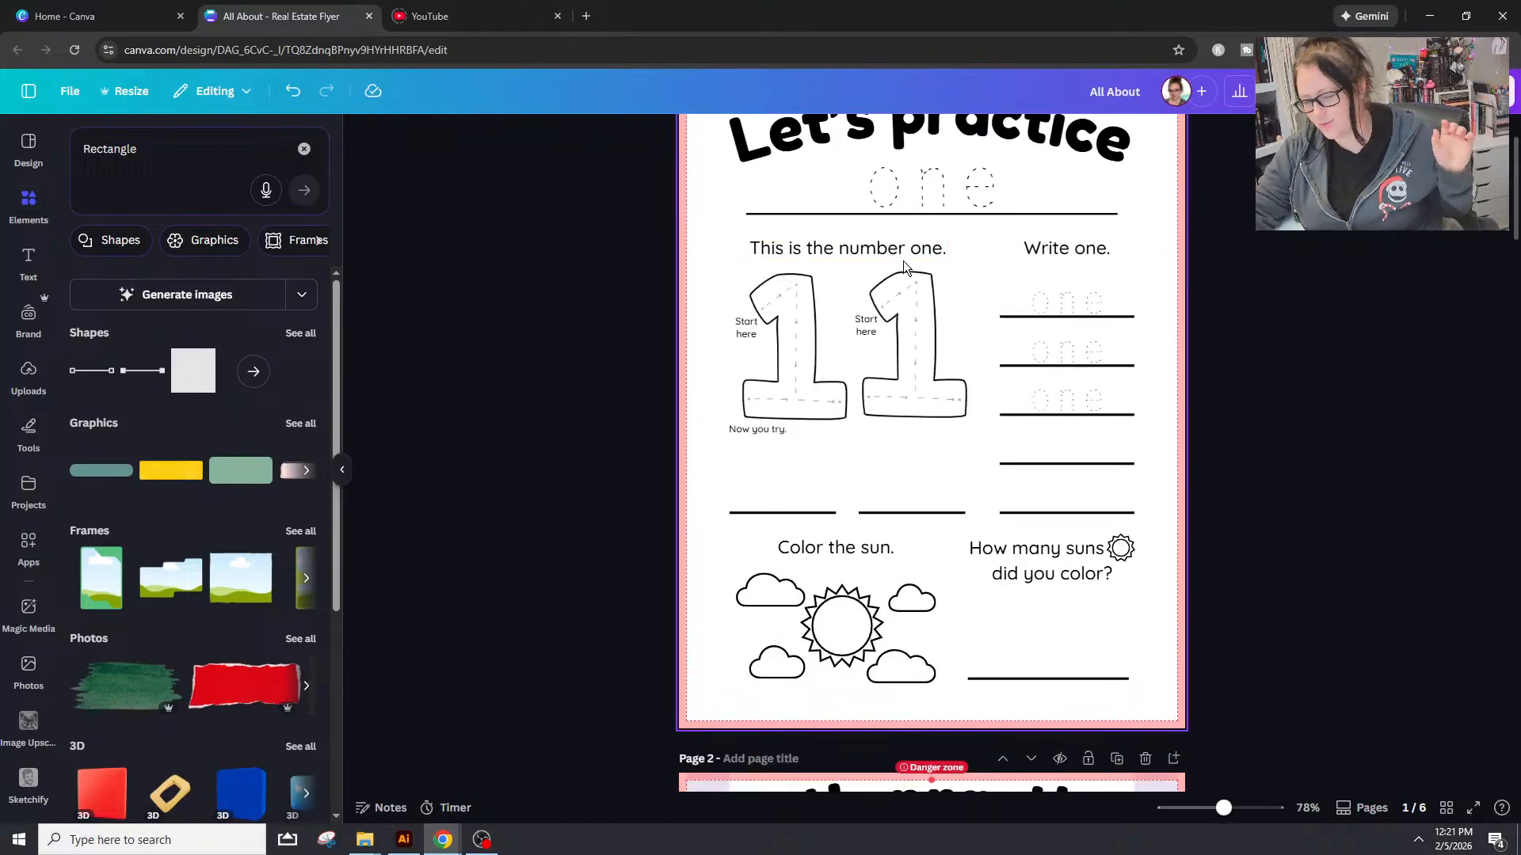
scroll(900, 290, down, 6)
scroll(911, 317, down, 3)
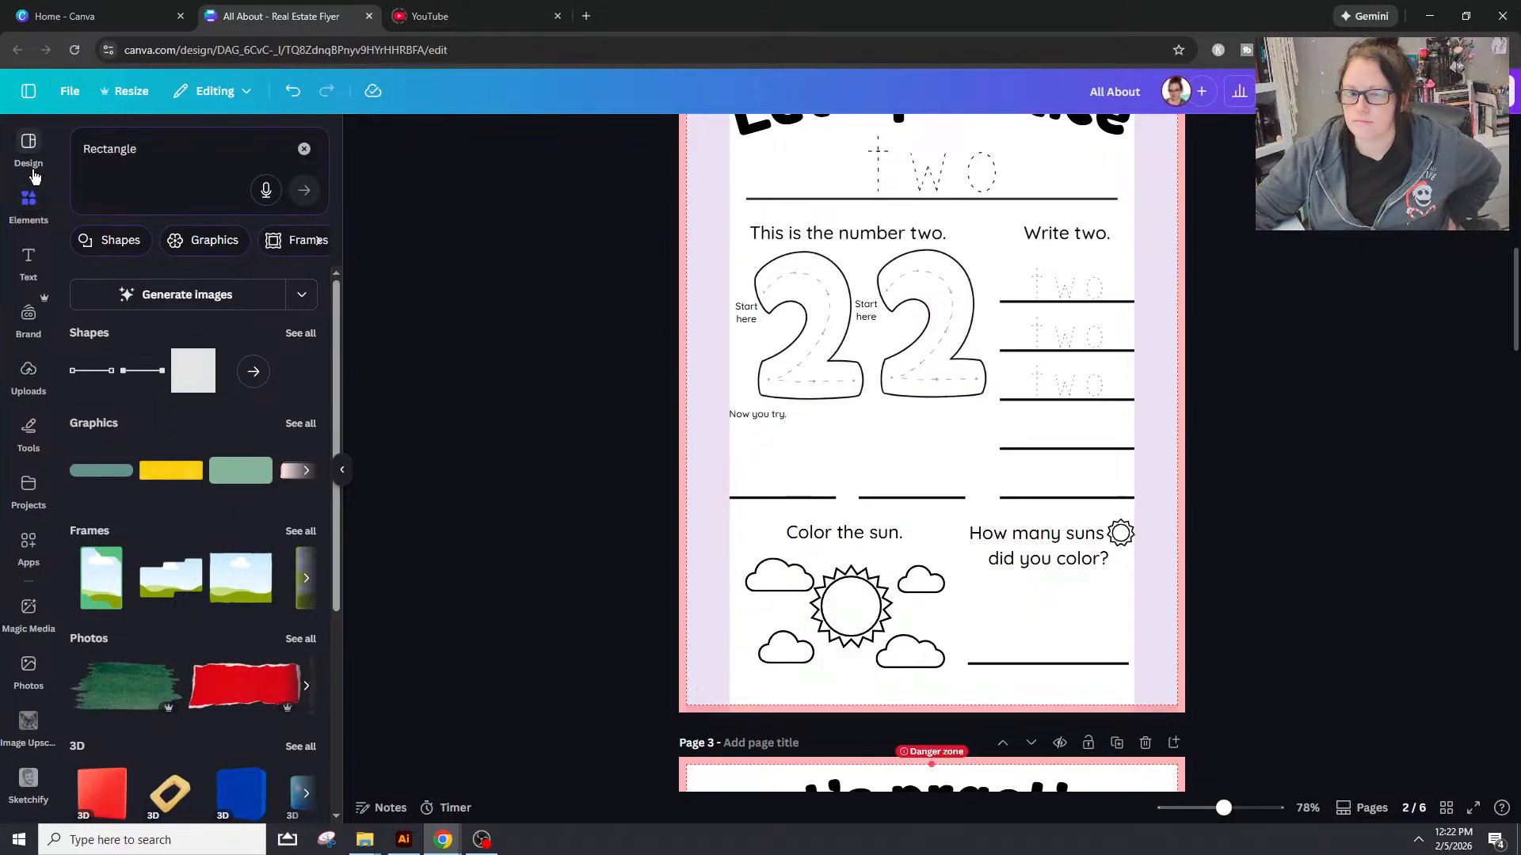
Step: Search the elements library for "eye" and show all graphics results
click(116, 152)
text(eye)
key(Return)
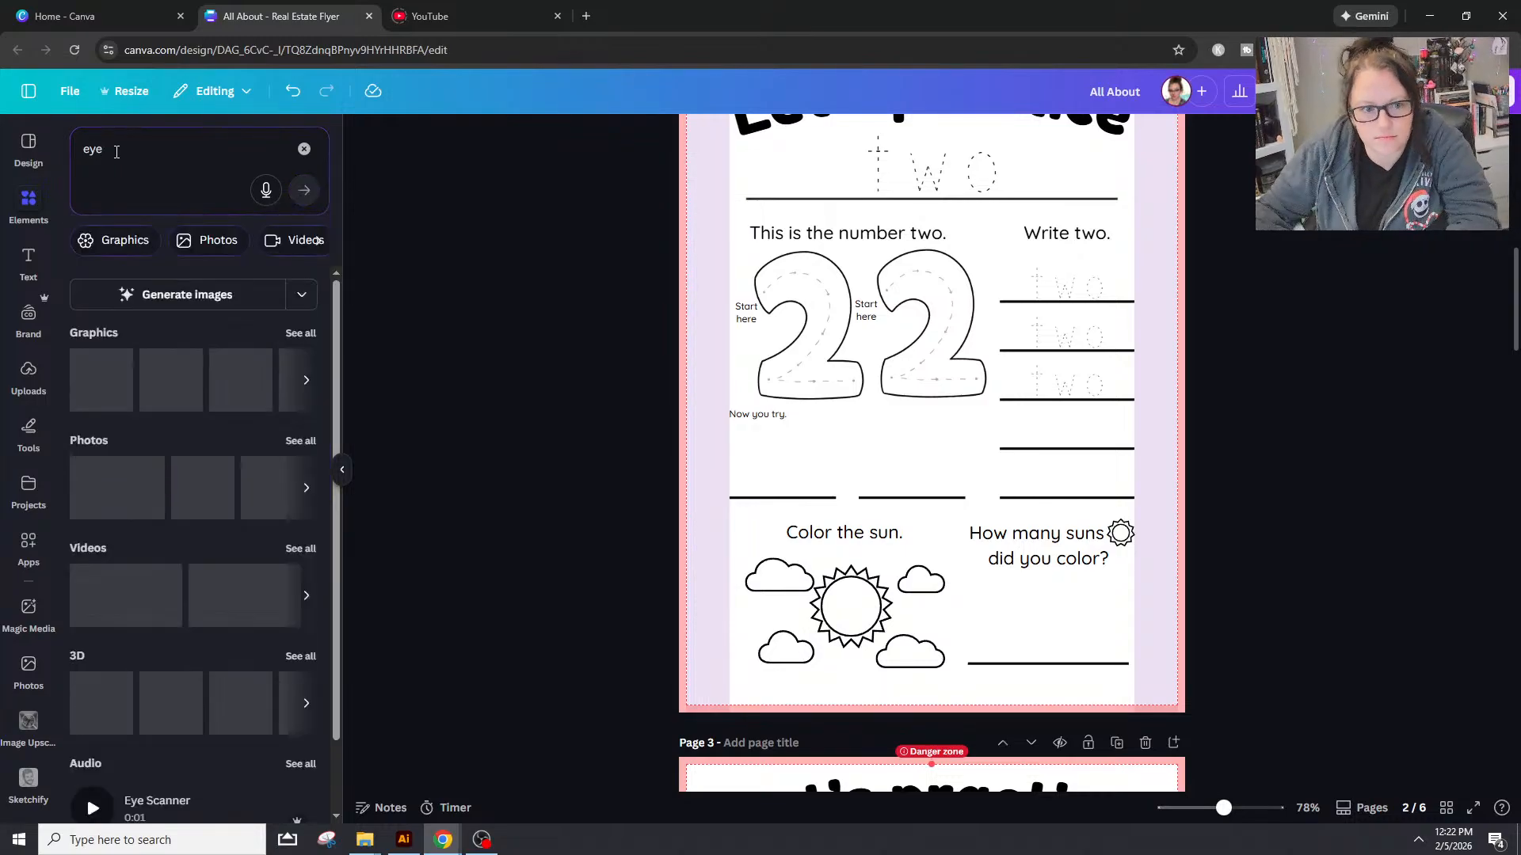
click(307, 333)
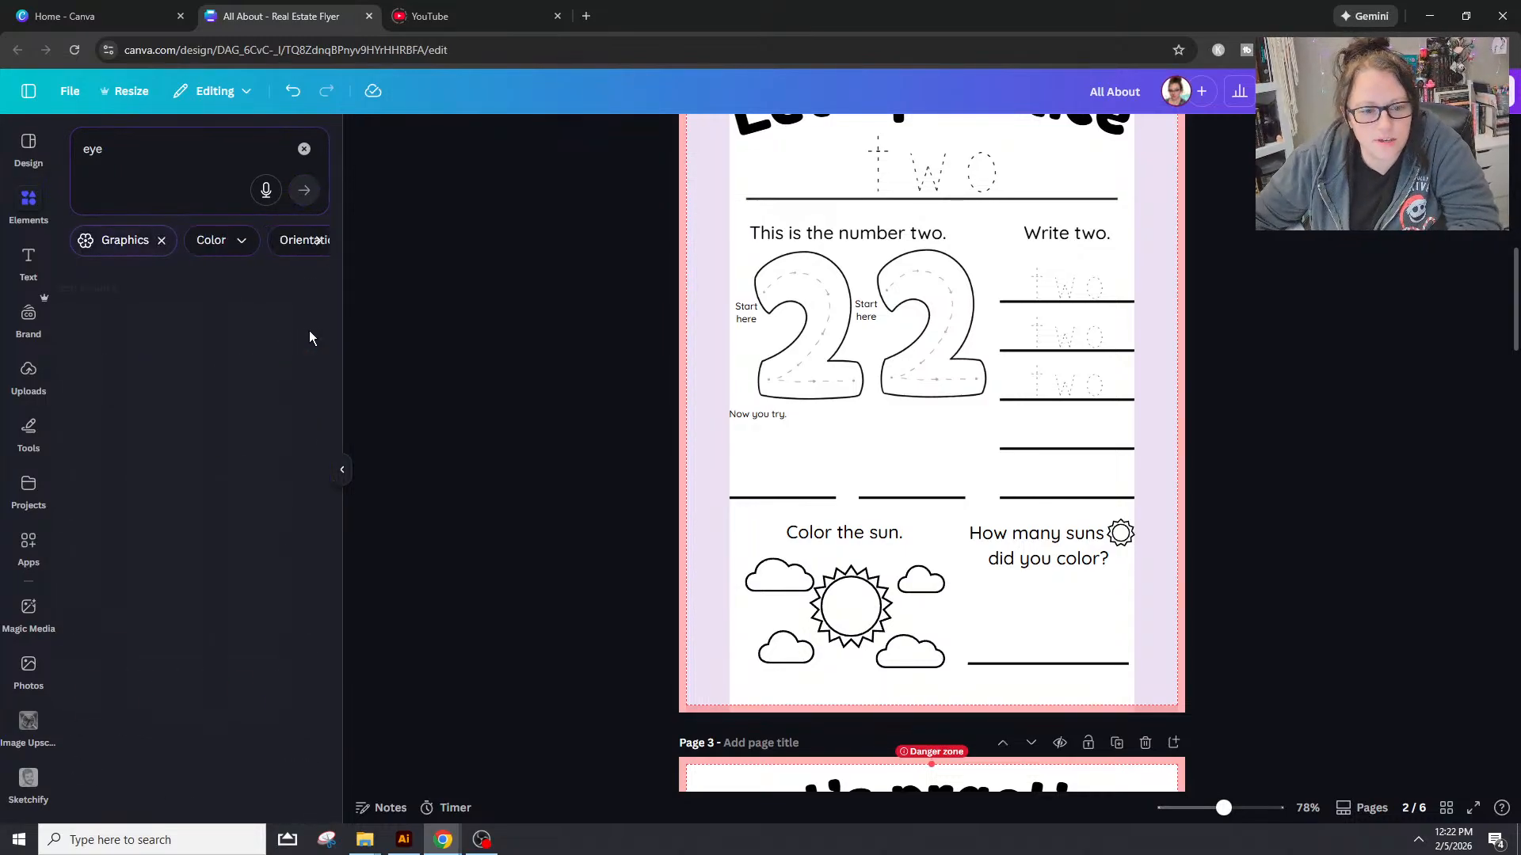
Step: Insert the black line-art eye with the thick upper lid on page 2, shrink it and place it over the upper right cloud
scroll(304, 346, down, 1)
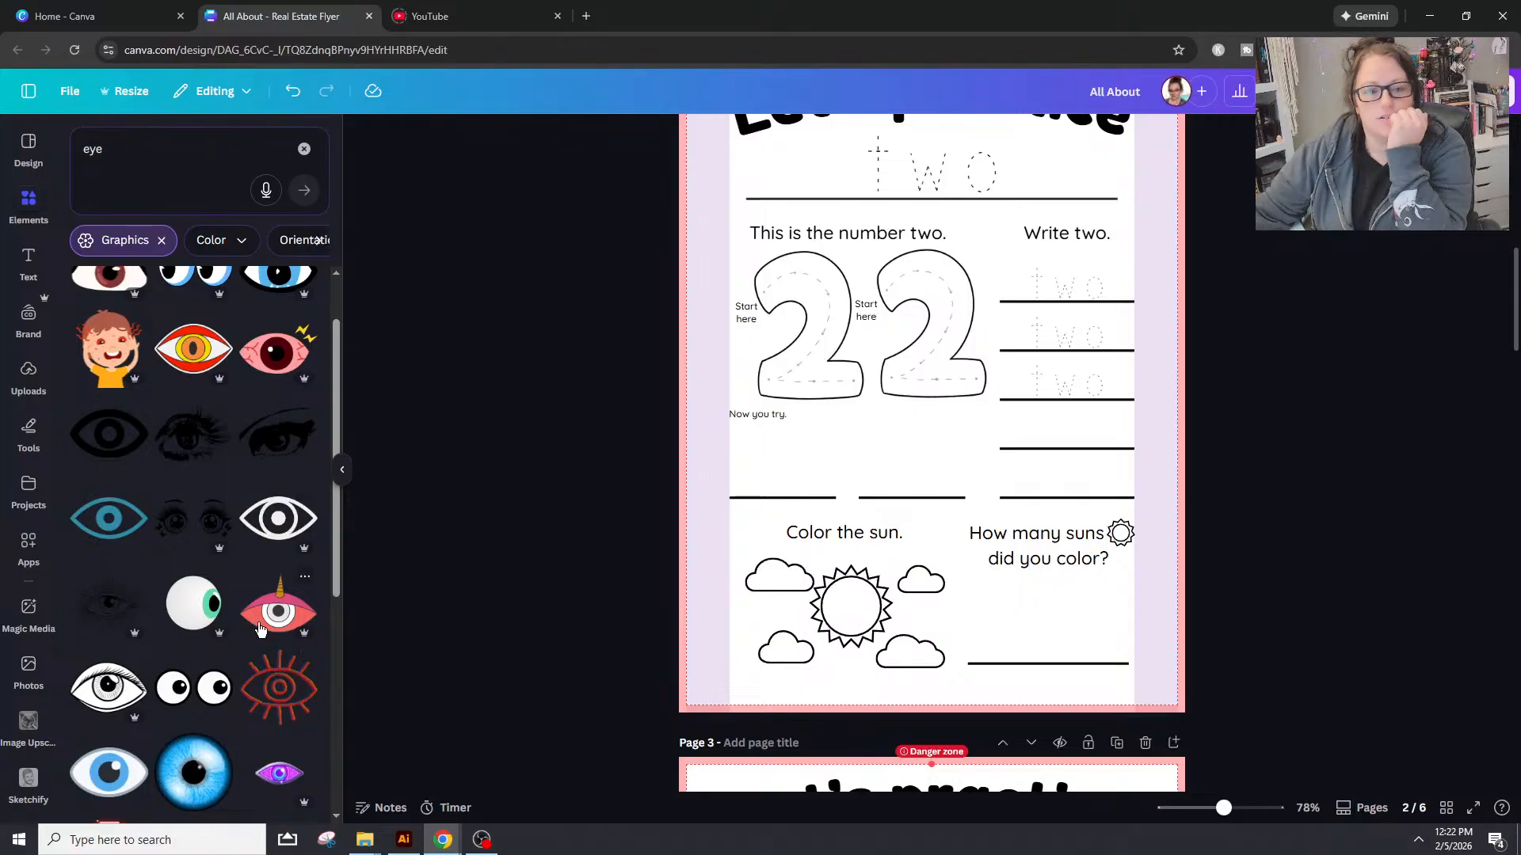
scroll(260, 626, down, 2)
scroll(260, 625, down, 2)
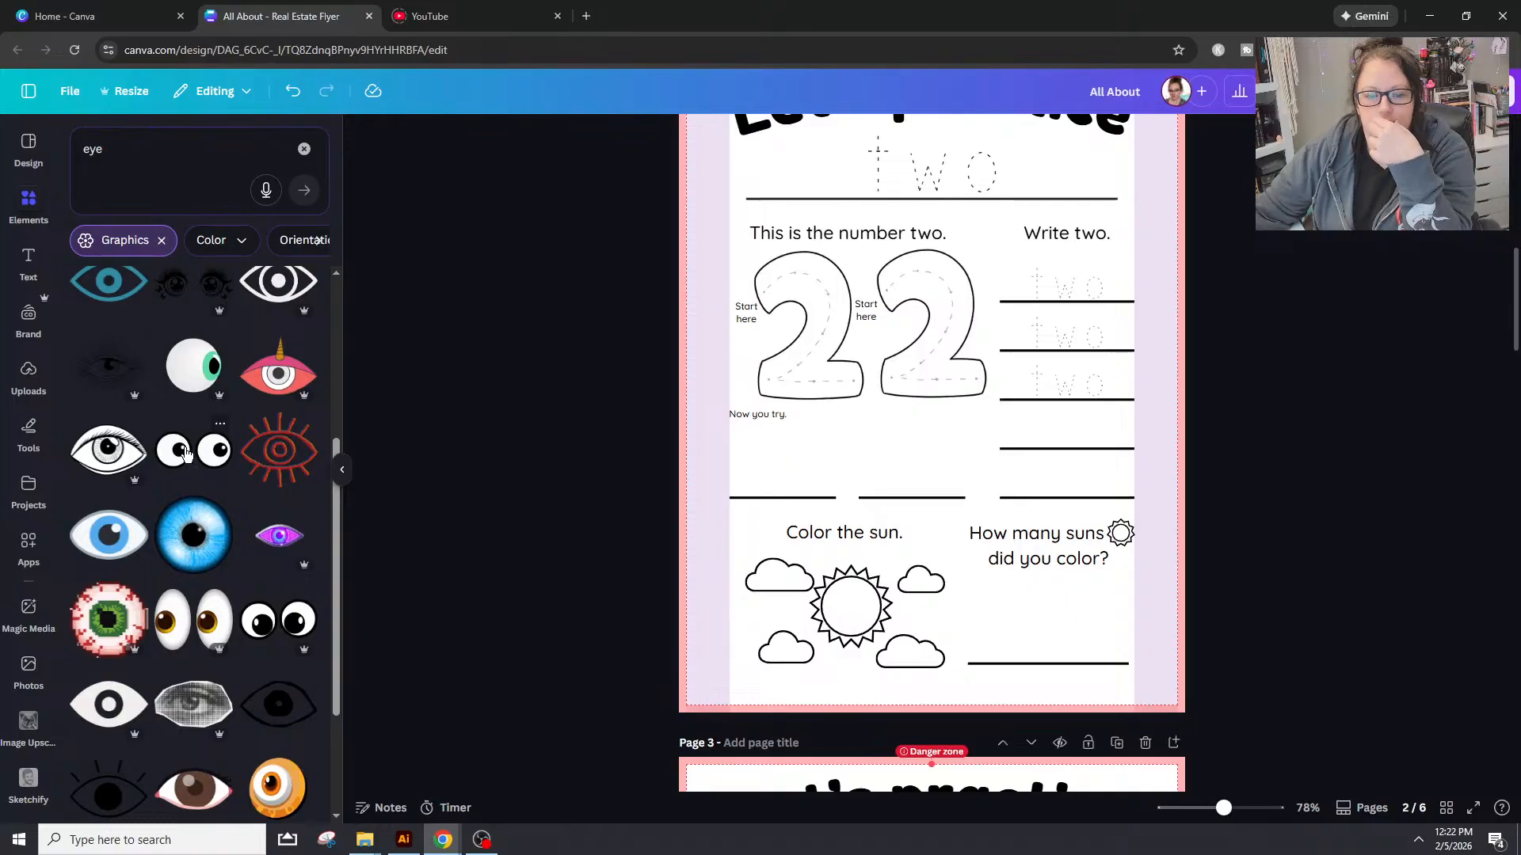
scroll(185, 454, down, 3)
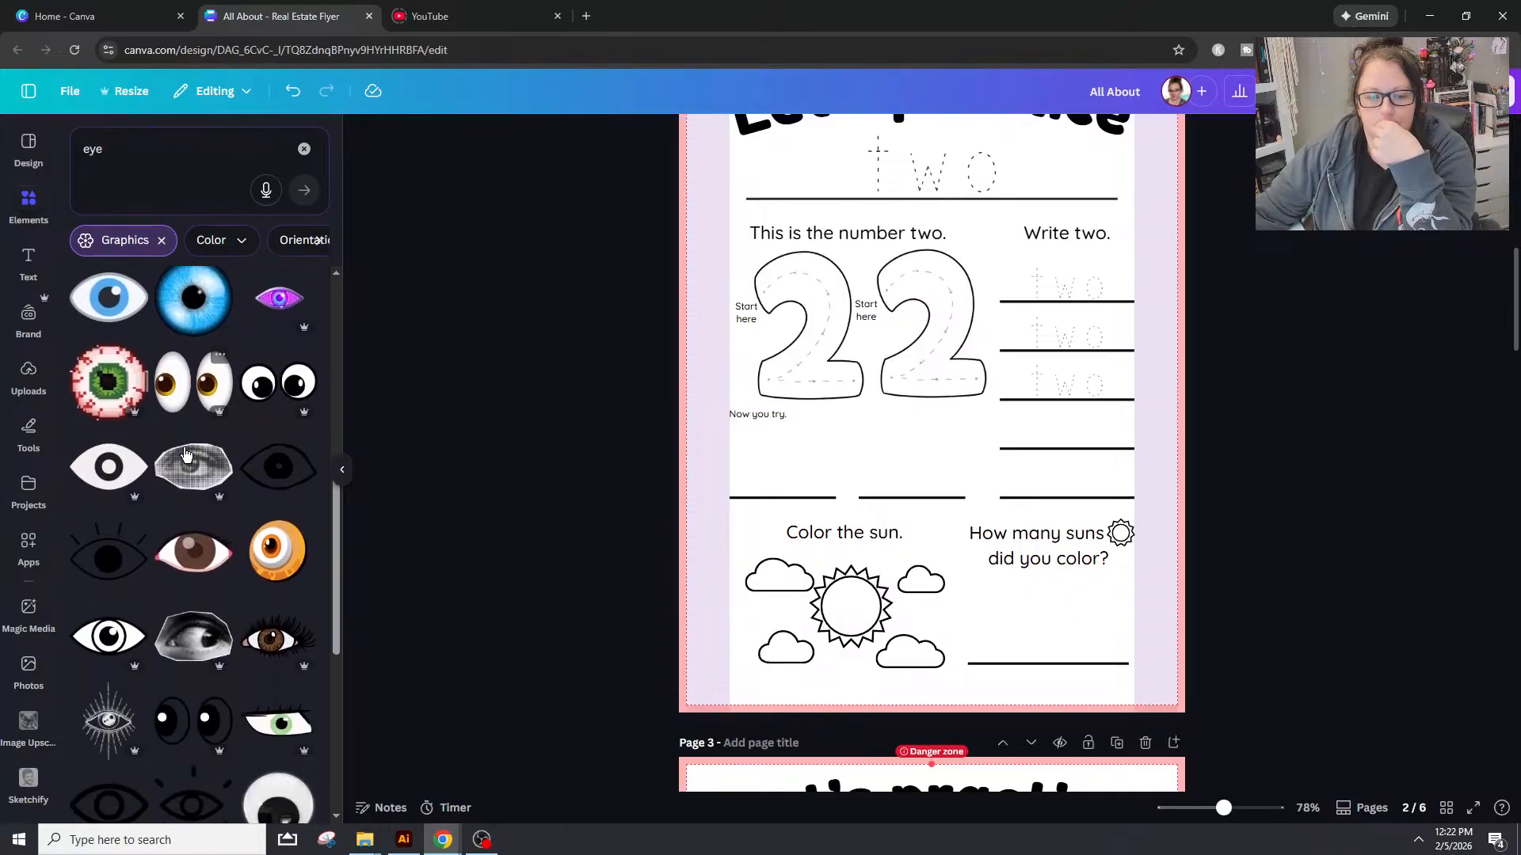
scroll(150, 559, down, 2)
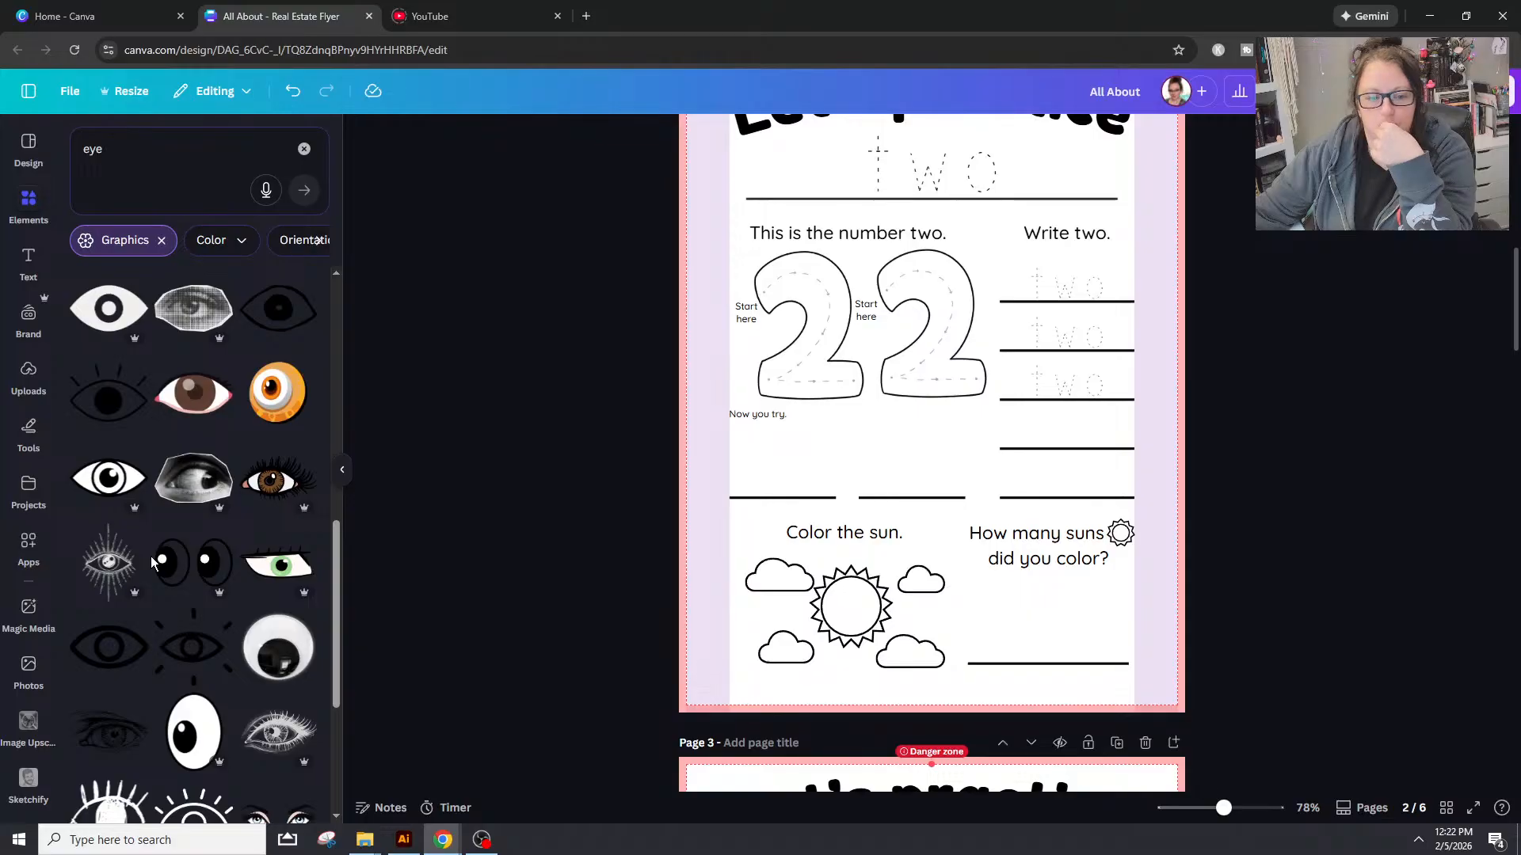
scroll(151, 556, down, 4)
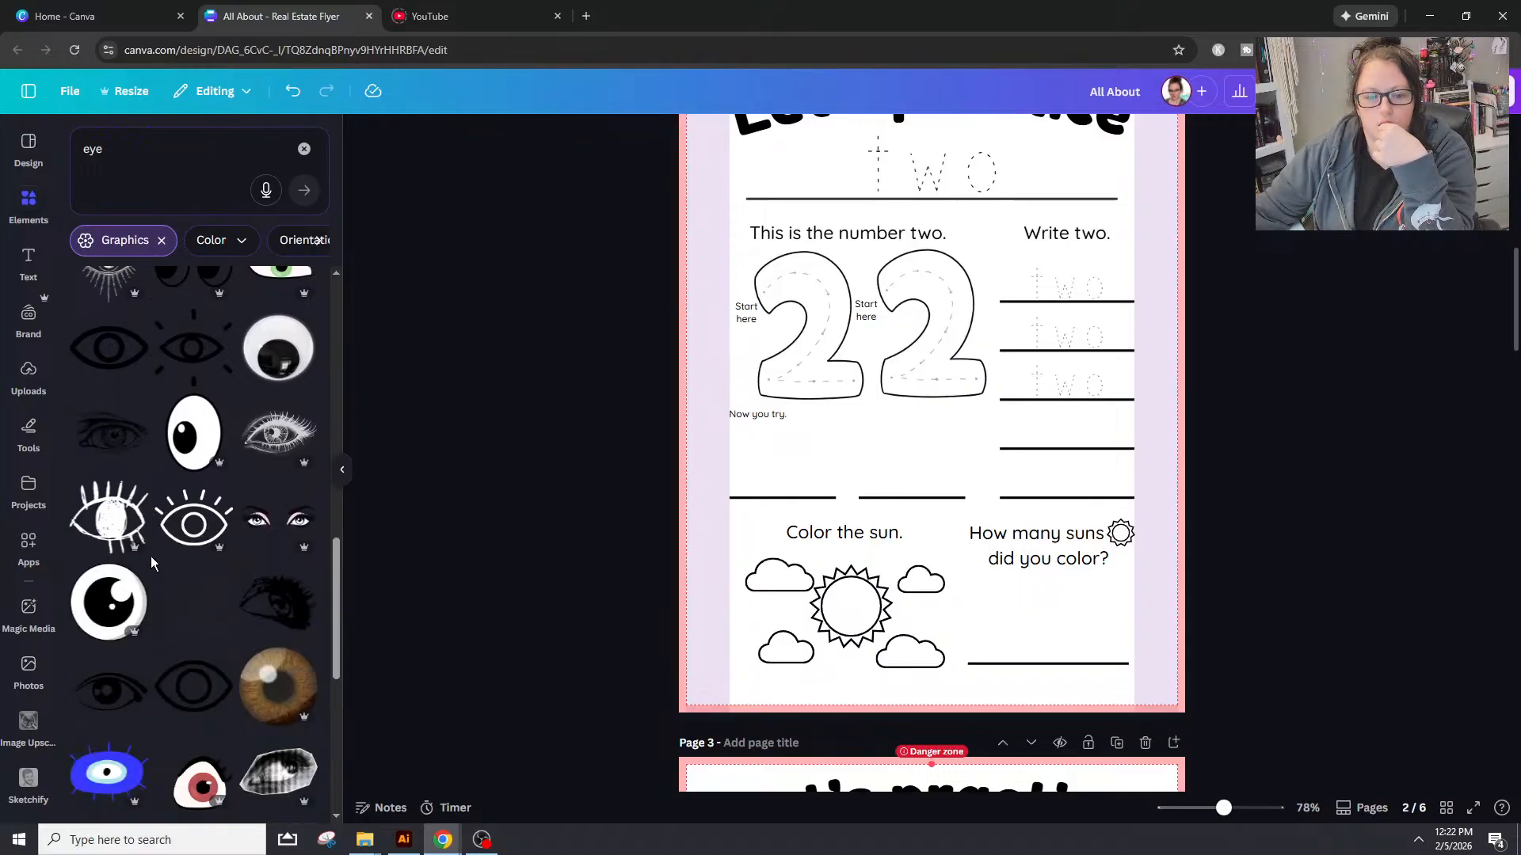
scroll(151, 557, down, 2)
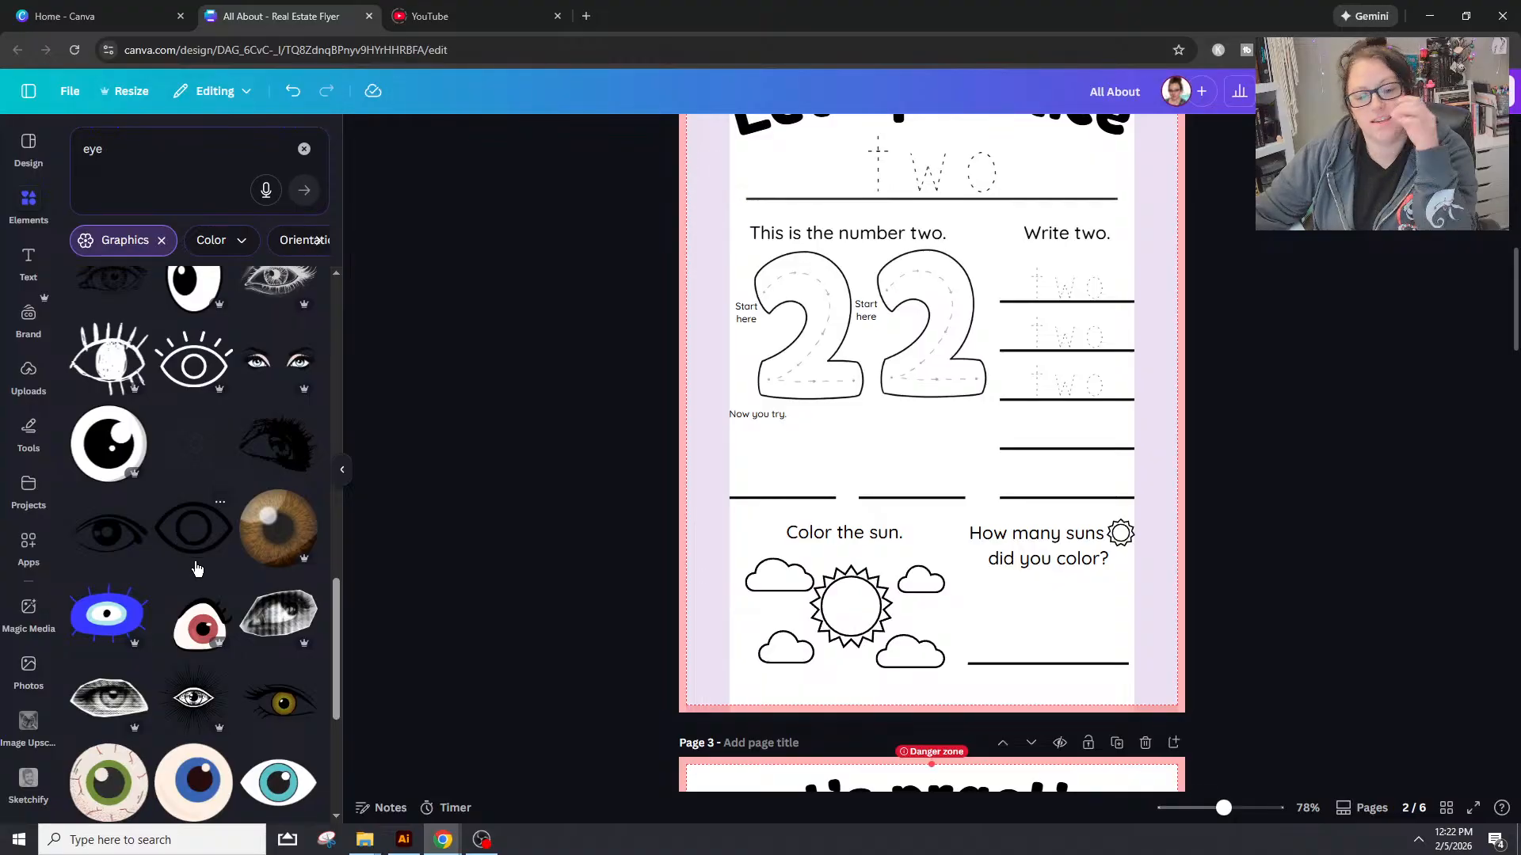
click(121, 556)
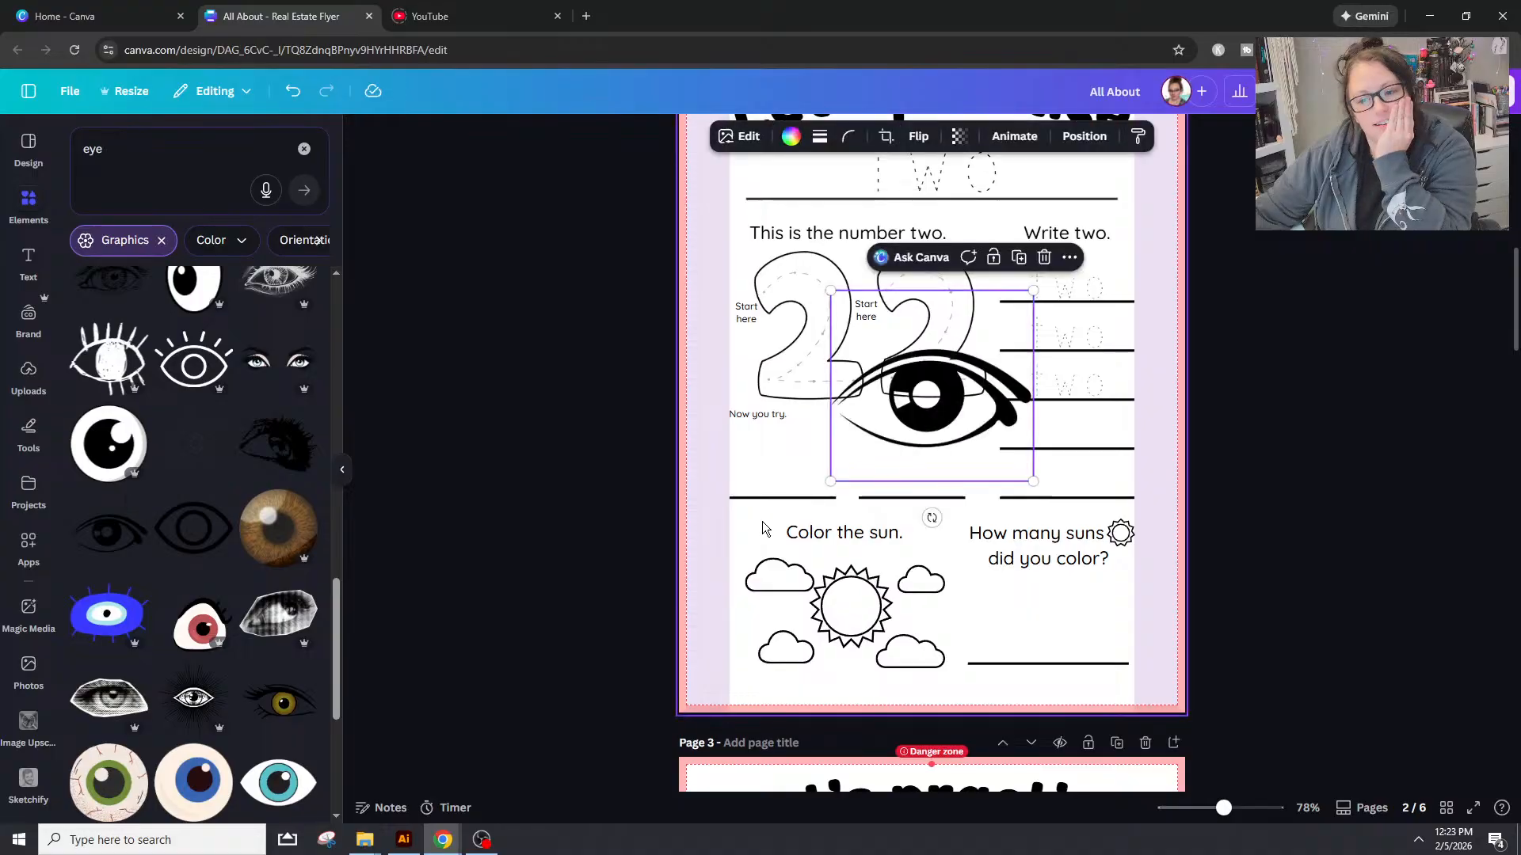
drag(1013, 308, 909, 398)
drag(902, 456, 965, 573)
Step: Delete the sun, both left clouds and the lower right cloud from the coloring activity on page 2
click(780, 576)
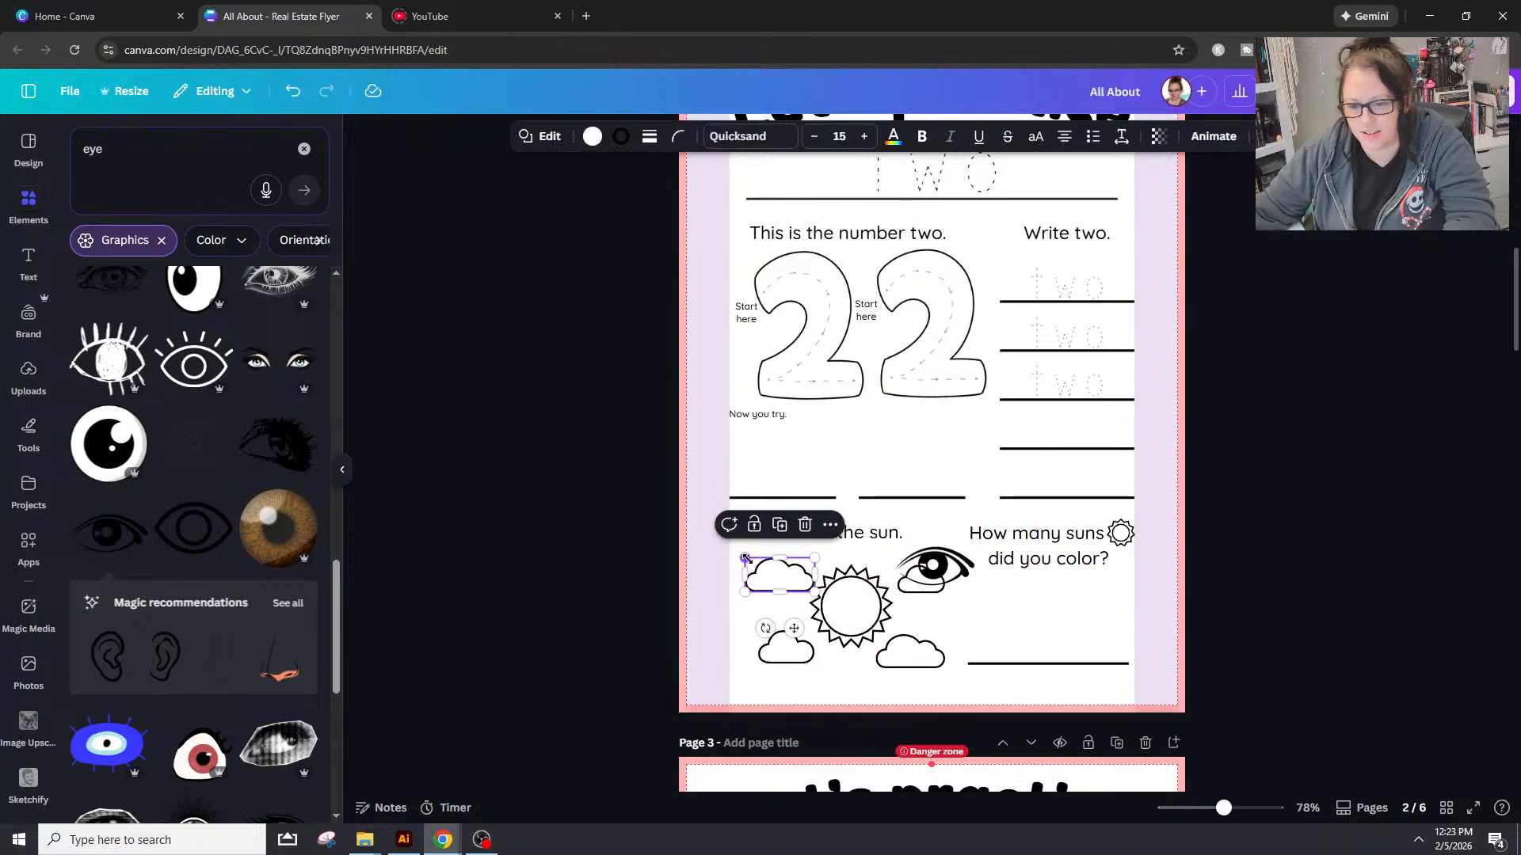
key(Delete)
click(842, 615)
key(Delete)
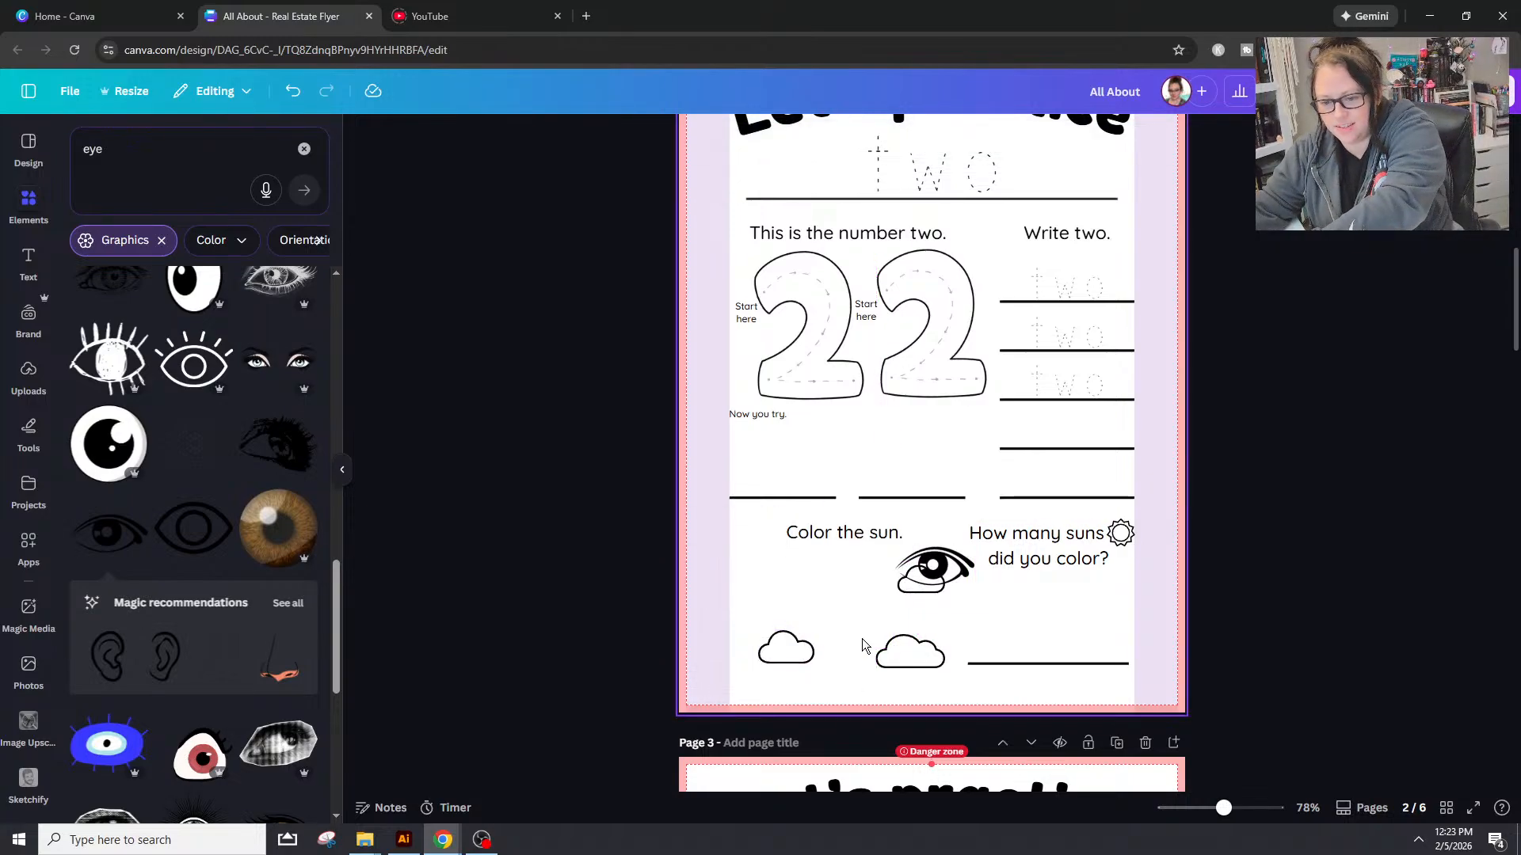
click(794, 651)
key(Delete)
click(891, 662)
key(Delete)
Step: Delete the remaining cloud and arrange two copies of the eye side by side below the "Color the sun." heading
click(899, 596)
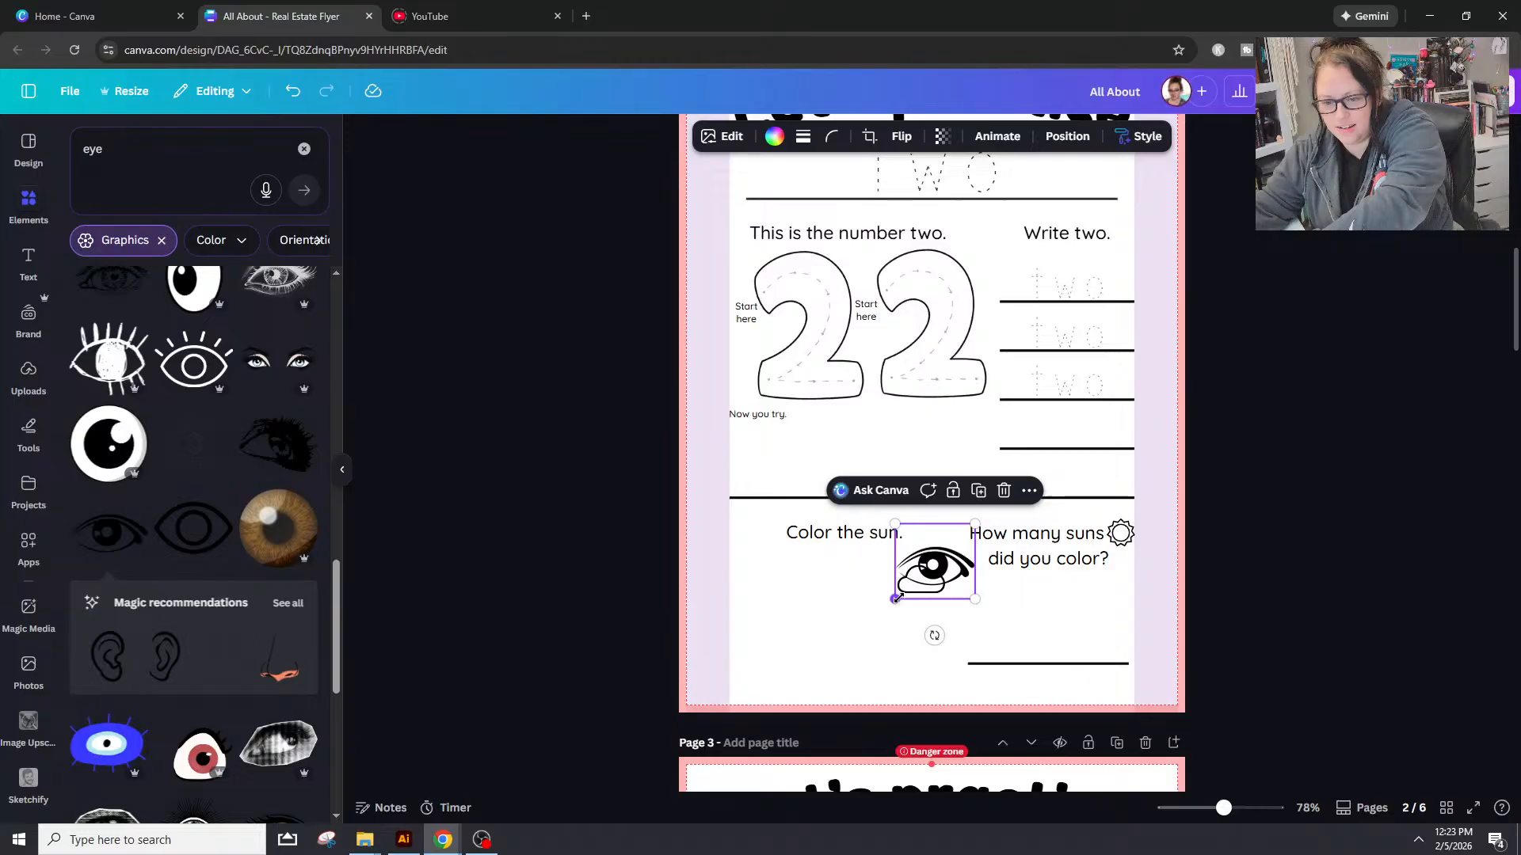
drag(941, 579, 802, 608)
click(923, 580)
key(Delete)
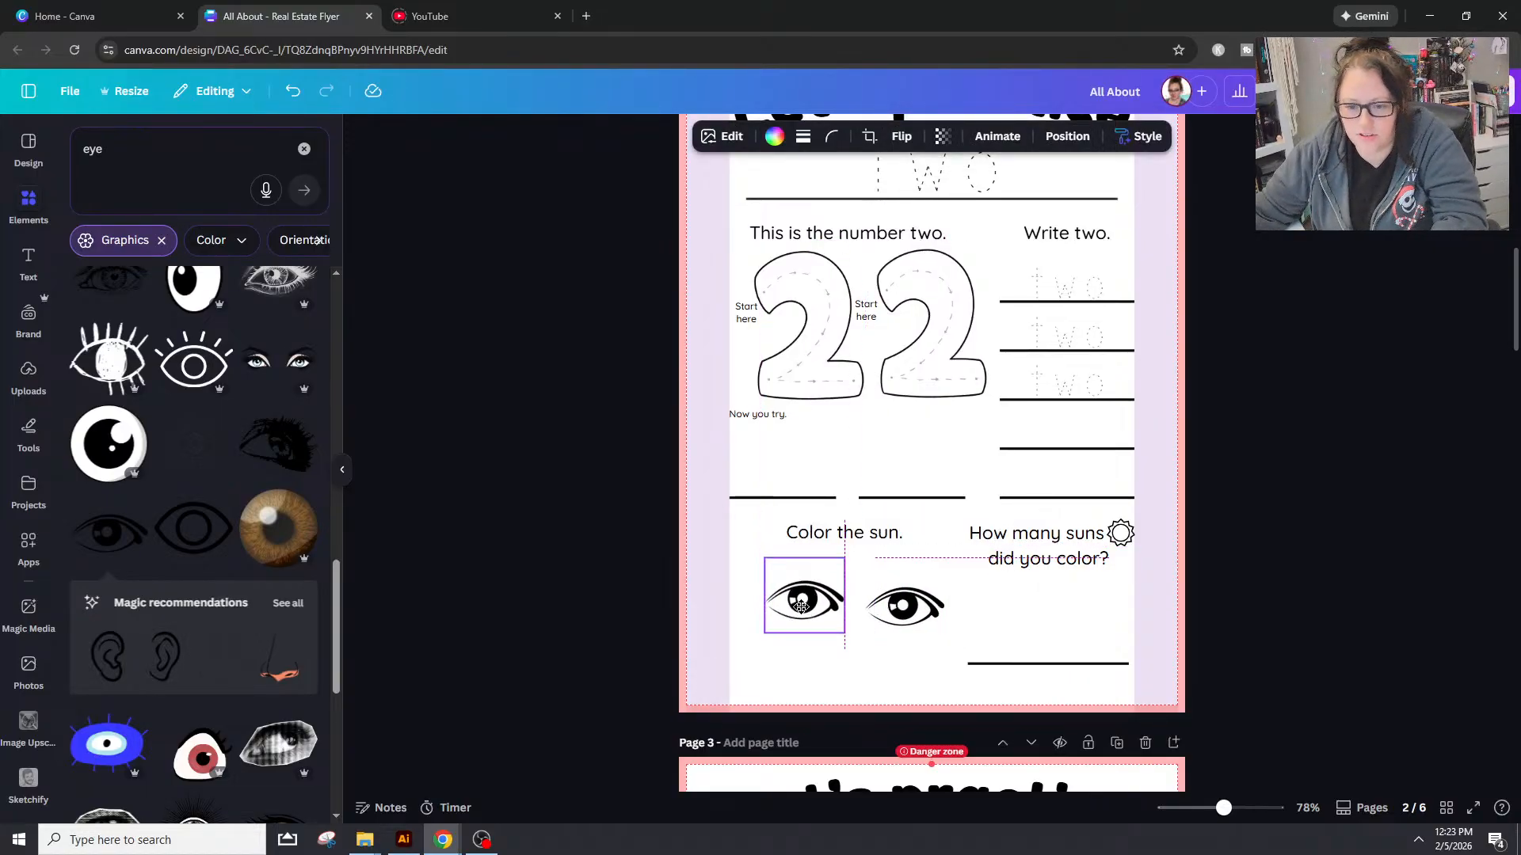
right_click(802, 611)
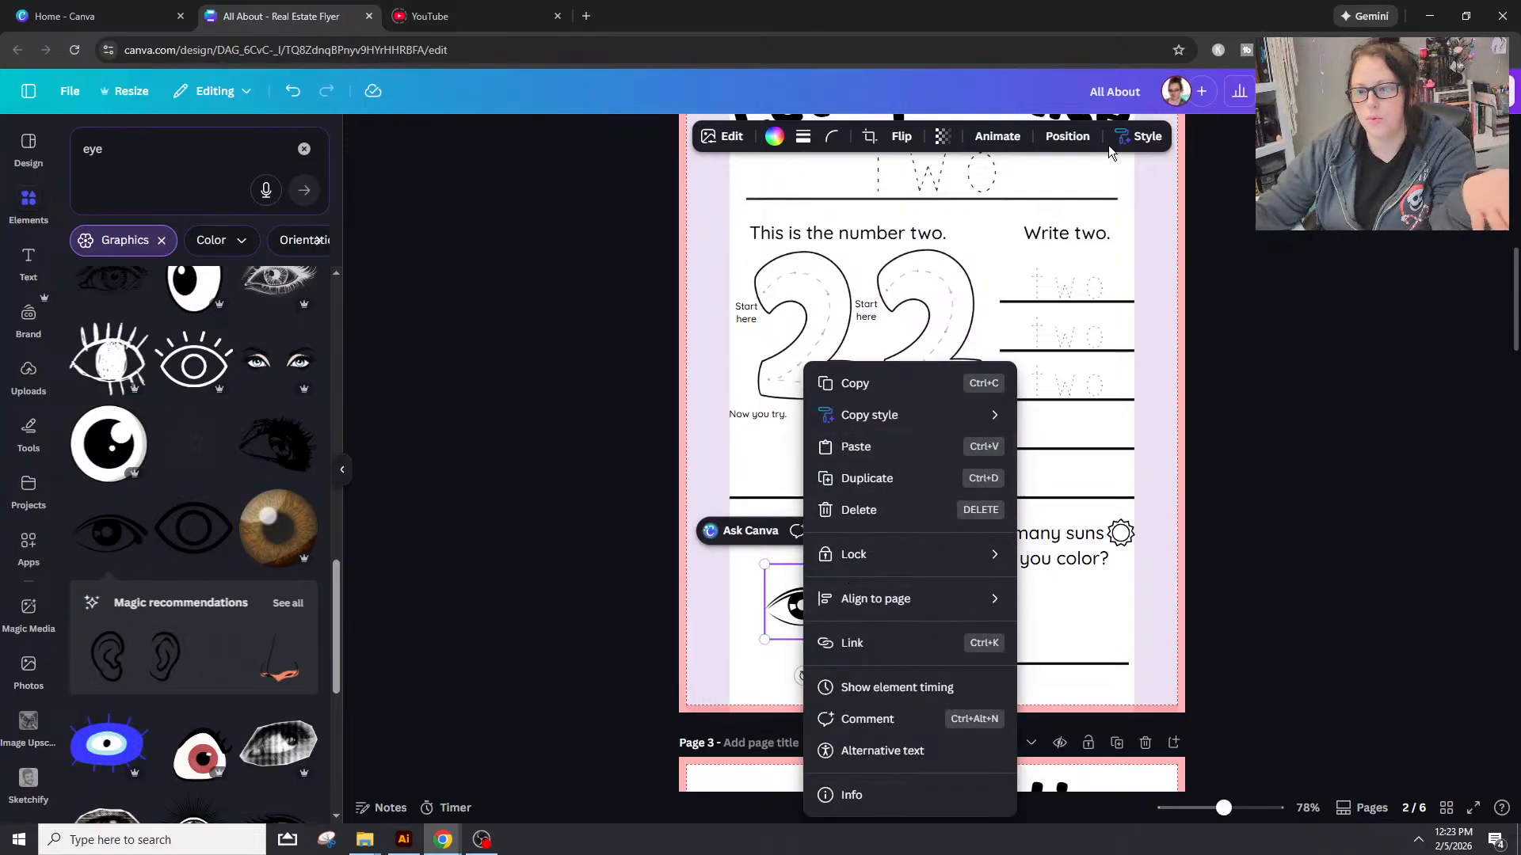
Step: Search the graphics library for "cat eyes"
click(120, 154)
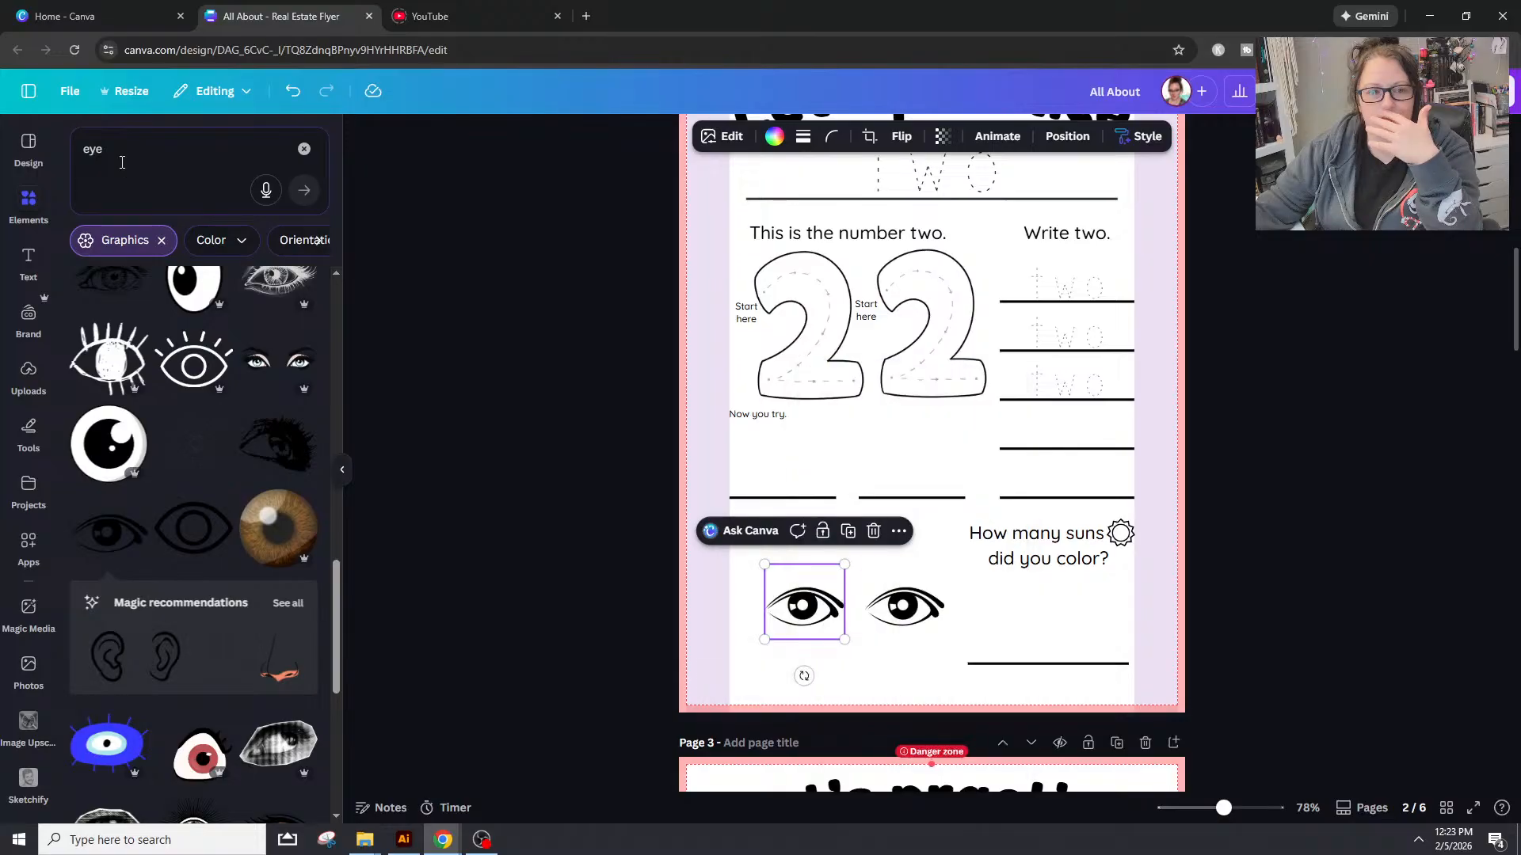
click(124, 148)
text(cat)
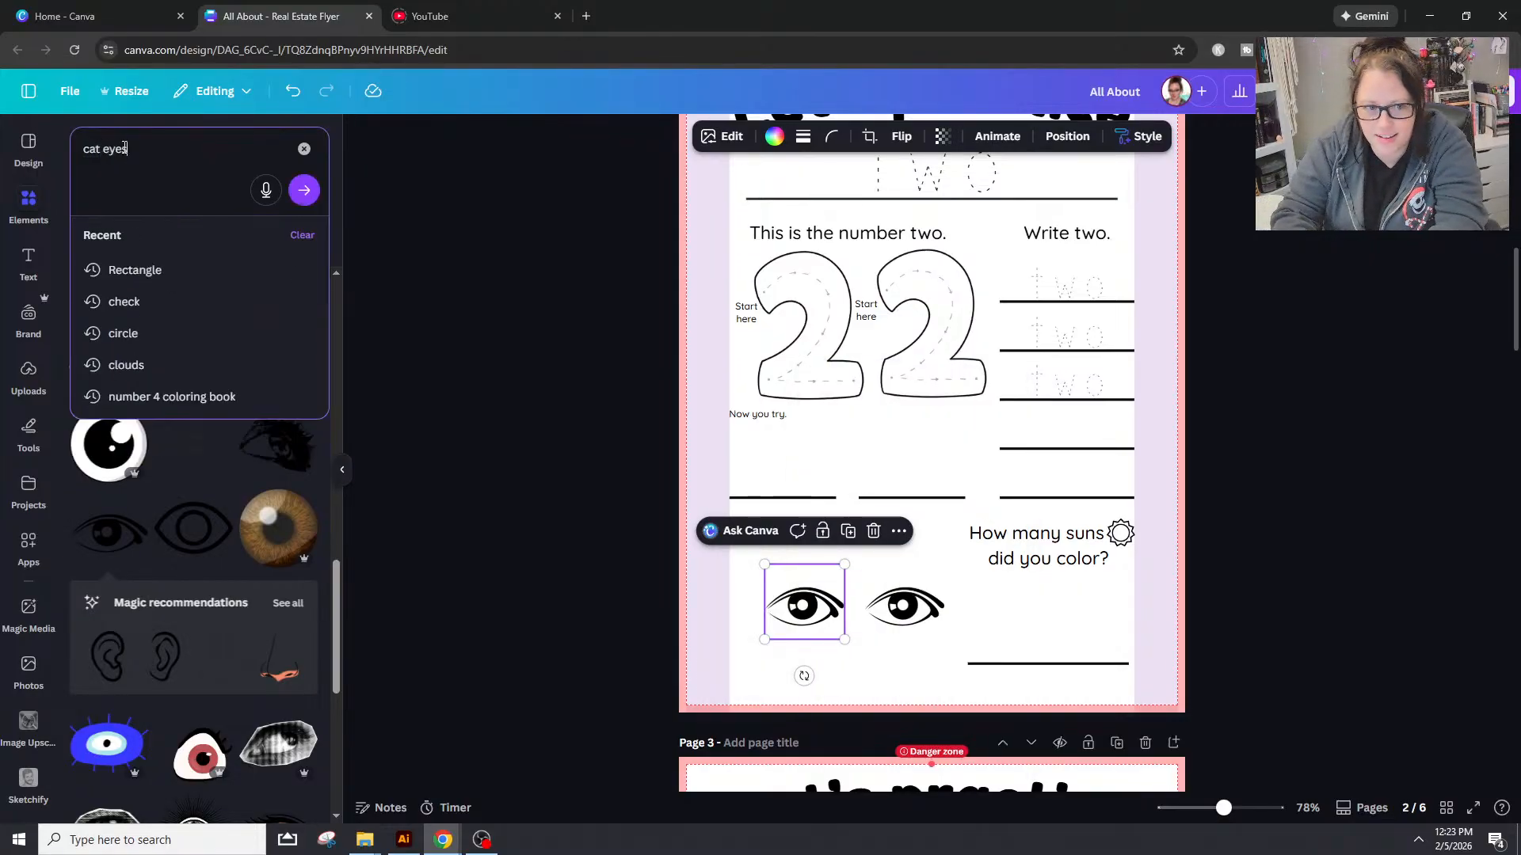
text( eyes)
key(Return)
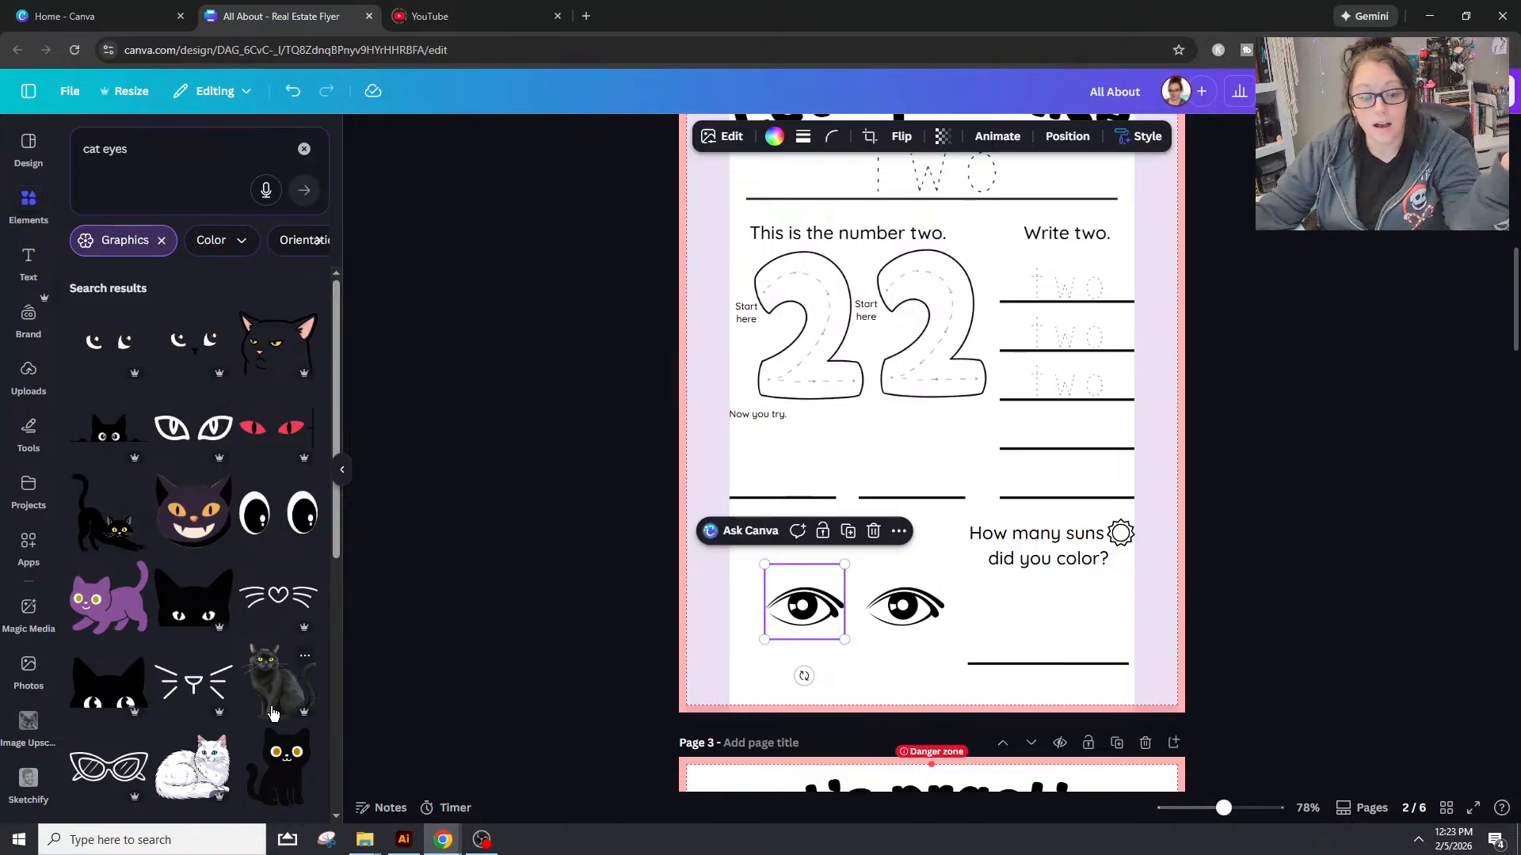
Step: Examine the cat eyes graphics for a simple outlined pair suited to the coloring activity
scroll(289, 594, down, 6)
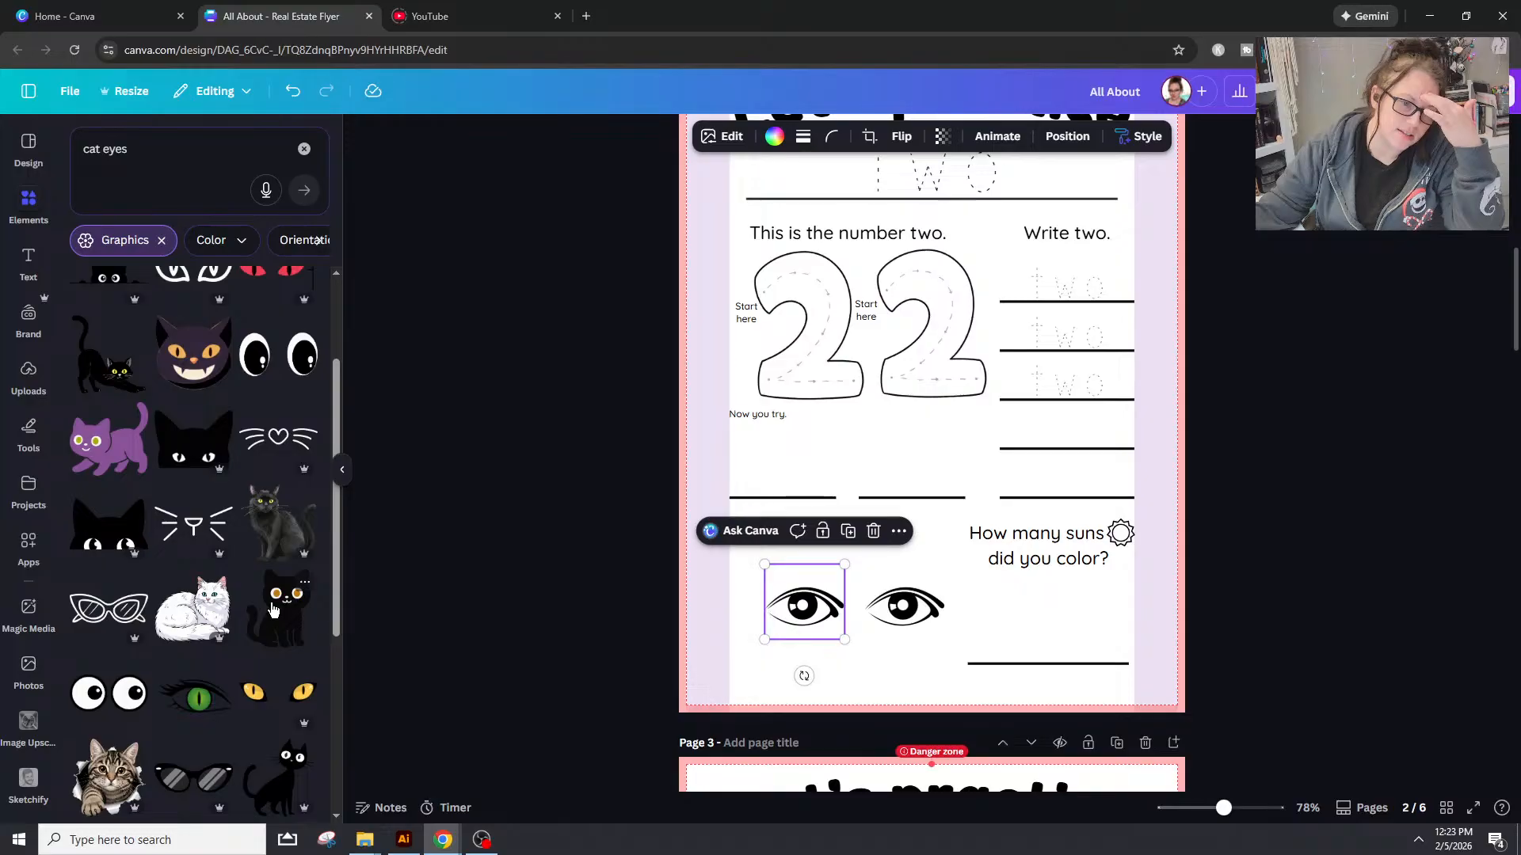
scroll(275, 606, down, 3)
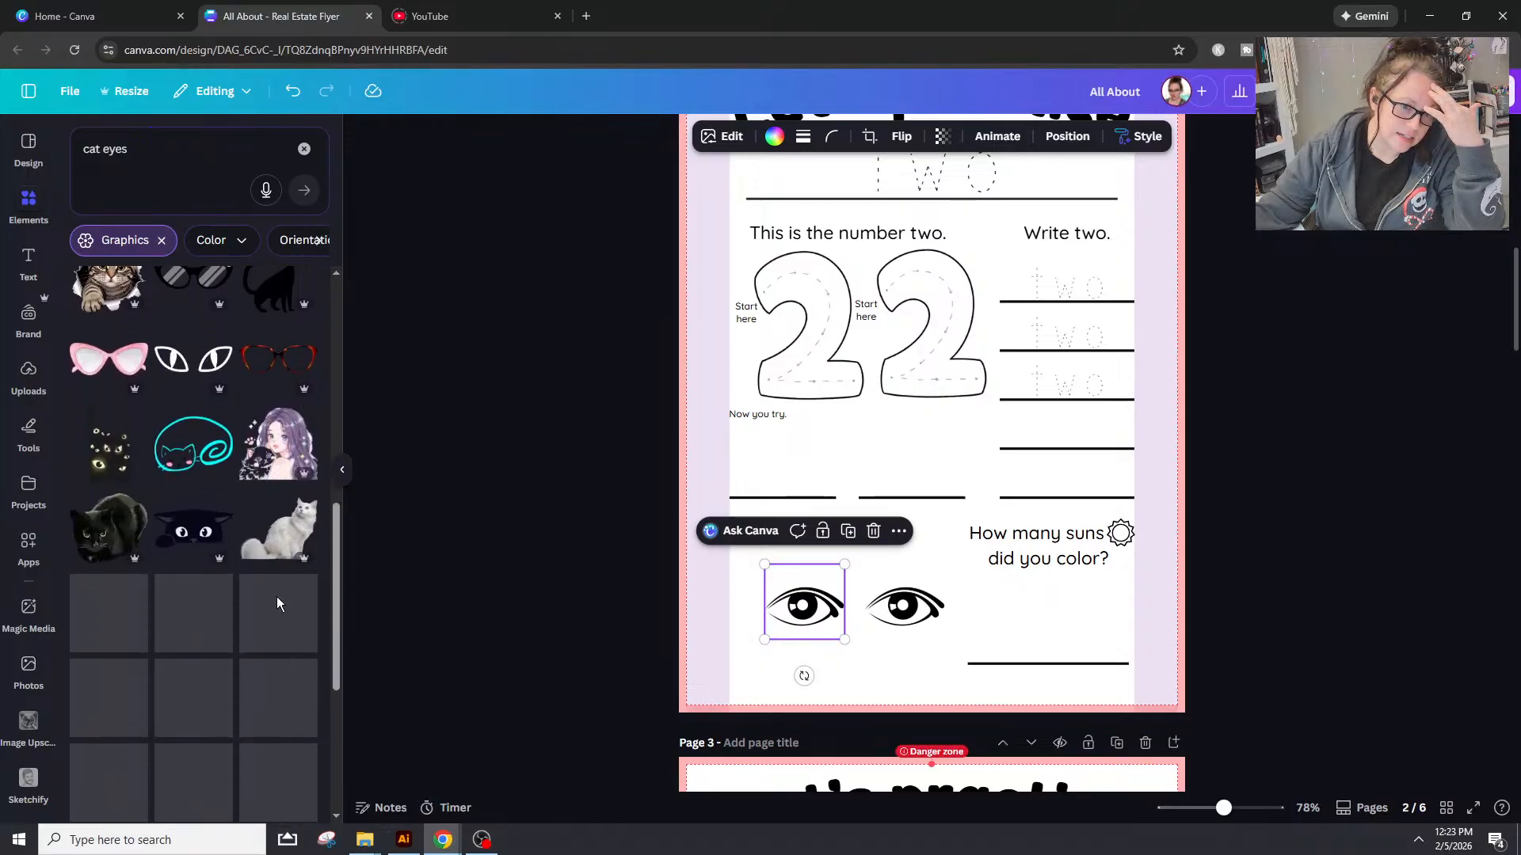
scroll(277, 606, down, 5)
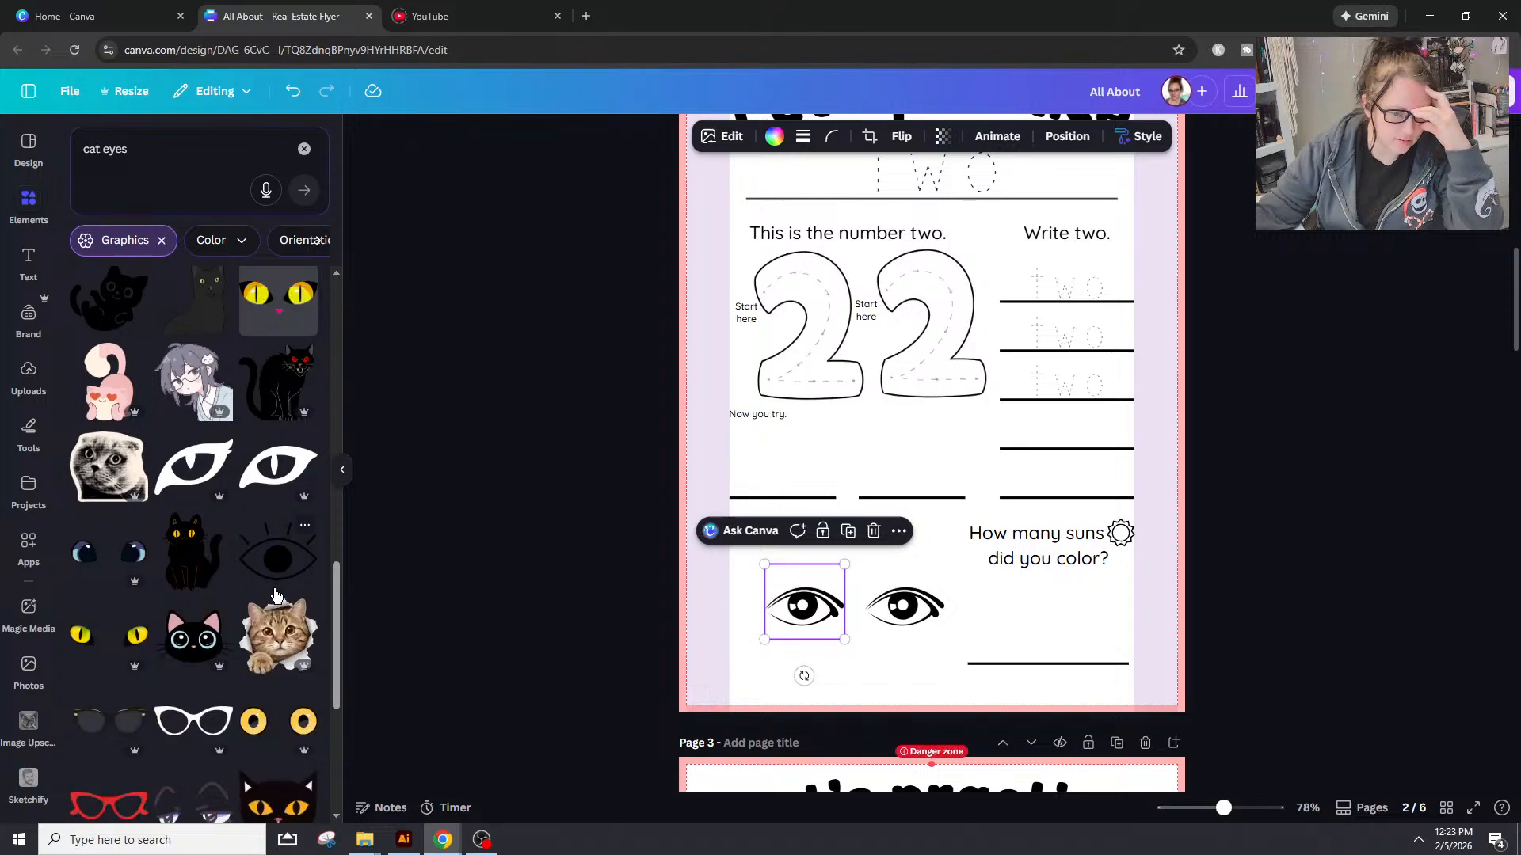
scroll(277, 596, down, 3)
scroll(276, 595, down, 2)
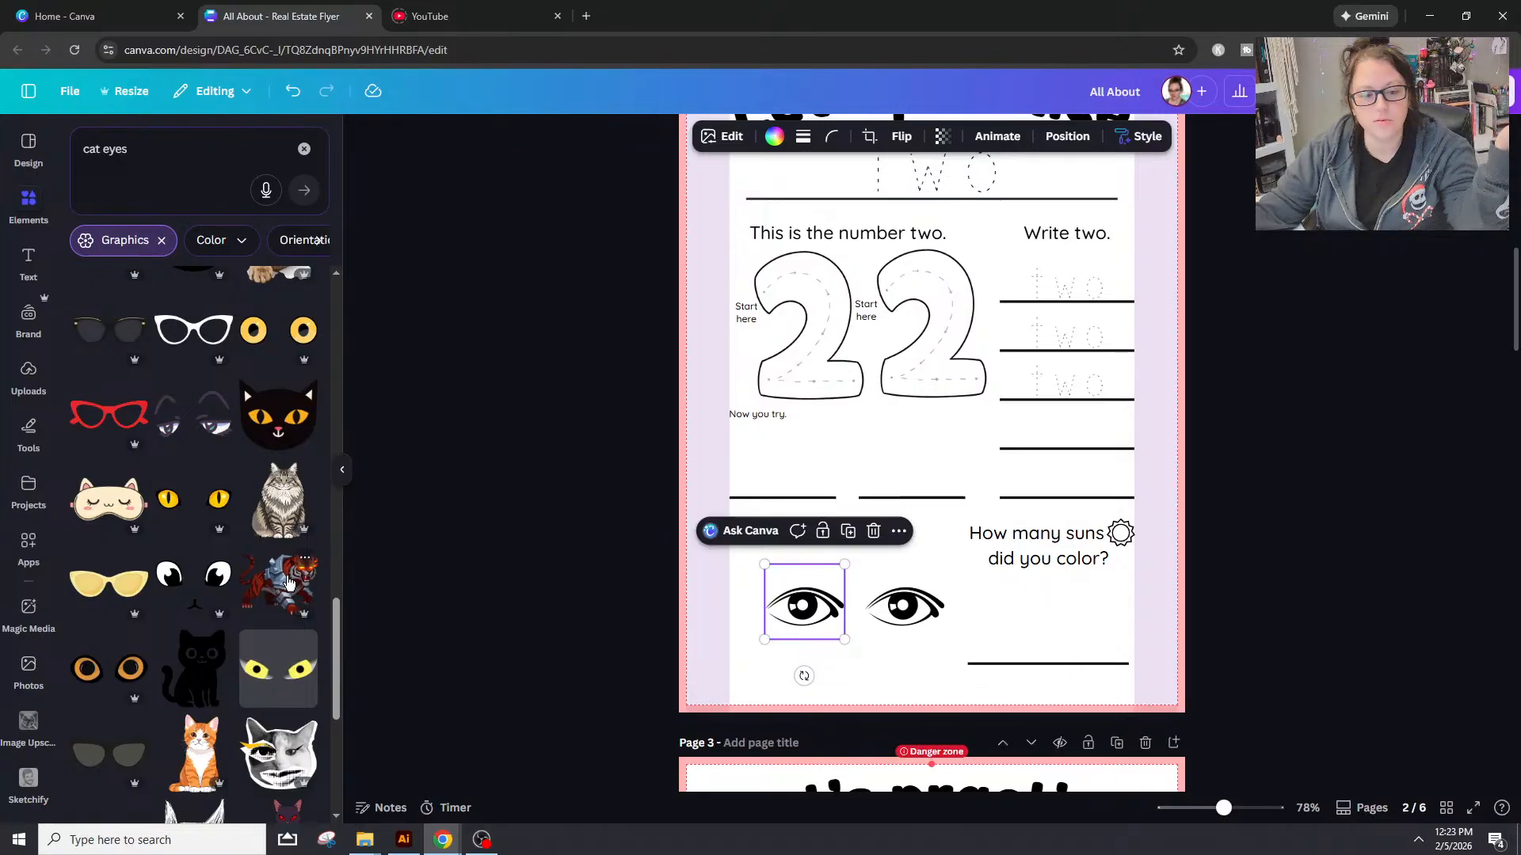
scroll(289, 583, down, 3)
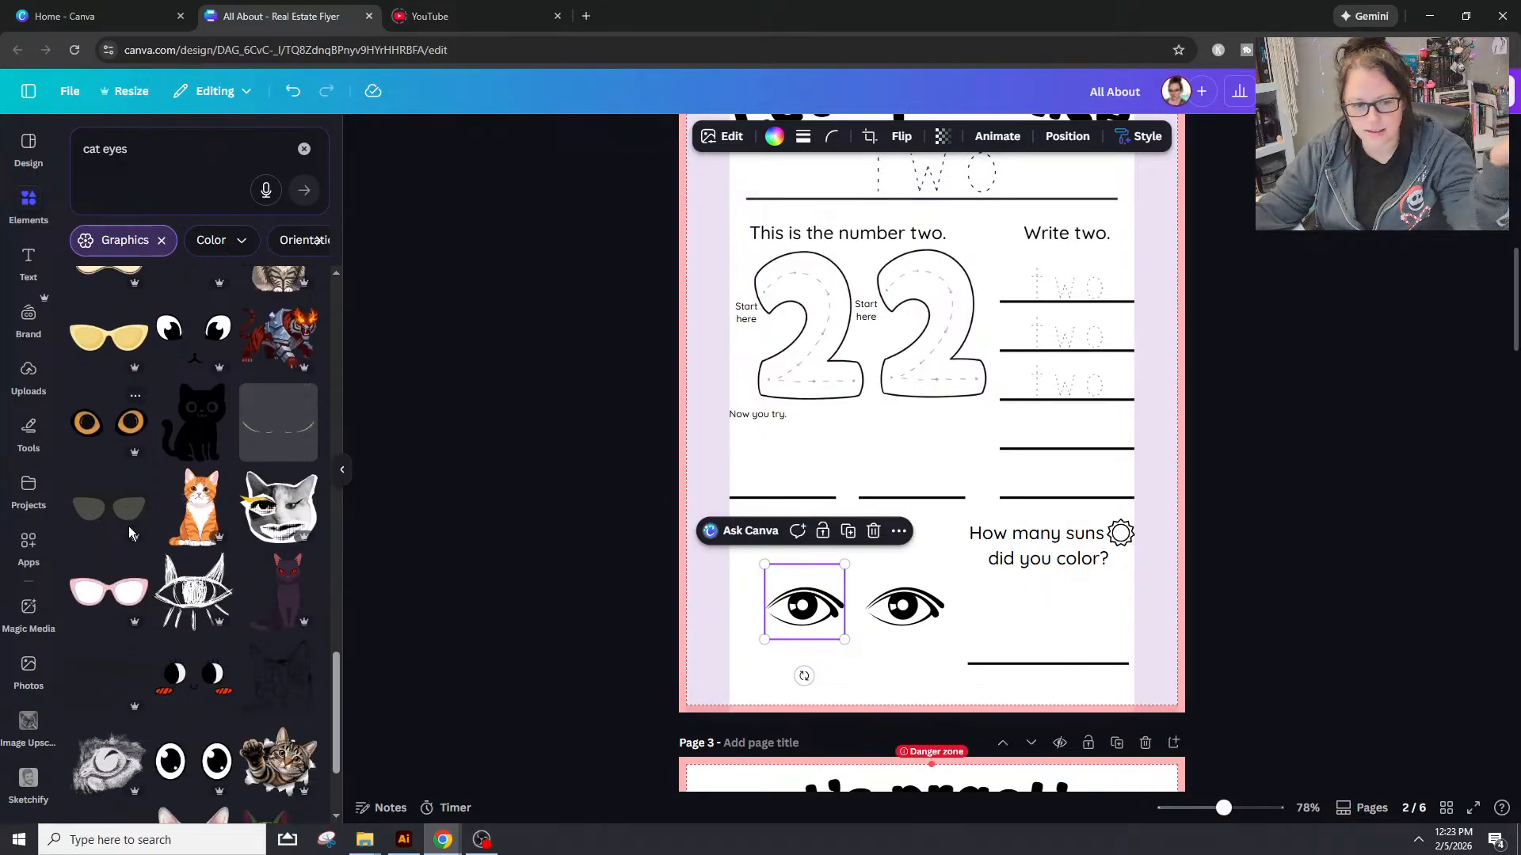
scroll(241, 646, down, 1)
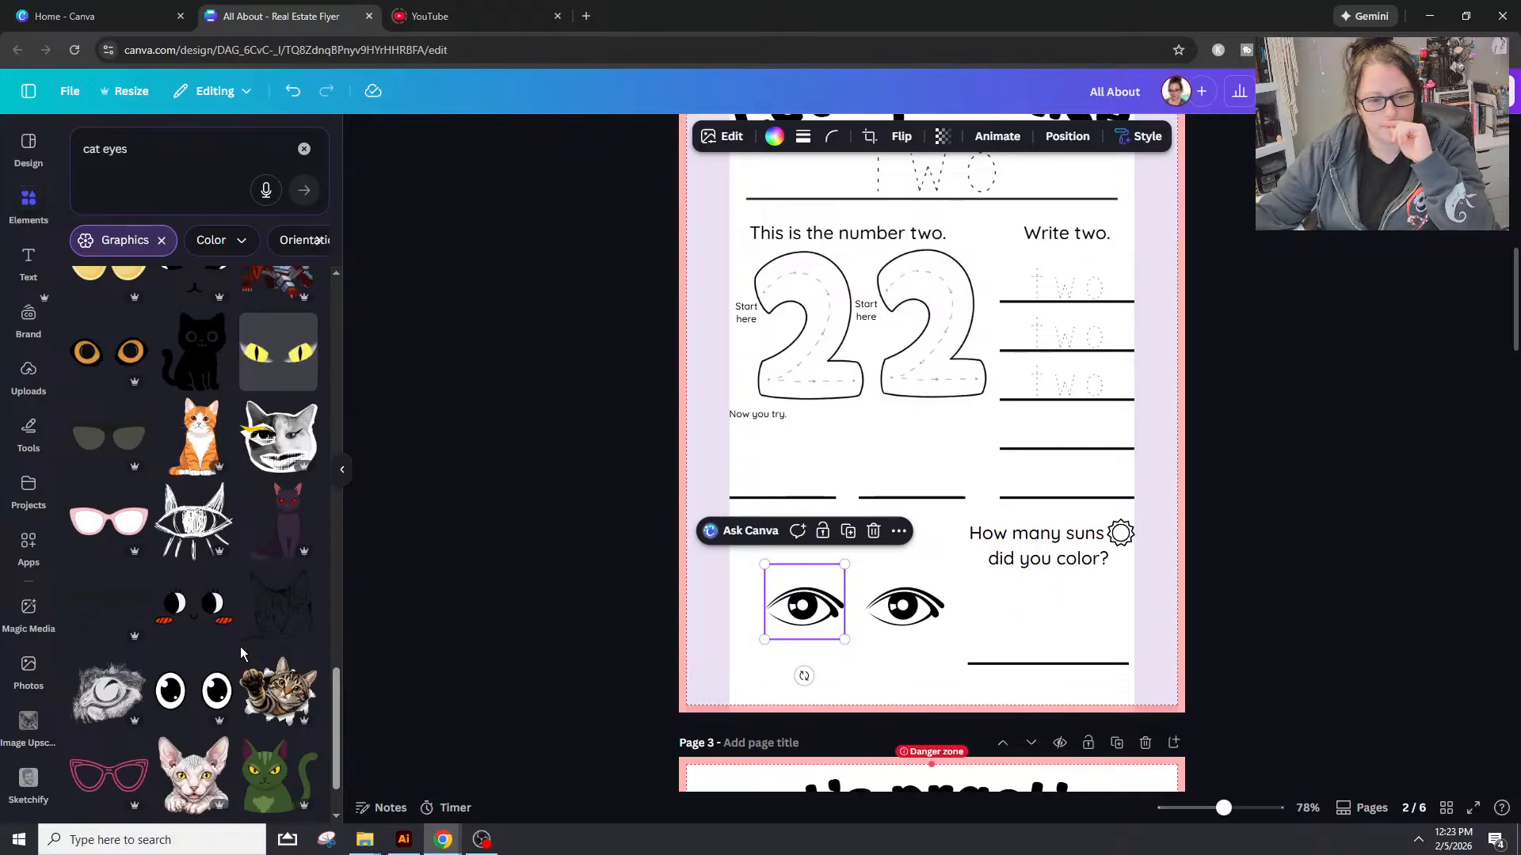
scroll(237, 650, down, 6)
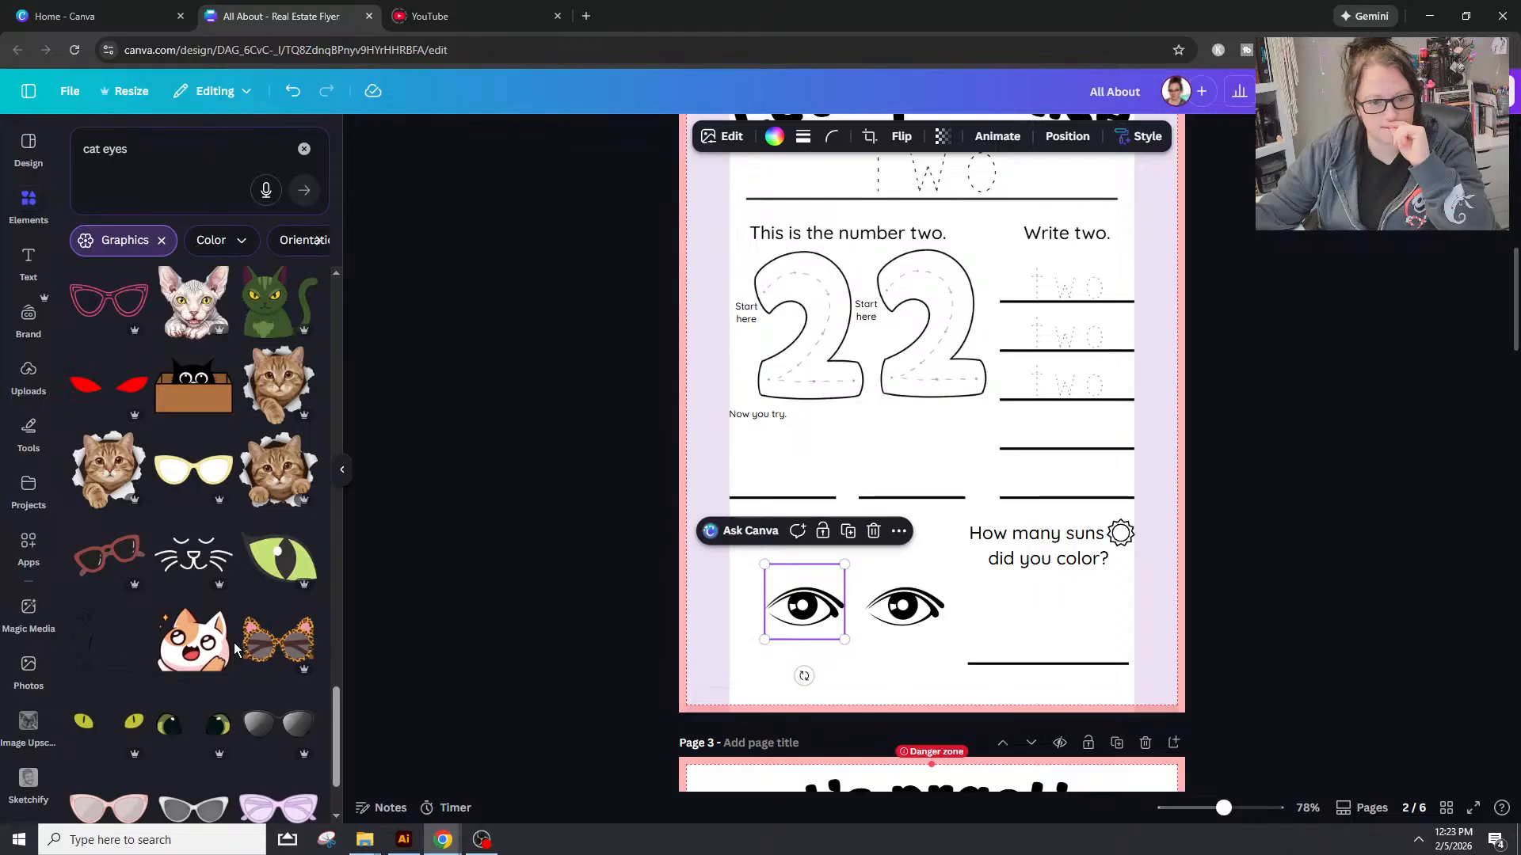
scroll(200, 569, down, 2)
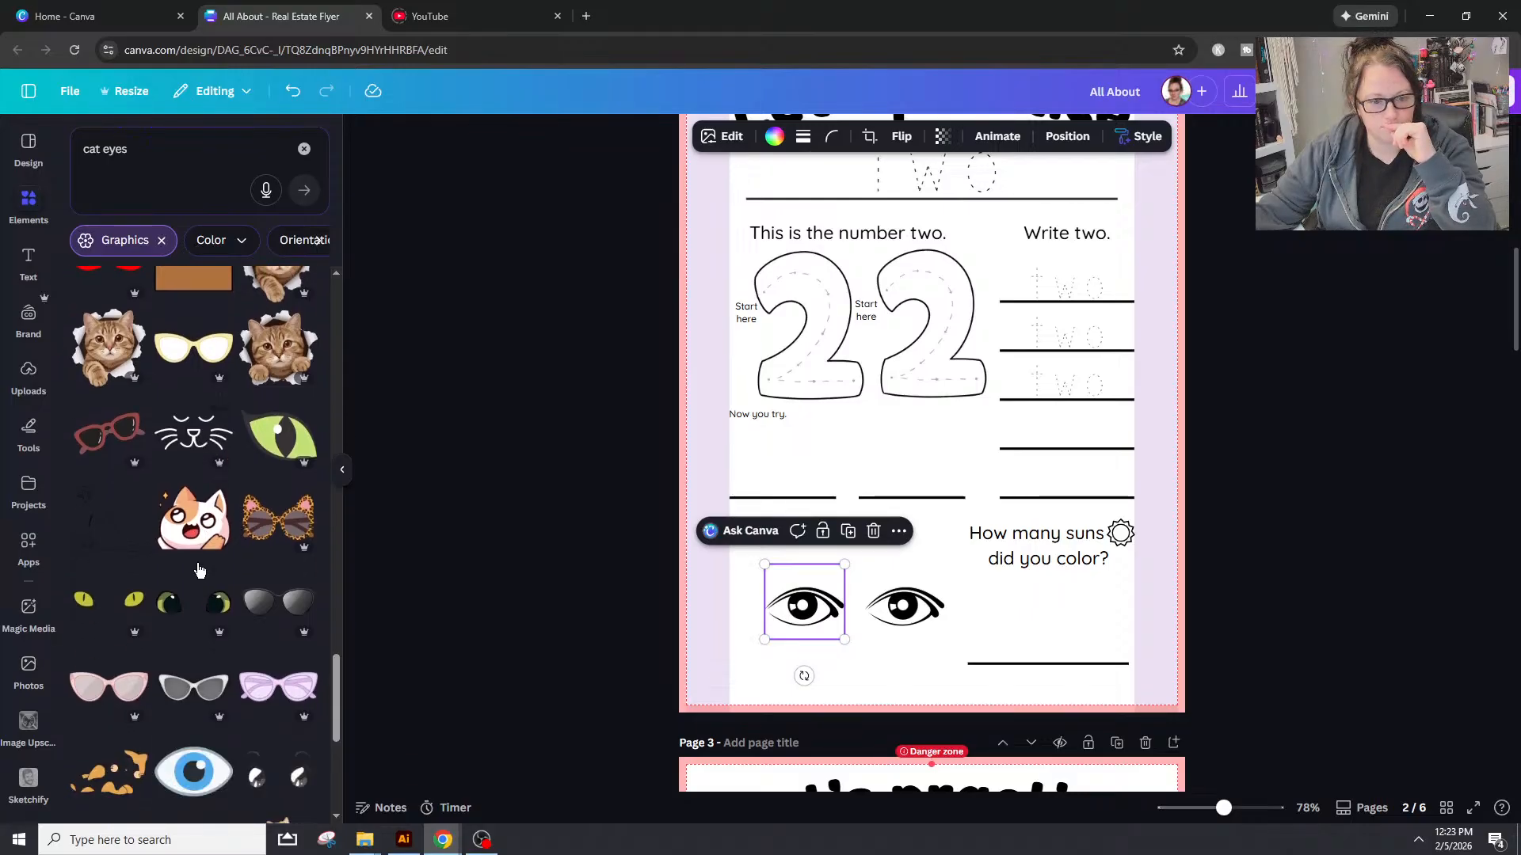
scroll(198, 570, down, 4)
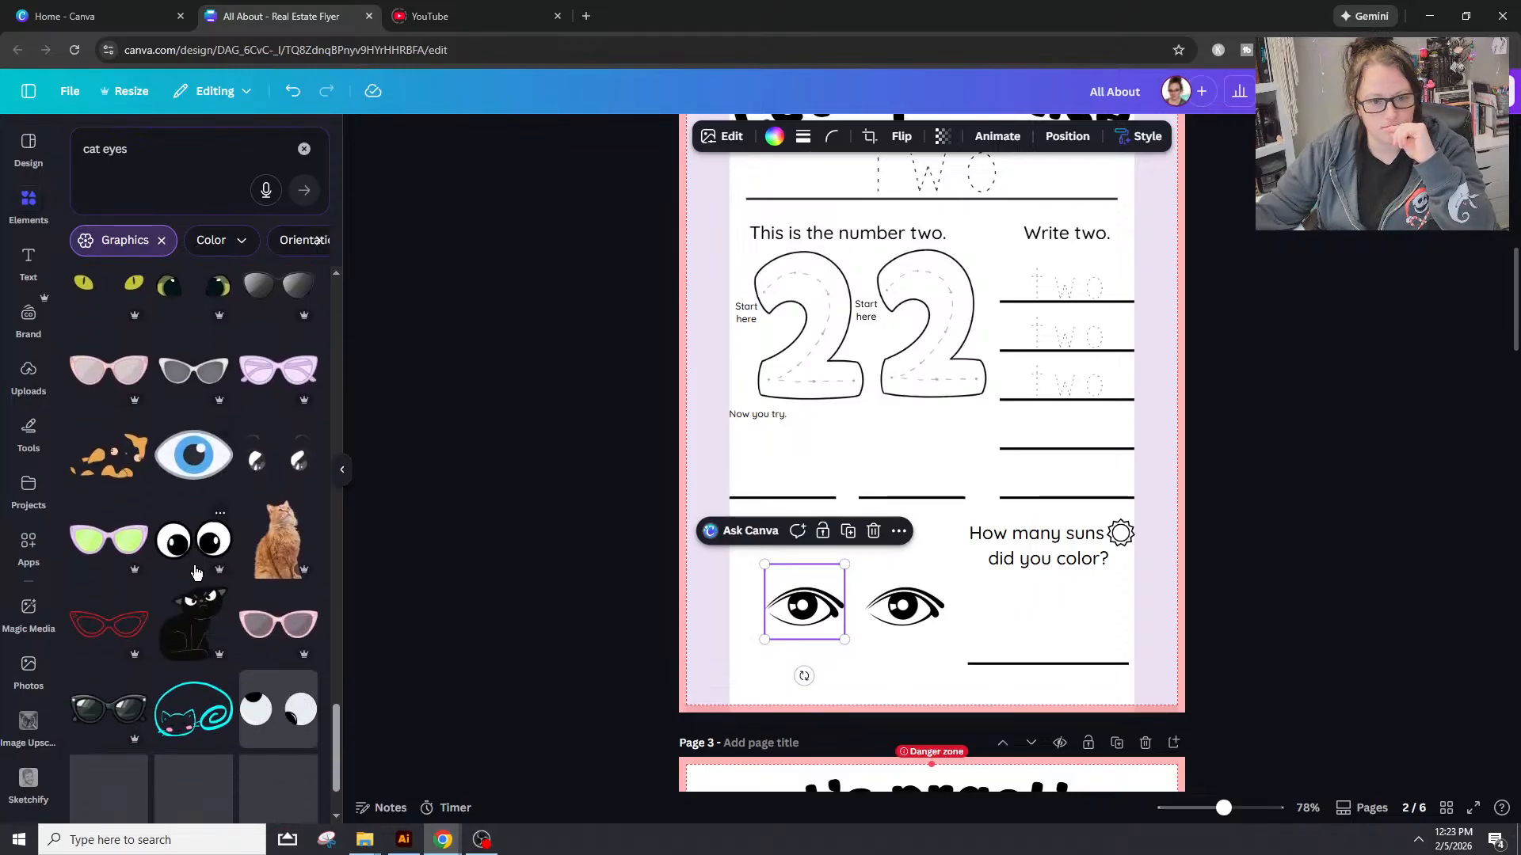
scroll(196, 572, down, 1)
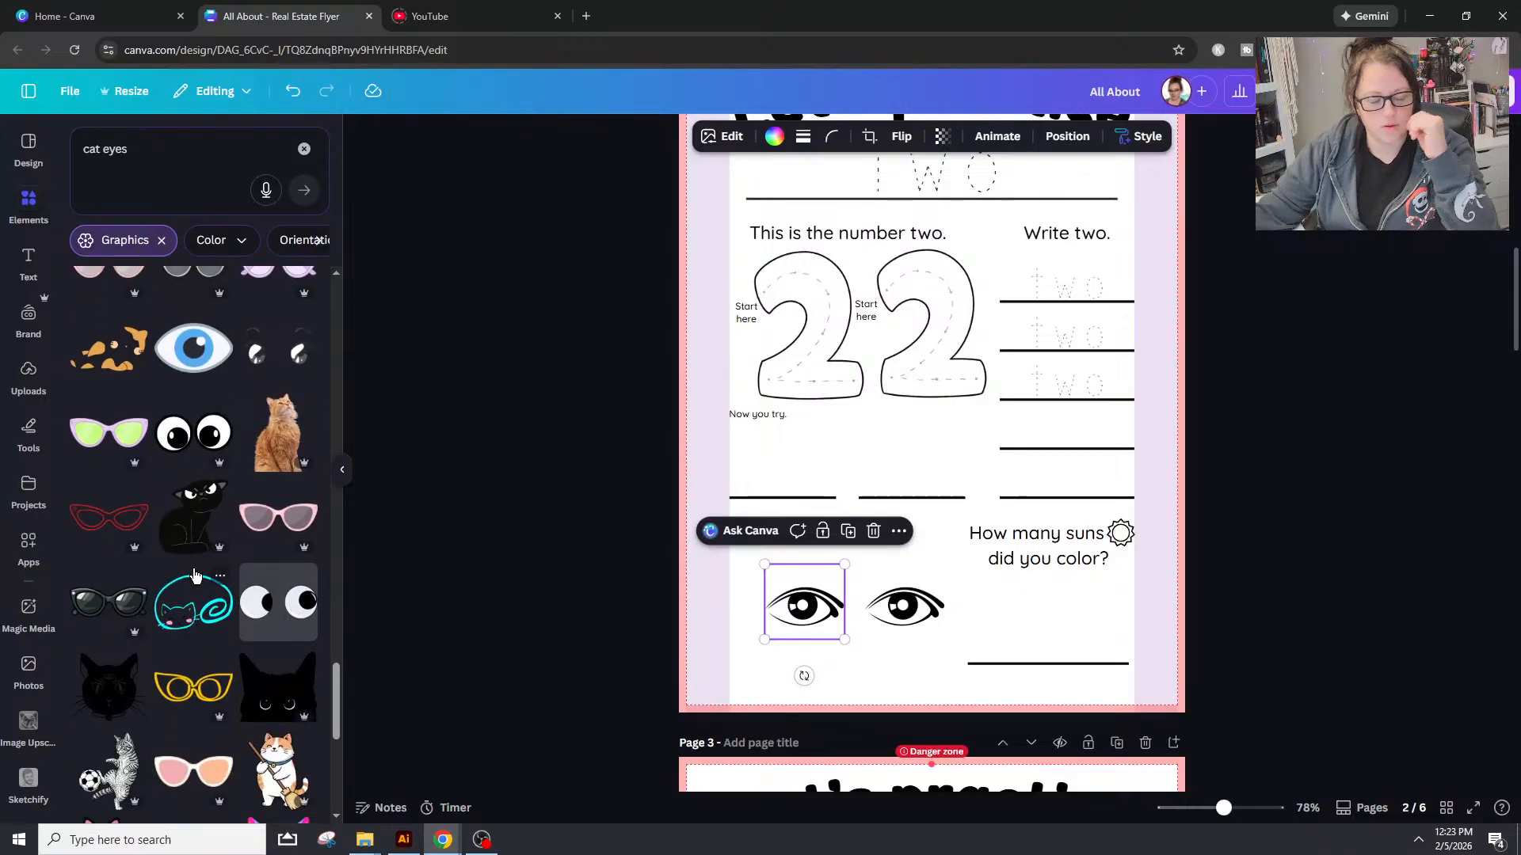
scroll(191, 566, down, 3)
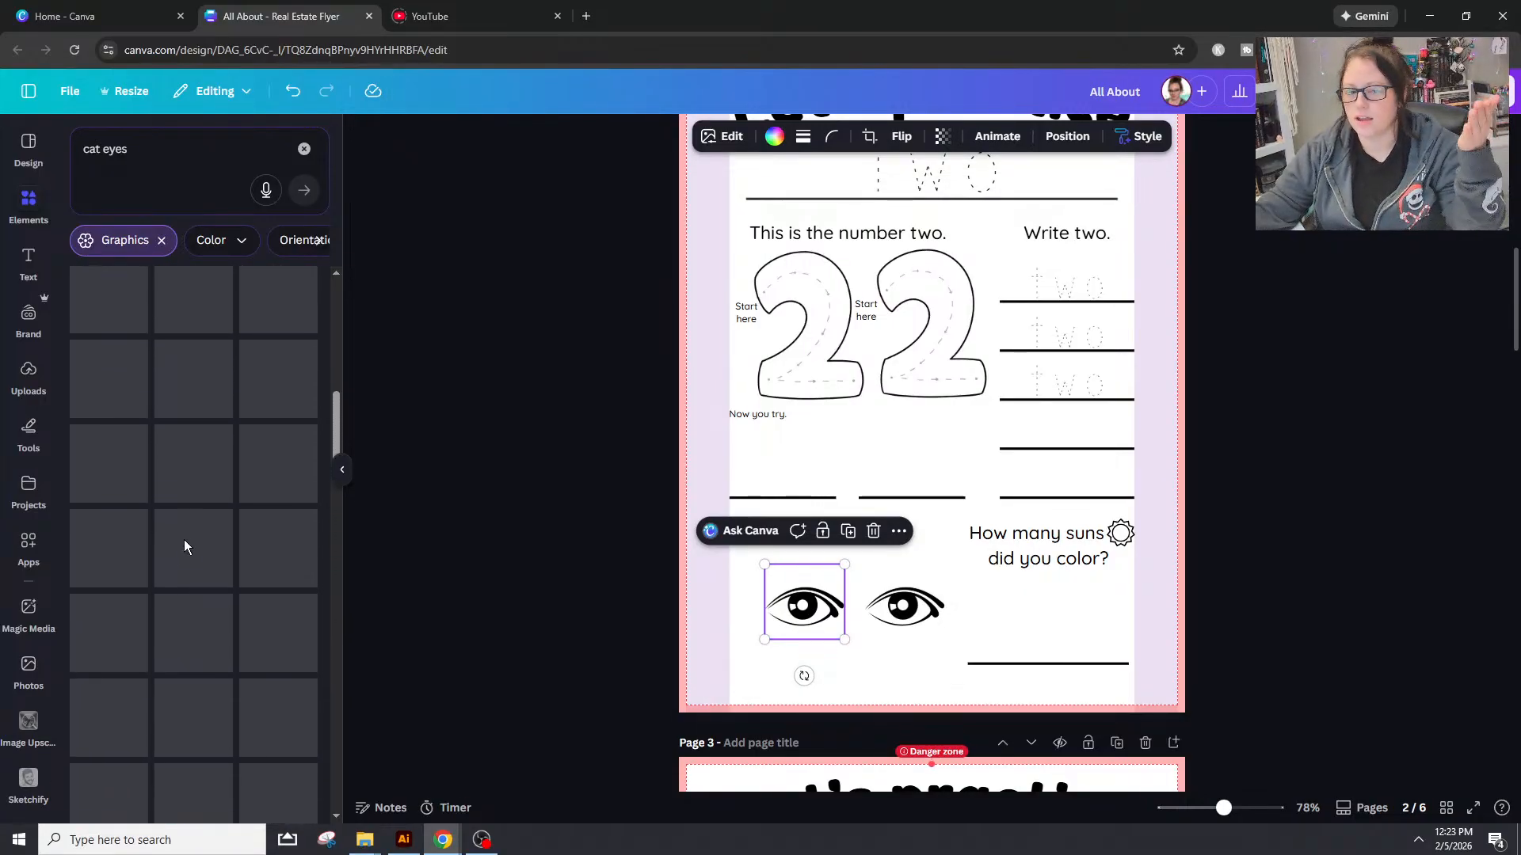
scroll(206, 492, up, 3)
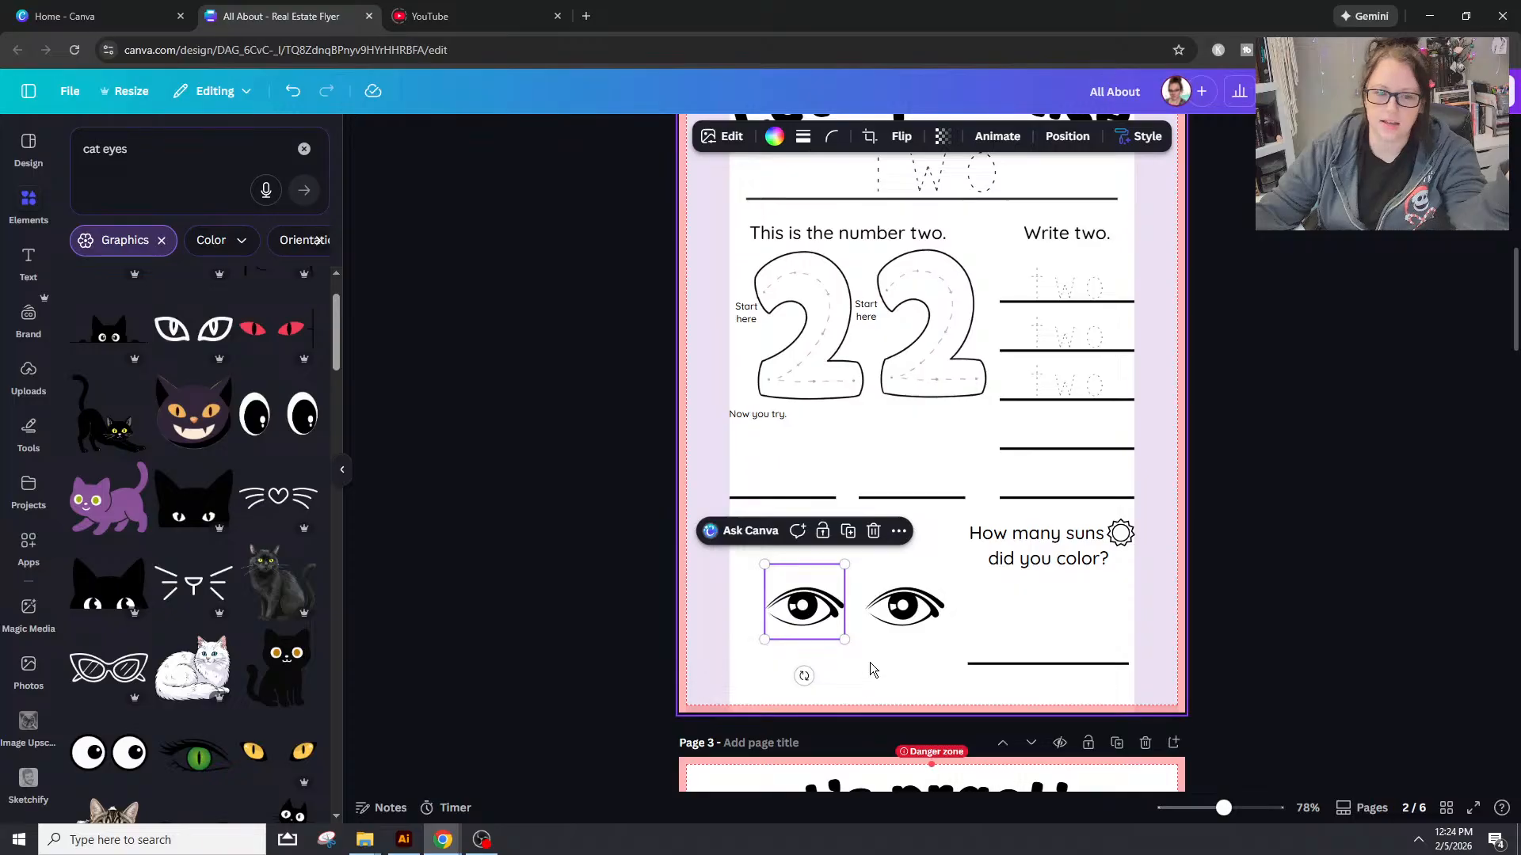
scroll(241, 479, up, 1)
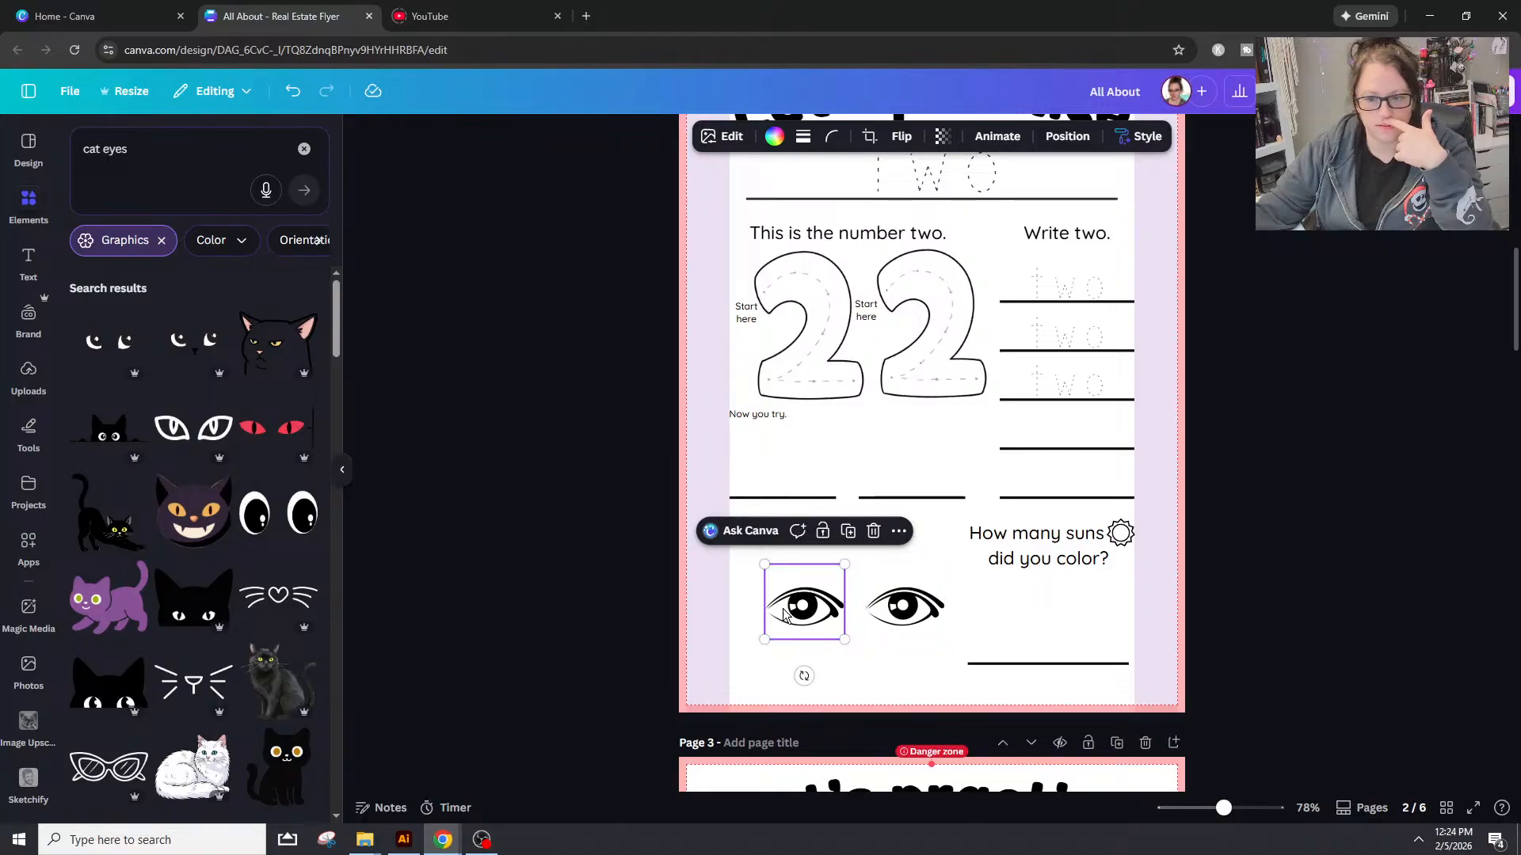
Step: Flip the left eye on page 2 horizontally so that it mirrors the right eye
click(903, 137)
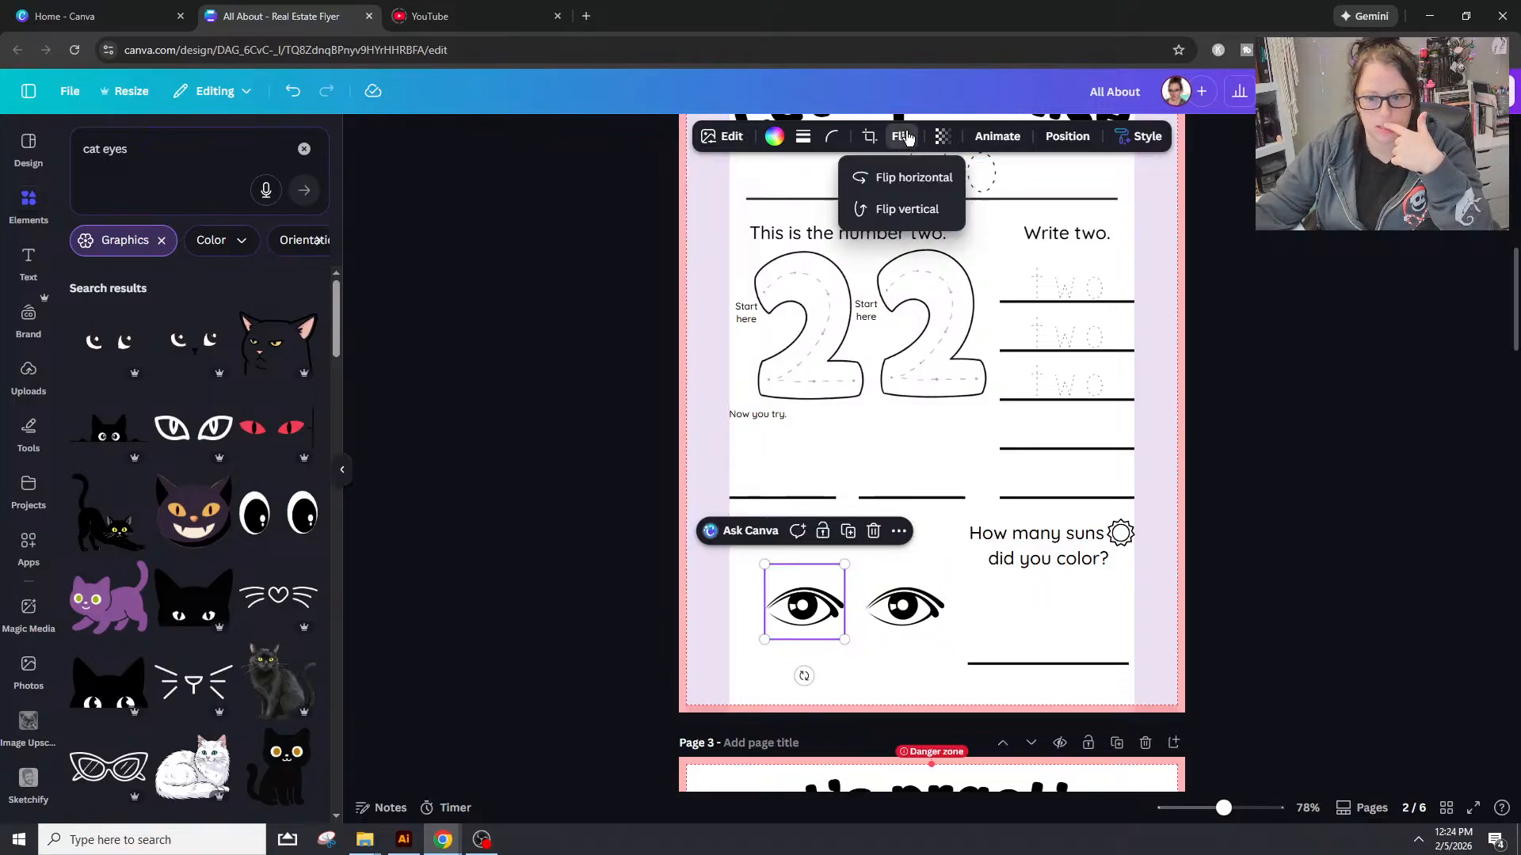
click(907, 177)
click(876, 667)
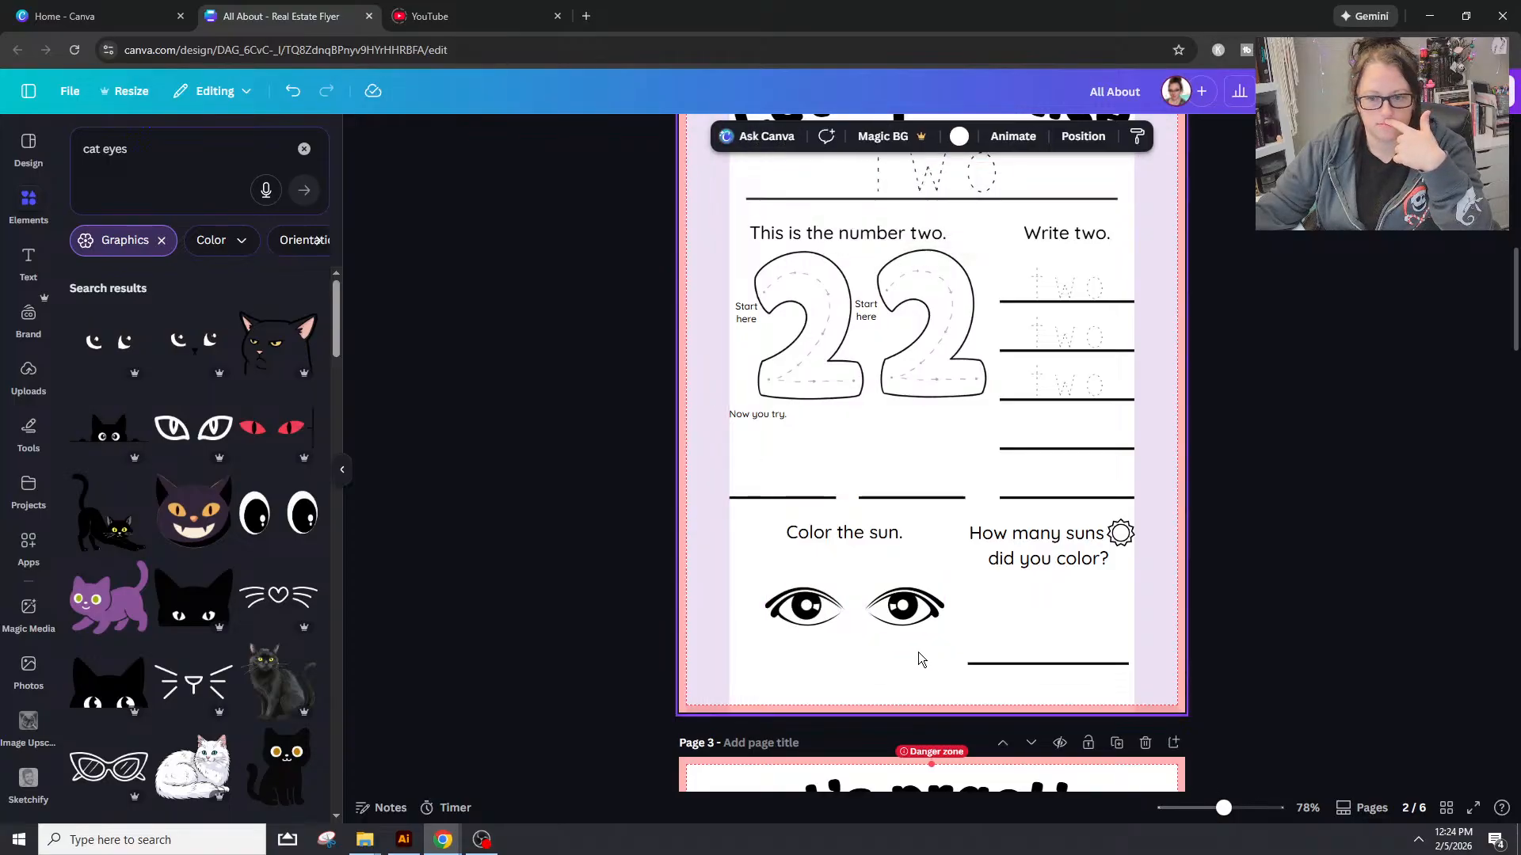
Step: Select both eyes on page 2 and move the pair slightly down below the "Color the sun." heading
drag(951, 670, 761, 561)
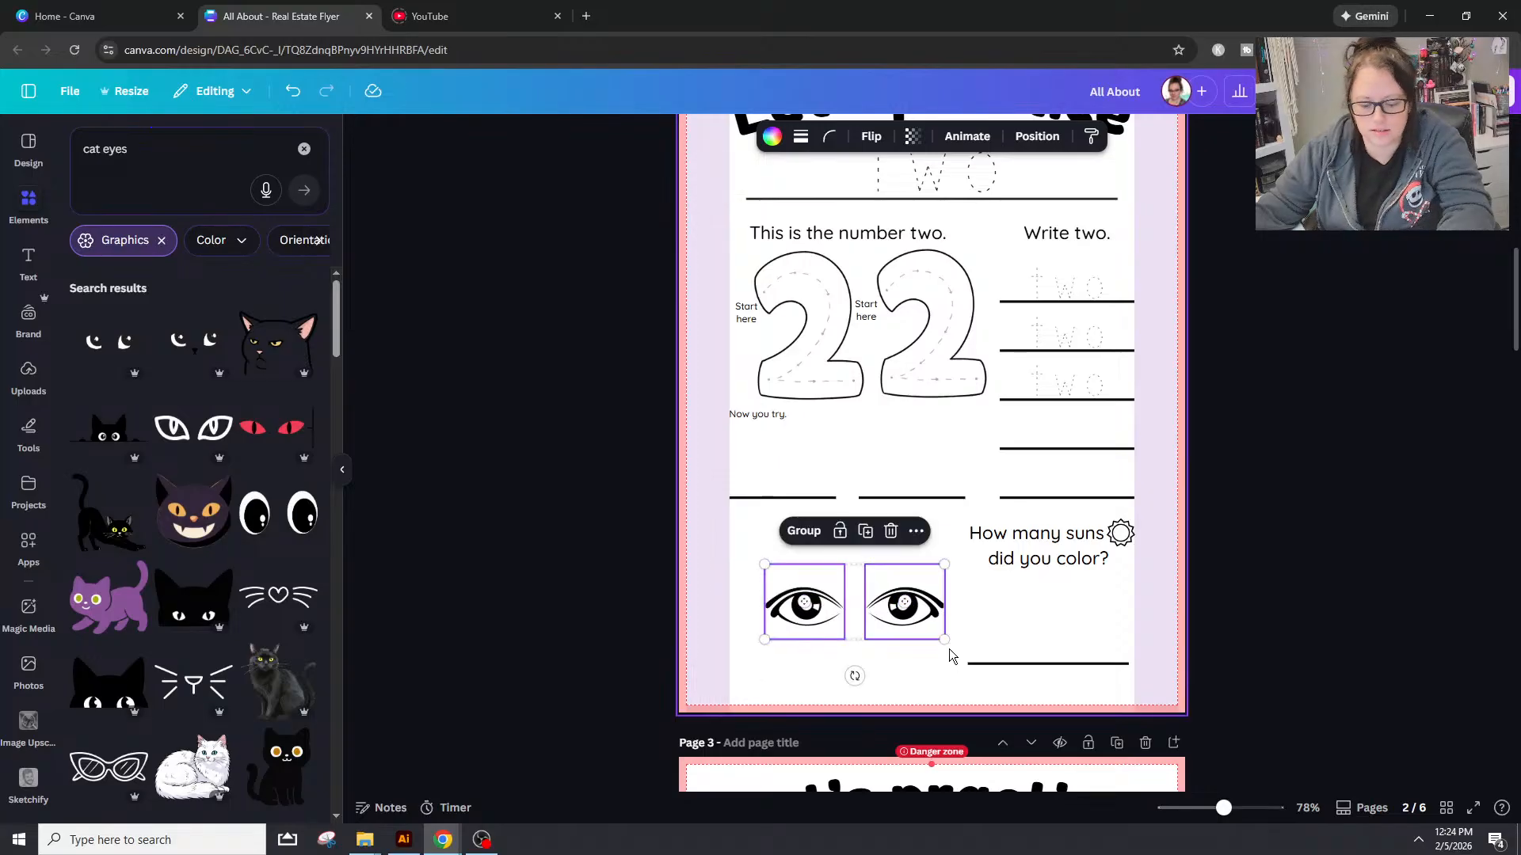
click(921, 676)
drag(808, 677, 907, 613)
click(907, 614)
mouse_move(812, 618)
mouse_down()
mouse_move(794, 625)
mouse_move(814, 626)
mouse_up()
click(1374, 569)
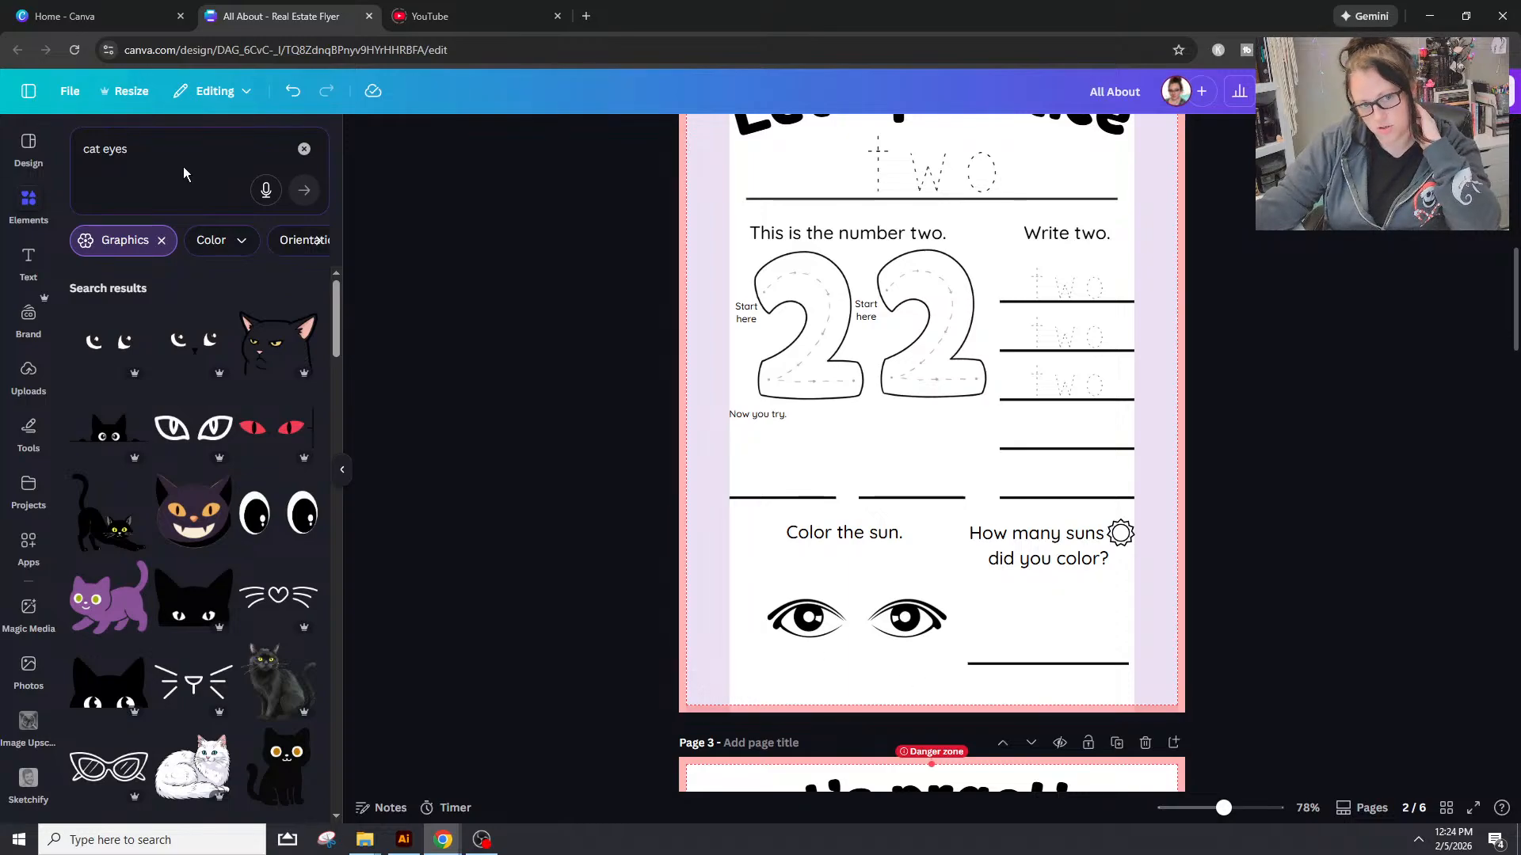
Step: Replace the graphics search with "cat outline"
click(152, 149)
key(BackSpace)
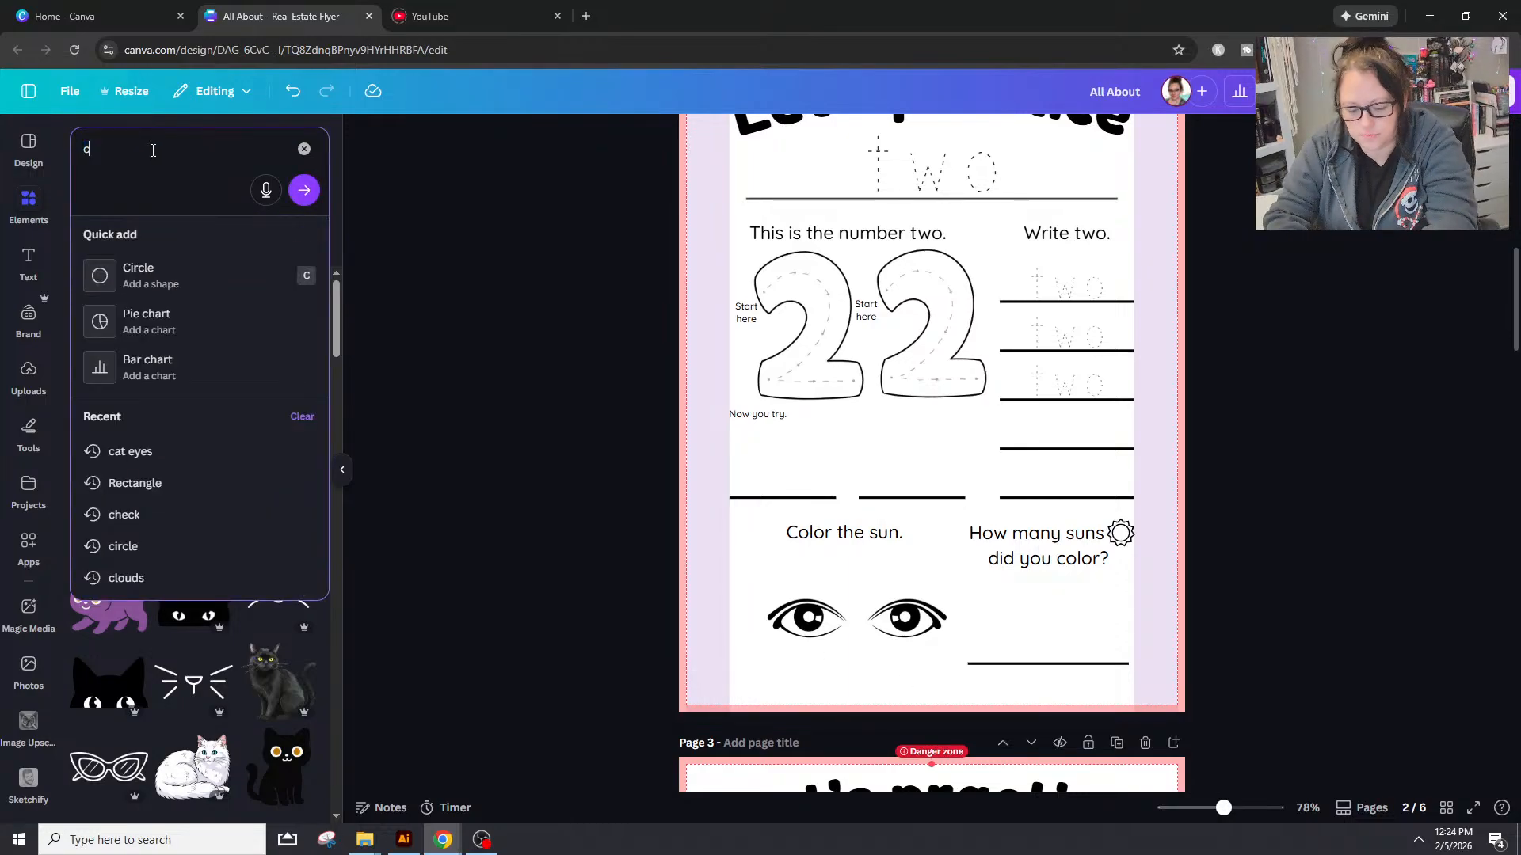
text(cat outline)
key(Return)
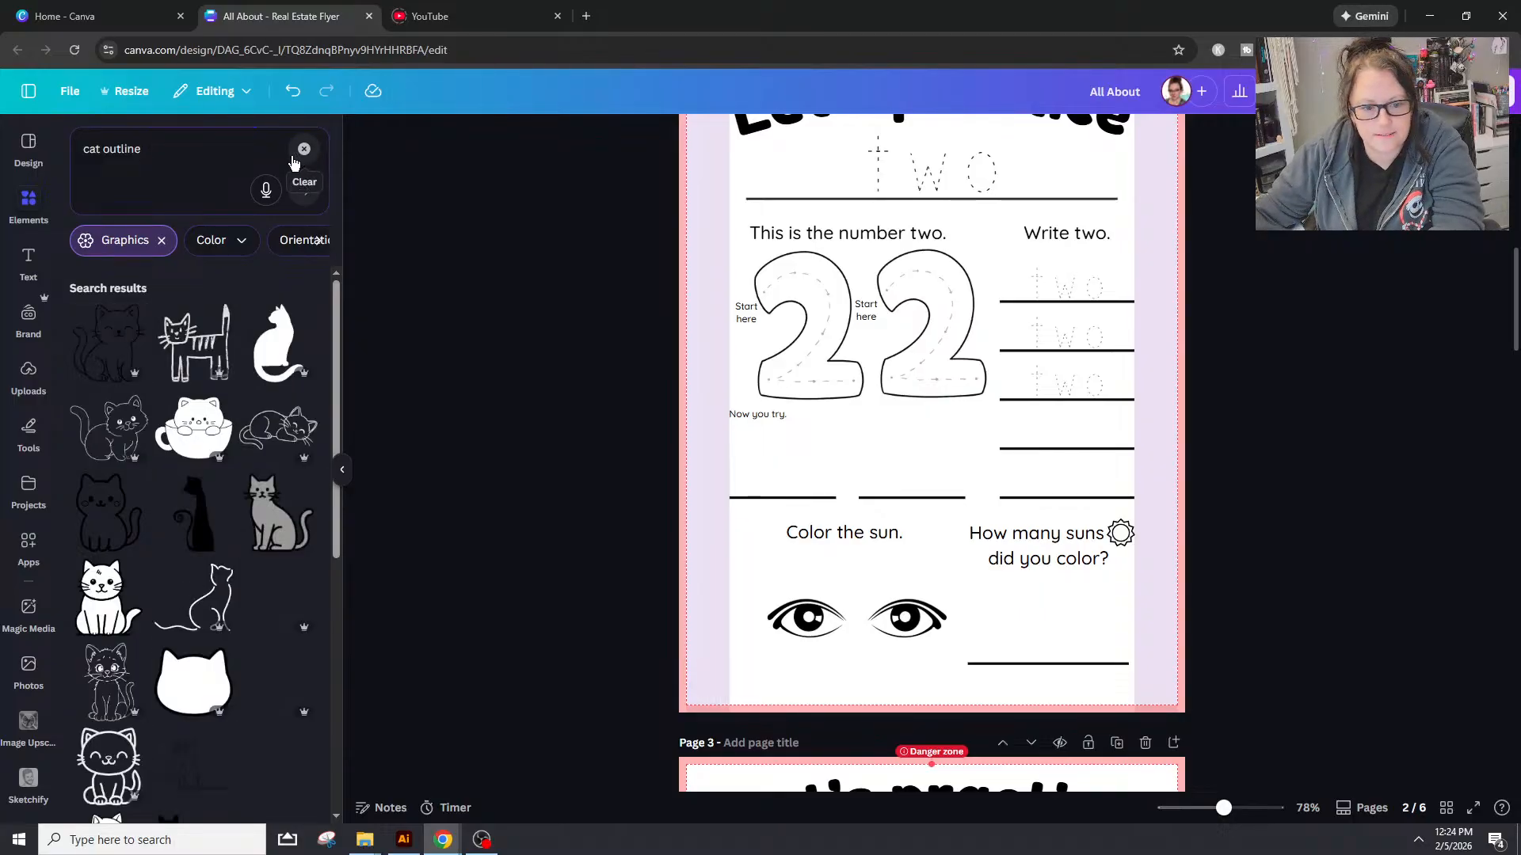
Step: Look through the cat outline graphics for a simple outlined cat suited to the coloring activity
scroll(212, 705, down, 2)
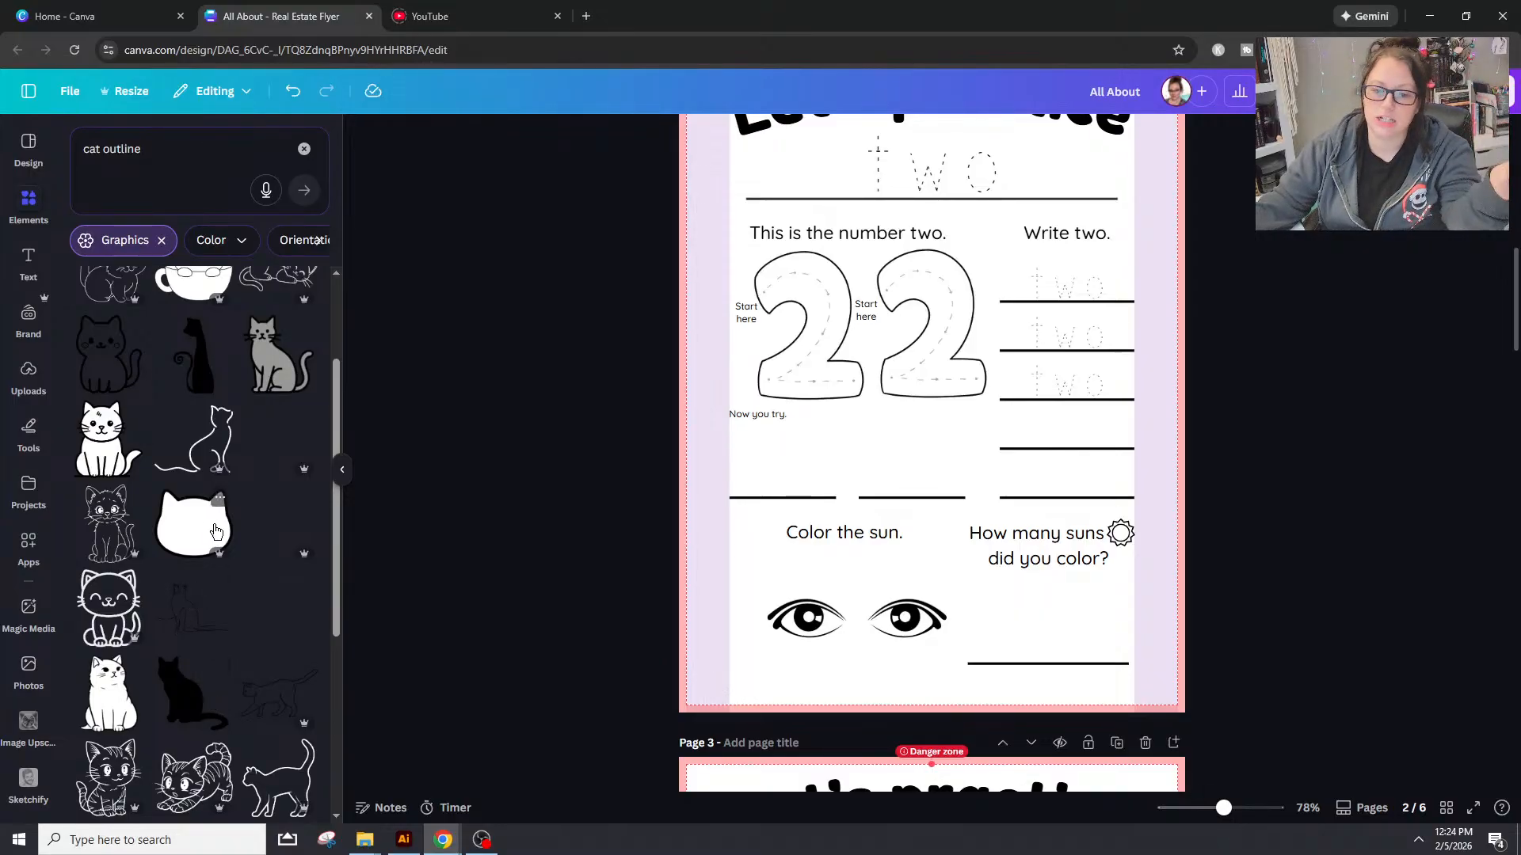
scroll(196, 528, down, 10)
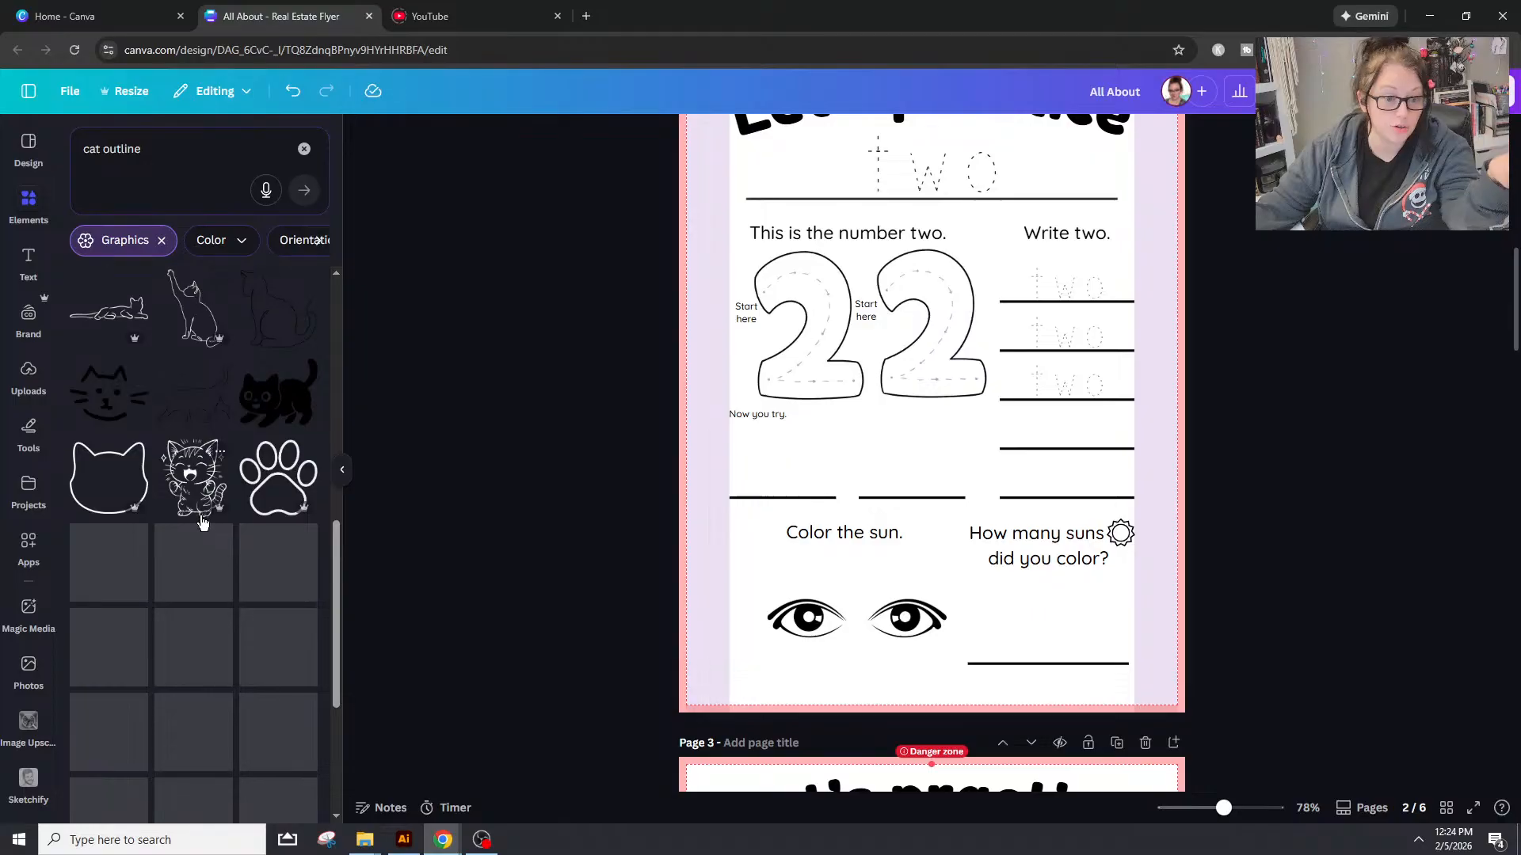
scroll(195, 536, down, 5)
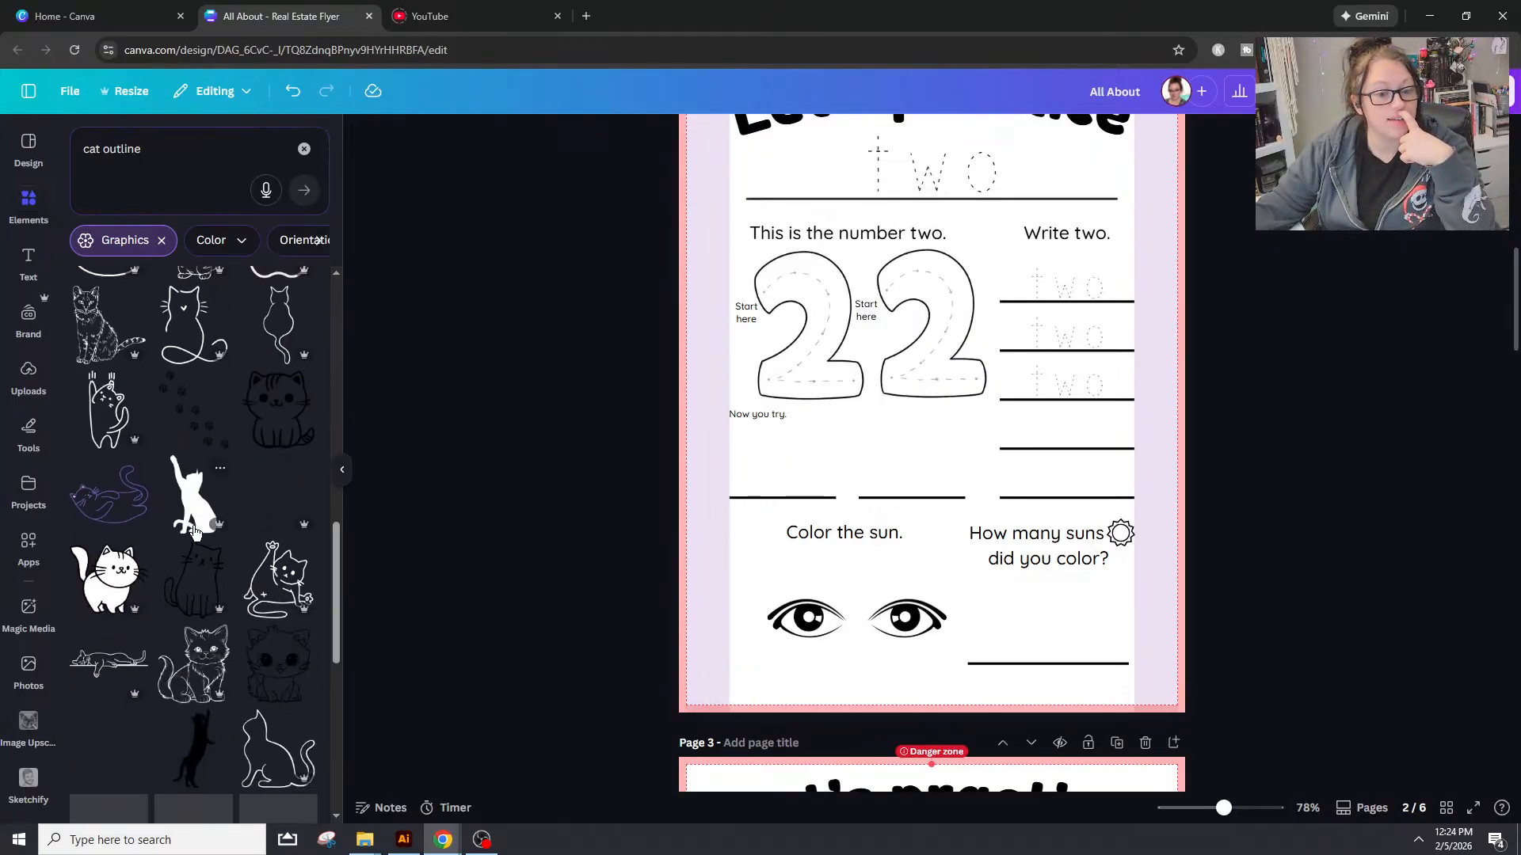
scroll(193, 539, down, 5)
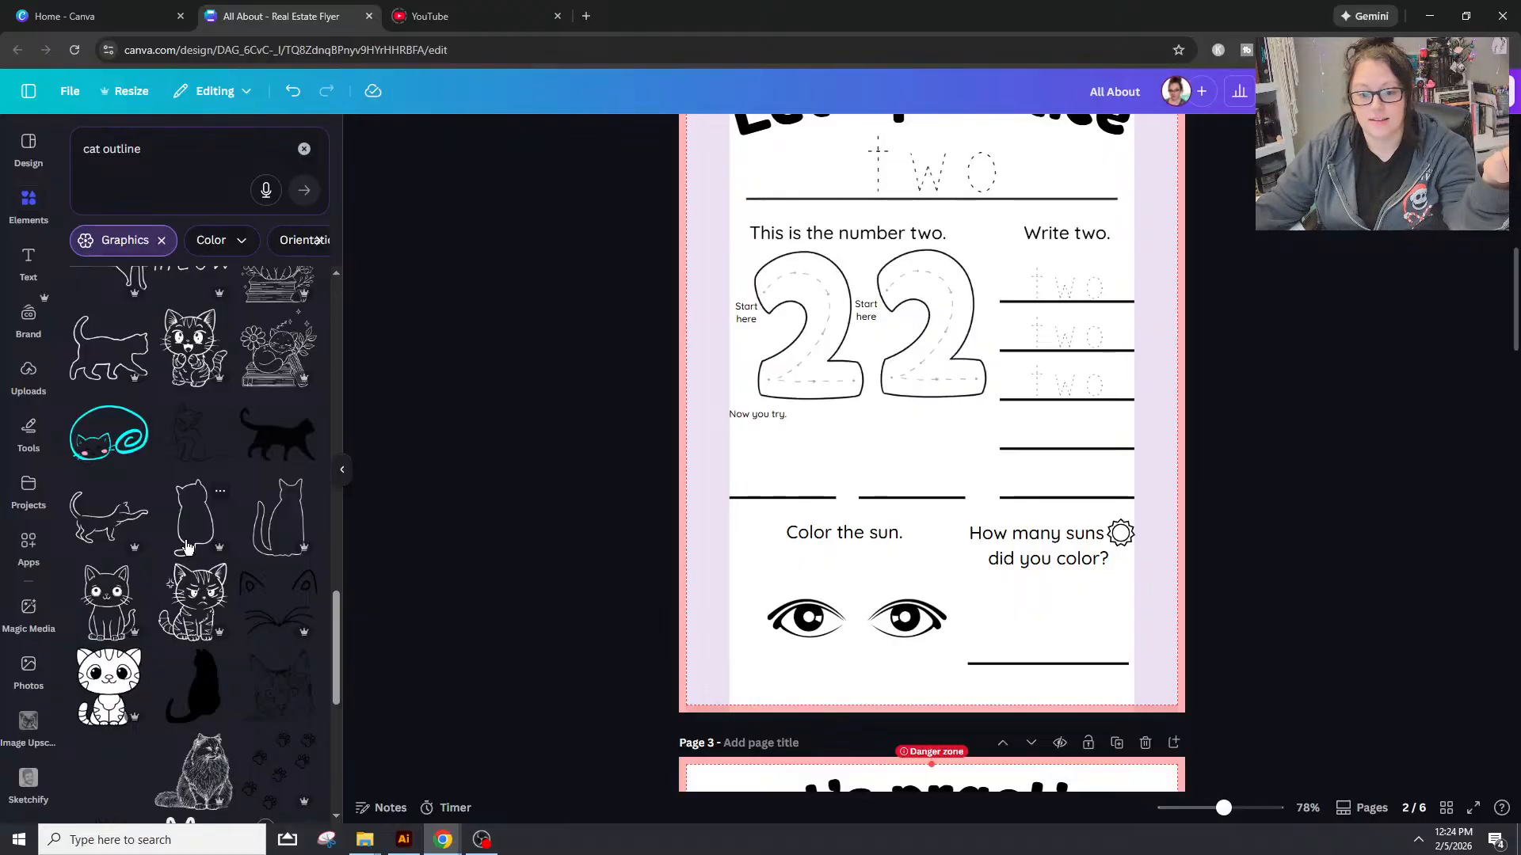
scroll(187, 545, down, 3)
scroll(190, 538, down, 2)
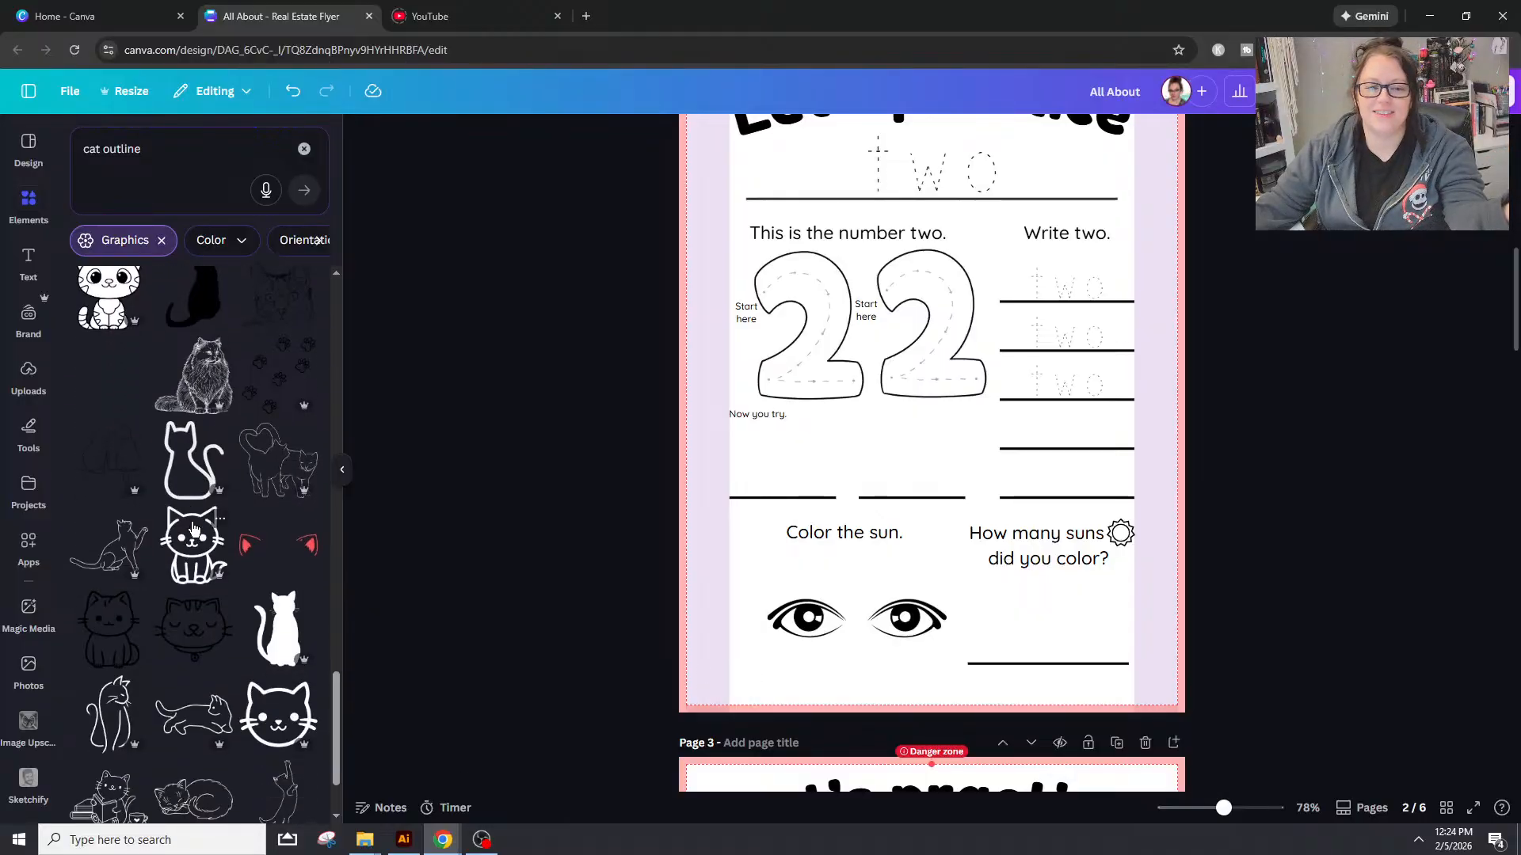
scroll(198, 515, down, 3)
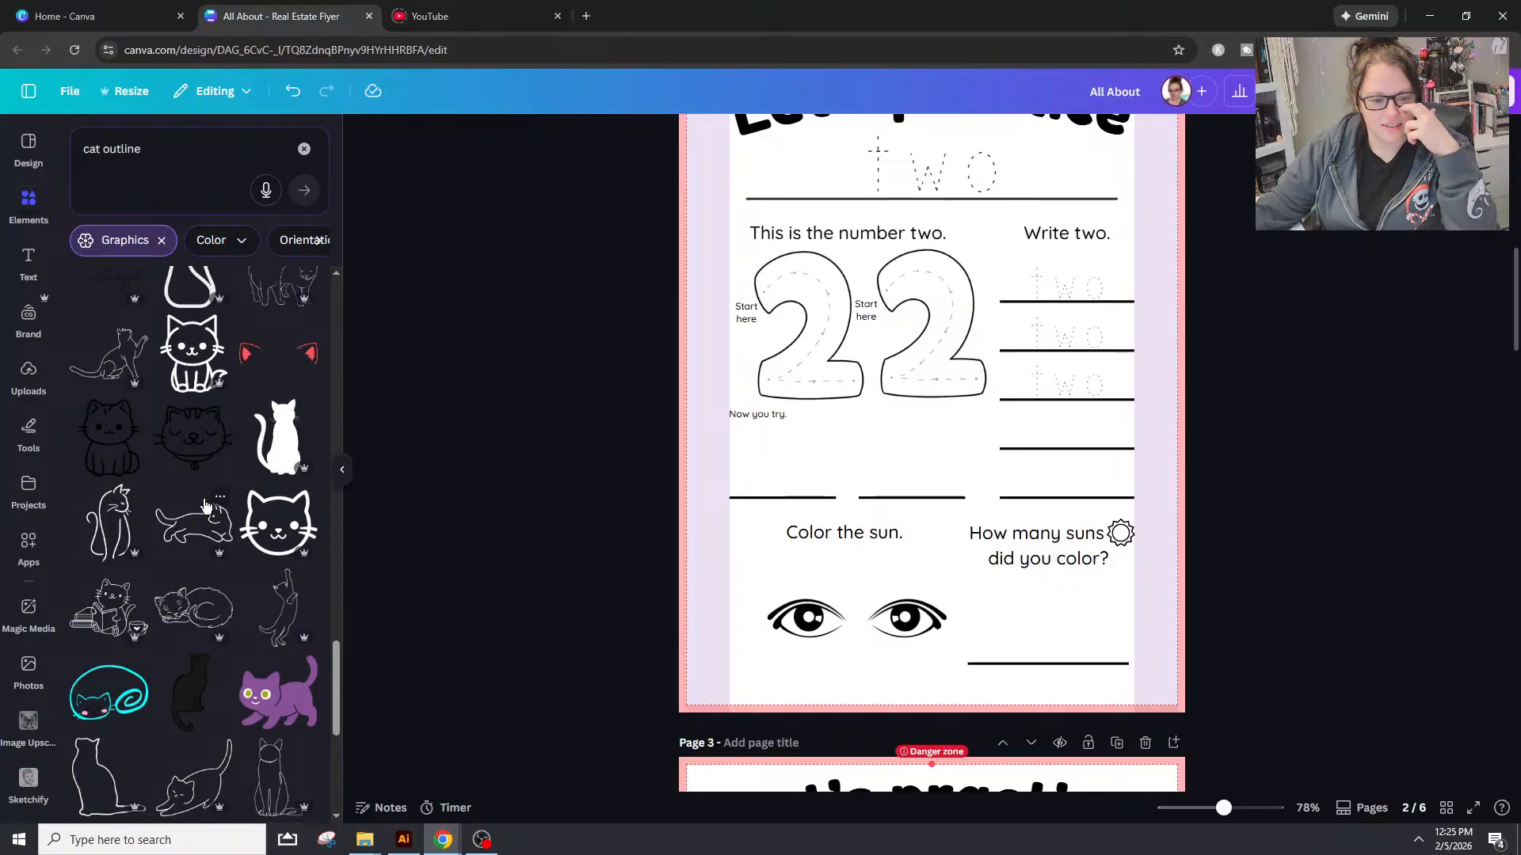
scroll(204, 506, down, 3)
scroll(202, 497, down, 1)
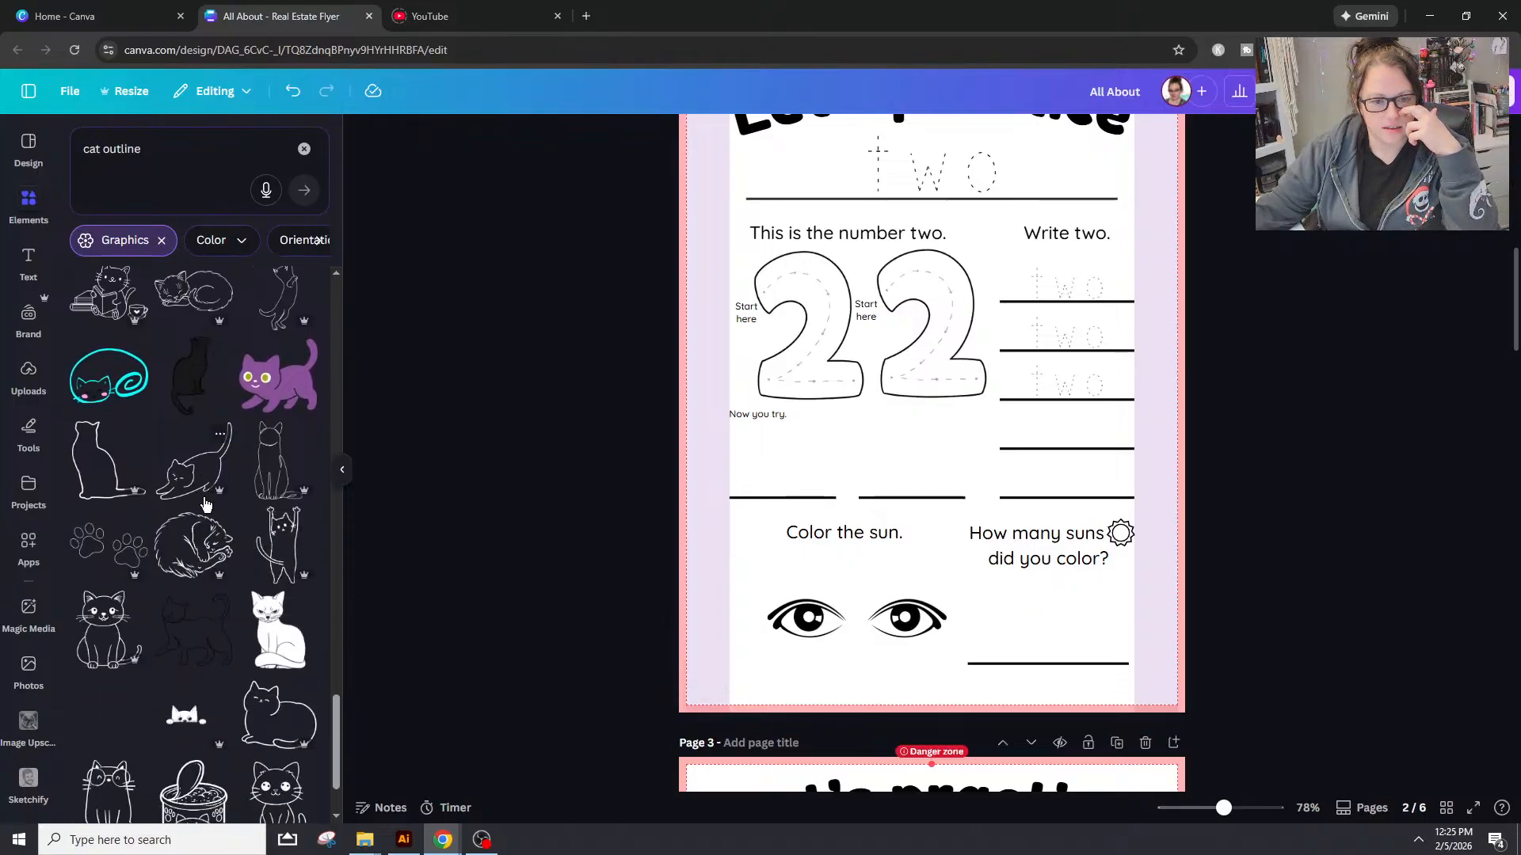
scroll(204, 503, down, 2)
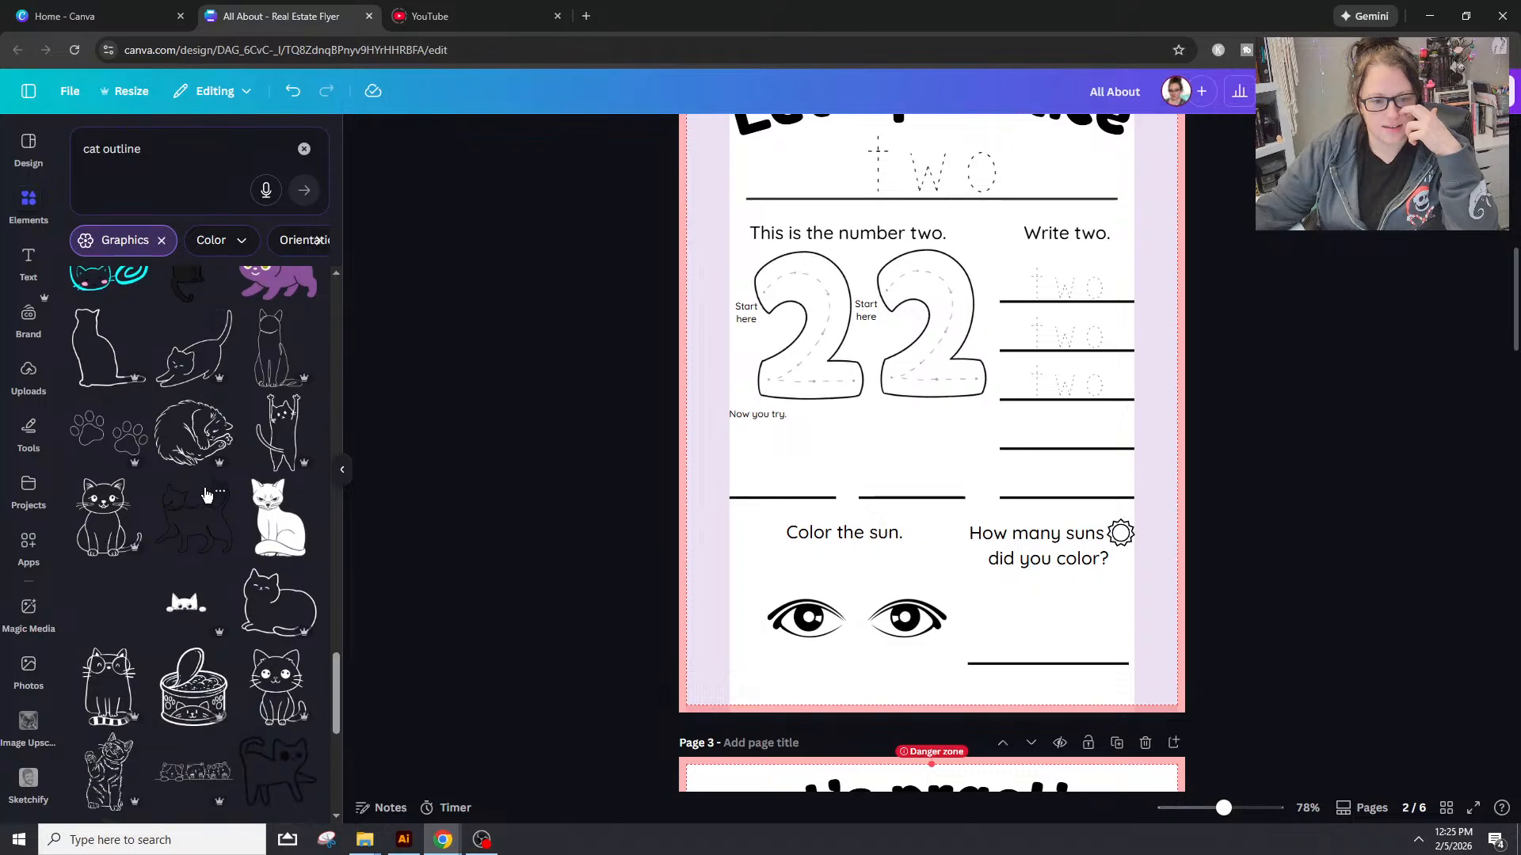
scroll(207, 491, down, 2)
scroll(204, 493, down, 3)
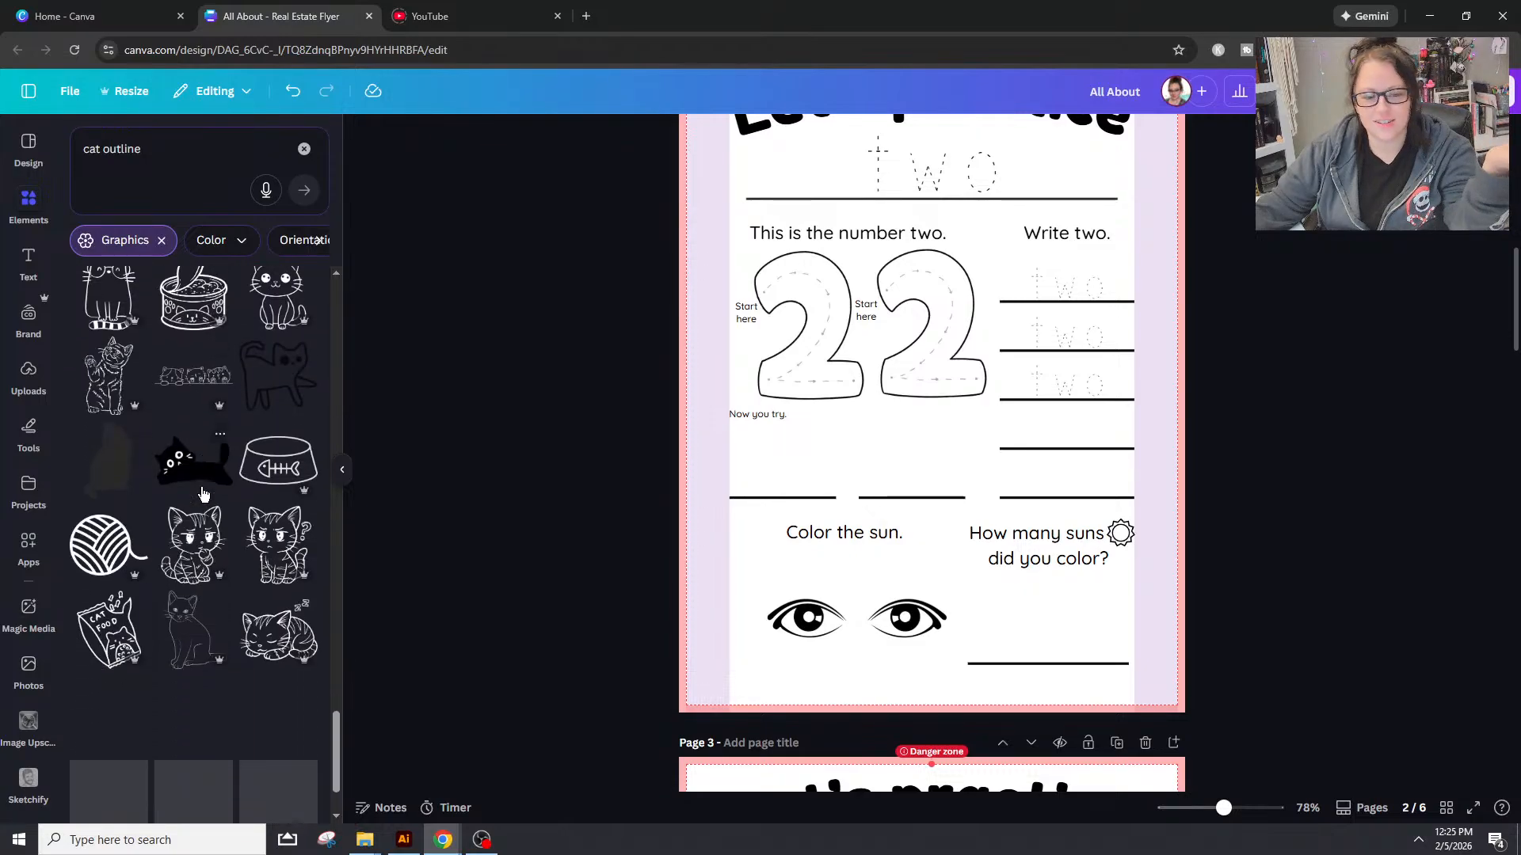
scroll(269, 630, down, 2)
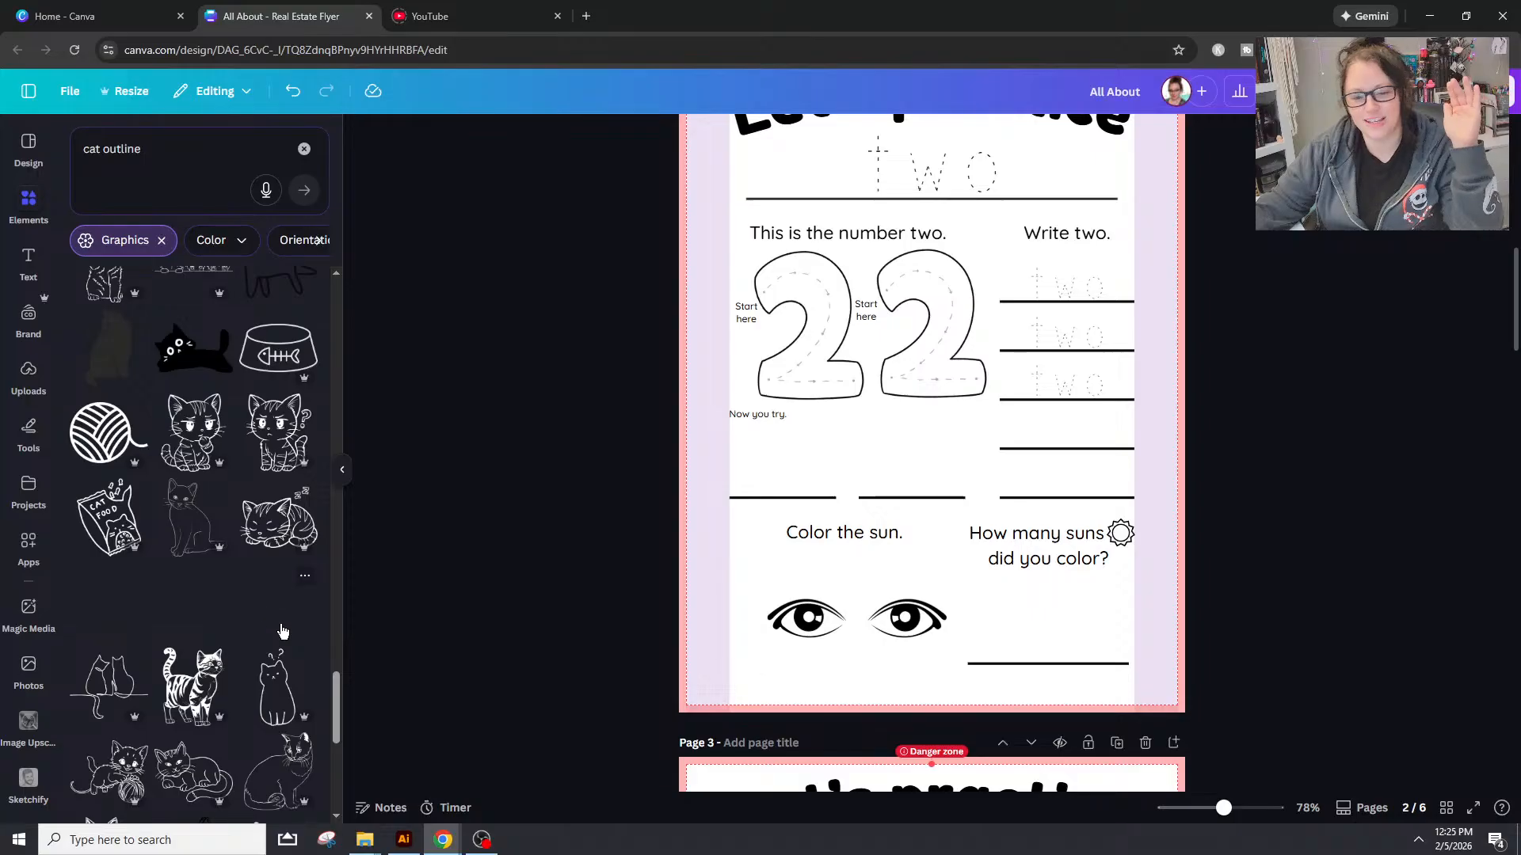
scroll(261, 649, down, 4)
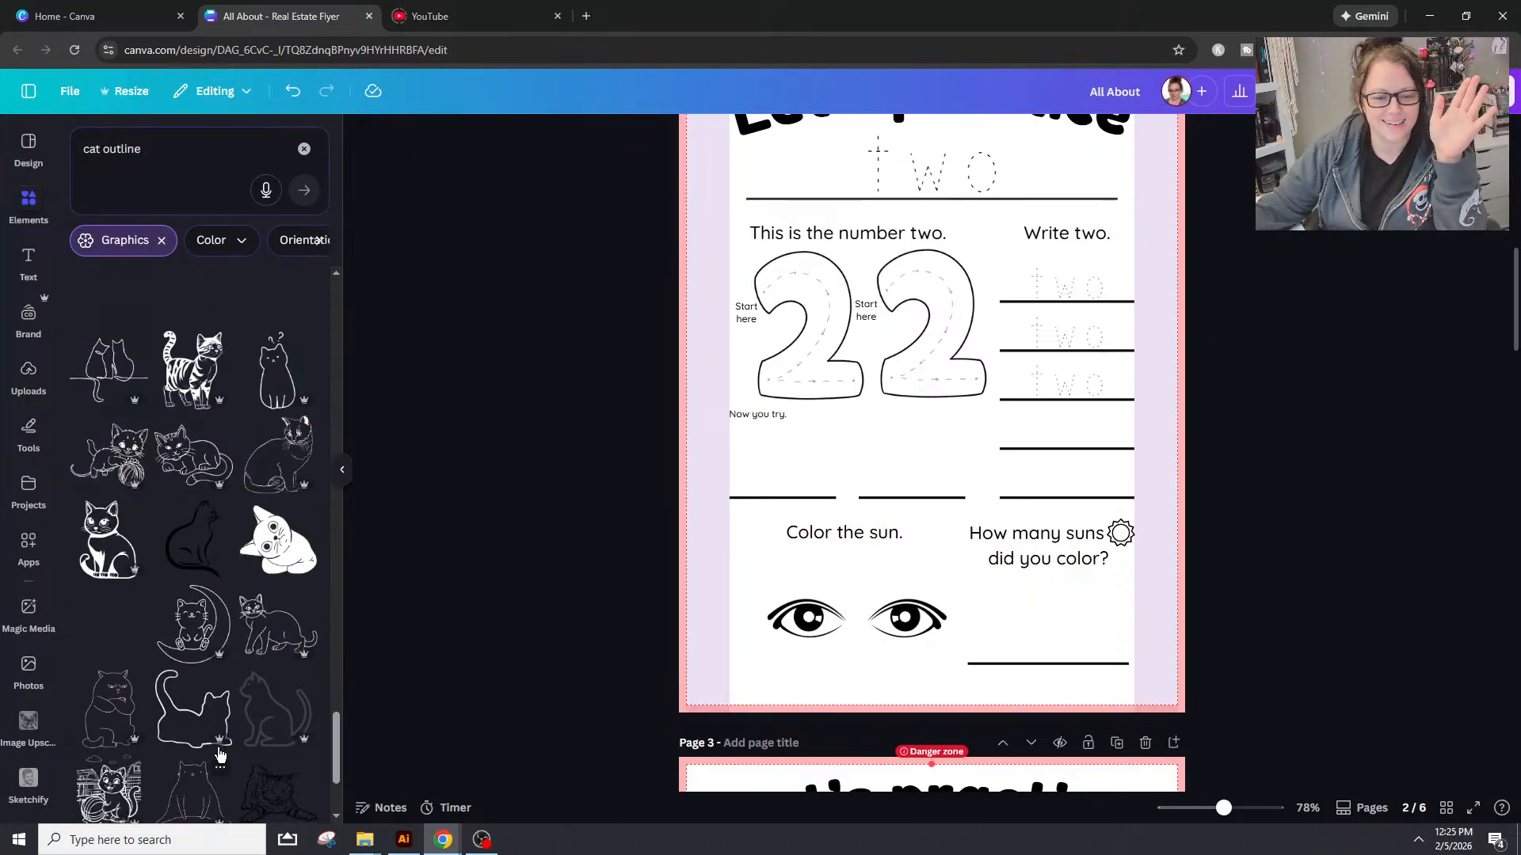
scroll(220, 755, down, 3)
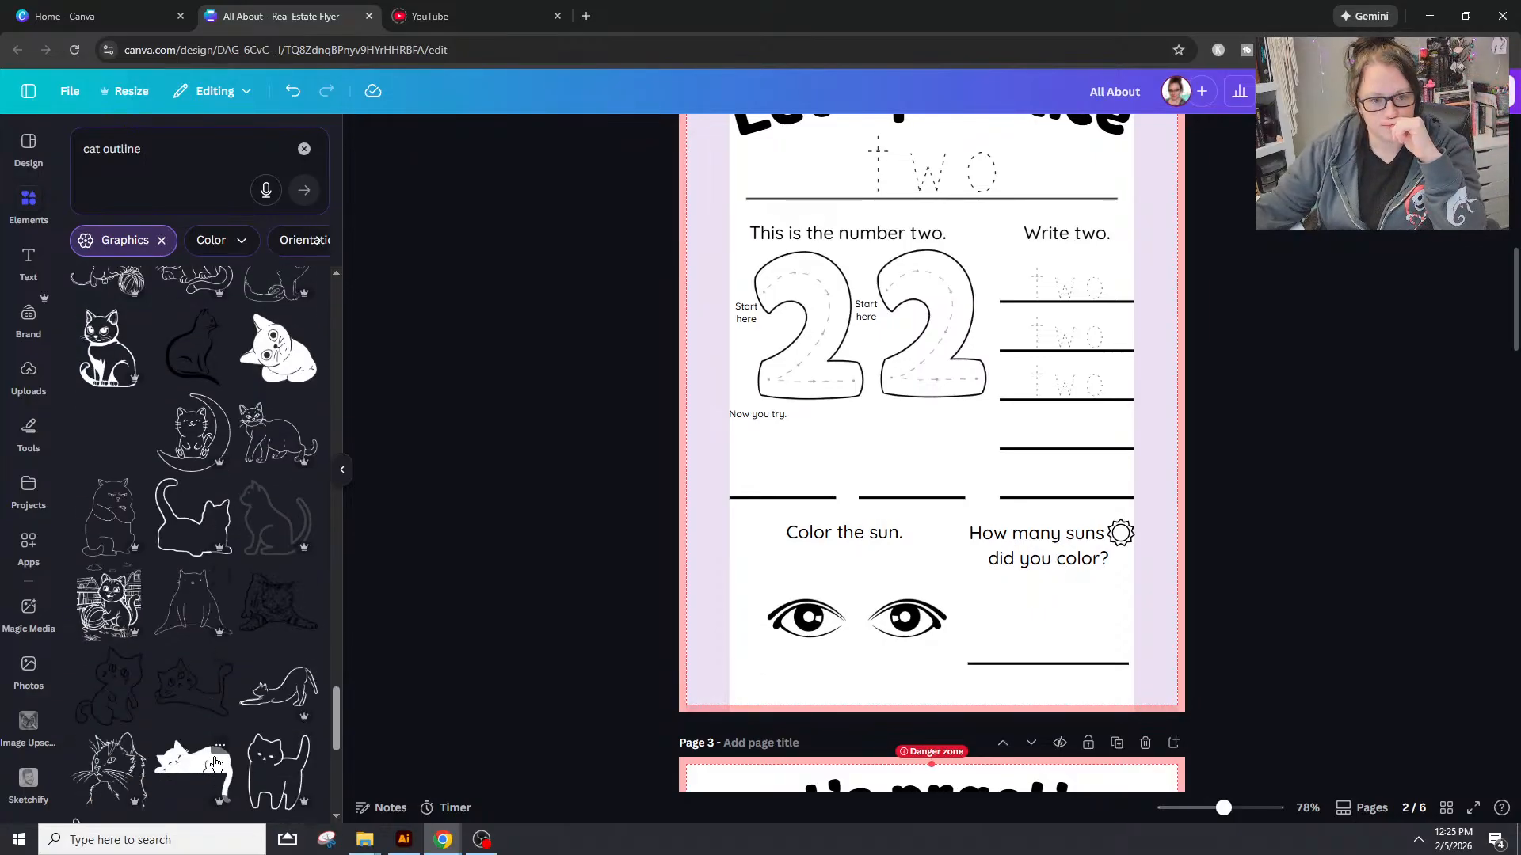
scroll(213, 763, up, 2)
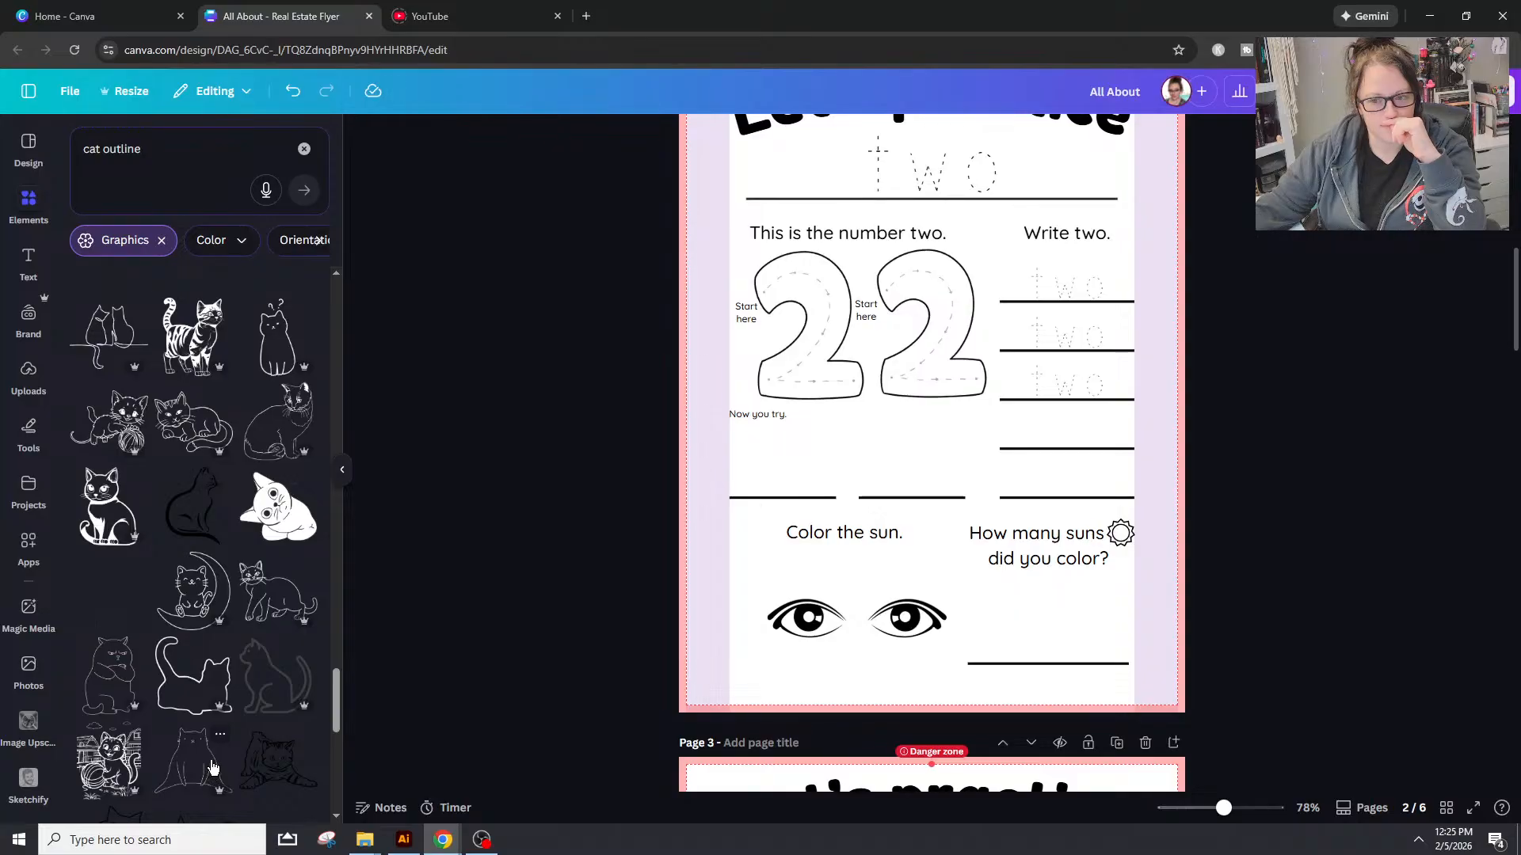
Step: Delete both eye graphics from below the "Color the sun." heading on page 2
drag(773, 647, 822, 646)
key(Delete)
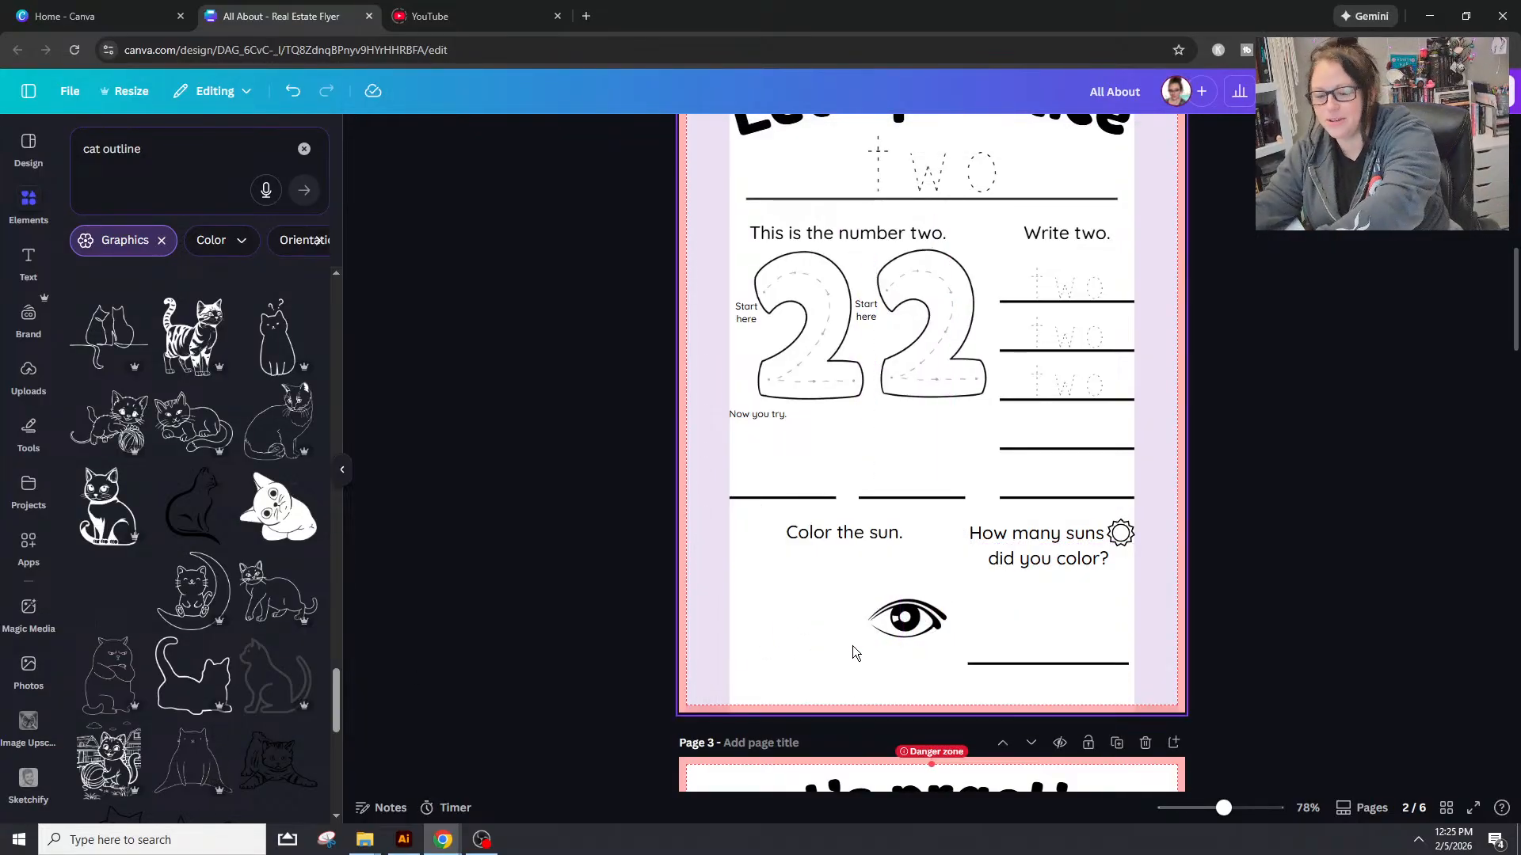
click(903, 620)
key(Delete)
Step: Add the blank cat head outline to page 2 and shrink it to fit below the "Color the sun." heading
scroll(296, 564, down, 3)
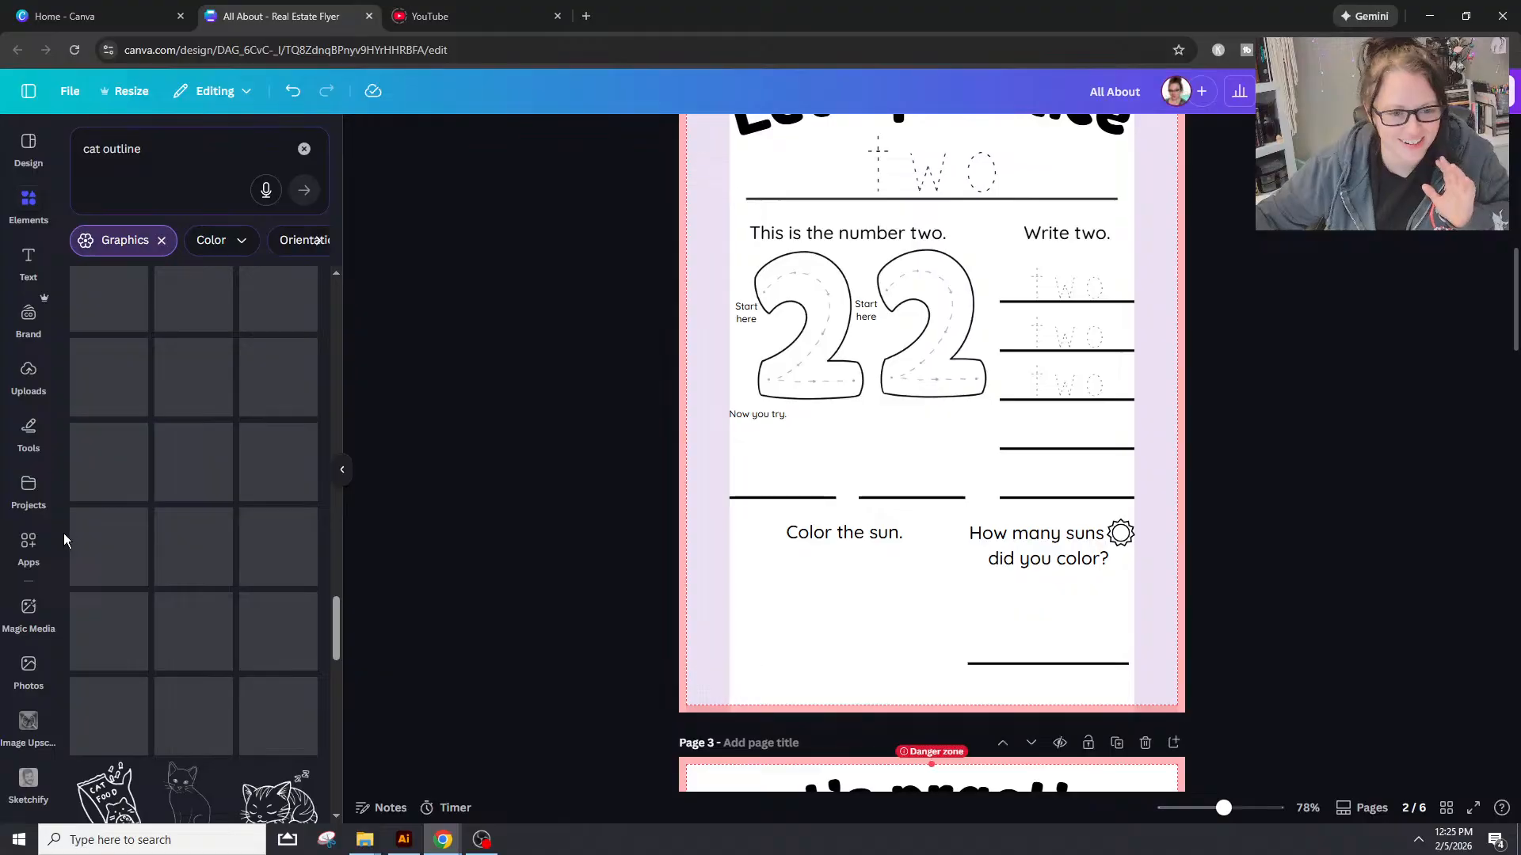
scroll(65, 533, up, 20)
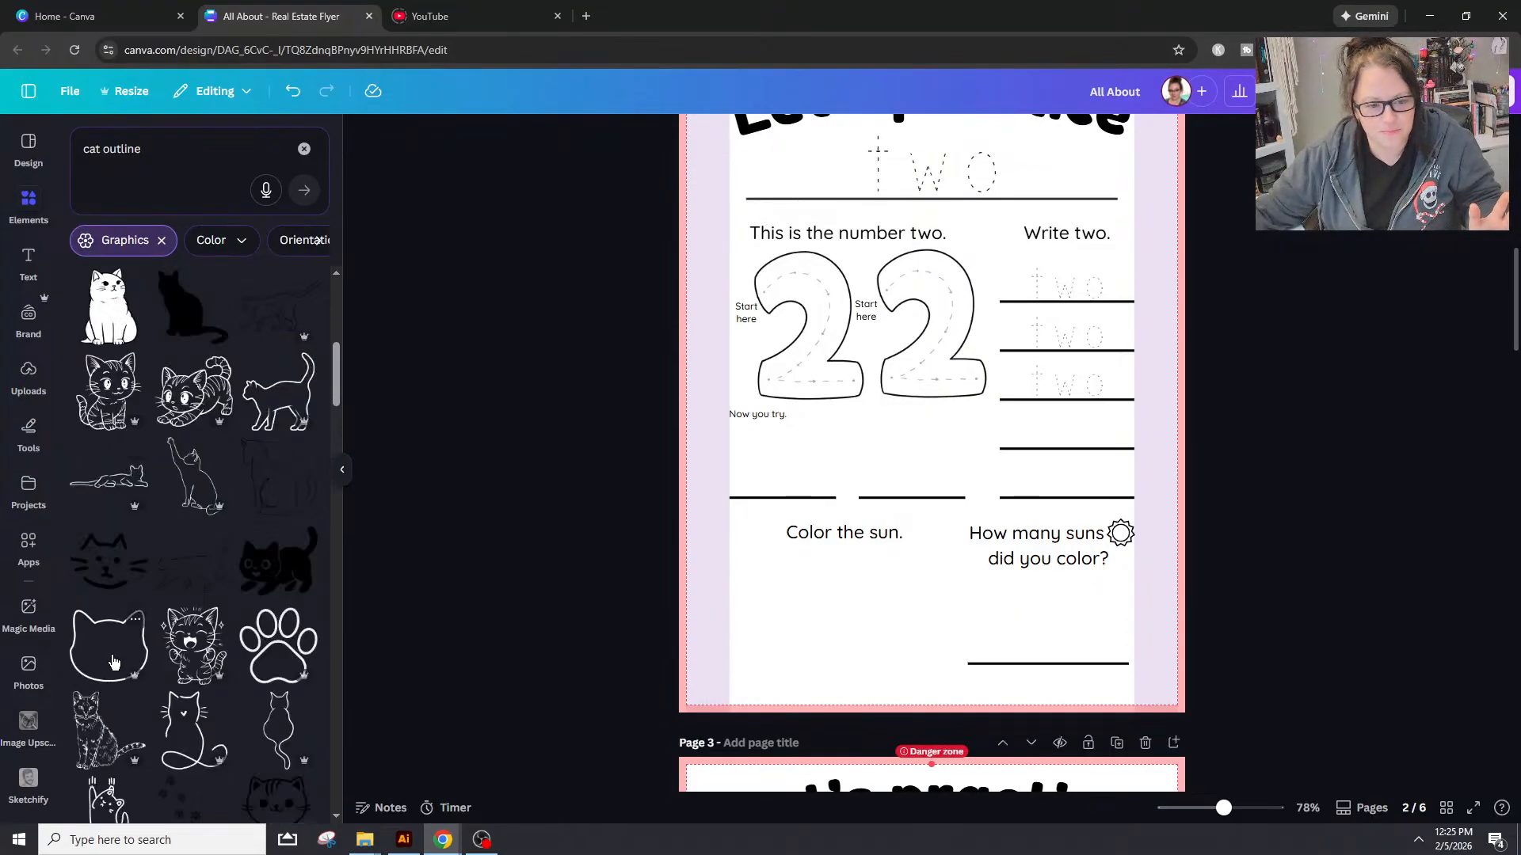
click(113, 662)
drag(988, 431, 900, 652)
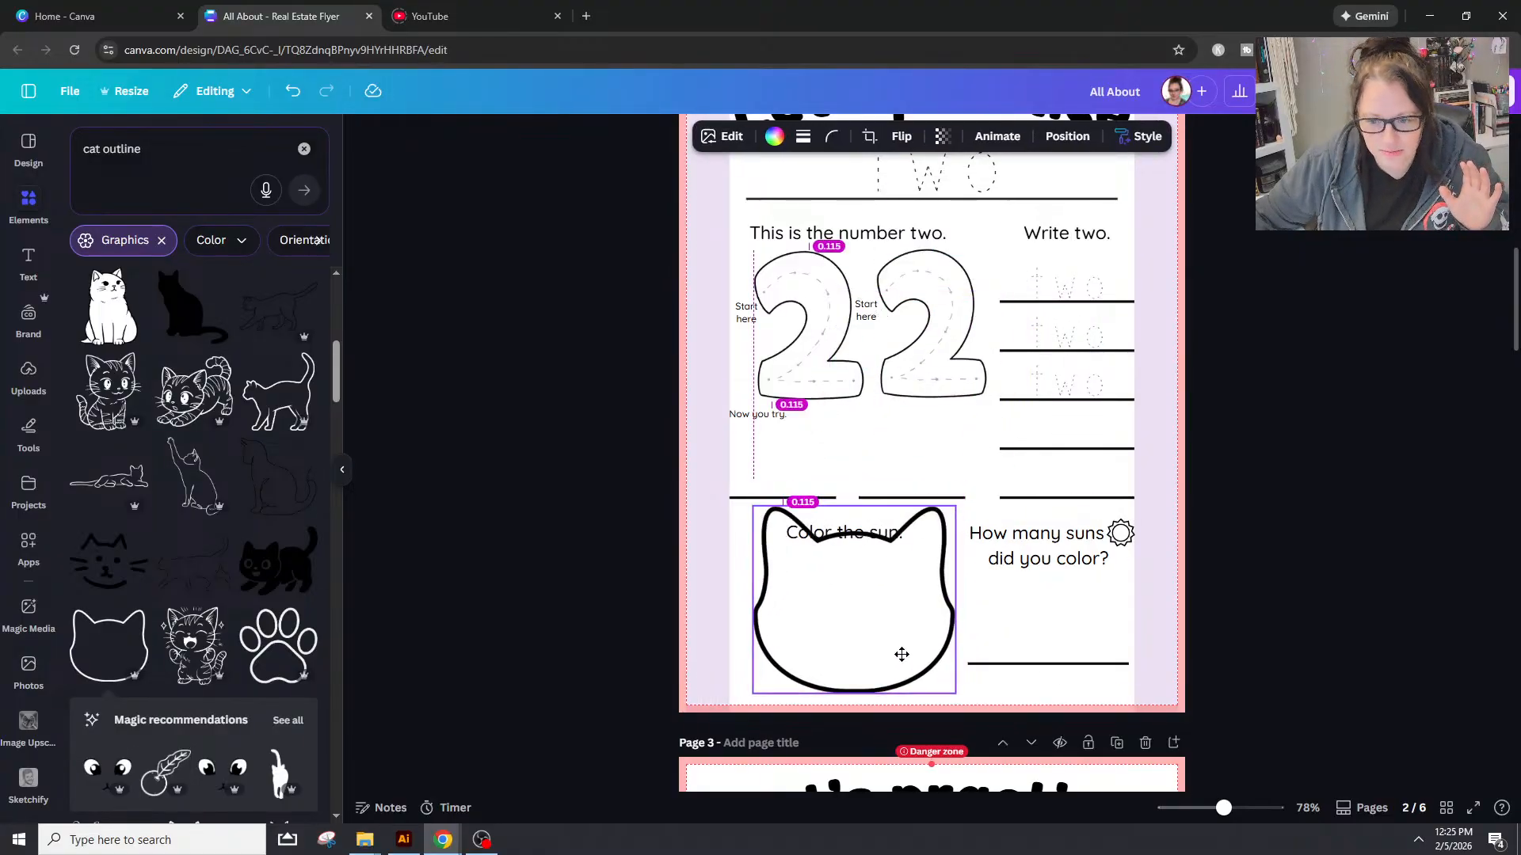
drag(942, 526, 878, 603)
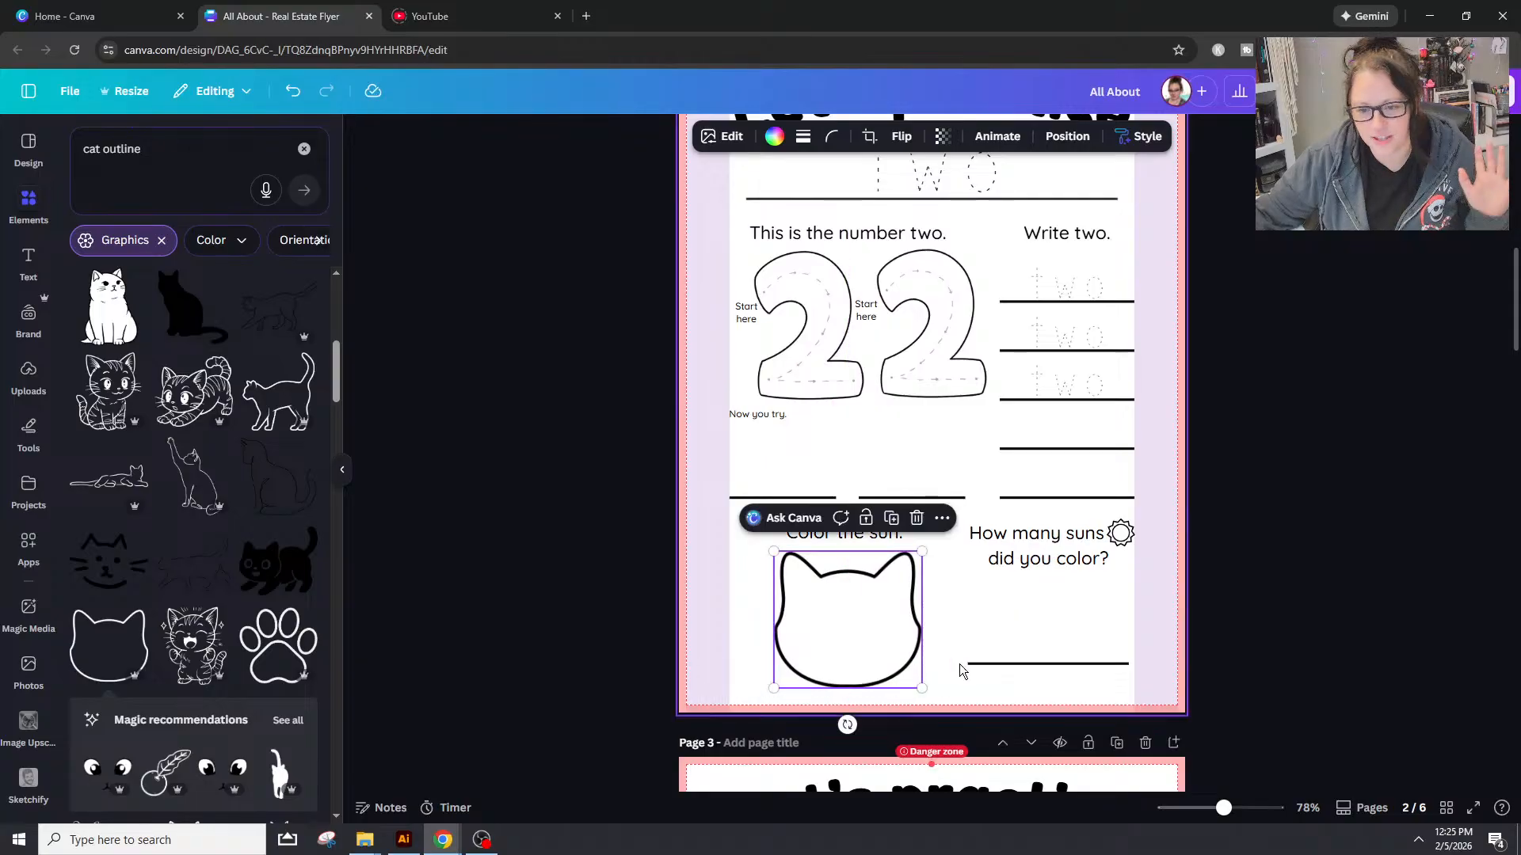
click(1423, 494)
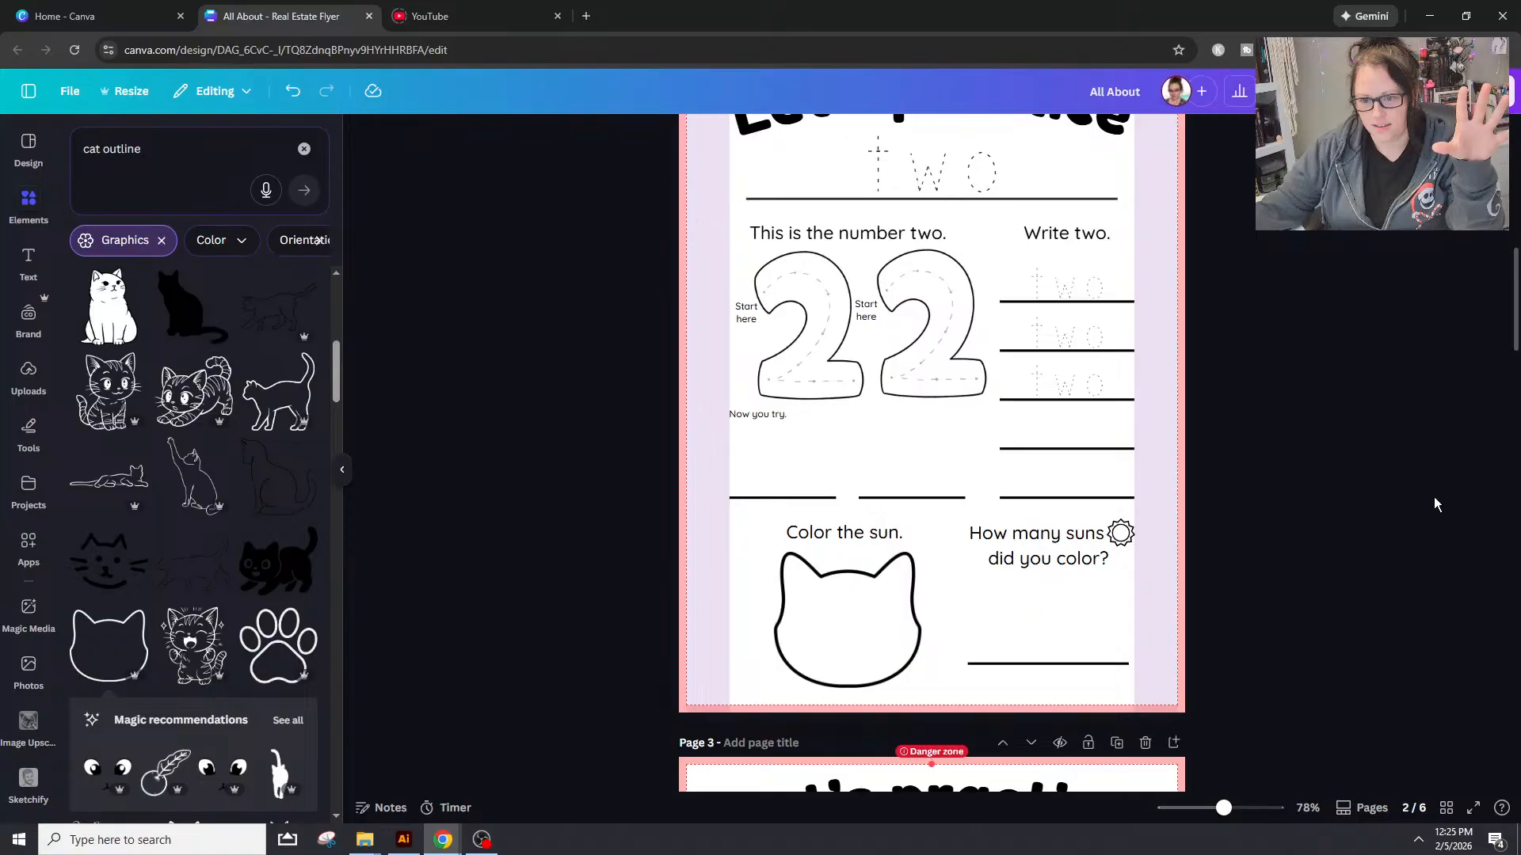
Step: Search for "circle", add the solid circle shape, and flatten it into a slightly wide oval below the "Color the sun." heading
scroll(193, 364, up, 5)
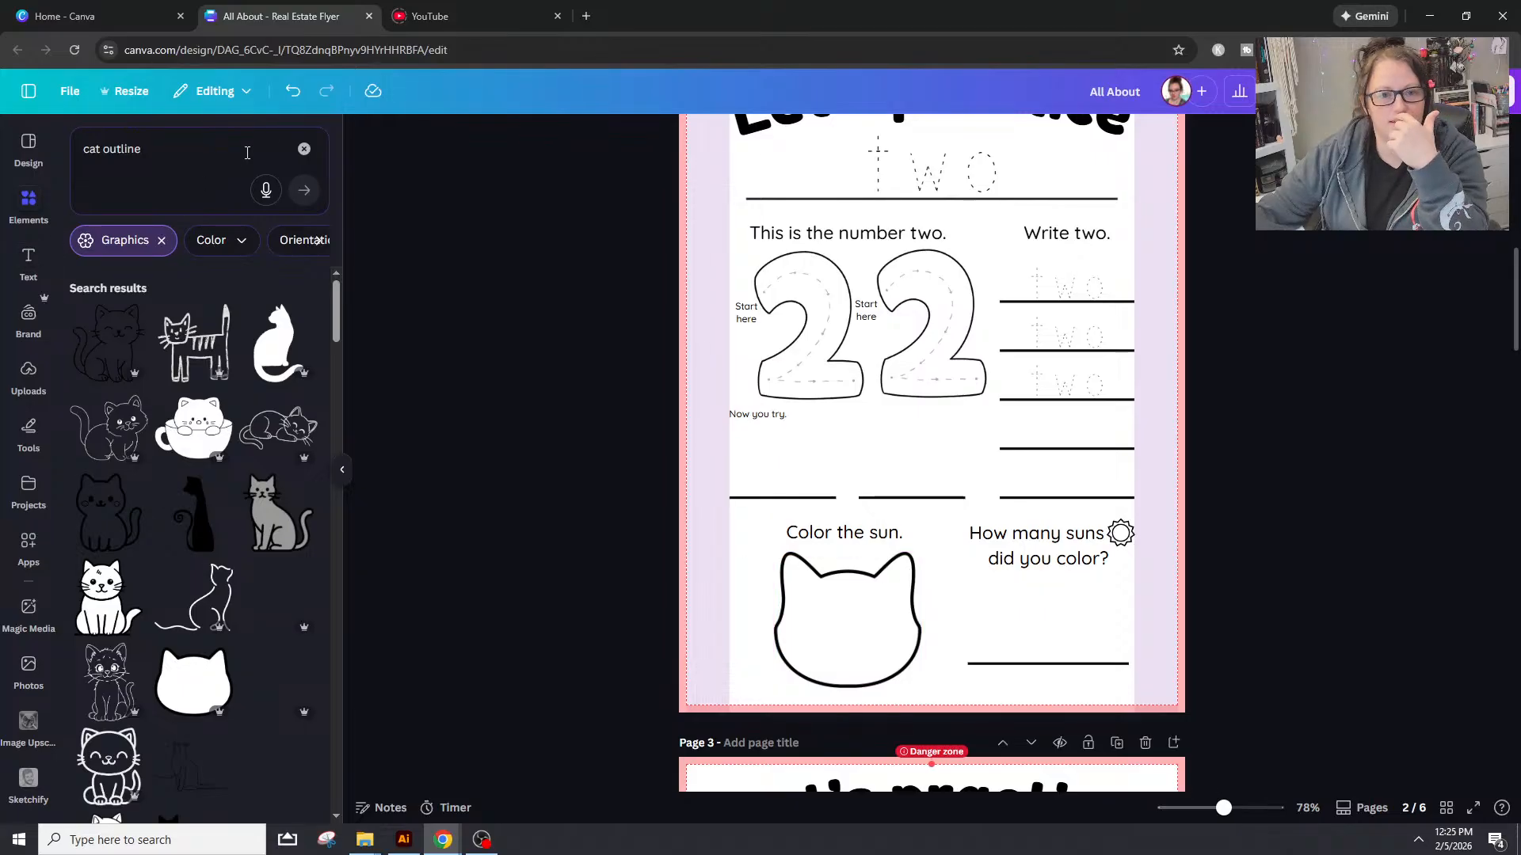
click(305, 150)
text(c)
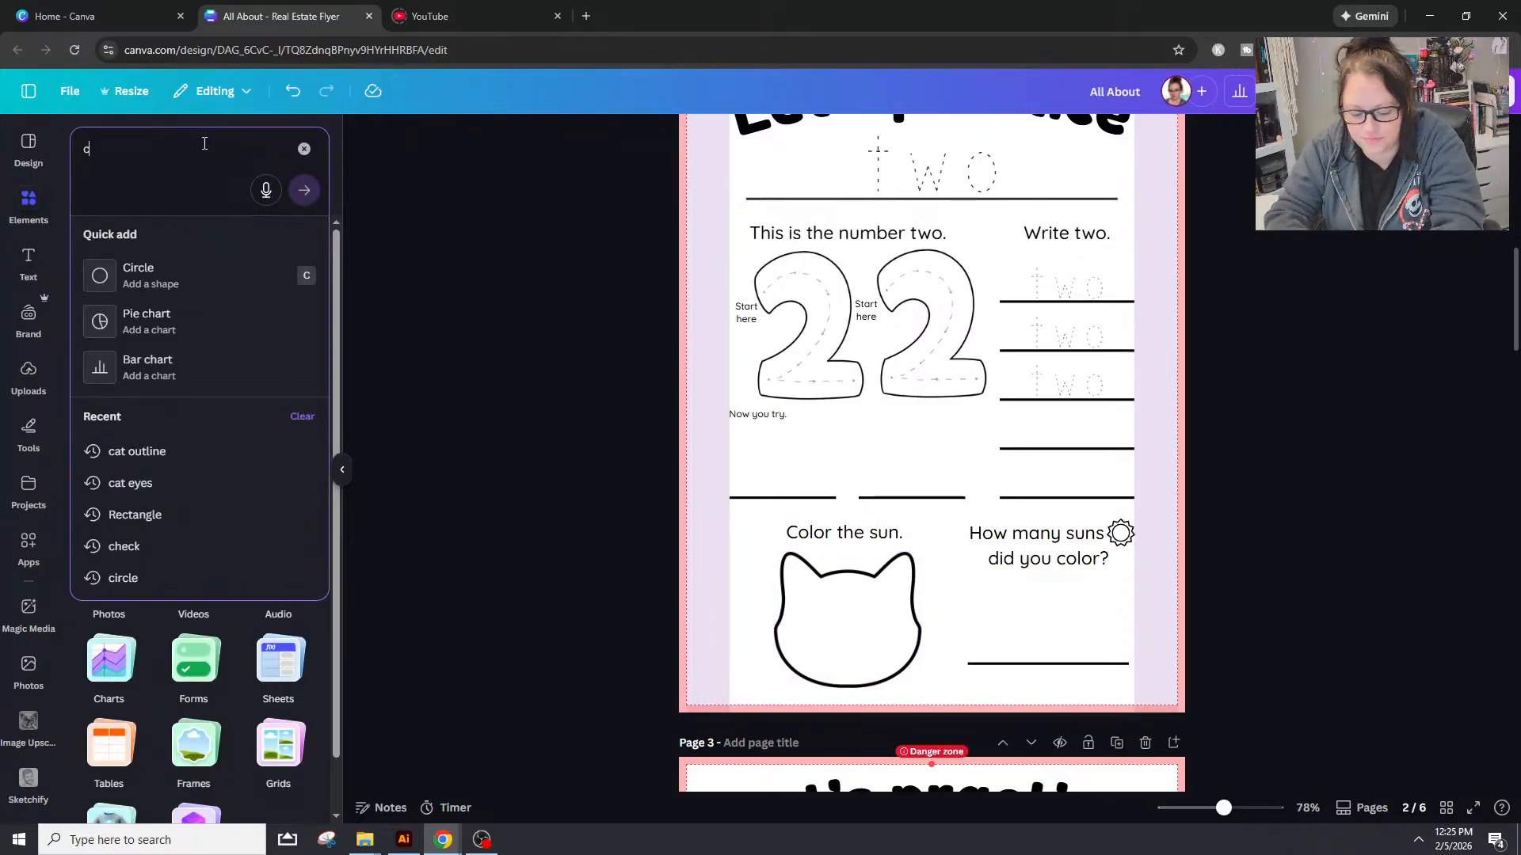
text(ircle)
key(Return)
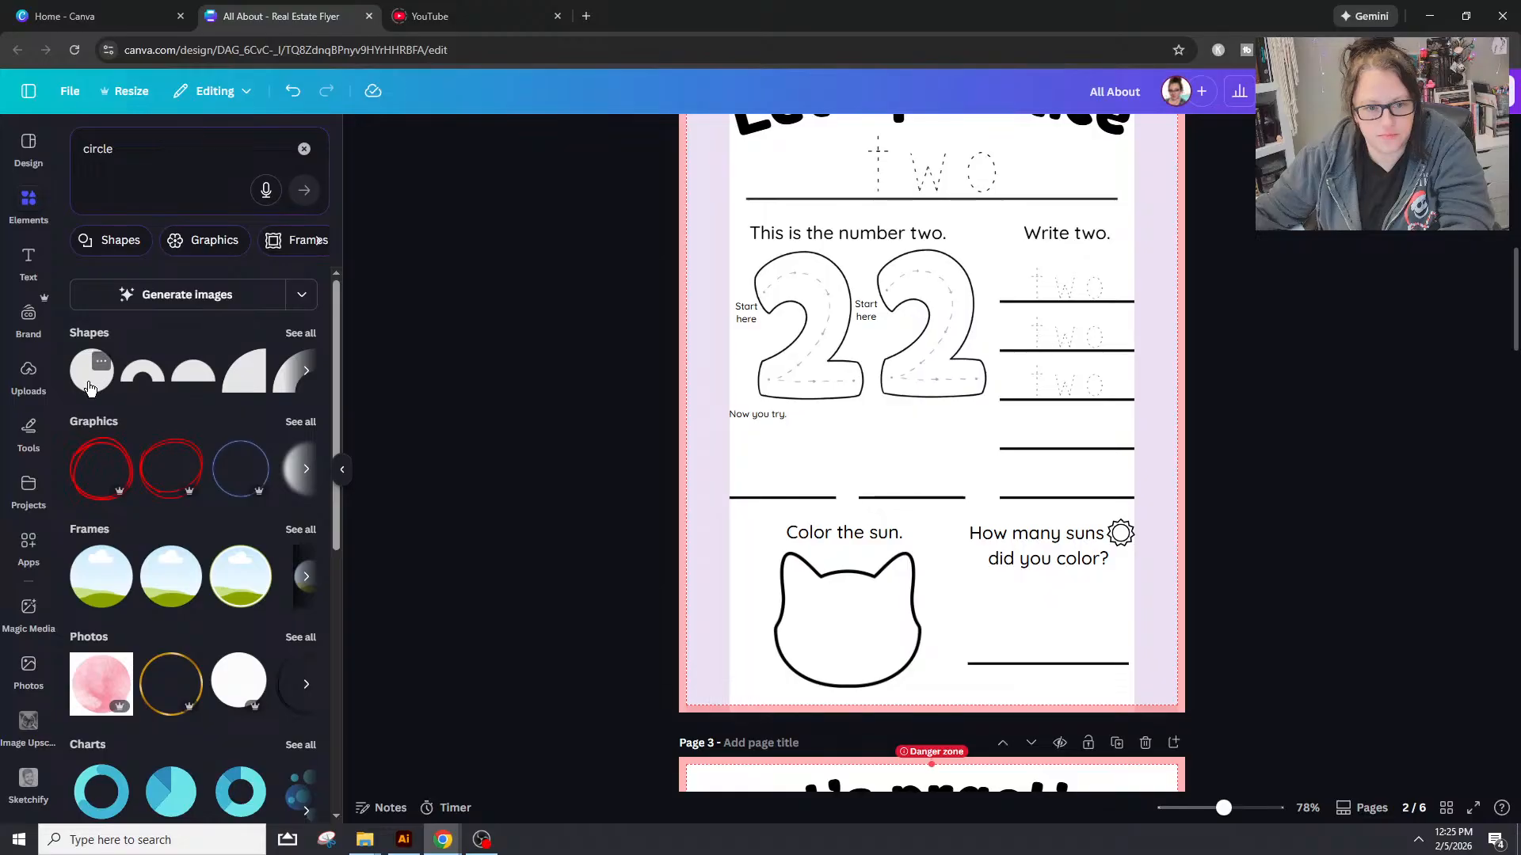
click(91, 370)
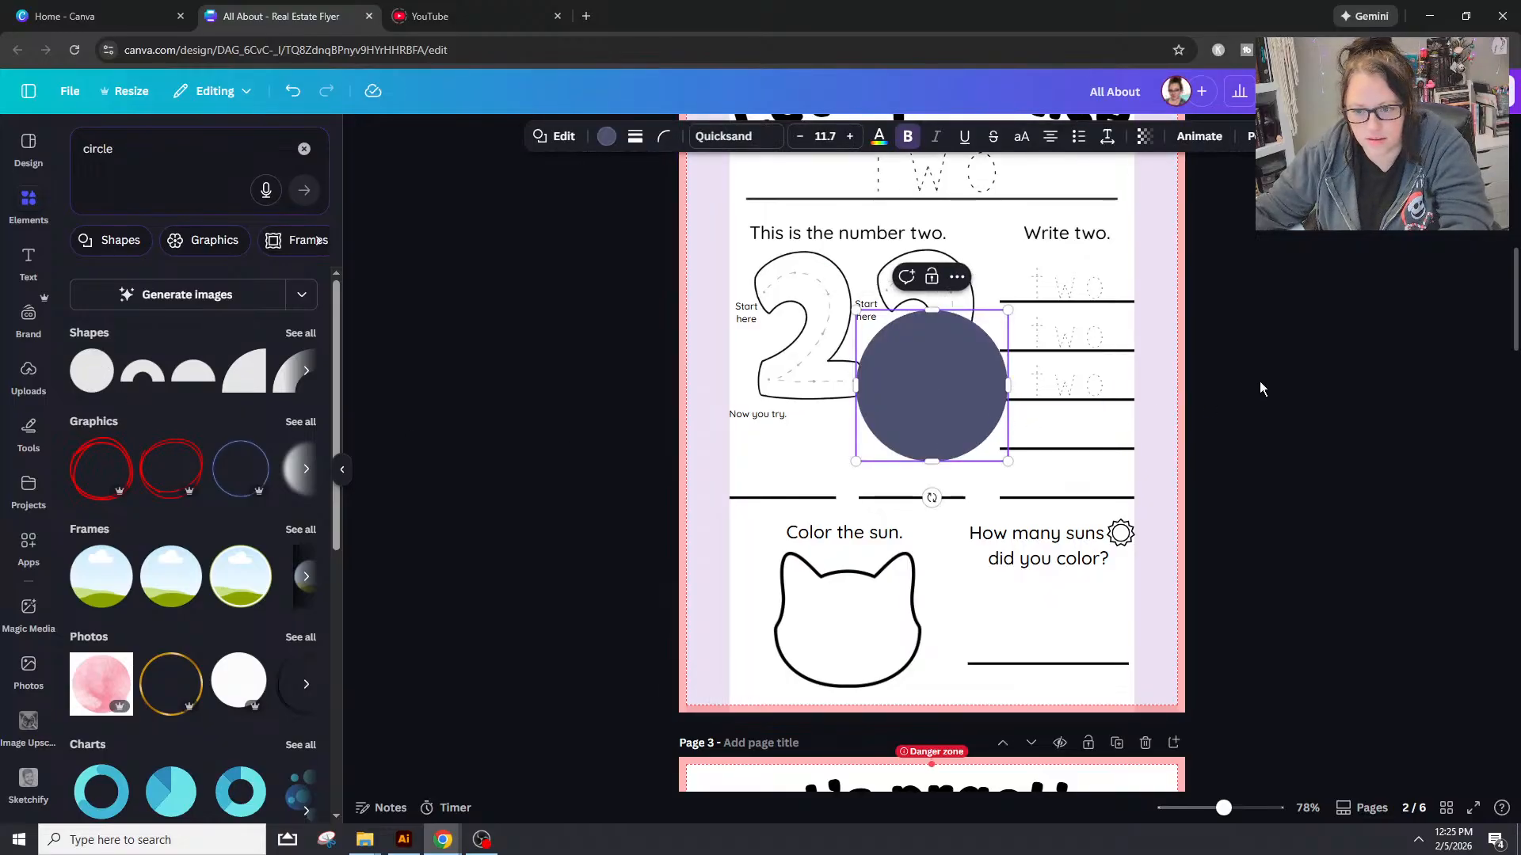
drag(904, 403, 821, 647)
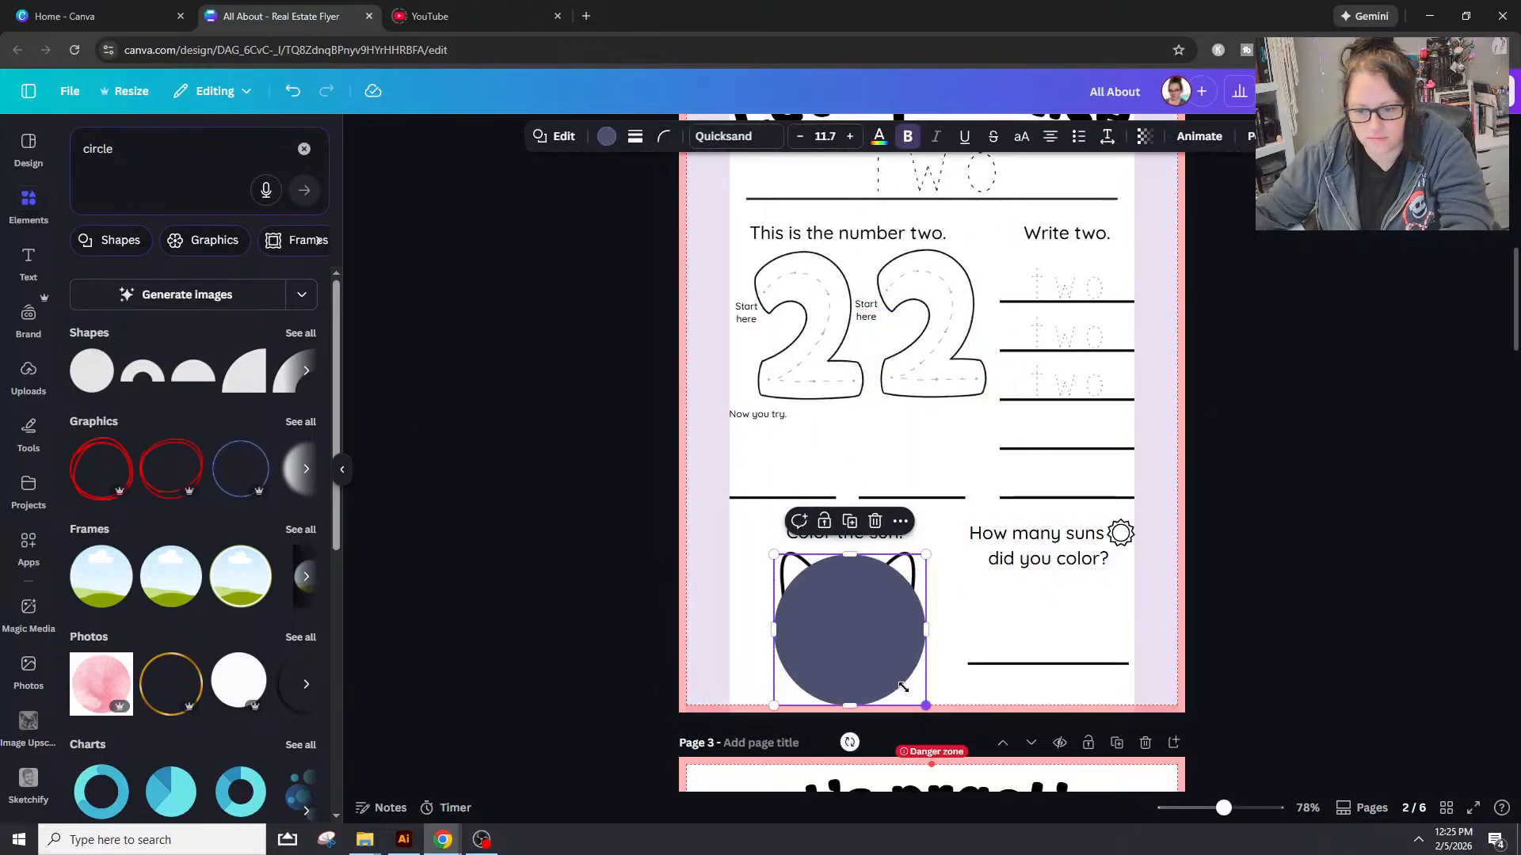
drag(903, 687, 905, 634)
Step: Find the triangle shape among the elements and add it to page 2
click(186, 141)
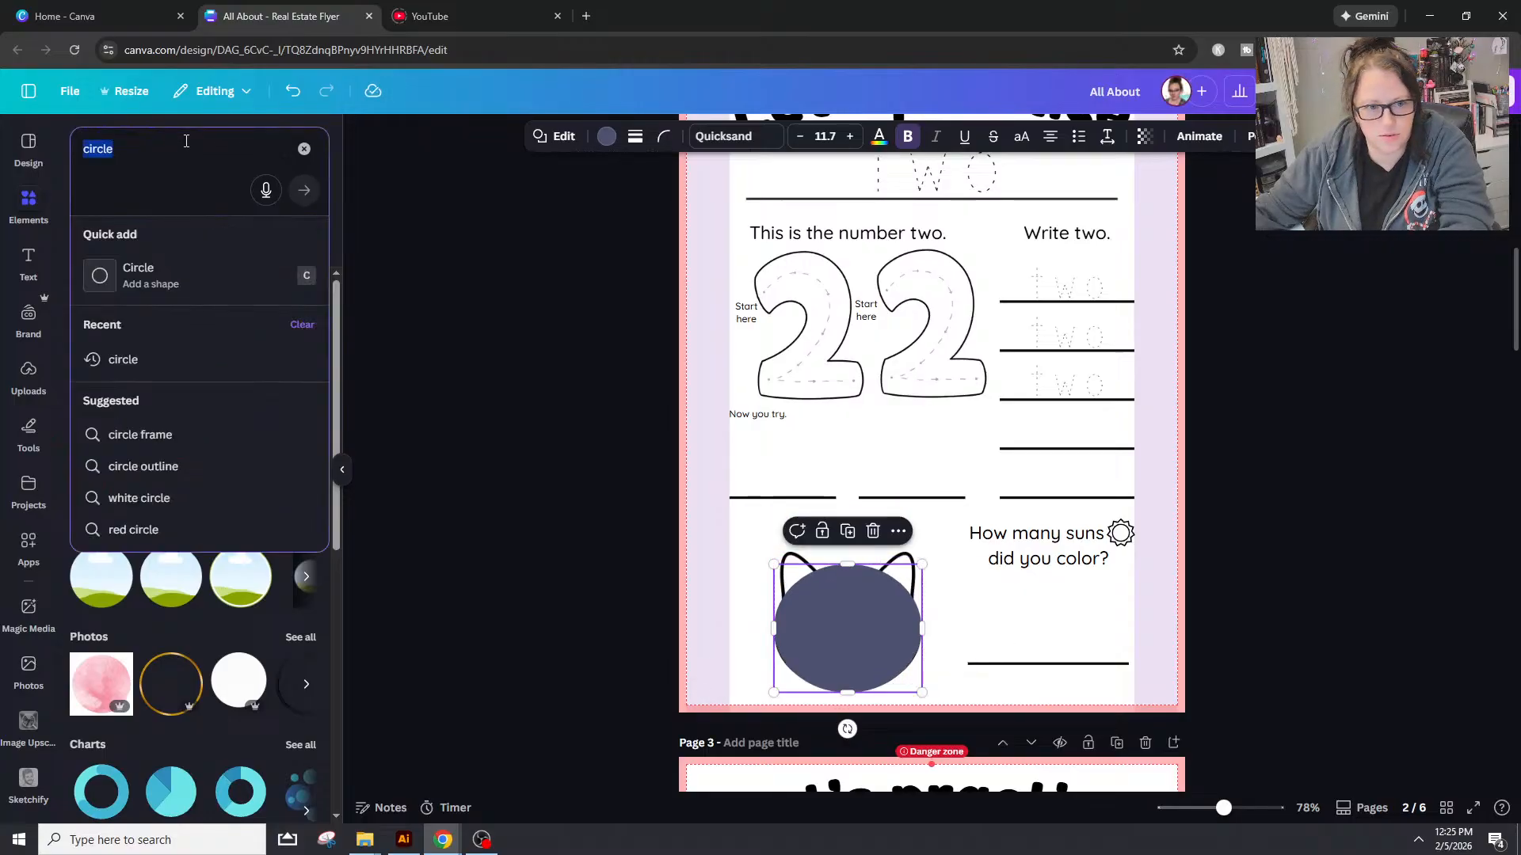
text(triang)
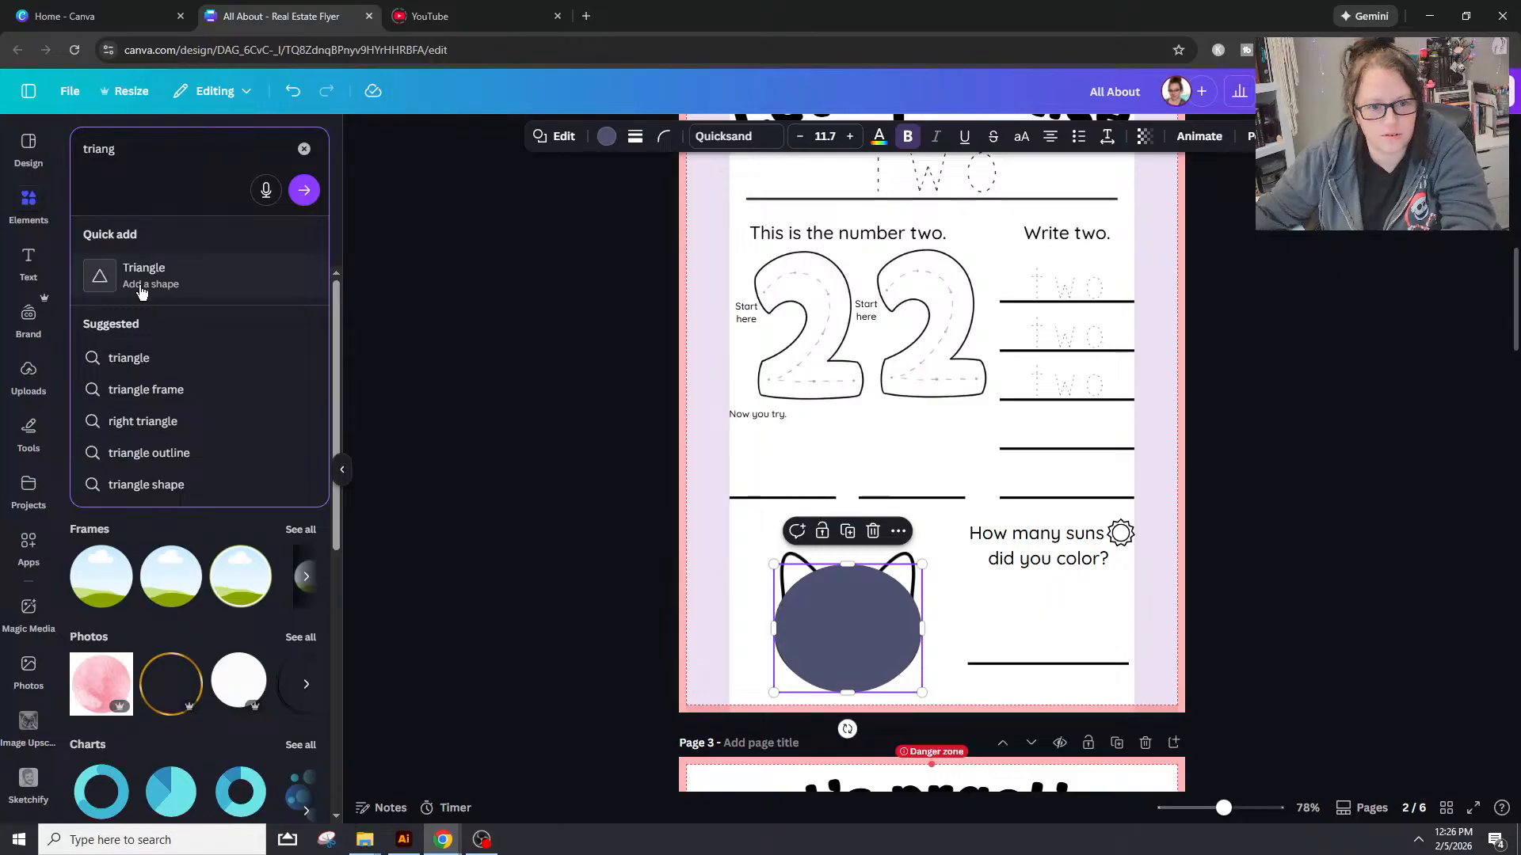
click(142, 293)
Step: Delete the cat head outline behind the oval, keeping the oval in place
click(787, 564)
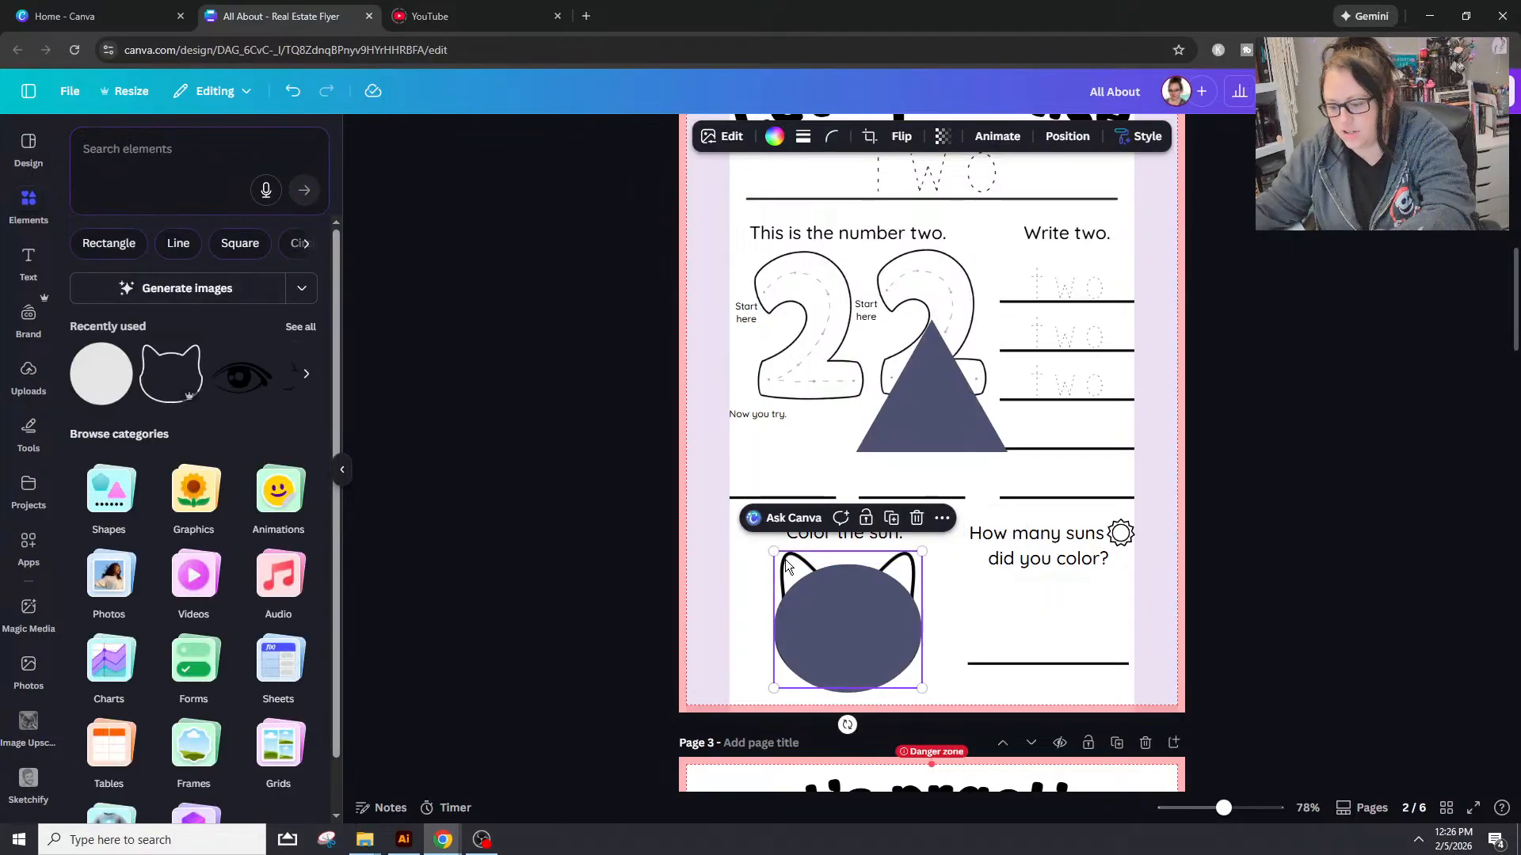
drag(850, 624, 947, 600)
key(Delete)
Step: Move the triangle over the oval, set its corner rounding to 41, and tilt it counterclockwise as a cat ear
drag(951, 391, 845, 602)
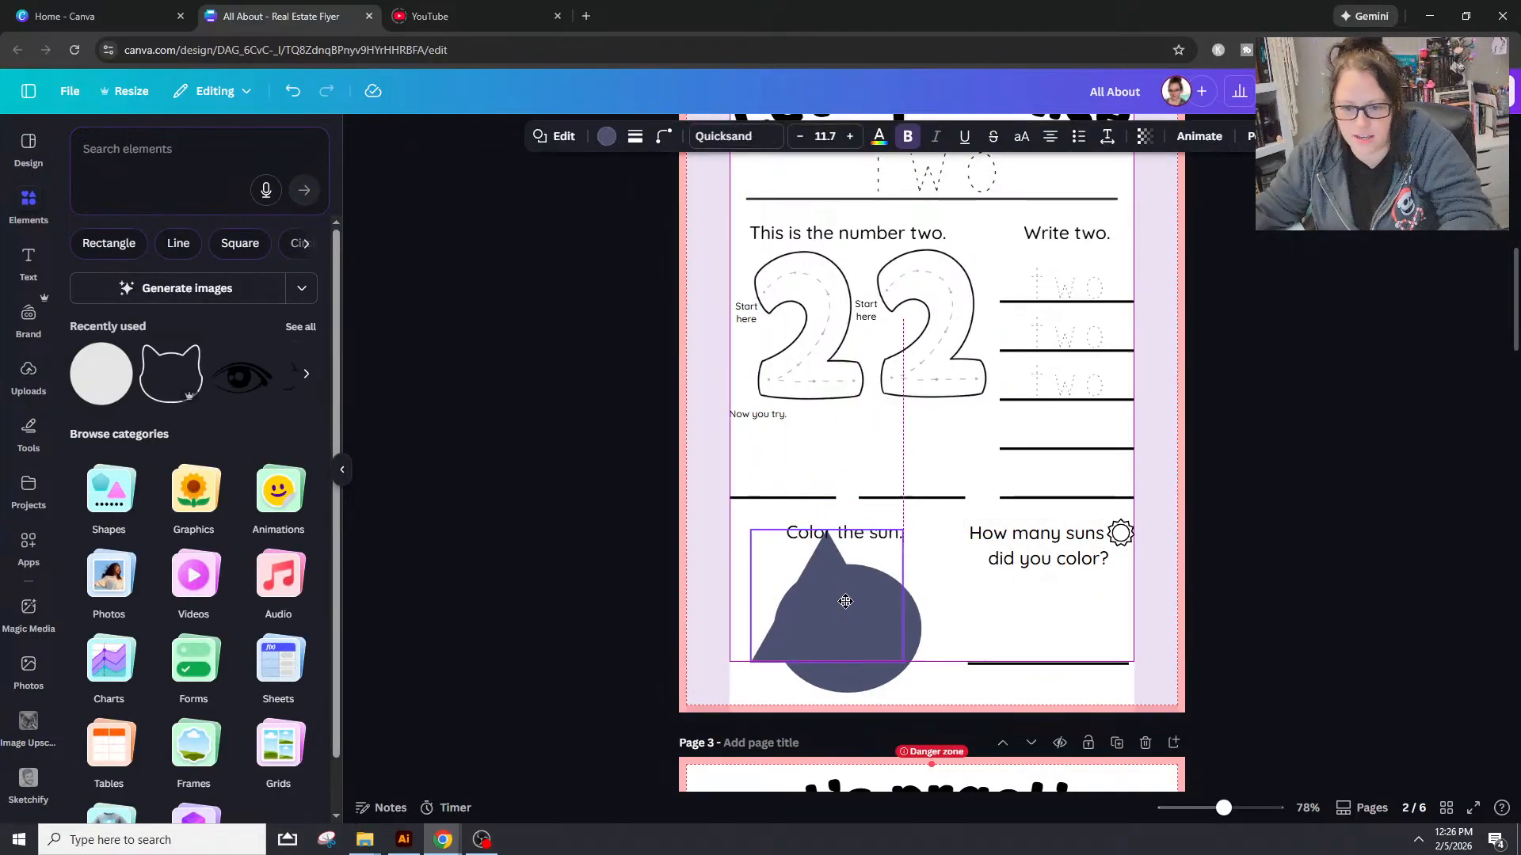
click(664, 136)
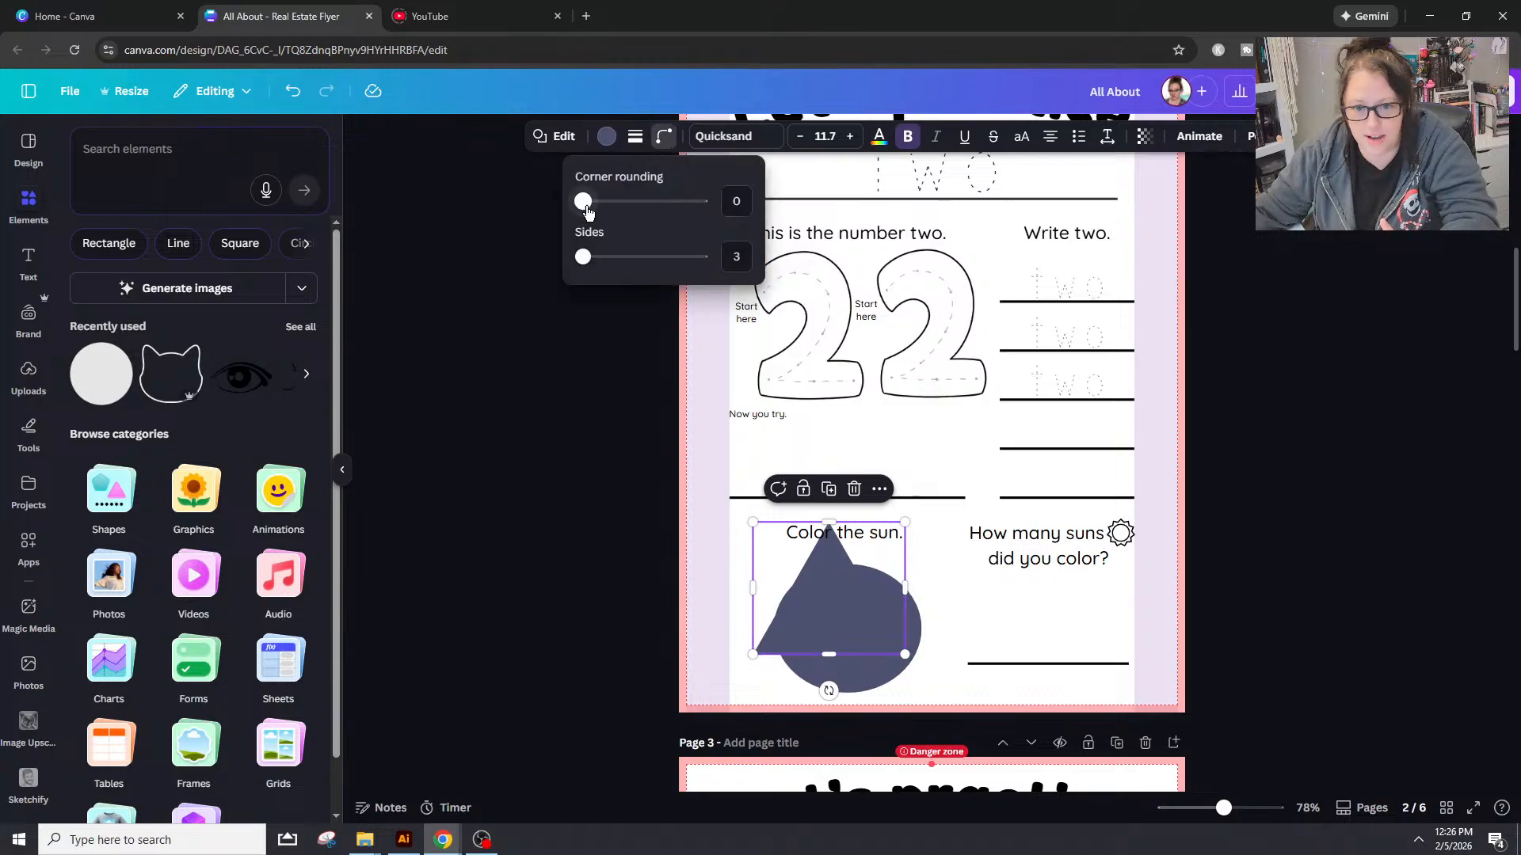
drag(583, 203, 632, 213)
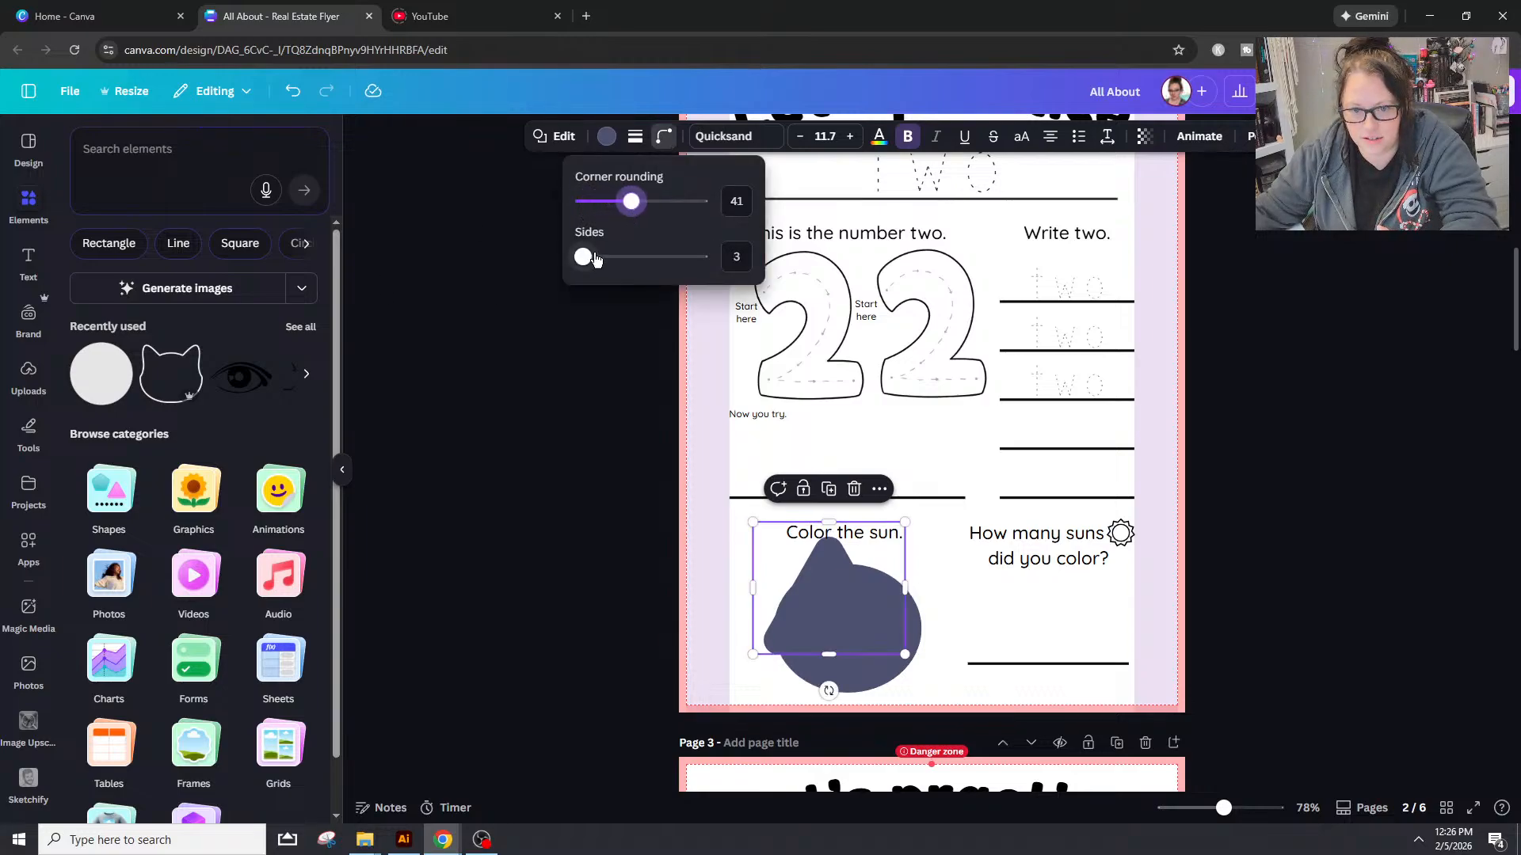
drag(828, 692, 876, 668)
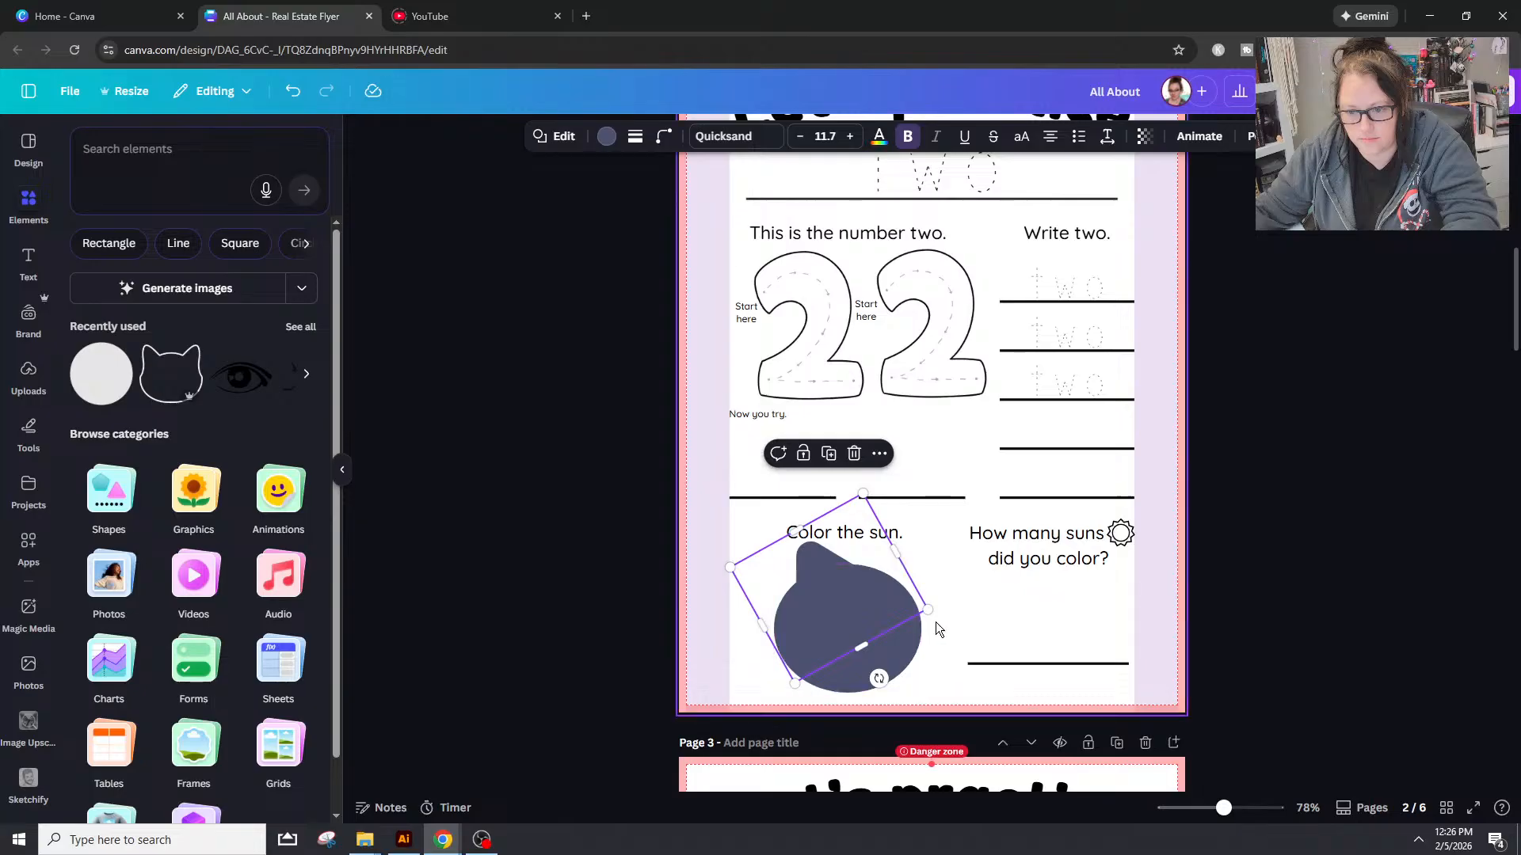
Step: Shrink the ear triangle, duplicate it, and tilt the copy clockwise on the oval's right side as the second cat ear
drag(926, 608, 946, 550)
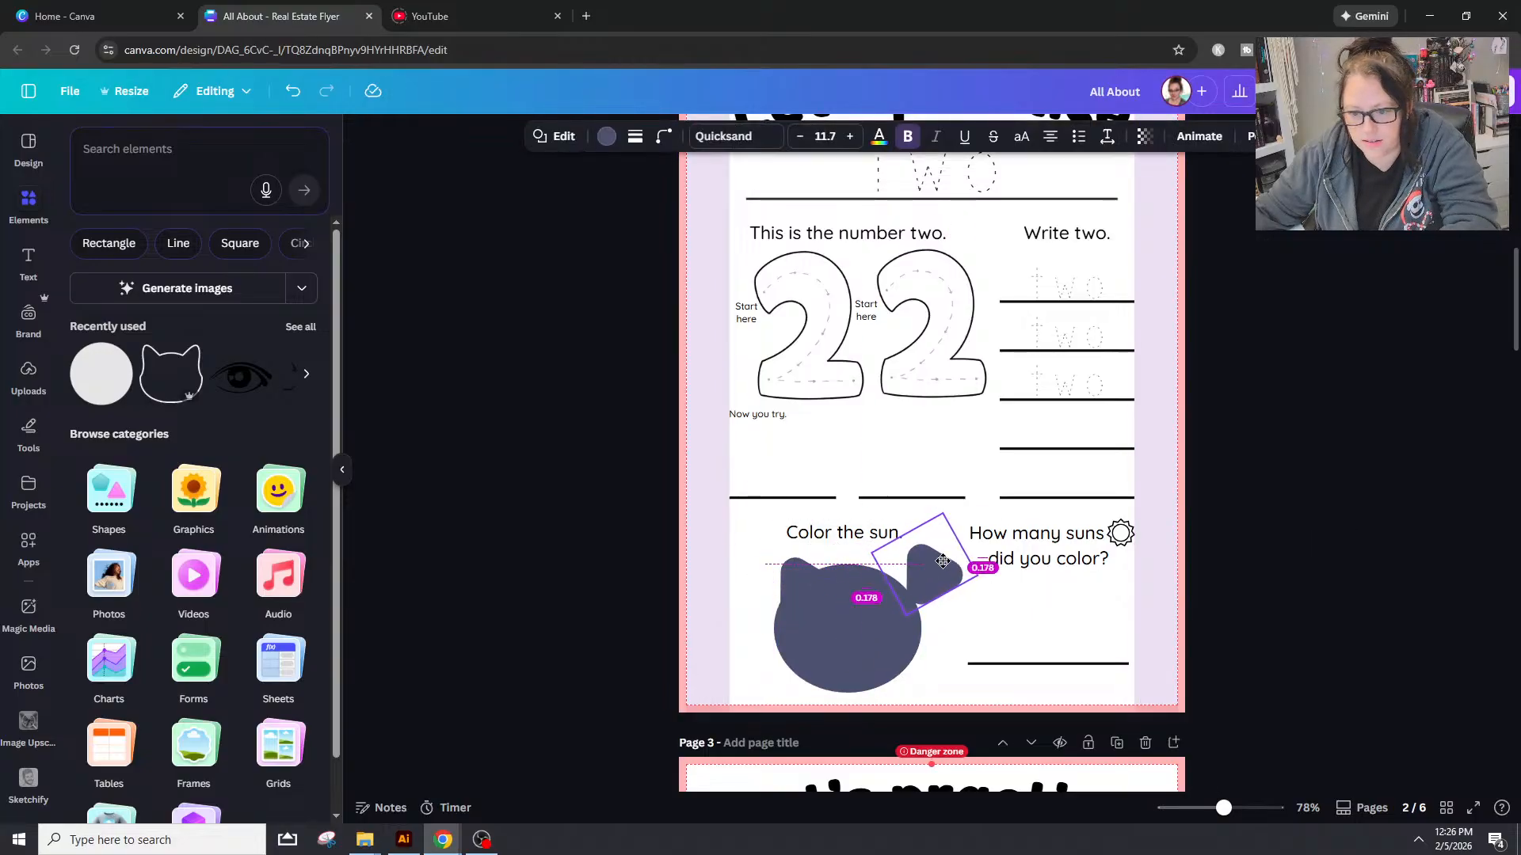
right_click(946, 551)
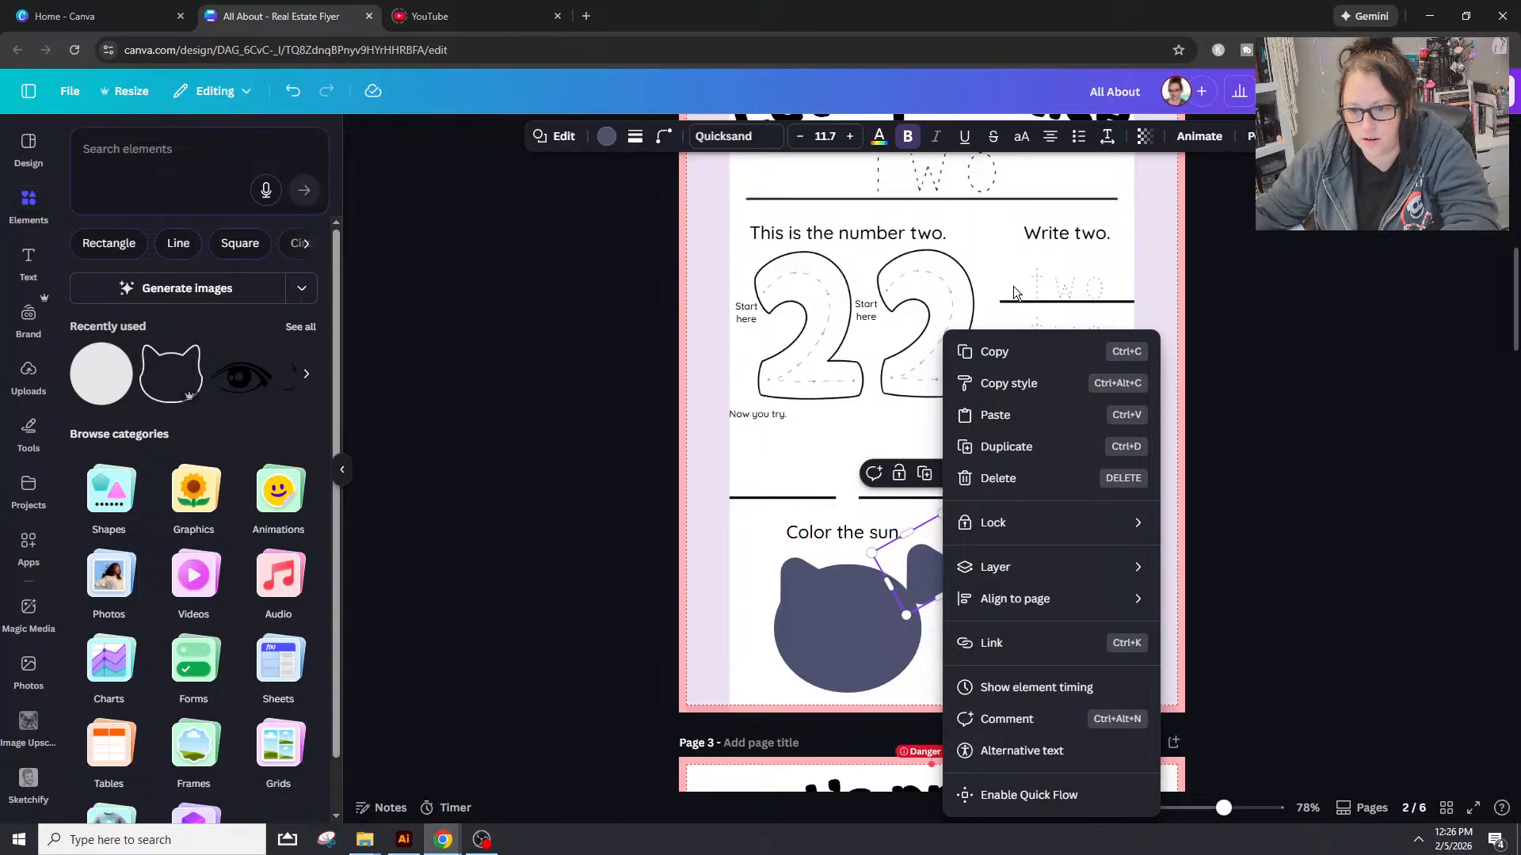
click(938, 579)
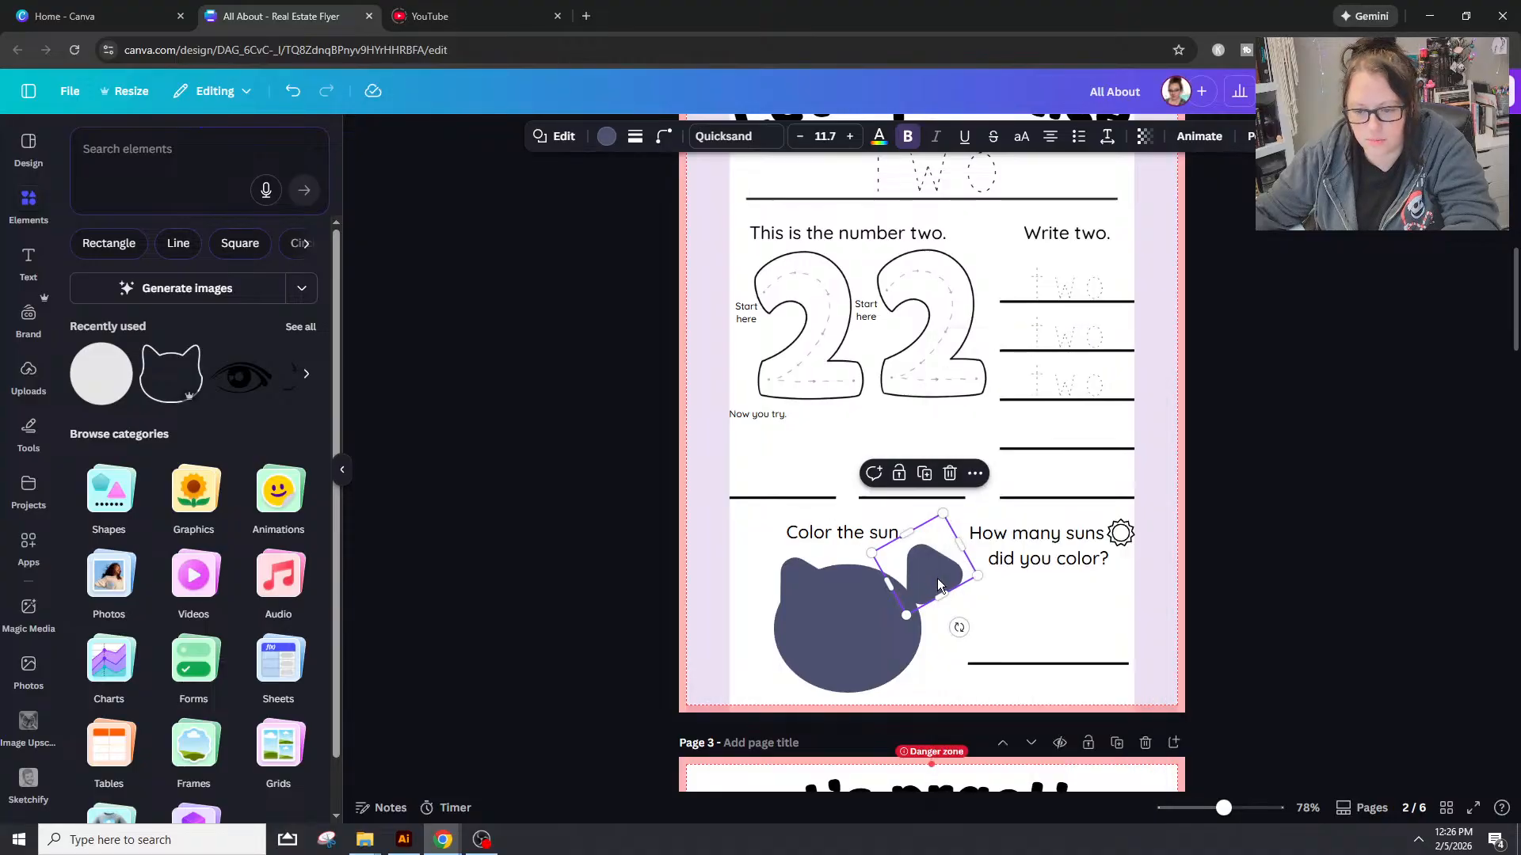
drag(961, 625, 884, 621)
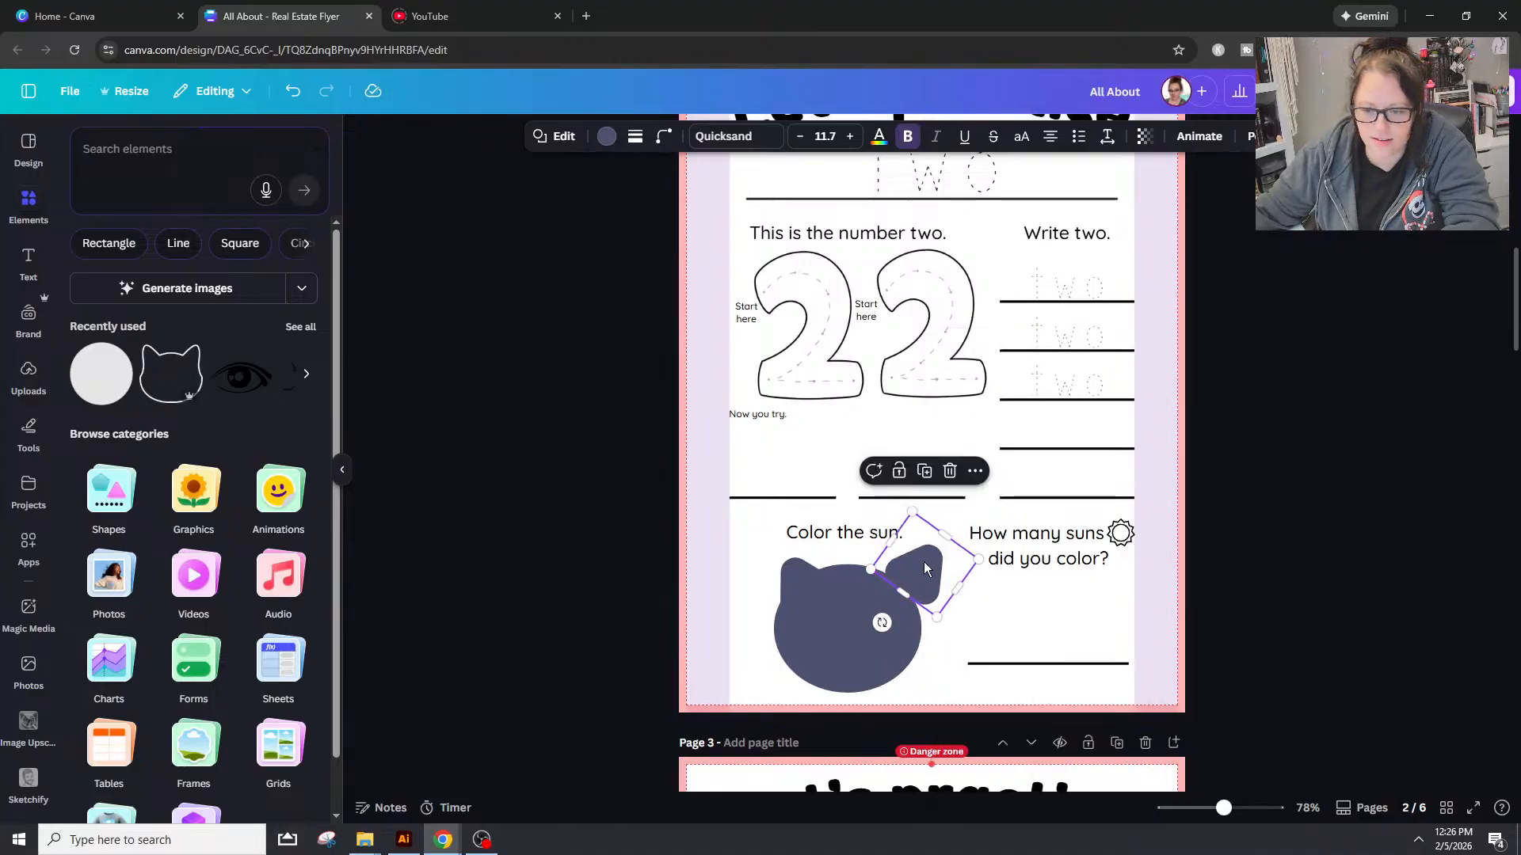
drag(928, 571, 914, 583)
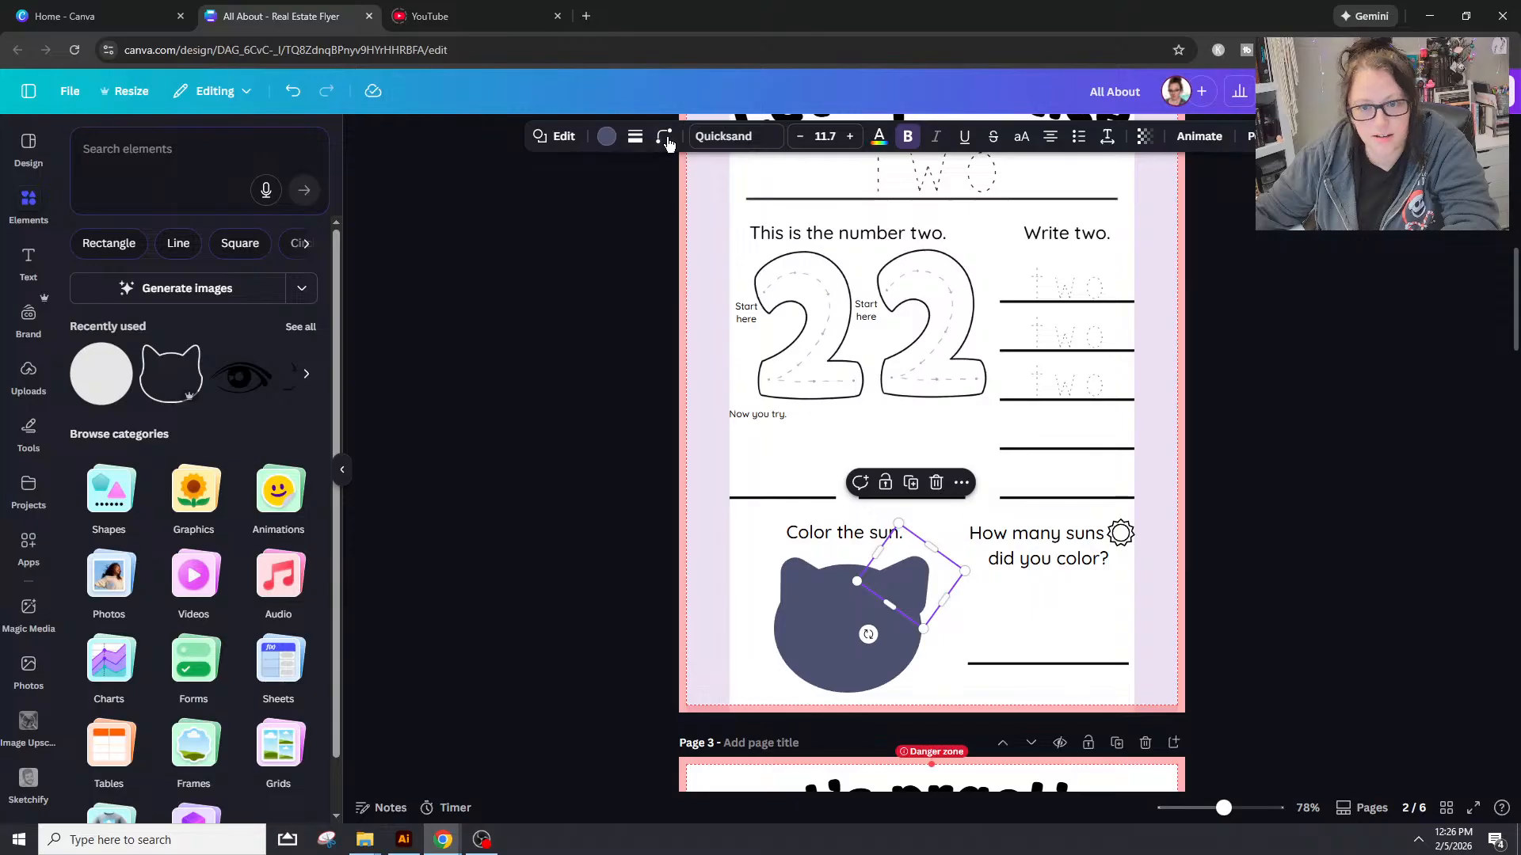
Step: Set the right ear's corner rounding to 23 and keep it seated on the oval
click(664, 136)
drag(626, 208, 608, 212)
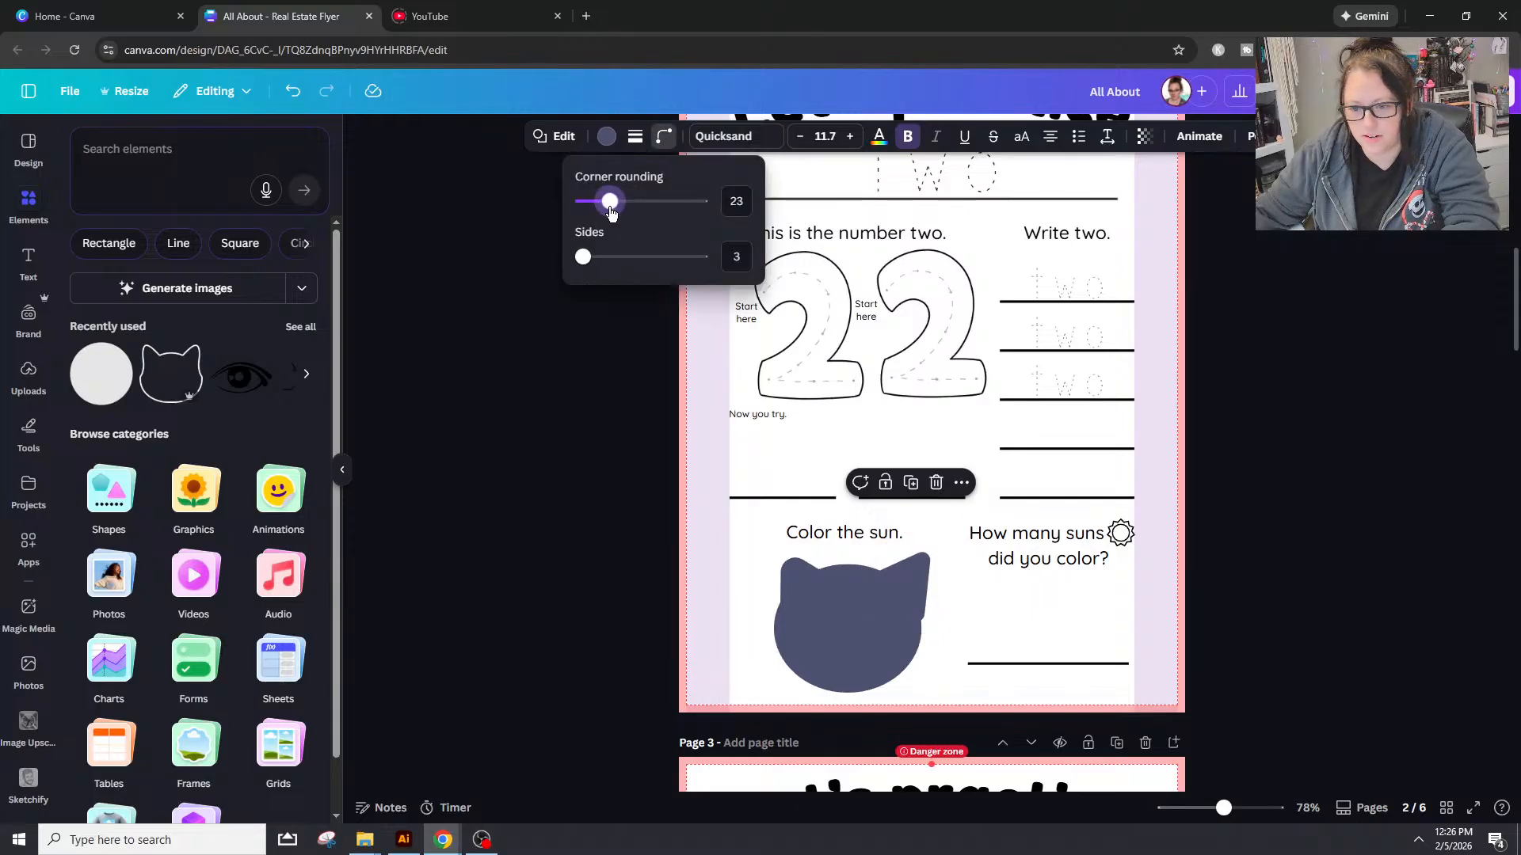
drag(916, 582, 916, 581)
Step: Set the left ear's corner rounding to 24
click(796, 579)
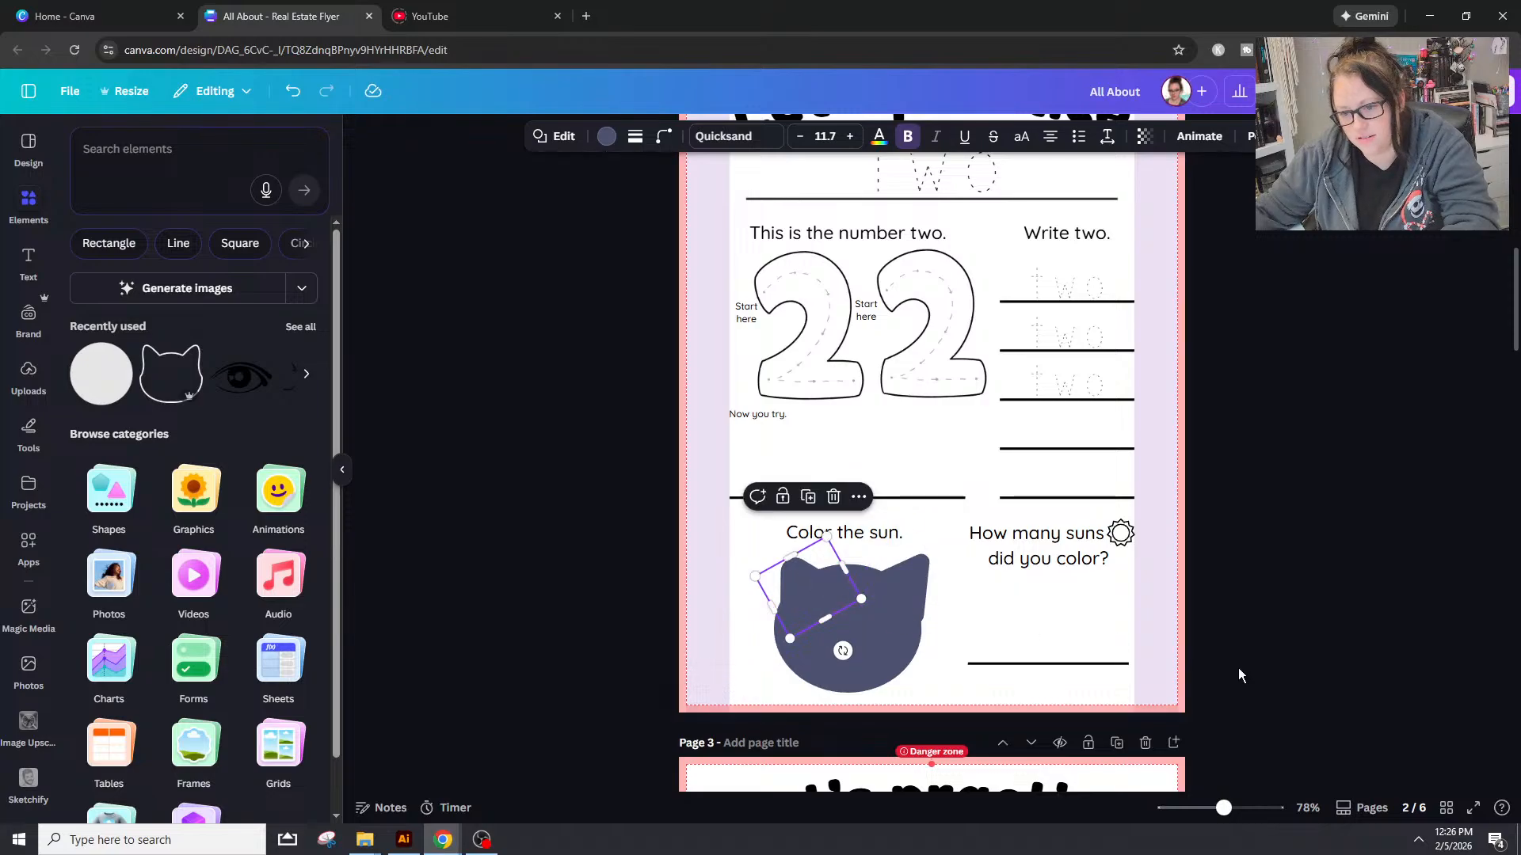
click(664, 136)
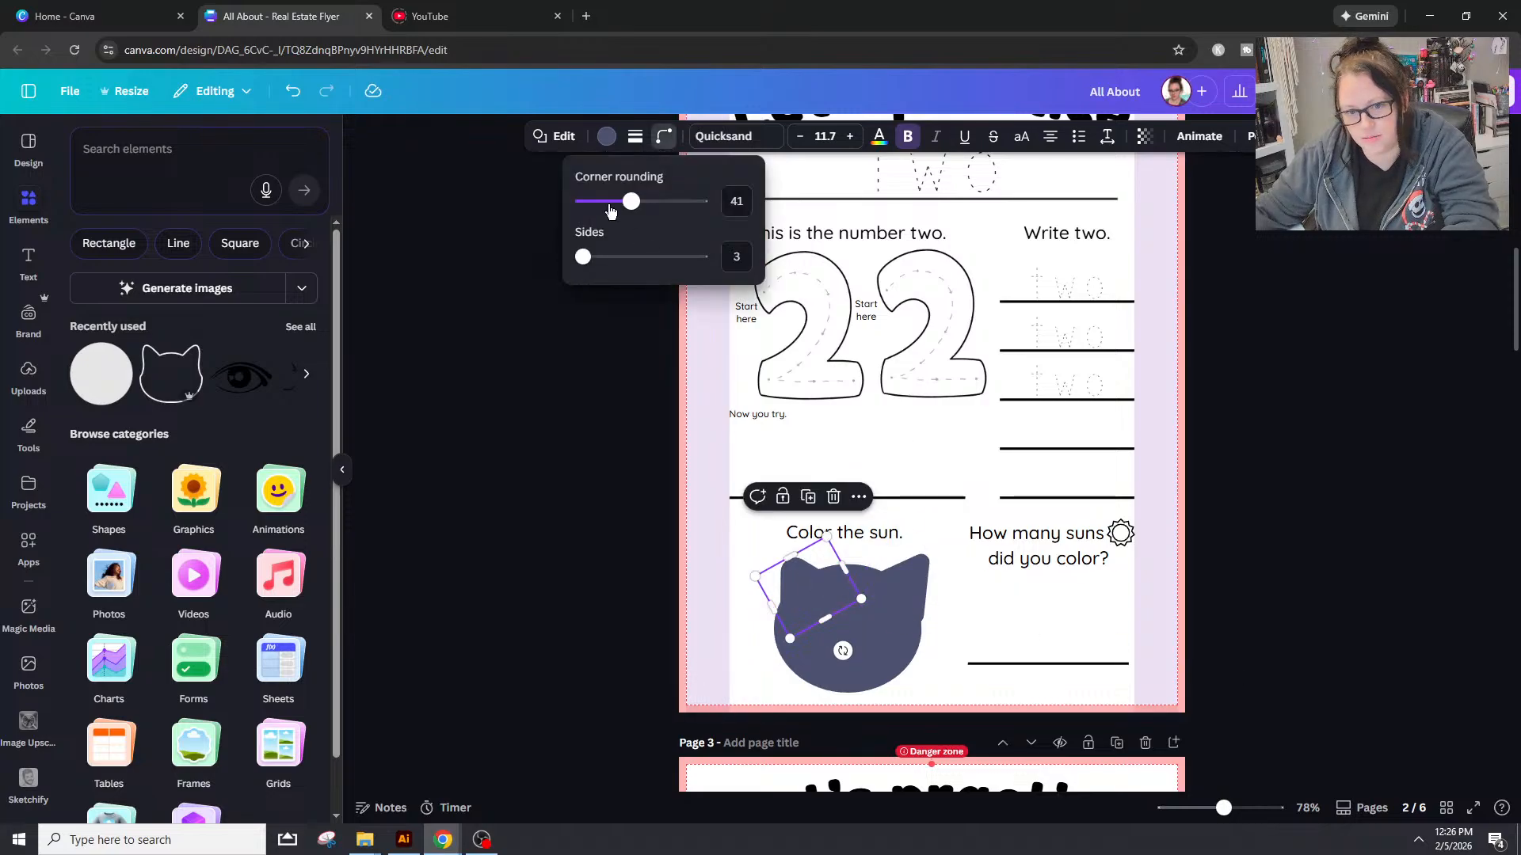
drag(611, 208, 598, 205)
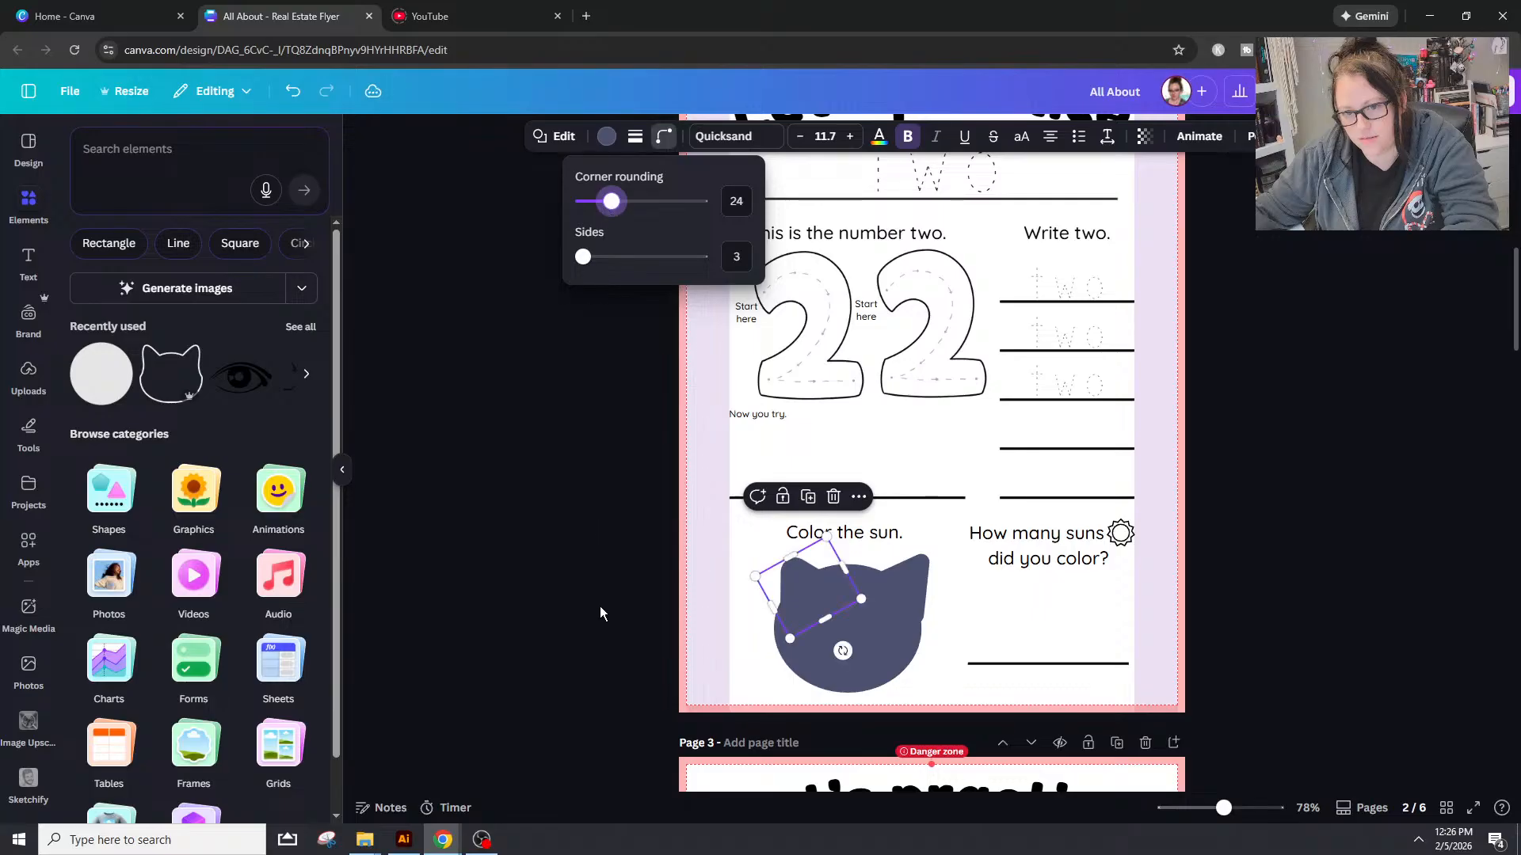
click(905, 619)
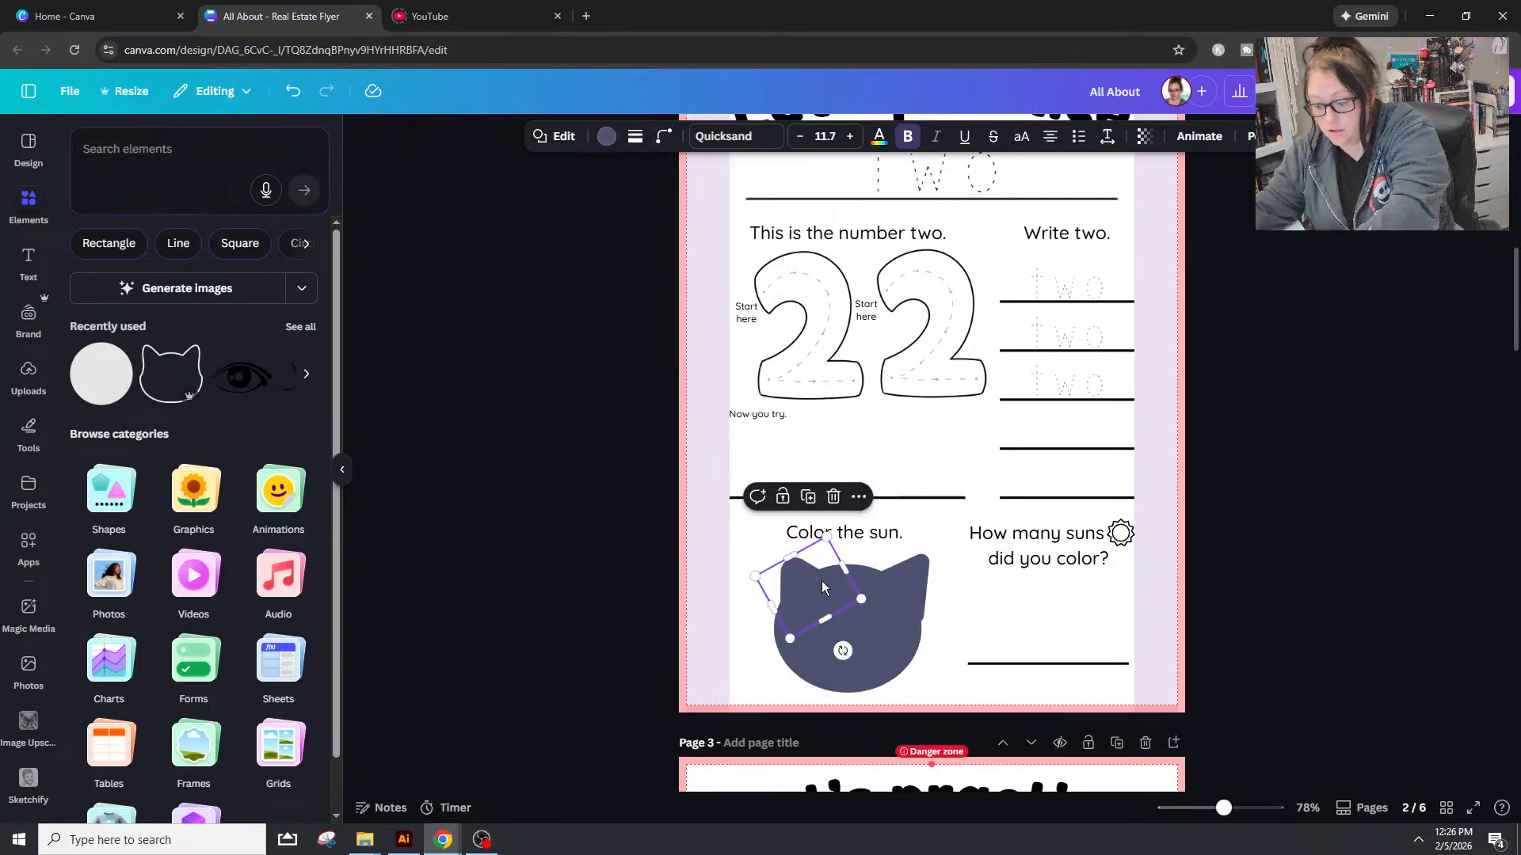
Step: Delete the left ear and flatten the oval slightly from its upper edge
mouse_move(822, 588)
mouse_down()
mouse_move(812, 579)
mouse_move(893, 567)
mouse_move(849, 578)
mouse_up()
key(Delete)
click(847, 612)
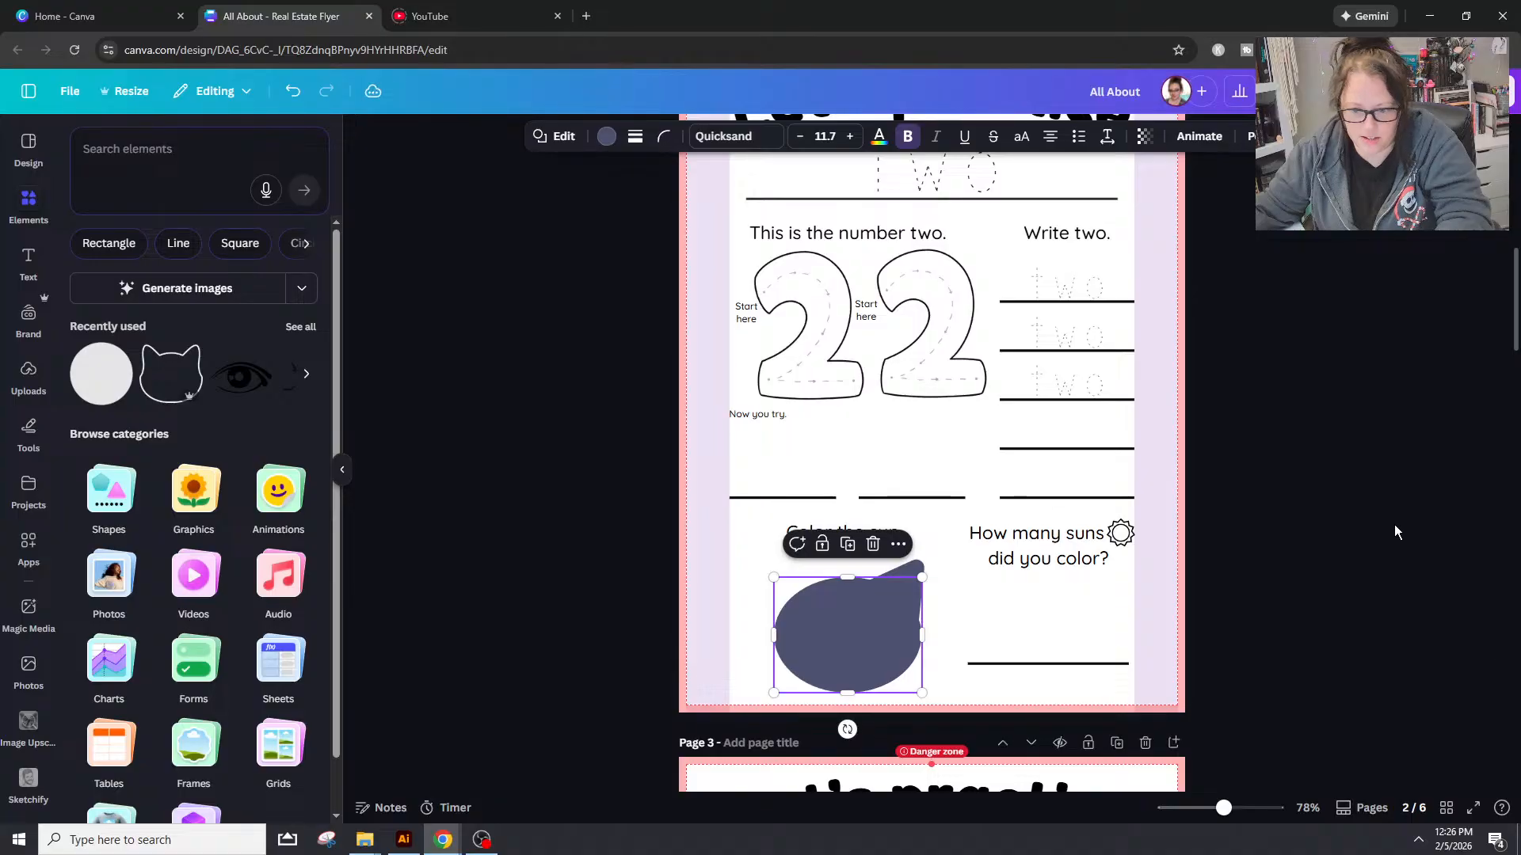
click(1396, 532)
Step: Copy the remaining right ear, place the copy on the oval's left side, and rotate it counterclockwise to mirror the original
click(913, 582)
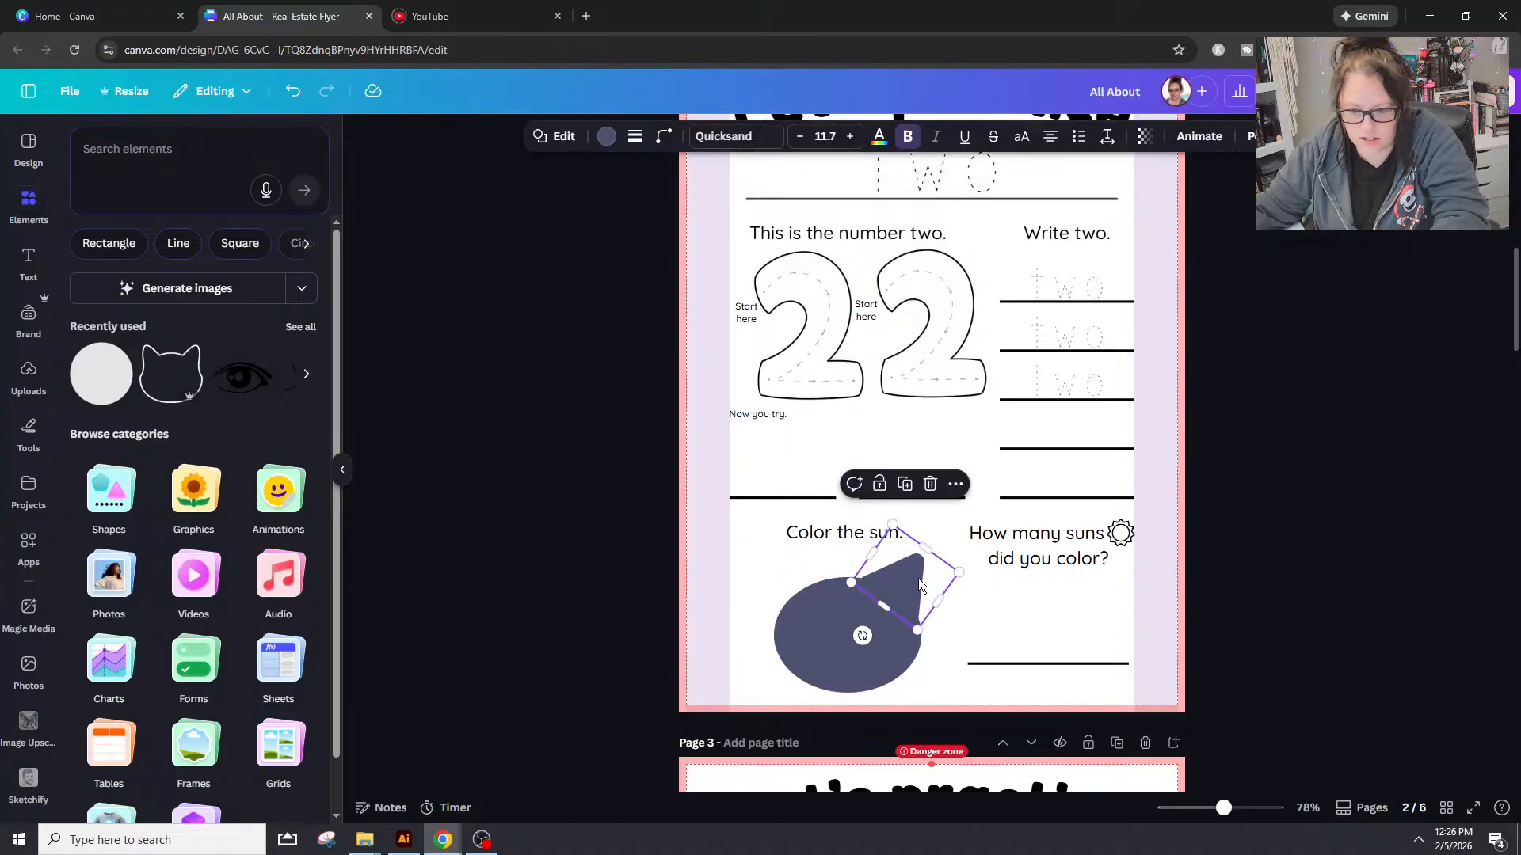
key(ctrl+c)
key(ctrl+v)
drag(918, 586, 783, 574)
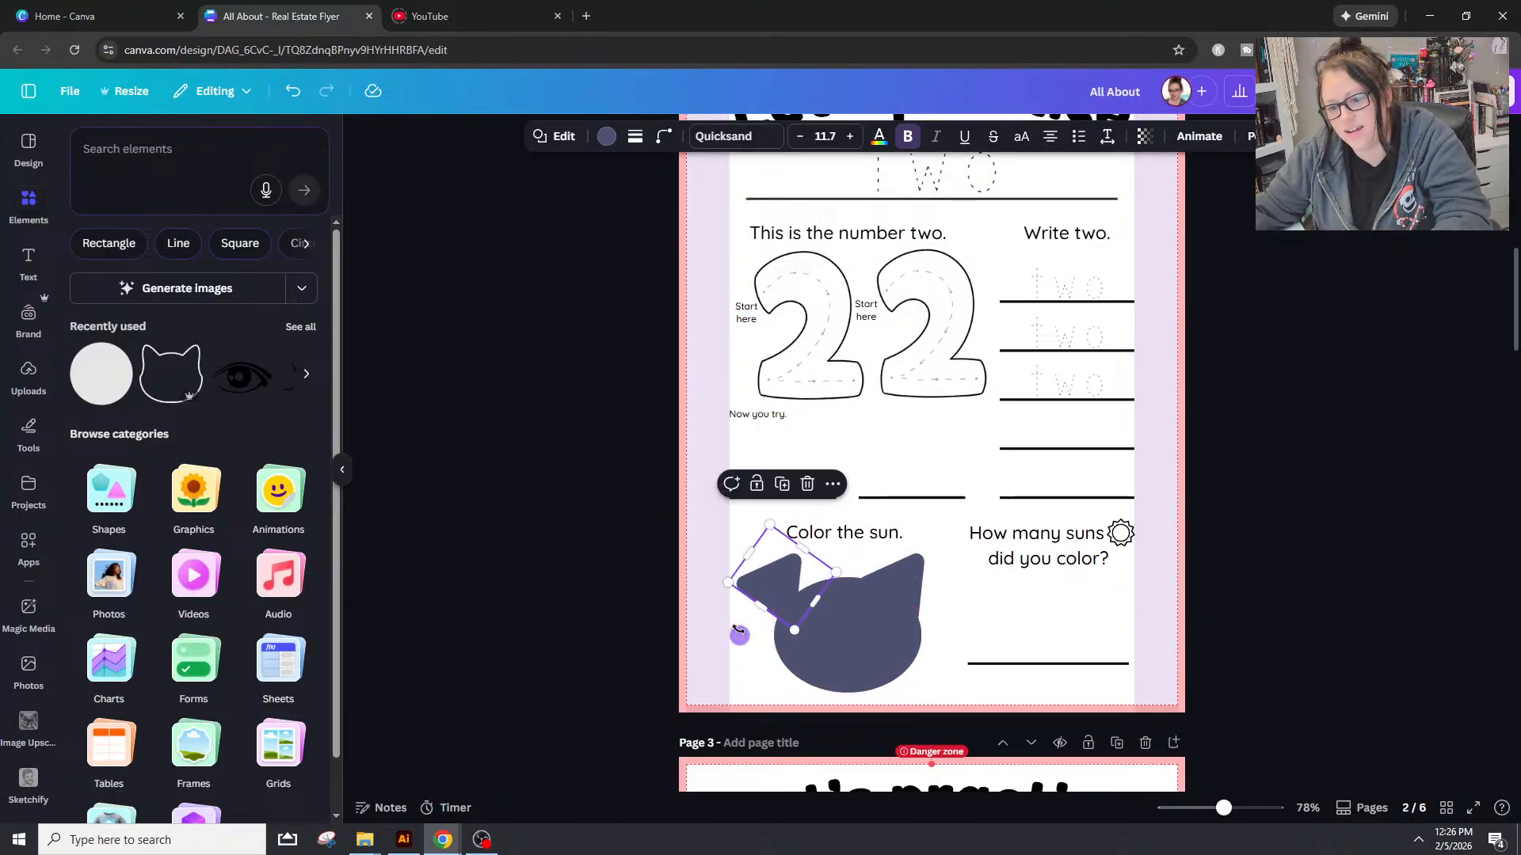
drag(739, 636, 819, 630)
click(668, 628)
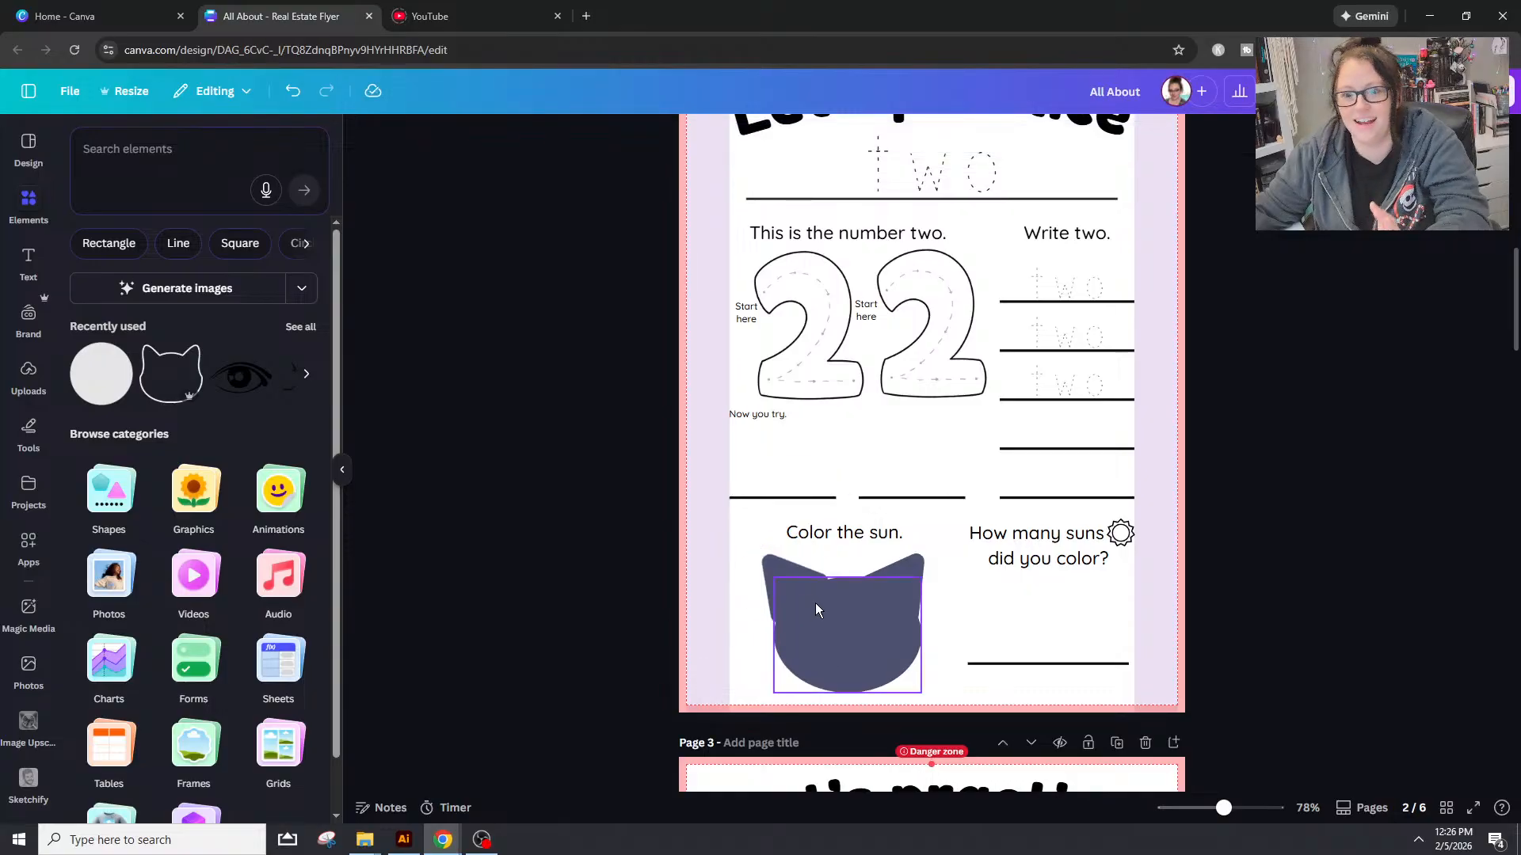
Step: Select both ears and align them by their top edges
click(800, 594)
click(1341, 539)
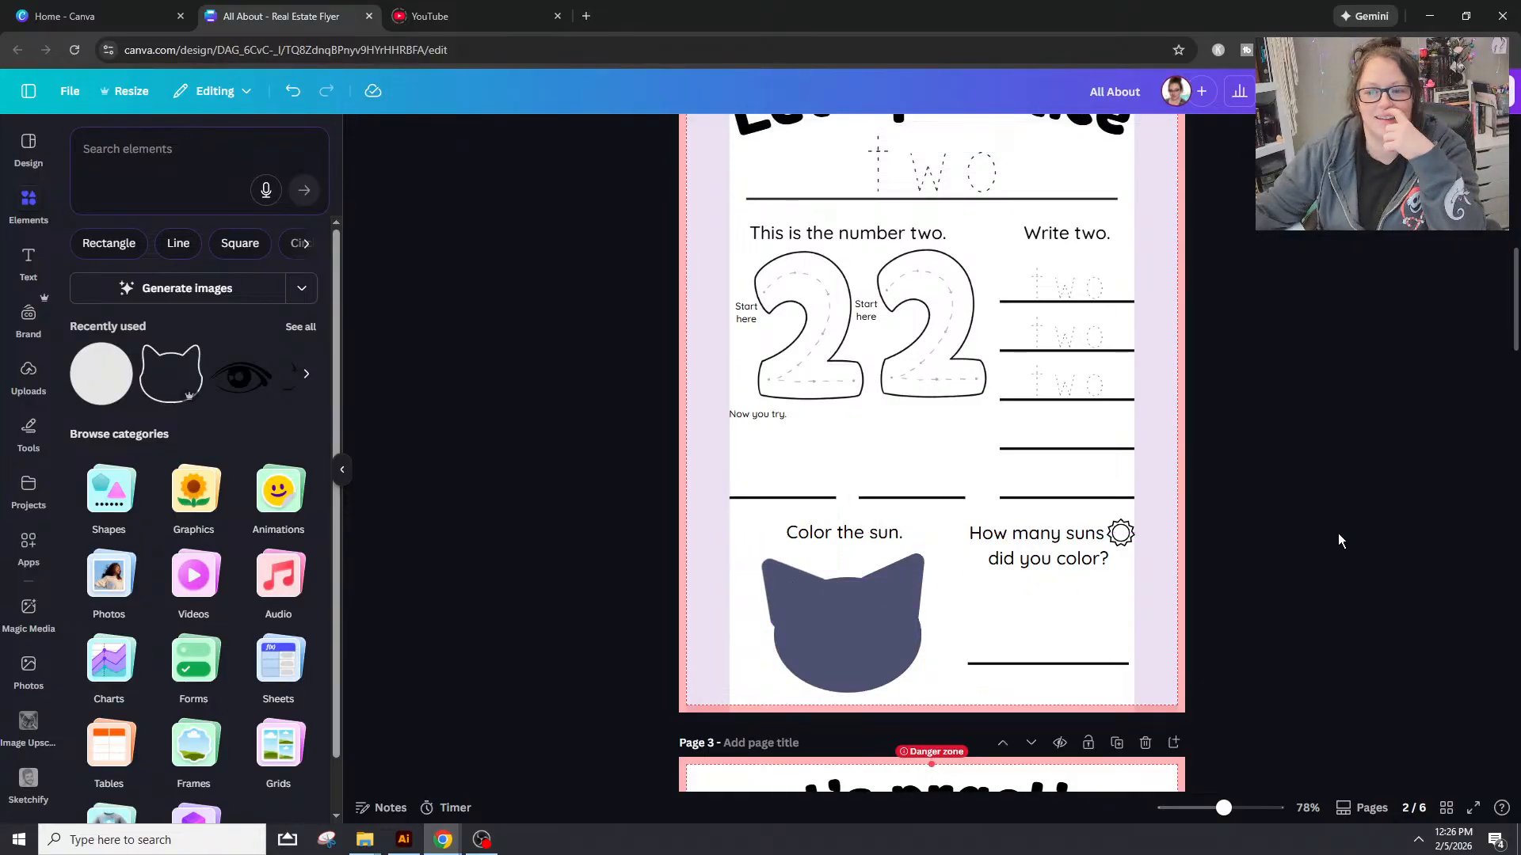
click(796, 586)
shift+click(899, 582)
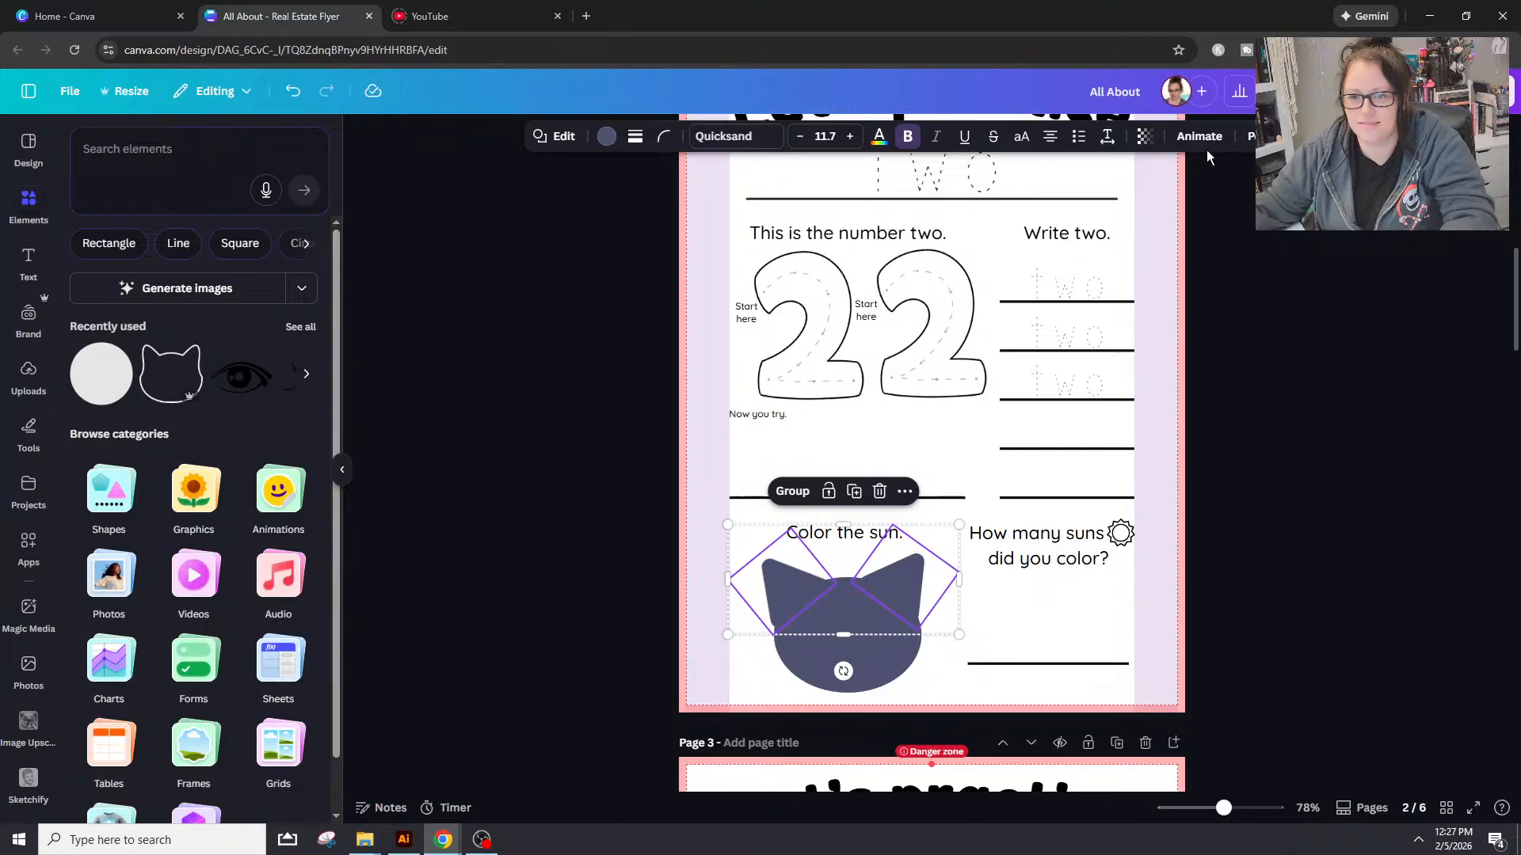
click(1250, 136)
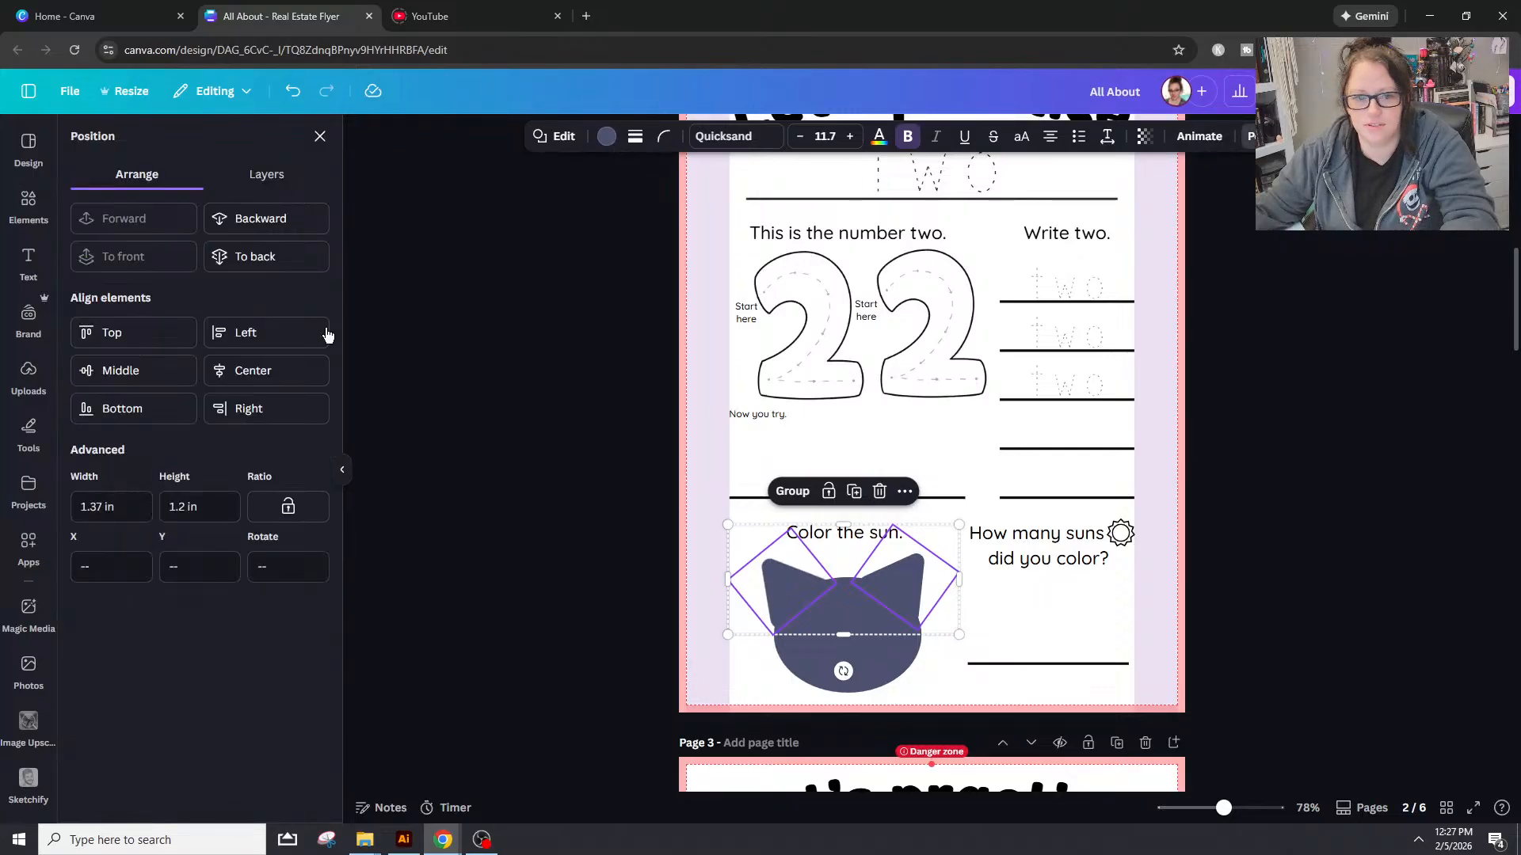
click(153, 333)
click(1299, 559)
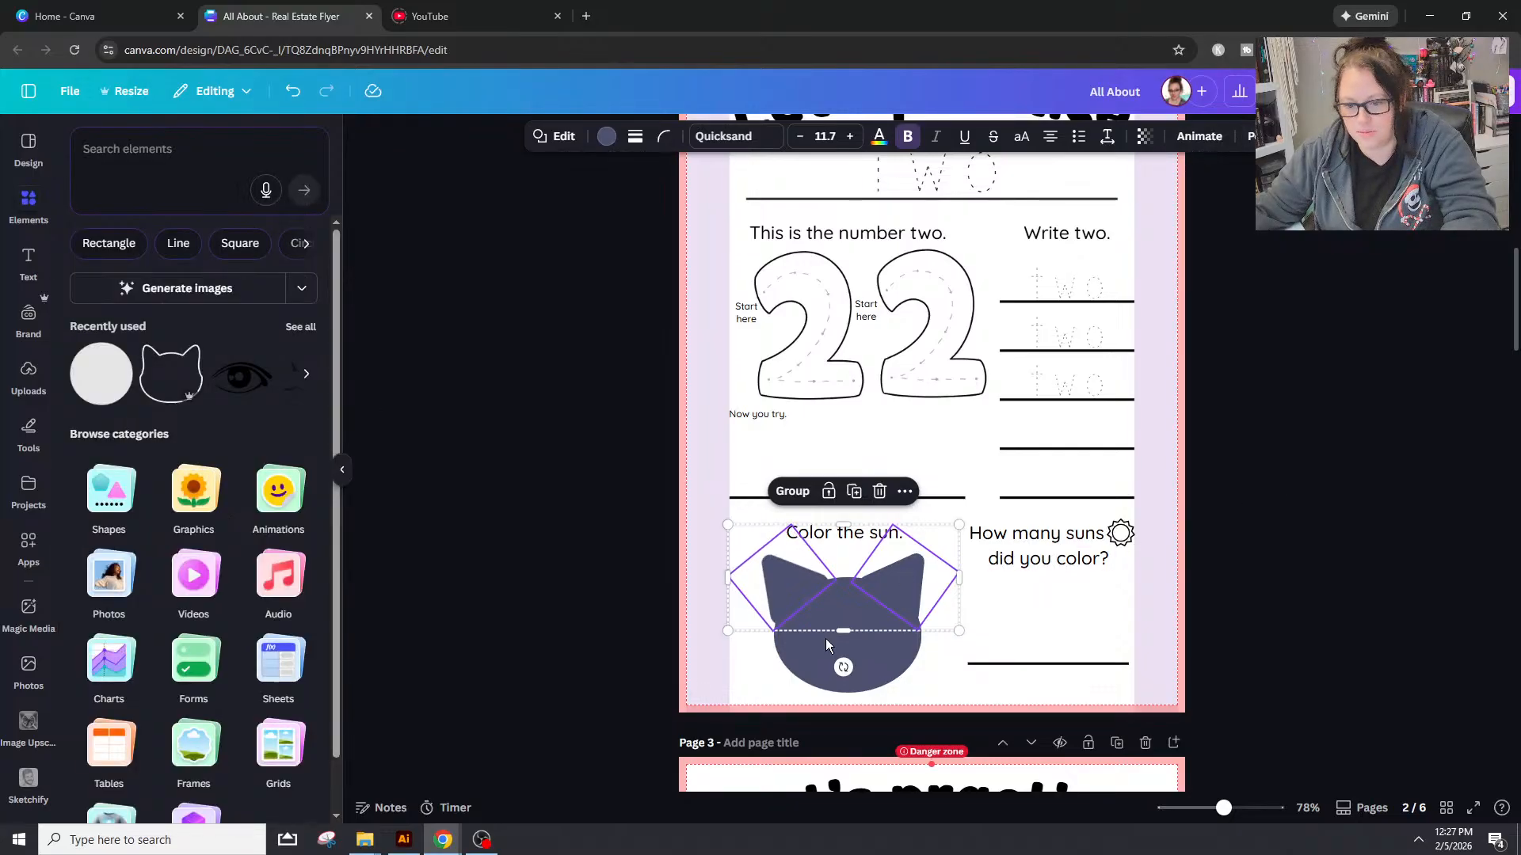
click(1315, 578)
Step: Center the oval between the two ears, then try stretching it slightly downward and undo the stretch
drag(850, 641, 847, 638)
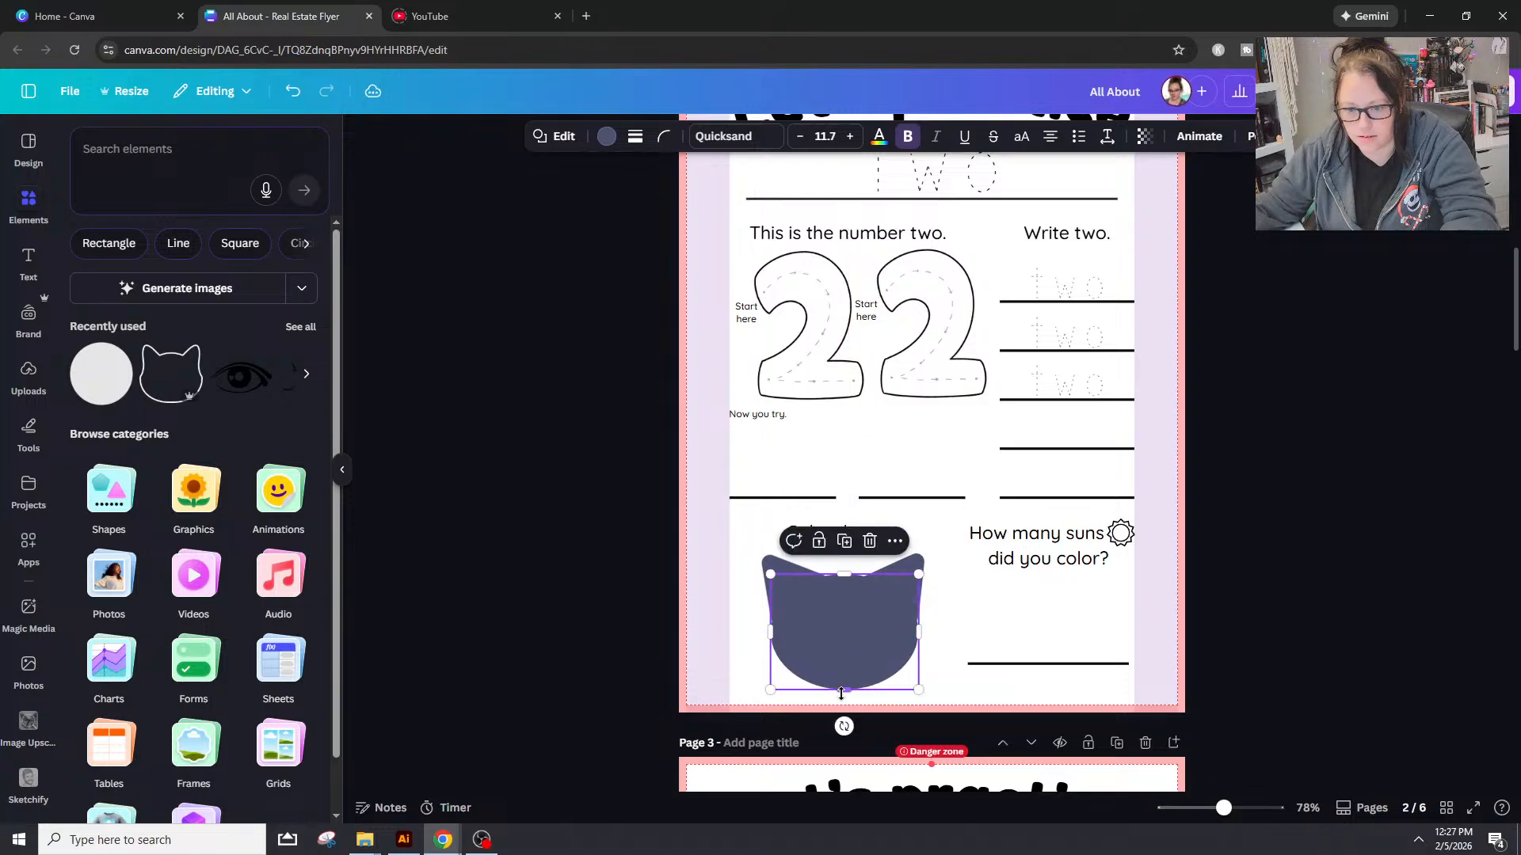
drag(845, 693, 843, 702)
click(1297, 545)
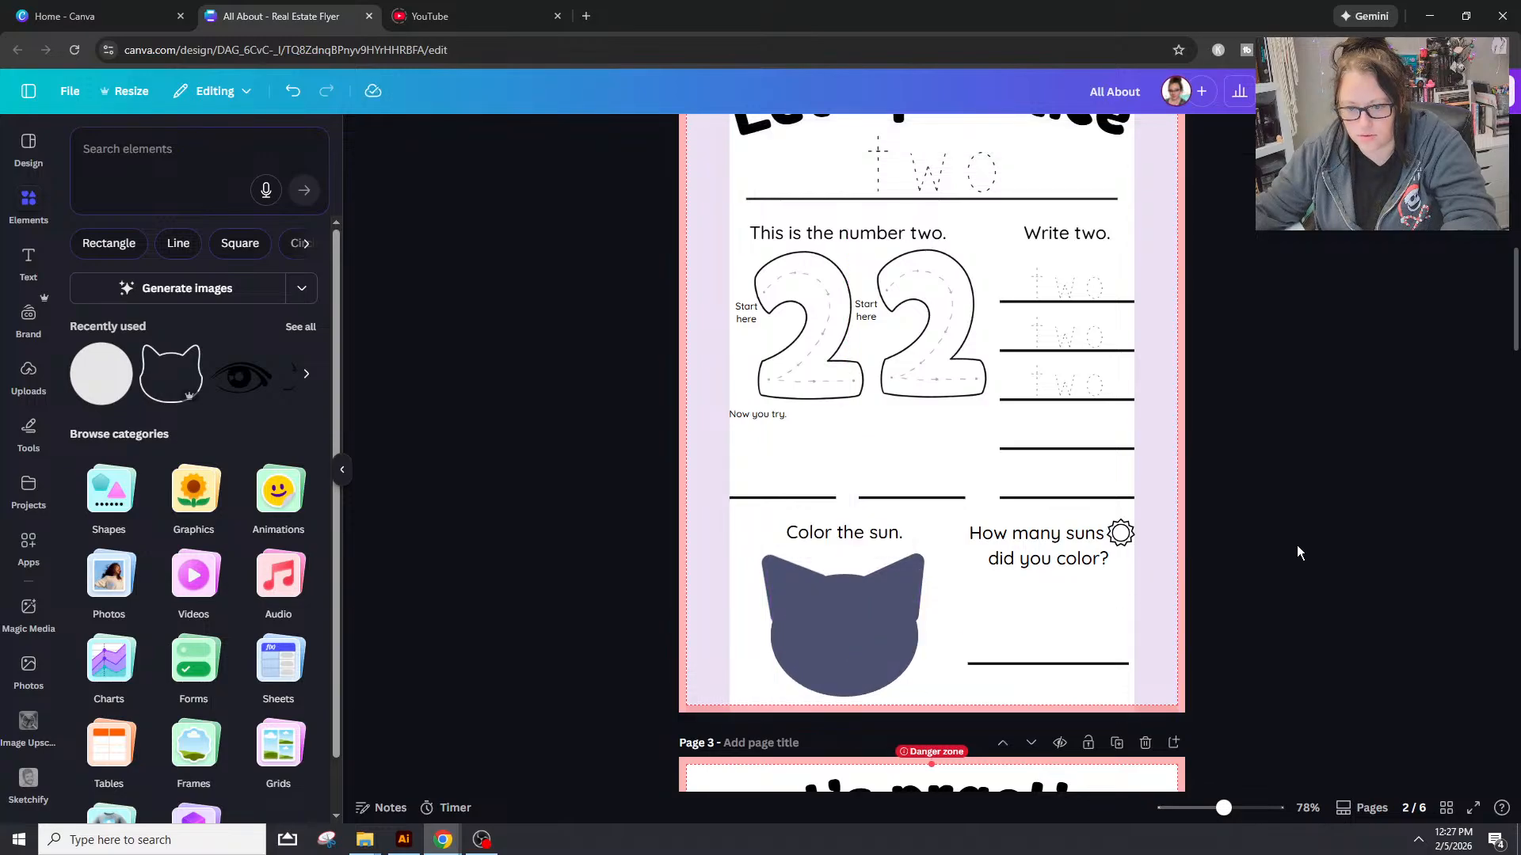
key(ctrl+z)
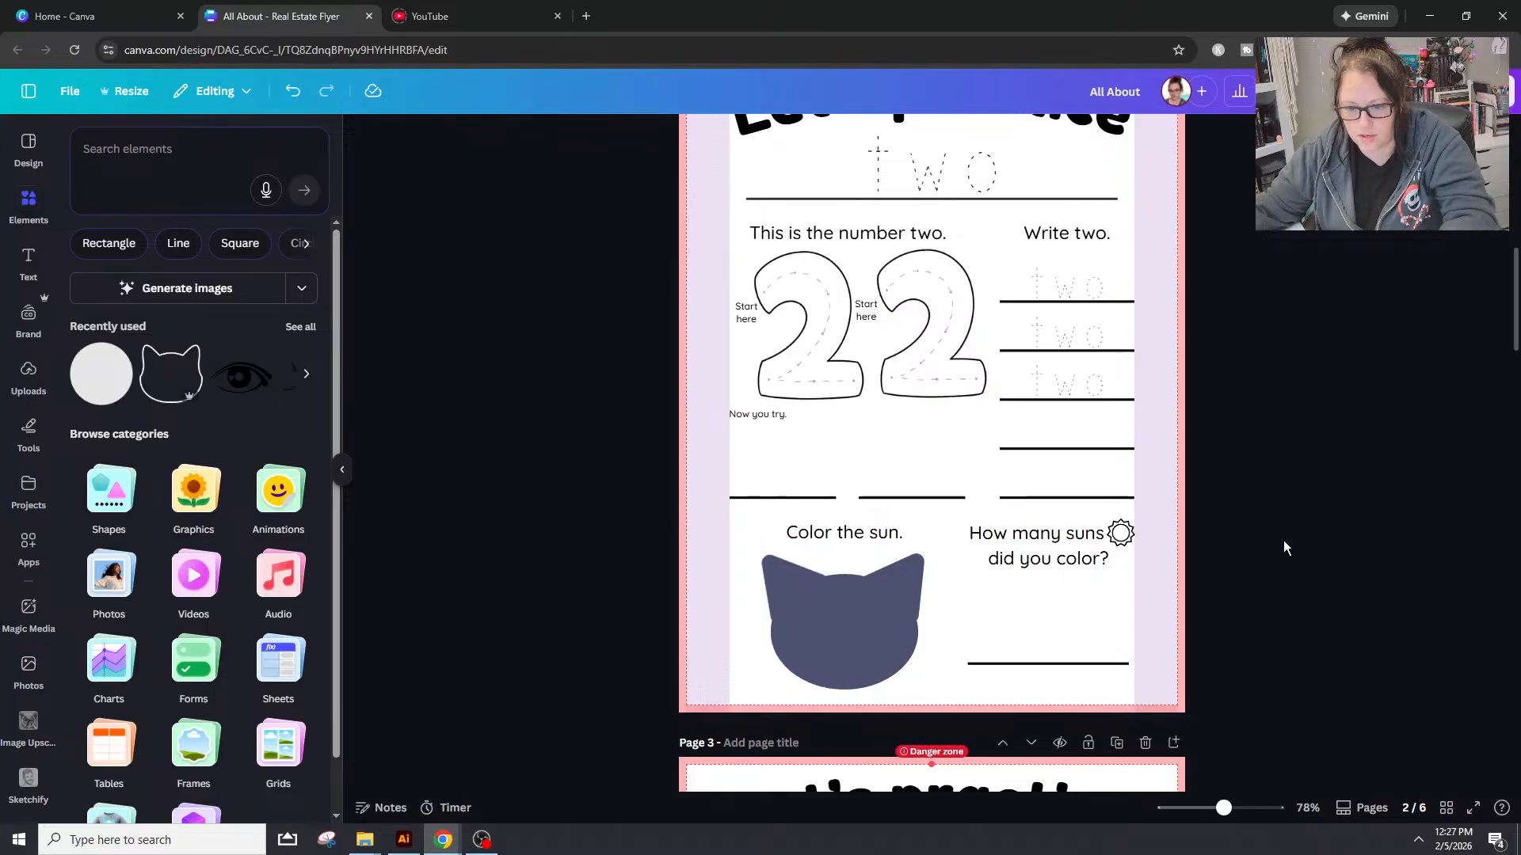
Step: Nudge the left and right ears slightly inward so they sit evenly on the oval
click(802, 590)
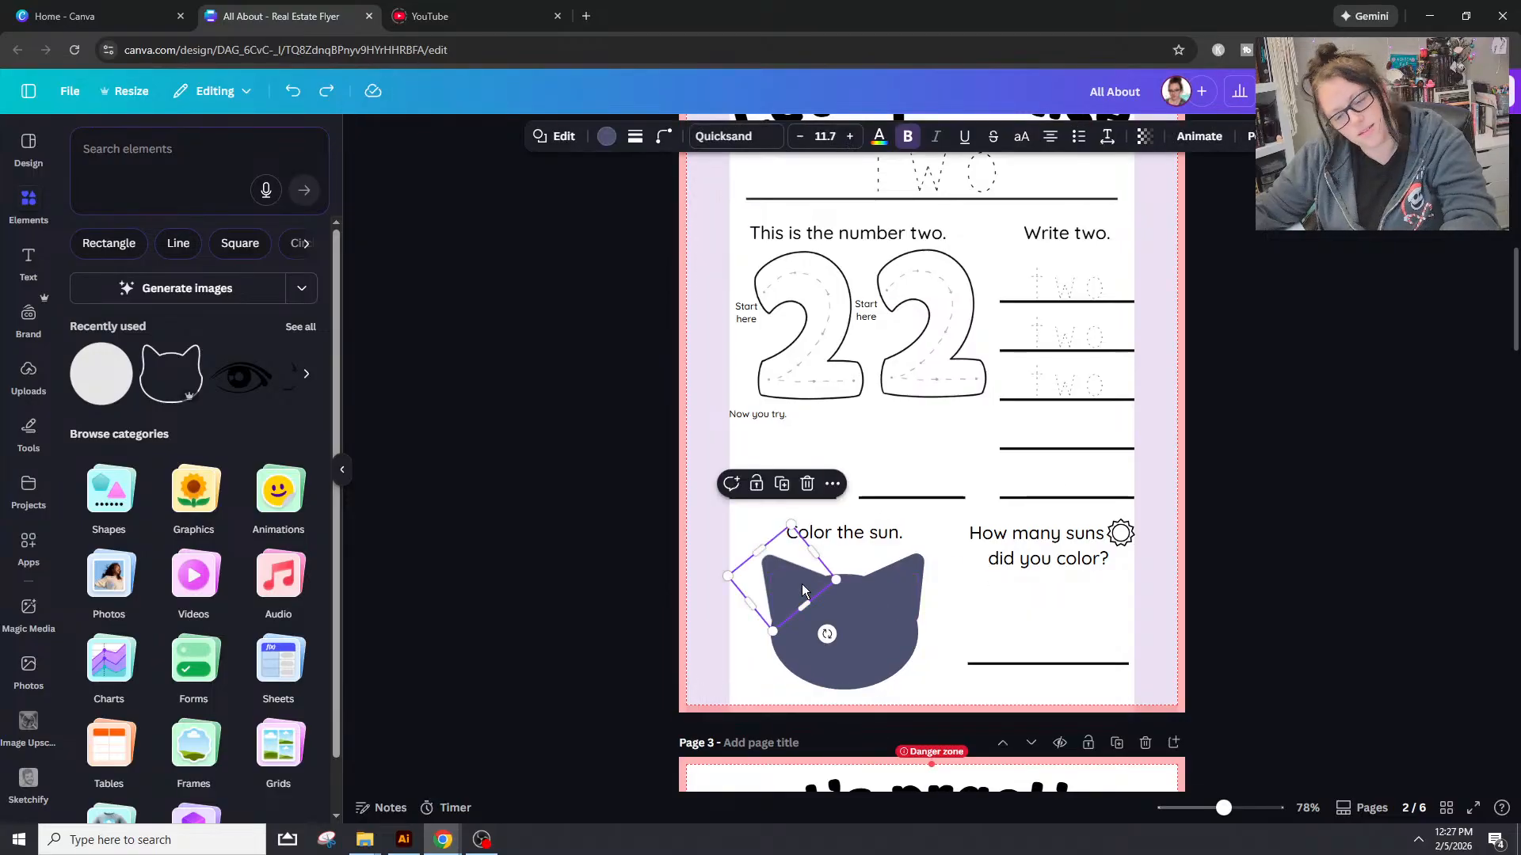
click(1188, 633)
key(ctrl+z)
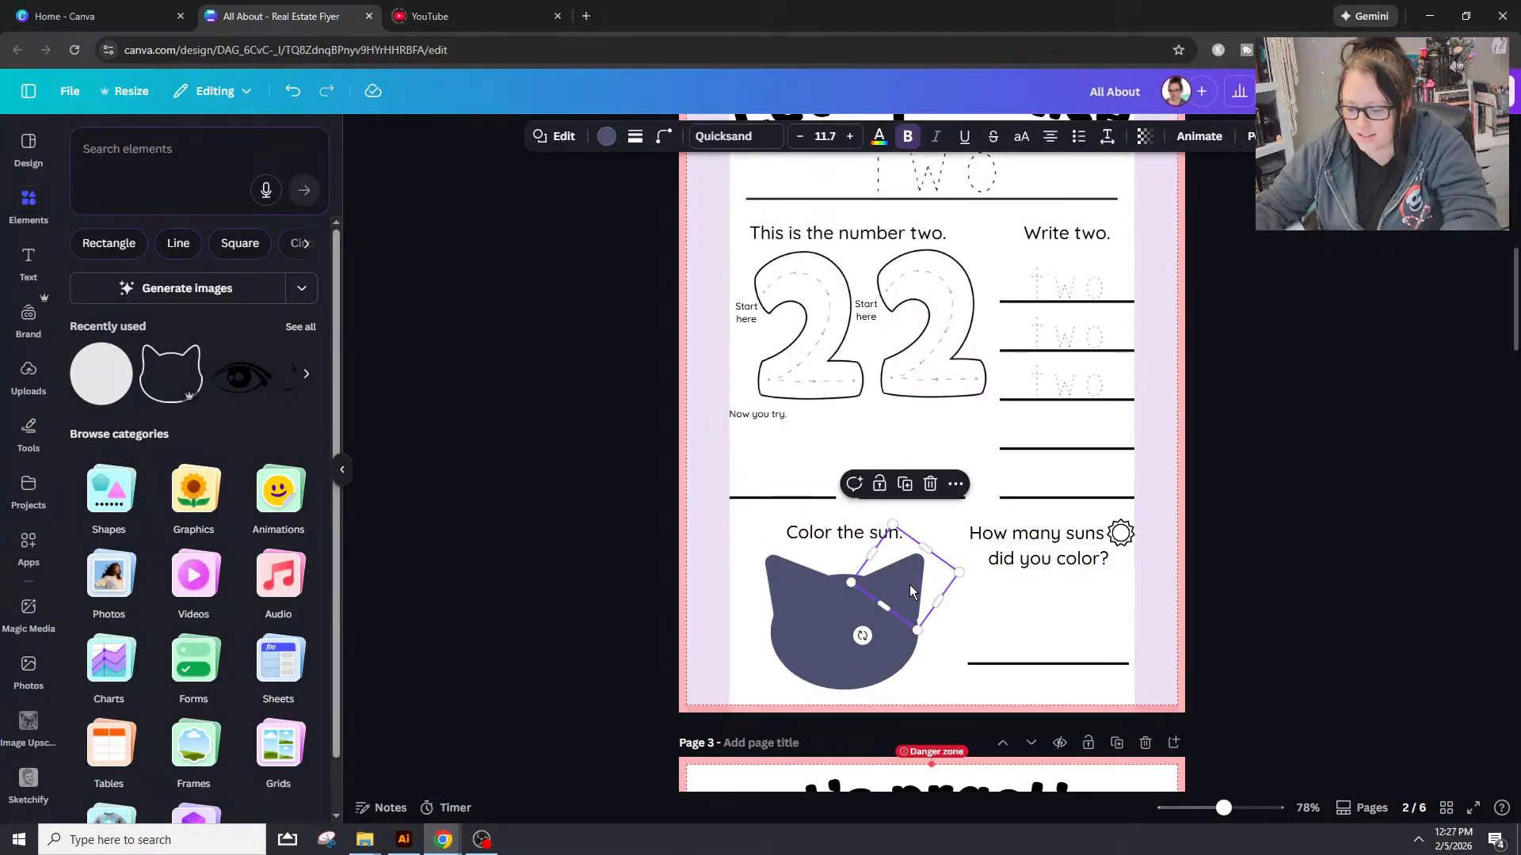
click(1430, 474)
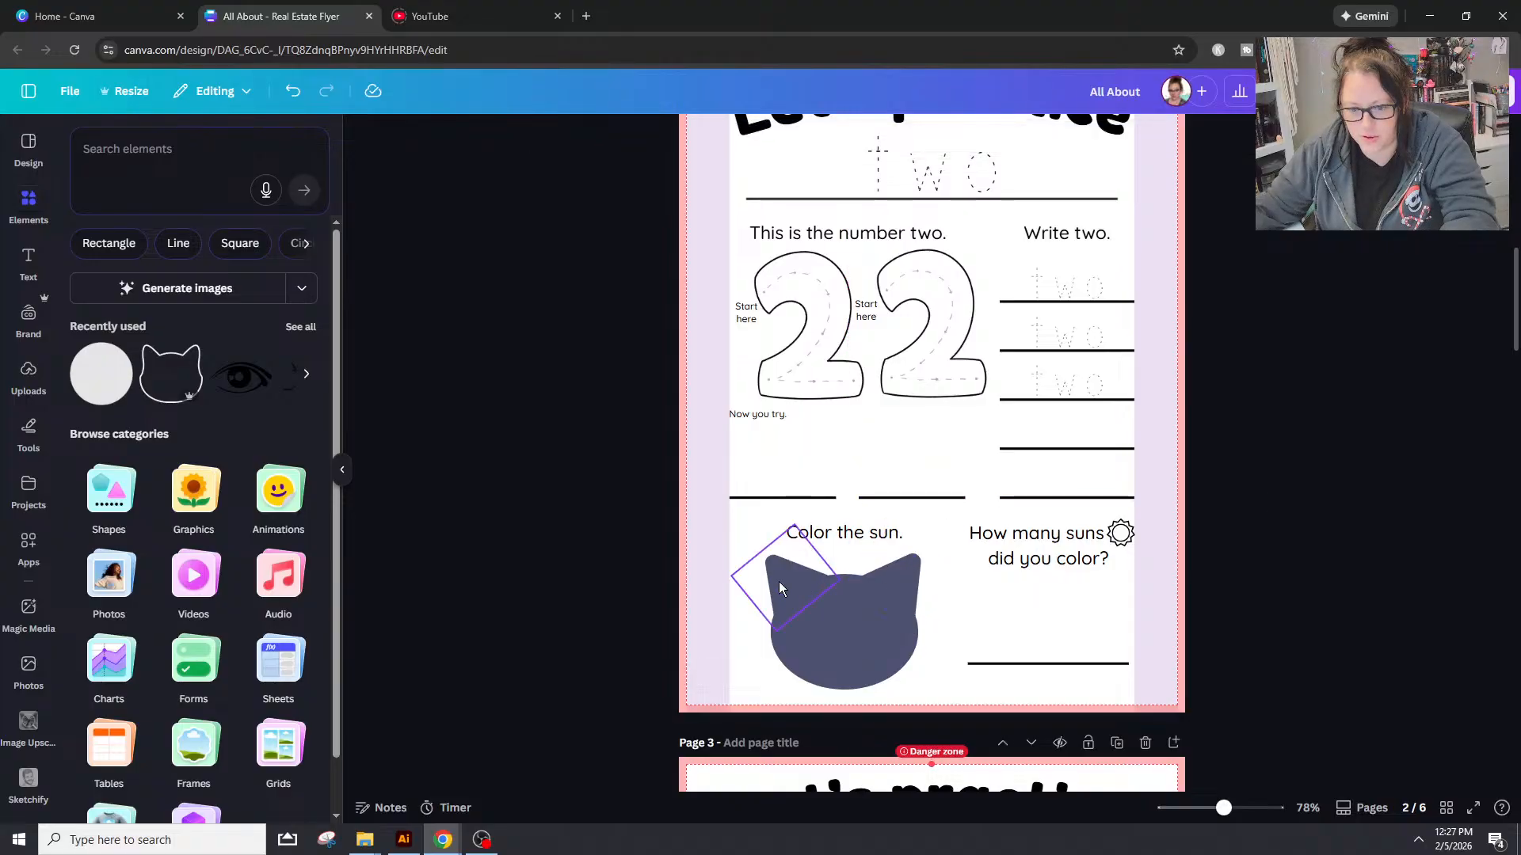
Step: Select the oval and both ears, fill them with white, and give them a thin black solid outline
drag(737, 593, 940, 666)
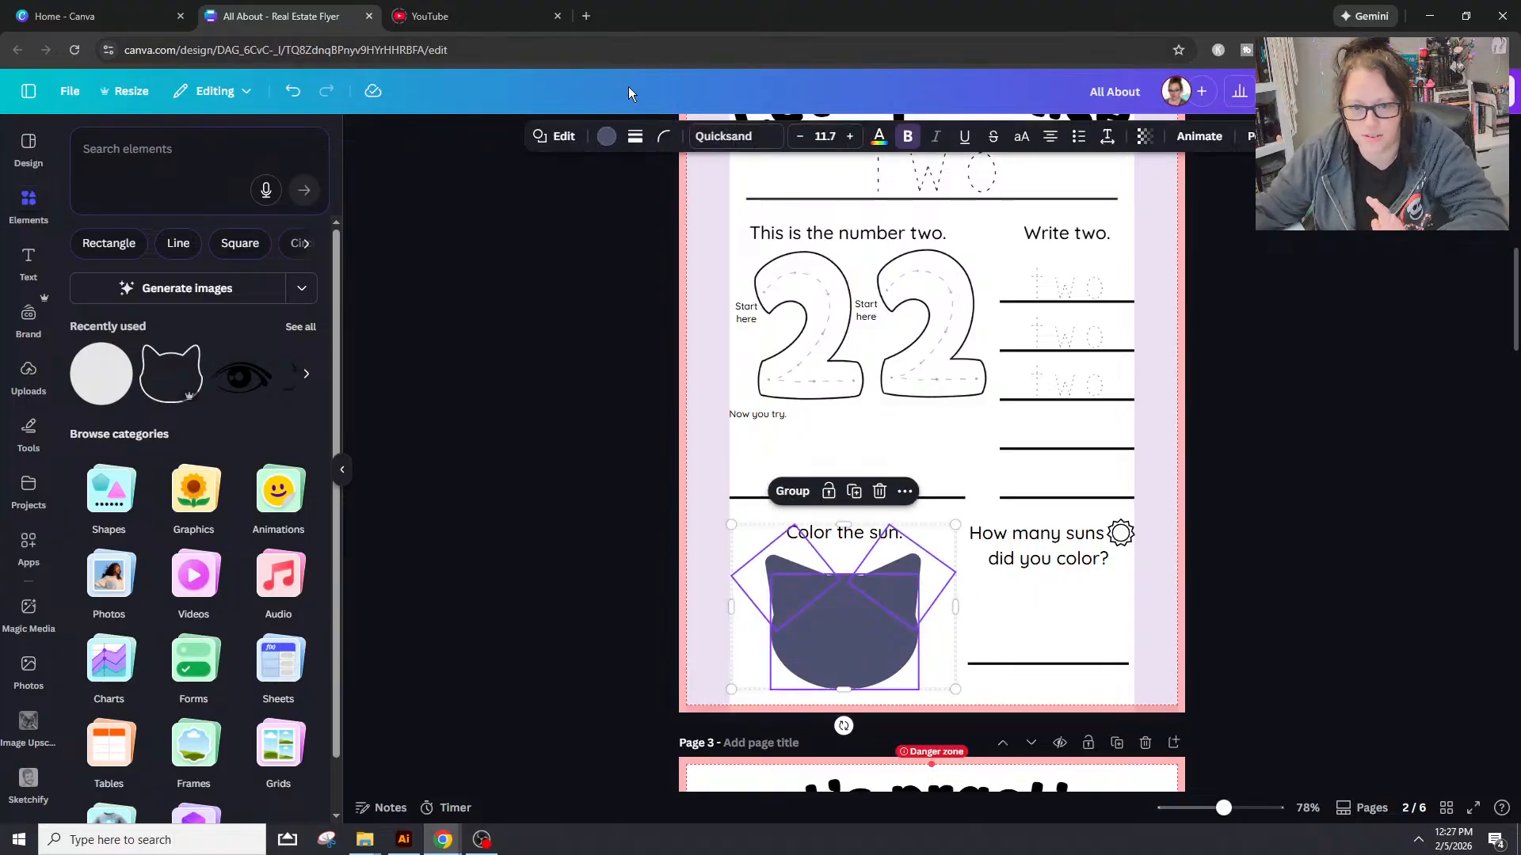
click(606, 135)
click(82, 291)
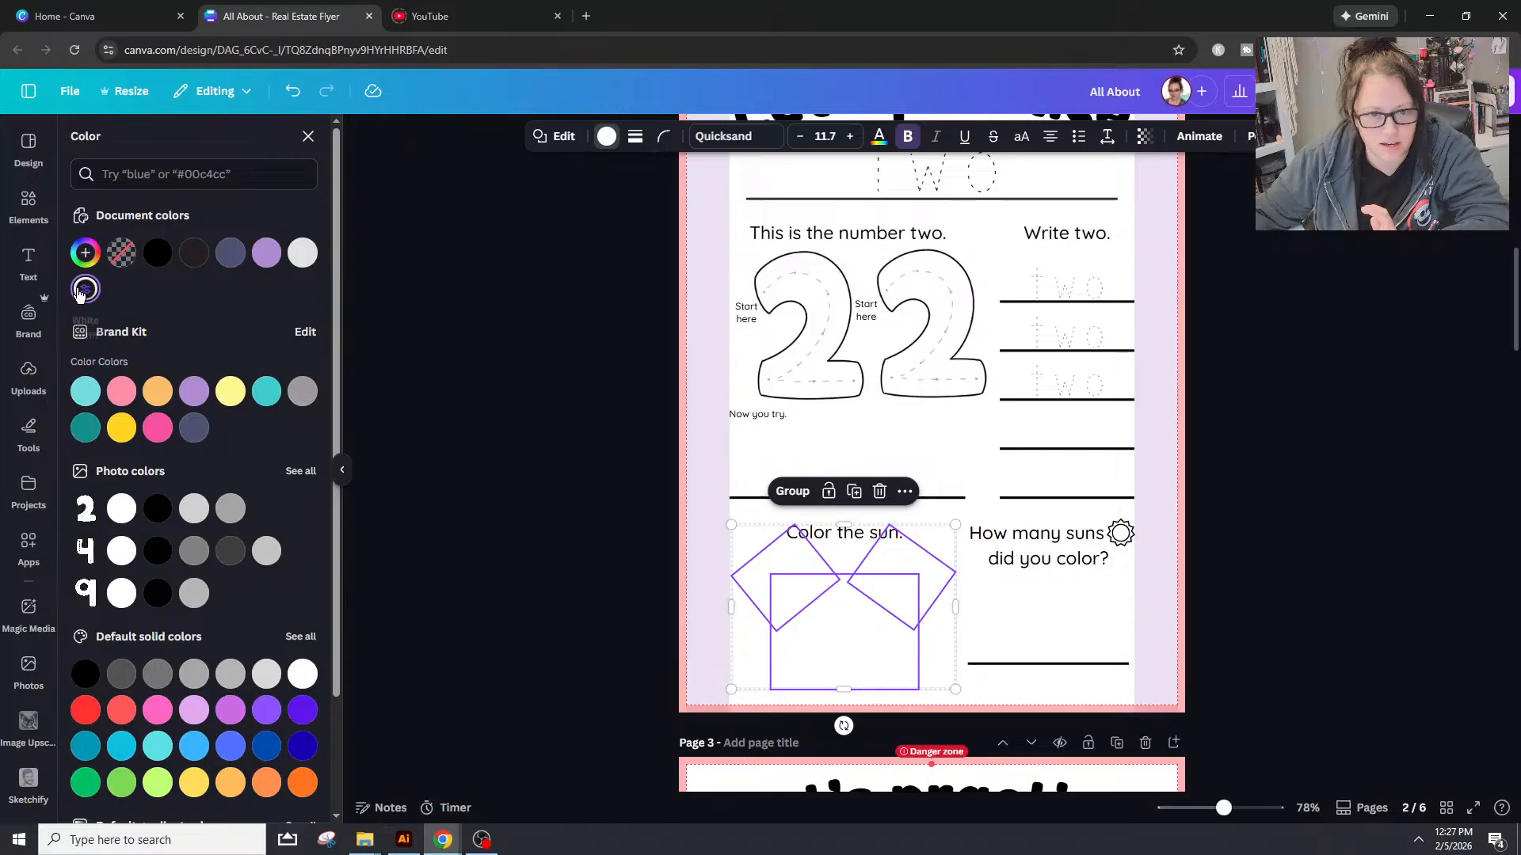
click(635, 135)
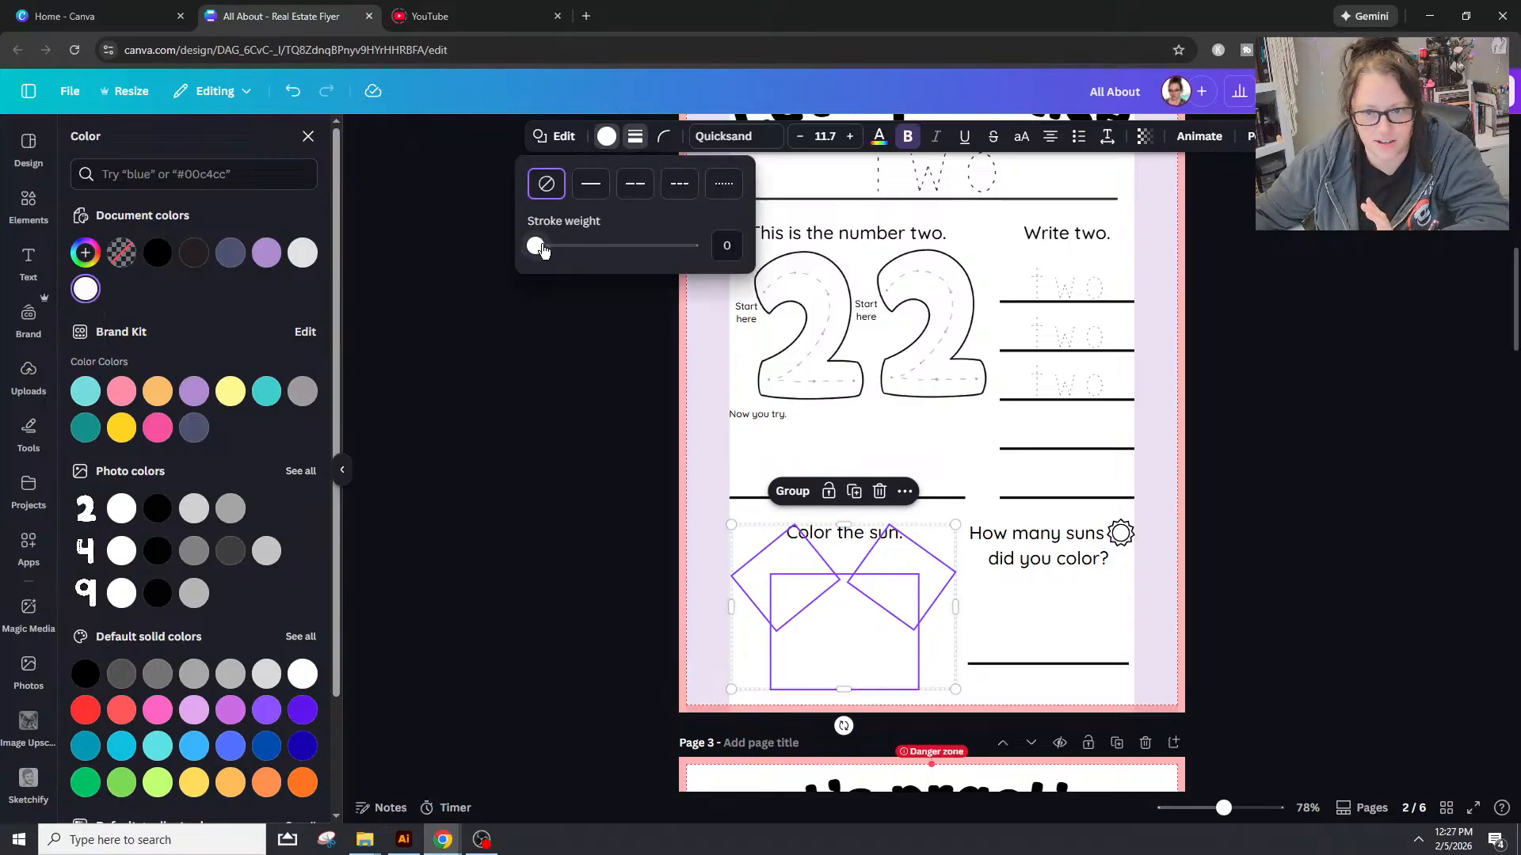
drag(536, 246, 542, 248)
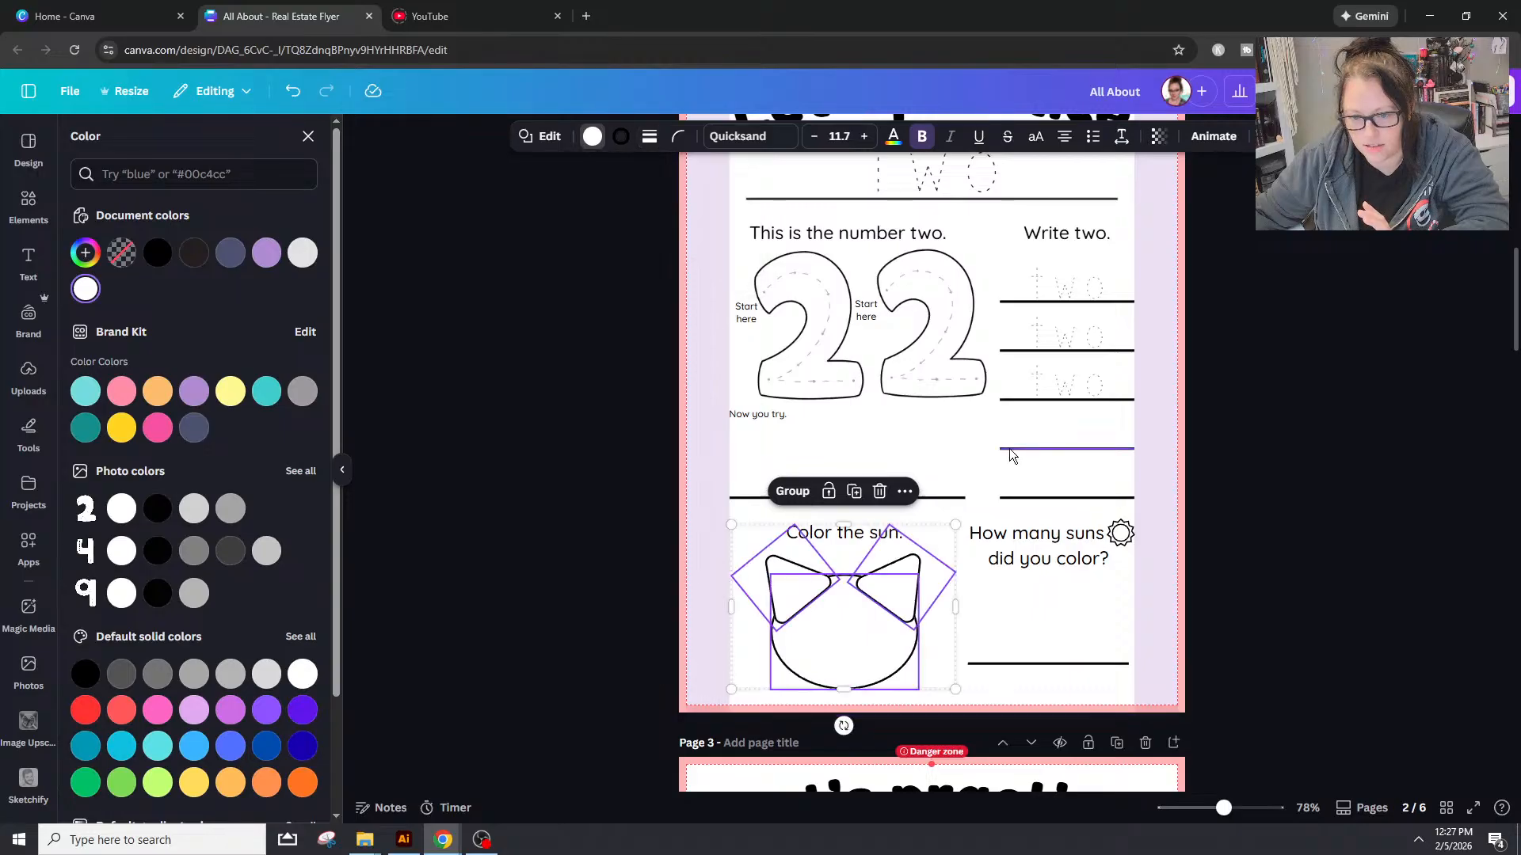
Step: Check the stroke weight of the upper-left cloud in the page 1 sun drawing
scroll(1009, 443, up, 5)
click(773, 268)
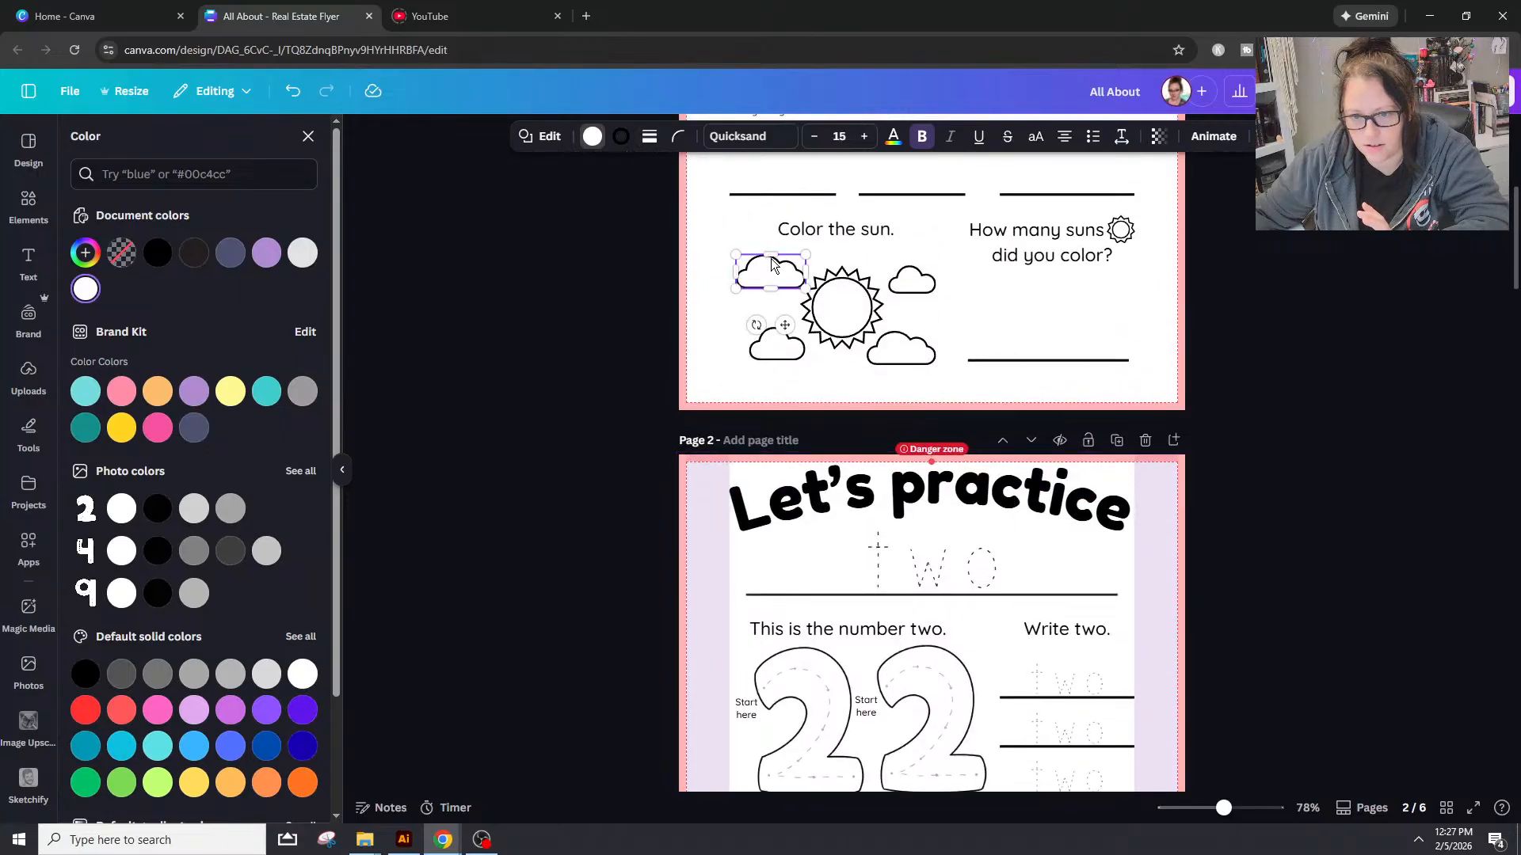
click(650, 138)
click(640, 532)
key(Escape)
scroll(624, 567, down, 6)
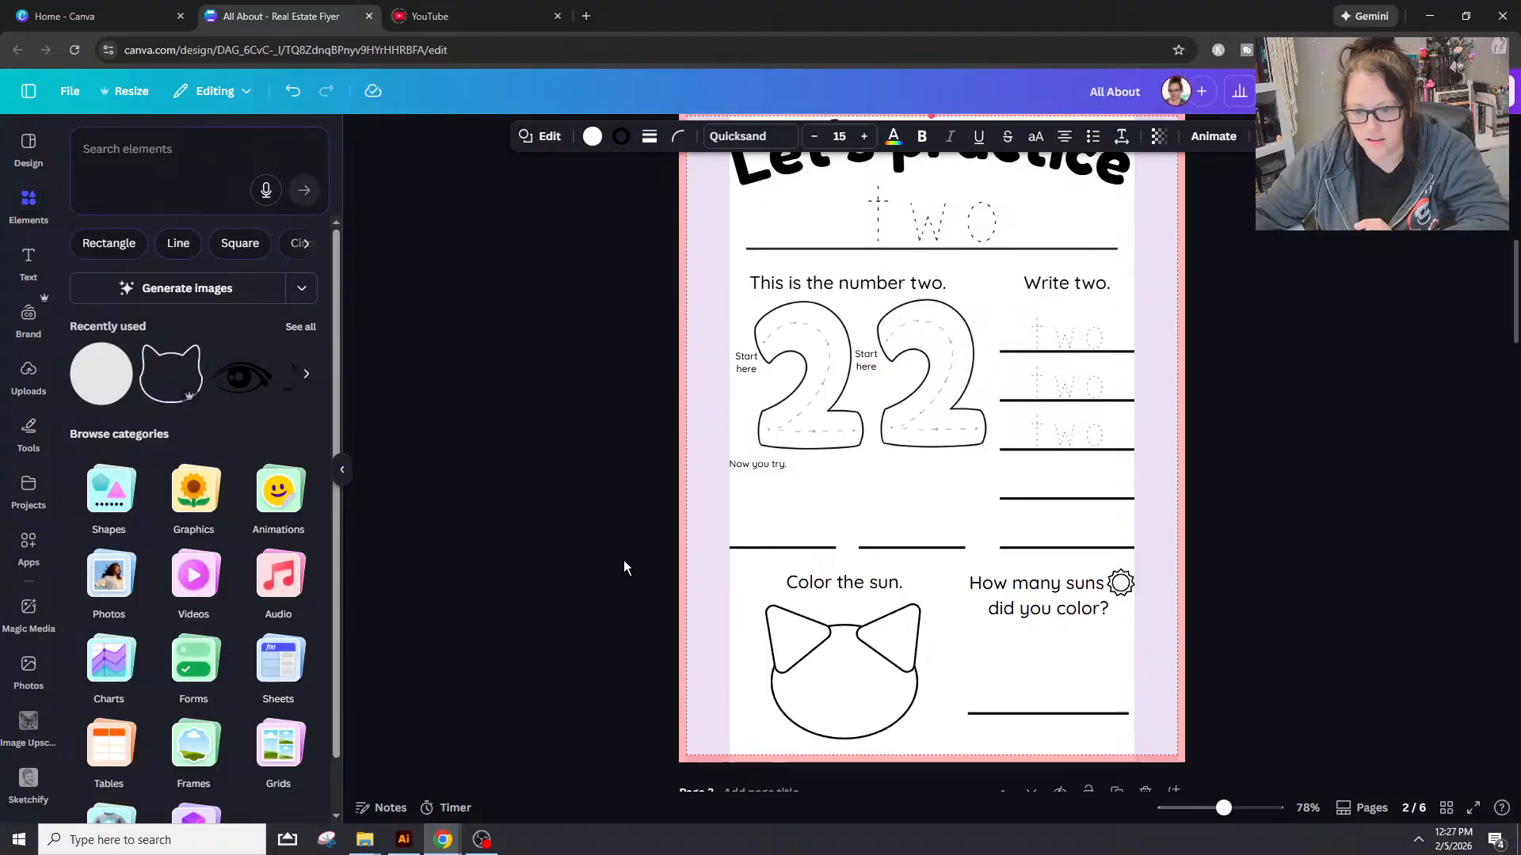
Step: Select both ears and send them behind the oval so its outline covers their inner corners
click(808, 495)
click(887, 507)
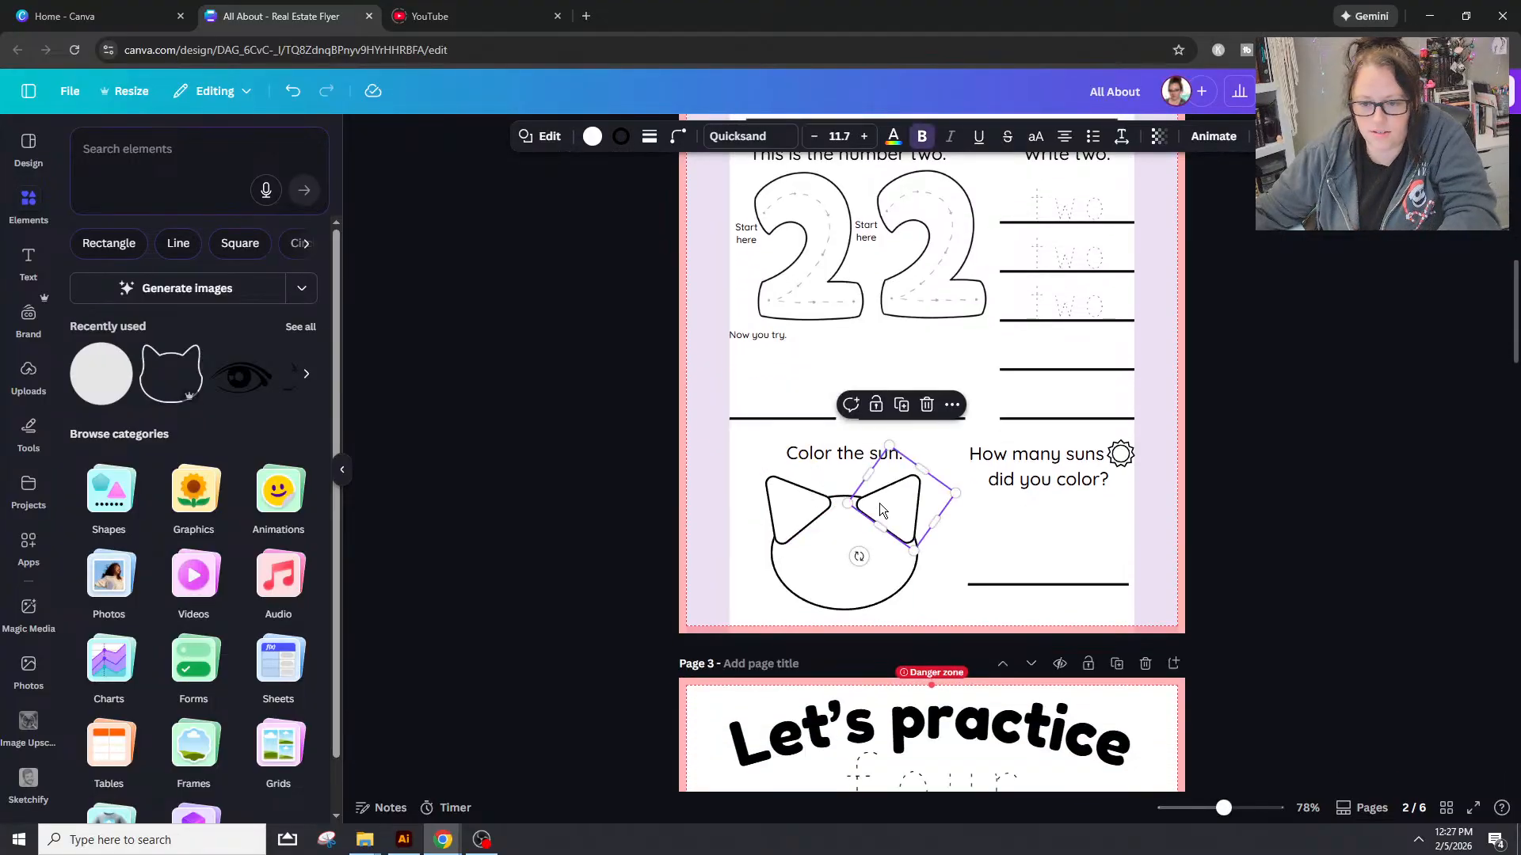
shift+click(787, 517)
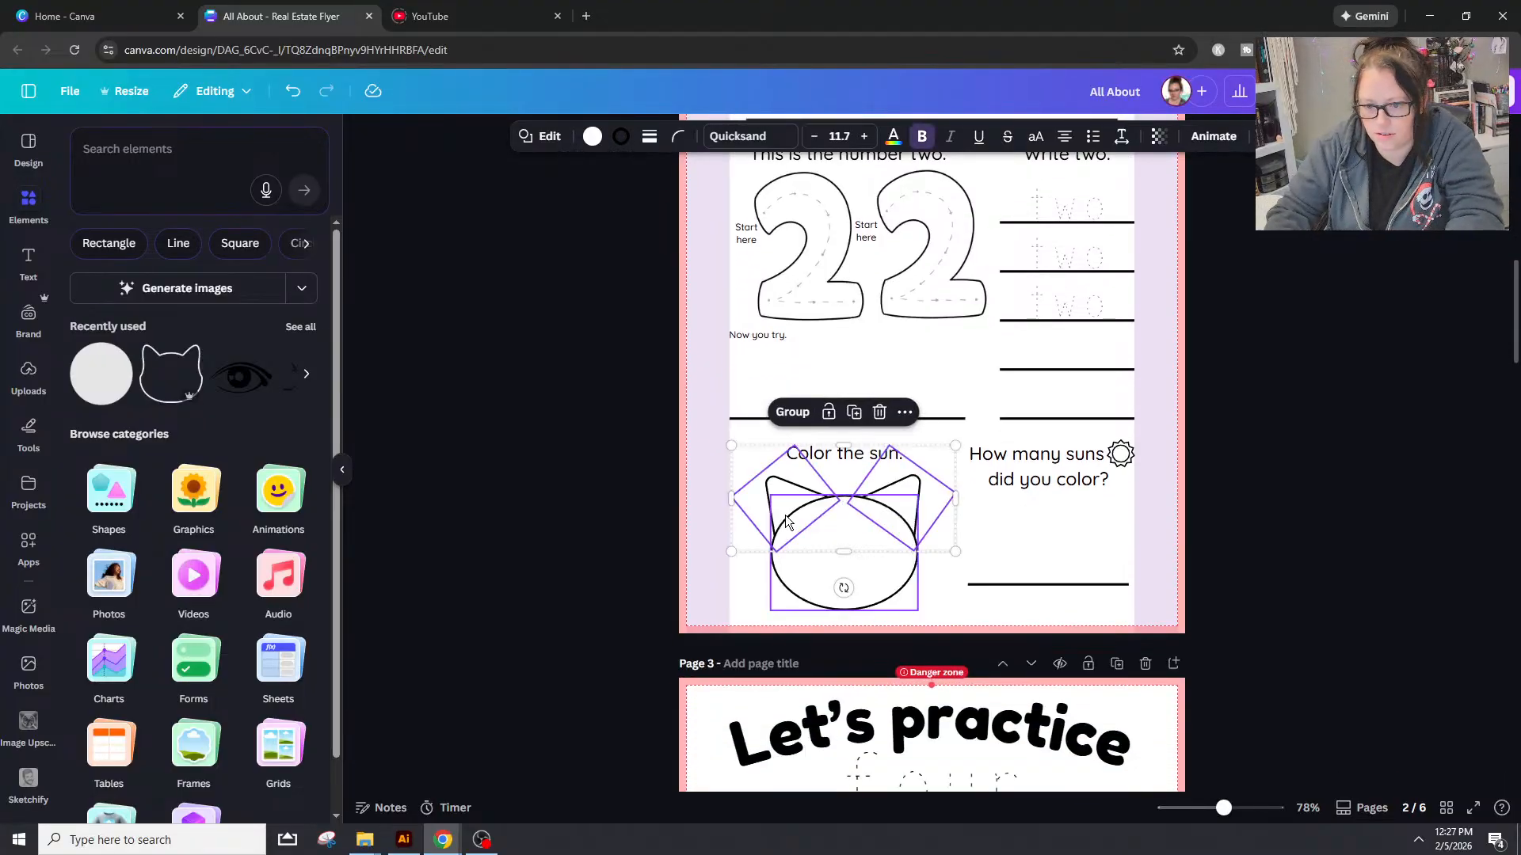
click(1287, 448)
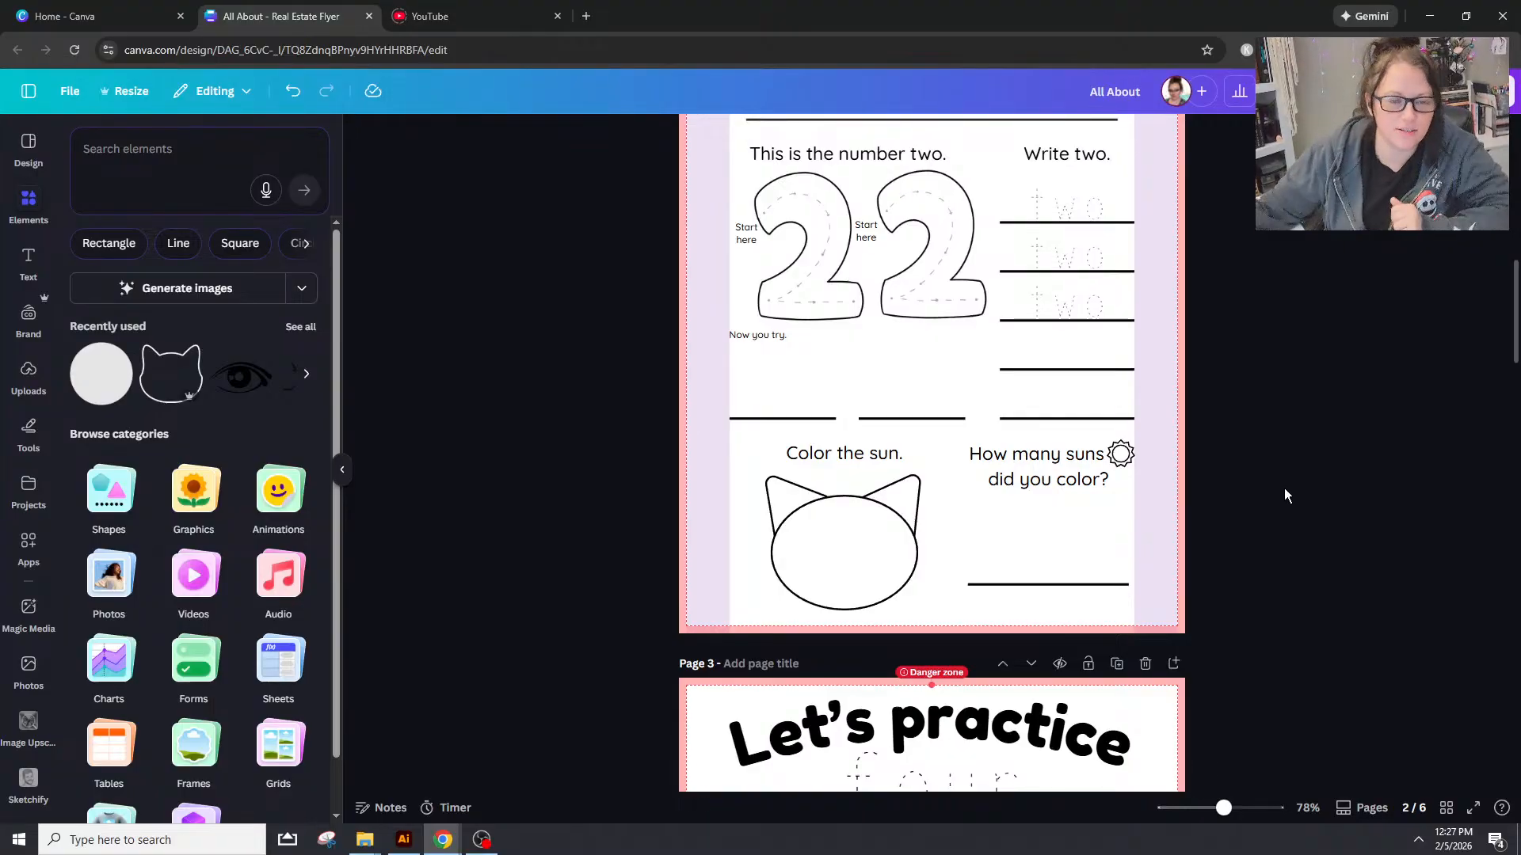
Step: Search the elements library for "cat face outline" and show all matching graphics
click(215, 139)
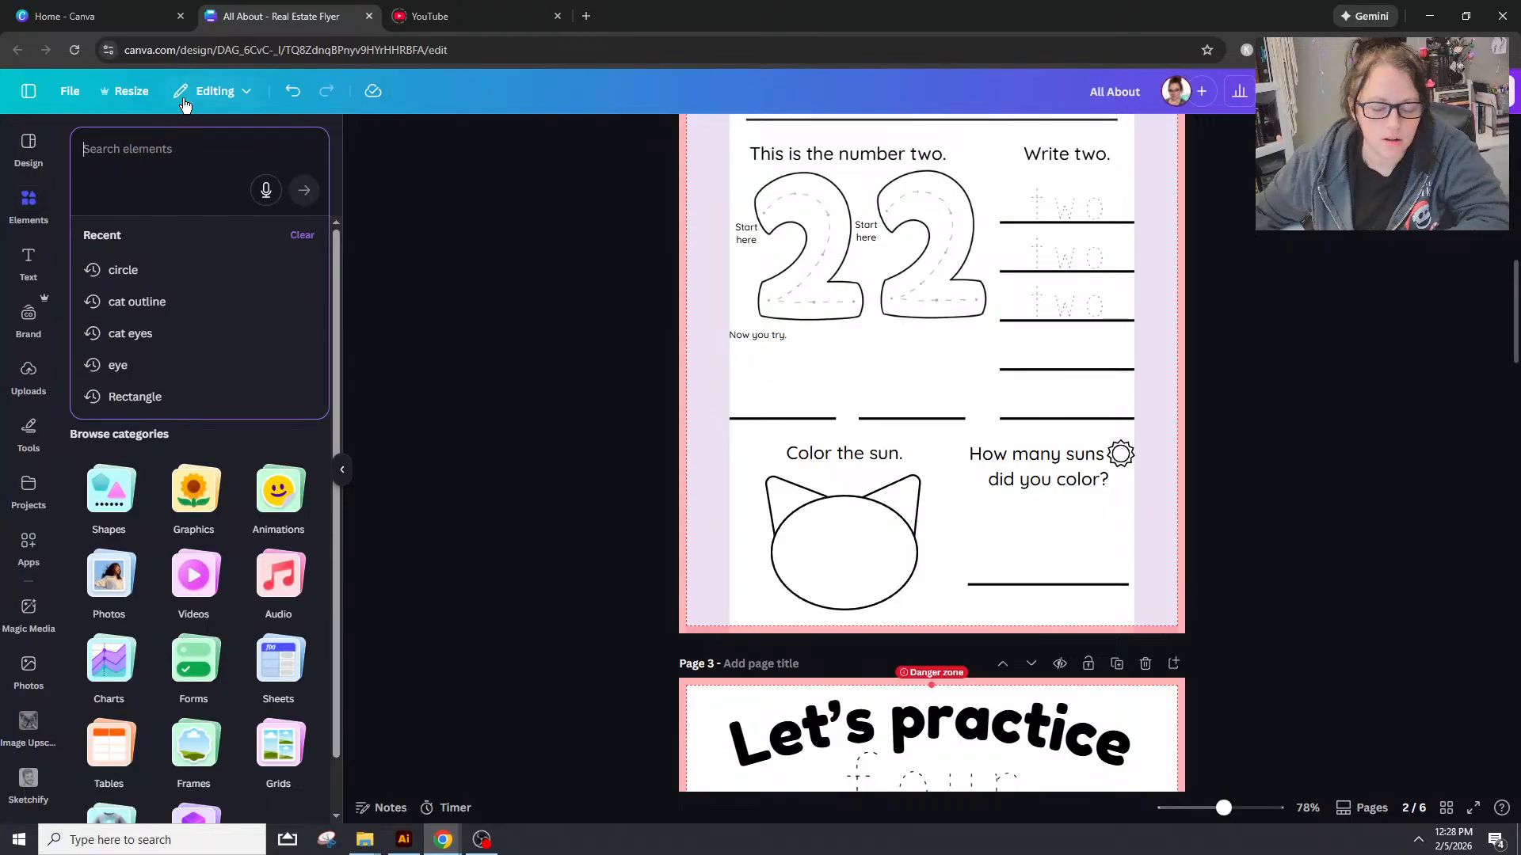
text(cat fac)
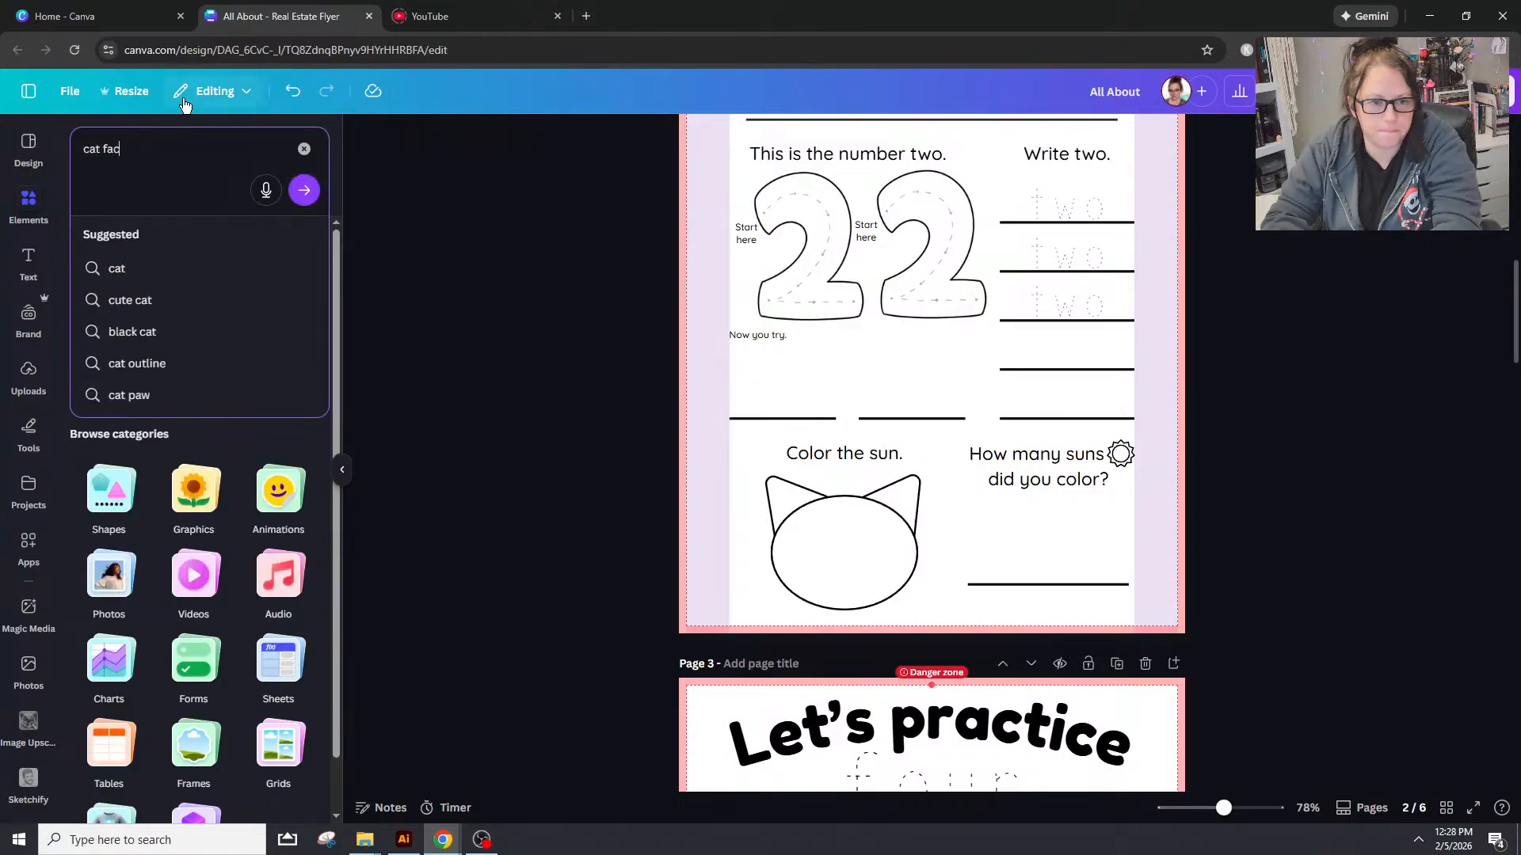
text(e out)
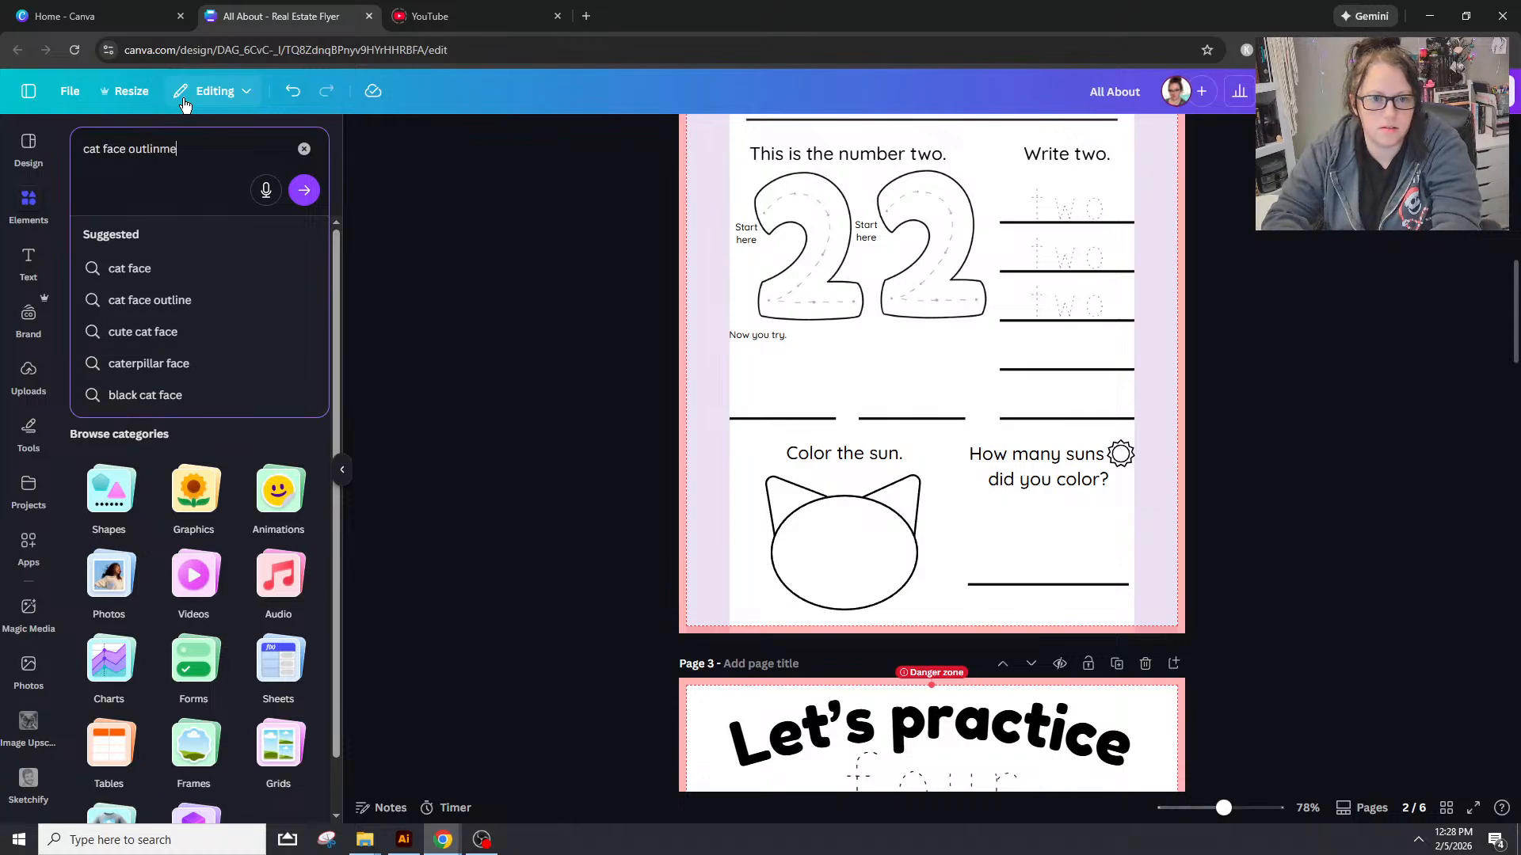
text(line)
key(Return)
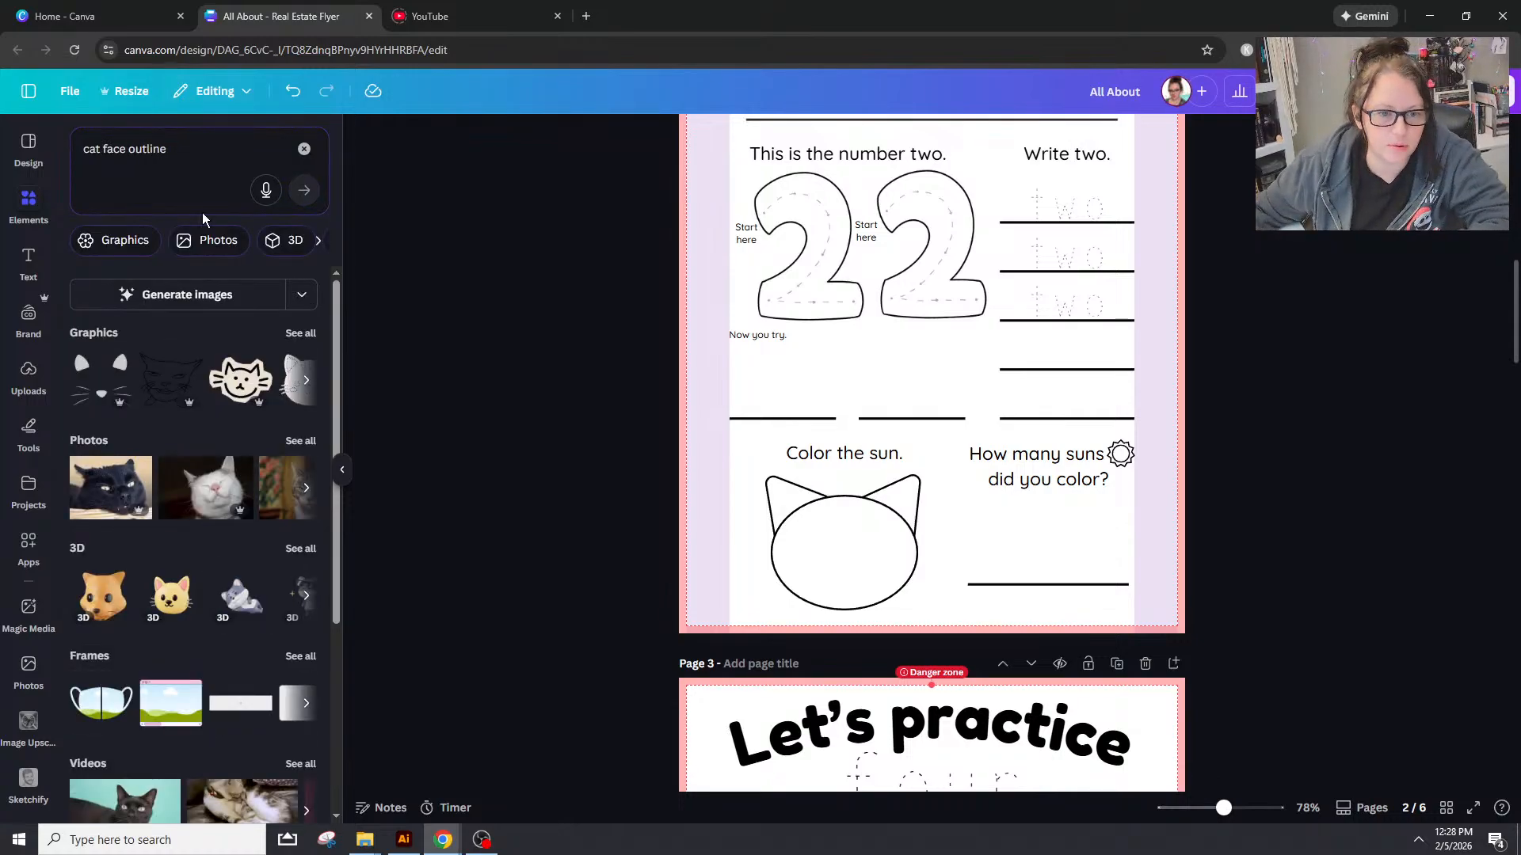
click(300, 334)
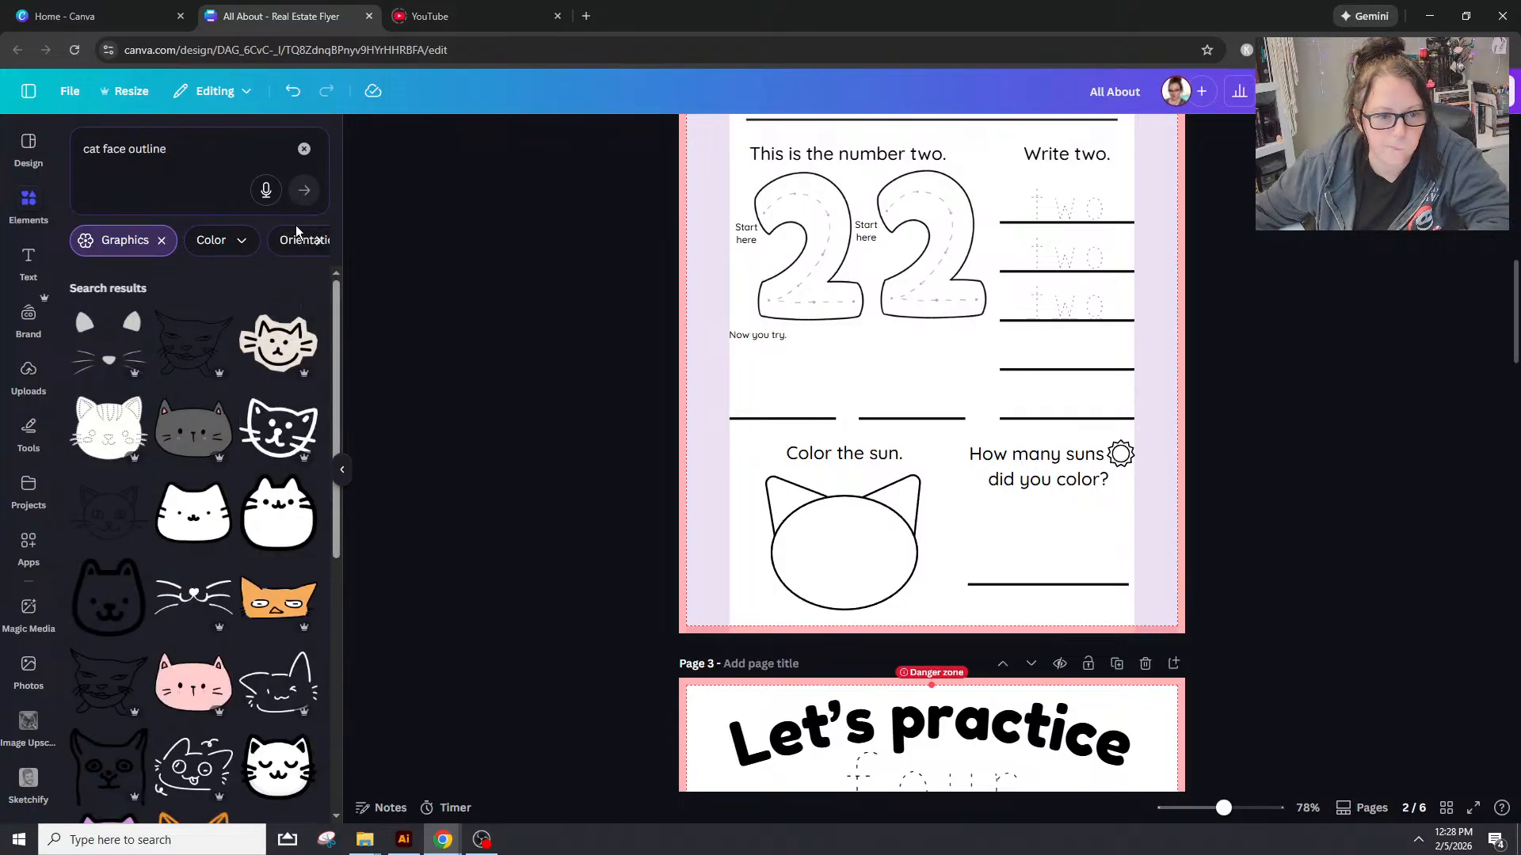
Step: Filter the cat face graphics to free ones only and browse the results
scroll(244, 397, down, 3)
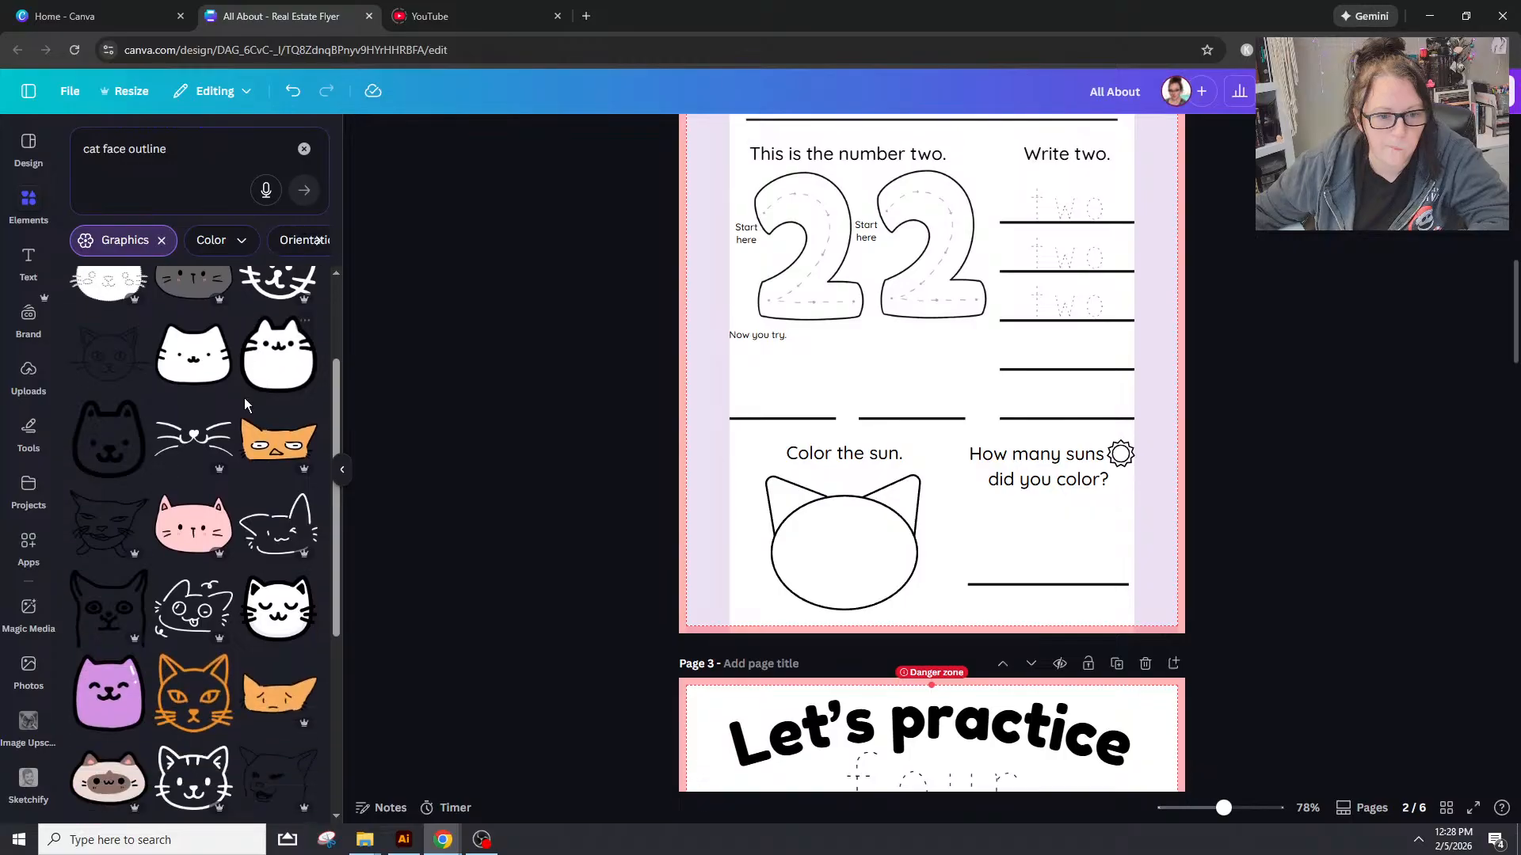
scroll(238, 404, up, 3)
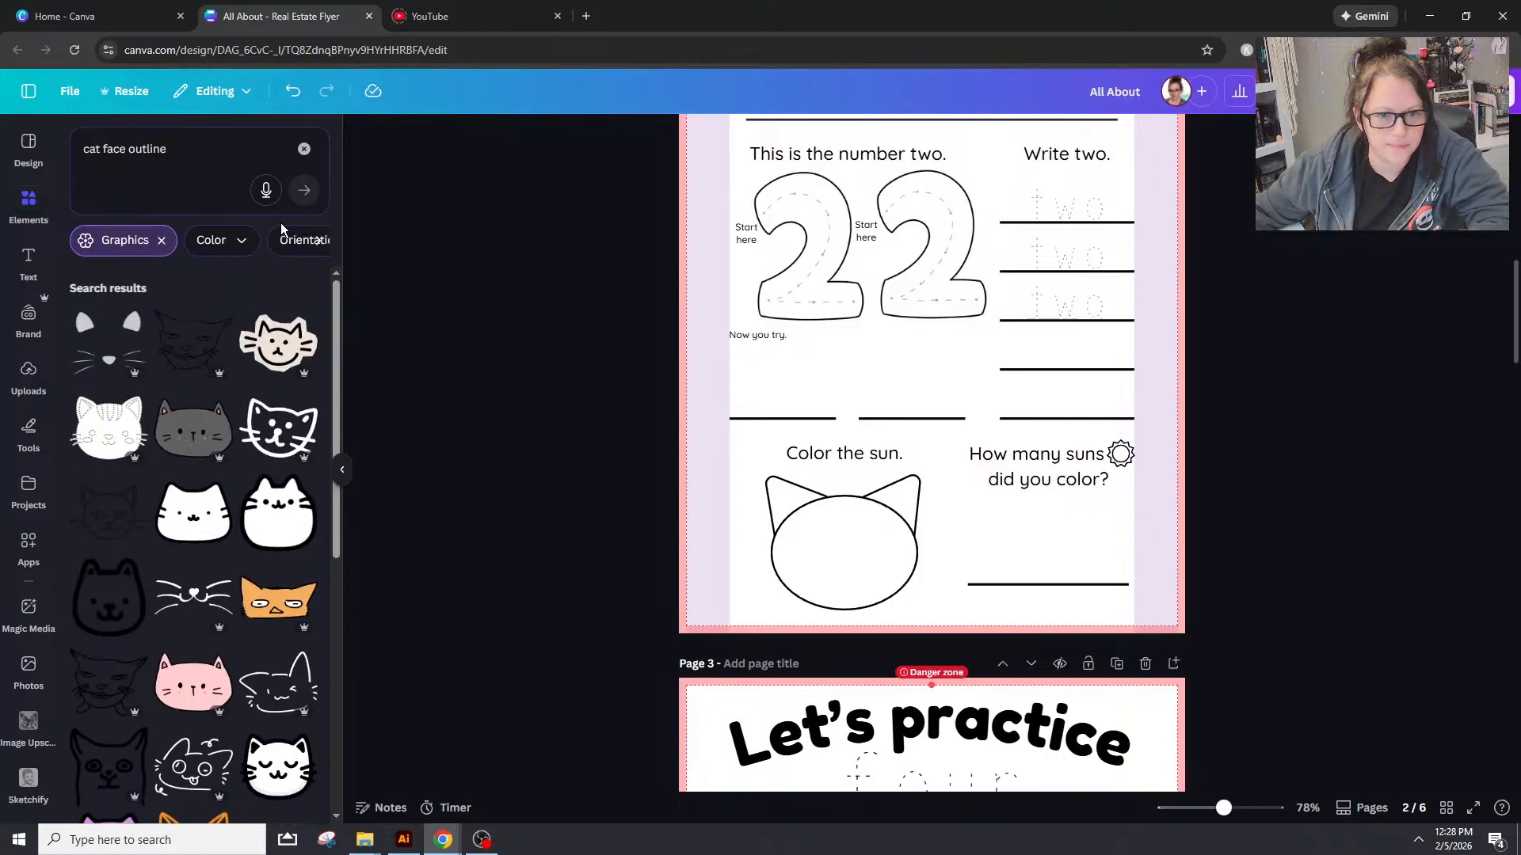
click(319, 241)
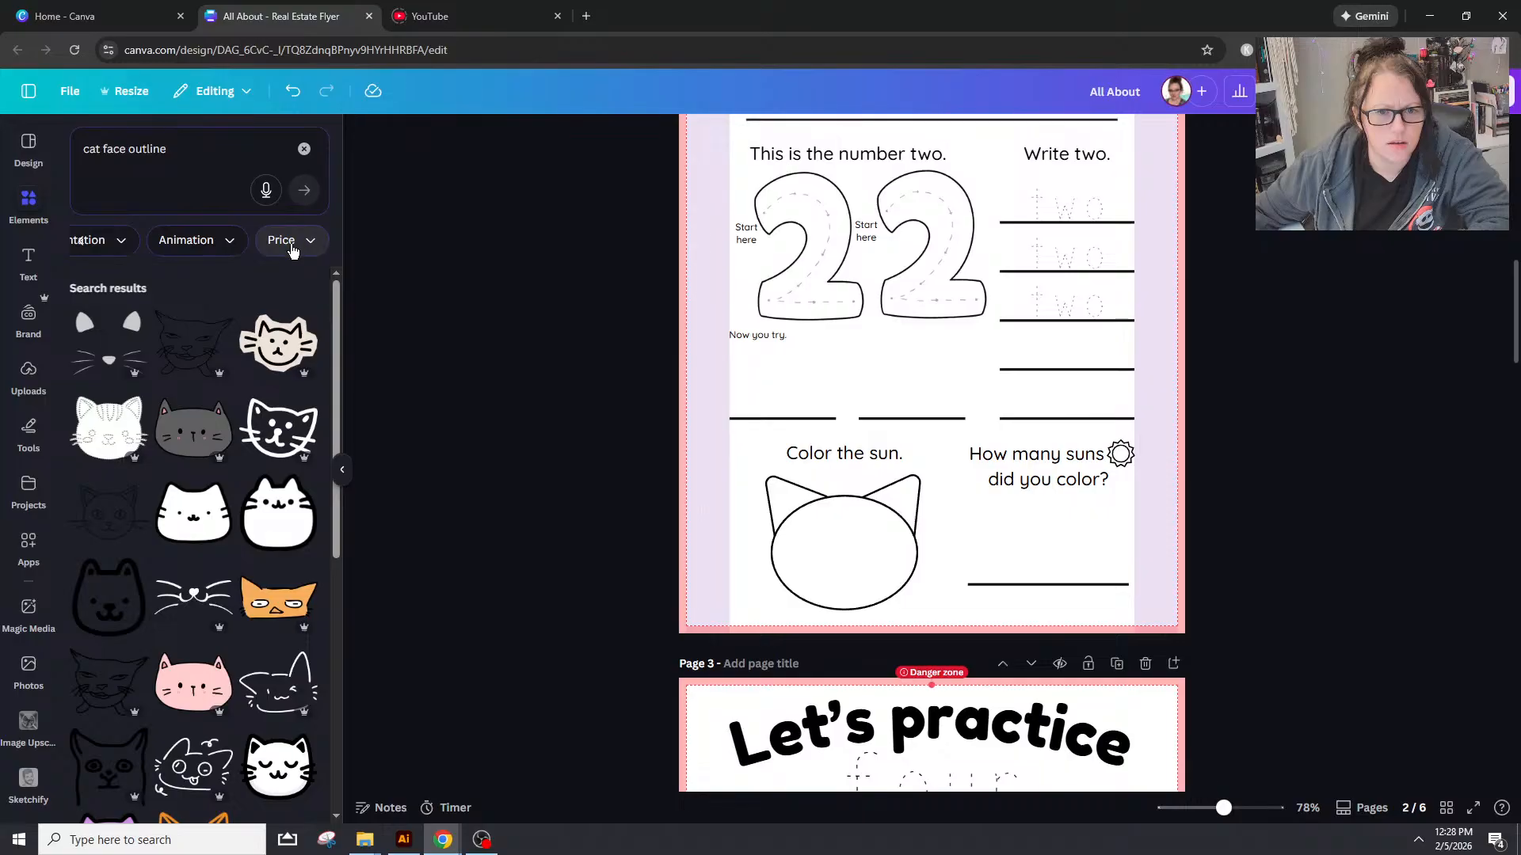
click(290, 245)
click(89, 286)
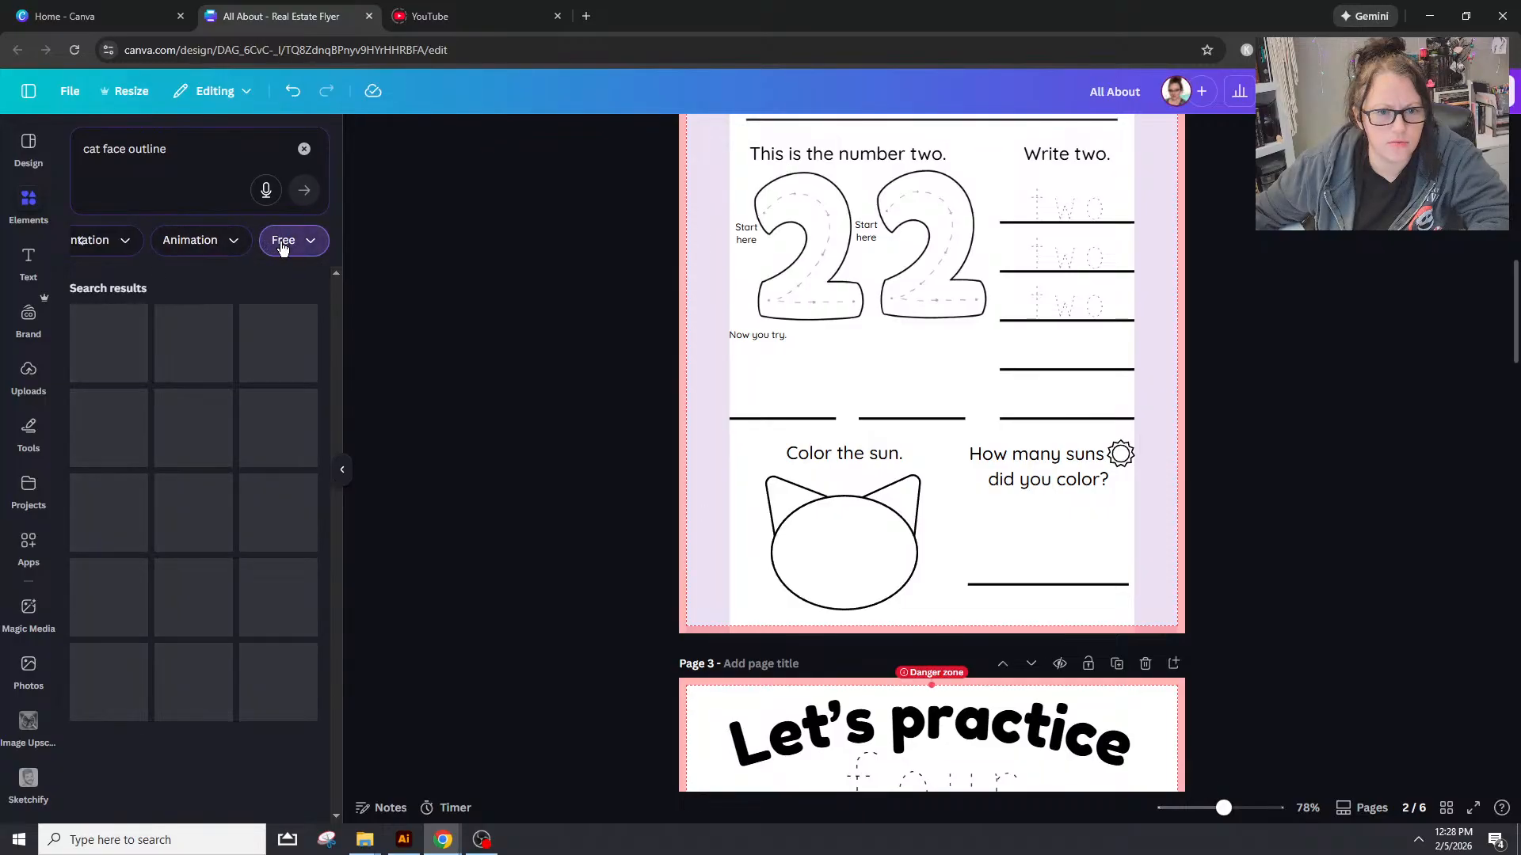
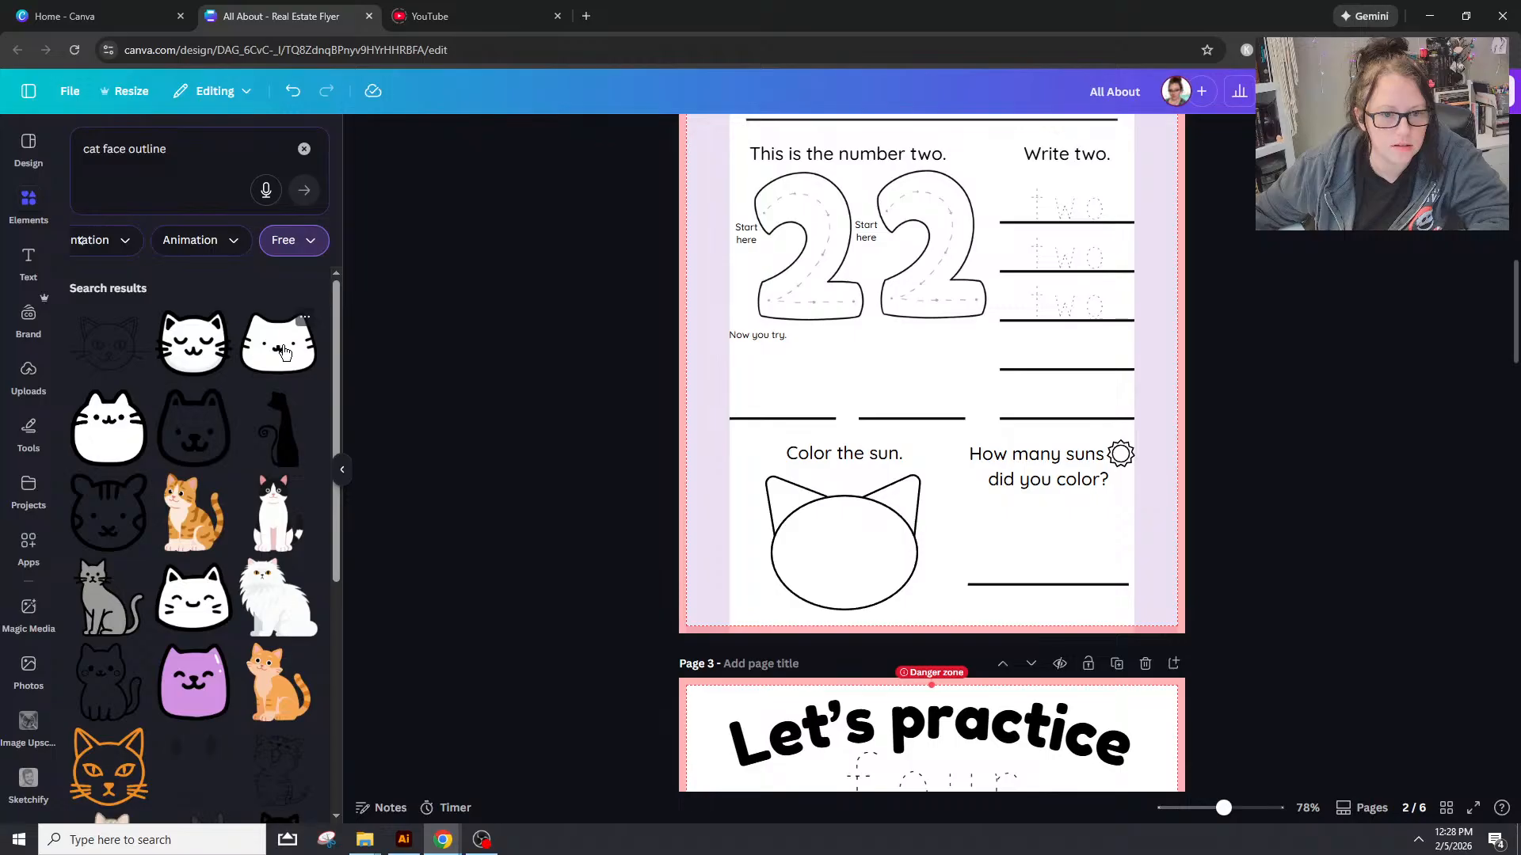
scroll(285, 349, down, 2)
scroll(285, 340, up, 2)
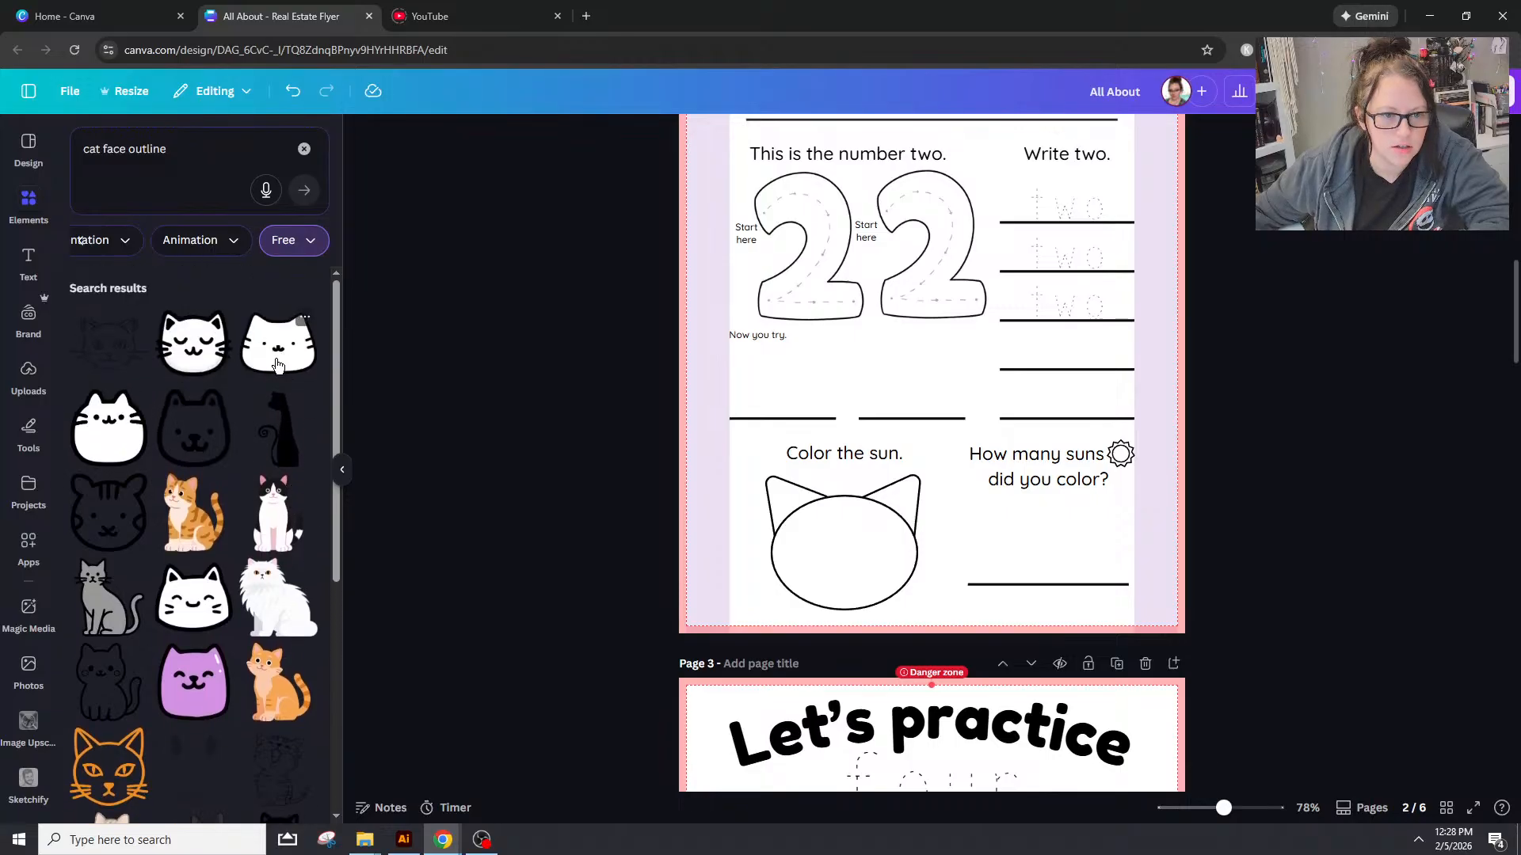
Step: Try the plain white cat face and the sleepy whiskered cat face on page 2, deleting each one
click(277, 364)
drag(912, 308, 876, 475)
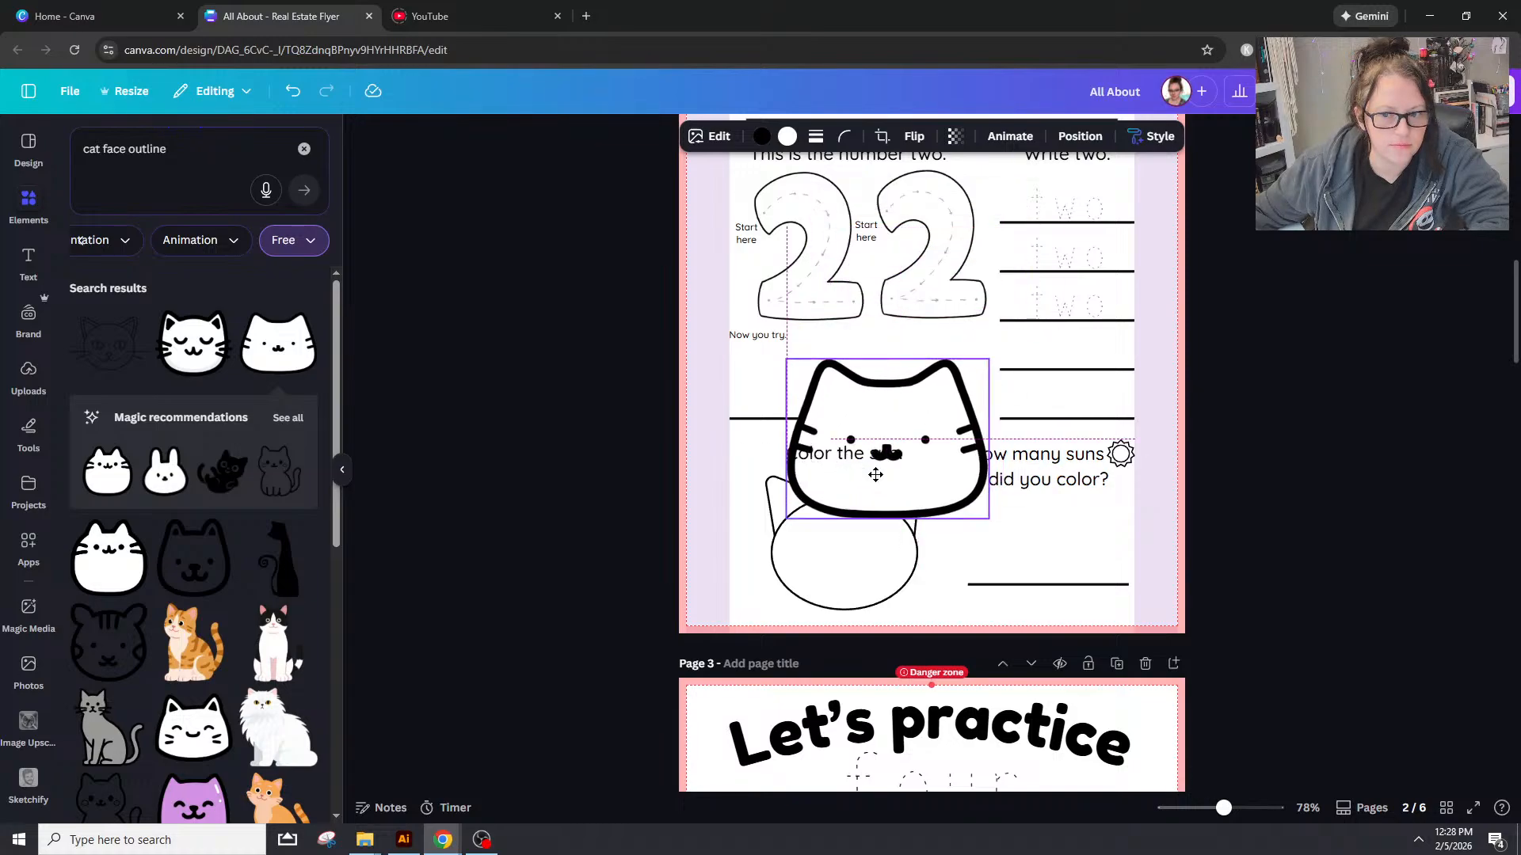
key(Delete)
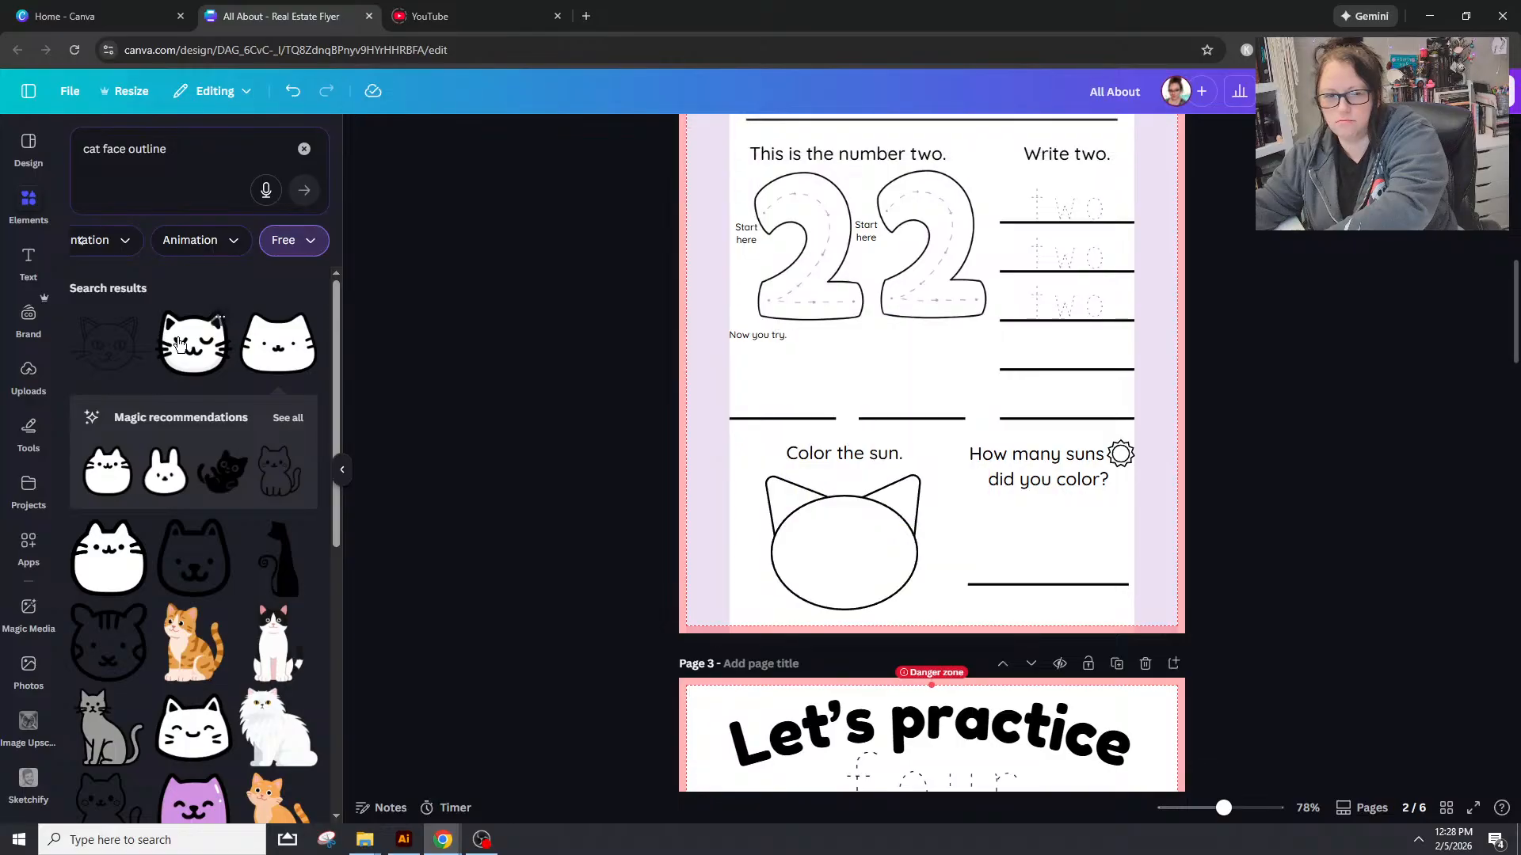
click(182, 346)
key(Delete)
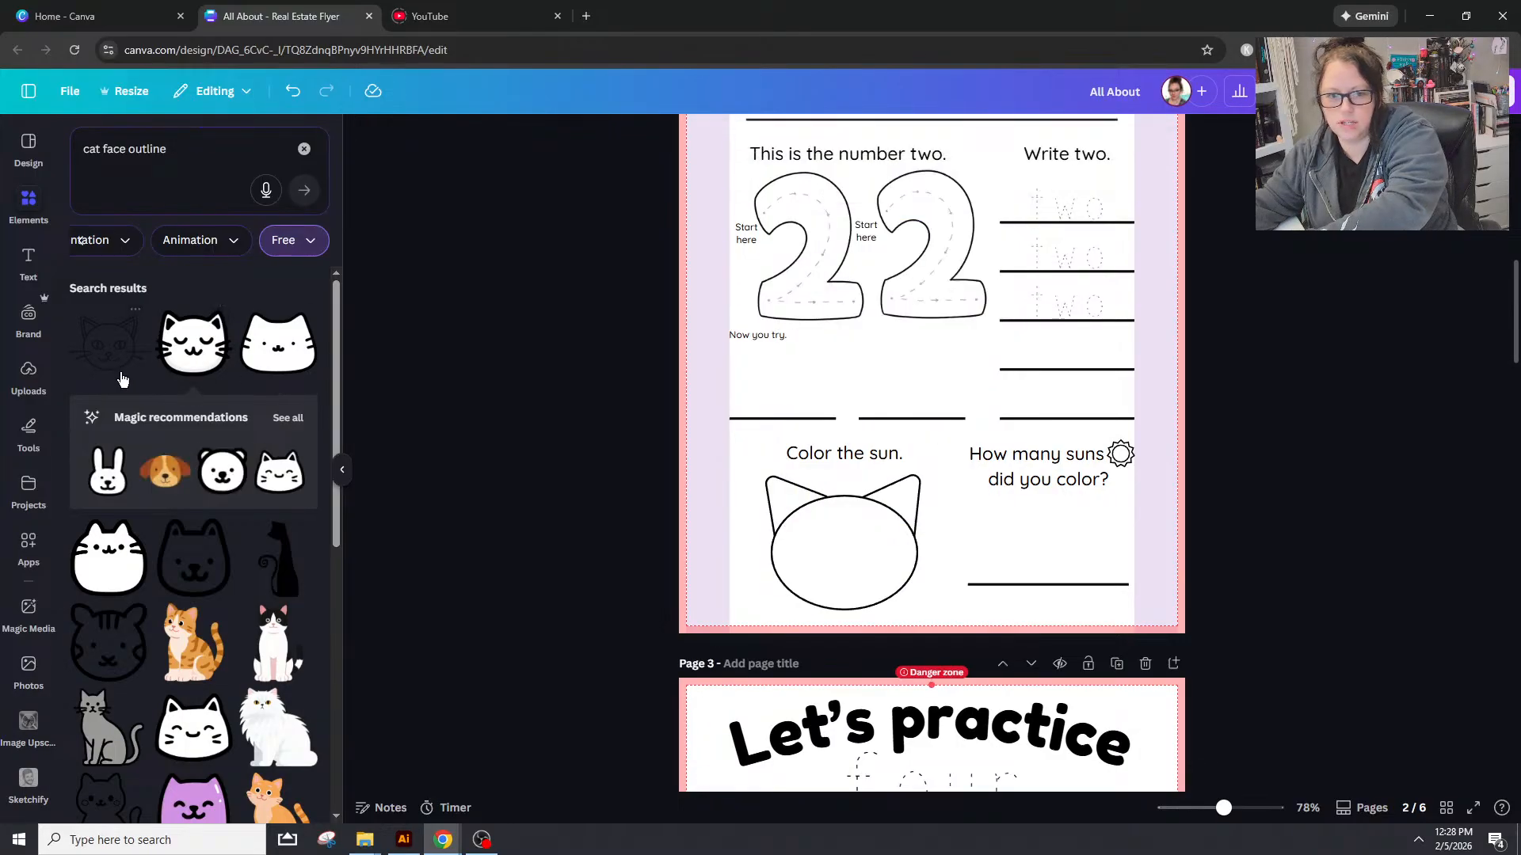
Step: Add the plain white, thick-outlined cat face again and place it over the oval-and-ears drawing
click(290, 361)
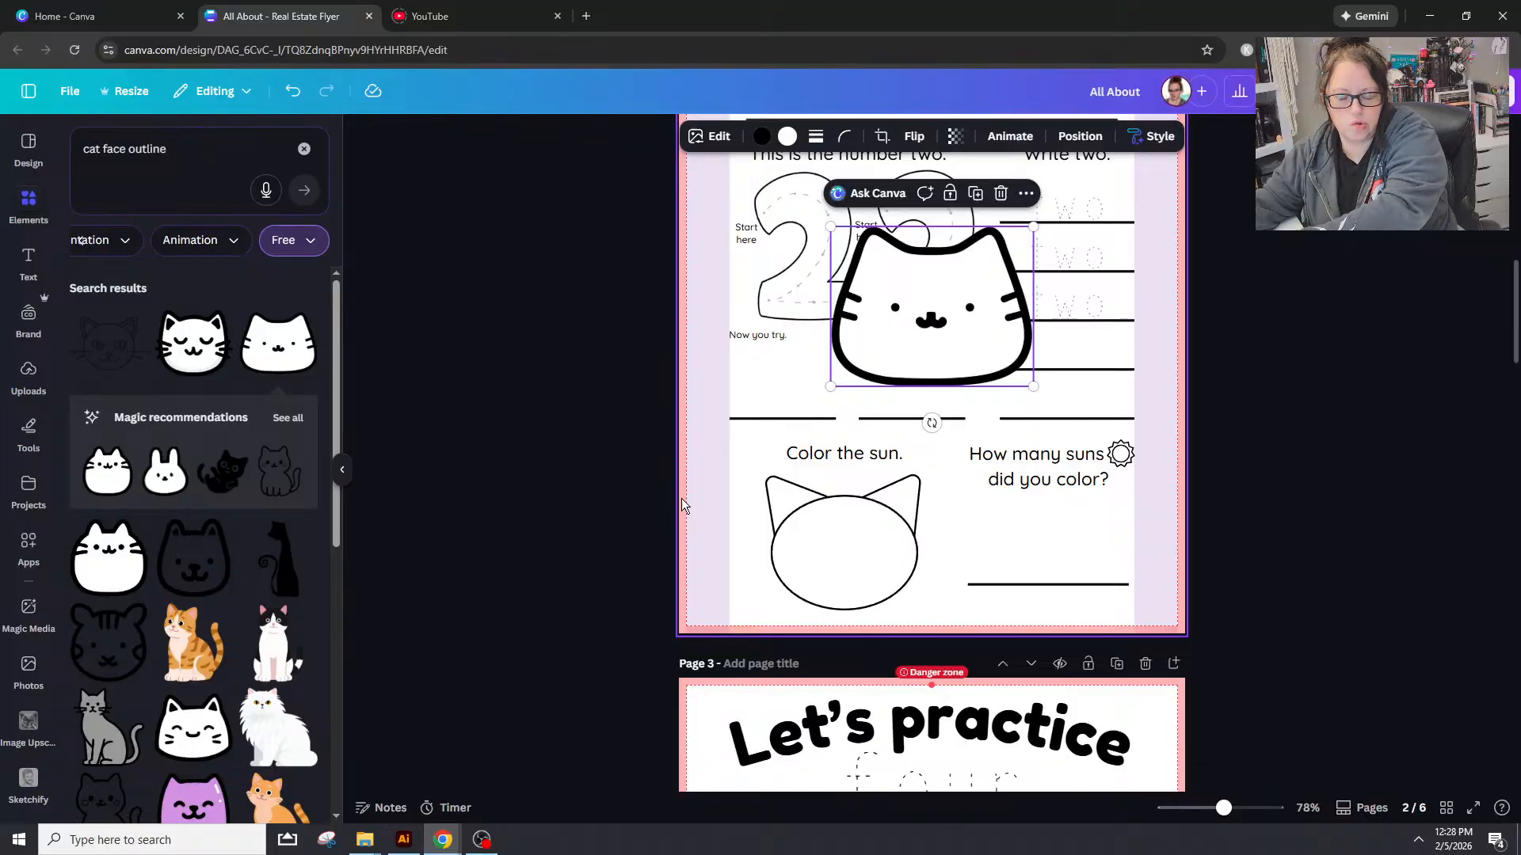
drag(935, 305, 841, 530)
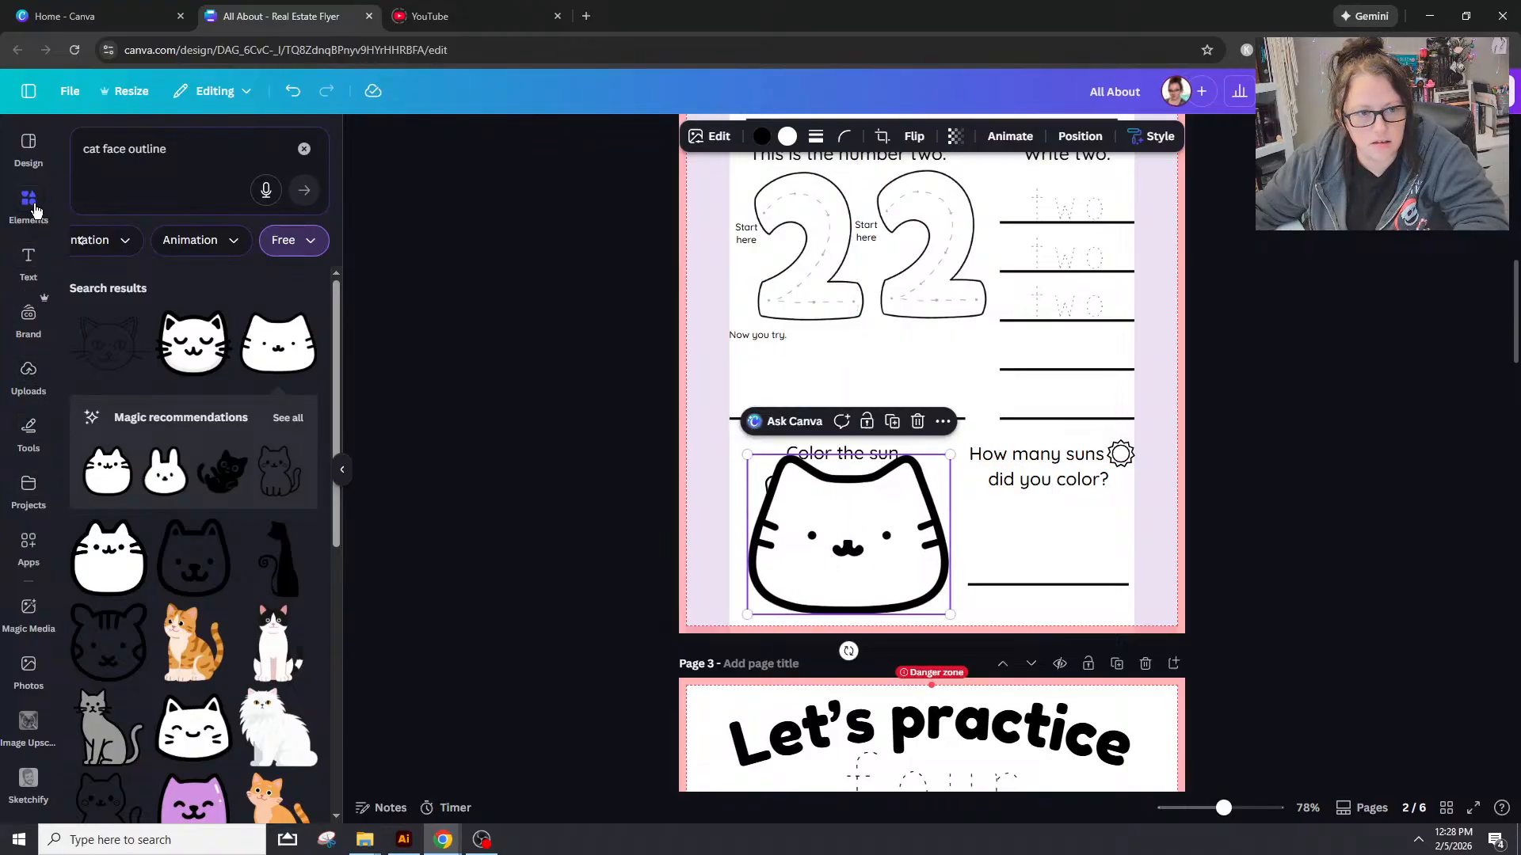
scroll(202, 483, down, 6)
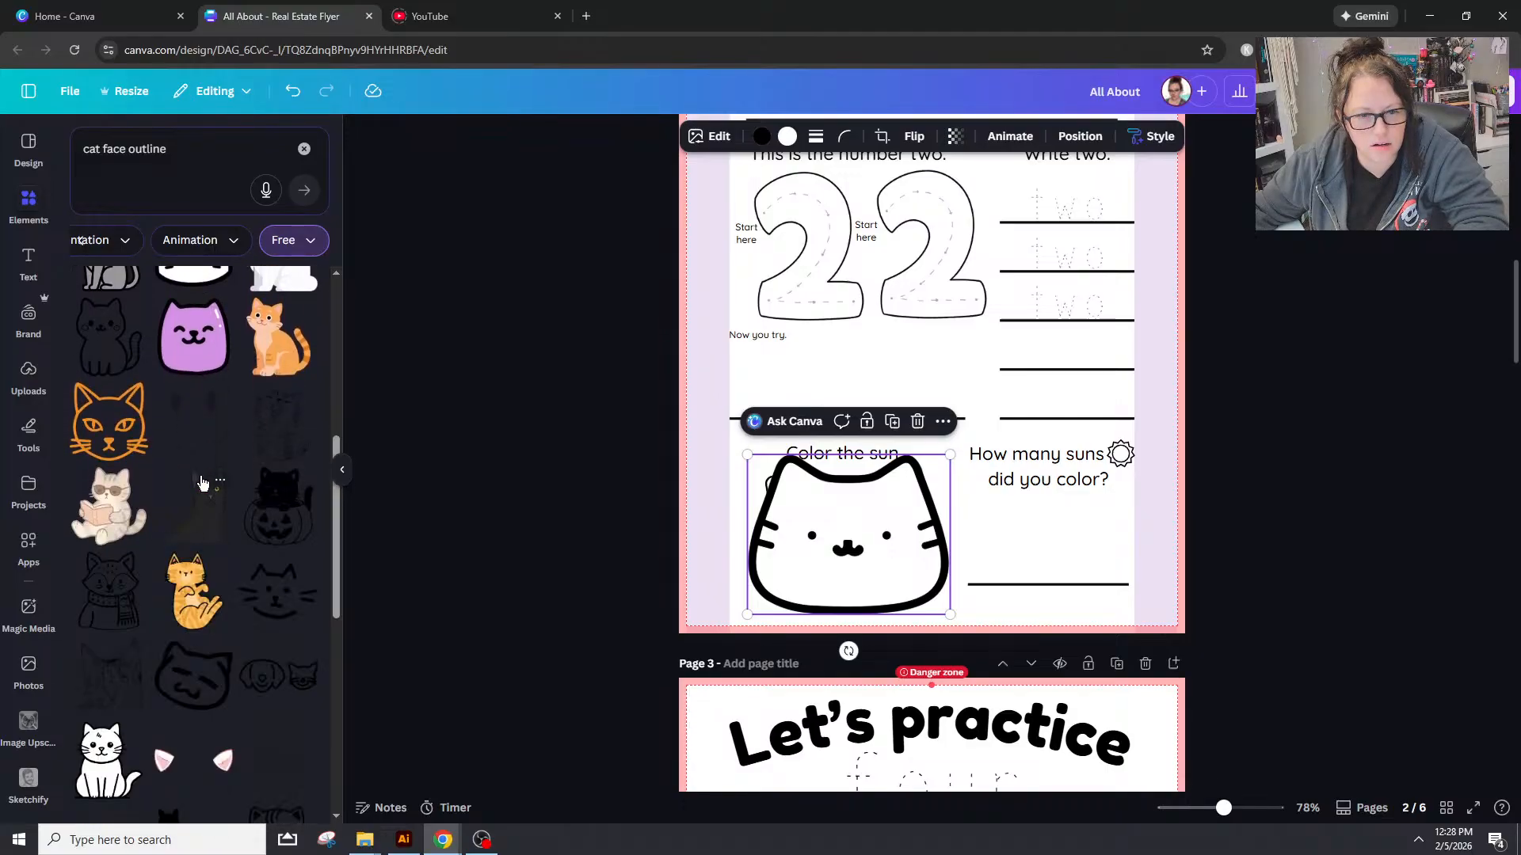
scroll(203, 484, down, 3)
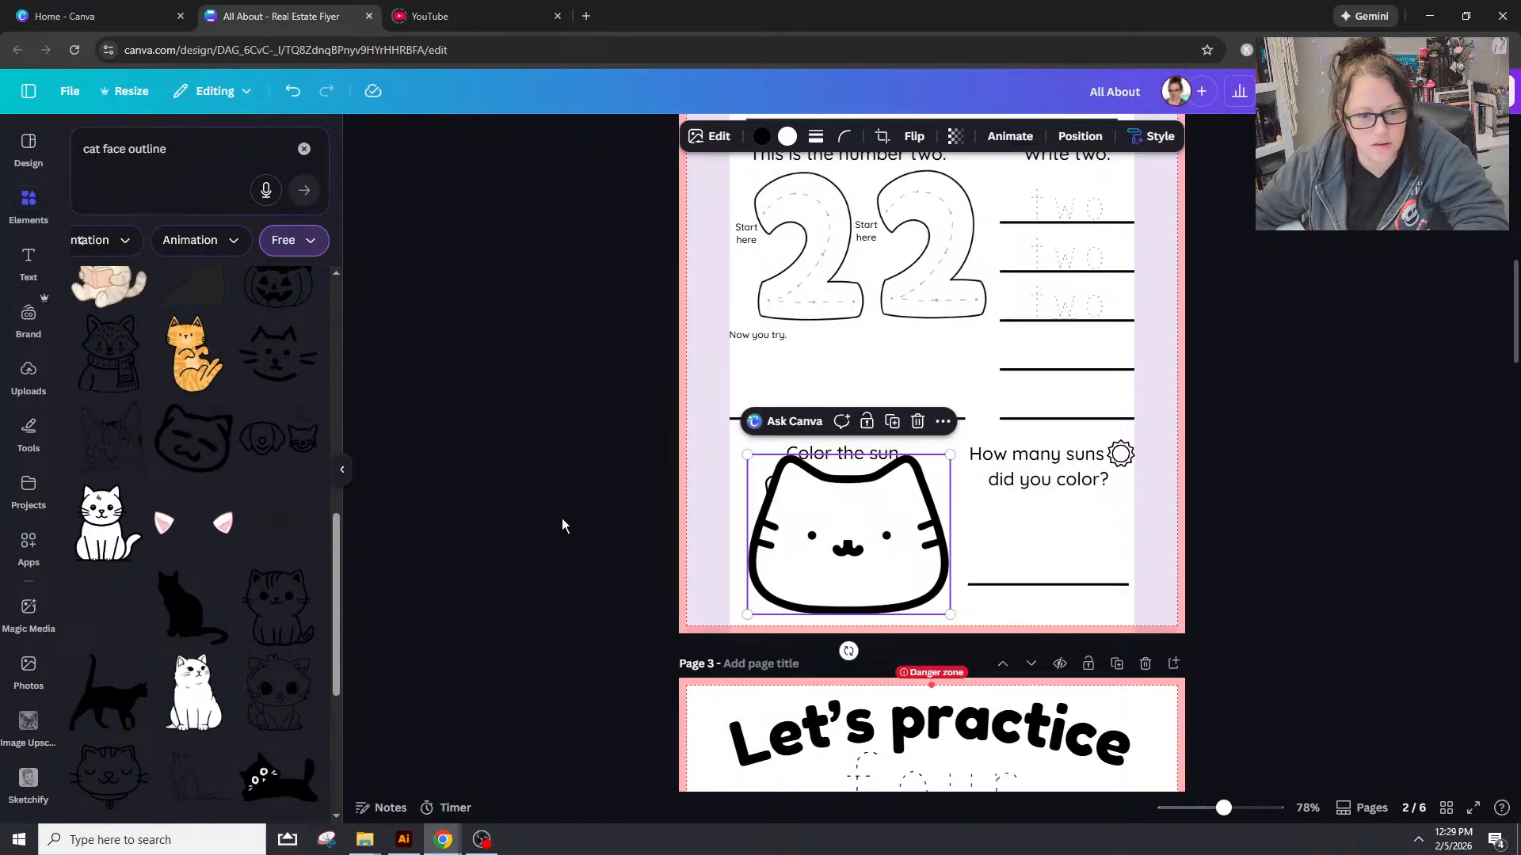
Step: Move the cat face graphic aside and delete the hand-built oval and both ears beneath it
drag(848, 539, 1006, 545)
click(733, 507)
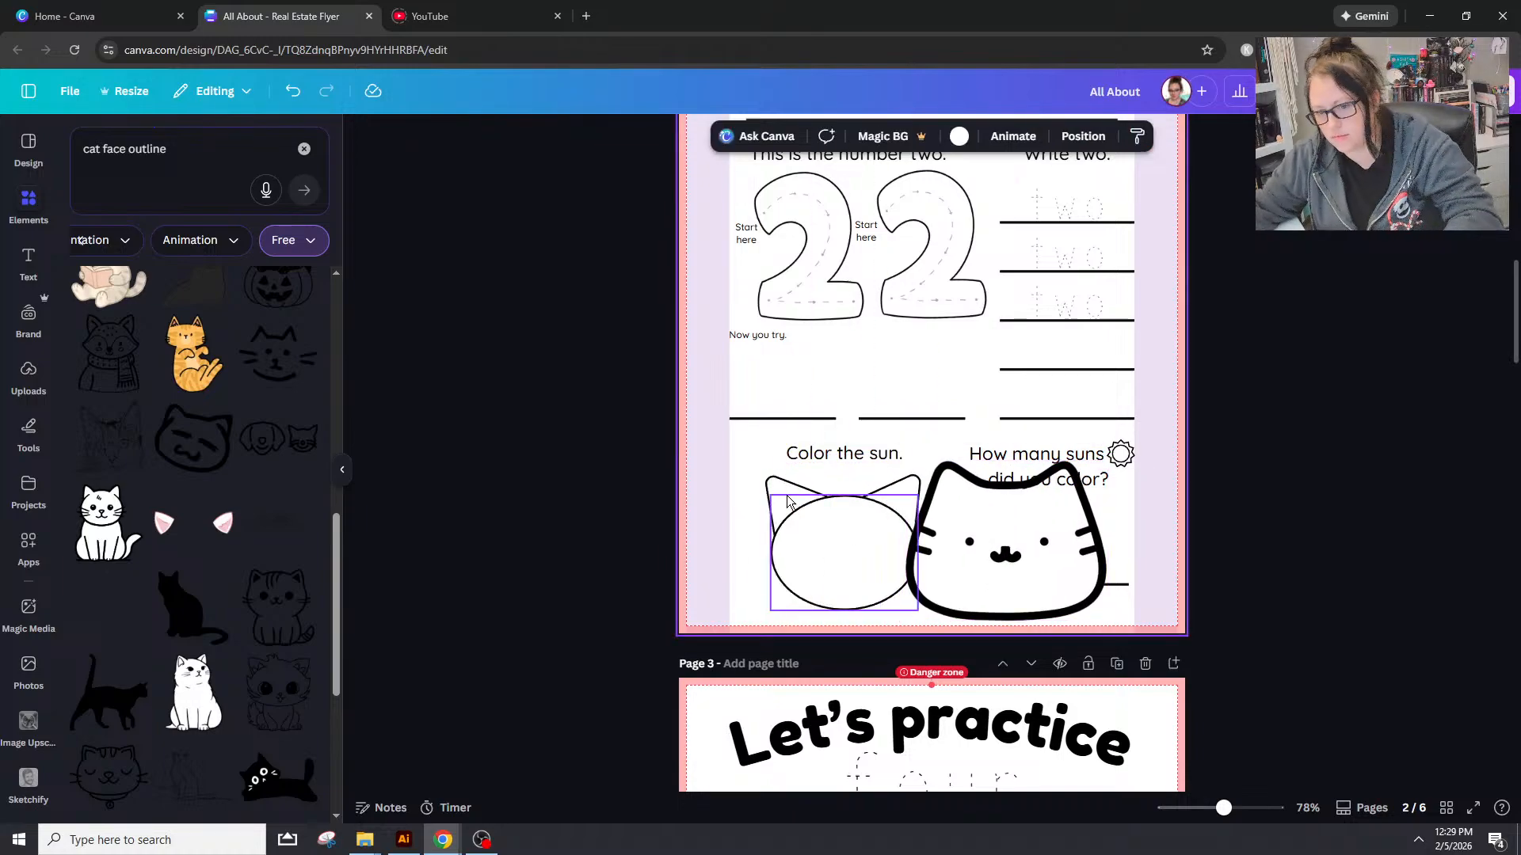
click(785, 500)
key(Delete)
click(784, 485)
key(Delete)
key(Delete)
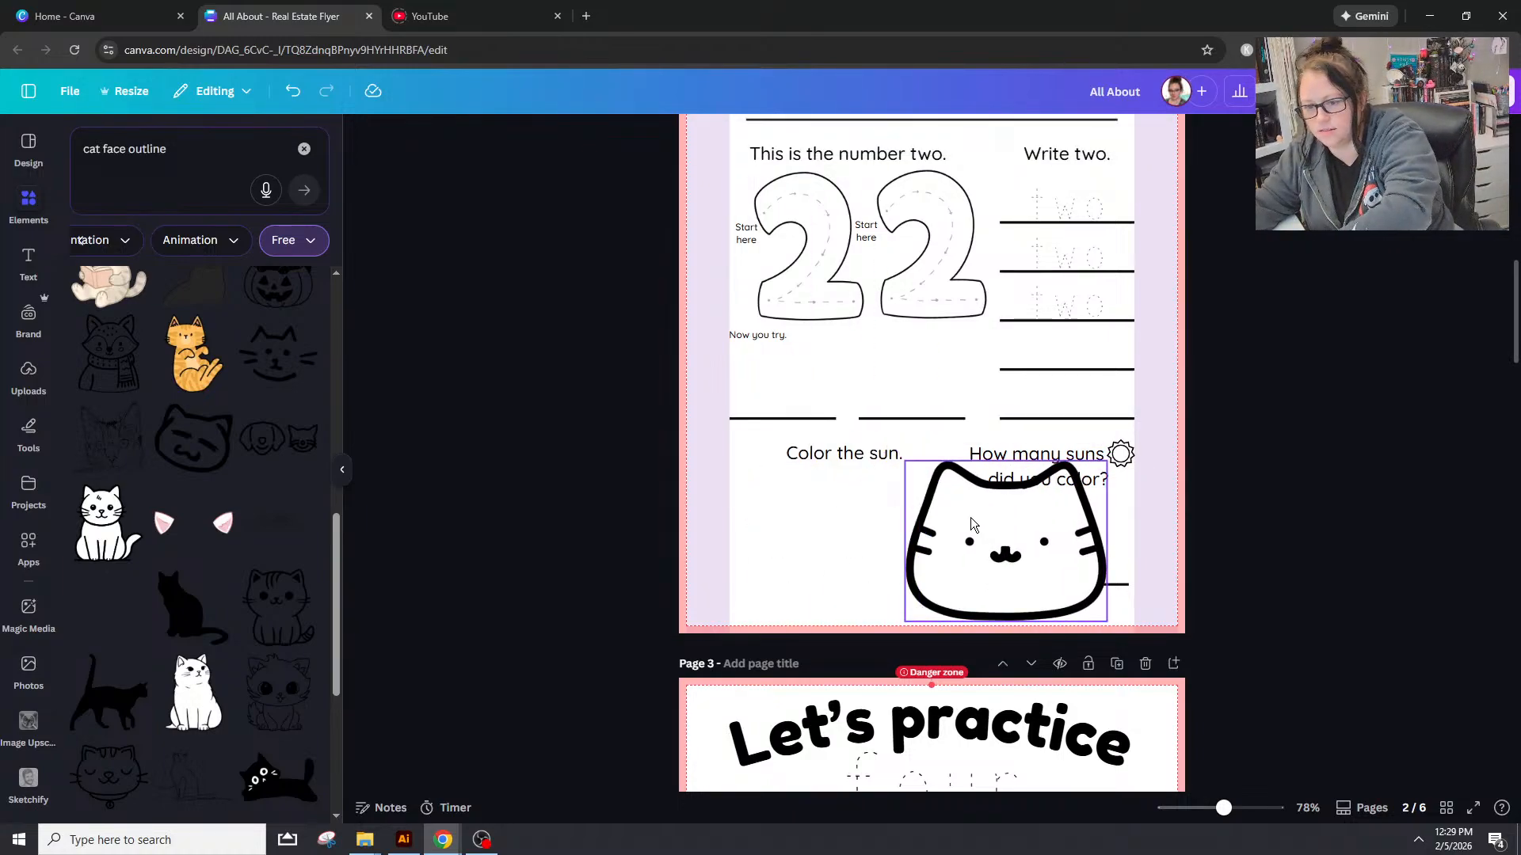
Step: Move the cat face below the "Color the sun." heading, check its stroke and color options, and shrink it to fit the space
drag(971, 516, 815, 516)
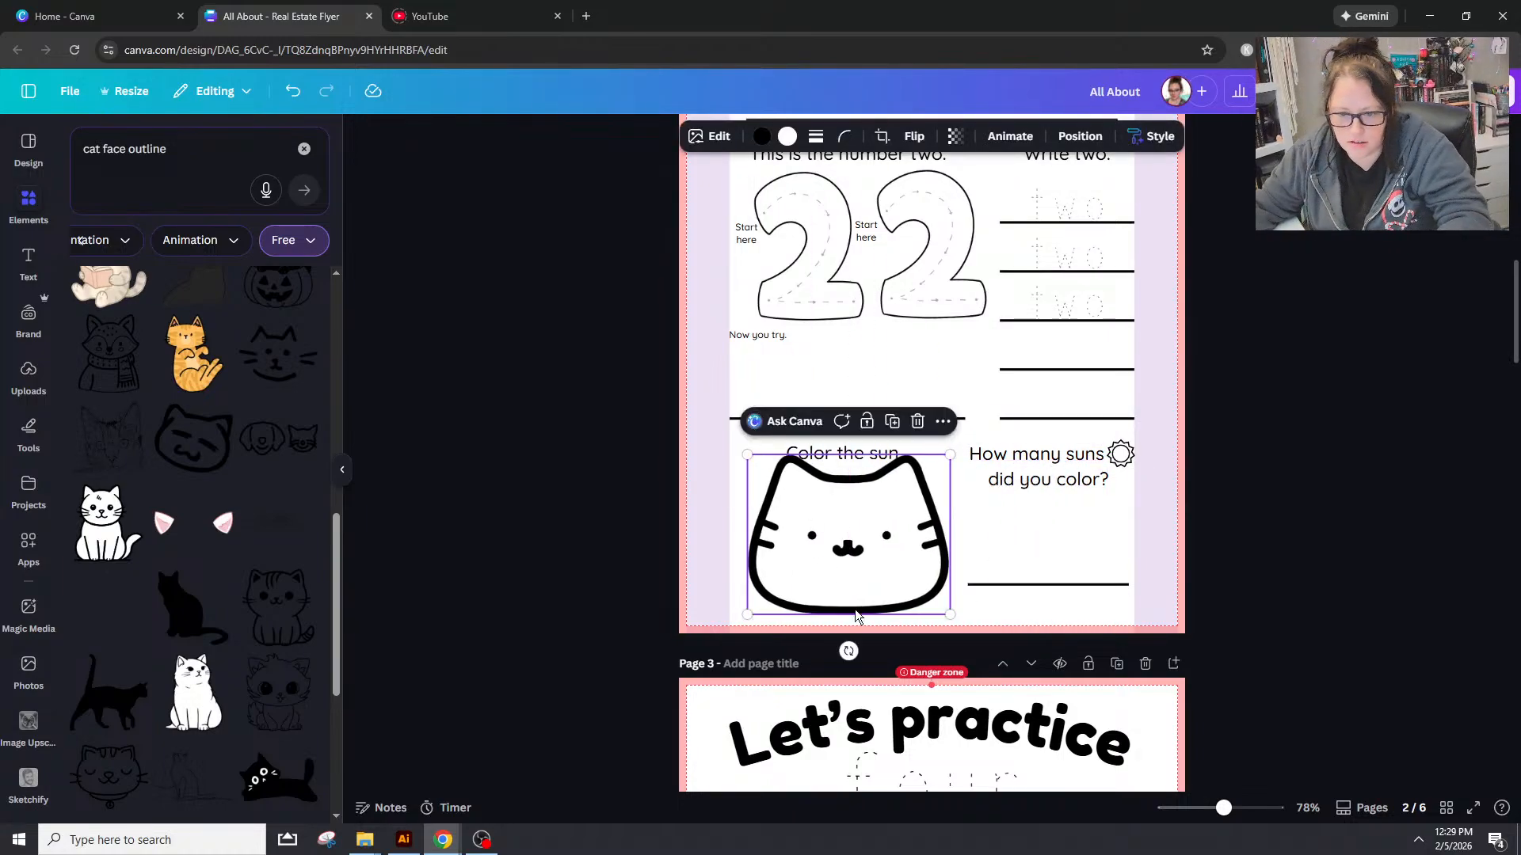
click(816, 137)
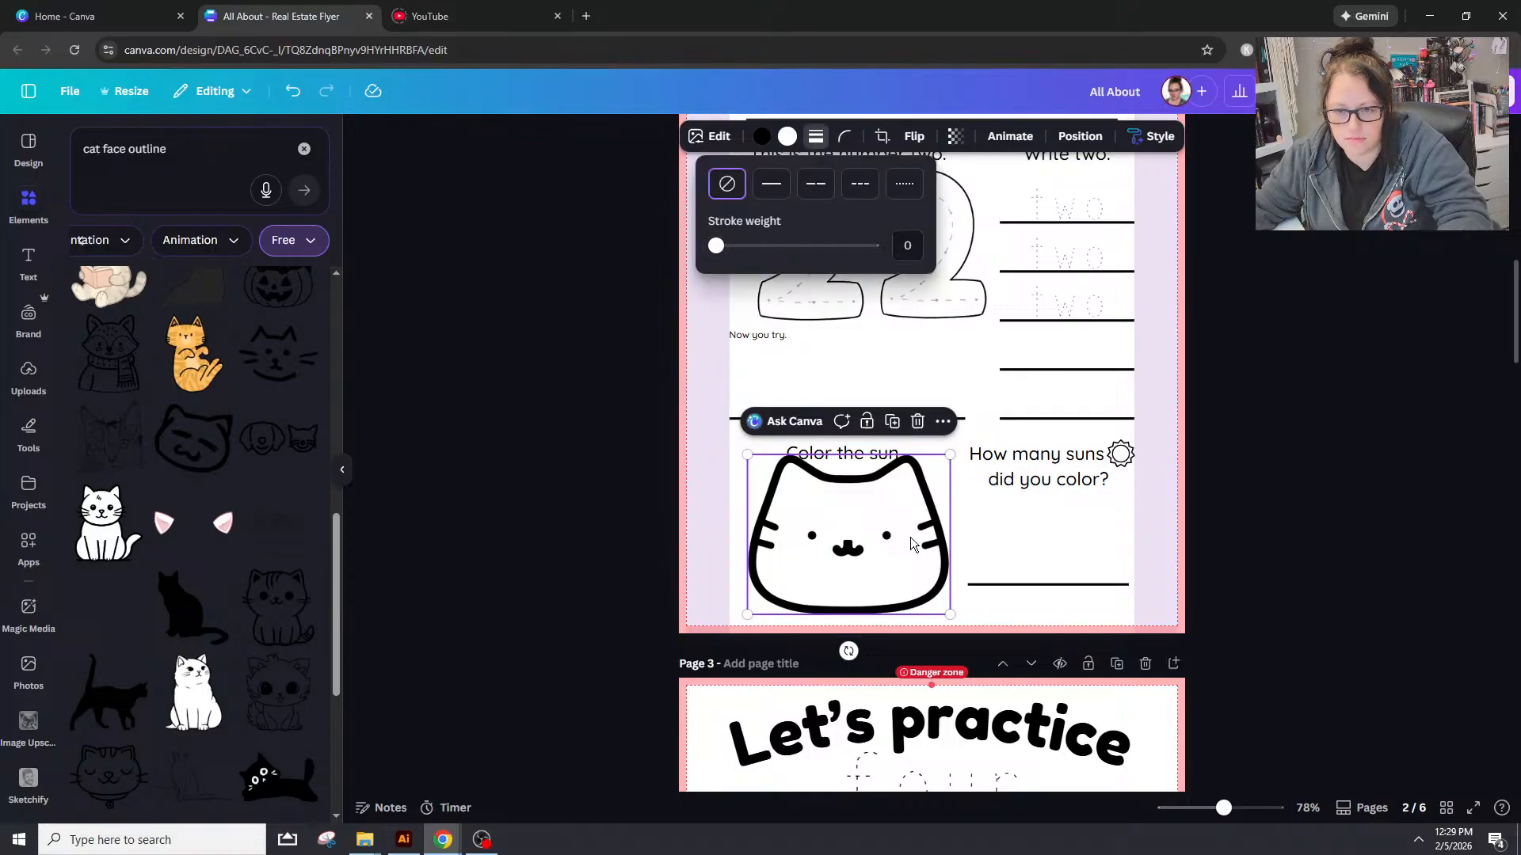
click(786, 138)
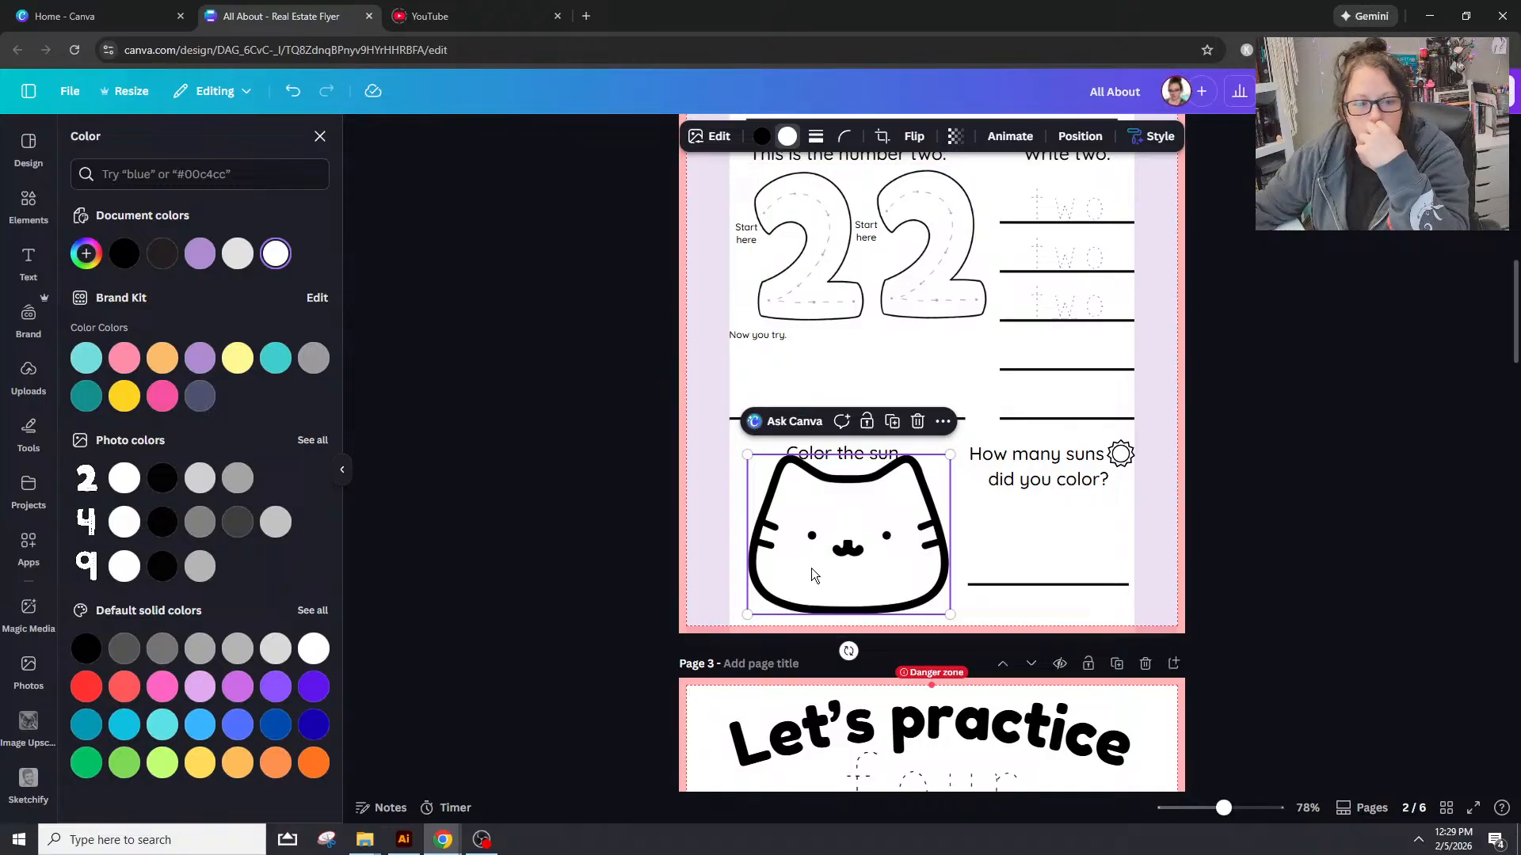
mouse_move(867, 519)
mouse_down()
mouse_move(773, 509)
mouse_move(864, 524)
mouse_up()
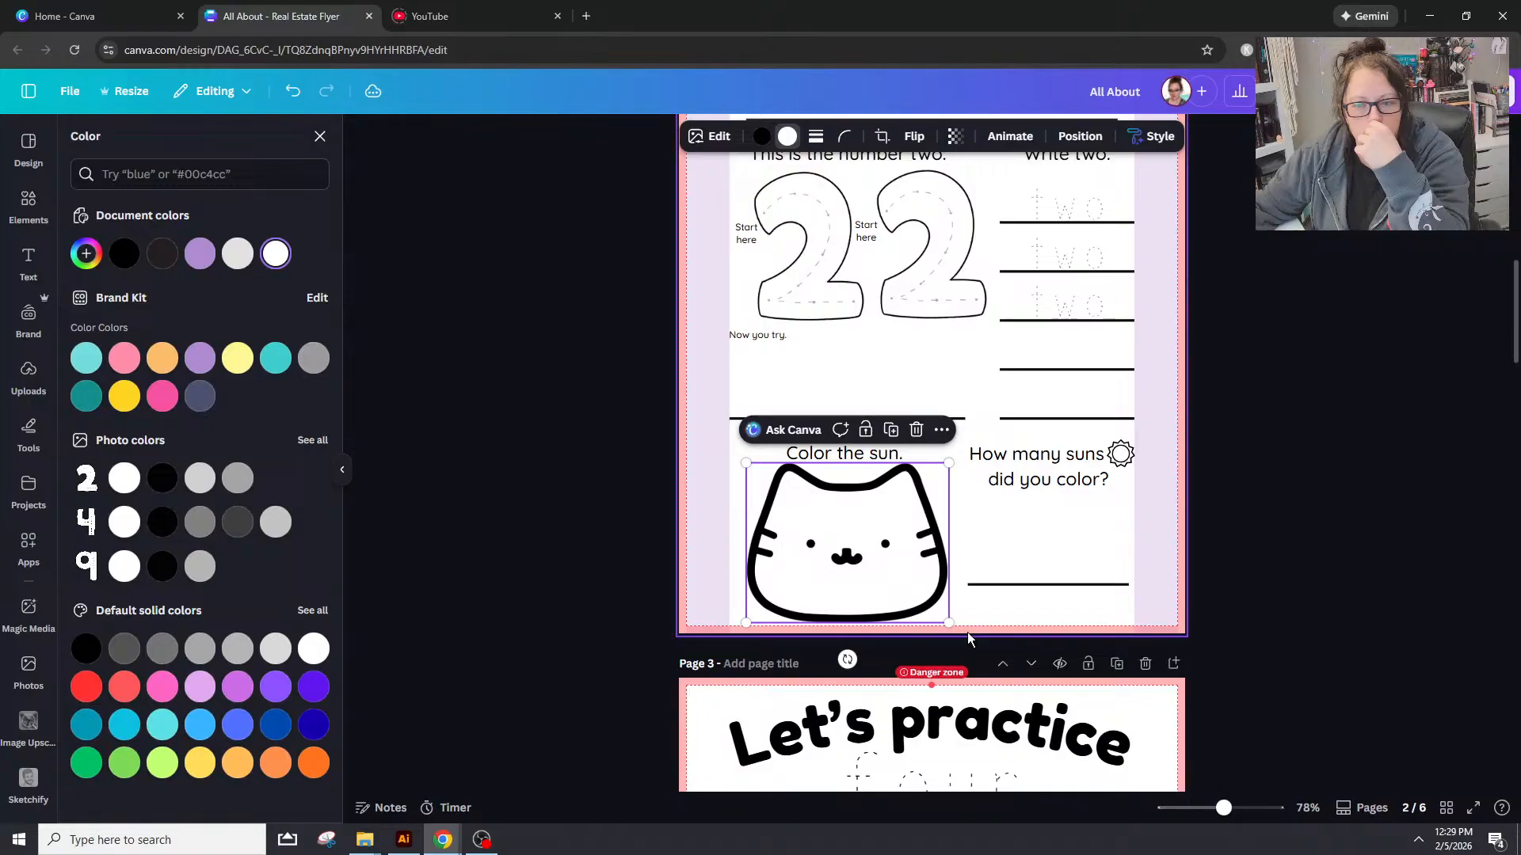
drag(949, 624, 900, 588)
drag(851, 529, 872, 545)
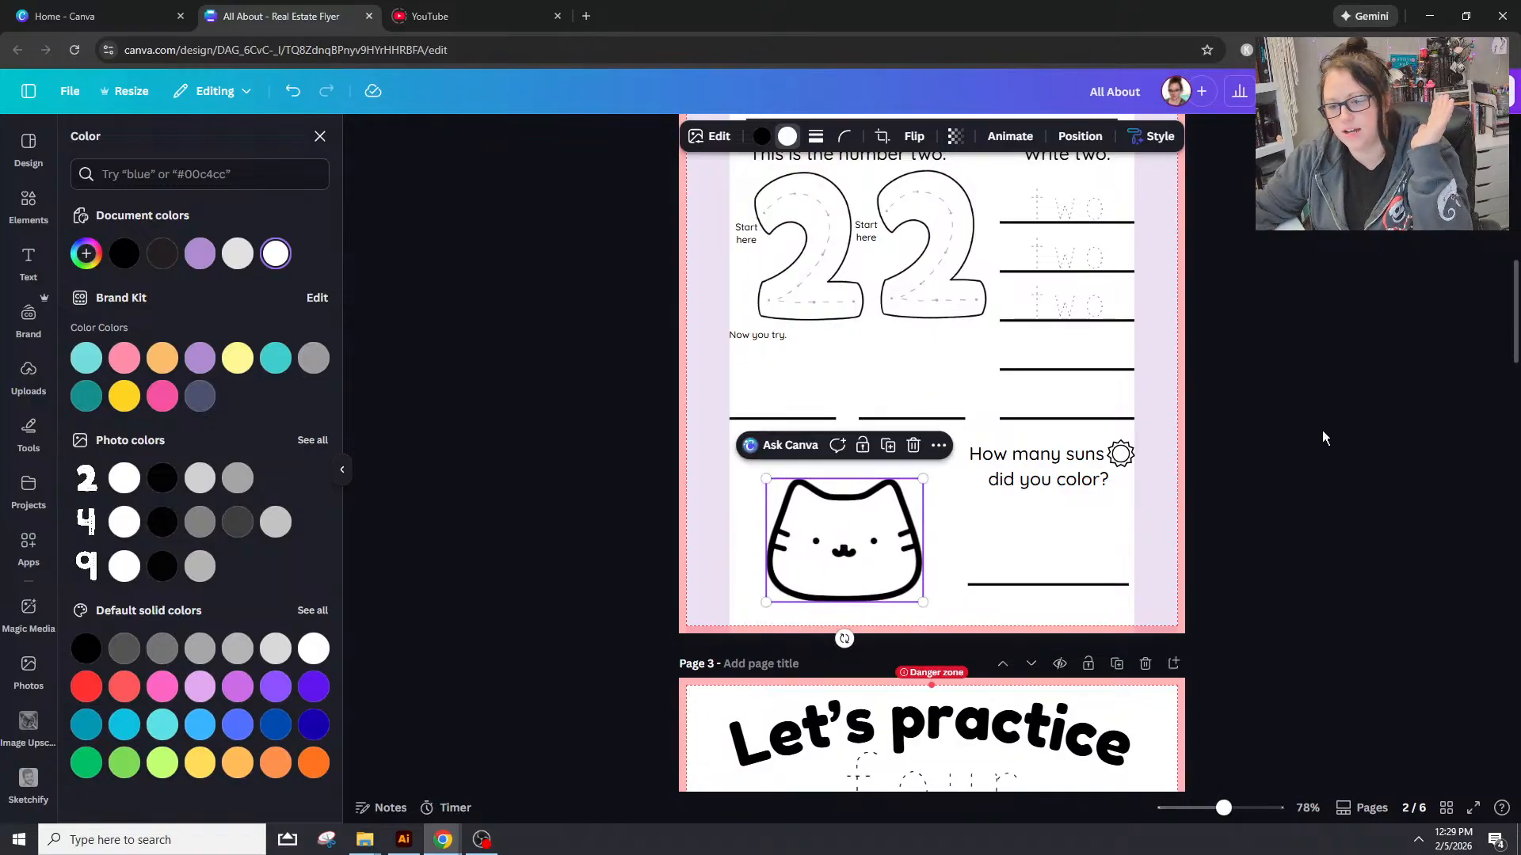
Step: Compare the cat face with the page 1 sun drawing and delete it from page 2
scroll(1352, 438, up, 8)
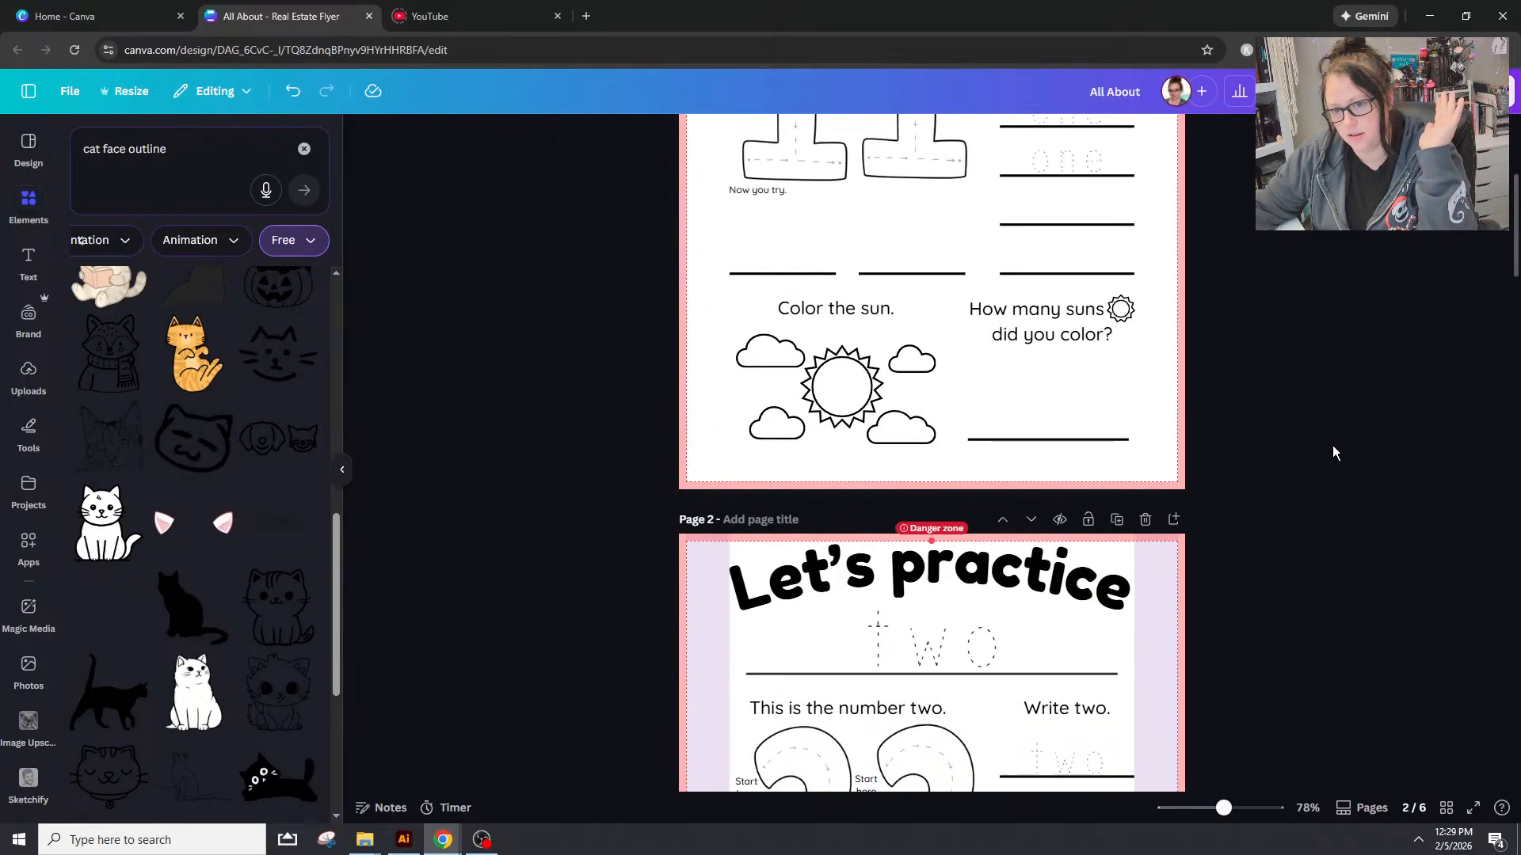
scroll(1329, 450, down, 8)
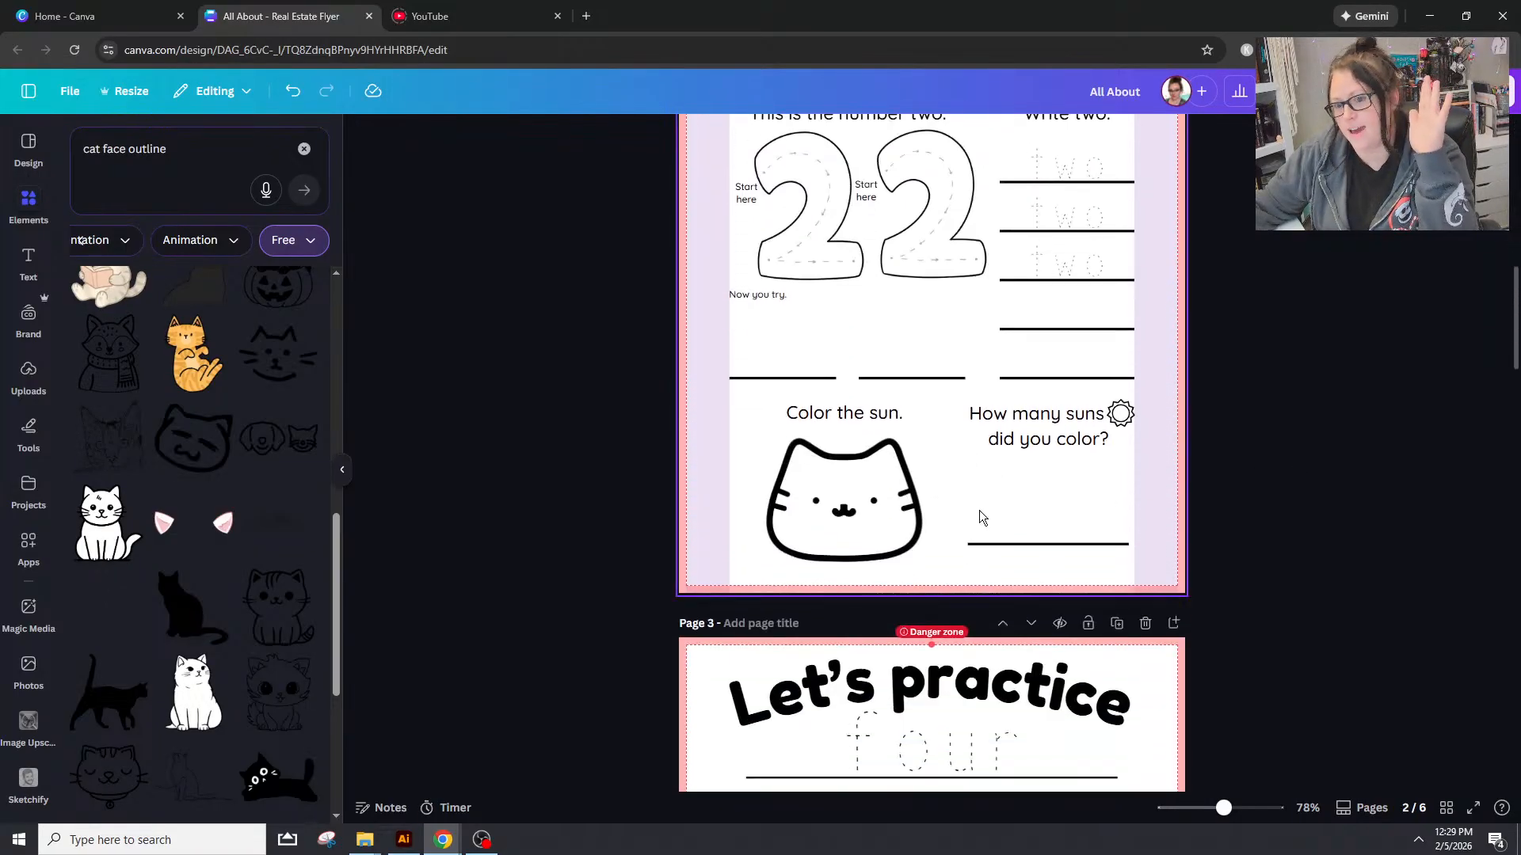
scroll(123, 496, up, 5)
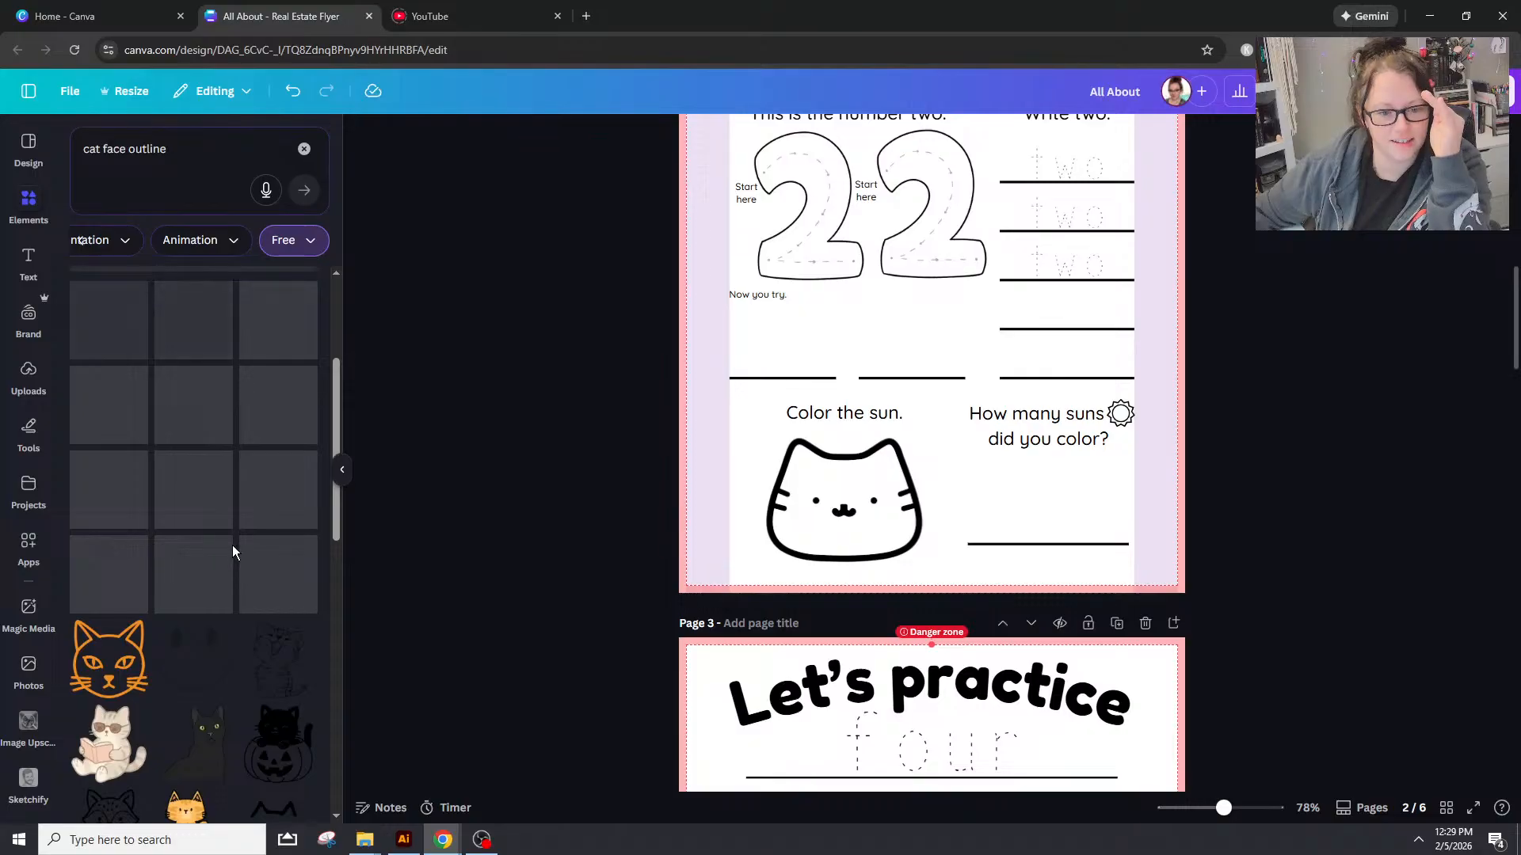
scroll(242, 508, up, 3)
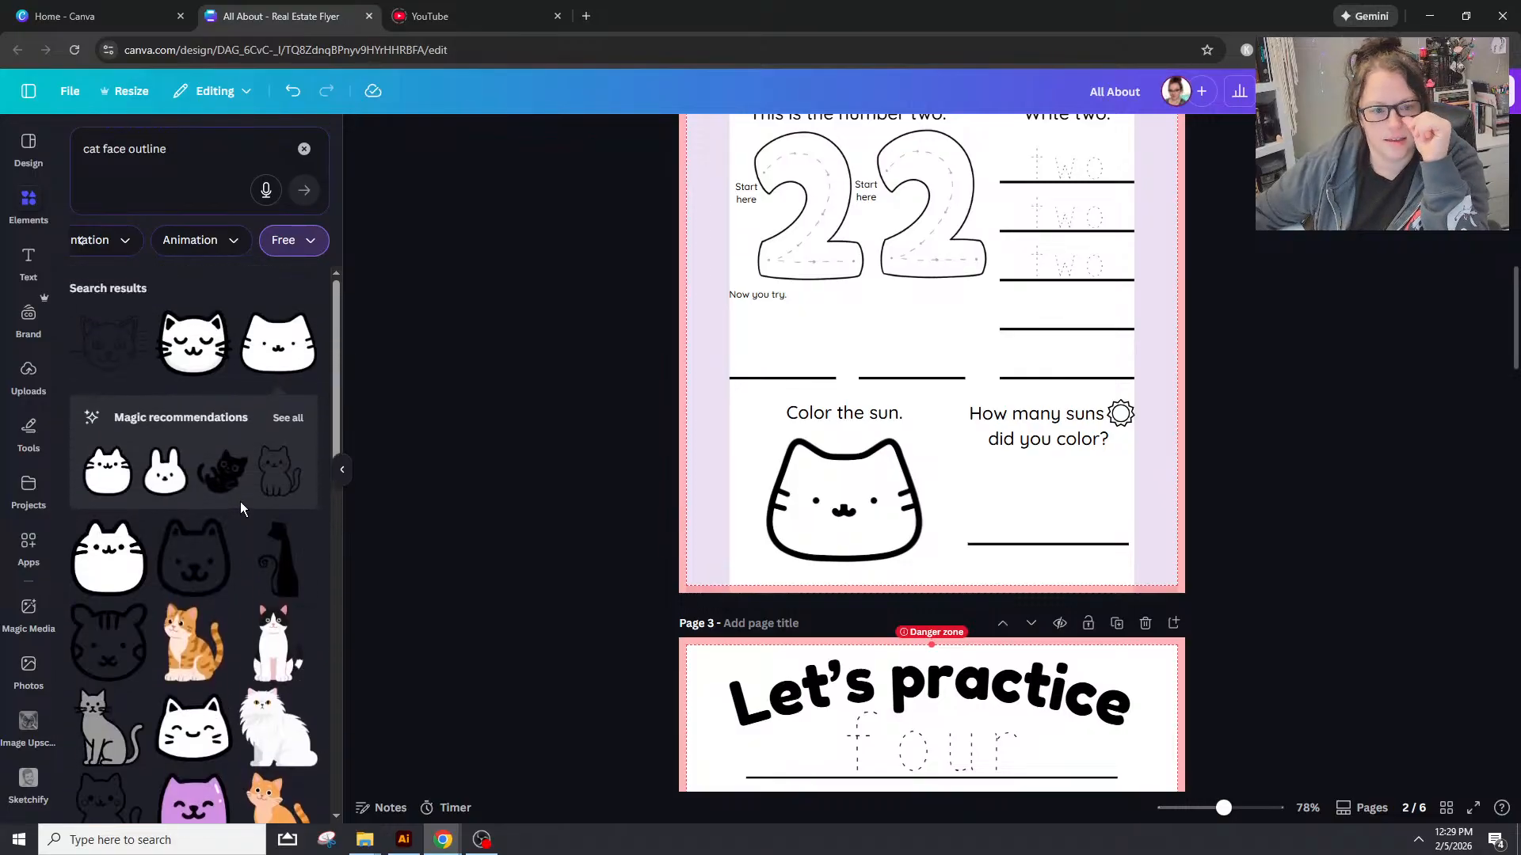
click(849, 516)
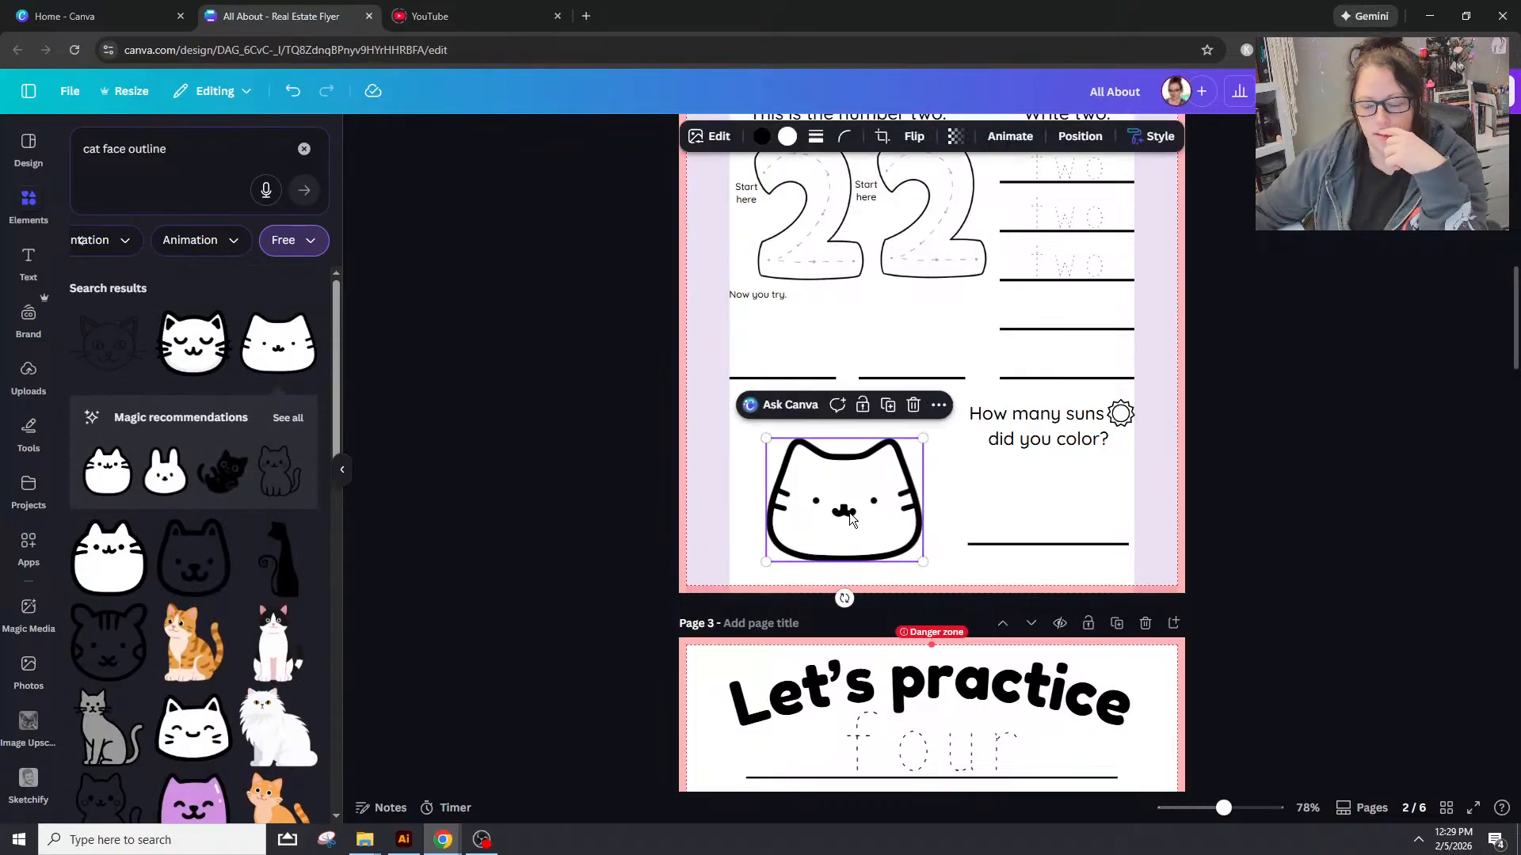
key(Delete)
Step: Try the sitting cat outline graphic on page 2 and remove it again
click(270, 465)
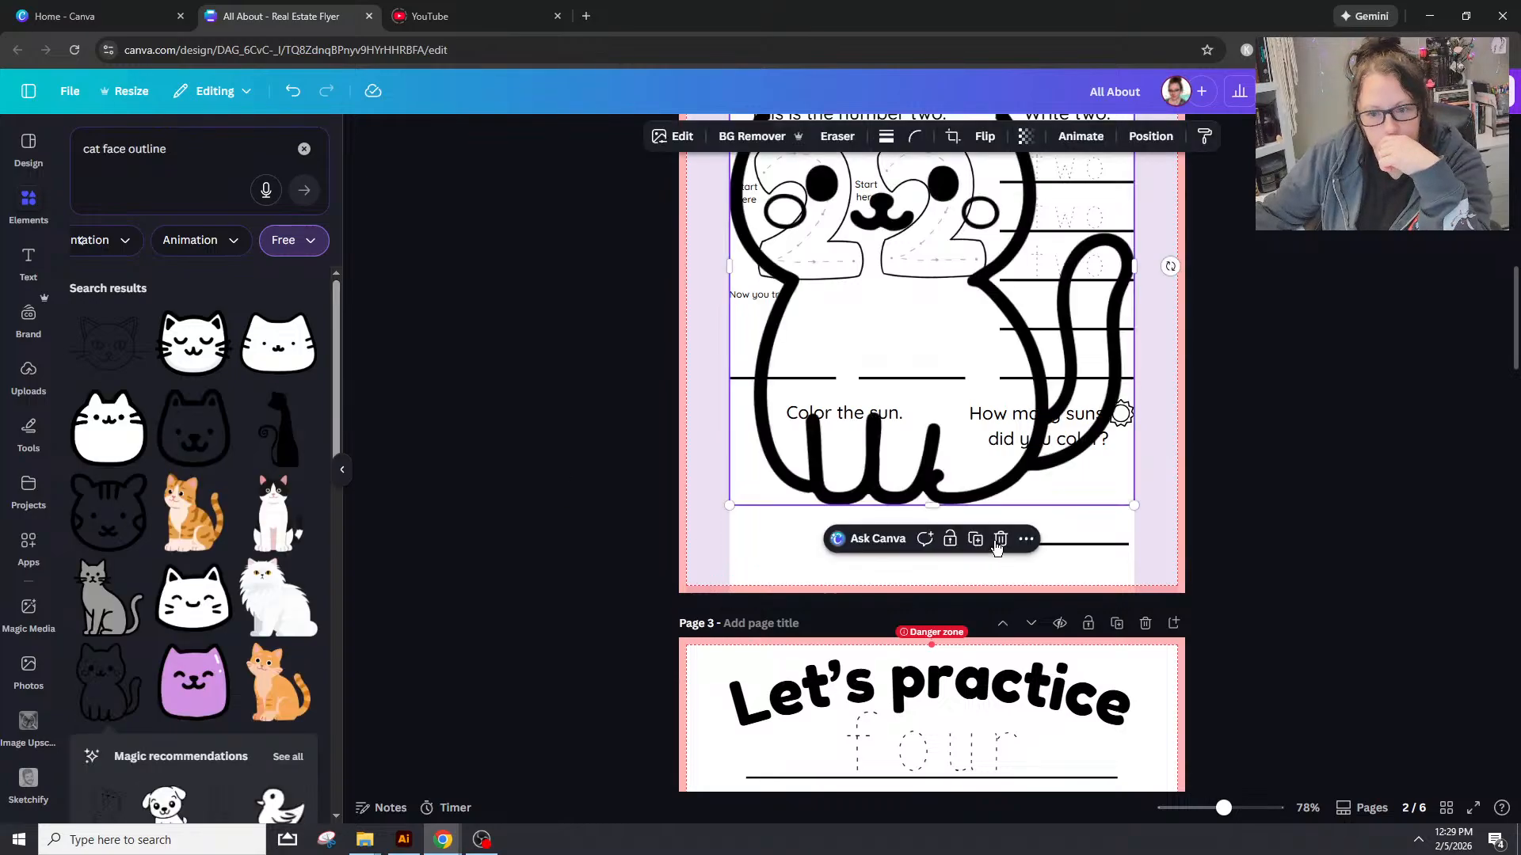
key(ctrl+z)
key(ctrl+z)
key(ctrl+z)
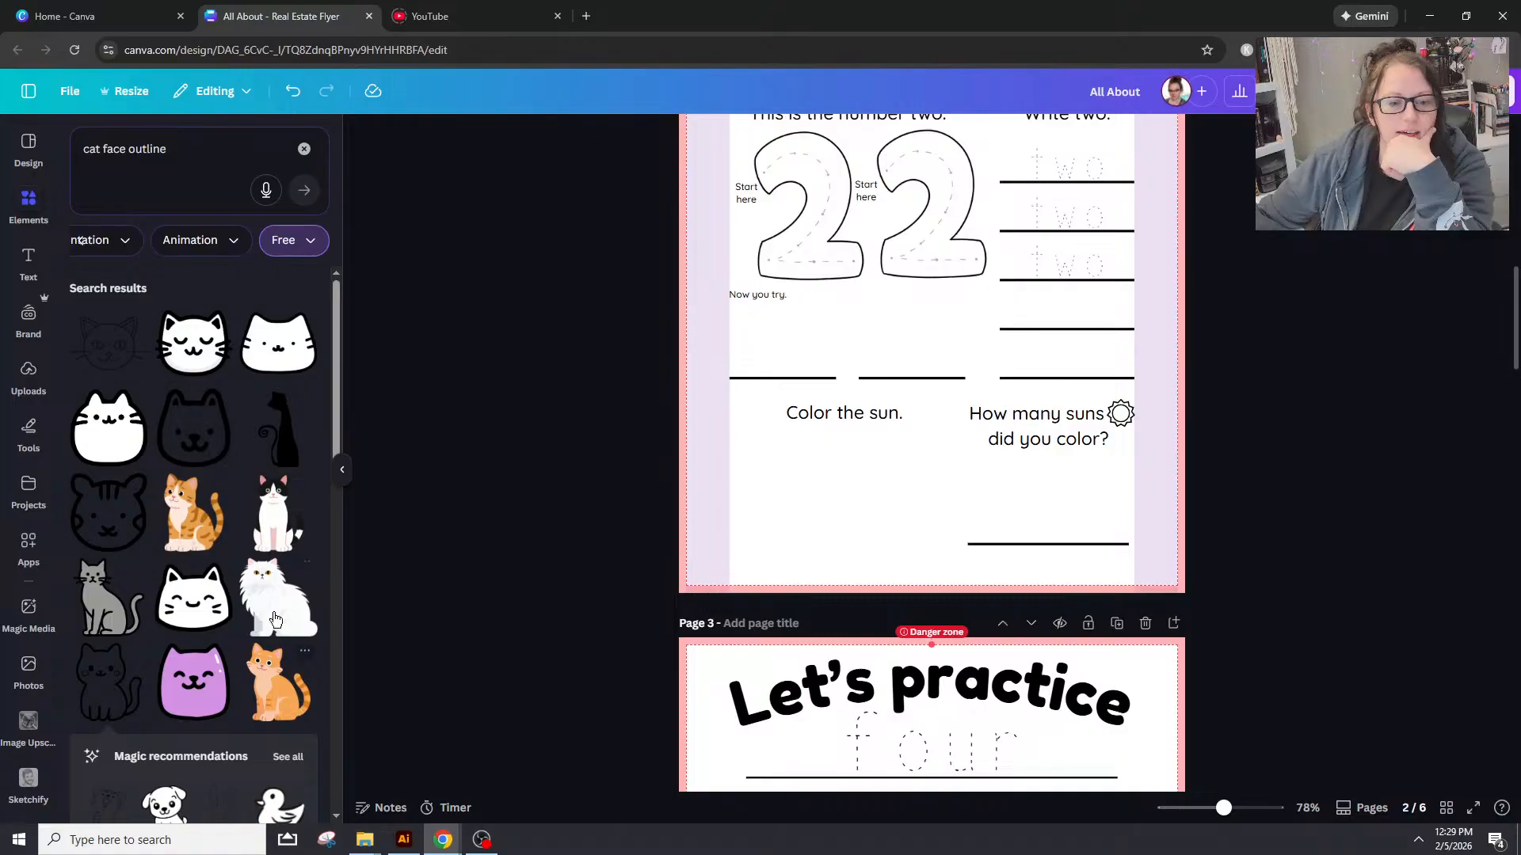
Step: Add the outlined cat face with closed eyes, whiskers and a bell collar to page 2
scroll(272, 617, down, 4)
scroll(271, 616, down, 10)
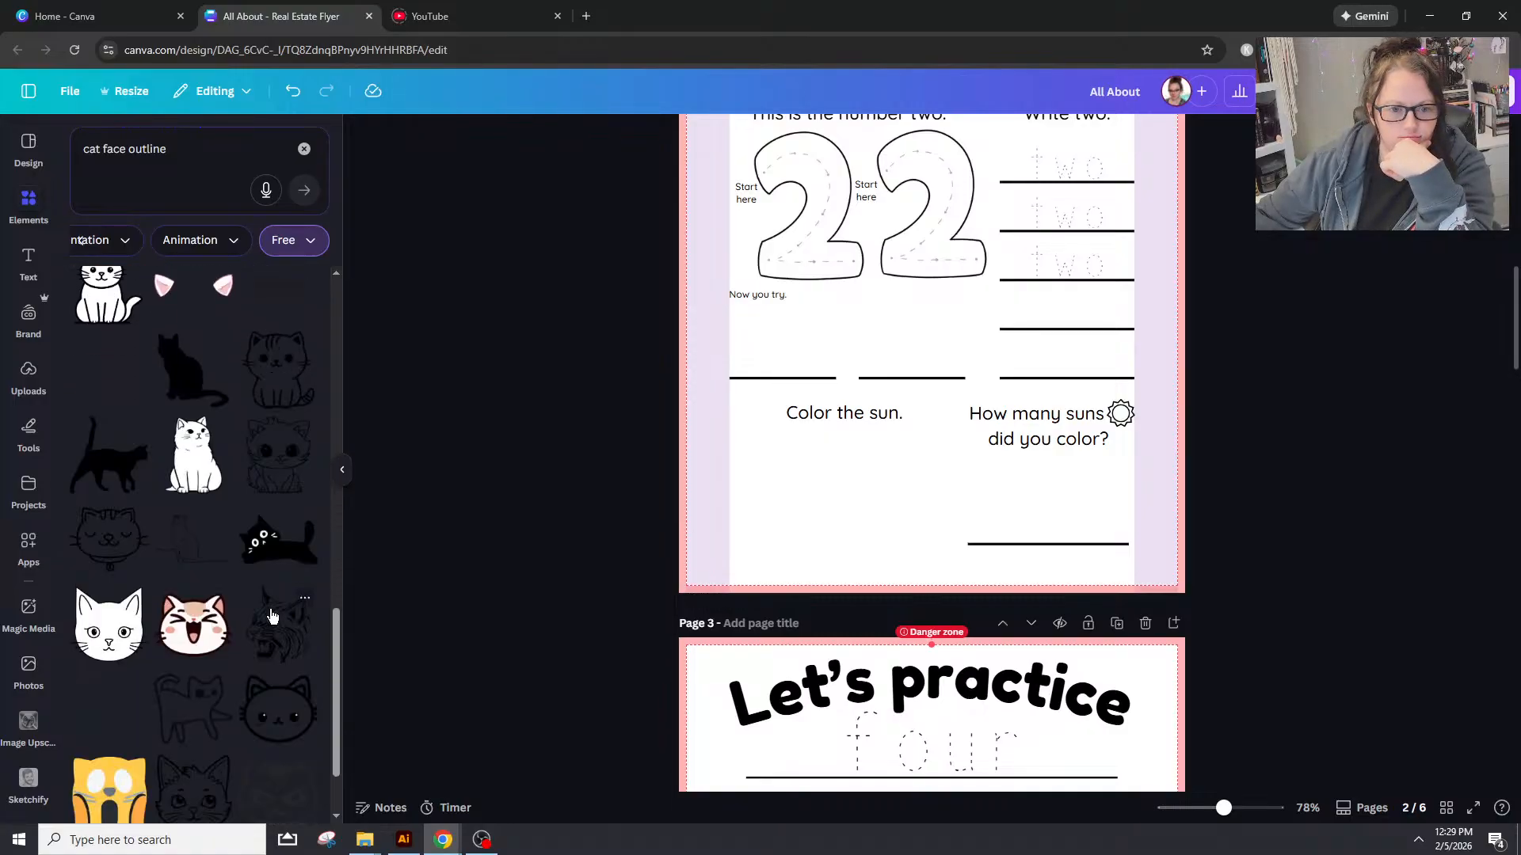
scroll(271, 616, down, 3)
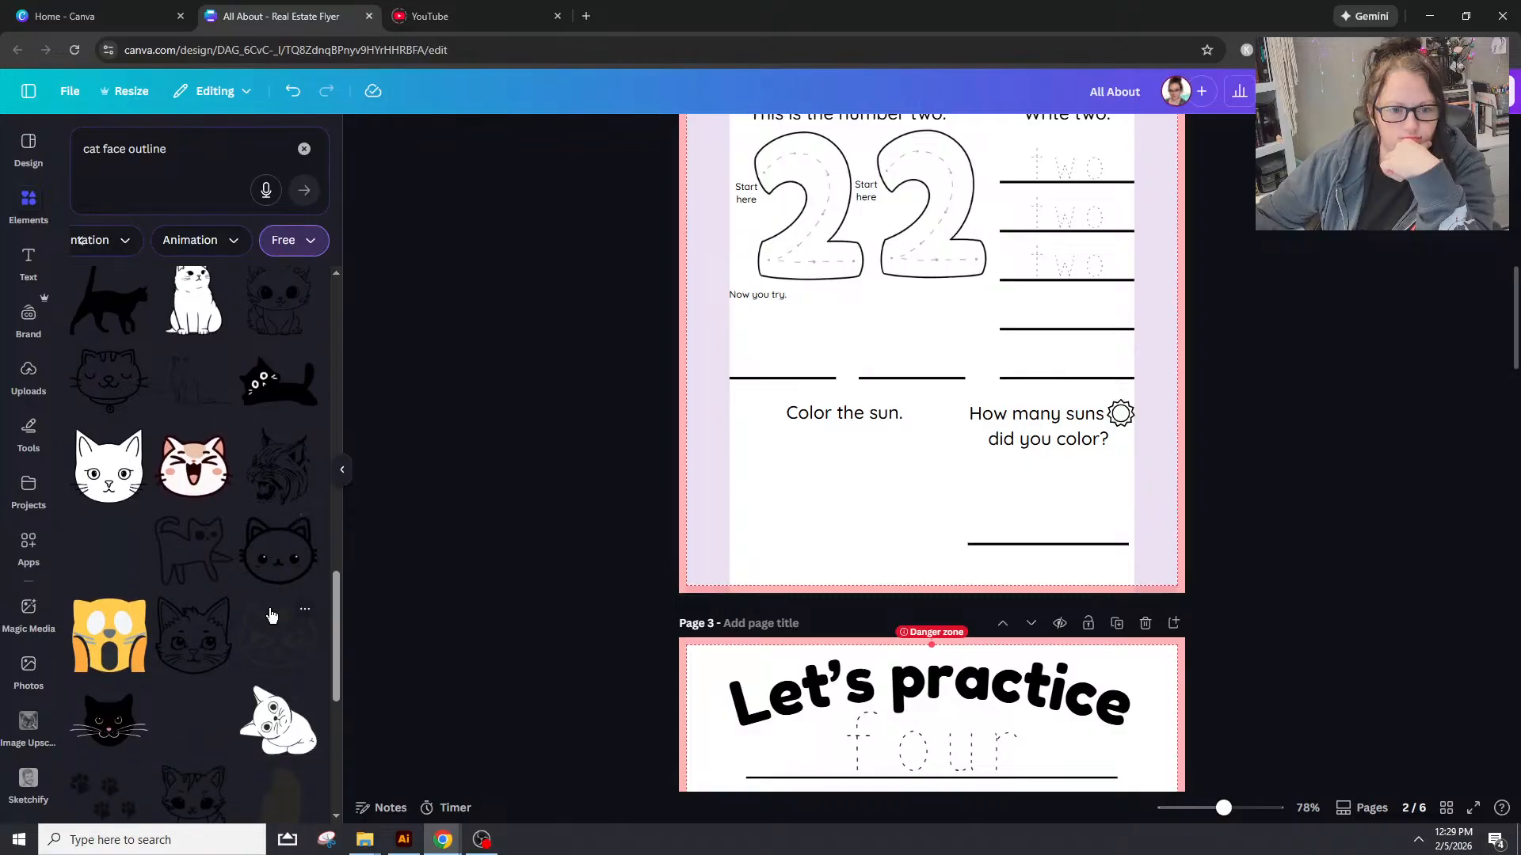
click(120, 396)
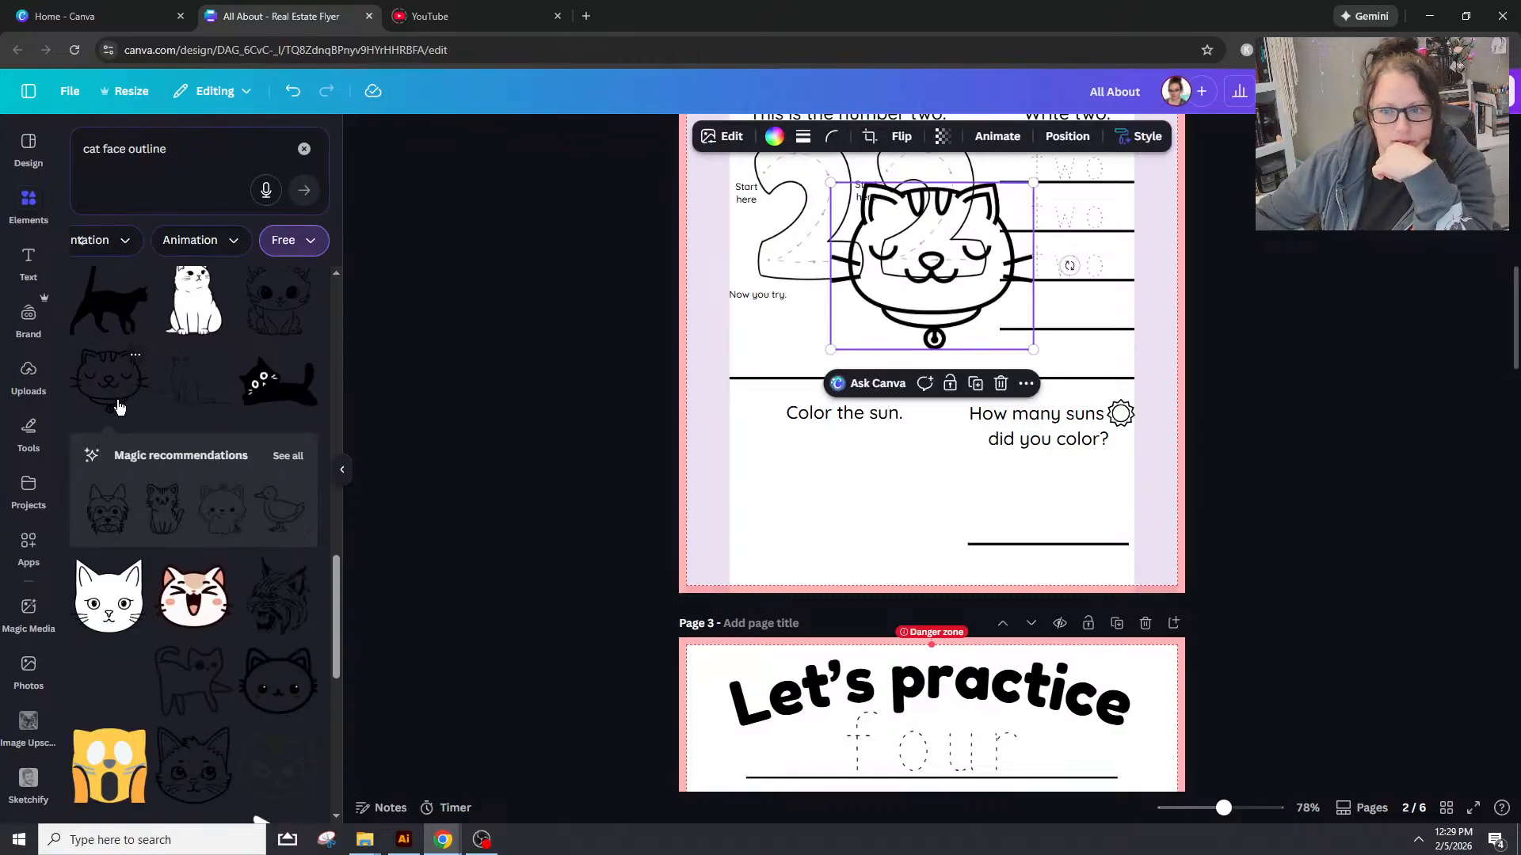
Step: Move the outlined cat face below the "Color the sun." heading and compare it with the rest of page 2
drag(939, 254, 853, 484)
scroll(902, 303, up, 5)
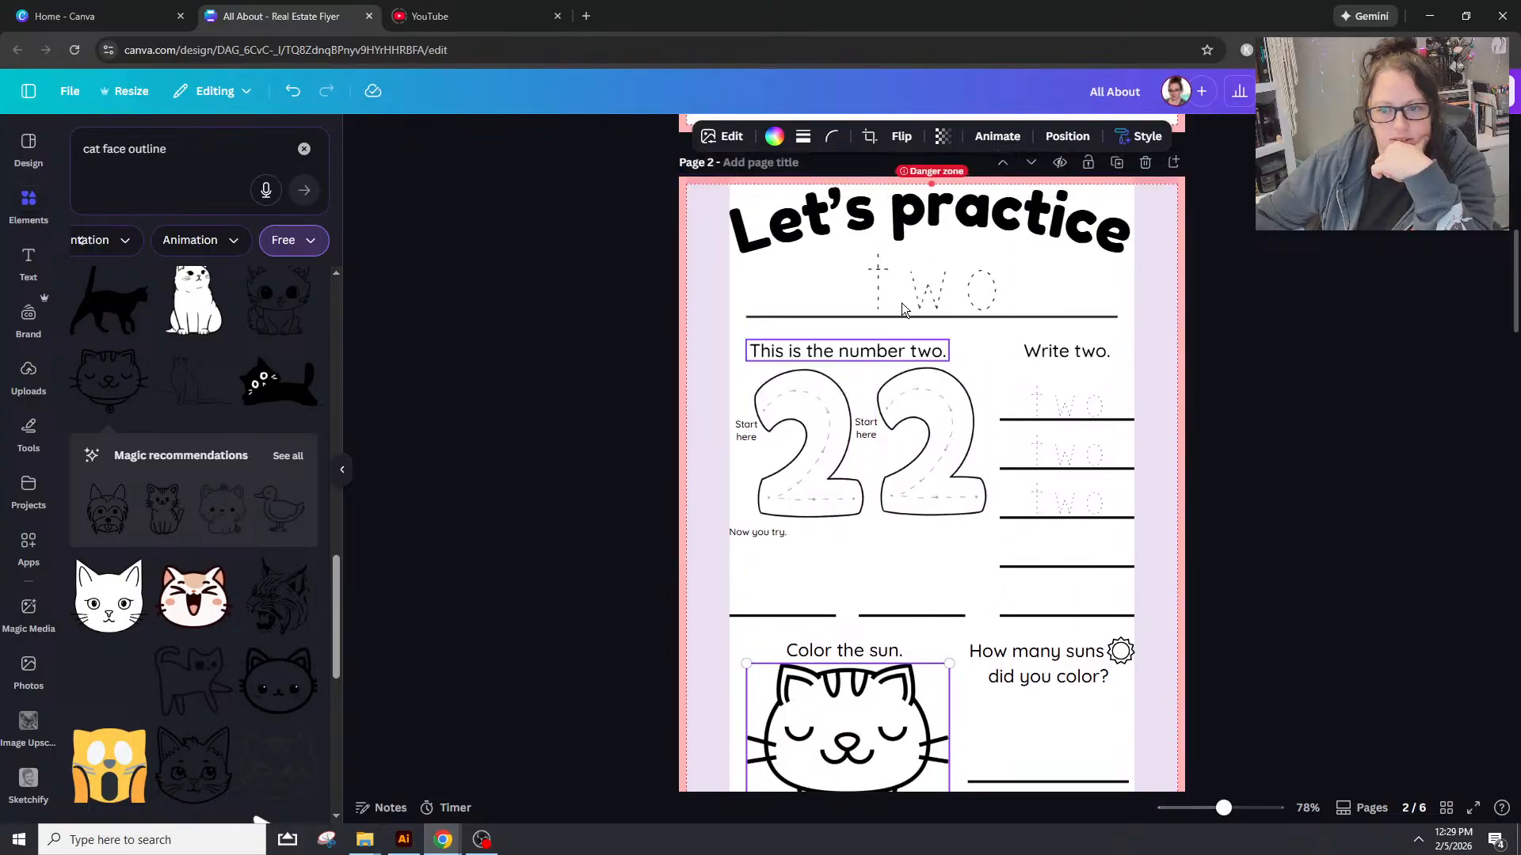
scroll(900, 293, down, 3)
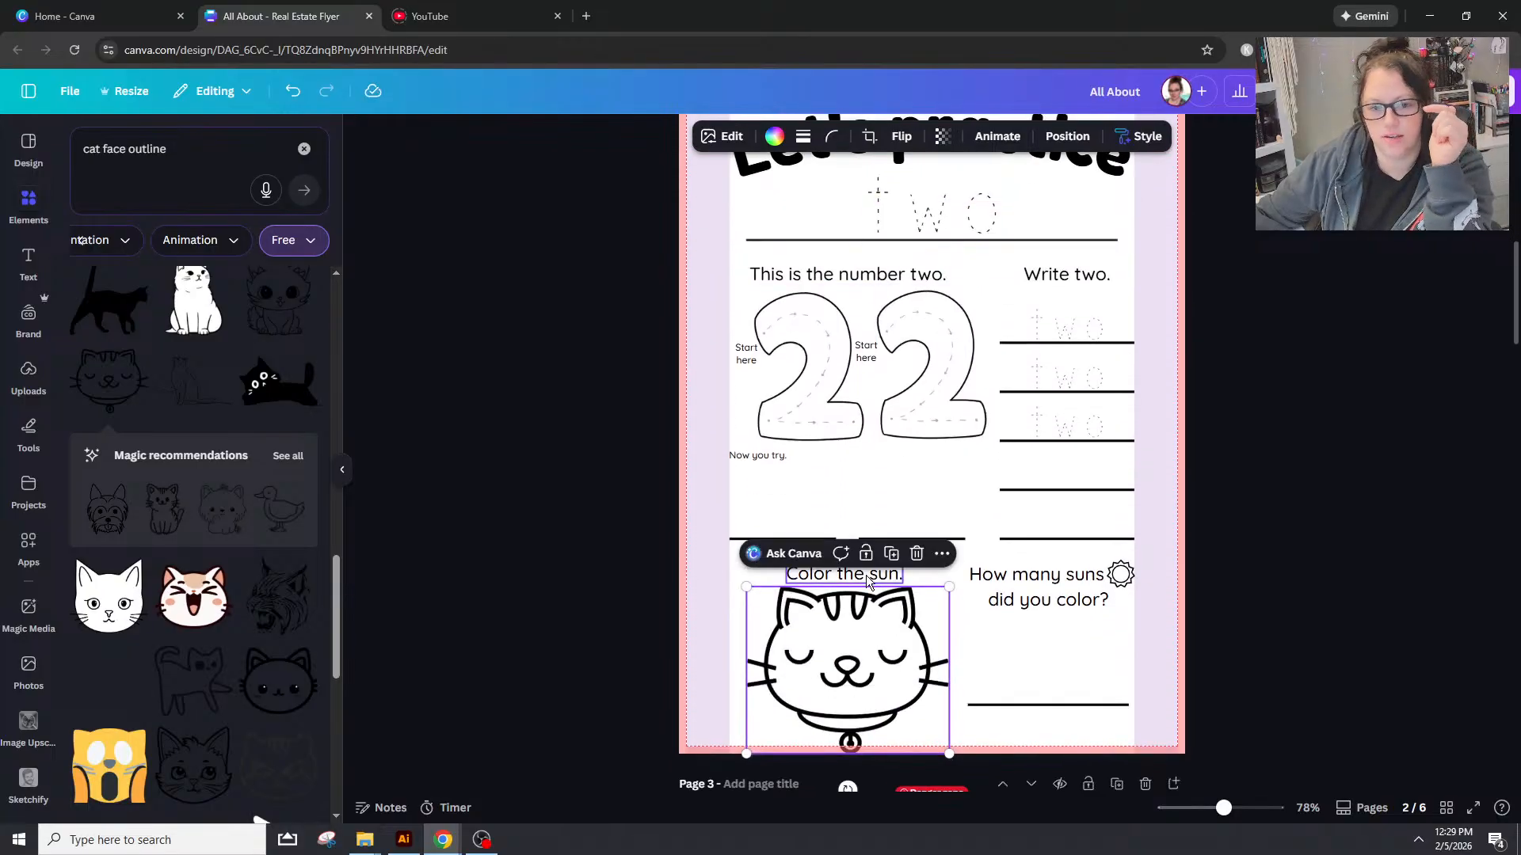
scroll(869, 575, down, 1)
scroll(870, 458, down, 4)
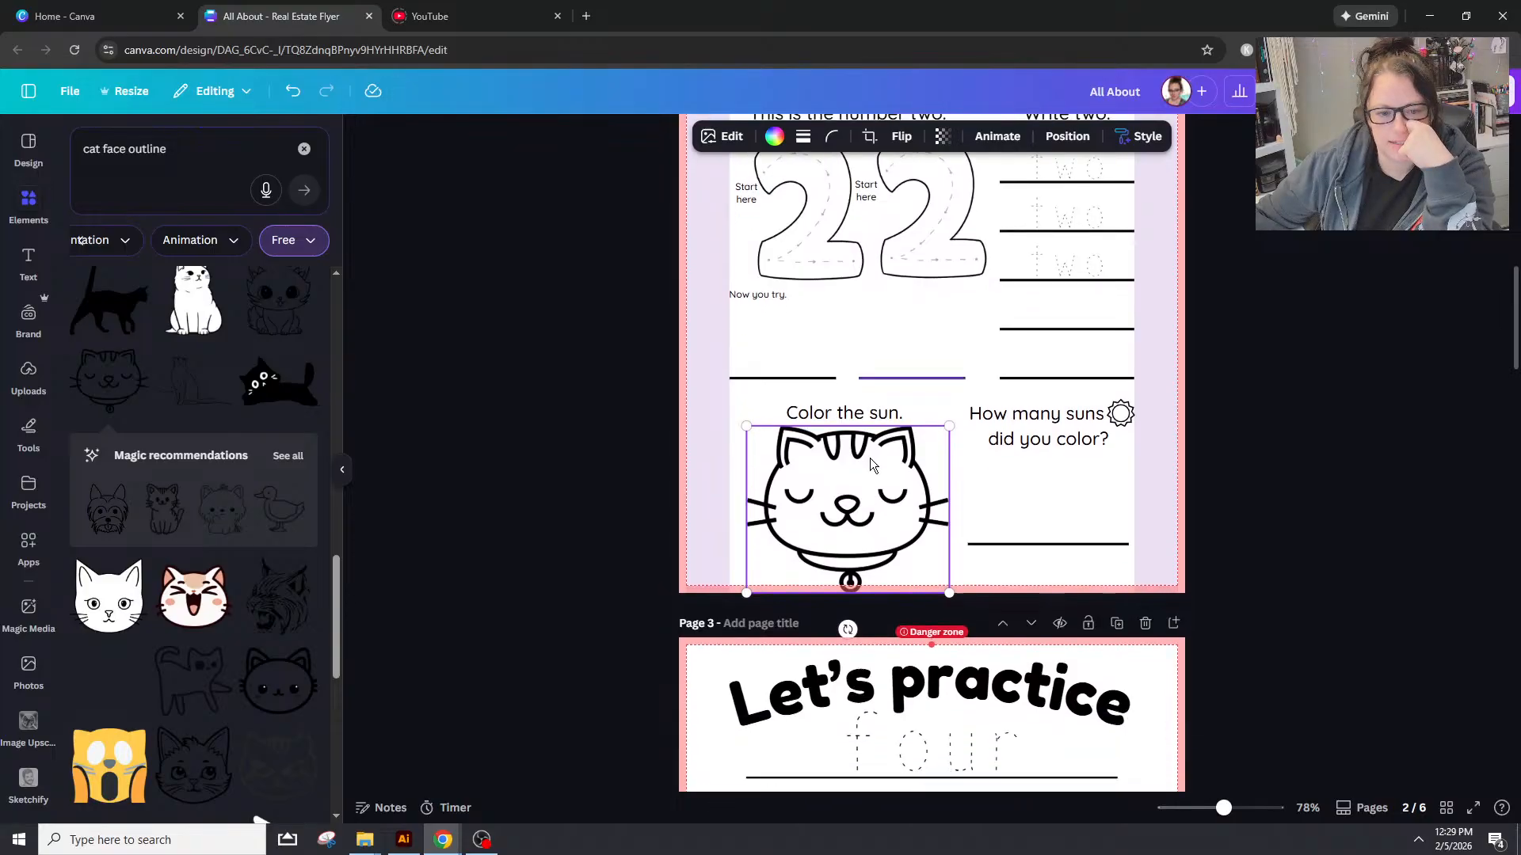
scroll(866, 464, up, 3)
Step: Try the purple cat face outline over the page 1 sun drawing, check its stroke options, and delete it
scroll(273, 529, down, 6)
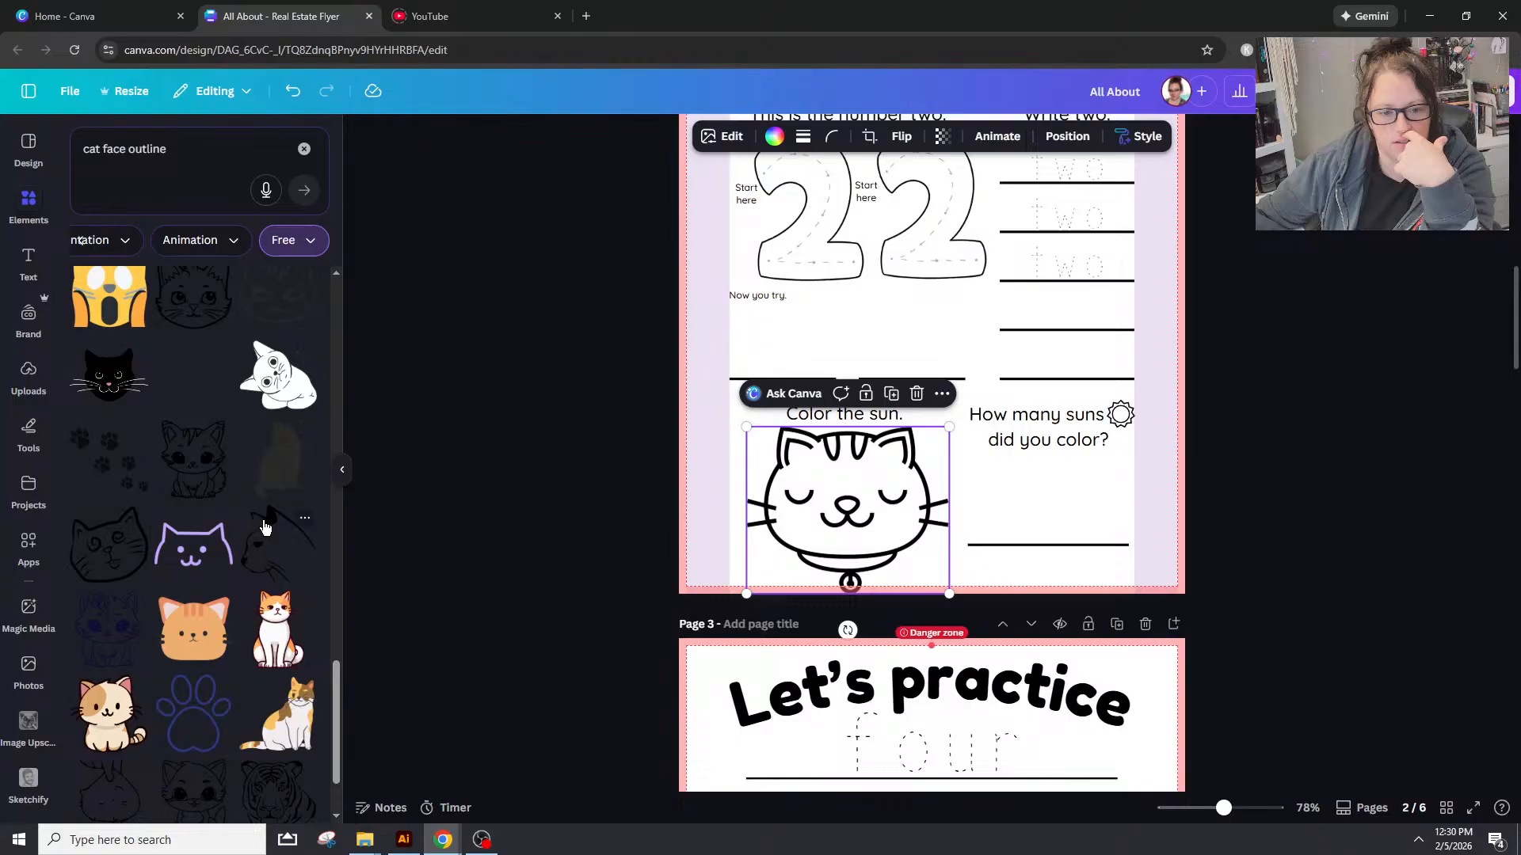
click(194, 550)
scroll(1079, 384, up, 7)
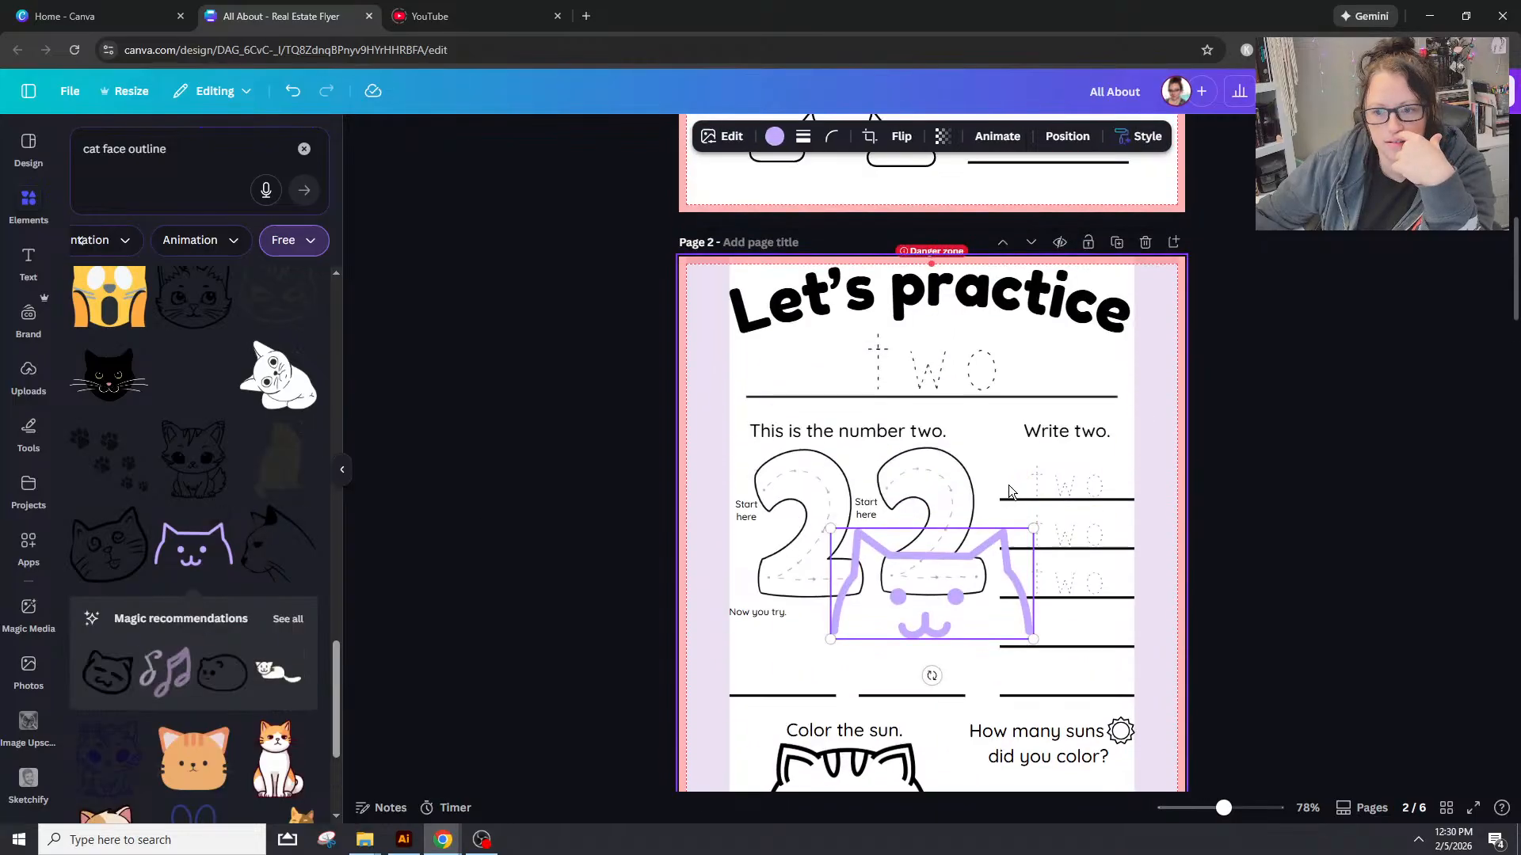
scroll(1000, 501, down, 1)
drag(988, 762, 800, 270)
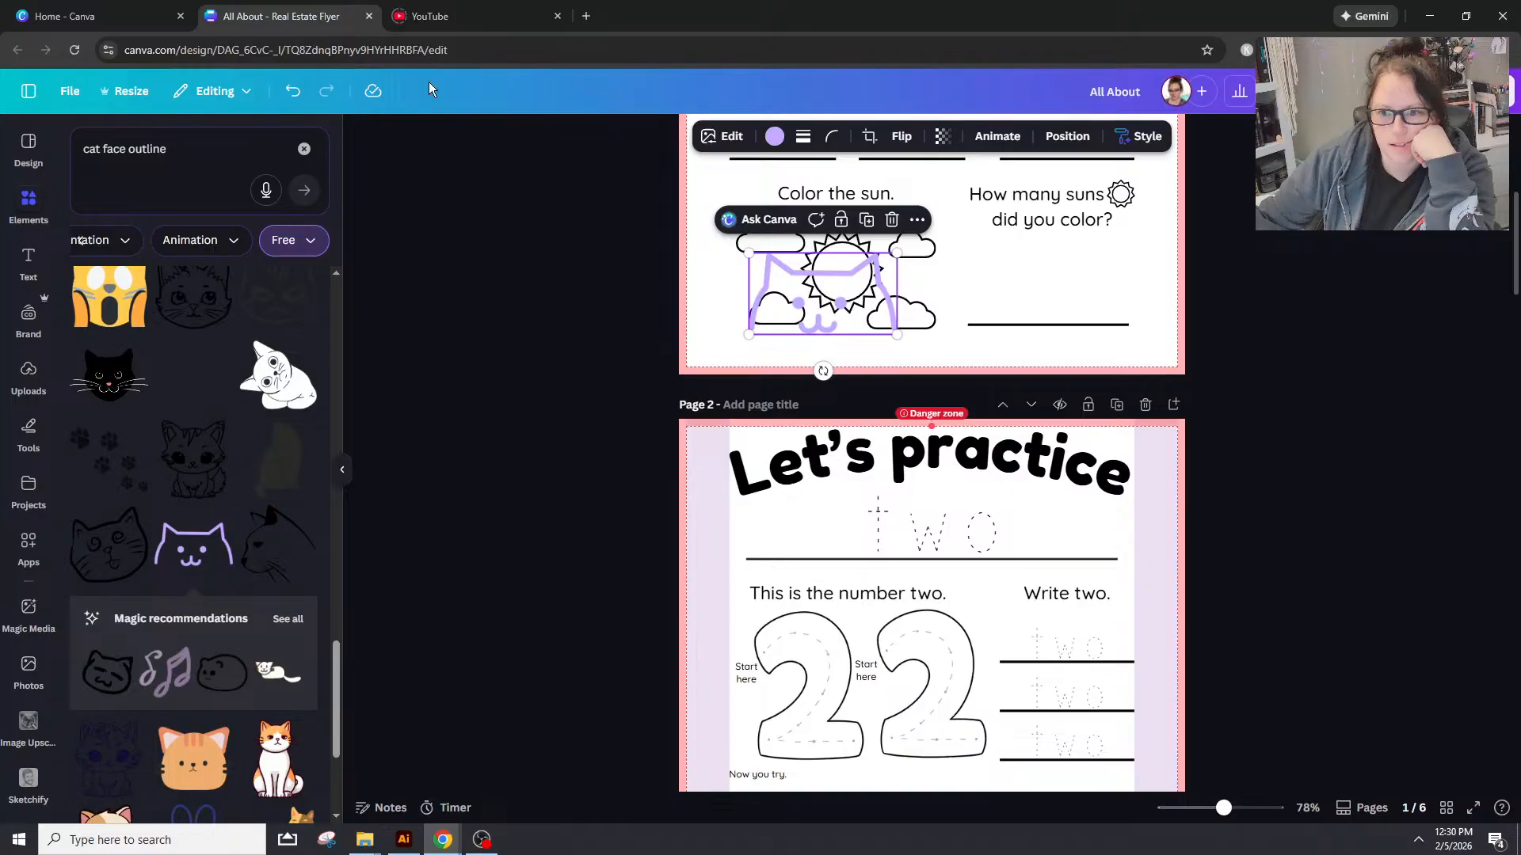
click(804, 137)
click(804, 137)
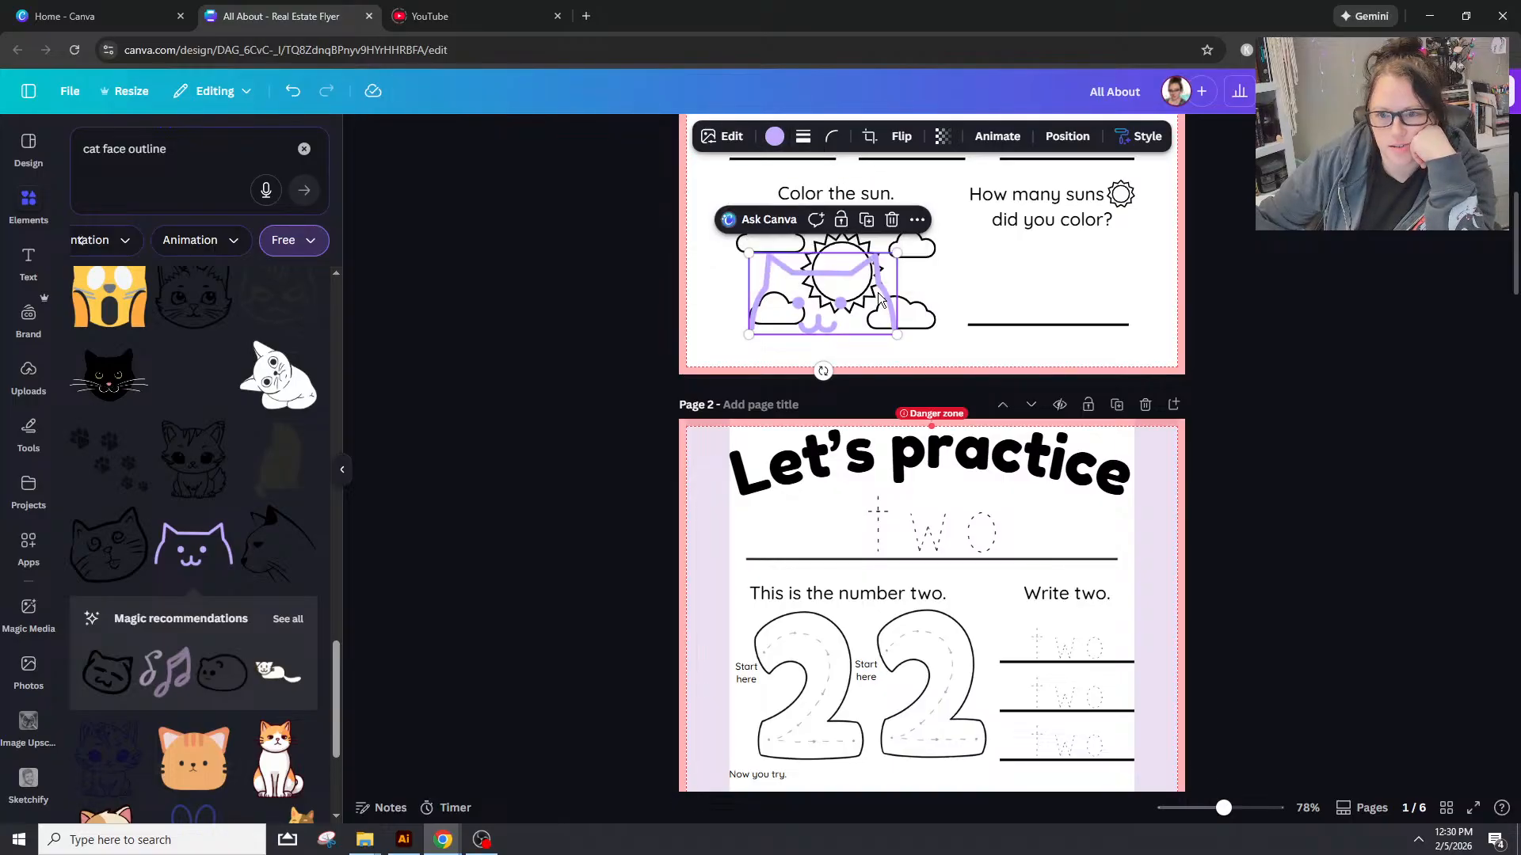
key(Delete)
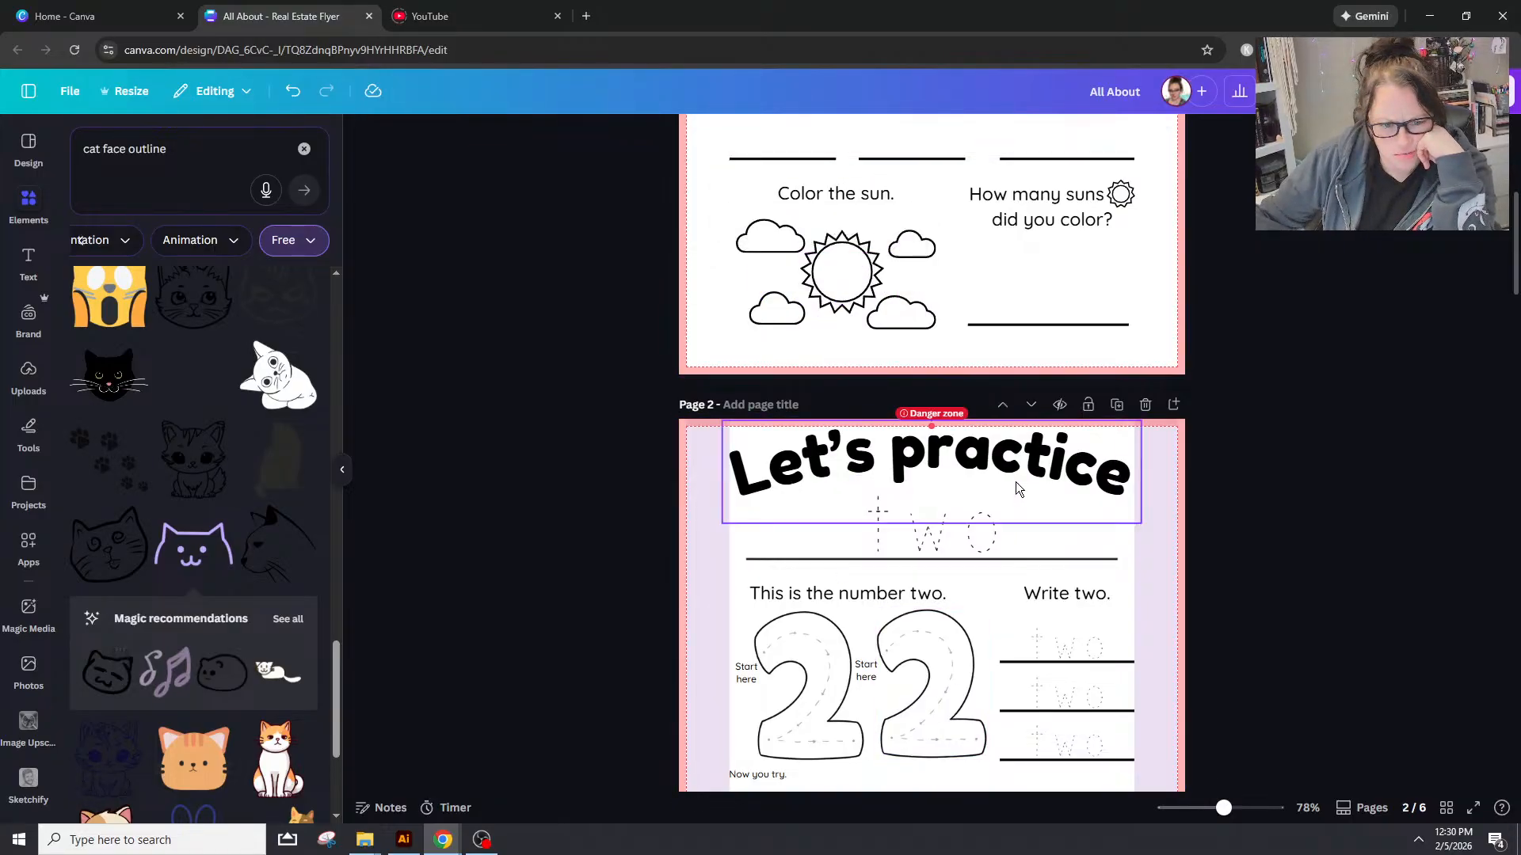
Step: Try the thin-lined sitting cat with closed eyes on page 2 and delete it
scroll(911, 538, down, 2)
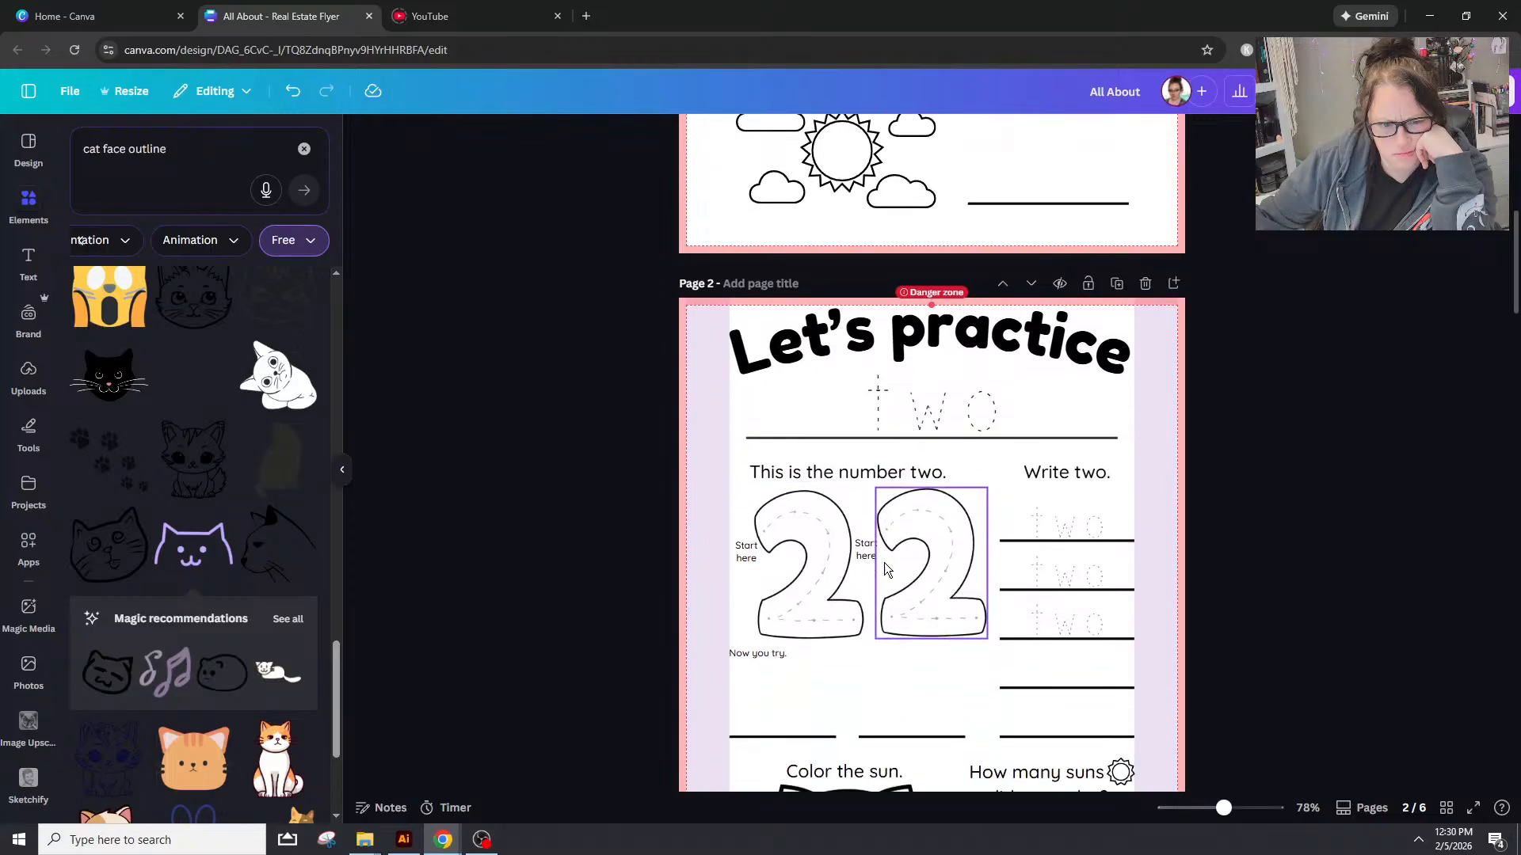
click(197, 393)
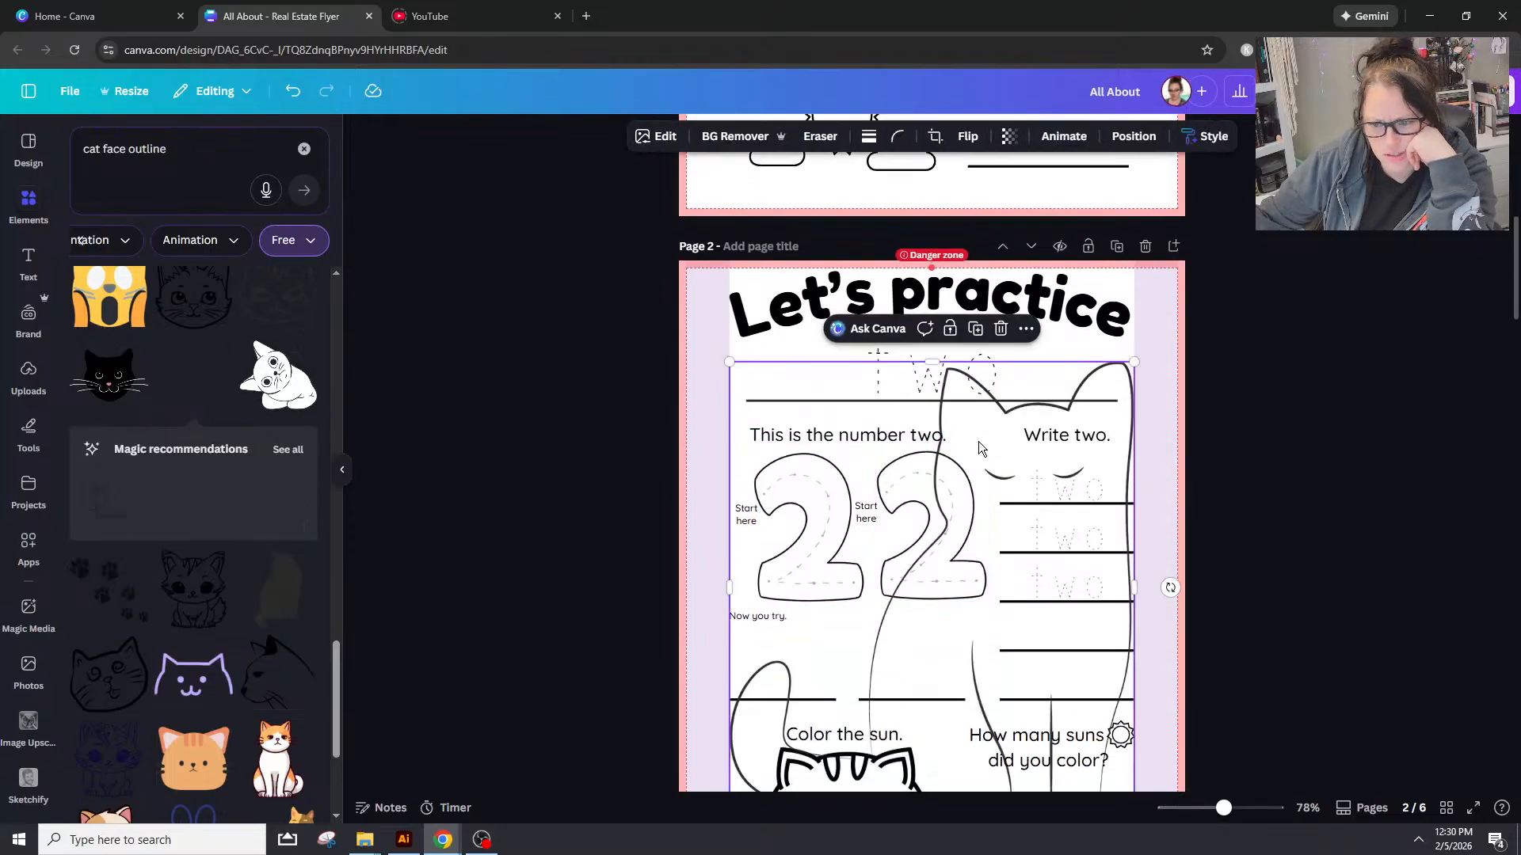
scroll(978, 440, down, 1)
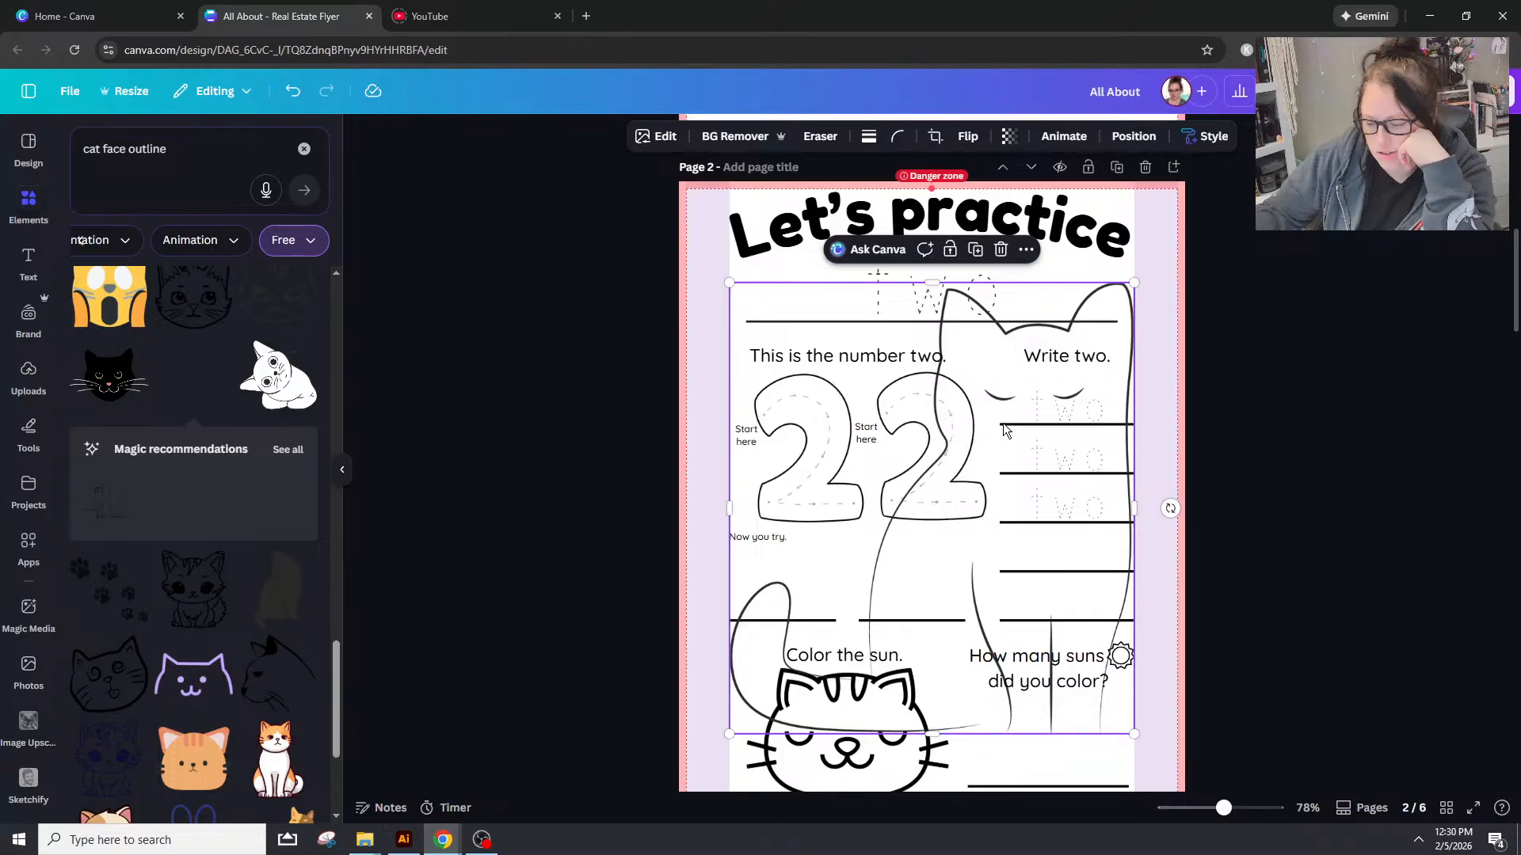
key(Delete)
Step: Look through the free "cat face outline" graphics for a simple outlined cat suitable for coloring
scroll(242, 527, down, 3)
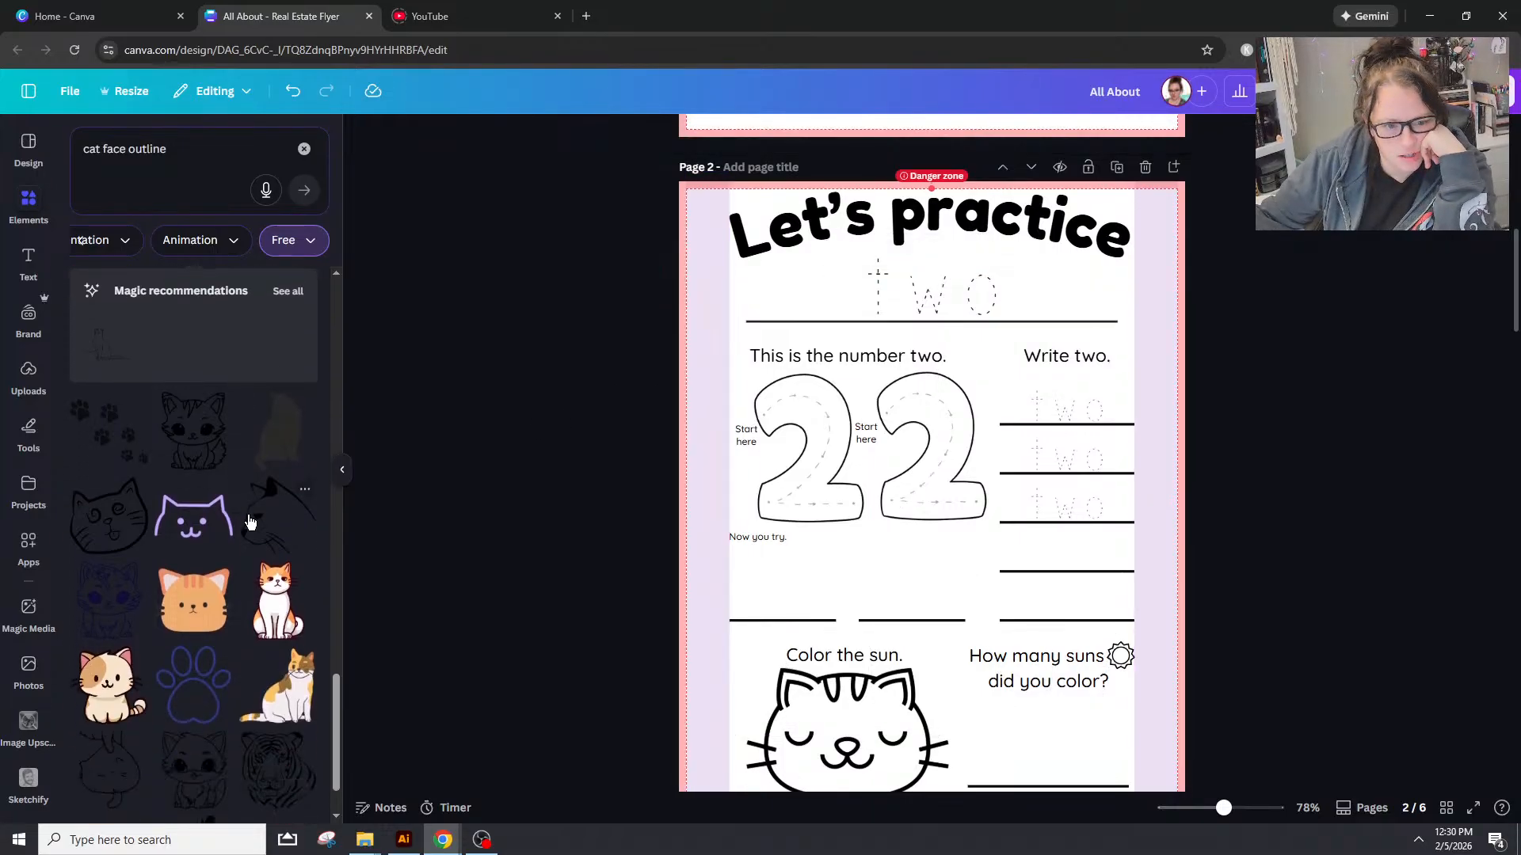
scroll(245, 527, down, 2)
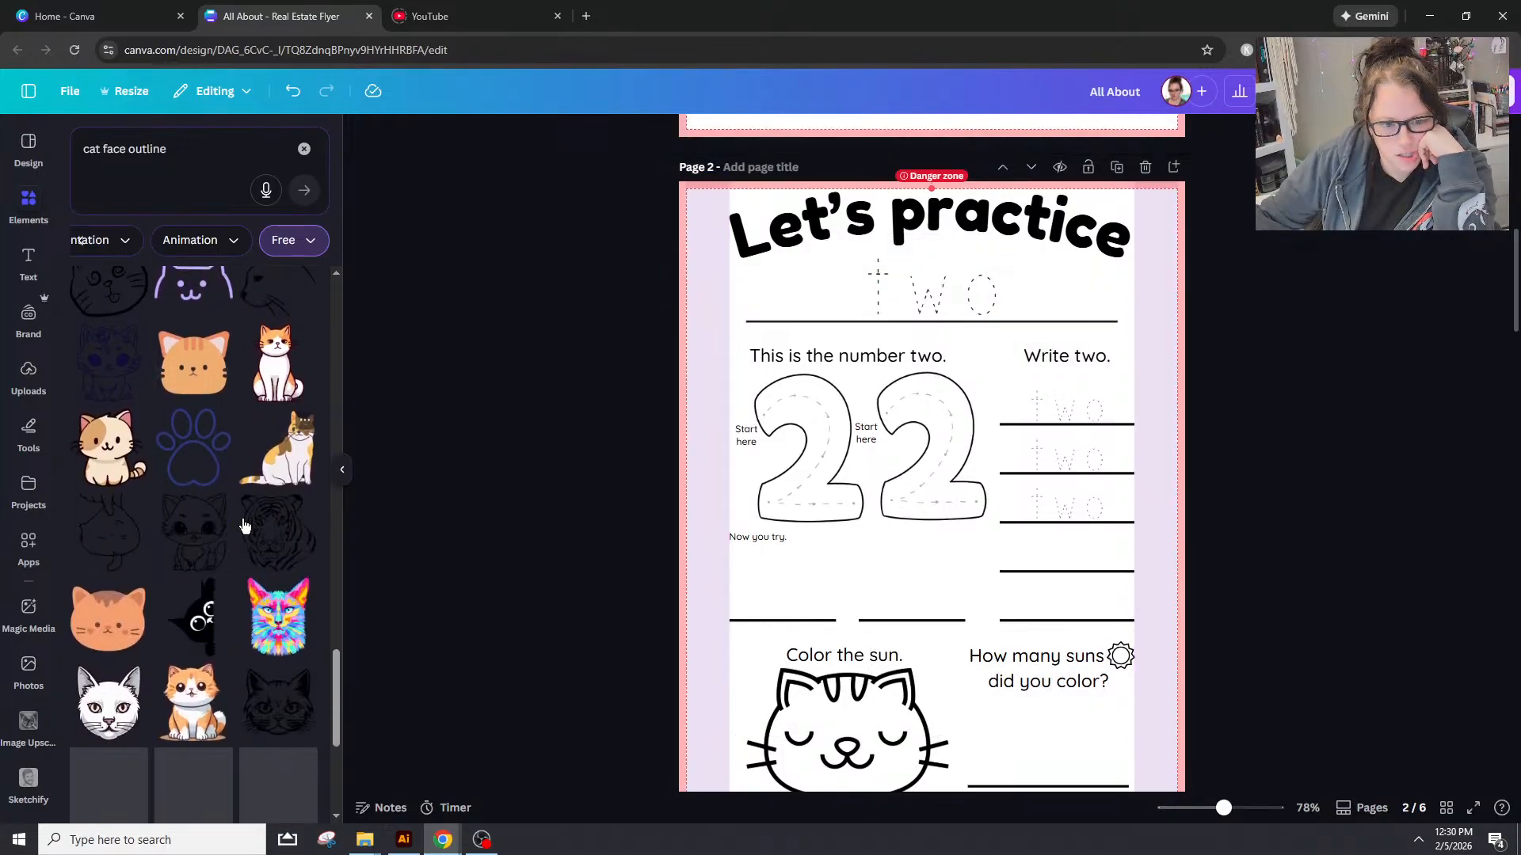
scroll(244, 527, down, 3)
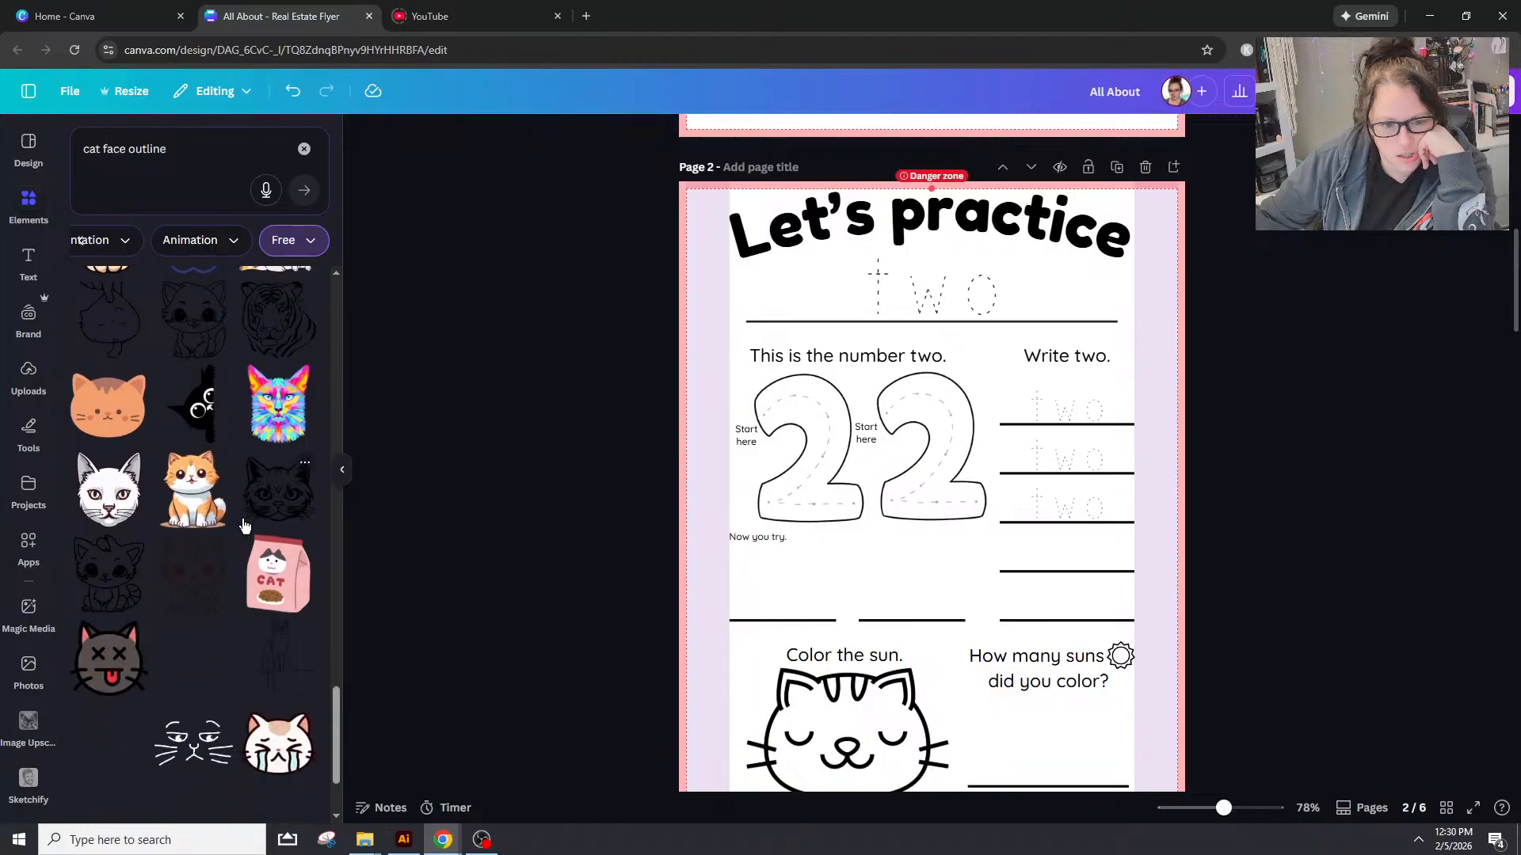
scroll(245, 527, down, 3)
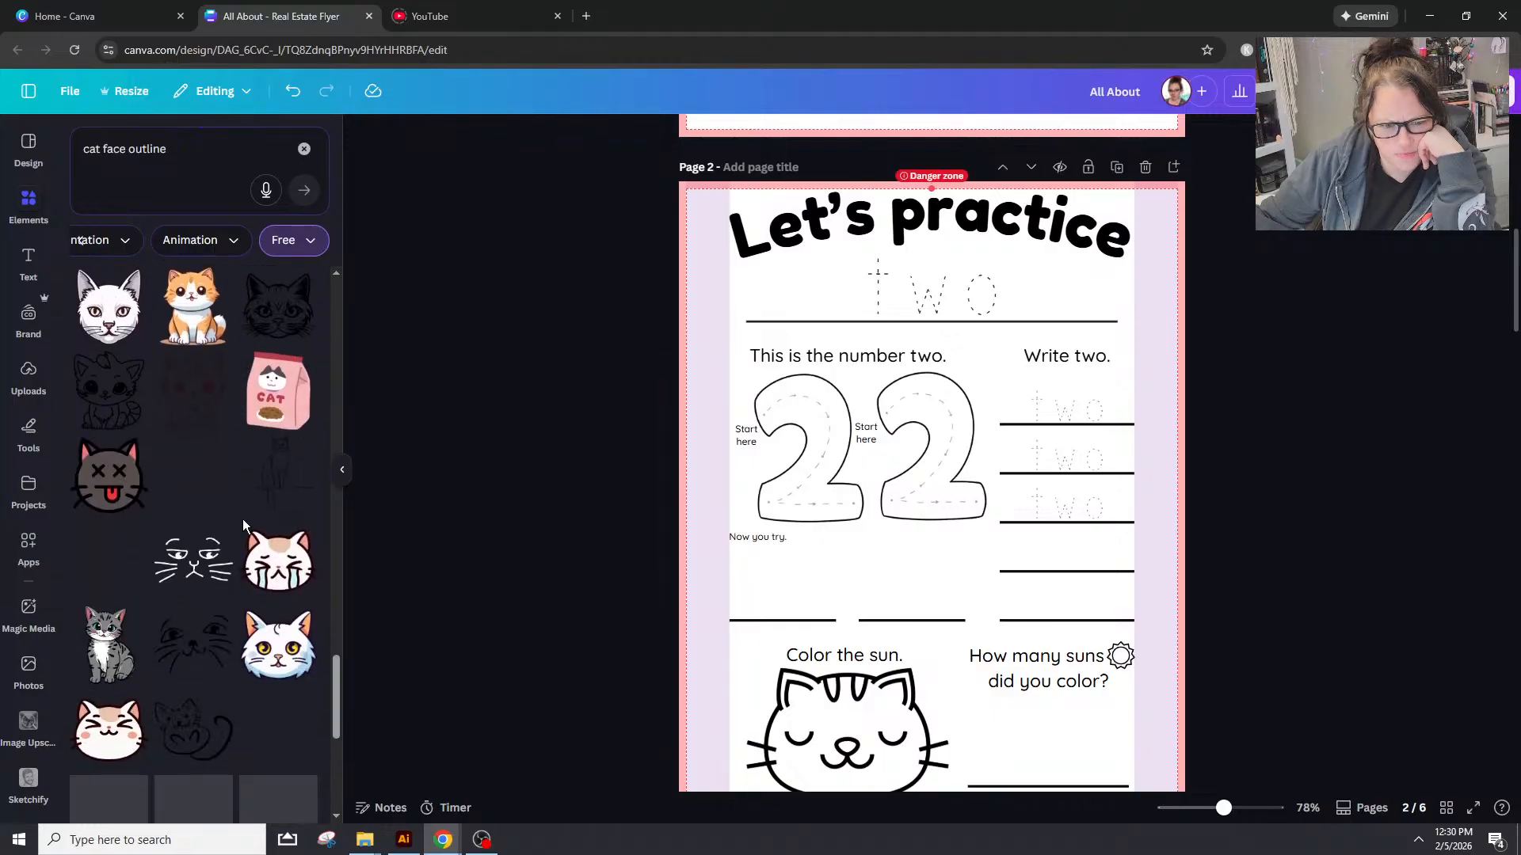
scroll(245, 527, down, 4)
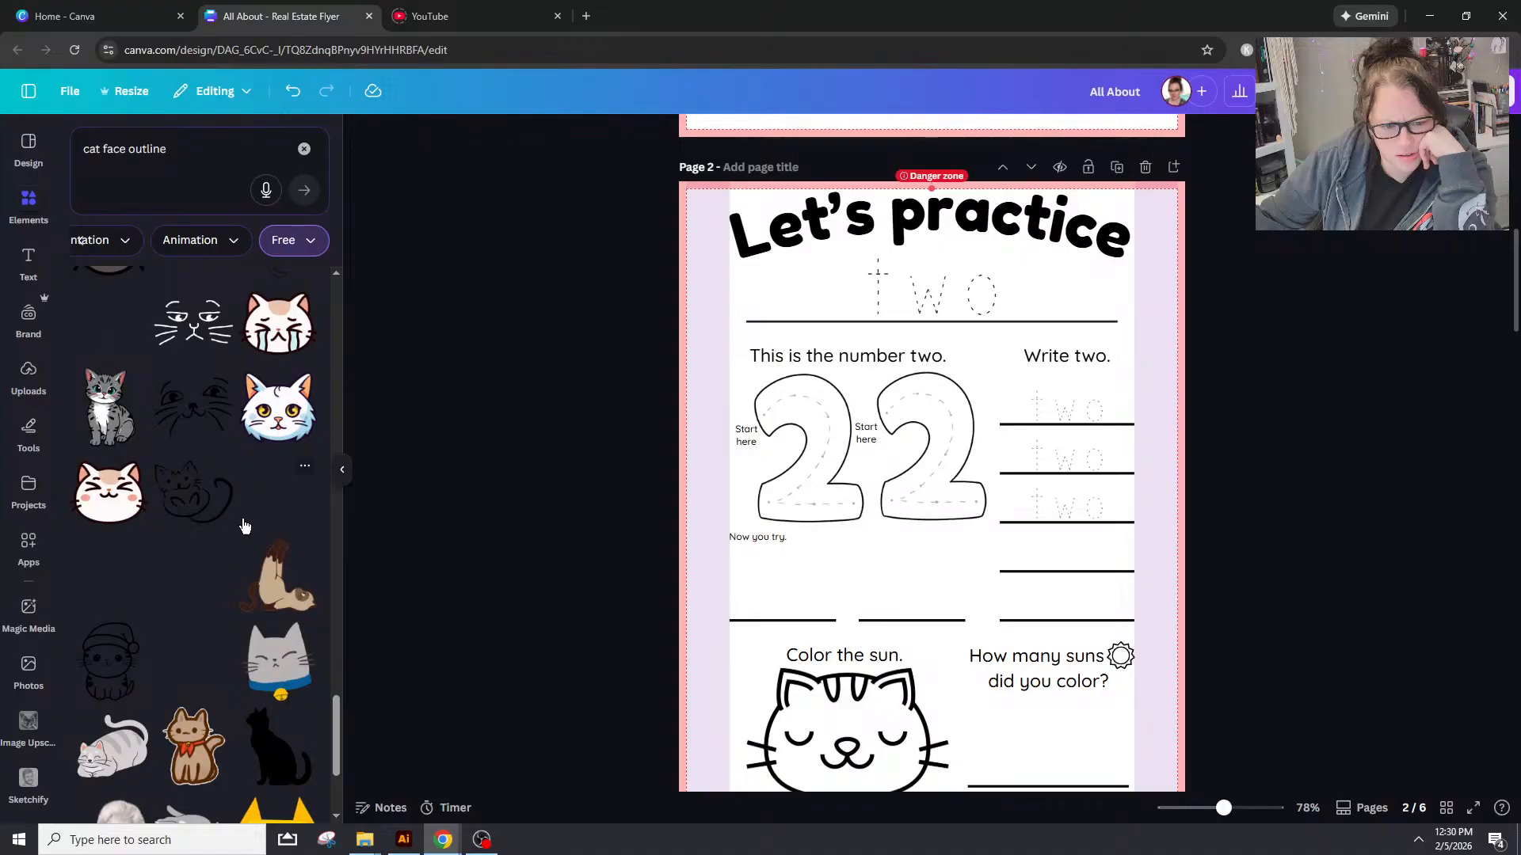
scroll(244, 527, down, 6)
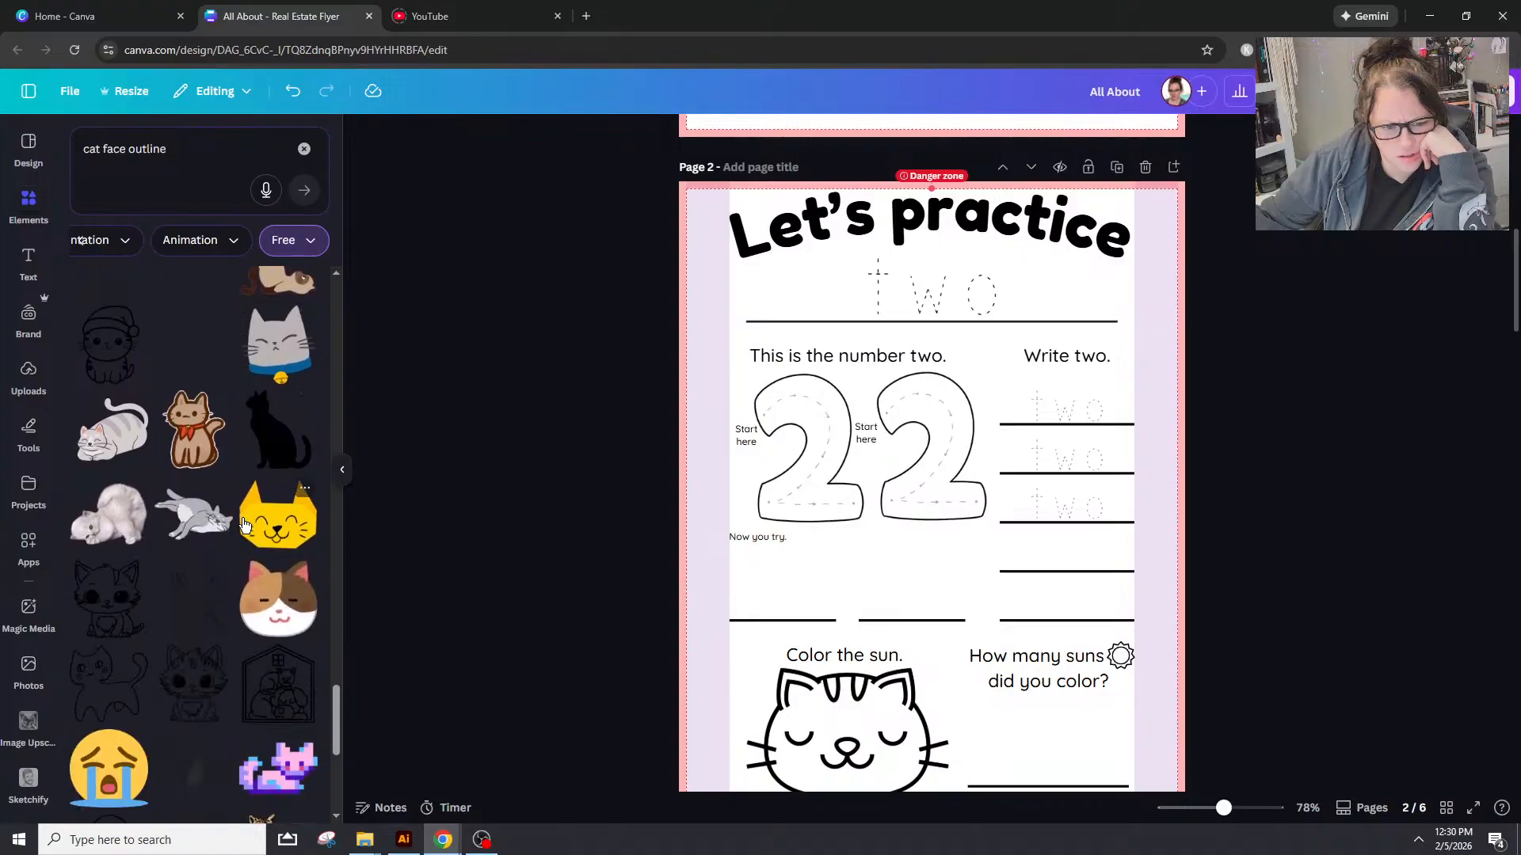
scroll(245, 519, down, 3)
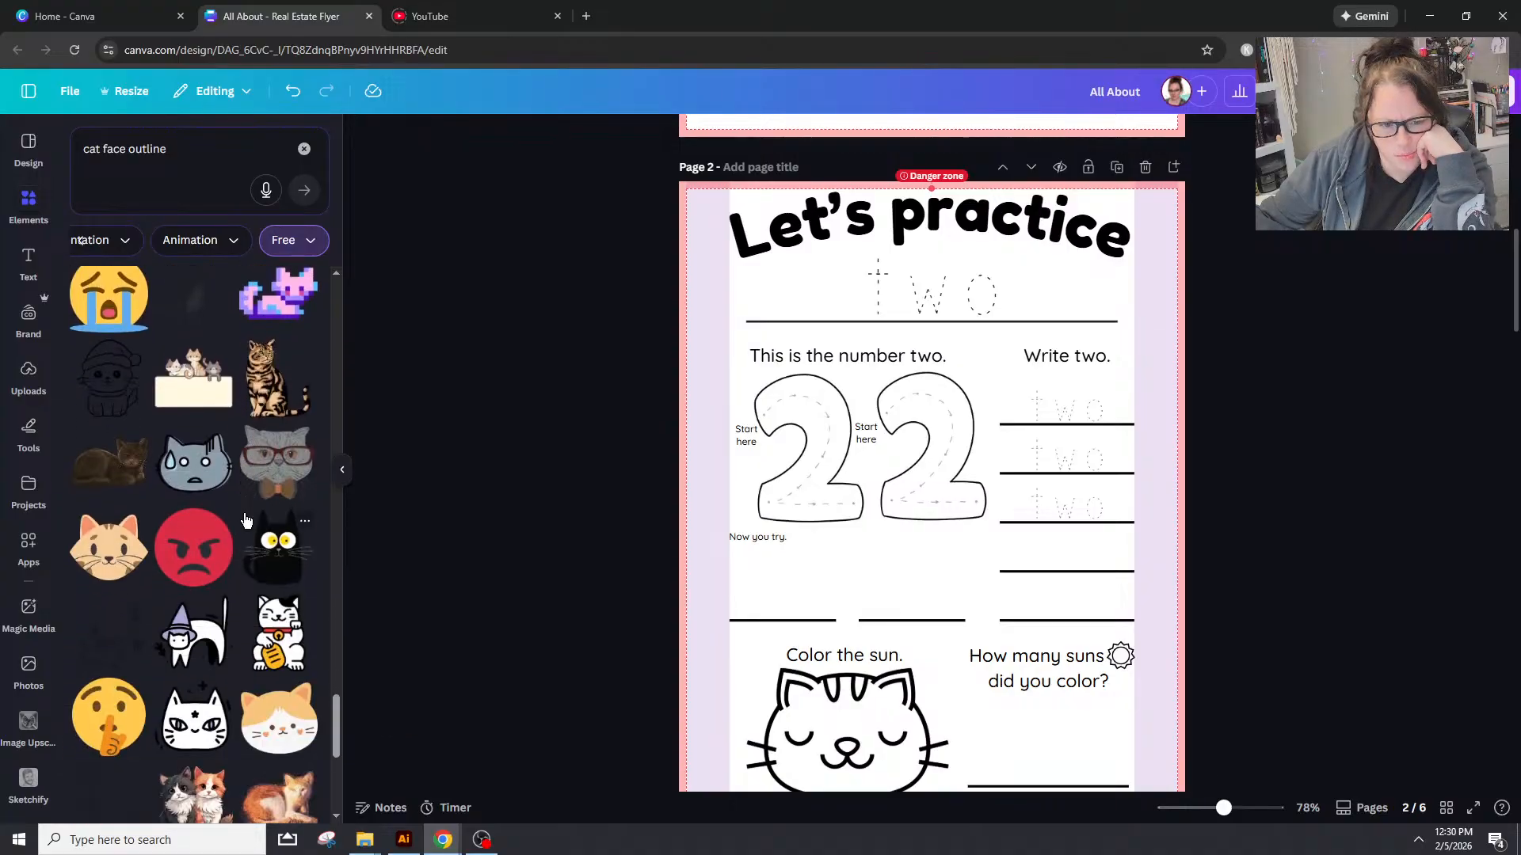
scroll(245, 519, down, 4)
scroll(245, 519, down, 2)
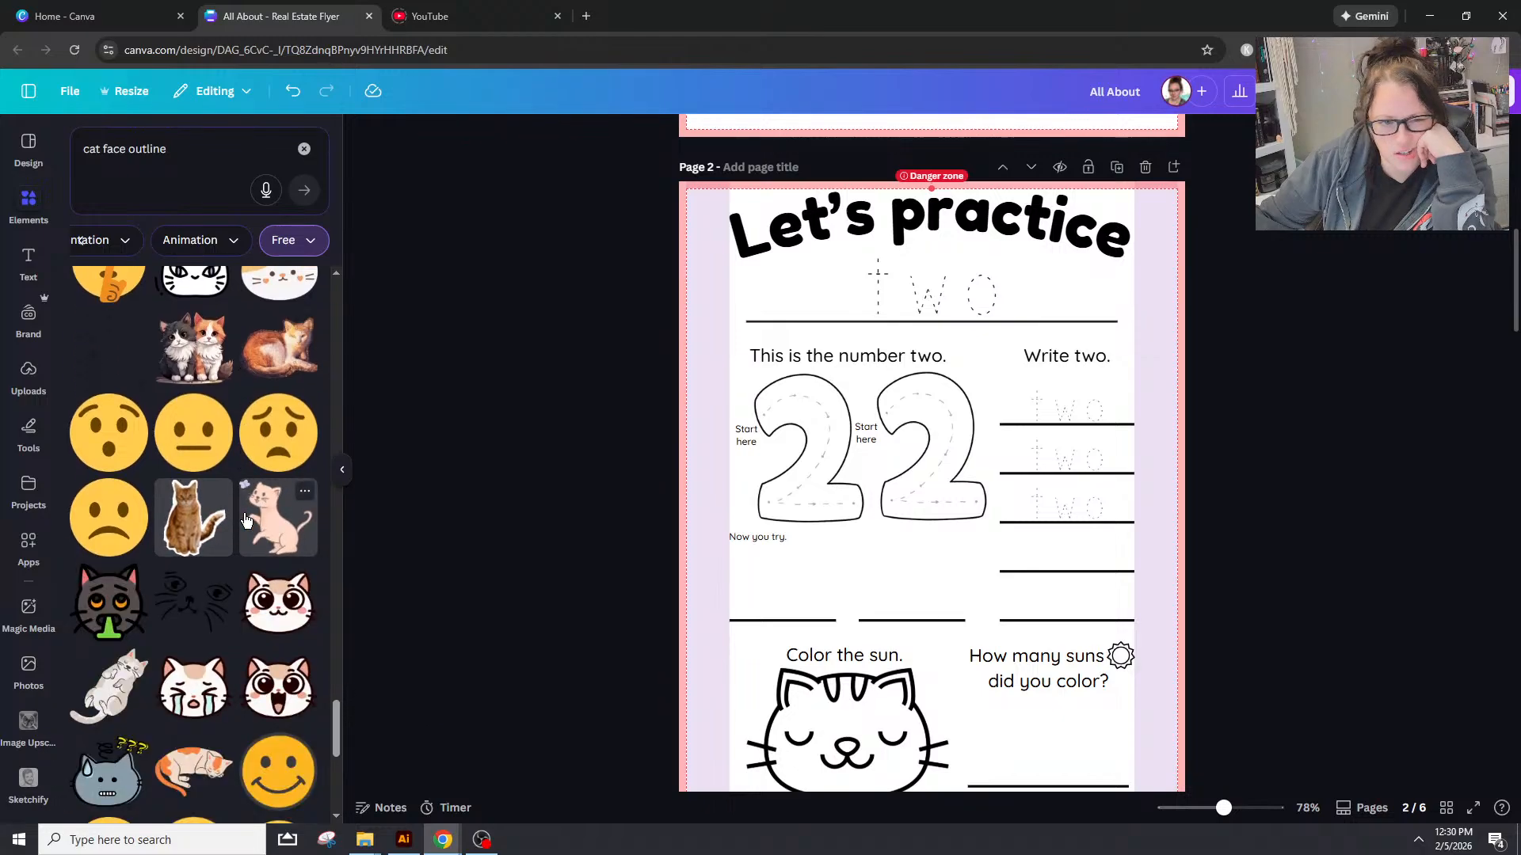
scroll(245, 519, down, 8)
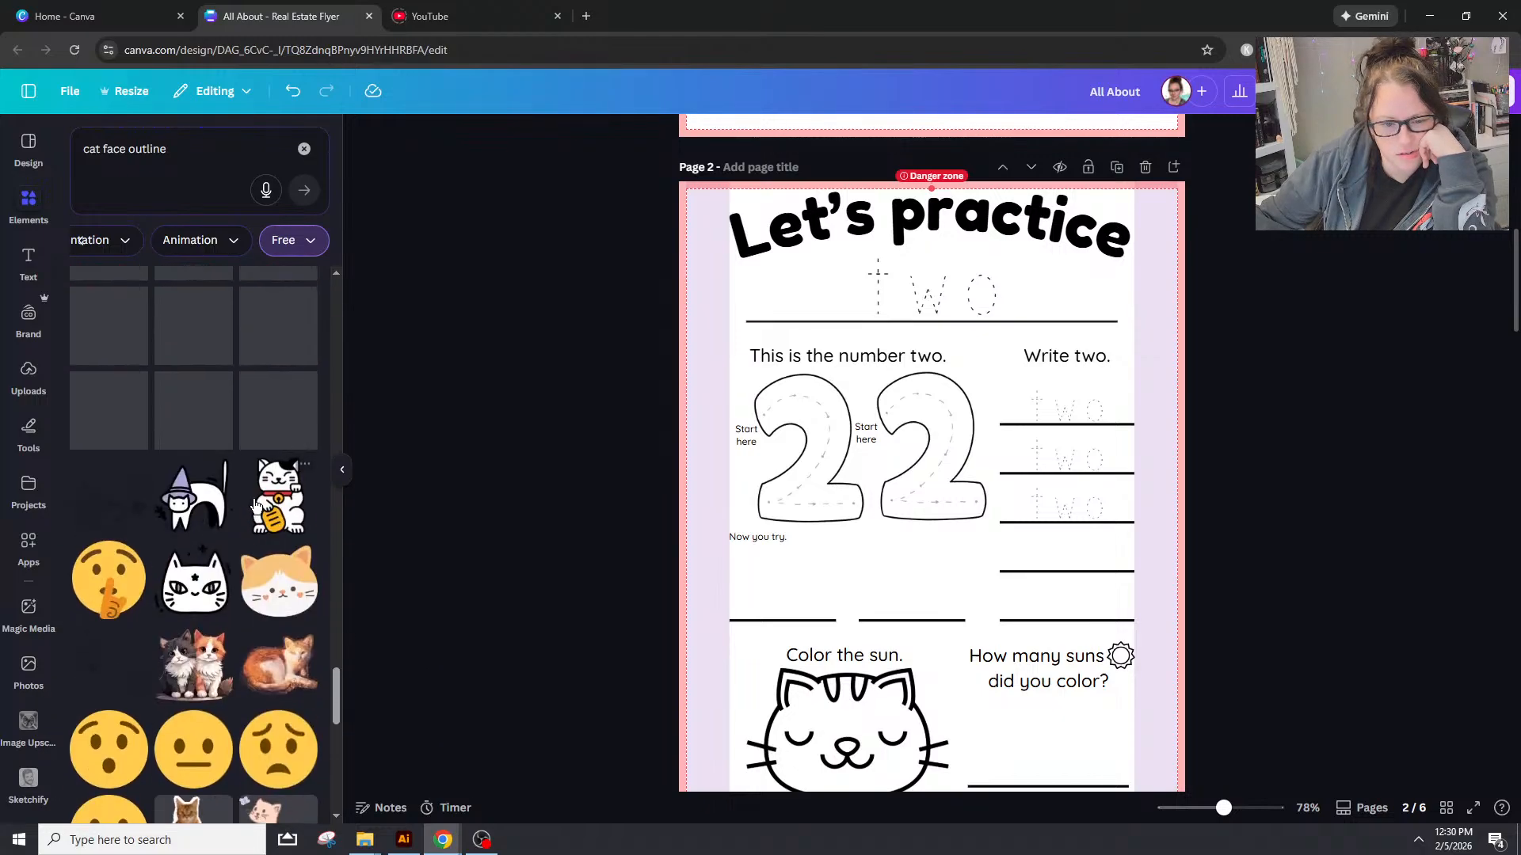
scroll(268, 476, up, 20)
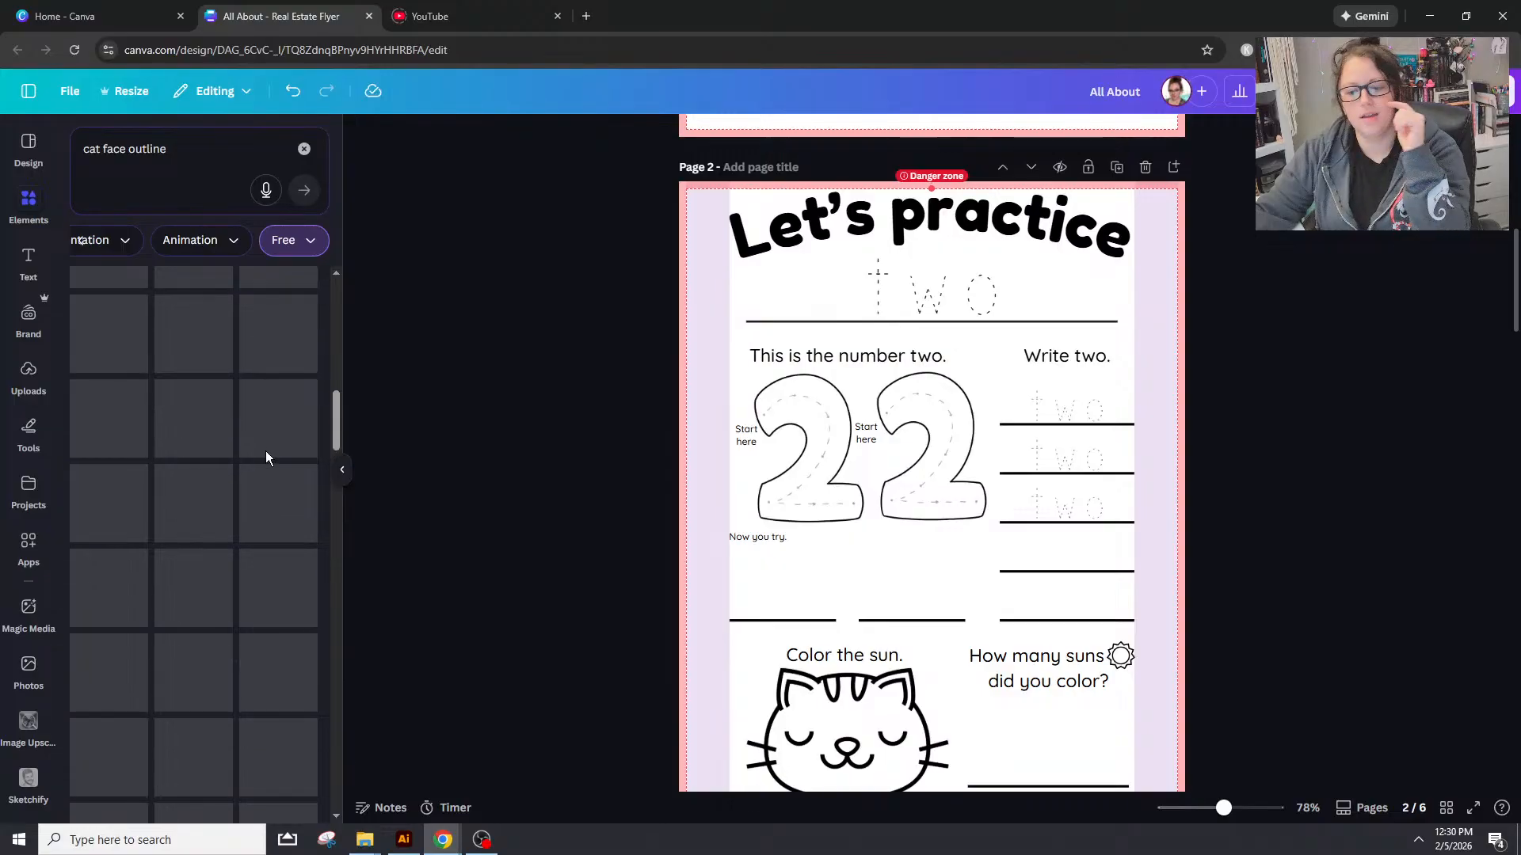
scroll(797, 607, up, 1)
scroll(165, 388, up, 7)
scroll(167, 372, up, 2)
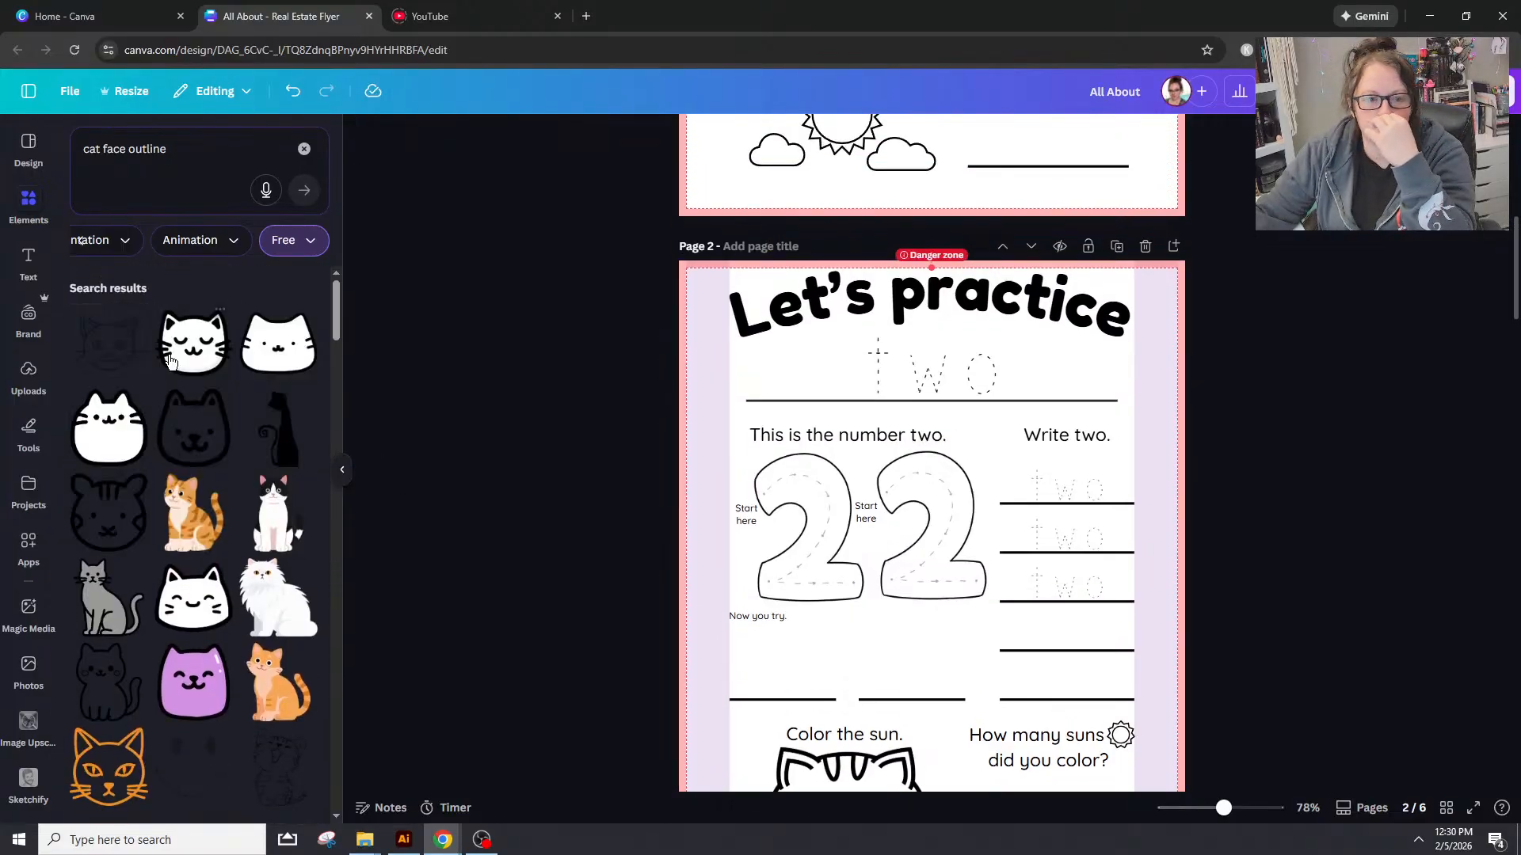
Step: Clear the "cat face outline" search text and remove the Free price filter from the element results
click(203, 154)
key(BackSpace)
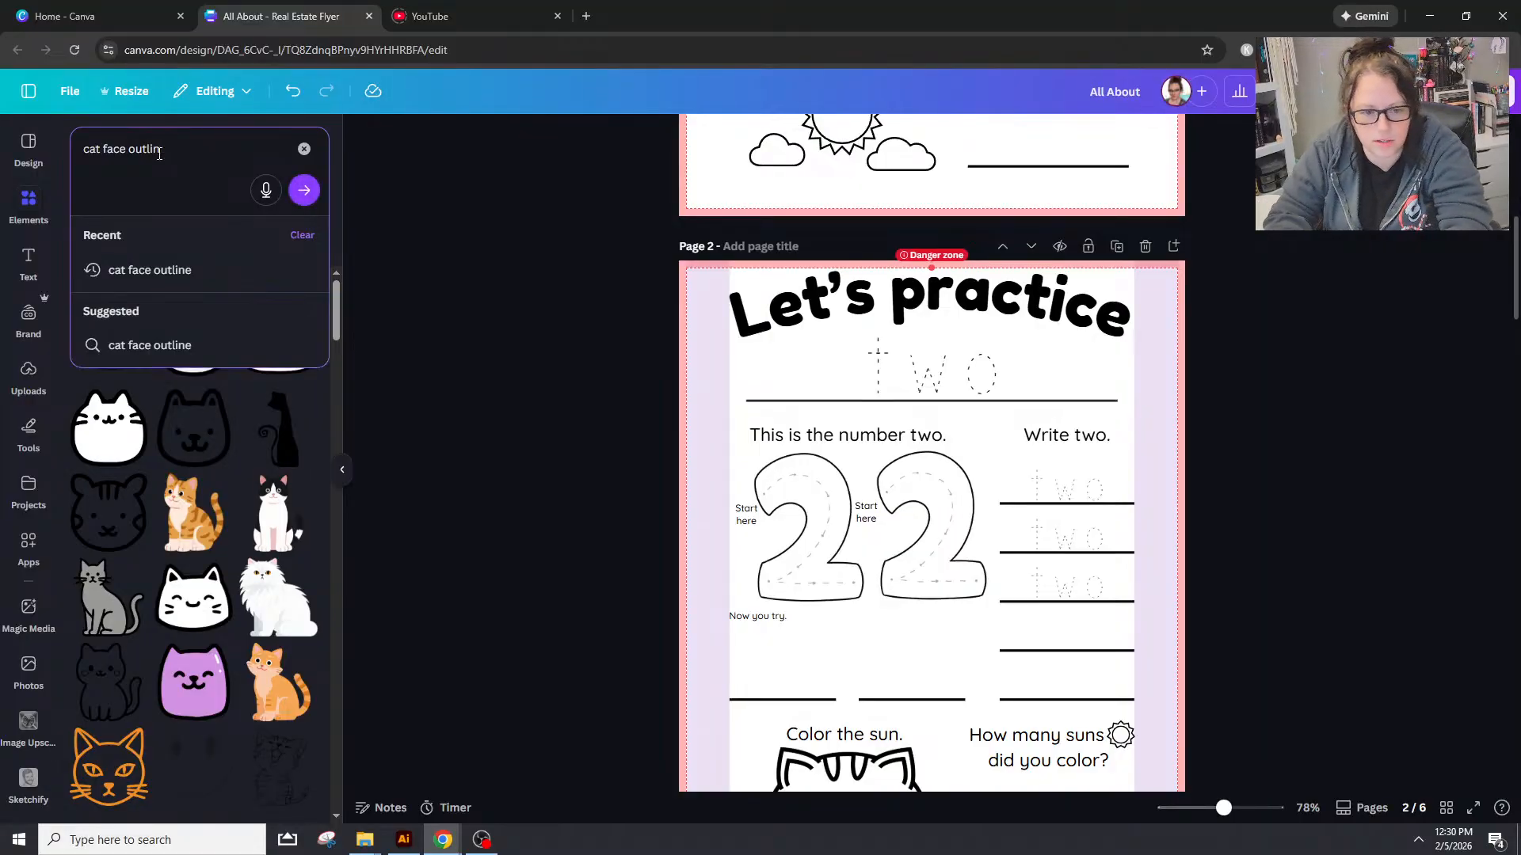
key(BackSpace)
key(BackSpace)
key(BackSpace)
key(BackSpace)
key(BackSpace)
key(BackSpace)
key(BackSpace)
key(BackSpace)
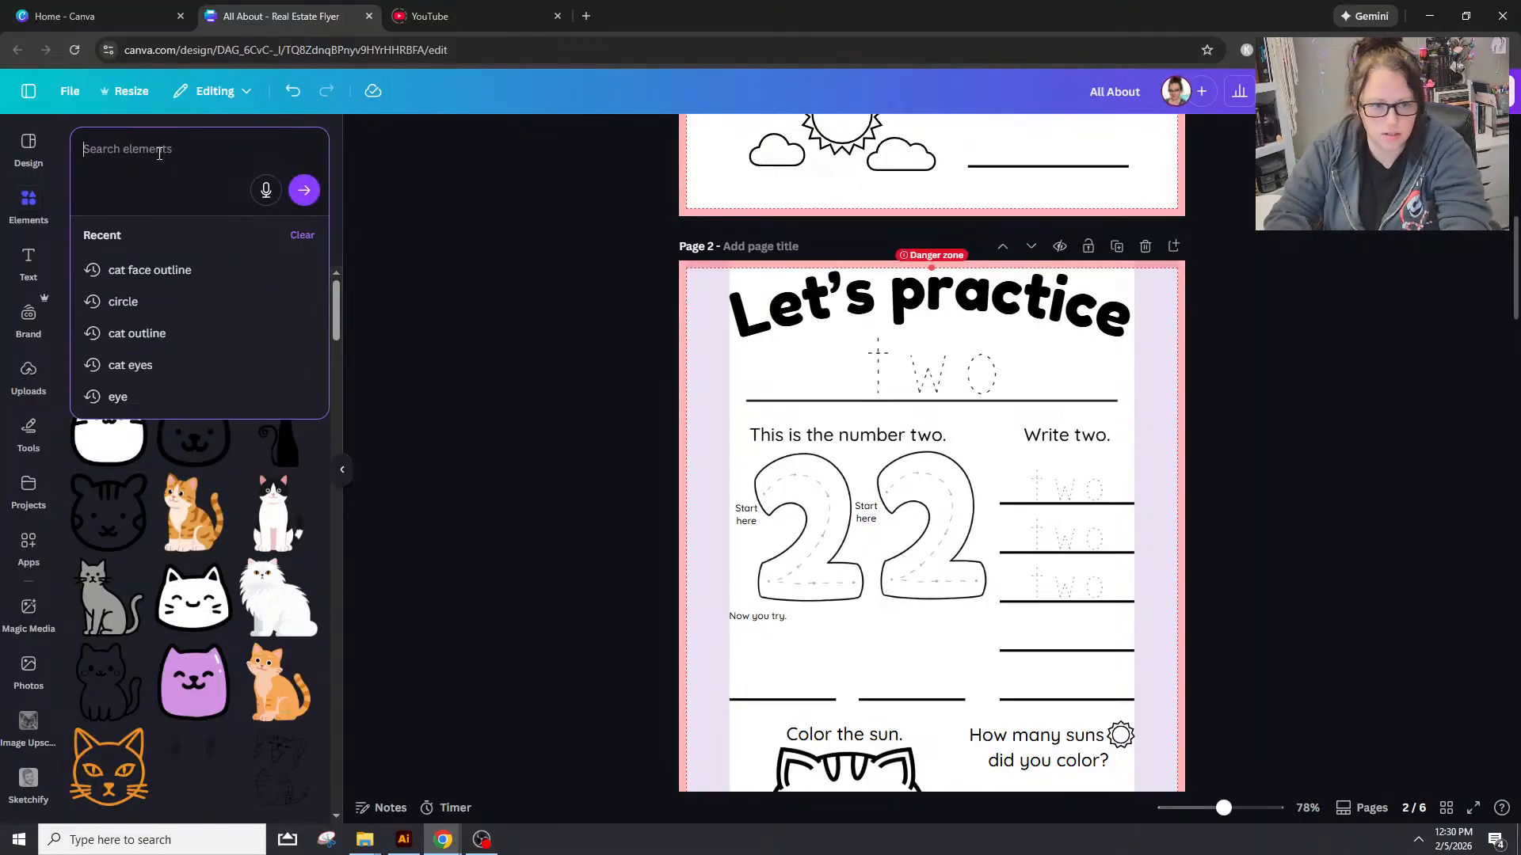
click(358, 131)
click(311, 241)
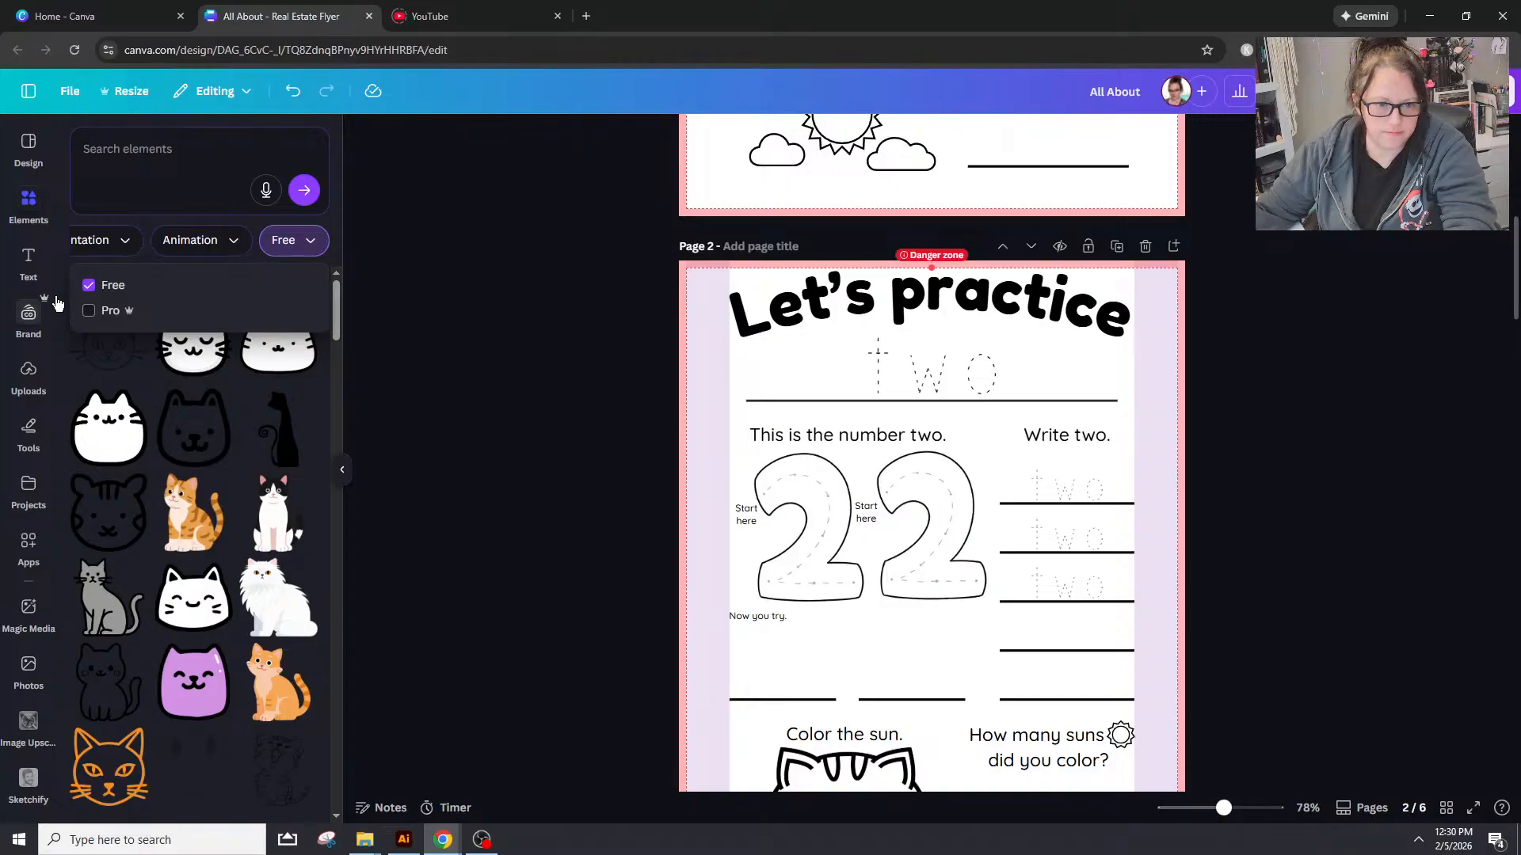
click(87, 286)
click(136, 162)
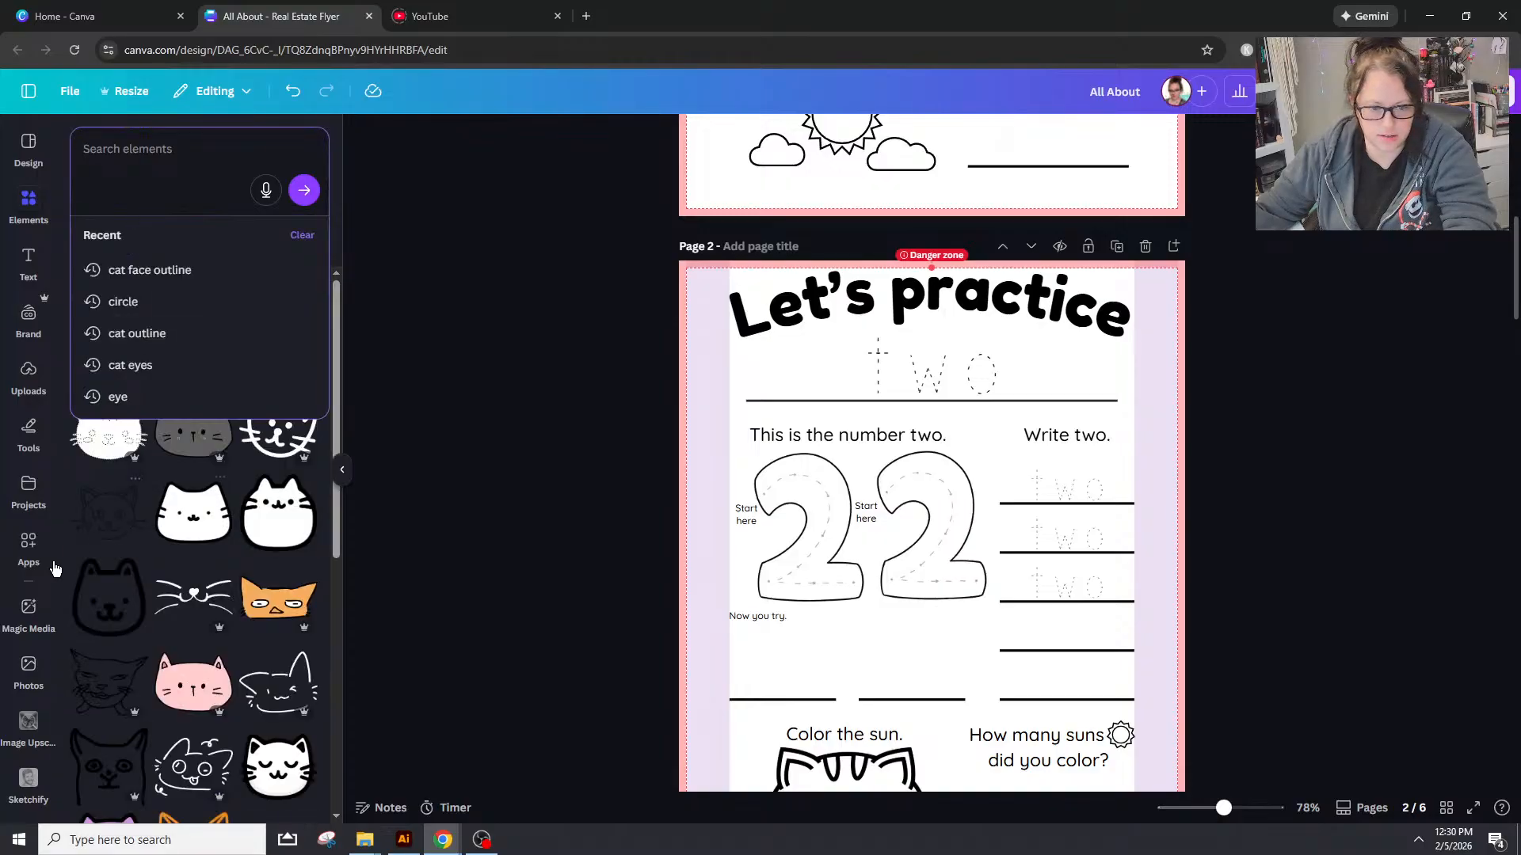
click(338, 512)
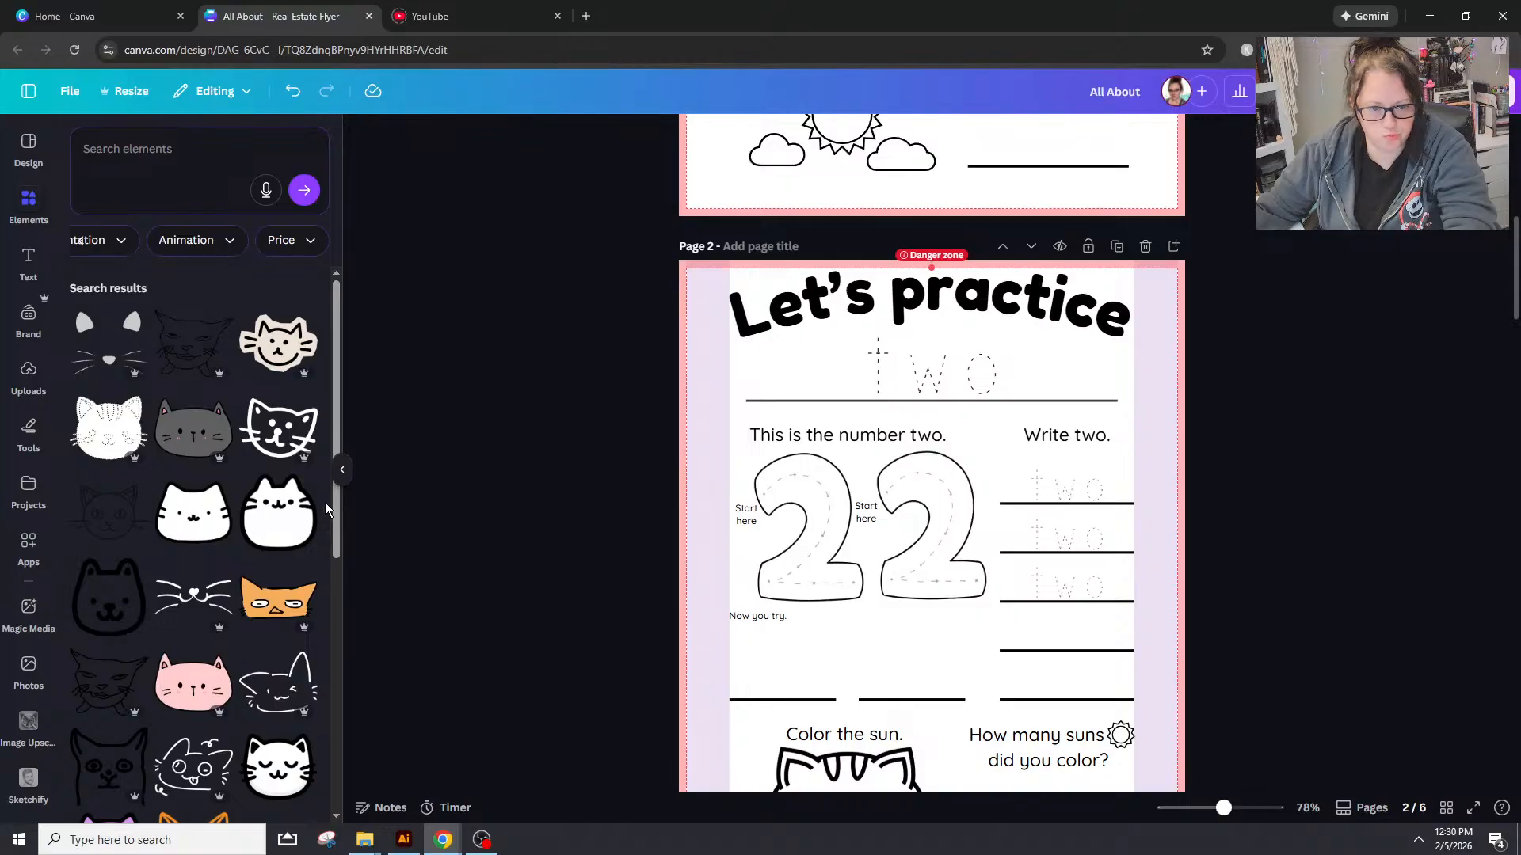
Step: Examine the unfiltered cat graphics for outlined faces and separate face parts such as whiskers
scroll(320, 496, down, 1)
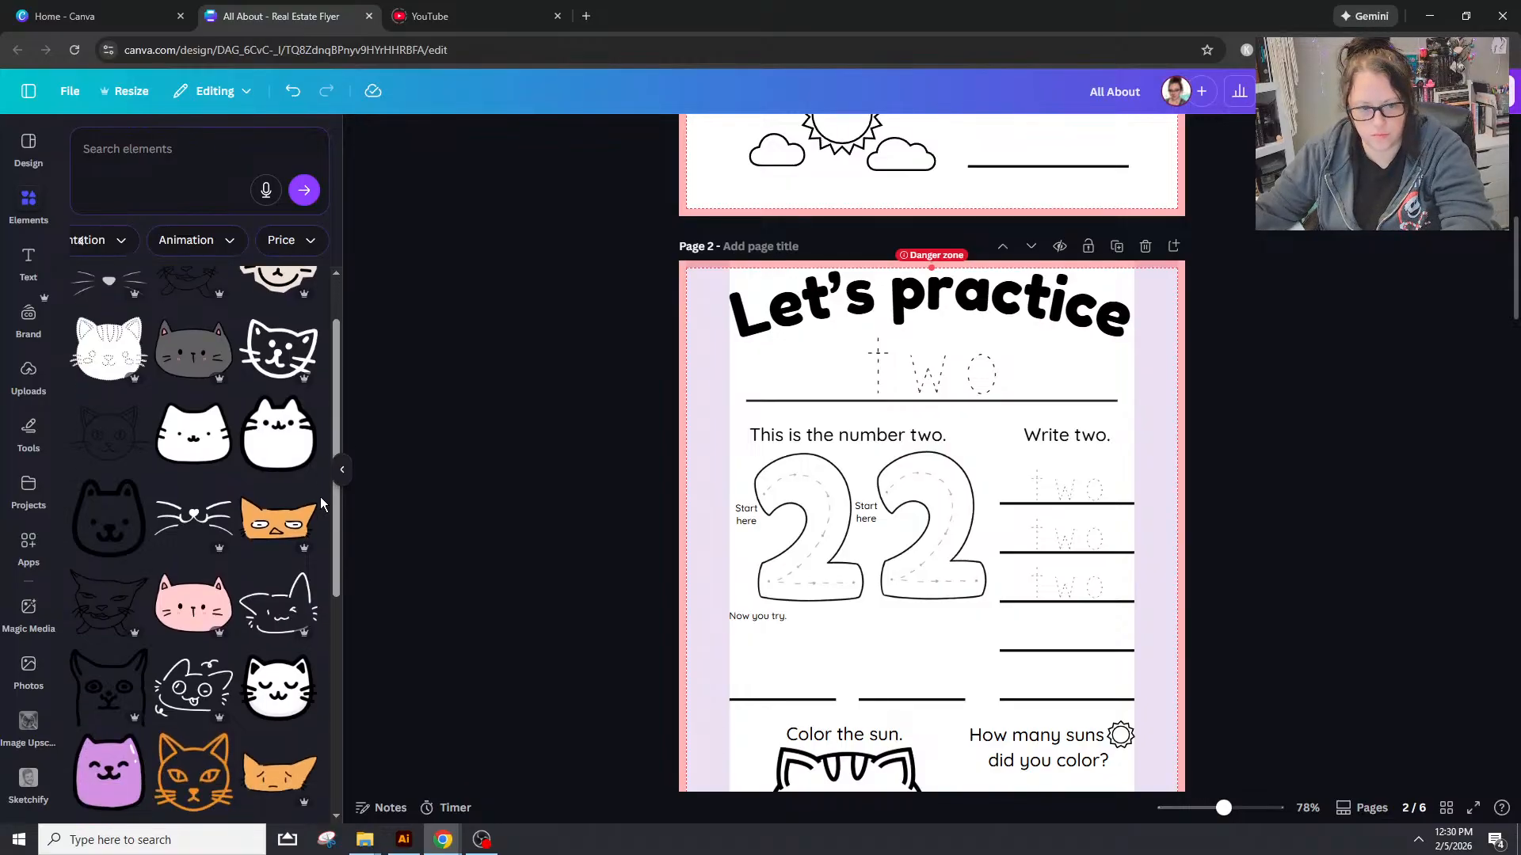
scroll(320, 497, down, 4)
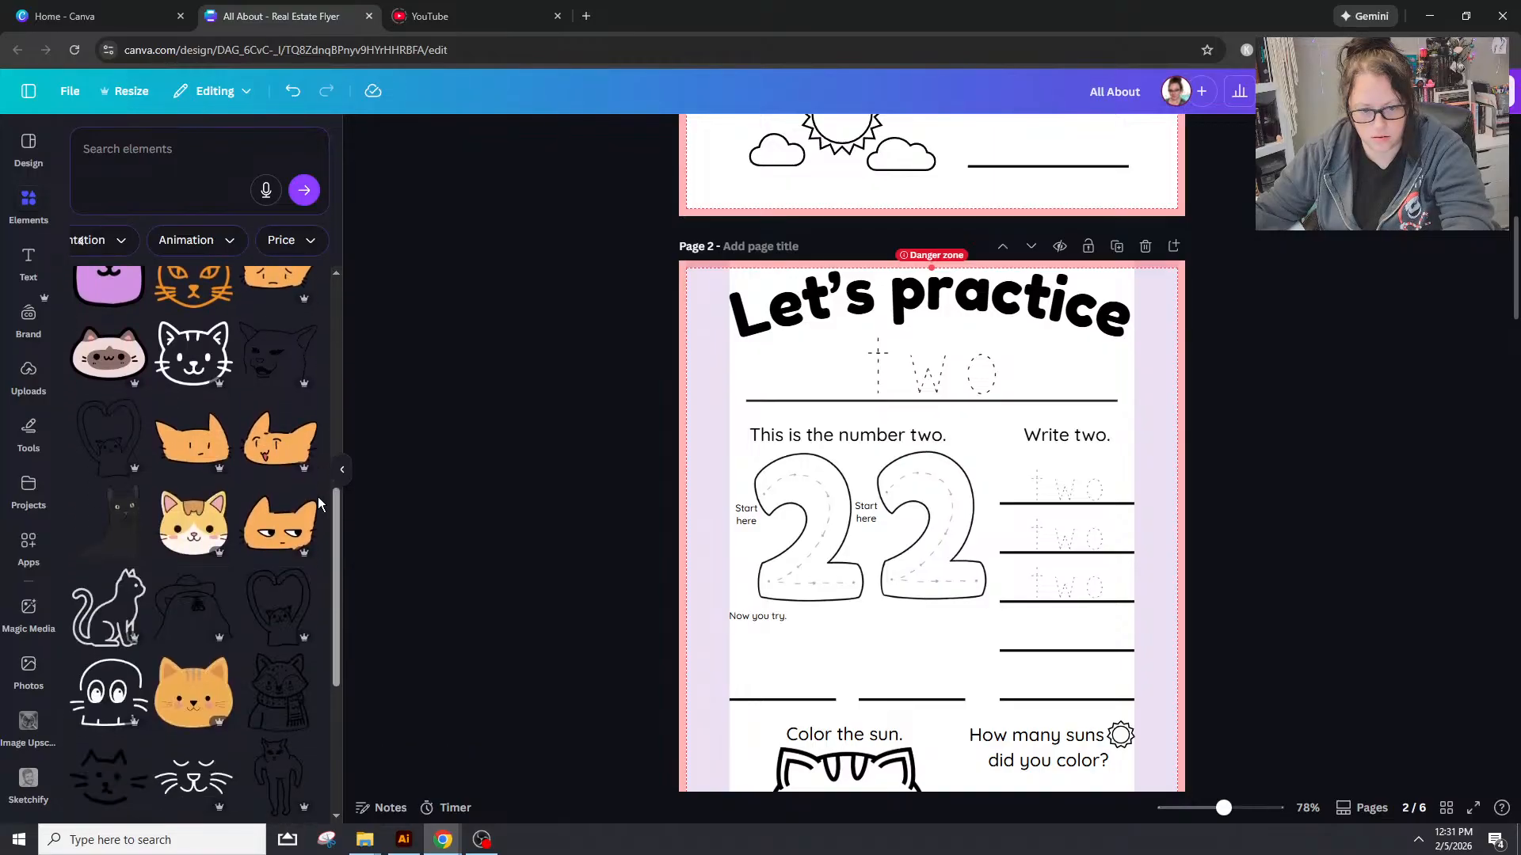
scroll(308, 579, down, 1)
scroll(309, 579, down, 6)
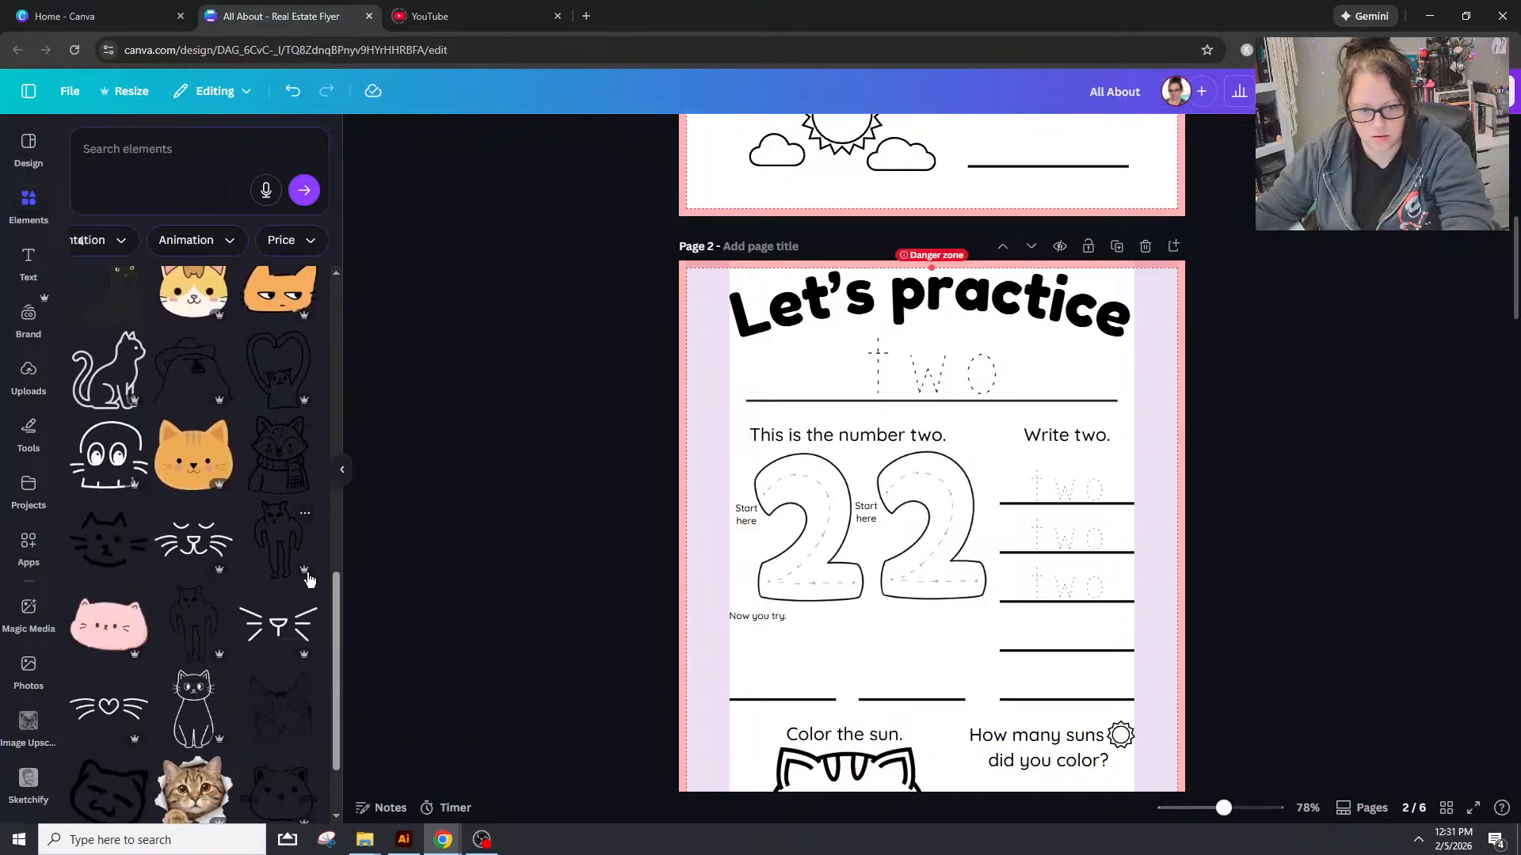
scroll(305, 585, down, 1)
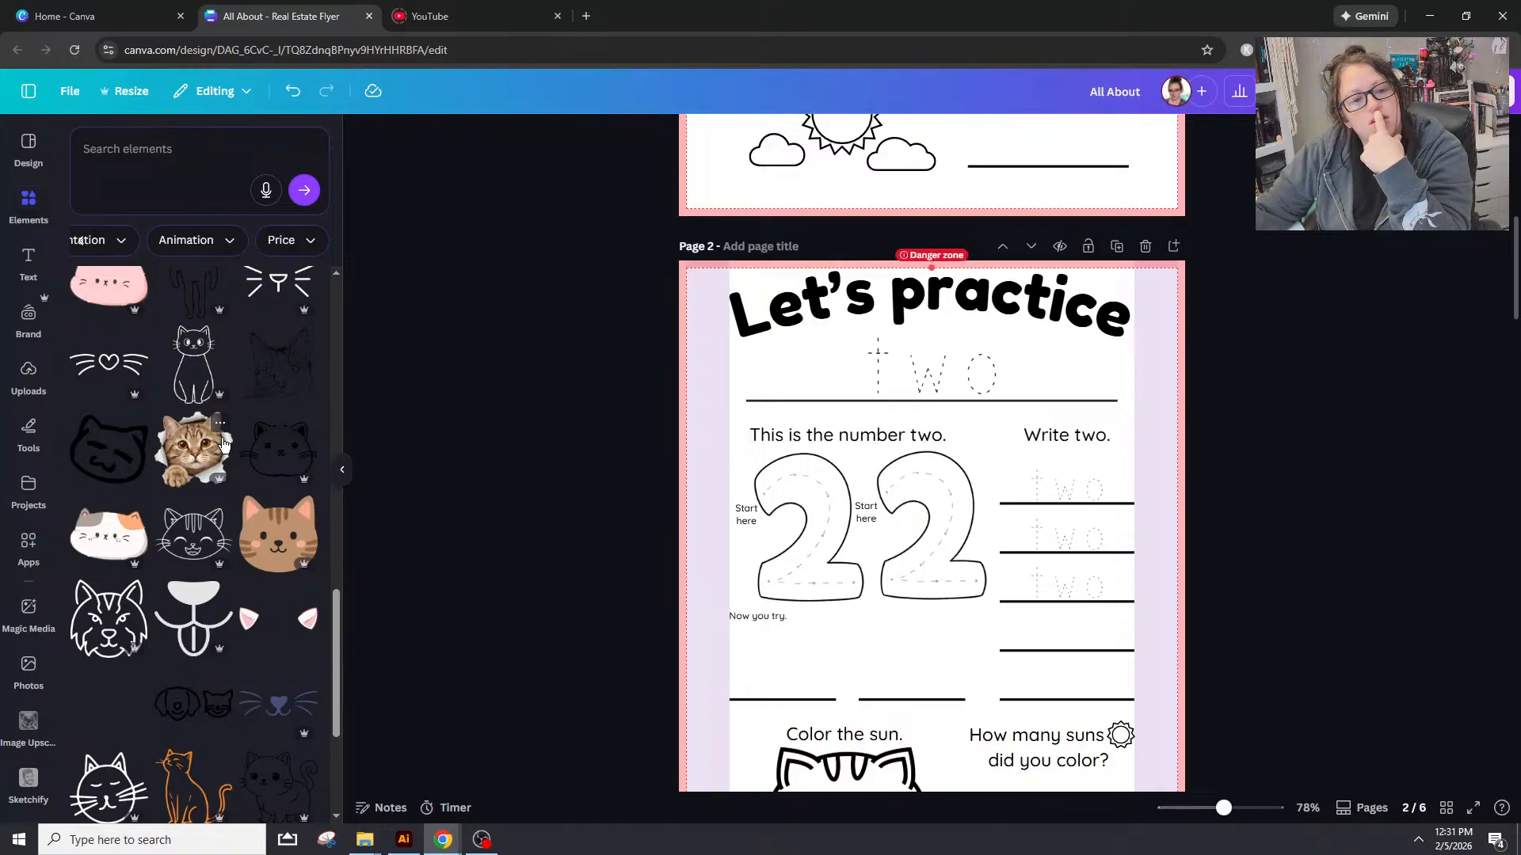
scroll(117, 385, down, 2)
Step: Delete the outlined cat face with the bell collar from below the "Color the sun." heading on page 2
scroll(932, 582, down, 2)
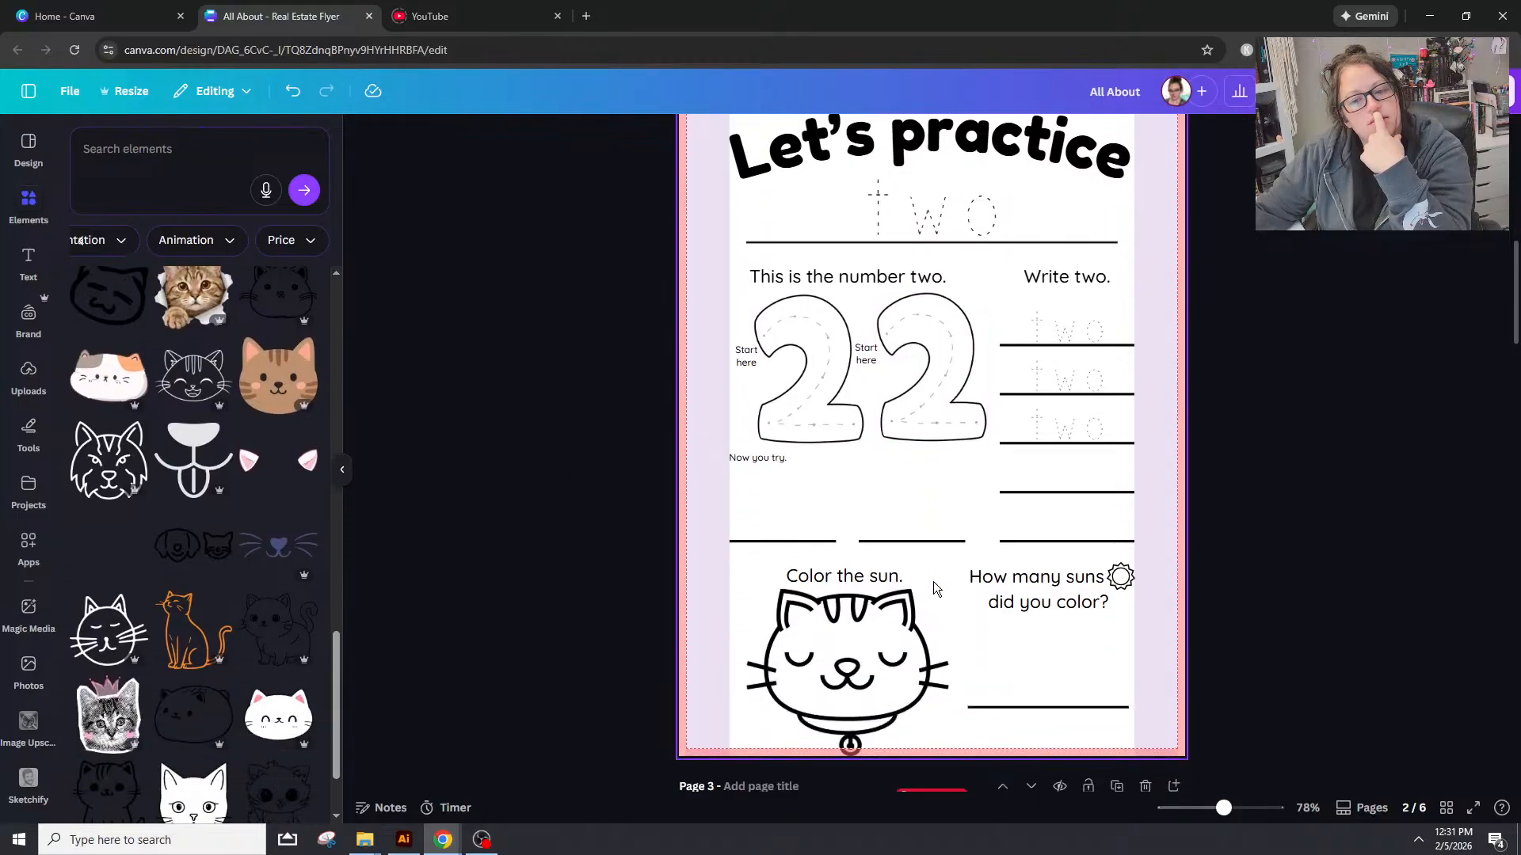
click(830, 709)
key(Delete)
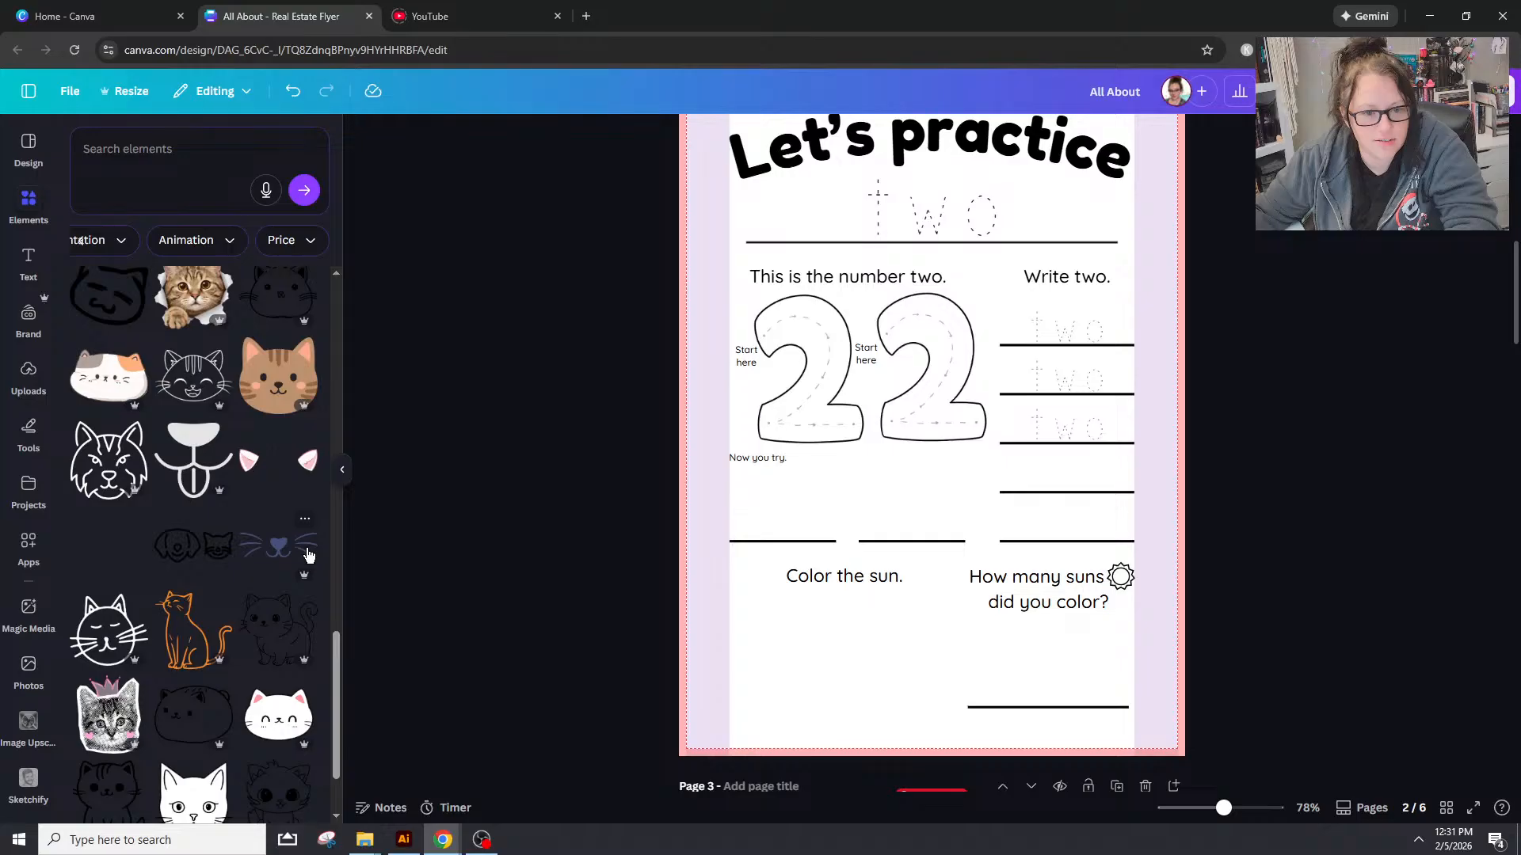
Step: Add the whiskers graphic with a heart-shaped nose to page 2, place it below "Color the sun." and shrink it
scroll(219, 578, up, 3)
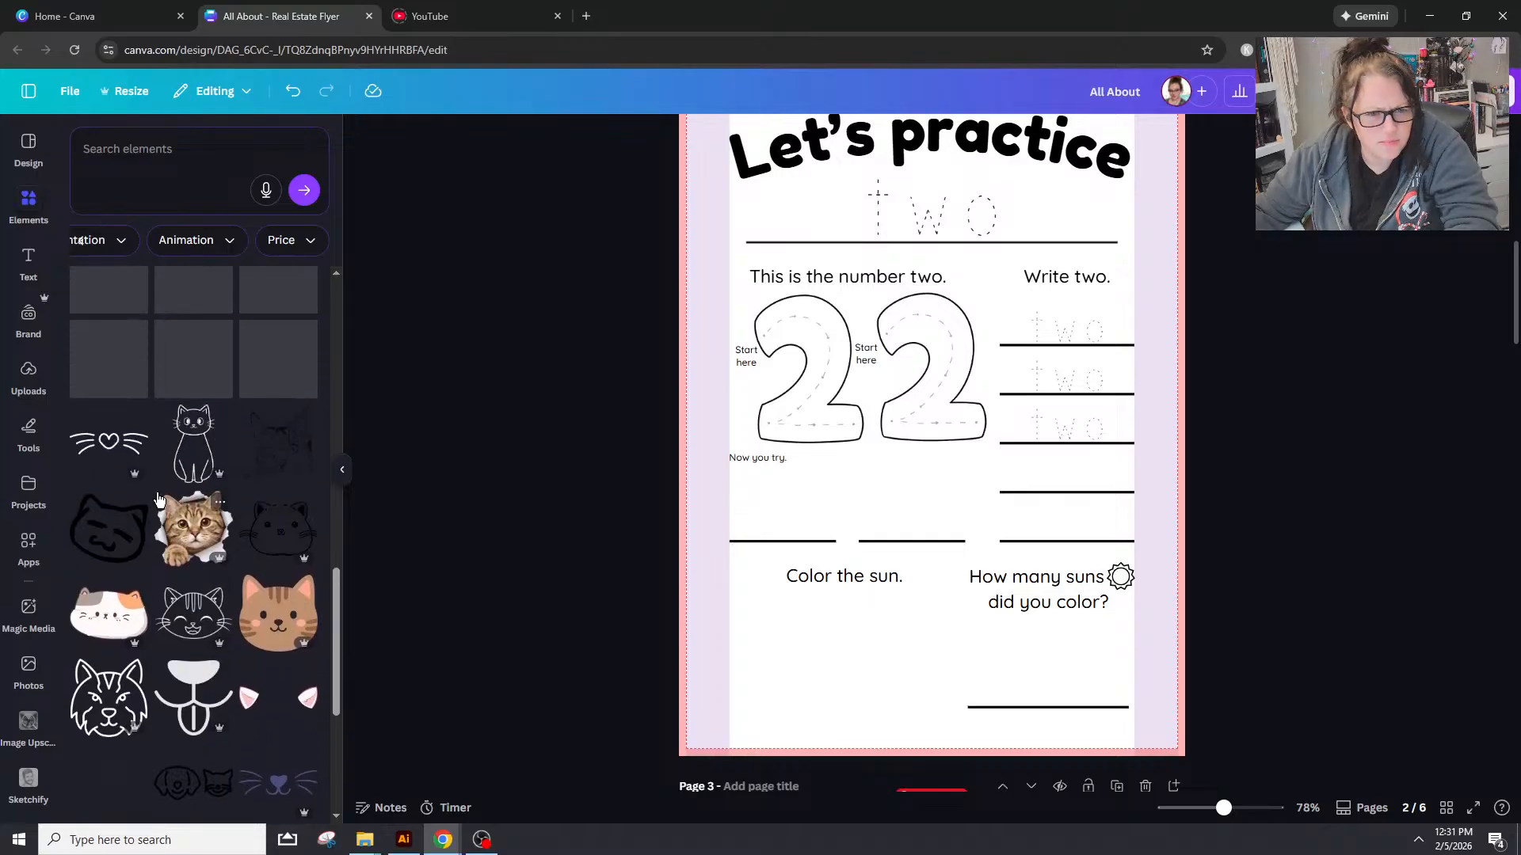
click(108, 442)
drag(937, 410, 860, 660)
drag(955, 654, 857, 686)
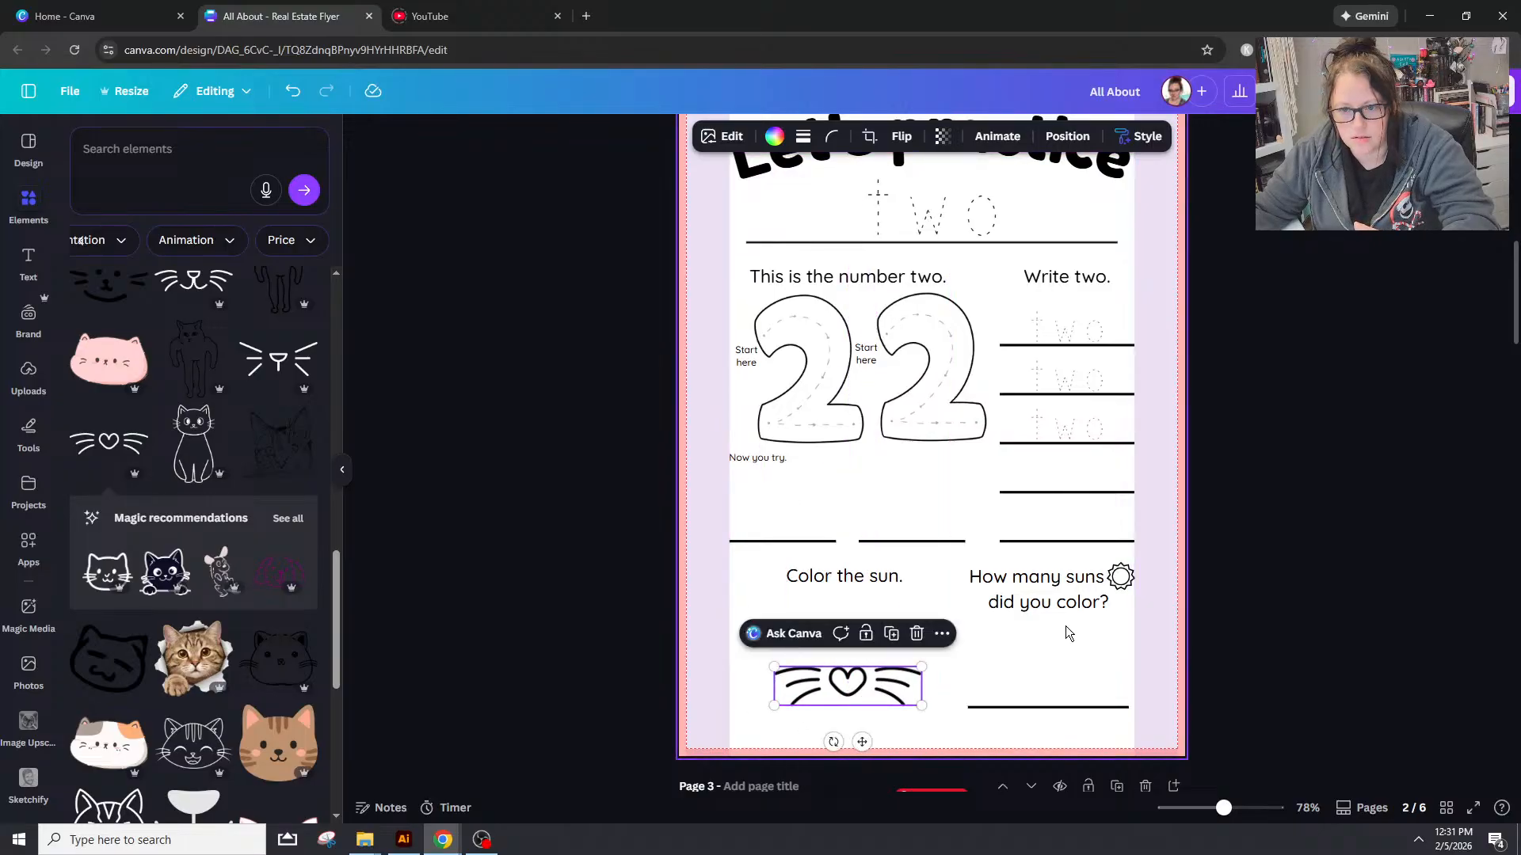
click(1065, 631)
scroll(1053, 625, up, 3)
scroll(1052, 626, down, 3)
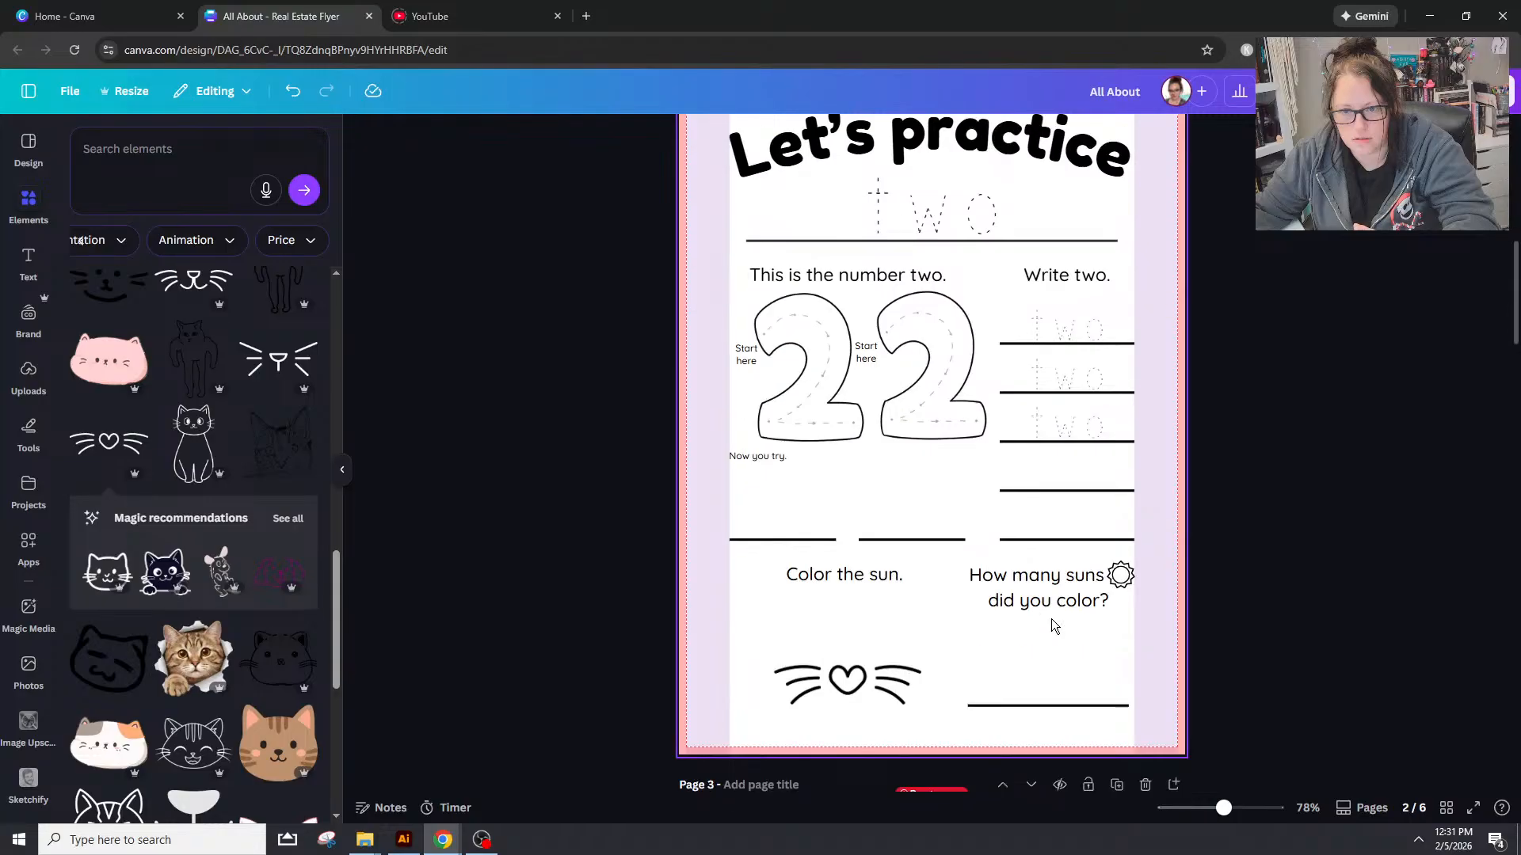
click(857, 669)
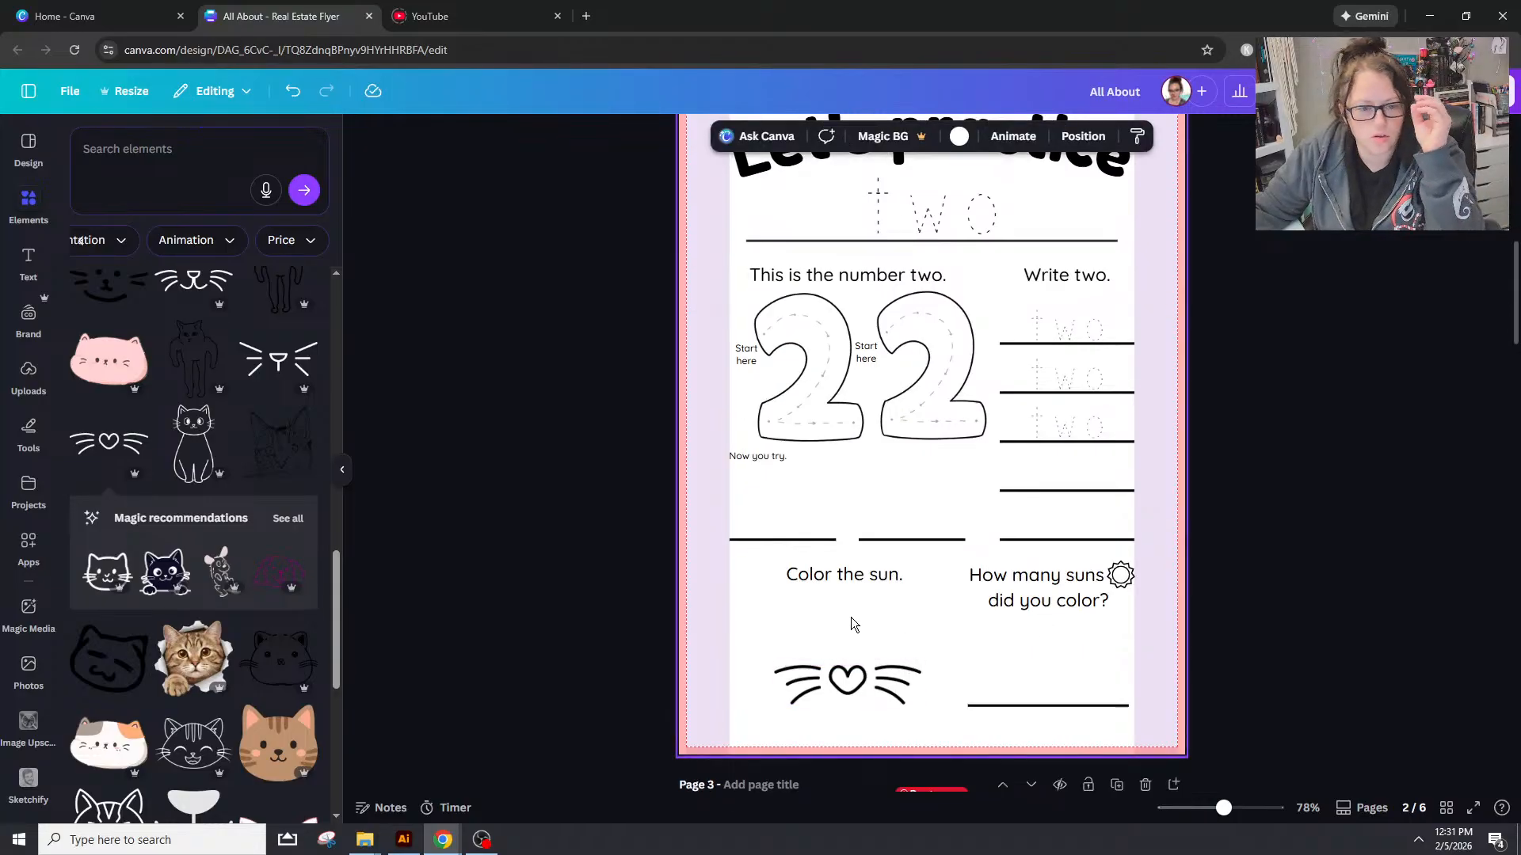
Step: Replace the "Color the sun." heading on page 2 with "Draw the cats eyes."
click(884, 572)
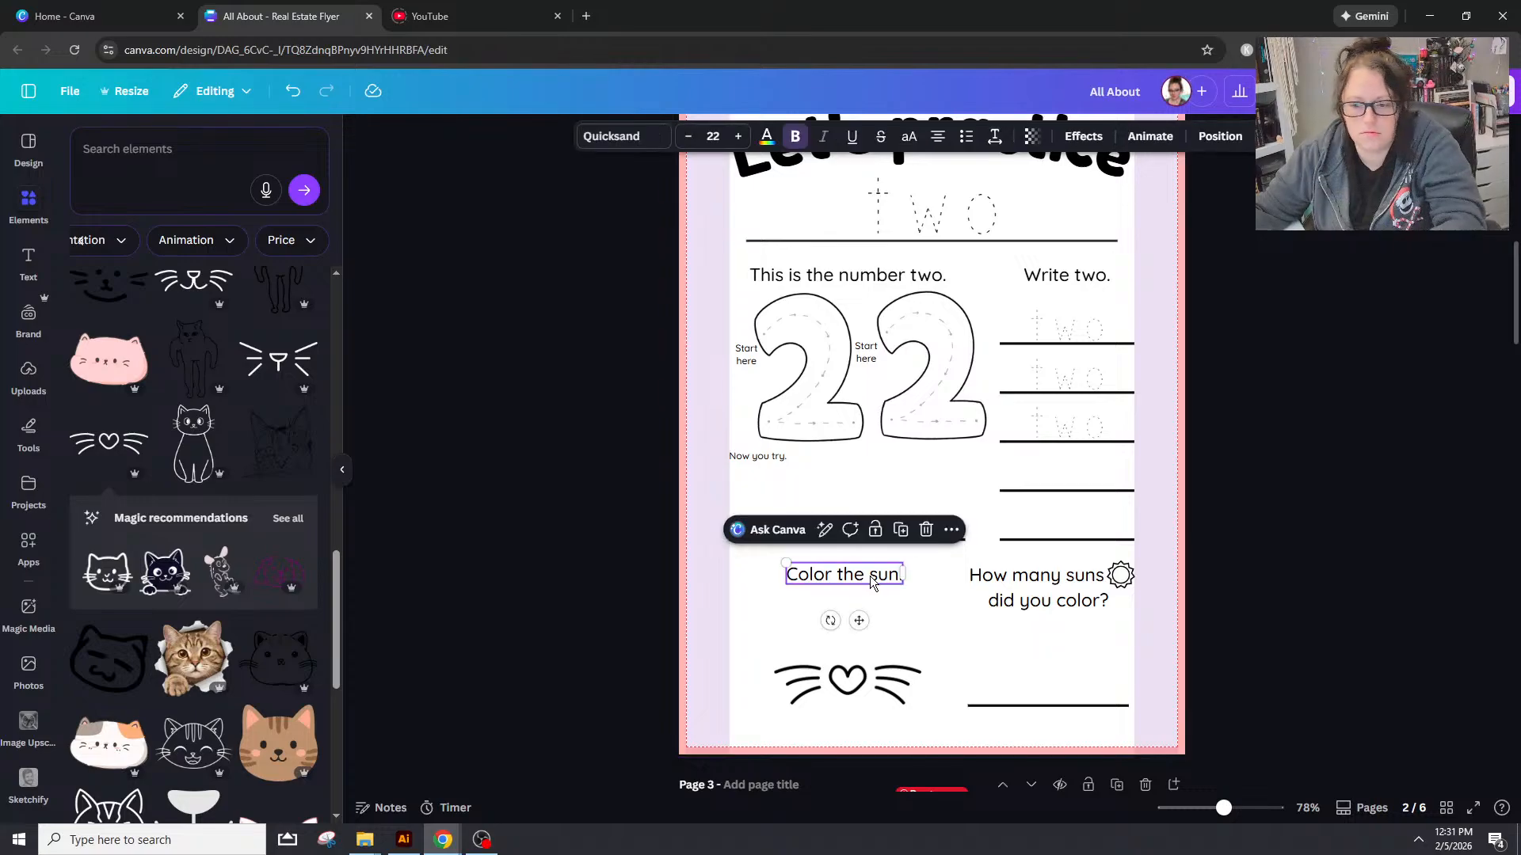
click(884, 572)
text(Draw)
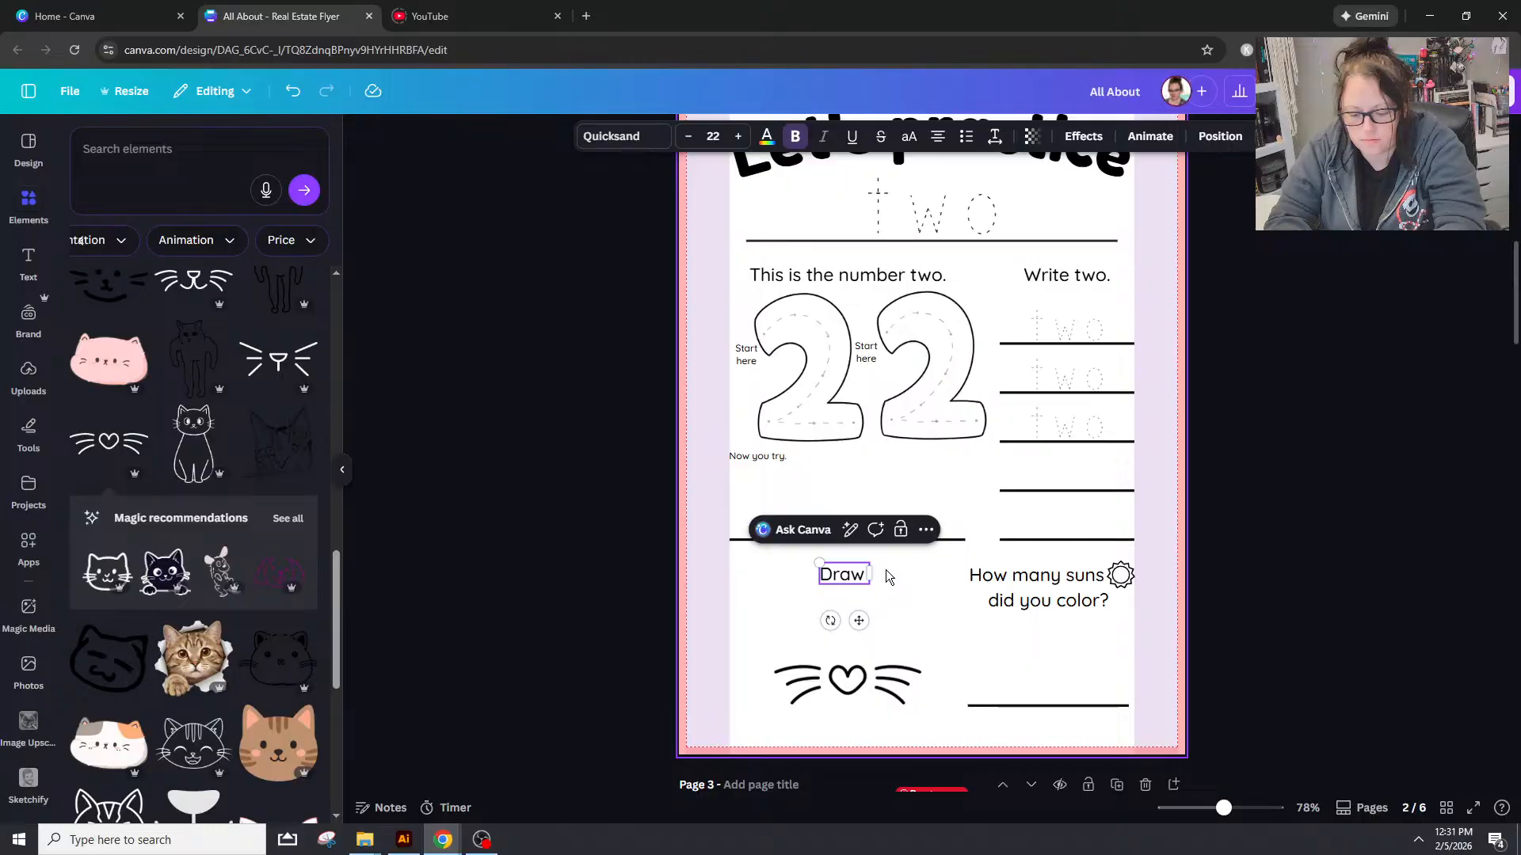
text( a)
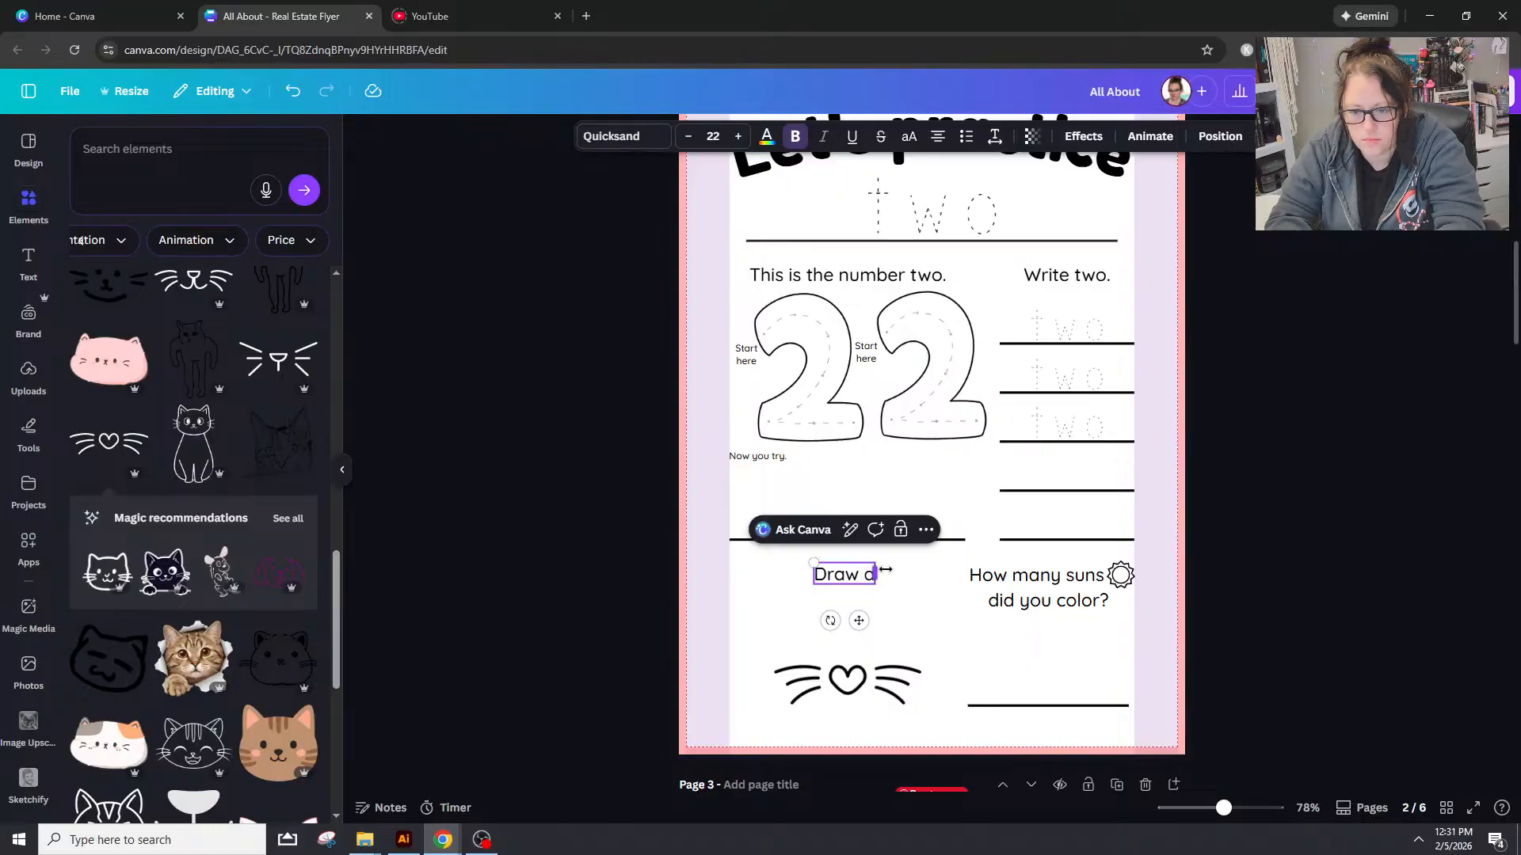
key(BackSpace)
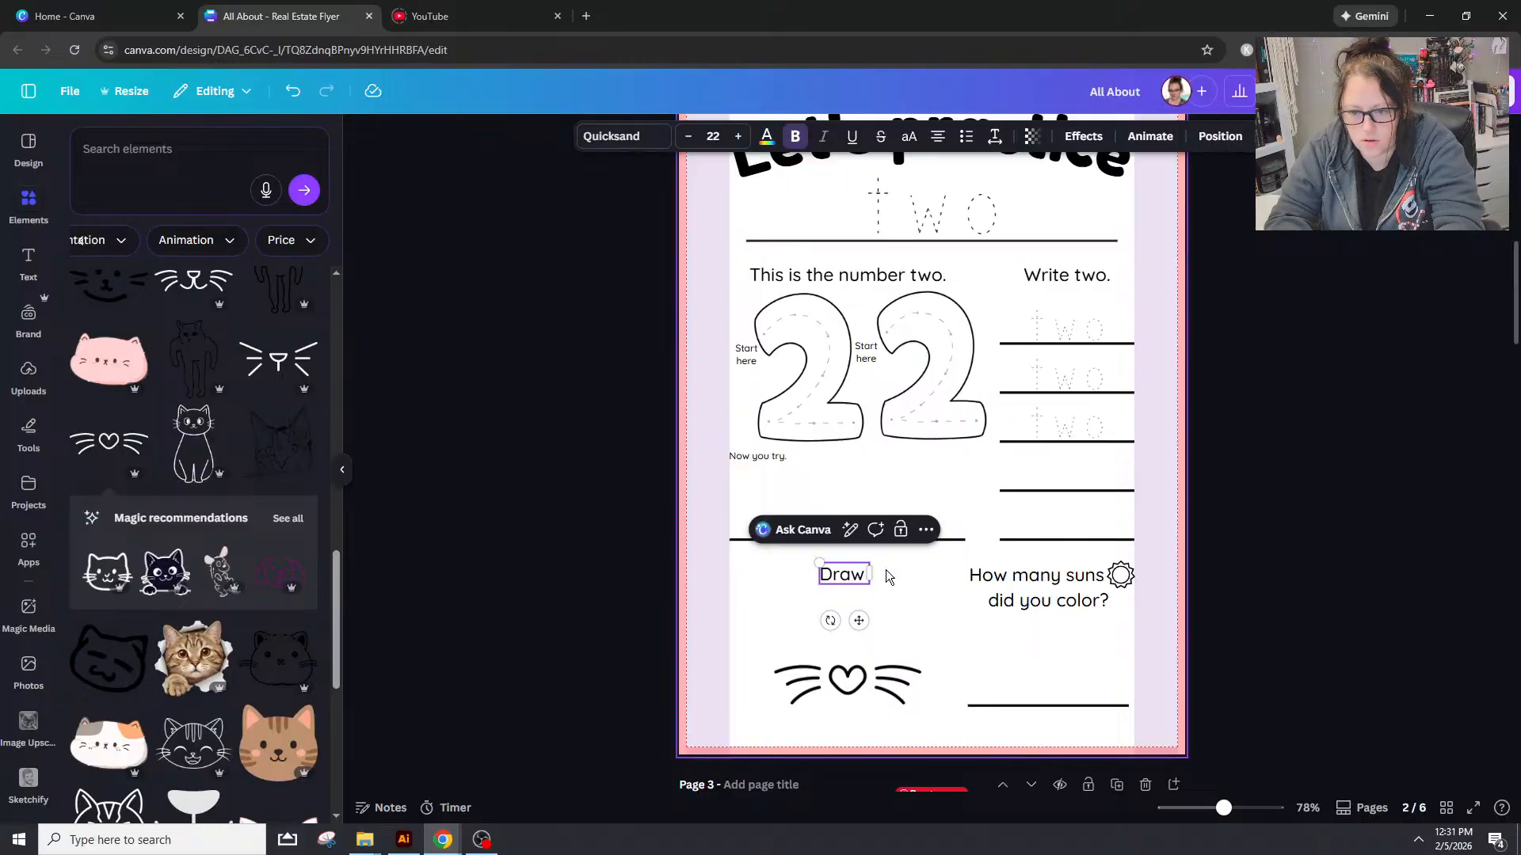
text(the ca)
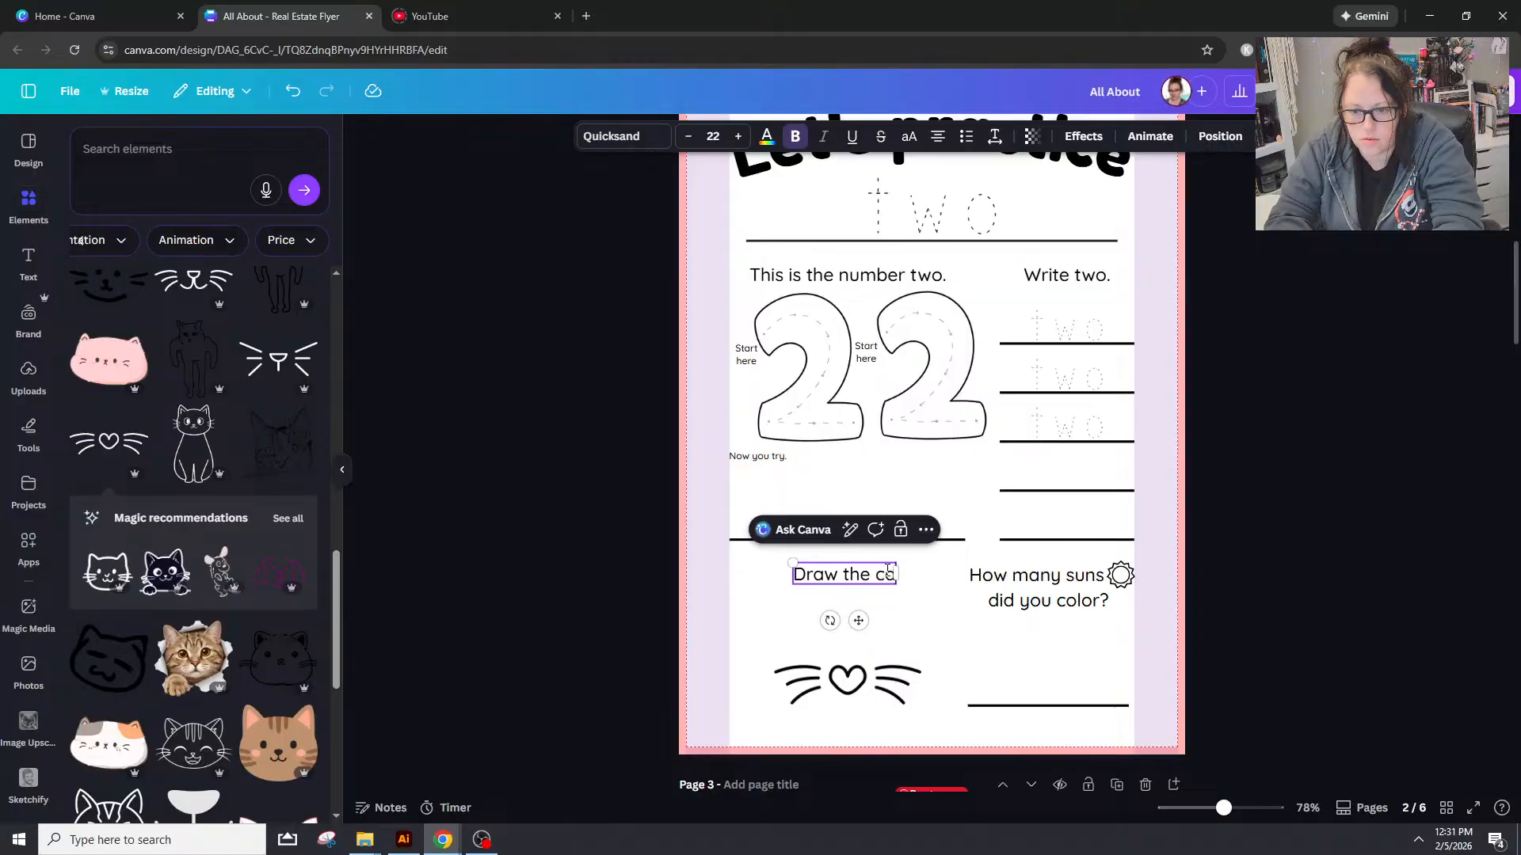
text(ts eyes)
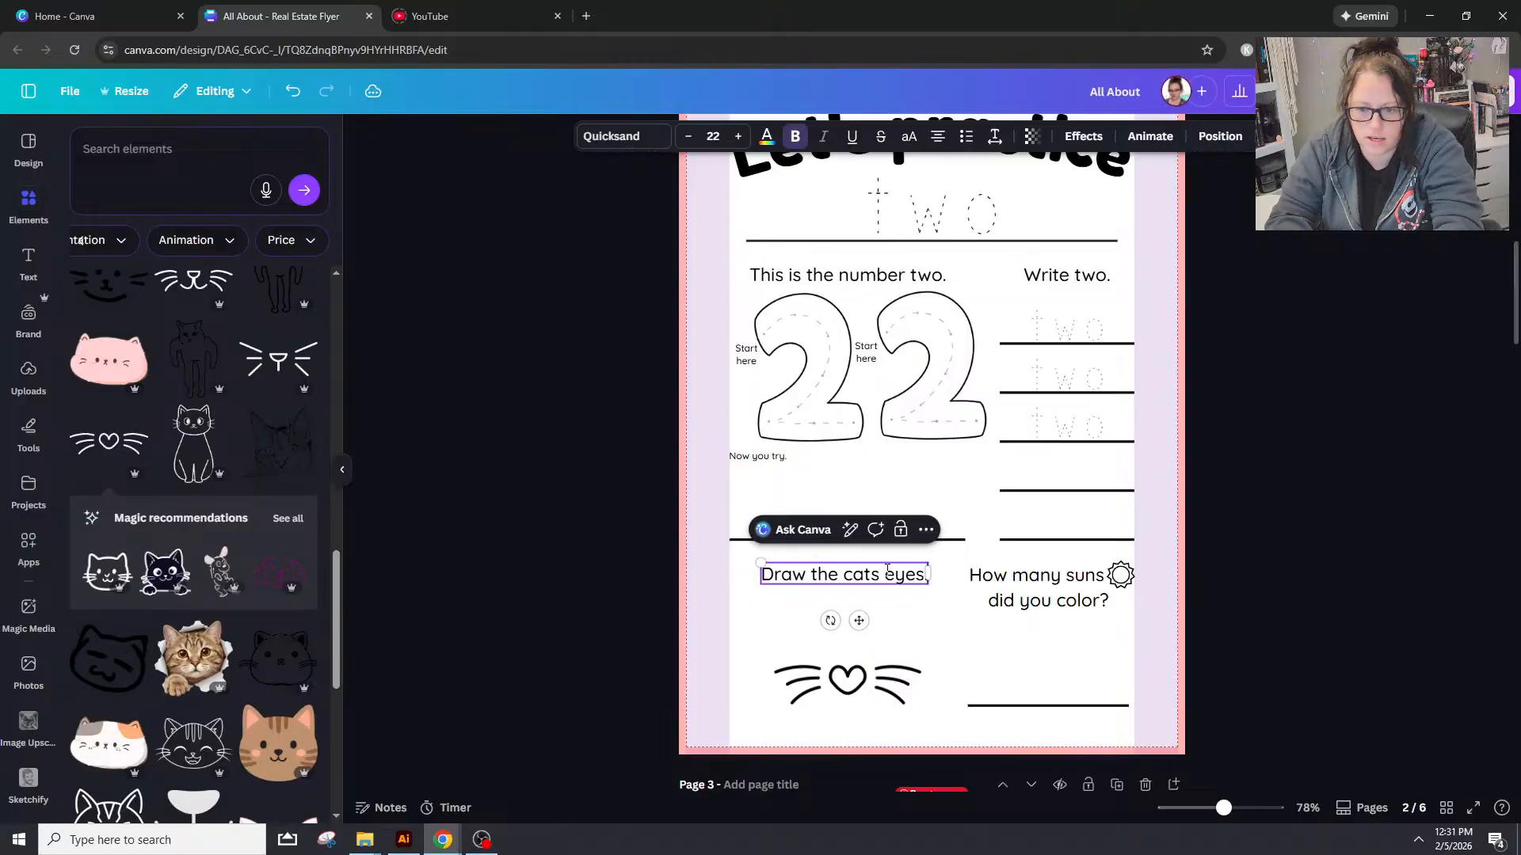
click(1307, 598)
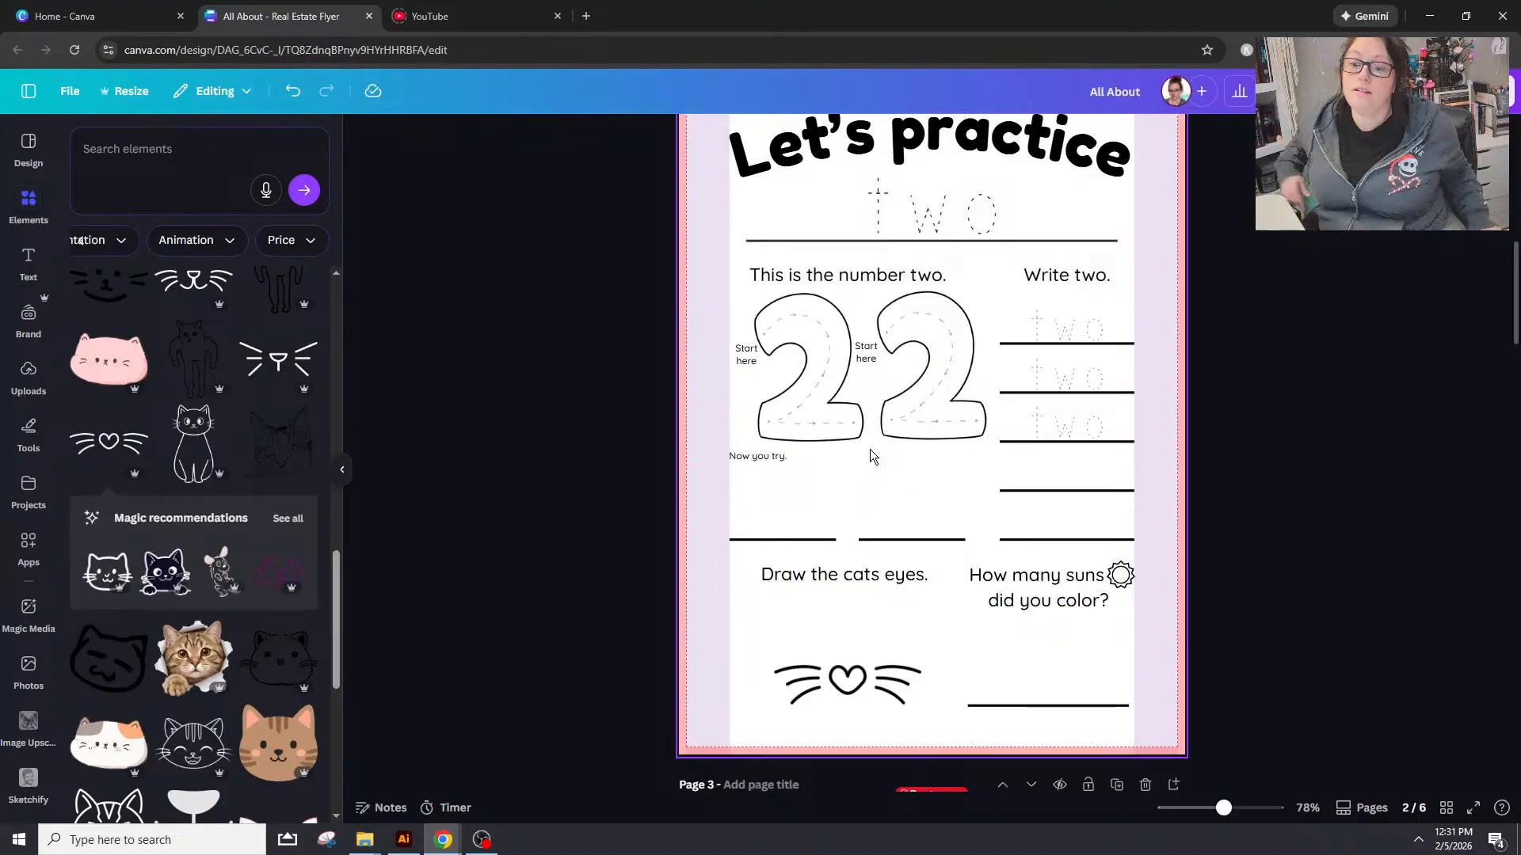
click(169, 171)
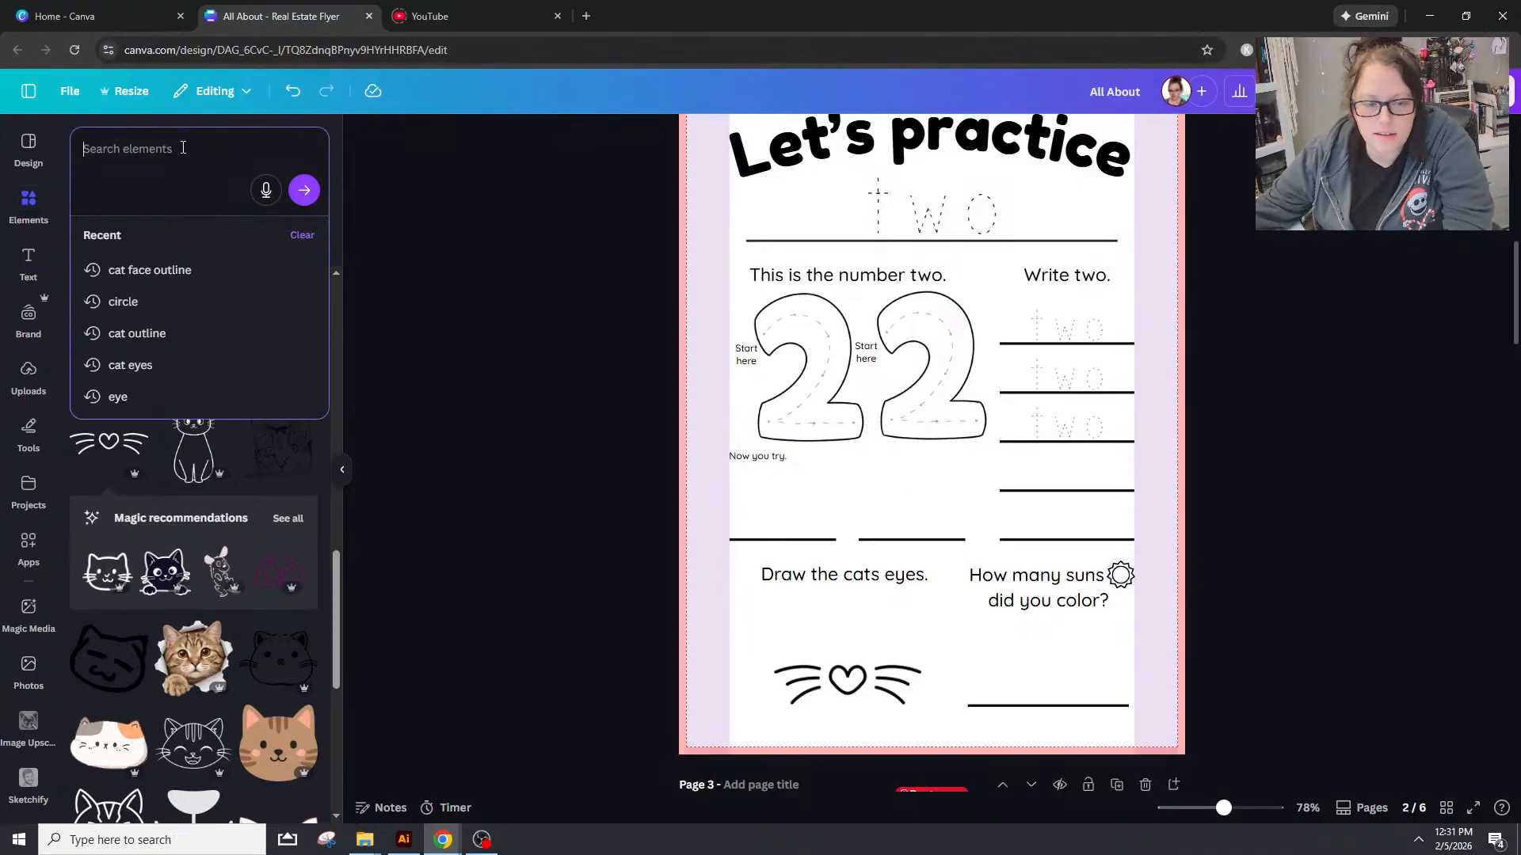
text(lines)
key(Return)
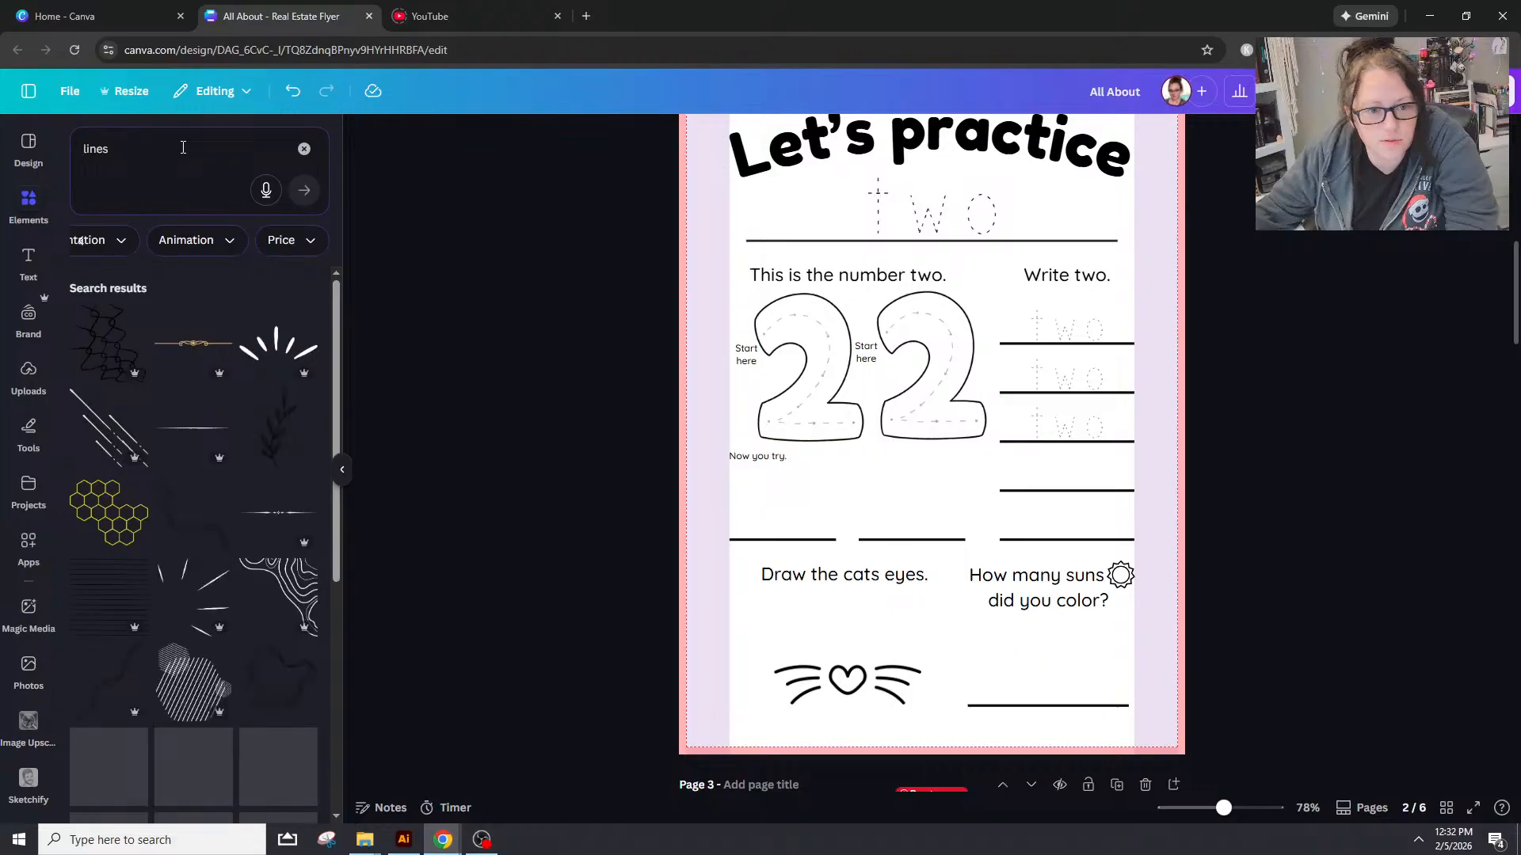
click(326, 141)
click(304, 148)
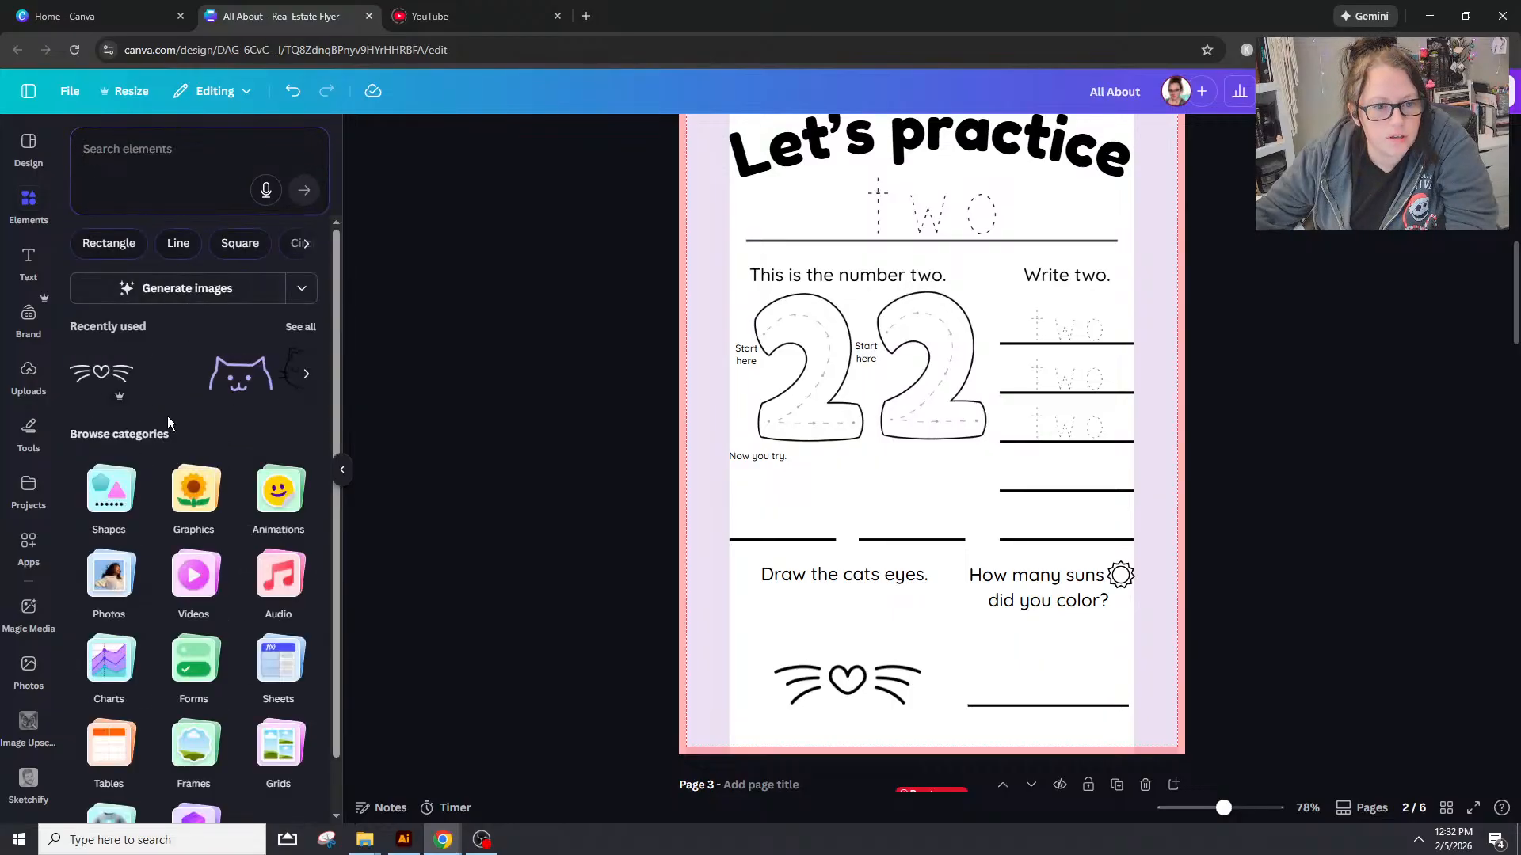
Step: Search the Shapes category for "heart", add the wide rounded heart to page 2 and move it down beside "Draw the cats eyes."
click(138, 489)
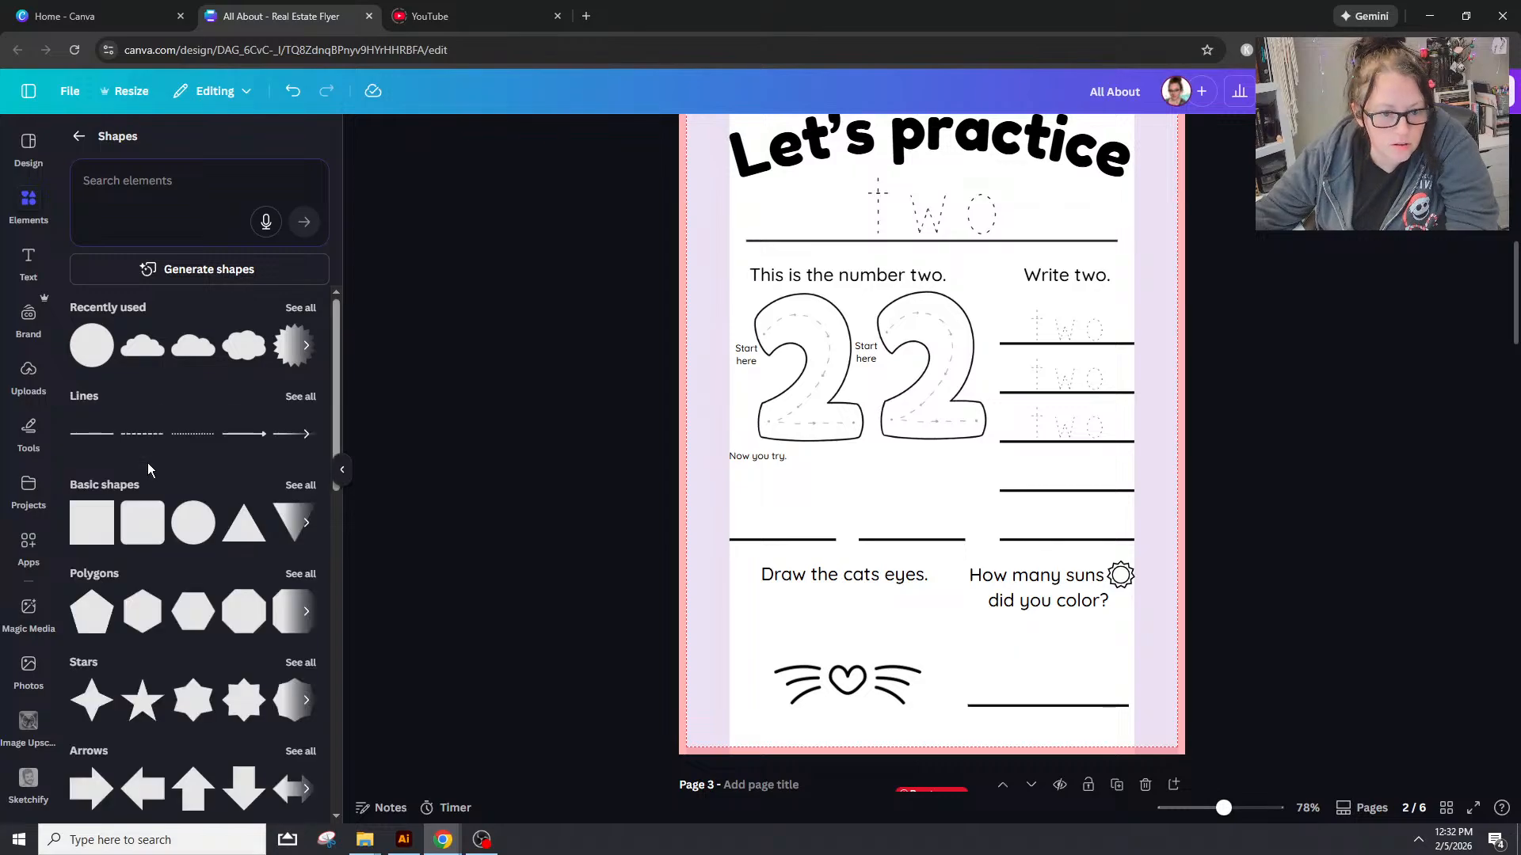
click(301, 486)
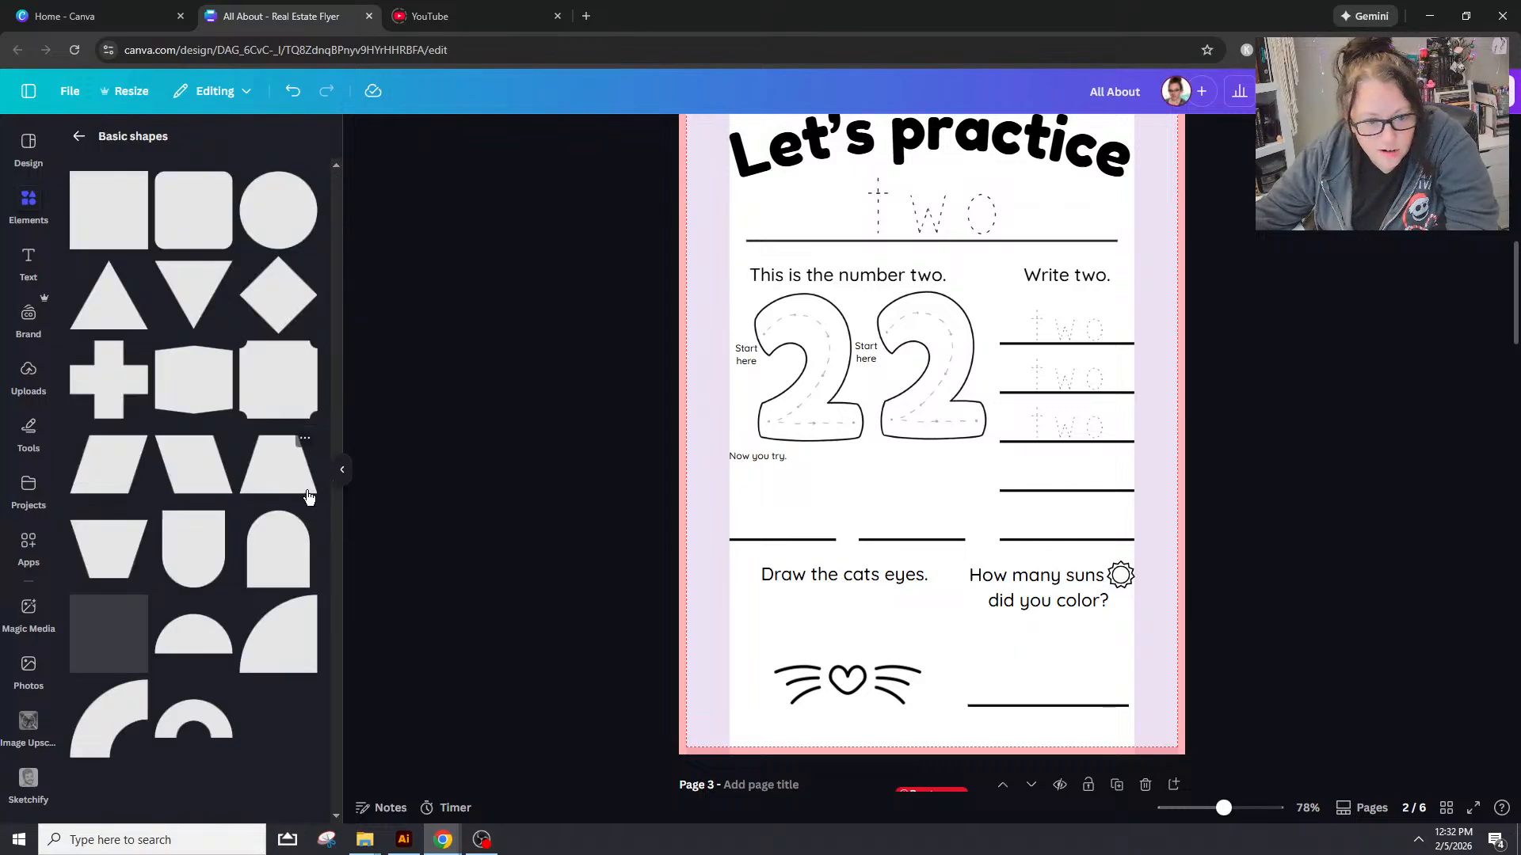
click(82, 137)
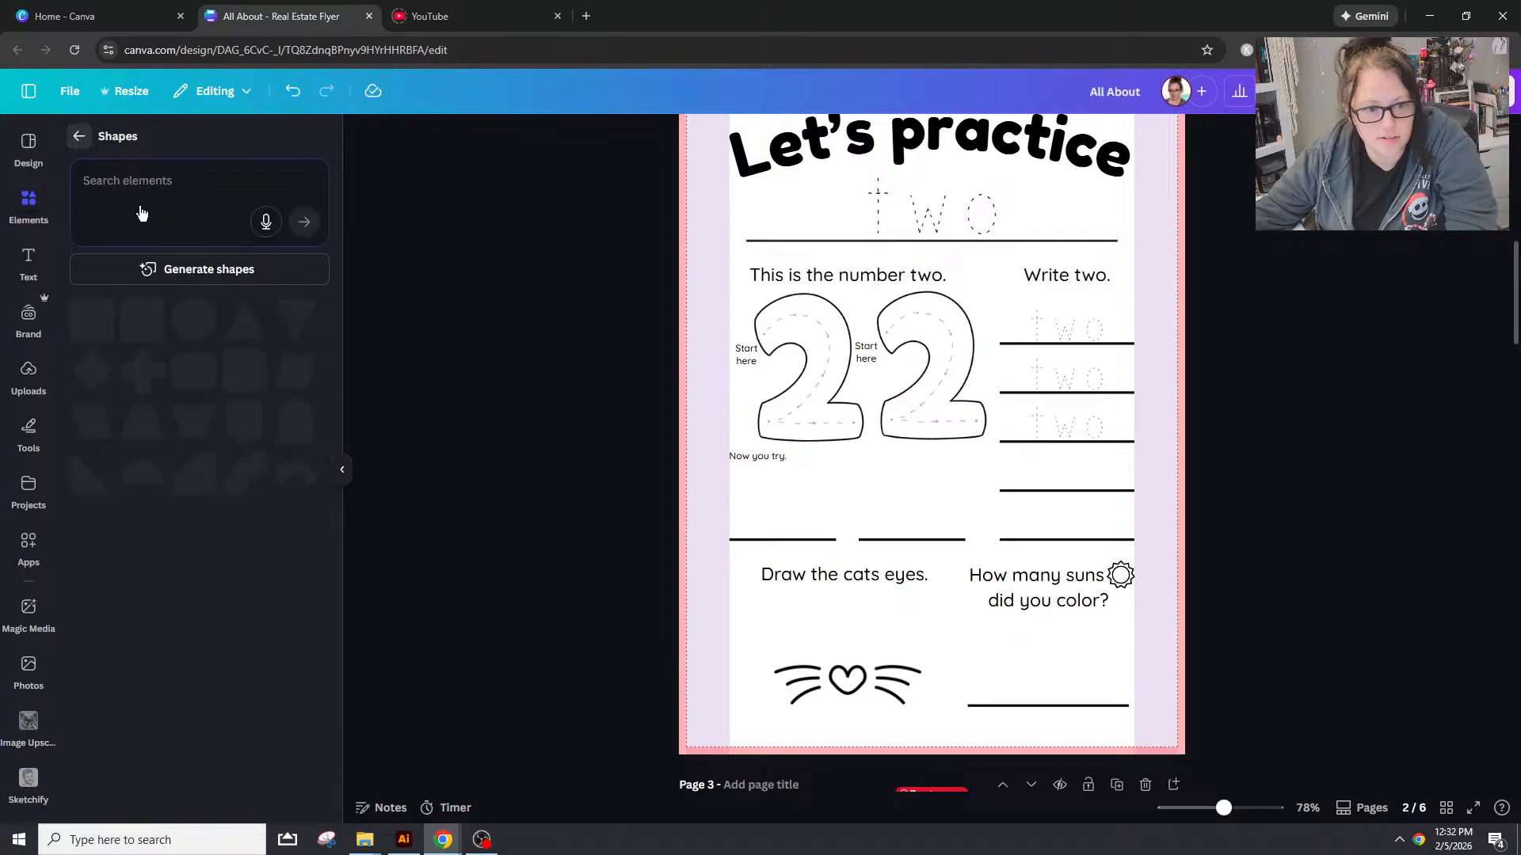
click(172, 197)
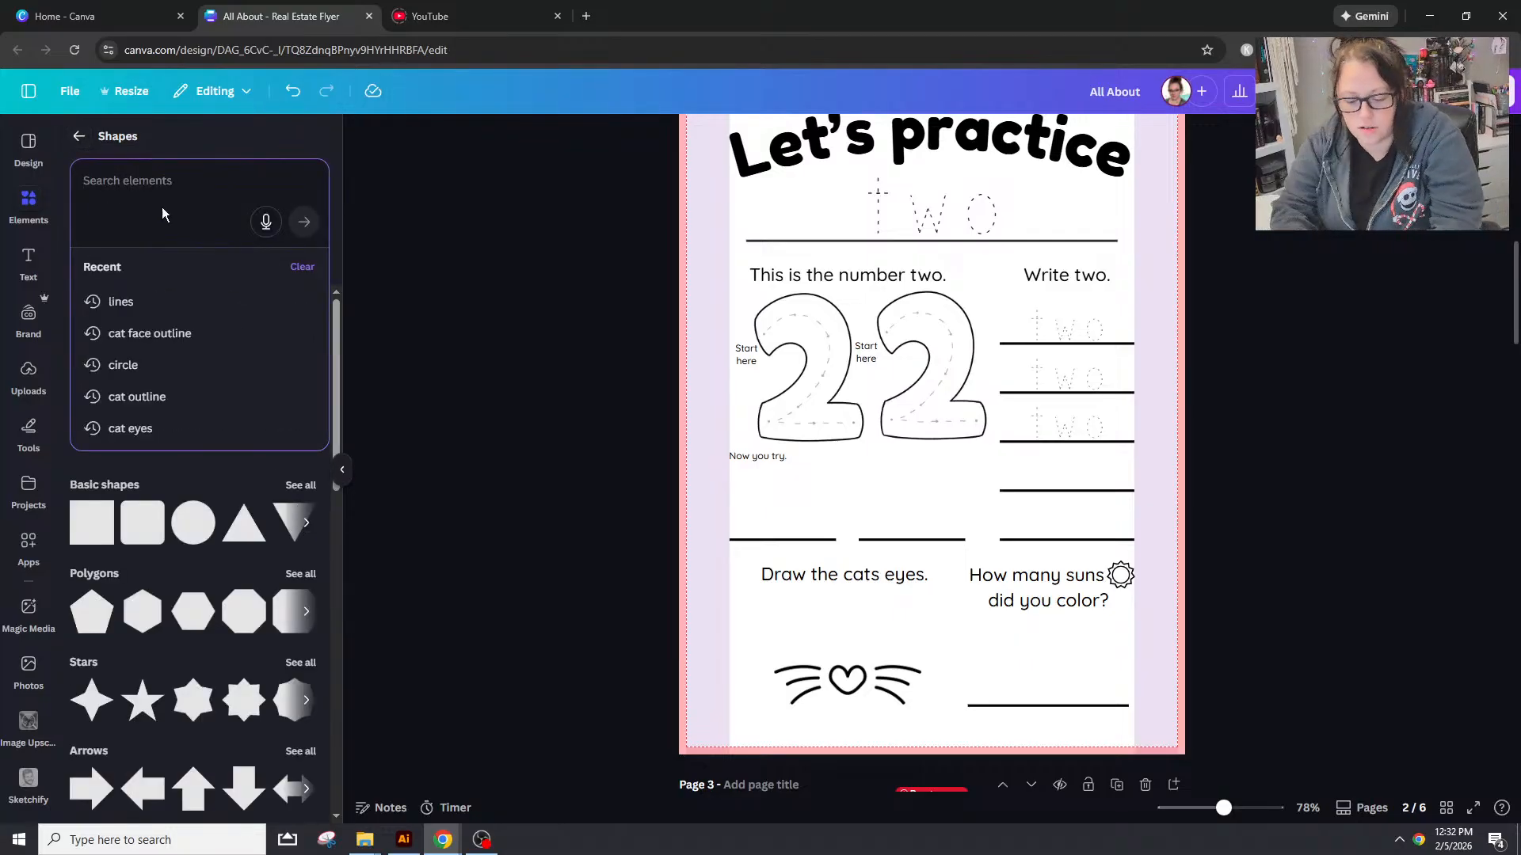
text(heart)
key(Return)
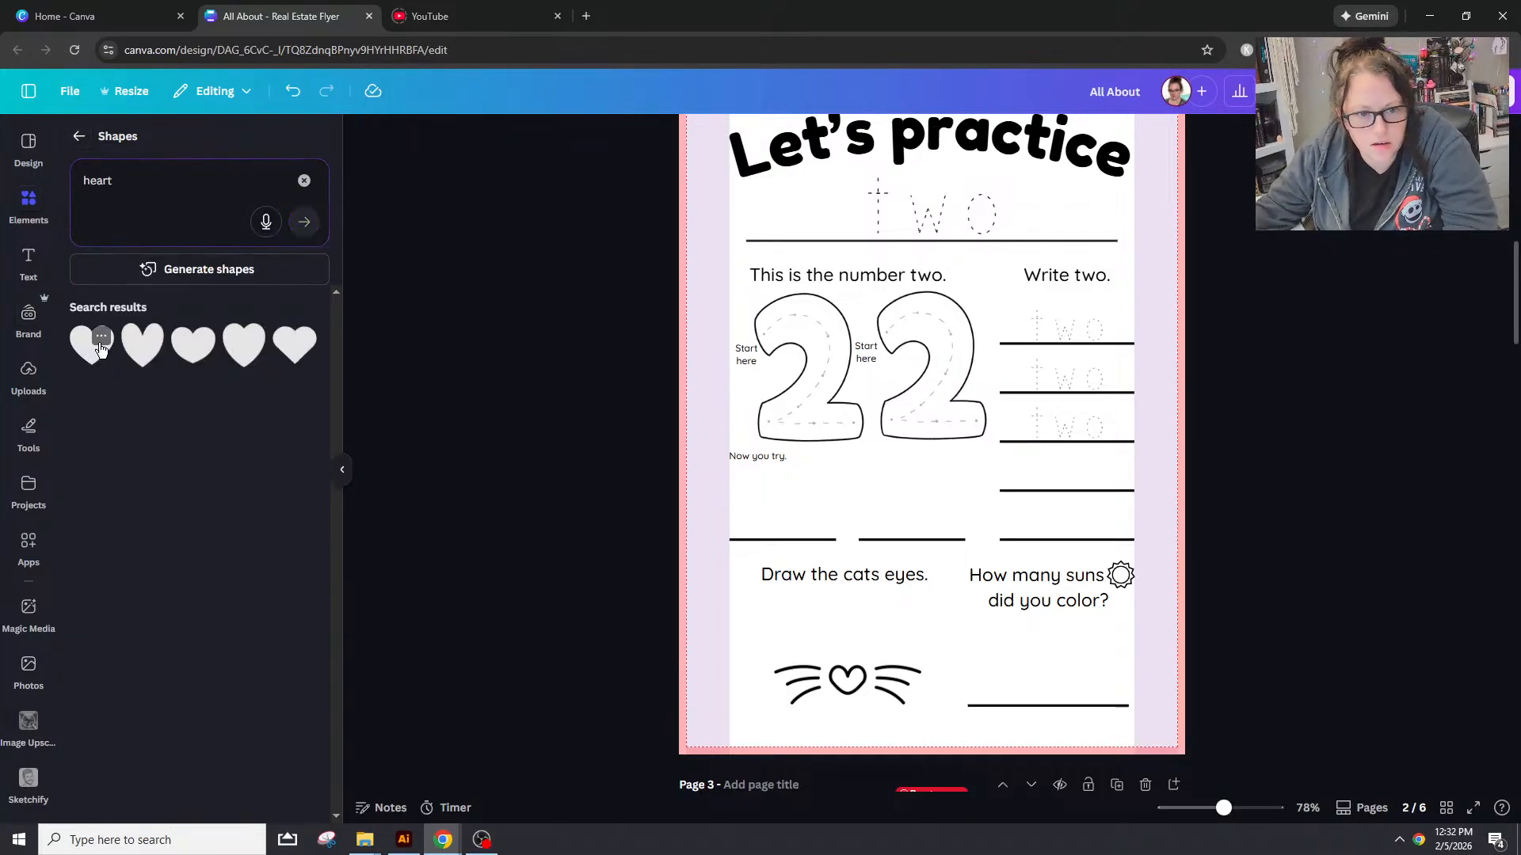
click(211, 363)
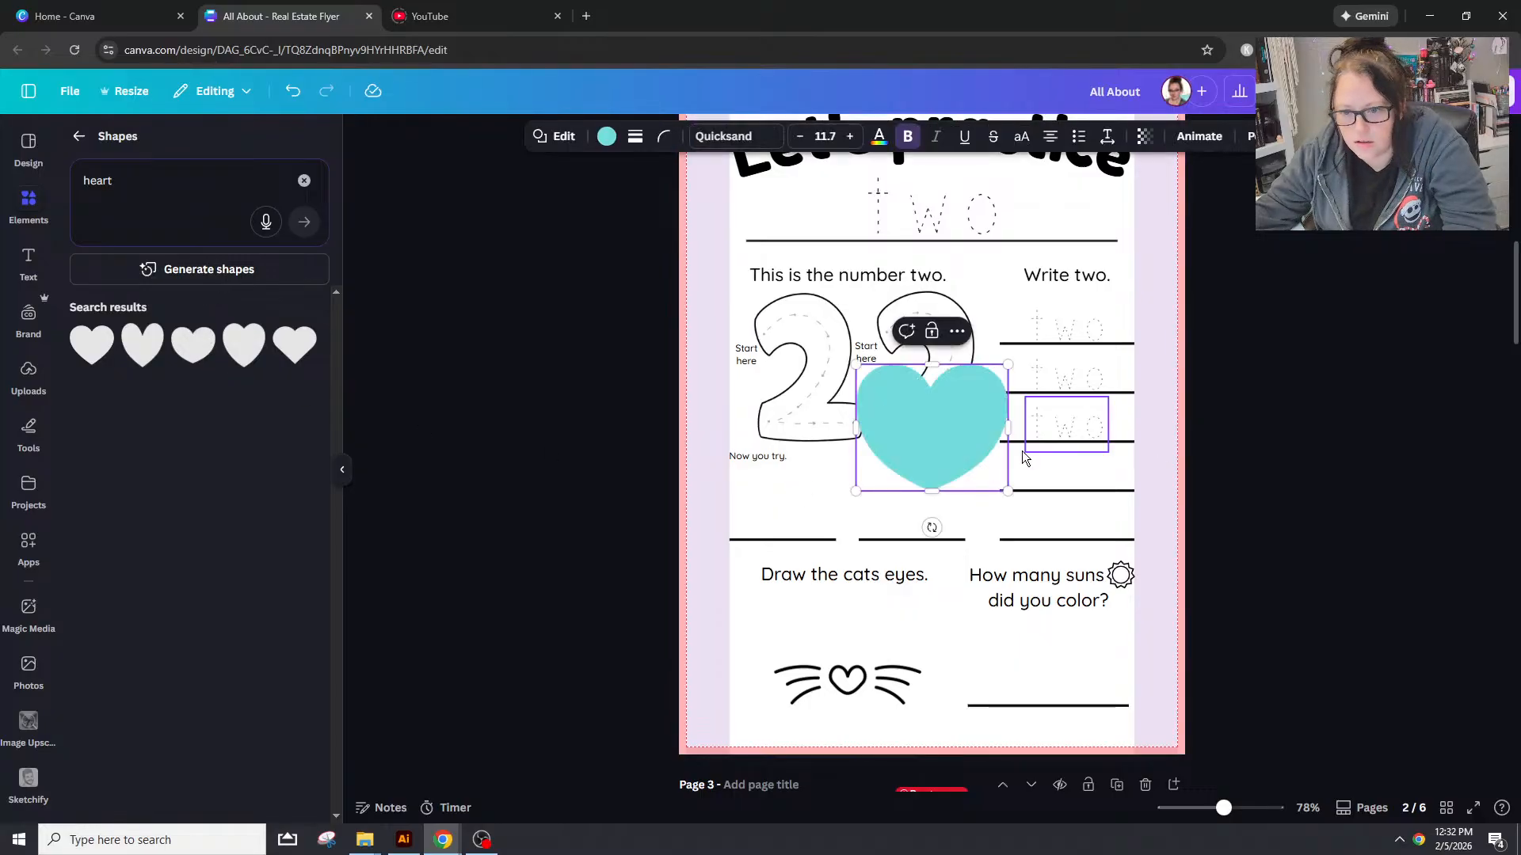
drag(935, 432, 934, 602)
Step: Copy the style of the sun's white, black-outlined circle on page 1 and apply it to the heart on page 2
scroll(989, 465, up, 4)
click(842, 269)
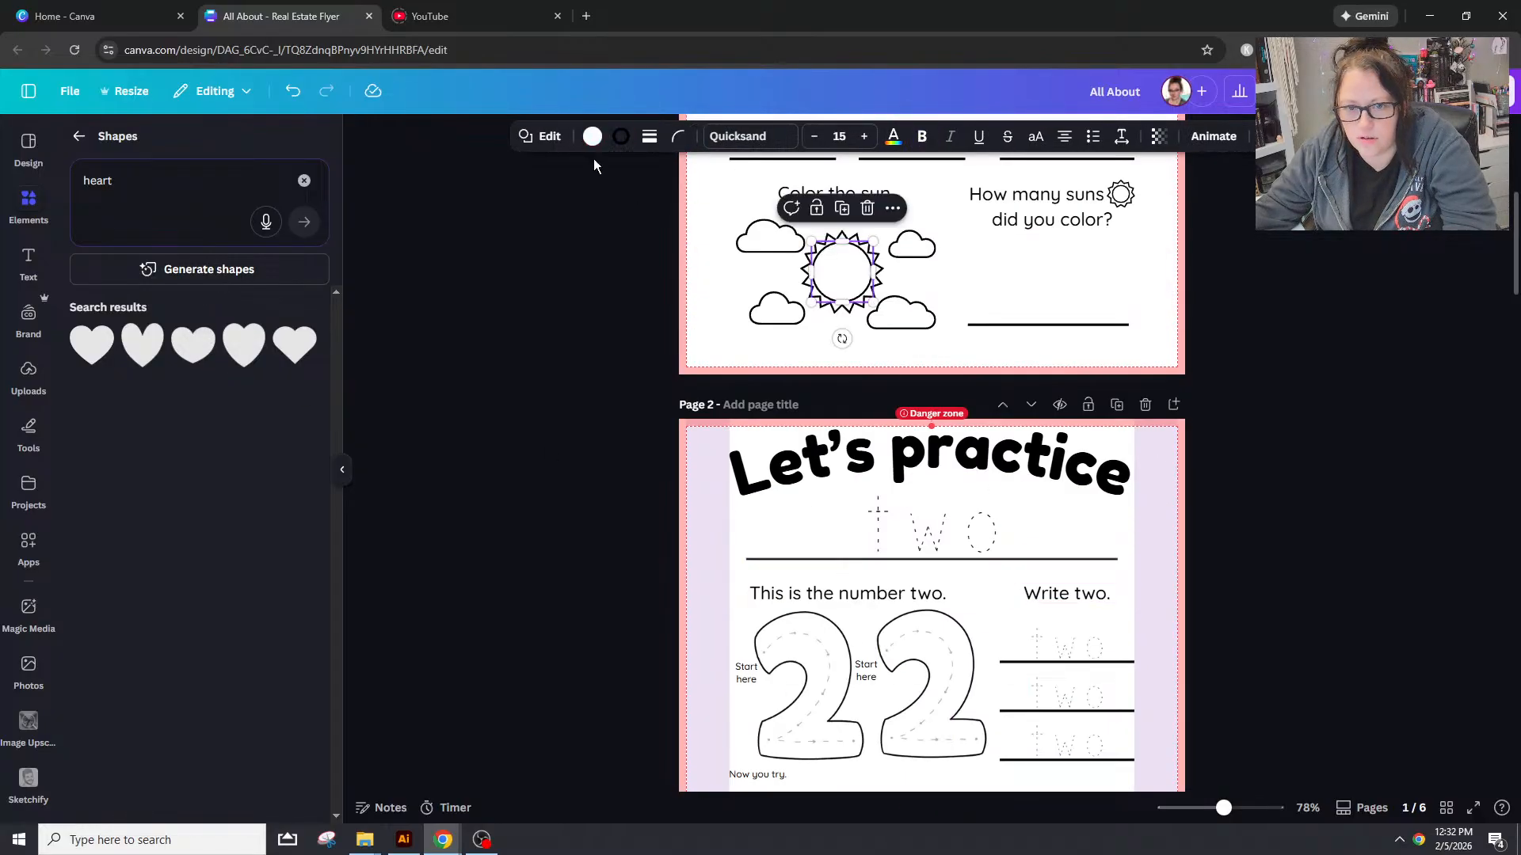
key(ctrl+alt+c)
scroll(931, 475, down, 4)
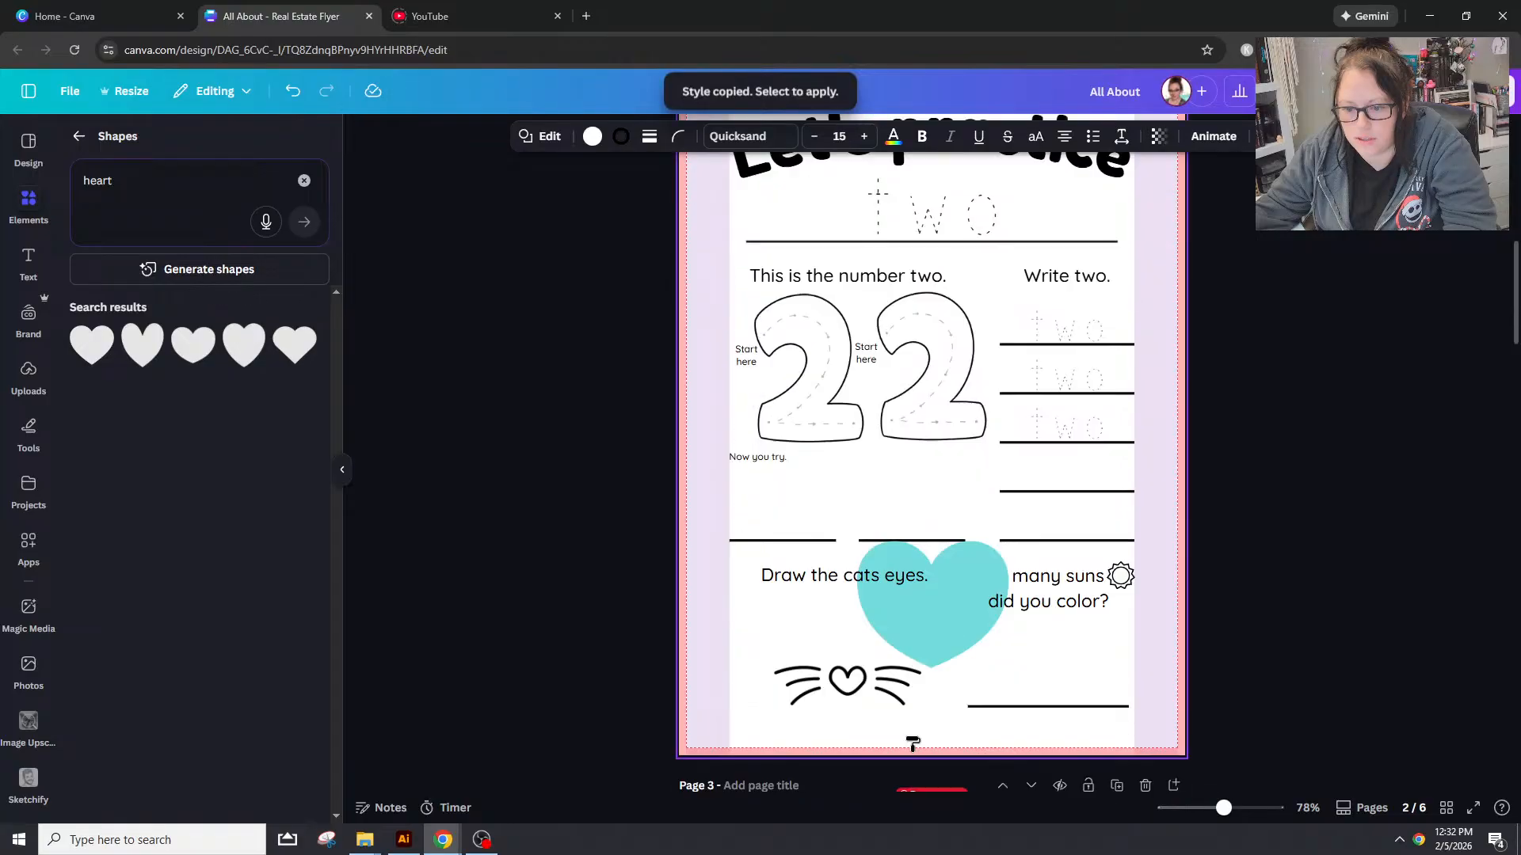
click(954, 625)
Step: Shrink the heart, place it over the nose of the whiskers graphic, and delete the whiskers graphic
drag(1010, 541, 856, 679)
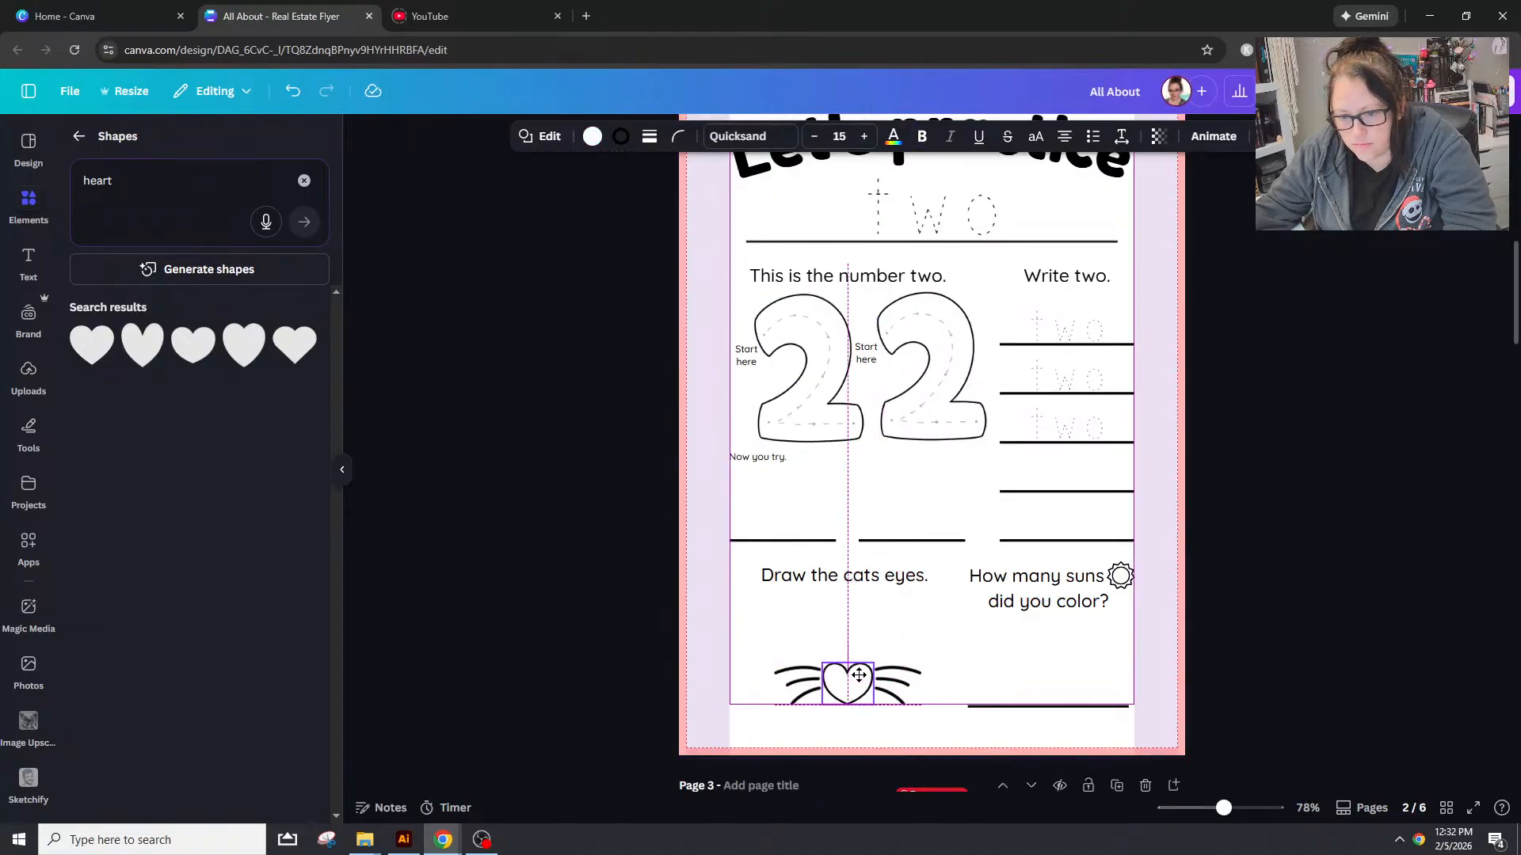
click(912, 683)
key(Delete)
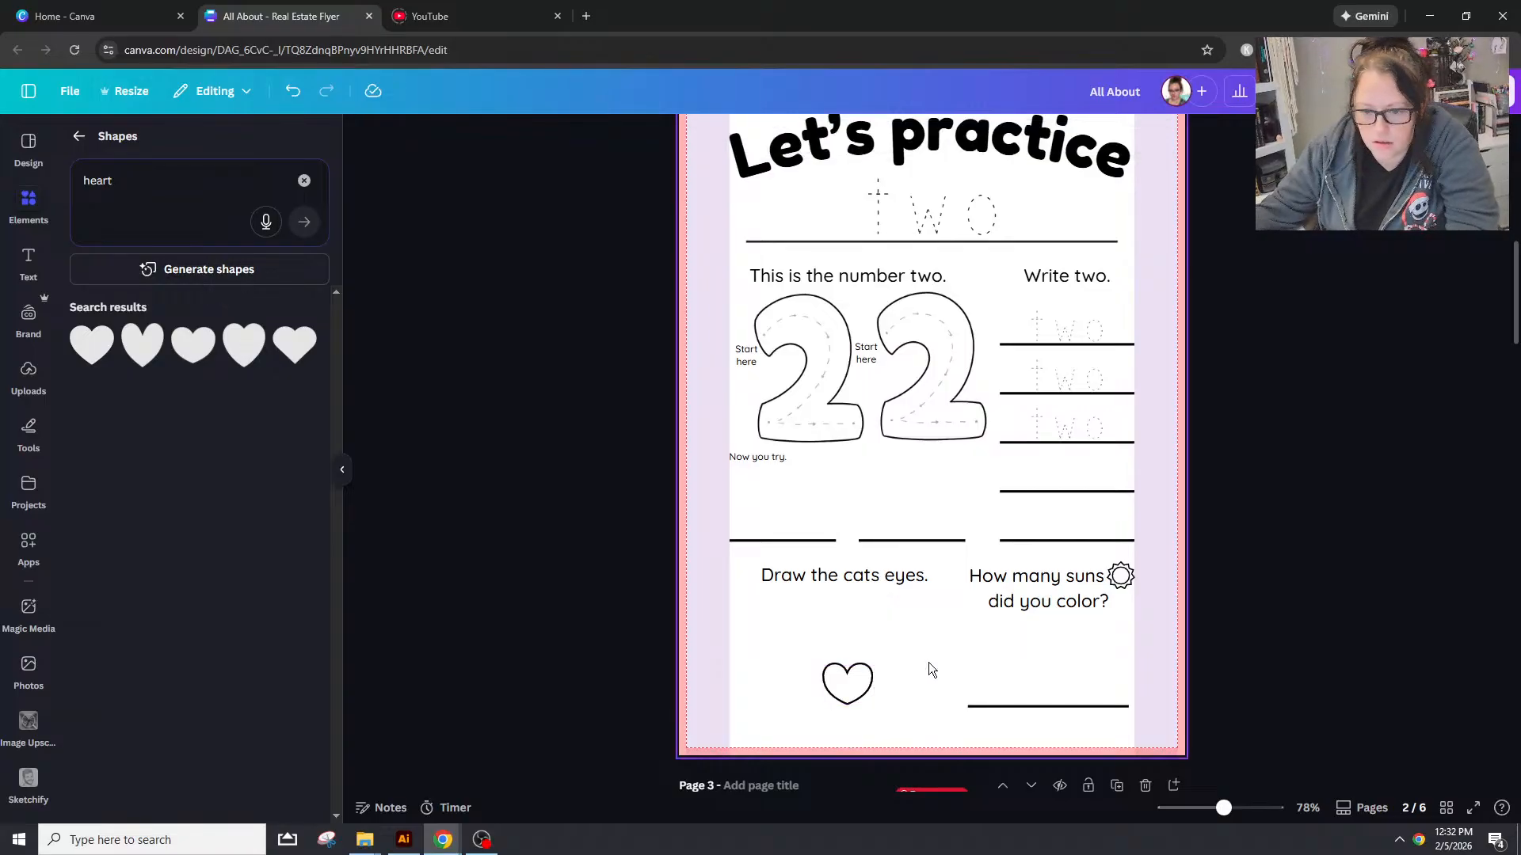
Step: Search the shapes for "line", add the plain solid line to page 2 and move it beside the heart nose
double_click(104, 182)
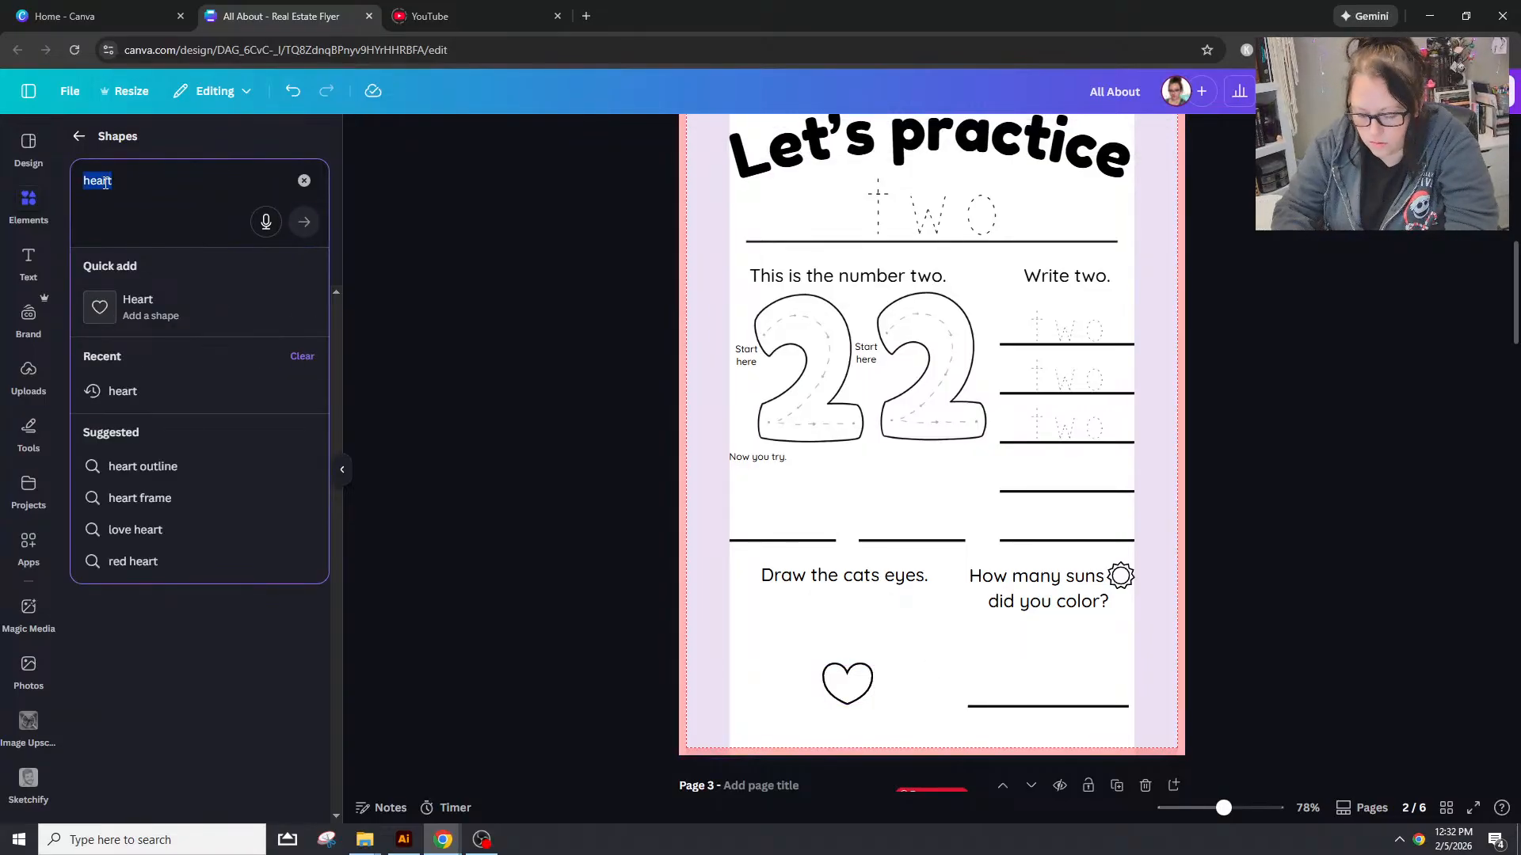
text(line)
key(Return)
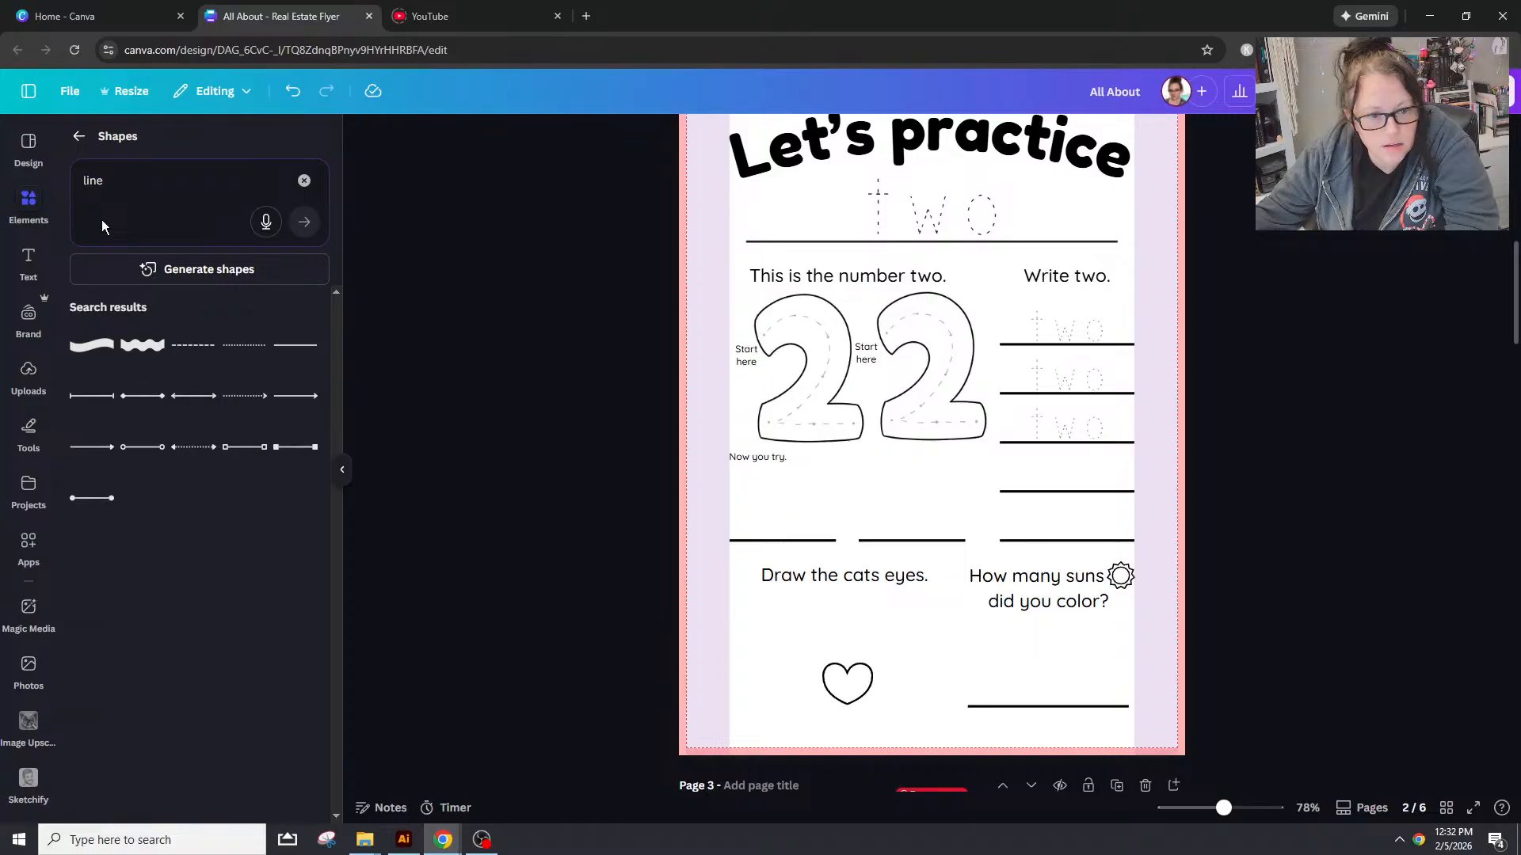
click(296, 345)
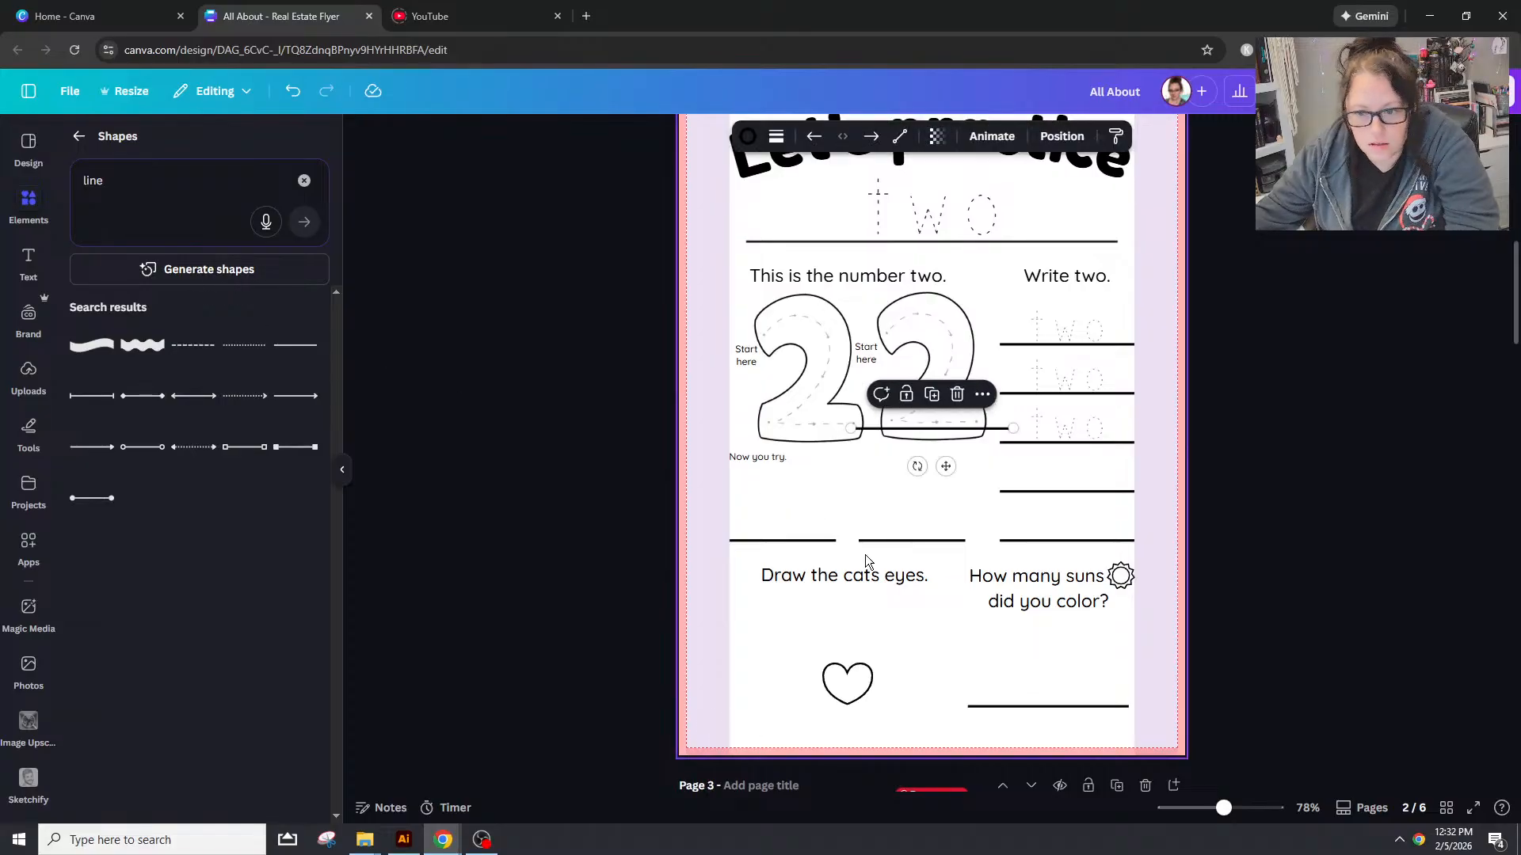
drag(945, 466, 952, 696)
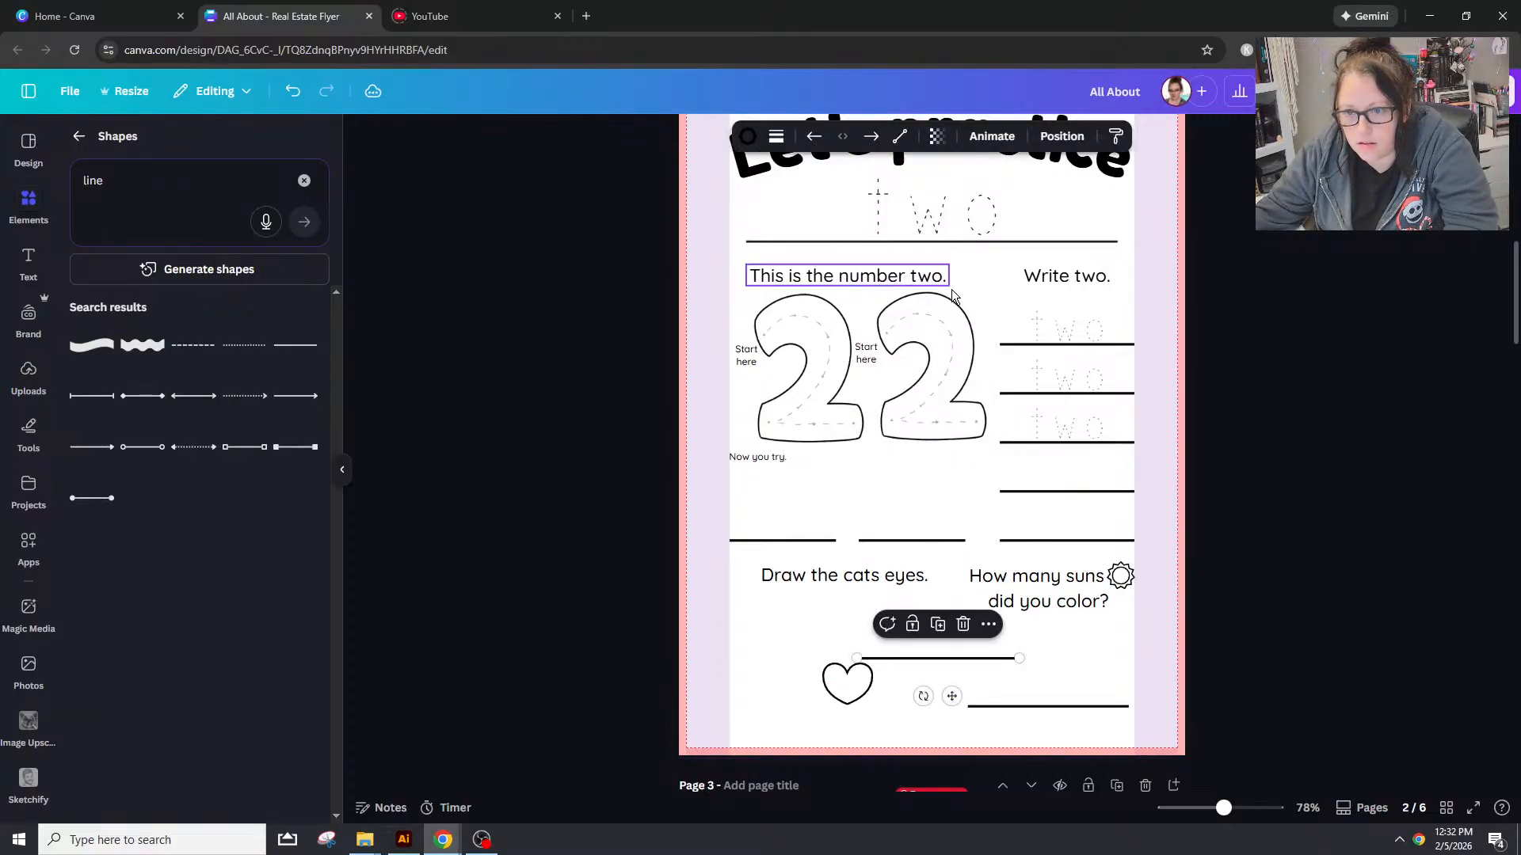
Step: Shorten the line into an upward-slanting whisker and place it just beside the heart's upper edge
scroll(882, 585, up, 1)
click(850, 754)
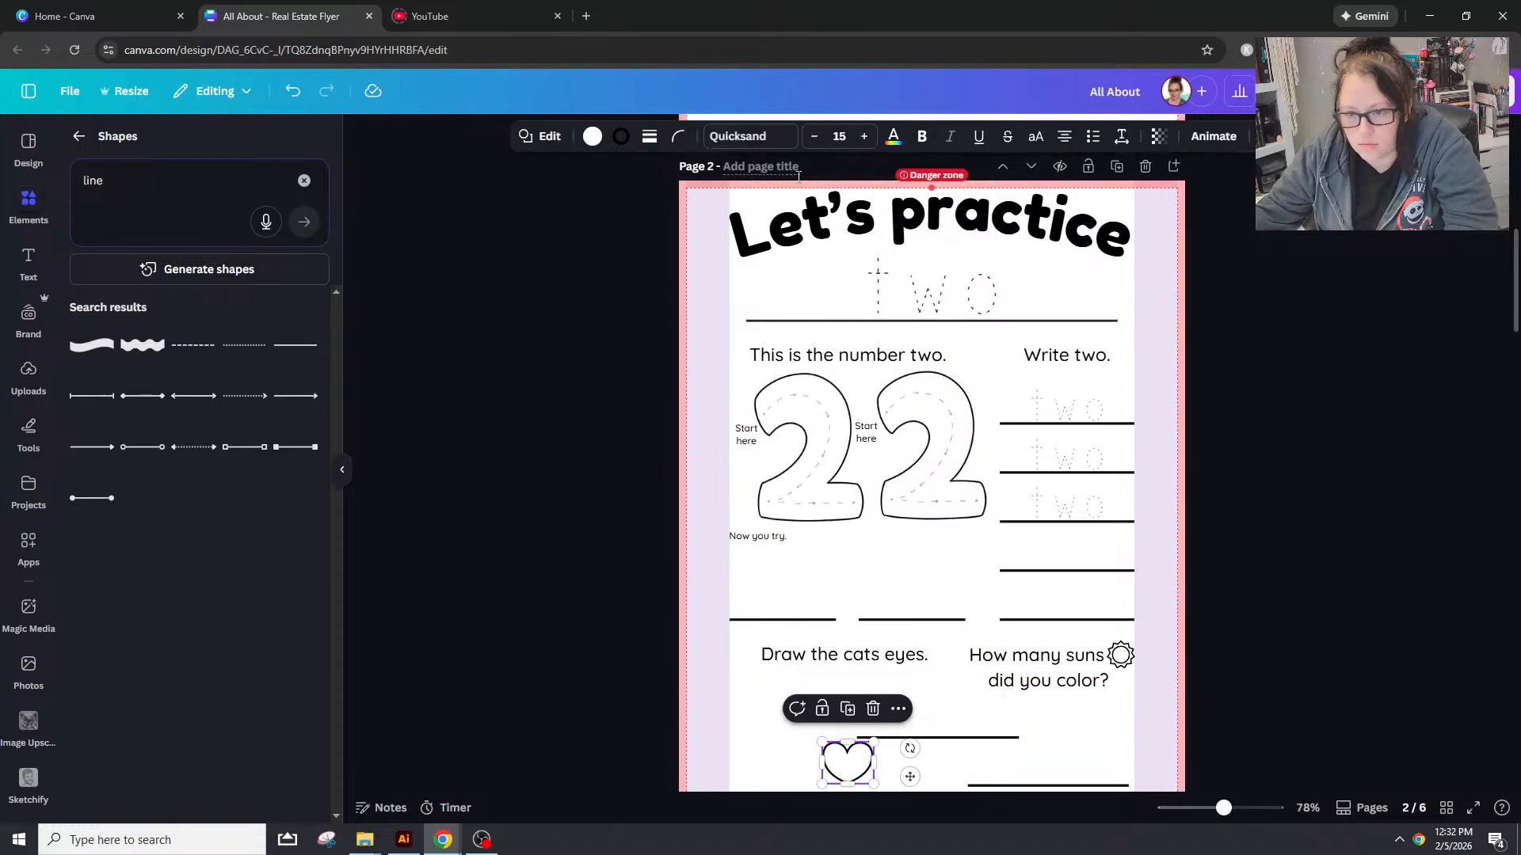
click(1250, 149)
click(868, 736)
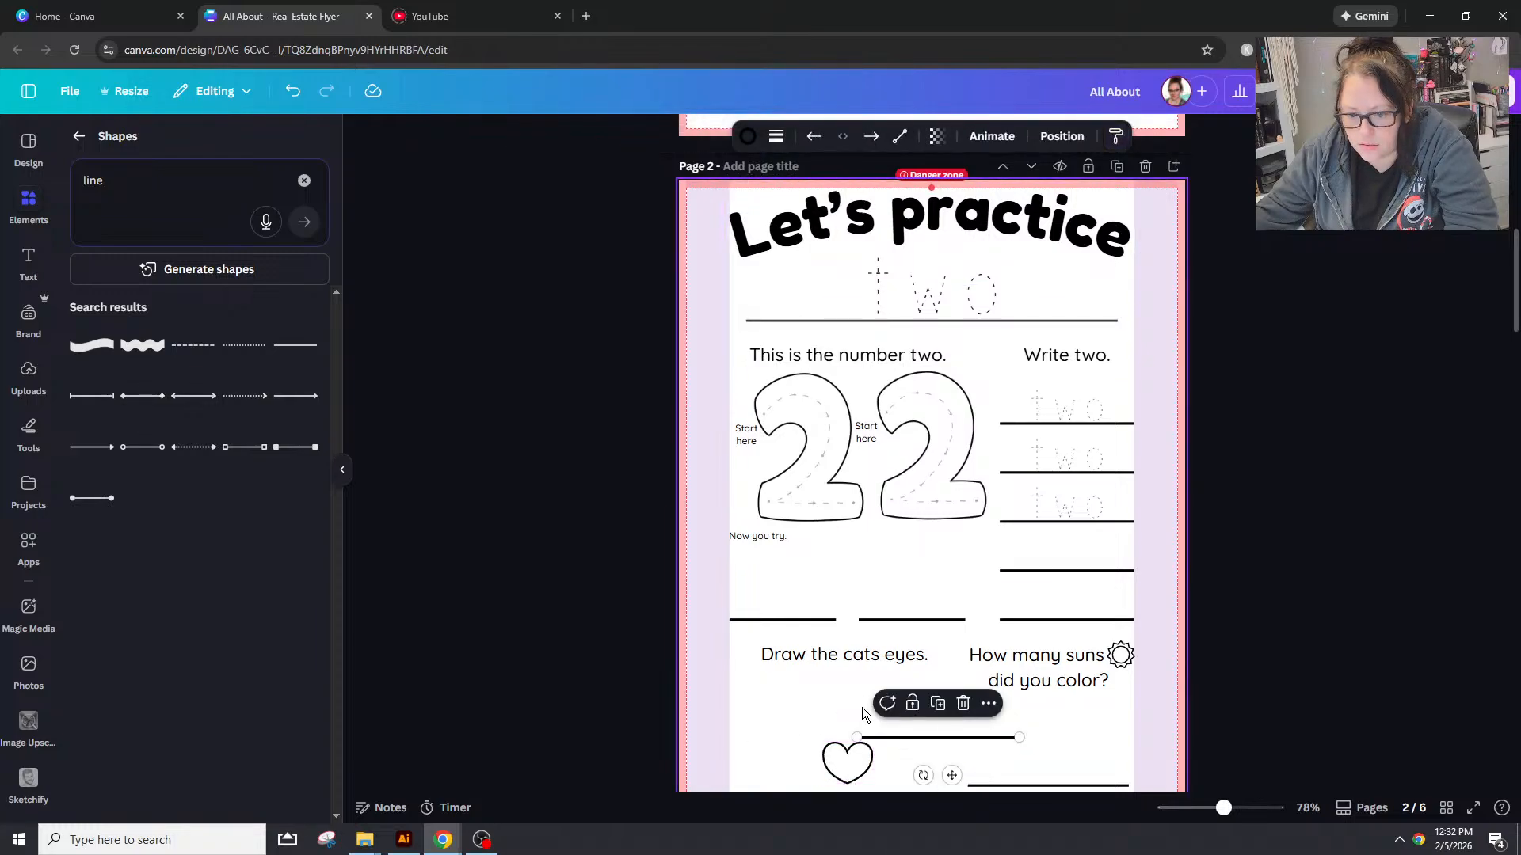
scroll(863, 712, down, 2)
drag(1224, 808, 1254, 808)
drag(1185, 369, 870, 295)
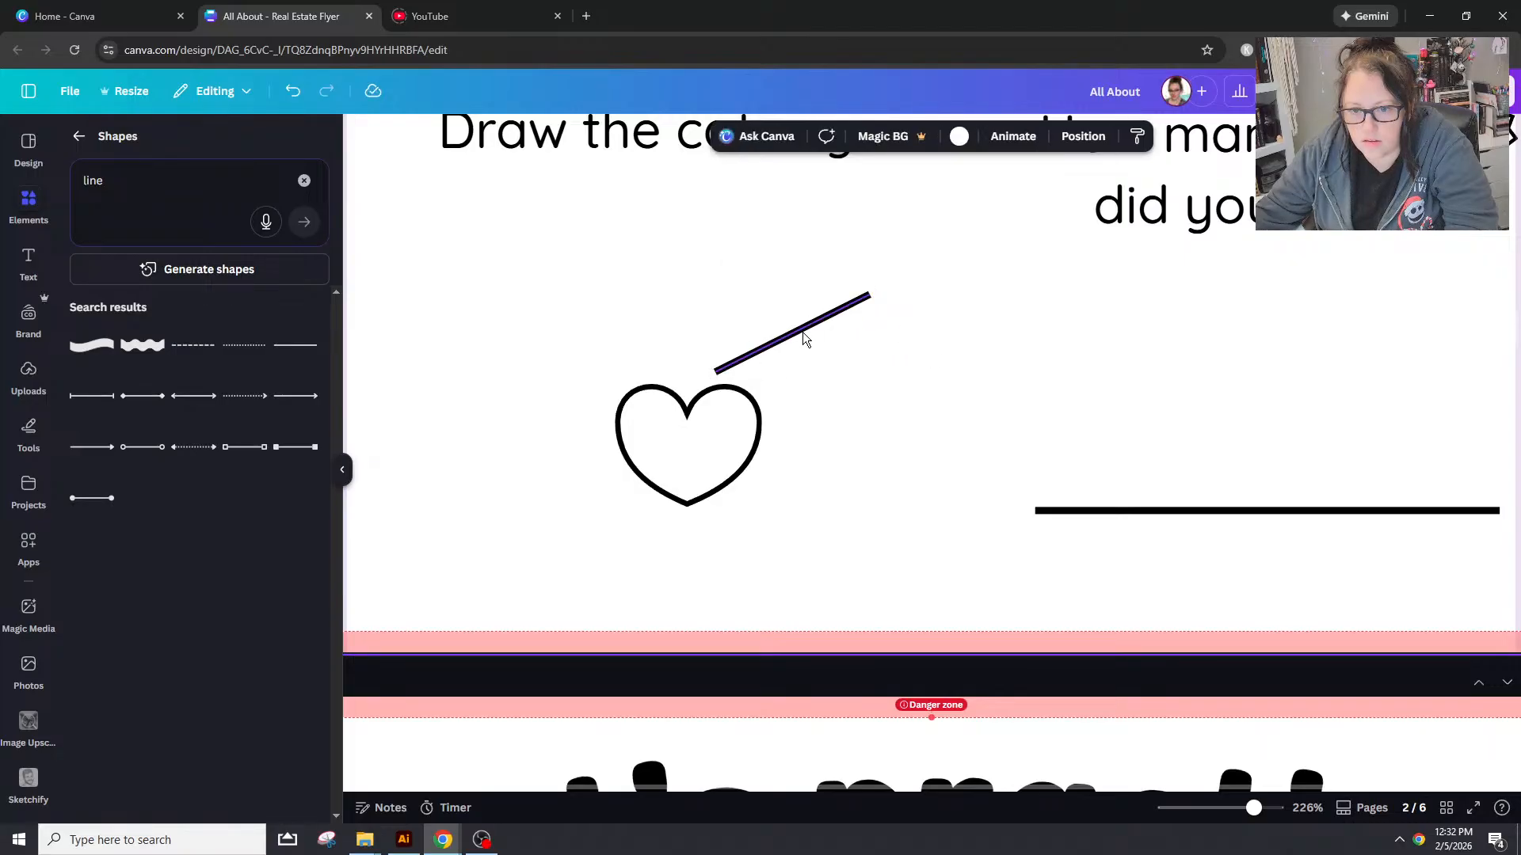
drag(803, 339, 869, 362)
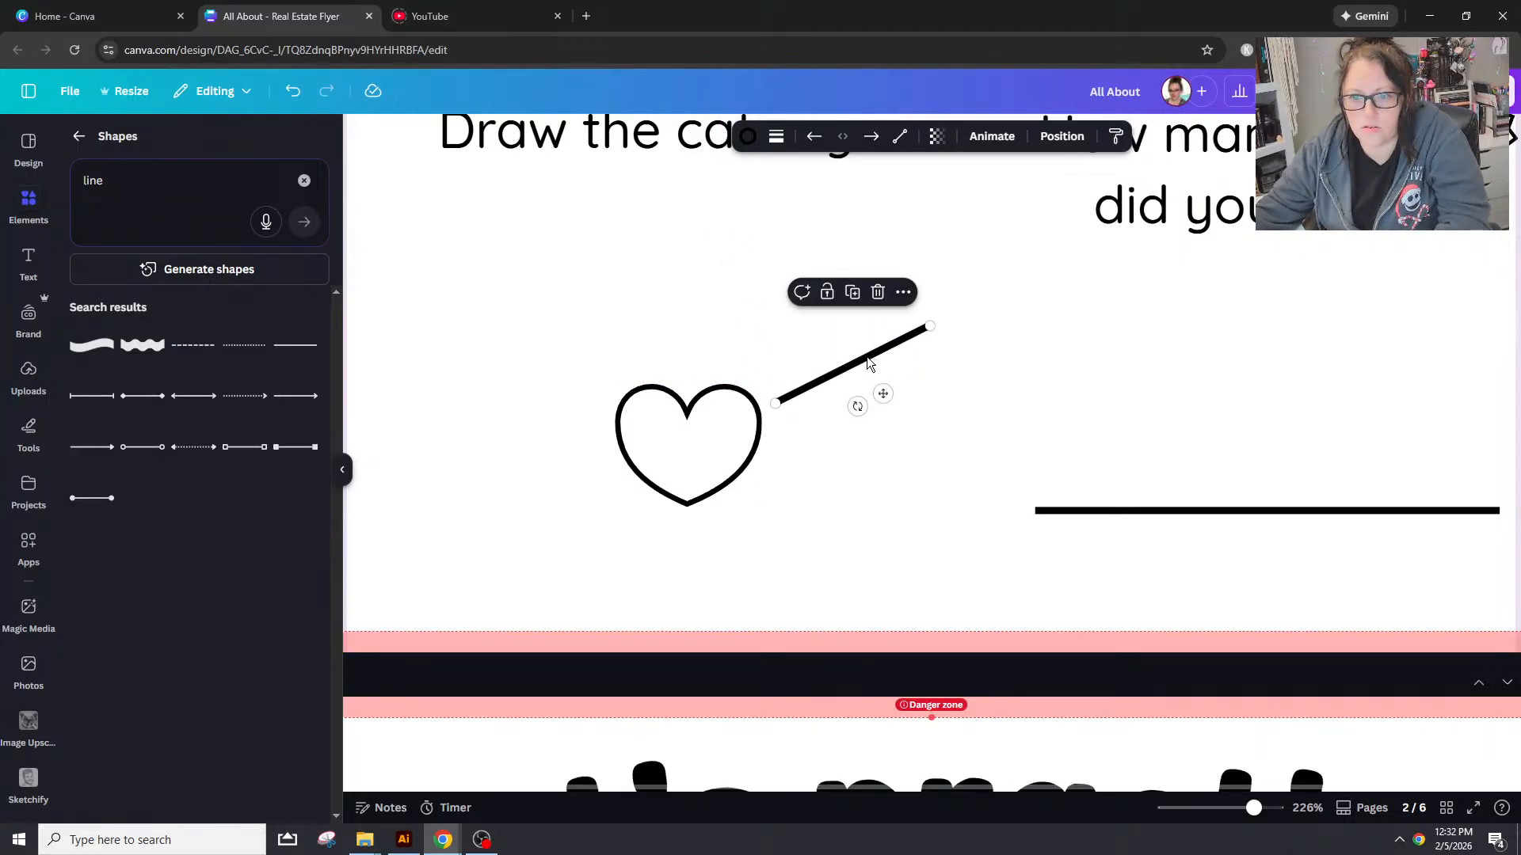
Step: Change the whisker line's type to Curved and lower its outer end for a flatter arc
click(900, 137)
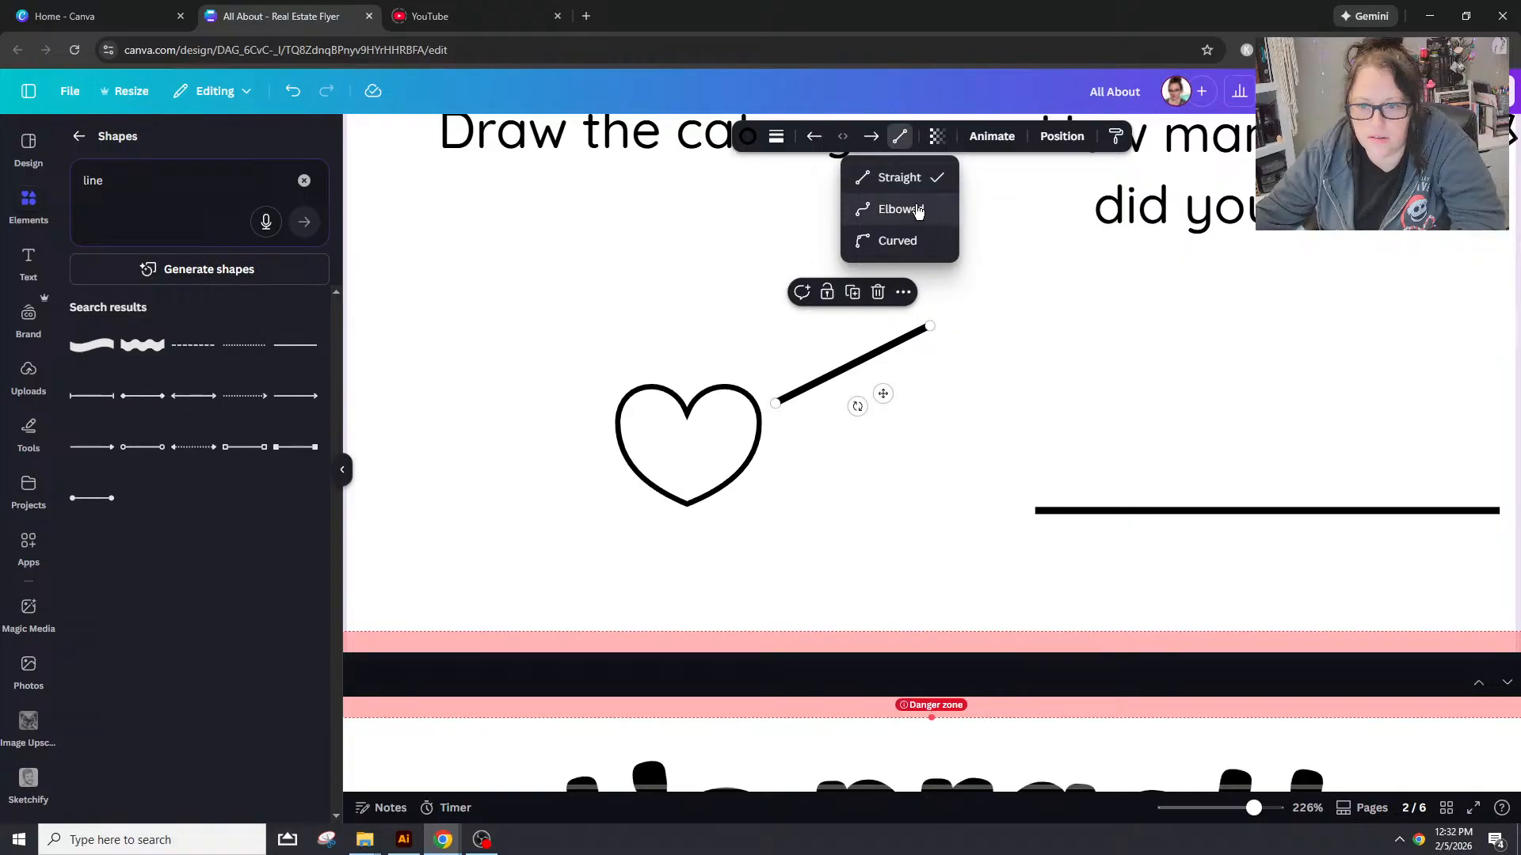
click(918, 210)
click(914, 241)
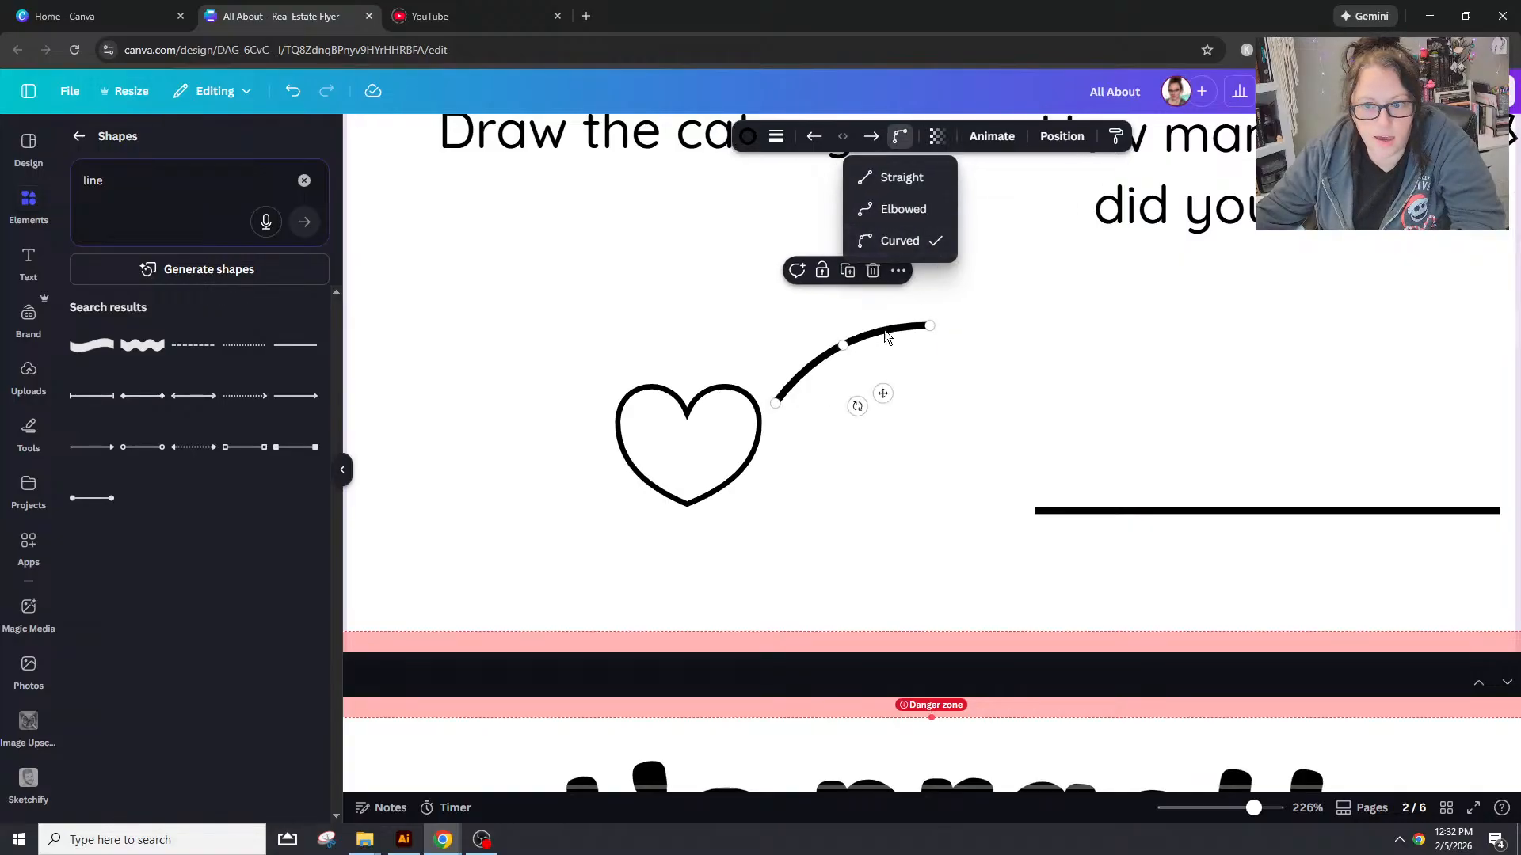
drag(924, 334, 942, 364)
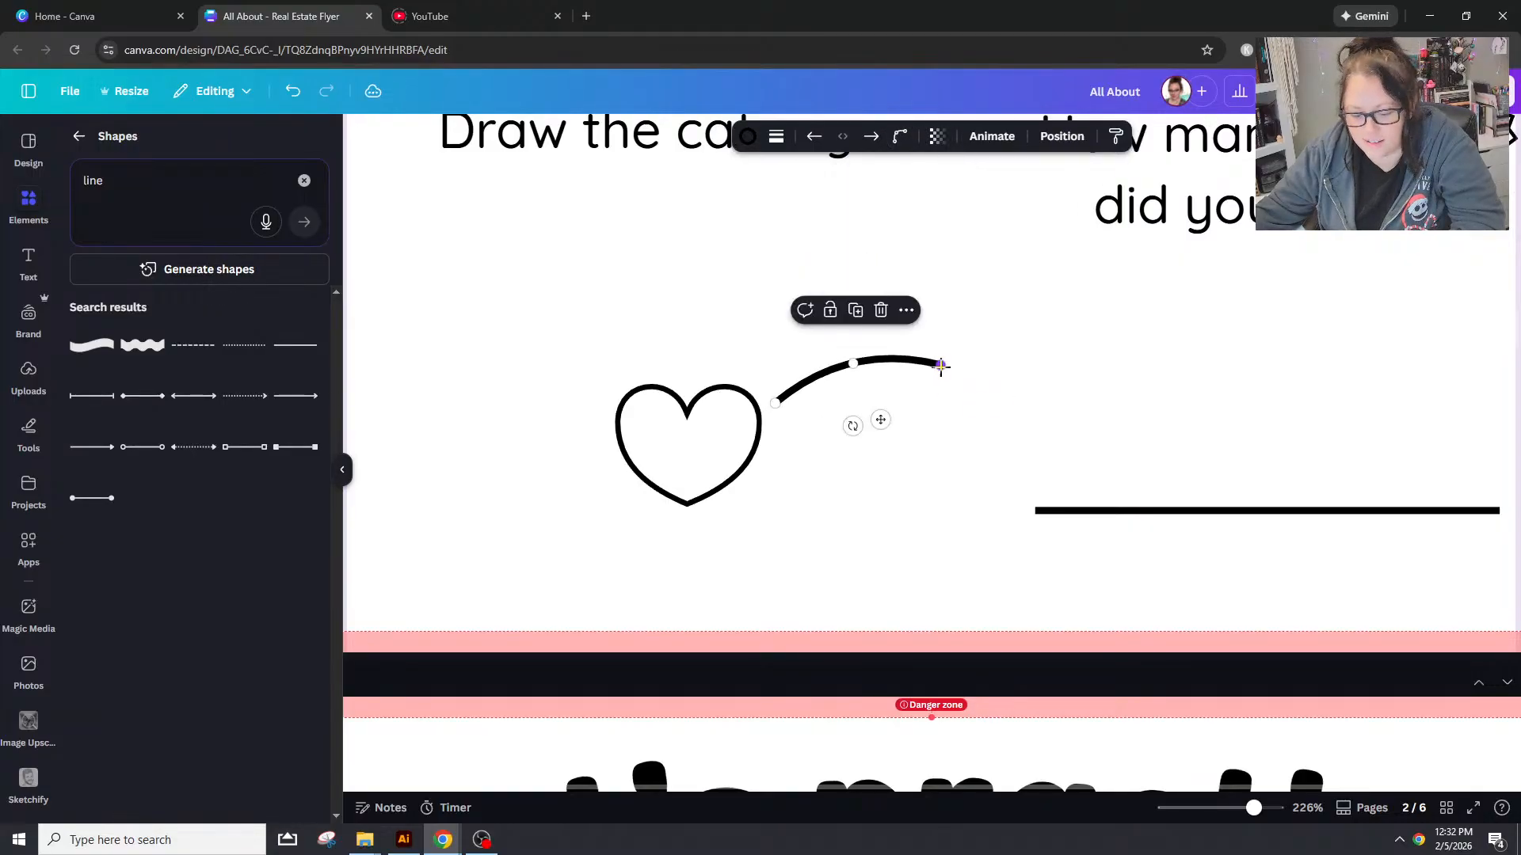
Step: Duplicate the curved whisker and arrange two downward-sloping copies beneath it, making three whiskers beside the heart
key(ctrl+d)
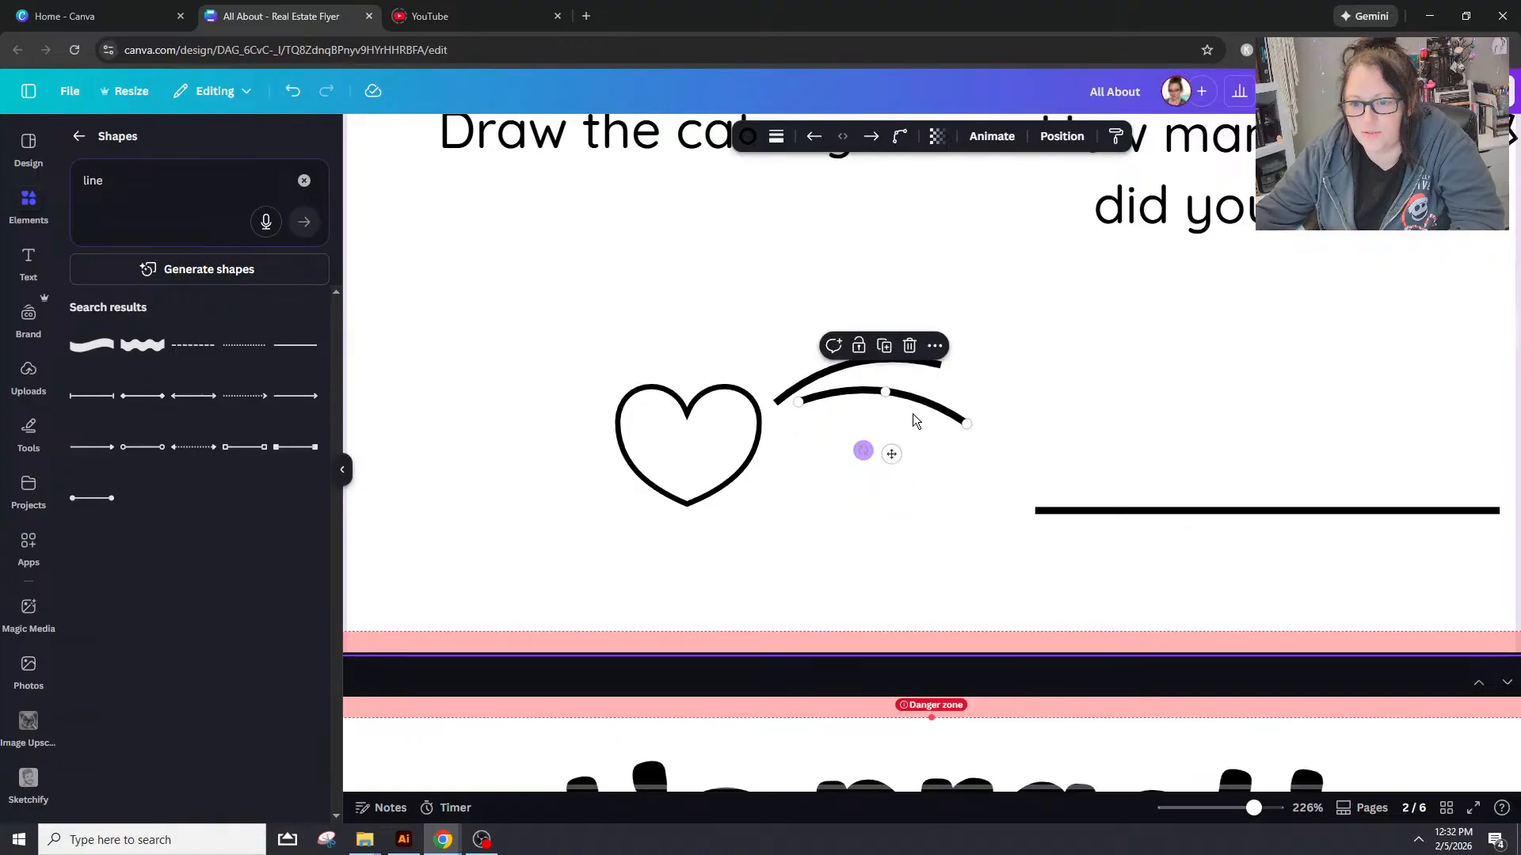
mouse_move(875, 456)
mouse_down()
mouse_move(940, 428)
mouse_move(865, 444)
mouse_up()
drag(951, 408, 926, 481)
drag(776, 480, 871, 474)
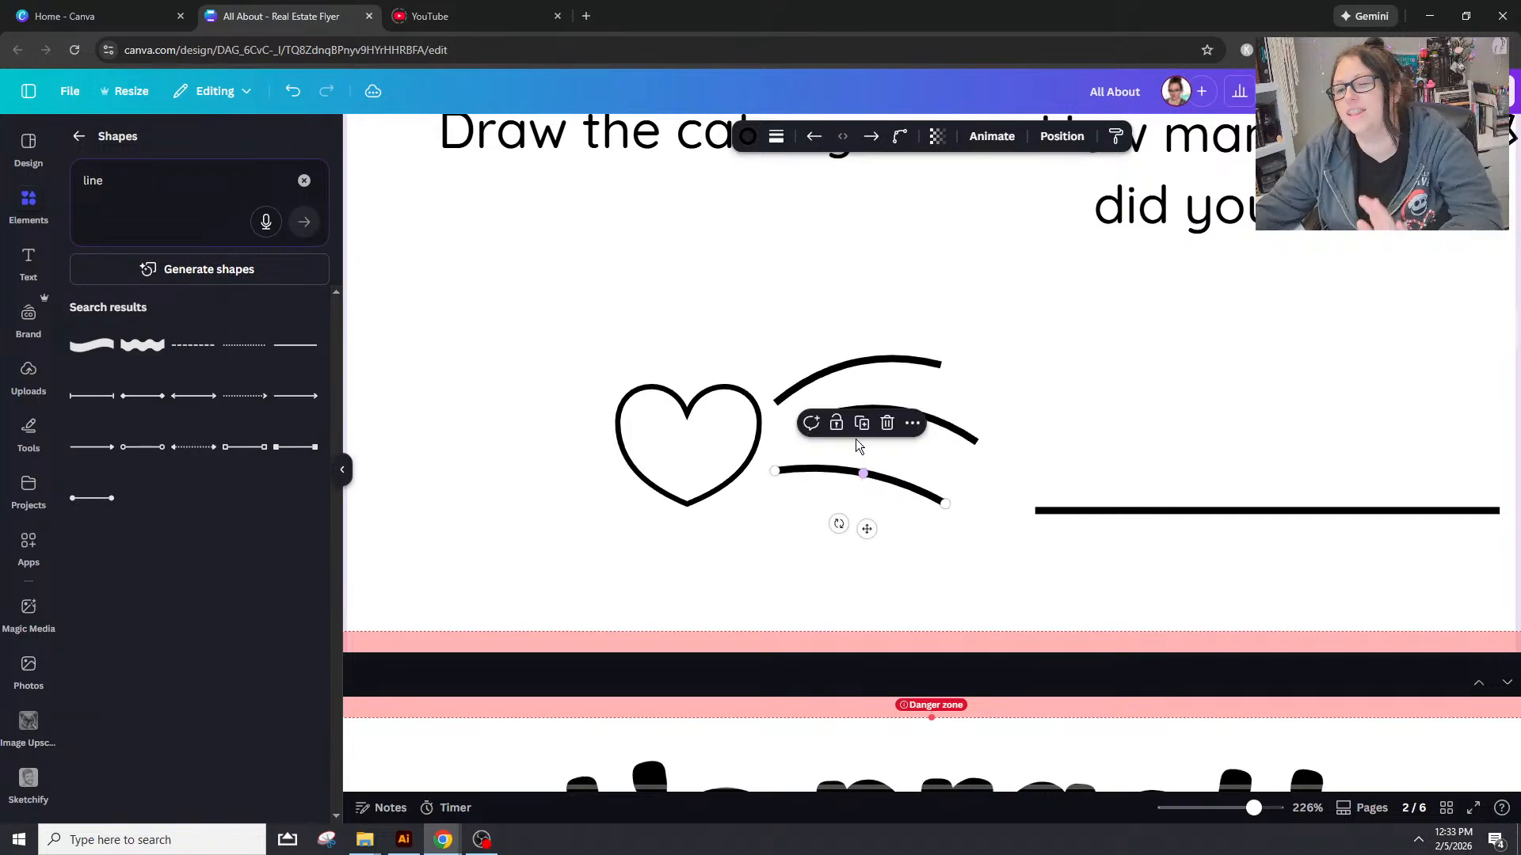
Step: Nudge the middle whisker slightly toward the heart and adjust its curve between the other two whiskers
click(974, 382)
drag(922, 417, 910, 427)
click(931, 541)
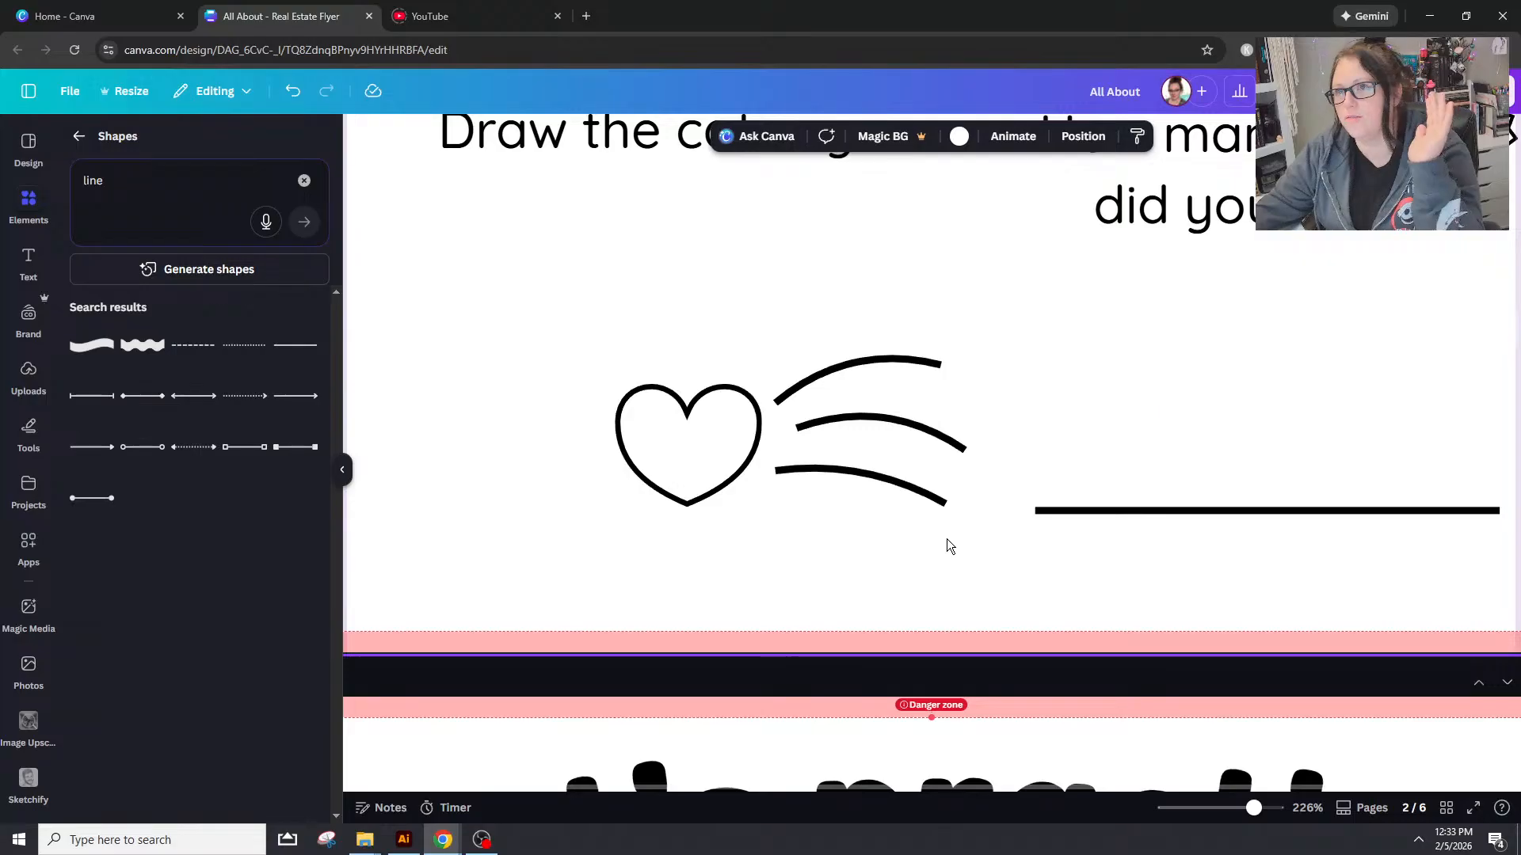
drag(947, 538, 885, 425)
click(810, 439)
click(948, 479)
click(894, 430)
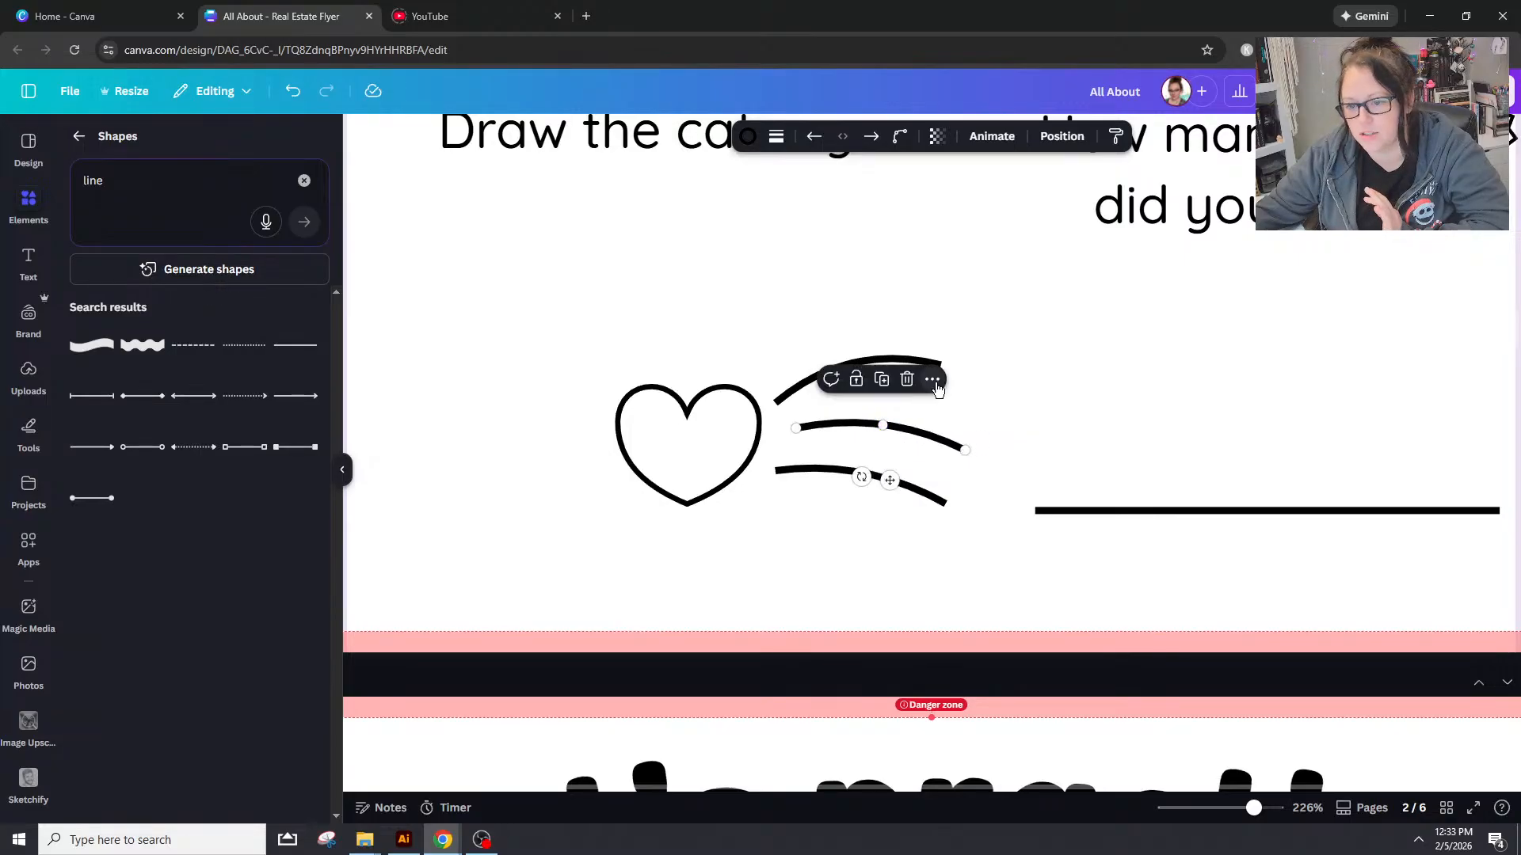
Step: Extend the top whisker's outer end outward and slightly down, in line with the middle whisker's tip
click(938, 360)
drag(941, 361, 964, 372)
click(908, 535)
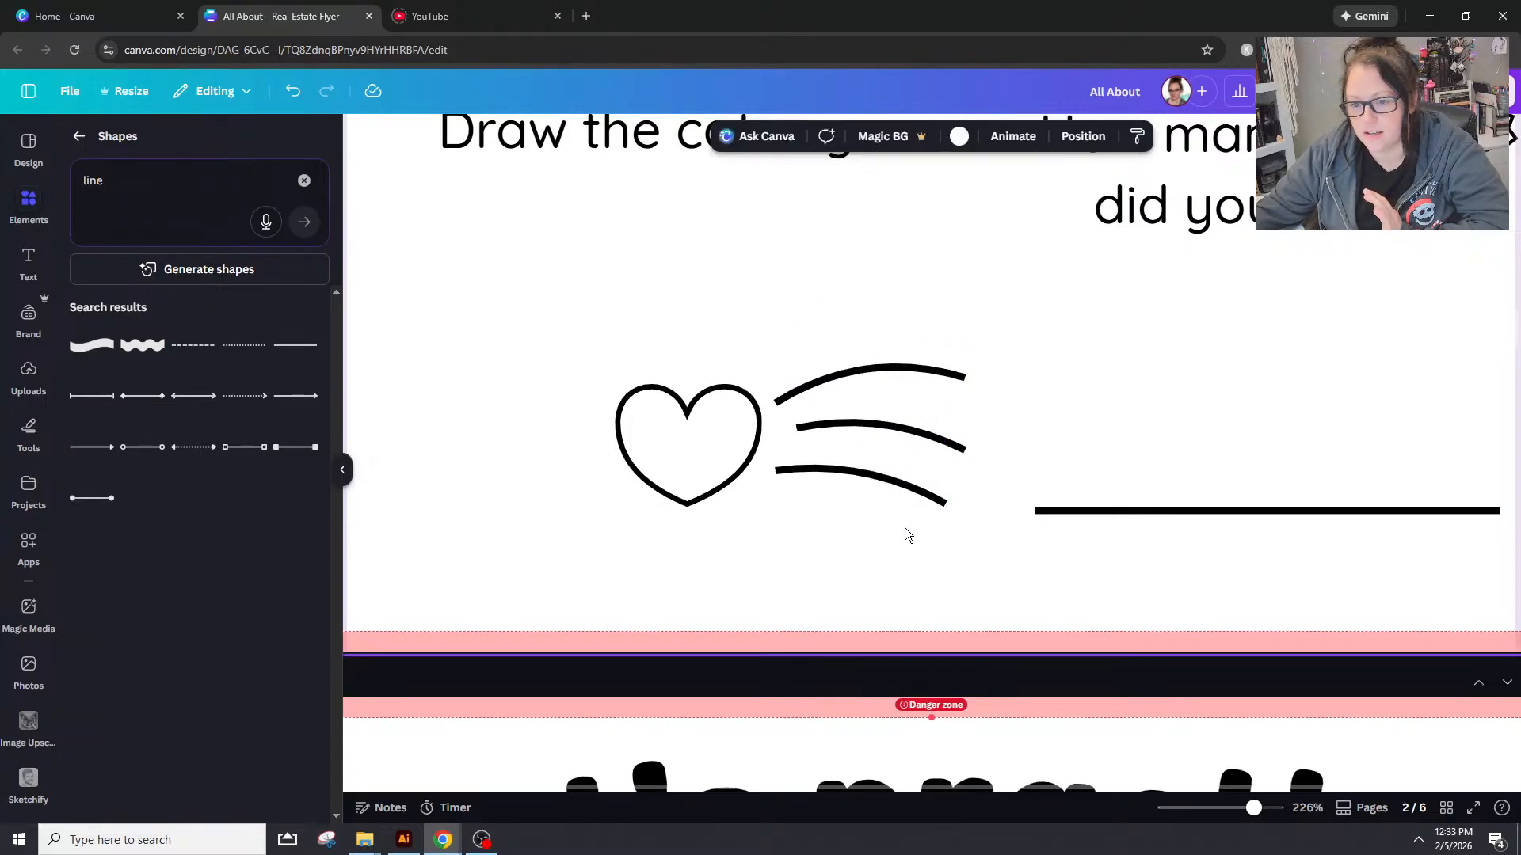
Step: Space the three whiskers evenly in the vertical direction and raise the lowest whisker's heart-side end slightly
drag(982, 555, 864, 358)
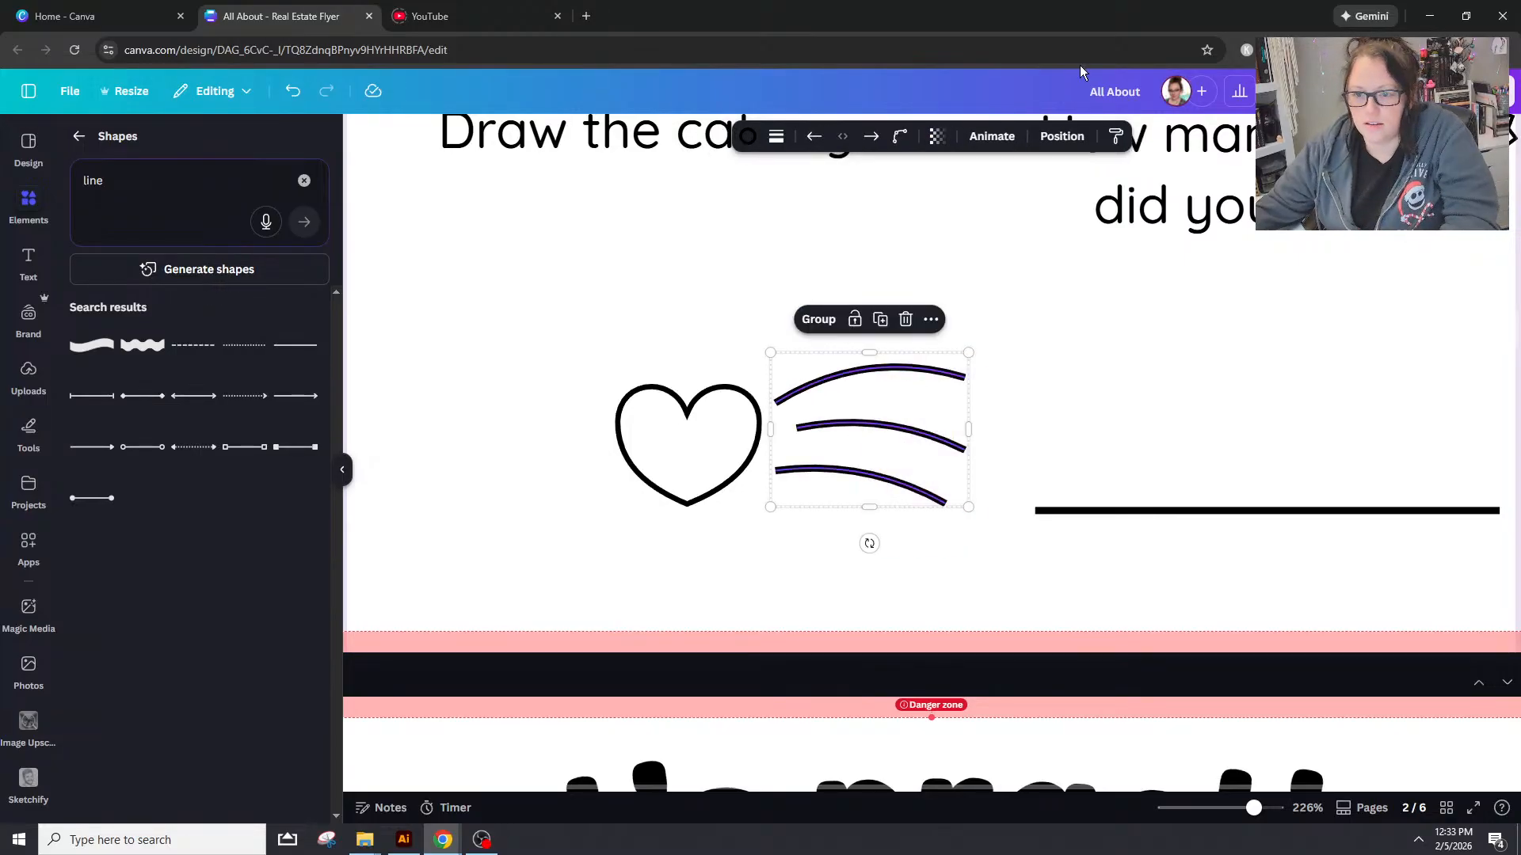
click(1065, 138)
click(123, 484)
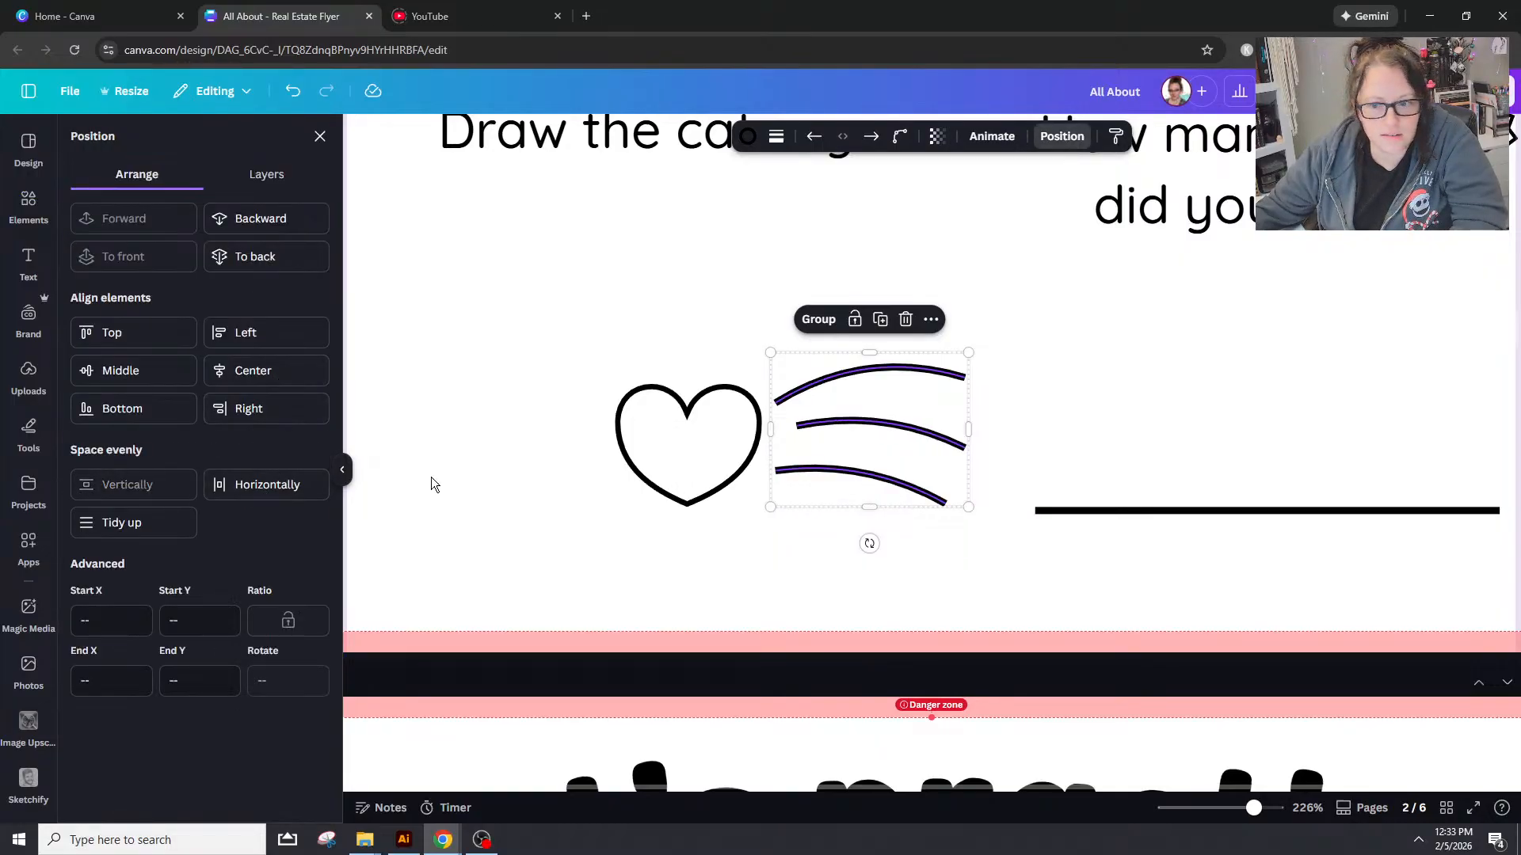
click(843, 528)
click(780, 469)
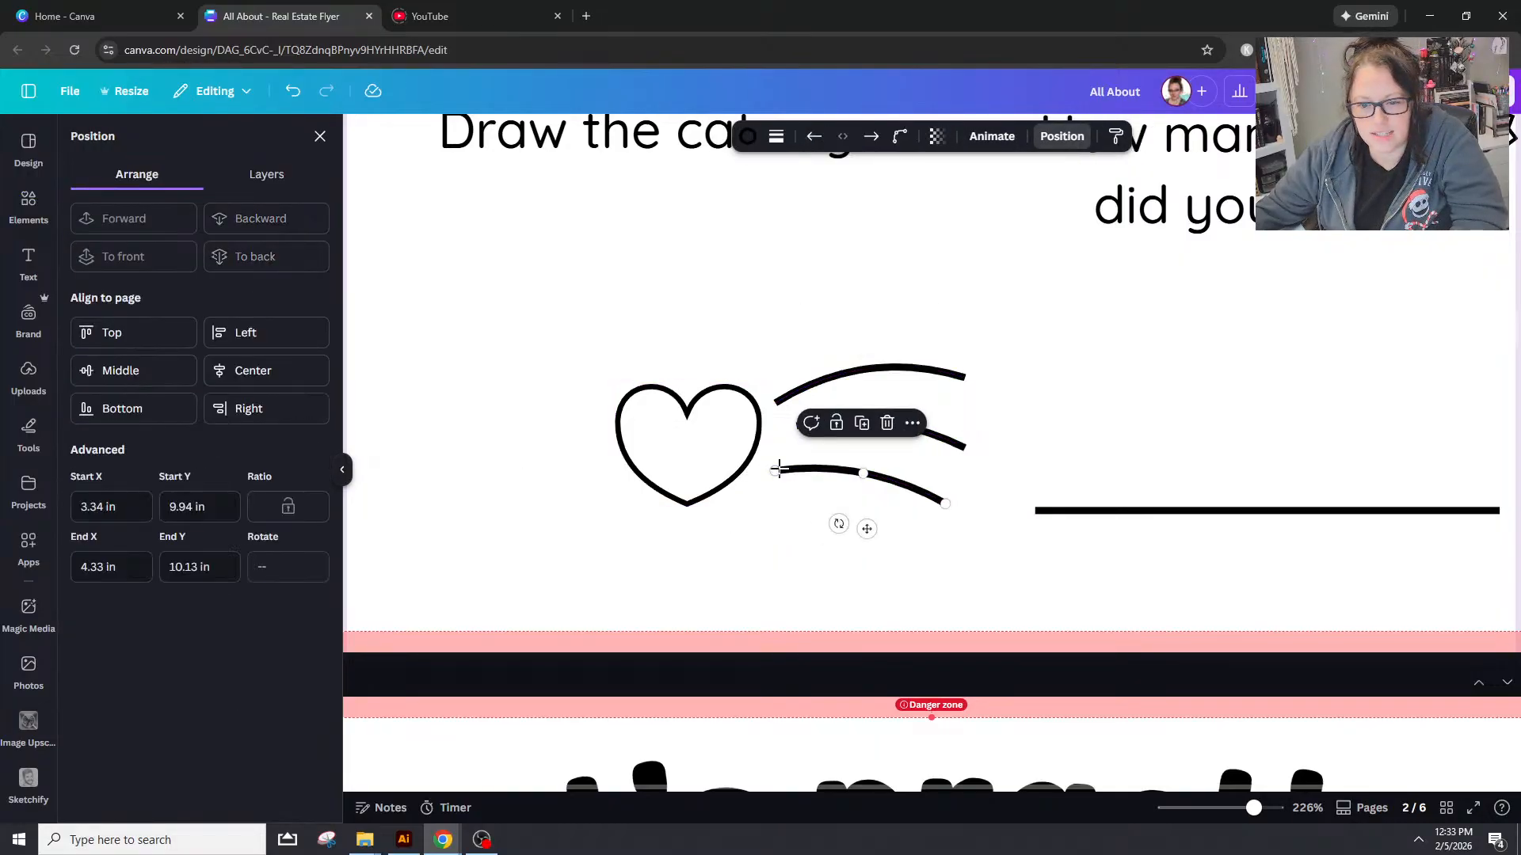
drag(779, 469, 785, 459)
click(959, 560)
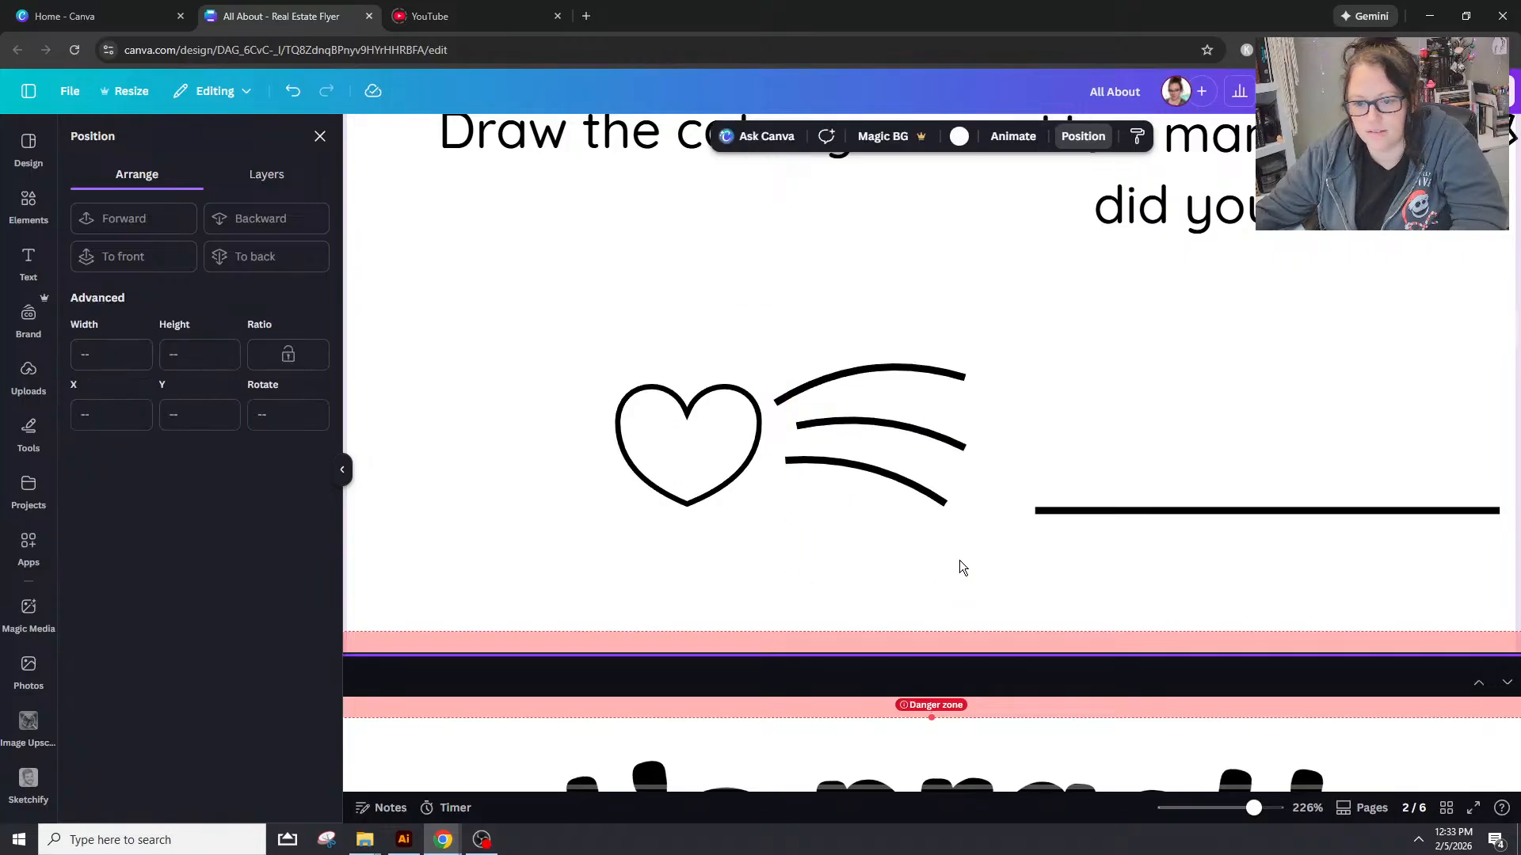
Step: Duplicate the three whiskers together and move the copies to the opposite side of the heart
drag(958, 559, 838, 298)
key(ctrl+d)
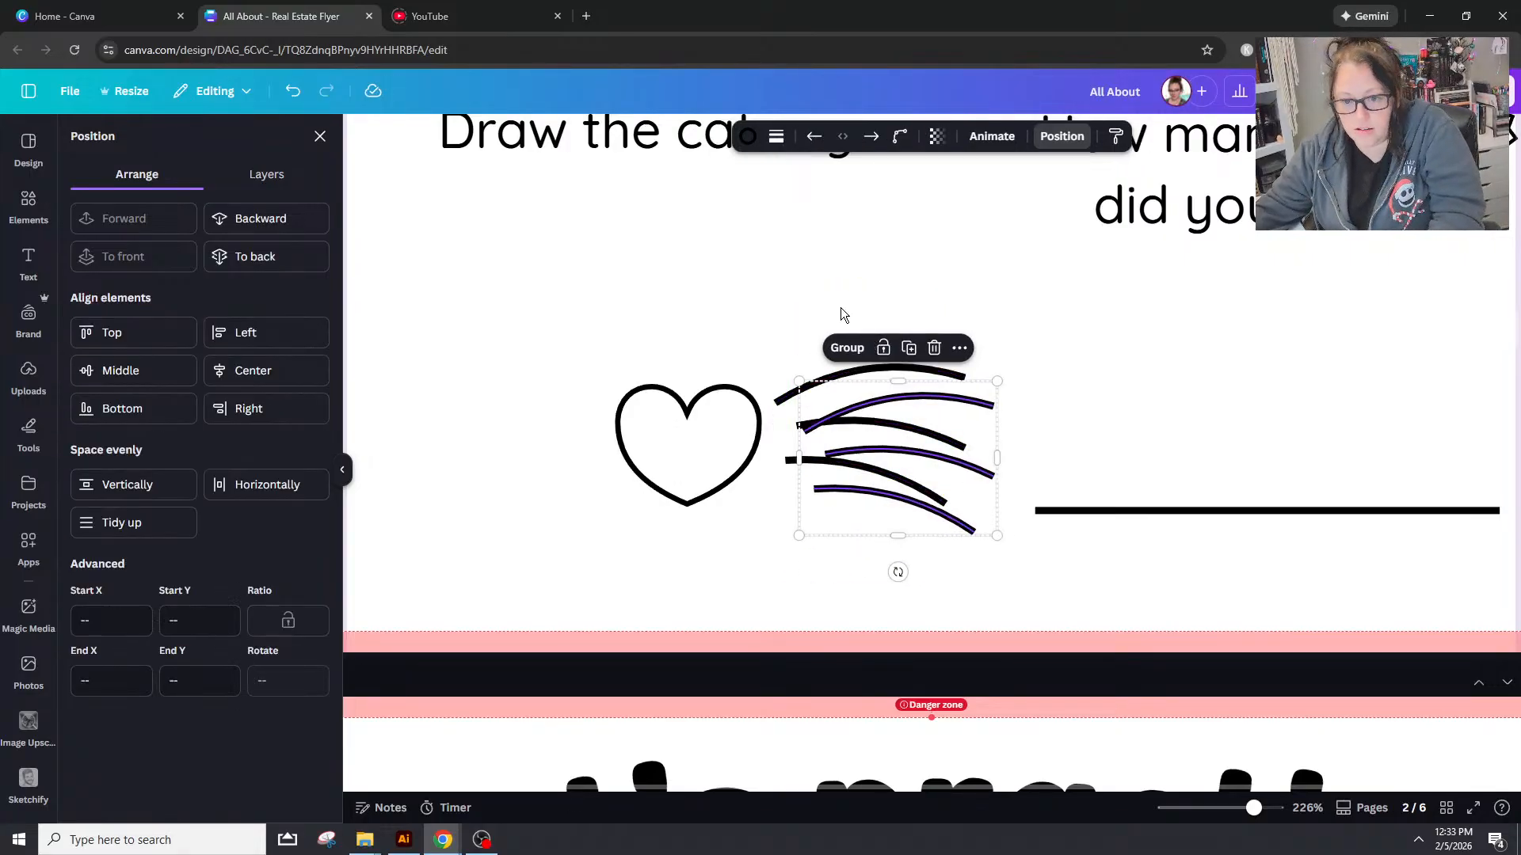
drag(878, 406, 486, 316)
Step: Group the three copied whiskers
right_click(486, 316)
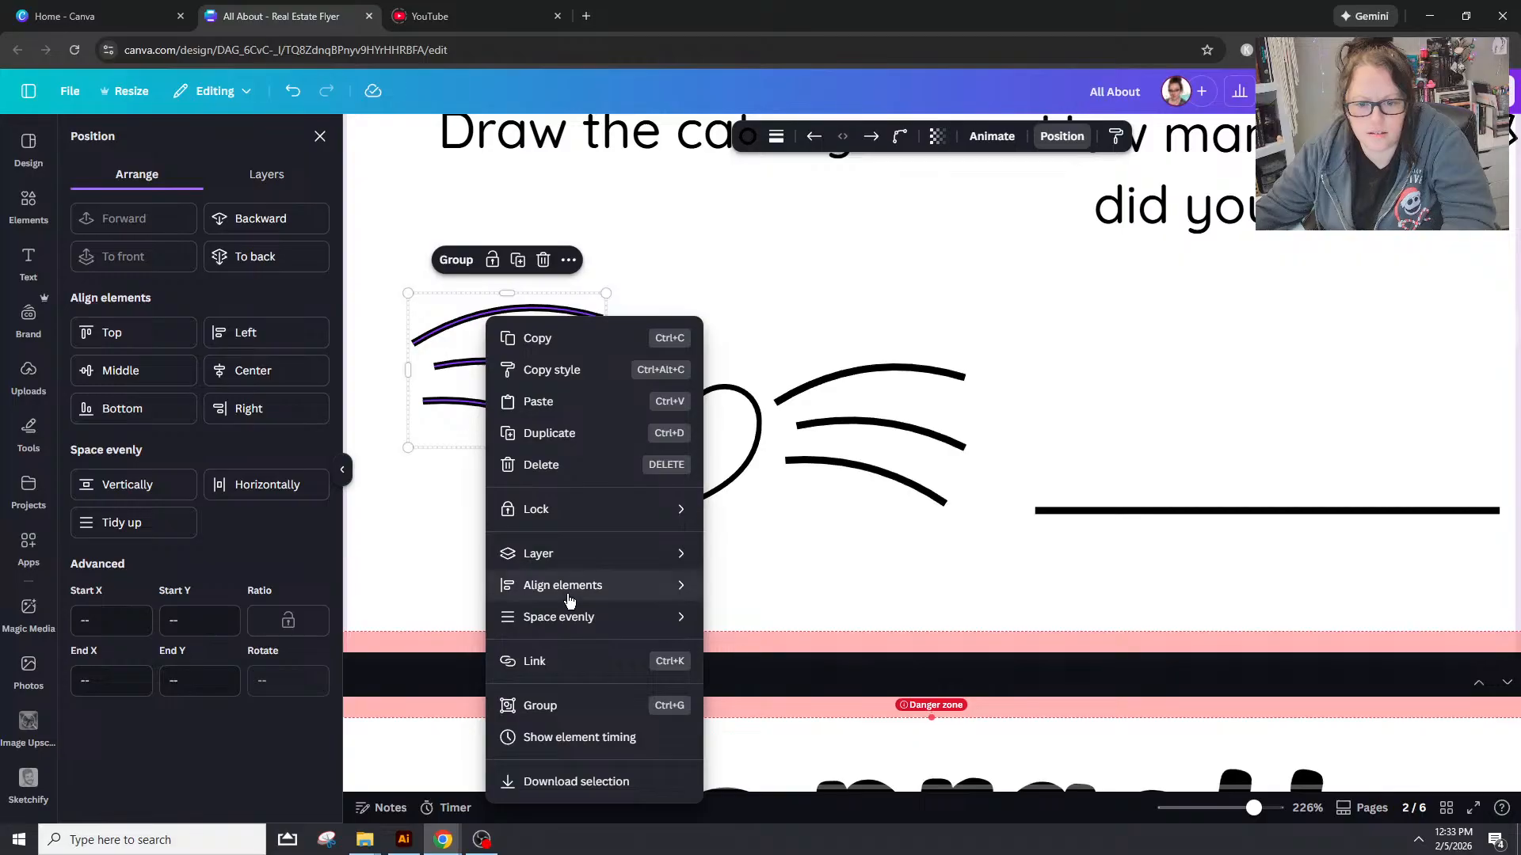
mouse_move(568, 601)
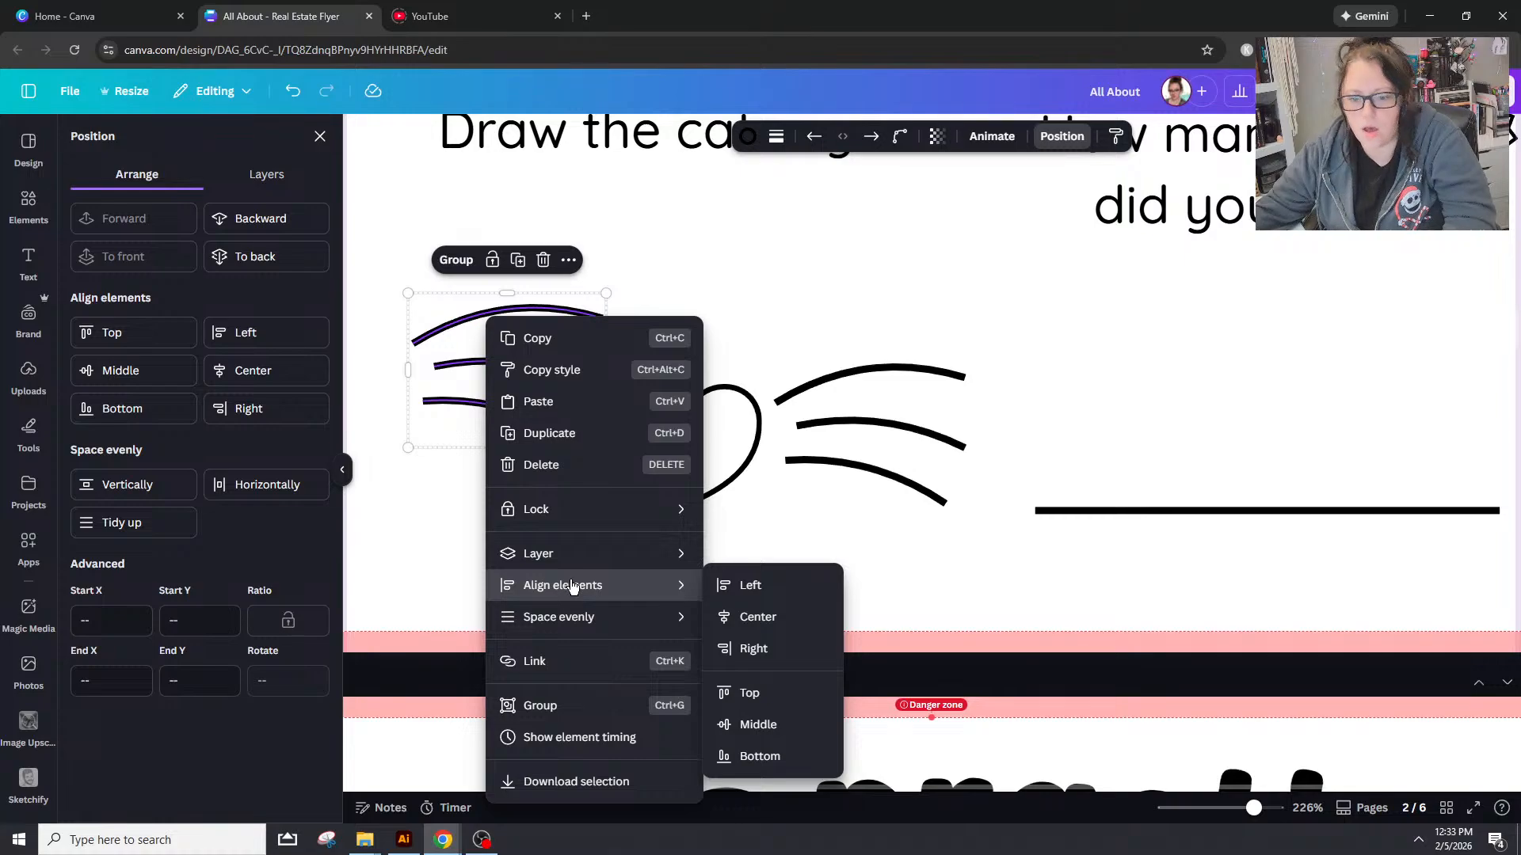
mouse_move(588, 571)
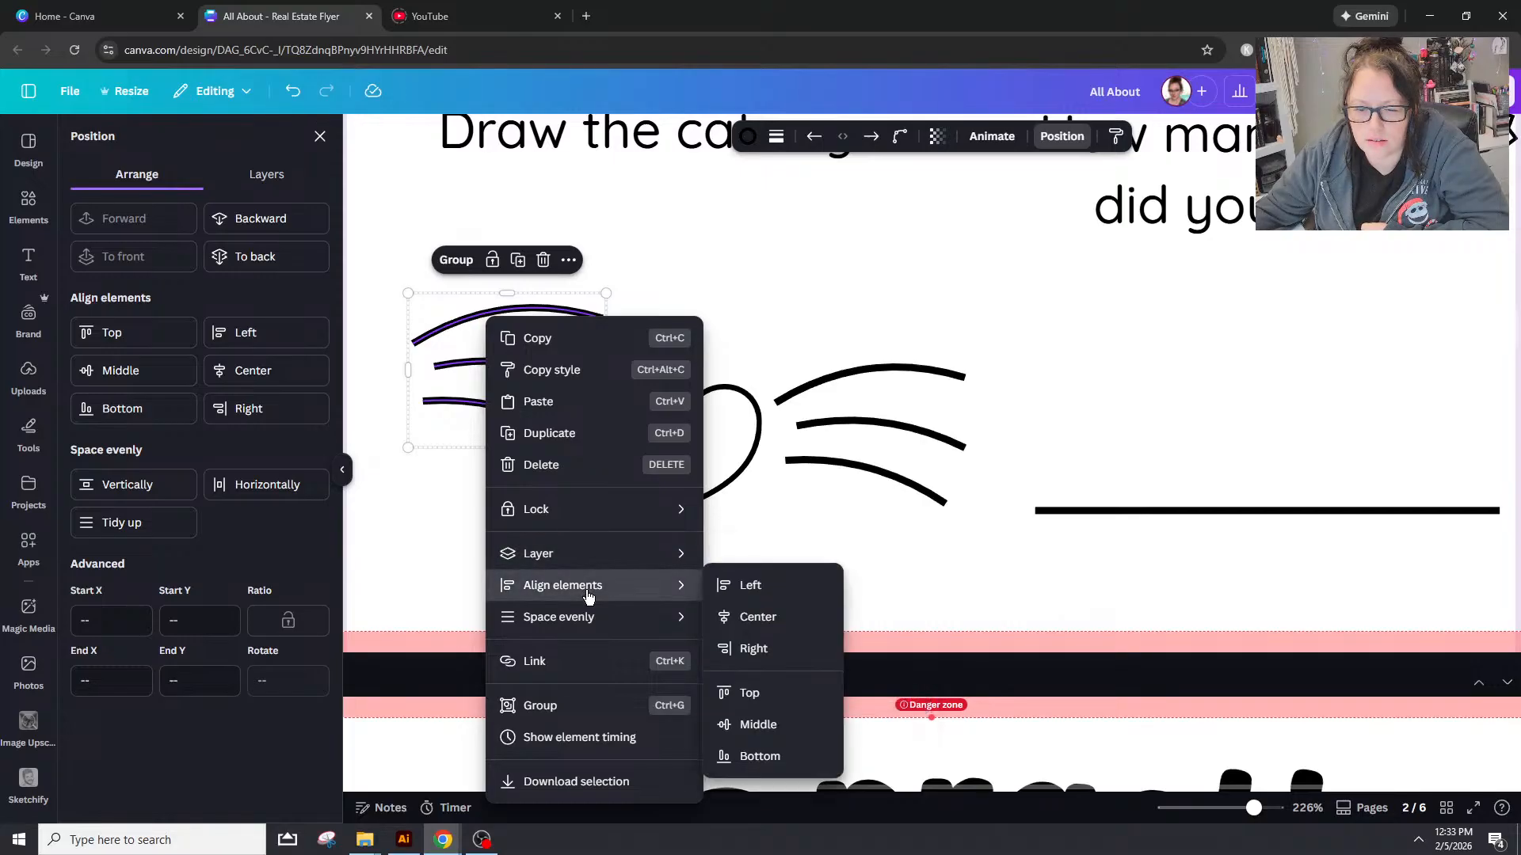
mouse_move(583, 627)
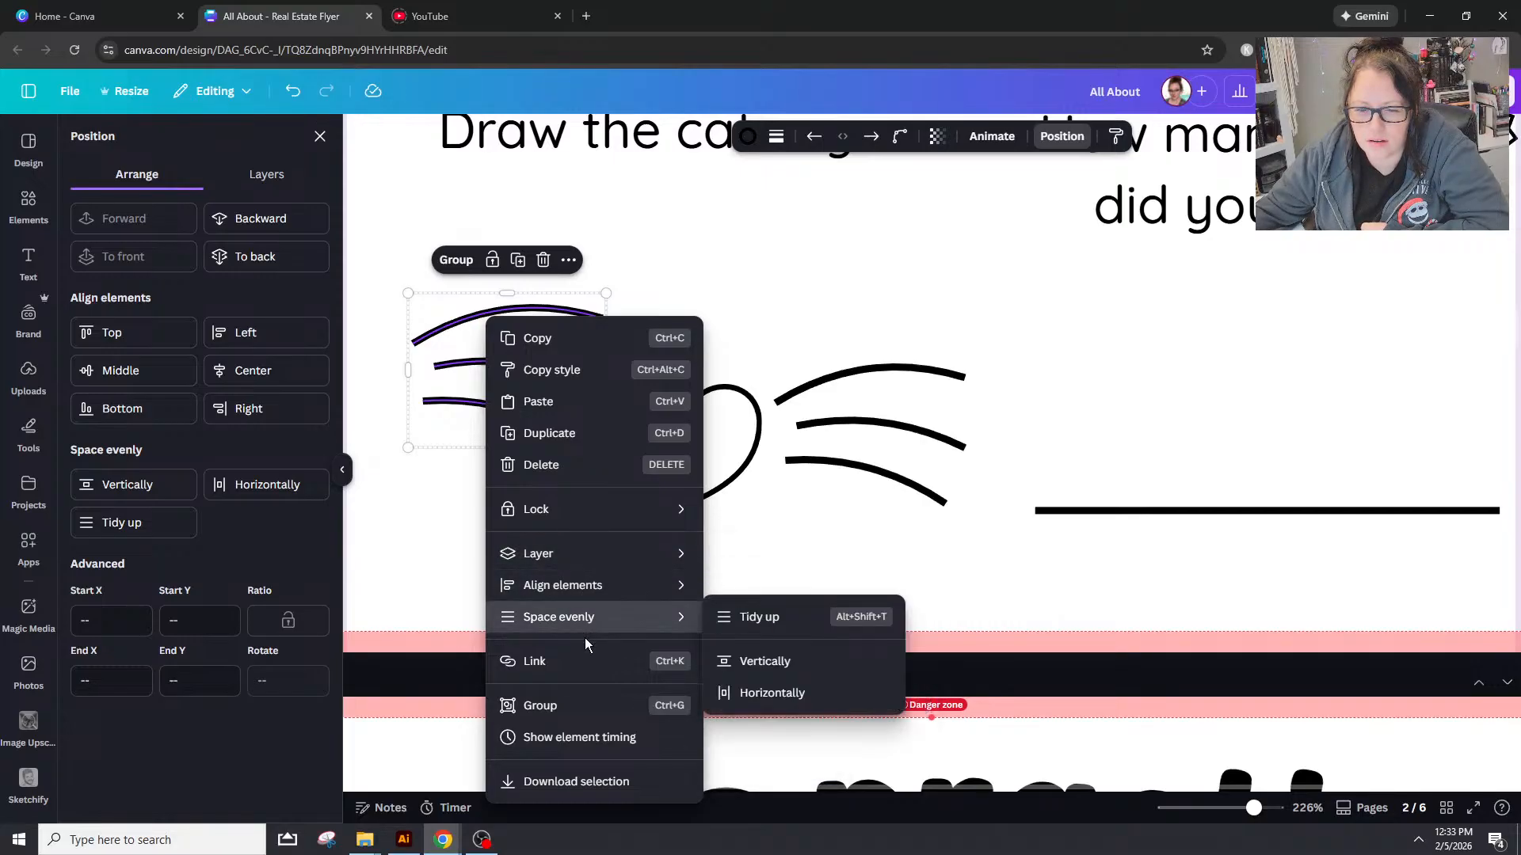
click(608, 714)
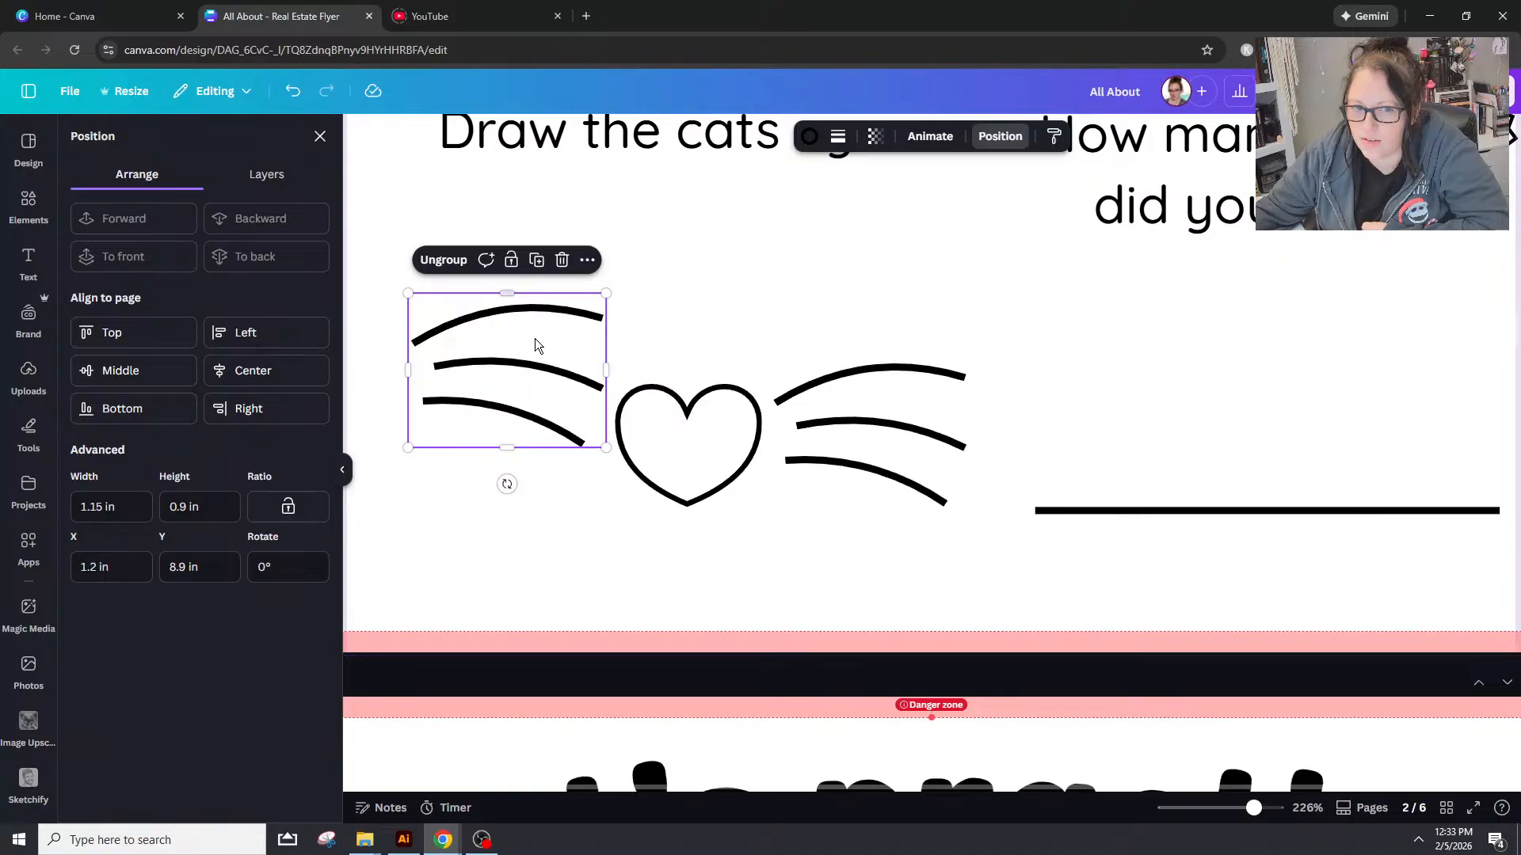
Step: Check the grouped whiskers' options for a way to flip them and ungroup the whiskers
click(588, 262)
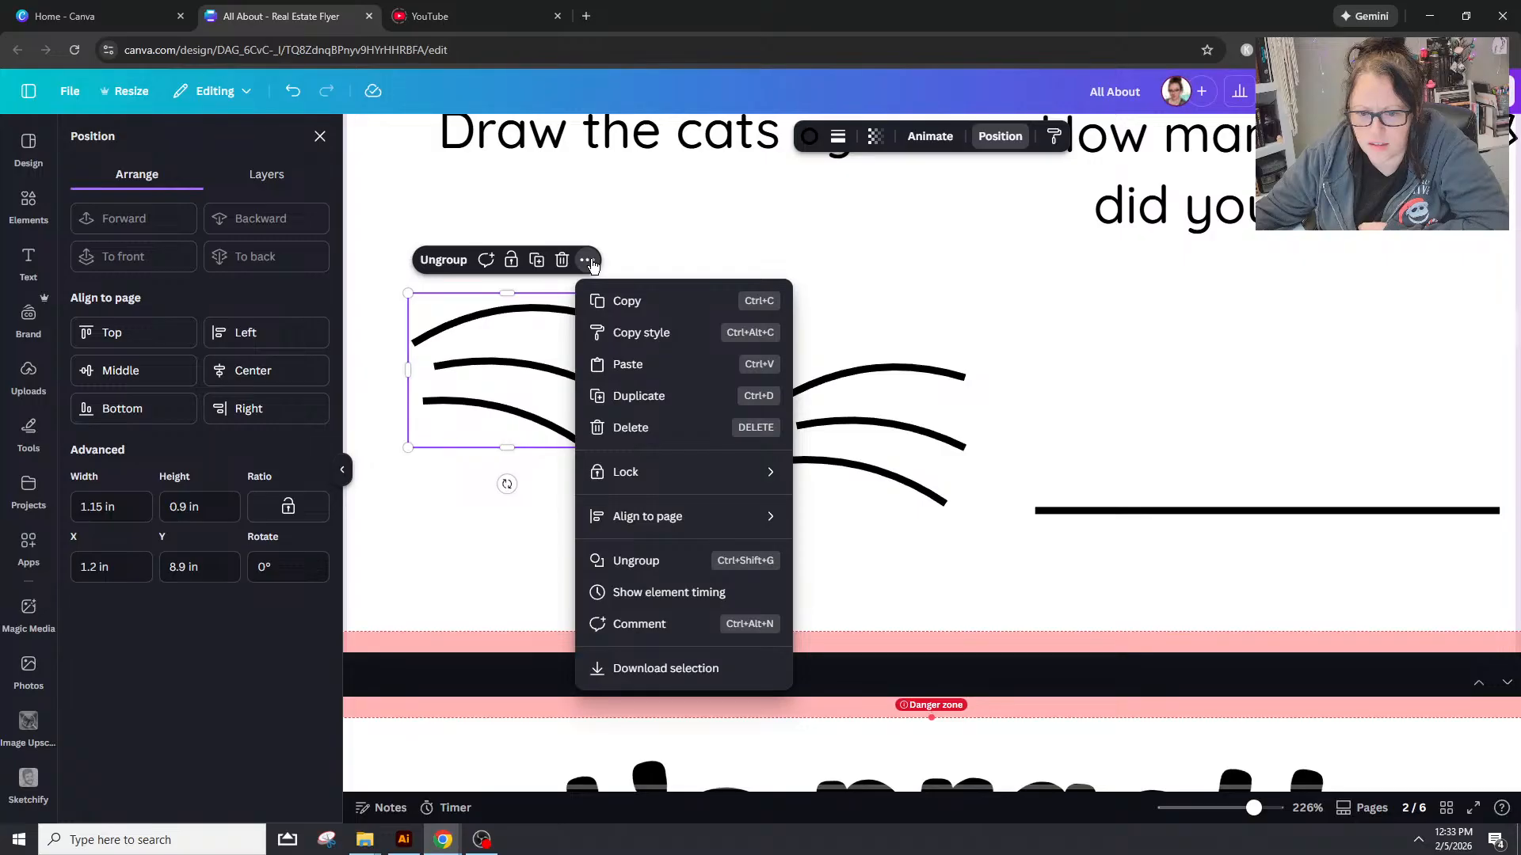
right_click(545, 365)
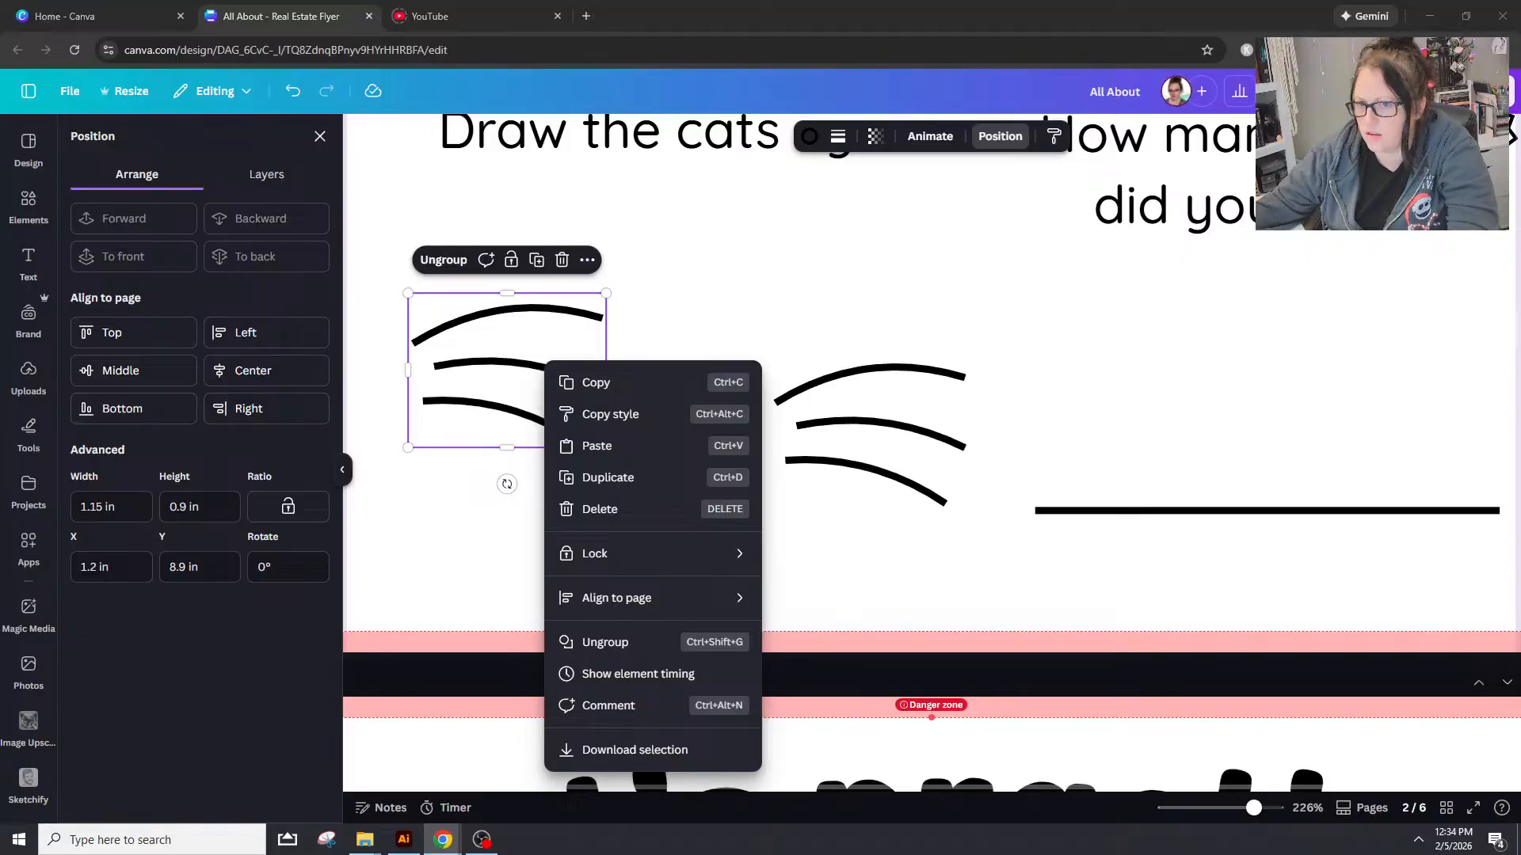
click(591, 276)
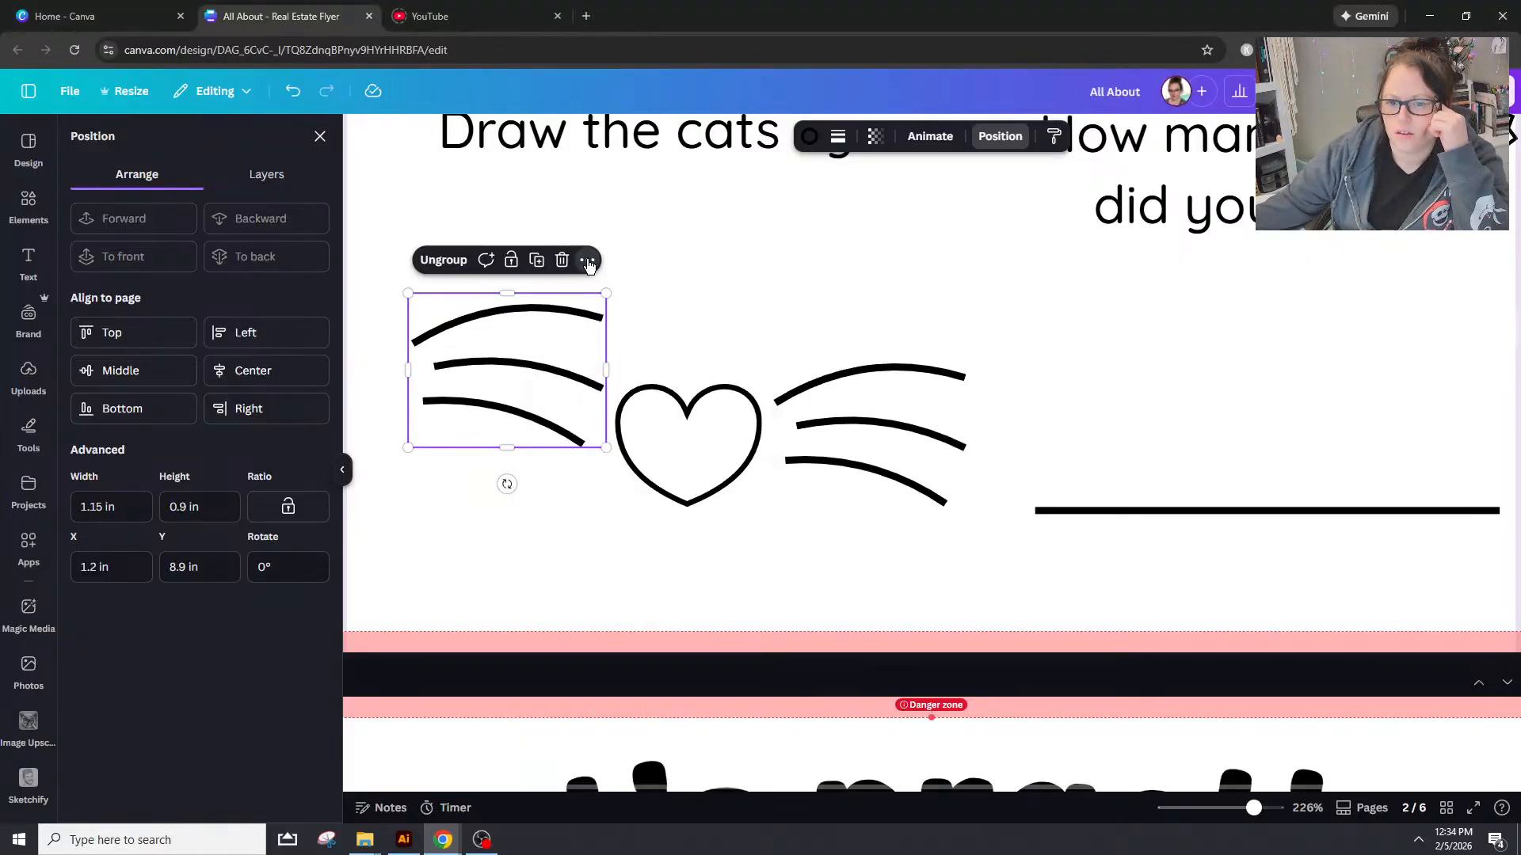
click(550, 565)
click(545, 391)
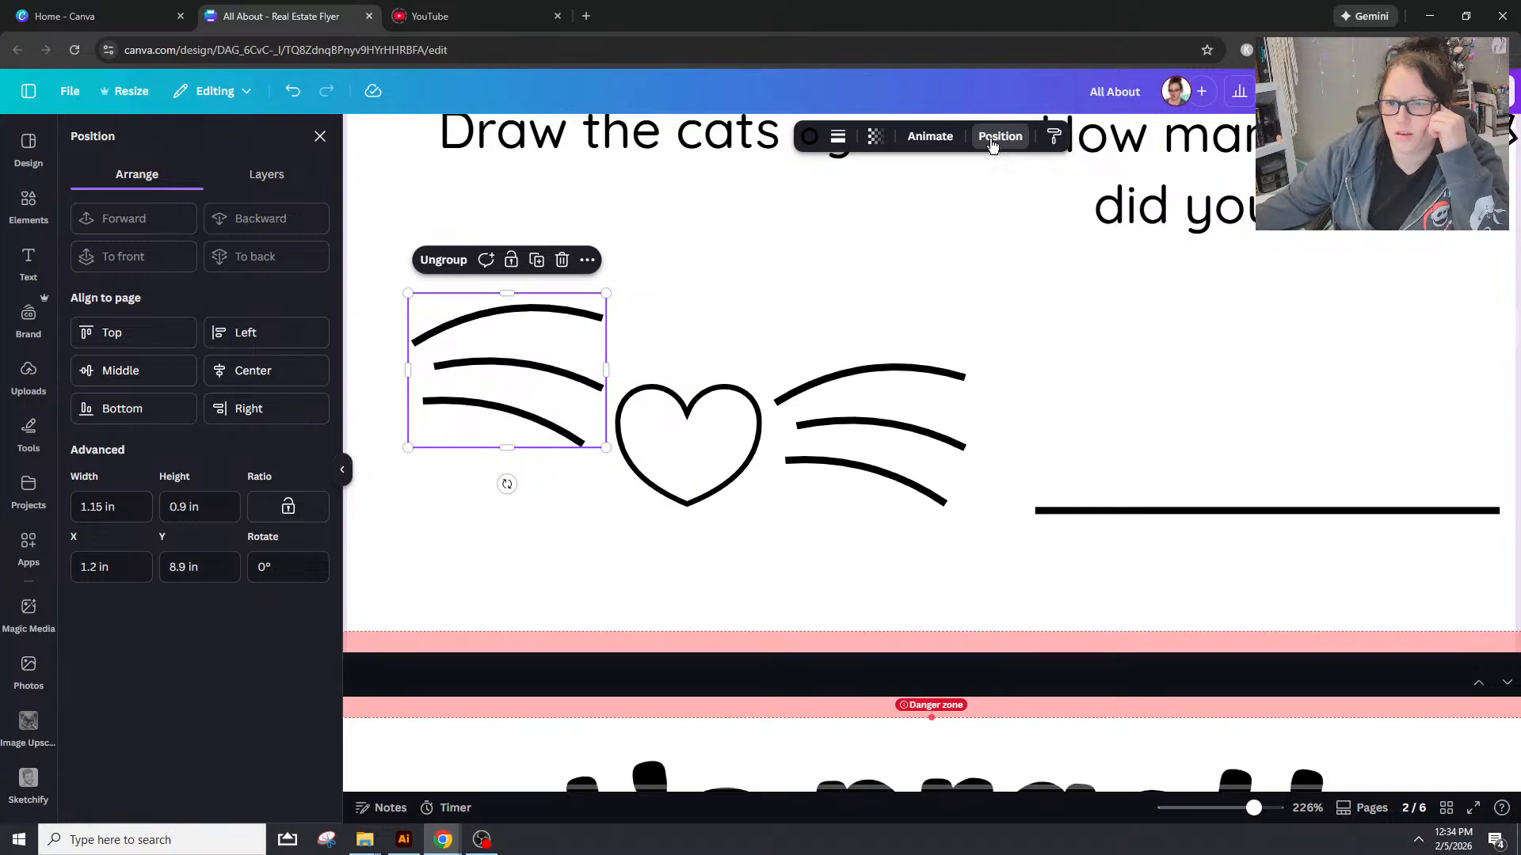
right_click(578, 321)
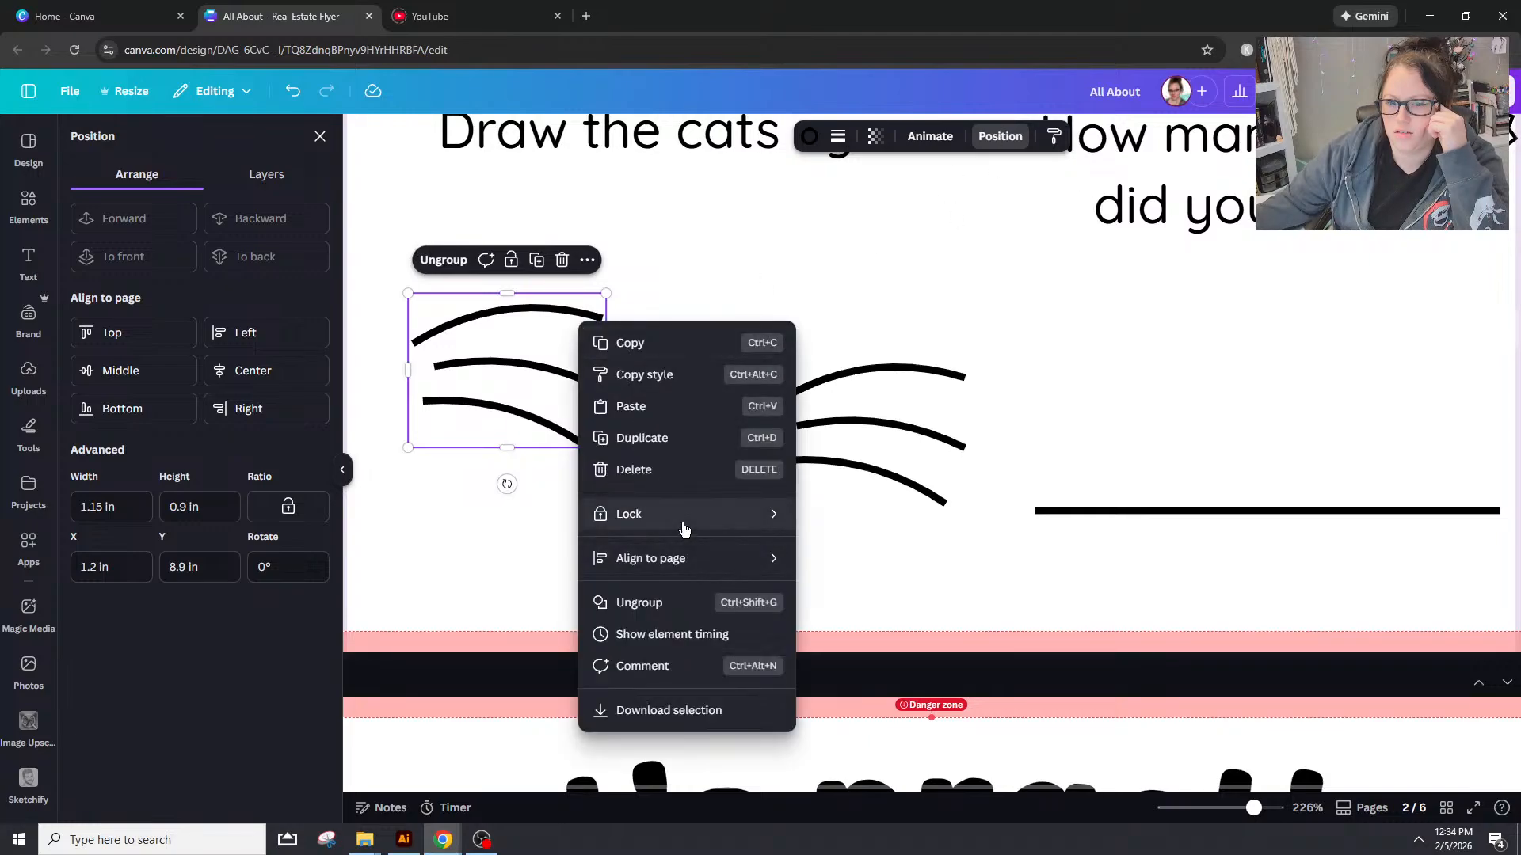
click(670, 602)
click(530, 577)
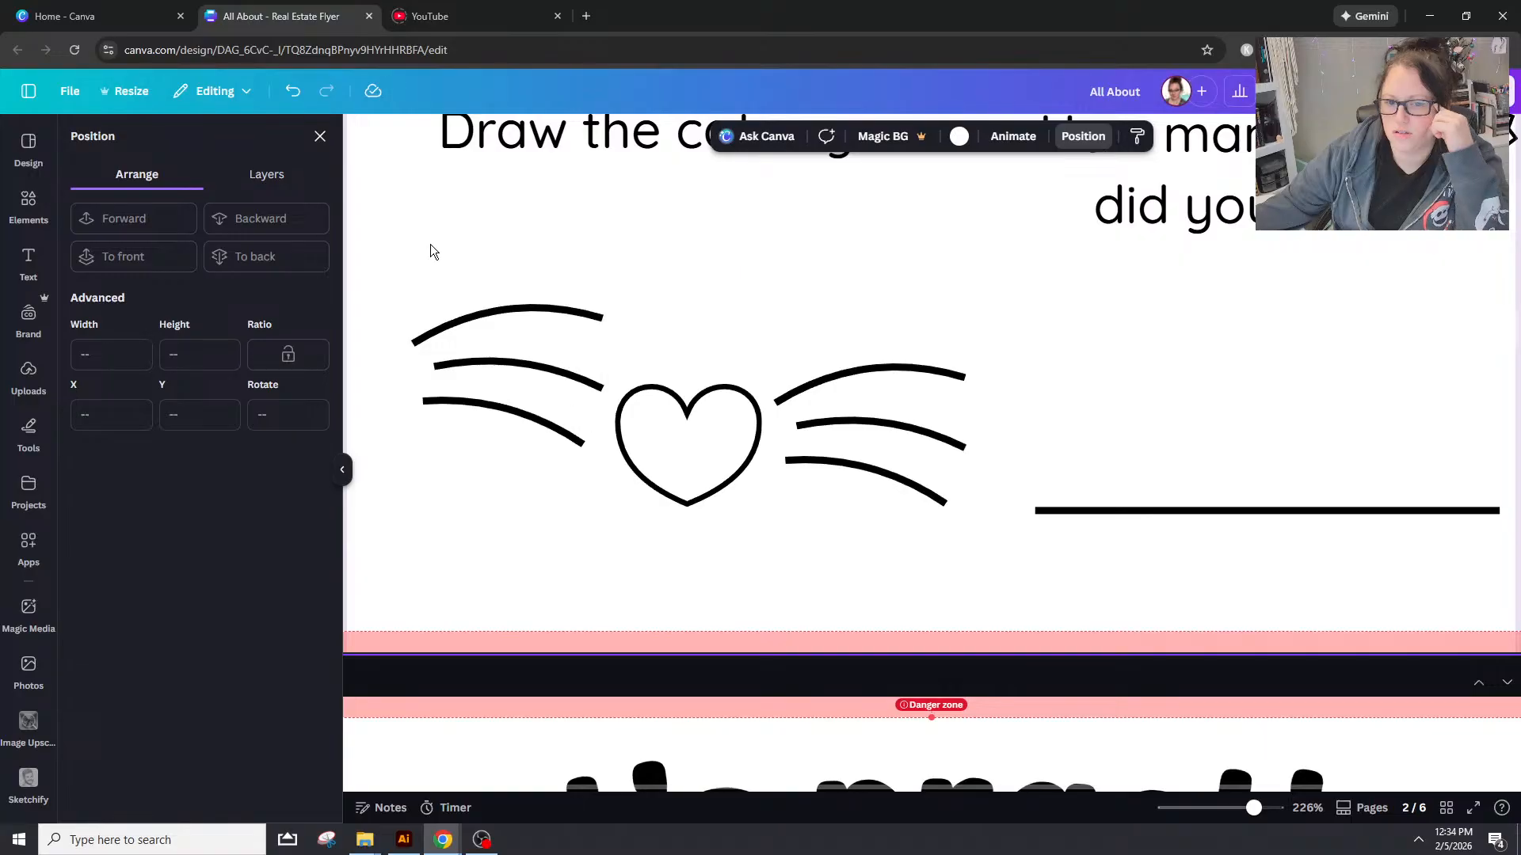
Step: Compare the options for the copied whiskers with those for the text, sun and number two image, looking for a flip command
drag(430, 246, 501, 459)
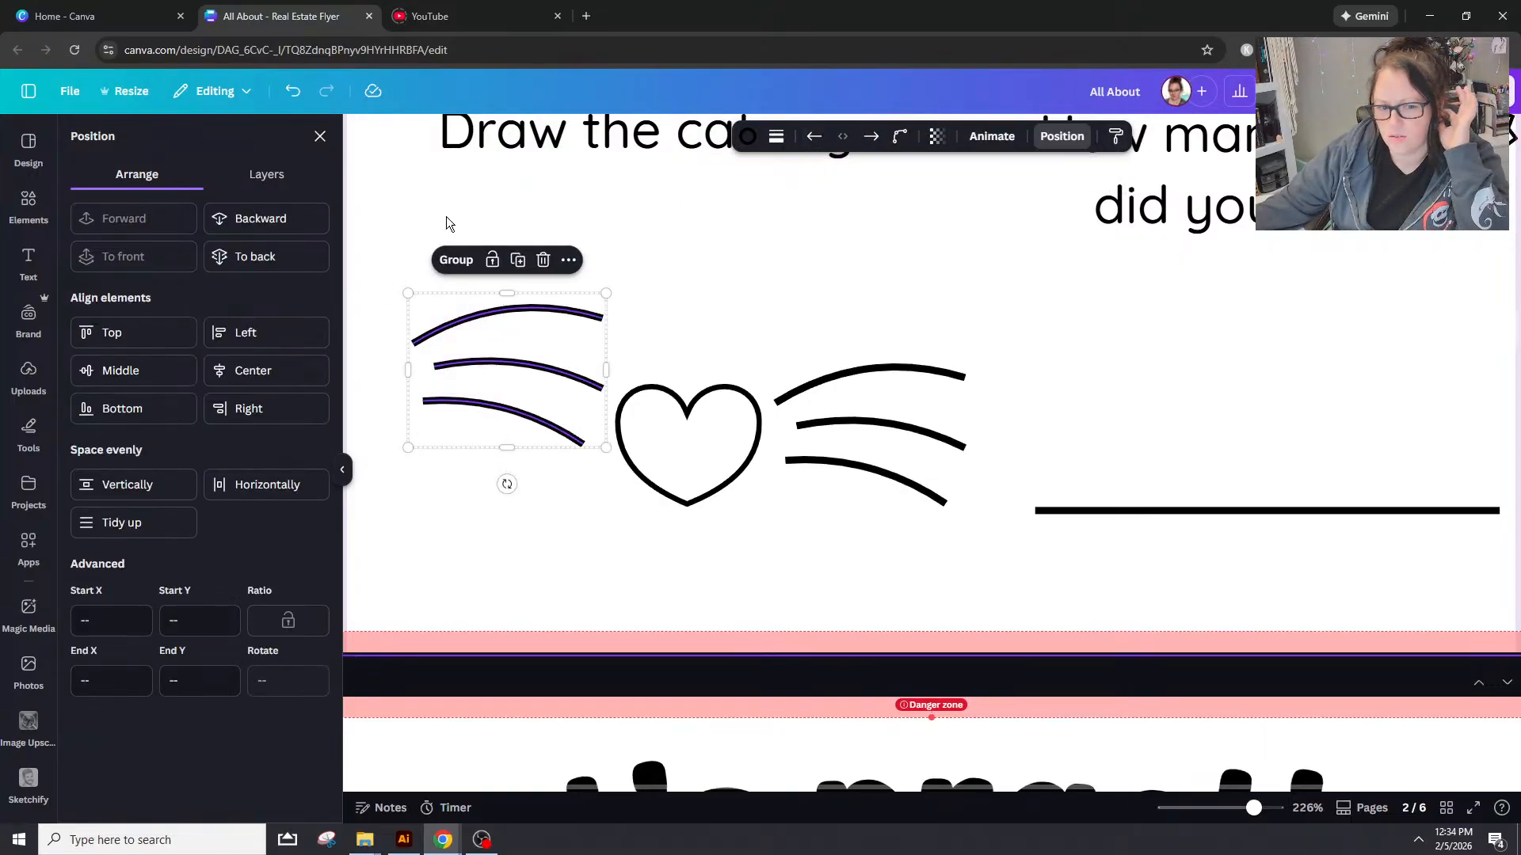
click(277, 181)
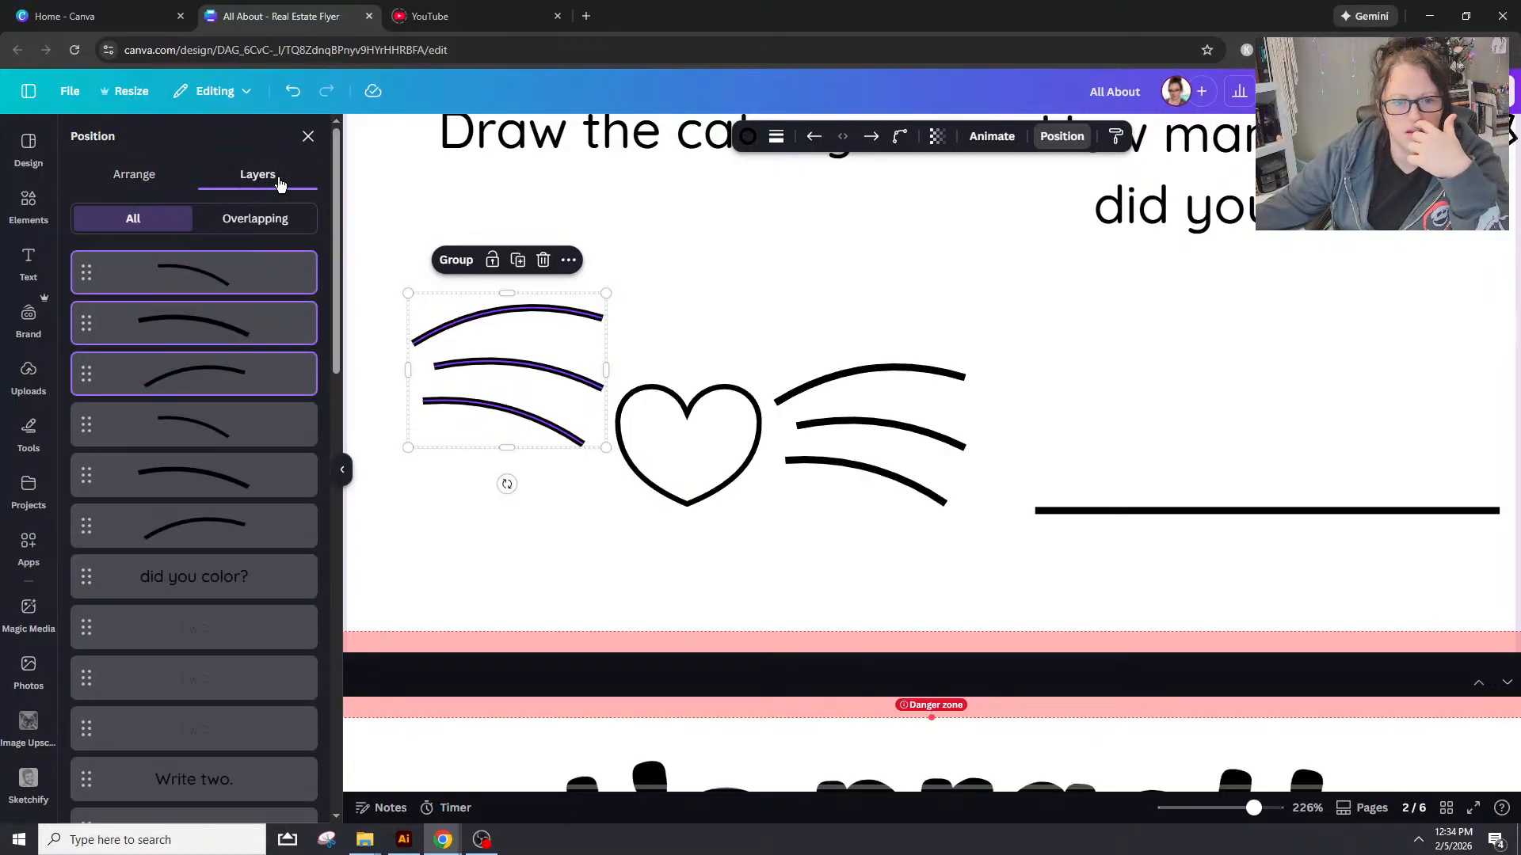
click(139, 179)
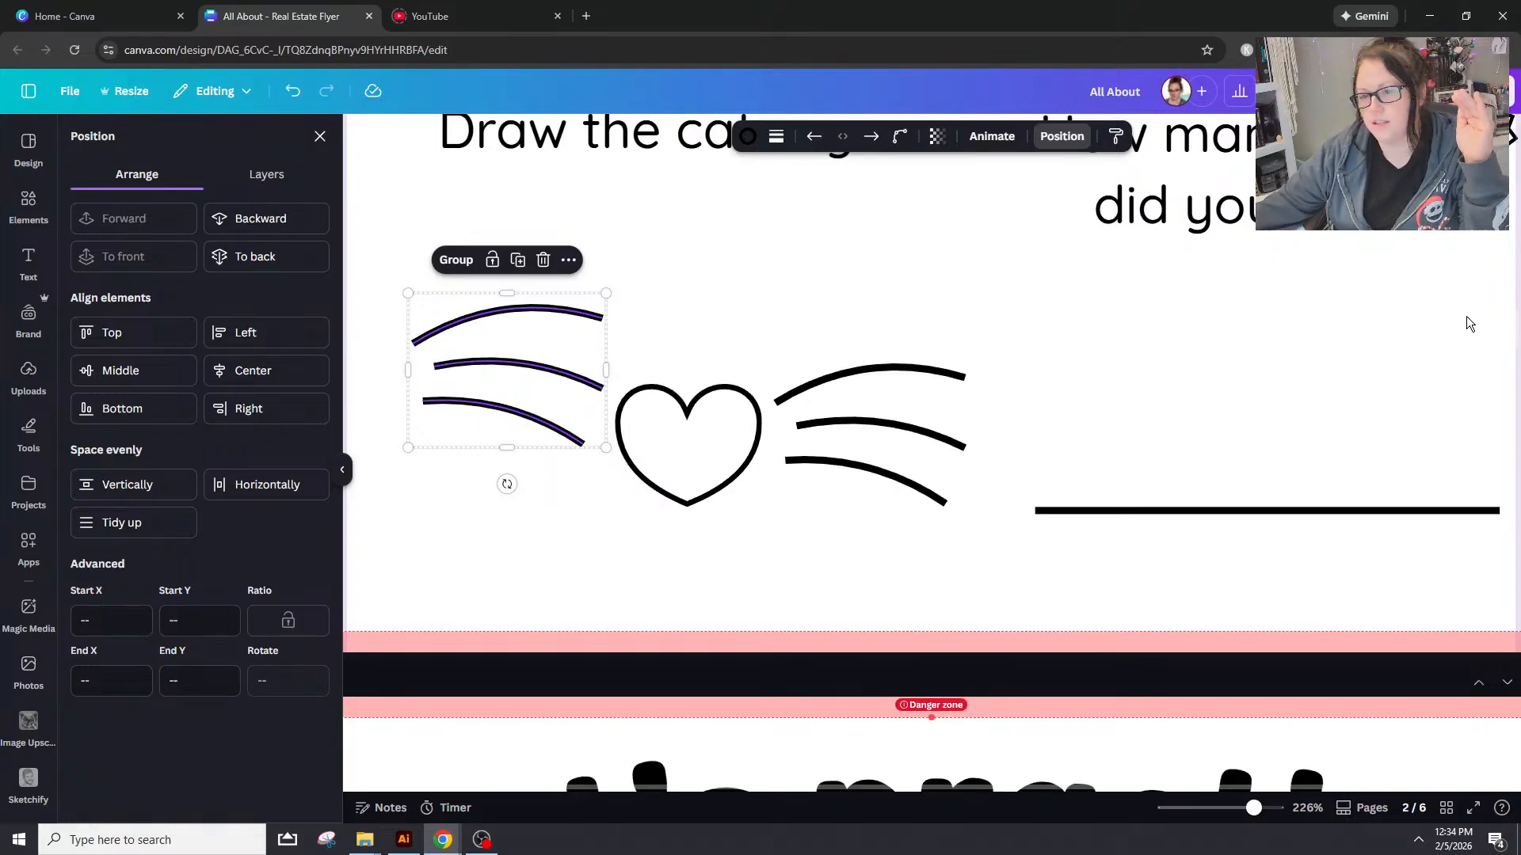
click(578, 316)
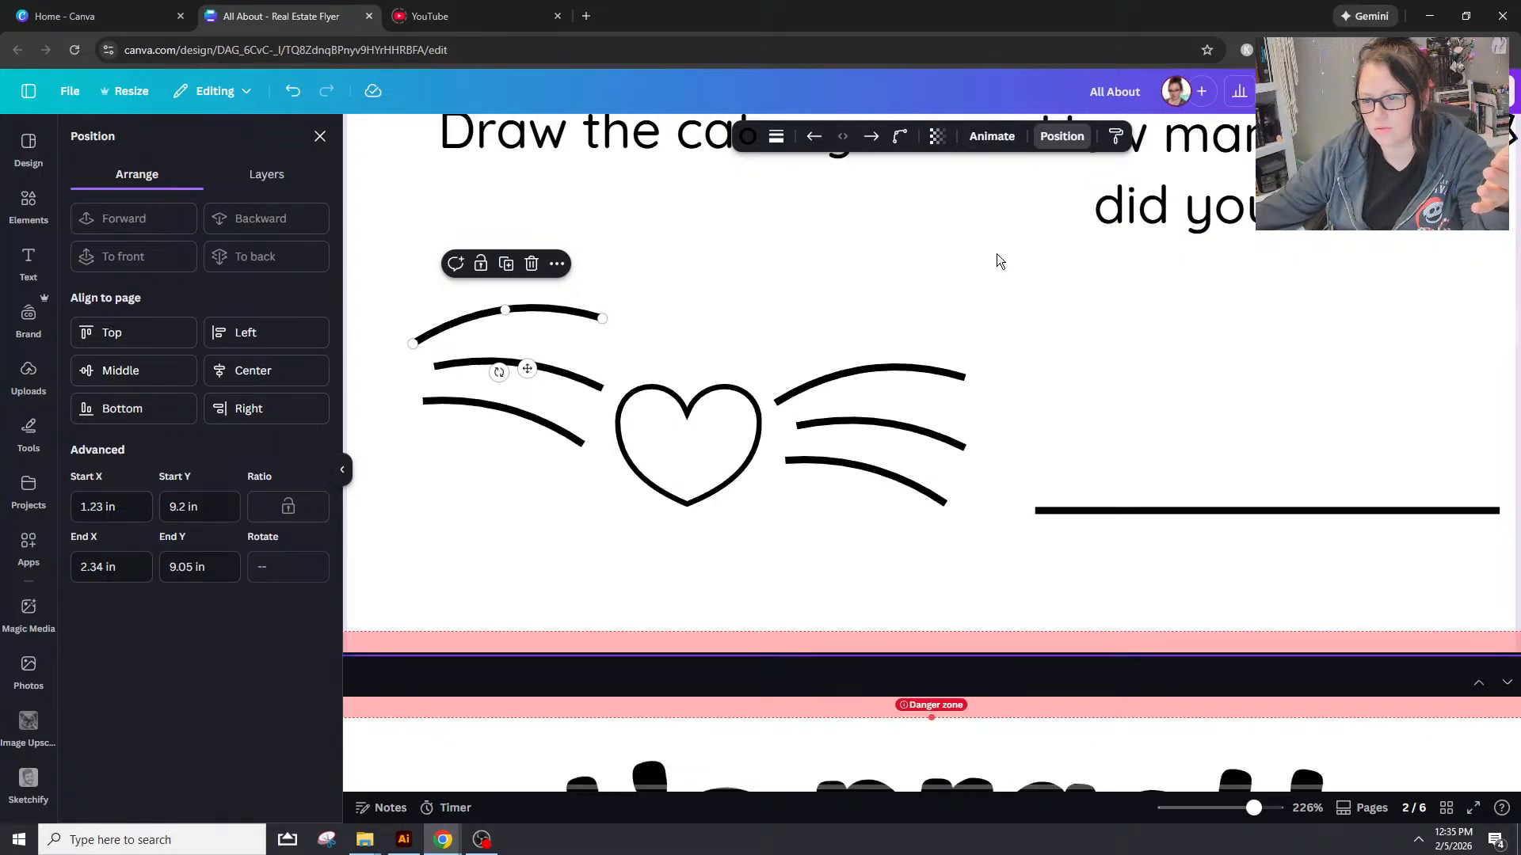
click(1243, 185)
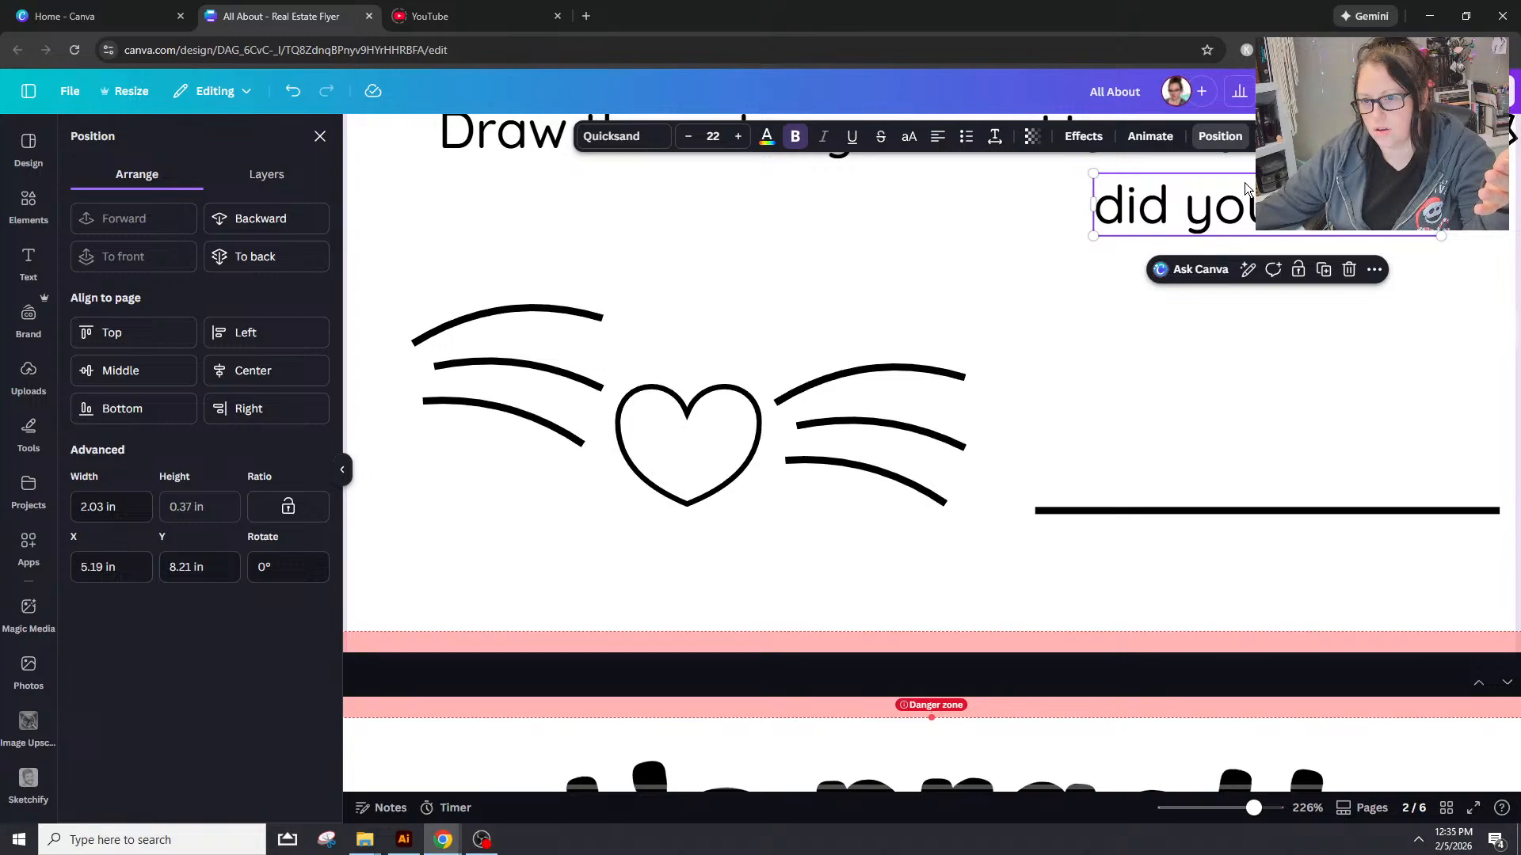
click(1477, 135)
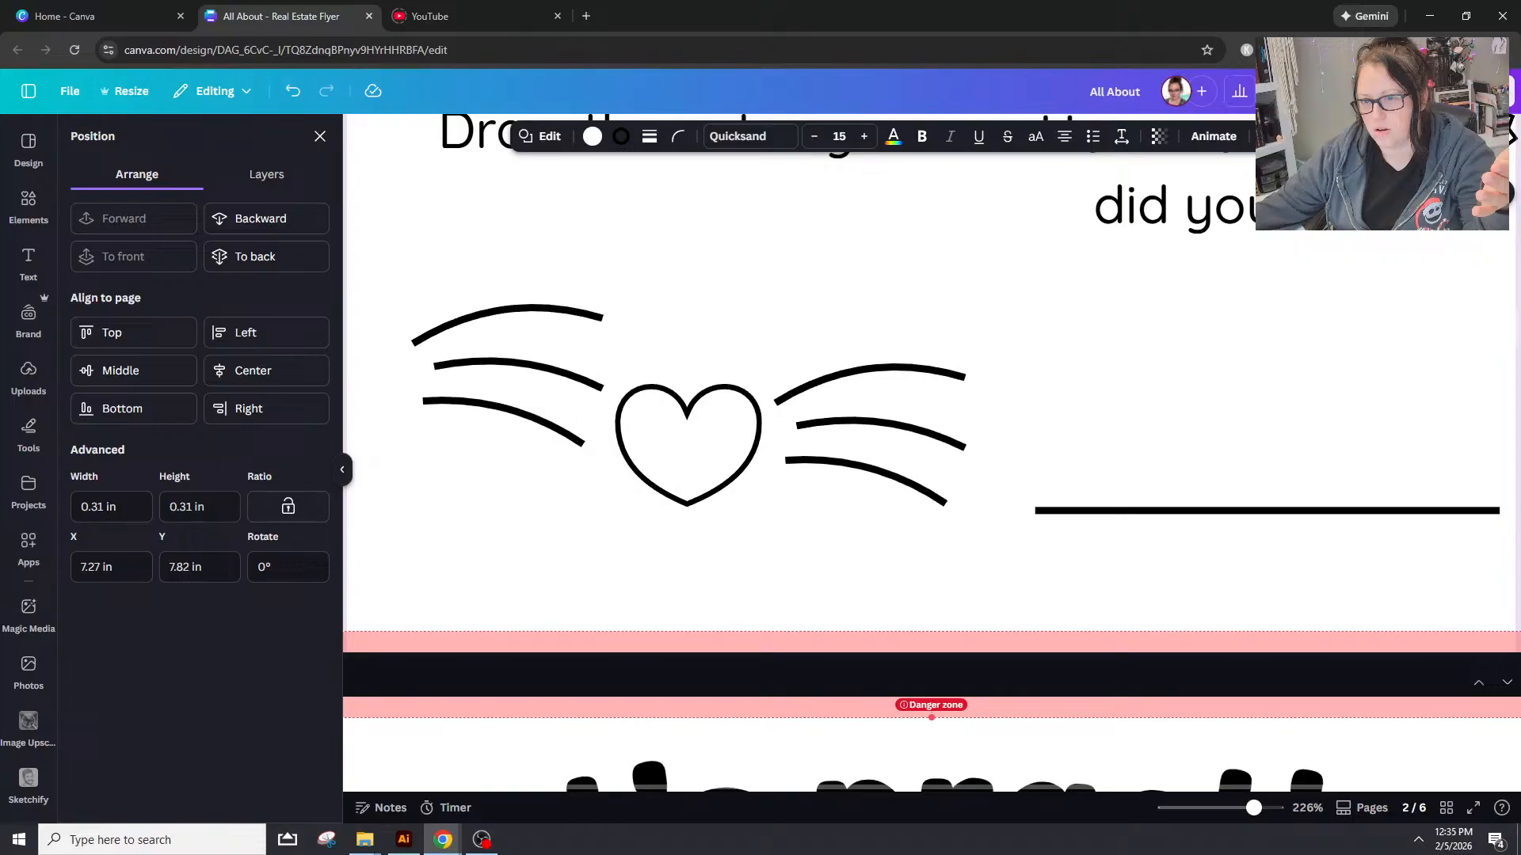
click(1477, 166)
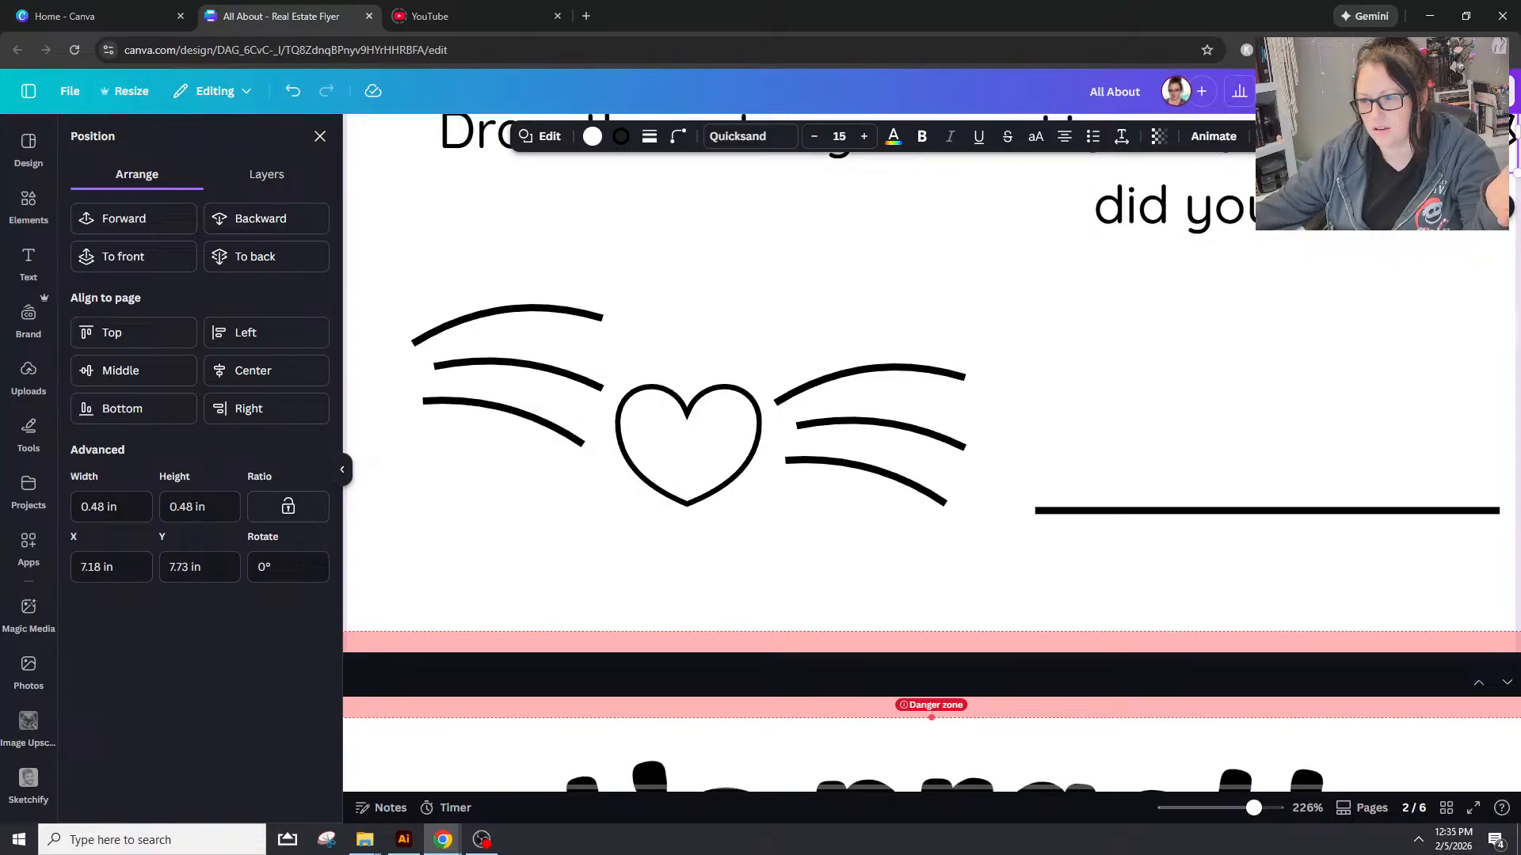
scroll(1100, 581, up, 10)
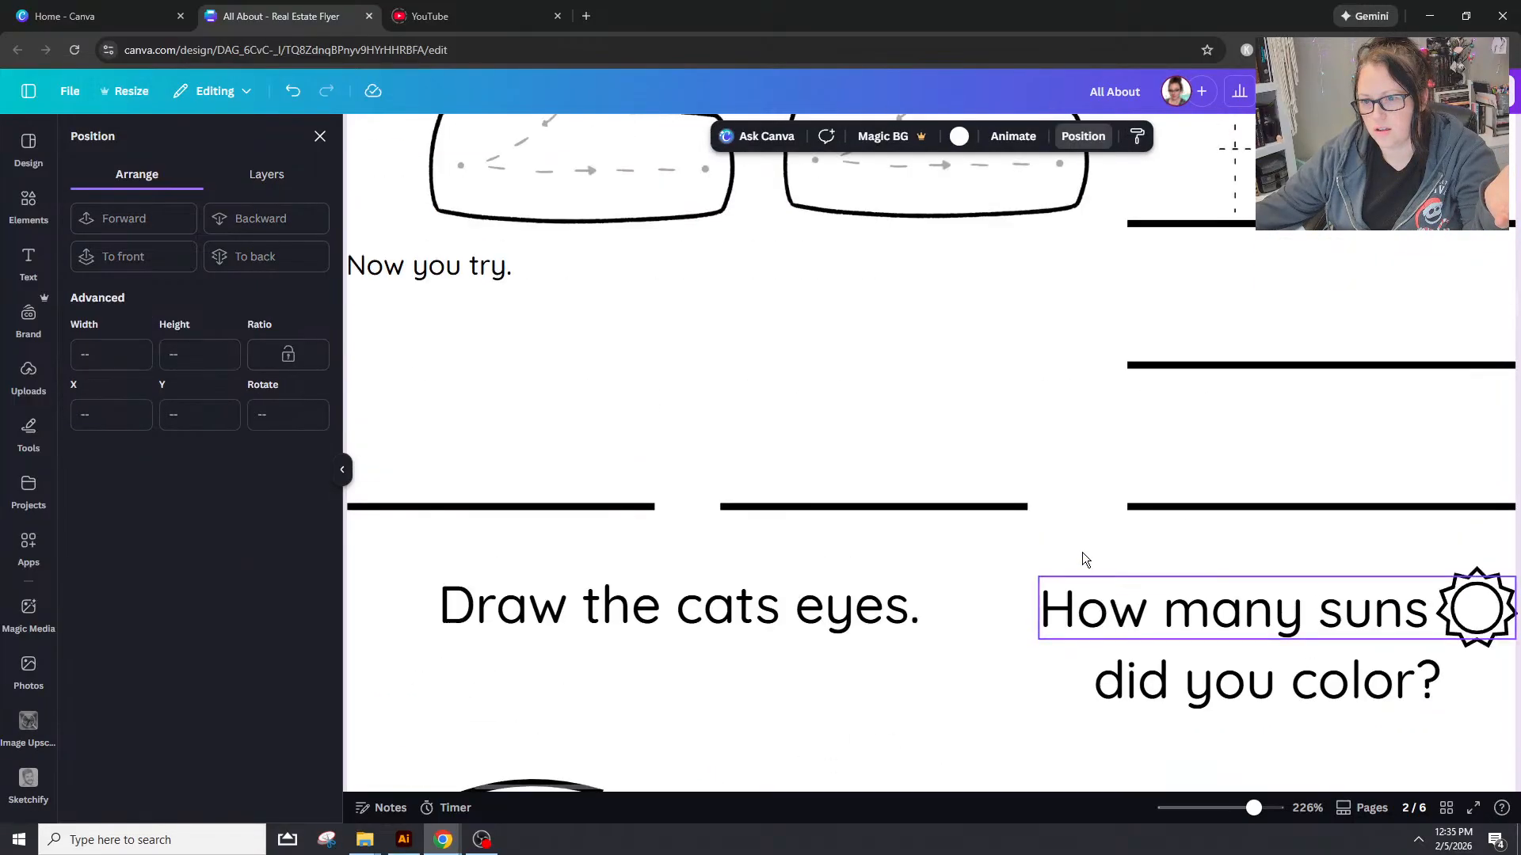
scroll(628, 459, up, 1)
click(630, 439)
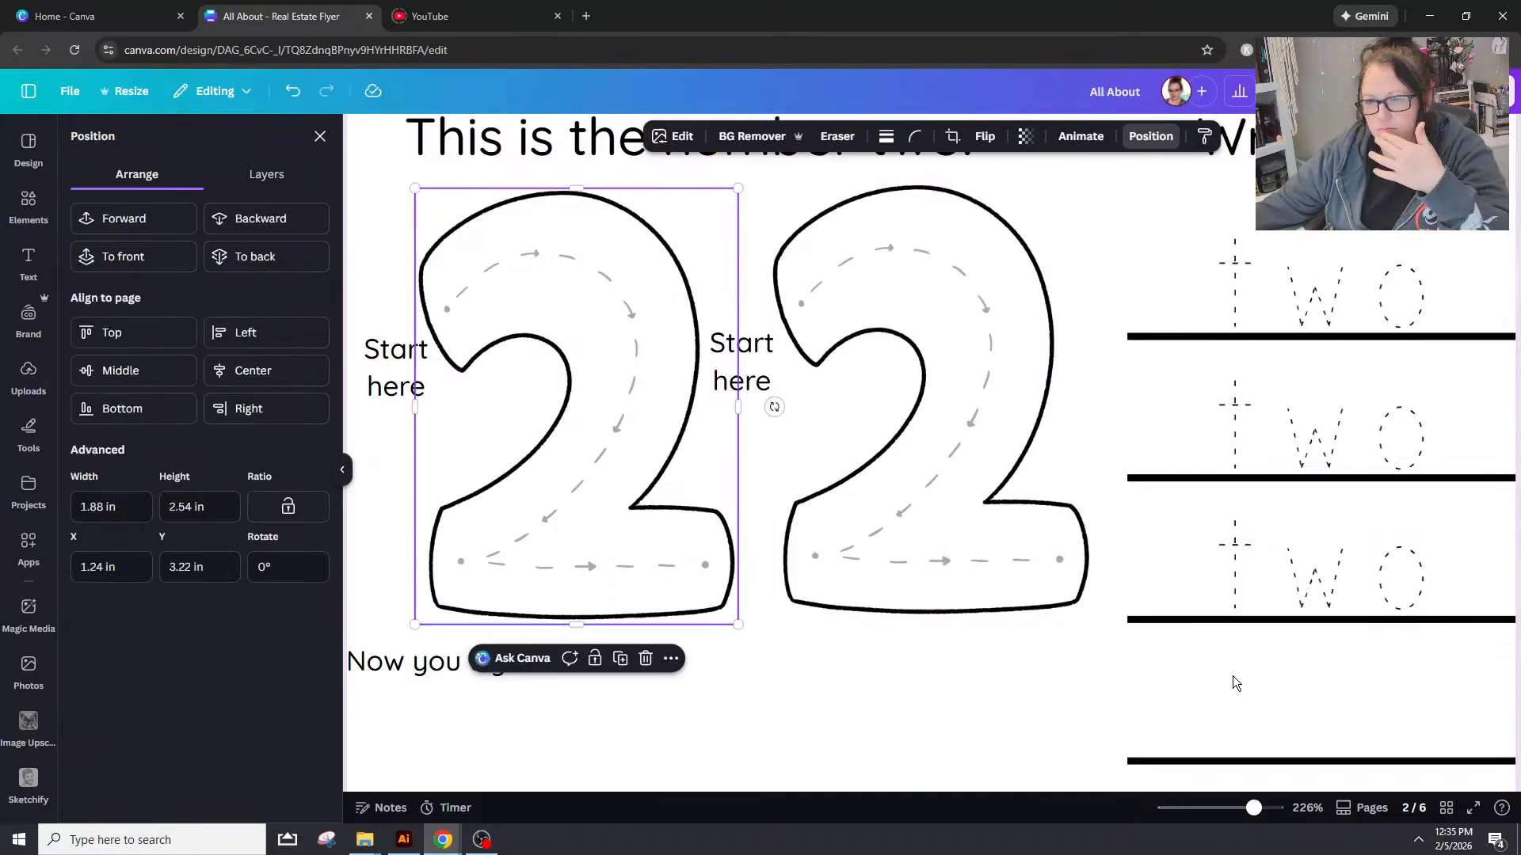
right_click(608, 422)
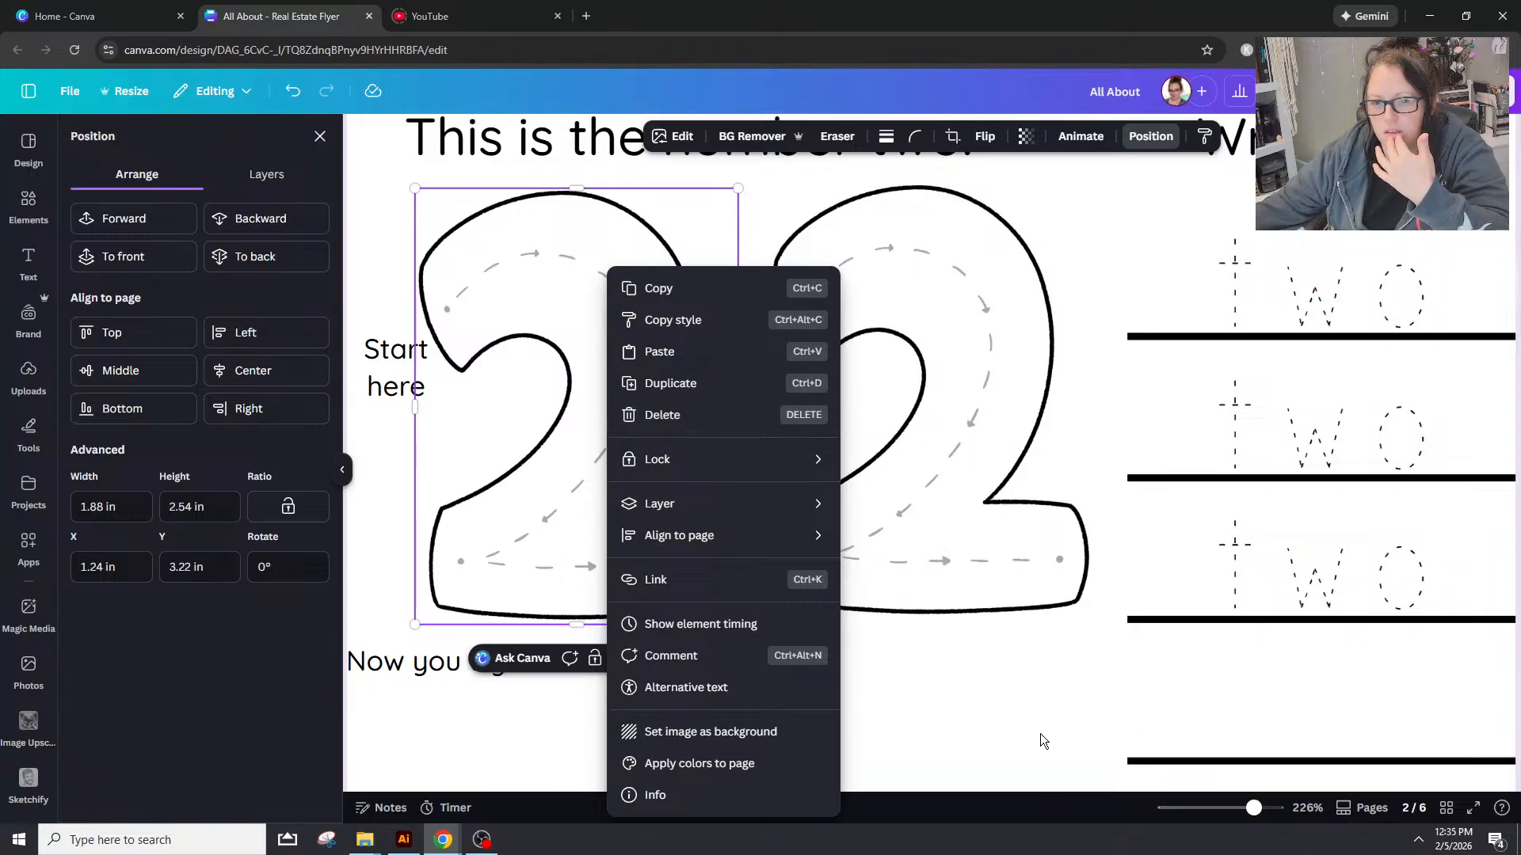
scroll(1030, 717, down, 5)
scroll(1029, 712, down, 5)
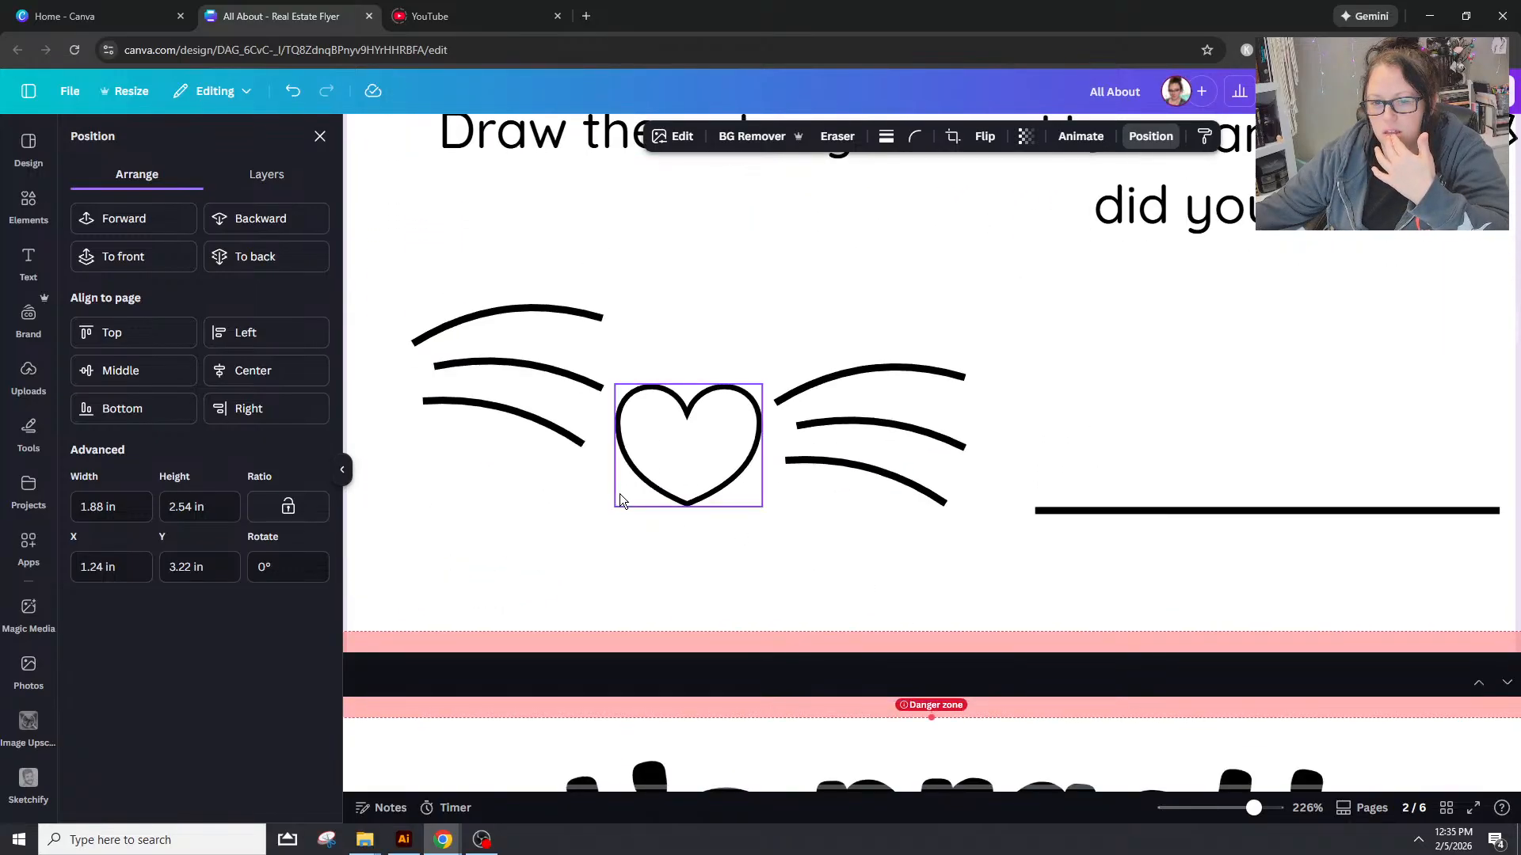
click(497, 533)
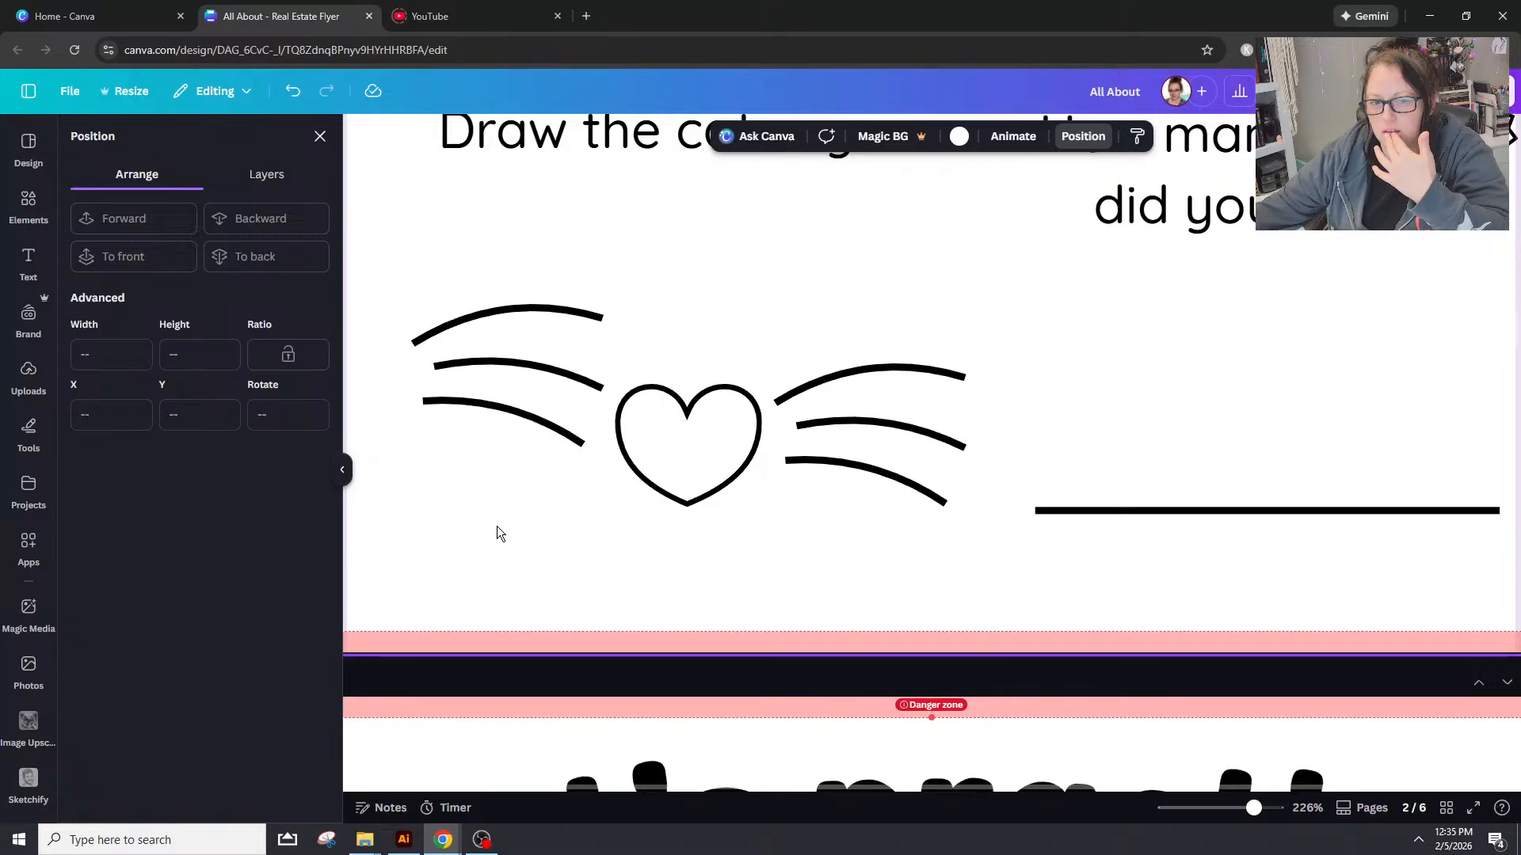
Step: Check the top copied whisker's options, then lower the inner ends of the top two copied whiskers and the outer end of the lowest
click(583, 314)
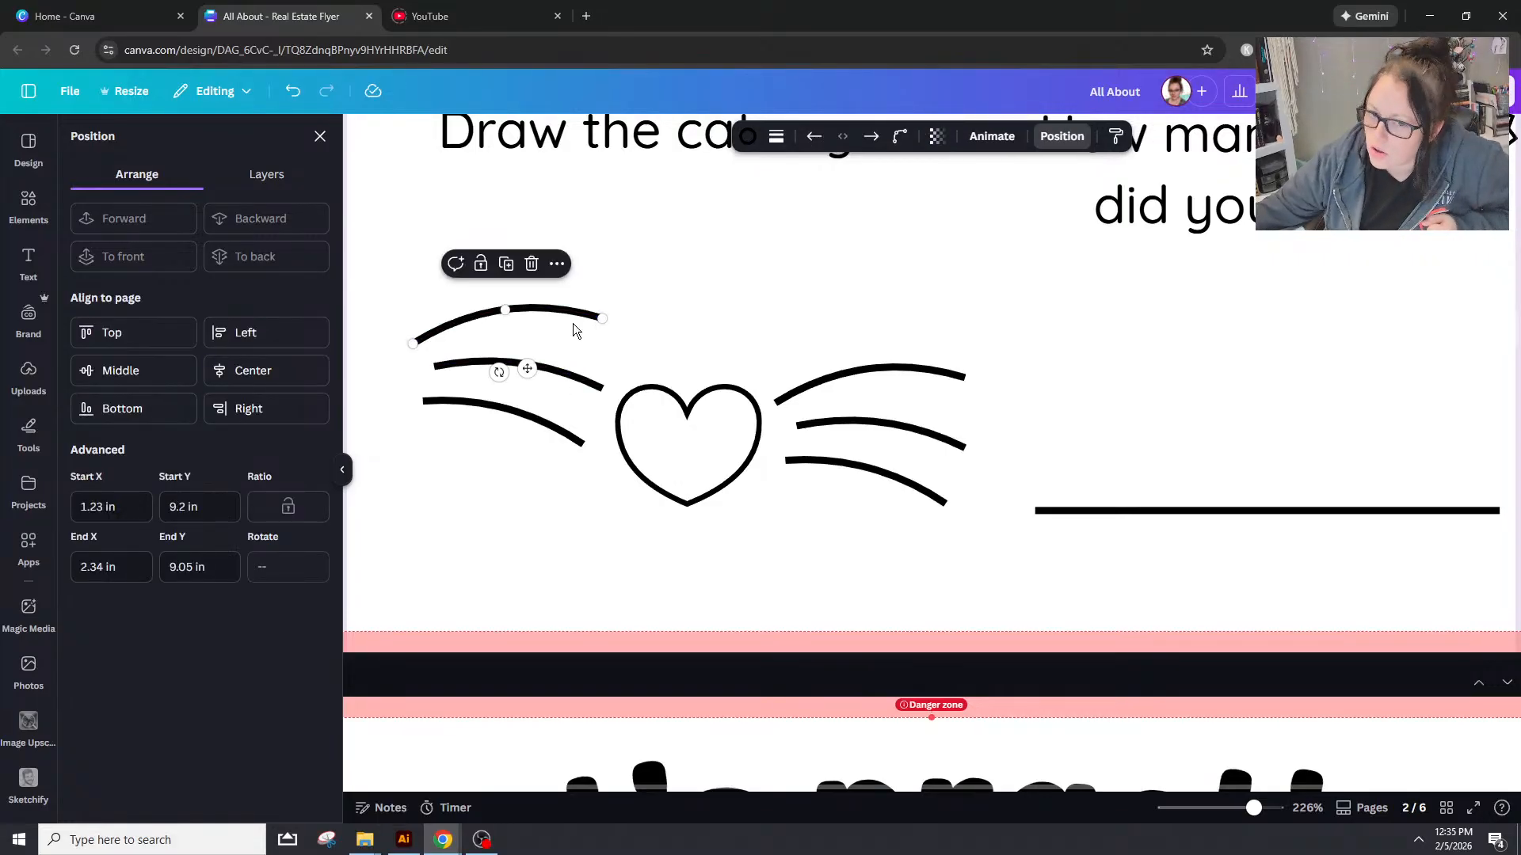
click(558, 264)
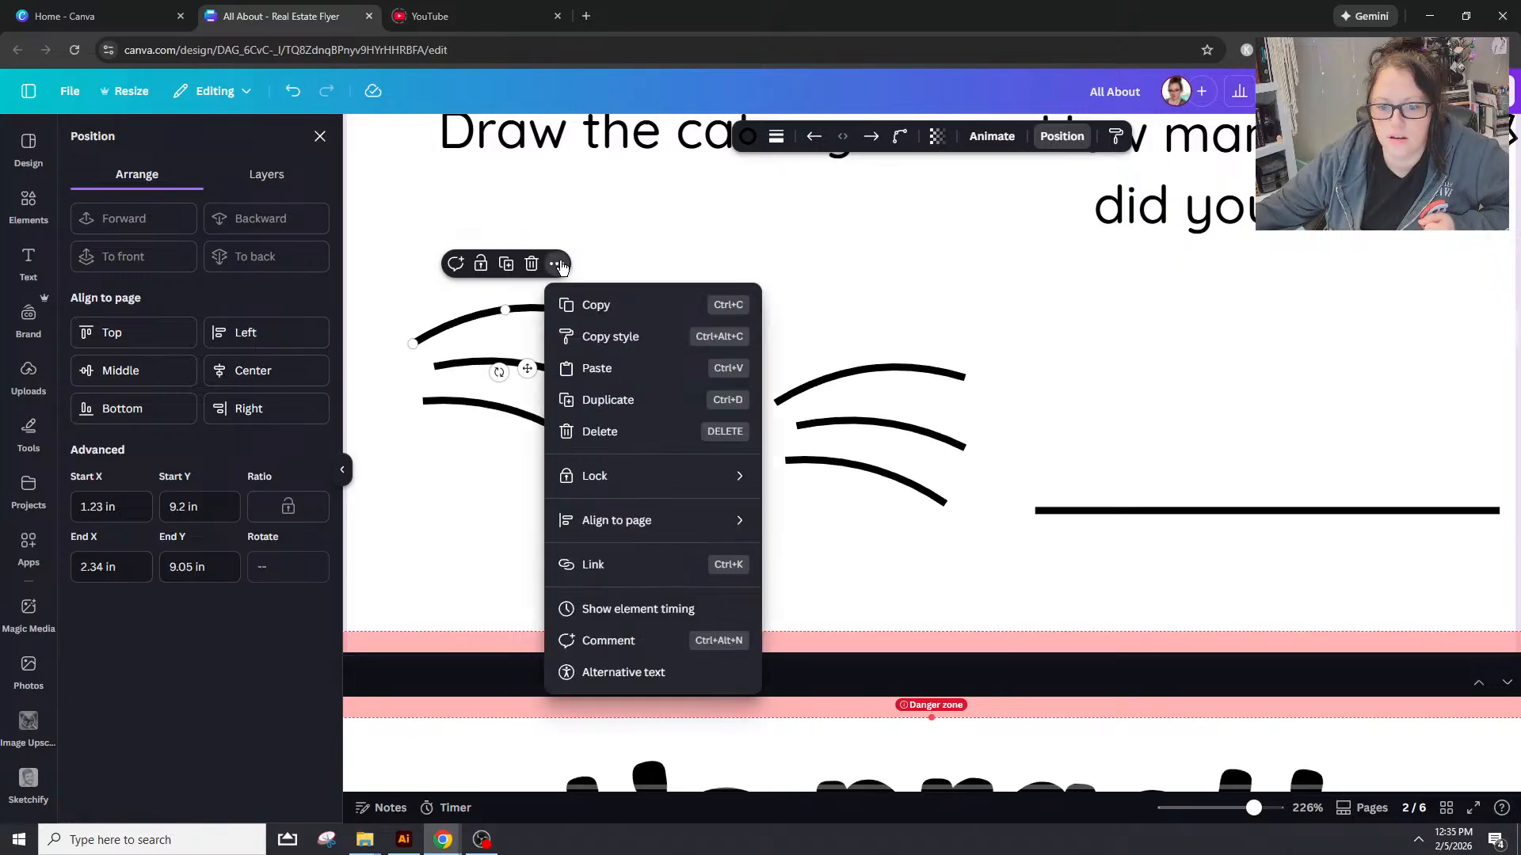
click(558, 264)
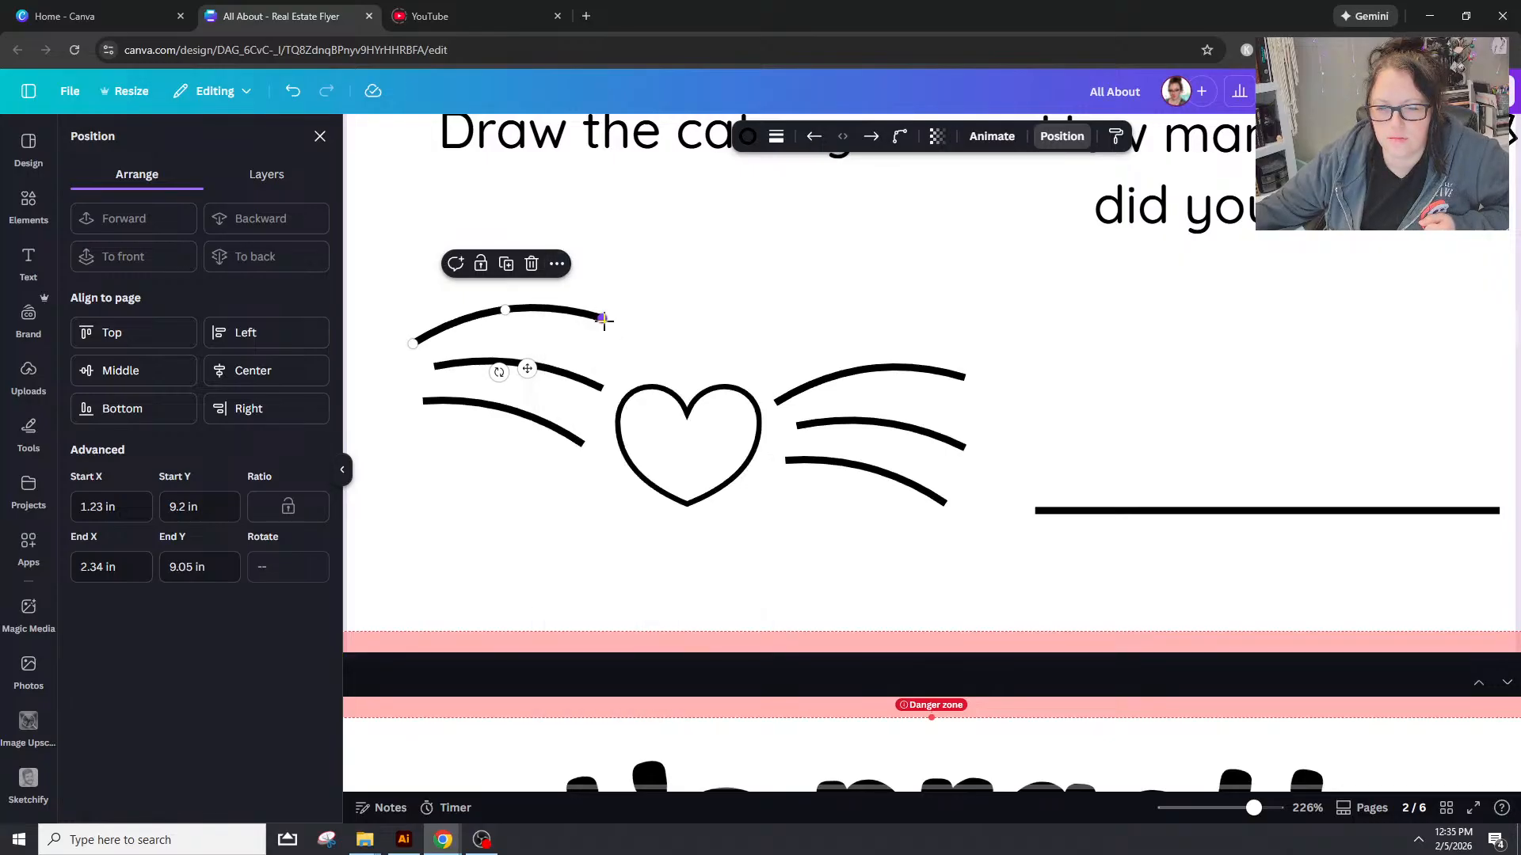
drag(603, 320, 584, 415)
click(602, 389)
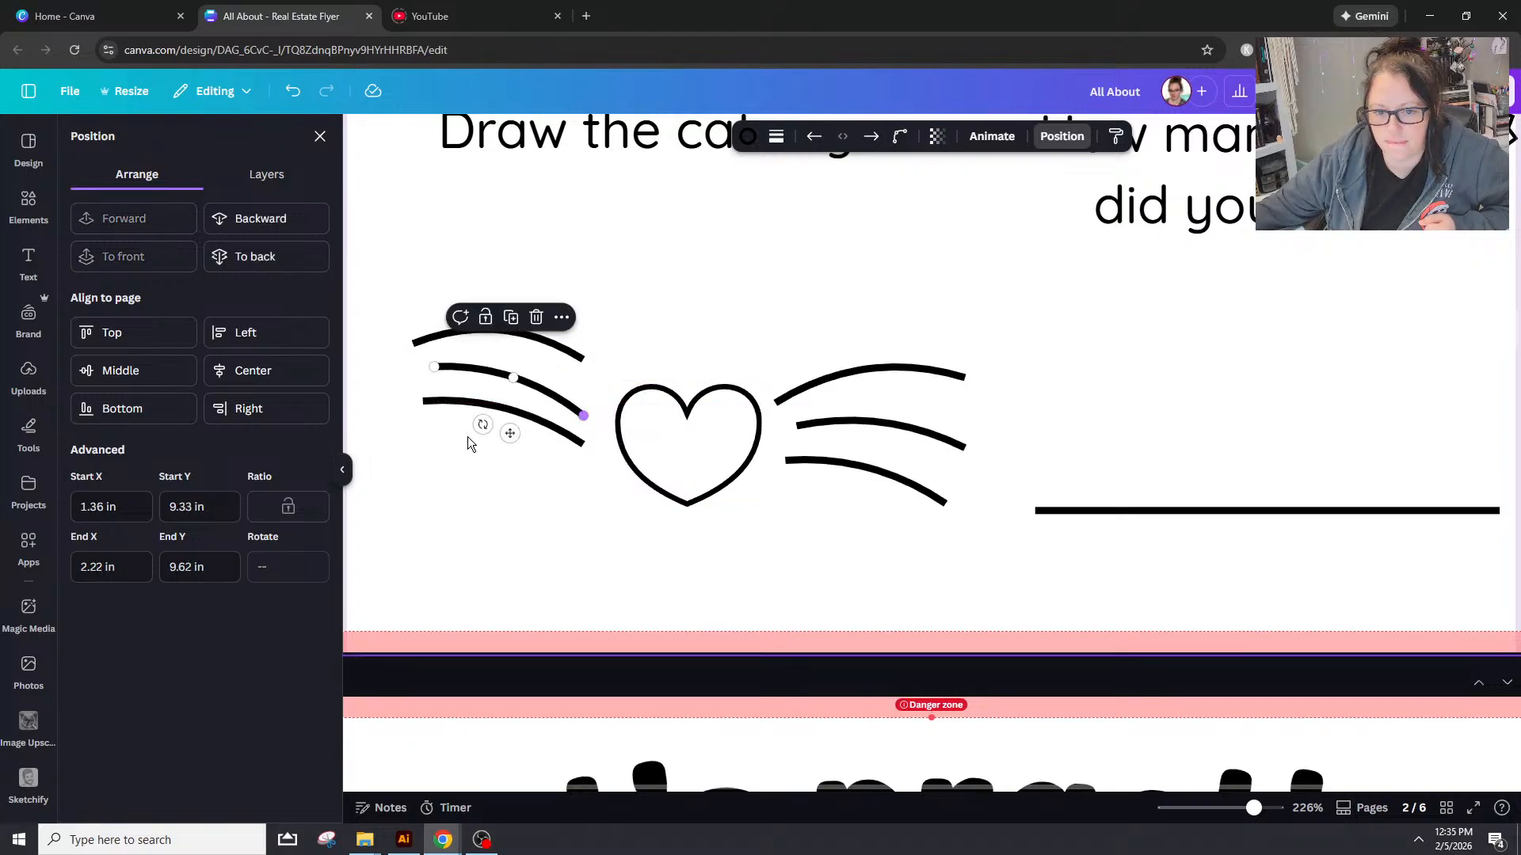
click(421, 402)
drag(423, 402, 434, 478)
click(433, 365)
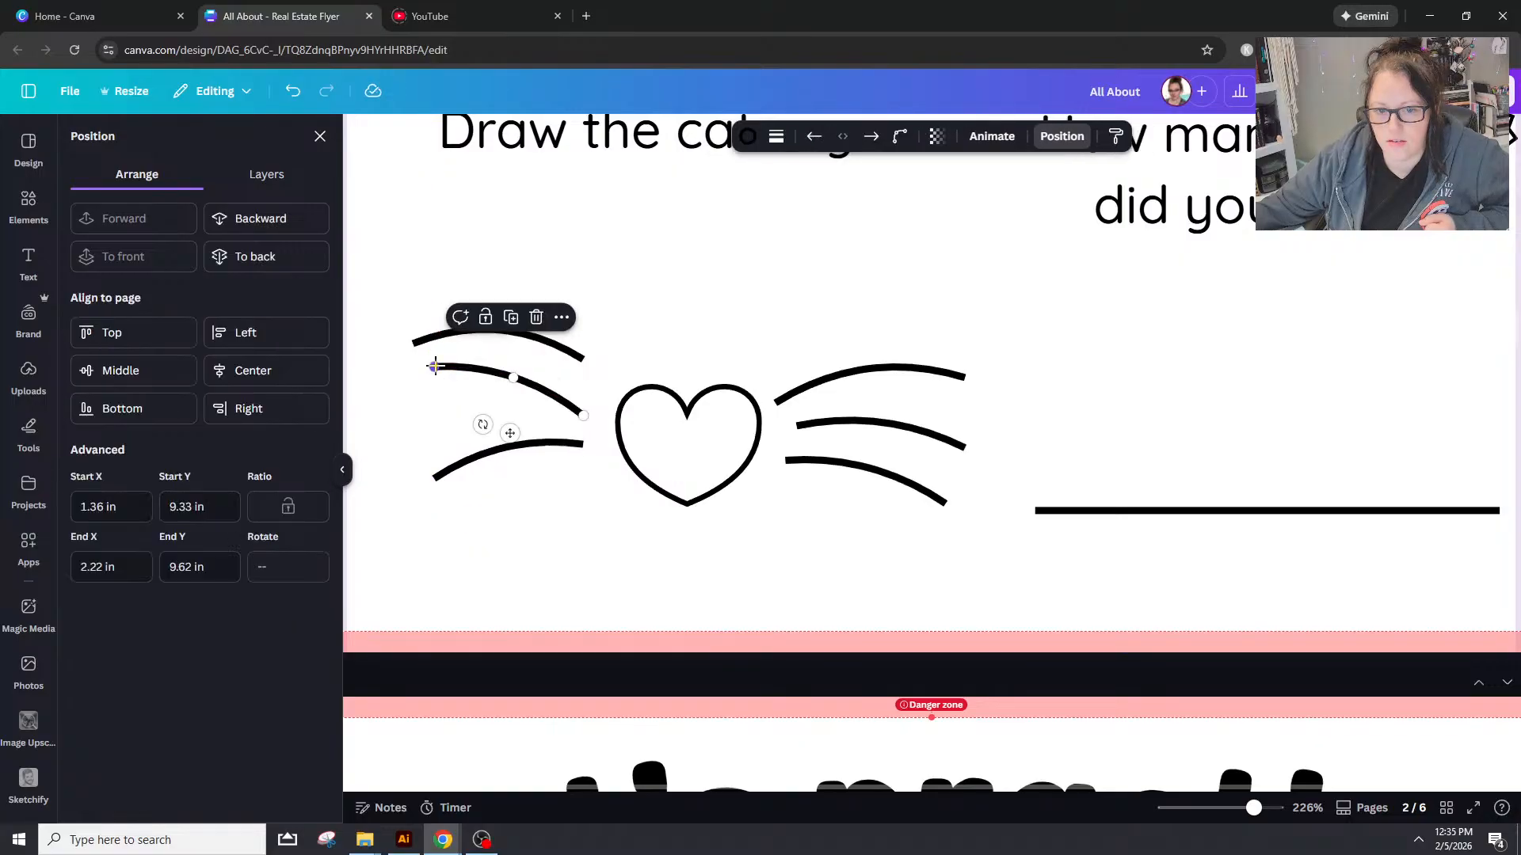
Step: Move the top two copied whiskers down together, then raise the uppermost one slightly and extend its outer end
drag(560, 349, 484, 452)
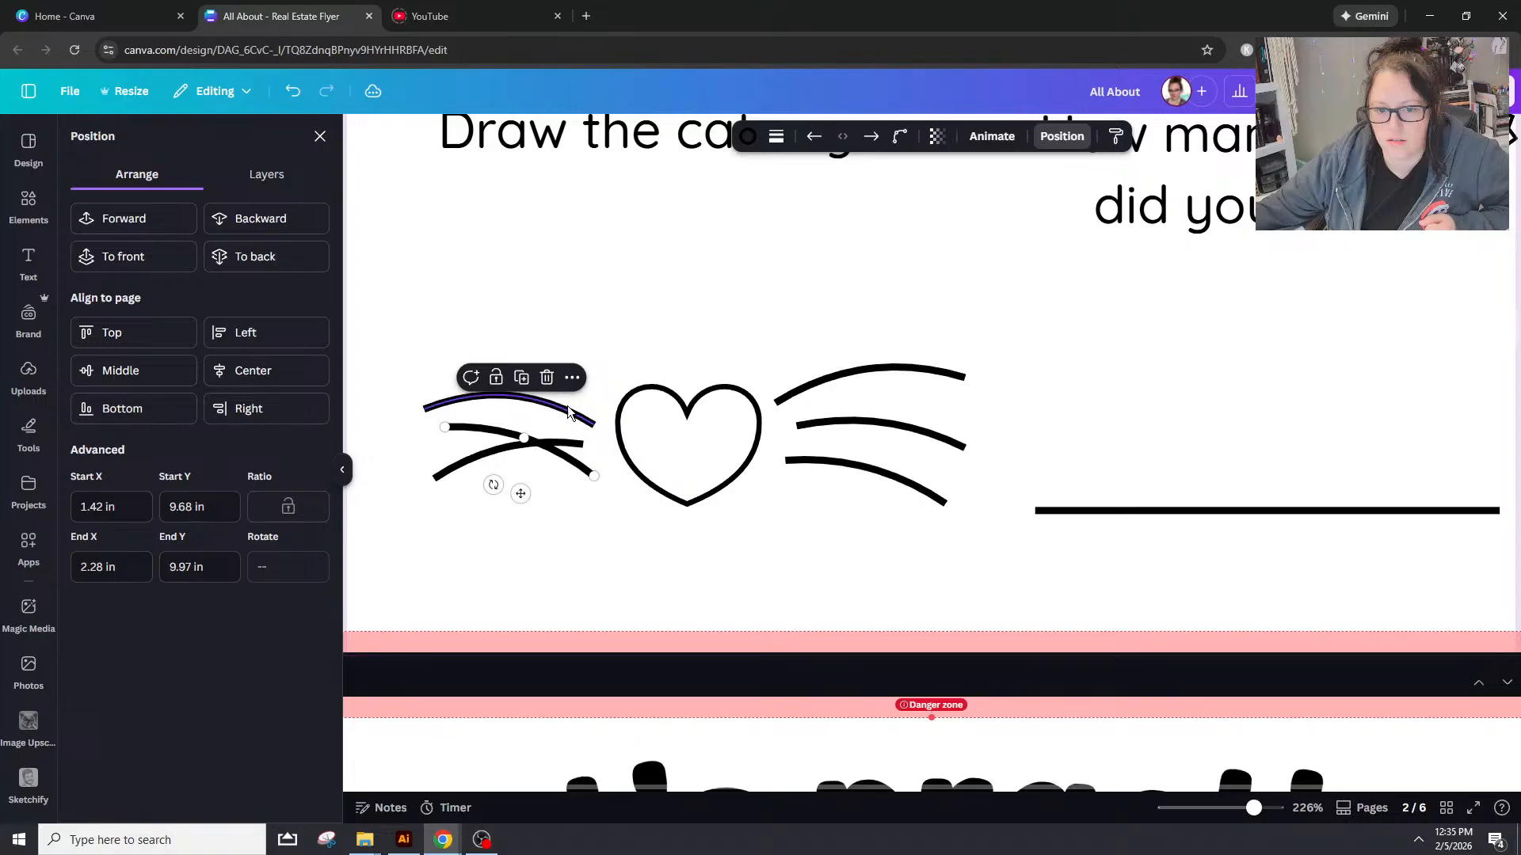
drag(572, 411, 567, 386)
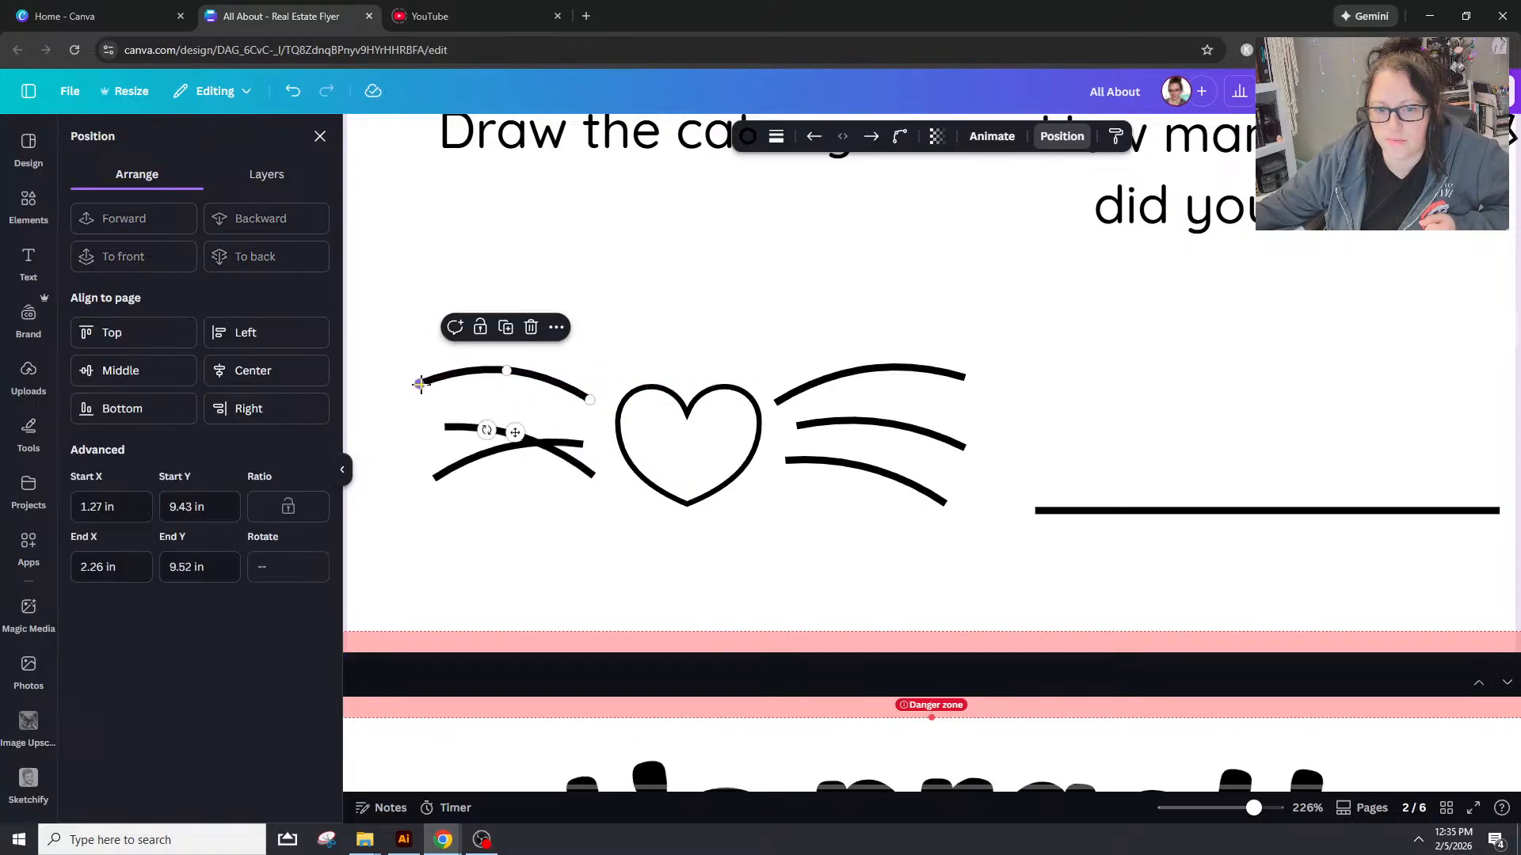
mouse_move(416, 382)
mouse_down()
mouse_move(414, 366)
mouse_move(412, 378)
mouse_up()
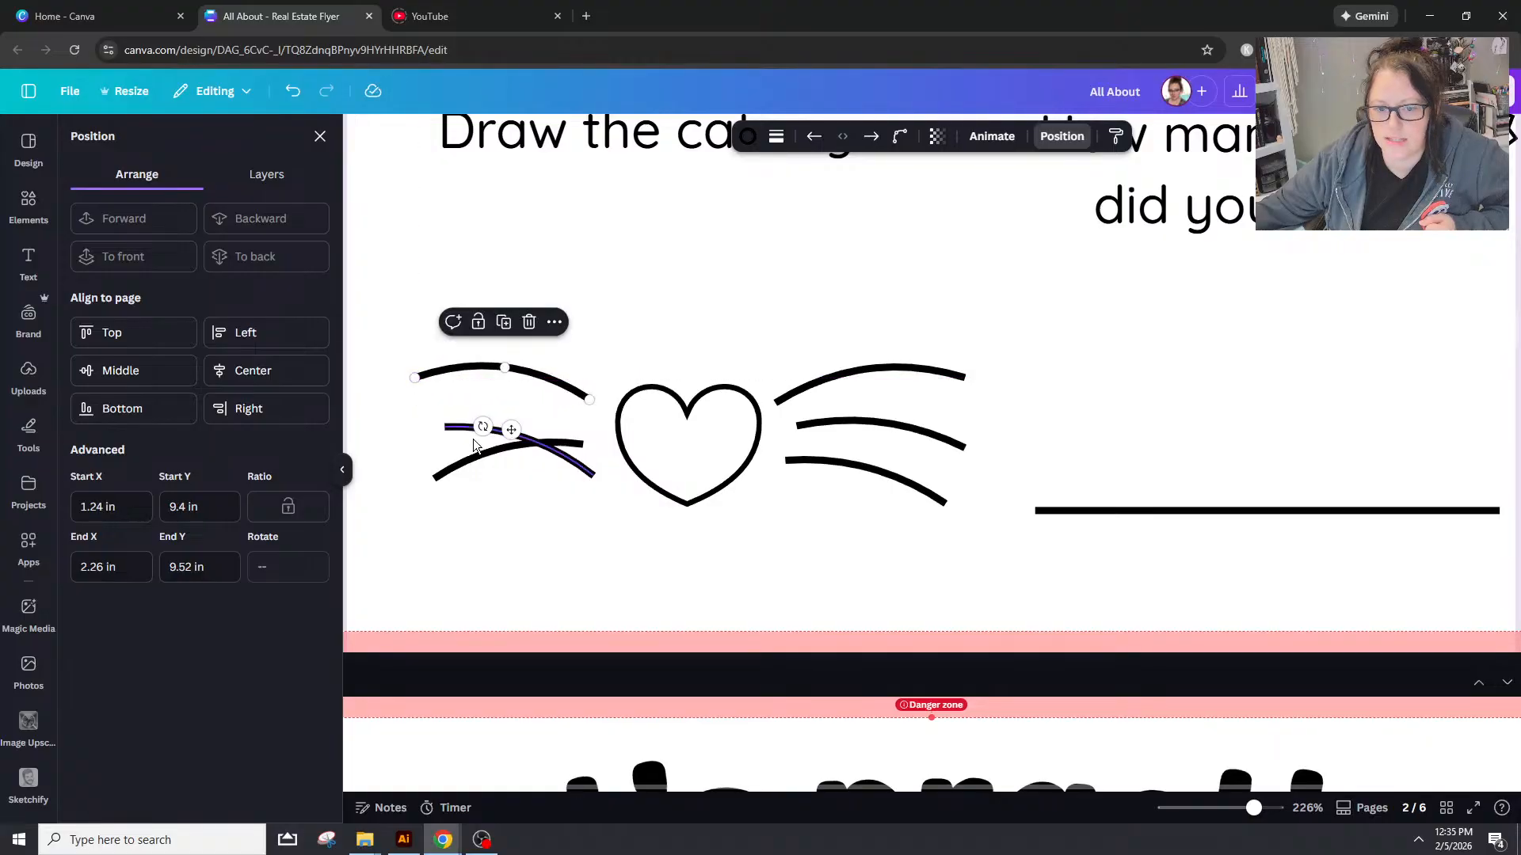
Step: Raise the middle copied whisker and reshape it by lowering and extending its outer end and shortening its inner end
drag(599, 473, 583, 422)
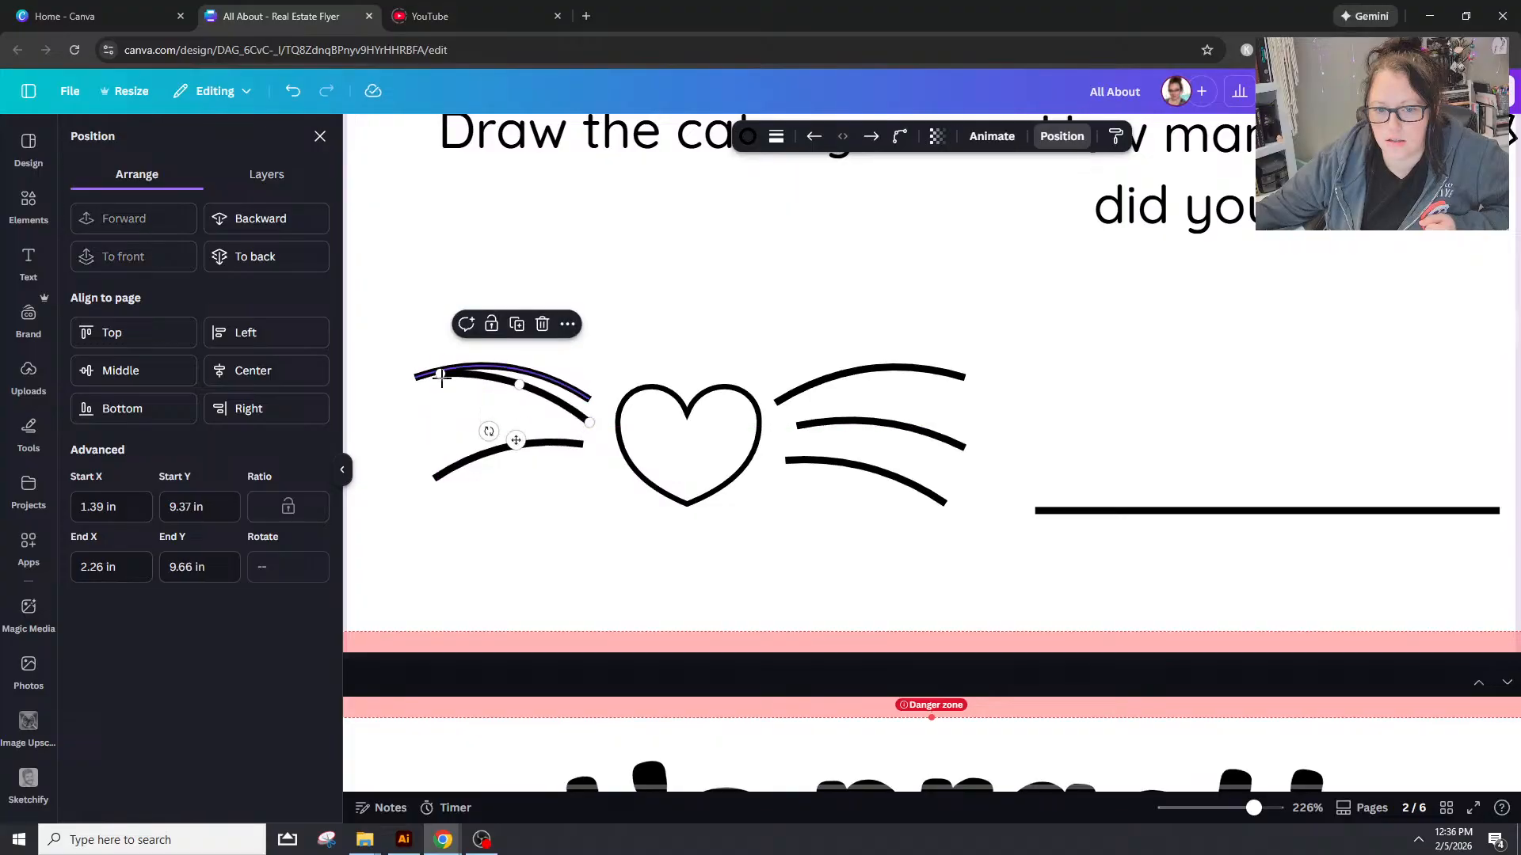
drag(440, 382, 404, 426)
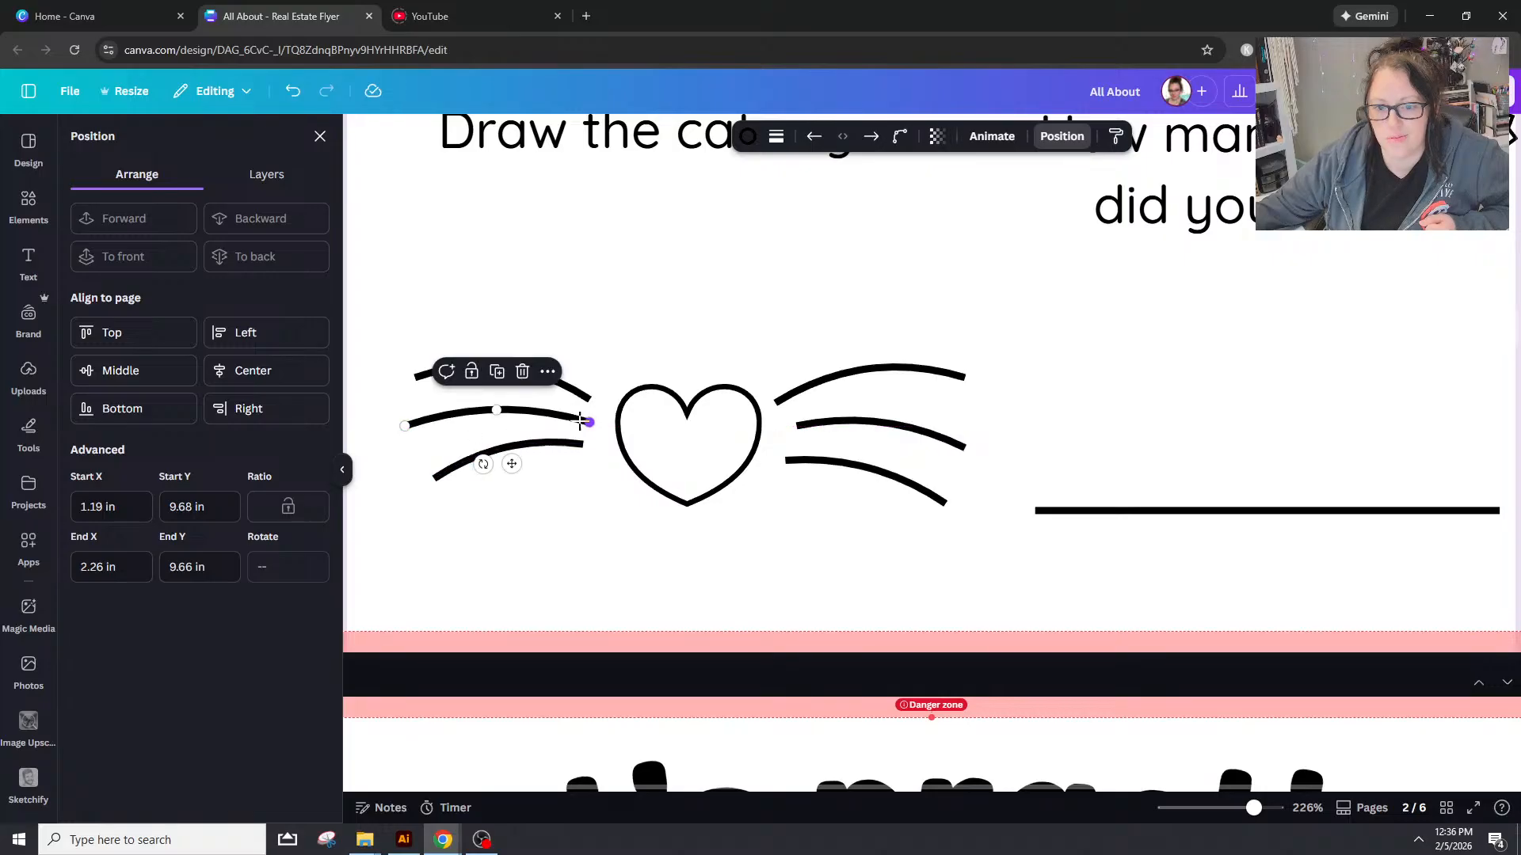
drag(589, 421, 536, 451)
Step: Move the lowest copied whisker slightly down and extend its outer end outward
click(507, 450)
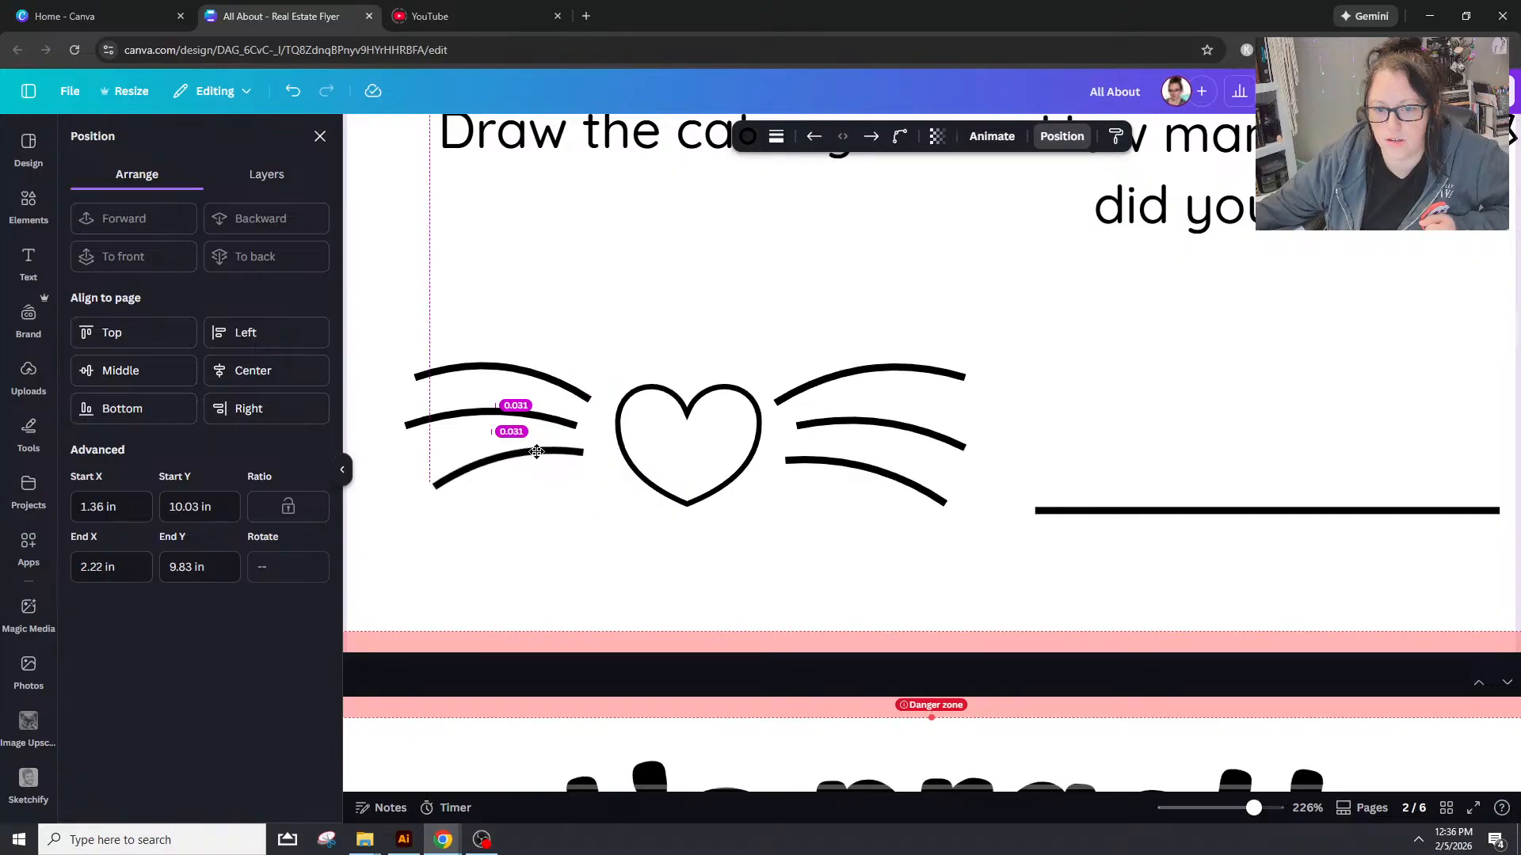
drag(536, 452, 538, 452)
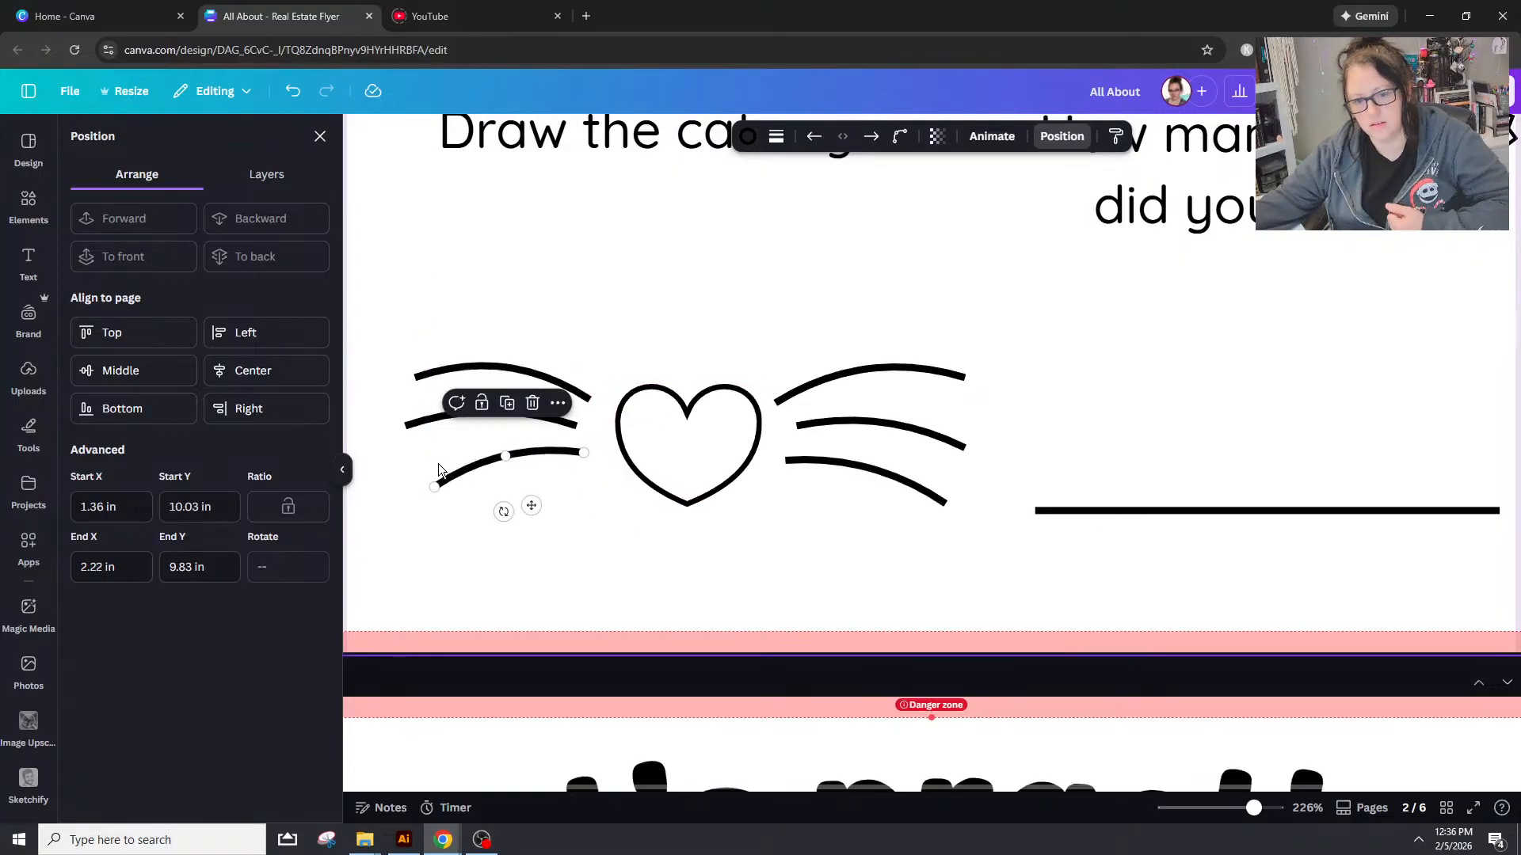
drag(435, 486, 415, 493)
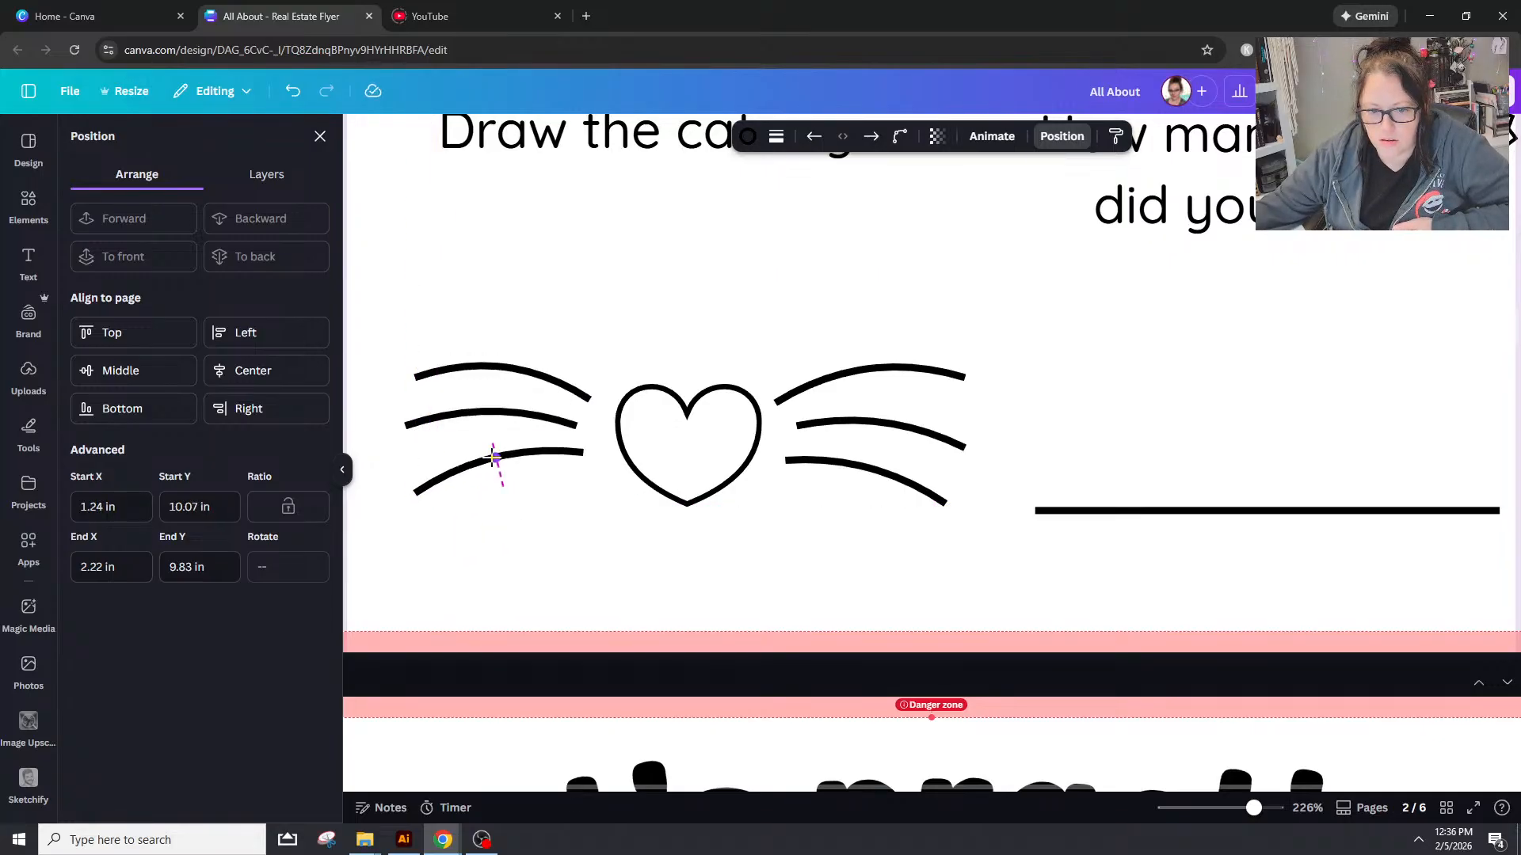
Step: Select the three copied whiskers together and space them evenly in the vertical direction
click(762, 542)
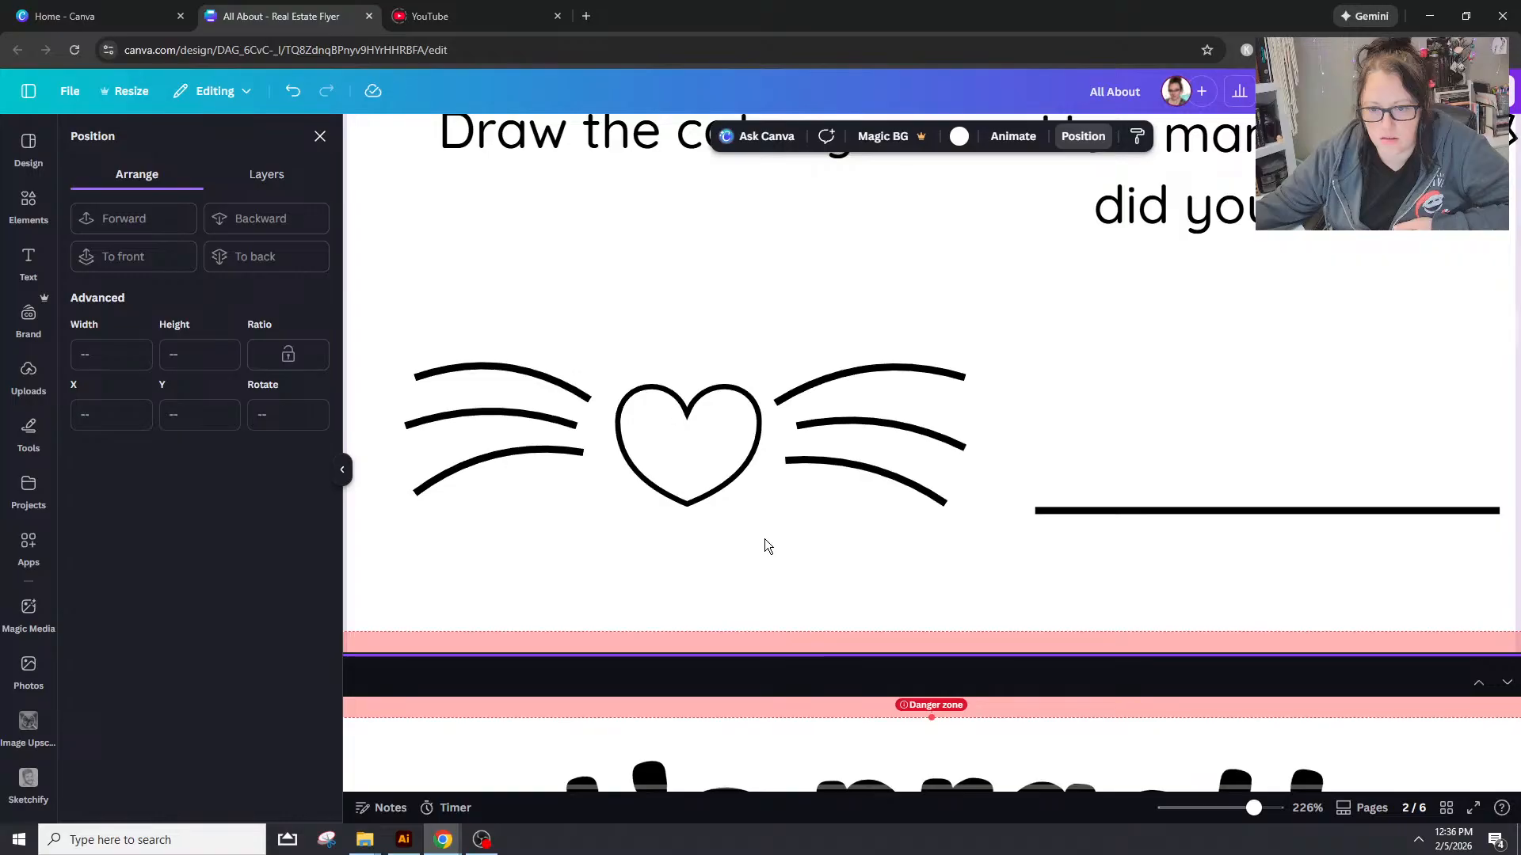
drag(775, 314, 926, 567)
drag(499, 312, 530, 569)
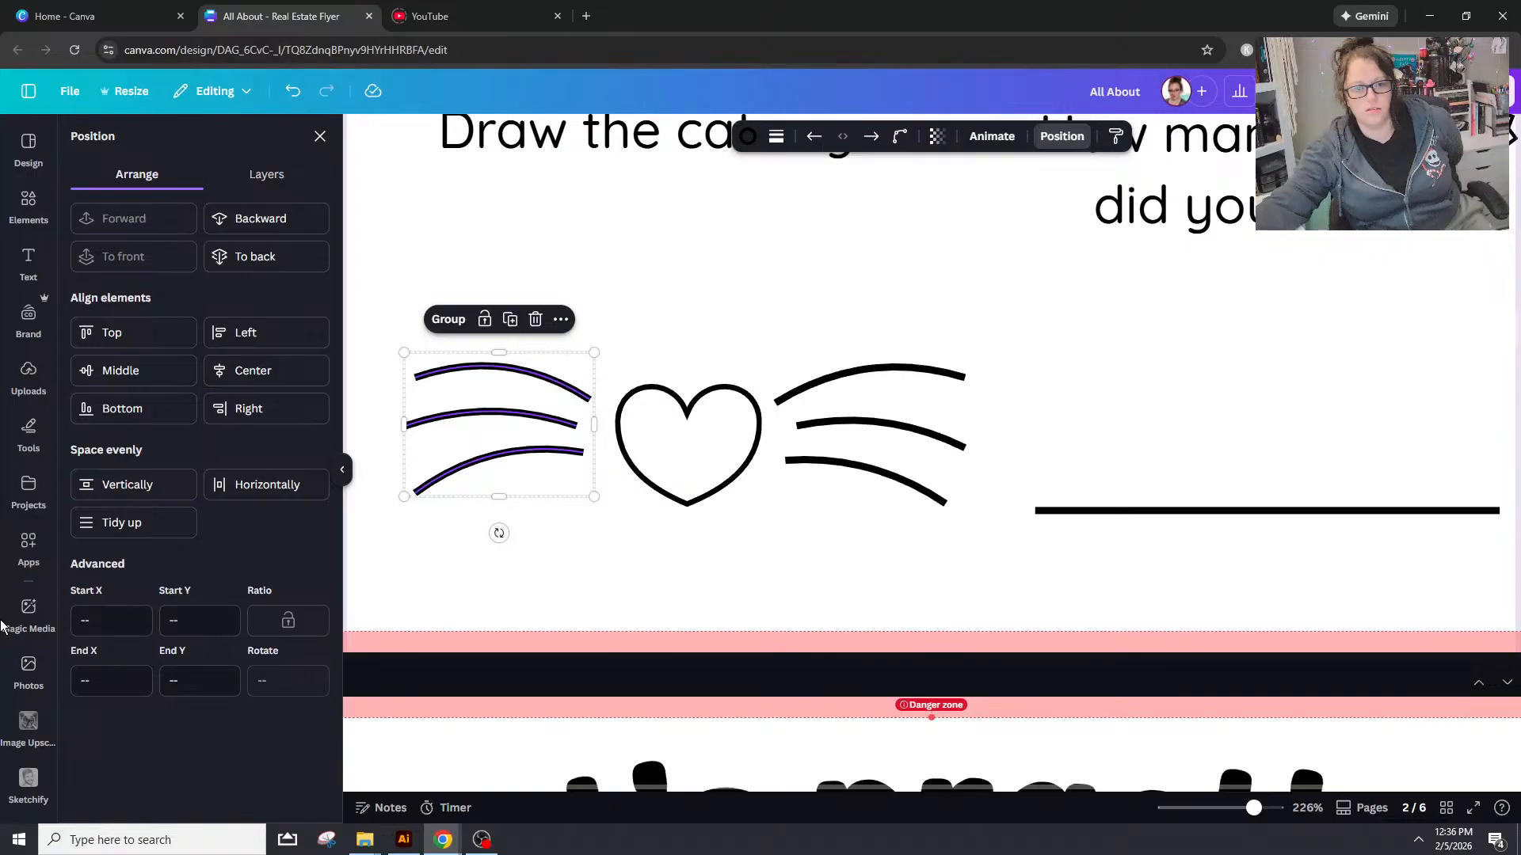
click(127, 485)
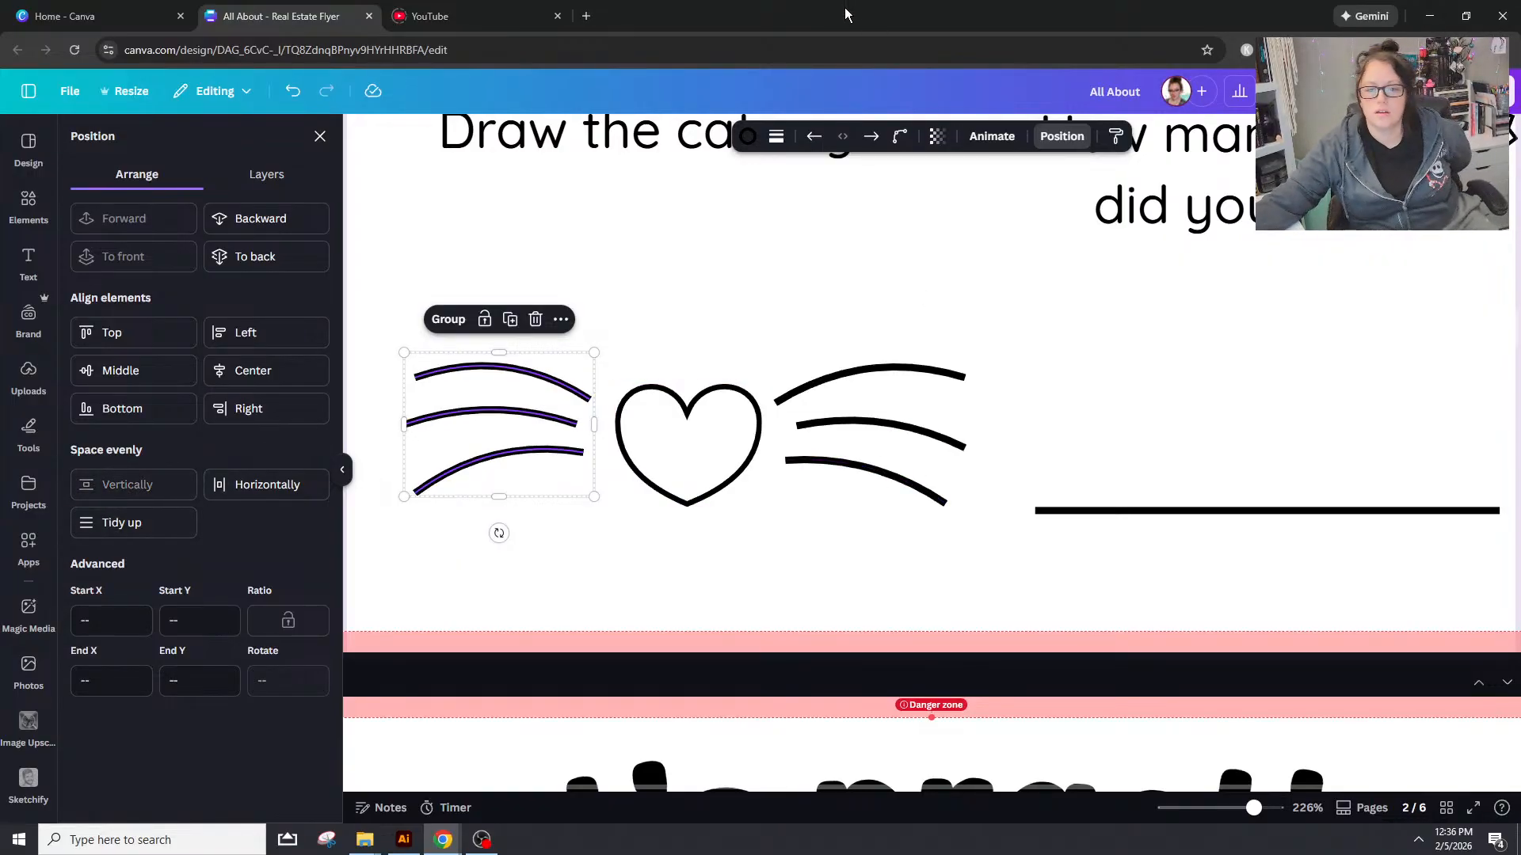
Step: Lower the outer end of the middle copied whisker slightly and shorten the outer end of the lowest one
click(834, 287)
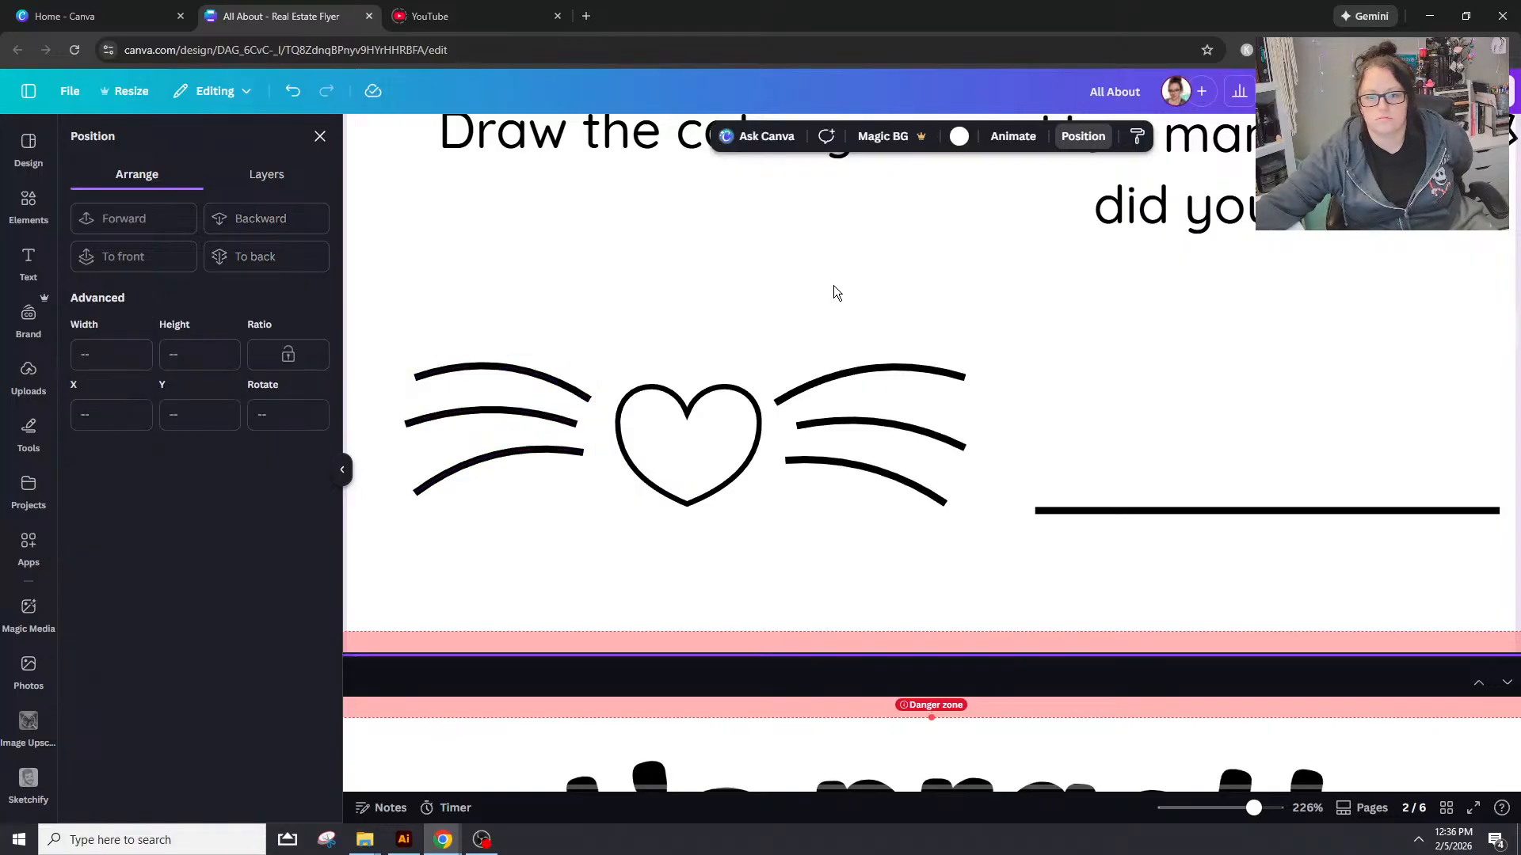
click(411, 426)
drag(406, 425, 407, 435)
click(406, 359)
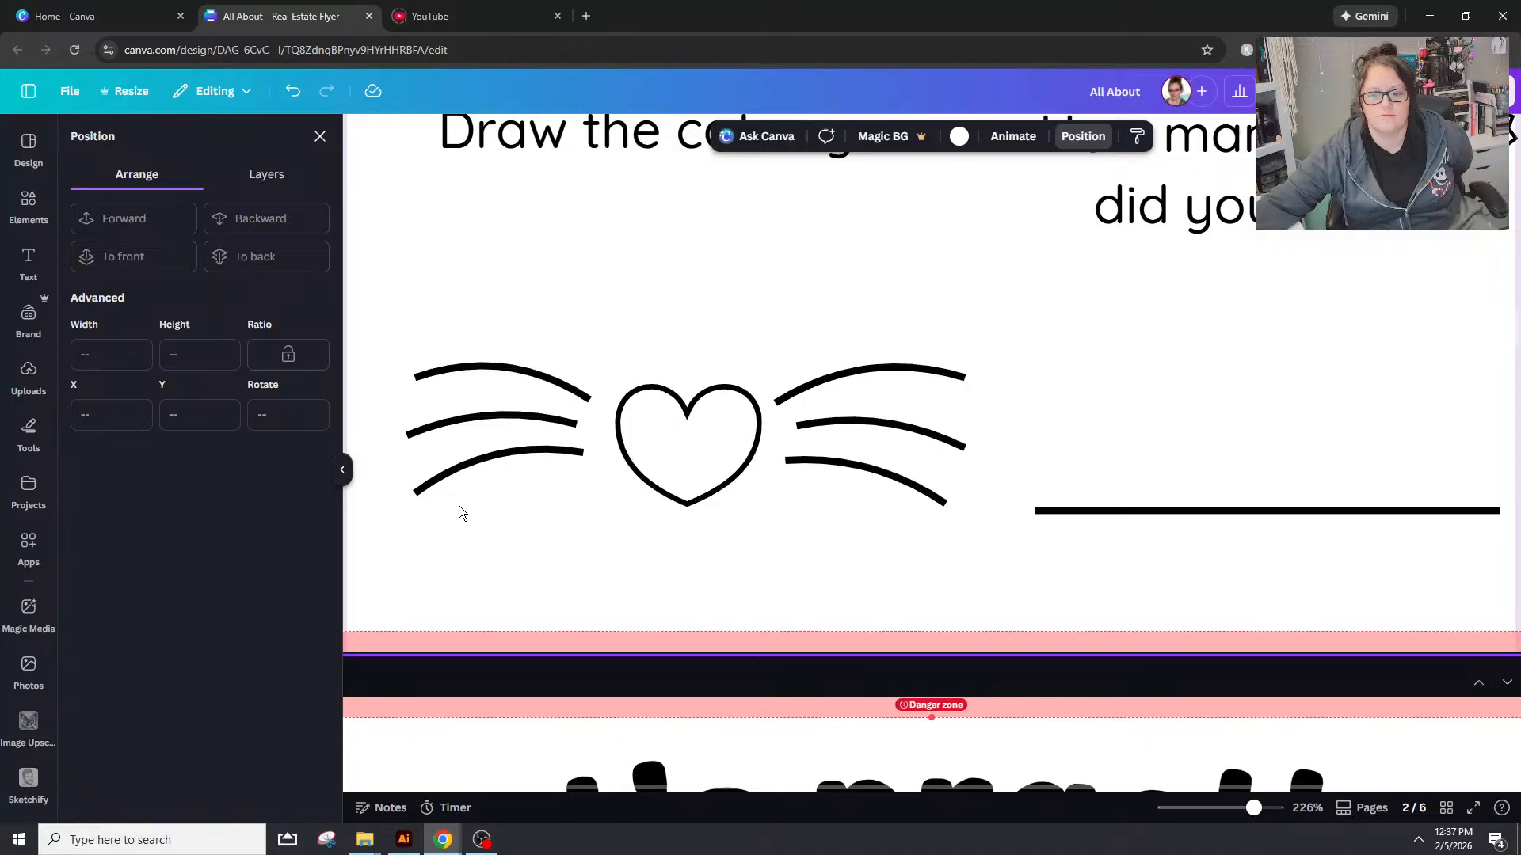
click(445, 487)
drag(417, 494, 429, 490)
click(534, 536)
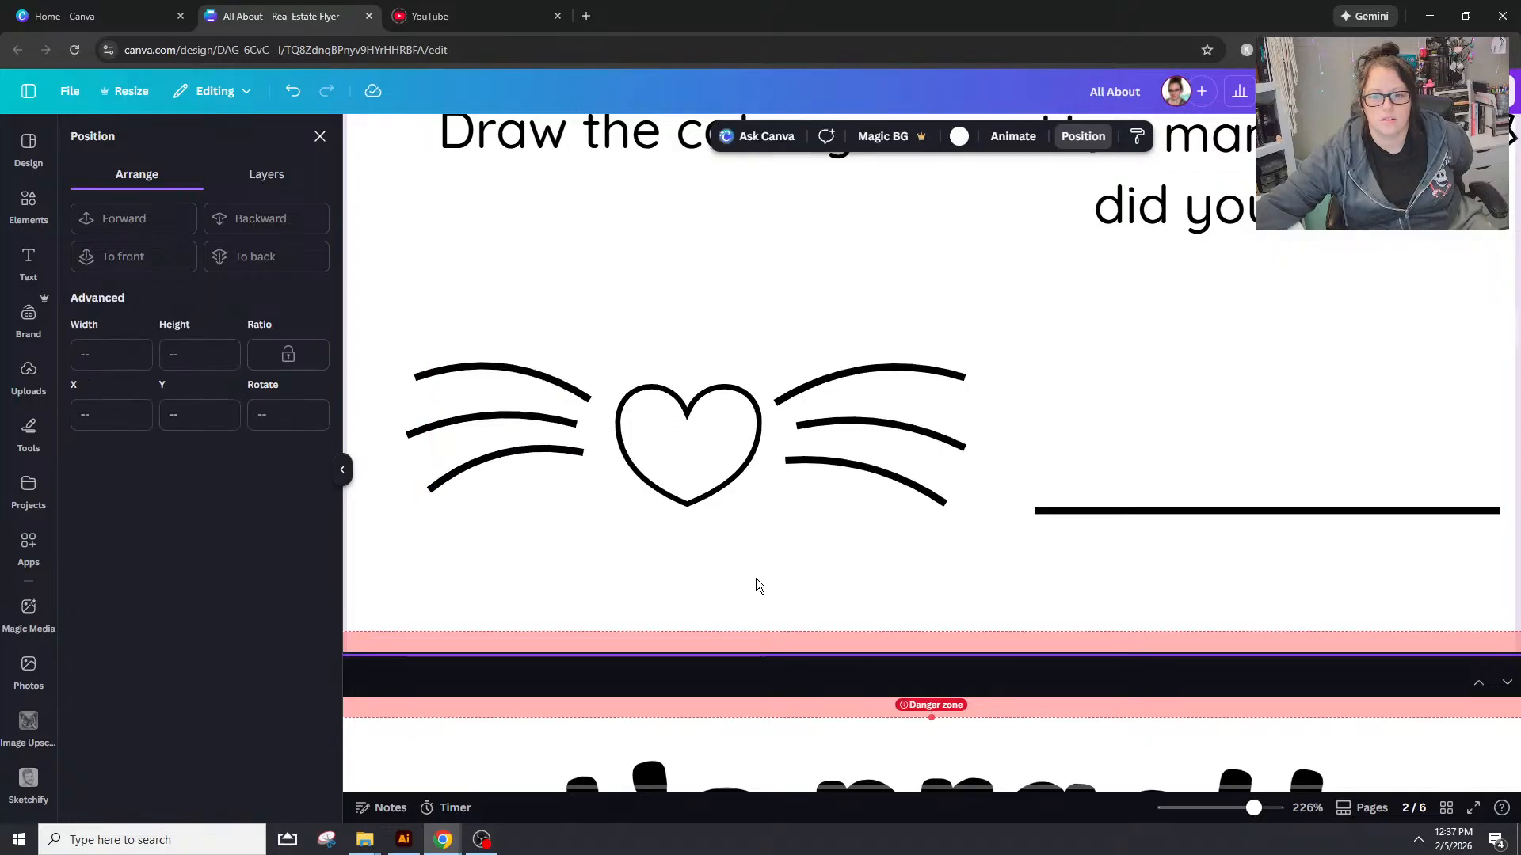
Step: Examine the whiskers' symmetry at page scale and check the alignment options for the lowest whisker on each side of the heart
drag(1253, 808, 1228, 807)
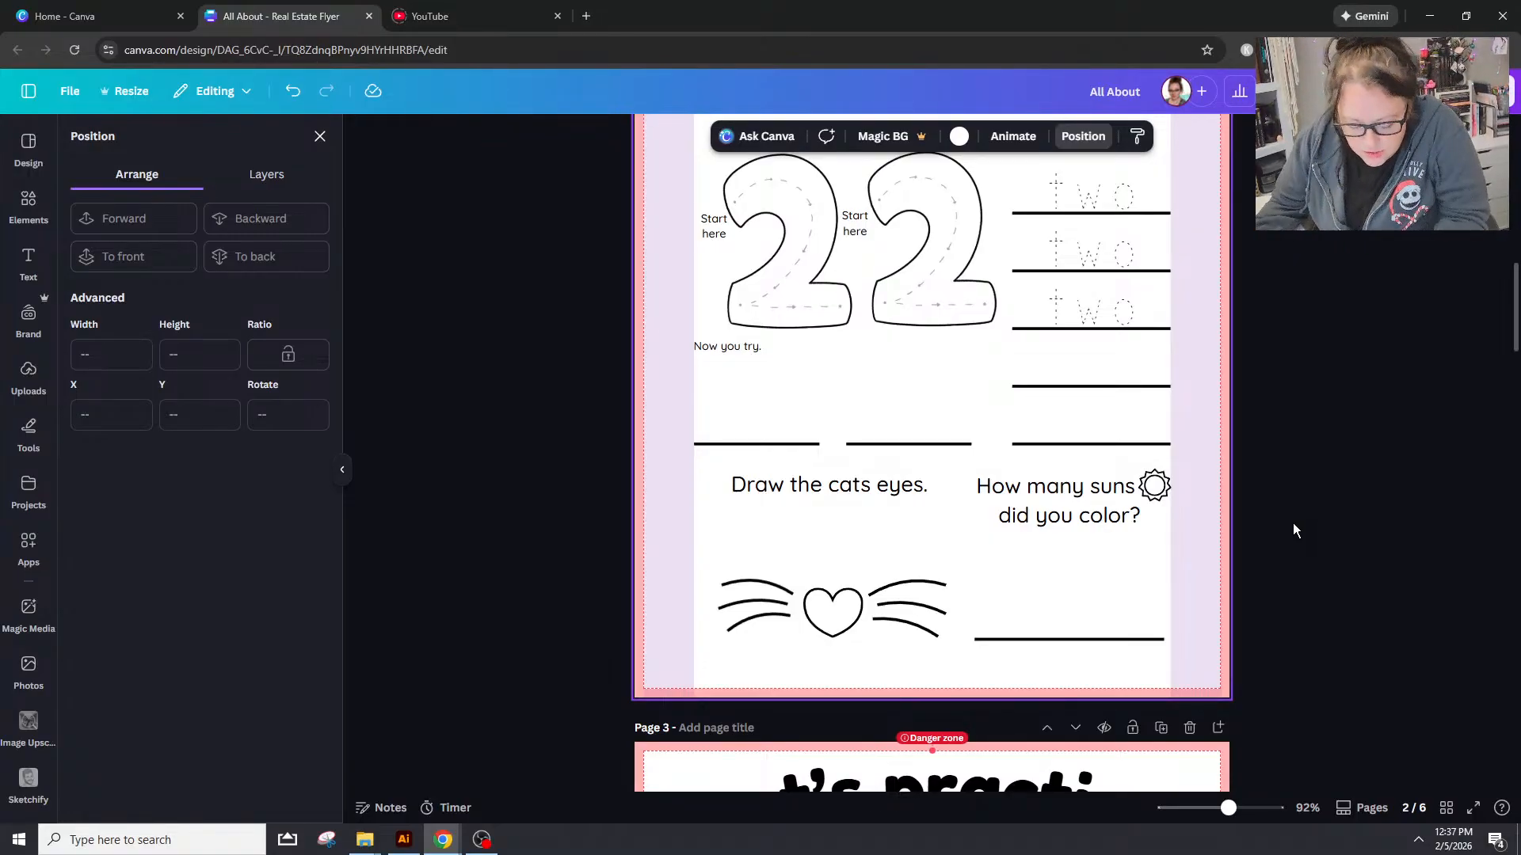
click(761, 595)
click(885, 621)
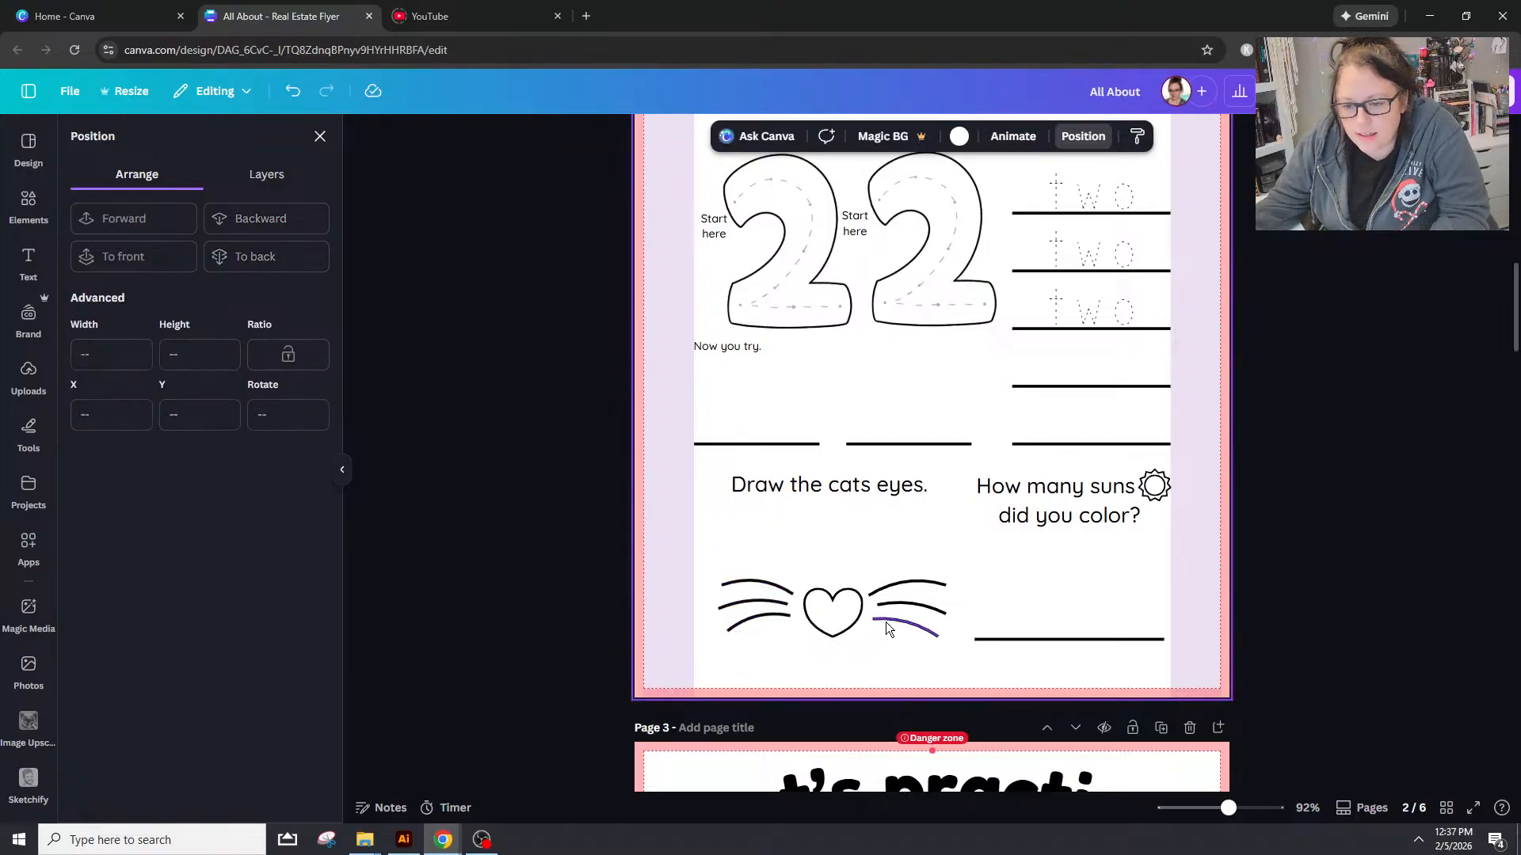
shift+click(754, 622)
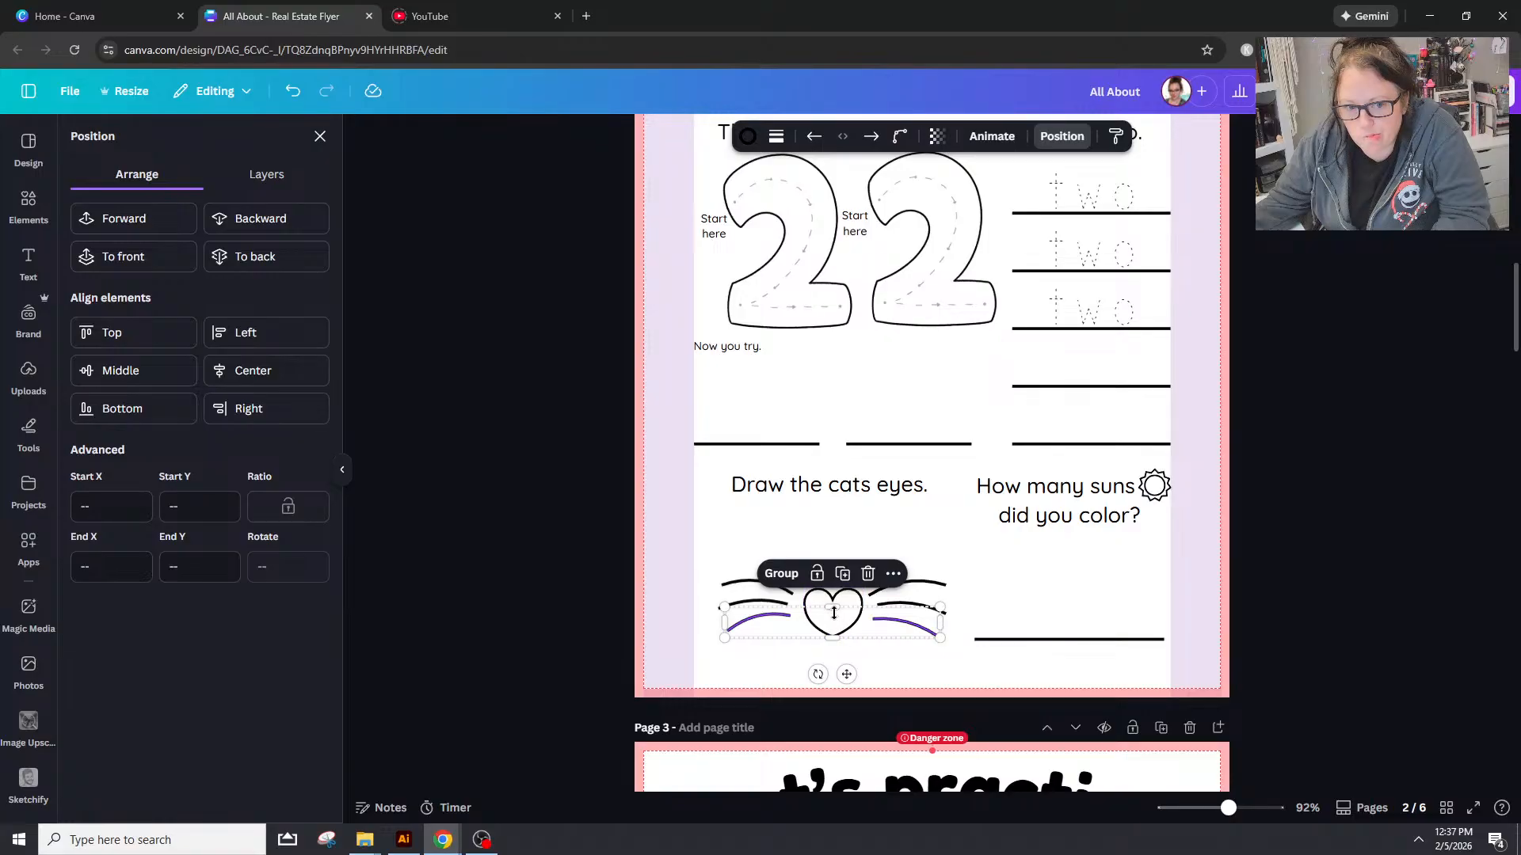
right_click(920, 629)
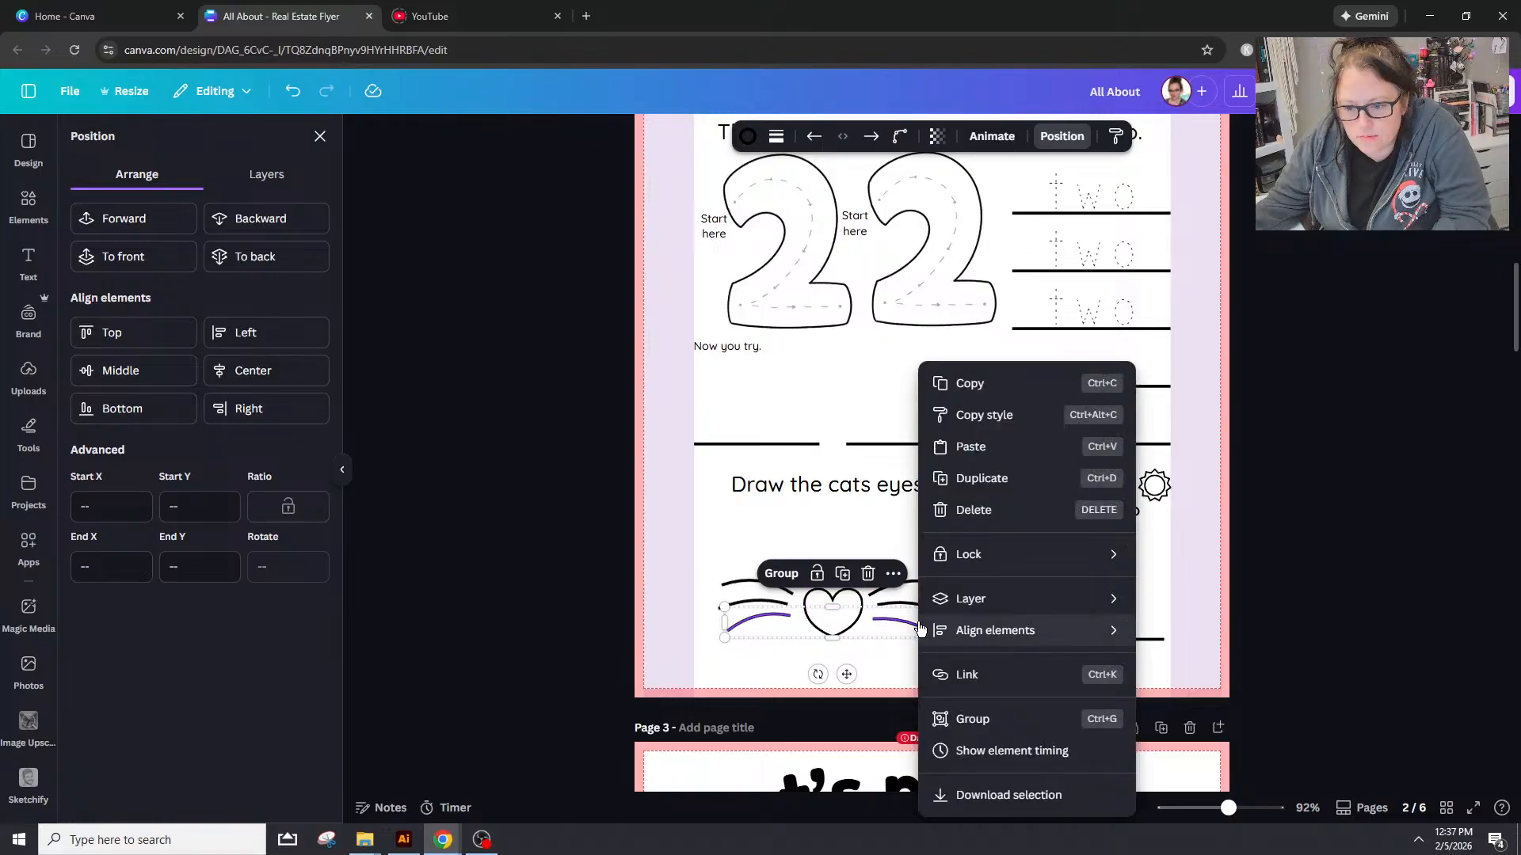
mouse_move(918, 629)
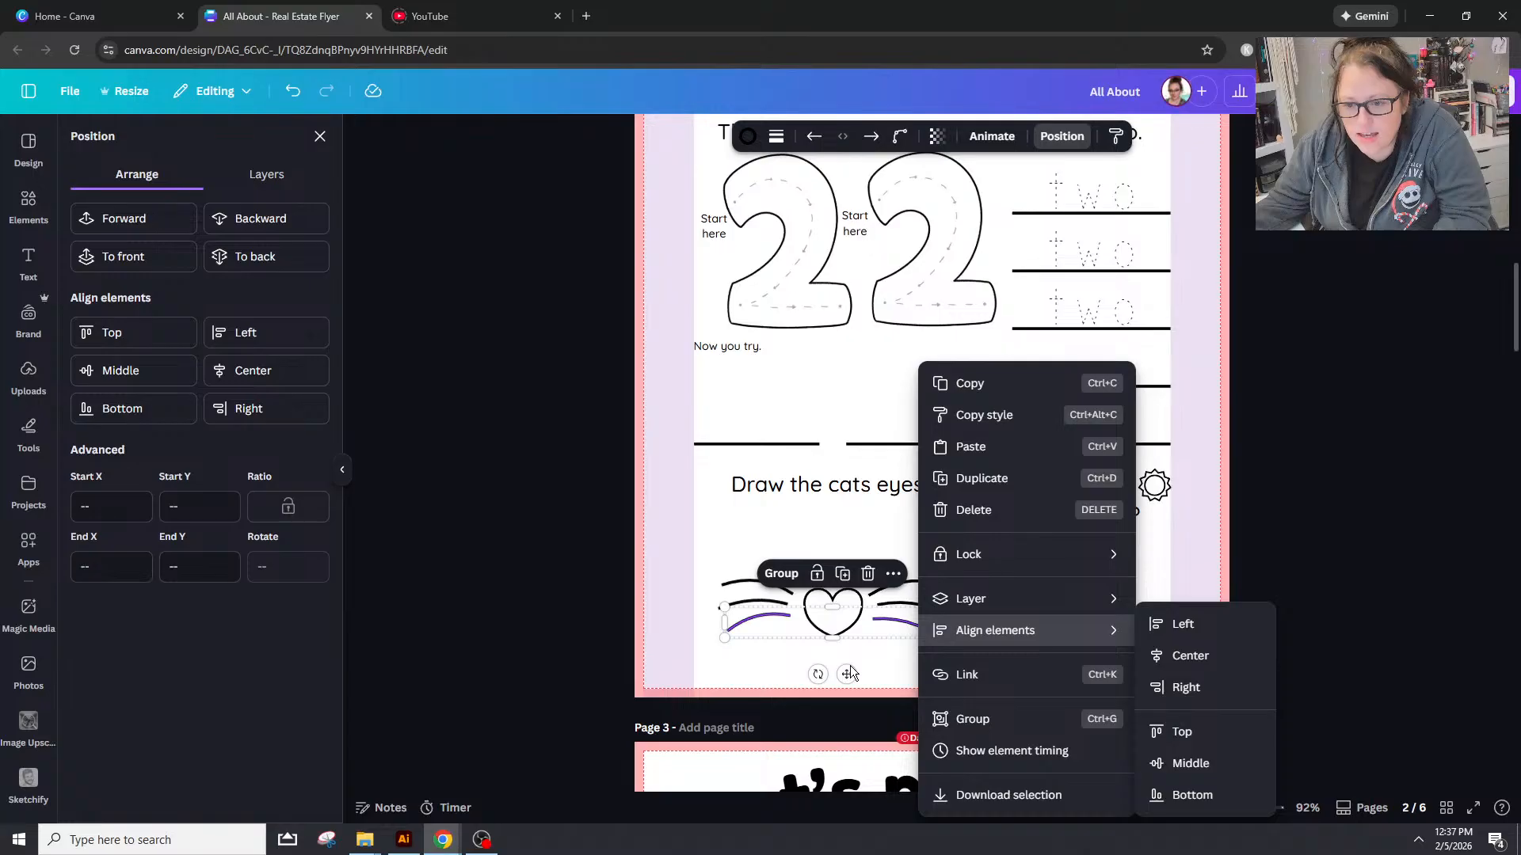
click(906, 673)
drag(1224, 808, 1244, 809)
scroll(706, 540, down, 3)
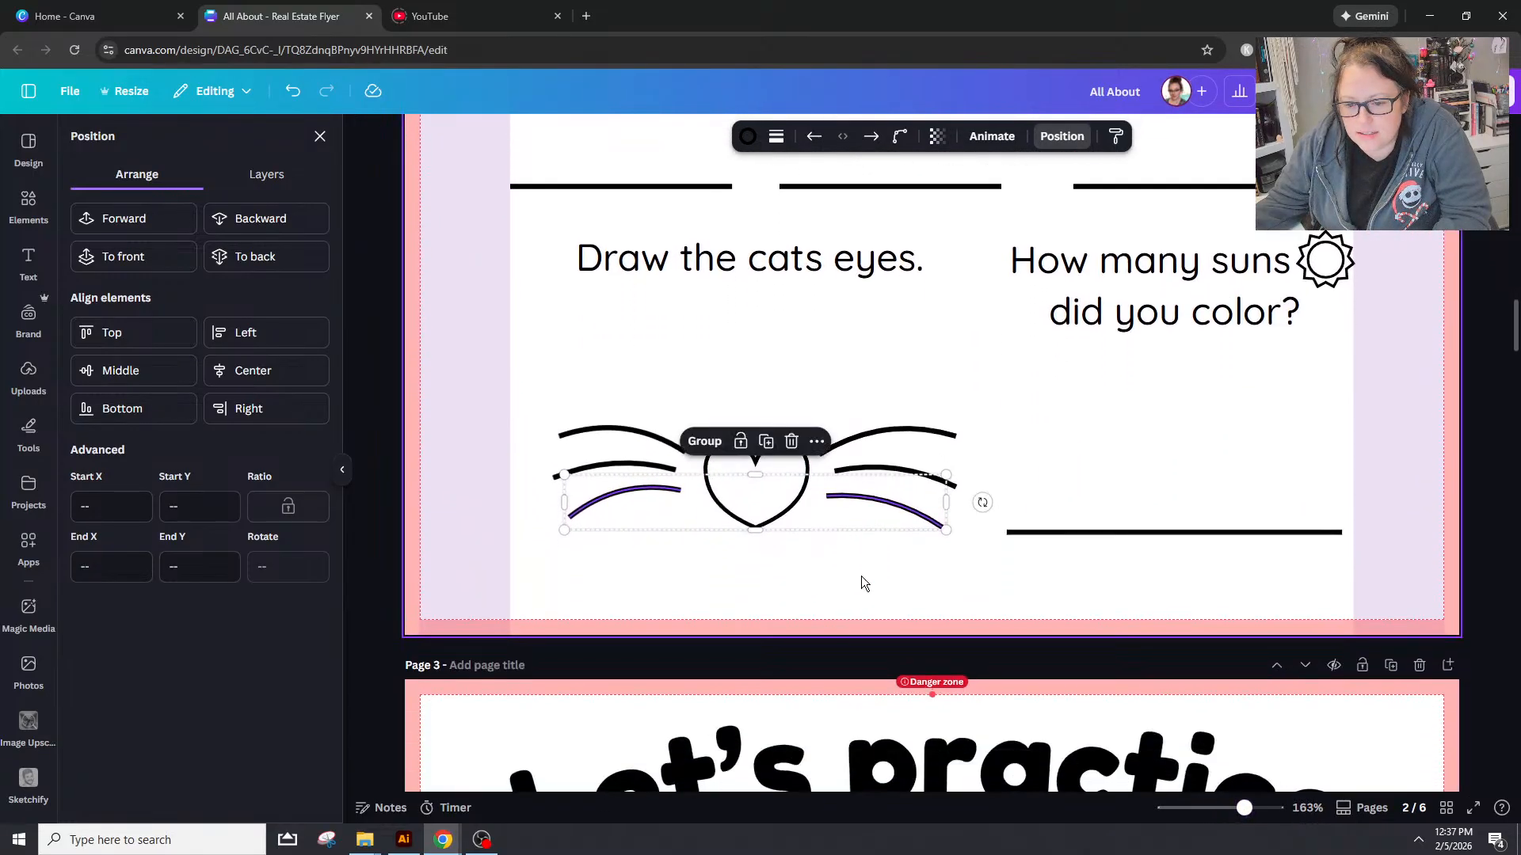
click(861, 580)
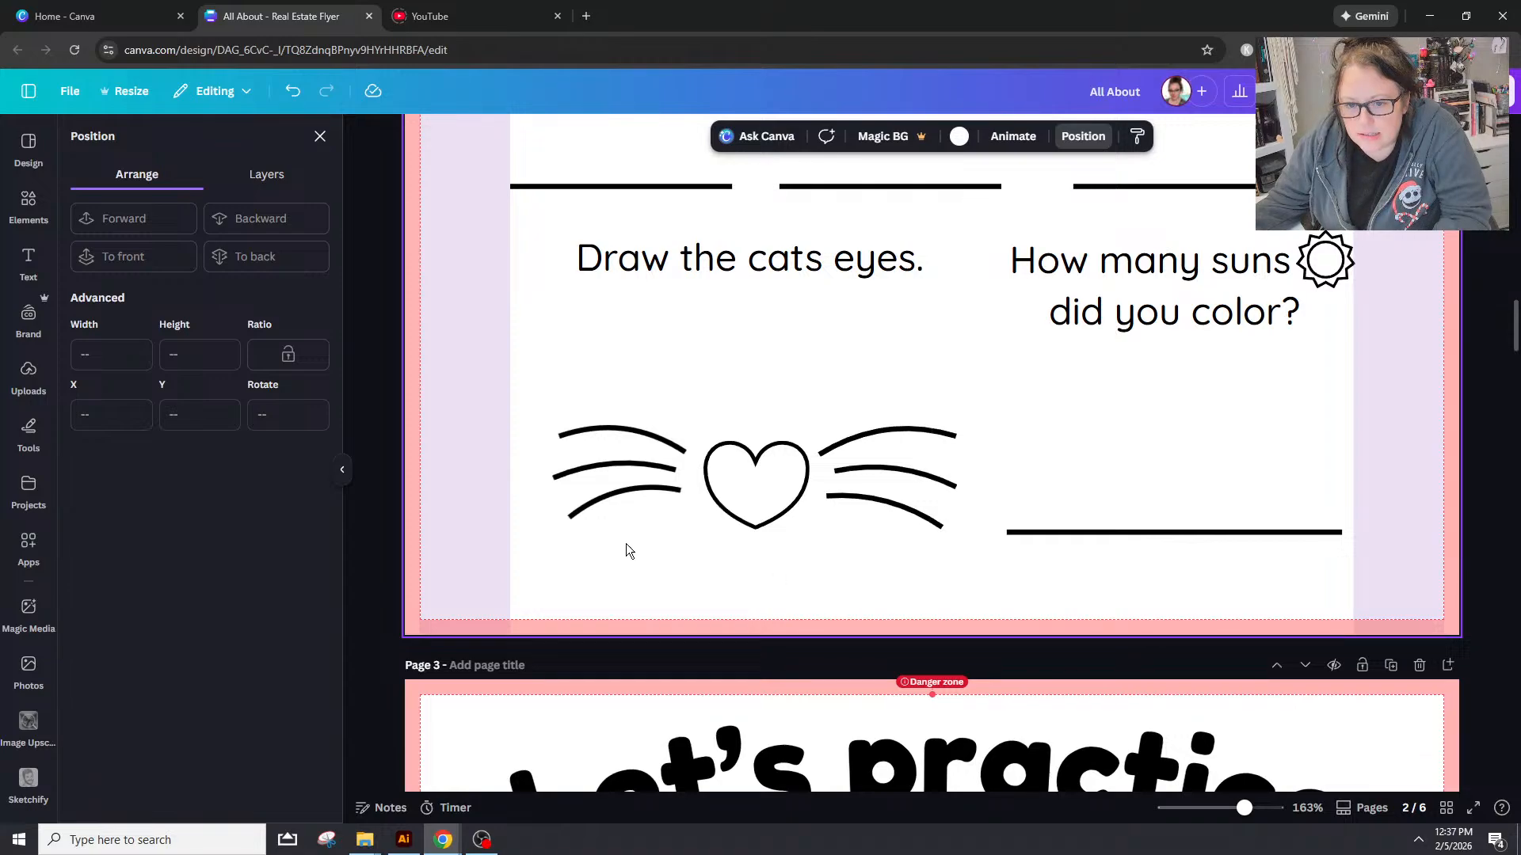
Step: Move the three copied whiskers up clear of the heart and capture the original three whiskers with Snipping Tool
drag(626, 544, 578, 397)
drag(600, 455, 587, 332)
click(426, 796)
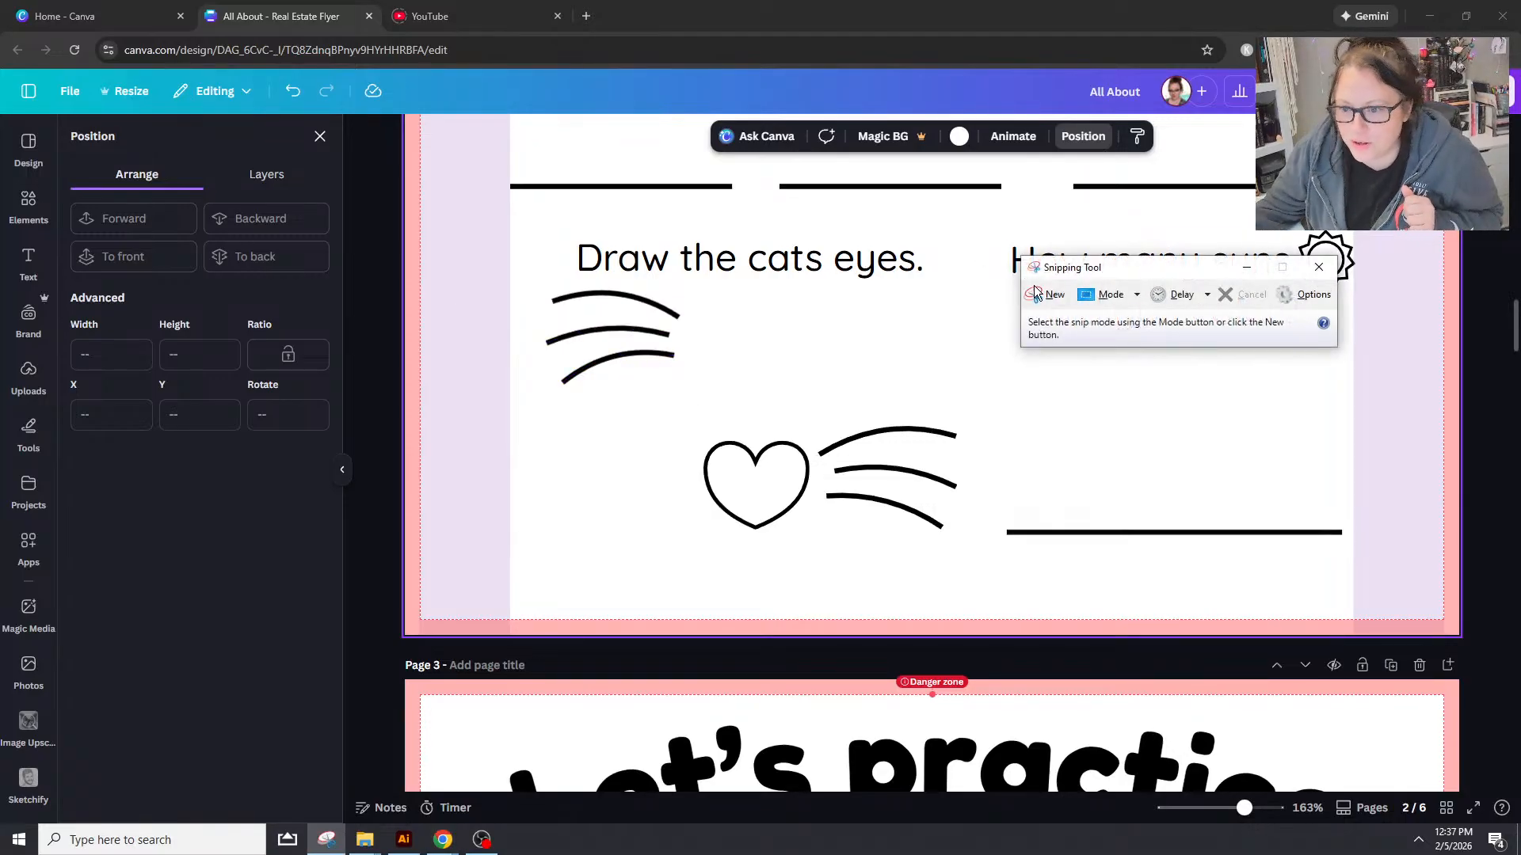
click(1036, 293)
drag(818, 383, 979, 546)
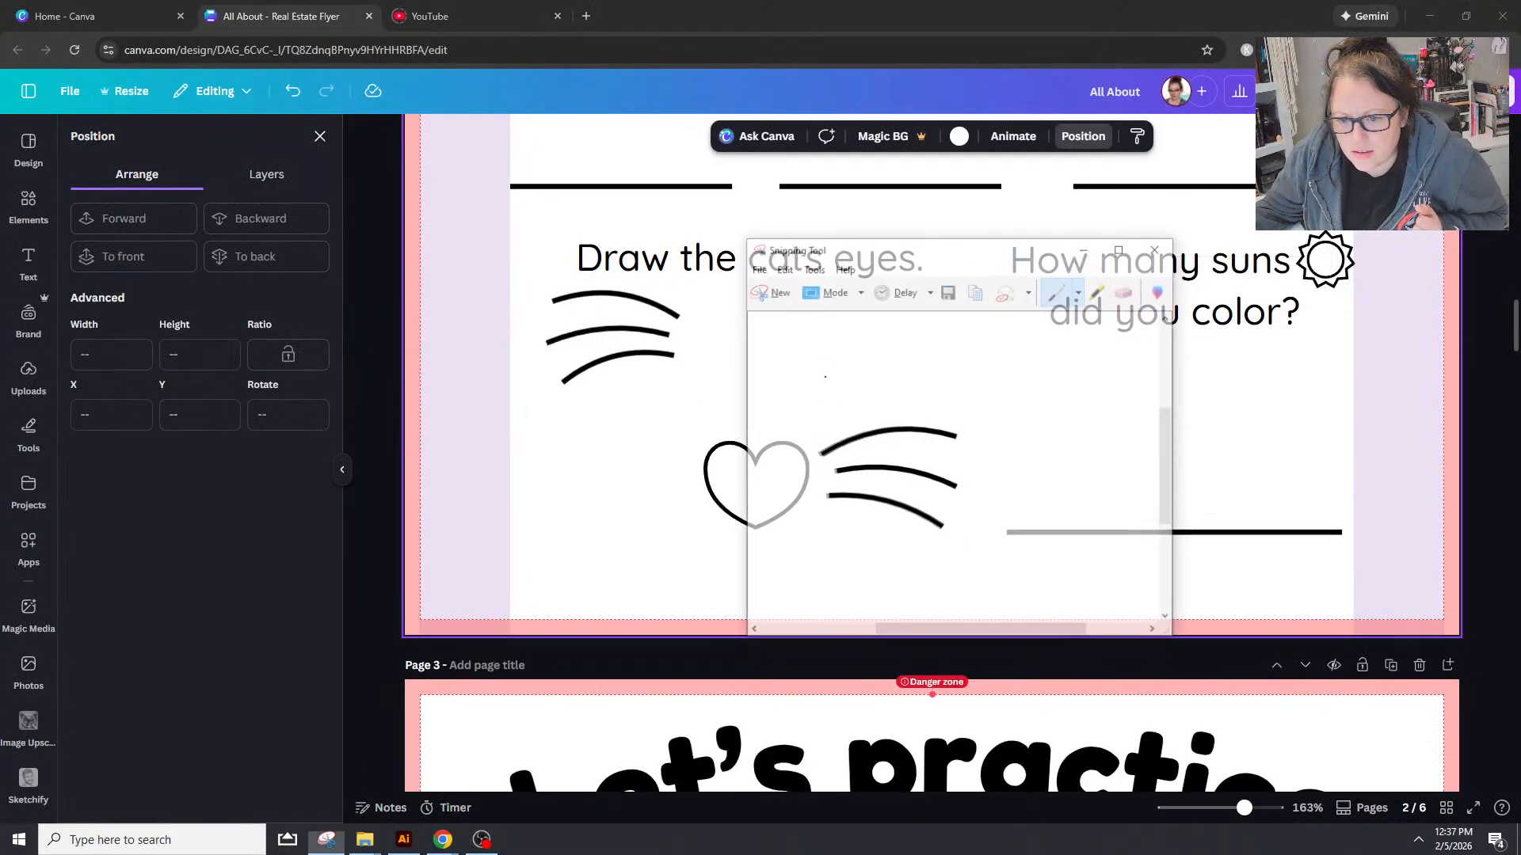
click(763, 295)
drag(813, 414, 965, 533)
click(571, 538)
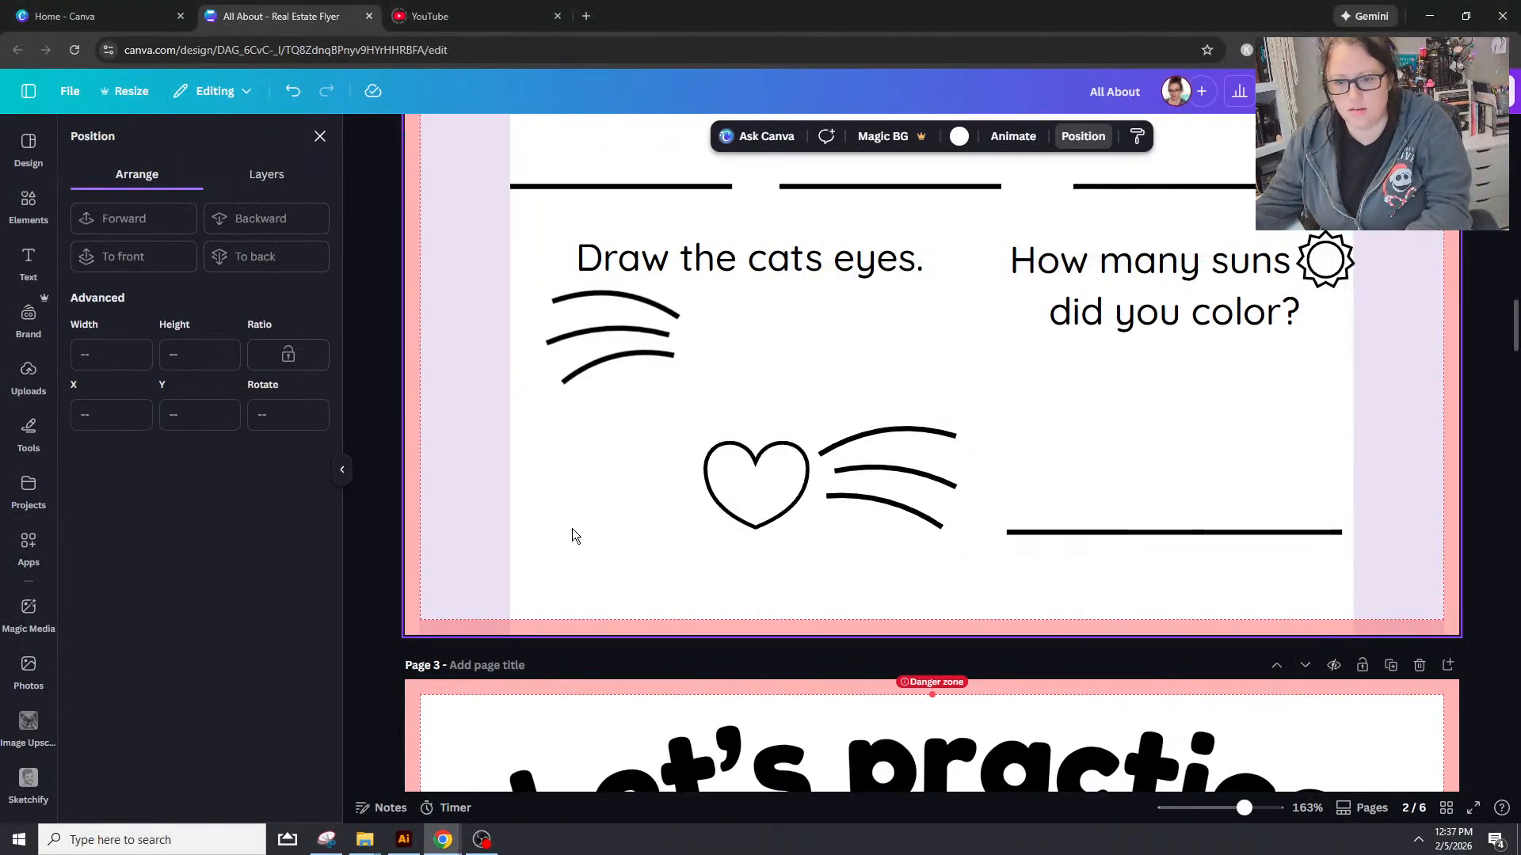
Step: Paste the whisker snip onto the page, shrink it to about 1.26 by 0.99 in and place it over the original whiskers
click(899, 464)
key(ctrl+v)
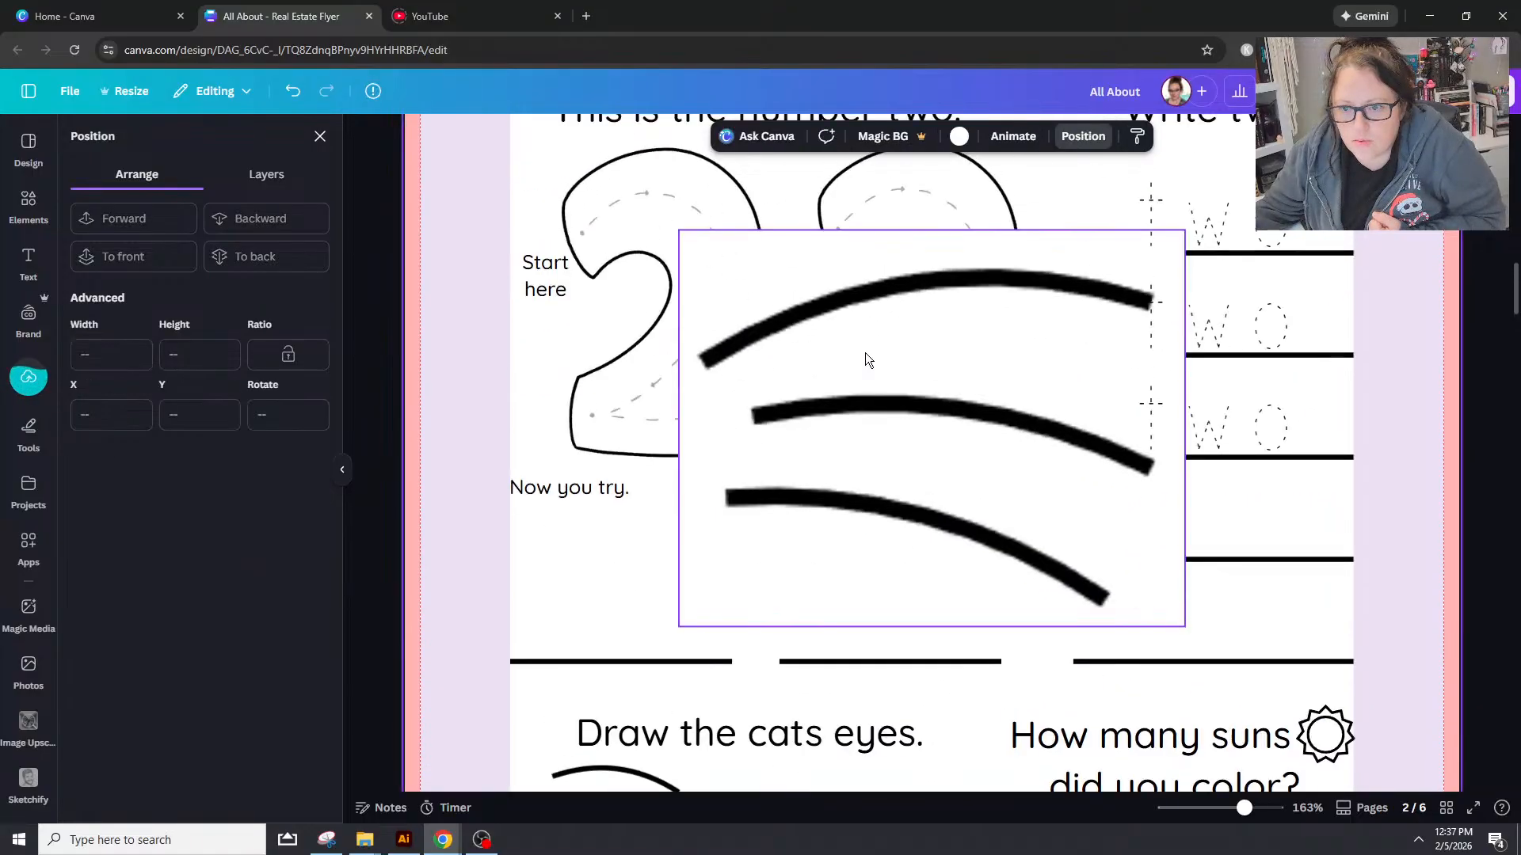
drag(1185, 230, 797, 458)
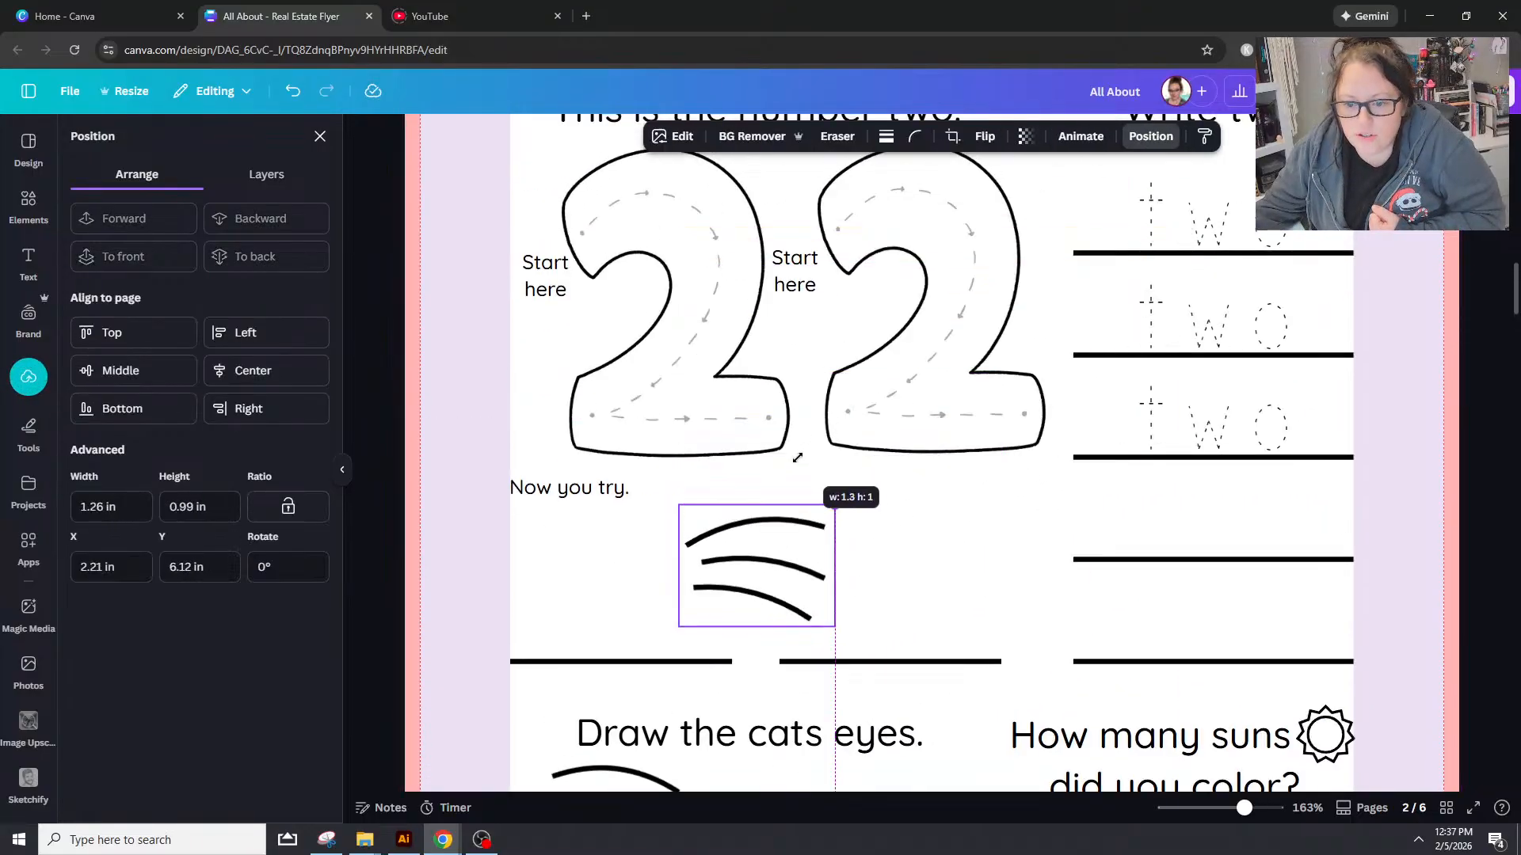
scroll(797, 458, down, 5)
drag(763, 195, 896, 583)
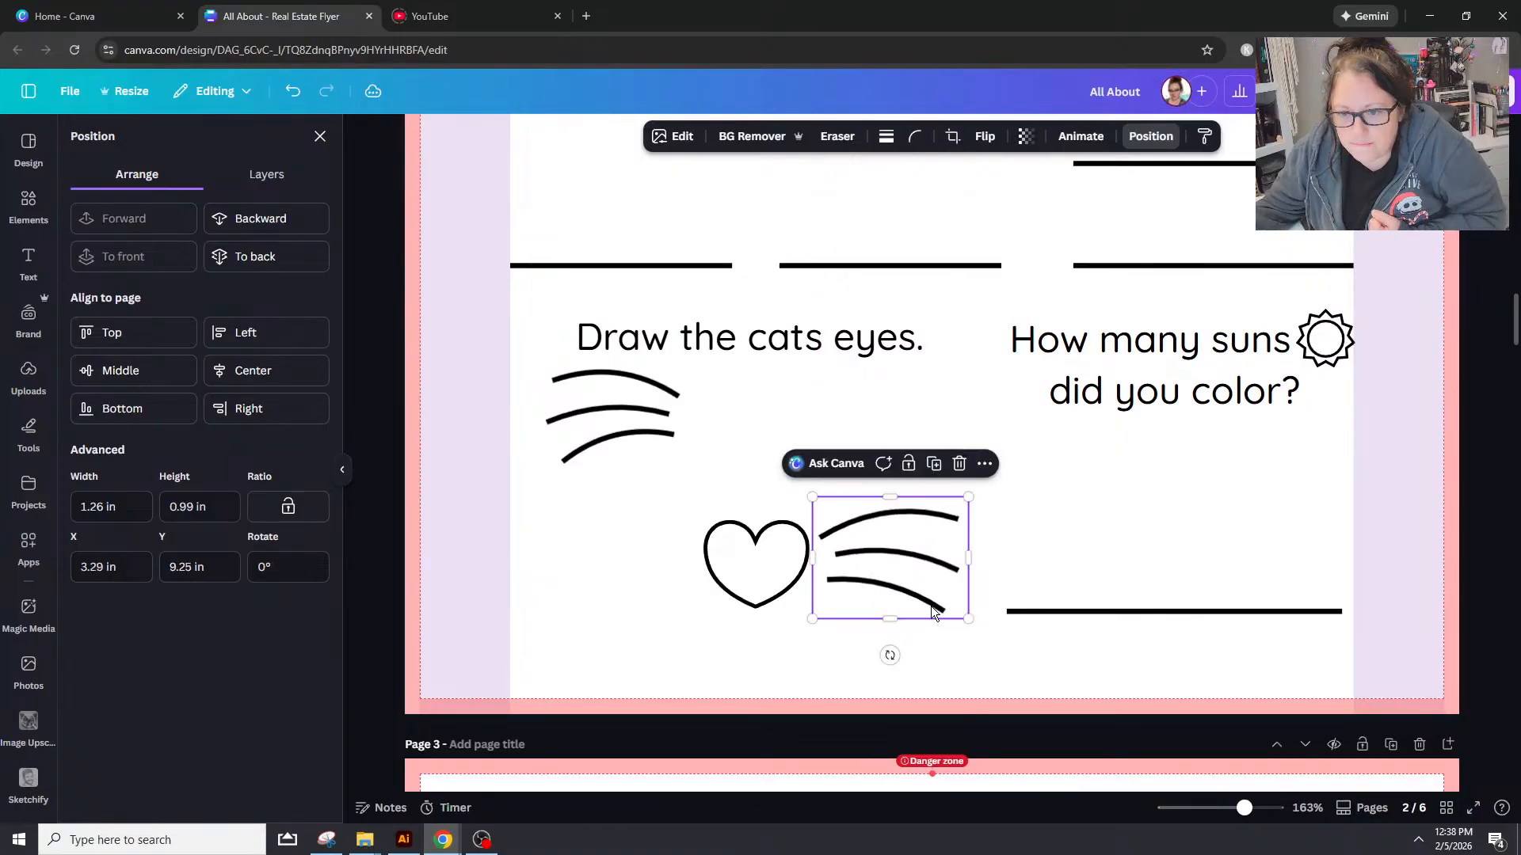
Step: Make the whisker snip semi-transparent and nudge it slightly up over the original whiskers
click(1025, 136)
drag(1063, 204, 992, 205)
drag(881, 517, 876, 523)
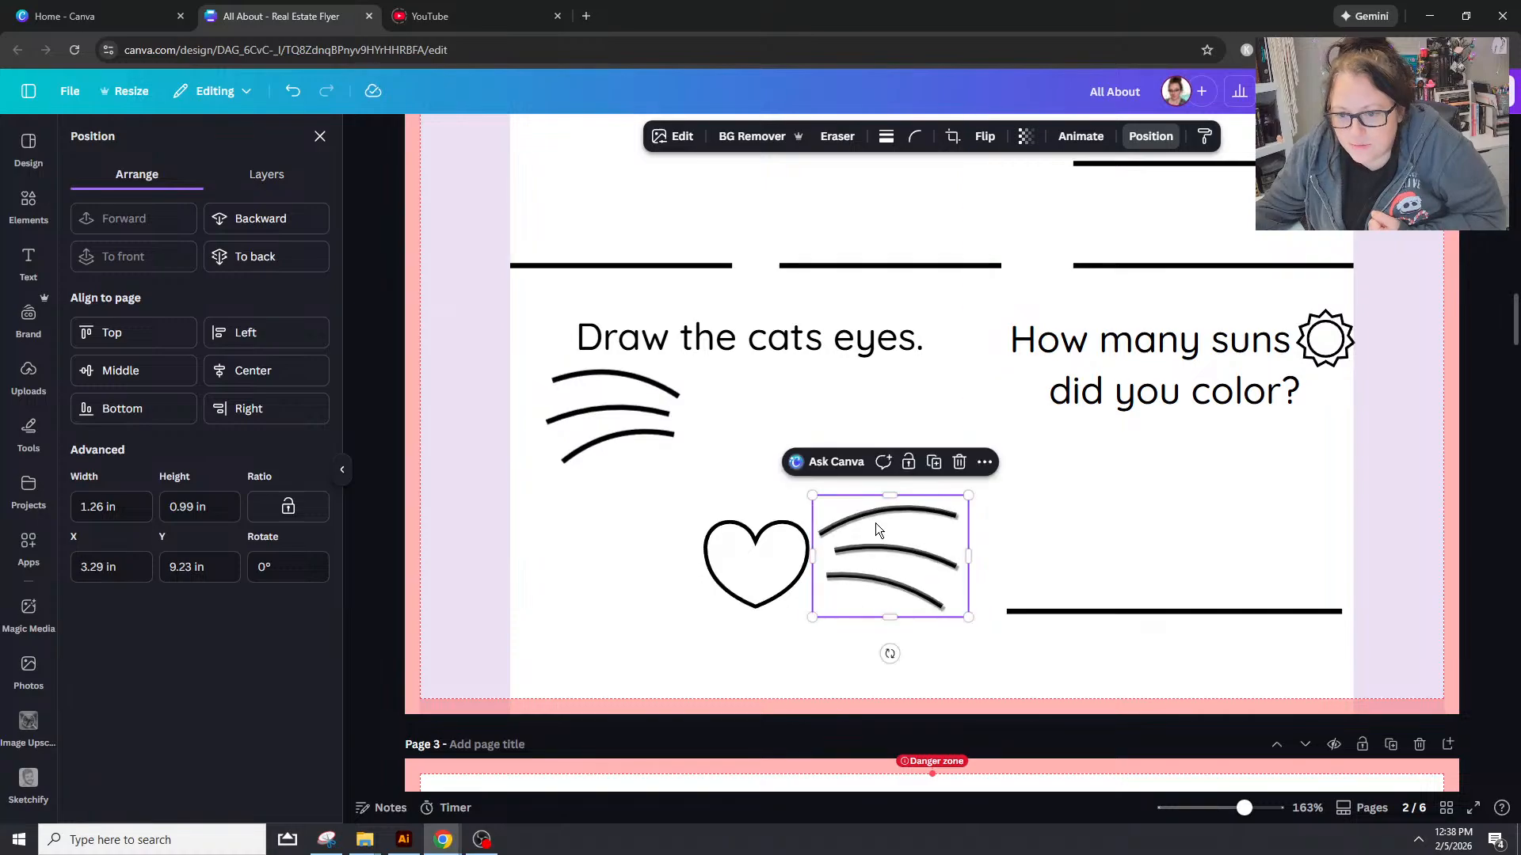
drag(968, 617, 968, 618)
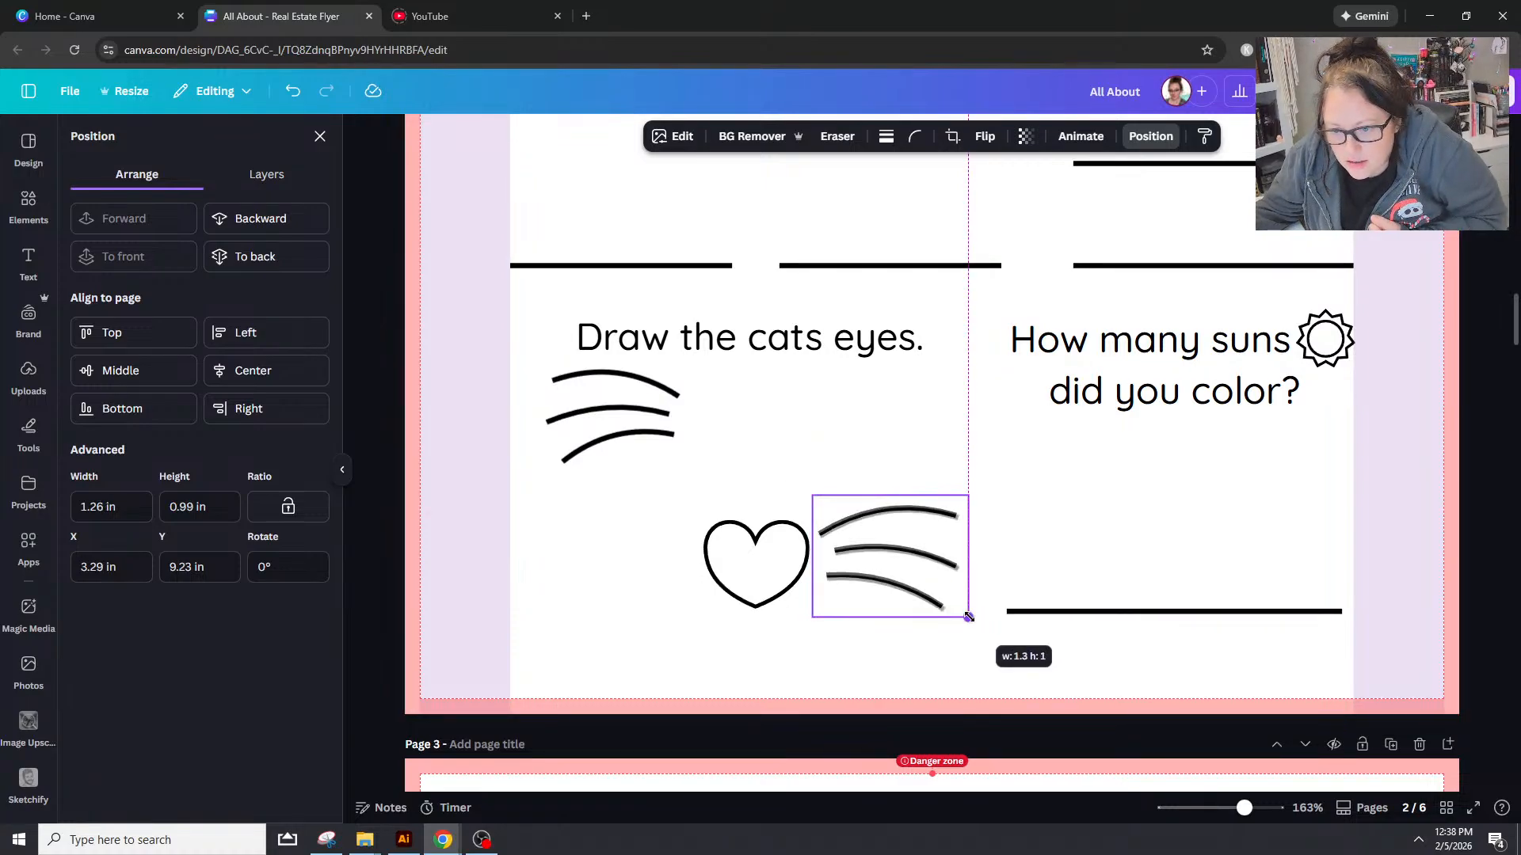
right_click(882, 557)
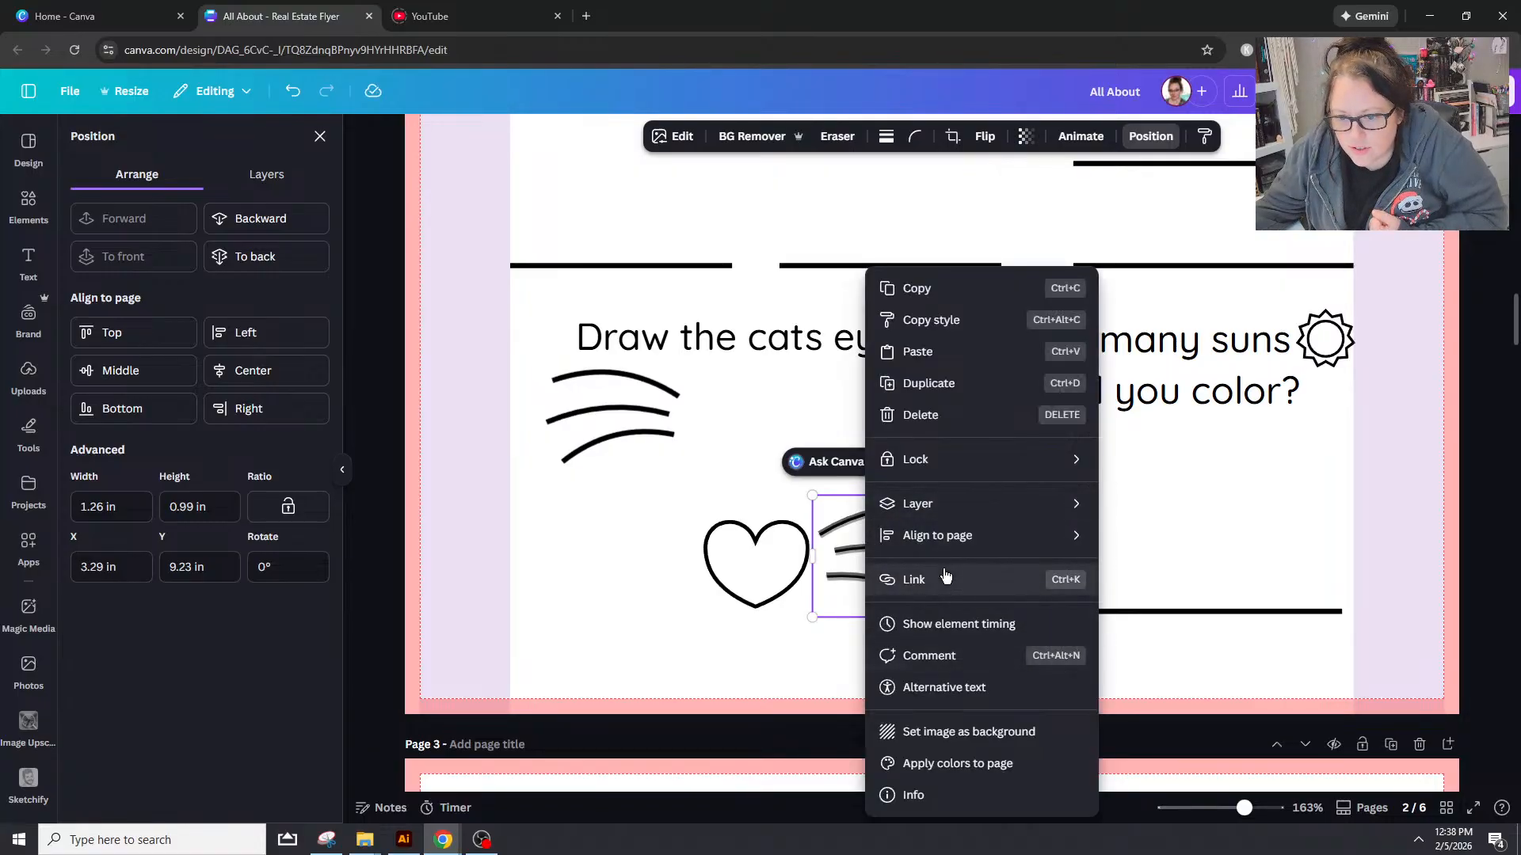
mouse_move(936, 507)
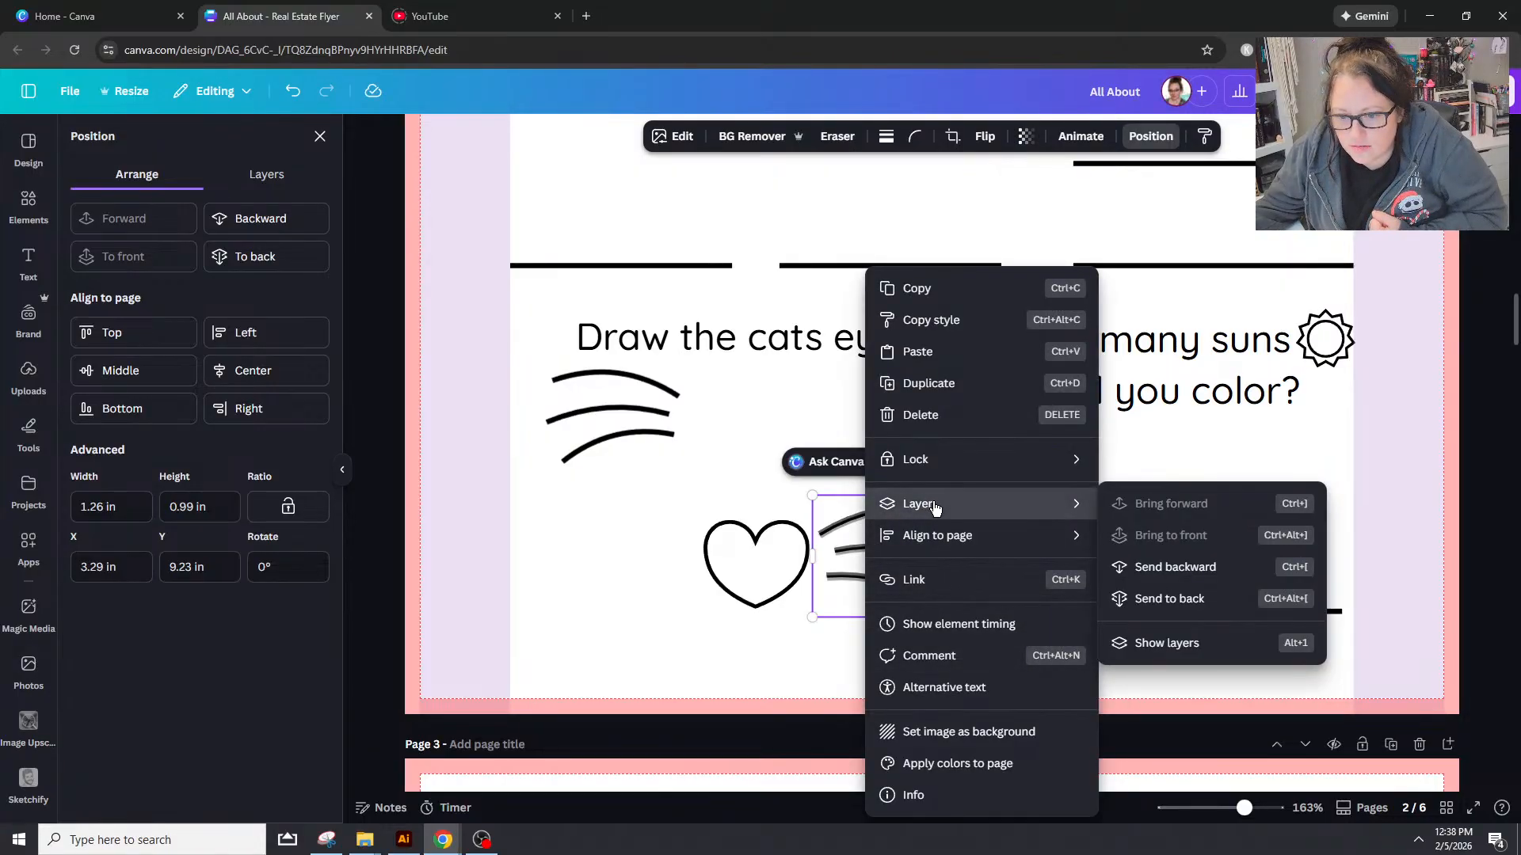
click(773, 629)
Step: Flip the whisker snip horizontally and place it on the left side of the heart
click(985, 141)
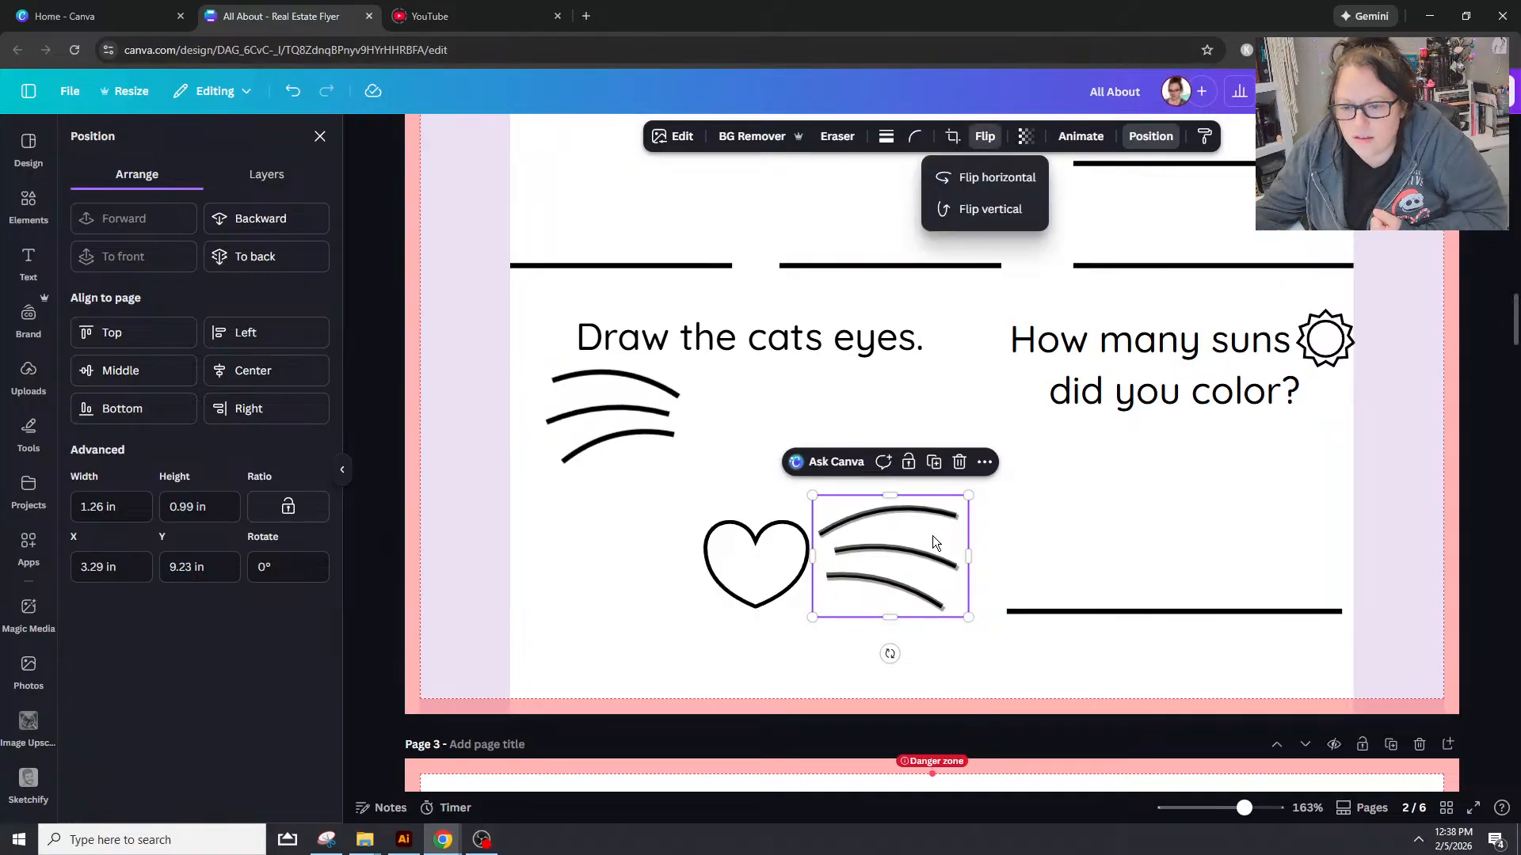
click(967, 182)
drag(889, 526, 612, 533)
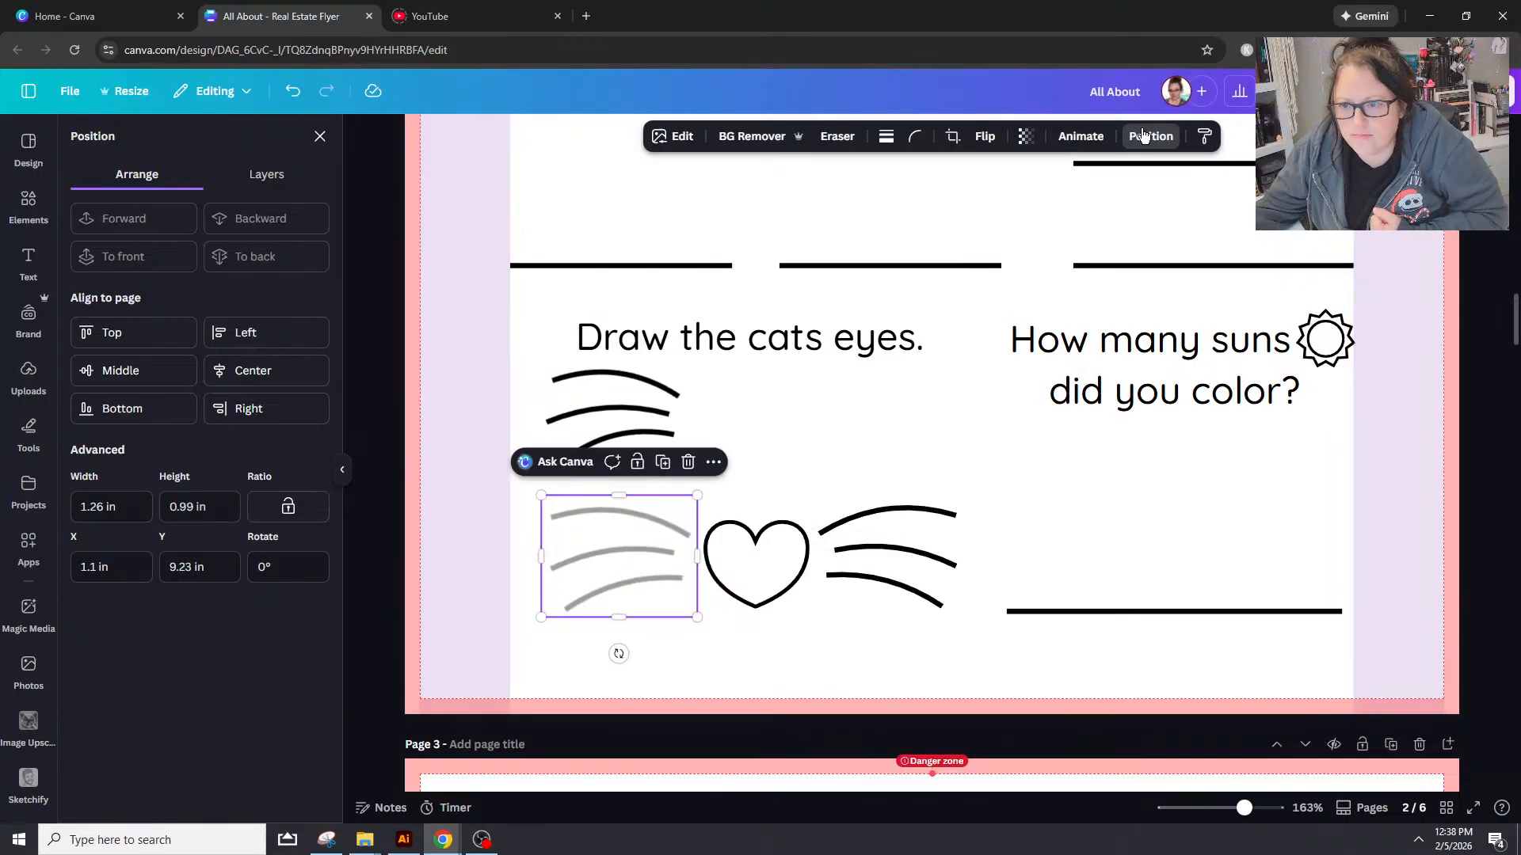
Step: Return the mirrored whisker snip to full opacity and delete it from the page
click(1026, 136)
drag(1014, 206, 1115, 222)
click(771, 453)
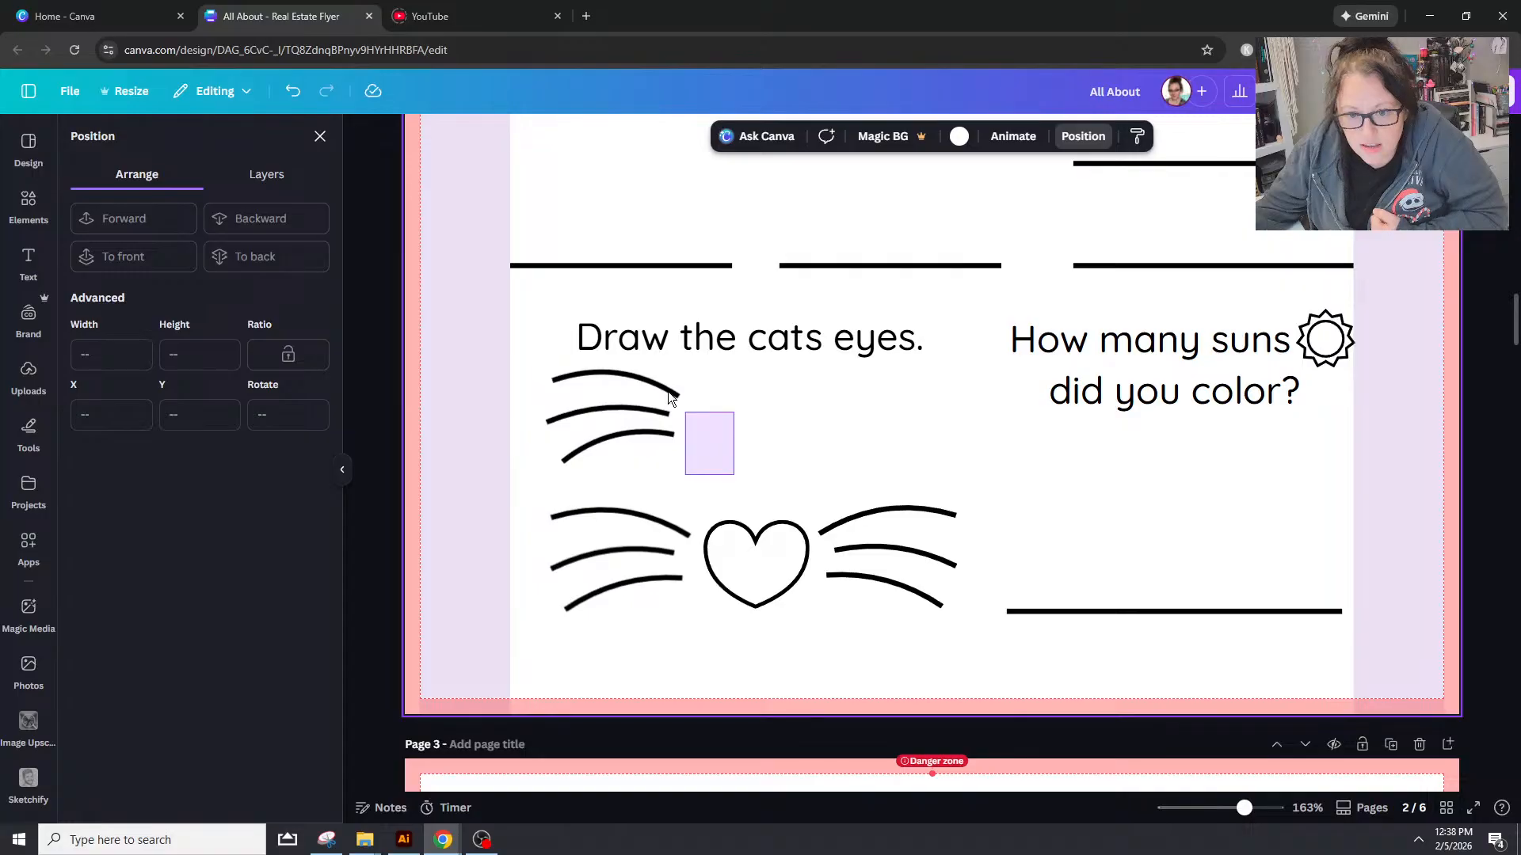
click(668, 601)
key(Delete)
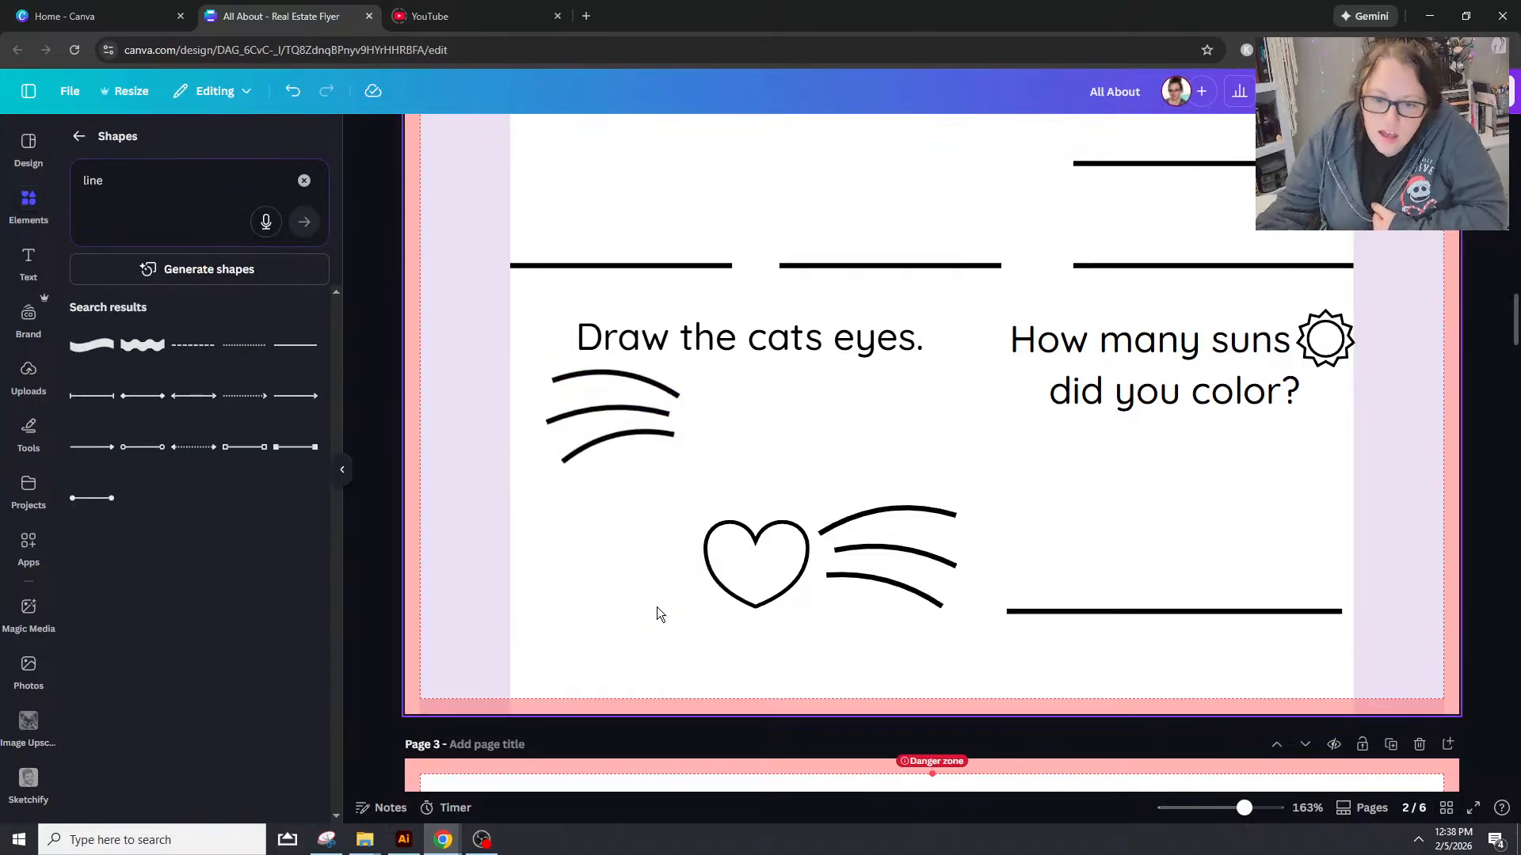
Step: Lay the three copied whiskers over the originals and adjust both ends of the middle copy to mirror its counterpart
drag(650, 385, 957, 535)
click(935, 527)
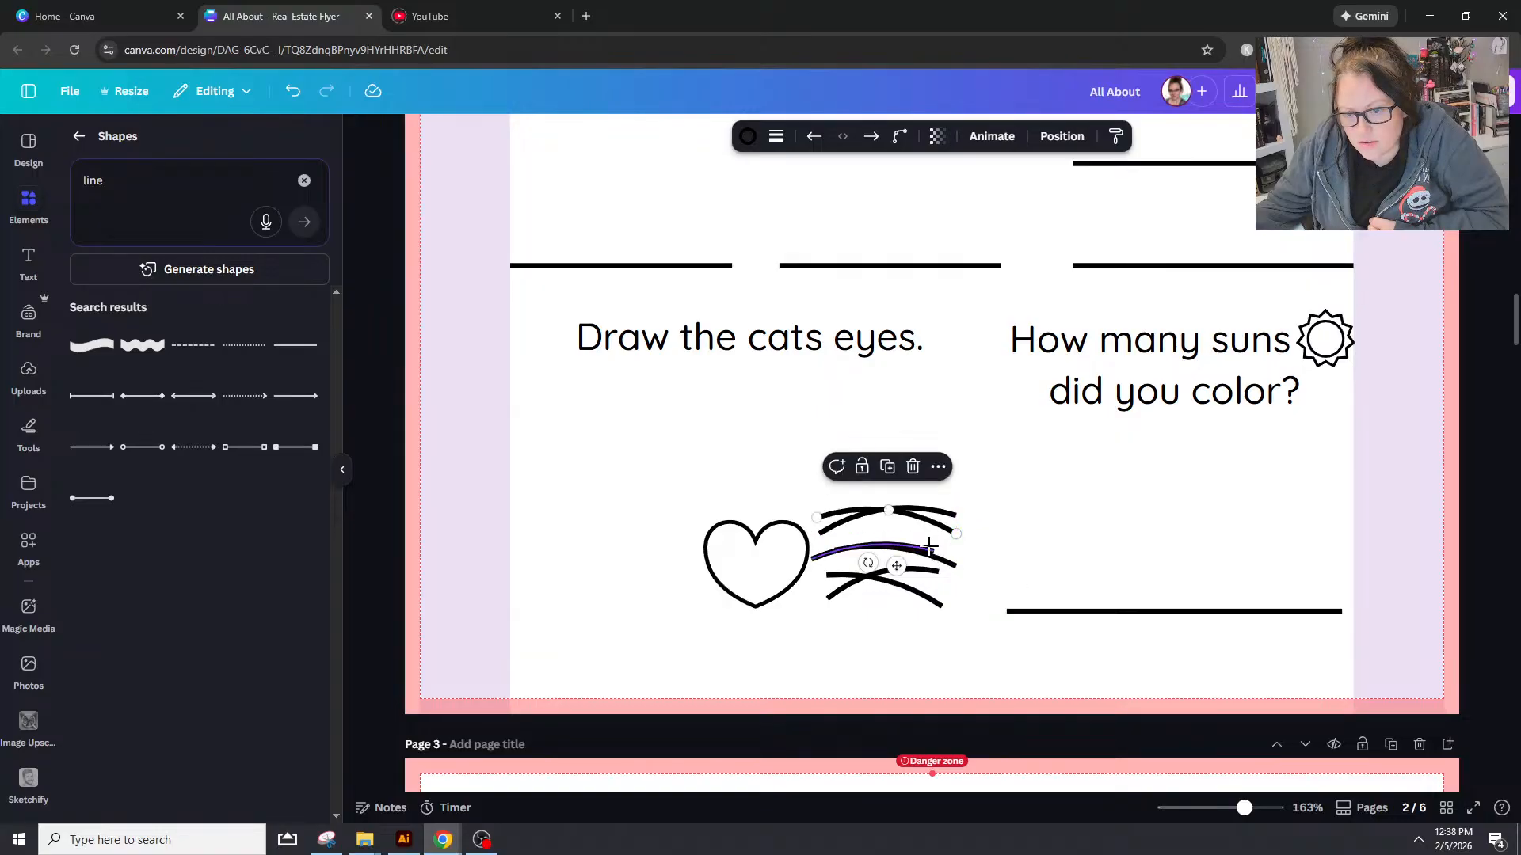
click(928, 546)
drag(814, 558, 840, 558)
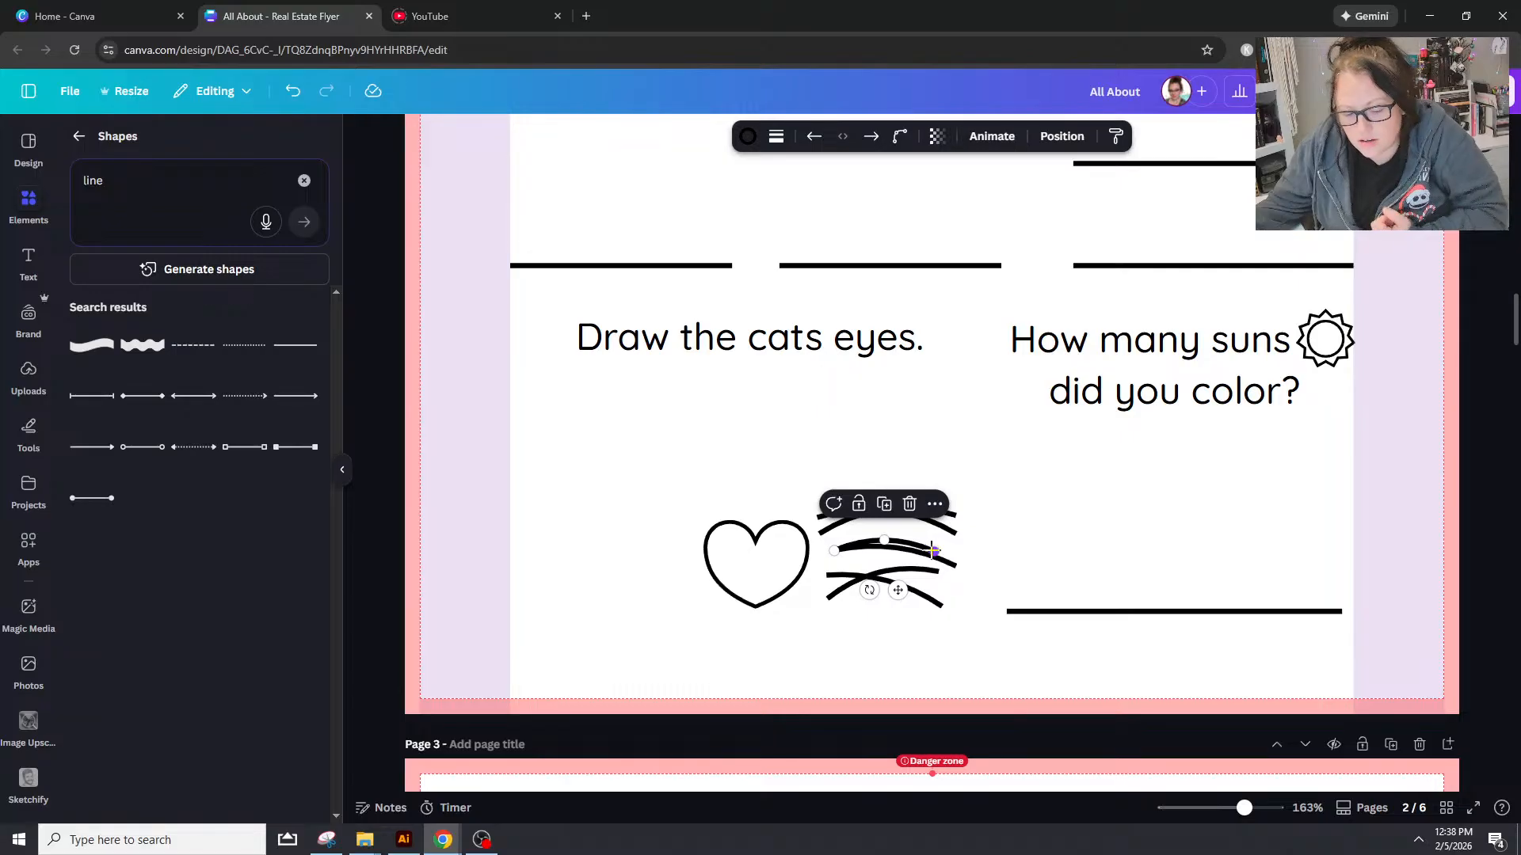
key(ctrl+z)
drag(816, 564, 828, 565)
drag(939, 552, 943, 550)
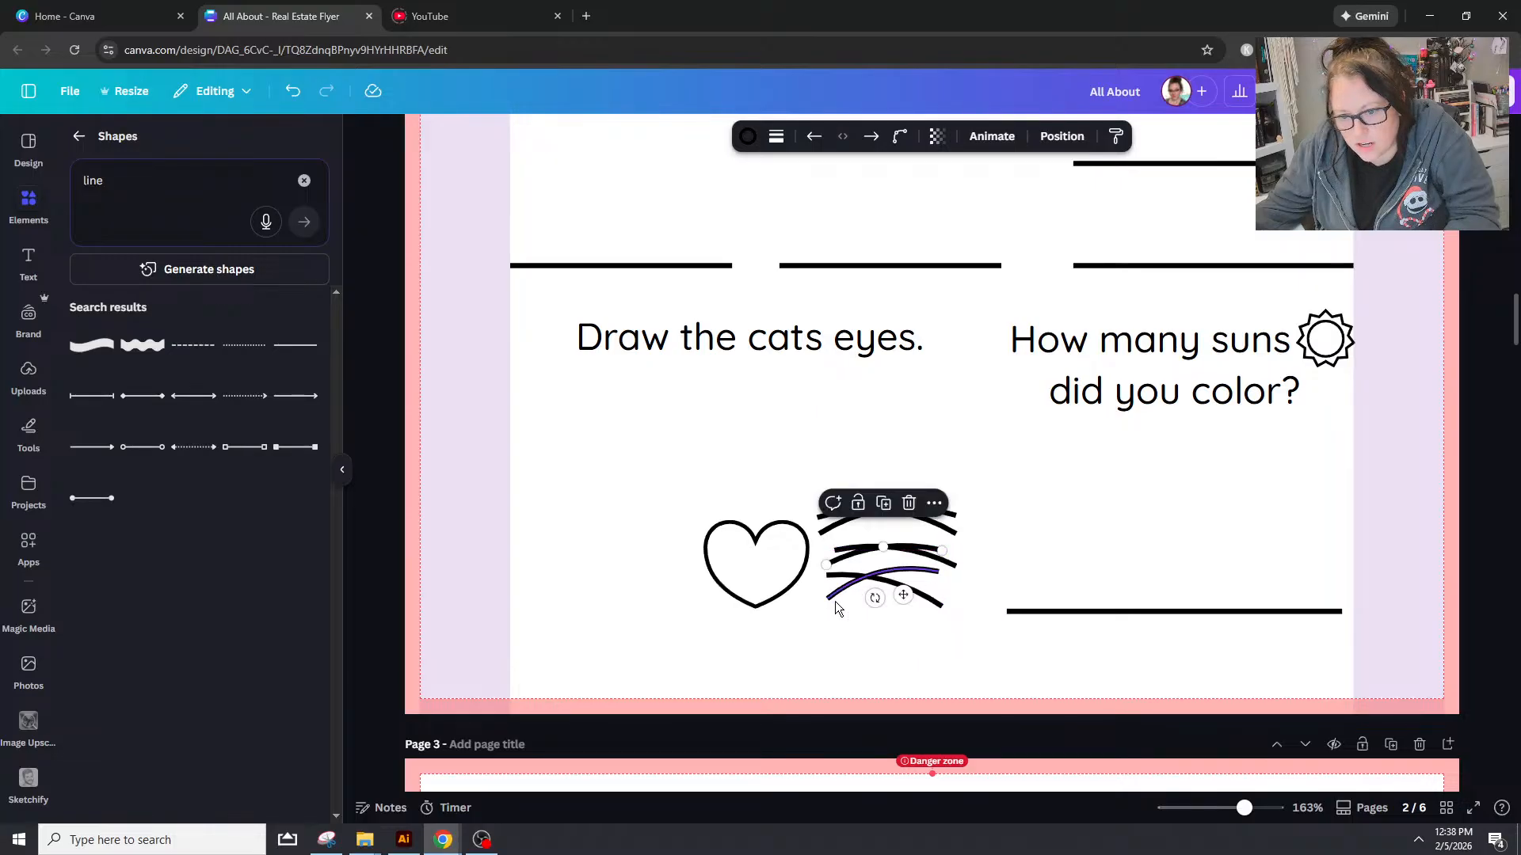
Step: Lower the right end of the lowest copied whisker and extend it slightly to mirror the original beneath it
click(935, 577)
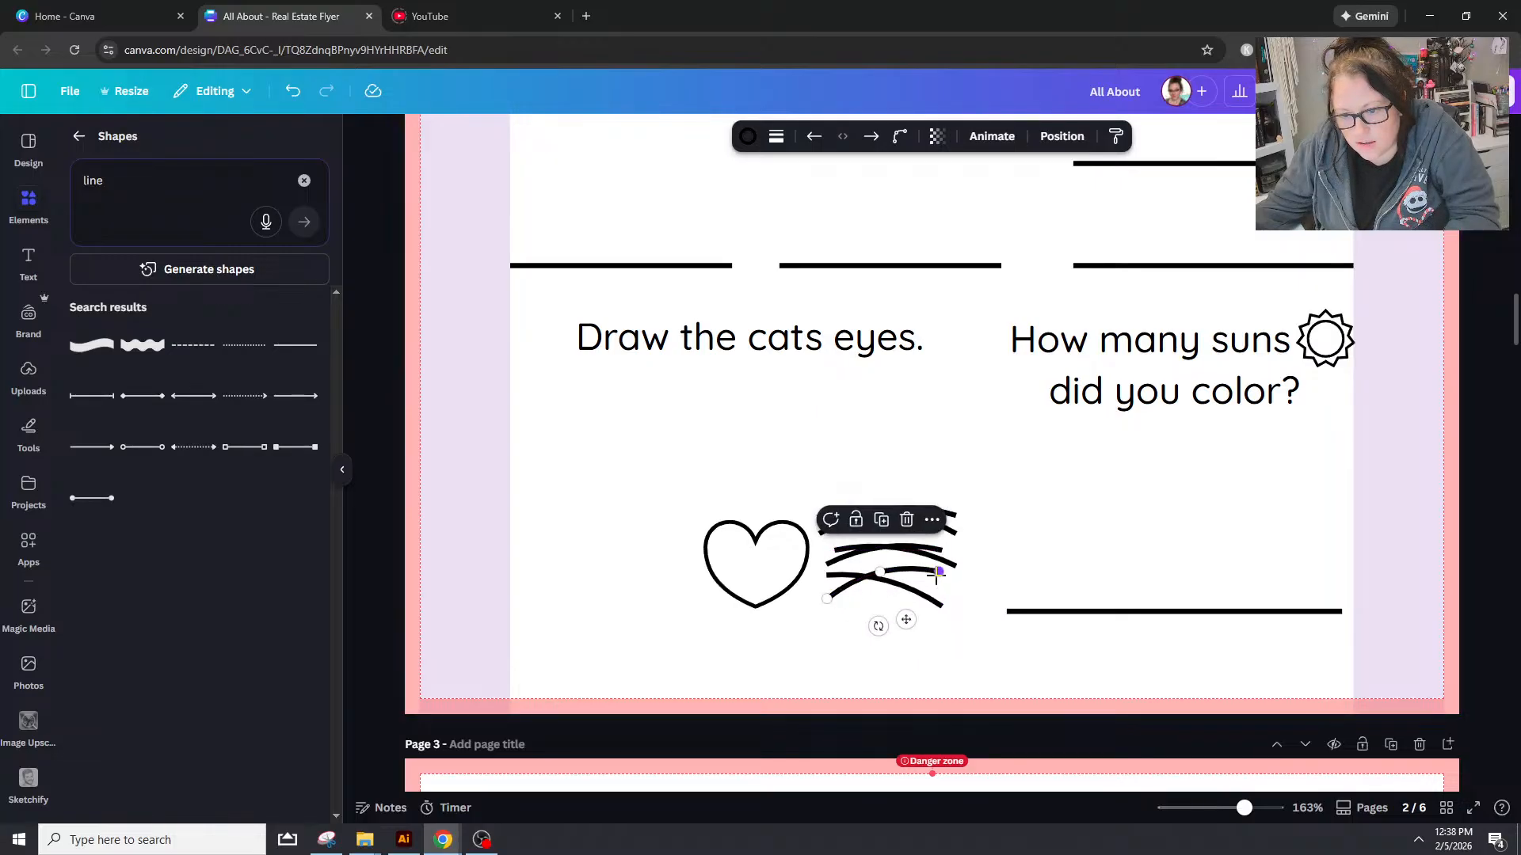
drag(939, 569, 944, 584)
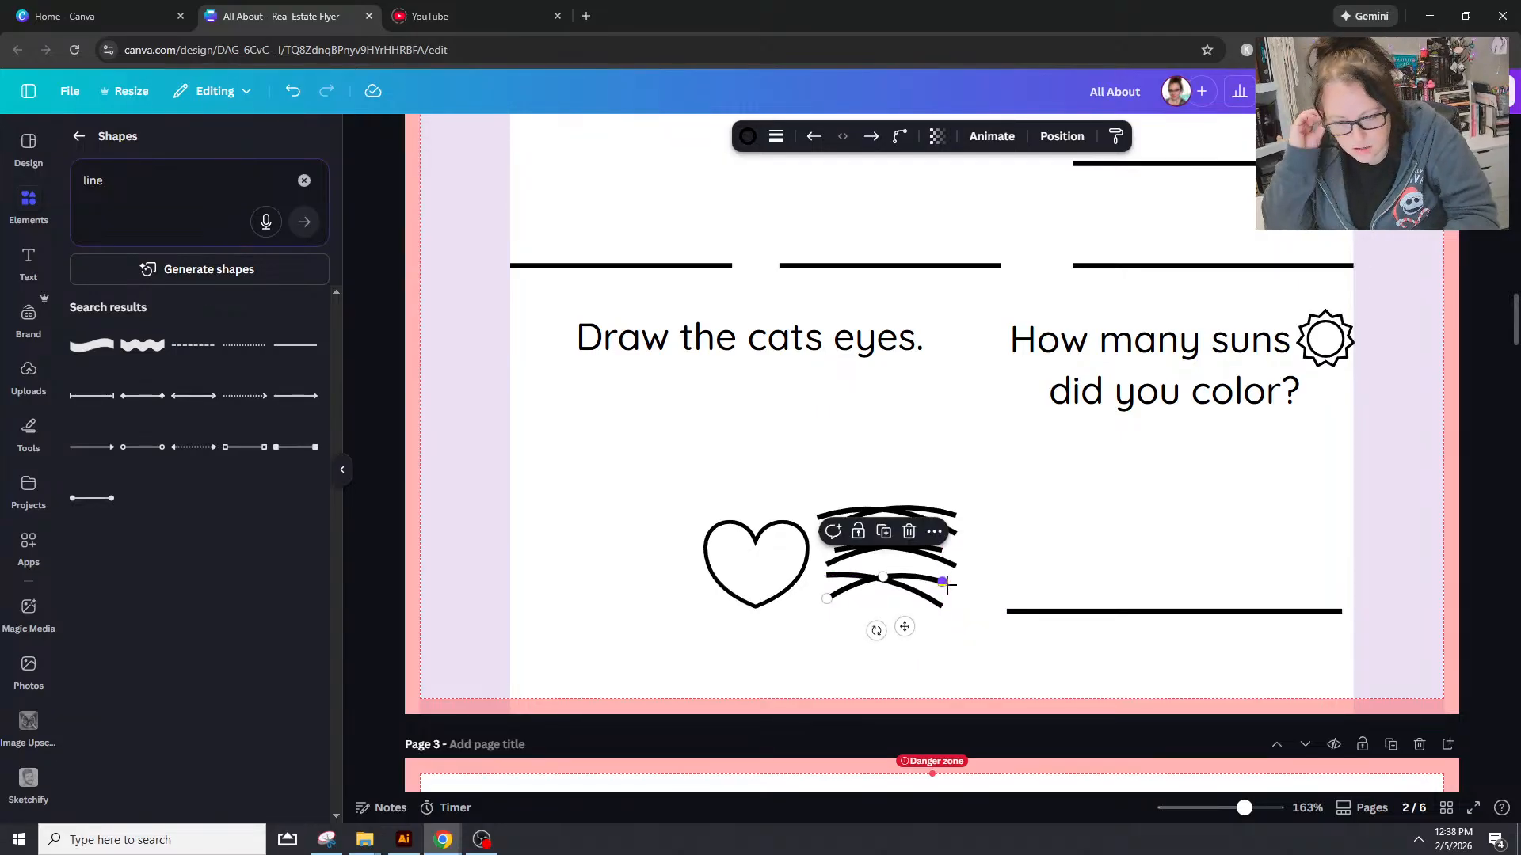
click(967, 482)
click(933, 515)
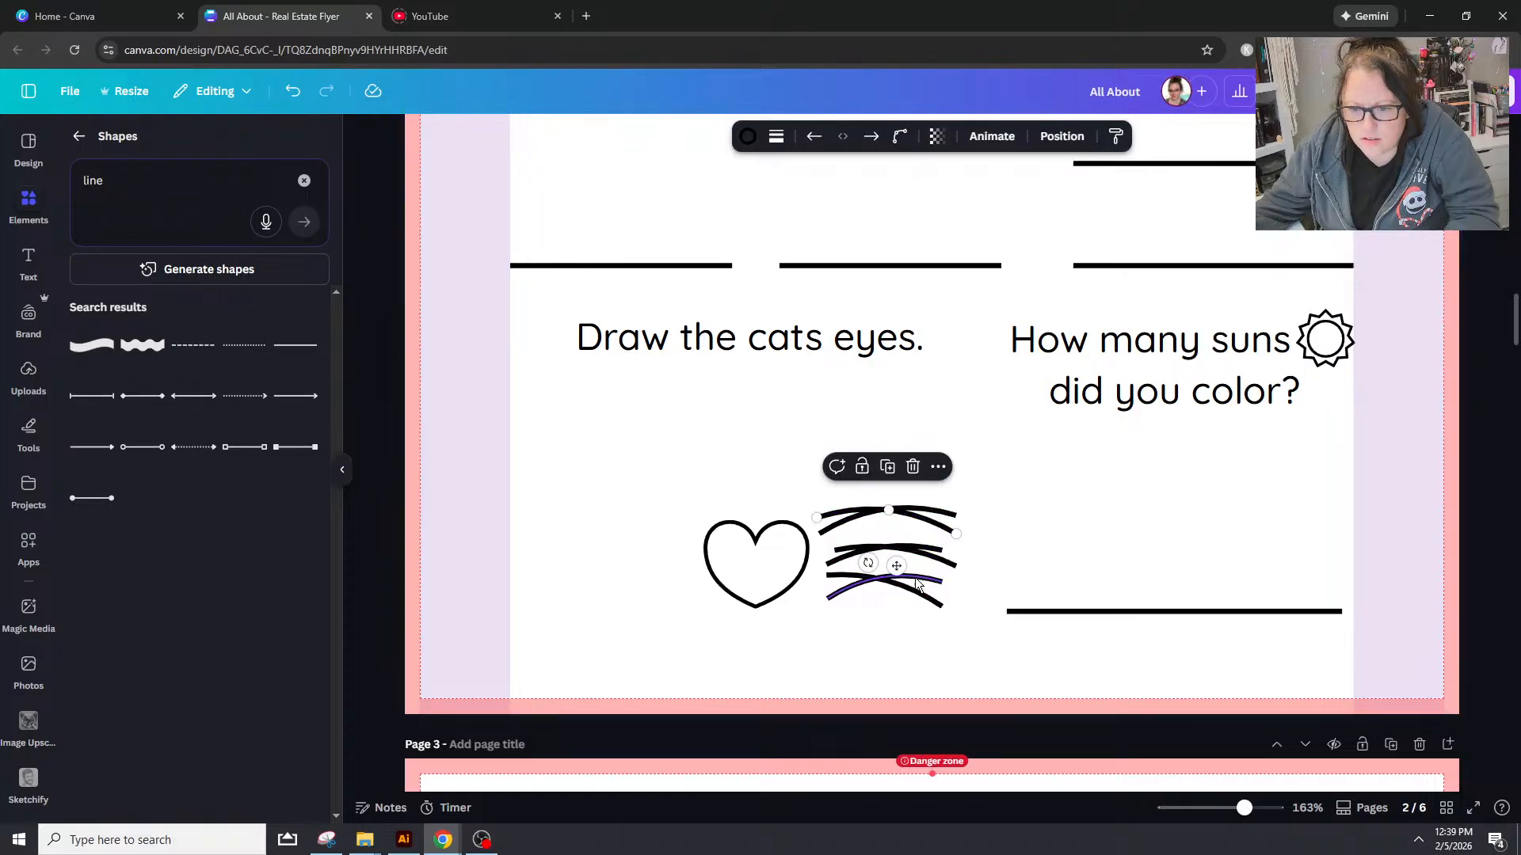
Step: Group the three original whiskers, leaving the overlapping copies out of the group
click(940, 566)
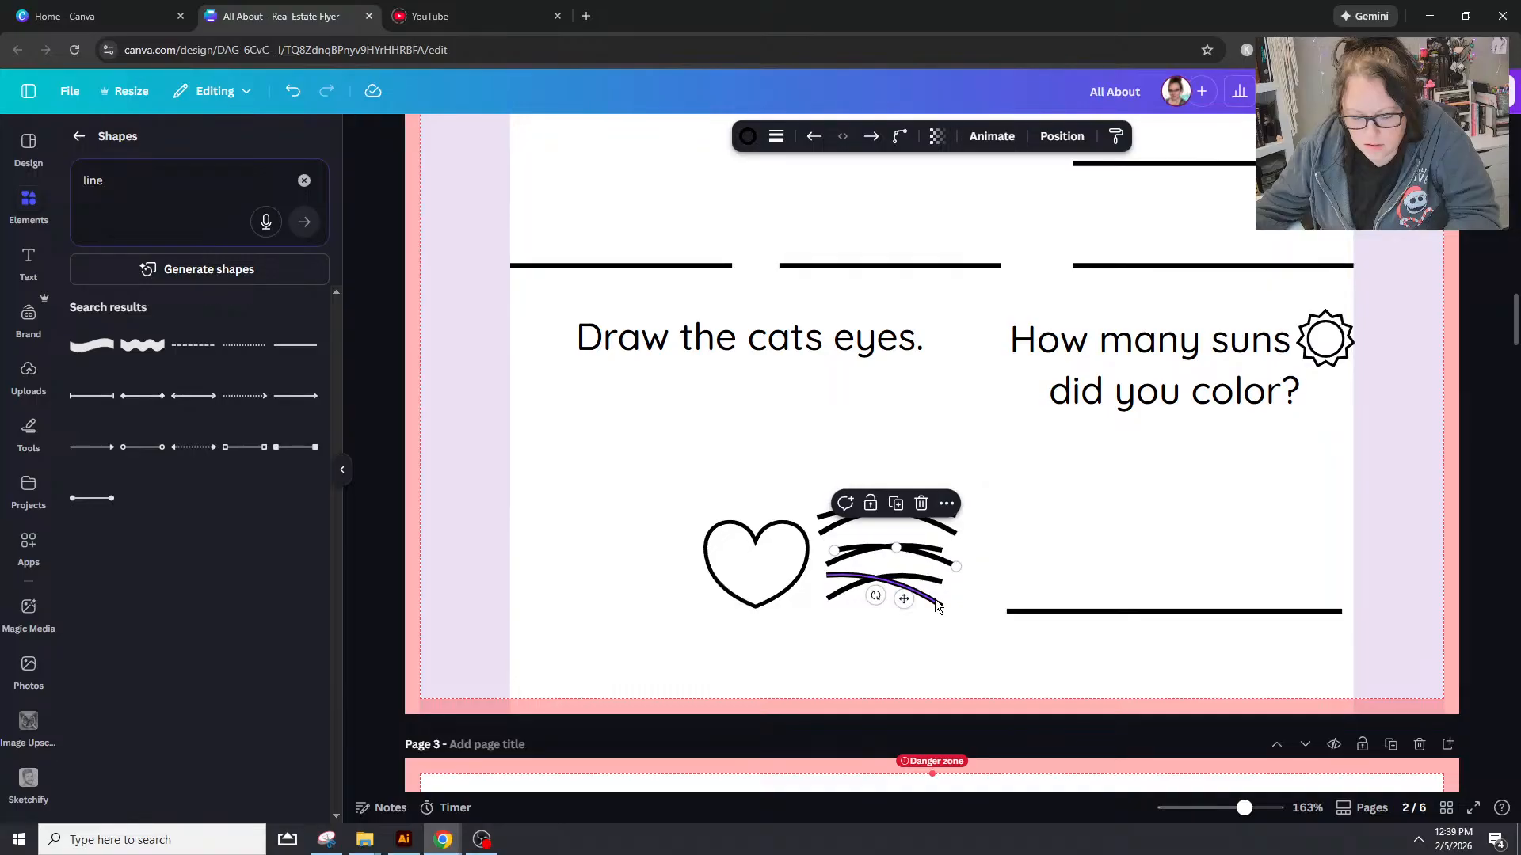
shift+click(935, 599)
shift+click(947, 534)
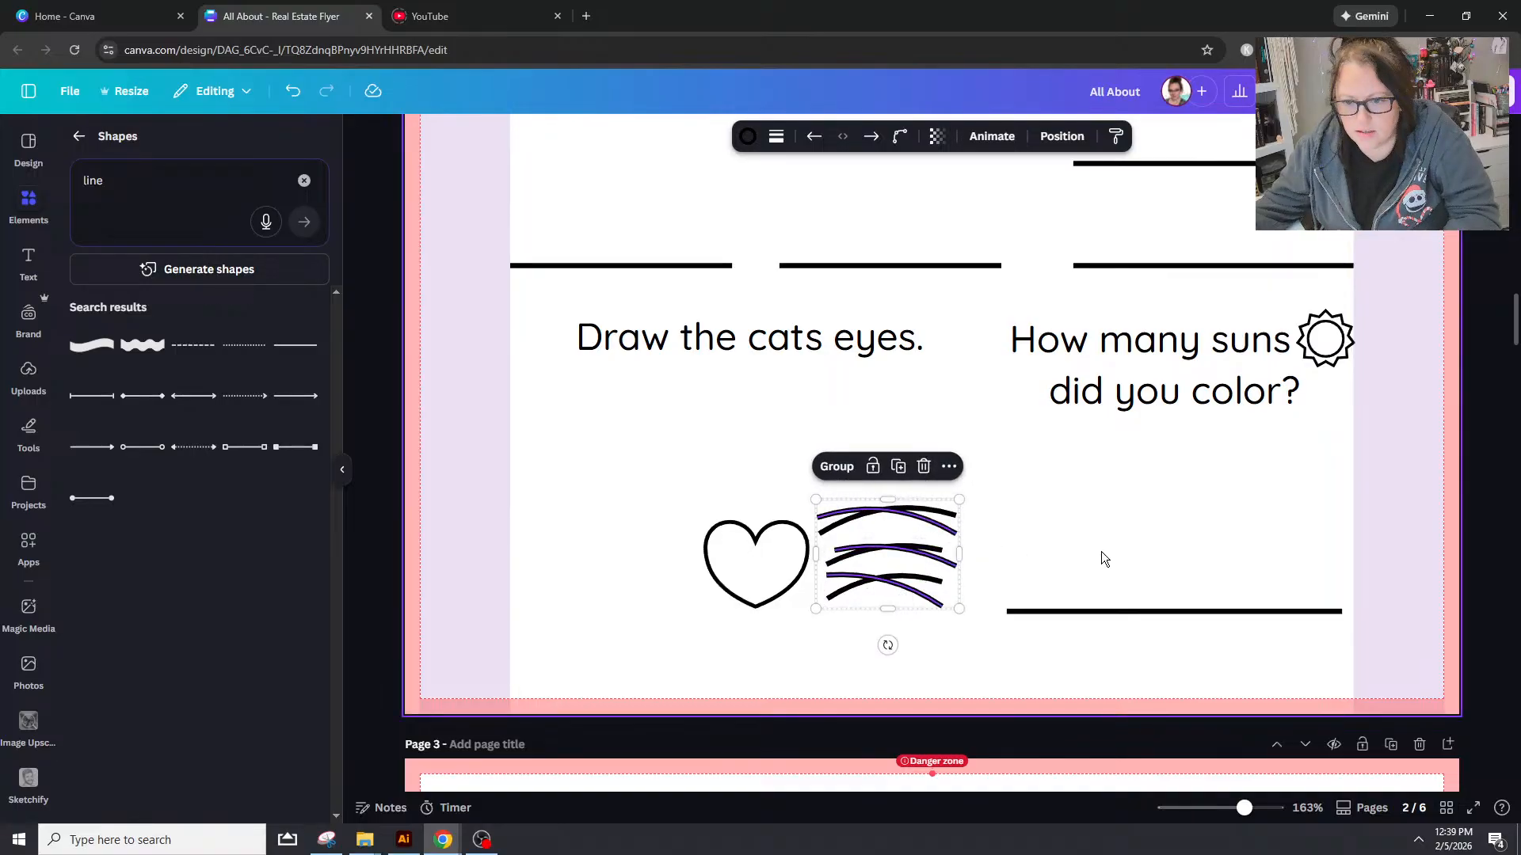
shift+click(925, 523)
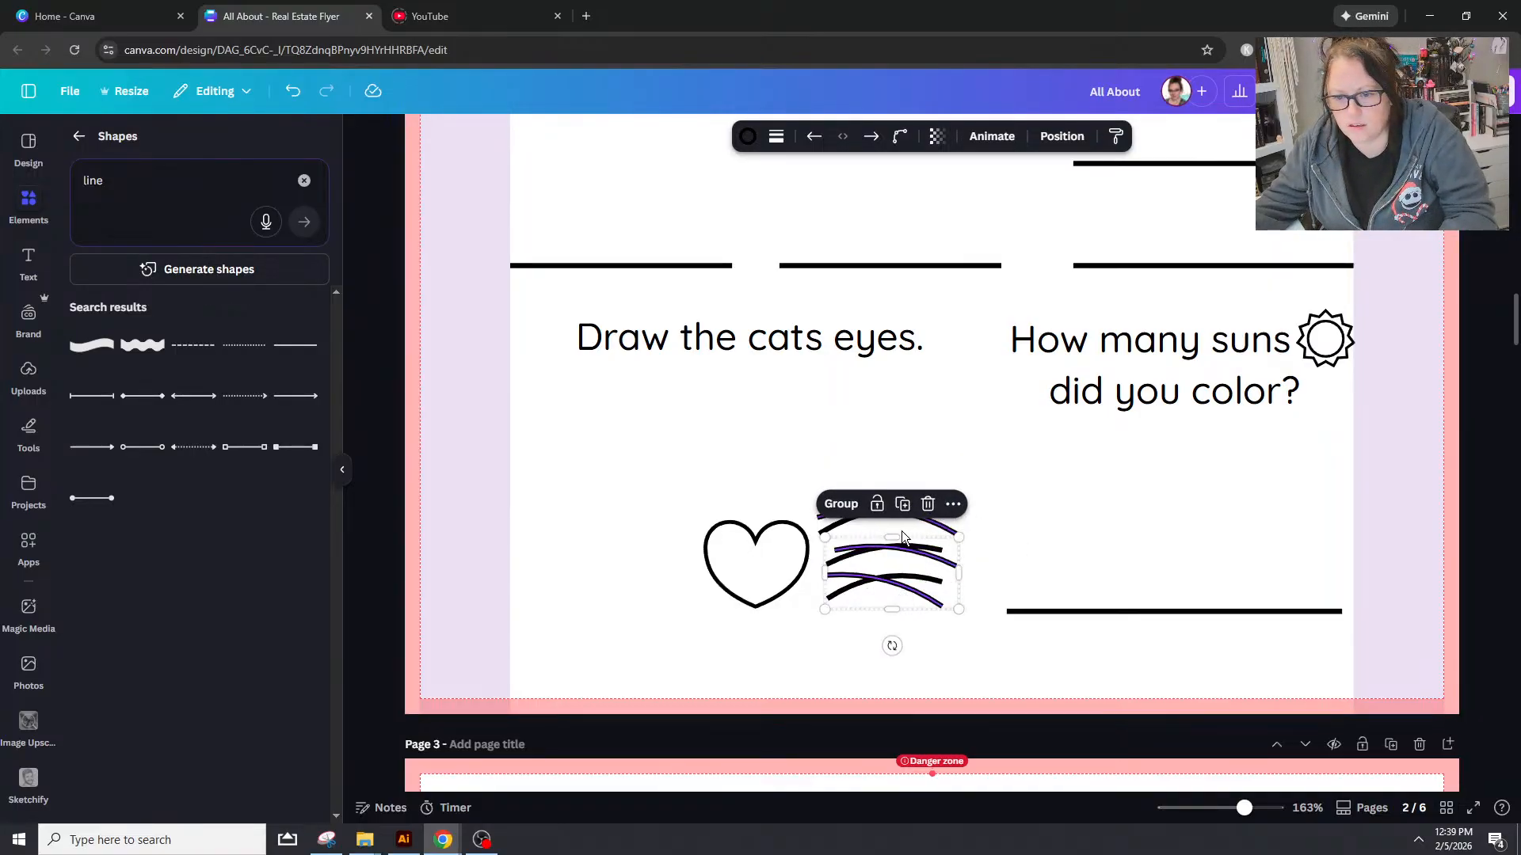
shift+click(829, 527)
shift+click(833, 518)
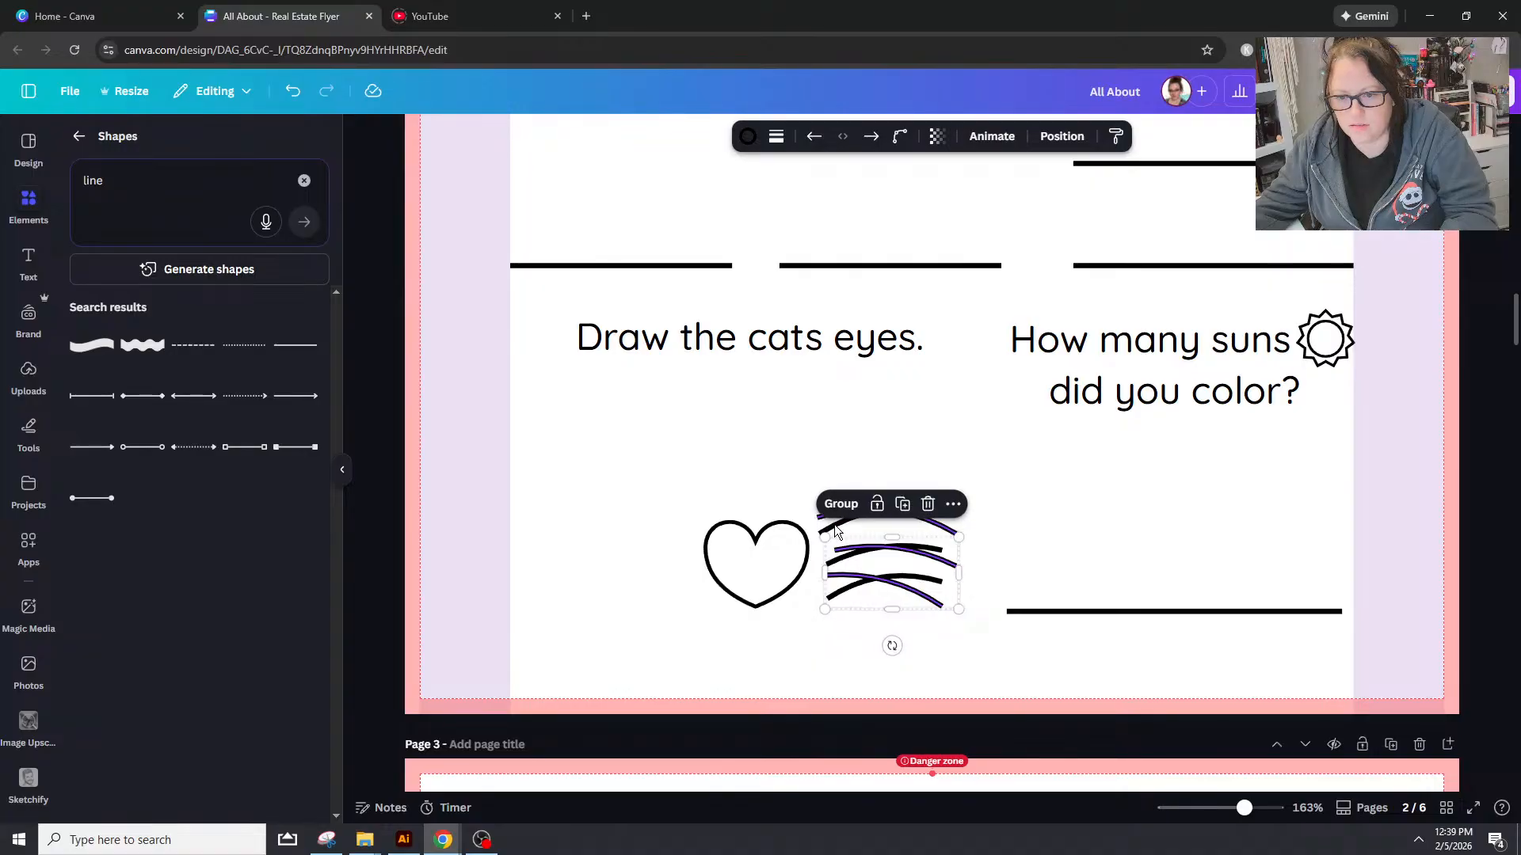
shift+click(834, 525)
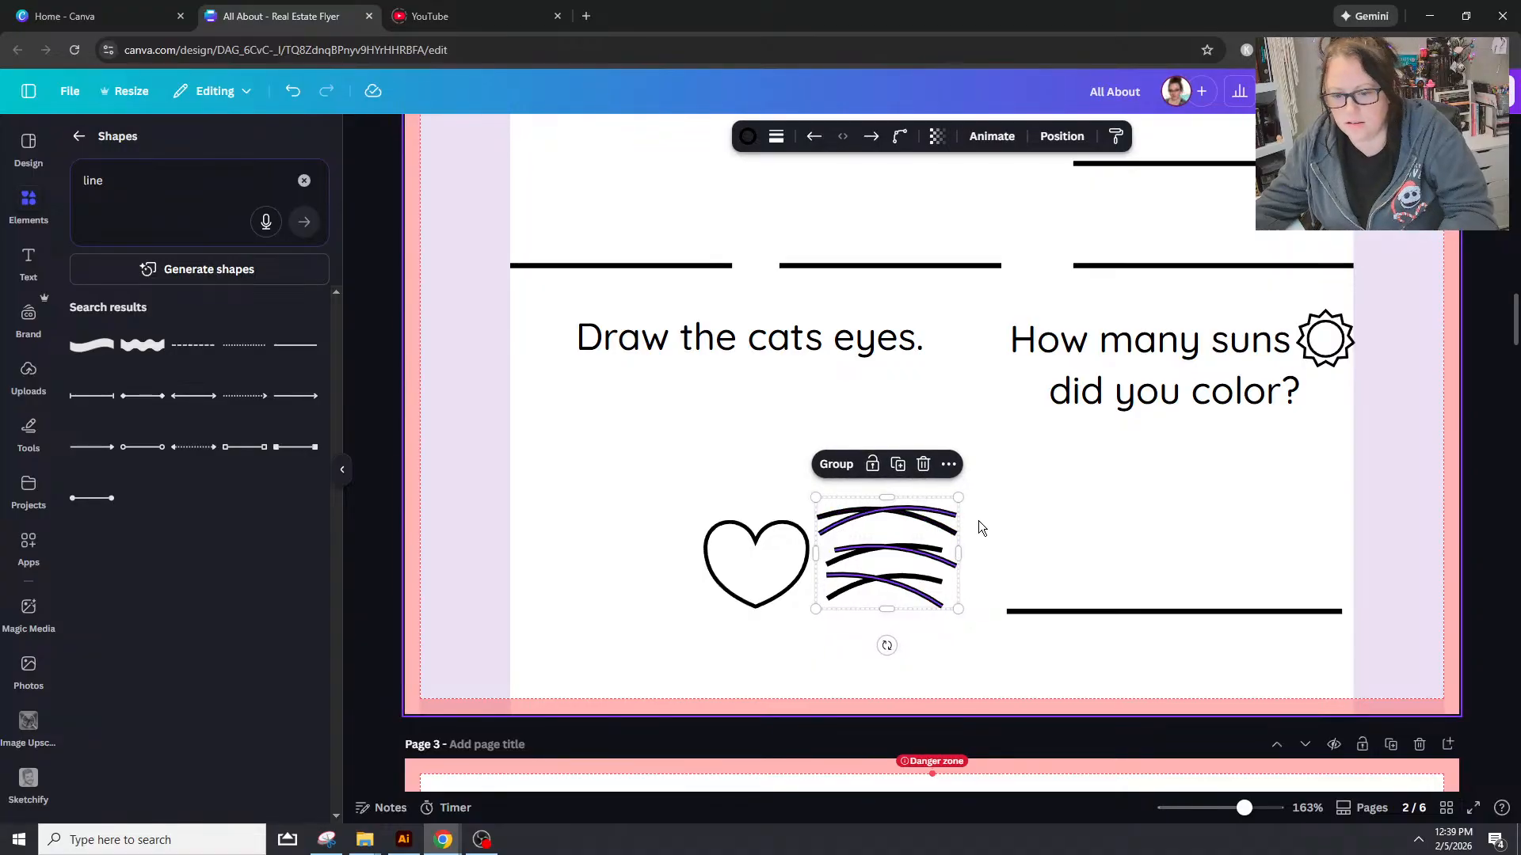
key(ctrl+g)
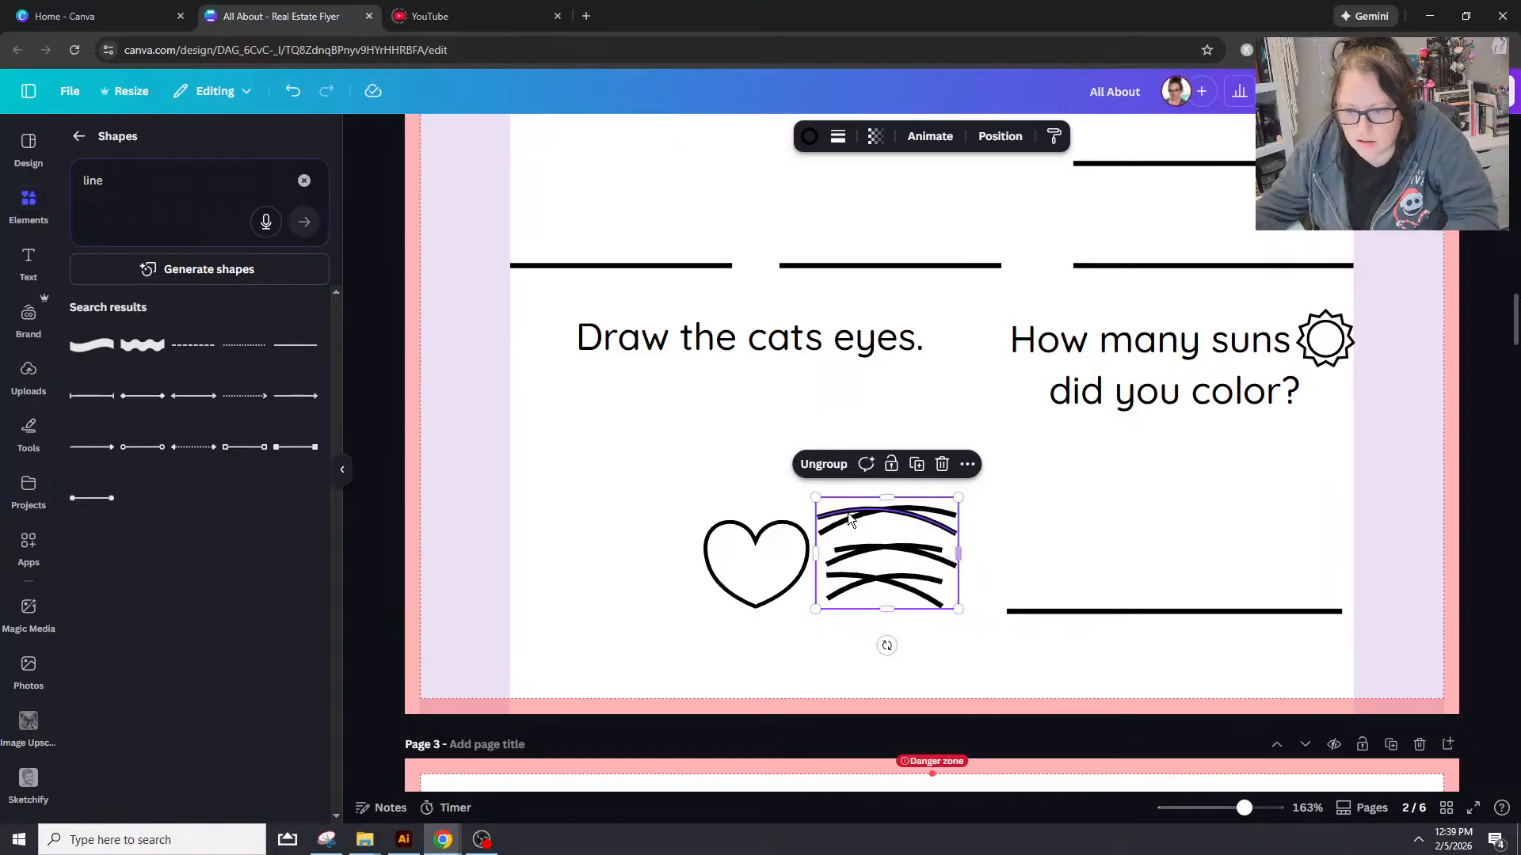
Step: Move the three copied whiskers together back to the left of the heart, level with the grouped whiskers and equally spaced from the heart
click(846, 515)
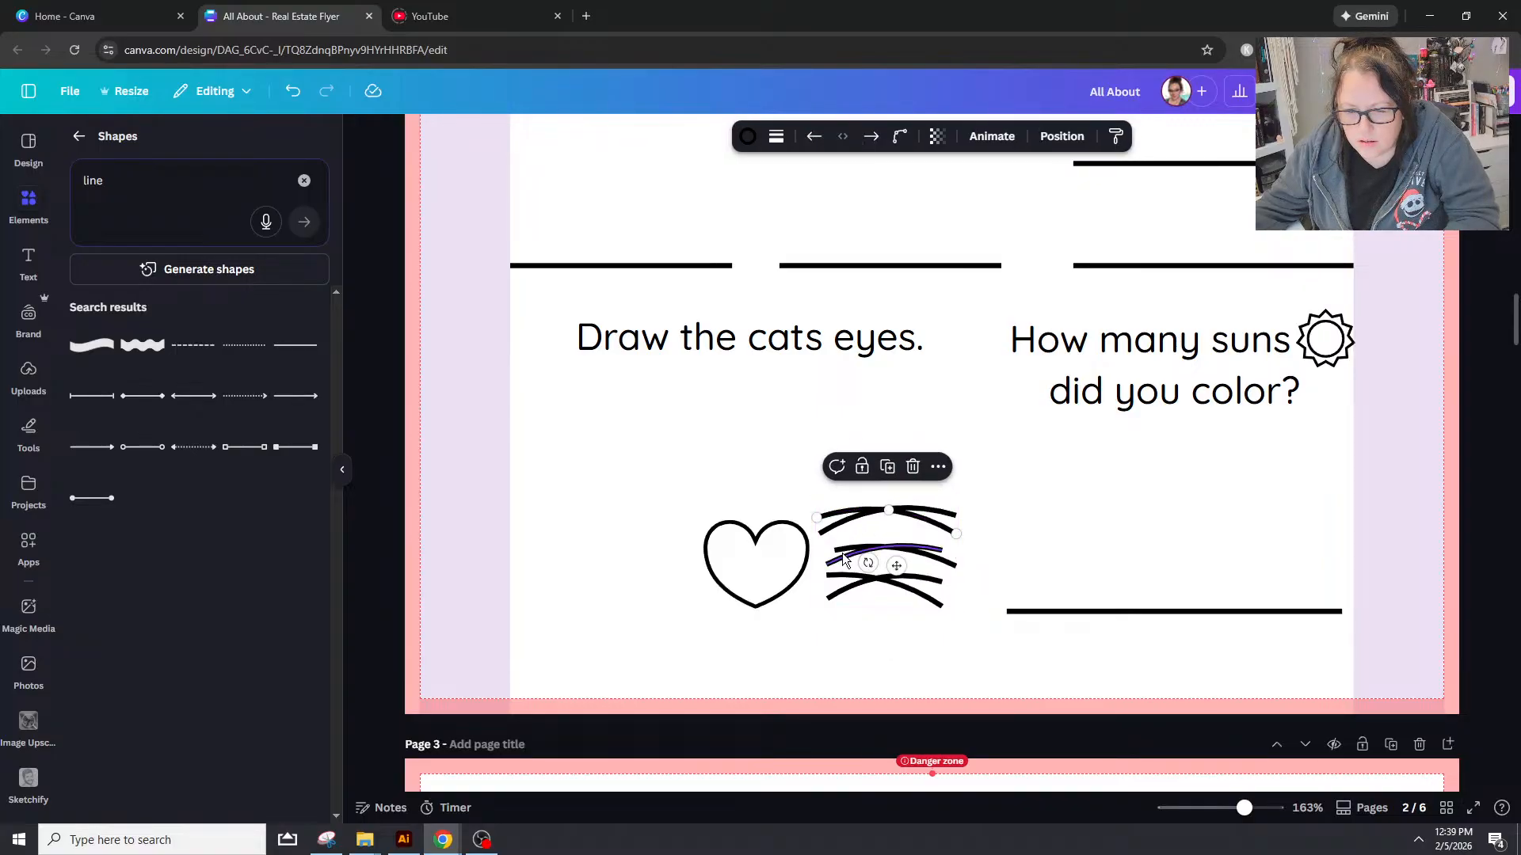
click(843, 554)
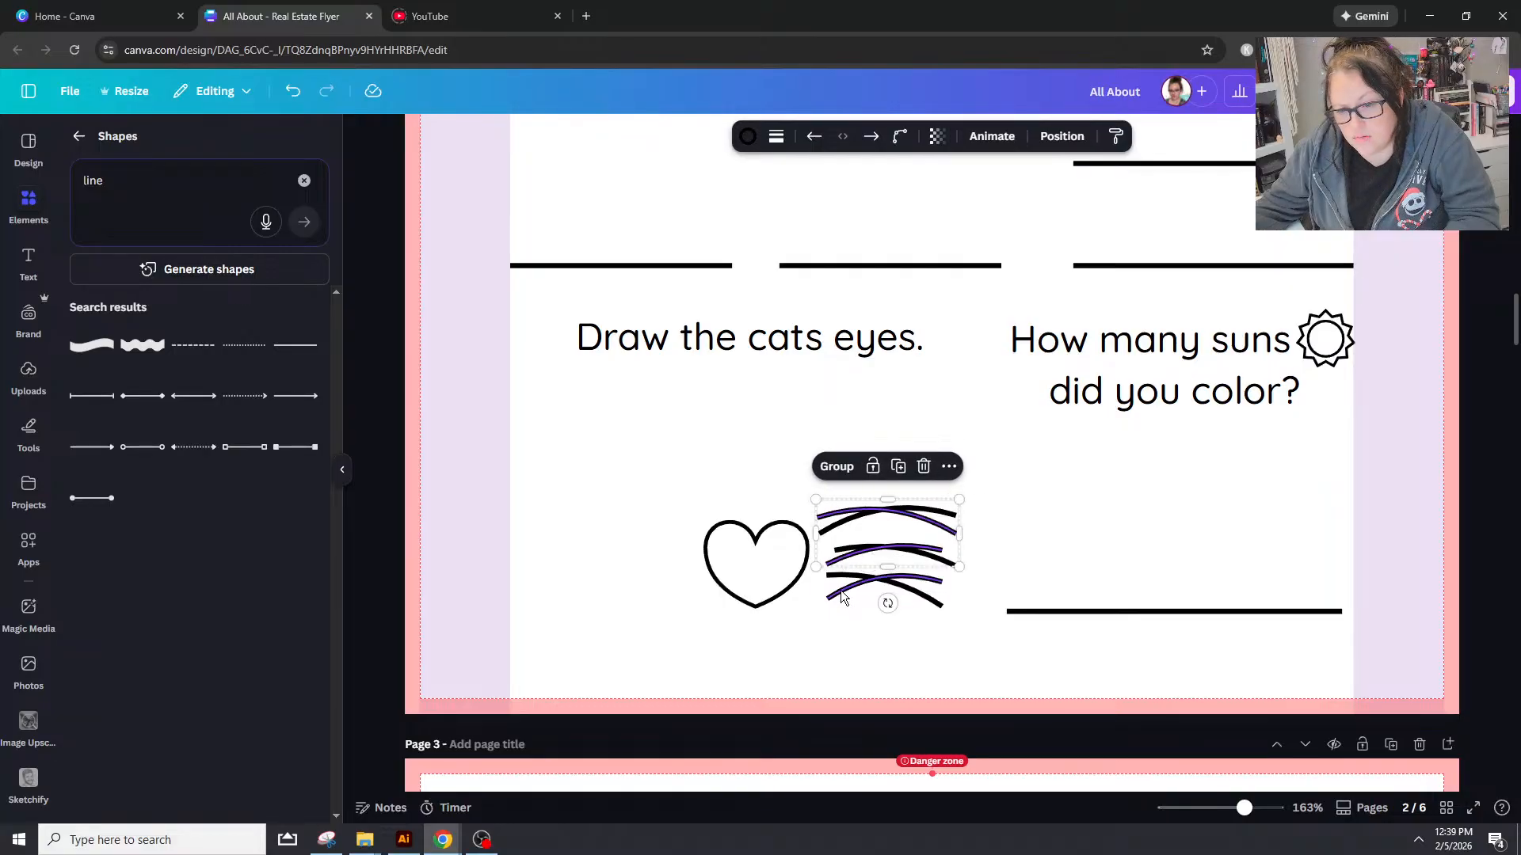
drag(911, 596, 663, 578)
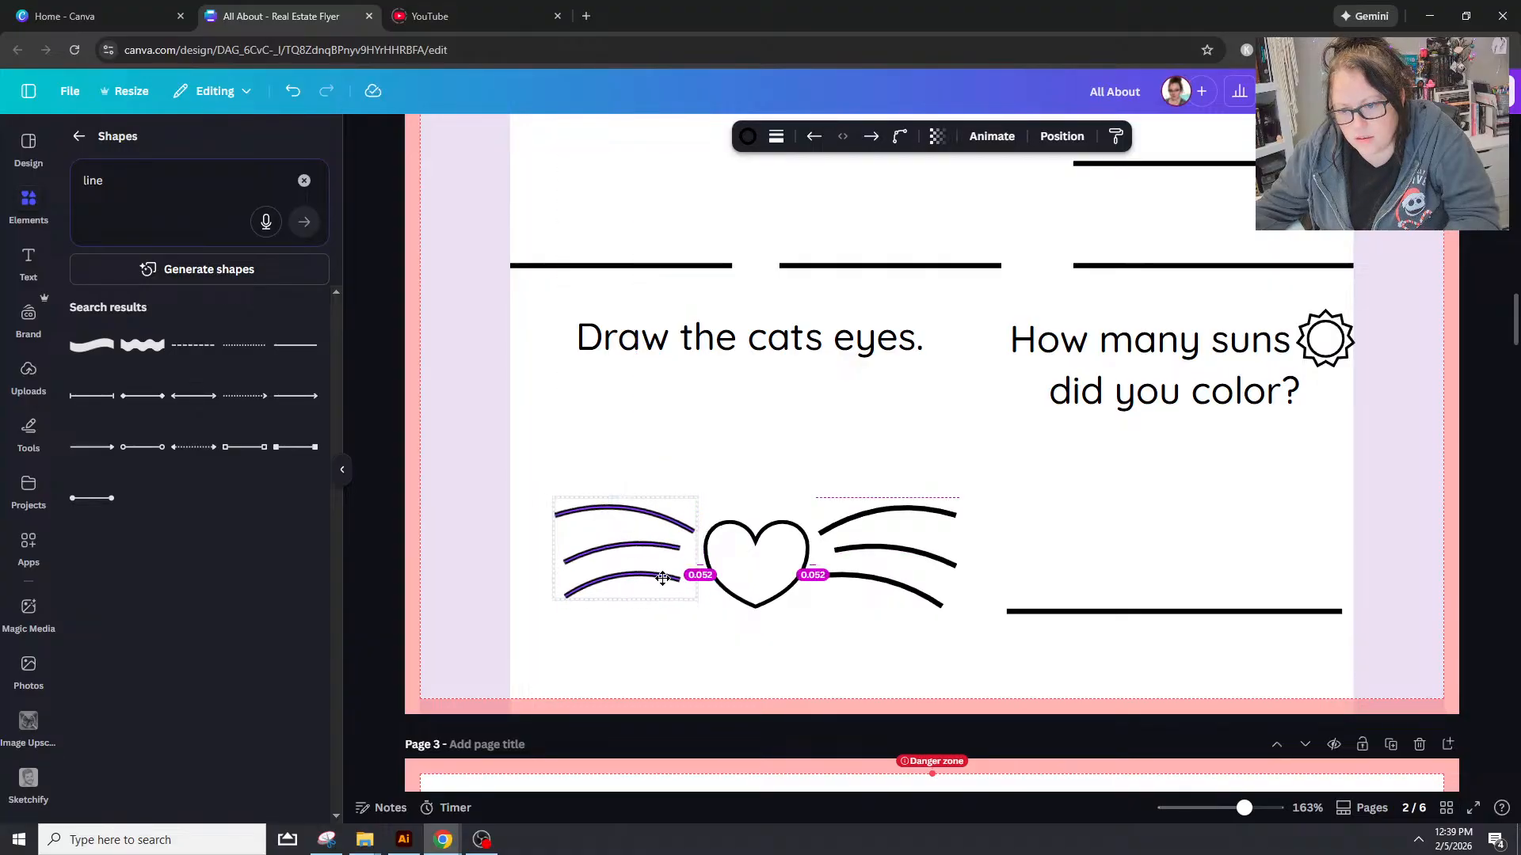
drag(663, 578, 662, 579)
click(900, 655)
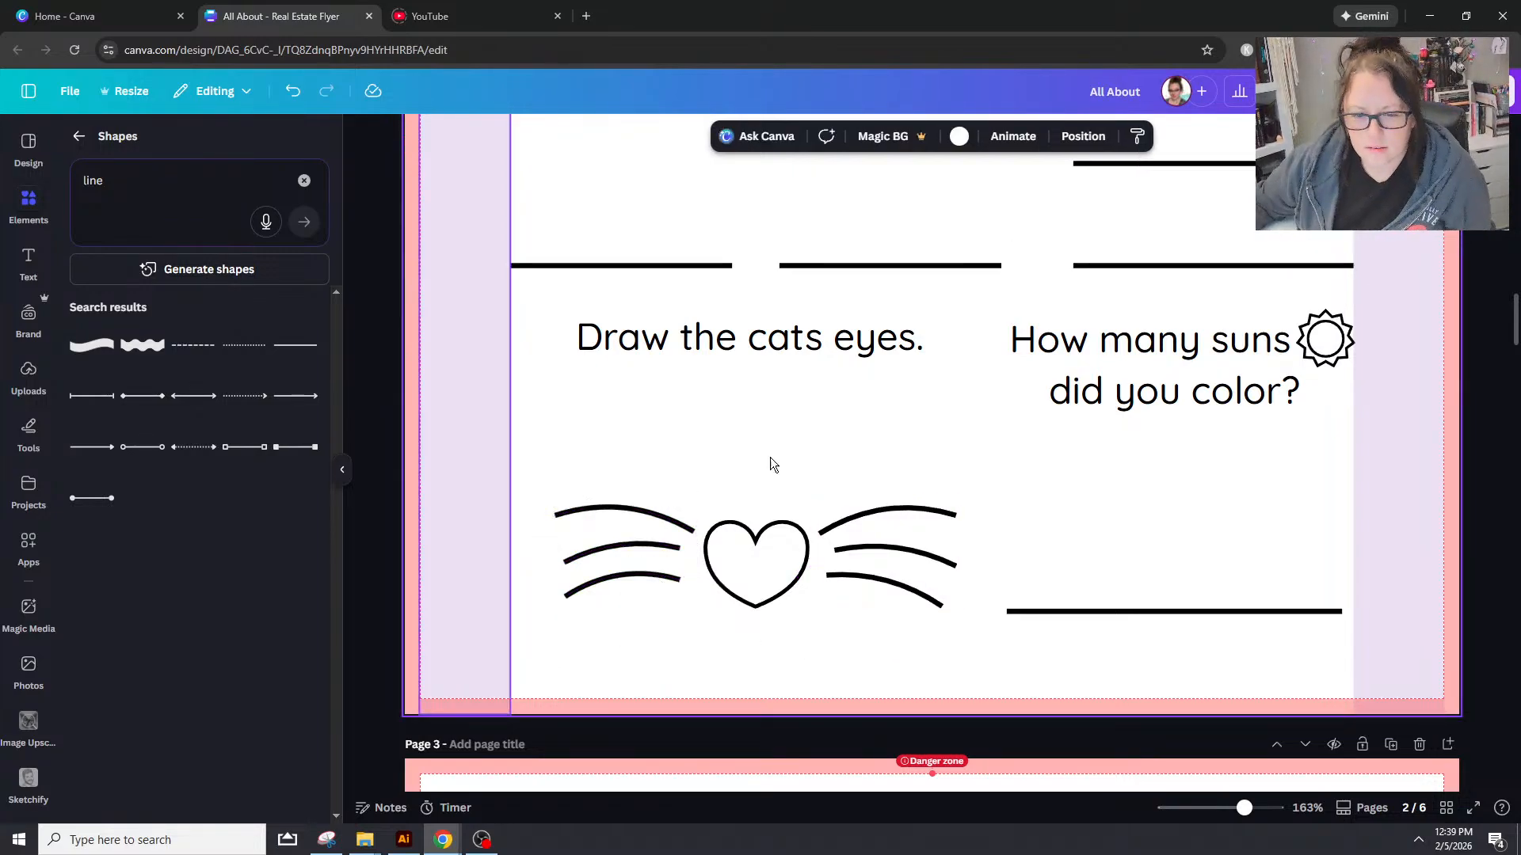
Step: Adjust the outer end of the middle left whisker and extend the lowest left whisker's inner end toward the heart
click(611, 554)
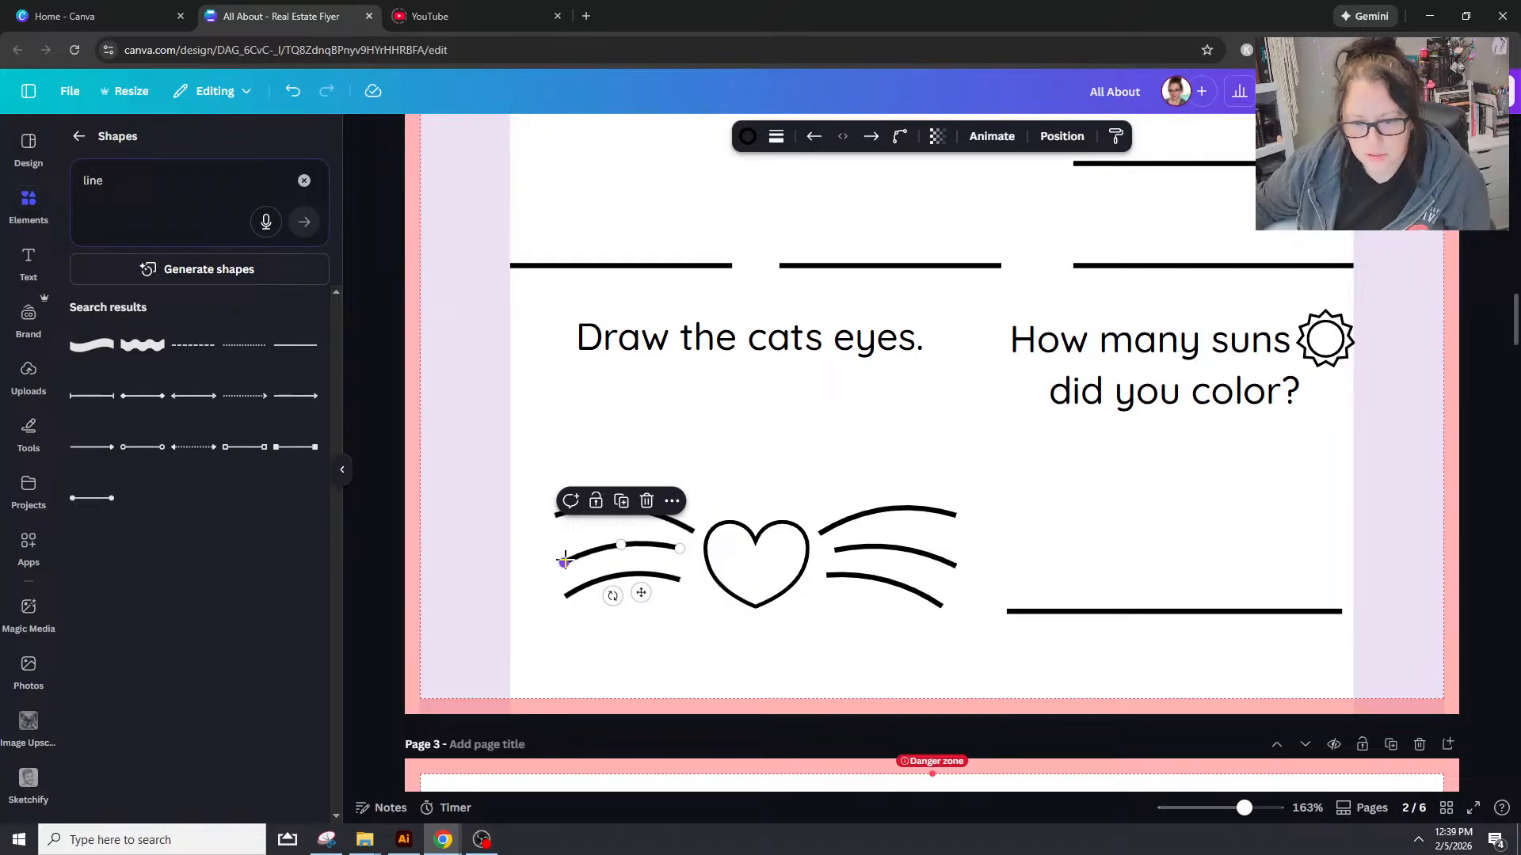
drag(565, 560, 565, 561)
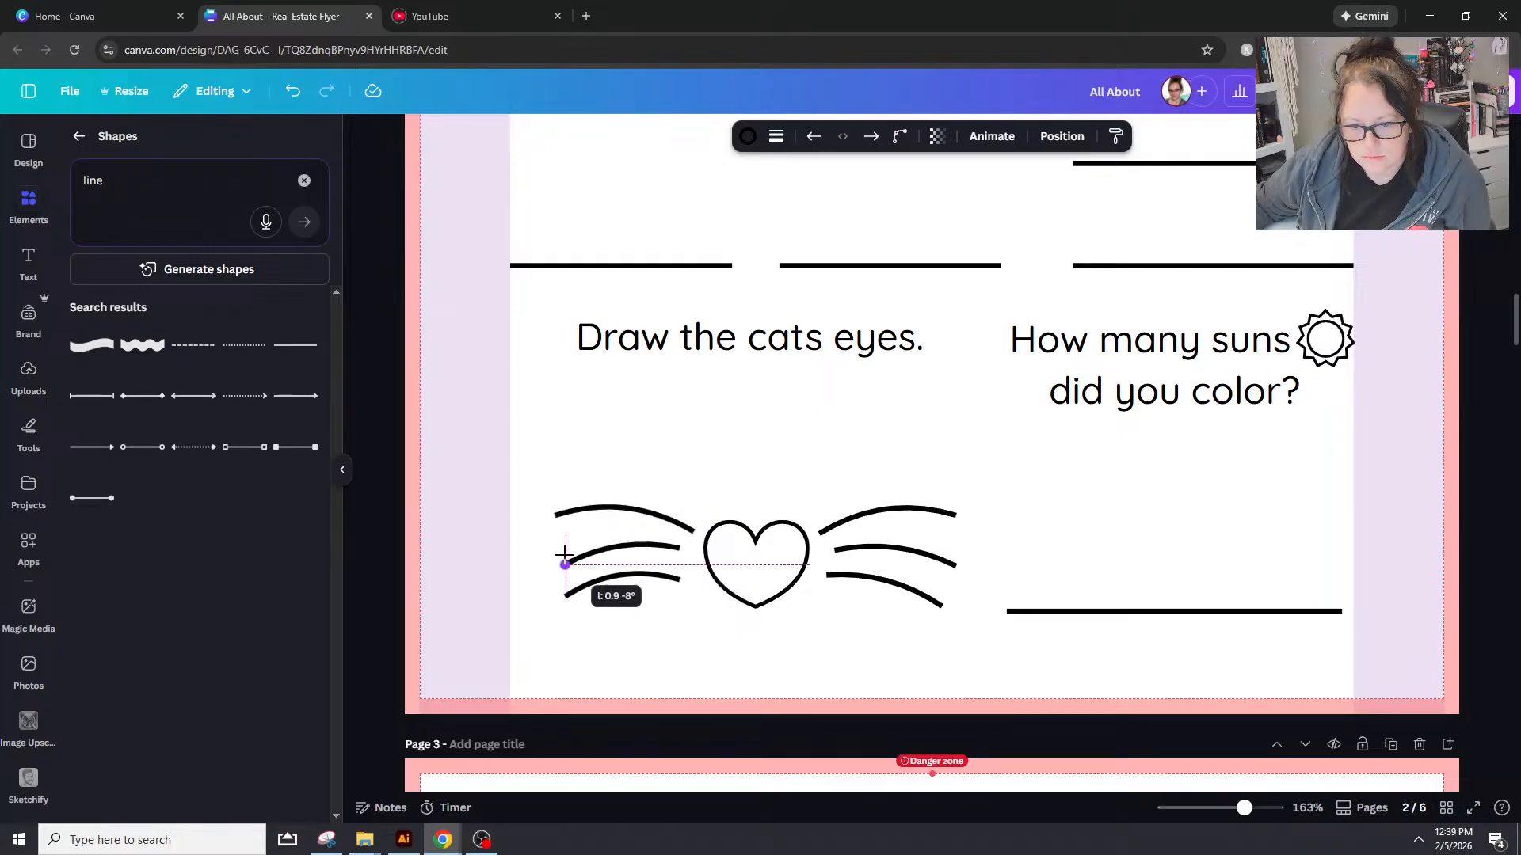
drag(564, 555, 564, 554)
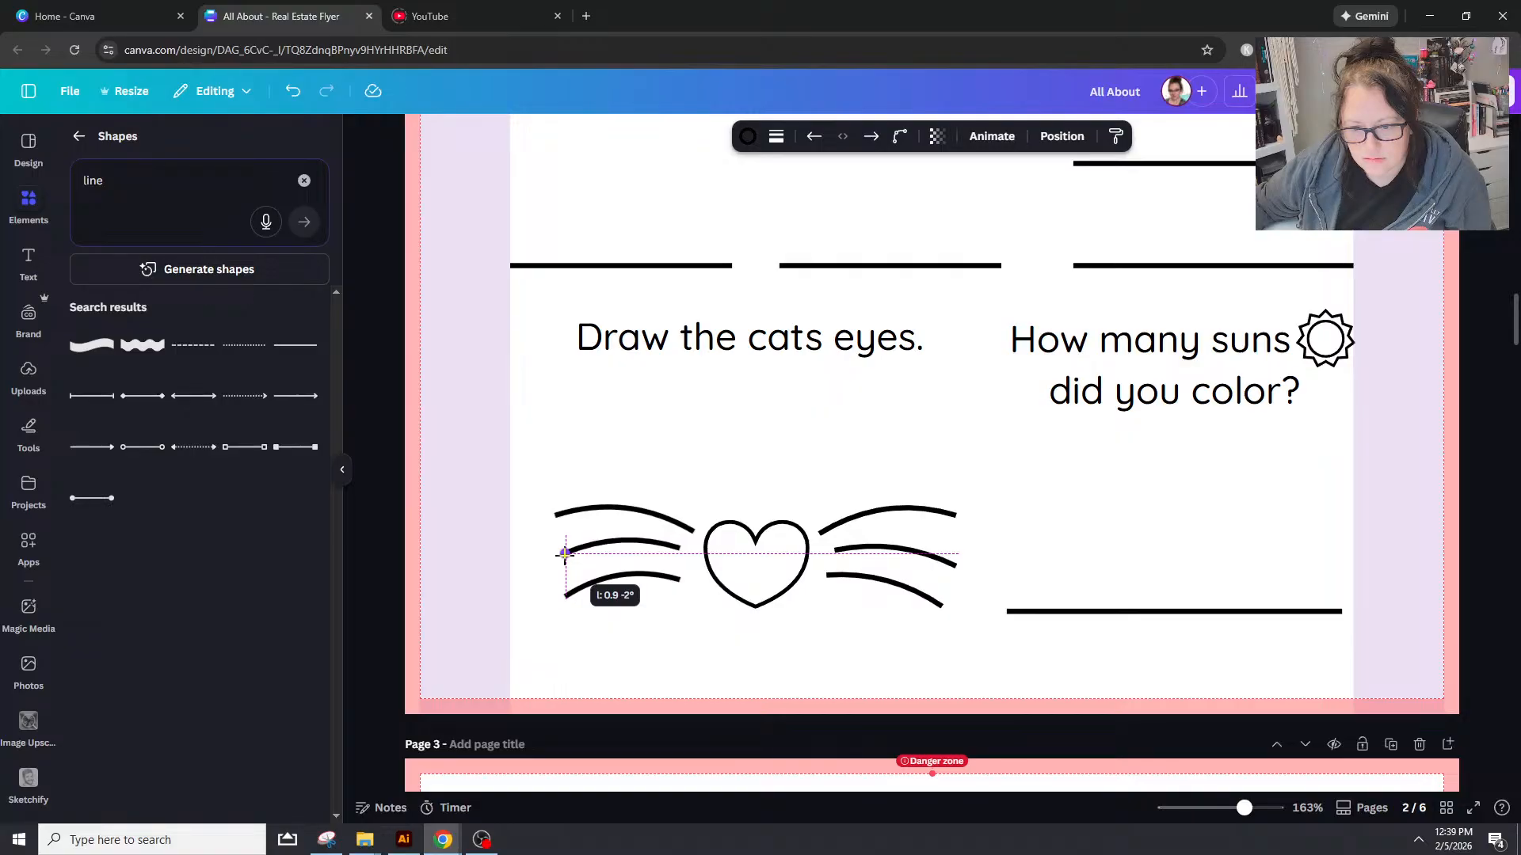
drag(564, 555, 691, 572)
click(666, 619)
click(680, 582)
Step: Ungroup the whiskers on the right of the heart and select the lowest one
click(859, 583)
right_click(835, 554)
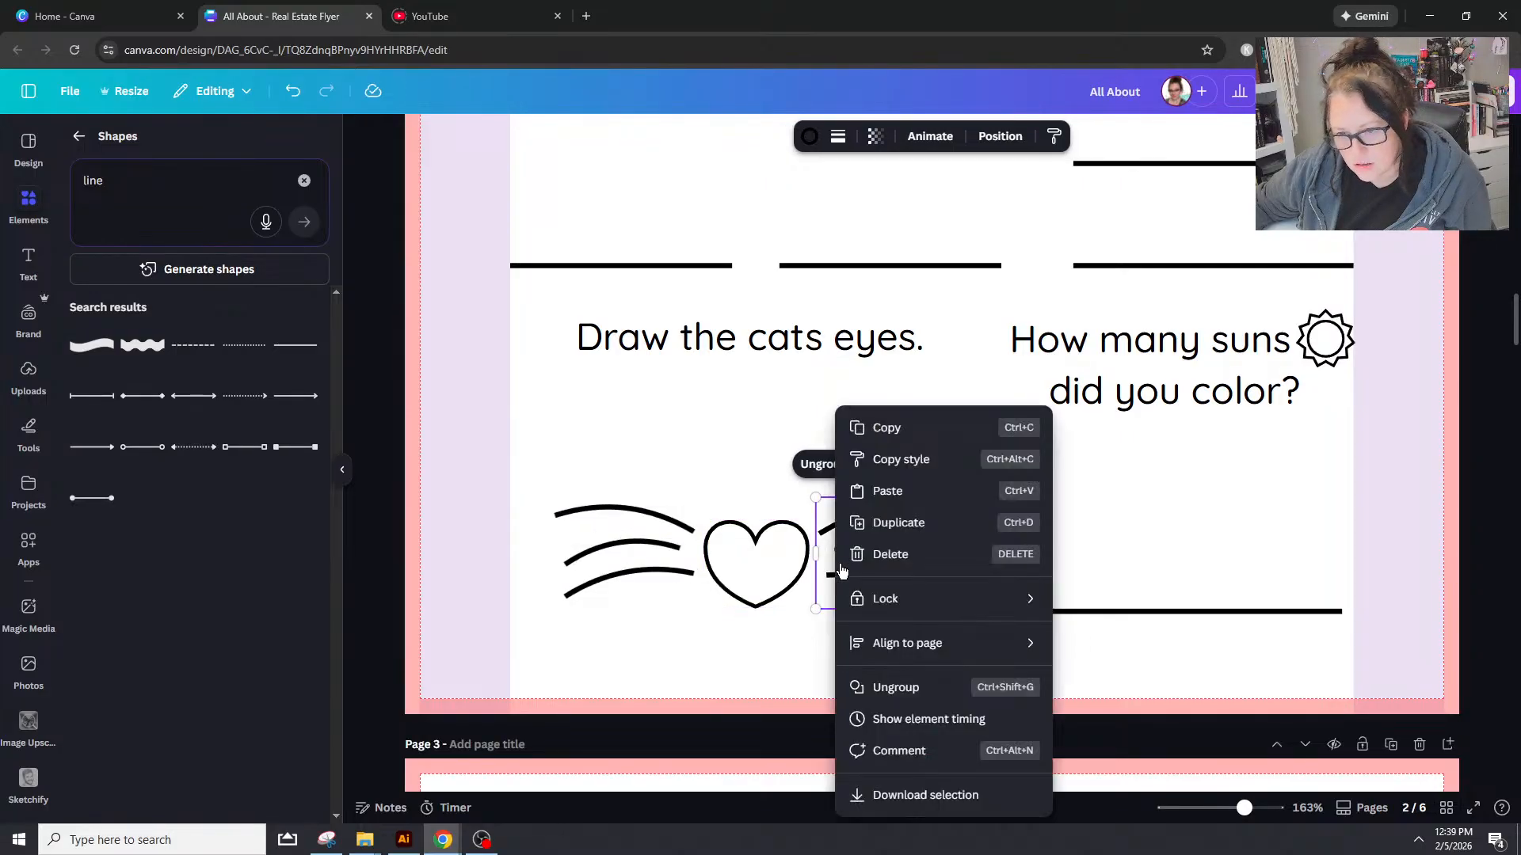
click(828, 463)
click(824, 465)
click(830, 576)
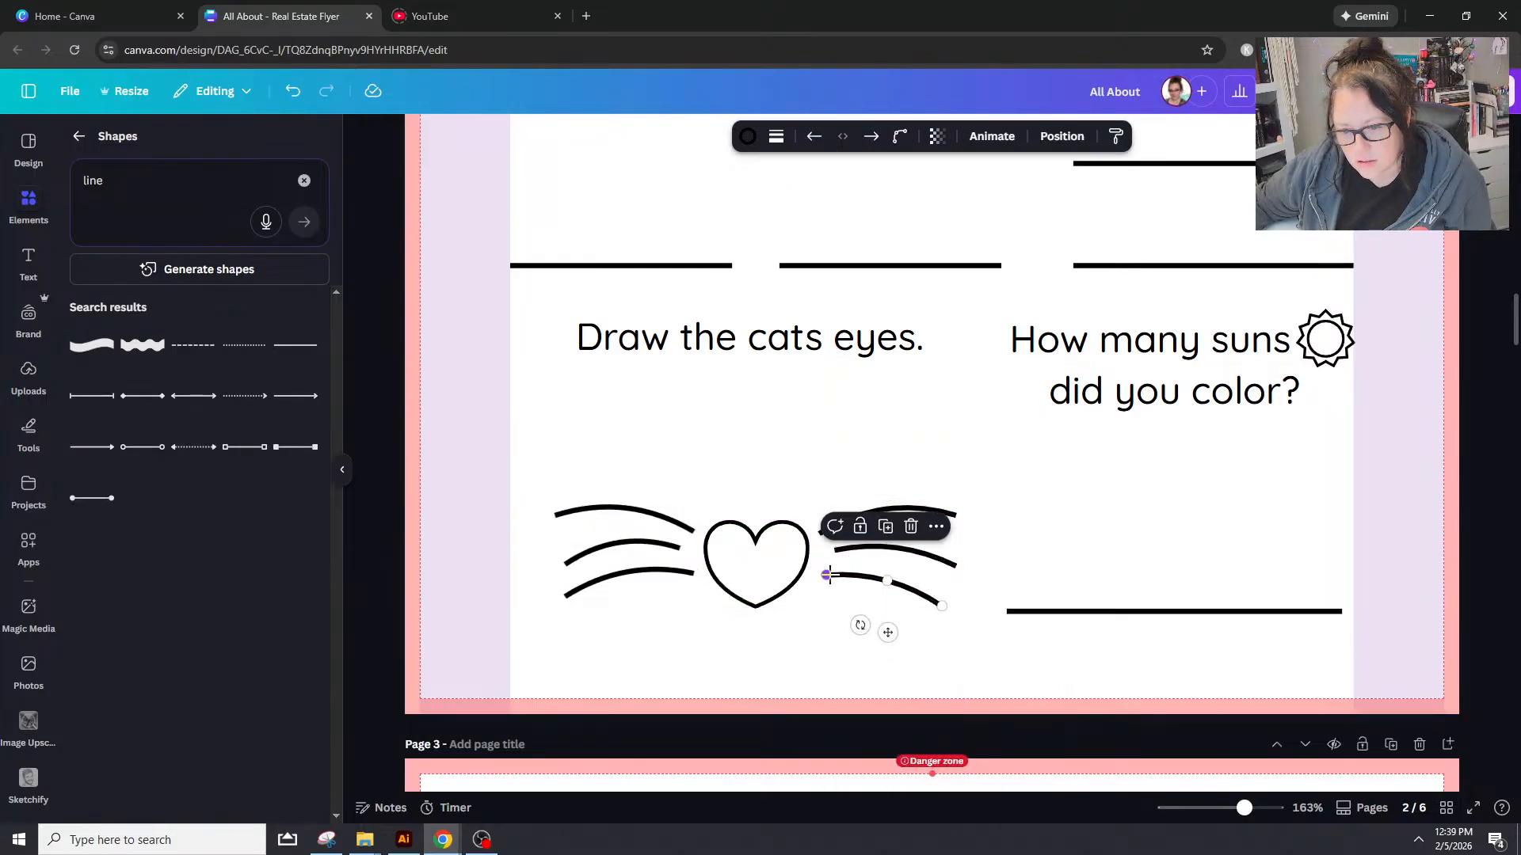
Step: Pull the inner end of the lowest left whisker slightly back from the heart
click(688, 574)
drag(690, 574, 686, 573)
click(649, 652)
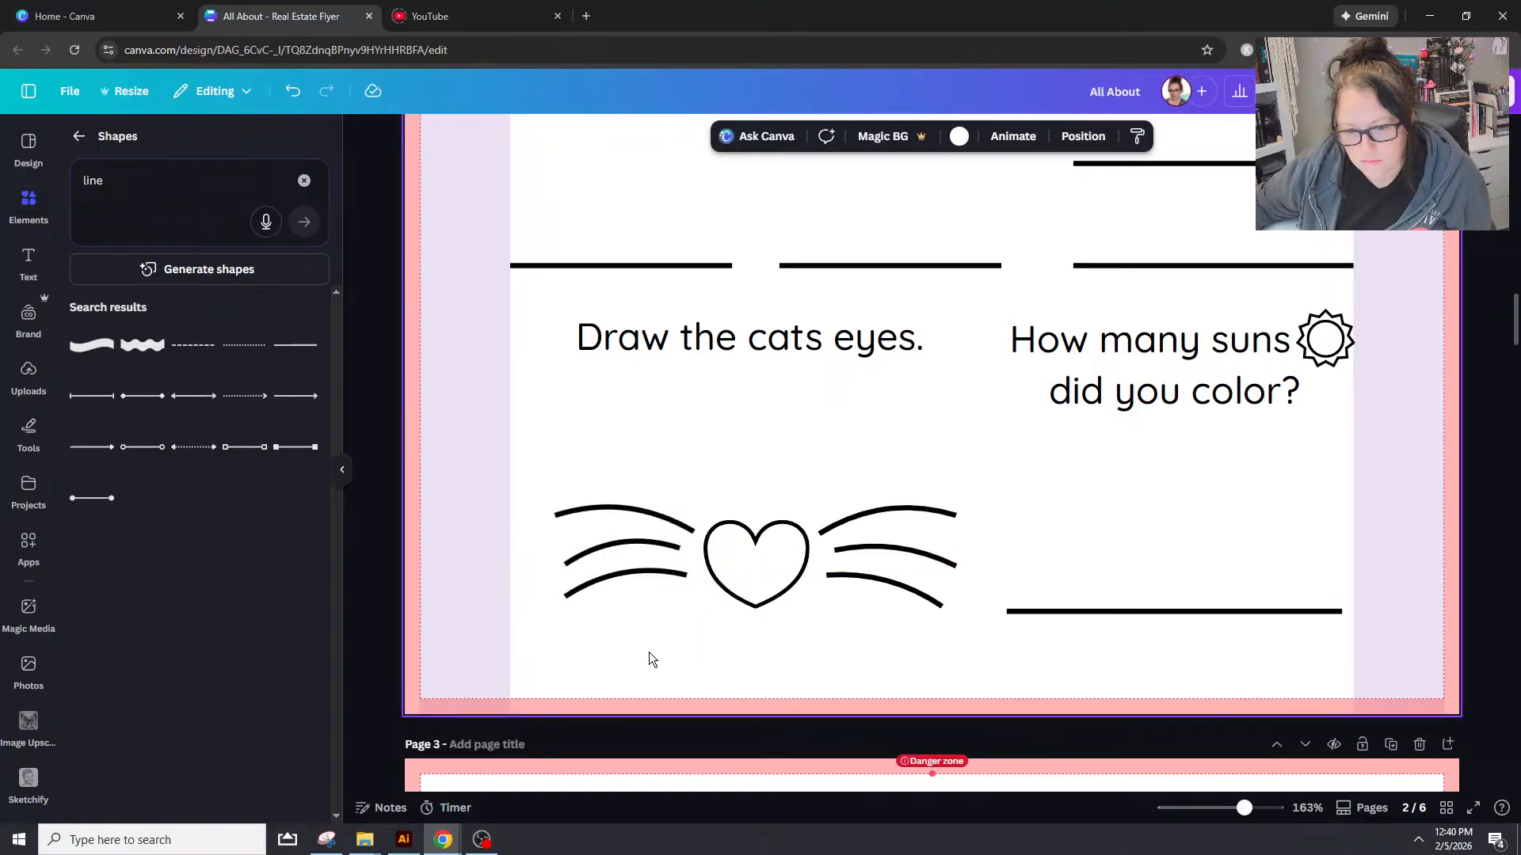
Step: Extend the outer end of the middle left whisker outward and raise it slightly
click(679, 548)
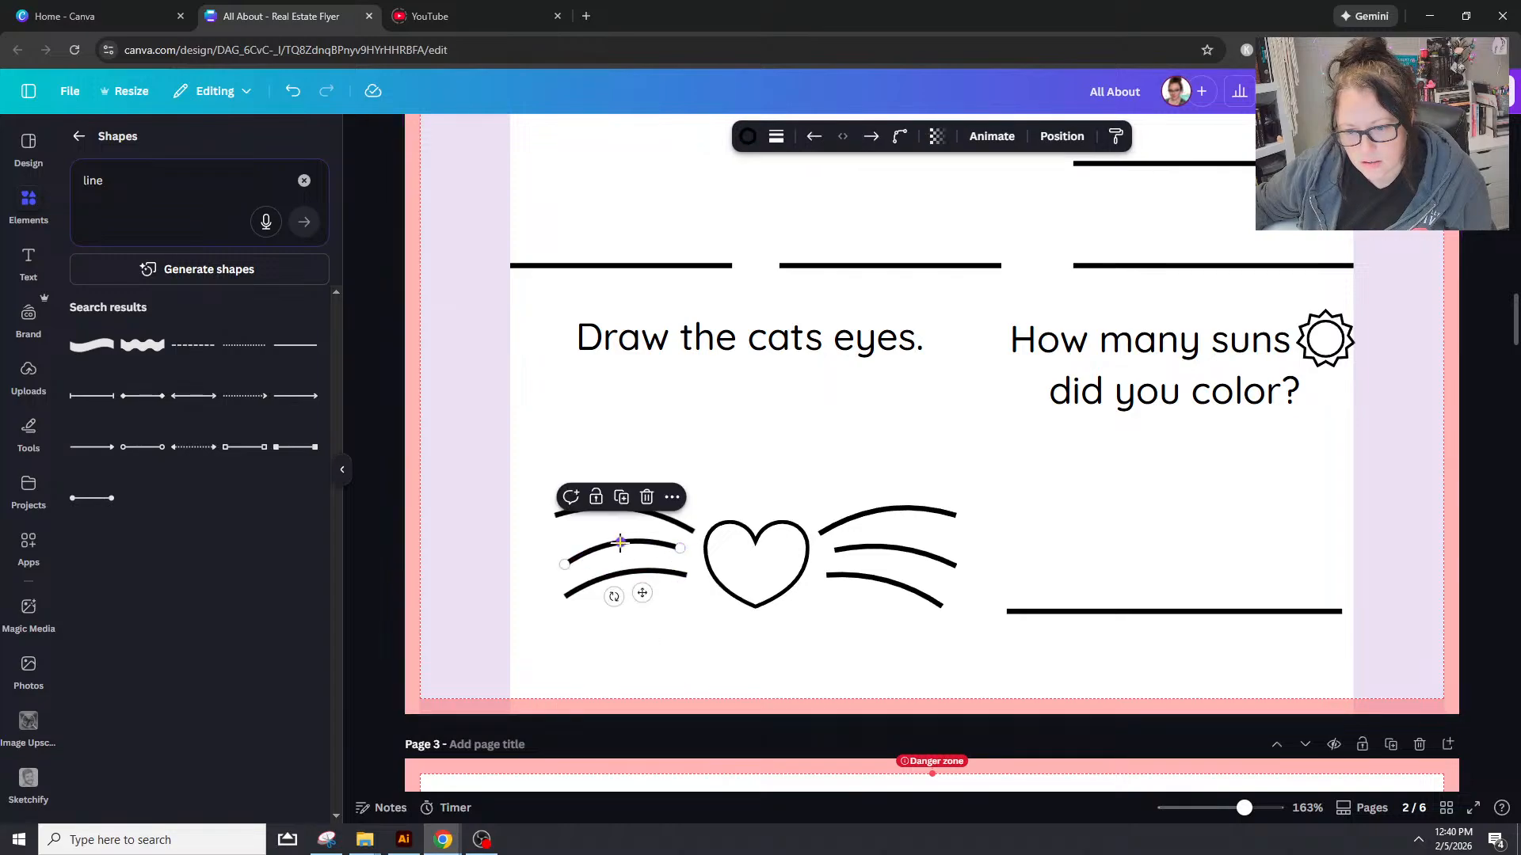
drag(620, 542, 550, 564)
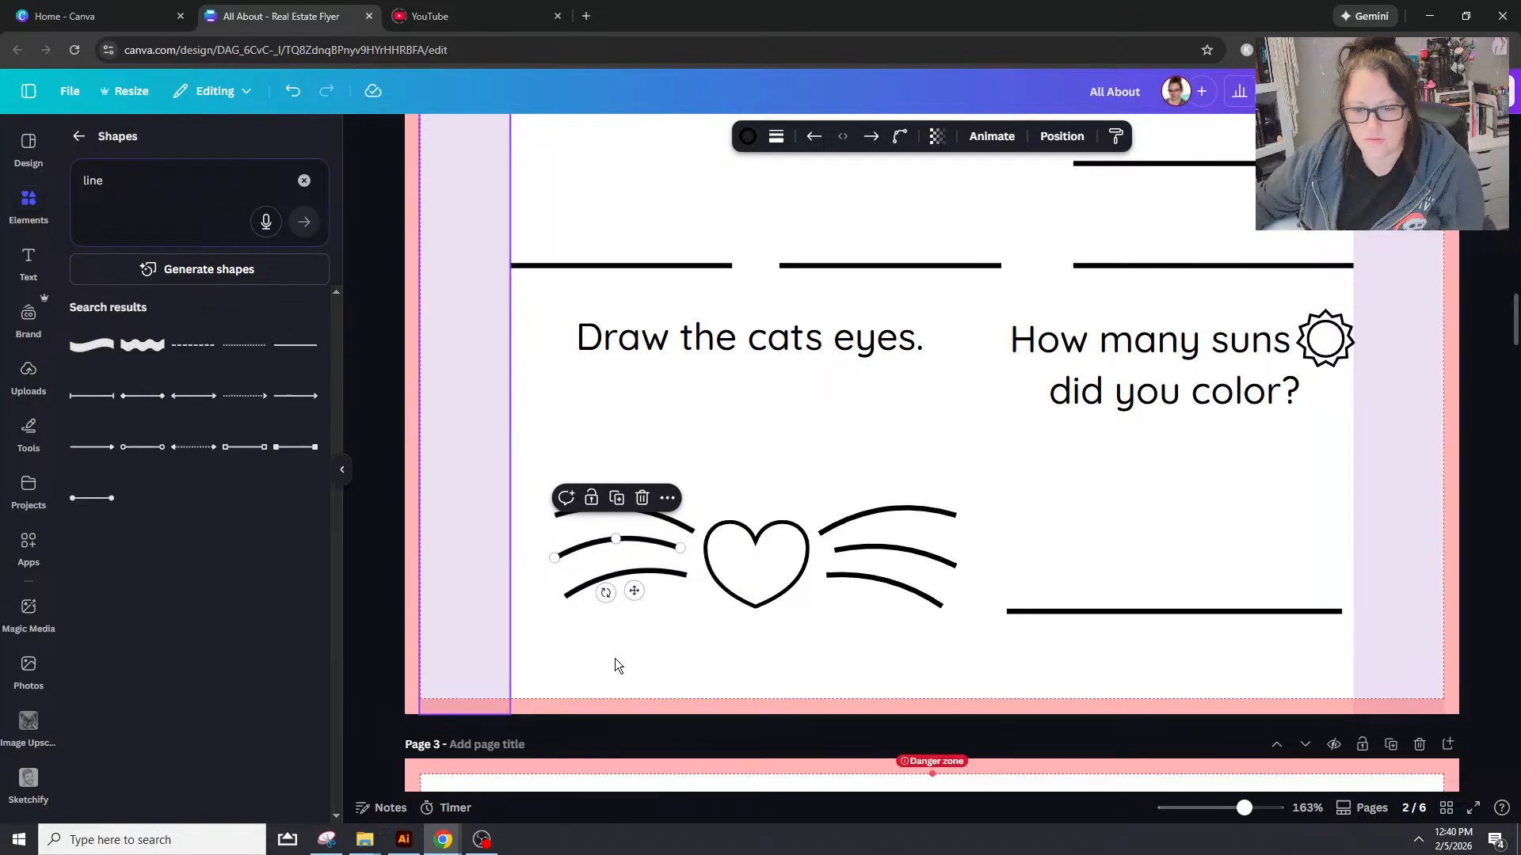
click(975, 690)
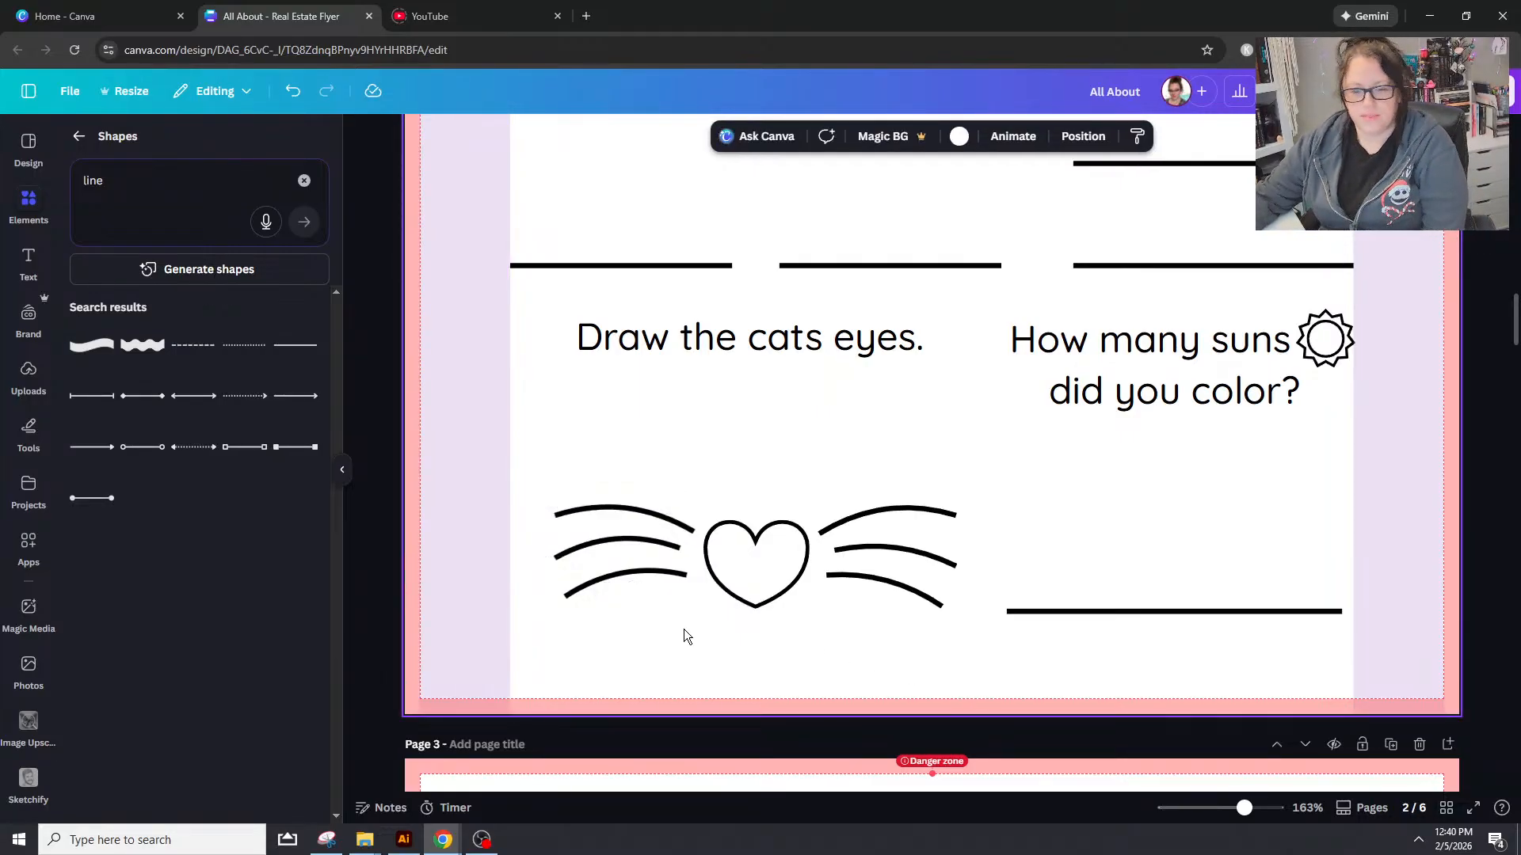
Step: Shorten the outer end of the top left whisker slightly and undo that whisker's deletion
click(563, 508)
drag(556, 513, 566, 514)
click(656, 465)
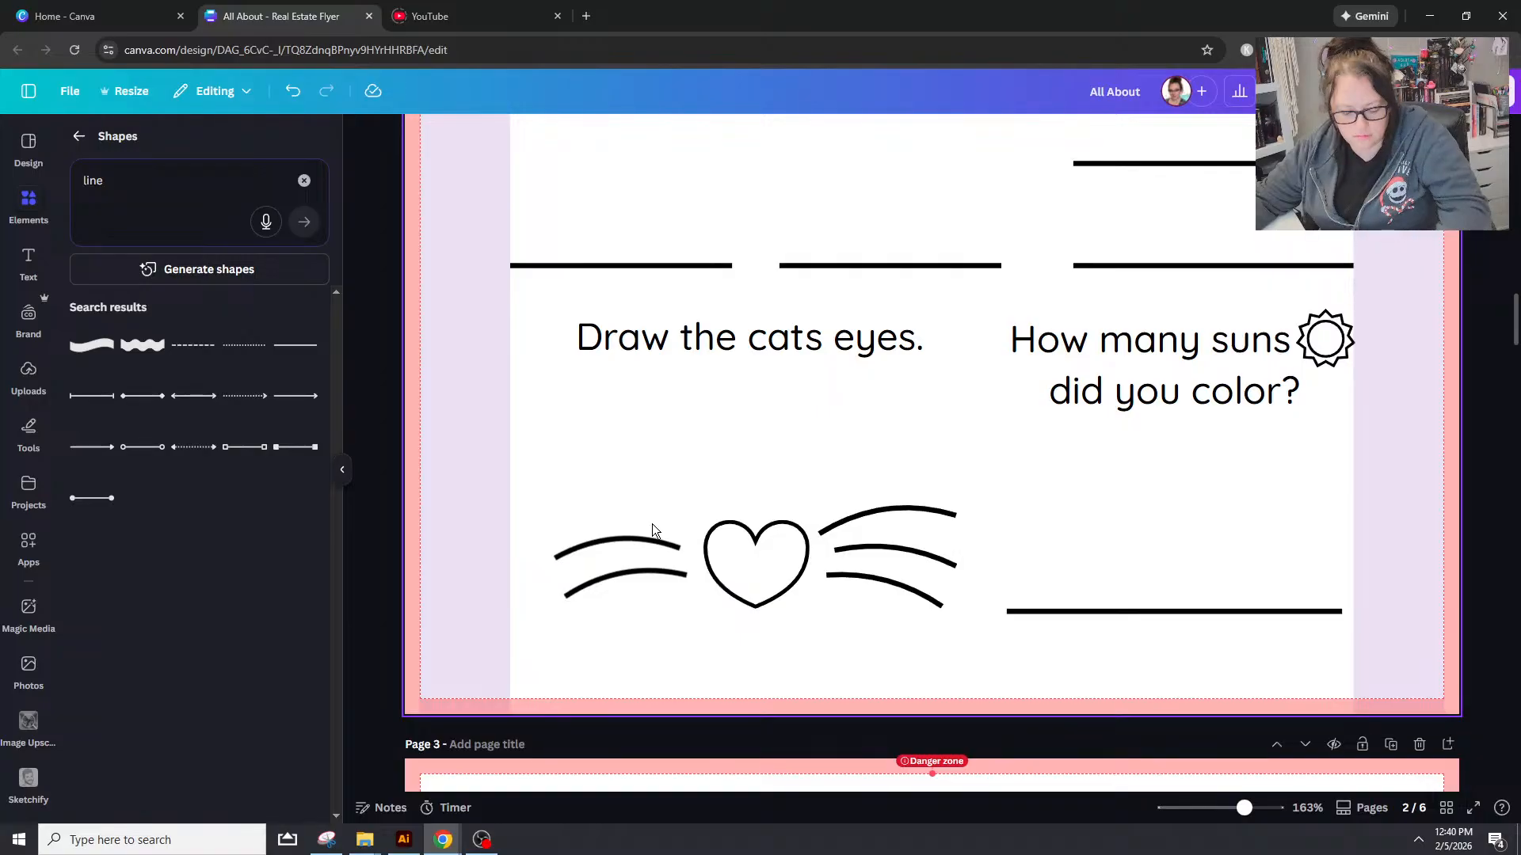
key(ctrl+z)
click(684, 523)
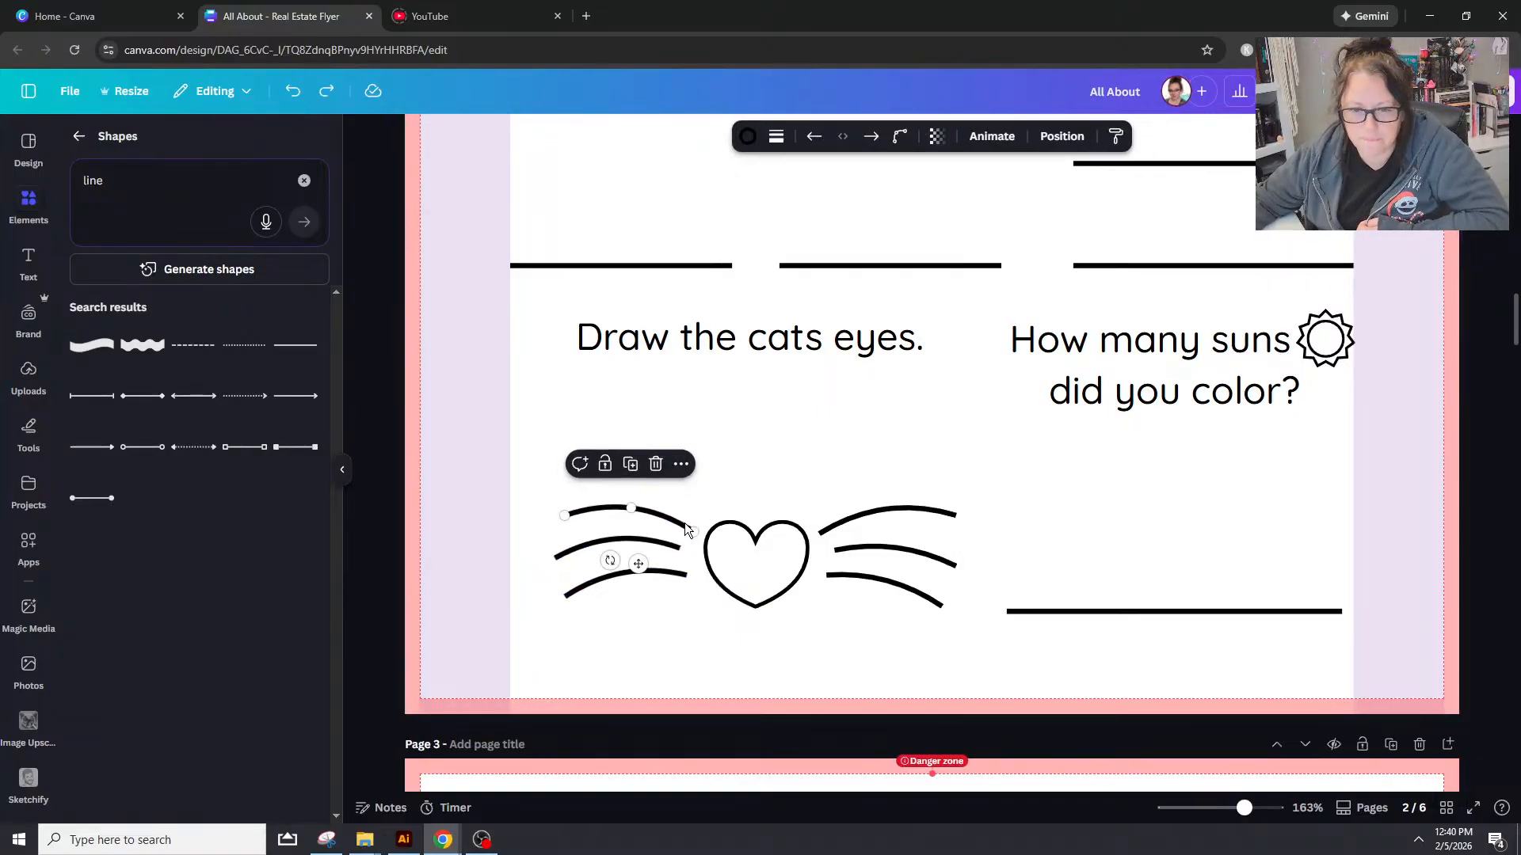
Step: Pull the outer end of the lowest left whisker slightly inward and down to mirror the lowest right whisker
click(925, 508)
click(833, 655)
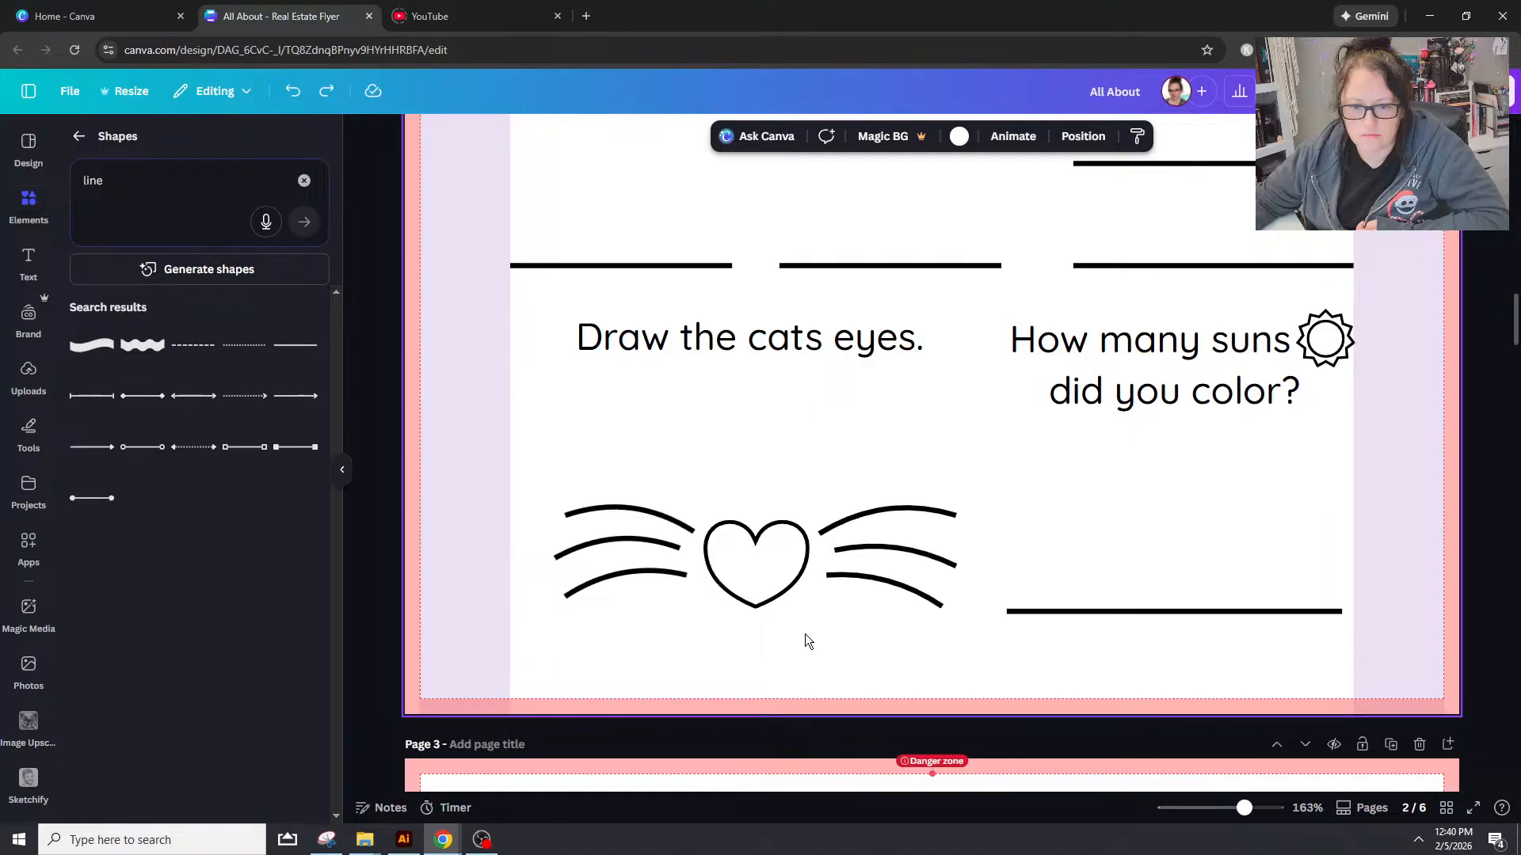
click(582, 596)
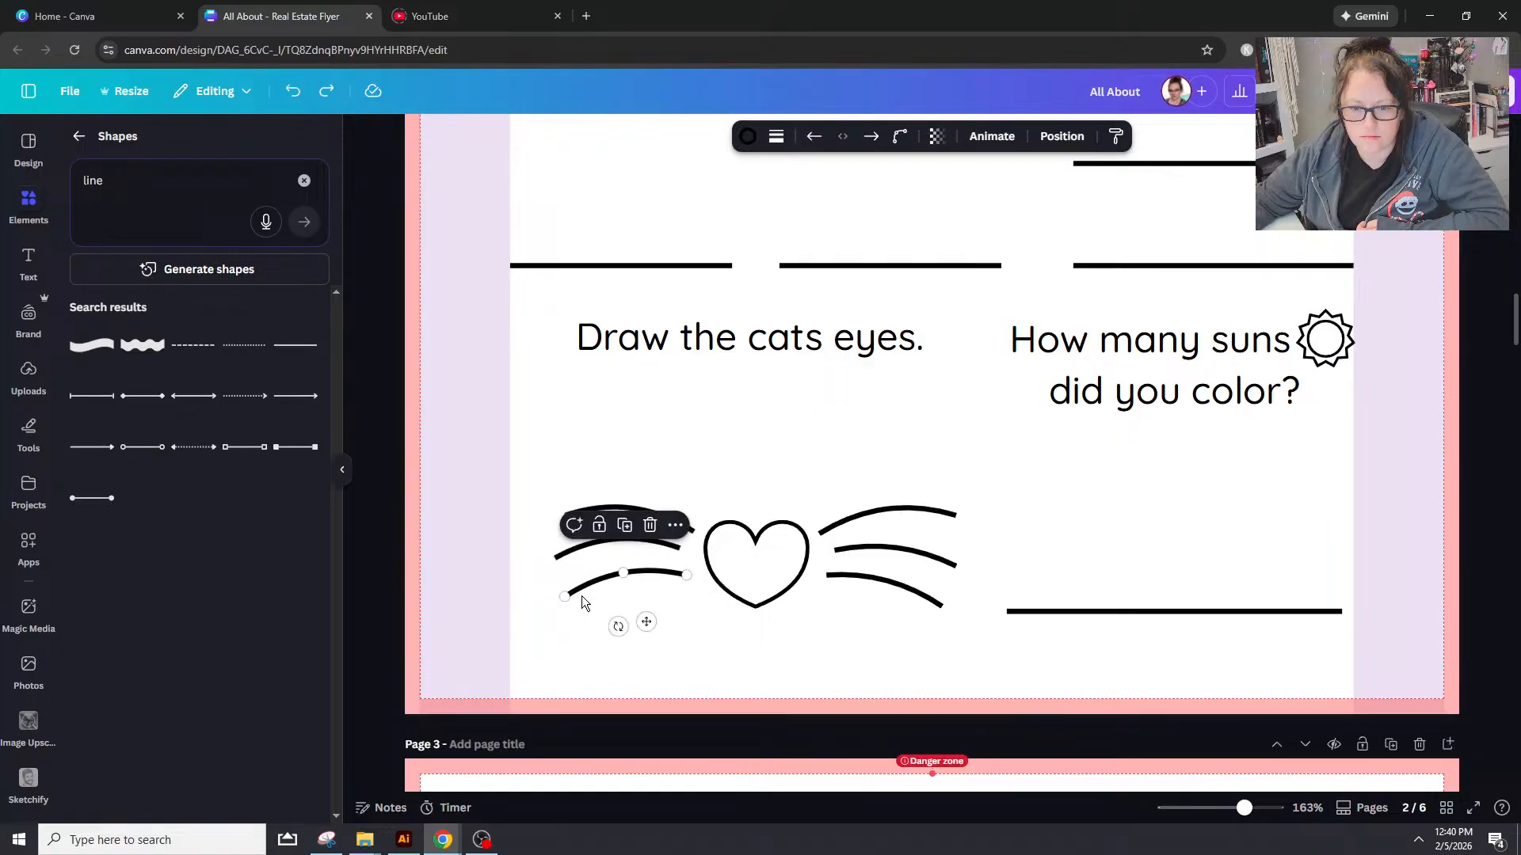
drag(563, 597, 575, 600)
click(860, 638)
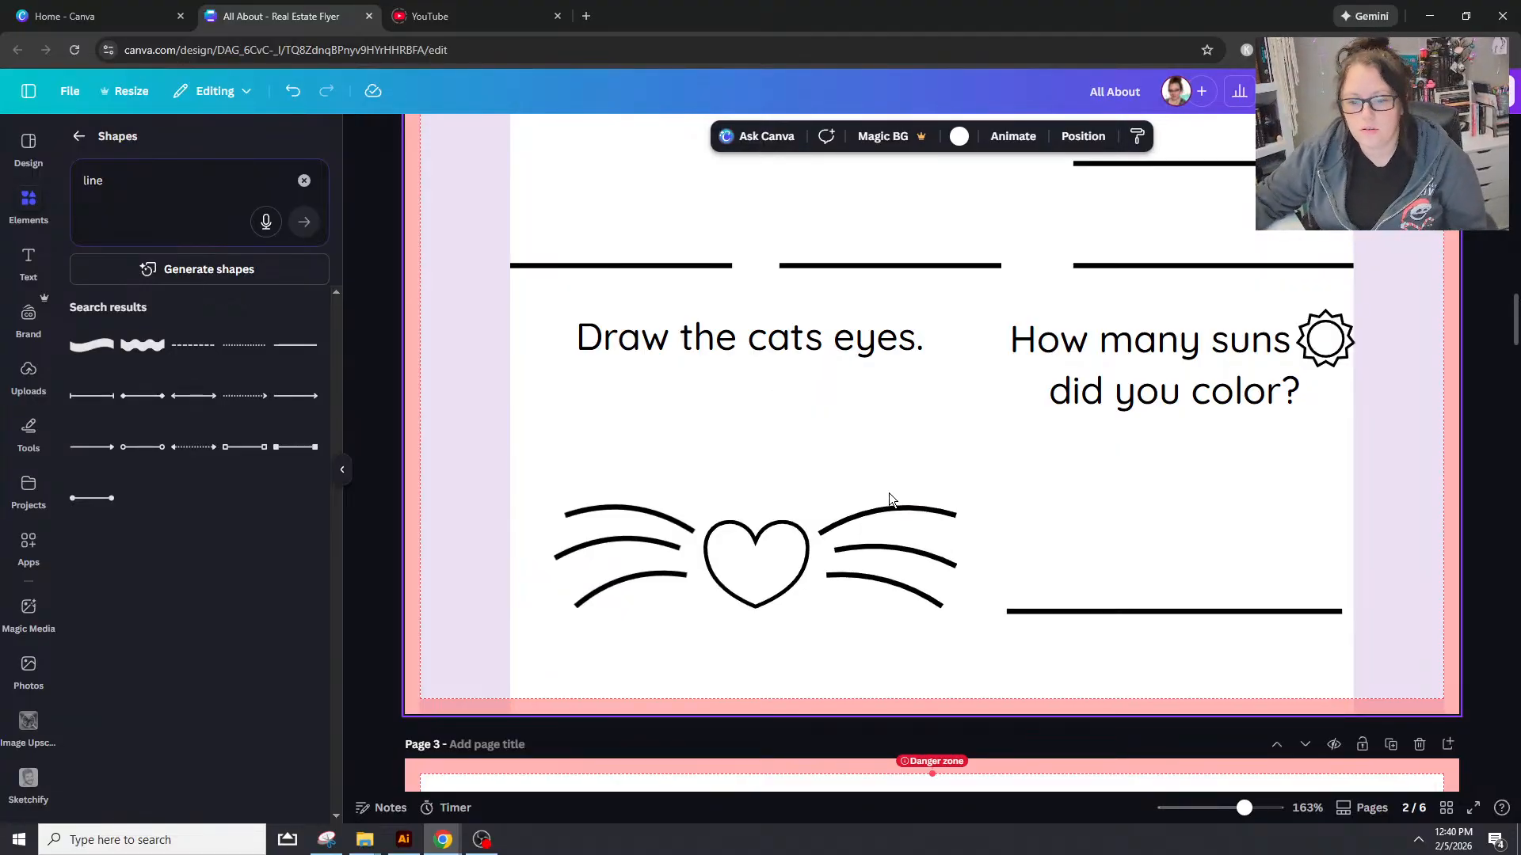
Step: Lower the outer end of the middle left whisker slightly and nudge it inward to match the right side
click(553, 557)
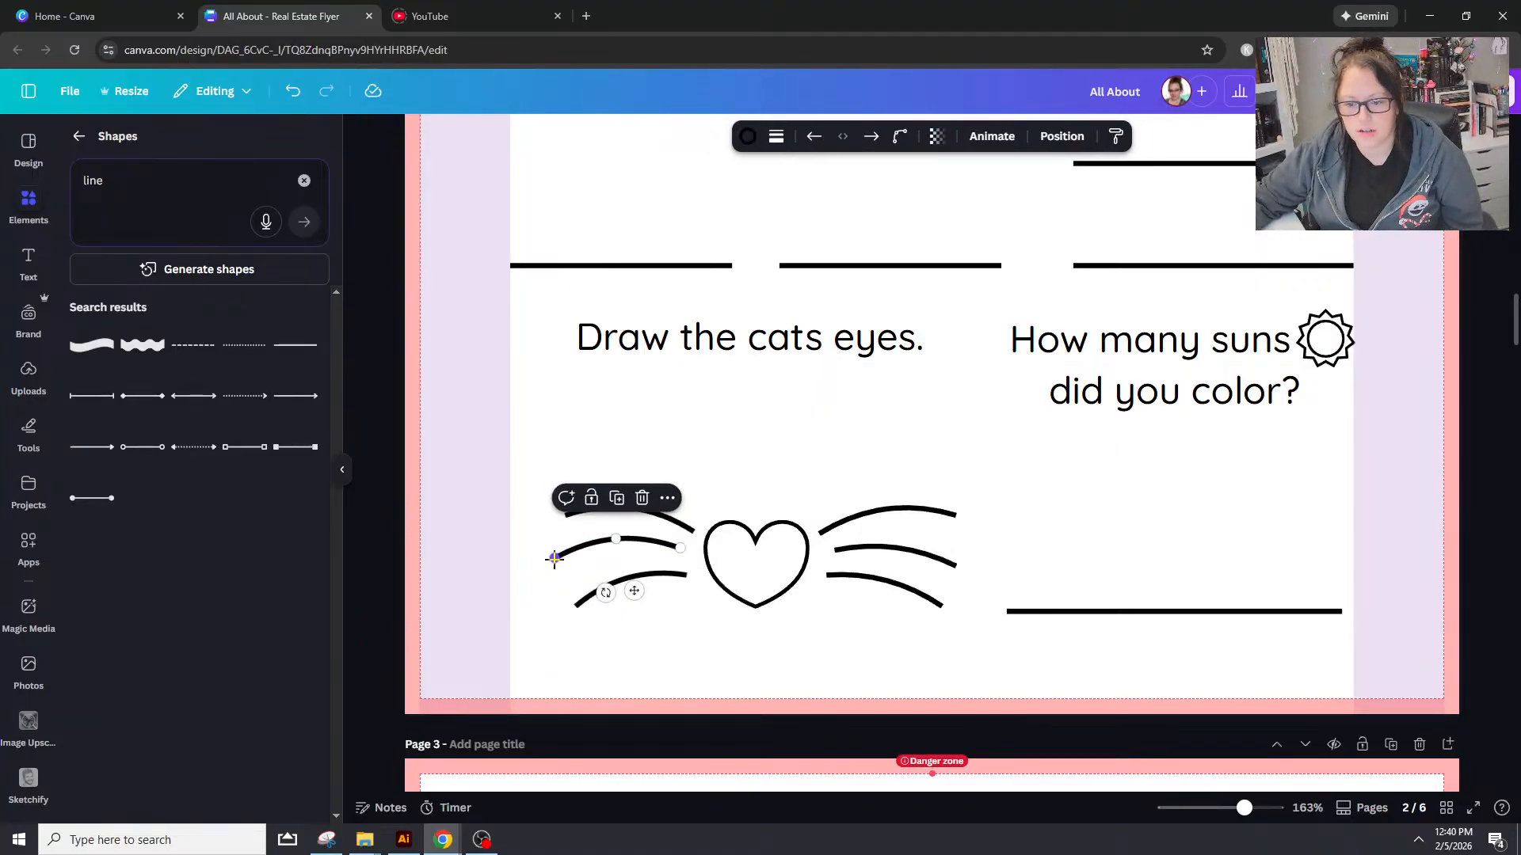
drag(554, 554, 558, 563)
click(983, 677)
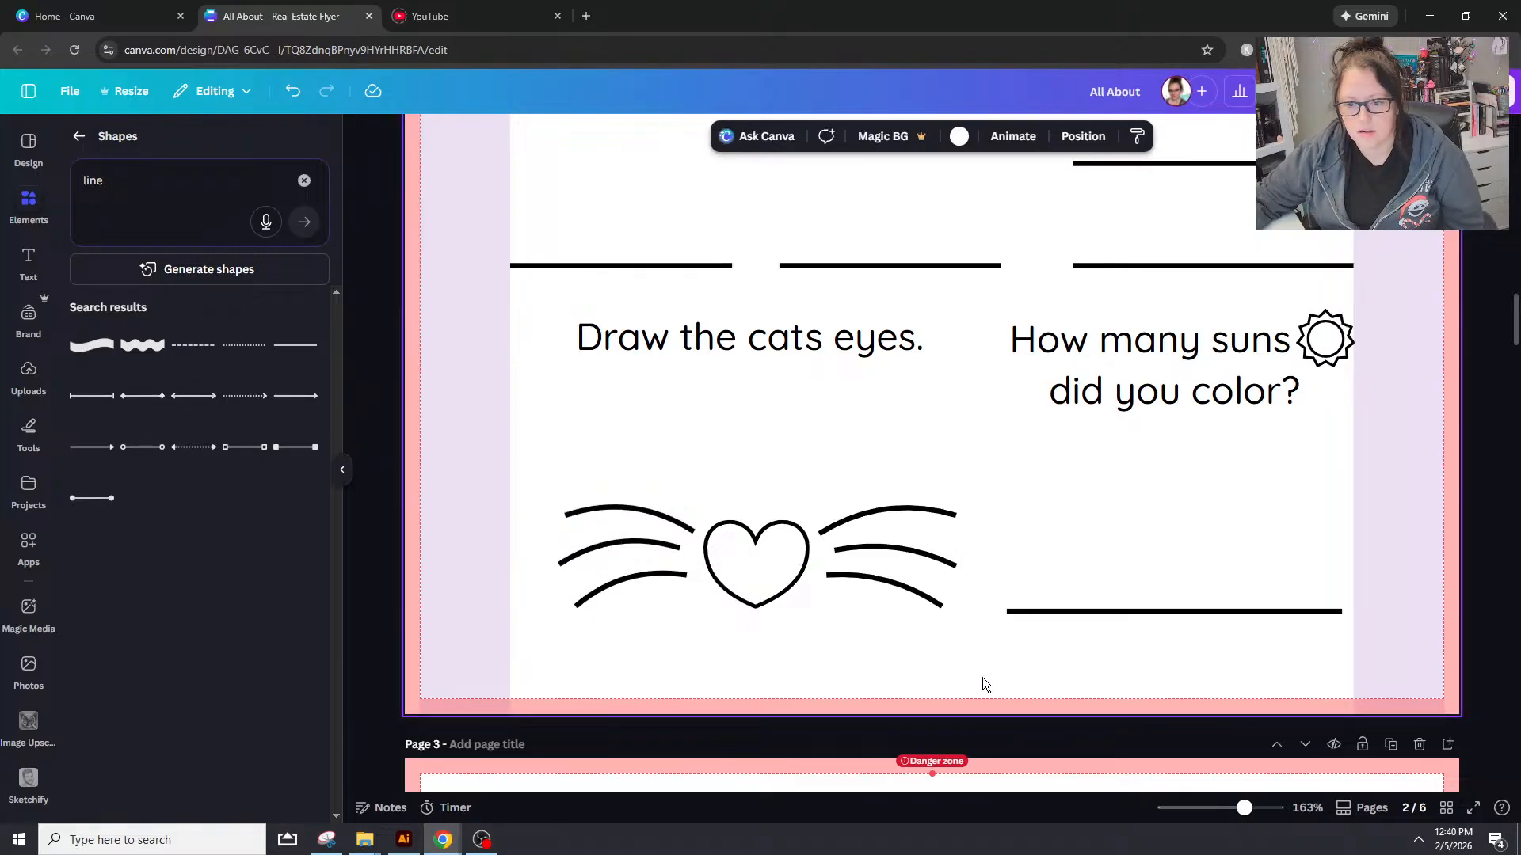
click(627, 583)
mouse_move(629, 583)
mouse_down()
mouse_move(637, 600)
mouse_move(627, 578)
mouse_up()
click(802, 649)
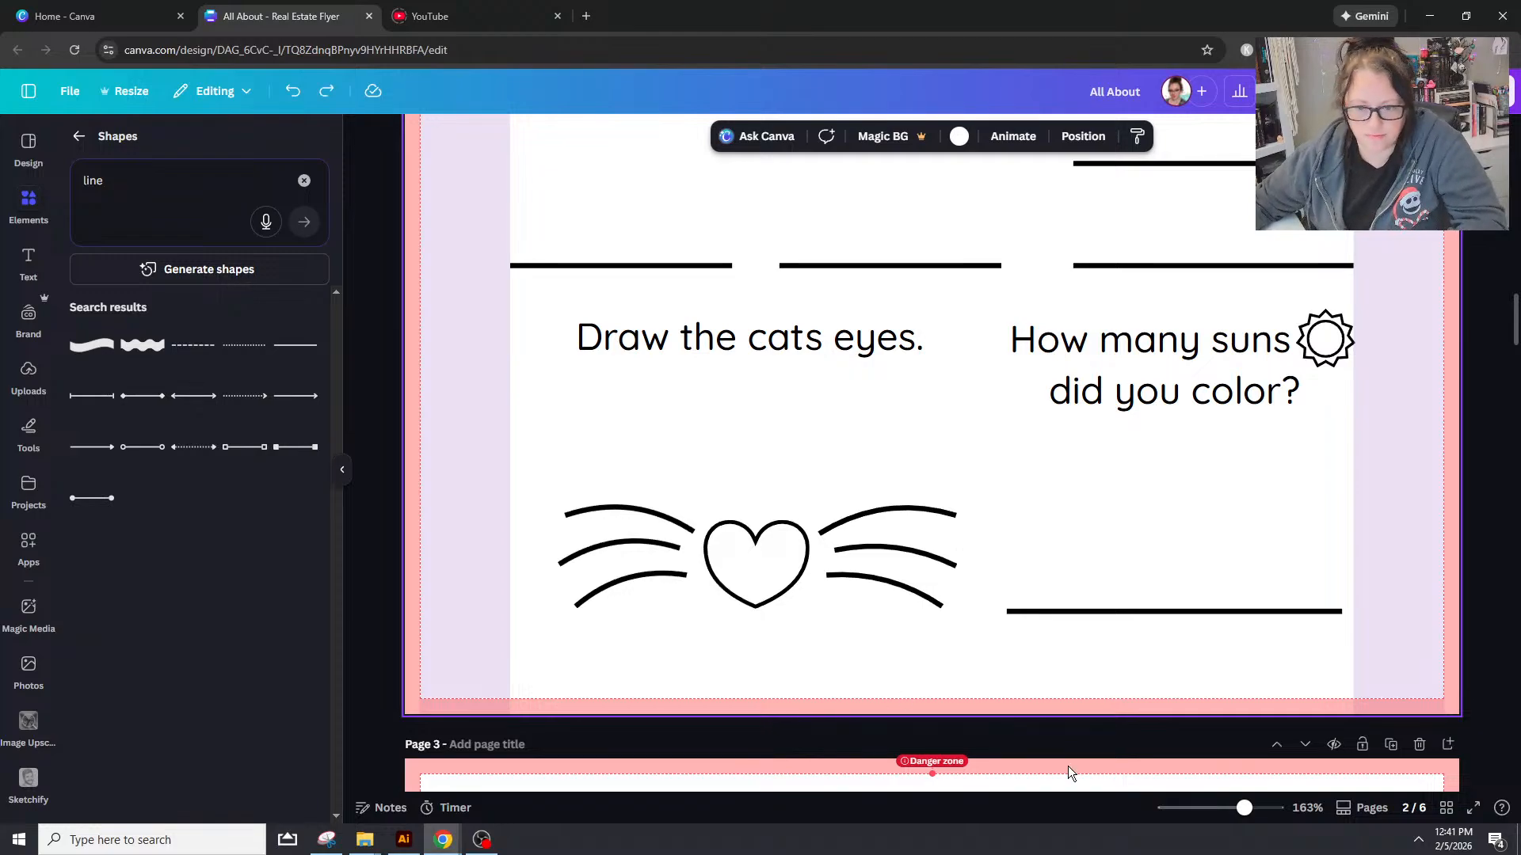
Step: Set the top left whisker's stroke weight to 3
click(669, 519)
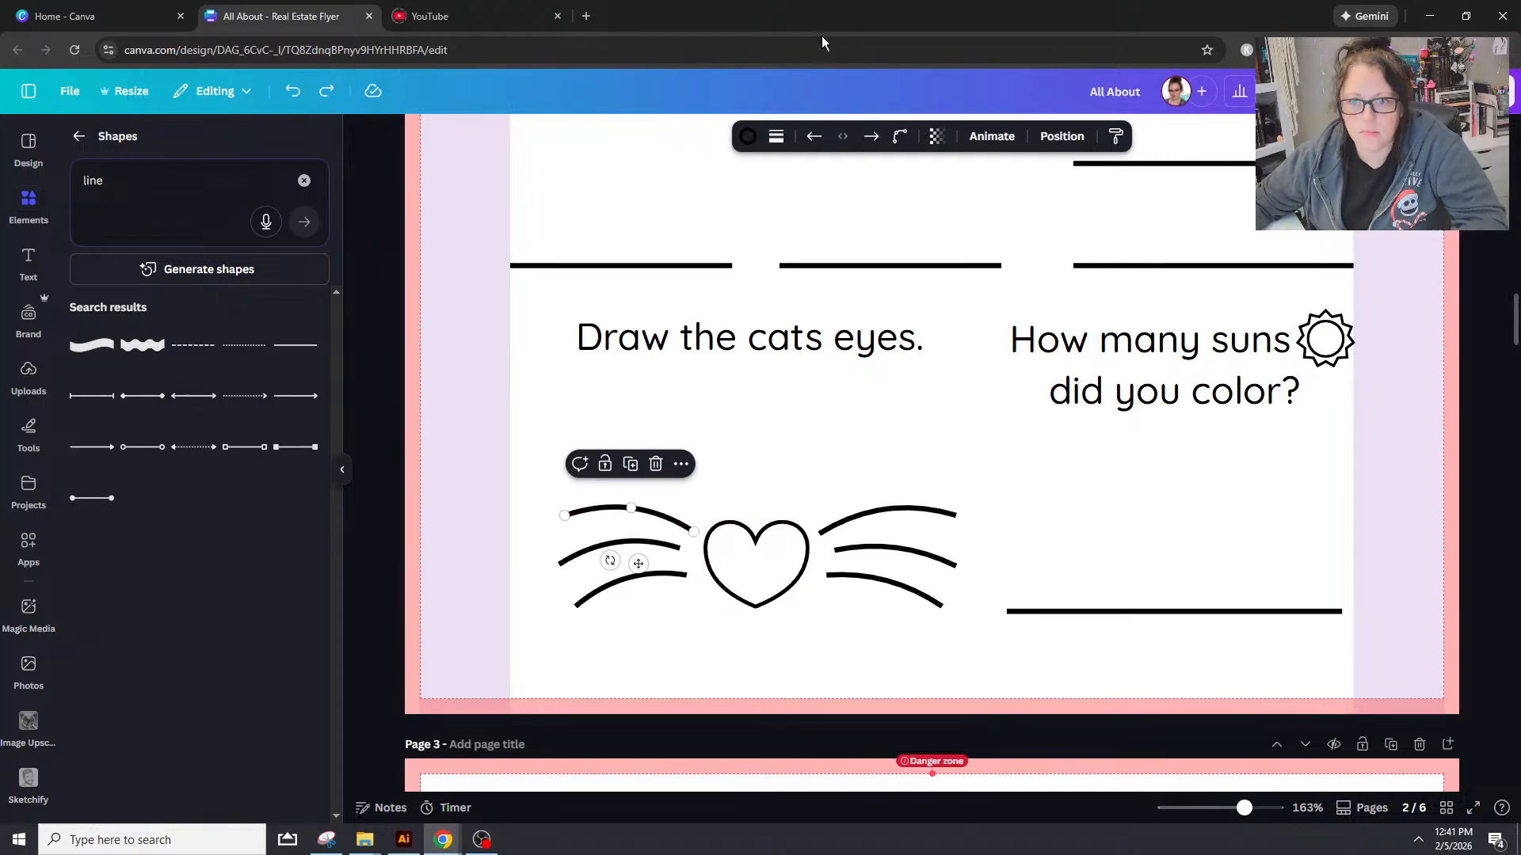
click(776, 137)
click(681, 279)
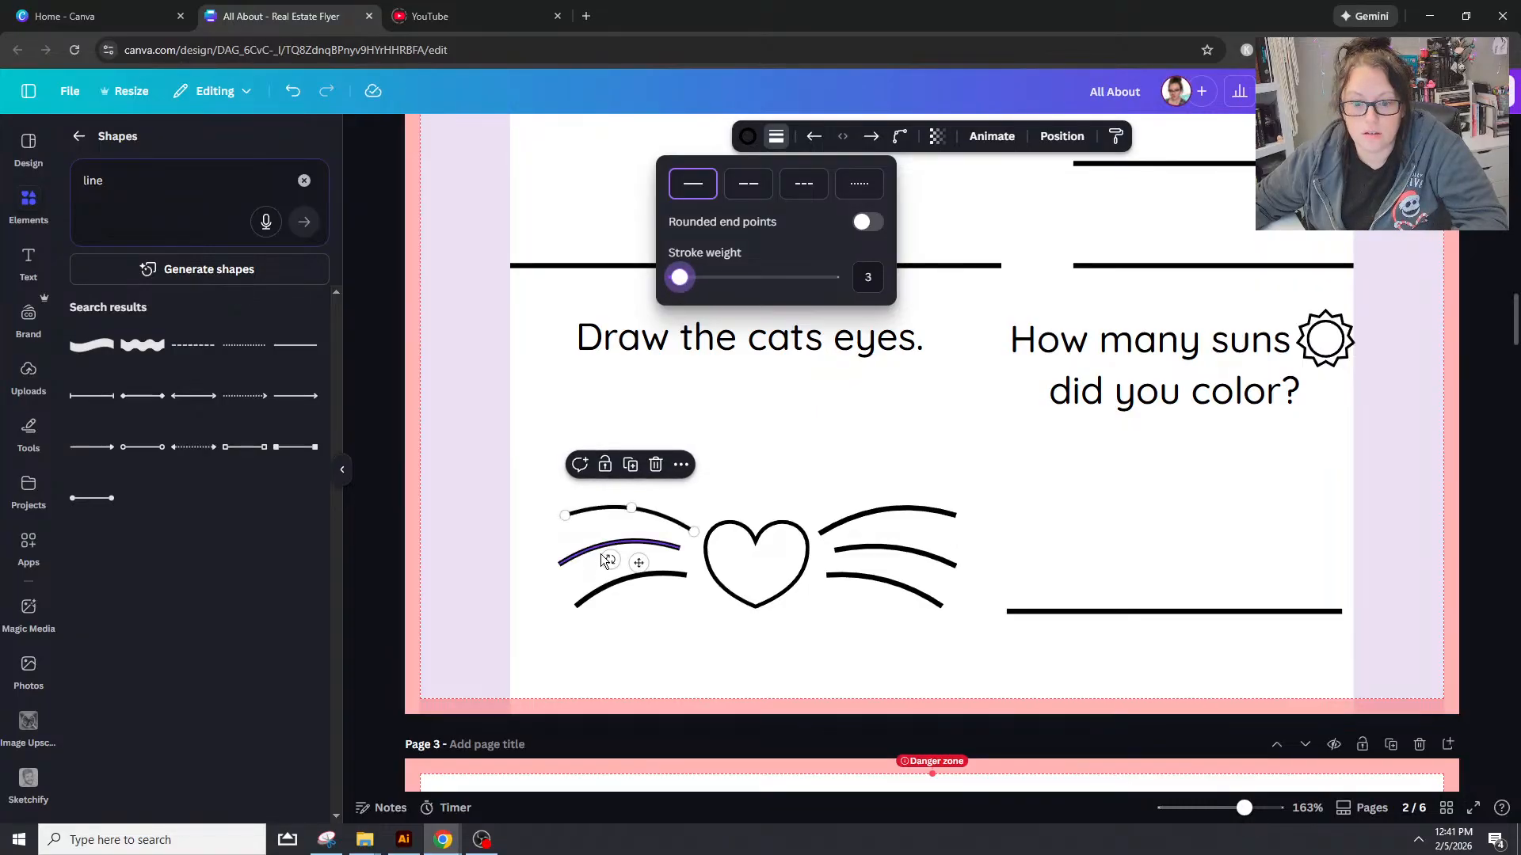
Step: Copy the top left whisker's style onto the top and middle whiskers on the right of the heart
click(611, 553)
click(692, 530)
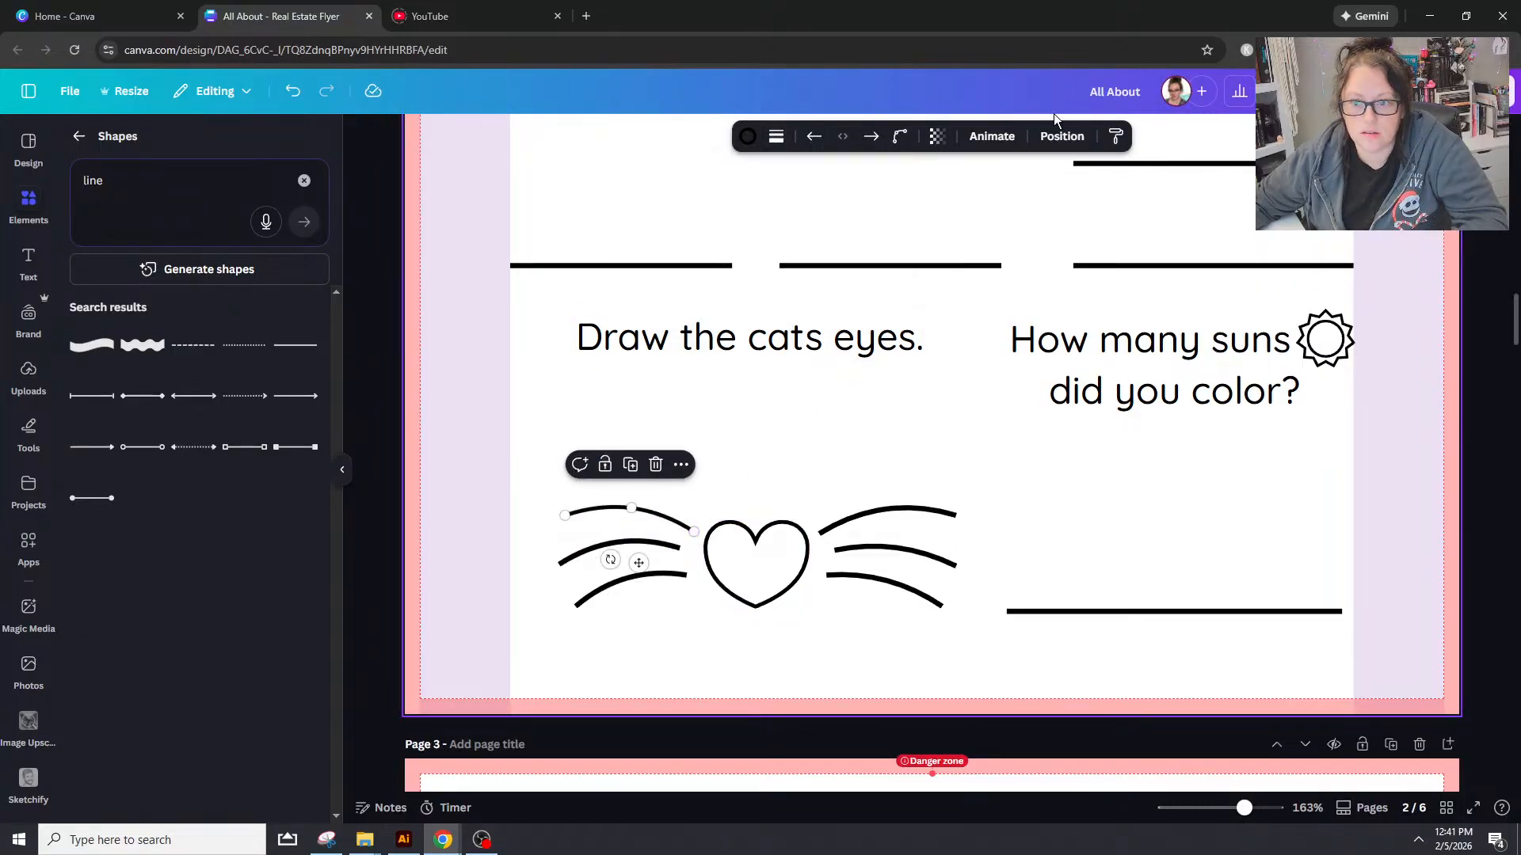
click(1115, 137)
click(882, 527)
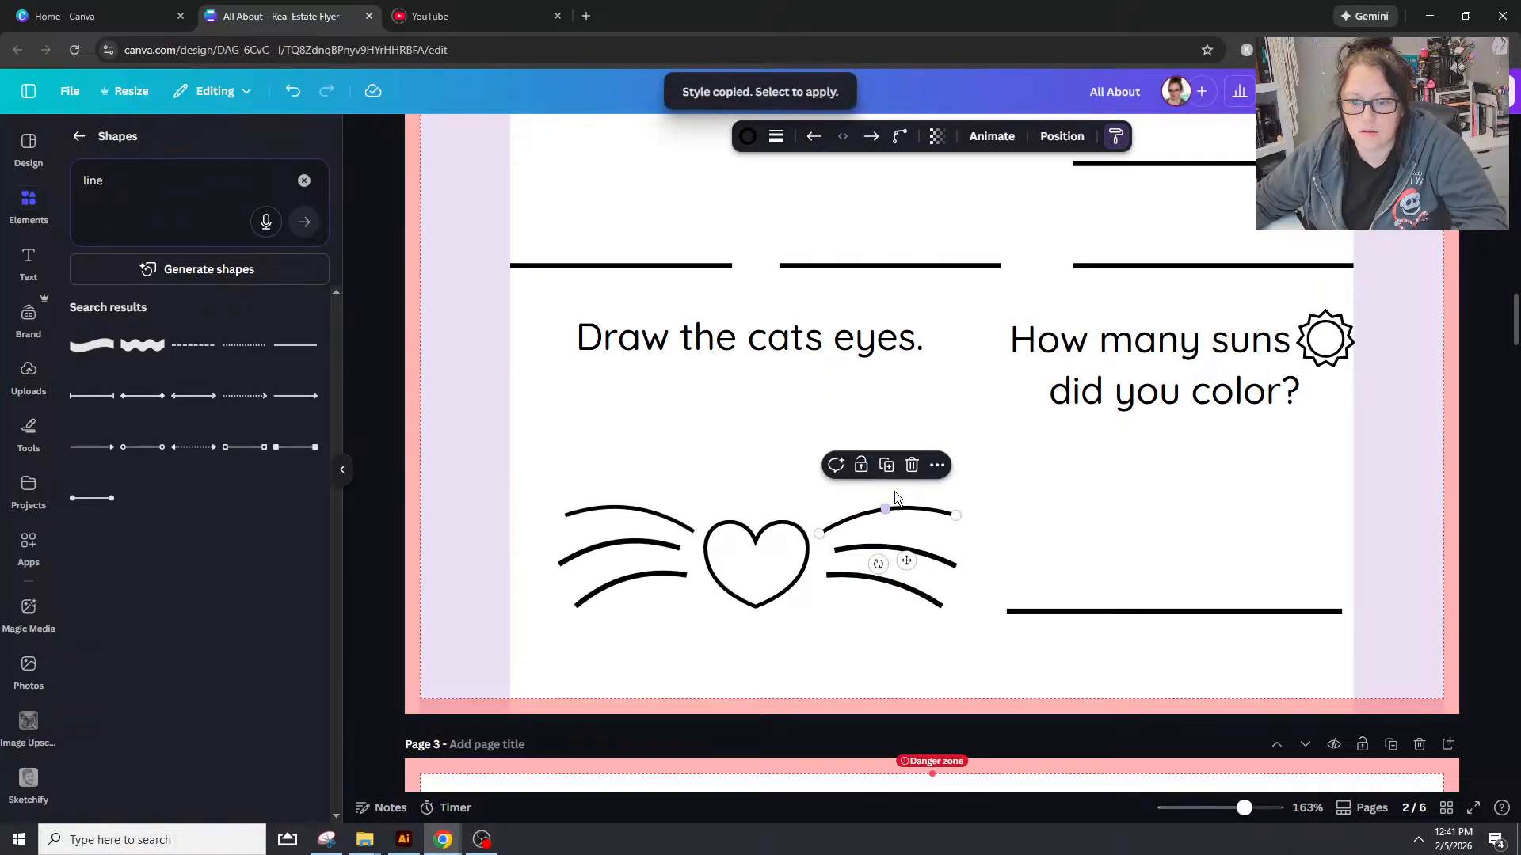
click(1115, 137)
click(930, 557)
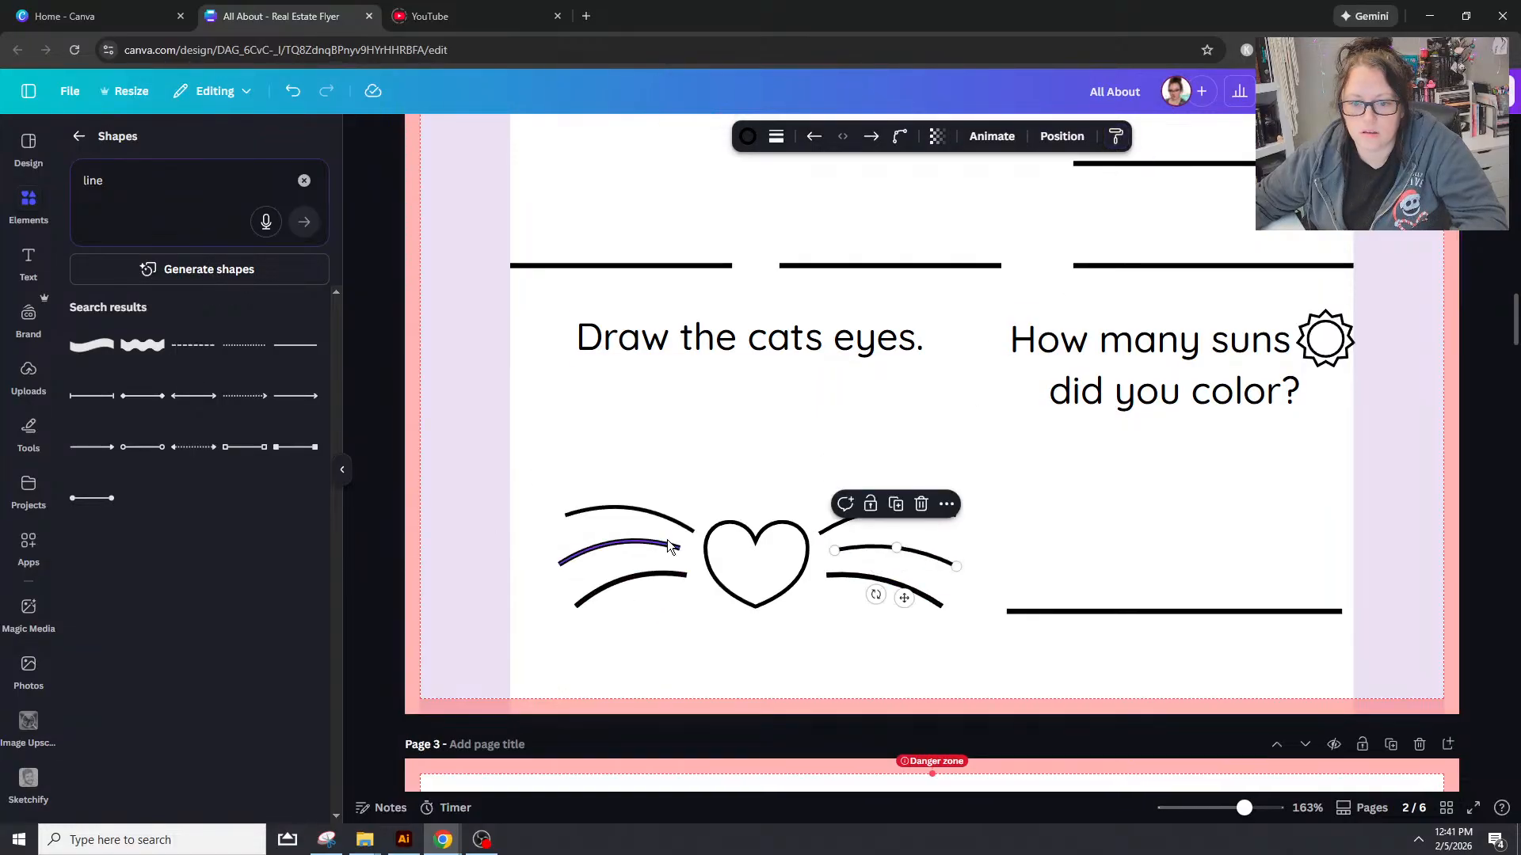
Step: Set the stroke weight of the middle left, lowest left and lowest right whiskers to 3 together
click(626, 545)
shift+click(612, 591)
shift+click(921, 580)
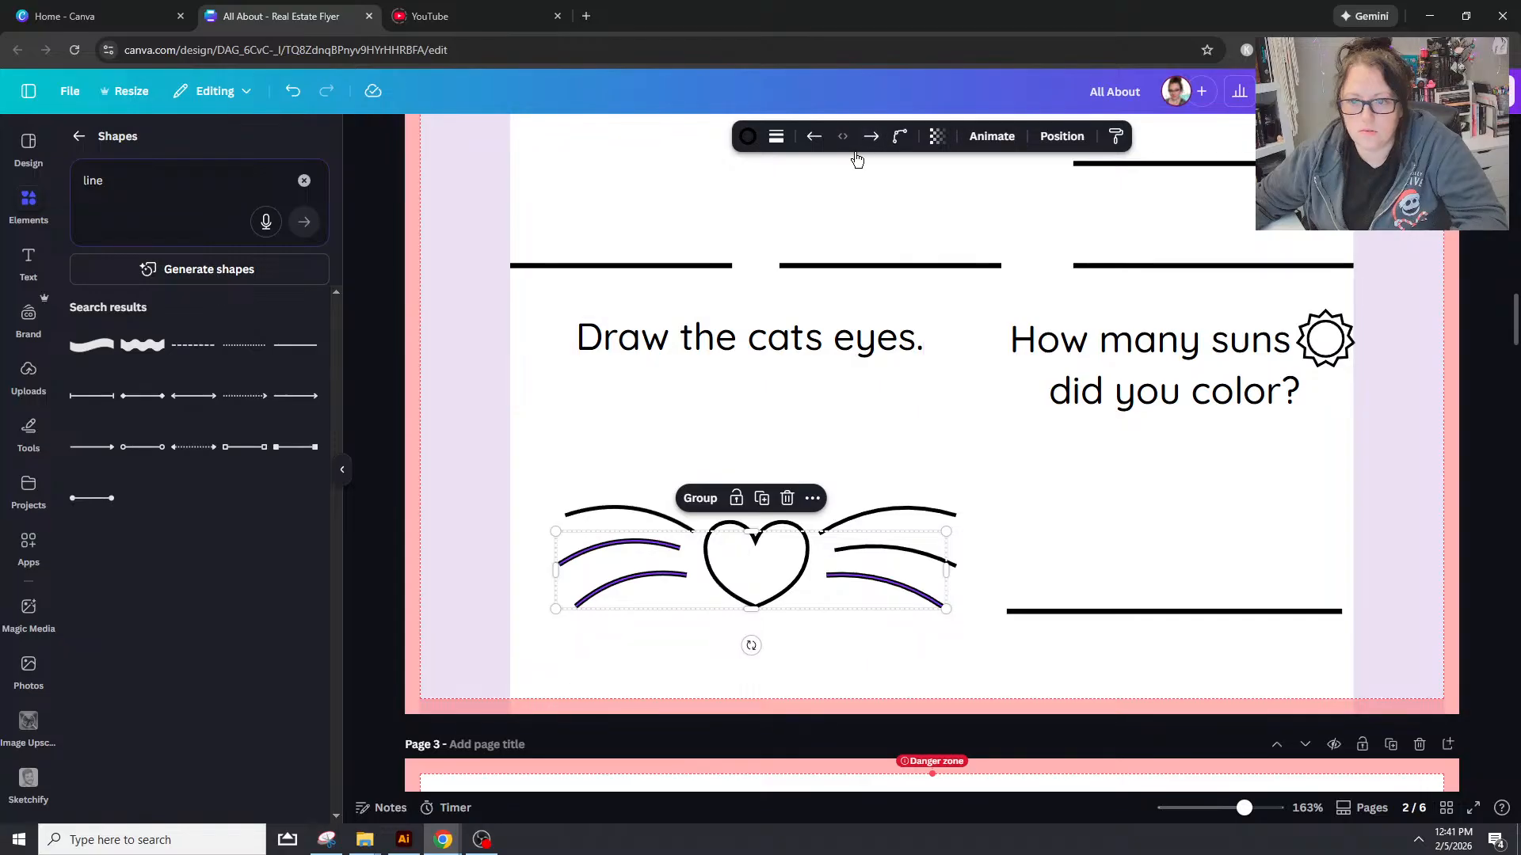
click(777, 136)
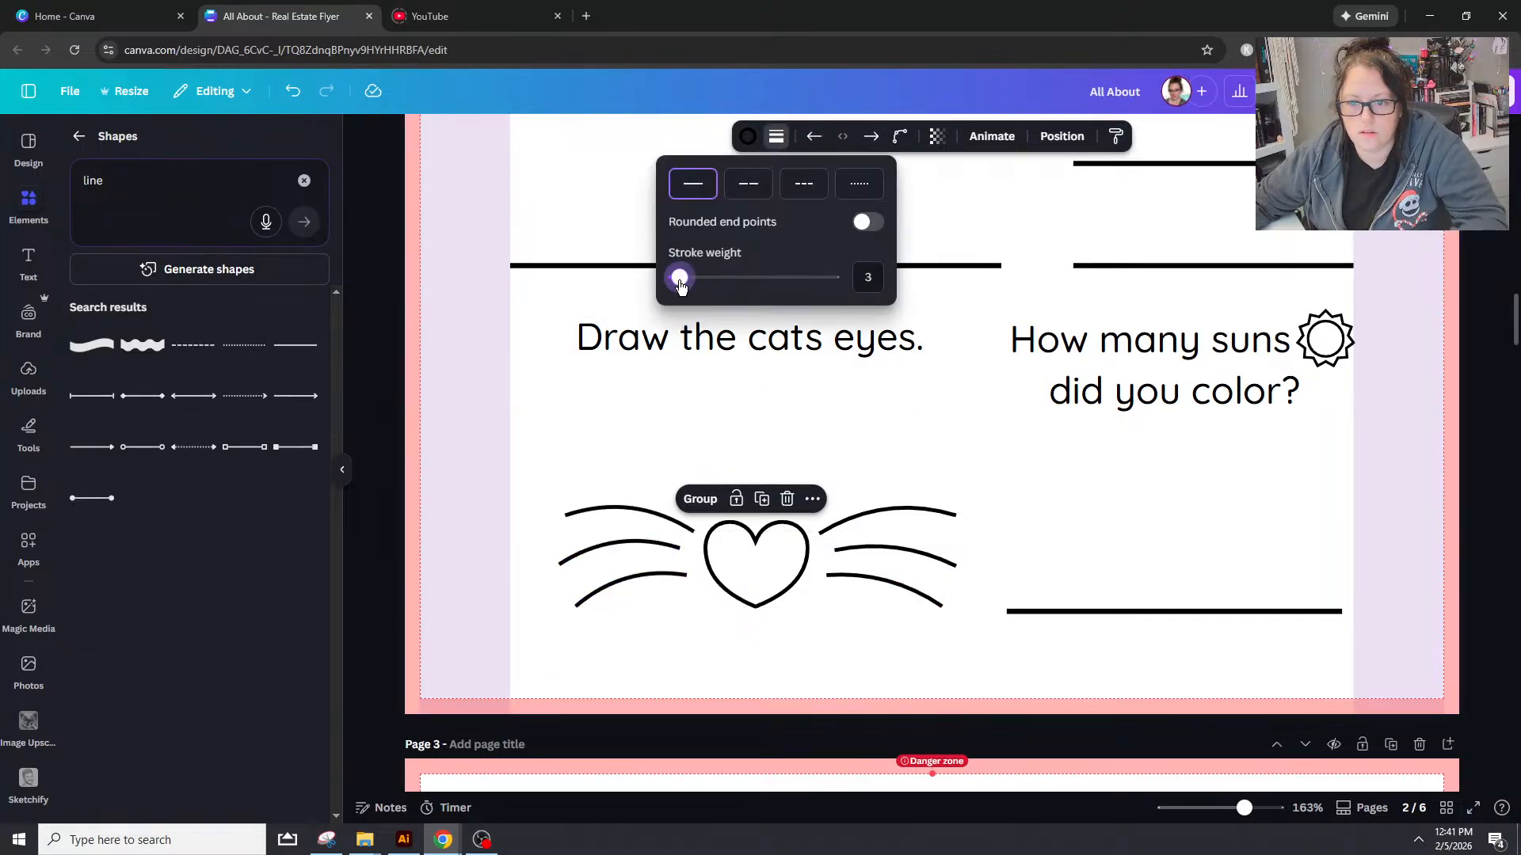
click(707, 422)
Step: Check the outline weight settings of the heart nose
click(759, 602)
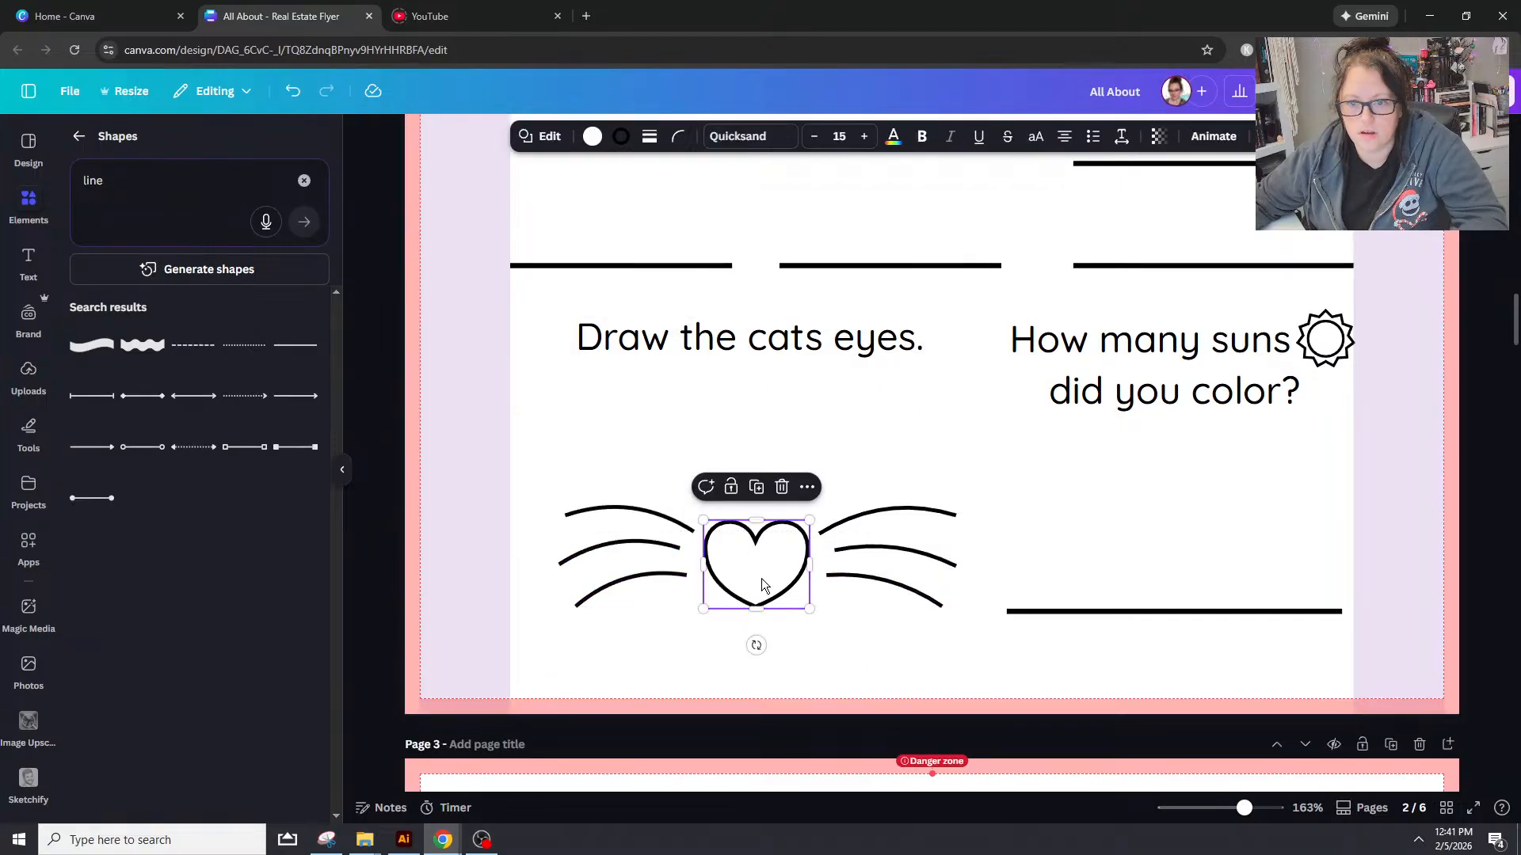
click(648, 137)
click(648, 137)
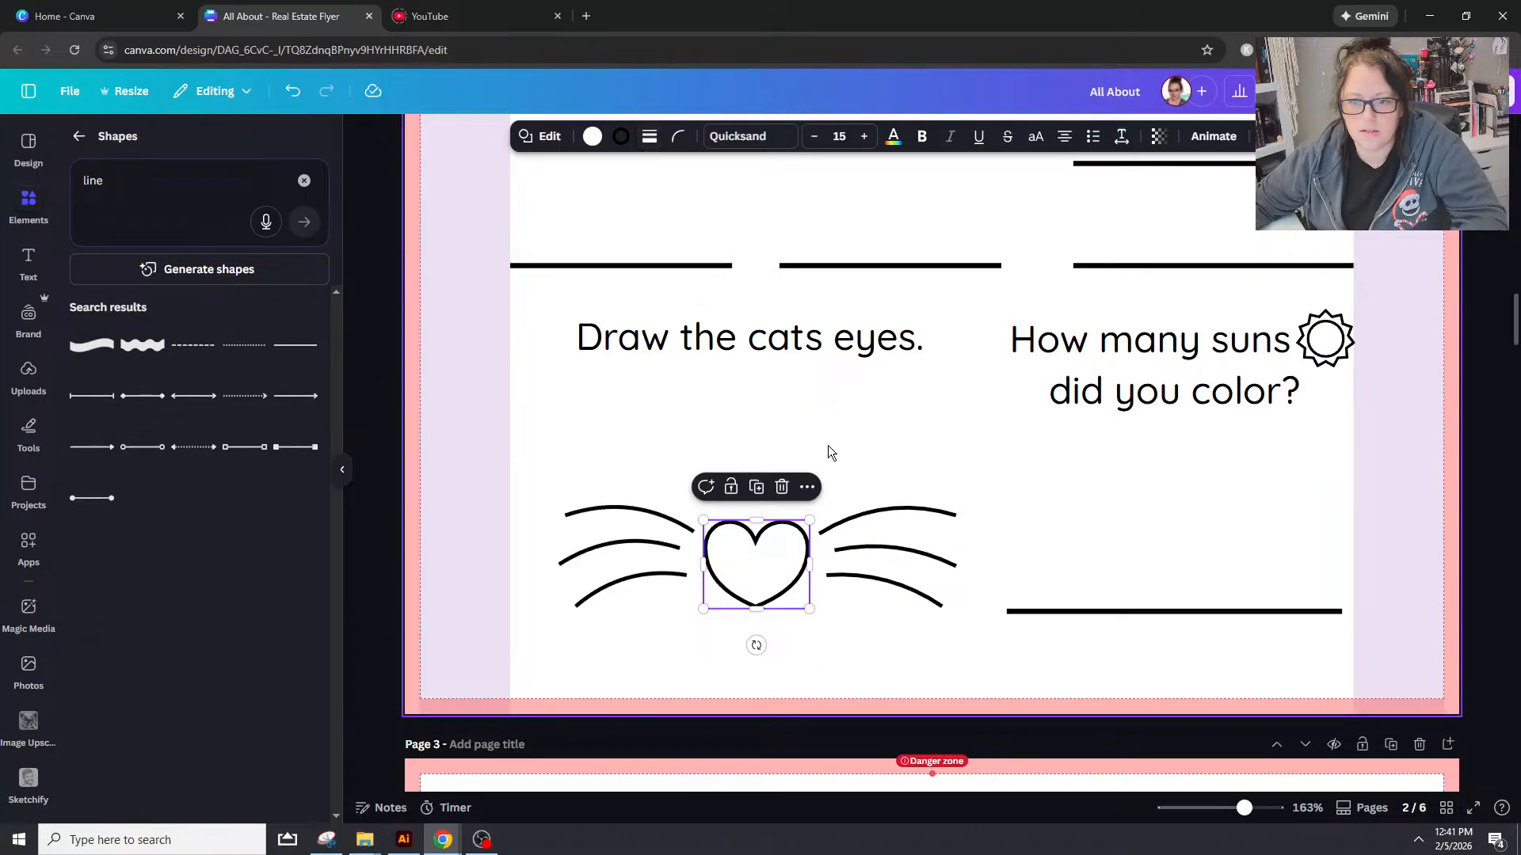
Step: Group the three whisker lines on the left side of the cat's heart-shaped nose
click(836, 474)
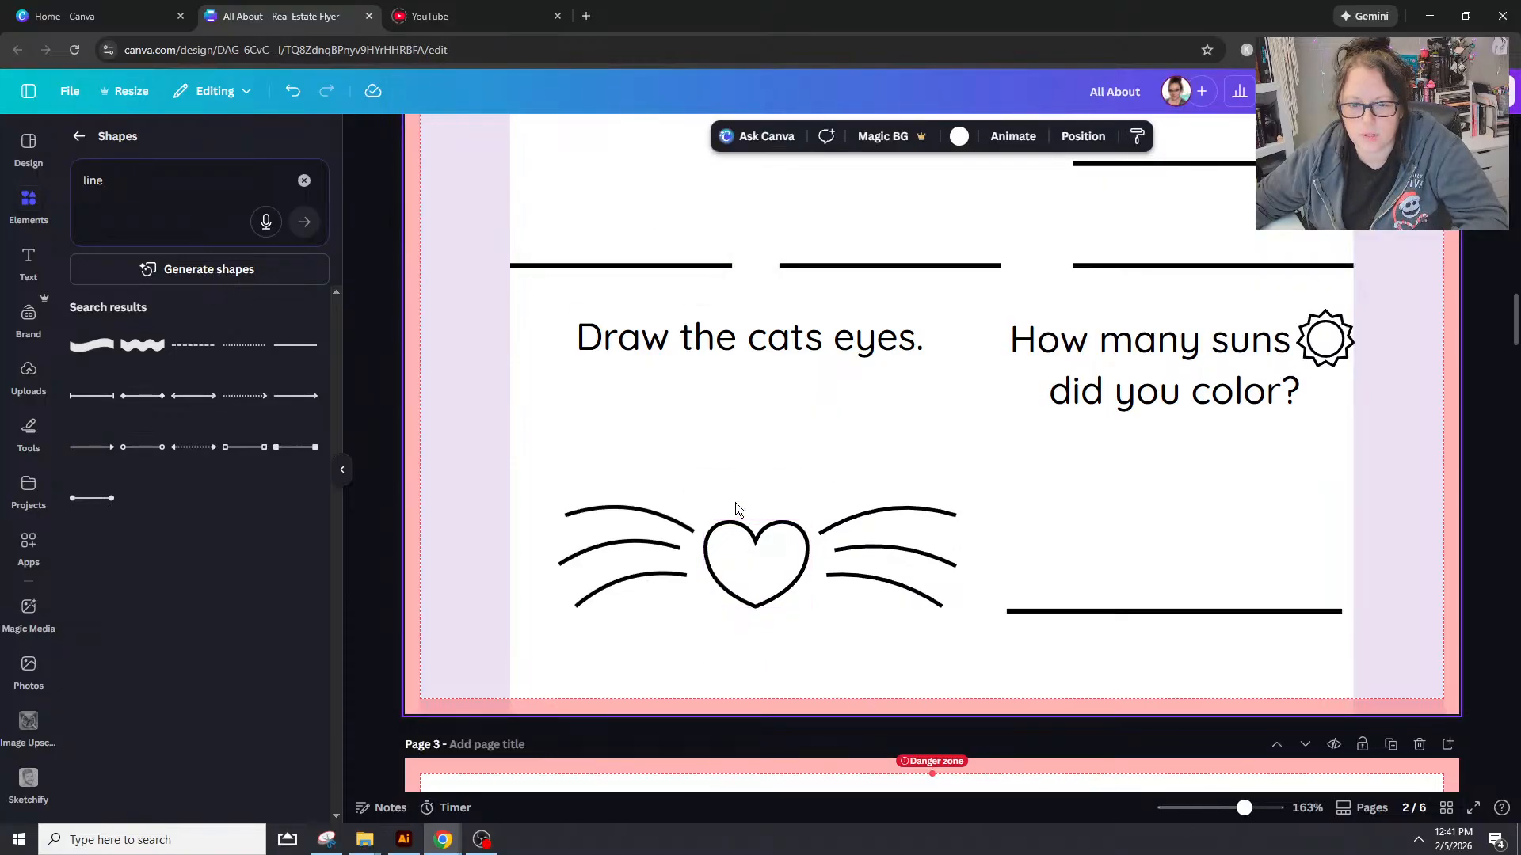
drag(655, 479, 670, 595)
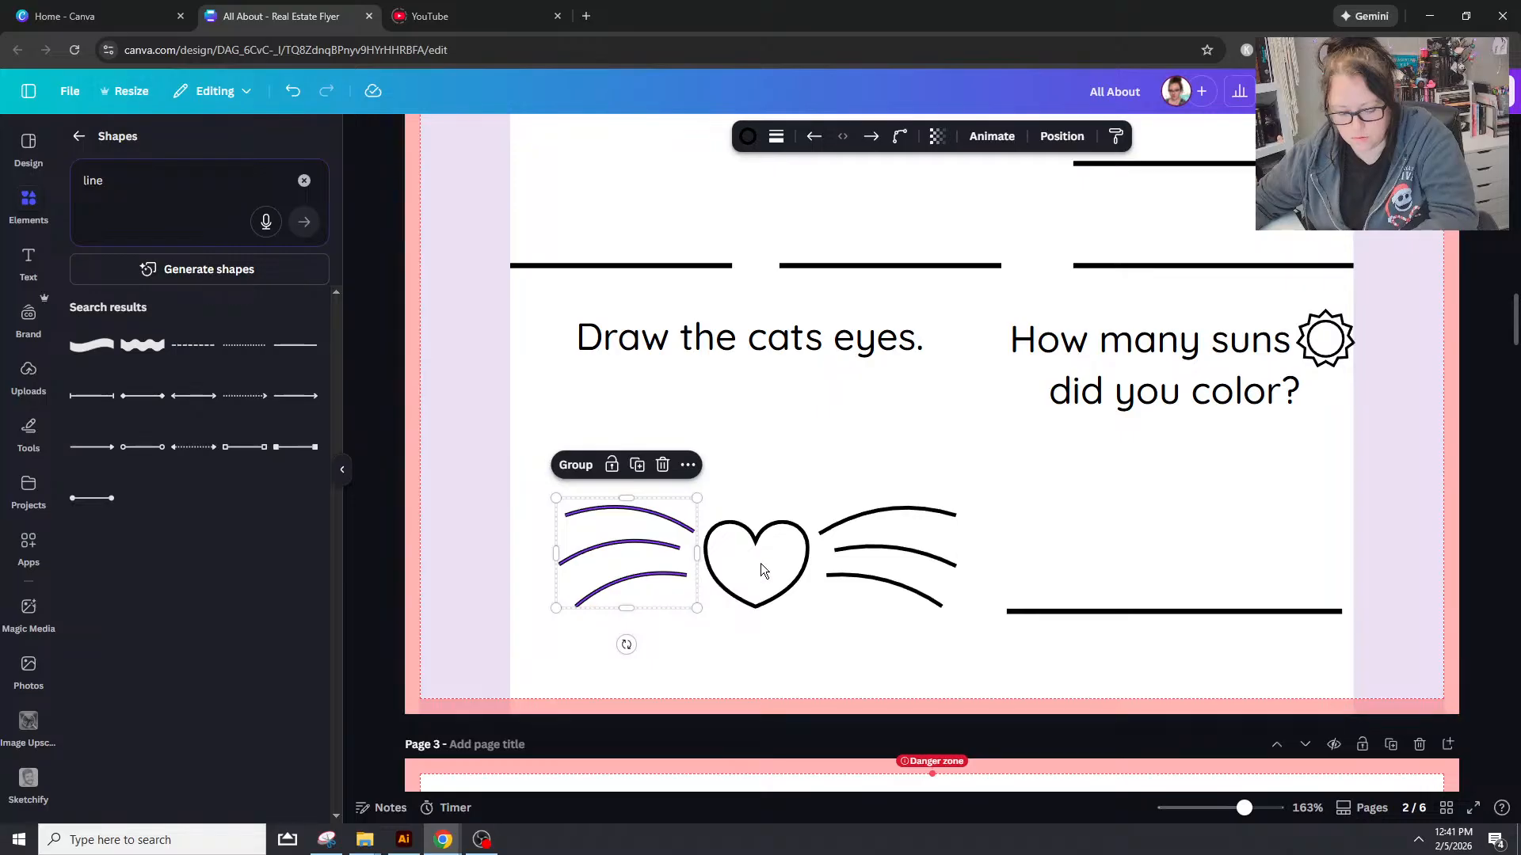
click(899, 513)
Step: Try to align the heart nose and both whisker groups to their shared middle and space them evenly vertically
drag(673, 477, 891, 648)
click(1249, 136)
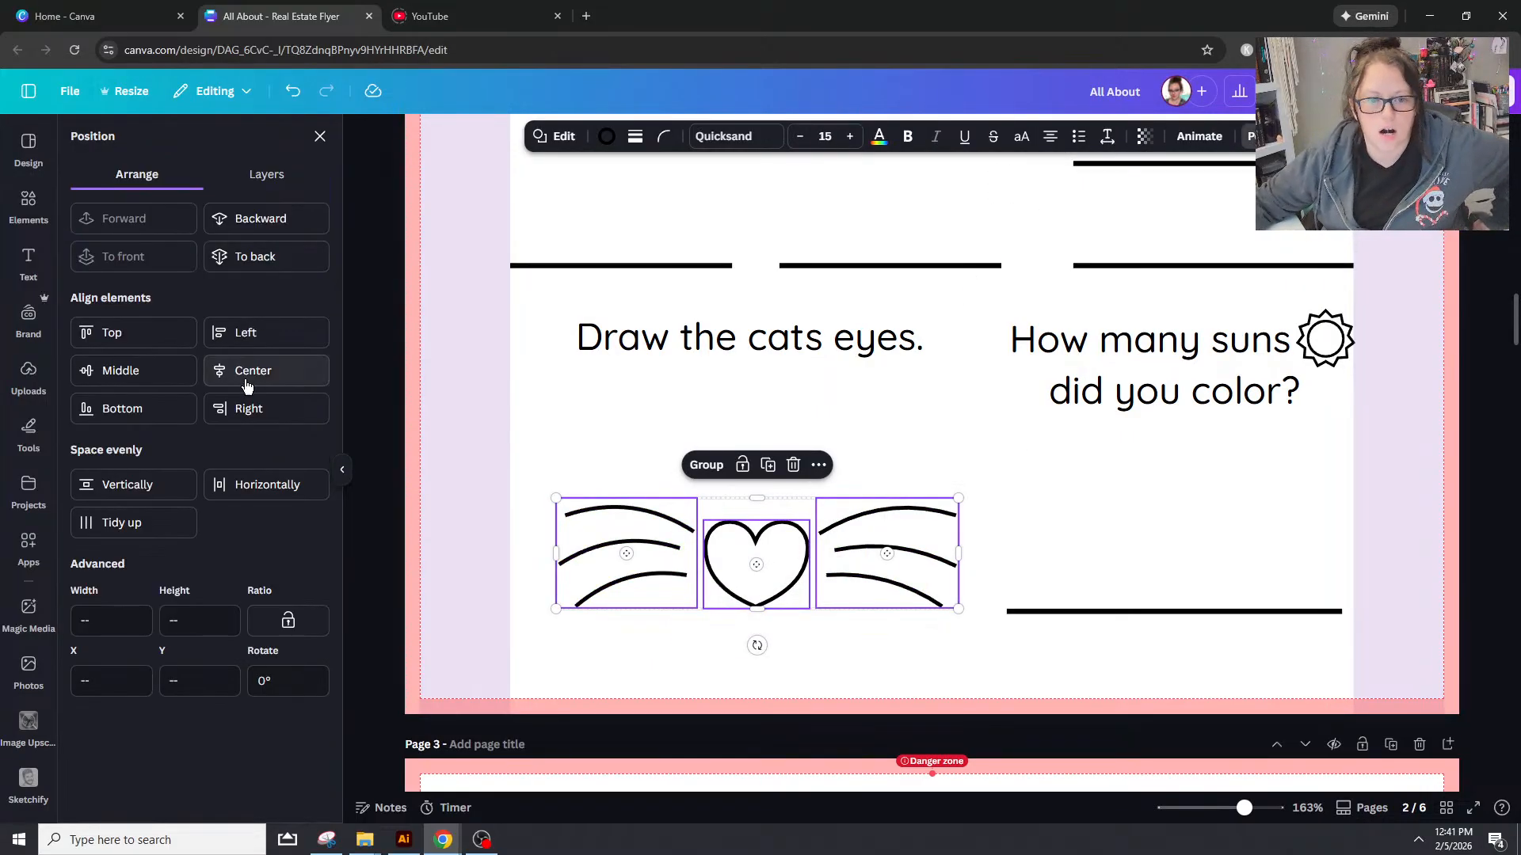
click(105, 373)
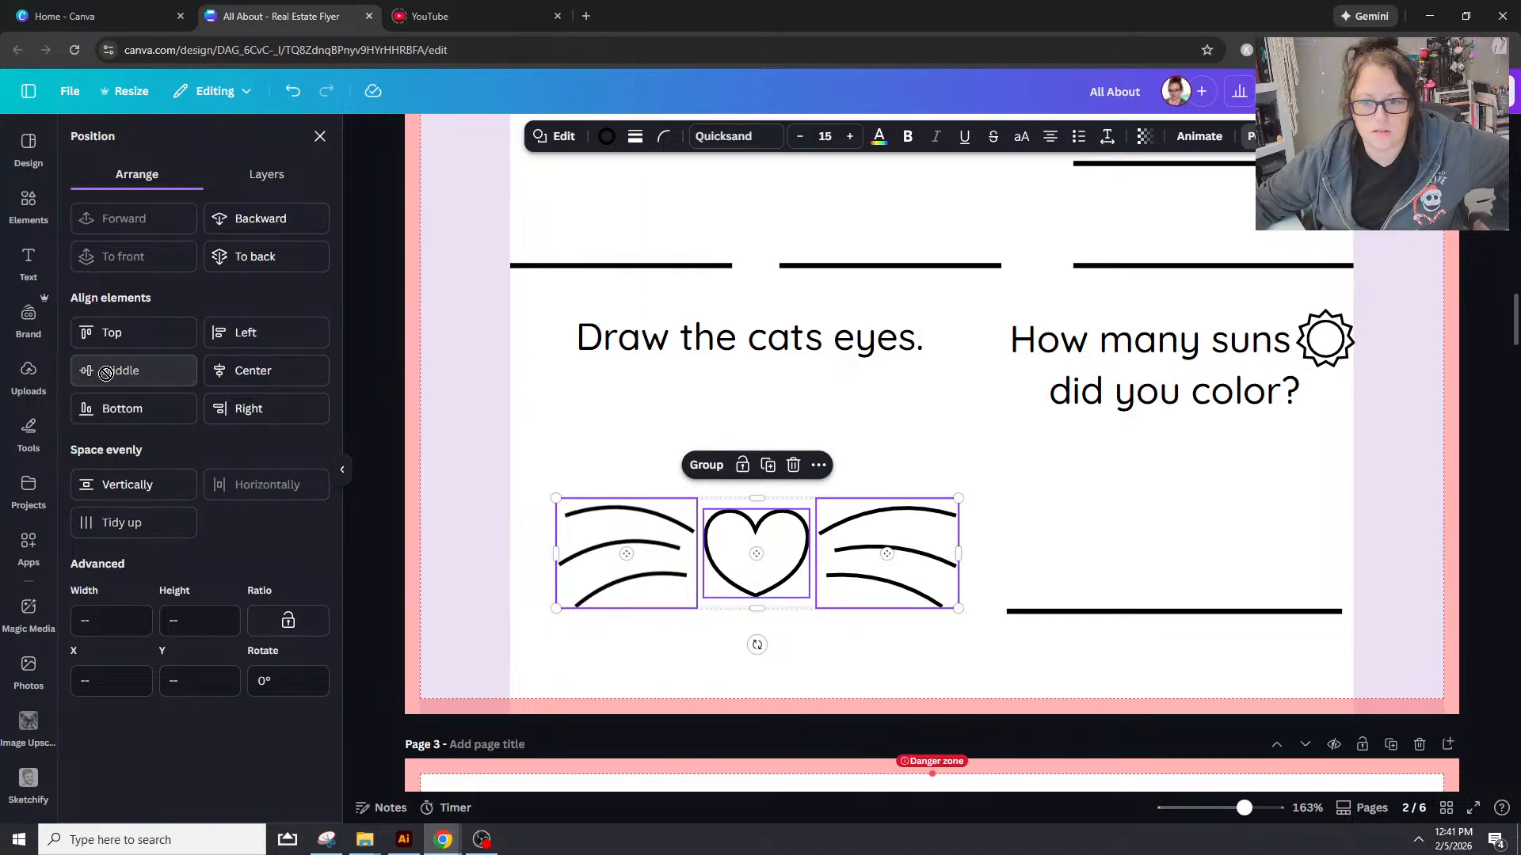
click(188, 483)
click(901, 654)
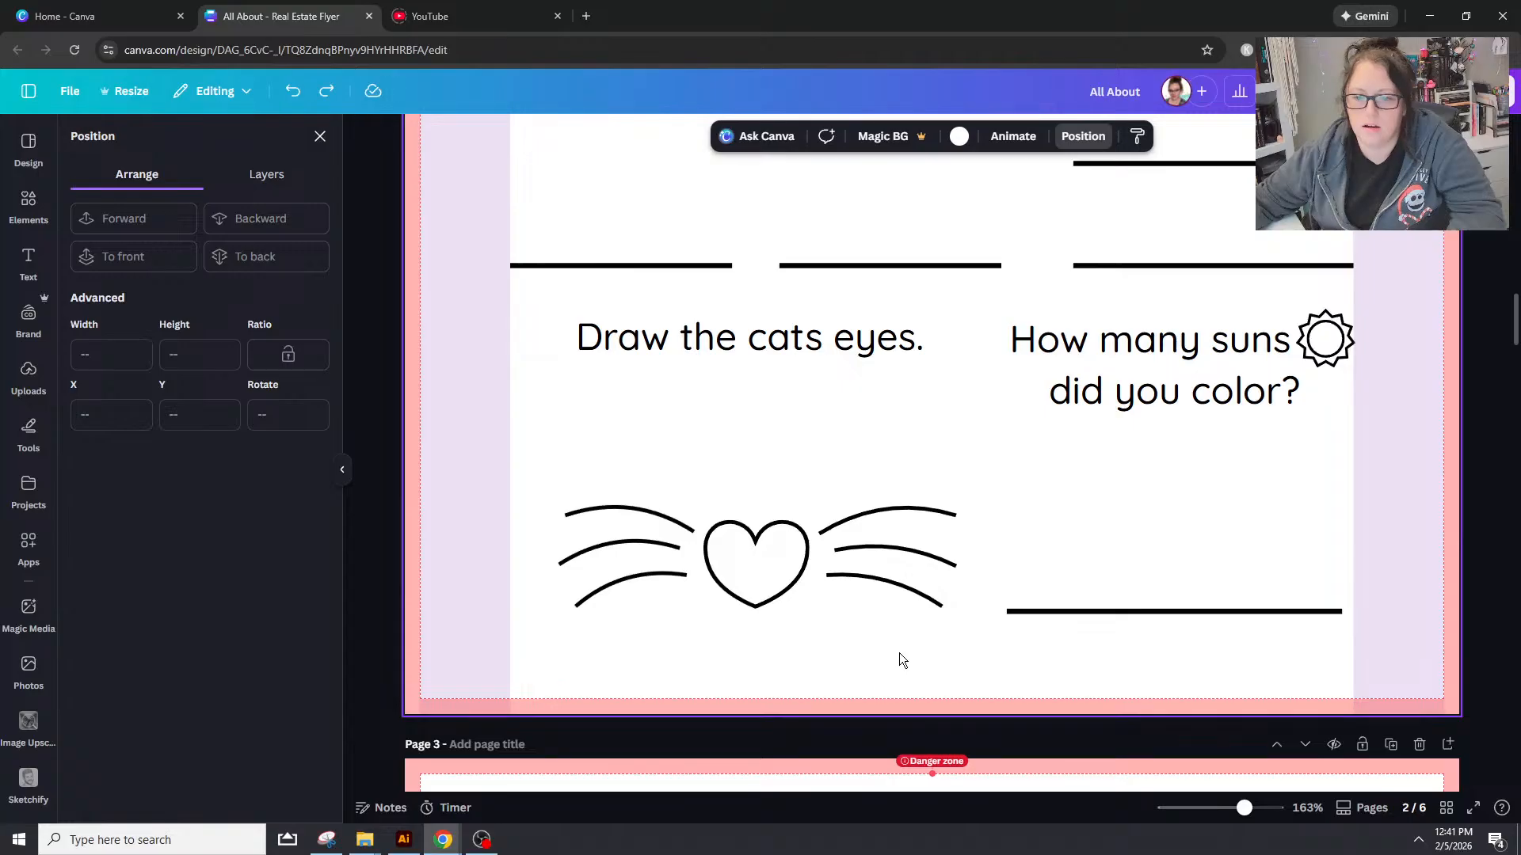
click(1229, 809)
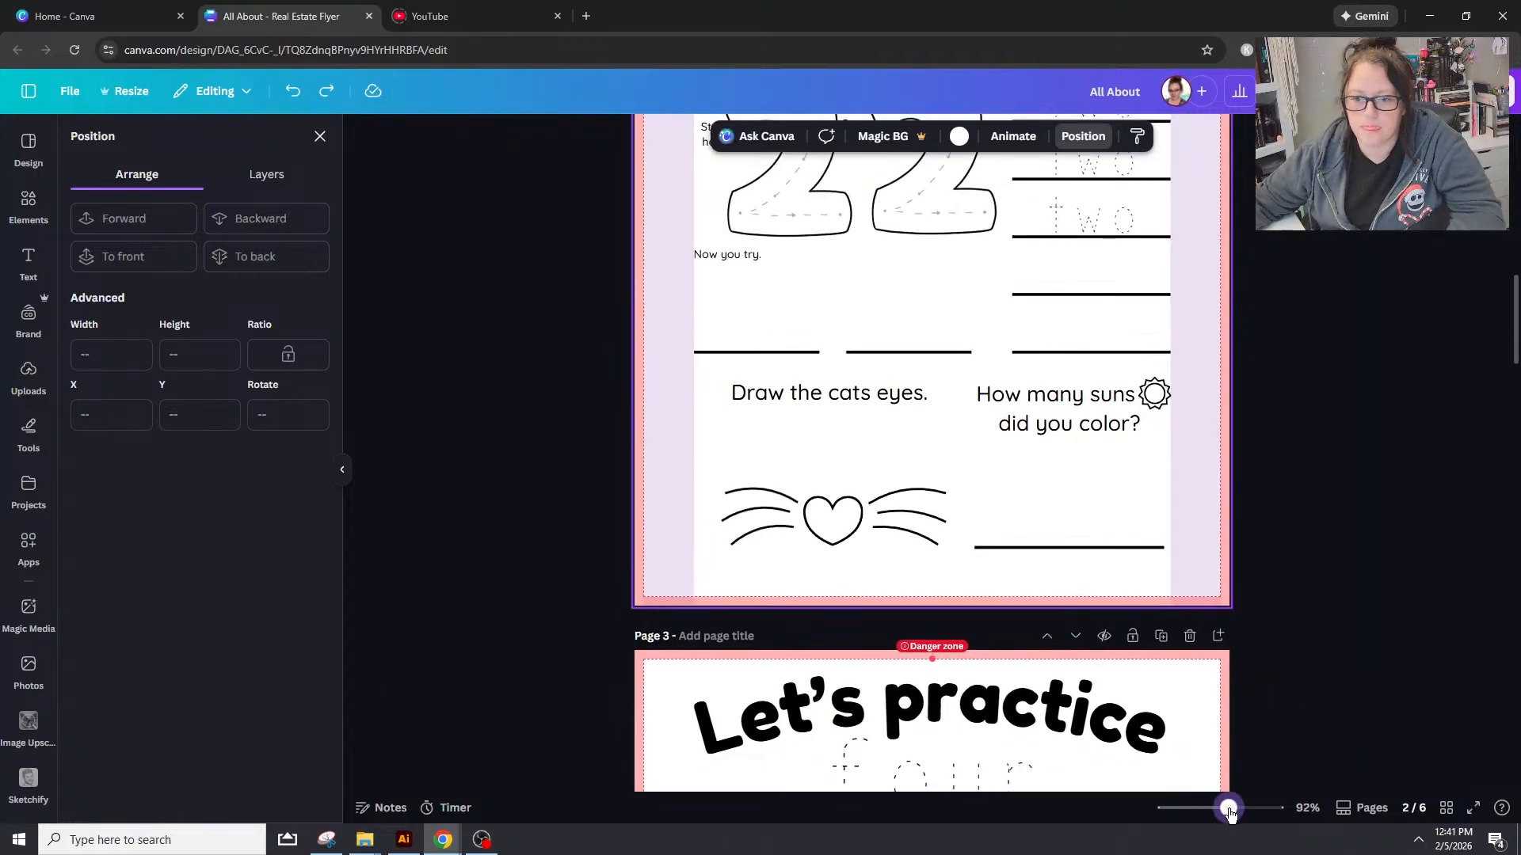
scroll(1295, 496, up, 2)
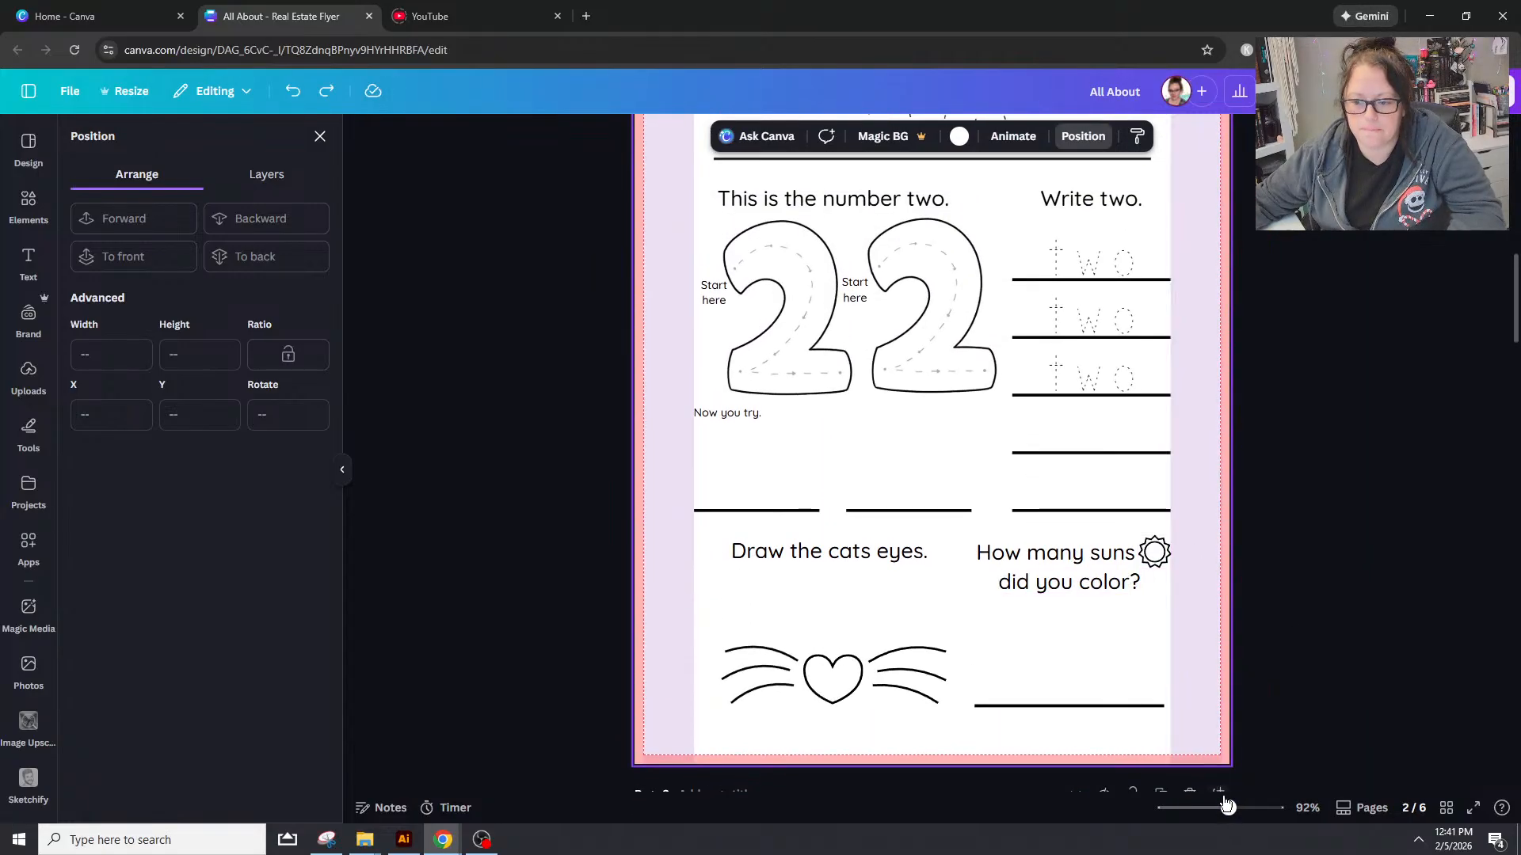
drag(1226, 806, 1241, 806)
scroll(1120, 449, down, 3)
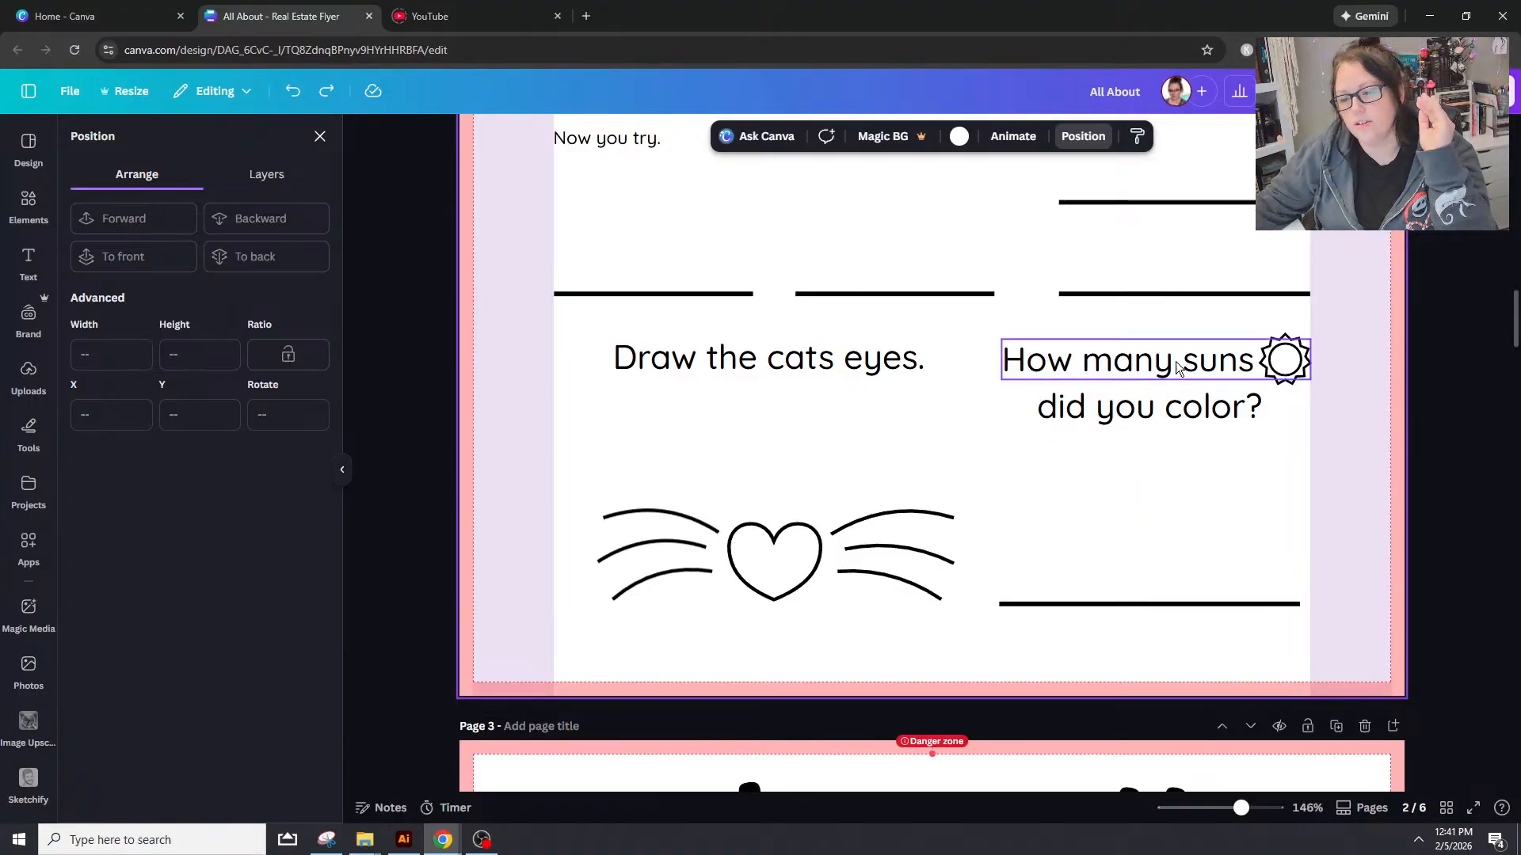
click(1291, 354)
click(1339, 333)
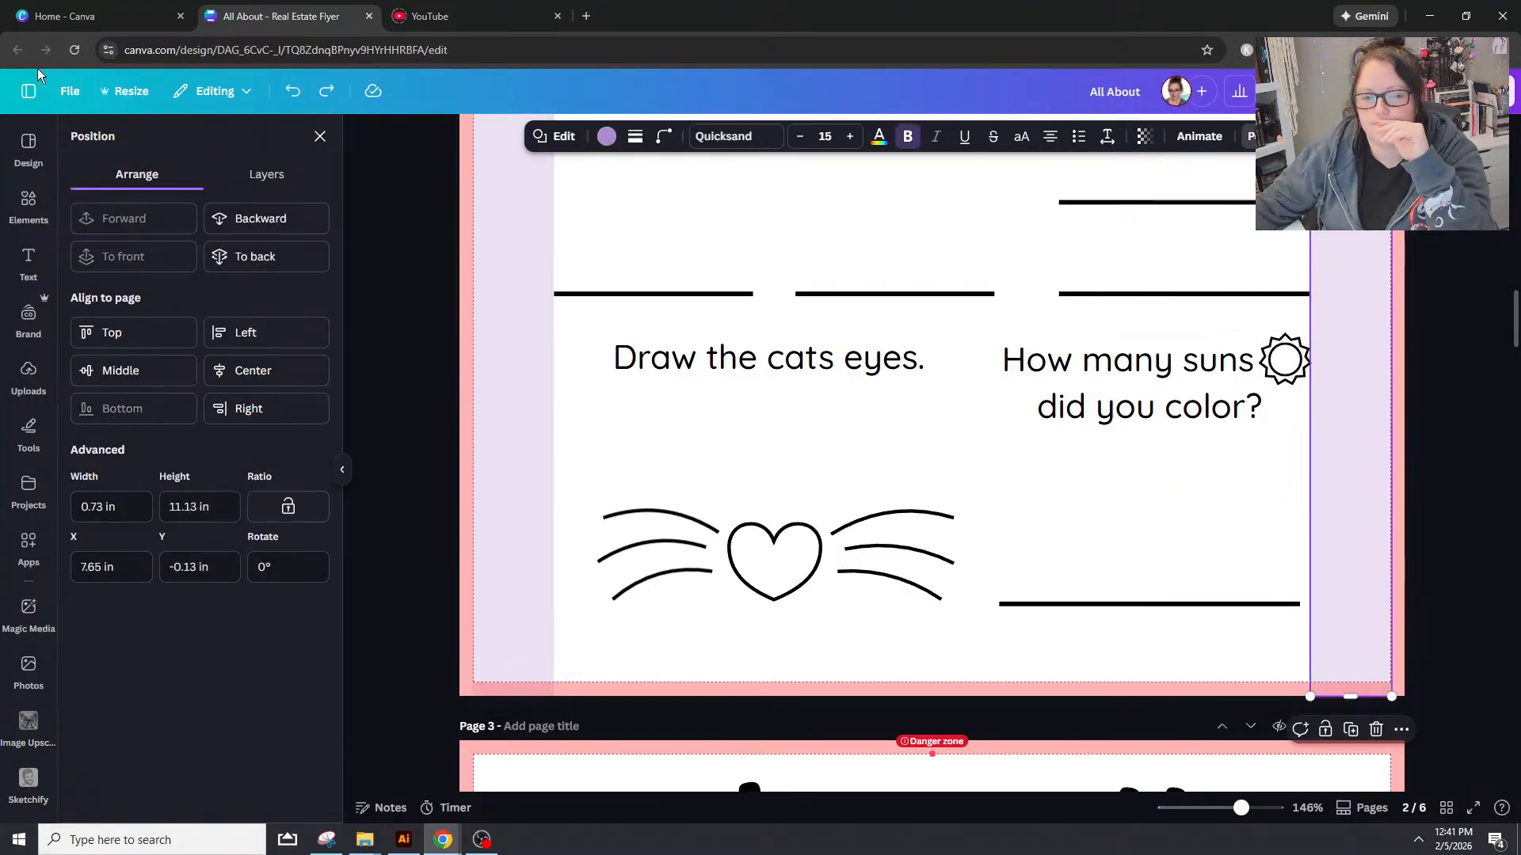
Step: Search the shapes library for "eyes"
click(316, 136)
click(172, 181)
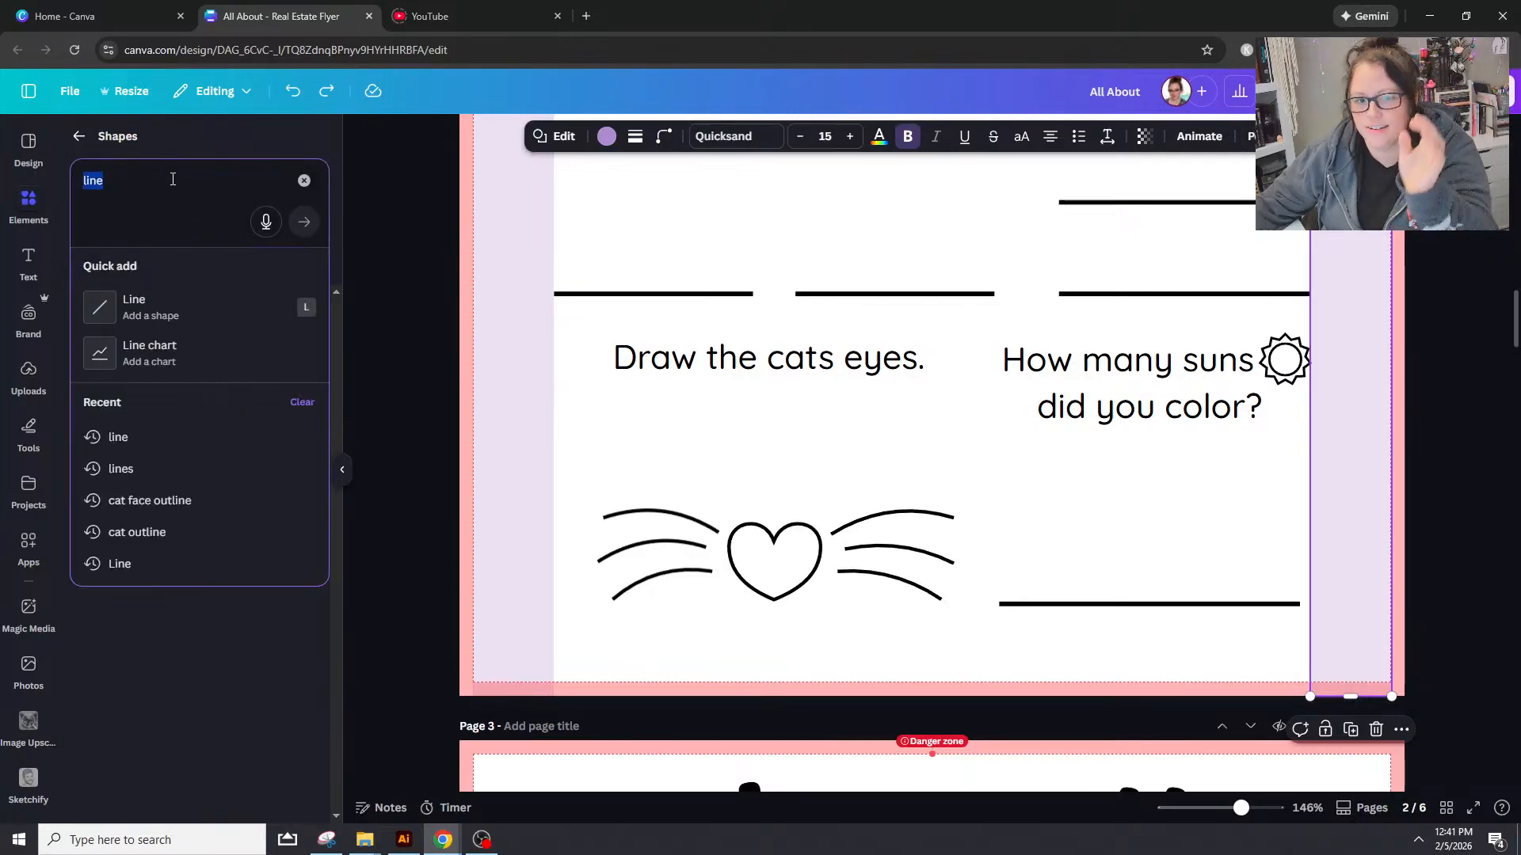
text(eyes)
key(Return)
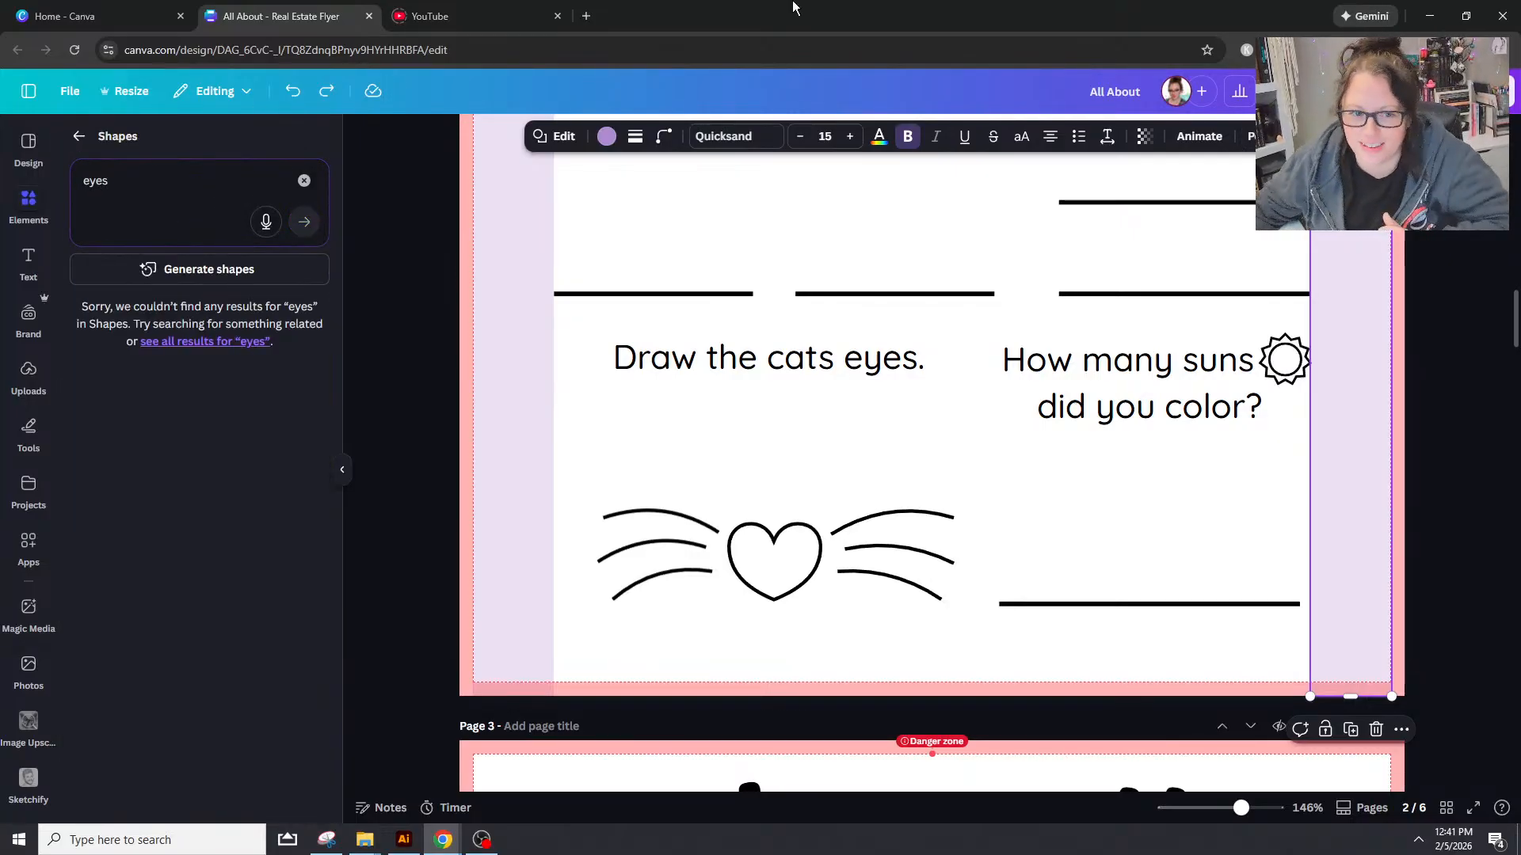
Step: Look through the recently used elements and search the whole elements library for "eyes"
click(79, 137)
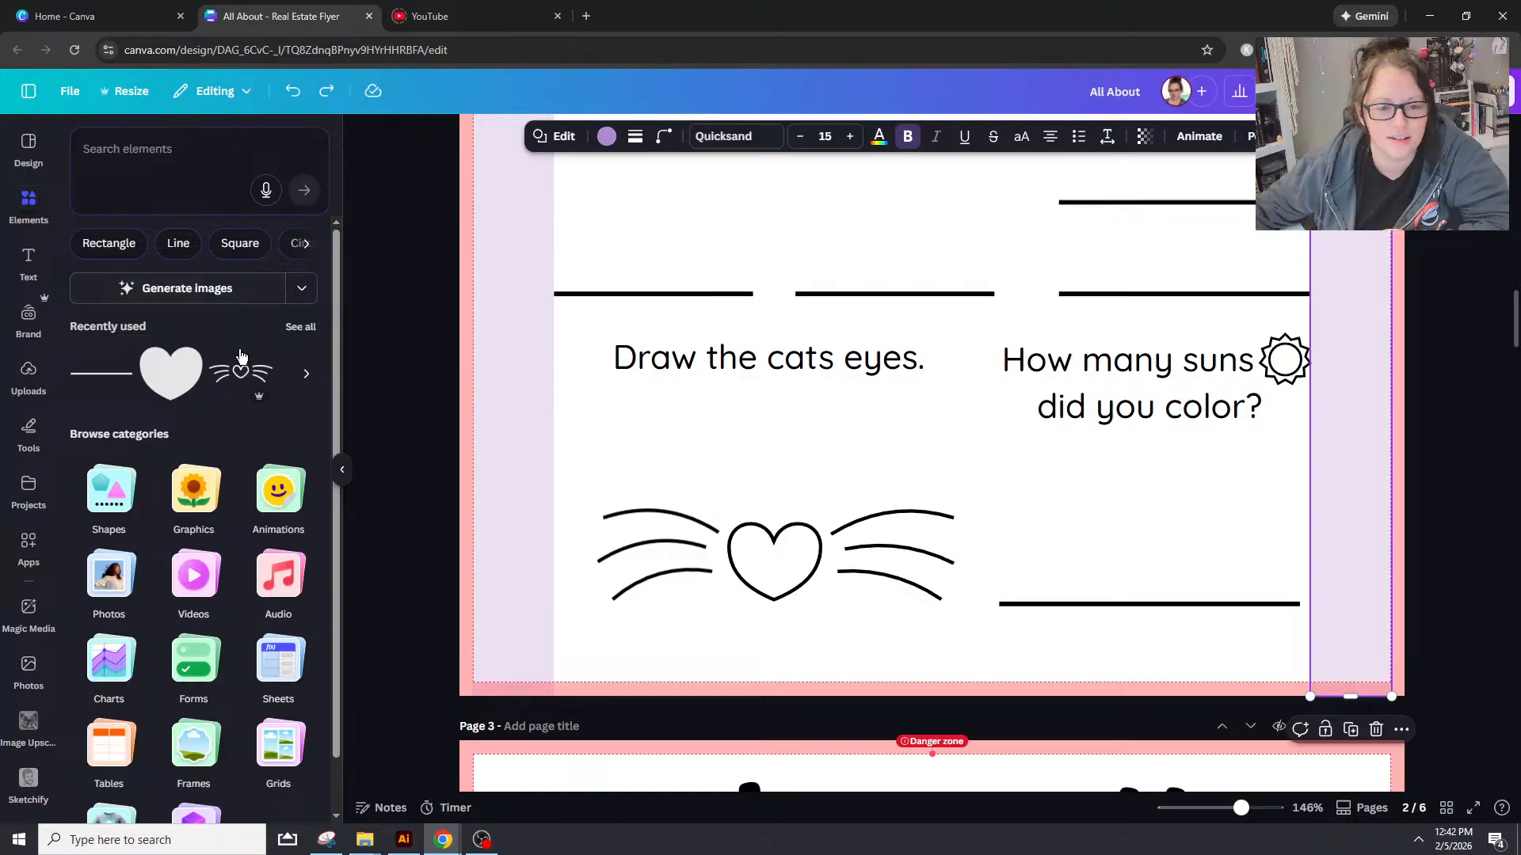
click(300, 326)
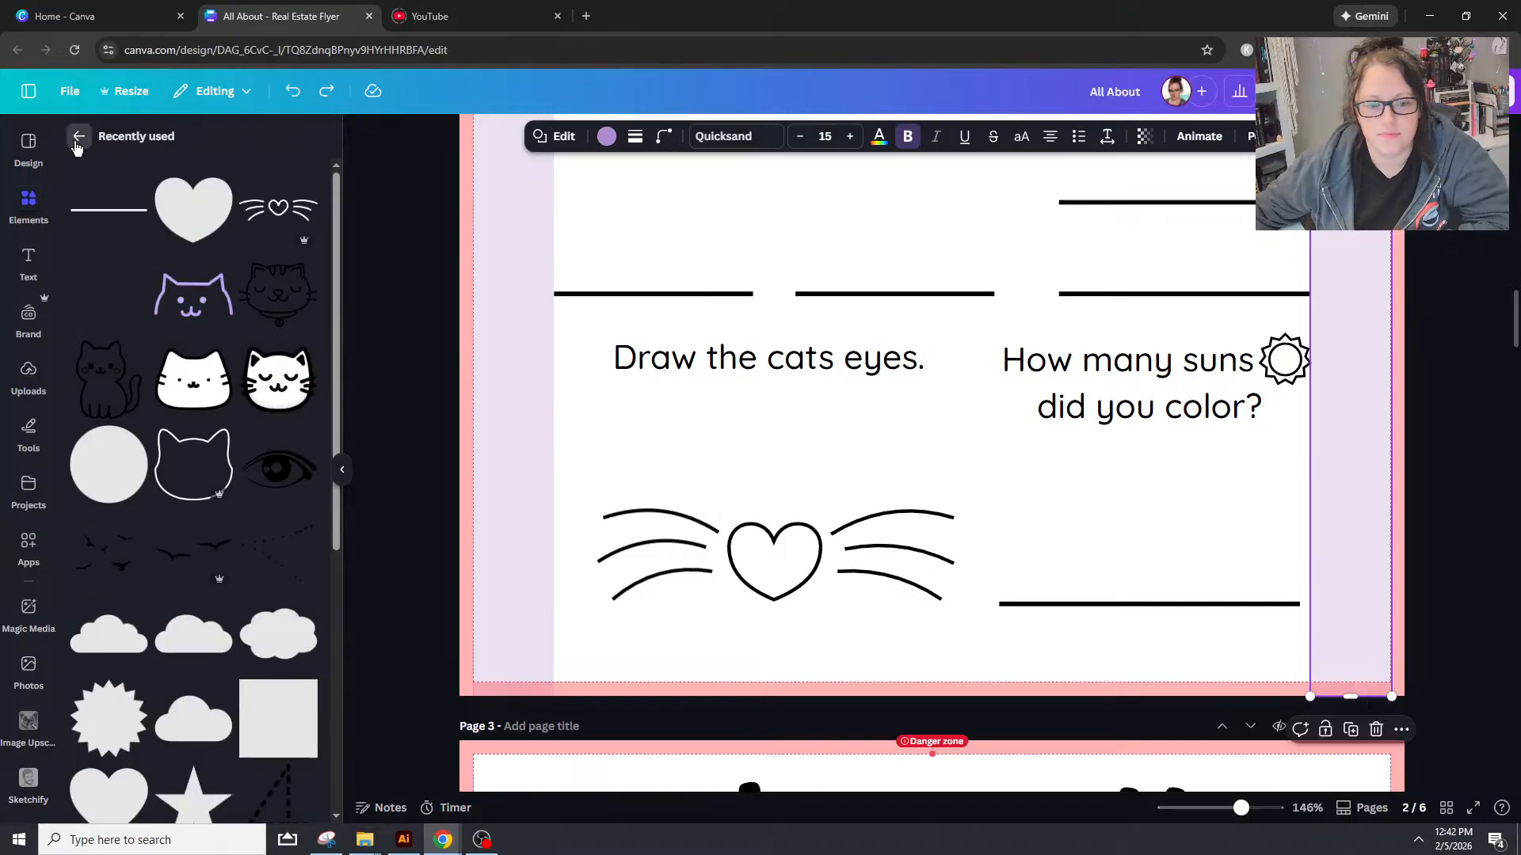
click(79, 136)
click(175, 144)
text(eye)
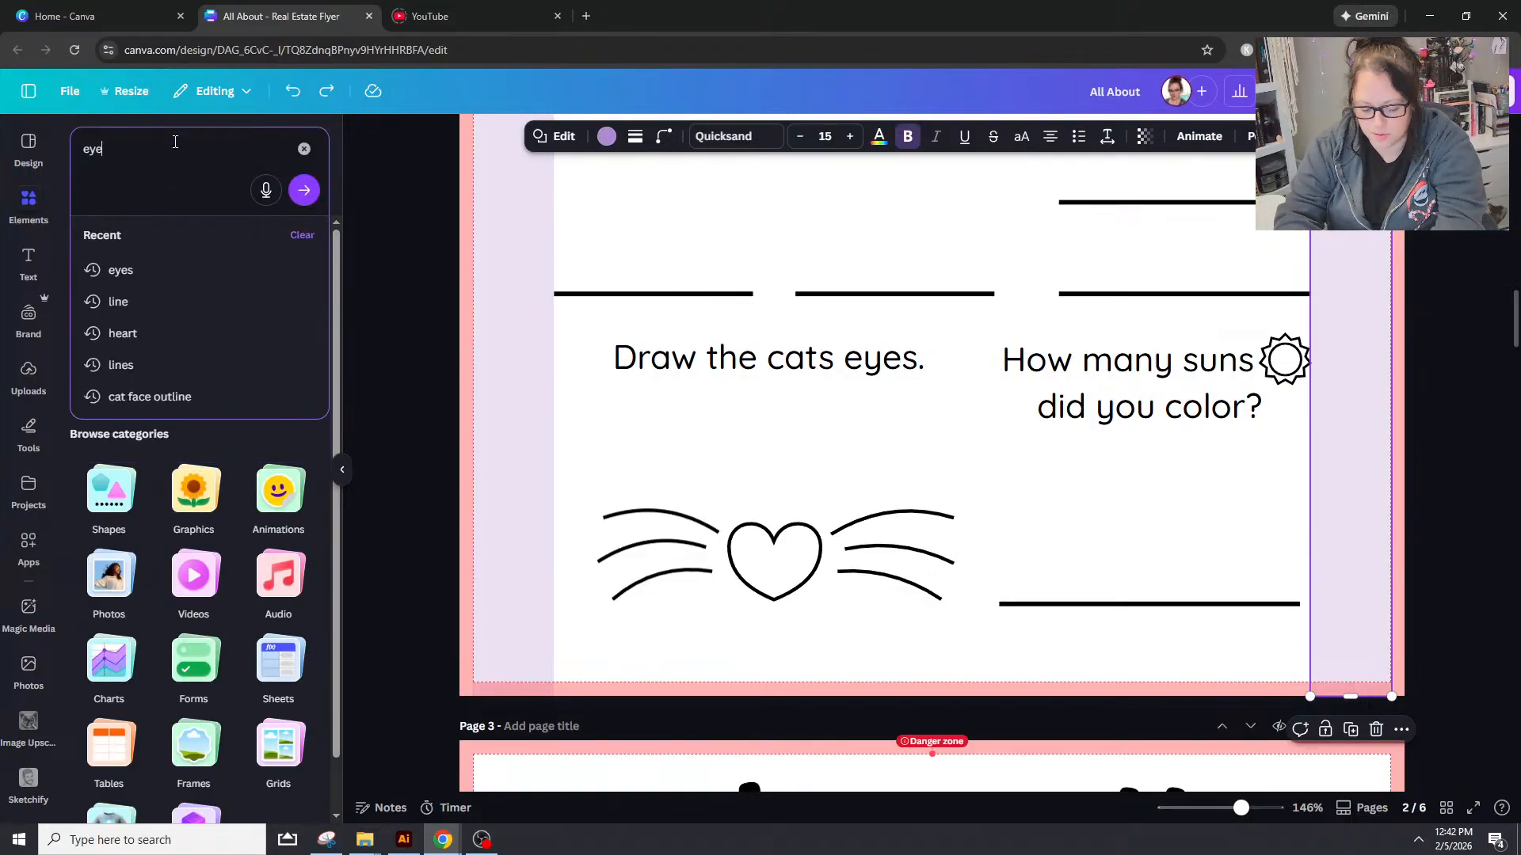
text(s)
key(Return)
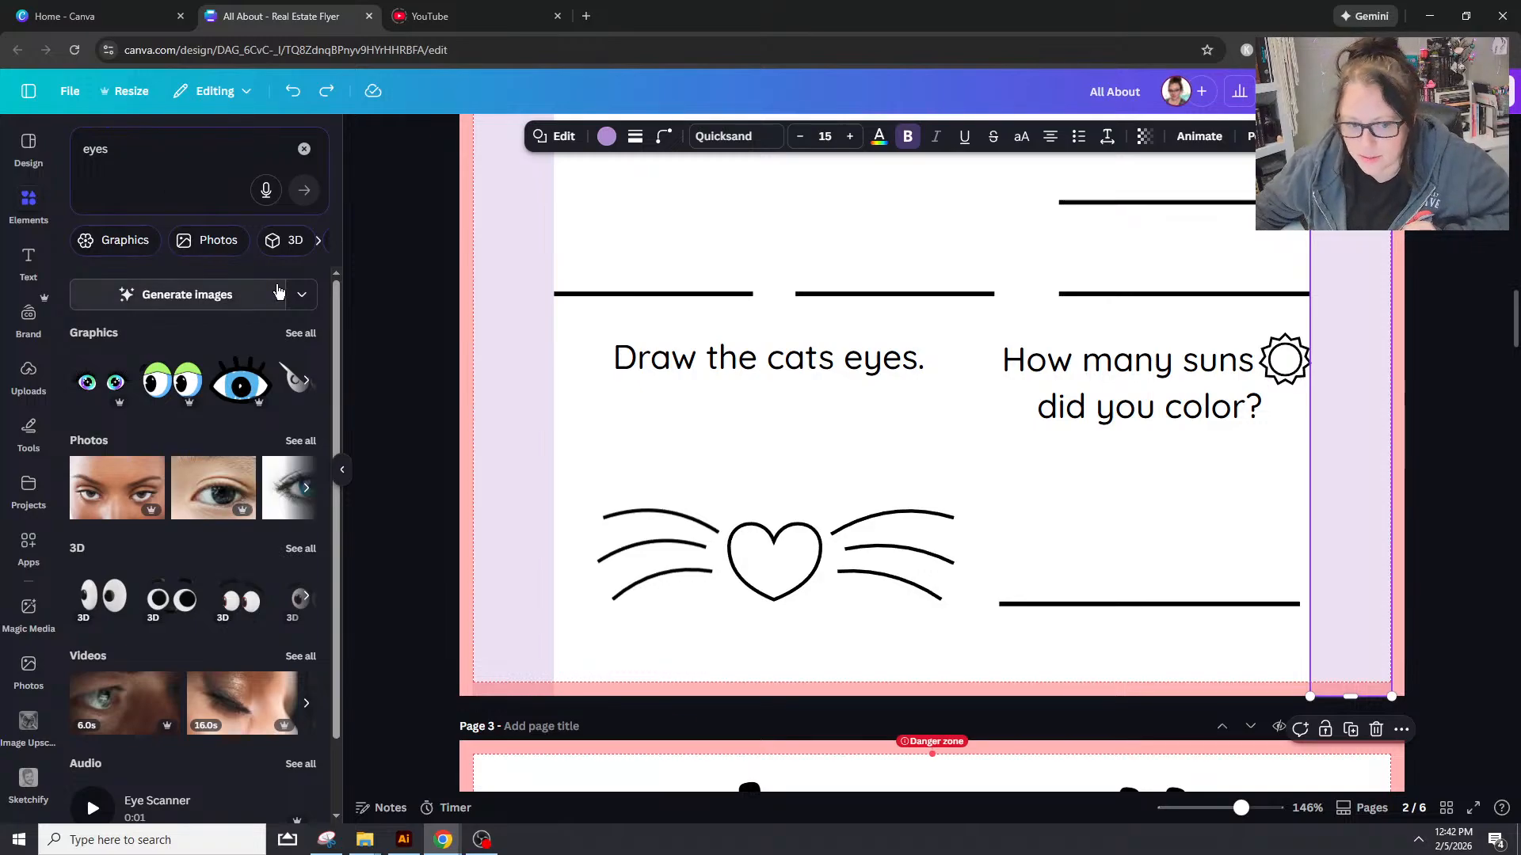
Step: Browse all the eyes graphics and add the solid black pair of oval cartoon eyes to page 2
click(300, 333)
scroll(222, 442, down, 1)
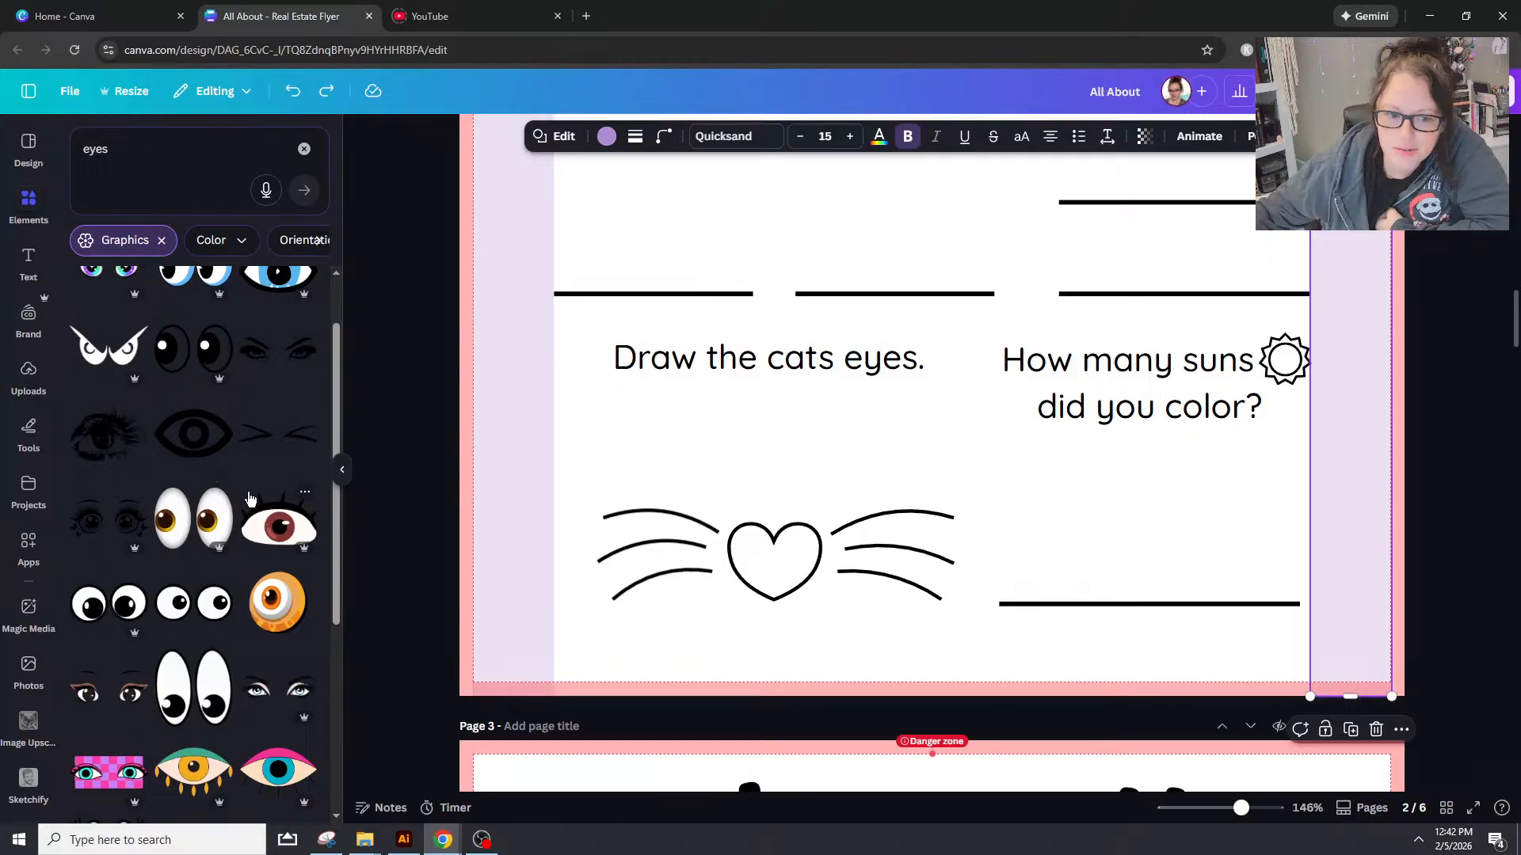
scroll(222, 533, down, 2)
scroll(223, 533, down, 2)
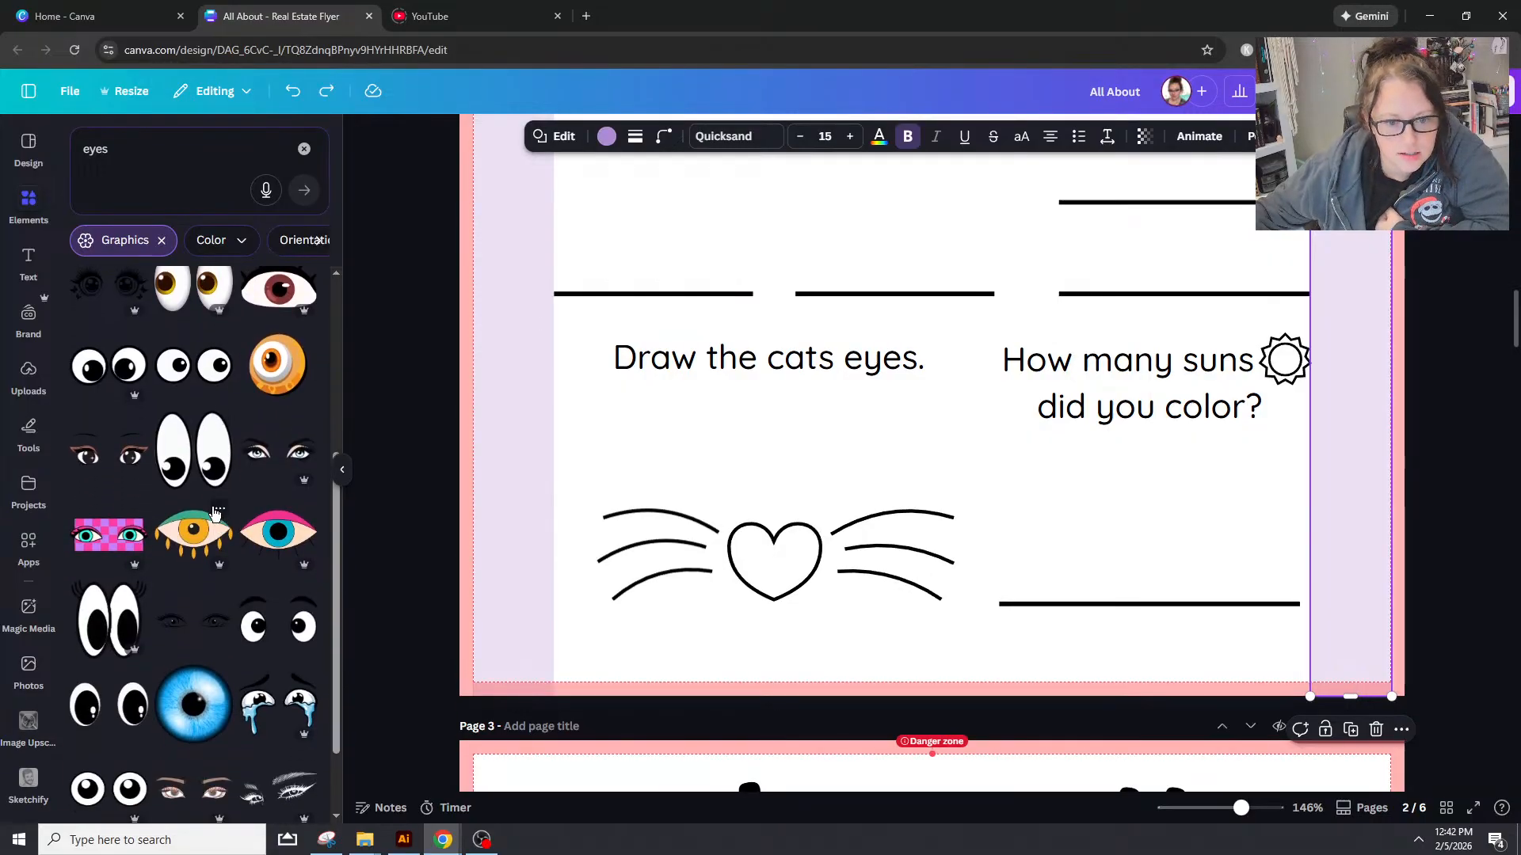
scroll(193, 659, down, 3)
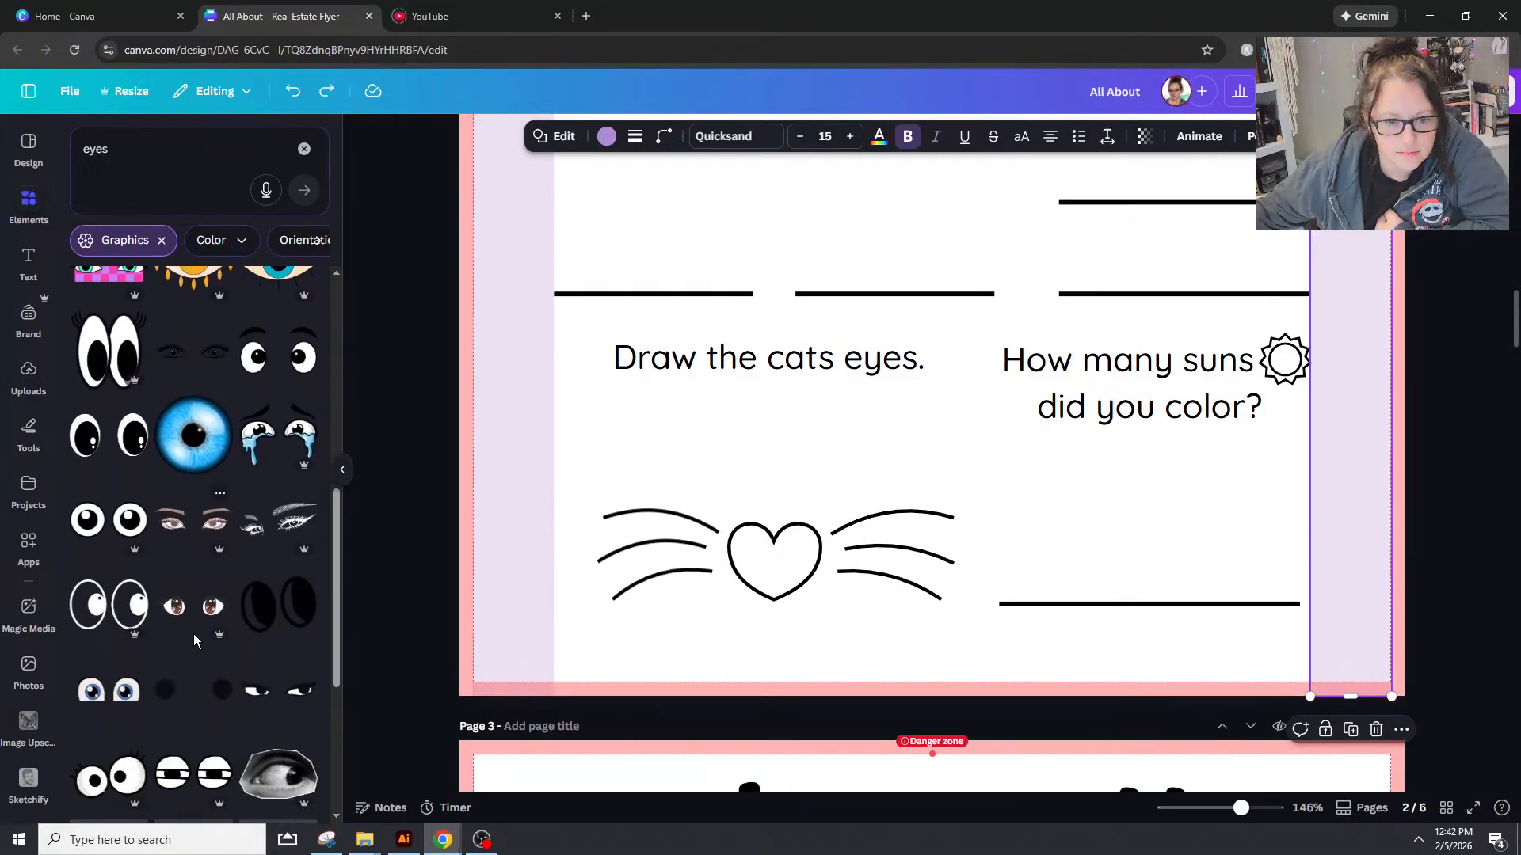
click(282, 580)
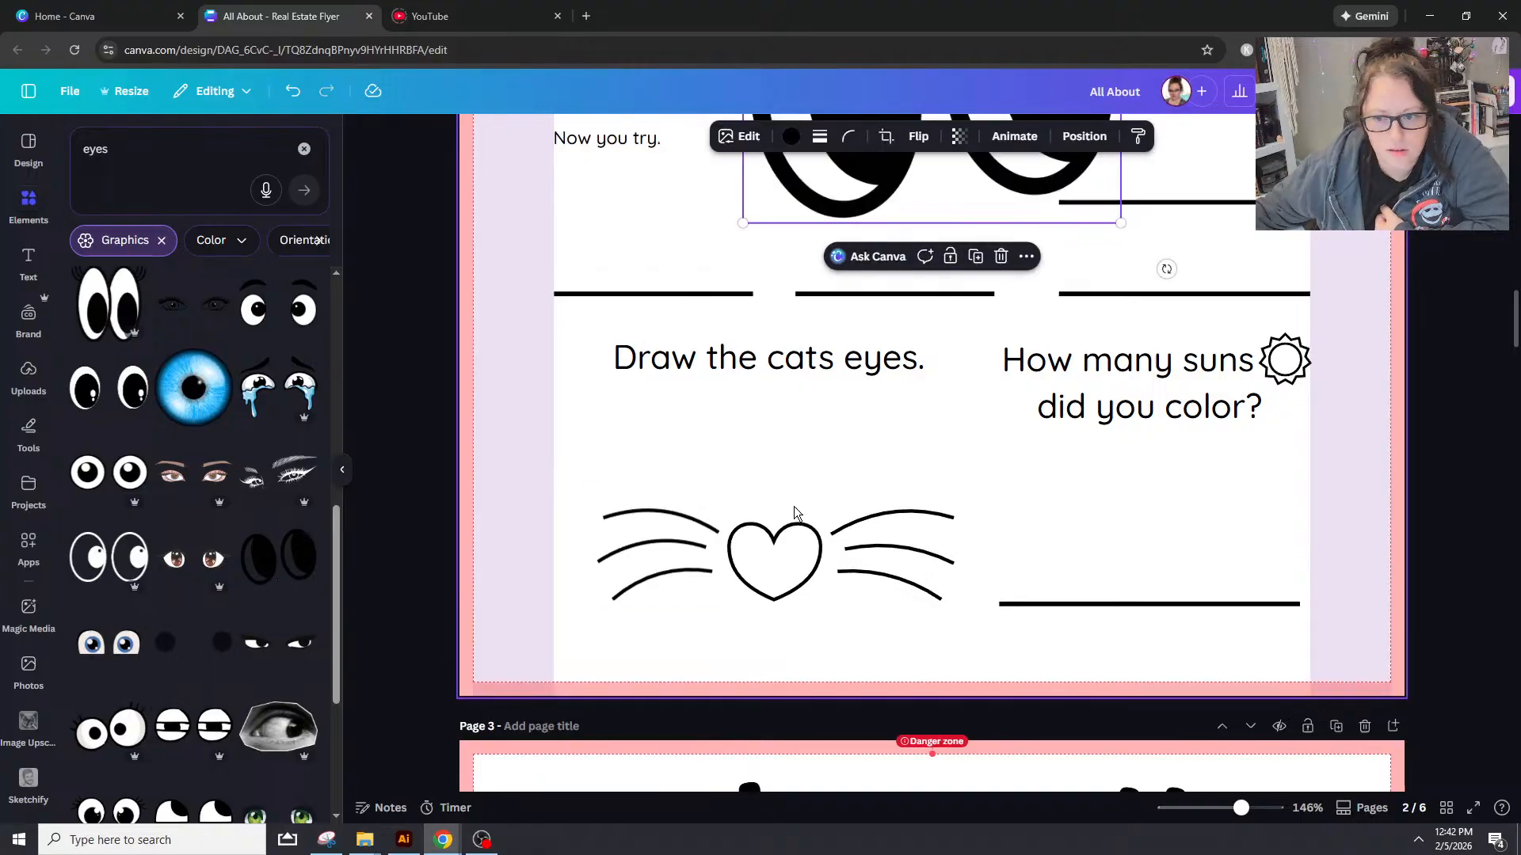
Step: Shrink the eyes graphic to icon size and place it at the end of the "How many suns" line, over the sun
scroll(976, 231, up, 3)
drag(1096, 367, 1199, 569)
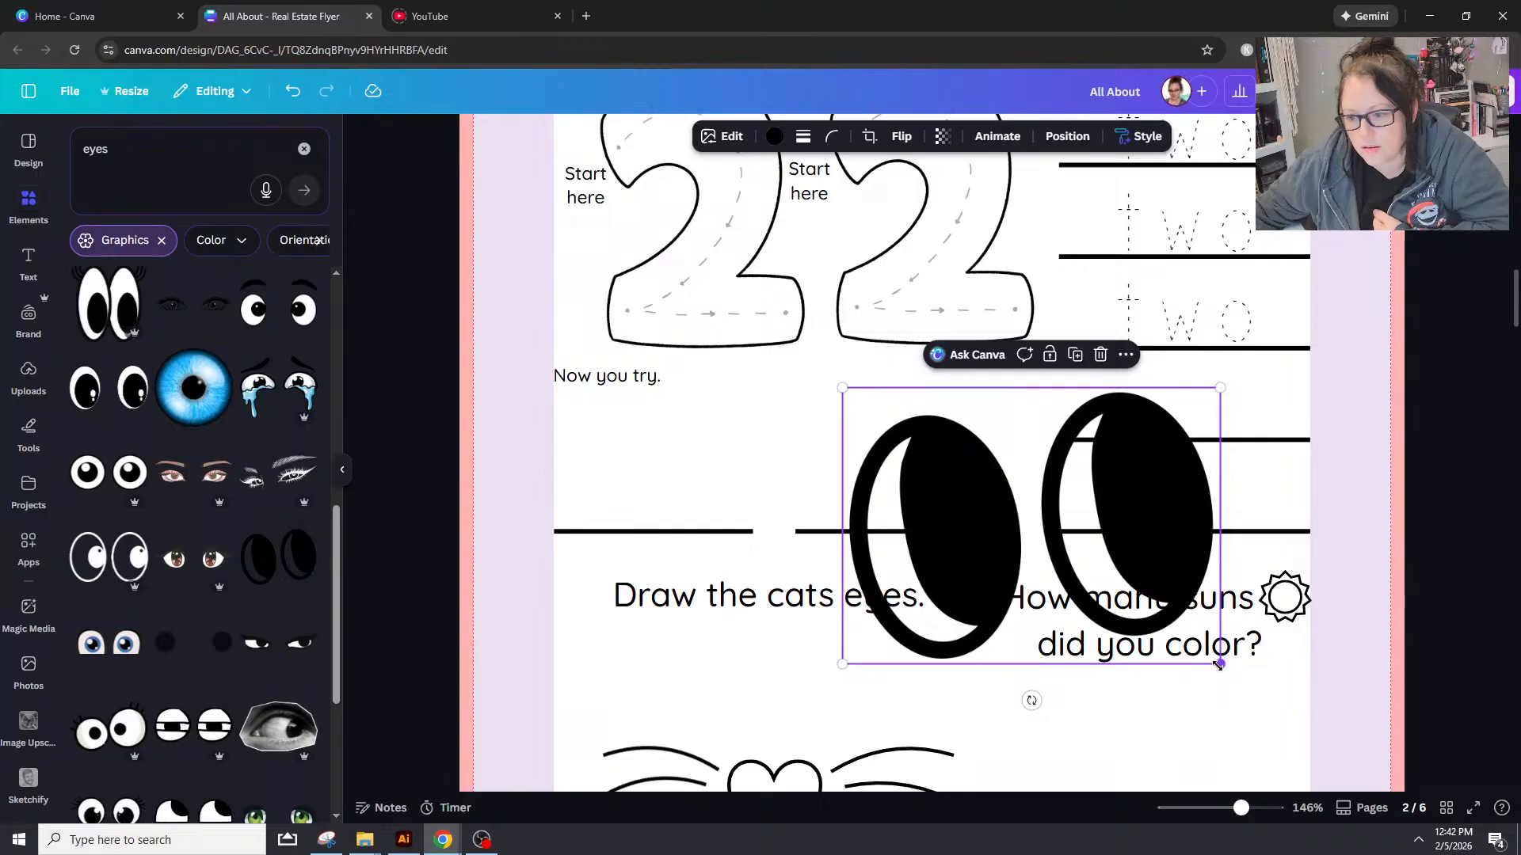
drag(1220, 664, 956, 471)
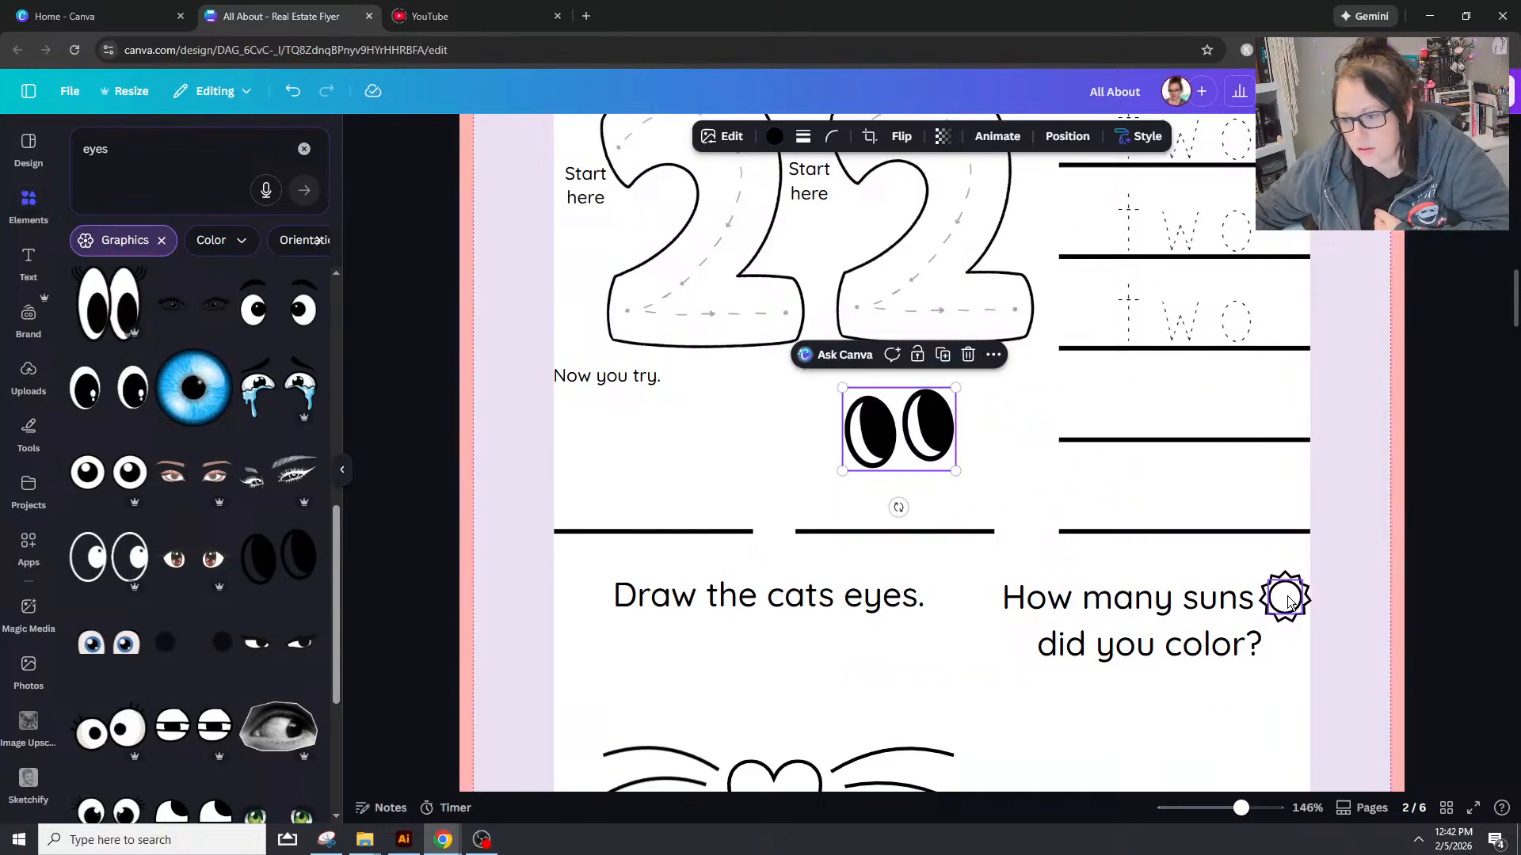
drag(858, 412, 1212, 587)
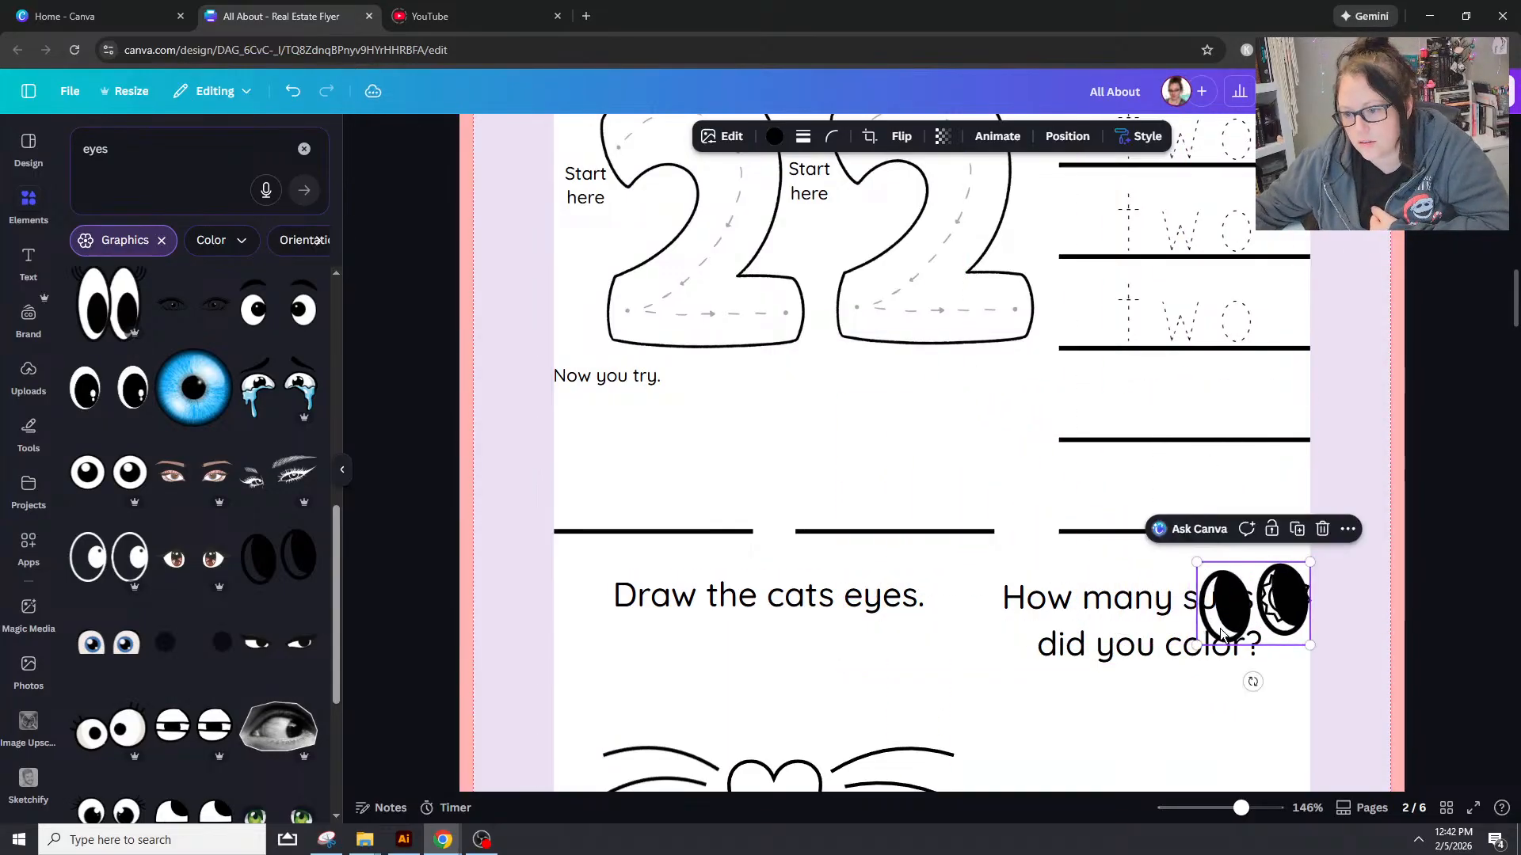
drag(1196, 646, 1226, 624)
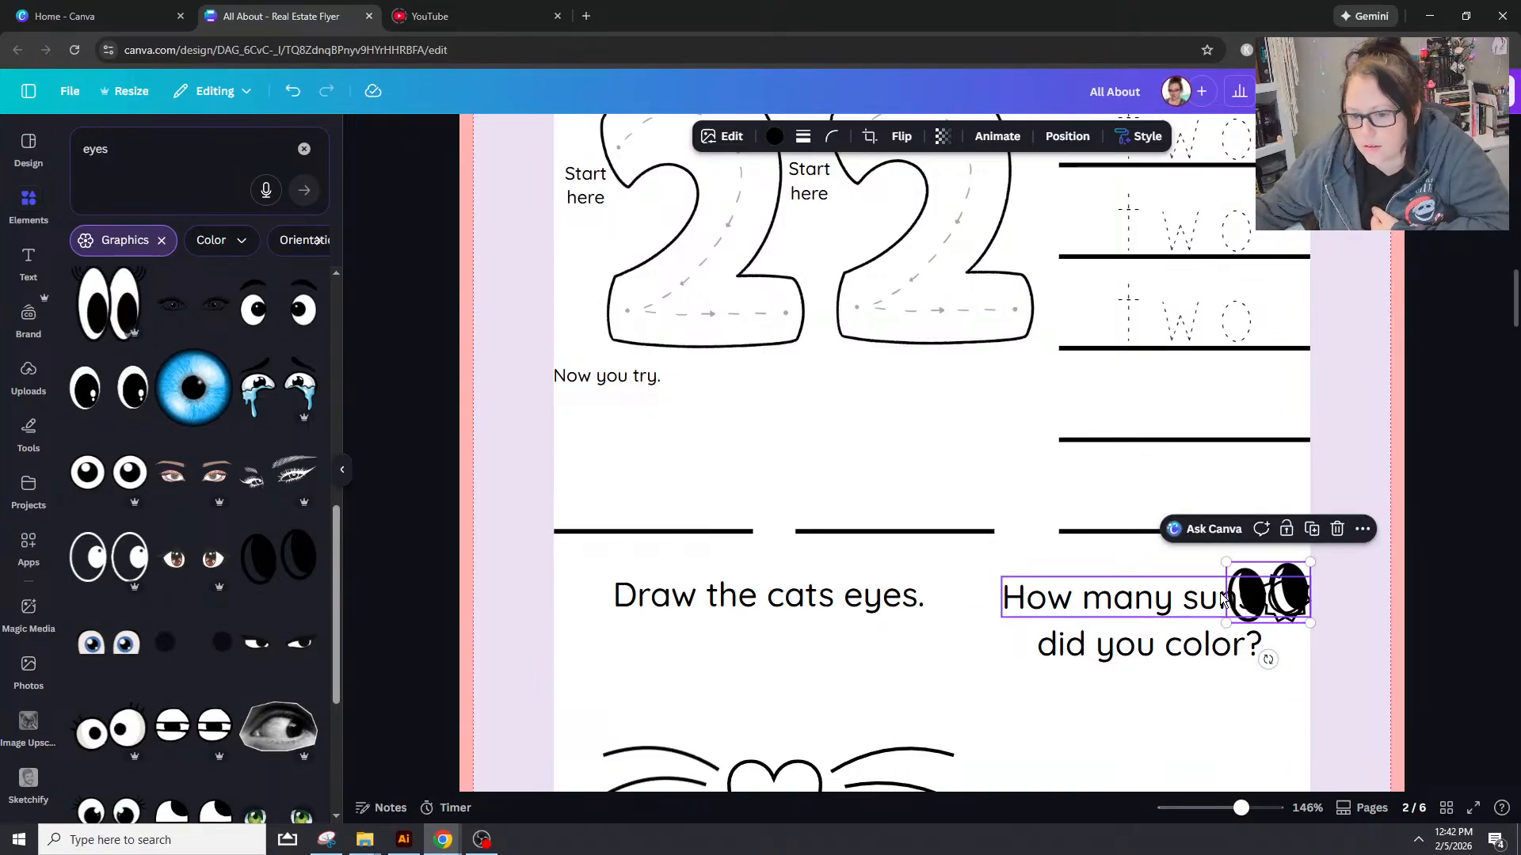
scroll(1223, 600, down, 1)
drag(1226, 544, 1259, 532)
Step: Replace the word "suns" with "eyes" in the "How many suns" question text
double_click(1209, 520)
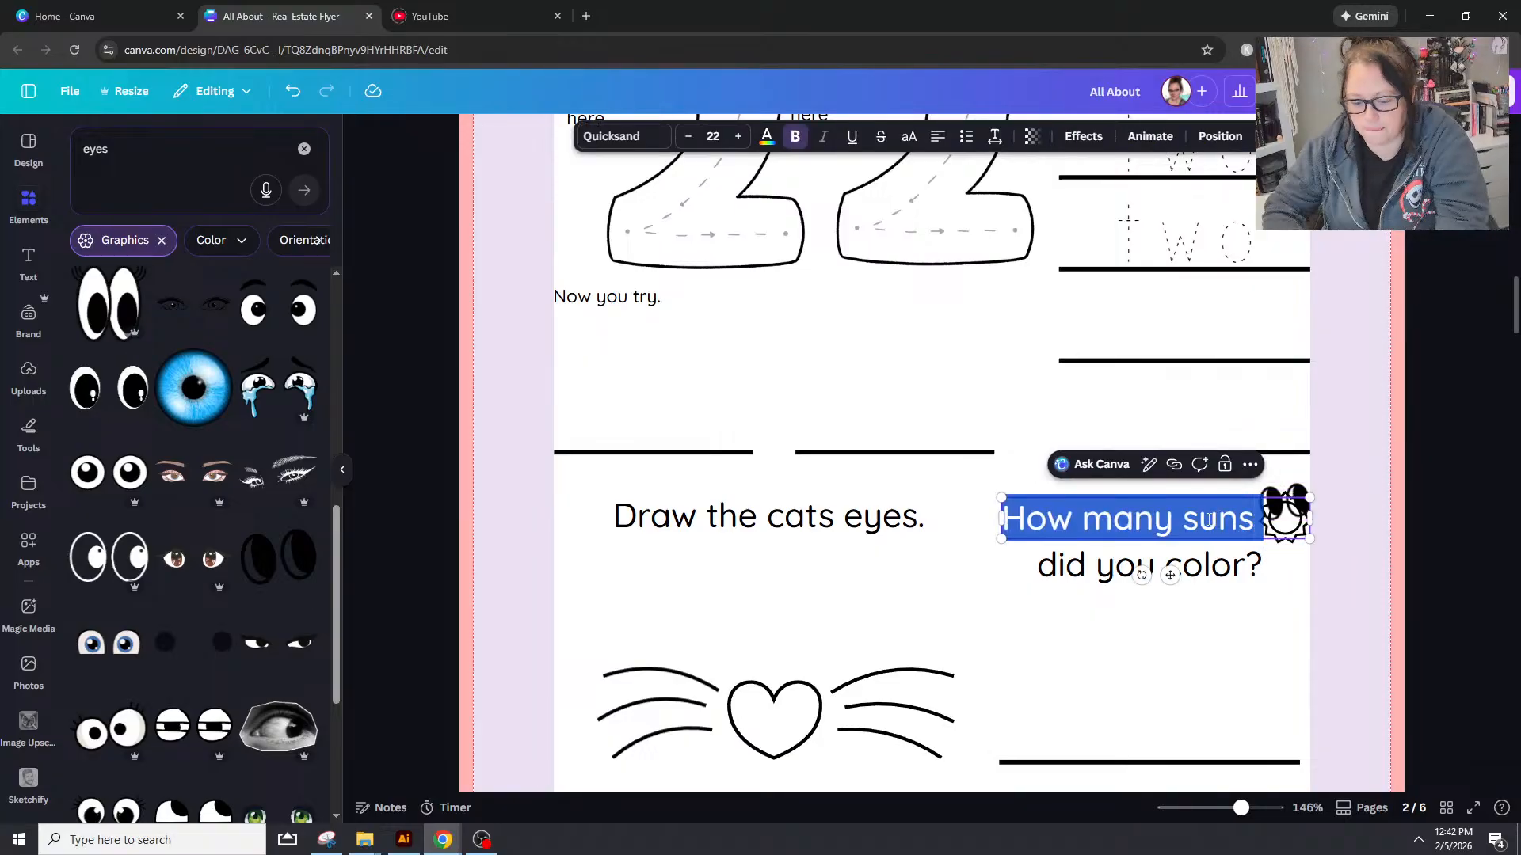
click(1210, 520)
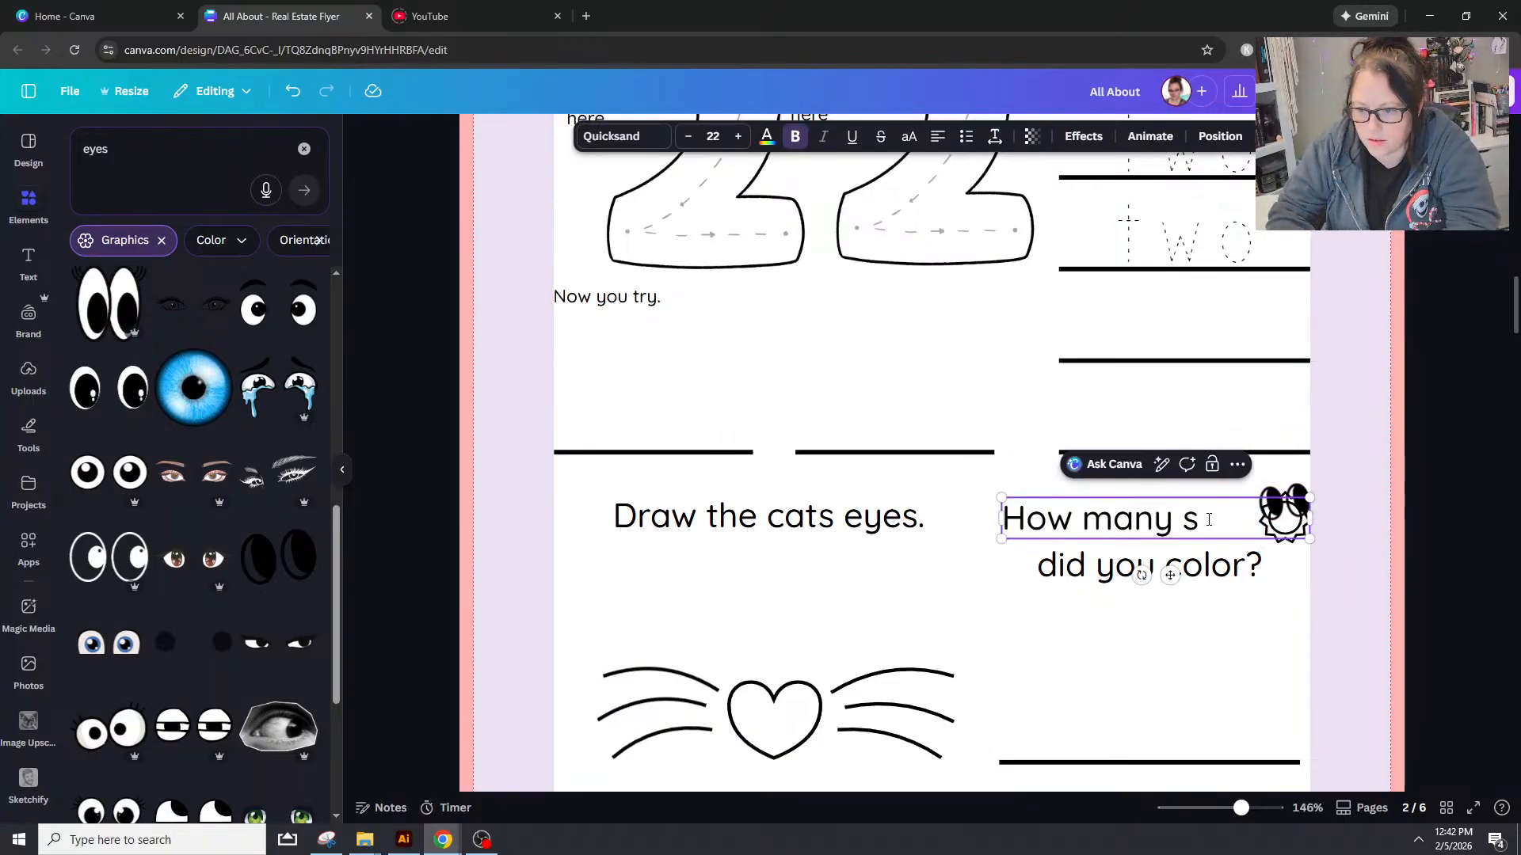
text(eyes)
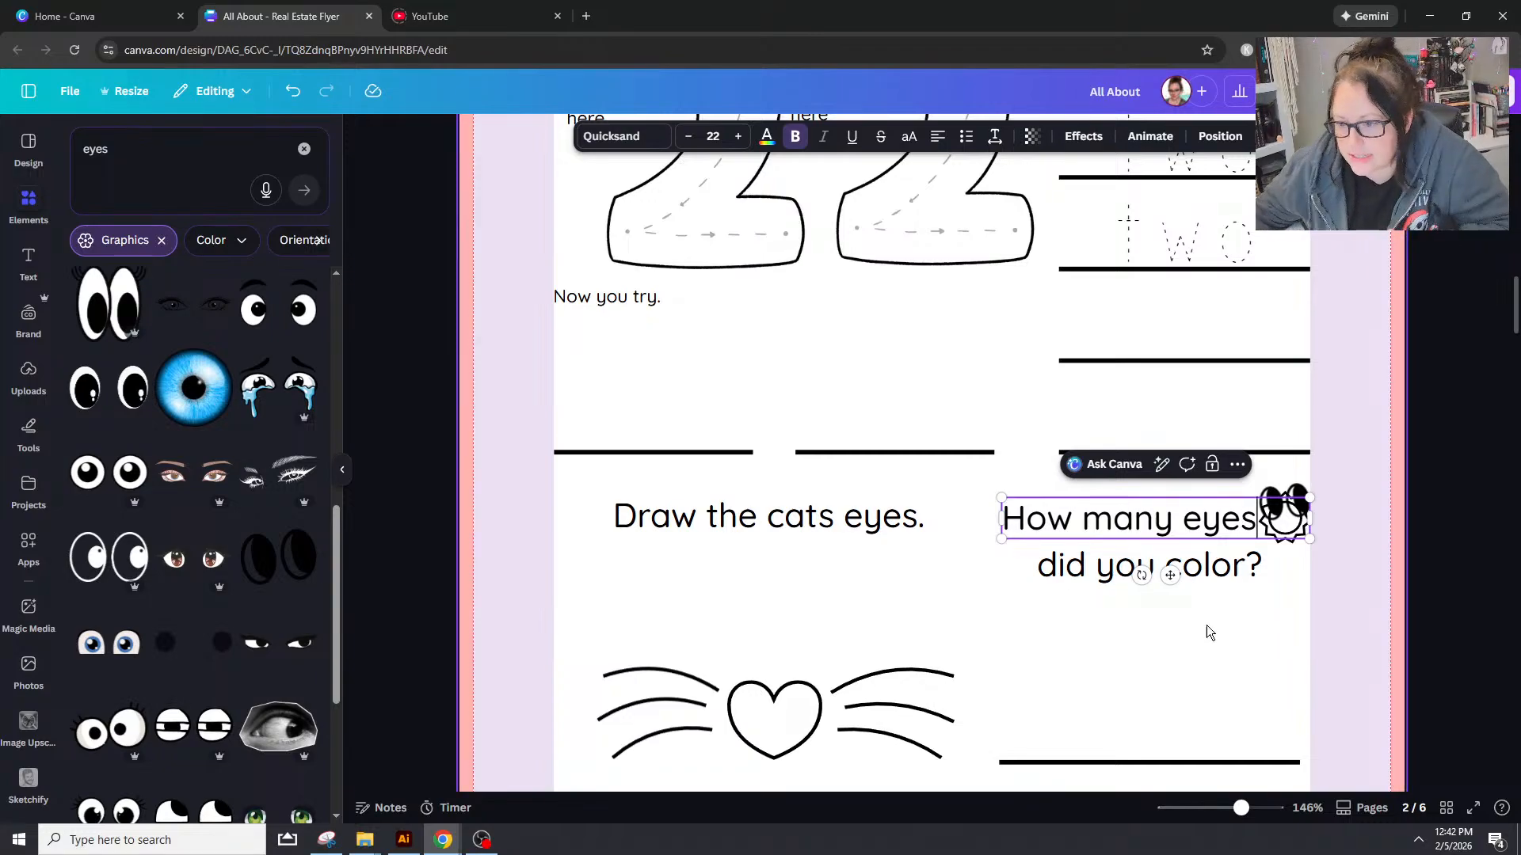
click(1205, 628)
Step: Remove the sun icon behind the eyes graphic and shift the "How many eyes" text slightly left to leave a gap
click(1285, 519)
drag(1303, 541, 1378, 555)
click(1173, 536)
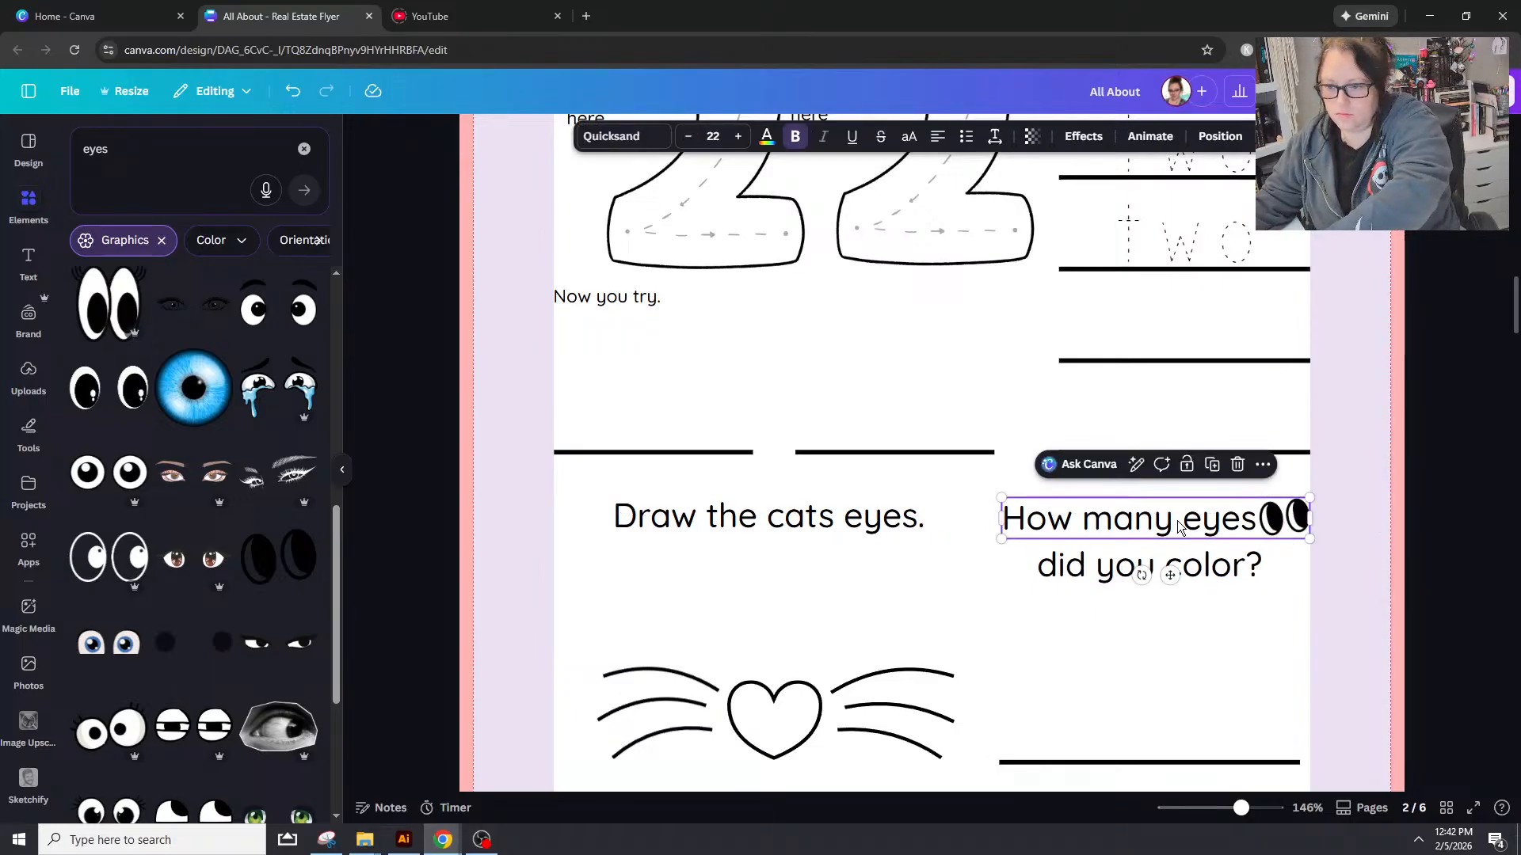
drag(1165, 531, 1157, 531)
click(1388, 611)
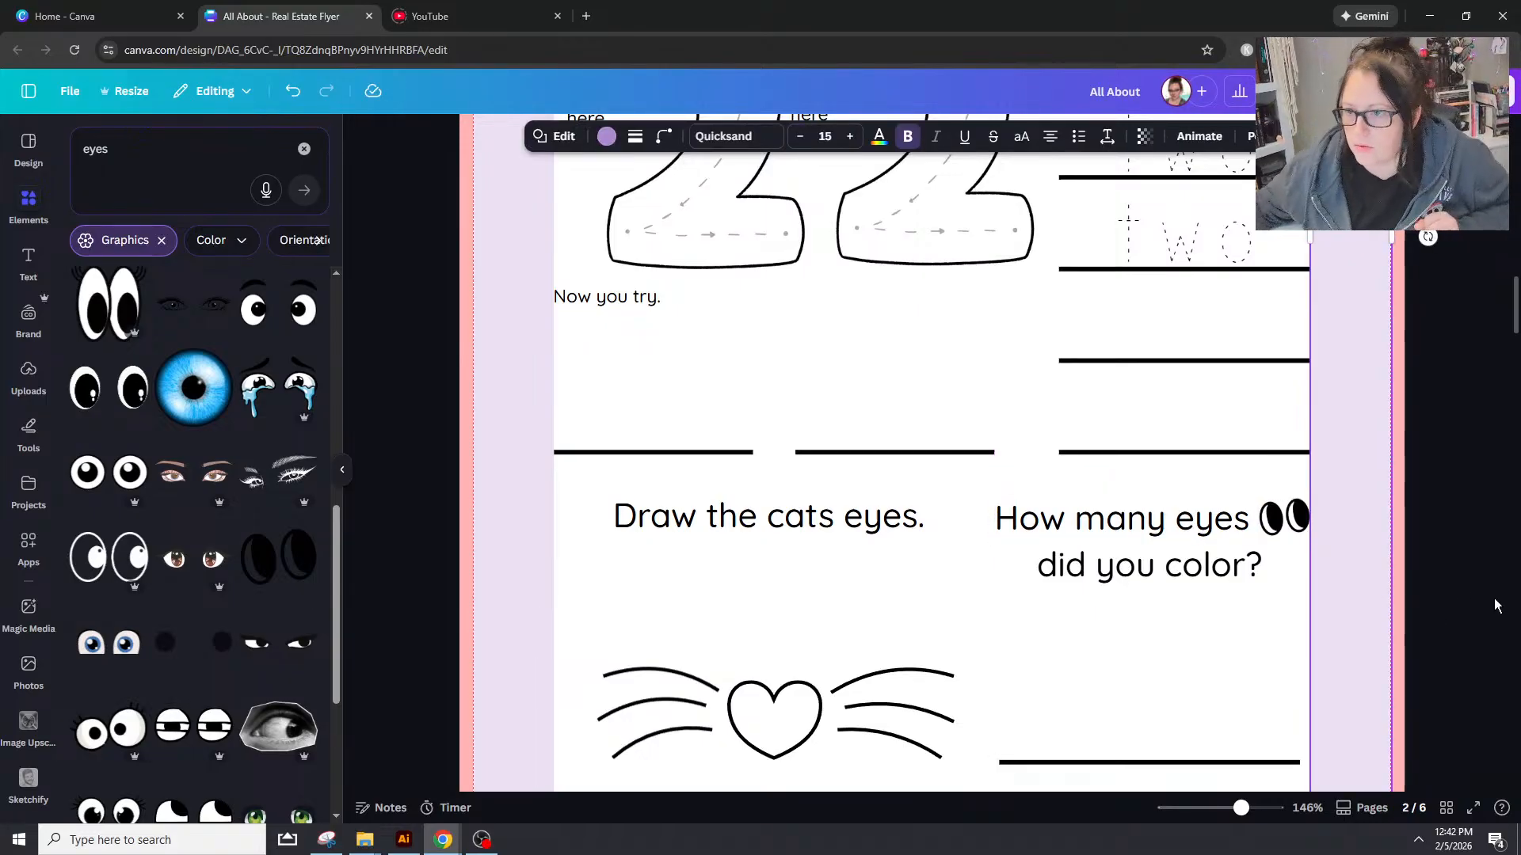
Step: Add a body text box to page 2 reading "Be right back!!!!"
click(29, 263)
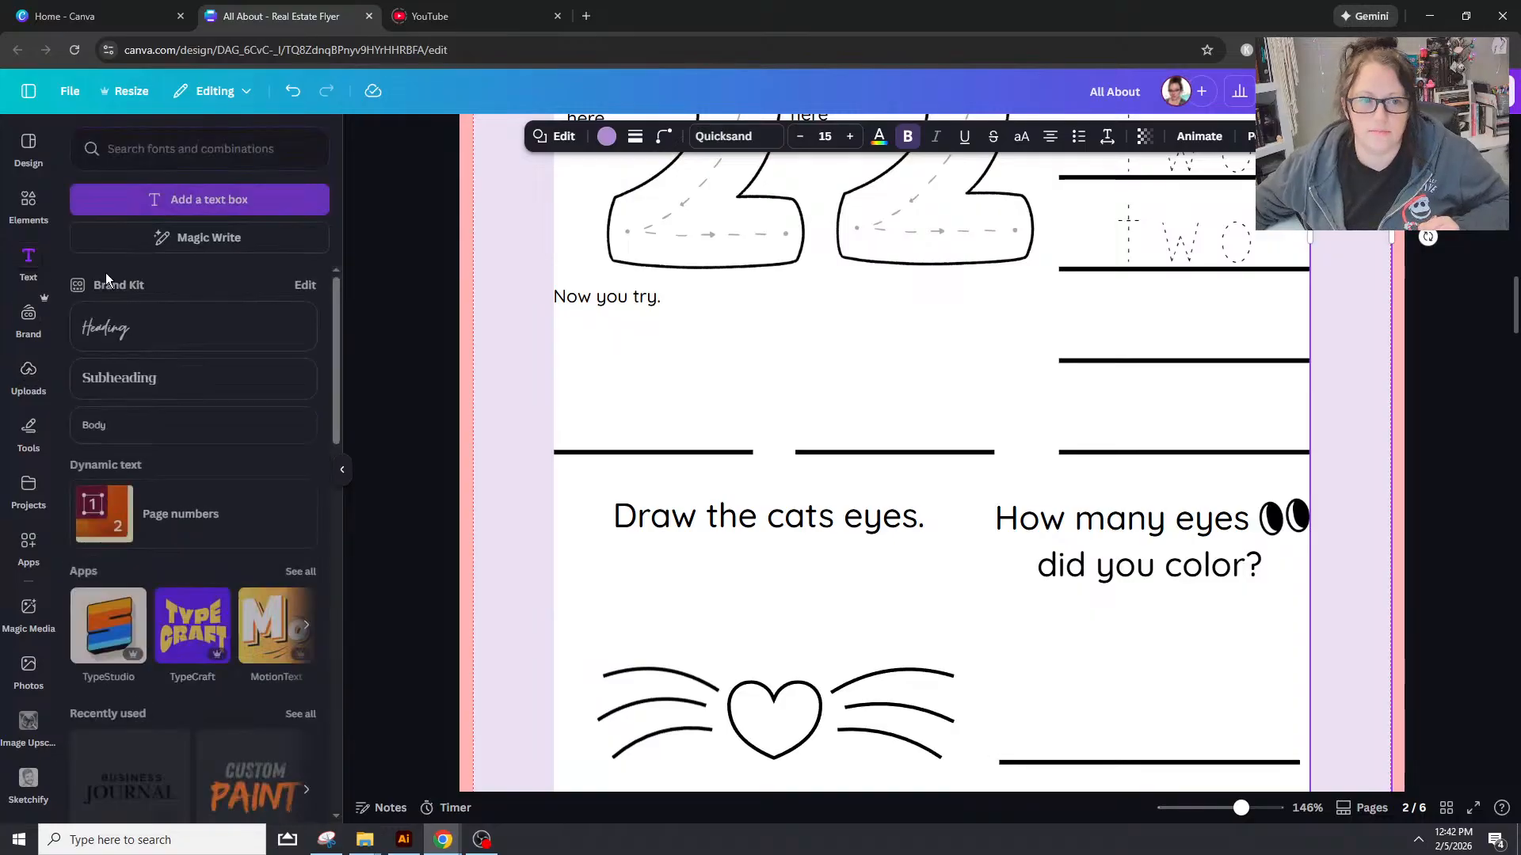
click(145, 414)
text(Be r)
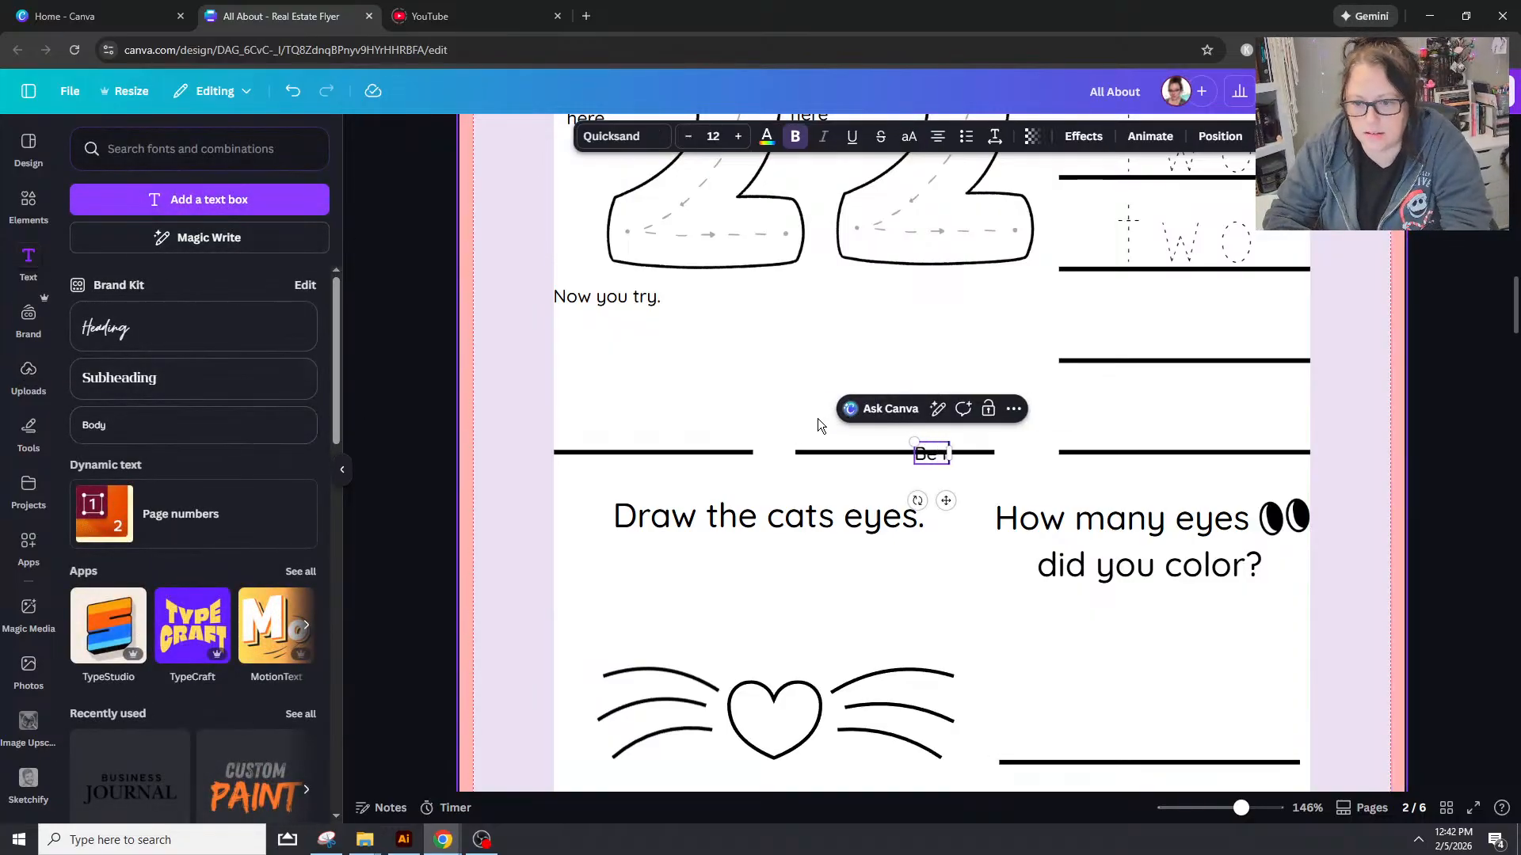
text(ight back!!!)
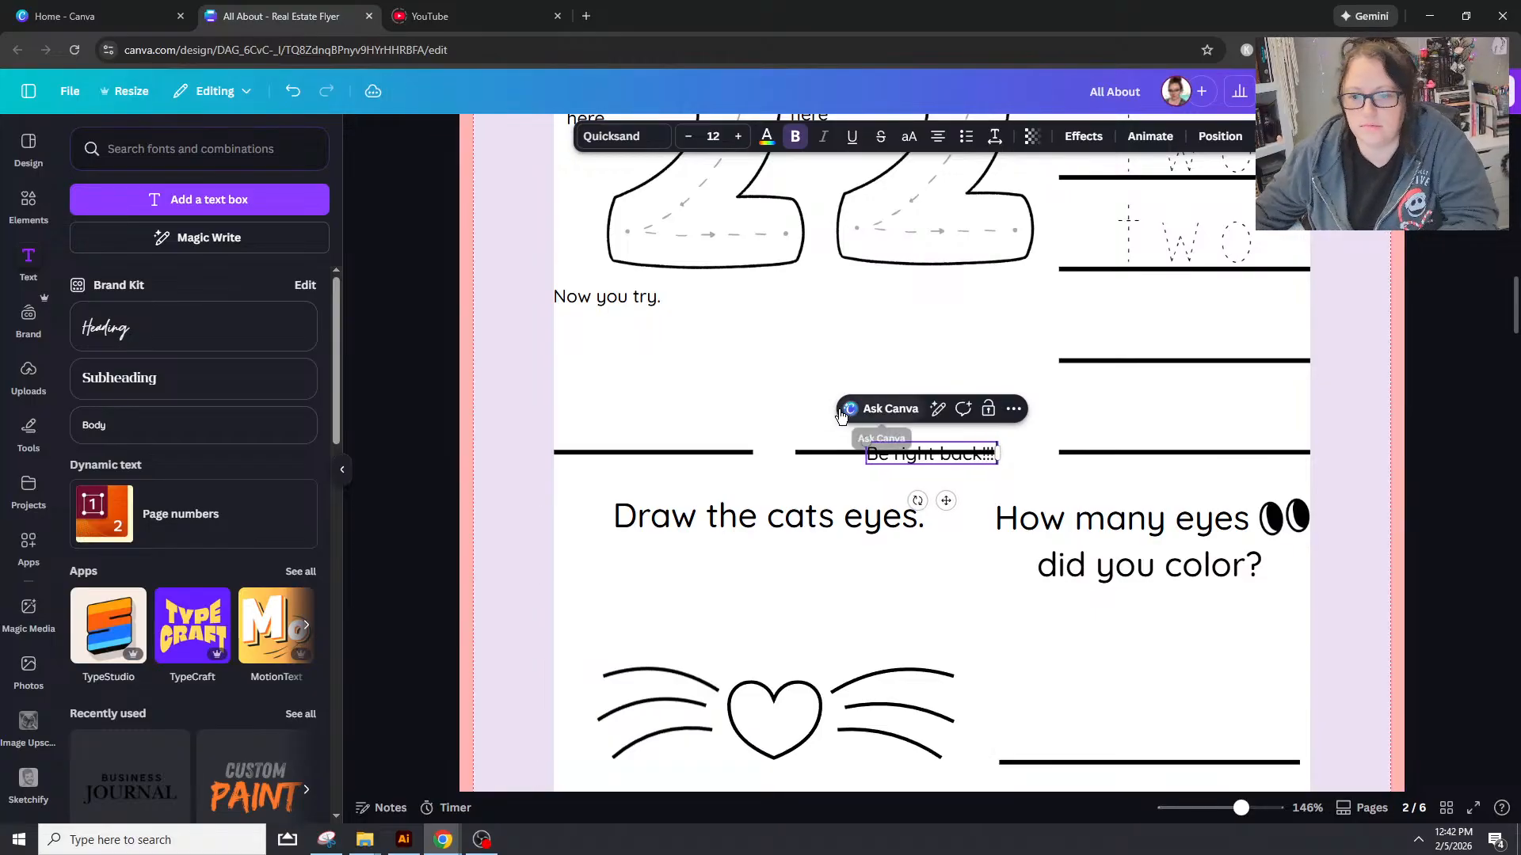
click(883, 409)
Step: Enlarge the "Be right back!!!!" text to size 30.2 and place it just above the two number-practice lines
click(976, 453)
drag(976, 453, 1103, 471)
drag(943, 390, 842, 410)
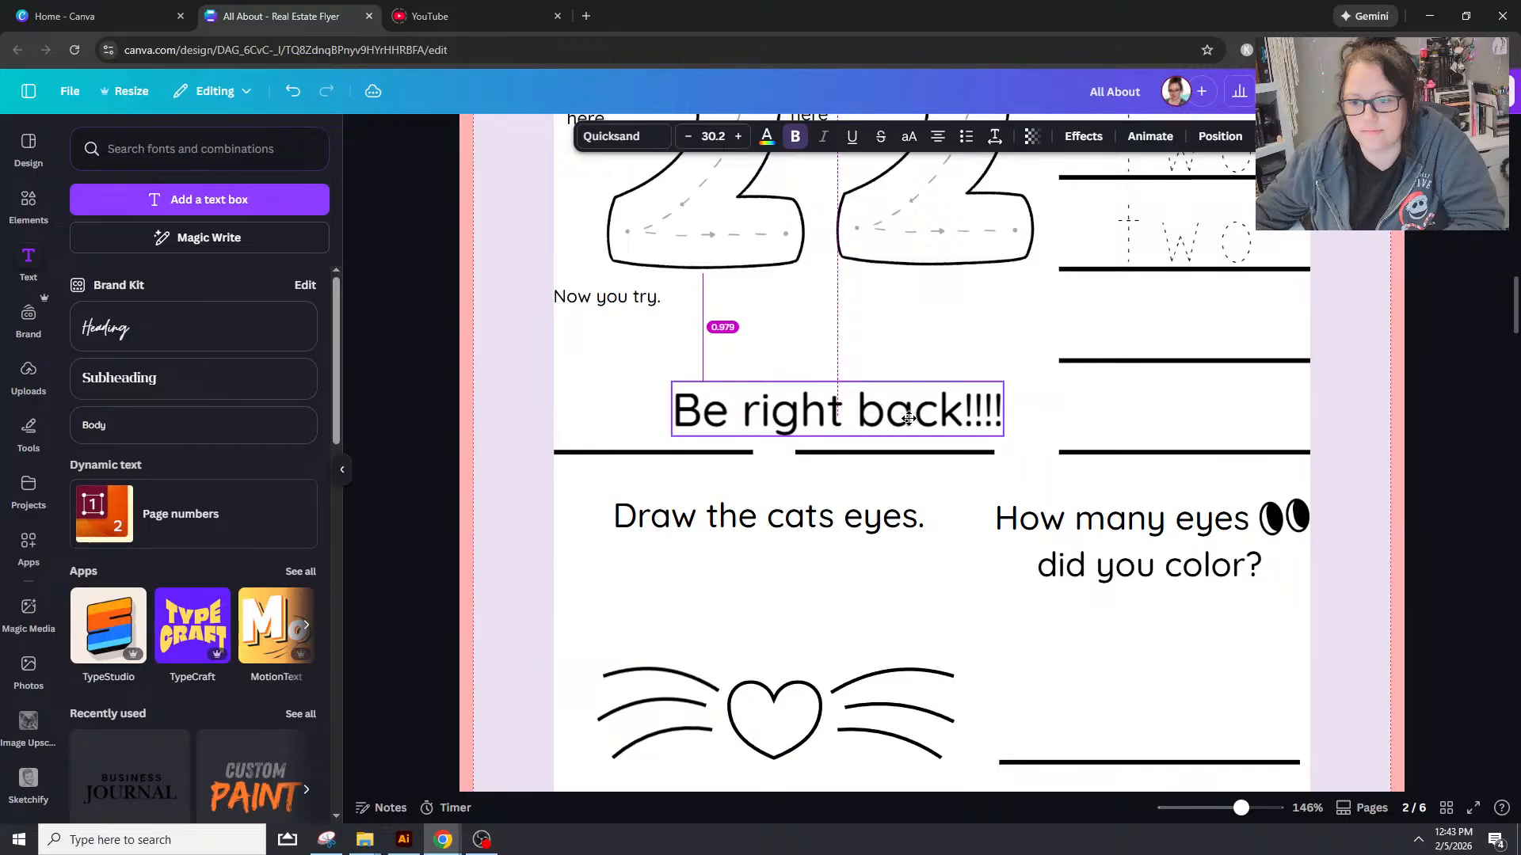
click(1423, 439)
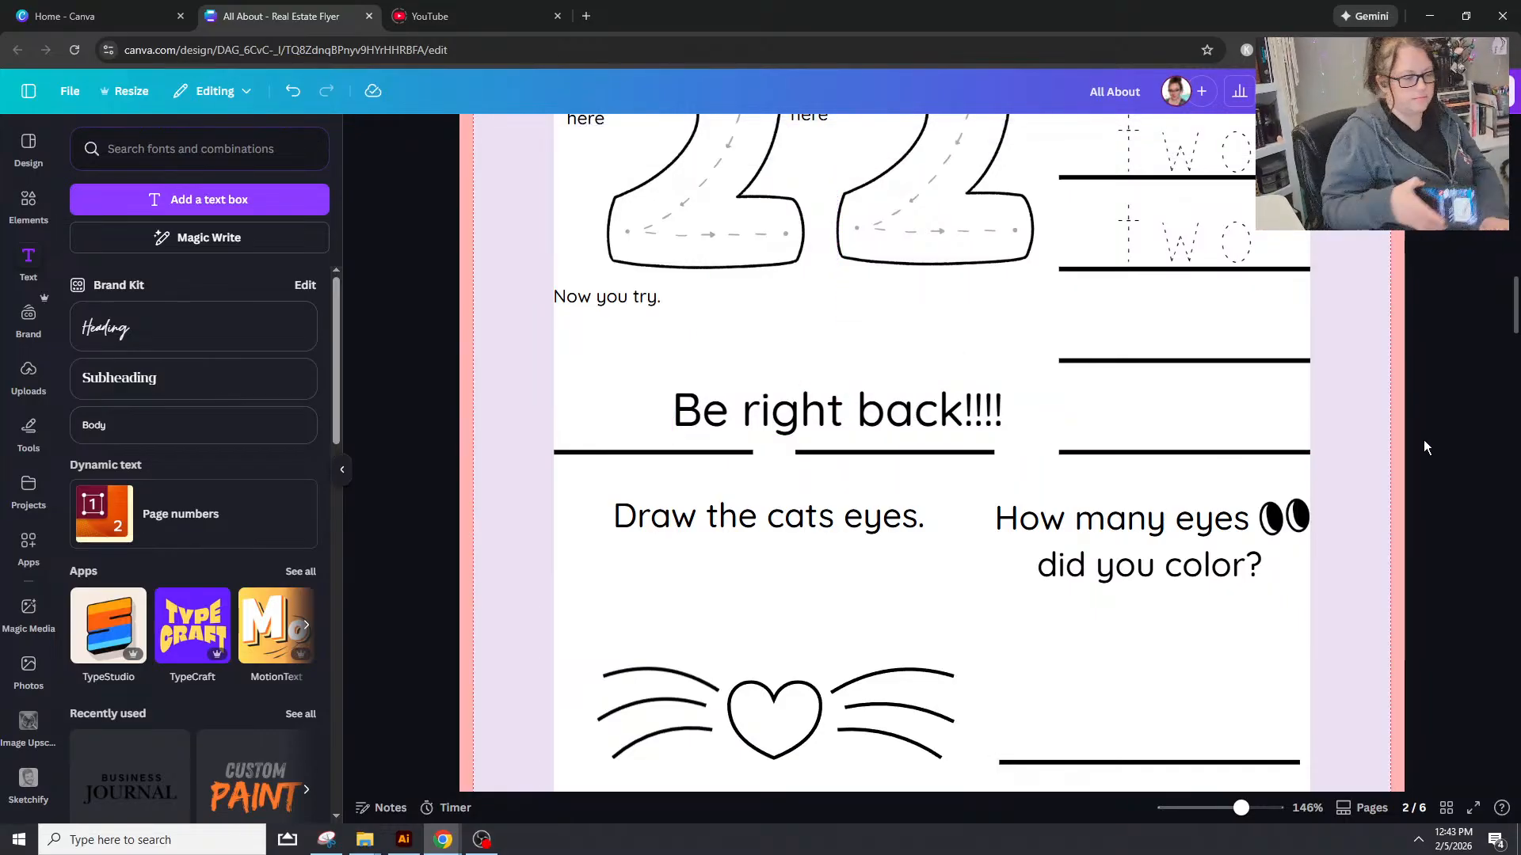
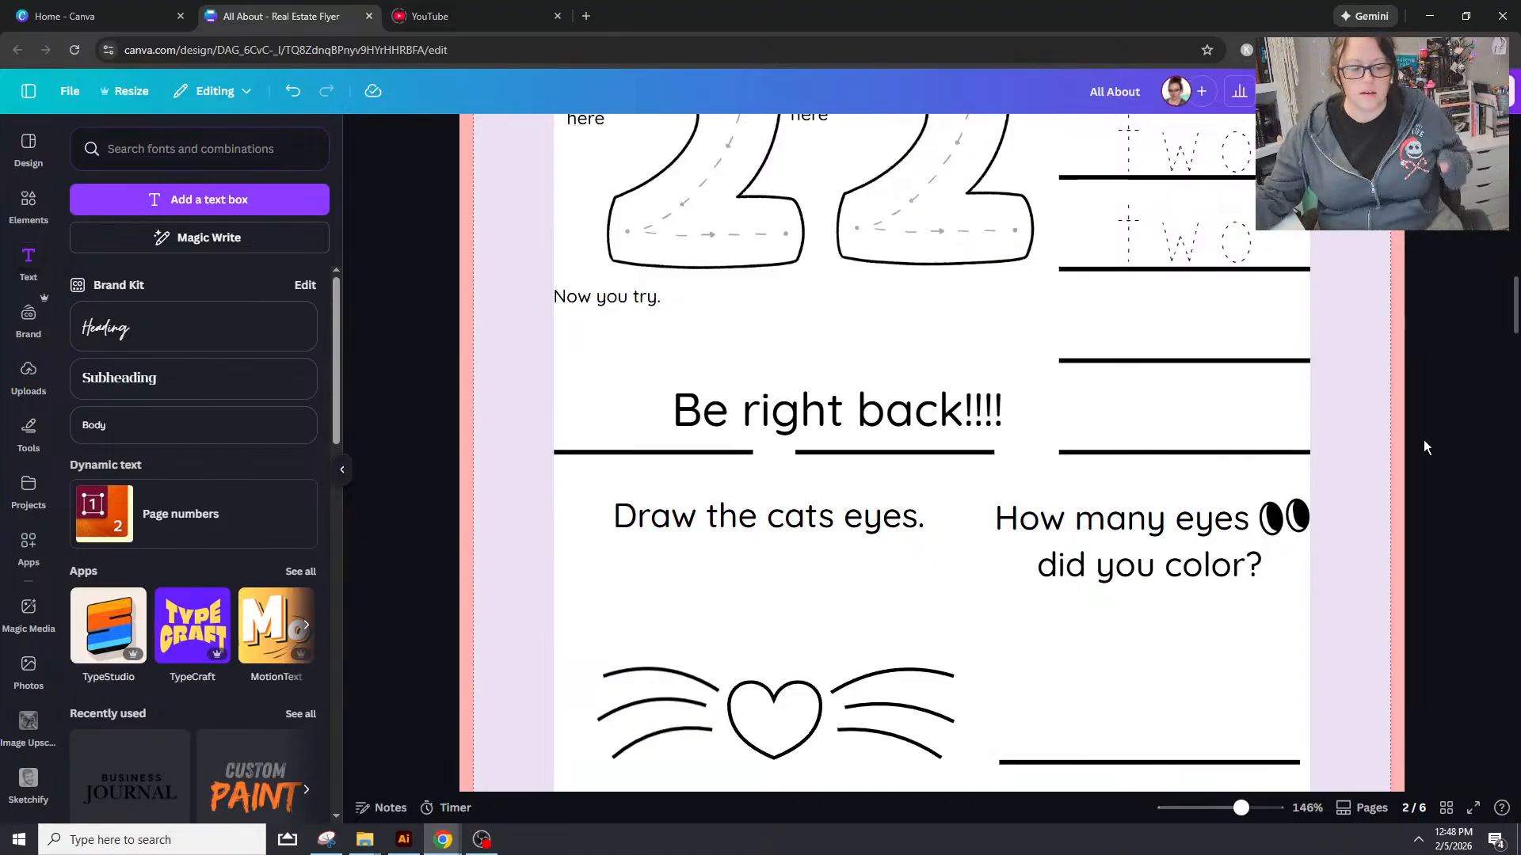
Step: Replace the word "color" with "draw" in the "did you color?" question text on page 2
double_click(1193, 546)
drag(1164, 564, 1227, 583)
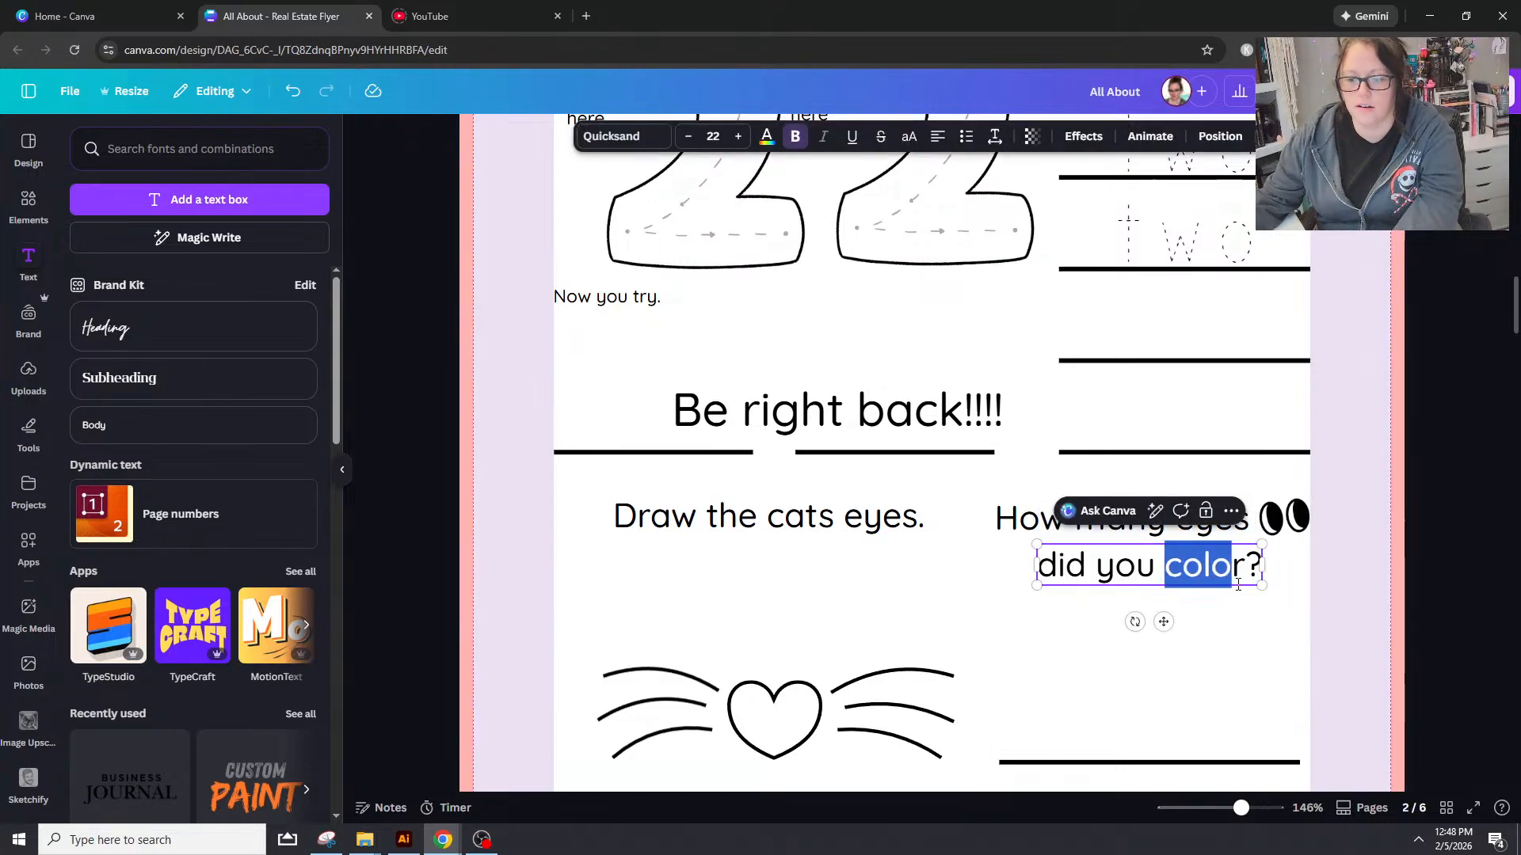
key(shift+Right)
text(draw)
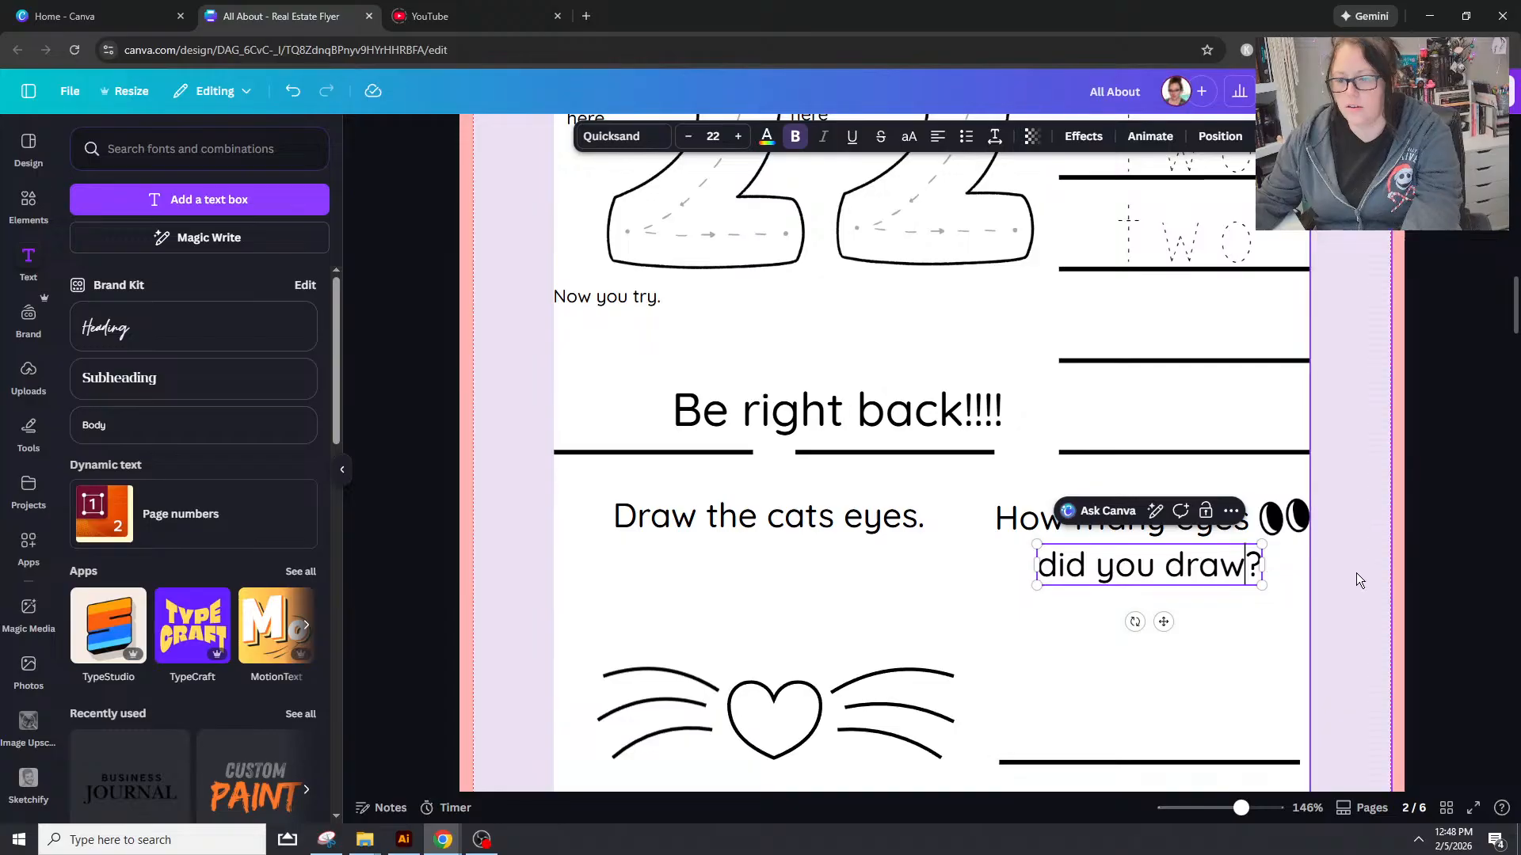
click(1356, 573)
click(1465, 521)
scroll(1465, 521, down, 1)
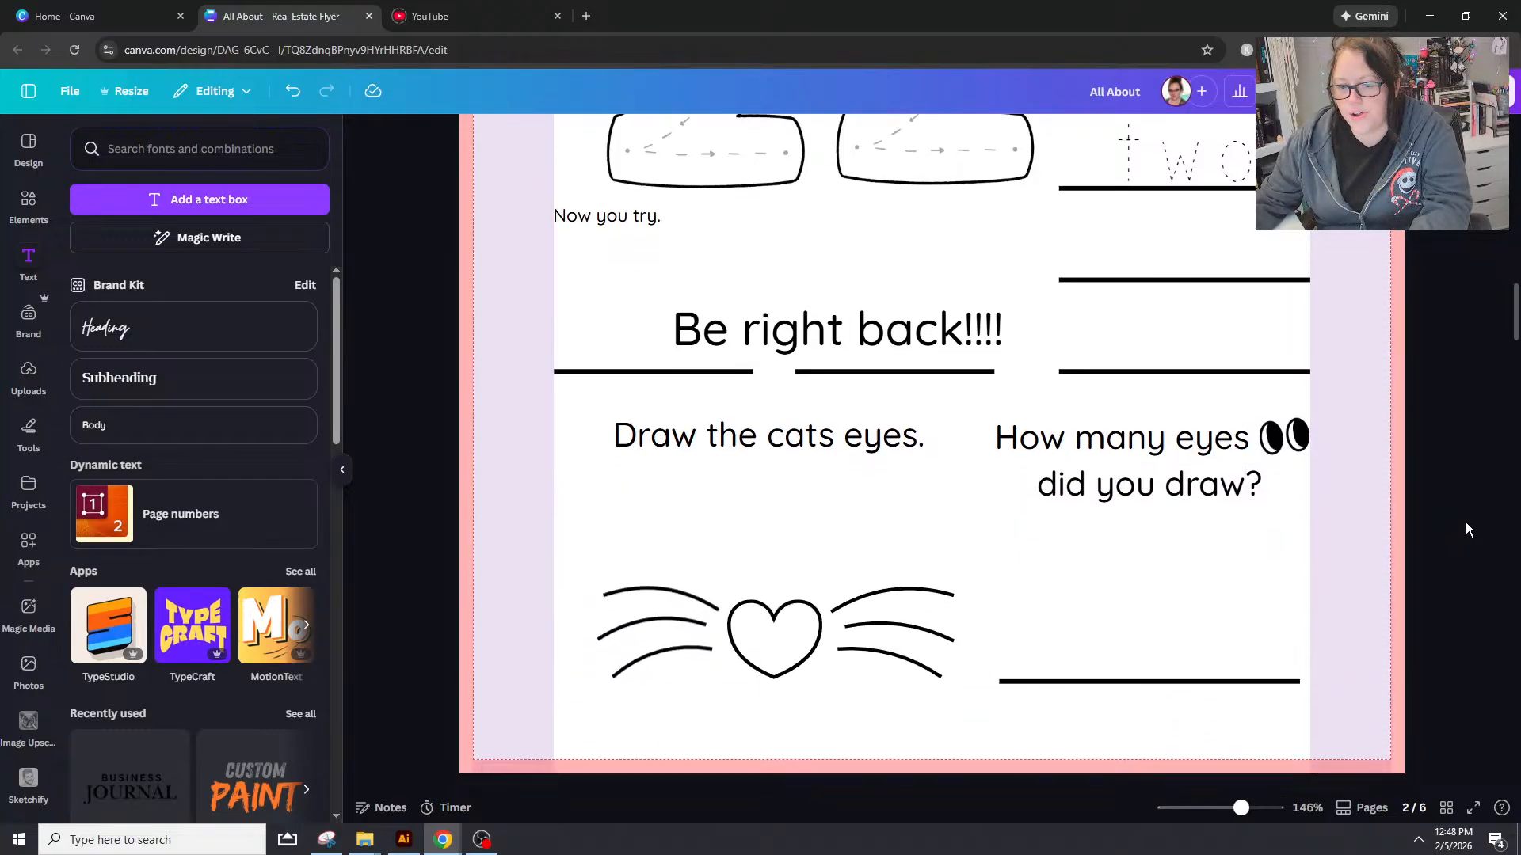
scroll(1466, 521, down, 3)
scroll(1042, 626, up, 8)
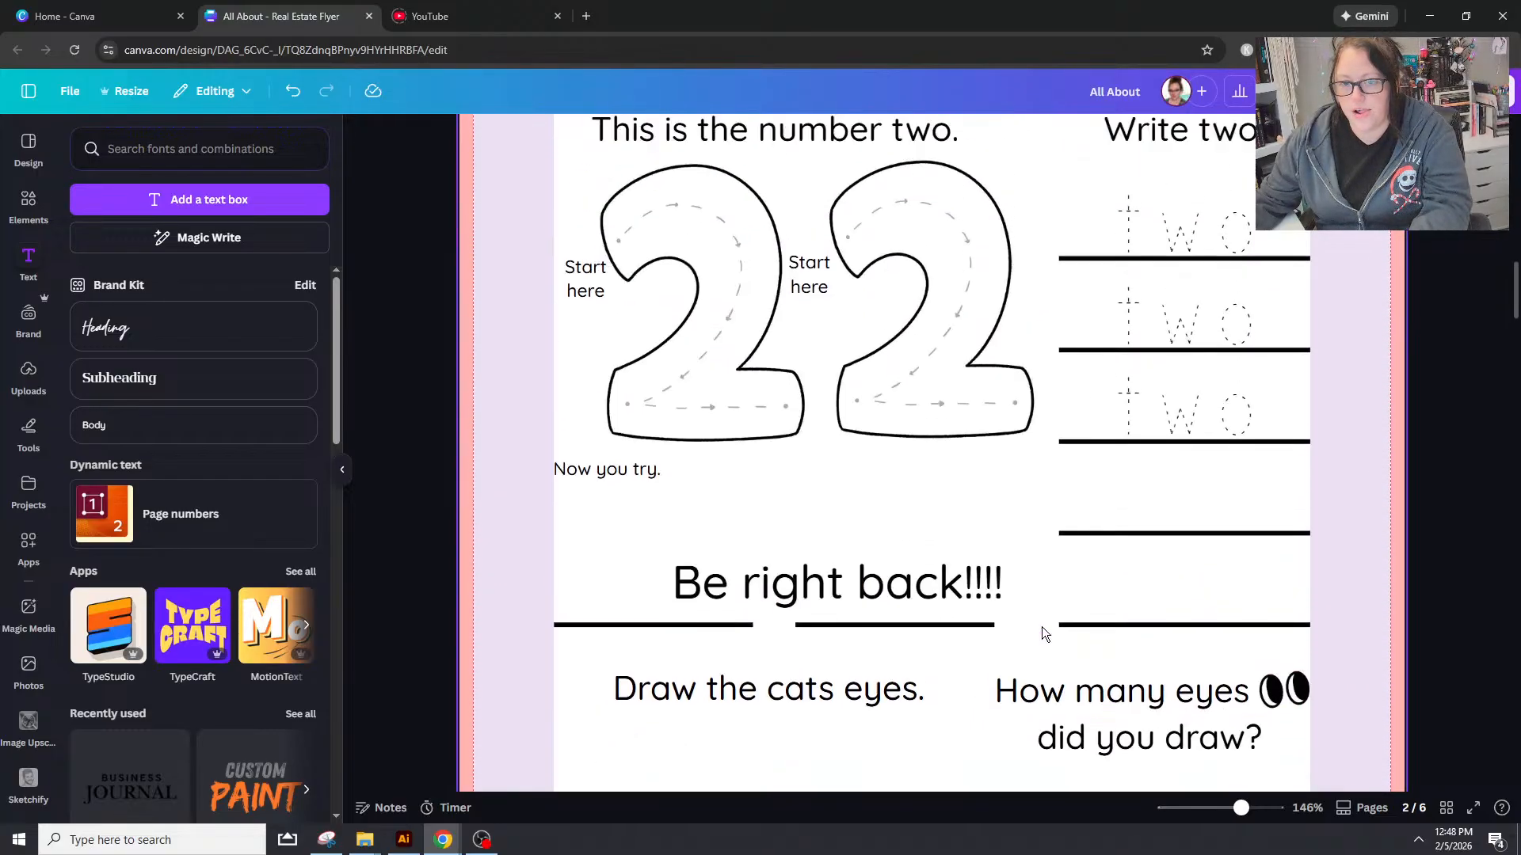
Step: Duplicate page 2 and remove the purple margin strips from both sides of the original page
click(1218, 809)
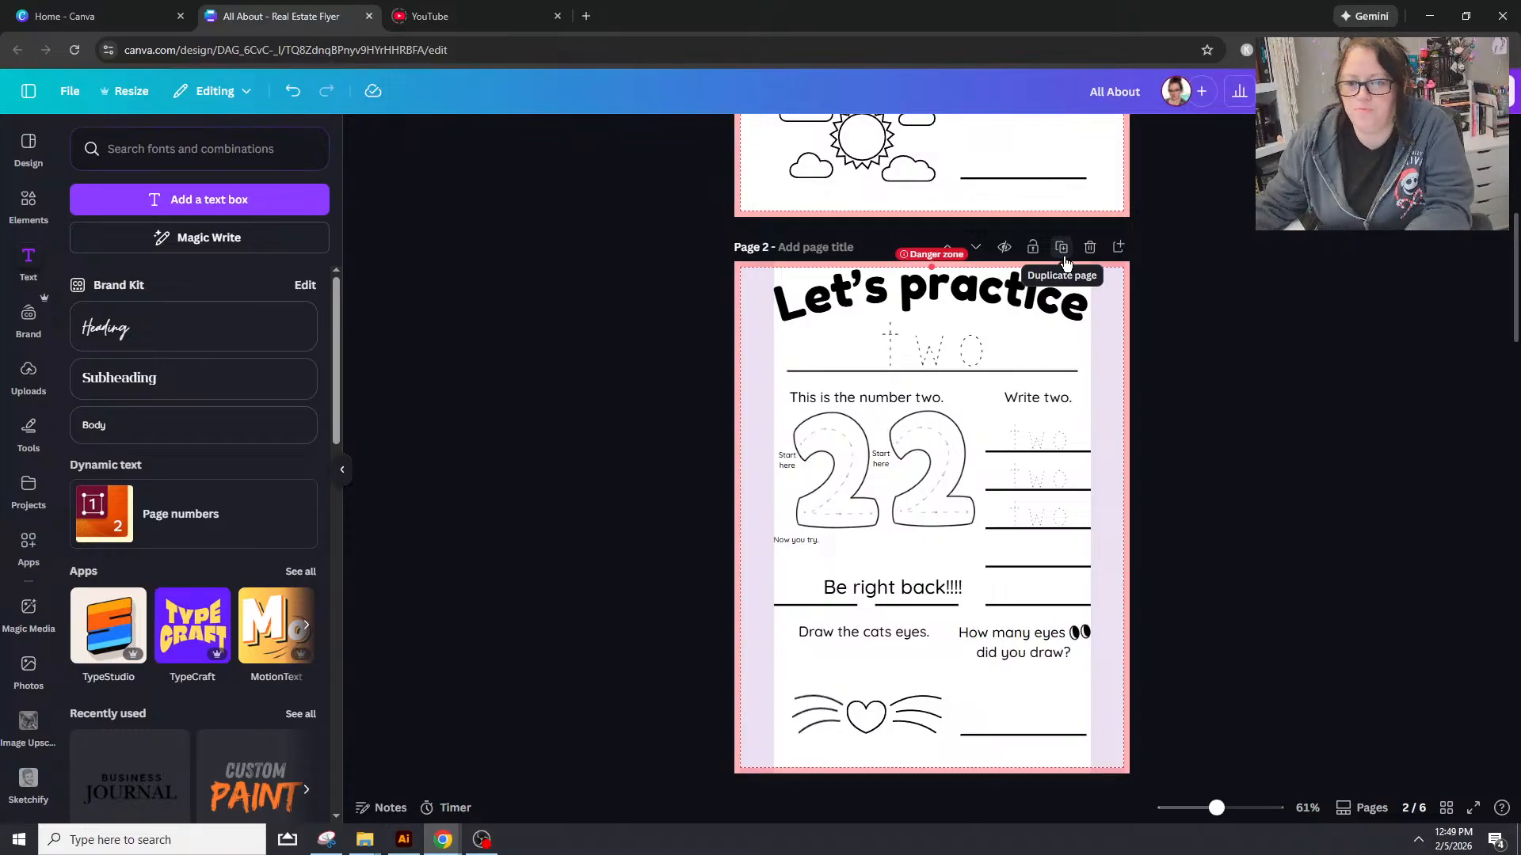
click(1063, 252)
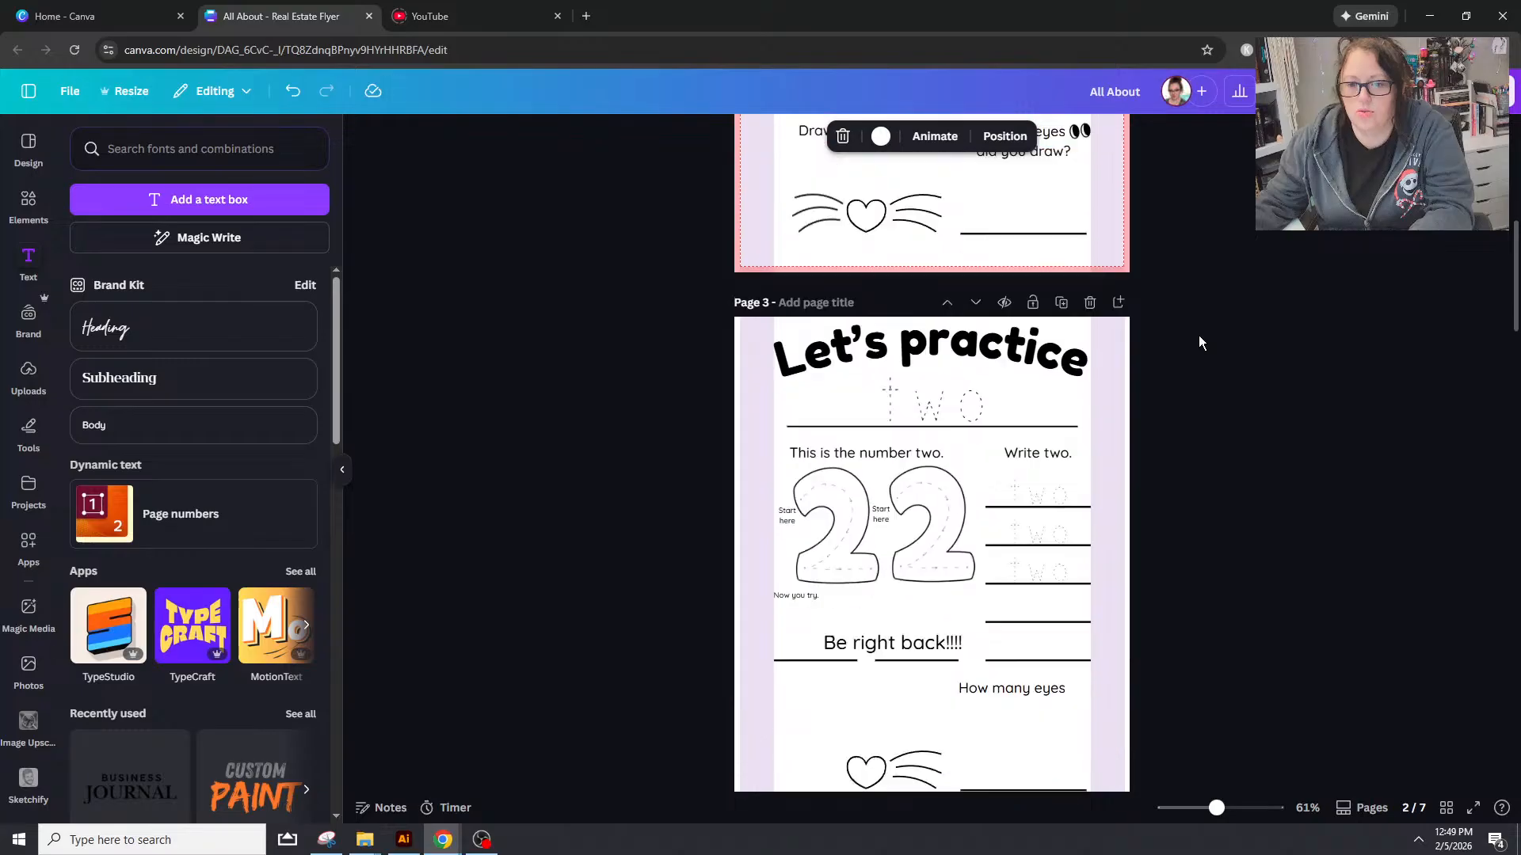
scroll(1196, 325, up, 2)
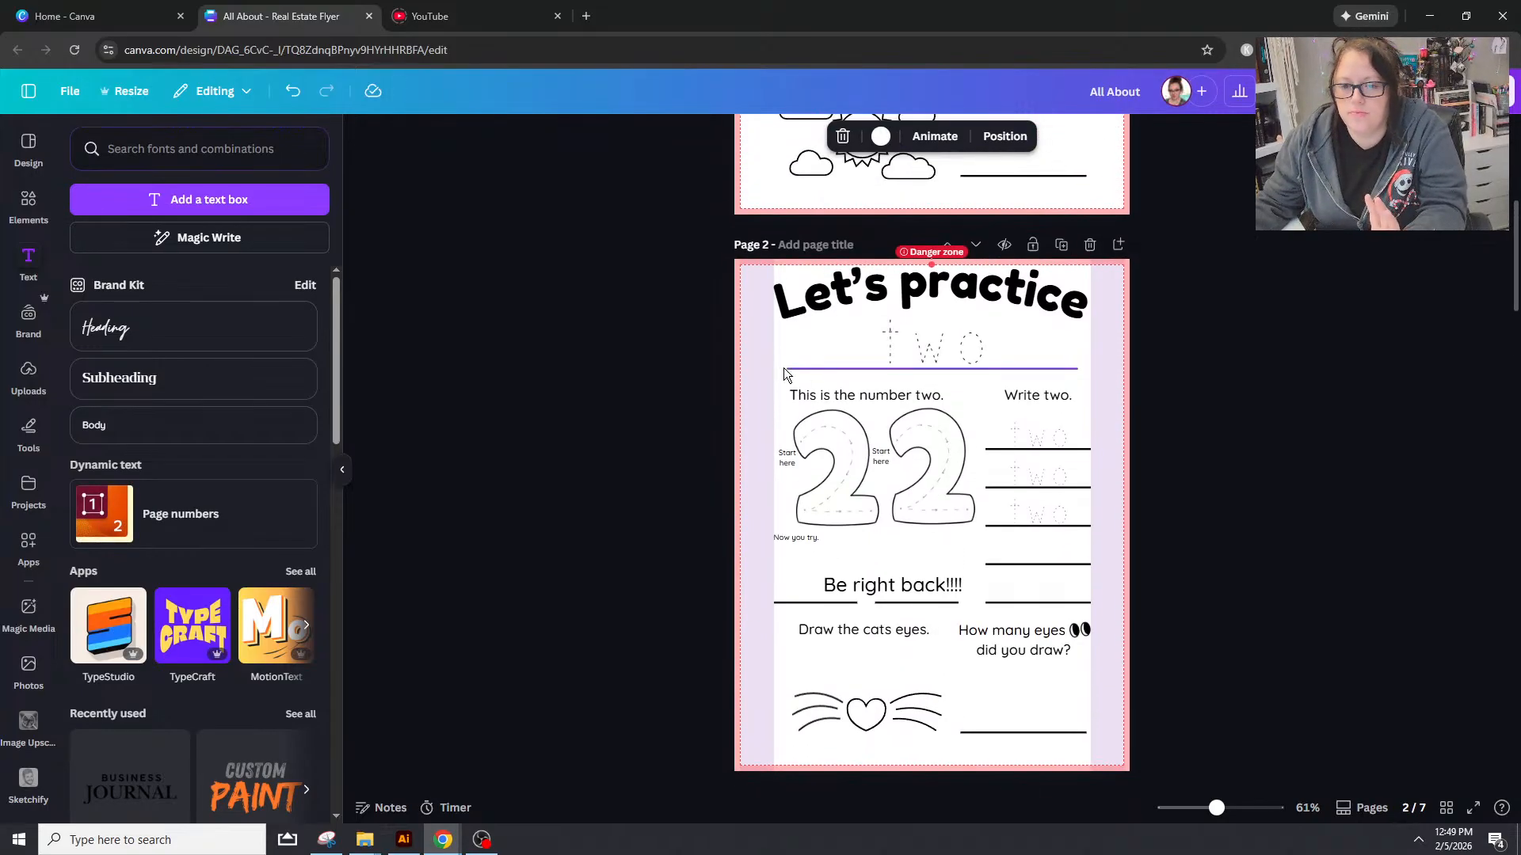
click(1121, 317)
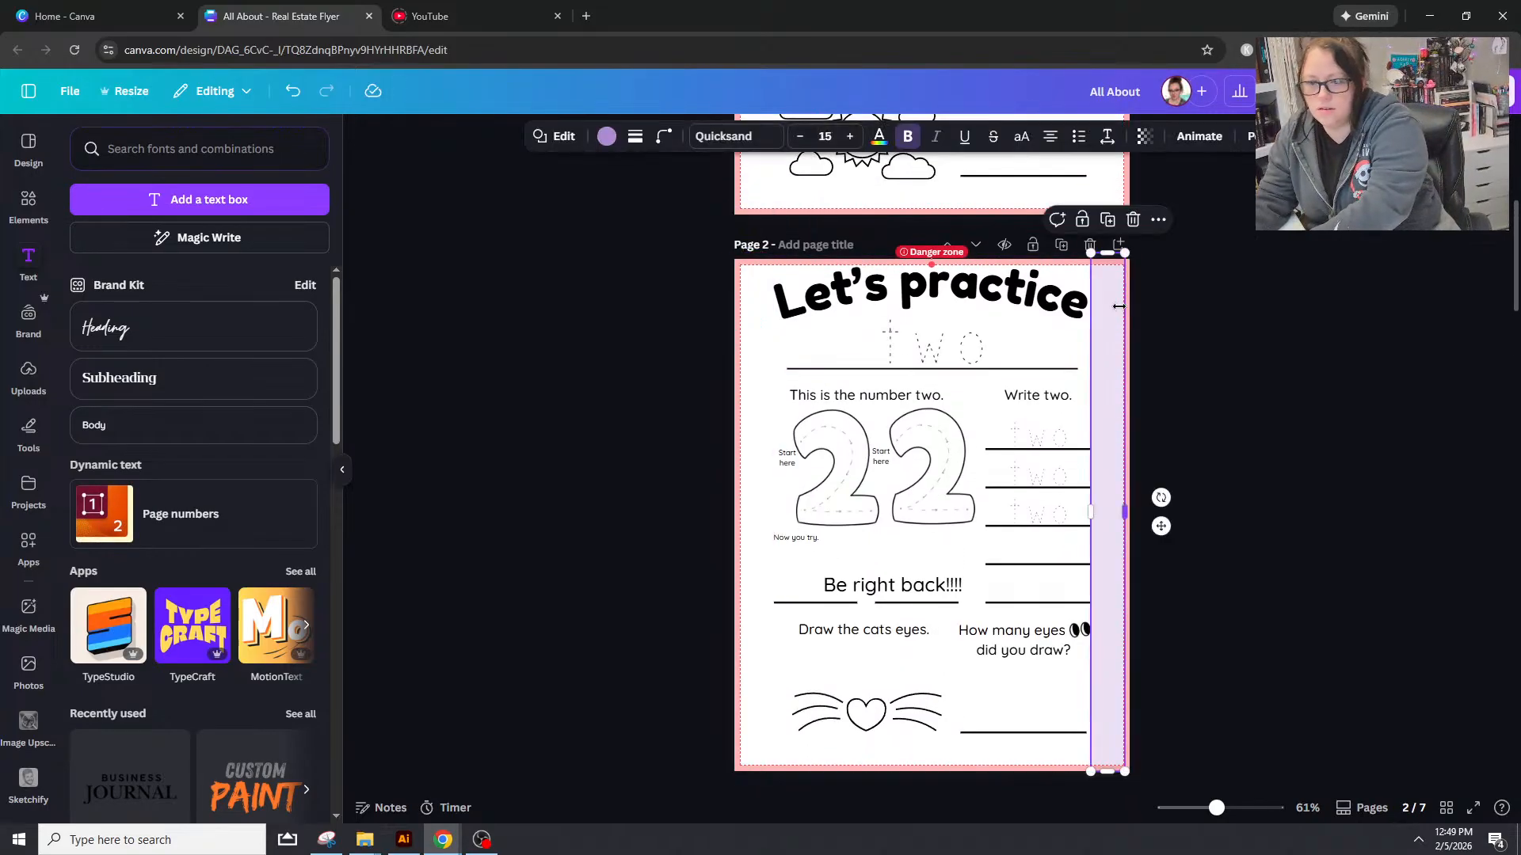
Step: Change the large dotted tracing word under the page 3 title to "three"
scroll(1109, 396, down, 5)
scroll(1032, 518, down, 3)
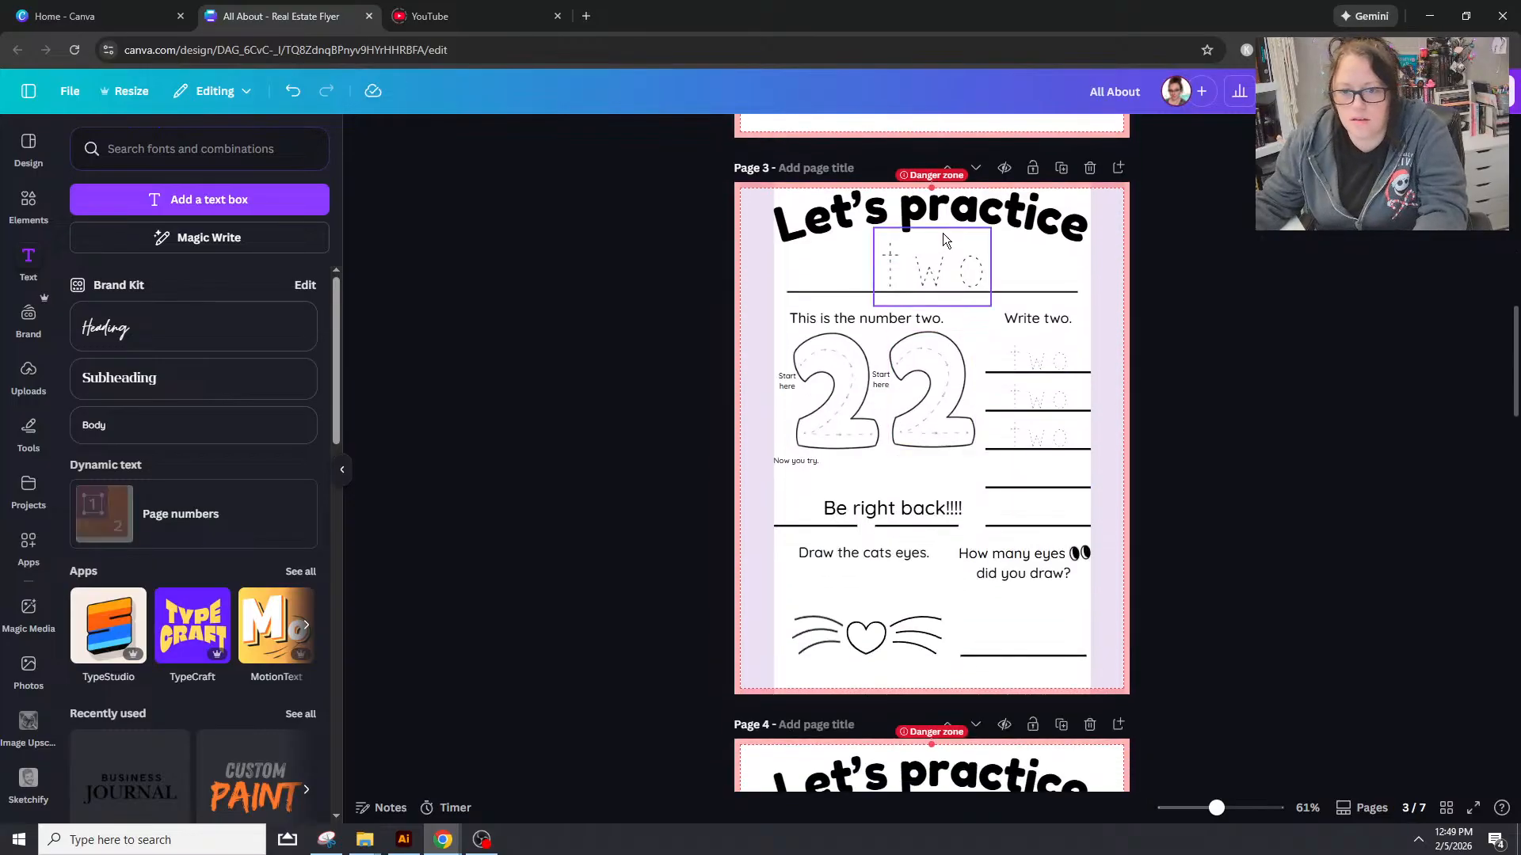
double_click(943, 274)
text(three)
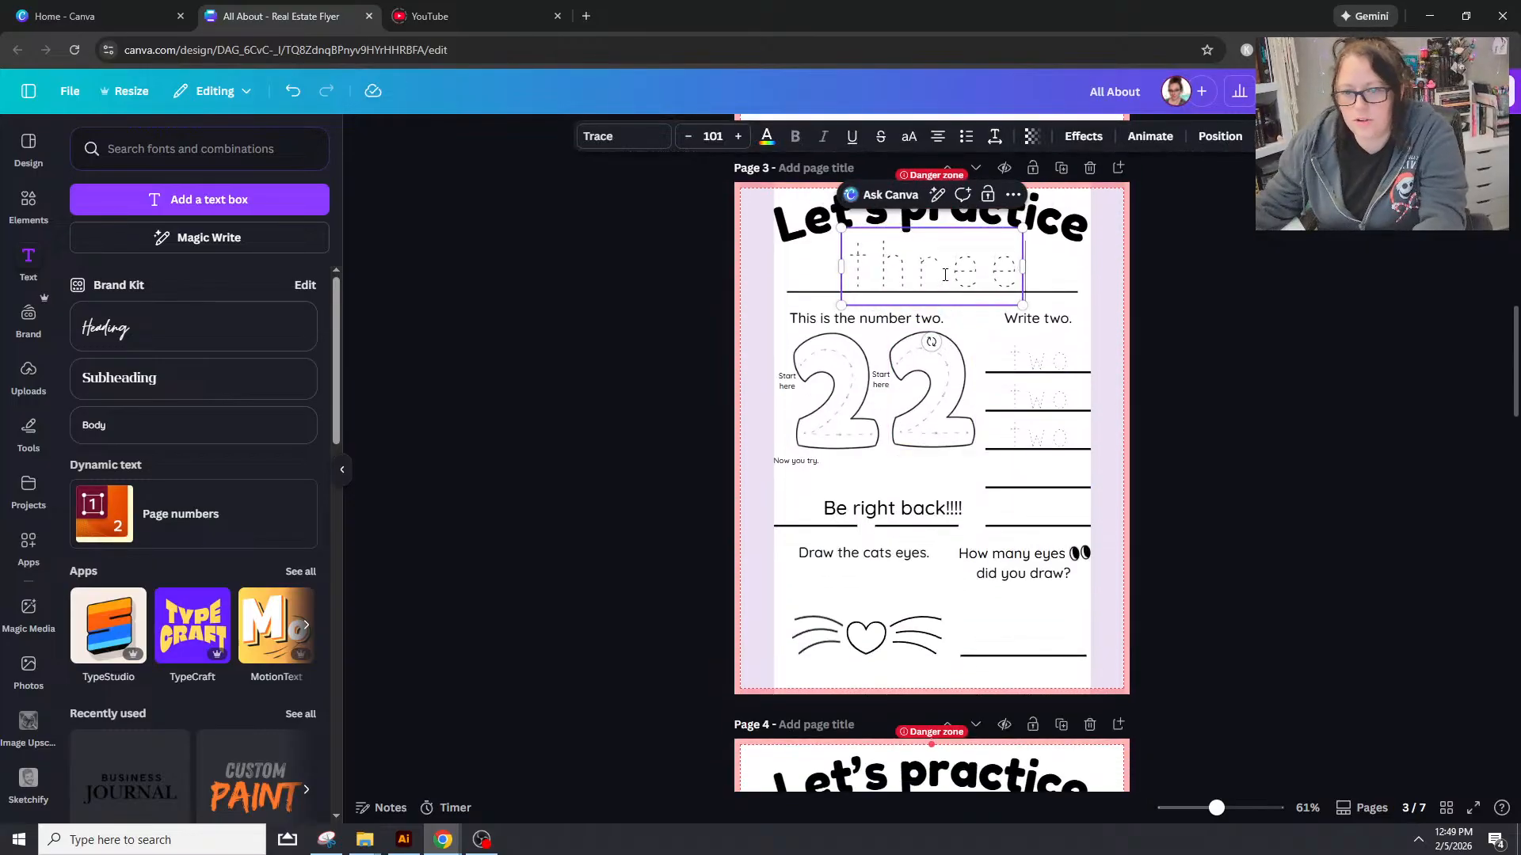
Step: Change the "Write two." heading on page 3 to "Write three."
click(1058, 318)
double_click(1058, 318)
click(1070, 318)
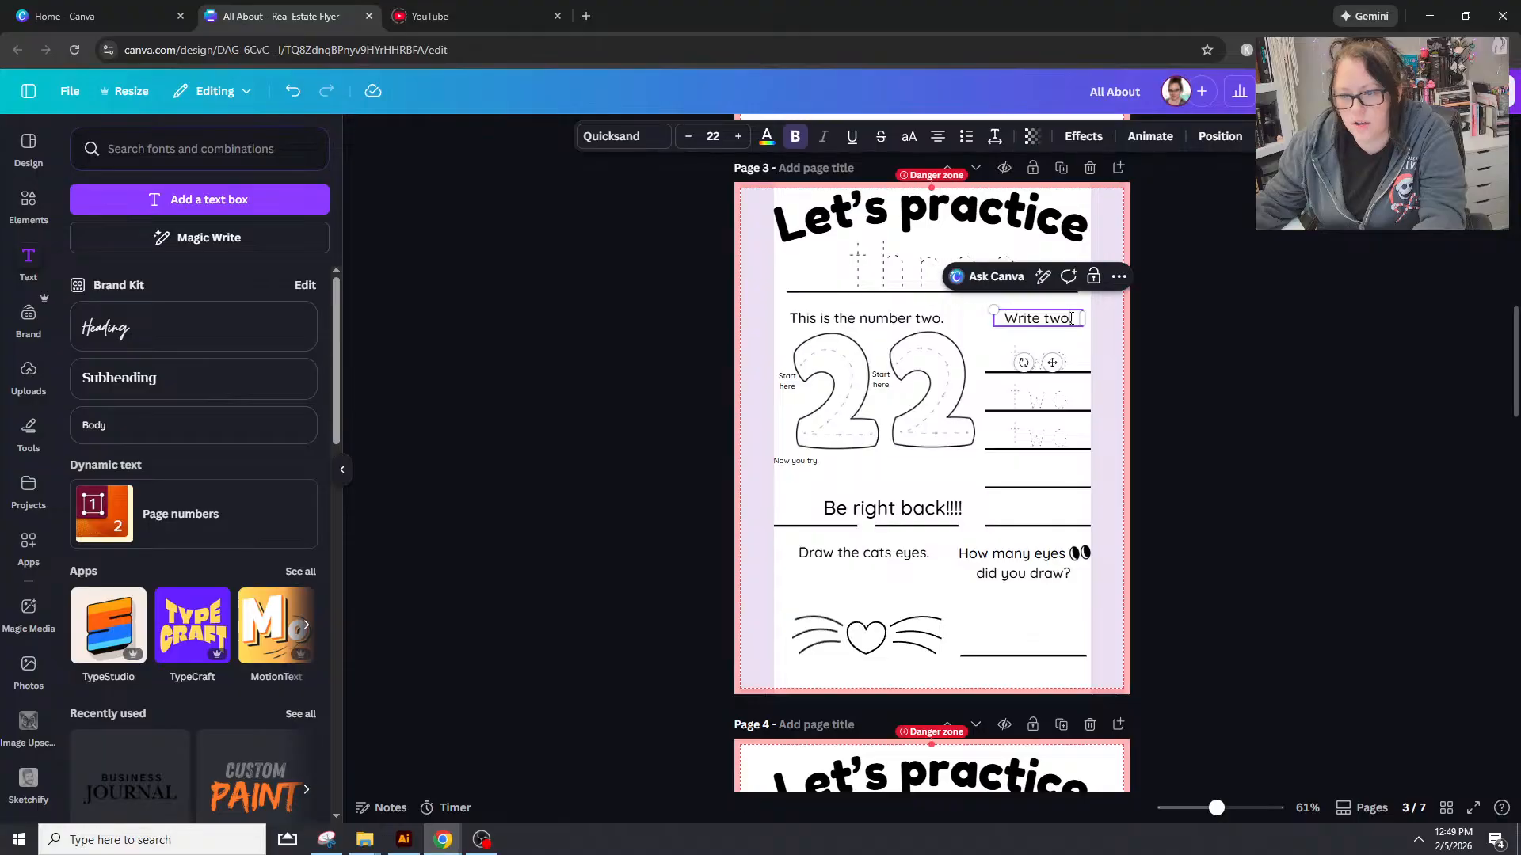
key(BackSpace)
key(BackSpace)
text(hr)
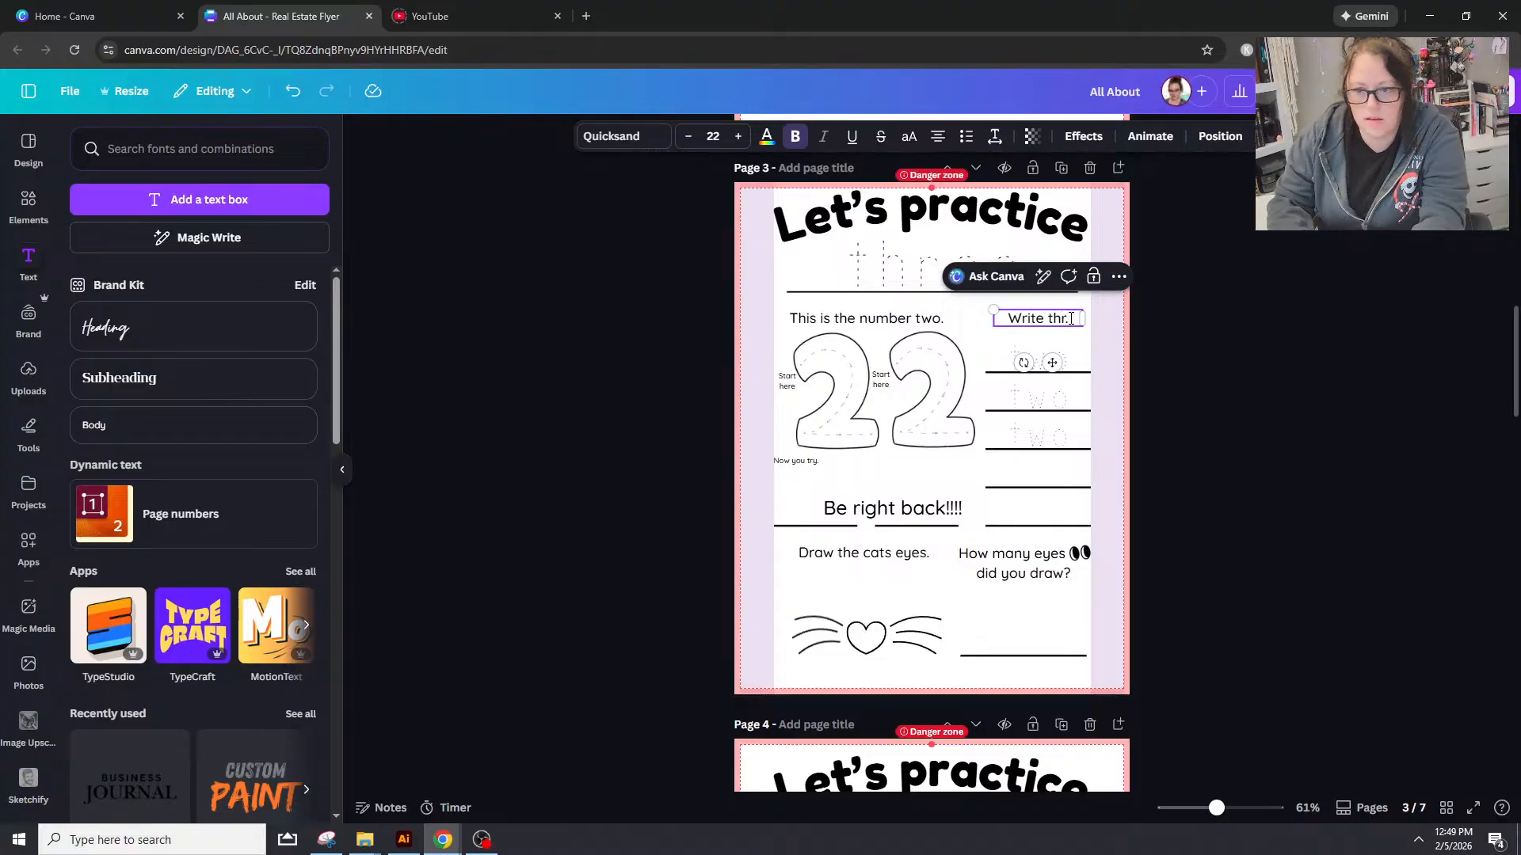
text(ee)
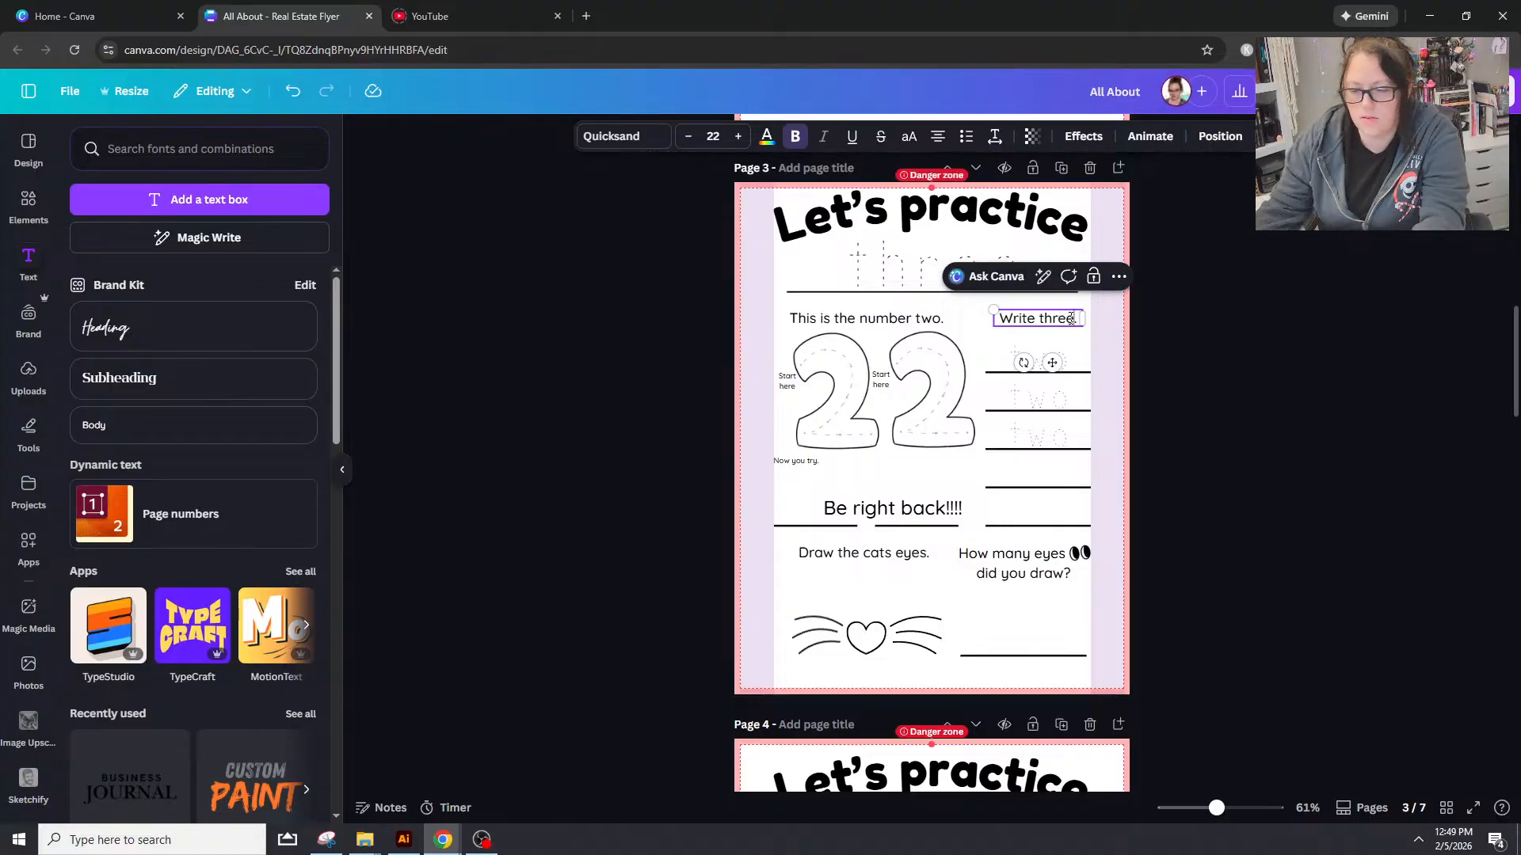
Step: Change the number sentence on page 3 to "This is the number three." and widen and reposition its box to fit one line
double_click(915, 318)
click(937, 316)
key(BackSpace)
key(BackSpace)
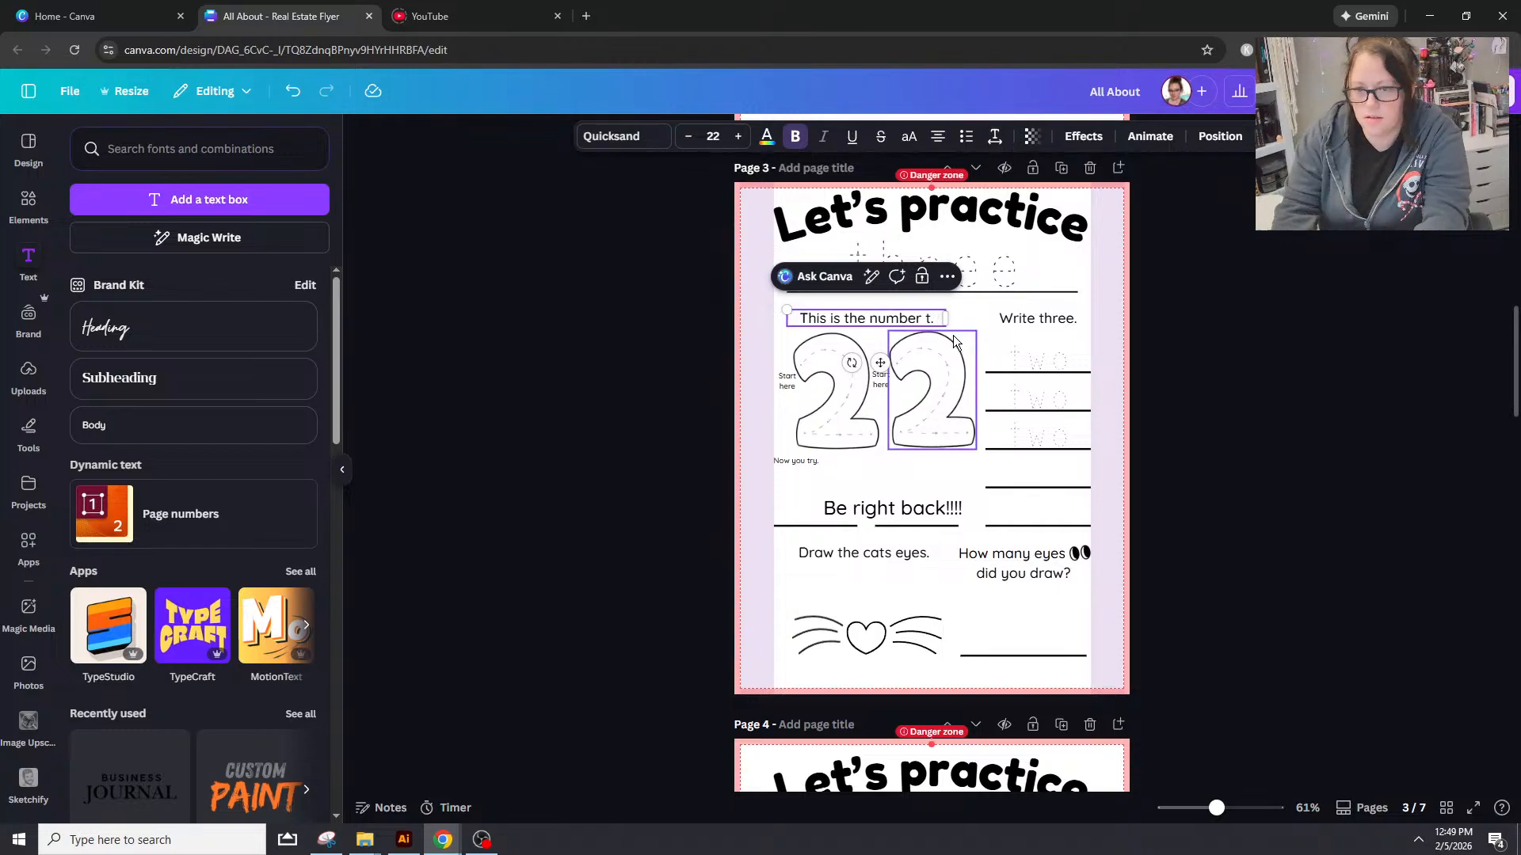
text(hree)
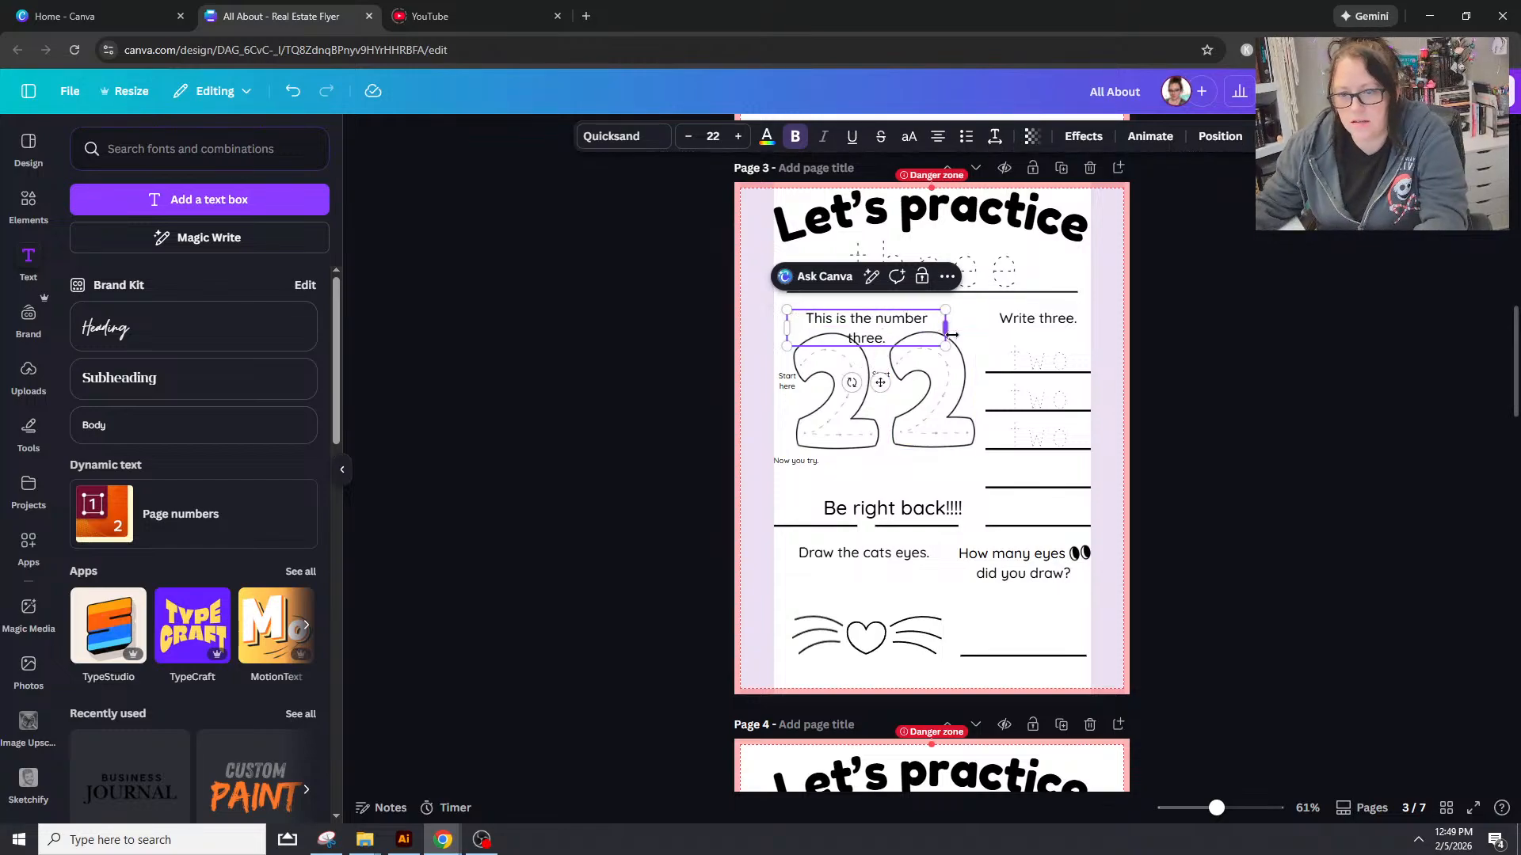
drag(950, 336, 964, 342)
click(1270, 391)
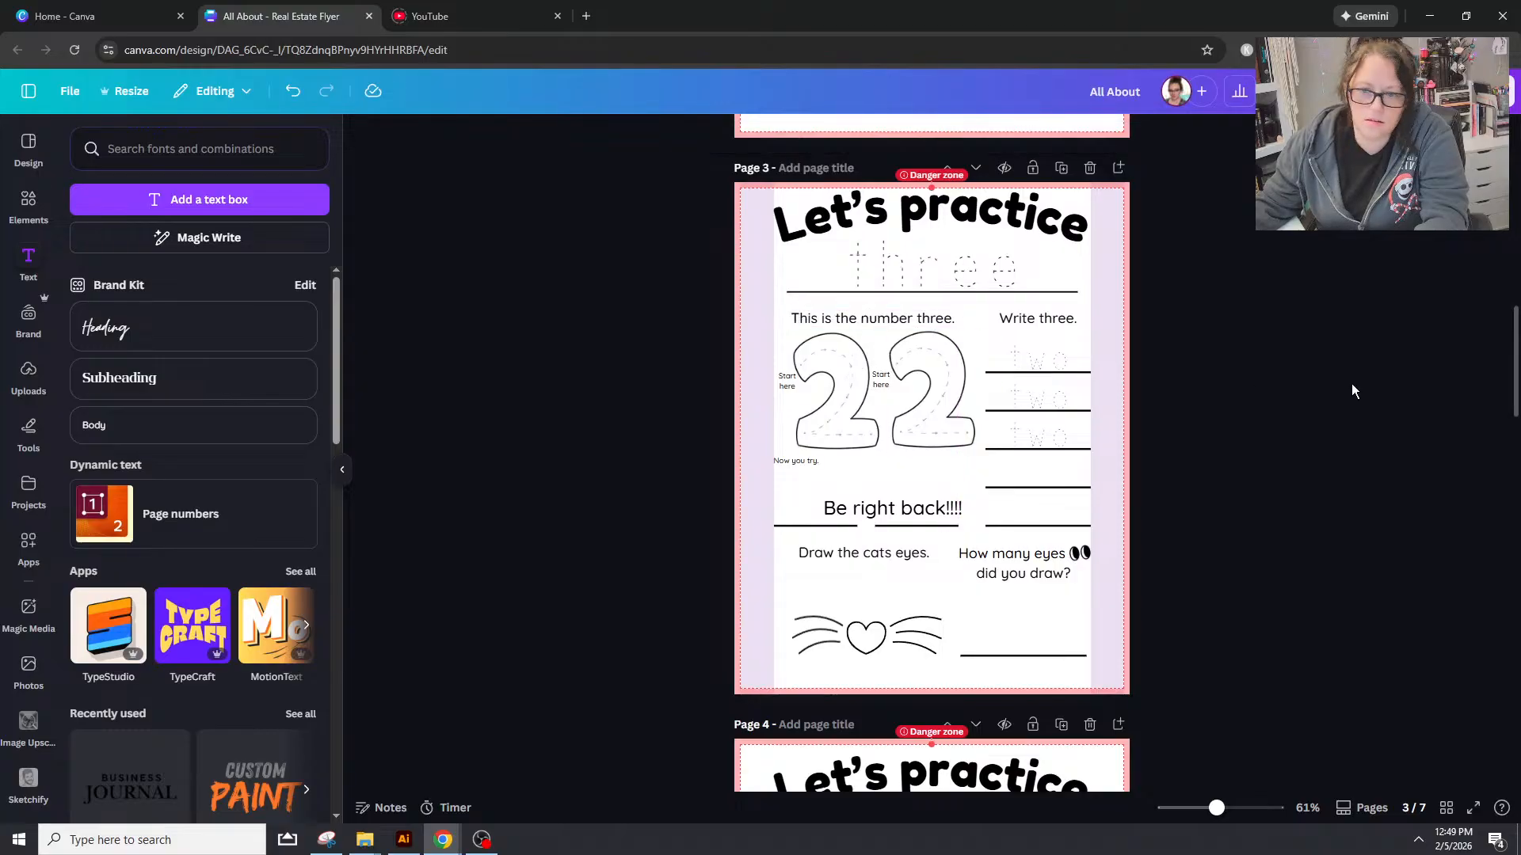
click(903, 325)
drag(904, 325, 900, 318)
click(1315, 383)
Step: Change the small dotted tracing words under "Write three." to "three" and delete the stray "hree" text box
click(1037, 360)
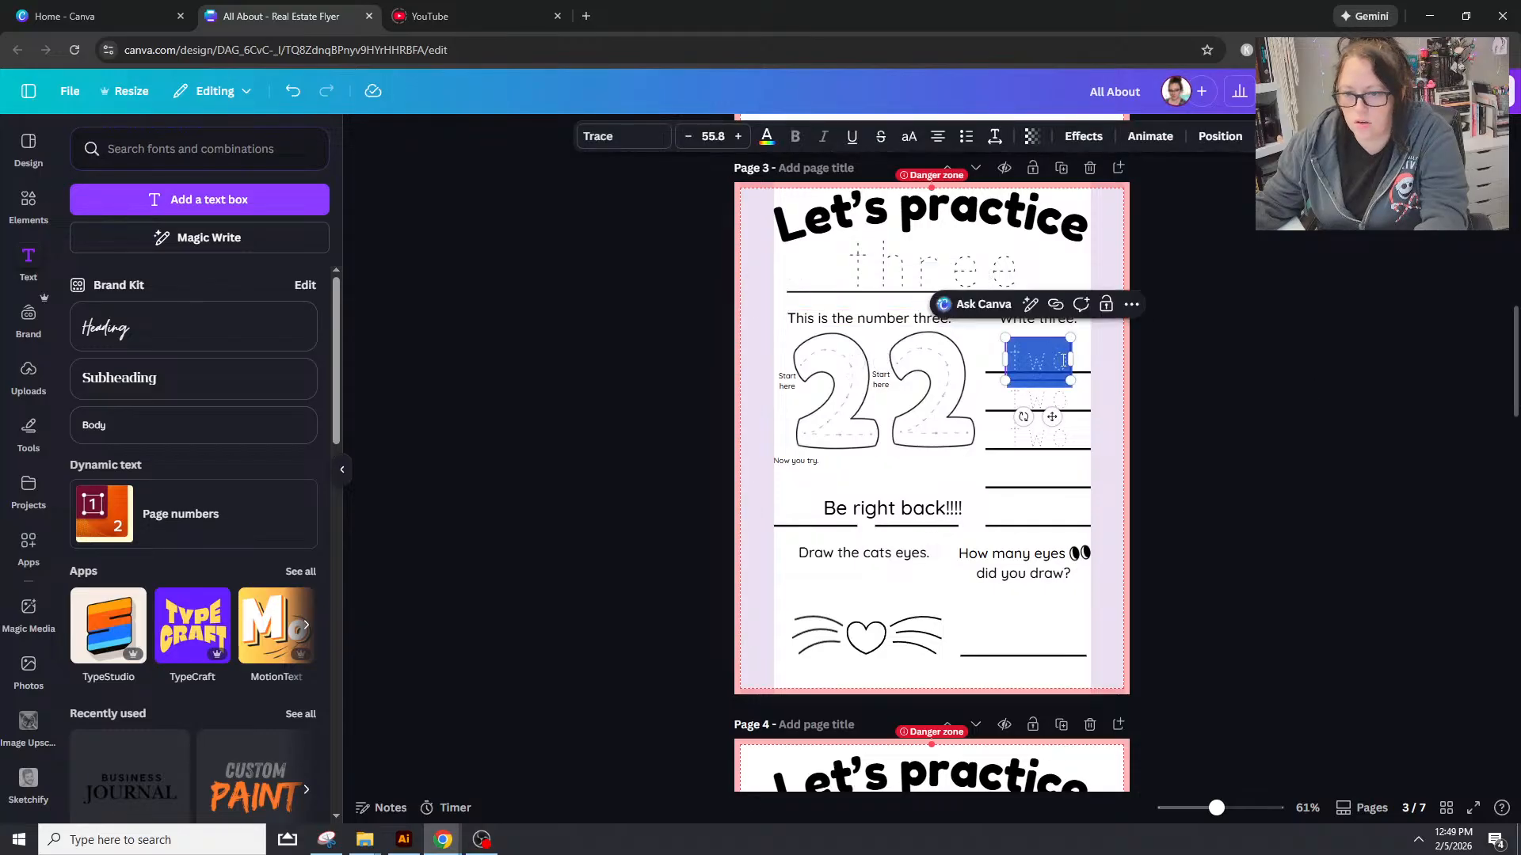
mouse_move(1040, 359)
mouse_down()
mouse_move(1040, 397)
mouse_move(1089, 394)
mouse_up()
click(1055, 442)
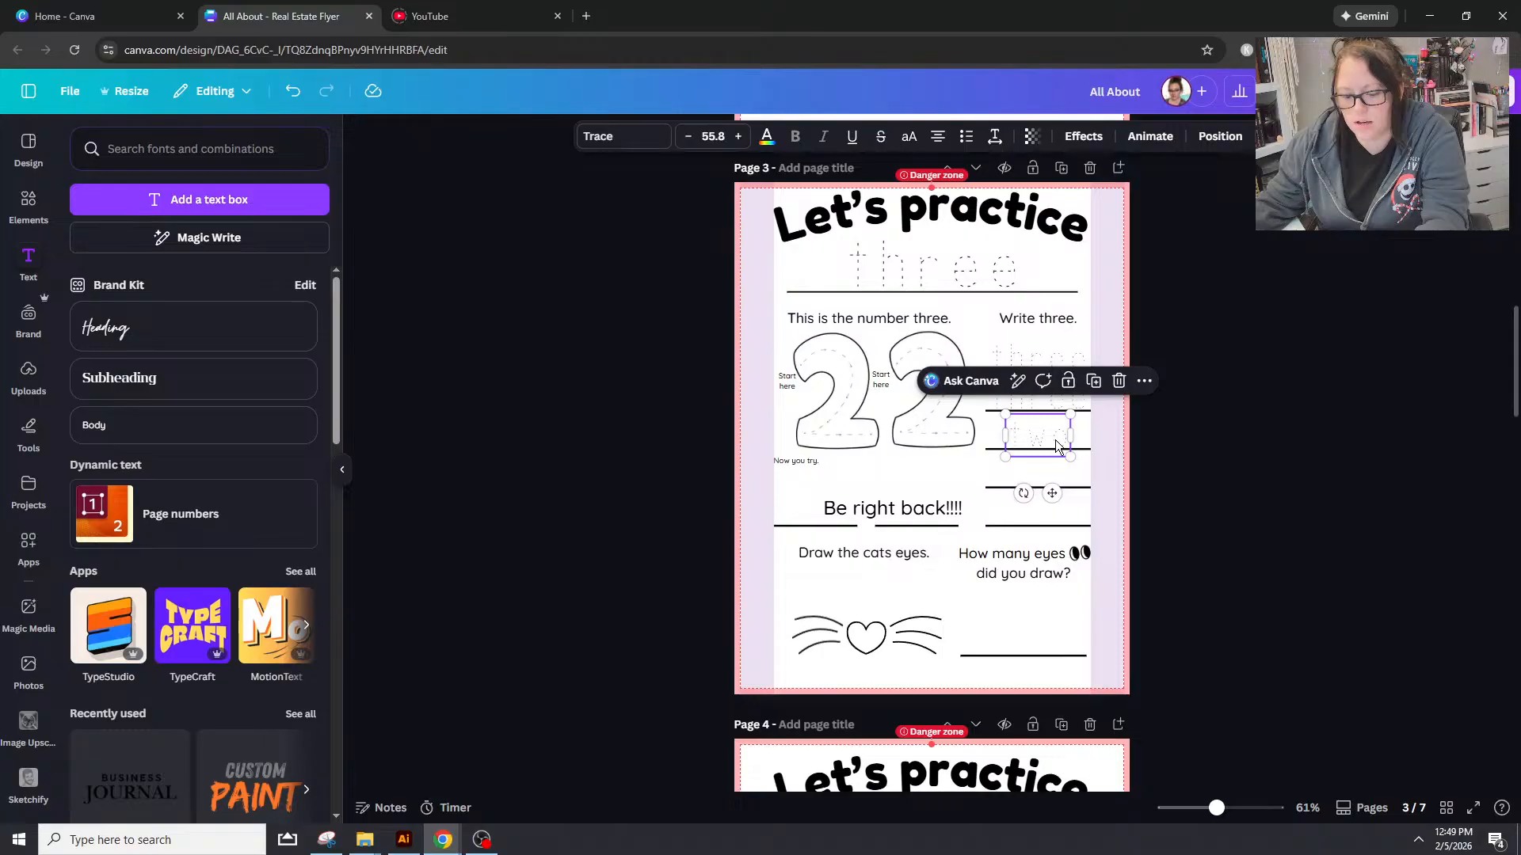
text(hree)
click(1353, 488)
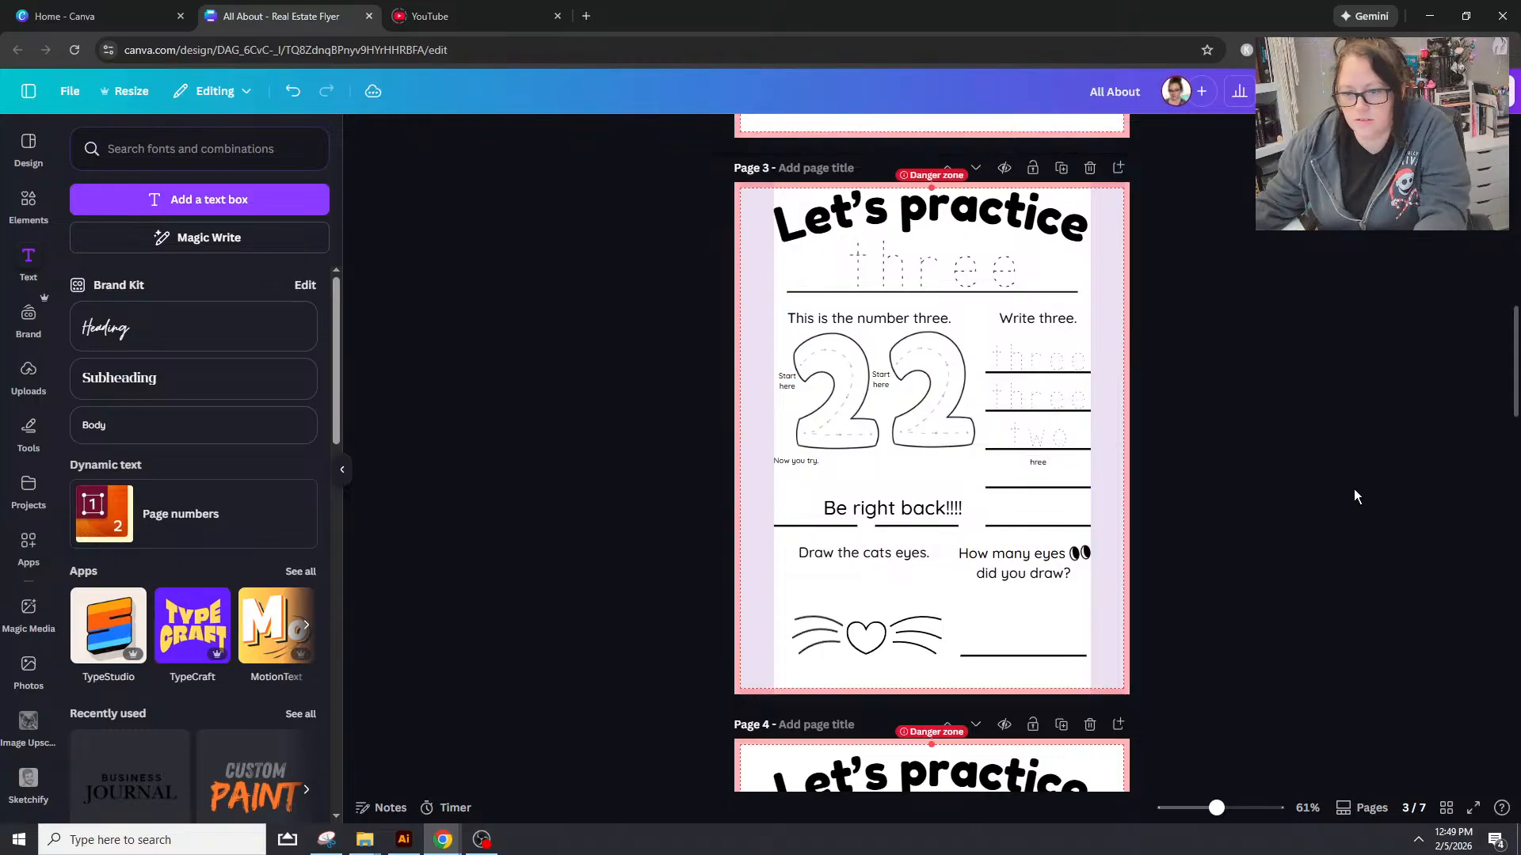
click(1041, 466)
key(Delete)
double_click(1033, 441)
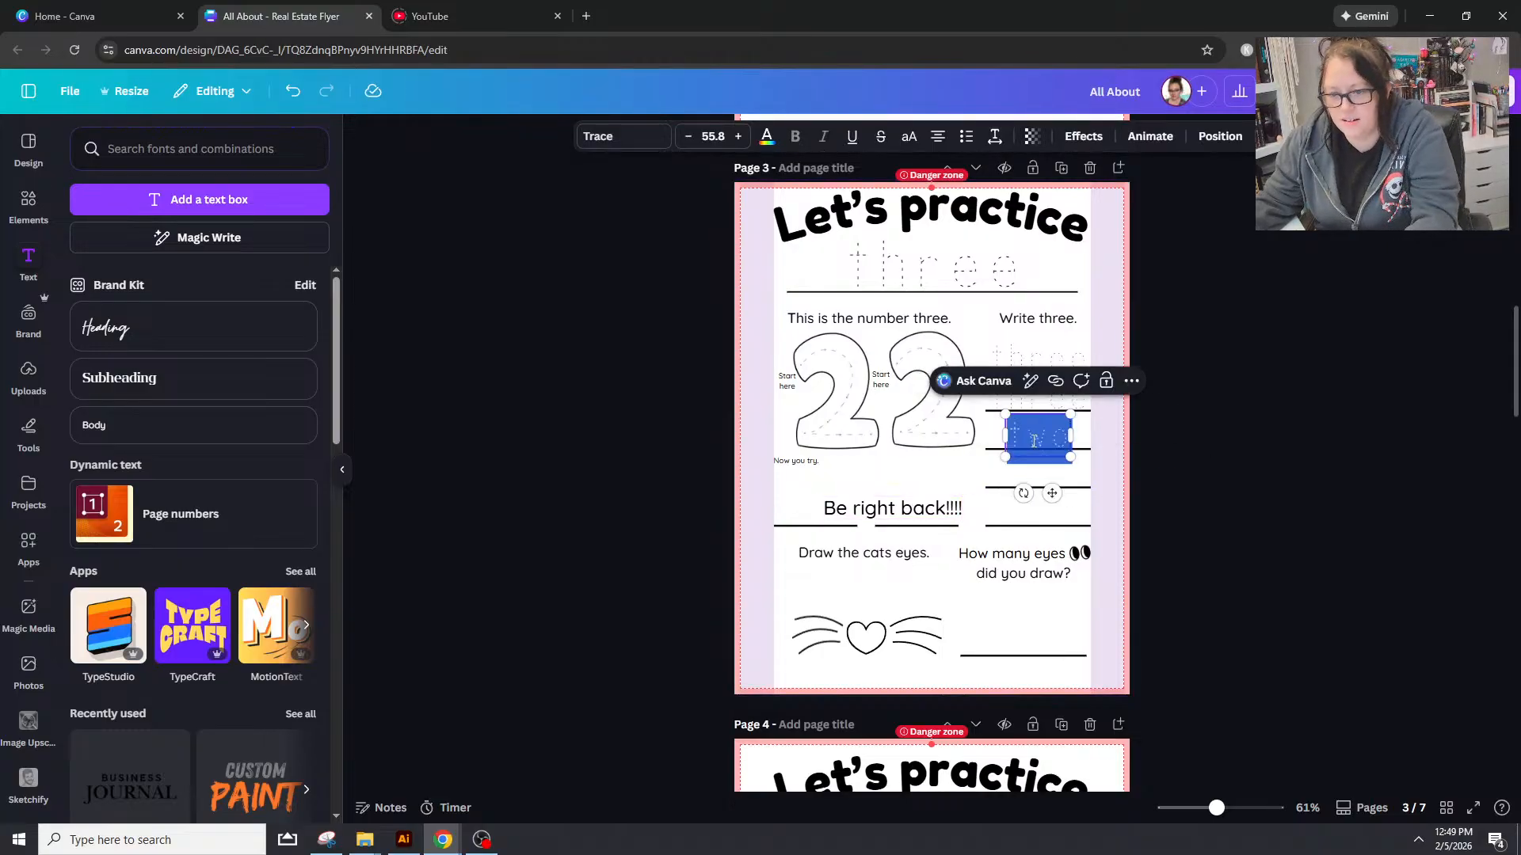
text(three)
click(1300, 497)
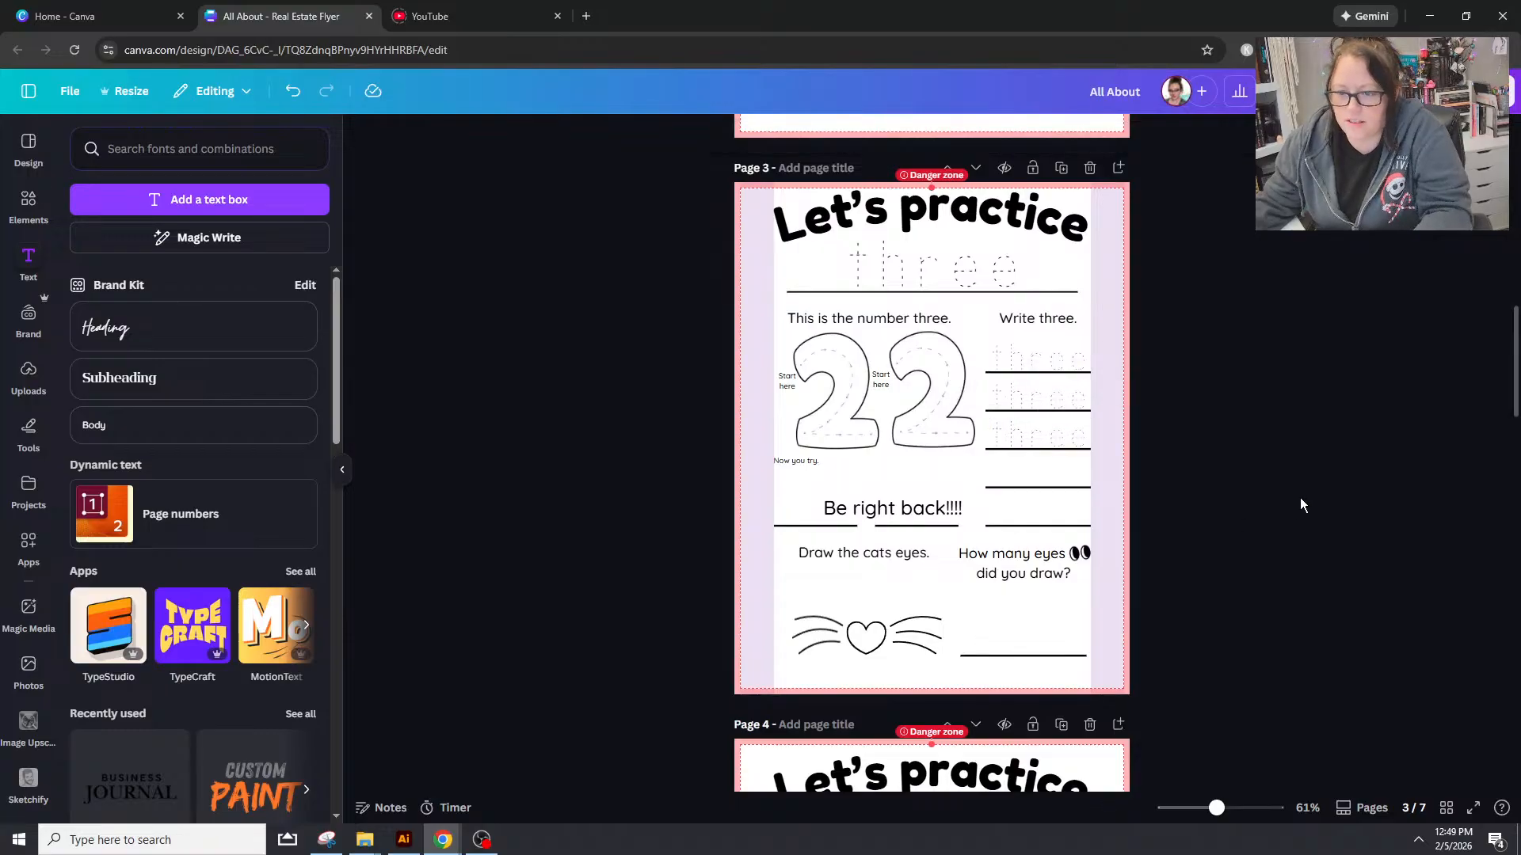
Step: Delete the "Be right back!!!!" text from both page 3 and page 2
click(878, 509)
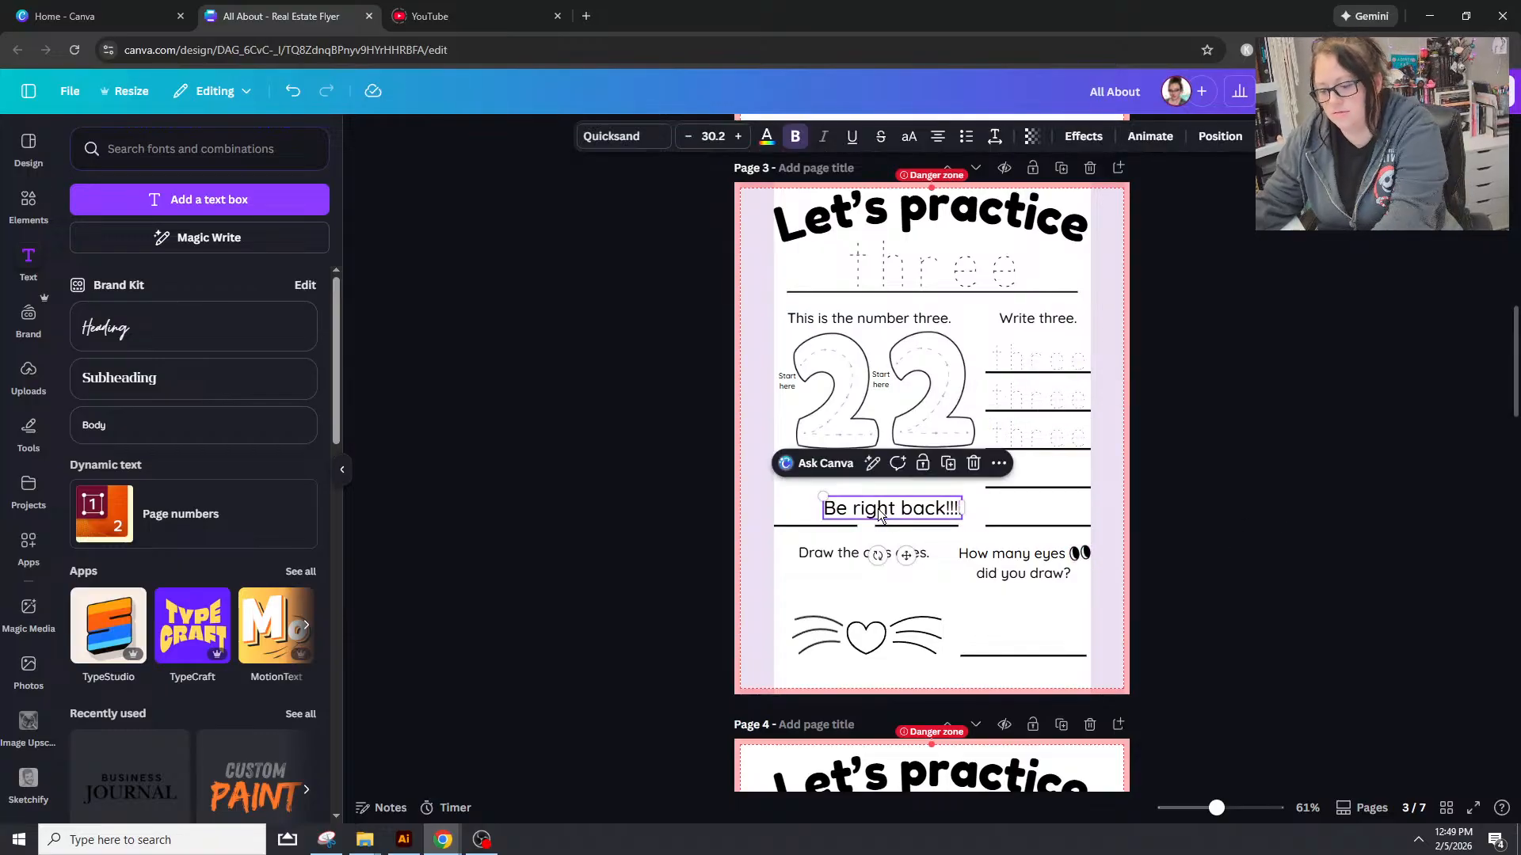
key(Delete)
scroll(877, 508, up, 4)
click(902, 276)
key(Delete)
scroll(962, 372, down, 3)
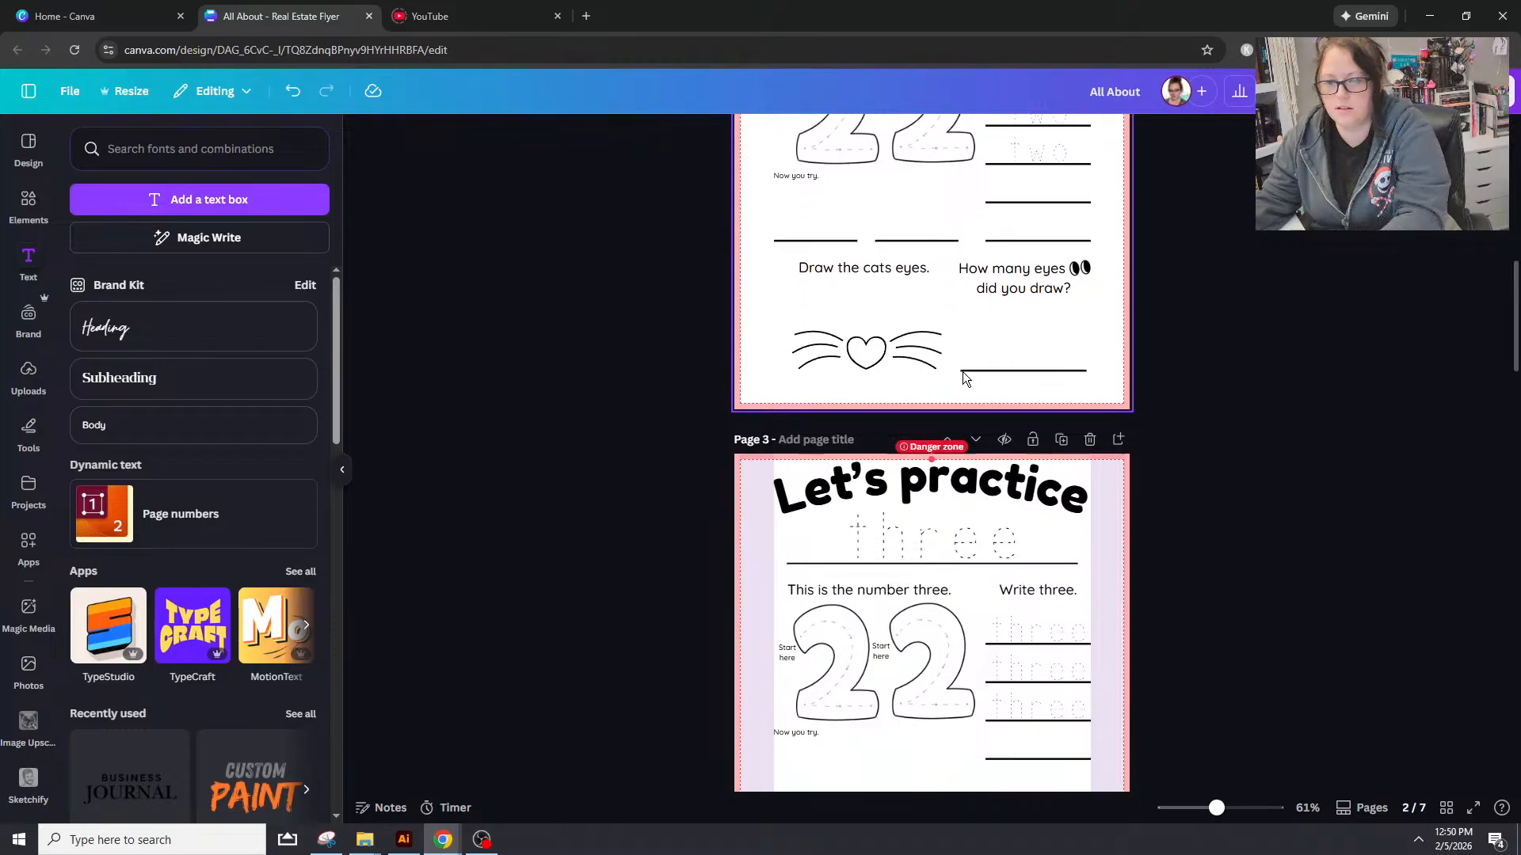
Step: Delete the second outlined number 2 on page 3
click(834, 510)
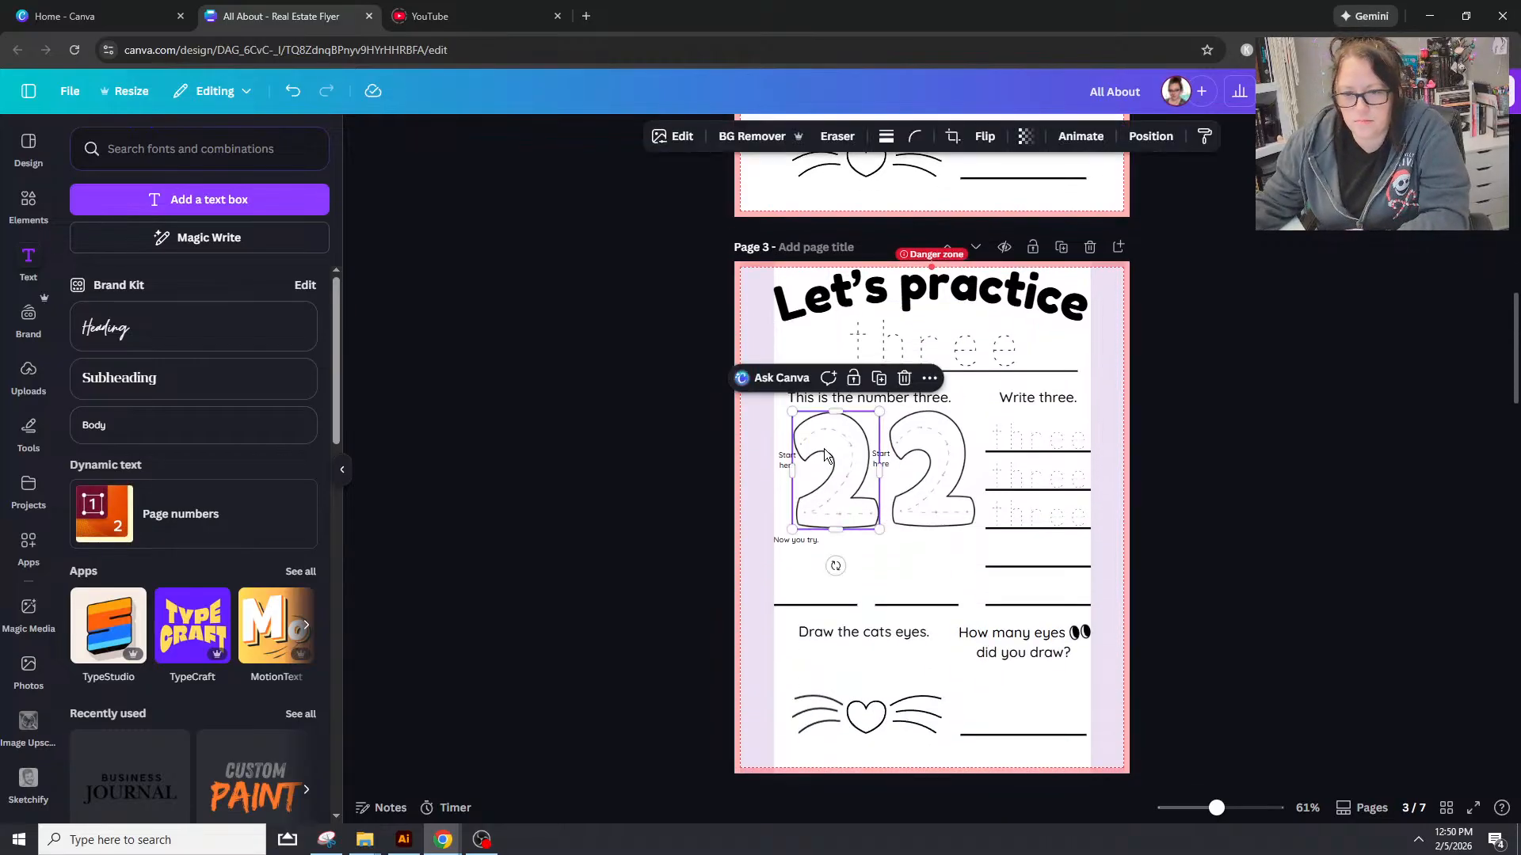
click(919, 469)
key(Delete)
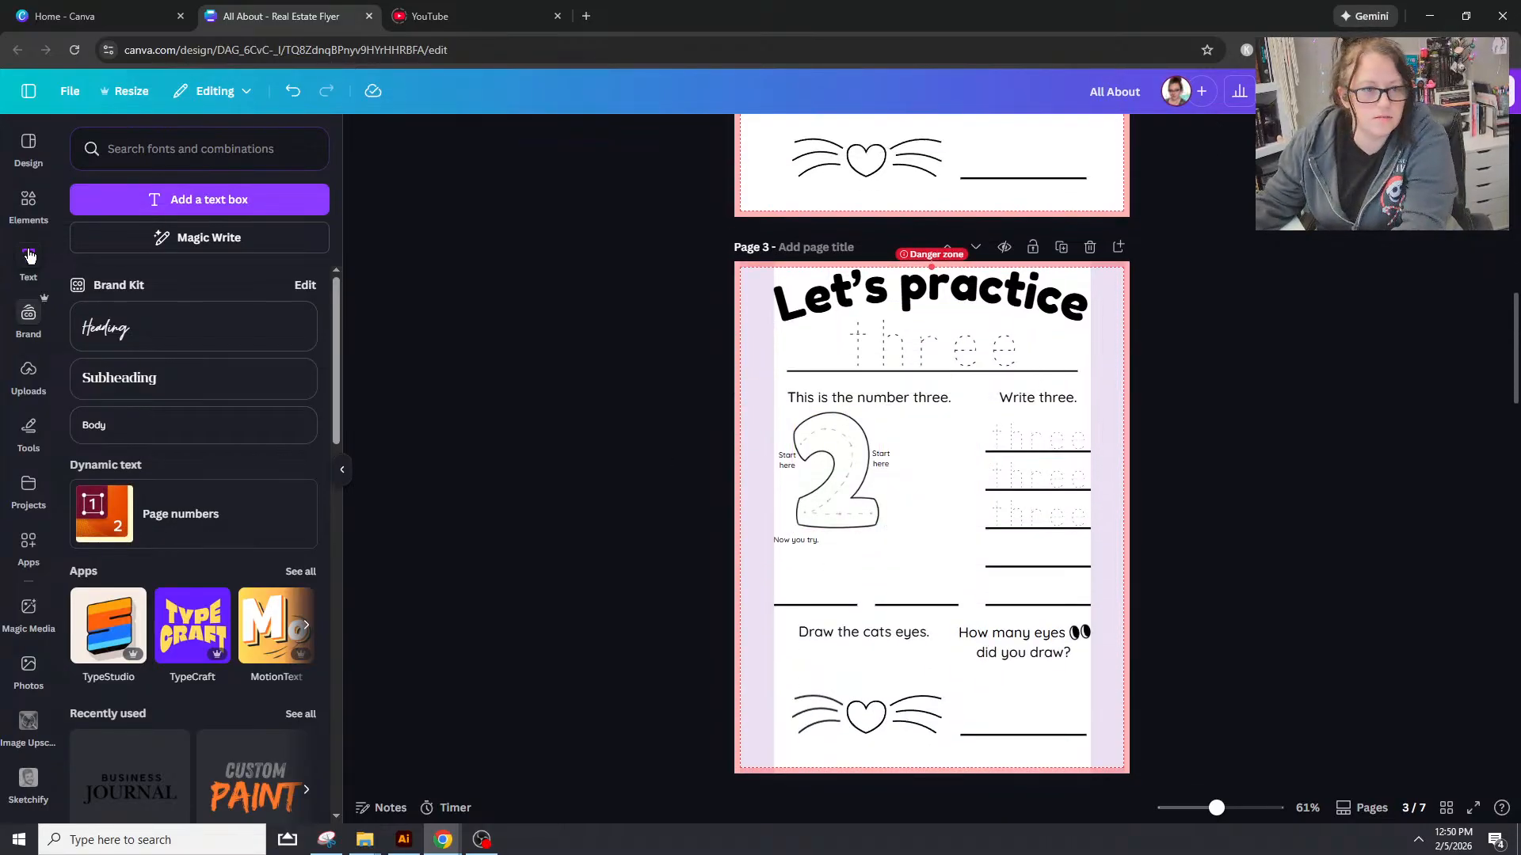
Step: Replace the remaining outlined 2 on page 3 with the uploaded tracing 3, sized about 1.7 by 2.7 in
click(28, 383)
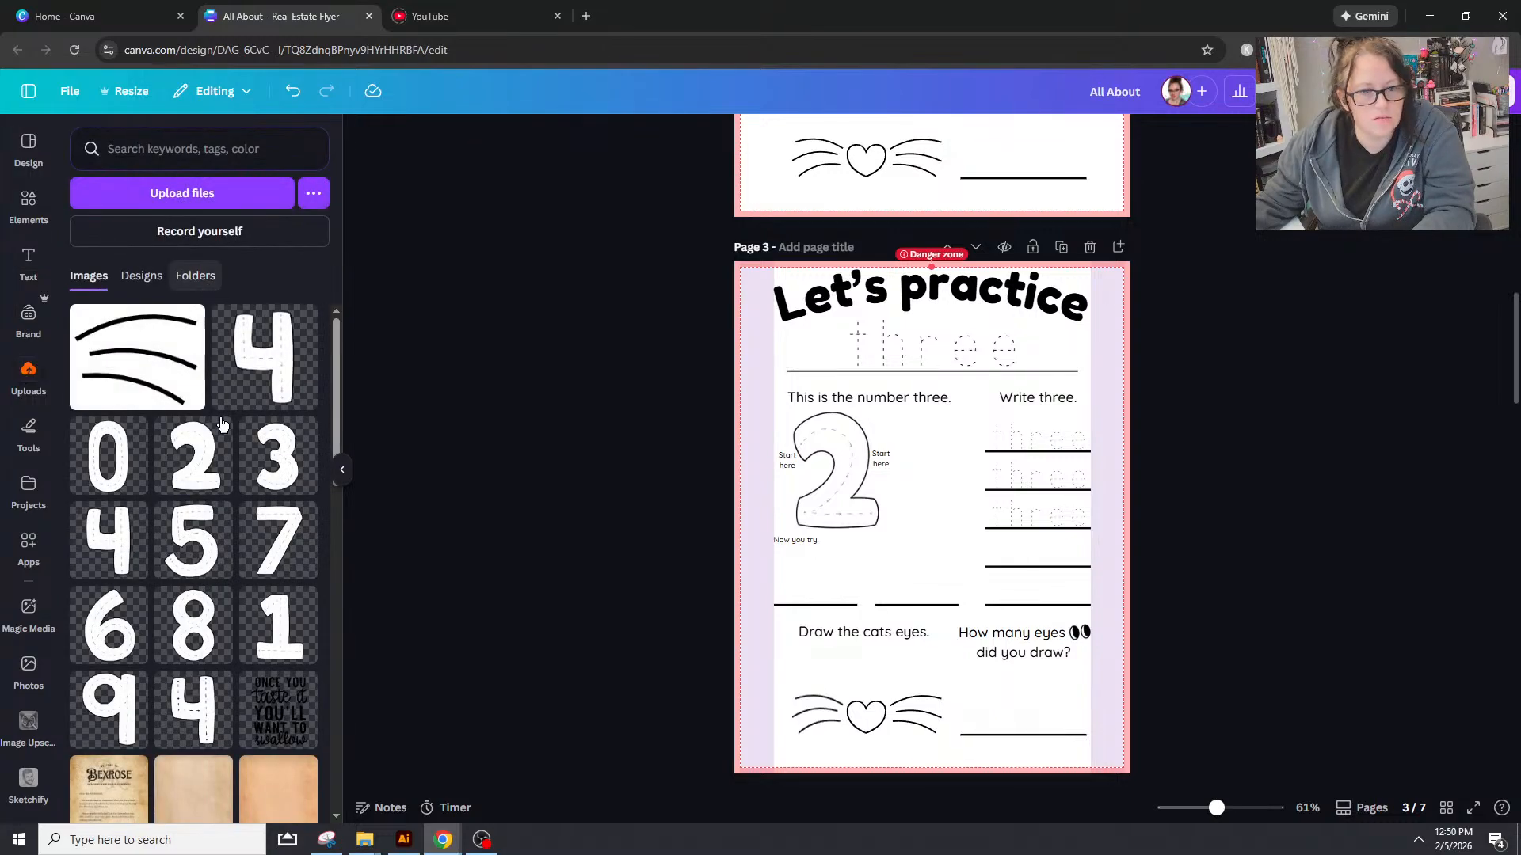
click(288, 440)
drag(985, 465, 927, 467)
drag(1022, 671, 807, 535)
drag(892, 455, 857, 456)
drag(727, 454, 762, 455)
drag(809, 374, 784, 409)
drag(824, 488, 836, 488)
click(897, 512)
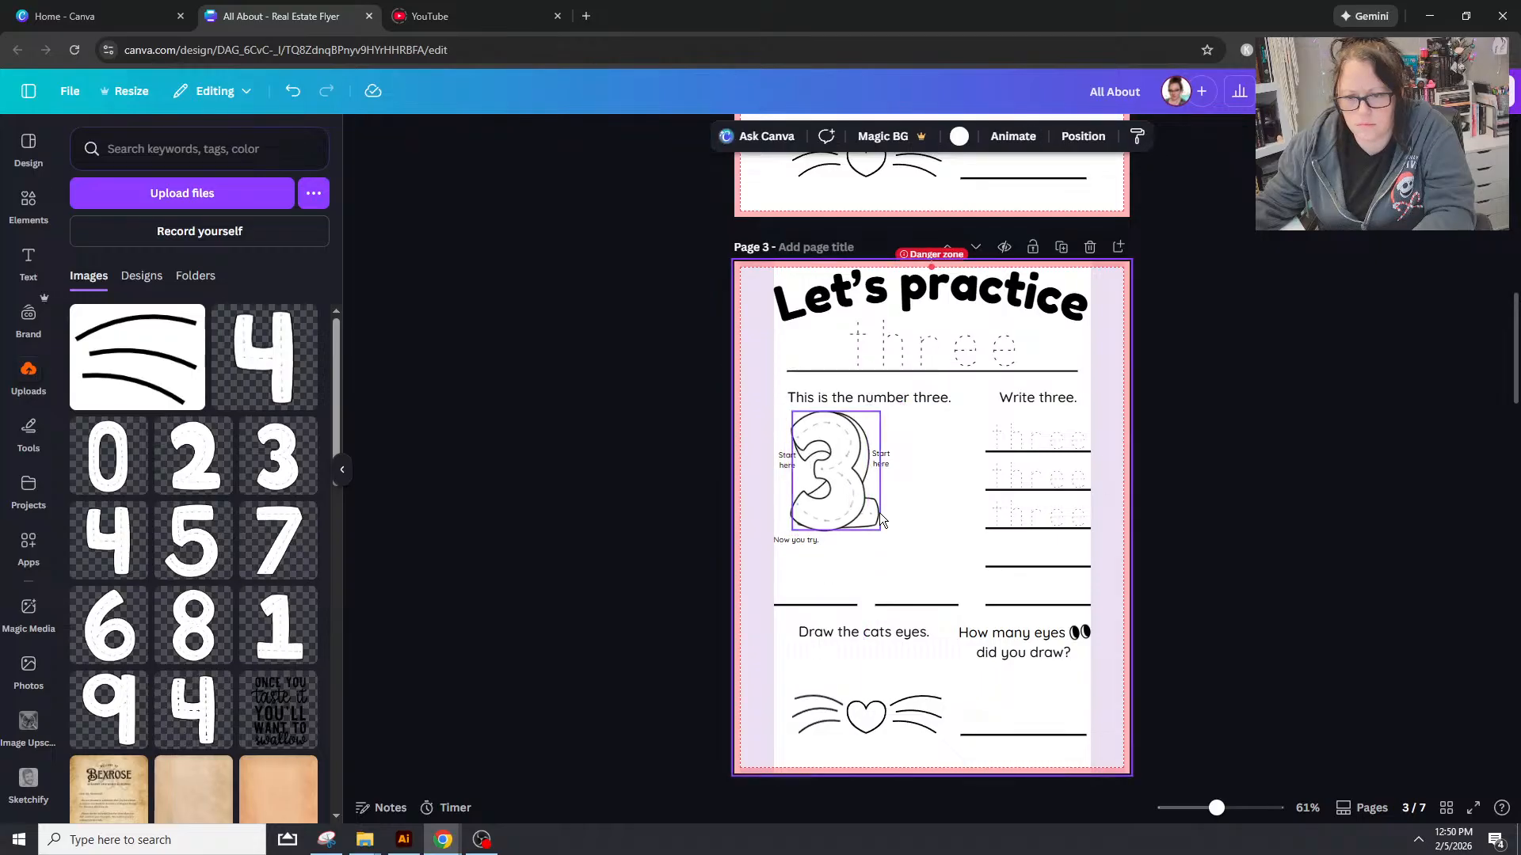
click(875, 513)
key(Delete)
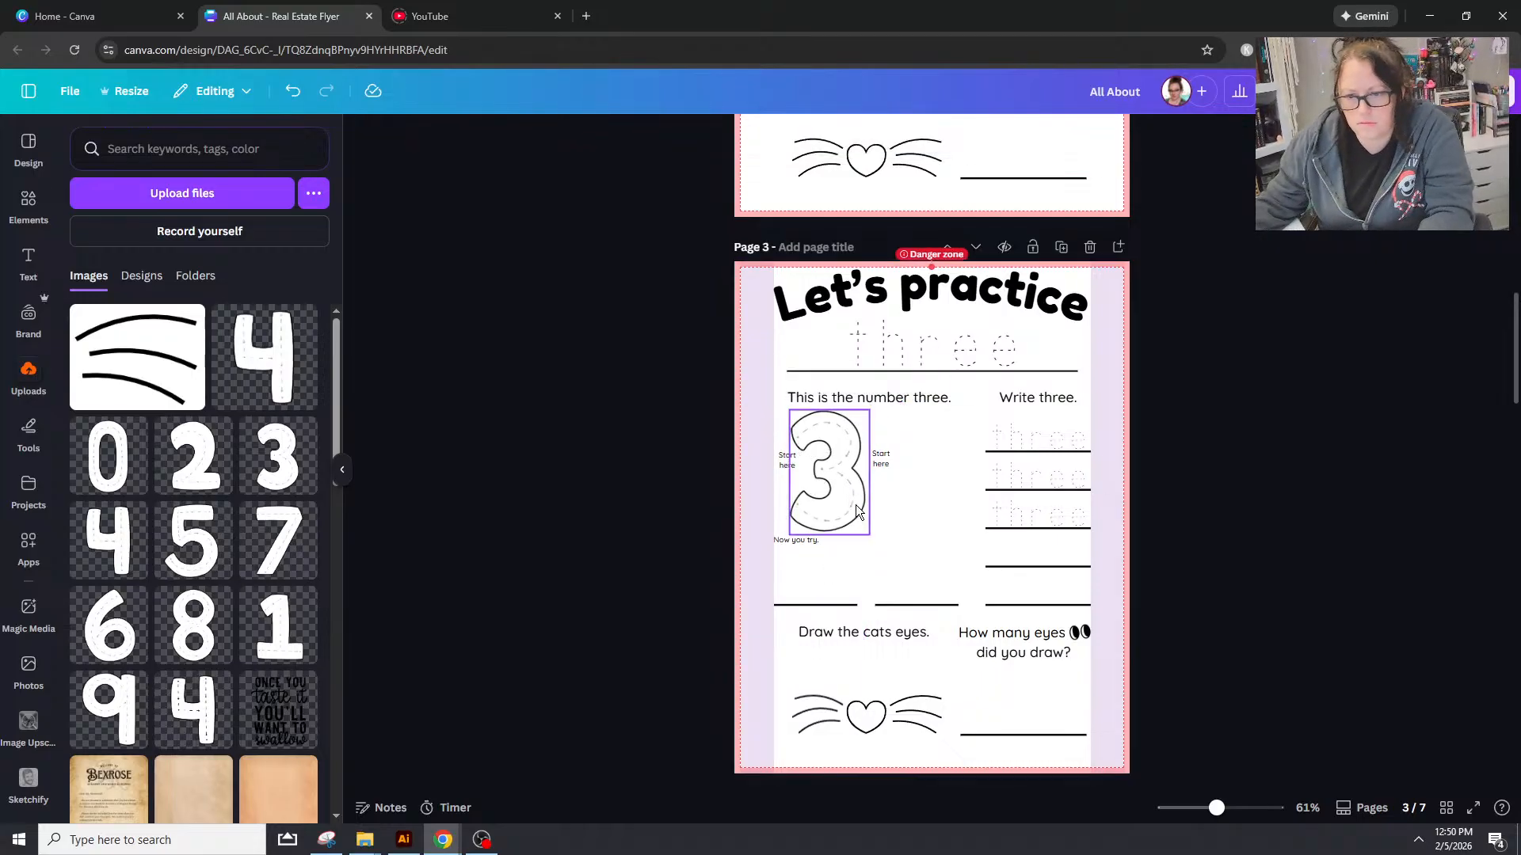
Step: Duplicate the outlined 3 and place the copy beside the first at the same height, after the second "Start here" label
click(854, 507)
key(ctrl+d)
drag(859, 506, 930, 502)
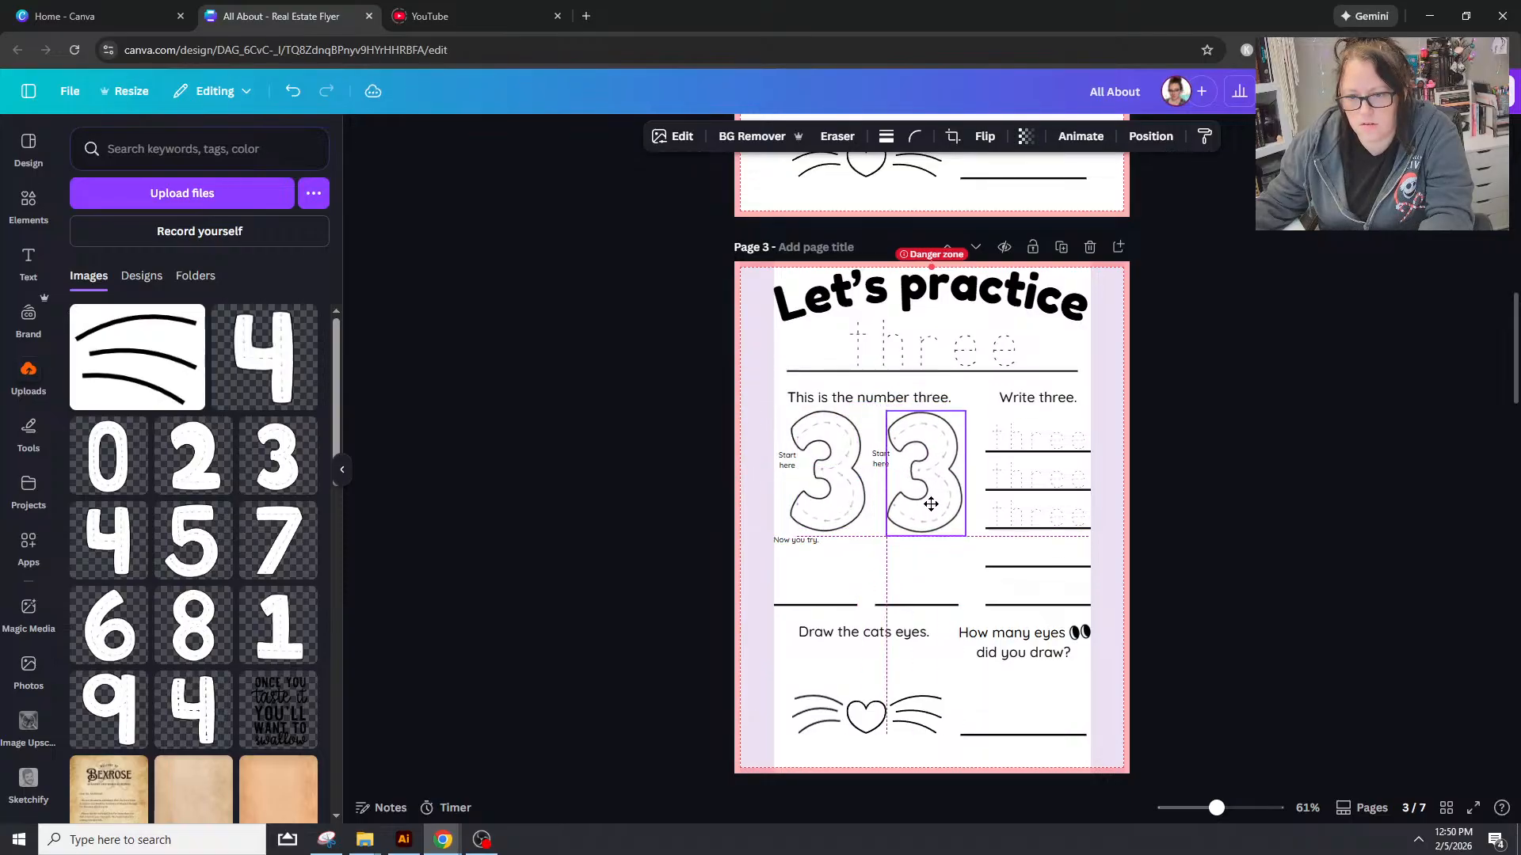
shift+click(828, 483)
click(1004, 138)
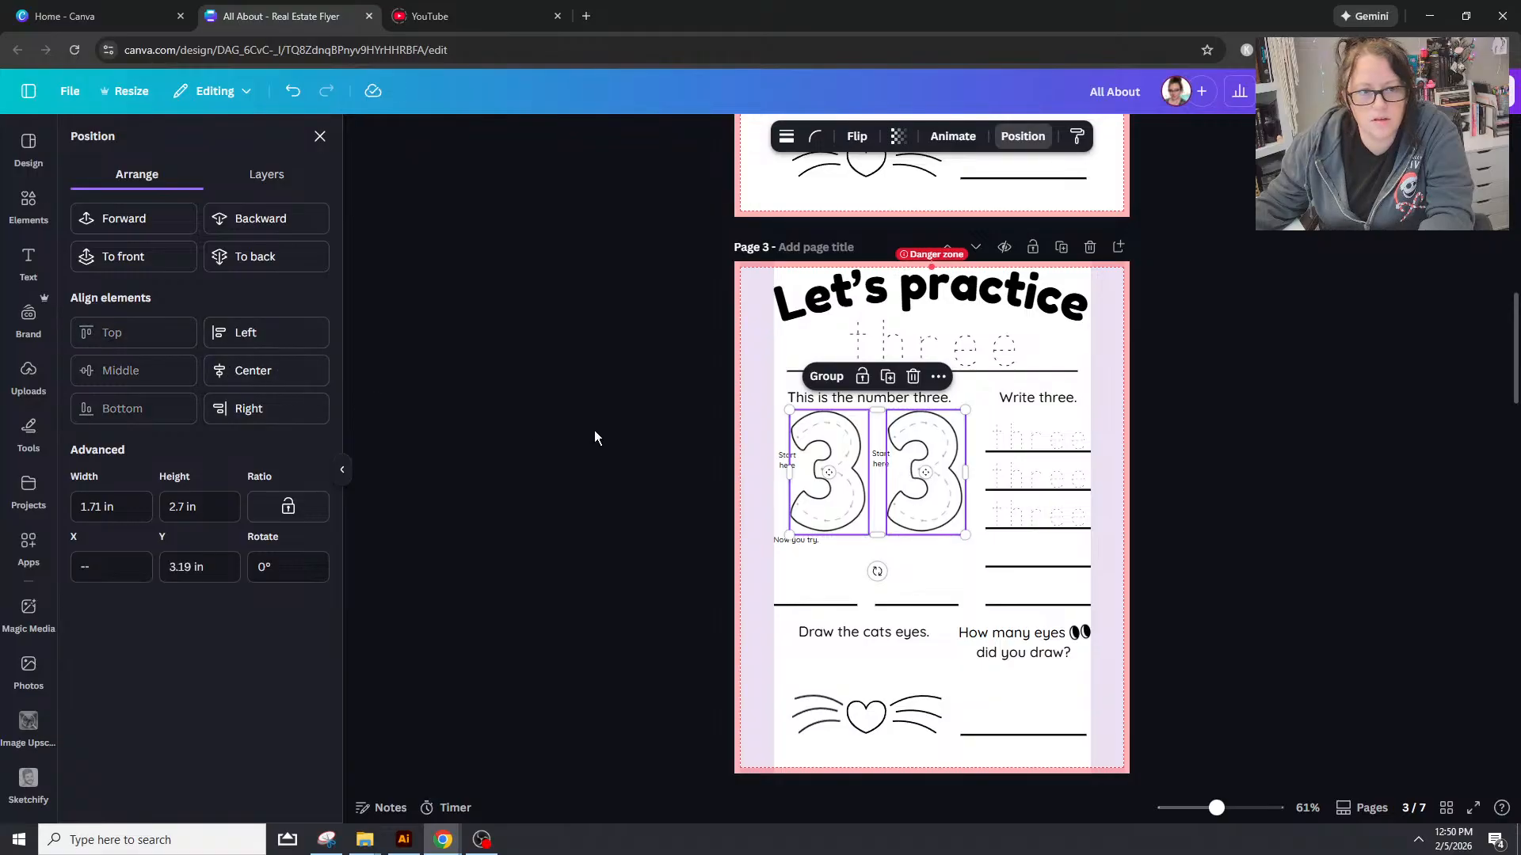
click(1269, 502)
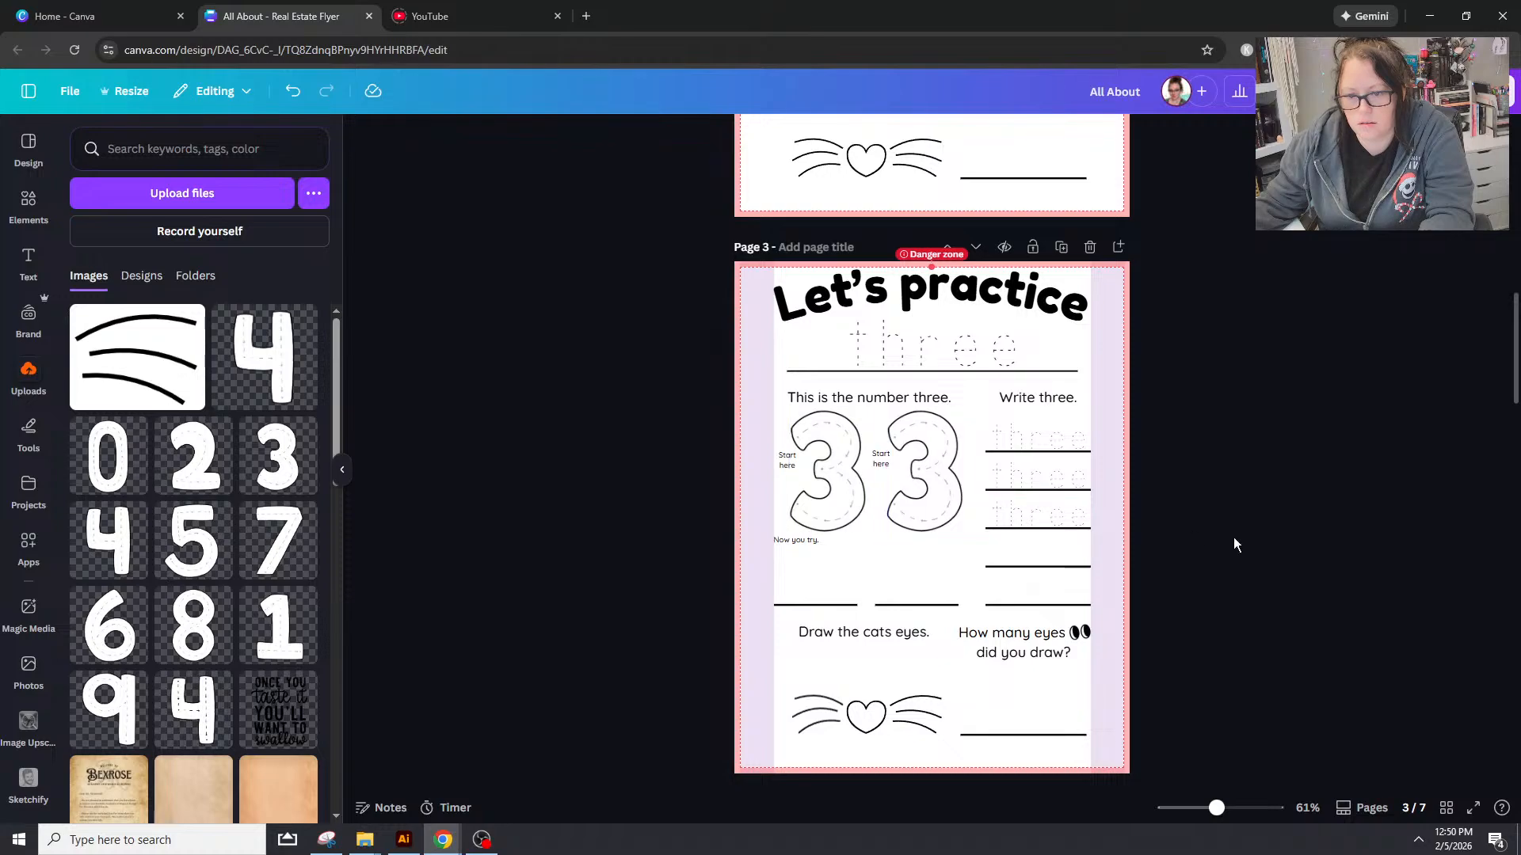
Step: Delete the cat's heart-shaped nose and both sets of whiskers from the drawing area on page 3
scroll(1234, 537, down, 1)
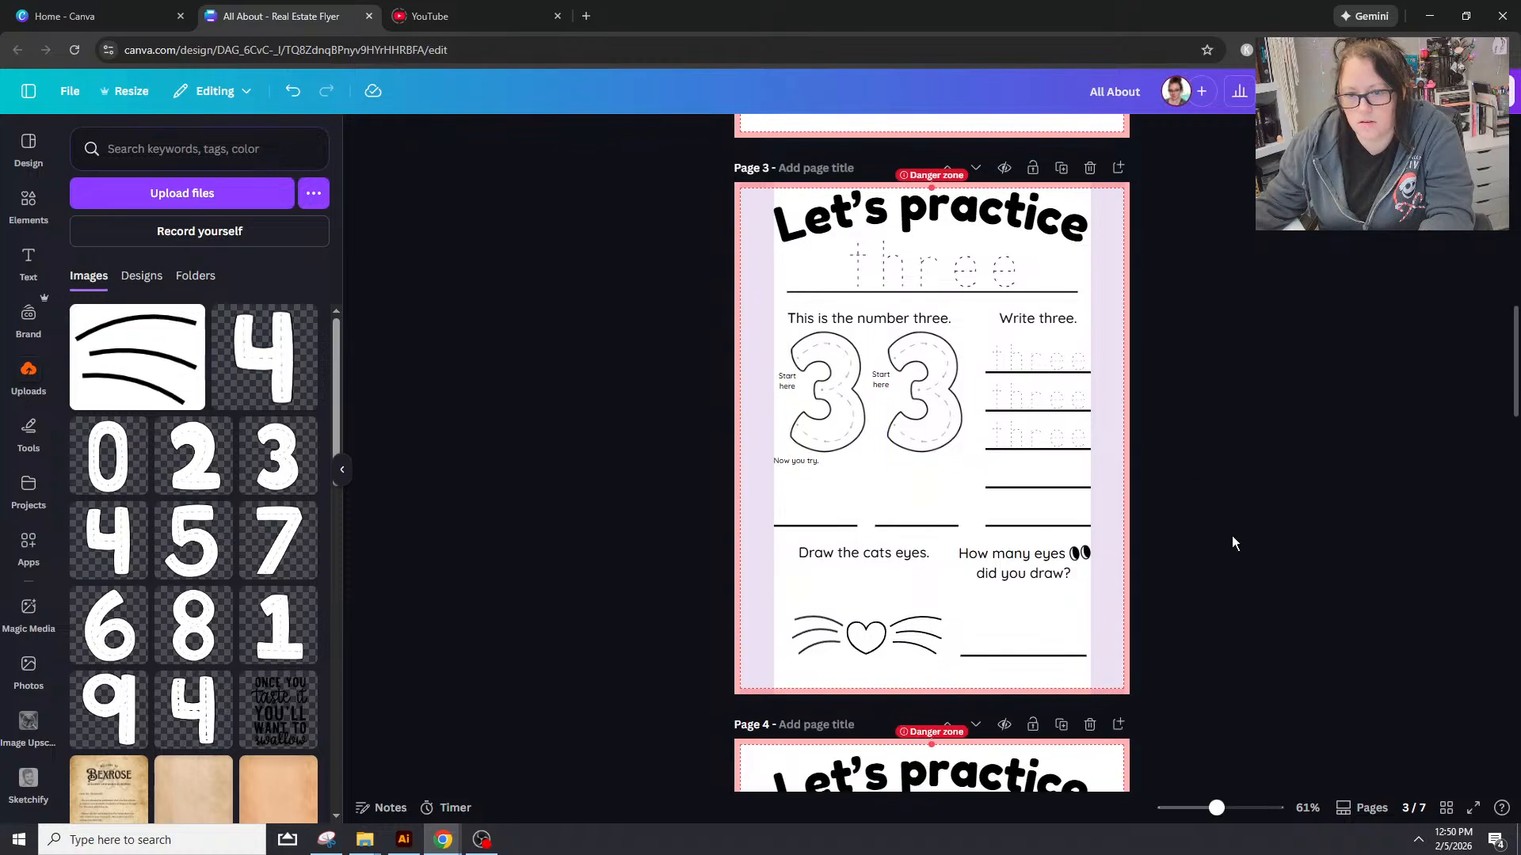
scroll(1233, 536, down, 1)
drag(807, 513, 935, 605)
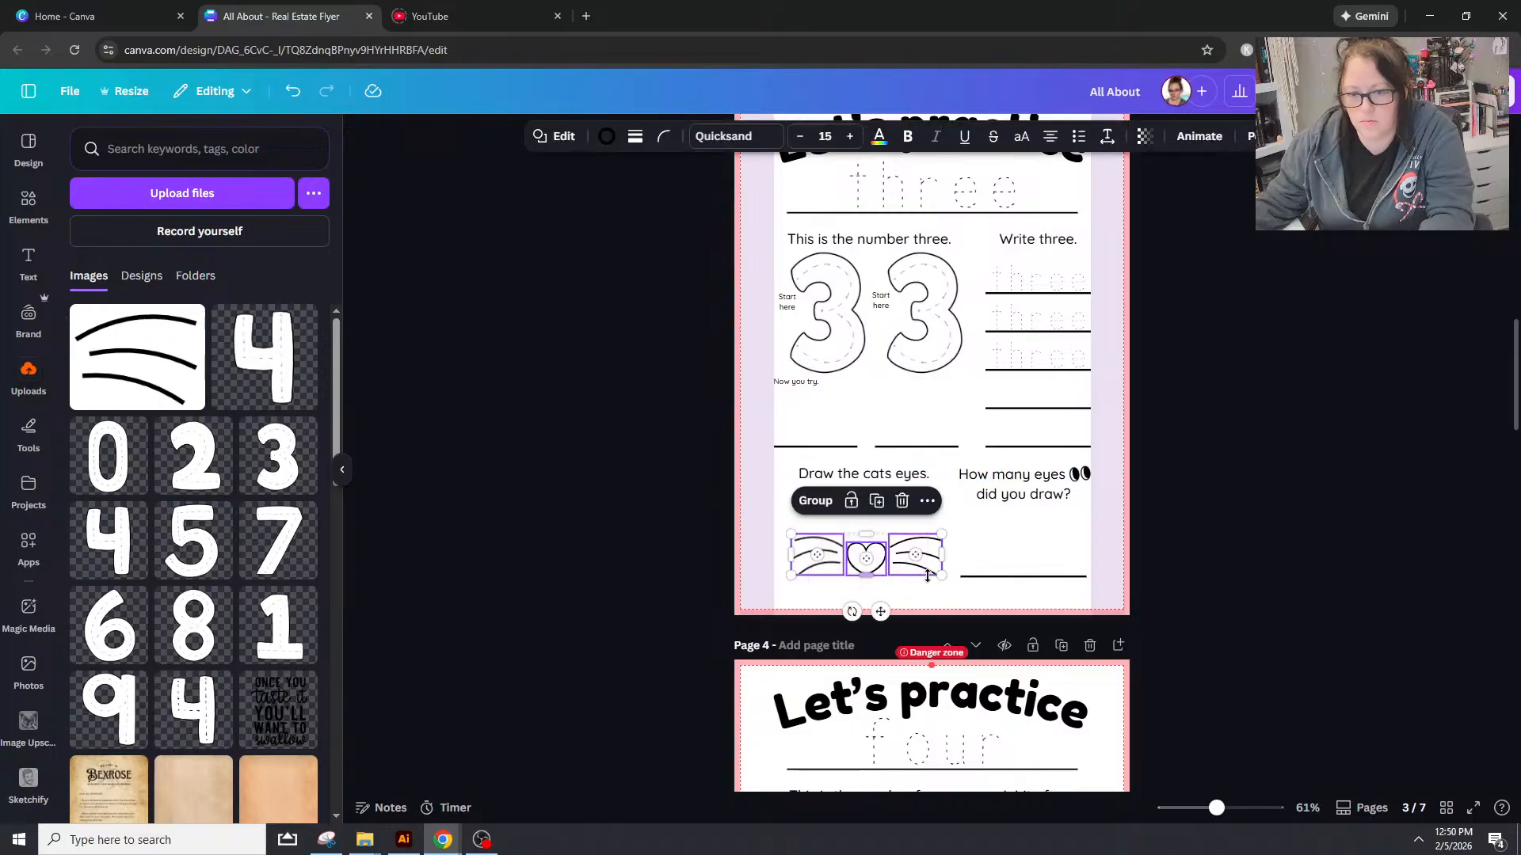
key(Delete)
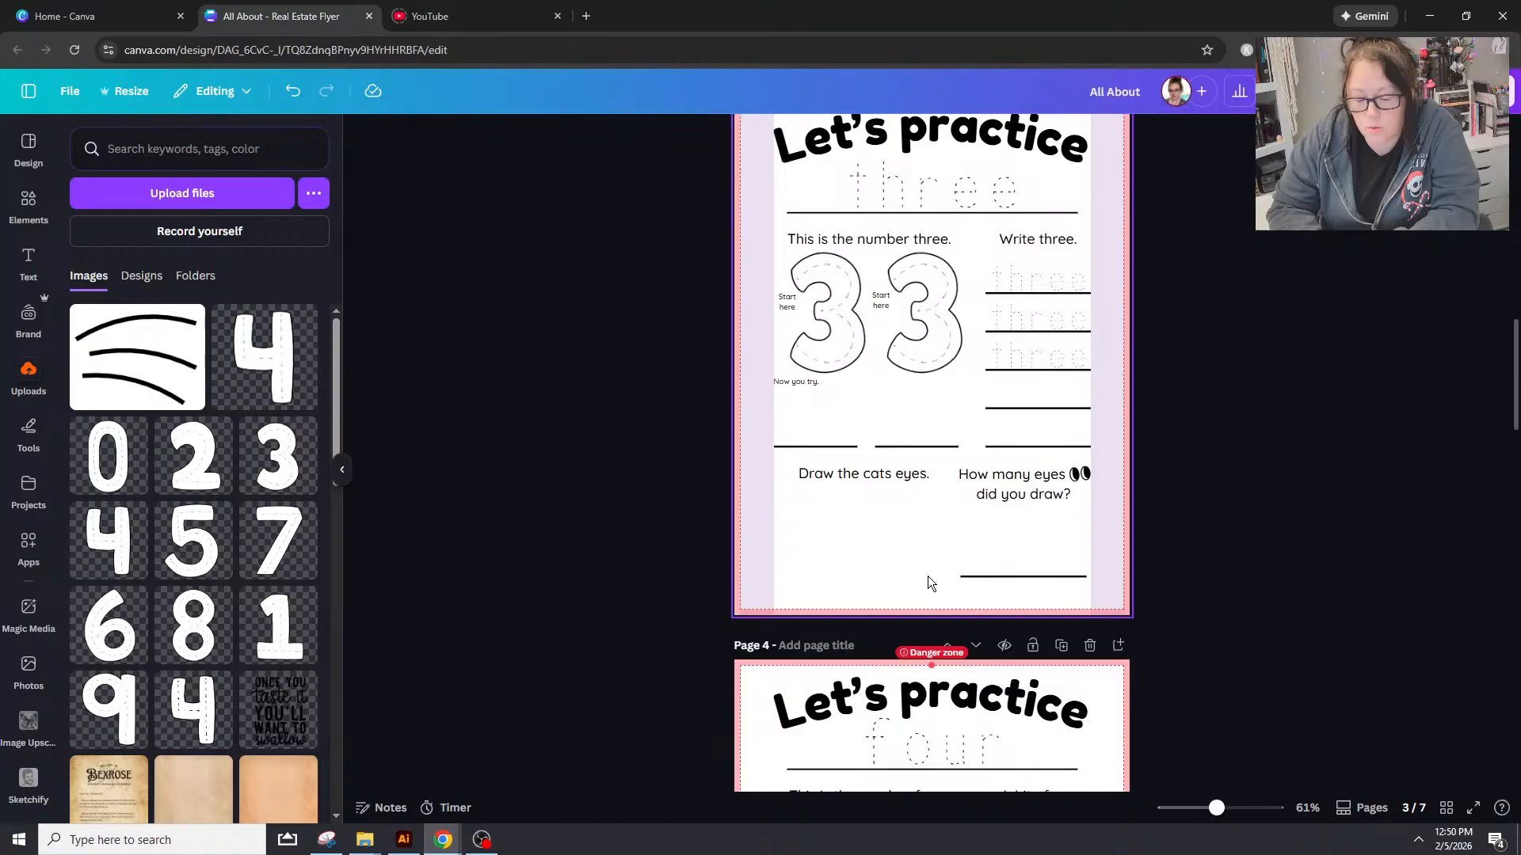
scroll(966, 341, down, 10)
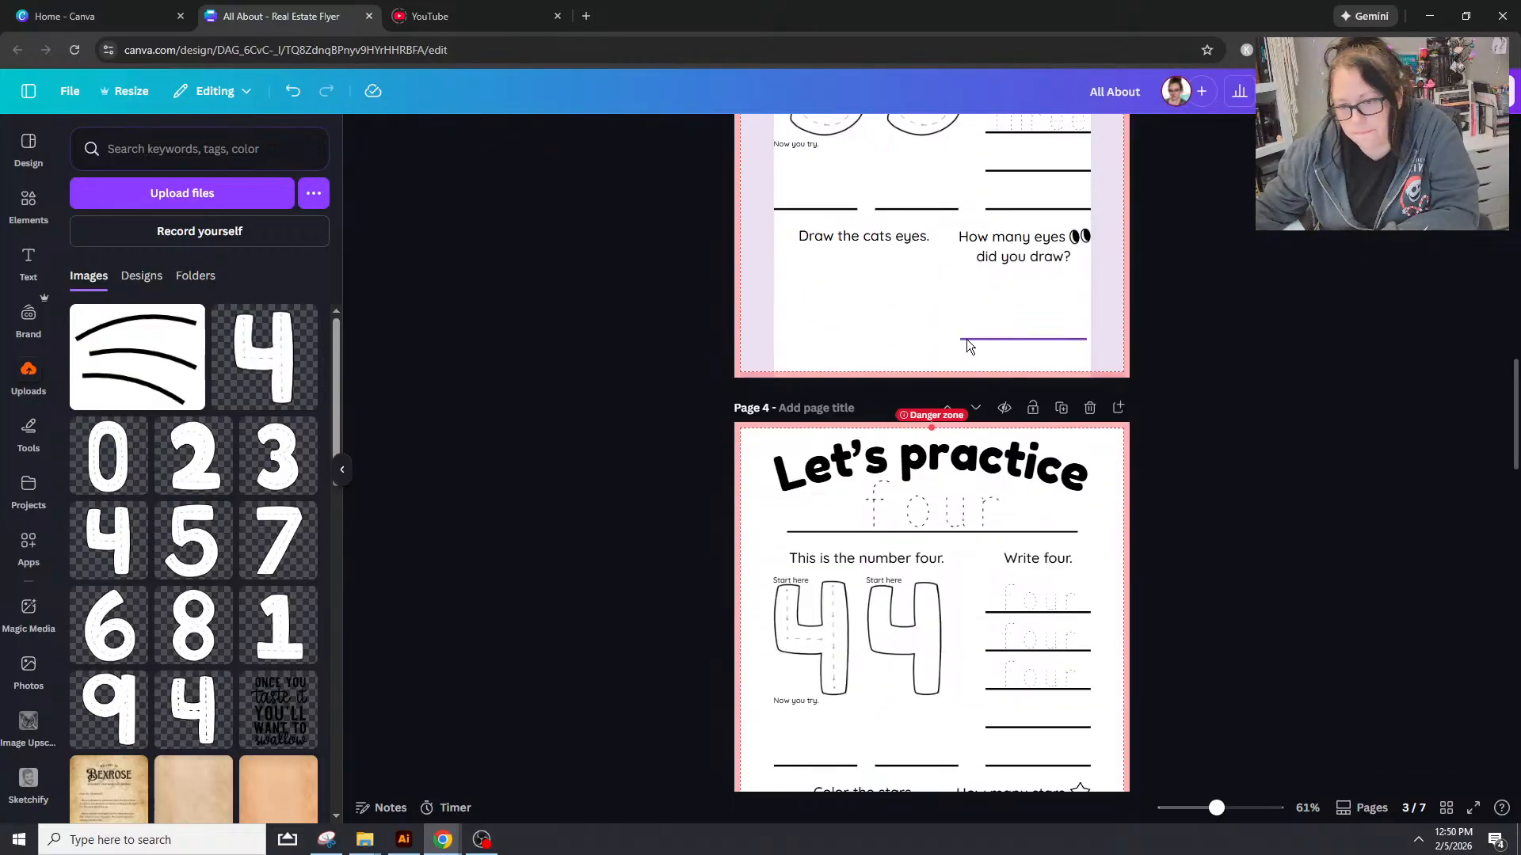
Step: Review the drawing and coloring activities on the number one to four worksheet pages for a page 3 idea
scroll(962, 412, up, 5)
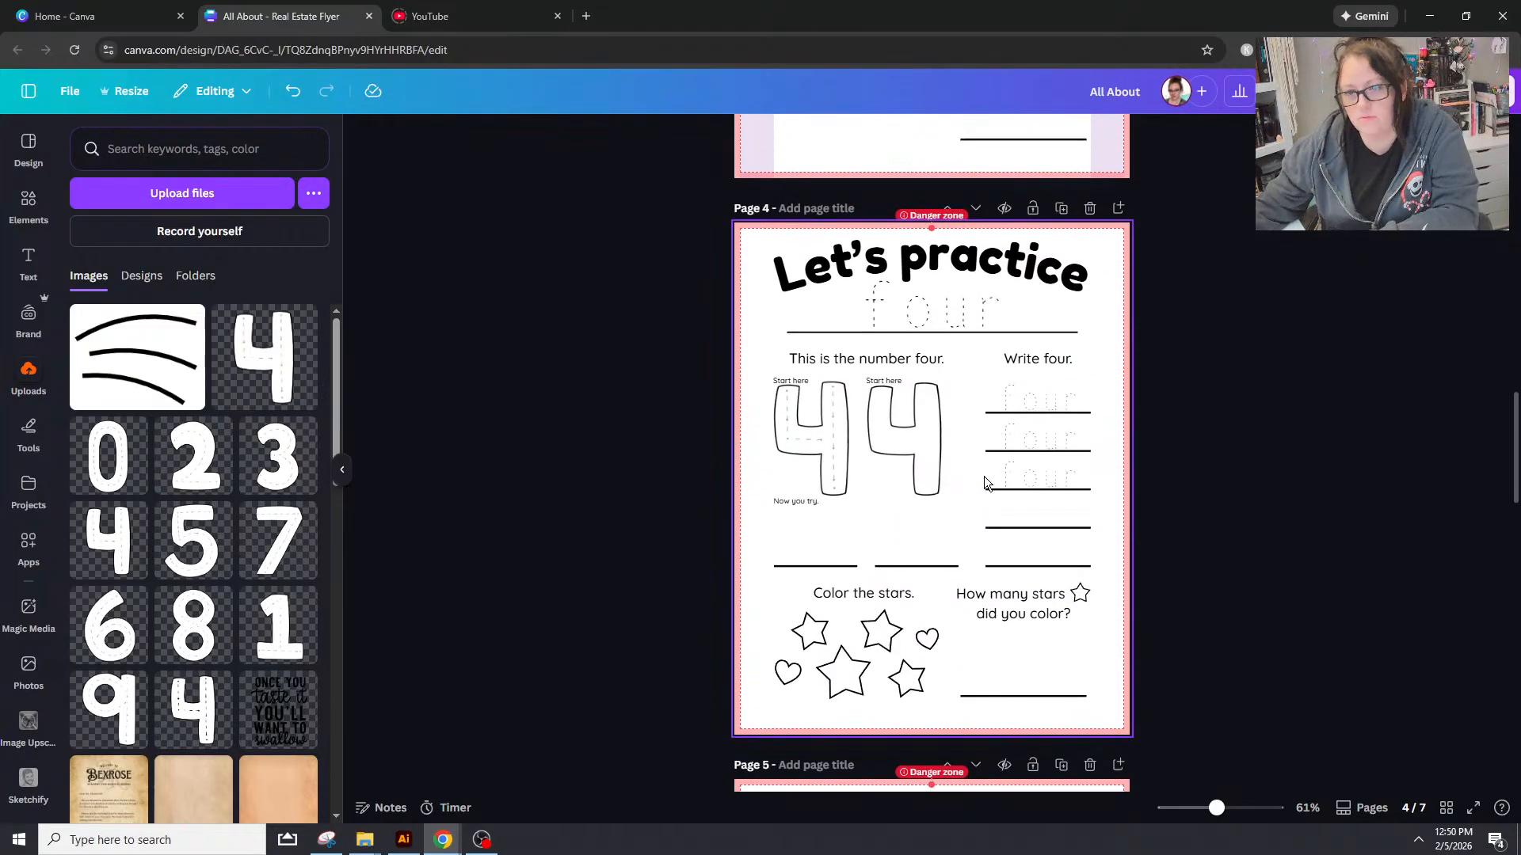
scroll(871, 388, down, 4)
scroll(762, 301, down, 1)
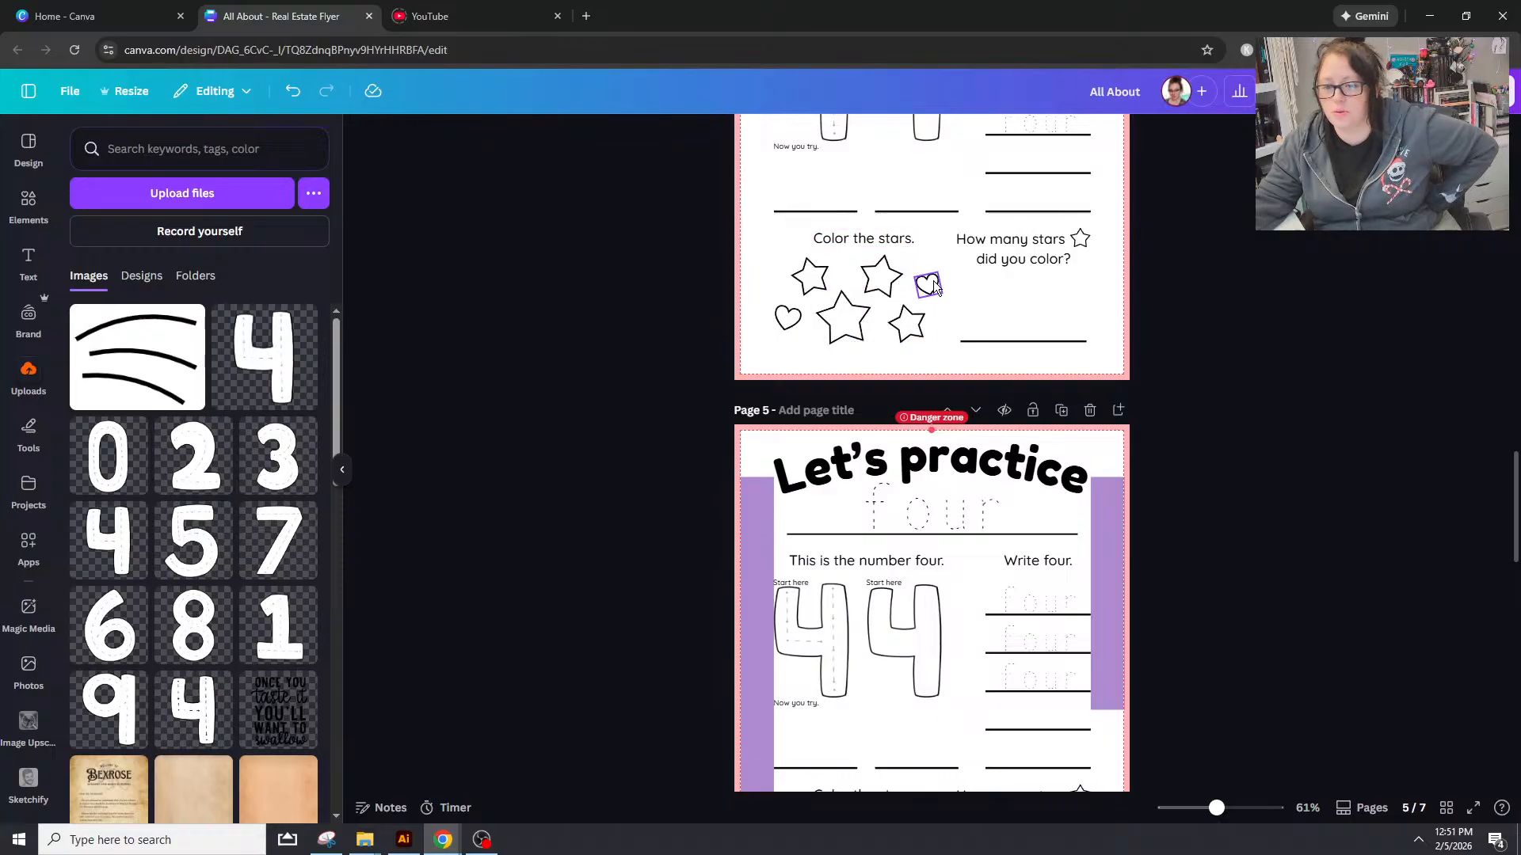
scroll(949, 327, up, 15)
scroll(938, 352, up, 4)
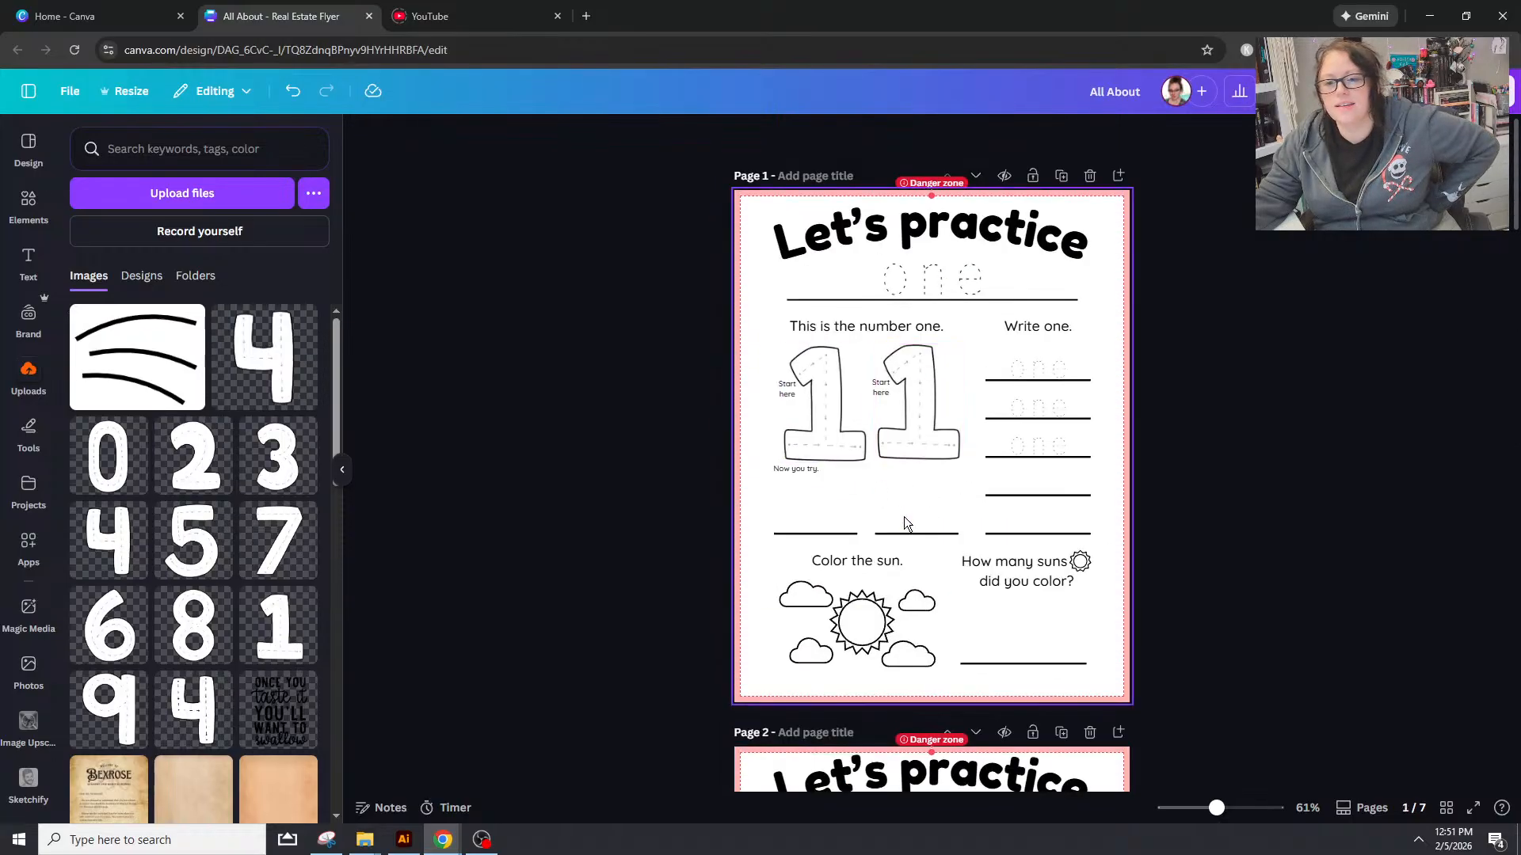
scroll(848, 417, down, 2)
scroll(919, 453, down, 5)
scroll(918, 453, down, 10)
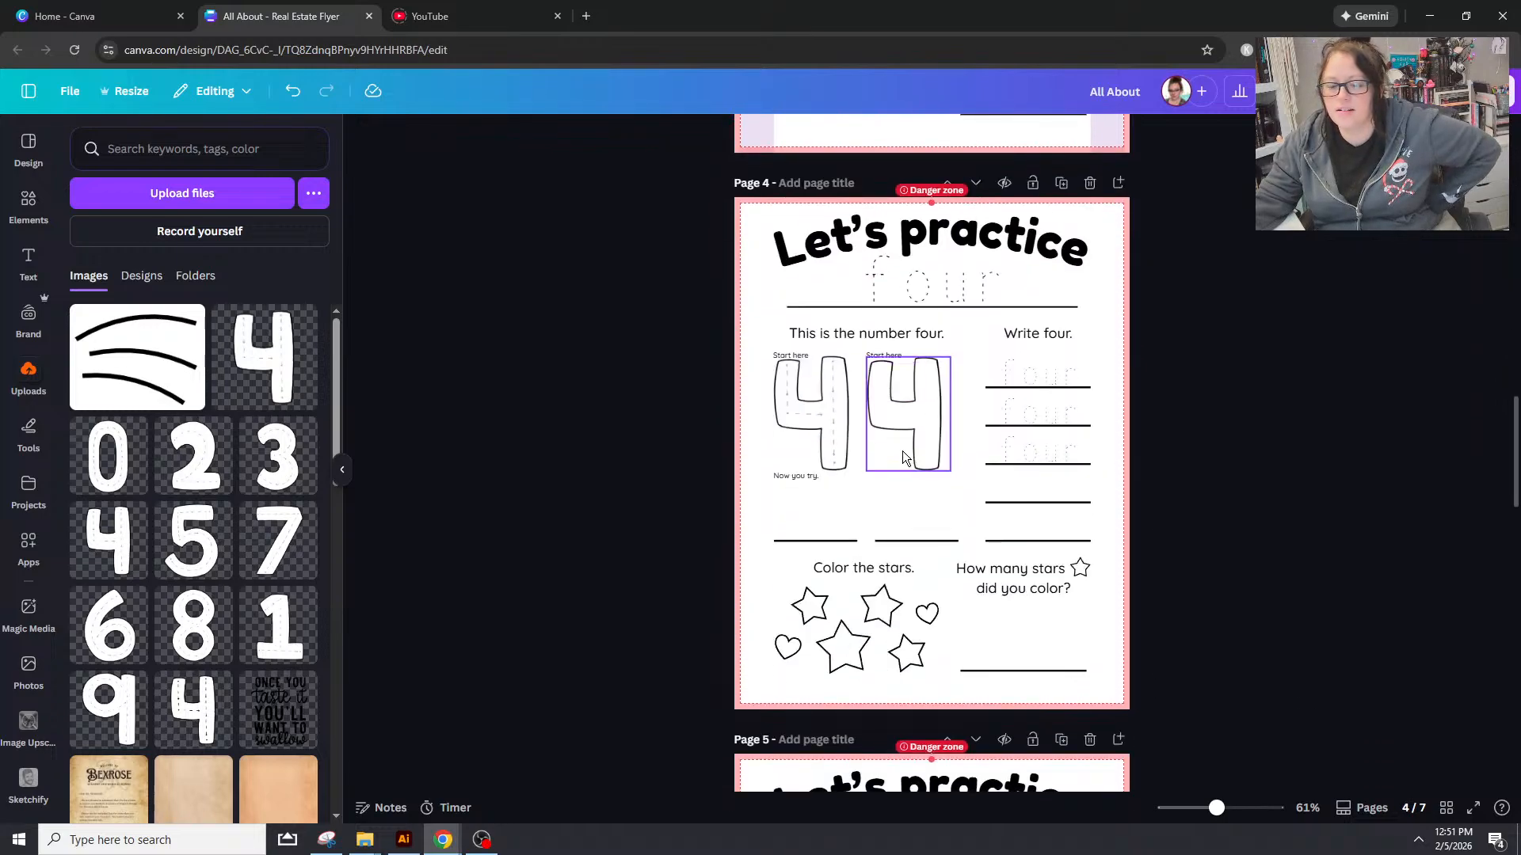
scroll(896, 452, up, 4)
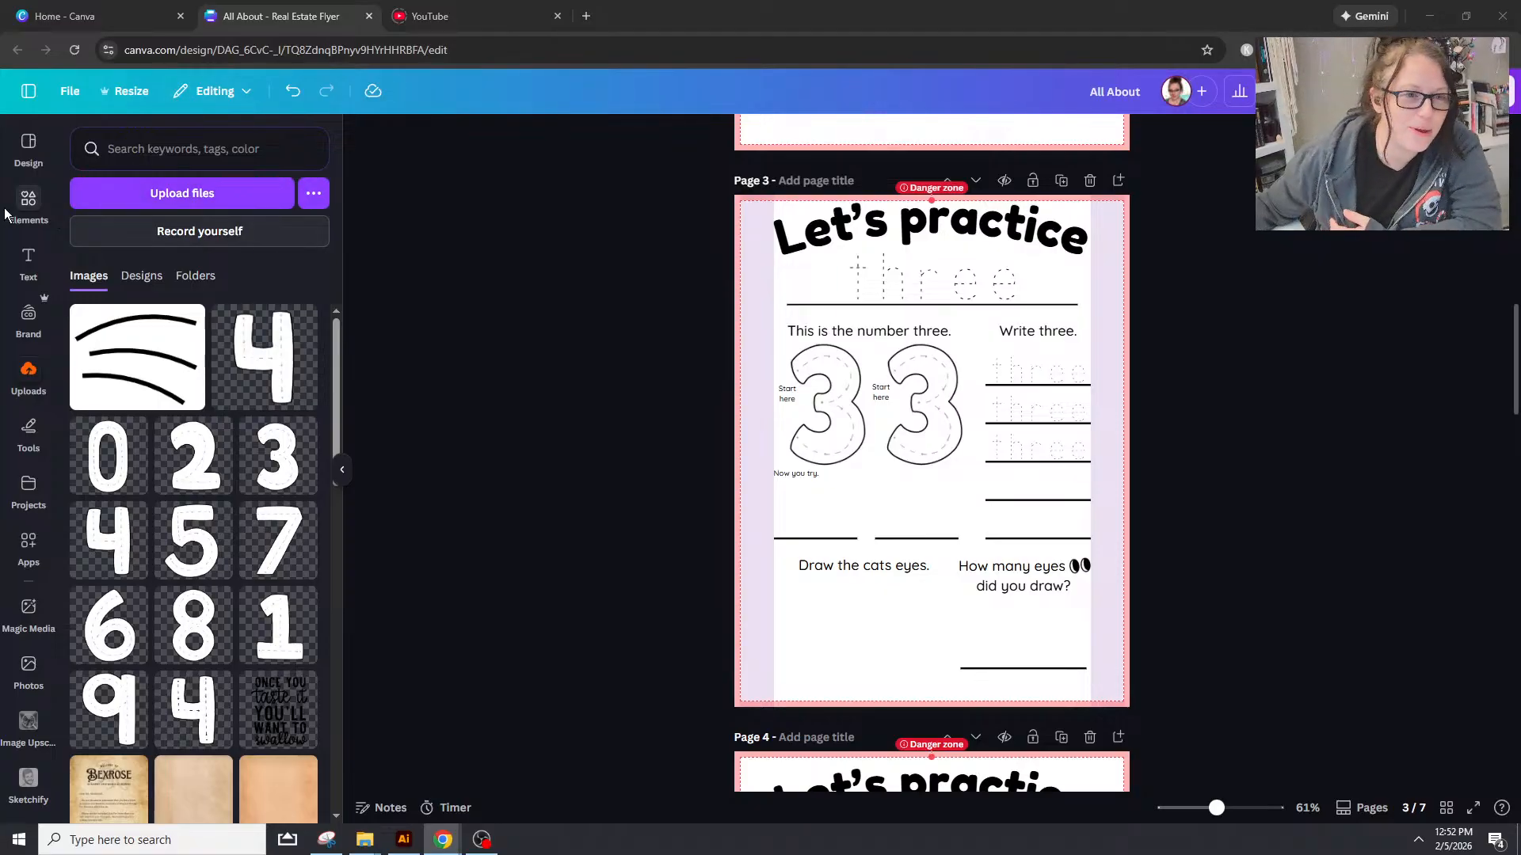
Step: Search the graphics for "pig" and look through the results for a simple pig suited to the worksheet
click(30, 206)
click(142, 148)
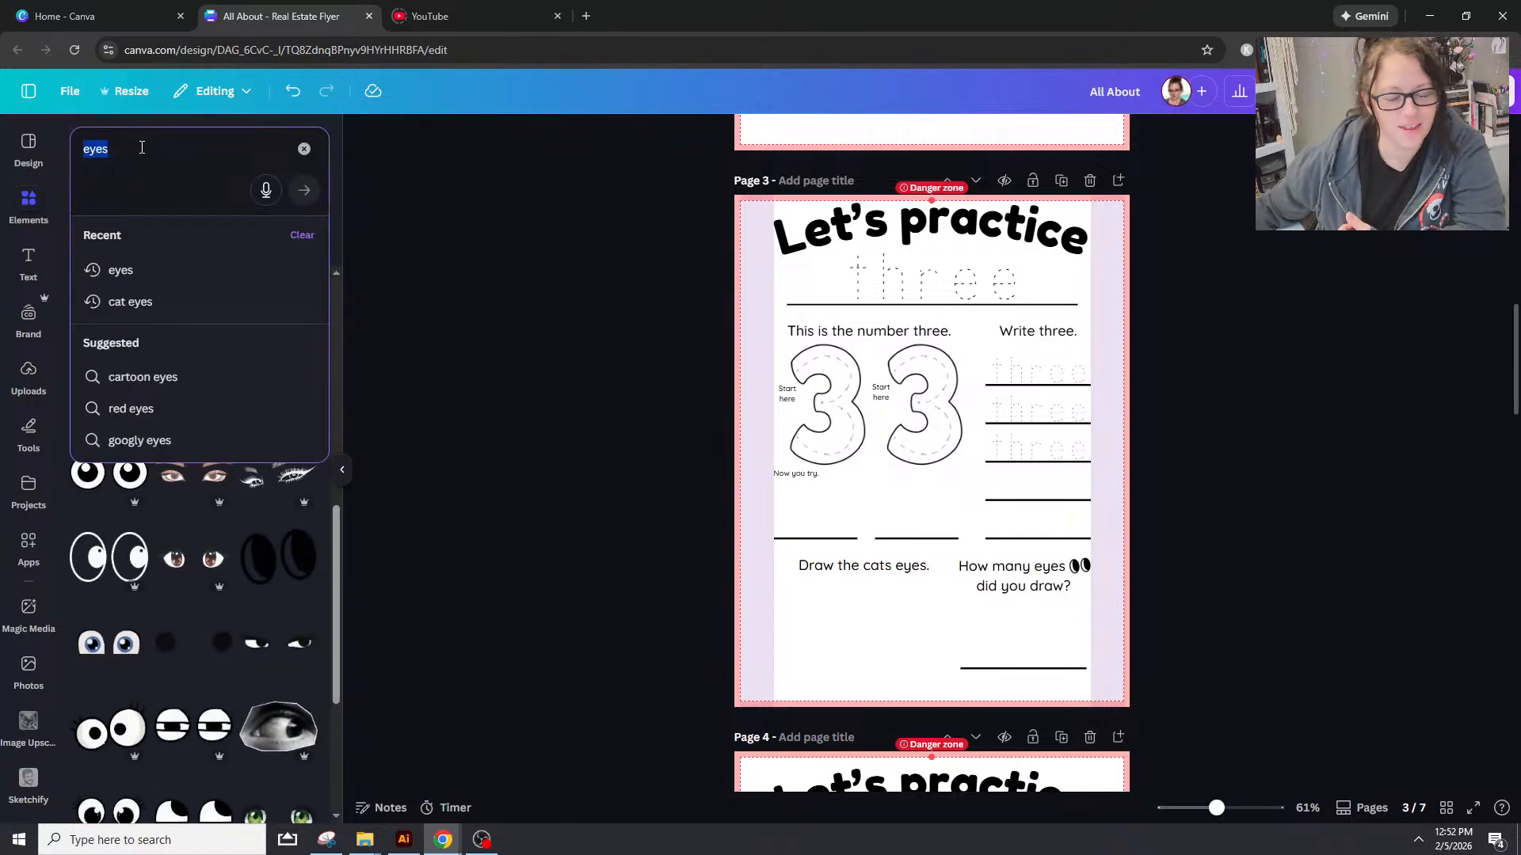
text(pig)
key(Return)
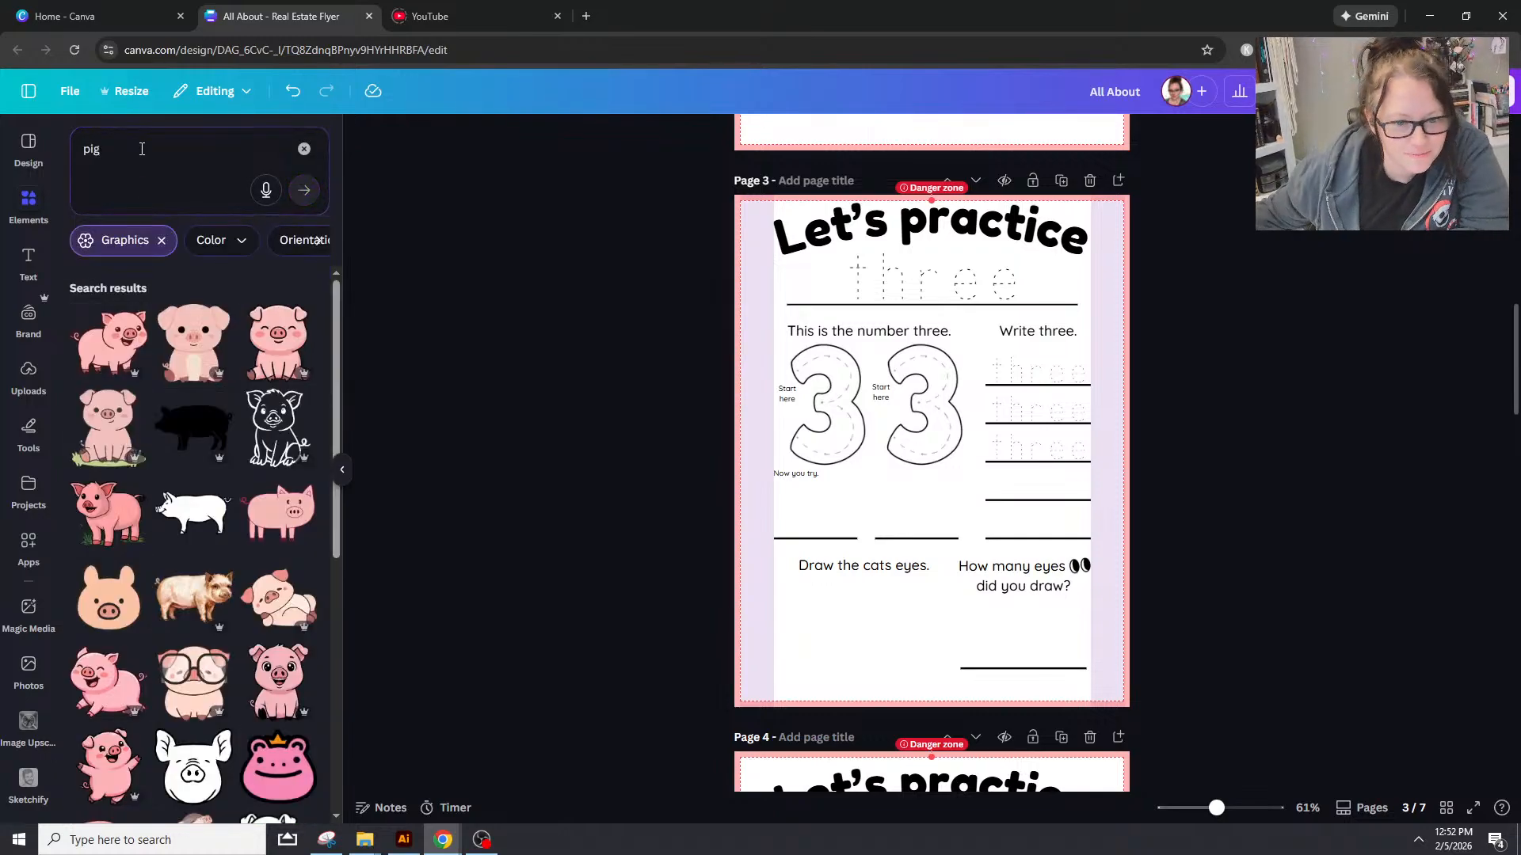
scroll(225, 753, down, 5)
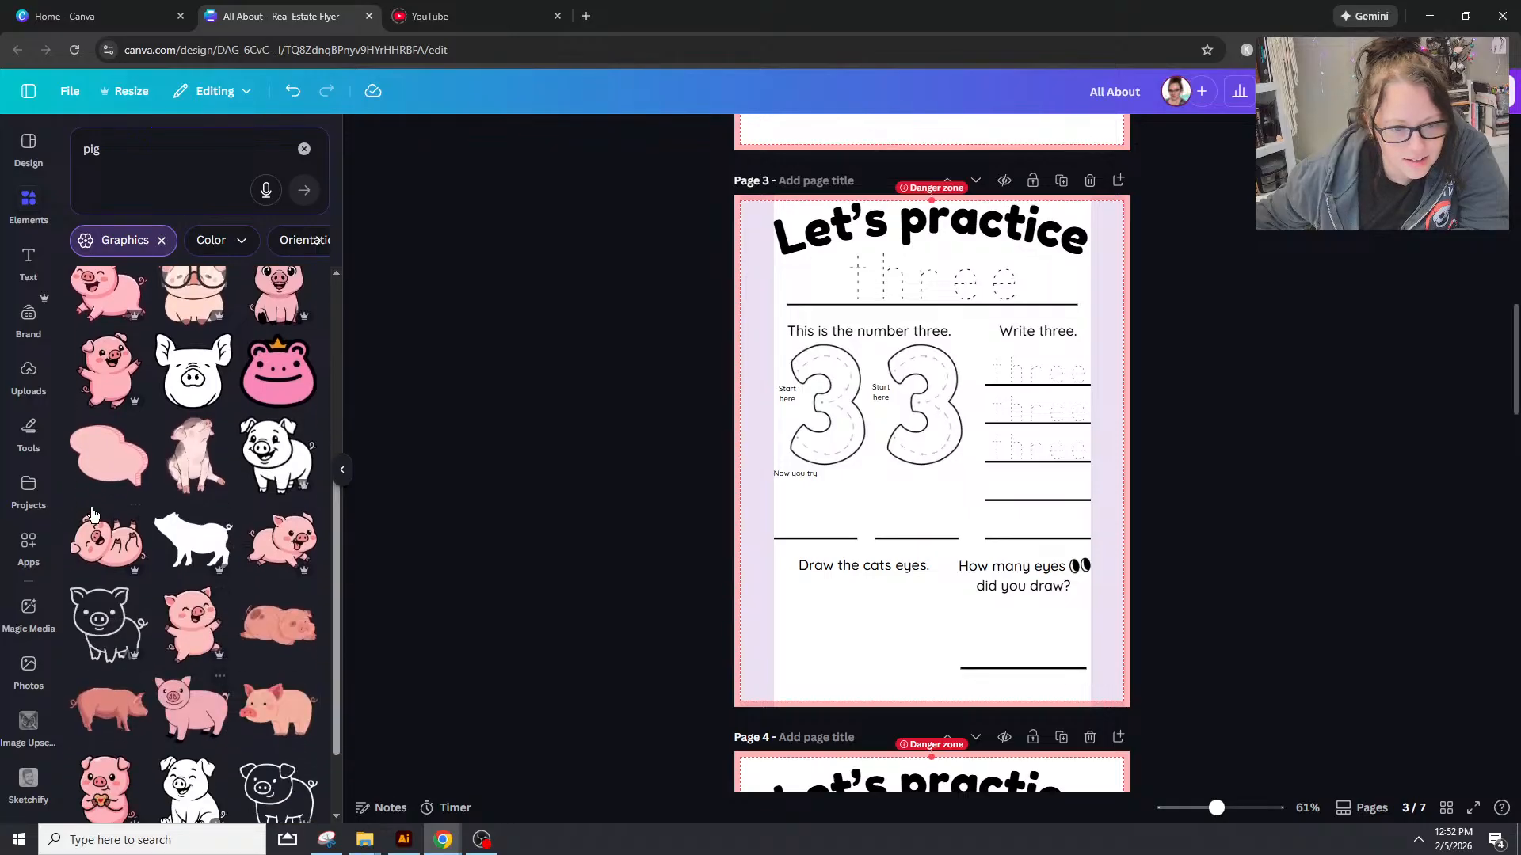
scroll(204, 536, down, 2)
scroll(204, 536, down, 3)
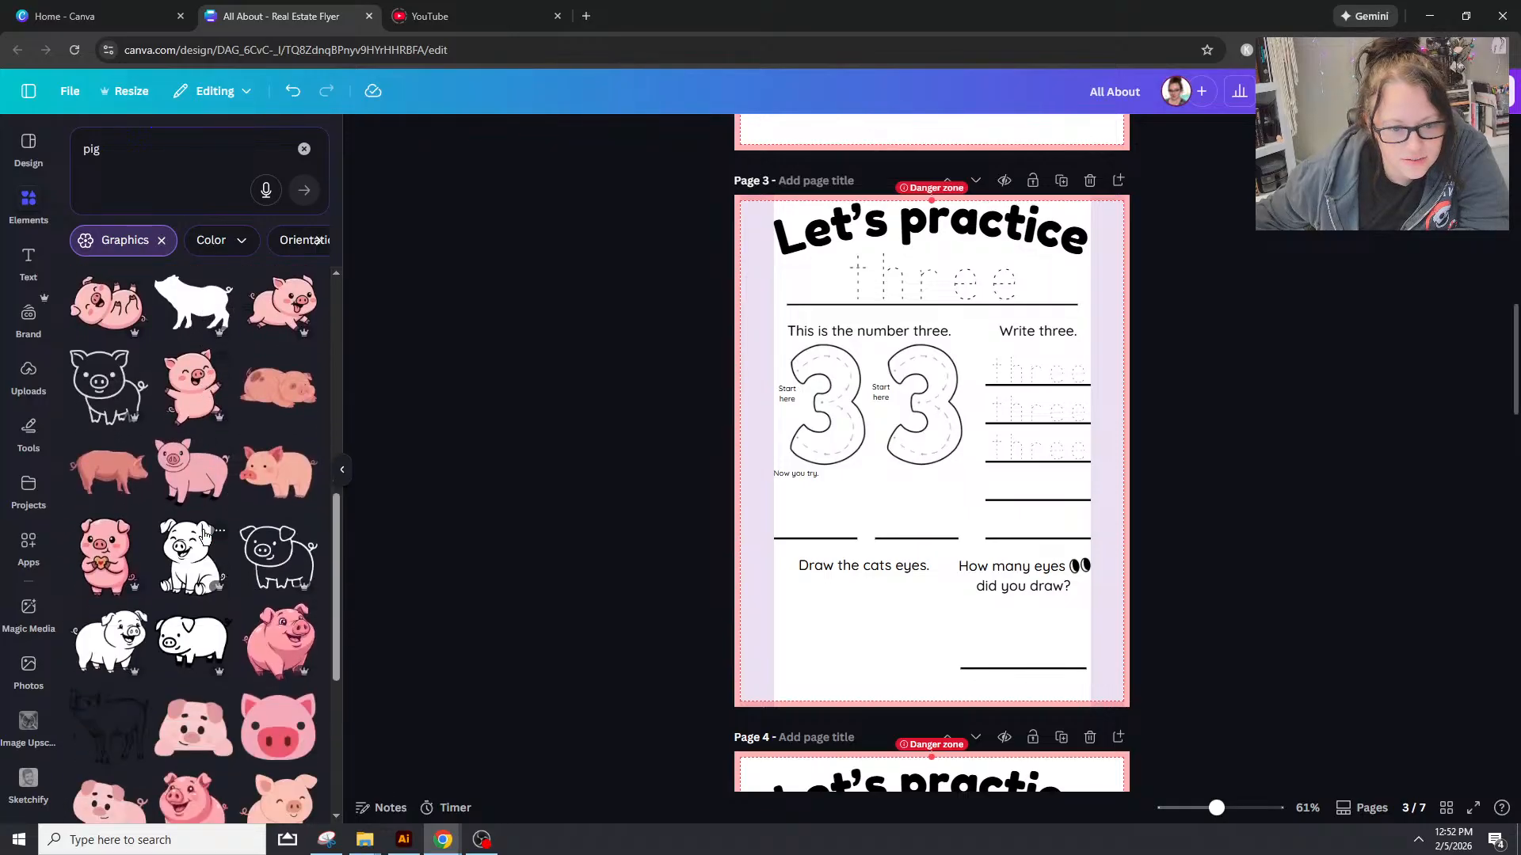
scroll(203, 533, down, 5)
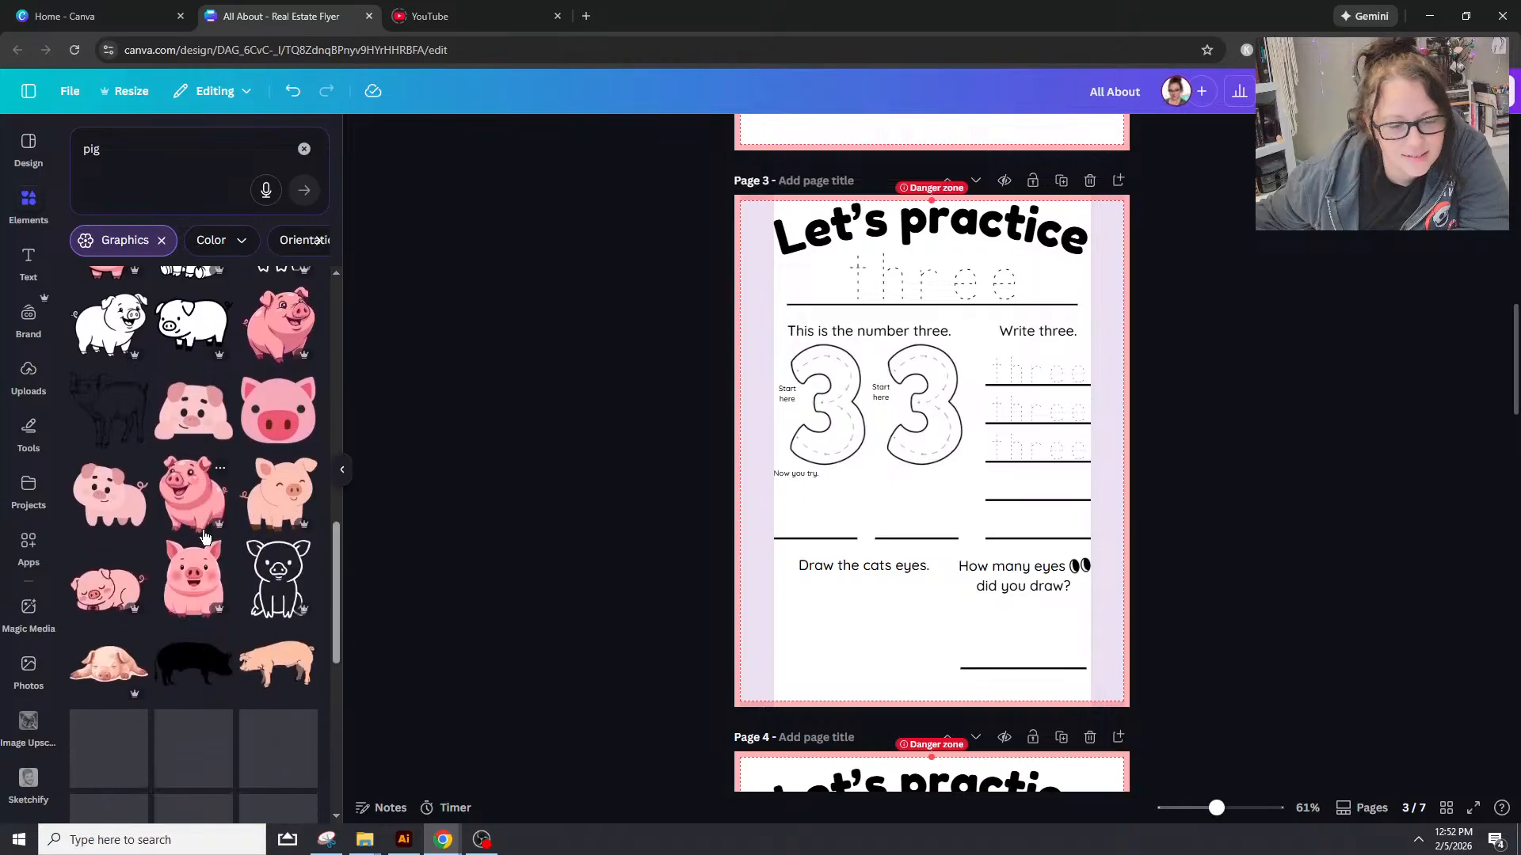
scroll(203, 533, down, 4)
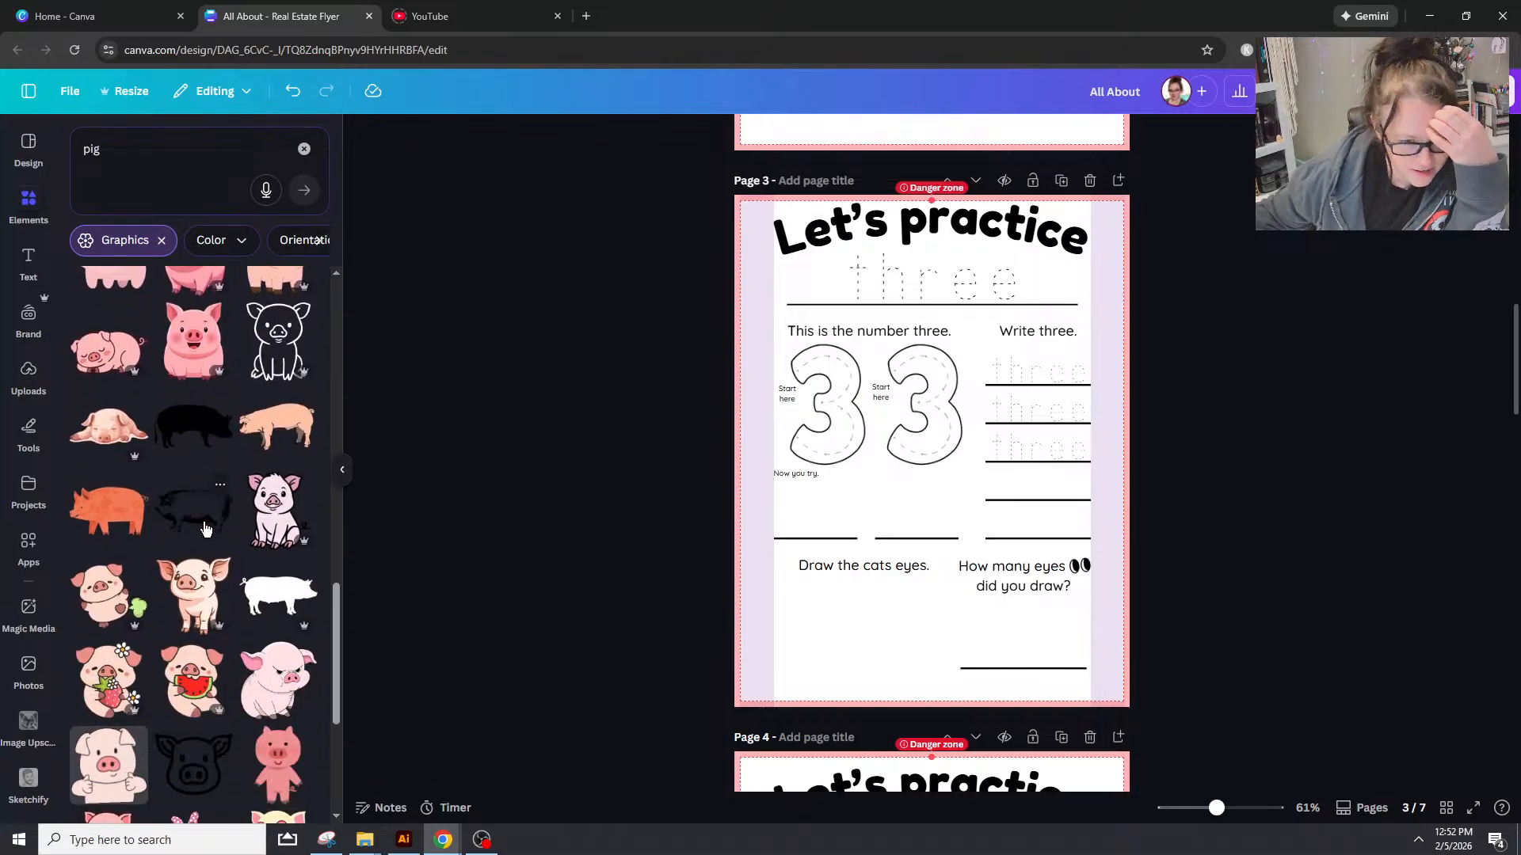
scroll(204, 528, down, 3)
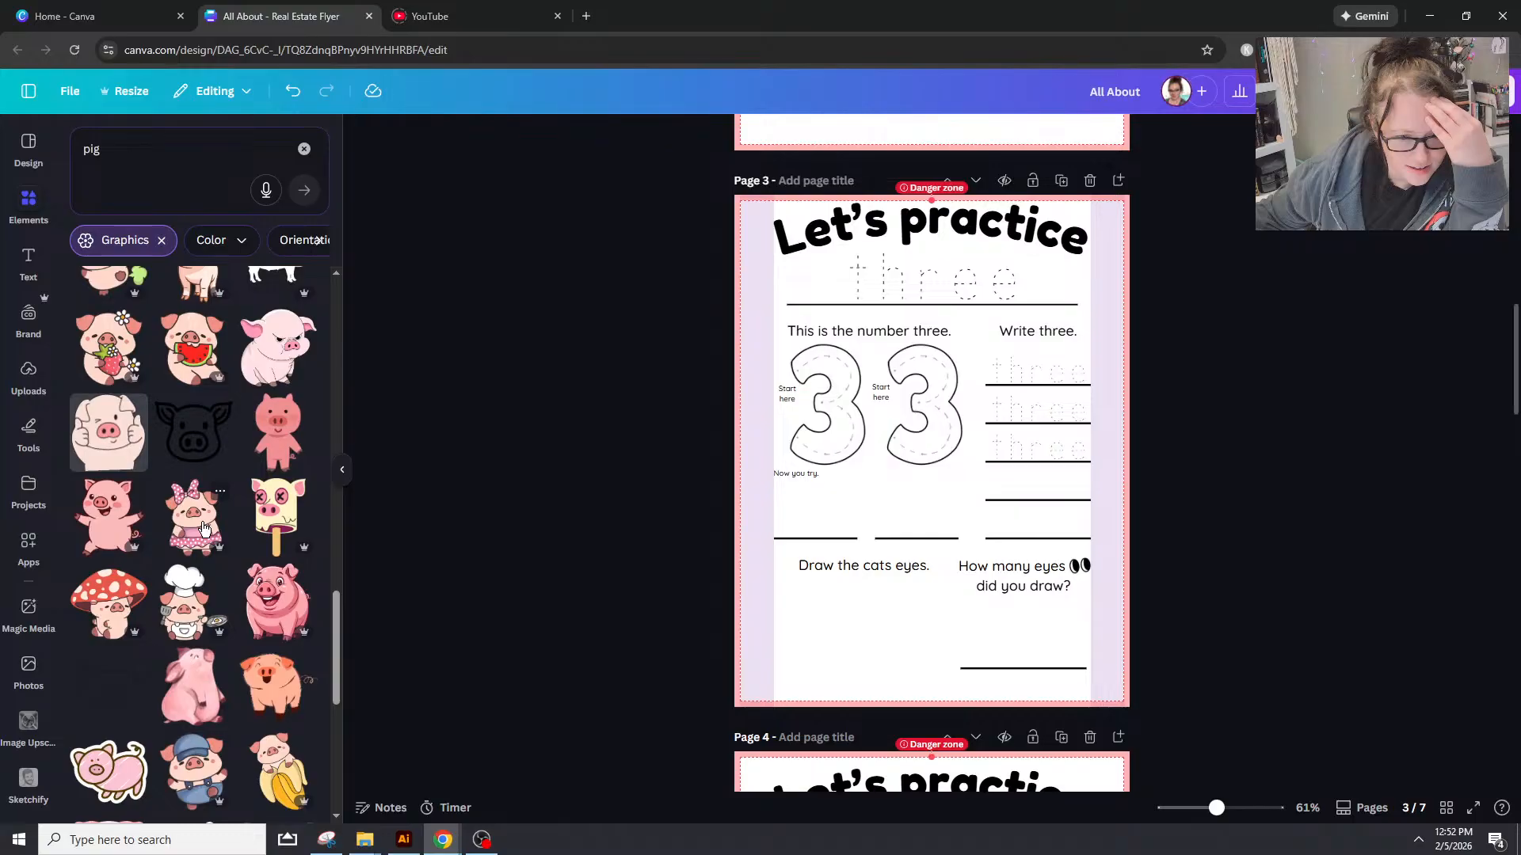
scroll(203, 529, down, 5)
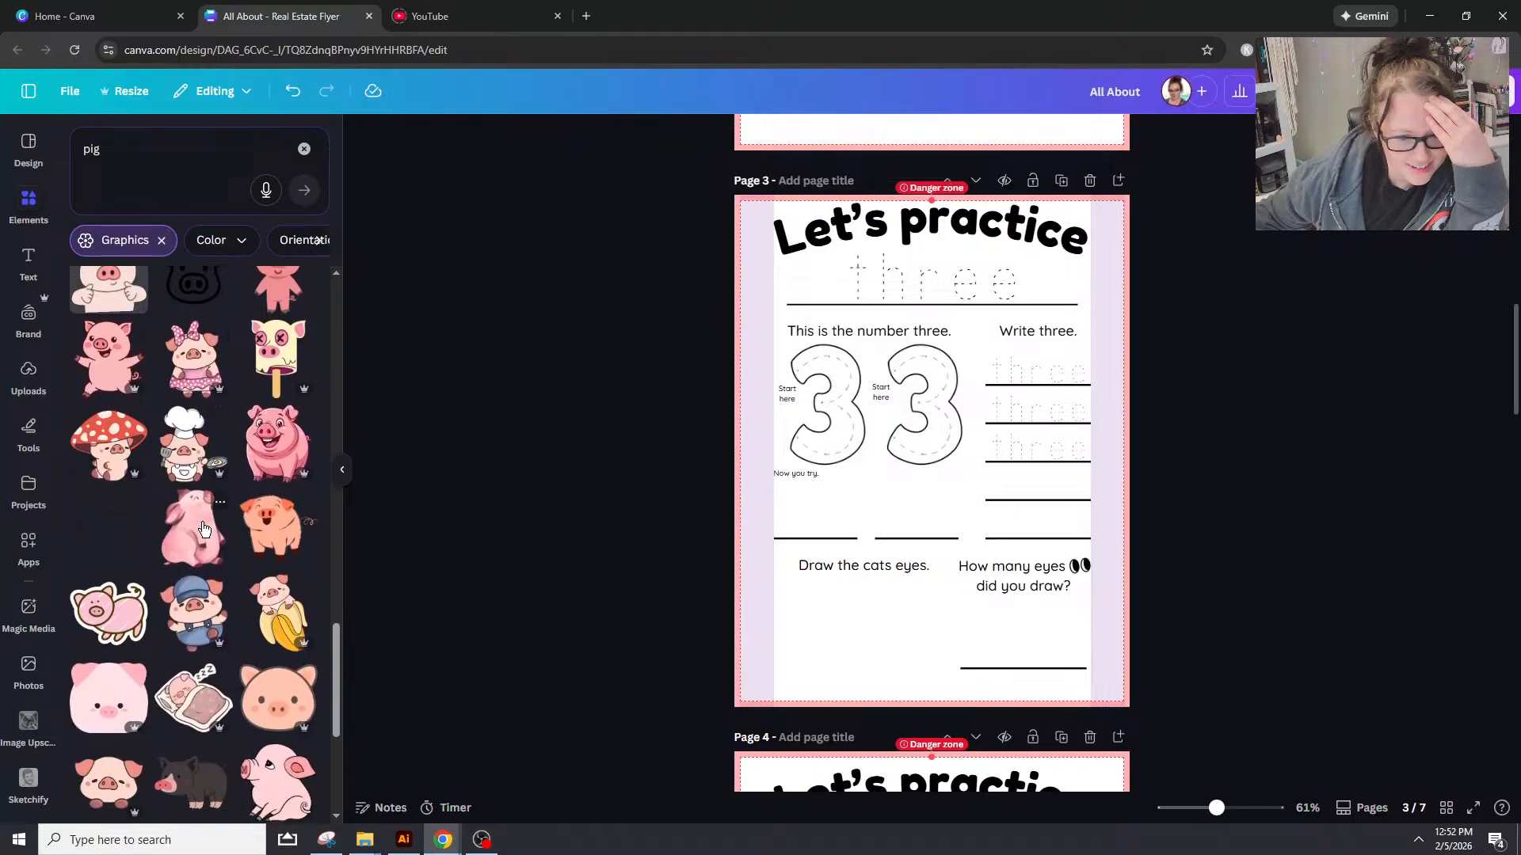
scroll(207, 525, up, 5)
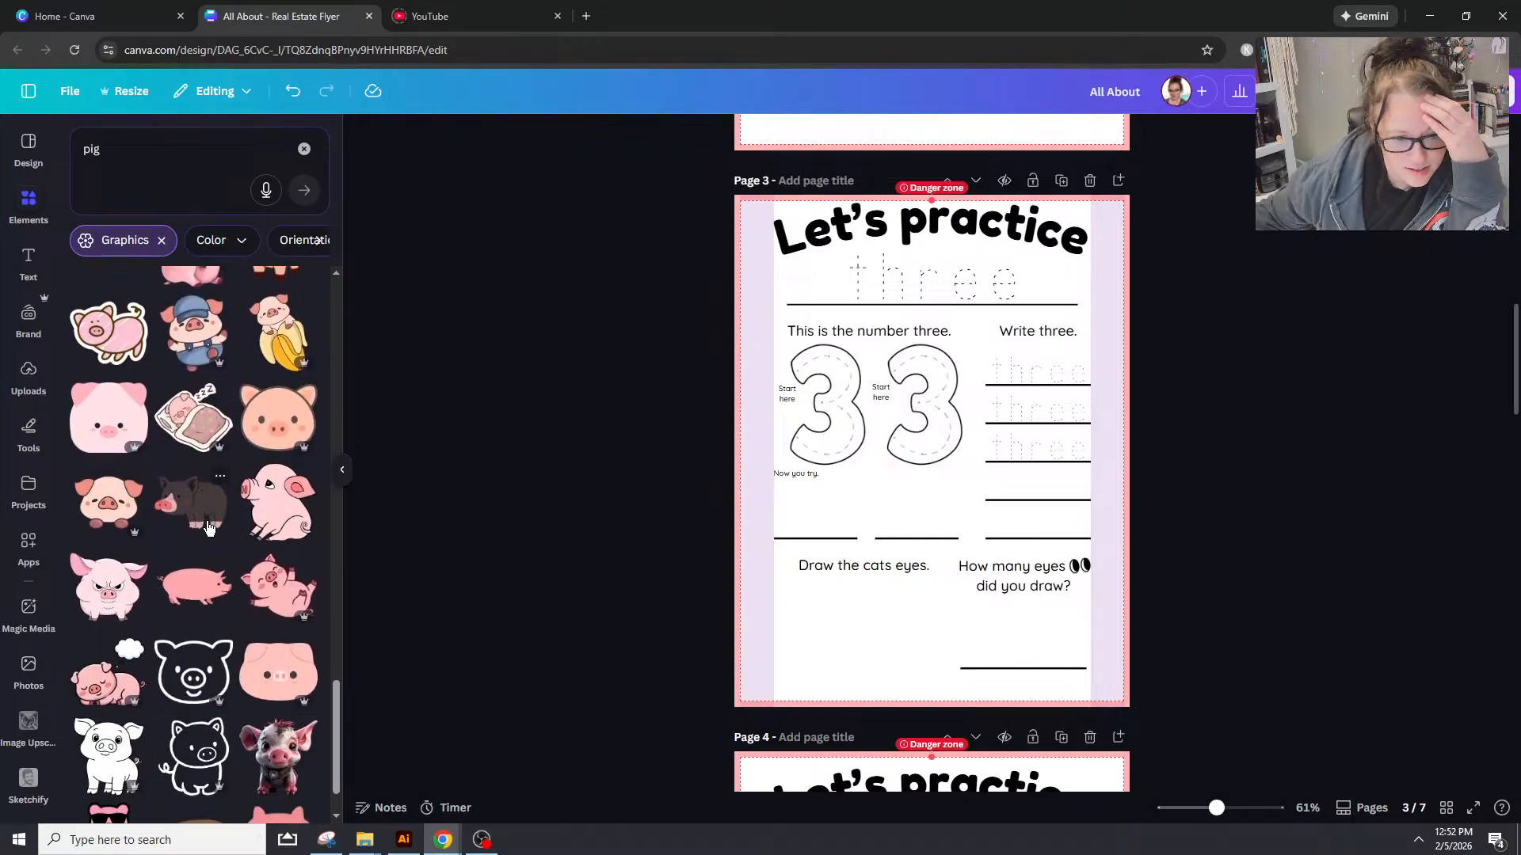
scroll(222, 516, up, 10)
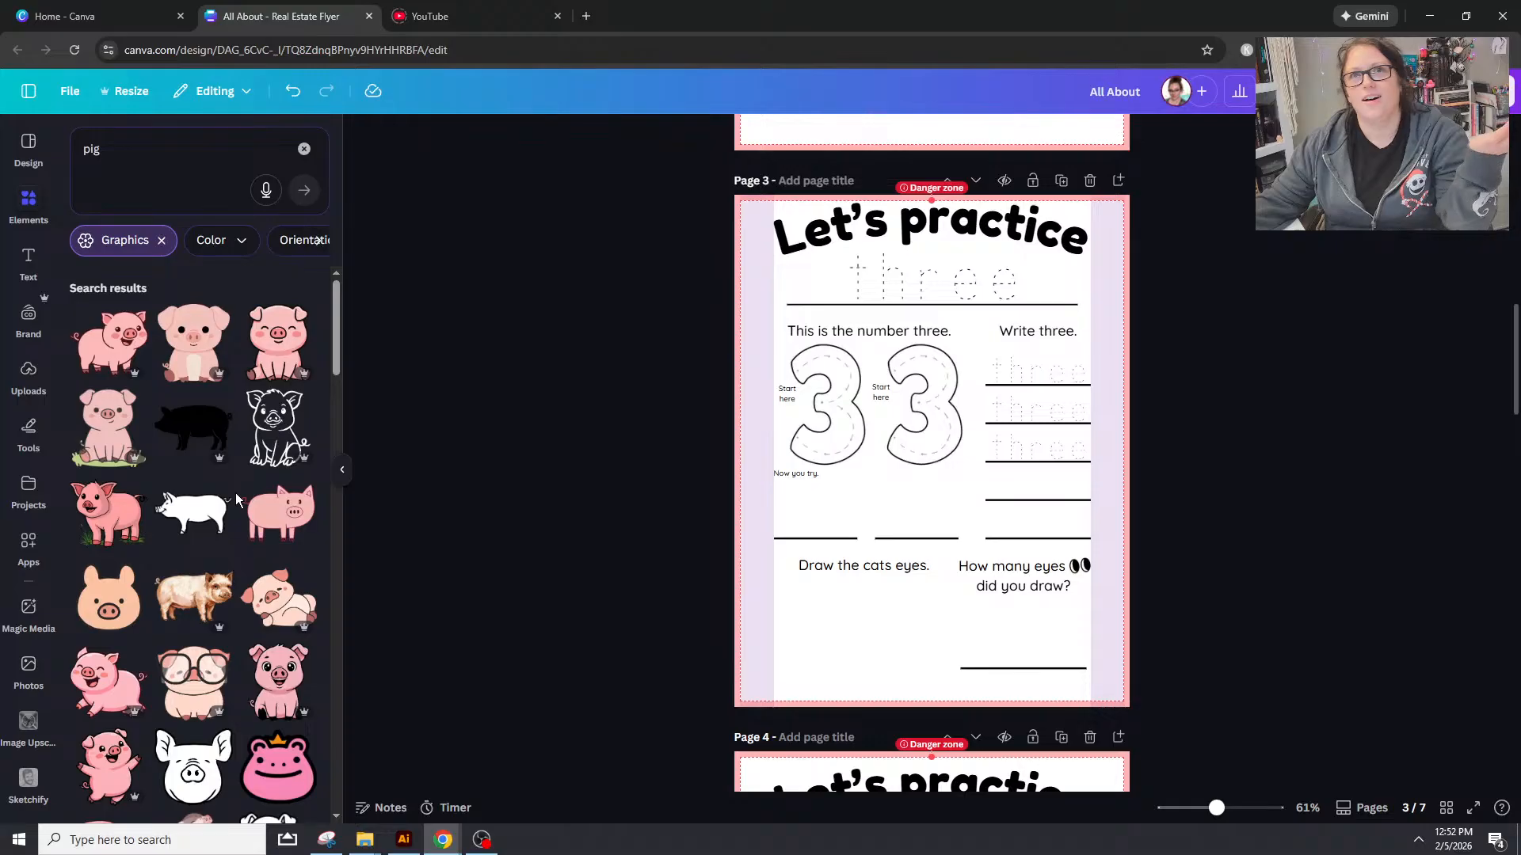
mouse_move(229, 497)
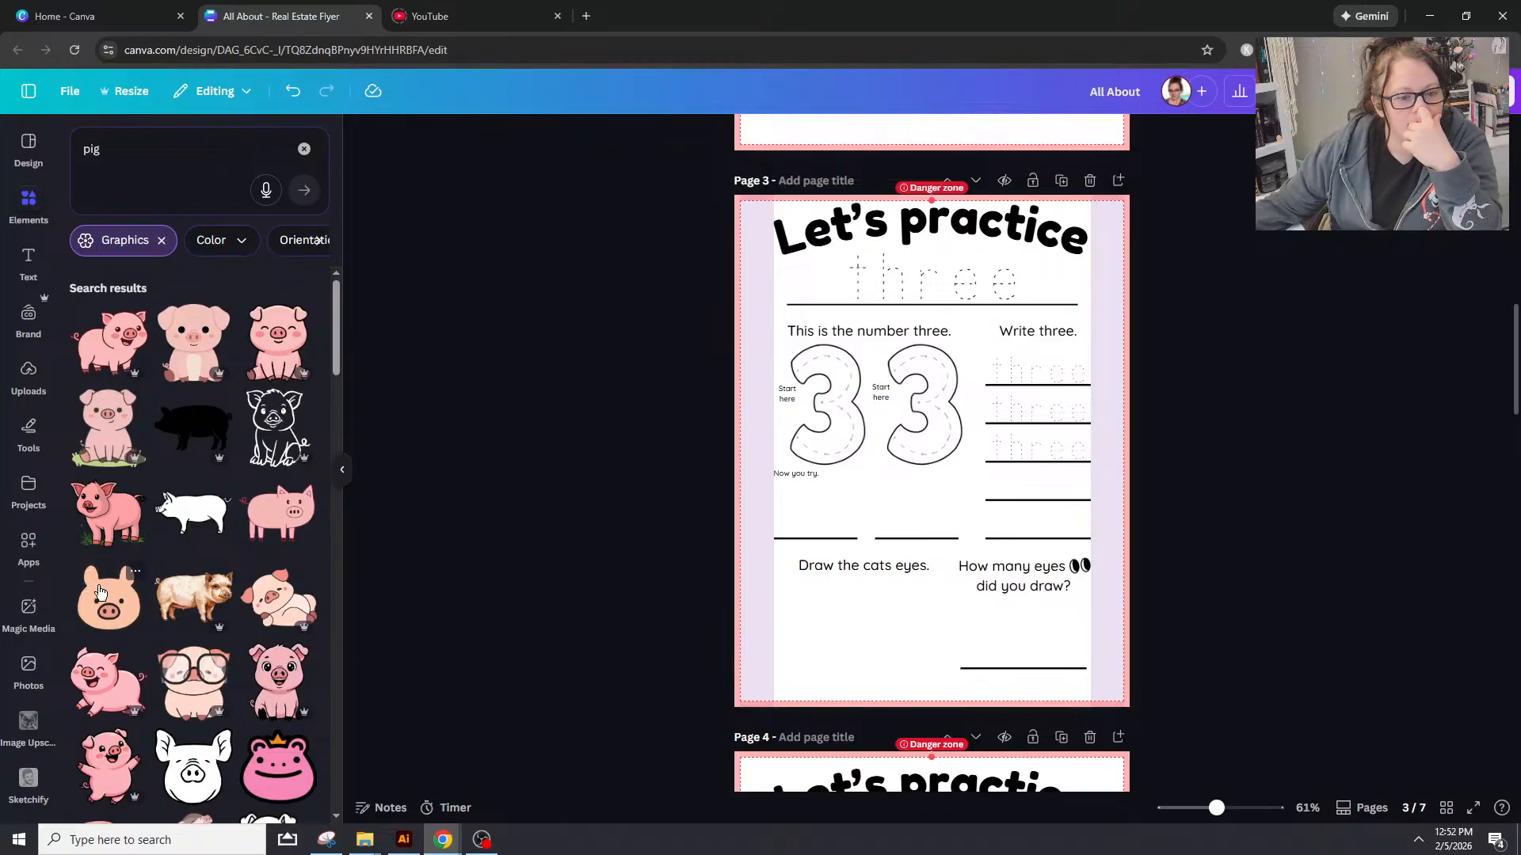
scroll(162, 606, down, 3)
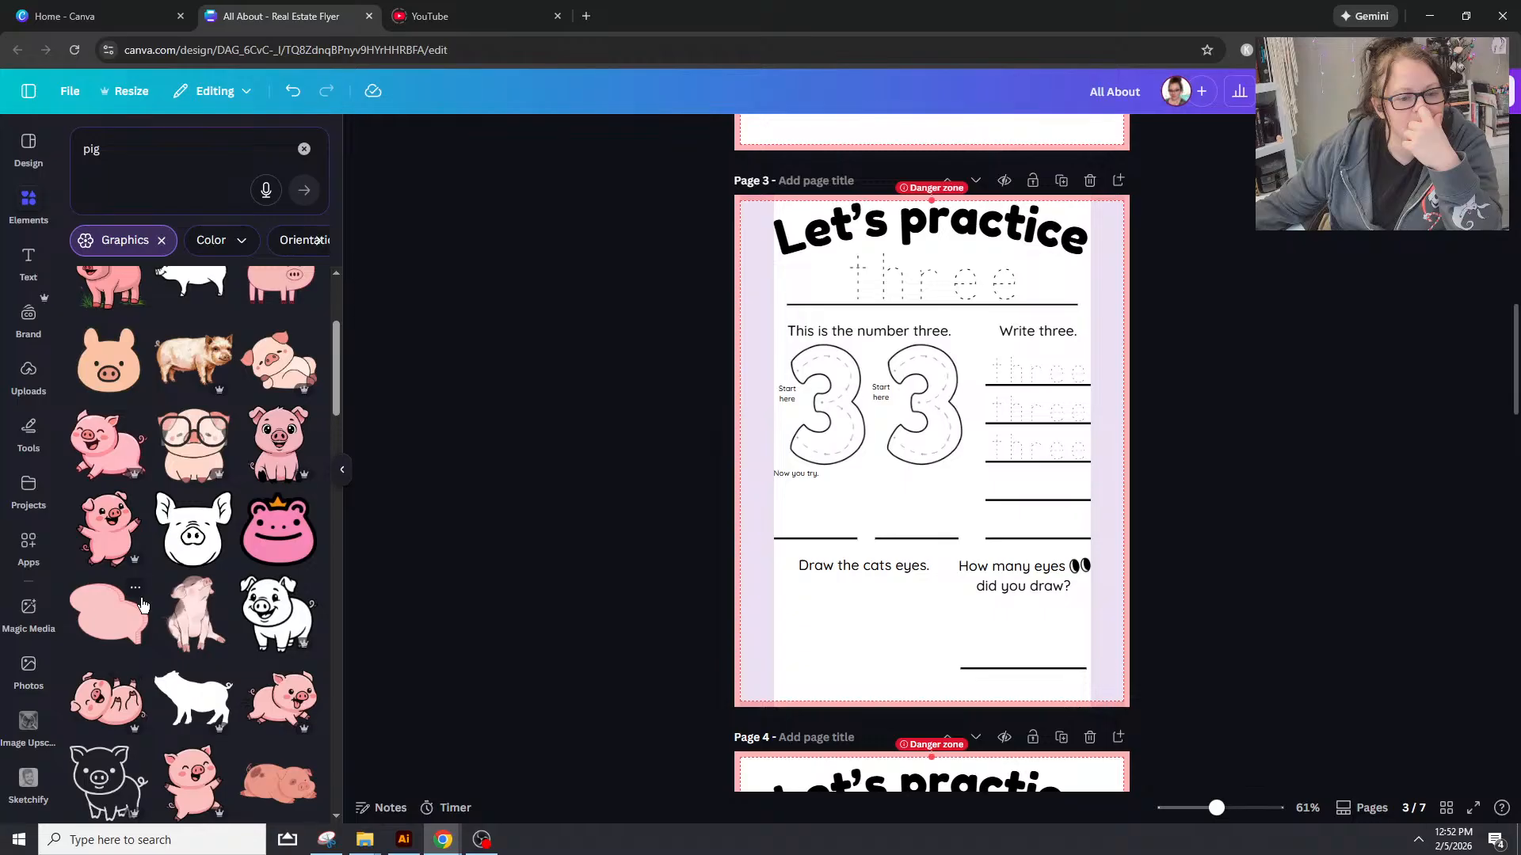
scroll(142, 606, down, 1)
scroll(143, 606, down, 1)
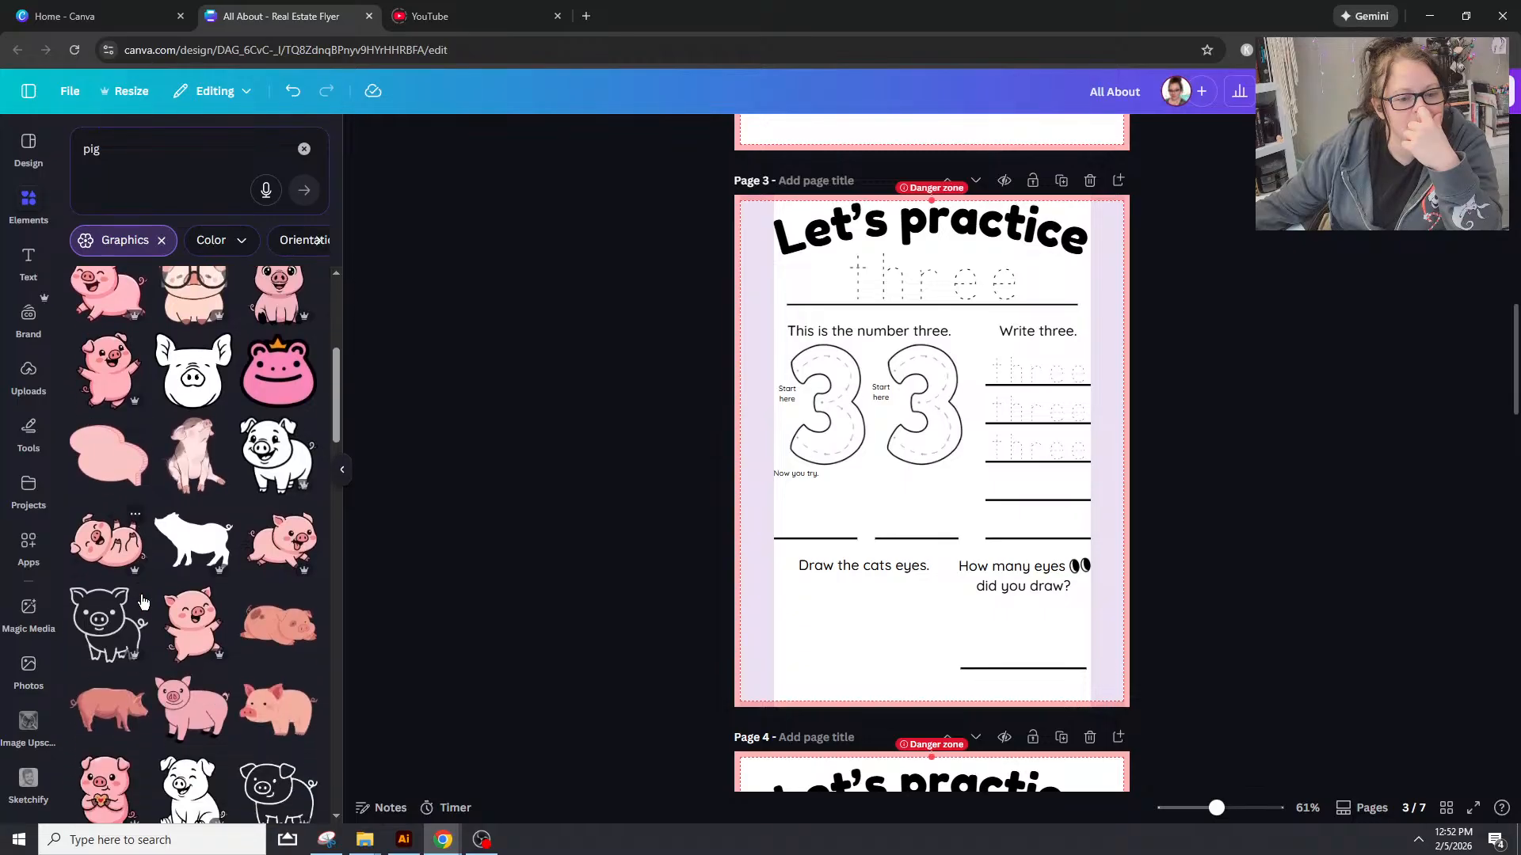
Step: Add the walking pig silhouette to page 3, shrink it and place it in the empty area under "Draw the cats eyes."
click(188, 548)
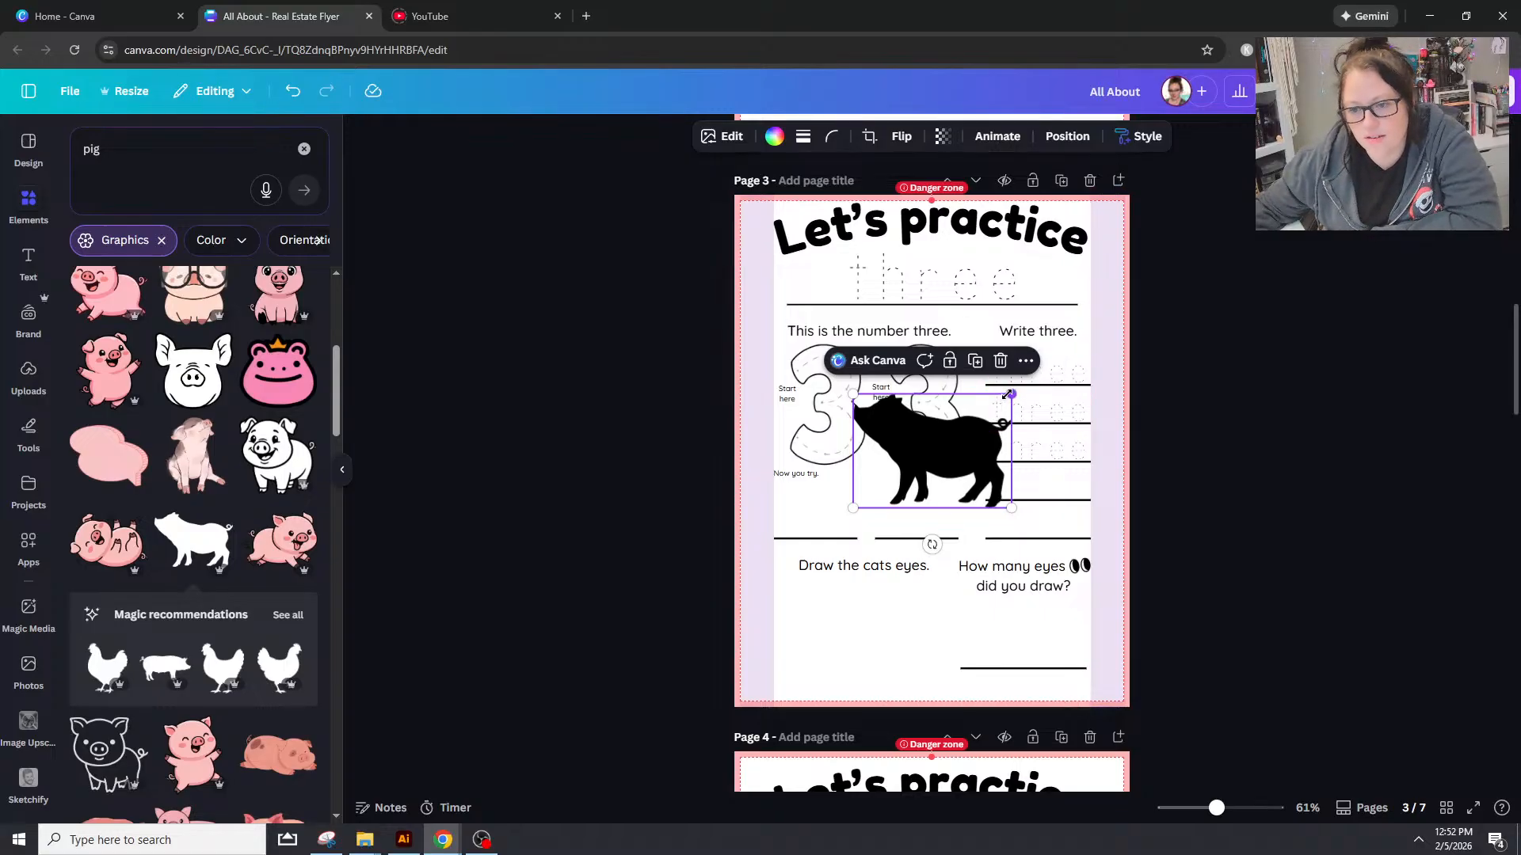
drag(1006, 394, 825, 652)
drag(827, 659, 830, 663)
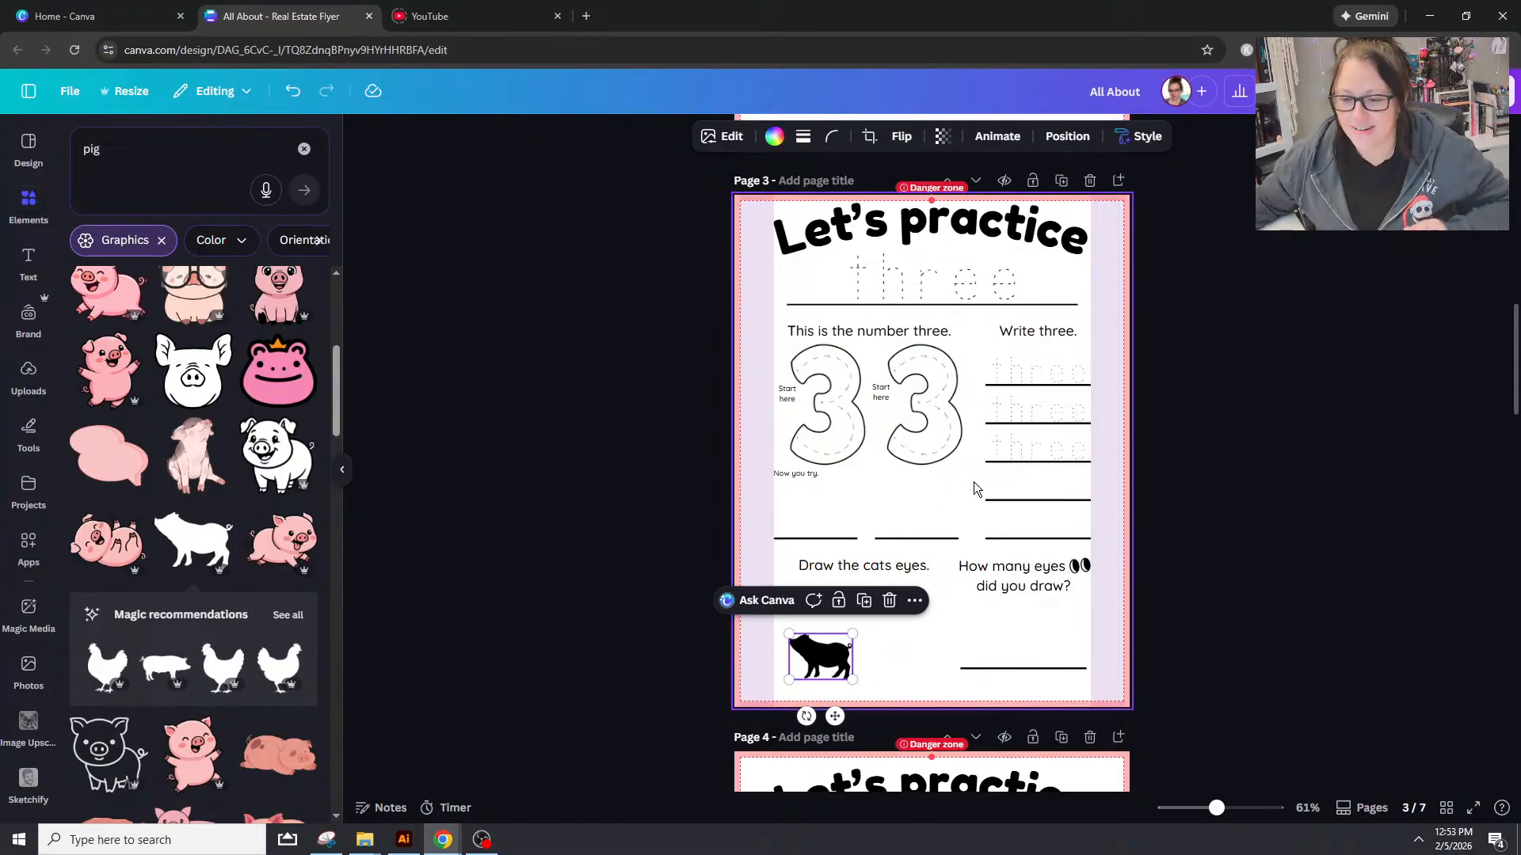
Step: Delete the pig silhouette from the drawing area on page 3
click(1248, 511)
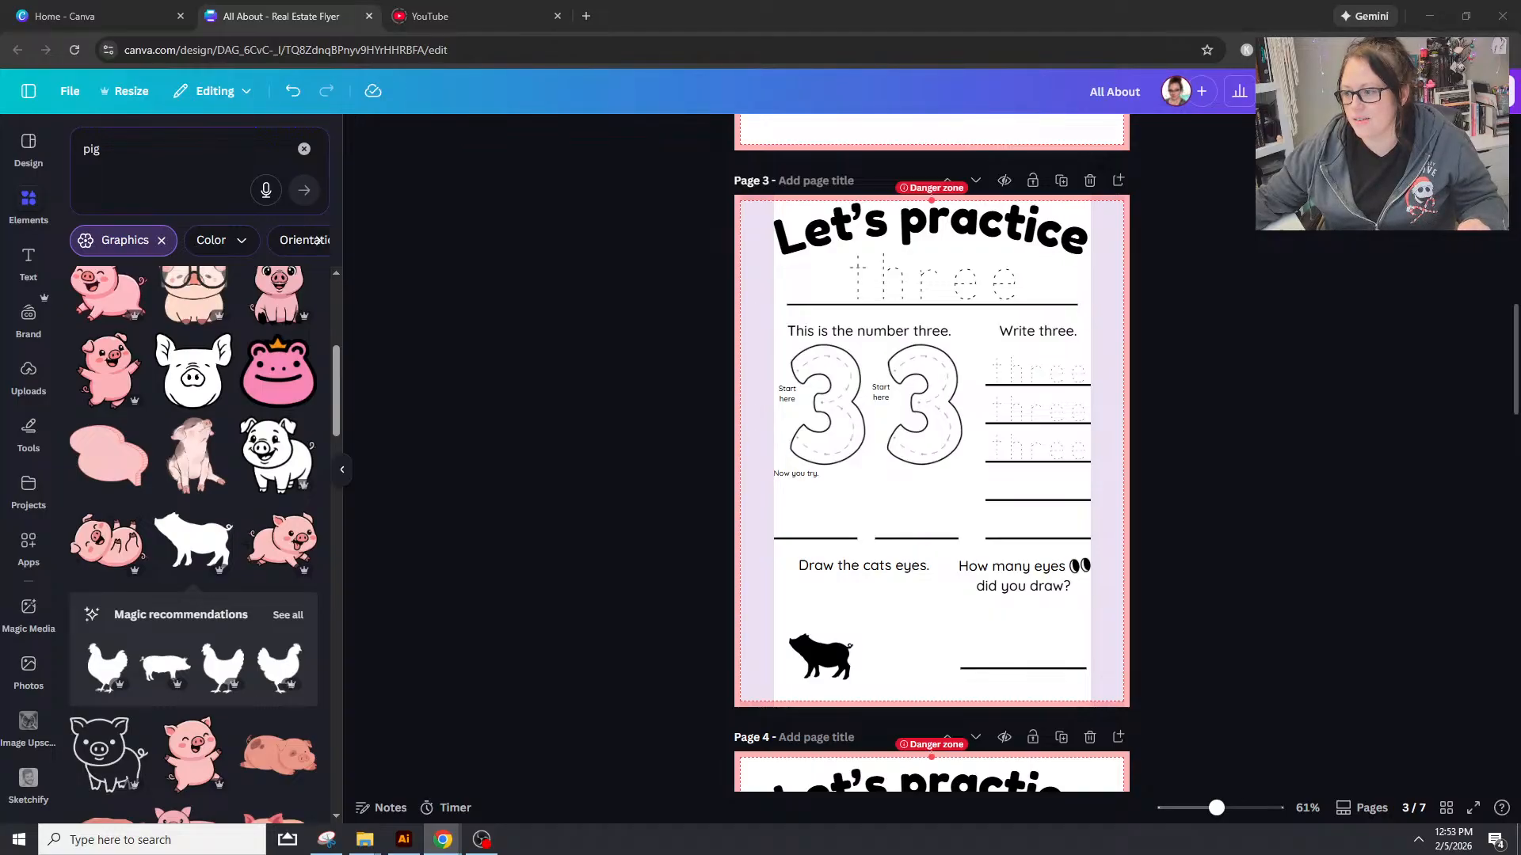
click(813, 639)
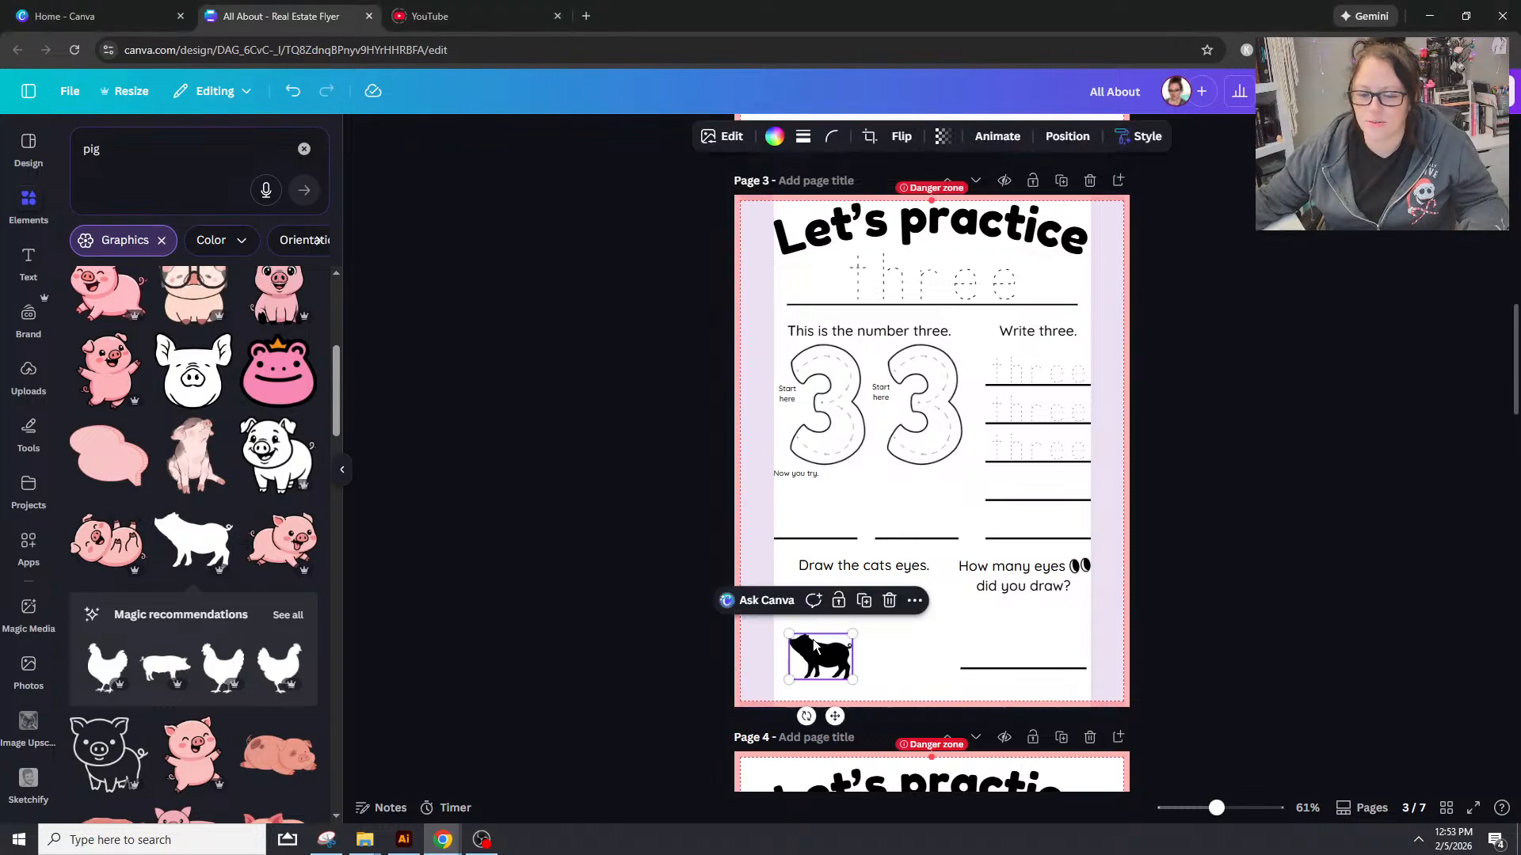
key(Delete)
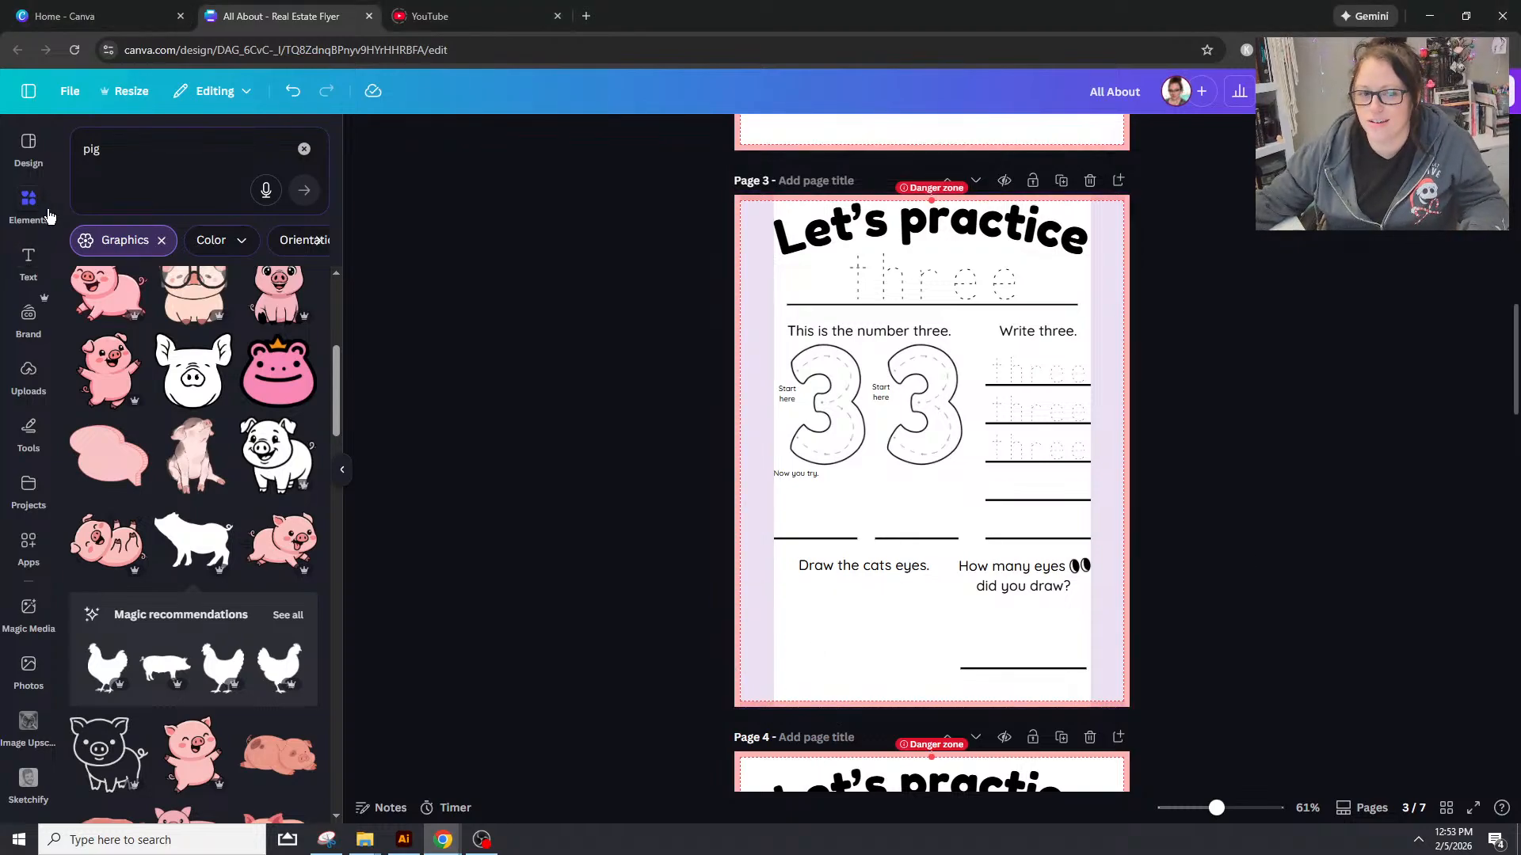
Step: Search the elements for "triangle" and remove the Graphics filter from the results
click(207, 137)
key(BackSpace)
text(triamng)
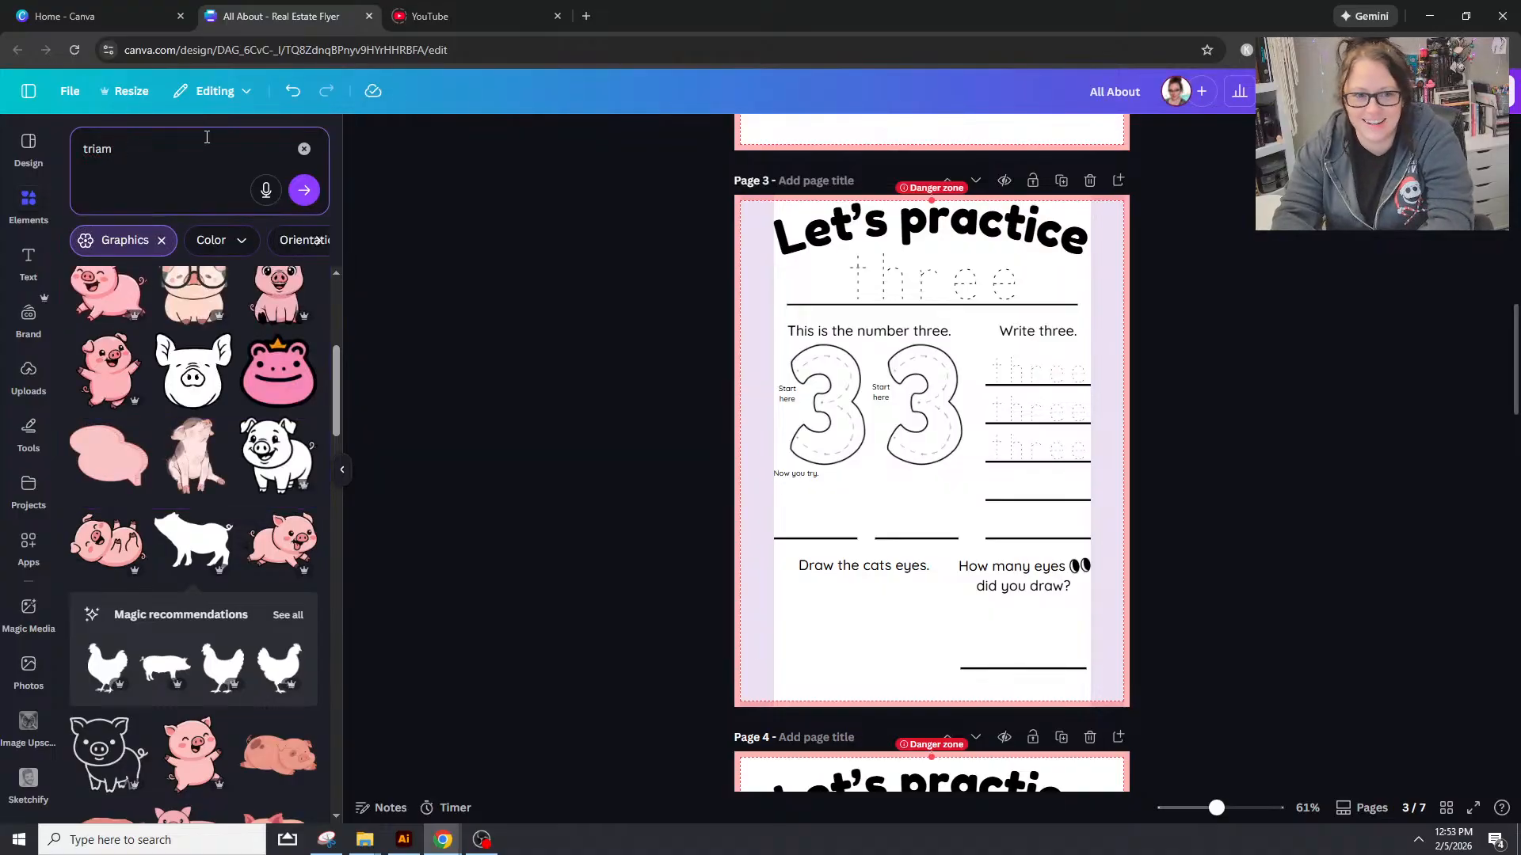
key(BackSpace)
text(ngl)
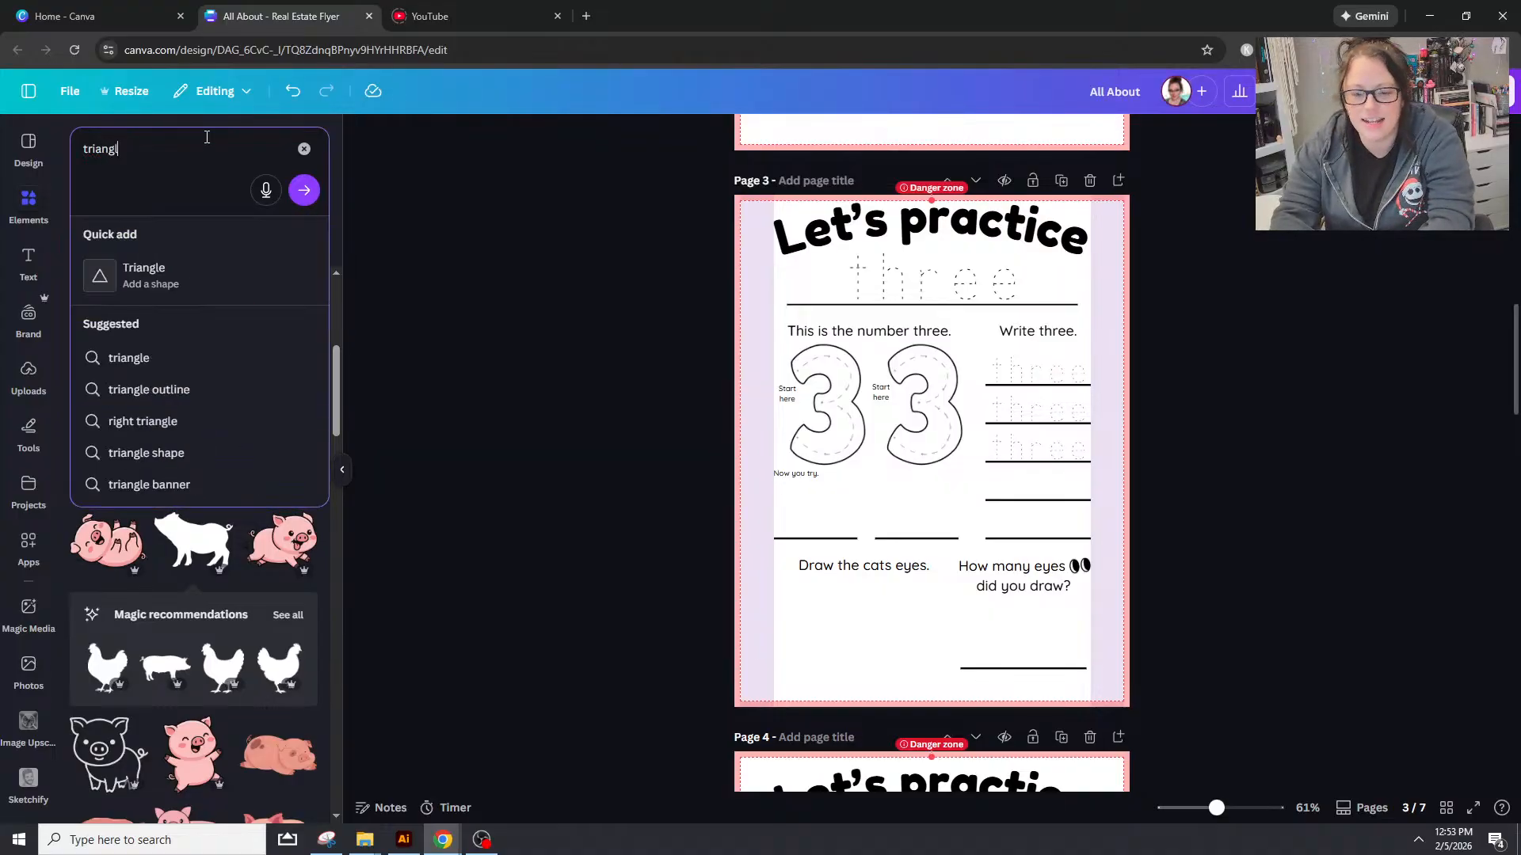
text(e)
key(Return)
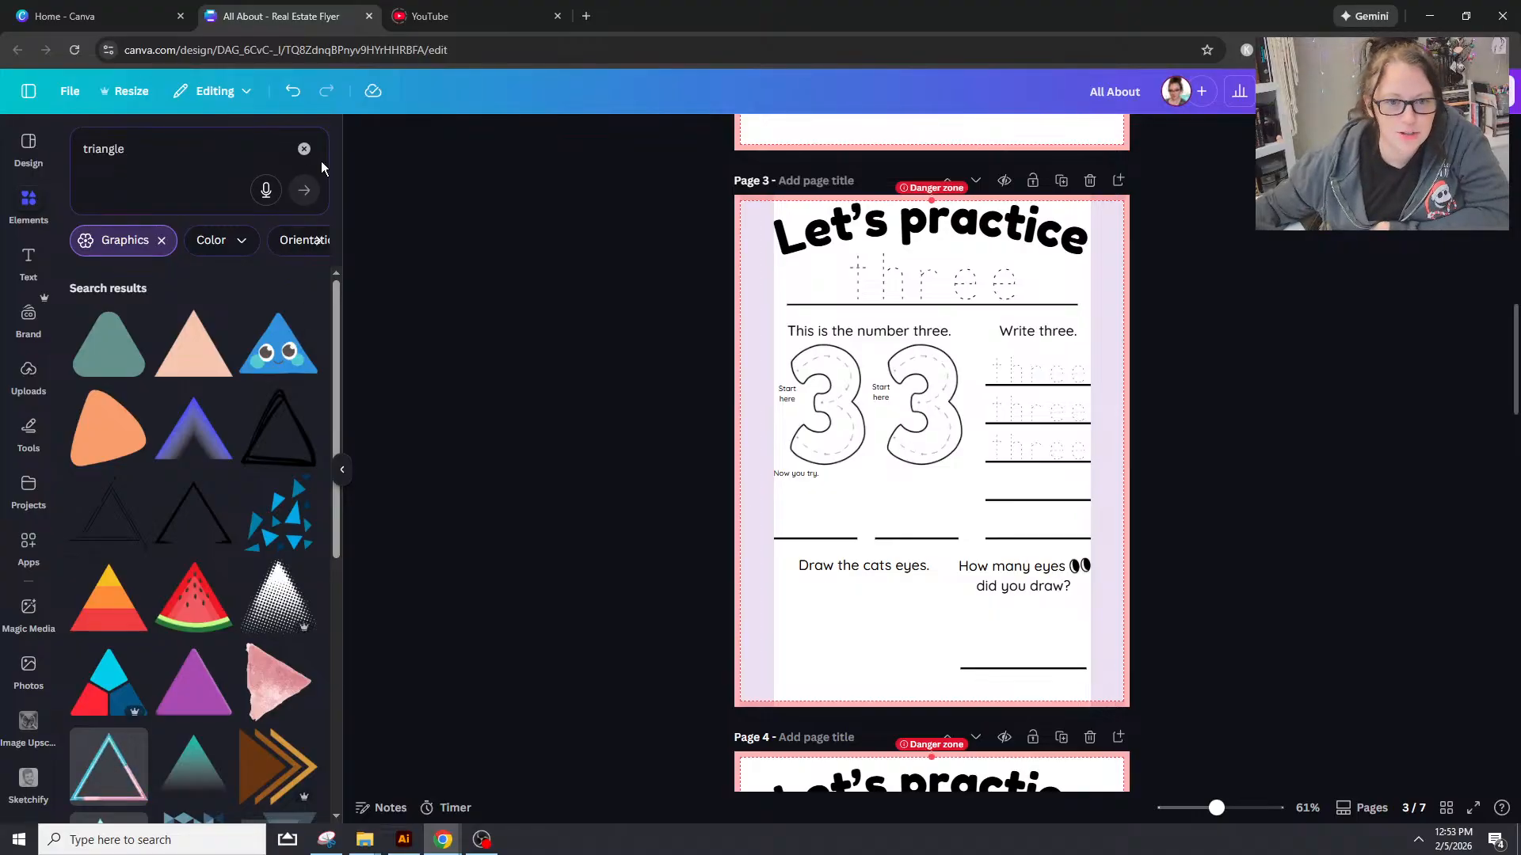
click(161, 241)
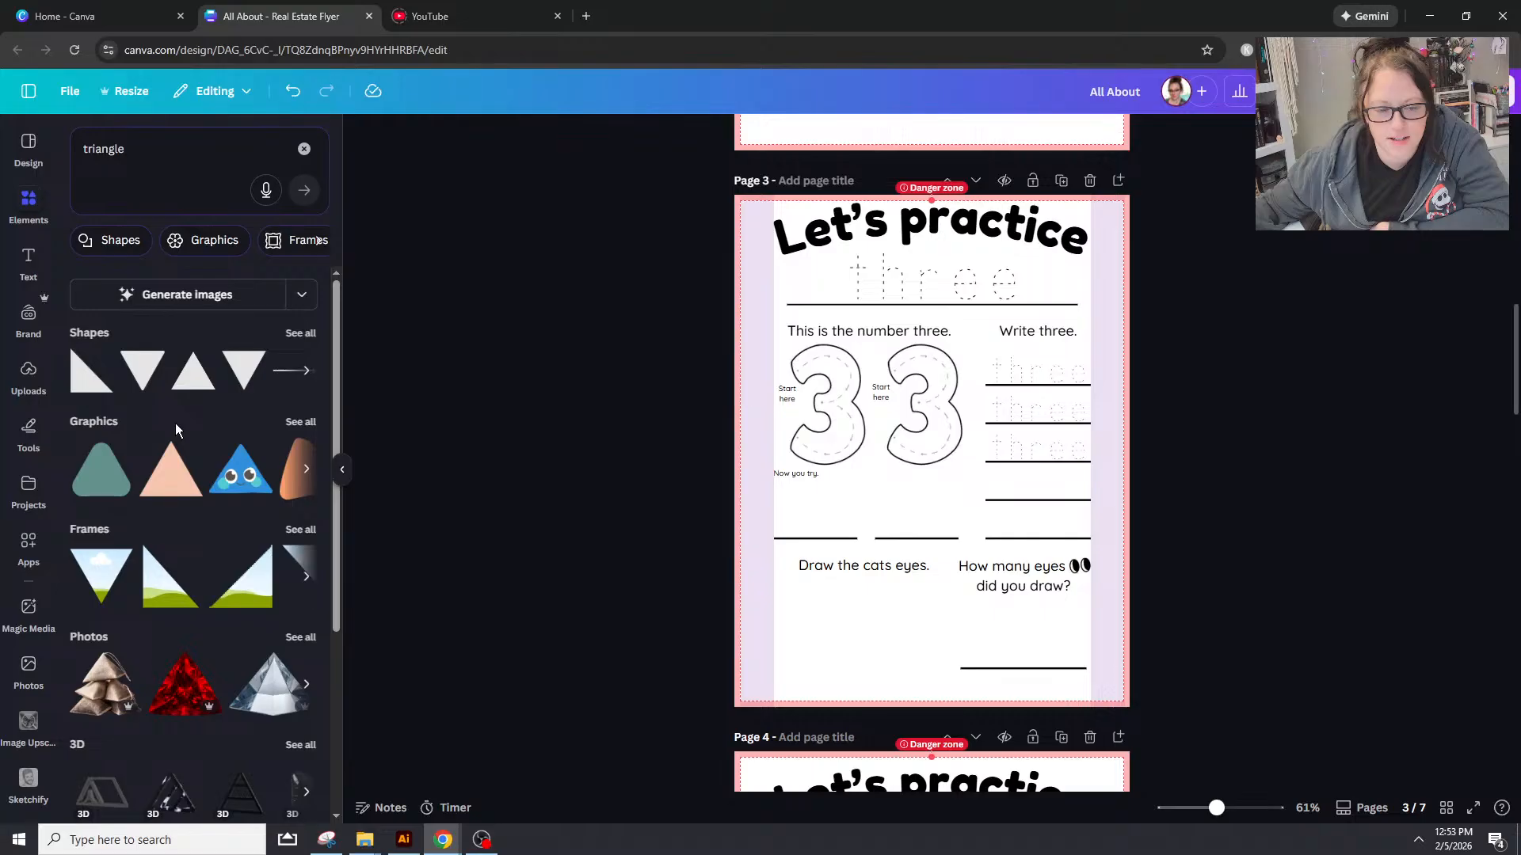
Step: Add the upright triangle shape to page 3 and fit it, slightly reduced, under the "Draw the cats eyes." heading
click(176, 380)
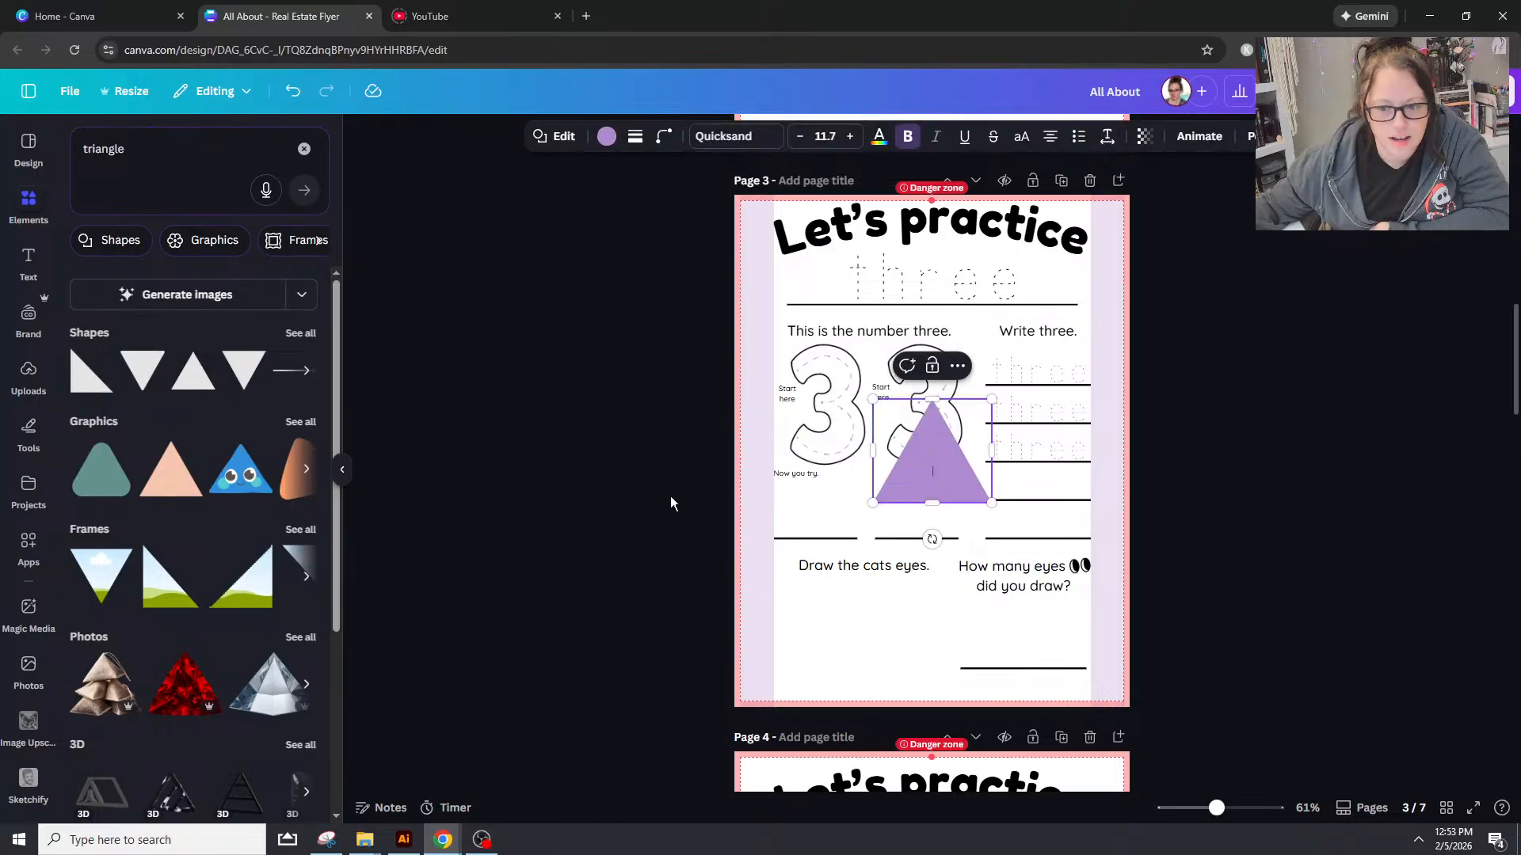
click(919, 510)
mouse_move(920, 491)
mouse_down()
mouse_move(858, 667)
mouse_move(817, 675)
mouse_move(854, 635)
mouse_up()
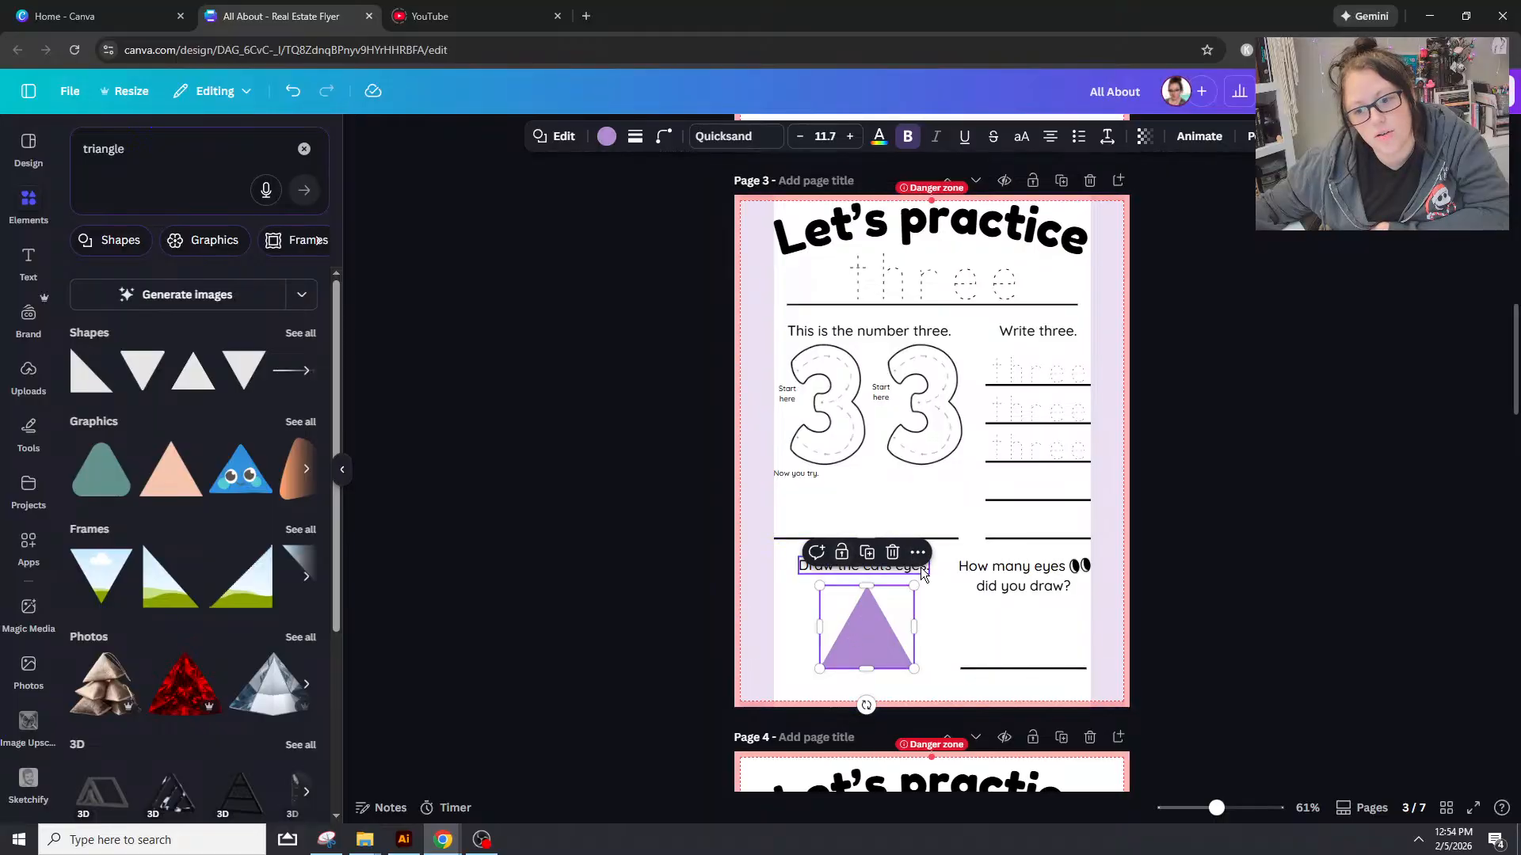
Step: Delete the eyes icon beside "How many eyes" on page 3 and change the drawing heading to "Color the triangle"
click(1082, 567)
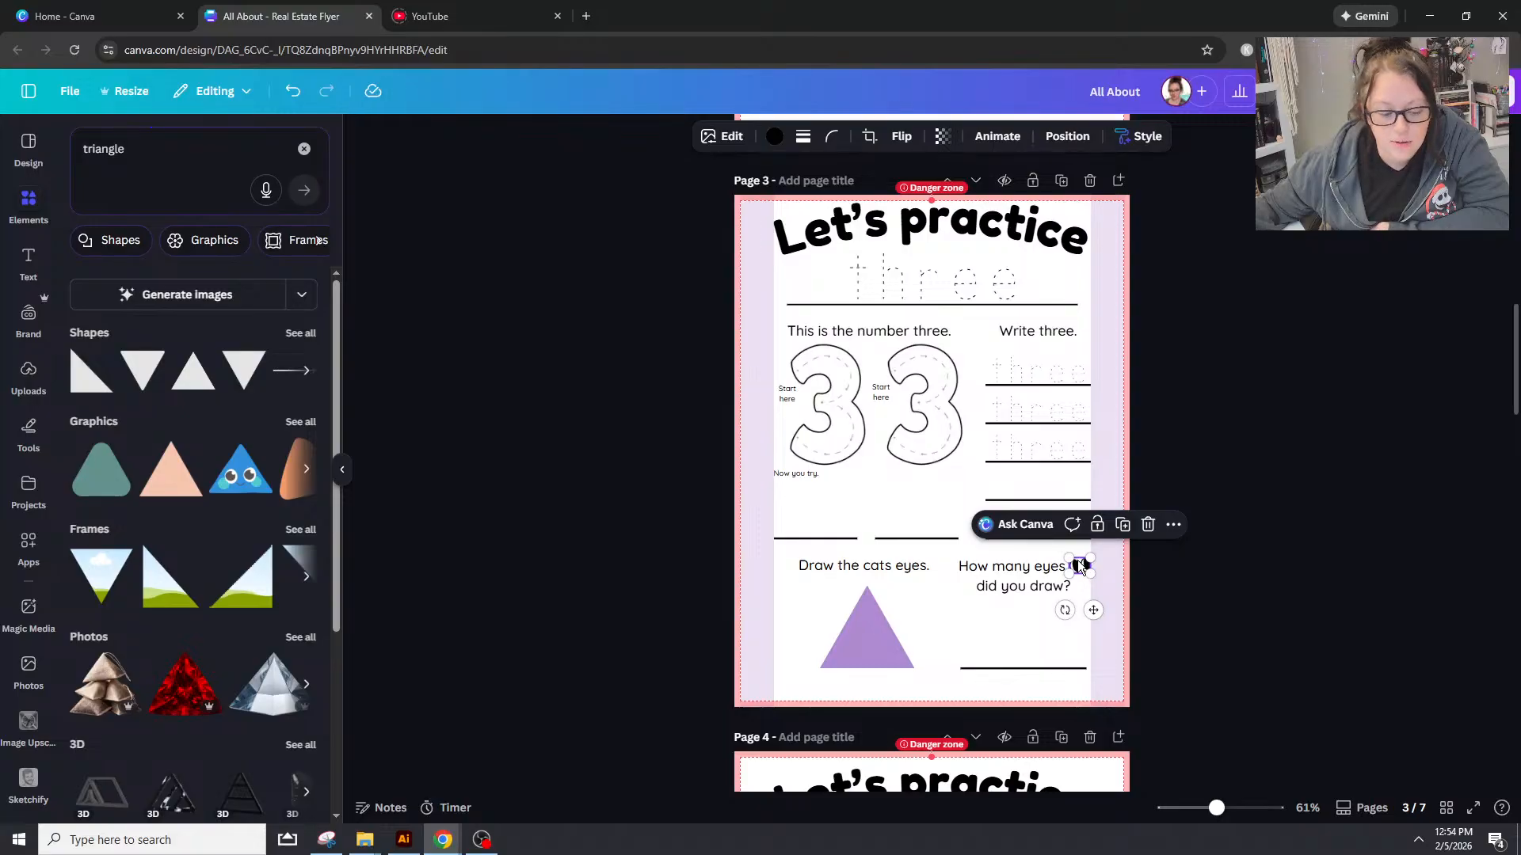
key(Delete)
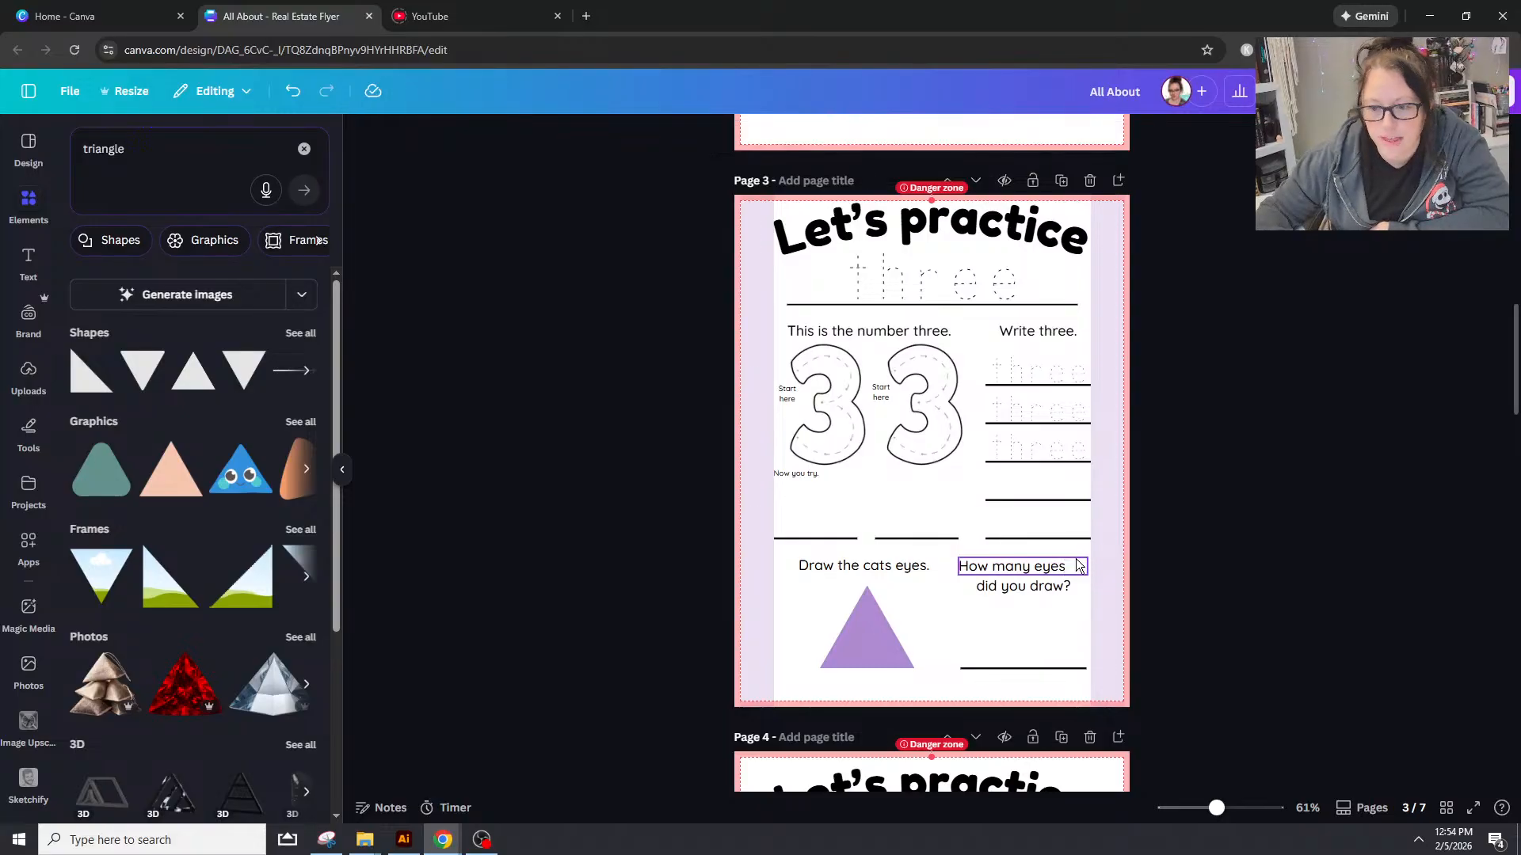
double_click(845, 570)
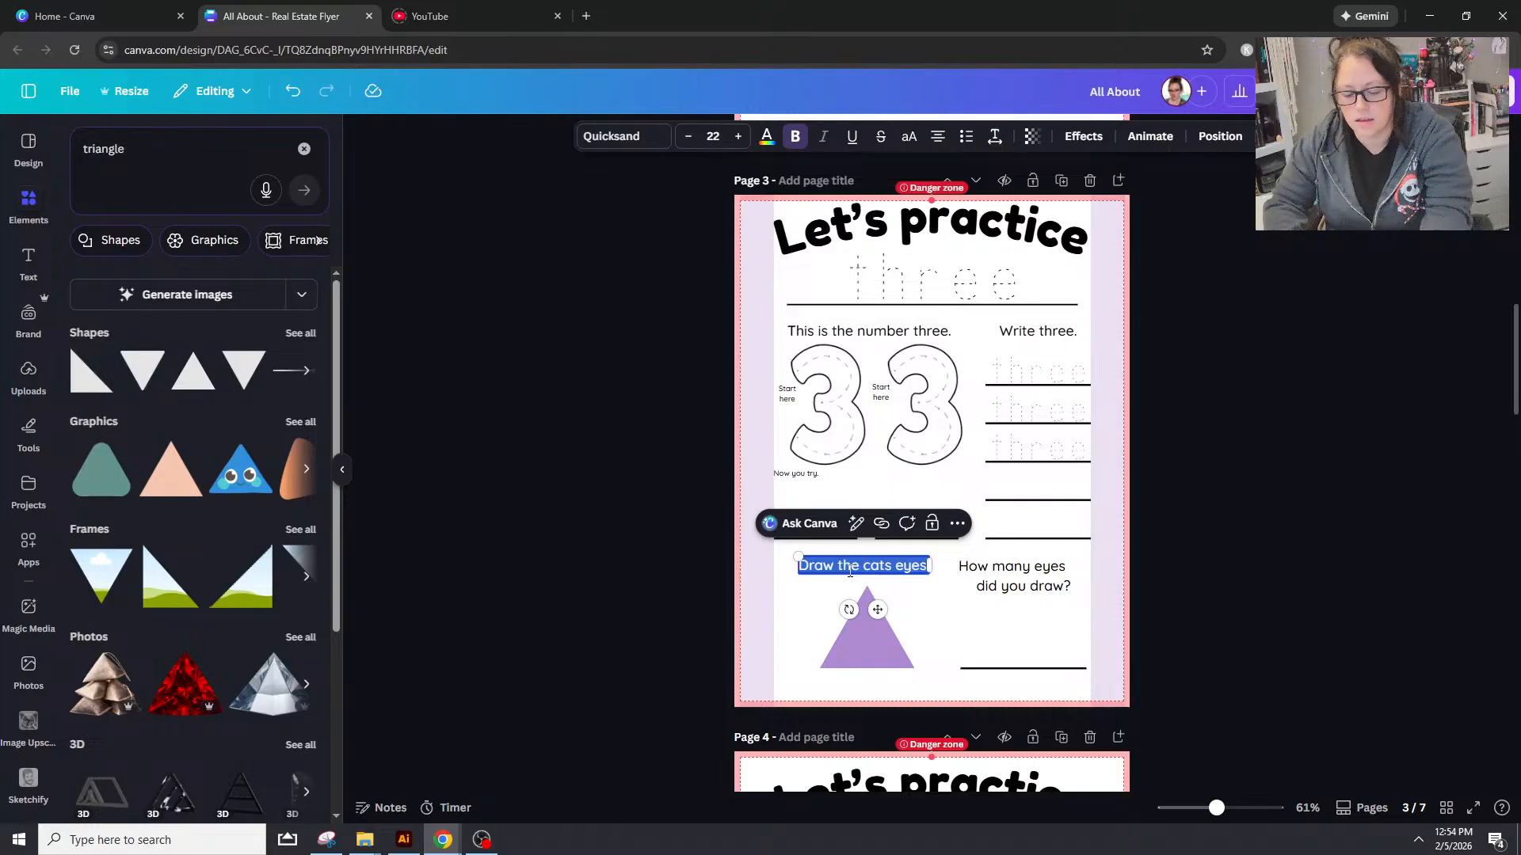
text(Color th)
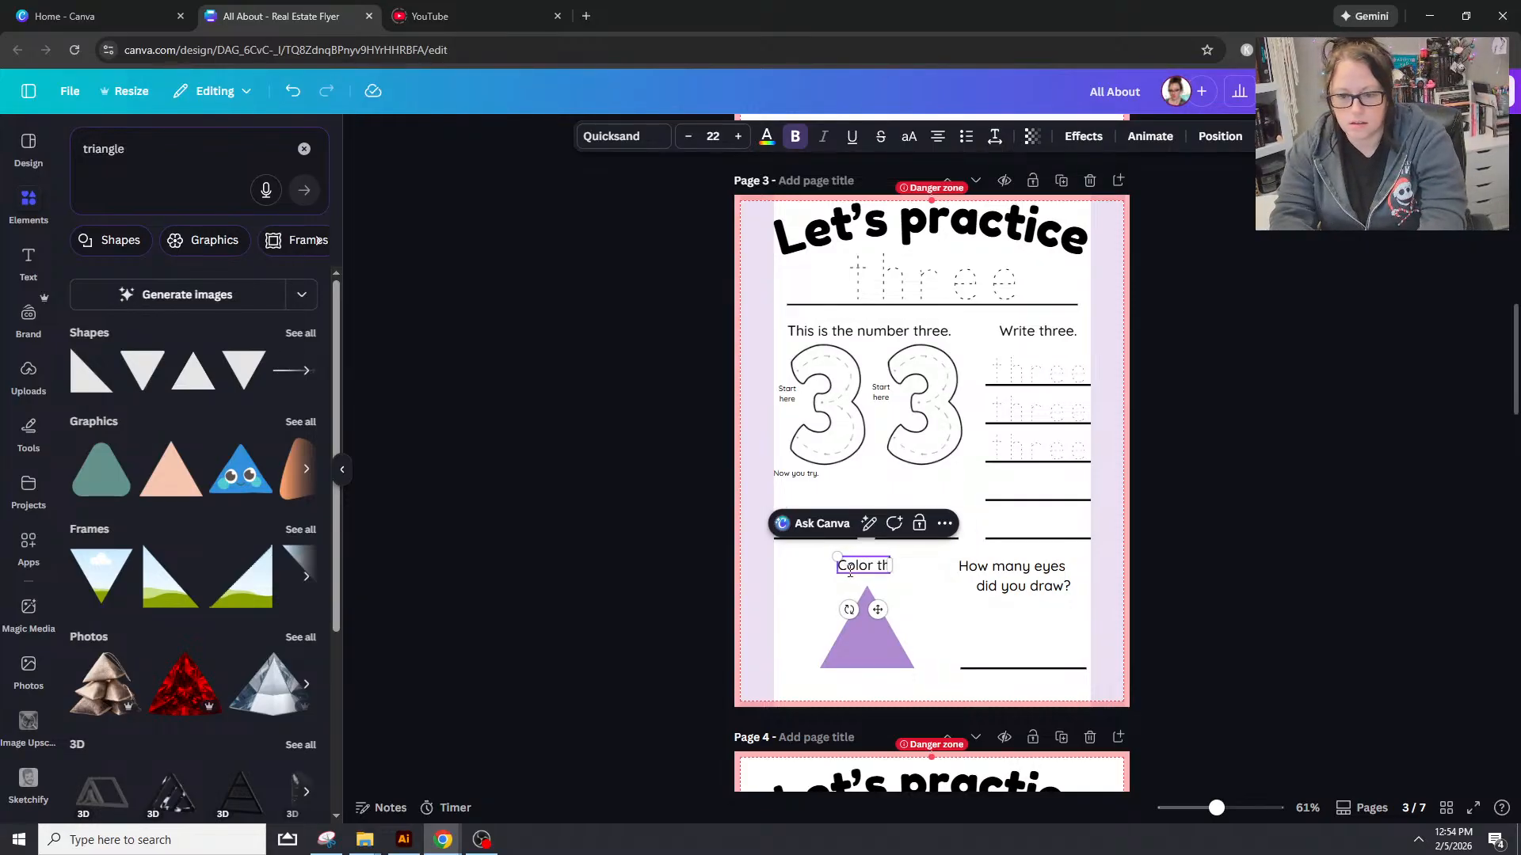
text(e triangle)
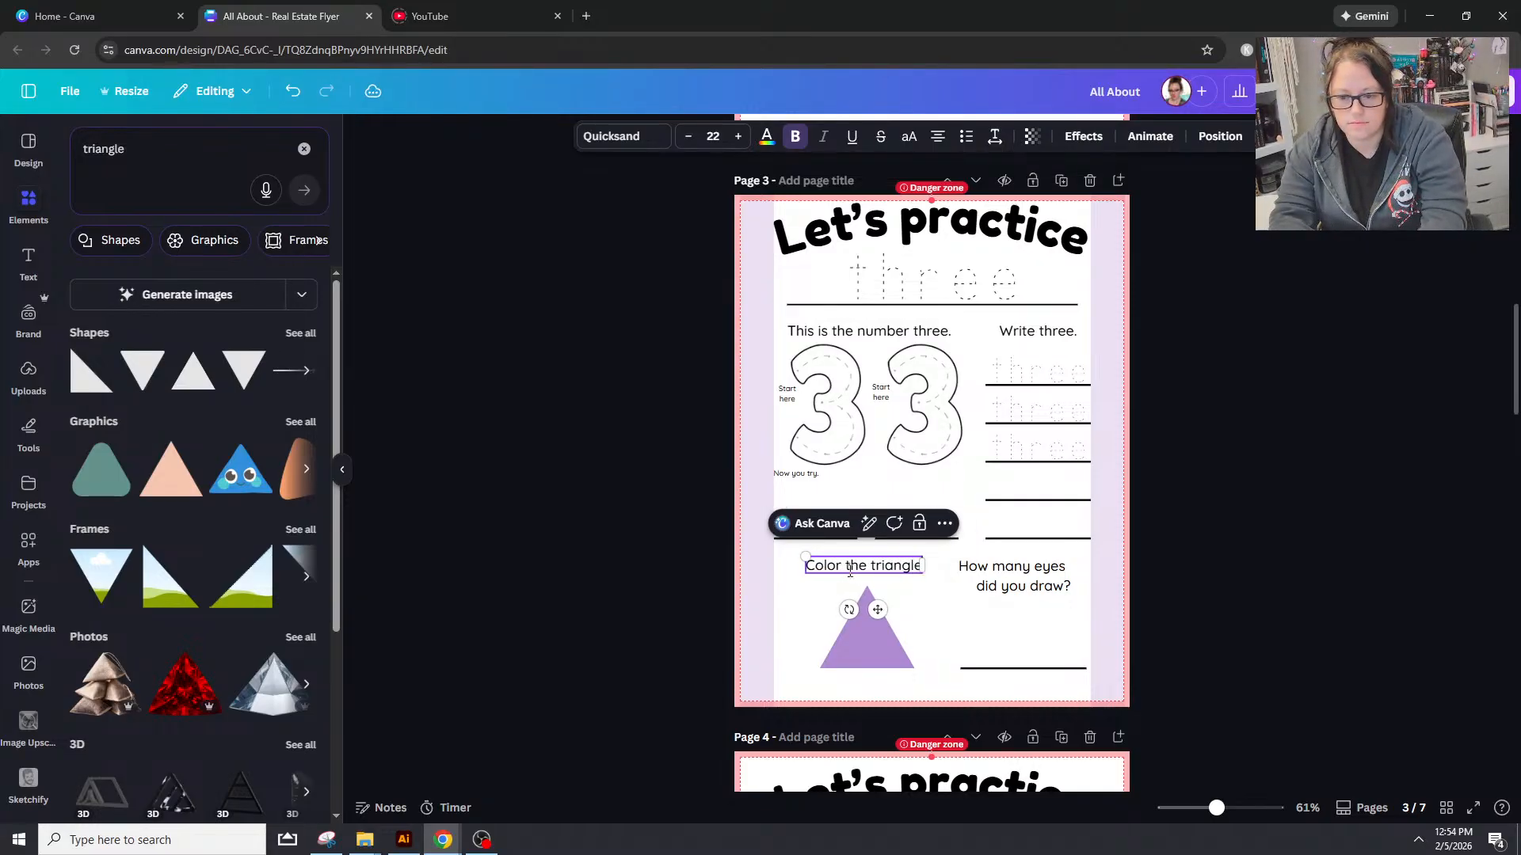
click(871, 662)
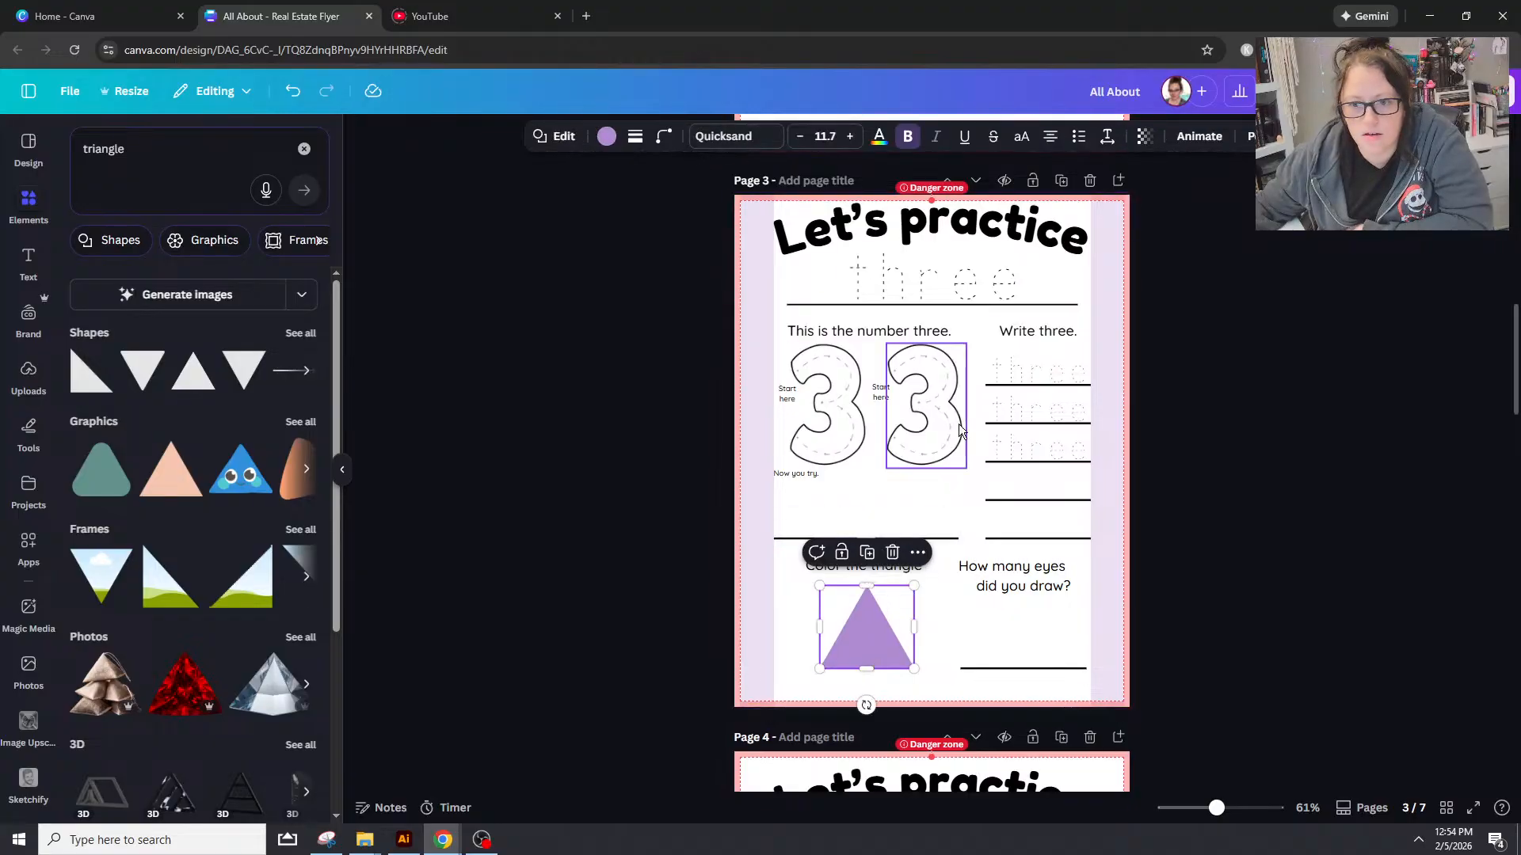
Step: Copy the style of the cat's heart-shaped nose on page 2 onto the purple triangle on page 3
scroll(887, 404, up, 4)
click(846, 408)
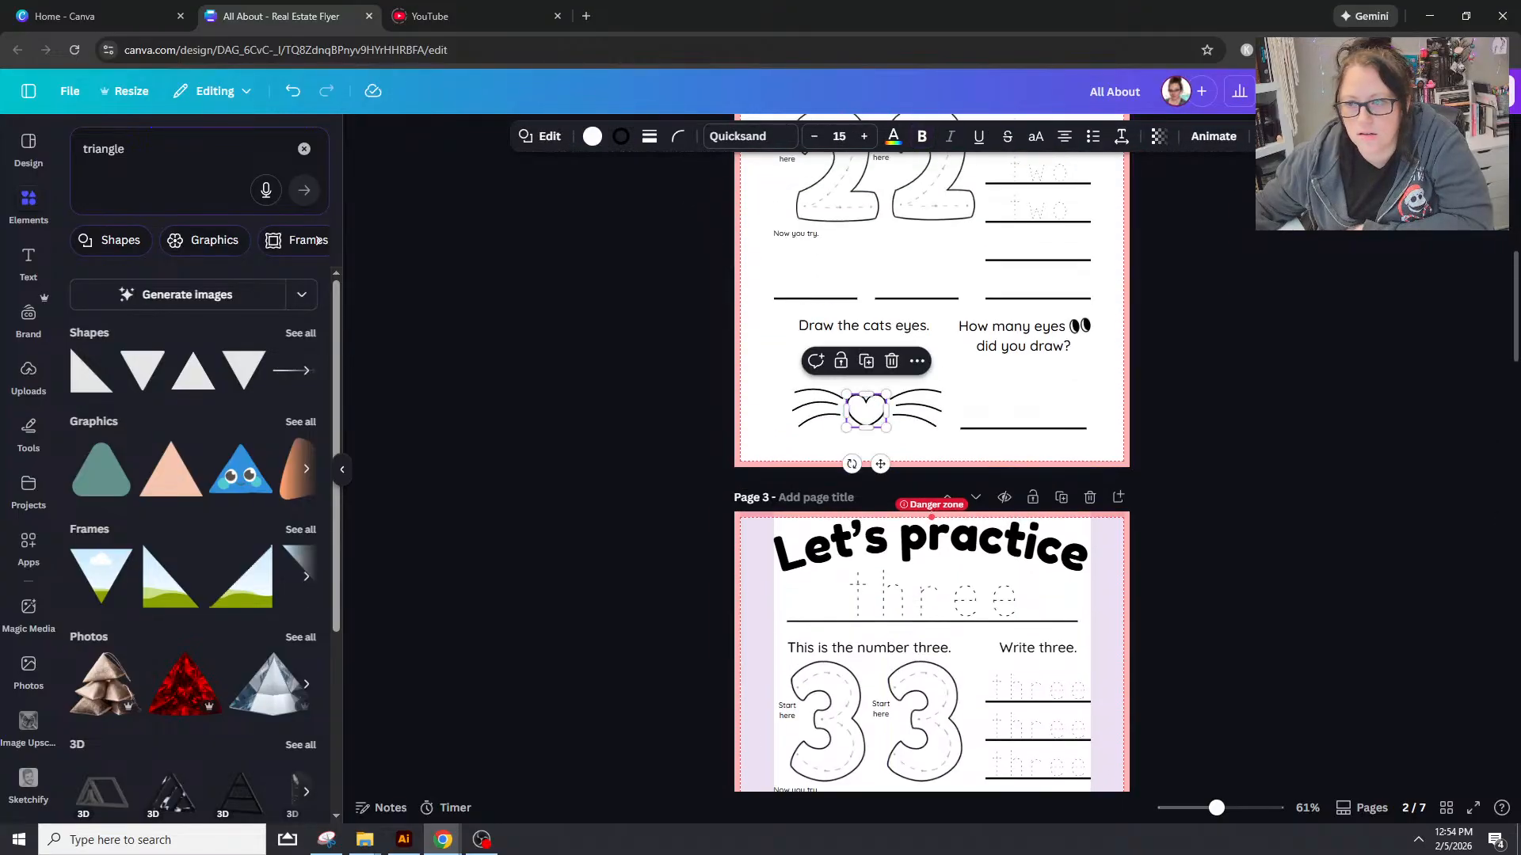
scroll(931, 444, down, 6)
key(ctrl+alt+c)
click(874, 413)
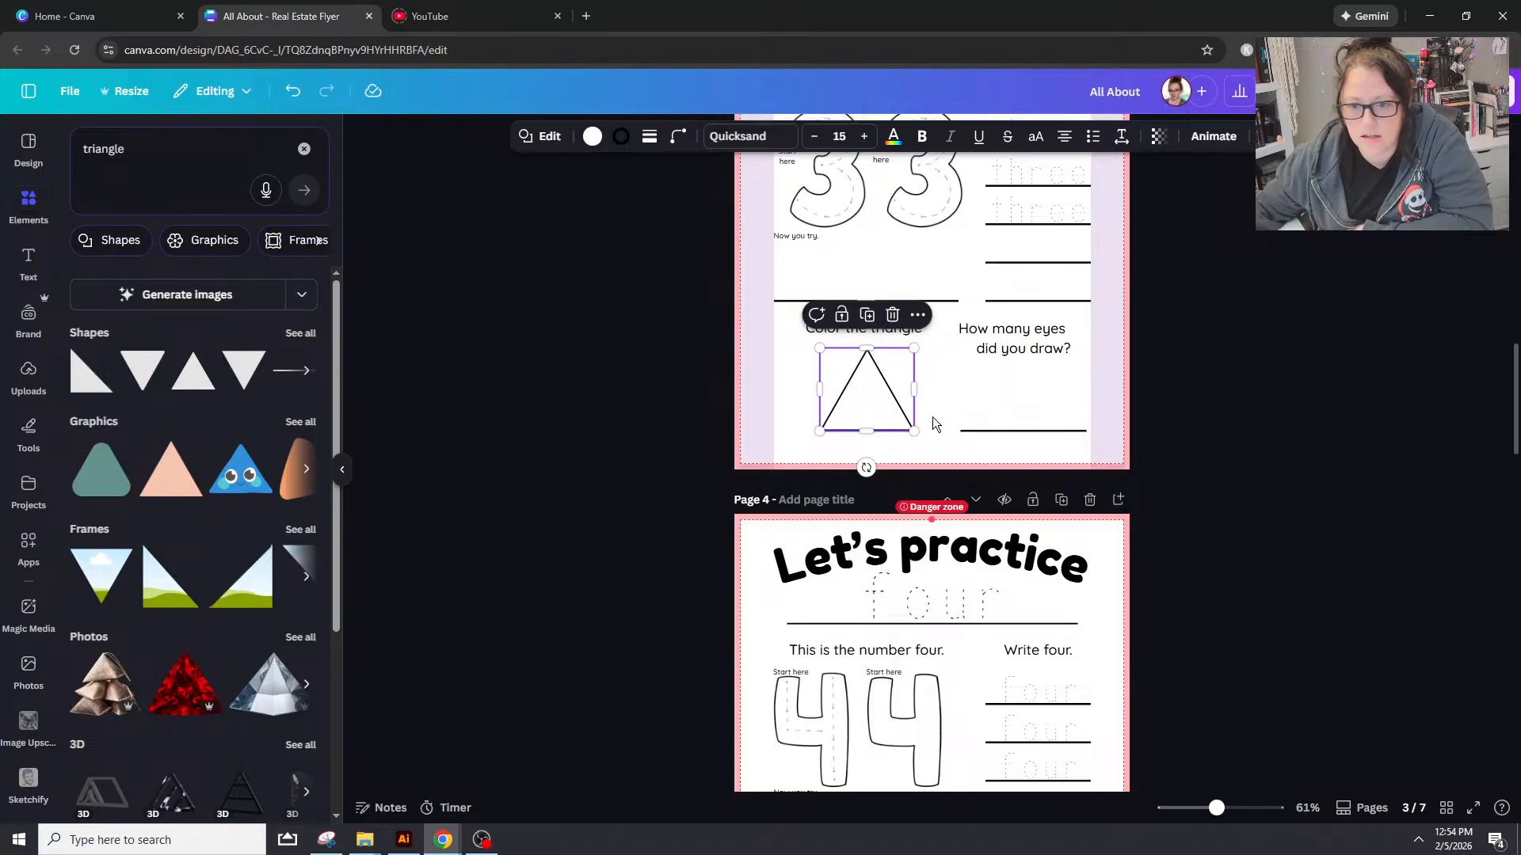
click(1230, 417)
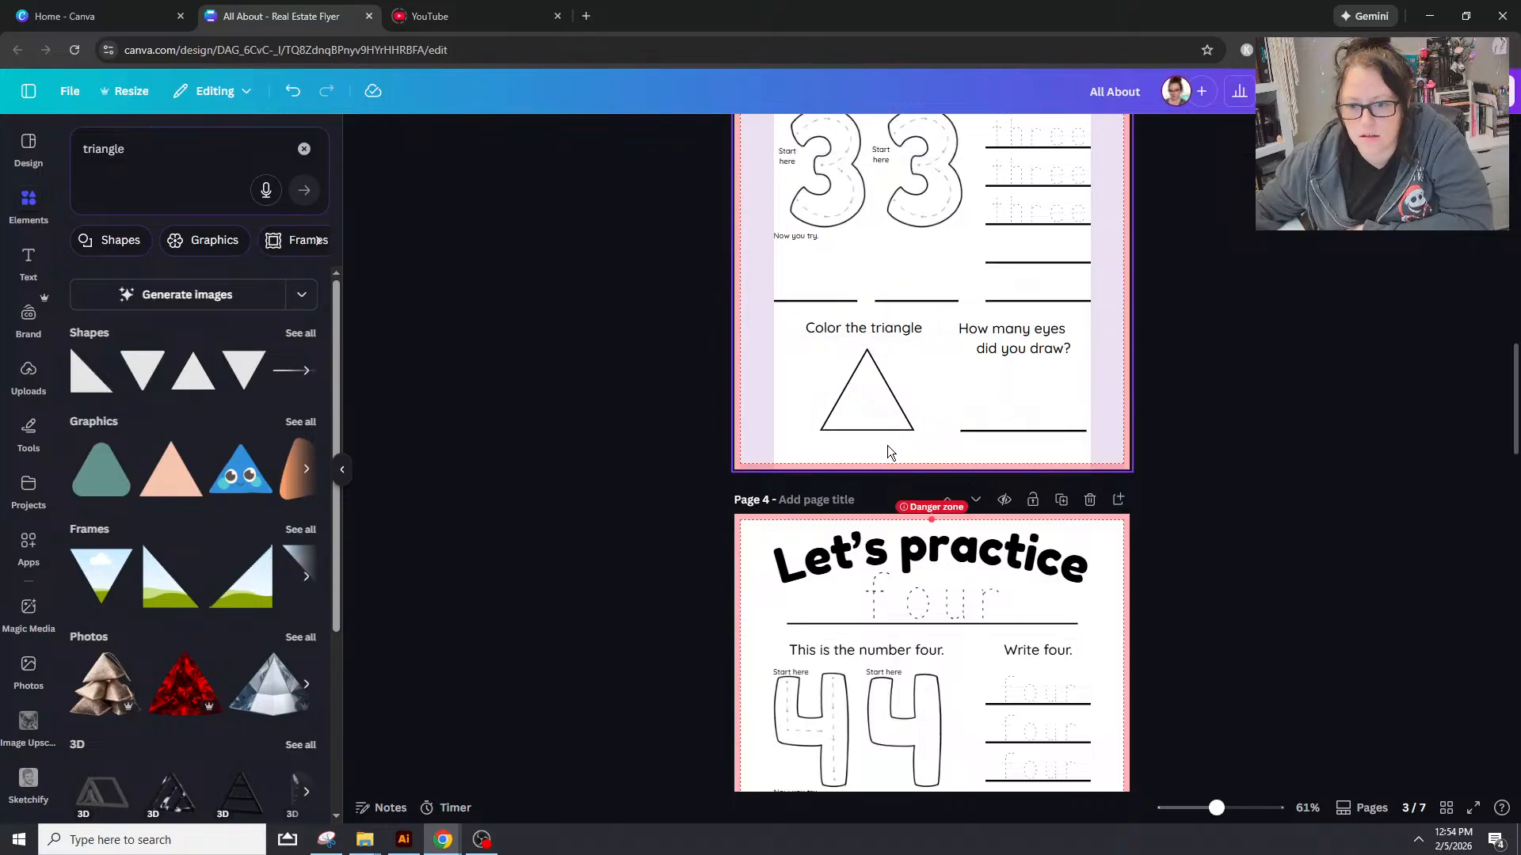
Step: Center the triangle and the "Color the triangle" heading on each other on page 3
drag(887, 445, 800, 315)
click(1250, 136)
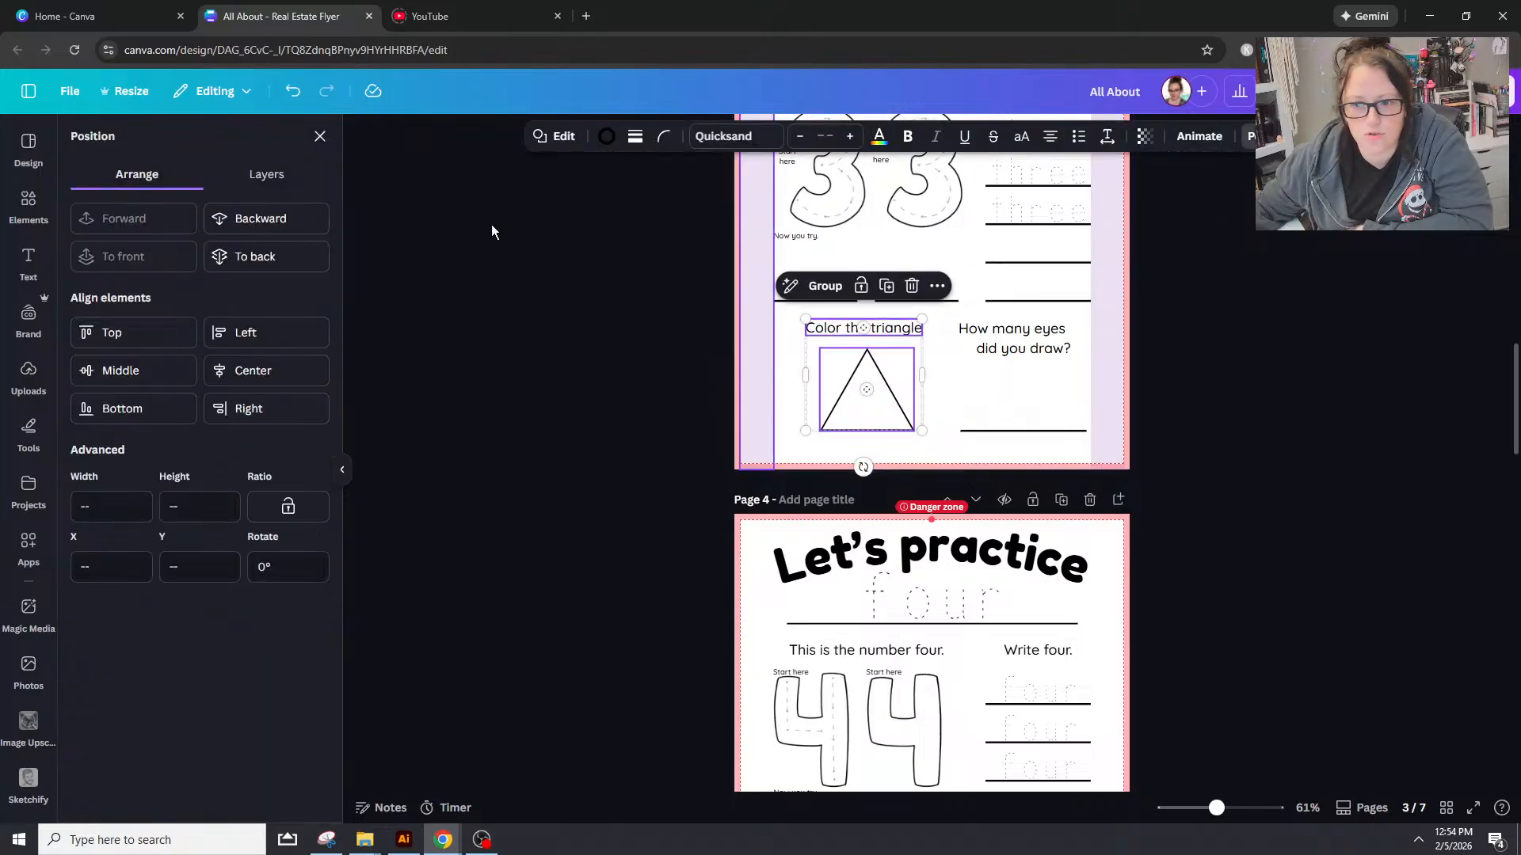
click(237, 370)
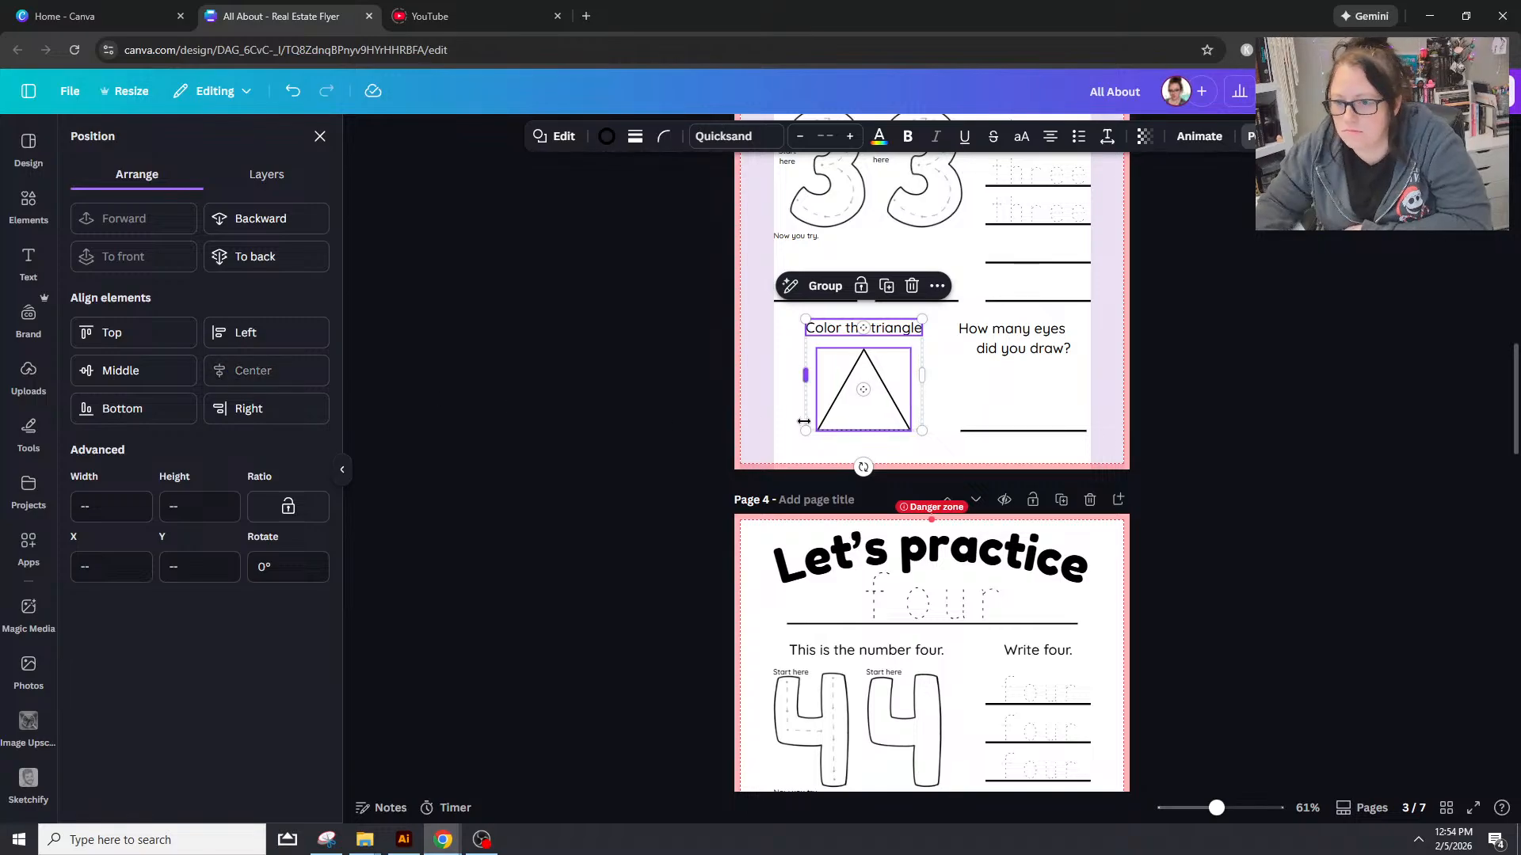
click(793, 302)
drag(799, 443, 923, 316)
click(911, 453)
click(906, 328)
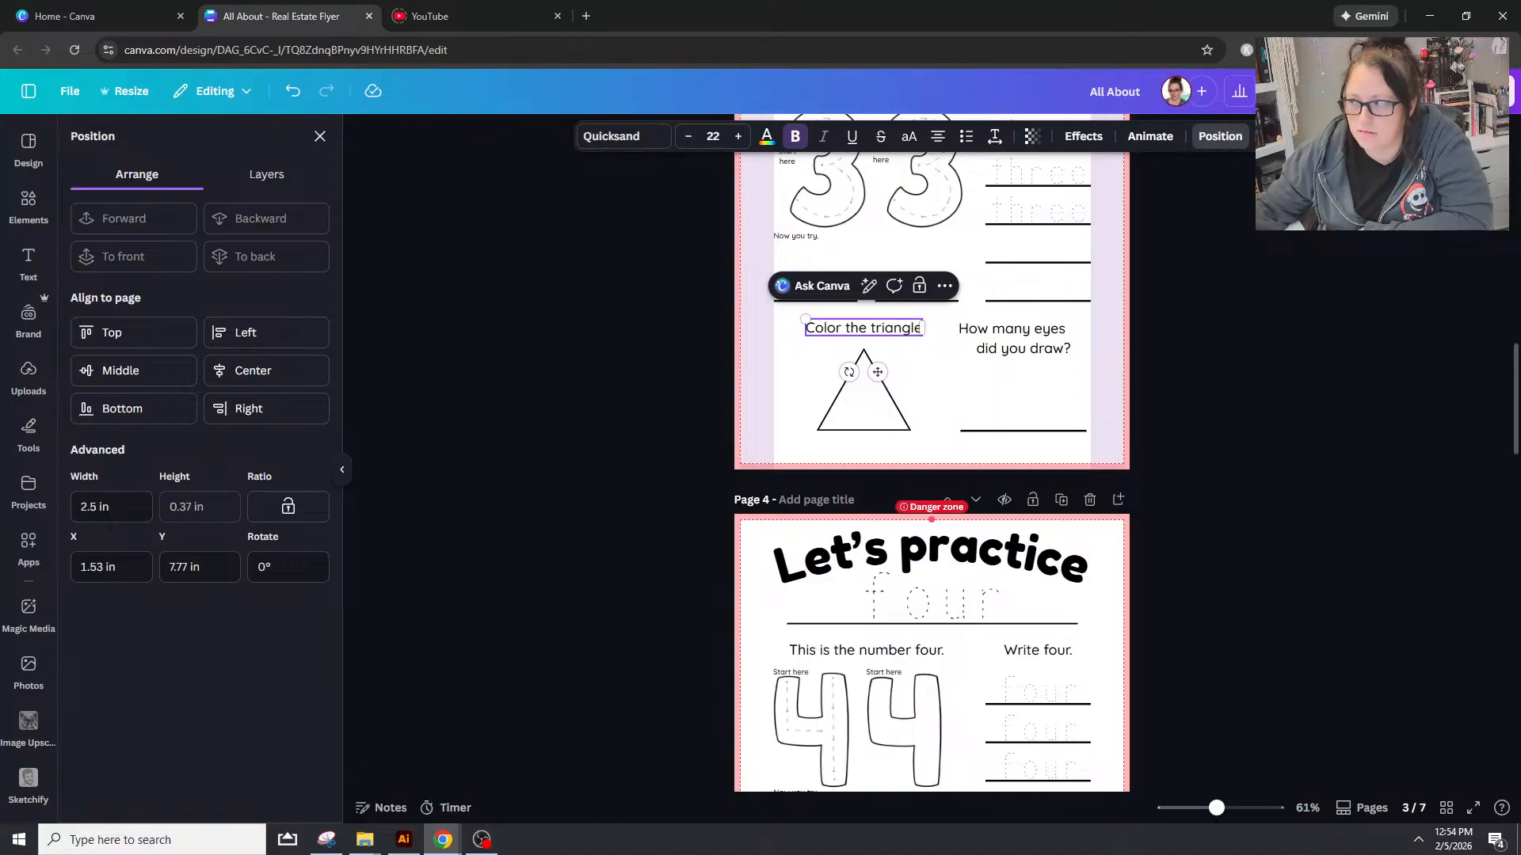
Step: Duplicate the triangle on page 3 as two smaller copies, one beside each upper side of the large triangle
click(863, 392)
key(ctrl+c)
key(ctrl+v)
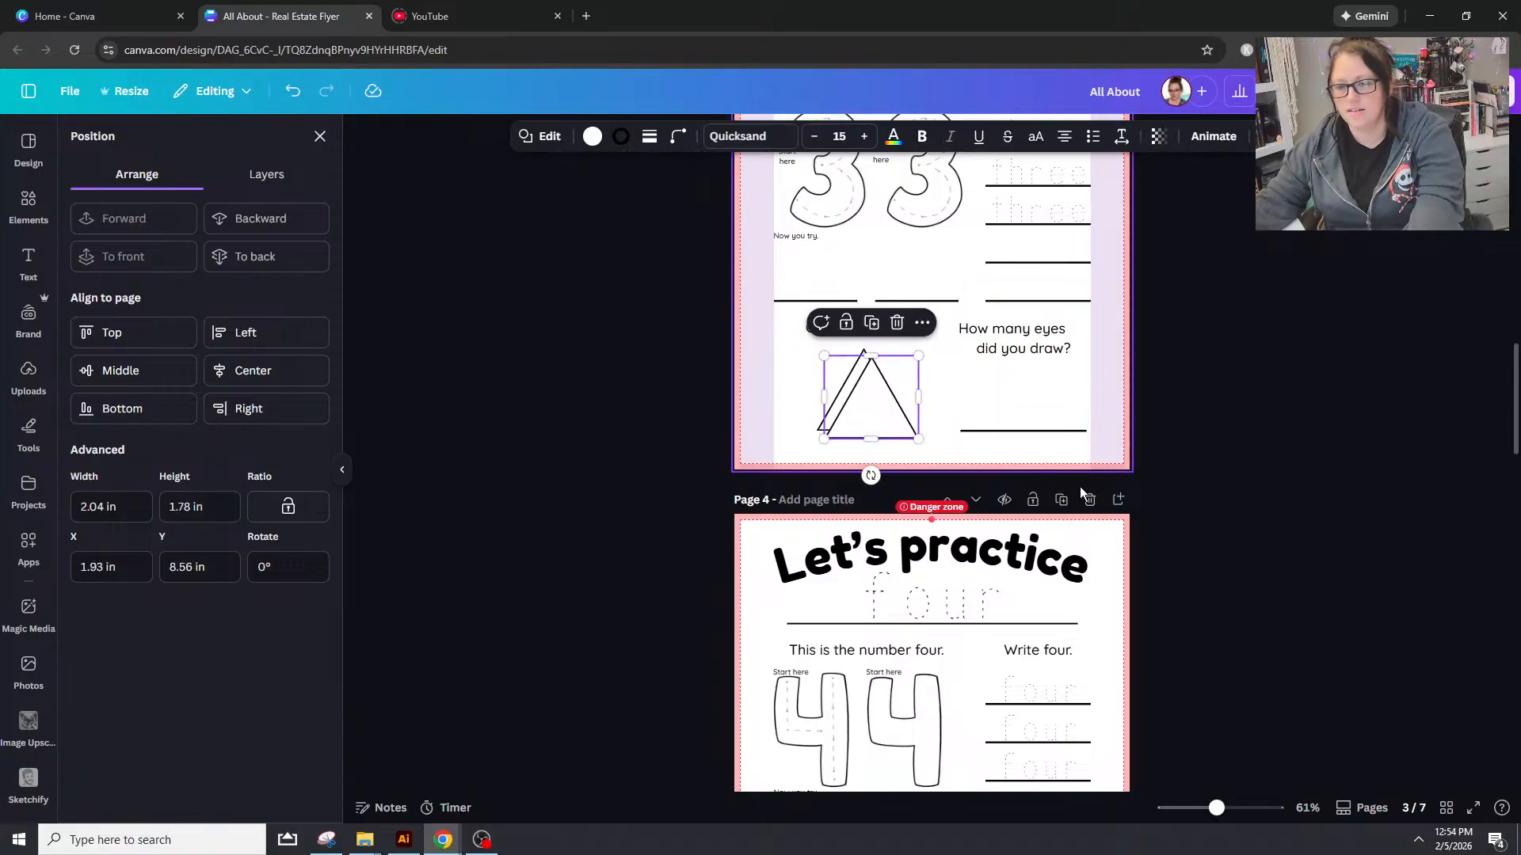
drag(918, 438, 919, 380)
key(ctrl+c)
key(ctrl+v)
click(873, 452)
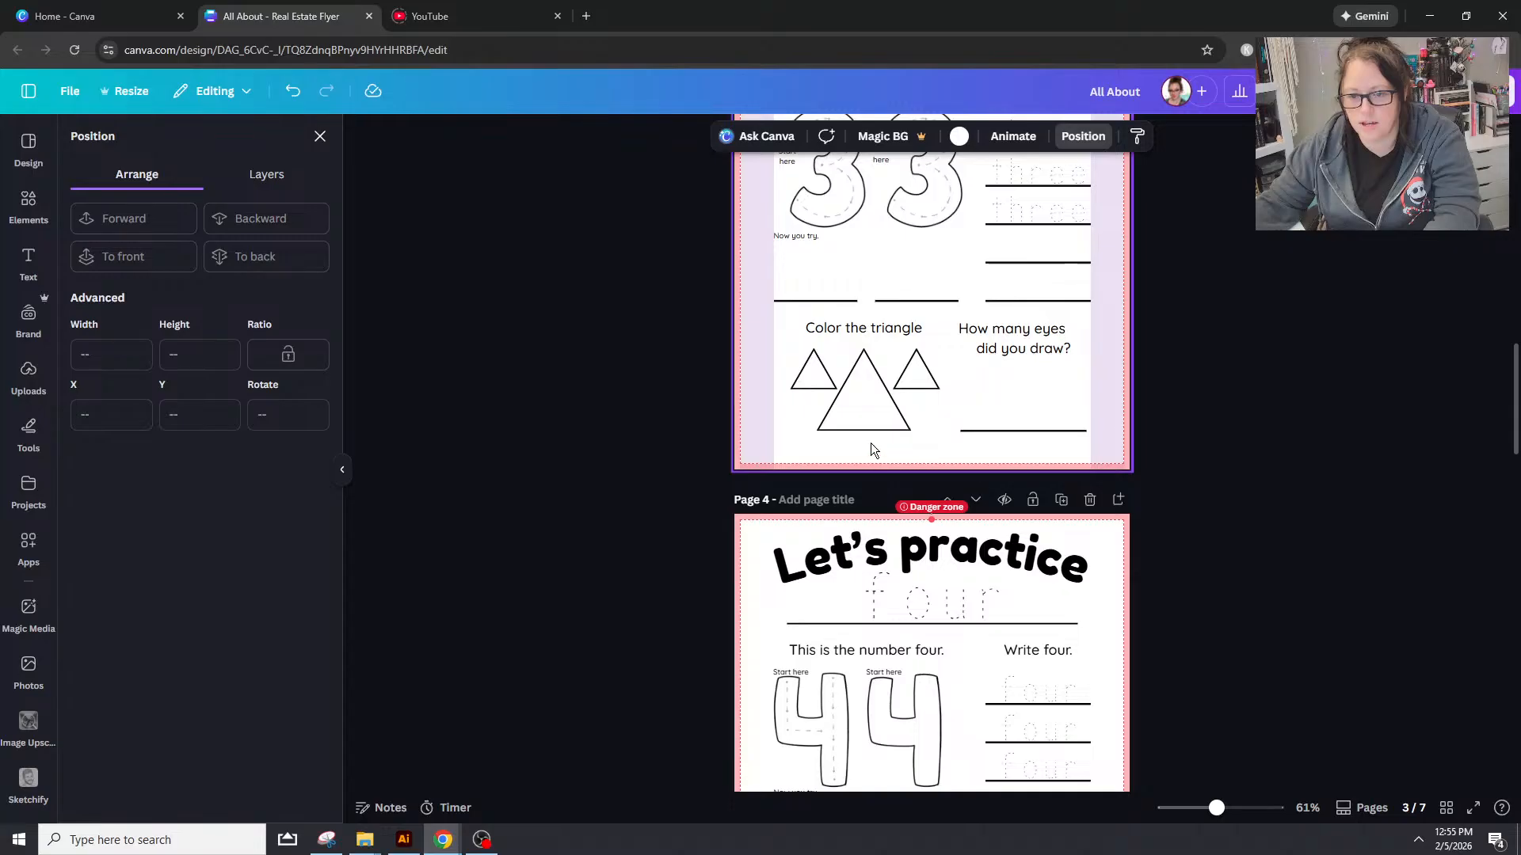
Step: Space the three triangles on page 3 evenly in the horizontal direction
drag(931, 452, 811, 376)
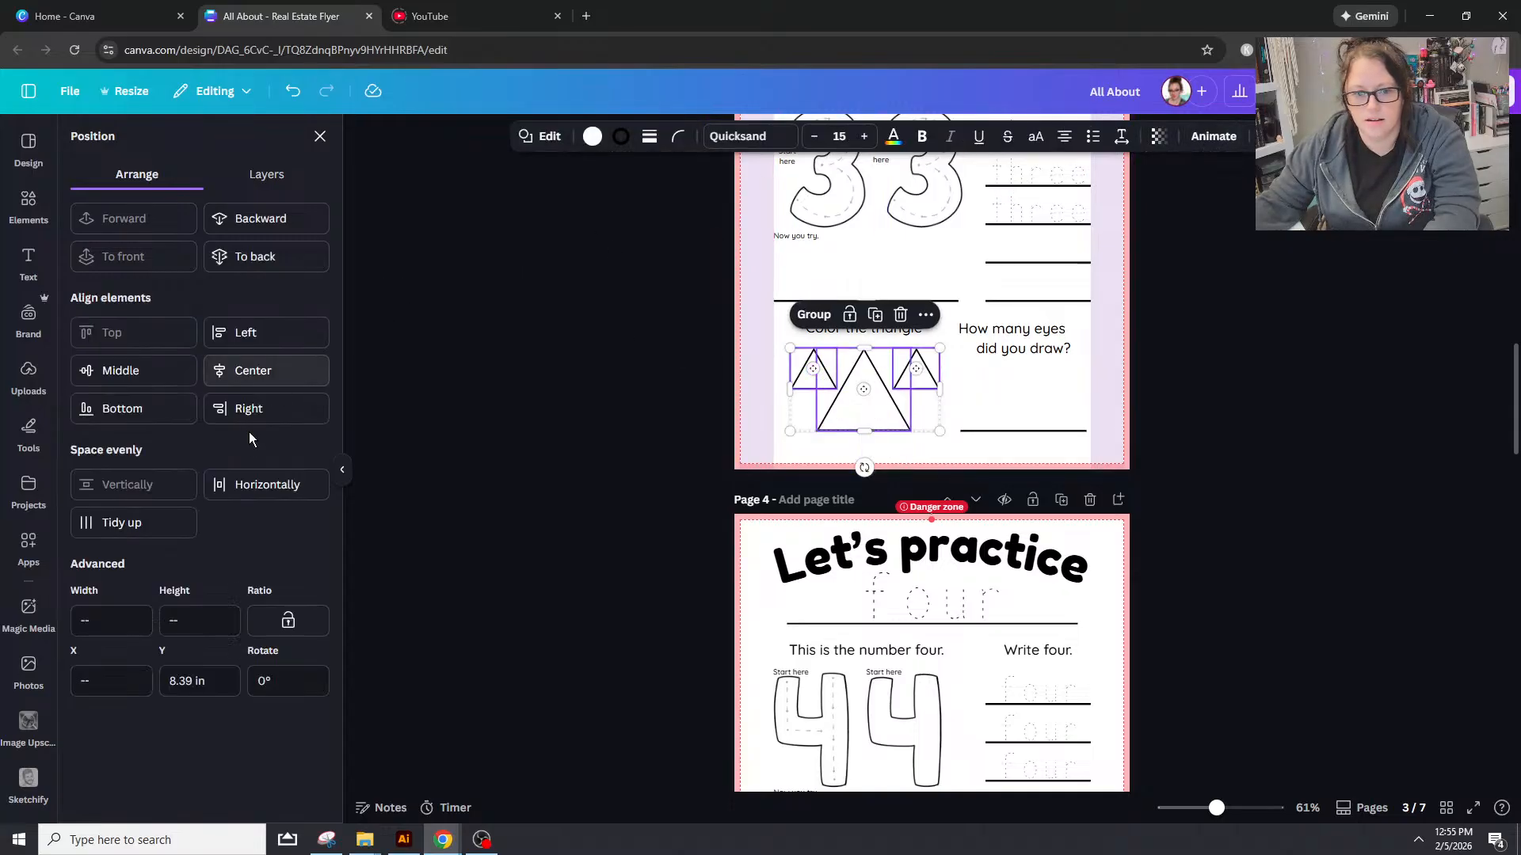
click(257, 490)
click(1296, 407)
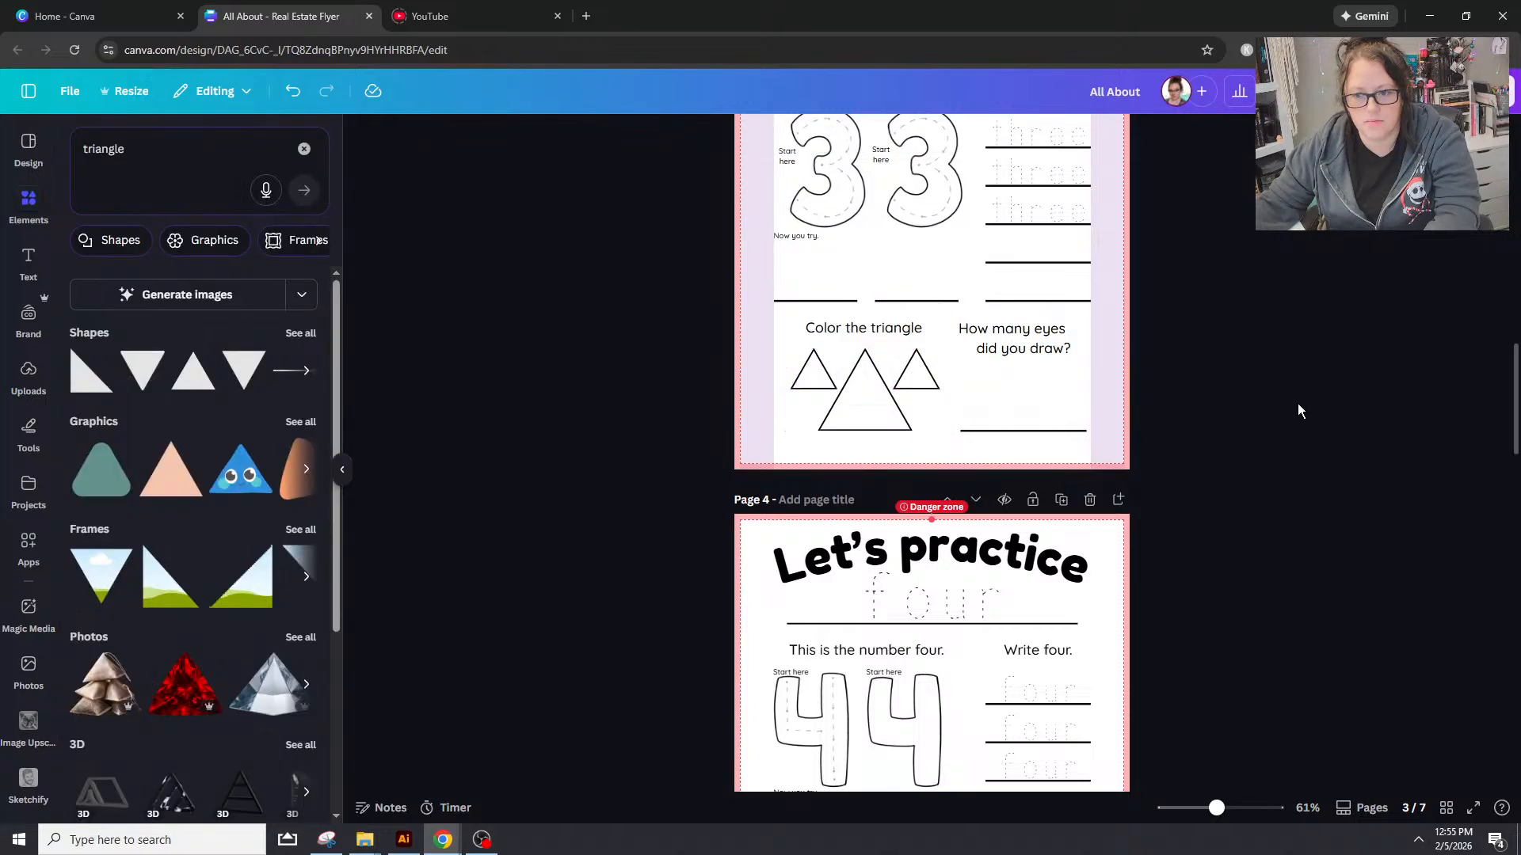
Step: Change the heading above the triangles on page 3 to "Color the triangles."
click(892, 333)
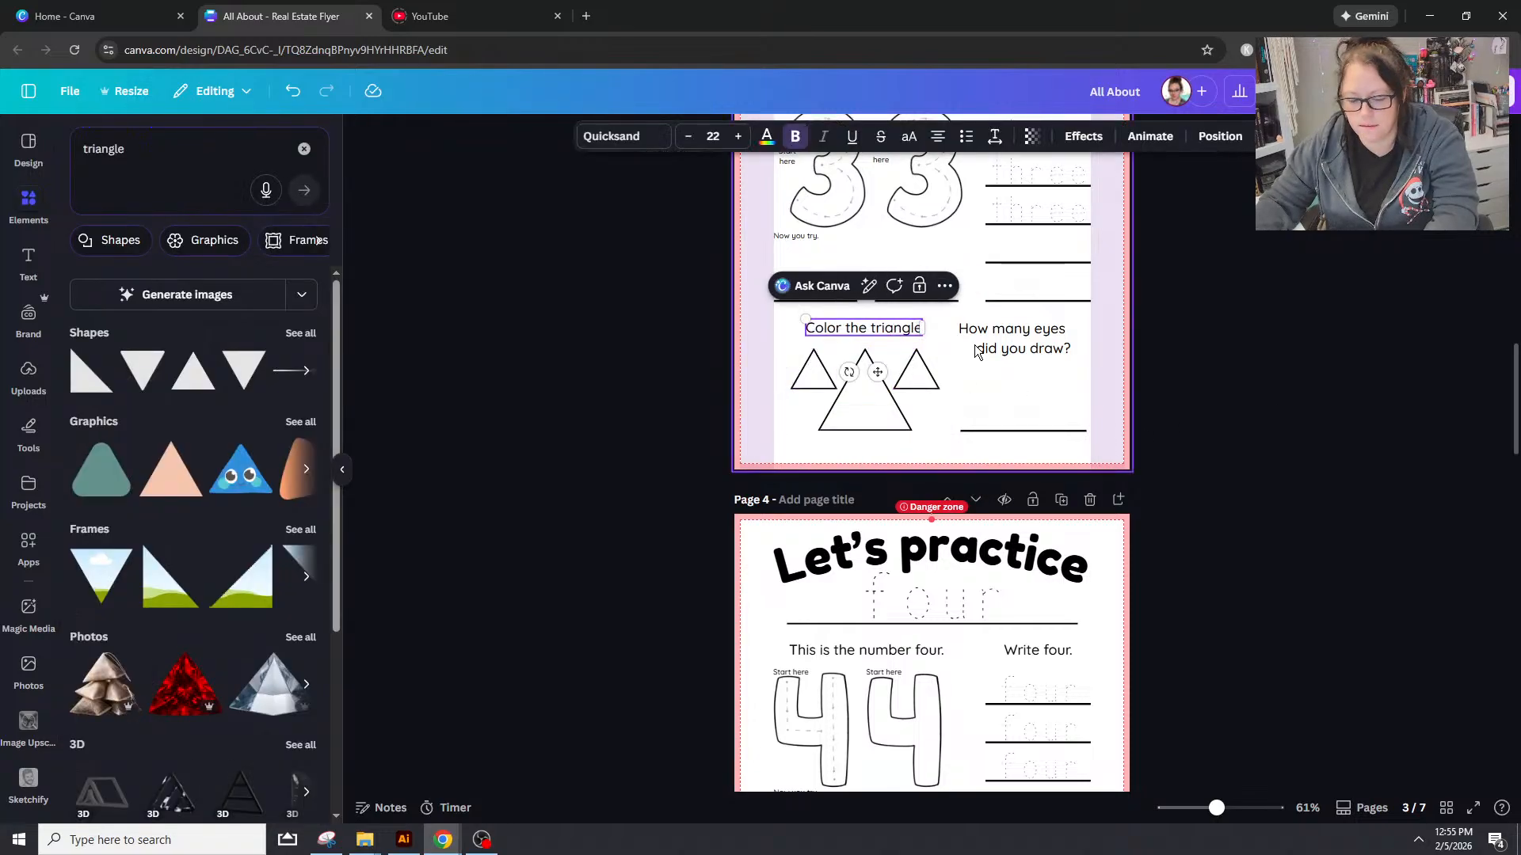
text(s)
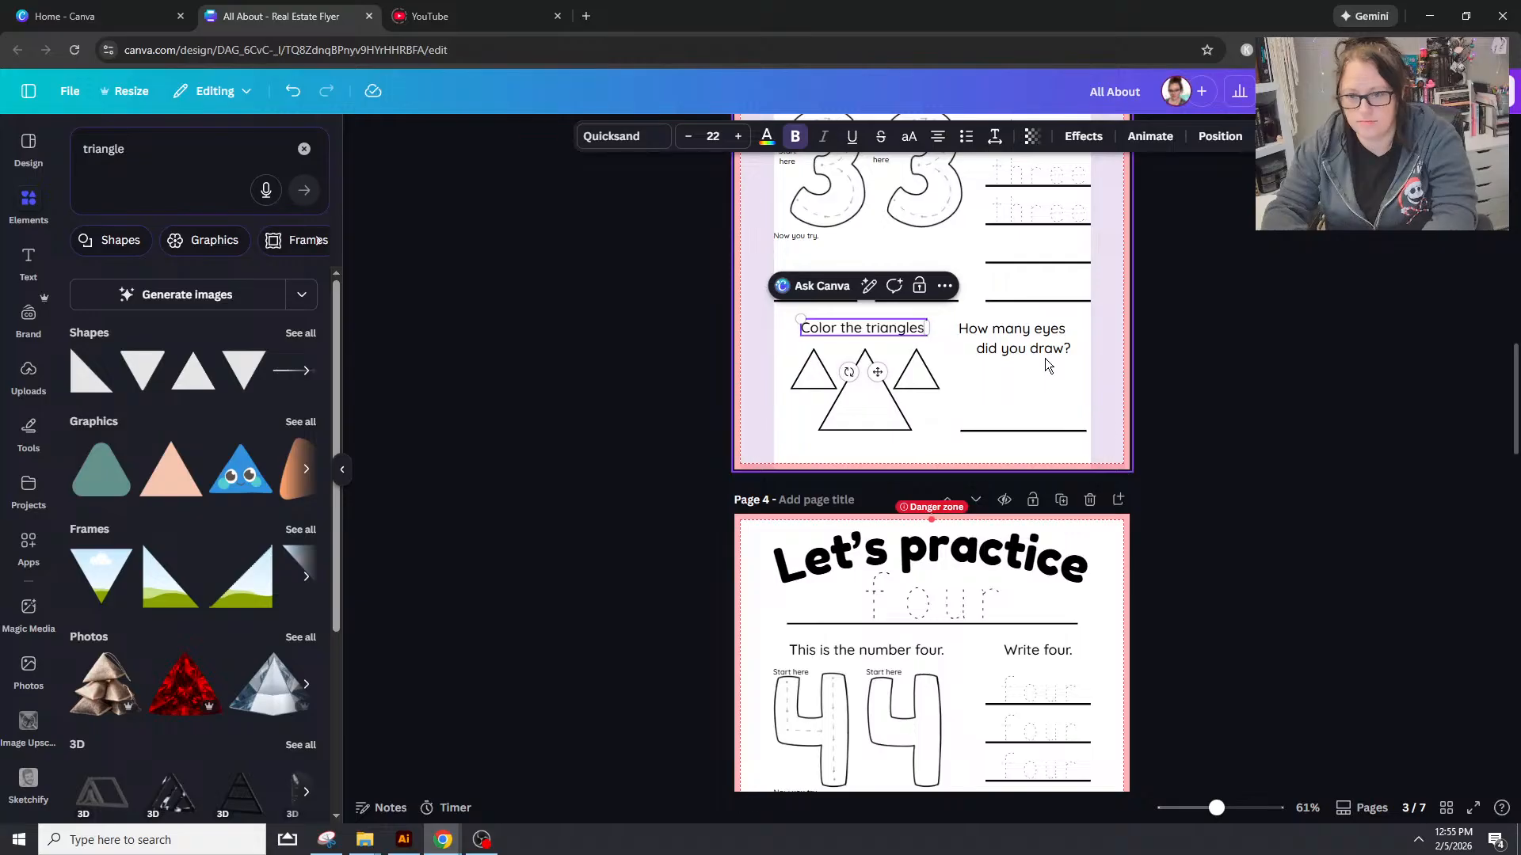
text(.)
click(1217, 326)
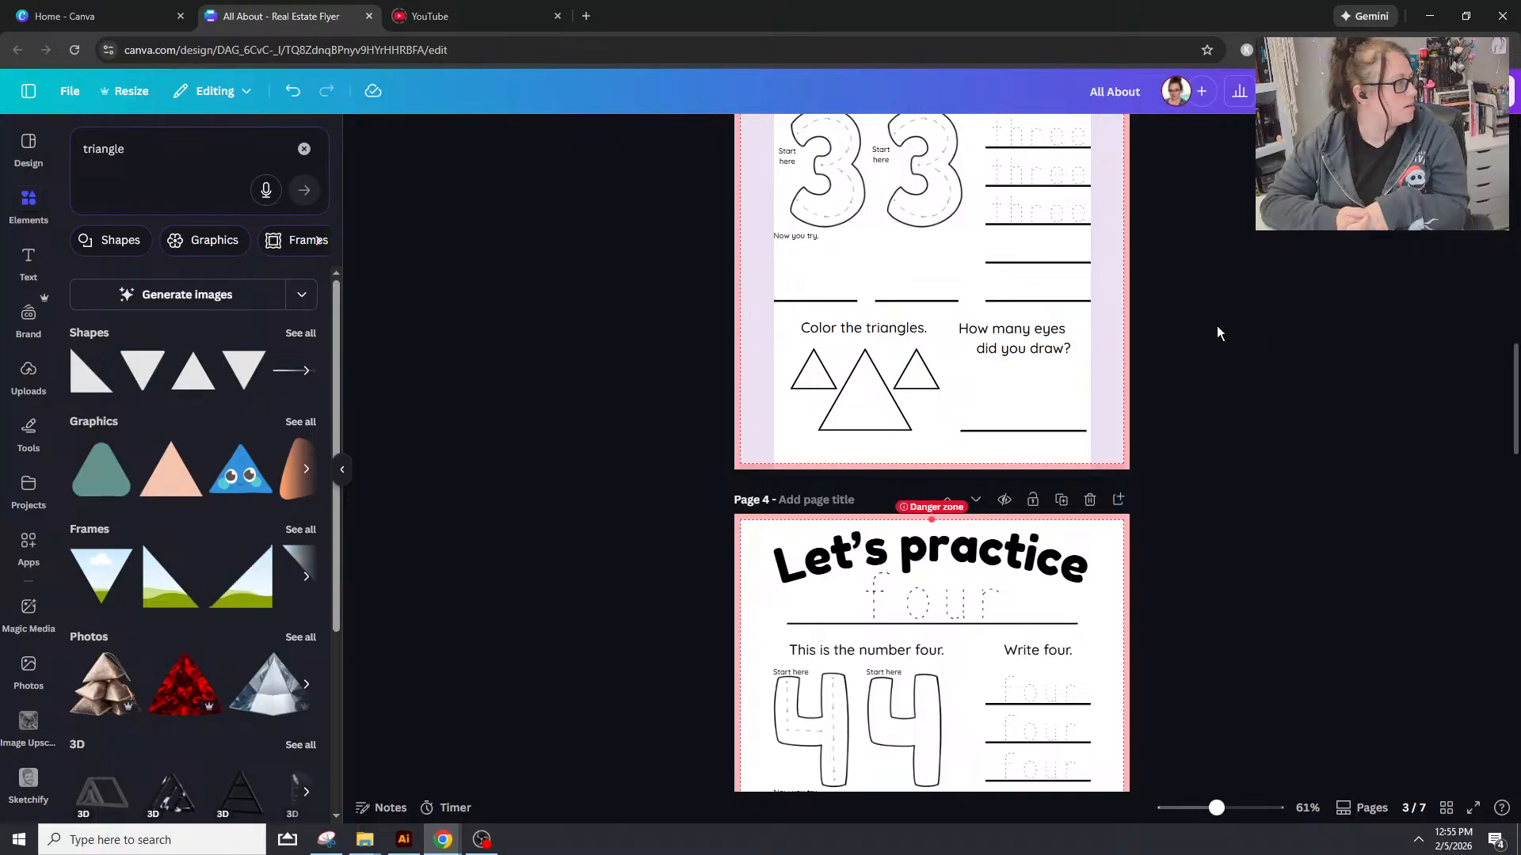
Step: Change the "How many eyes" text on page 3 to "How many sides"
triple_click(1032, 327)
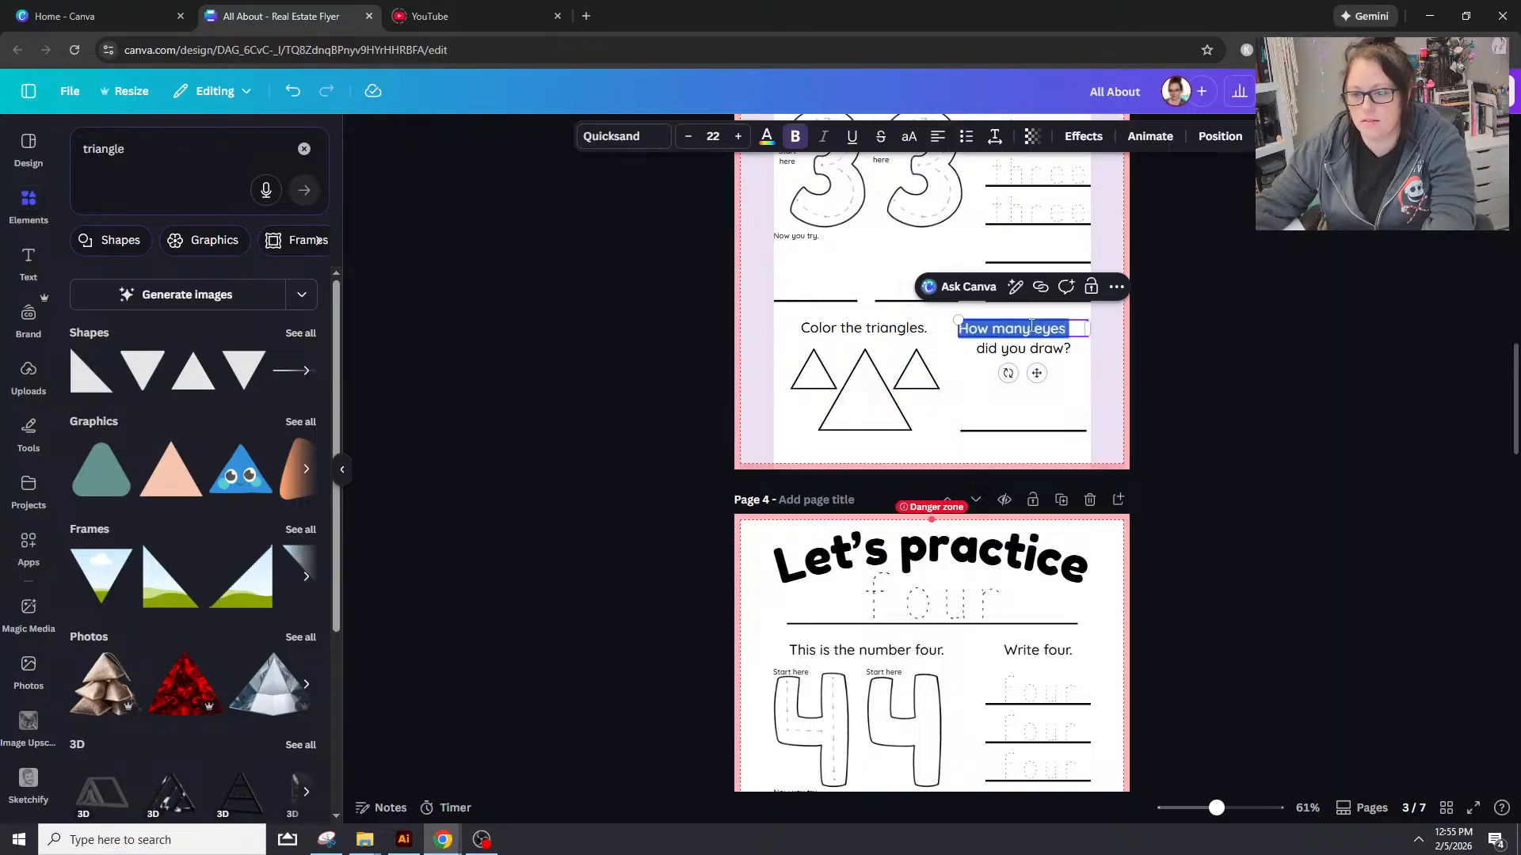
text(How many)
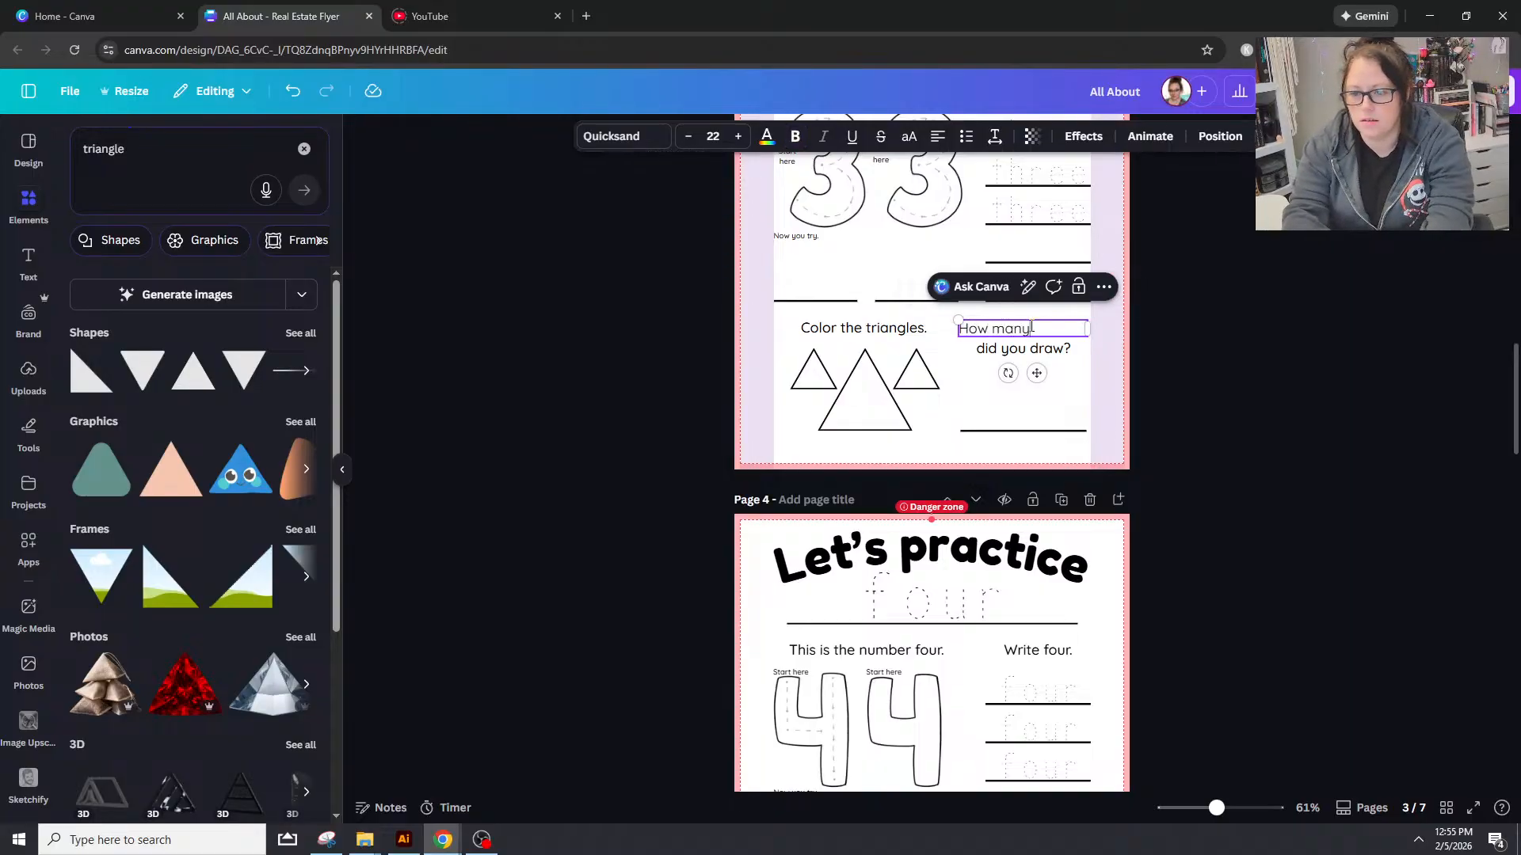
text( sides)
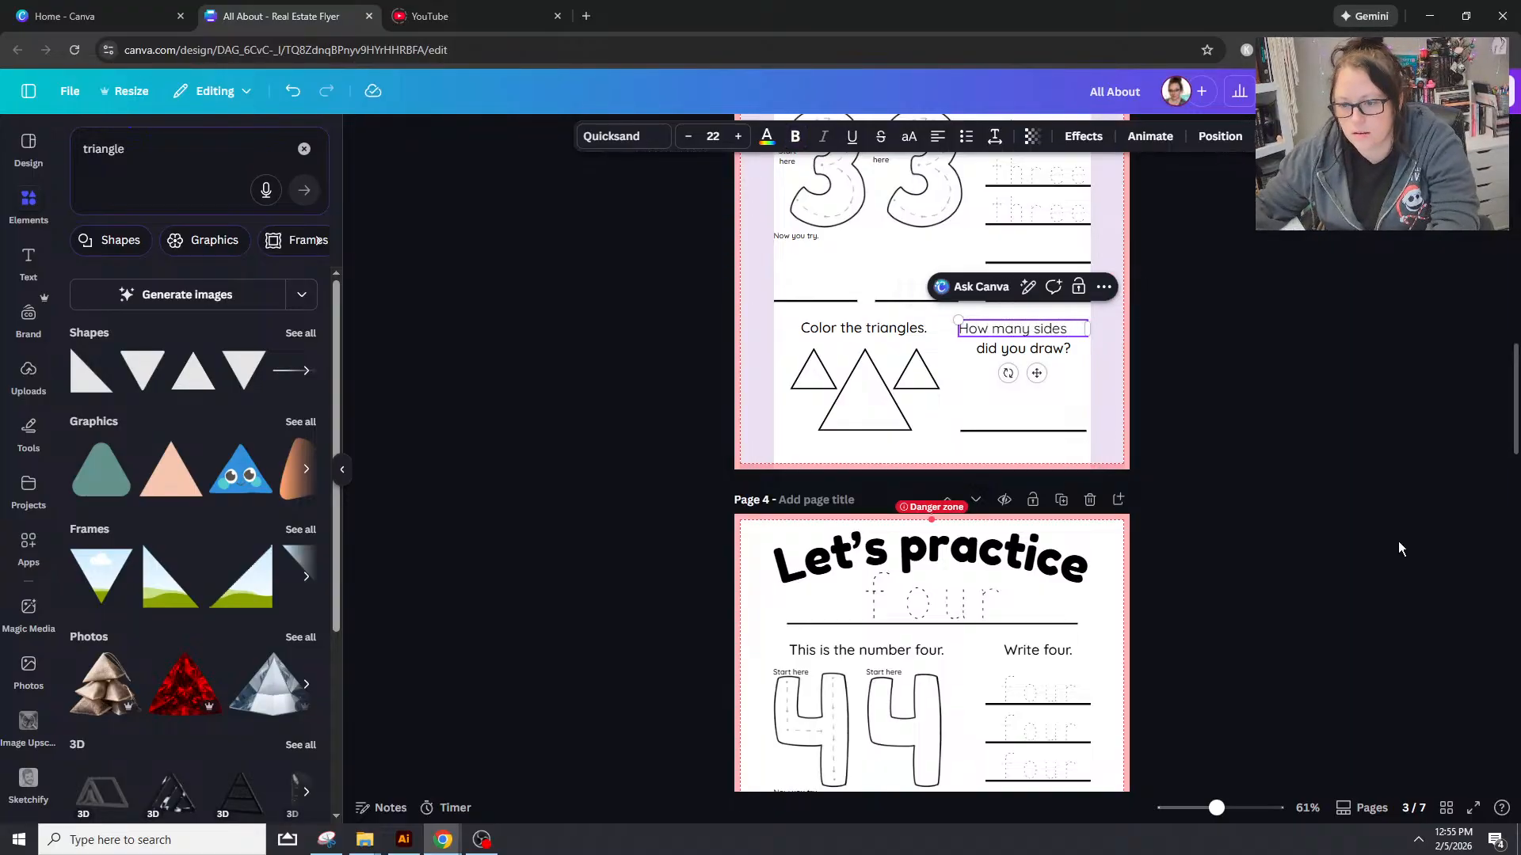
click(1399, 545)
Step: Replace the "did you draw?" line on page 3 with "does a triangle have"
mouse_move(1238, 802)
mouse_down()
mouse_move(1285, 808)
mouse_move(1267, 808)
mouse_up()
click(1185, 621)
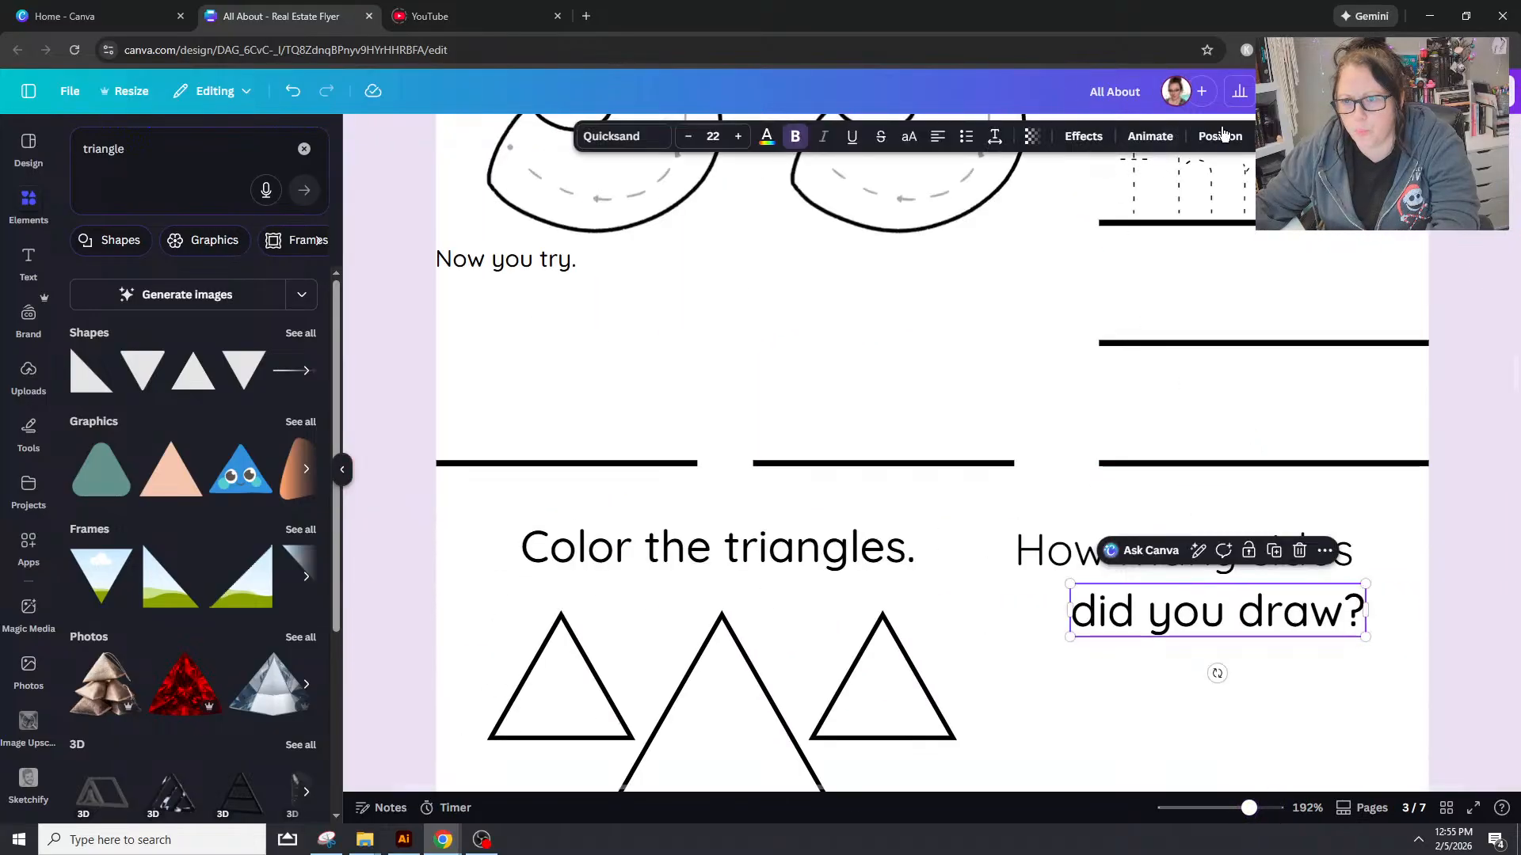
click(1273, 137)
click(1273, 540)
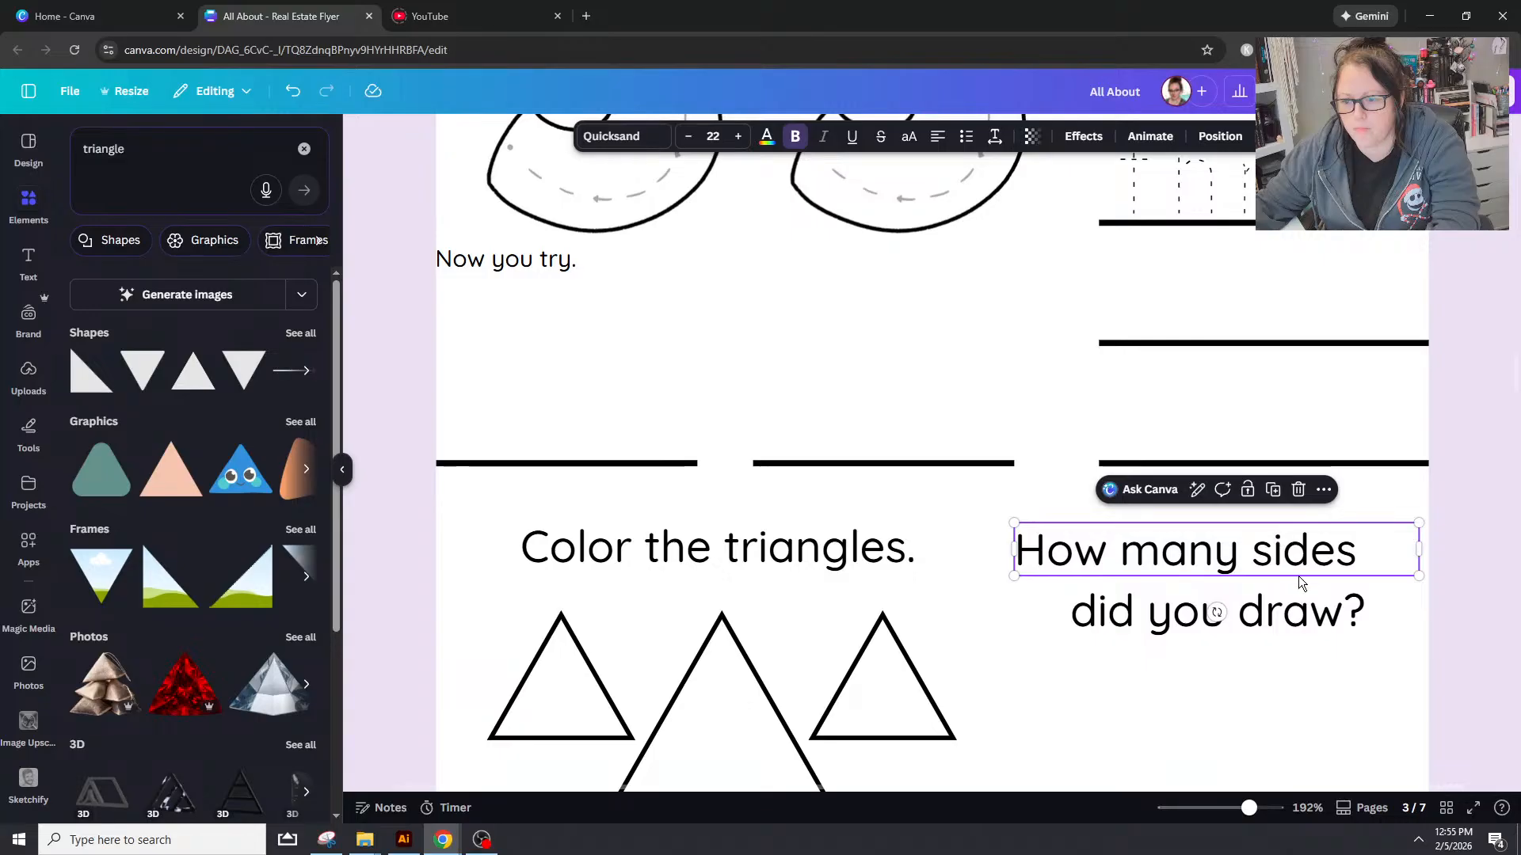
click(1307, 609)
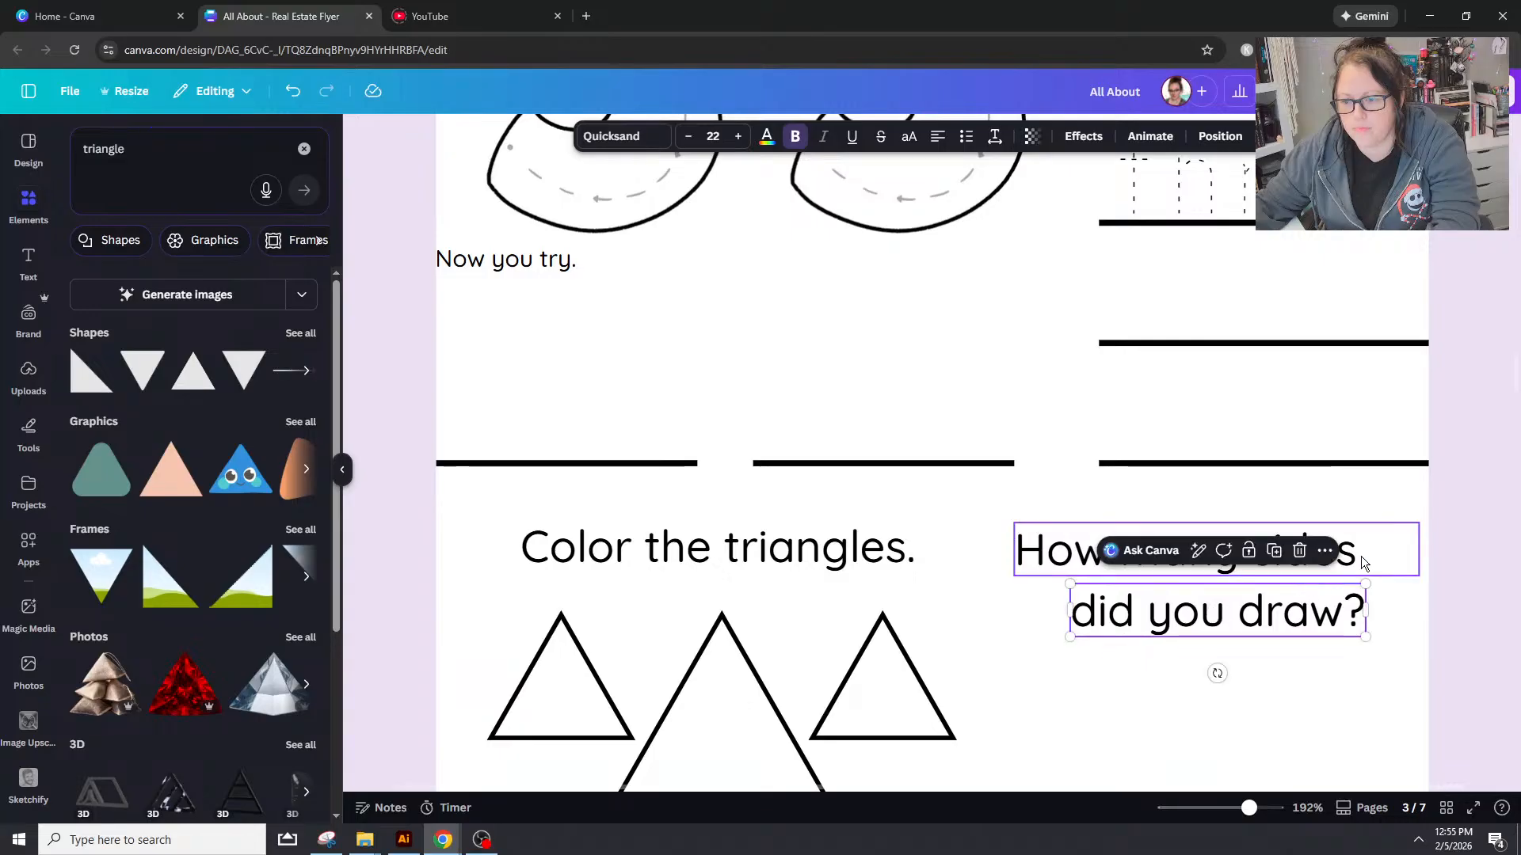
double_click(1312, 614)
click(1357, 554)
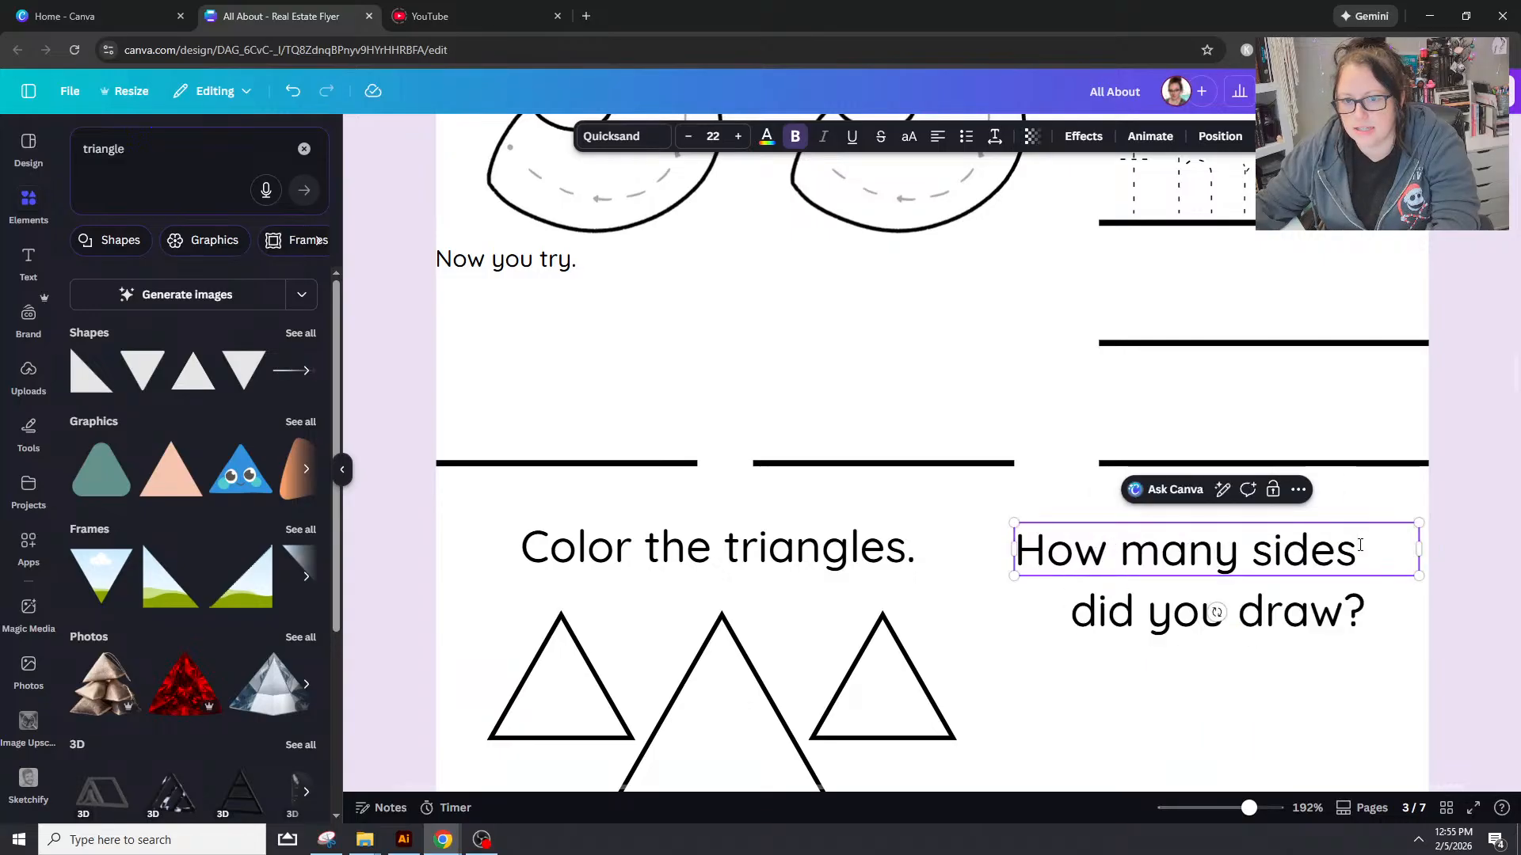
click(1356, 617)
click(1356, 616)
text(do)
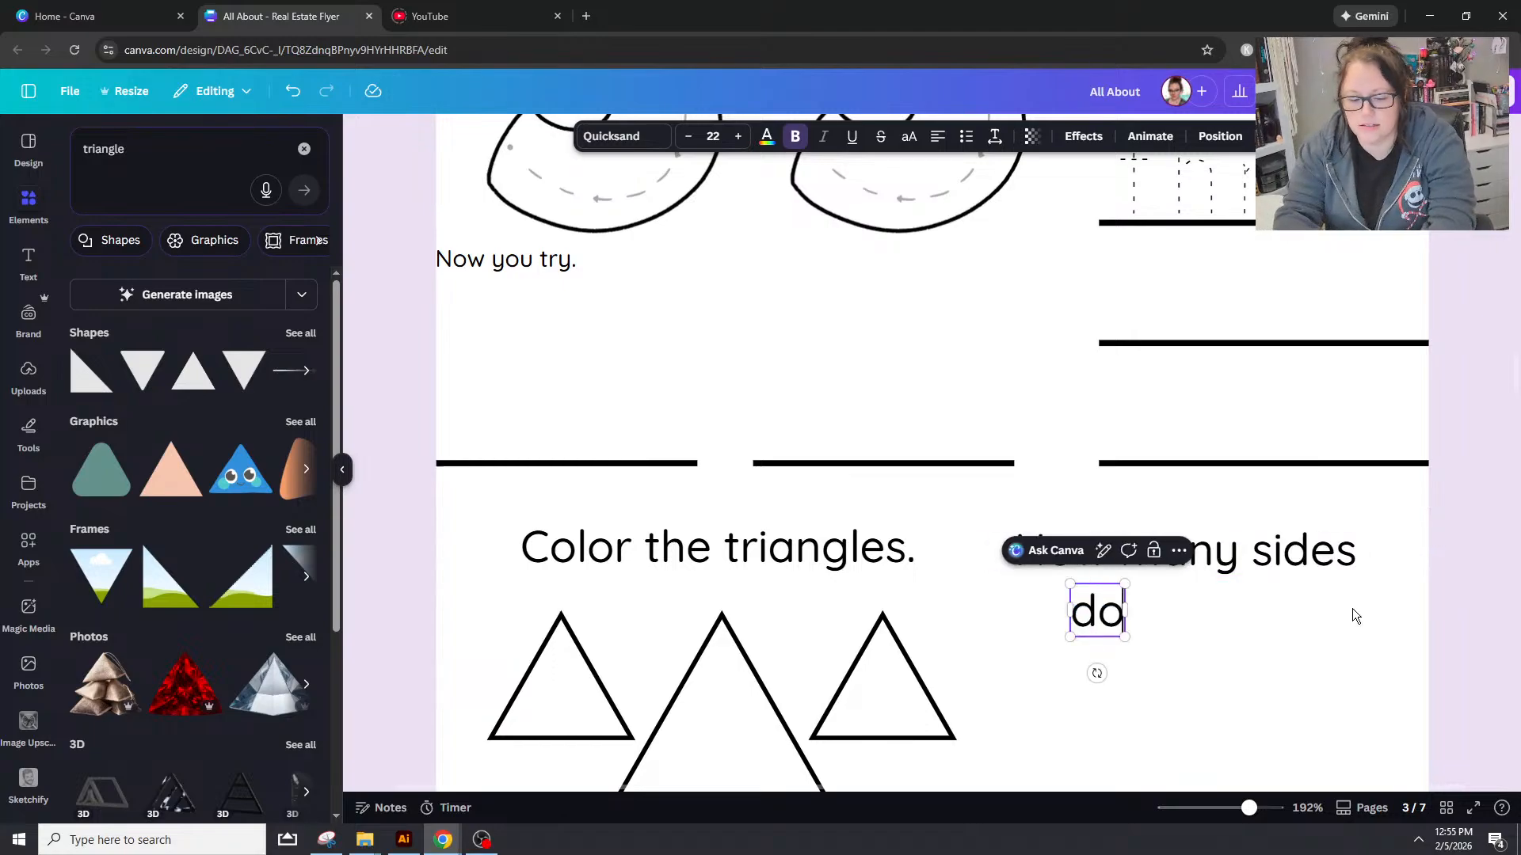
text(es a triangle have)
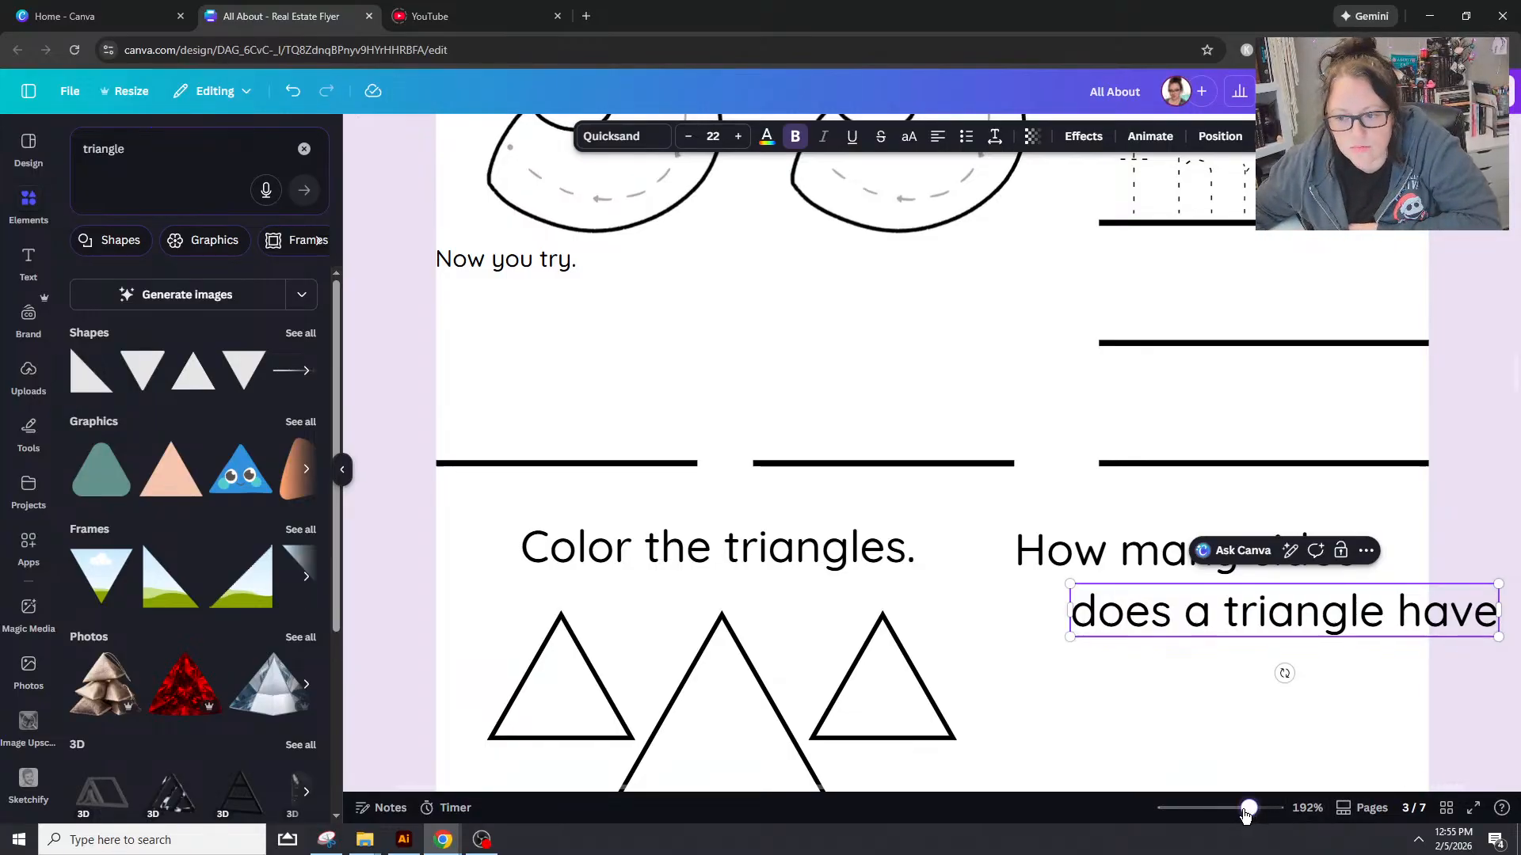
drag(1249, 807, 1235, 810)
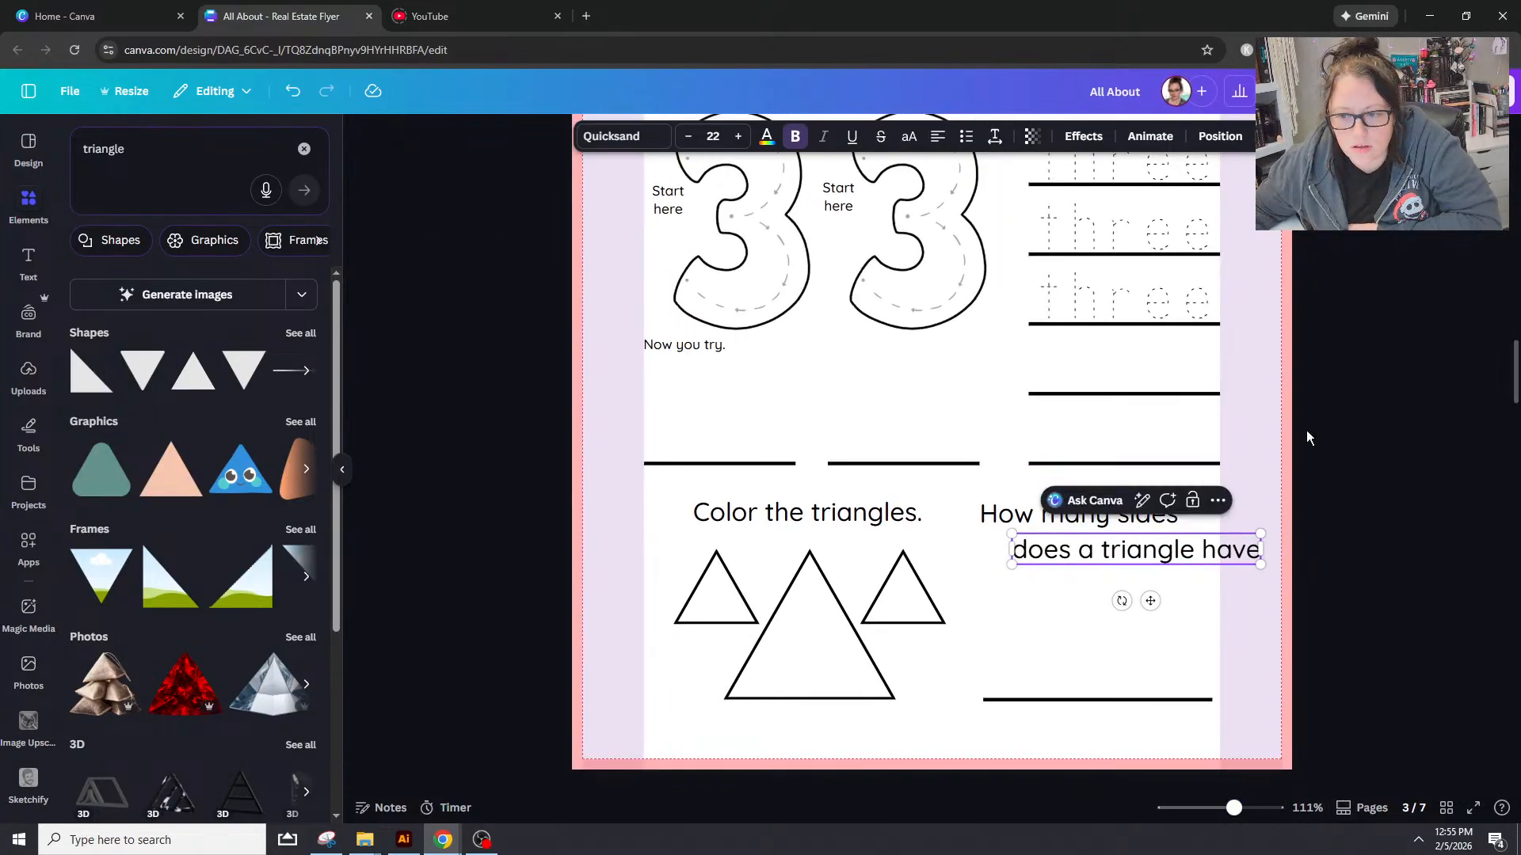
click(1370, 415)
Step: Show all frames in the "triangle" element results and browse through them
scroll(1370, 419, up, 3)
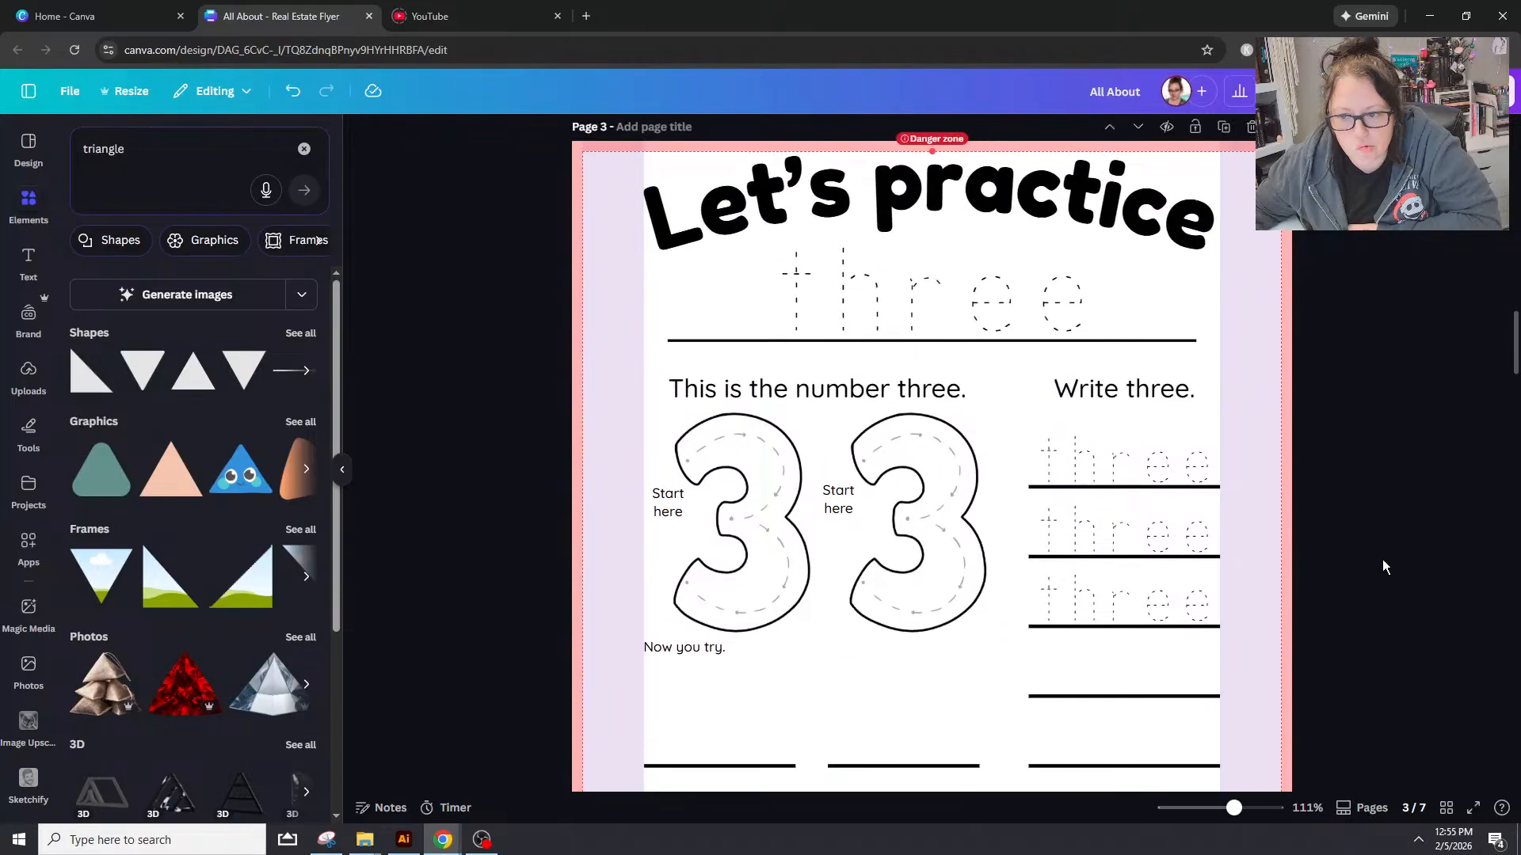
scroll(1383, 566, down, 3)
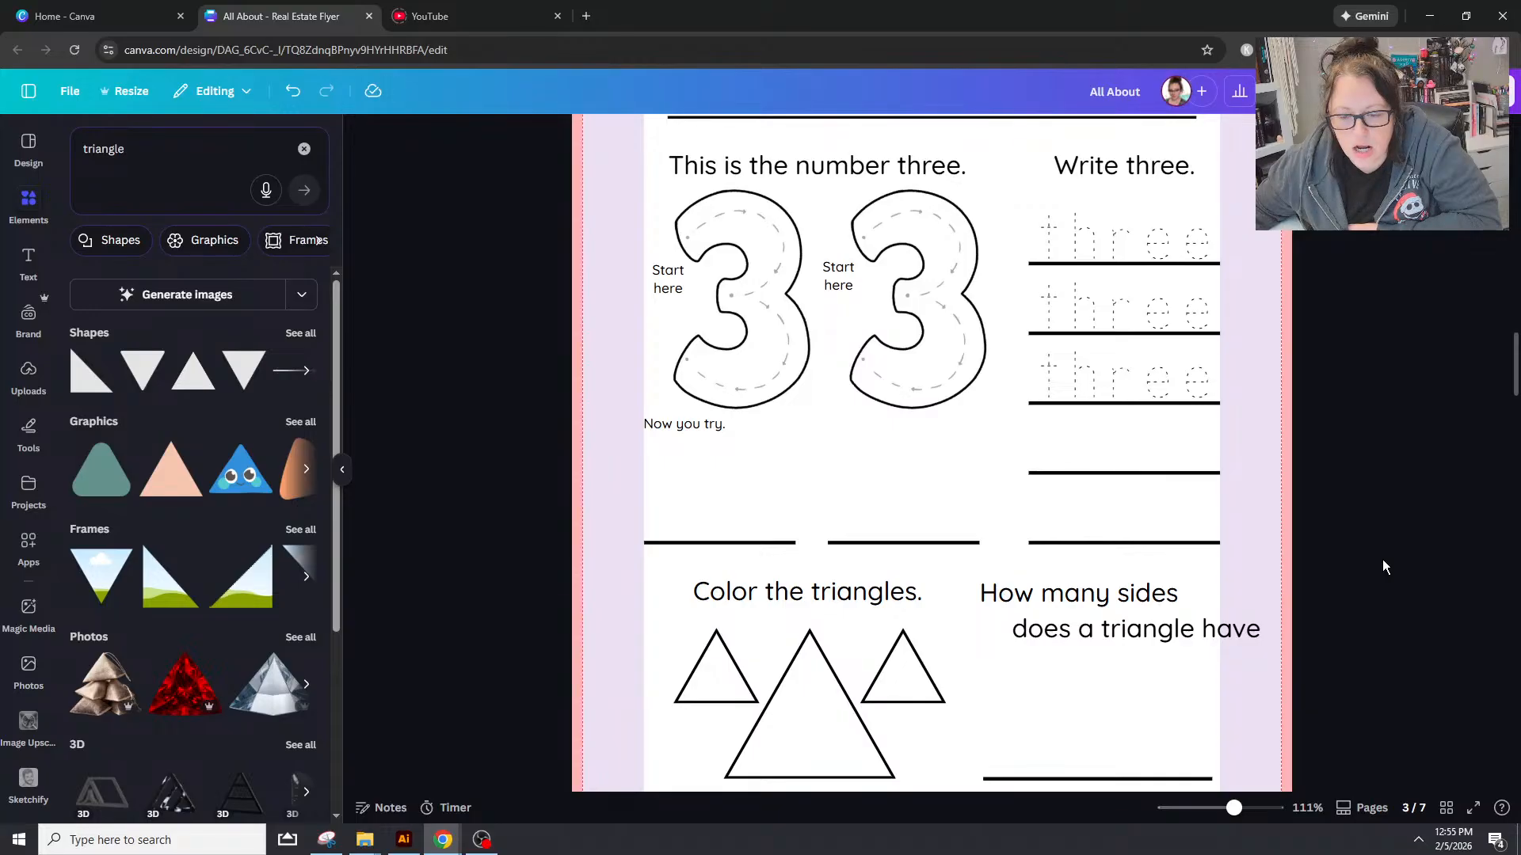
scroll(1381, 559, down, 1)
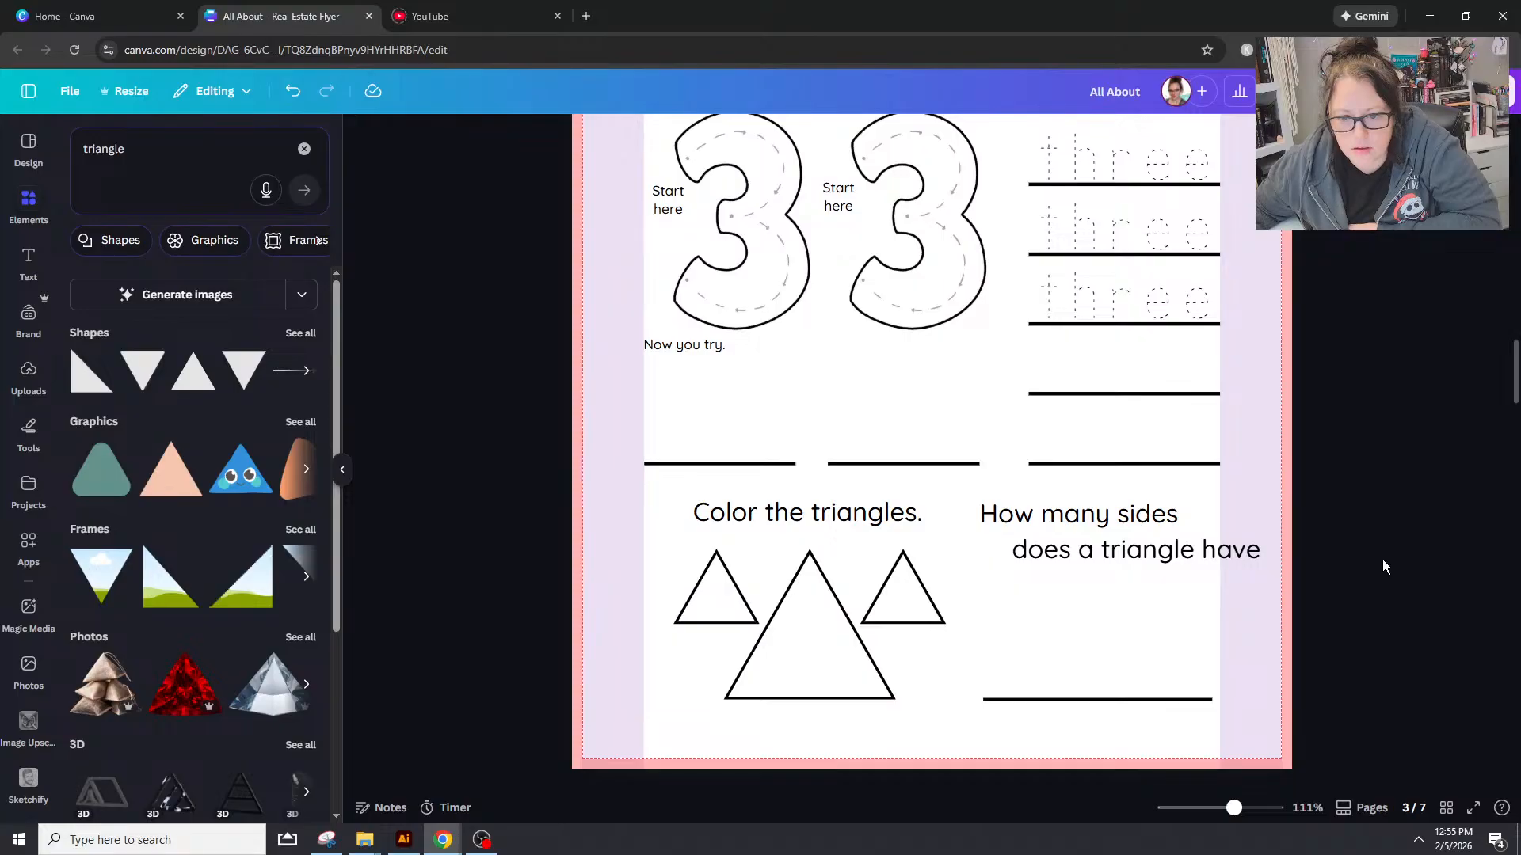
click(935, 610)
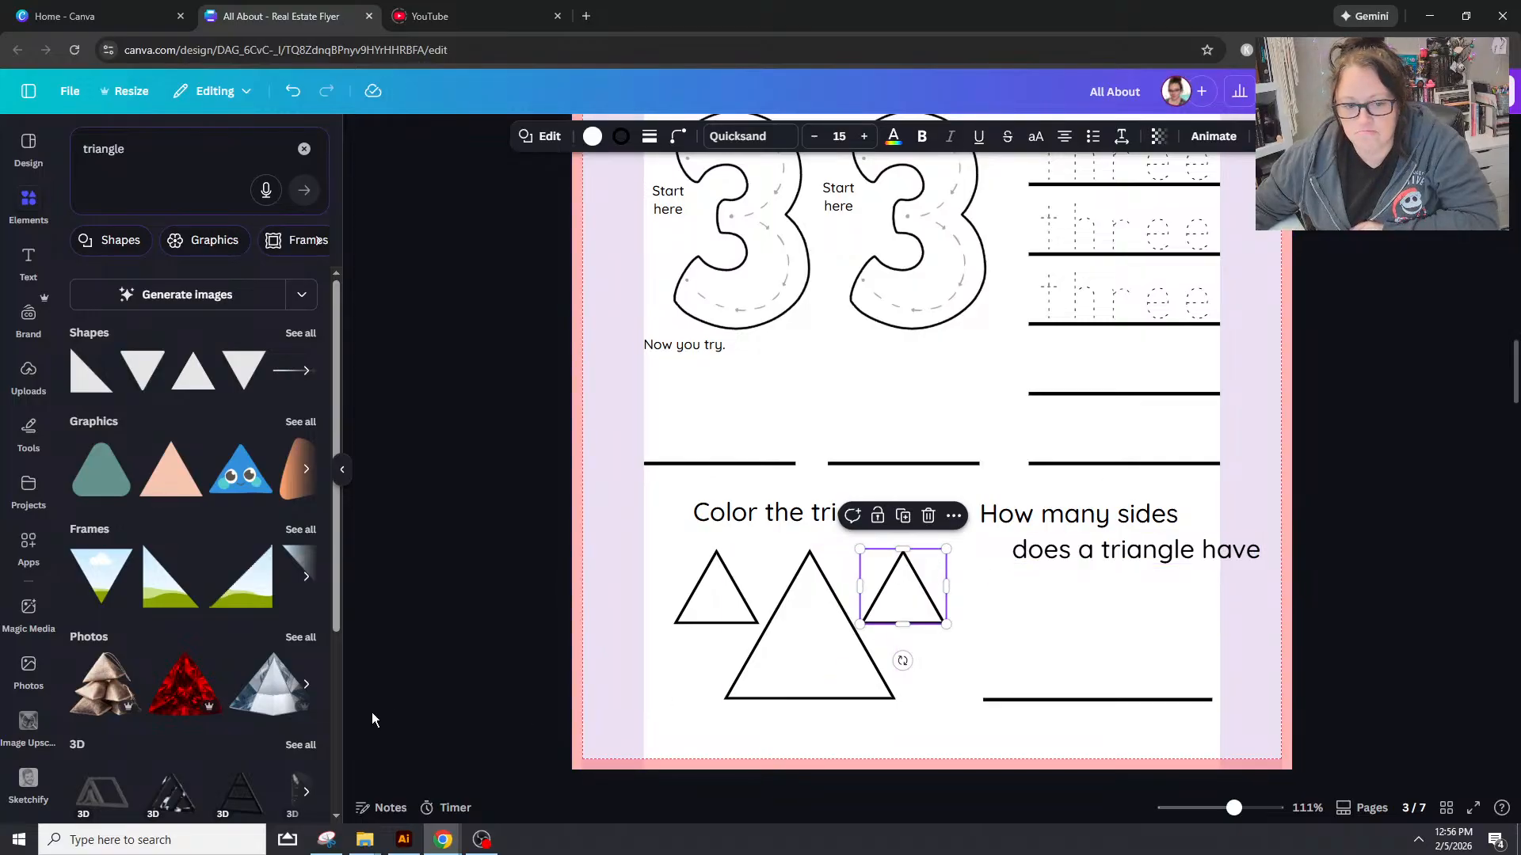
click(311, 531)
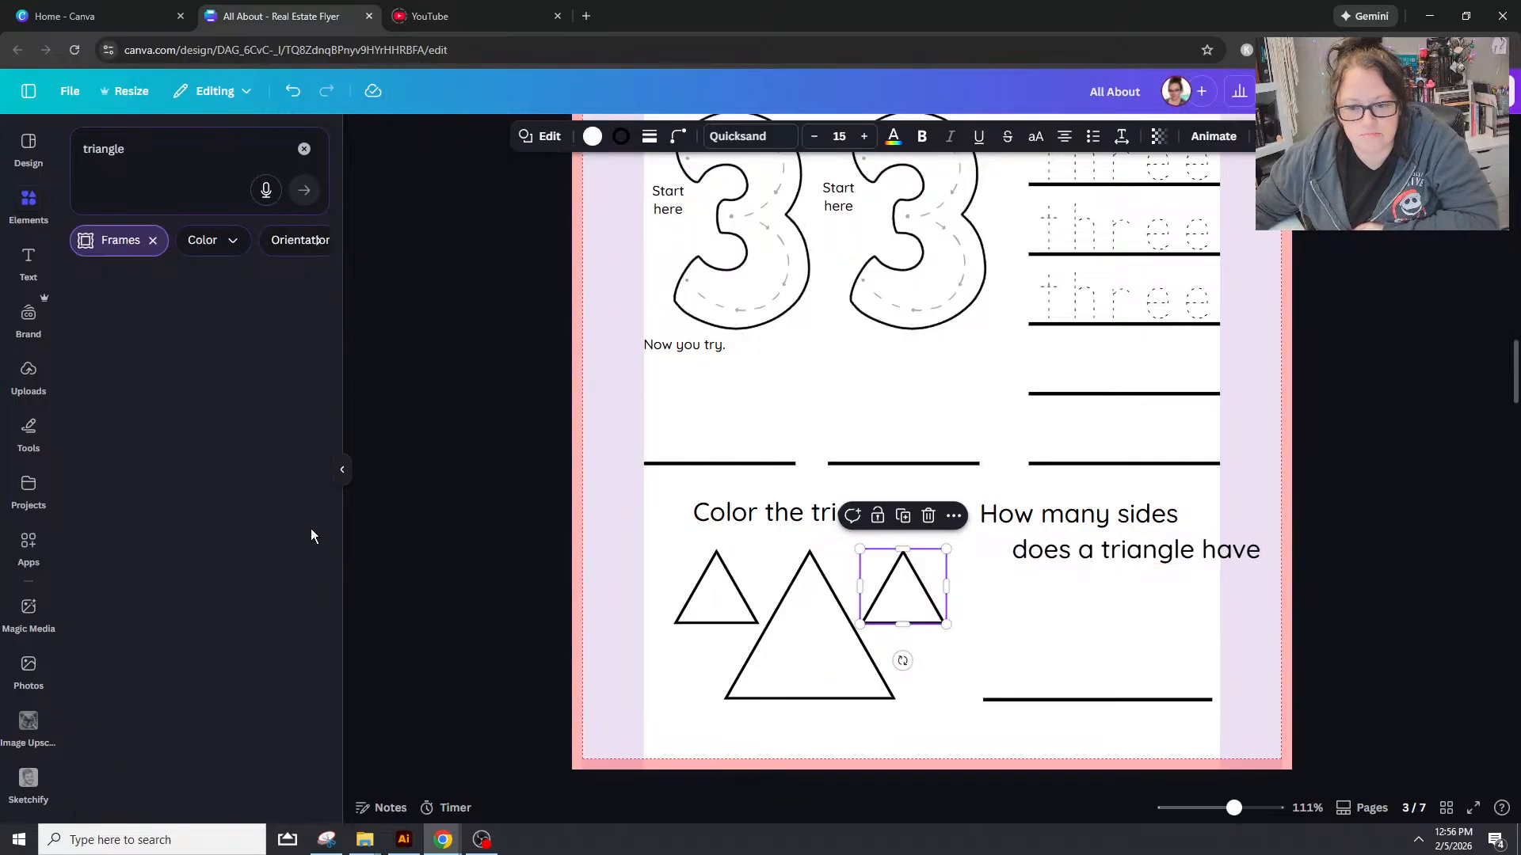
scroll(311, 536, down, 2)
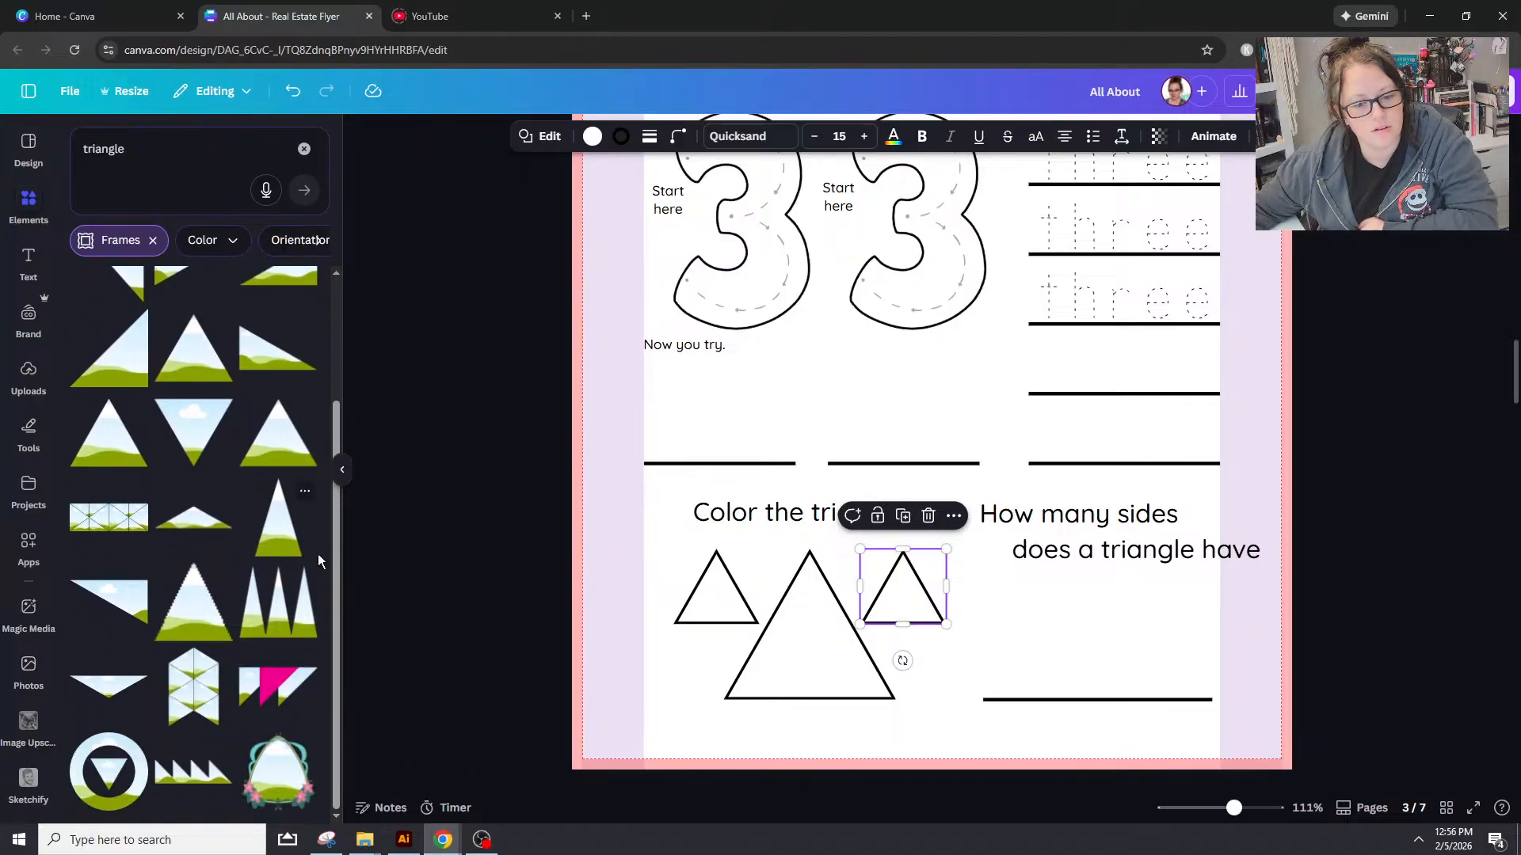
Step: Delete the two small triangles on page 3, keeping only the large one
double_click(927, 600)
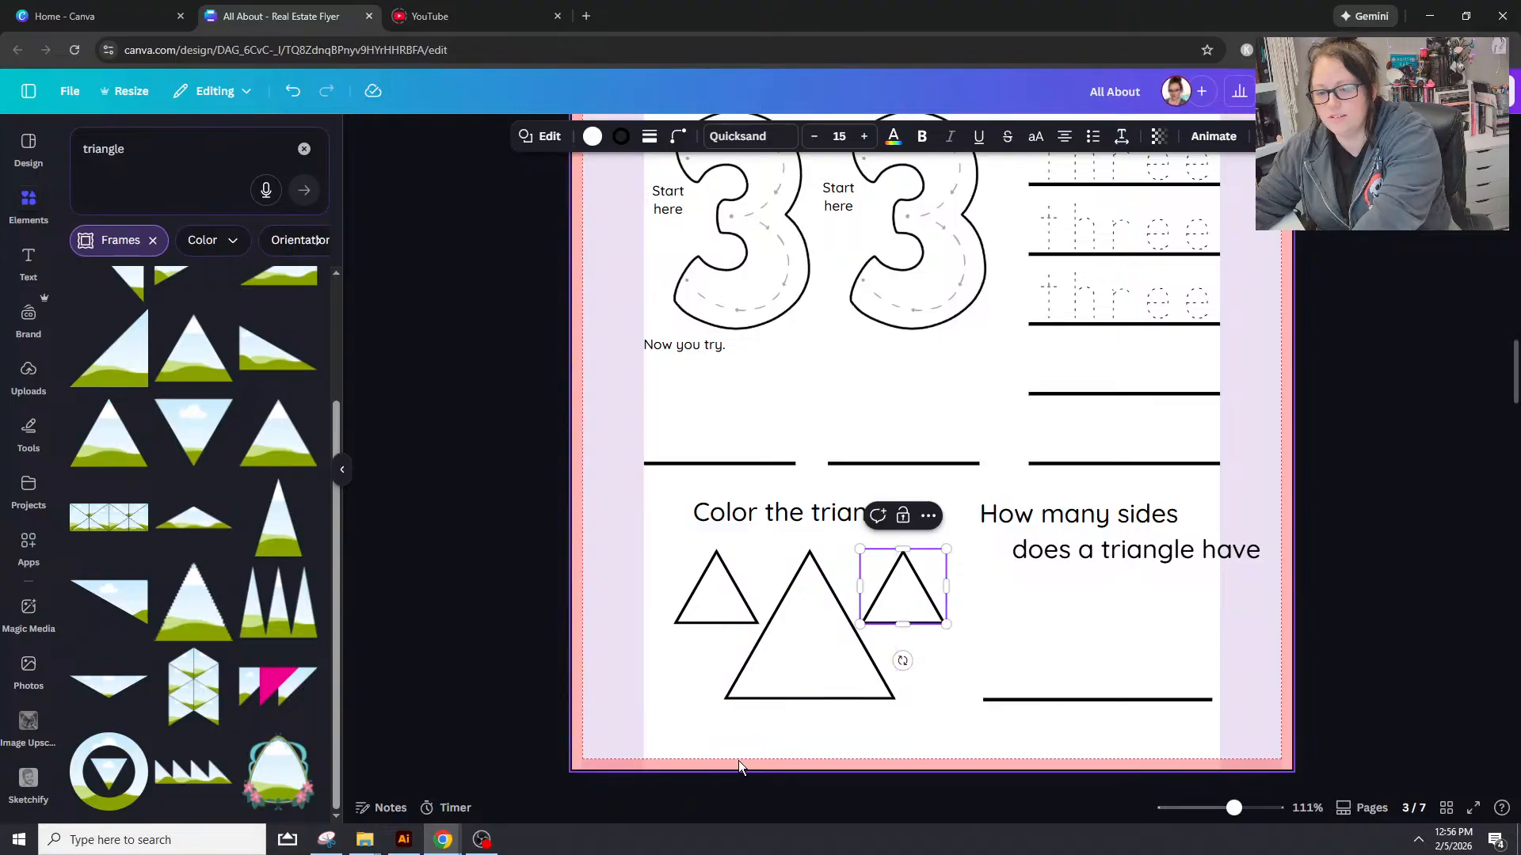
click(727, 607)
key(Delete)
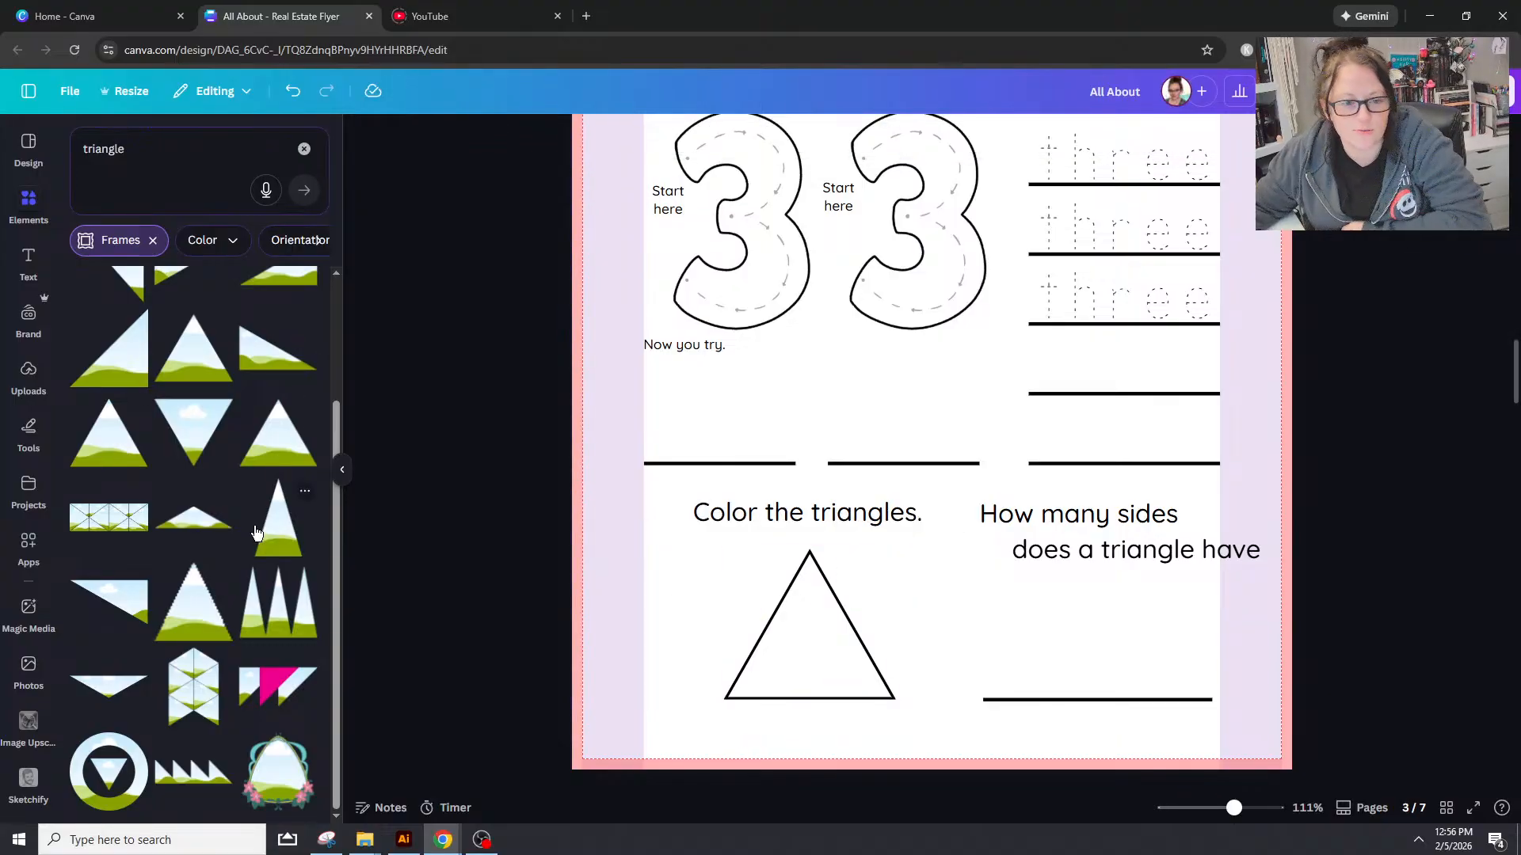
Step: Add the tall, narrow triangle frame from the results to page 3
scroll(234, 634, up, 2)
scroll(230, 650, down, 2)
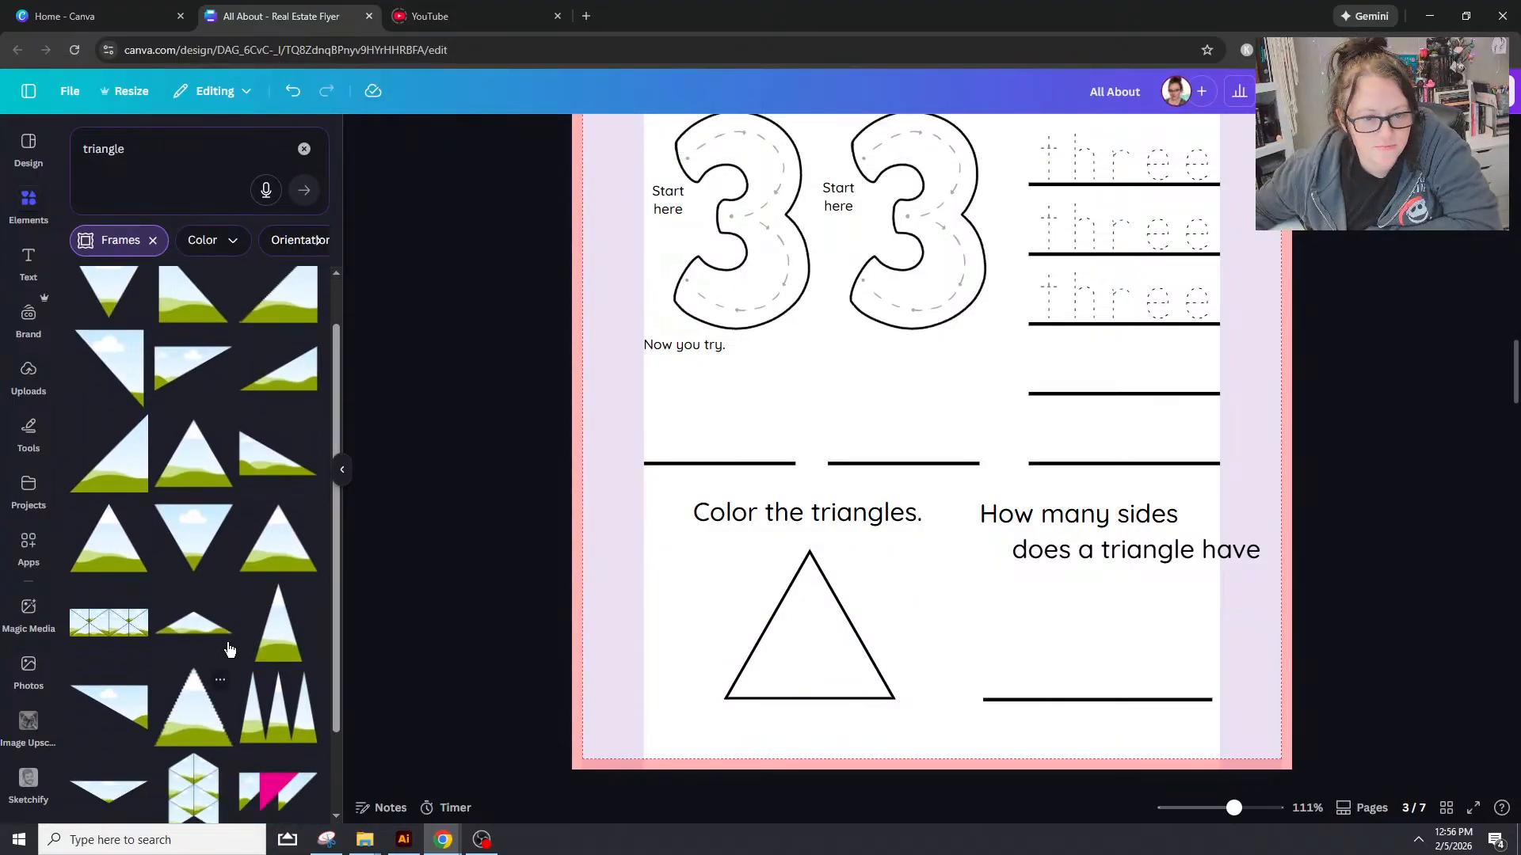
drag(278, 522, 940, 339)
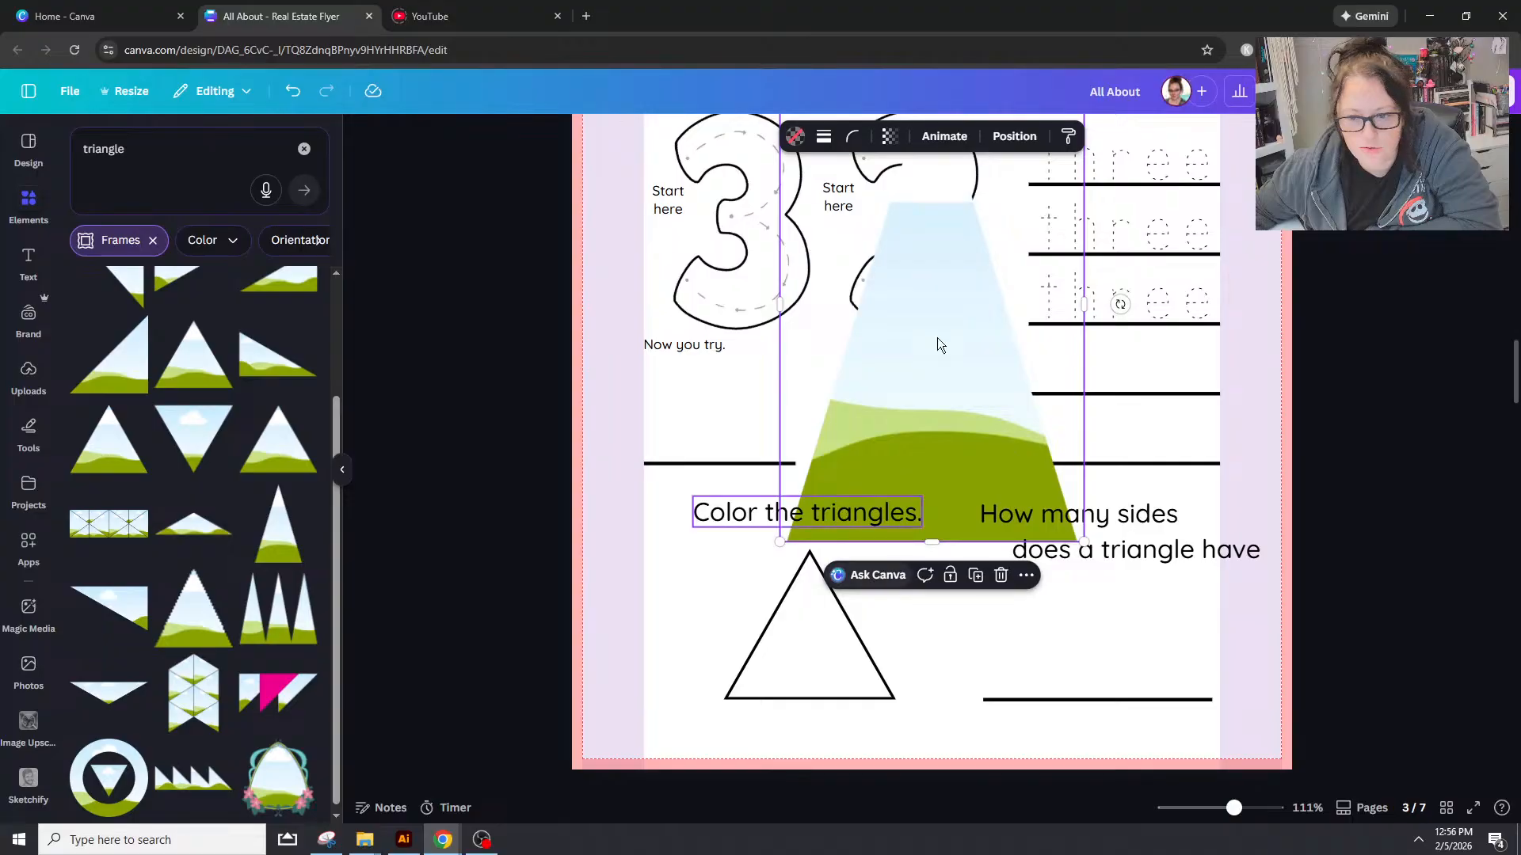
Step: Fill the tall triangle frame with white and apply the large outlined triangle's style to it
click(795, 135)
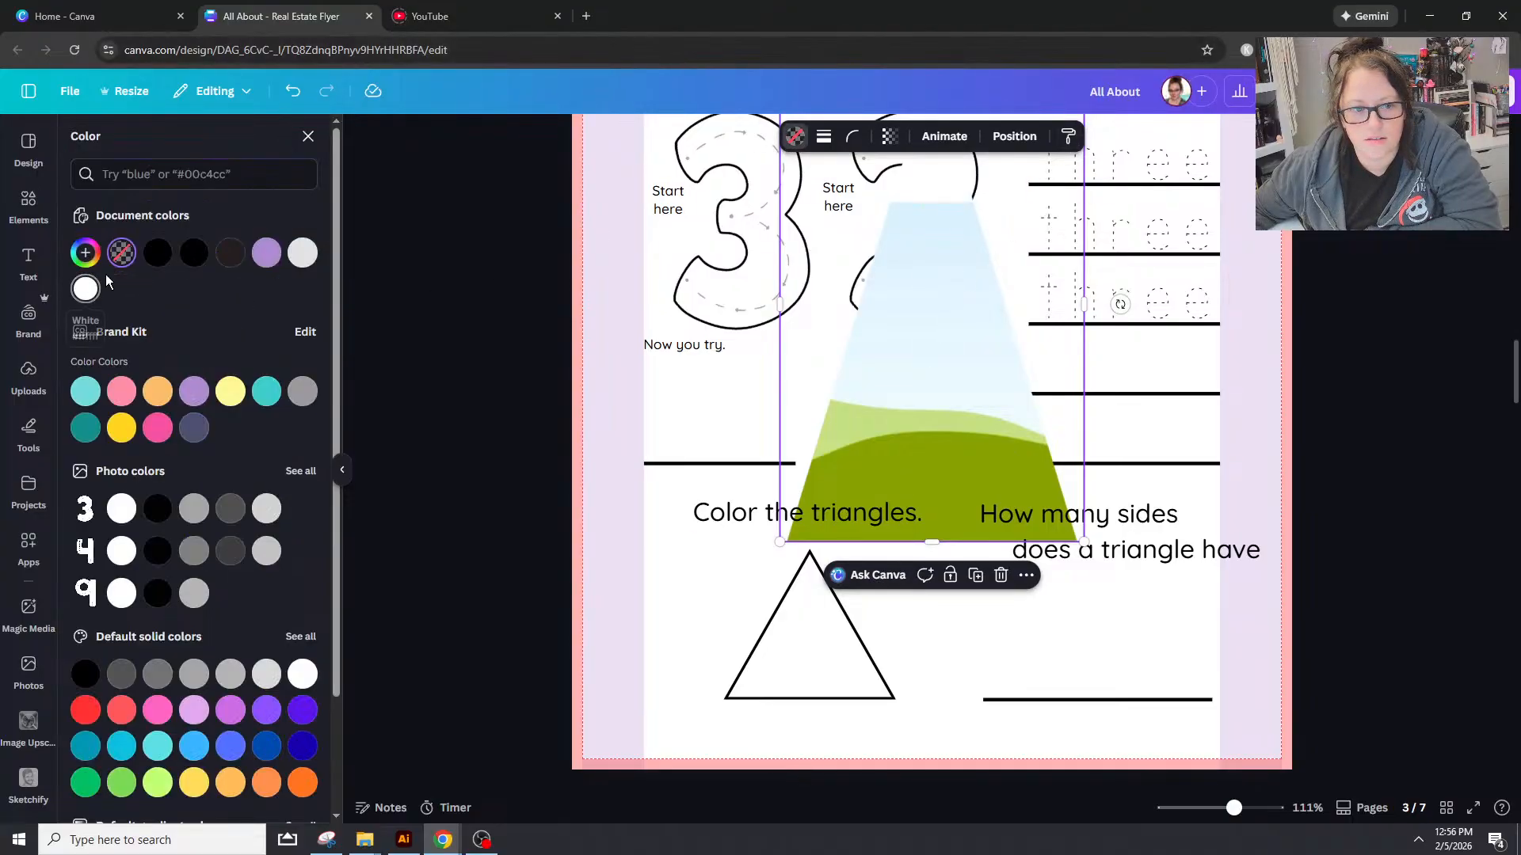
click(85, 288)
click(824, 137)
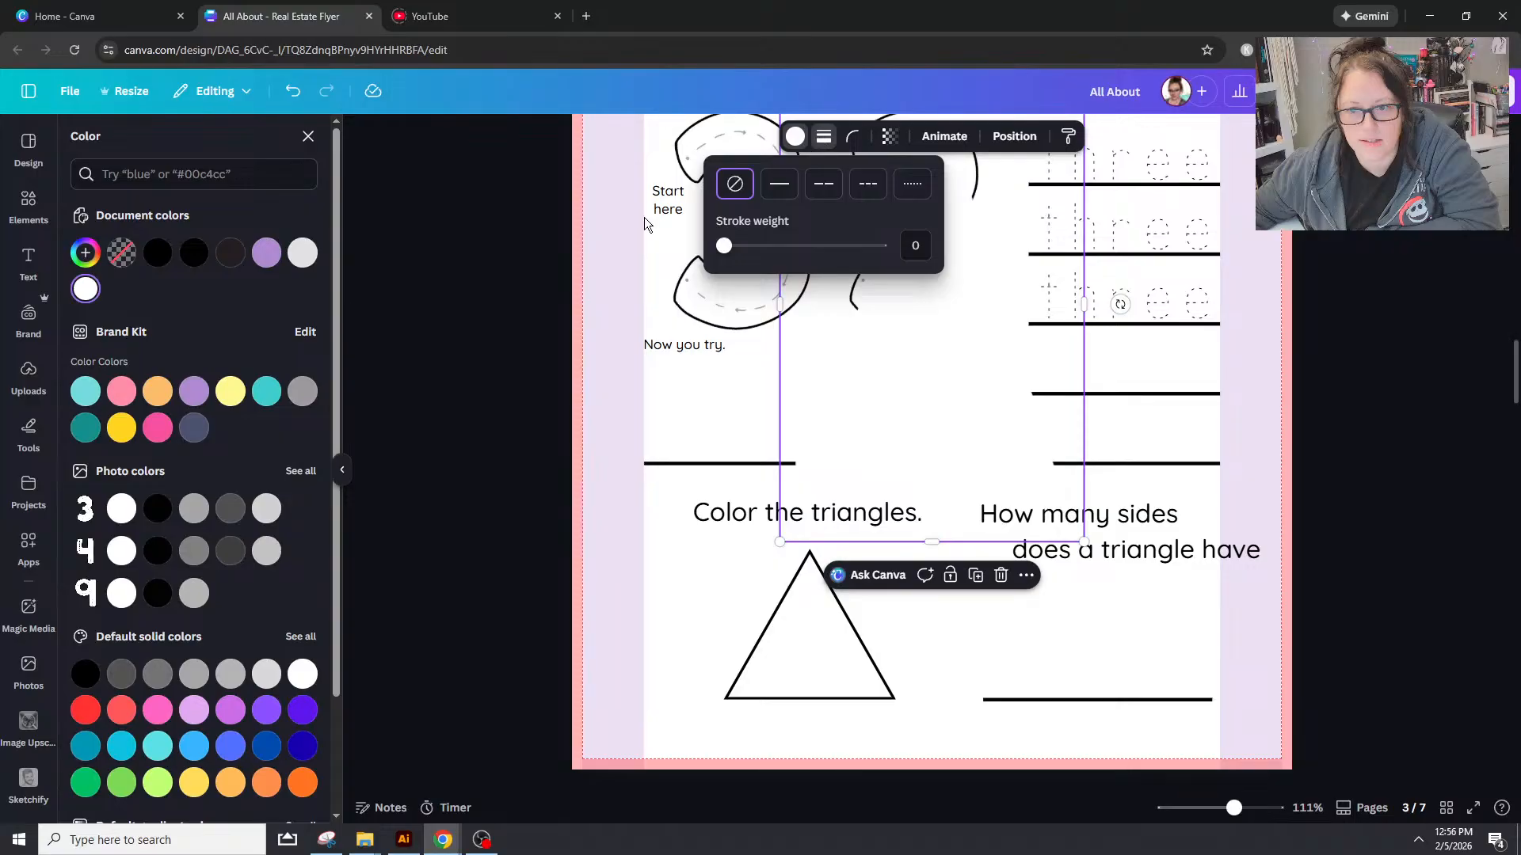
click(778, 635)
click(1337, 137)
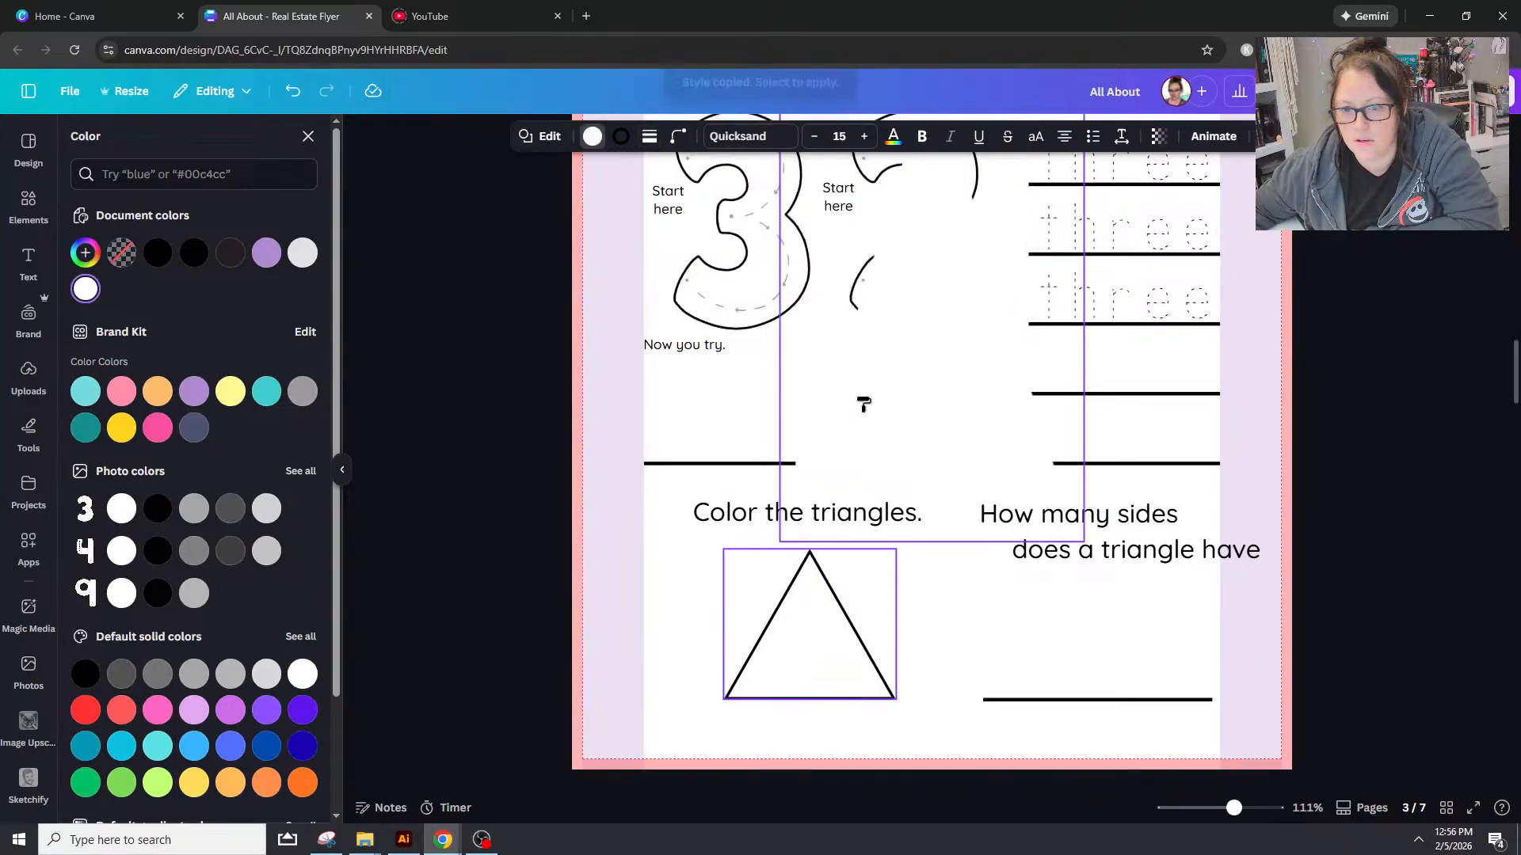
click(863, 398)
Step: Shrink the tall triangle and place it upside down beside the large triangle, under the coloring heading
drag(909, 469, 749, 652)
drag(923, 723, 735, 591)
click(821, 736)
click(835, 740)
click(796, 720)
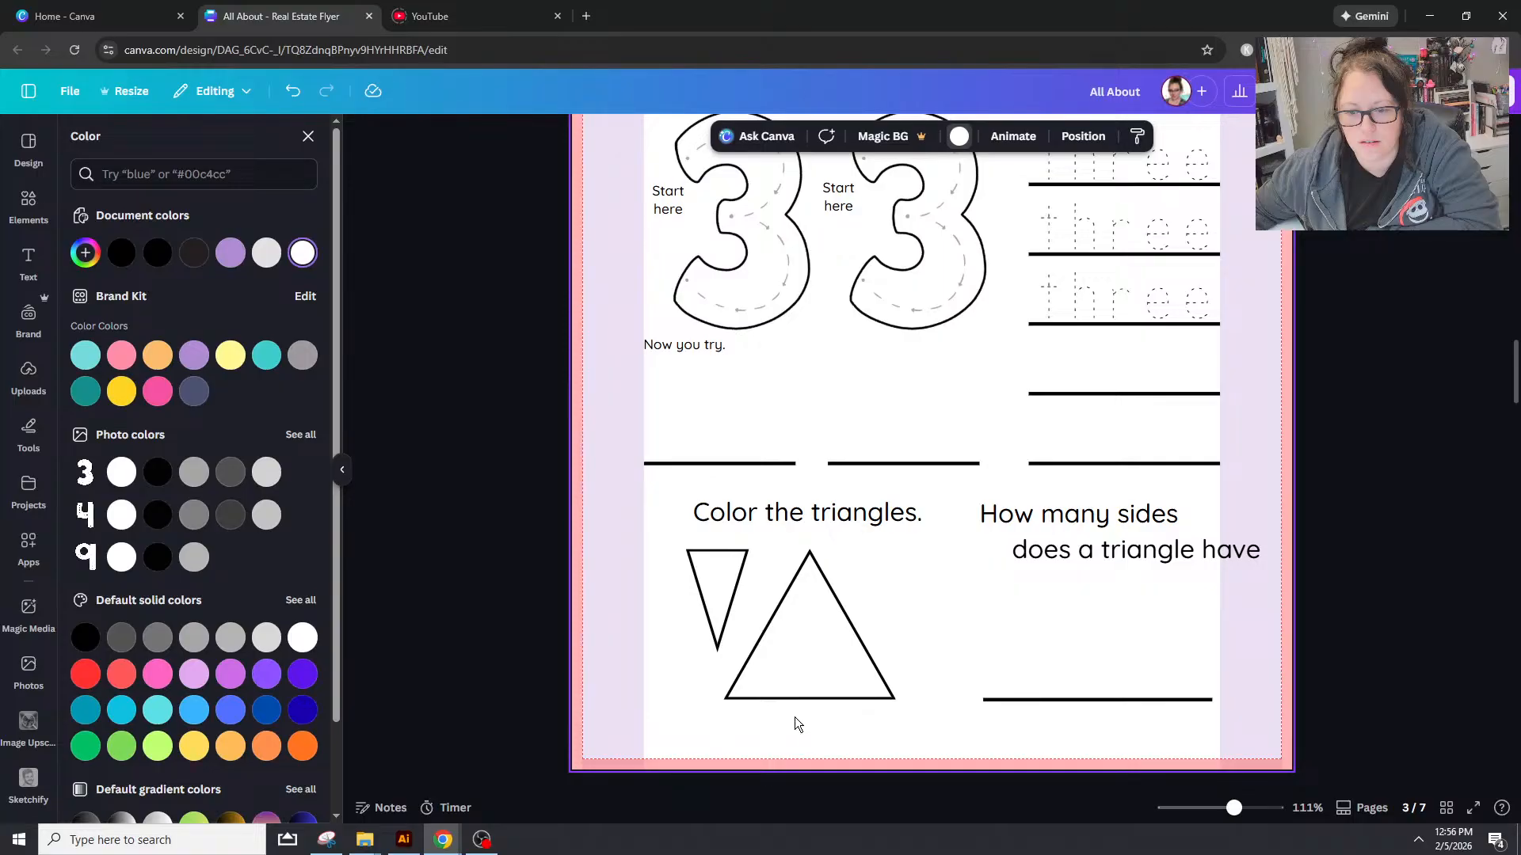
Step: Shorten and rotate the small inverted triangle upright, and remove it from page 3
click(719, 643)
drag(719, 643, 719, 620)
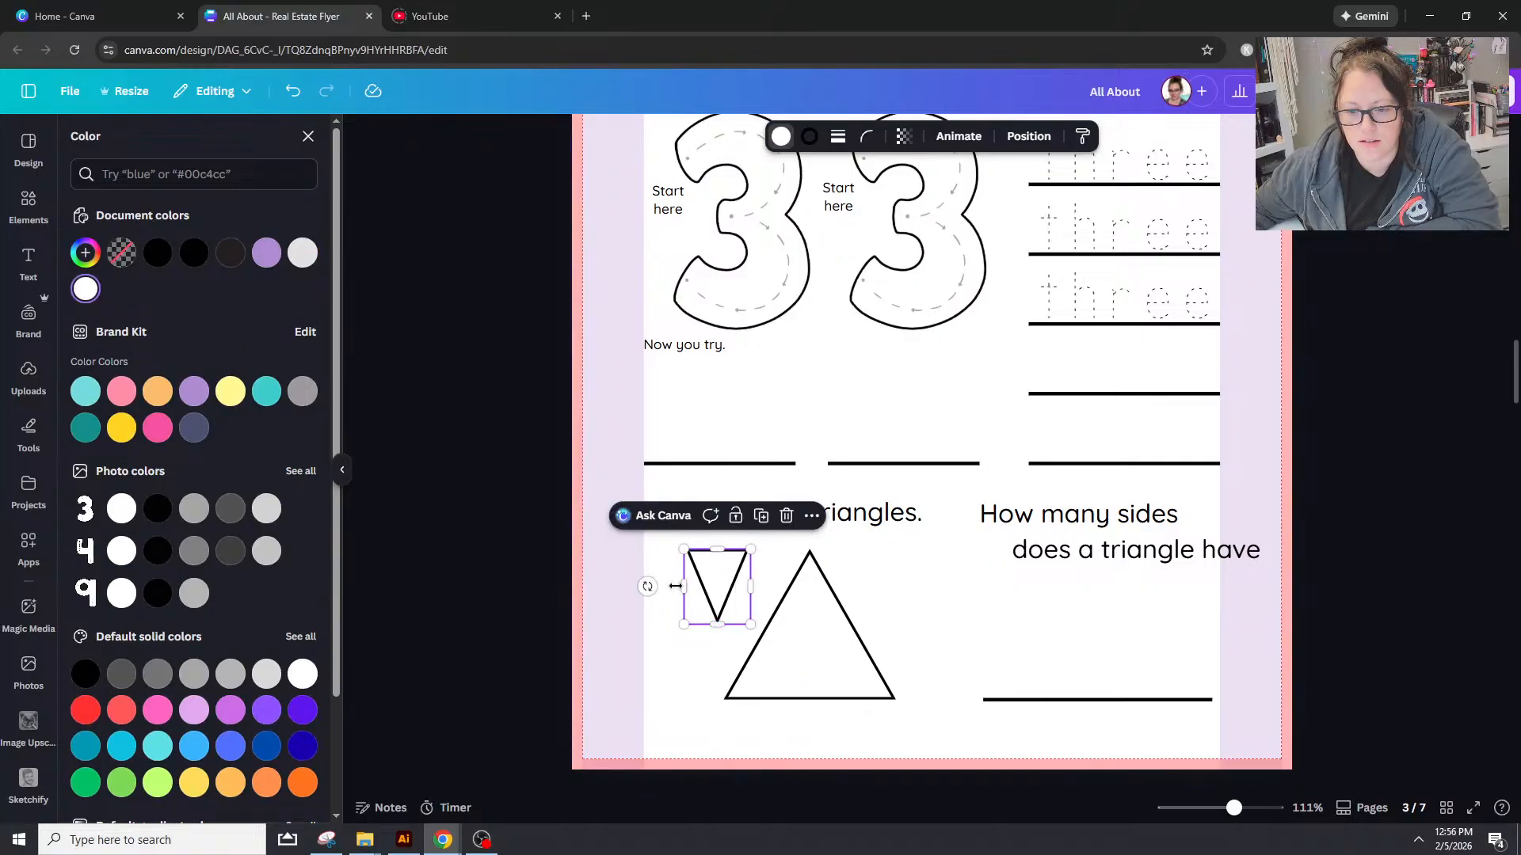
drag(647, 586, 785, 574)
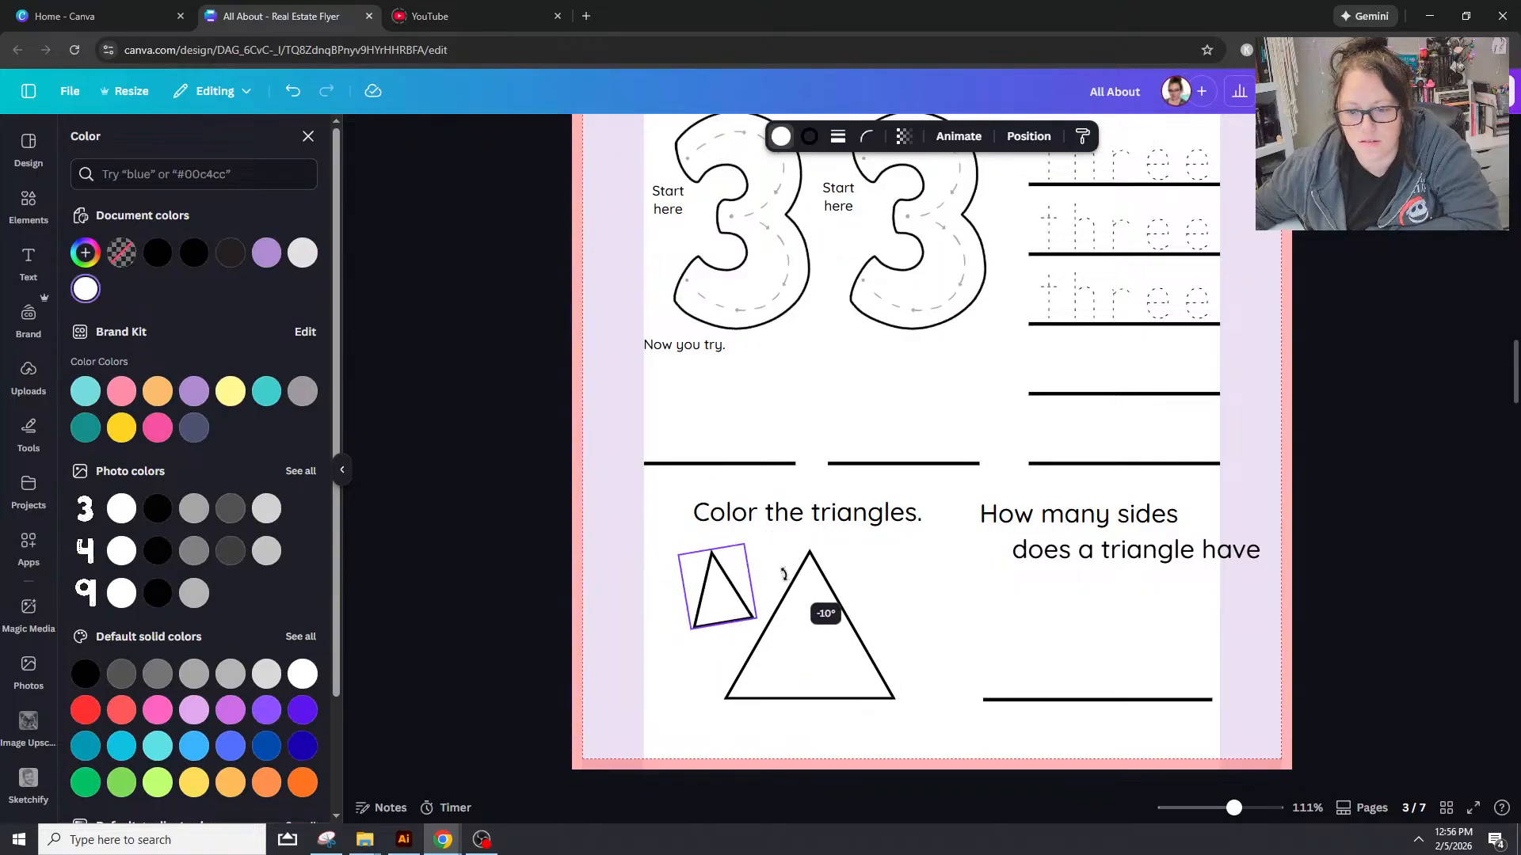
key(Delete)
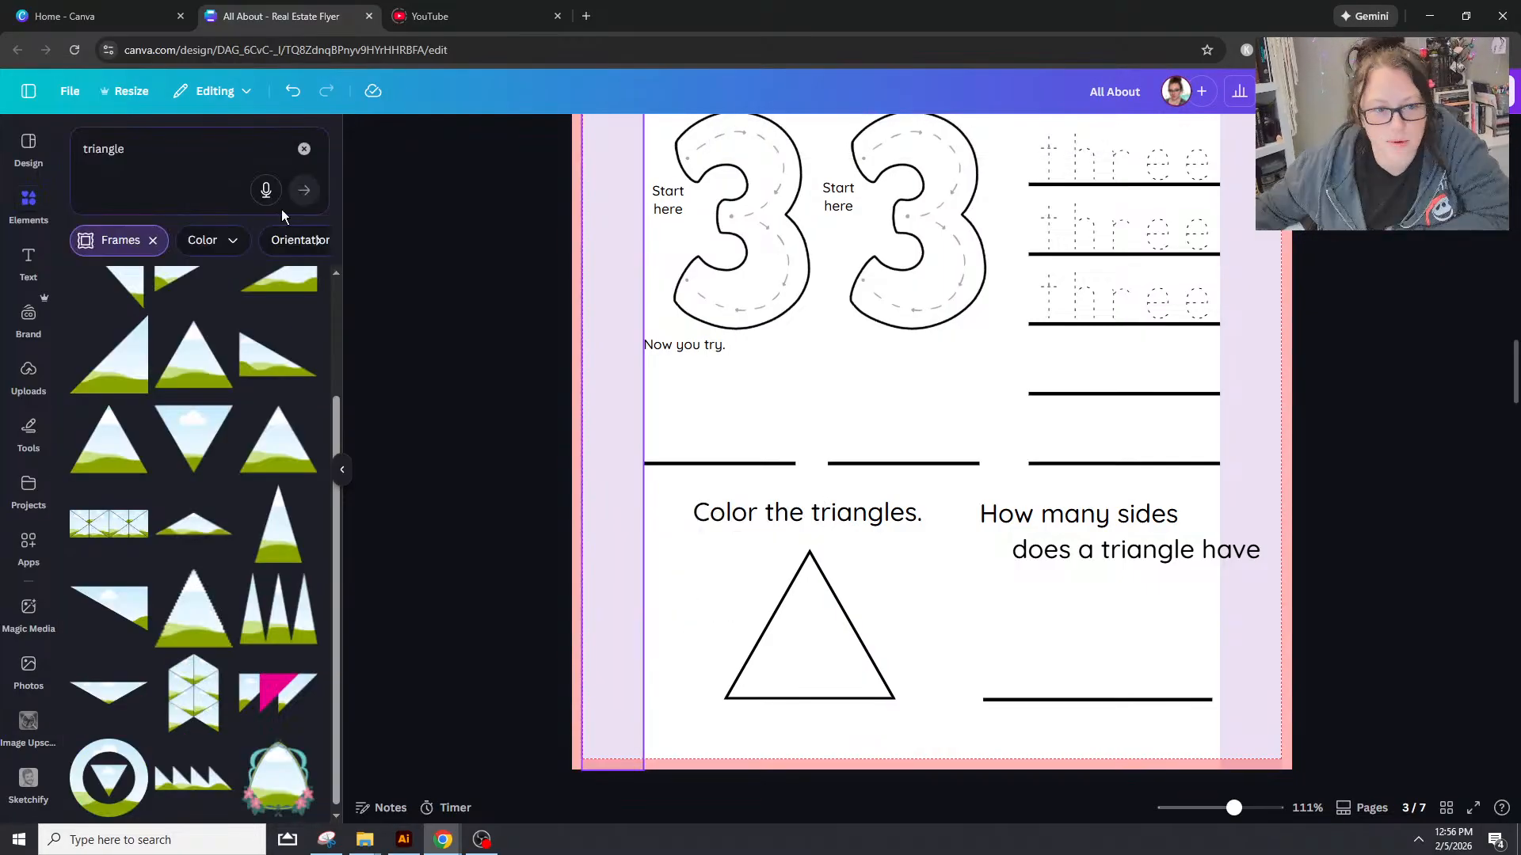
Step: Add the wide right-angled triangle frame to page 3 and apply the large triangle's style to it
scroll(309, 448, up, 2)
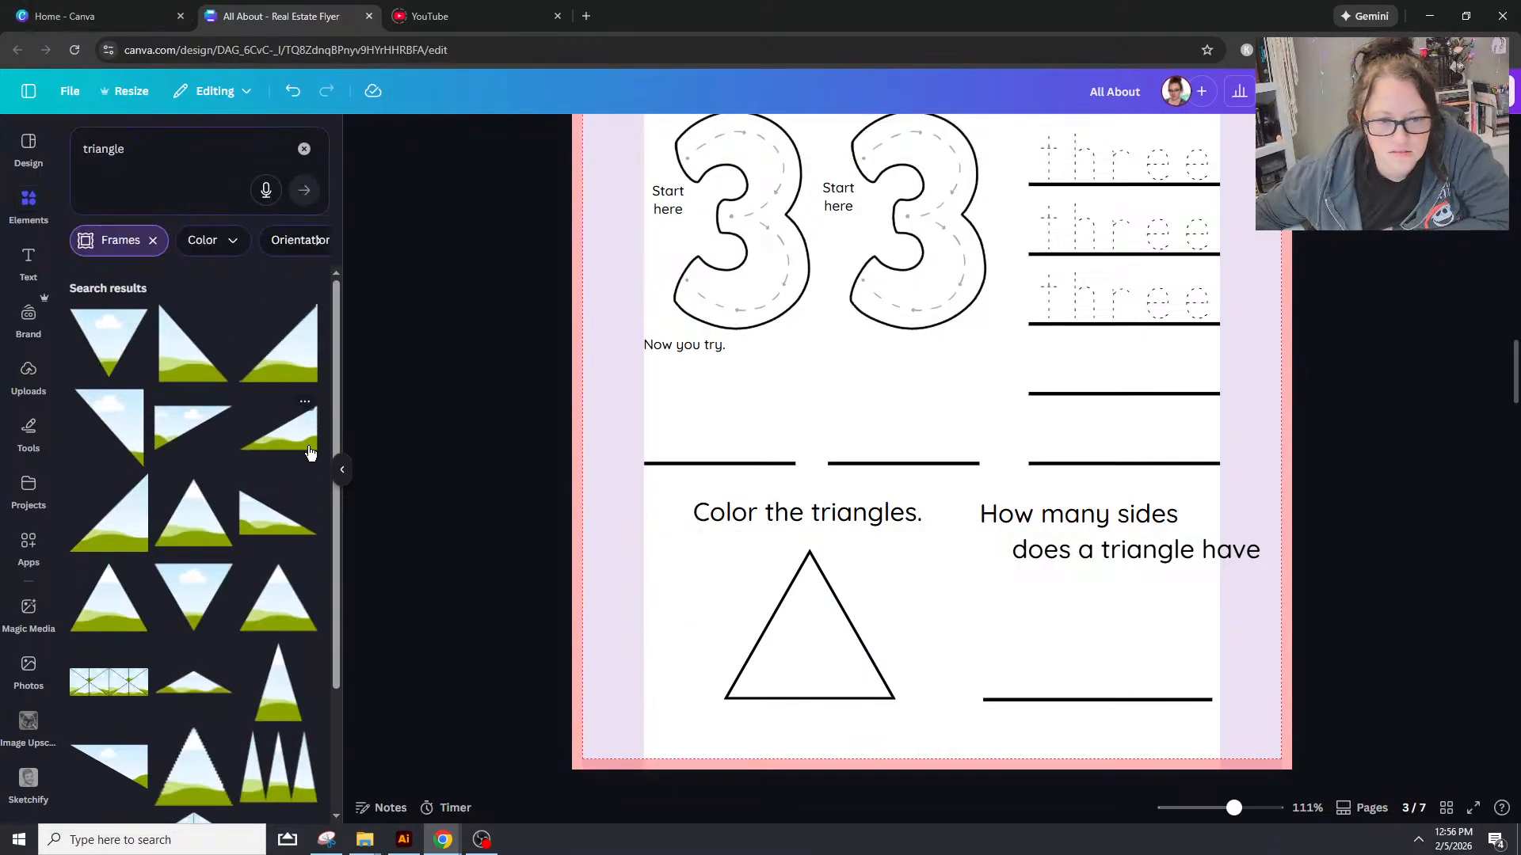
scroll(305, 458, down, 2)
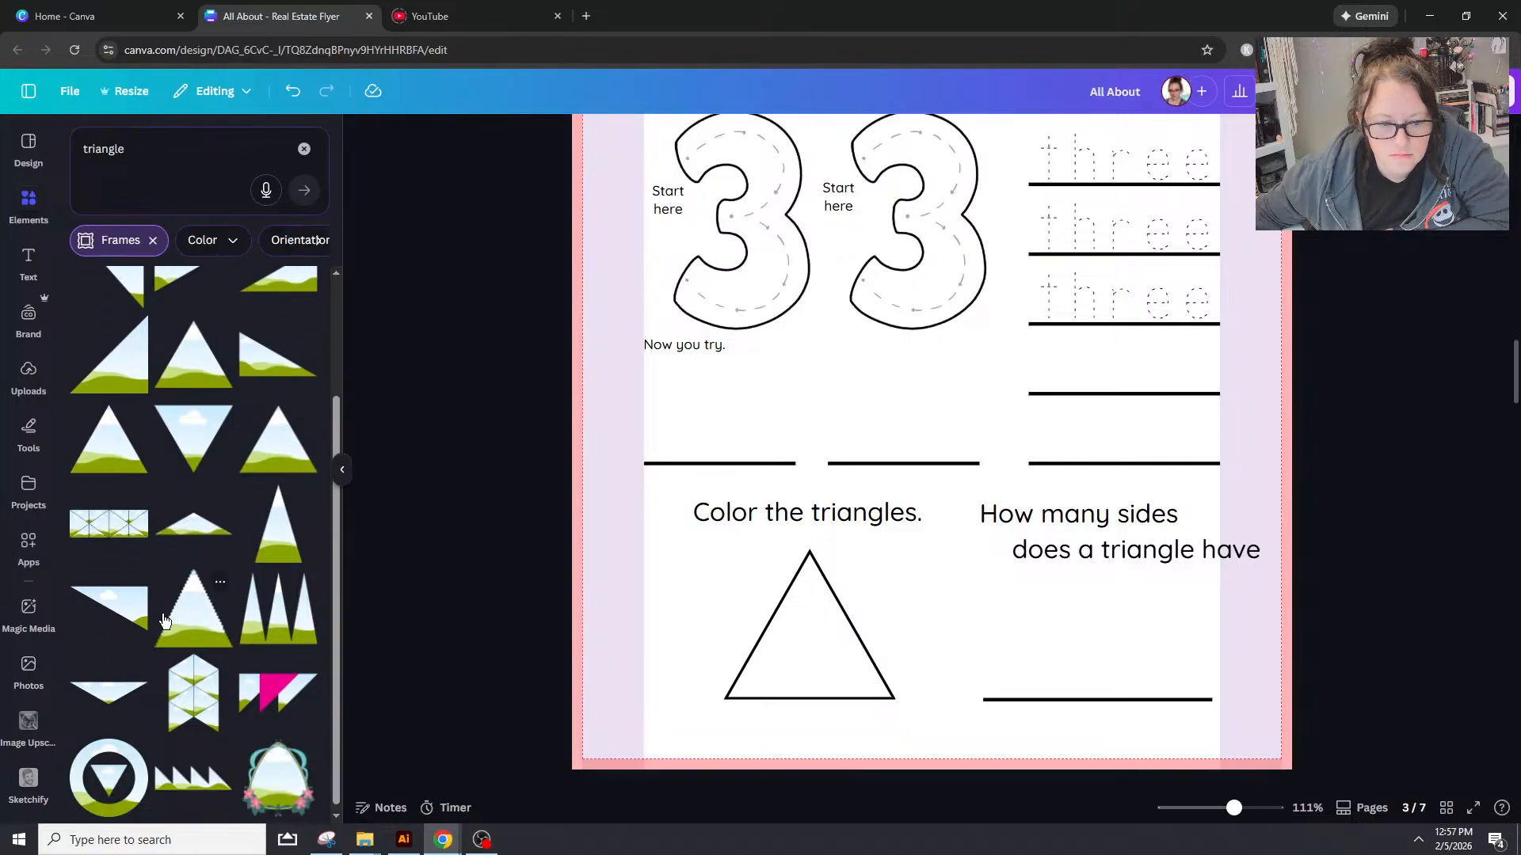
click(111, 606)
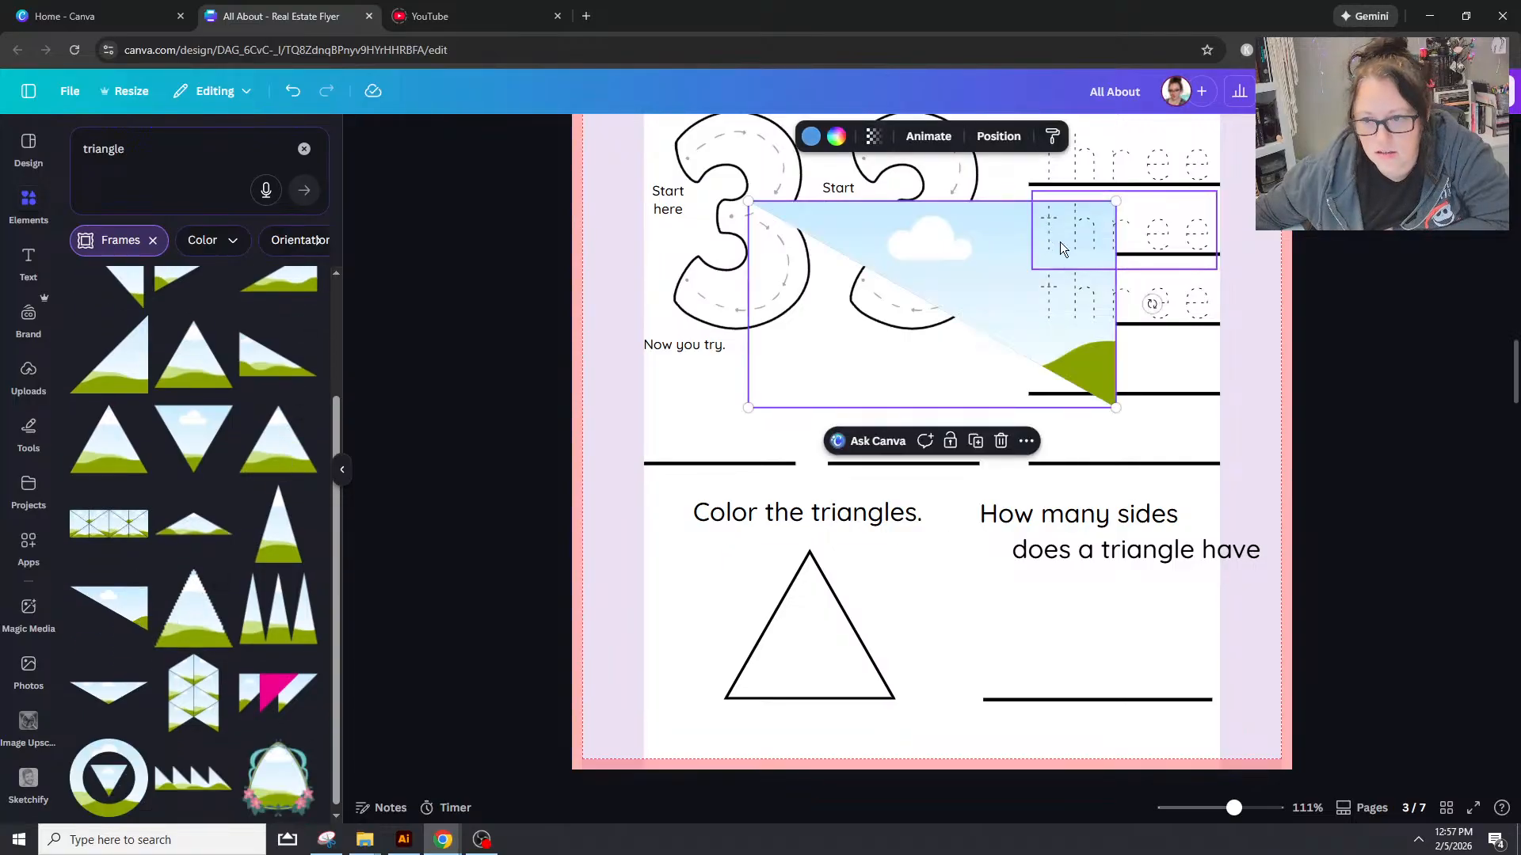
click(887, 681)
click(1337, 136)
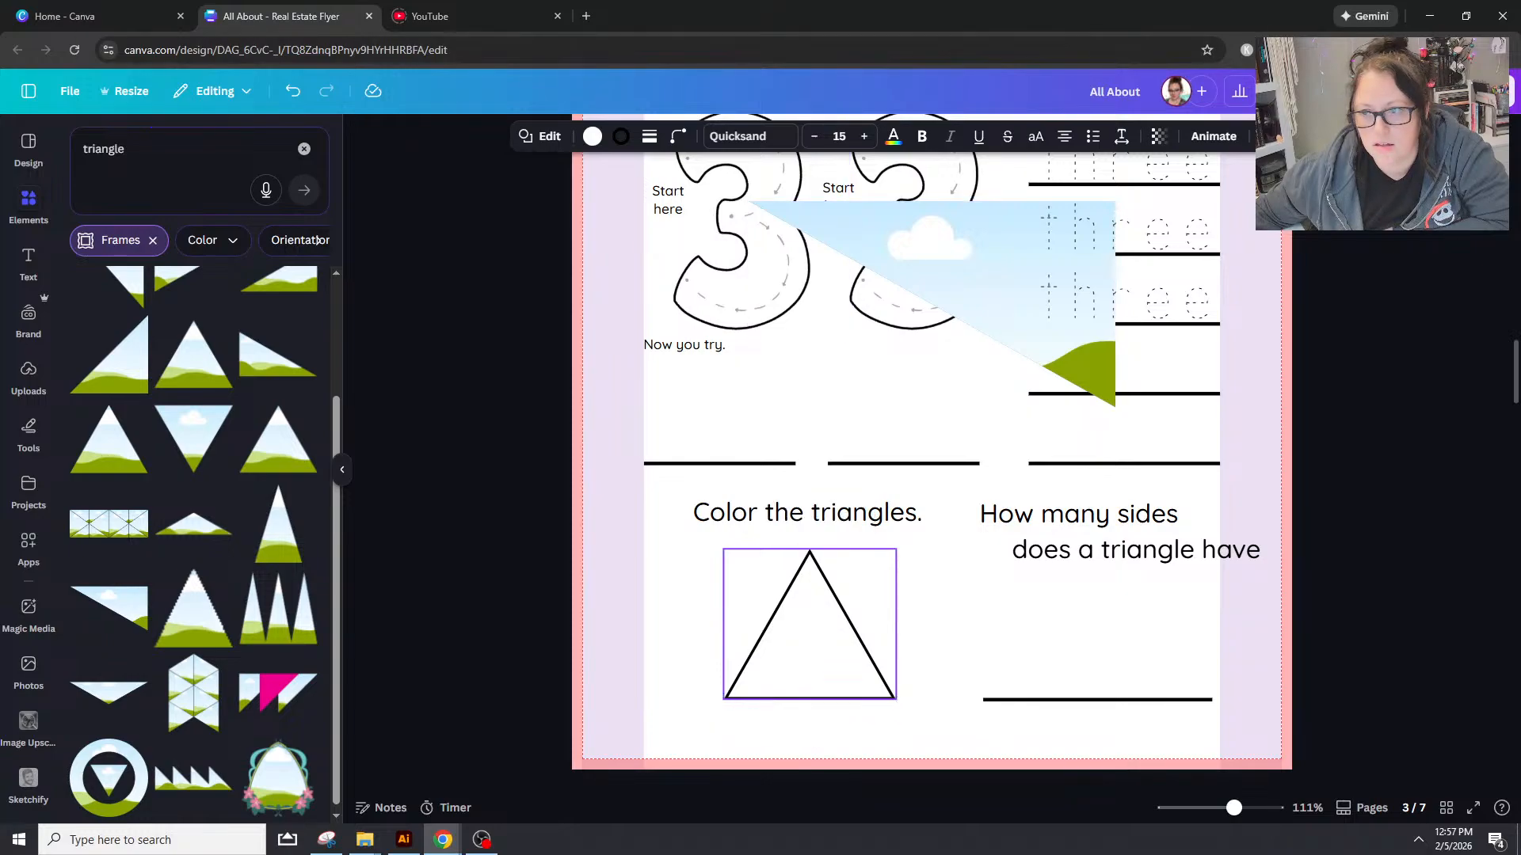
click(1014, 252)
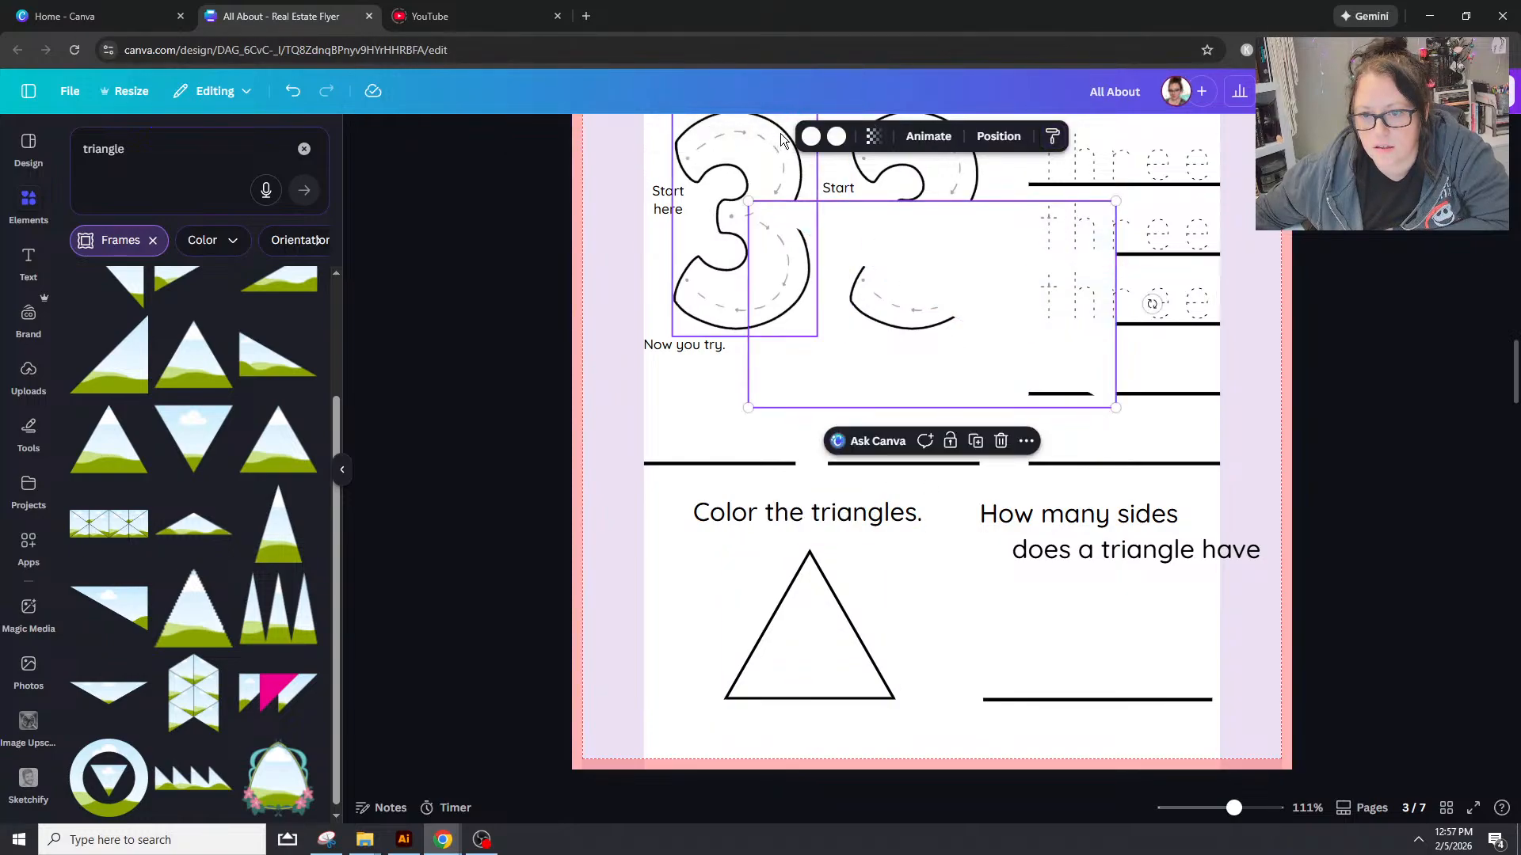
Step: Move the wide triangle frame down over the sides question and reapply the large triangle's style
drag(959, 295, 1066, 533)
click(759, 706)
click(751, 697)
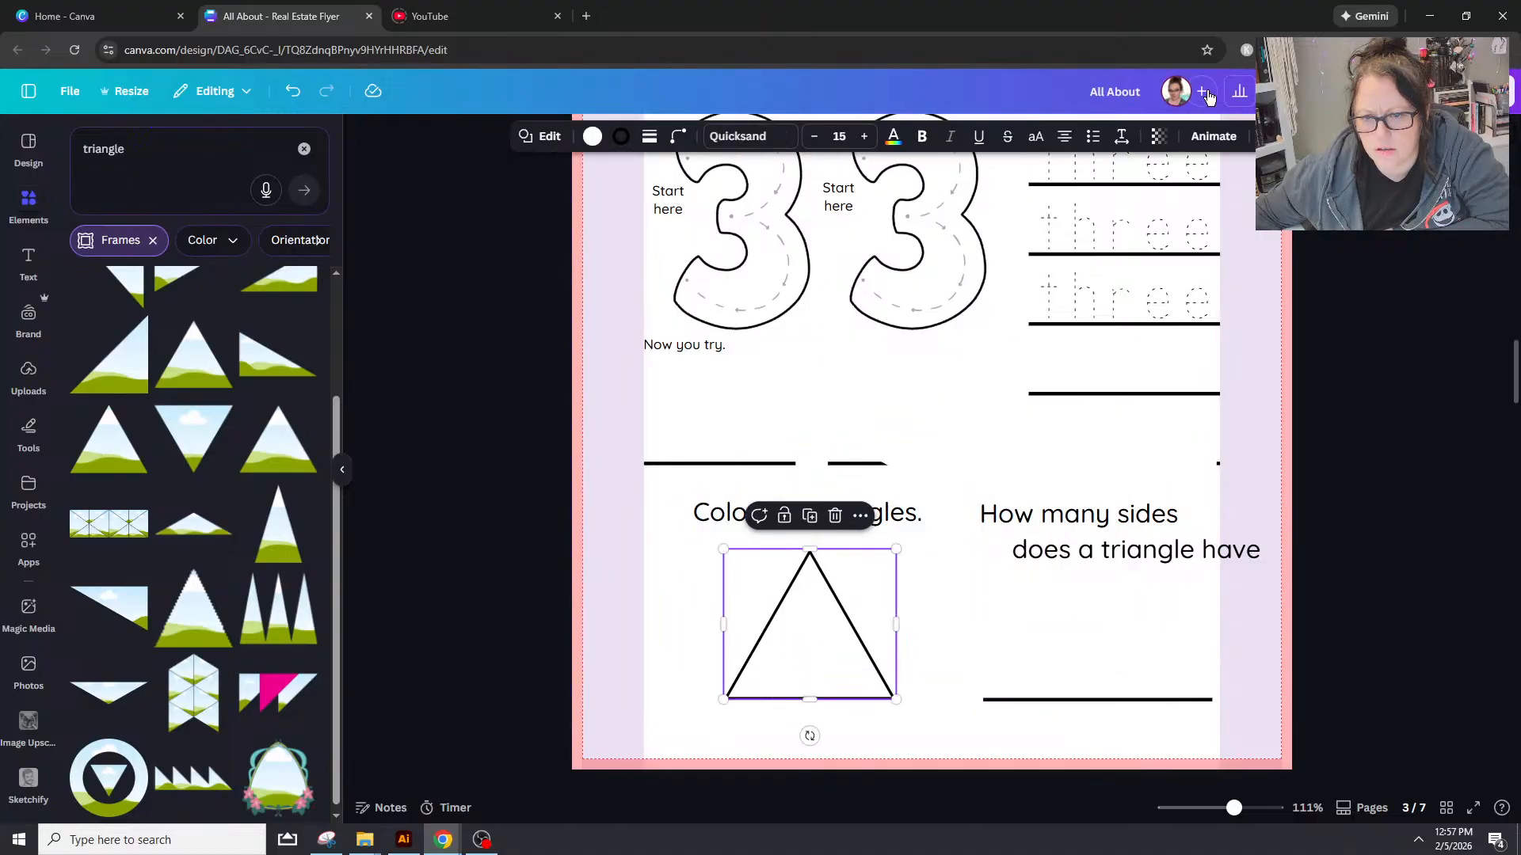
click(929, 519)
click(859, 712)
click(832, 670)
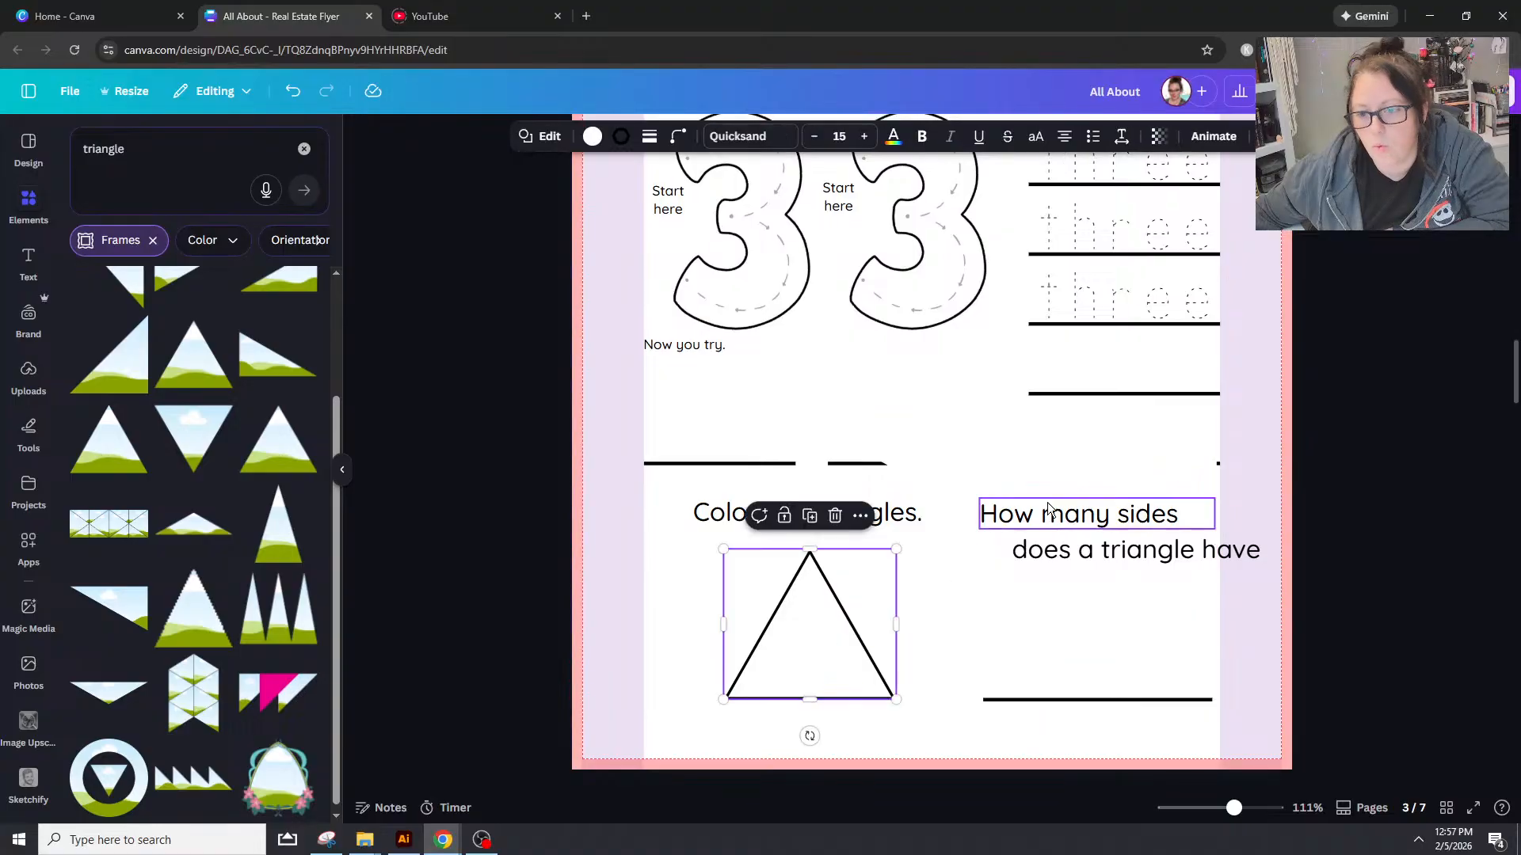
click(1006, 469)
Step: Try black and white as the wide triangle frame's colors, and delete the frame from page 3
click(836, 137)
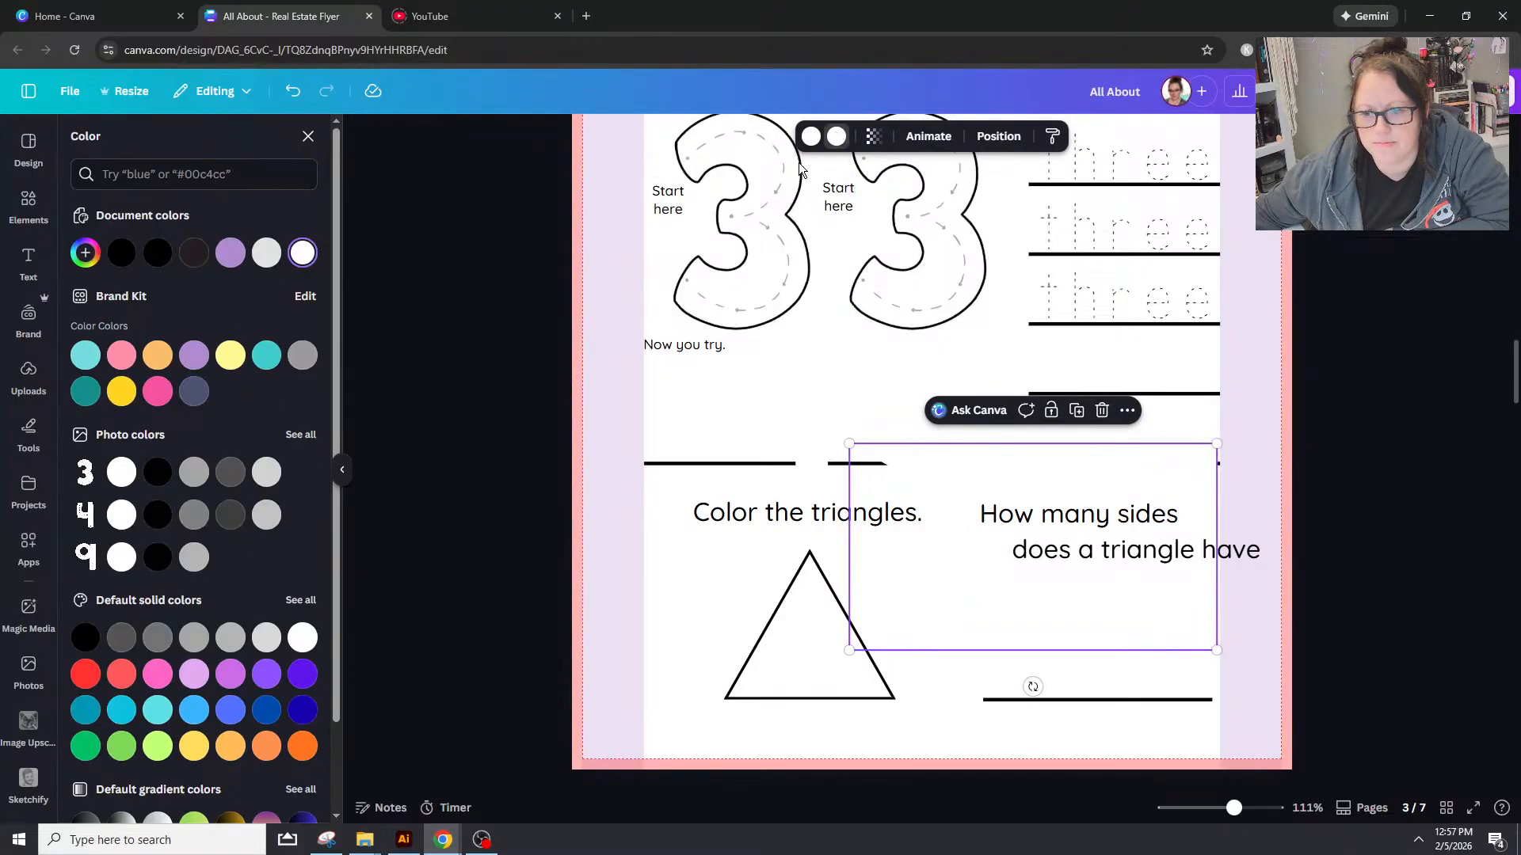
click(168, 252)
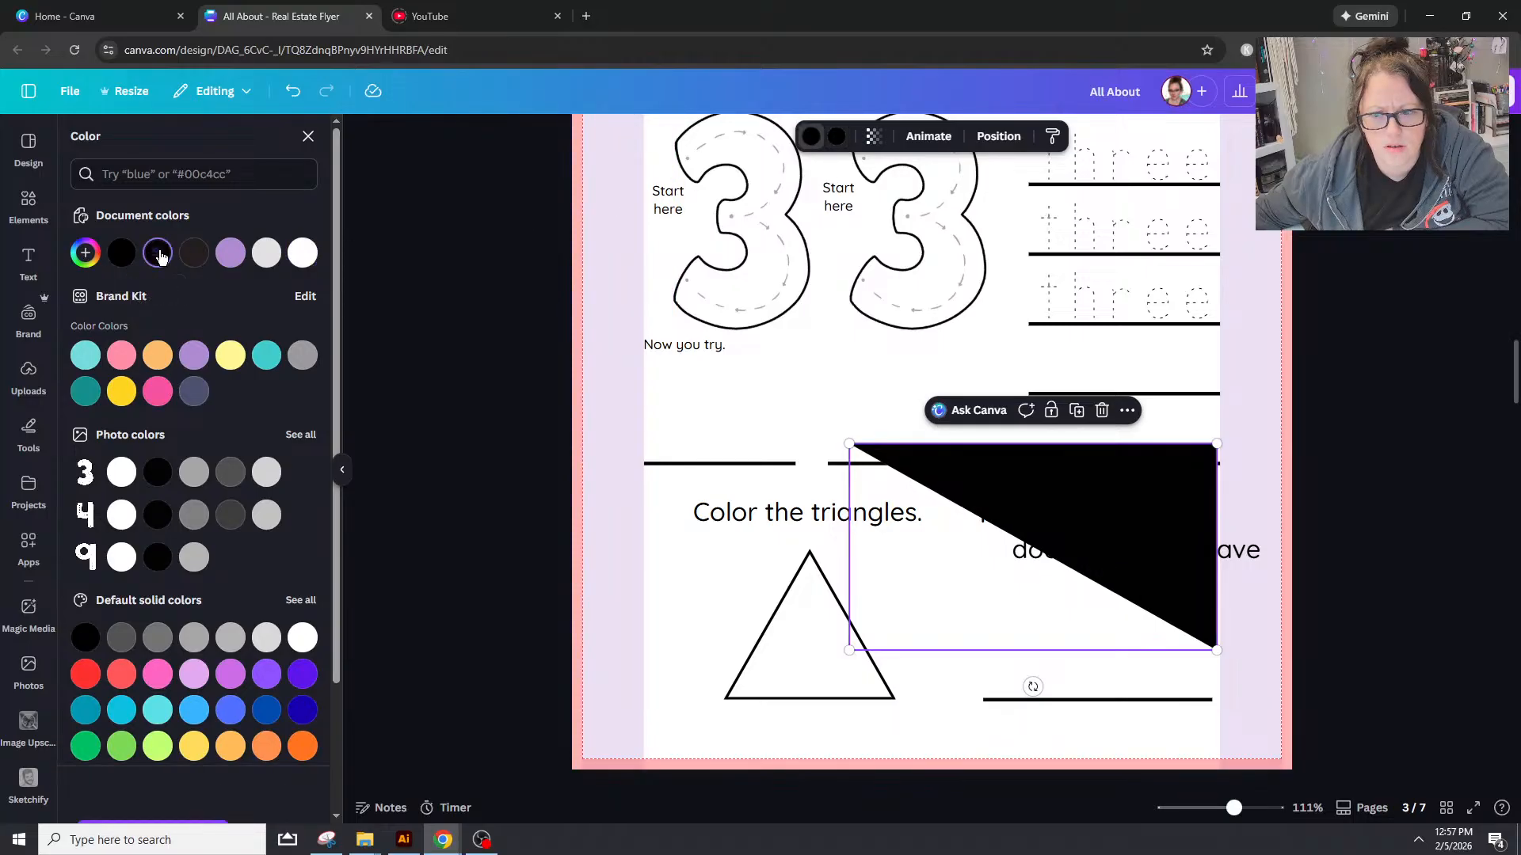
click(302, 252)
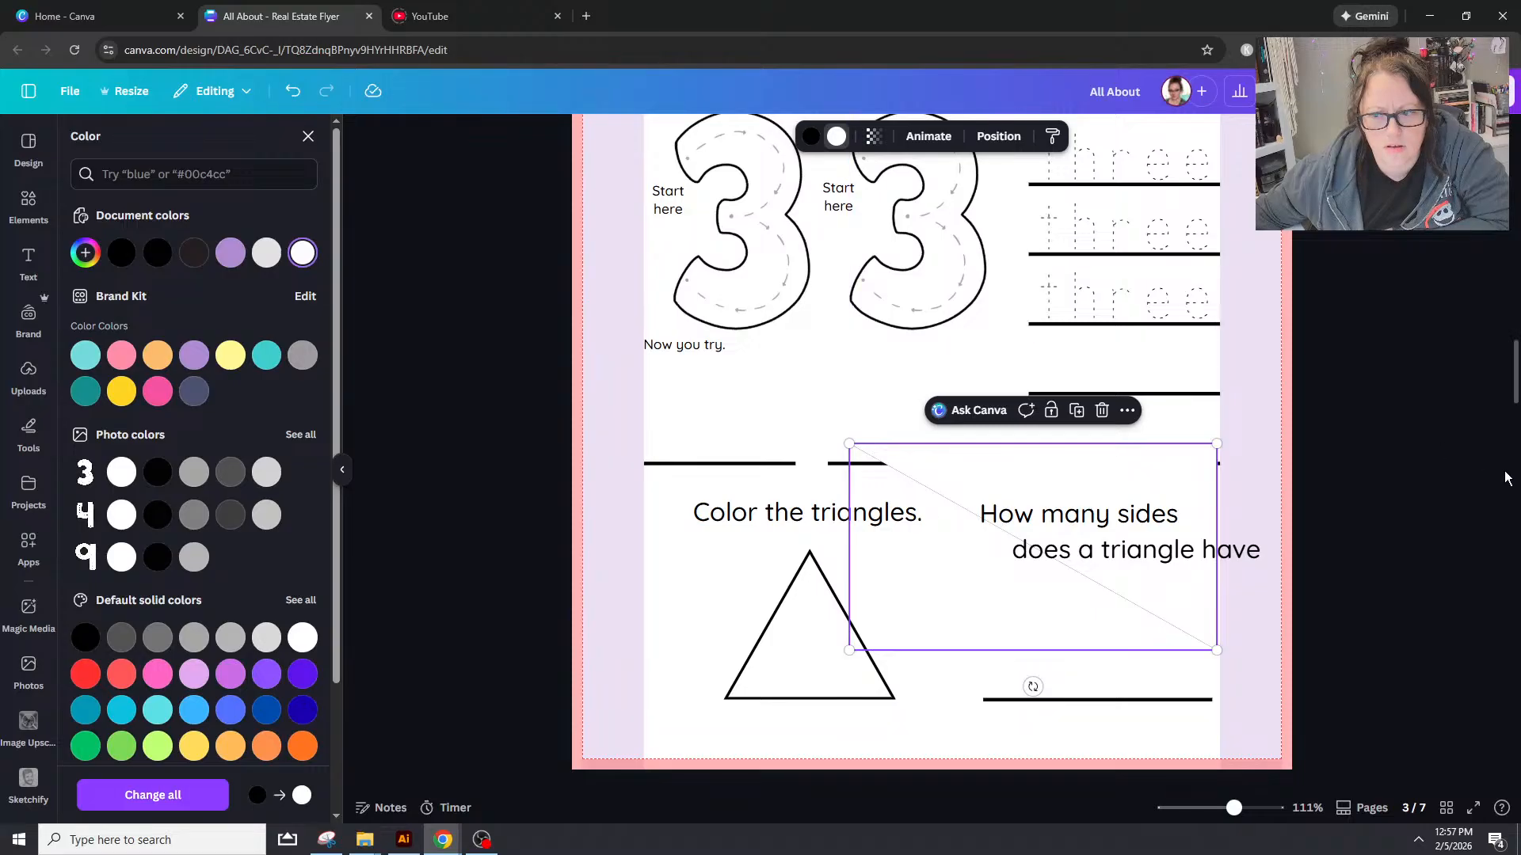
key(Escape)
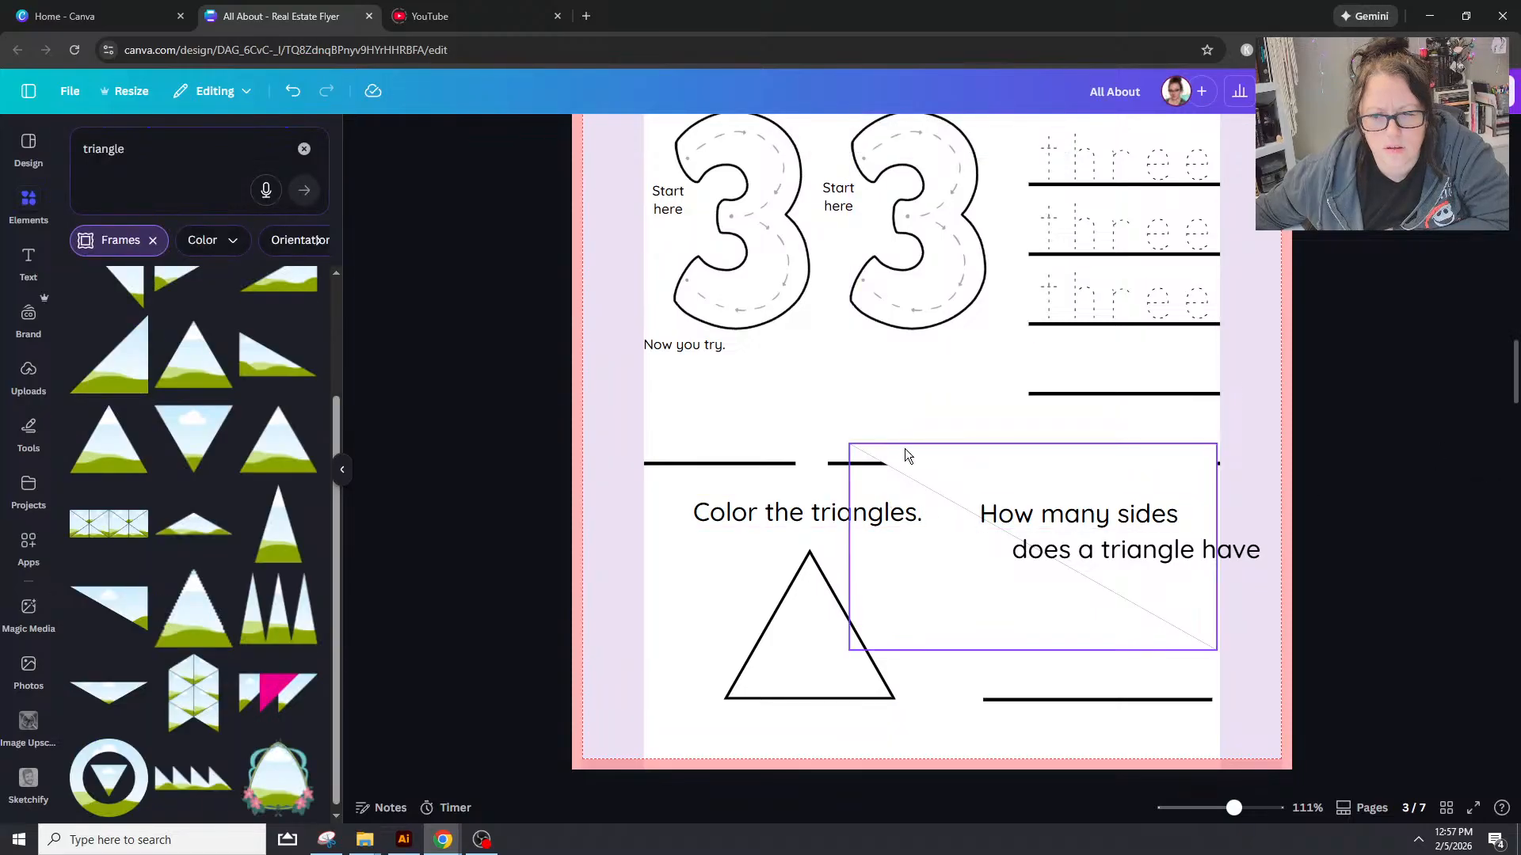
key(Delete)
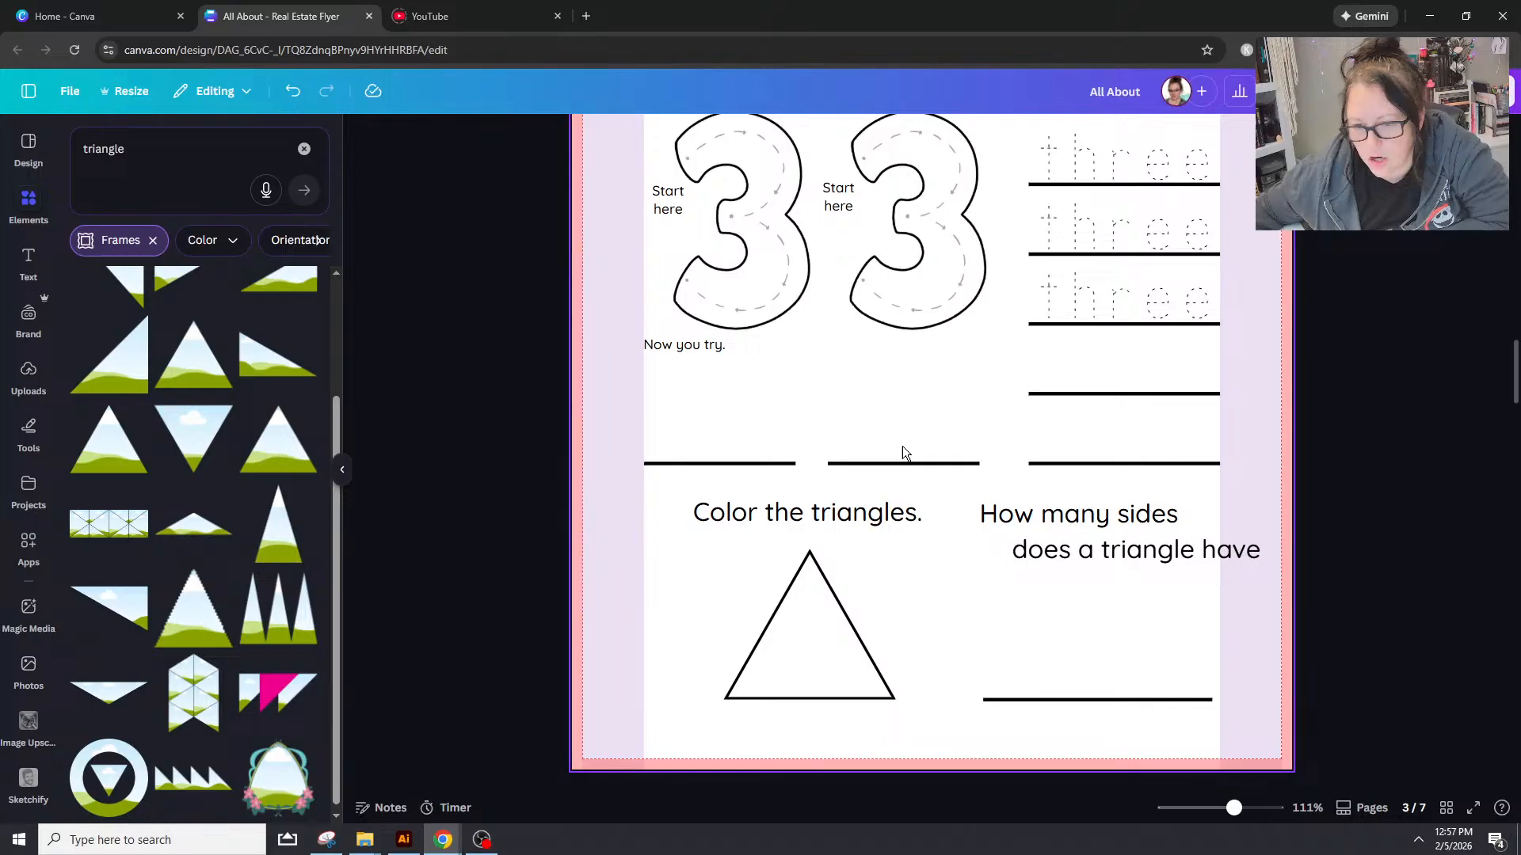
Step: Search the elements for "triangle", show all shapes, and add the right triangle shape to page 3
scroll(289, 669, up, 2)
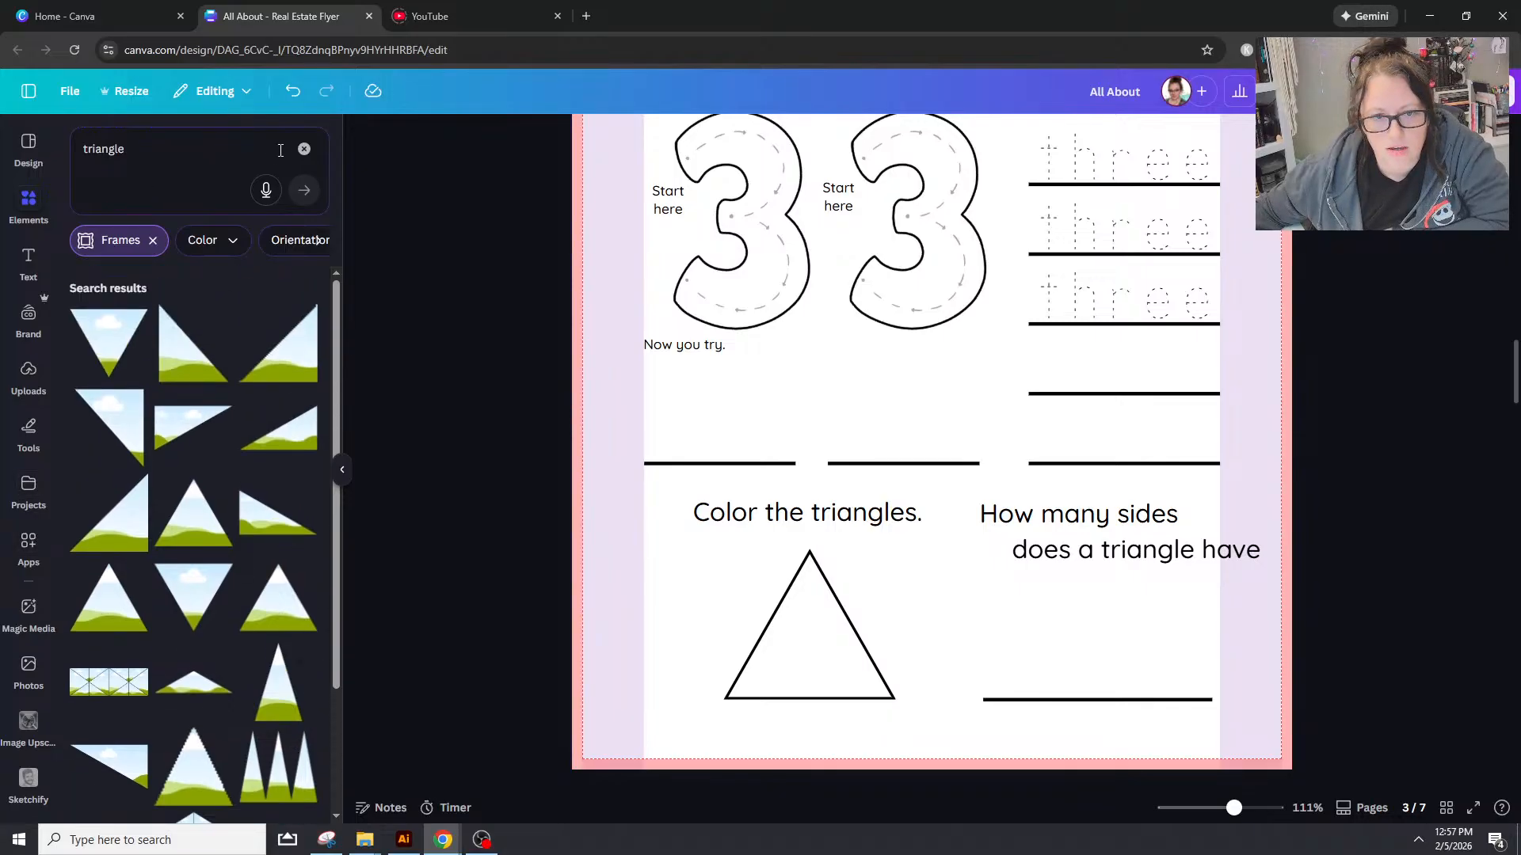
click(305, 148)
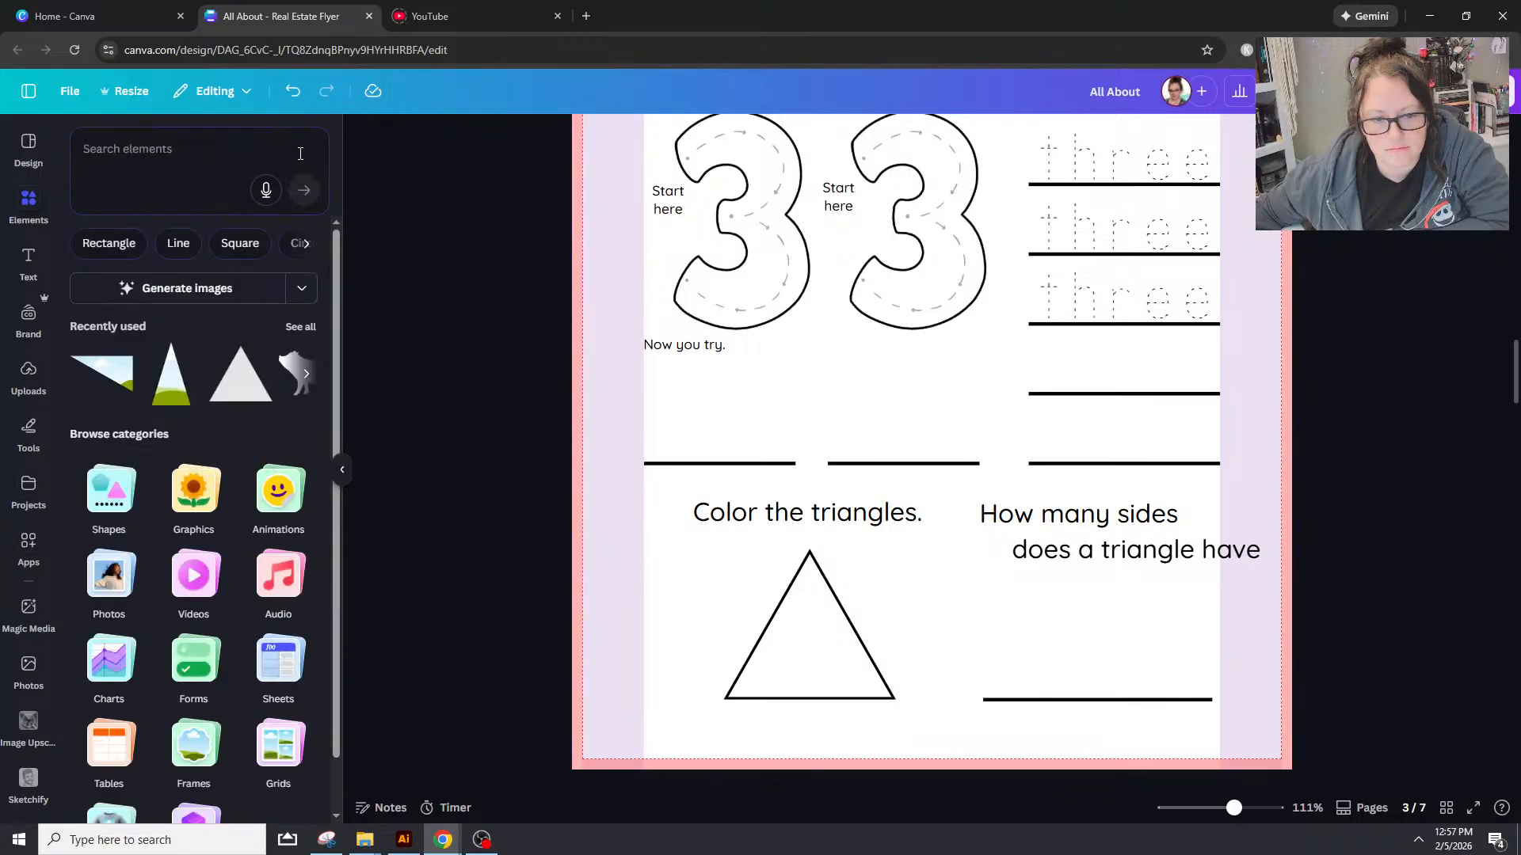
click(206, 139)
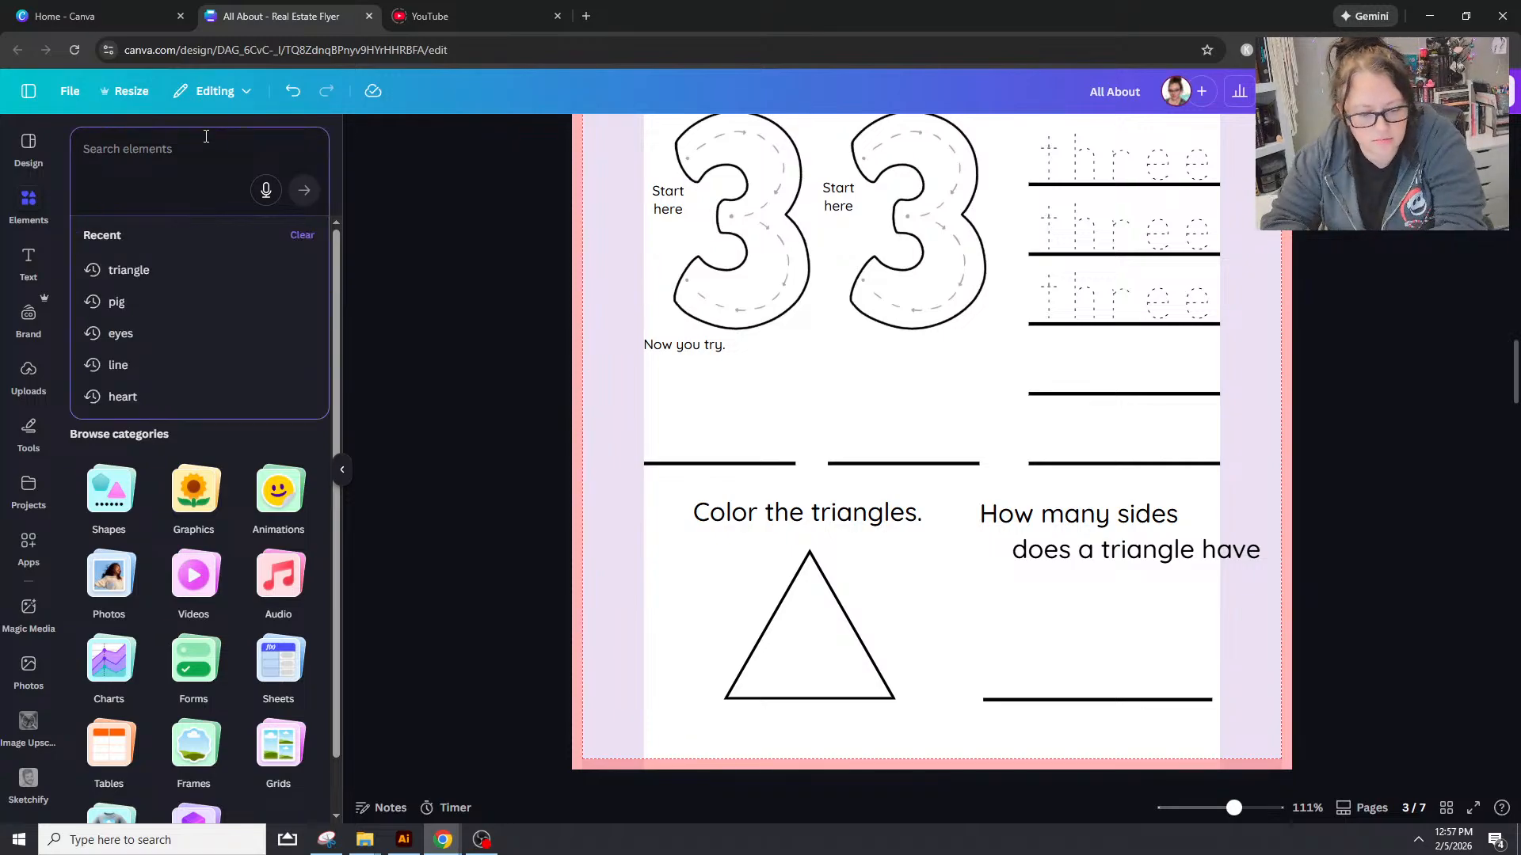
text(triangle)
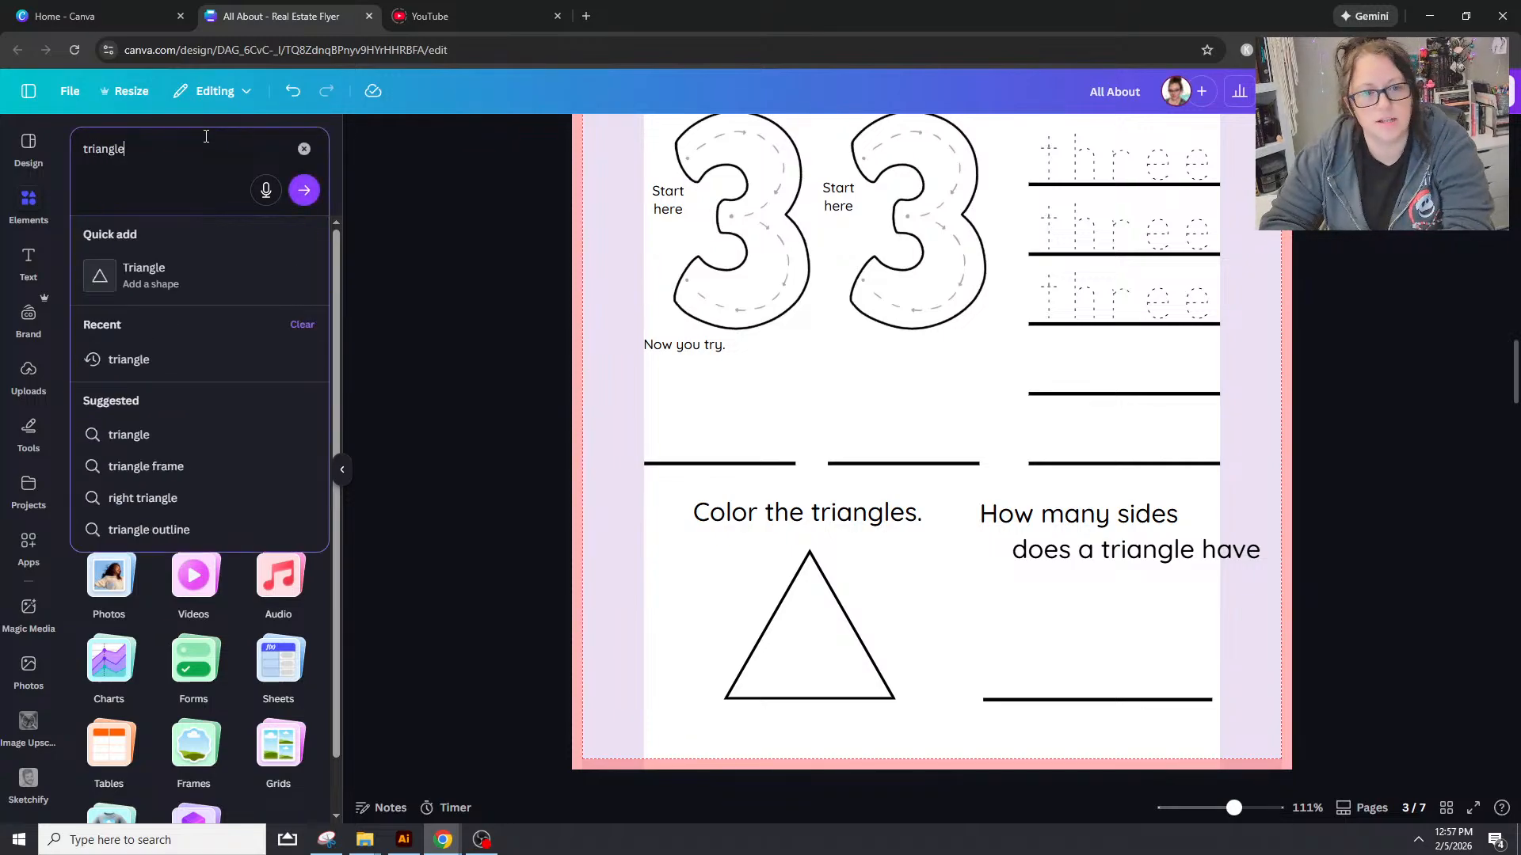
key(Return)
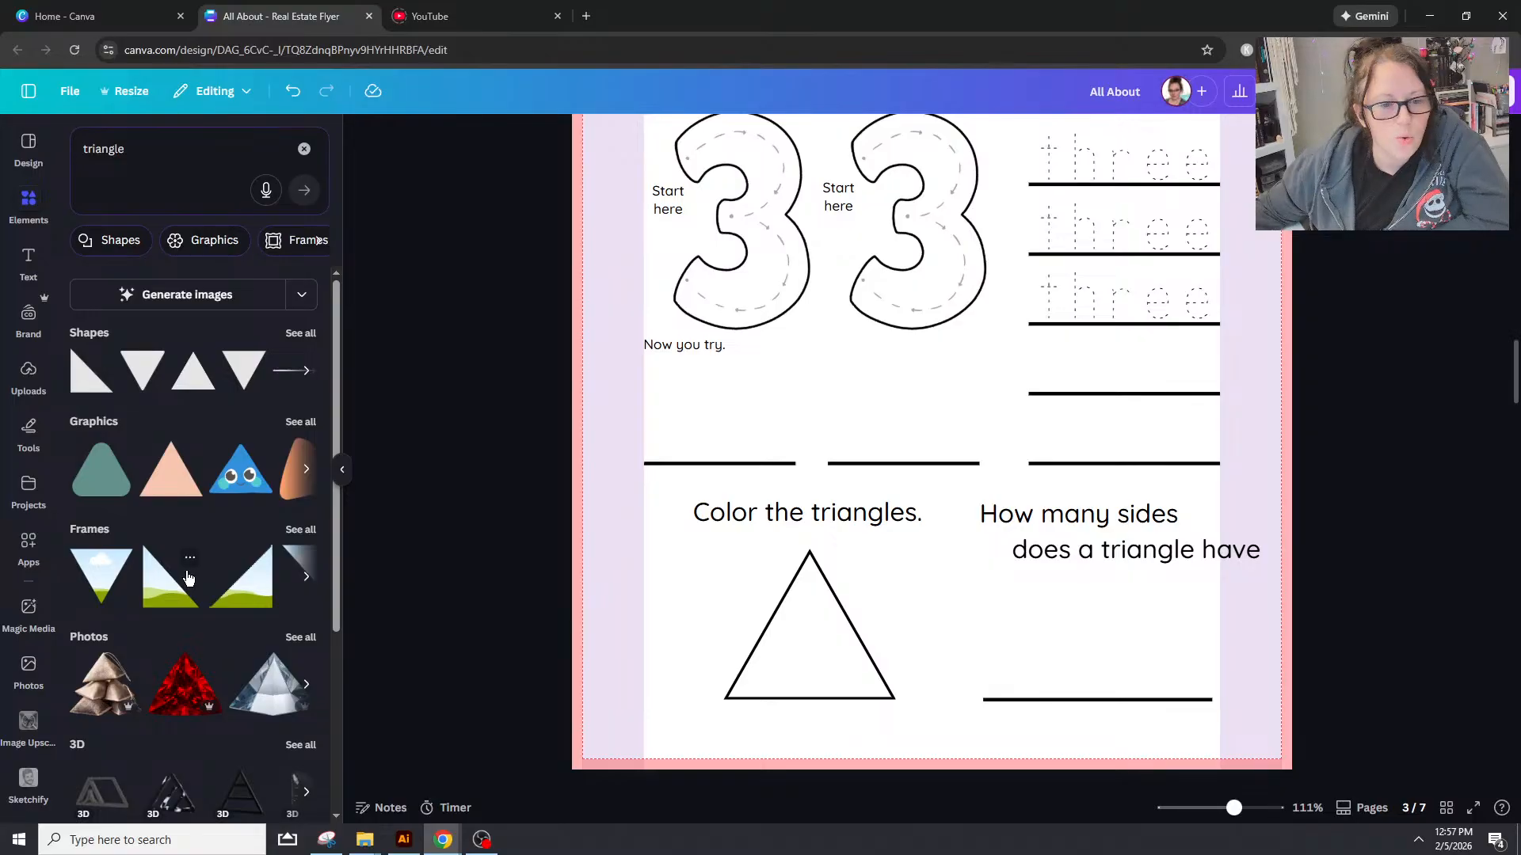
click(302, 333)
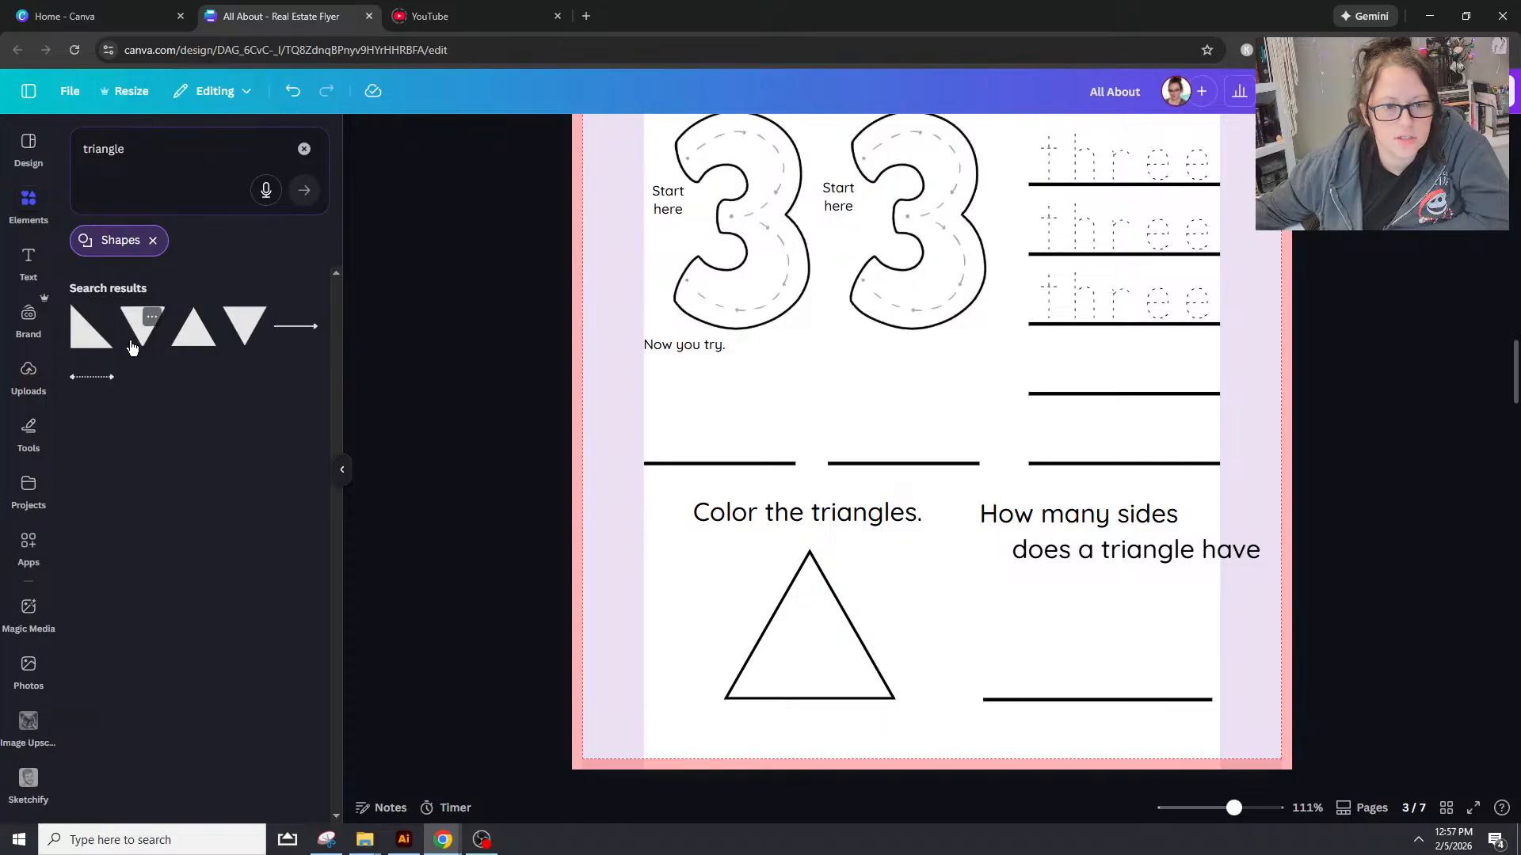
click(99, 354)
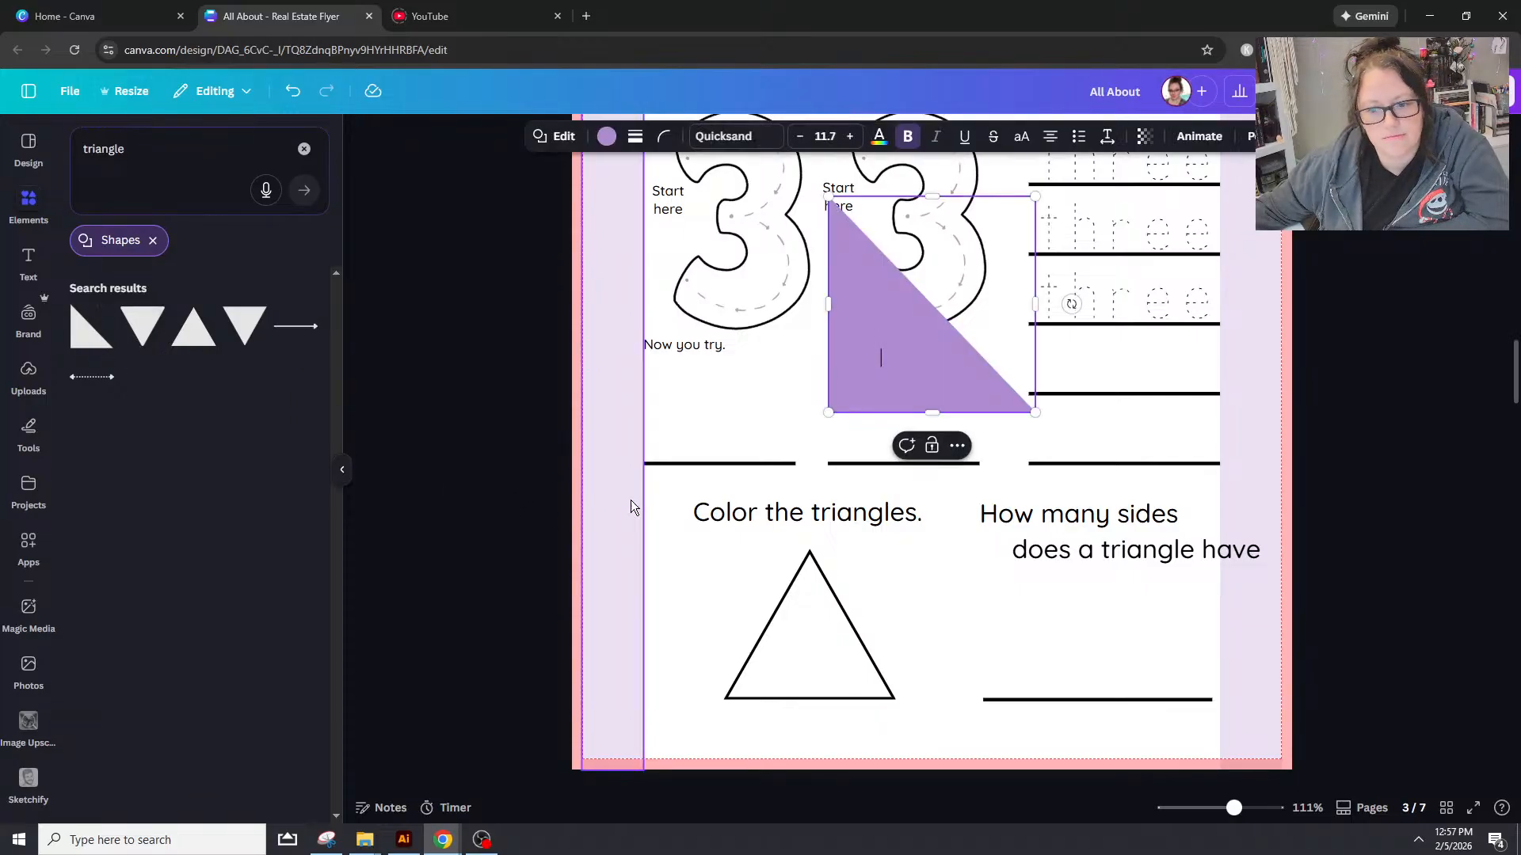
Step: Copy the large triangle's white fill and black outline style onto the new right triangle
click(800, 673)
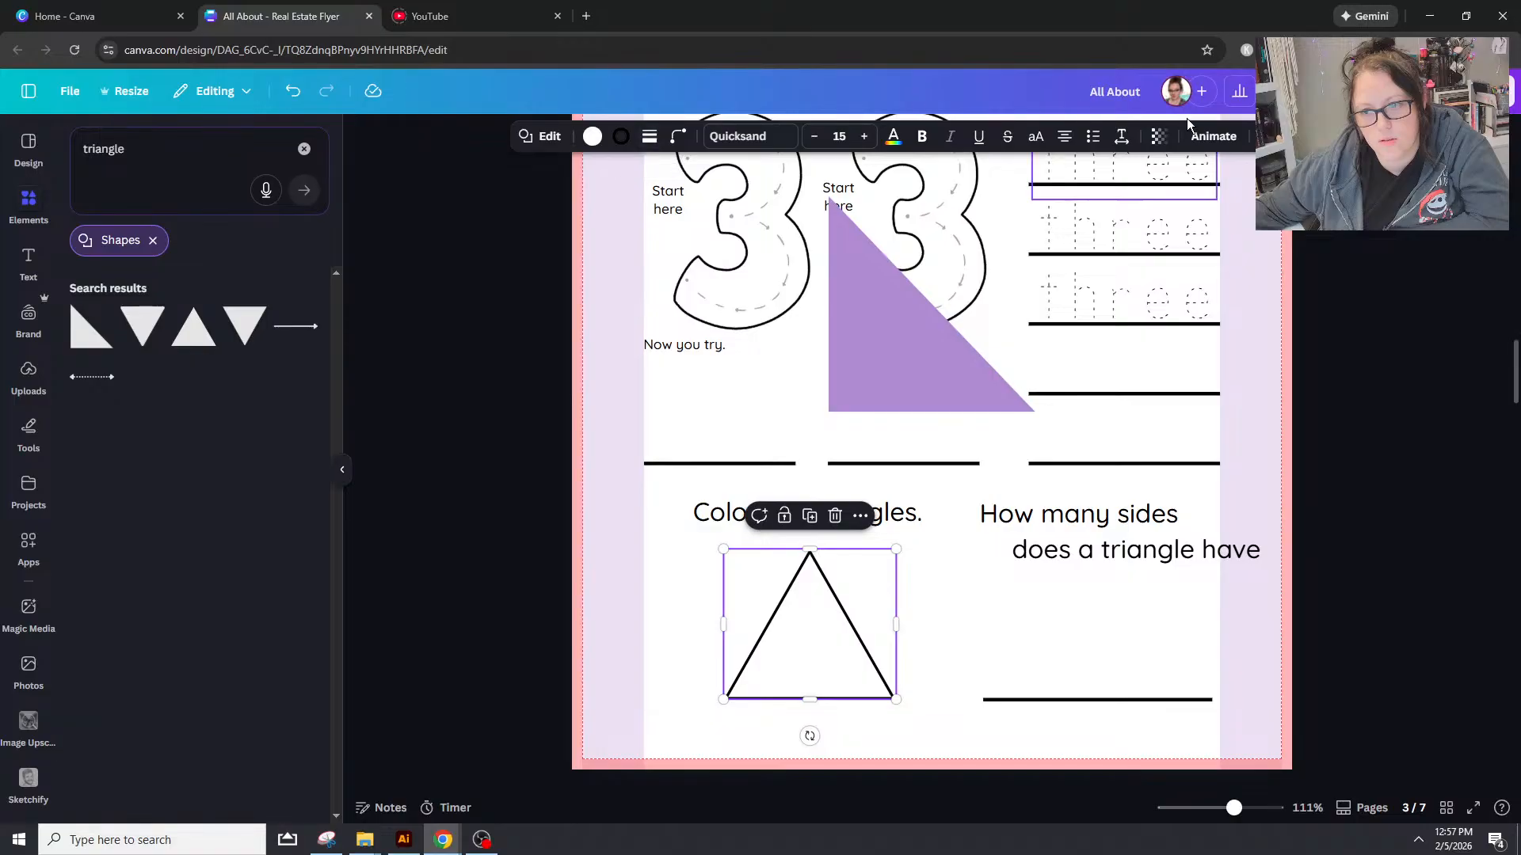
key(ctrl+alt+c)
click(940, 336)
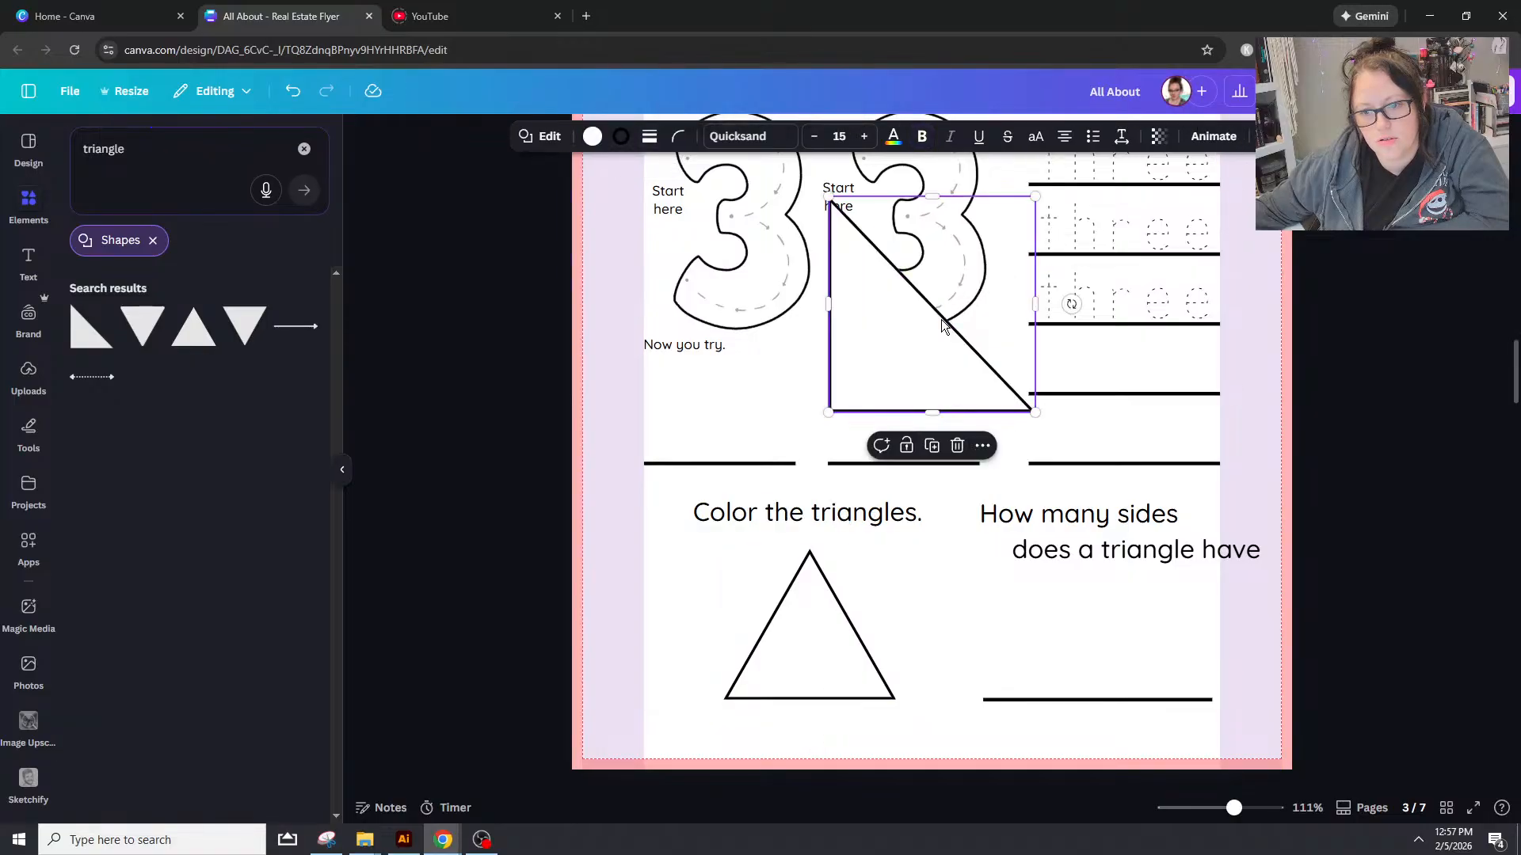
Step: Shrink the right triangle and place it beside the large triangle's upper left, under "Color the triangles."
drag(1033, 198, 903, 330)
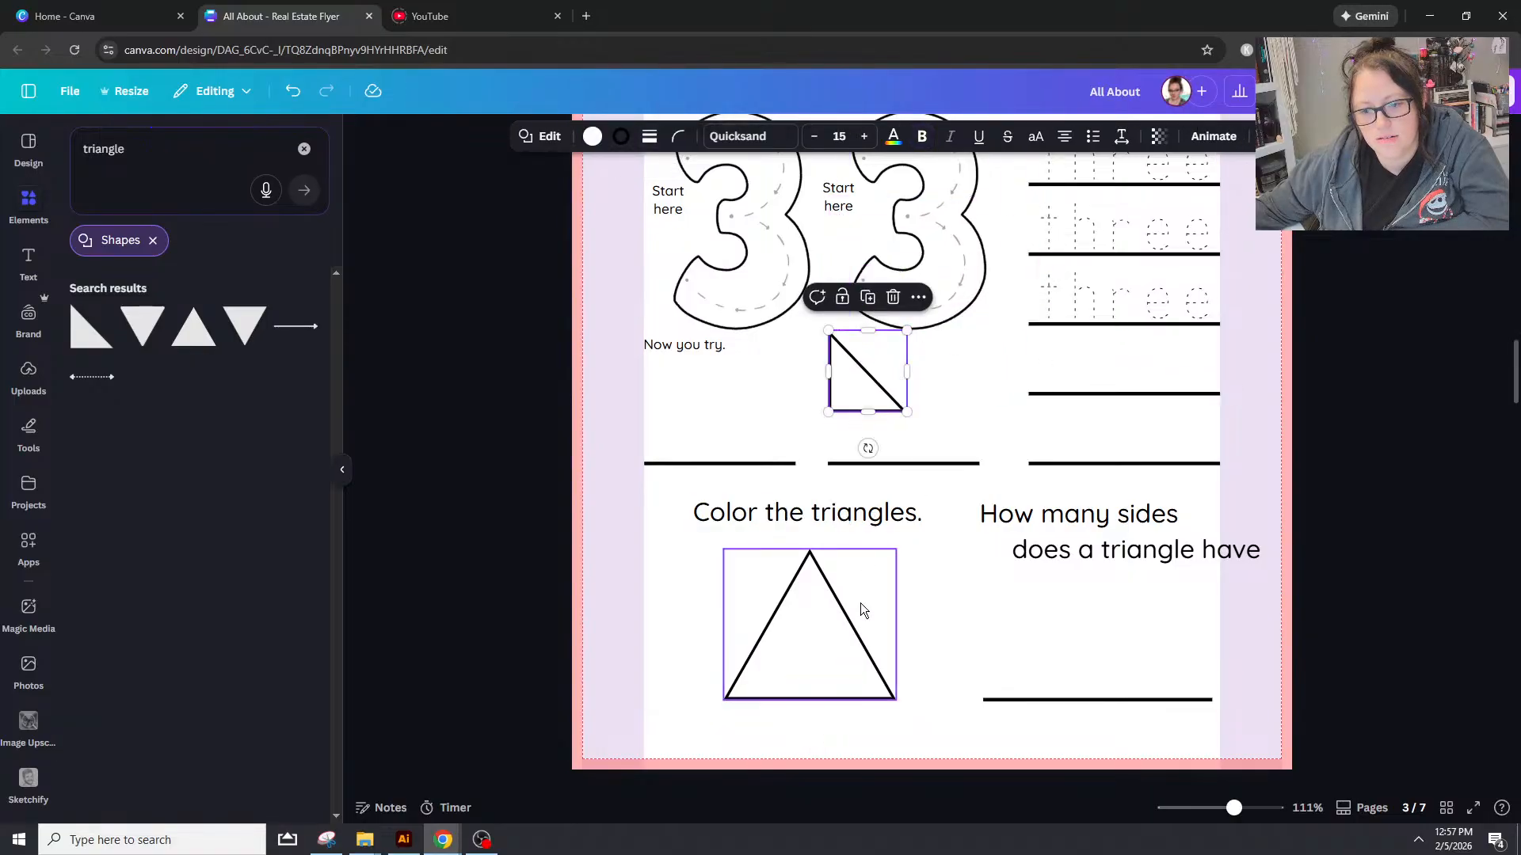
drag(859, 388, 702, 588)
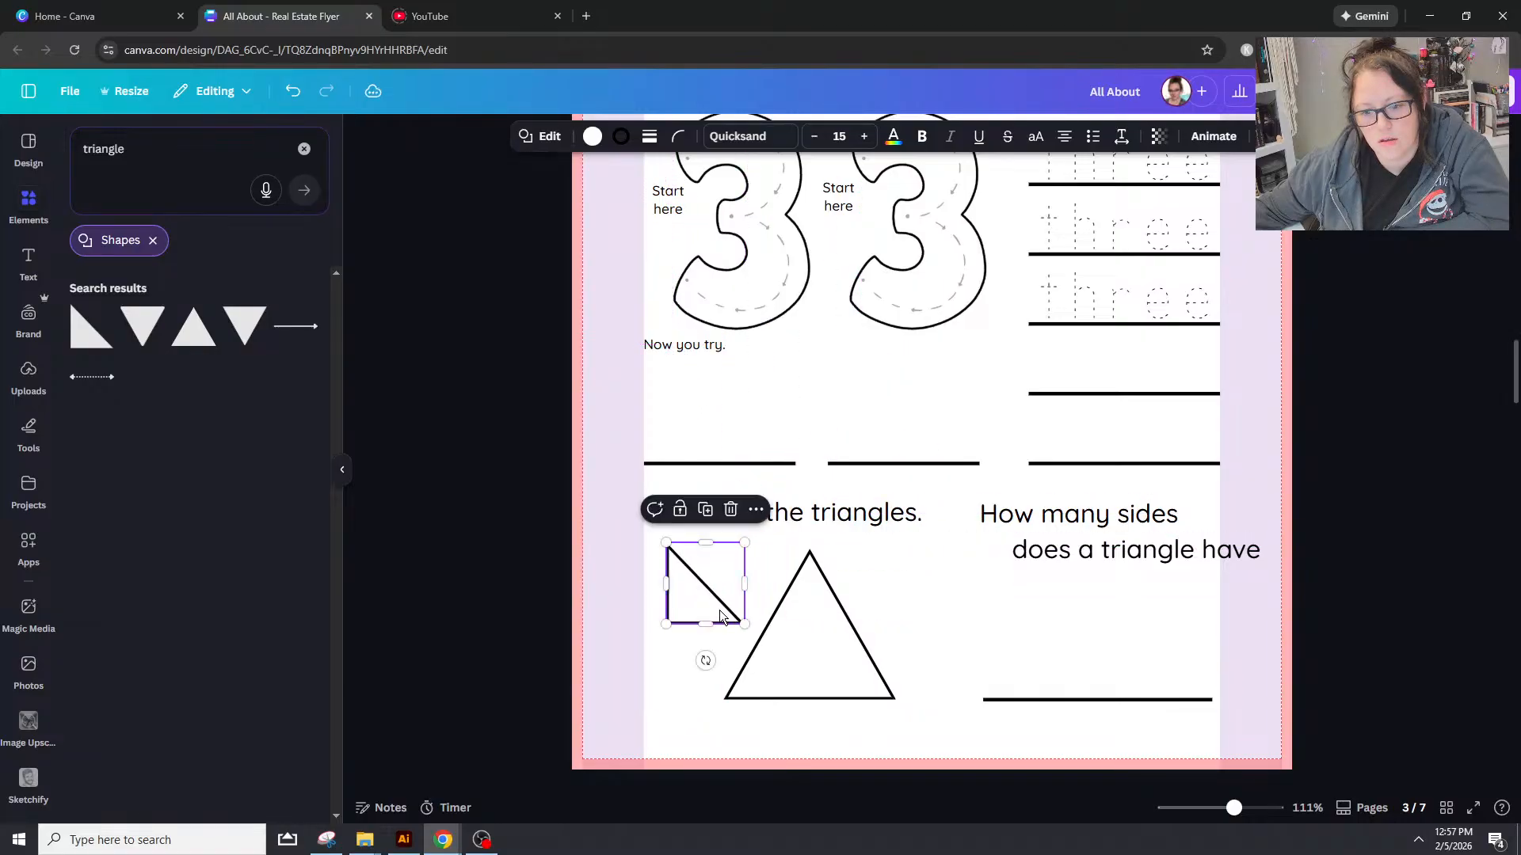
click(811, 670)
click(934, 736)
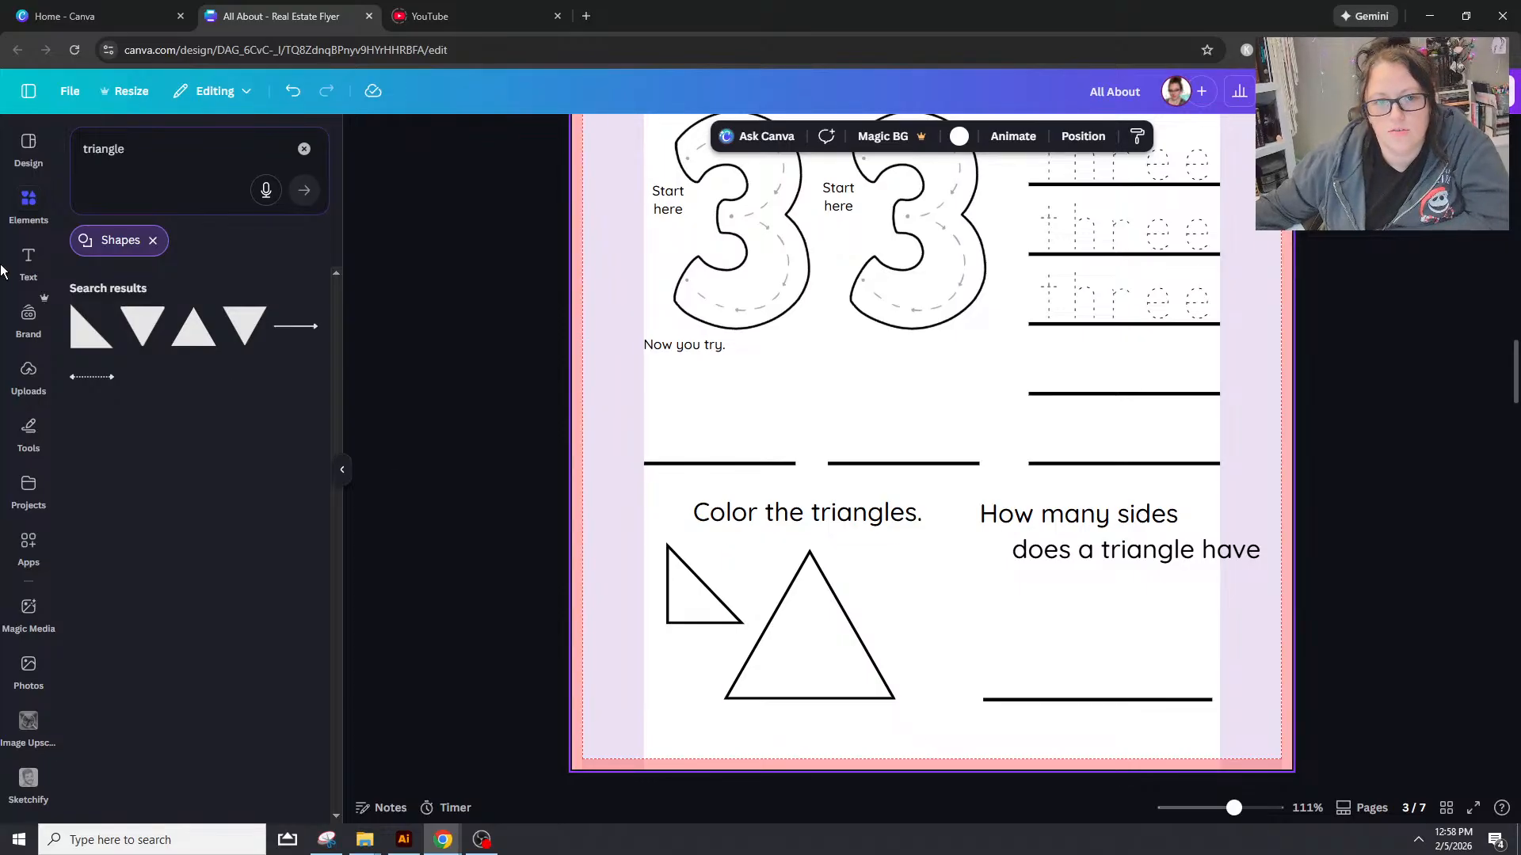
Step: Search the element shapes for "acute triangle"
click(258, 154)
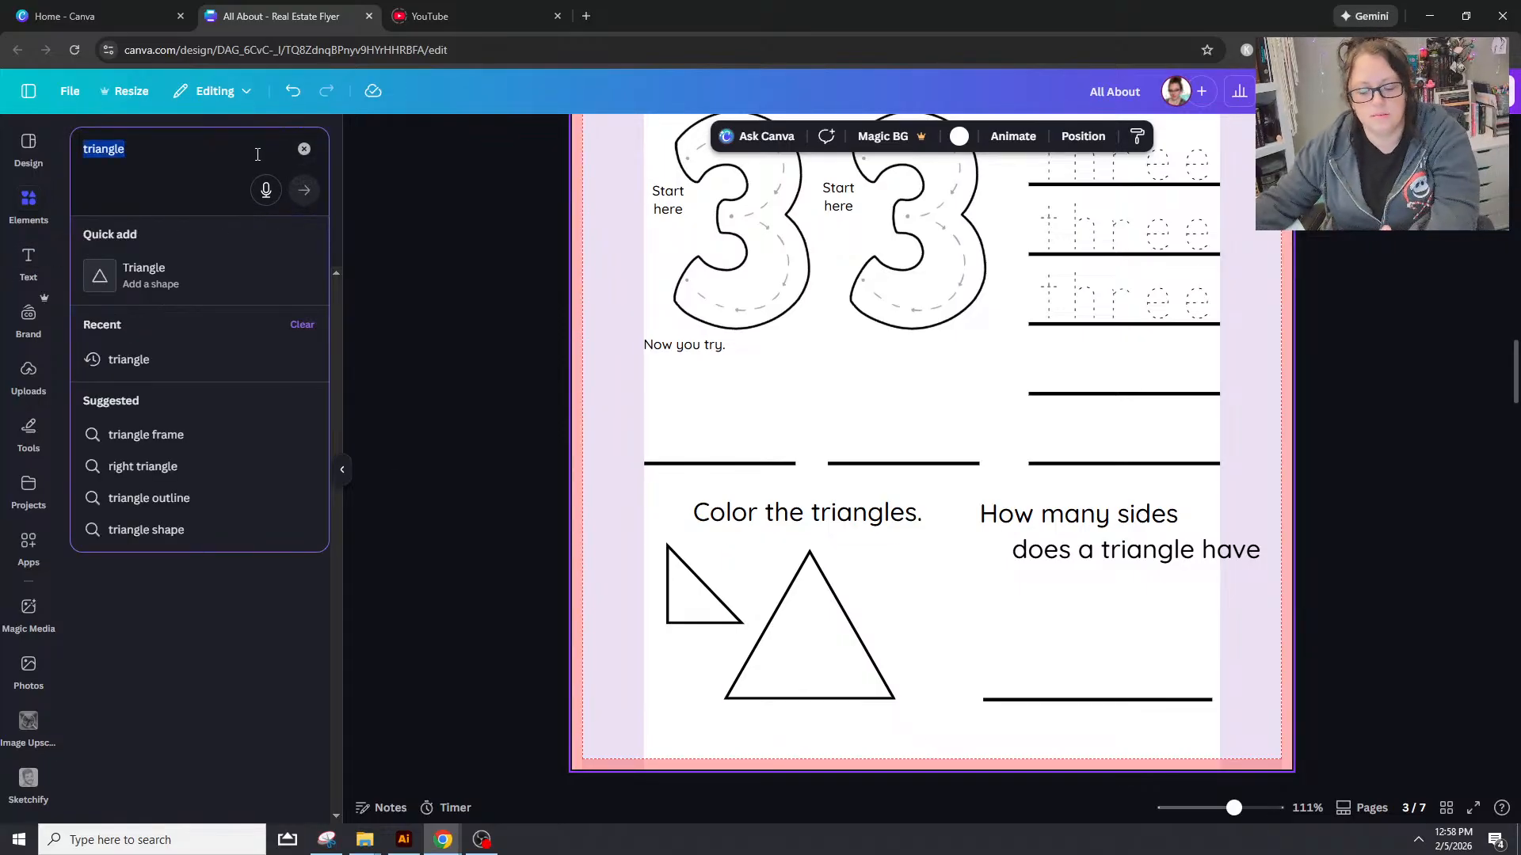
text(a)
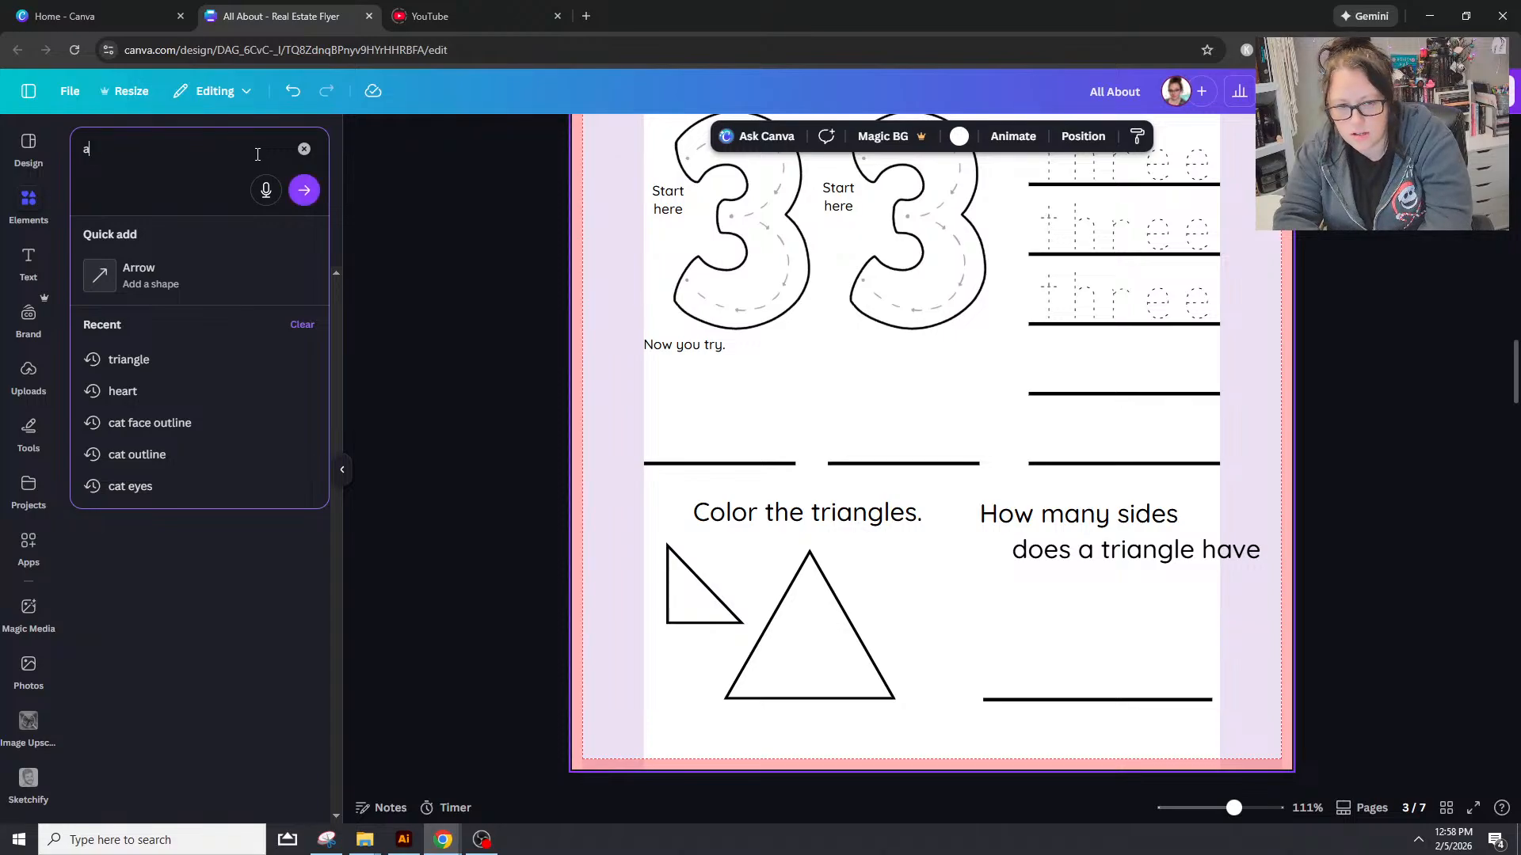
text(cute)
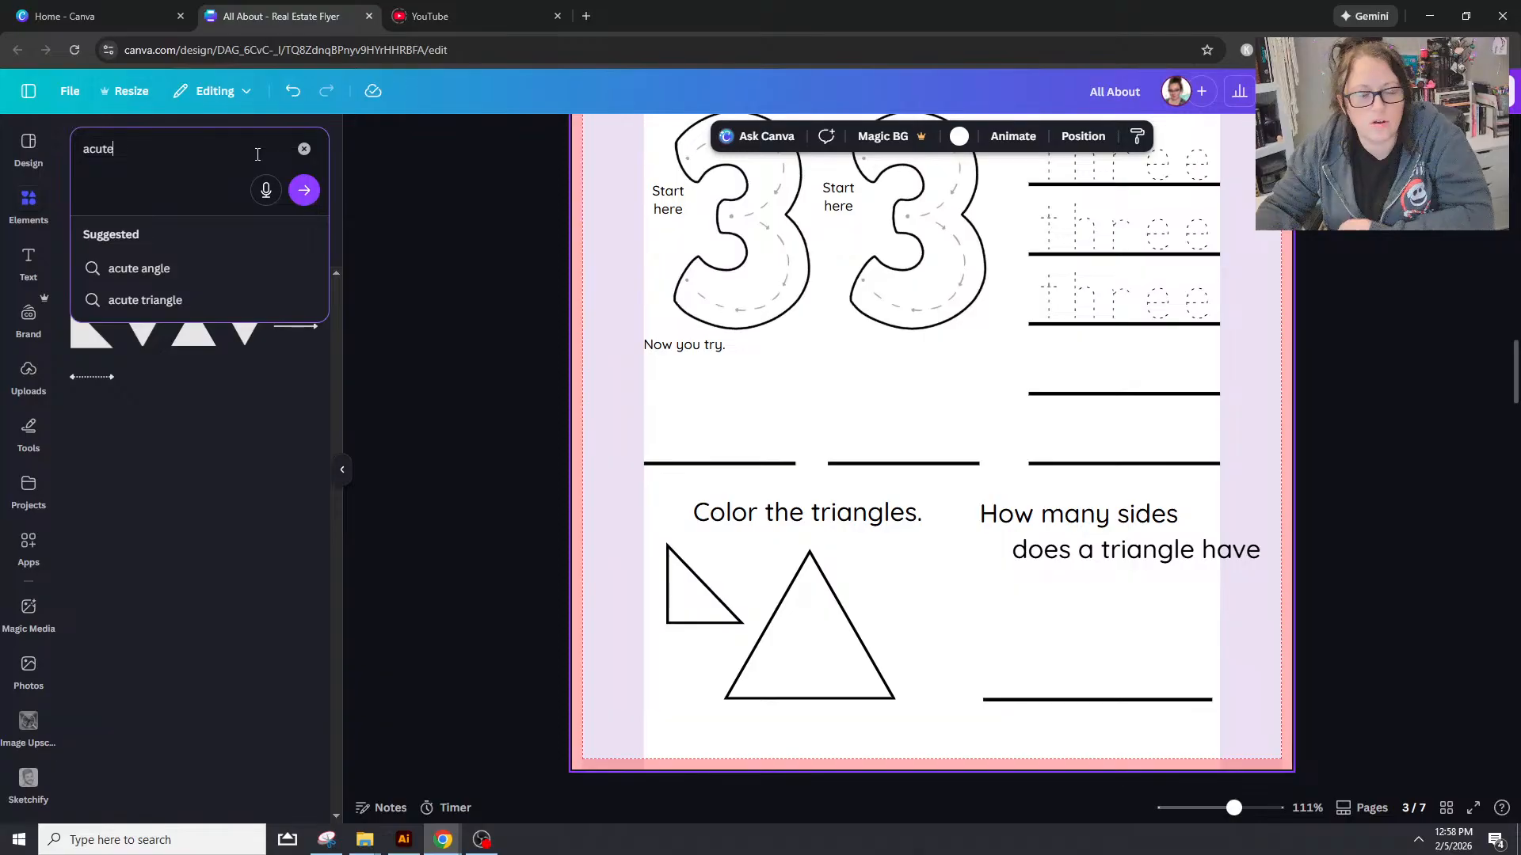
click(142, 298)
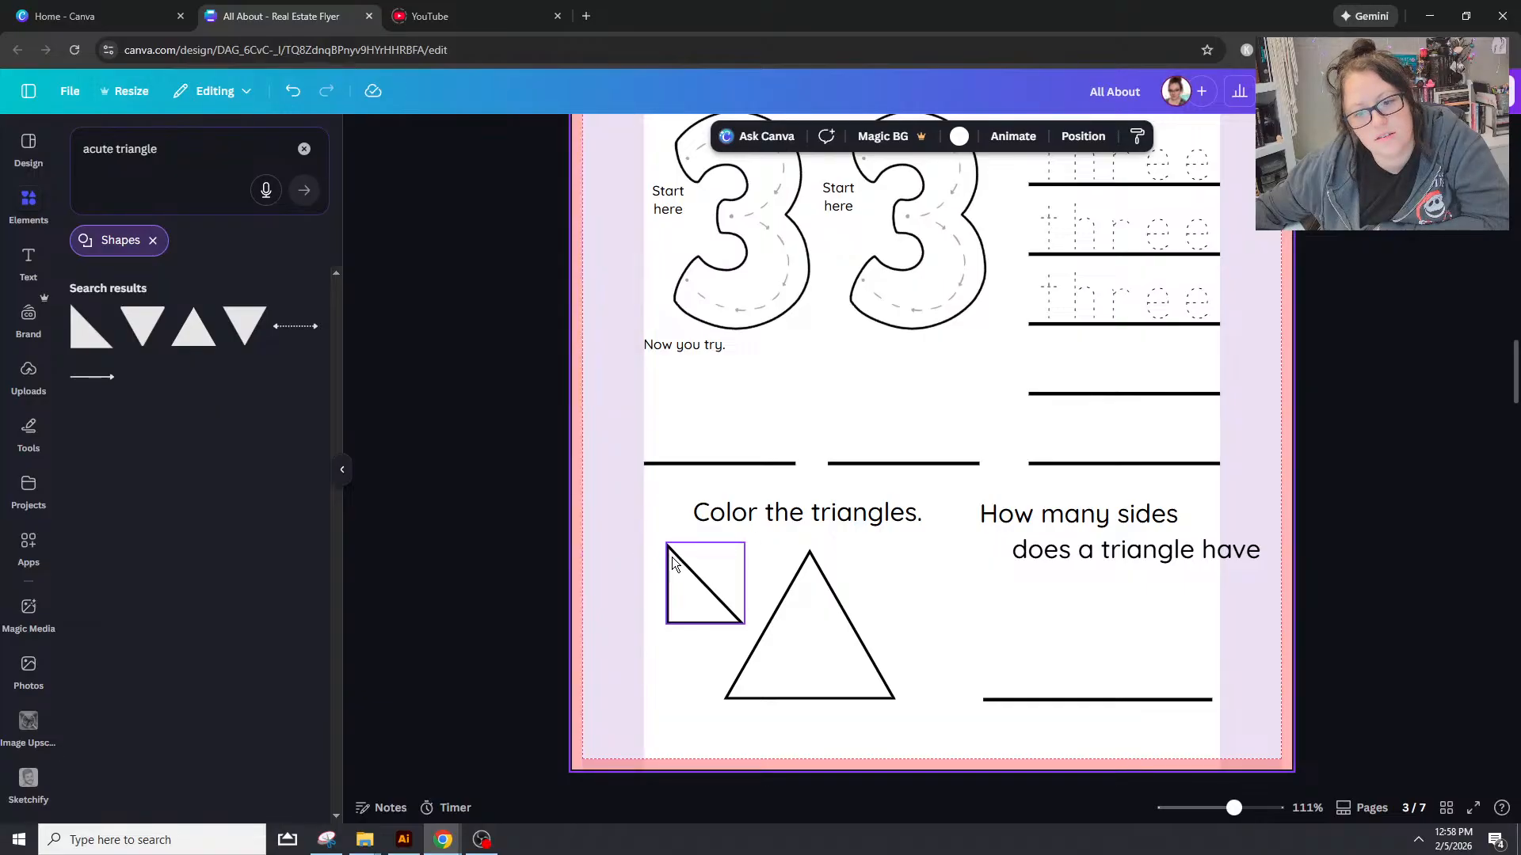
Step: Search the element shapes for "obtuse triangle"
click(115, 142)
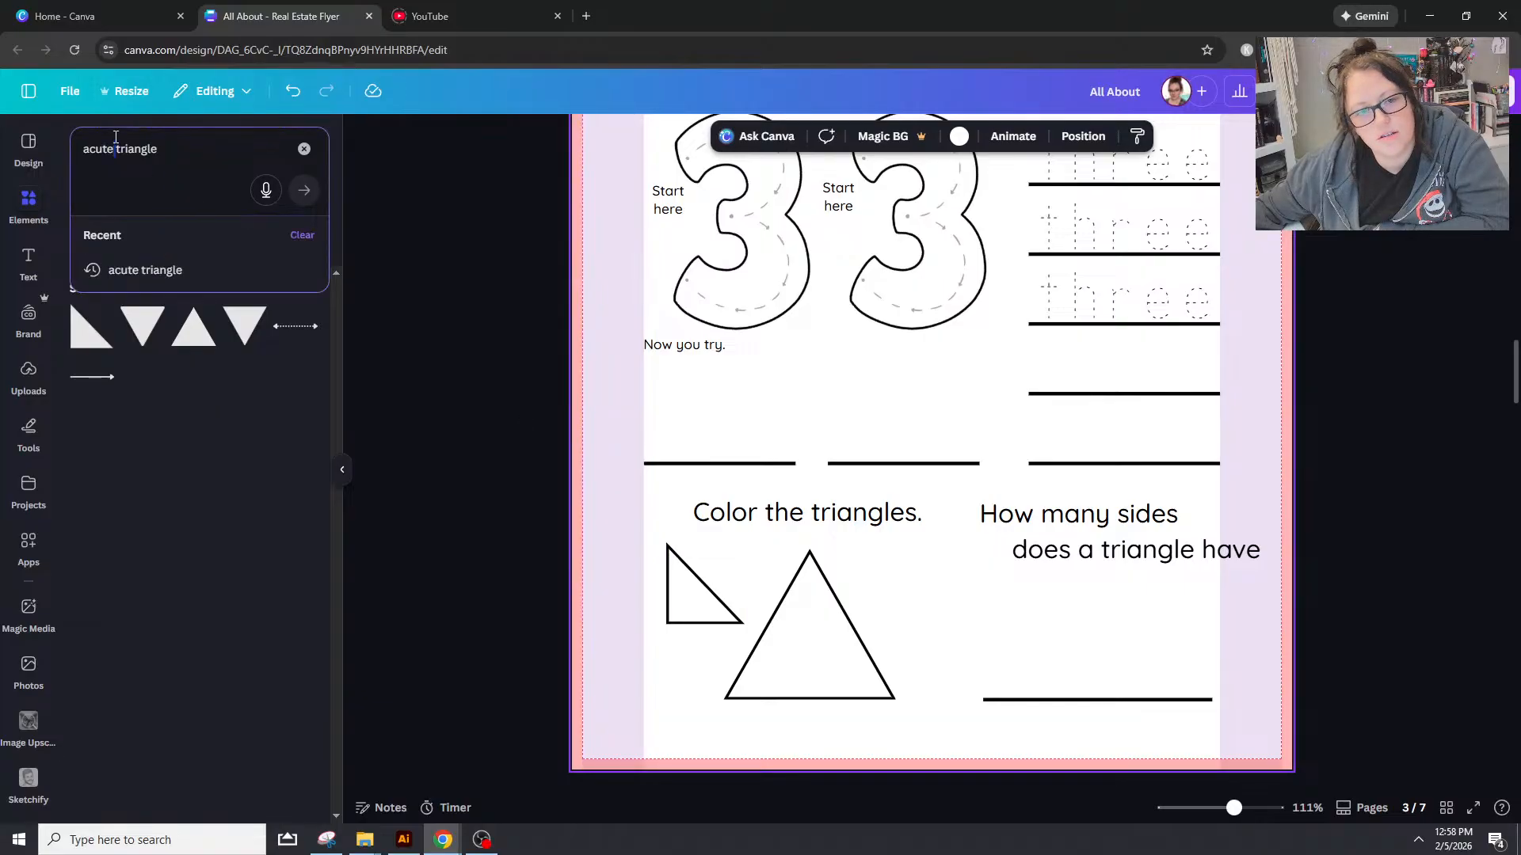
key(BackSpace)
text(obtuser)
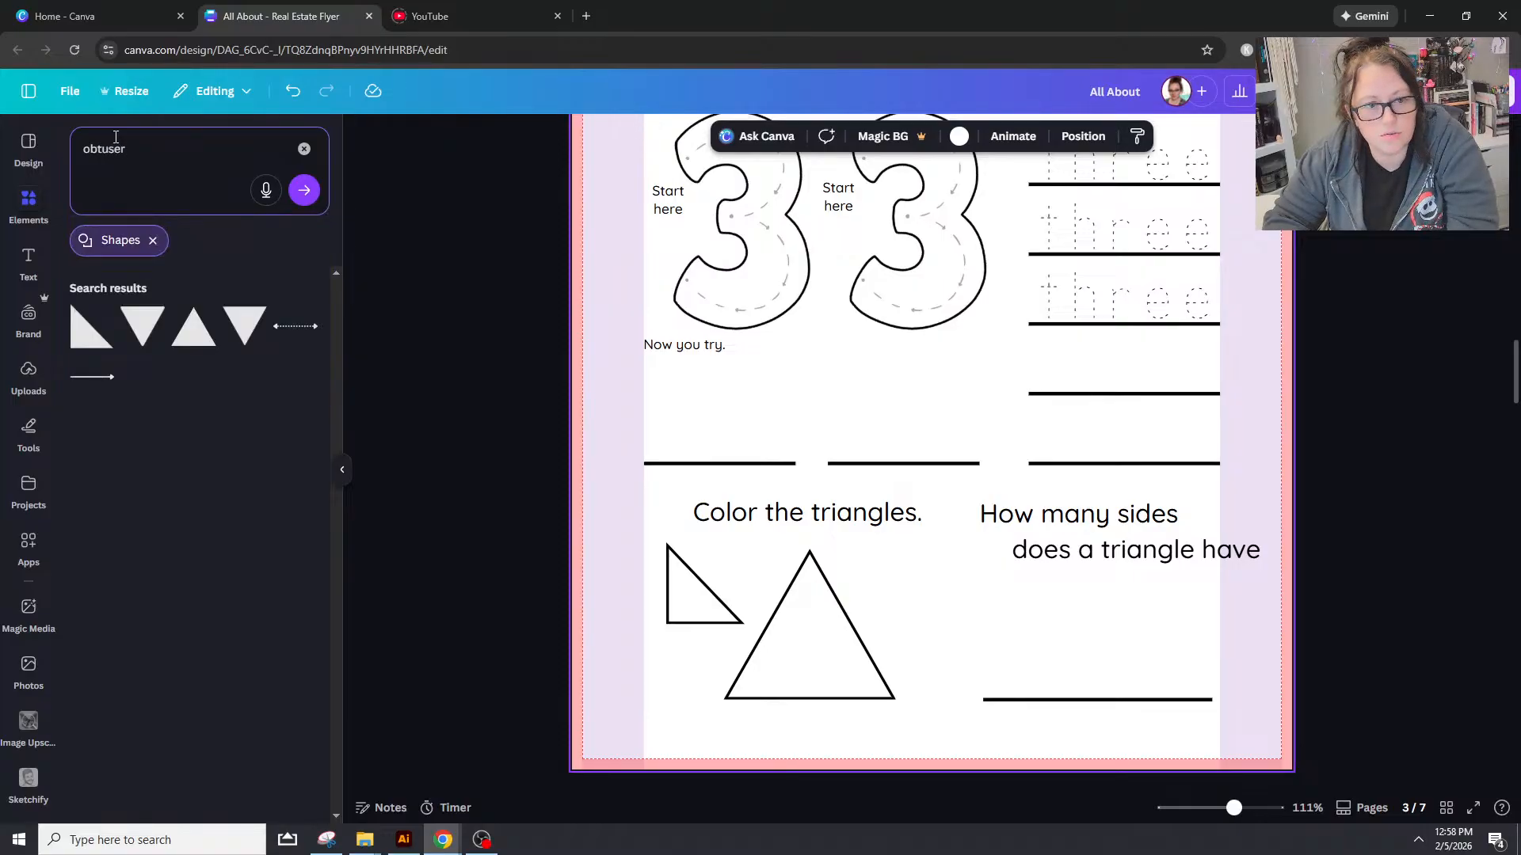
key(BackSpace)
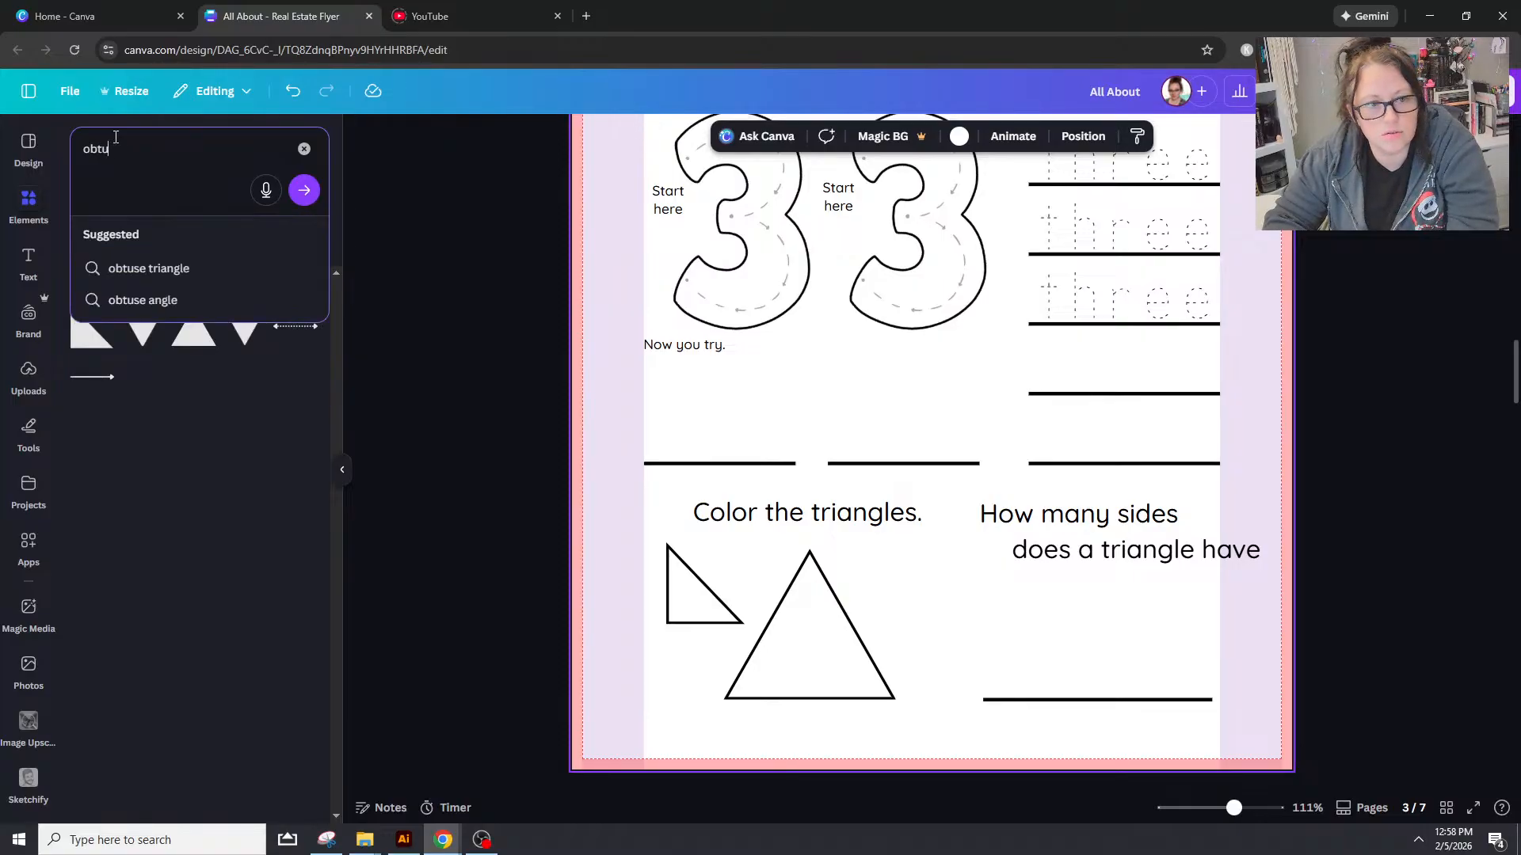
click(211, 268)
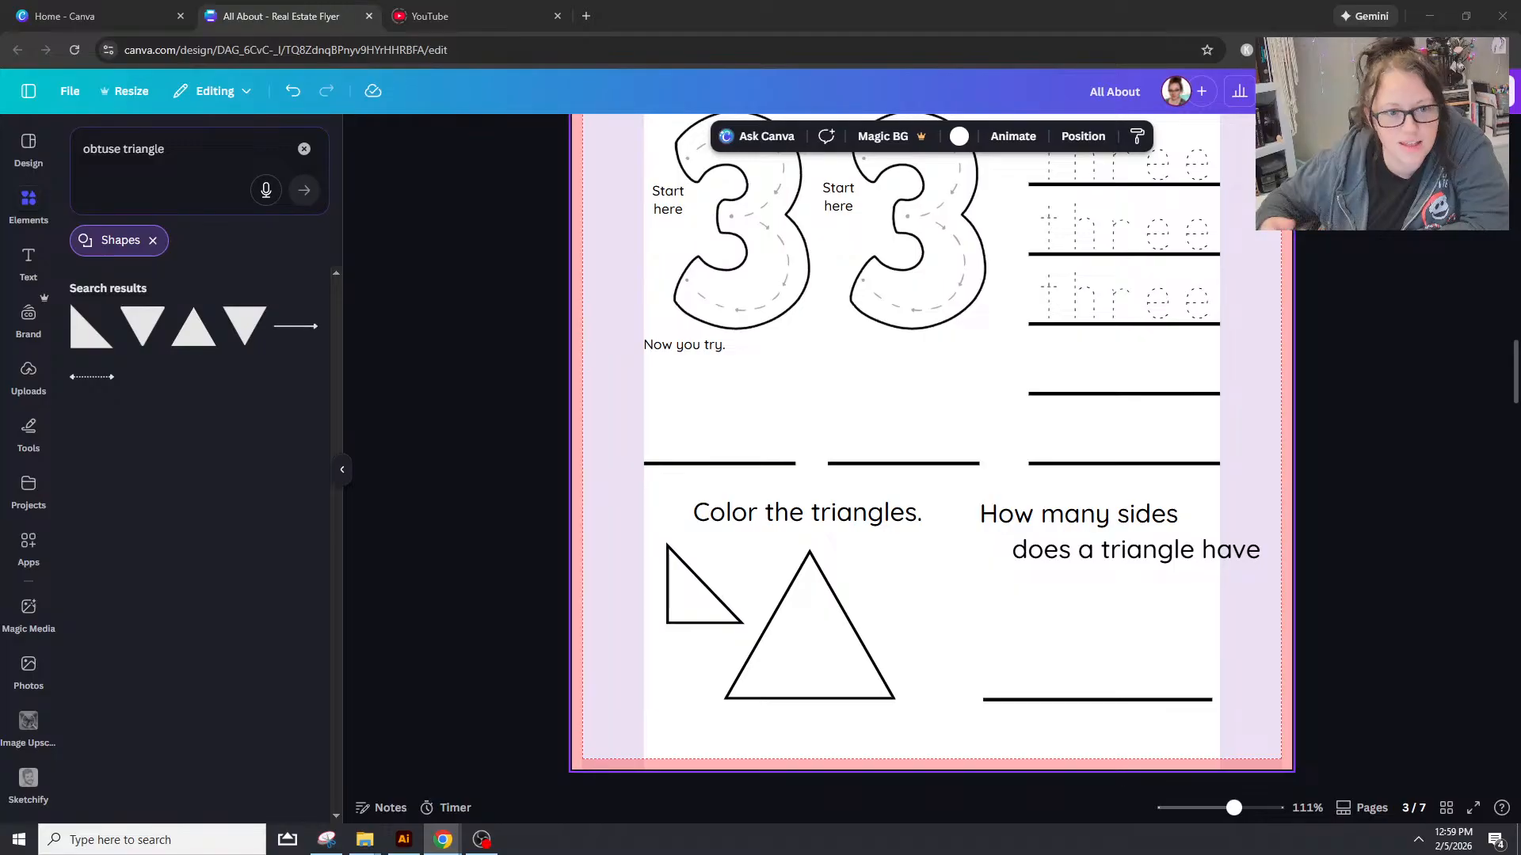
double_click(156, 153)
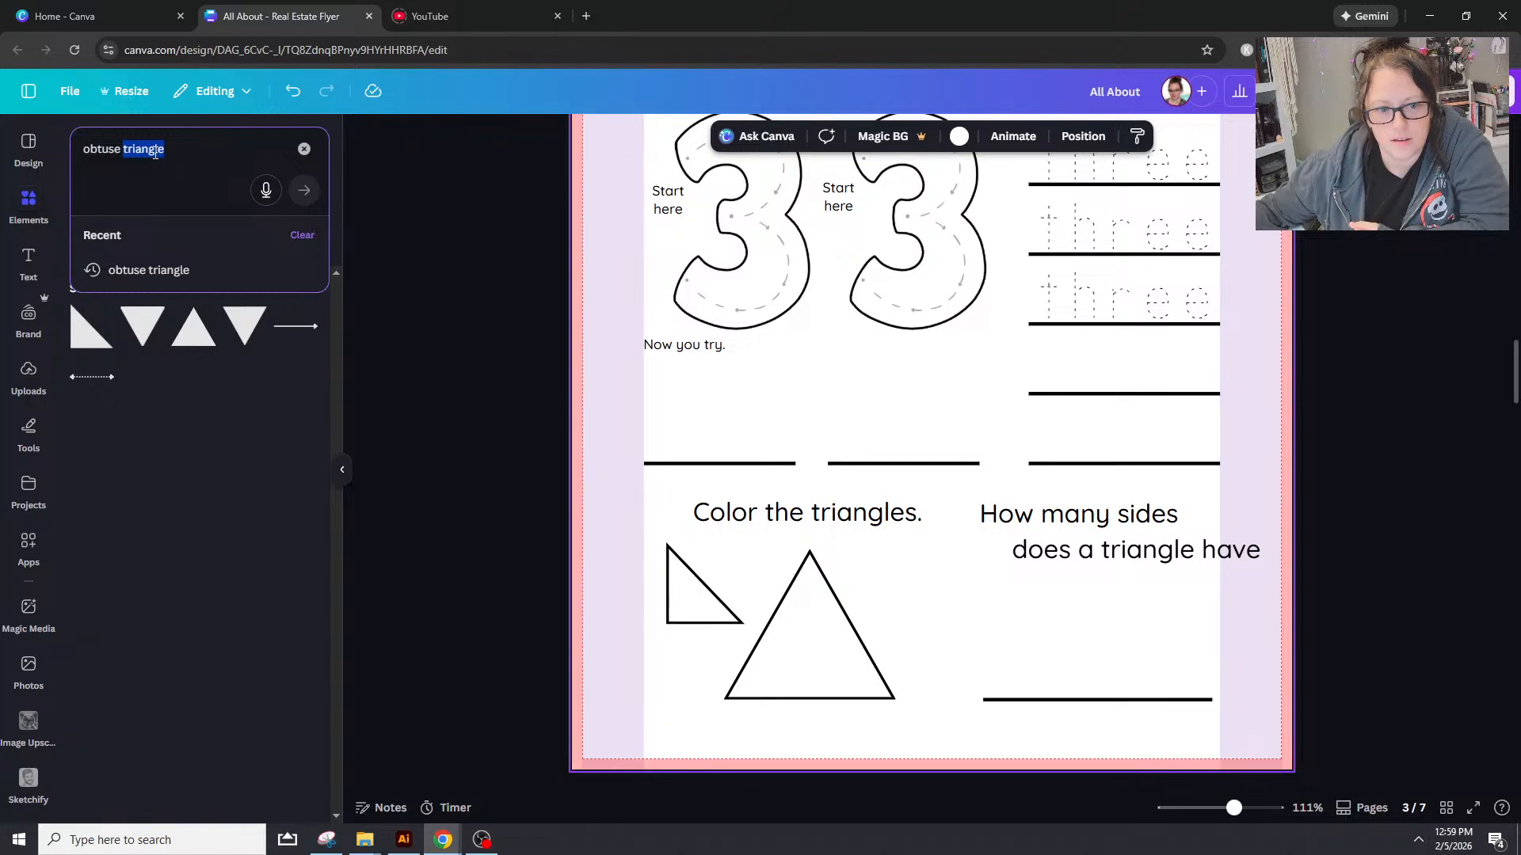
Step: Try changing the large triangle into a banner shape with a pointed bottom edge and moving it over the question text, and undo both changes
click(796, 669)
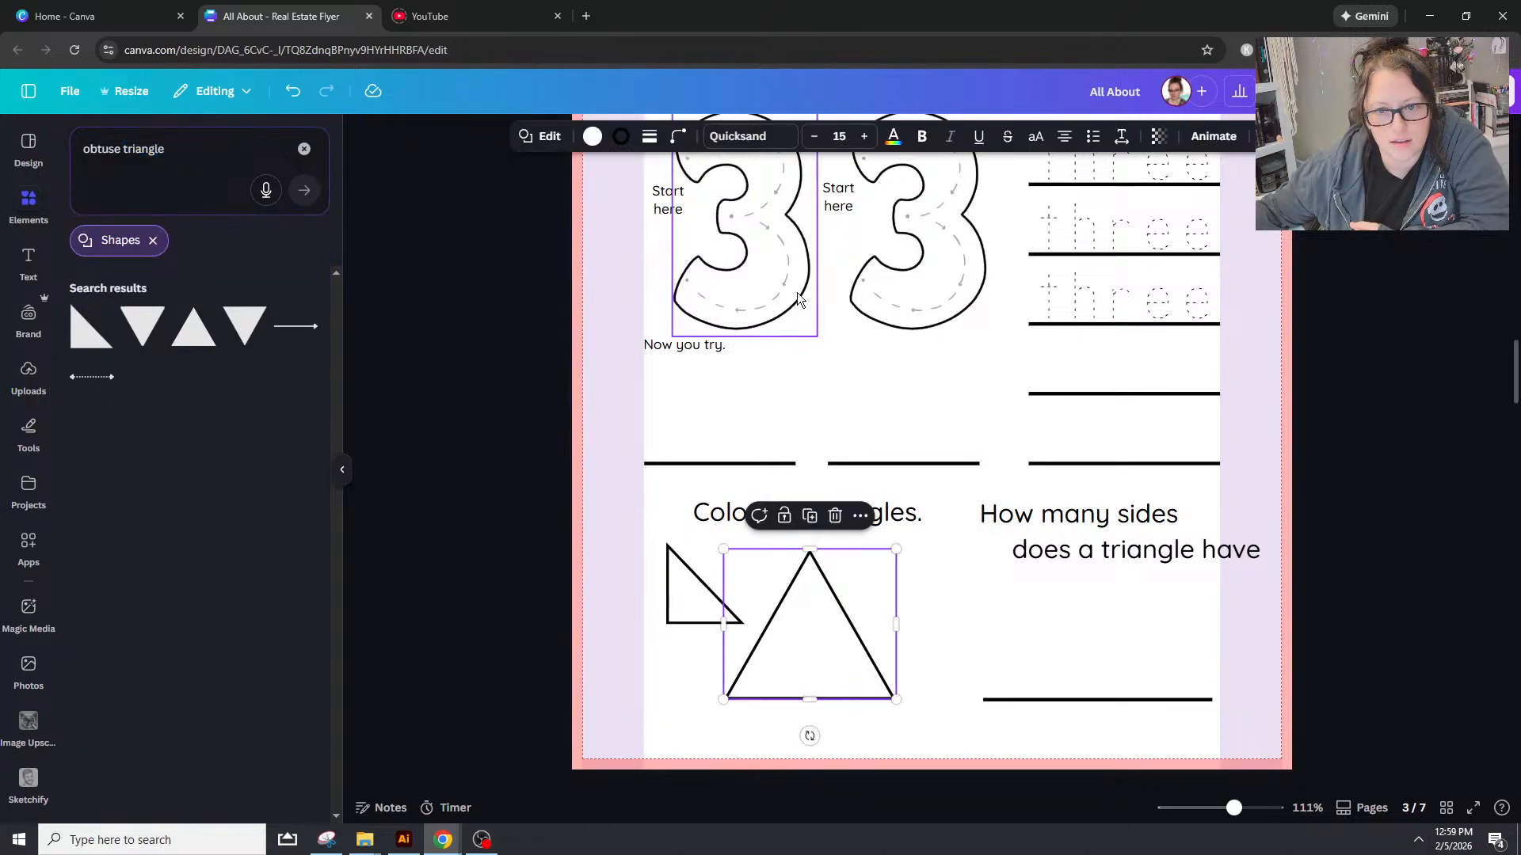
click(529, 137)
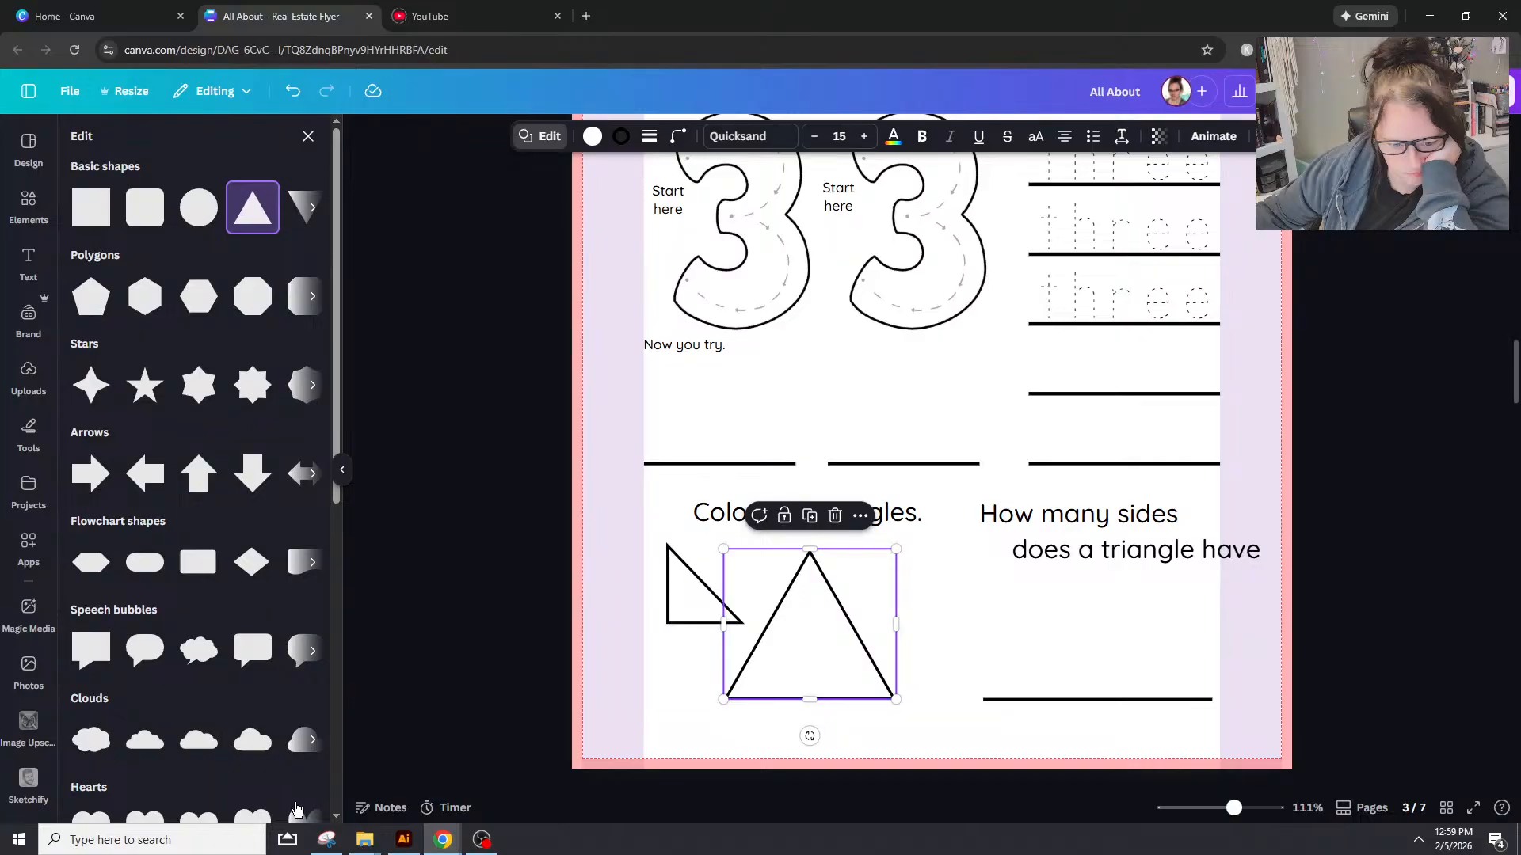
scroll(296, 434, down, 3)
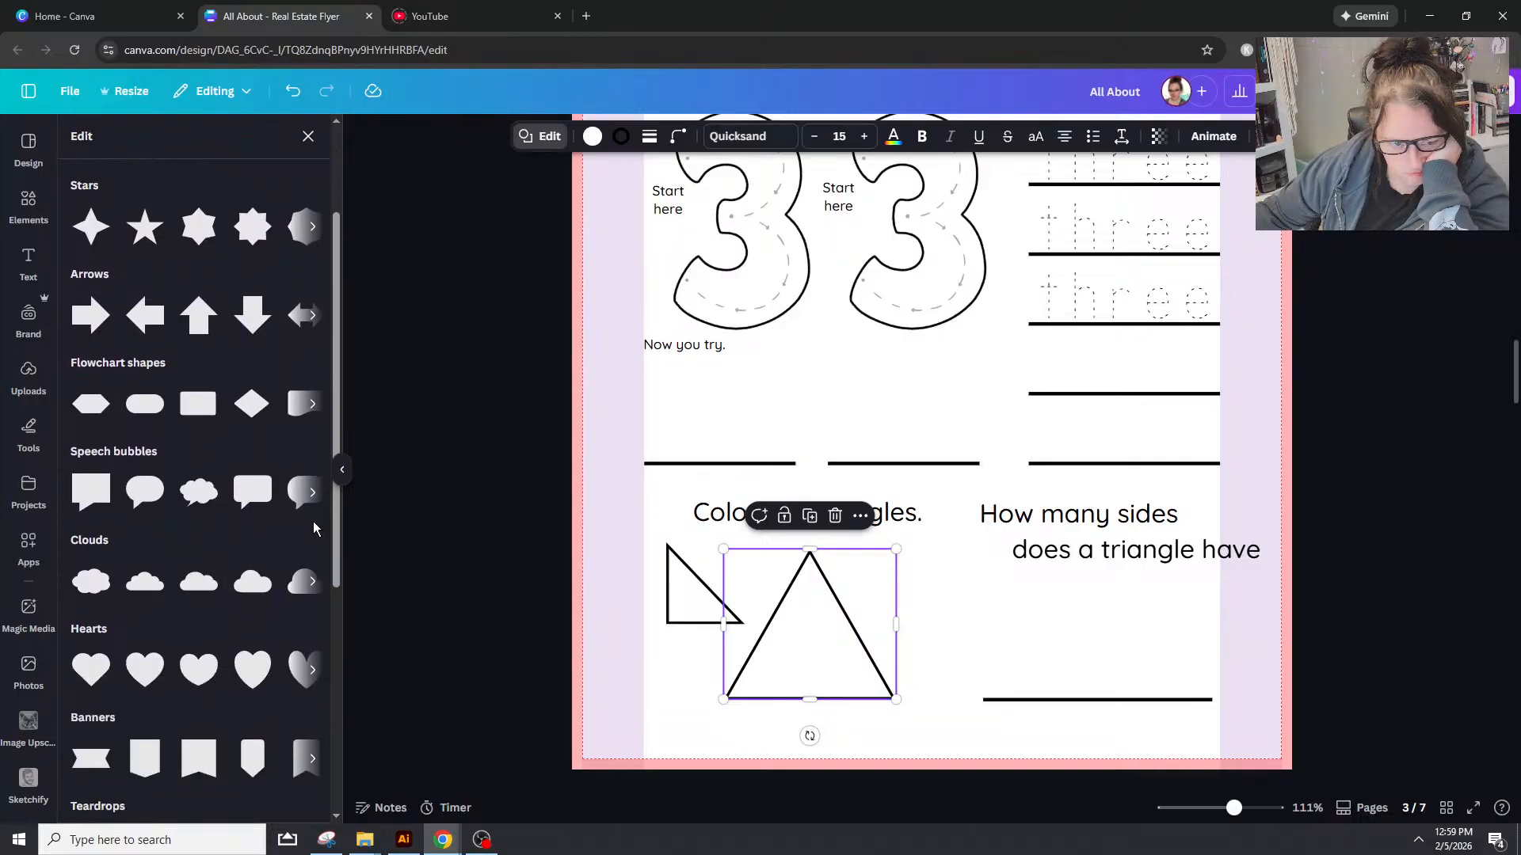
scroll(312, 521, down, 2)
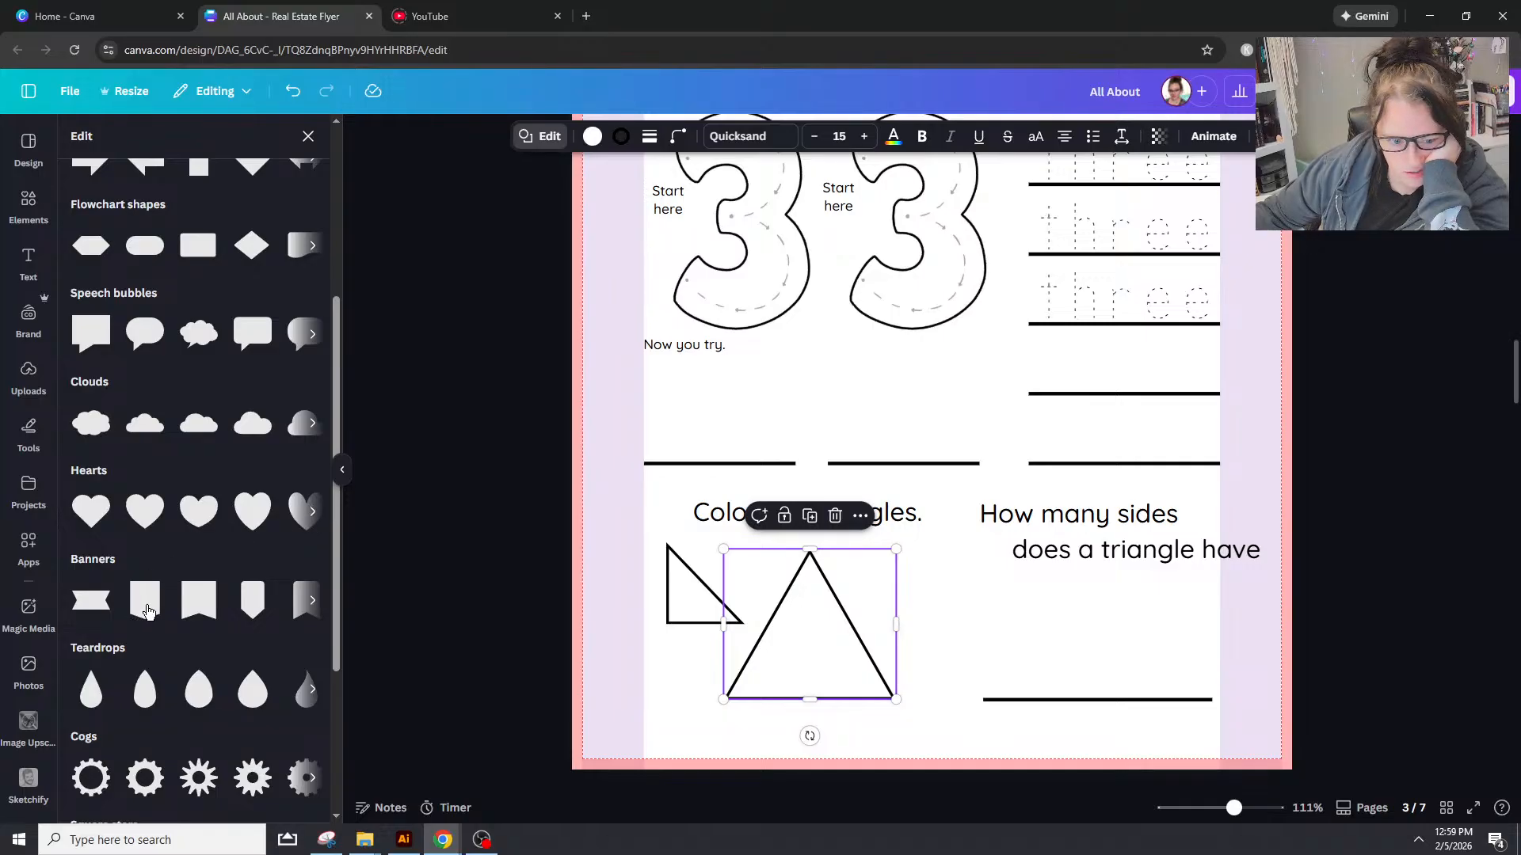
click(148, 610)
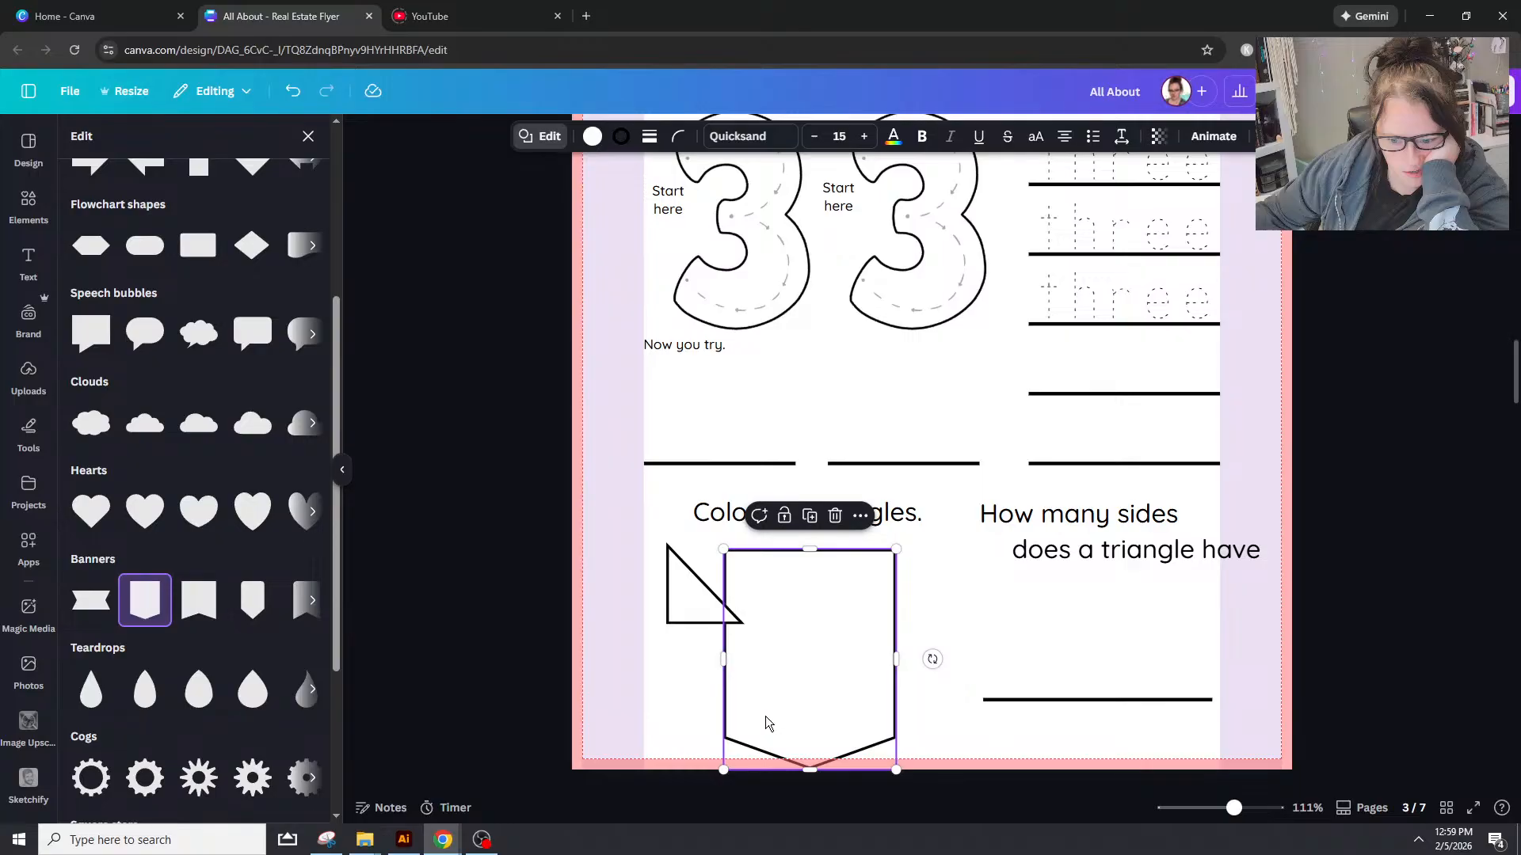
drag(765, 716, 1106, 598)
click(796, 640)
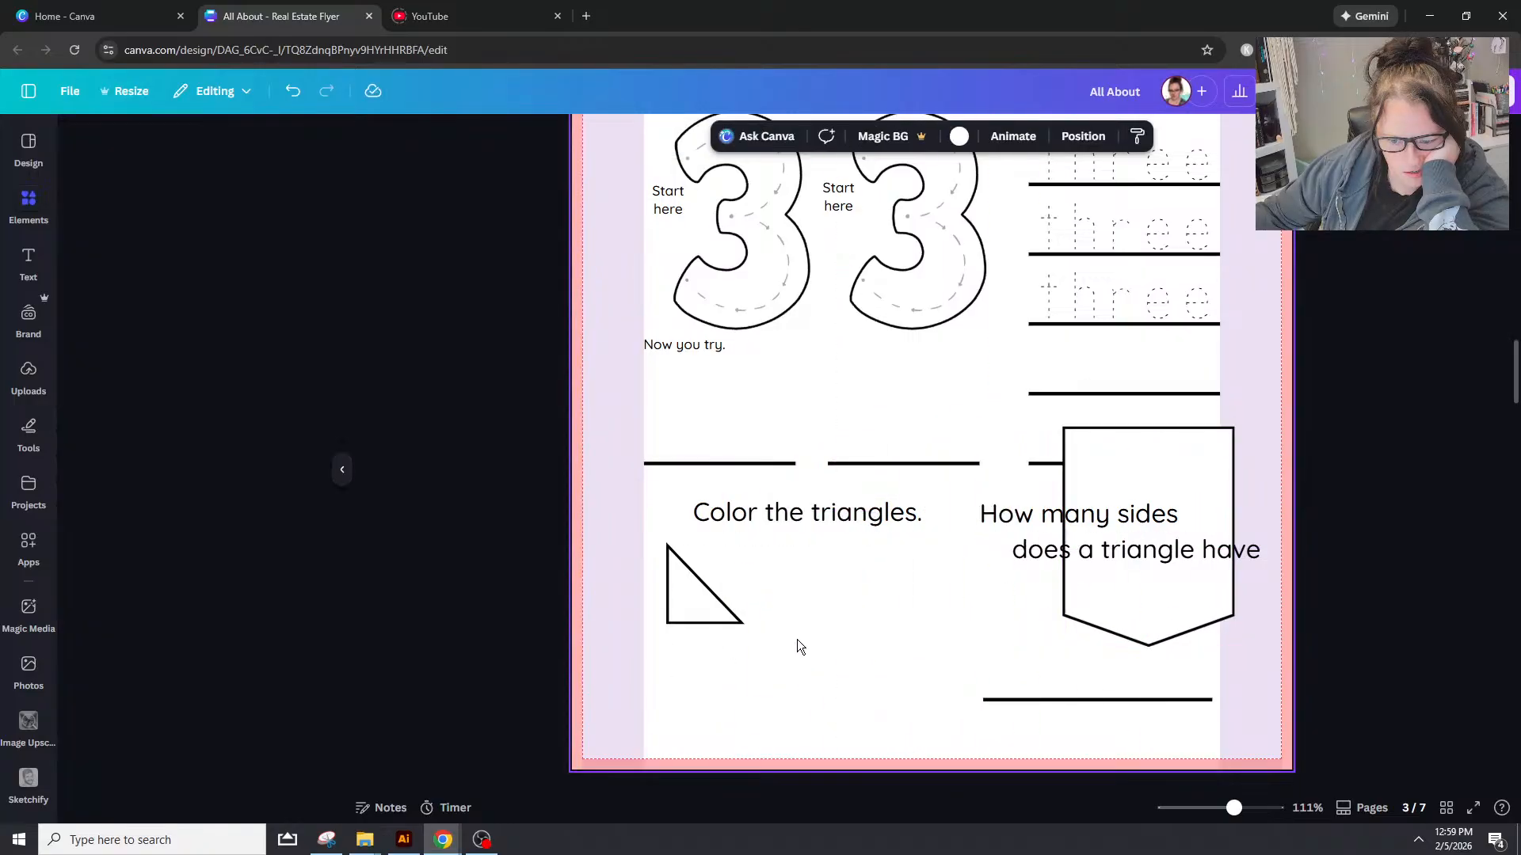
key(ctrl+z)
key(ctrl+z)
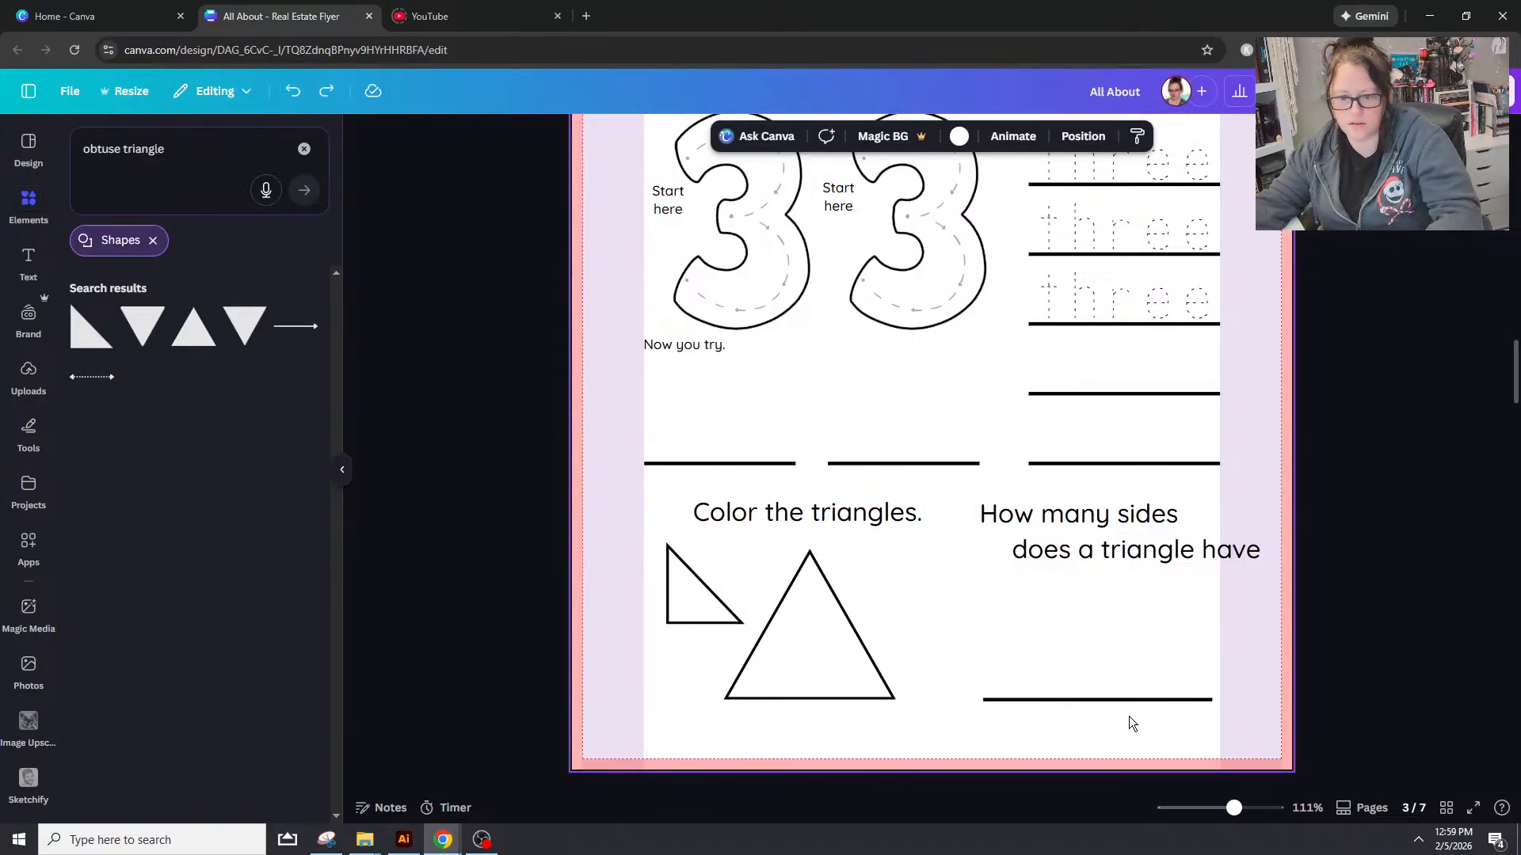
Step: Search the elements for "banner" and add the banner shape with the downward-pointing bottom edge to page 3
click(304, 149)
click(288, 333)
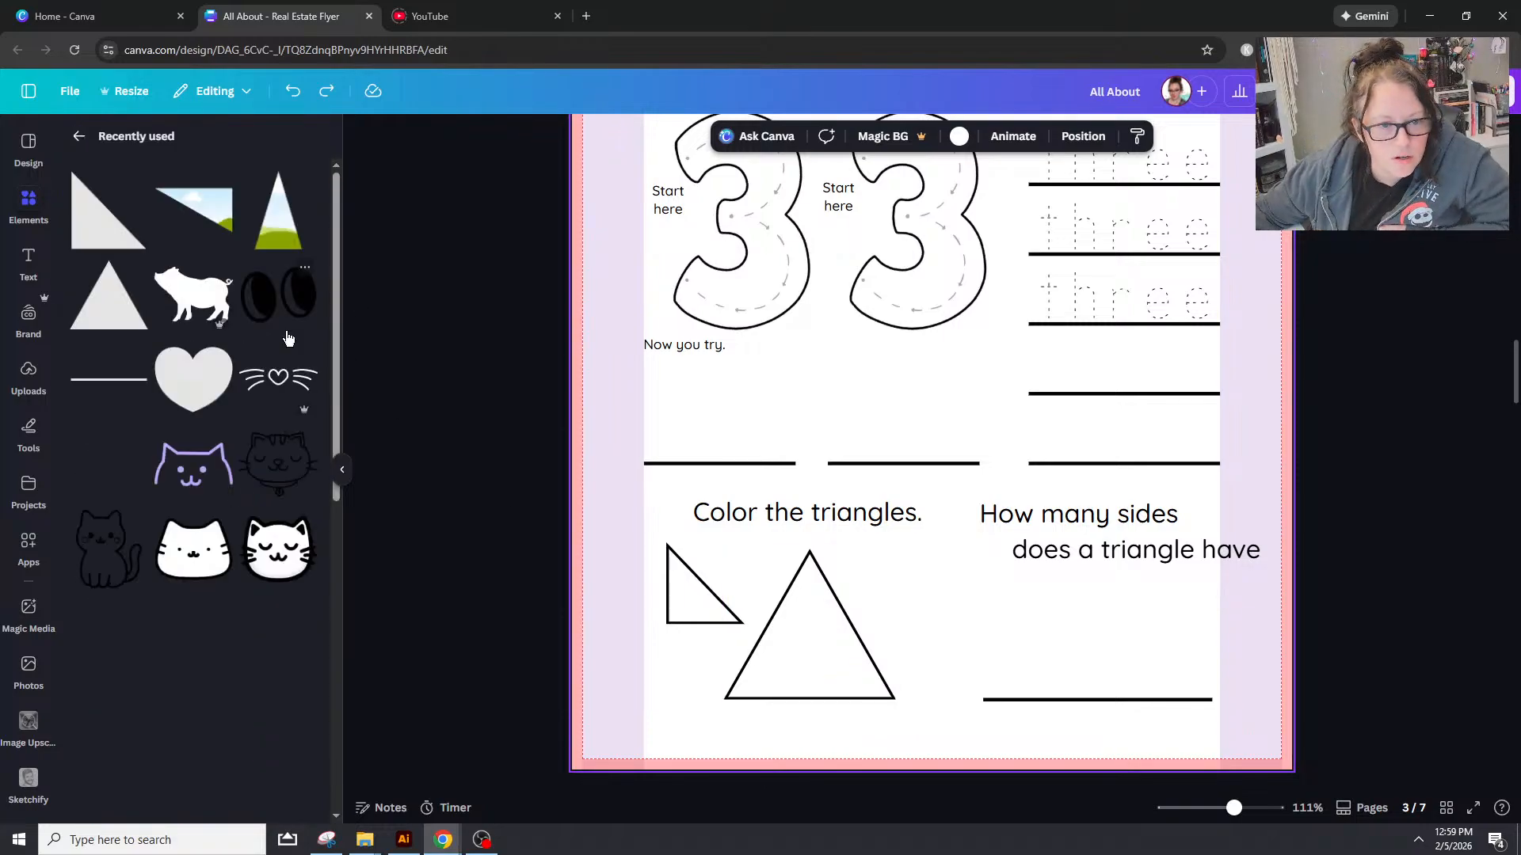
click(79, 136)
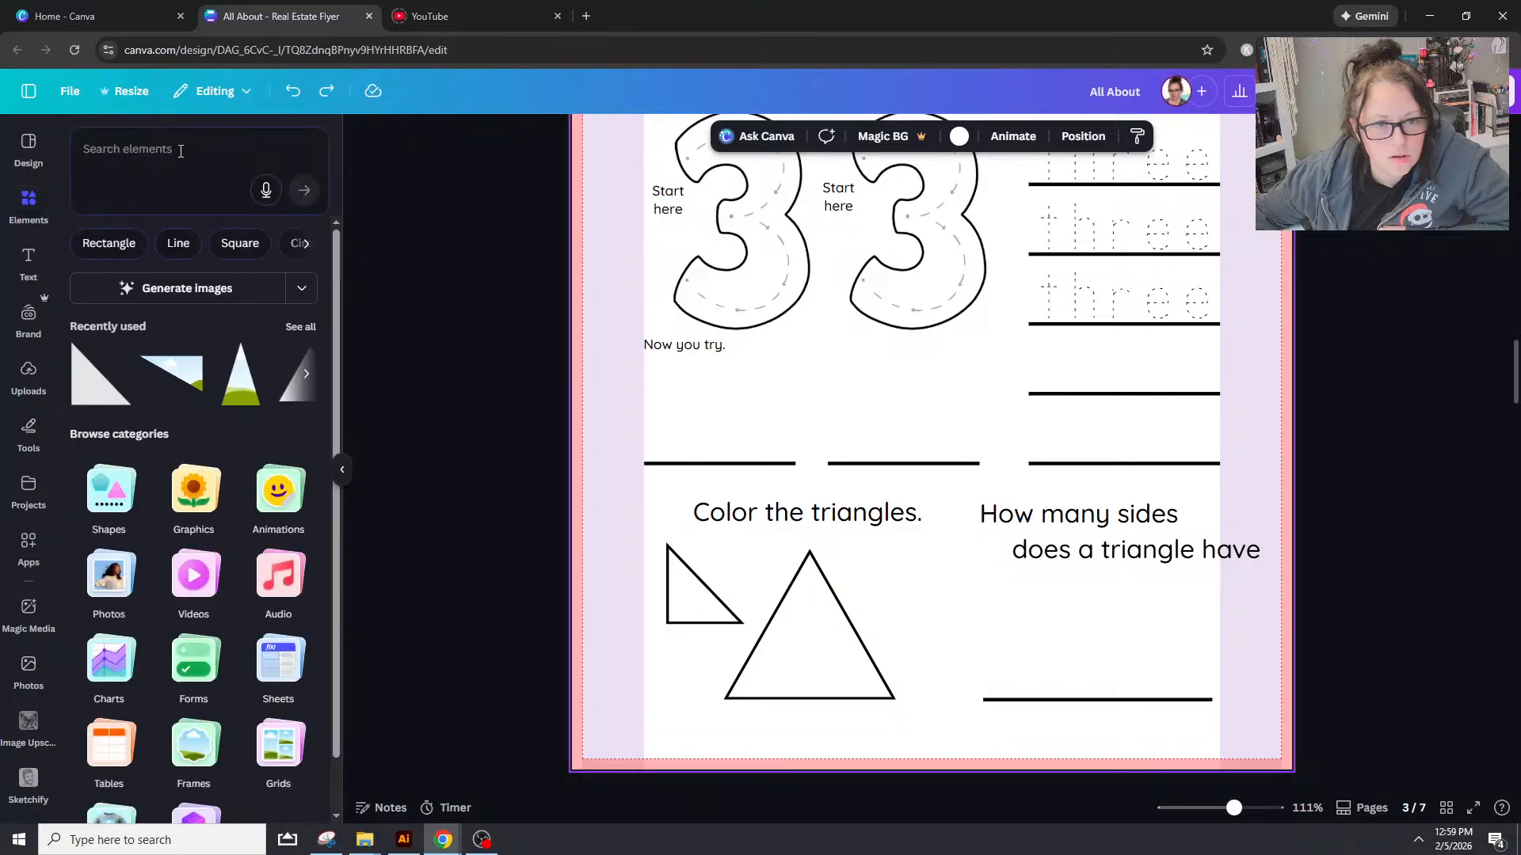
click(184, 150)
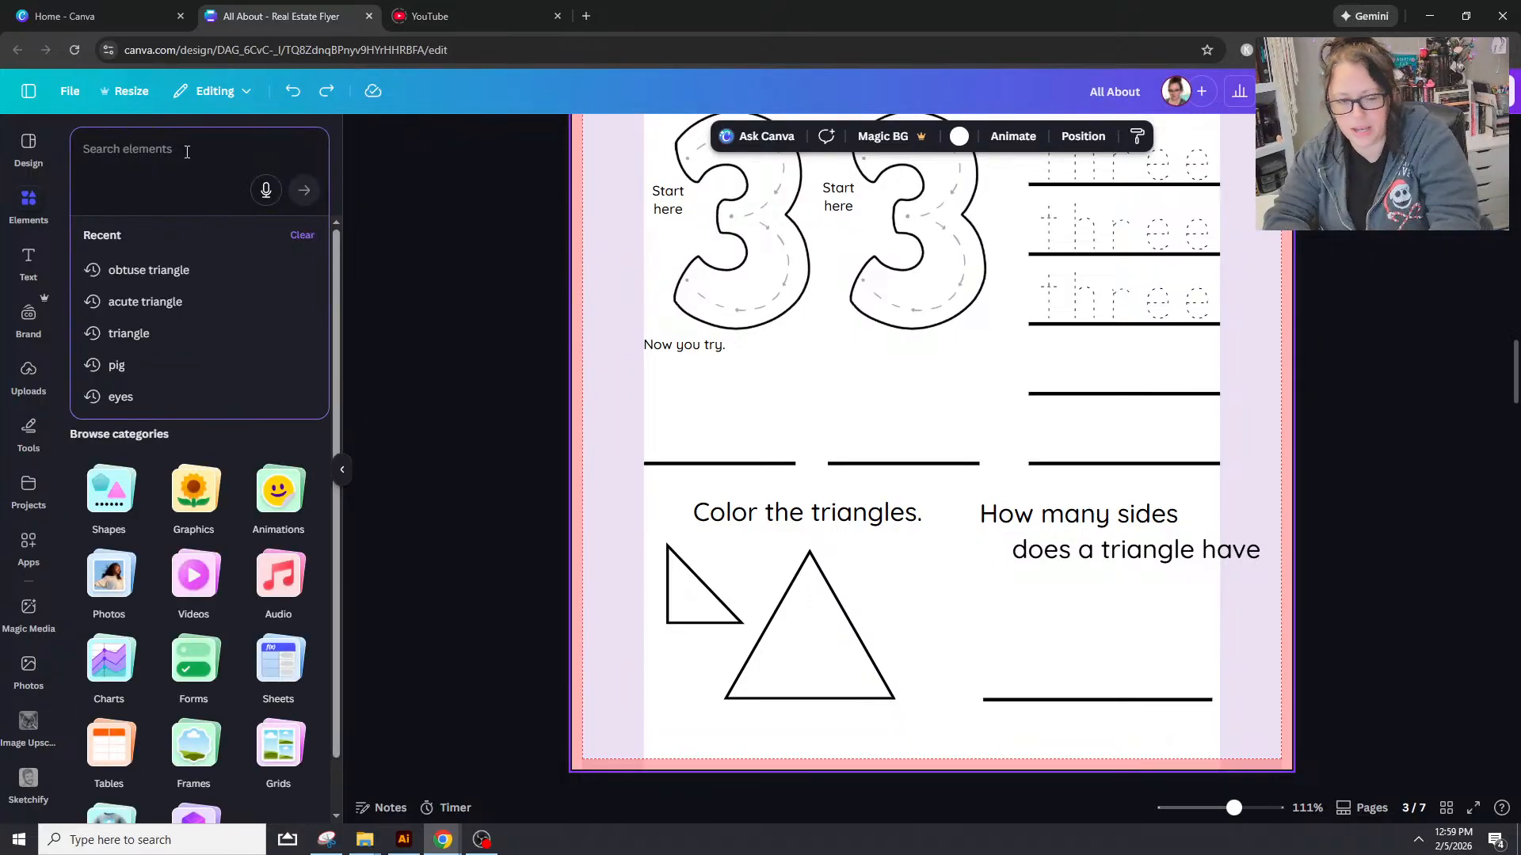
text(bo)
key(BackSpace)
key(BackSpace)
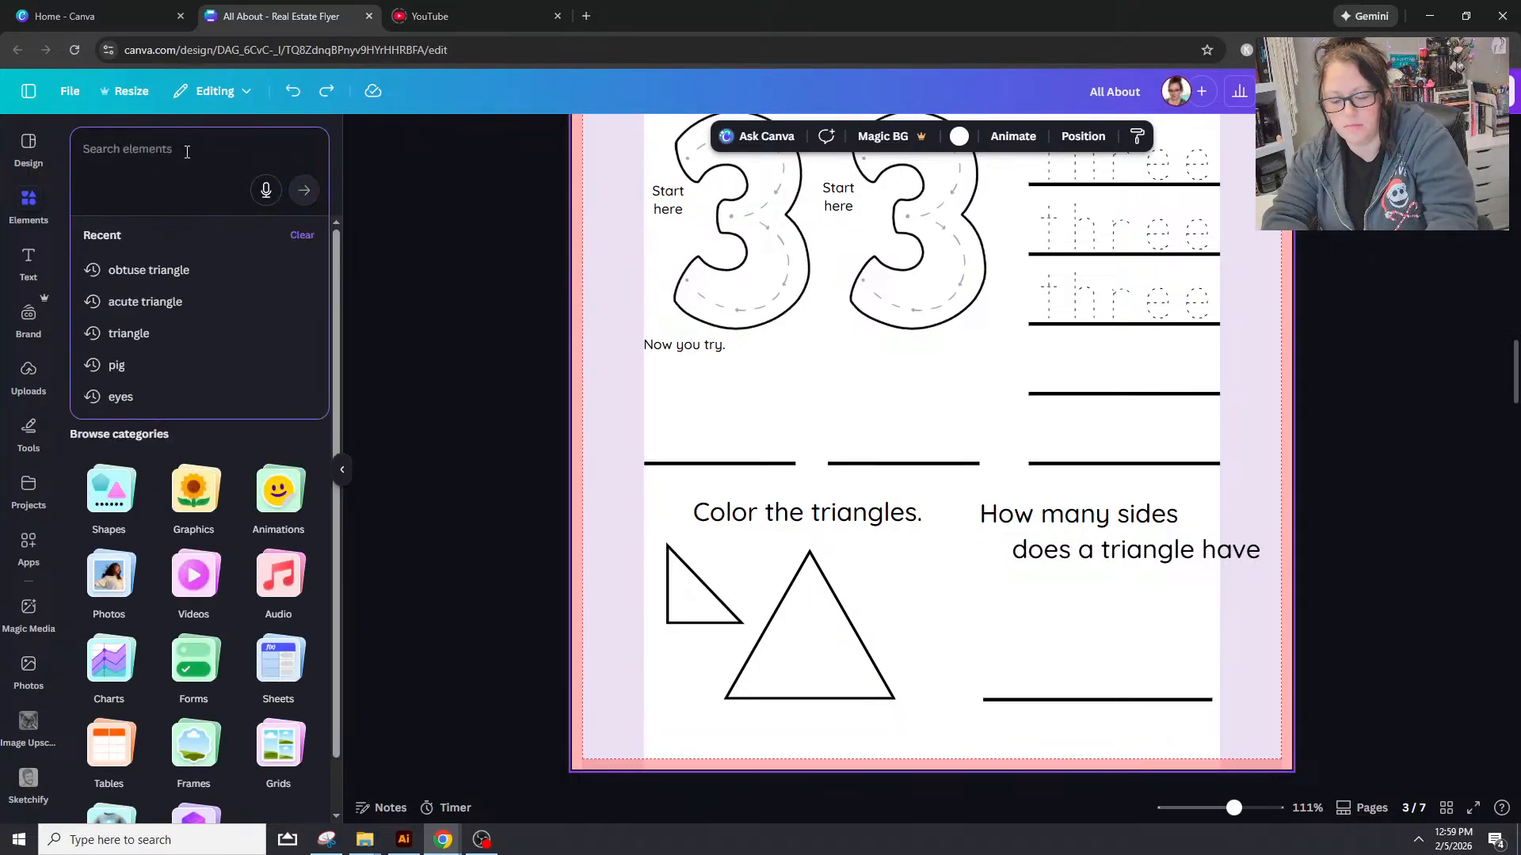
text(bann)
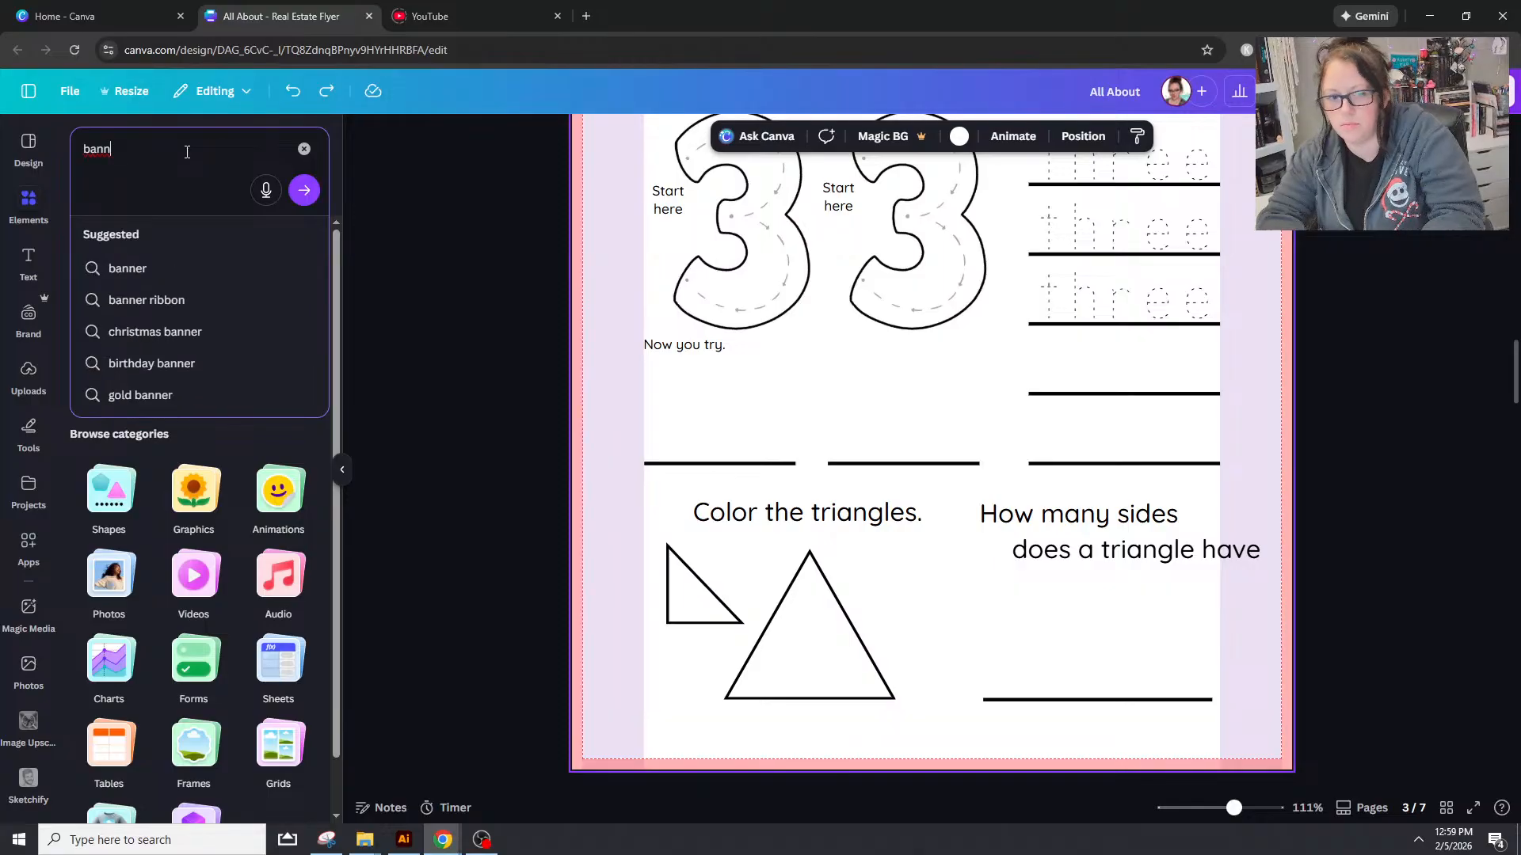
click(221, 271)
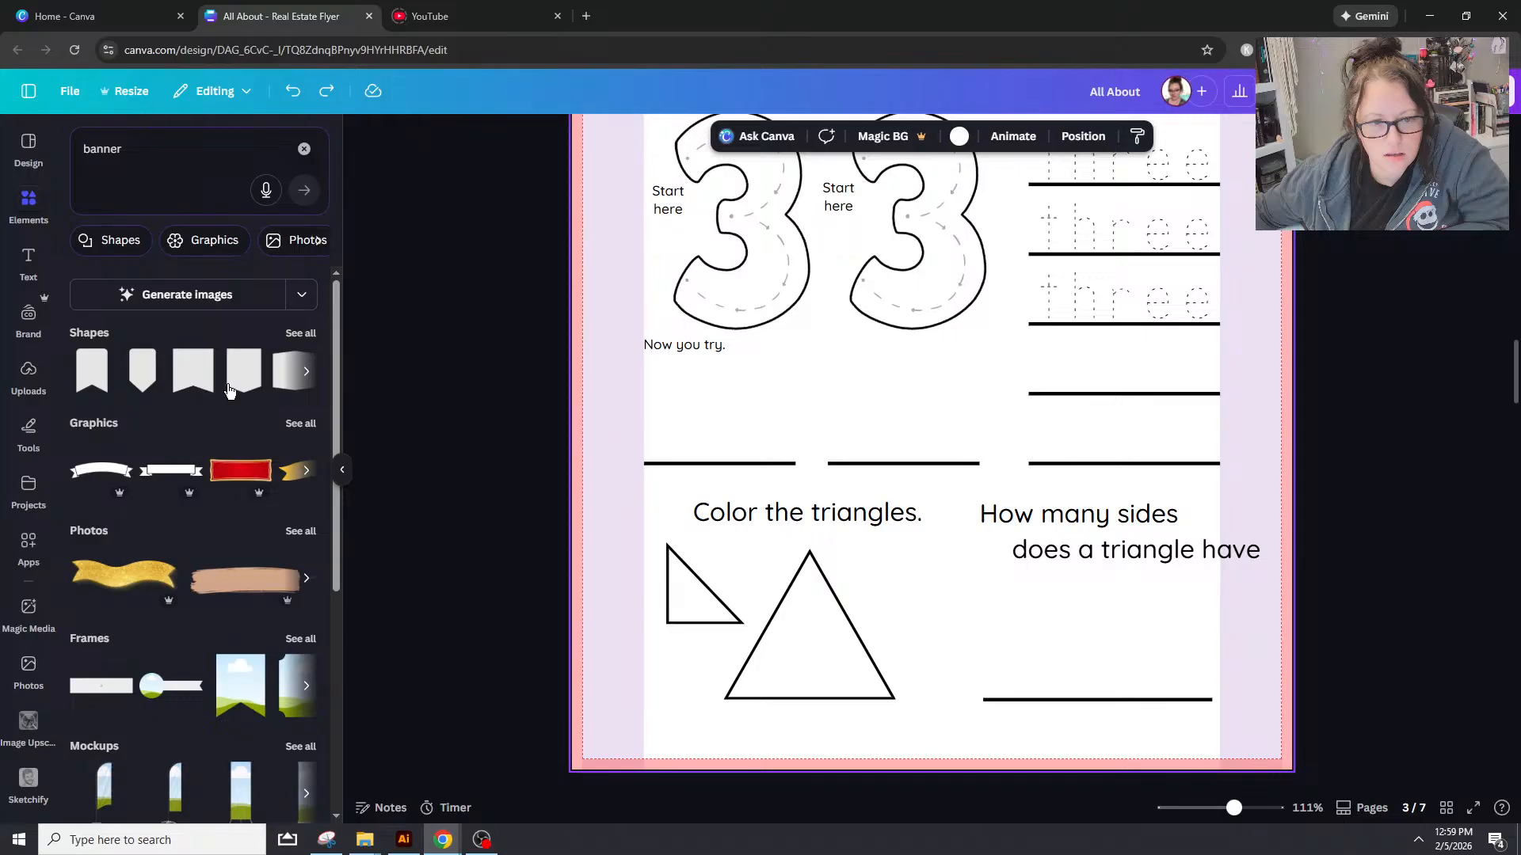
click(246, 376)
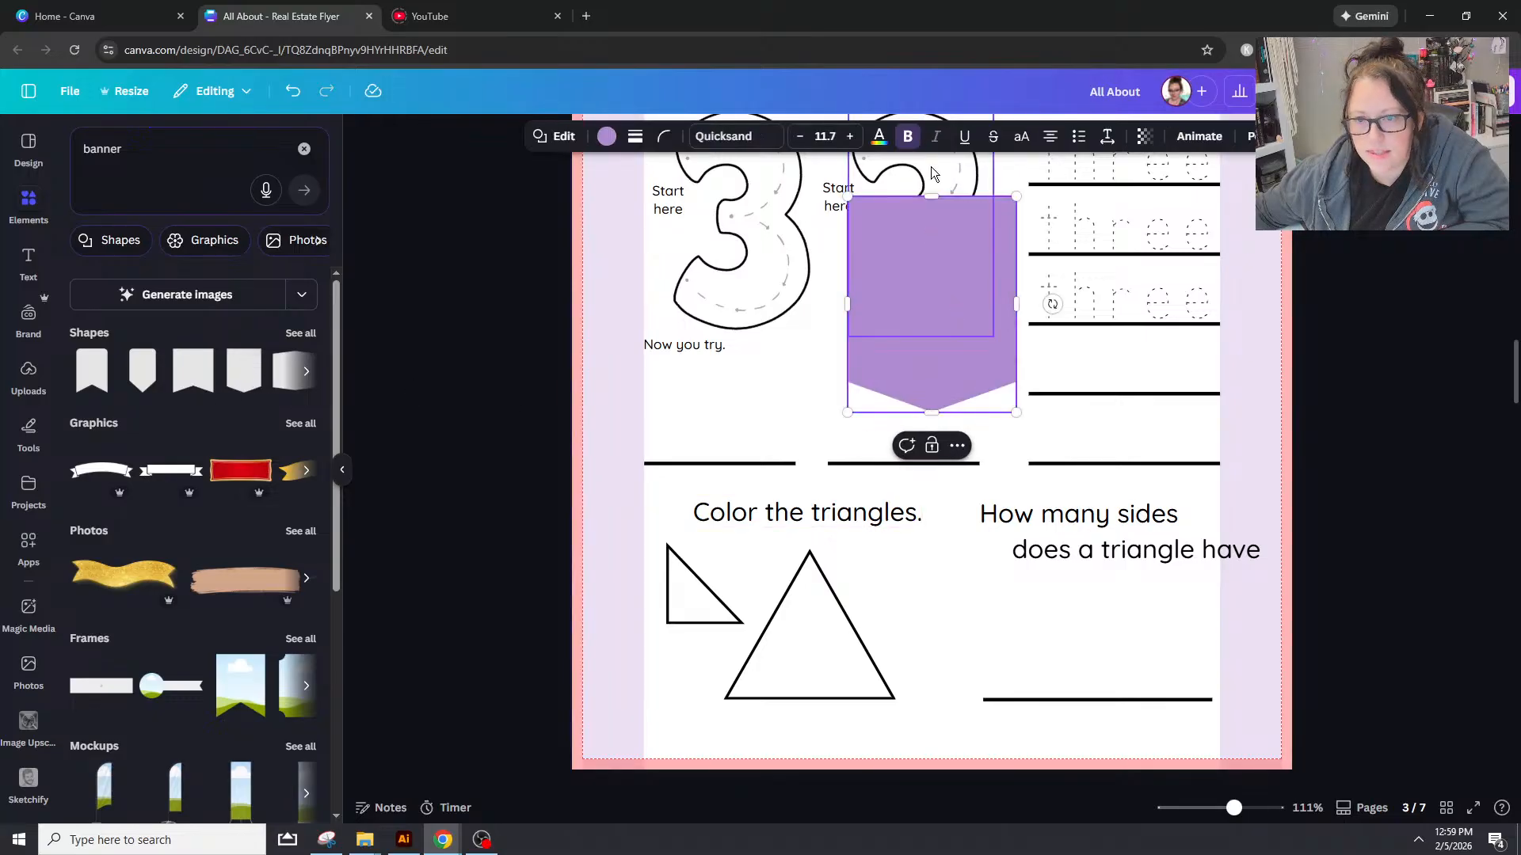
Step: Flatten the banner until only its pointed tip remains as an obtuse triangle, and give it the large triangle's white fill and black outline
drag(931, 197, 959, 379)
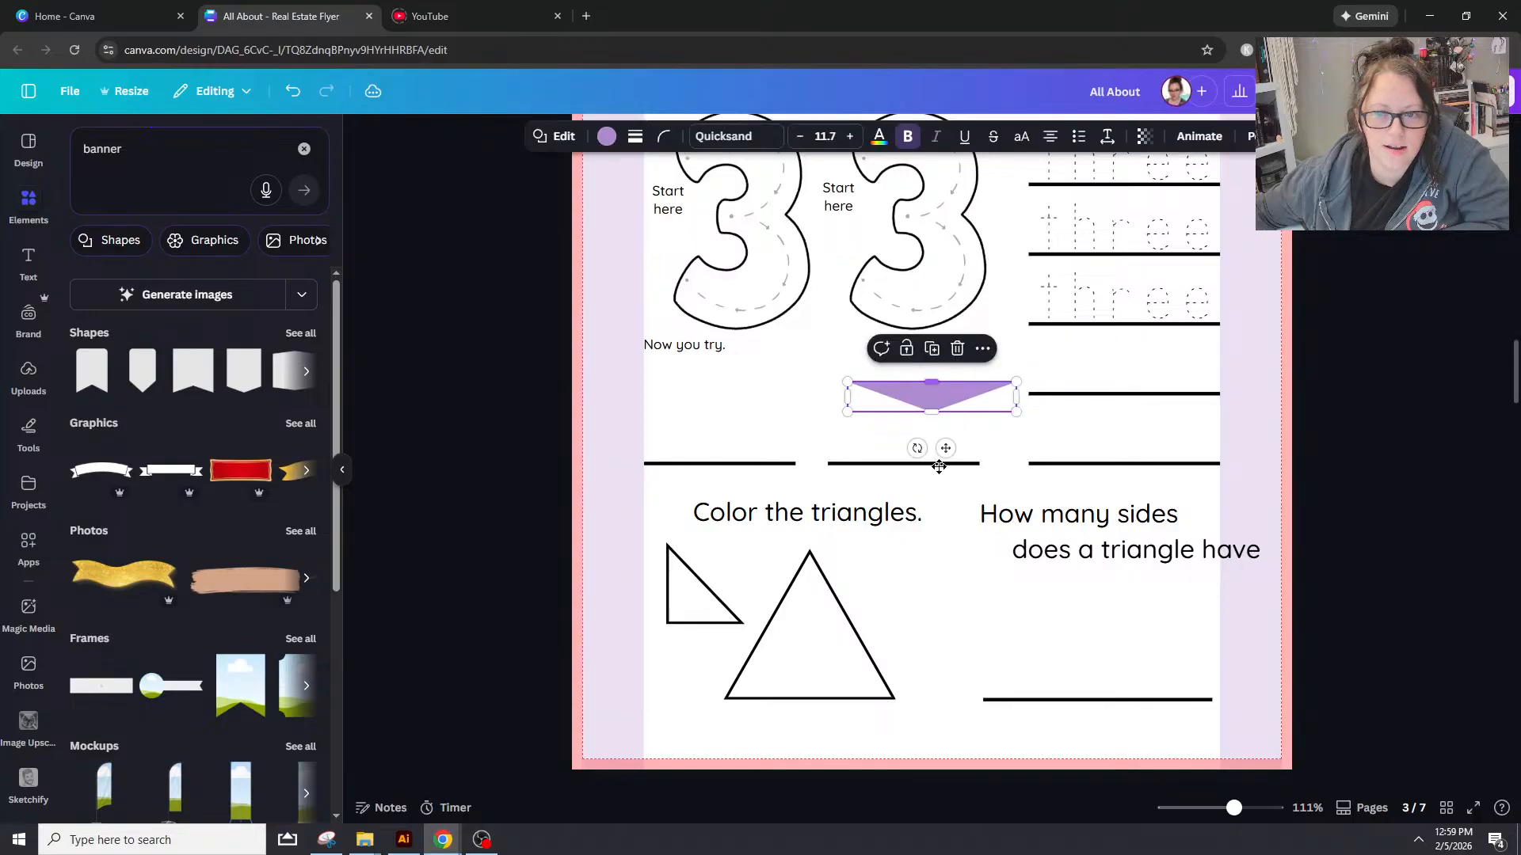
click(791, 719)
click(816, 669)
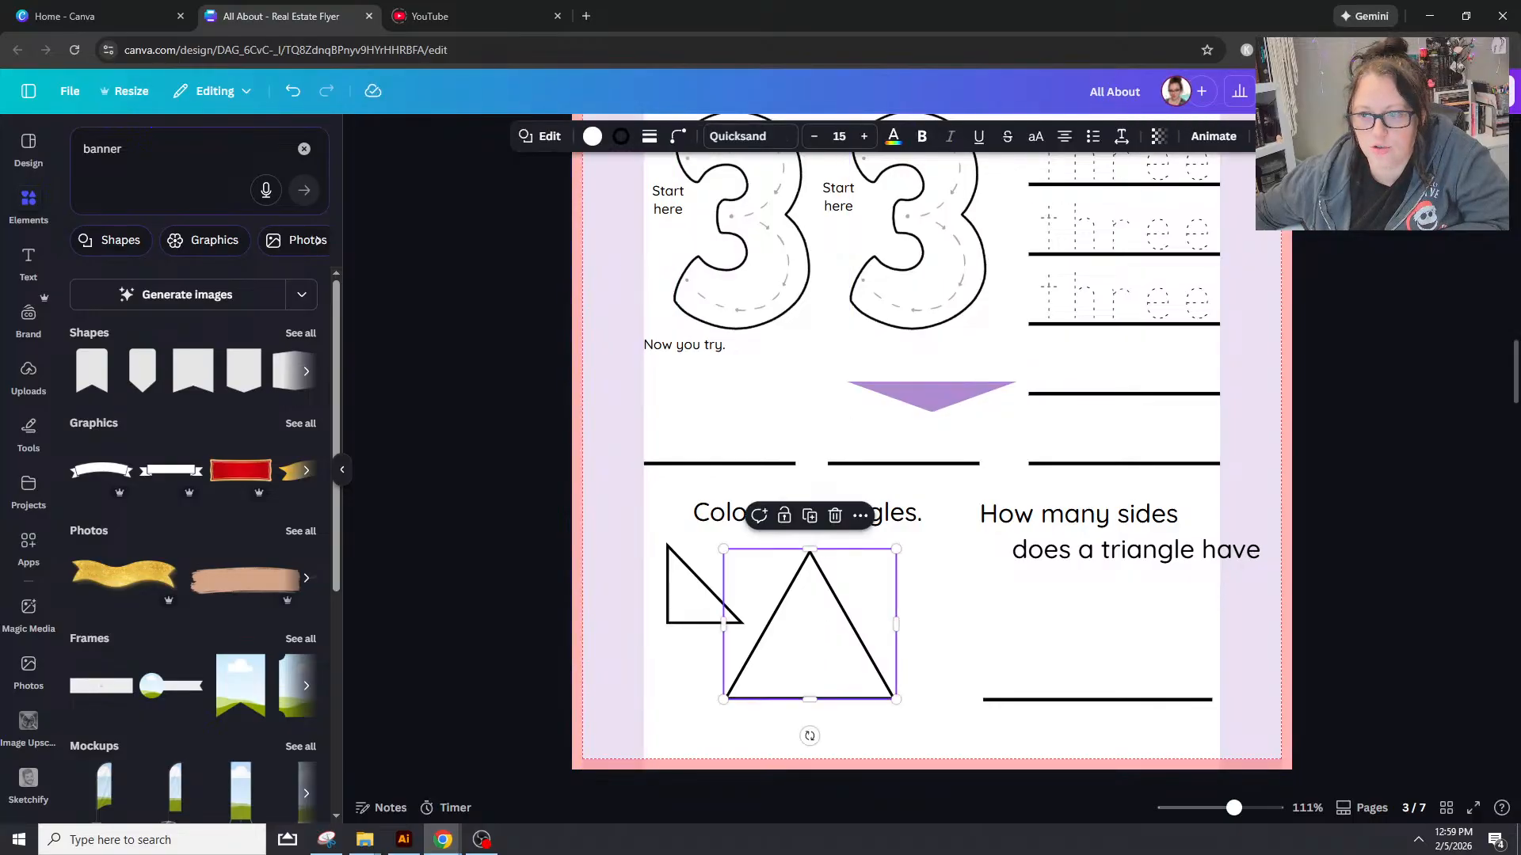
click(900, 393)
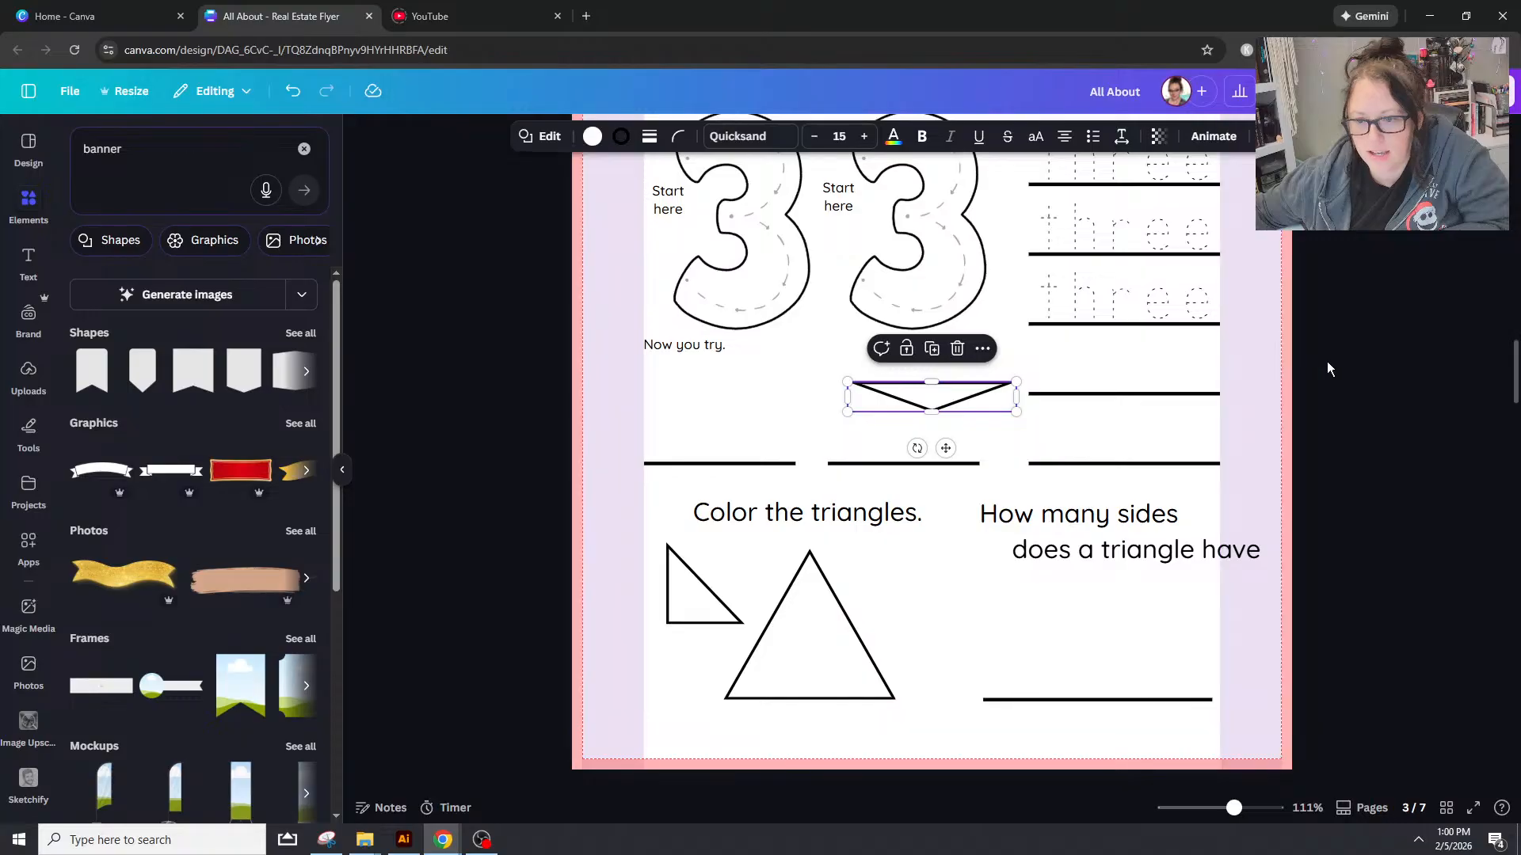
click(1109, 375)
Step: Rotate the obtuse triangle upright and place it to the right of the large triangle, under "Color the triangles."
click(931, 394)
drag(931, 411, 933, 591)
click(1036, 419)
click(934, 396)
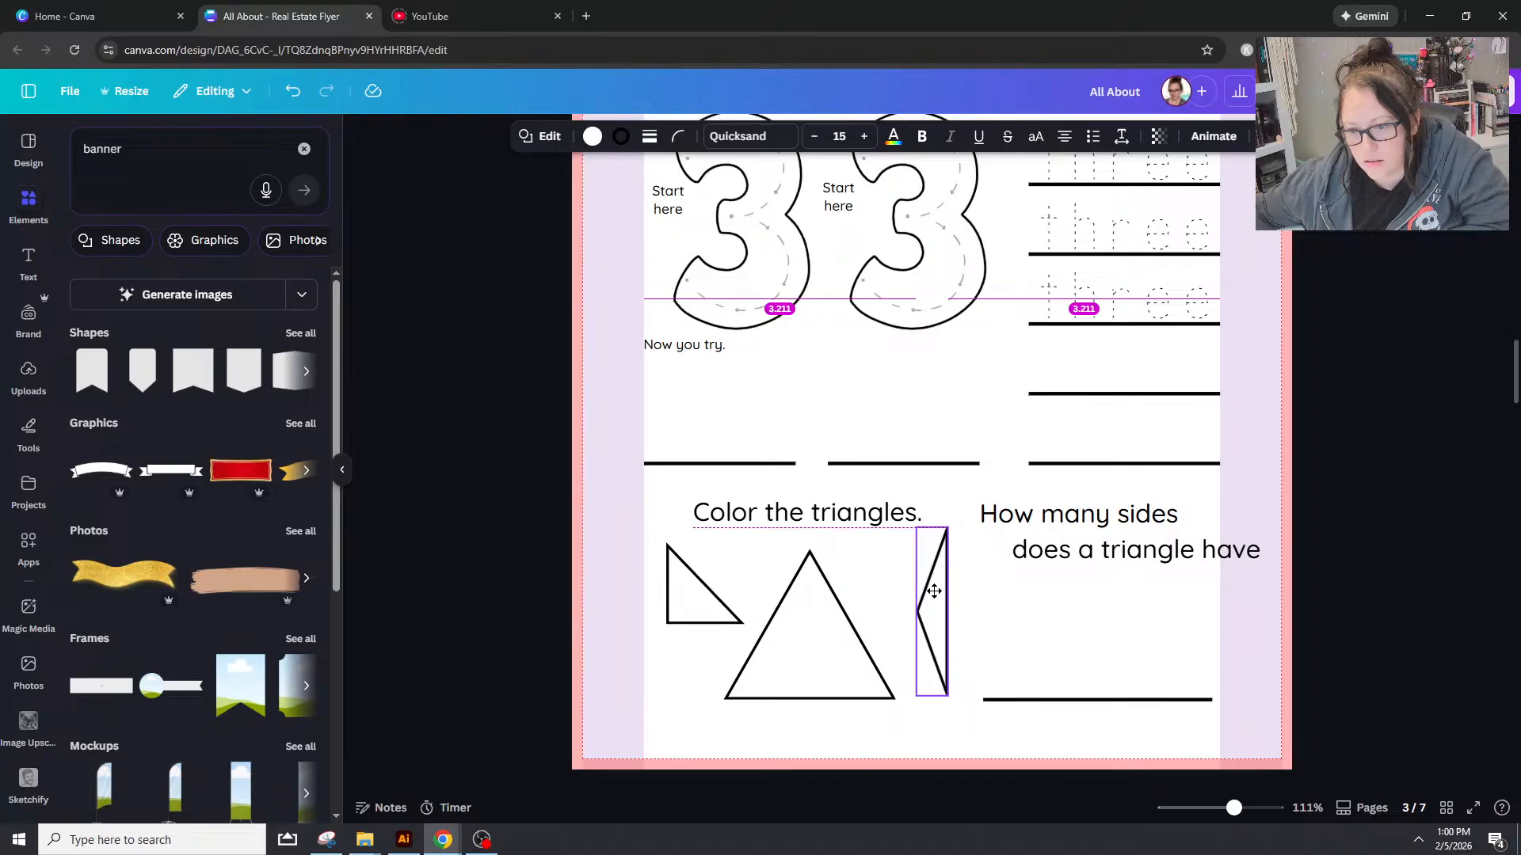
click(1464, 489)
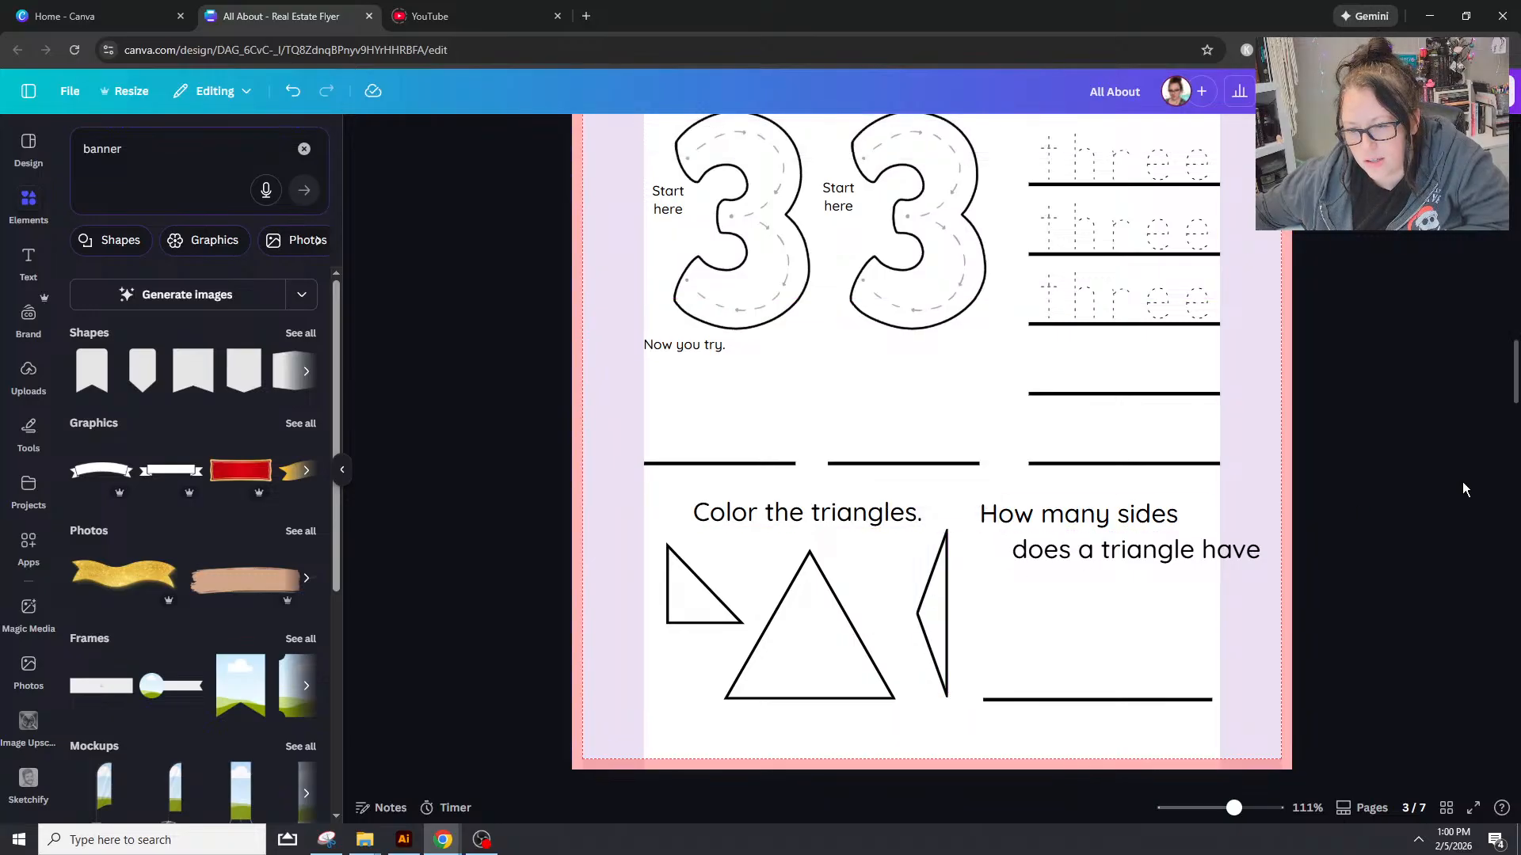
Step: Nudge the large triangle slightly right, and try tilting the obtuse triangle beside it before undoing the tilt
drag(859, 634, 948, 609)
click(1029, 632)
click(931, 634)
click(1452, 539)
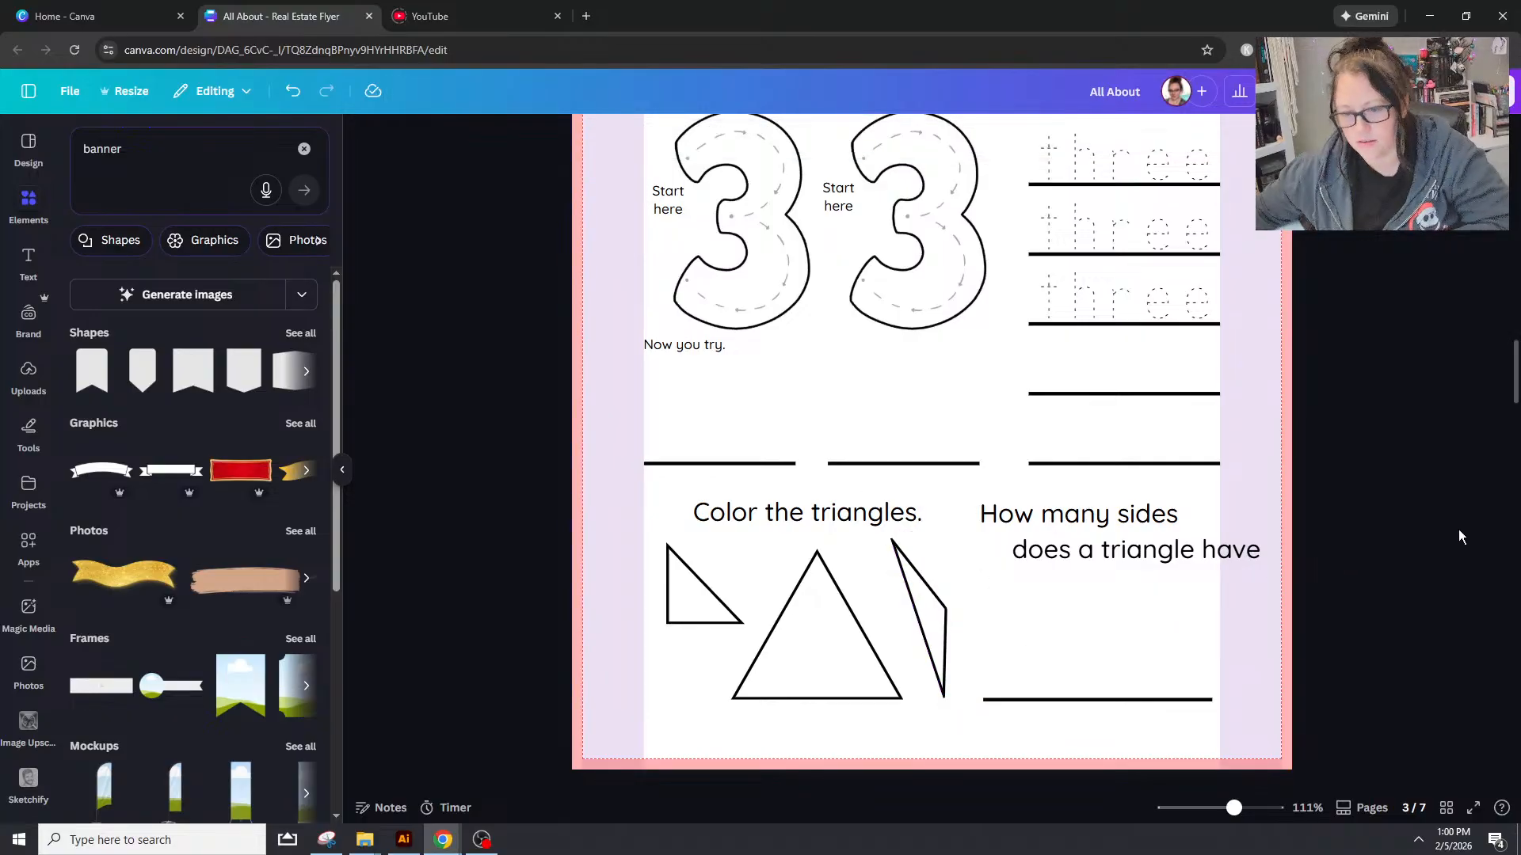
key(ctrl+z)
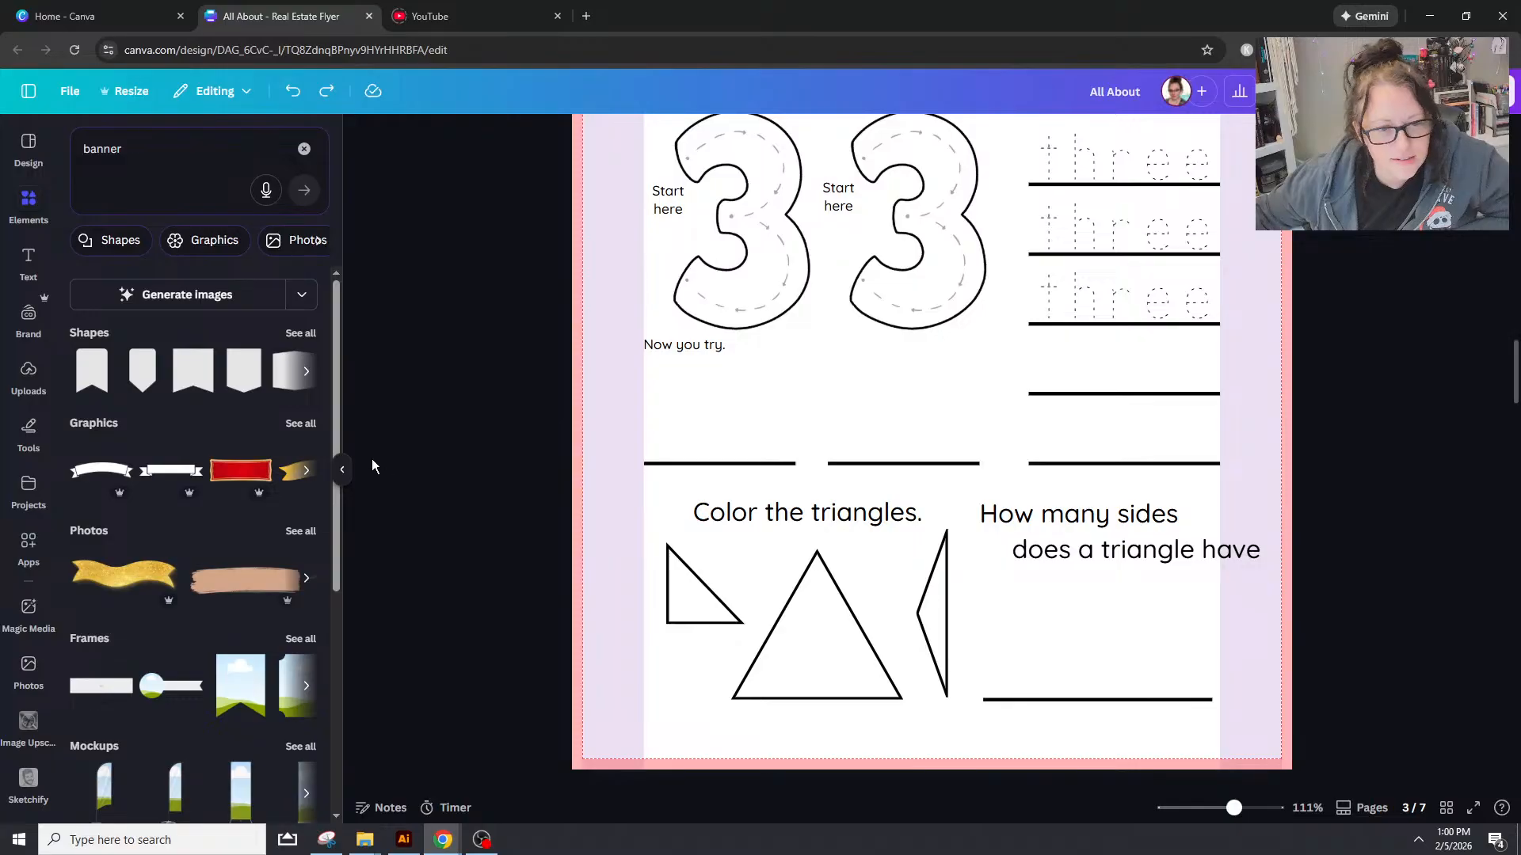
click(300, 334)
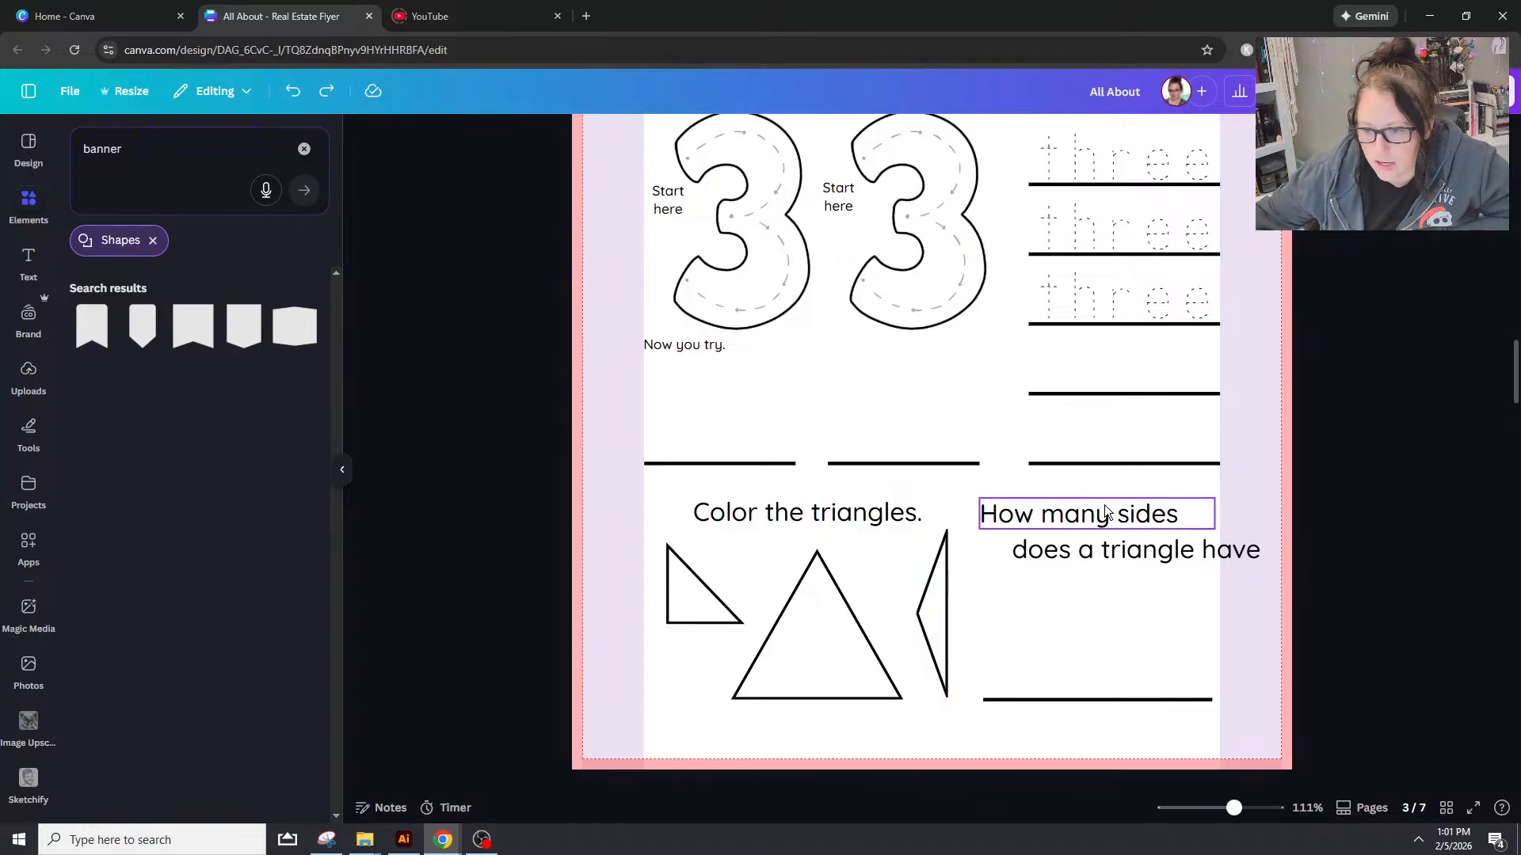
Step: Align the "How many sides" text with the left edge of "does a triangle have" and narrow its text box to fit
drag(1106, 514, 1139, 513)
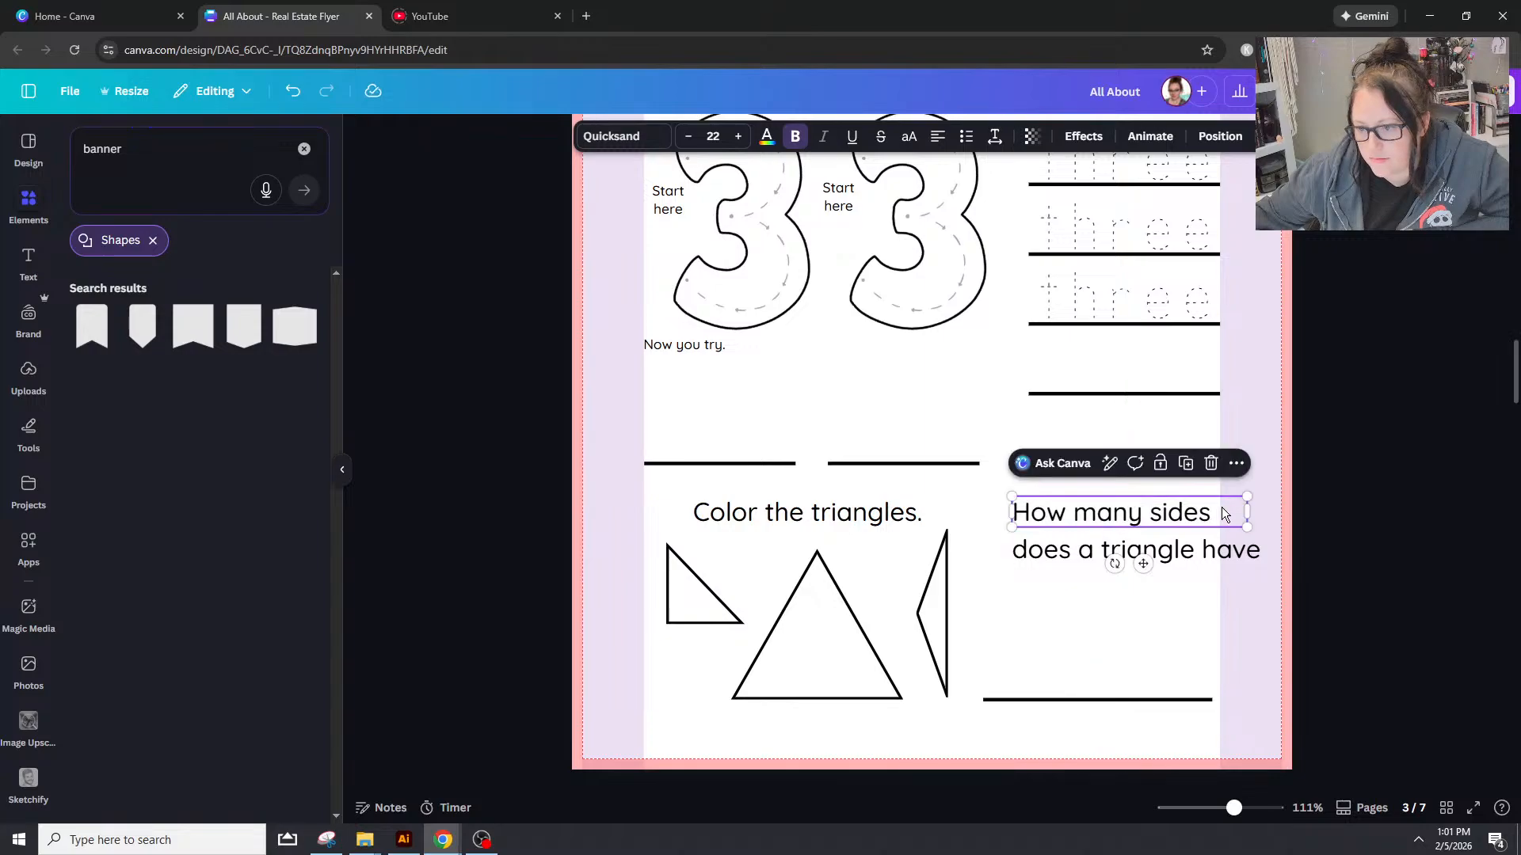
drag(1253, 515, 1220, 515)
click(1201, 518)
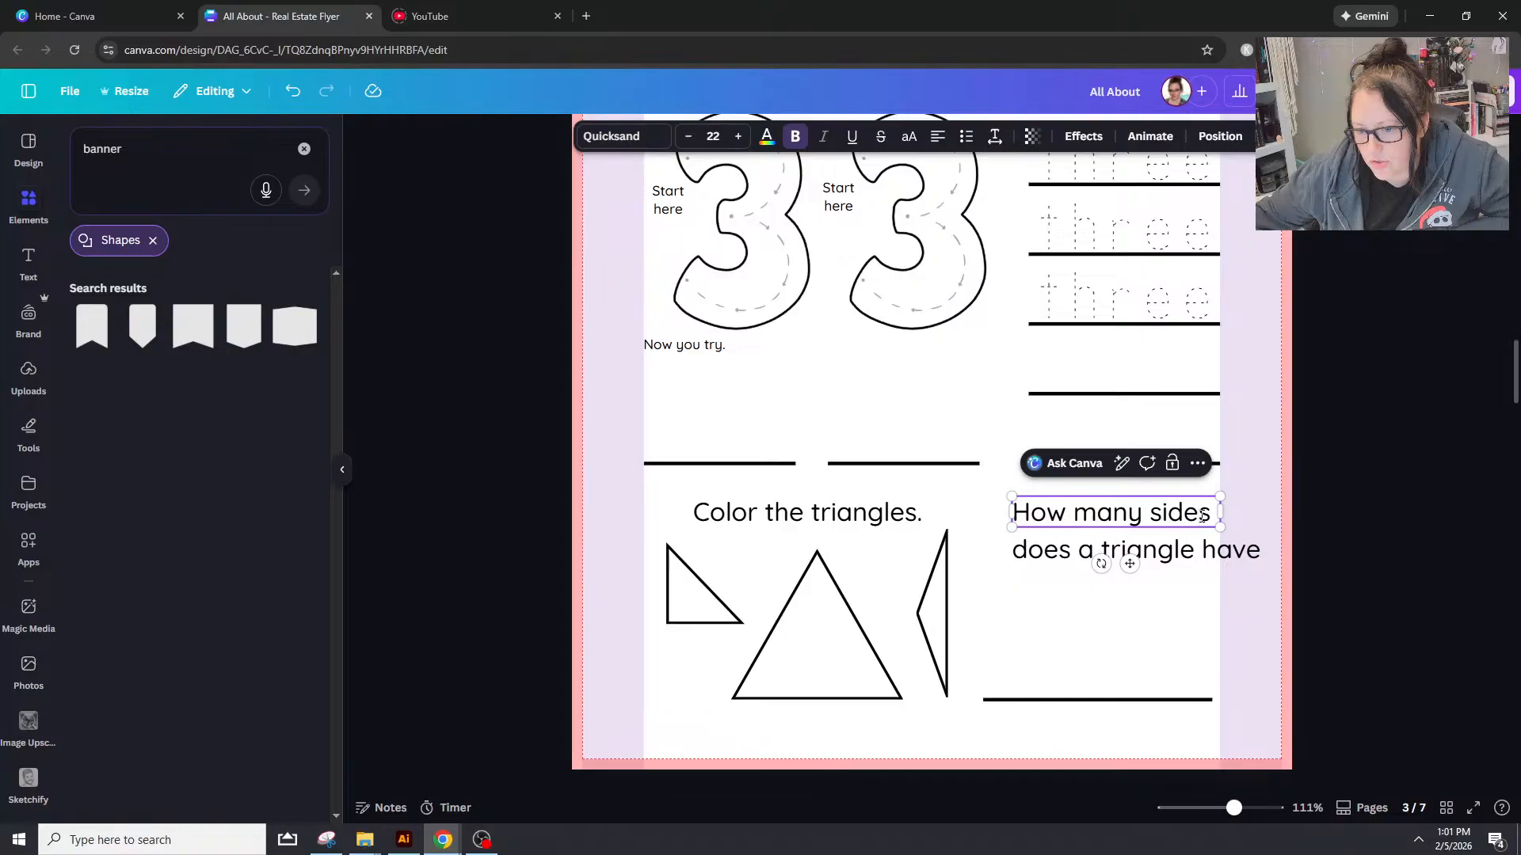
double_click(1201, 518)
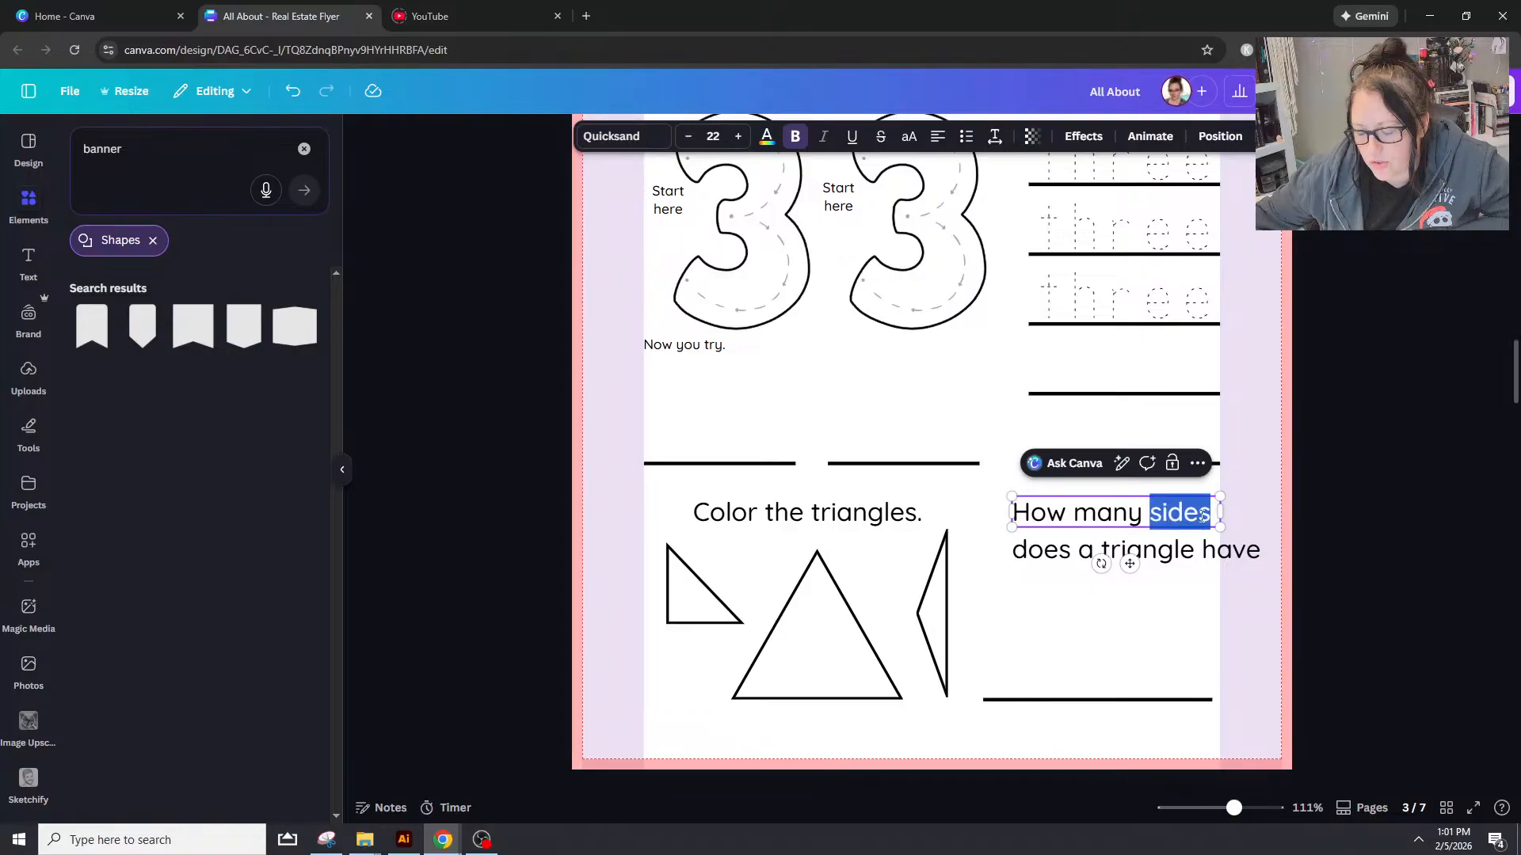
click(1367, 458)
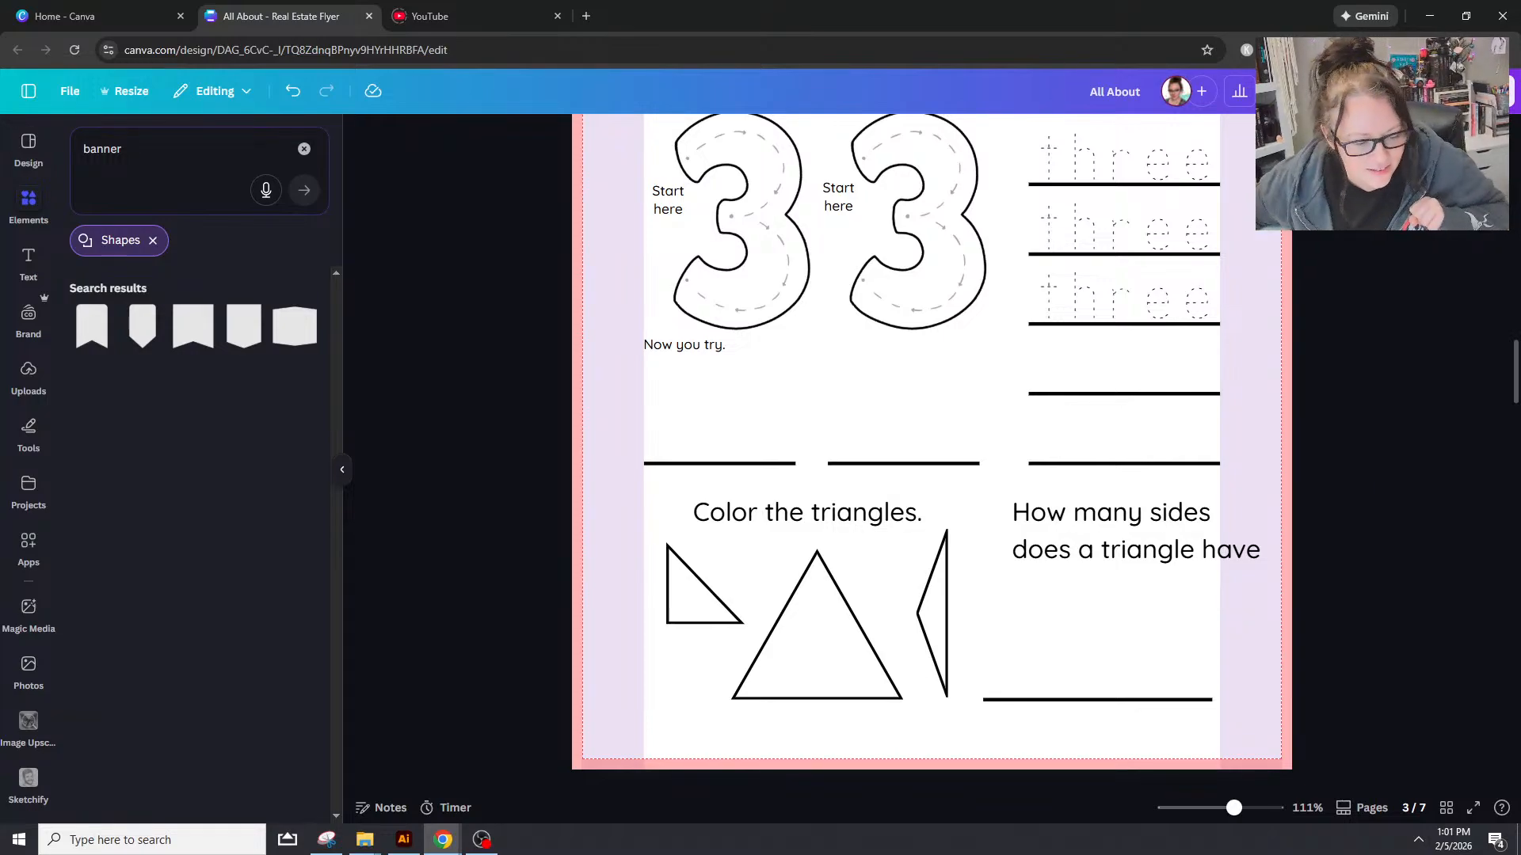
Step: Duplicate the large triangle as a small icon right after "How many sides", shifting that text back left to make room
click(842, 668)
key(ctrl+c)
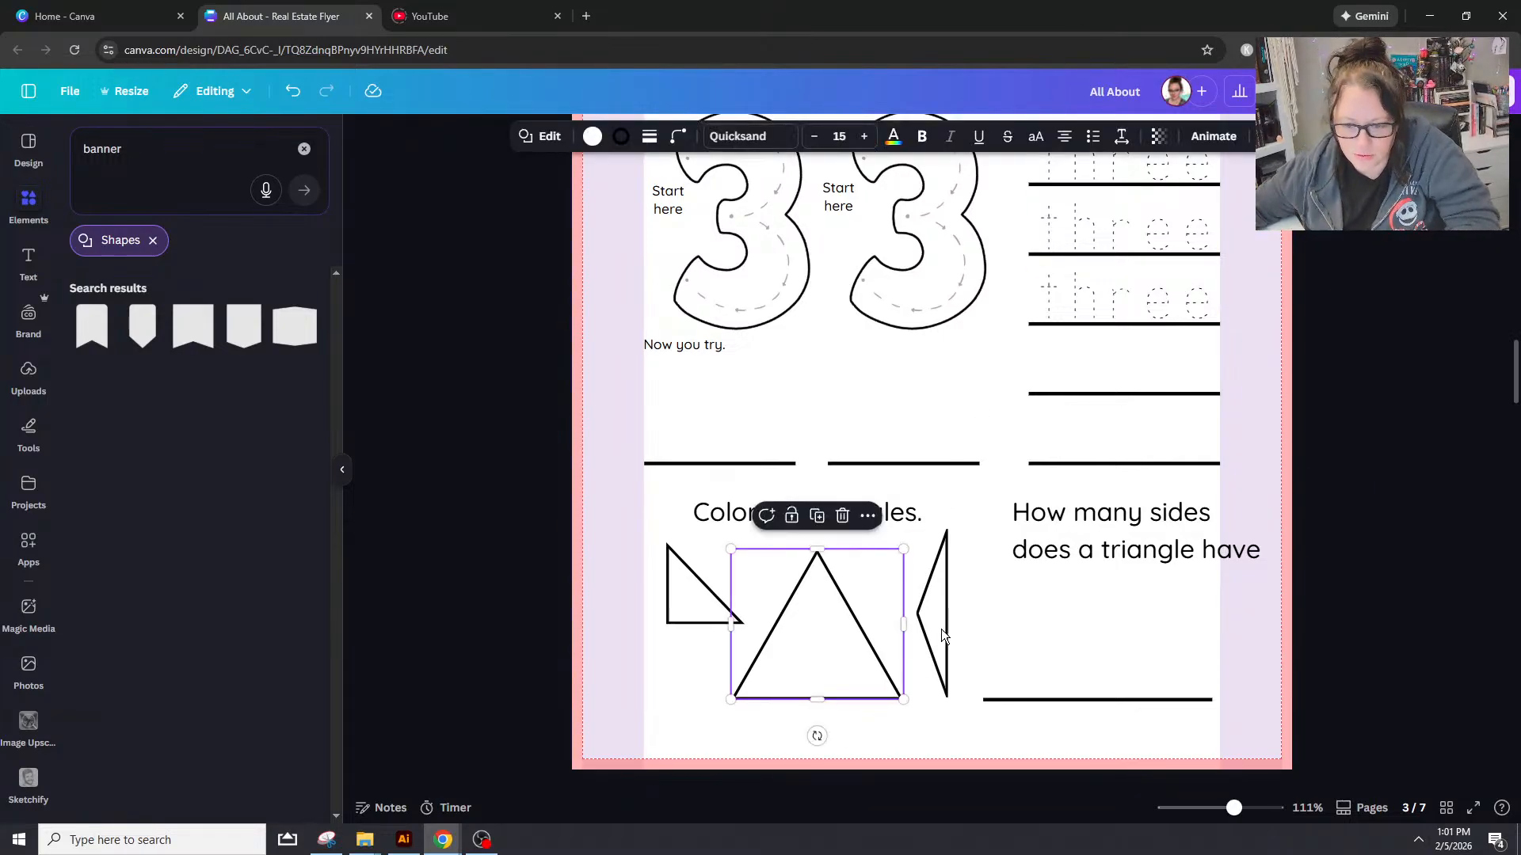
click(1246, 666)
key(ctrl+v)
drag(842, 657, 1227, 567)
drag(1022, 518, 995, 508)
click(1229, 556)
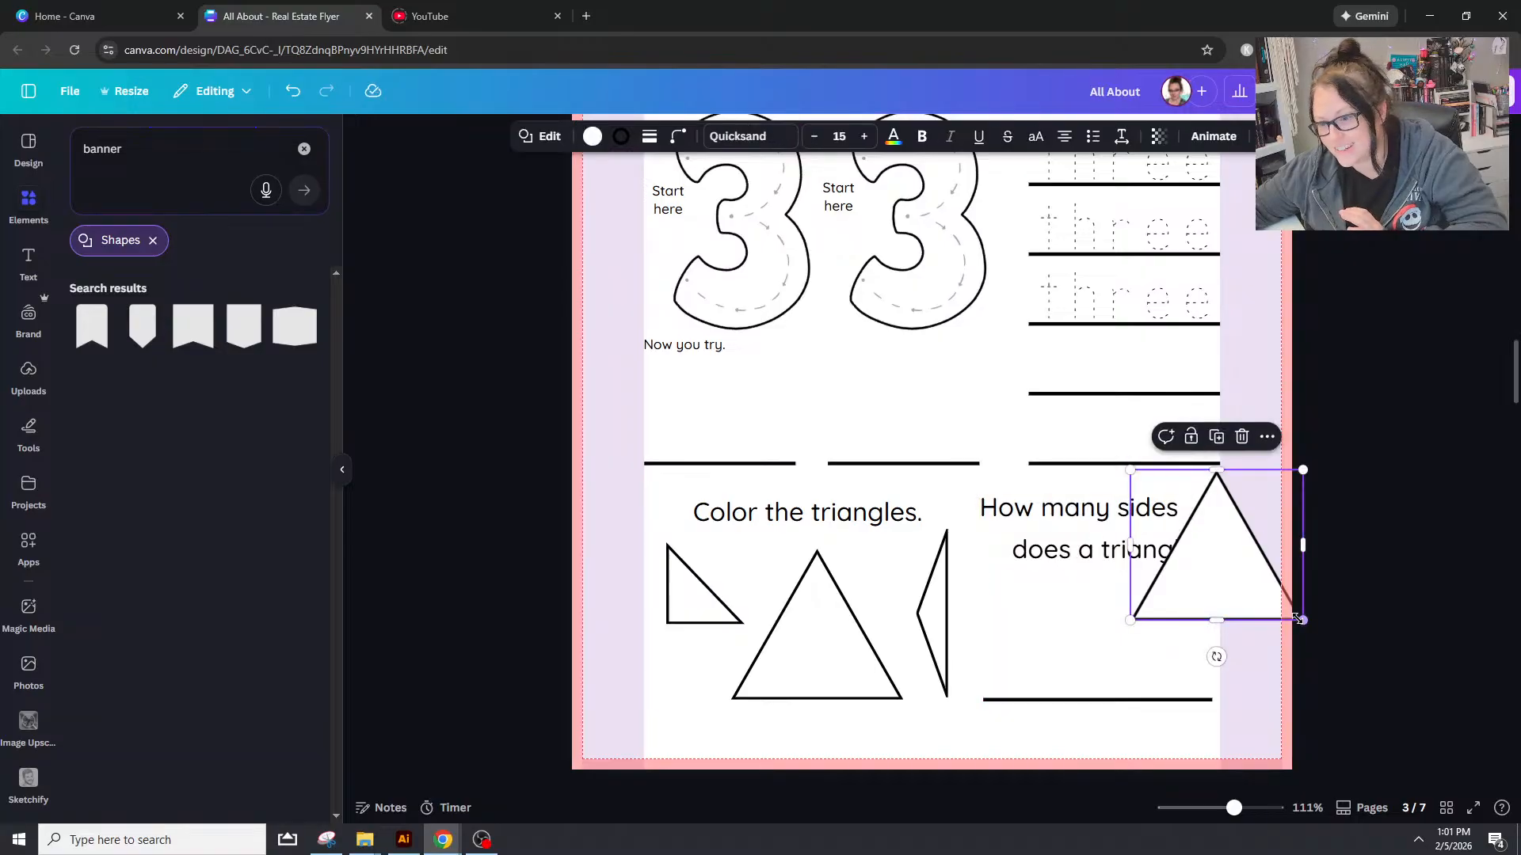
drag(1298, 620, 1207, 504)
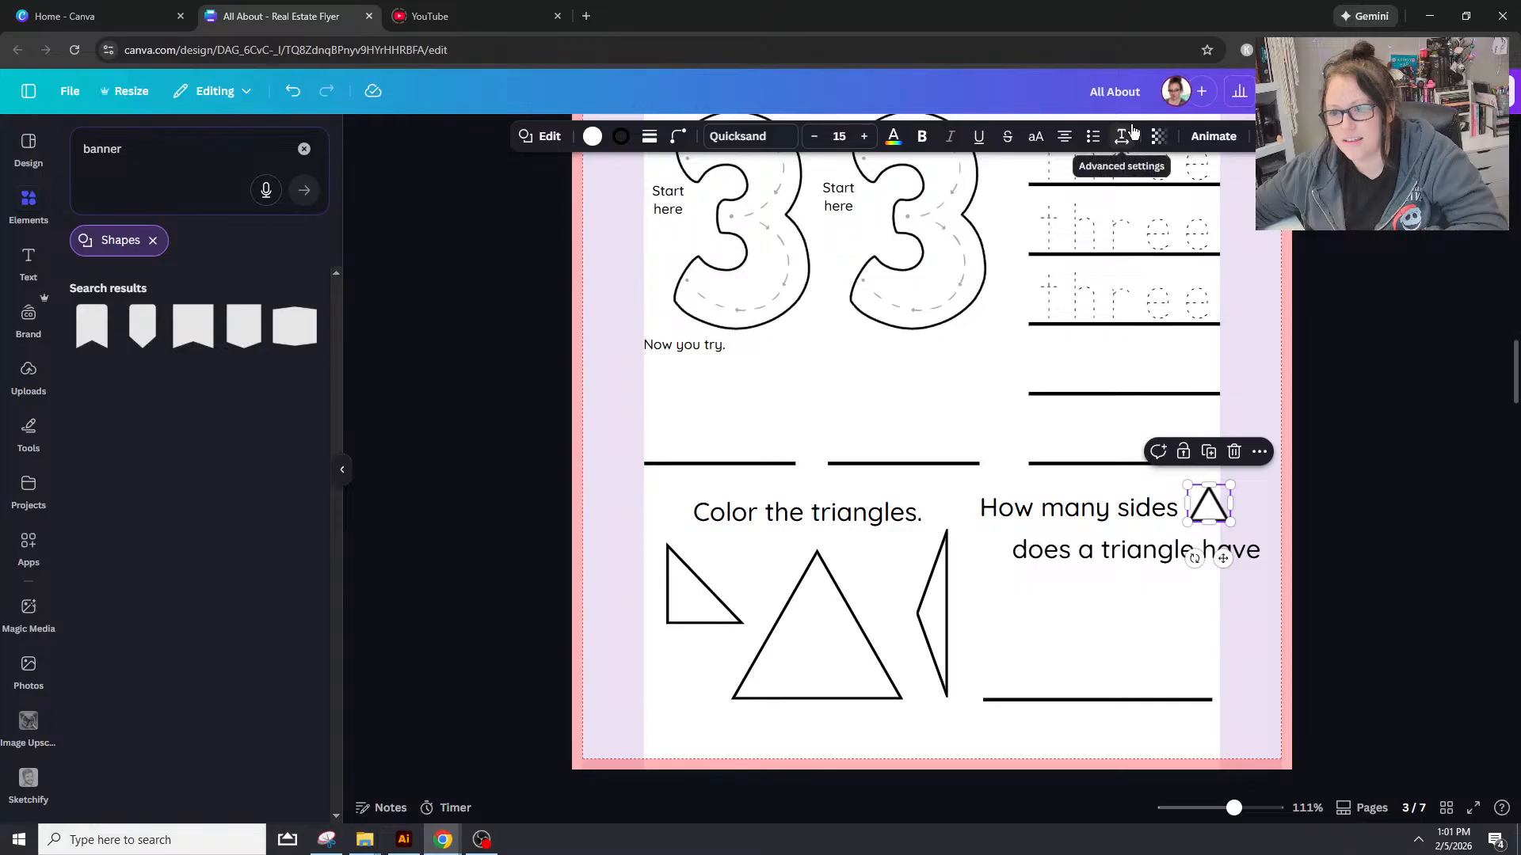
Step: Ungroup the sun icon from "How many suns" on page 1 and check the stroke weight of the icon
click(649, 136)
scroll(1011, 505, up, 10)
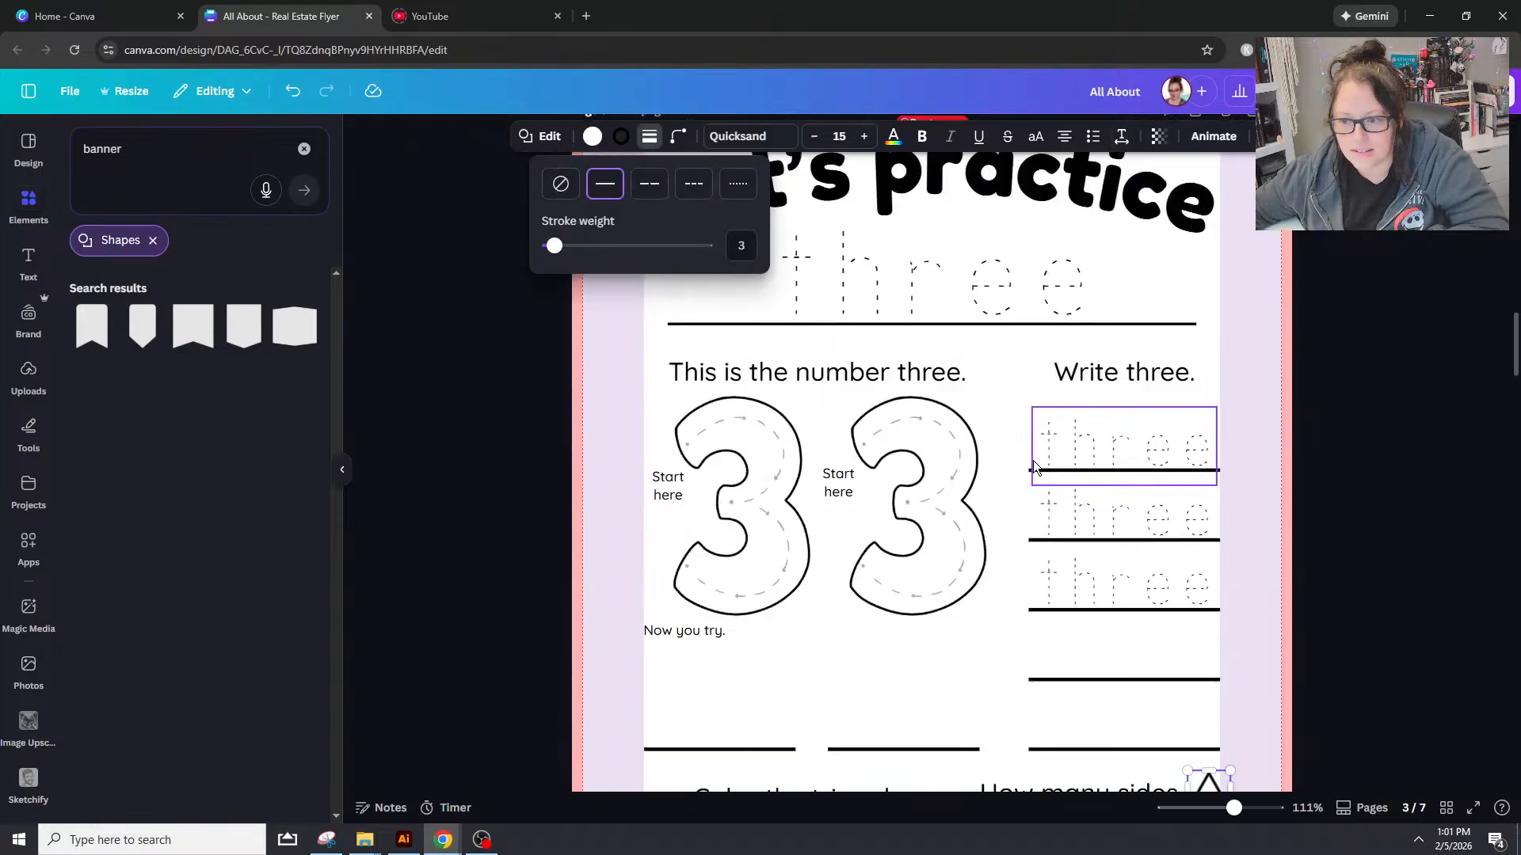
scroll(1175, 438, up, 10)
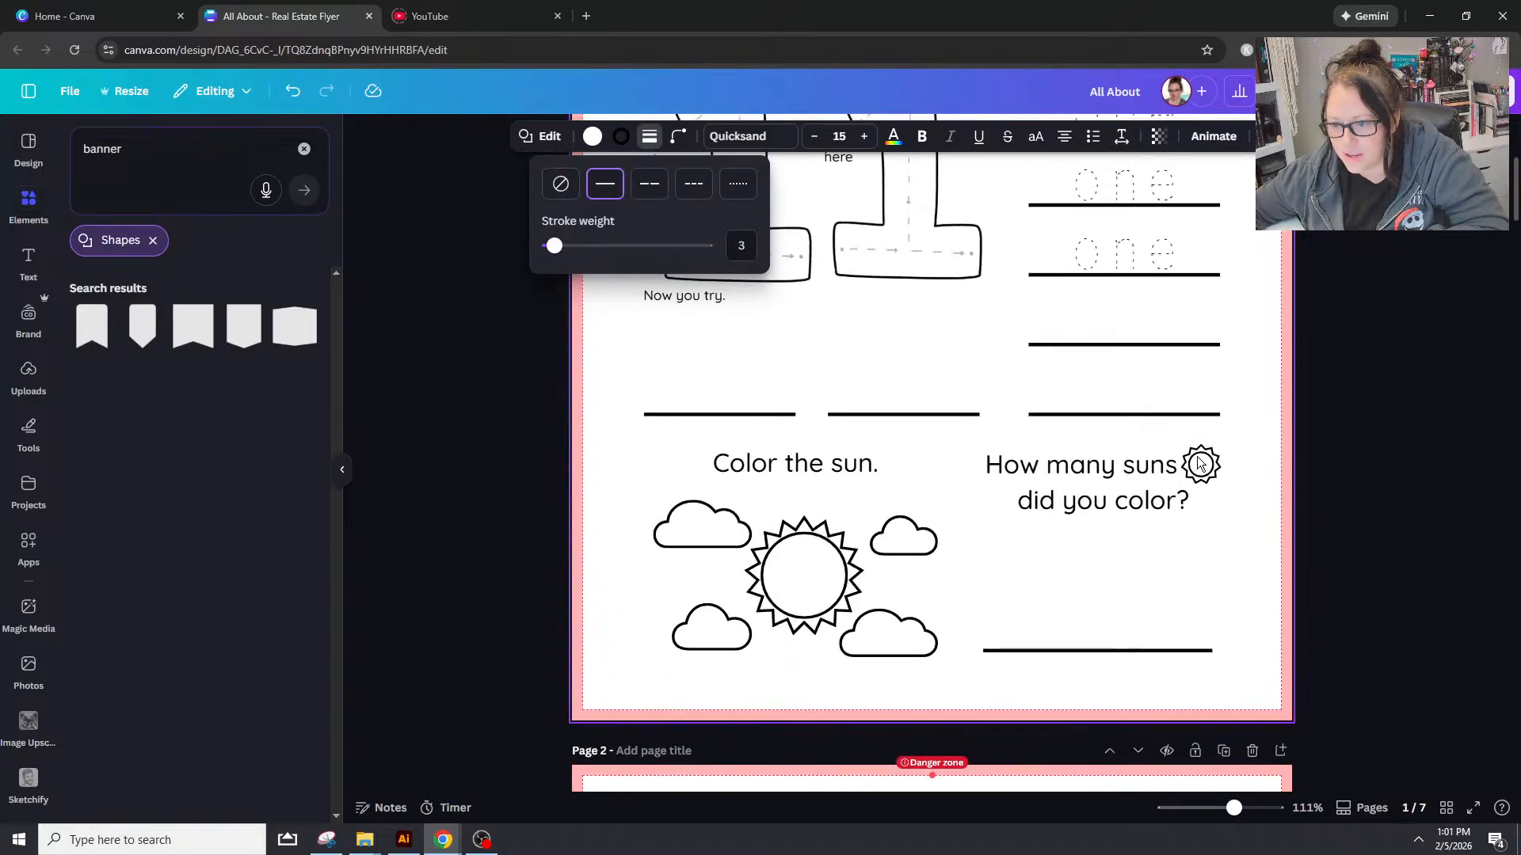
click(1202, 466)
right_click(1202, 467)
click(1035, 417)
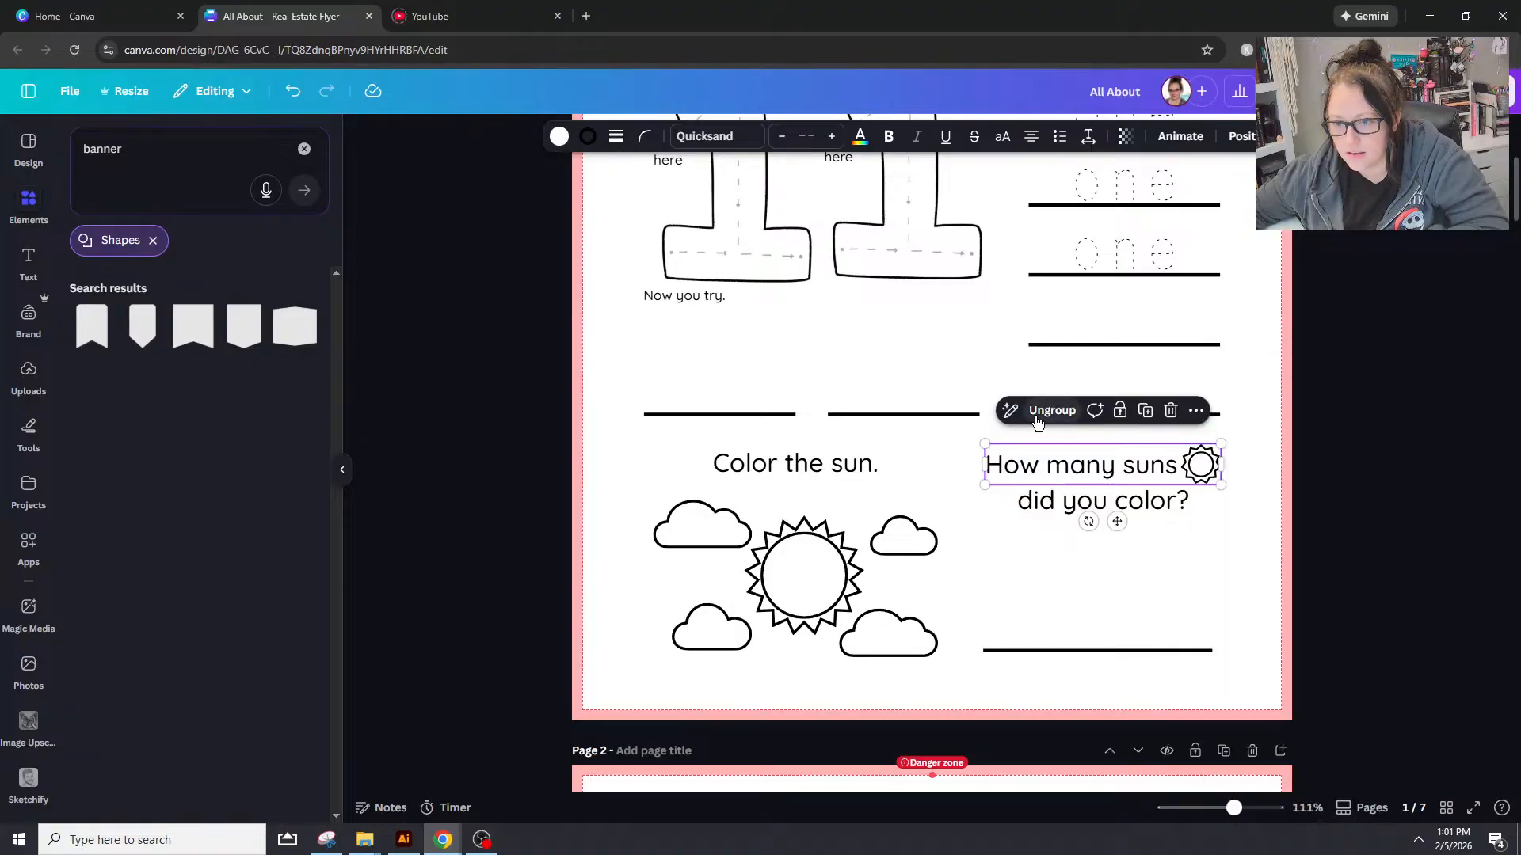
click(1036, 414)
click(1223, 572)
click(1201, 466)
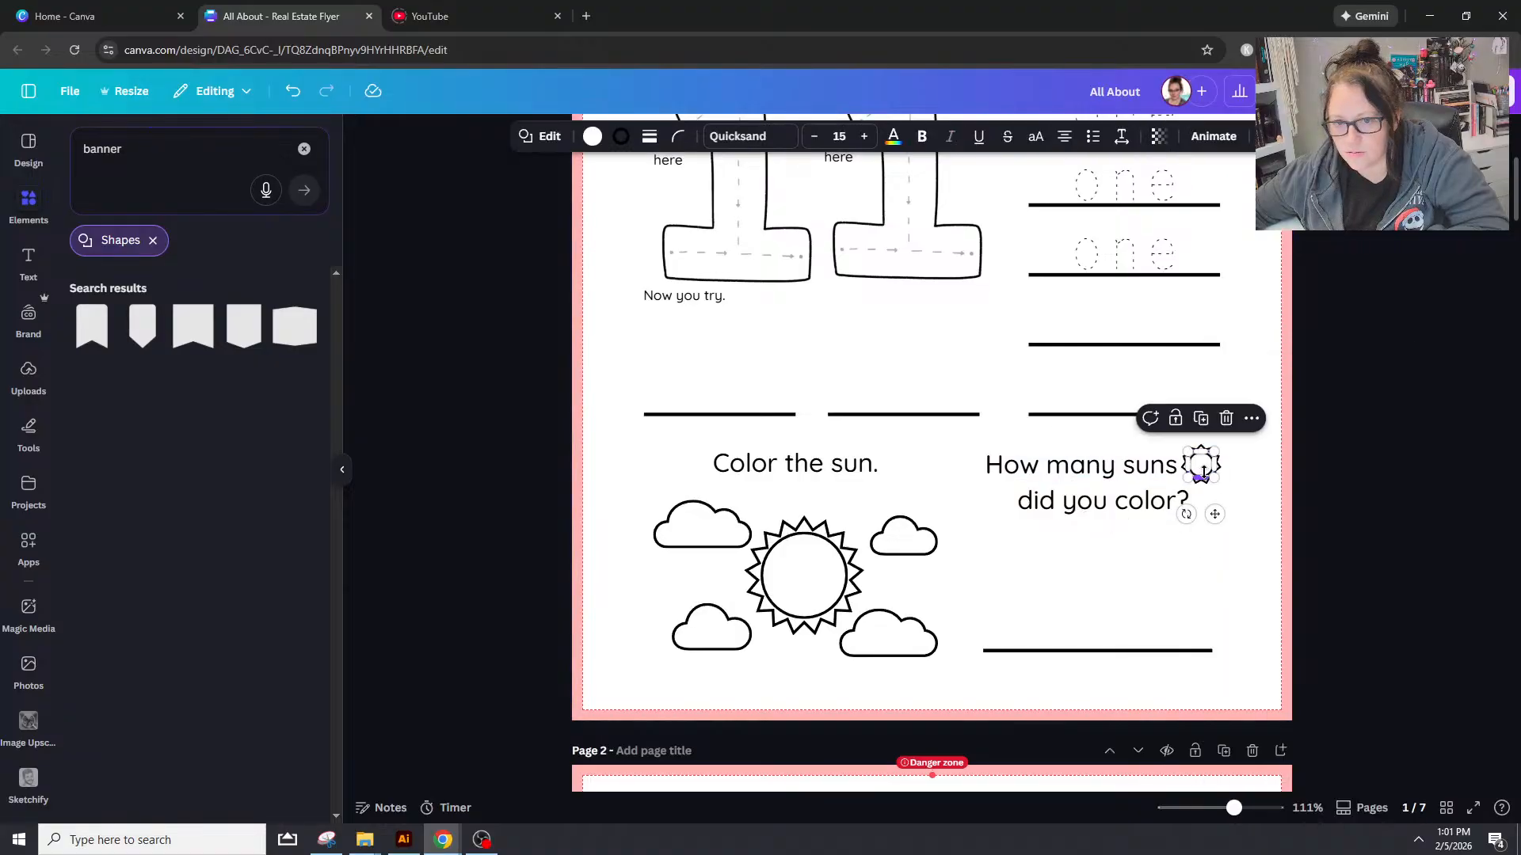
click(649, 136)
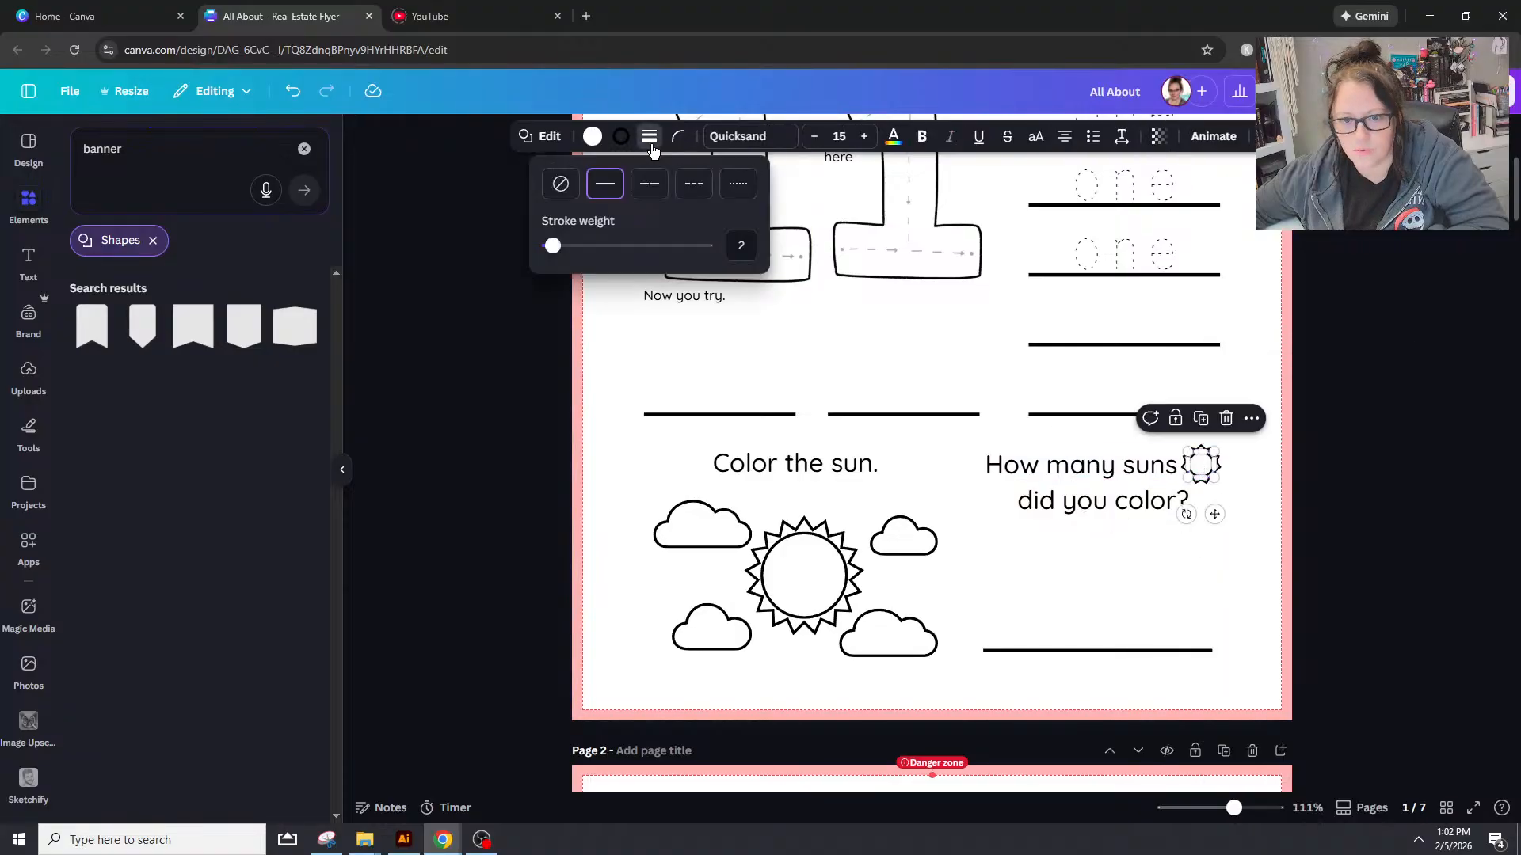
click(1257, 360)
Step: Thin the outline of the small triangle icon beside "How many sides" on page 3 by lowering its stroke weight
scroll(1247, 383, down, 15)
scroll(1243, 415, down, 6)
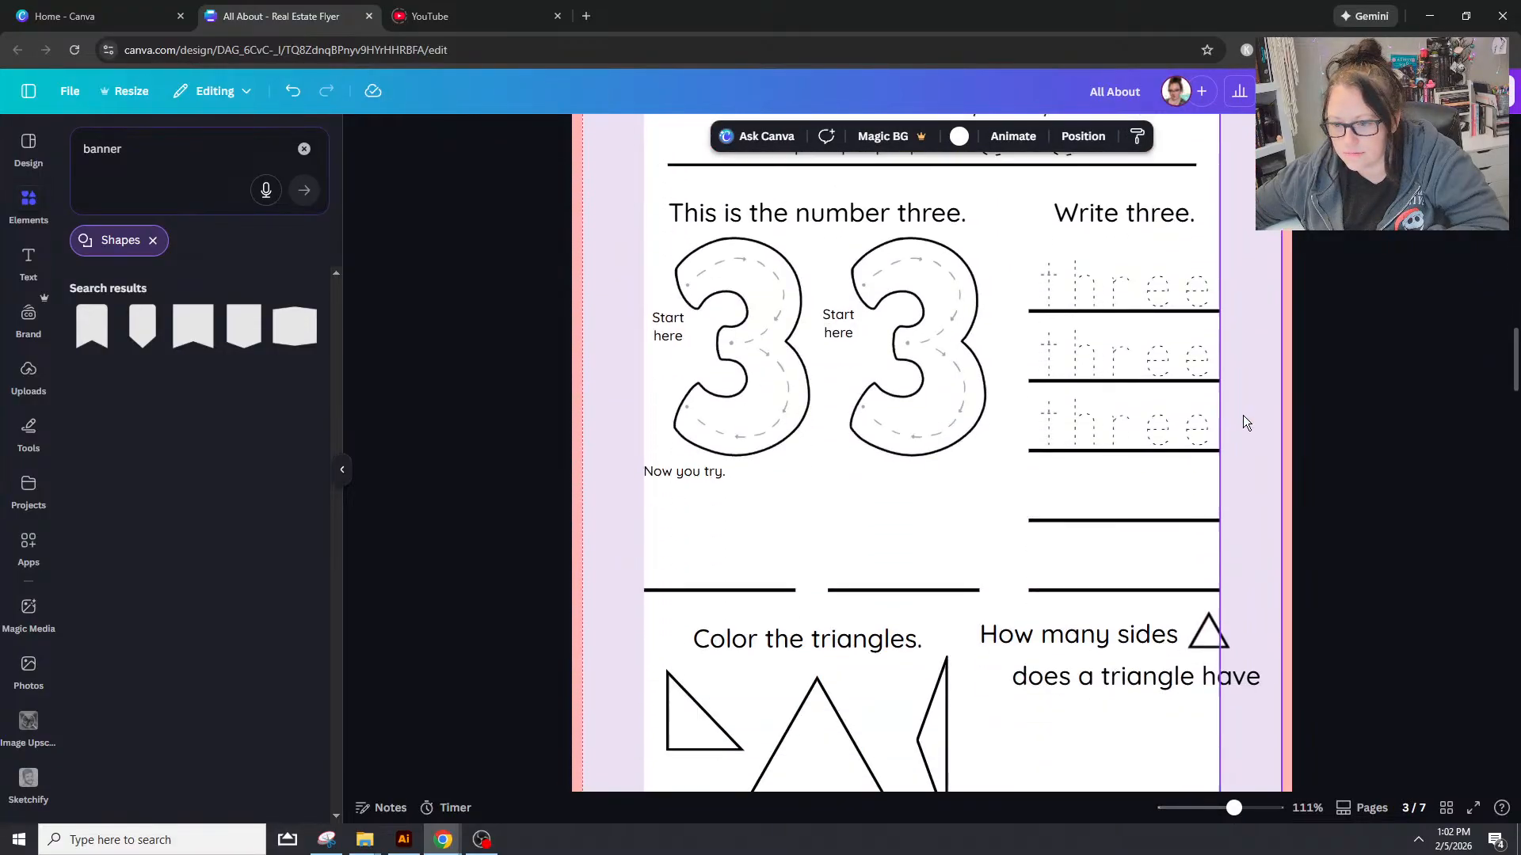
click(1203, 516)
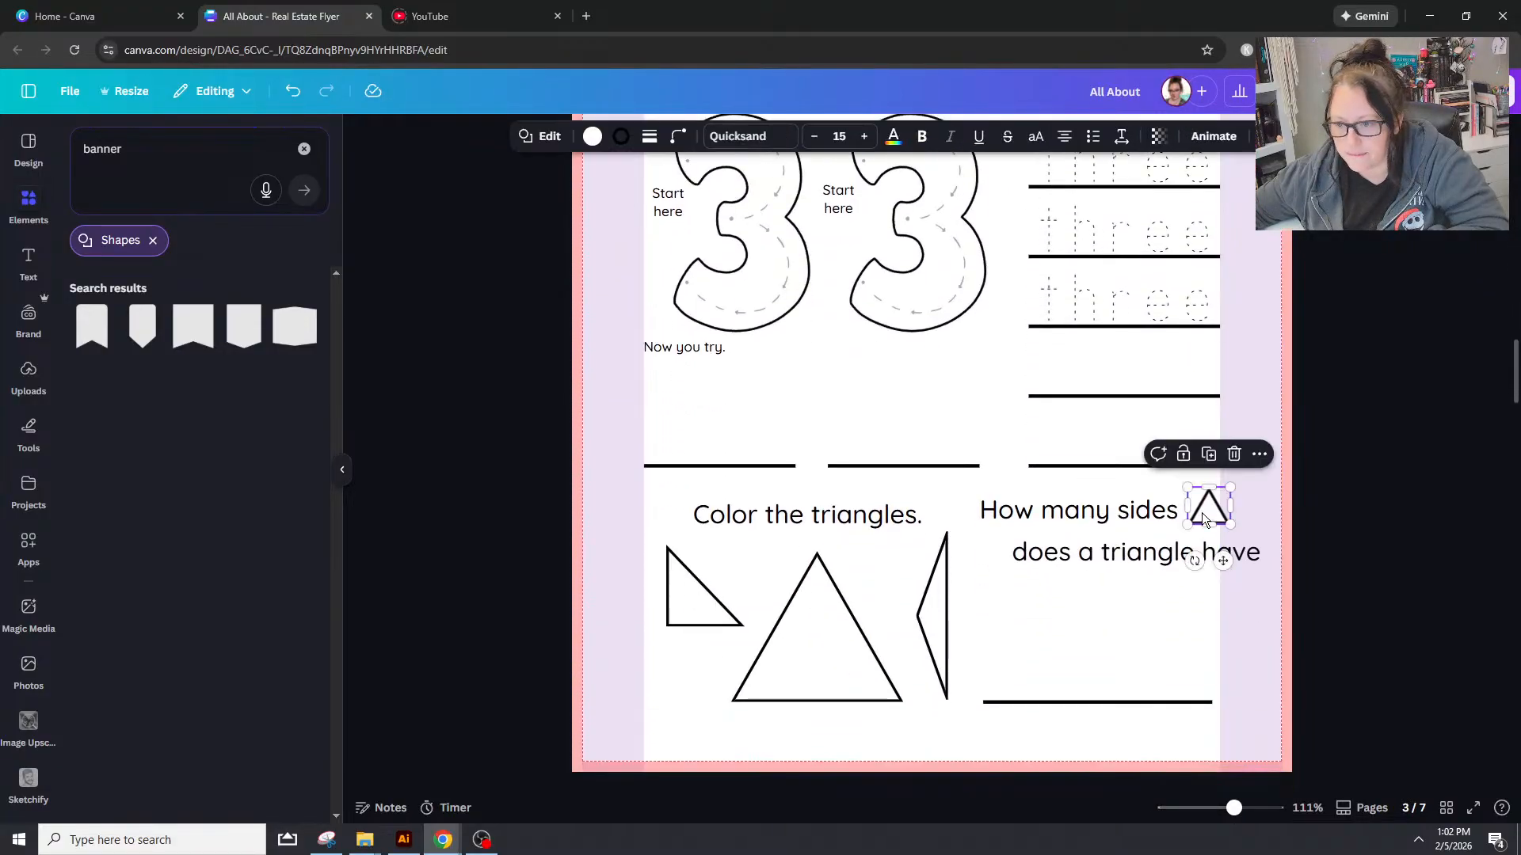
click(649, 136)
drag(556, 247, 552, 246)
click(1189, 663)
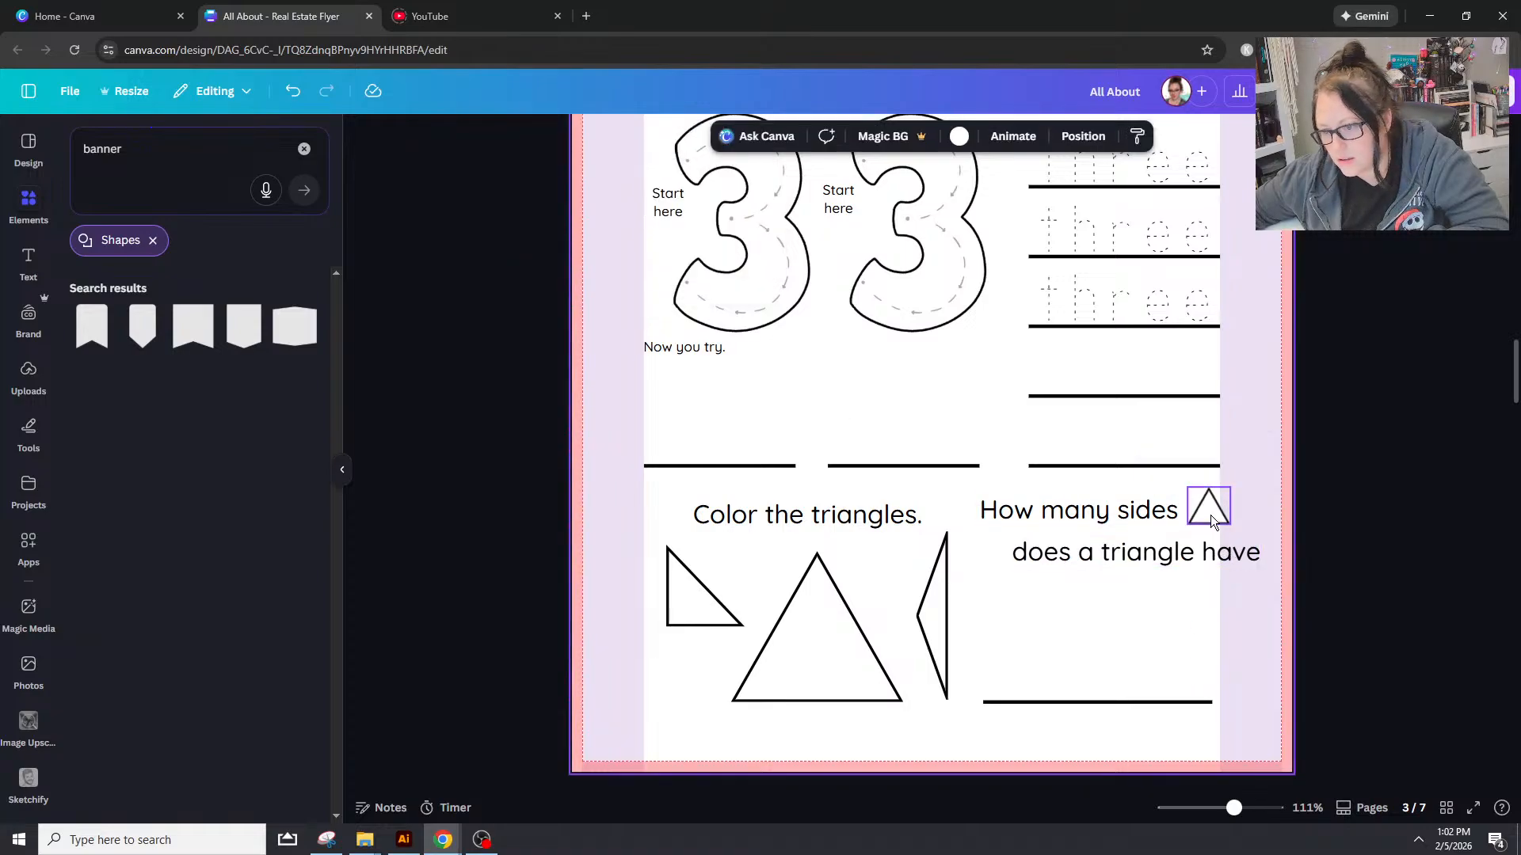
Step: Move the small triangle icon directly against "How many sides" and lower that text to the level of "Color the triangles."
drag(1192, 522, 1128, 514)
click(1132, 516)
click(1468, 611)
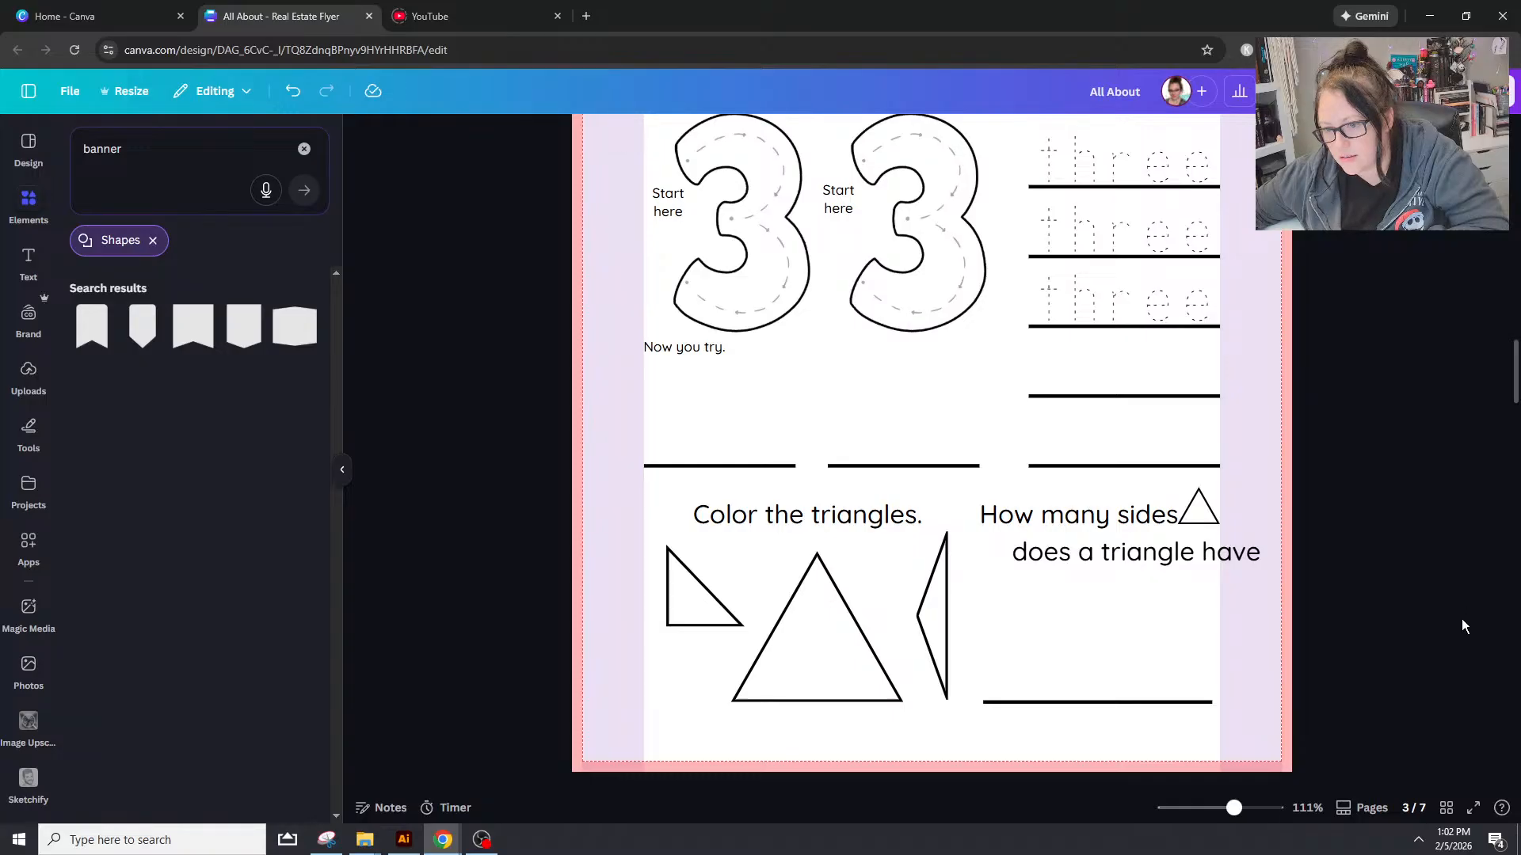
Step: Align "Draw the cats eyes.", "How many eyes" and the eyes icon on page 2 along their top edges
scroll(1465, 610, up, 10)
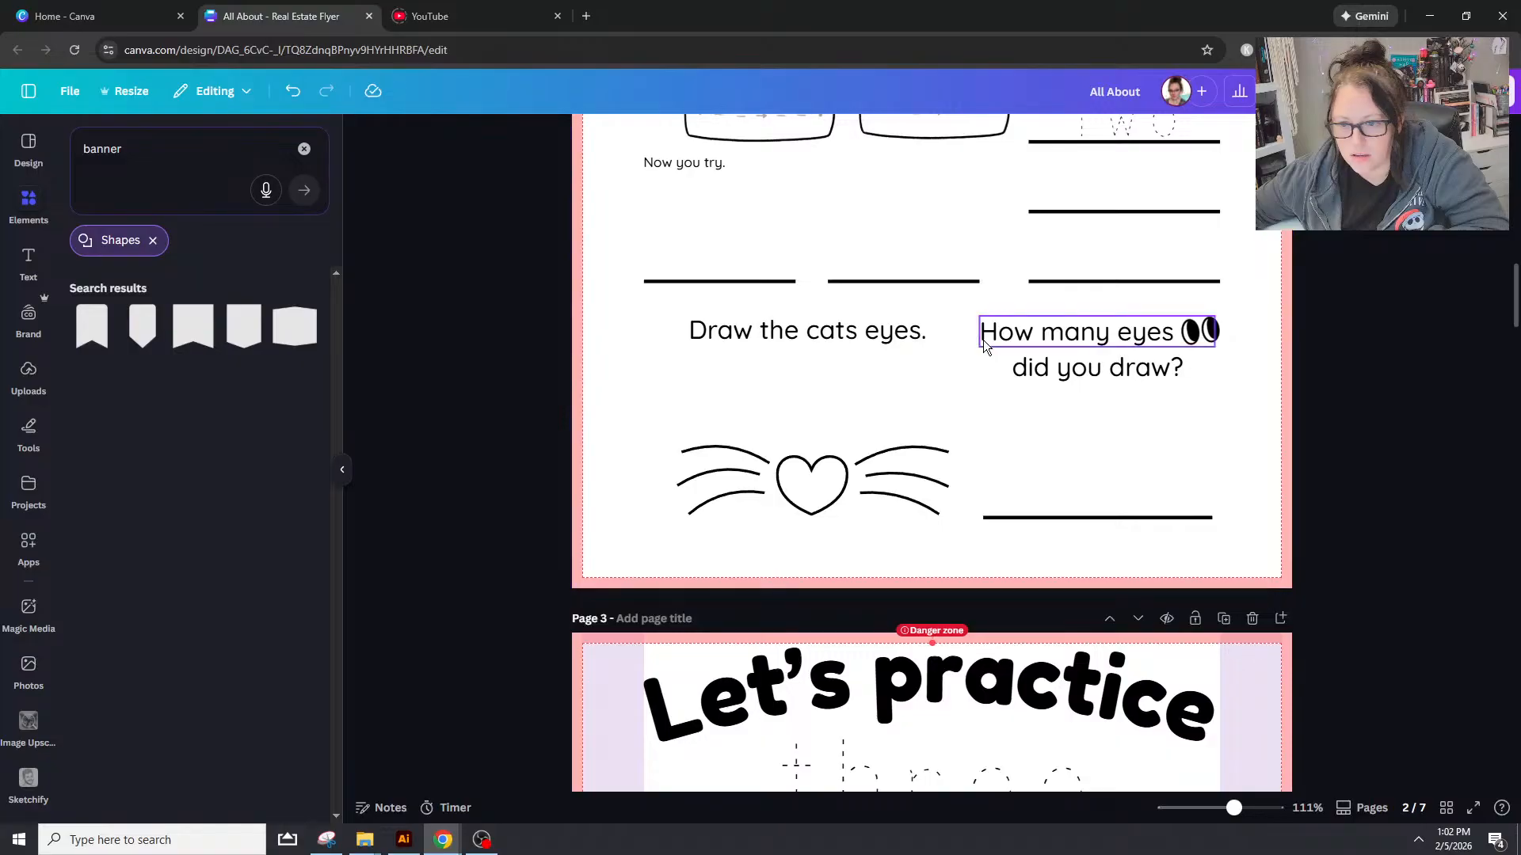
click(942, 336)
click(892, 334)
shift+click(1091, 340)
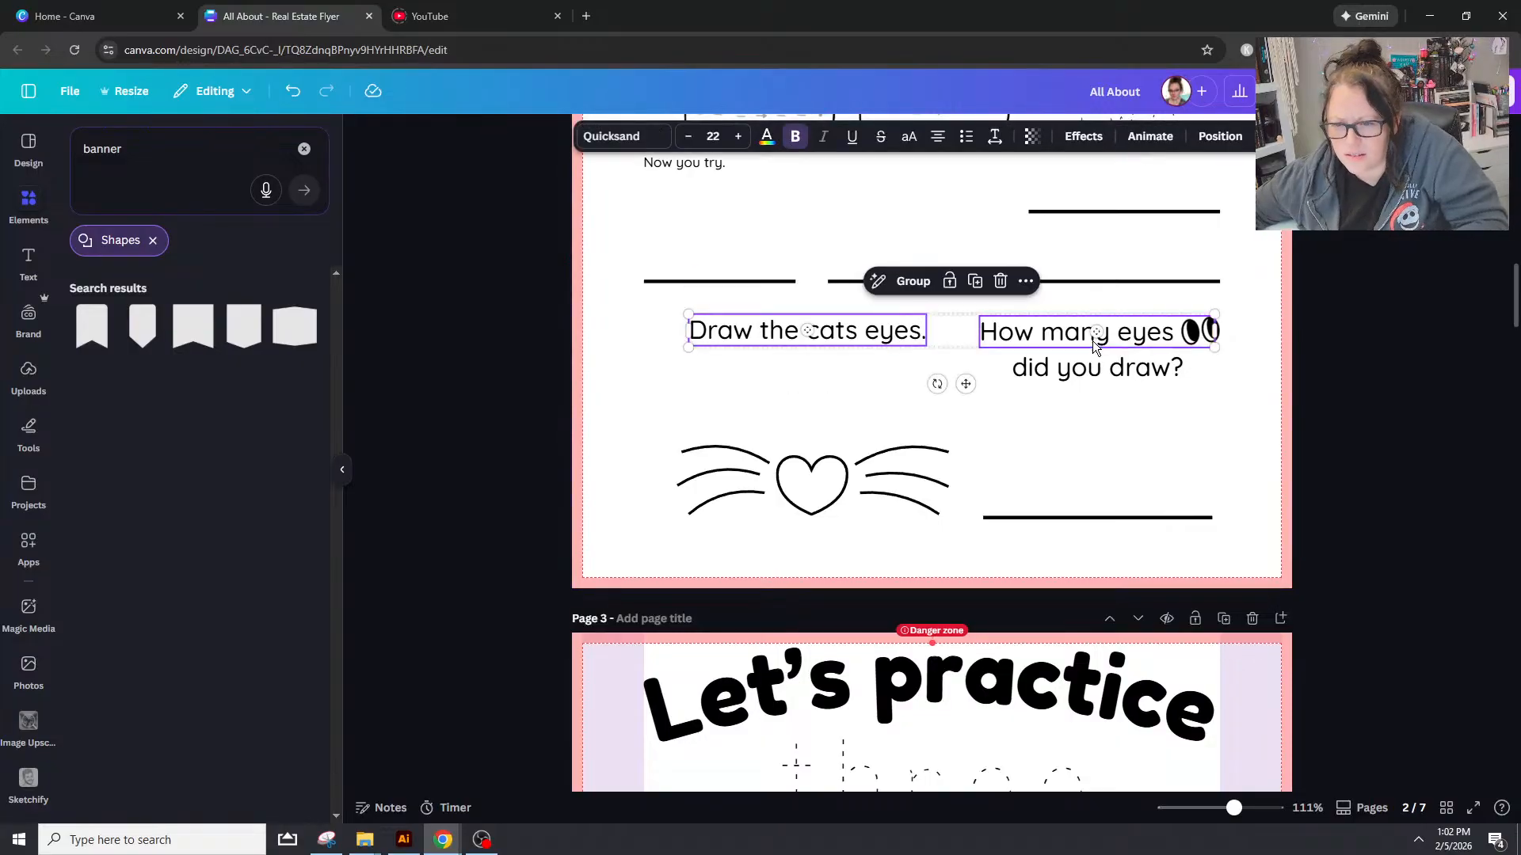
click(1376, 391)
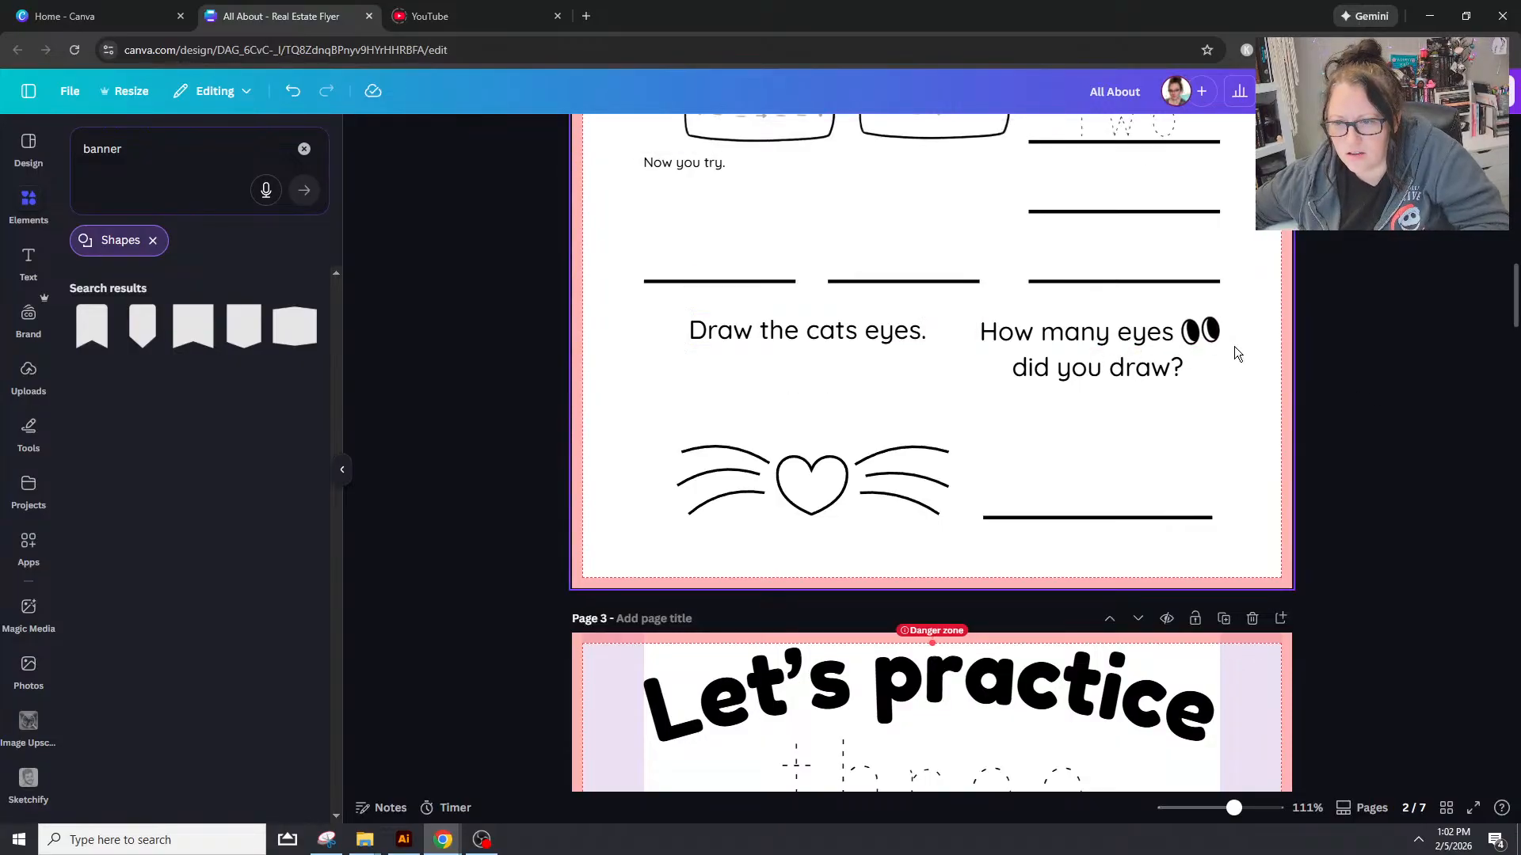
drag(1241, 335, 683, 333)
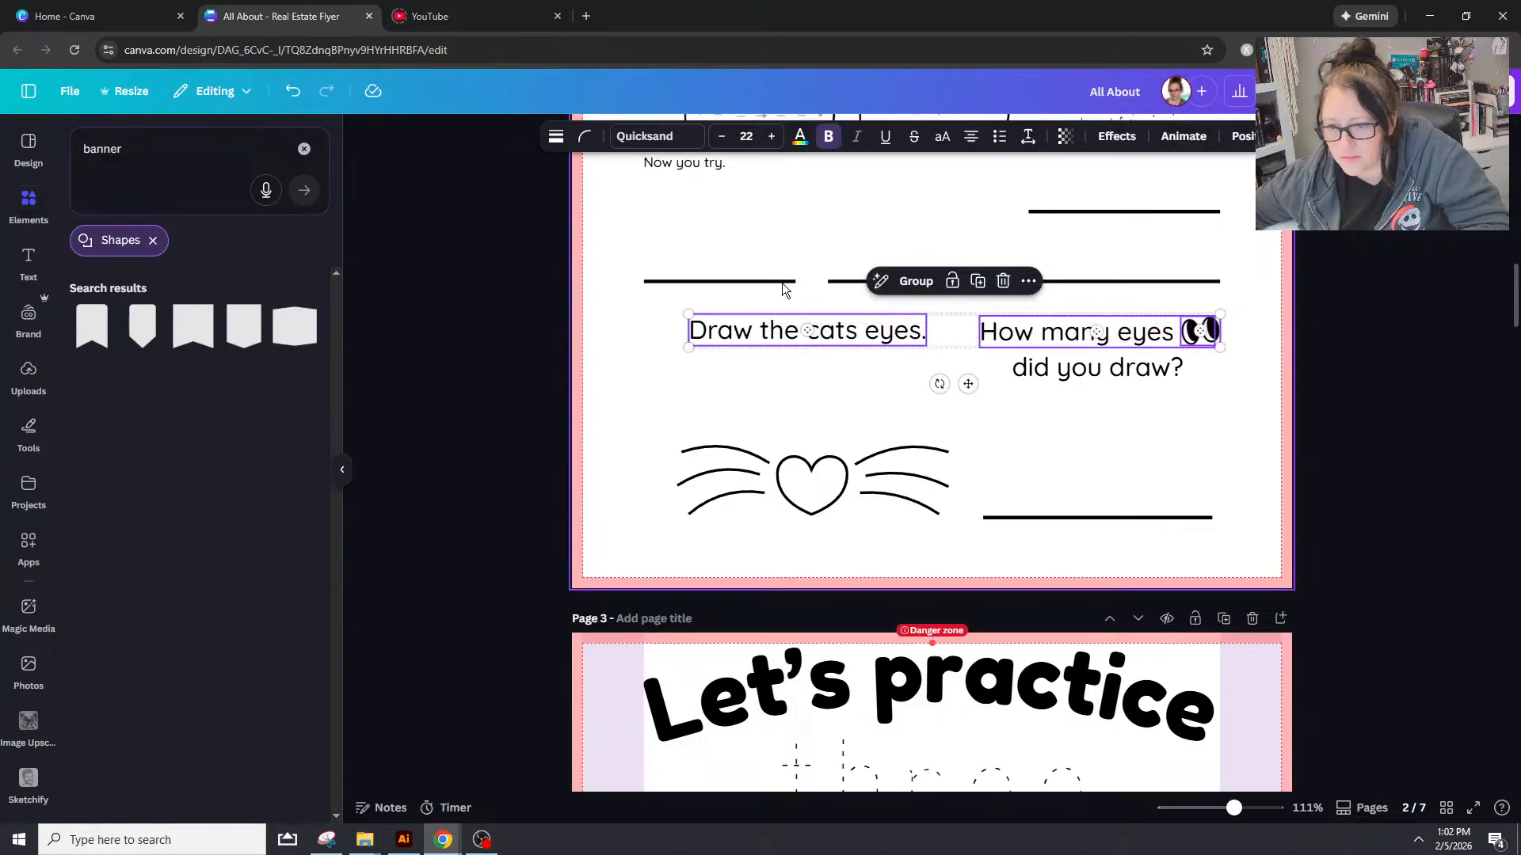
click(1241, 136)
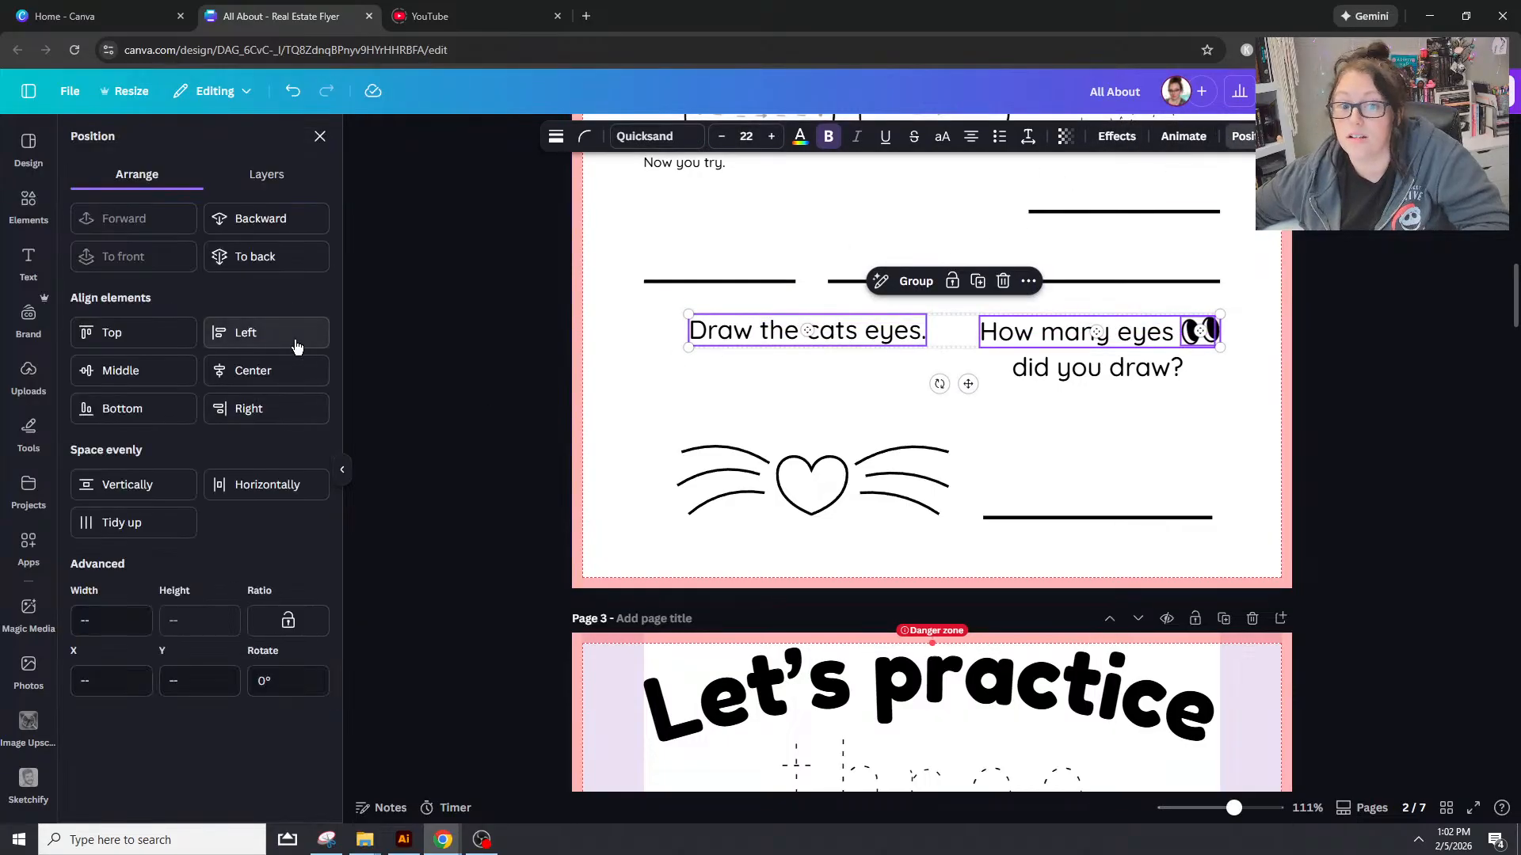
click(141, 335)
click(1388, 392)
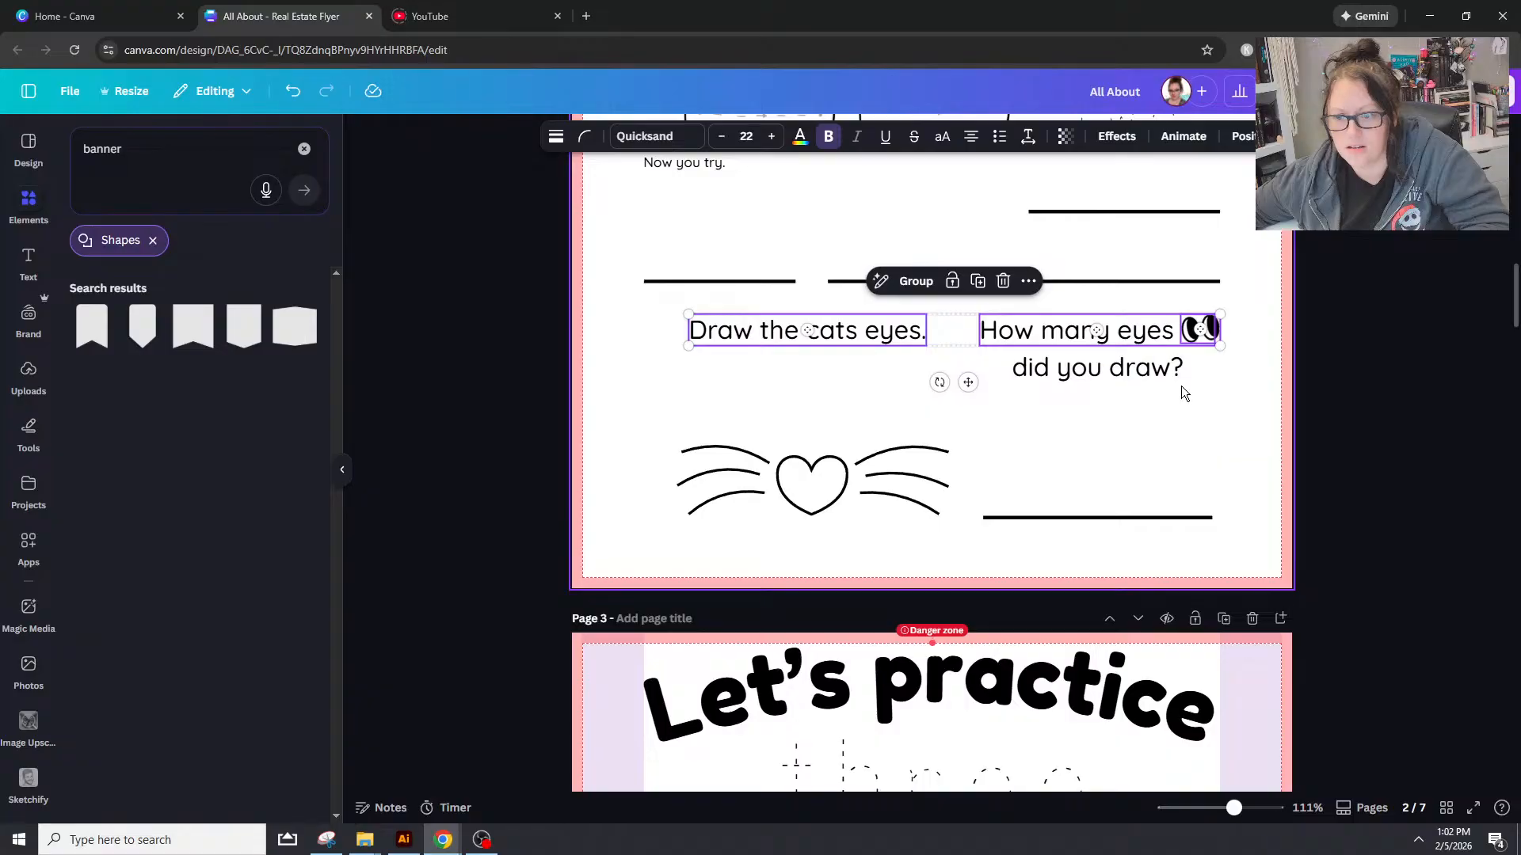
click(1181, 386)
Step: Align the "Color the sun." and "How many suns" texts on page 1 along their top edges
scroll(1180, 399, up, 12)
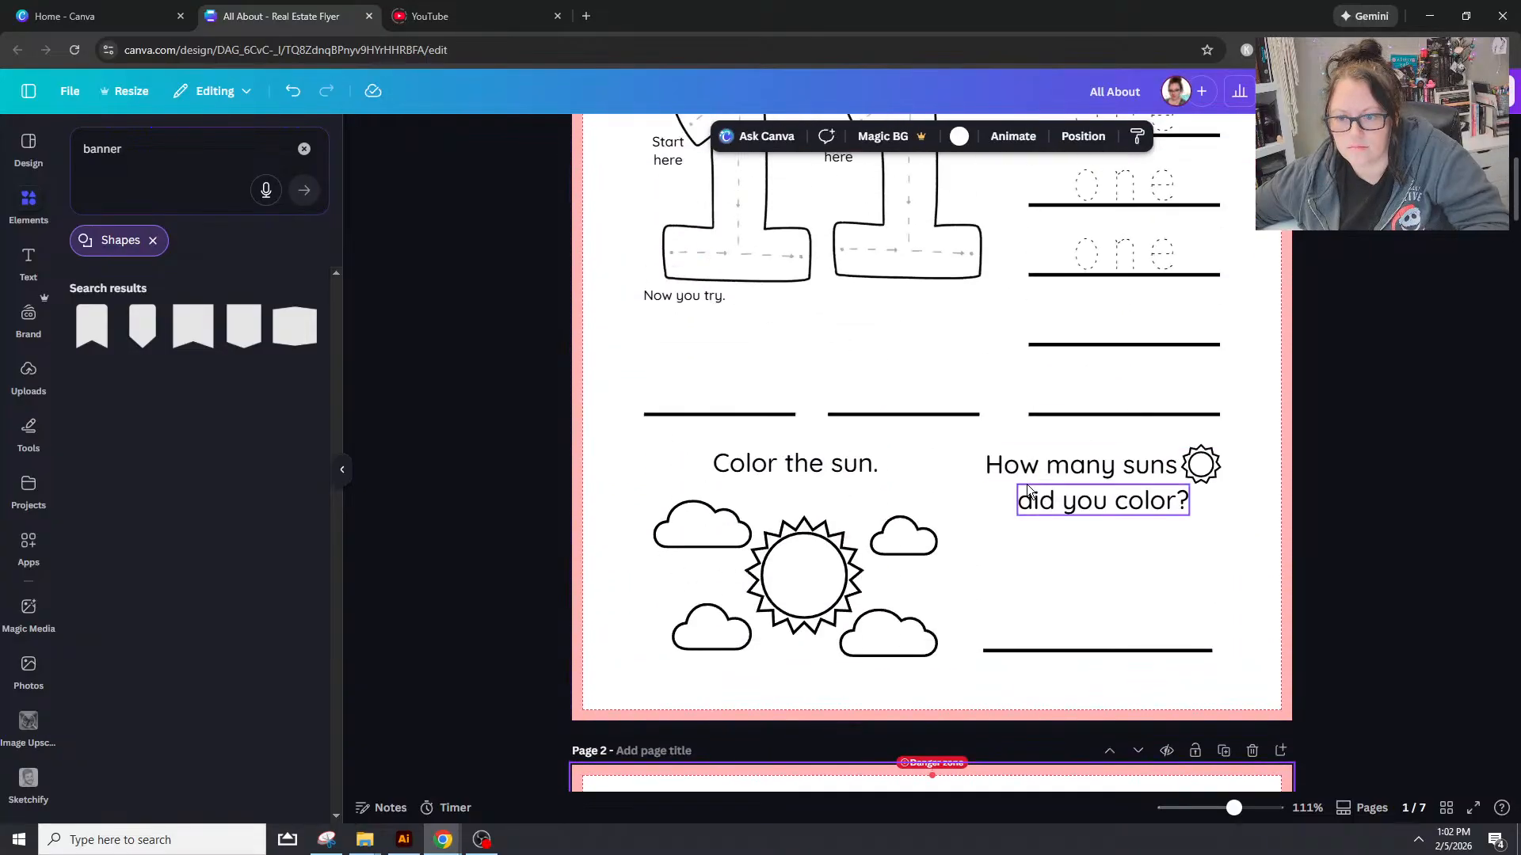
shift+click(796, 464)
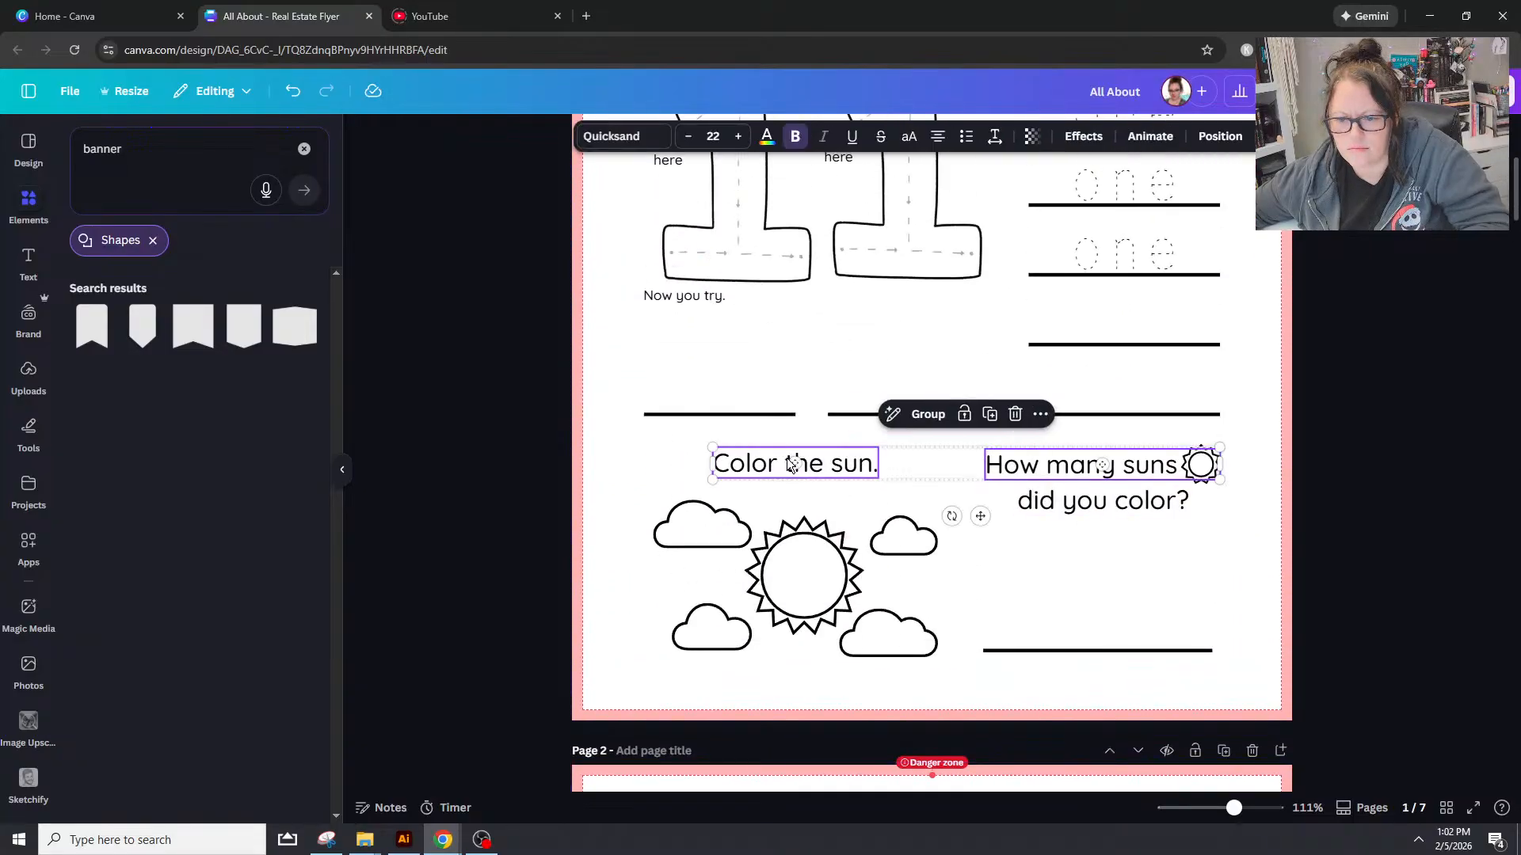
click(1220, 136)
click(156, 329)
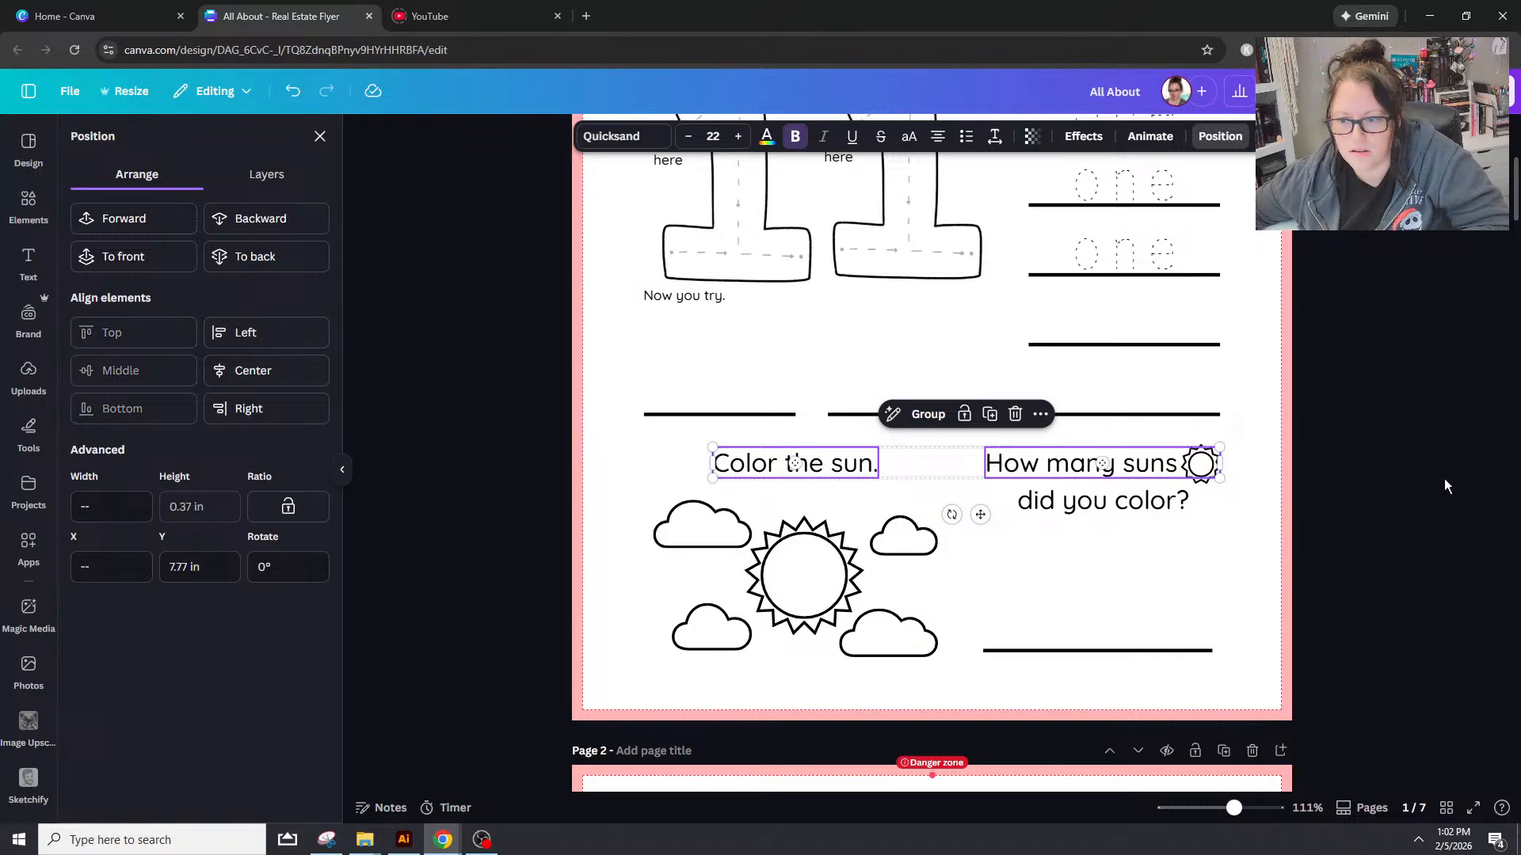
click(1378, 485)
Step: Select "Color the triangles." and "How many sides" together on page 3 and open their position and alignment settings
scroll(1369, 481, down, 12)
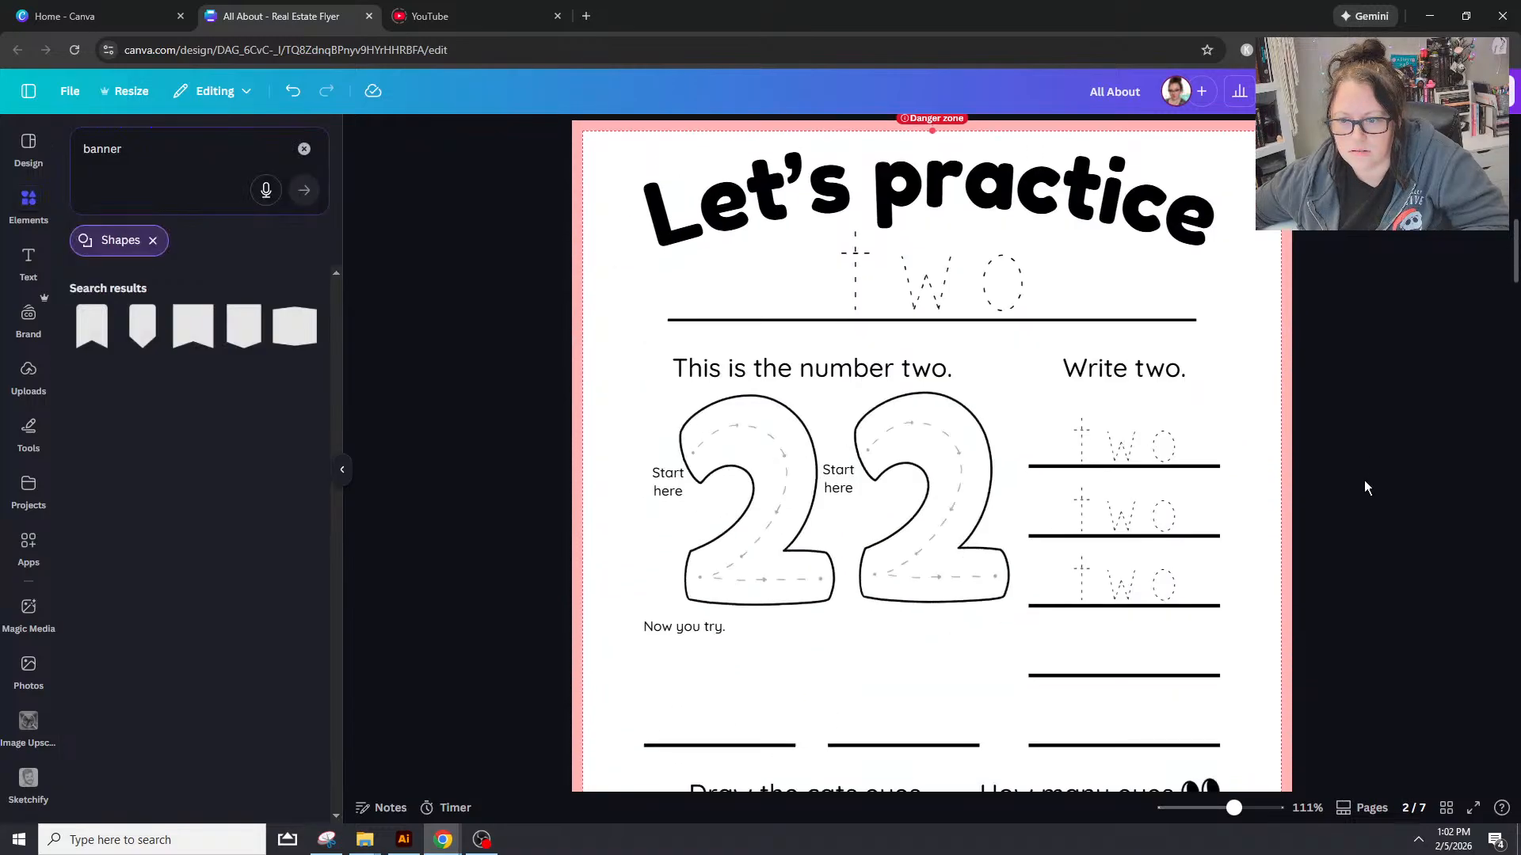
scroll(1361, 479, down, 8)
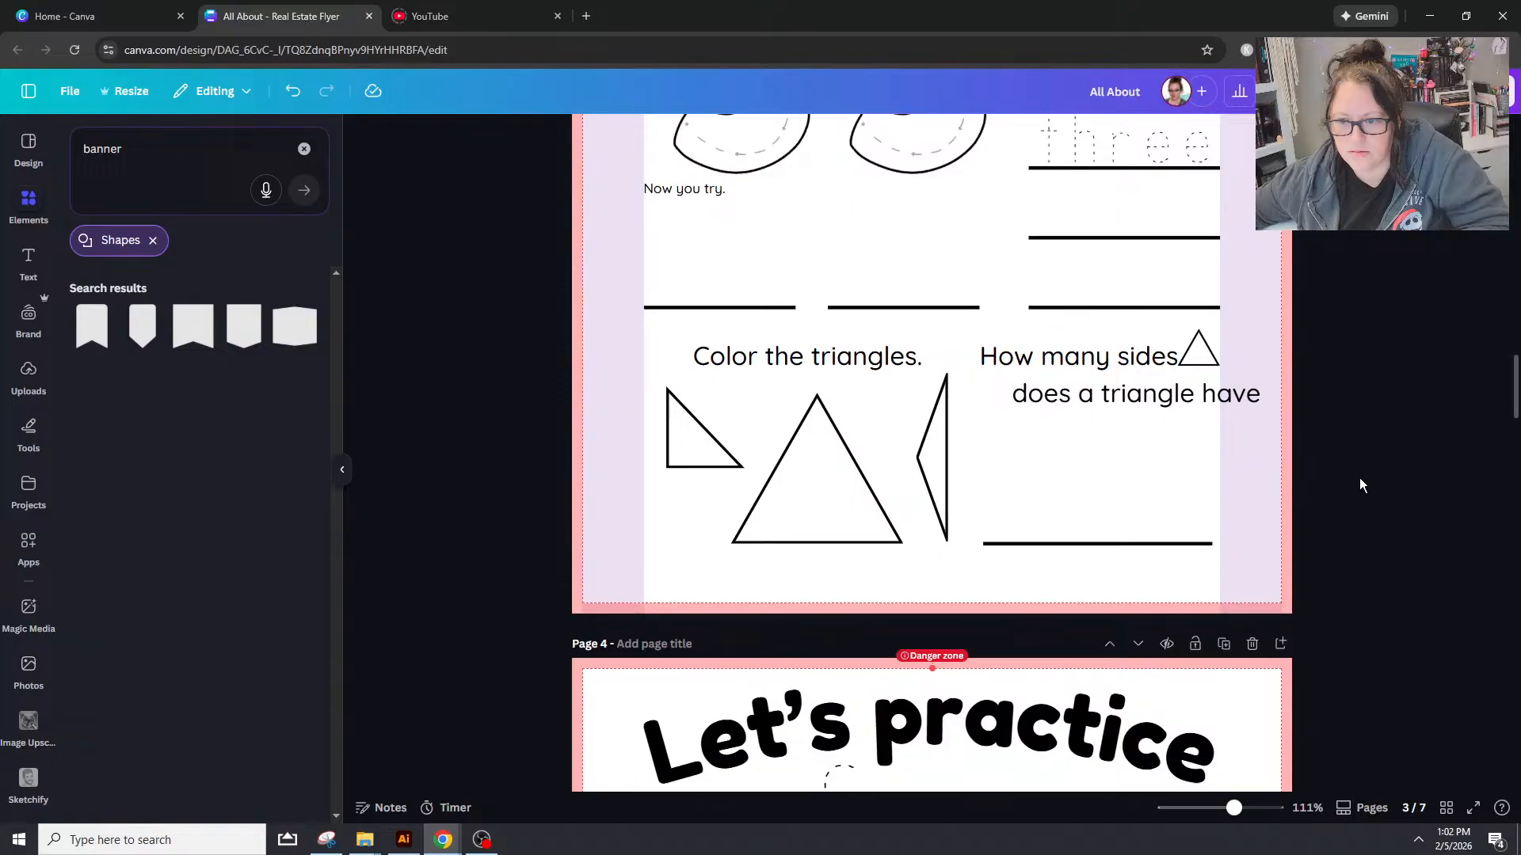
click(875, 366)
shift+click(1088, 358)
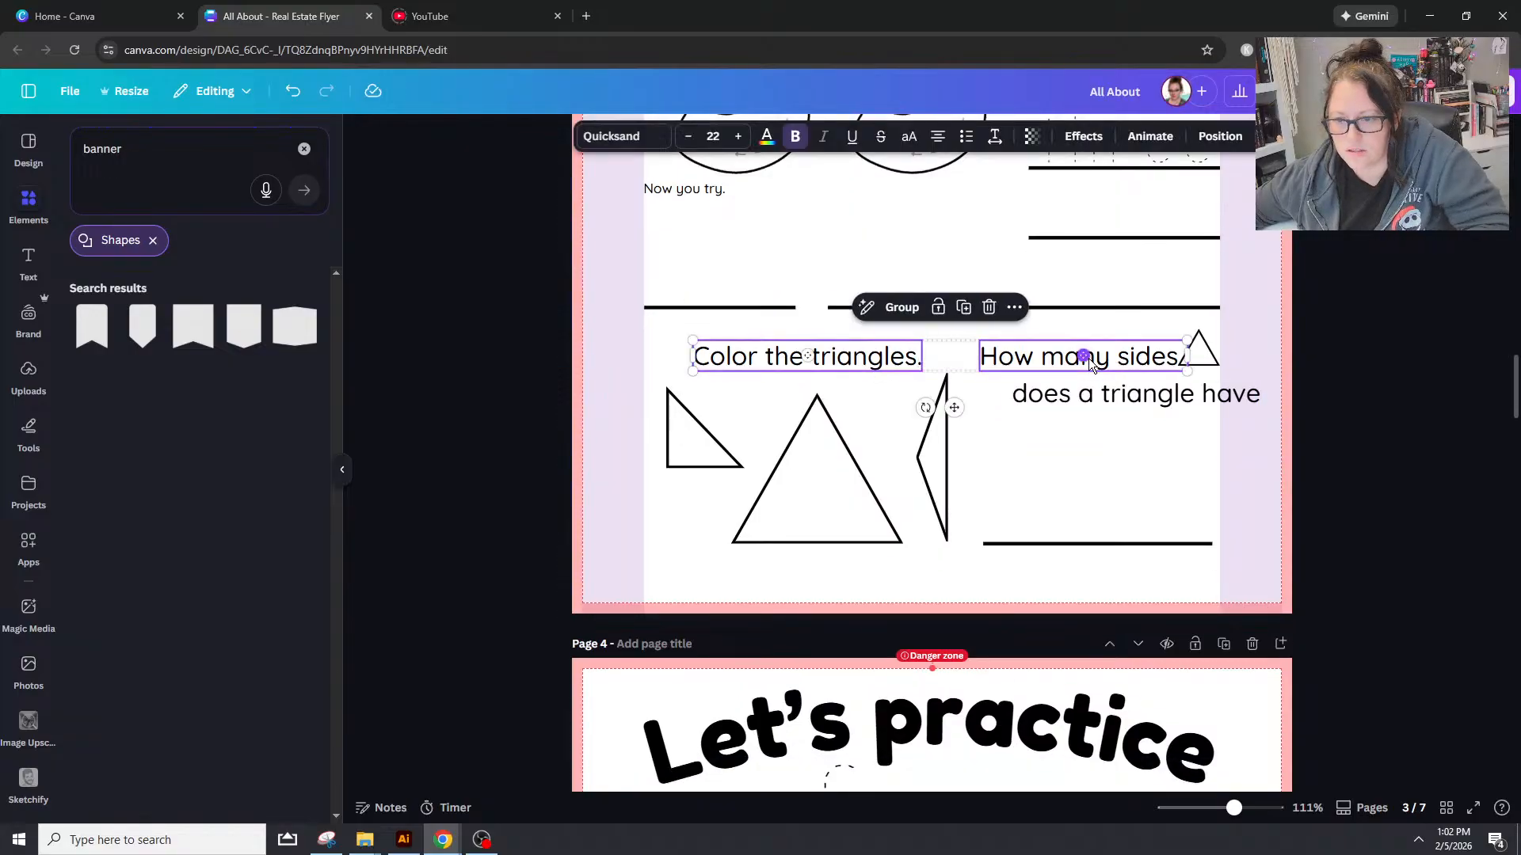
click(1220, 136)
Step: Move the "does a triangle have" text so it starts directly beneath the left edge of "How many sides"
click(1177, 407)
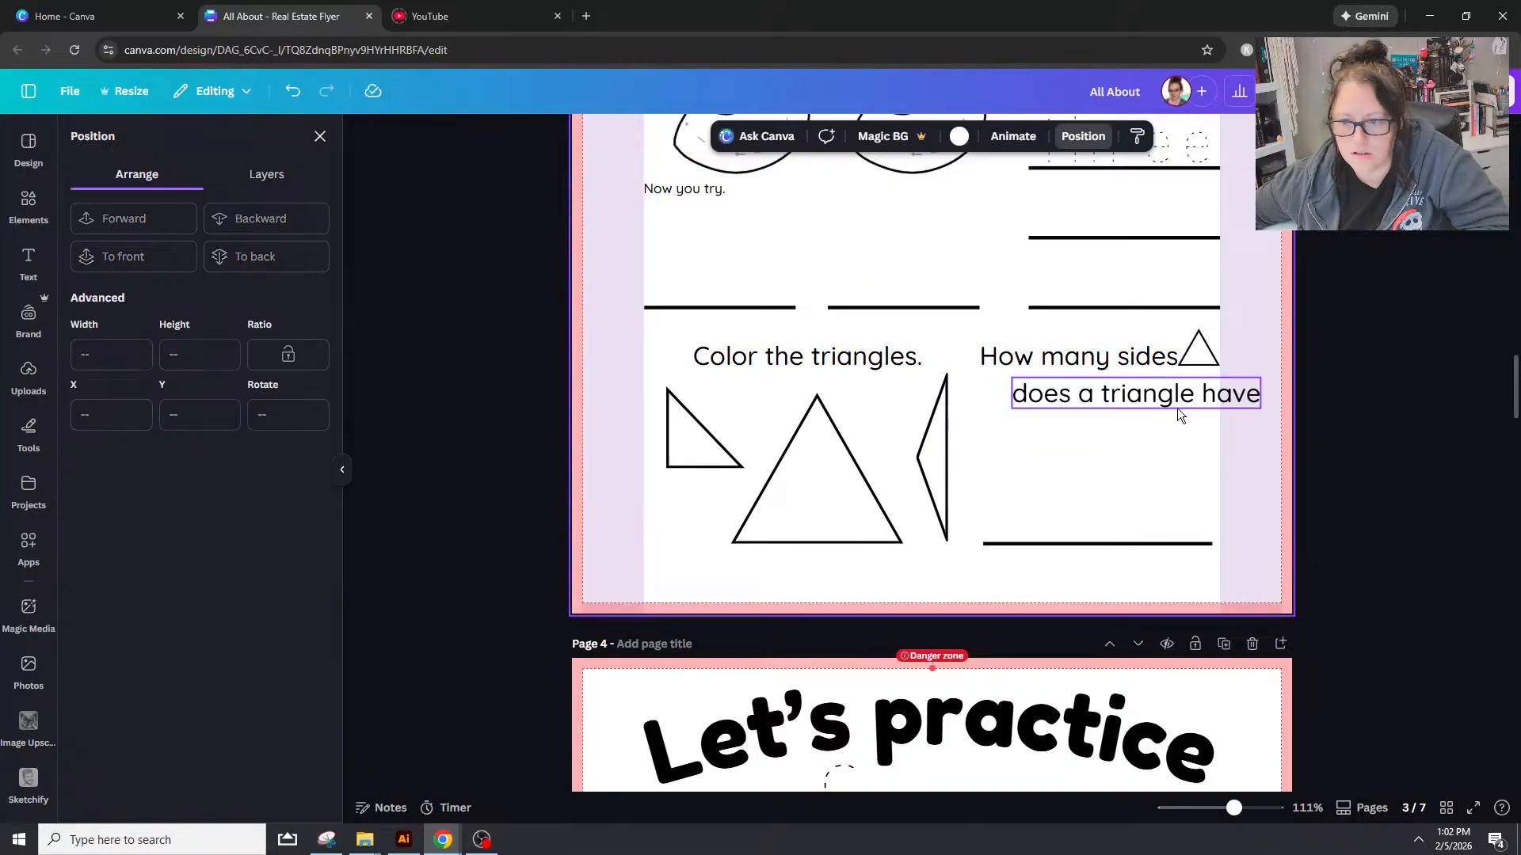
click(1177, 406)
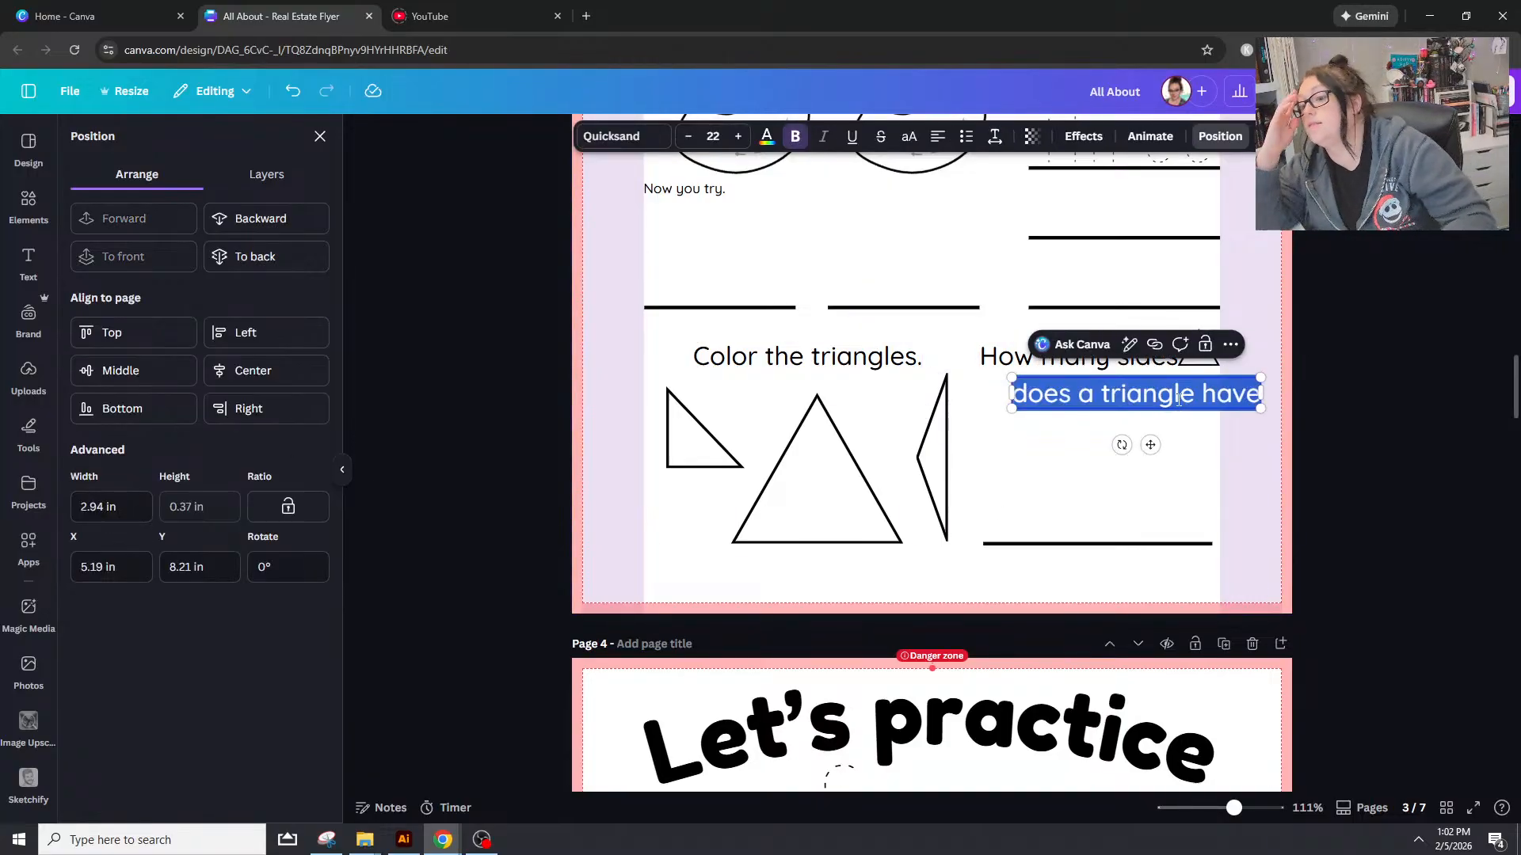
click(1360, 410)
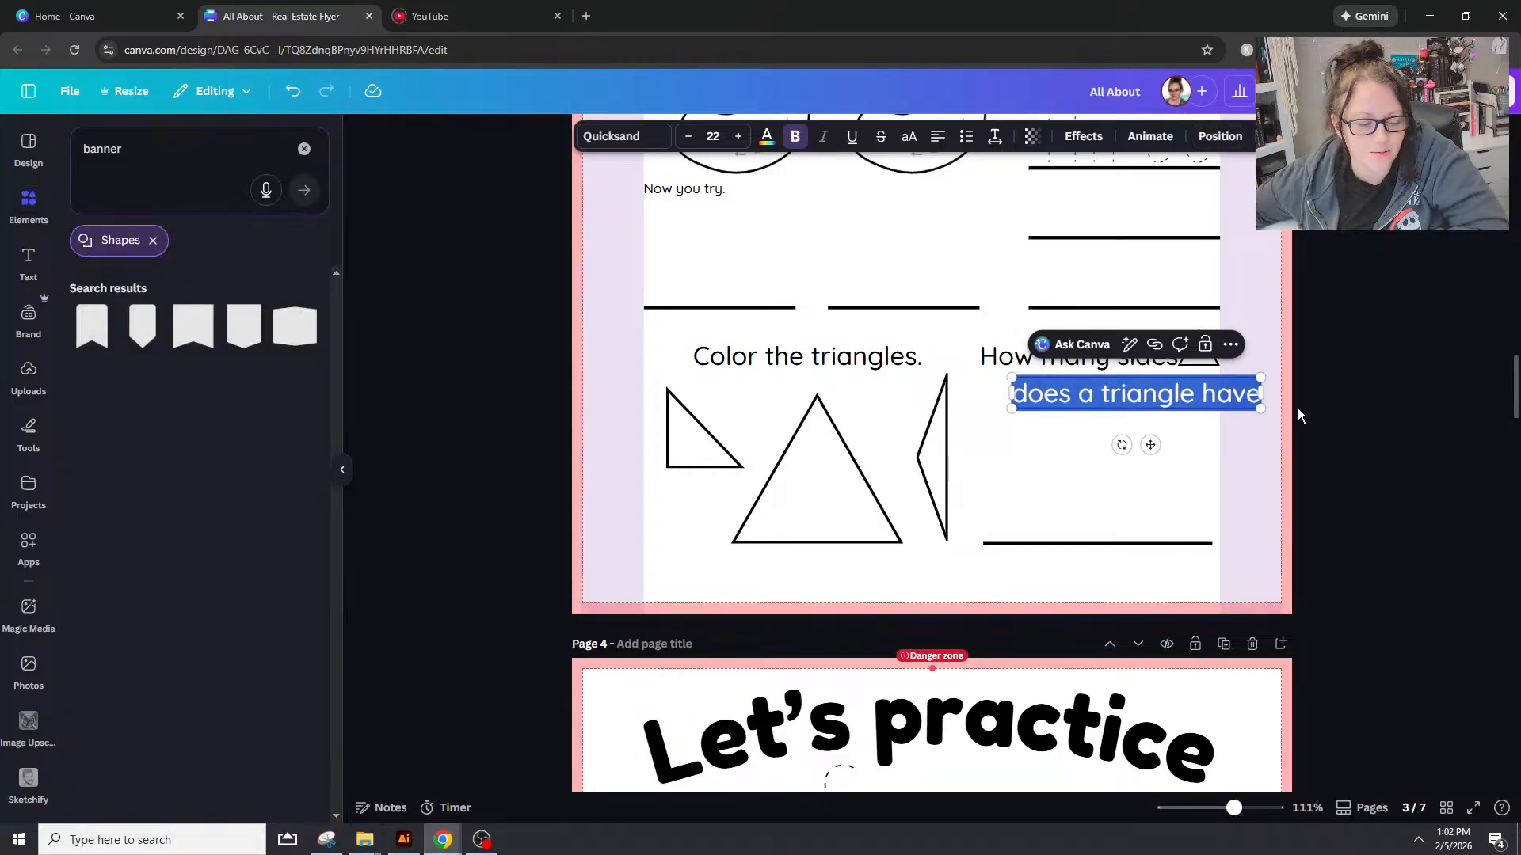
click(1050, 472)
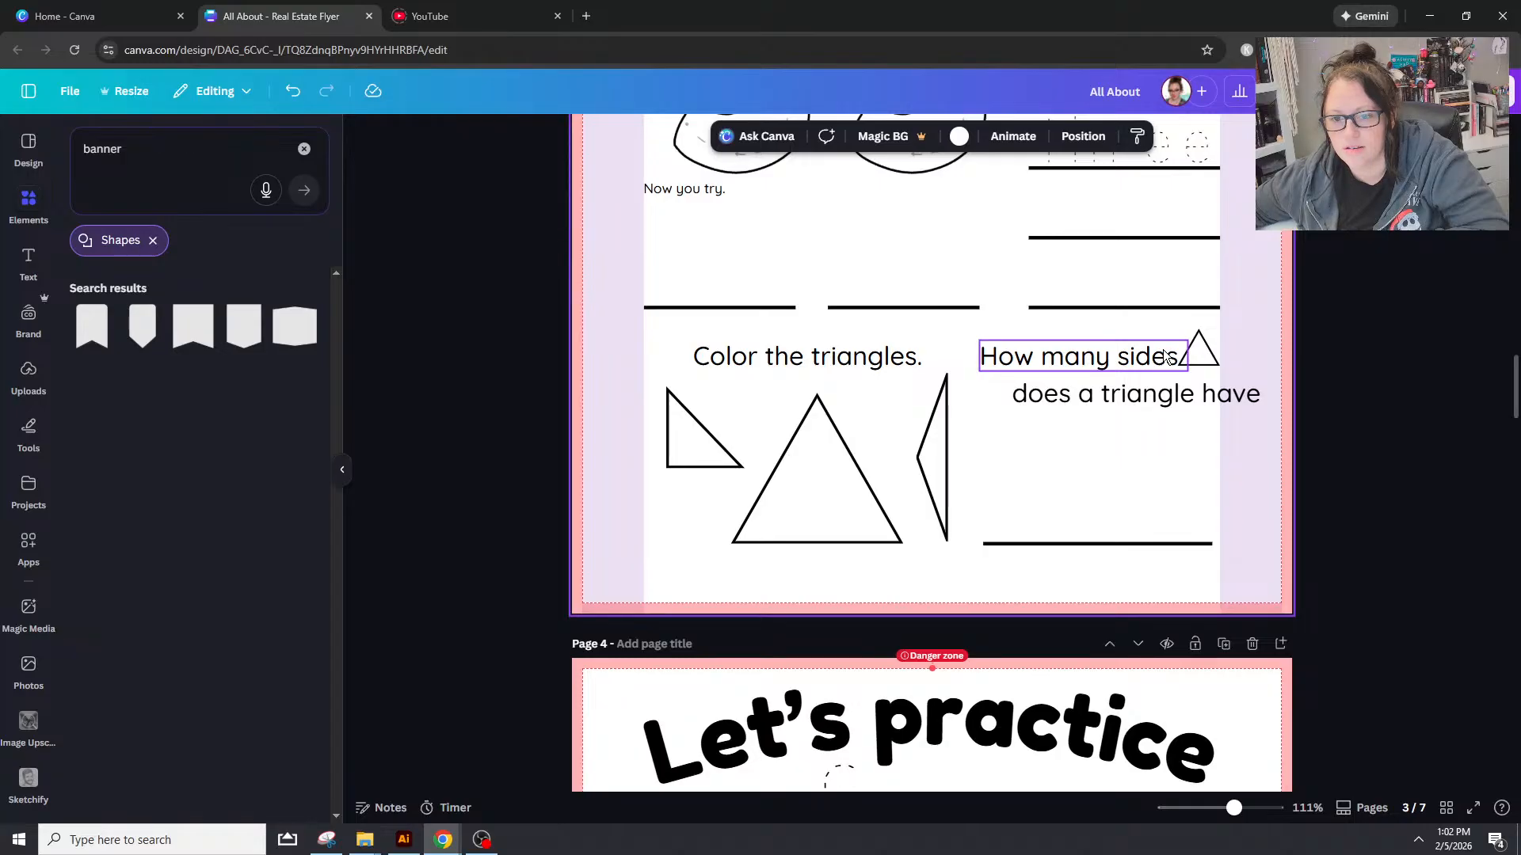
click(1091, 398)
drag(1091, 398, 1060, 394)
click(1395, 422)
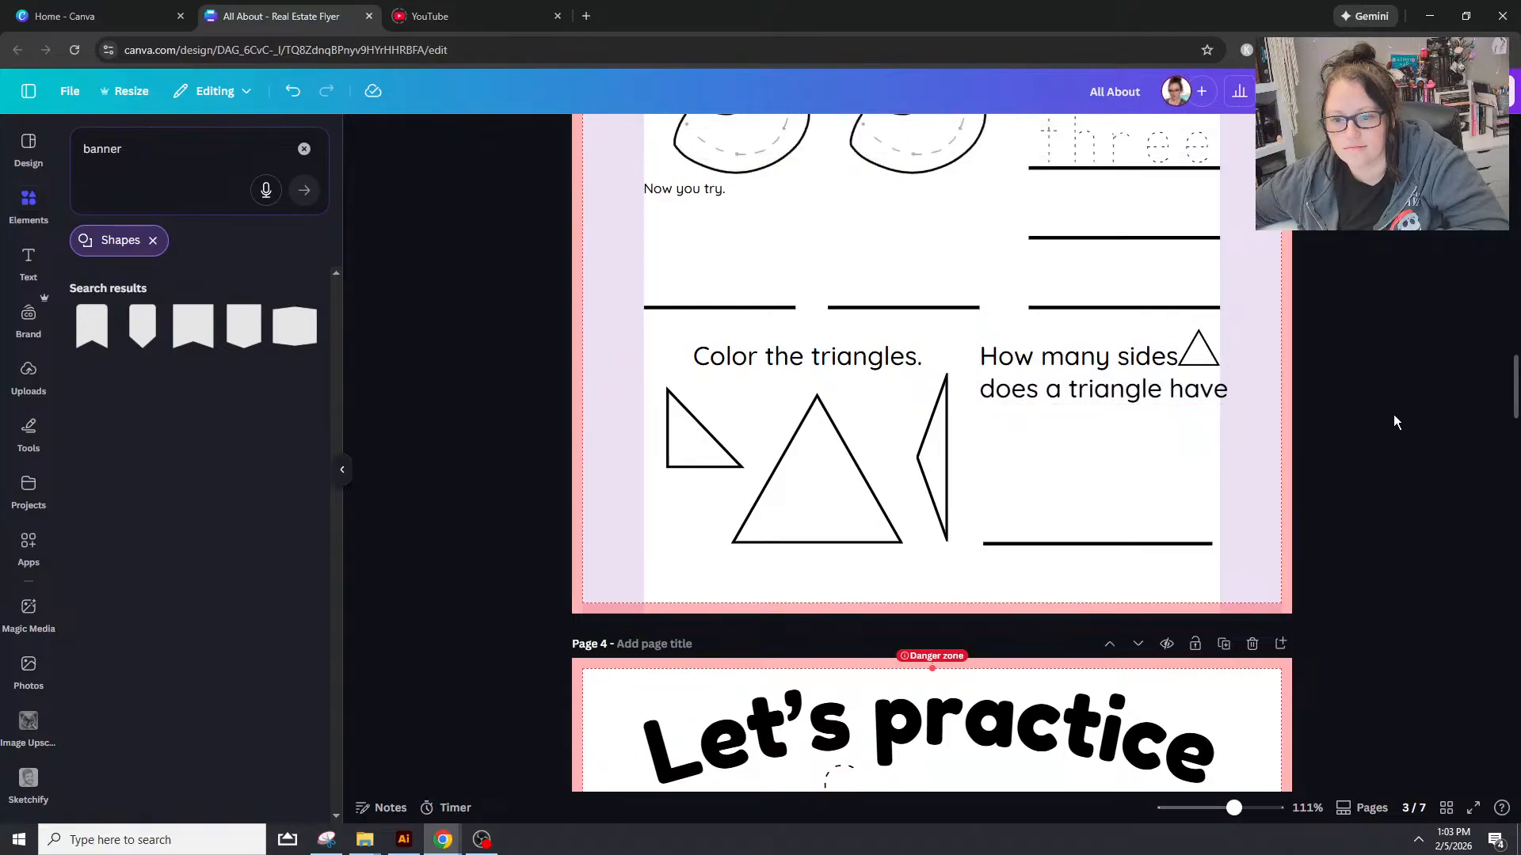
Step: Try deleting the small triangle icon and centering "How many sides" above "does a triangle have"
click(1199, 358)
key(Delete)
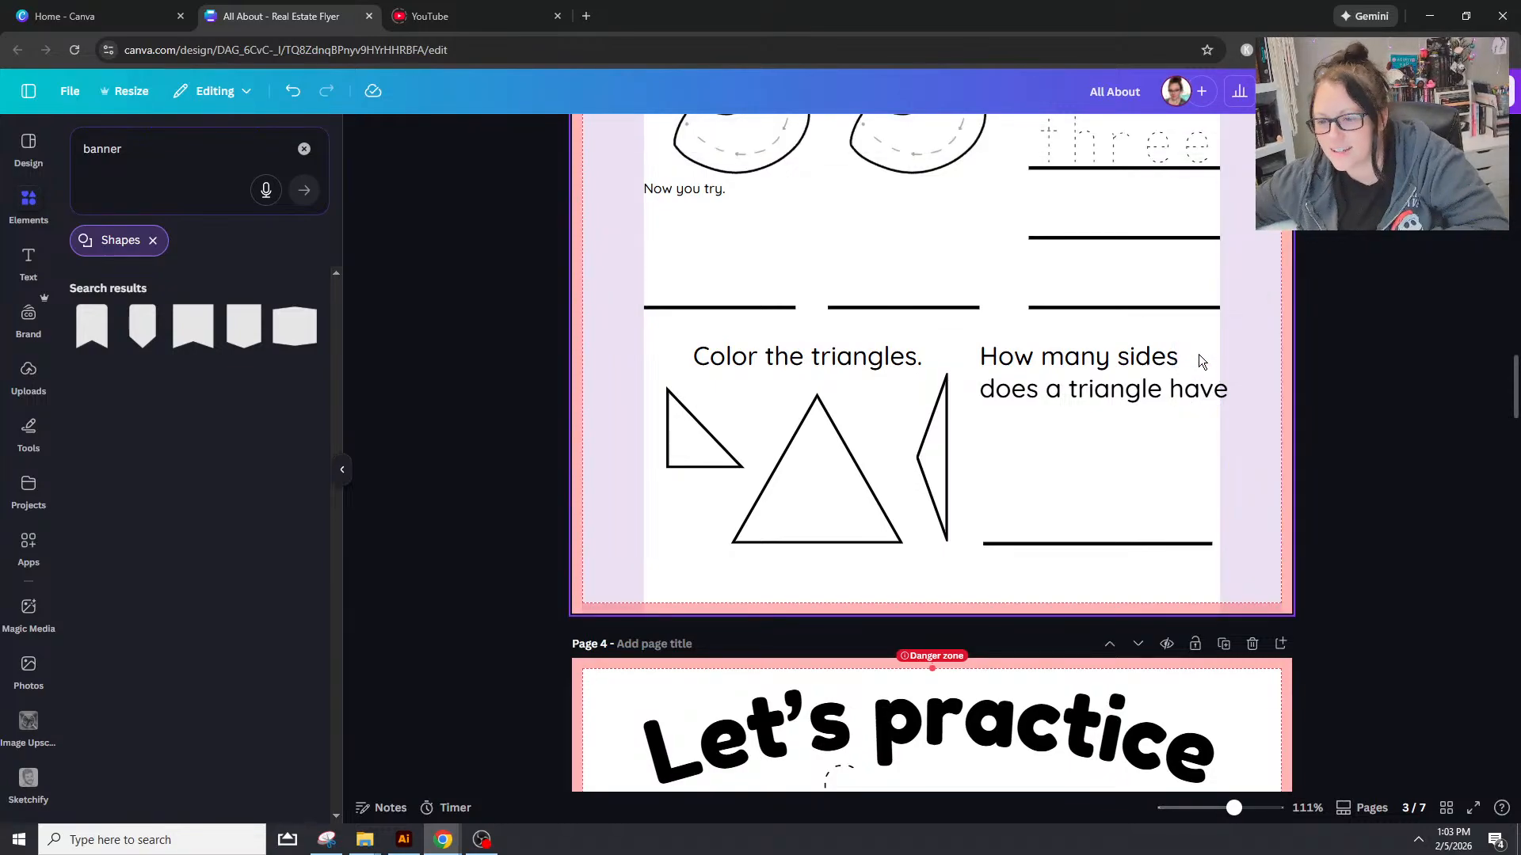
drag(1119, 358, 1173, 389)
click(1412, 413)
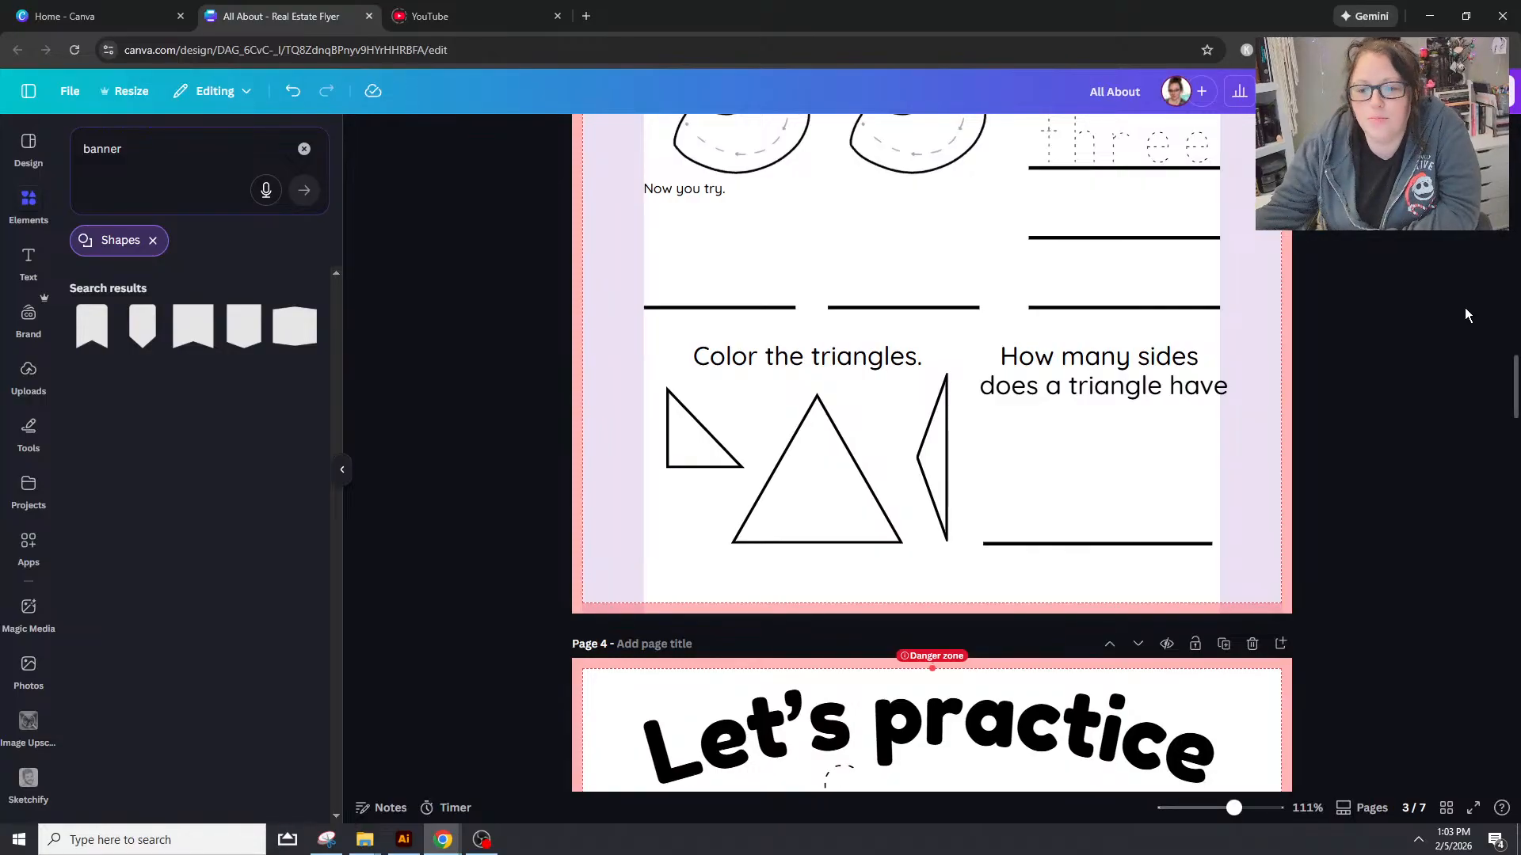
Step: Compare the question layouts and icons on pages 1, 2 and 4 with the triangle question on page 3
scroll(859, 530, up, 3)
scroll(851, 542, up, 10)
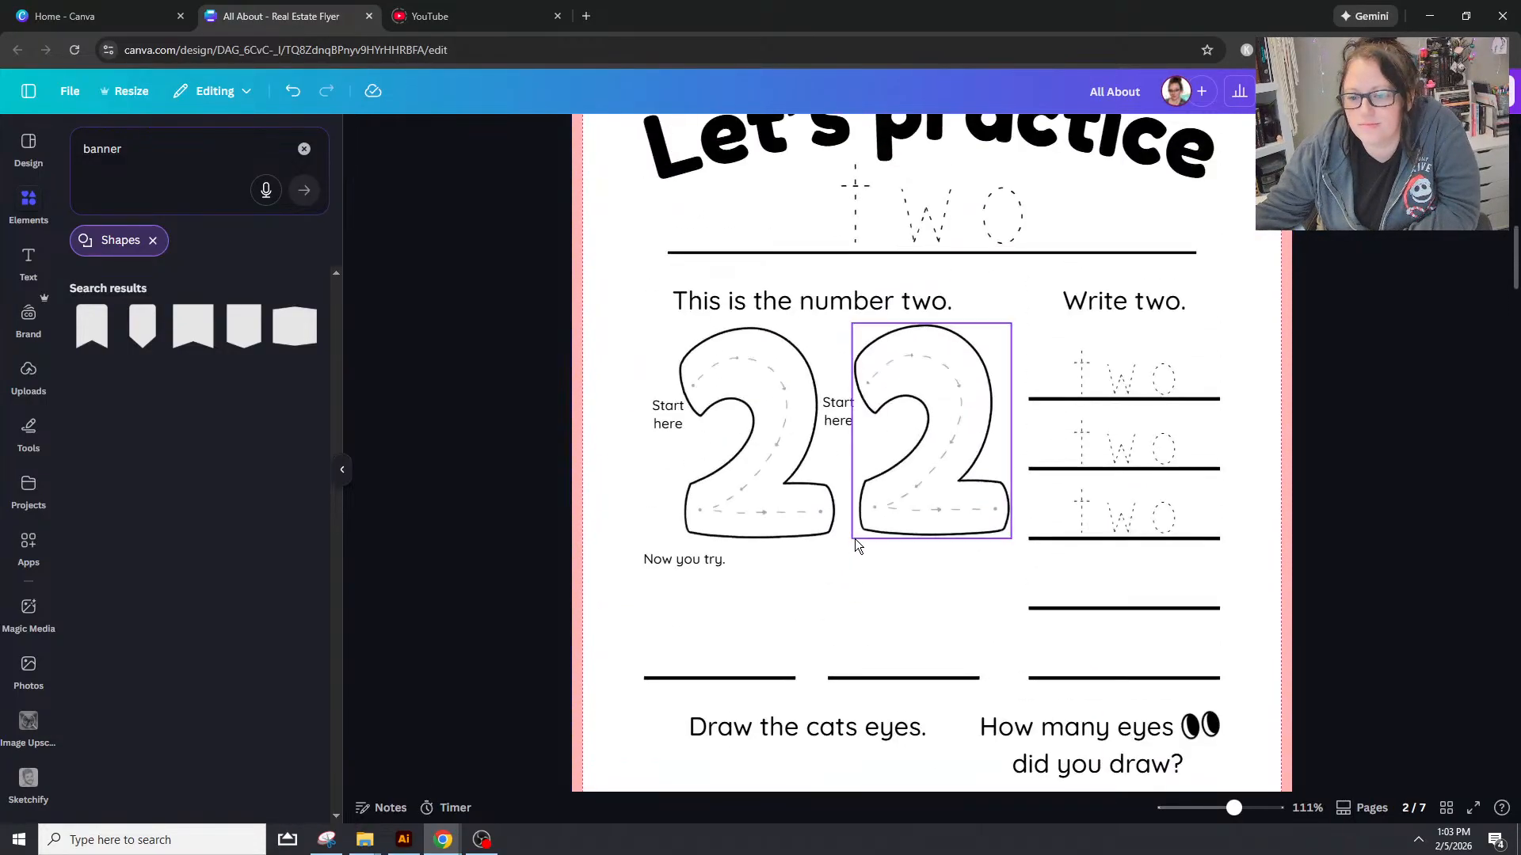
scroll(854, 538, down, 2)
scroll(1105, 620, up, 12)
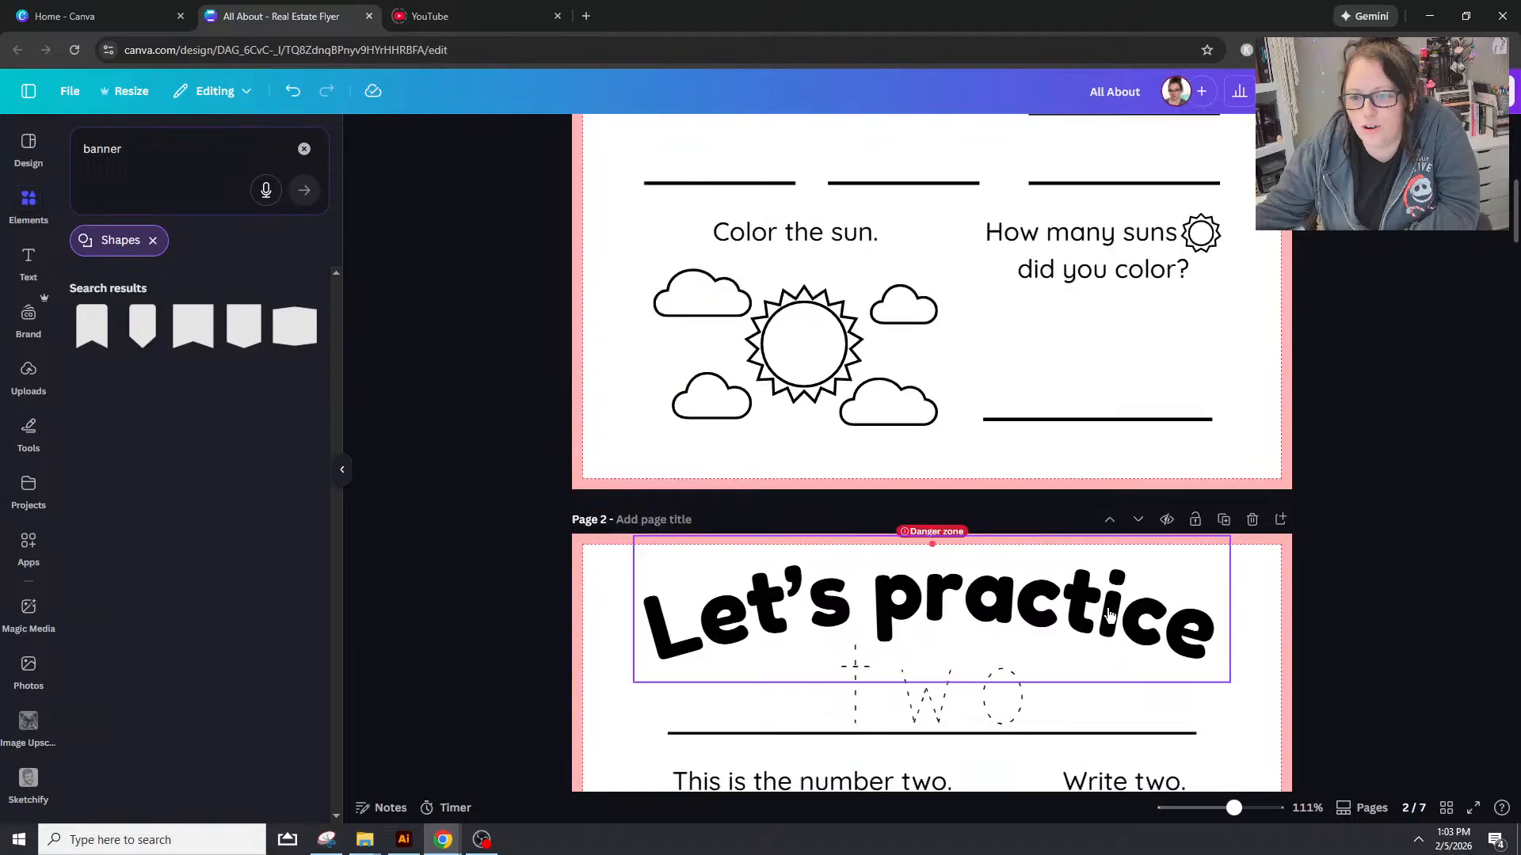
scroll(1107, 607, down, 5)
scroll(1228, 533, up, 4)
scroll(1234, 557, down, 16)
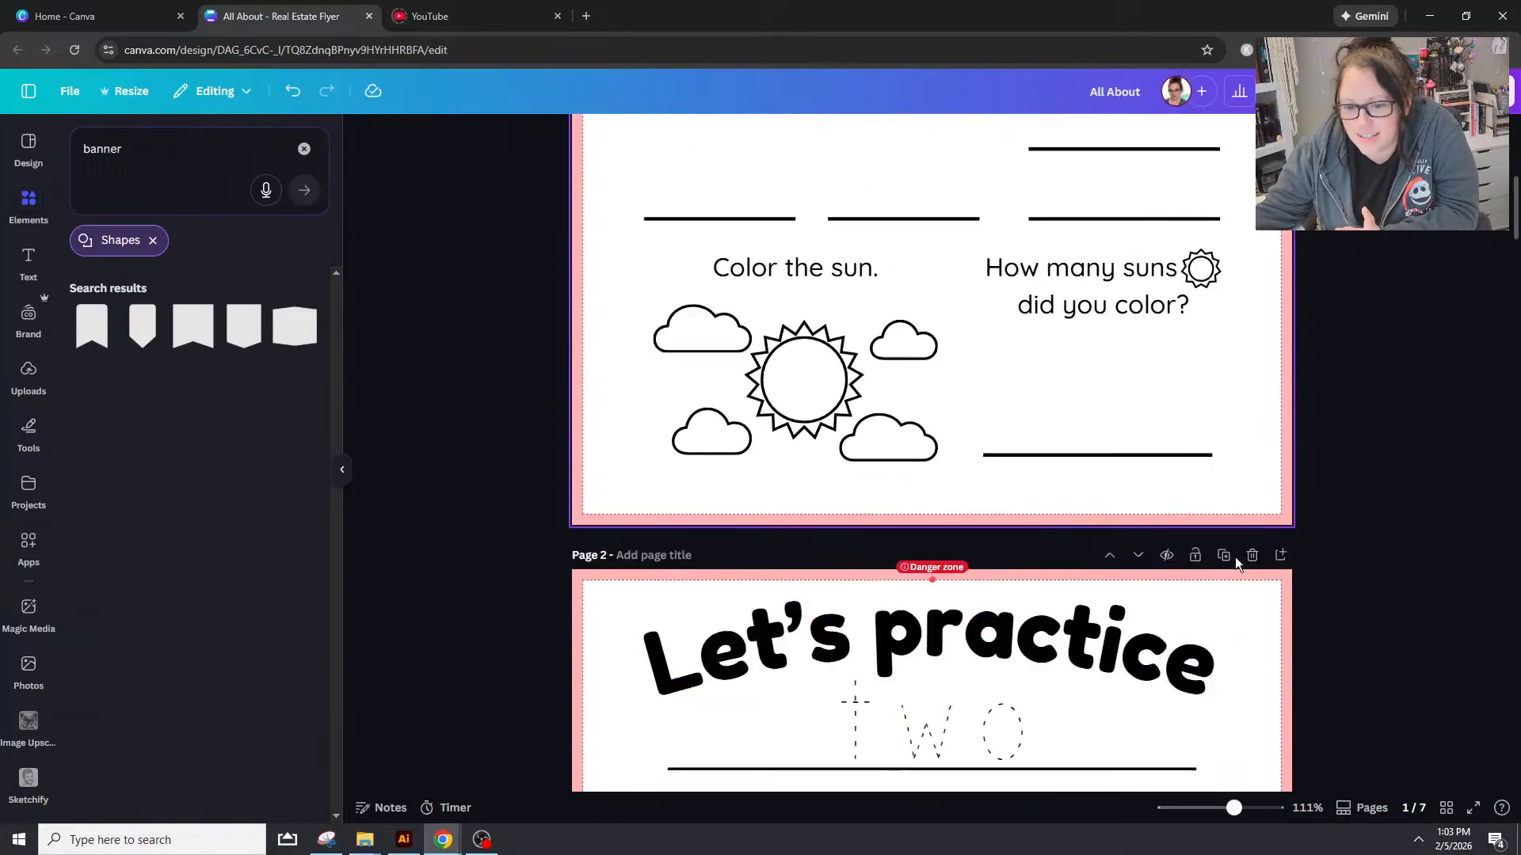
scroll(1234, 558, down, 15)
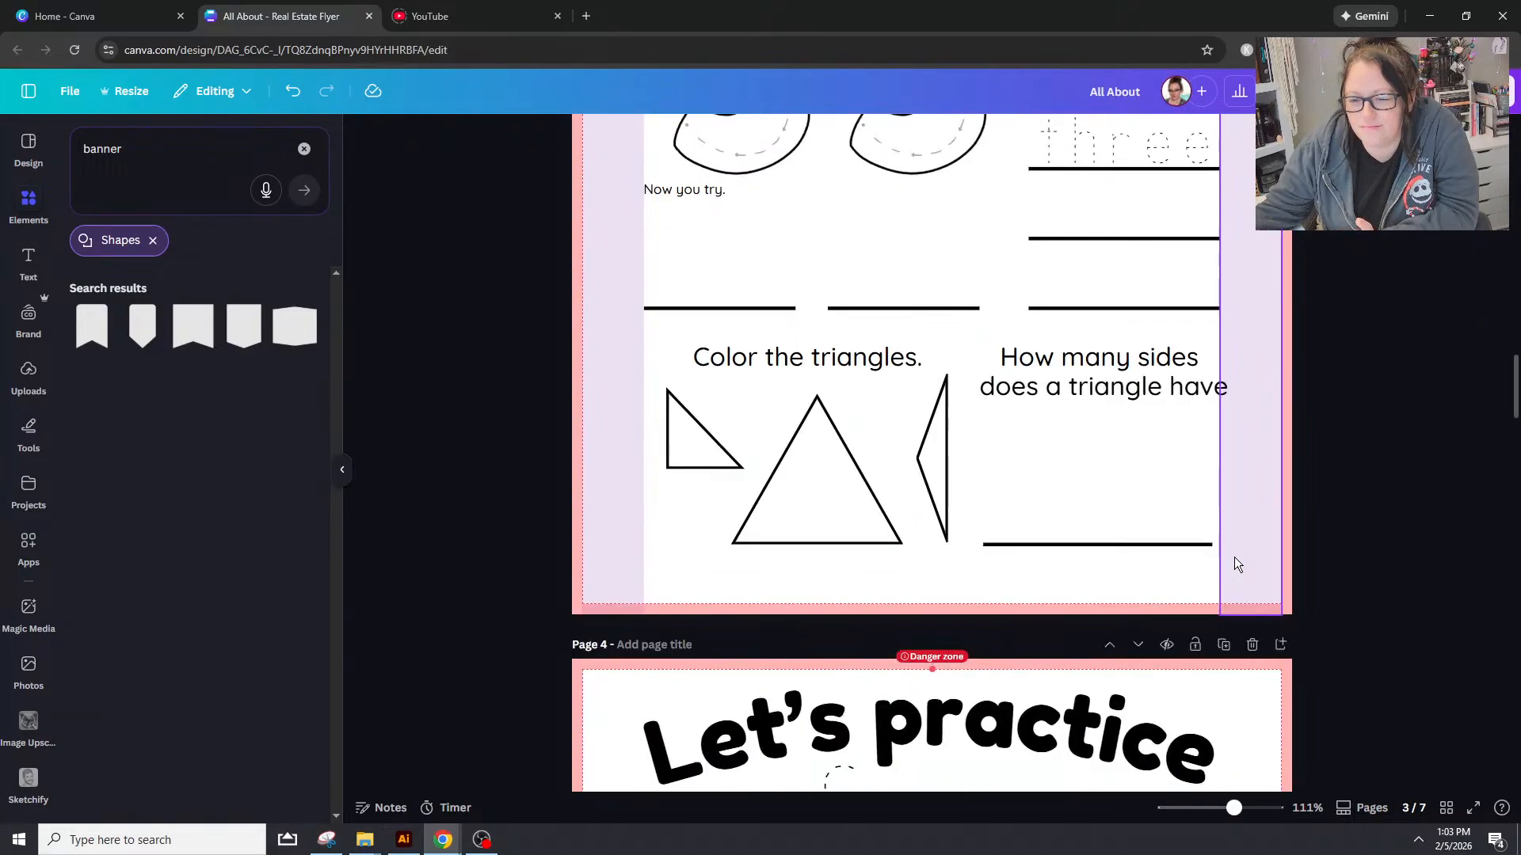
scroll(1234, 558, down, 7)
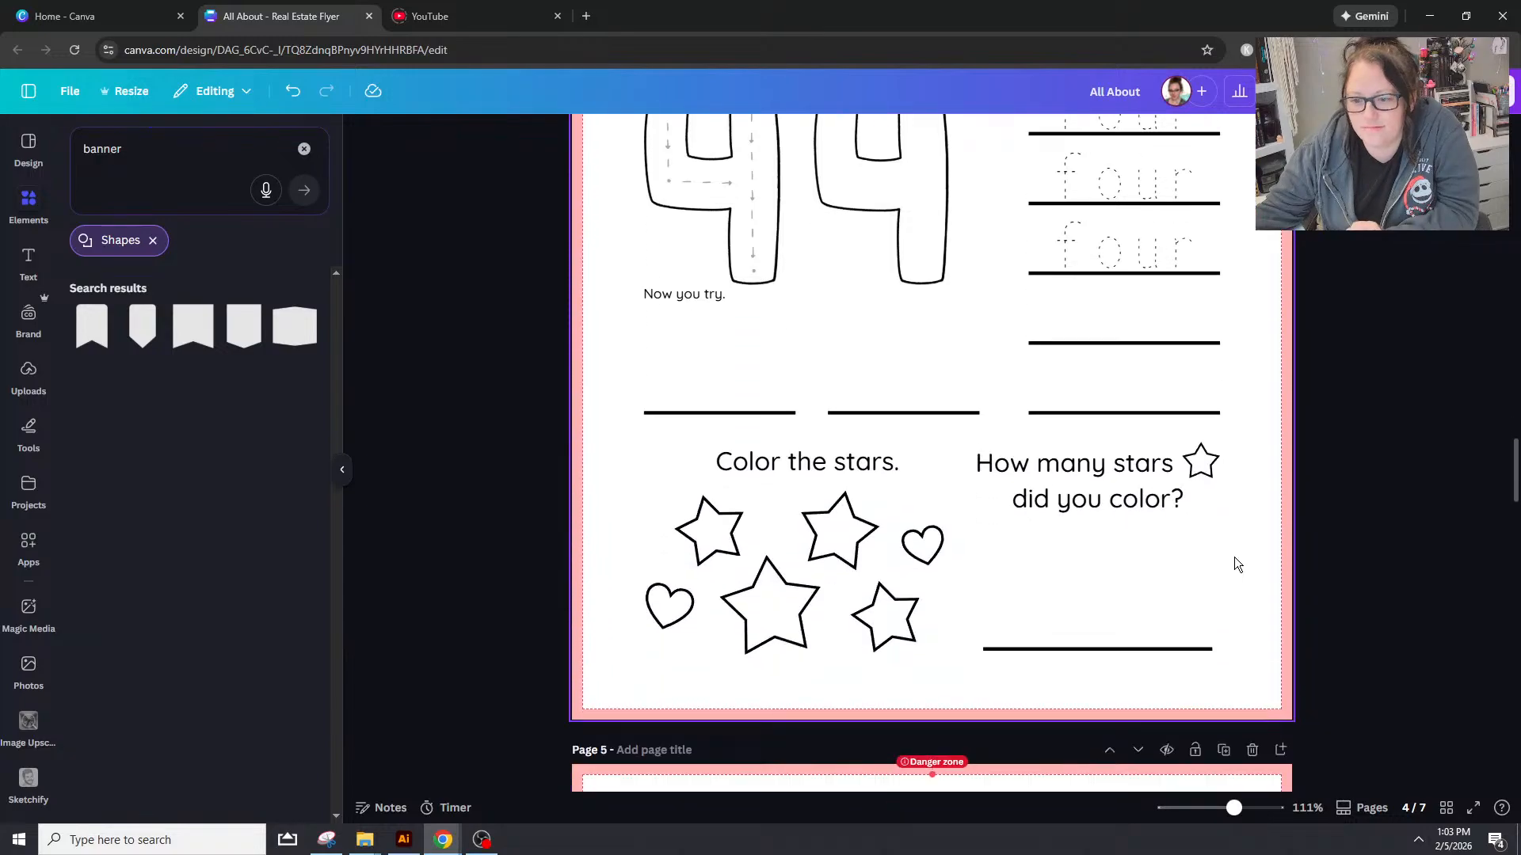
scroll(1234, 558, up, 12)
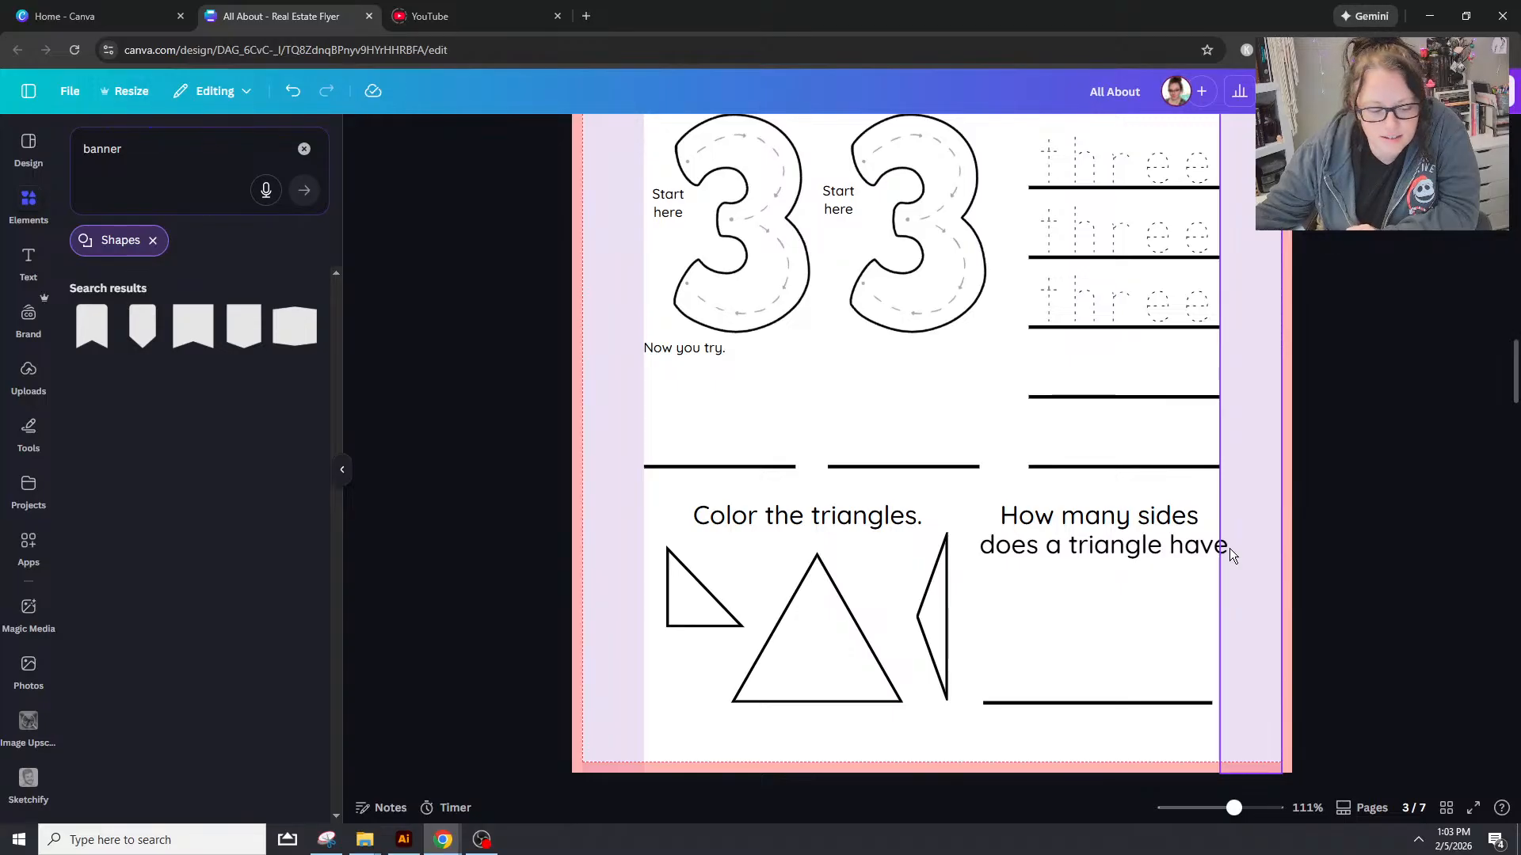
Step: Undo the deletion of the small triangle icon and the repositioning of the question text on page 3
key(ctrl+z)
key(ctrl+z)
key(ctrl+z)
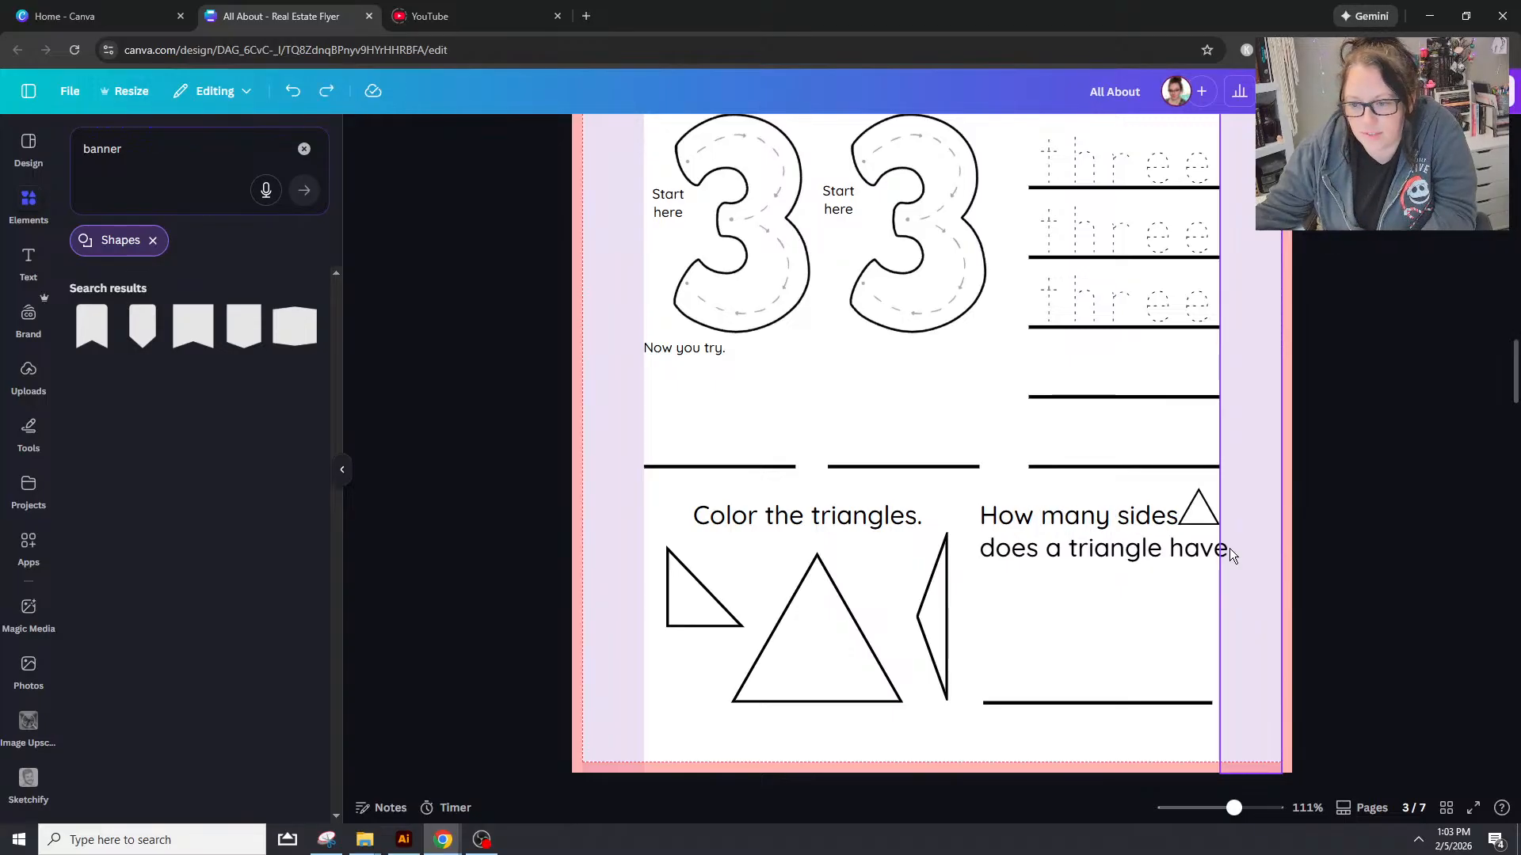
Step: Reword "How many sides" on page 3 to "How many triangles" and move the small triangle icon below the question text
click(1166, 526)
triple_click(1118, 515)
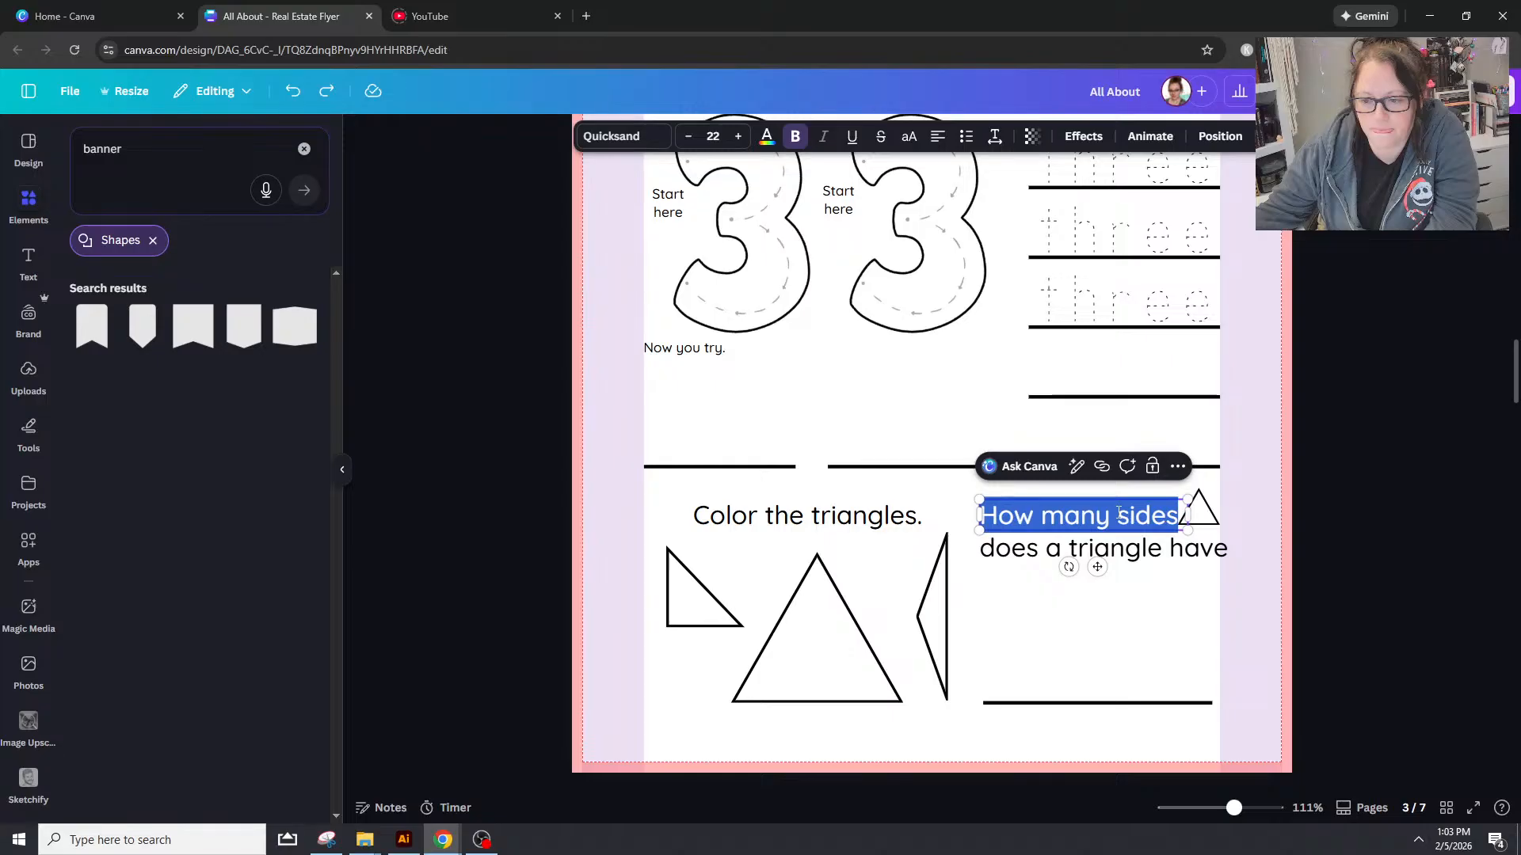
drag(1112, 515, 1193, 523)
key(BackSpace)
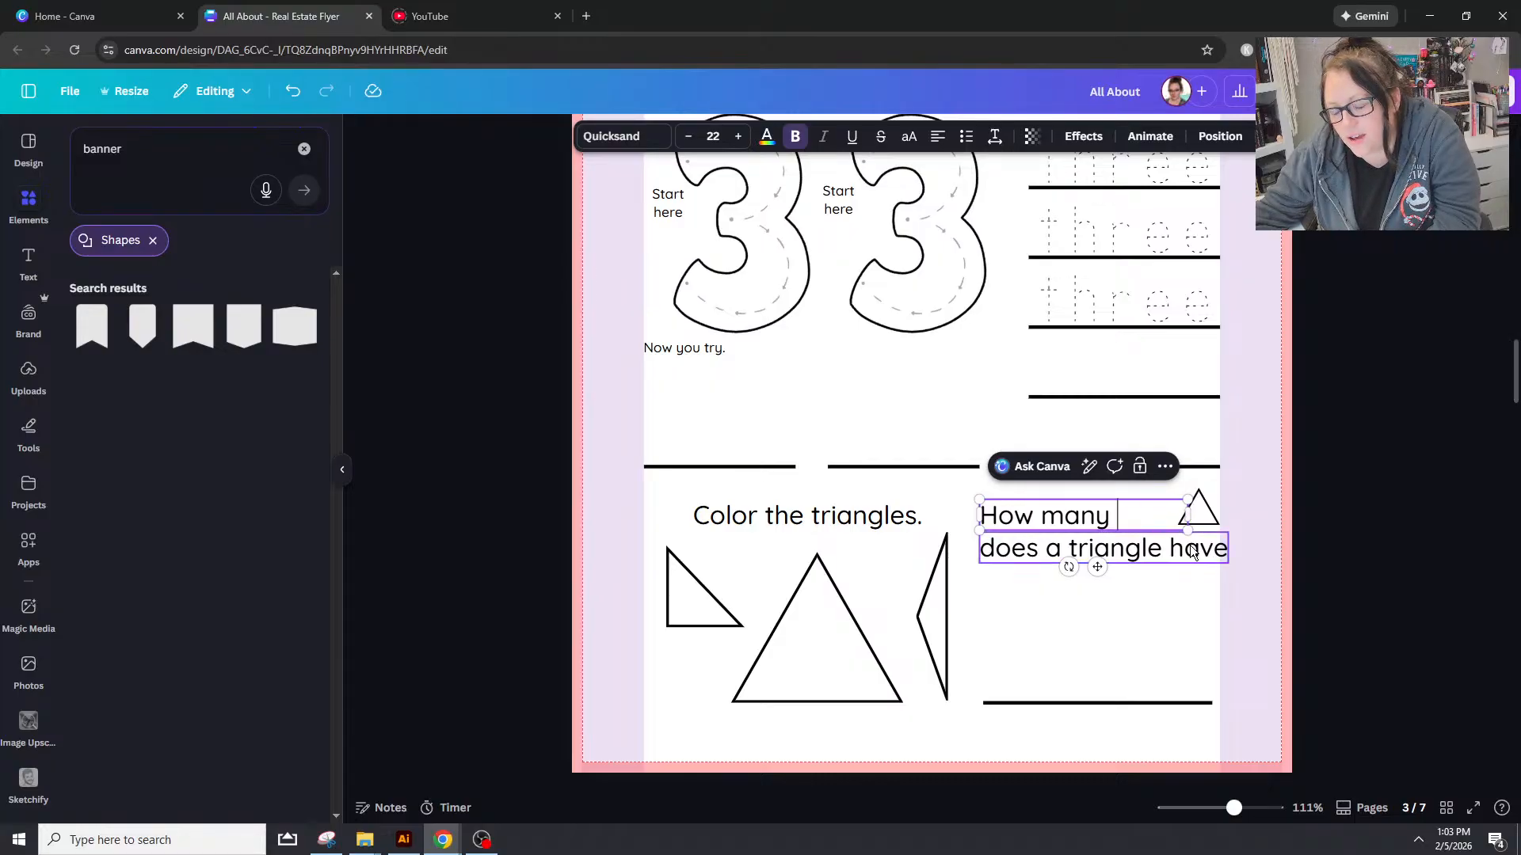
click(1196, 507)
drag(1196, 507, 1005, 583)
click(1105, 510)
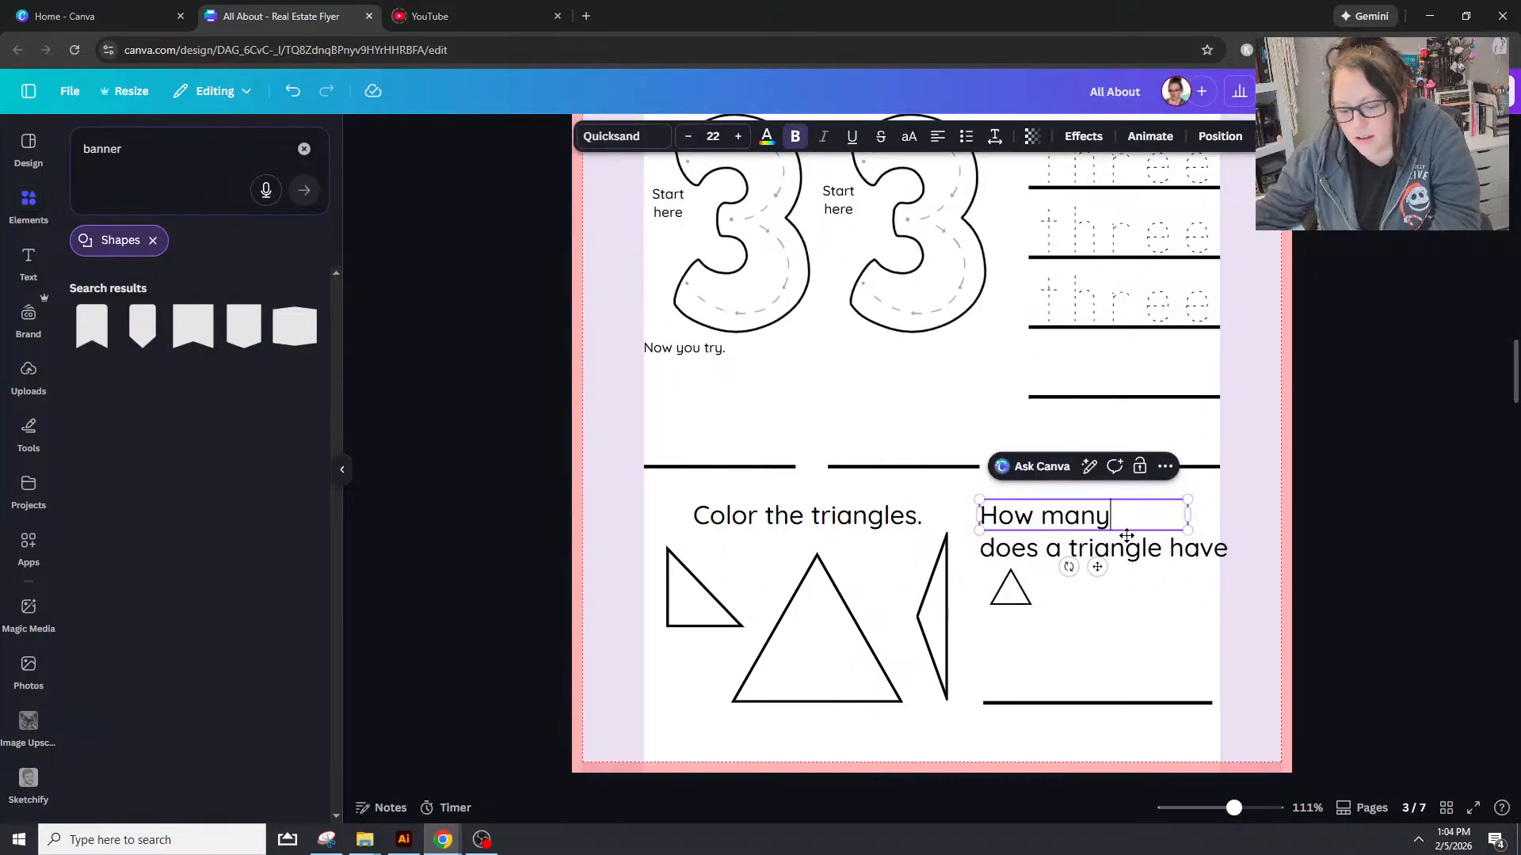
text(triangles)
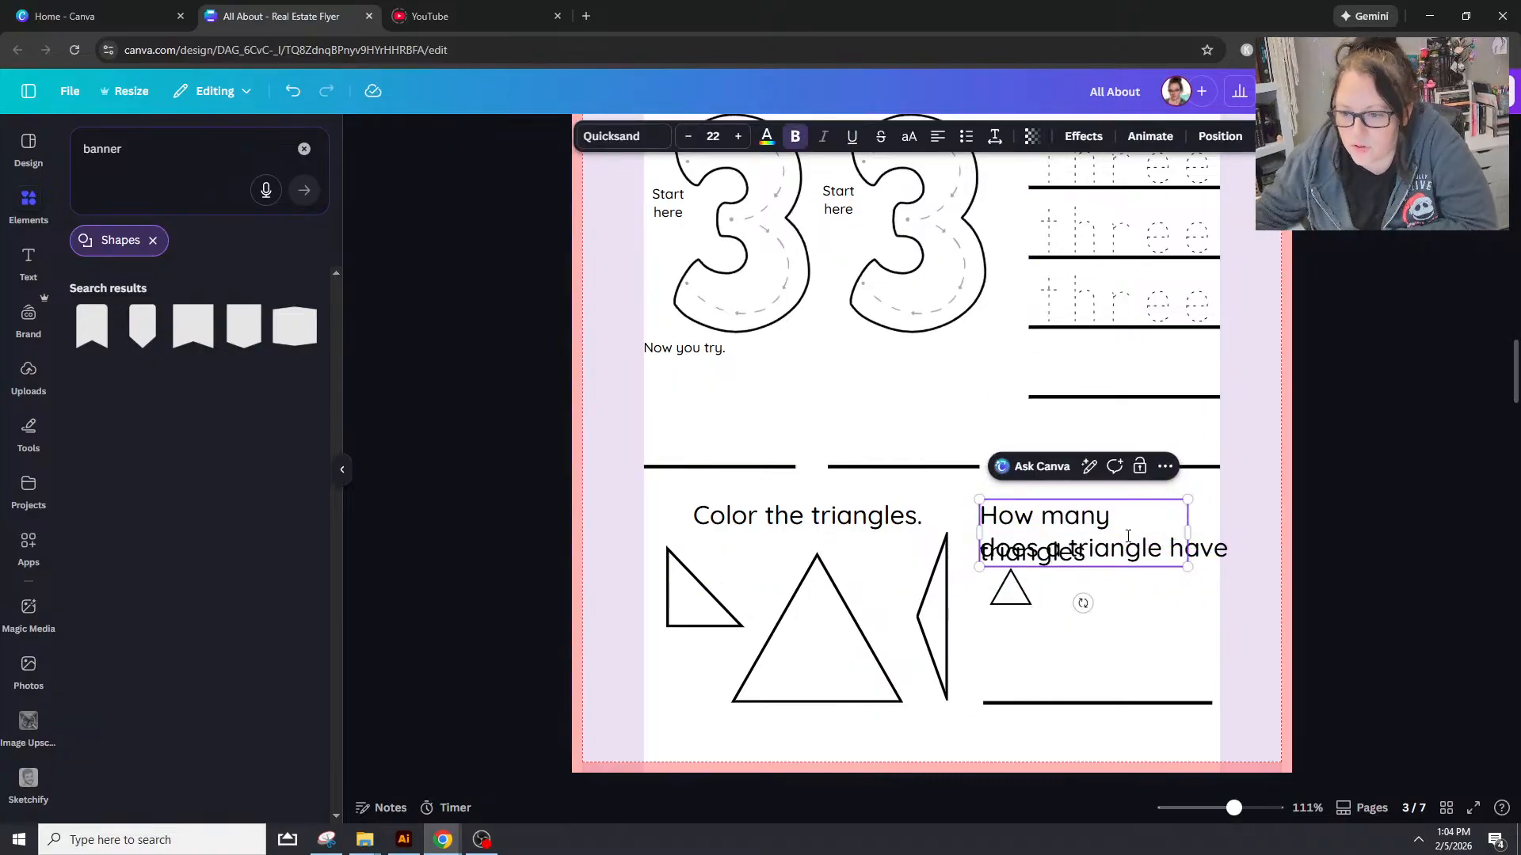
Step: Widen the "How many triangles" text box so the wording fits on a single line
drag(1188, 533, 1224, 539)
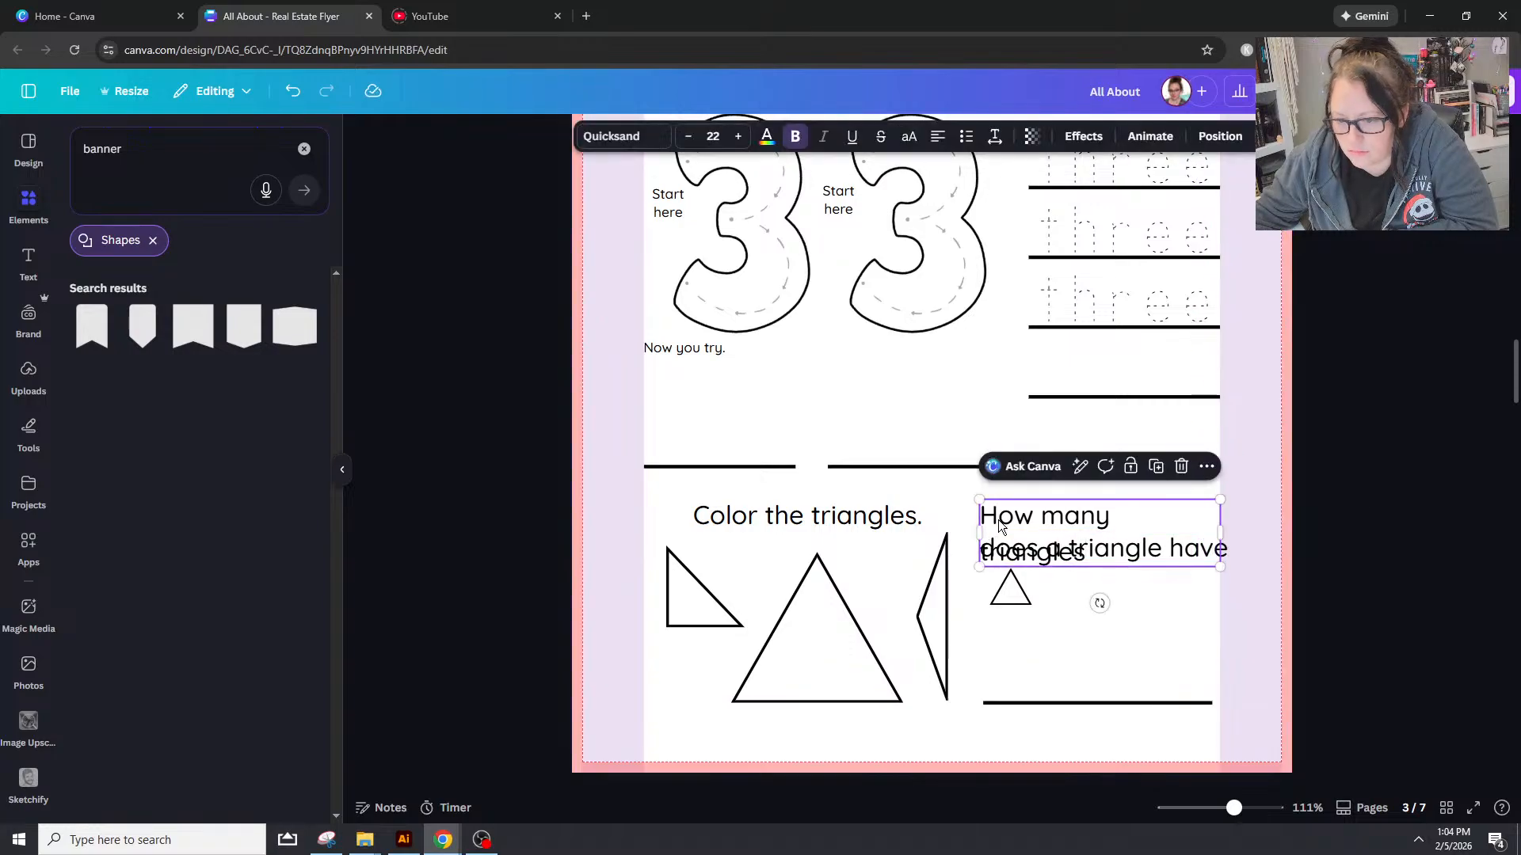
click(981, 534)
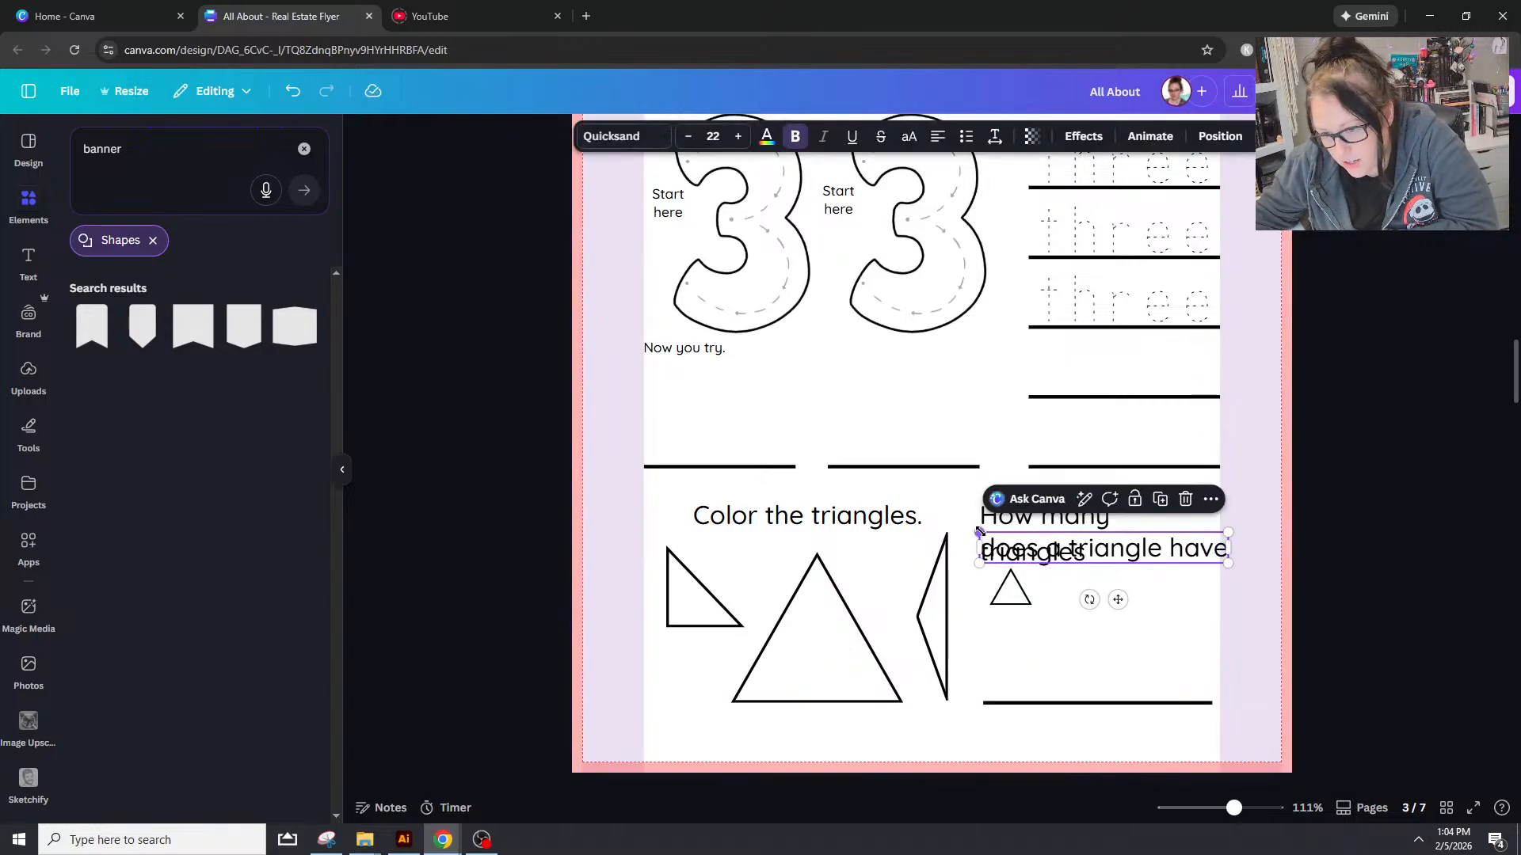
click(1124, 524)
drag(1219, 523, 1242, 533)
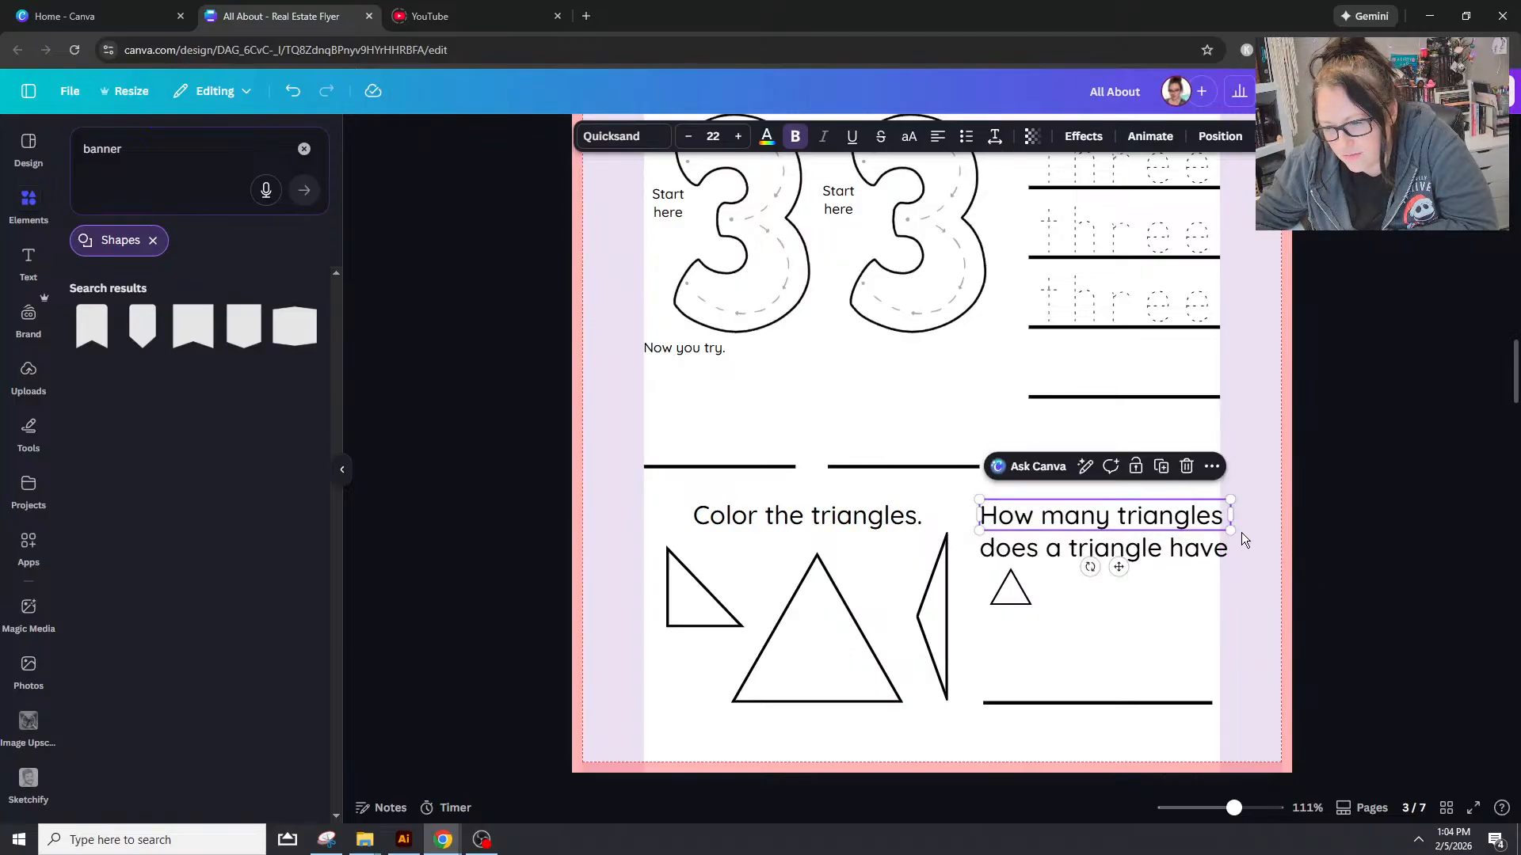
Step: Replace the second question line "does a triangle have" with "did you color?"
click(1180, 551)
click(1180, 551)
text(d)
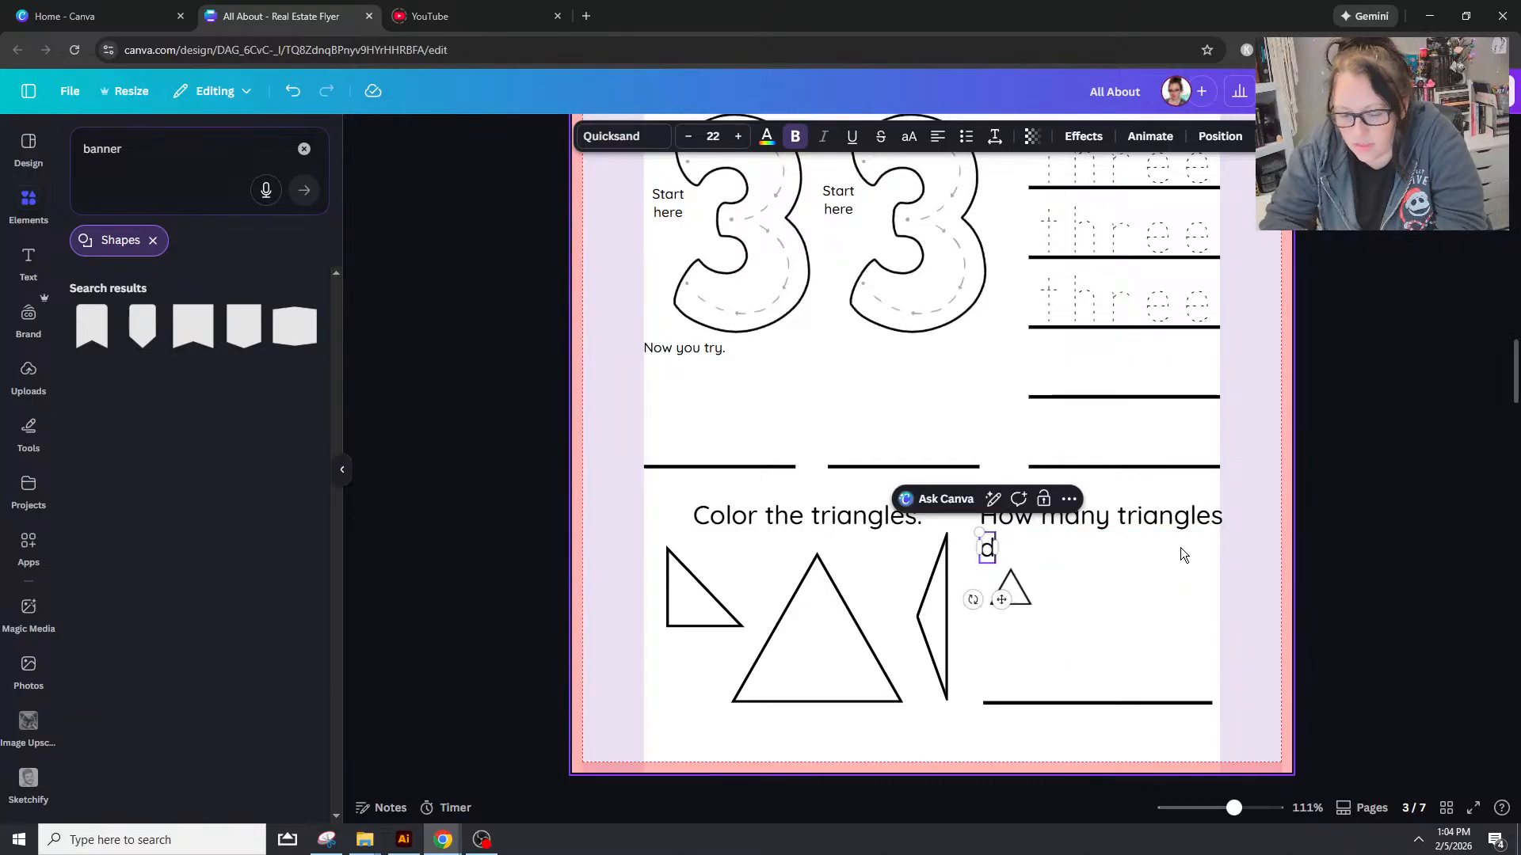
text(id you color?)
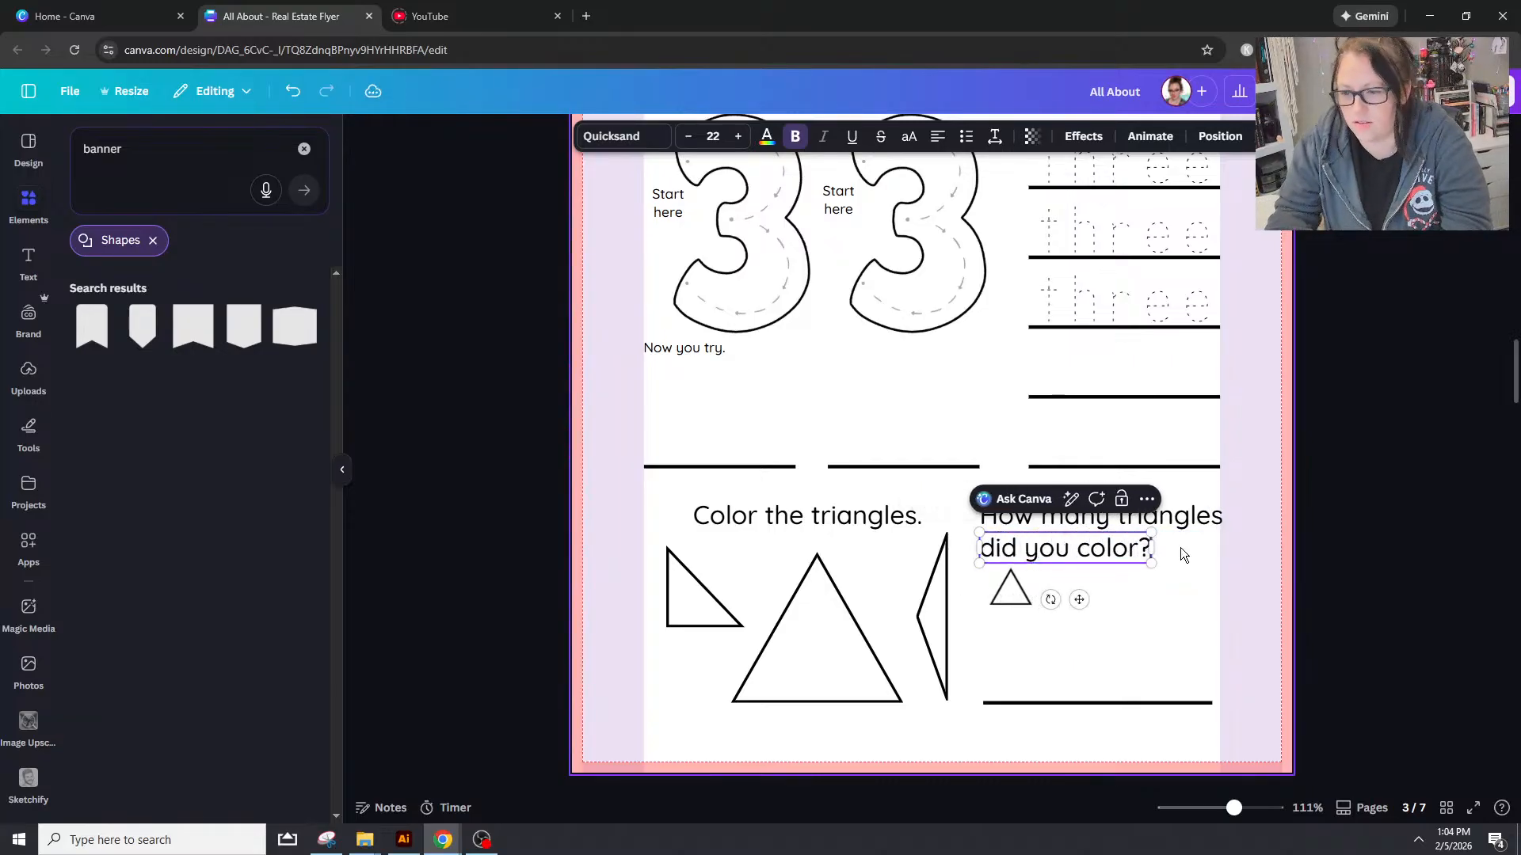
click(1381, 541)
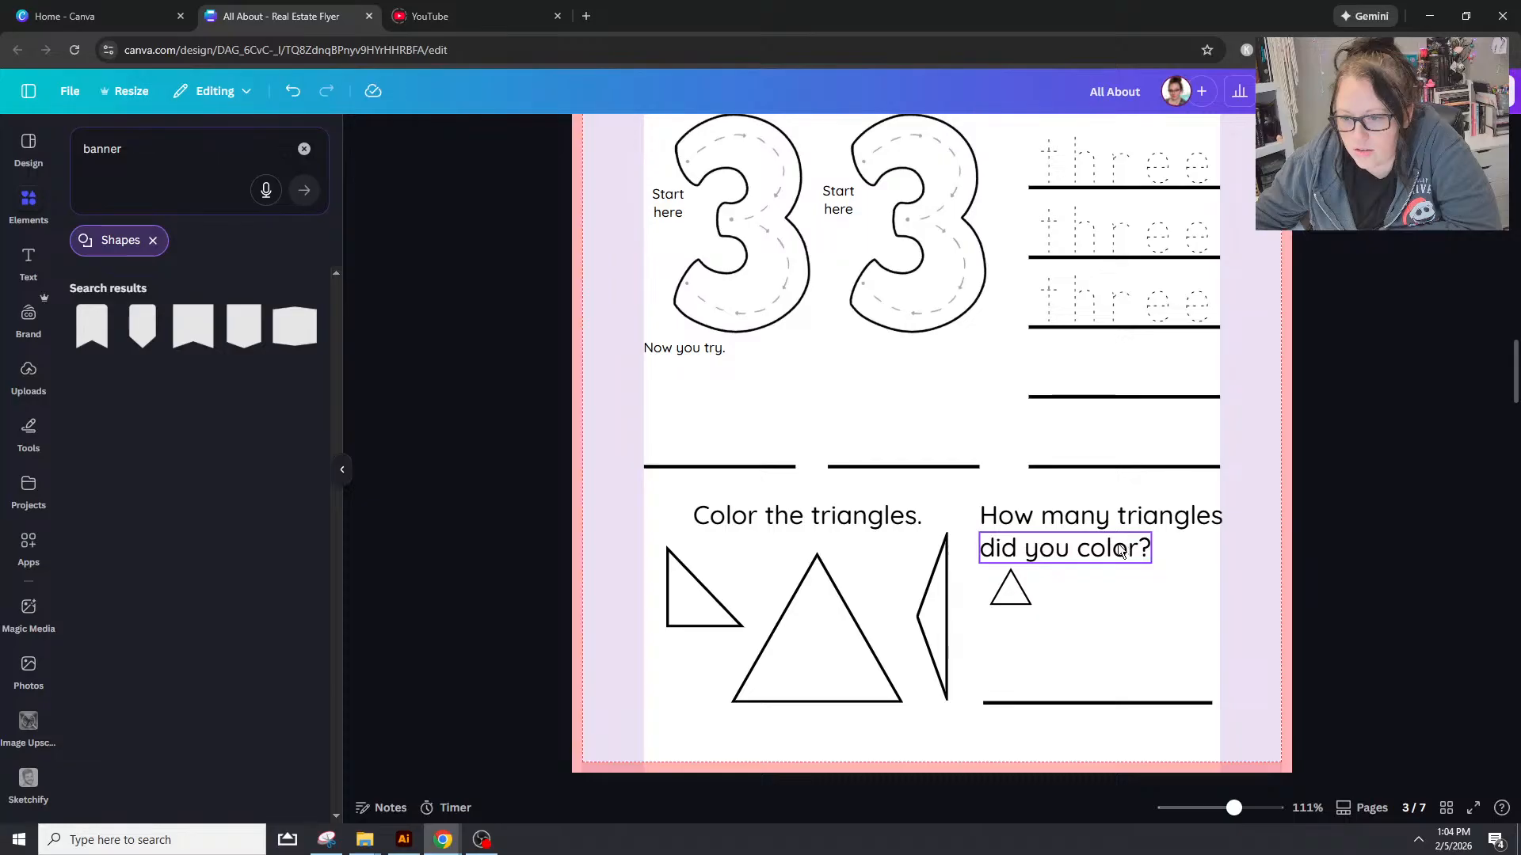
Step: Shift "did you color?" toward the right end of the line above and place the small triangle icon directly before it
drag(1120, 552, 1183, 544)
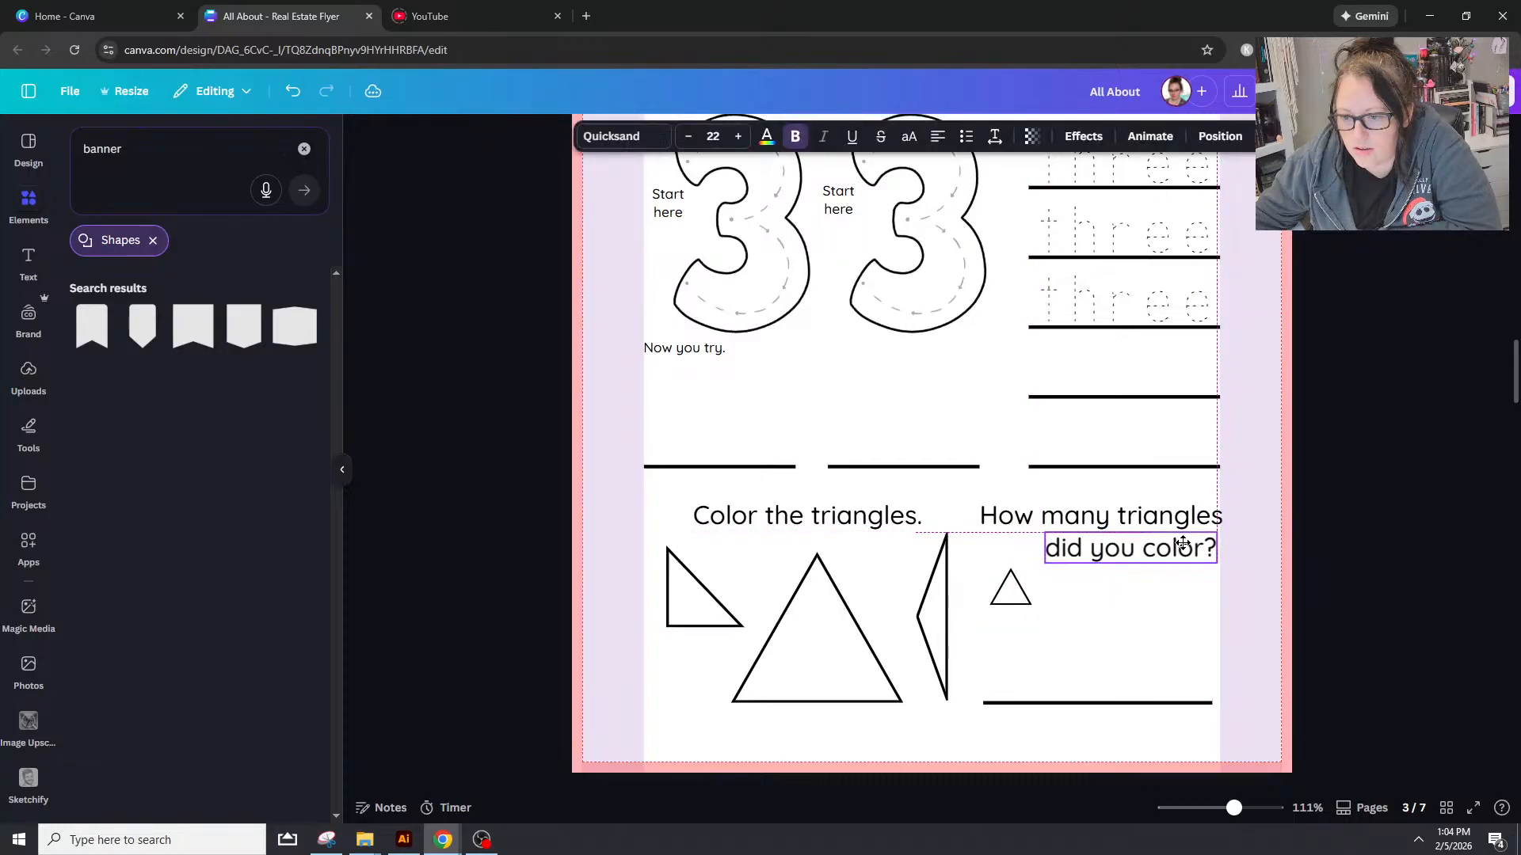
drag(1011, 588, 1022, 548)
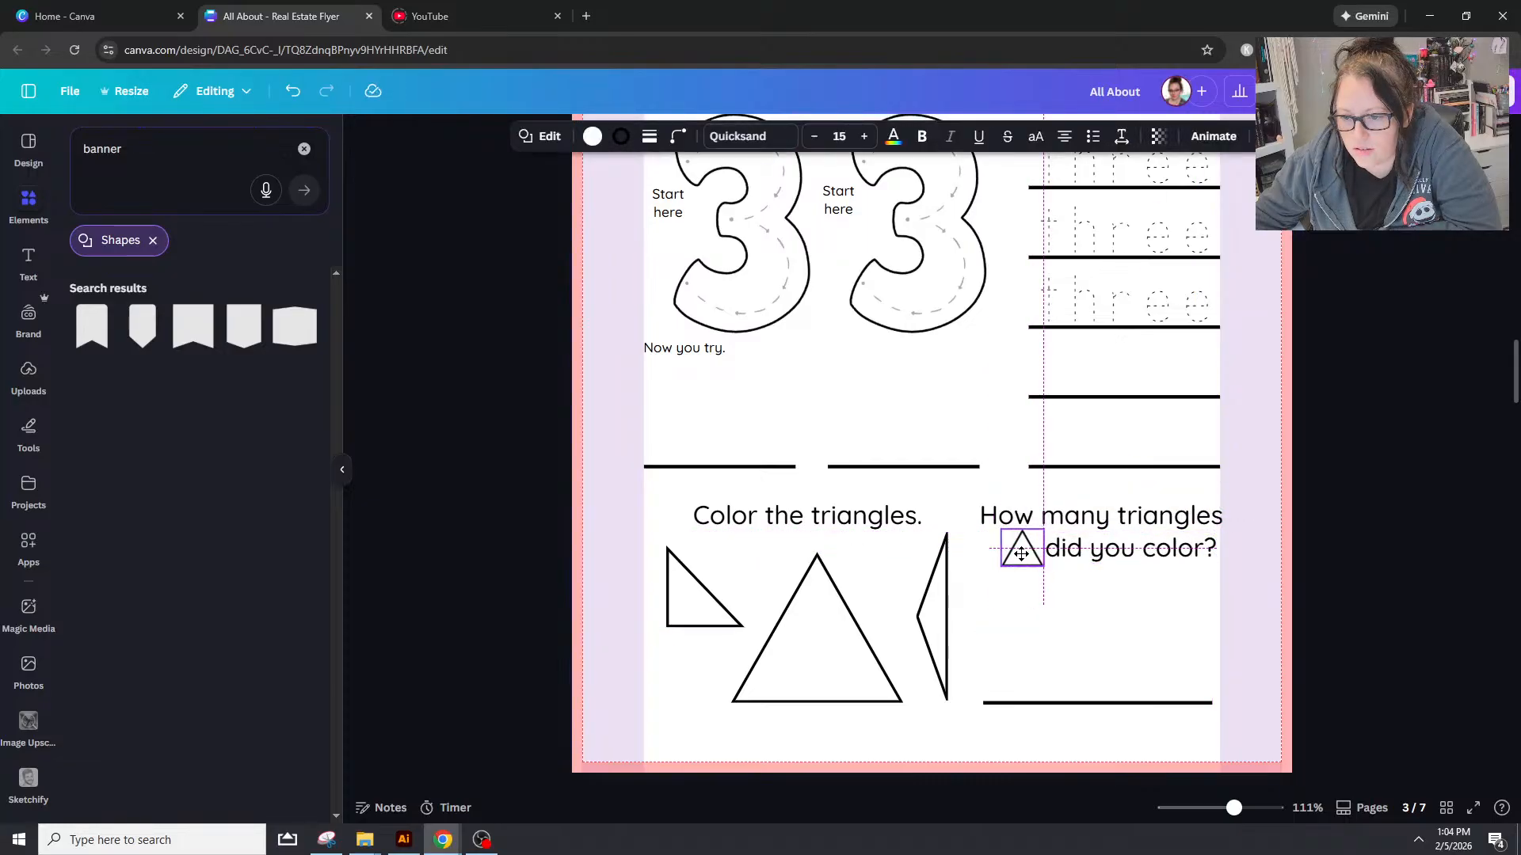
click(1358, 538)
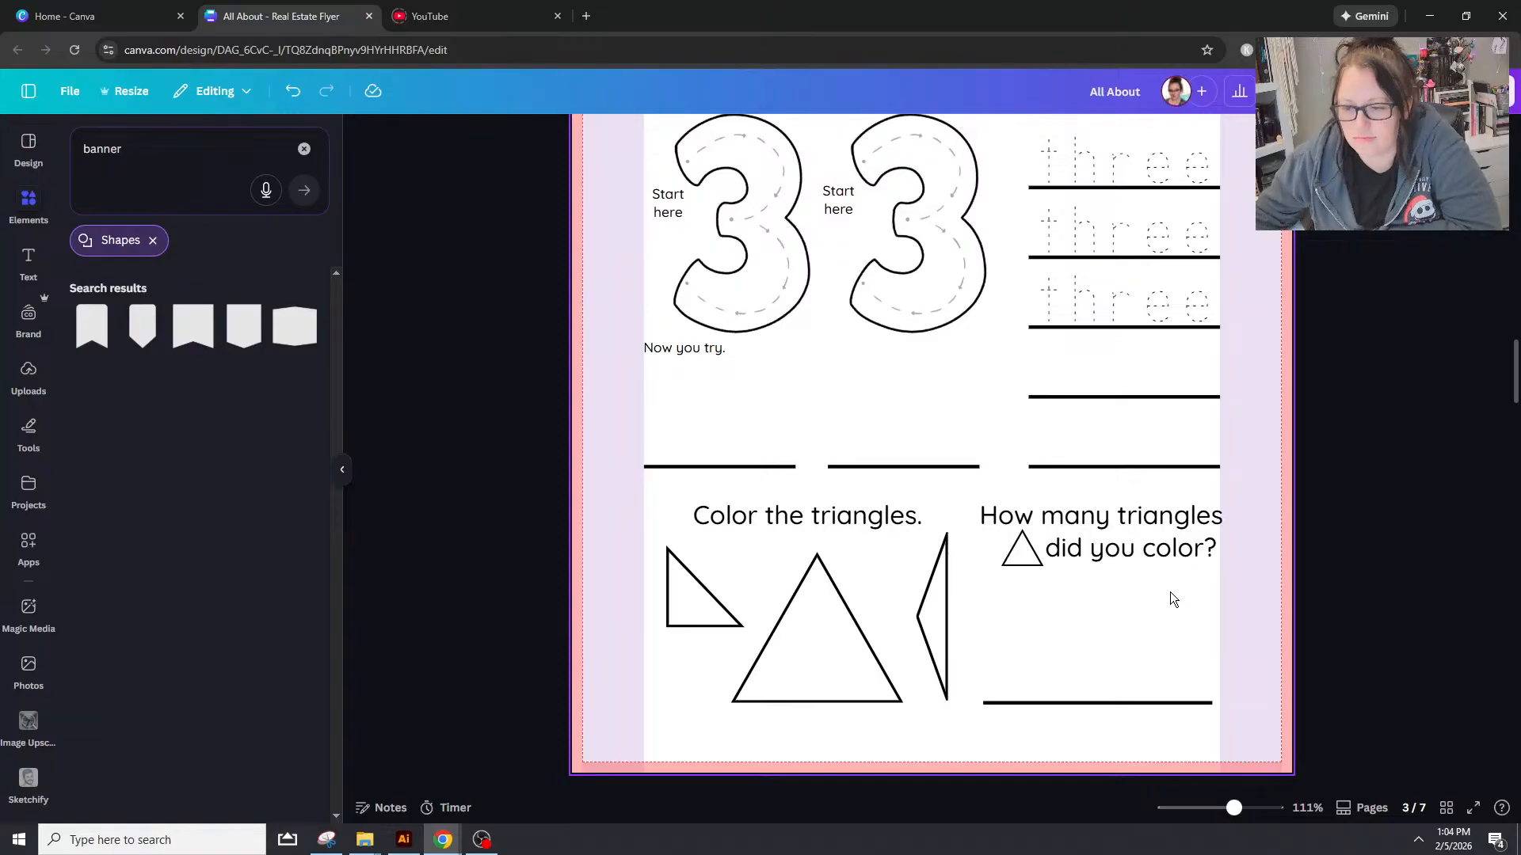
Step: Try adding a second question beneath the first by duplicating its top line and rewording the copy to "How many sides does a triangle have?"
click(1161, 519)
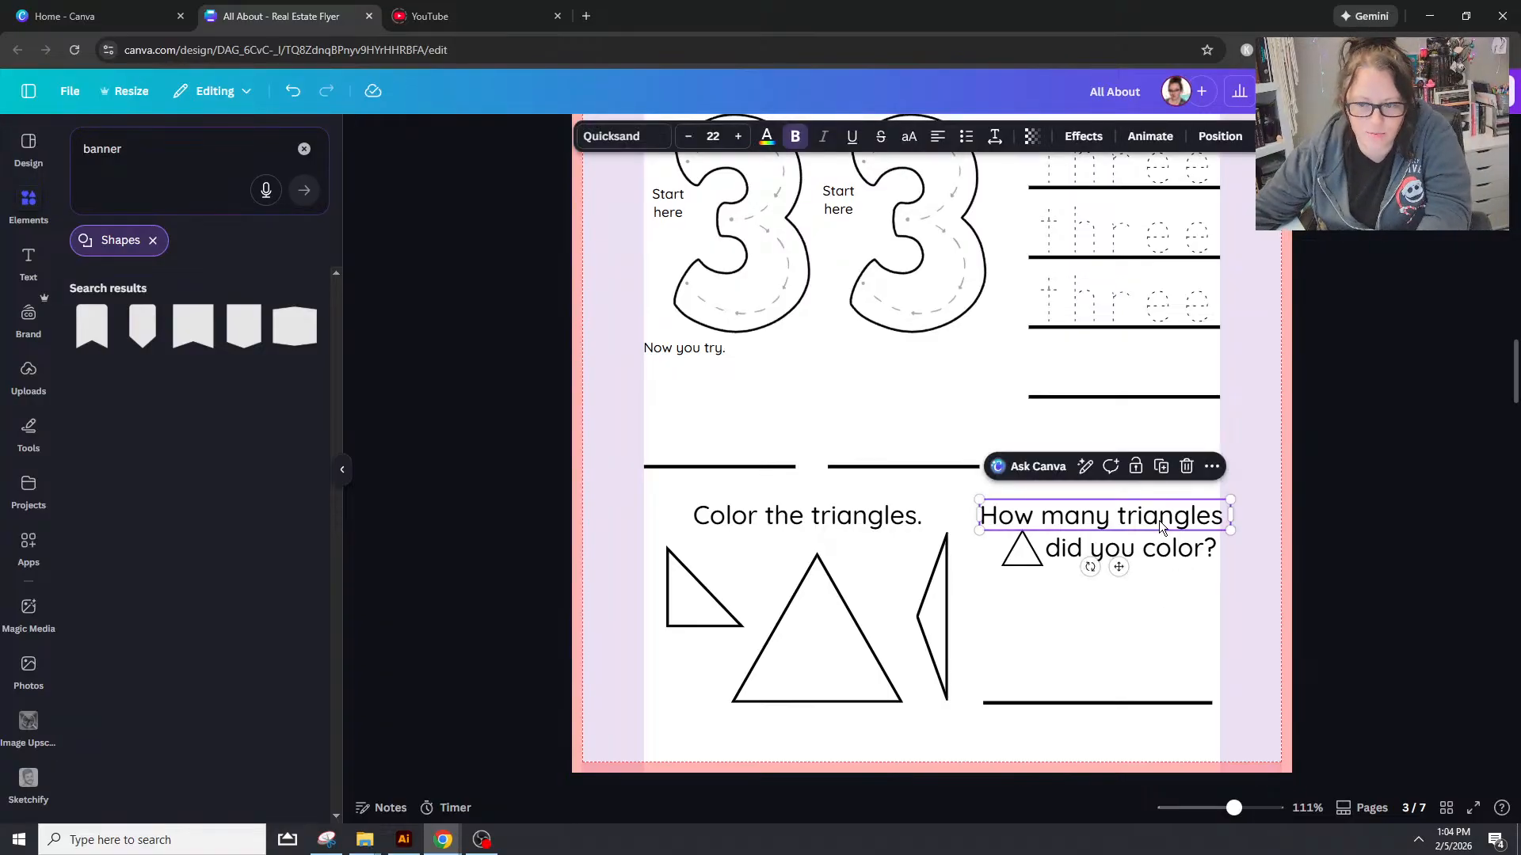
key(ctrl+d)
drag(1150, 533, 1130, 620)
double_click(1130, 620)
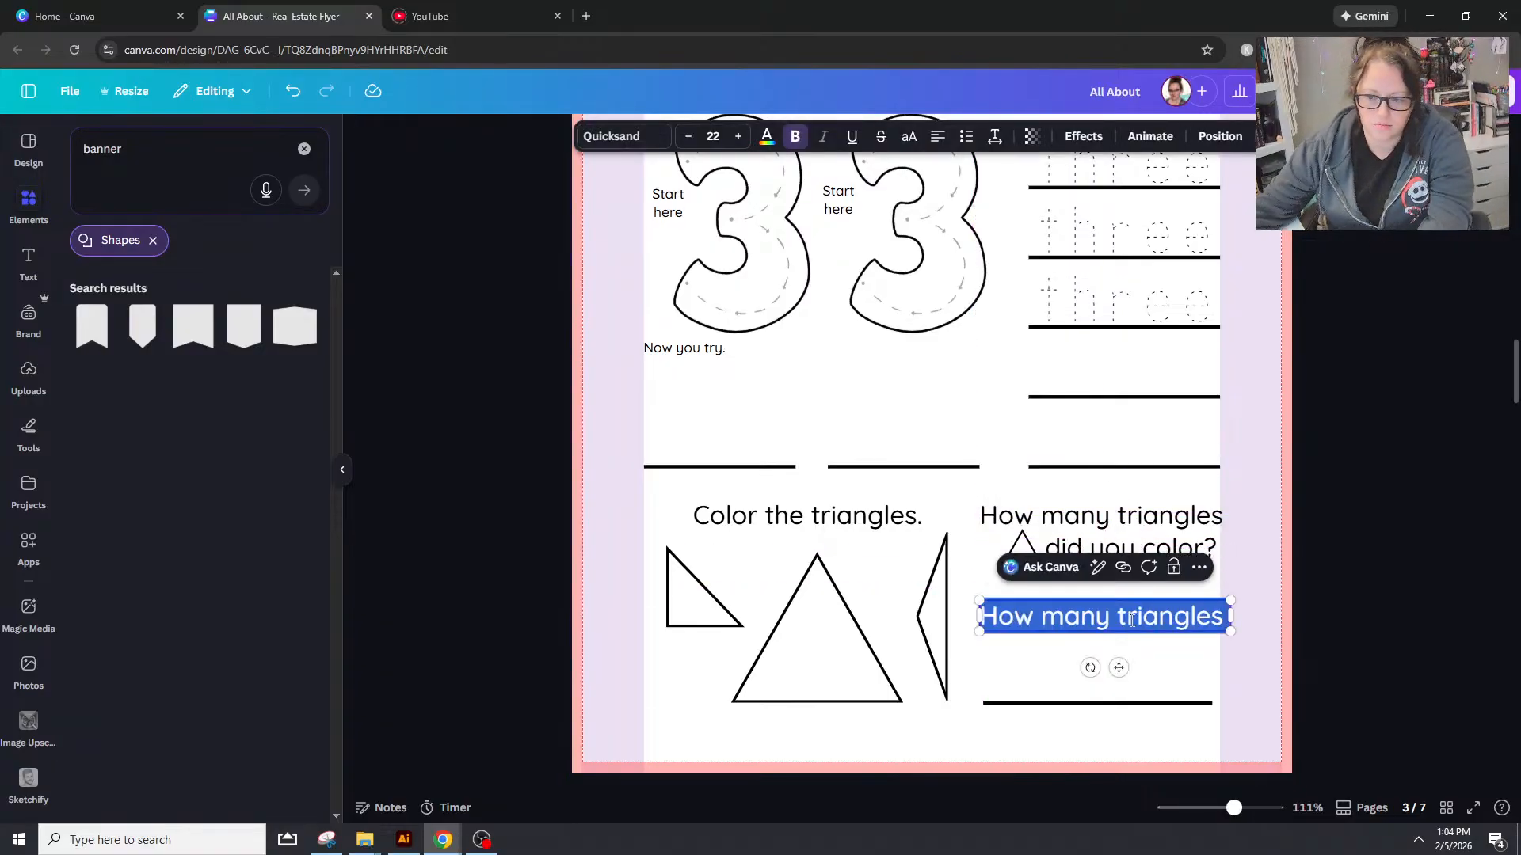
text(How many sides)
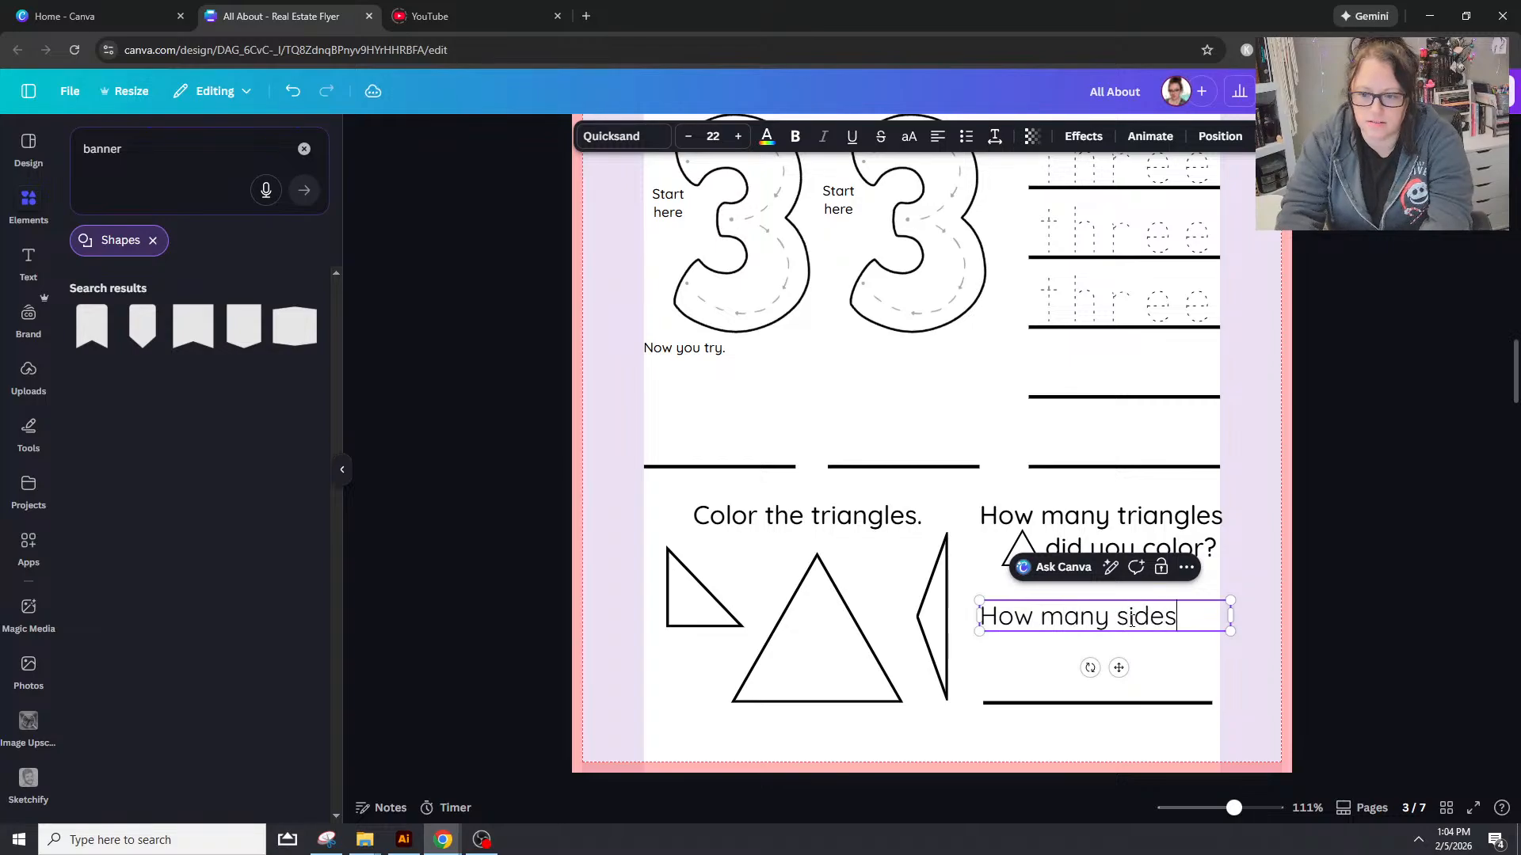
text( do)
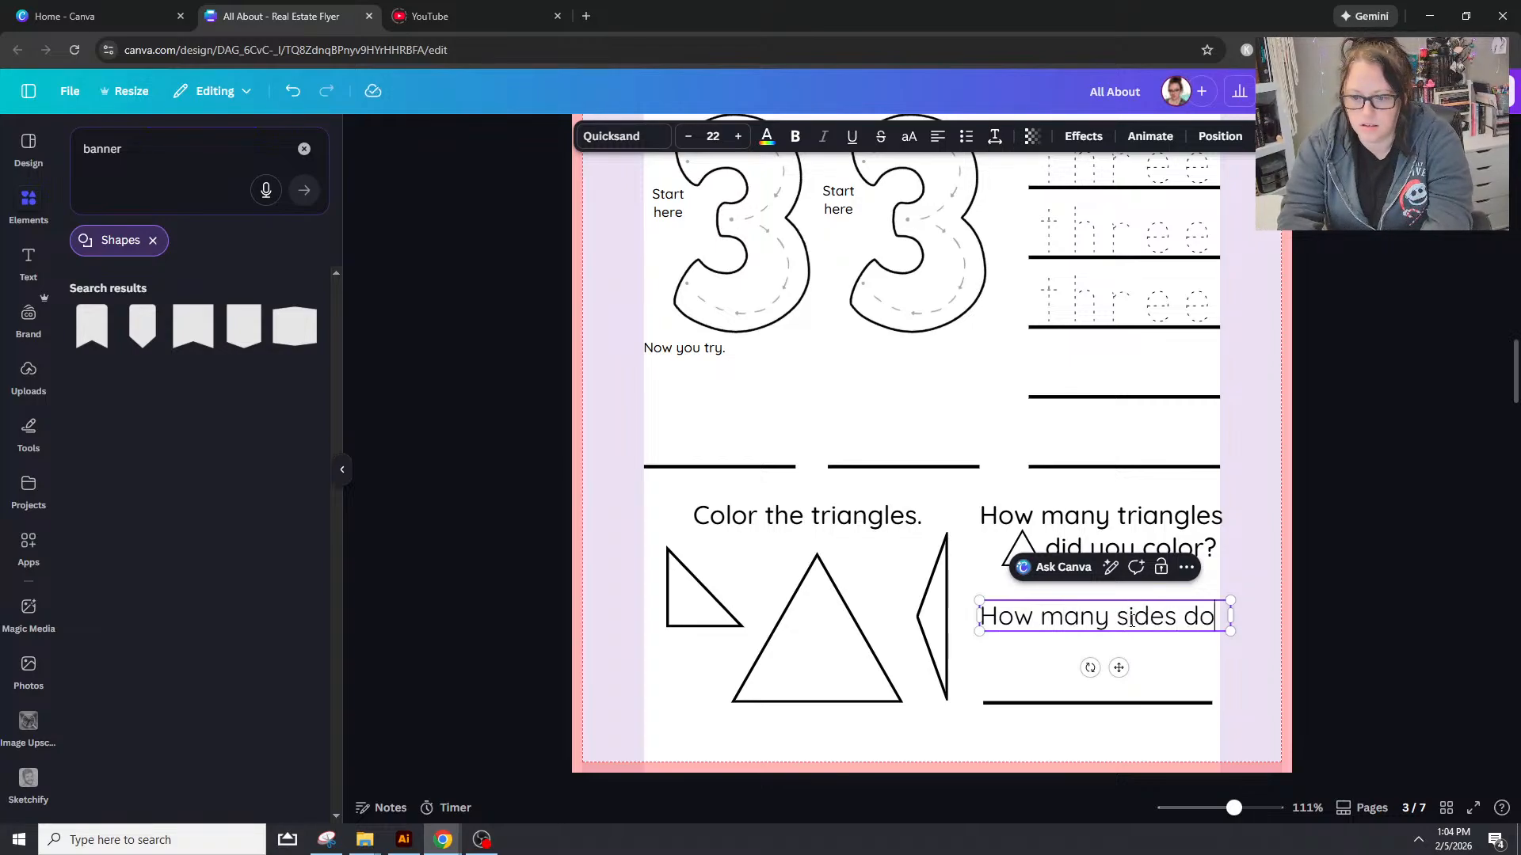
text(es a truang)
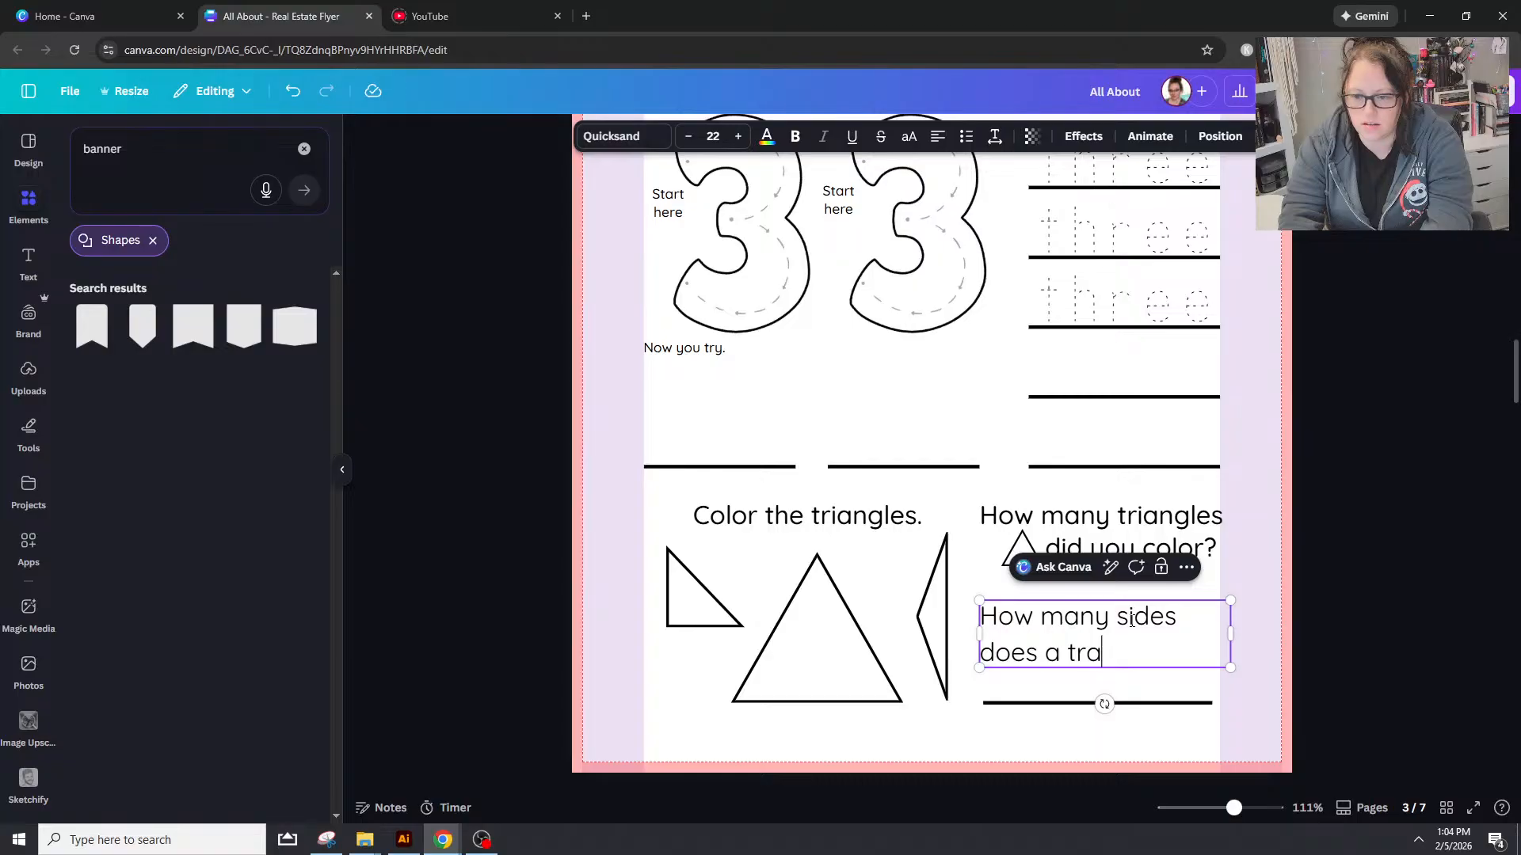
key(BackSpace)
key(BackSpace)
key(BackSpace)
key(BackSpace)
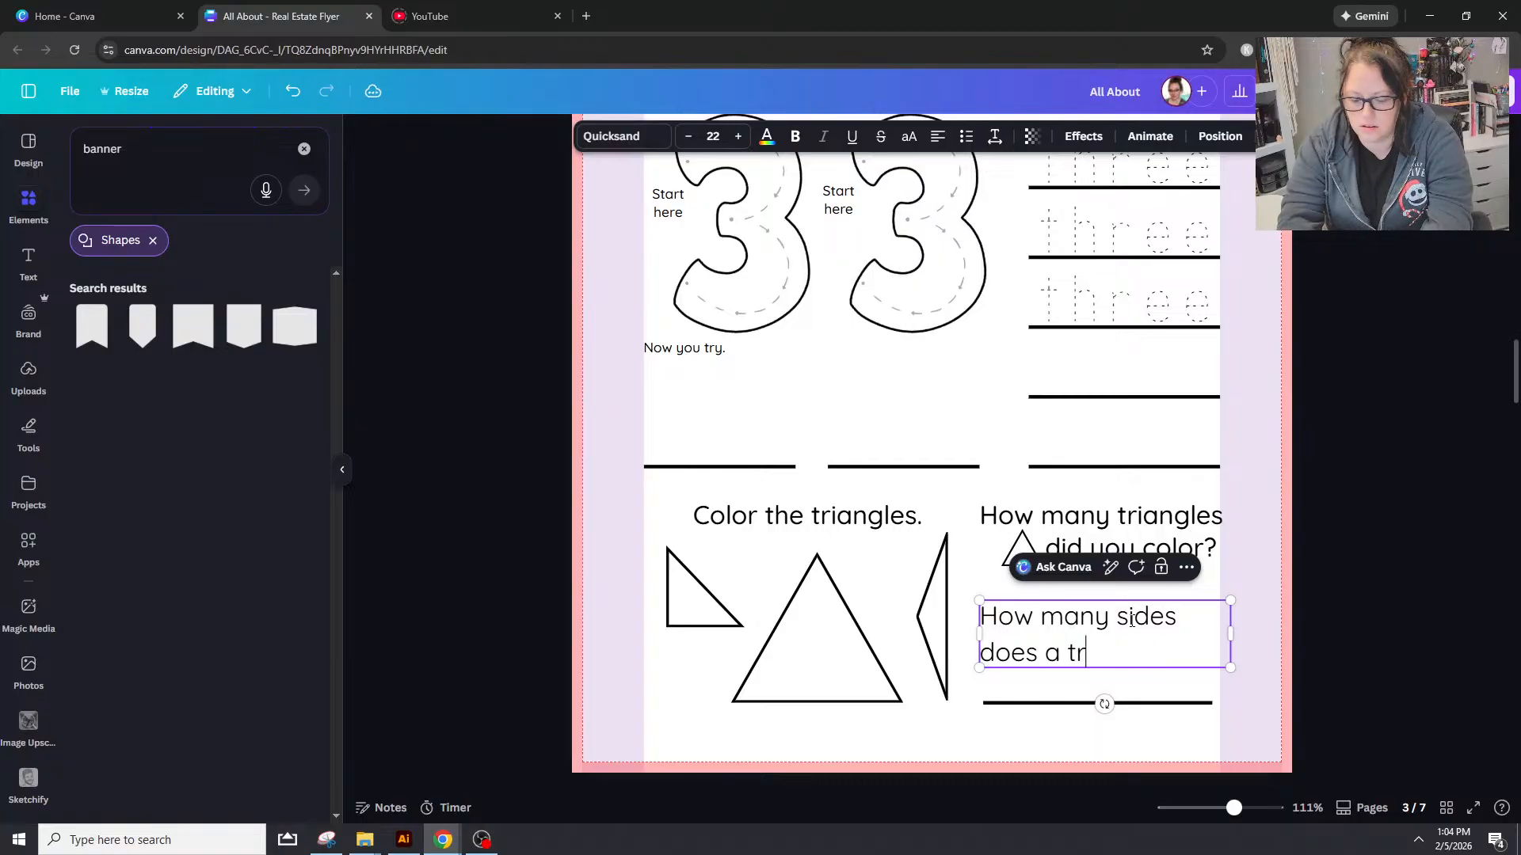
text(iangle have?)
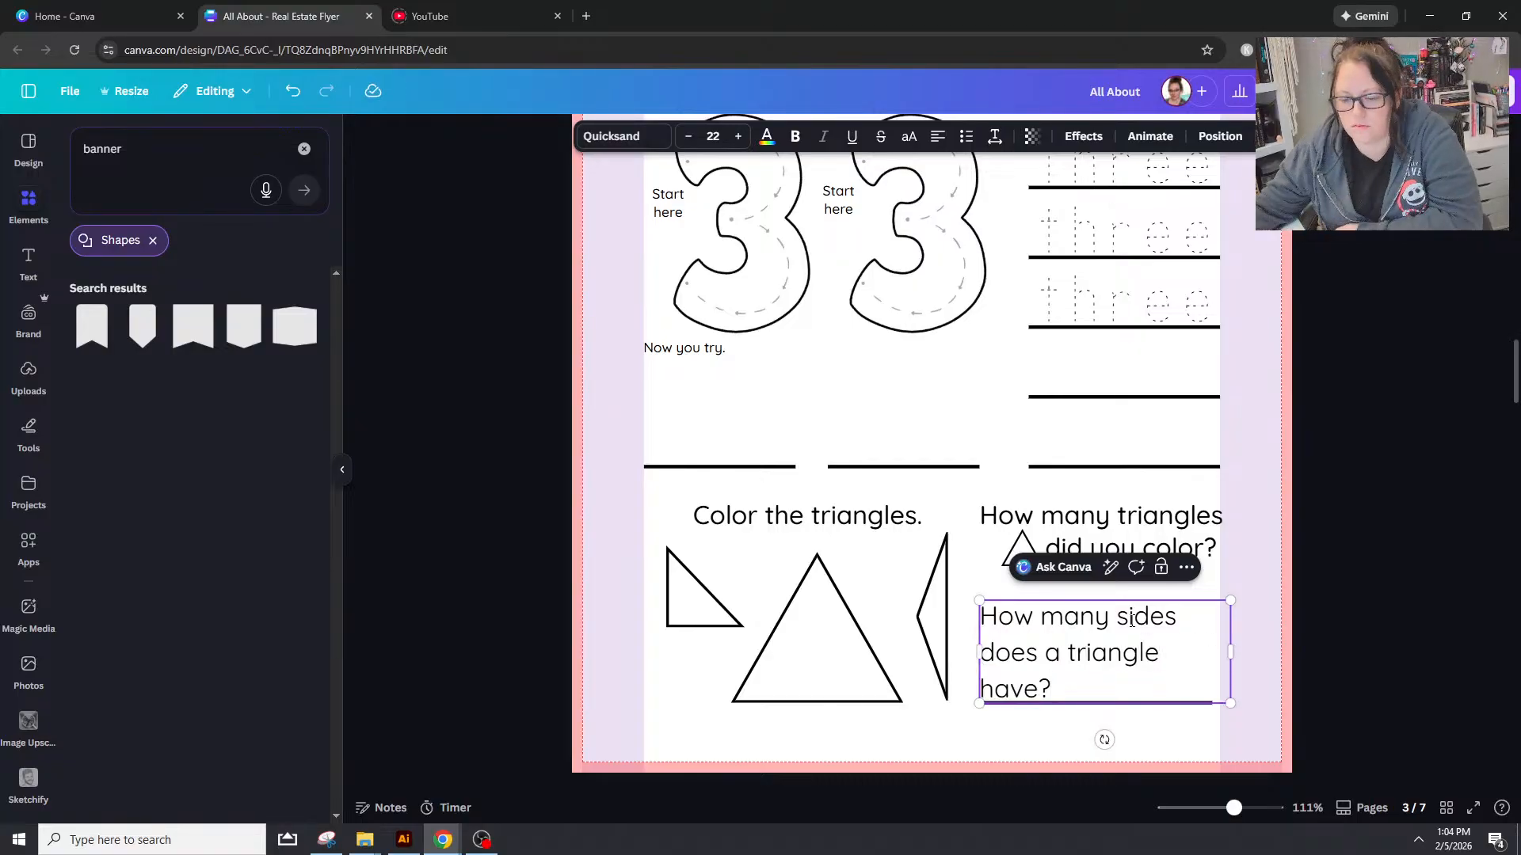
Step: Try making the sides question bold and widening its text box so it fits on two lines
click(1191, 515)
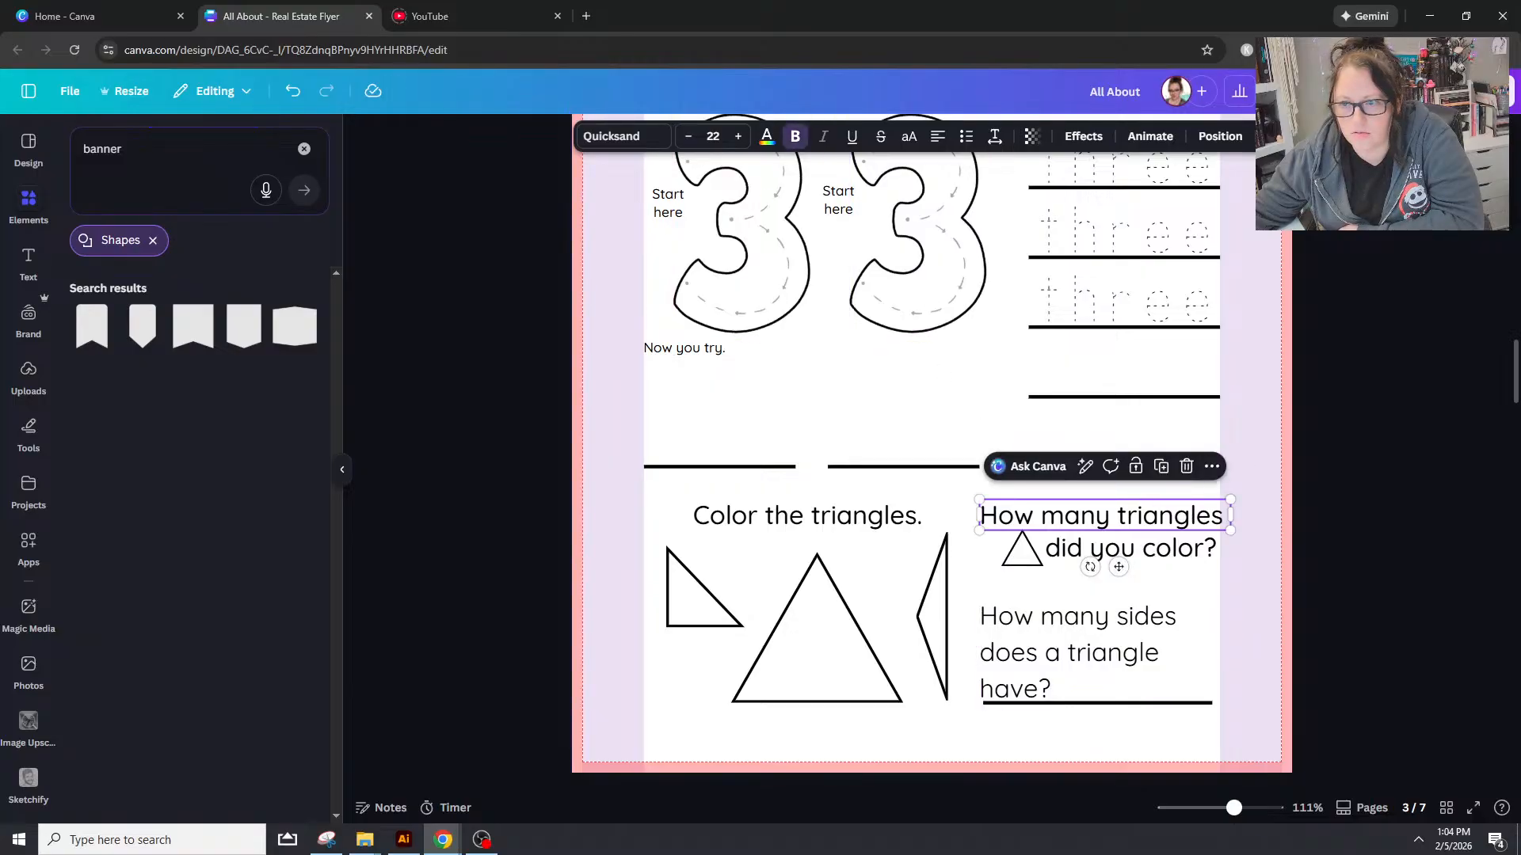
click(1139, 634)
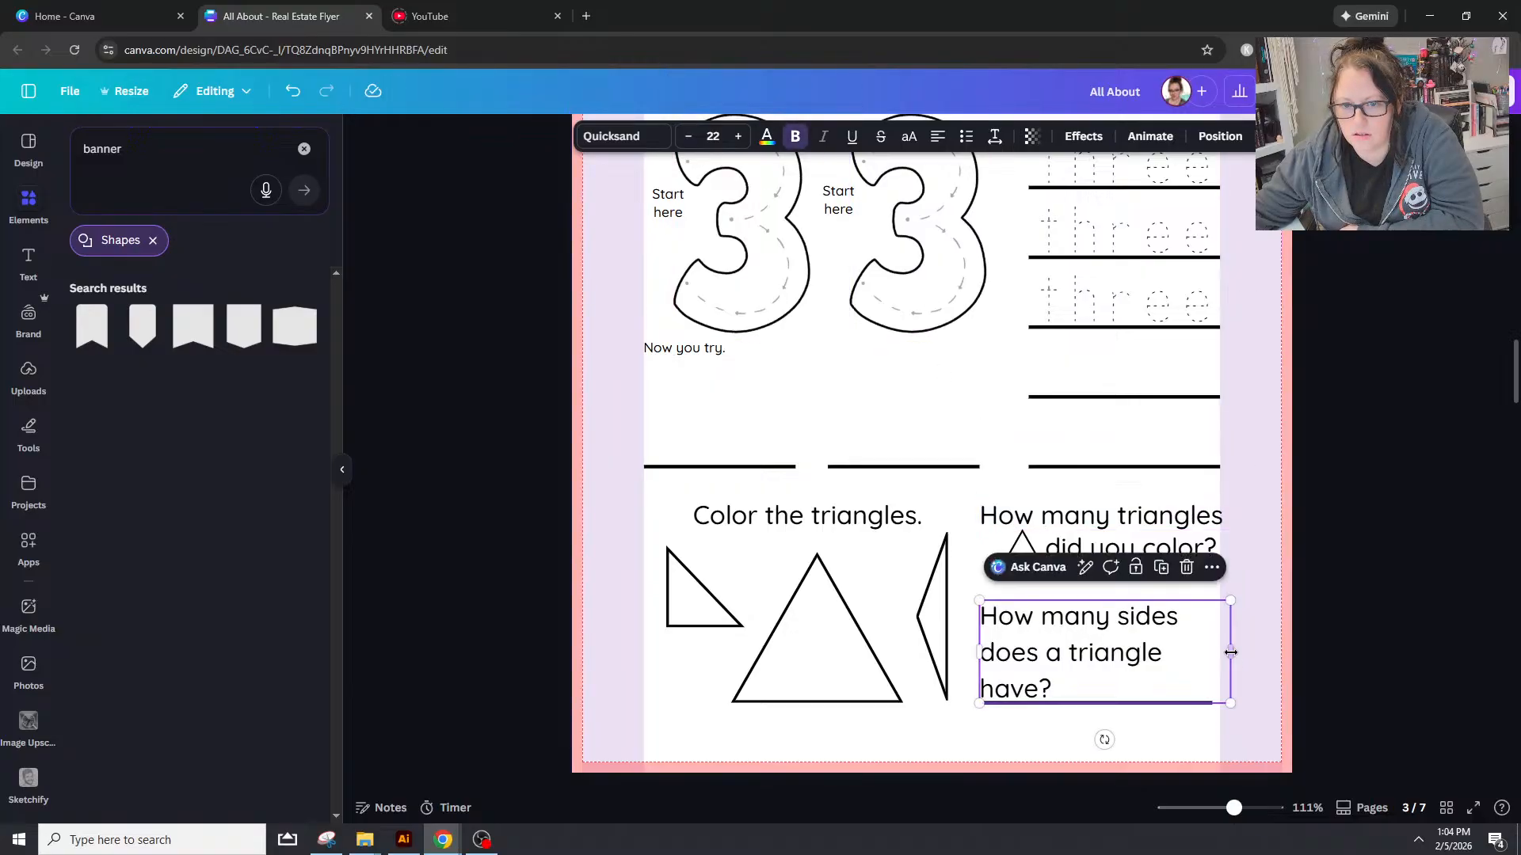
drag(1228, 654, 1249, 655)
click(1369, 637)
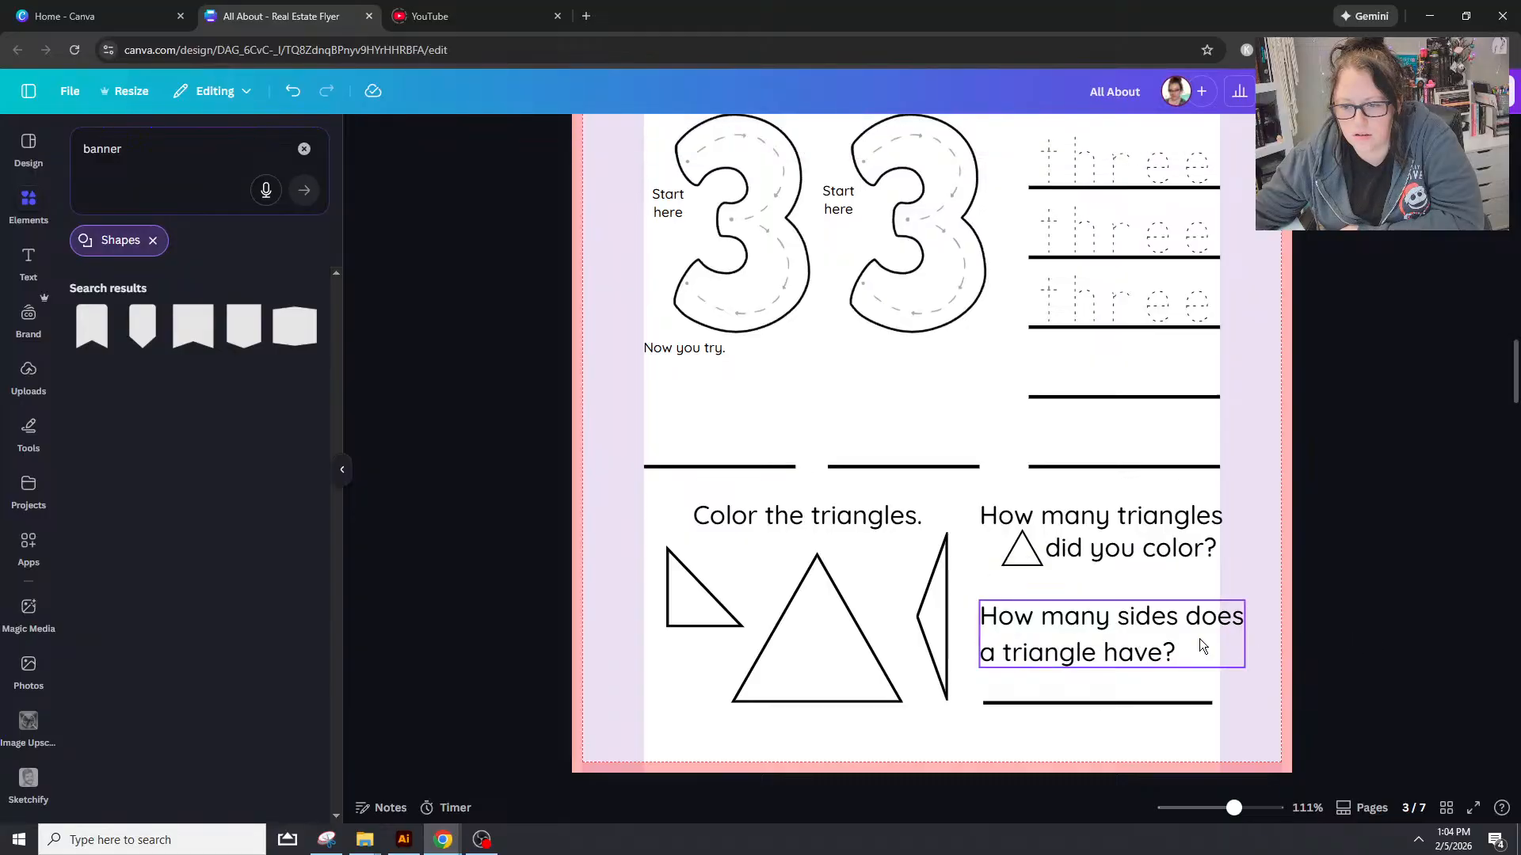
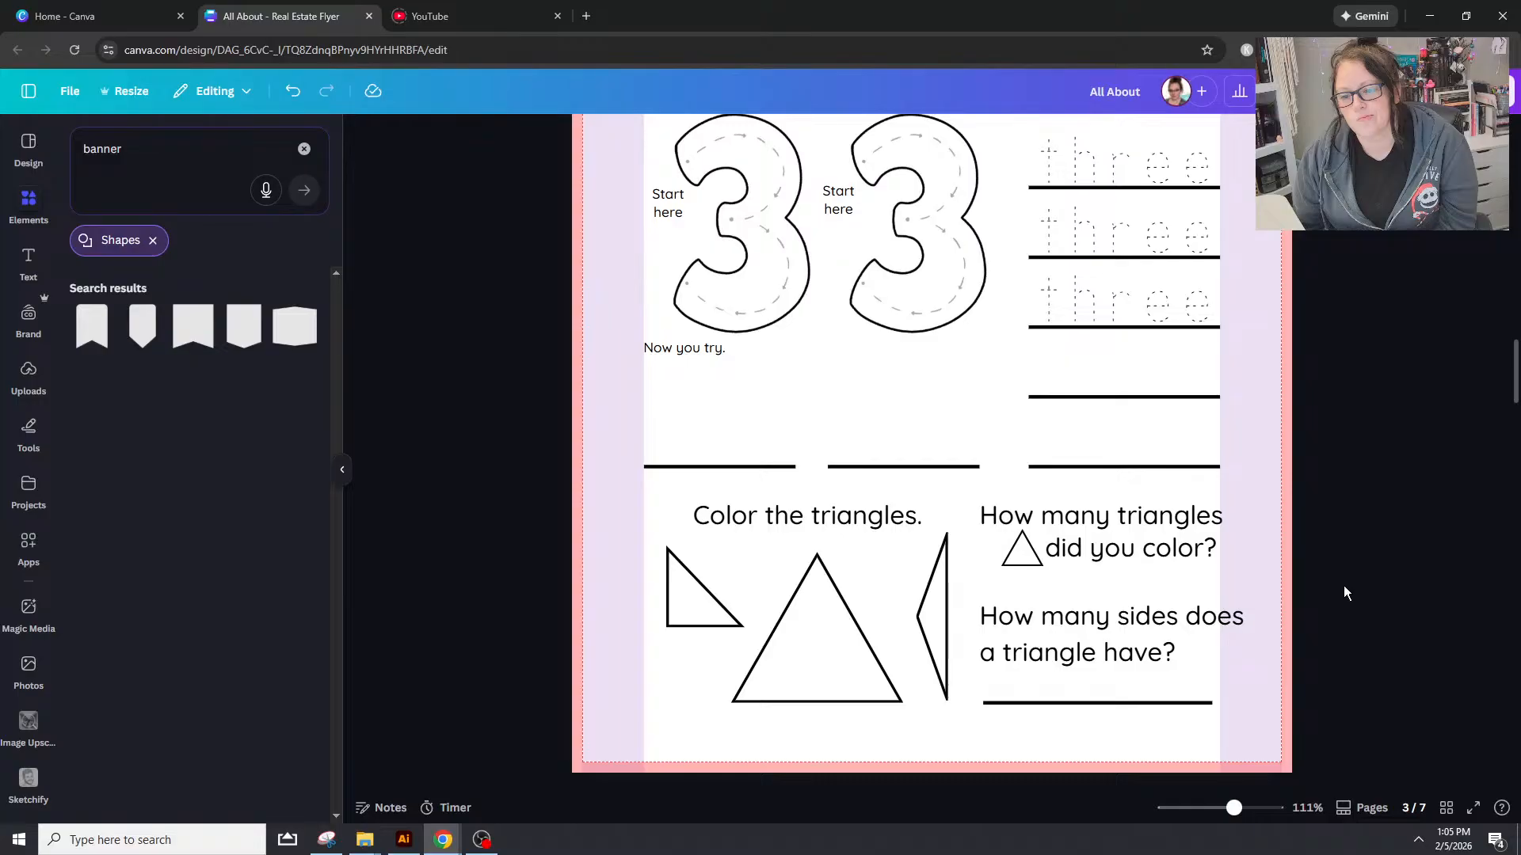
Step: Delete the added "How many sides does a triangle have?" text from page 3
click(1161, 663)
key(Delete)
scroll(1053, 725, up, 3)
scroll(1036, 732, down, 1)
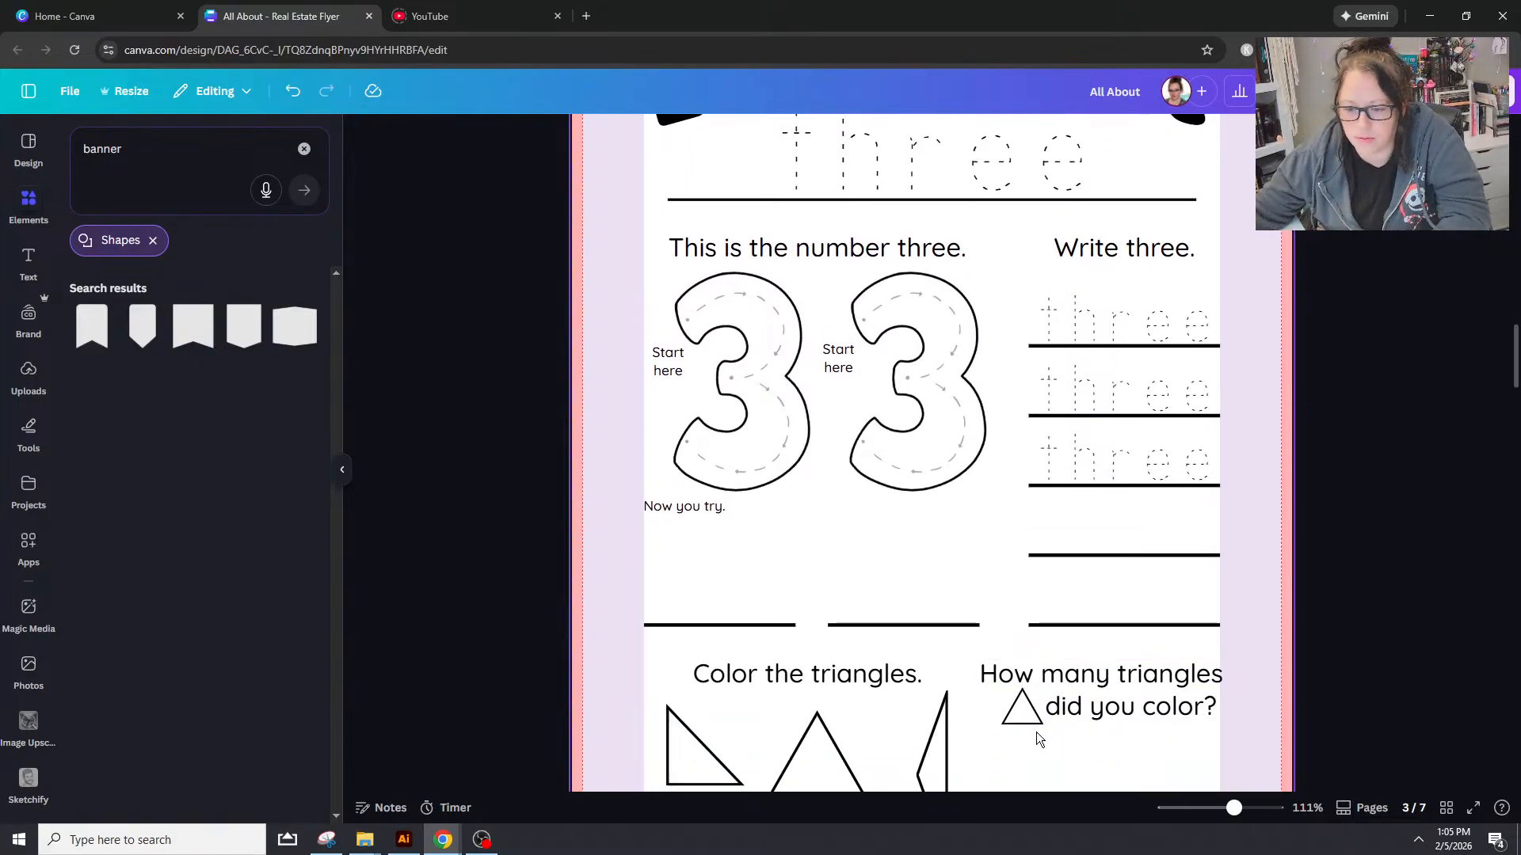
Step: Place a copy of page 3's small triangle icon over the sun icon on page 1 to compare their sizes
click(1034, 717)
scroll(1086, 709, up, 12)
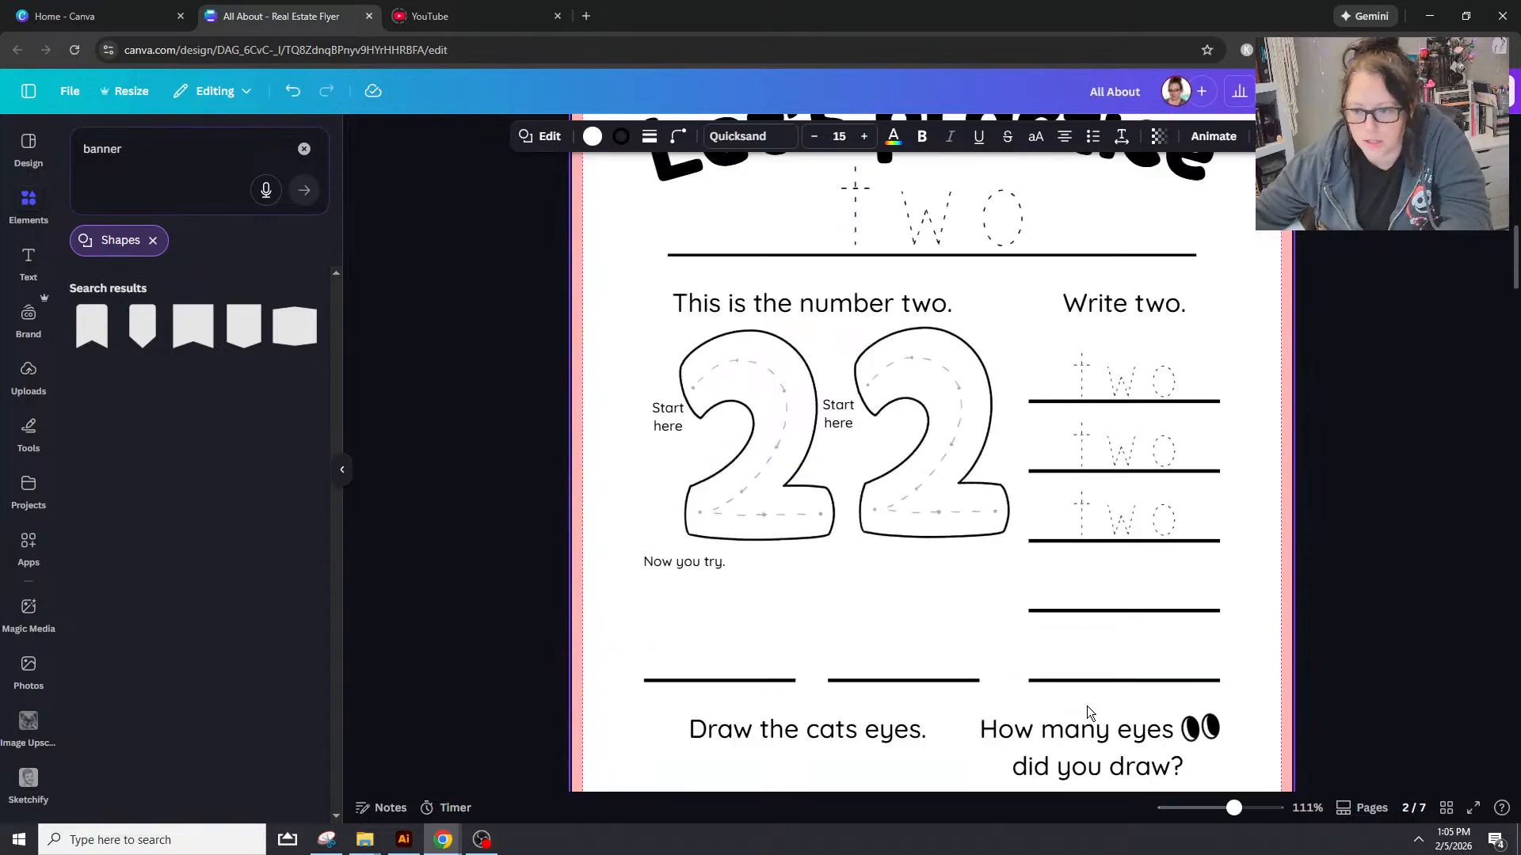
scroll(1147, 616, down, 2)
scroll(1211, 586, up, 10)
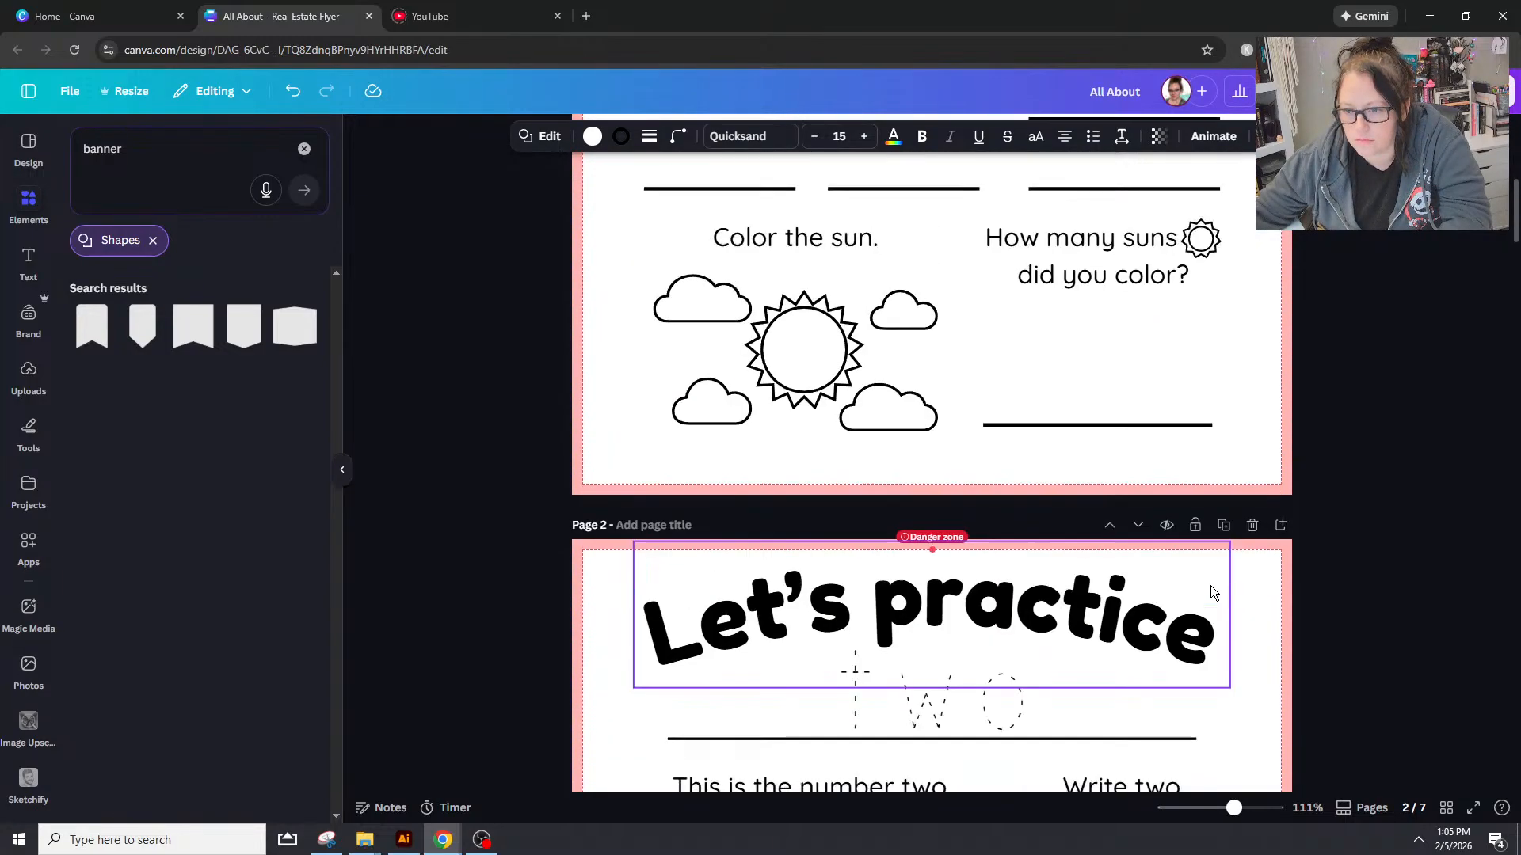
key(ctrl+v)
drag(1016, 451, 1195, 400)
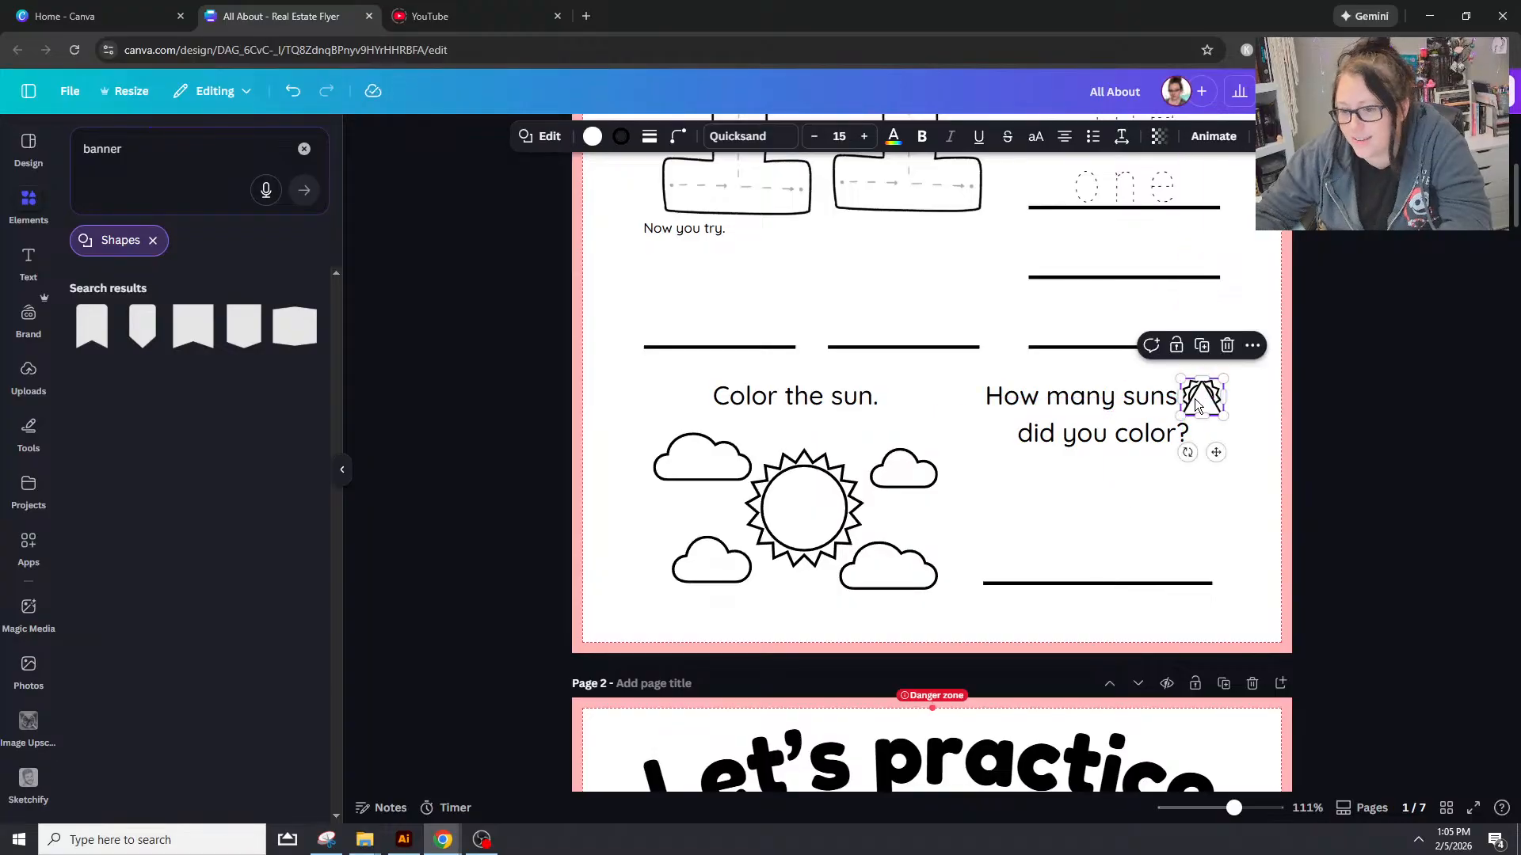
key(Escape)
Step: Compare the triangle question layout on page 3 with the star question on page 4
scroll(1196, 407, down, 7)
scroll(1210, 369, down, 15)
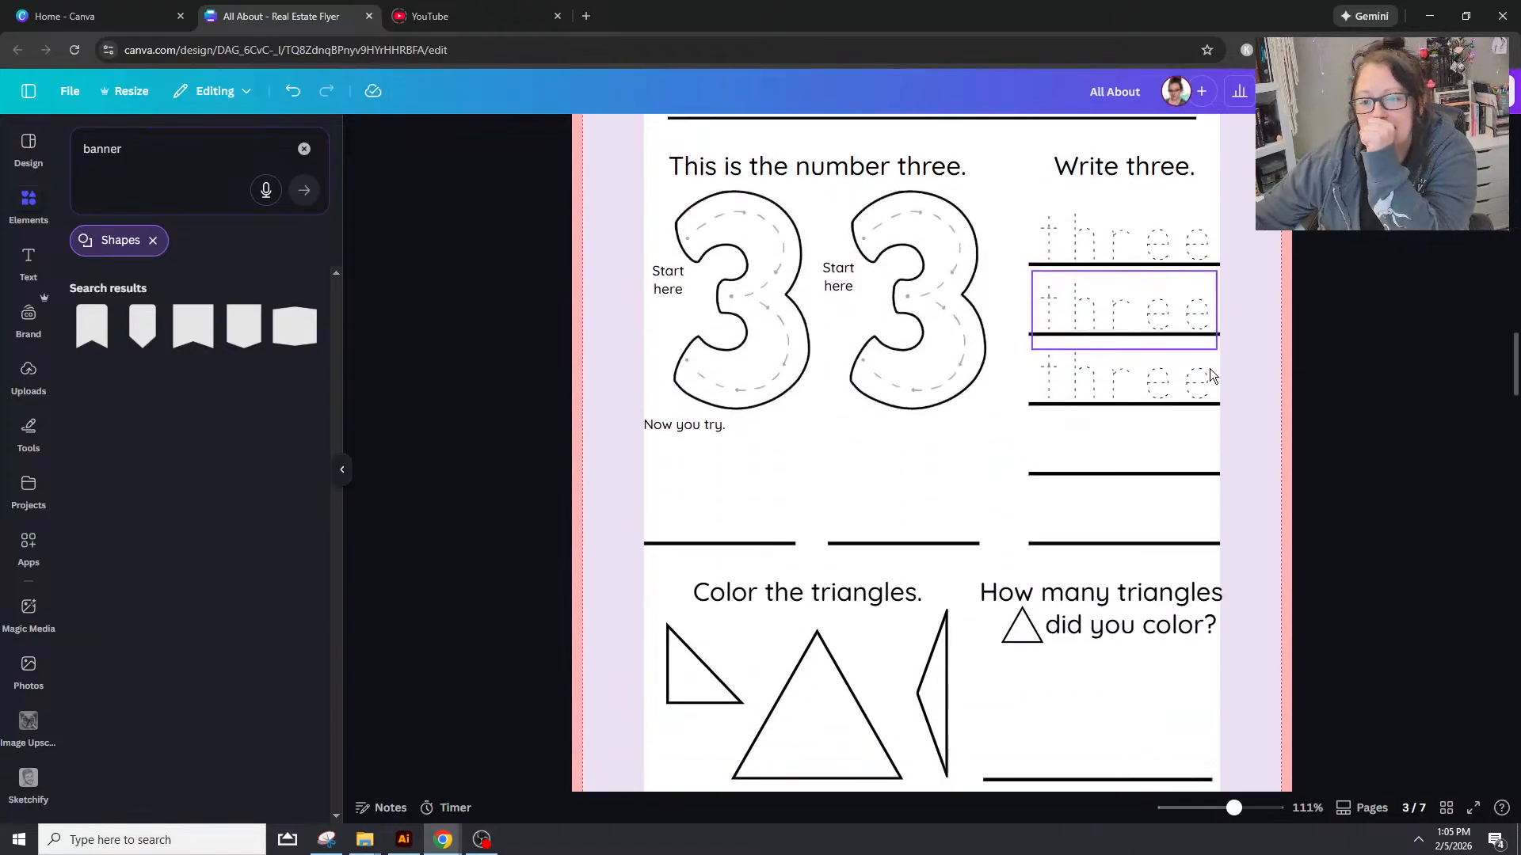
scroll(1209, 369, up, 7)
scroll(1190, 377, down, 15)
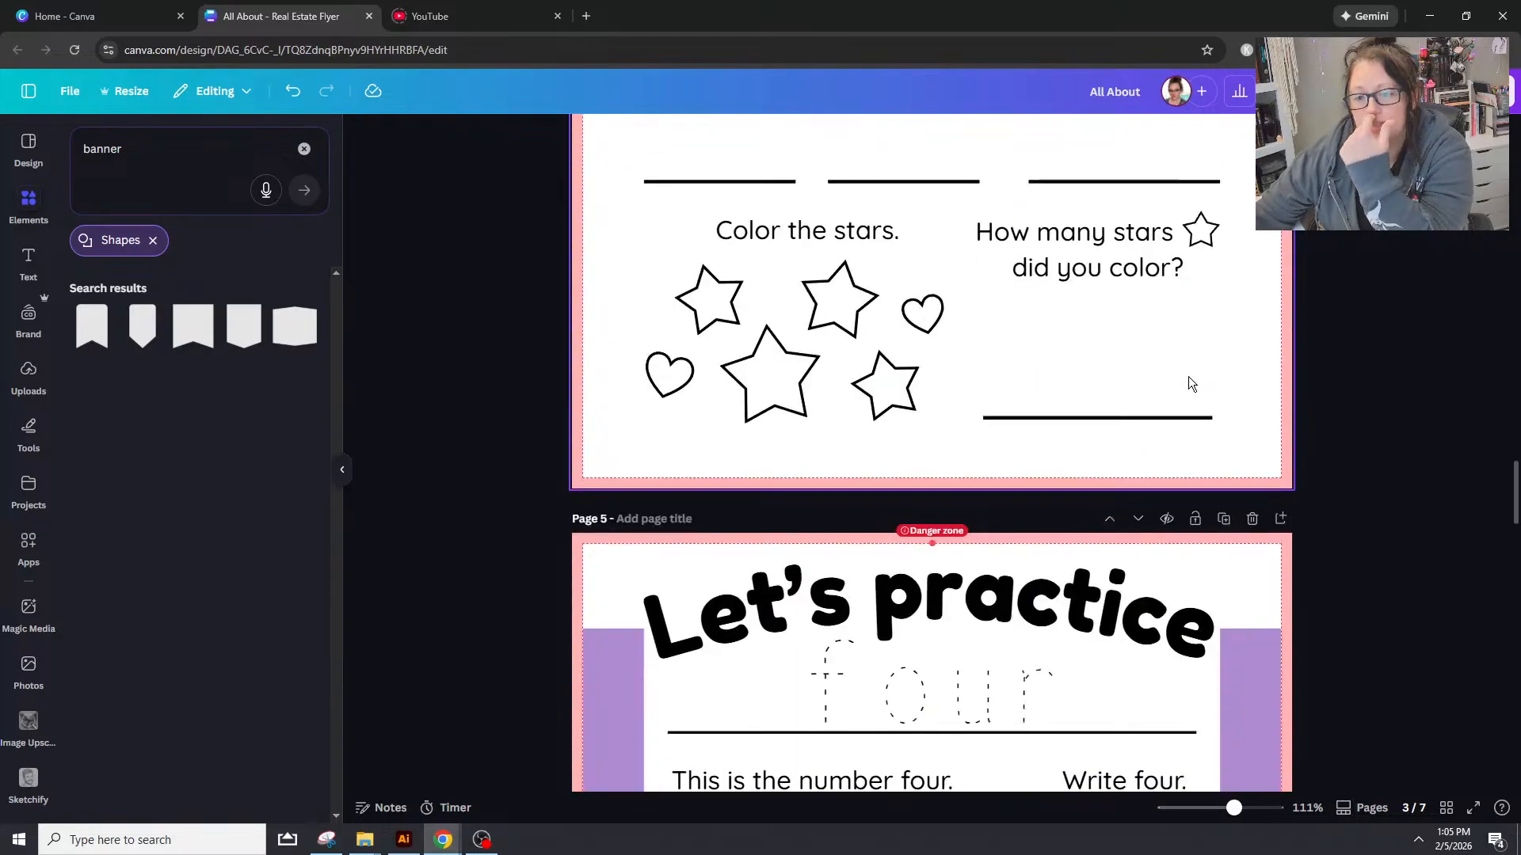
scroll(1188, 377, up, 9)
scroll(1188, 377, up, 2)
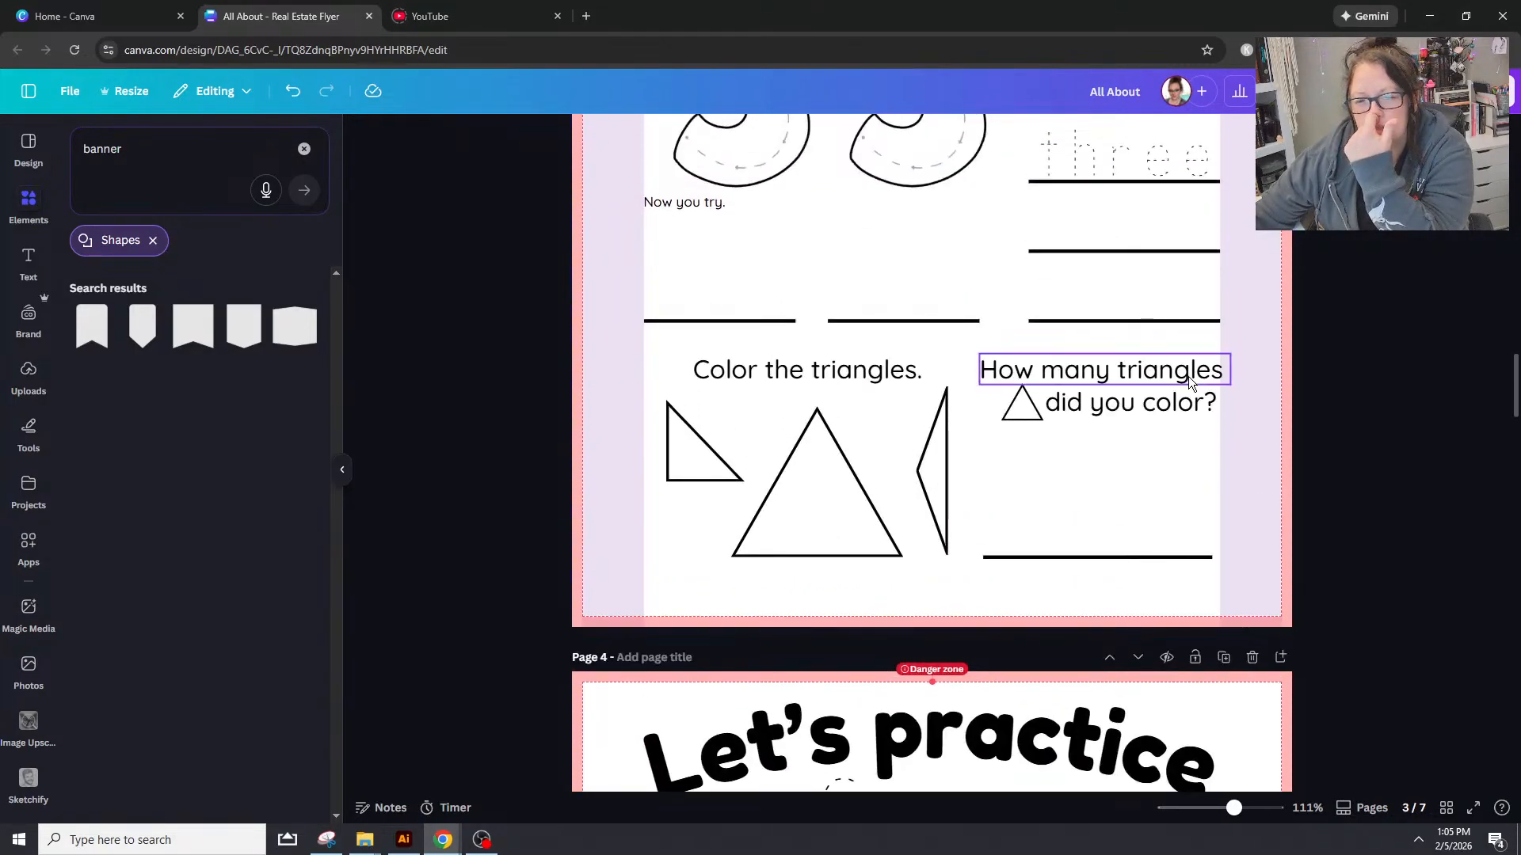
Step: Check the alignment and position values of "Color the triangles." and "How many triangles" on page 3
click(1188, 377)
shift+click(876, 380)
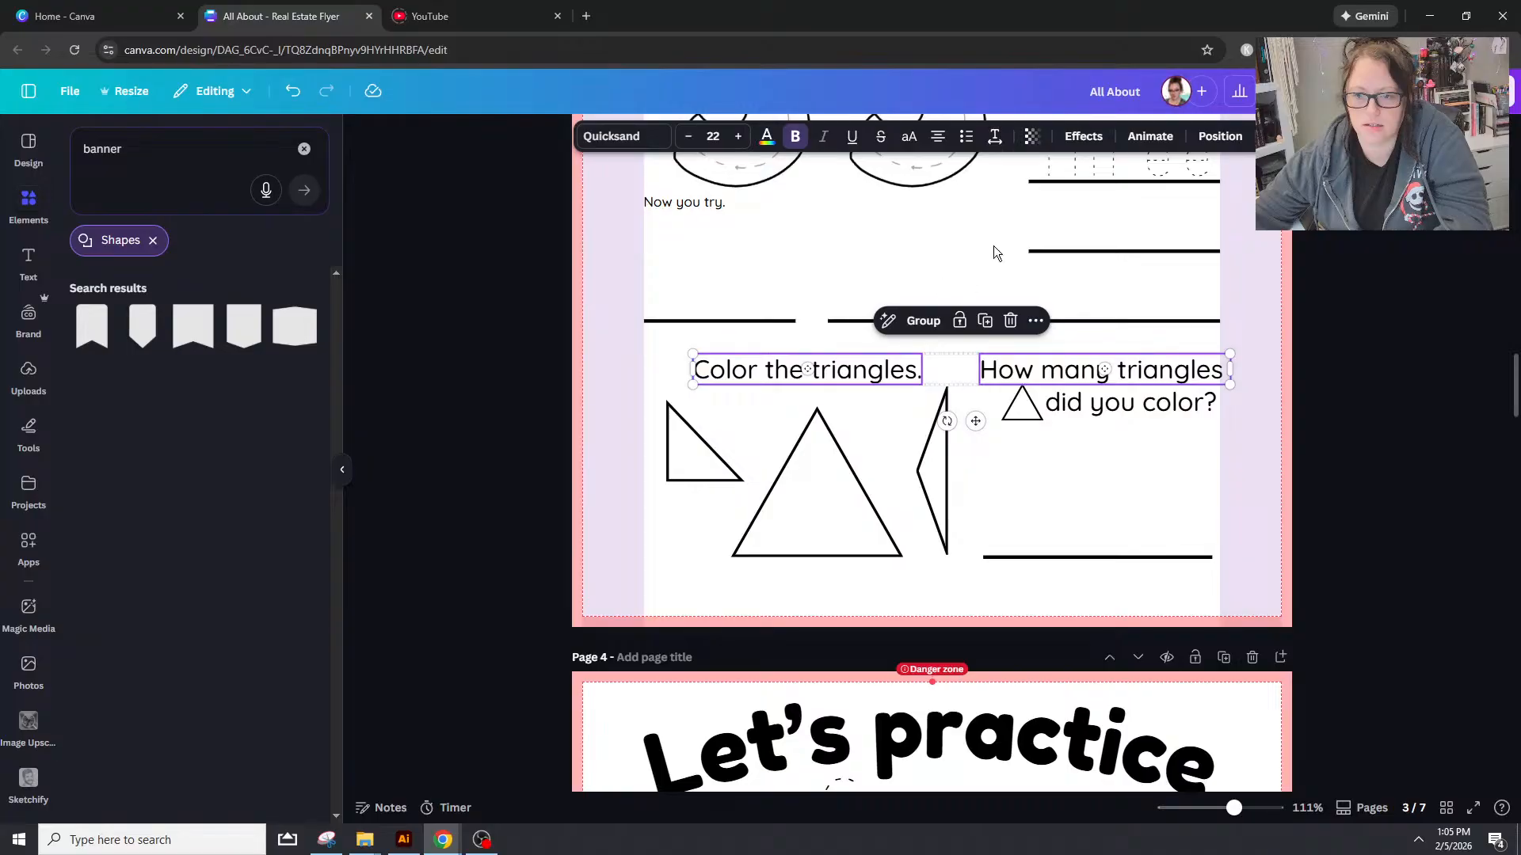
click(1219, 136)
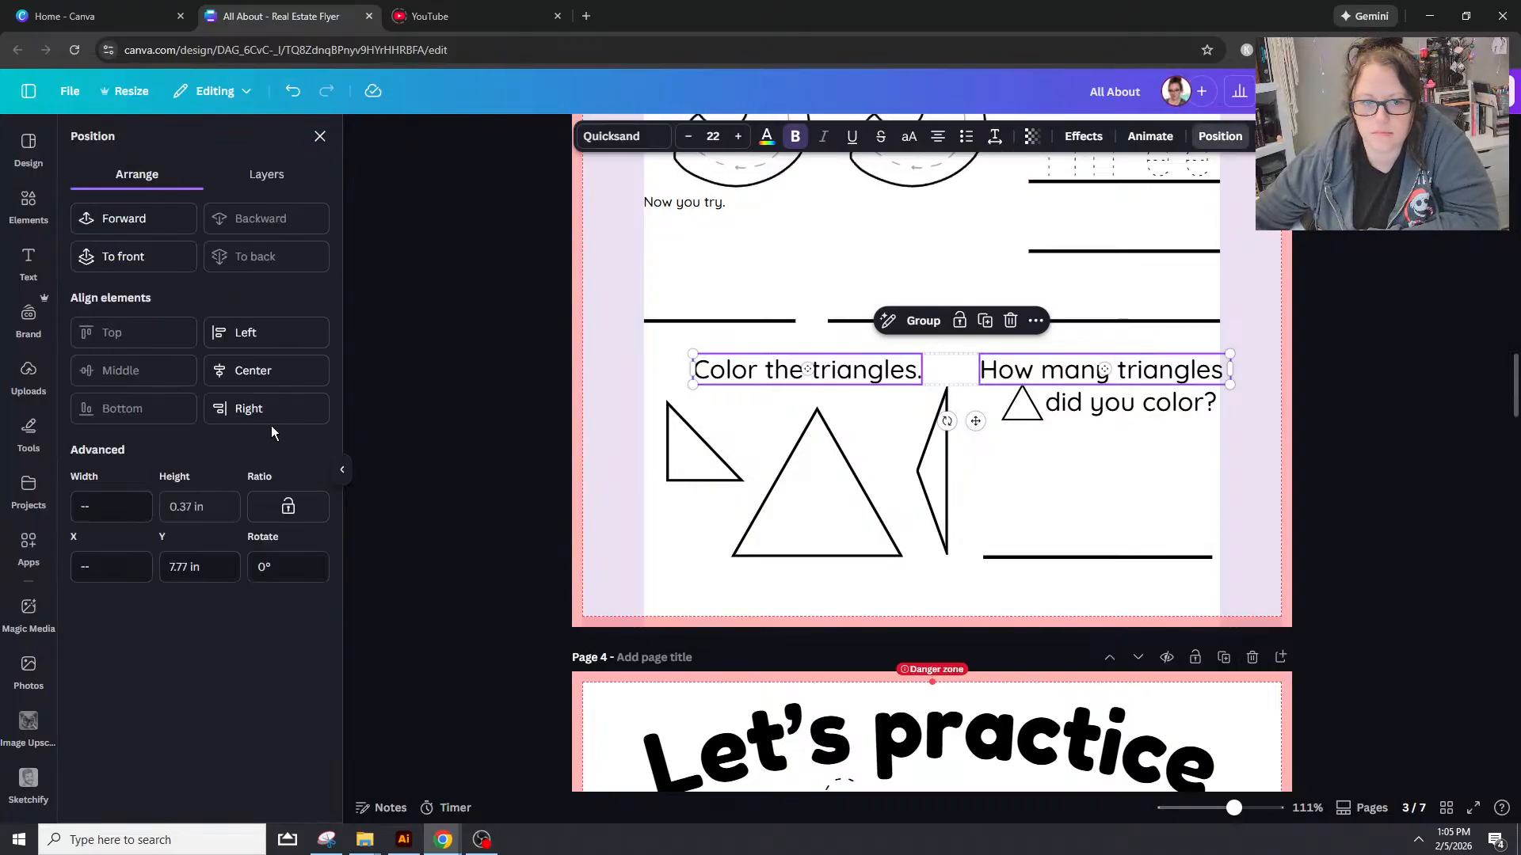
click(1213, 411)
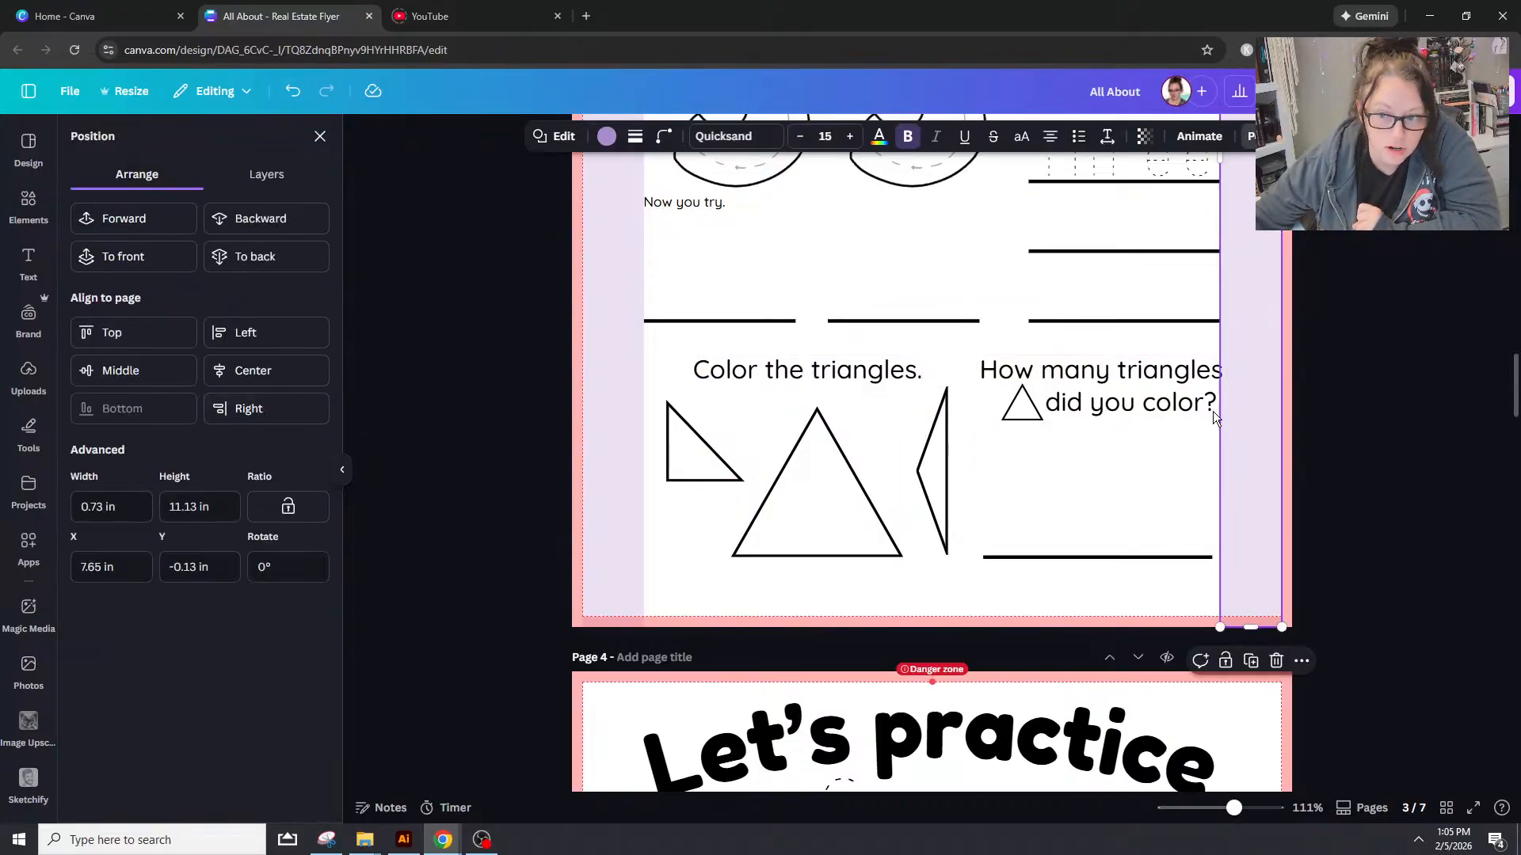
click(1143, 370)
click(1143, 371)
scroll(1160, 521, up, 1)
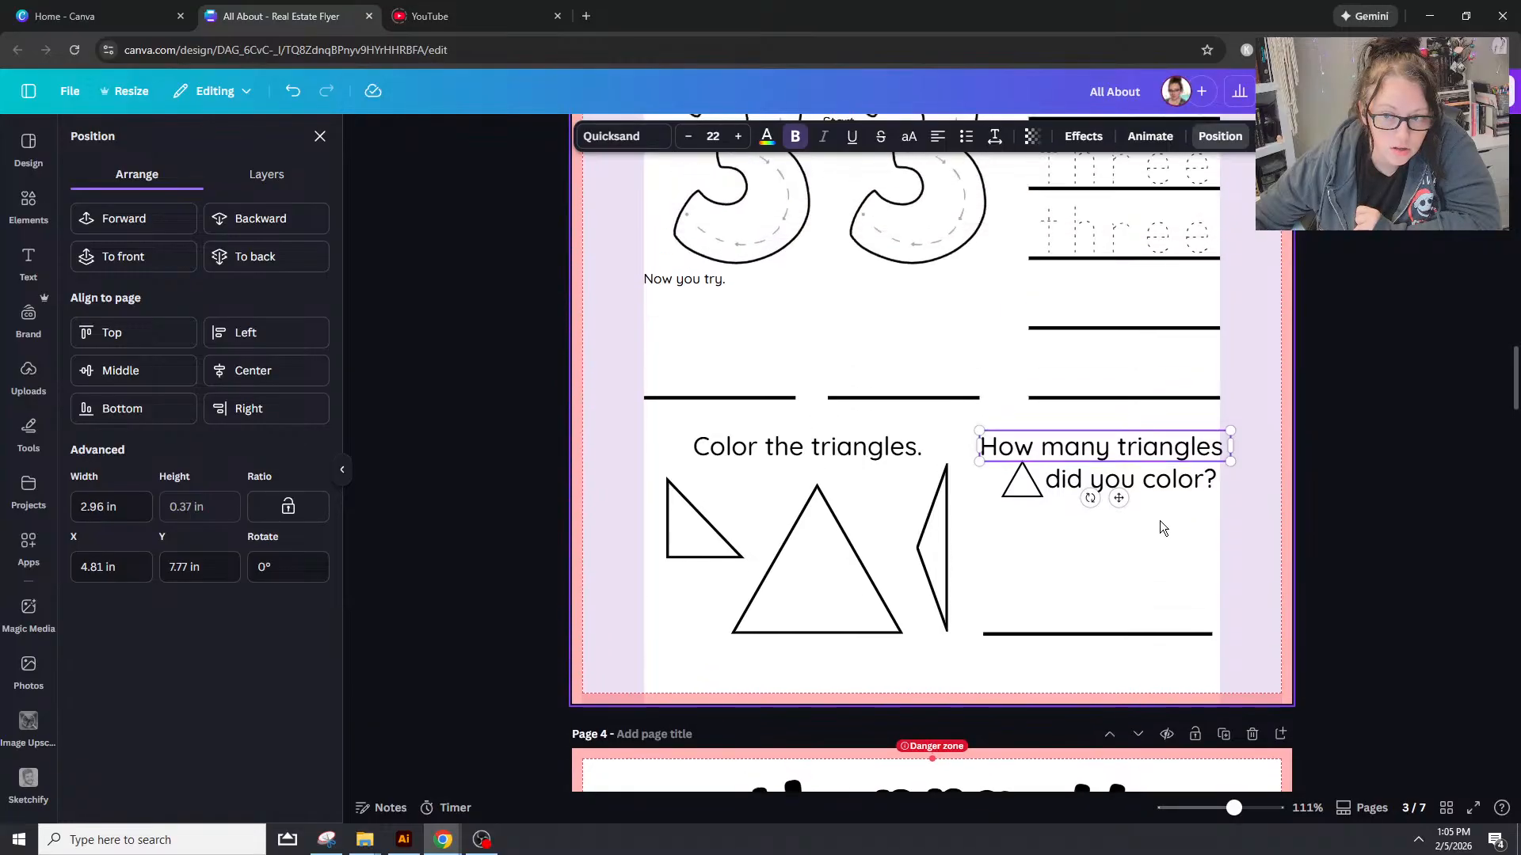
Step: Compare the triangle question layout on page 3 with the question layouts on pages 1 and 2
scroll(1159, 520, up, 10)
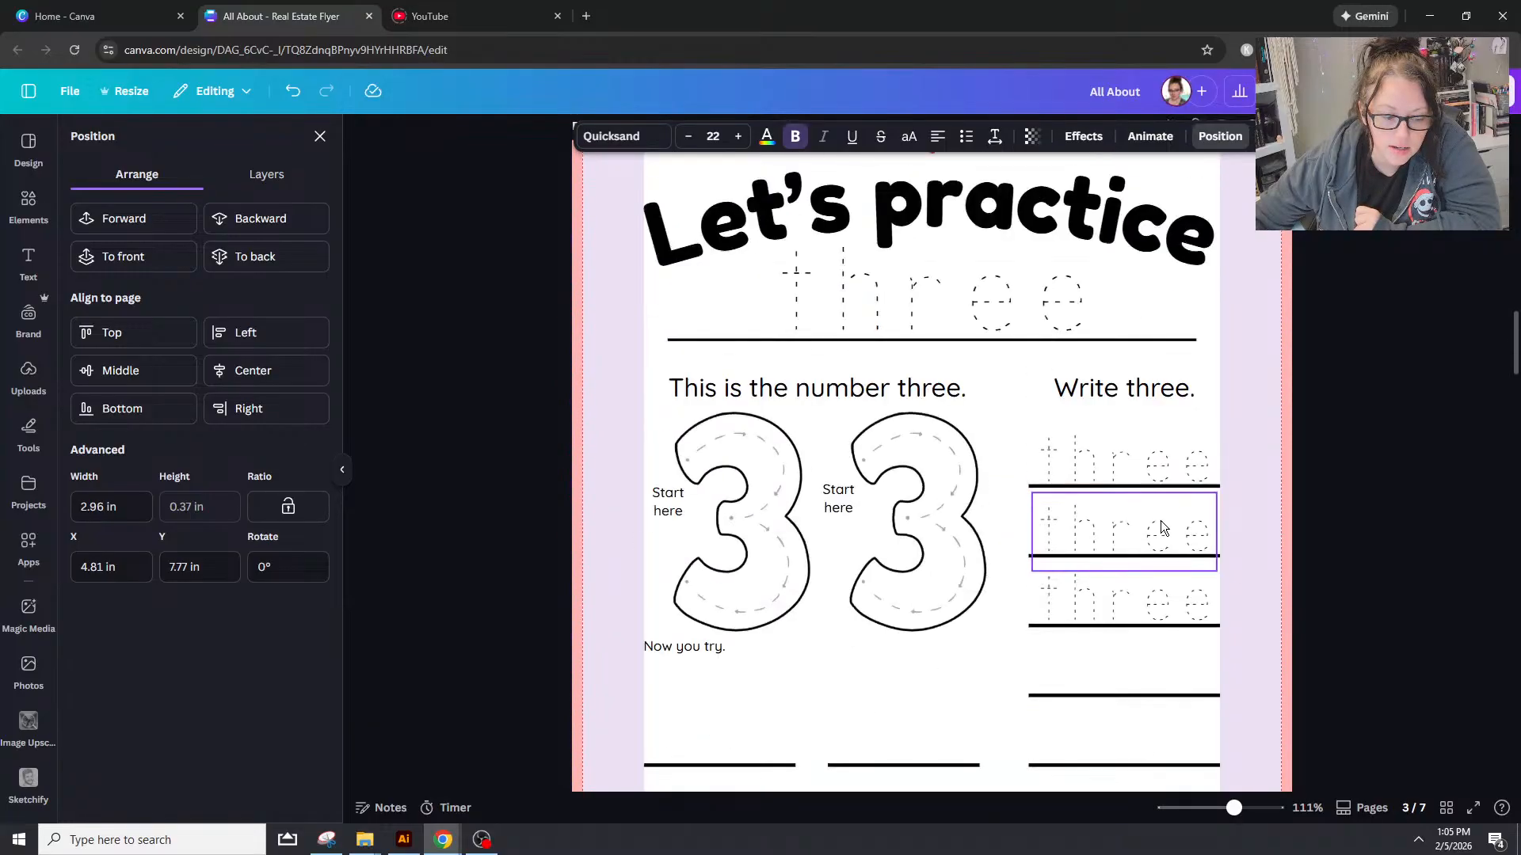
scroll(1161, 517, up, 10)
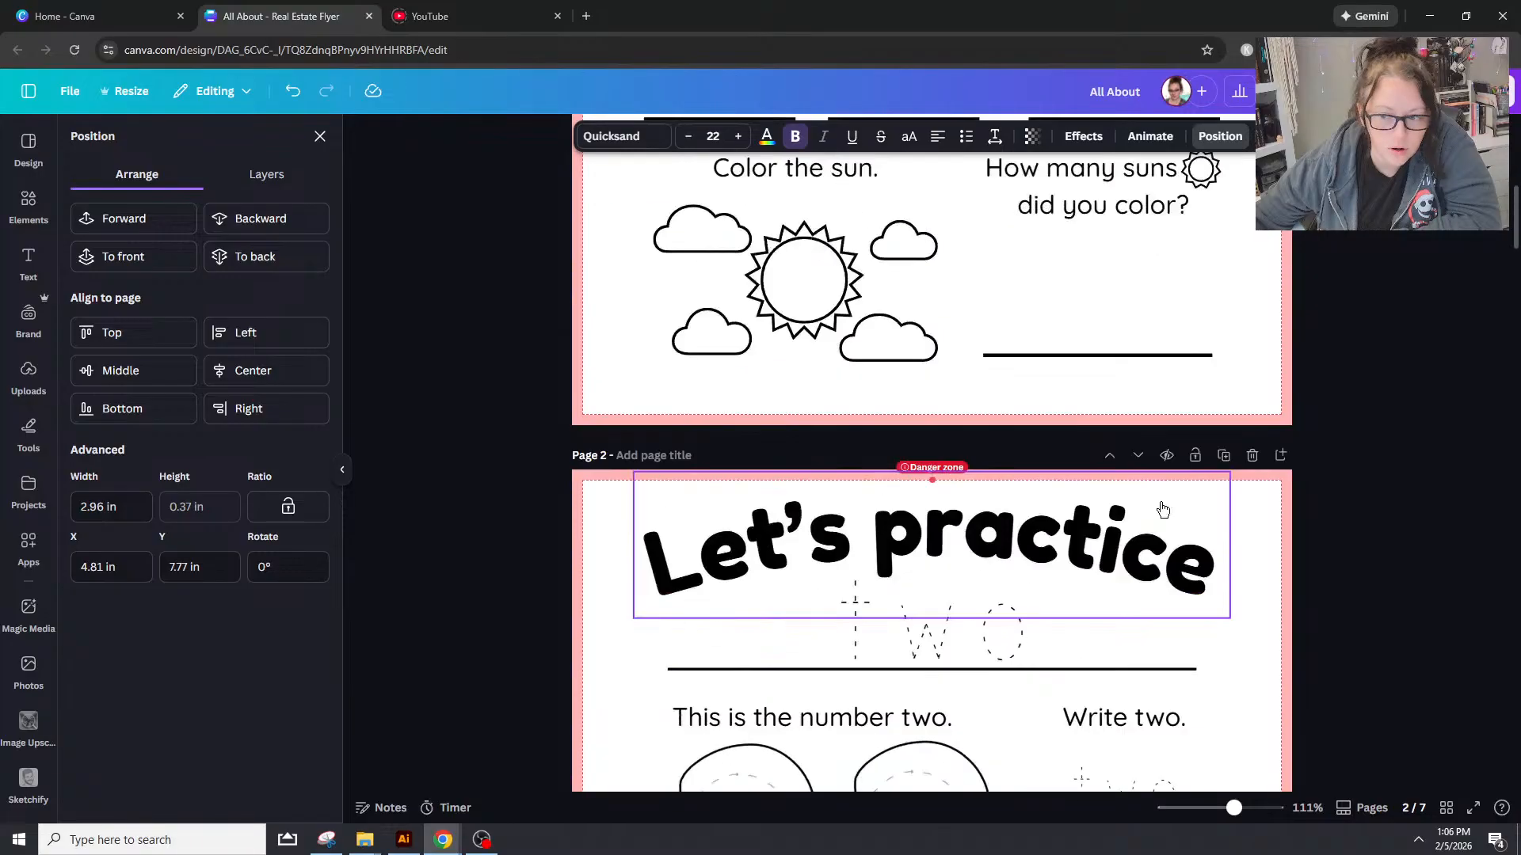
scroll(1162, 555, down, 8)
scroll(1162, 550, down, 15)
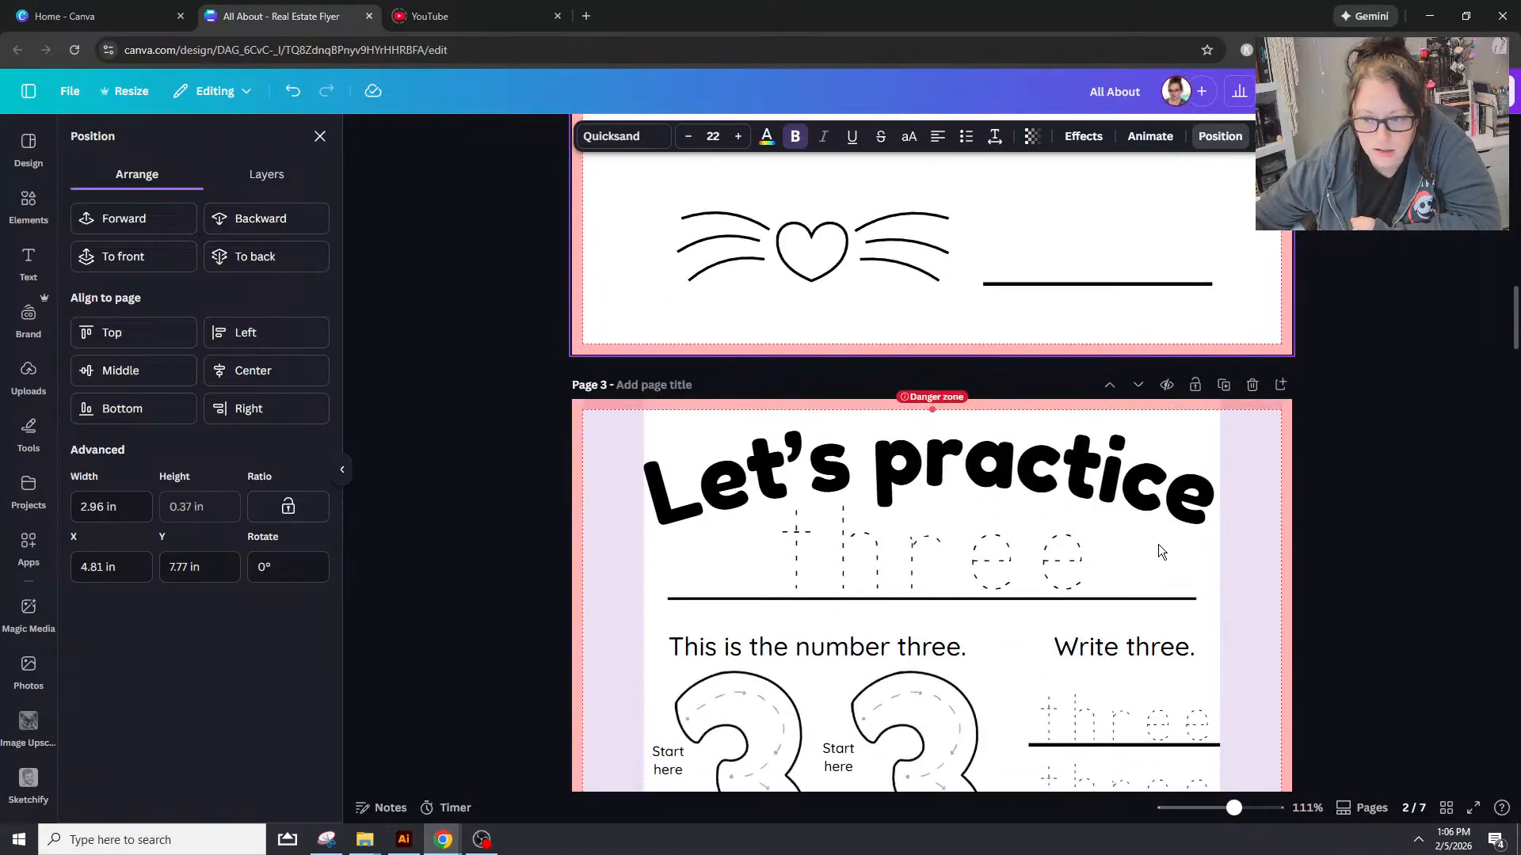
scroll(1158, 549, up, 9)
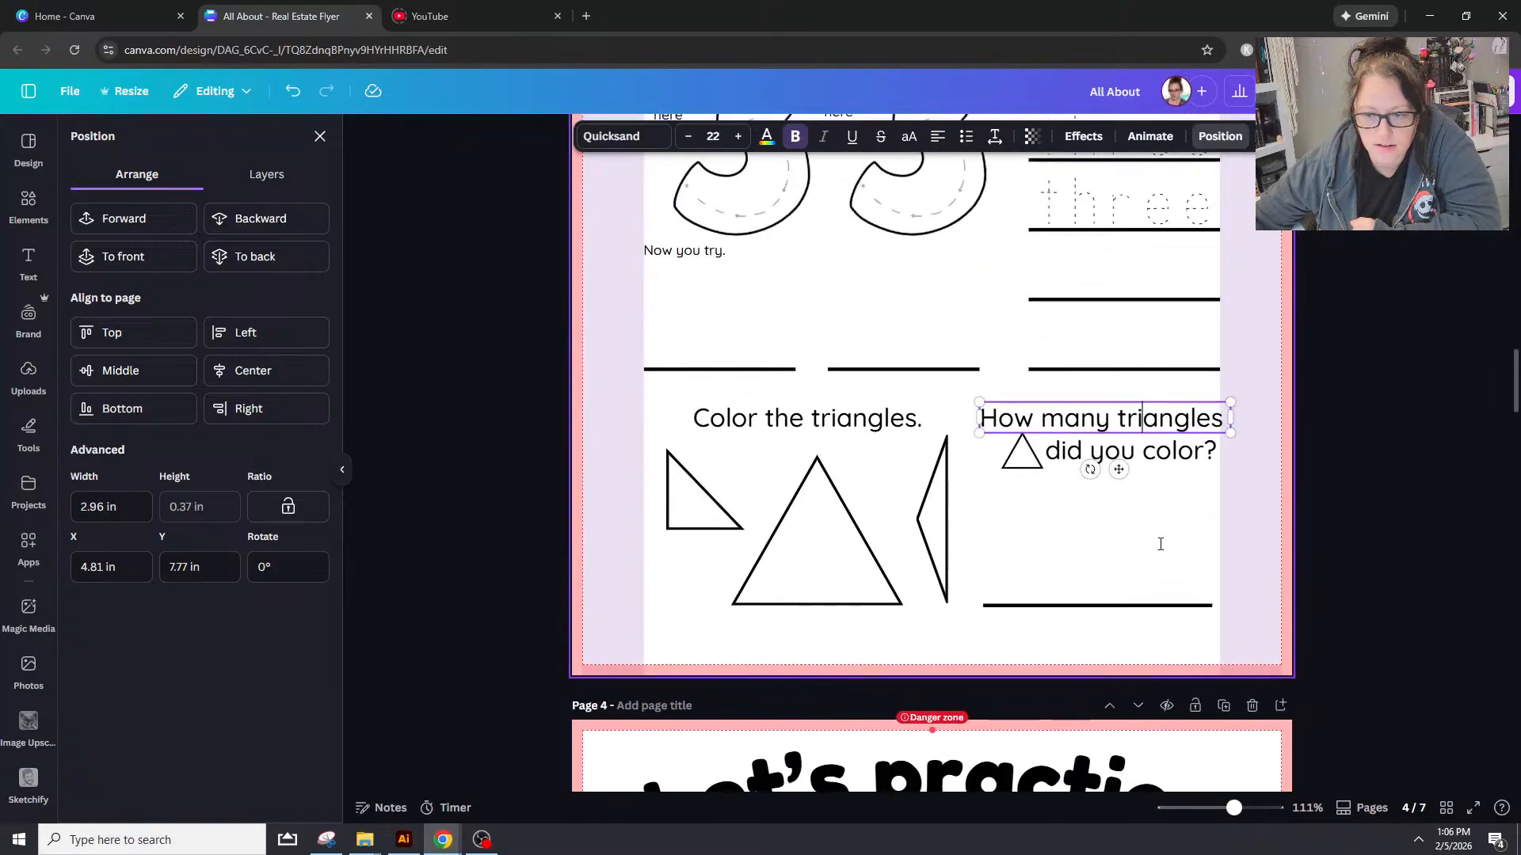
scroll(1159, 547, down, 2)
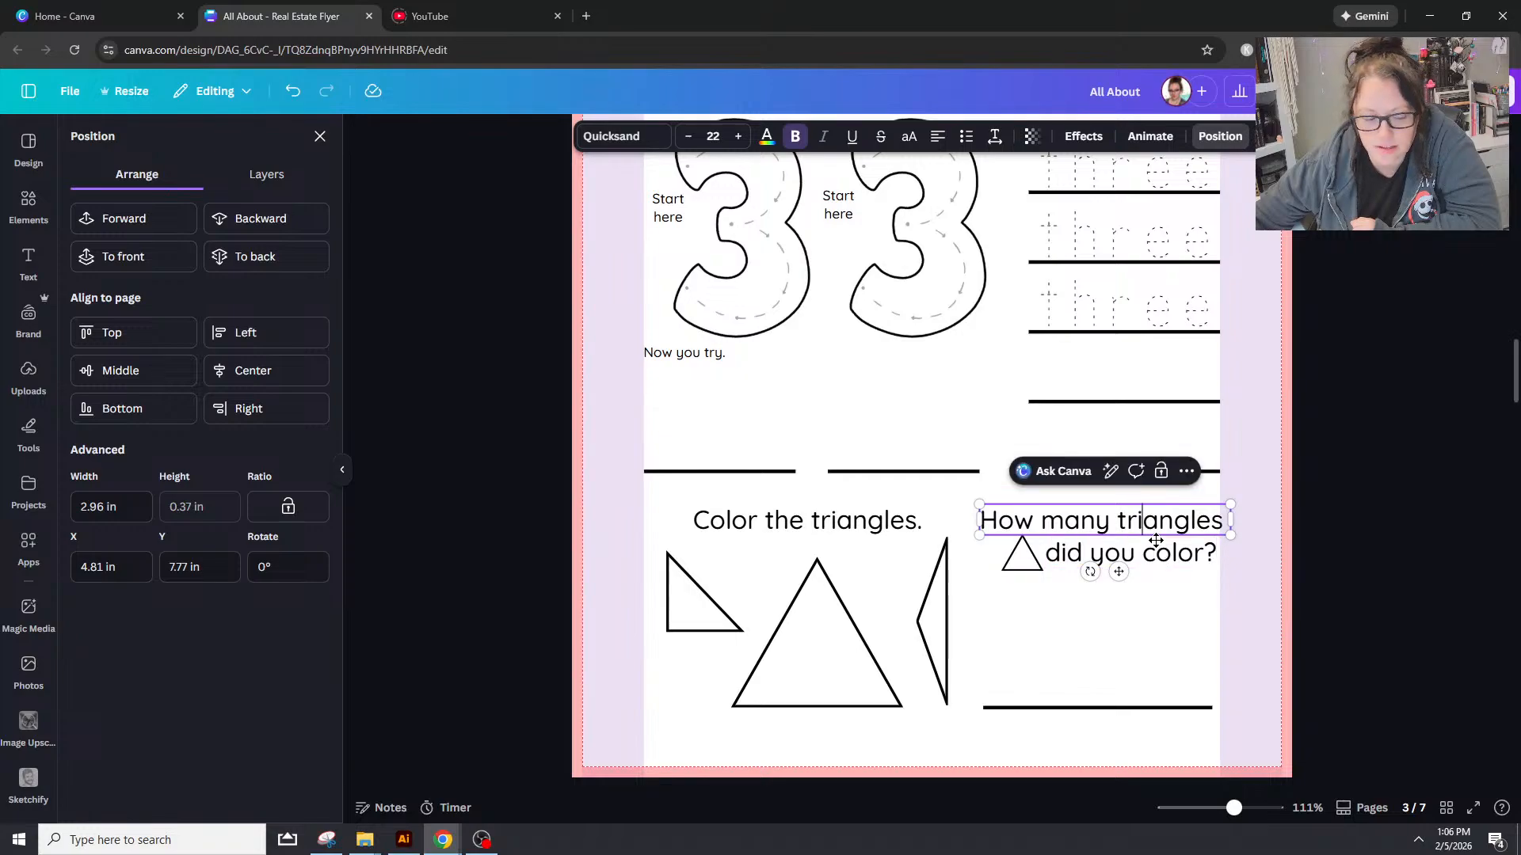
scroll(1155, 540, down, 1)
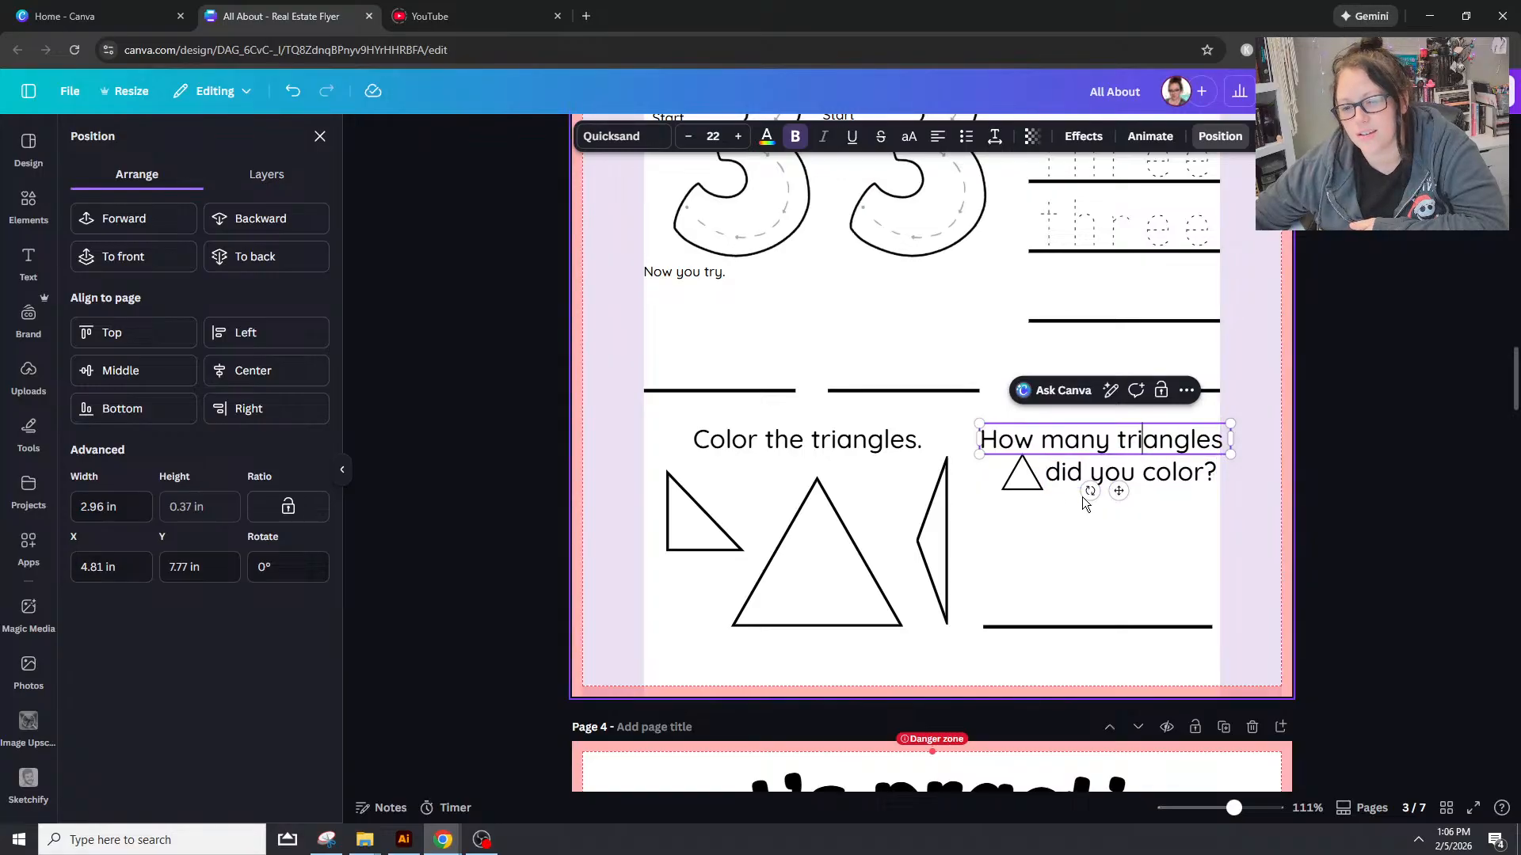
Step: Lower "did you color?" on page 3 to Y 8.22 in using a temporary copy of page 2's "did you draw?" as guide, then delete the copy
click(1022, 475)
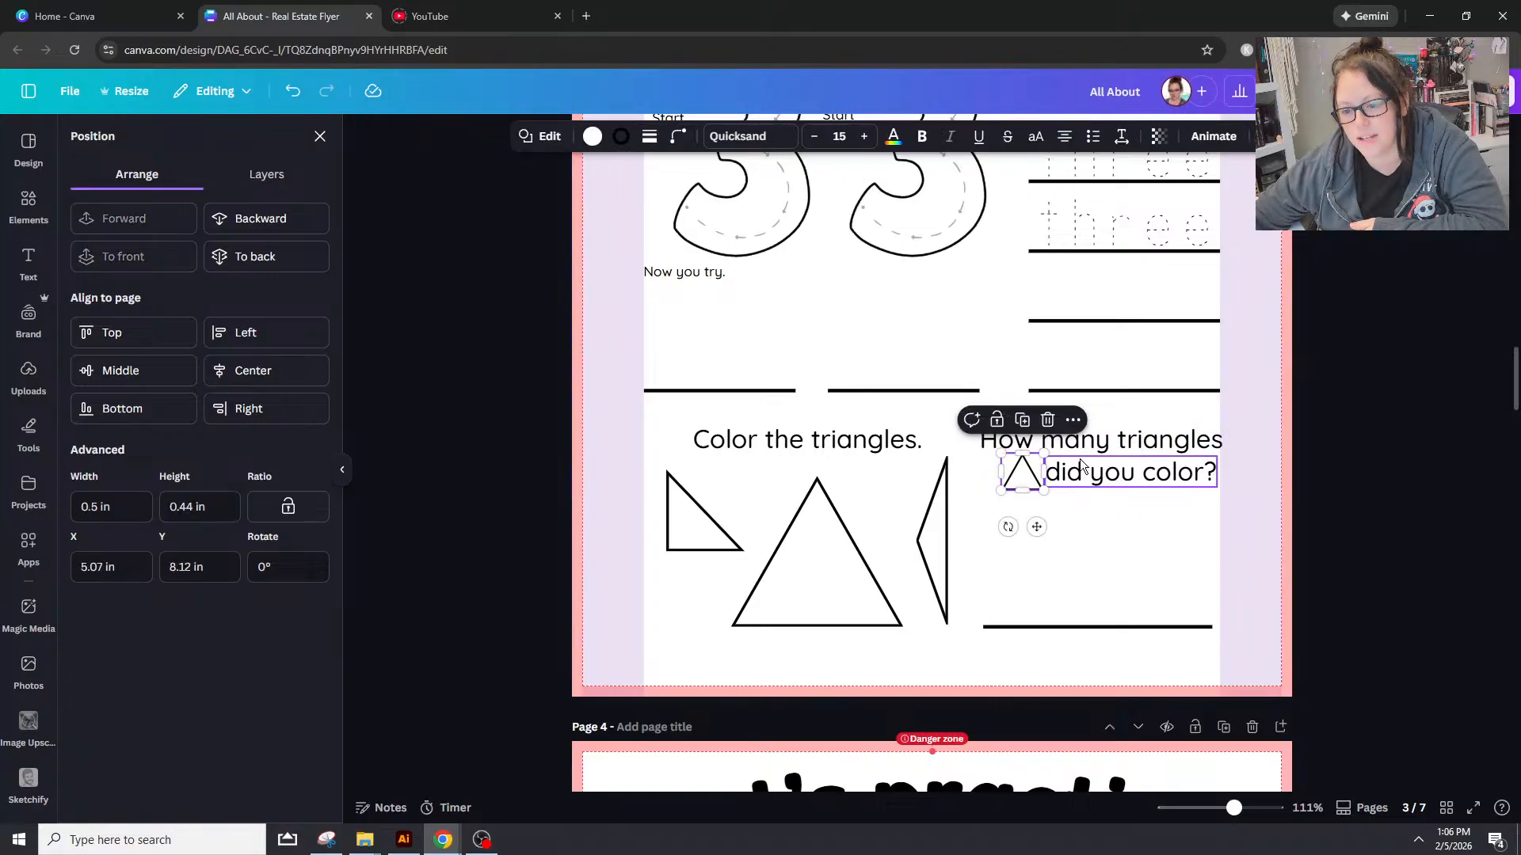
scroll(1142, 469, up, 10)
click(1139, 473)
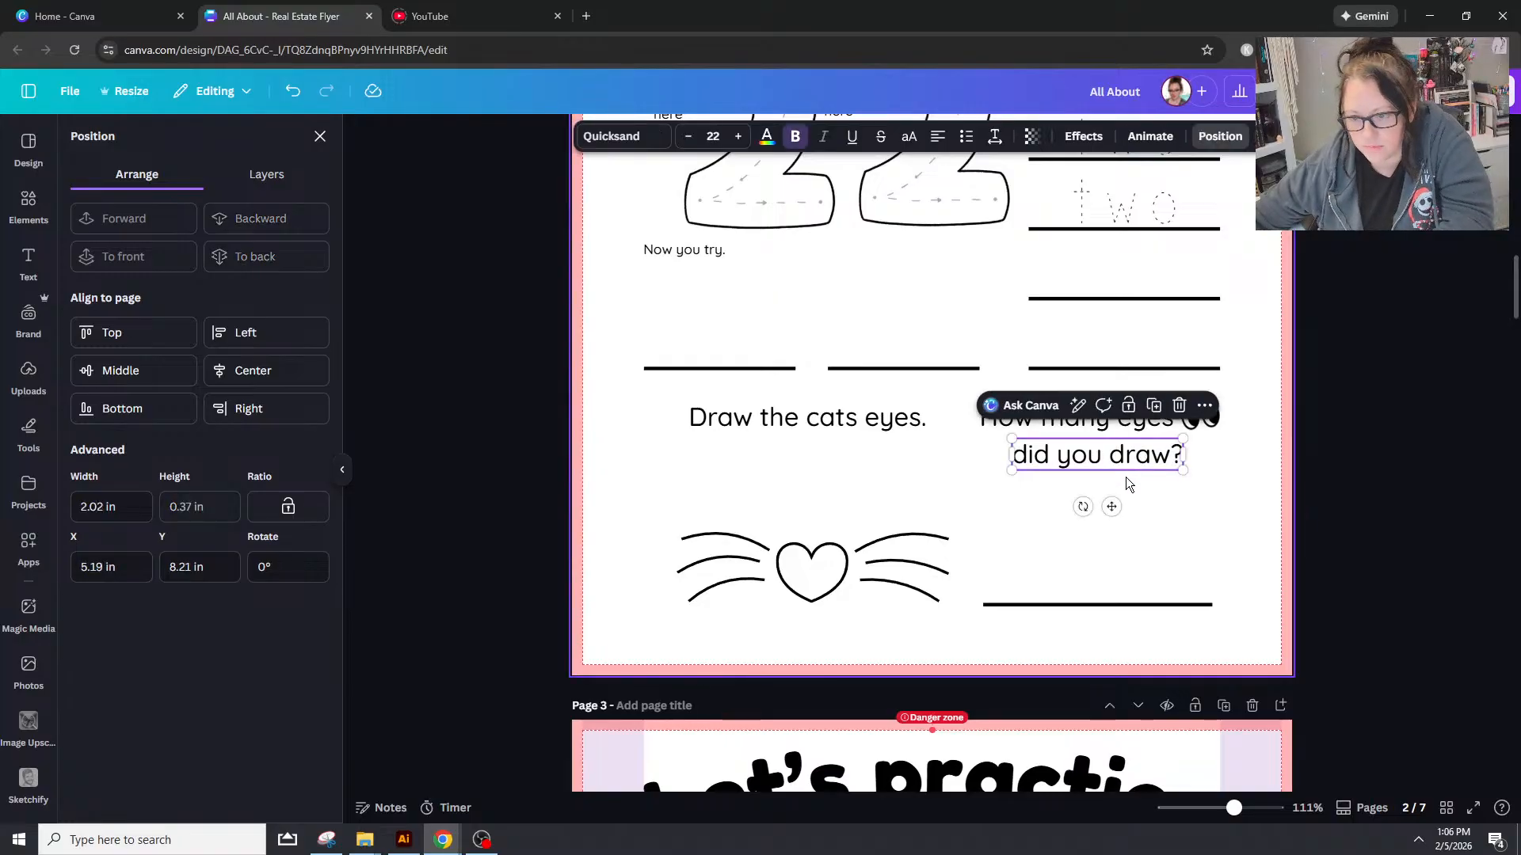
scroll(1126, 478, down, 10)
key(ctrl+v)
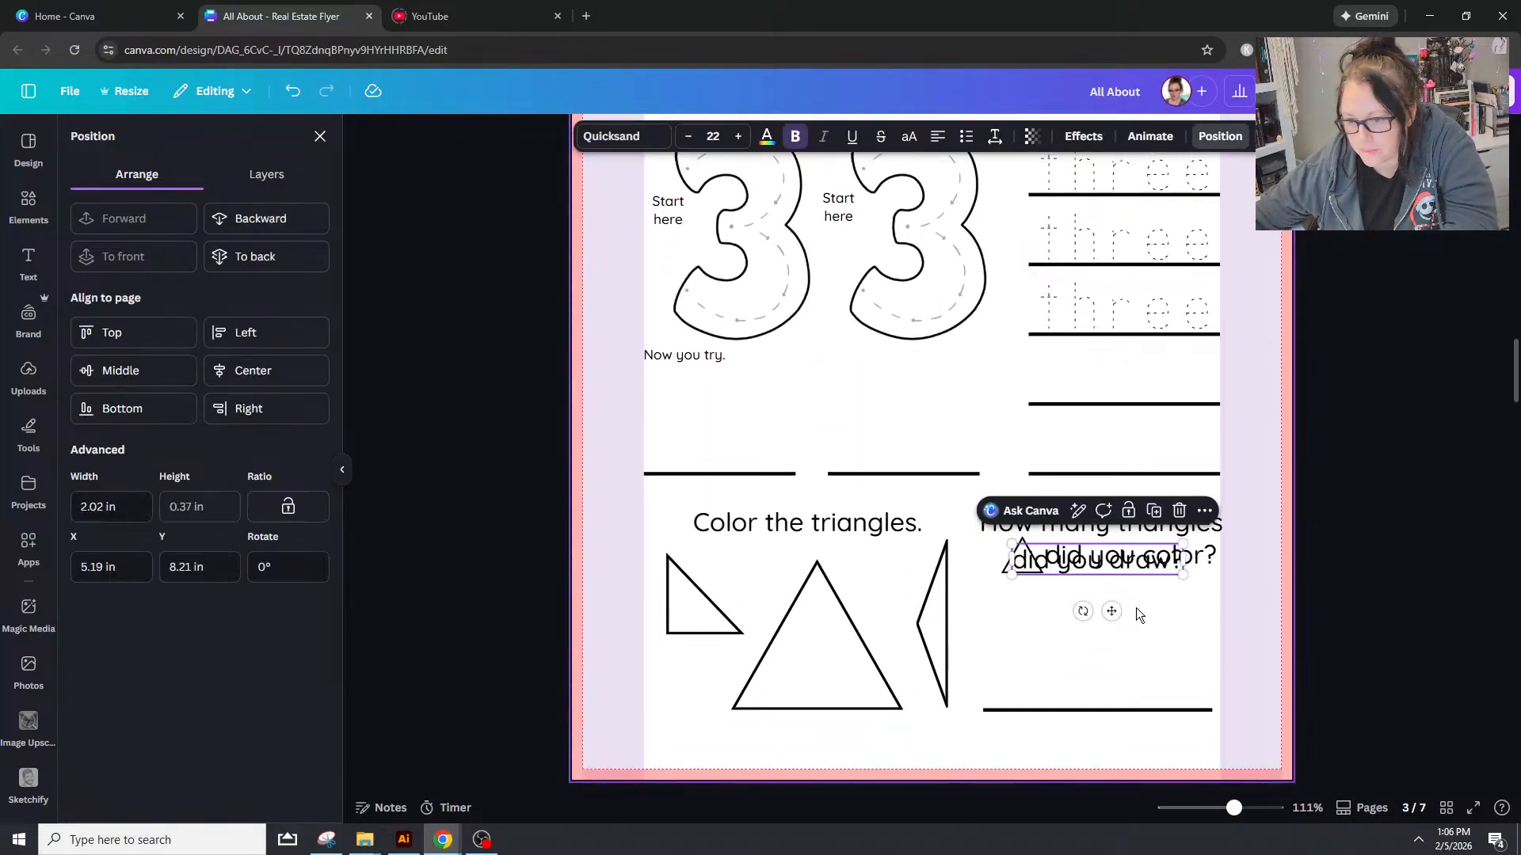
click(1214, 559)
click(1208, 561)
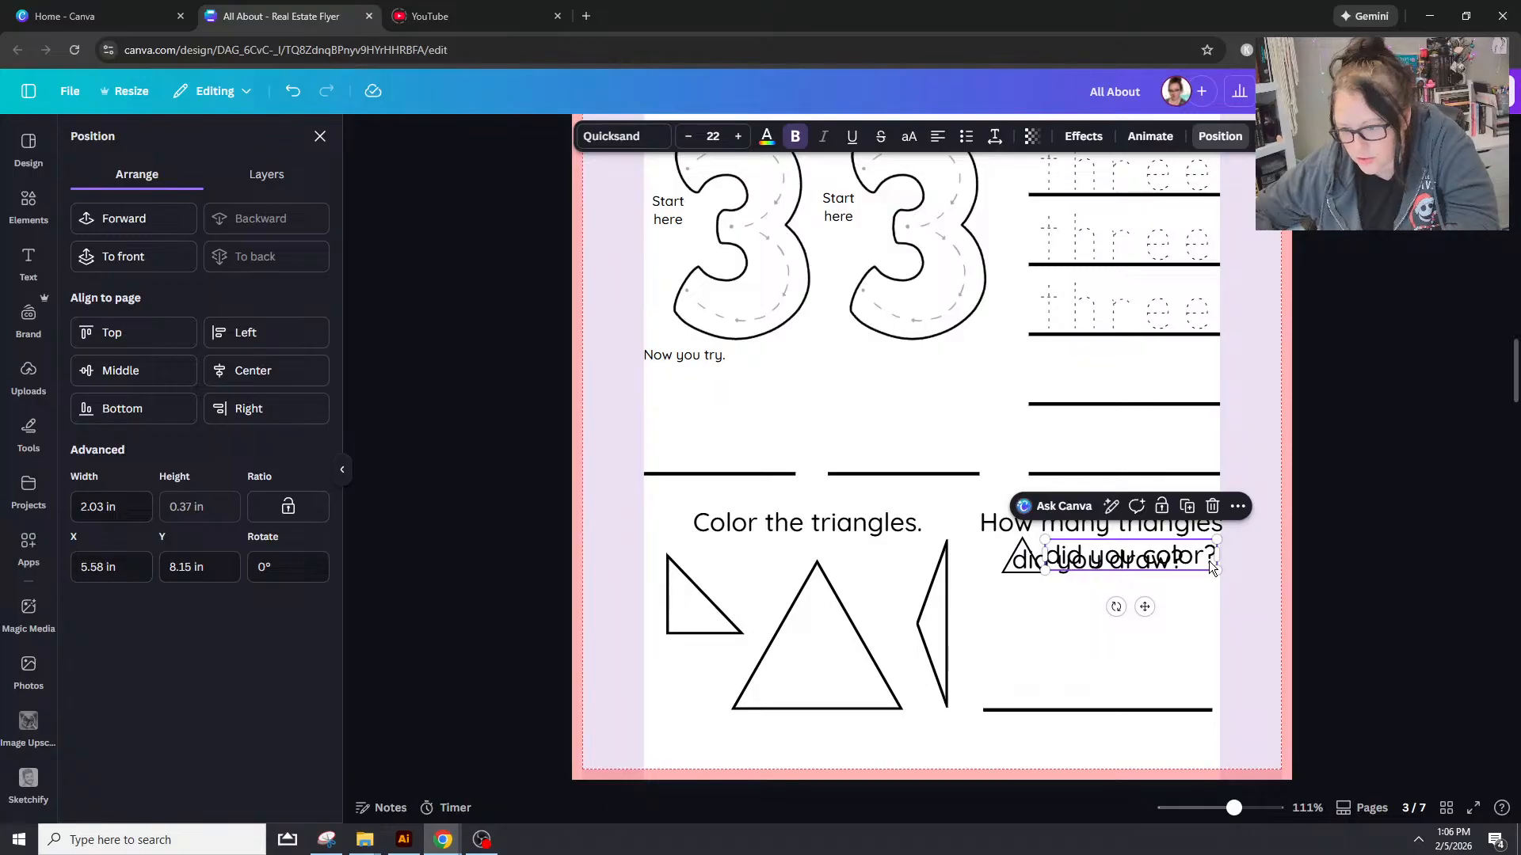
drag(1209, 561, 1208, 566)
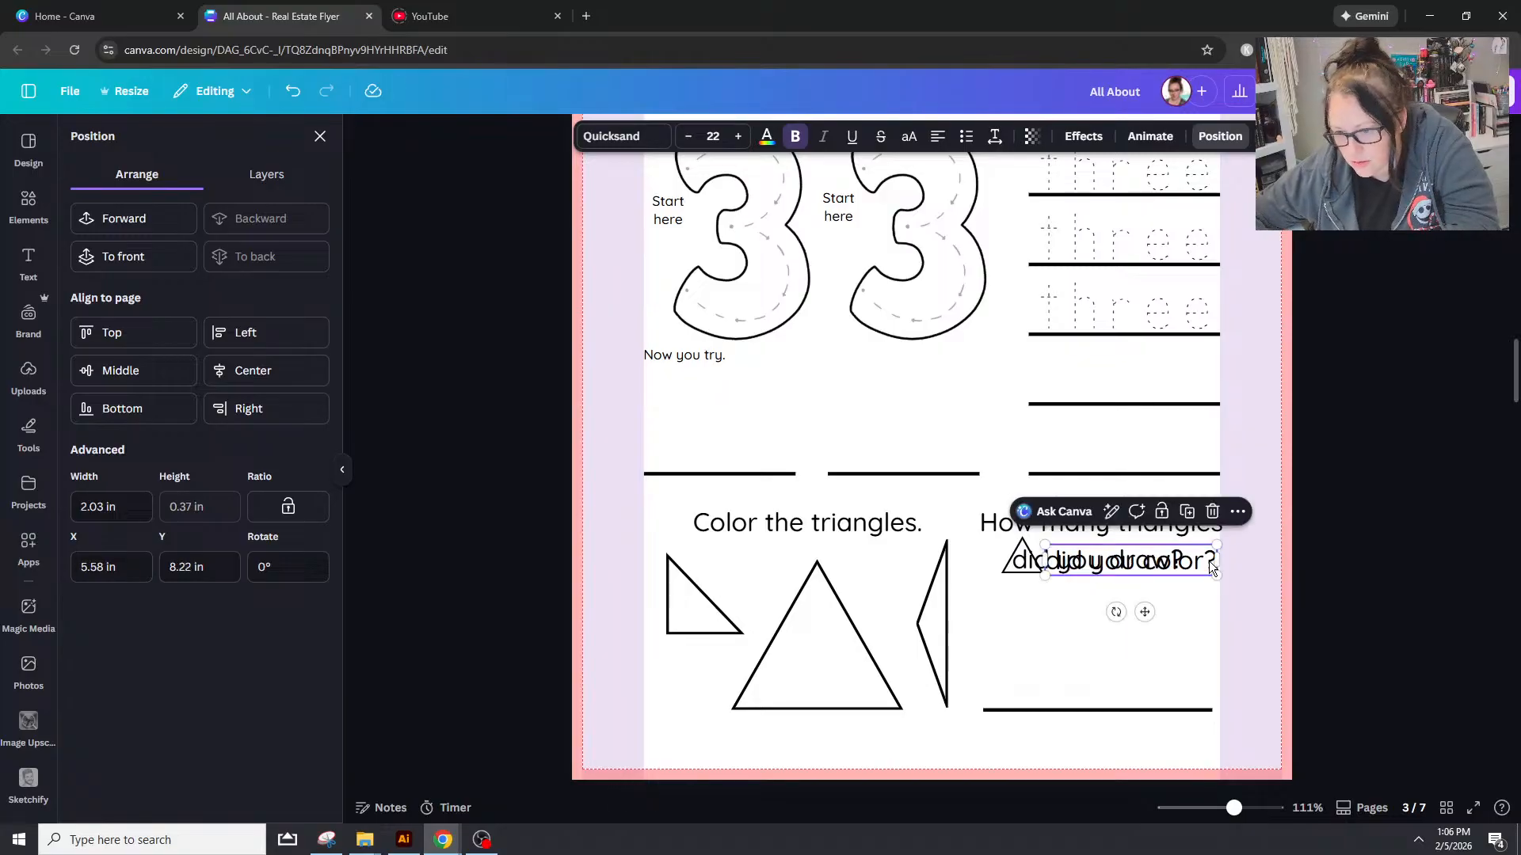
click(1019, 564)
key(Delete)
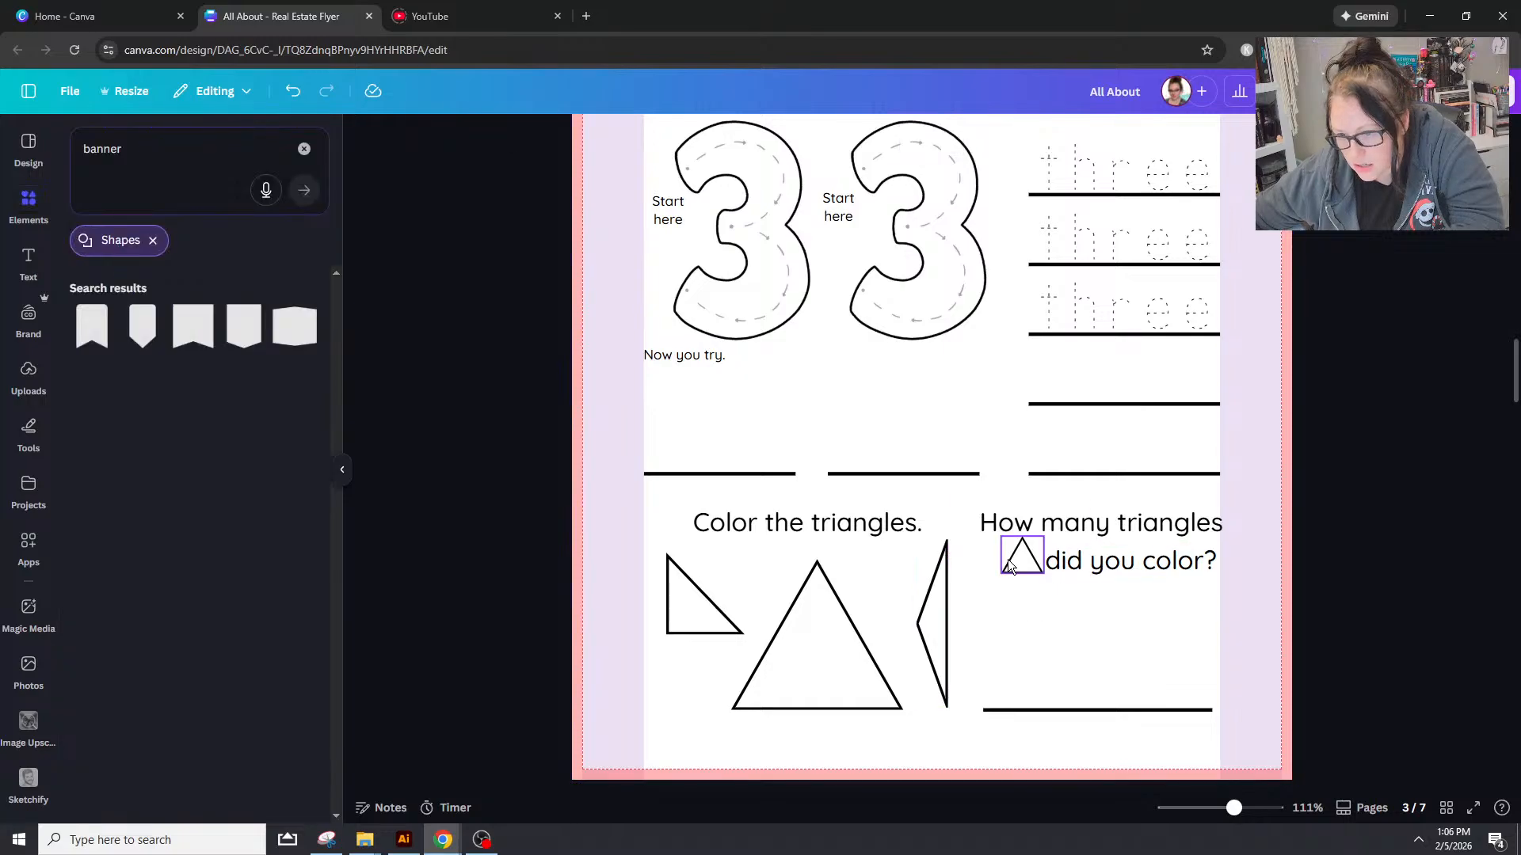
Step: Lower the small triangle icon level with "did you color?" and group it with that text
drag(1007, 559, 1009, 564)
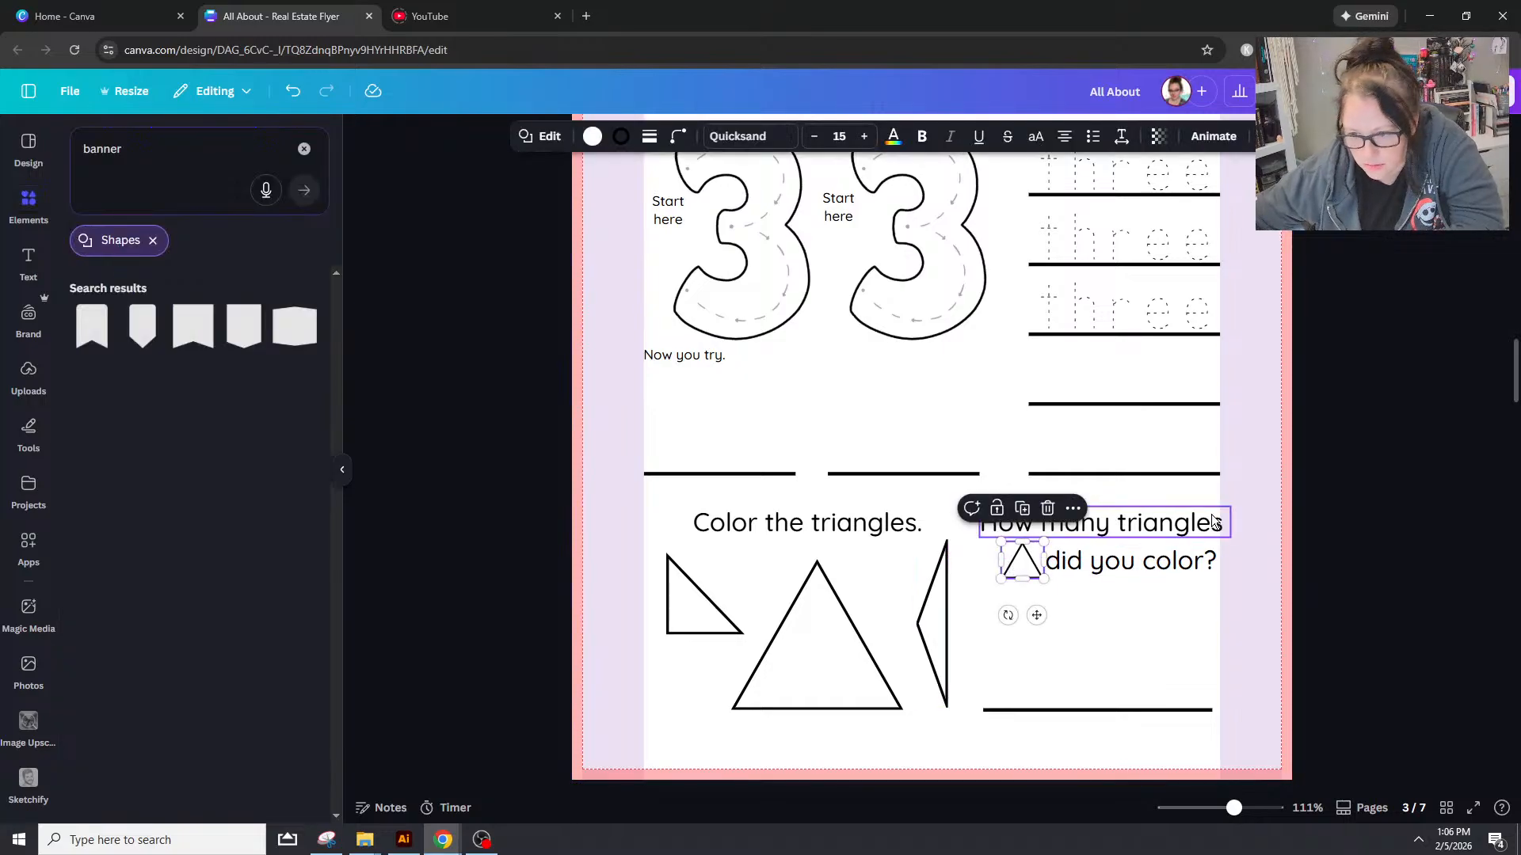
click(1104, 529)
click(1141, 564)
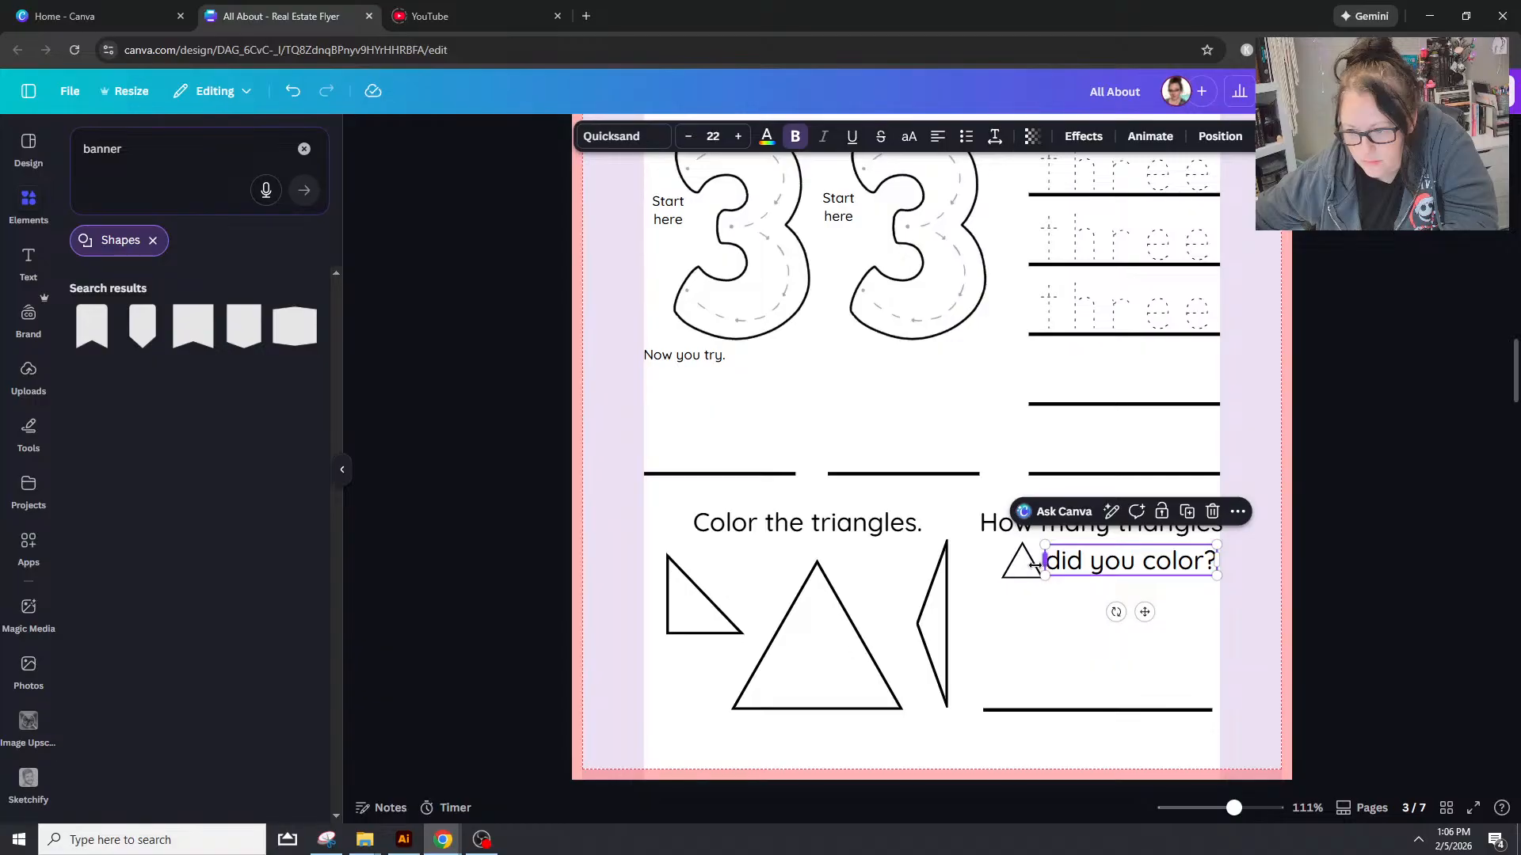
shift+click(1022, 563)
key(ctrl+g)
Step: Center-align "How many triangles", the icon and "did you color?" group, and the answer line with one another
shift+click(1142, 529)
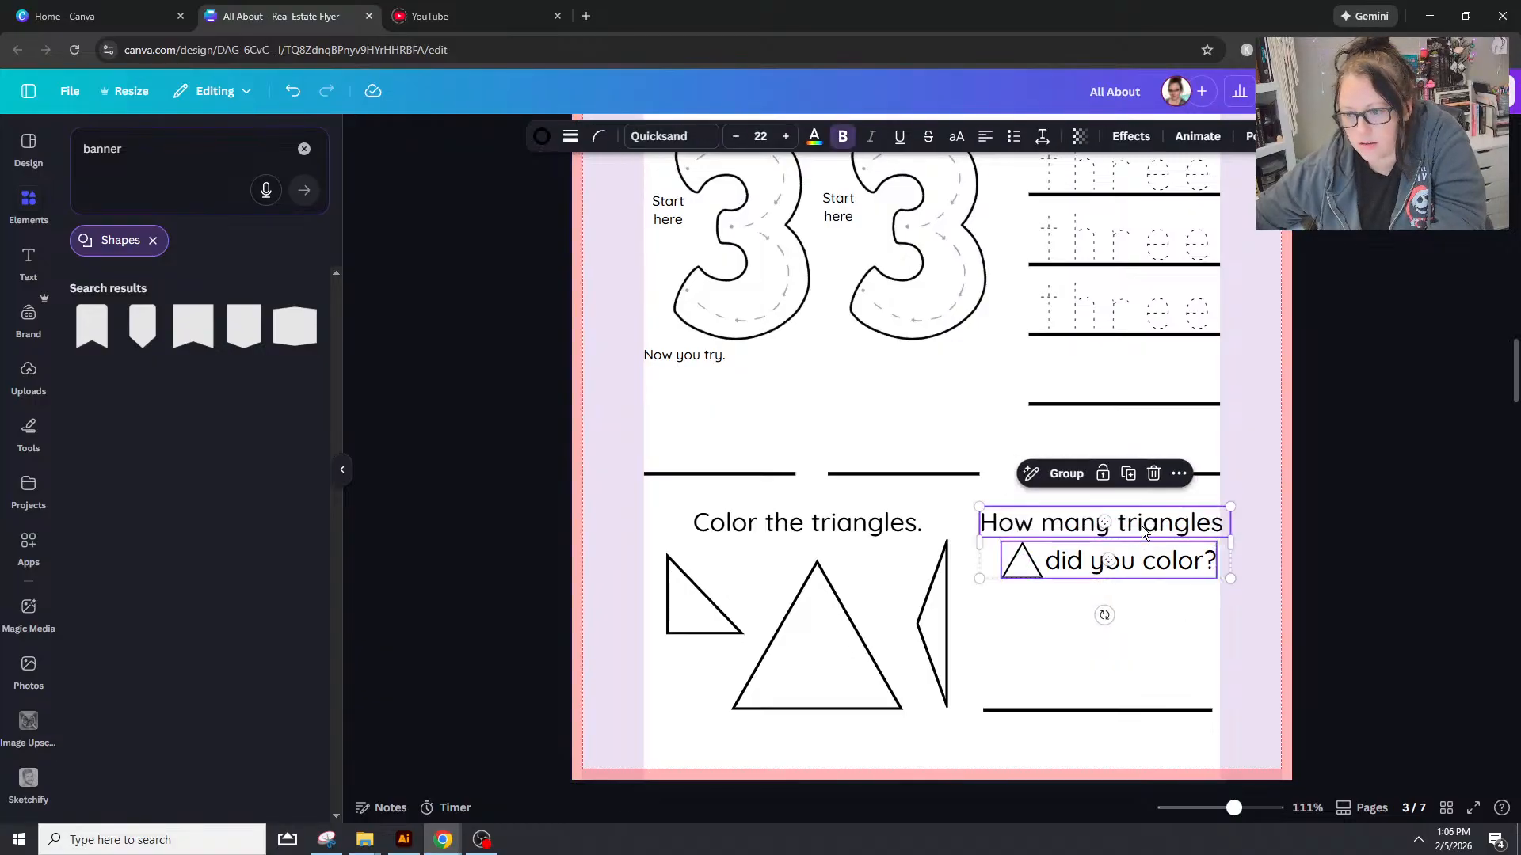
shift+click(1137, 711)
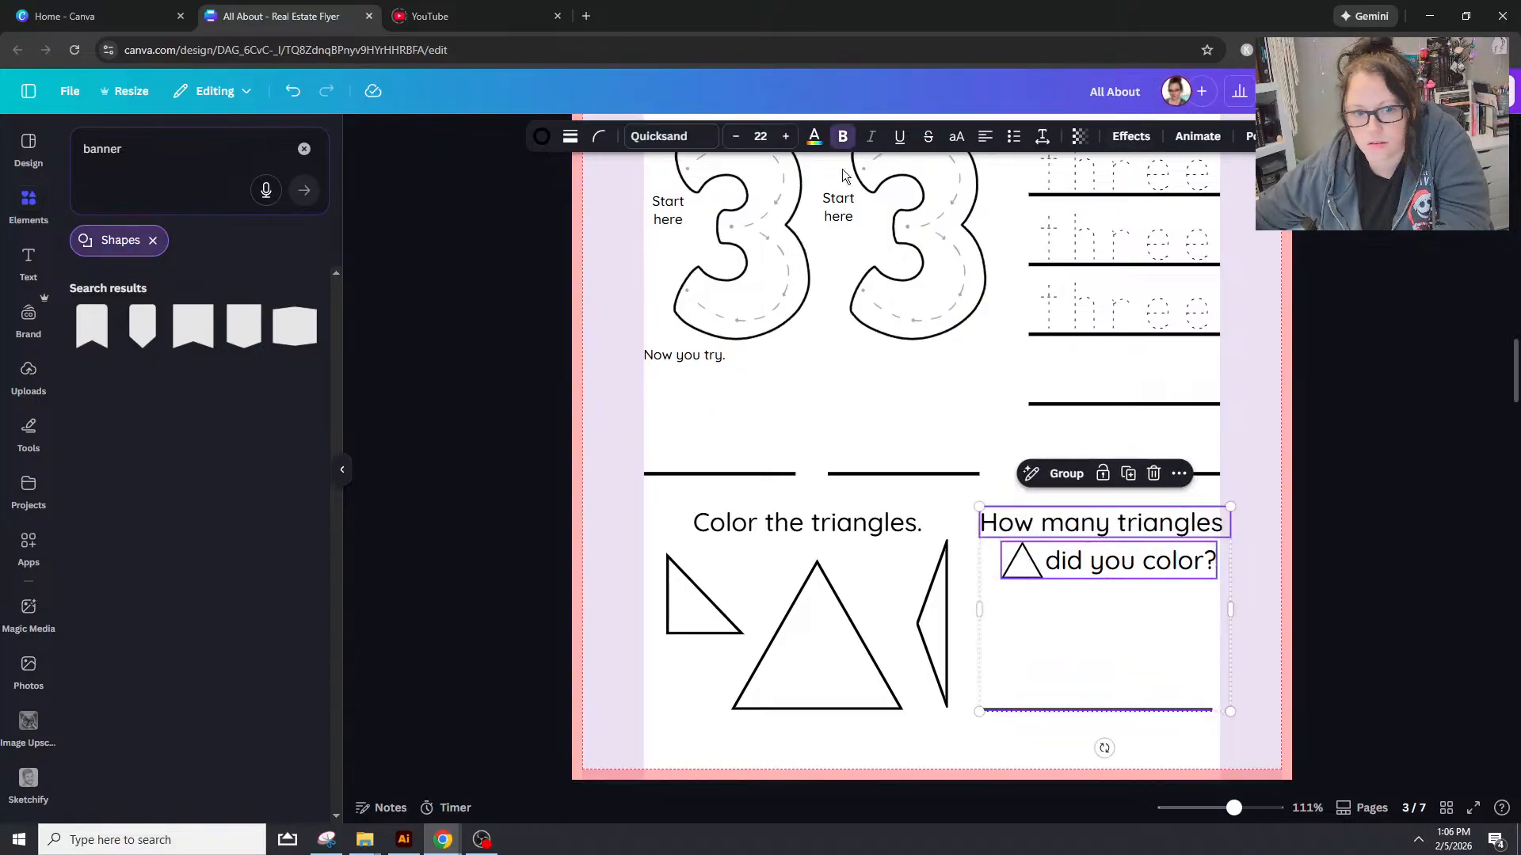
click(1243, 136)
click(254, 370)
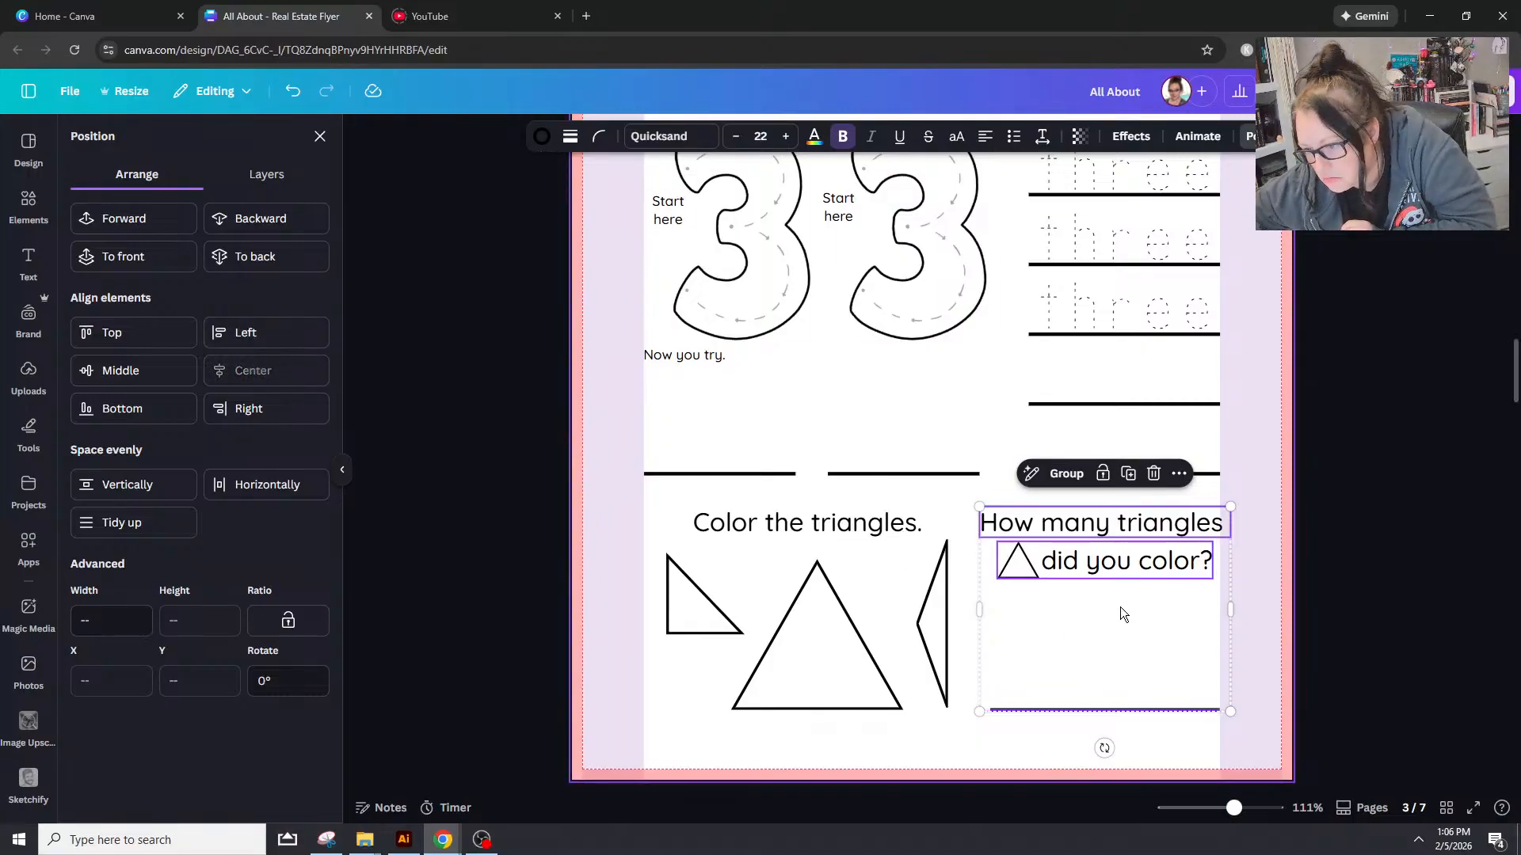
click(1469, 559)
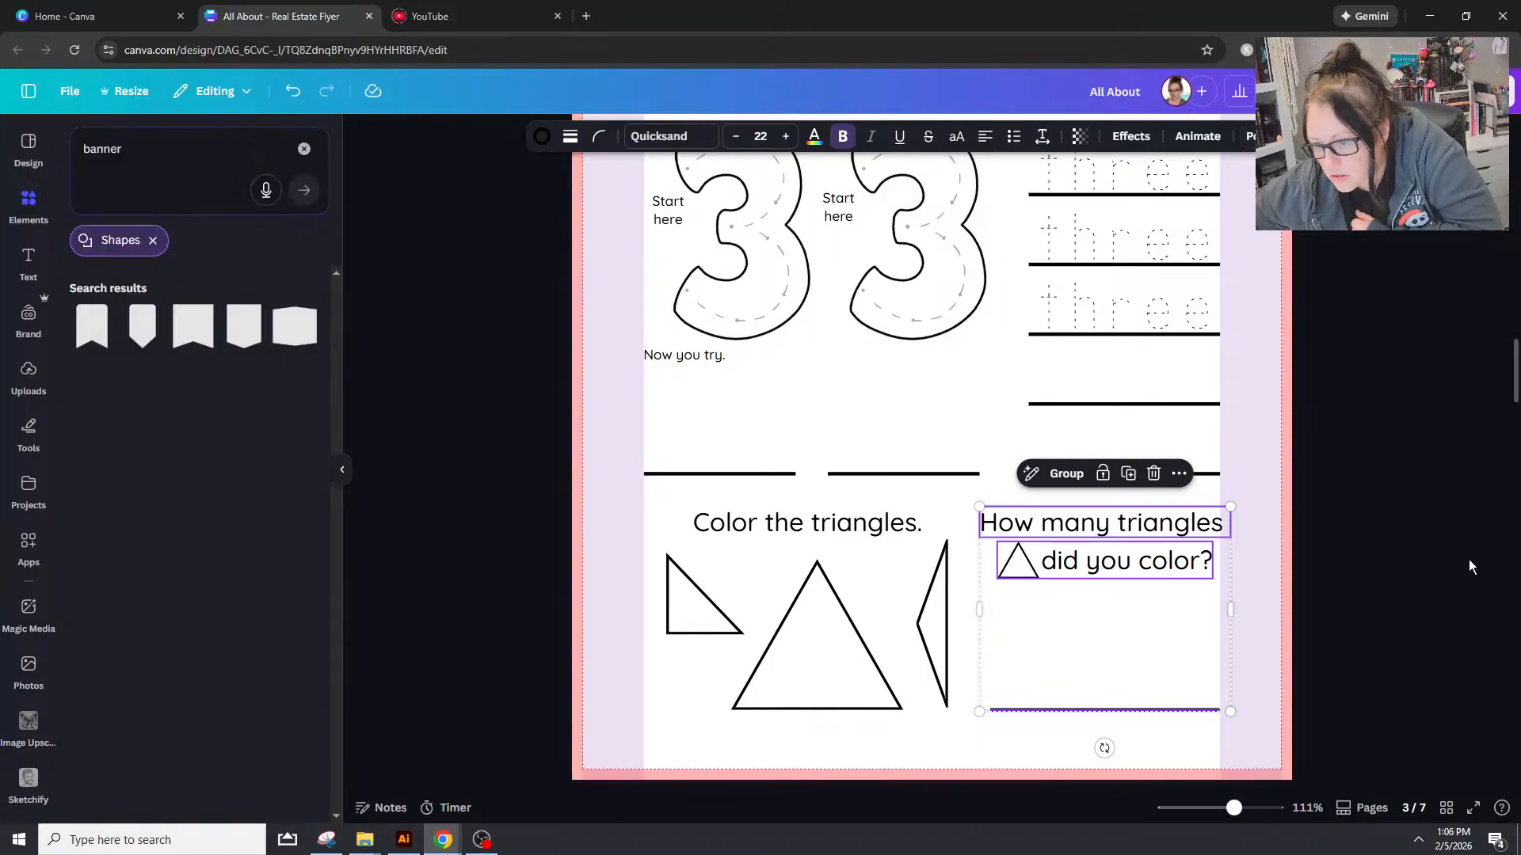
click(1462, 676)
click(1128, 521)
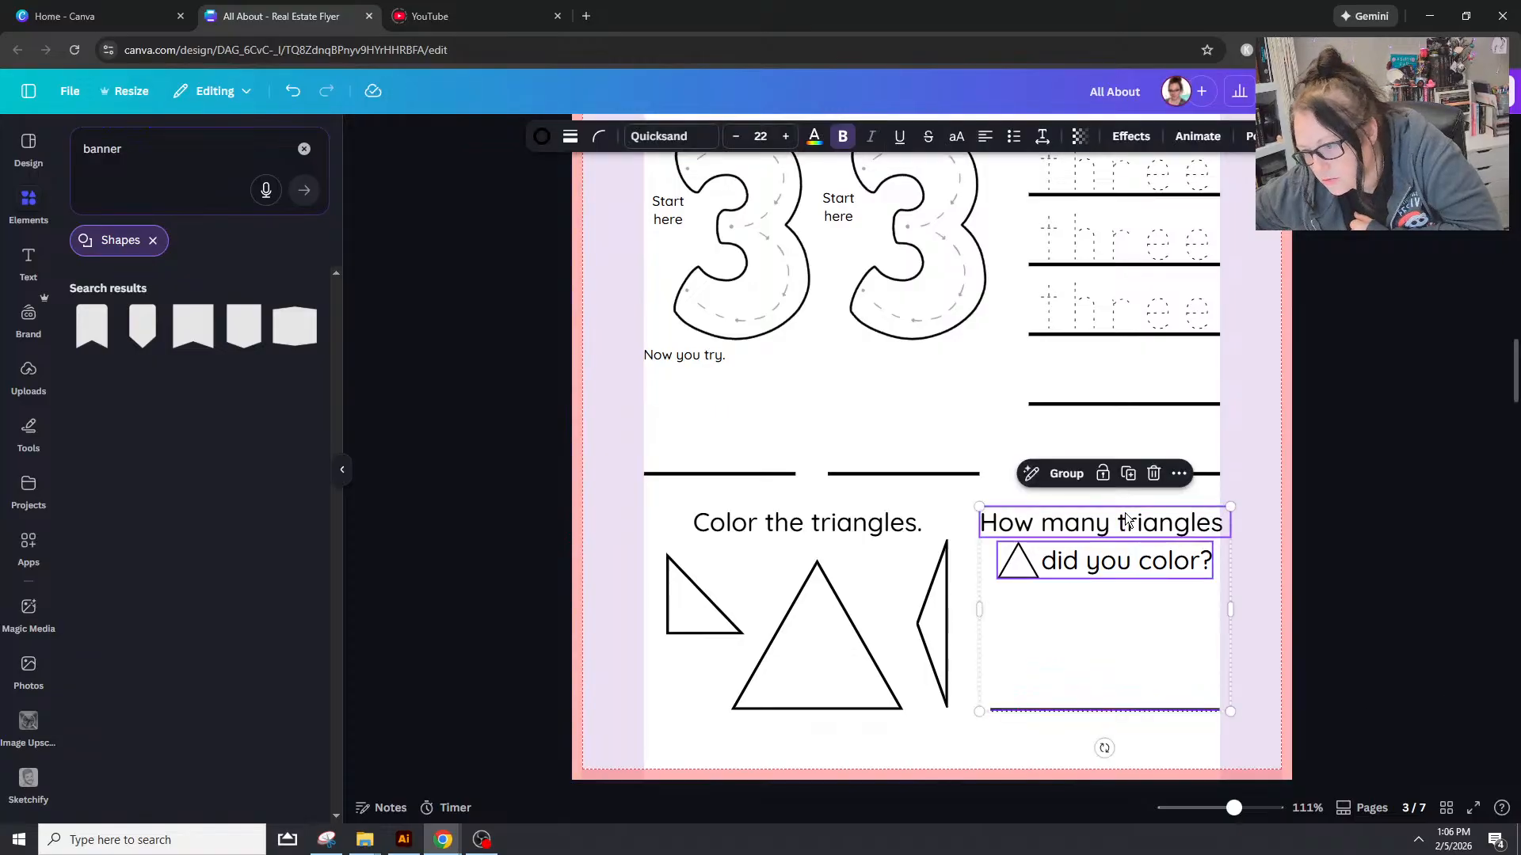
key(Left)
key(Left)
key(Left)
key(Left)
key(Left)
key(Left)
key(Right)
key(Right)
key(Right)
key(Right)
key(Right)
key(Right)
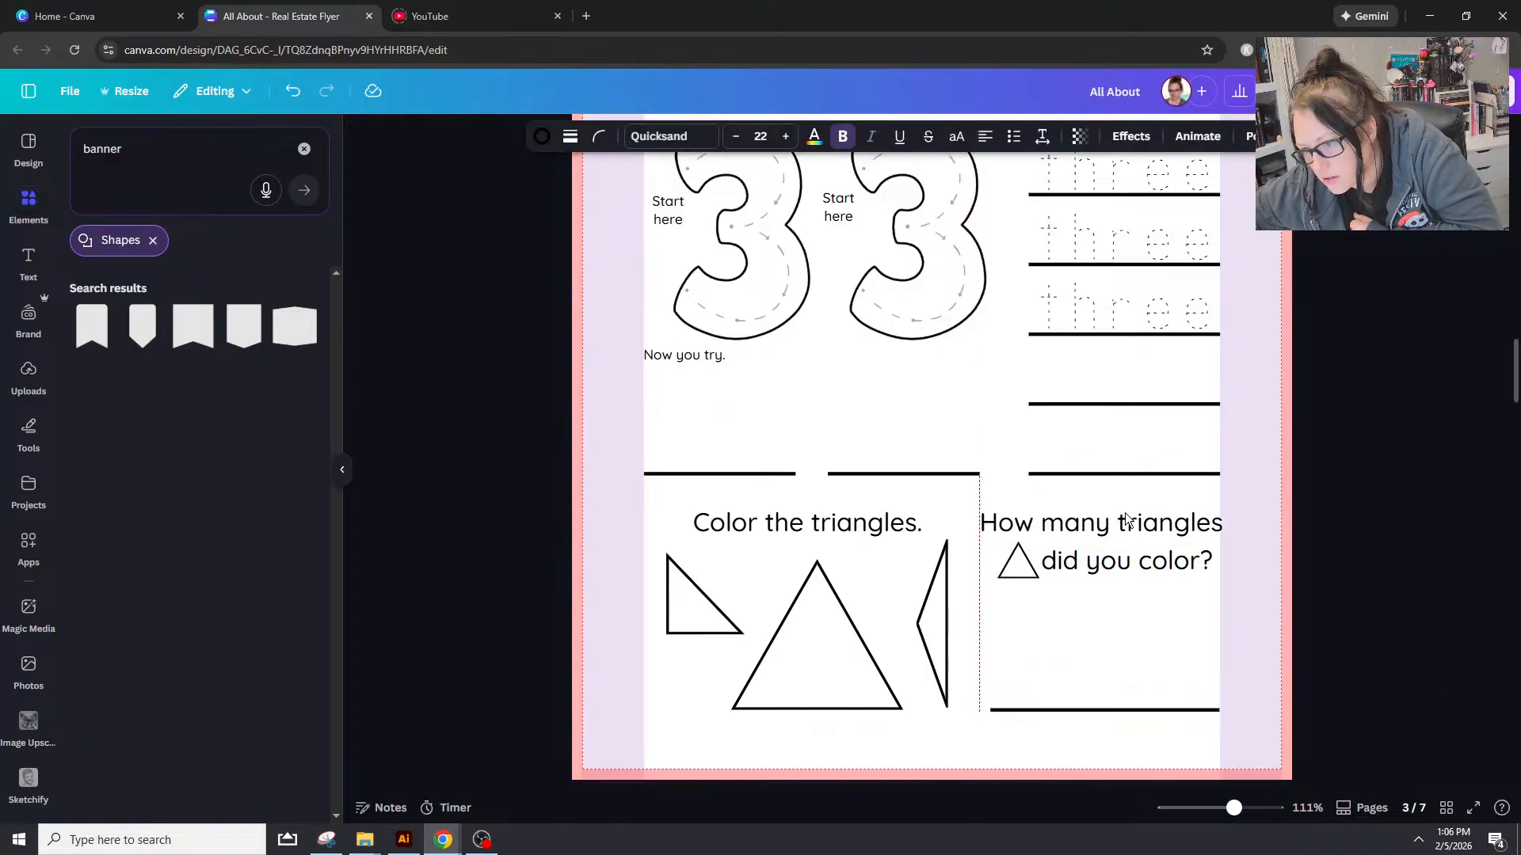
click(1486, 417)
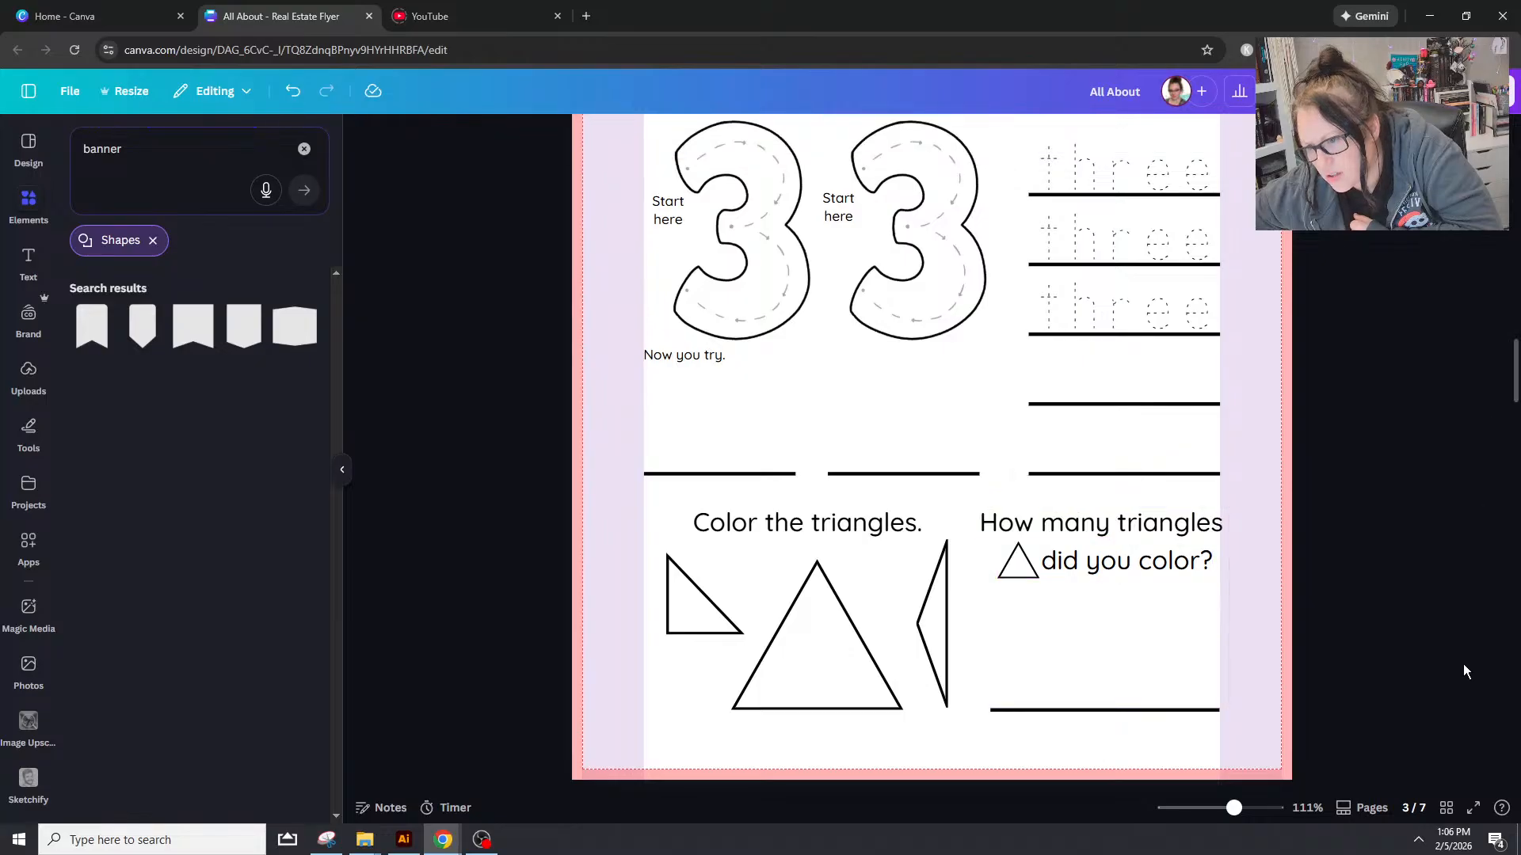
Step: Resize the "How many triangles" text box so it ends at the writing lines' right edge and keeps the text on one line
scroll(1462, 664, up, 2)
scroll(1442, 651, up, 10)
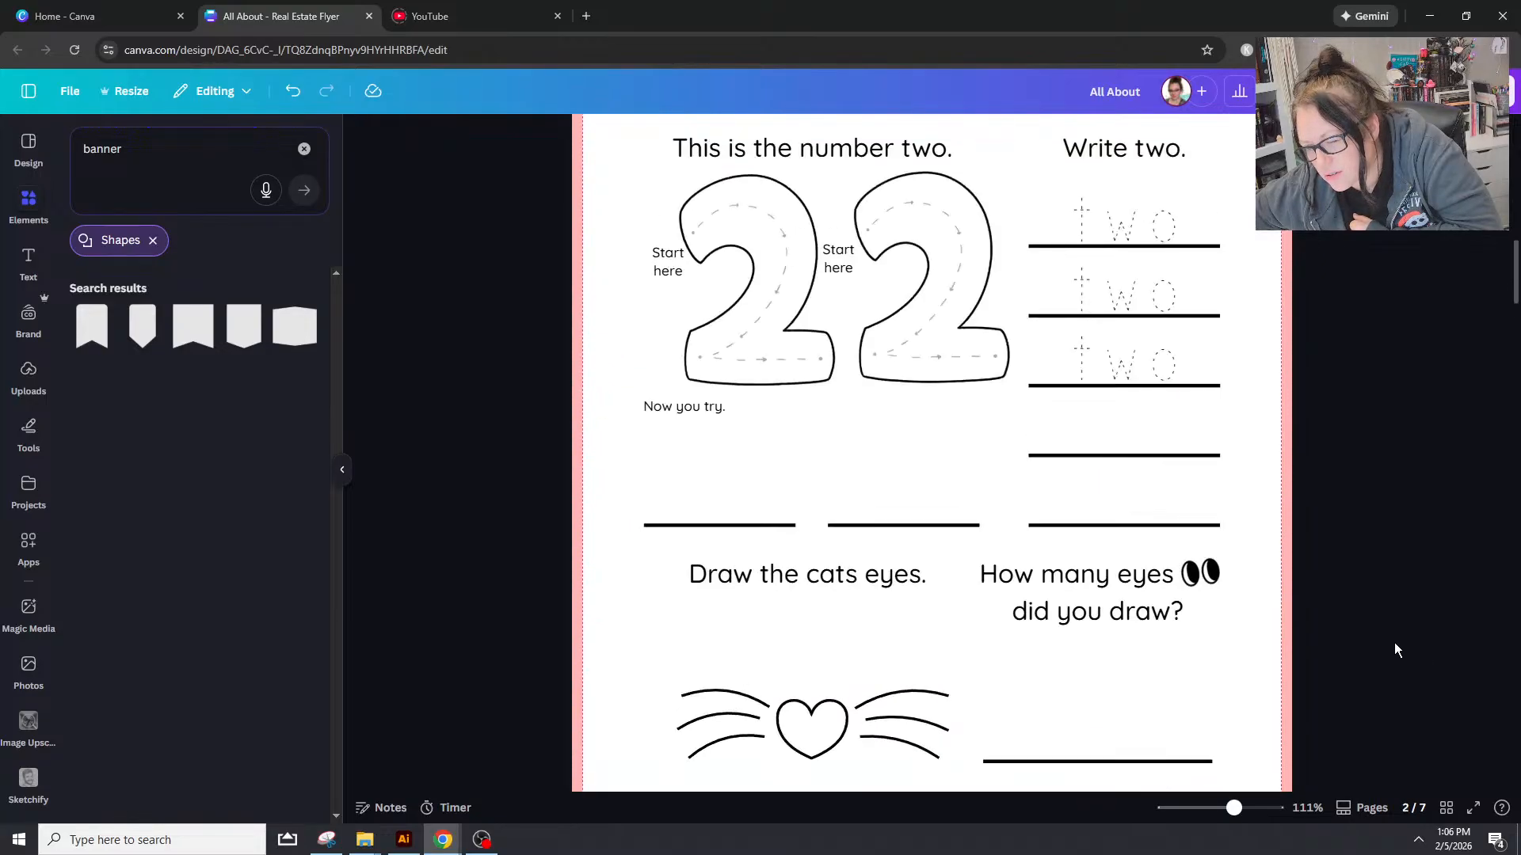
scroll(1394, 643, down, 10)
scroll(1385, 639, down, 3)
click(1028, 511)
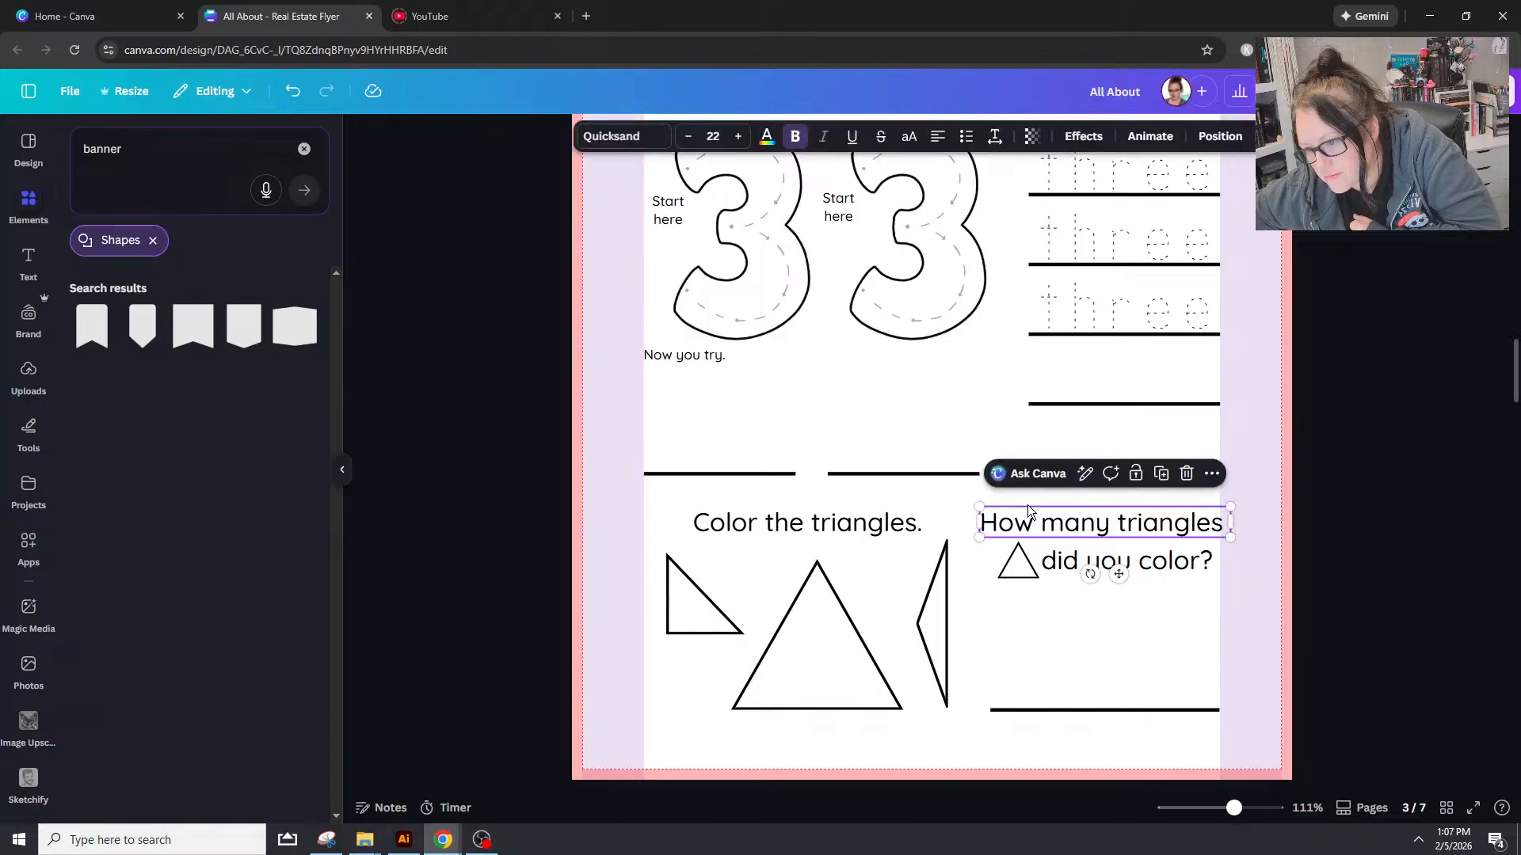
key(shift+Left)
key(shift+Right)
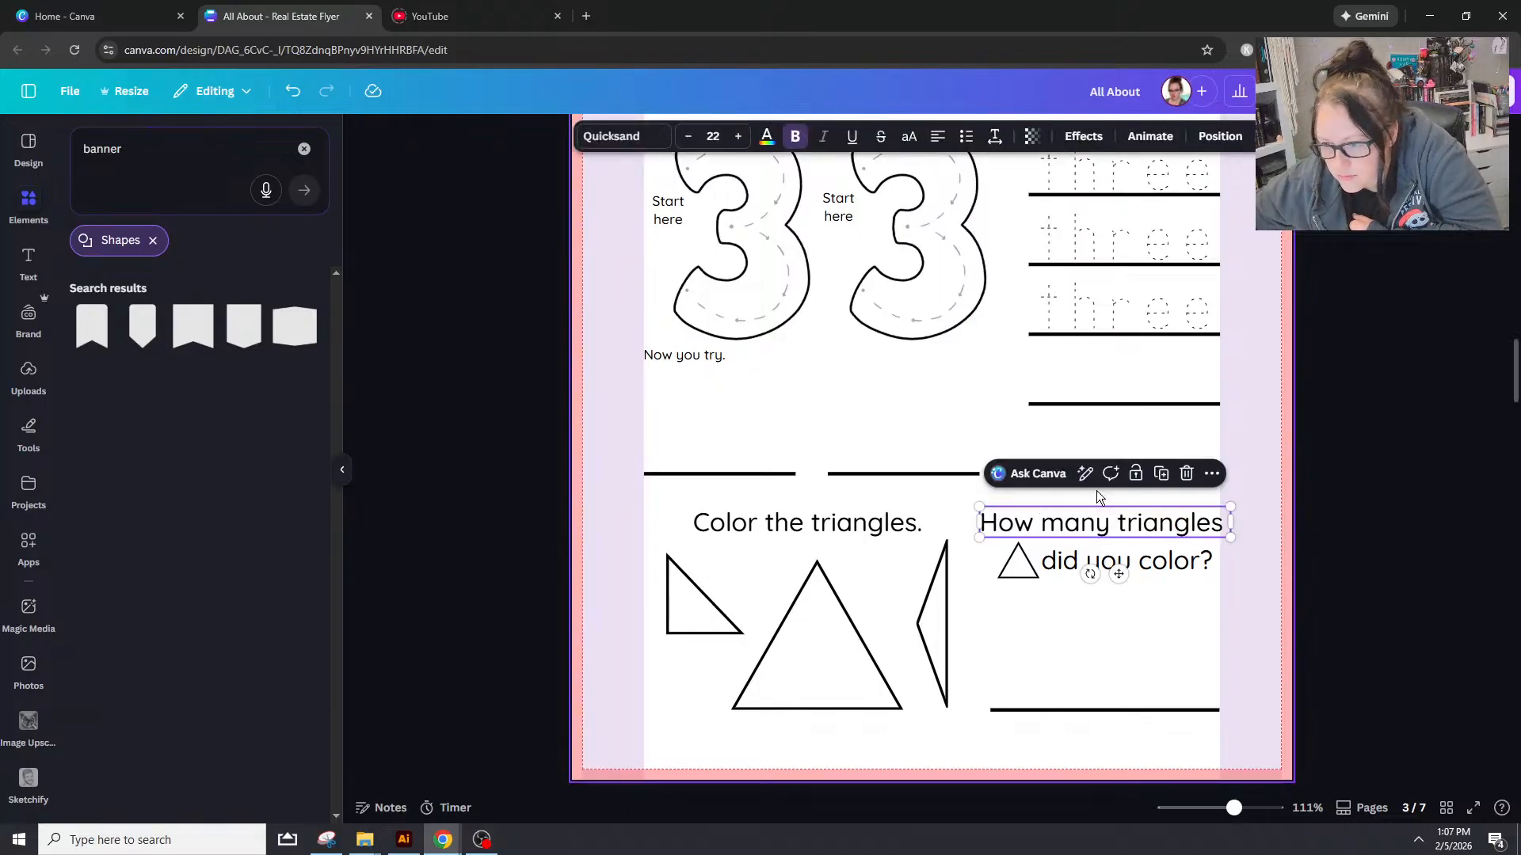
drag(1232, 524, 1230, 533)
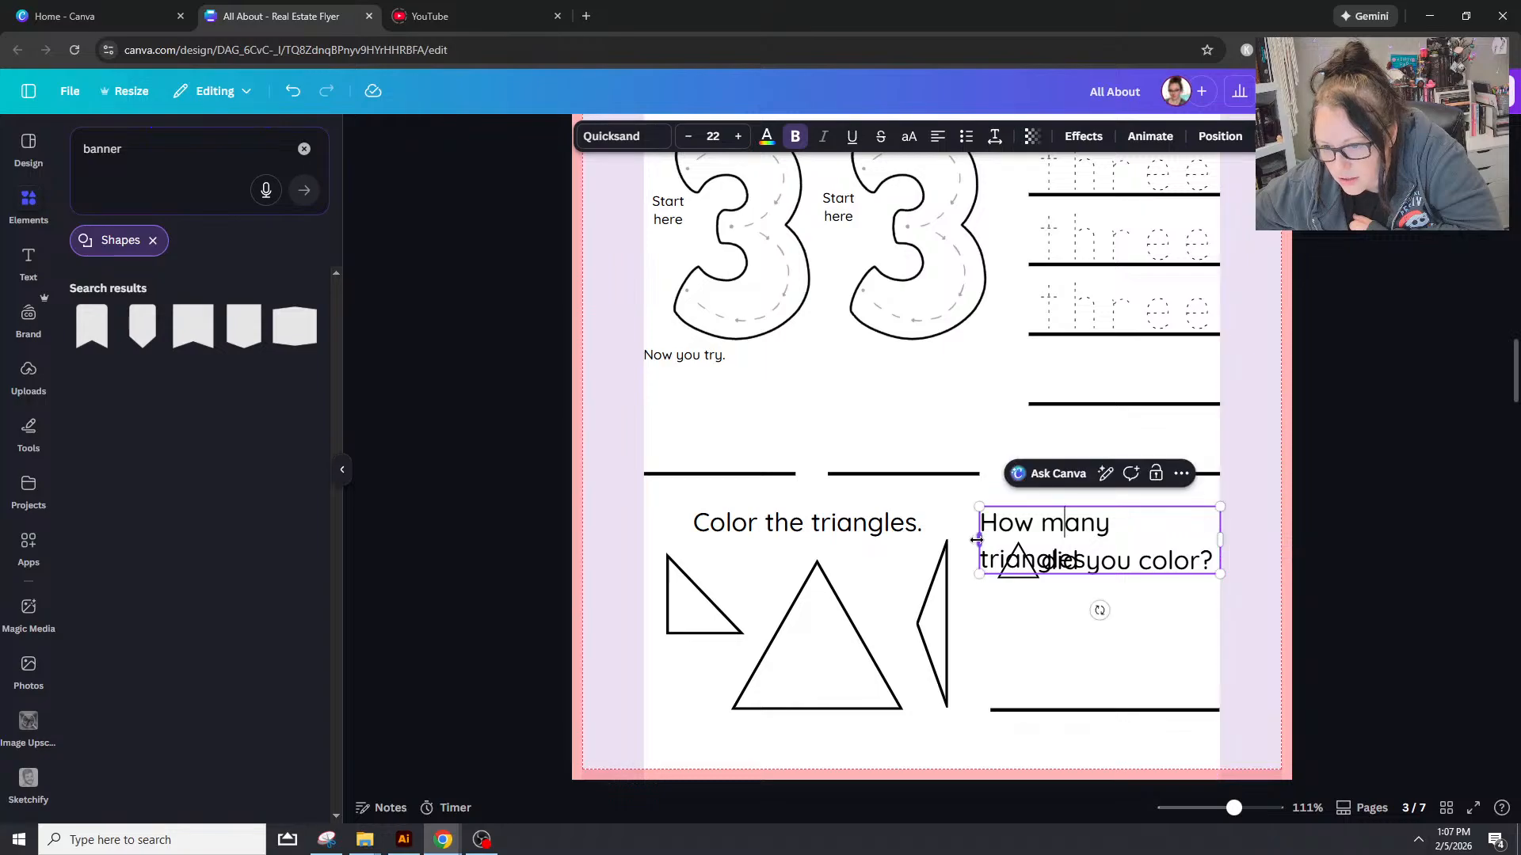
drag(975, 539, 971, 539)
click(1383, 544)
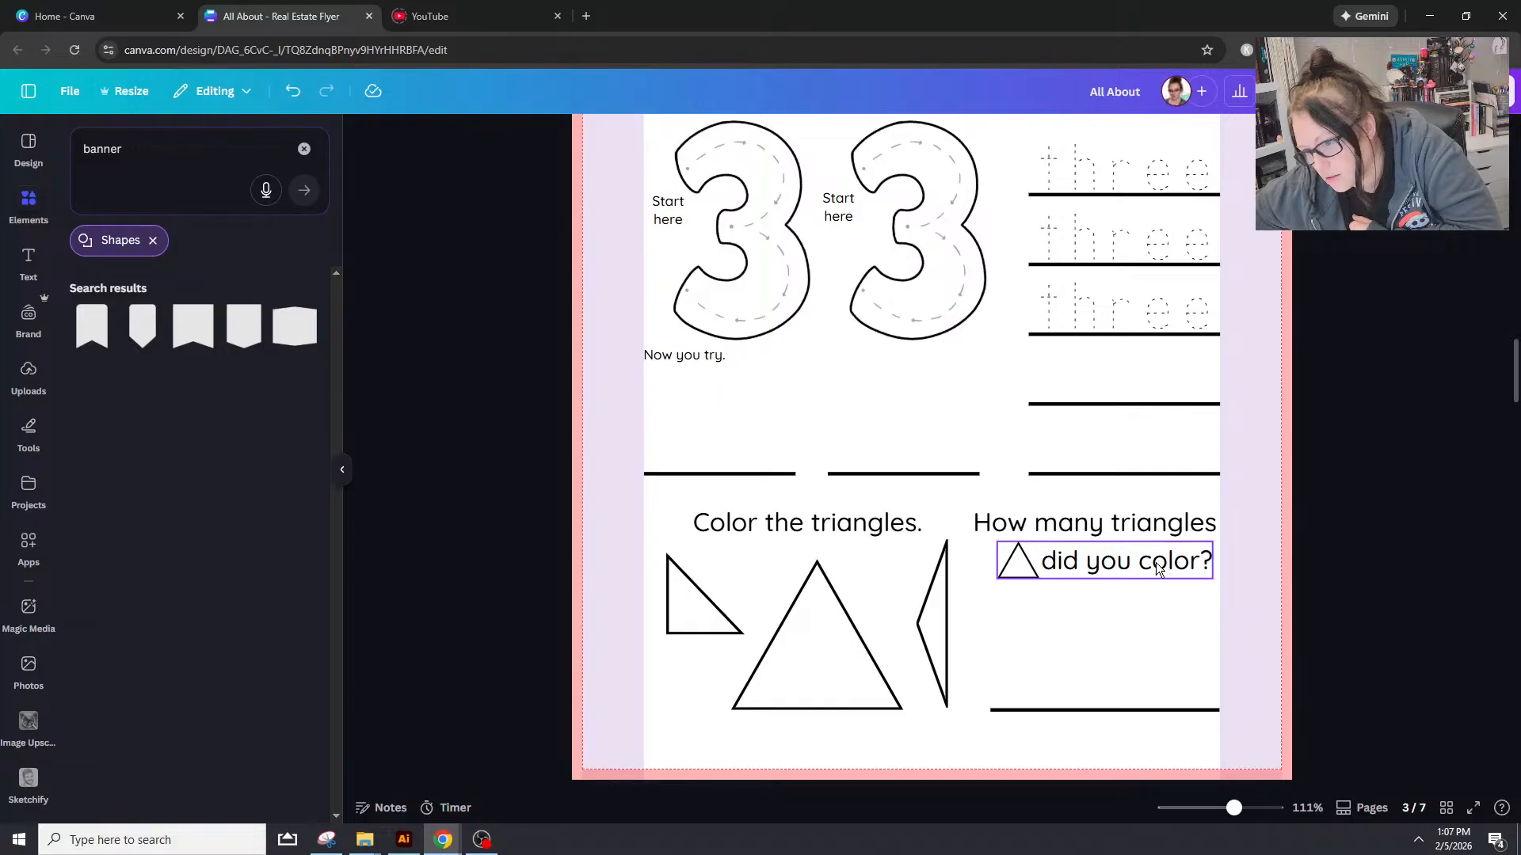
Step: Center the triangle icon and "did you color?" group beneath "How many triangles"
drag(1122, 618, 1090, 519)
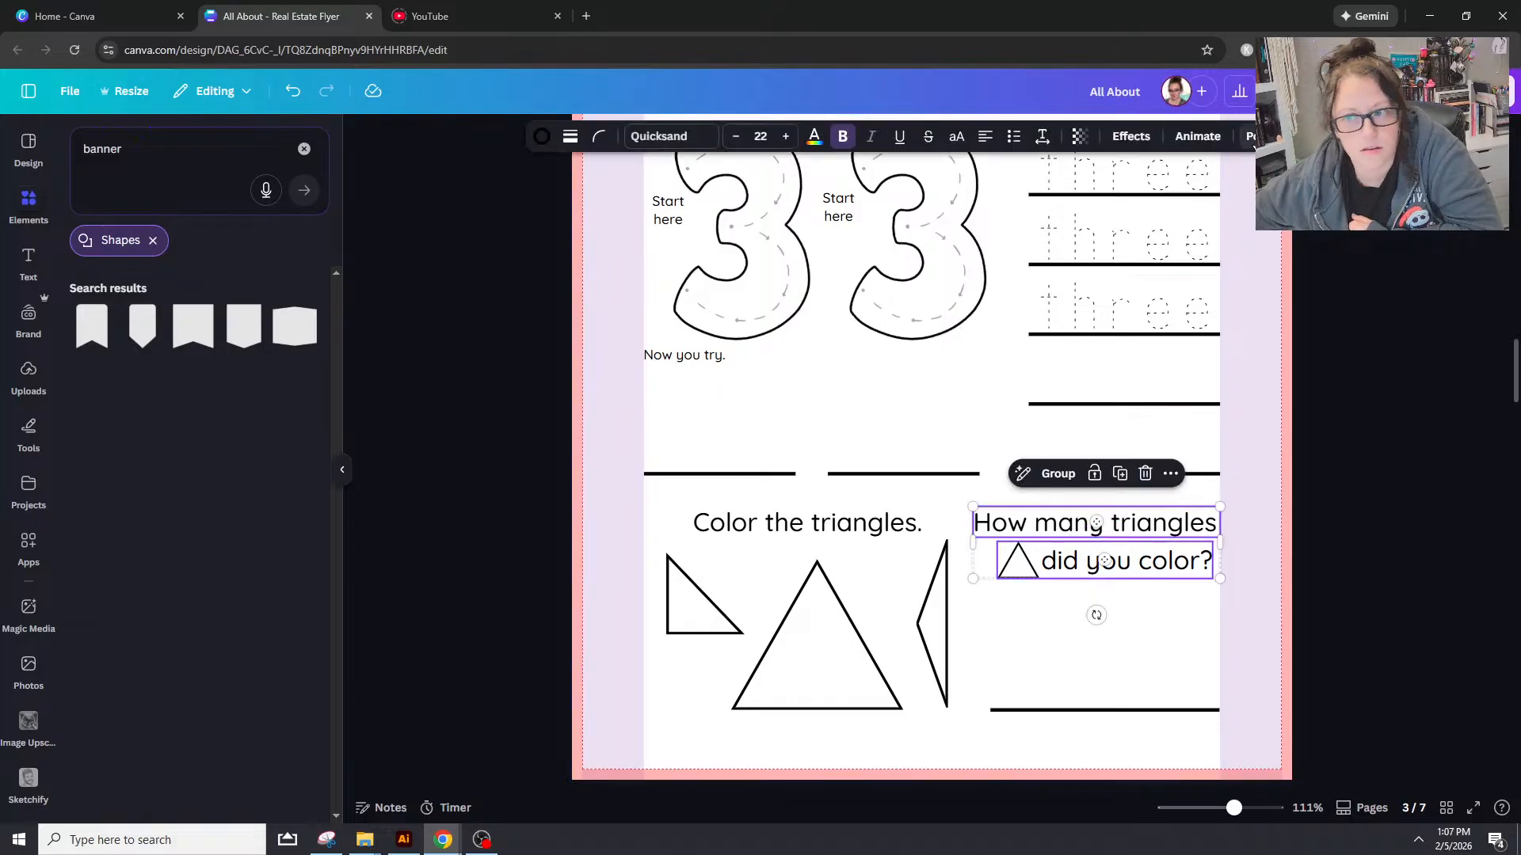
click(1250, 136)
click(252, 369)
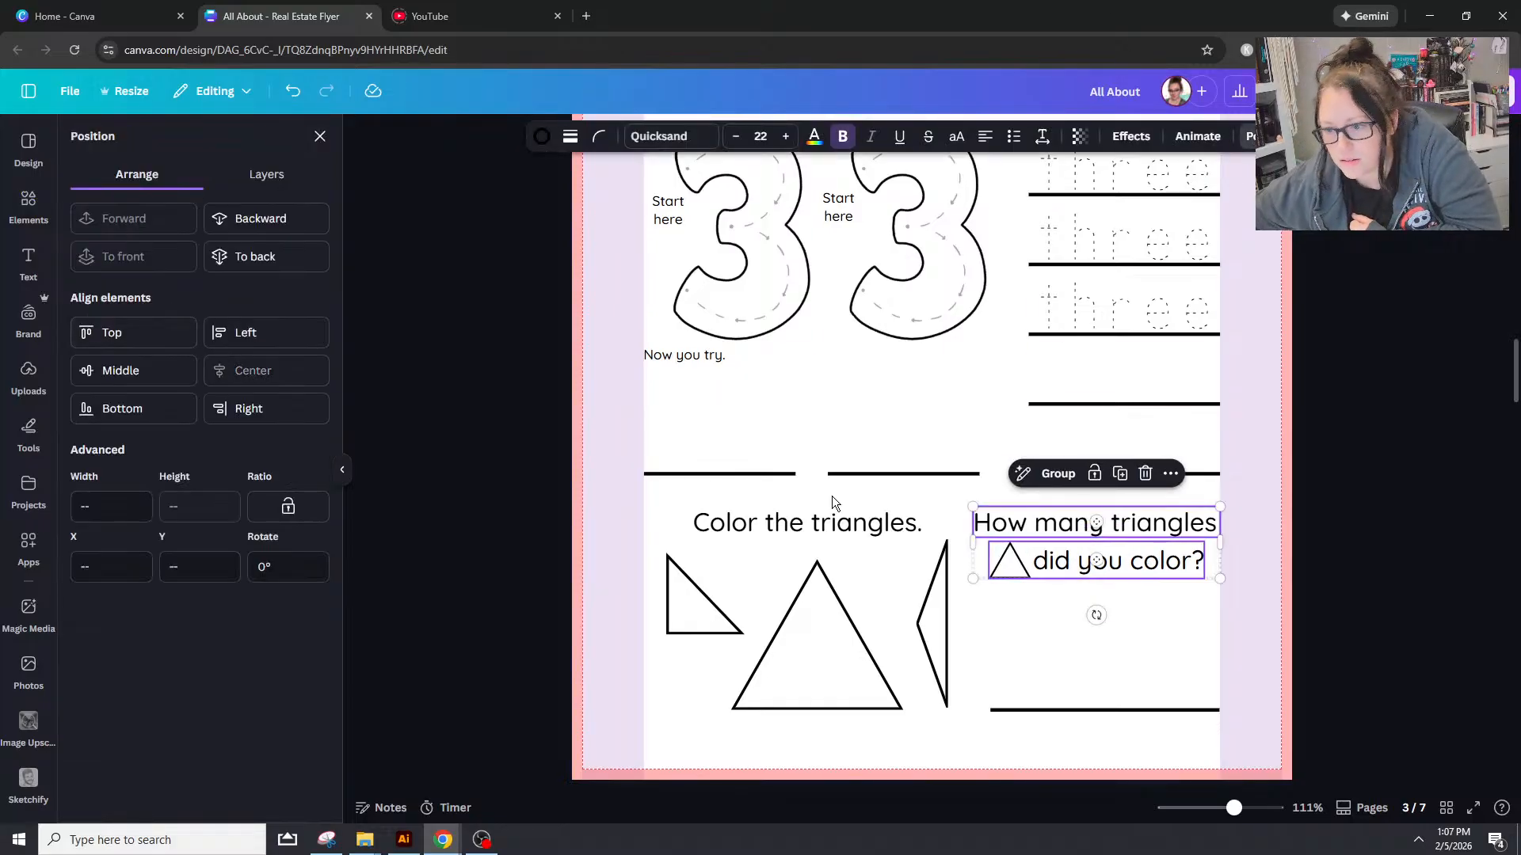
click(1382, 480)
click(1381, 480)
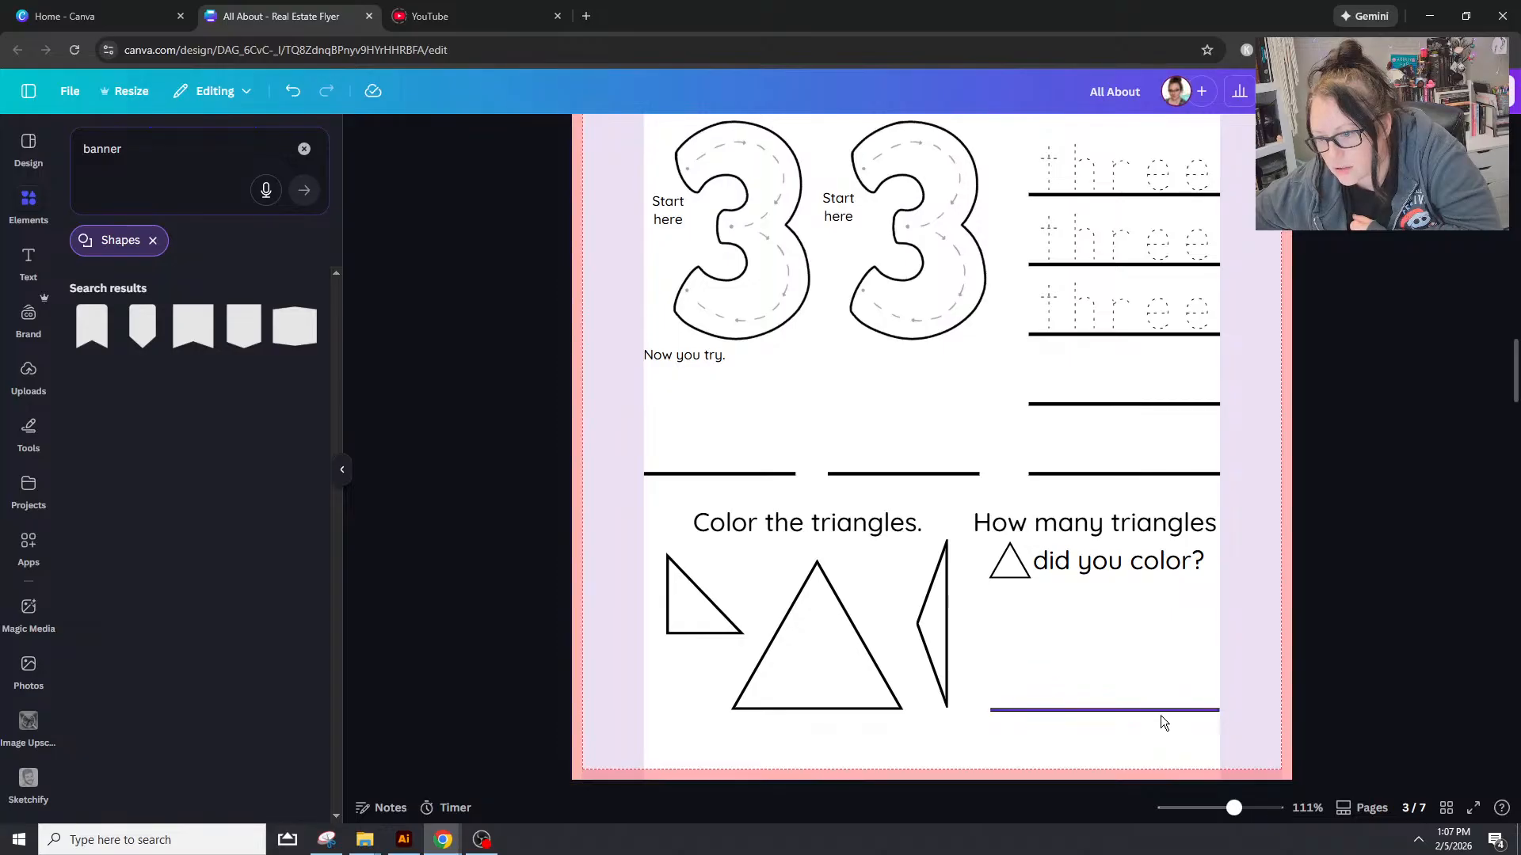
Step: Extend the left end of the answer line to match the left edge of "How many triangles"
click(1161, 713)
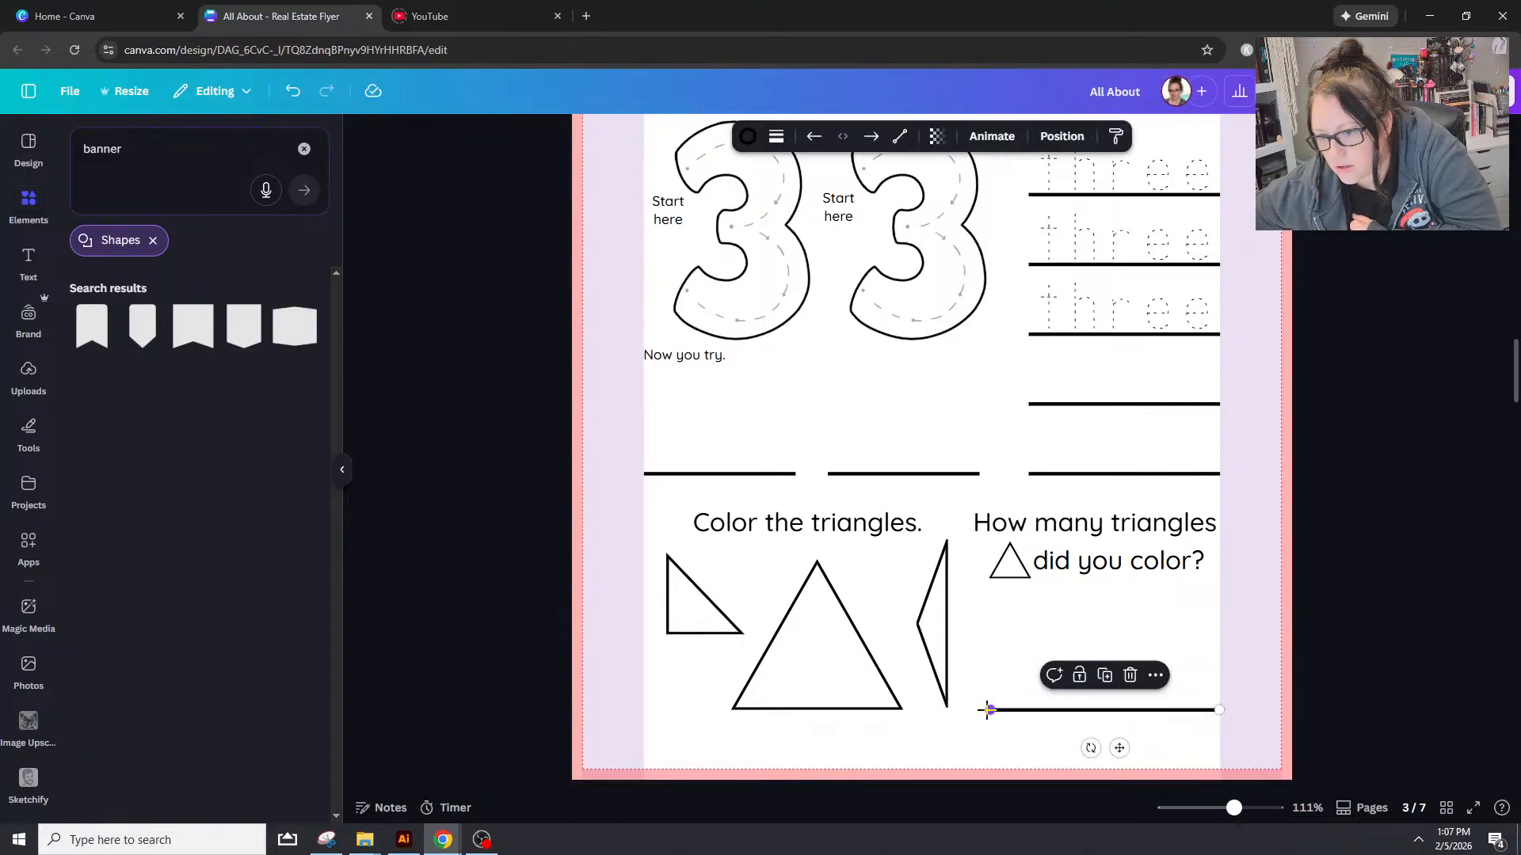
drag(988, 710, 974, 710)
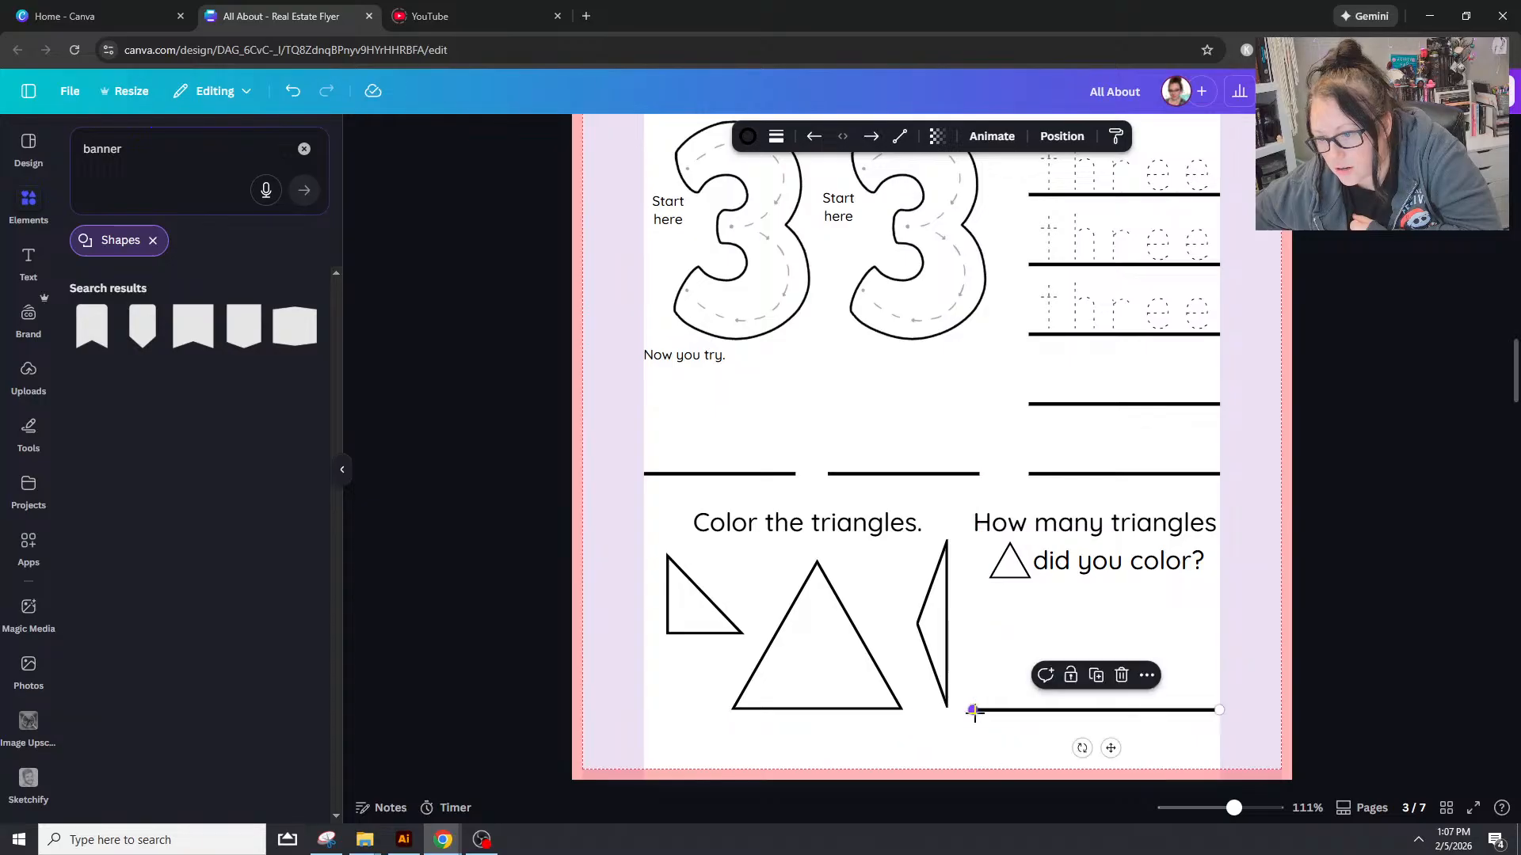
click(1179, 735)
Step: Check the alignment of page 3's question and answer line, and compare the layout with page 2
drag(1174, 728, 1125, 497)
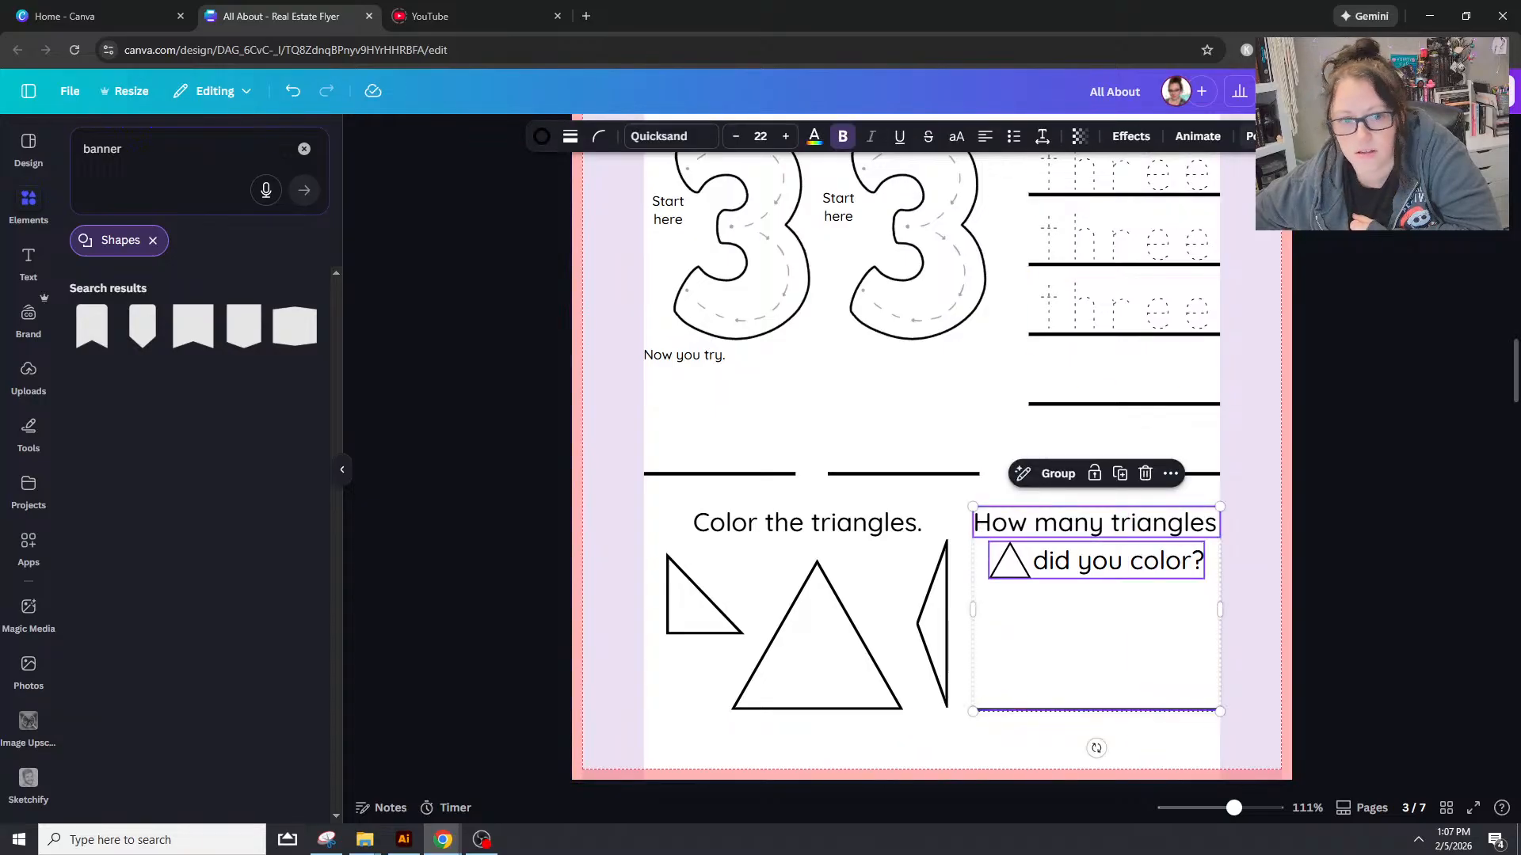
click(1247, 135)
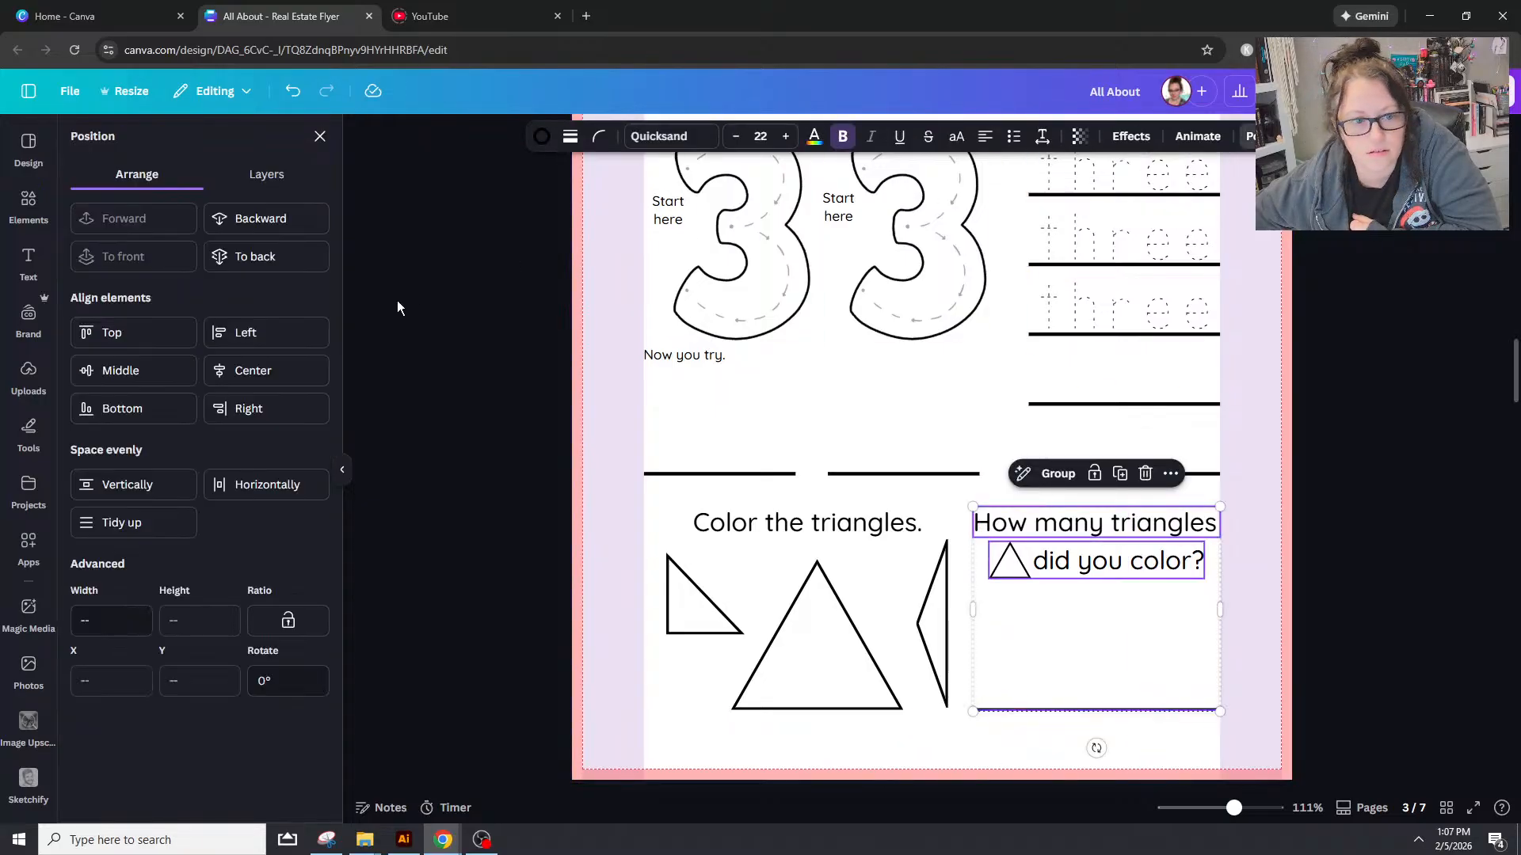
click(1394, 509)
scroll(1392, 506, up, 10)
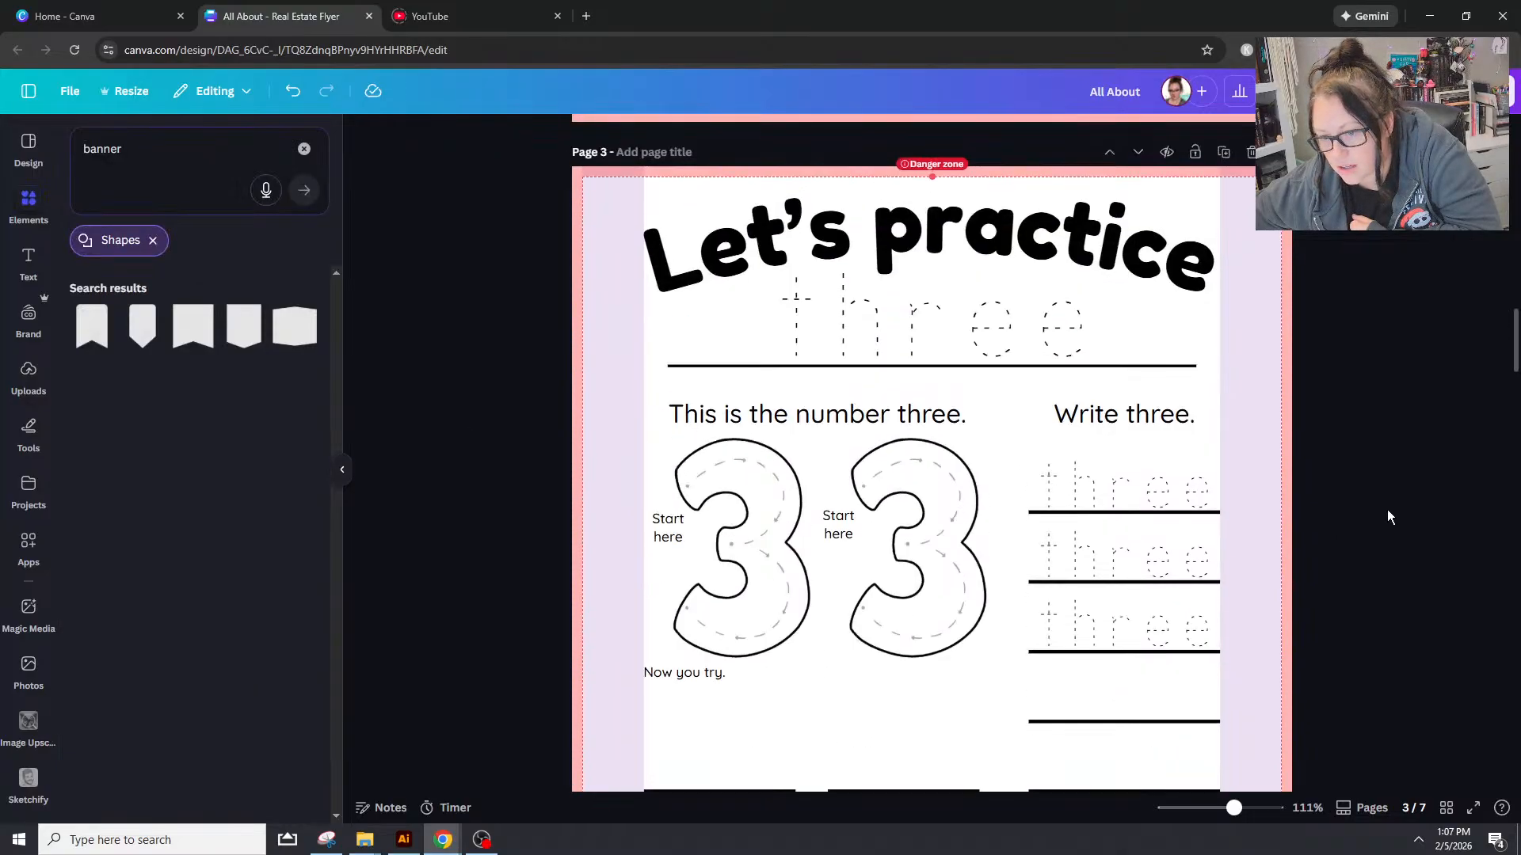
scroll(1386, 518, up, 5)
scroll(1385, 518, down, 8)
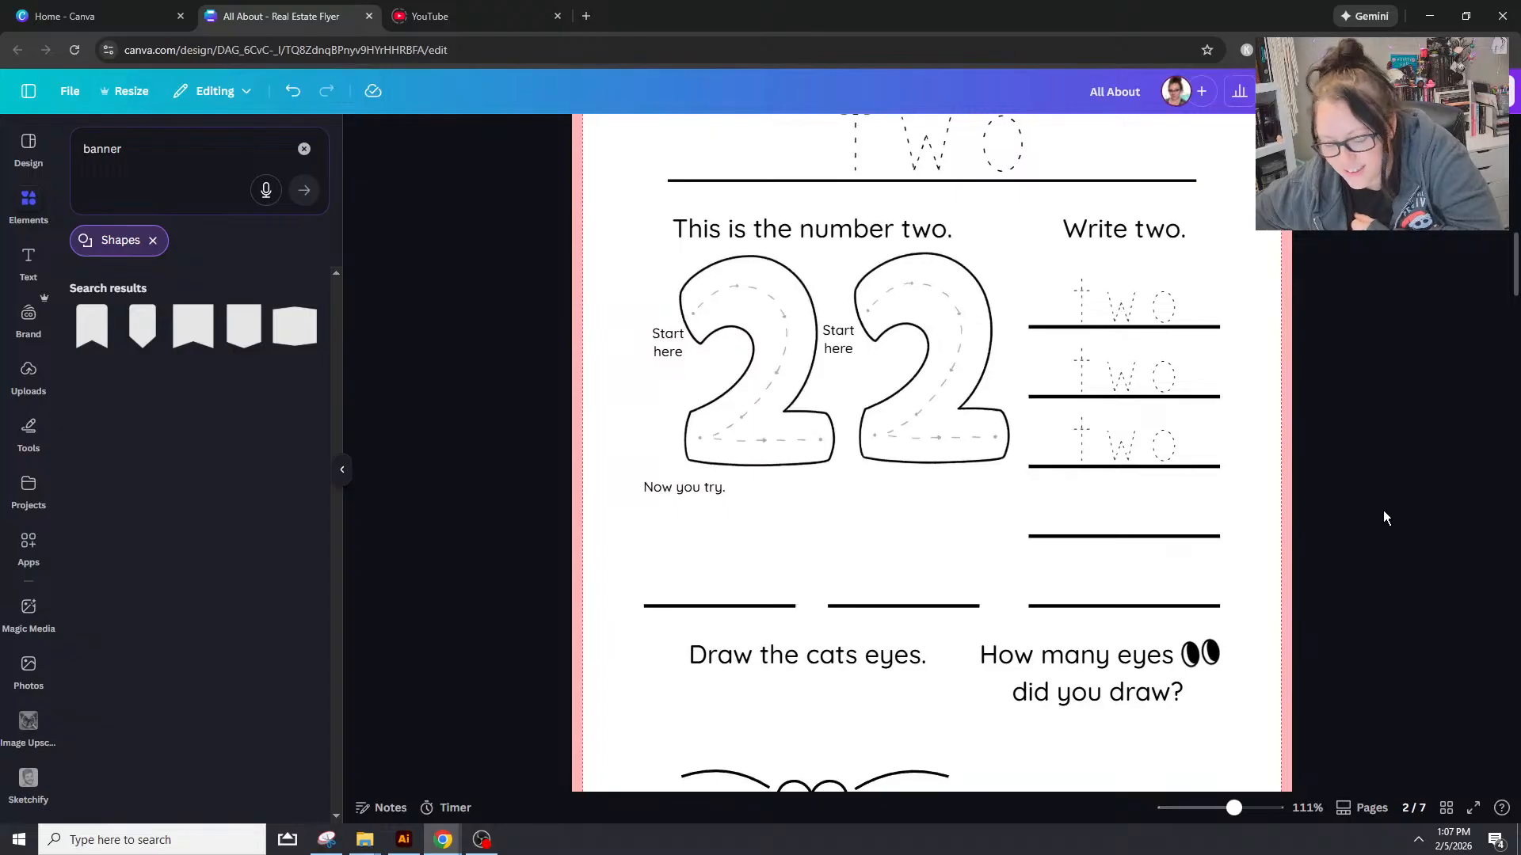
Step: Compare page 3's overall layout with pages 1 and 2, checking the coloring artwork and answer line placement
scroll(1380, 515, down, 10)
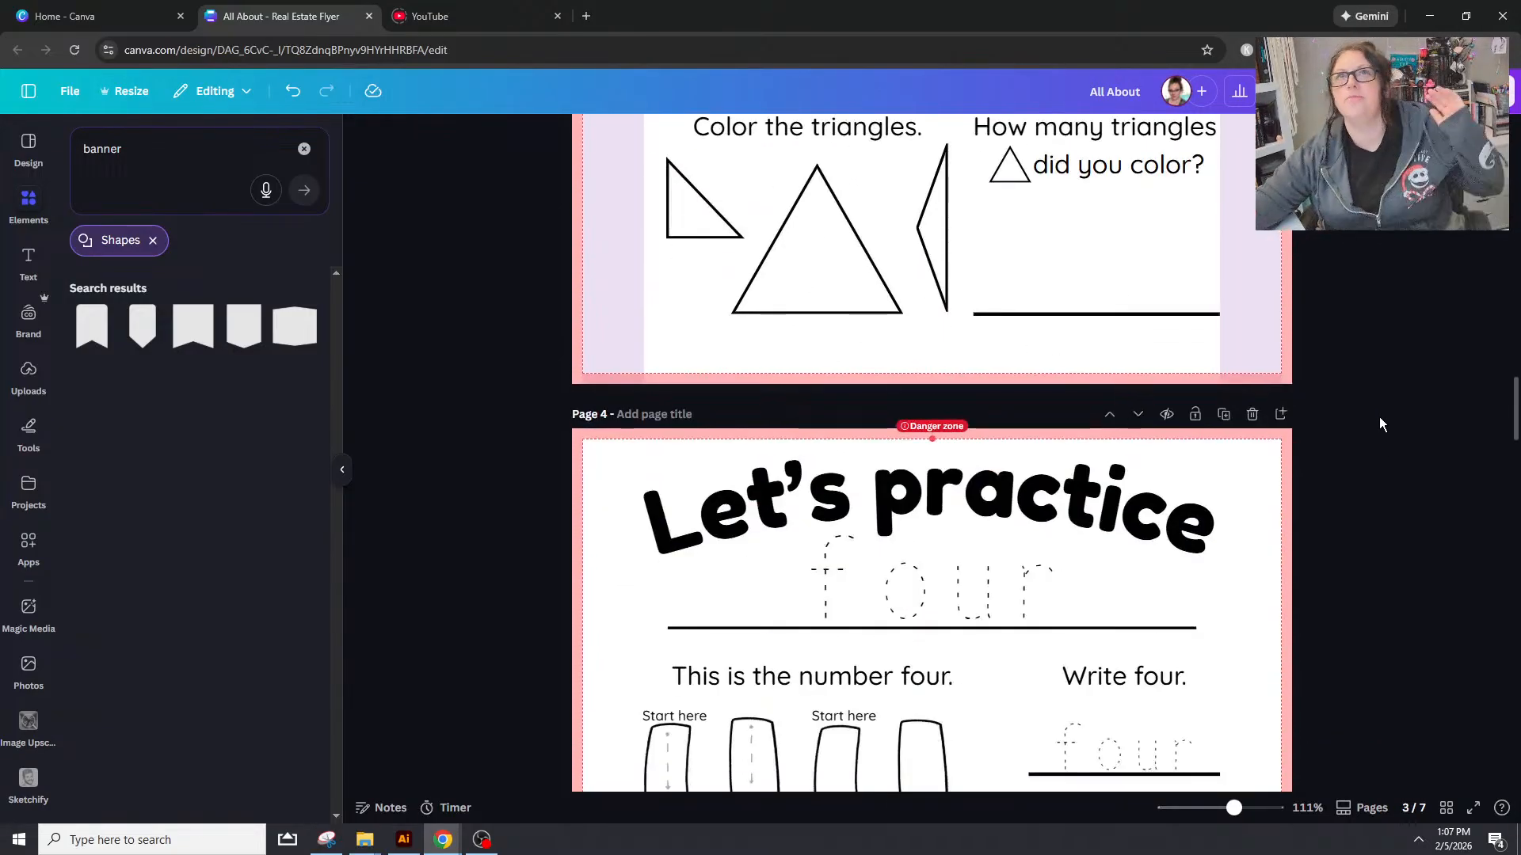
scroll(1378, 411, up, 5)
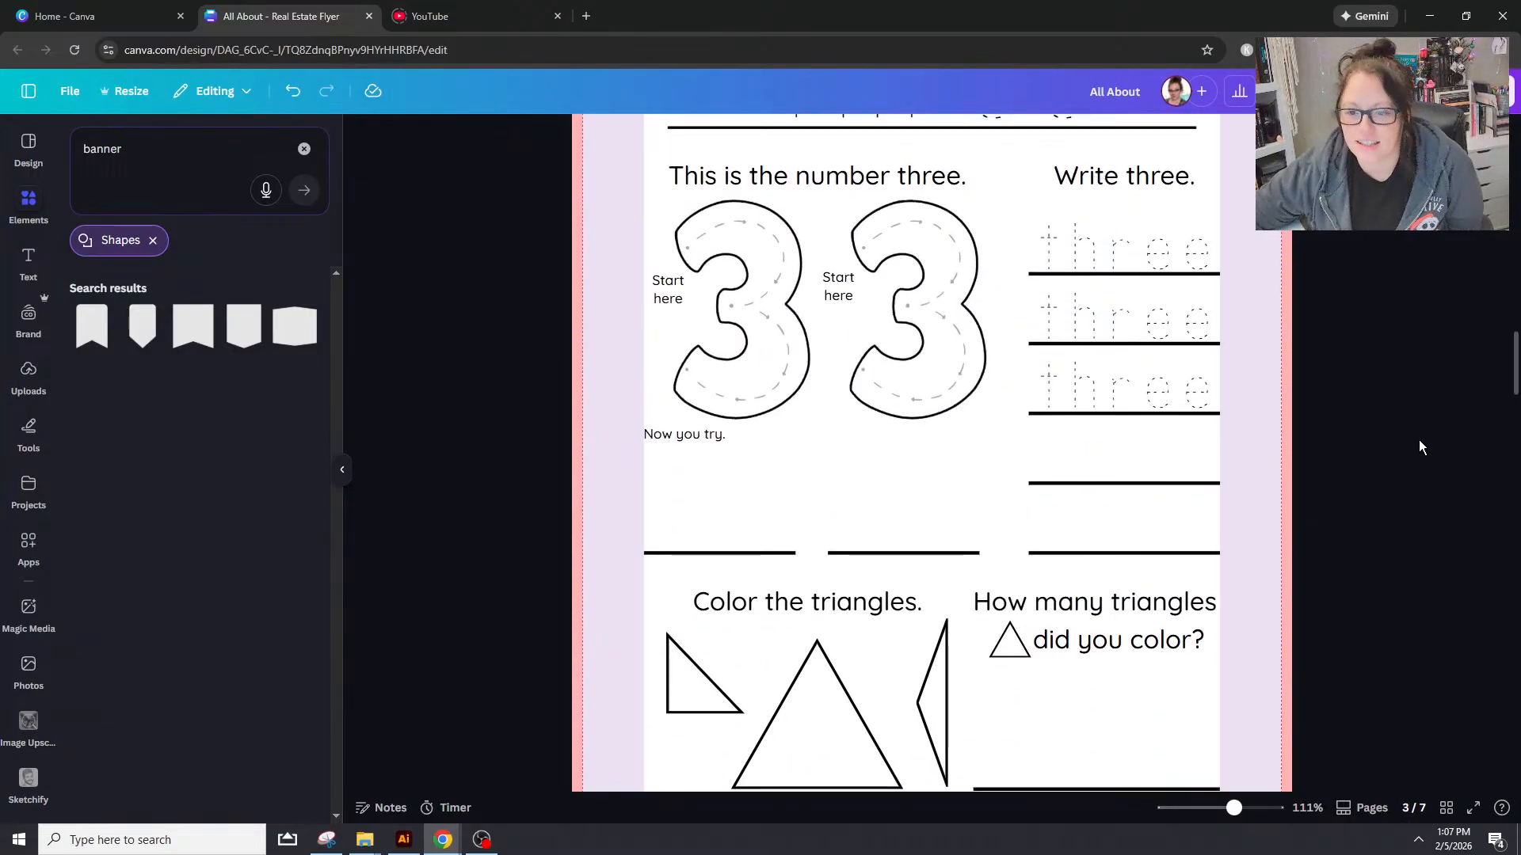
drag(1234, 808, 1223, 808)
scroll(1223, 657, up, 1)
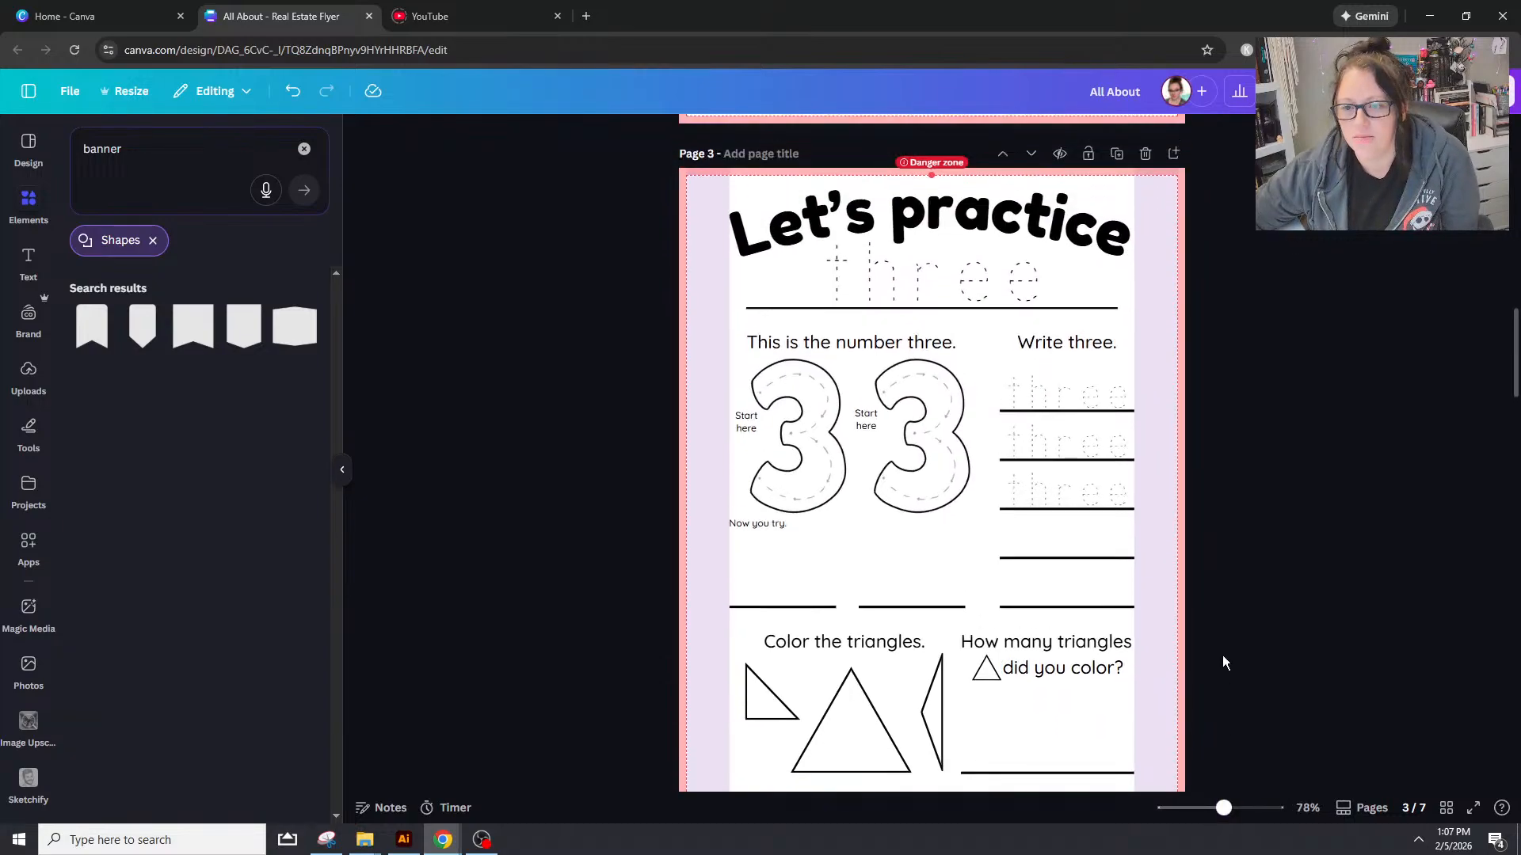
scroll(1223, 657, down, 1)
scroll(1223, 662, down, 1)
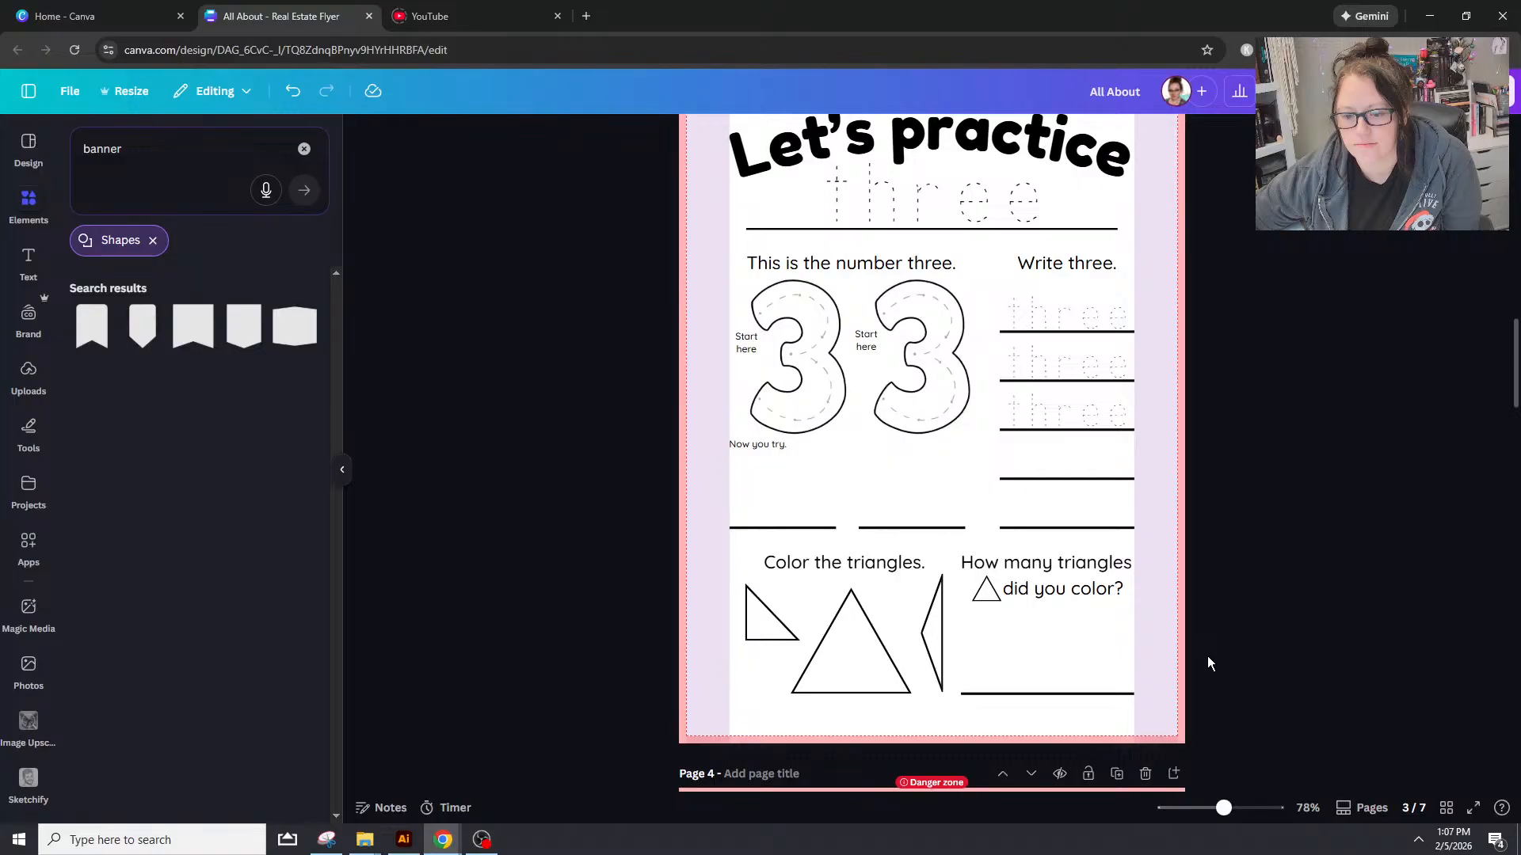
scroll(1212, 662, up, 5)
scroll(1211, 662, down, 5)
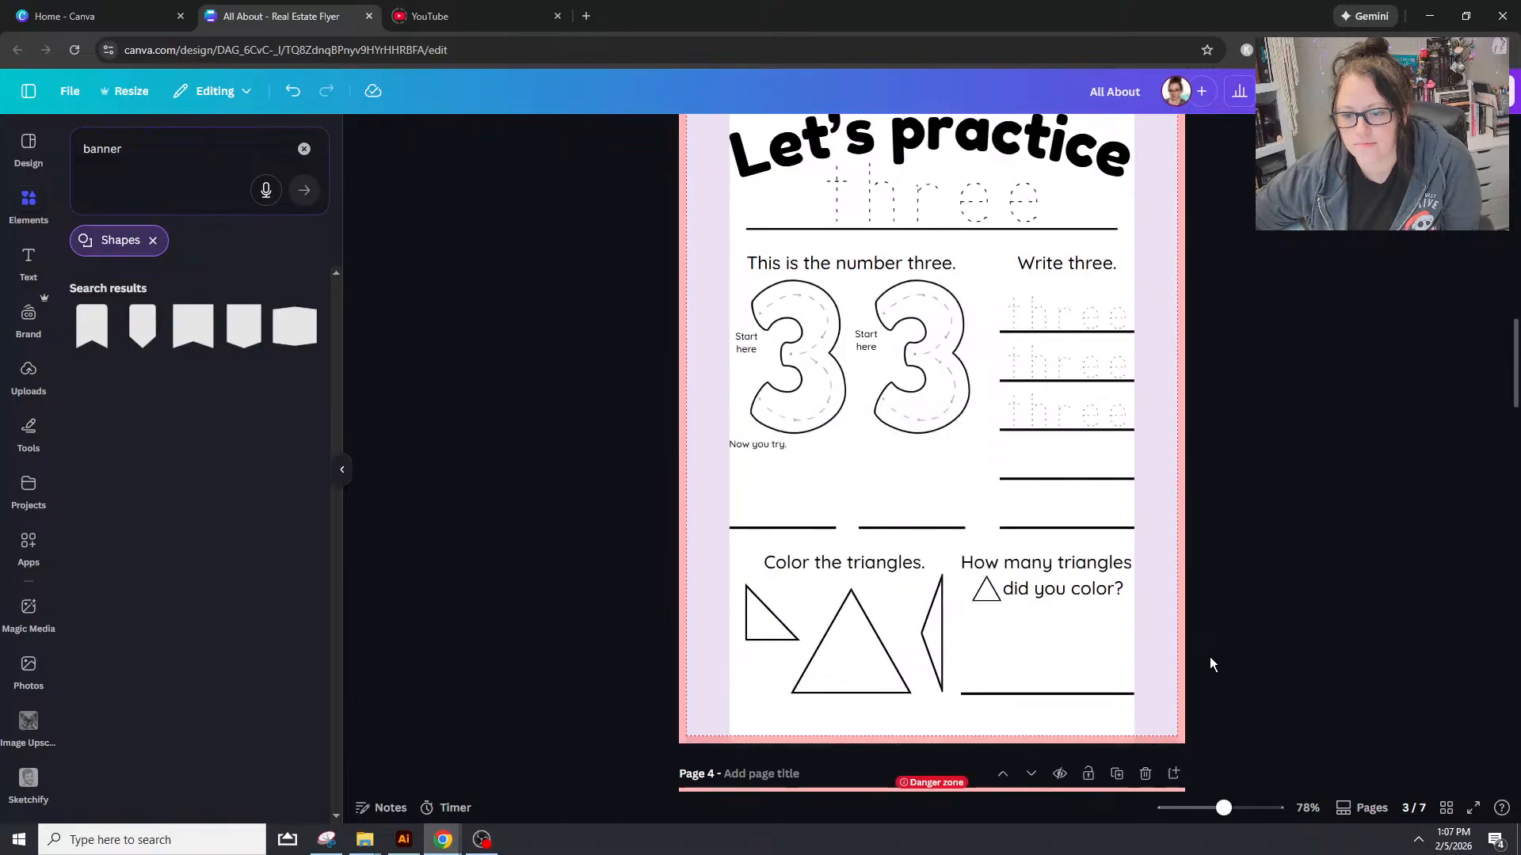
scroll(651, 717, up, 6)
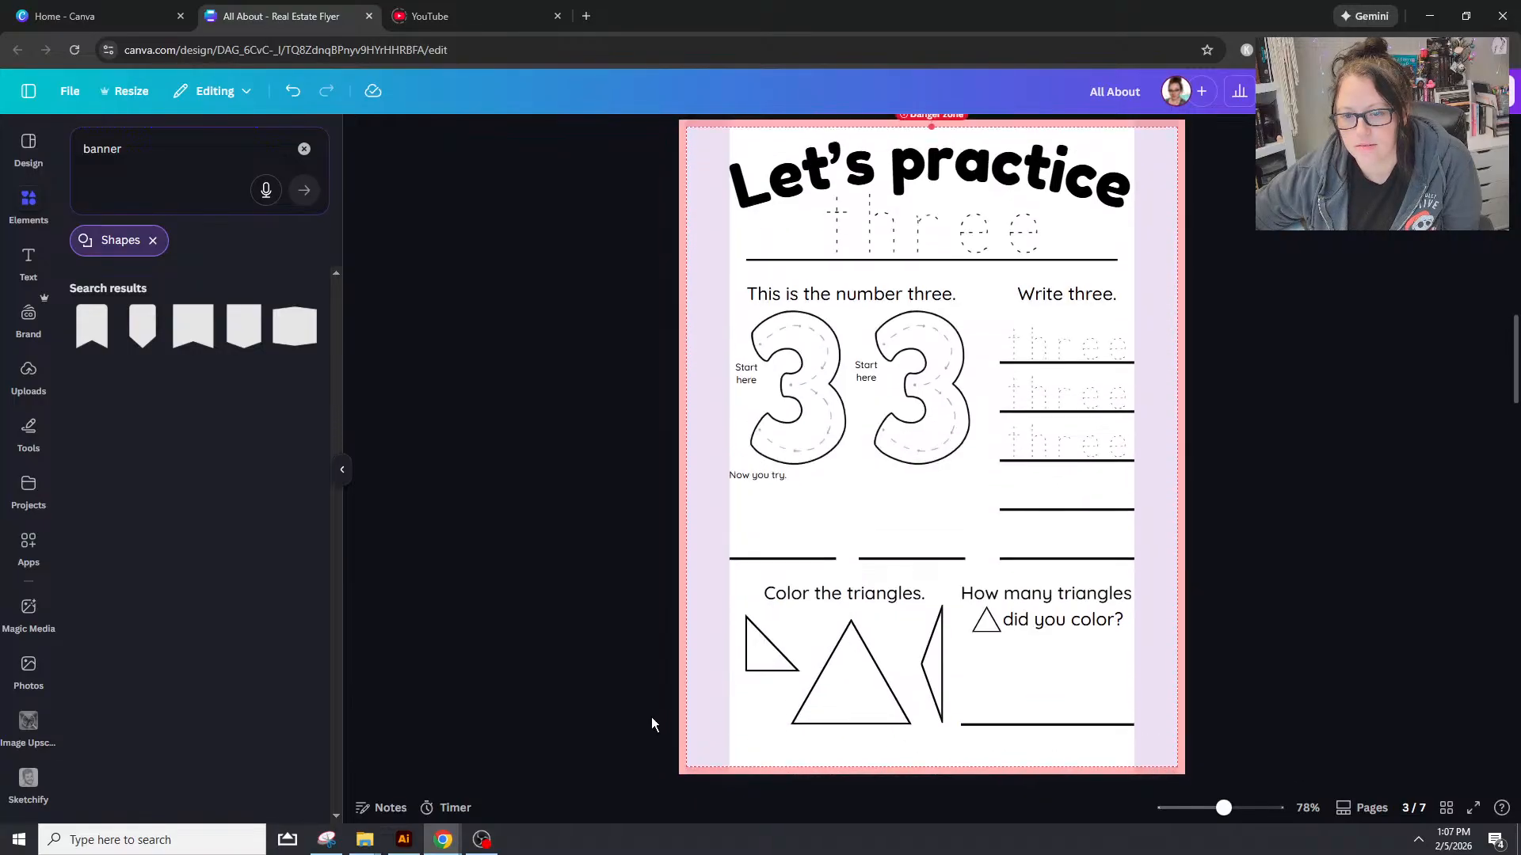
scroll(654, 718, up, 6)
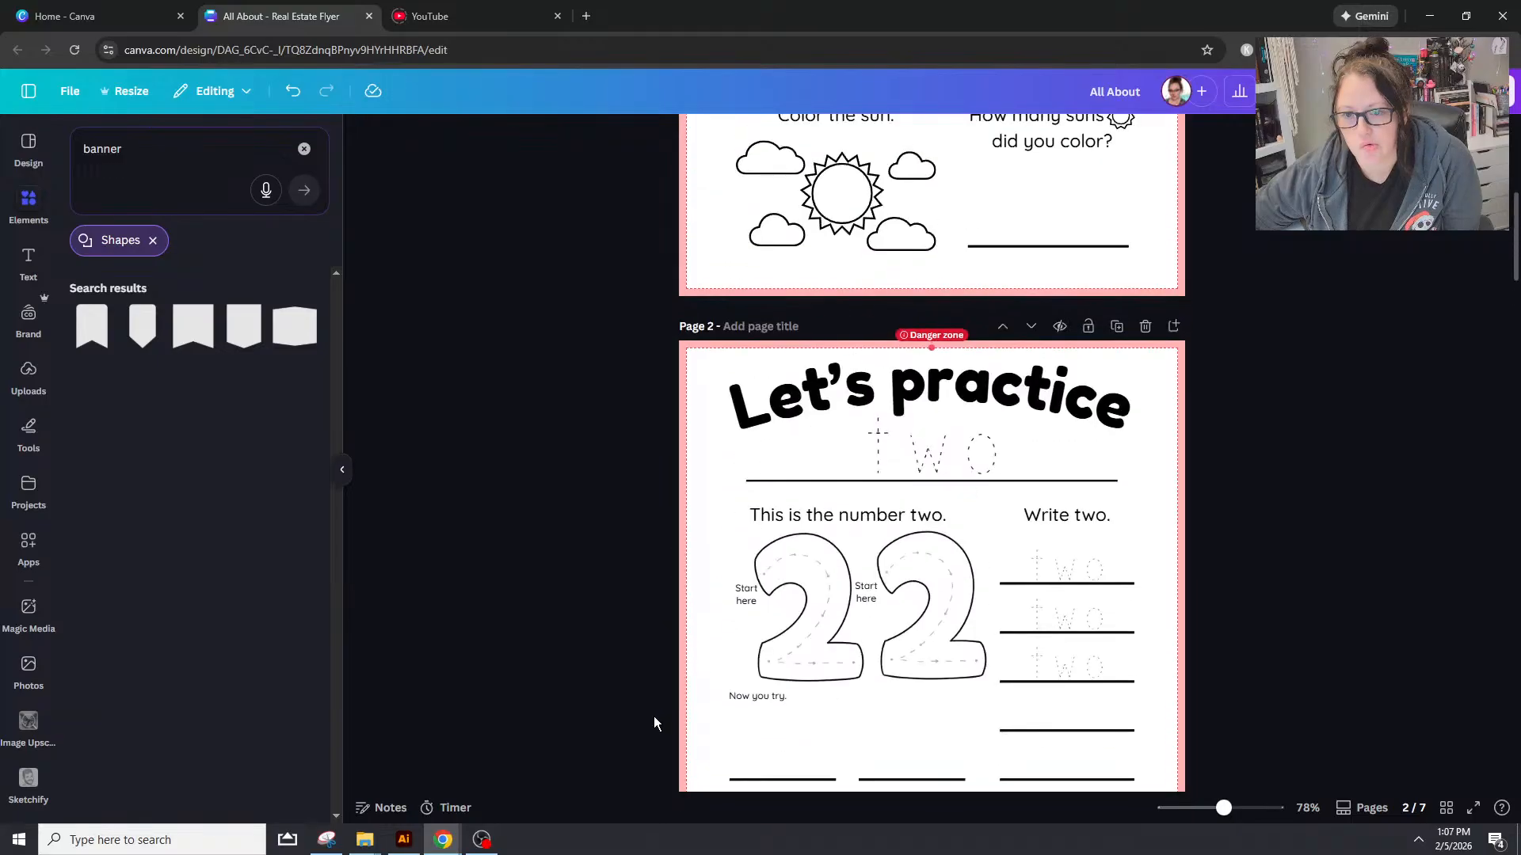
scroll(652, 716, up, 6)
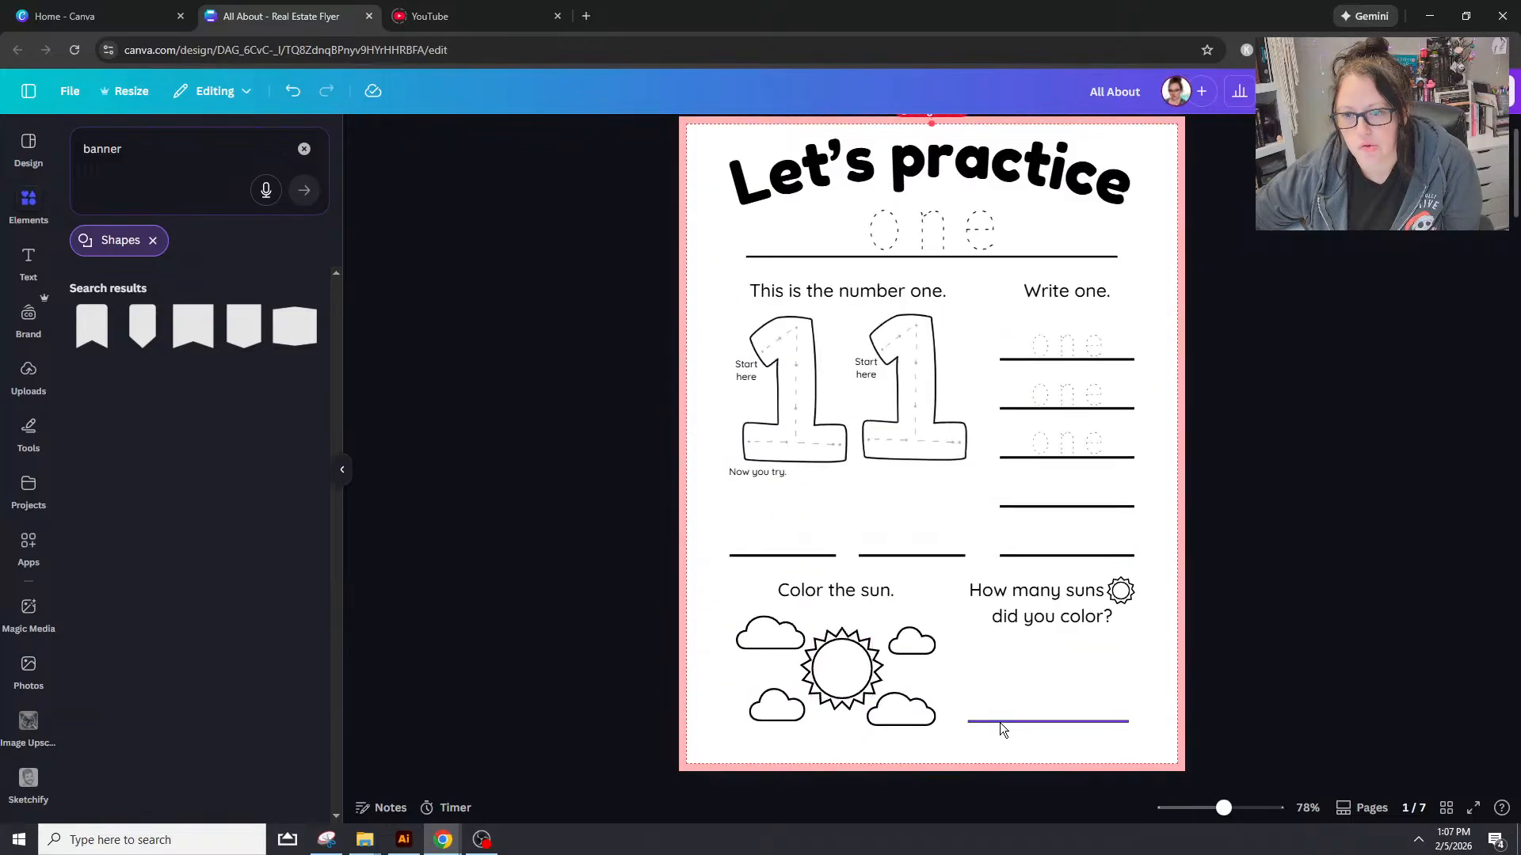
click(914, 724)
Step: Nudge the large middle triangle under "Color the triangles." on page 3 slightly downward
scroll(833, 413, down, 12)
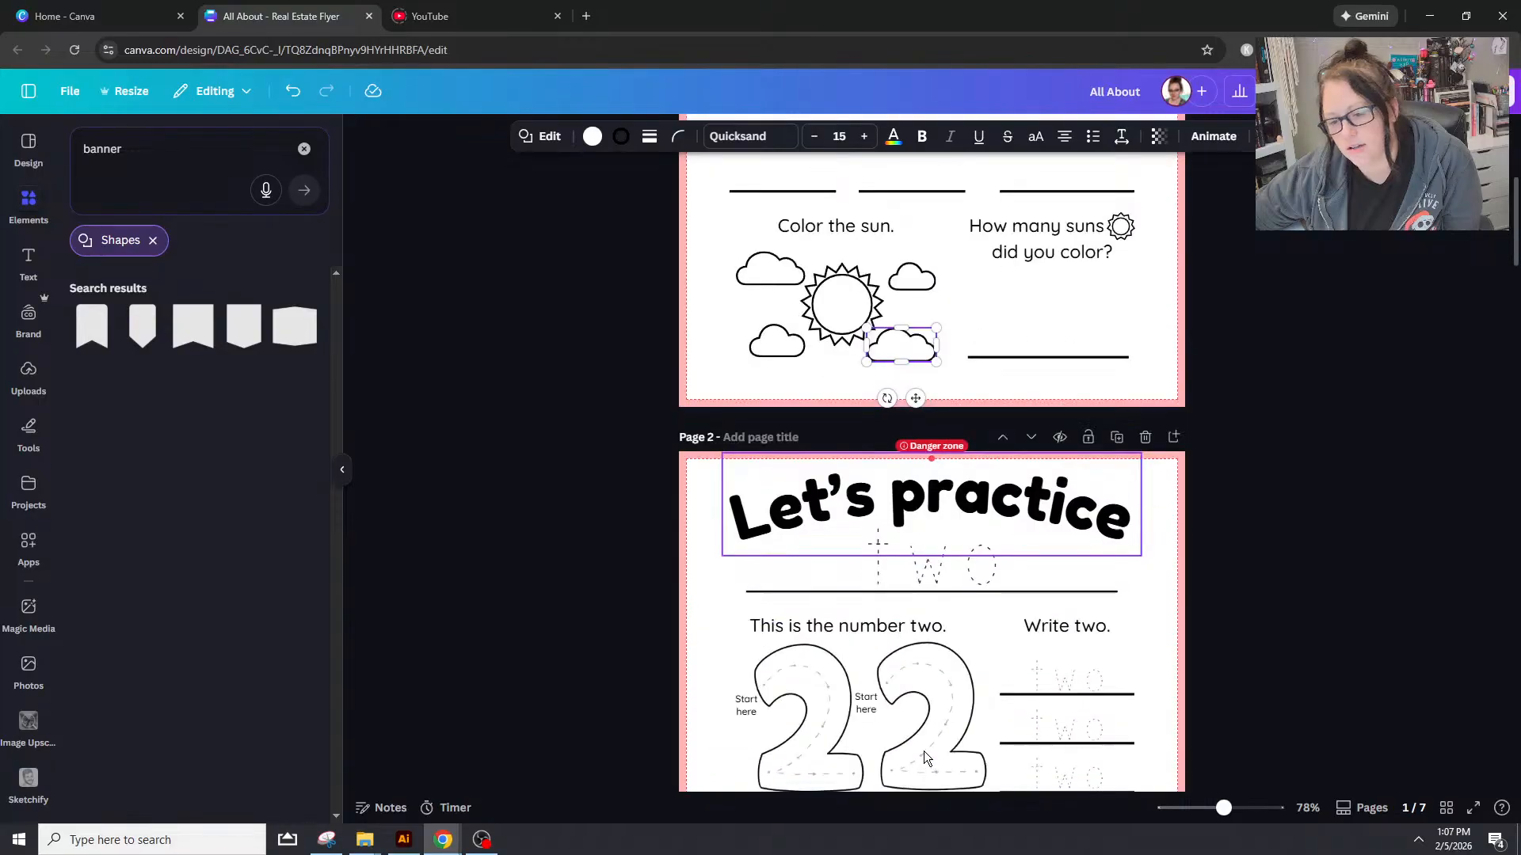
click(833, 413)
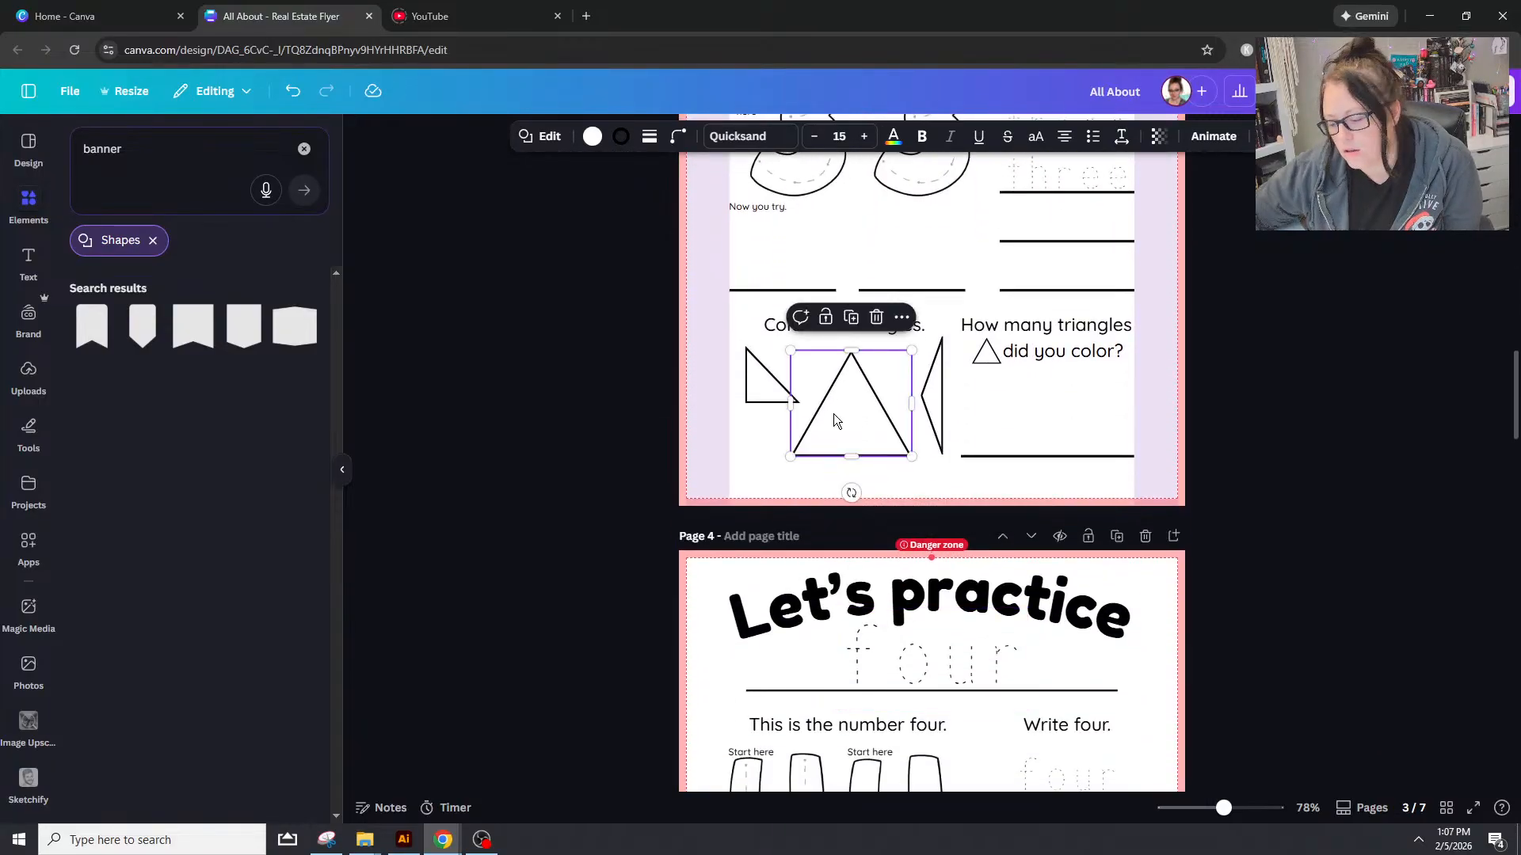
key(Down)
key(Down)
key(Down)
key(Down)
key(Down)
key(Down)
key(Down)
key(Down)
key(Down)
key(Down)
key(Down)
key(Down)
key(Down)
key(Down)
key(Down)
key(Down)
key(Down)
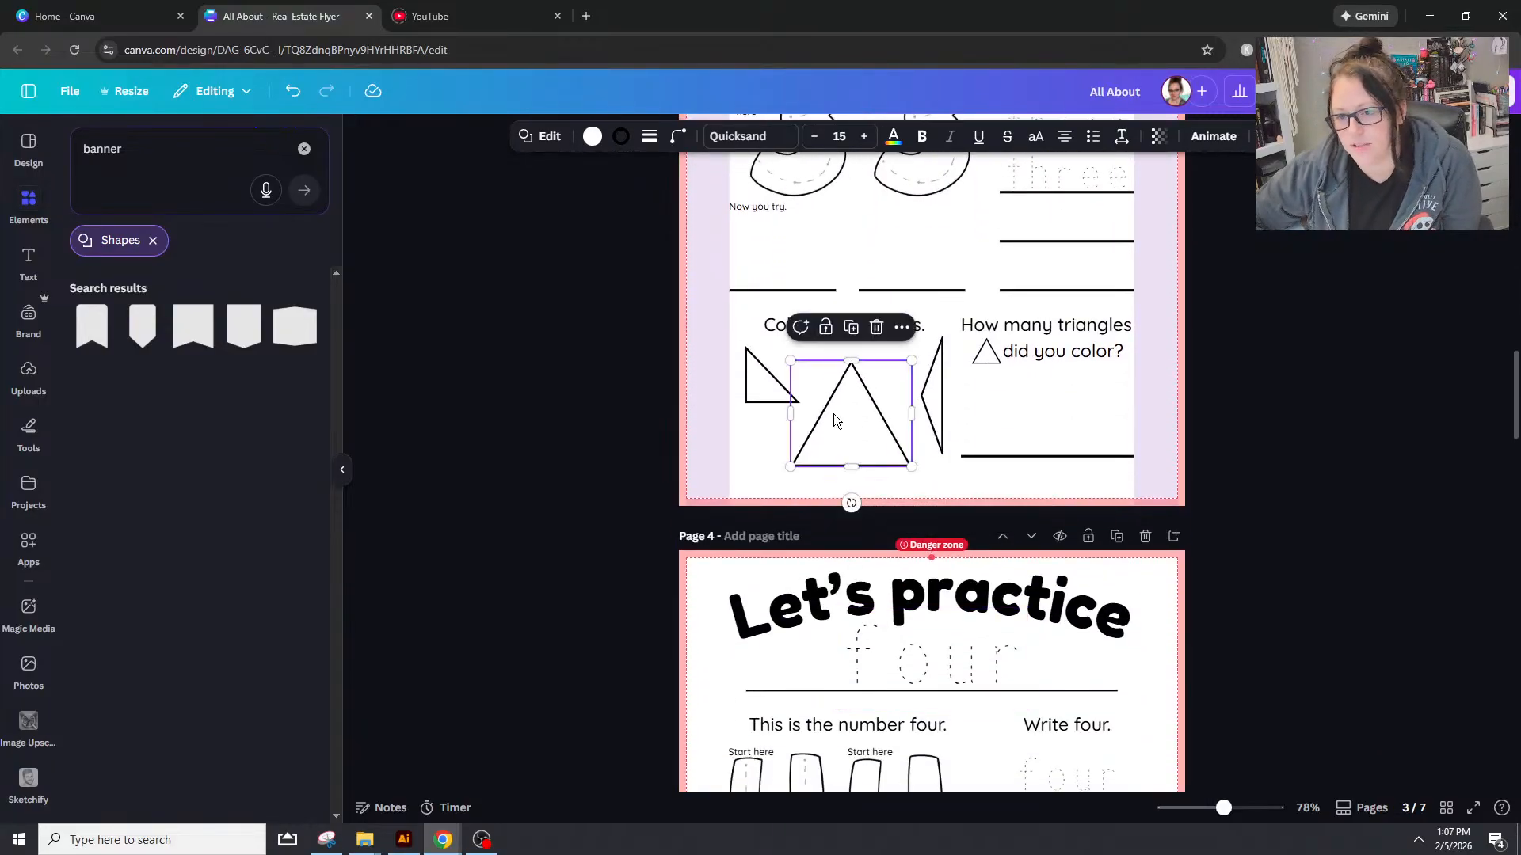
Step: Nudge the small right-angled triangle on page 3 slightly to the left
click(752, 392)
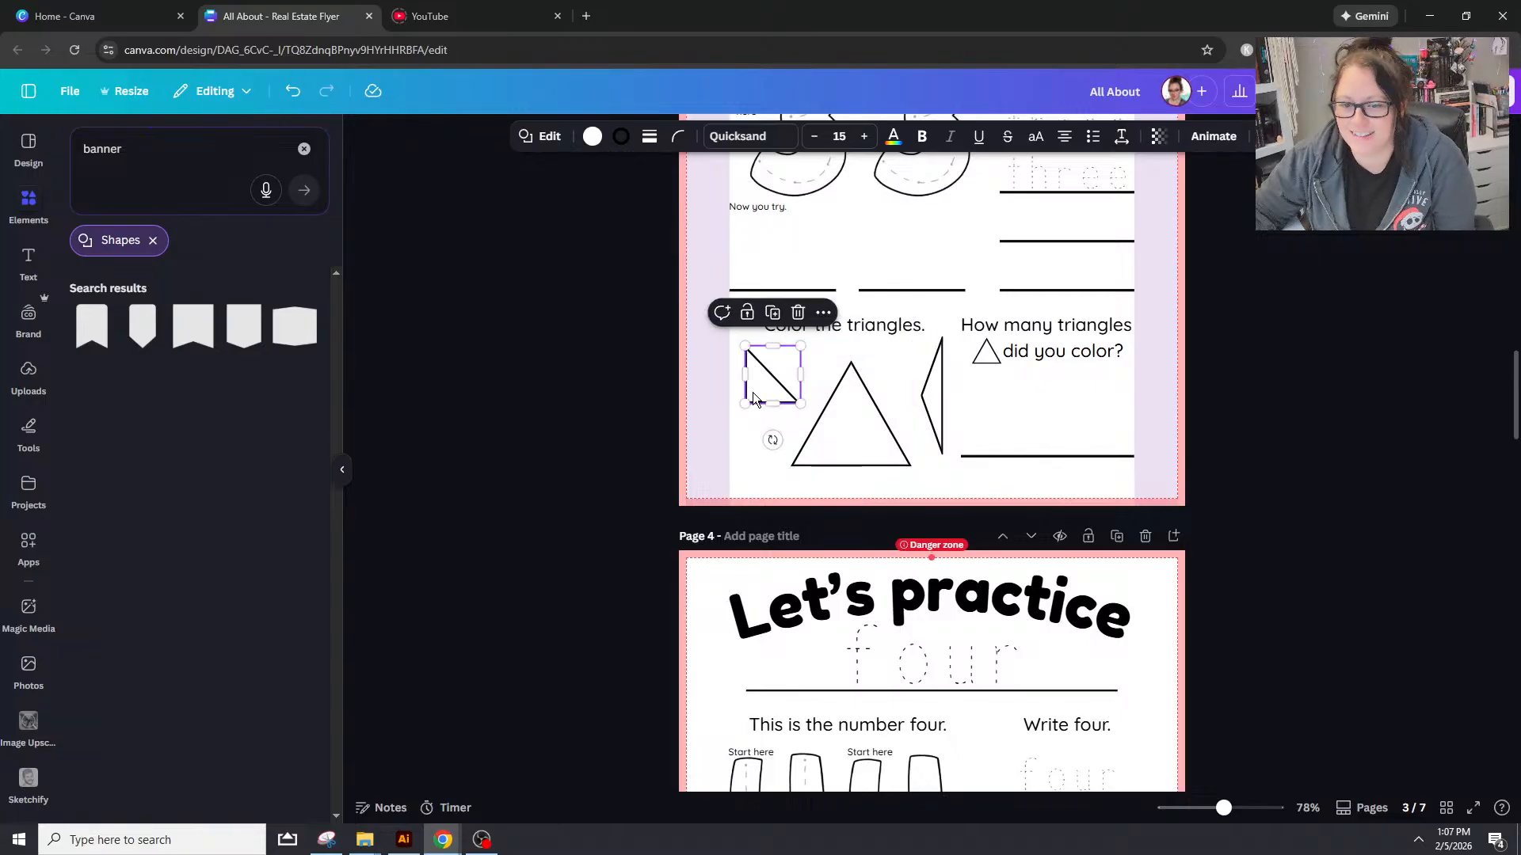
key(Left)
key(Left)
key(Left)
key(Left)
key(Left)
key(Left)
Step: Nudge the large middle triangle on page 3 slightly left, into the space between the other two triangles
click(815, 440)
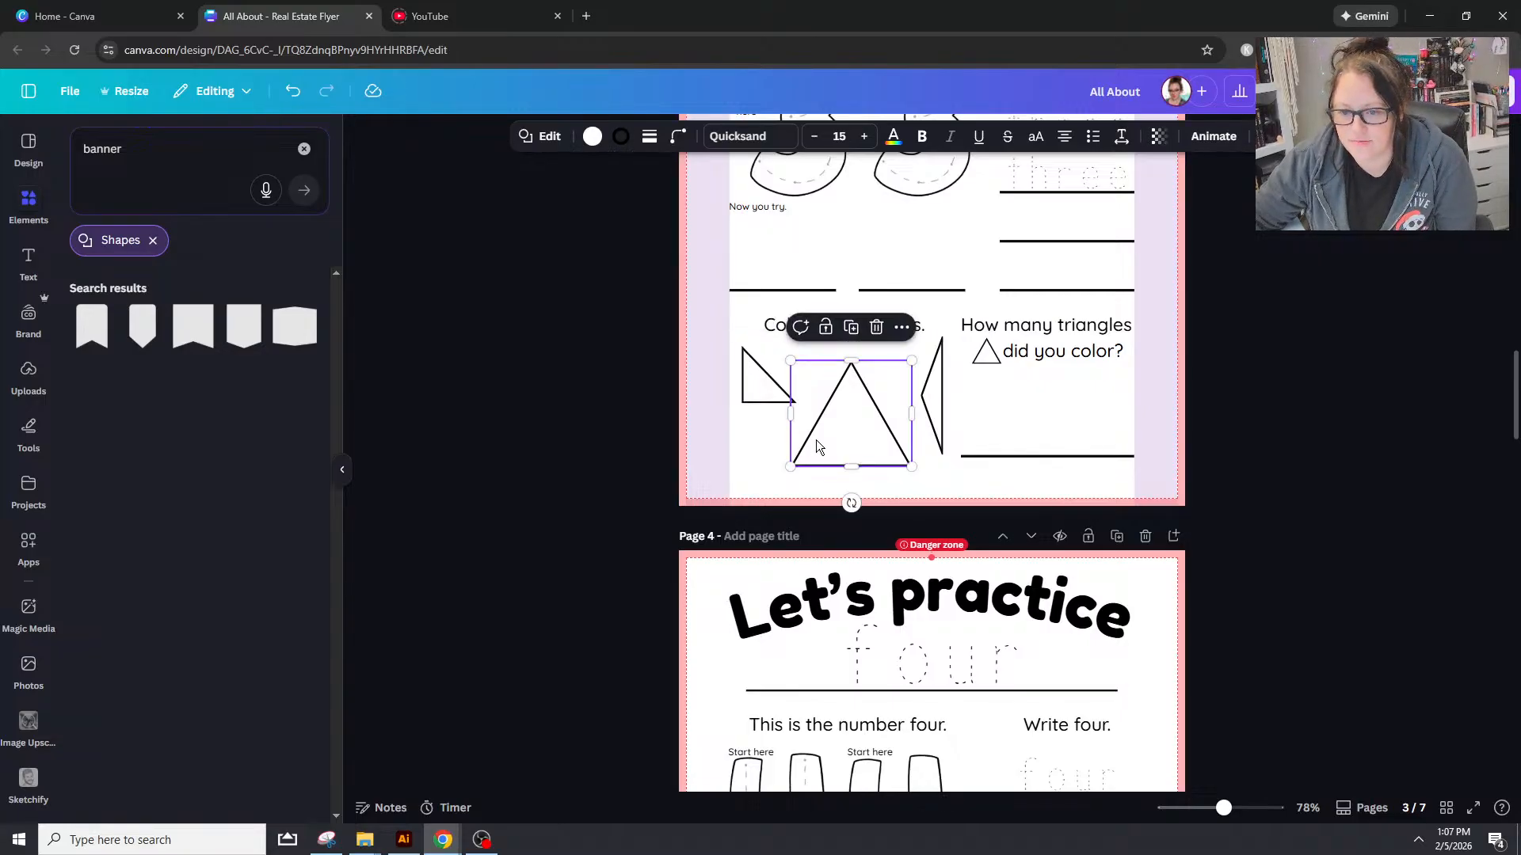
key(Left)
key(Left)
key(Left)
key(Left)
key(Left)
key(Left)
key(Left)
key(Left)
key(Left)
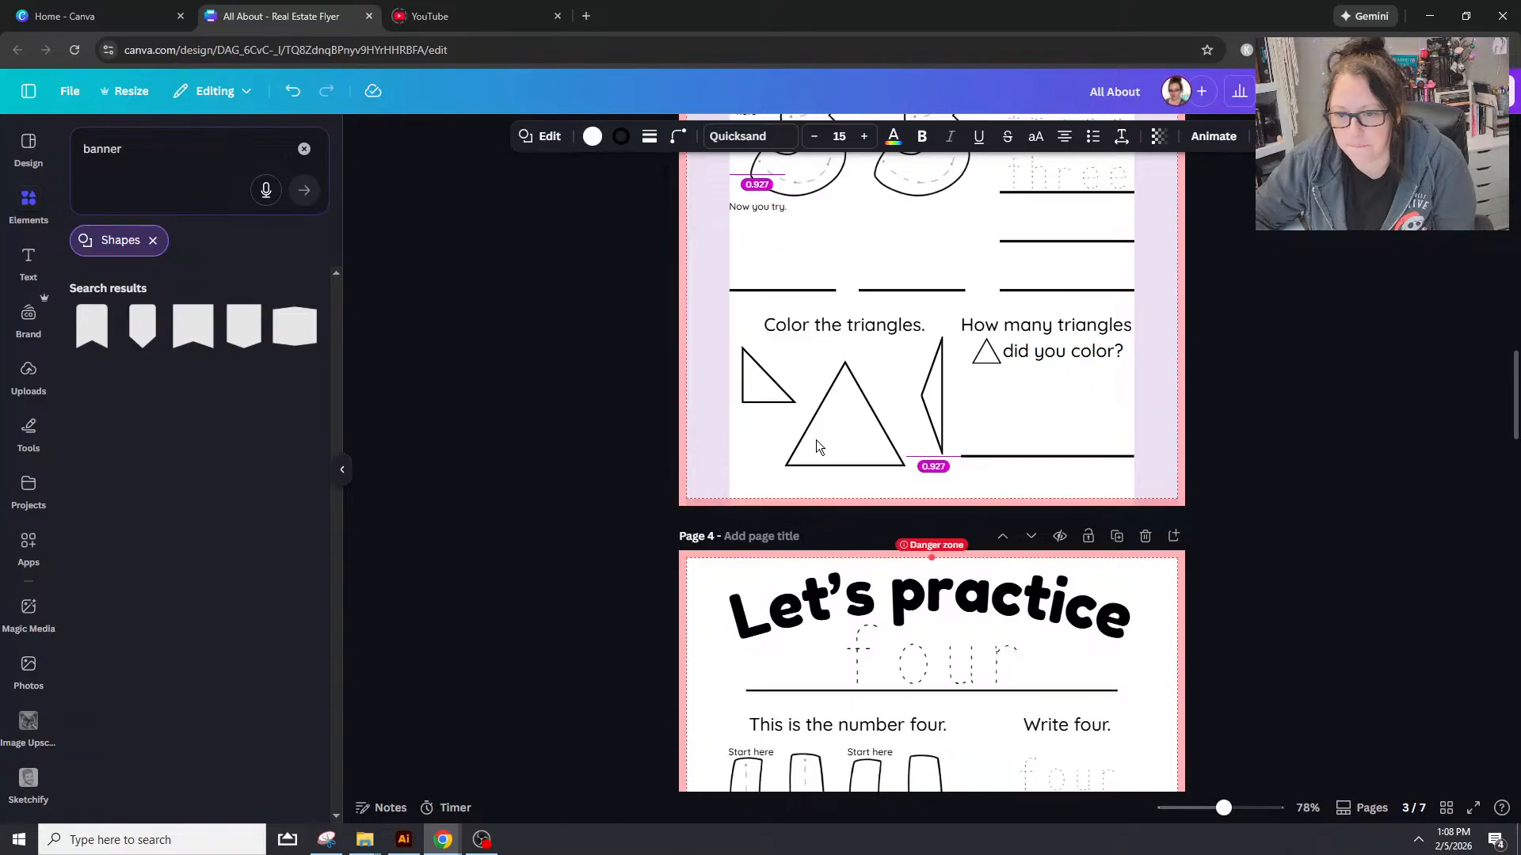
Step: Nudge the narrow obtuse triangle on page 3 slightly left, away from the answer line
click(933, 397)
key(Left)
key(Left)
key(Left)
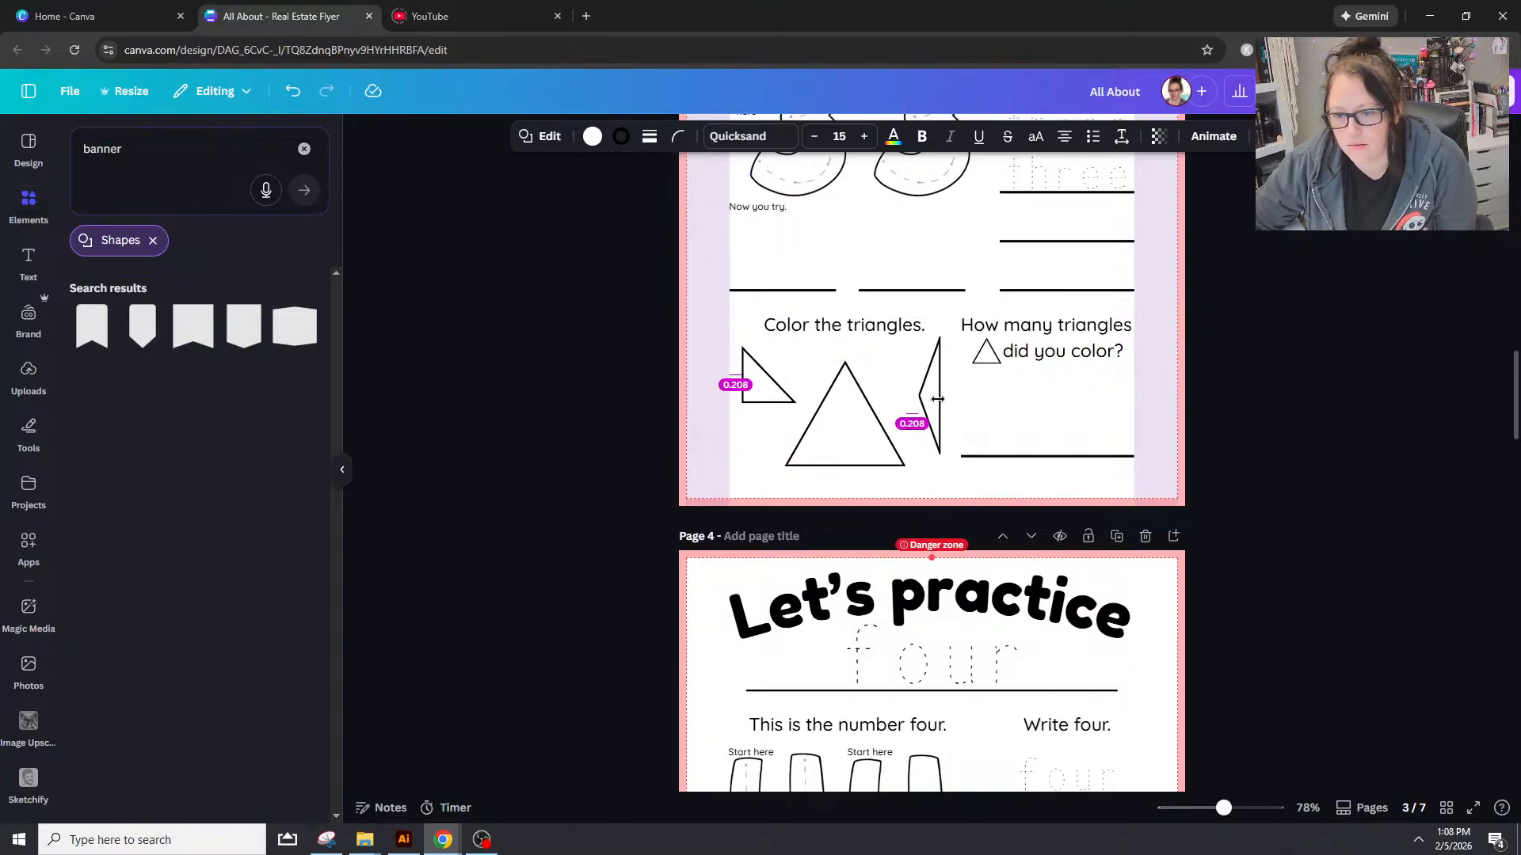
click(1394, 460)
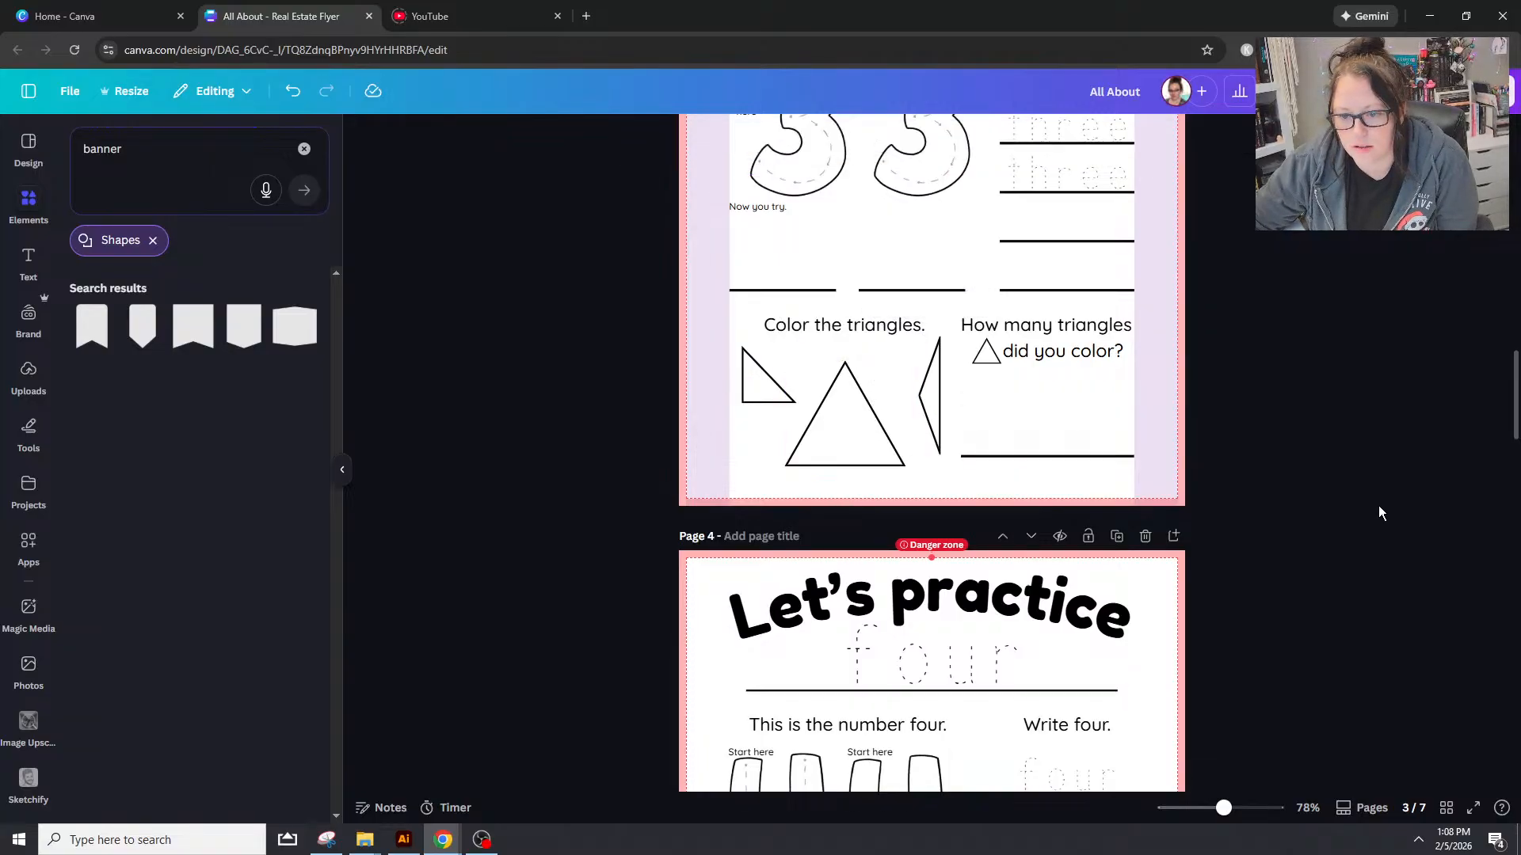
Step: Duplicate page 3 and delete the lavender margin strips from the original page, keeping them on the copy
scroll(1374, 511, up, 5)
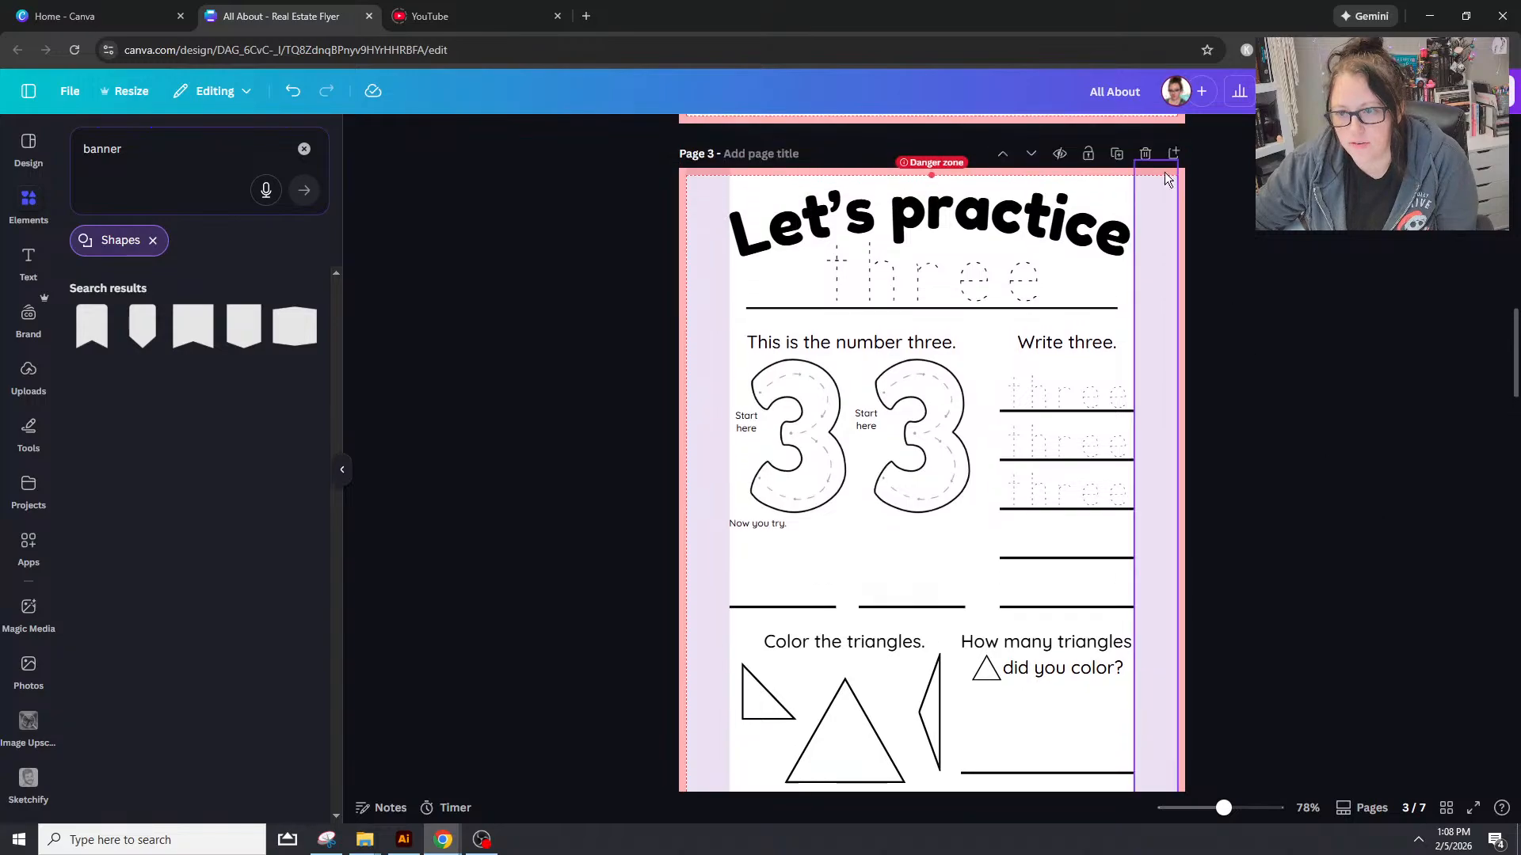
click(1117, 154)
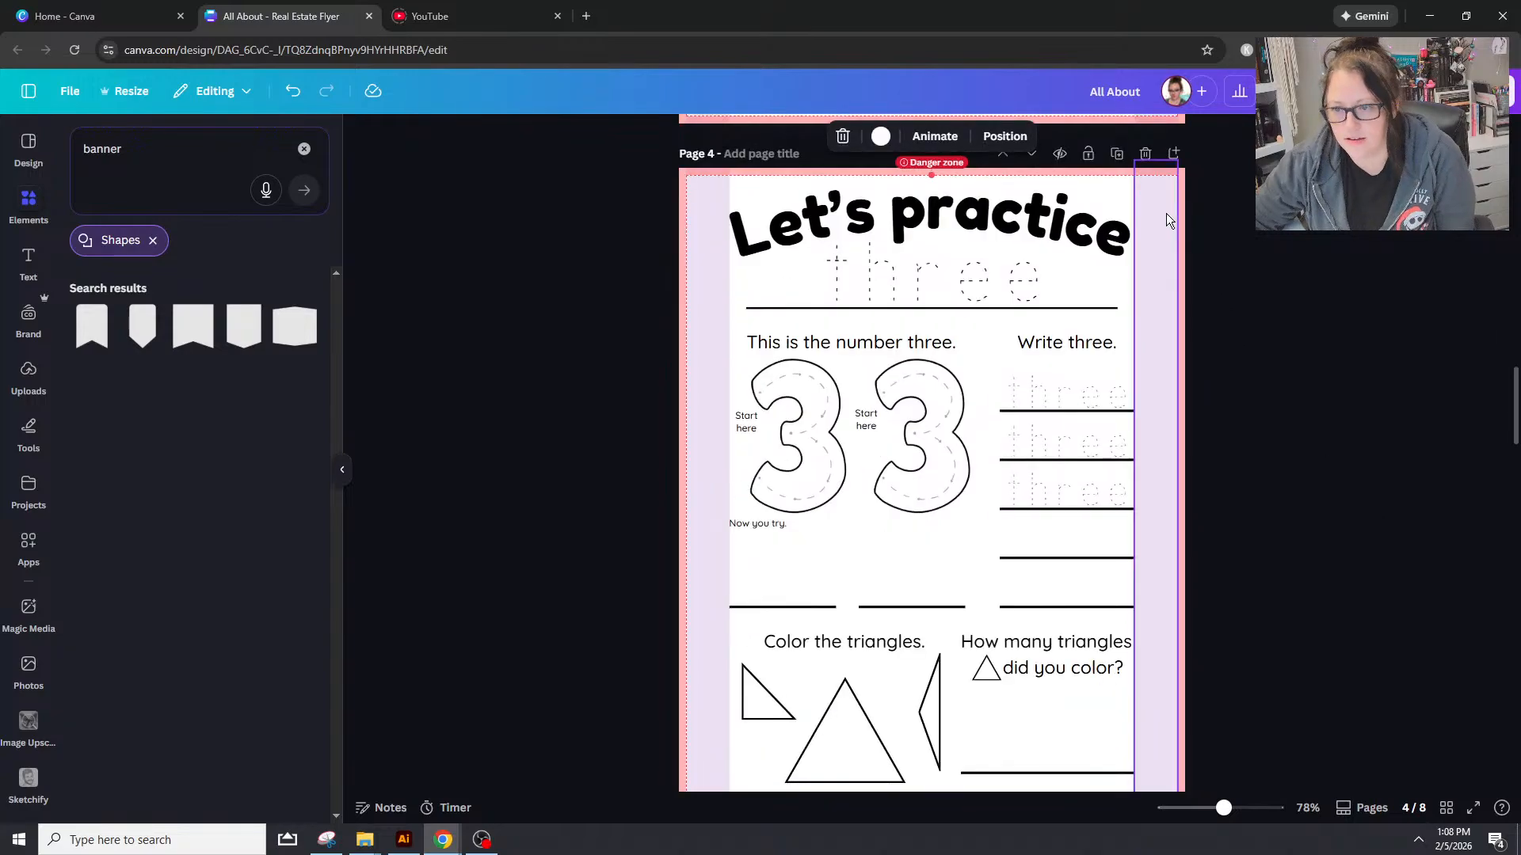
scroll(1177, 328, up, 5)
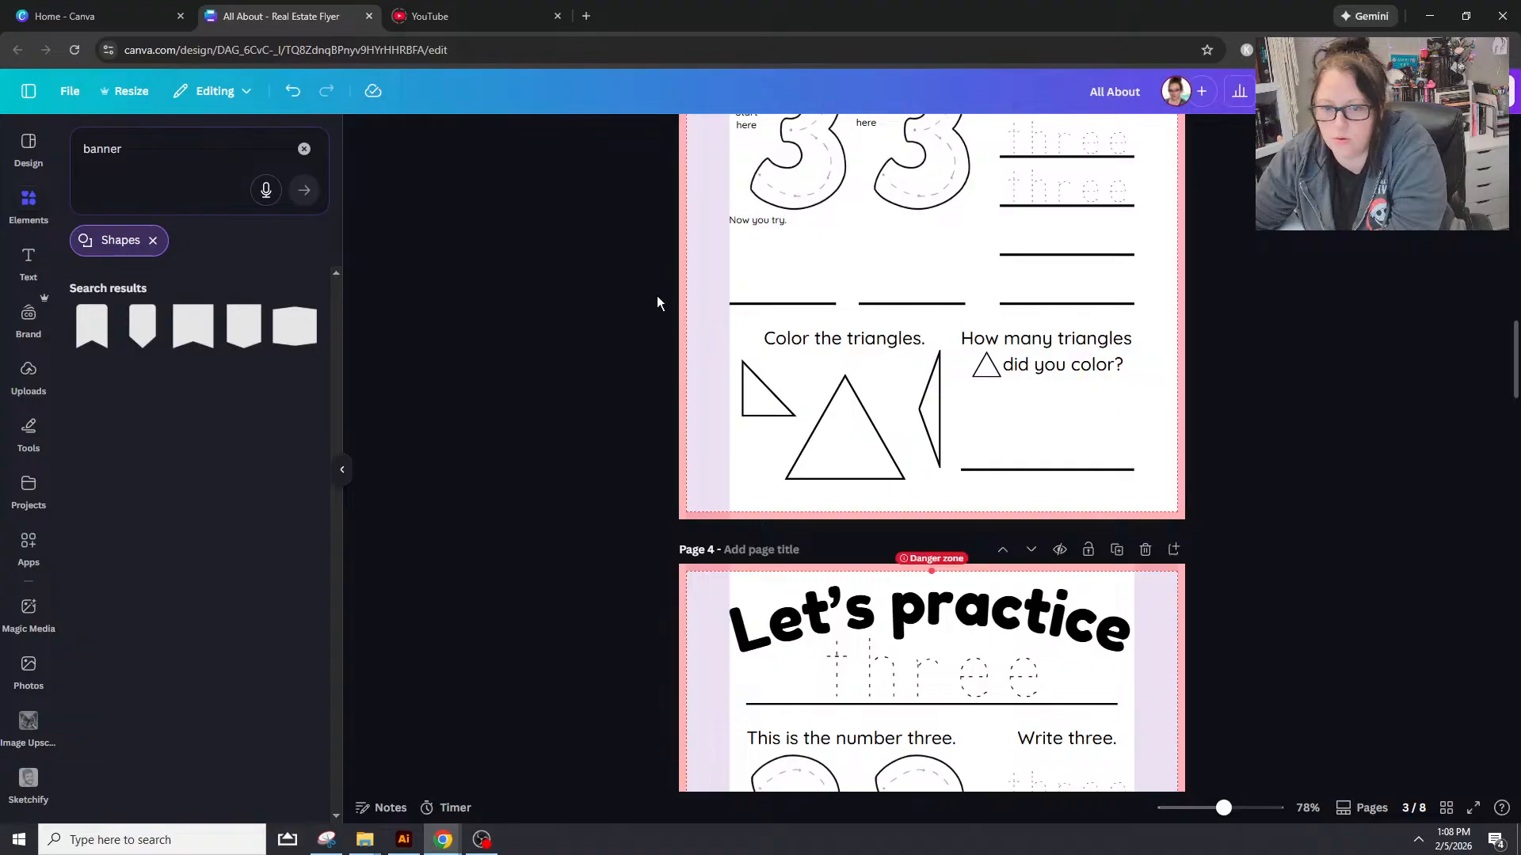
scroll(1093, 459, down, 5)
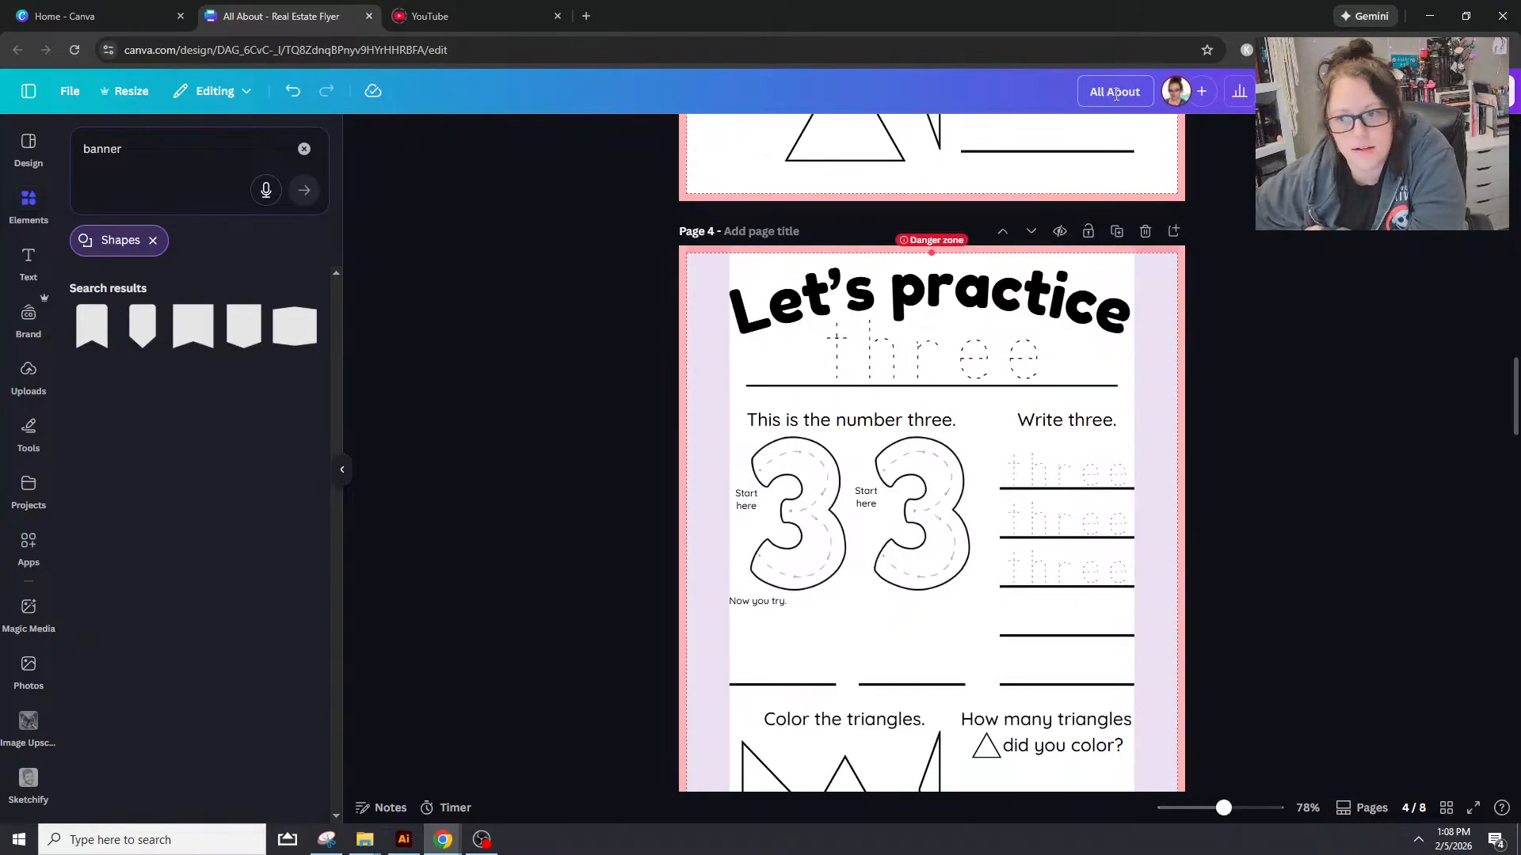
Step: Move the duplicated number three page below the number four page and review the layouts of pages 3 and 4
click(1032, 232)
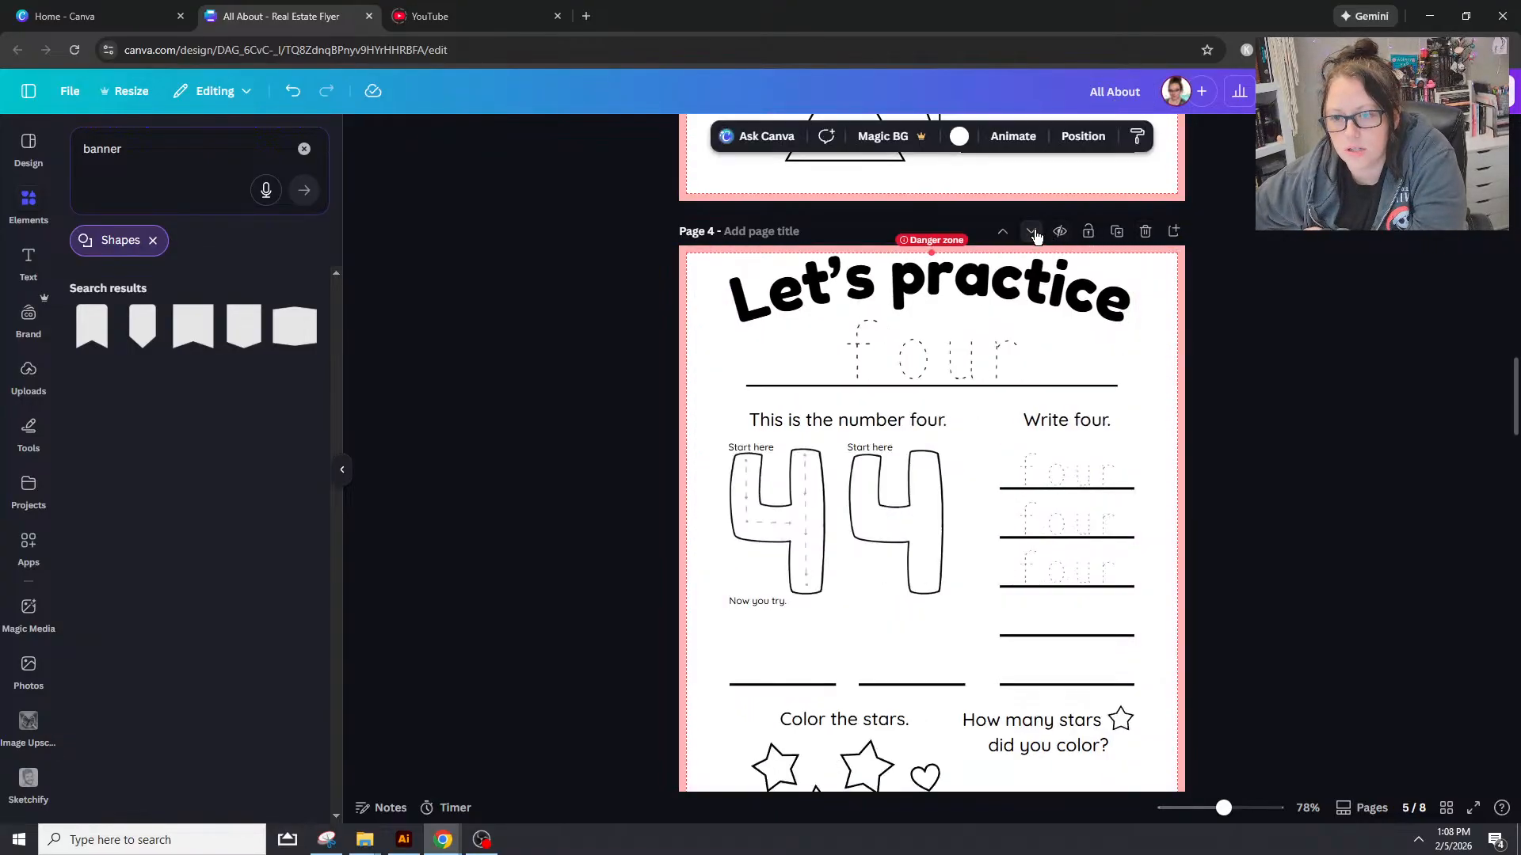
scroll(1328, 370, down, 8)
scroll(1326, 369, up, 14)
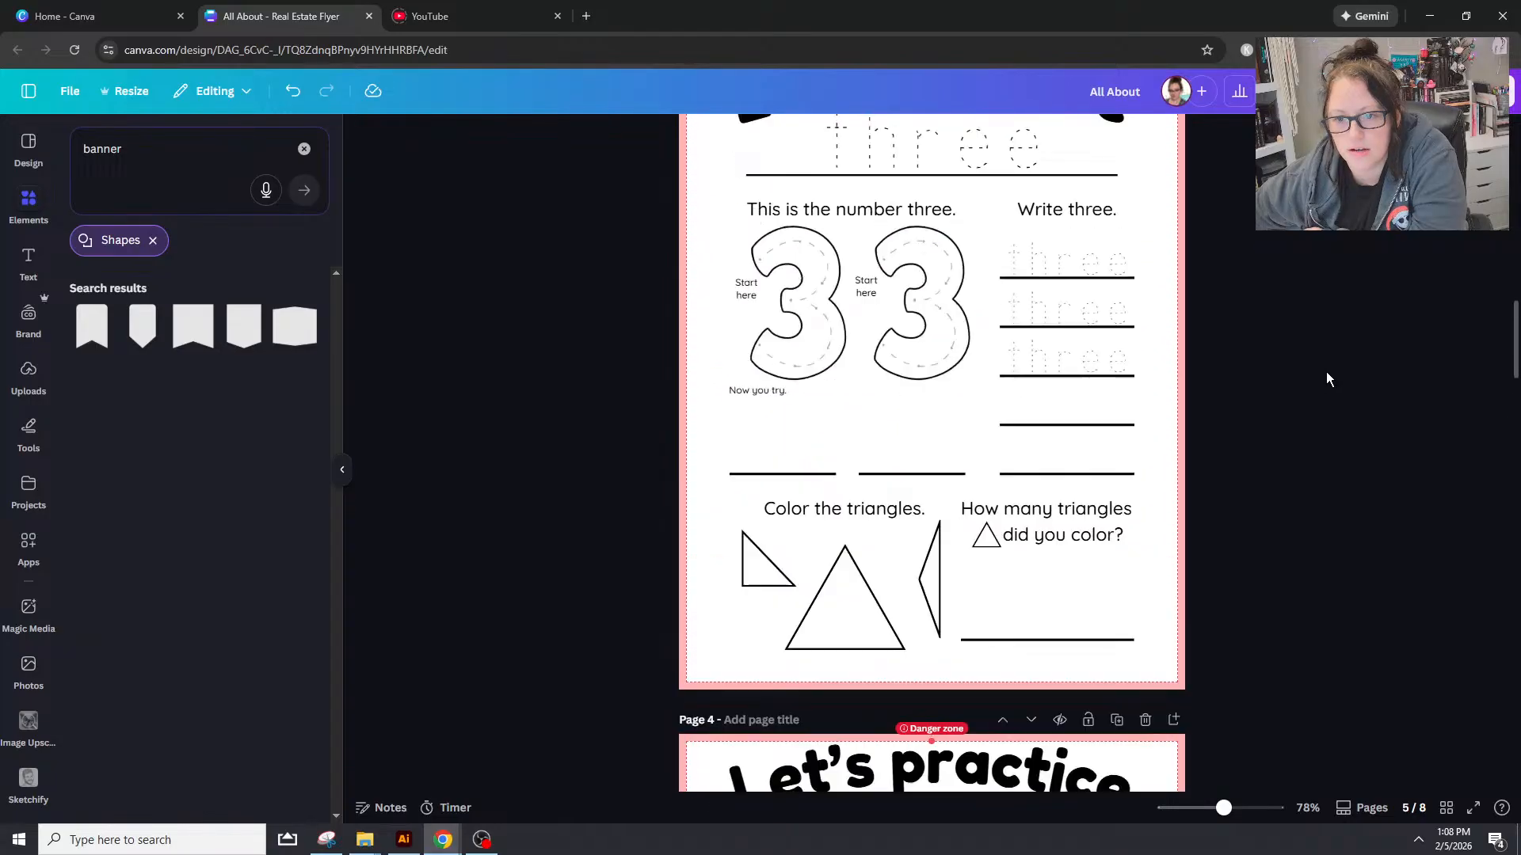
scroll(1326, 373, up, 3)
scroll(1325, 371, down, 1)
scroll(1323, 369, down, 4)
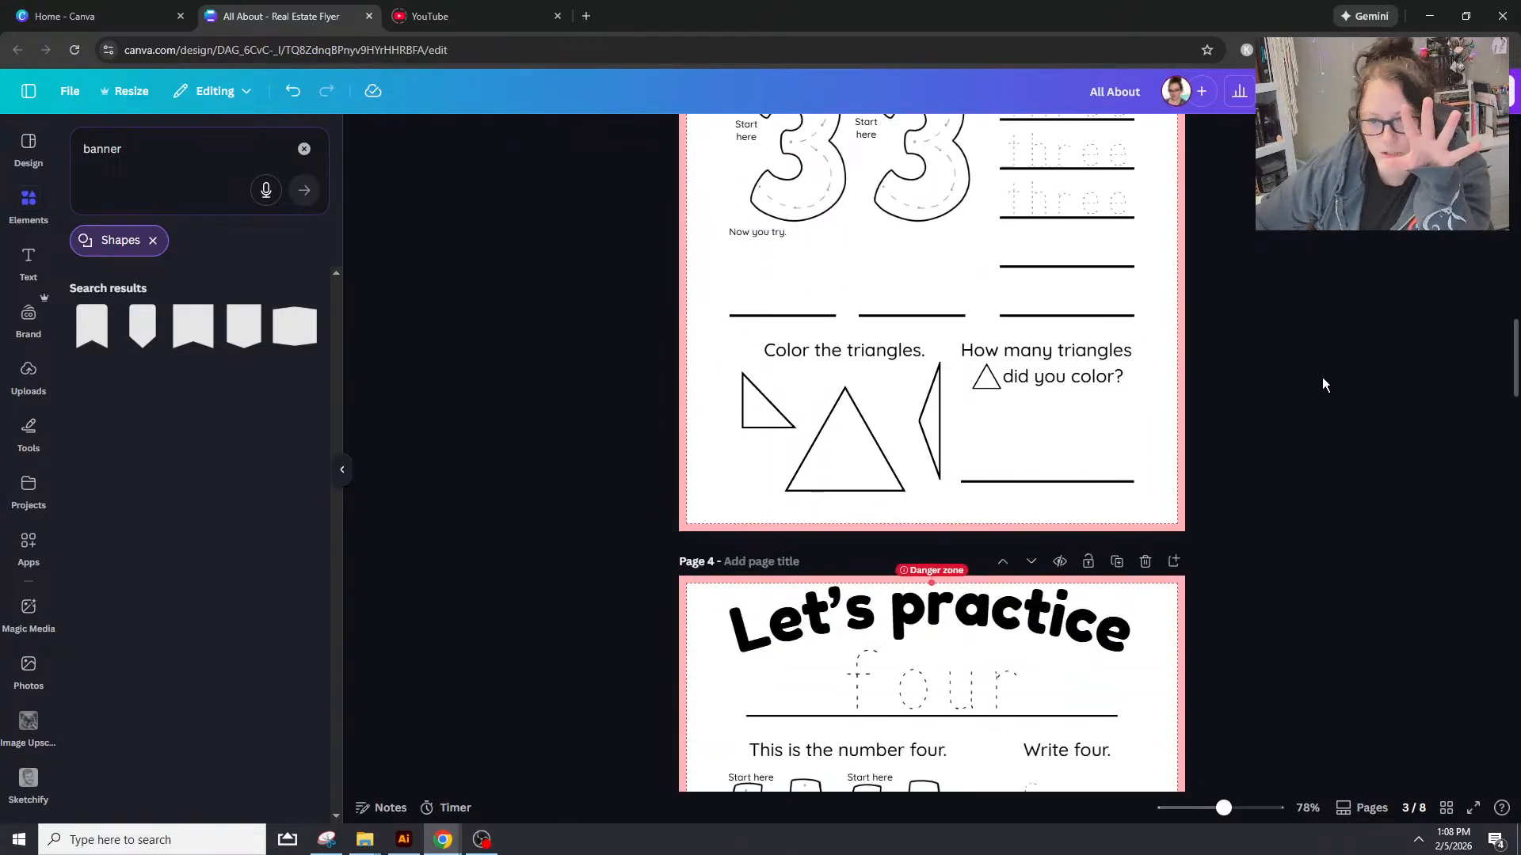
scroll(1318, 364, down, 5)
scroll(1299, 337, down, 1)
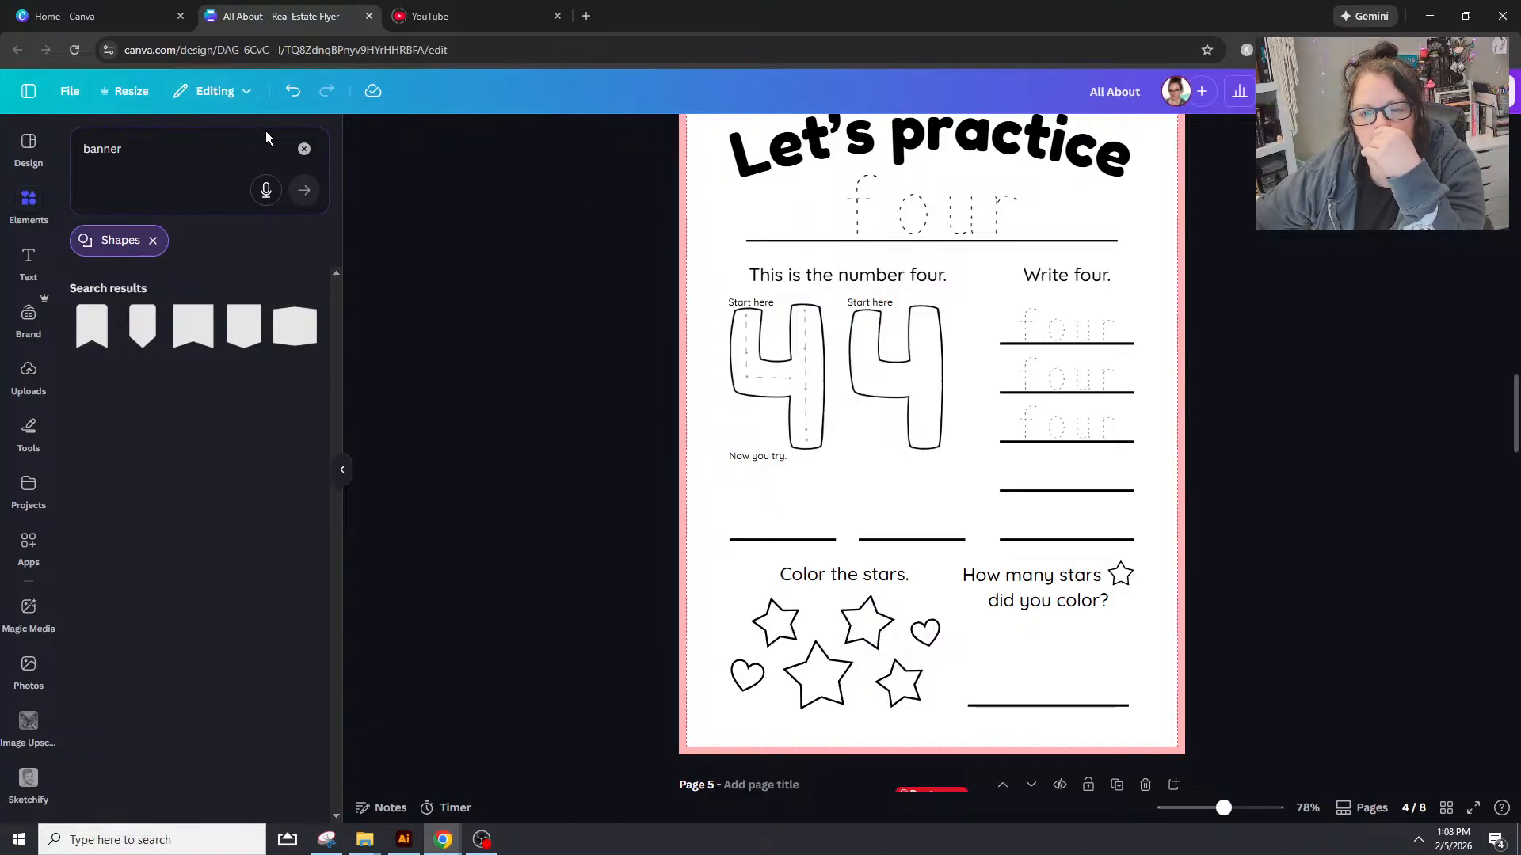
Step: Search the elements for "moon" and list all the matching graphics
click(301, 145)
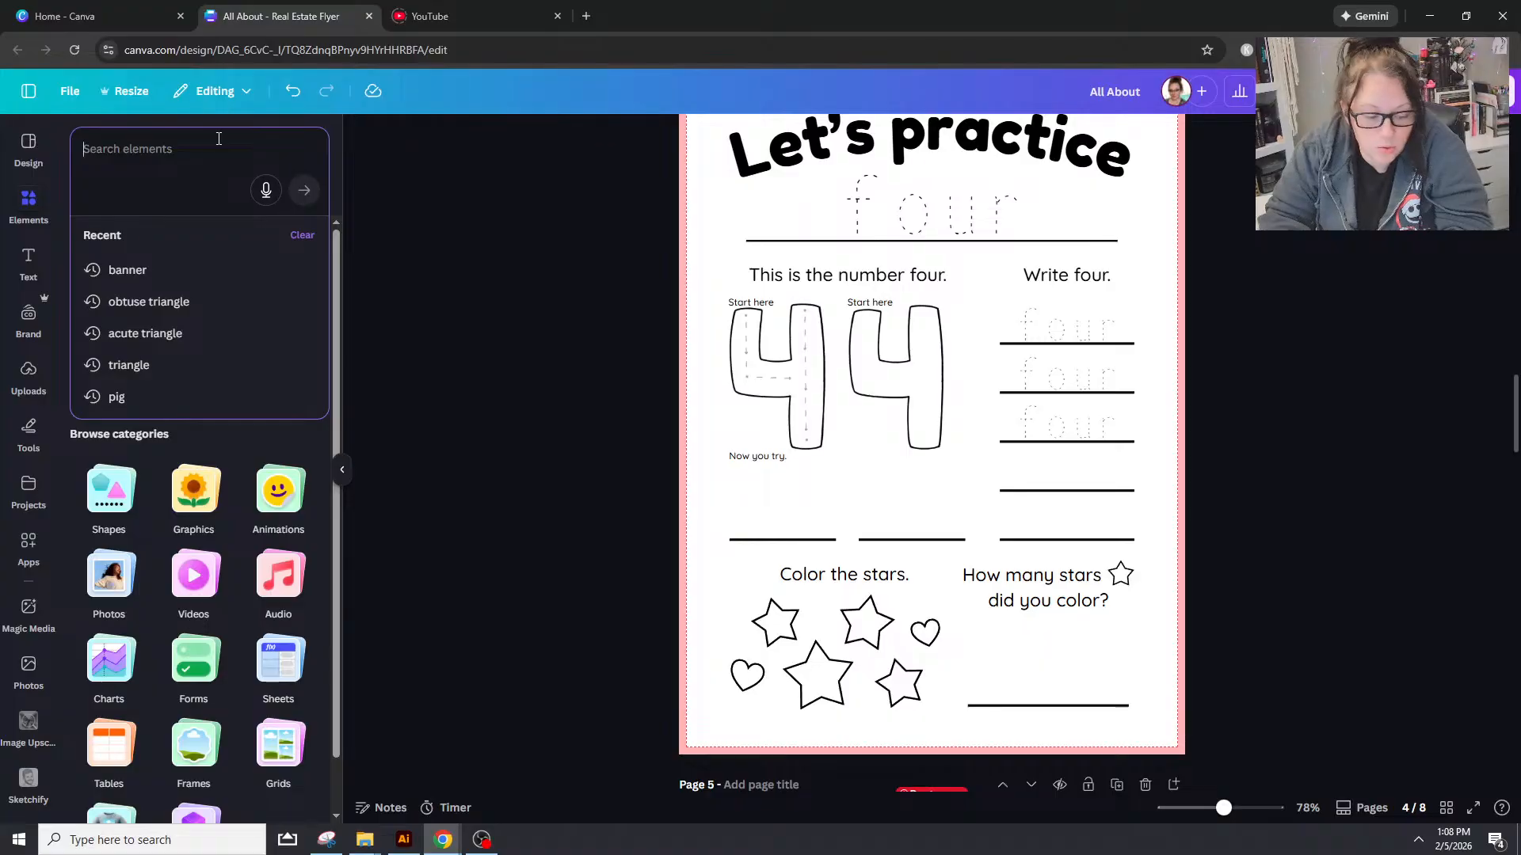
text(moon)
key(Return)
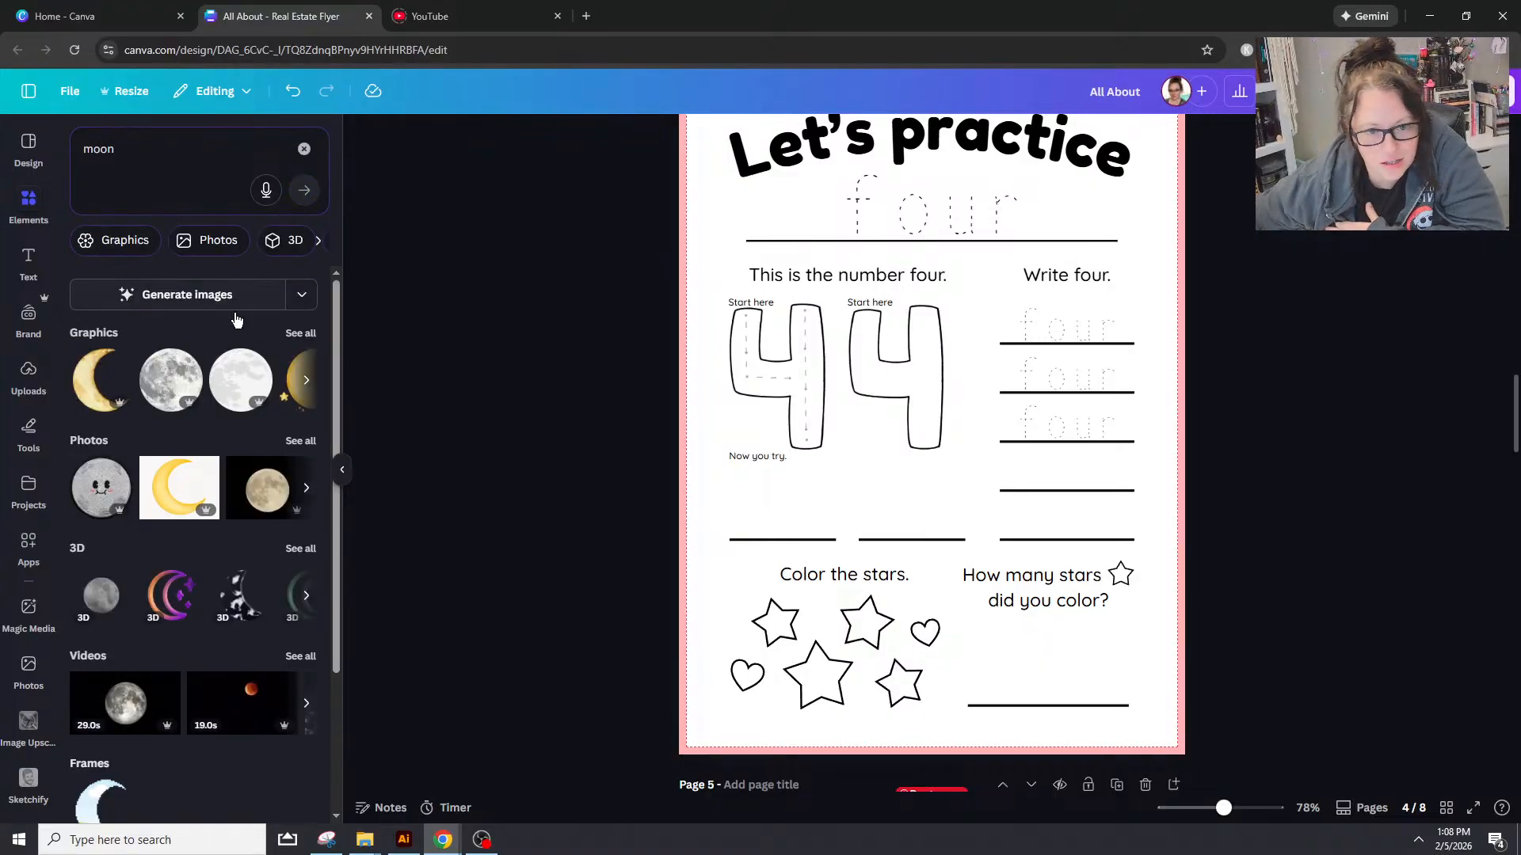
click(300, 333)
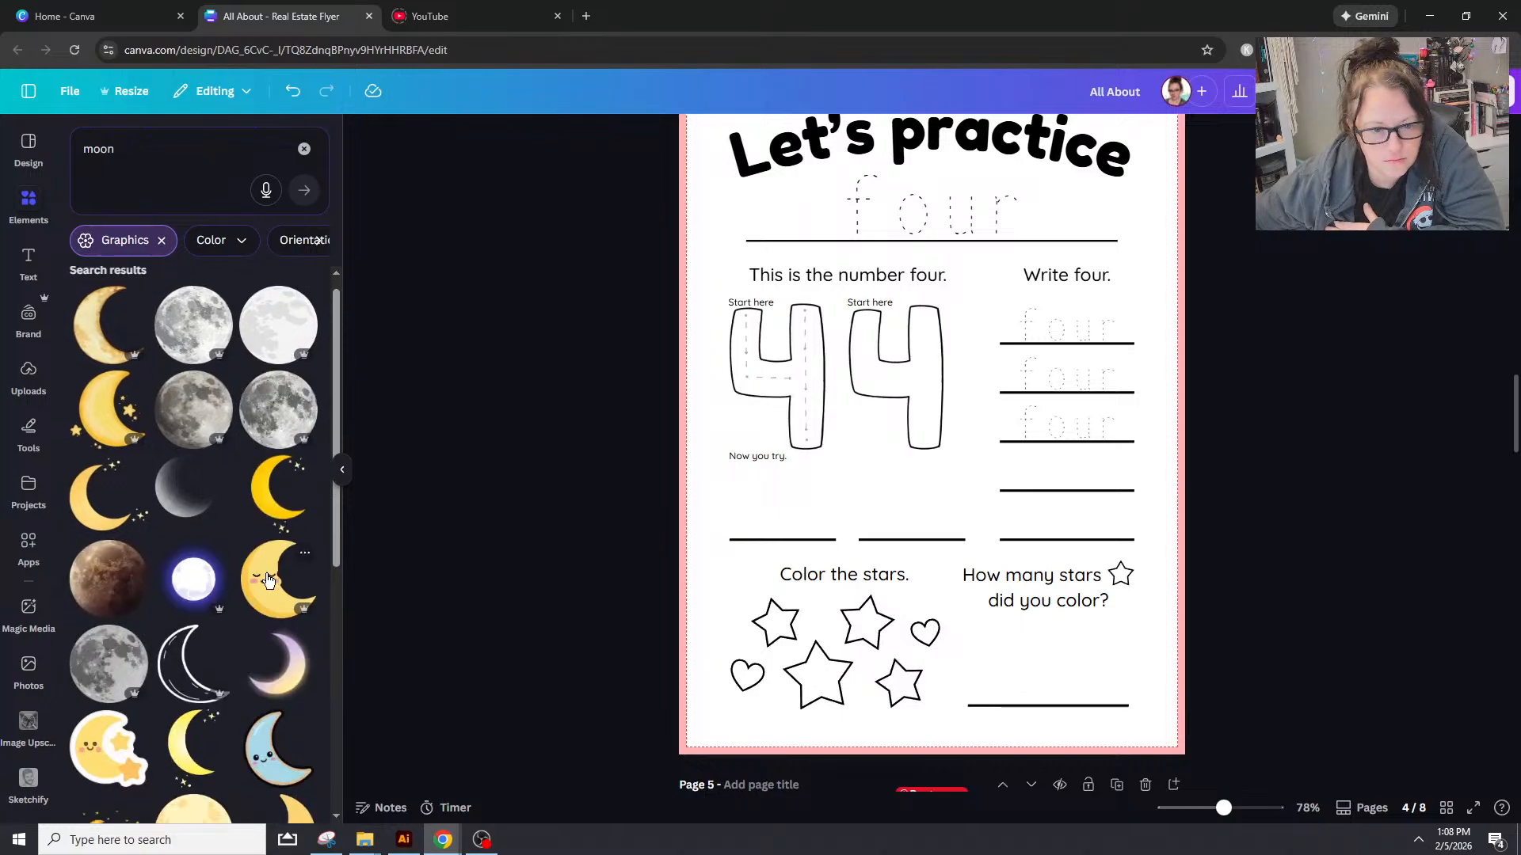
scroll(269, 576, down, 4)
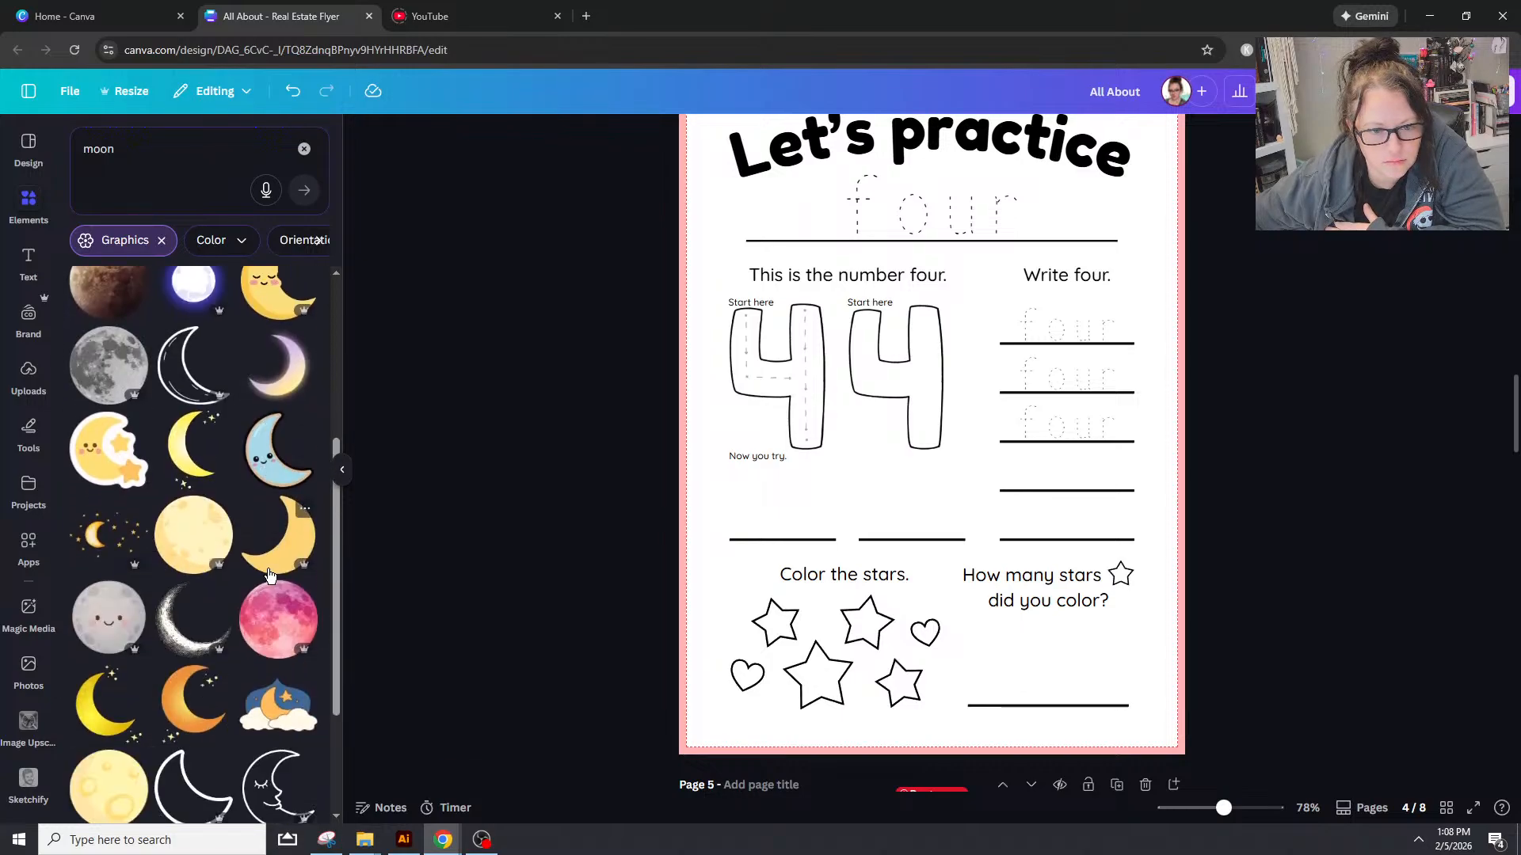
Step: Try the plain yellow crescent moon graphic on page 4 with both of its colors set to white, and delete it
click(269, 571)
click(841, 136)
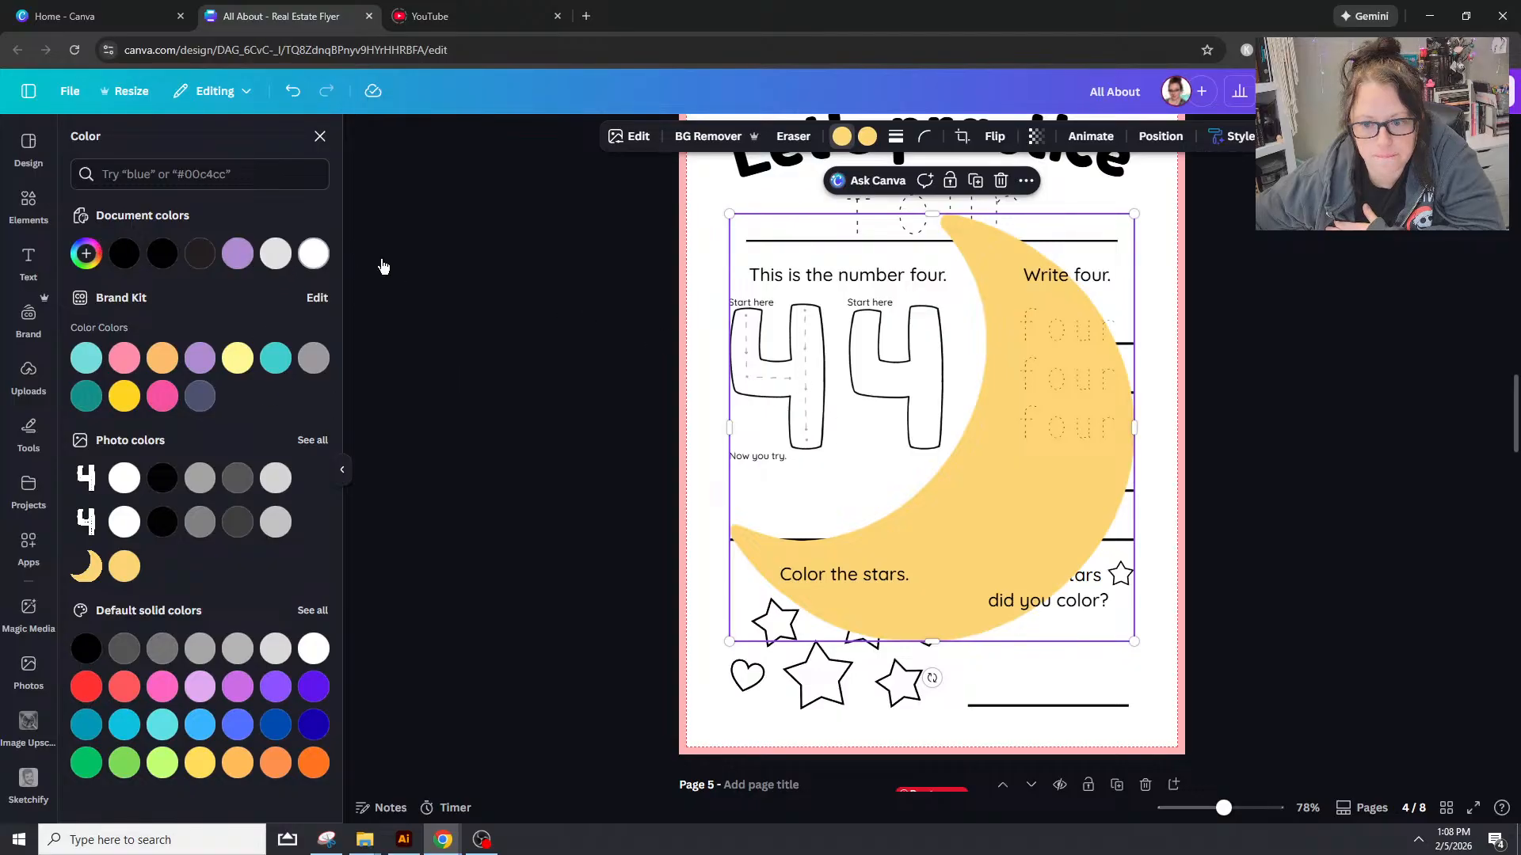
click(315, 255)
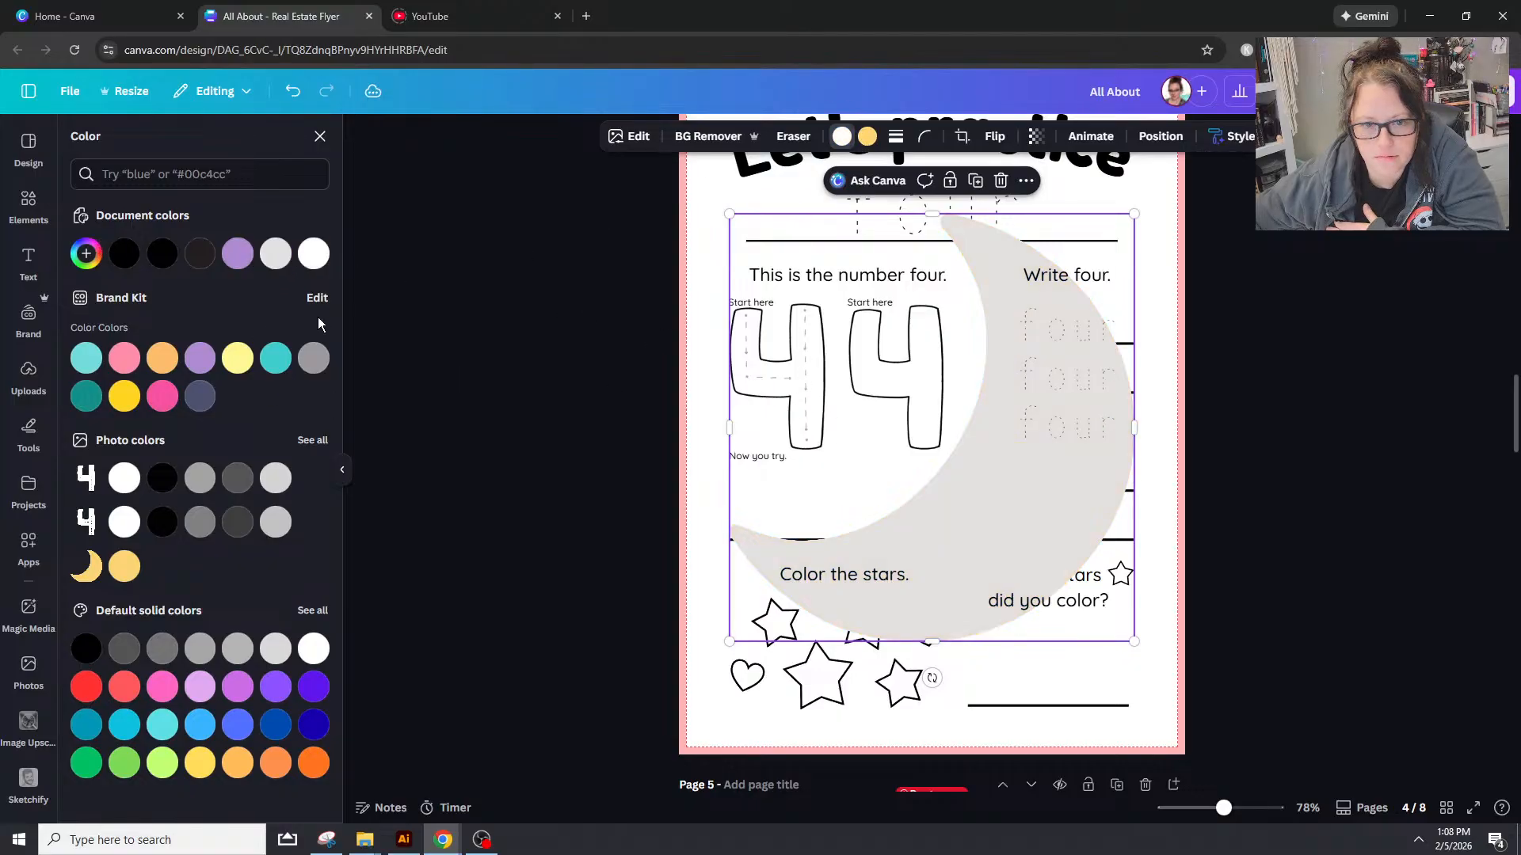
click(318, 258)
click(590, 566)
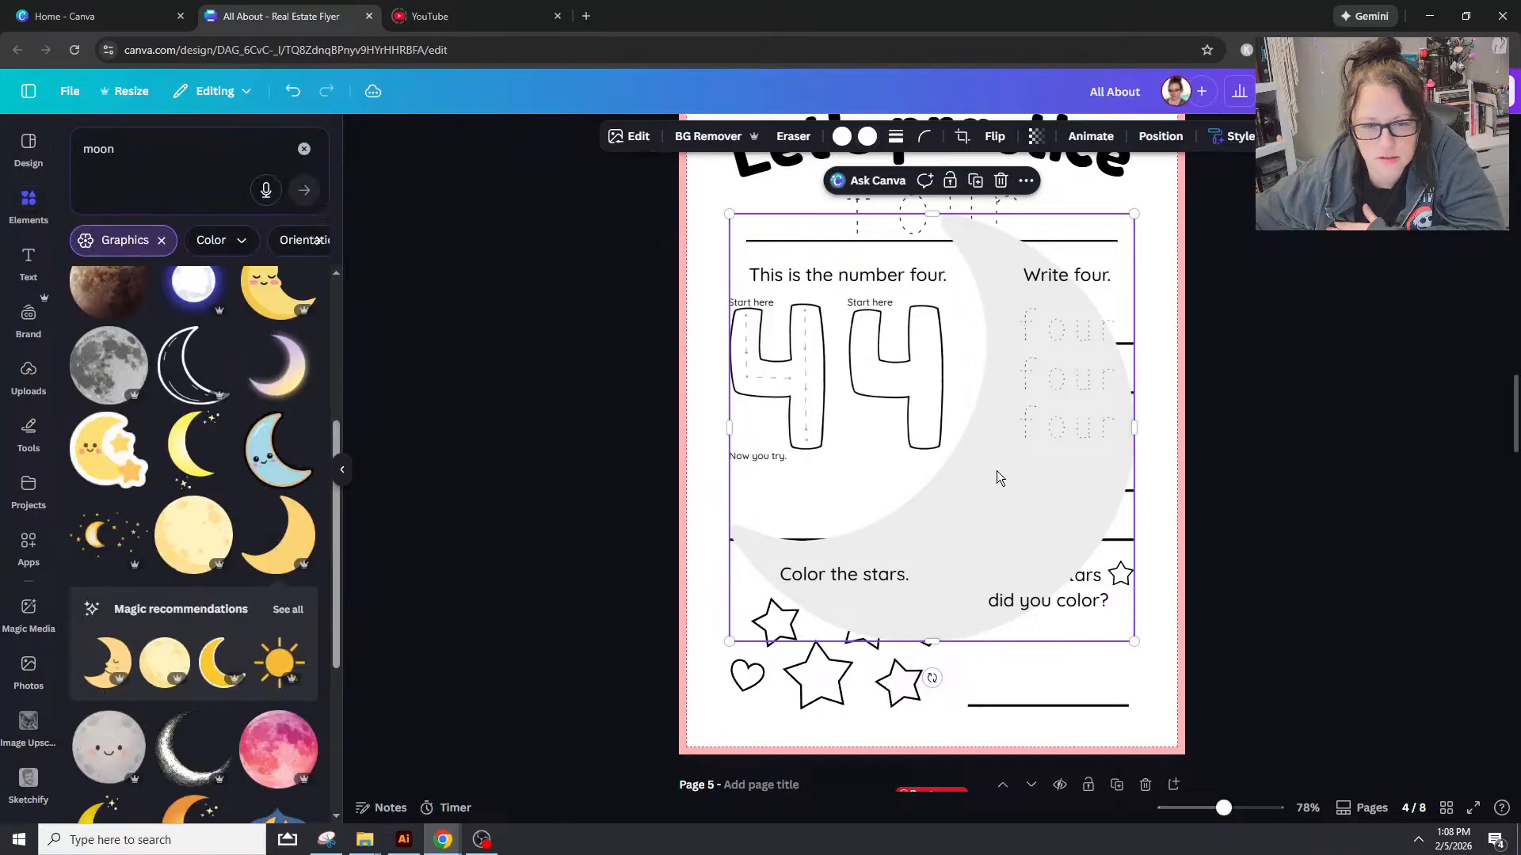
key(Delete)
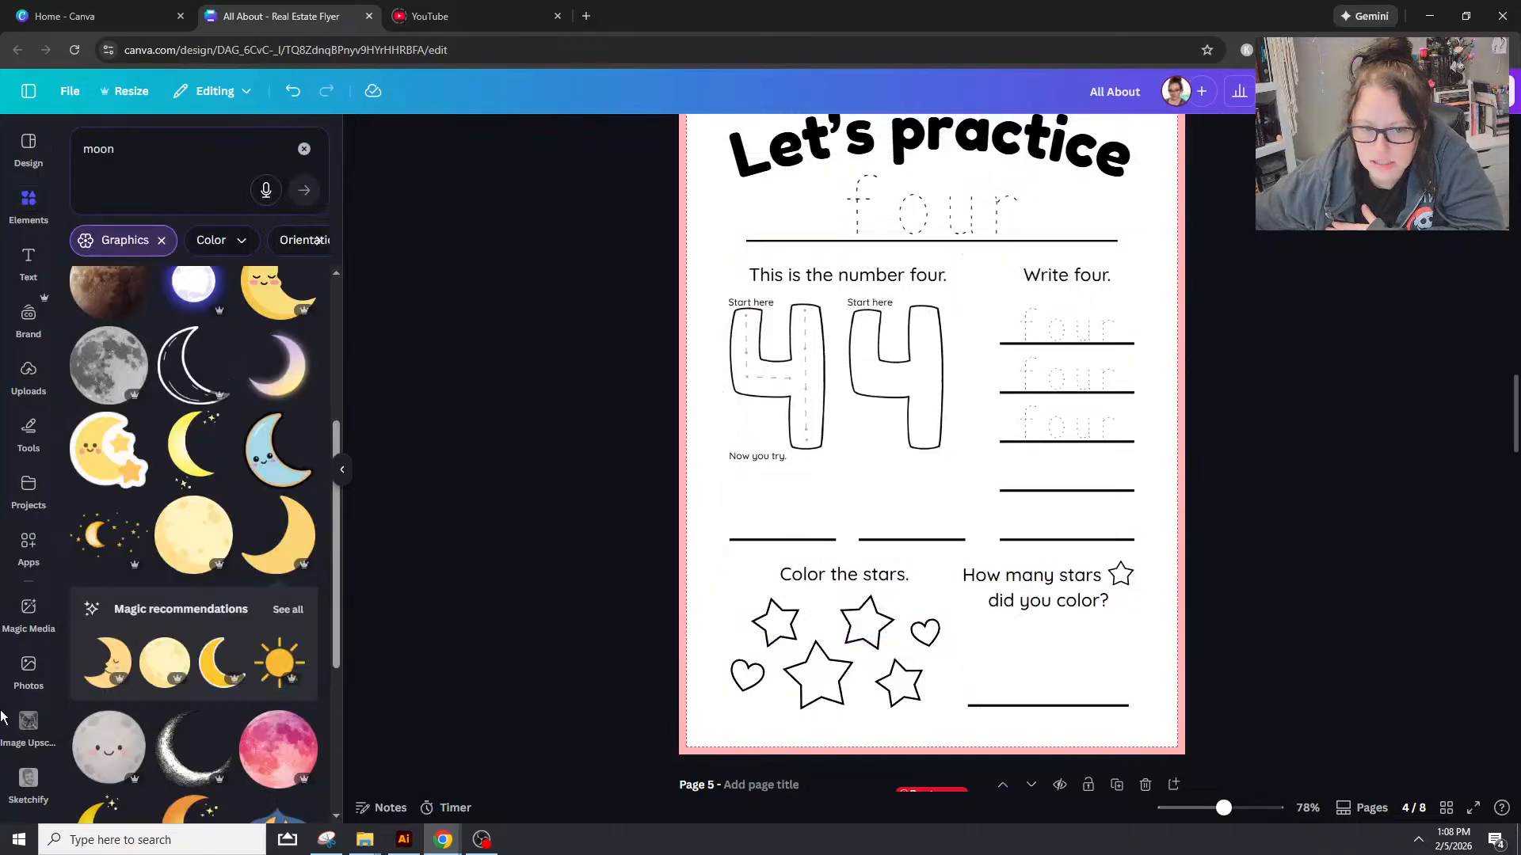
Step: Look through the moon graphics for a simple crescent that suits page 4's coloring activity
scroll(178, 525, down, 1)
scroll(178, 525, down, 5)
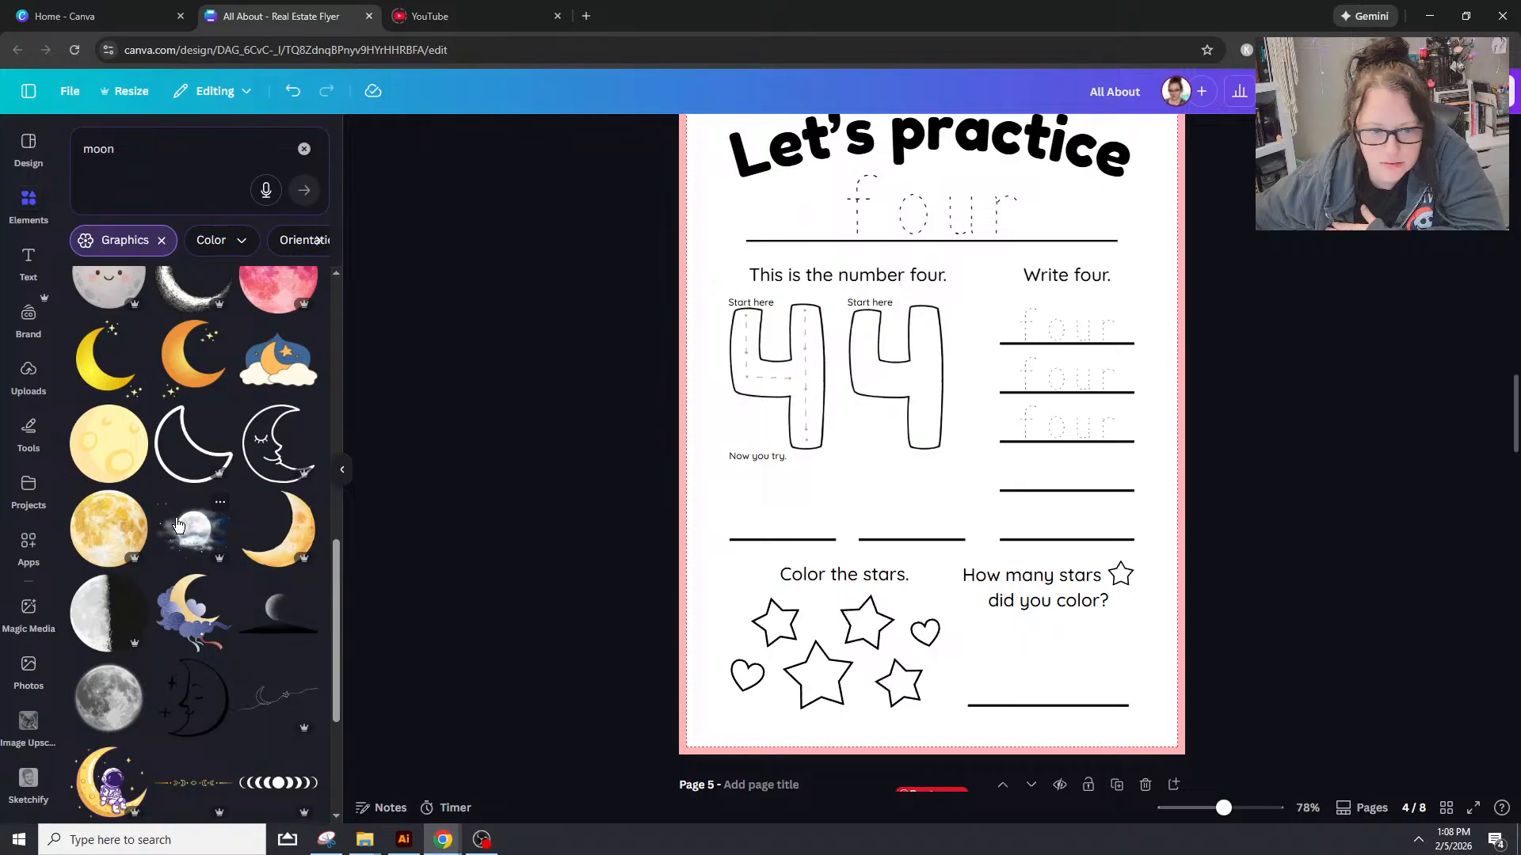
scroll(166, 448, down, 6)
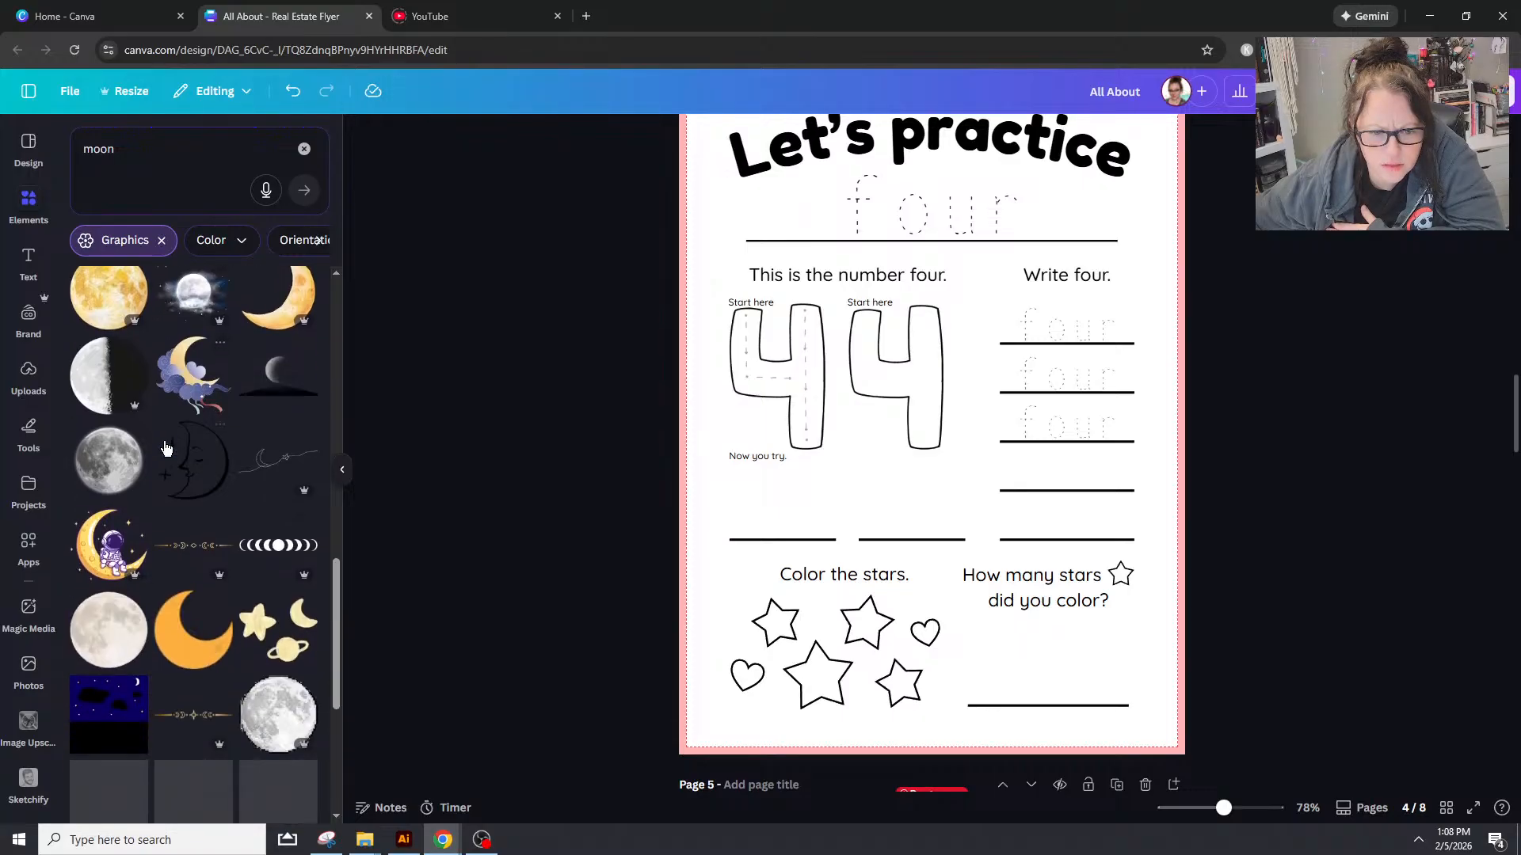
scroll(165, 449, down, 6)
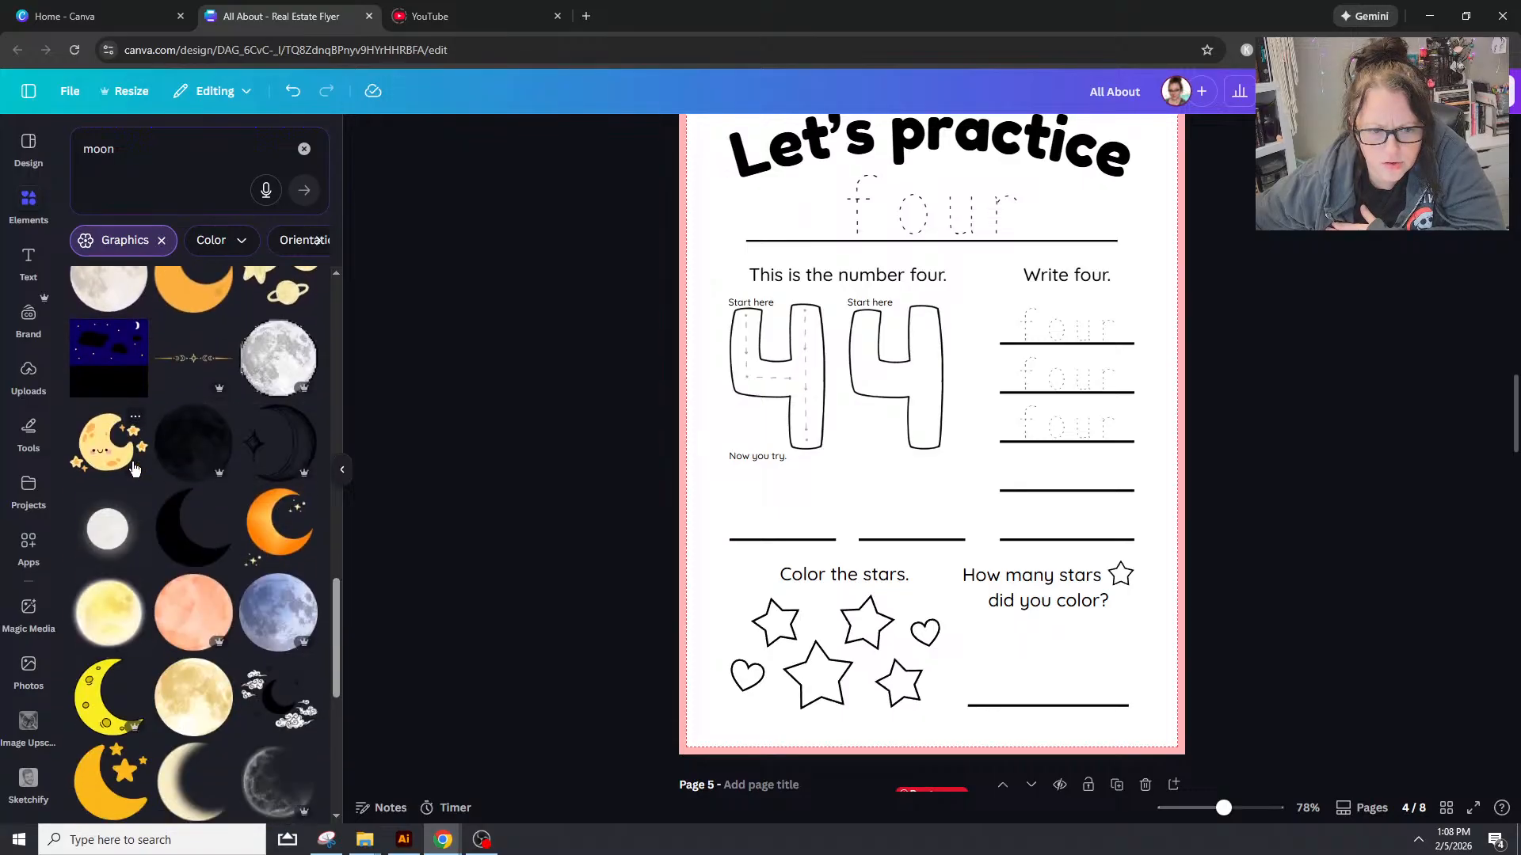
scroll(135, 469, down, 3)
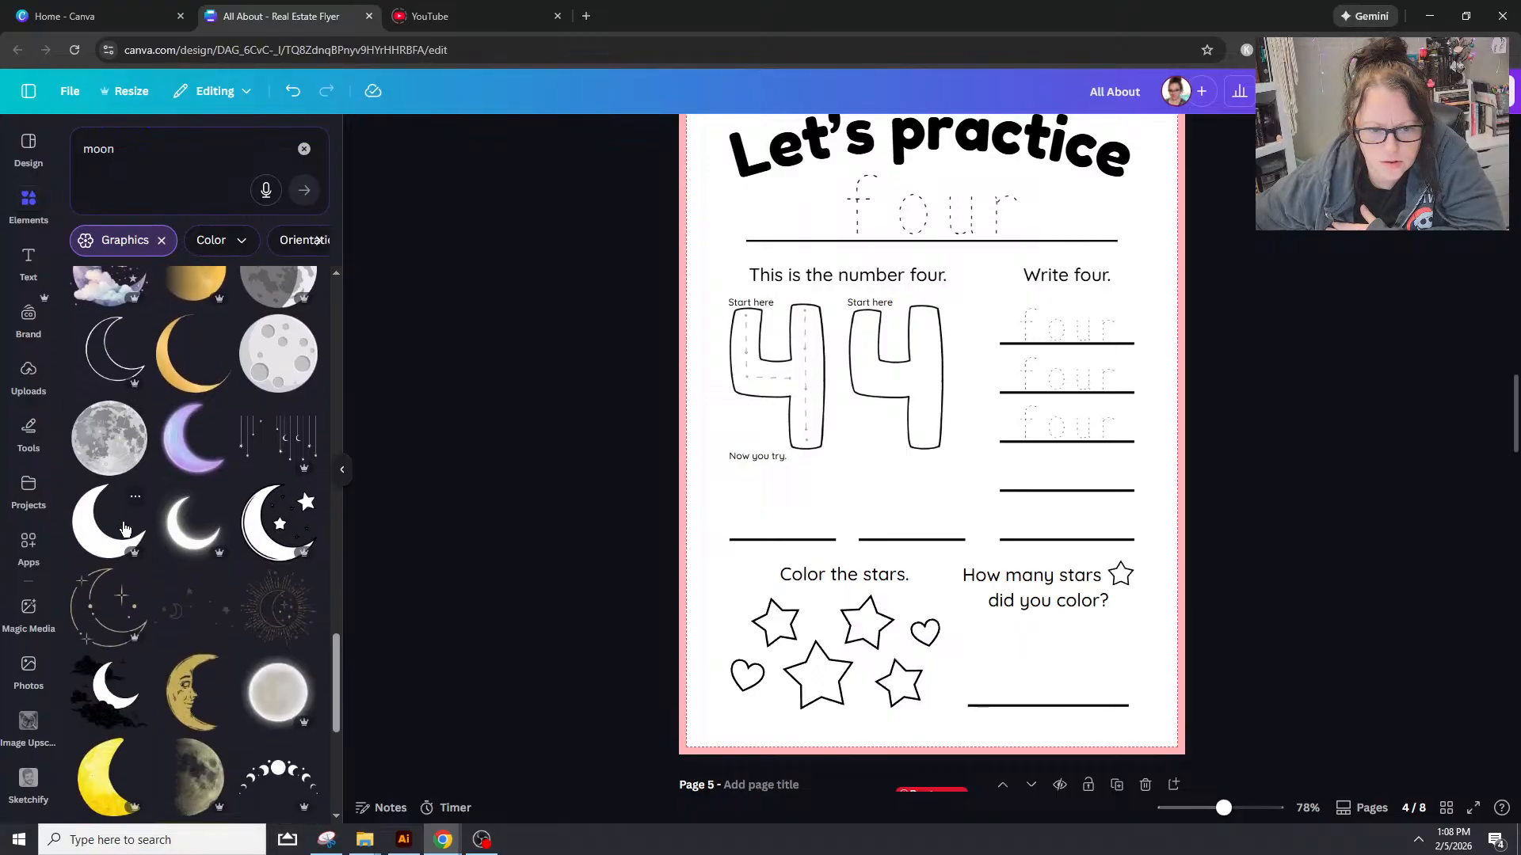
scroll(119, 529, down, 5)
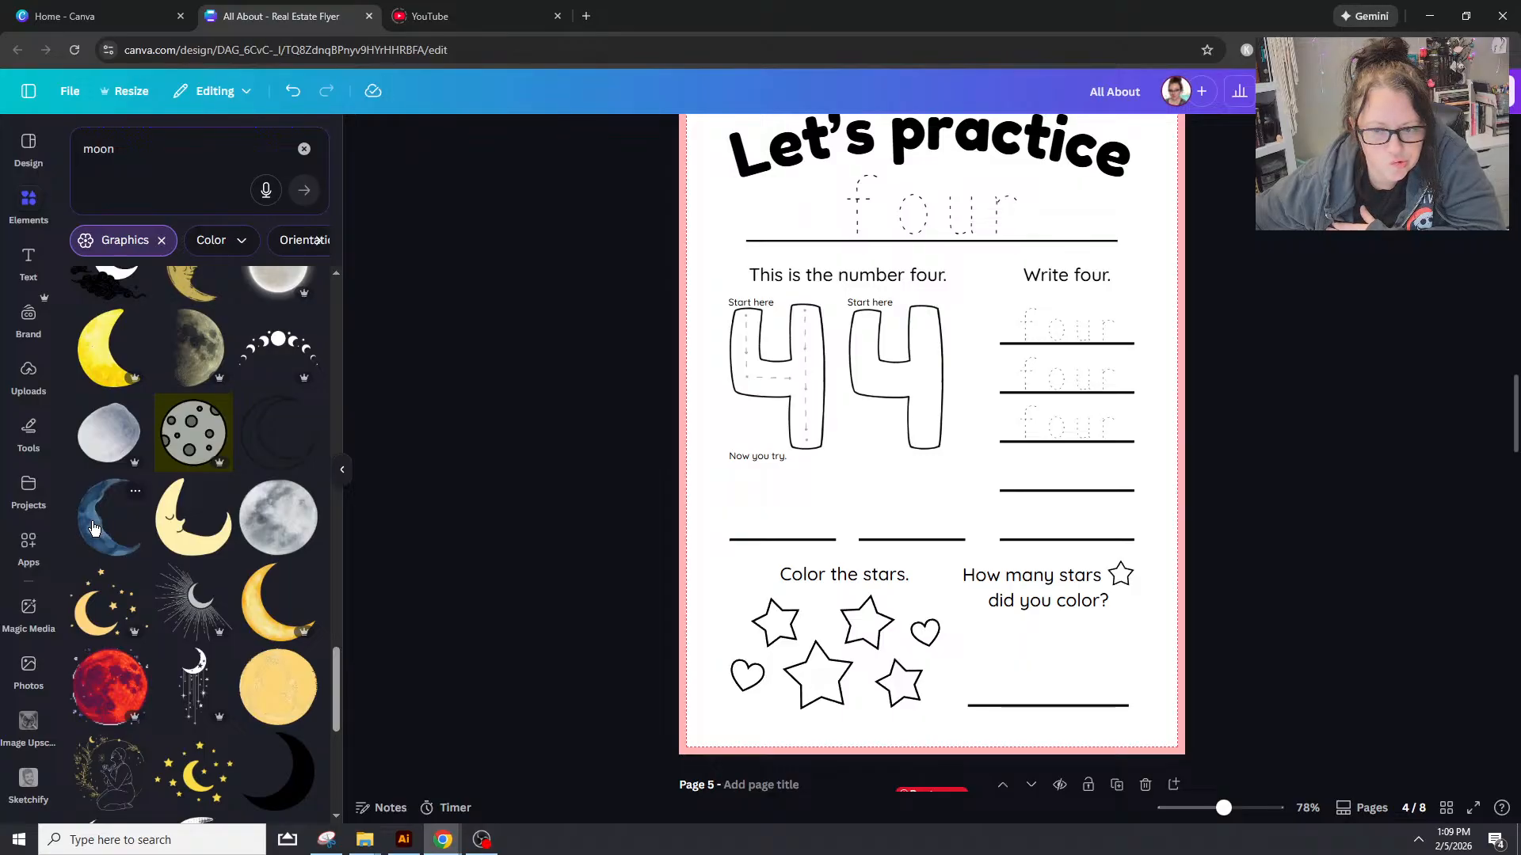
scroll(92, 527, down, 4)
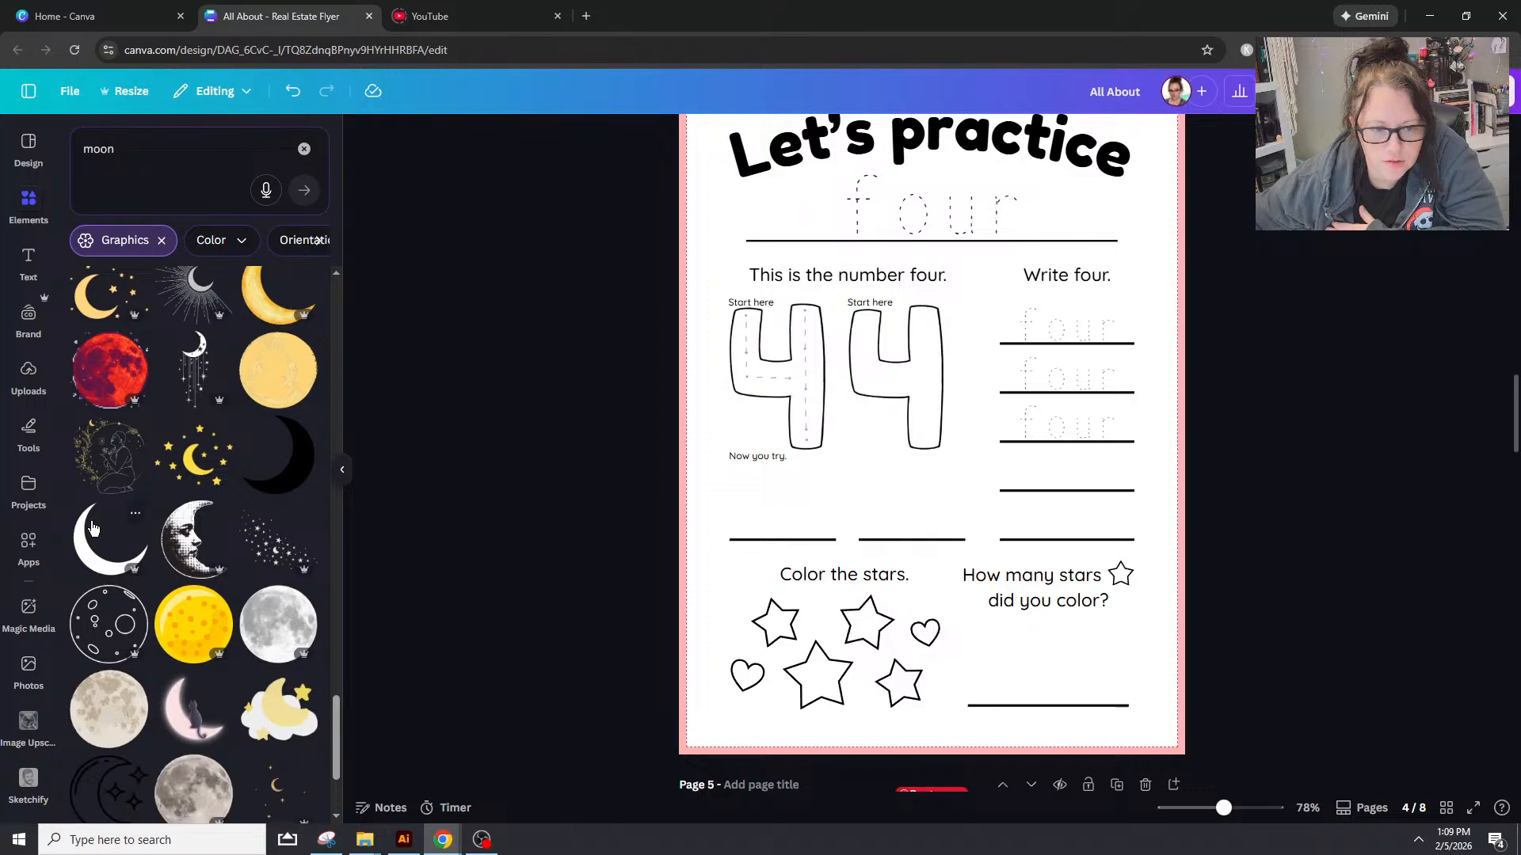
scroll(92, 527, down, 3)
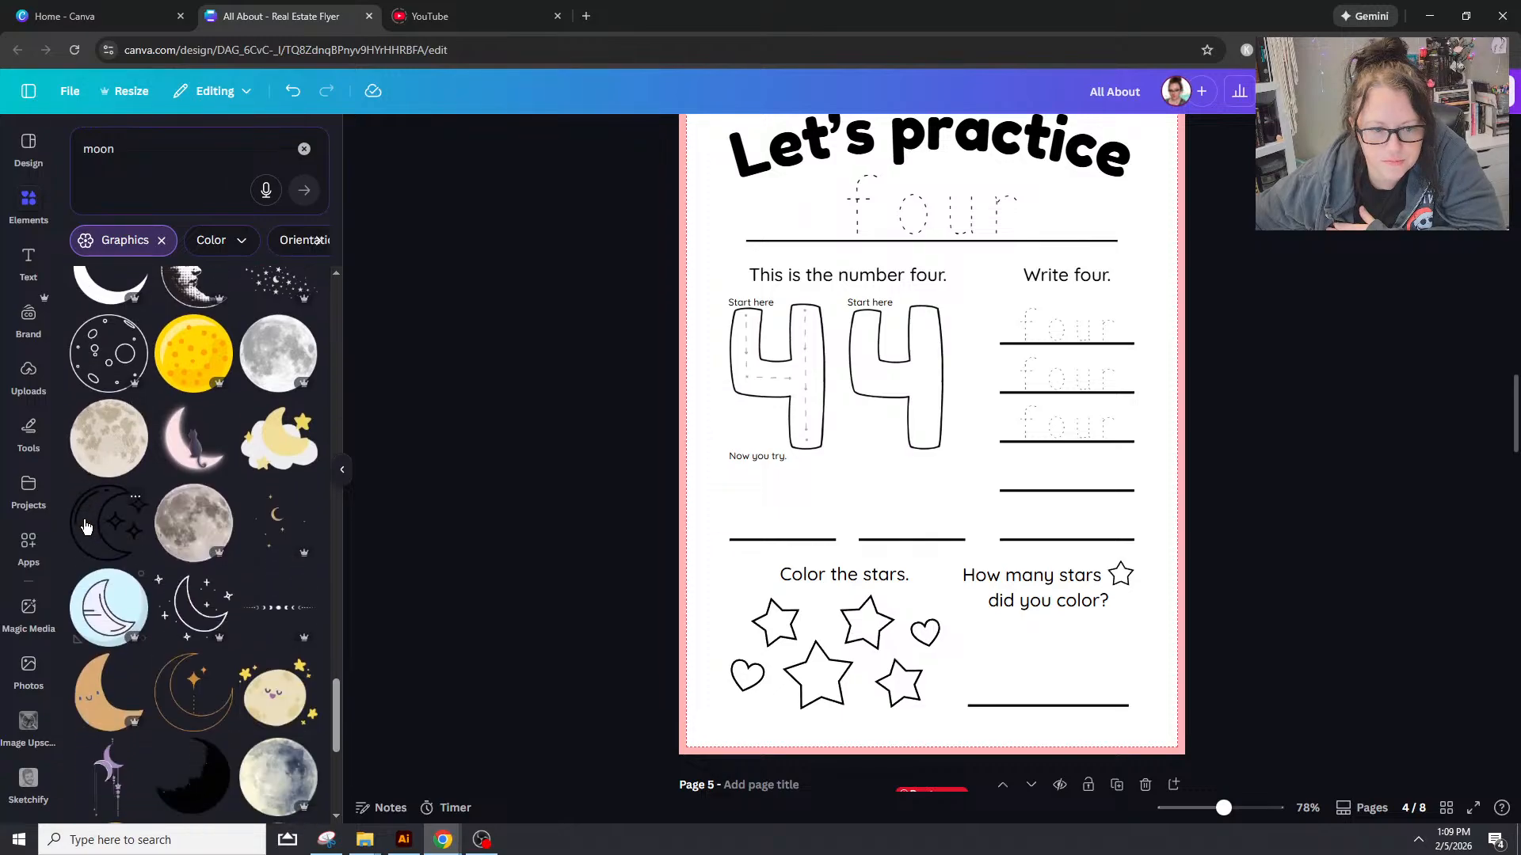
scroll(86, 527, down, 4)
scroll(86, 527, up, 4)
mouse_move(378, 853)
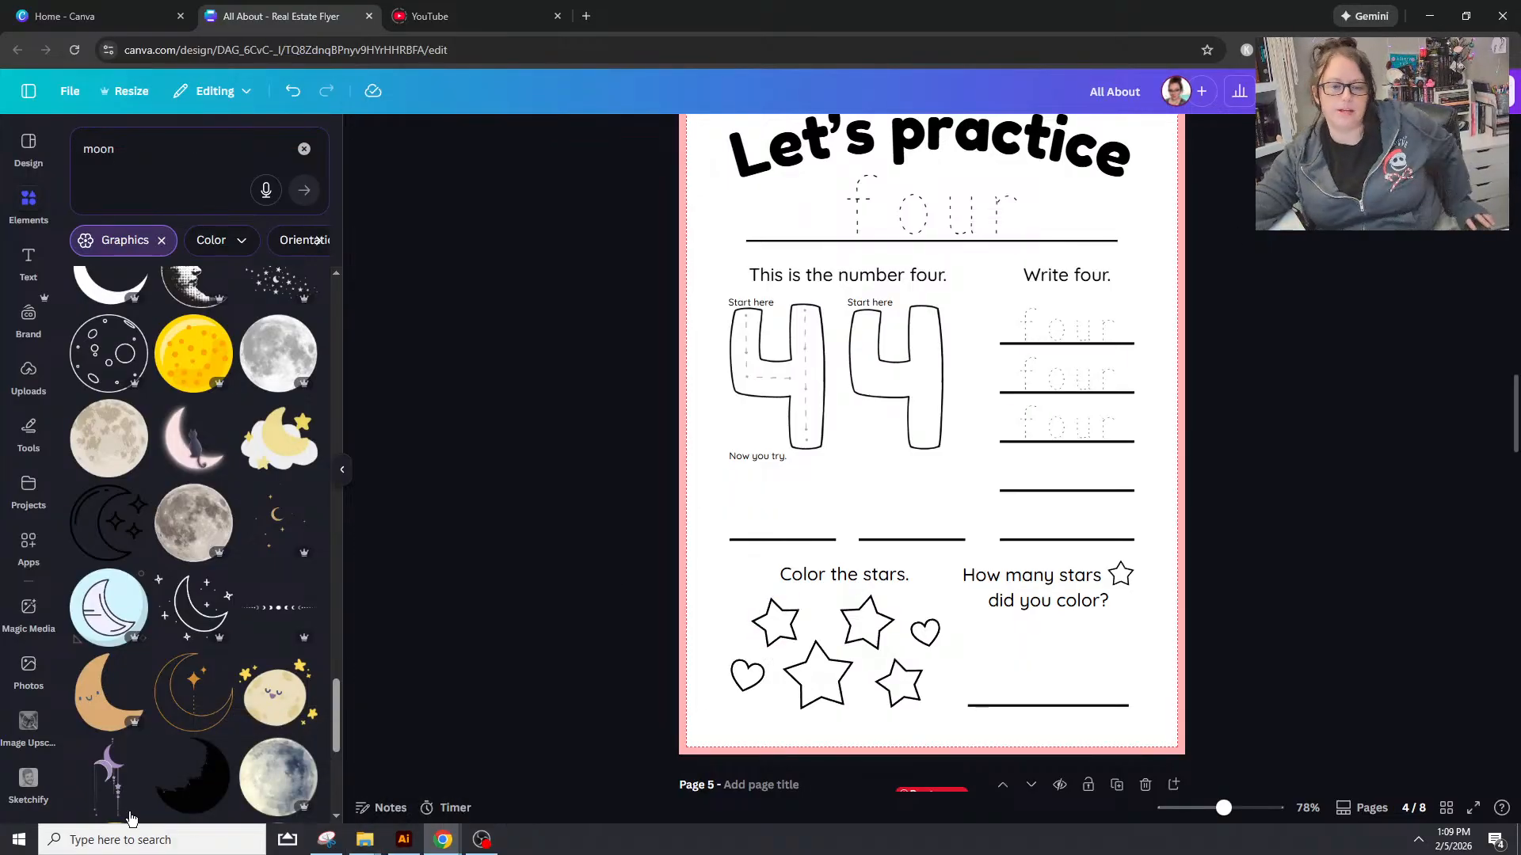
scroll(225, 691, down, 1)
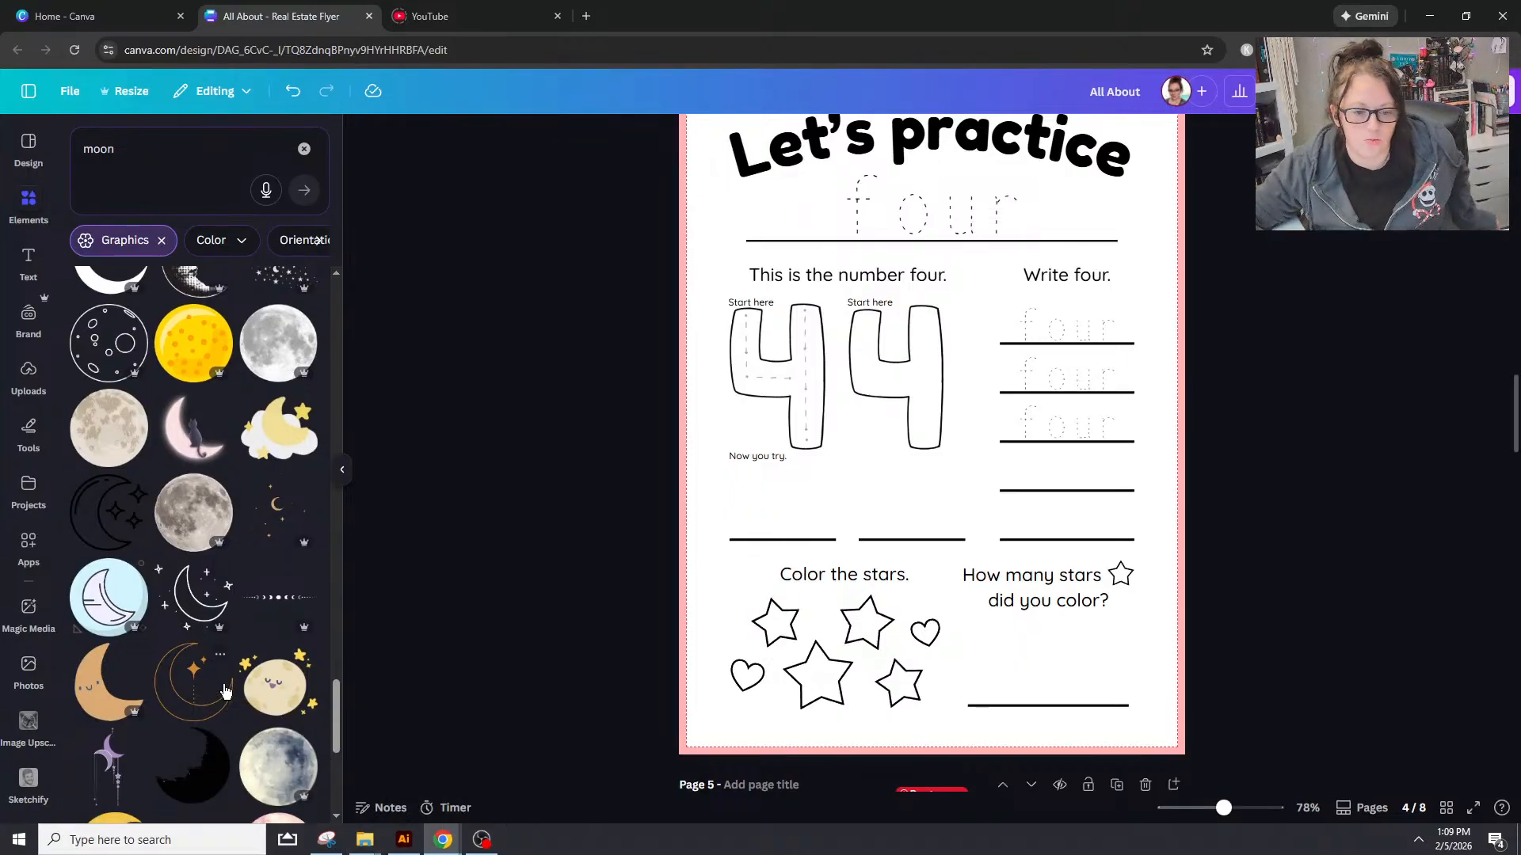
scroll(225, 691, down, 6)
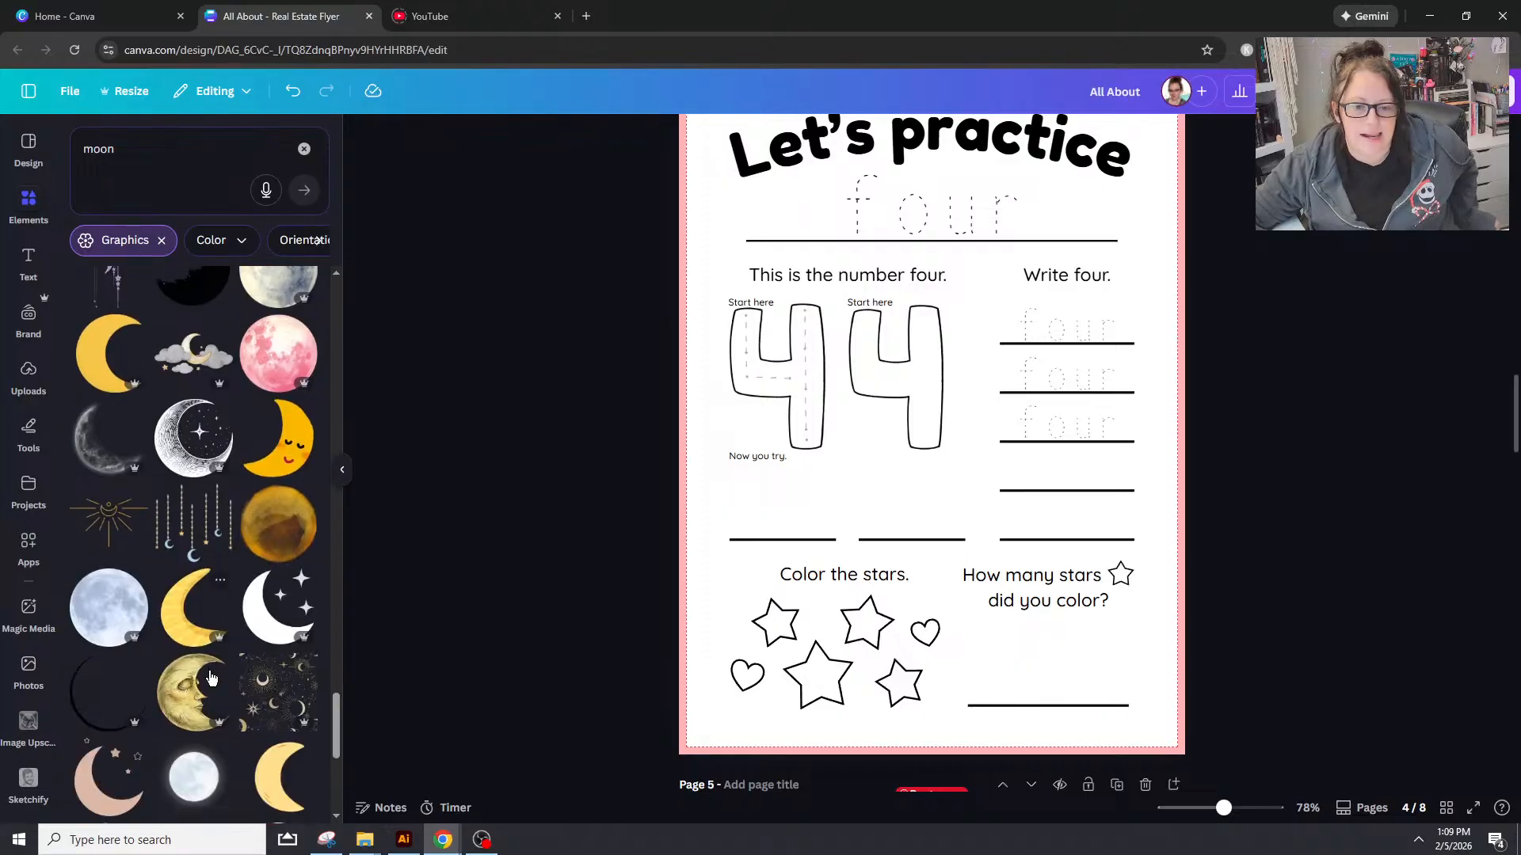
scroll(211, 678, down, 4)
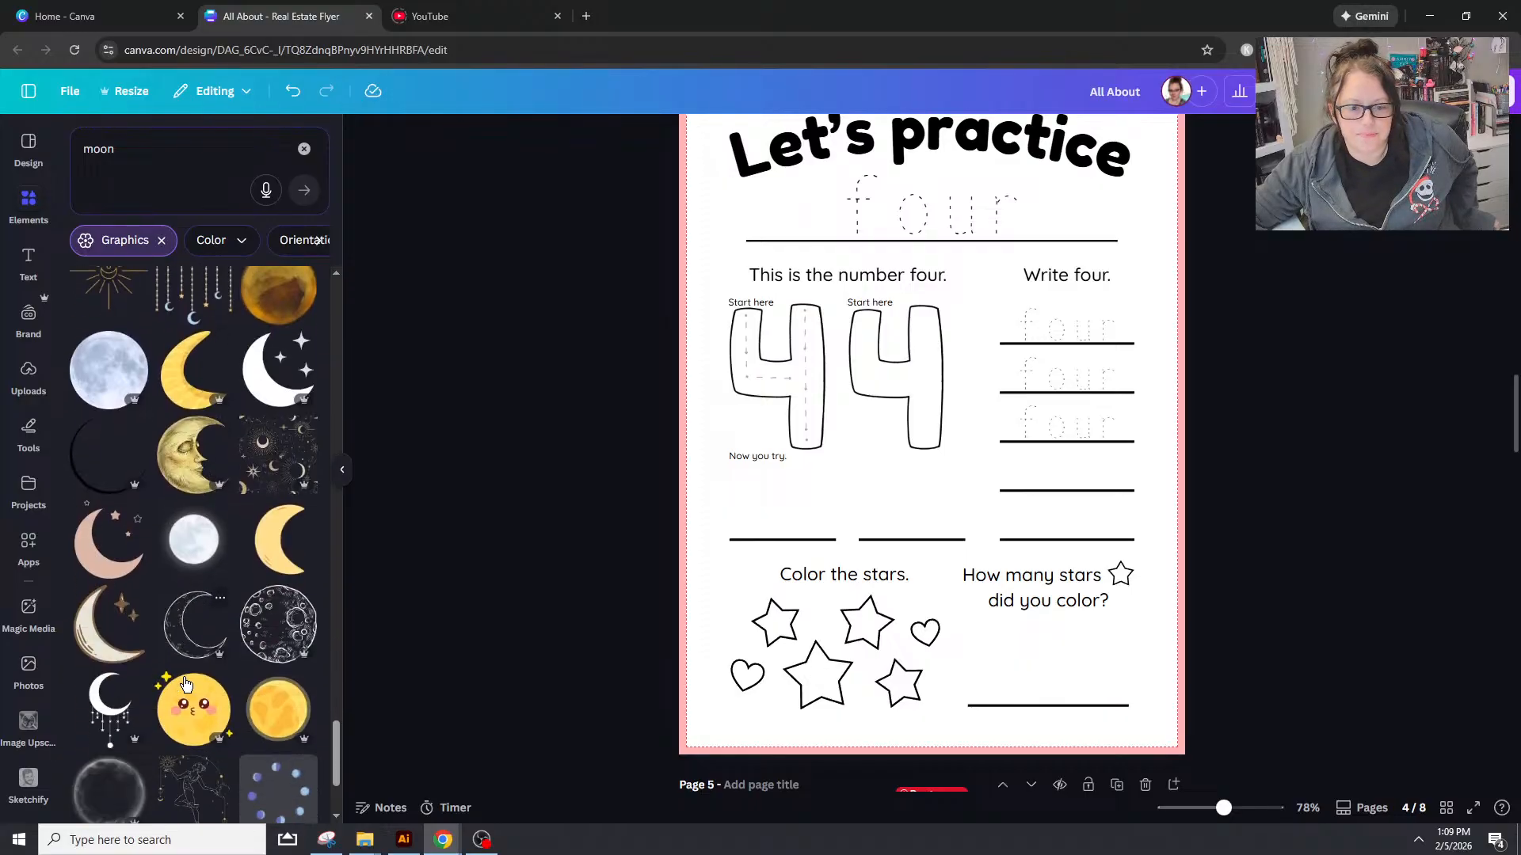
scroll(186, 683, down, 5)
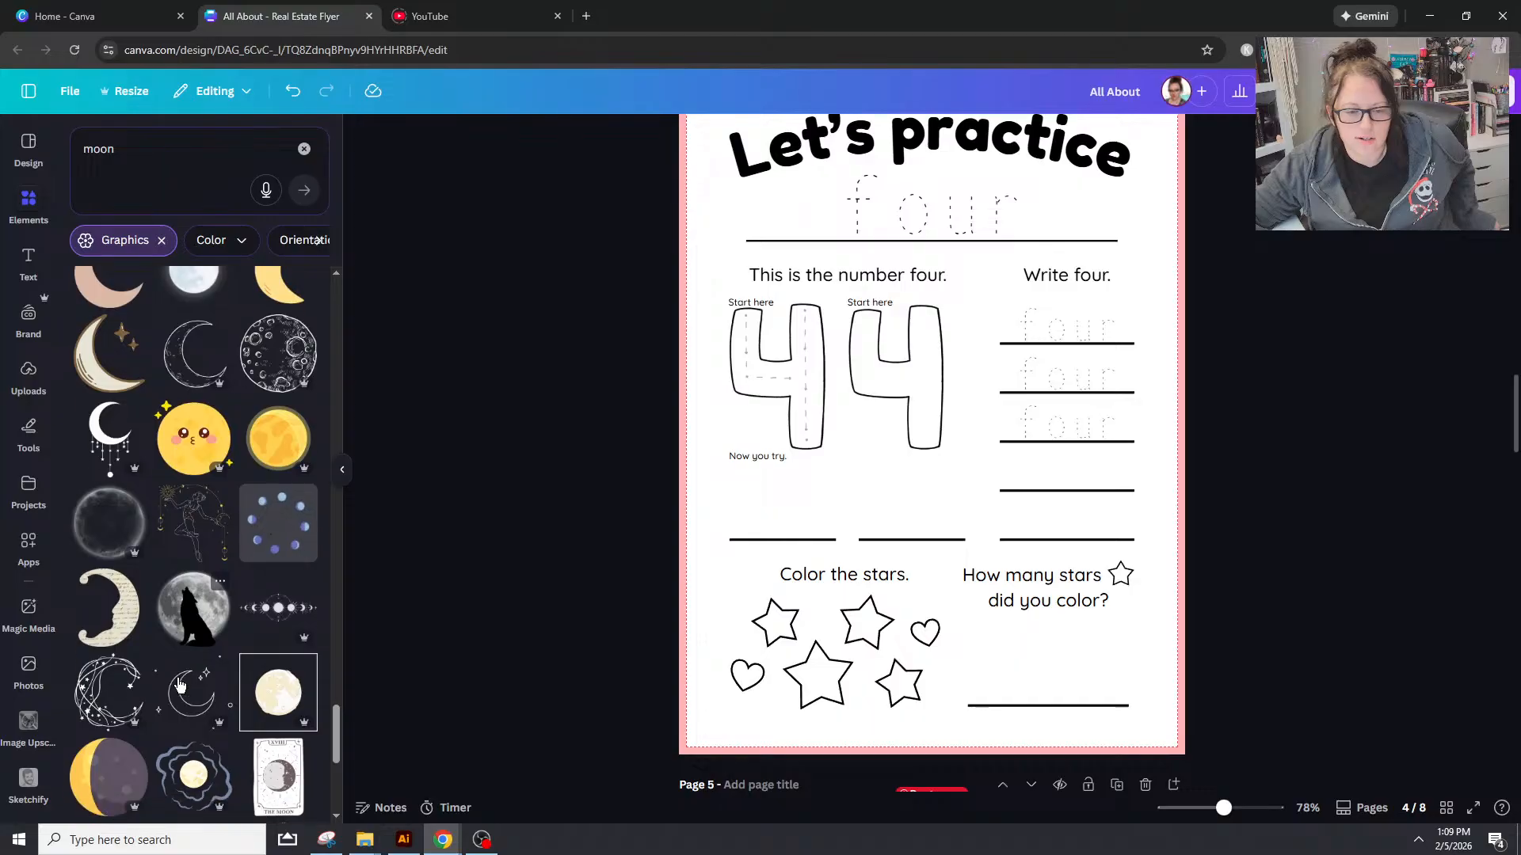
scroll(161, 684, down, 1)
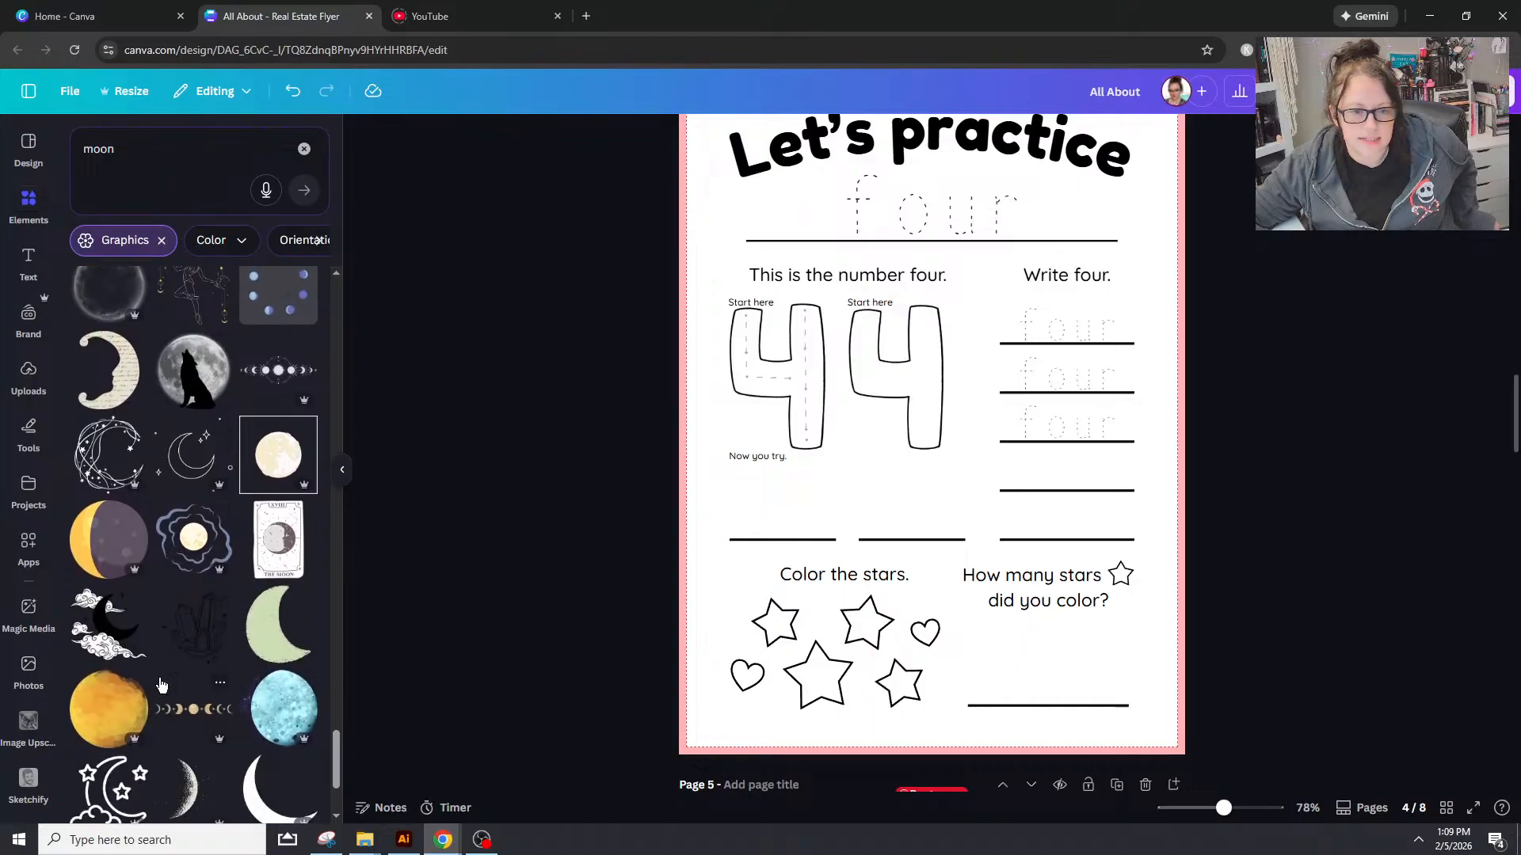
scroll(154, 682, down, 3)
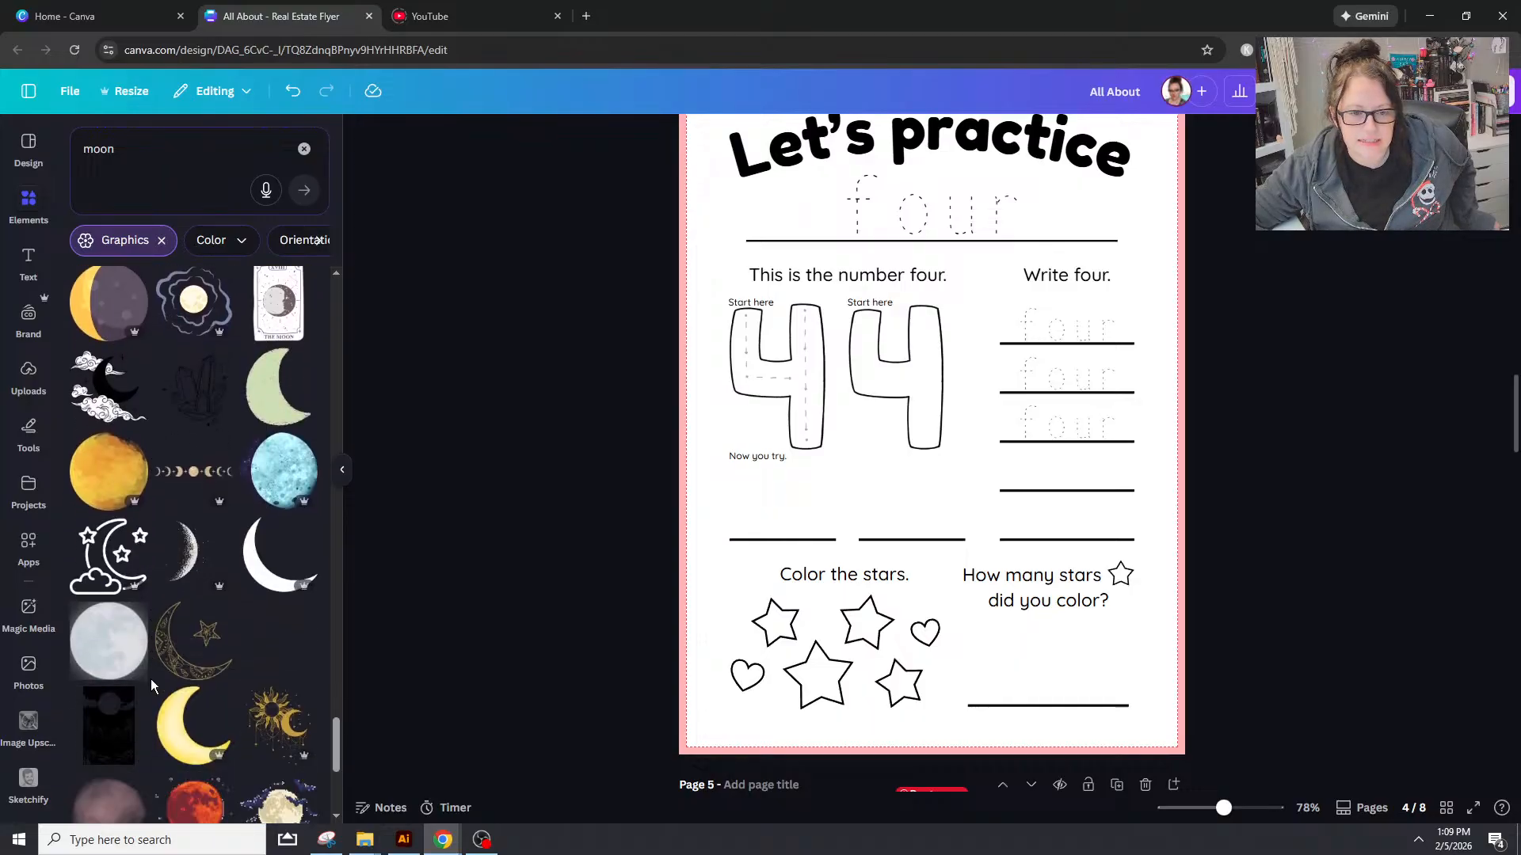
scroll(150, 678, down, 4)
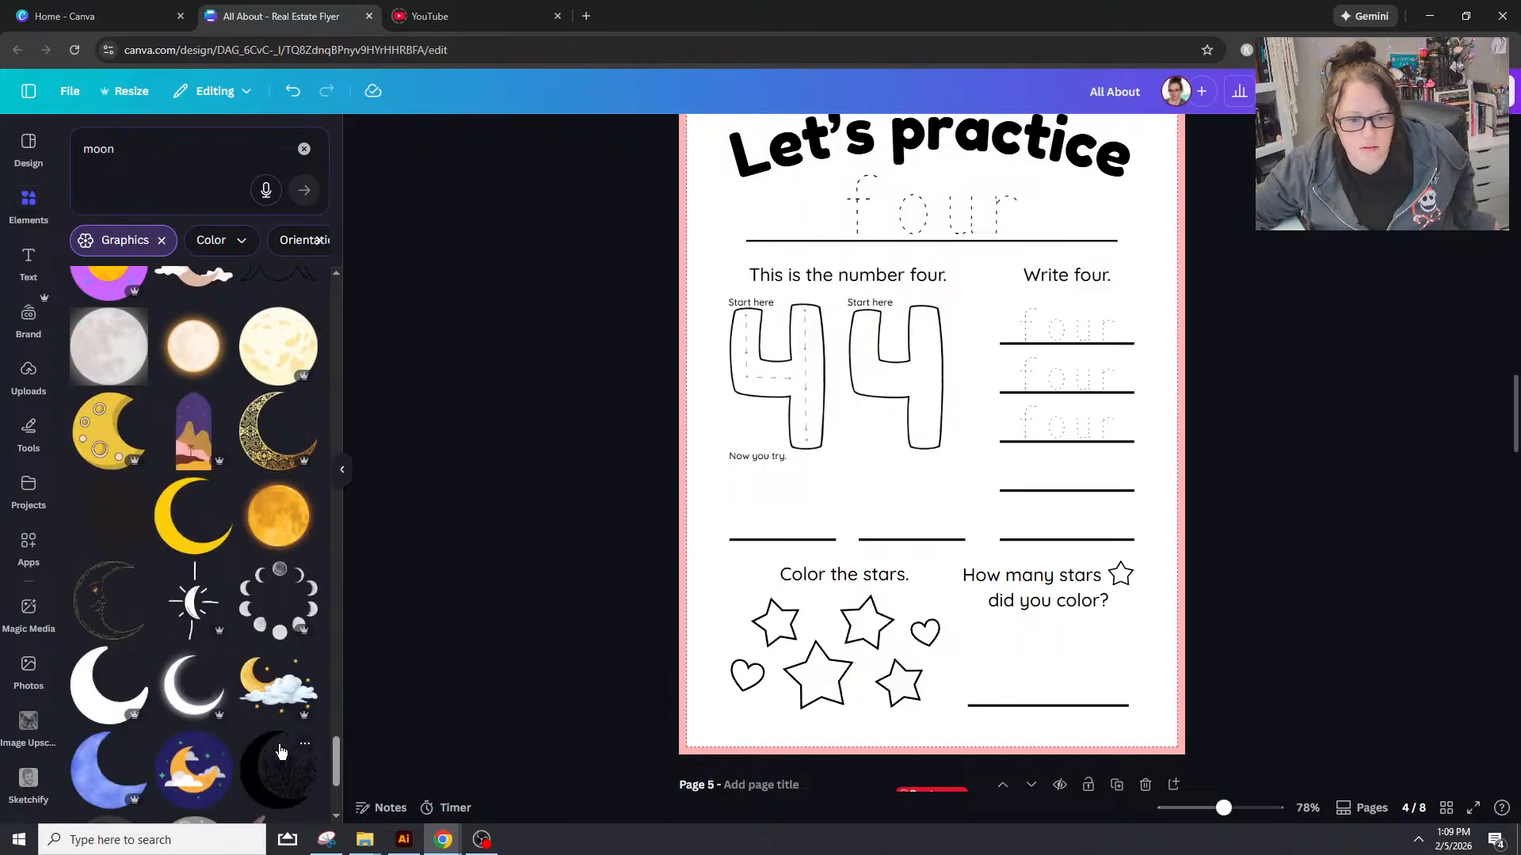
scroll(279, 740, down, 5)
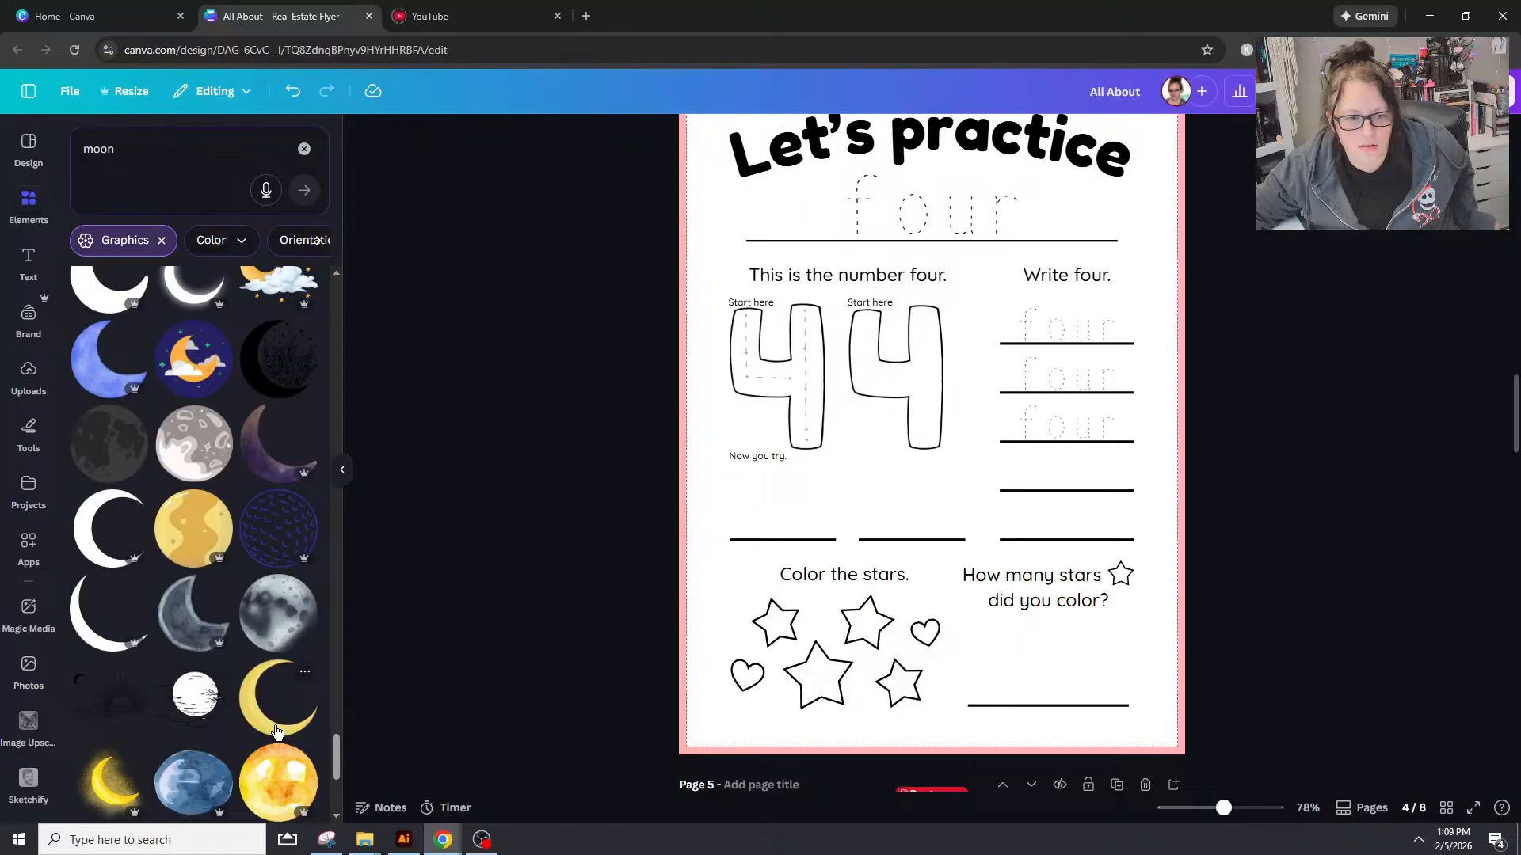
scroll(278, 733, down, 5)
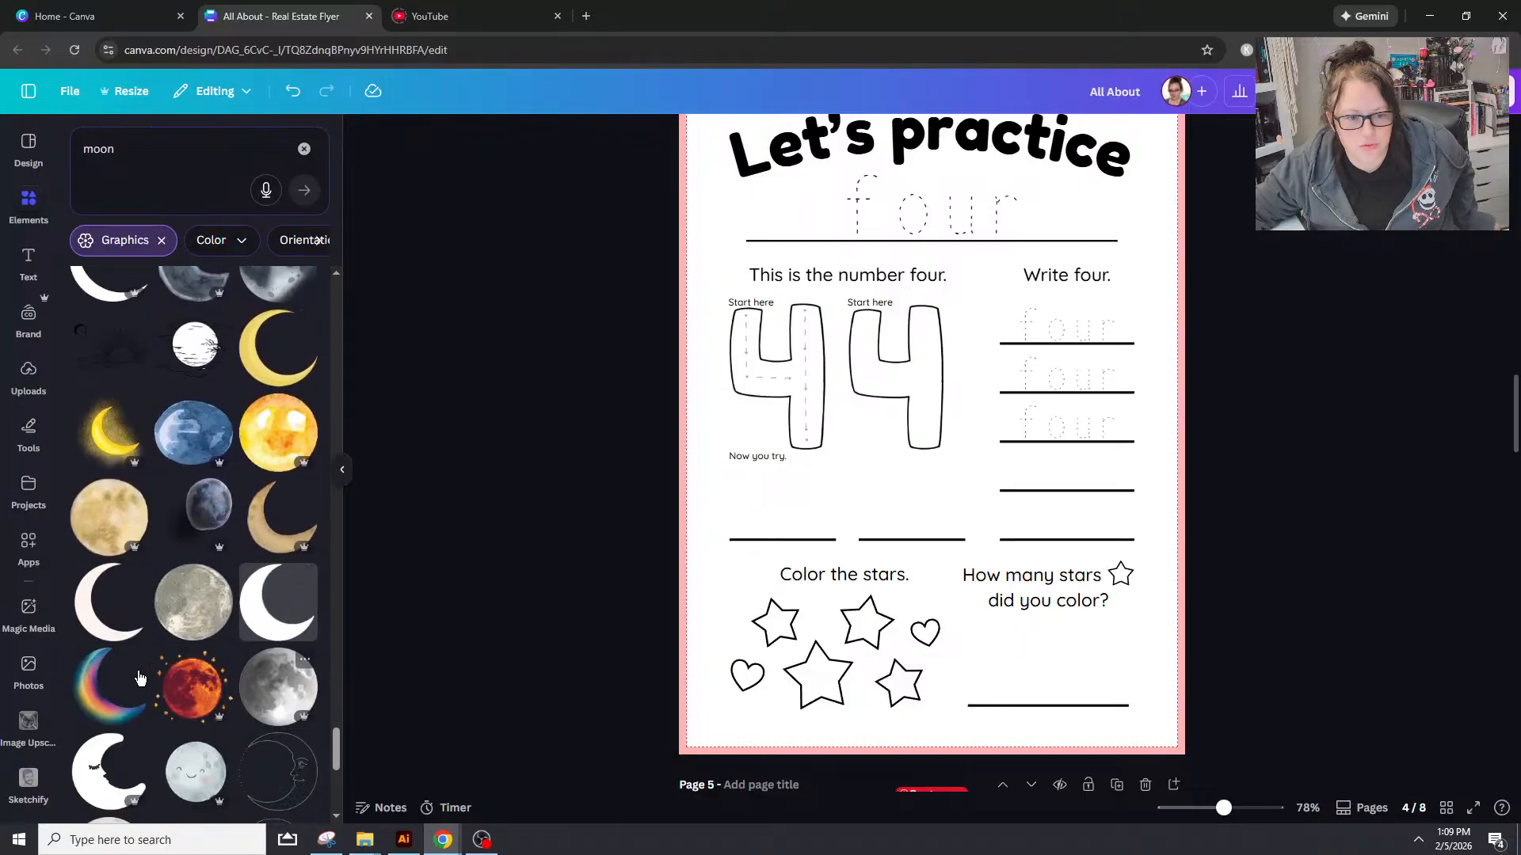
Step: Try the pale cream crescent moon graphic on page 4 with both colors set to white and a solid border, and delete it
click(116, 624)
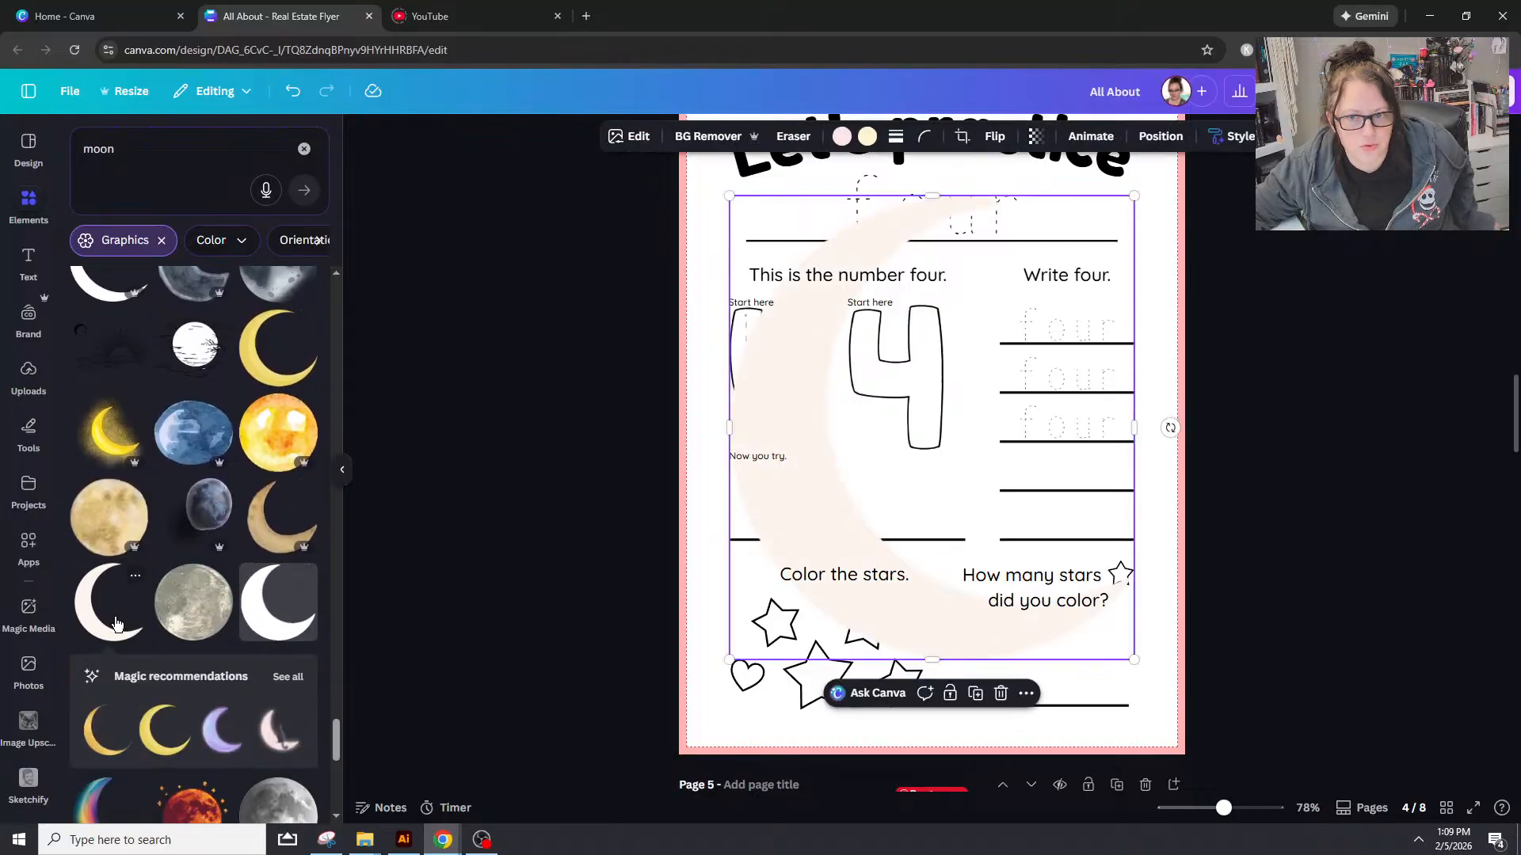
click(842, 135)
click(313, 254)
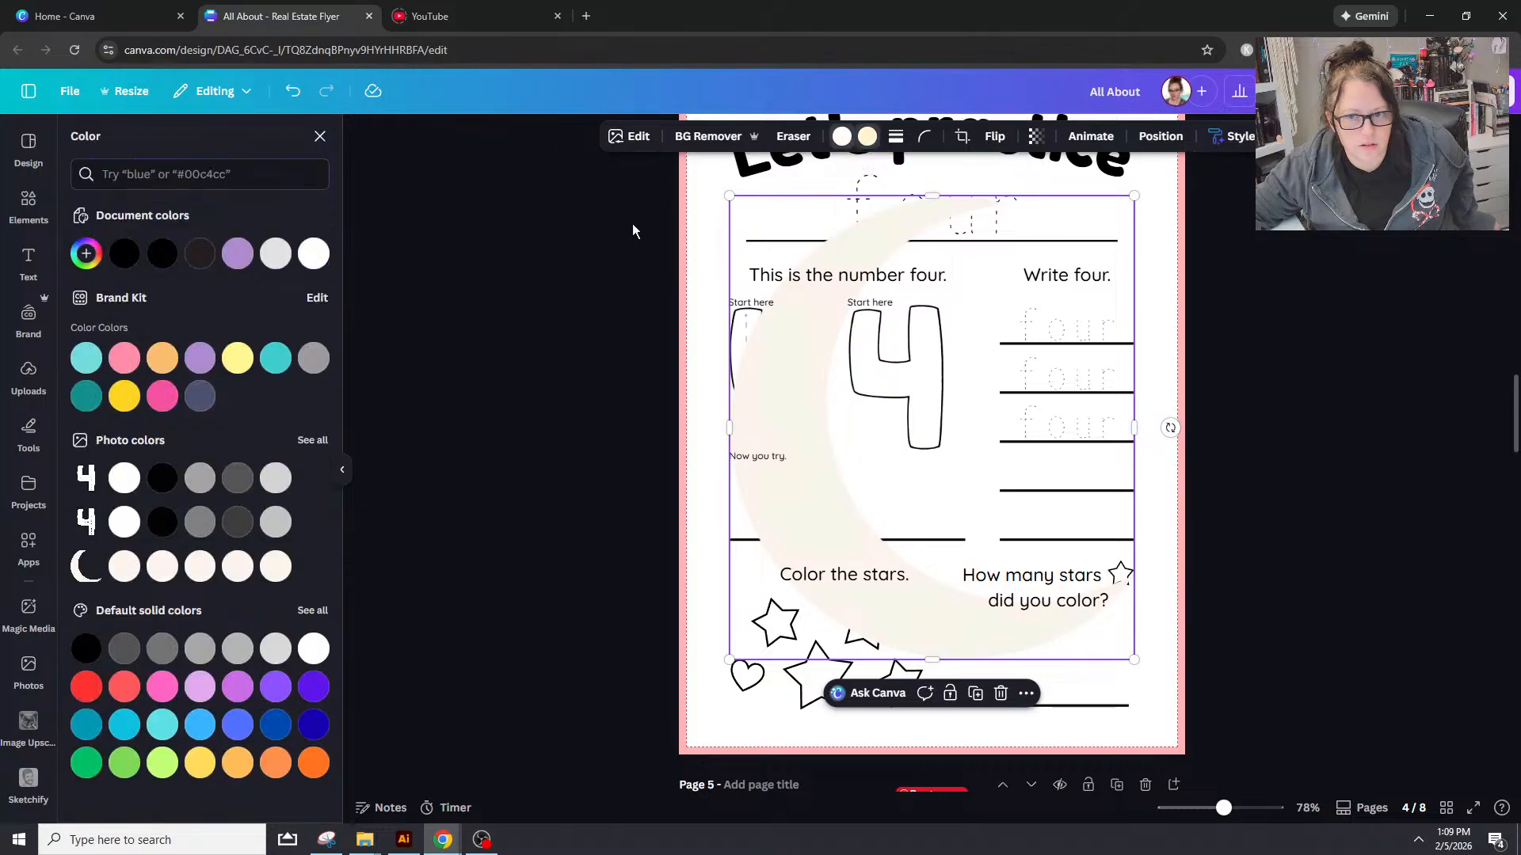
click(896, 136)
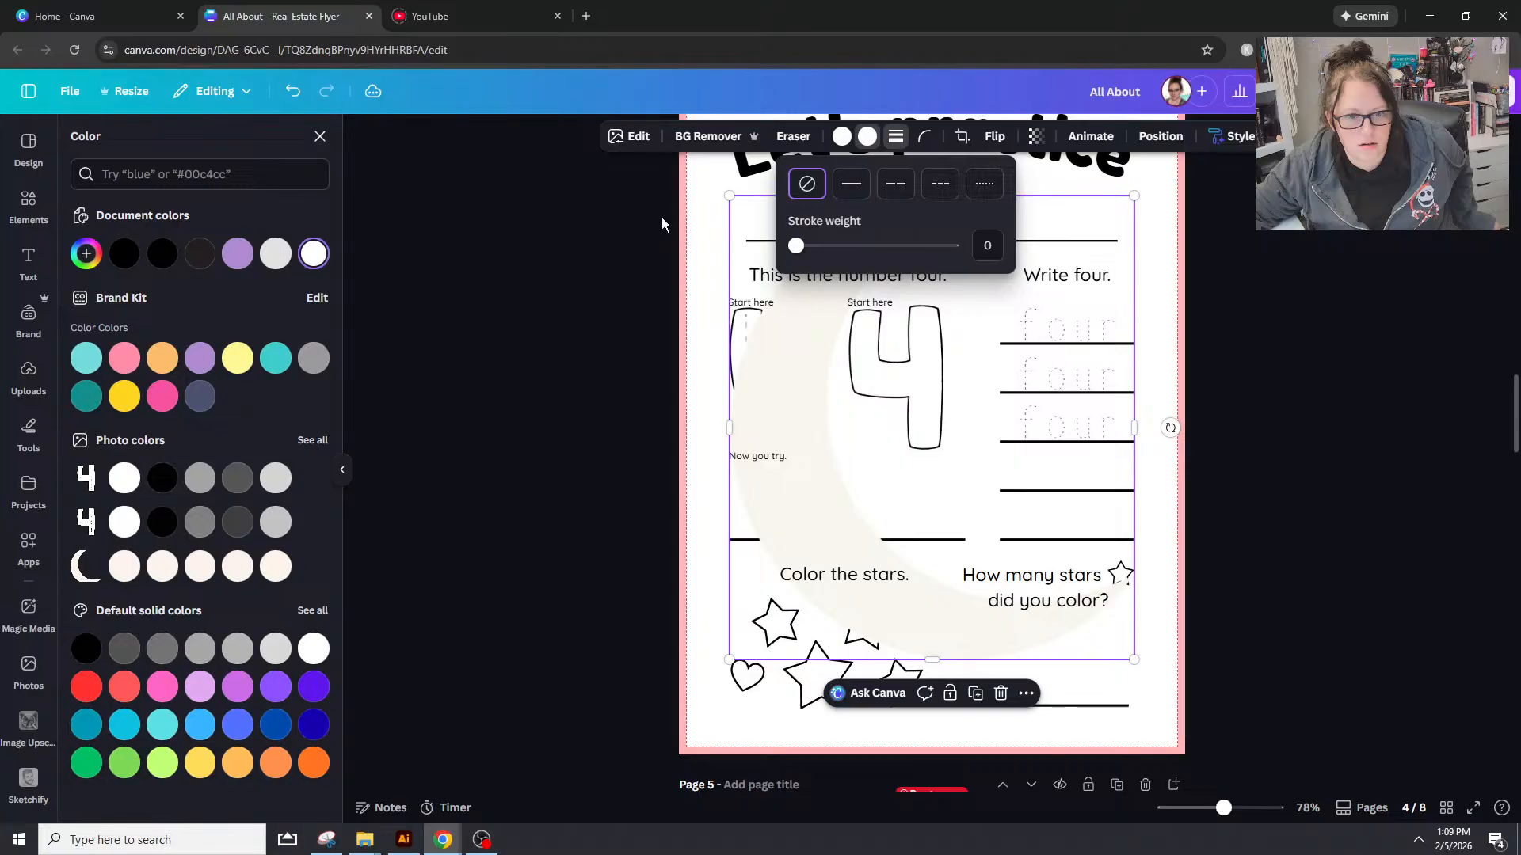
click(860, 194)
drag(814, 243, 808, 254)
key(Escape)
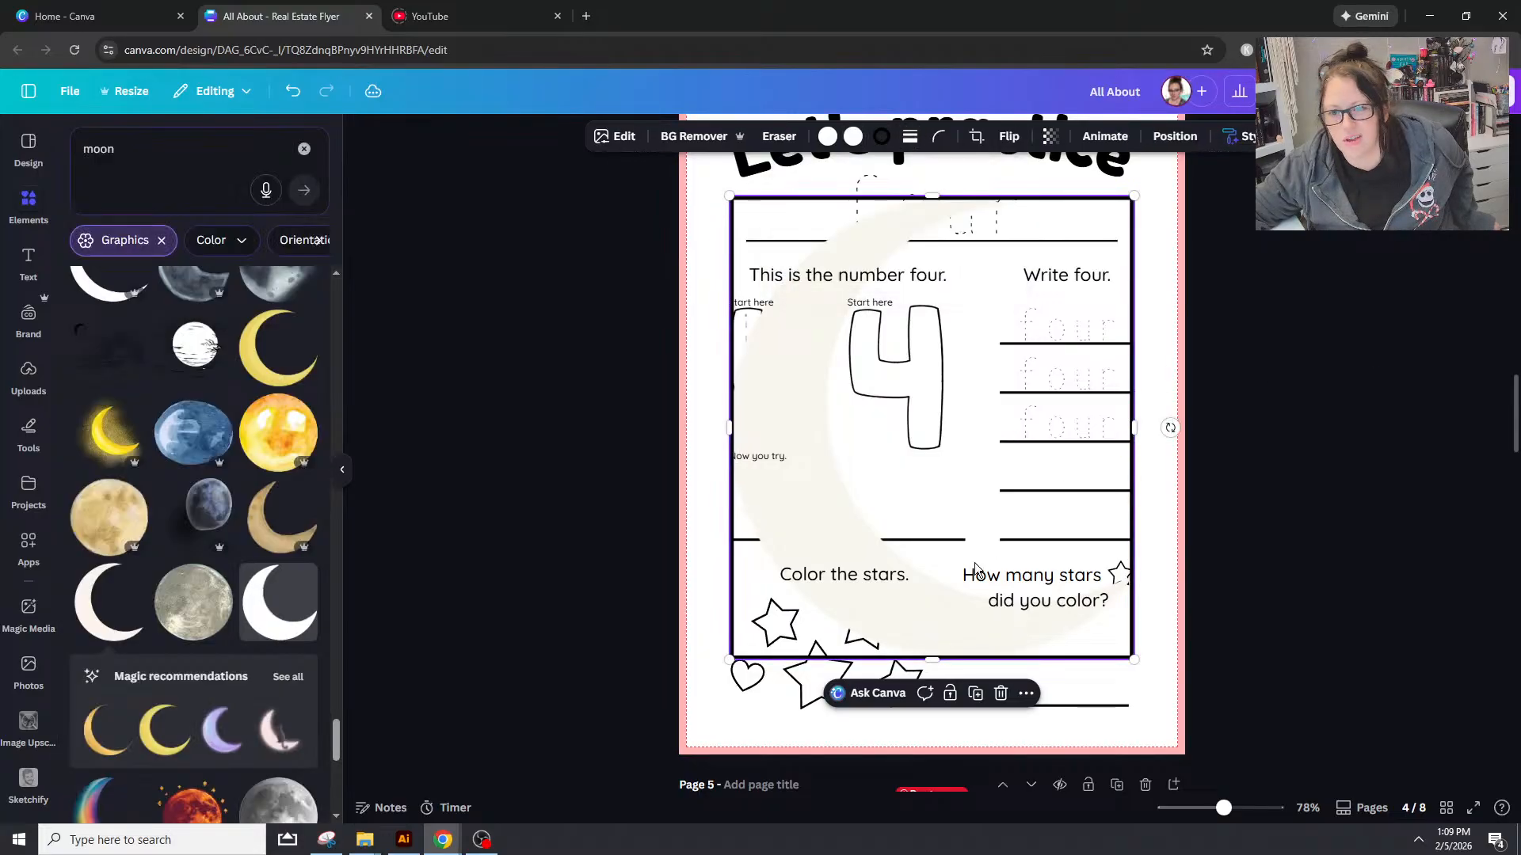
click(819, 329)
key(Delete)
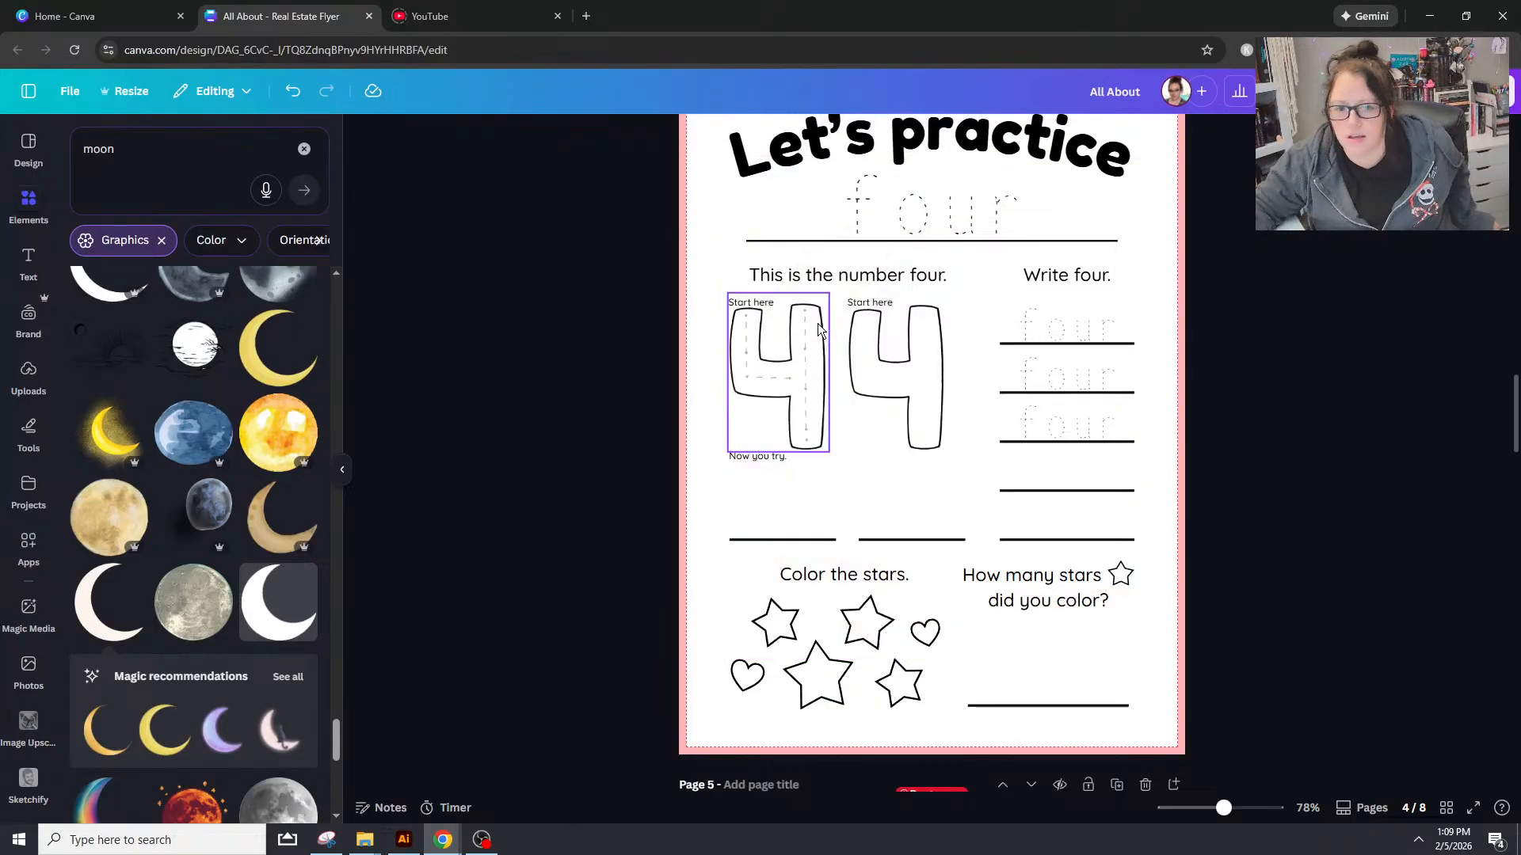
Step: Check more of the moon graphics further down the results and clear the search
scroll(179, 587, down, 5)
scroll(179, 590, down, 5)
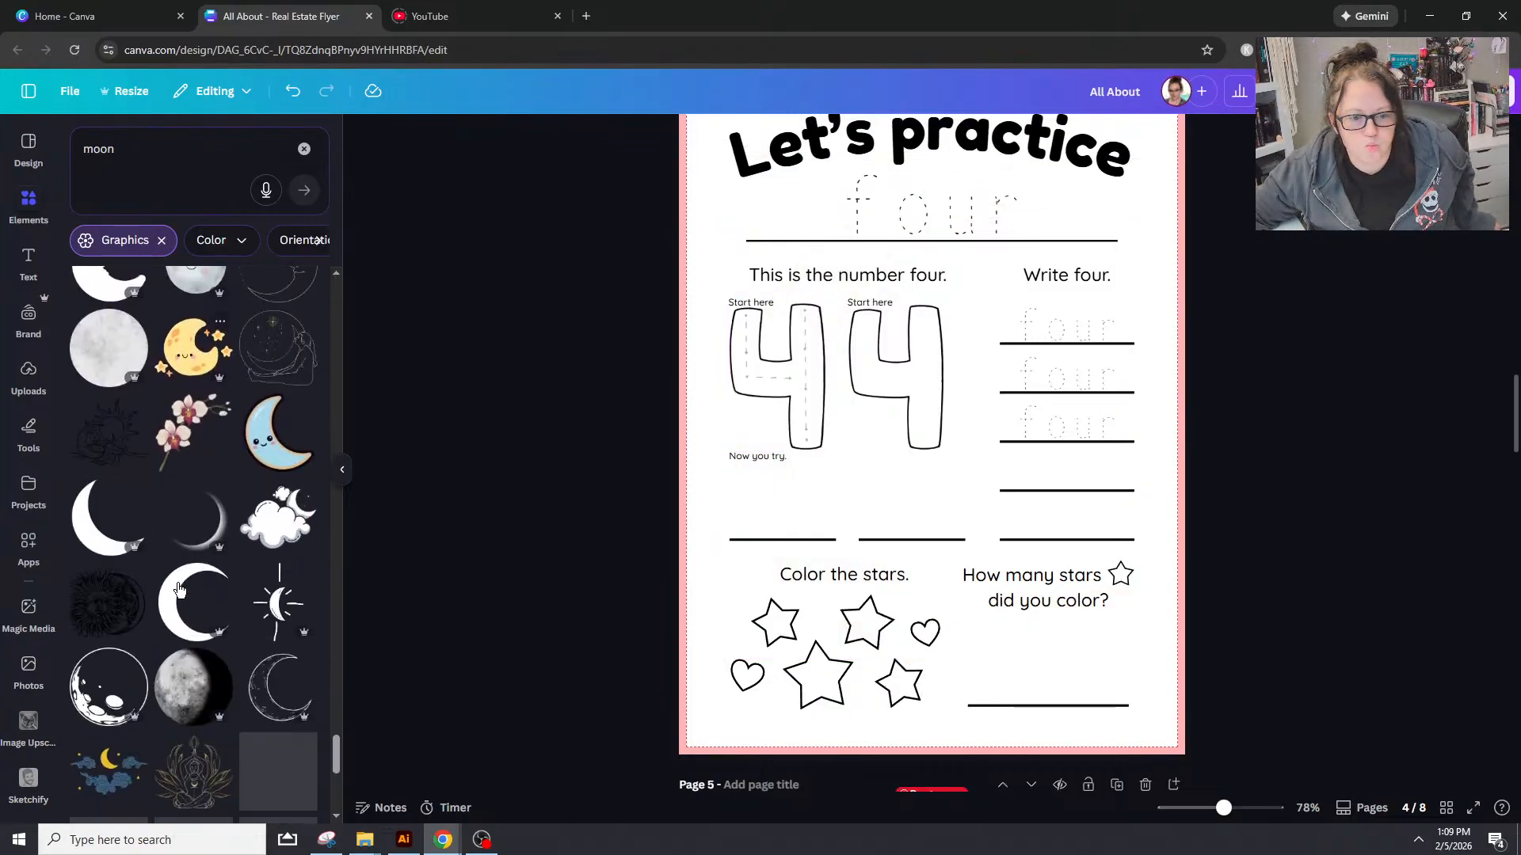
scroll(176, 602, down, 5)
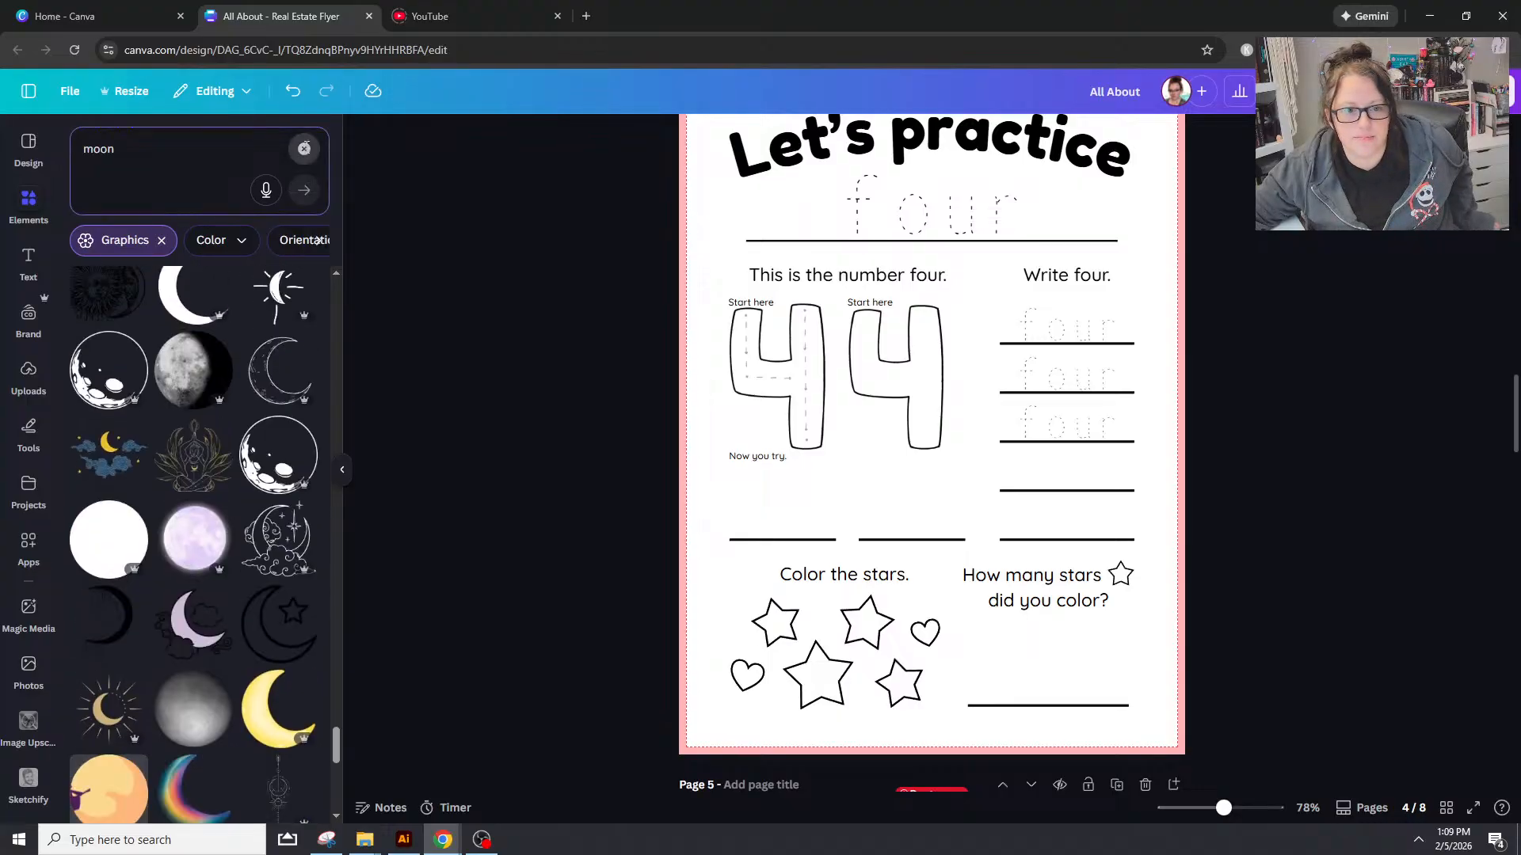
click(304, 149)
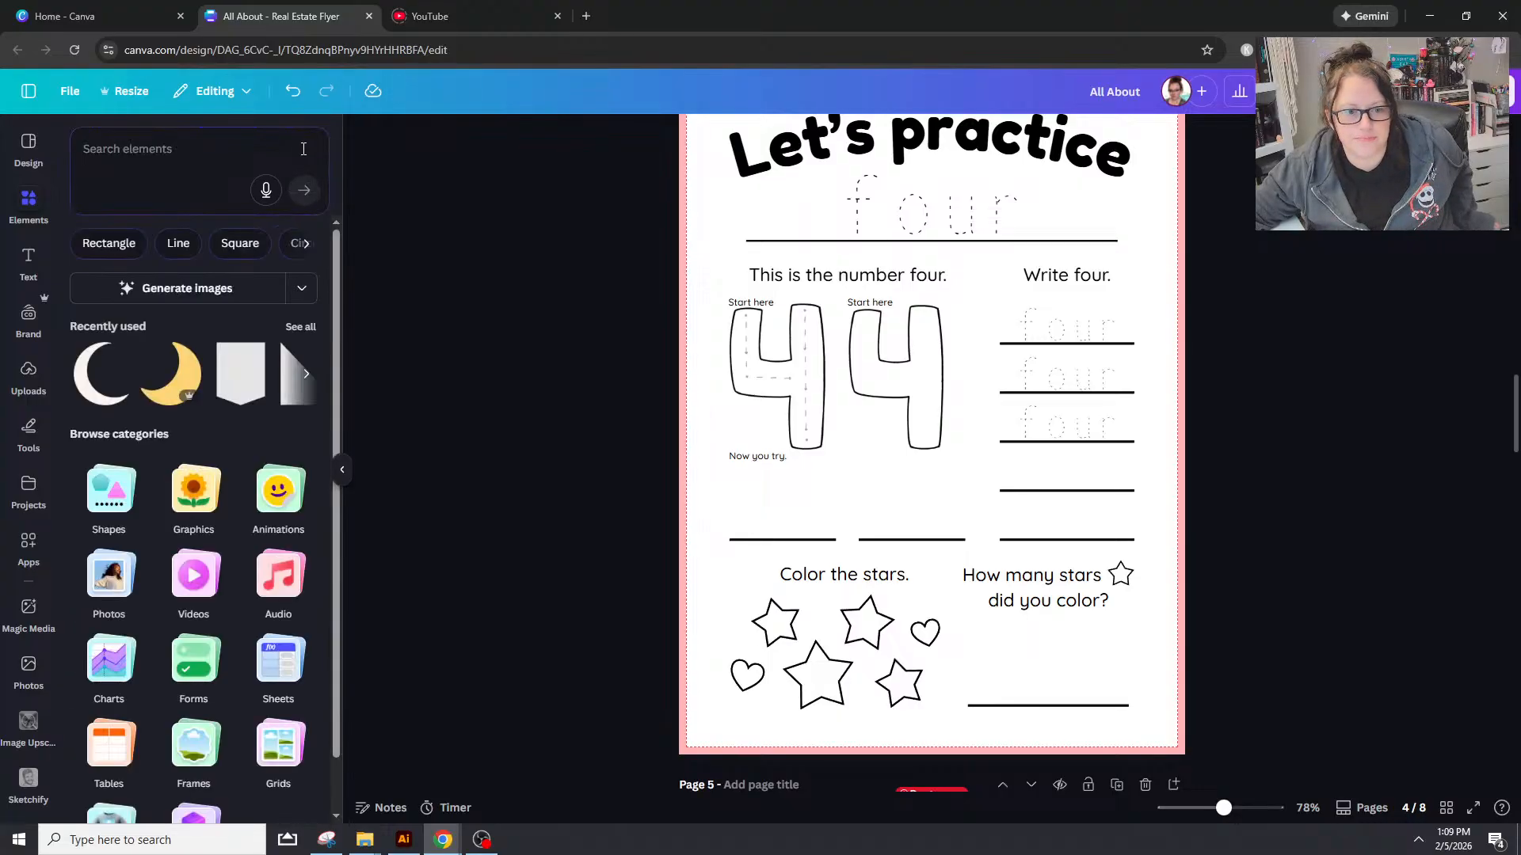
Step: Browse the shapes library, including the star, teardrop and banner categories, for another shape that suits page 4's coloring activity
click(109, 503)
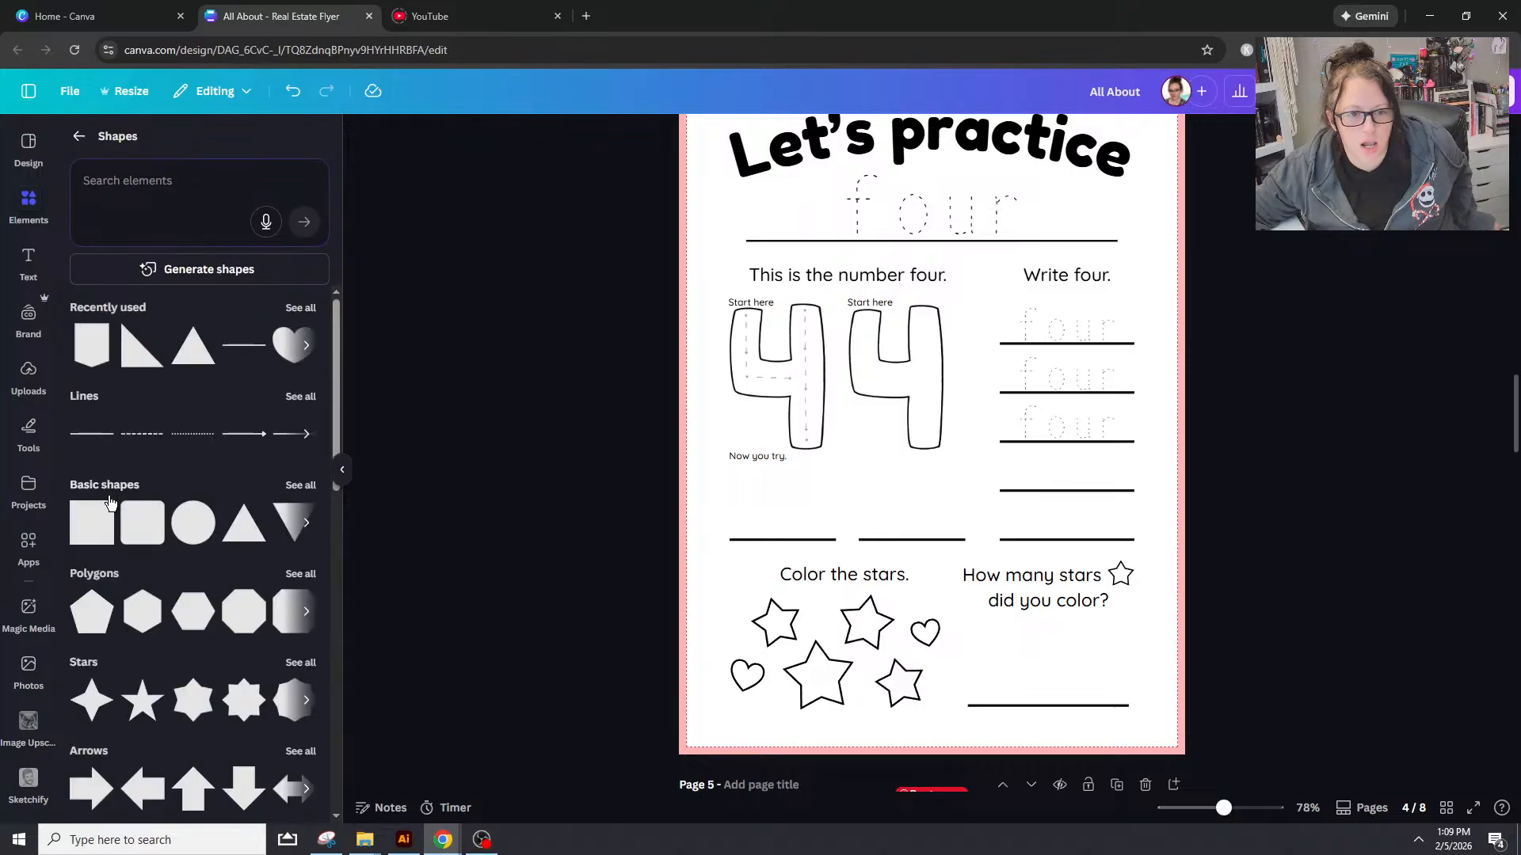
scroll(109, 502, down, 3)
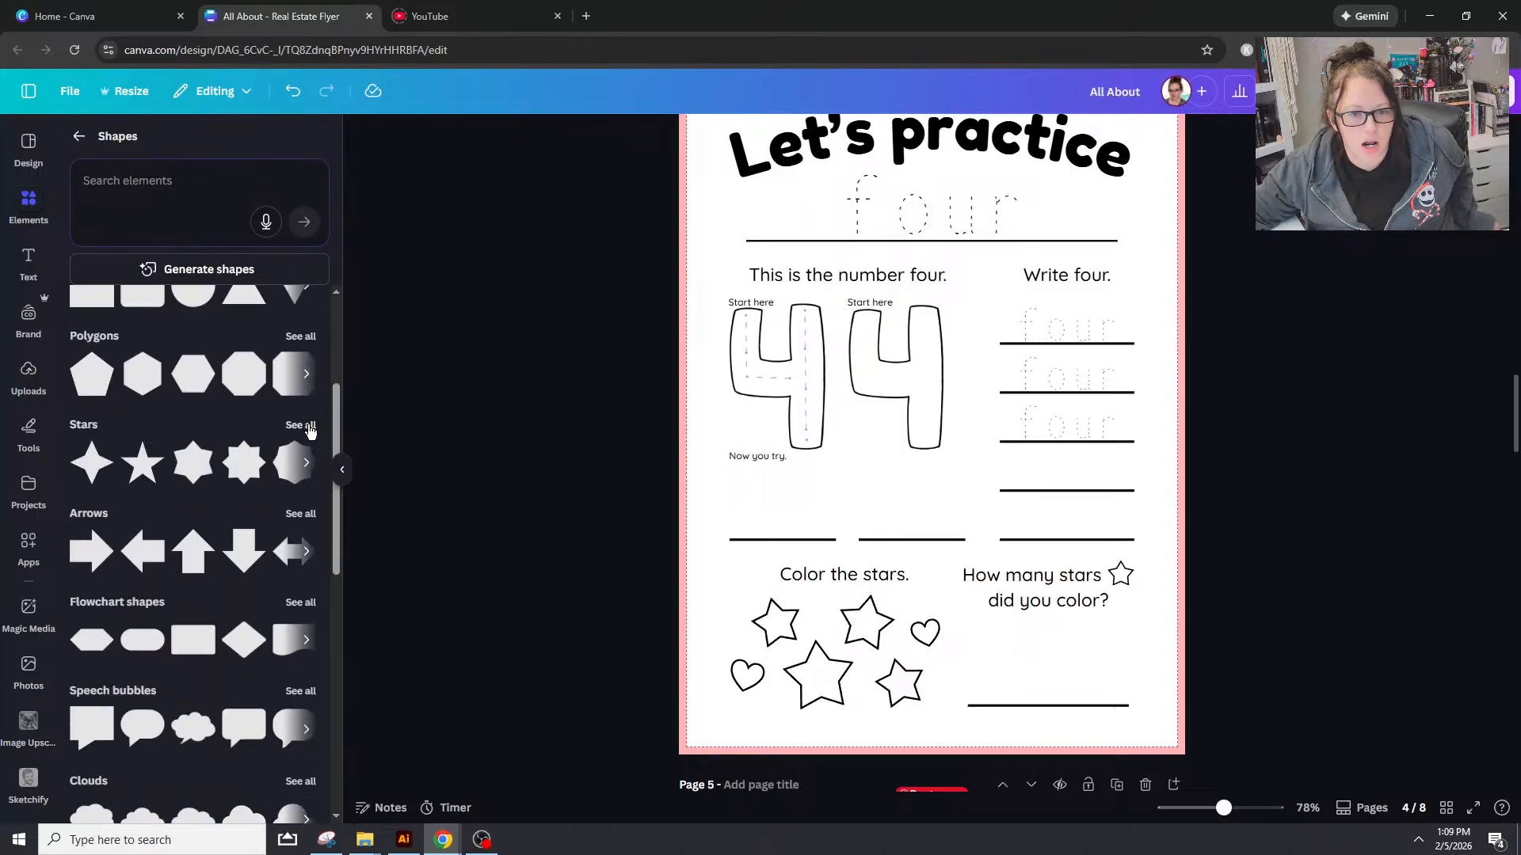
click(309, 428)
click(78, 136)
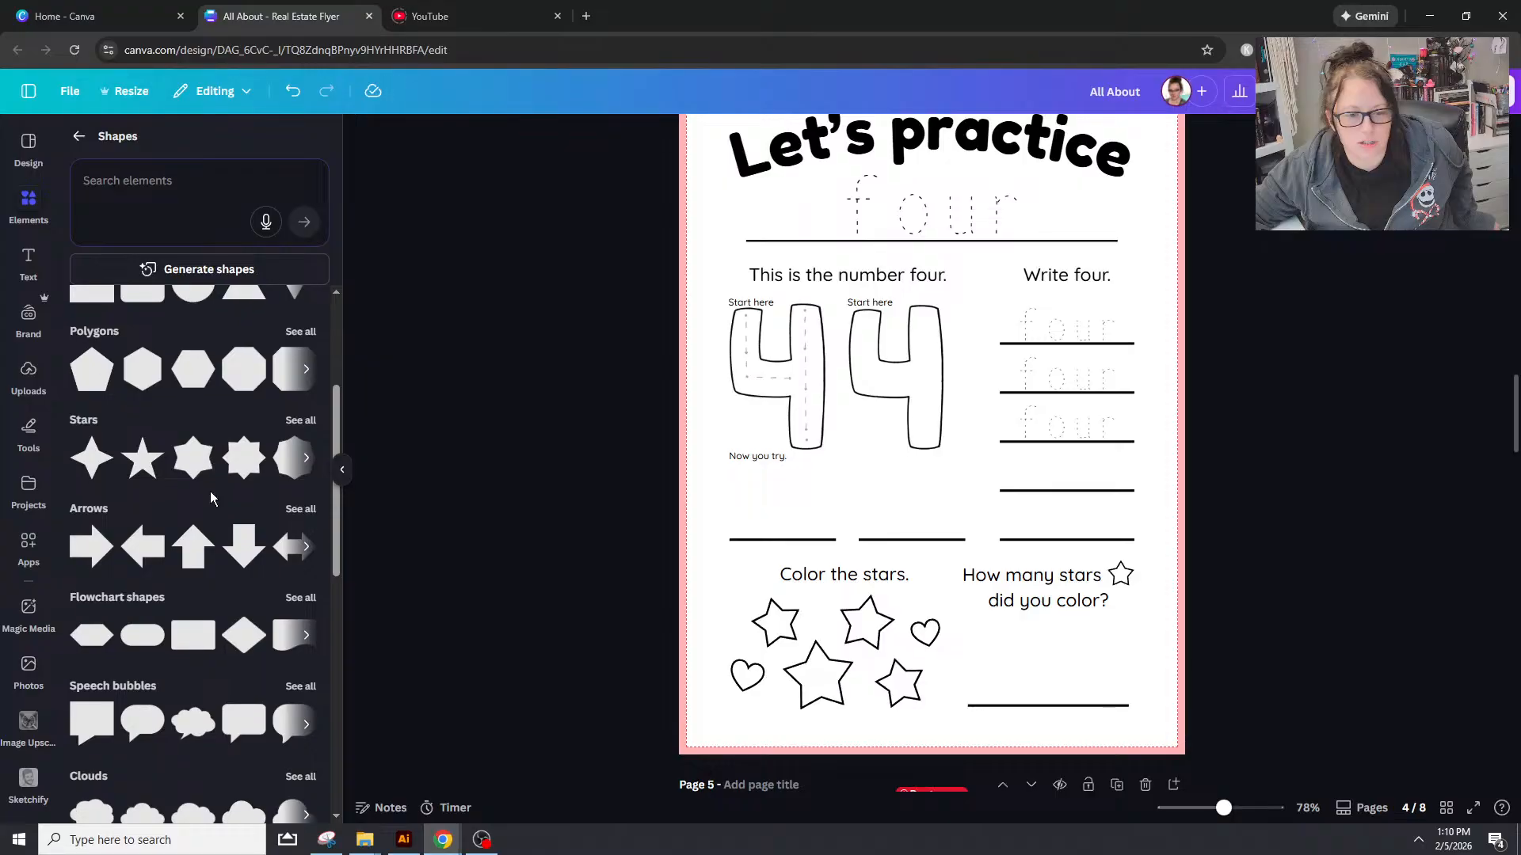
scroll(210, 498, down, 6)
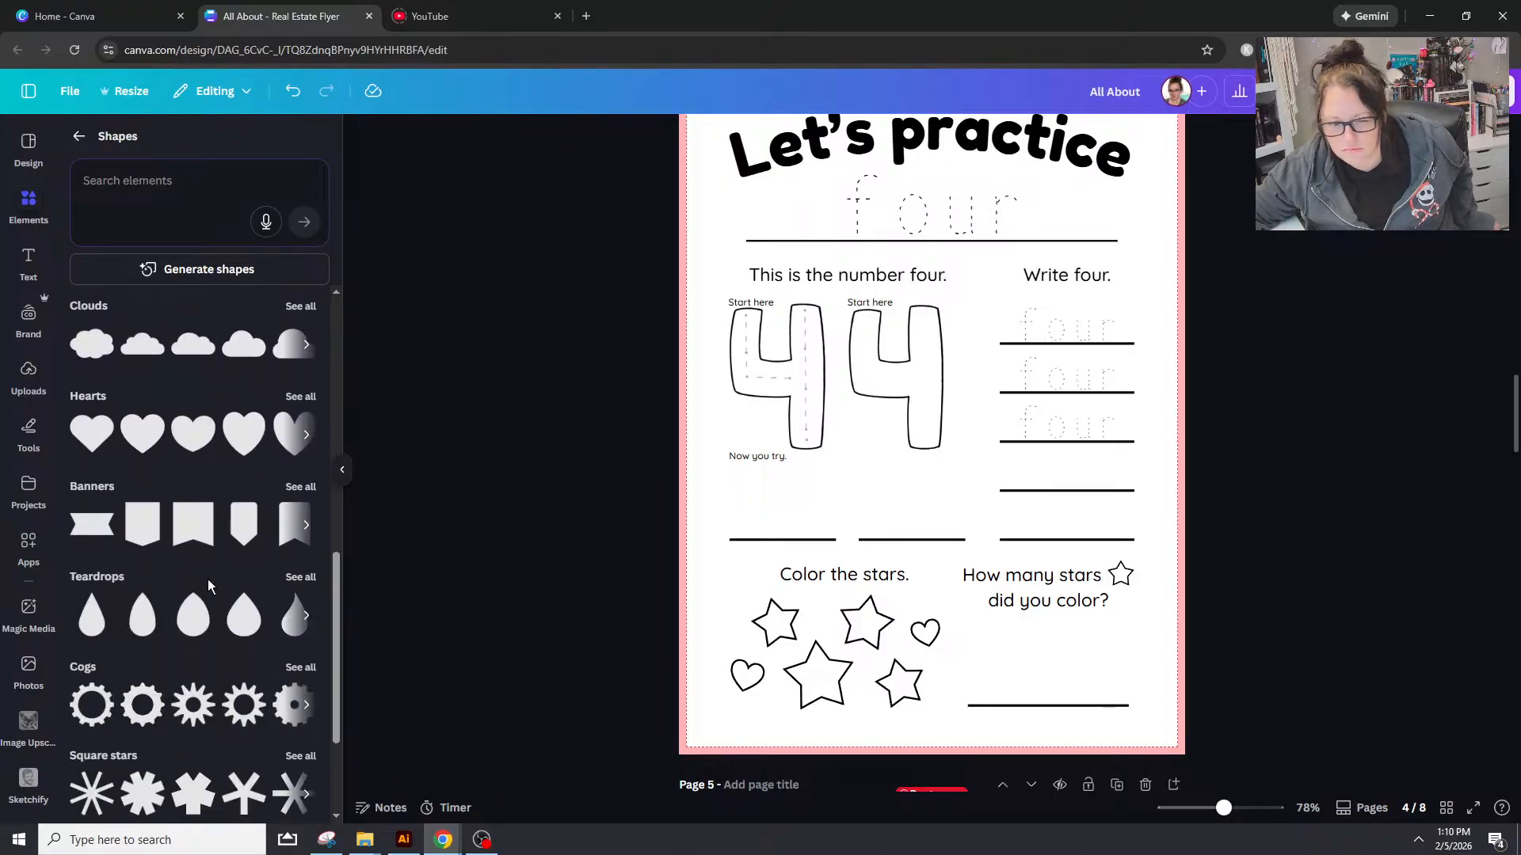
scroll(207, 578, down, 2)
scroll(214, 539, up, 3)
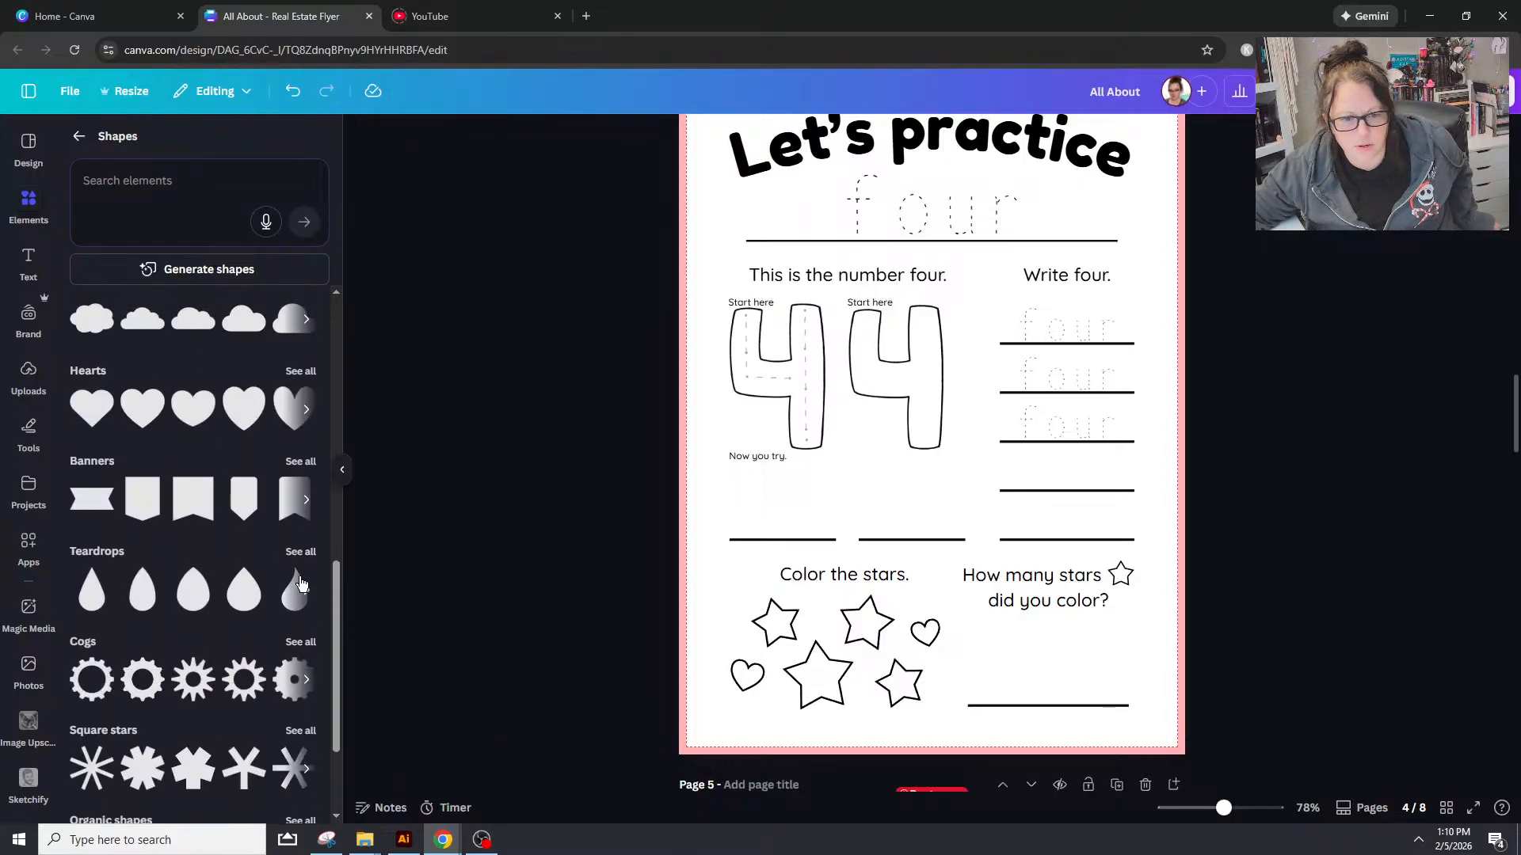
click(302, 552)
click(79, 136)
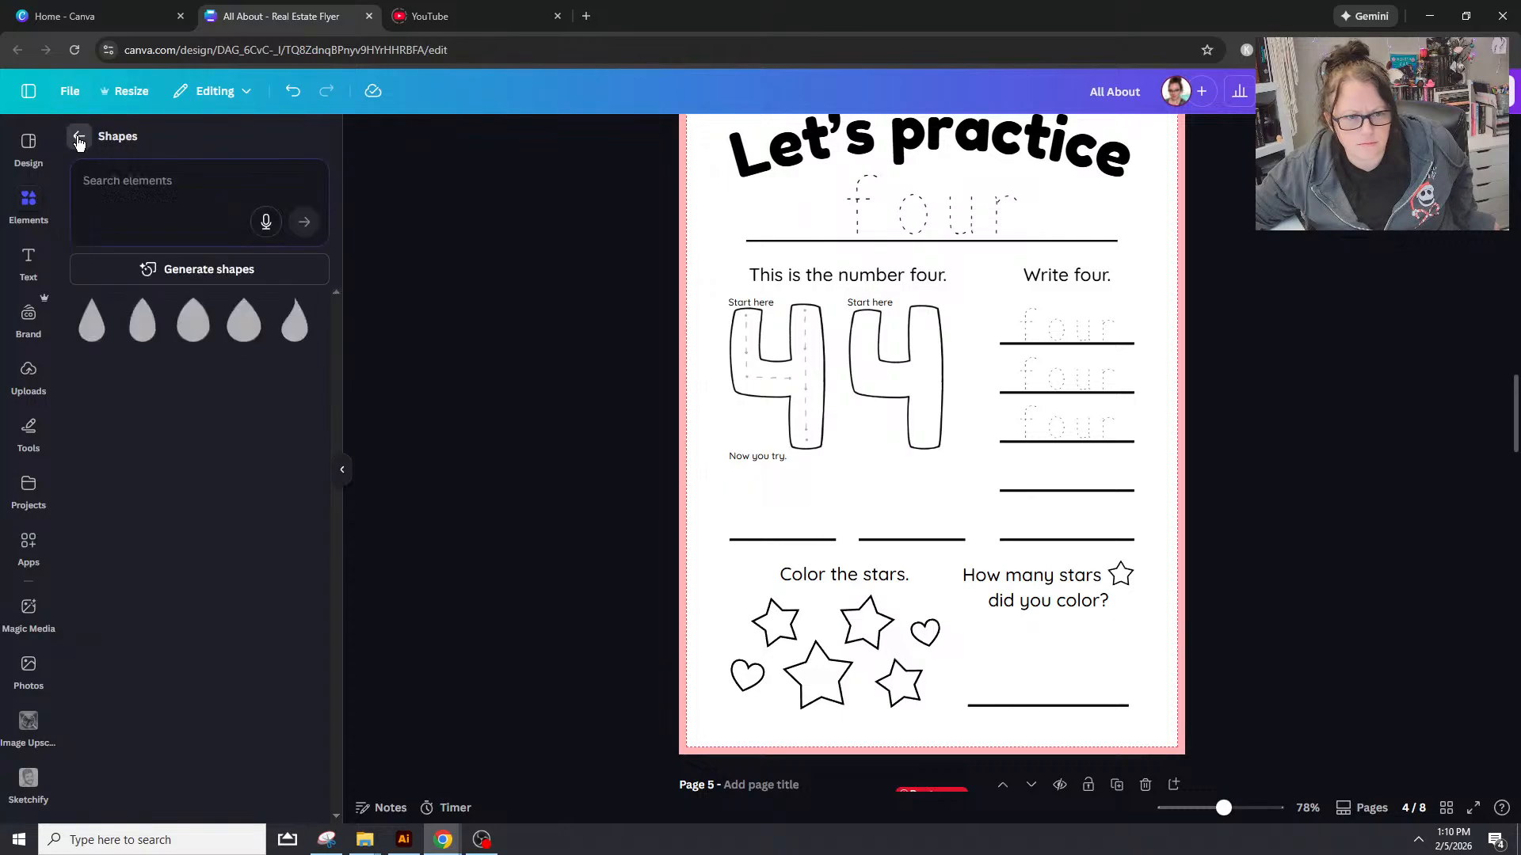
click(296, 466)
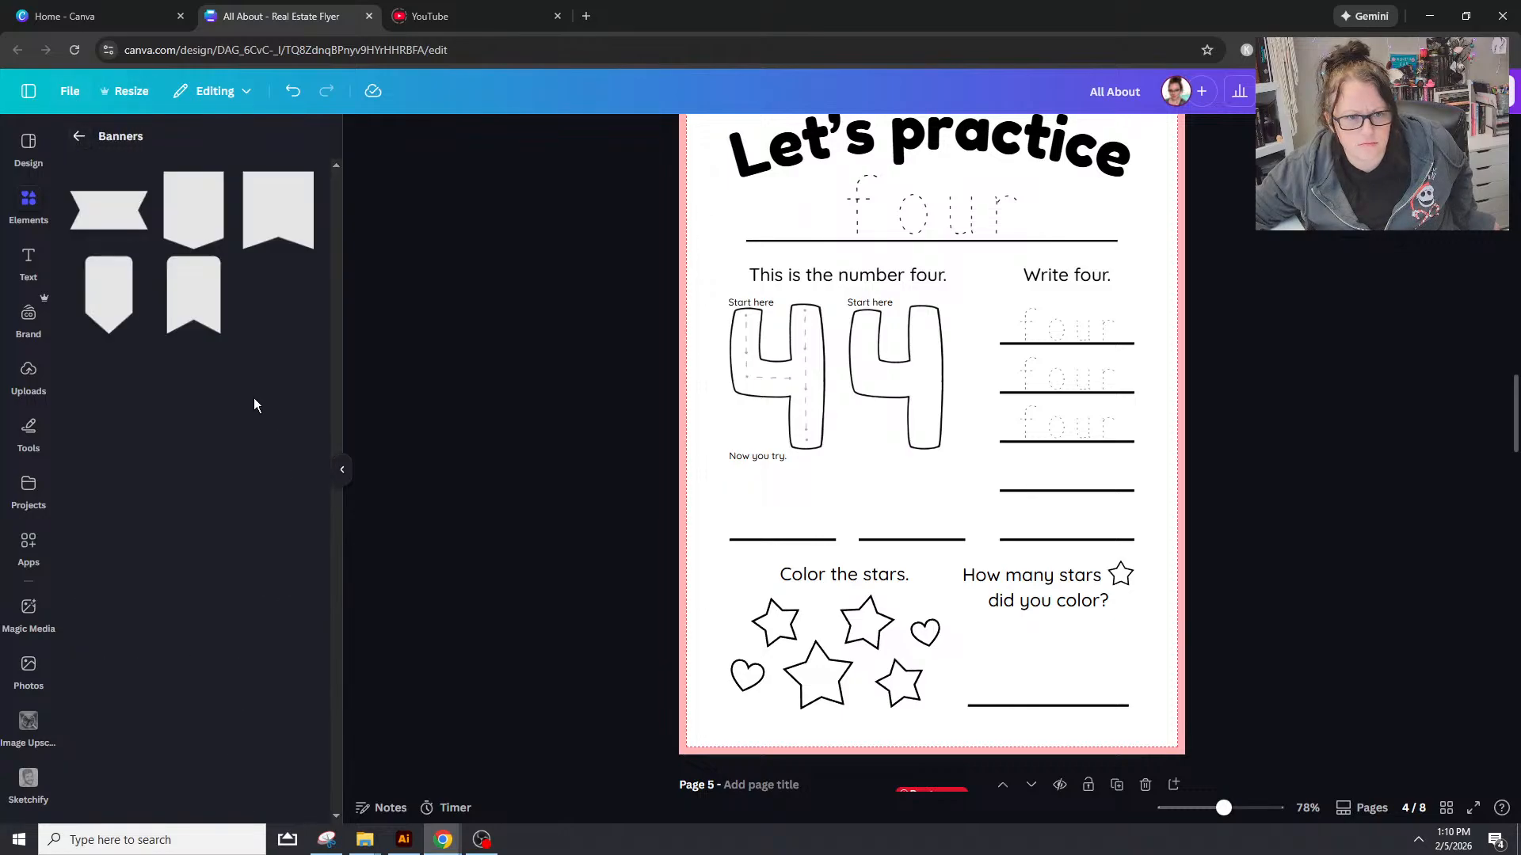
click(78, 136)
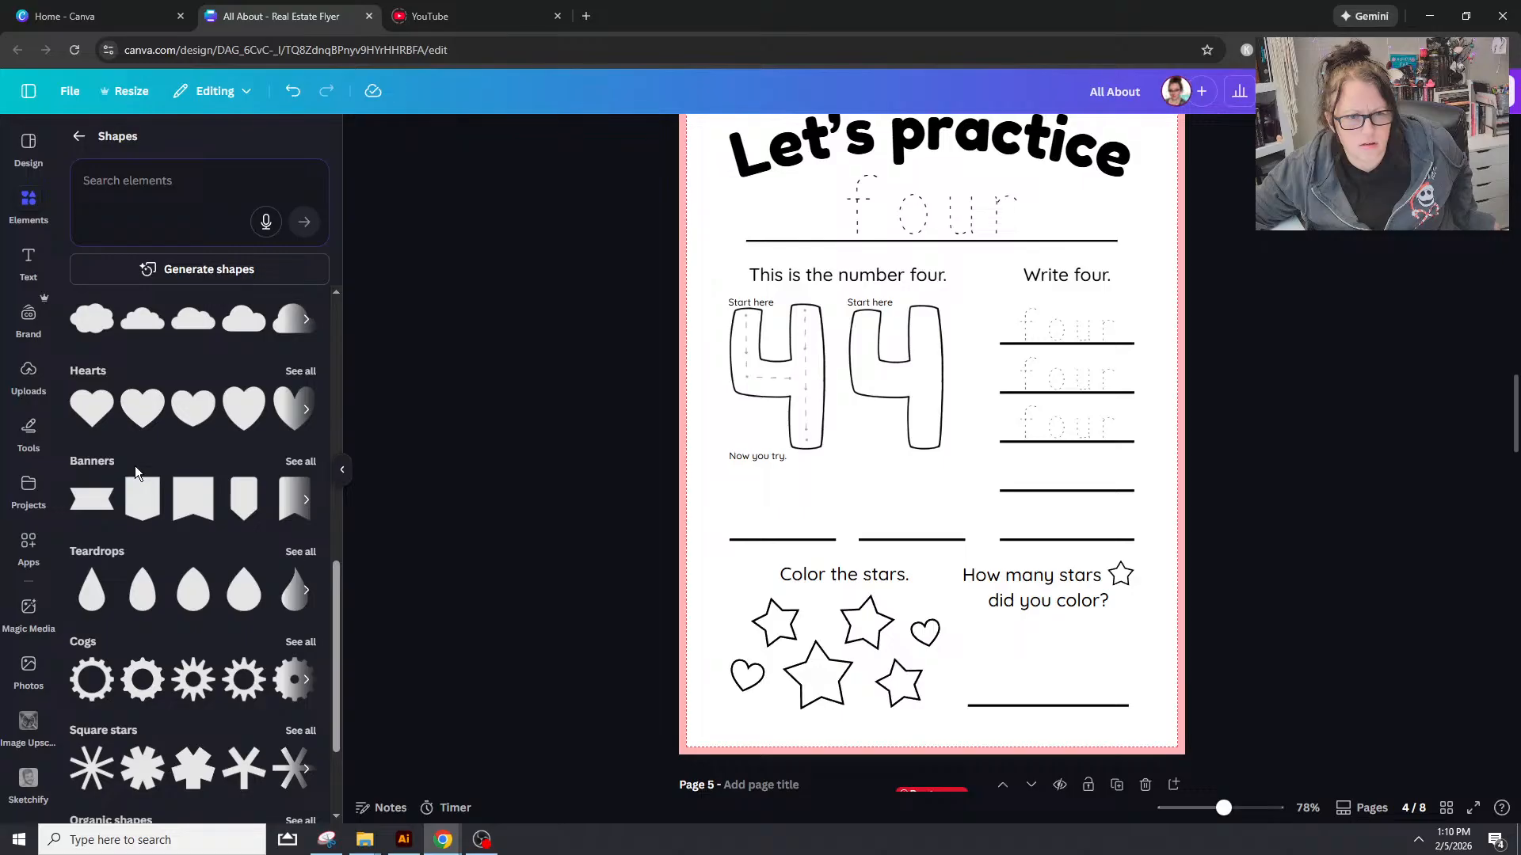
Step: Check the speech bubble, star, polygon and basic shape categories for a shape that could join the stars on page 4
scroll(135, 466, up, 4)
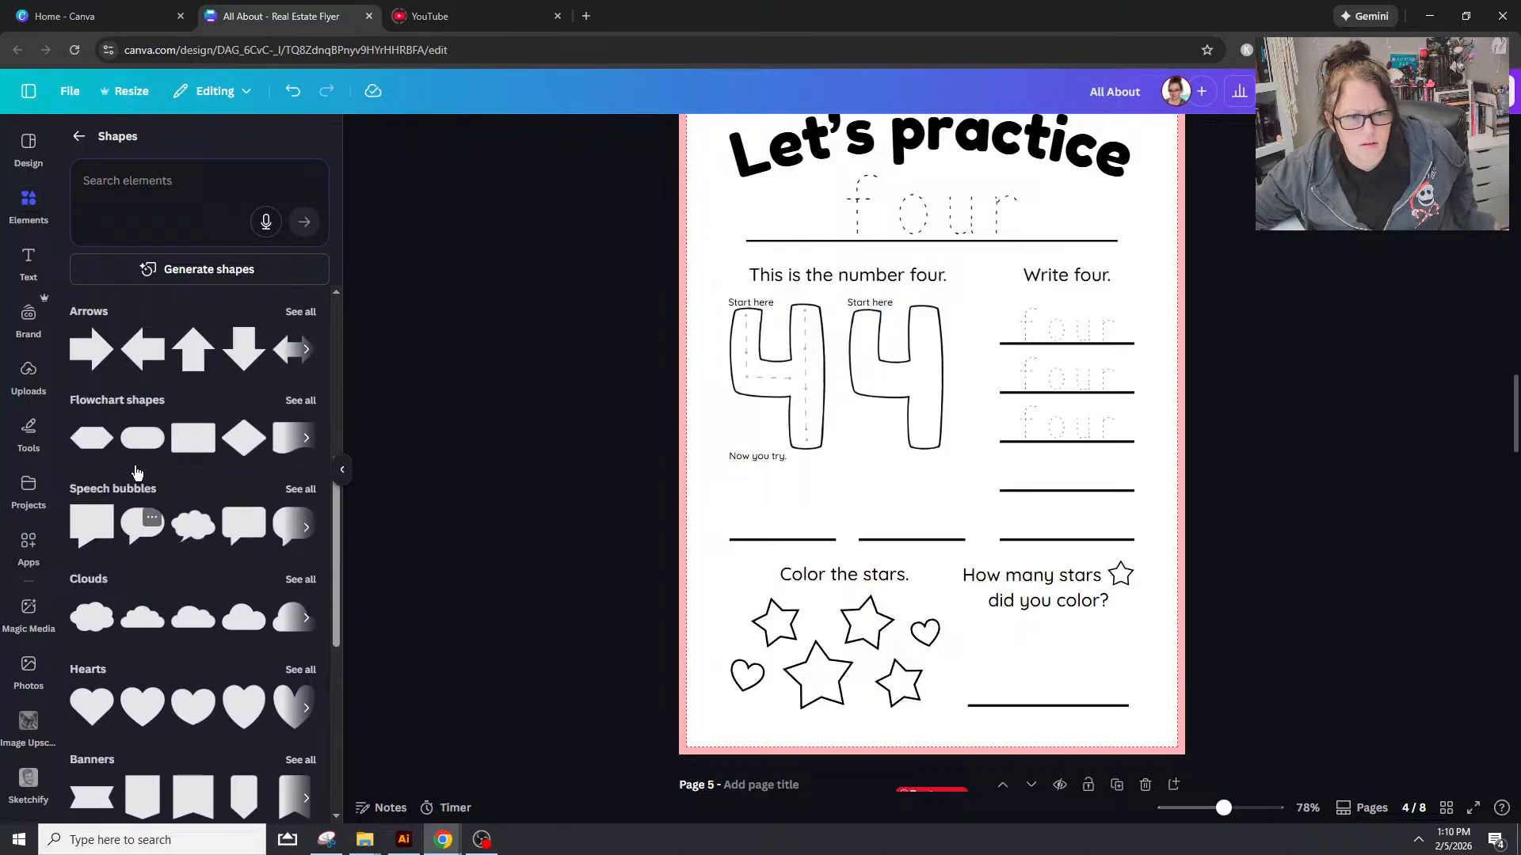
scroll(135, 472, up, 1)
click(301, 509)
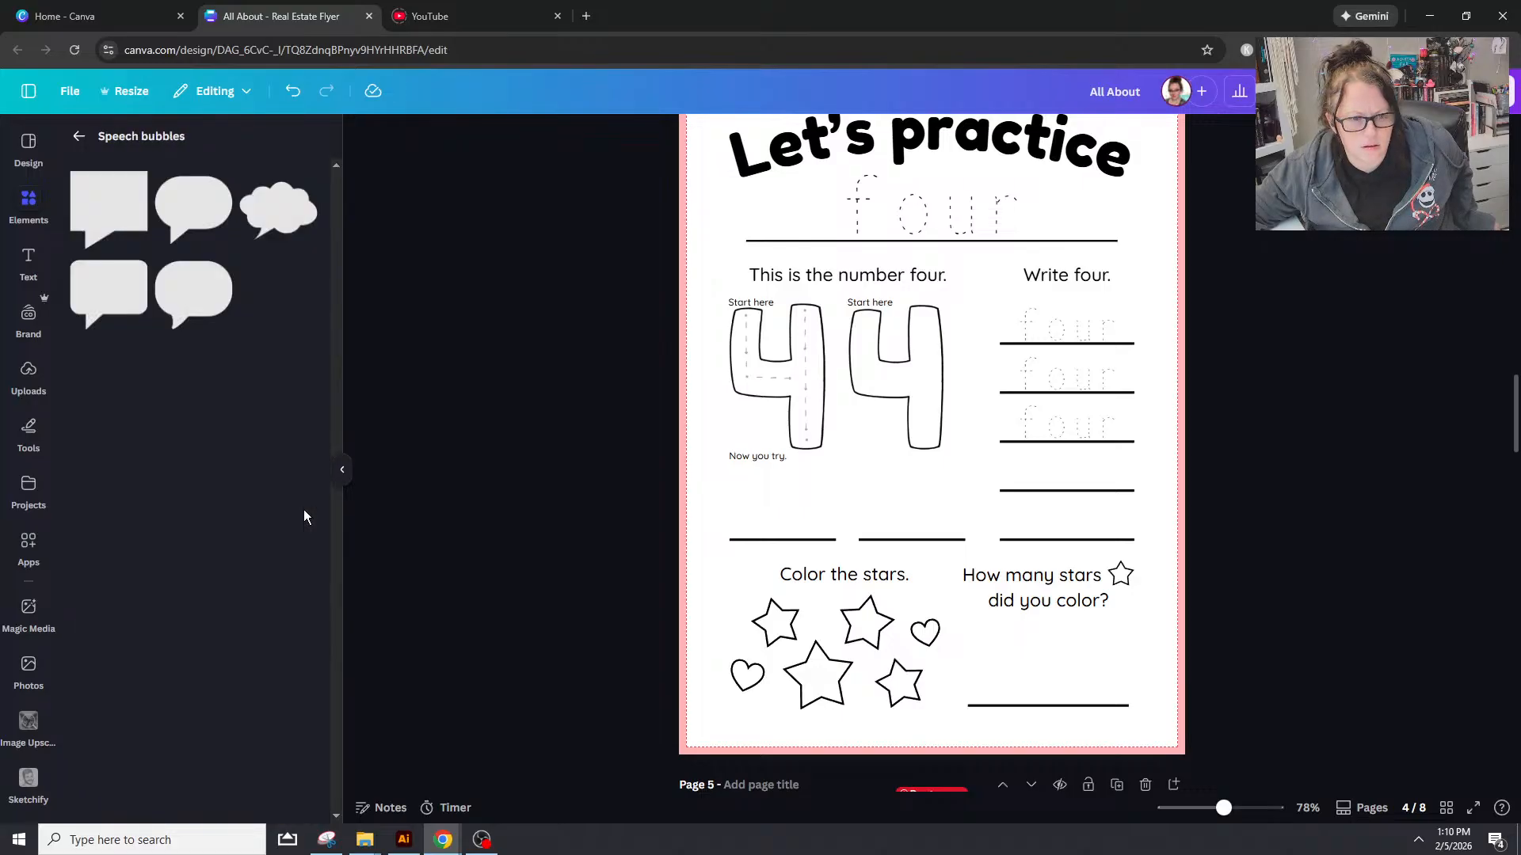
click(79, 136)
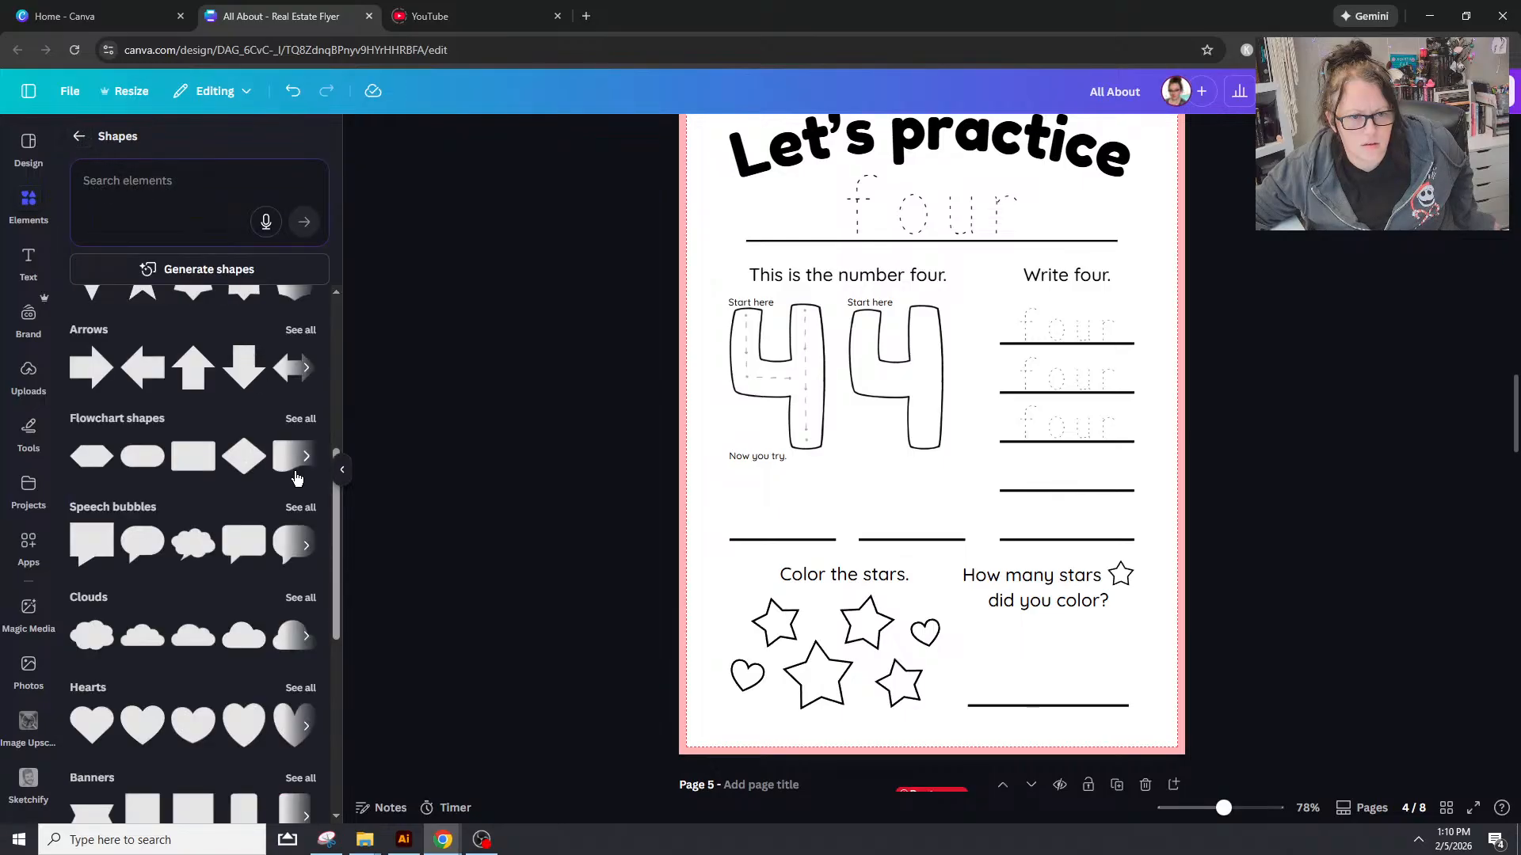
scroll(295, 477, up, 2)
click(300, 400)
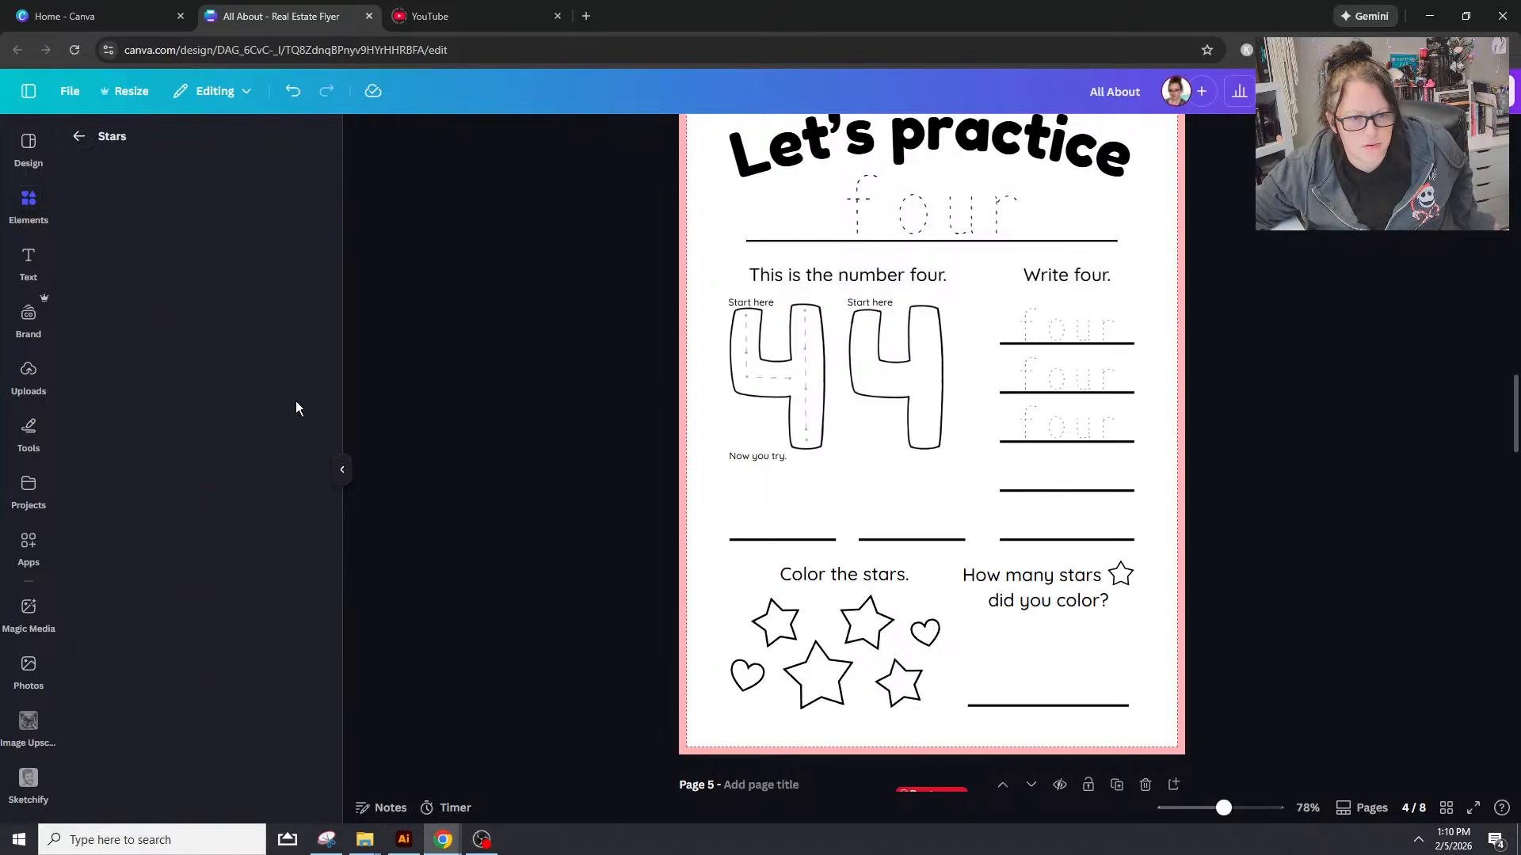
click(77, 138)
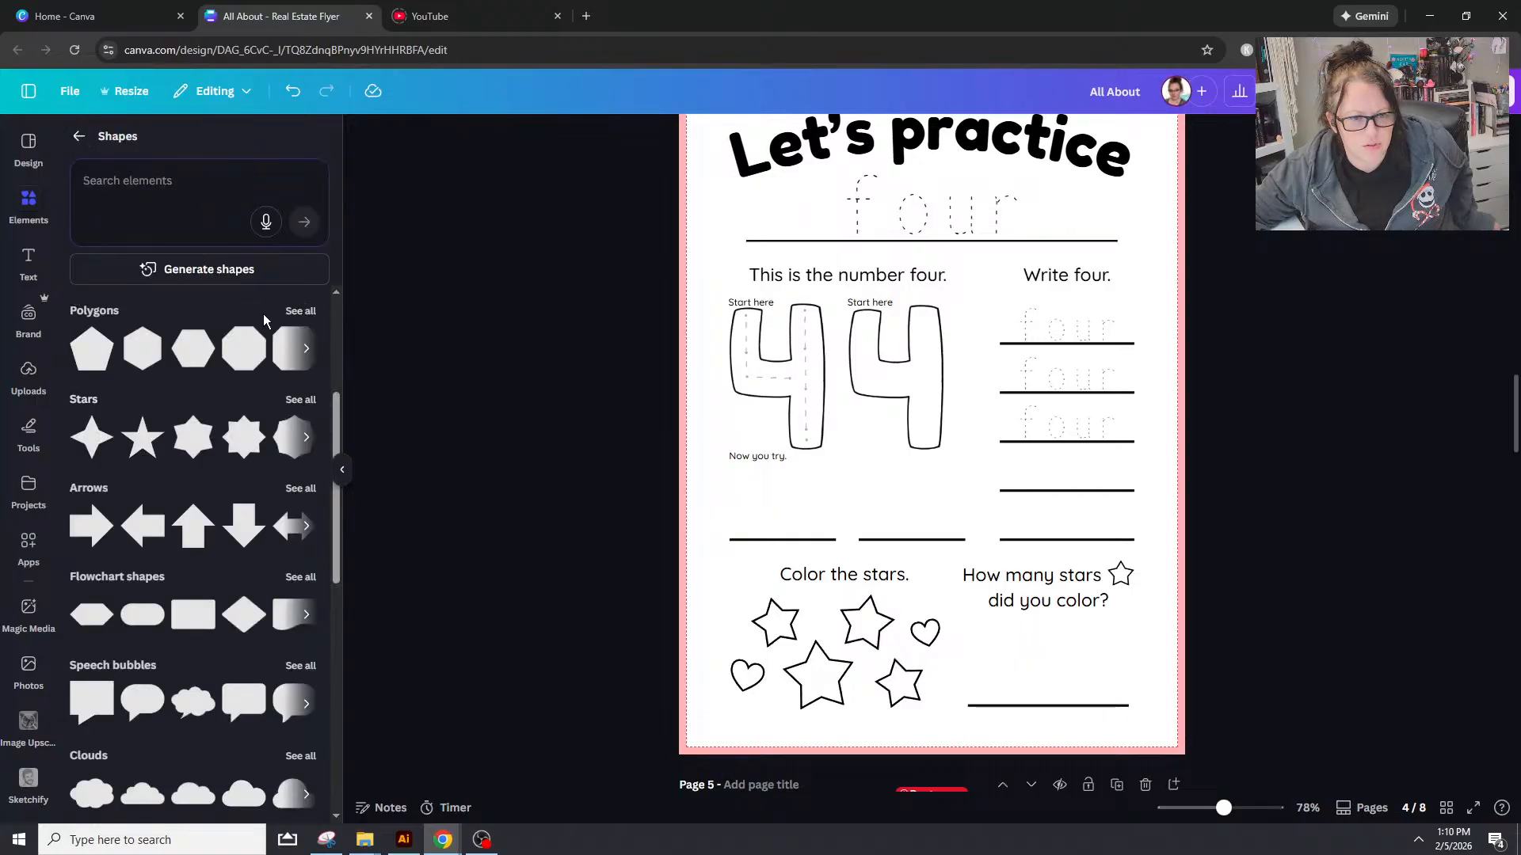
click(299, 312)
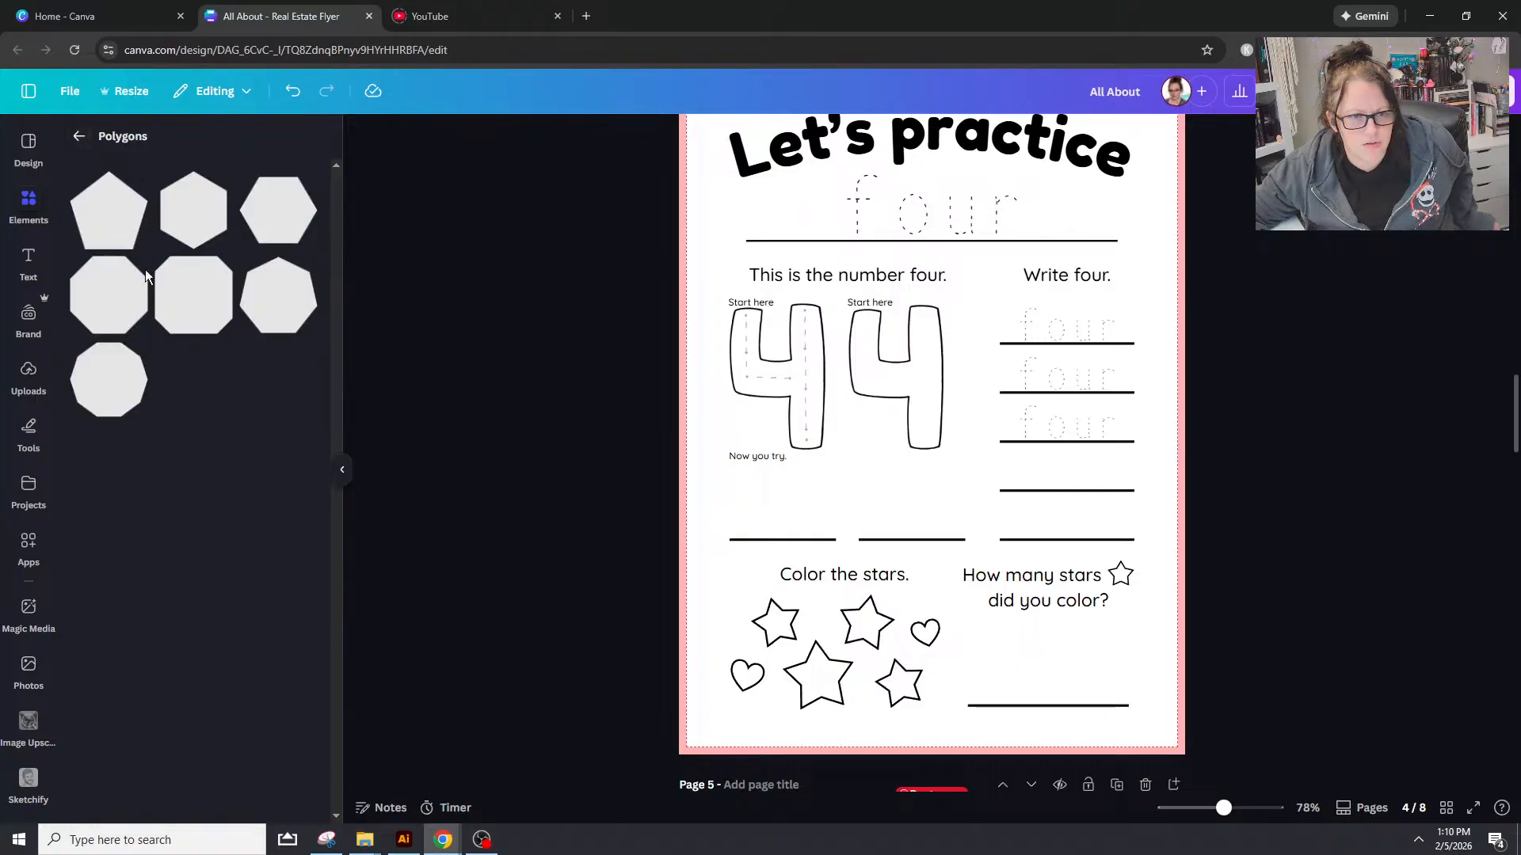
click(79, 141)
scroll(130, 406, up, 2)
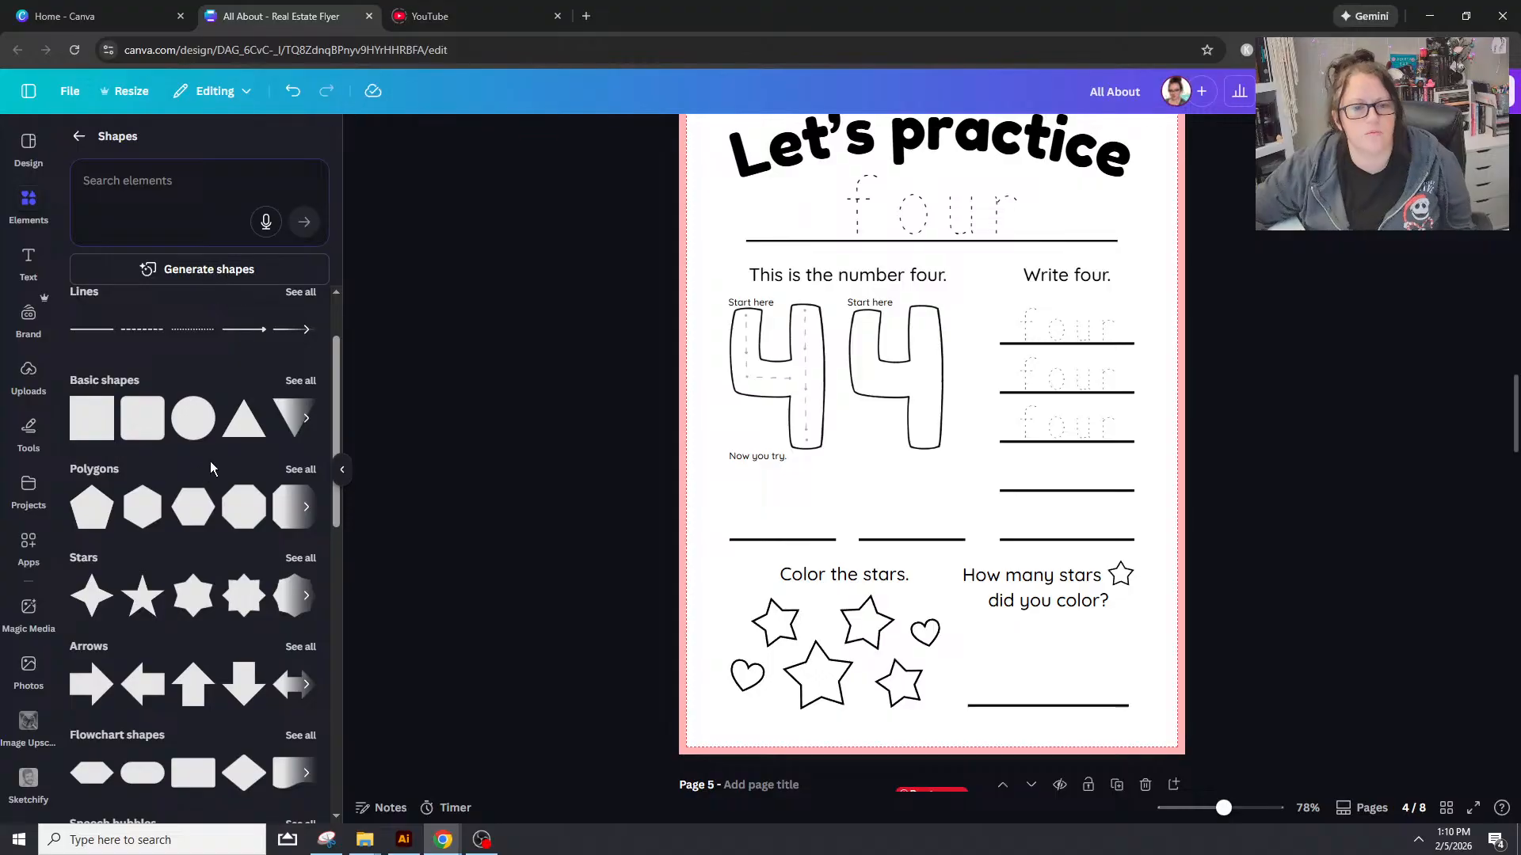
click(301, 381)
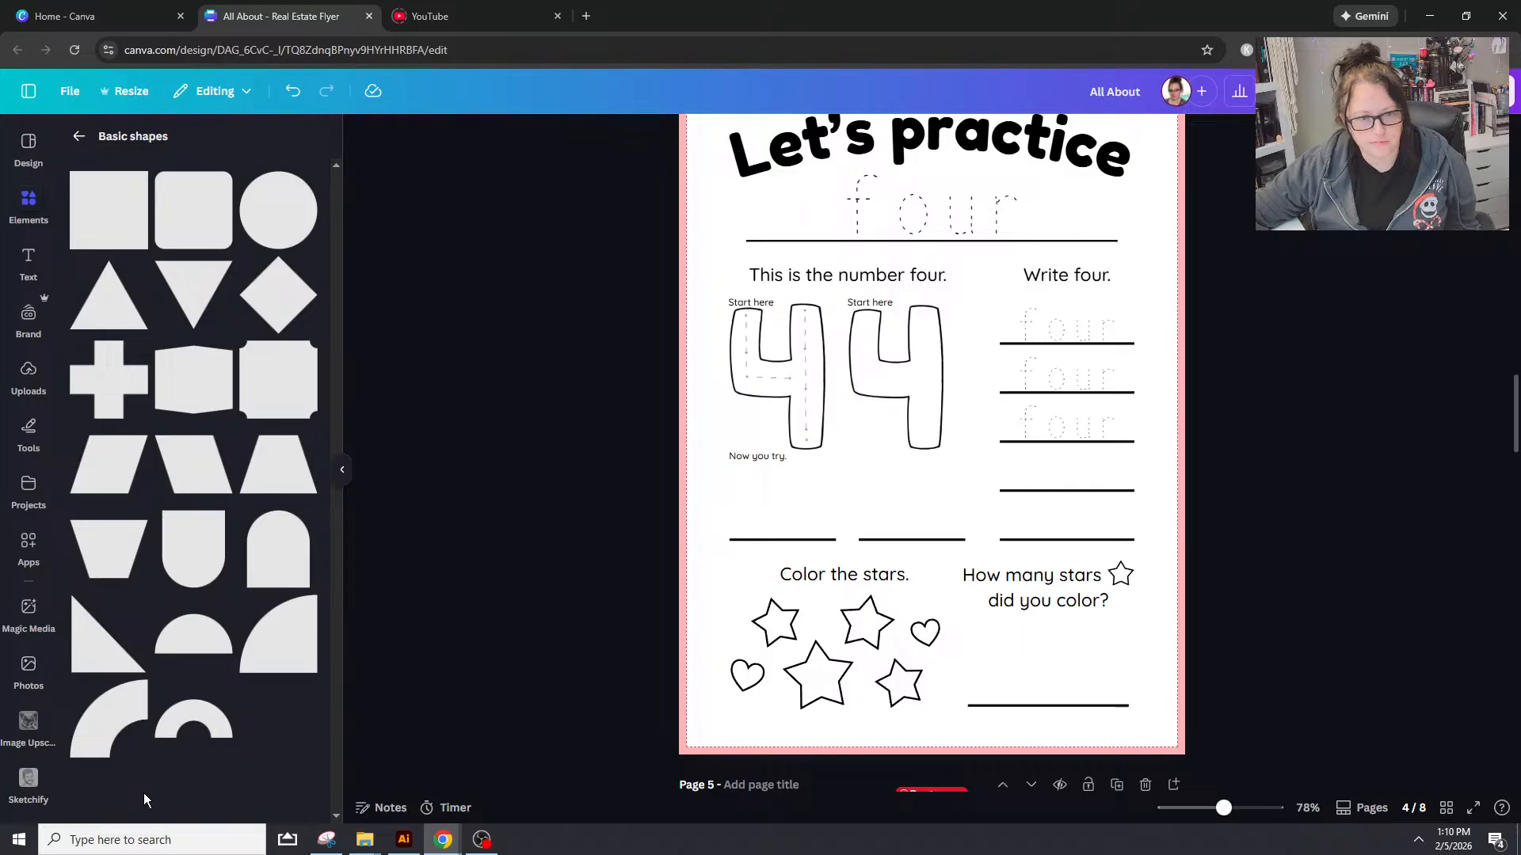
mouse_move(116, 757)
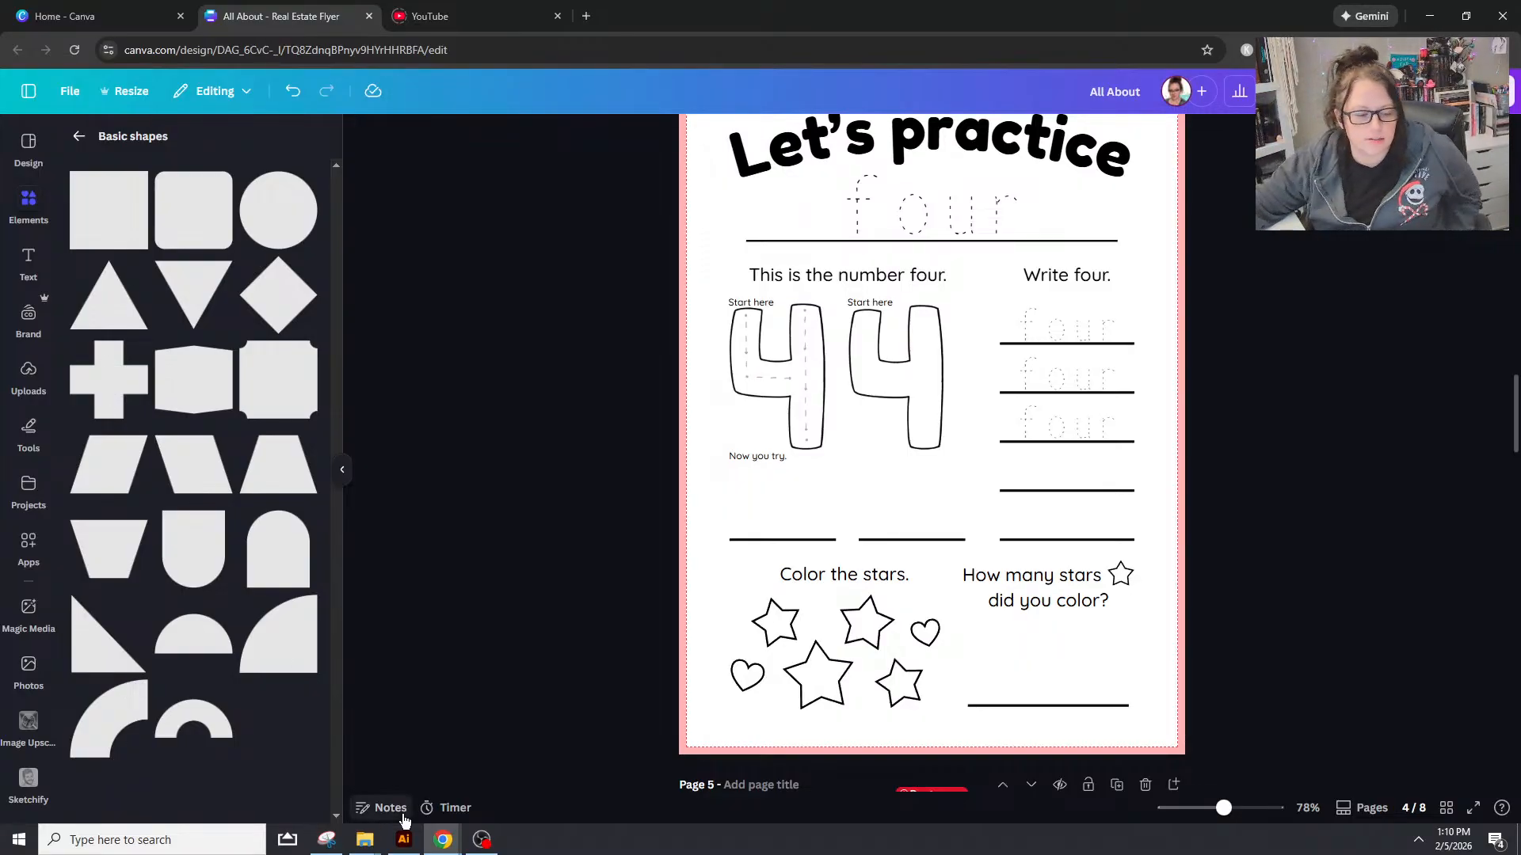
mouse_move(308, 552)
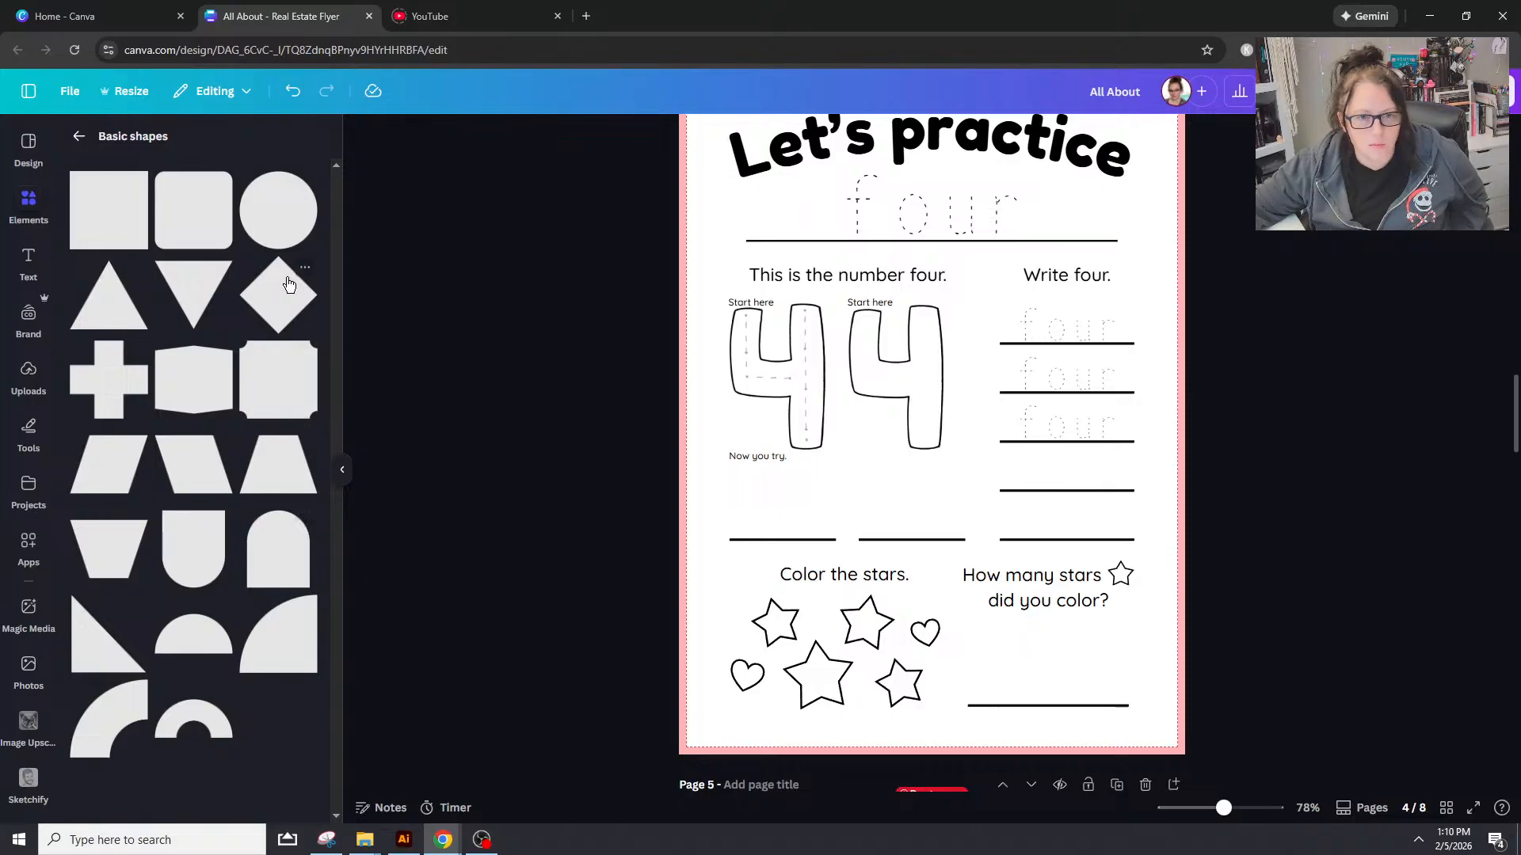
Step: Try a circle on page 4 with the star's copied style, shrunk and placed over the heart beside the upper stars, and delete it
click(284, 214)
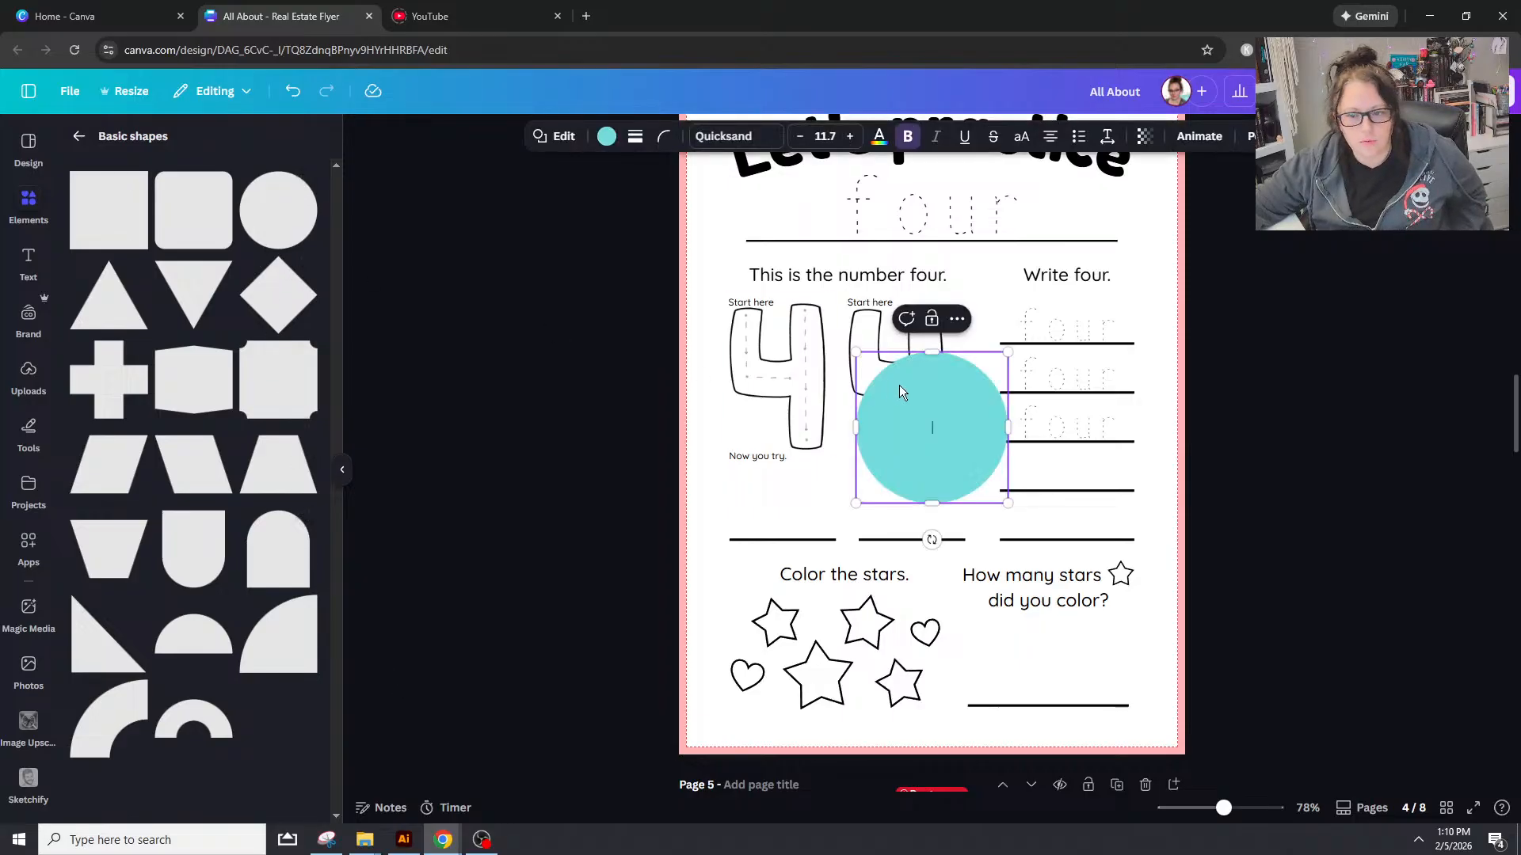
click(605, 135)
click(776, 624)
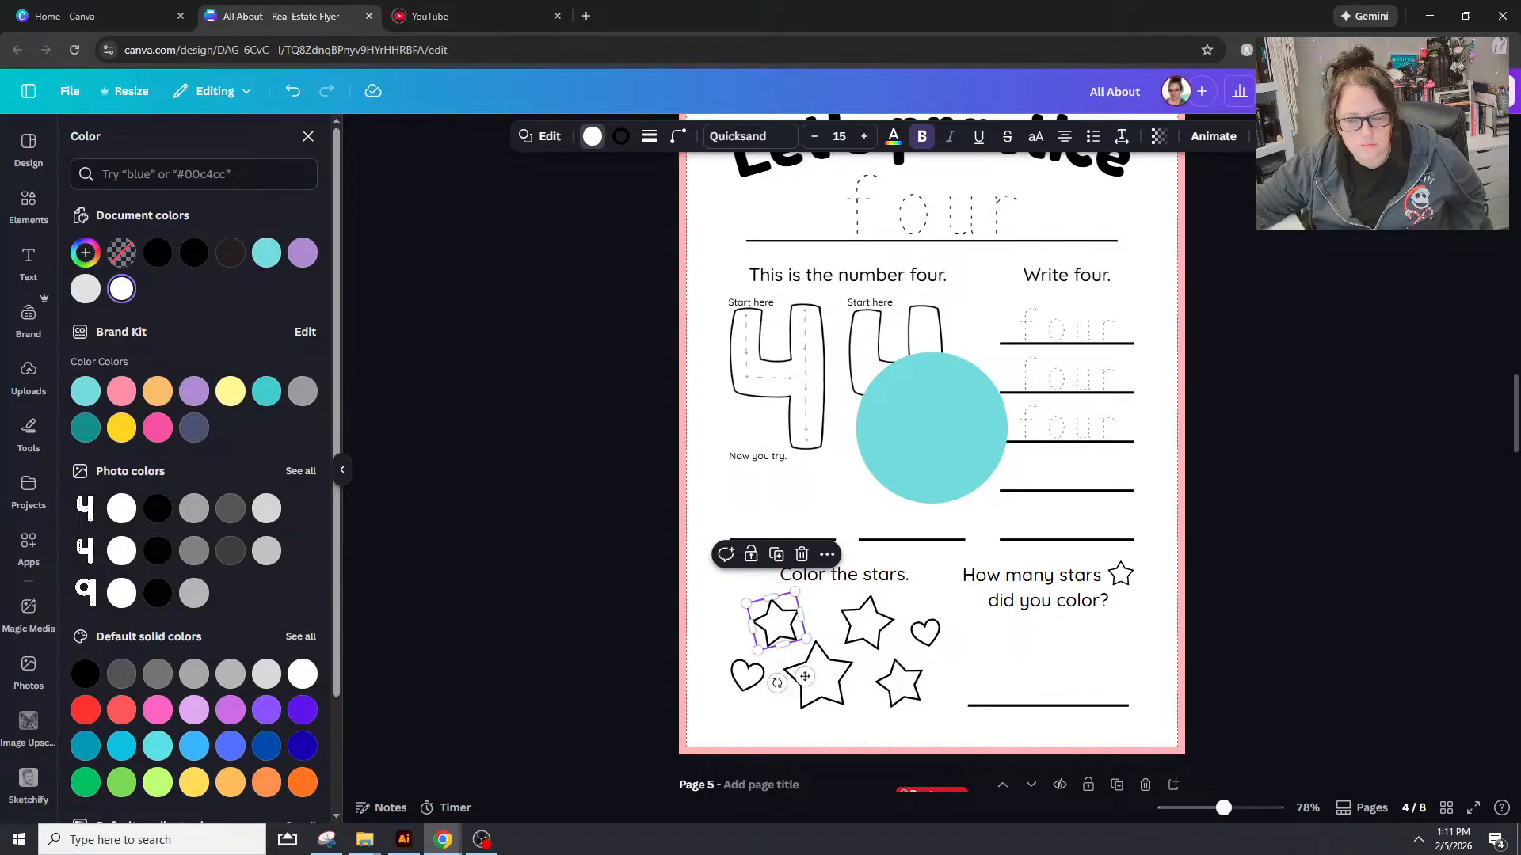
click(849, 392)
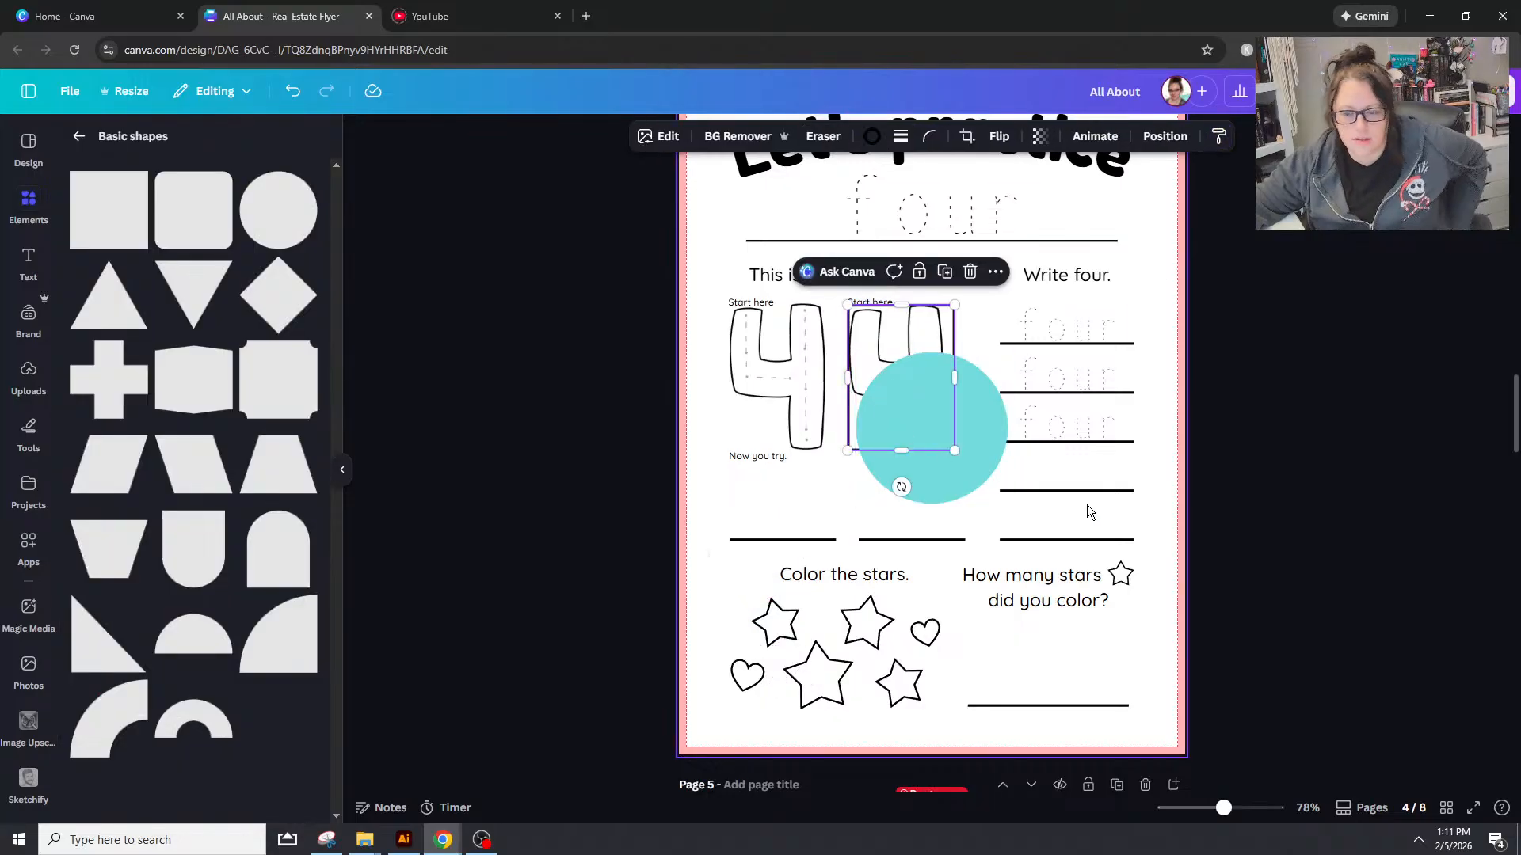
click(776, 625)
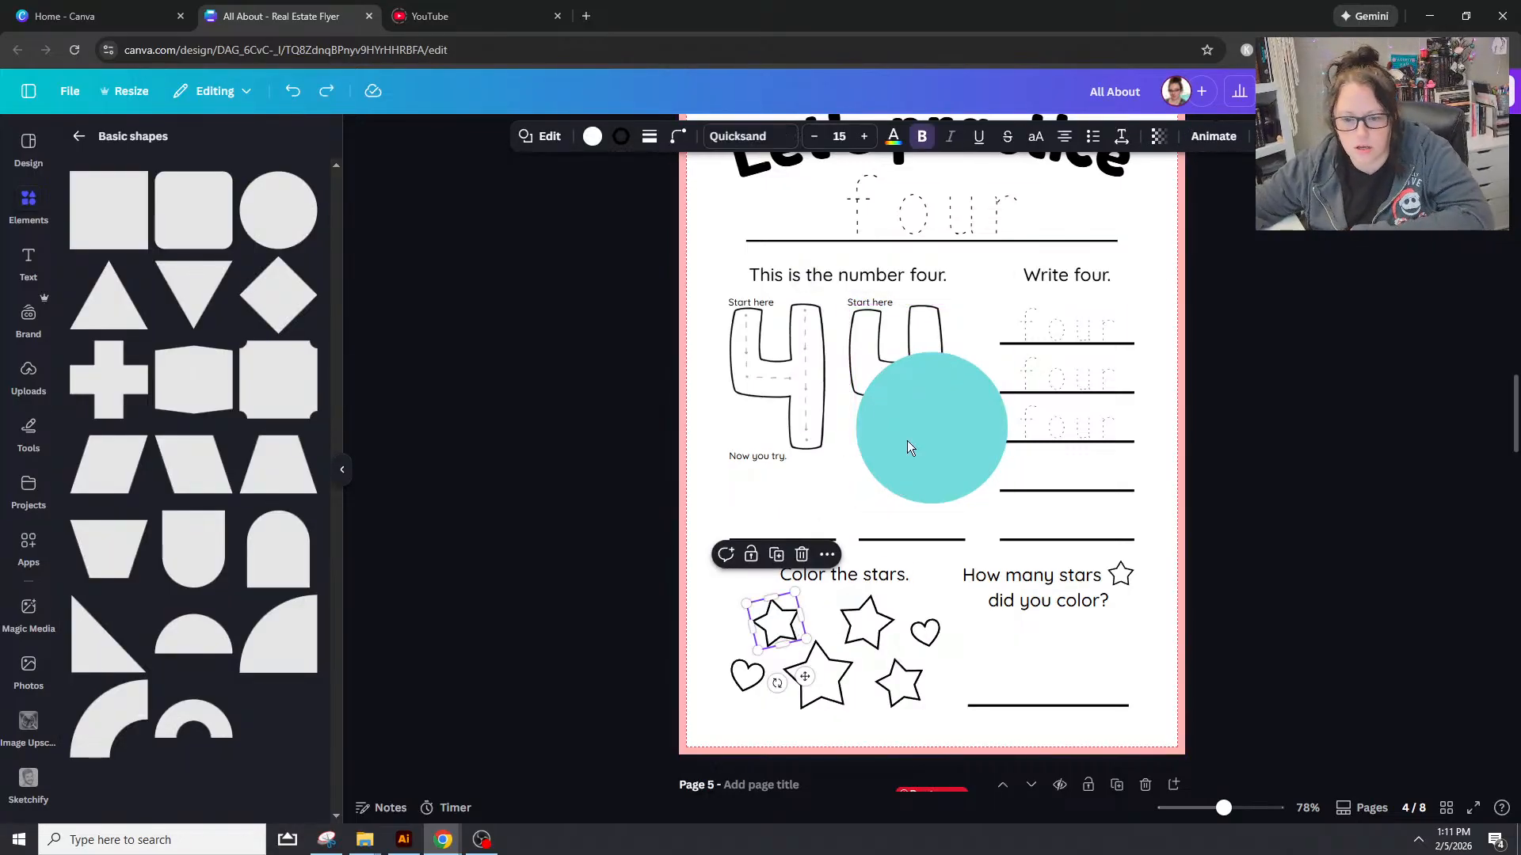
key(ctrl+alt+c)
click(950, 477)
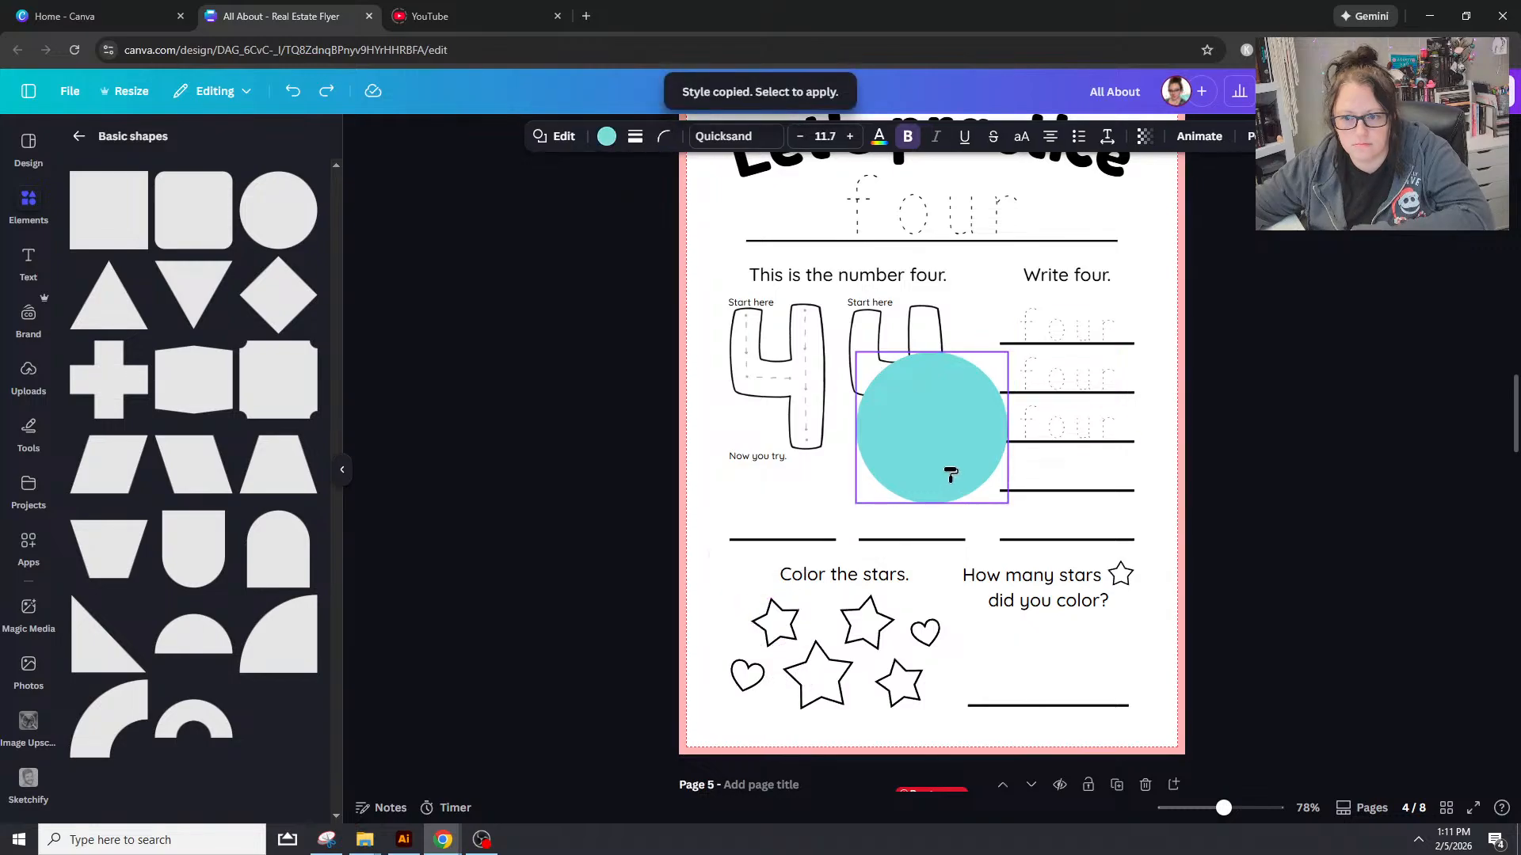
drag(1008, 352, 932, 625)
click(1418, 616)
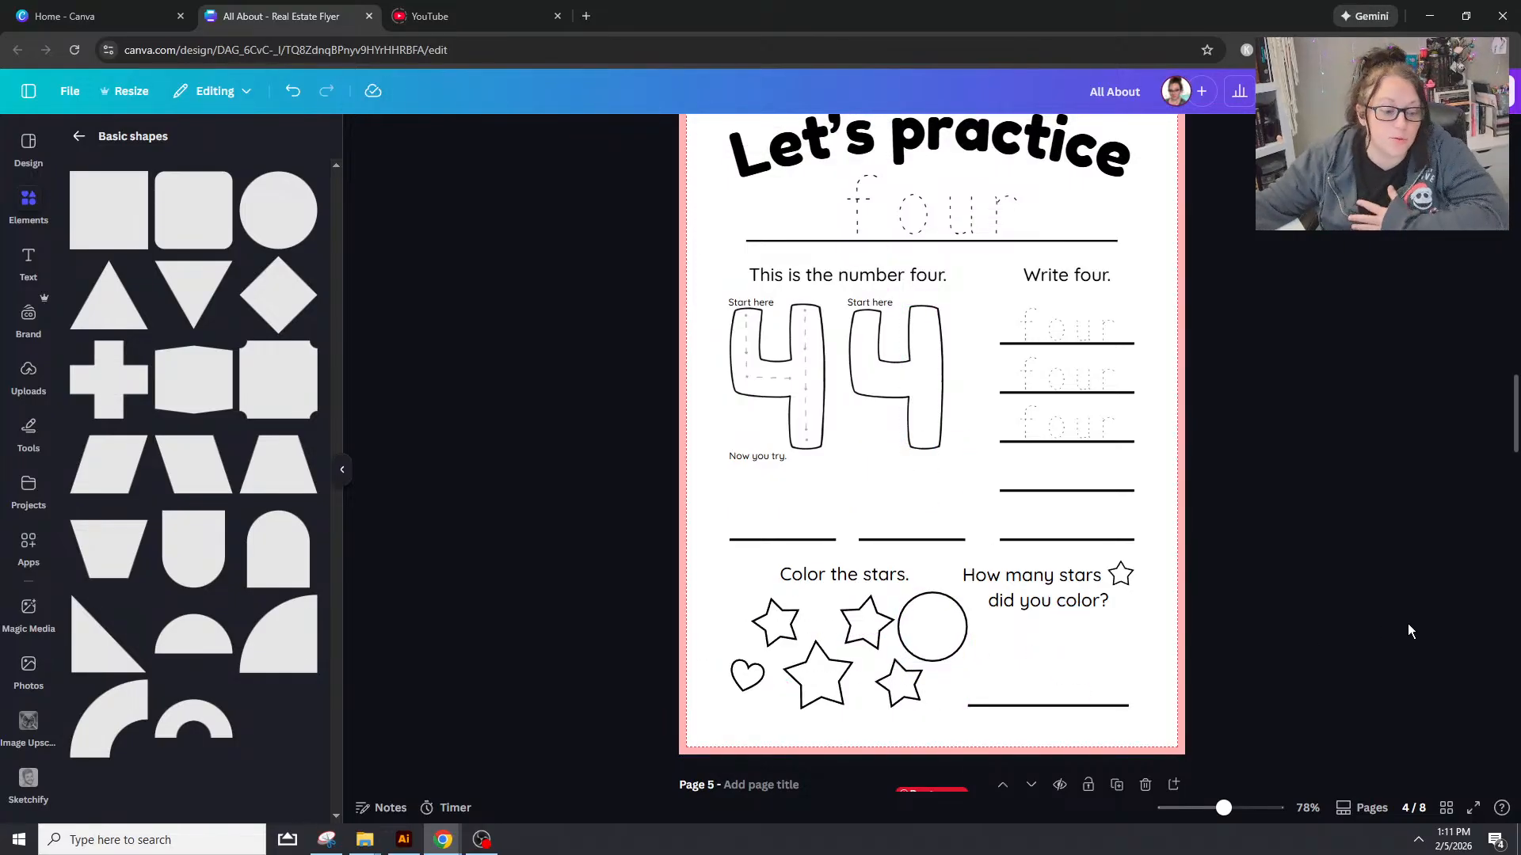
click(942, 643)
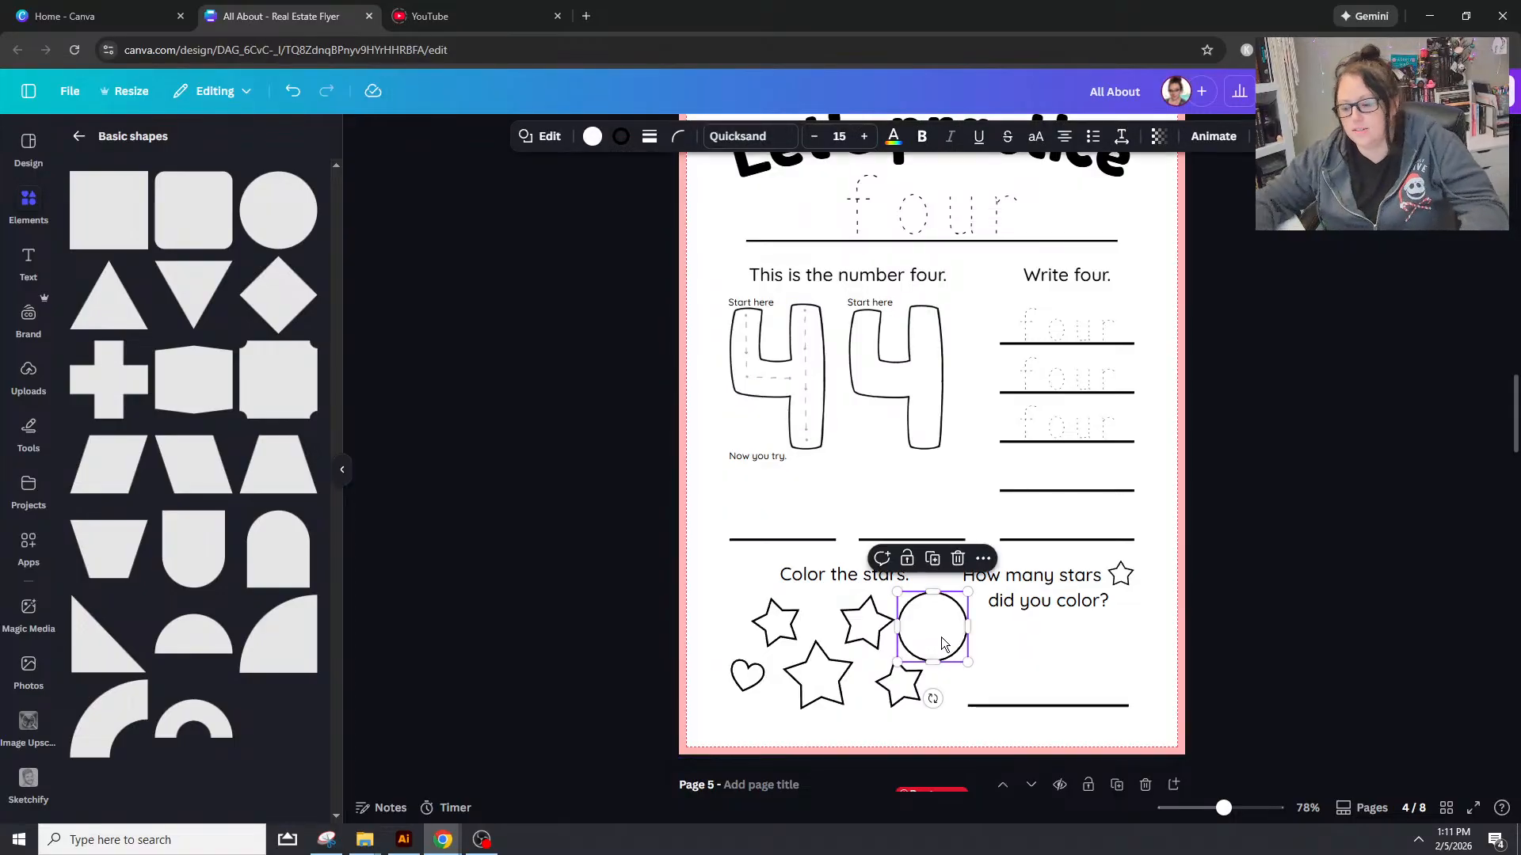
key(Delete)
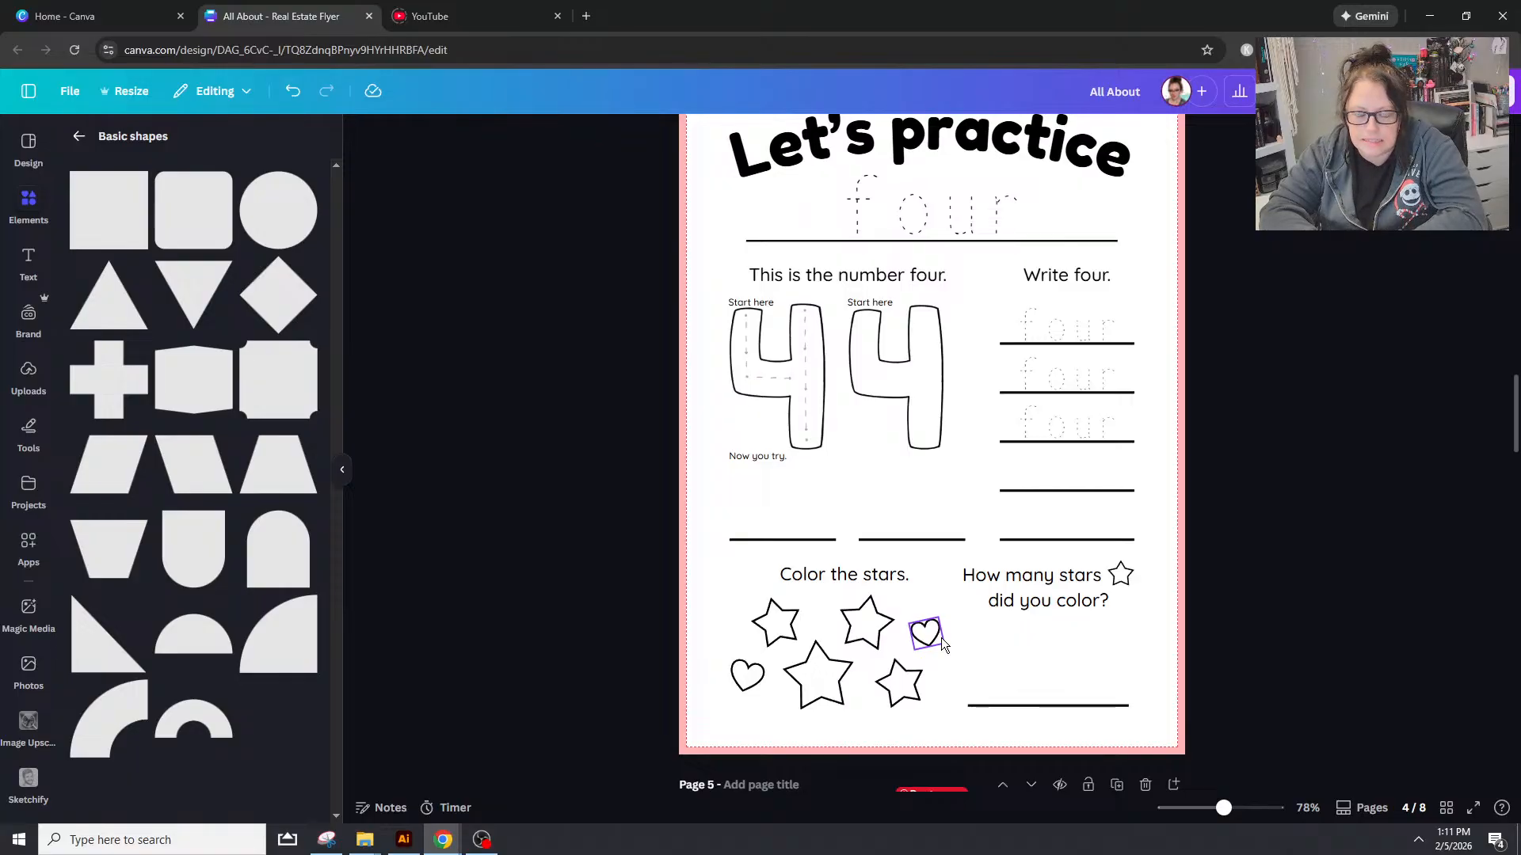
Step: Try duplicating page 4, compare it with page 3, and remove the extra page
scroll(911, 554, up, 3)
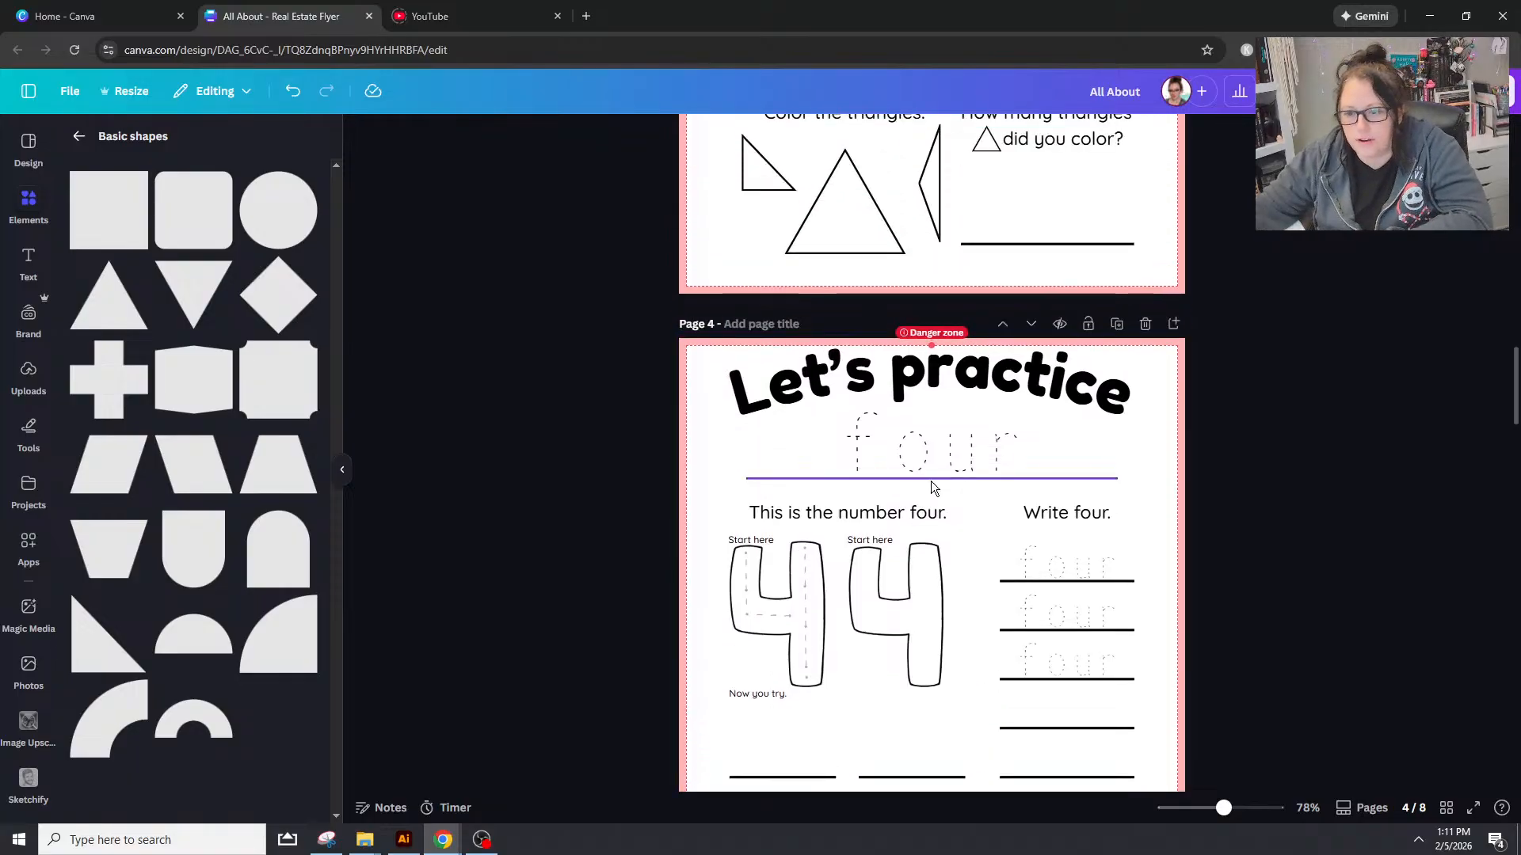
click(1116, 333)
scroll(1077, 468, up, 12)
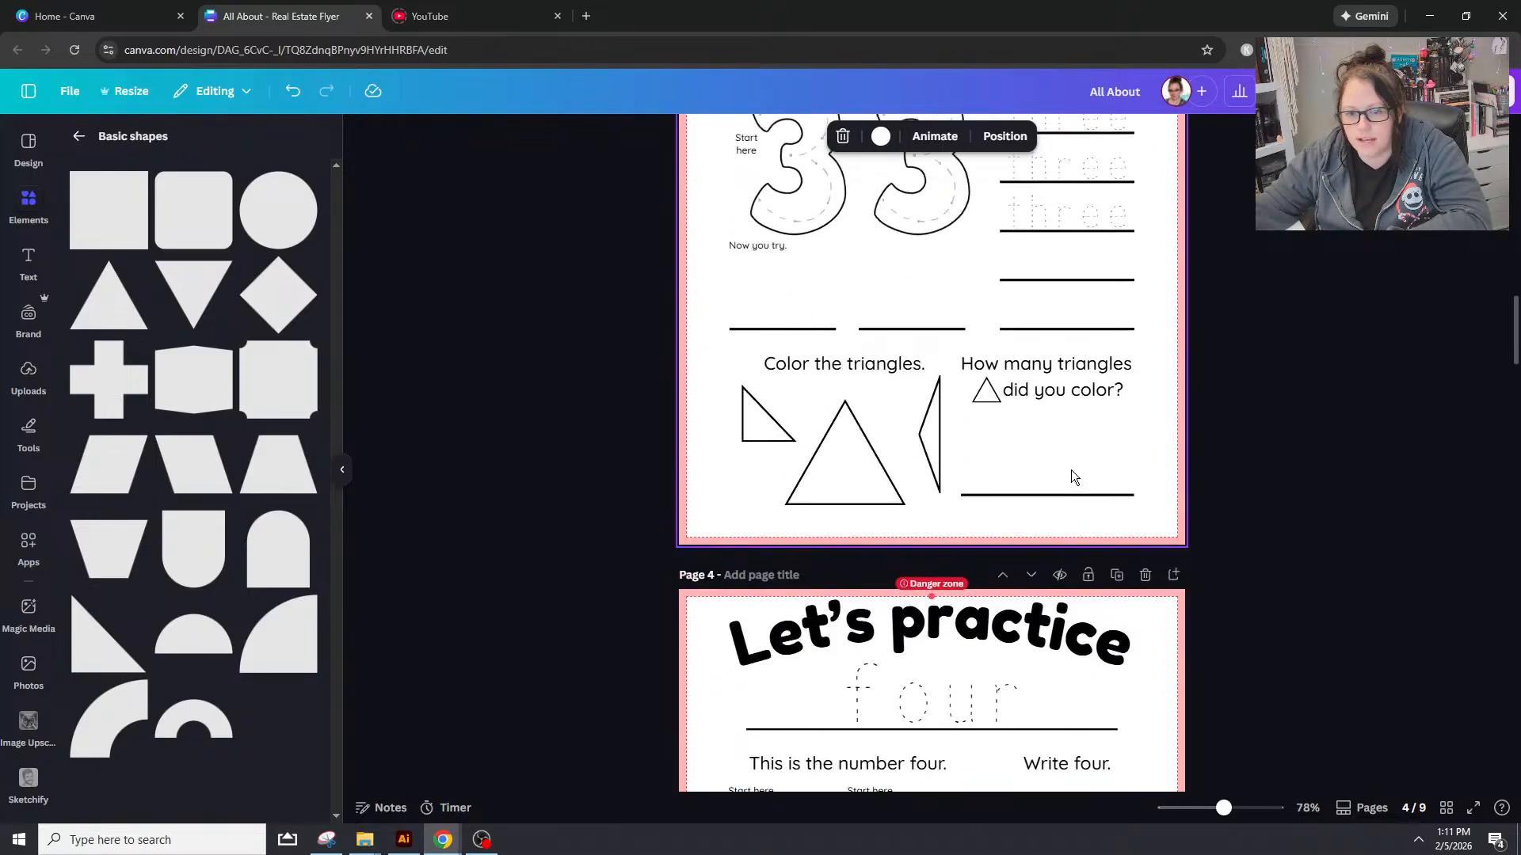
scroll(1069, 469, down, 10)
click(1143, 403)
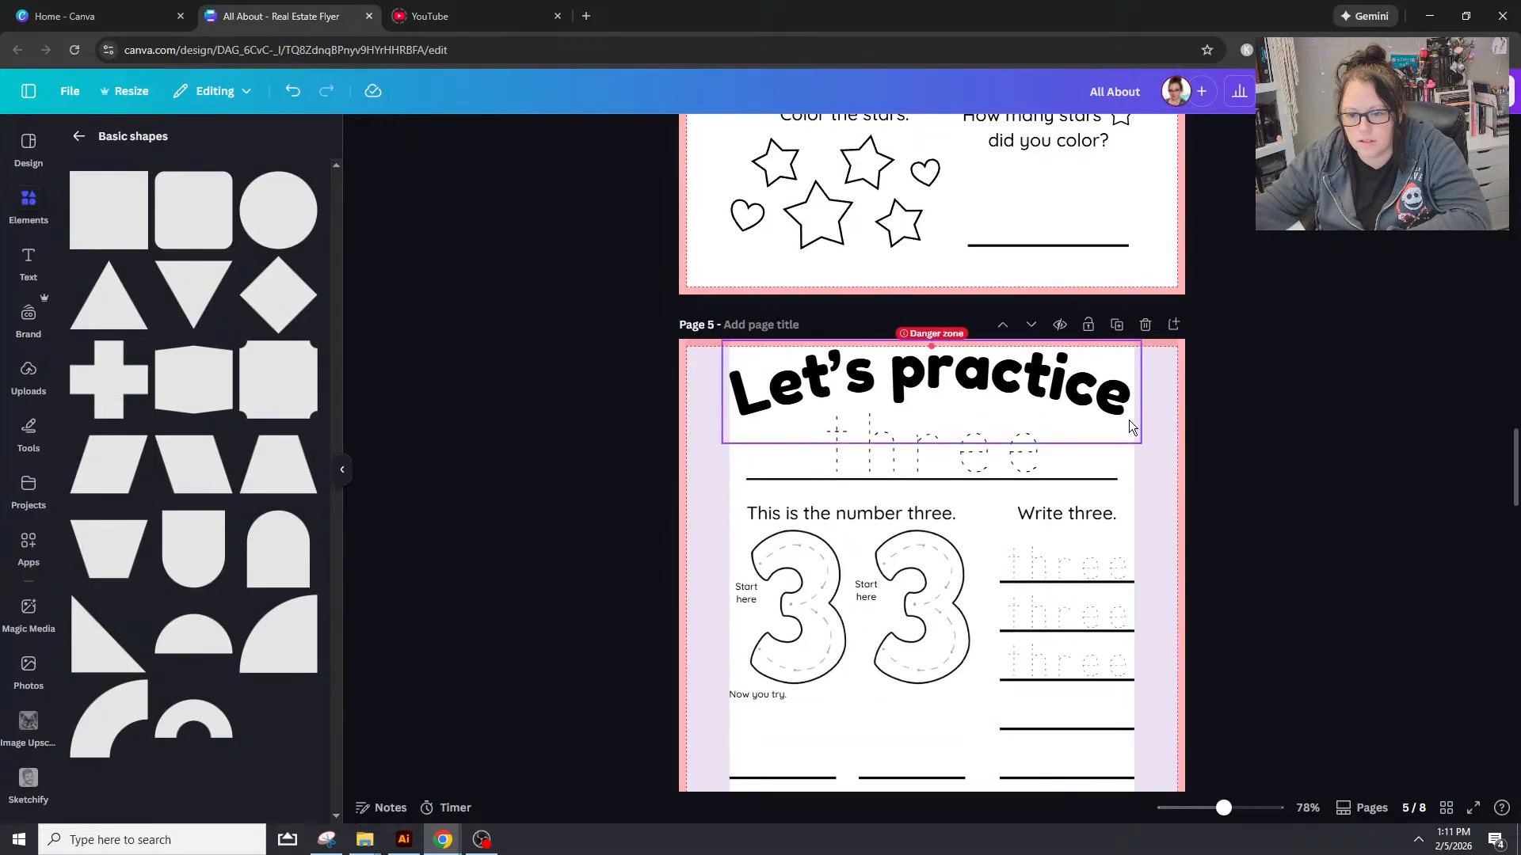
Step: Replace the large traceable word under the page 5 heading with "five"
click(937, 442)
double_click(938, 442)
text(fiove)
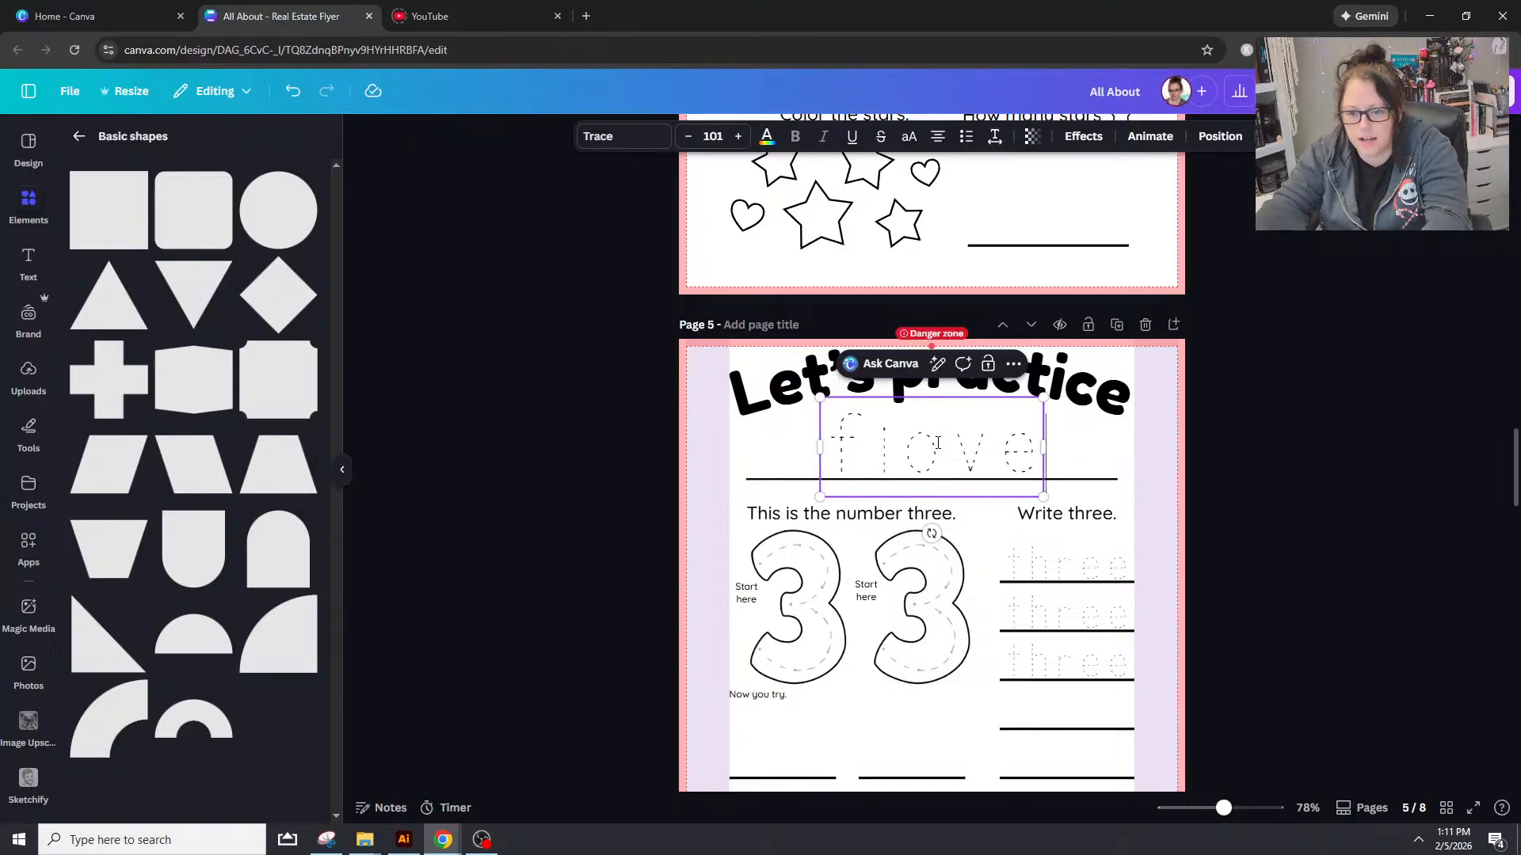
key(BackSpace)
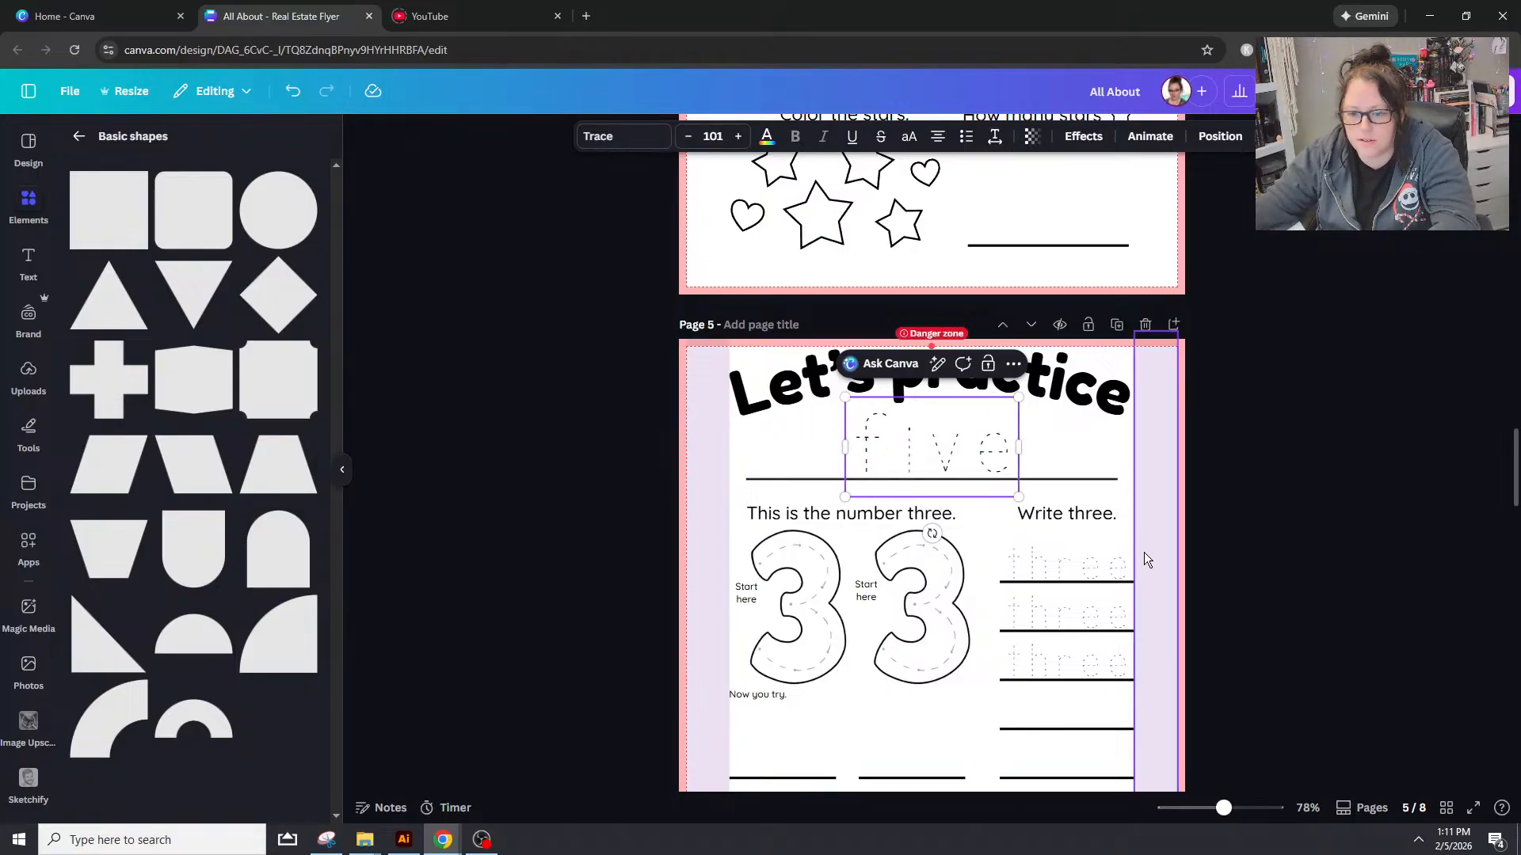
Step: Replace the three small traceable words on the writing lines of page 5 with "five"
double_click(1093, 564)
text(five)
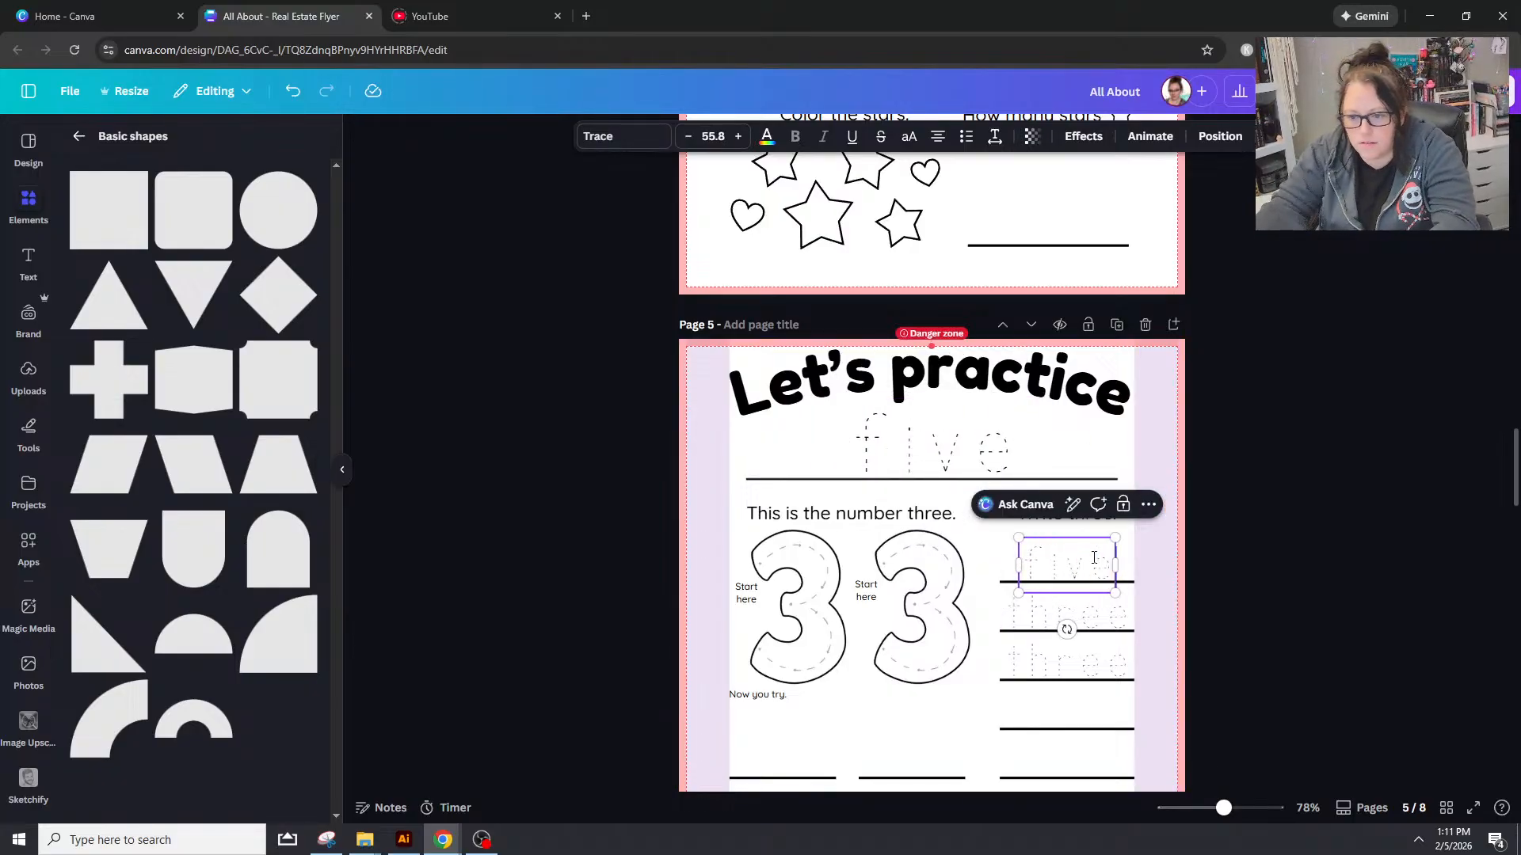
click(1090, 615)
double_click(1090, 614)
text(five)
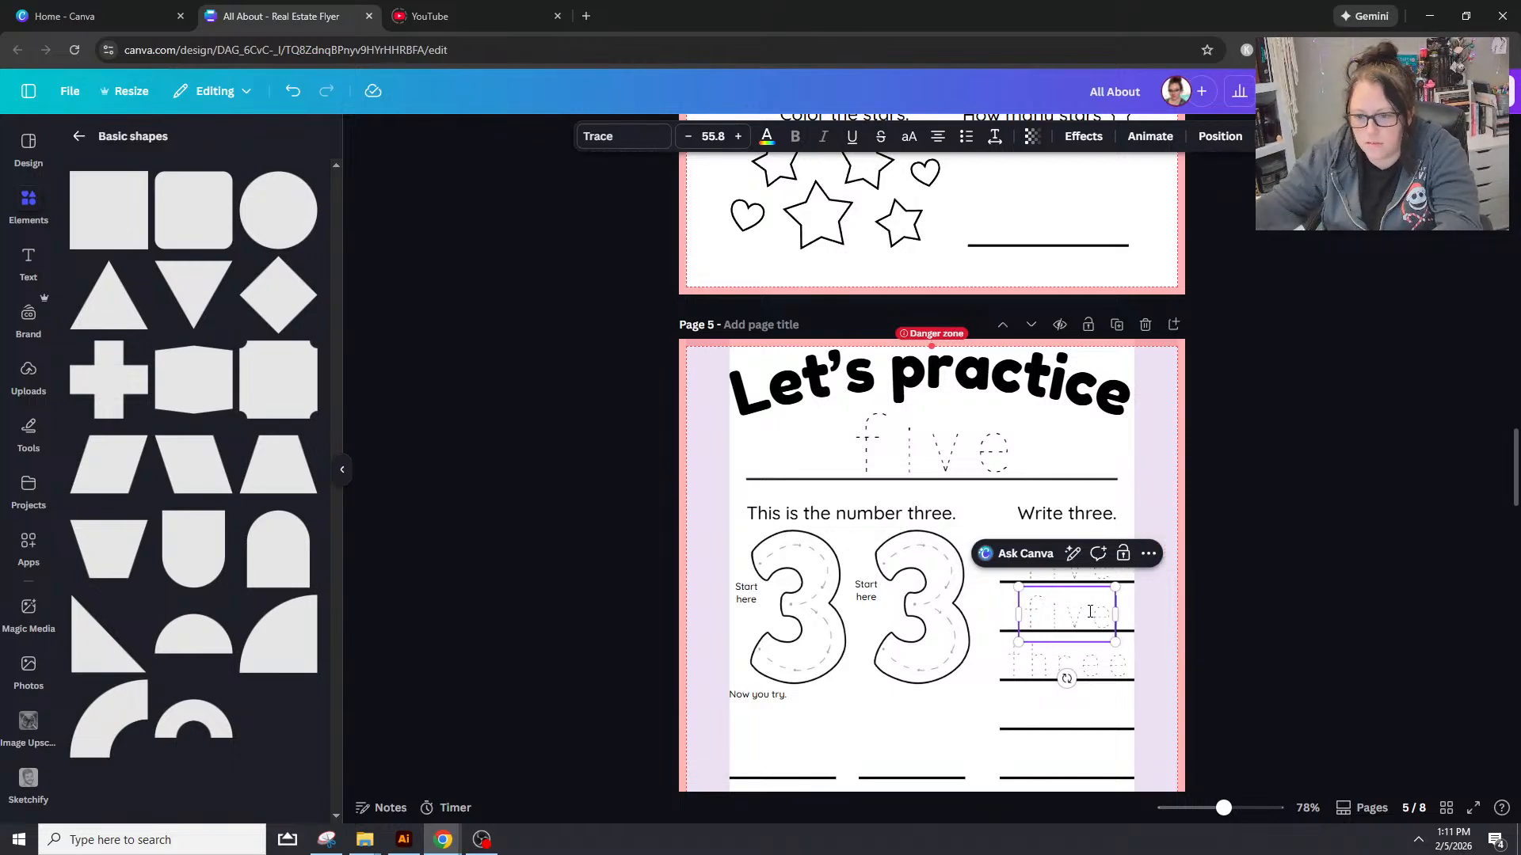
click(1109, 677)
double_click(1110, 682)
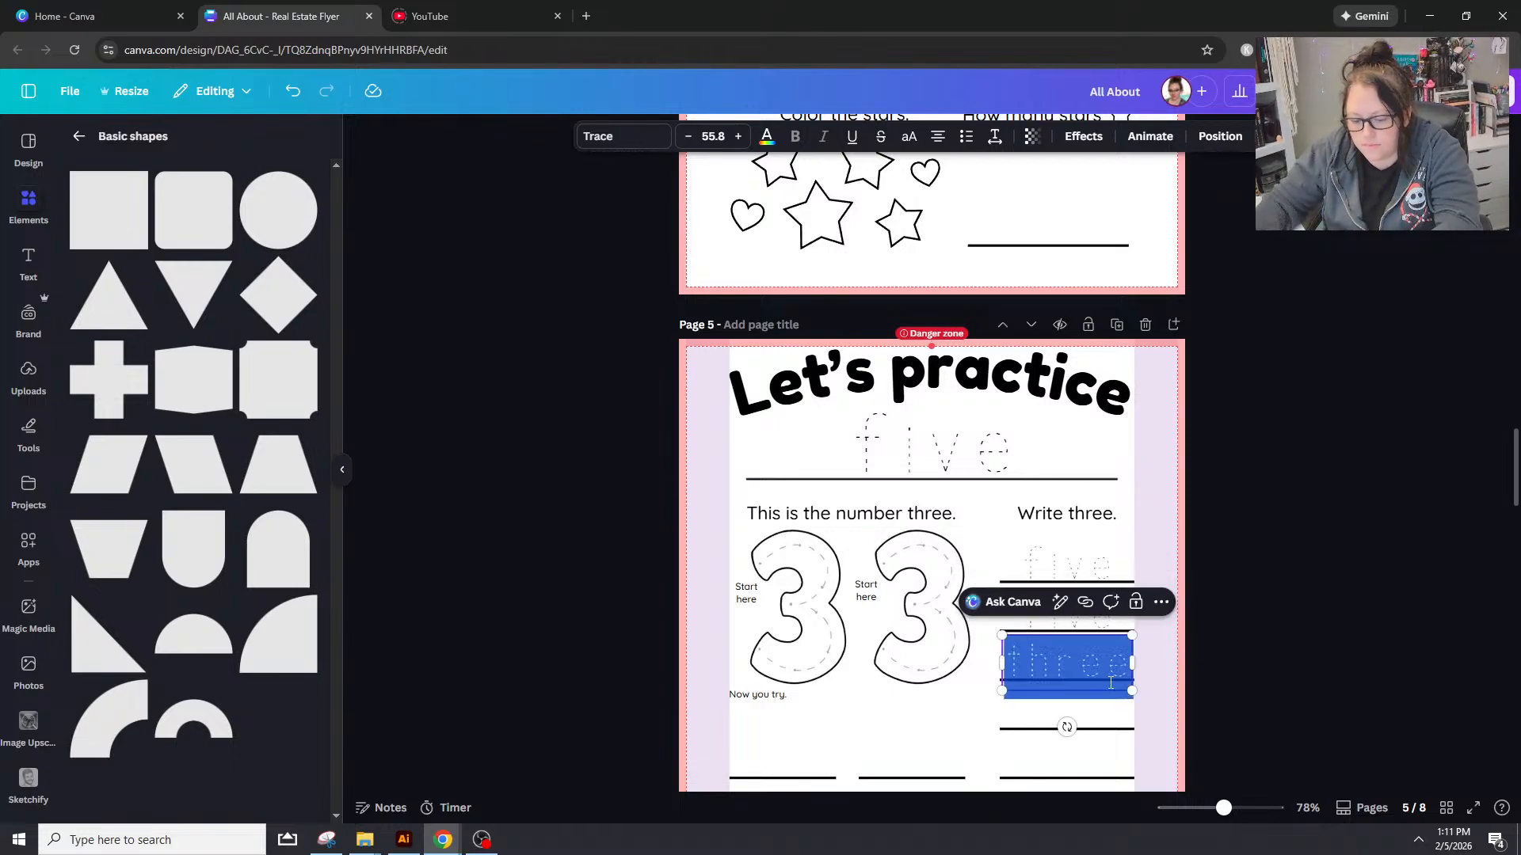
text(five)
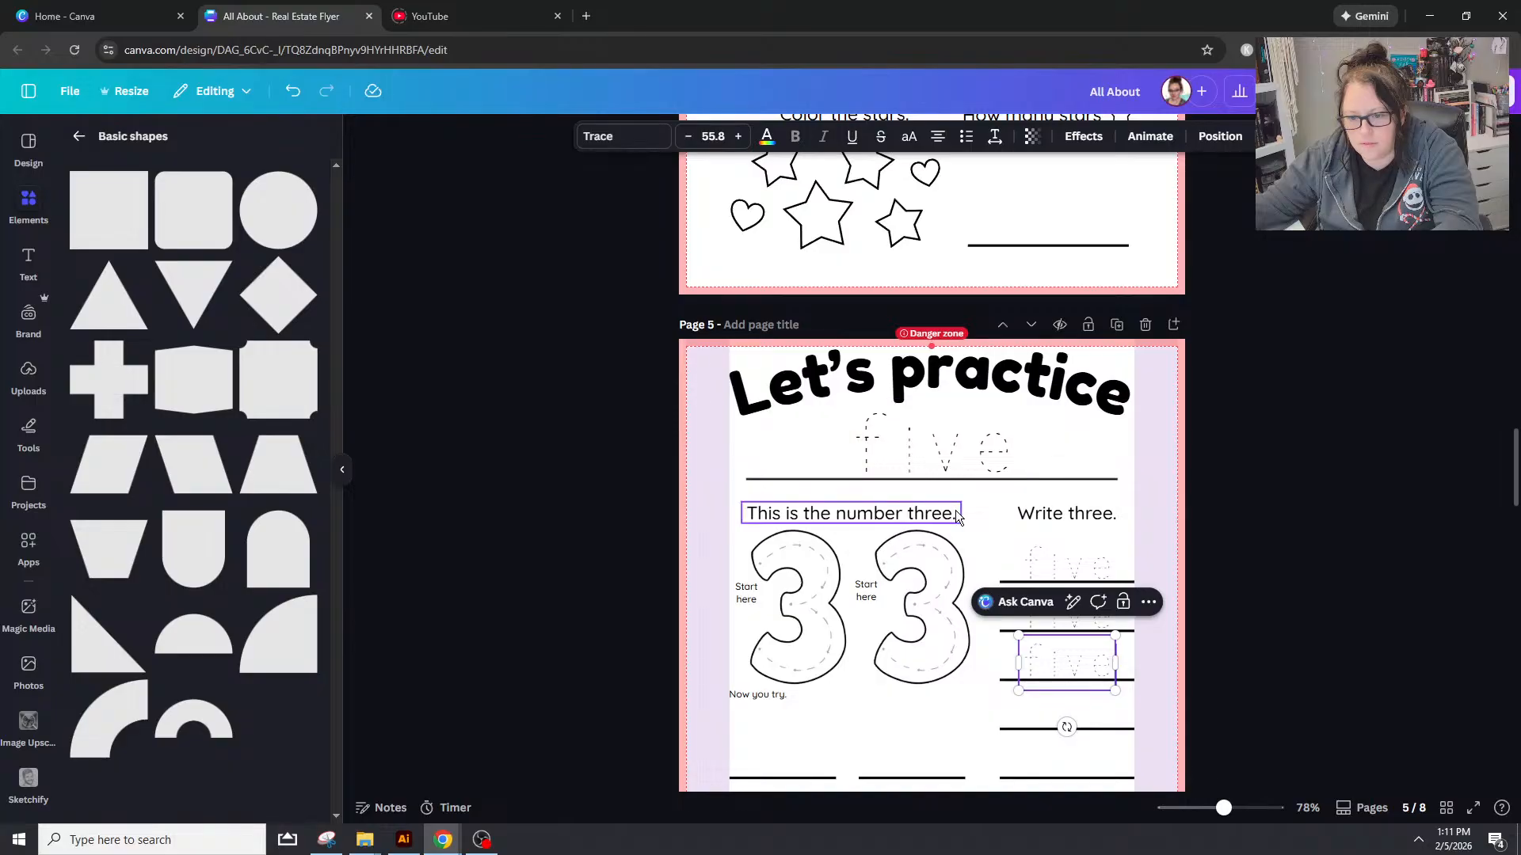
Step: Change the sentence above the outlined numerals to "This is the number five."
double_click(957, 516)
click(953, 515)
key(BackSpace)
key(BackSpace)
key(BackSpace)
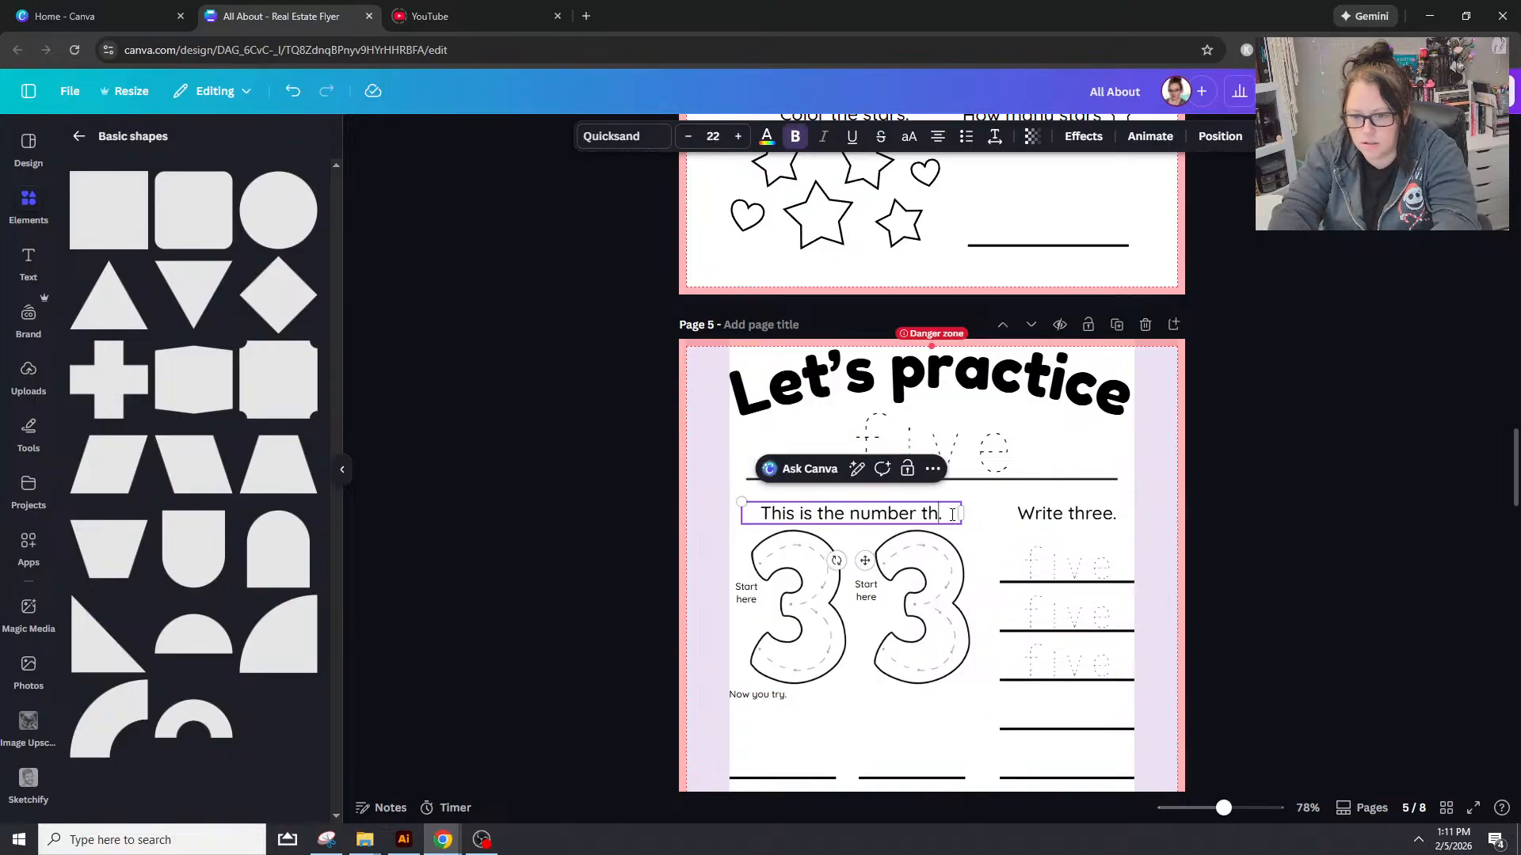
key(BackSpace)
key(BackSpace)
text(five)
Step: Change the label above the writing lines to "Write five." and deselect it
click(1111, 526)
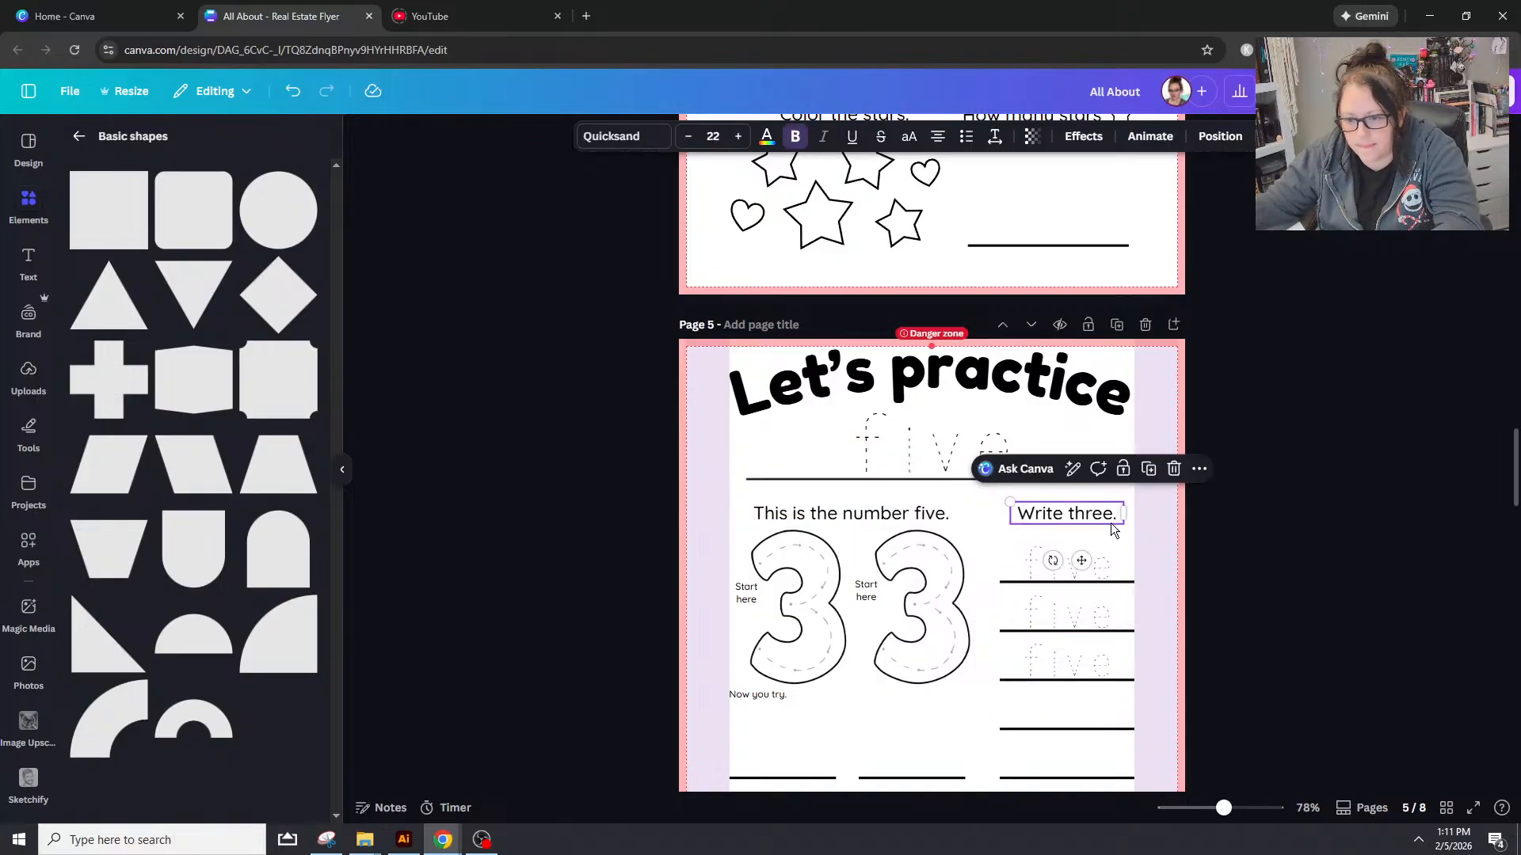
double_click(1109, 515)
click(1112, 523)
key(BackSpace)
key(BackSpace)
key(BackSpace)
key(BackSpace)
key(BackSpace)
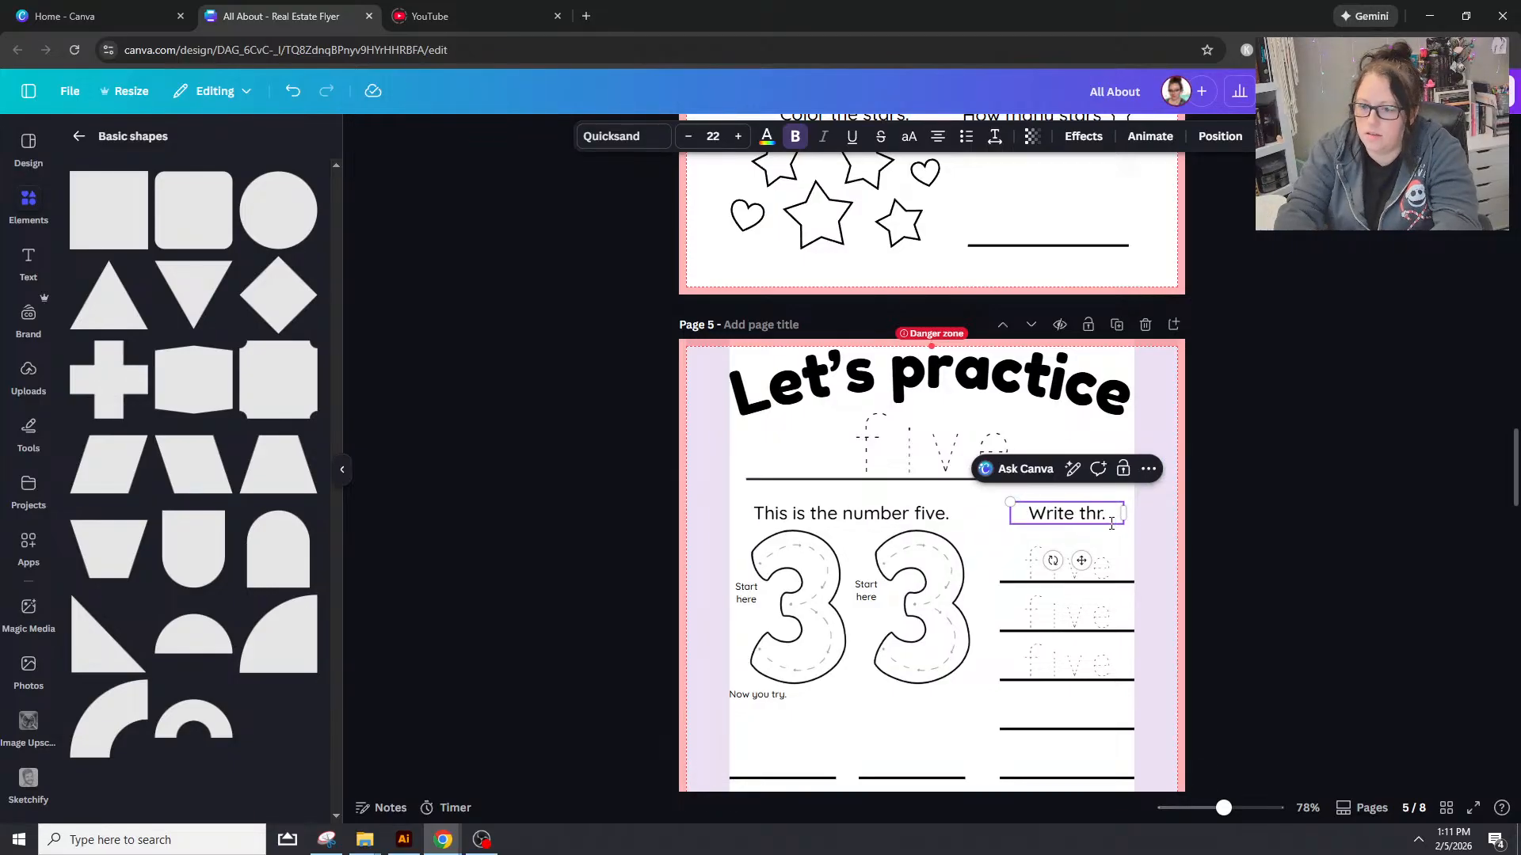
text(five)
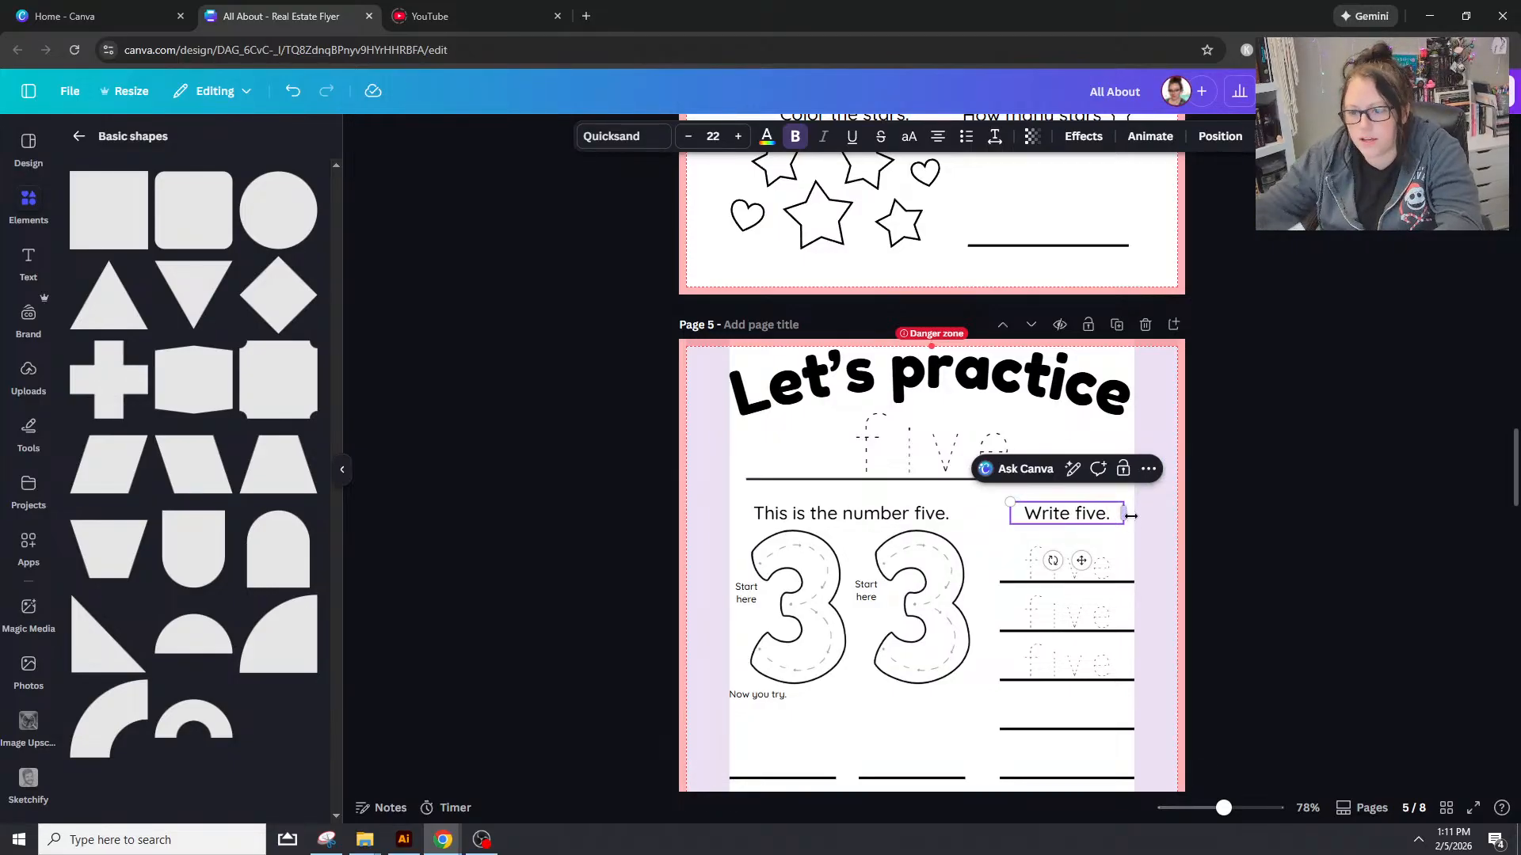
click(887, 453)
click(1247, 435)
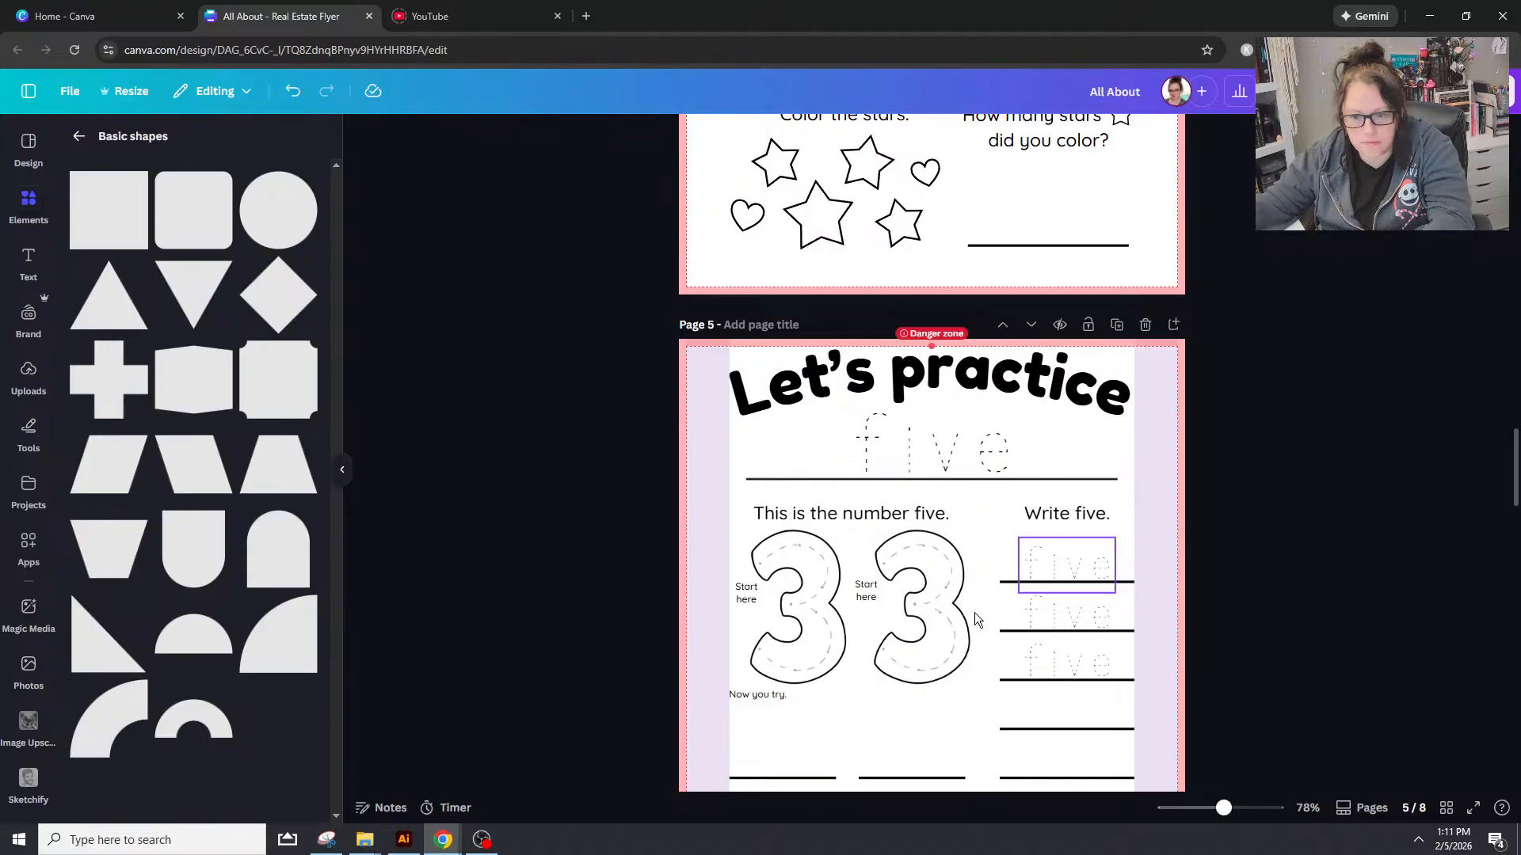
Step: Add the uploaded traceable 5 image to page 5 and resize it to about 1.92 by 2.73 in over the first 3
click(808, 596)
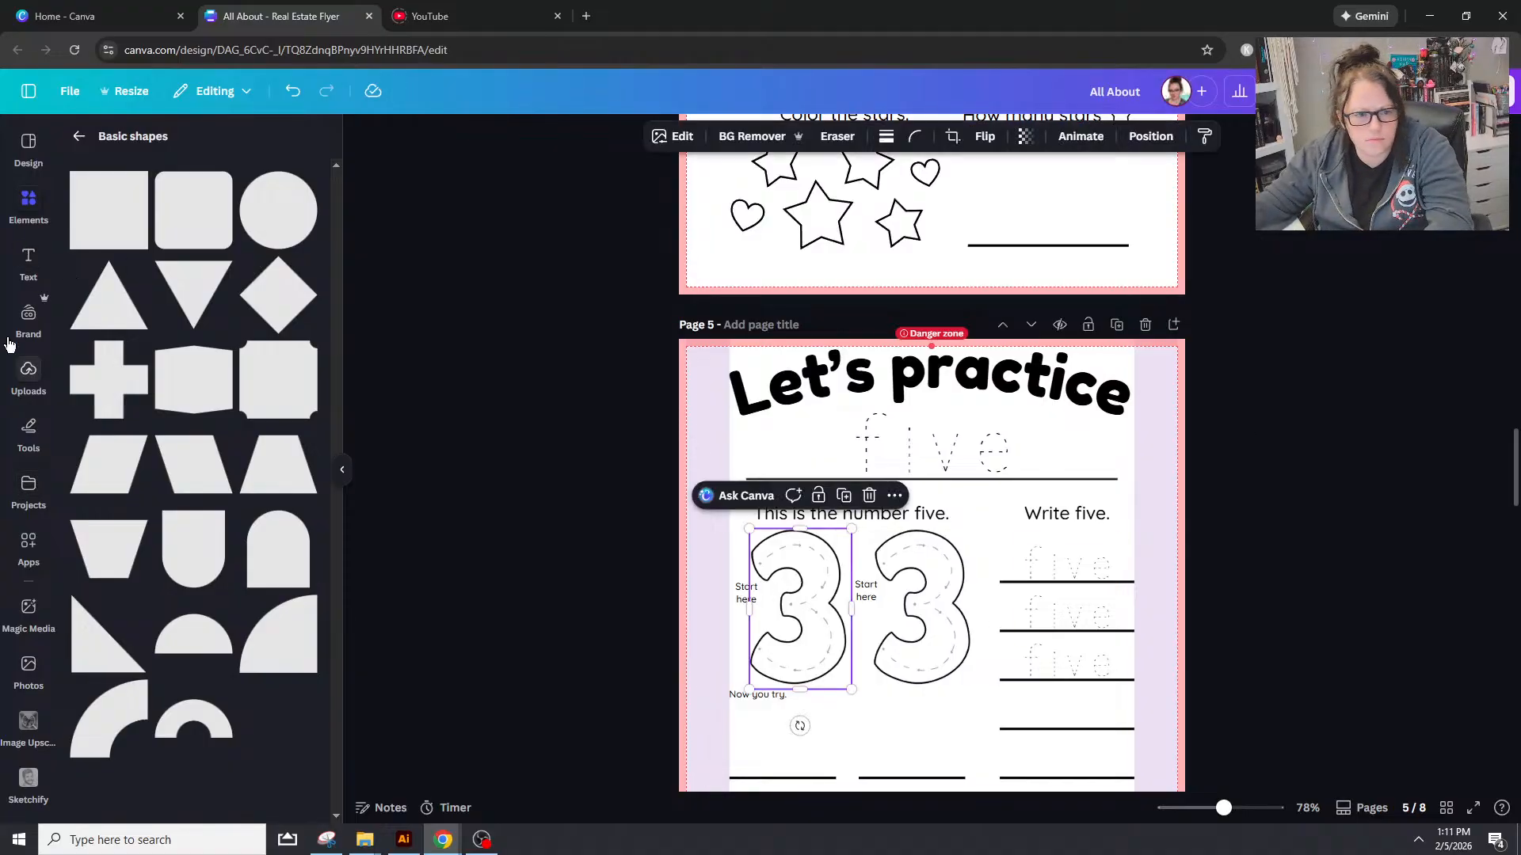
click(29, 372)
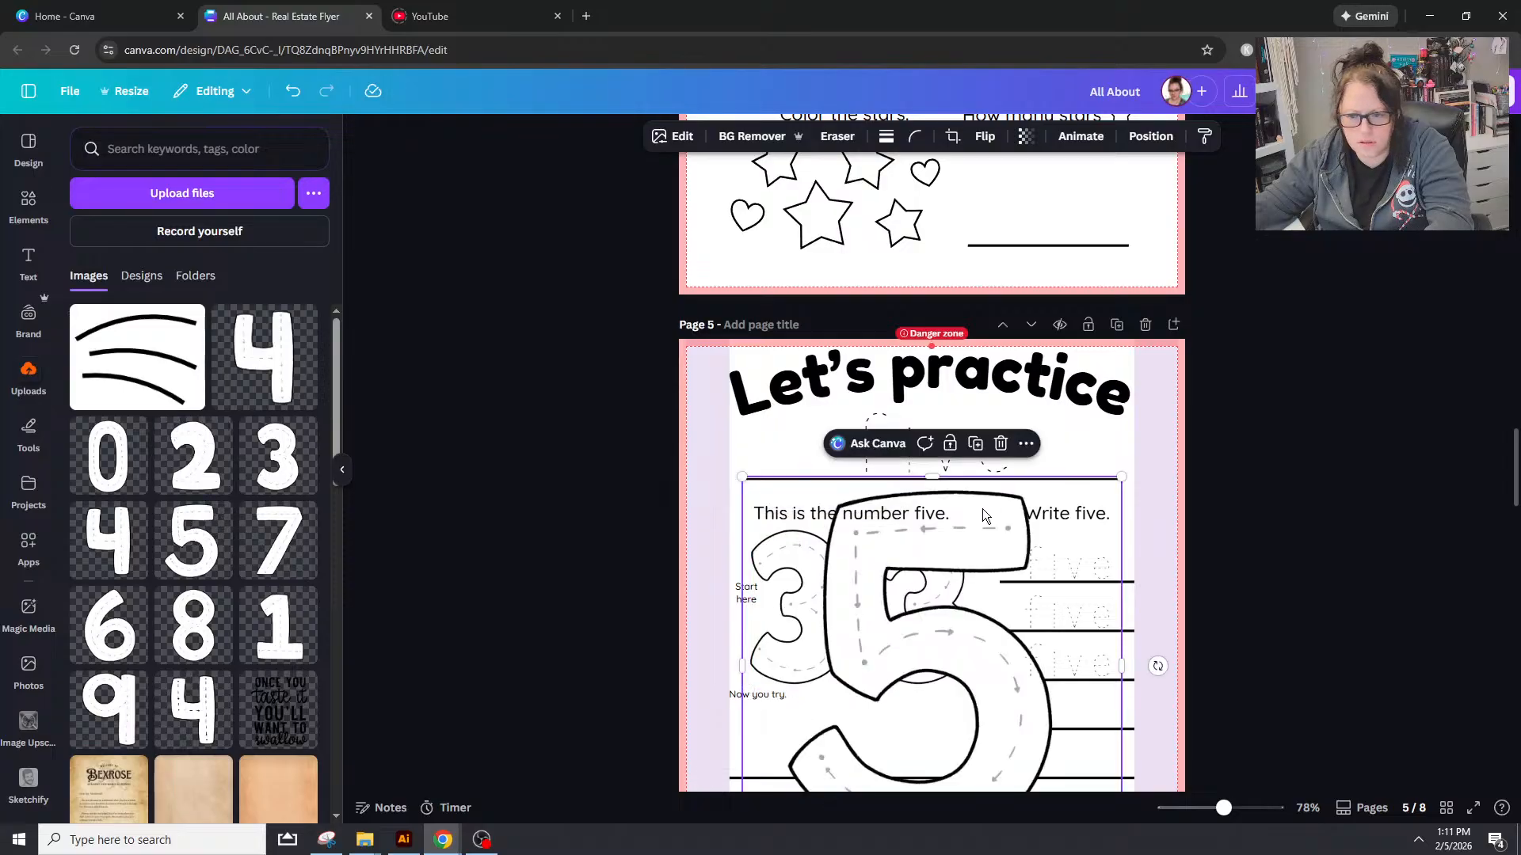
drag(1115, 480, 801, 555)
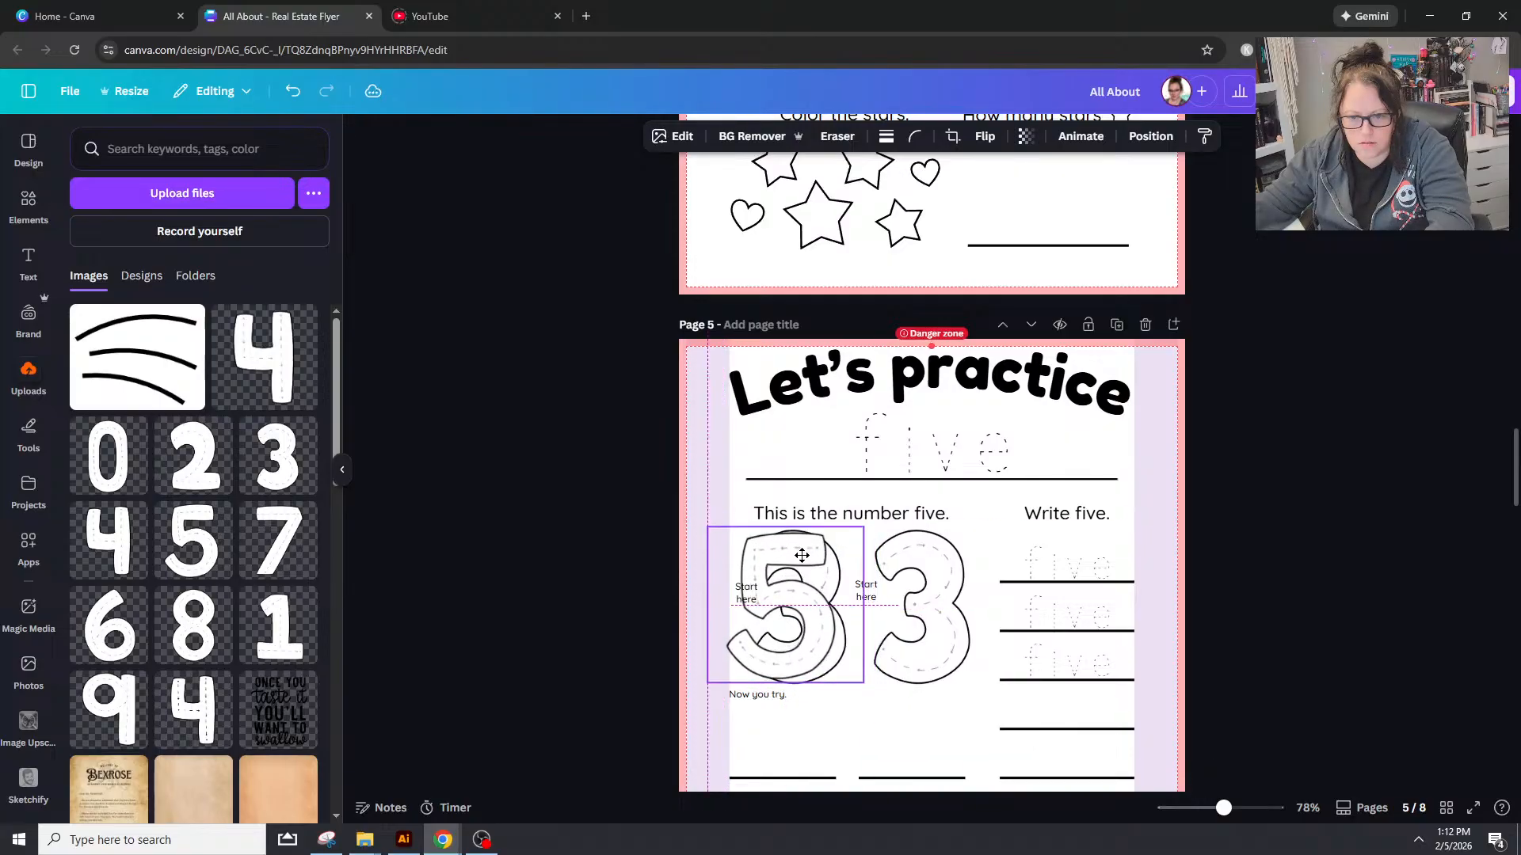
drag(707, 605, 724, 608)
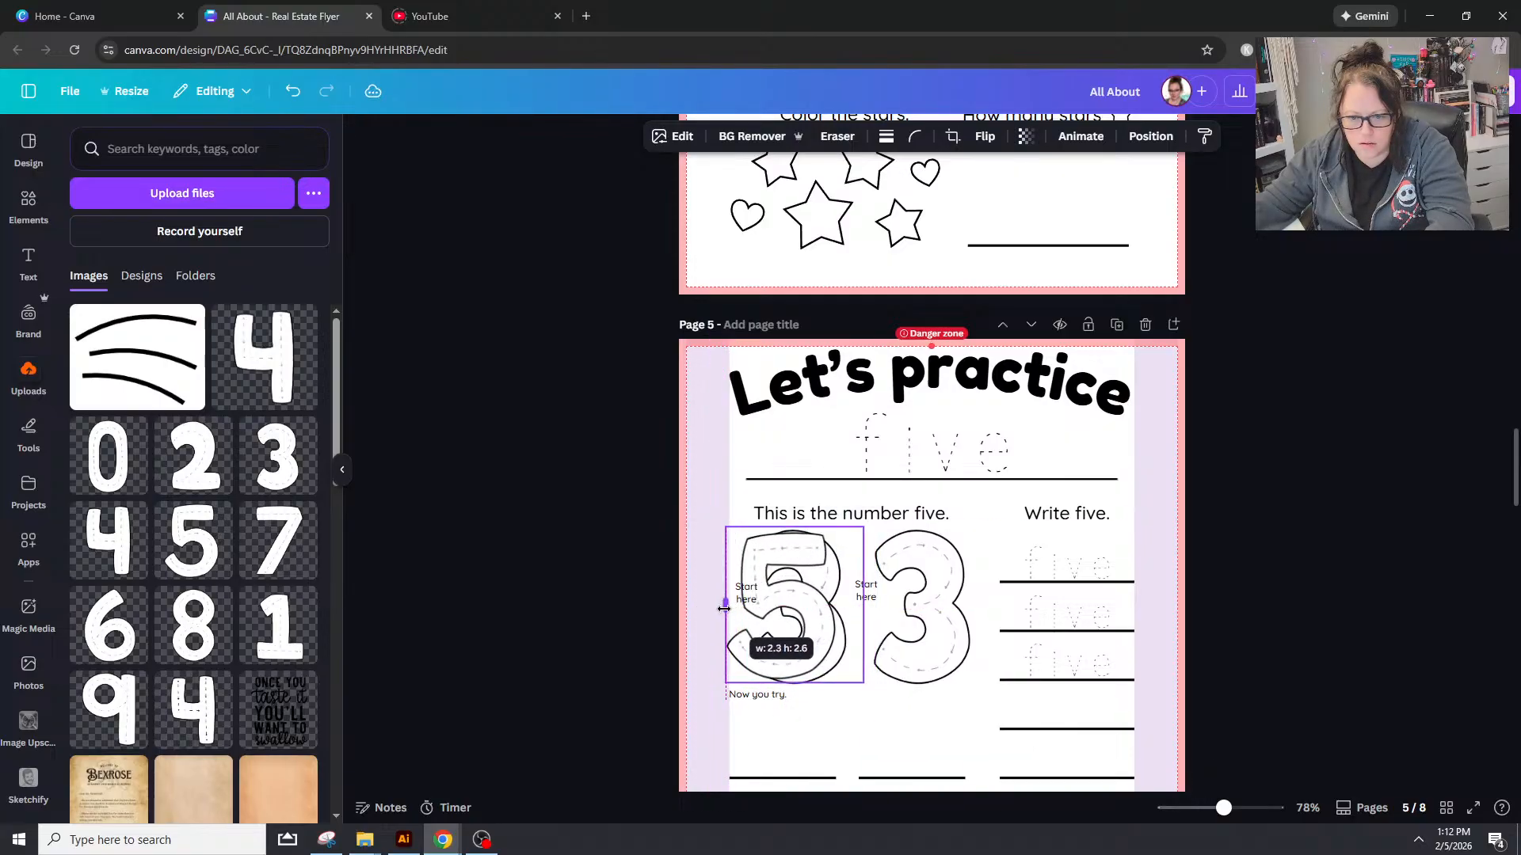
drag(863, 608, 836, 611)
drag(835, 682, 815, 656)
Step: Delete both outlined 3 images from page 5, keeping the new 5
click(927, 658)
key(Delete)
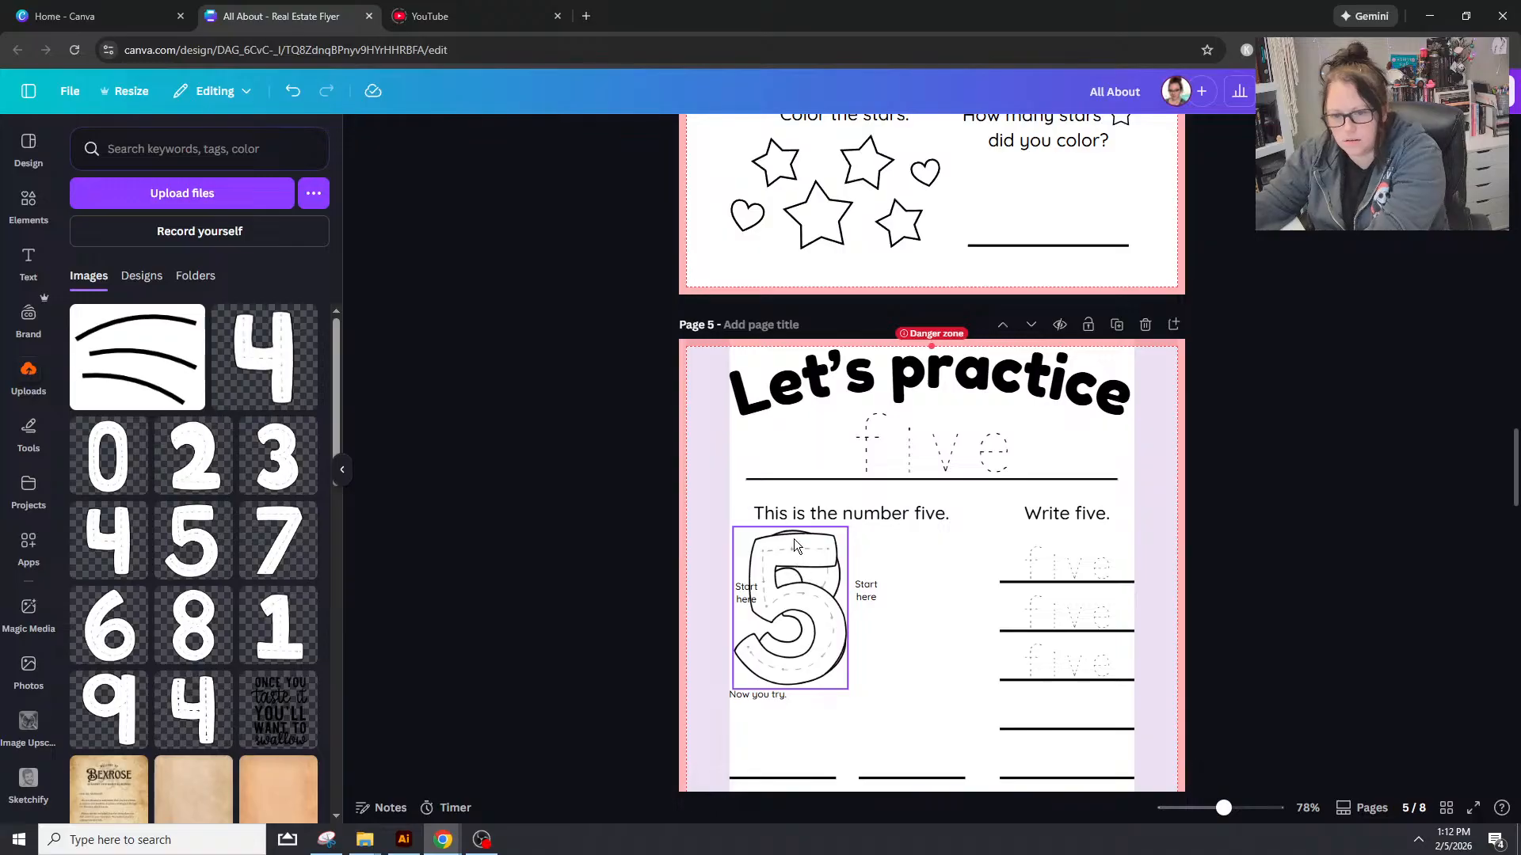
key(ctrl+z)
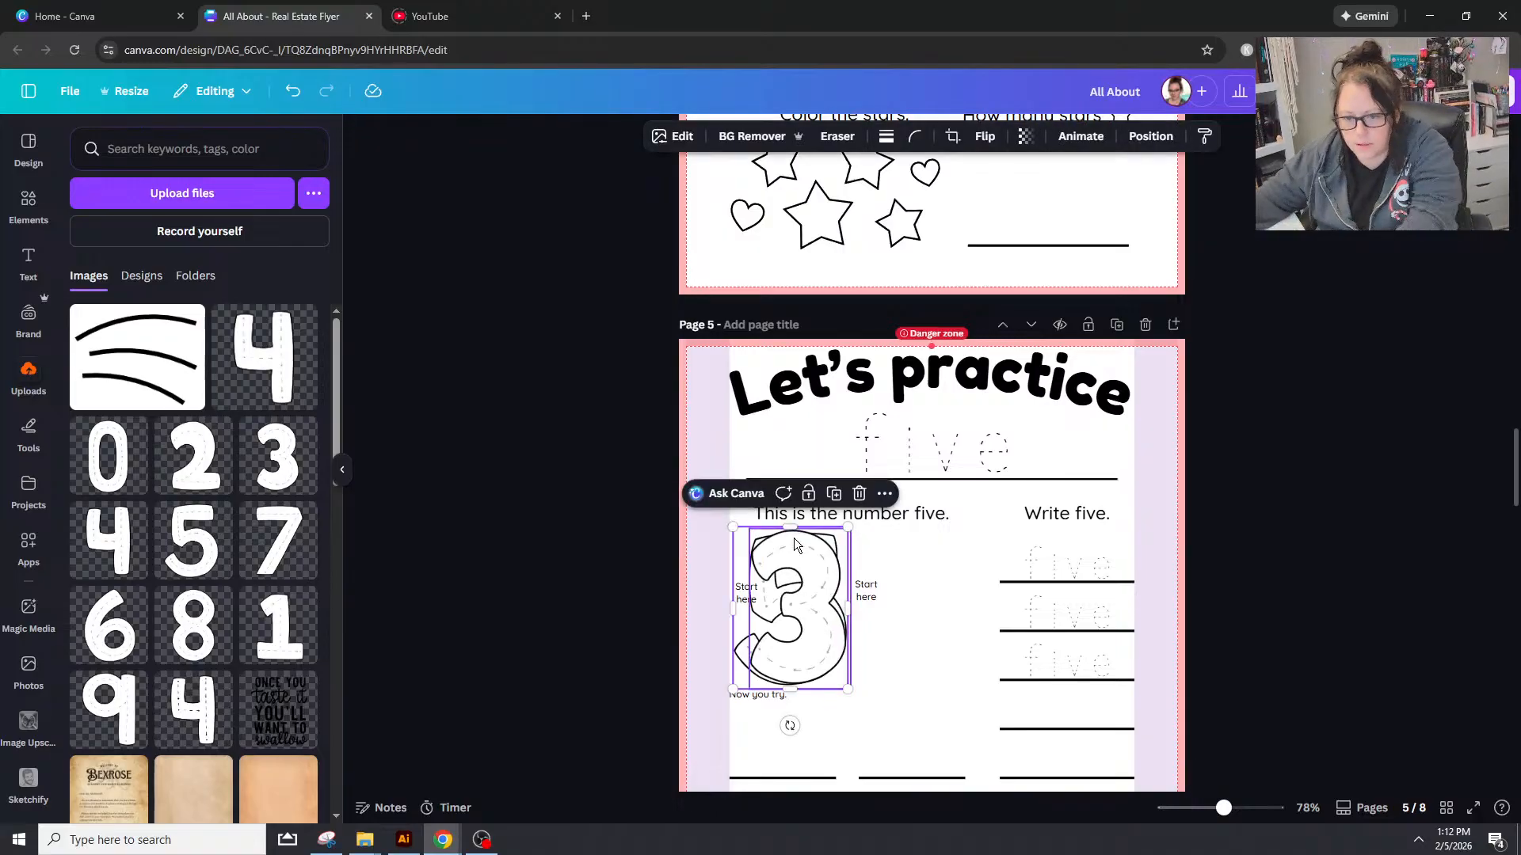
click(838, 720)
click(819, 624)
key(Delete)
Step: Duplicate the 5, place the copy beside the original in the second numeral spot, and align both along their top edges
click(776, 623)
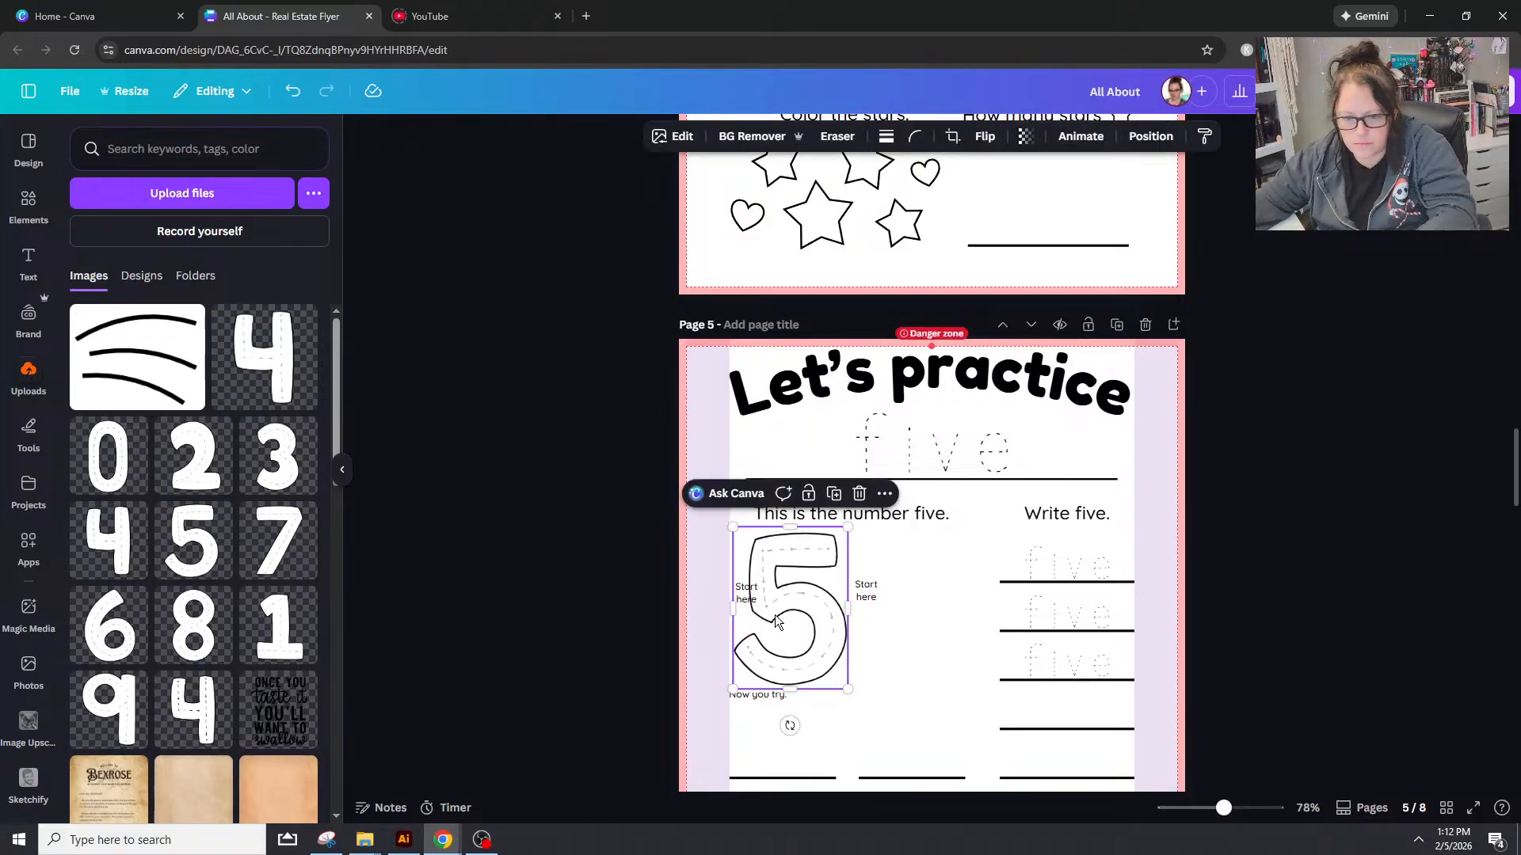
click(776, 622)
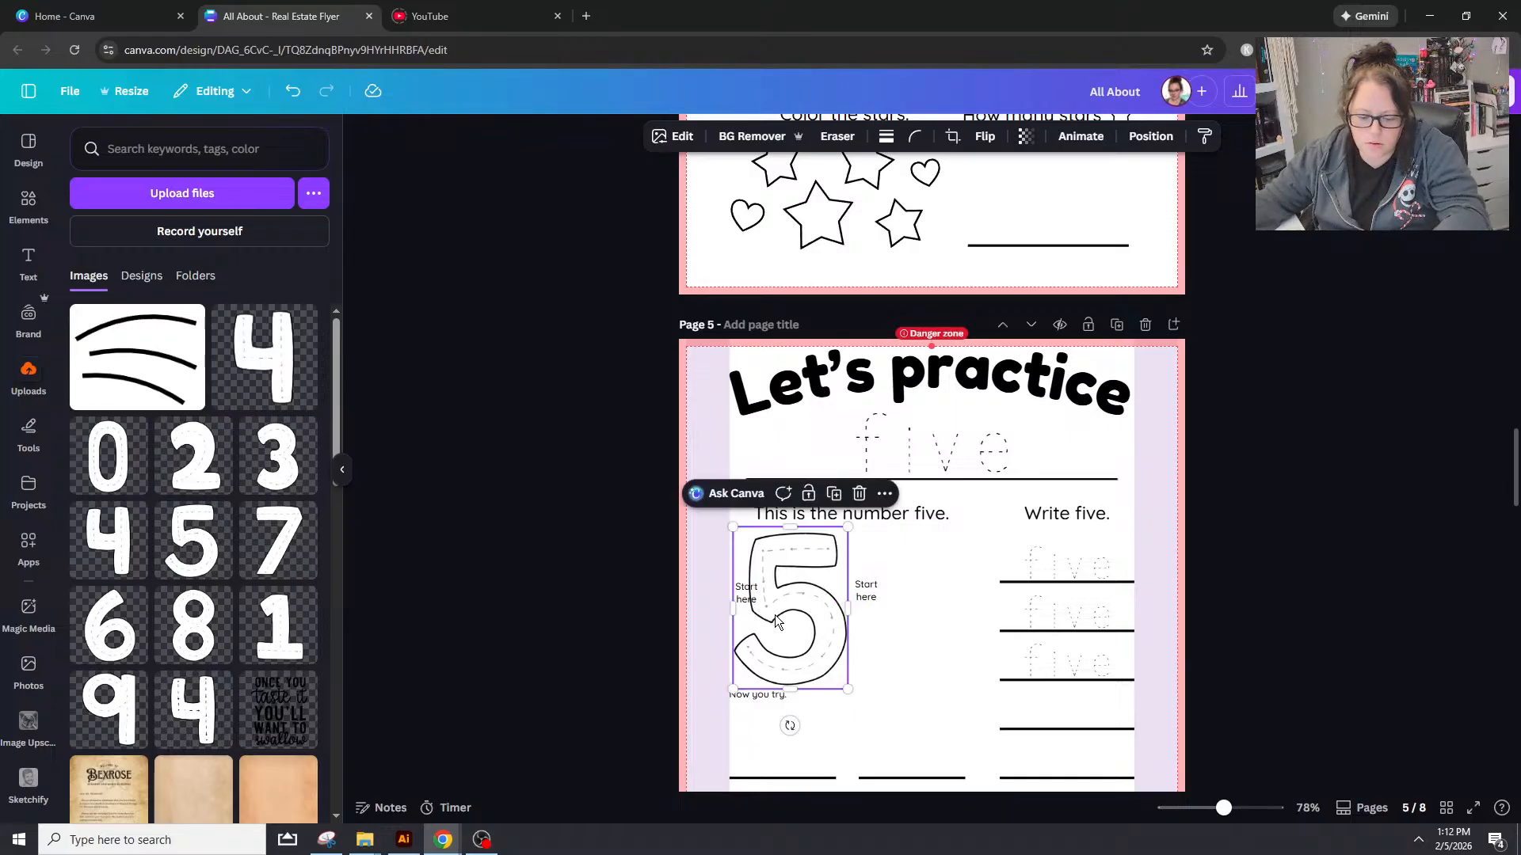
key(ctrl+d)
drag(776, 622, 933, 659)
shift+click(787, 582)
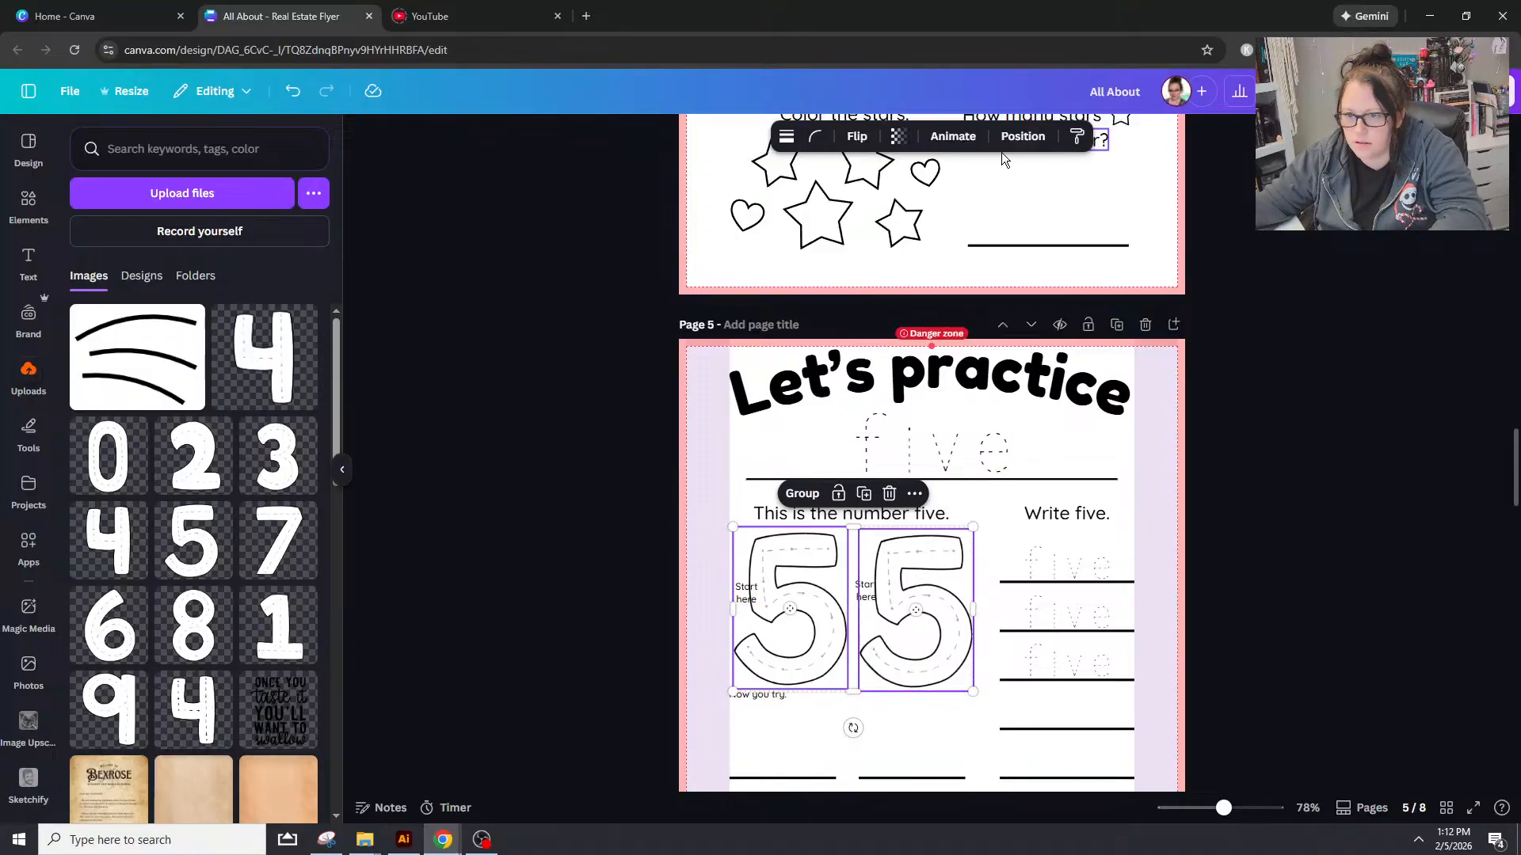
click(1022, 136)
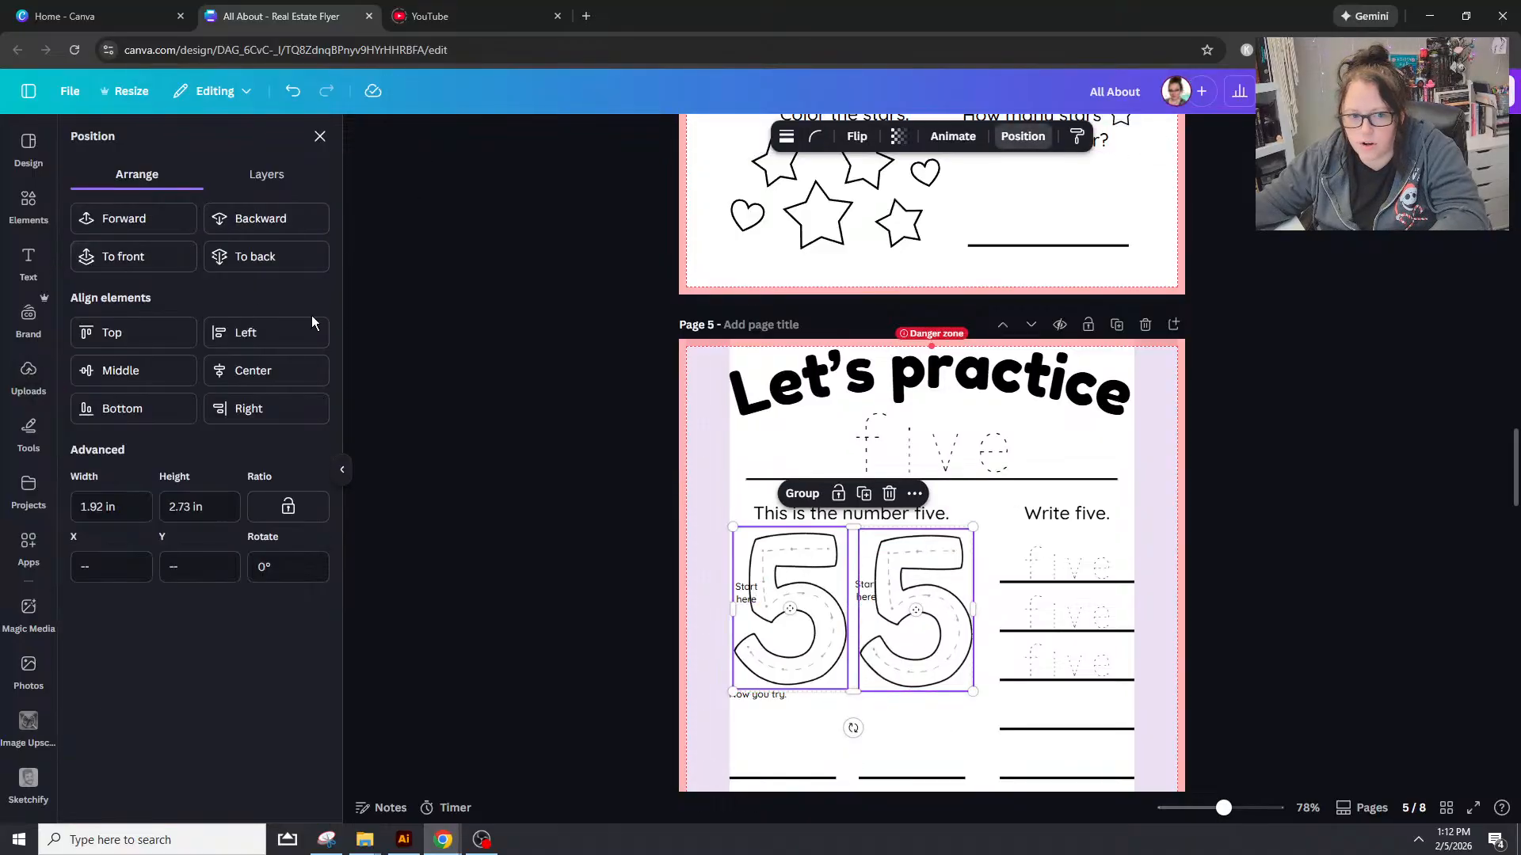
click(188, 332)
click(1120, 592)
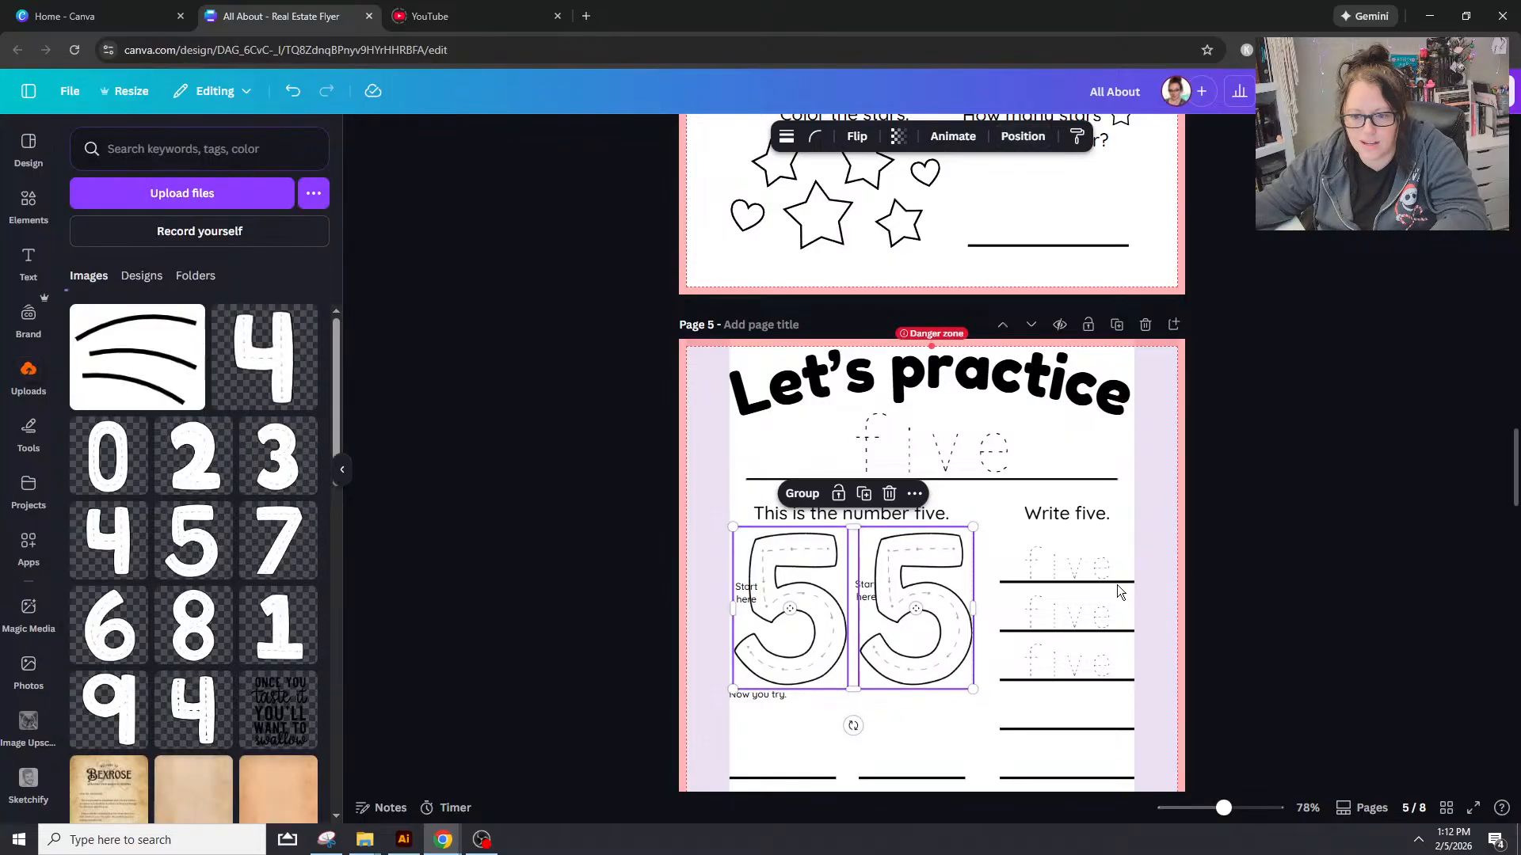
Step: Move each "Start here" label to the right end of its 5's top stroke
click(760, 600)
drag(760, 600, 929, 559)
key(ctrl+z)
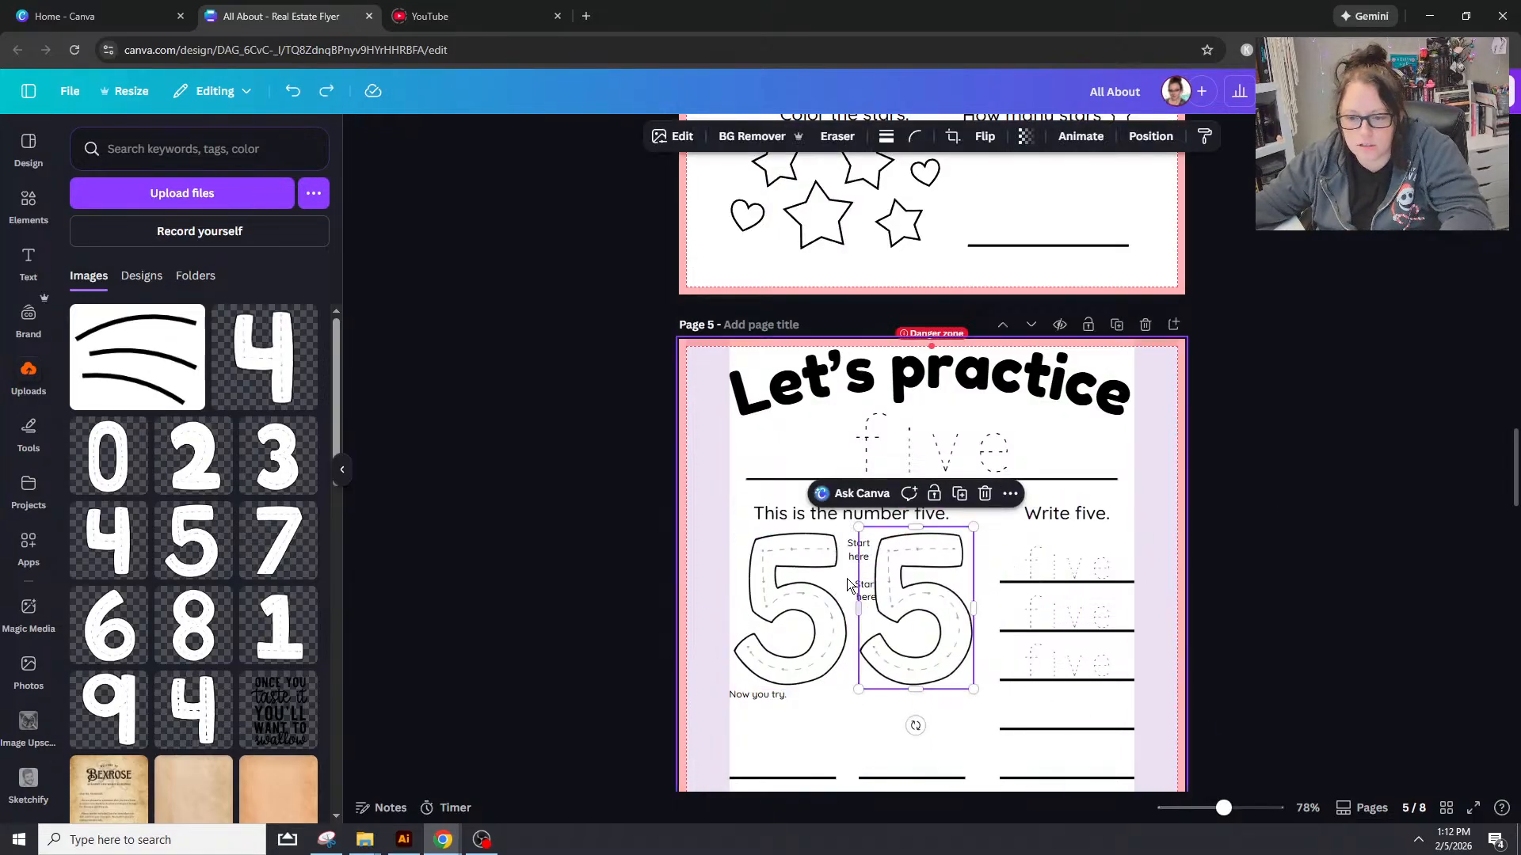
click(853, 585)
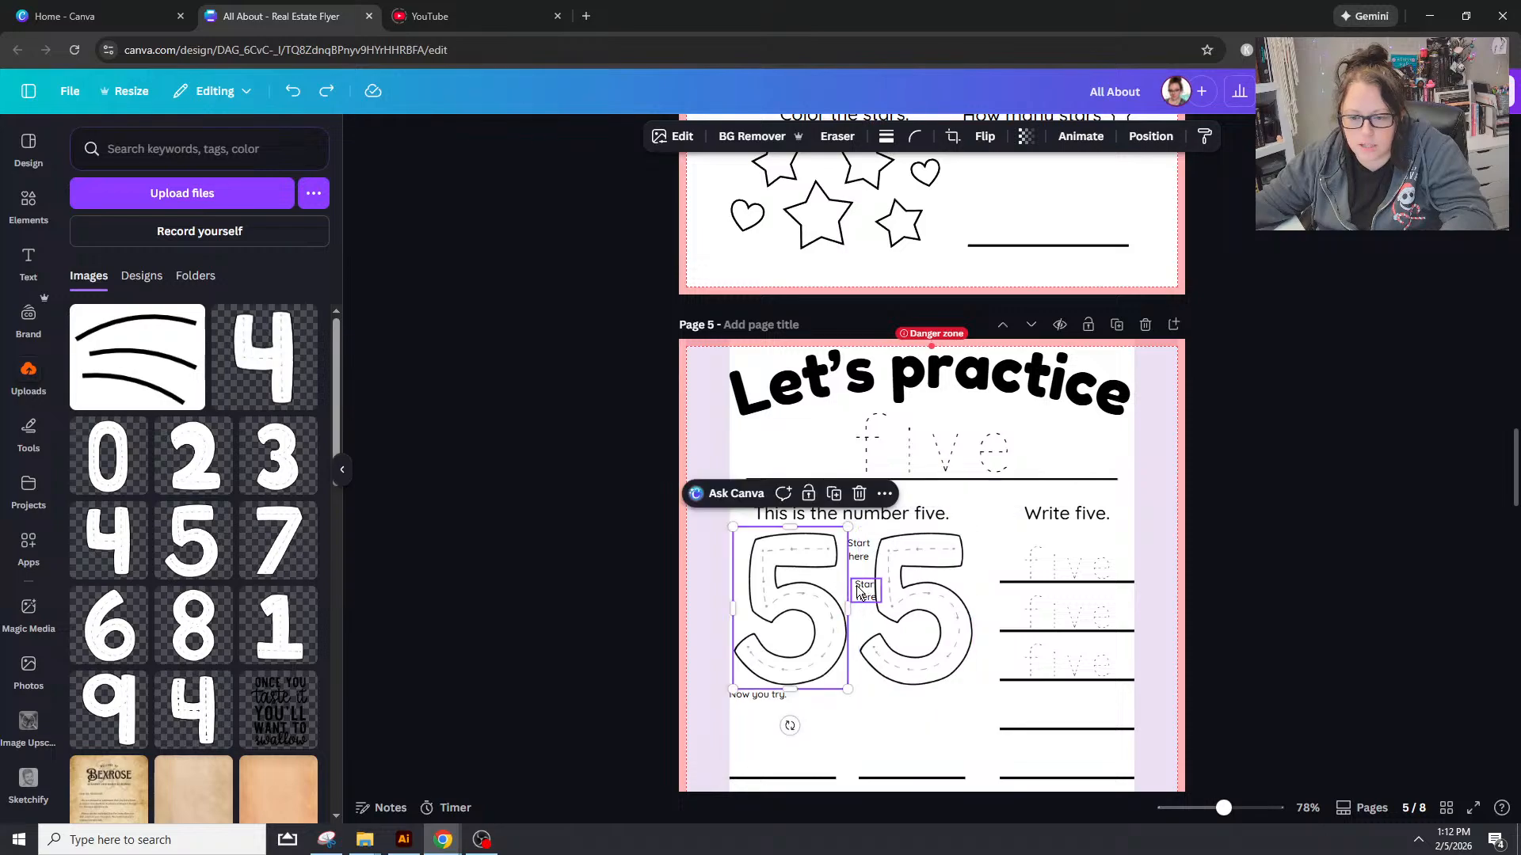
click(864, 590)
drag(863, 590, 975, 547)
click(1154, 583)
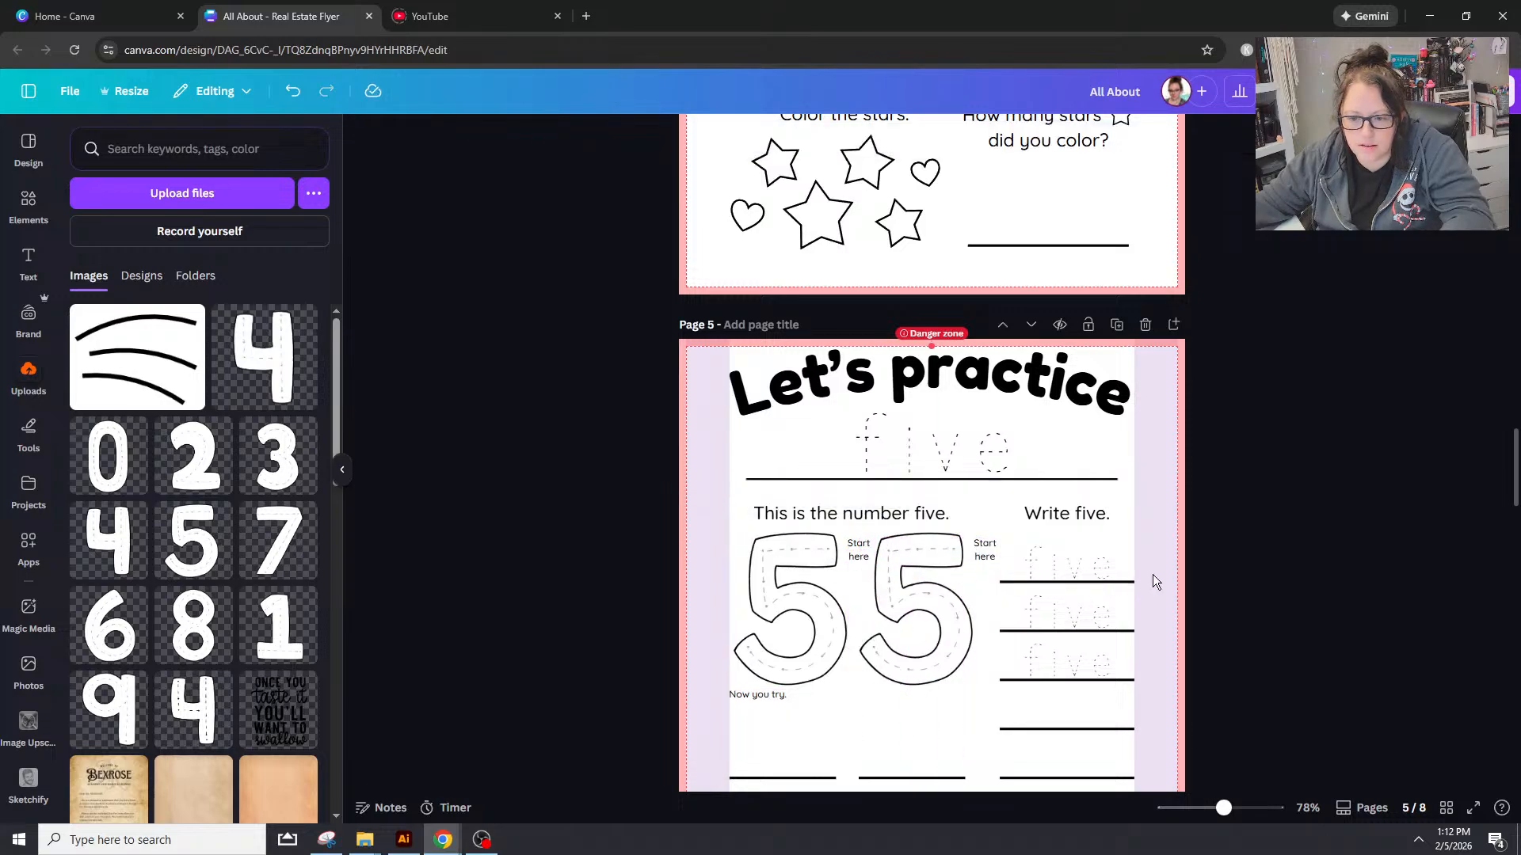
Step: Nudge both "Start here" labels left so they sit closer to the top strokes of the 5s
click(862, 558)
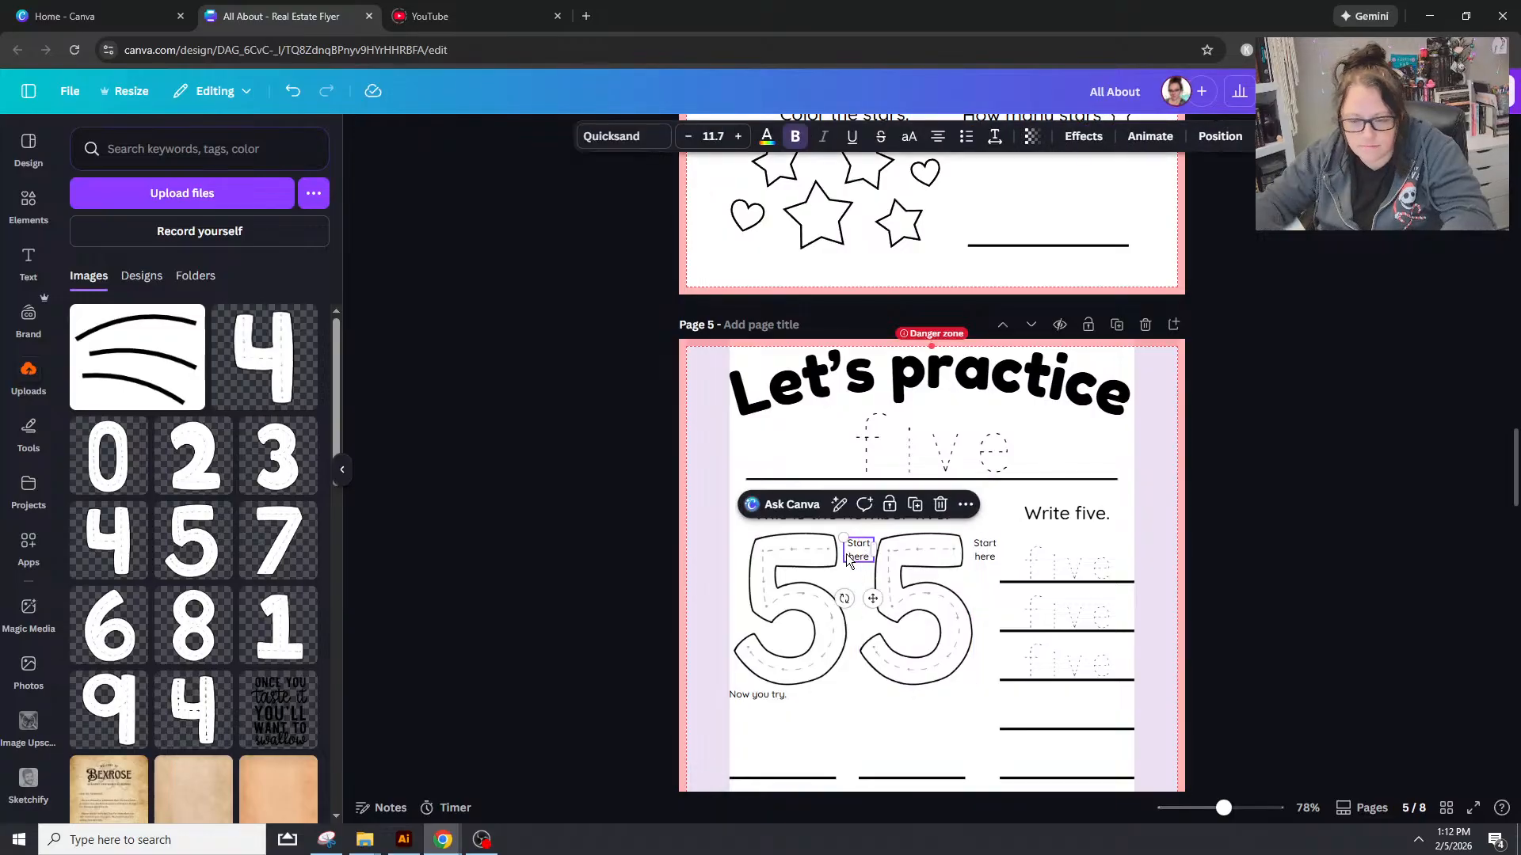
key(Left)
key(Left)
key(Left)
key(Left)
key(Left)
key(Left)
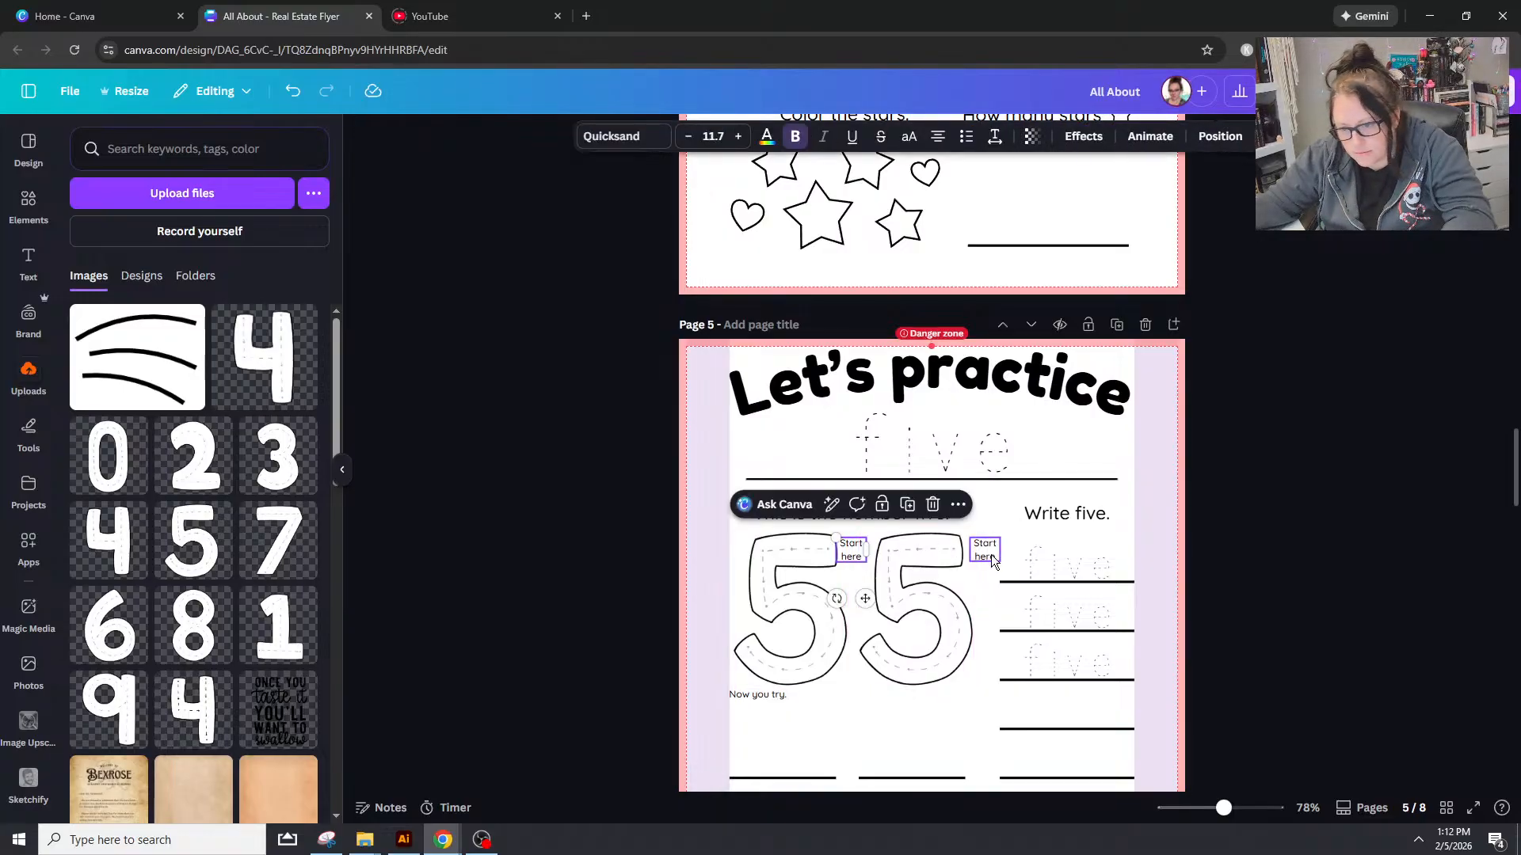
click(991, 555)
key(Left)
key(Left)
key(Left)
key(Left)
key(Left)
key(Left)
key(Left)
key(Left)
key(Left)
key(Left)
key(Left)
key(Left)
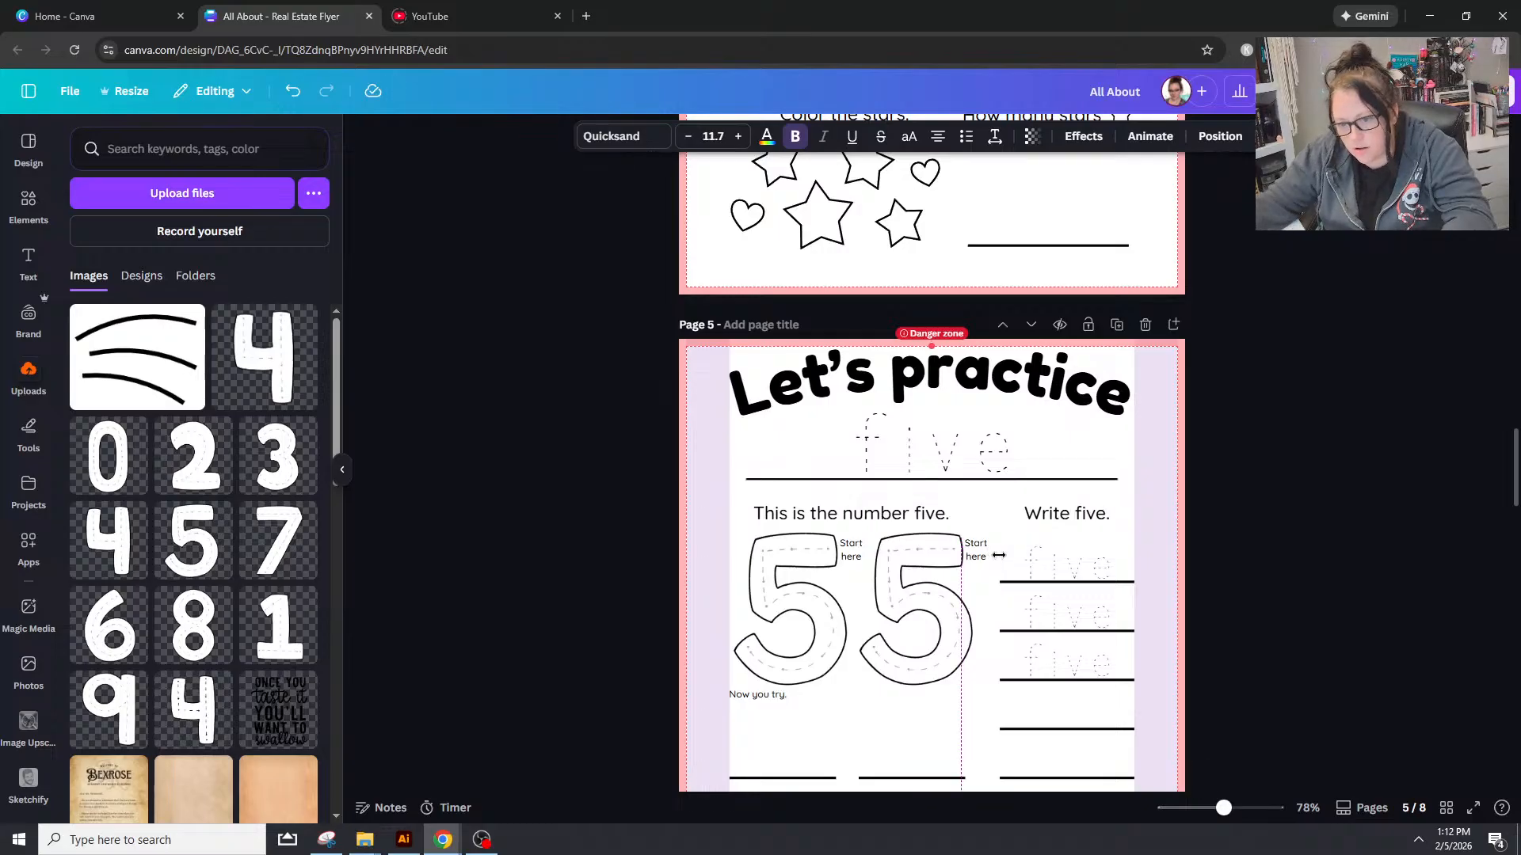
click(1358, 521)
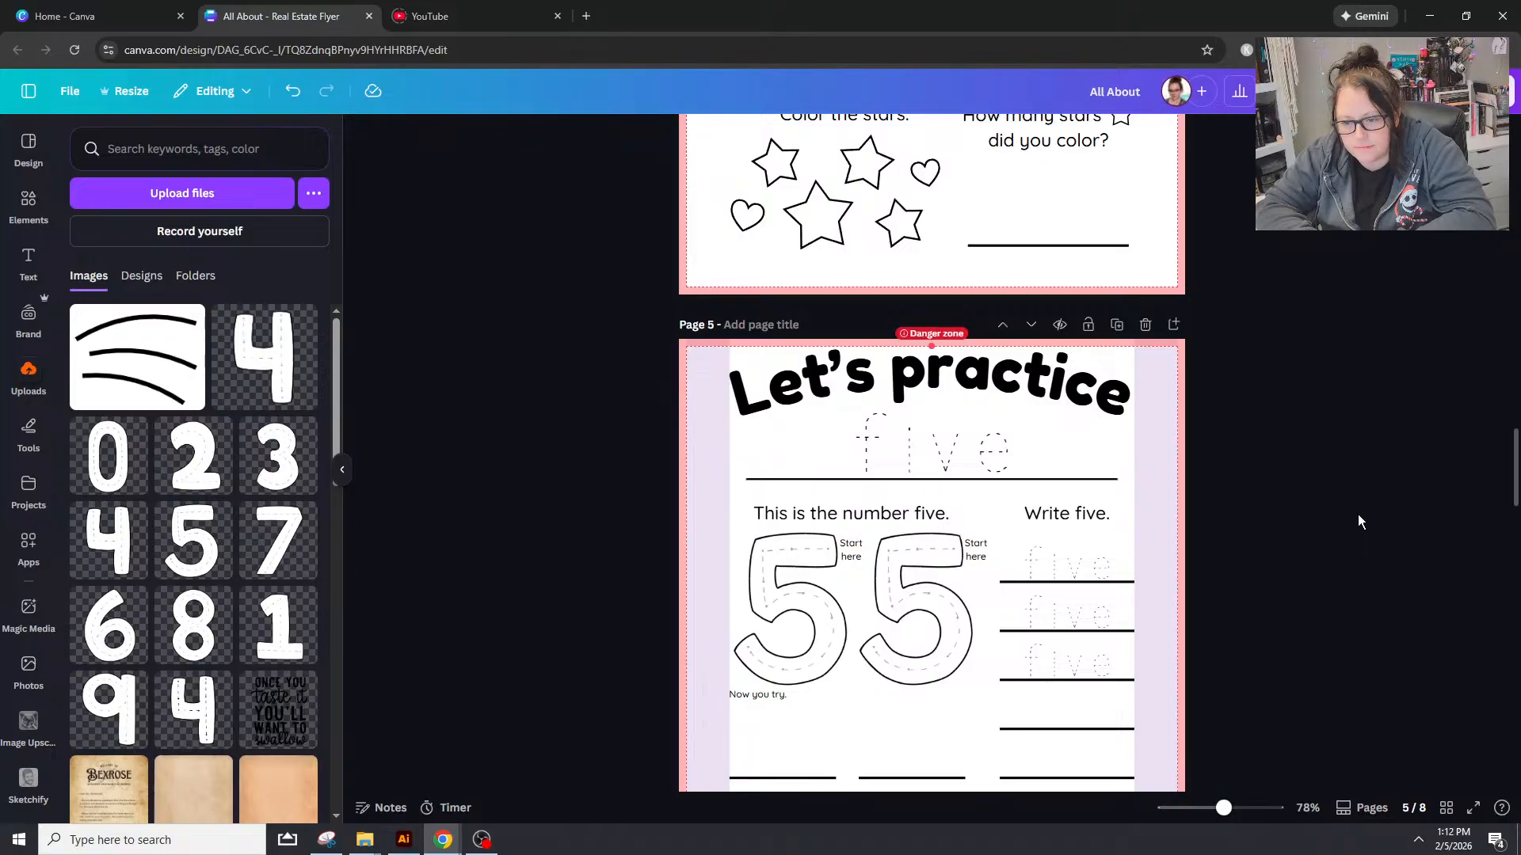
Step: Delete the three triangle shapes below "Color the triangles." on page 5
scroll(1357, 515, down, 4)
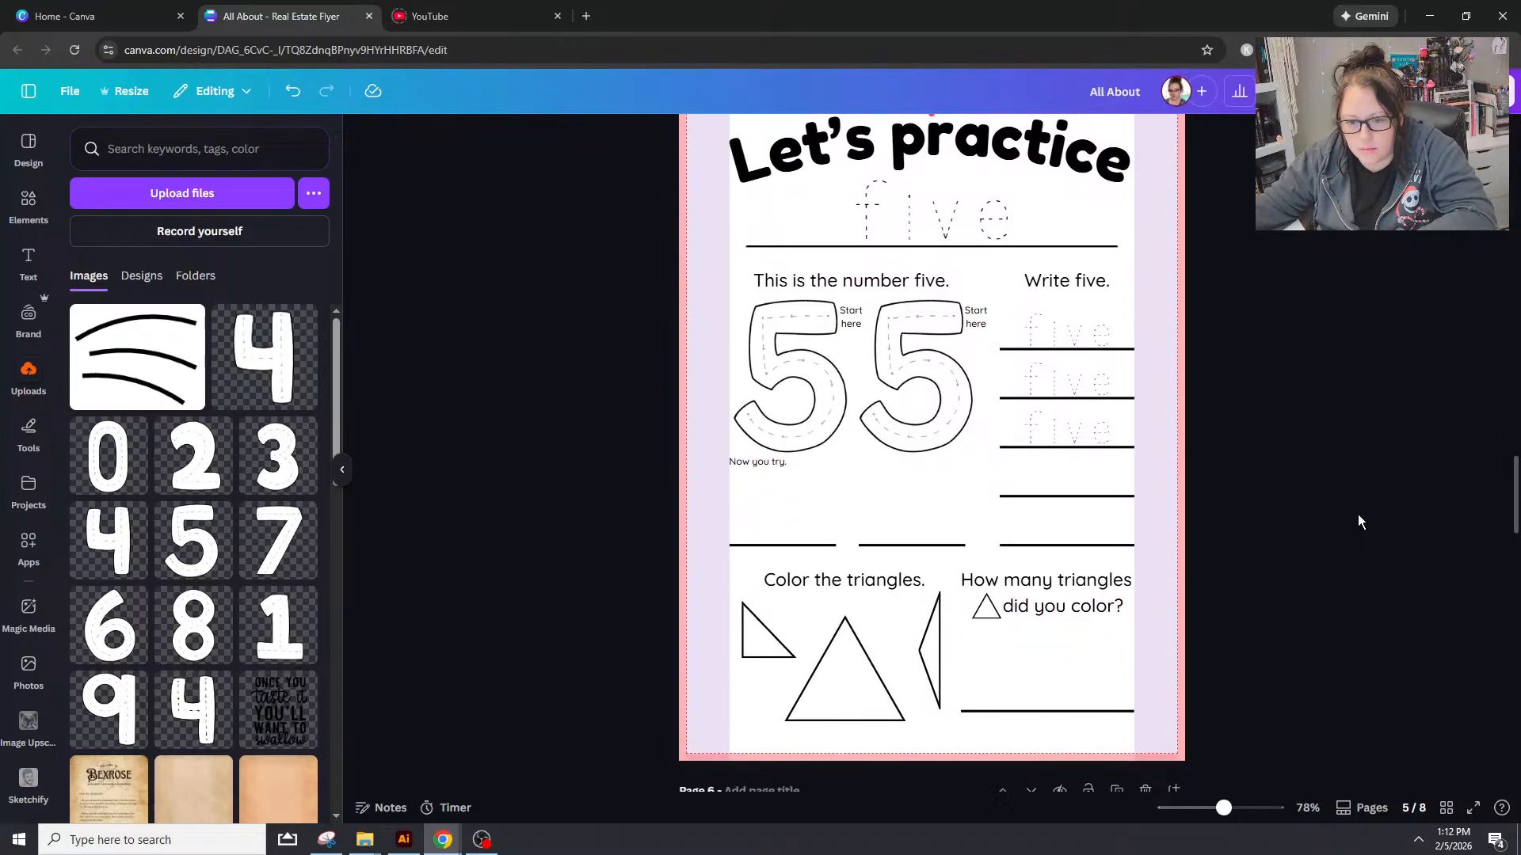
drag(942, 656, 785, 558)
key(Delete)
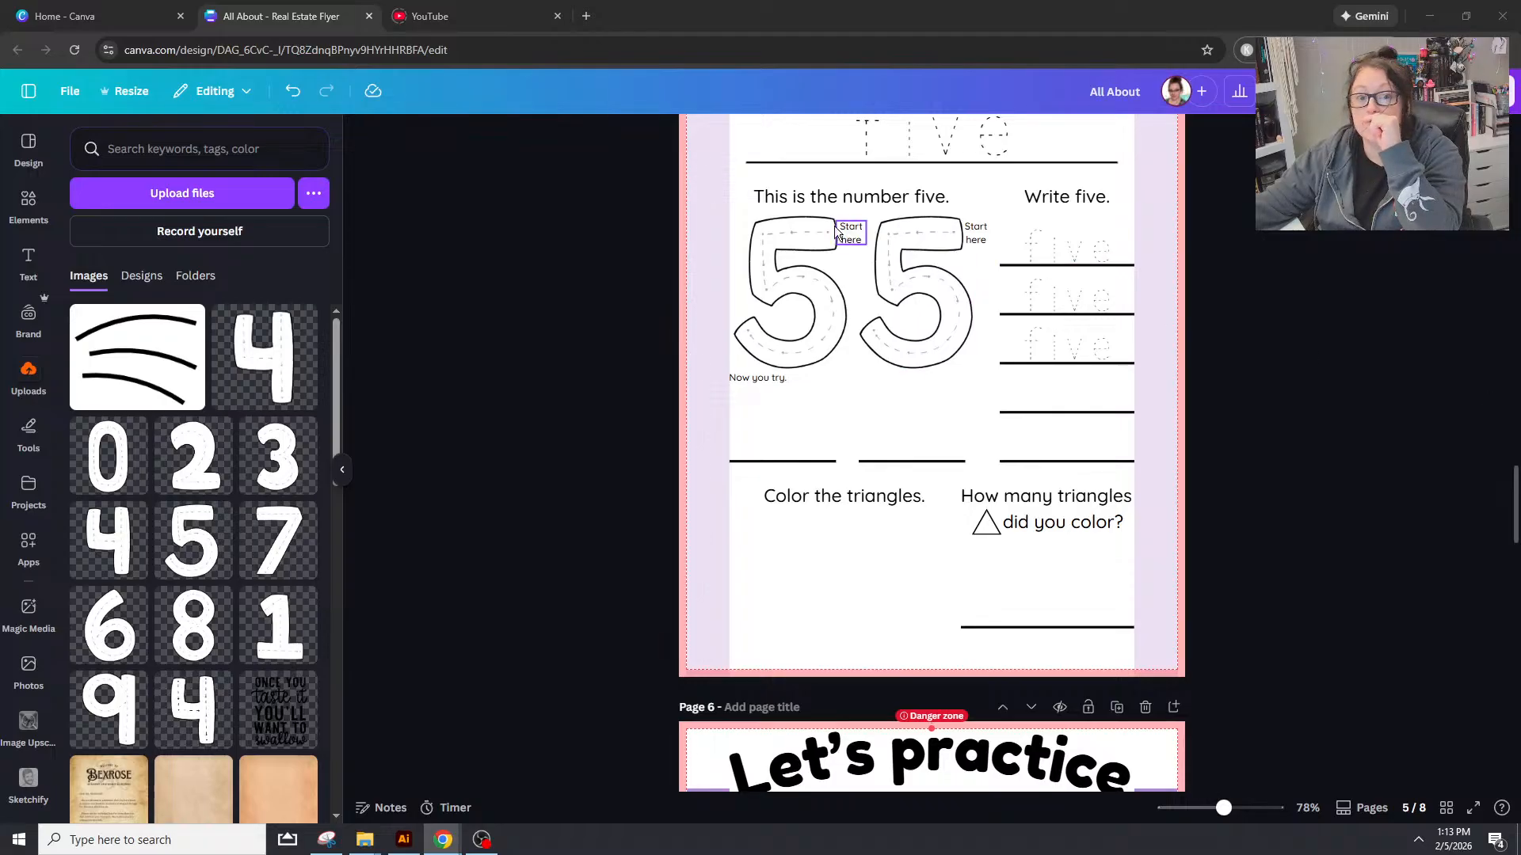
Step: Search the uploaded images and the shapes library for "finger"
click(138, 135)
text(finger)
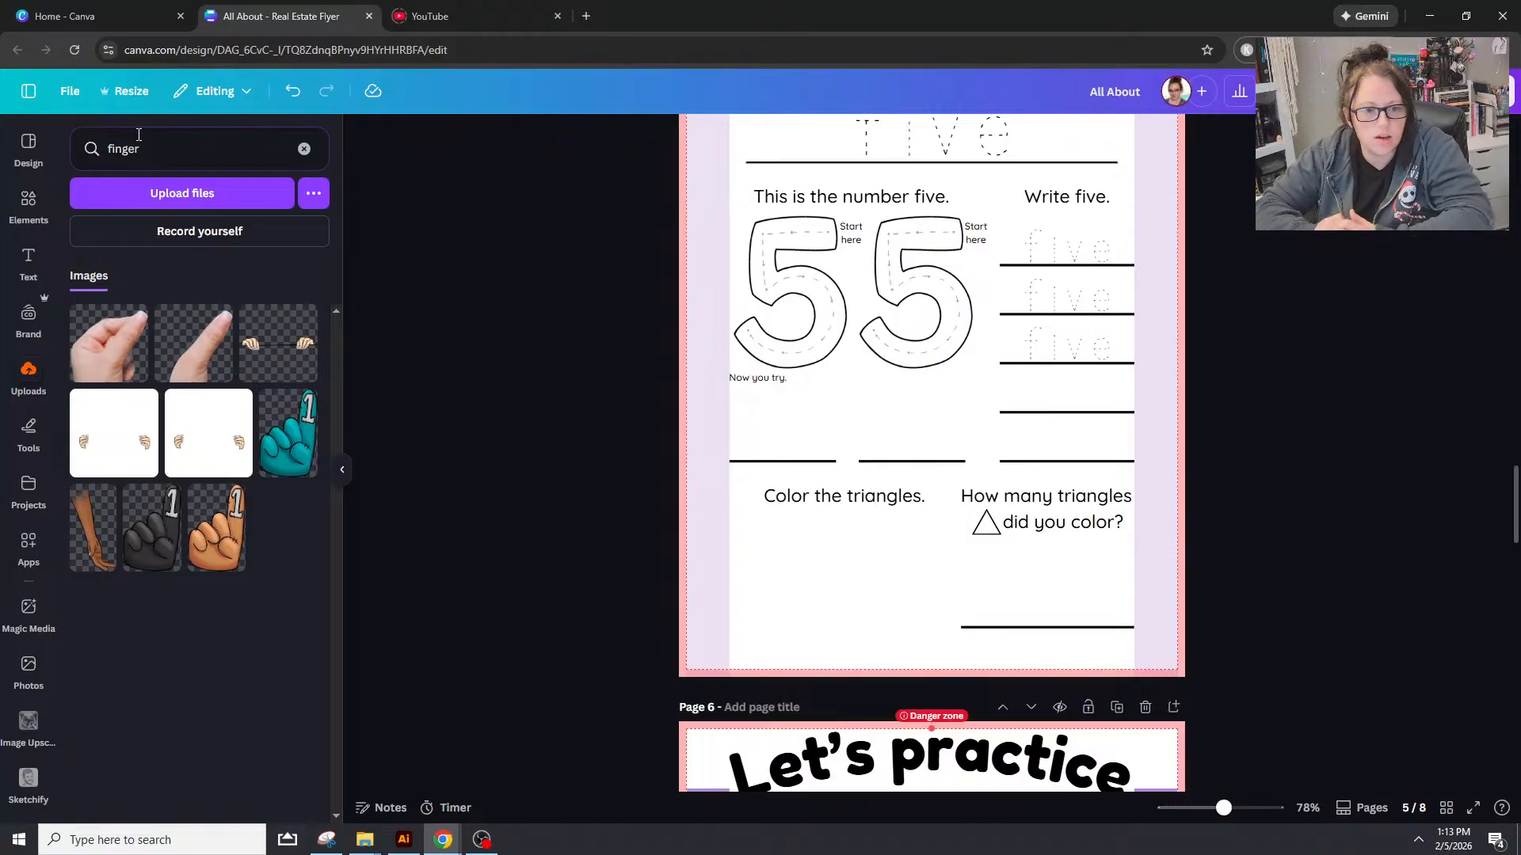
click(29, 202)
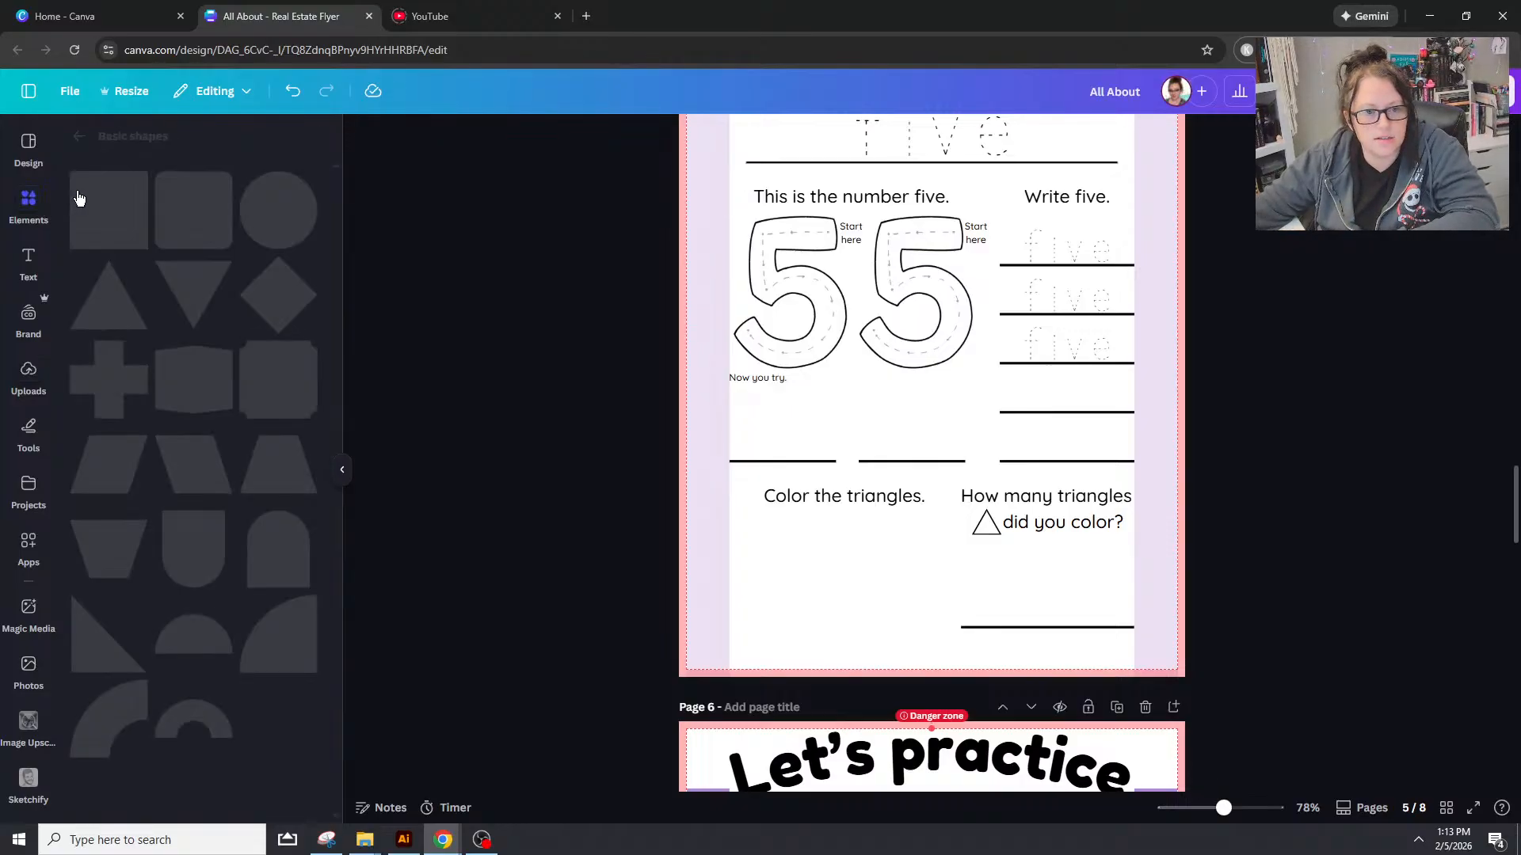
click(90, 139)
click(141, 172)
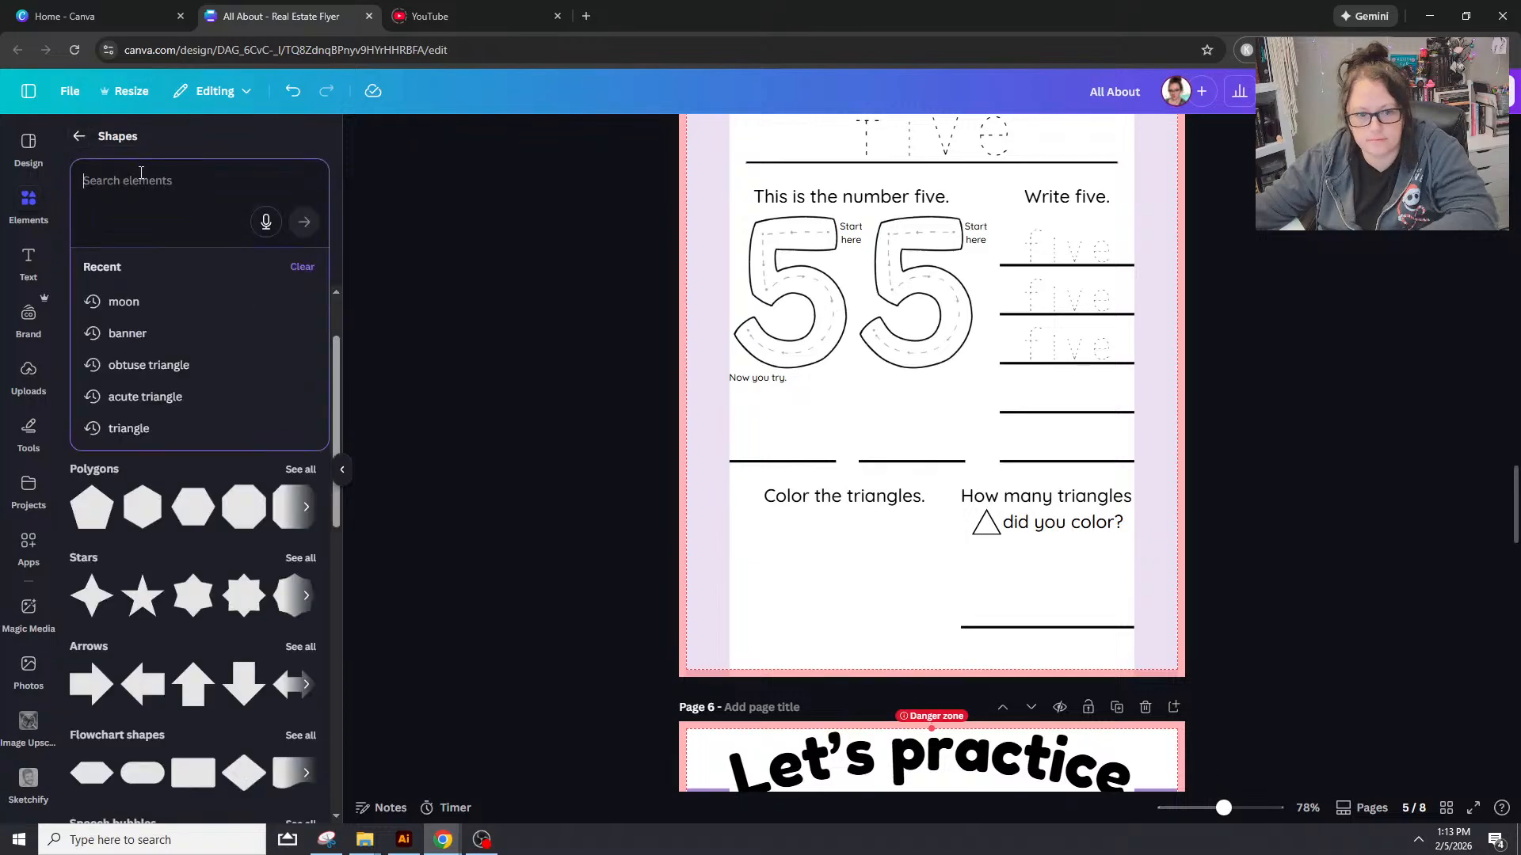
text(finger)
key(Return)
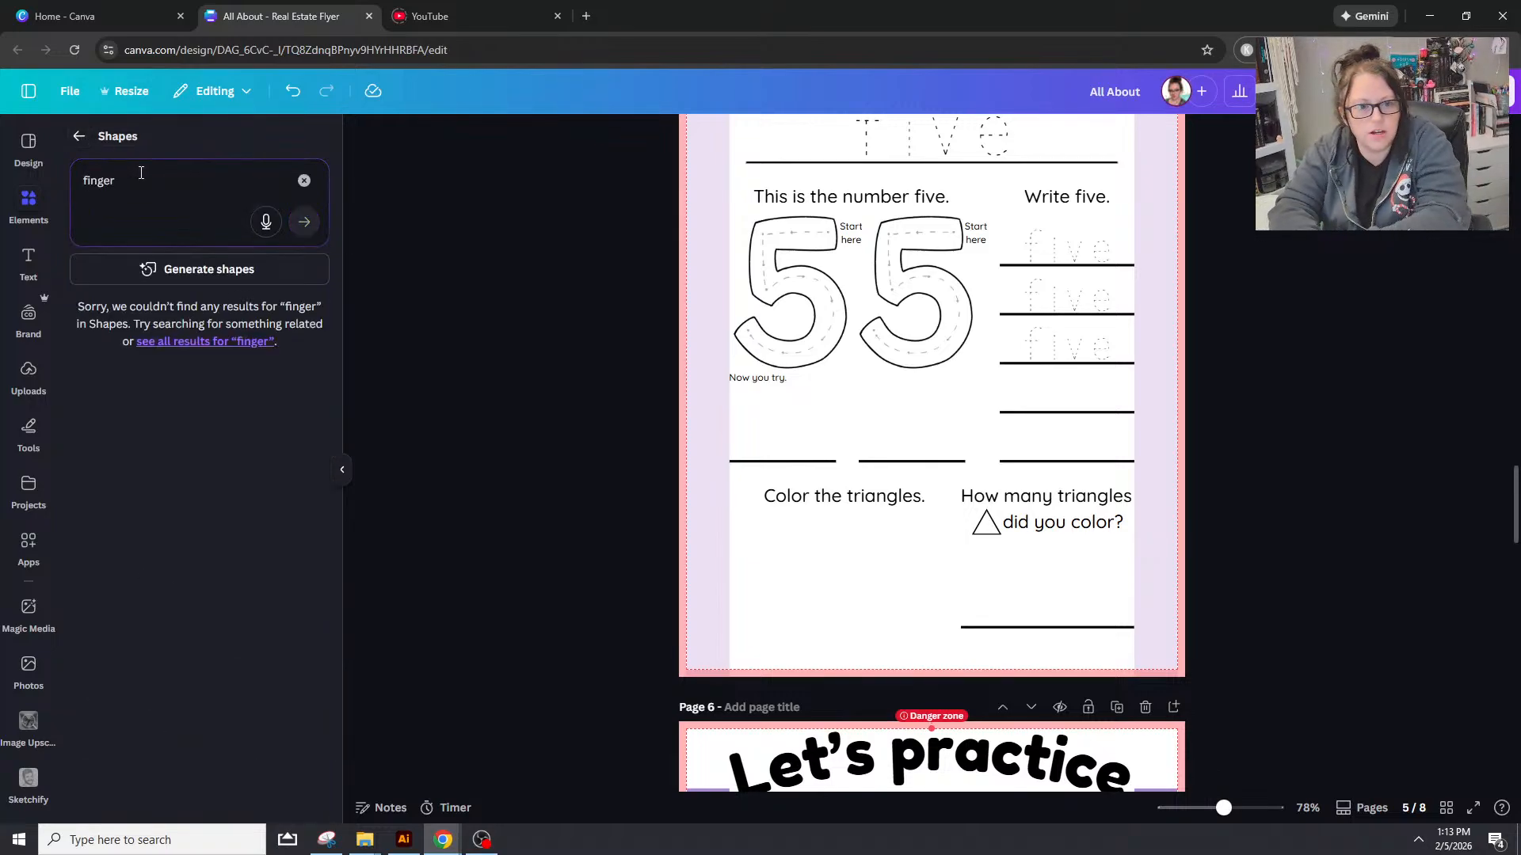
Step: Search all elements for "hand" and list only the graphics results
double_click(141, 172)
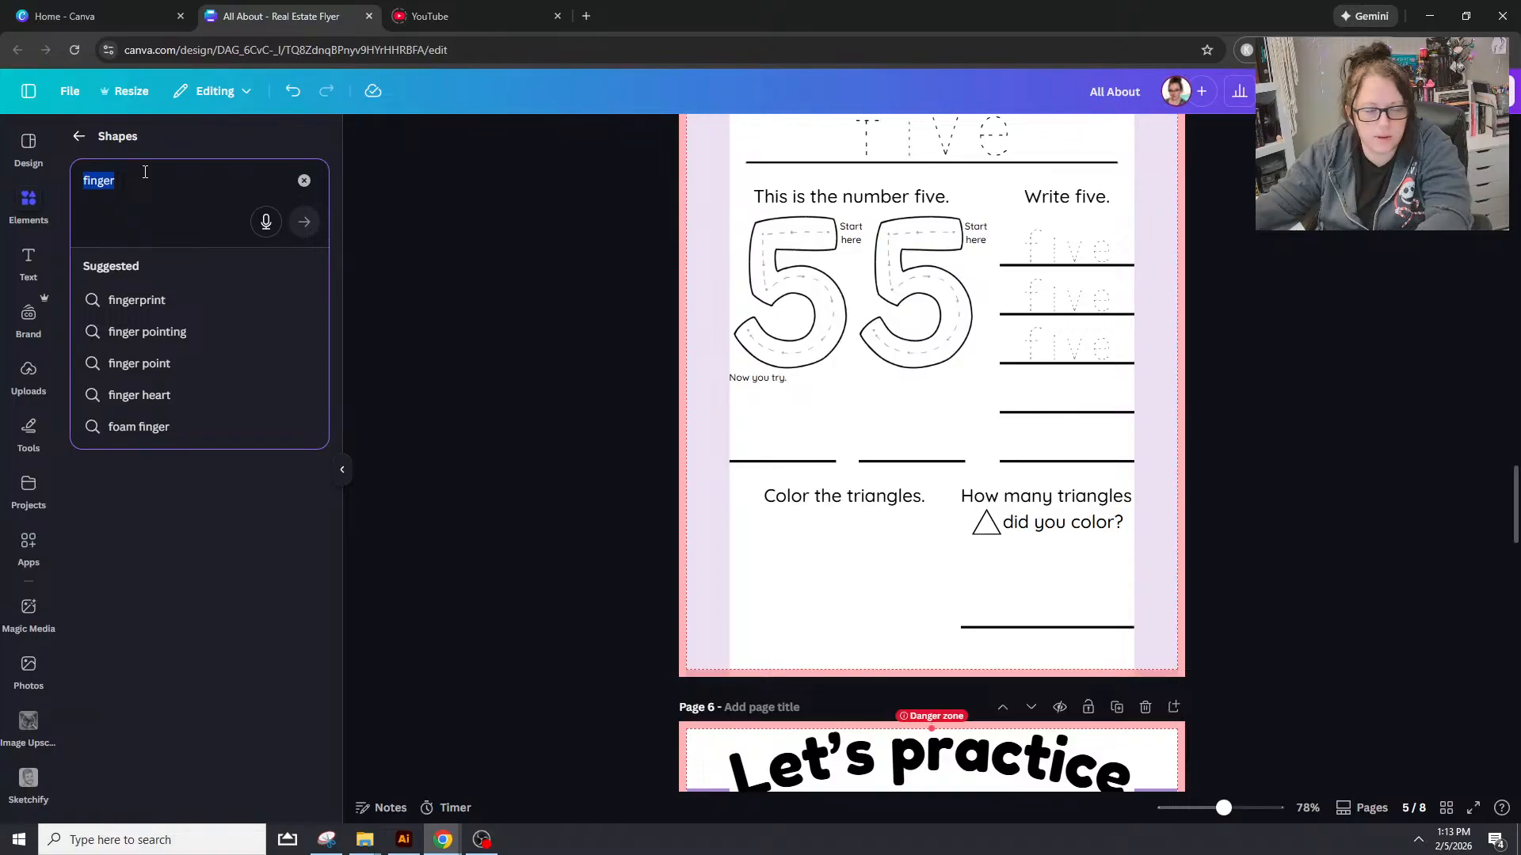
click(78, 136)
click(91, 138)
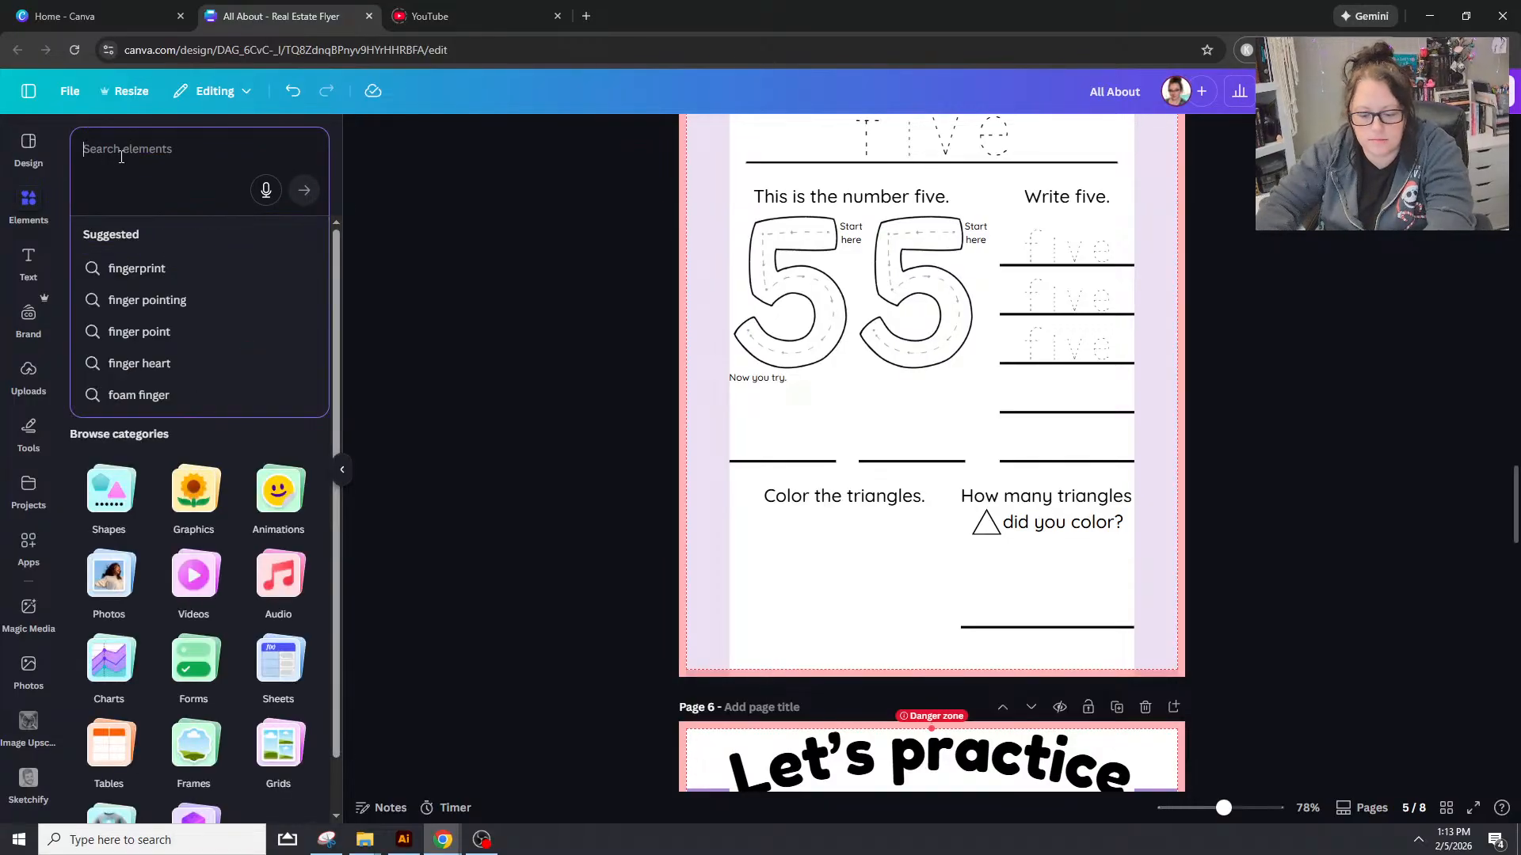
text(hand)
key(Return)
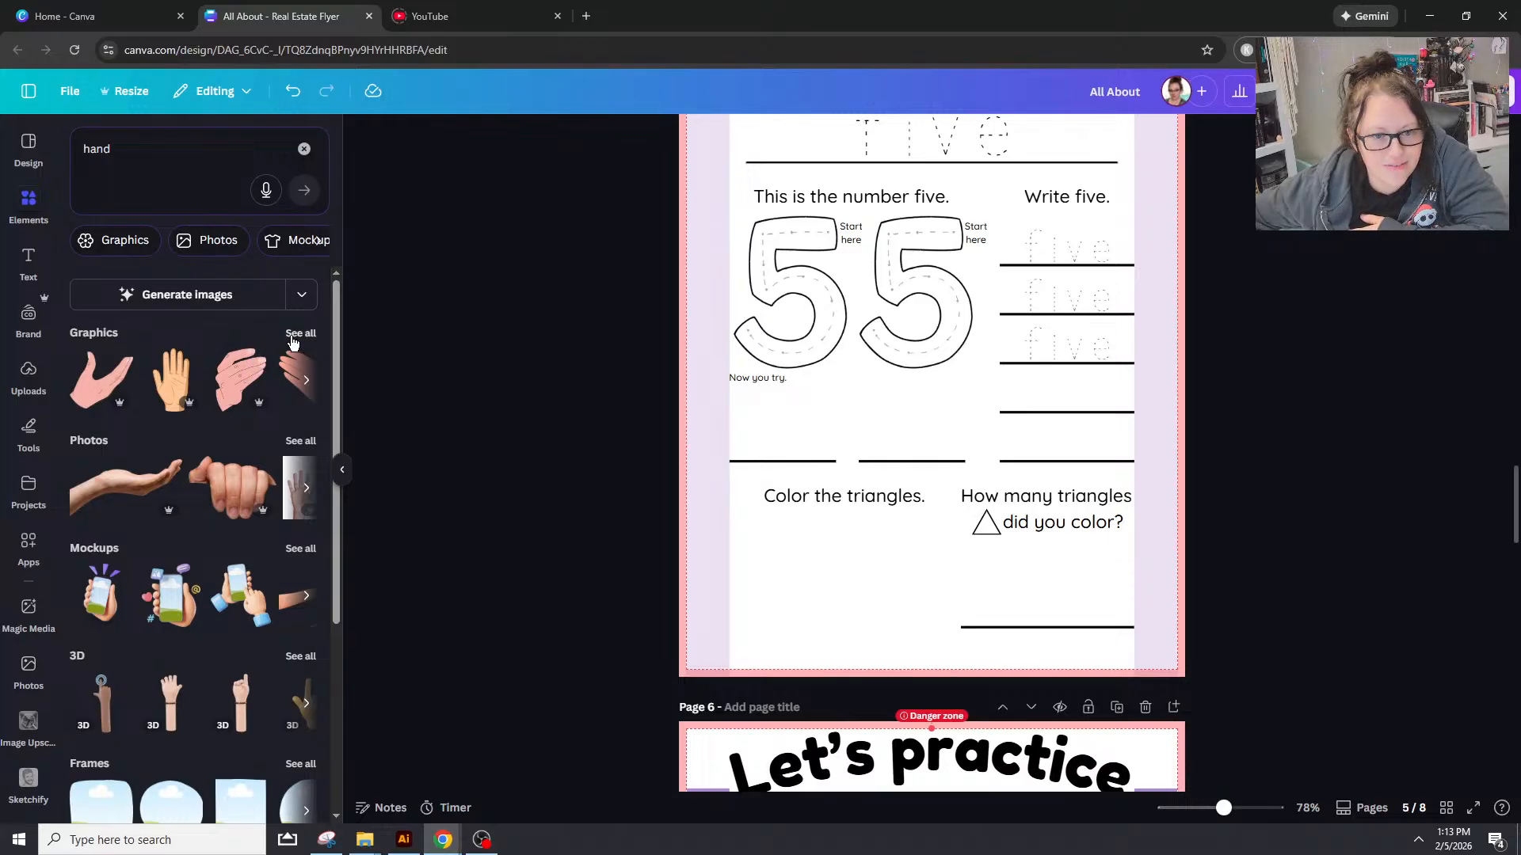
click(295, 334)
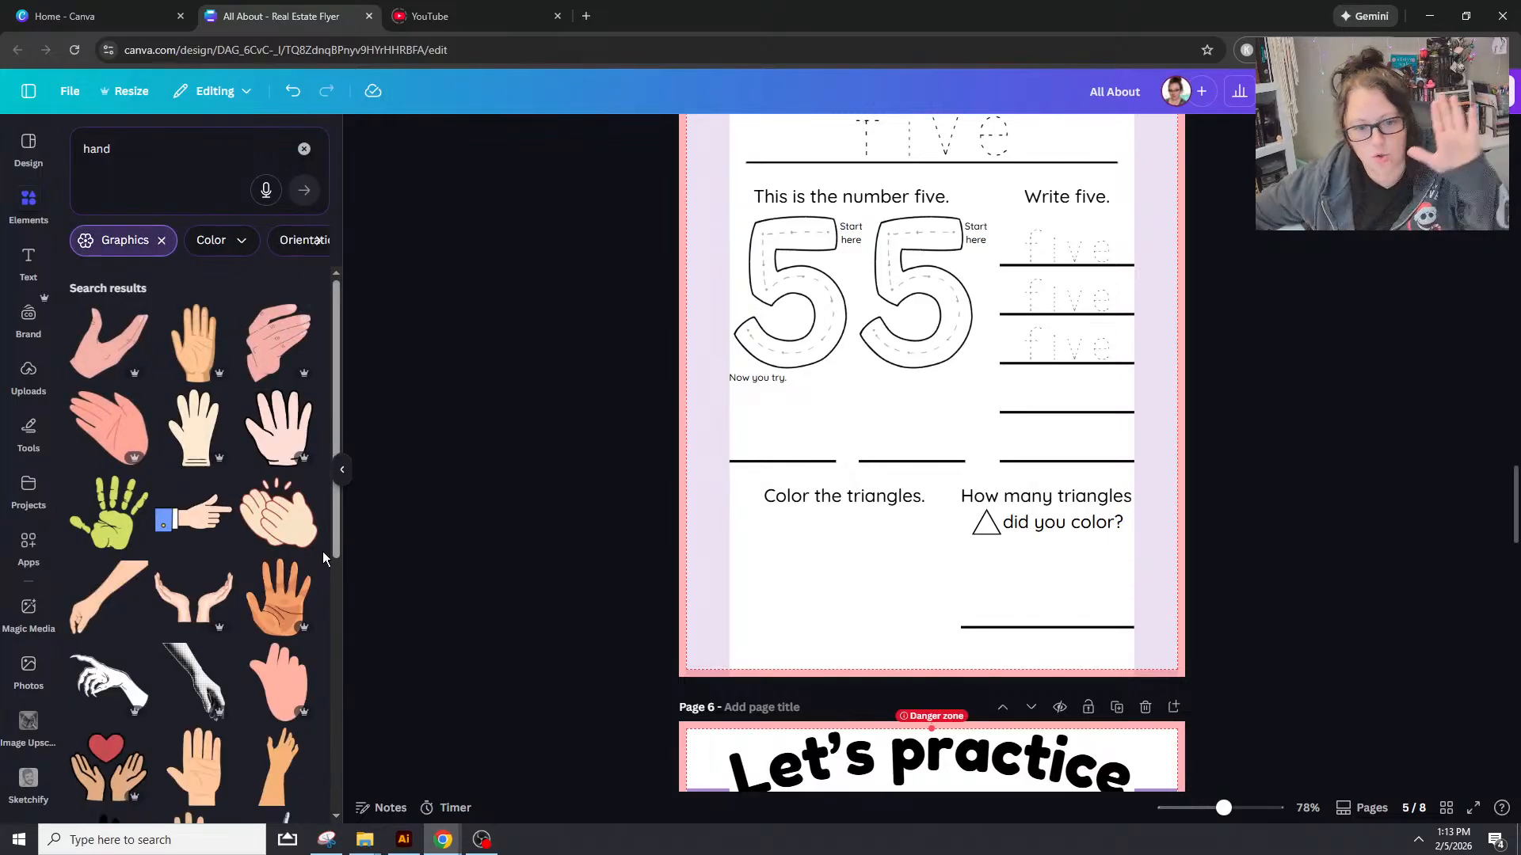
Step: Add the black hand silhouette graphic and place it over the "Color the triangles." area on page 5
scroll(323, 552, down, 2)
scroll(323, 552, down, 2)
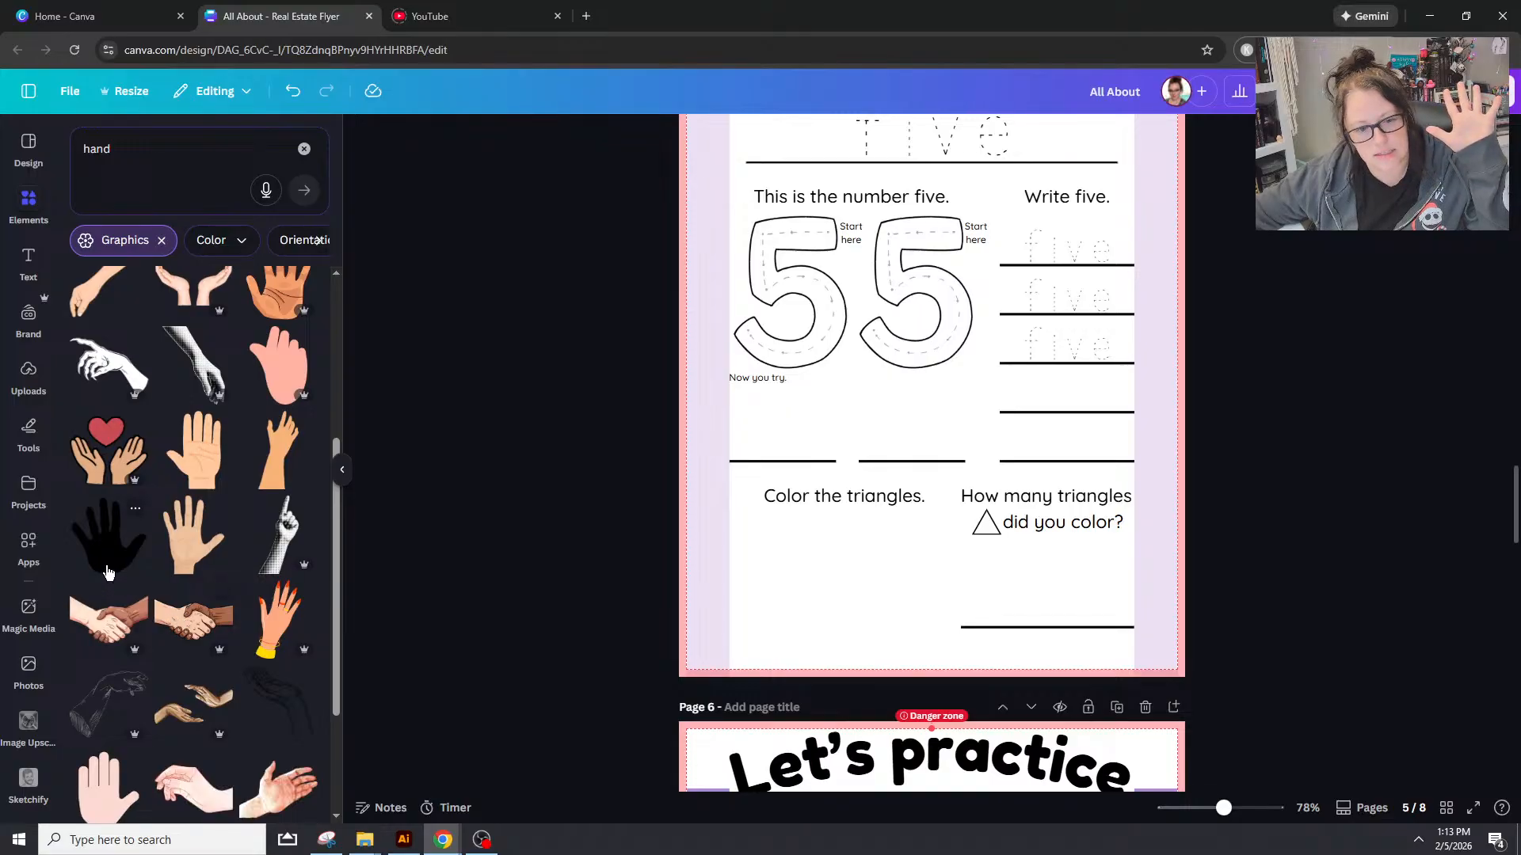
click(108, 572)
drag(938, 373, 843, 602)
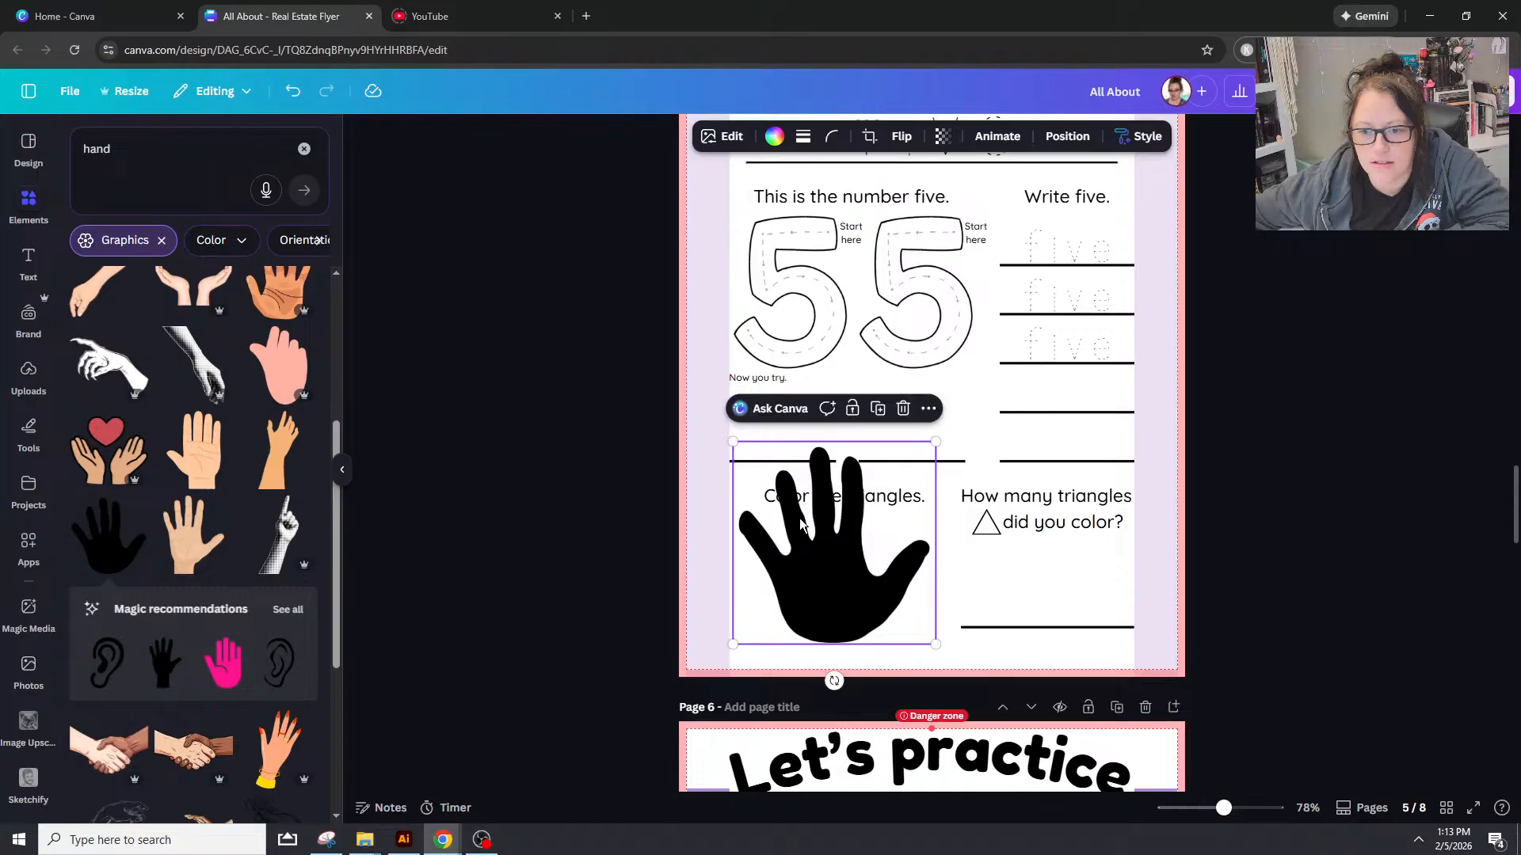
Step: Add the light pink outlined open-hand graphic to page 5 and delete the black hand silhouette
scroll(274, 573, down, 4)
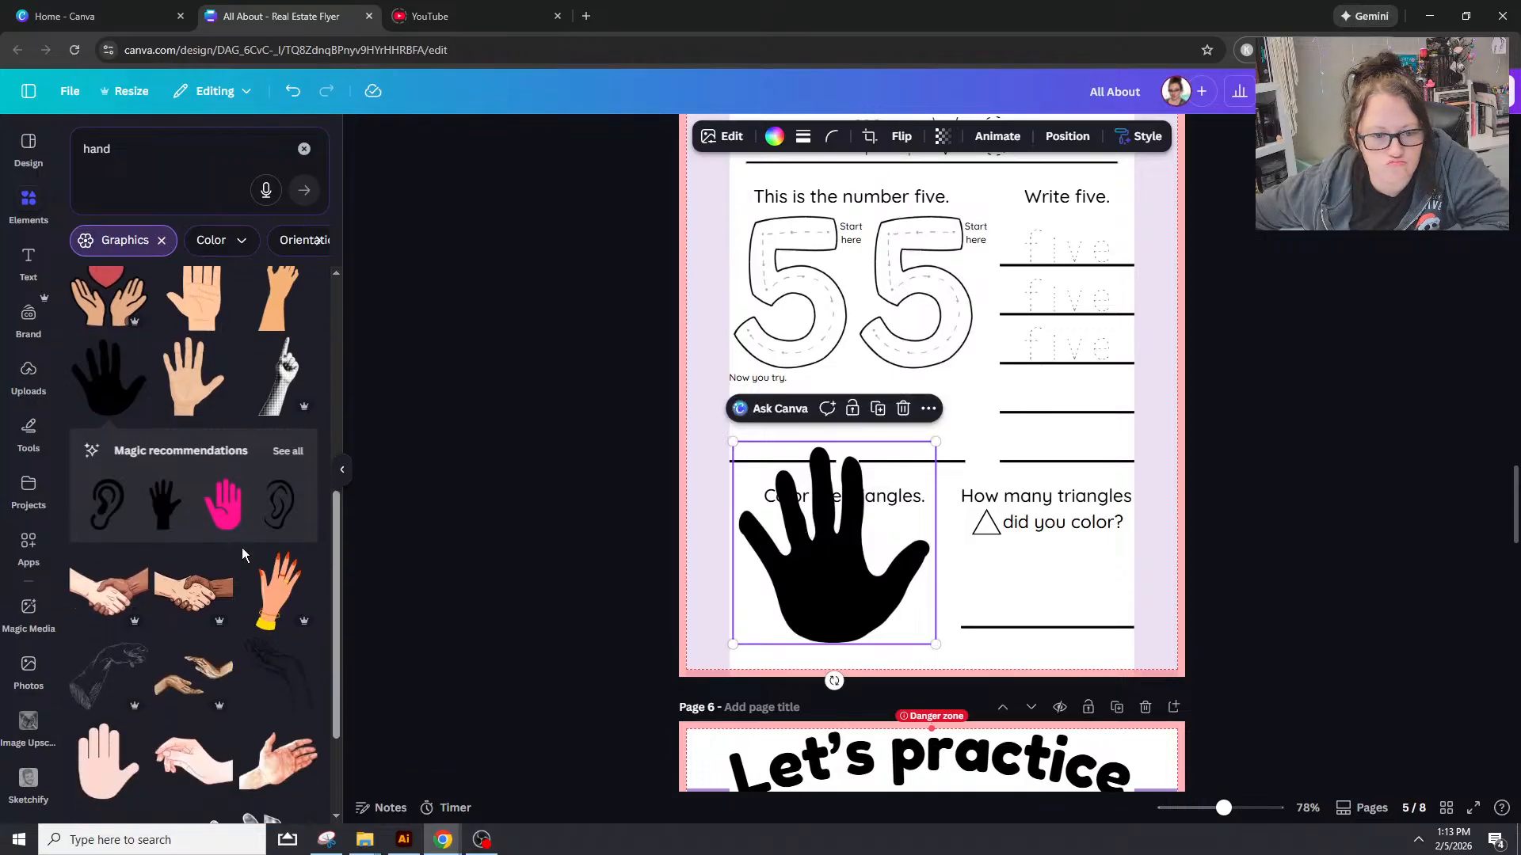
scroll(230, 548, down, 3)
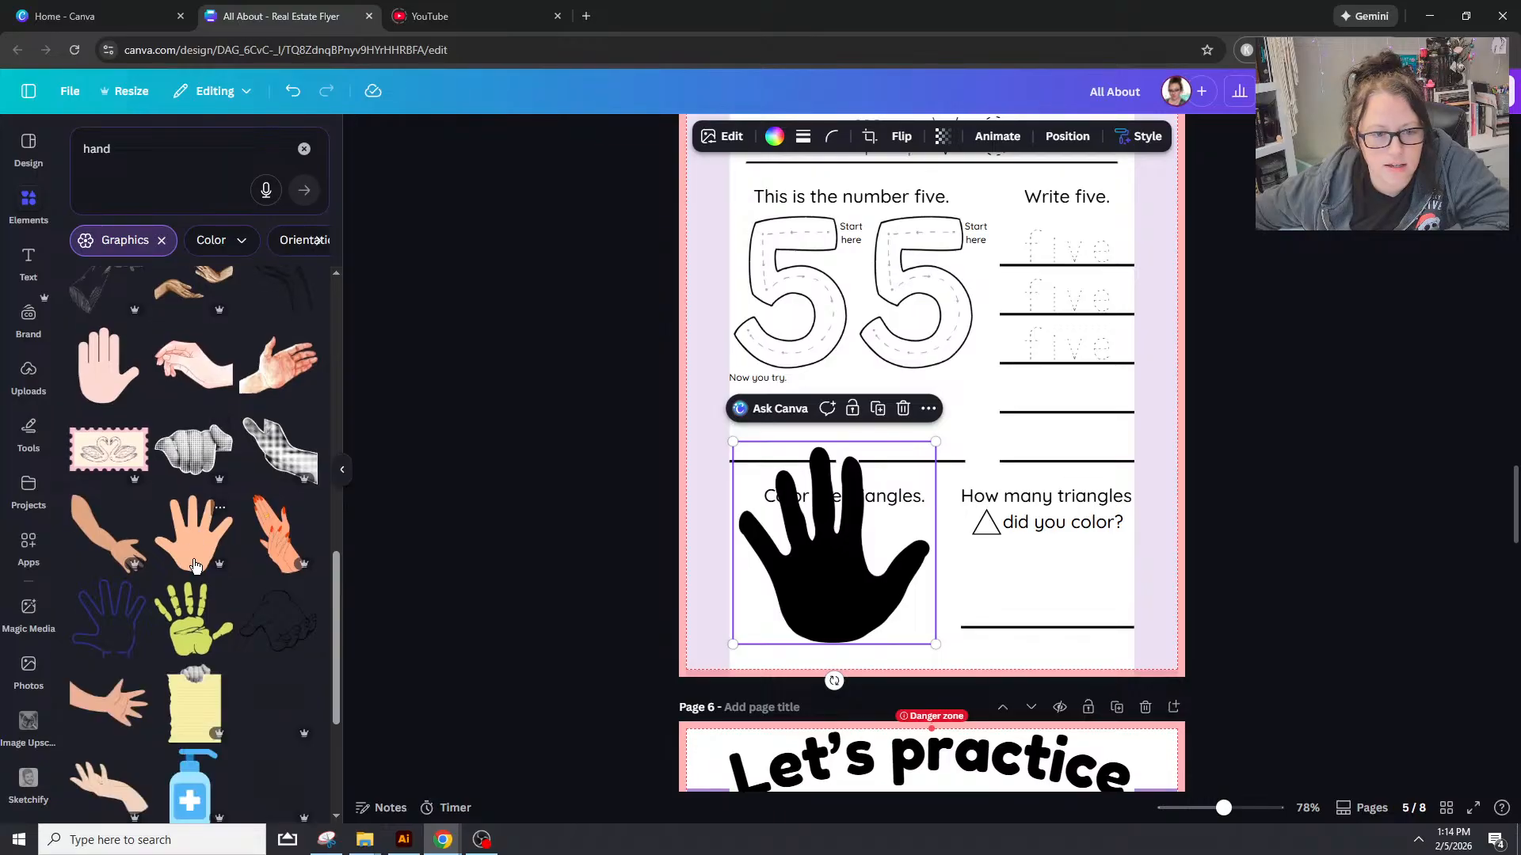
click(110, 373)
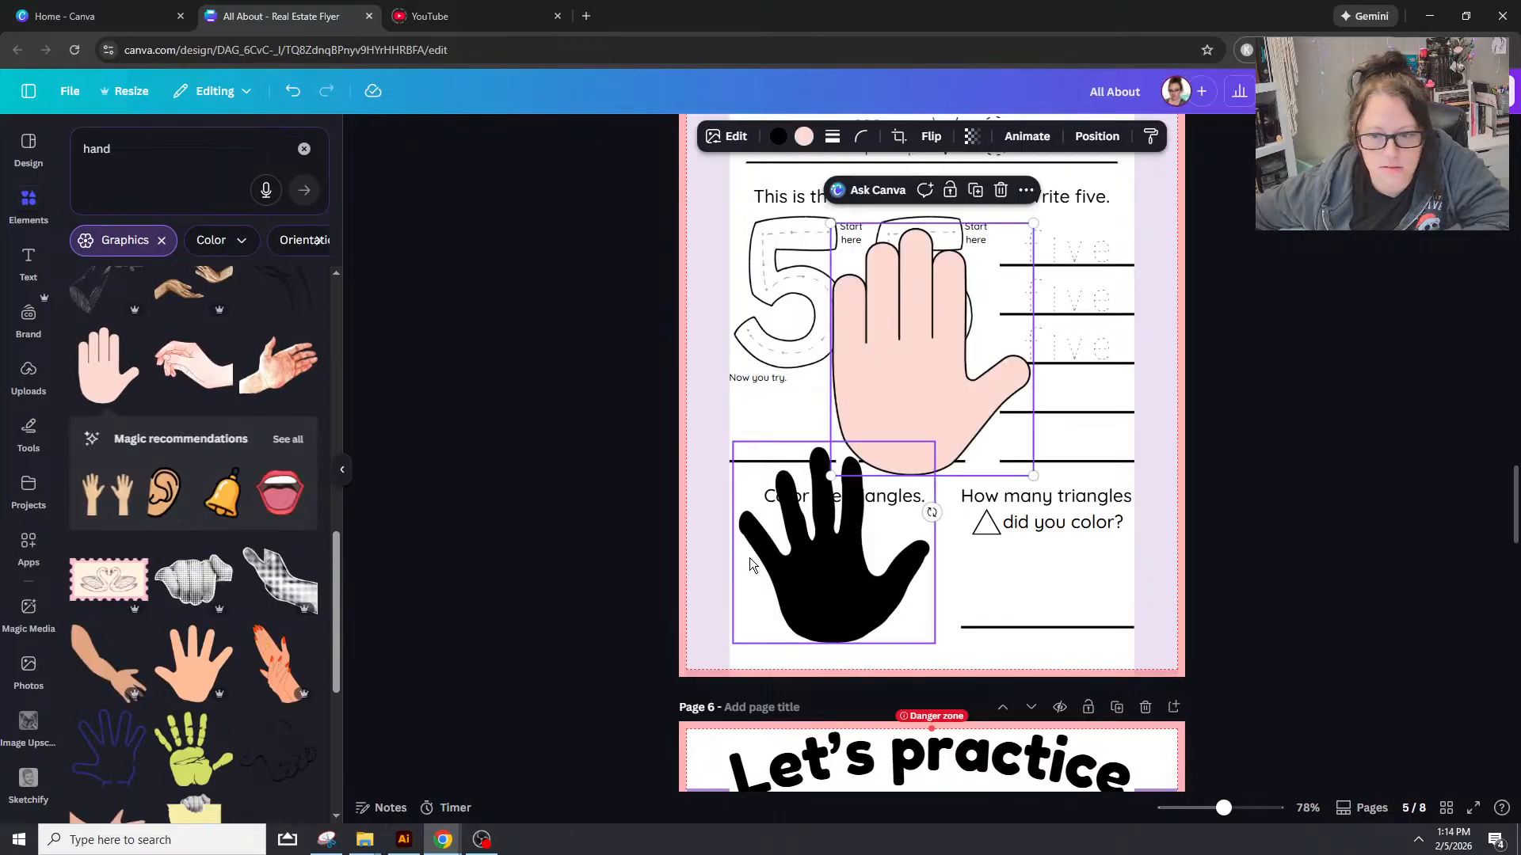
click(797, 564)
key(Delete)
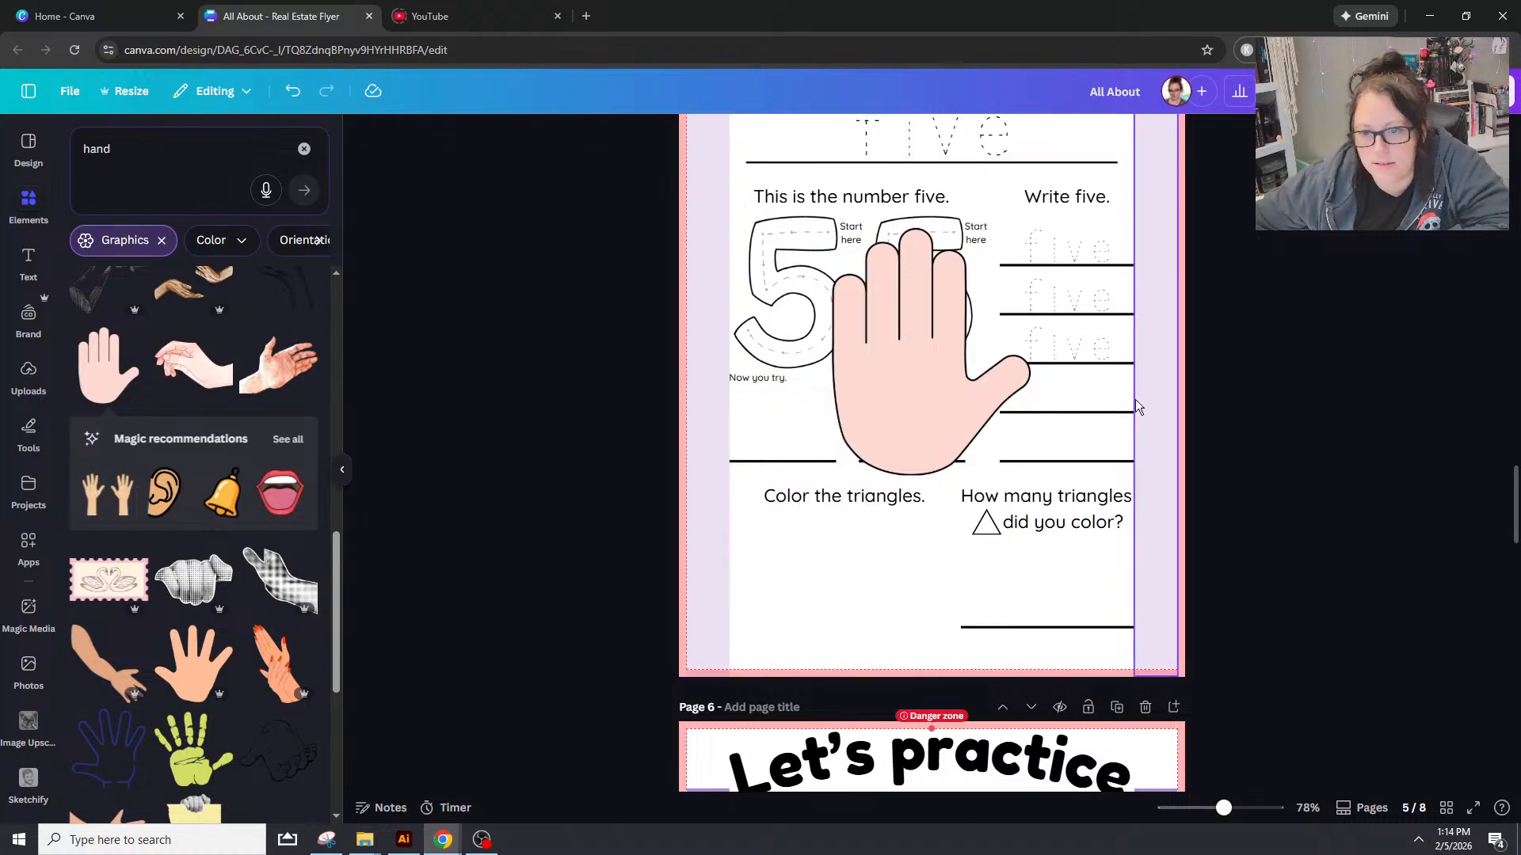
Step: Recolor the pink hand's fill white, shrink the hand and place it below "Color the triangles."
click(887, 380)
click(787, 137)
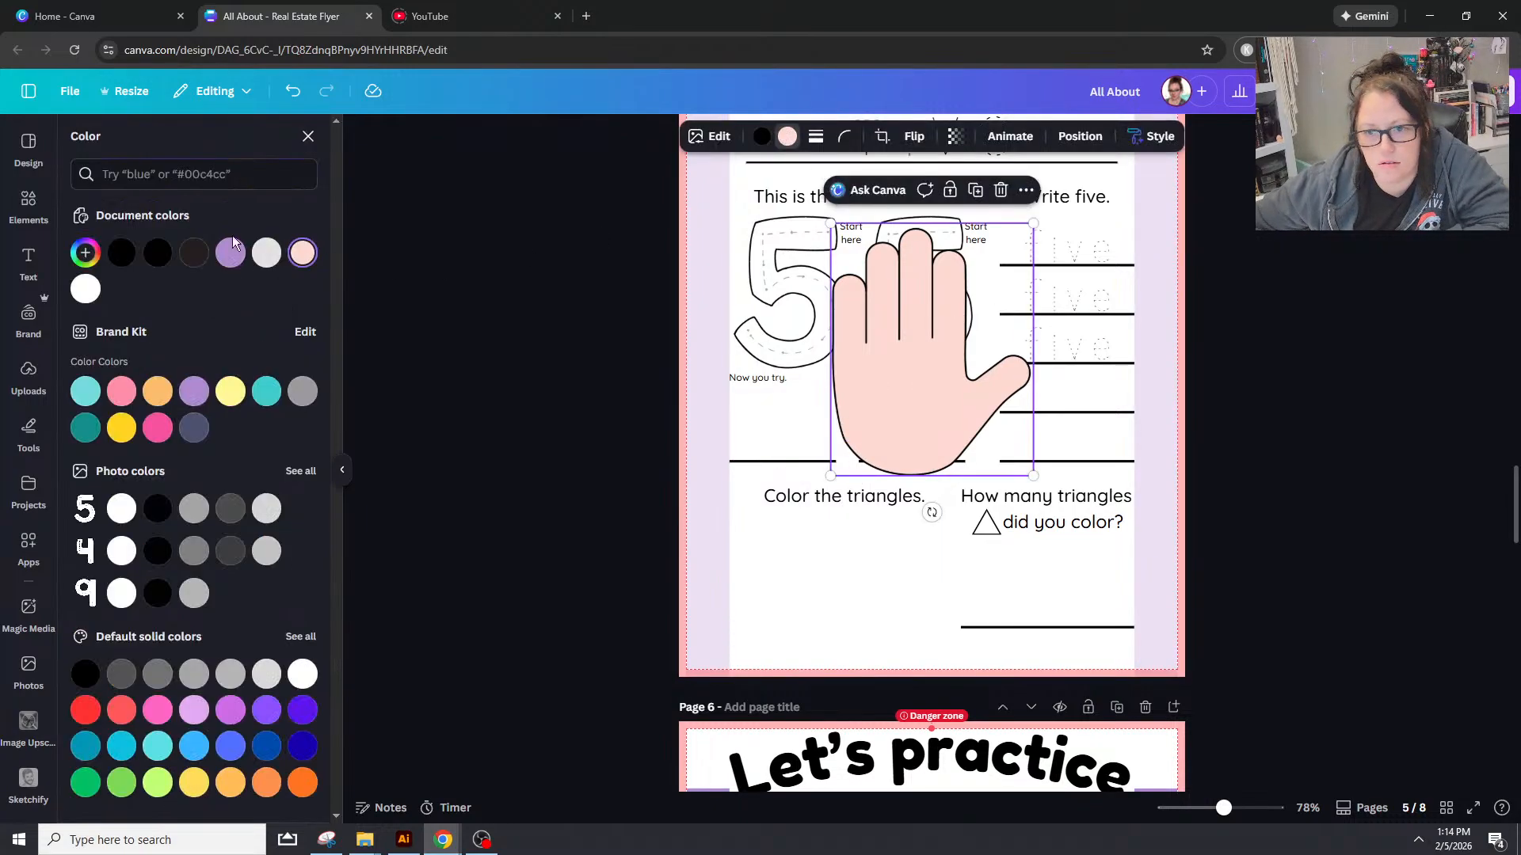
click(85, 288)
drag(880, 372, 801, 543)
drag(750, 396, 833, 532)
click(1361, 531)
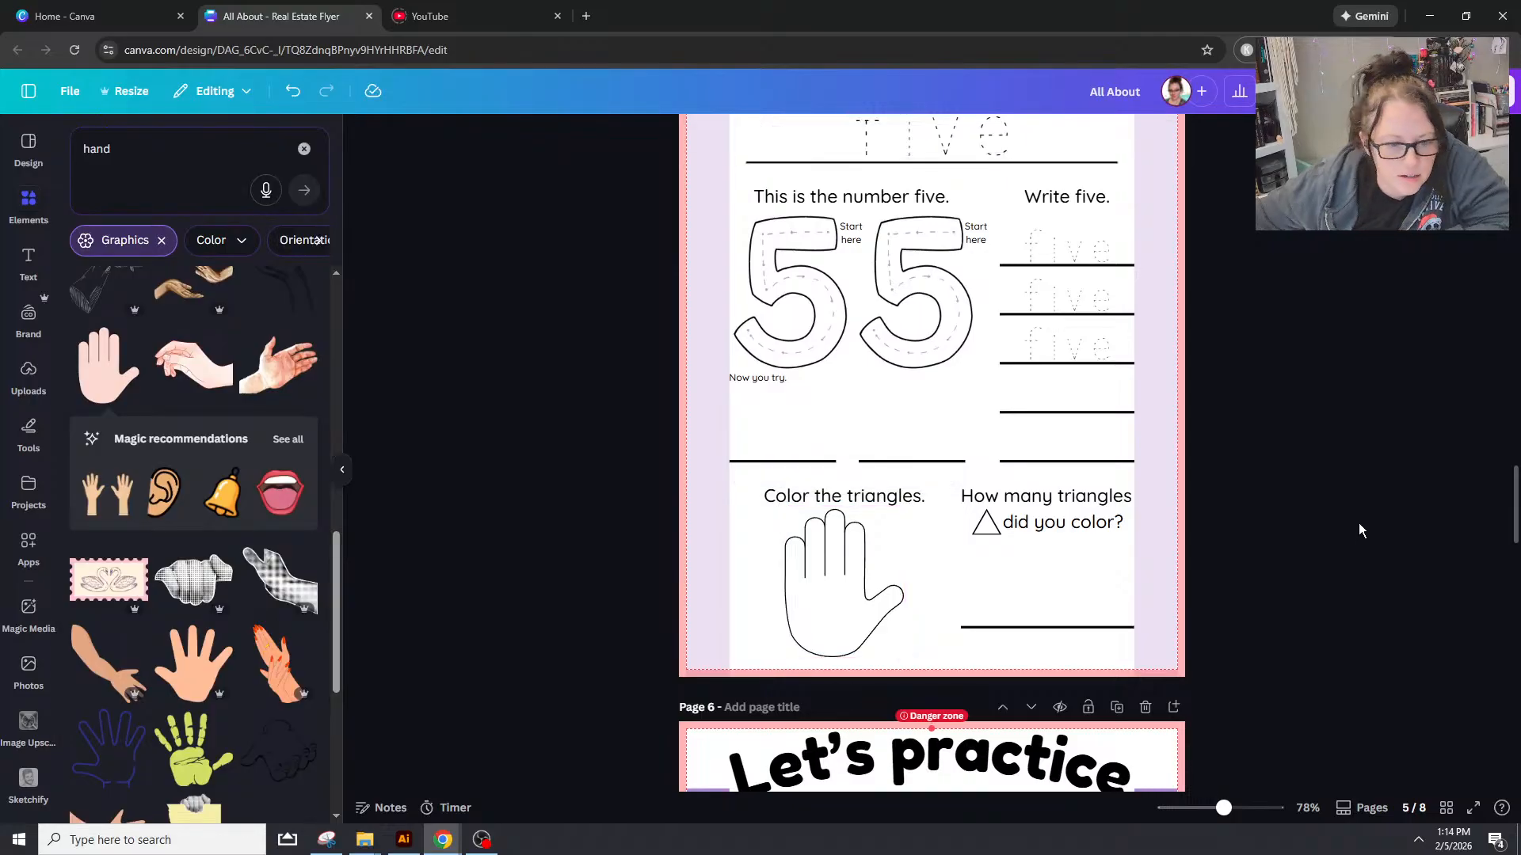
Step: Browse the remaining "hand" graphics for an alternative outlined open hand
scroll(219, 598, down, 3)
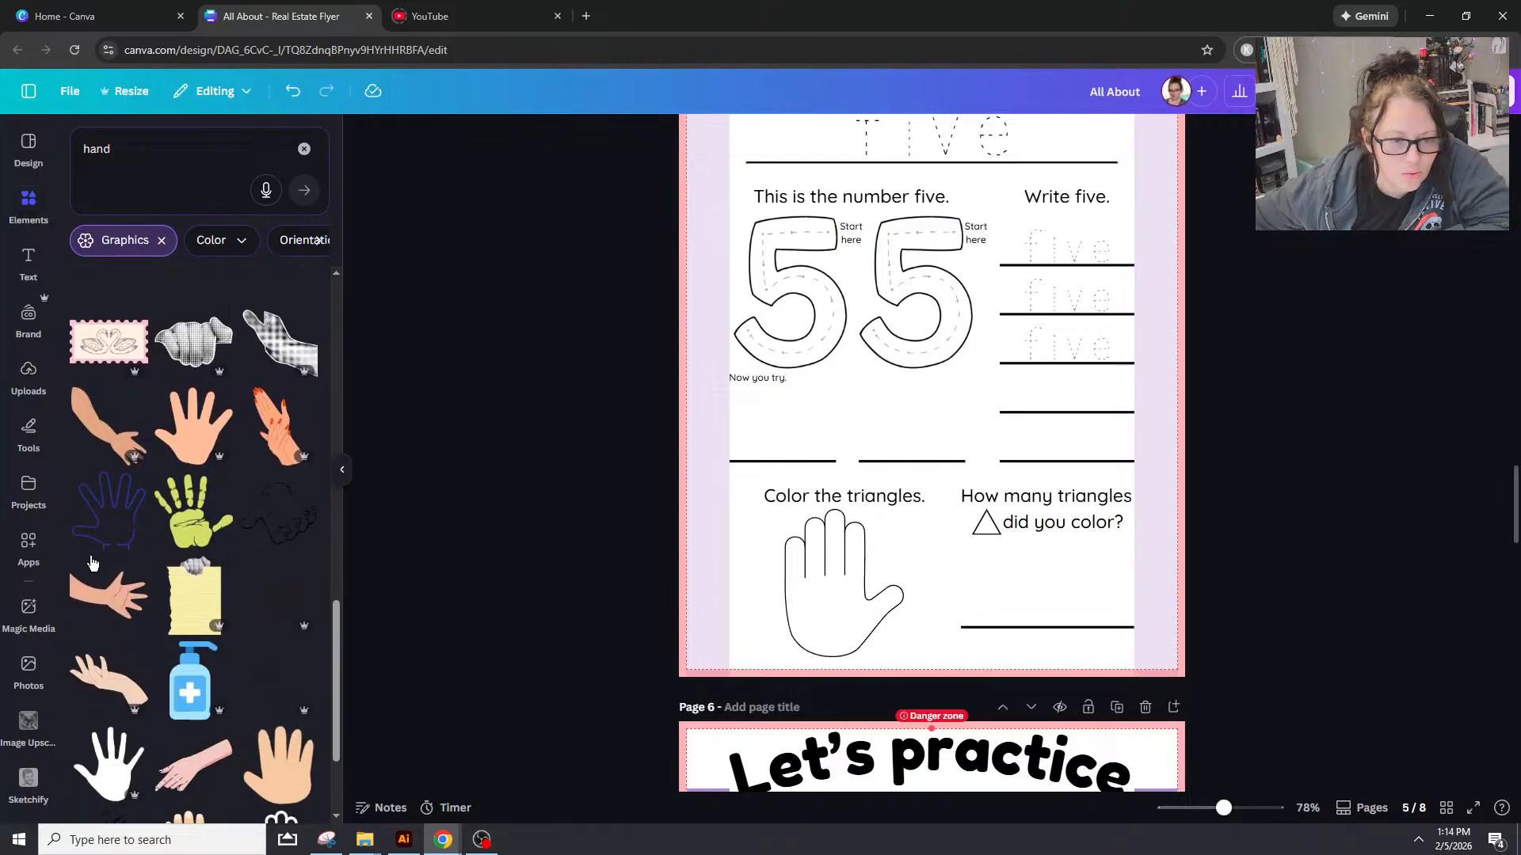
scroll(119, 538, down, 1)
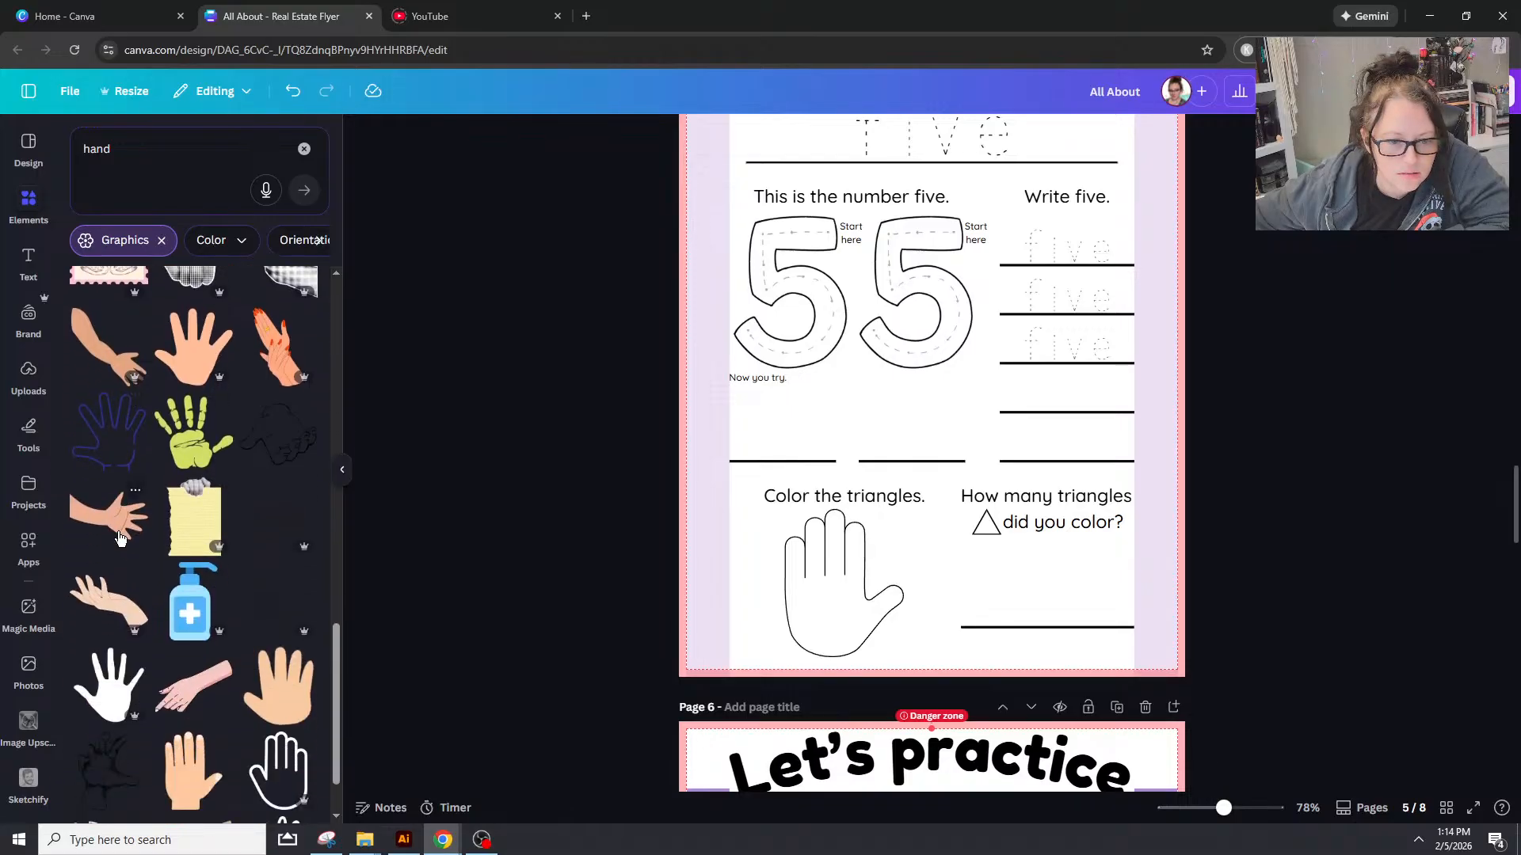
scroll(119, 539, down, 2)
scroll(119, 539, down, 3)
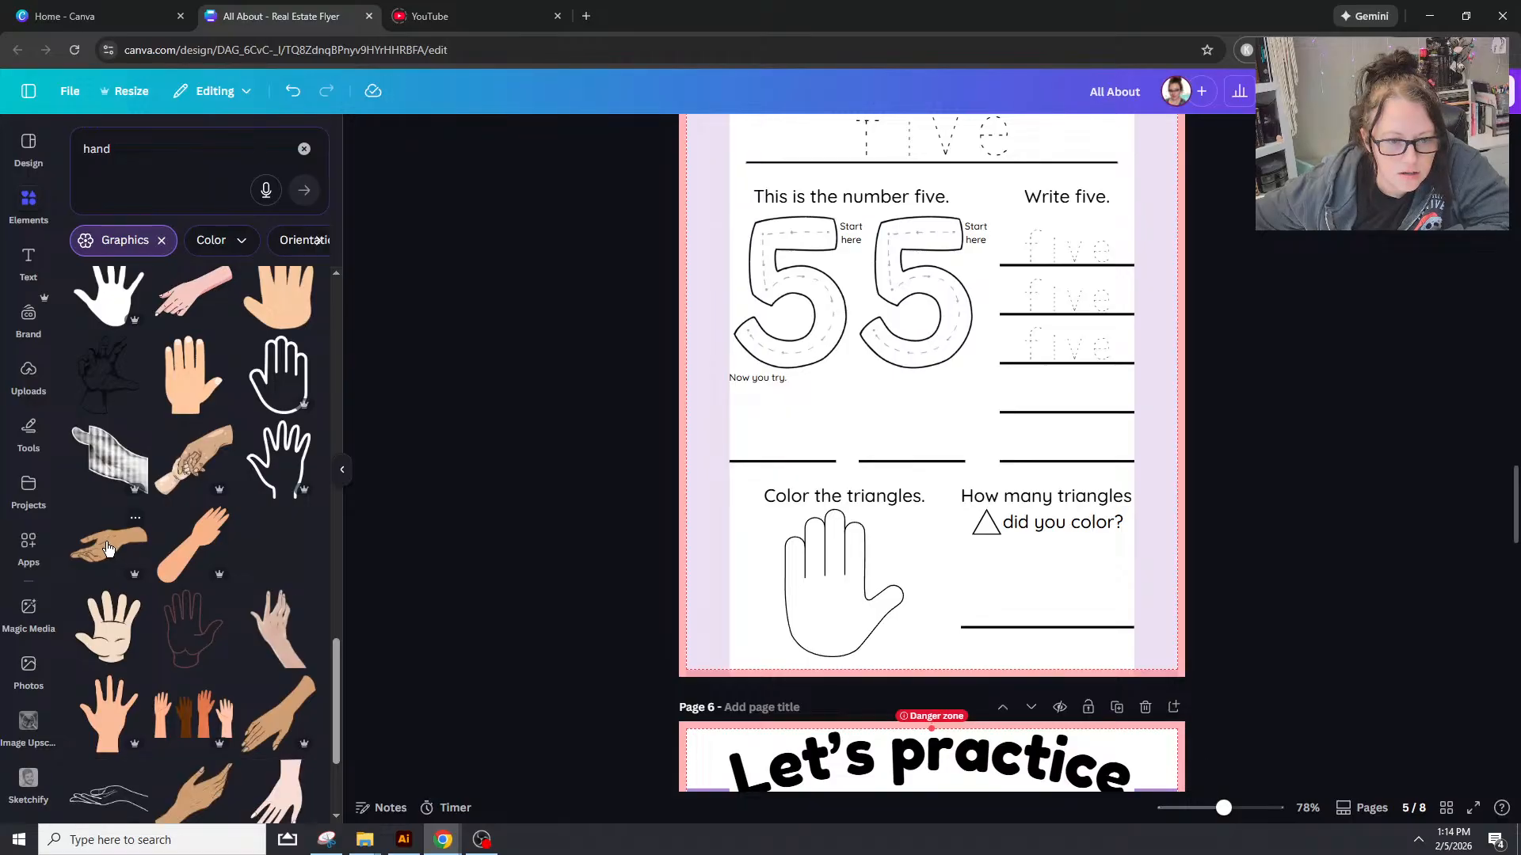
scroll(109, 547, down, 3)
scroll(108, 546, up, 2)
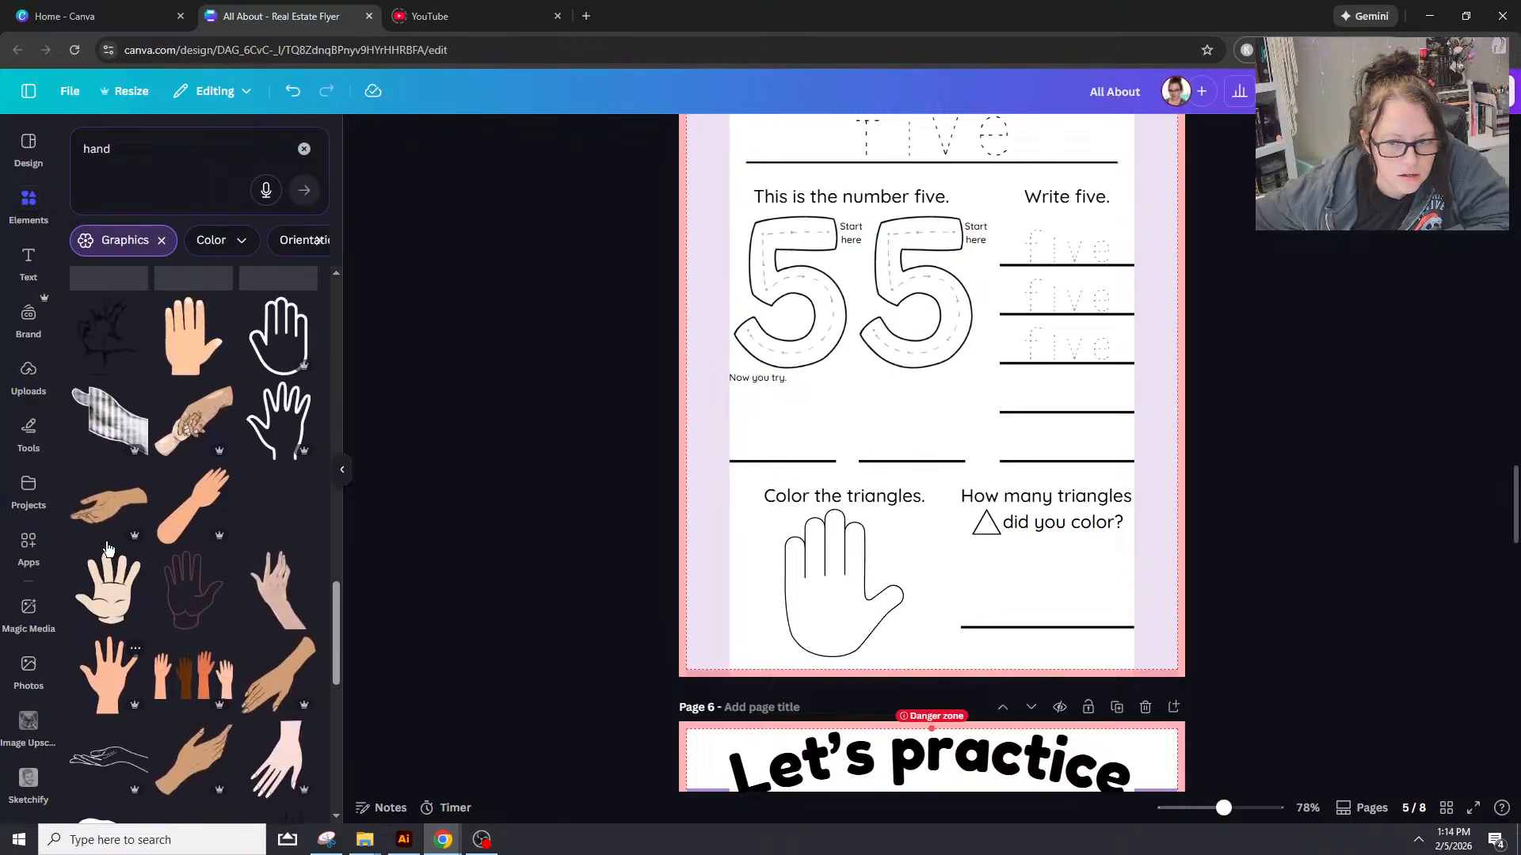
scroll(108, 547, up, 2)
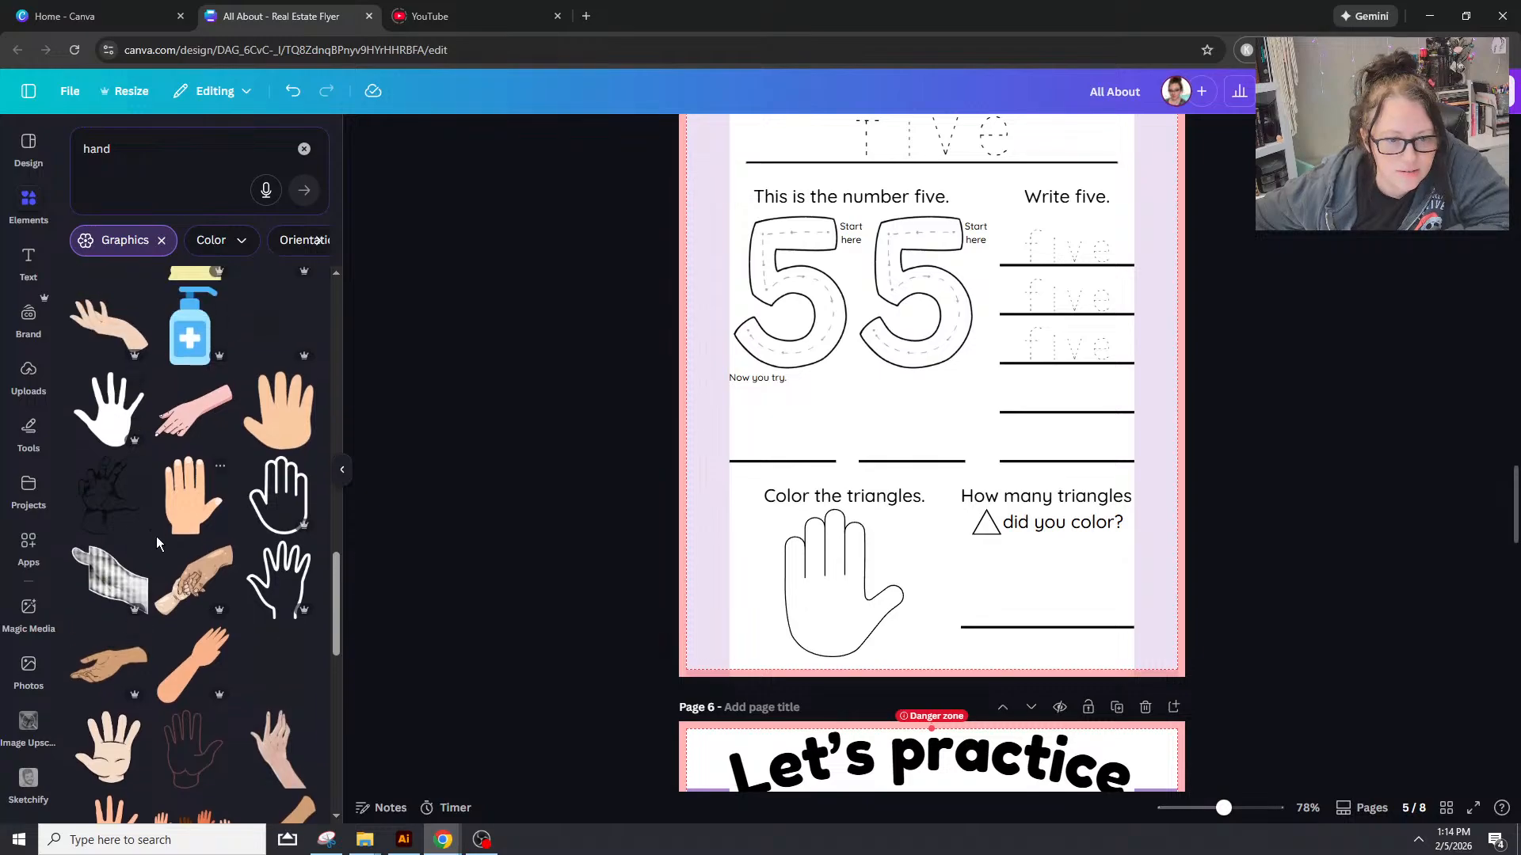
scroll(151, 538, down, 1)
scroll(120, 557, down, 3)
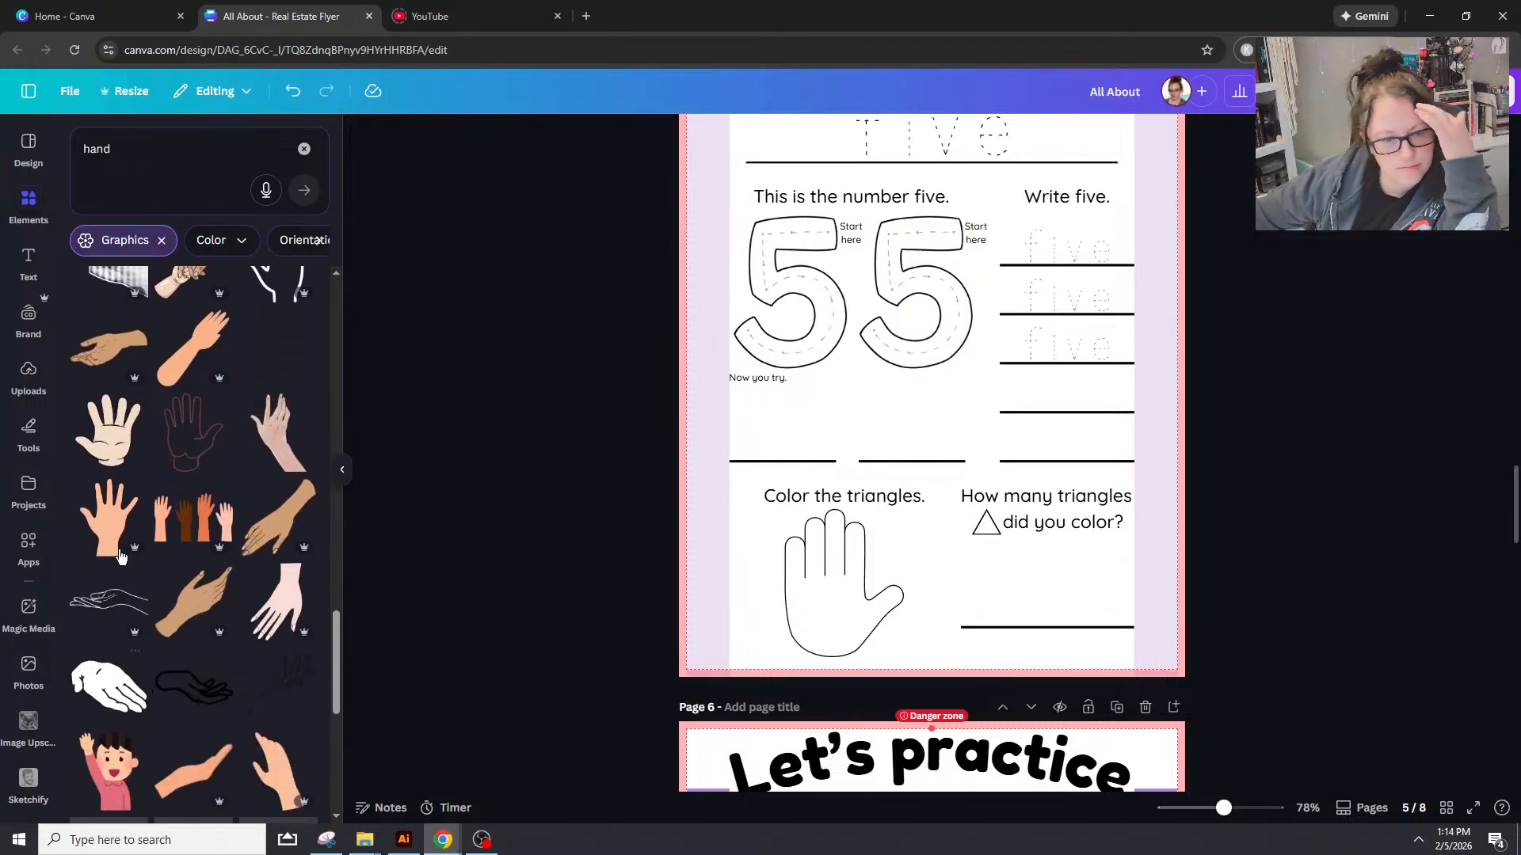
scroll(101, 618, down, 4)
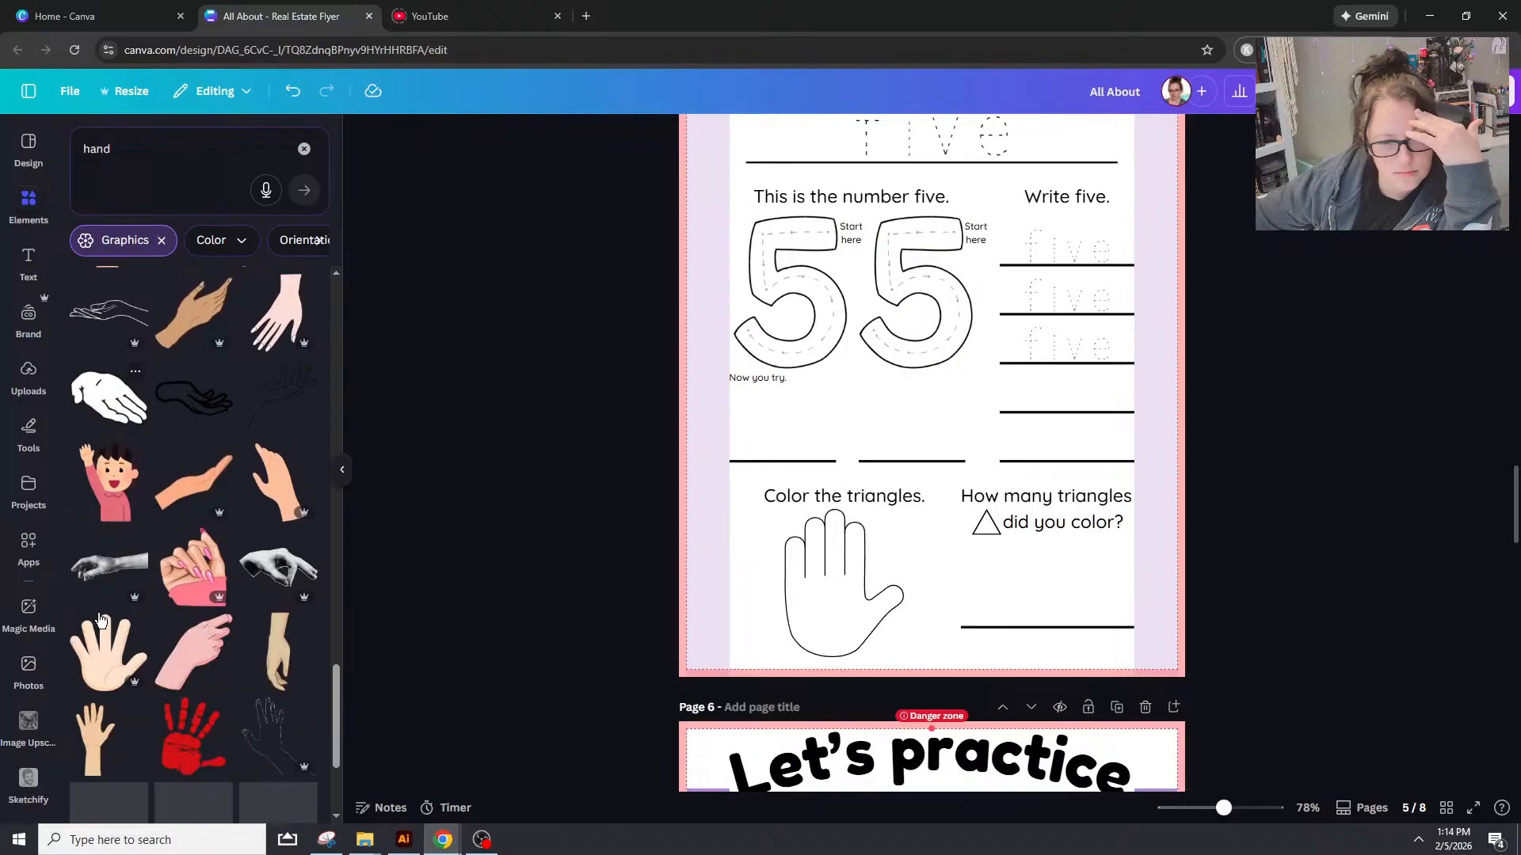
scroll(100, 618, down, 1)
scroll(100, 618, down, 1)
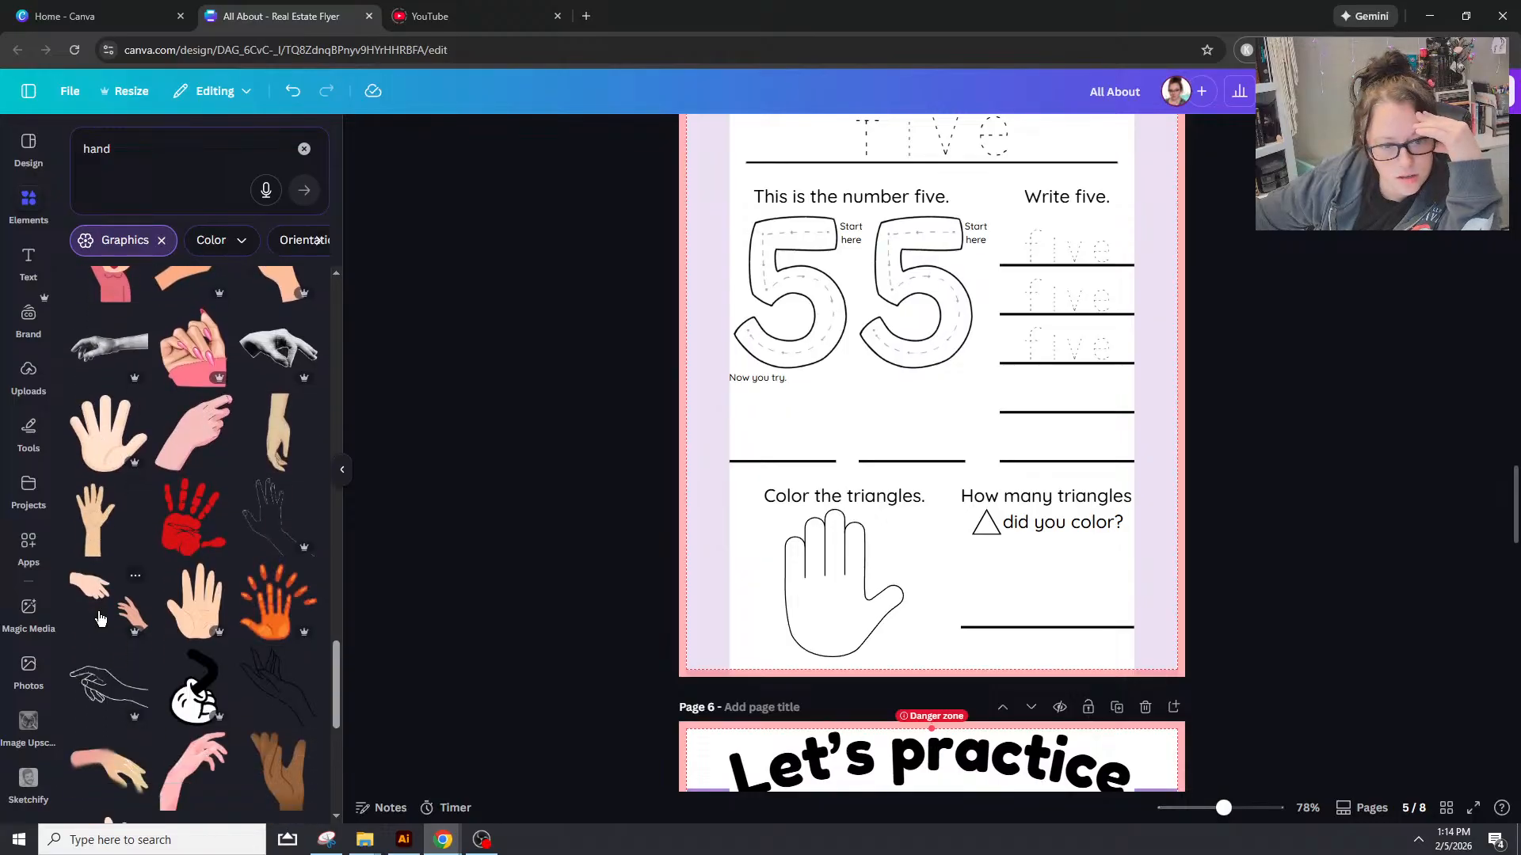
scroll(101, 613, down, 3)
scroll(103, 605, down, 2)
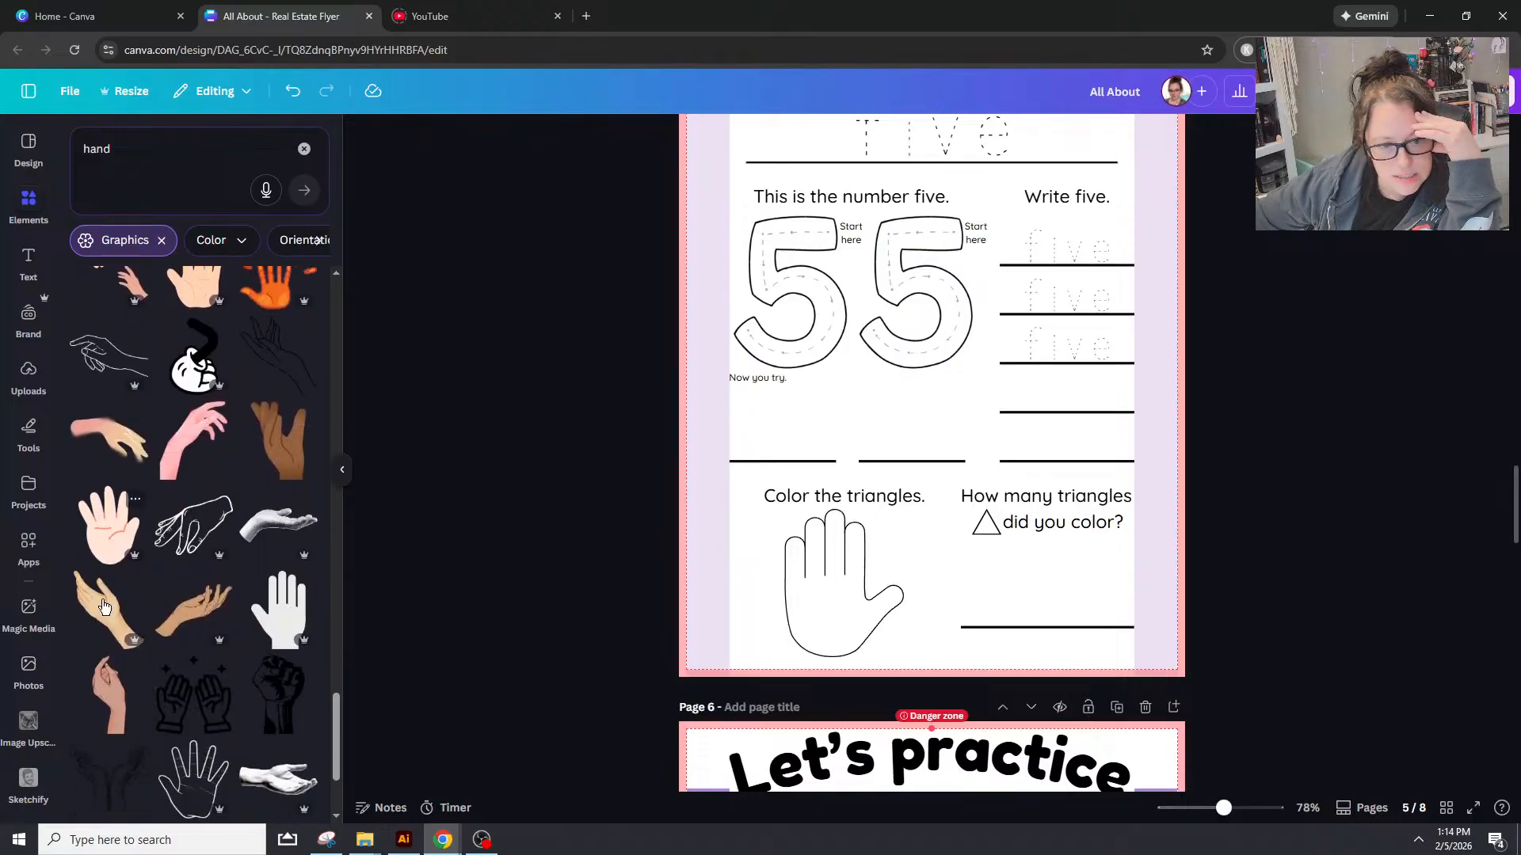
scroll(103, 605, down, 2)
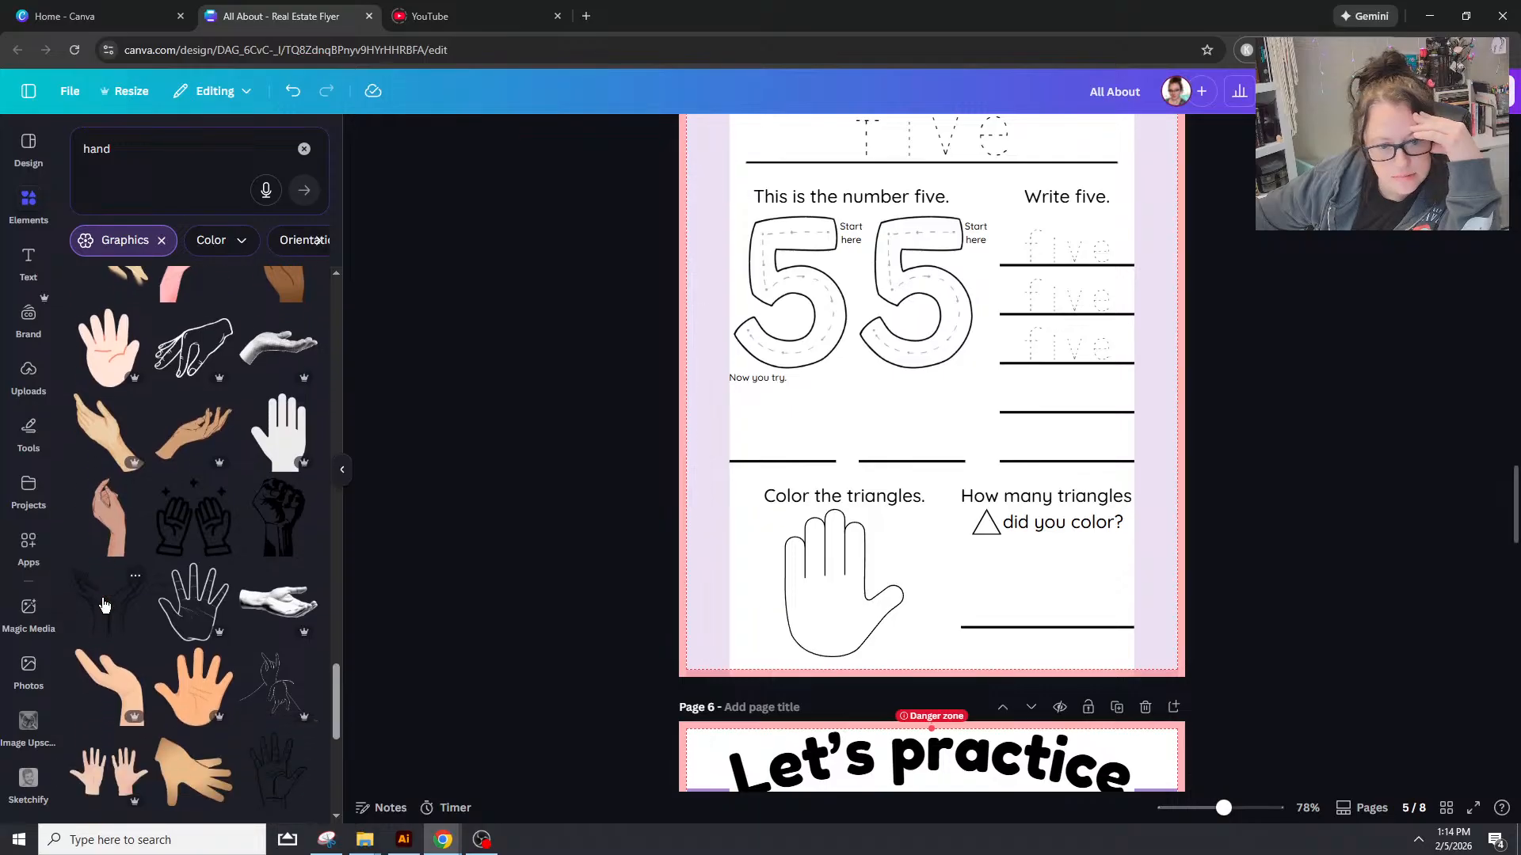
scroll(103, 605, down, 2)
scroll(103, 605, down, 3)
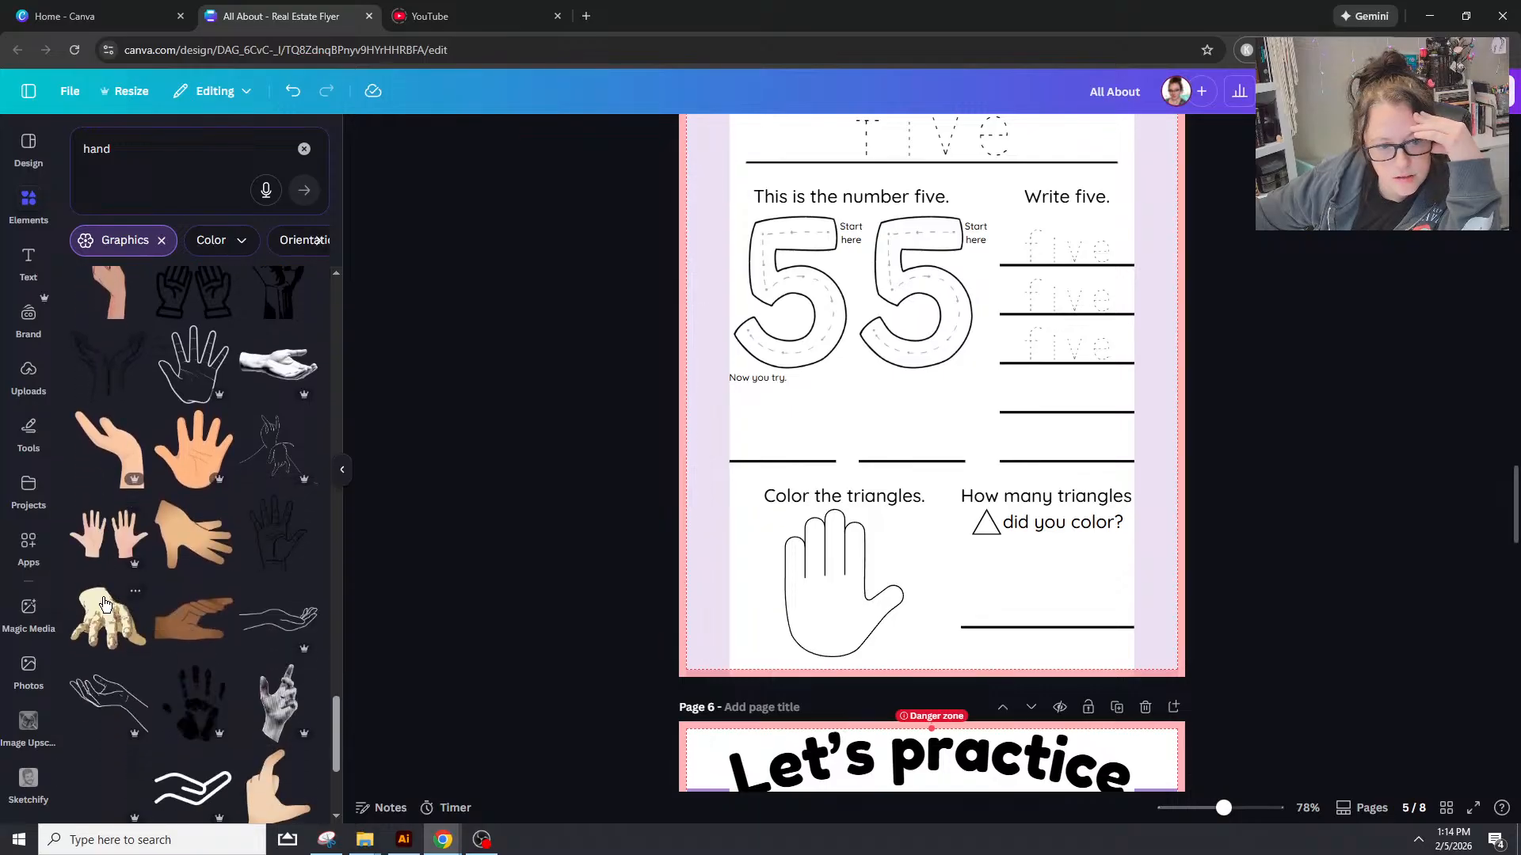
Step: Try a solid stroke of weight 10 on the hand graphic, then undo it
click(887, 590)
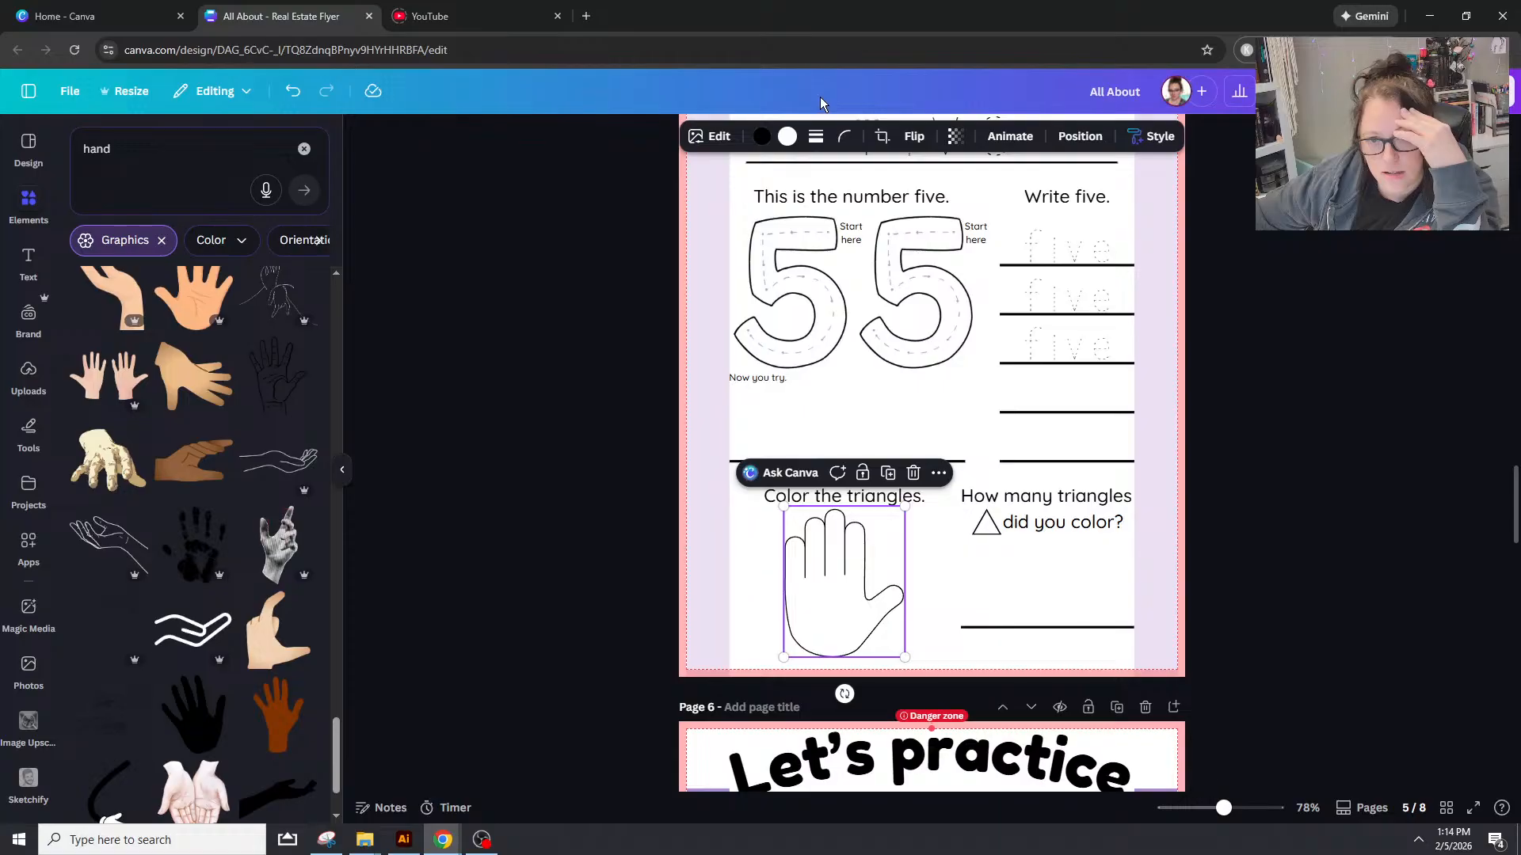
click(816, 136)
drag(713, 246, 730, 252)
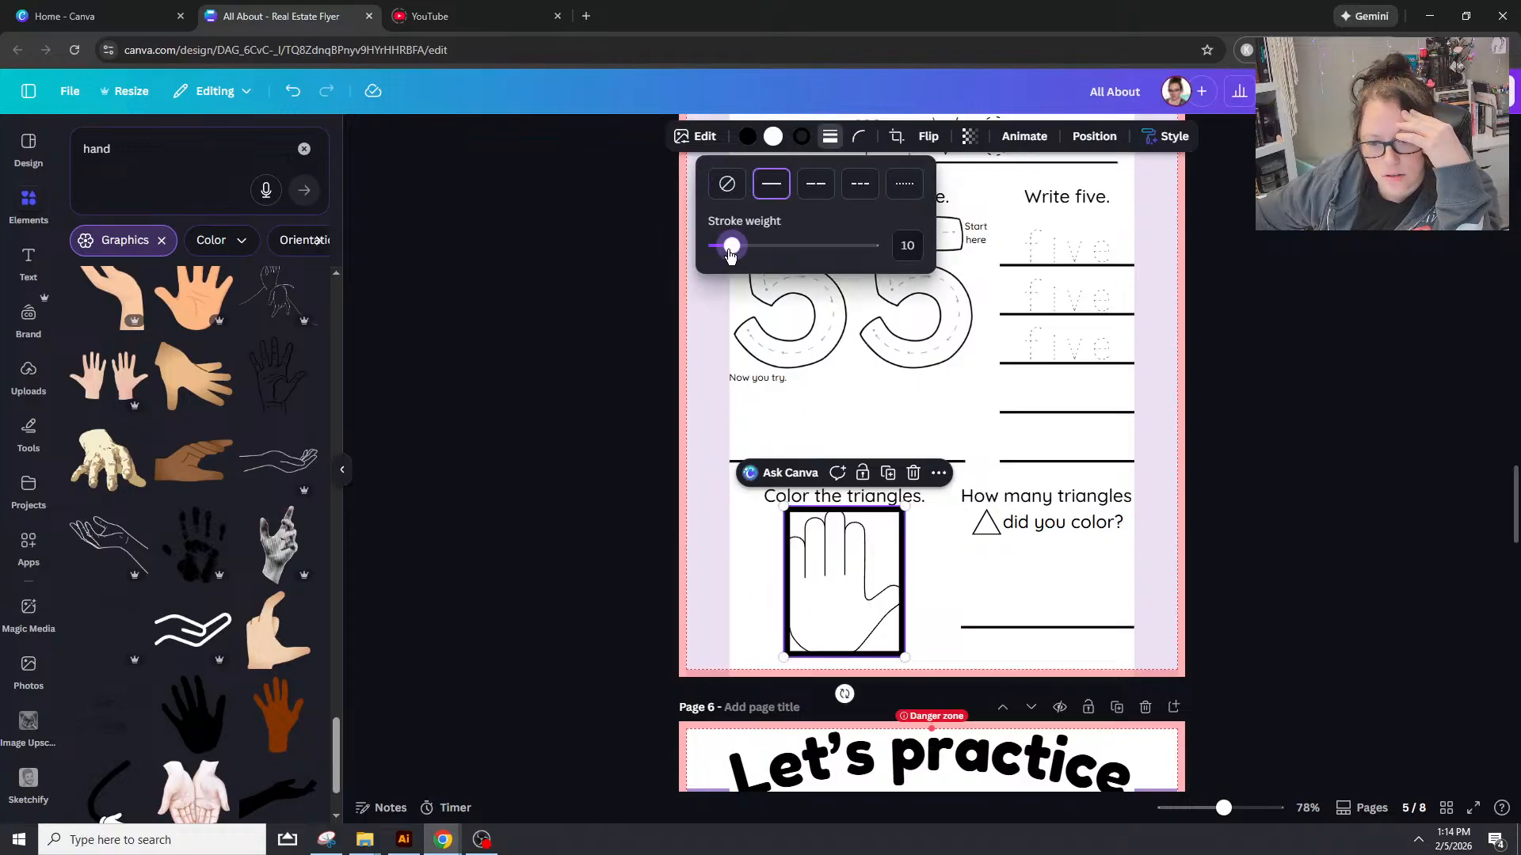
key(ctrl+z)
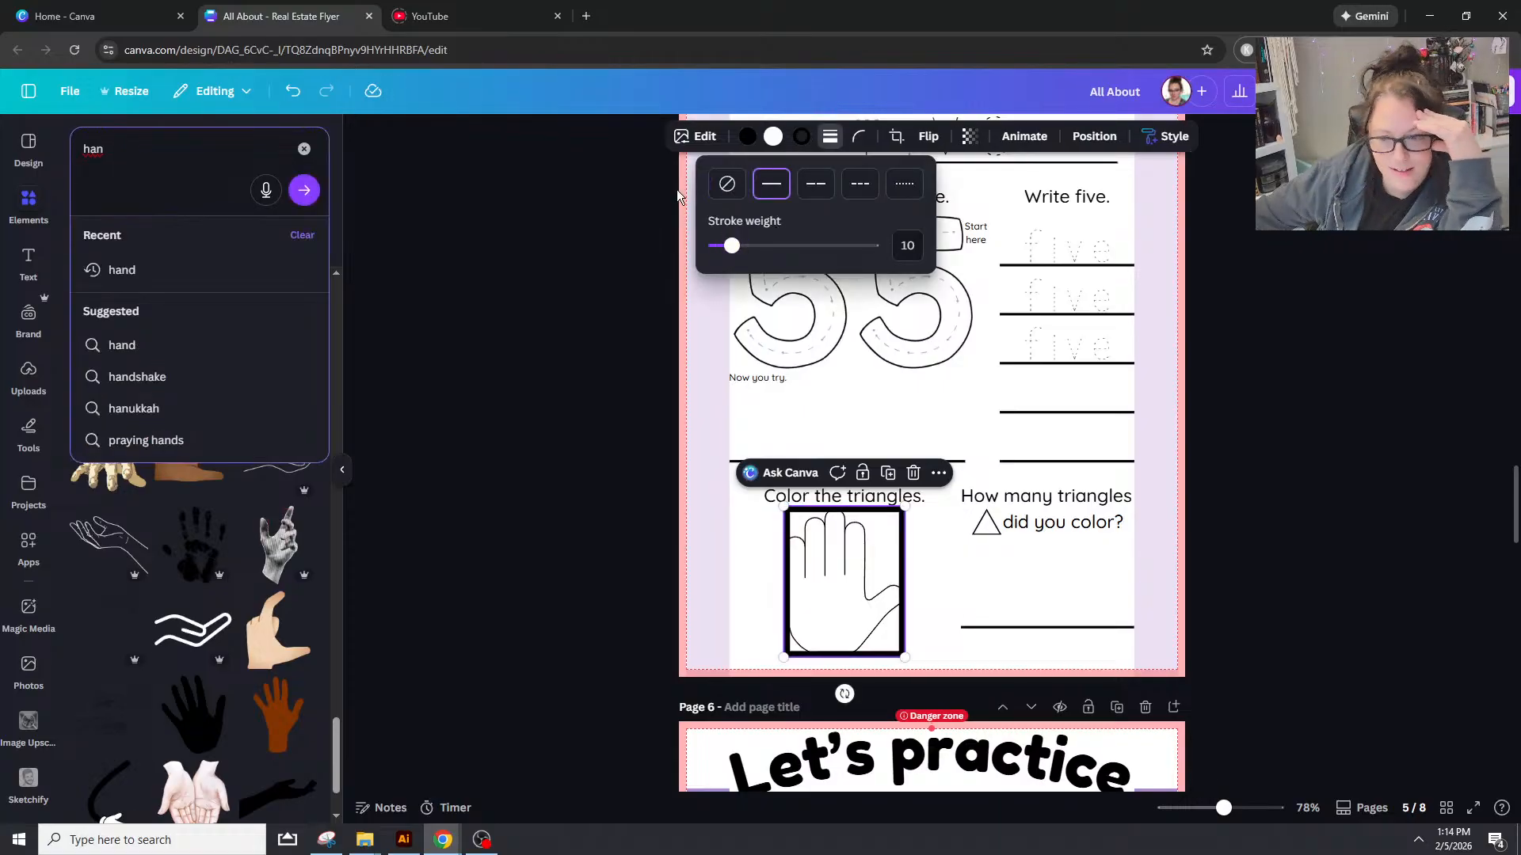
click(919, 591)
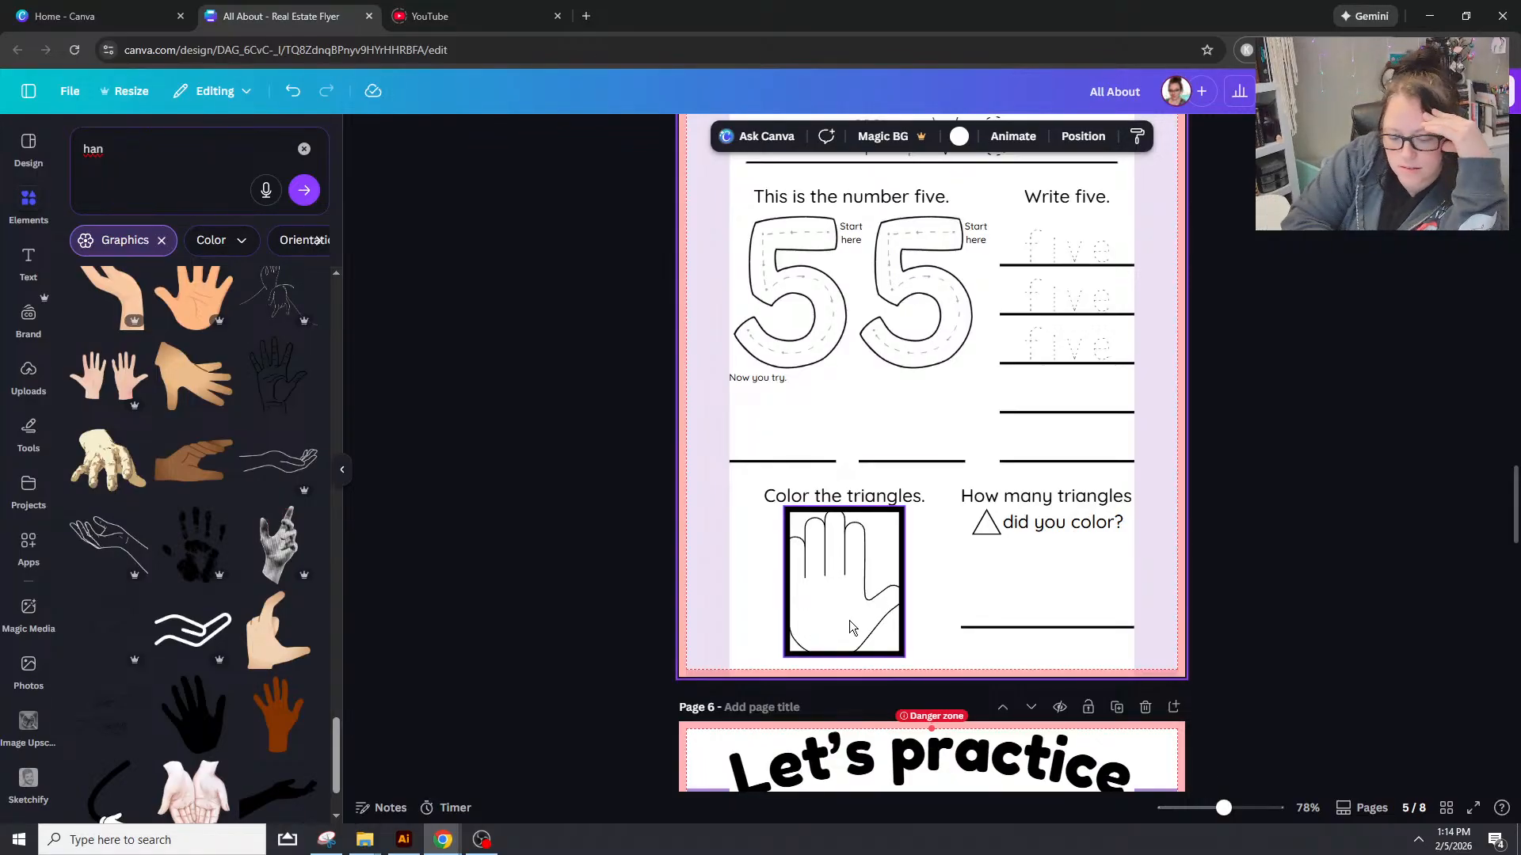
key(ctrl+z)
key(ctrl+z)
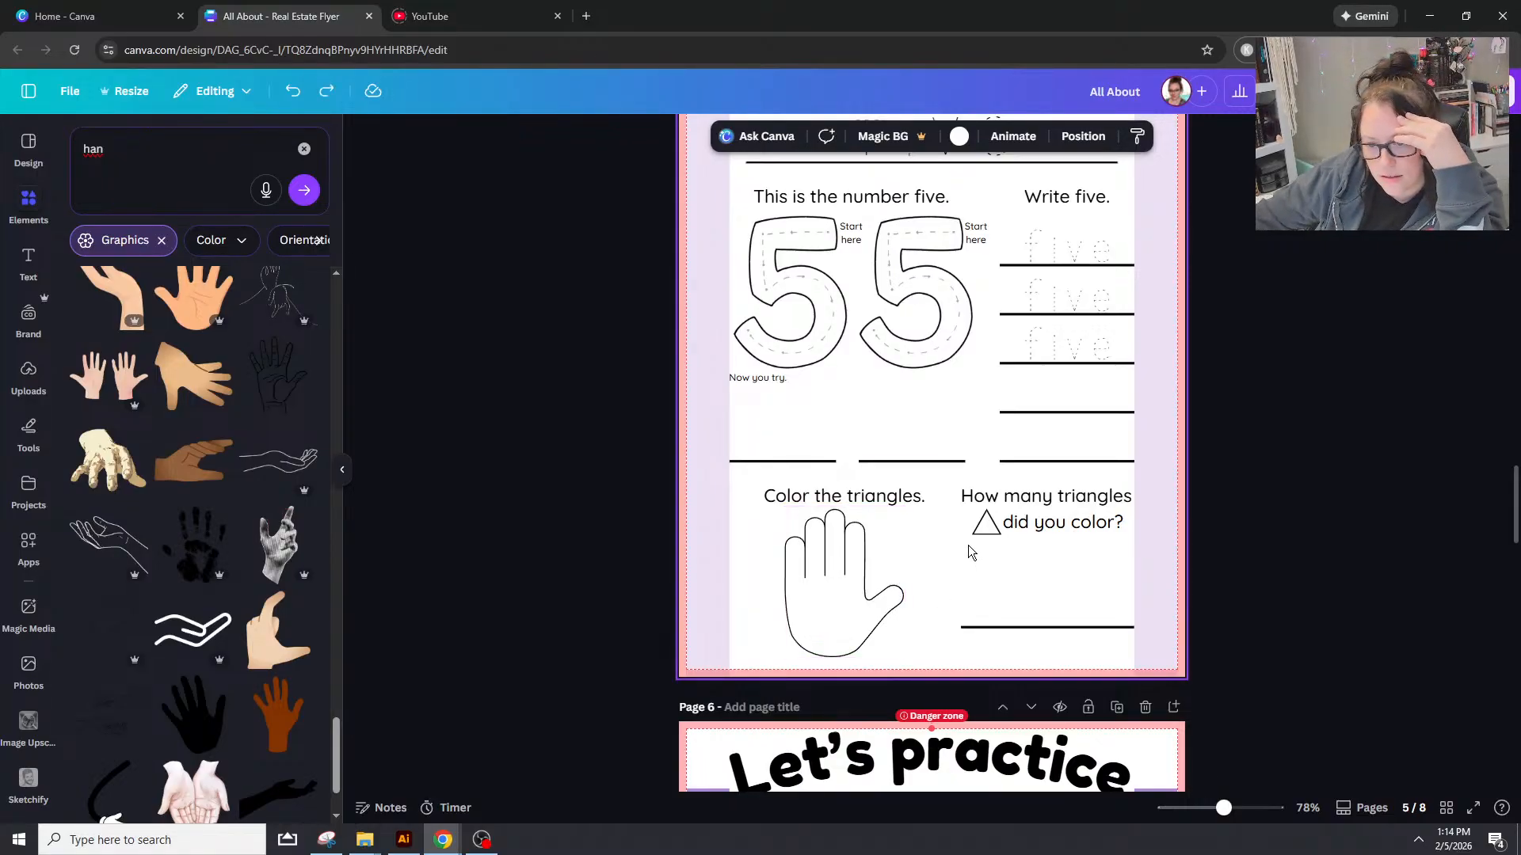
Step: Copy the small tilted star at the upper left of page 4's star activity and paste it onto page 5
scroll(968, 545, up, 5)
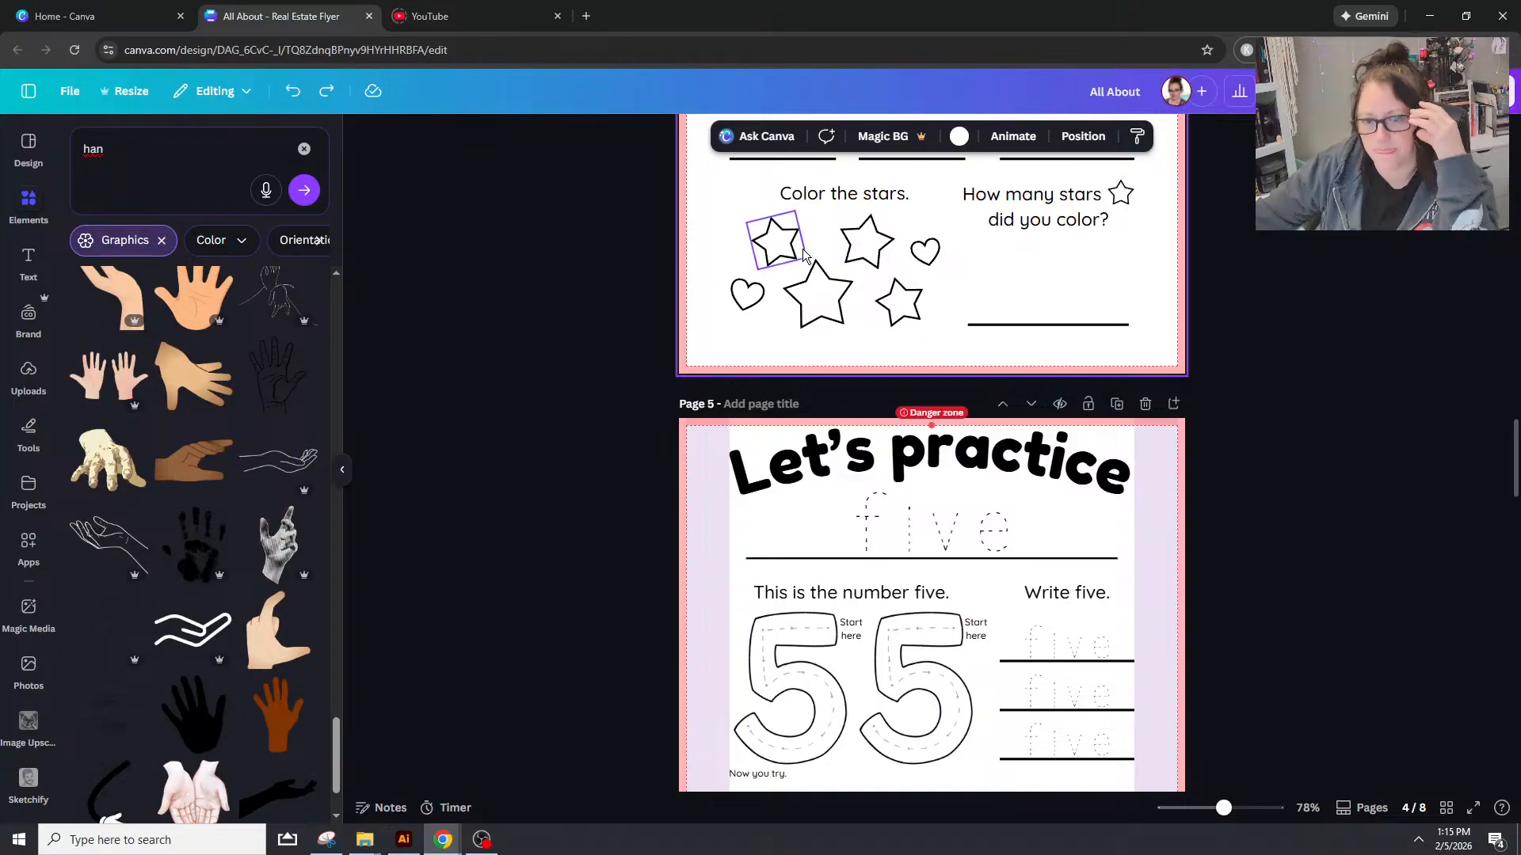
click(801, 255)
scroll(954, 732, down, 5)
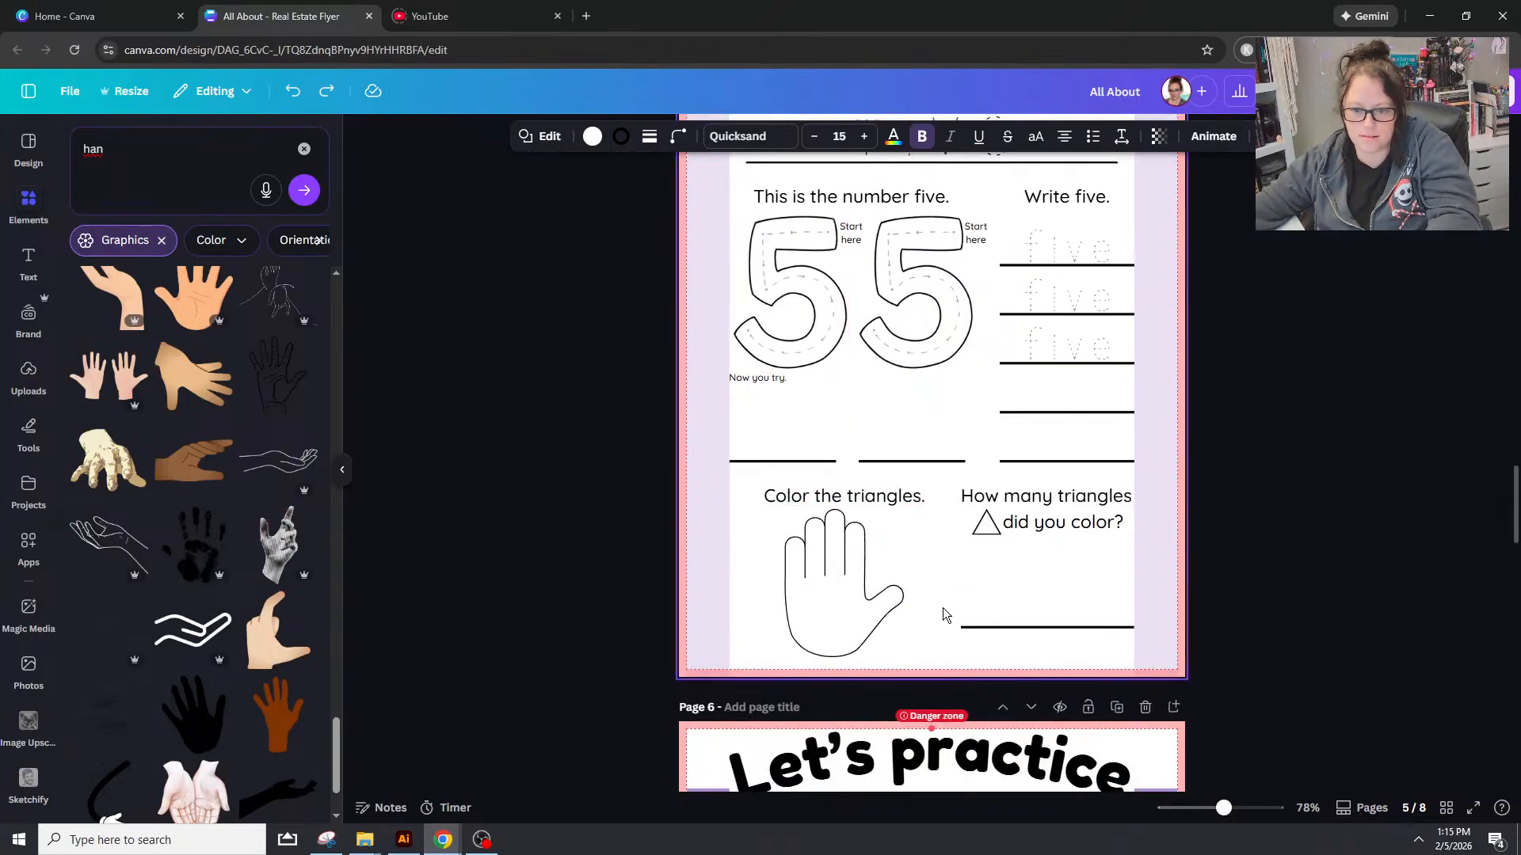
key(ctrl+v)
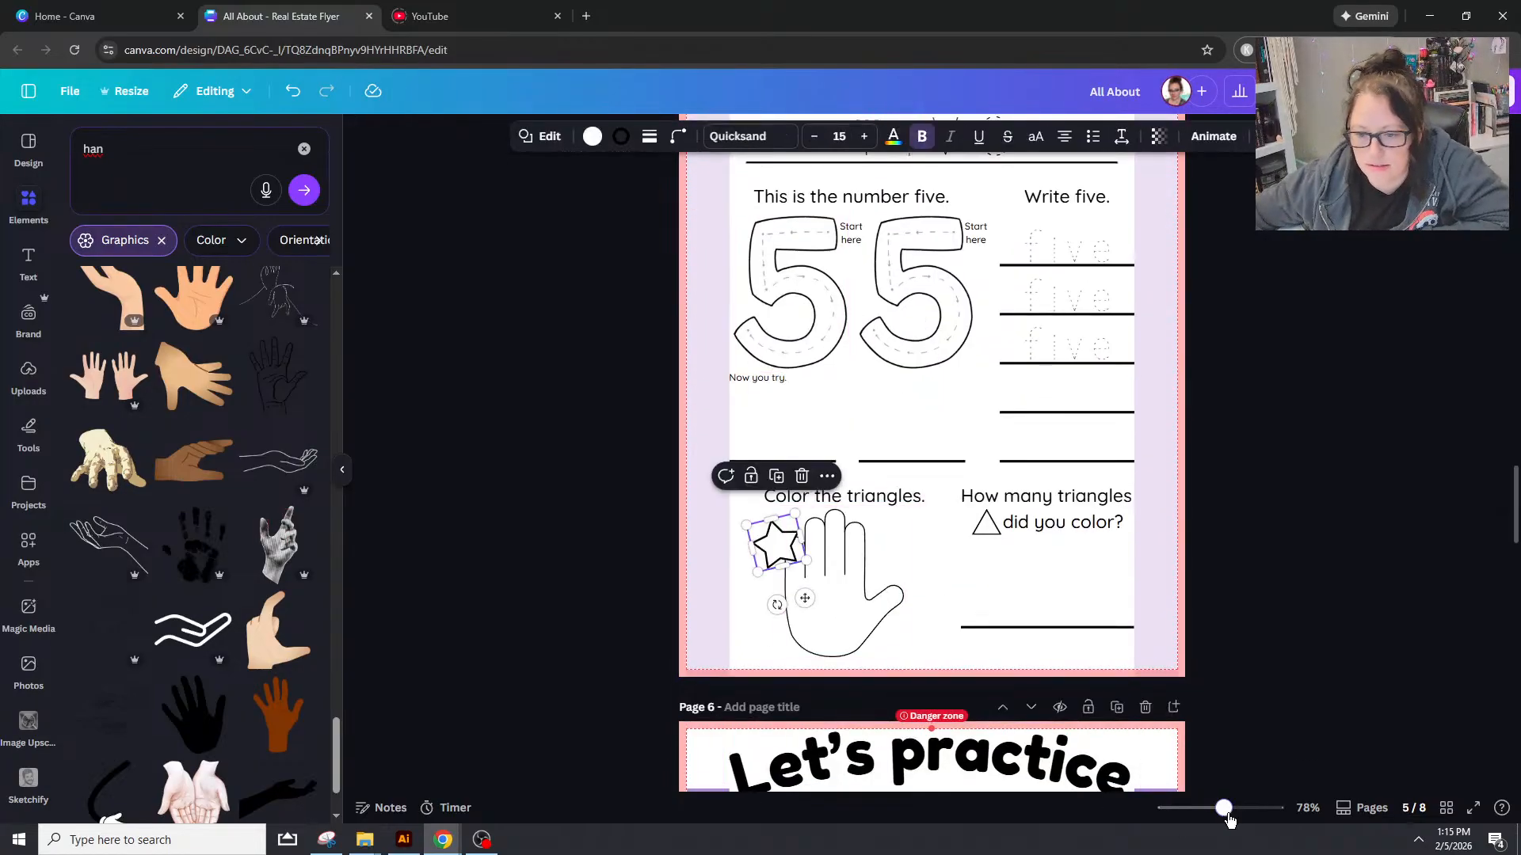
Step: Compare the pasted star's outline thickness with the hand's outline and check the star's stroke settings
drag(1224, 808, 1255, 808)
scroll(415, 532, down, 1)
scroll(418, 539, down, 2)
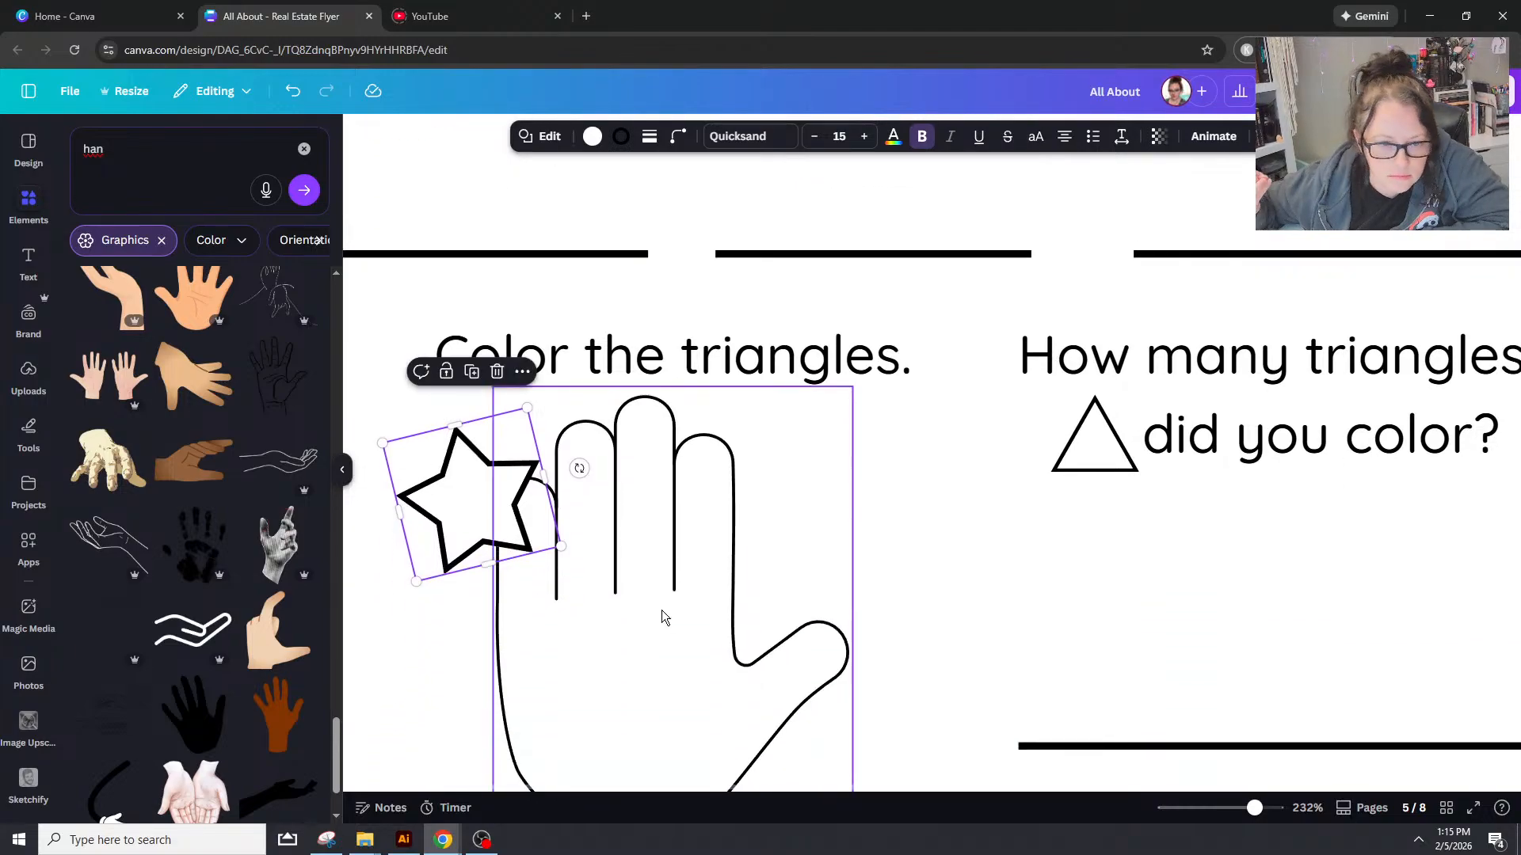
click(654, 143)
click(654, 142)
Step: Thicken the hand graphic's outer contour with an Outline shadow effect at size 11
click(727, 508)
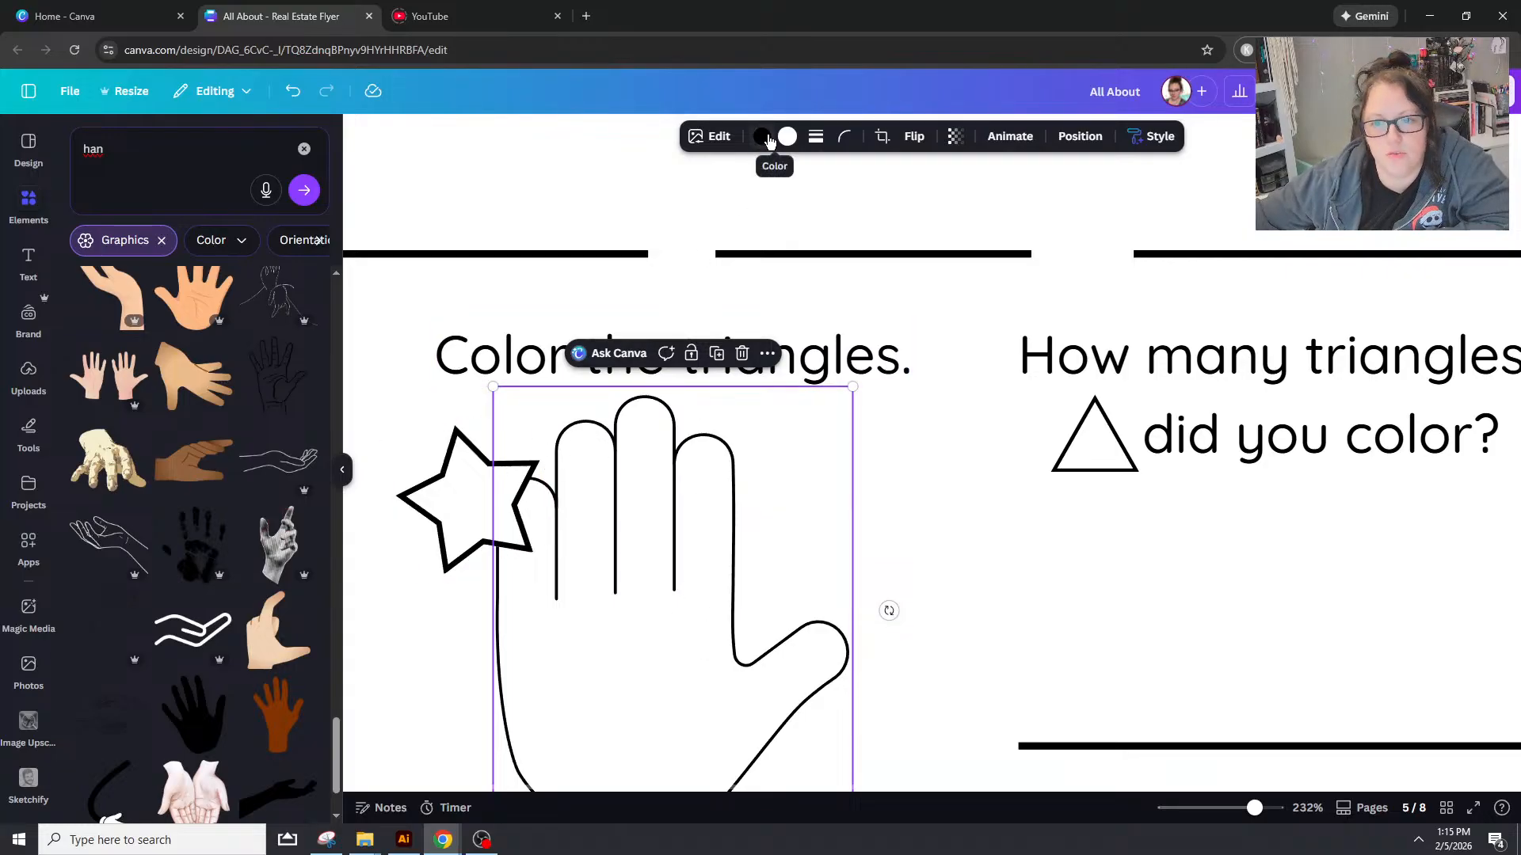
scroll(214, 432, up, 4)
scroll(214, 431, up, 2)
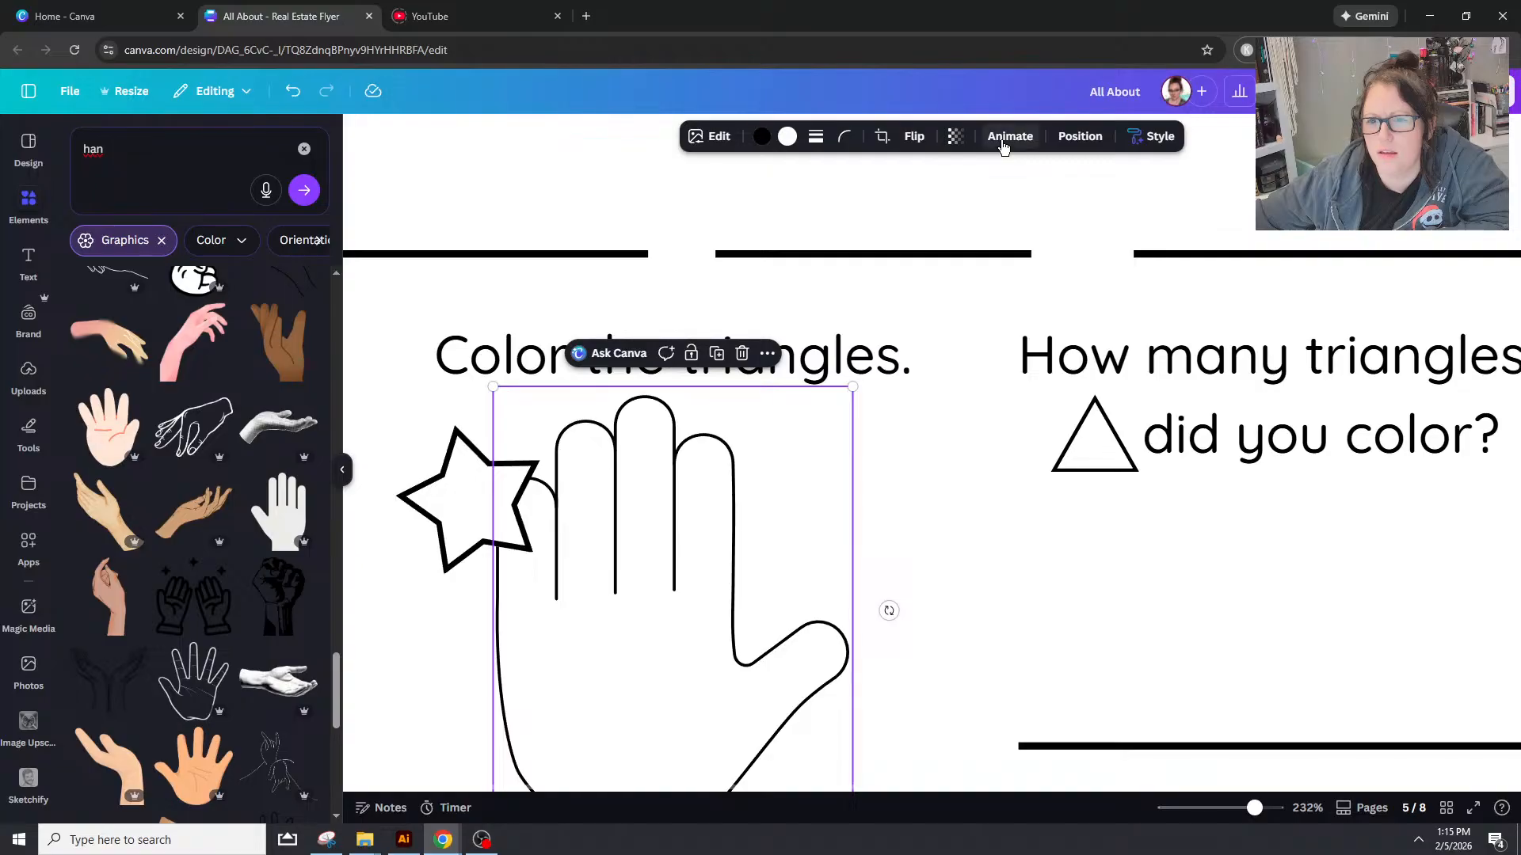
click(707, 138)
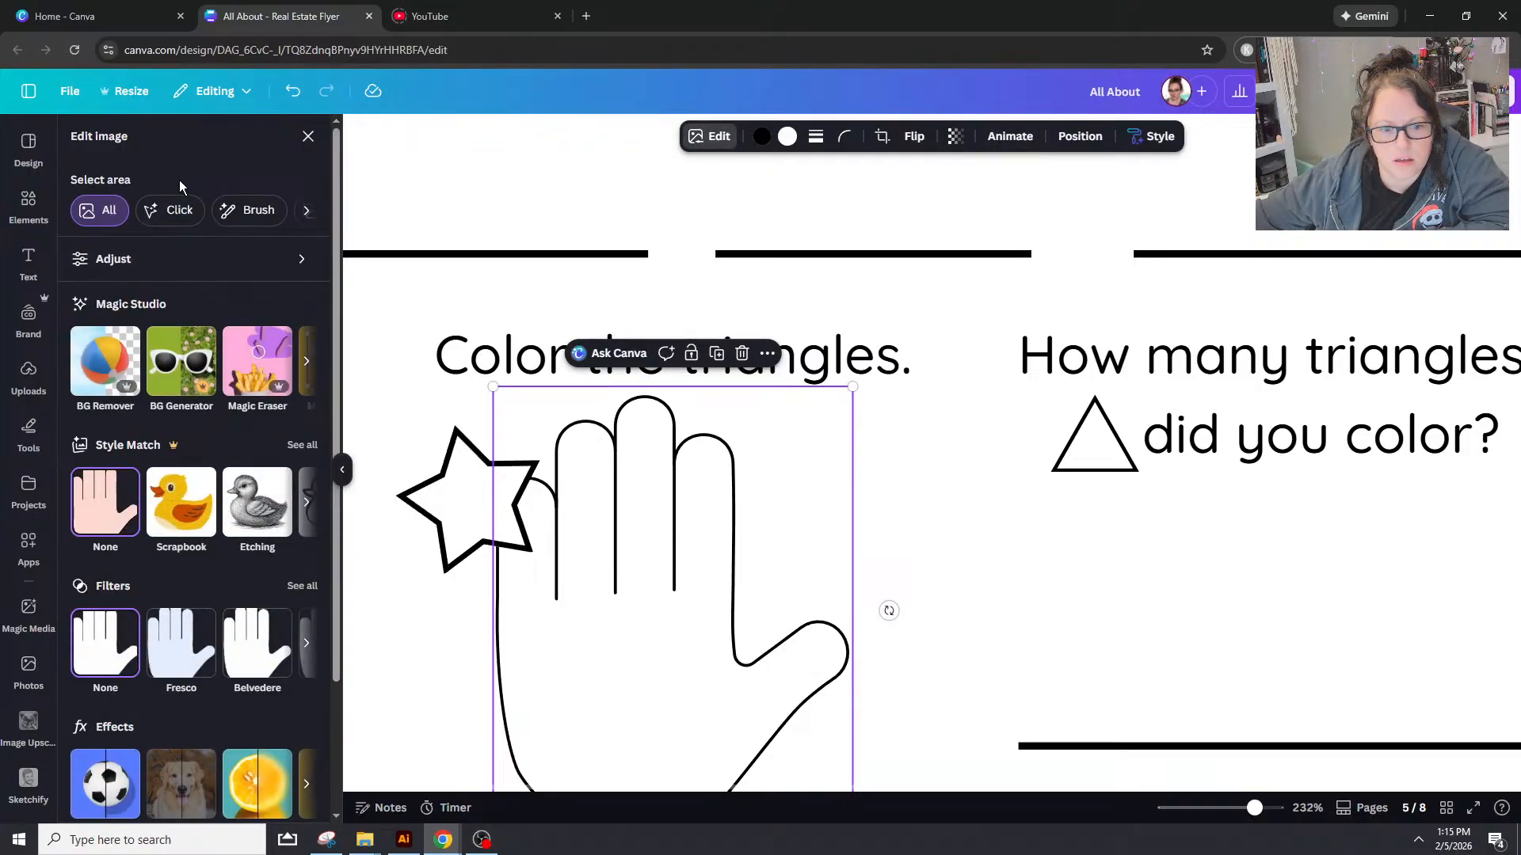
scroll(115, 717, down, 1)
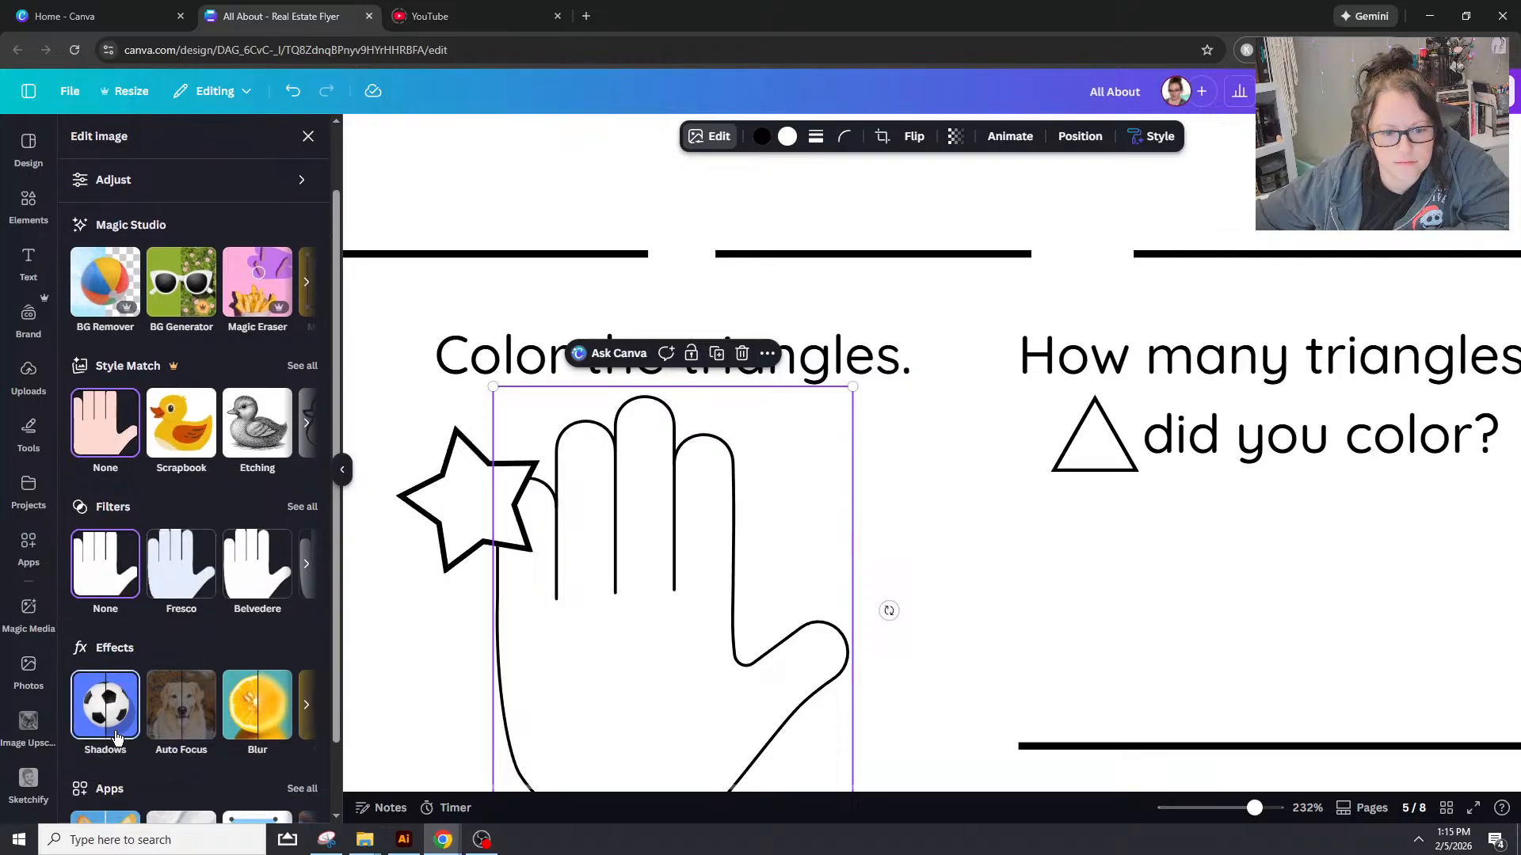
click(115, 717)
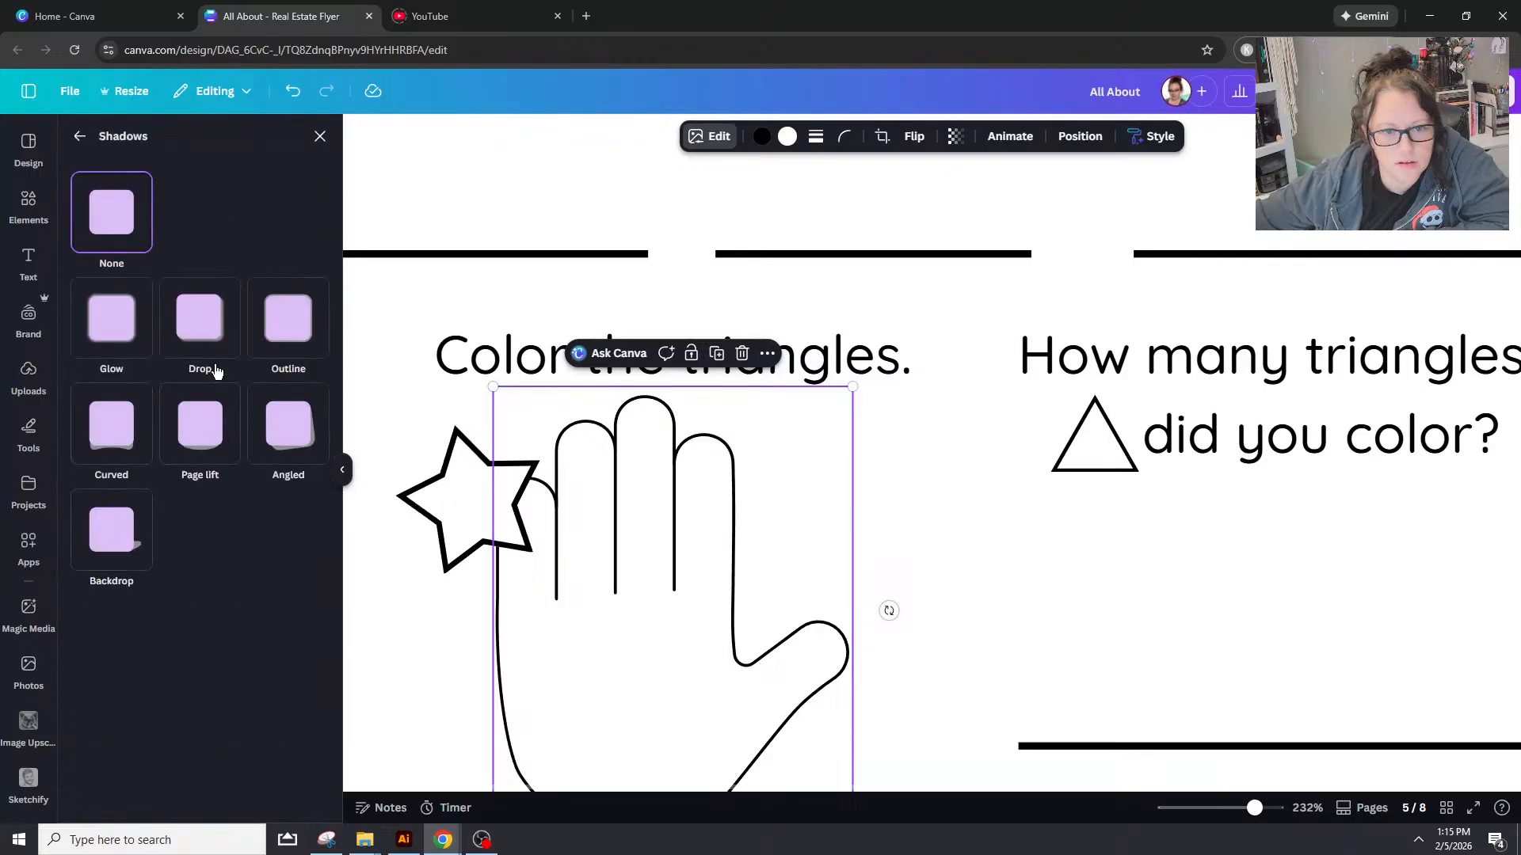
click(303, 326)
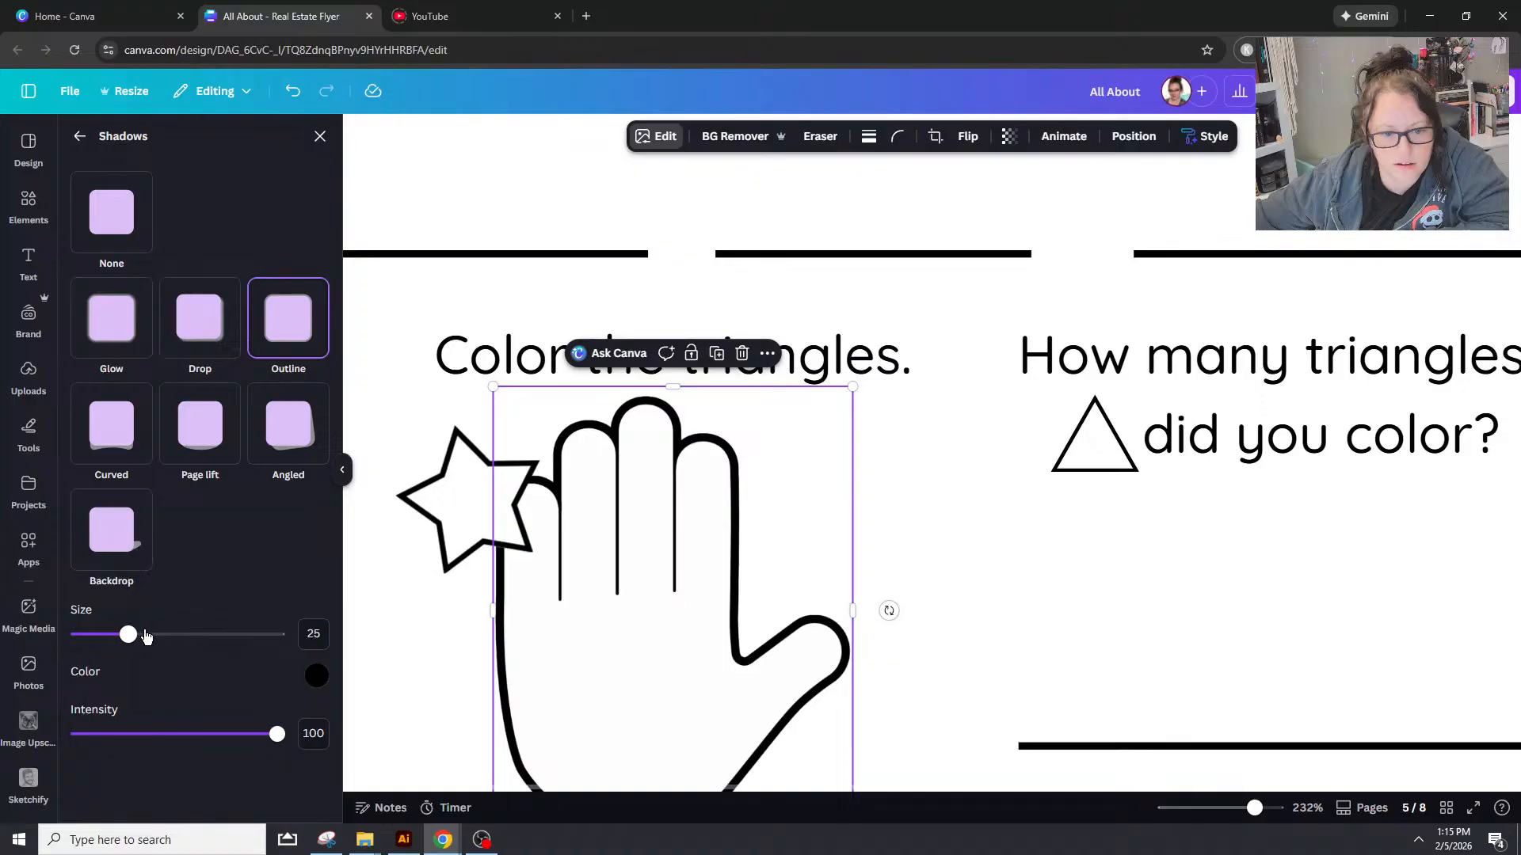
drag(129, 634, 101, 651)
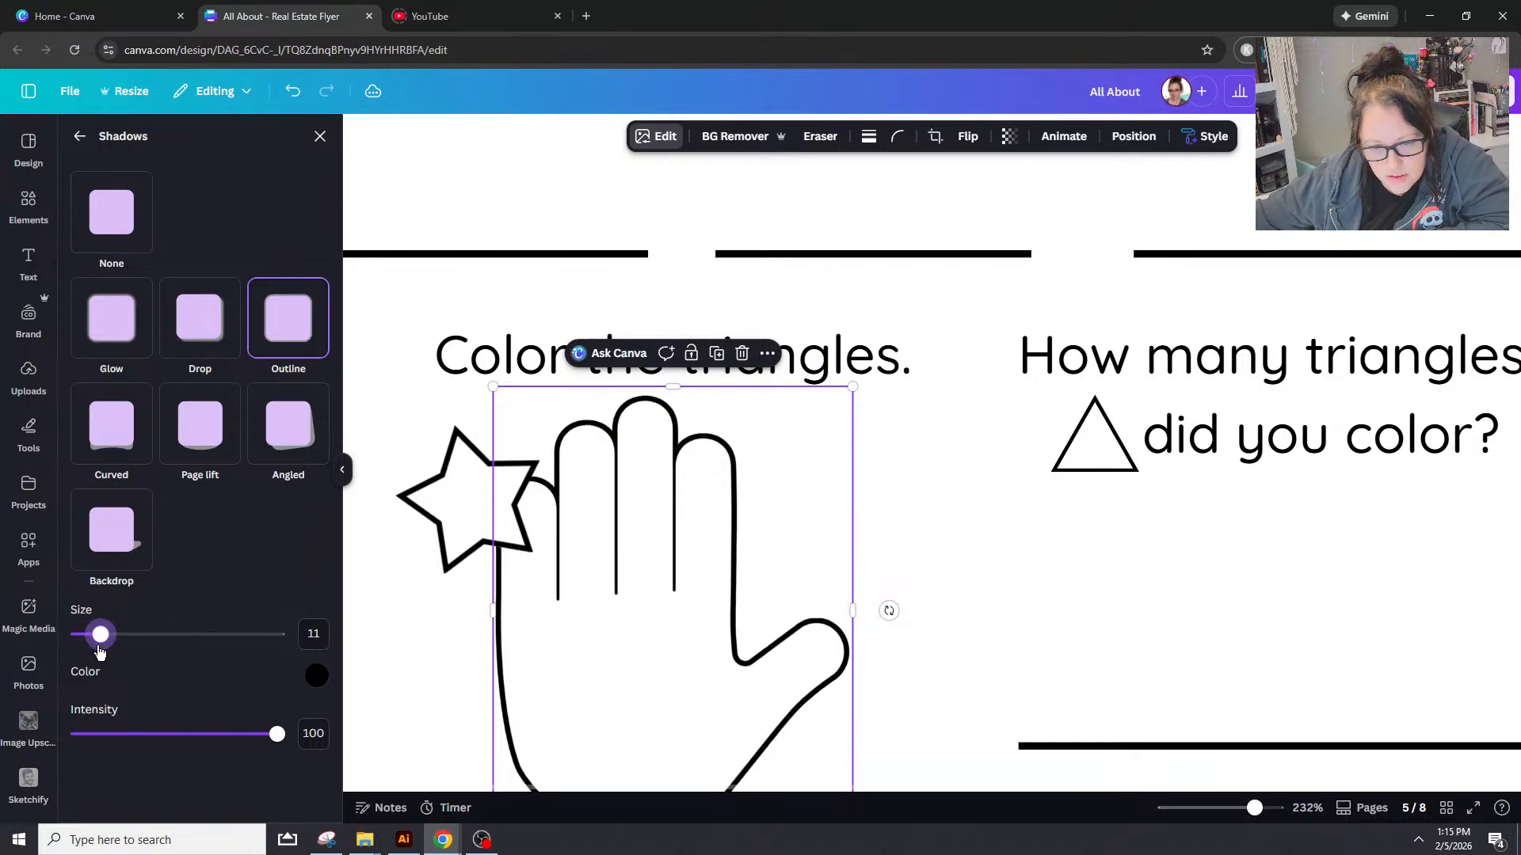
Step: Delete the pasted star overlapping the hand on page 5
click(481, 541)
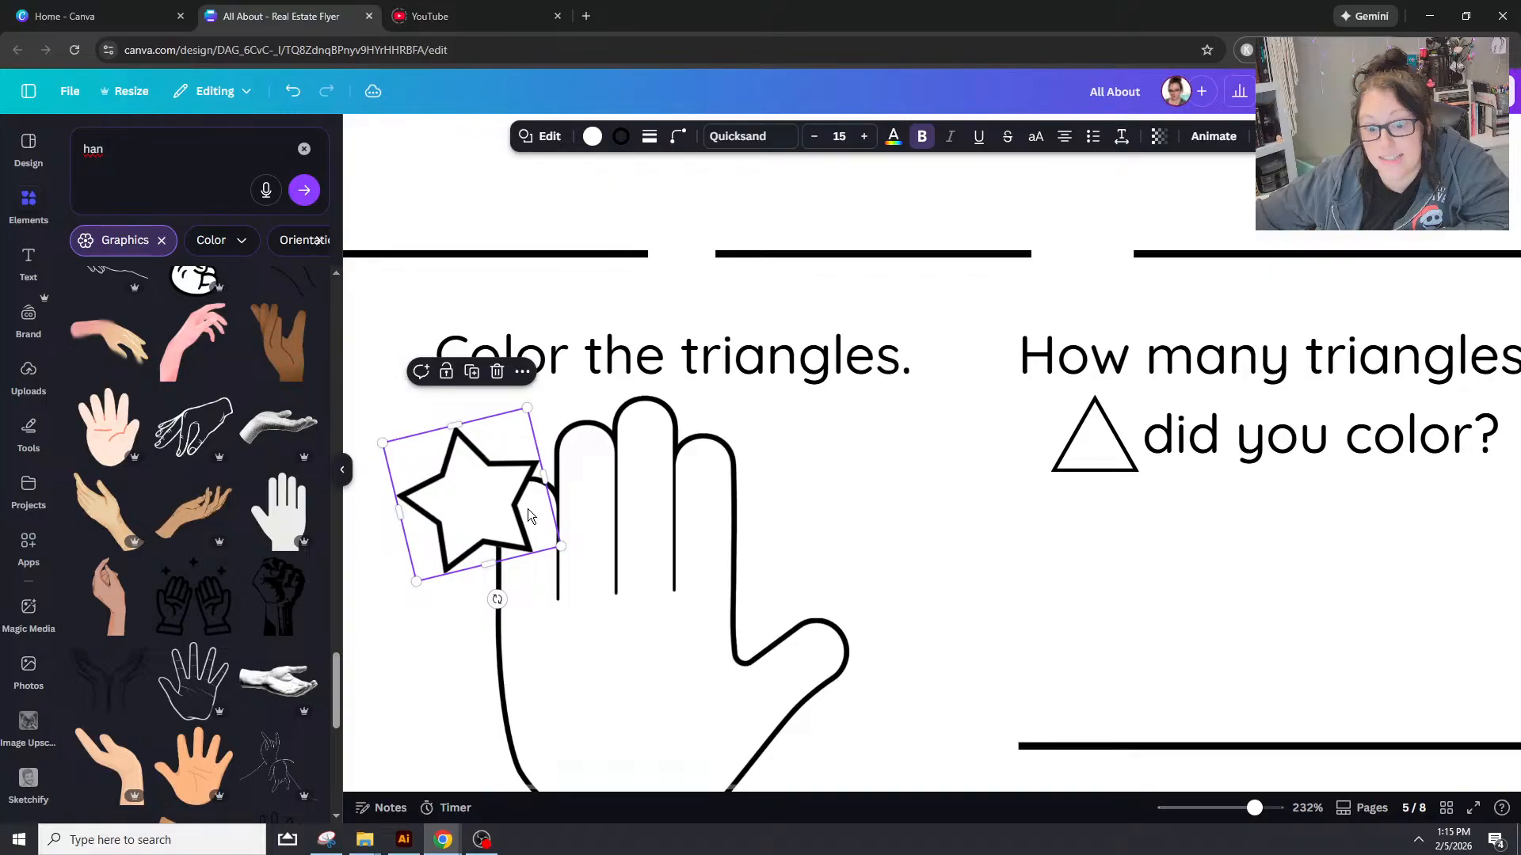
drag(529, 515, 585, 497)
key(Delete)
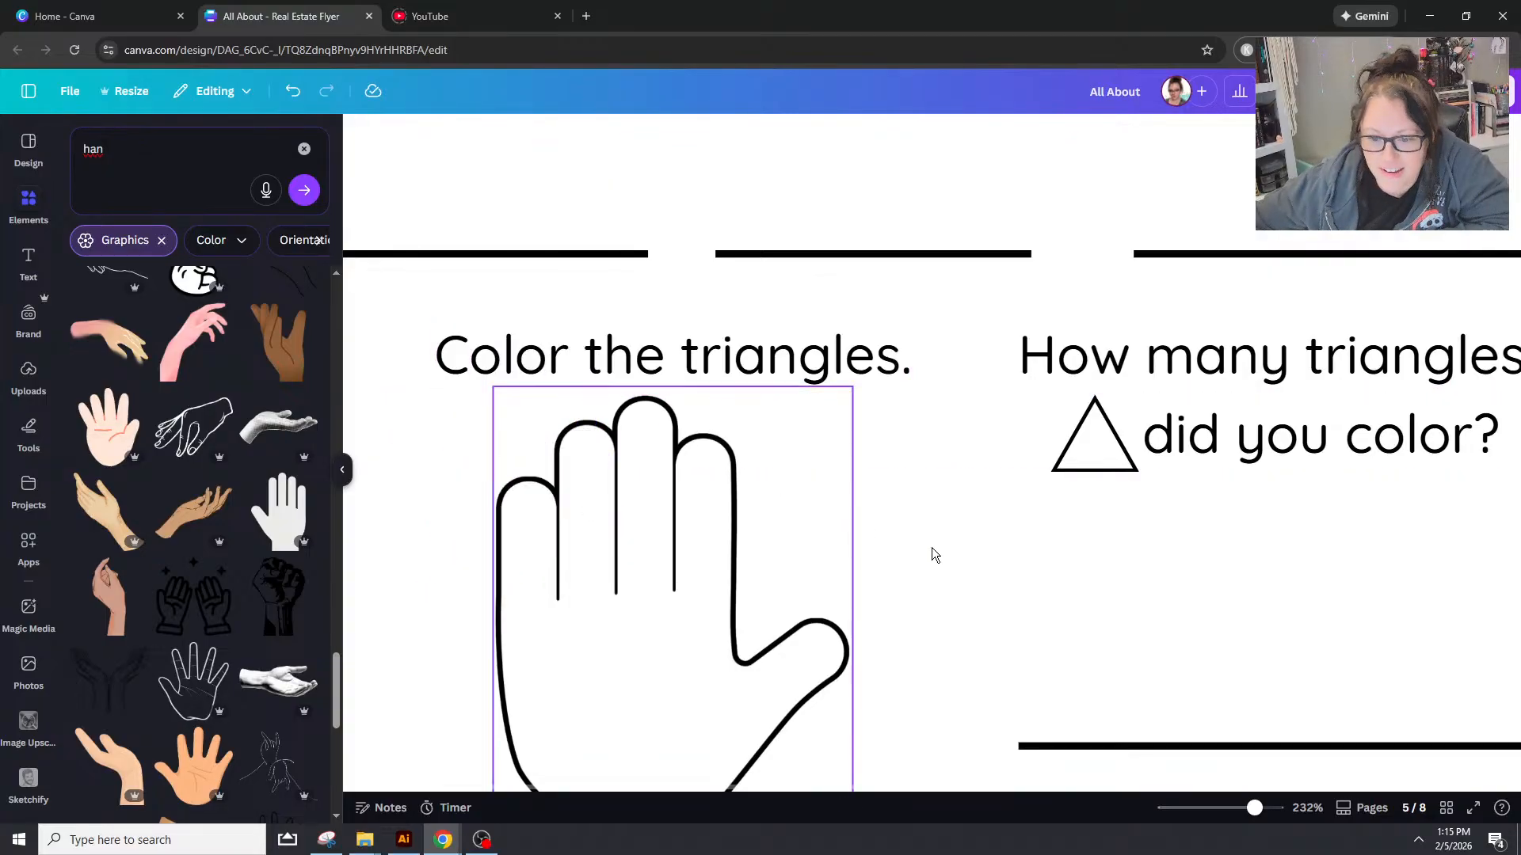
Step: Try the blue outlined spread-finger hand from the graphics results over the existing hand, recolored black
drag(1254, 808, 1250, 808)
scroll(183, 507, up, 6)
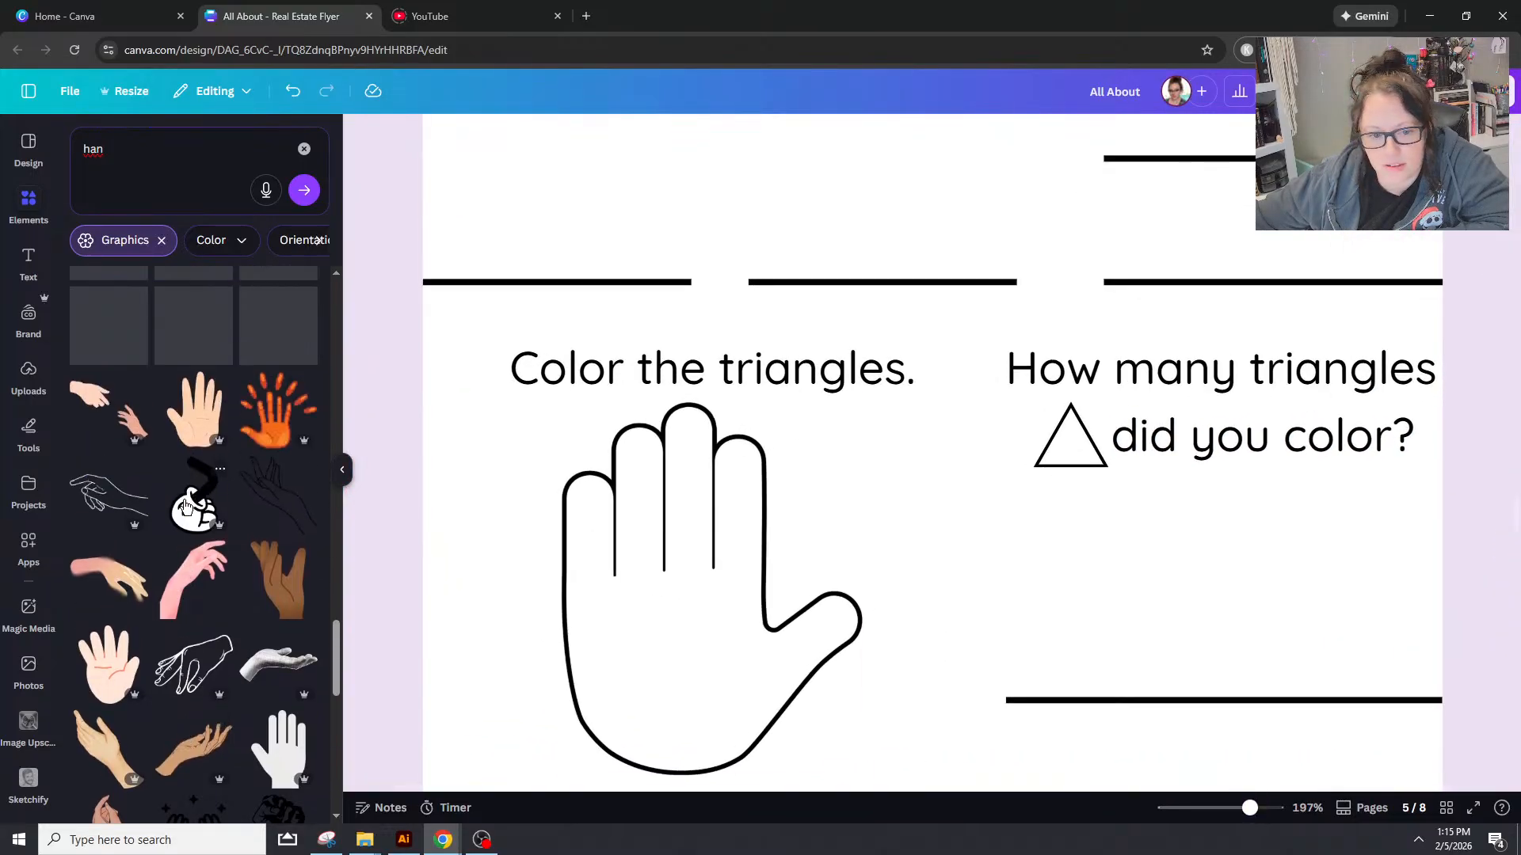
scroll(188, 507, up, 5)
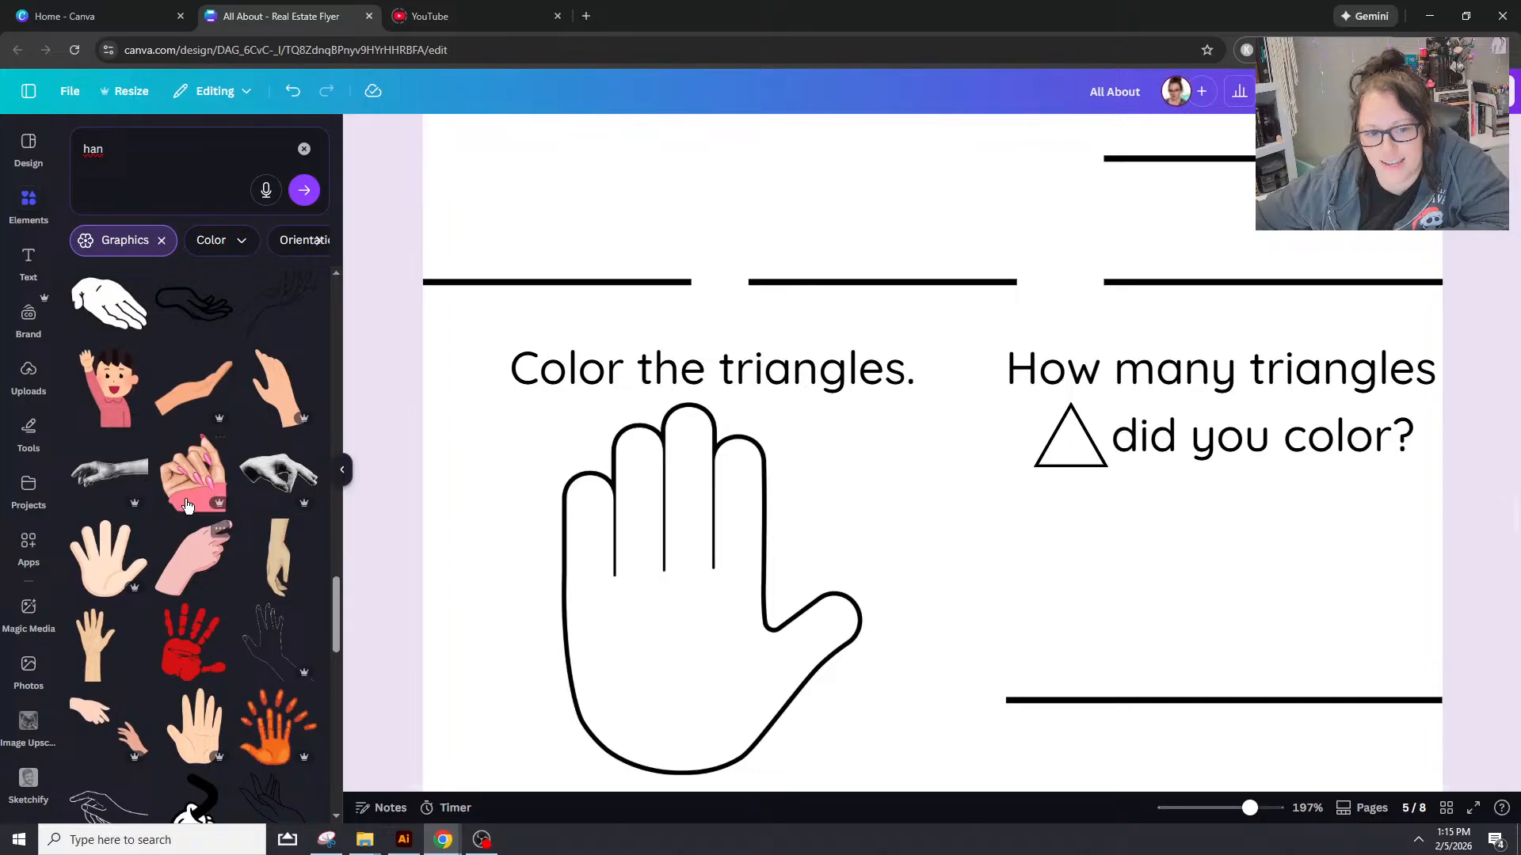
scroll(281, 476, up, 3)
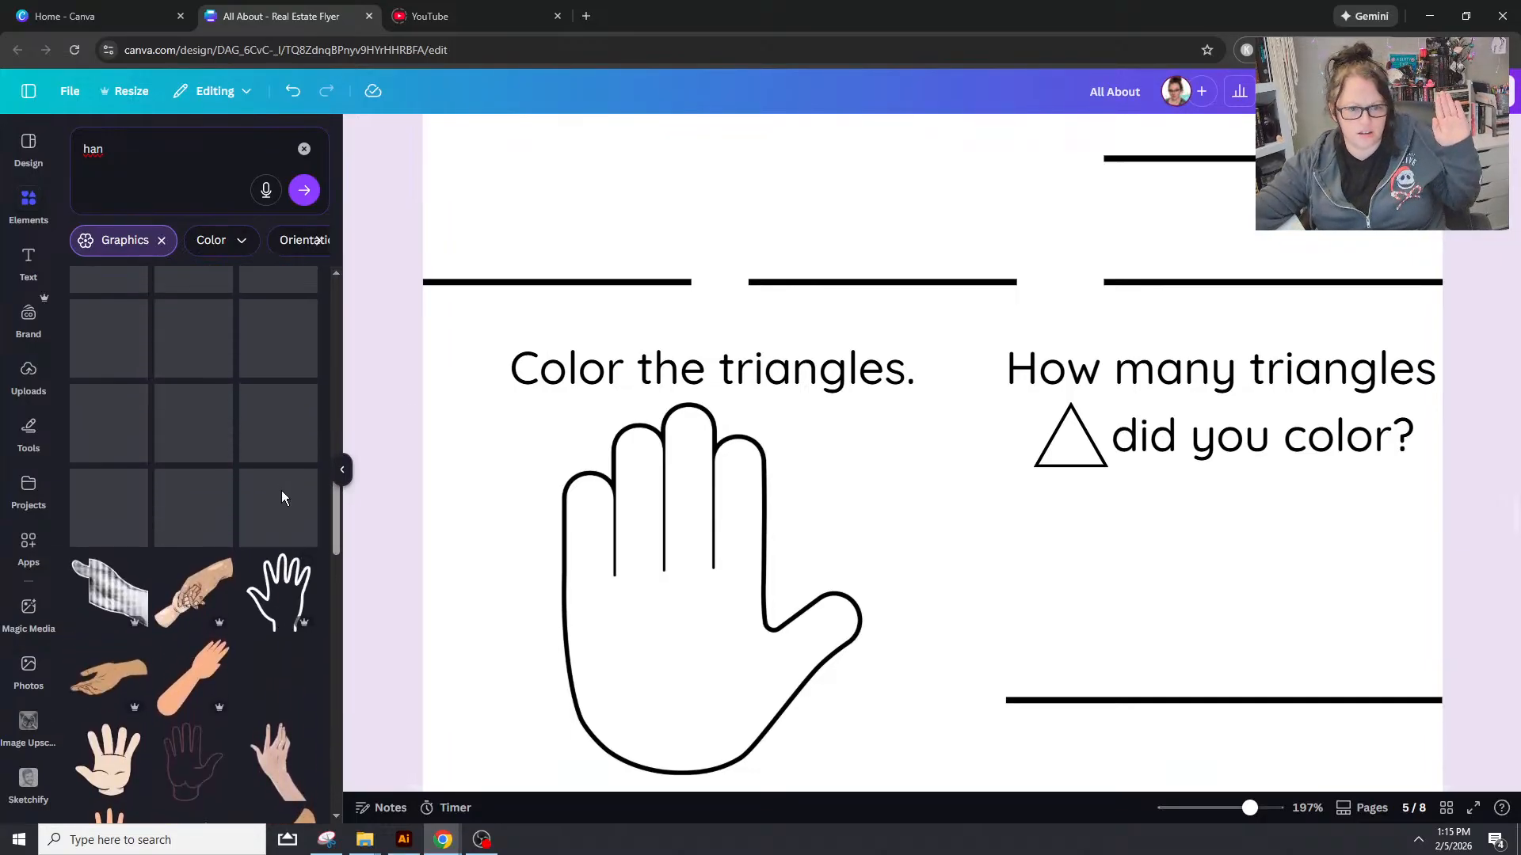
scroll(282, 498, up, 1)
scroll(270, 527, up, 2)
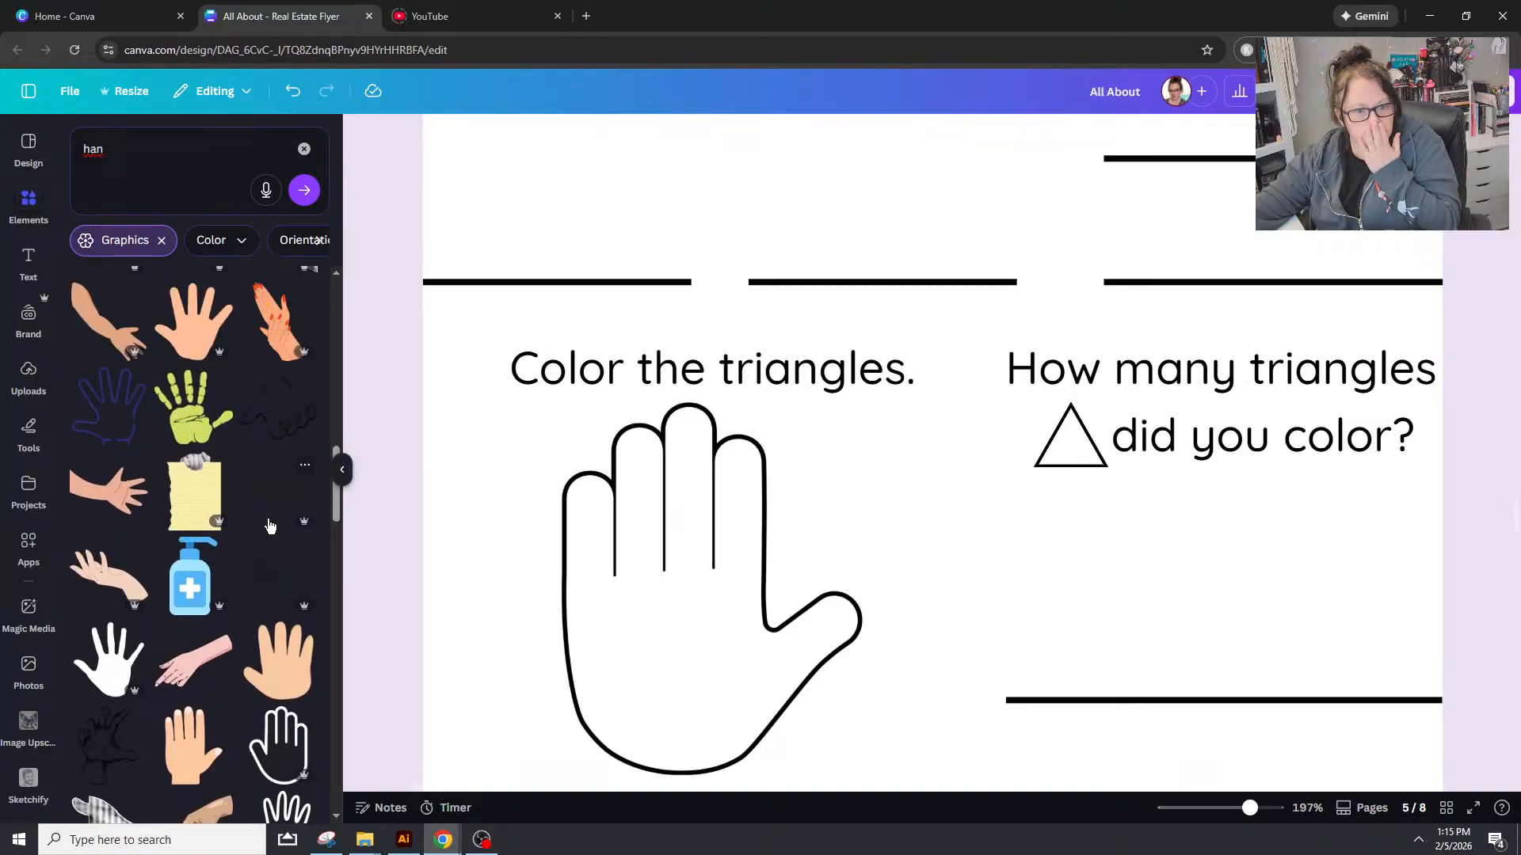
click(99, 404)
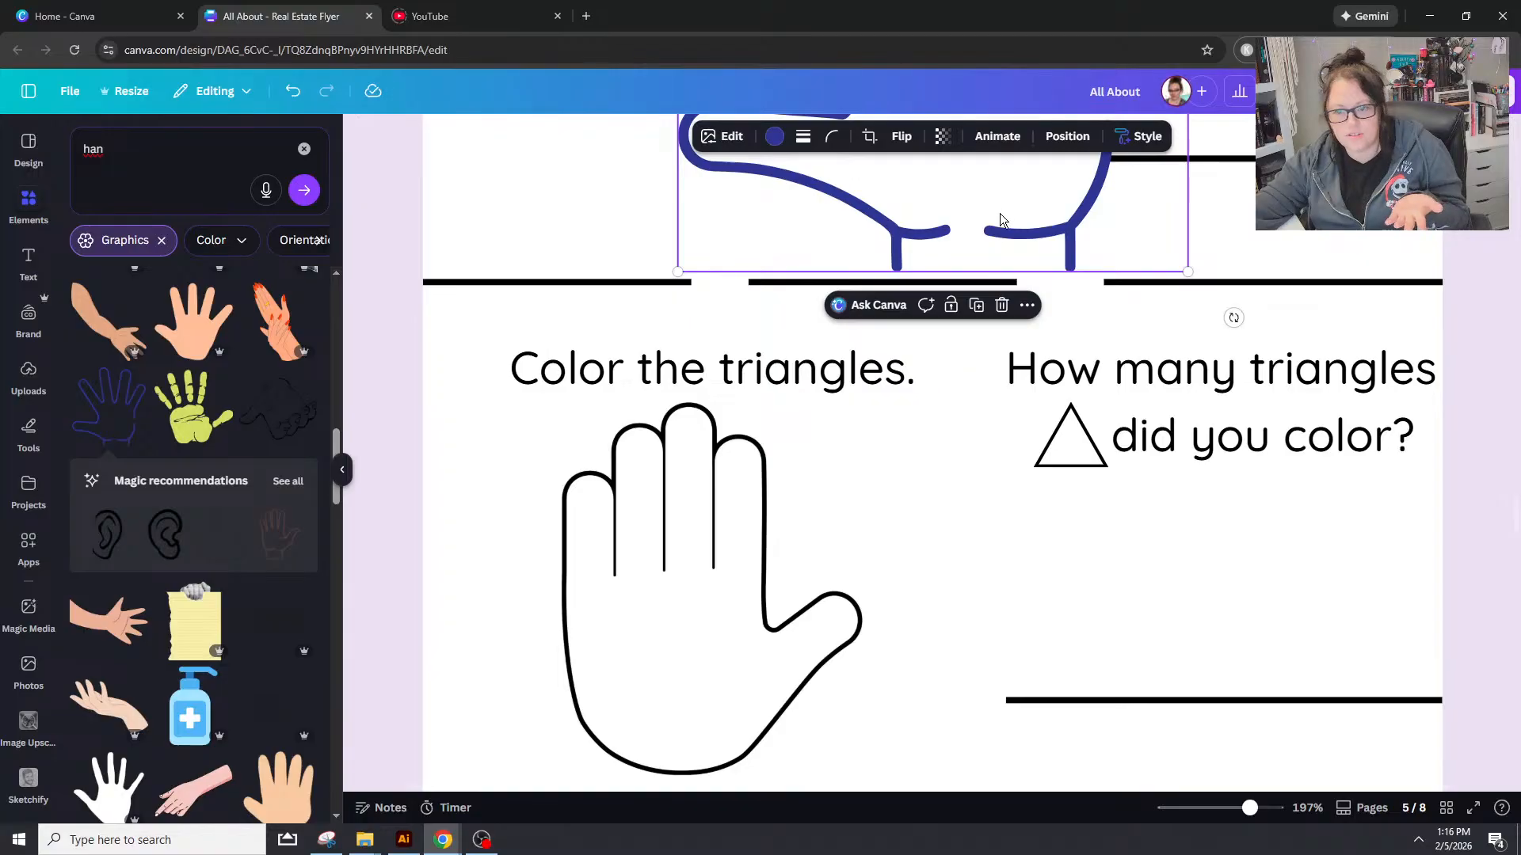
drag(996, 221, 868, 681)
click(774, 136)
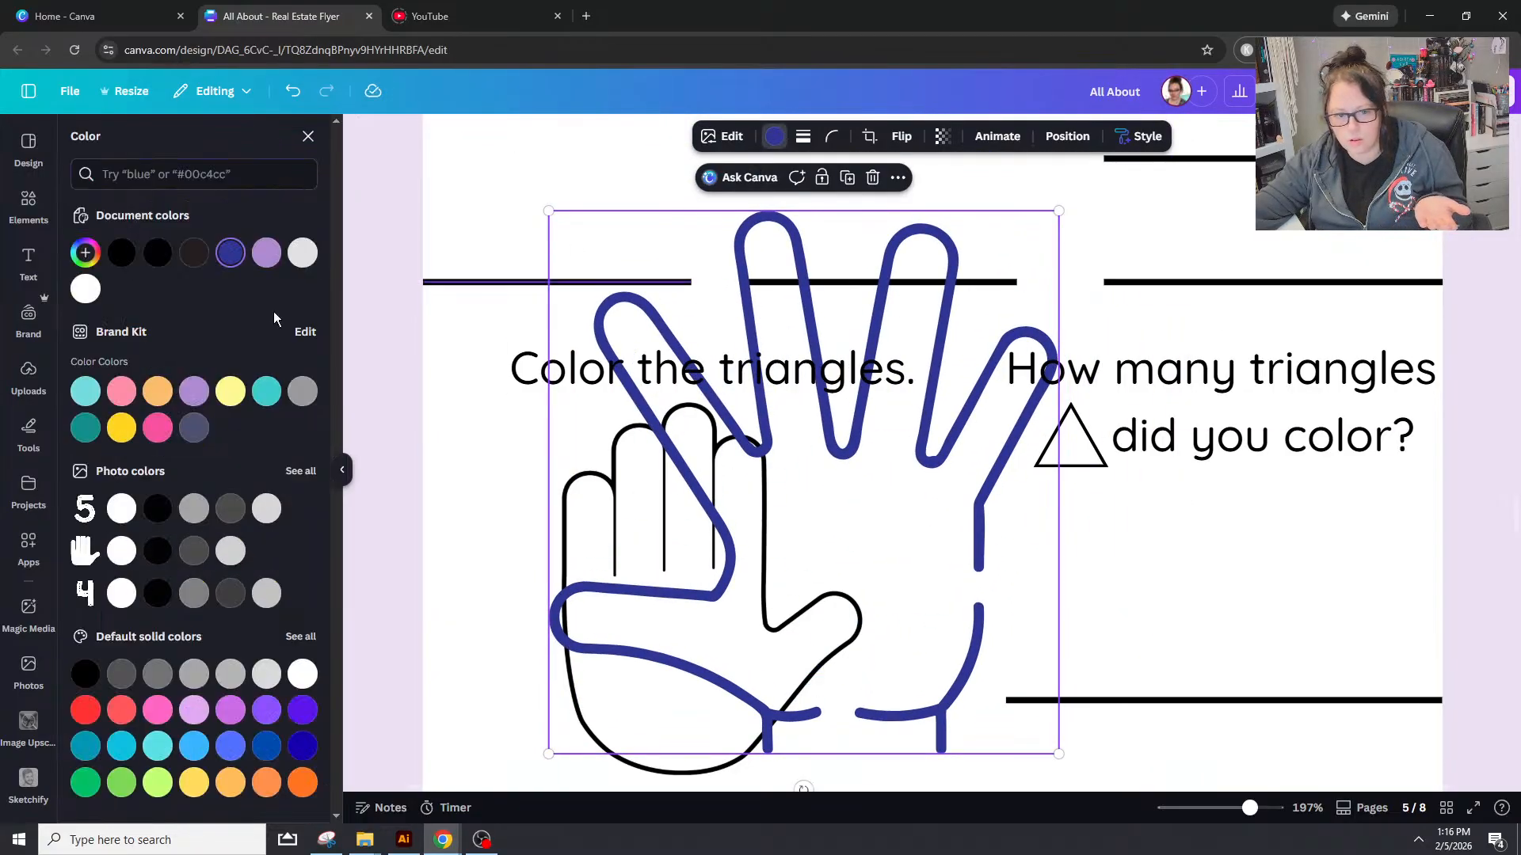
click(154, 255)
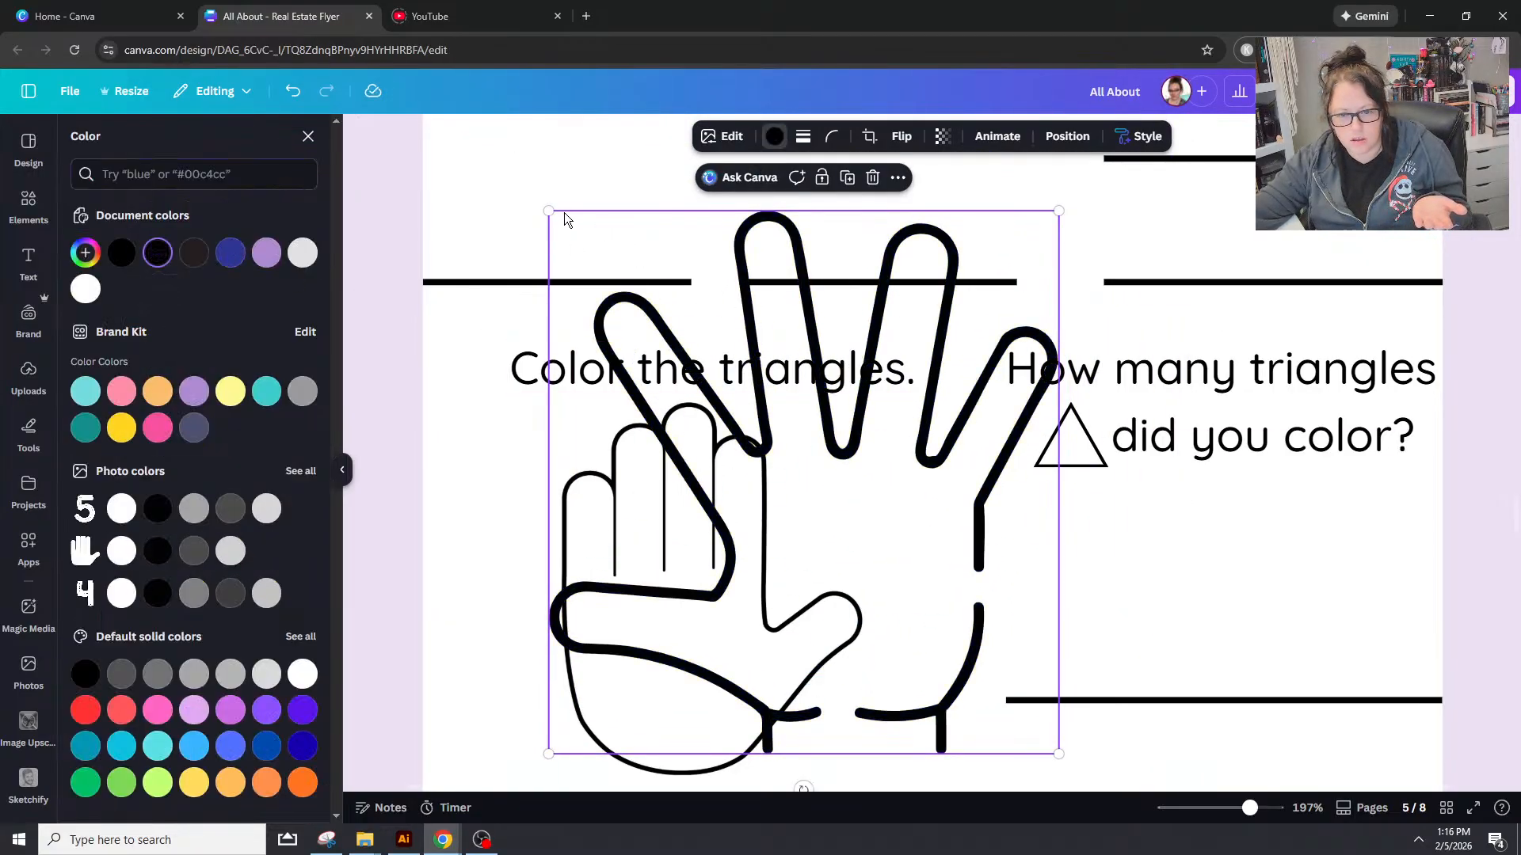
Step: Check the spread-finger hand's stroke settings, then shrink it and place it to the right of the first hand for comparison
click(803, 138)
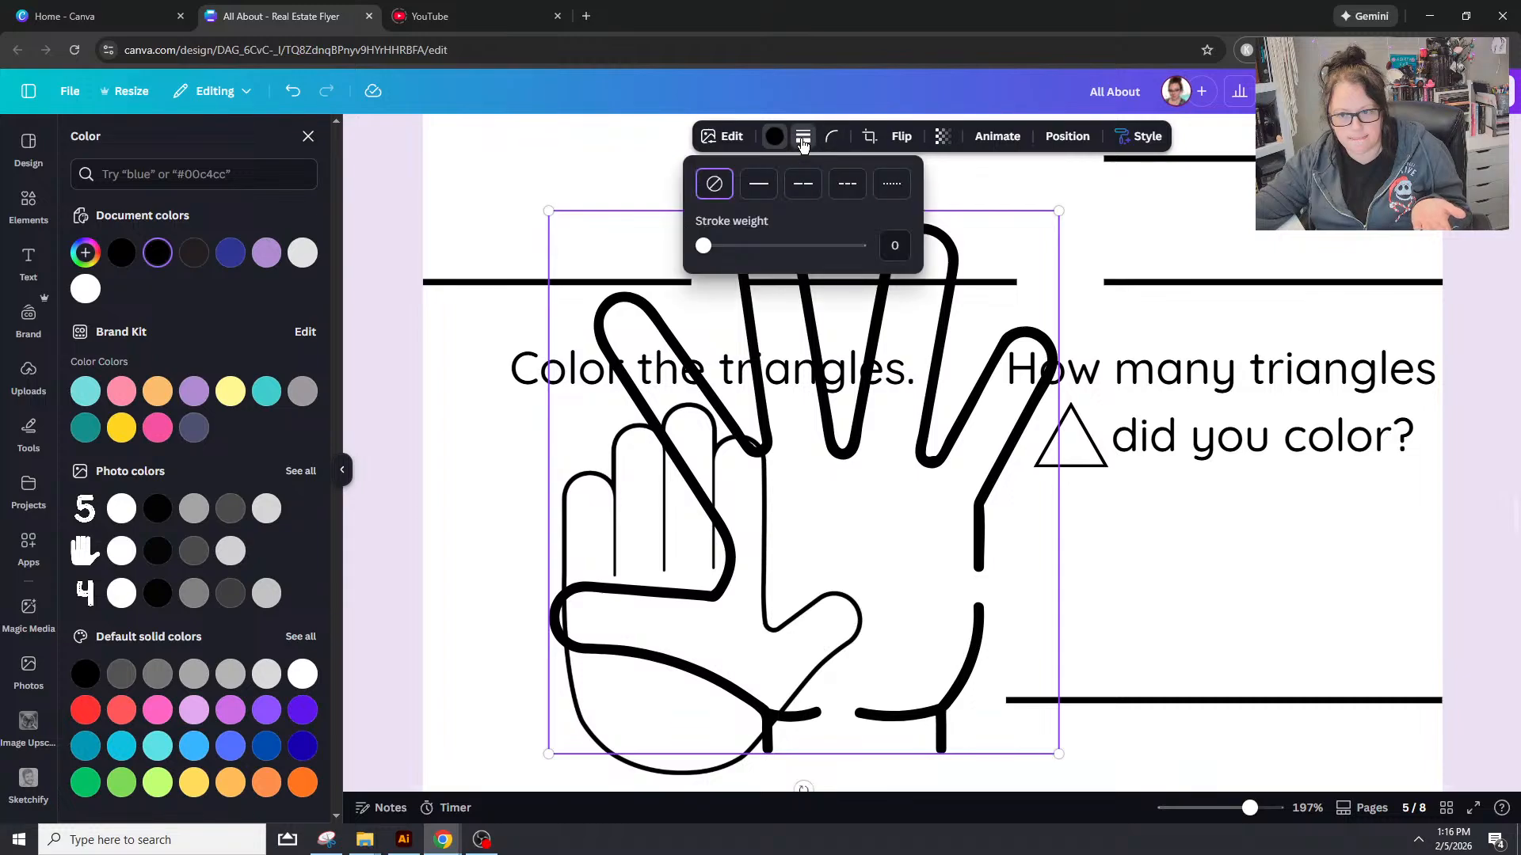
click(804, 137)
drag(550, 210, 708, 432)
drag(951, 515, 1072, 491)
click(308, 137)
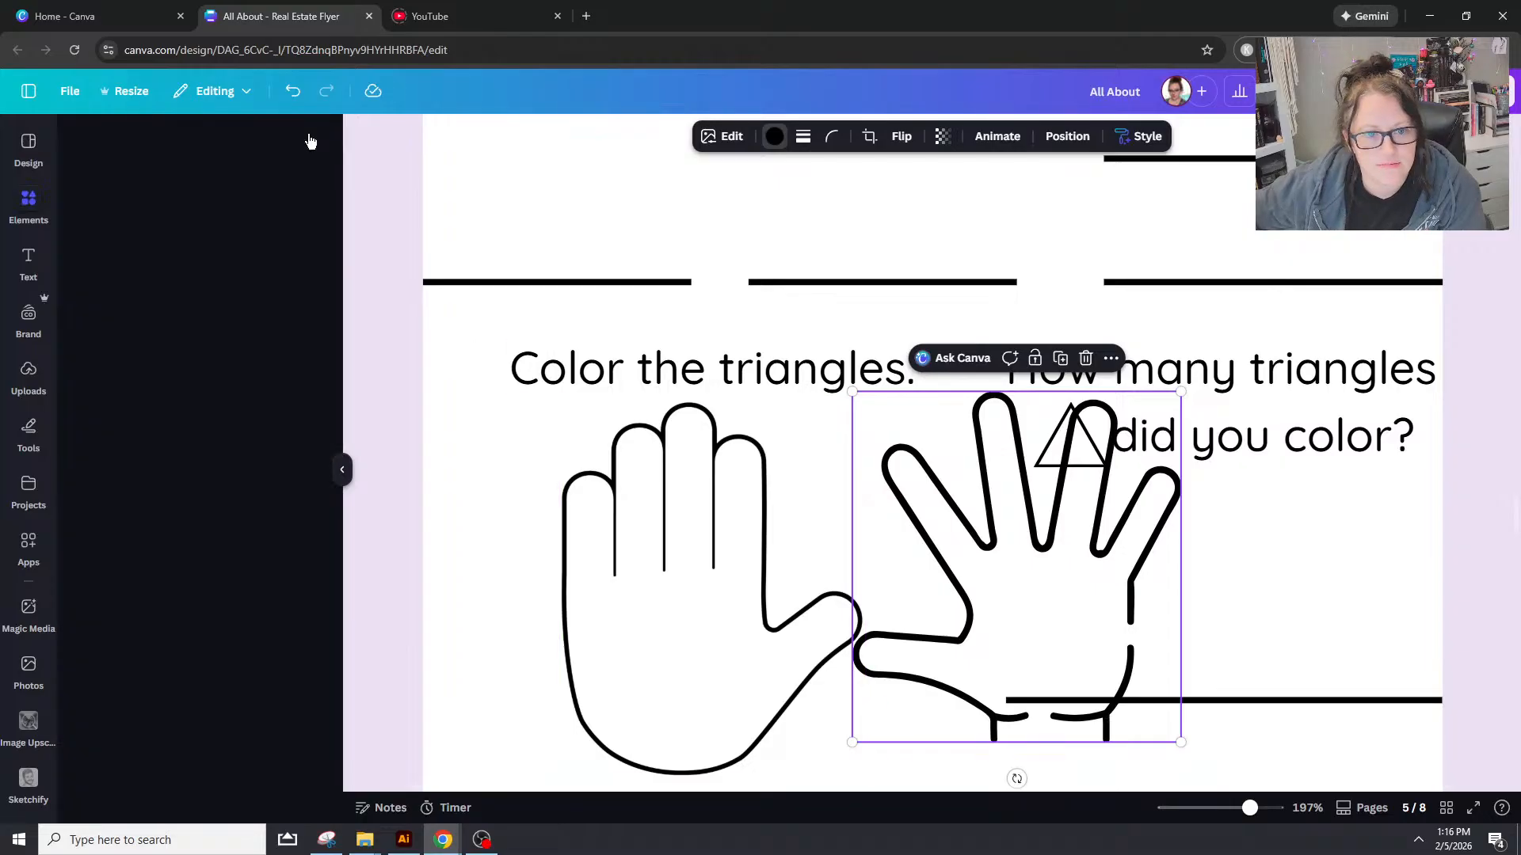
Step: Browse the graphics recommended for the spread-finger hand, then delete that hand from the page
scroll(235, 431, up, 1)
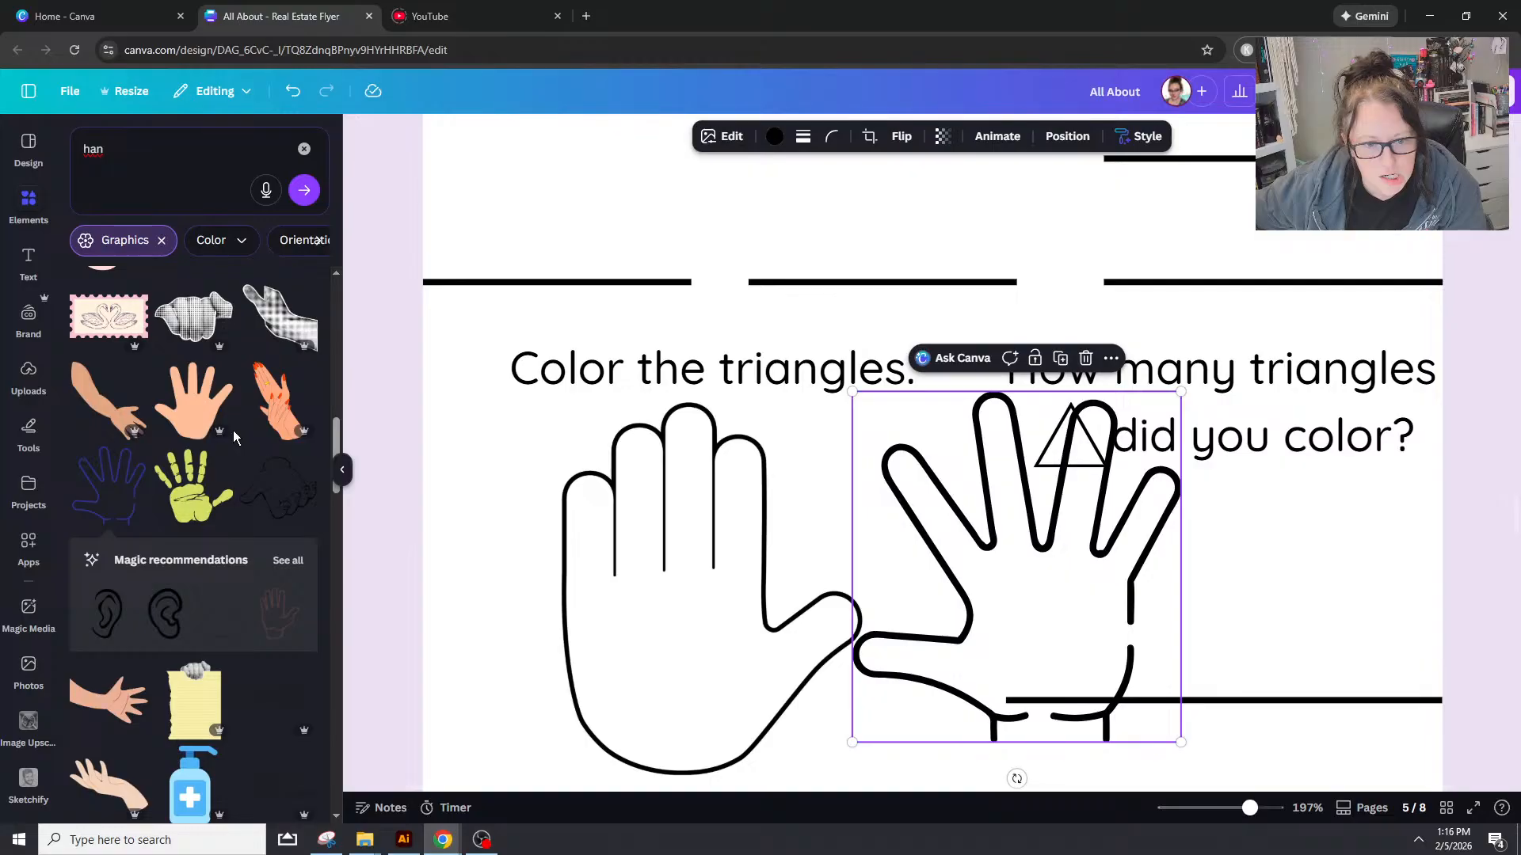
click(287, 561)
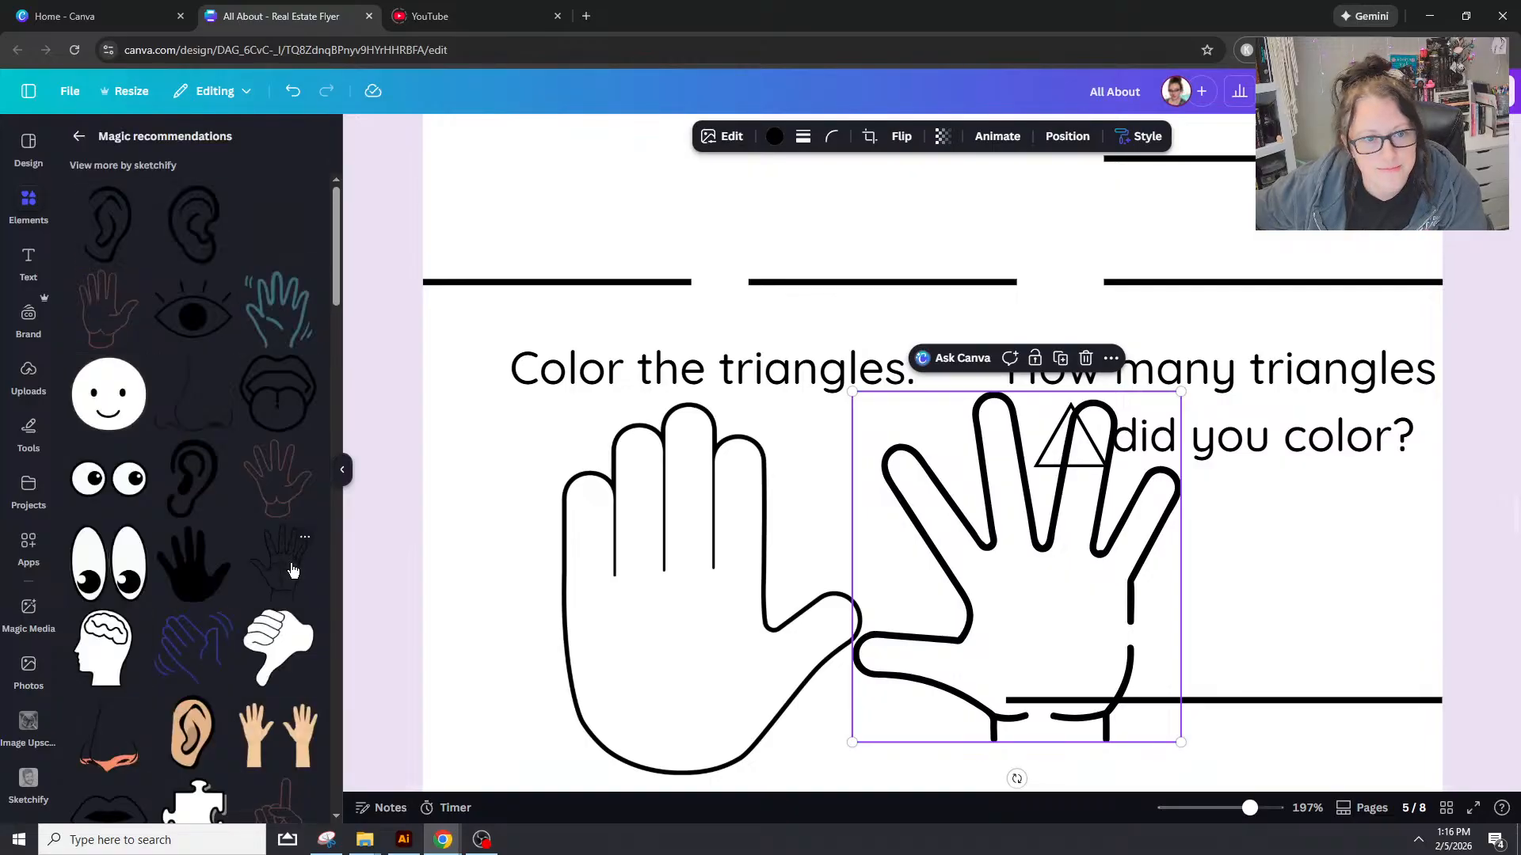
scroll(293, 571, down, 2)
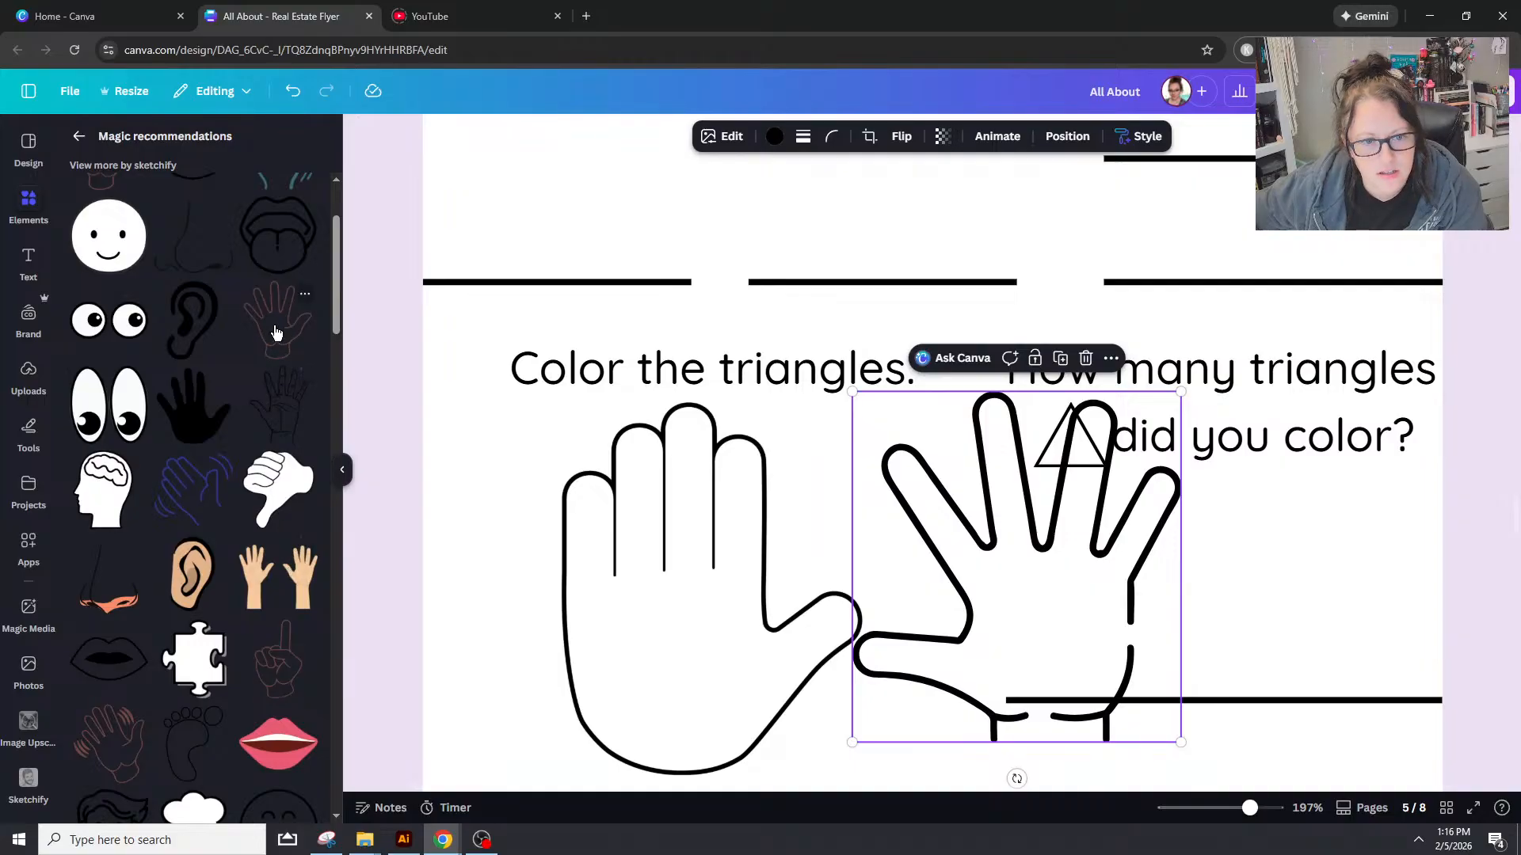
scroll(273, 336, down, 7)
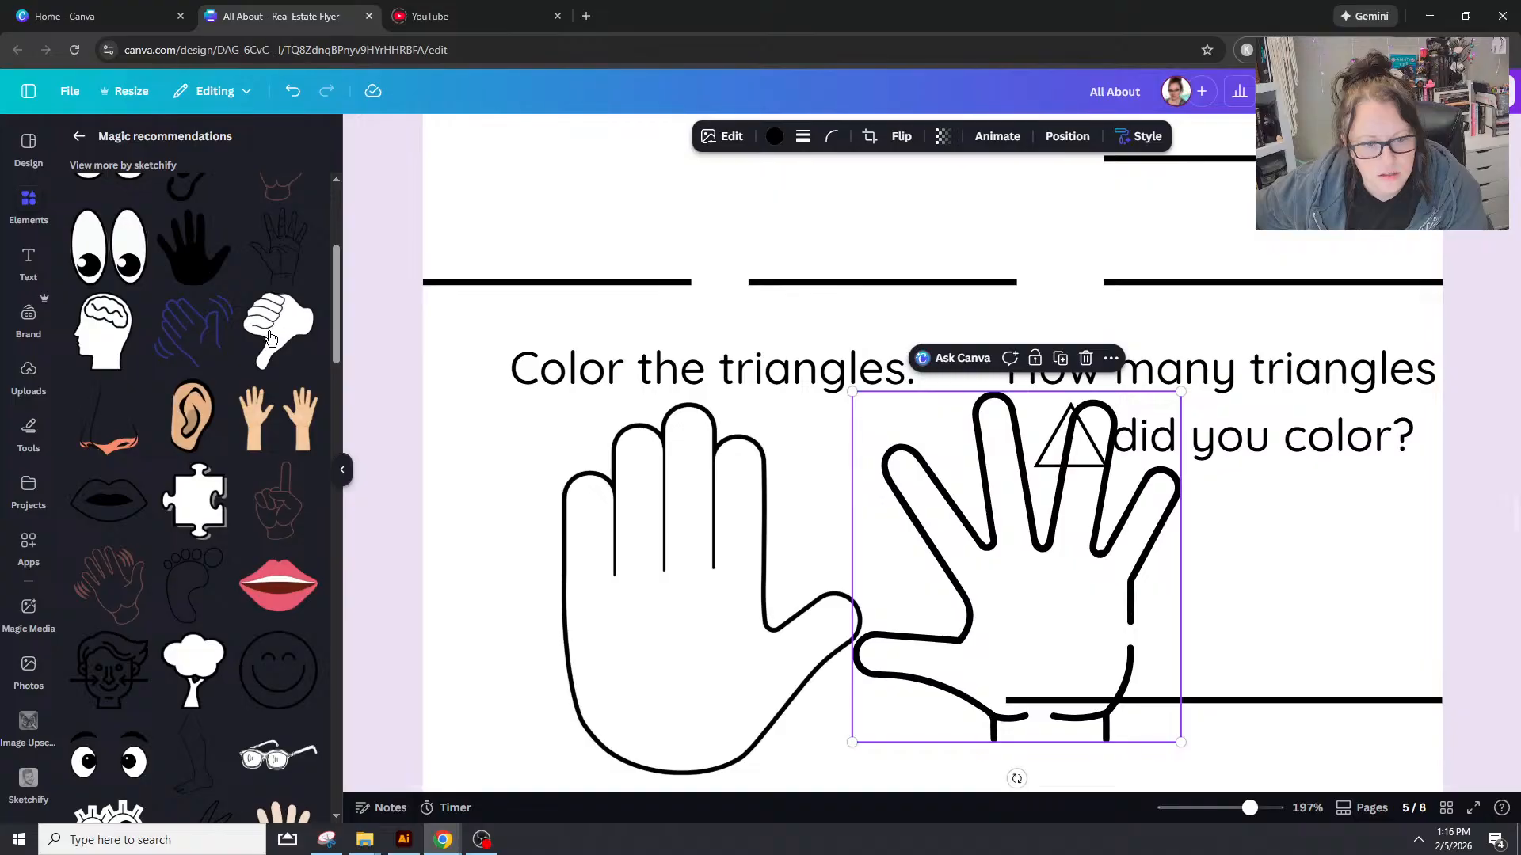
scroll(263, 344, down, 4)
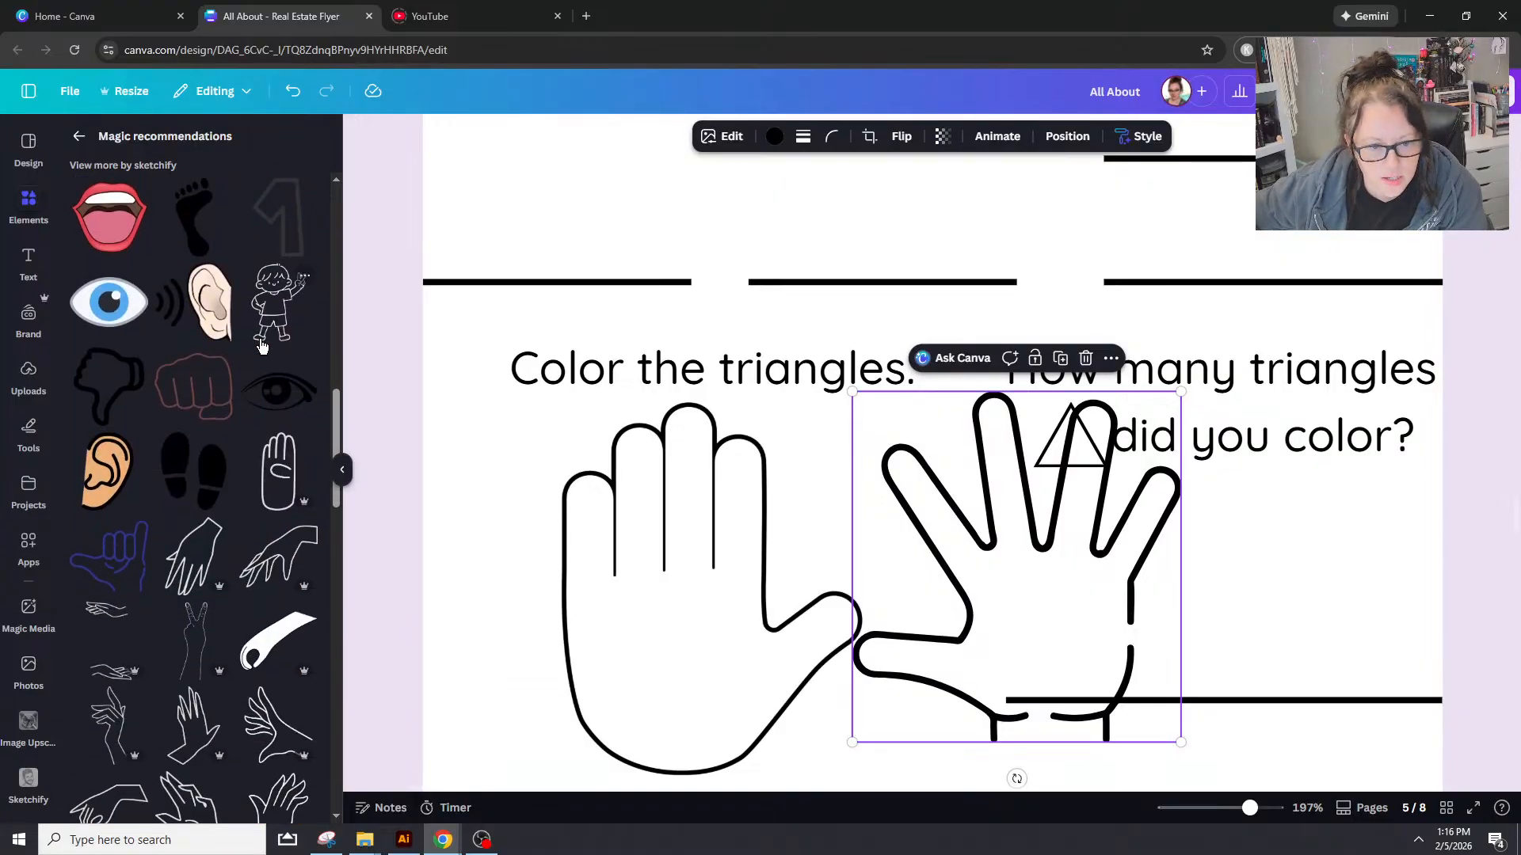
scroll(262, 346, down, 1)
scroll(262, 346, down, 10)
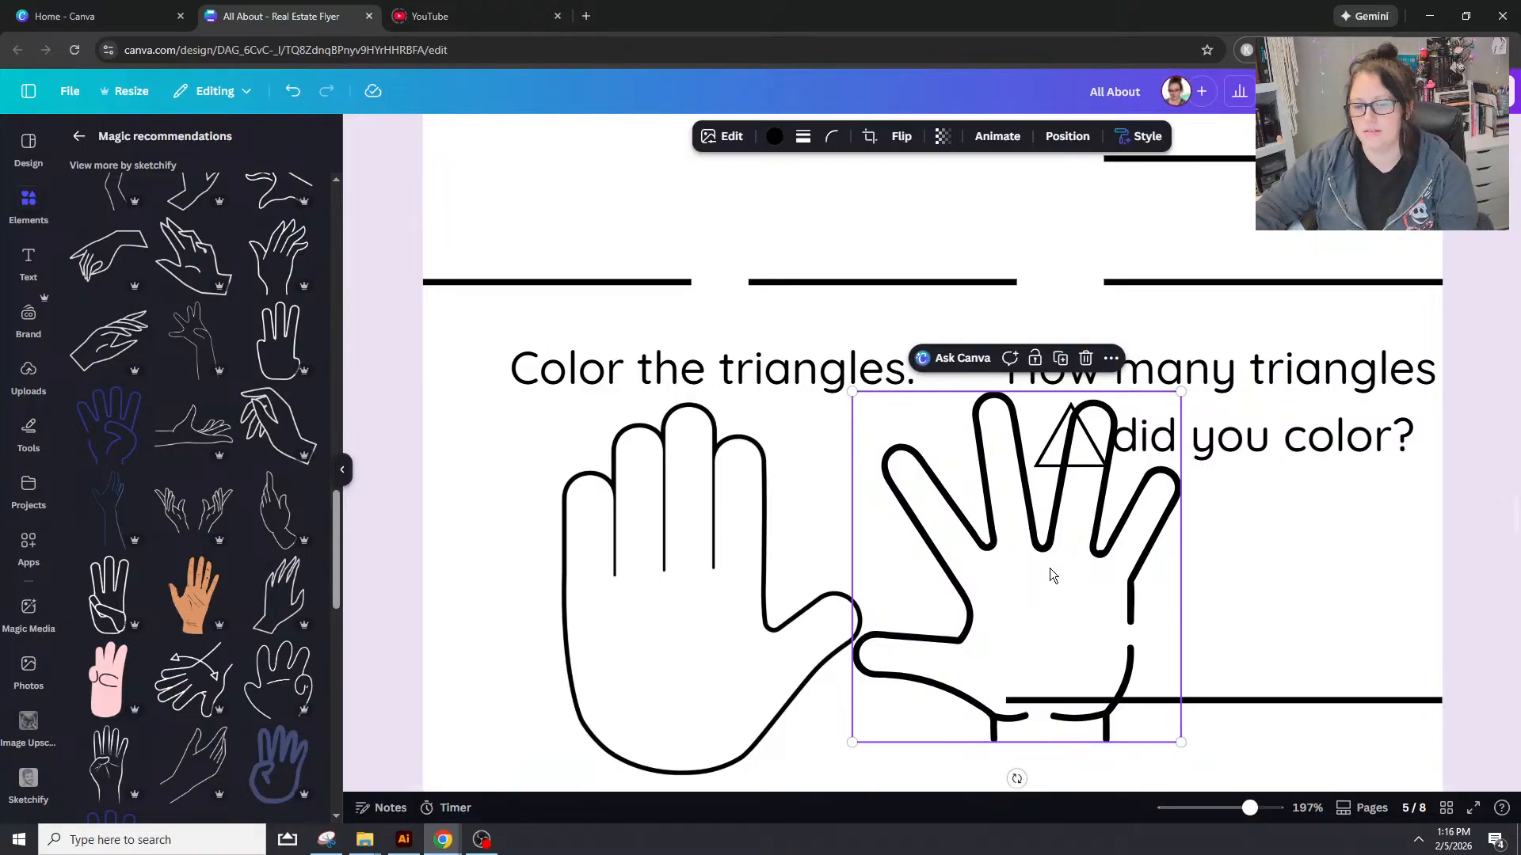
key(Delete)
Step: Tilt the remaining outlined hand counterclockwise and nudge it slightly left beneath the "Color the triangles." heading
click(743, 676)
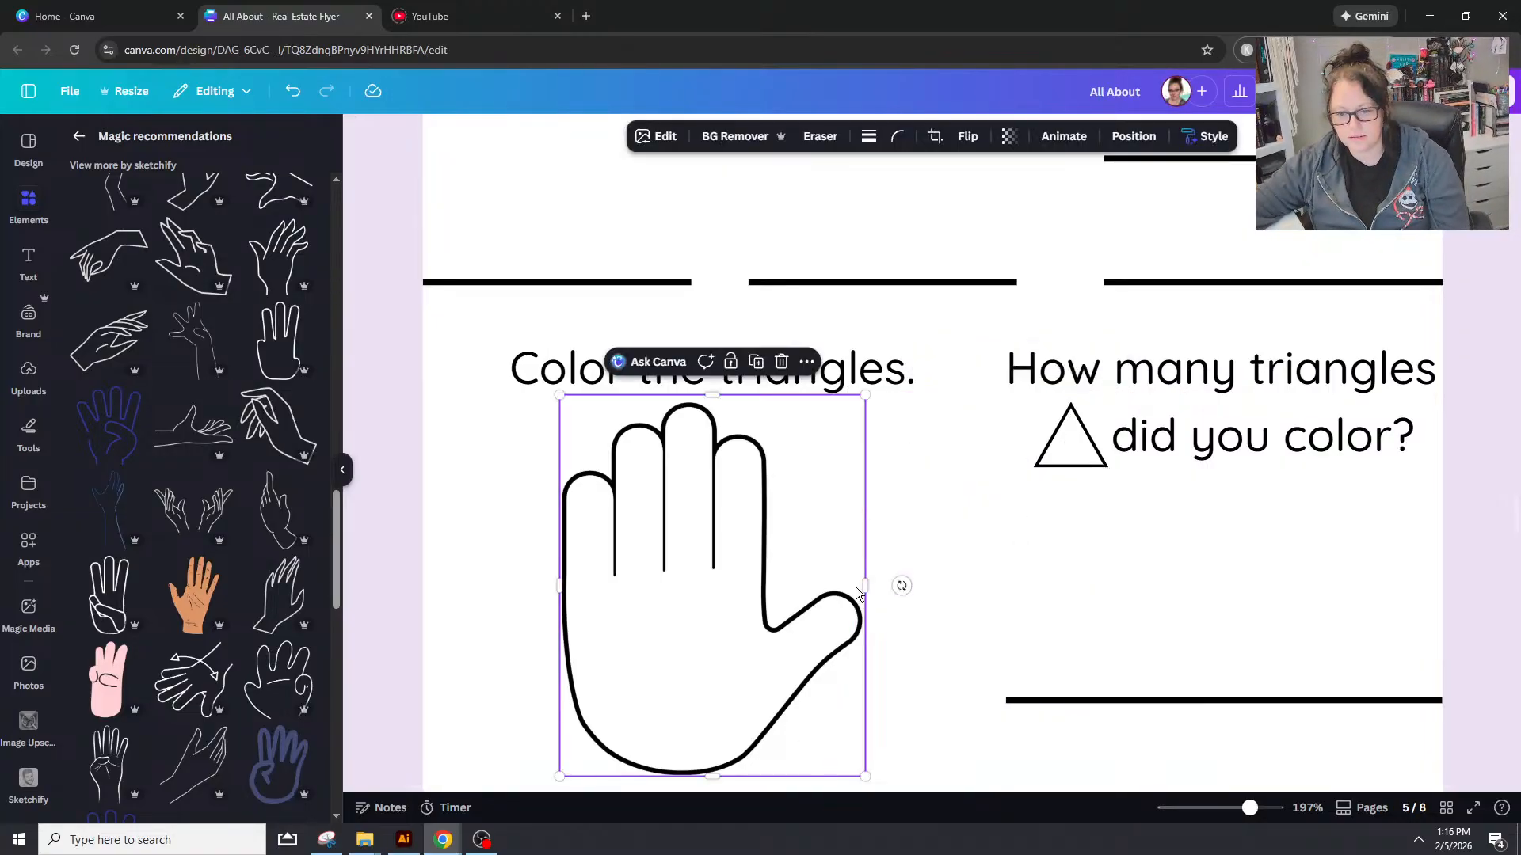
drag(902, 586, 847, 554)
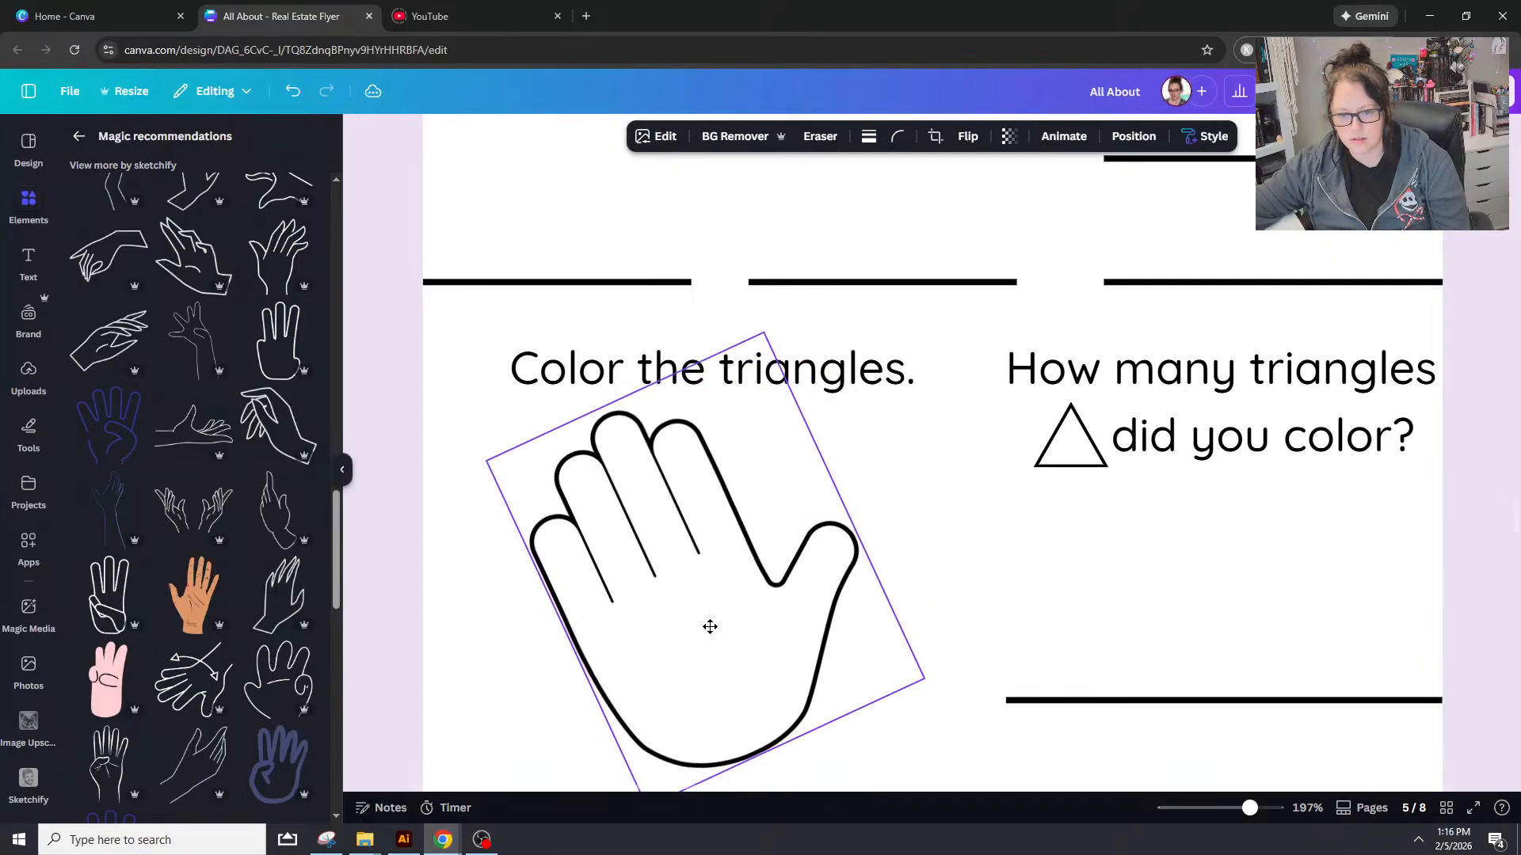
drag(709, 627, 700, 625)
click(1048, 502)
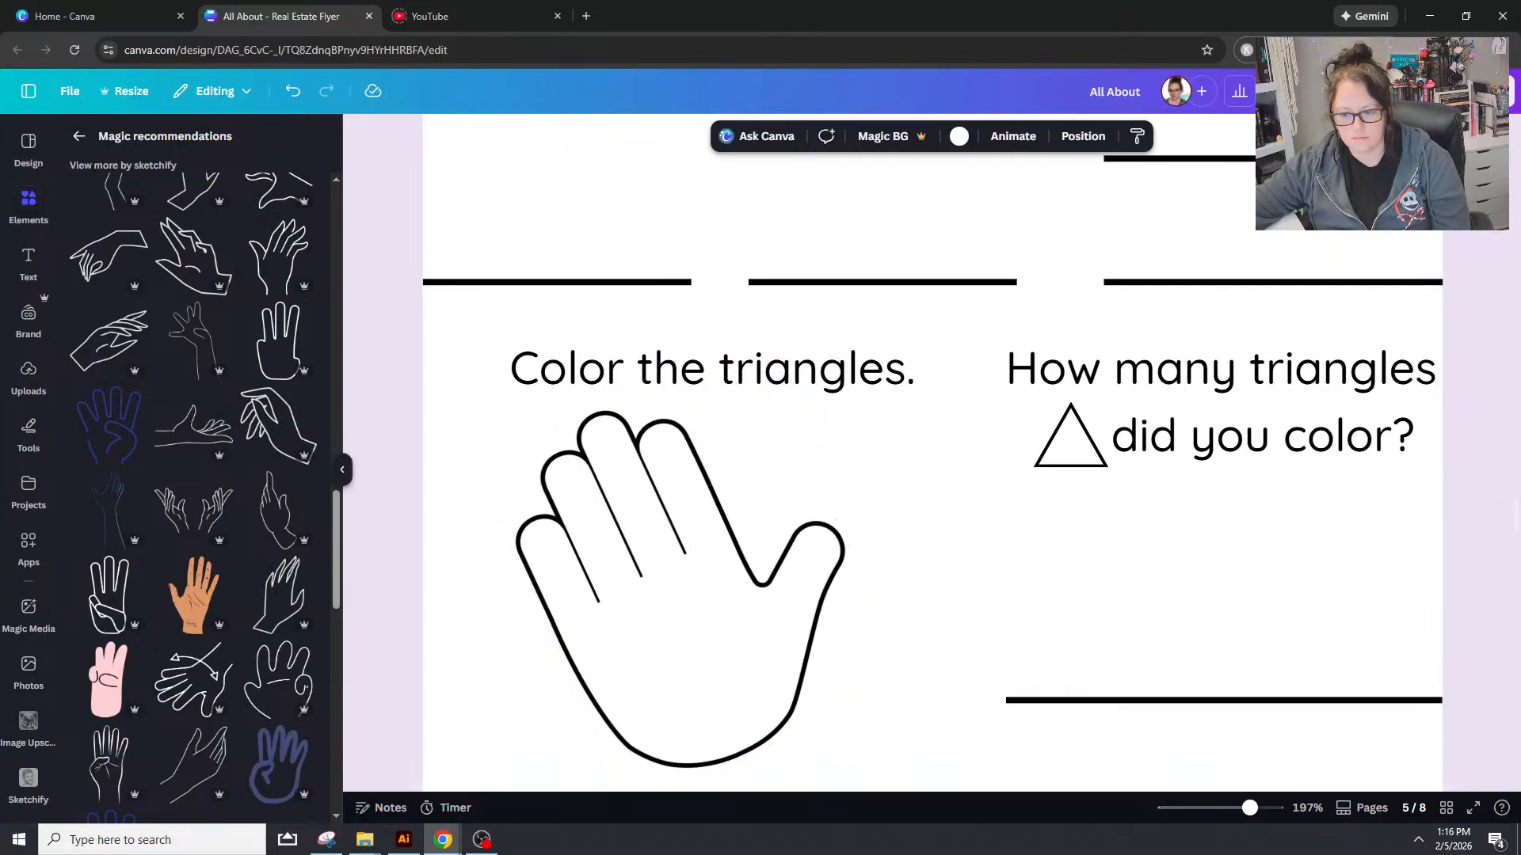
Step: Move the tilted hand to the left margin of the activity area and duplicate it
click(1233, 808)
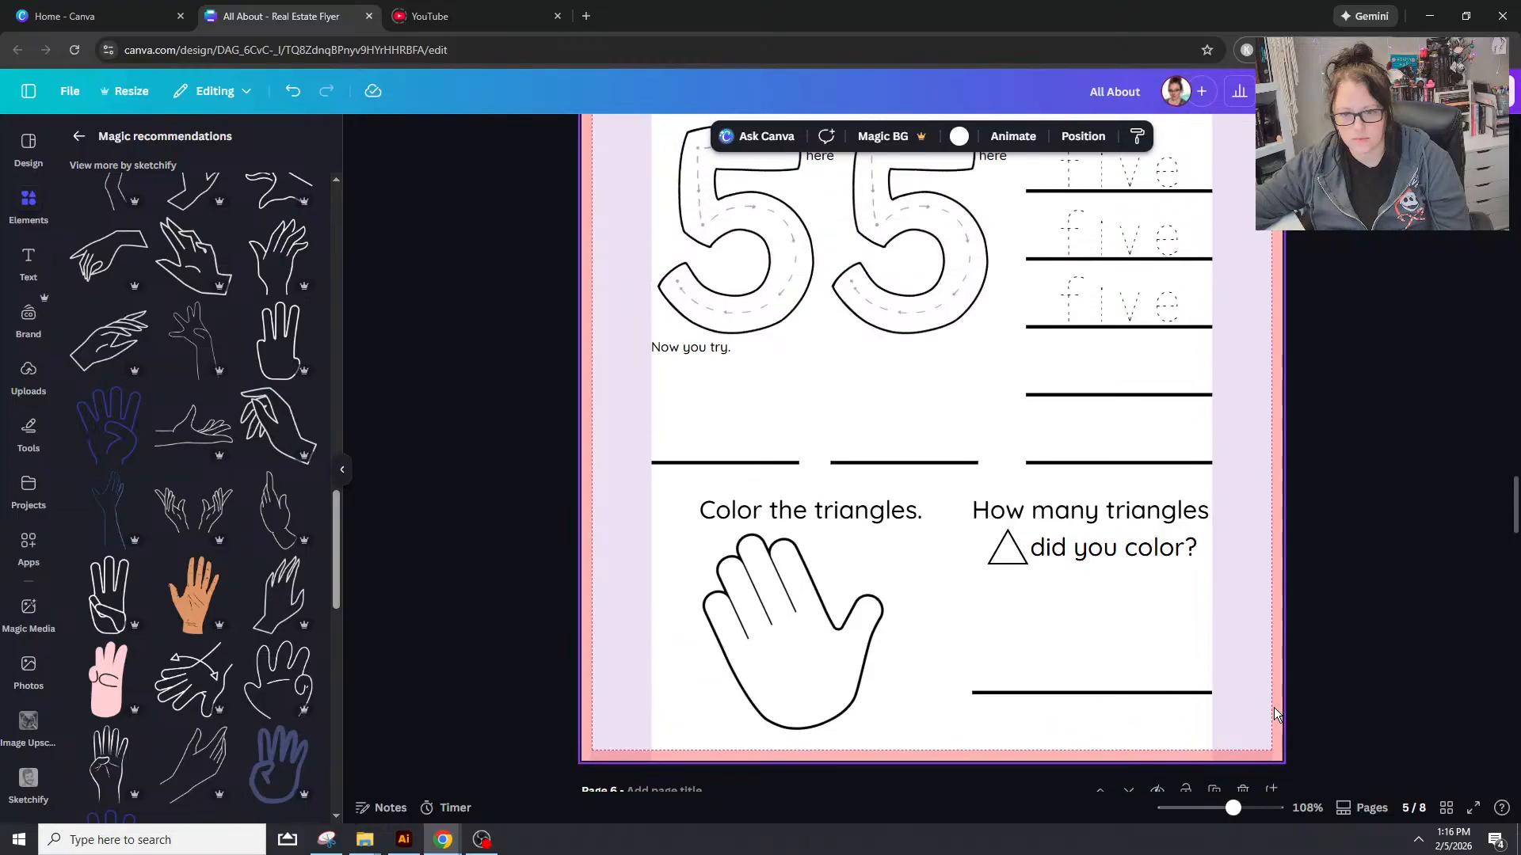
scroll(1275, 715, up, 1)
scroll(1267, 719, down, 2)
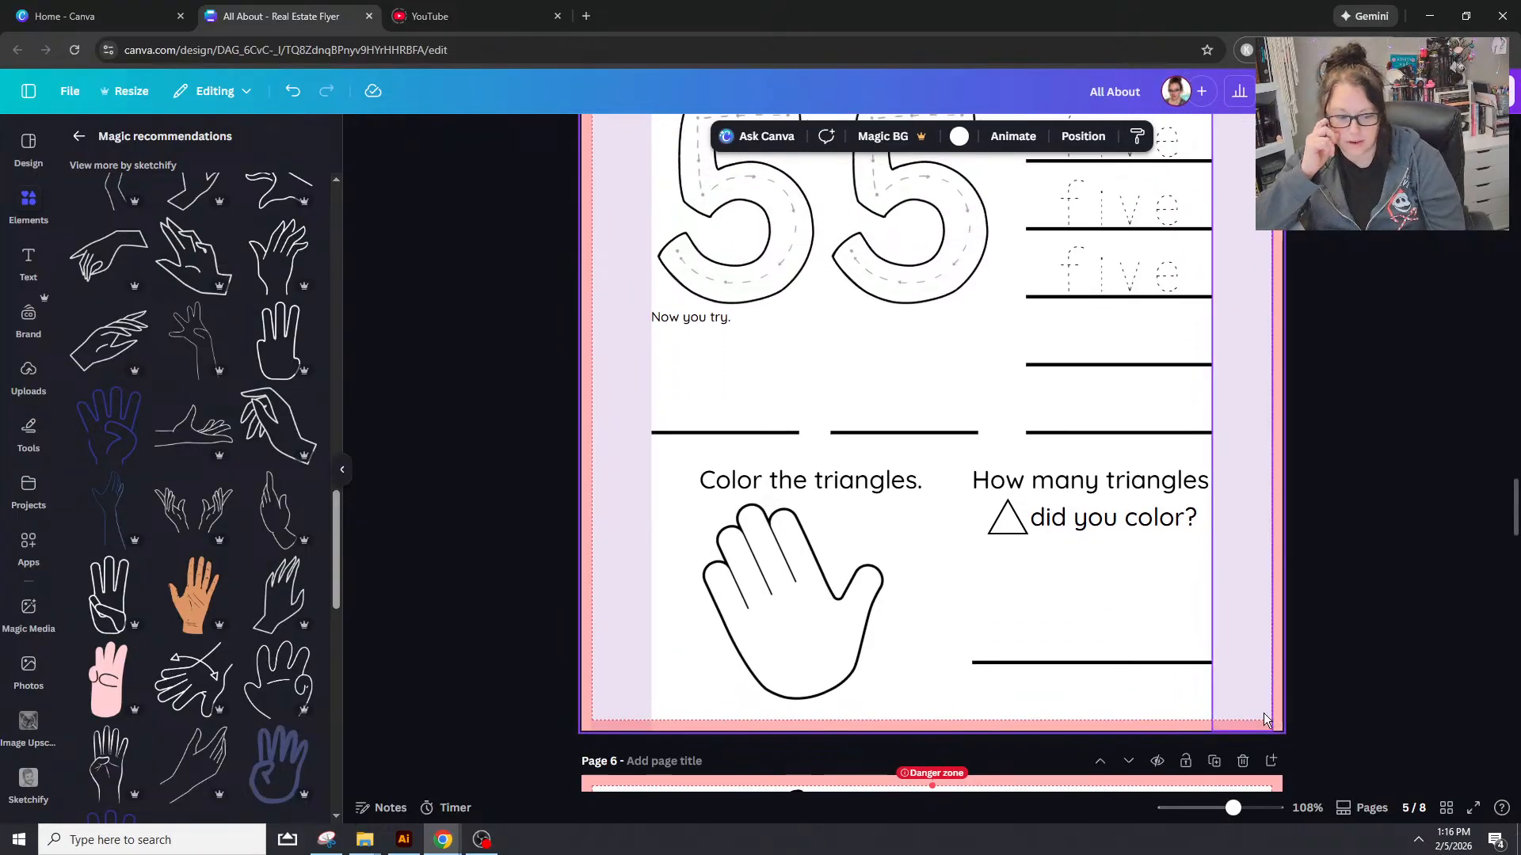
click(828, 608)
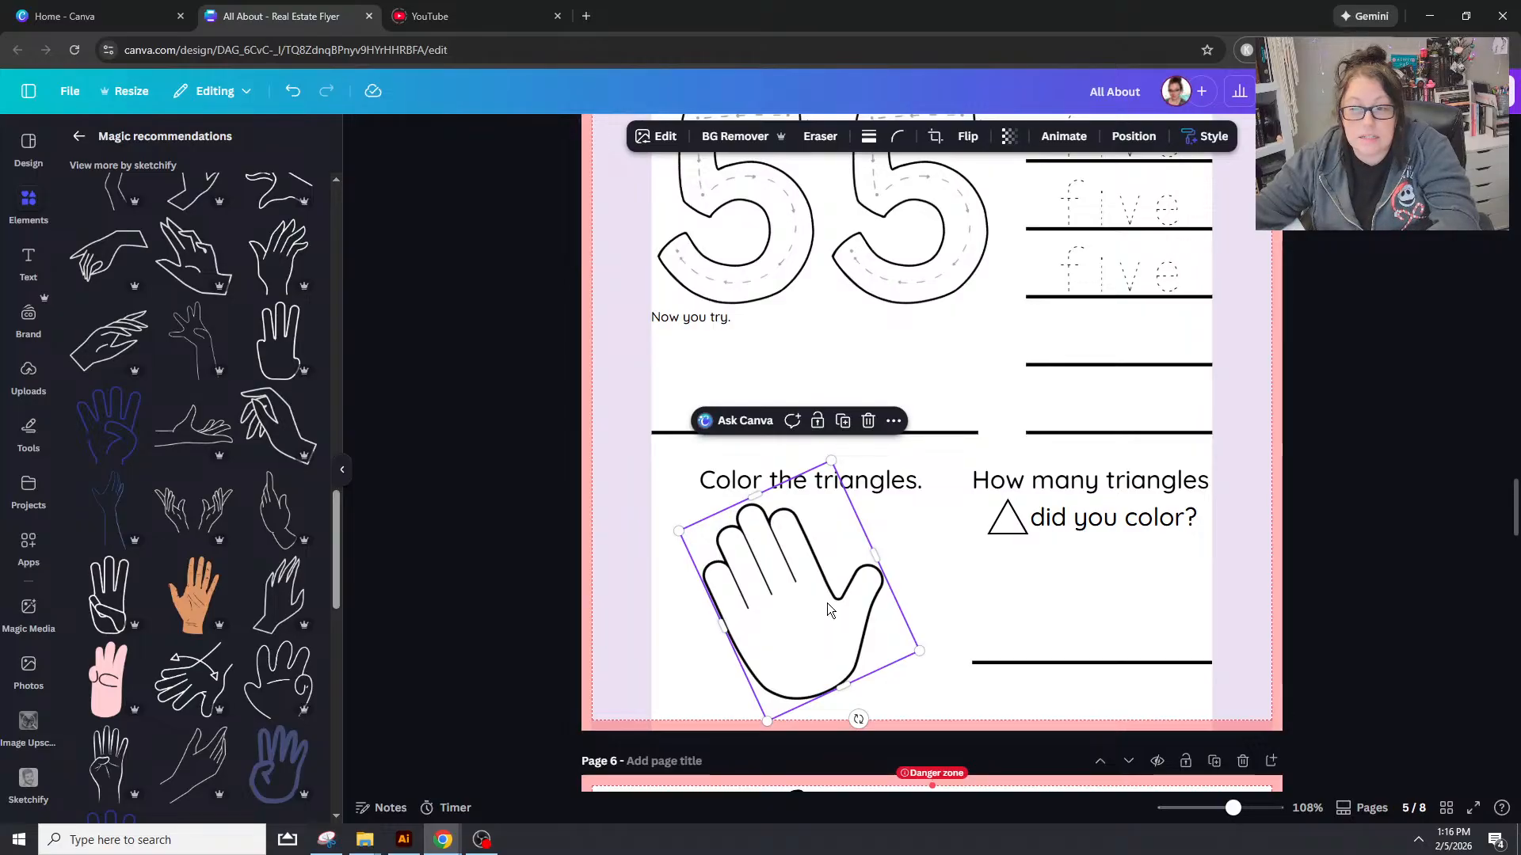
drag(827, 602, 777, 607)
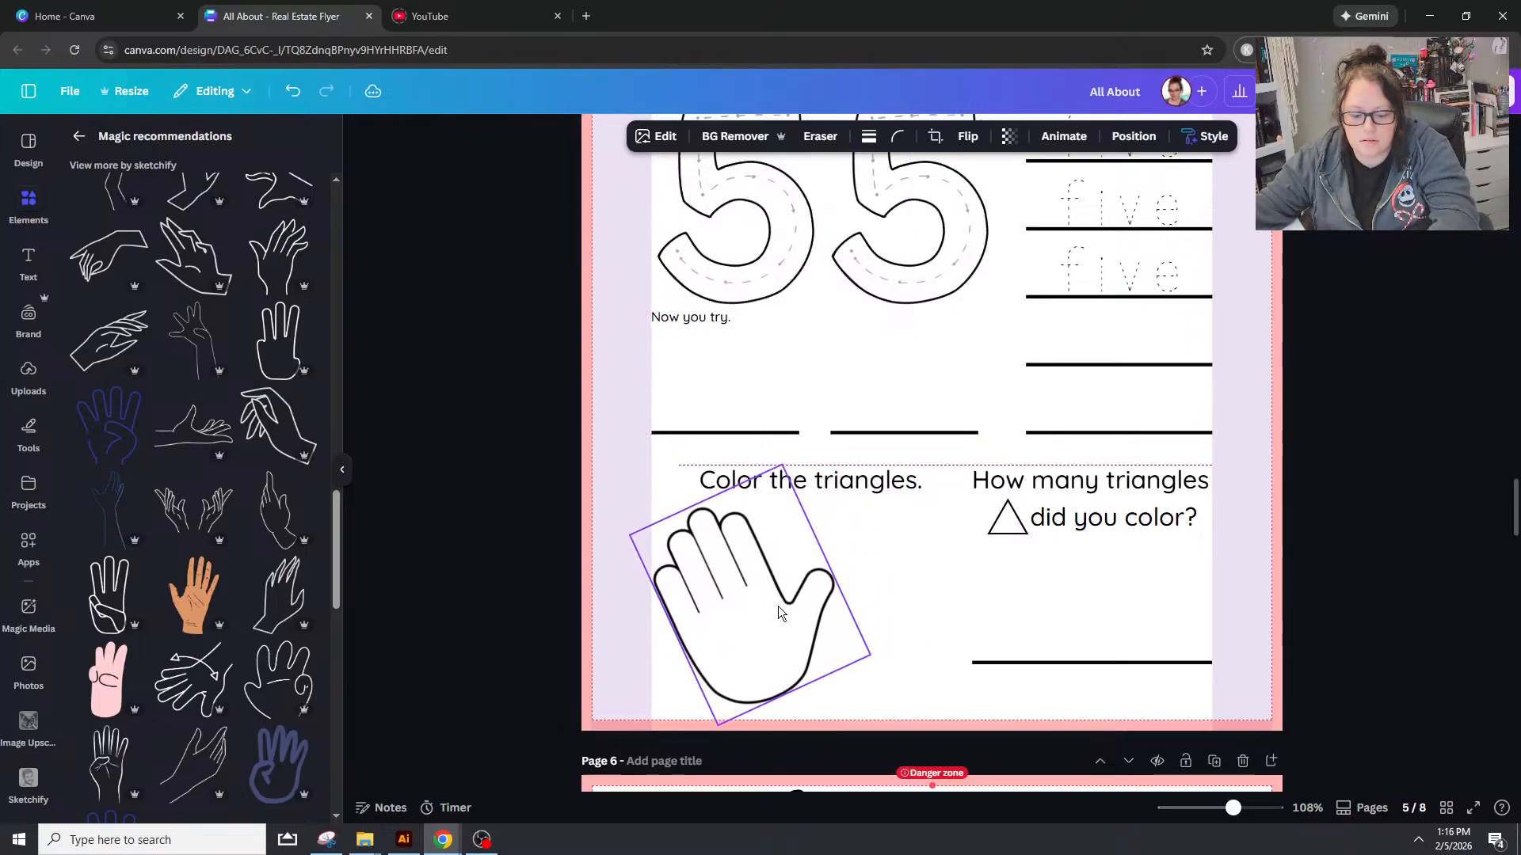
key(ctrl+d)
Step: Try flipping the duplicate hand horizontally and rotating it into place beside the original
click(968, 137)
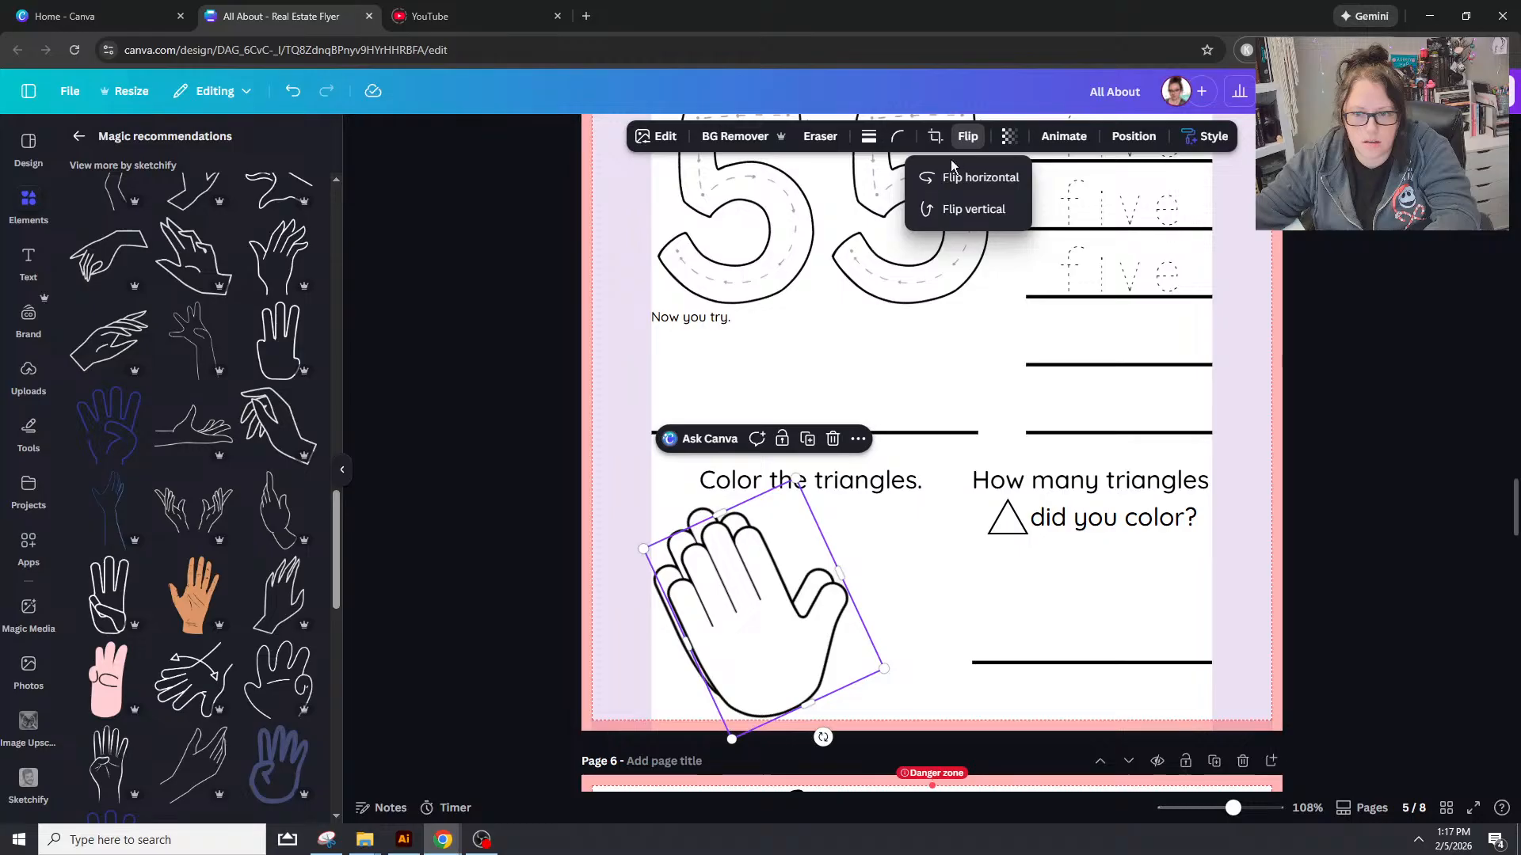
click(980, 177)
drag(754, 649, 890, 633)
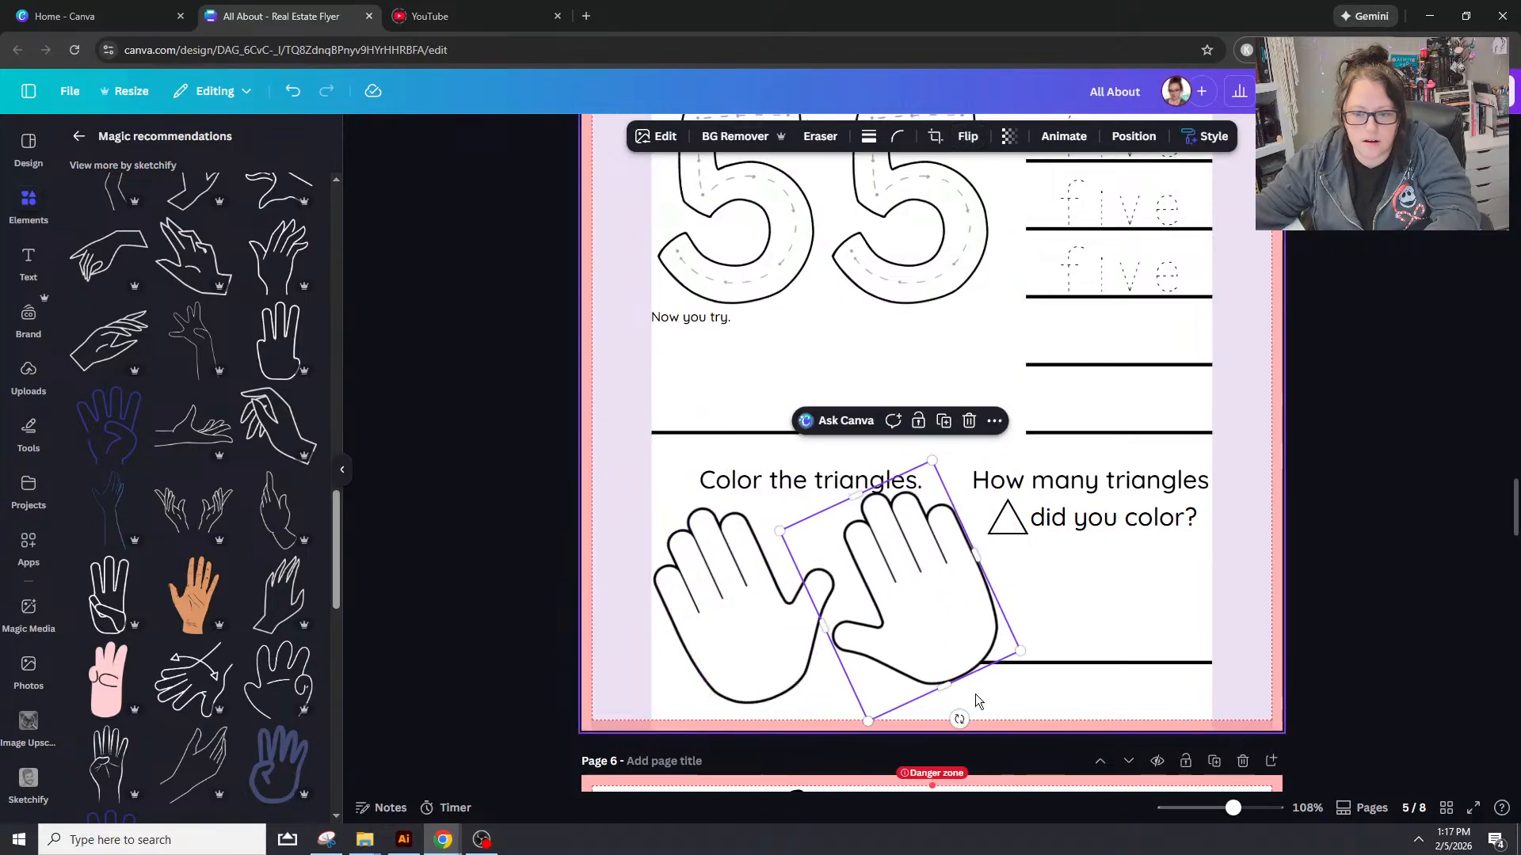
drag(960, 721, 861, 701)
Step: Undo the duplicate hand's rotation, move and horizontal flip
key(ctrl+z)
key(ctrl+z)
key(ctrl+z)
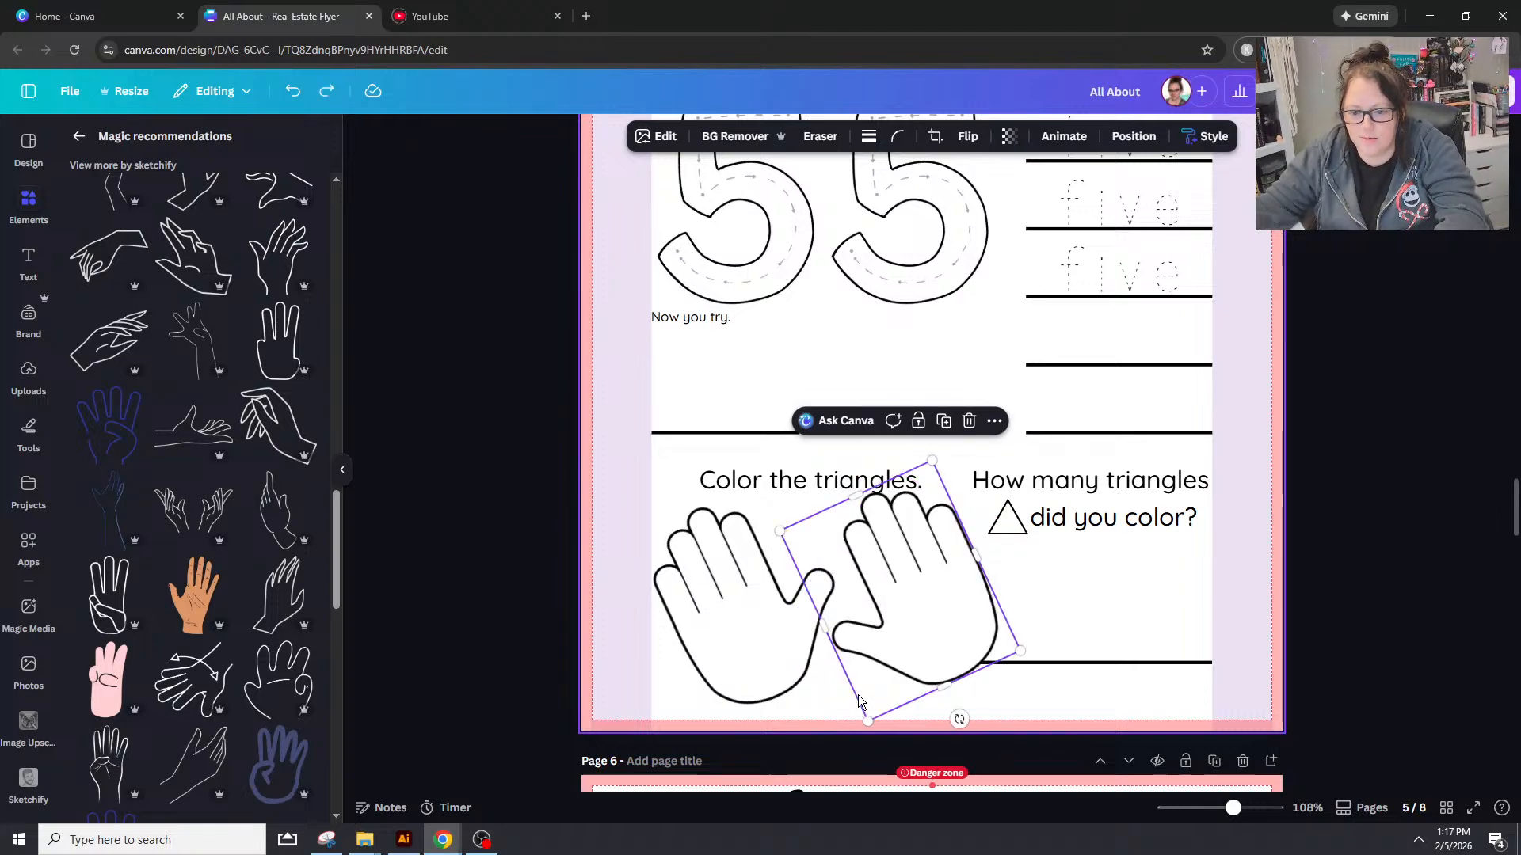
key(ctrl+z)
key(ctrl+z)
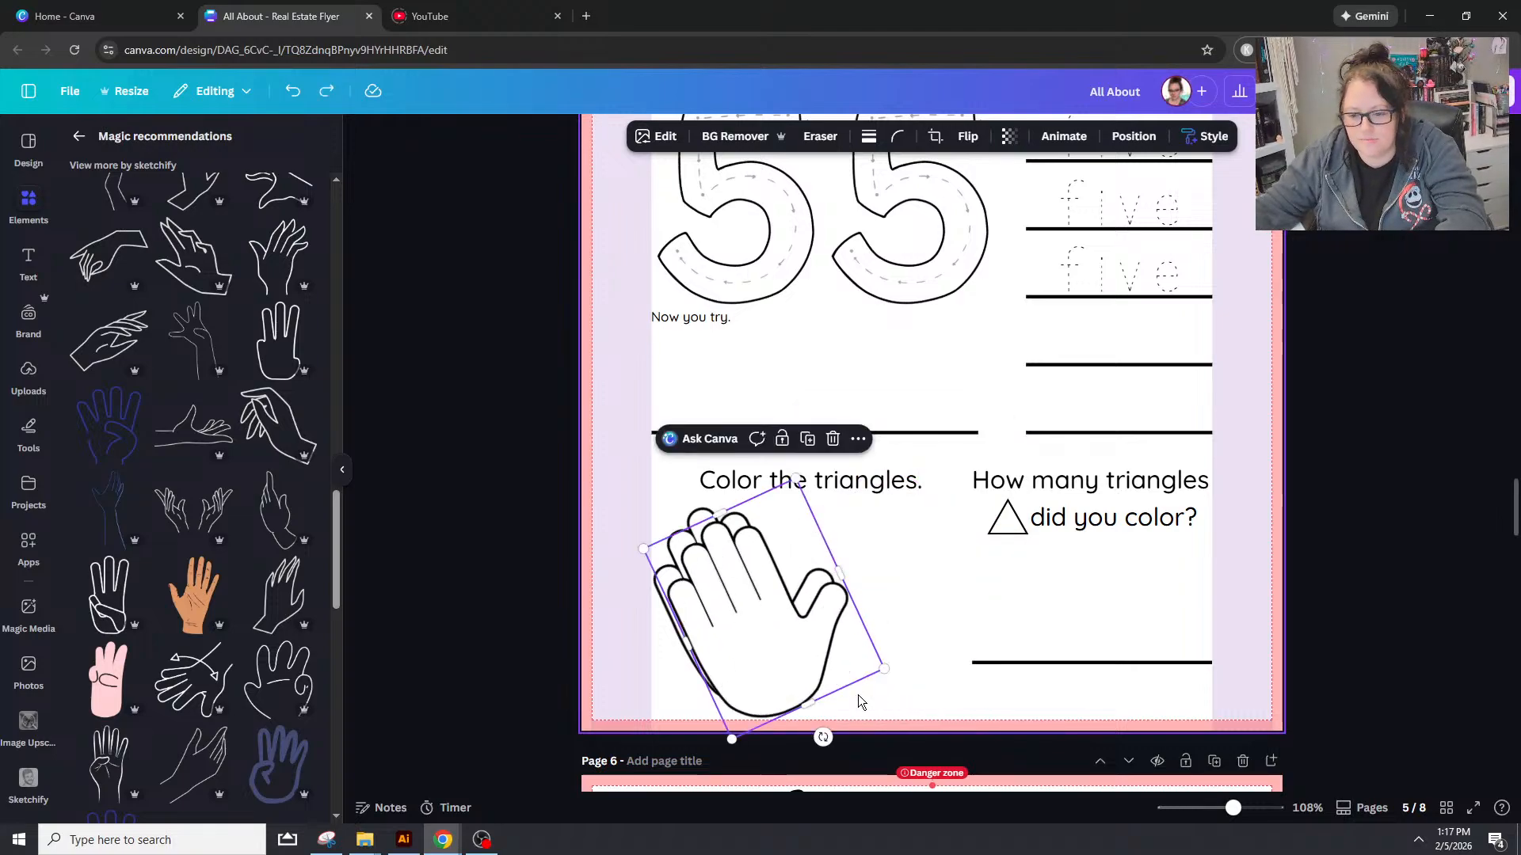
Step: Undo the hand's duplication, its move to the left margin and its tilt
click(820, 653)
key(ctrl+z)
key(ctrl+z)
key(ctrl+z)
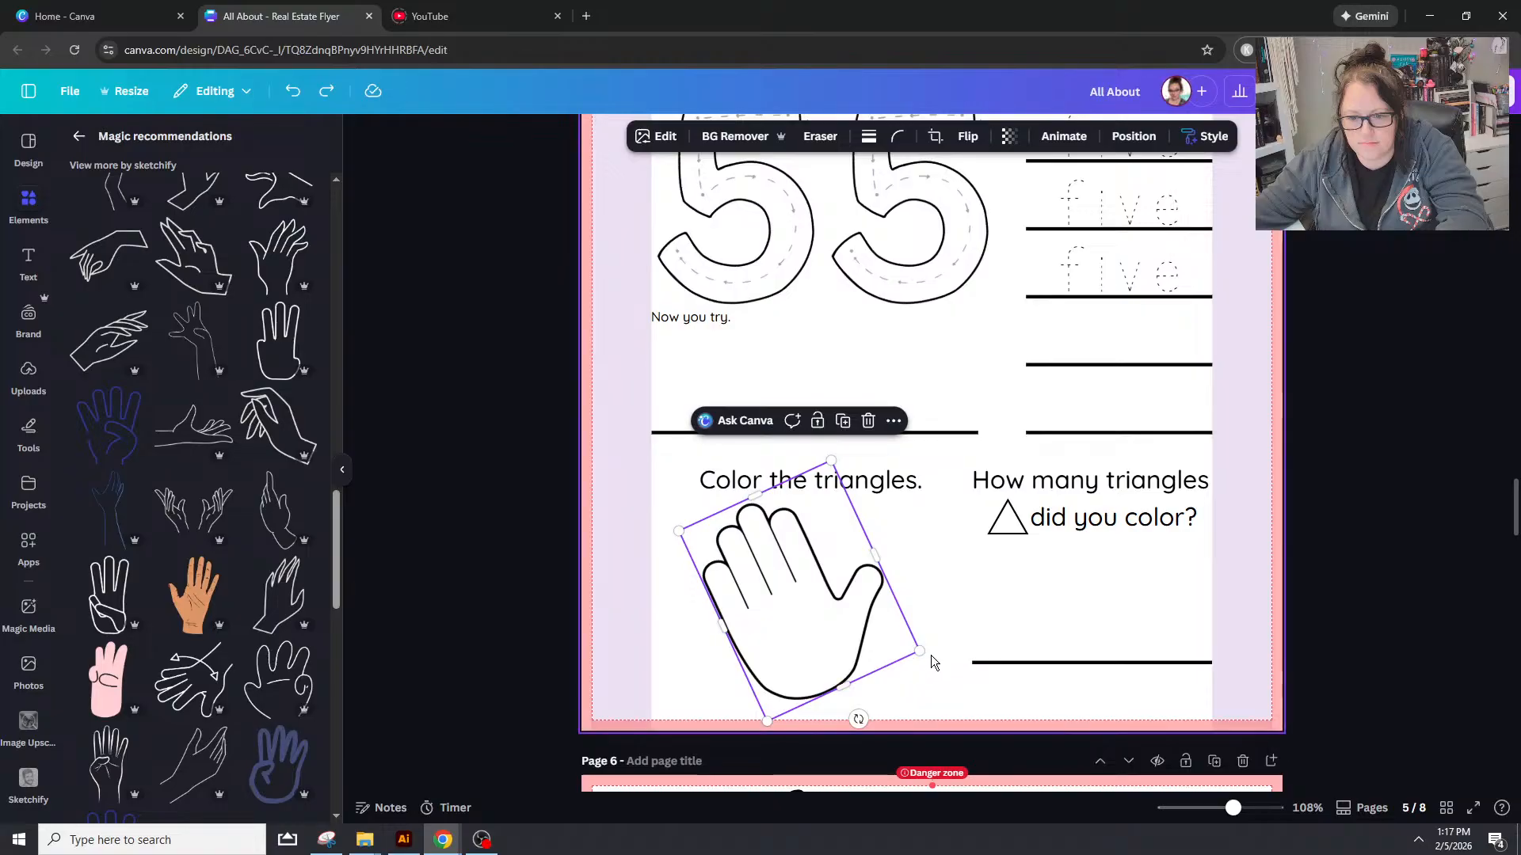
click(960, 580)
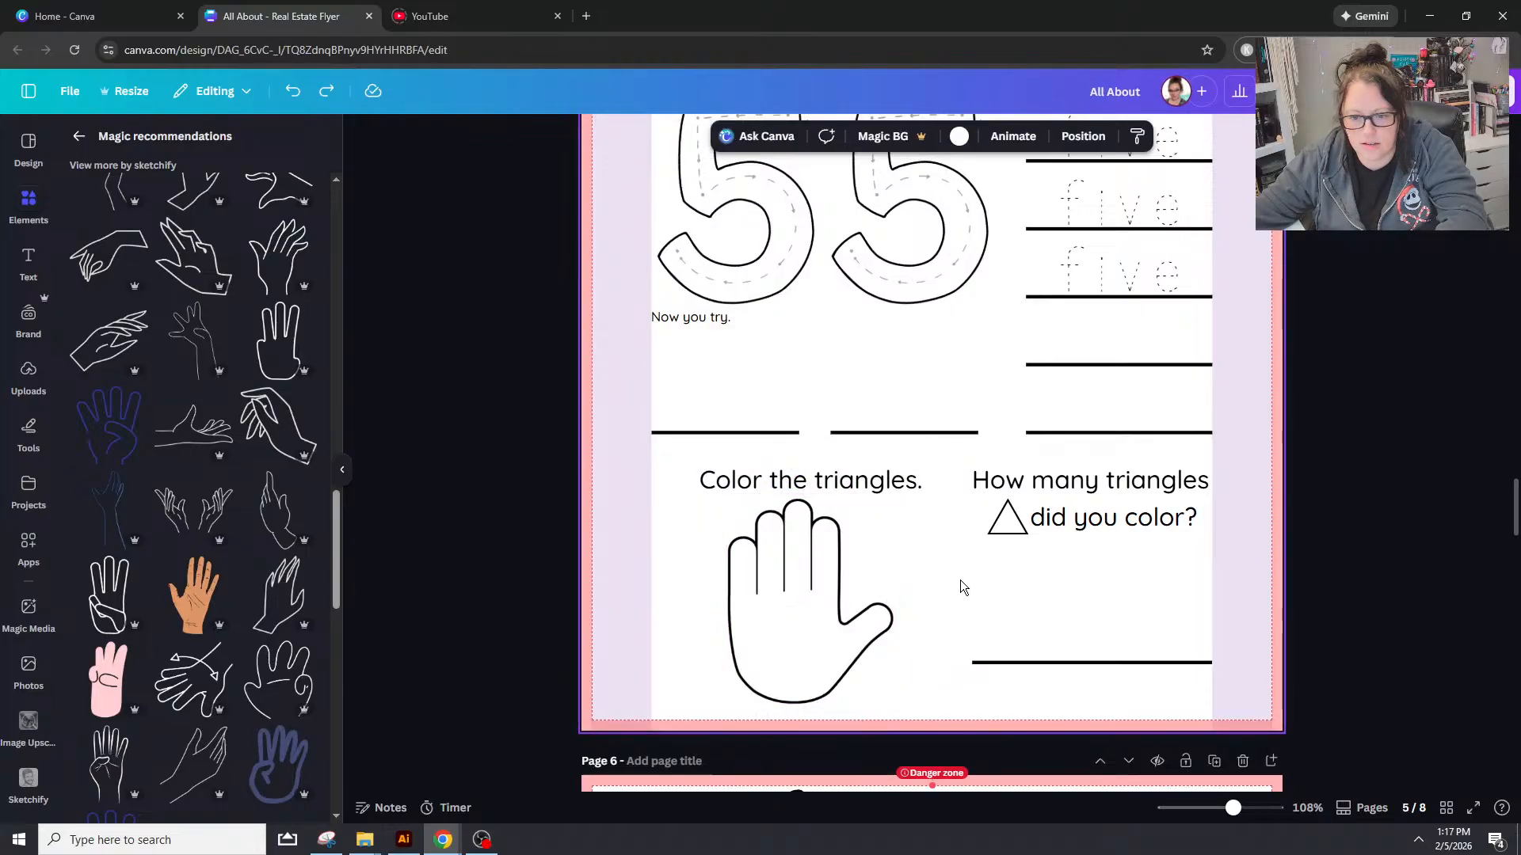
Step: Change the heading above the hand to read "Color the hand."
double_click(889, 483)
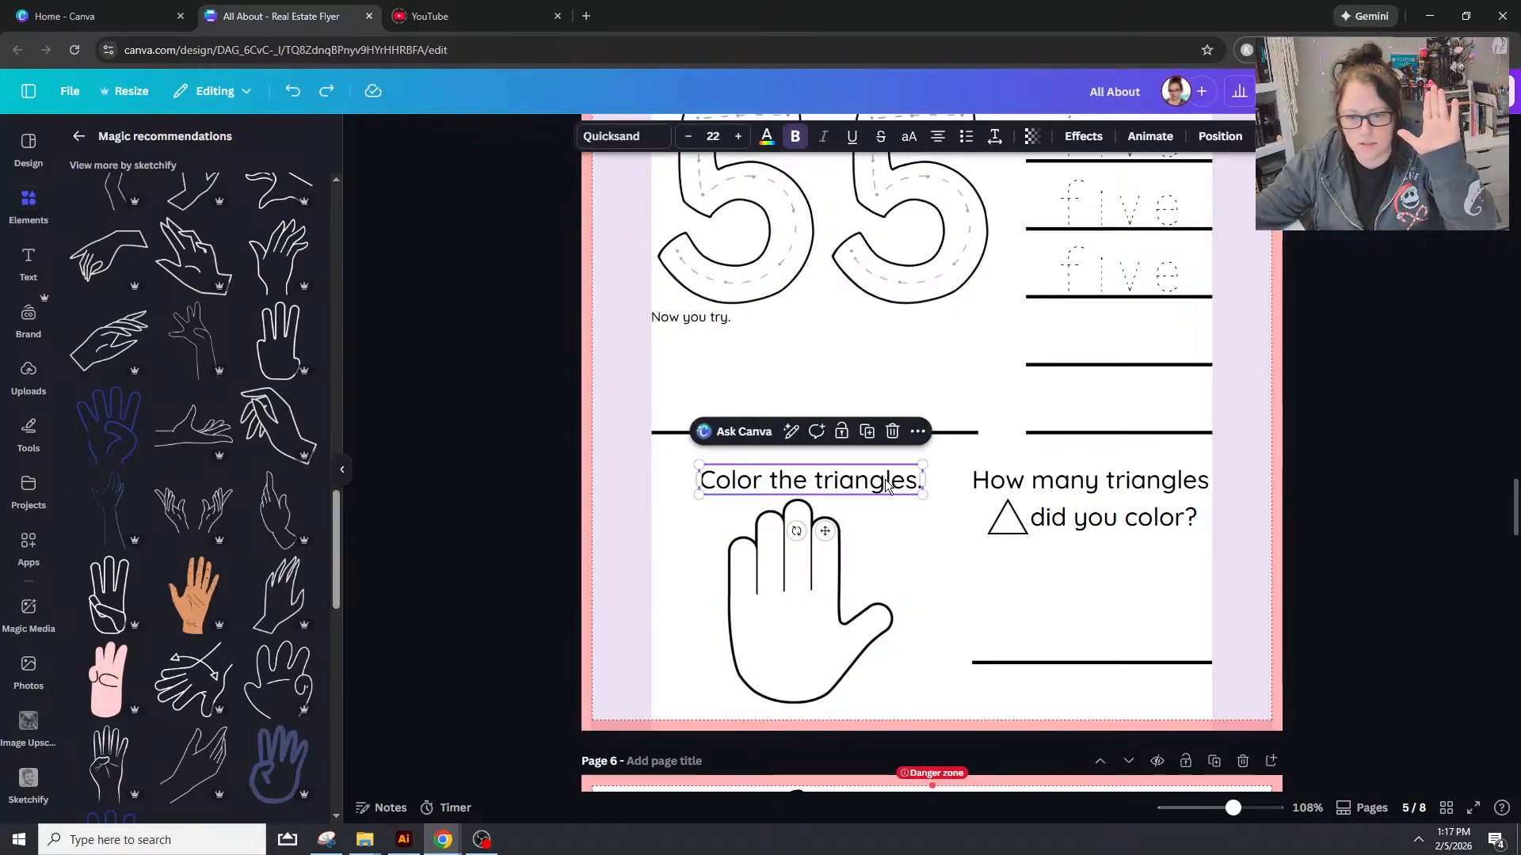
click(808, 481)
drag(814, 481, 925, 480)
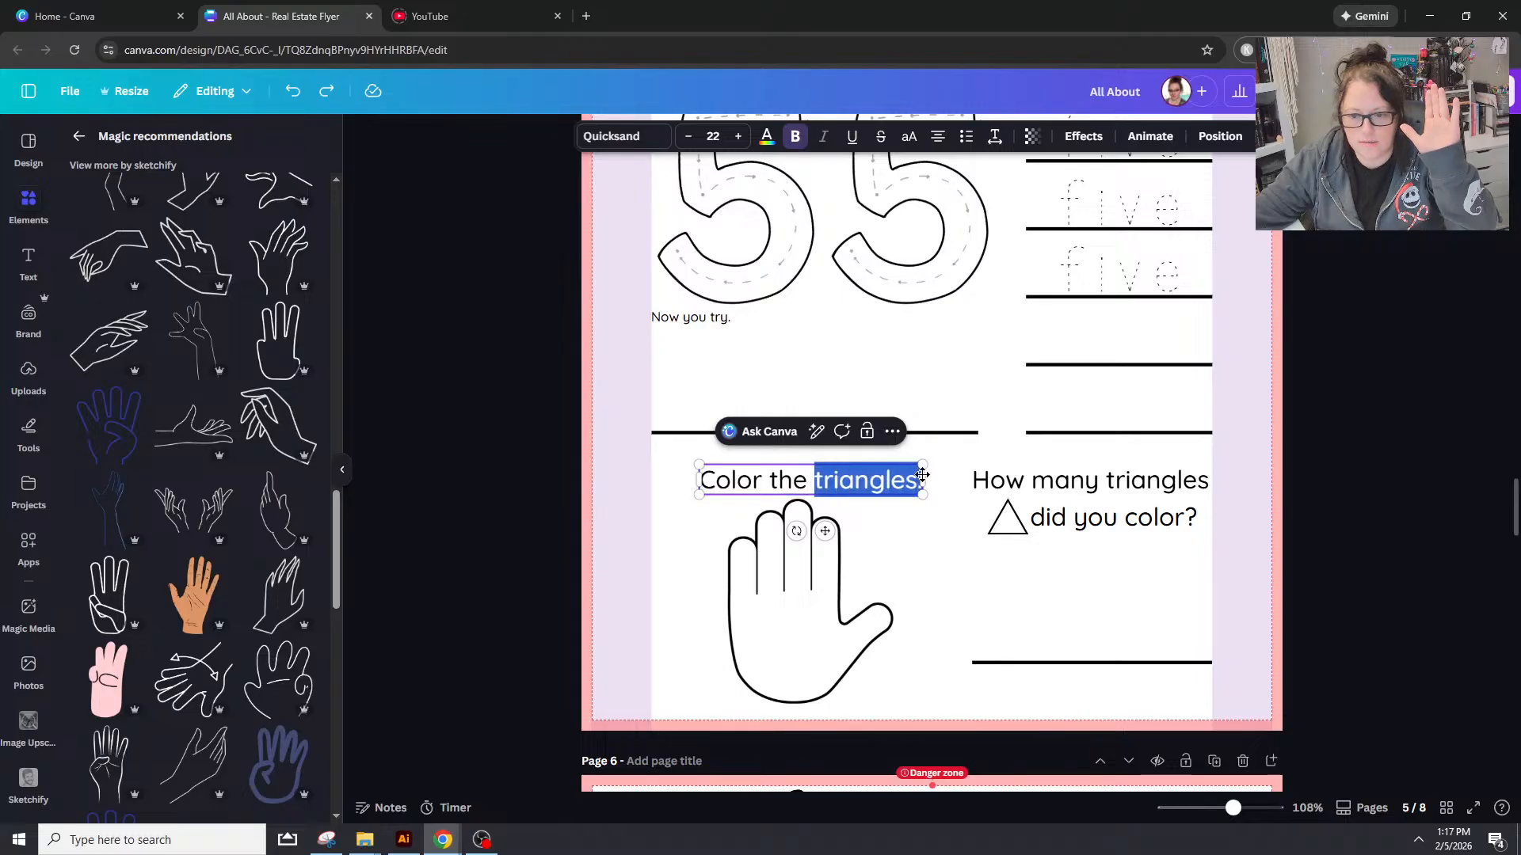
text(hang)
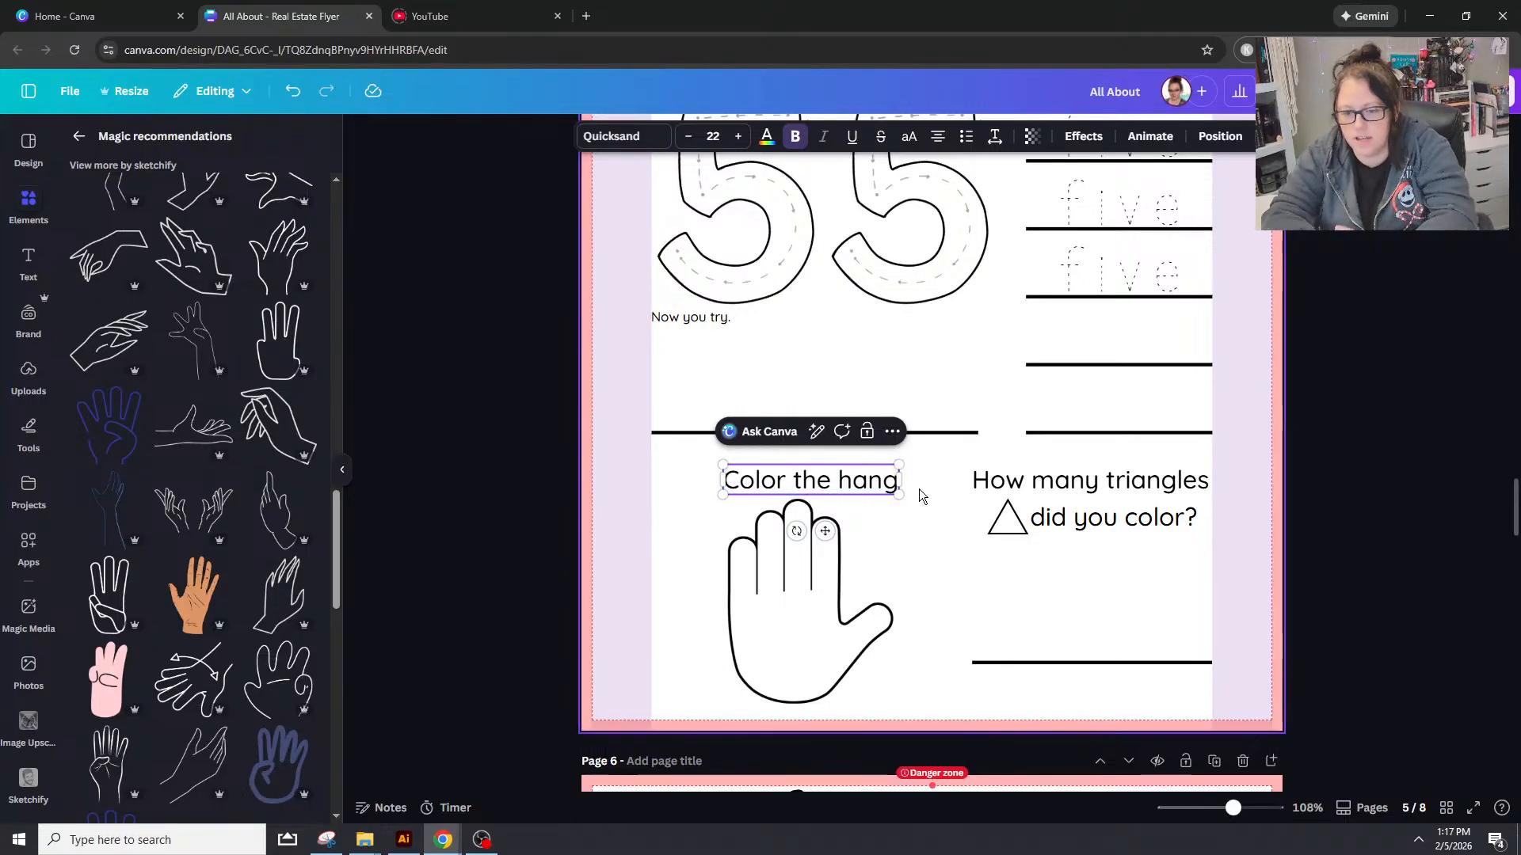
key(BackSpace)
text(d)
click(676, 509)
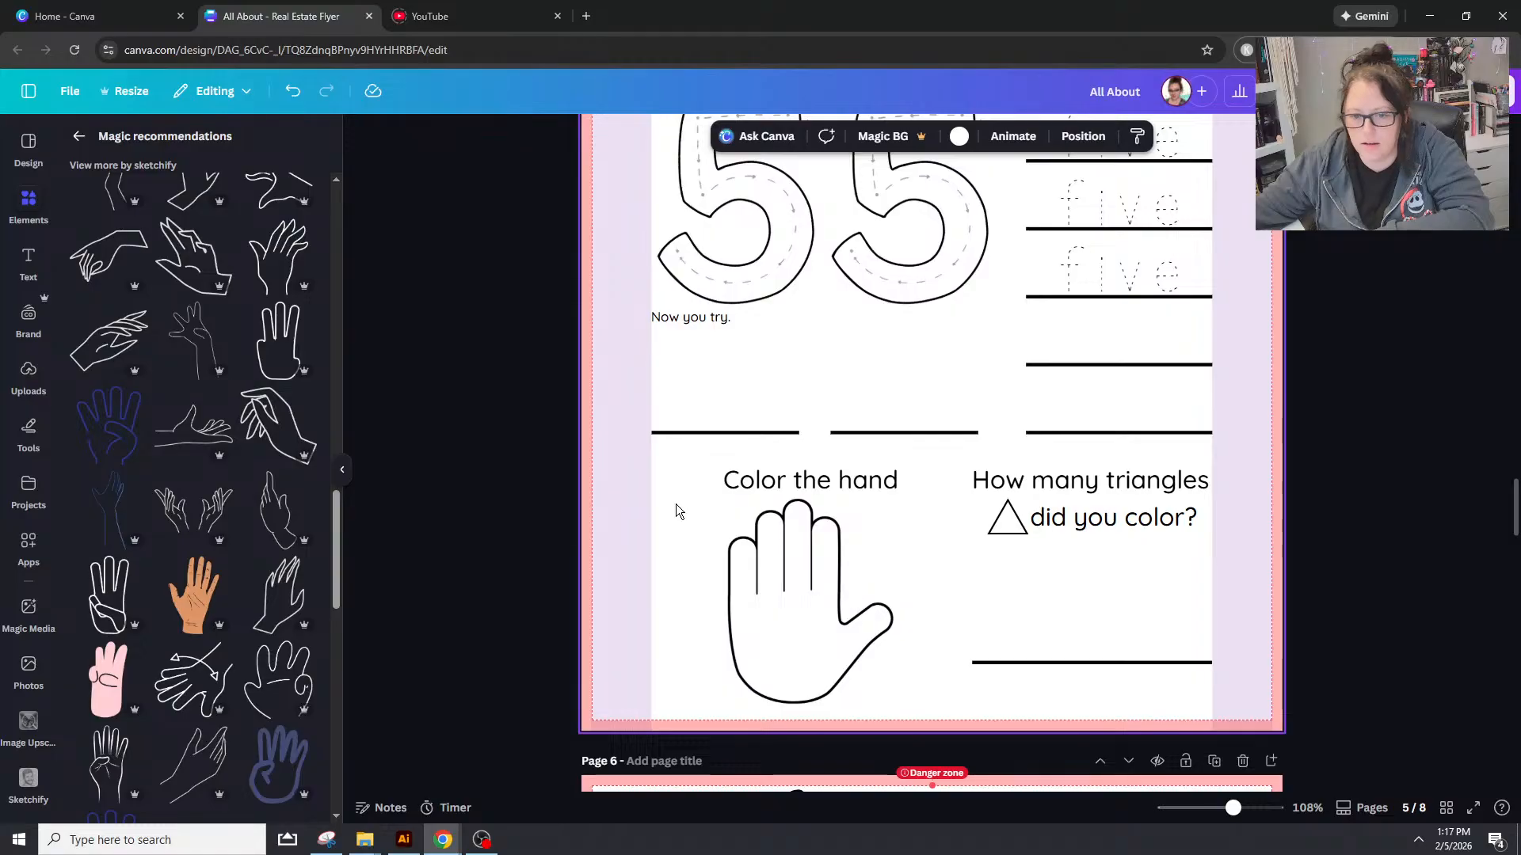
drag(678, 469, 827, 617)
click(1240, 136)
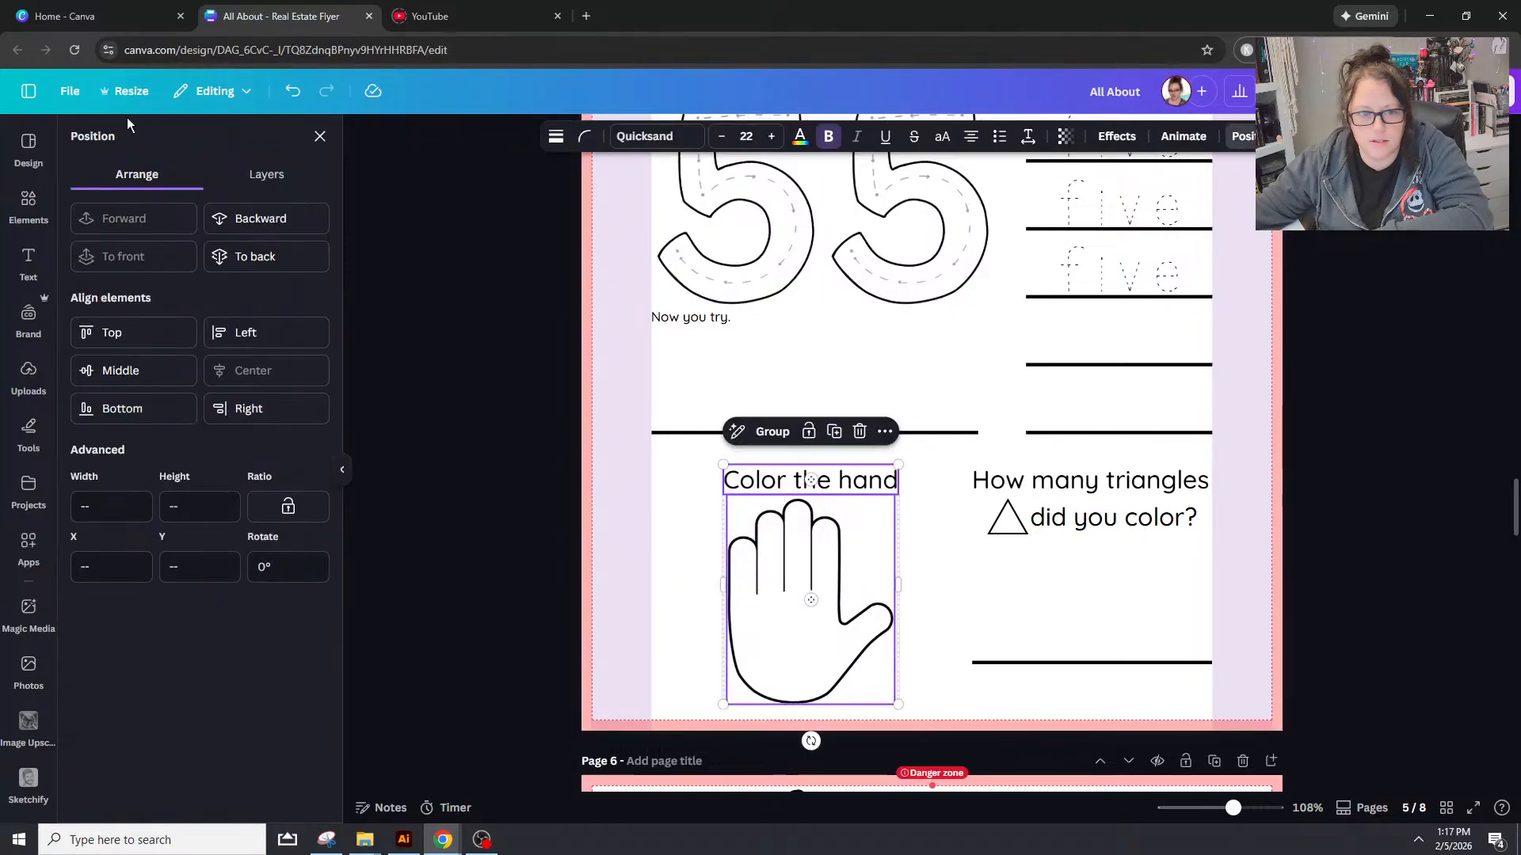
click(709, 552)
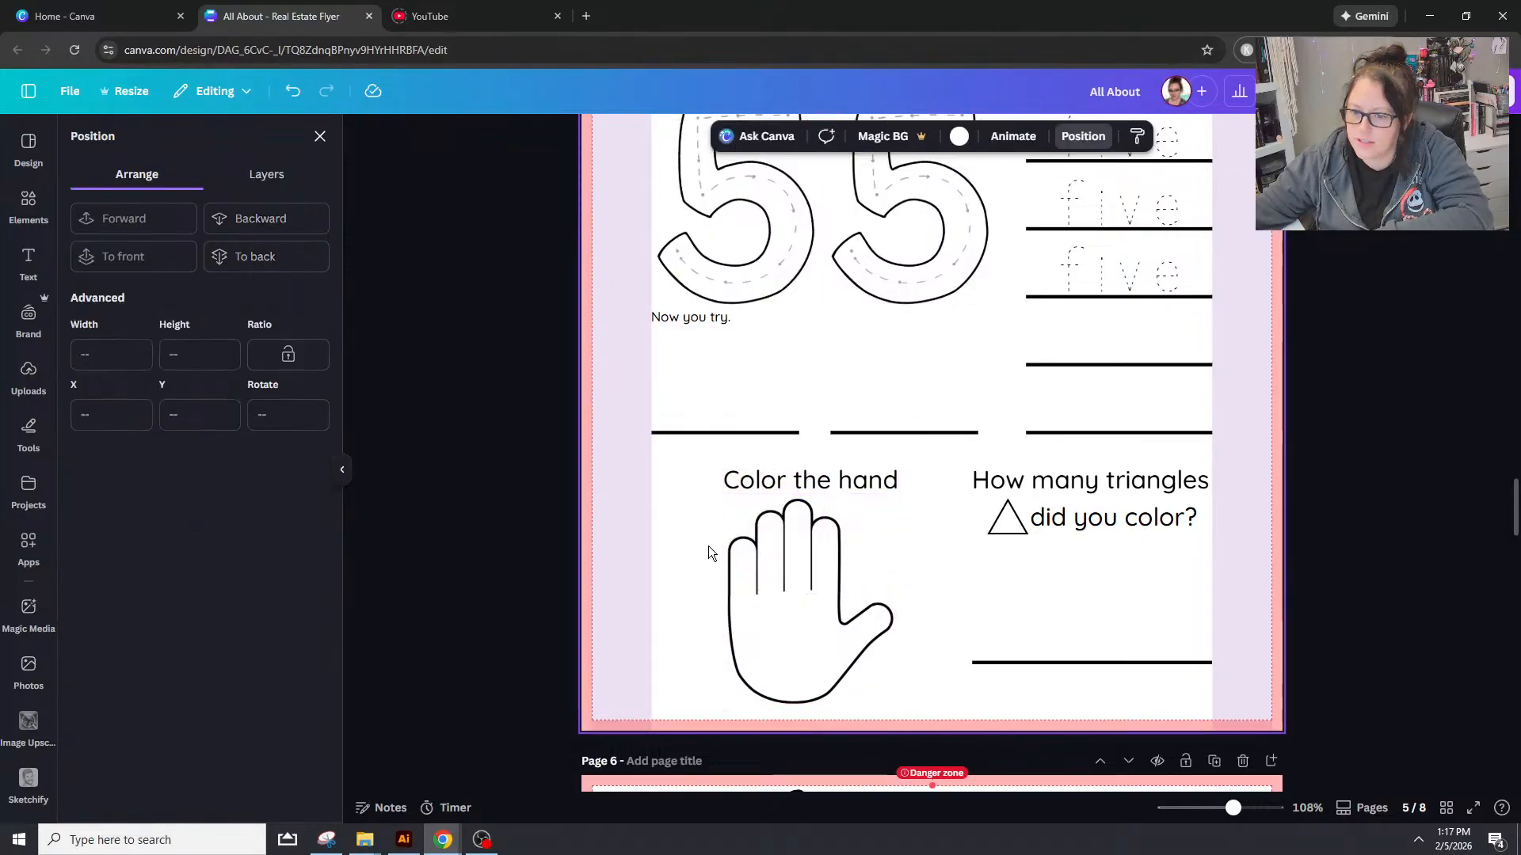
click(852, 479)
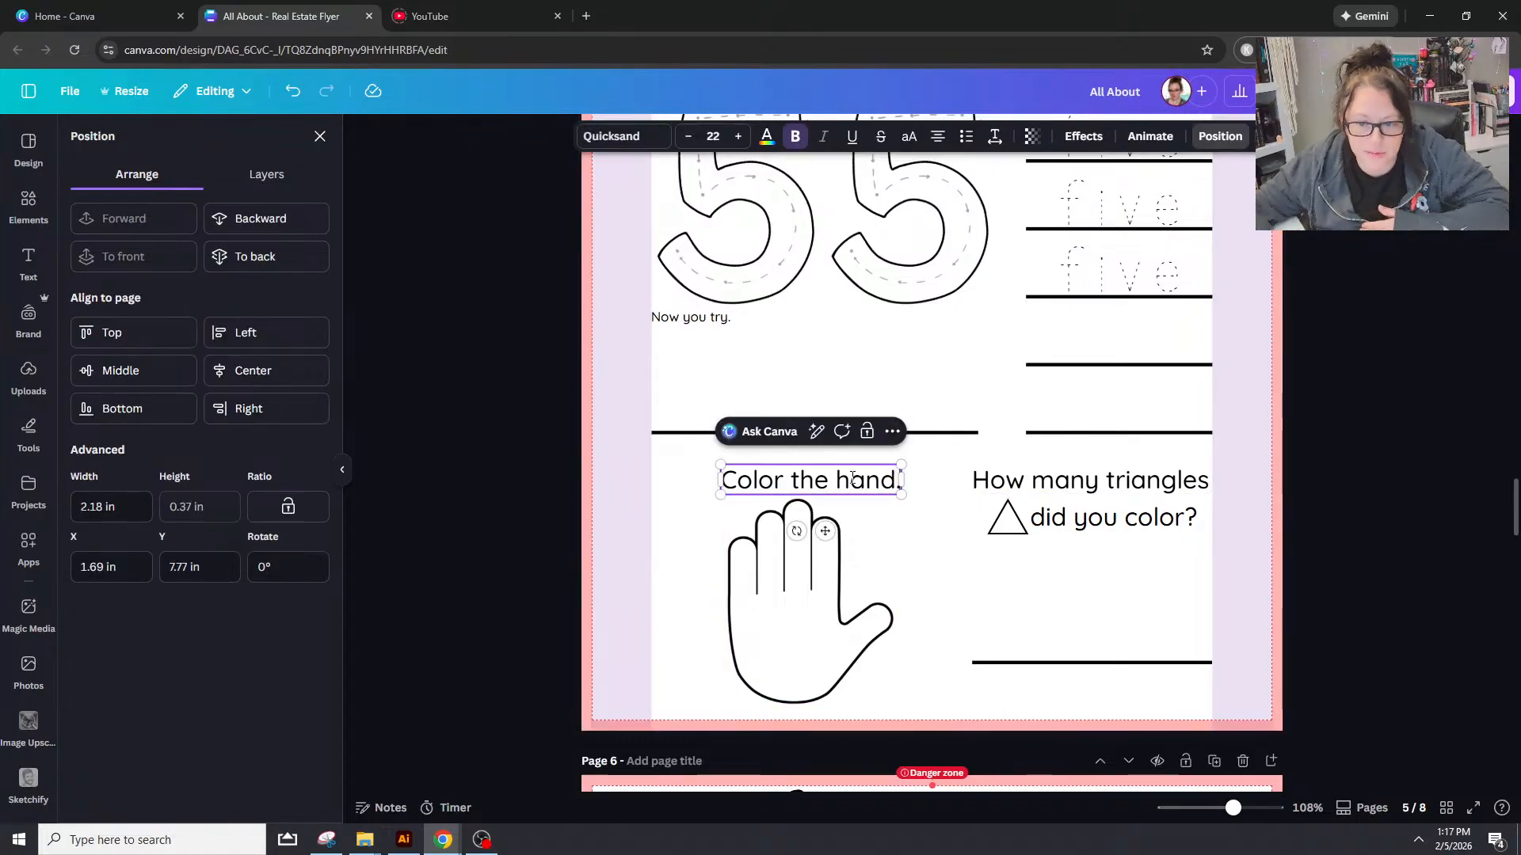
Step: Flip the outlined hand horizontally and tilt it clockwise beneath its heading
click(751, 615)
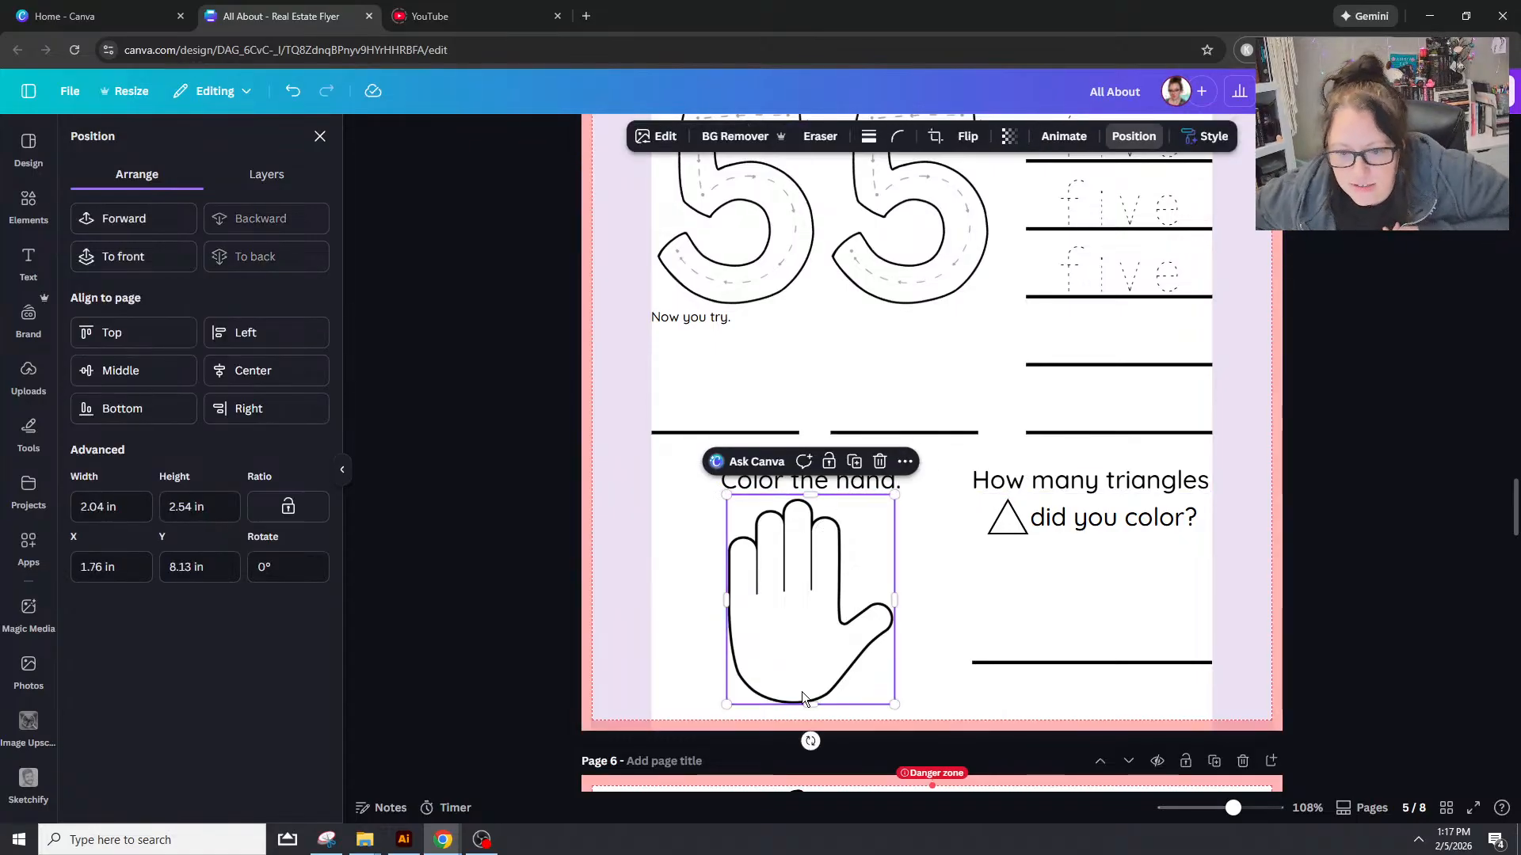
click(967, 136)
click(980, 177)
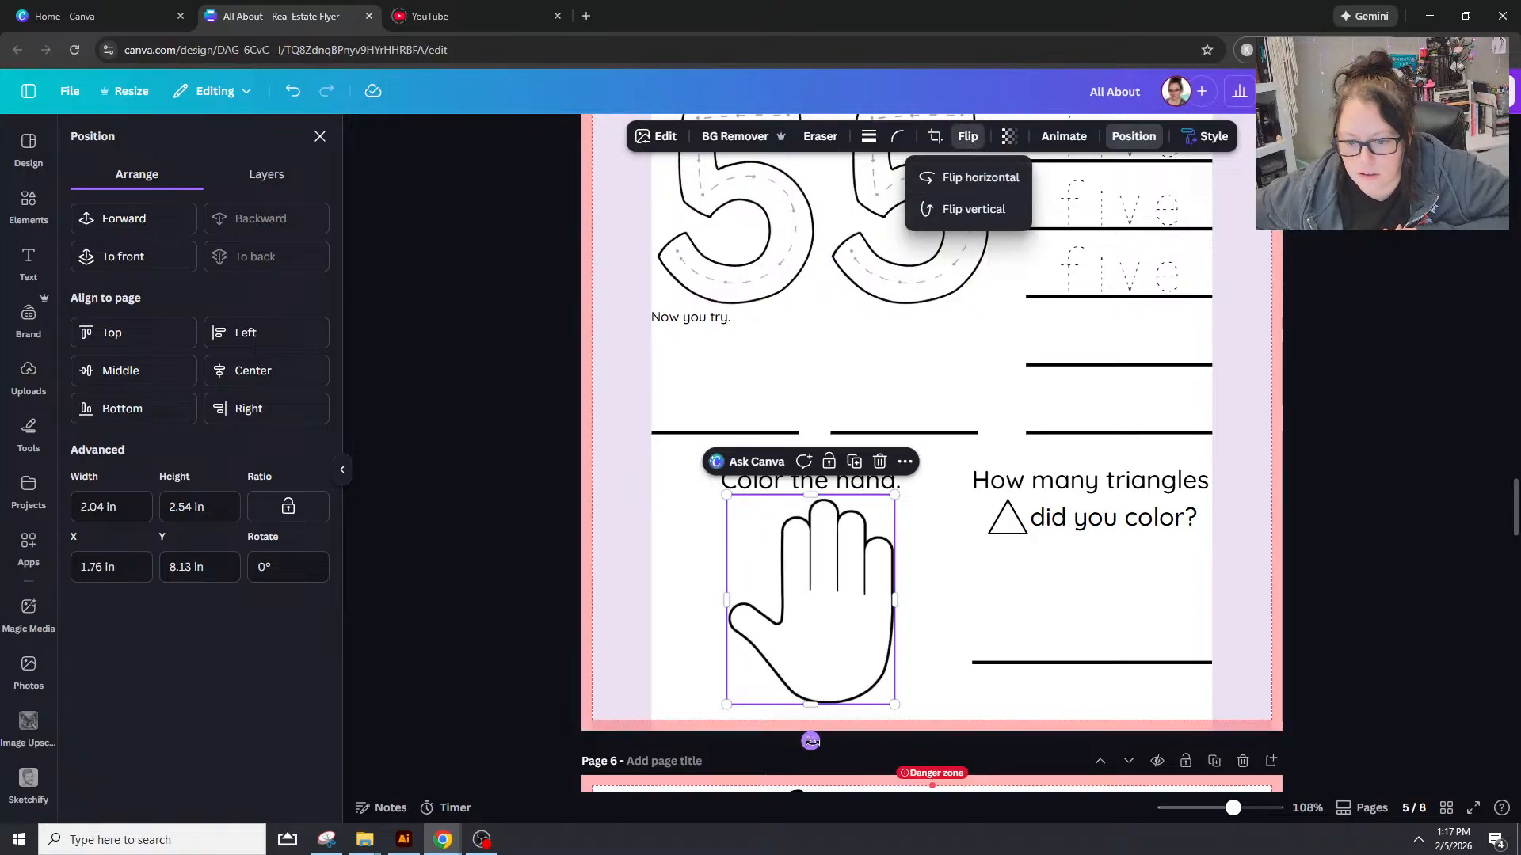
drag(810, 741, 795, 598)
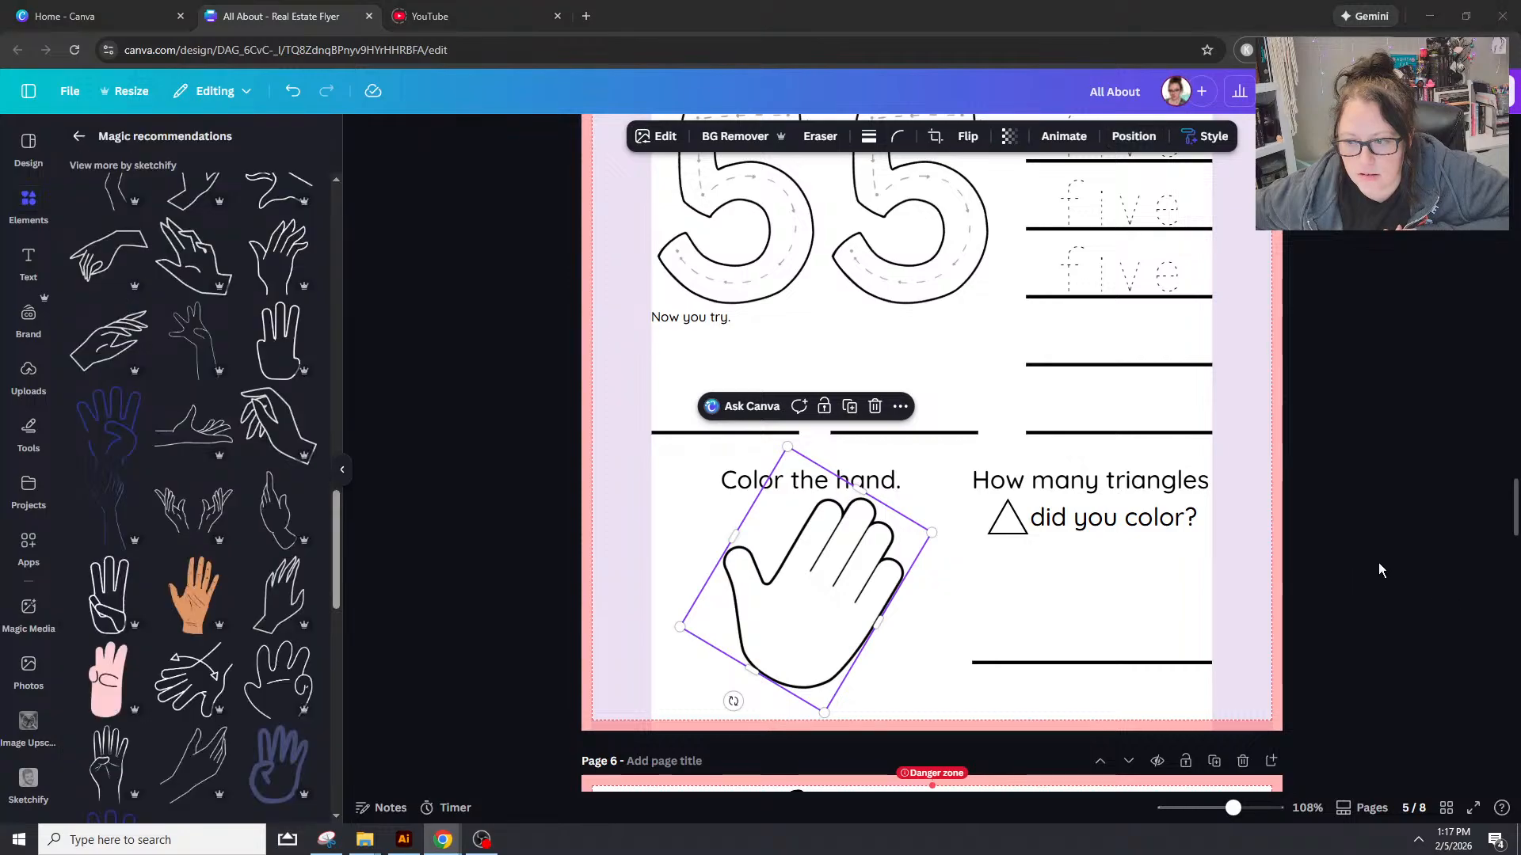
click(1378, 563)
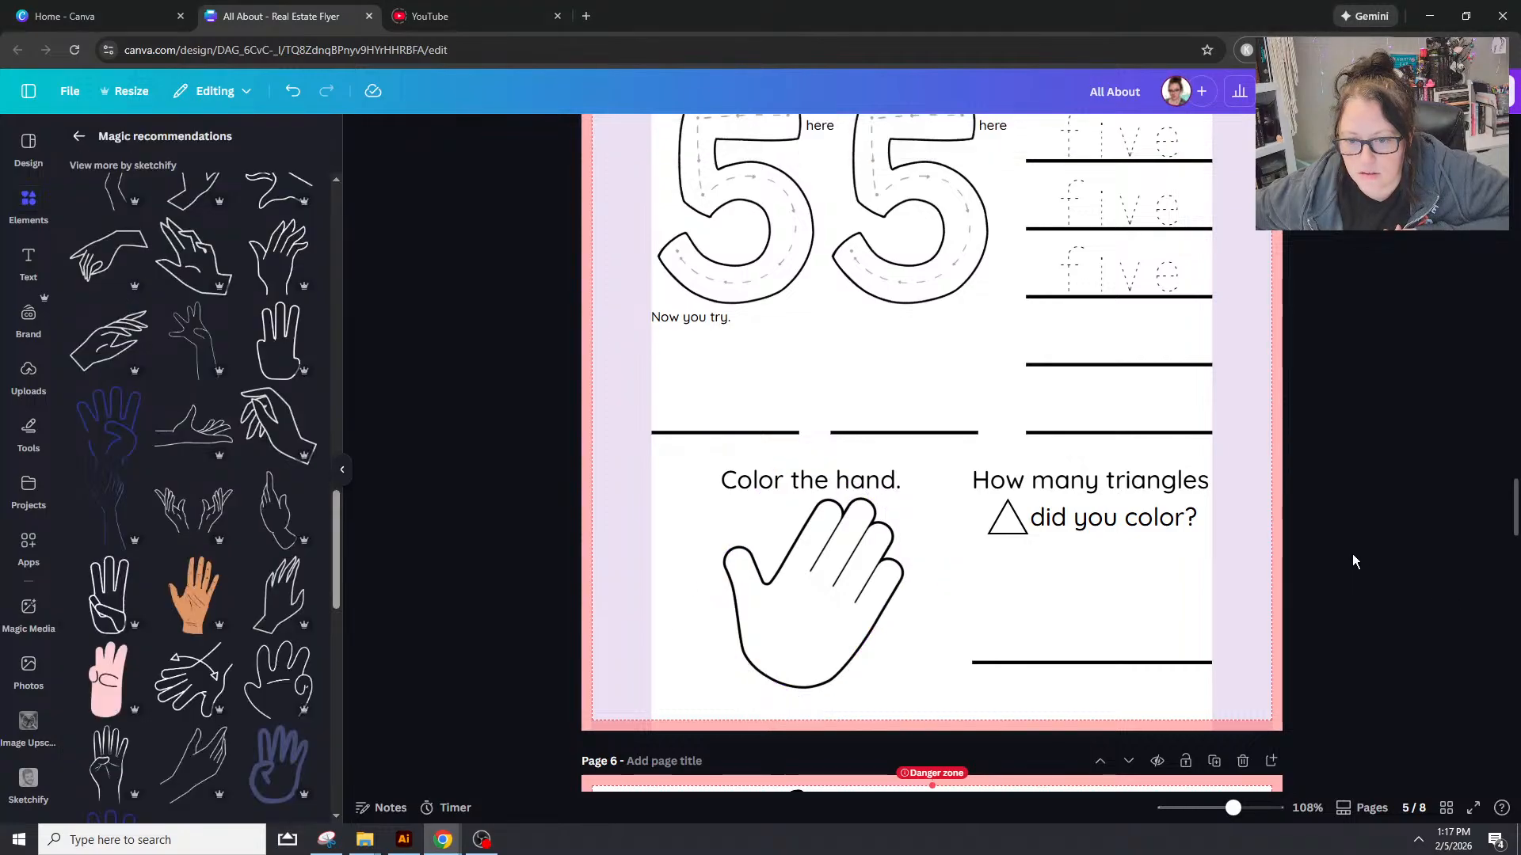
Step: Align the "Color the hand." heading and the tilted hand on their horizontal centers
drag(705, 473, 849, 631)
click(1244, 137)
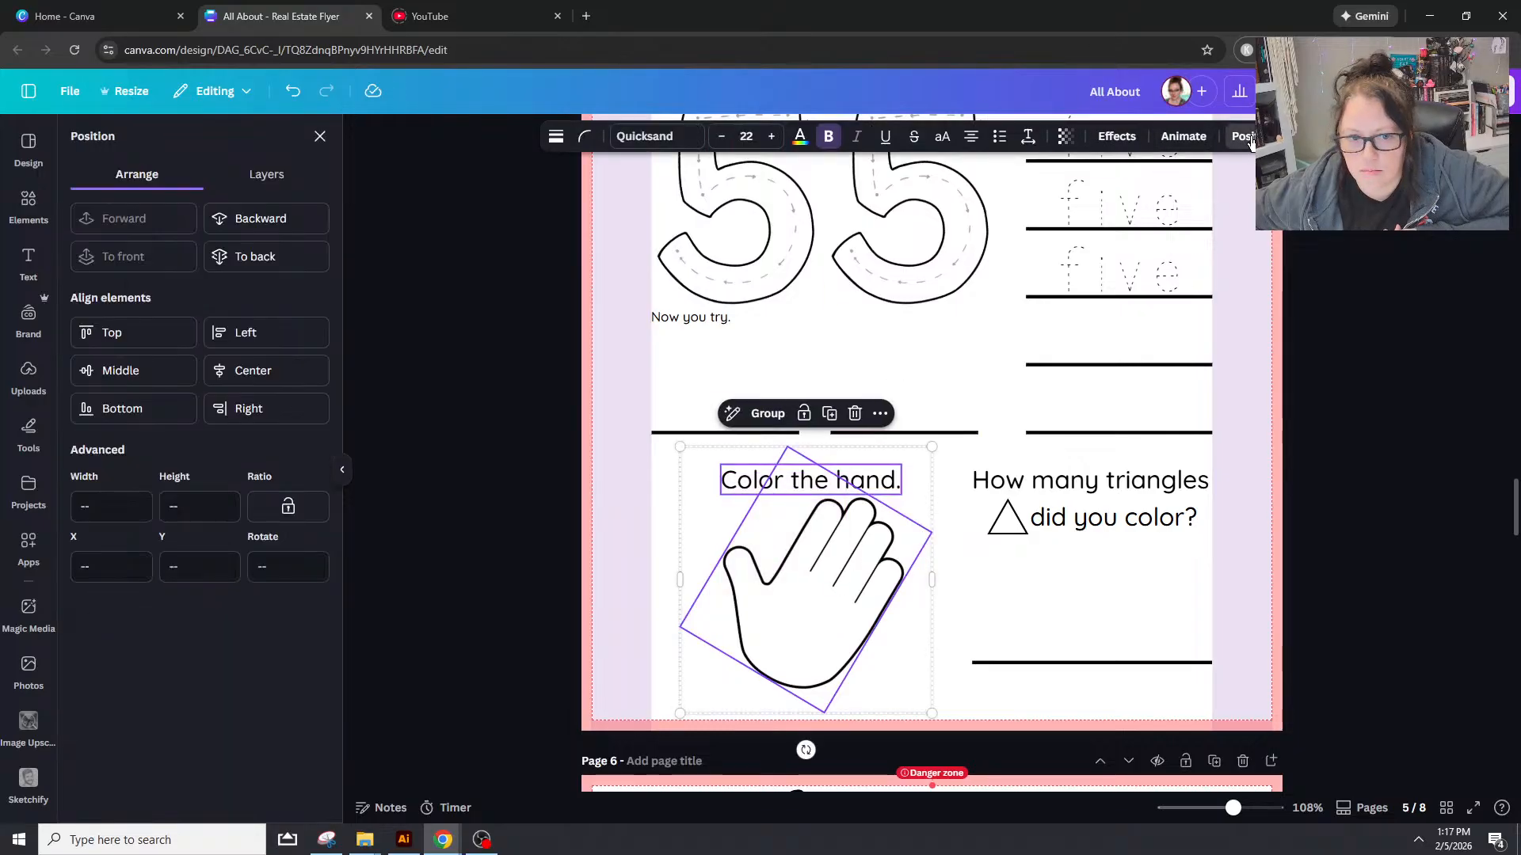
click(305, 381)
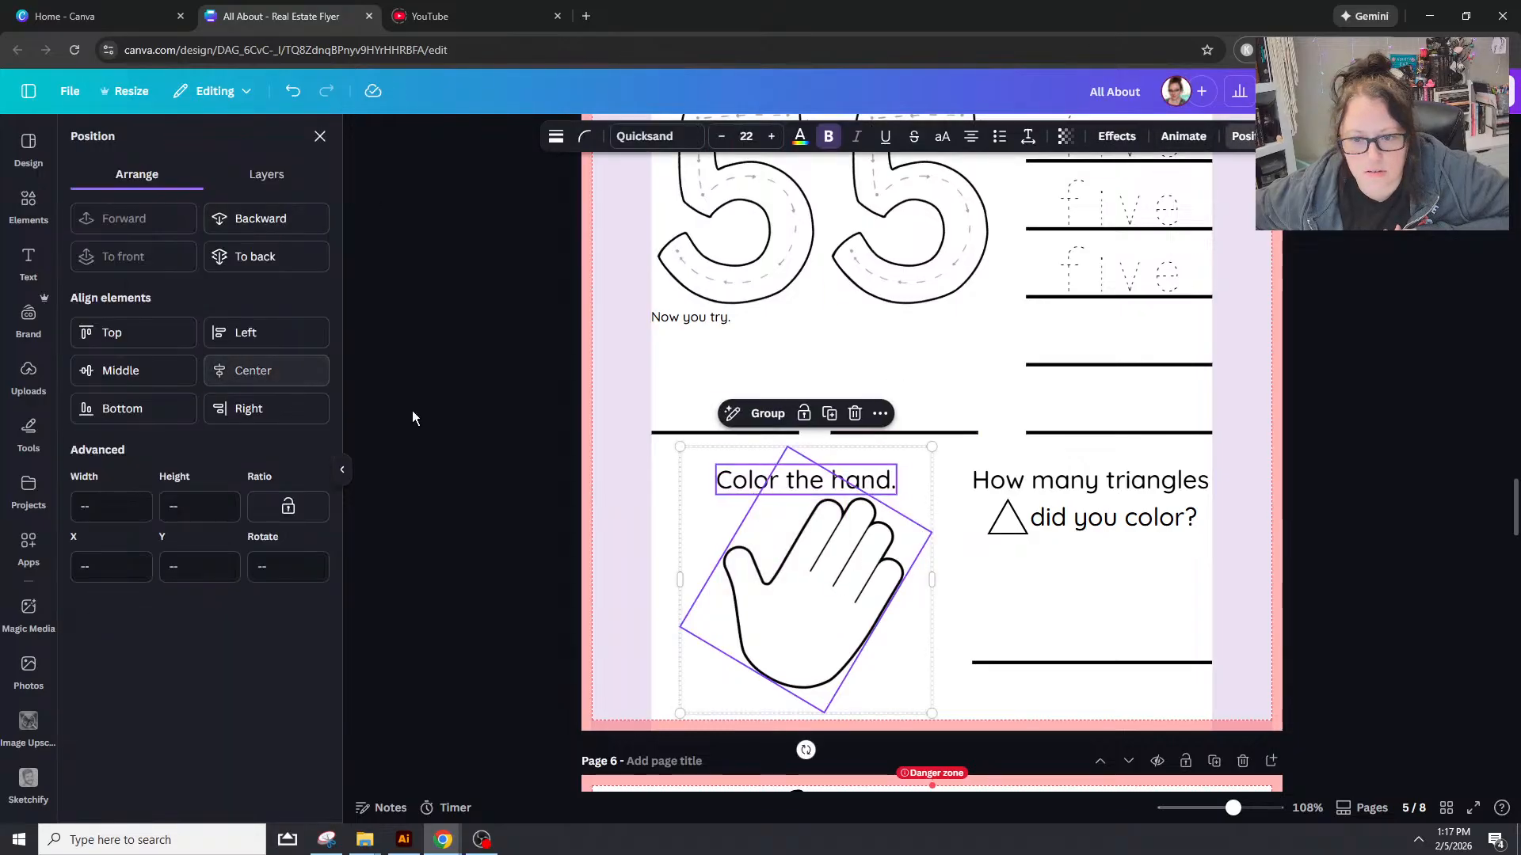
click(963, 630)
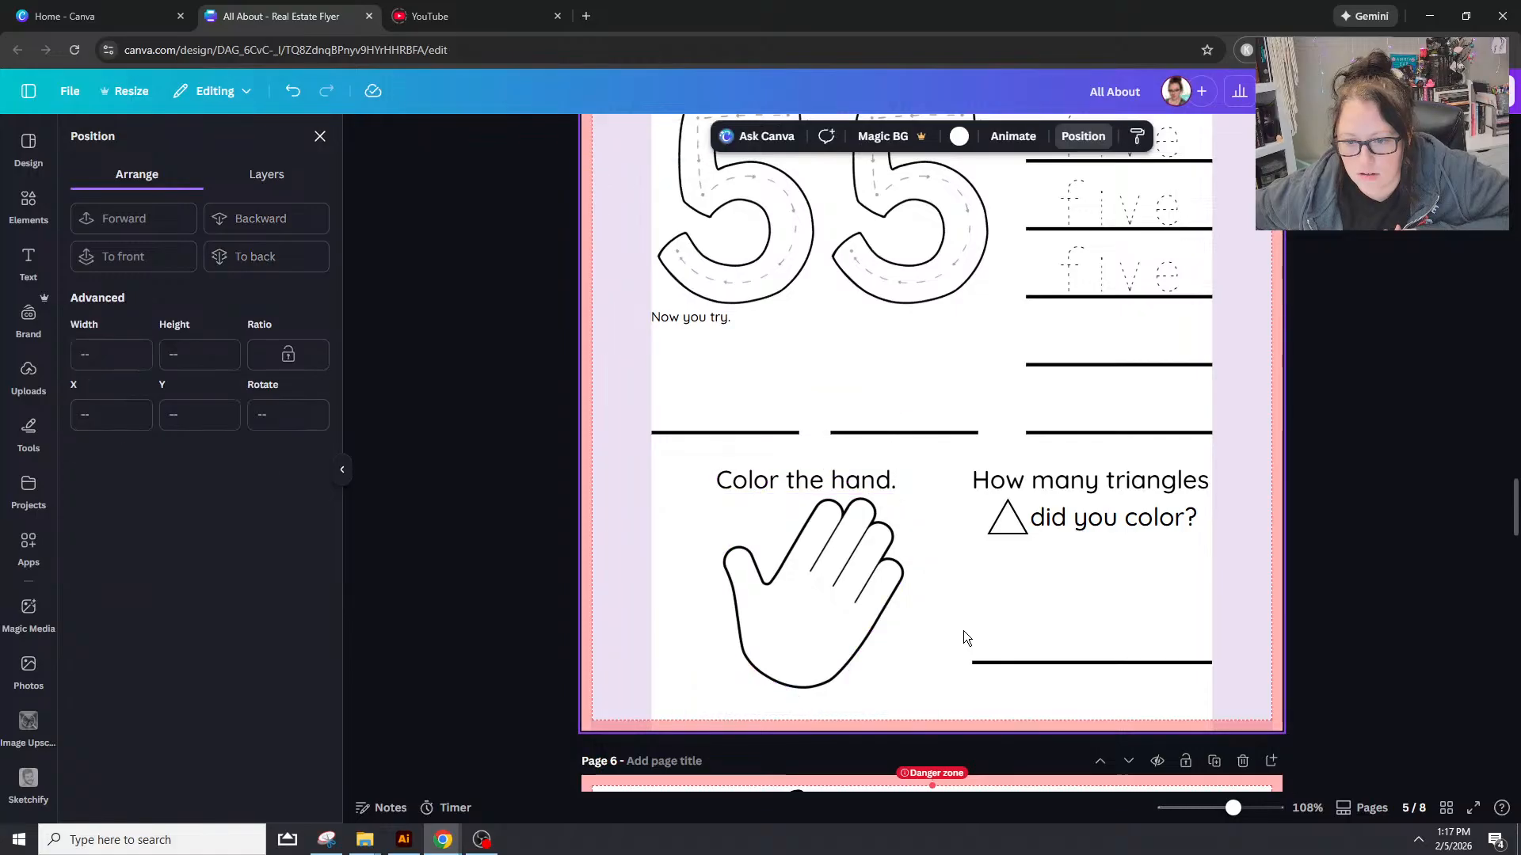
Step: Change the first line of the counting question to "How many fingers"
double_click(1115, 483)
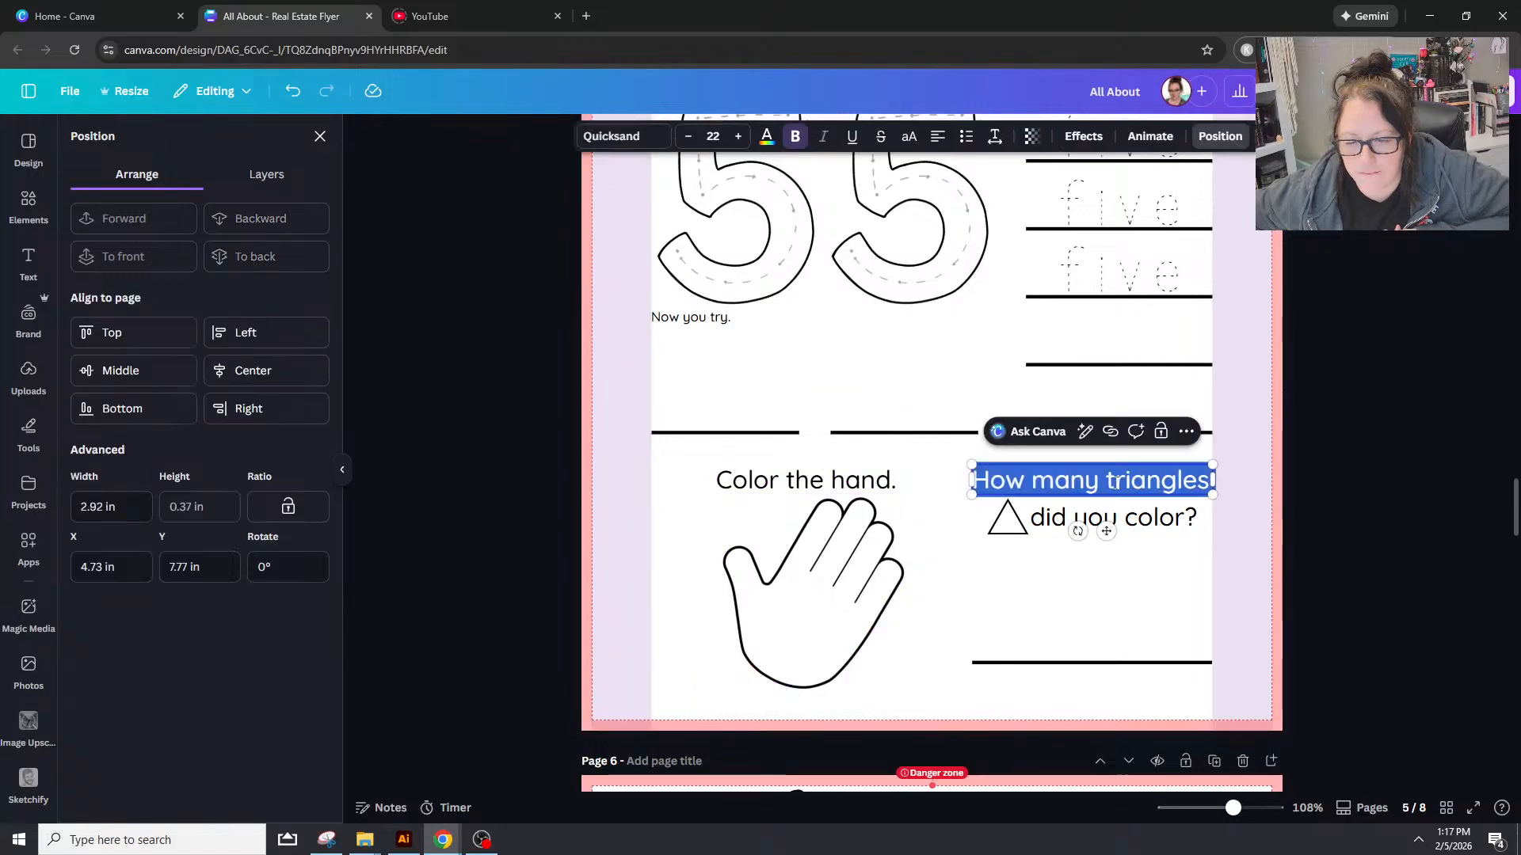
drag(1106, 481, 1175, 481)
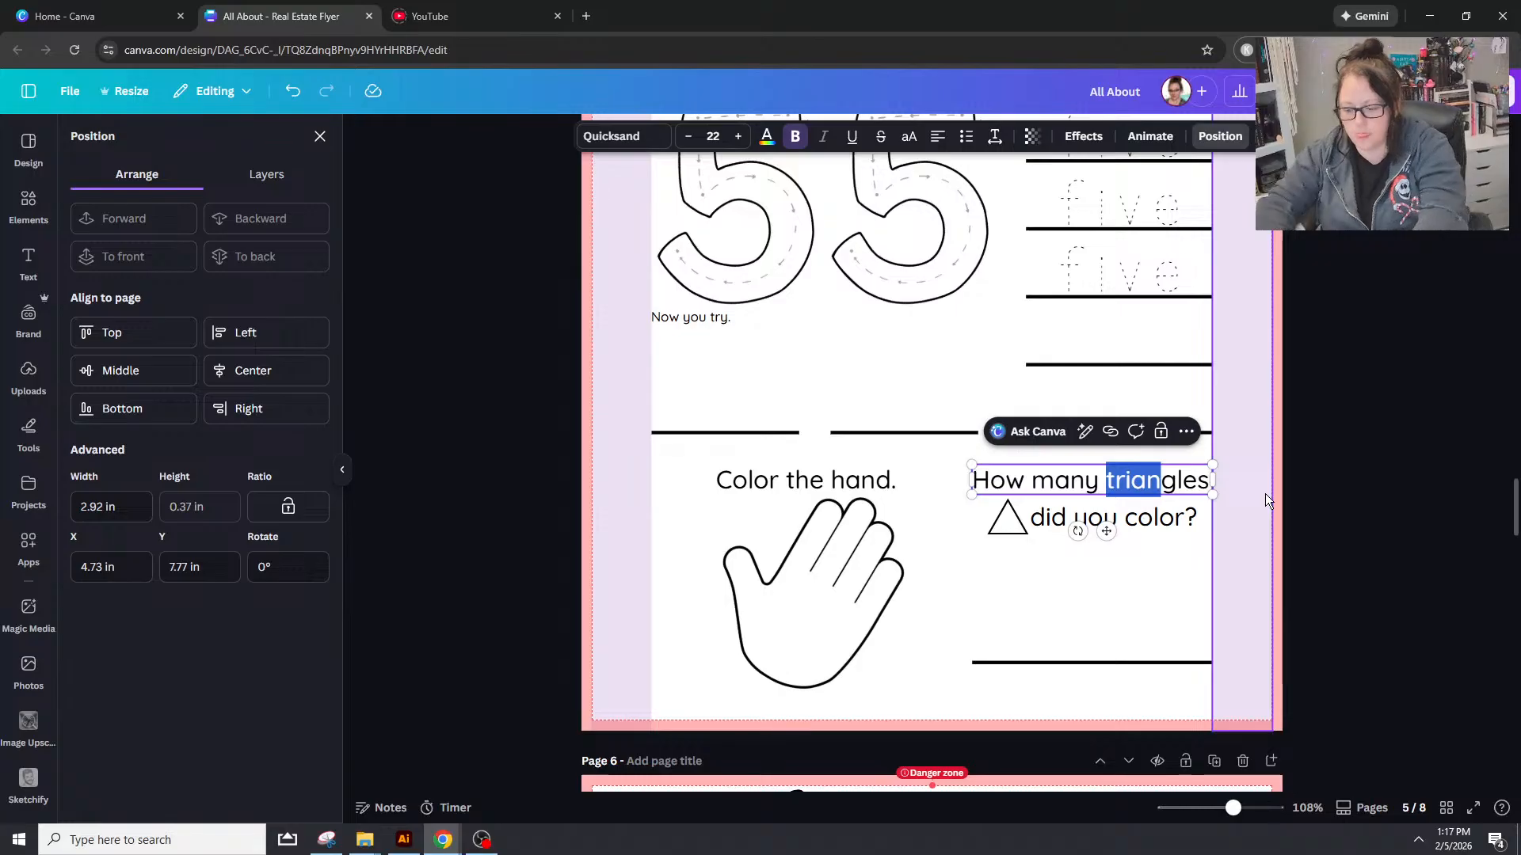
key(BackSpace)
key(Delete)
key(Delete)
key(Delete)
text(fi)
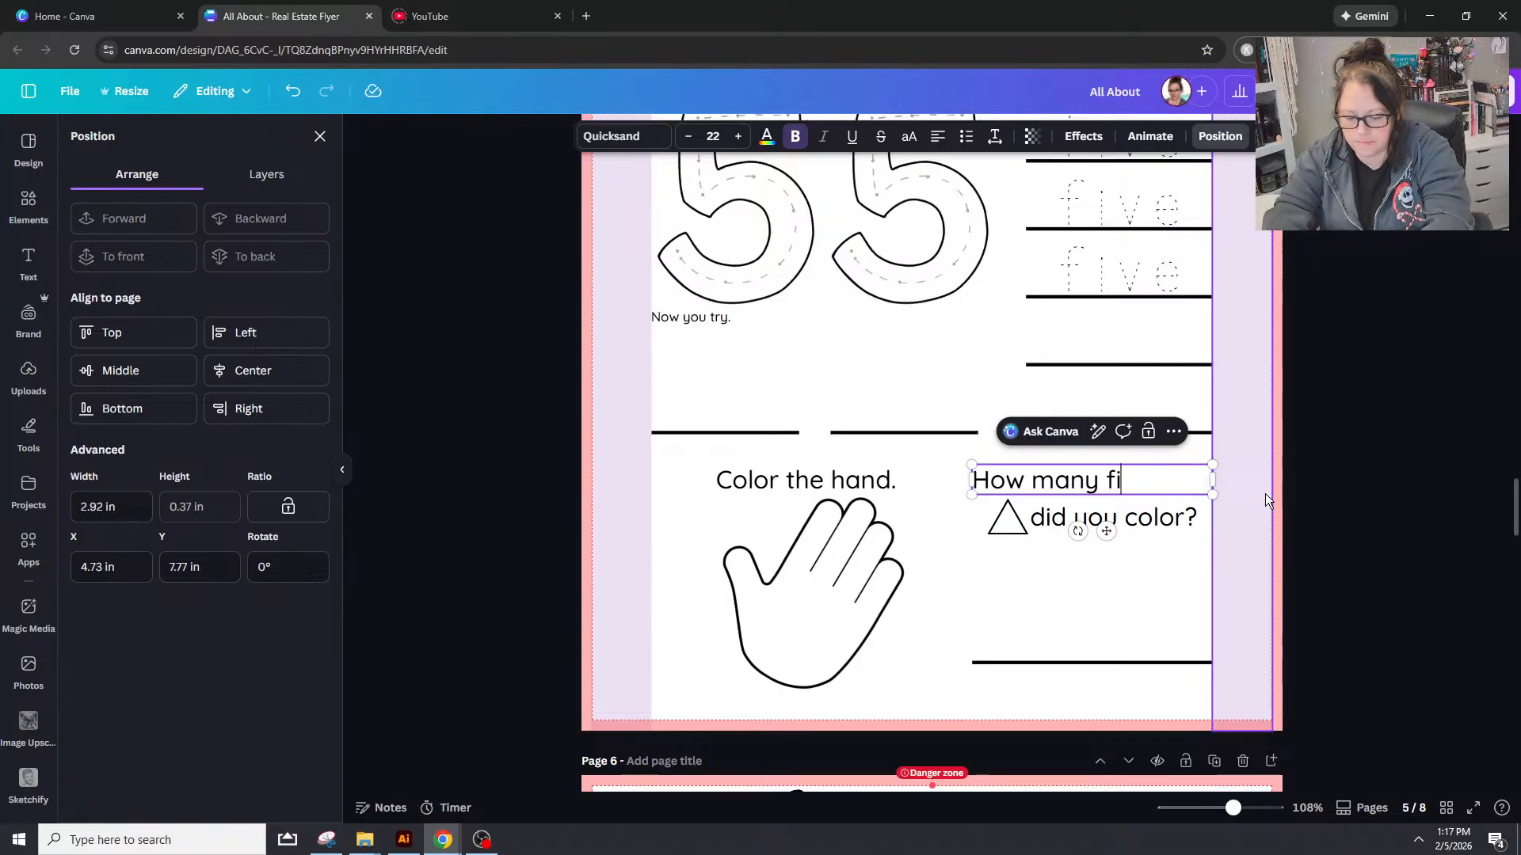
text(ngerts)
key(BackSpace)
key(BackSpace)
text(s)
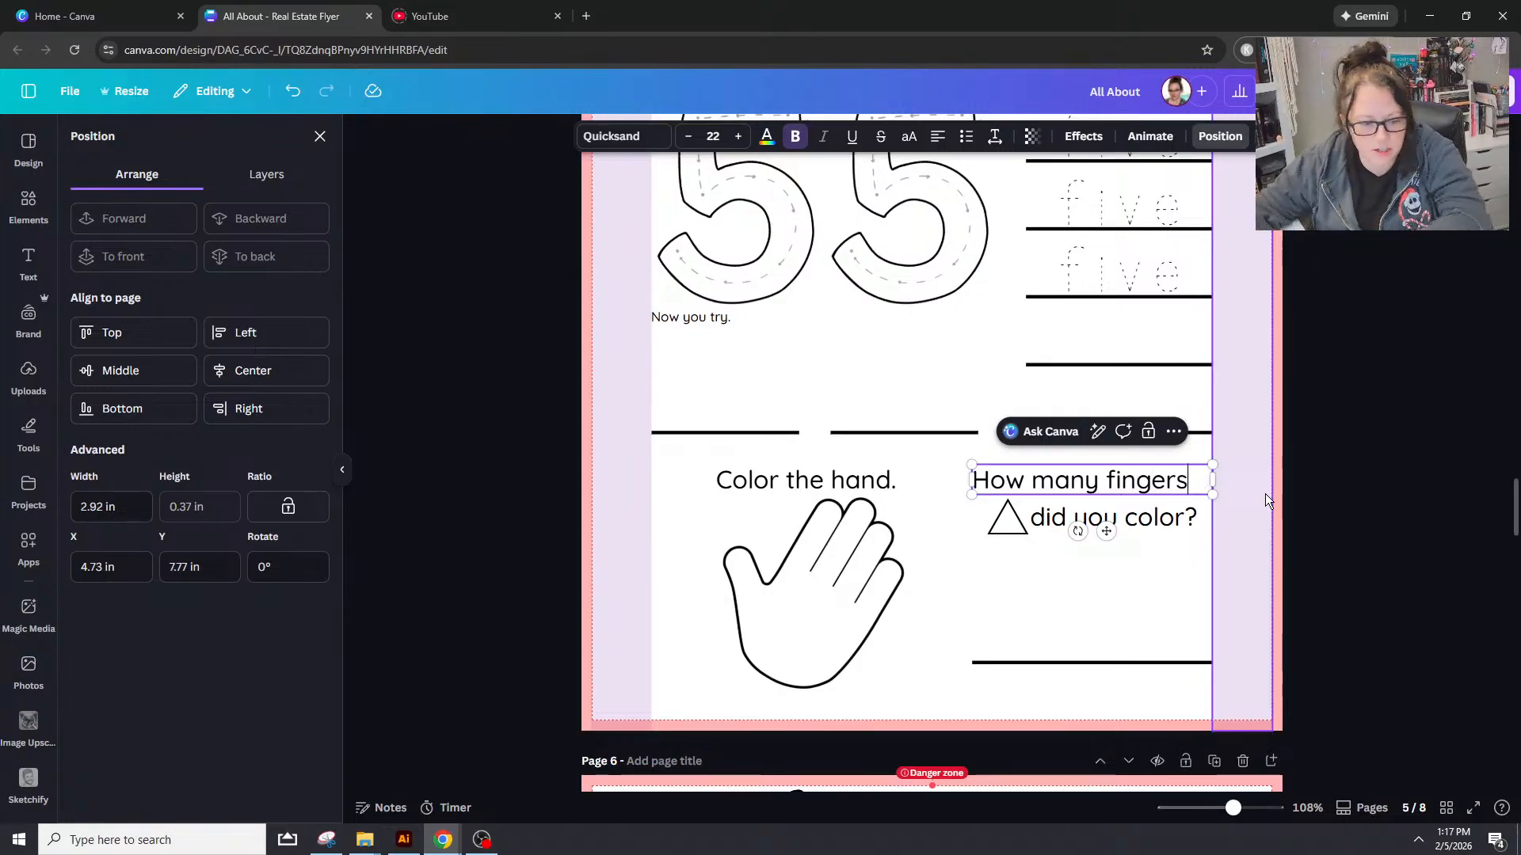
Step: Replace the second line of the counting question with "does it have?"
double_click(1148, 523)
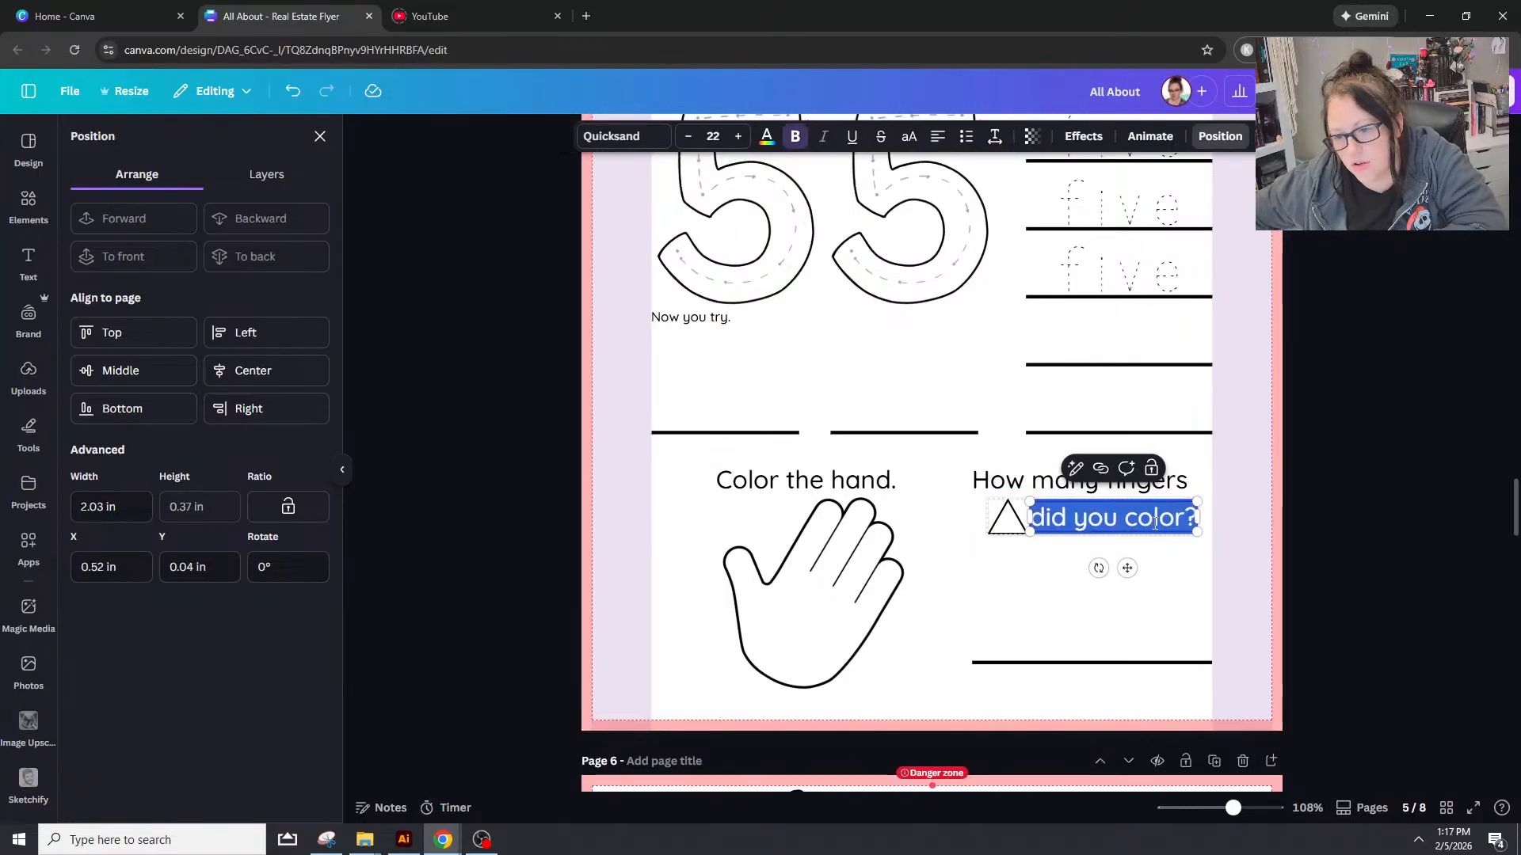
text(do)
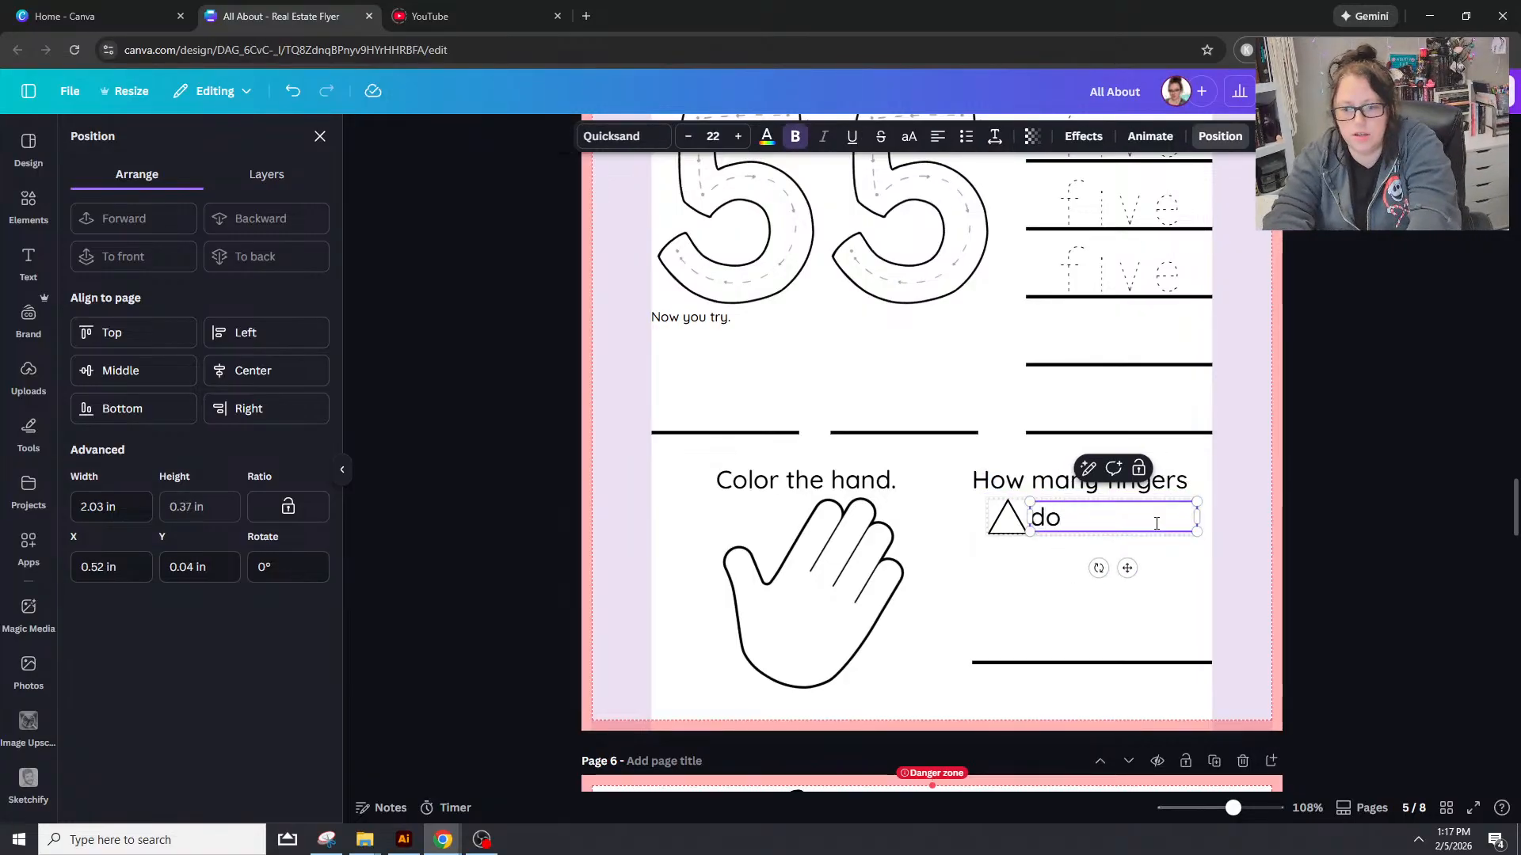
text( e)
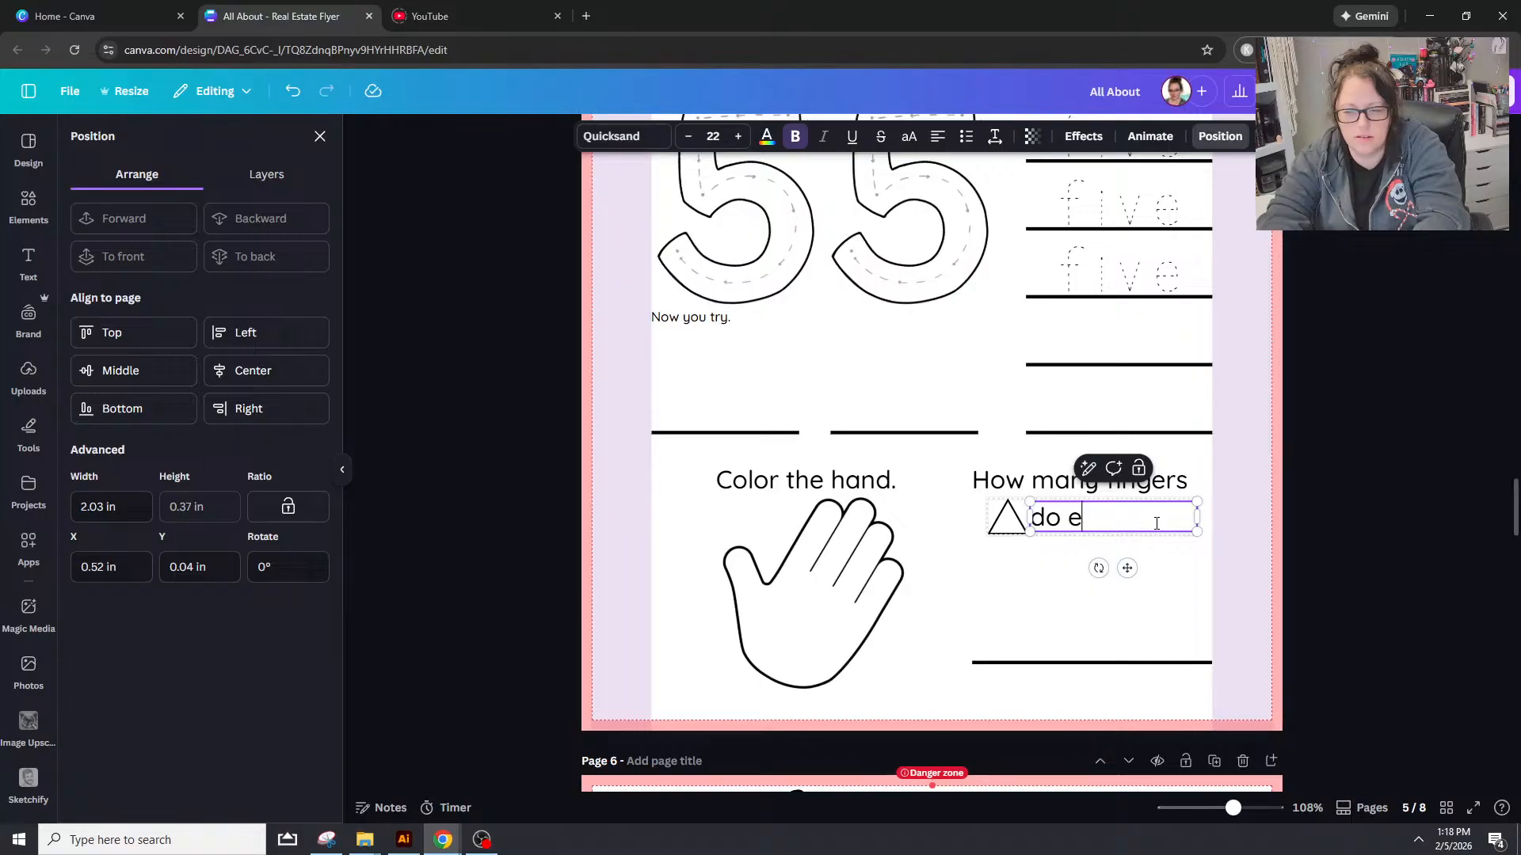
text(s it have?)
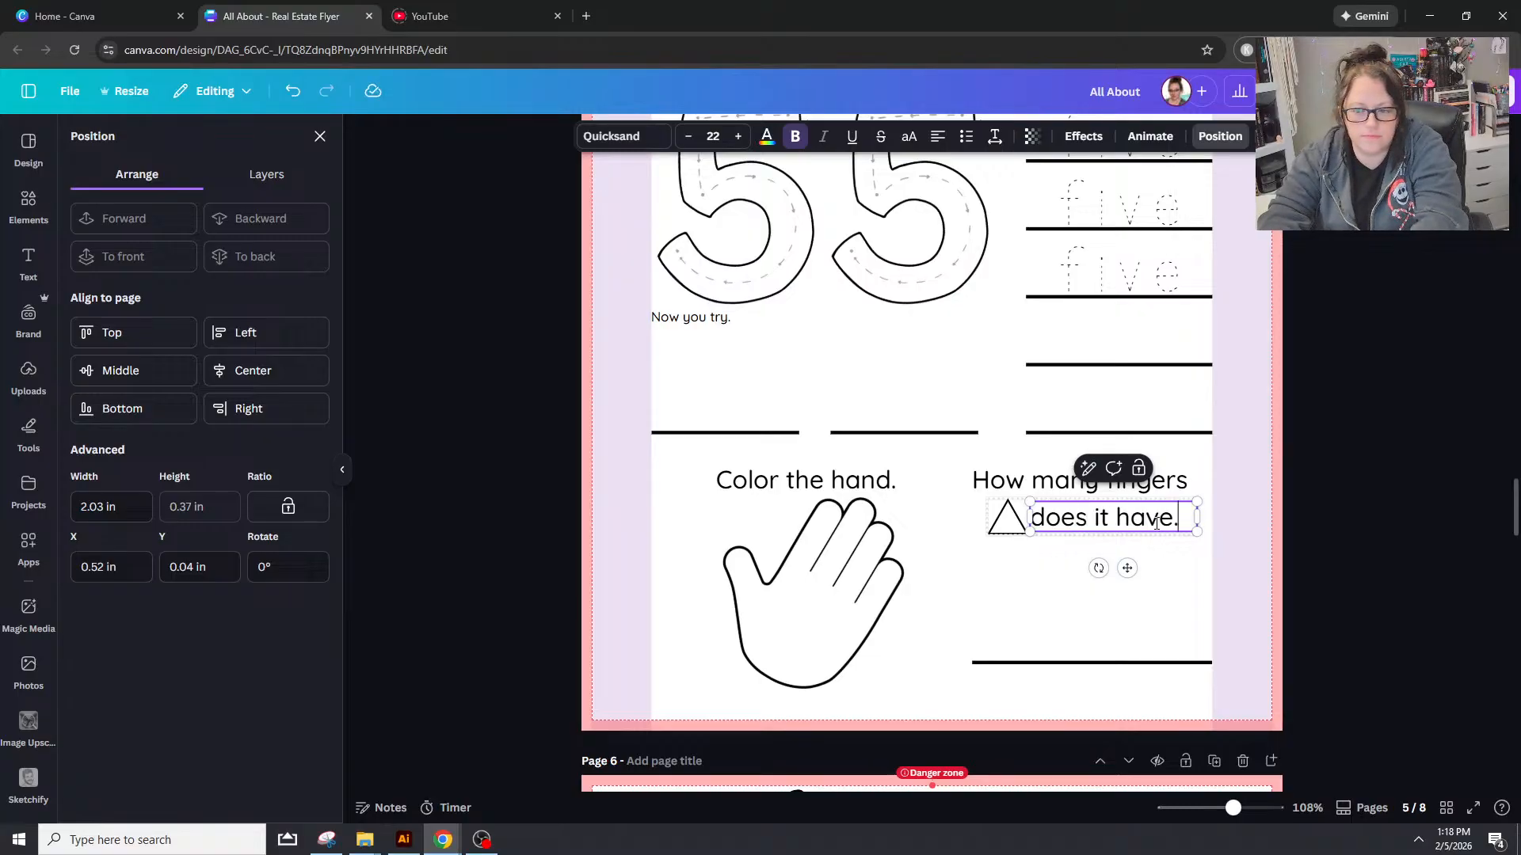
Step: Delete the small triangle in front of "does it have?" from its group
right_click(1000, 513)
right_click(1015, 500)
click(1002, 512)
right_click(1002, 513)
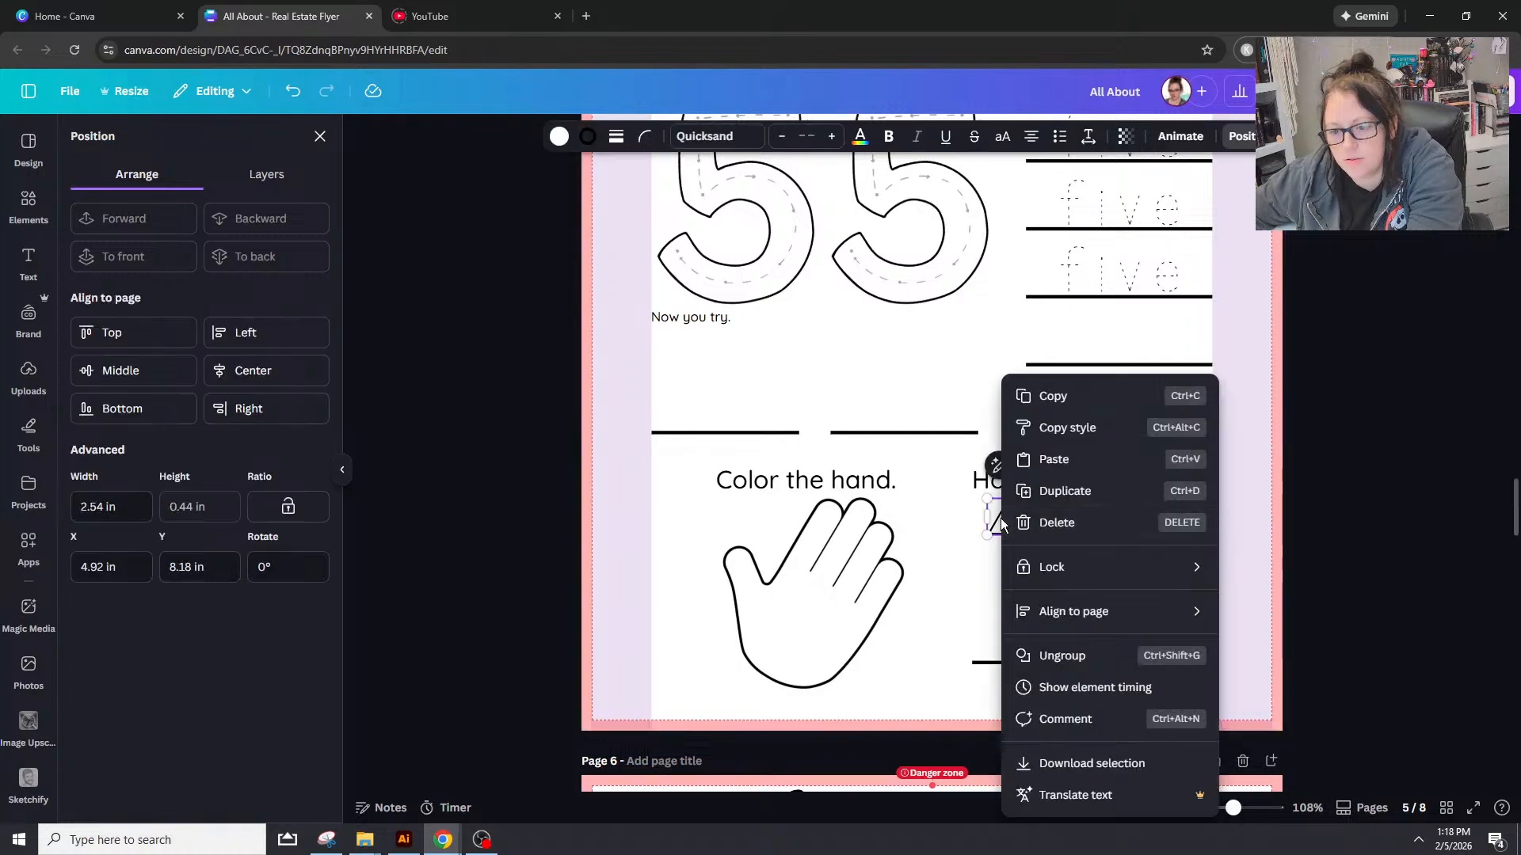
click(1001, 538)
click(1000, 525)
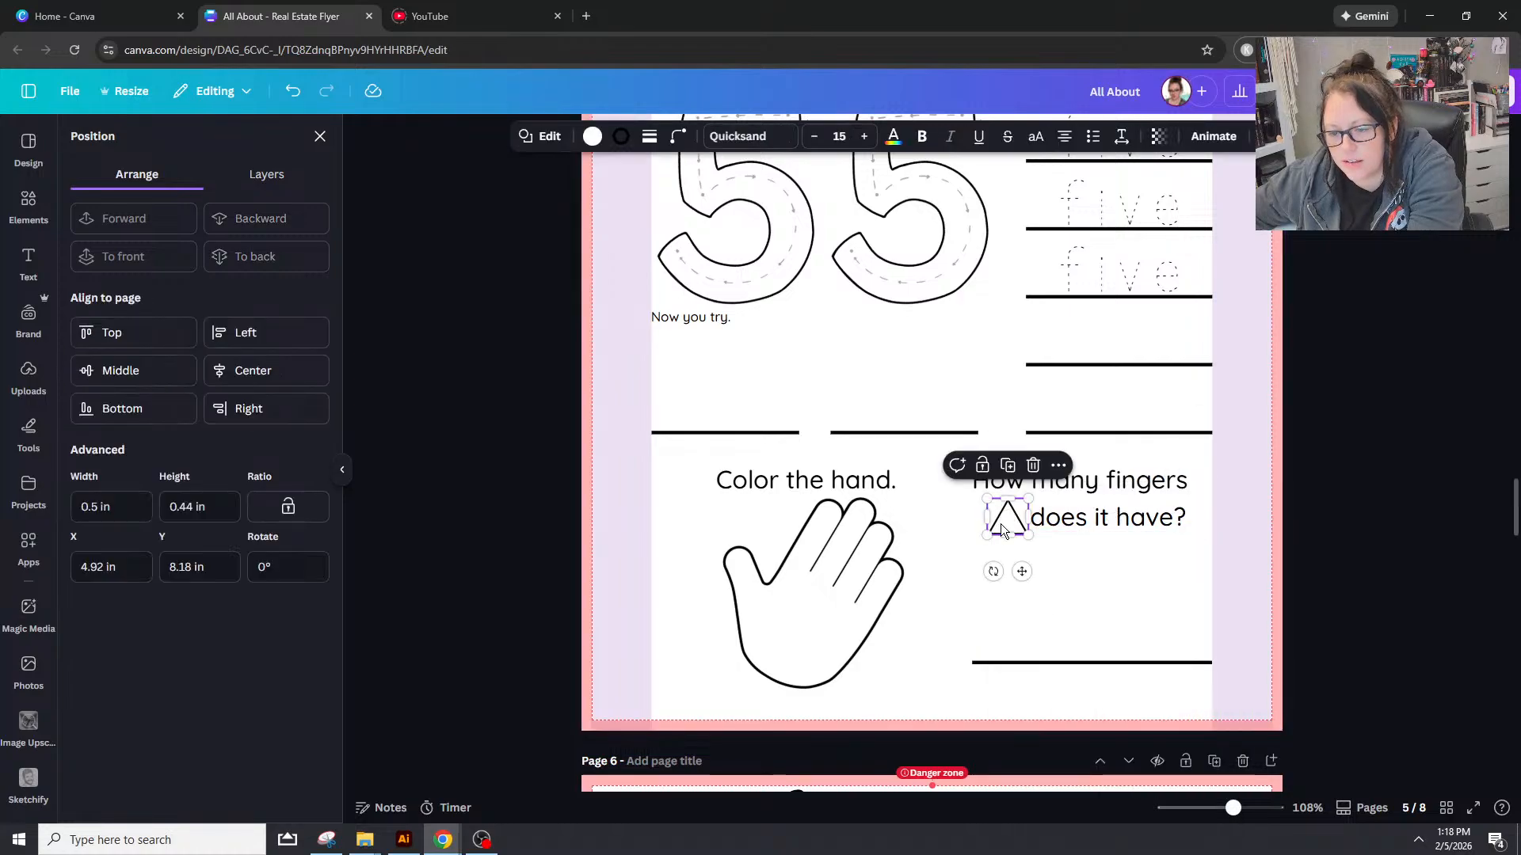
key(Delete)
Step: Center the "does it have?" line beneath "How many fingers"
click(1133, 520)
key(Left)
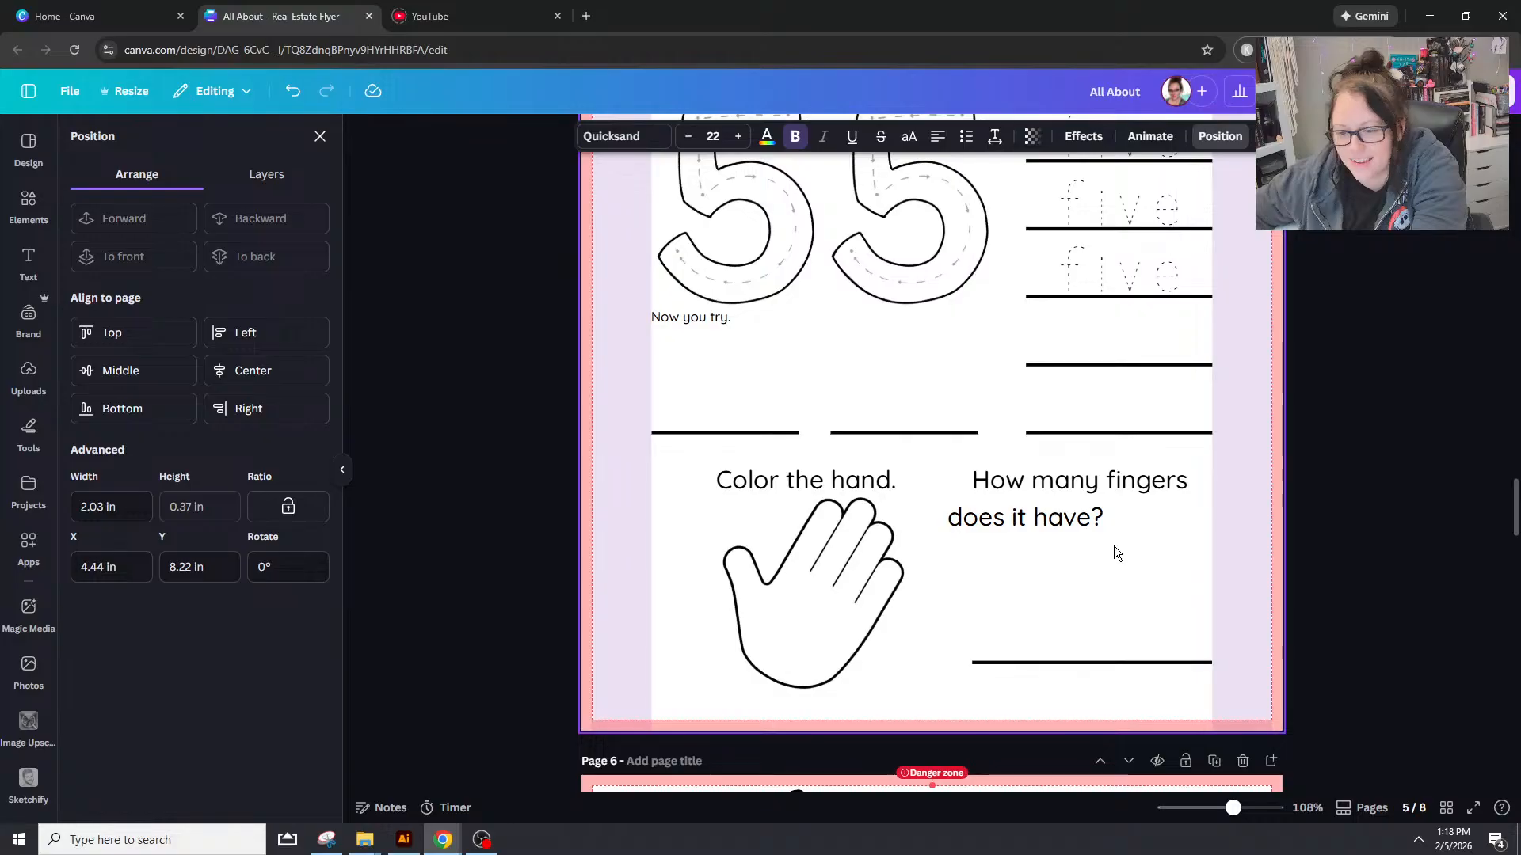
key(Right)
drag(1158, 584, 1131, 485)
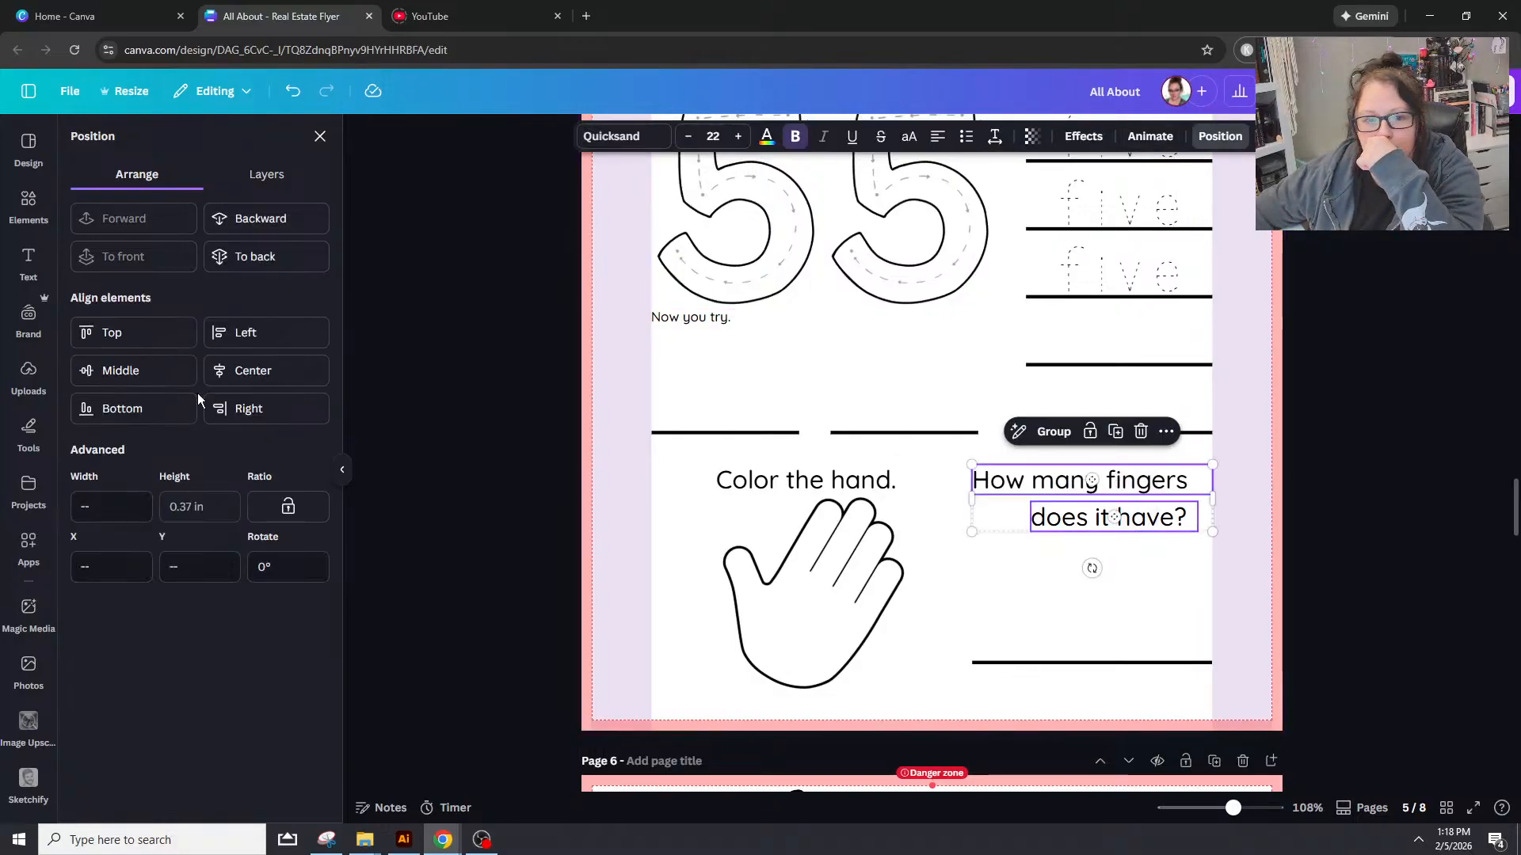
click(268, 370)
click(1303, 586)
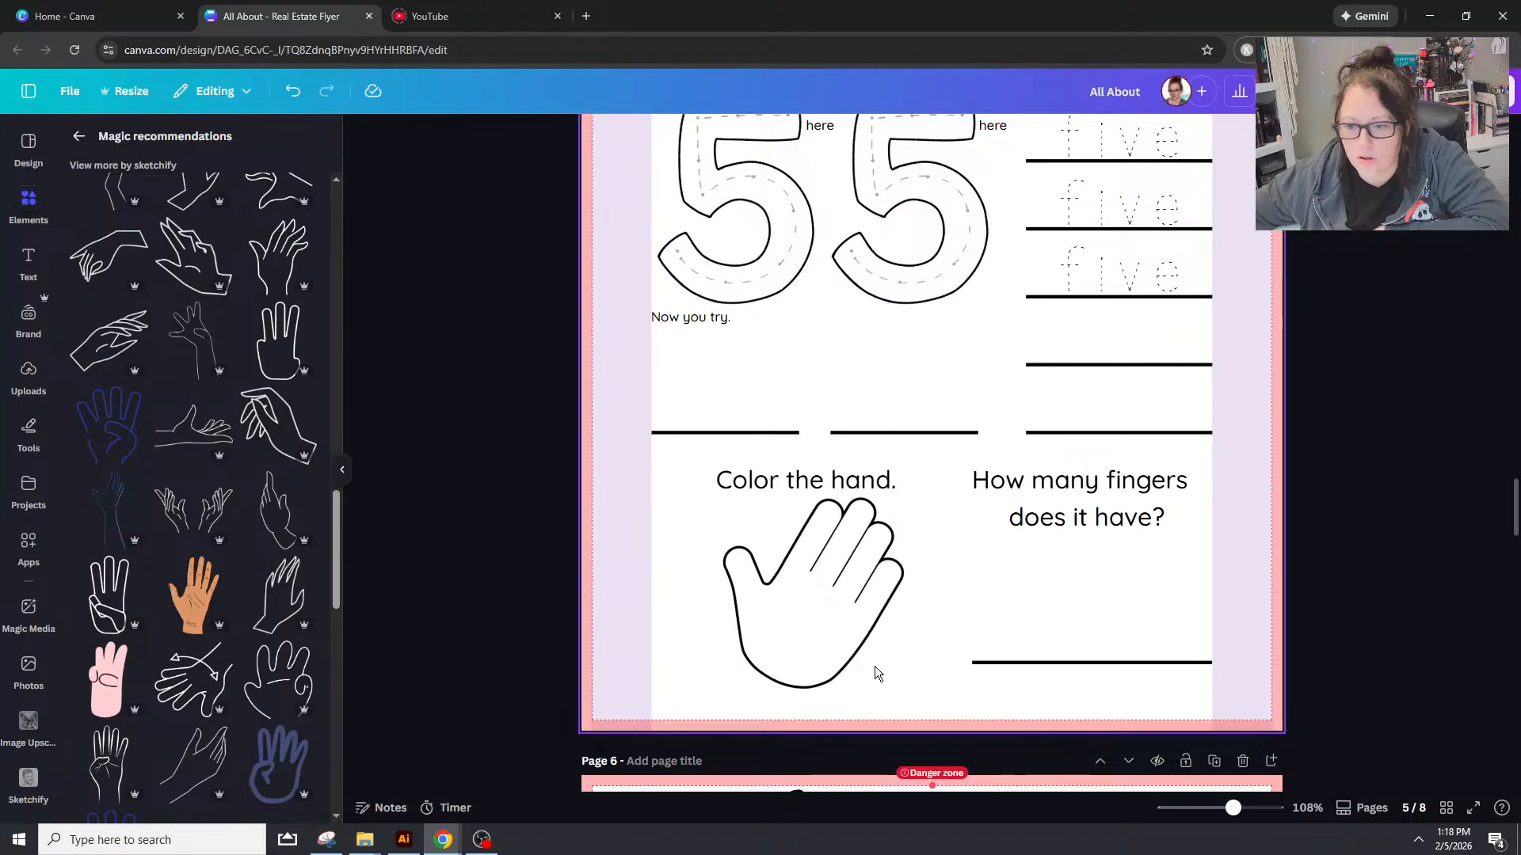
Step: Compare with the activities on the earlier number pages and shrink the tilted hand on page 5 slightly
scroll(833, 625, up, 10)
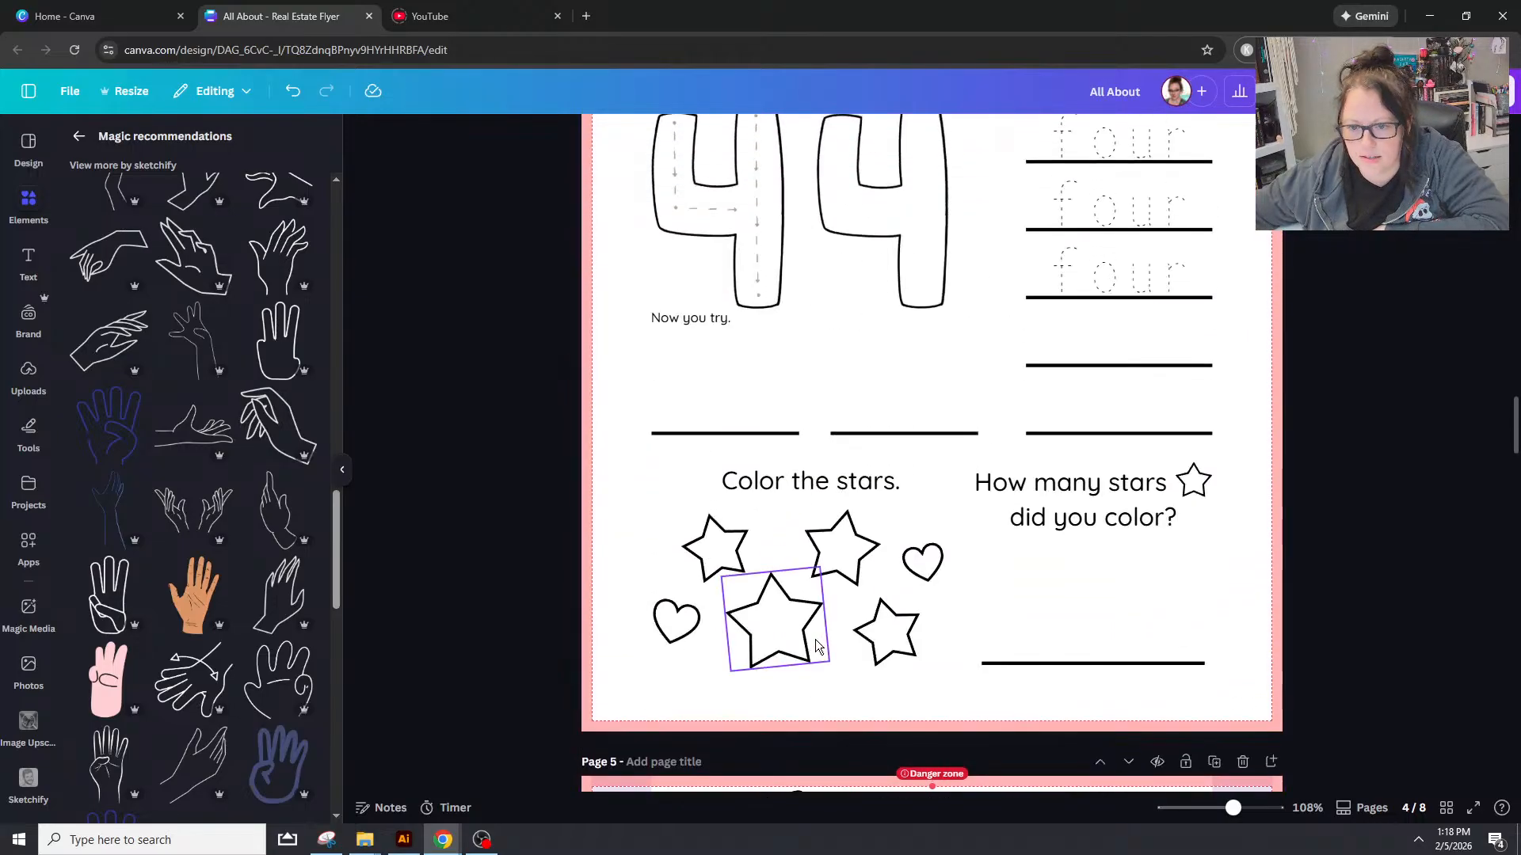
scroll(819, 646, up, 10)
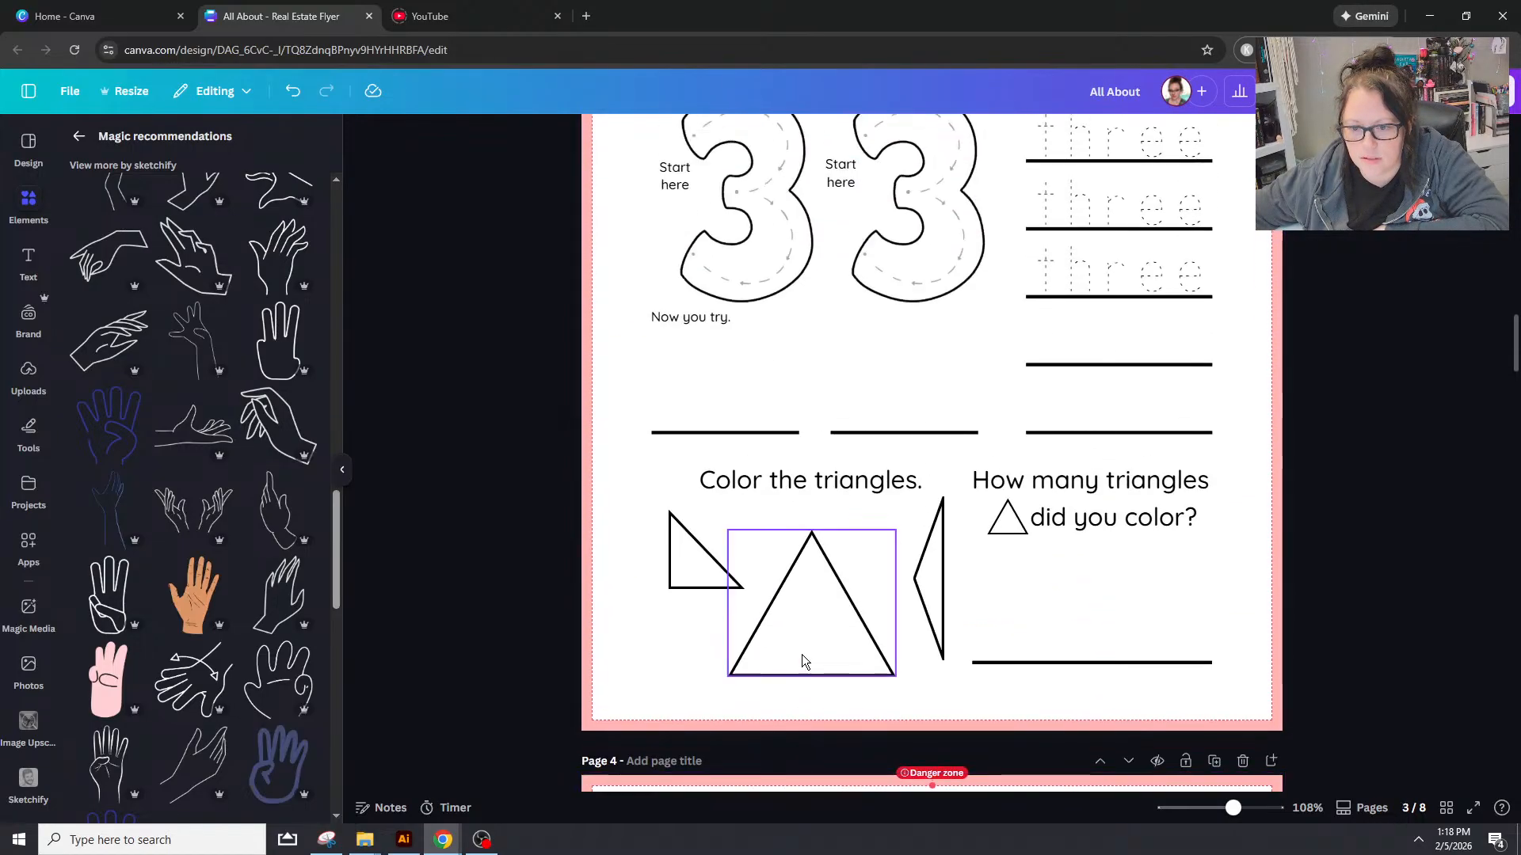
scroll(804, 661, up, 10)
scroll(800, 665, down, 20)
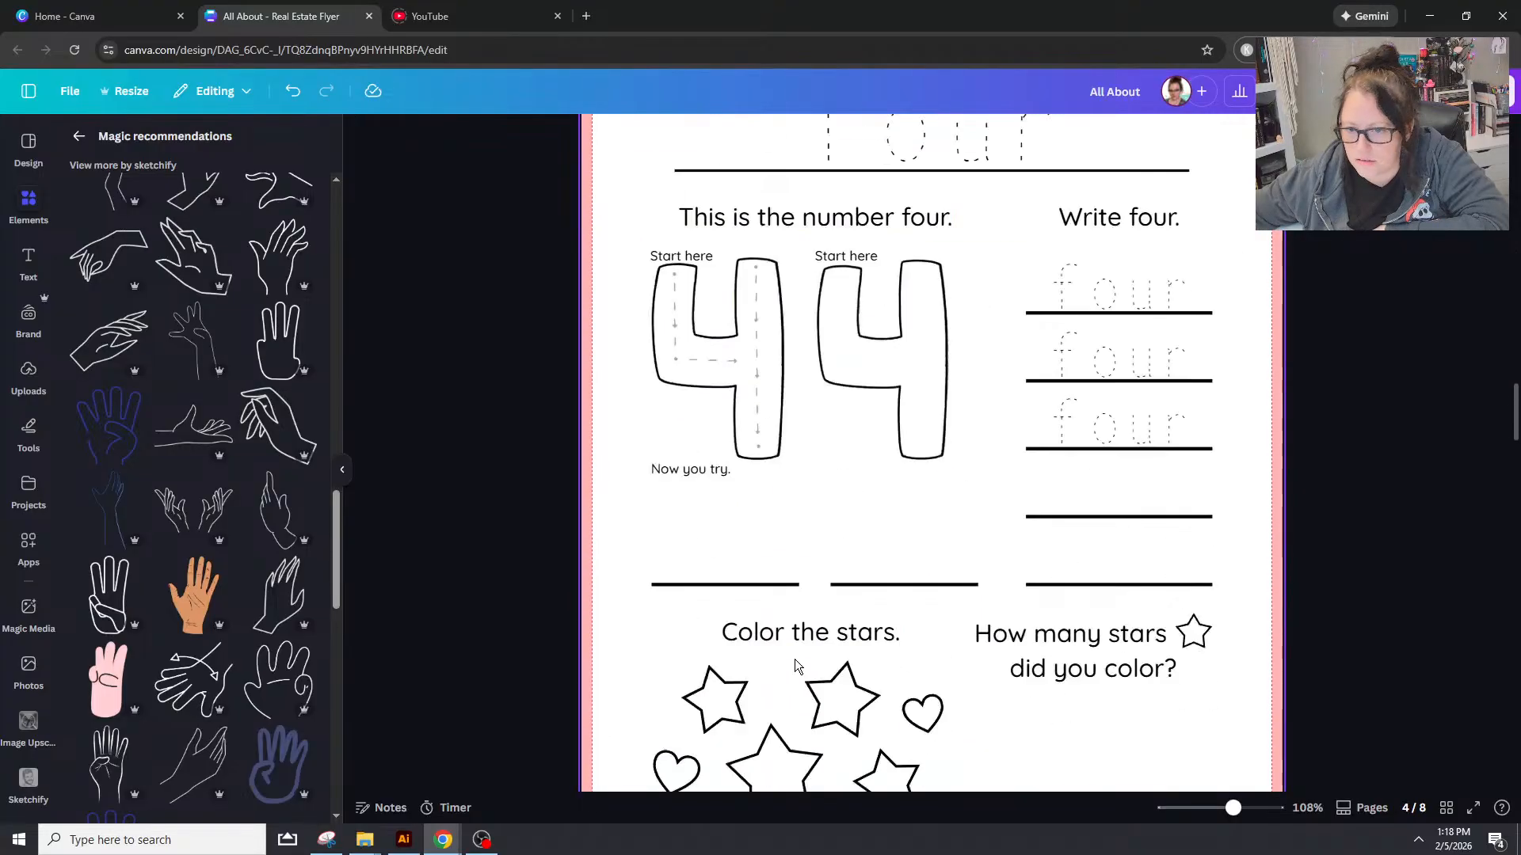
scroll(795, 659, up, 1)
click(801, 517)
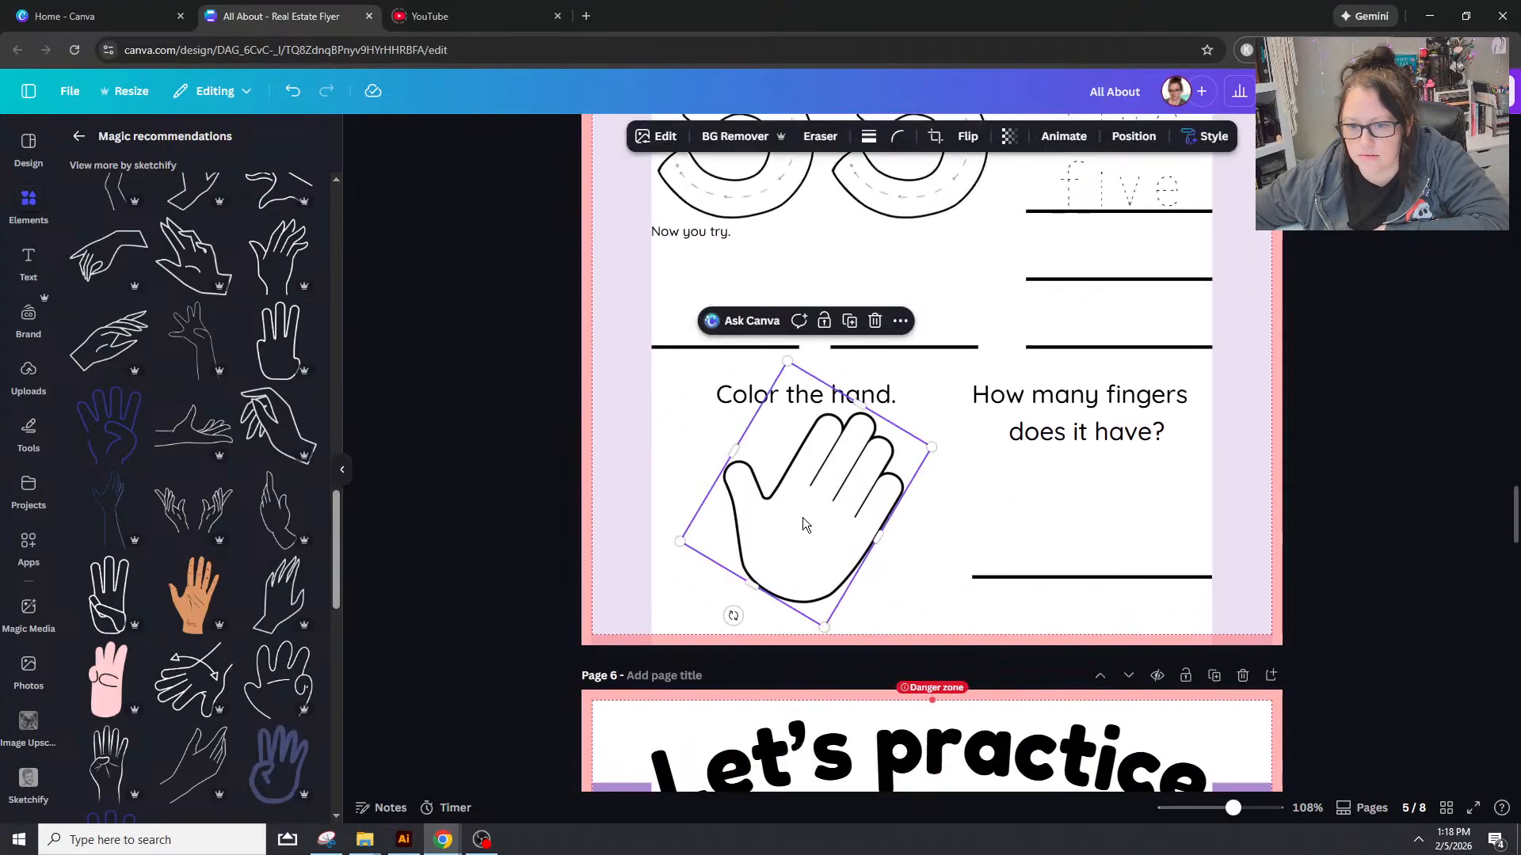
drag(788, 362, 790, 380)
click(1316, 495)
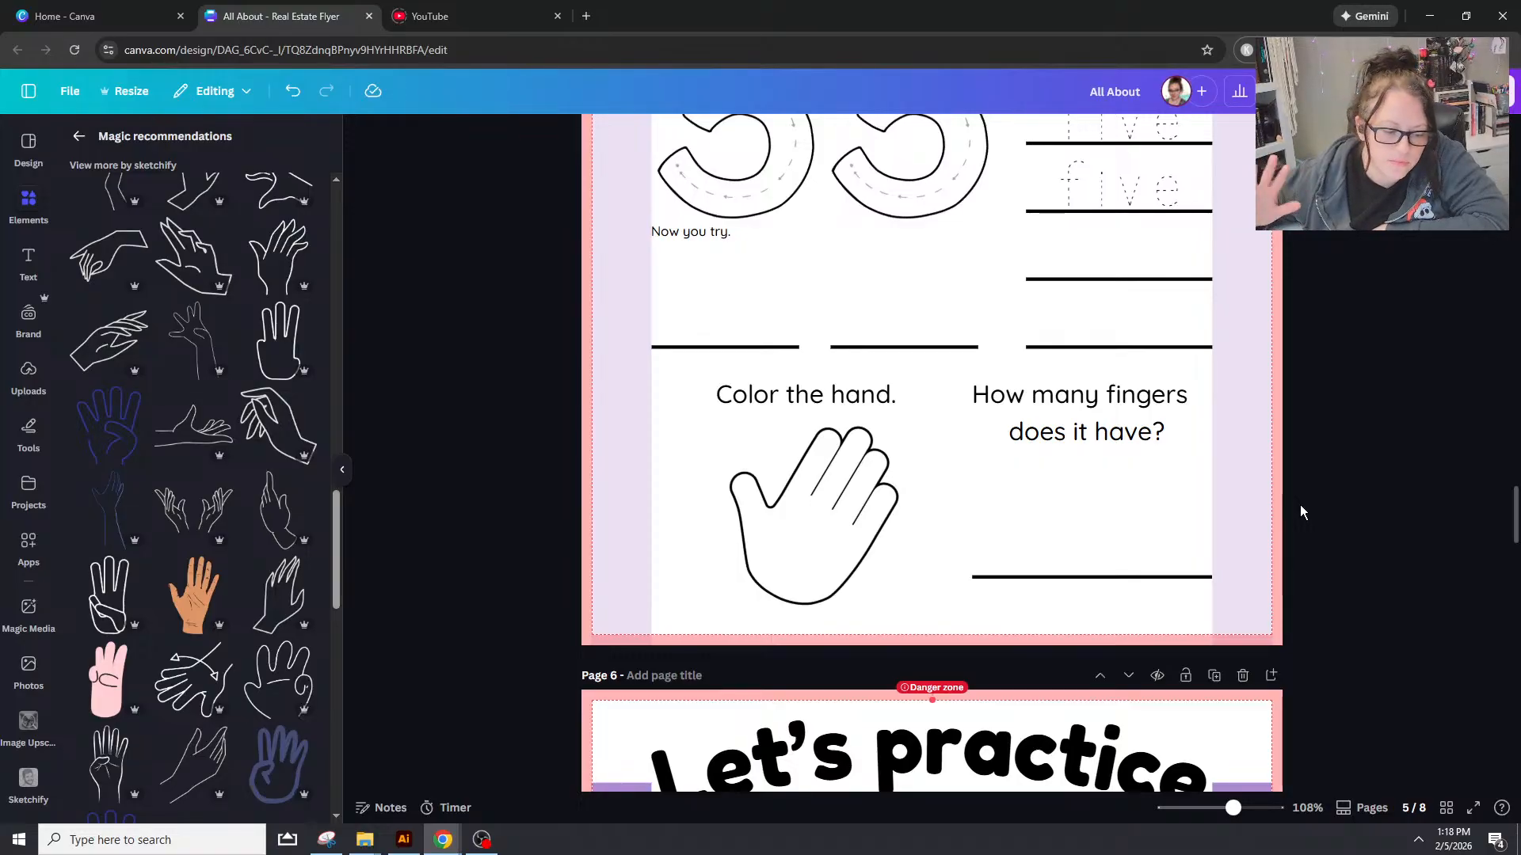
Step: Leave the hand recommendations and search the elements library for "motion"
click(78, 136)
click(109, 147)
double_click(108, 147)
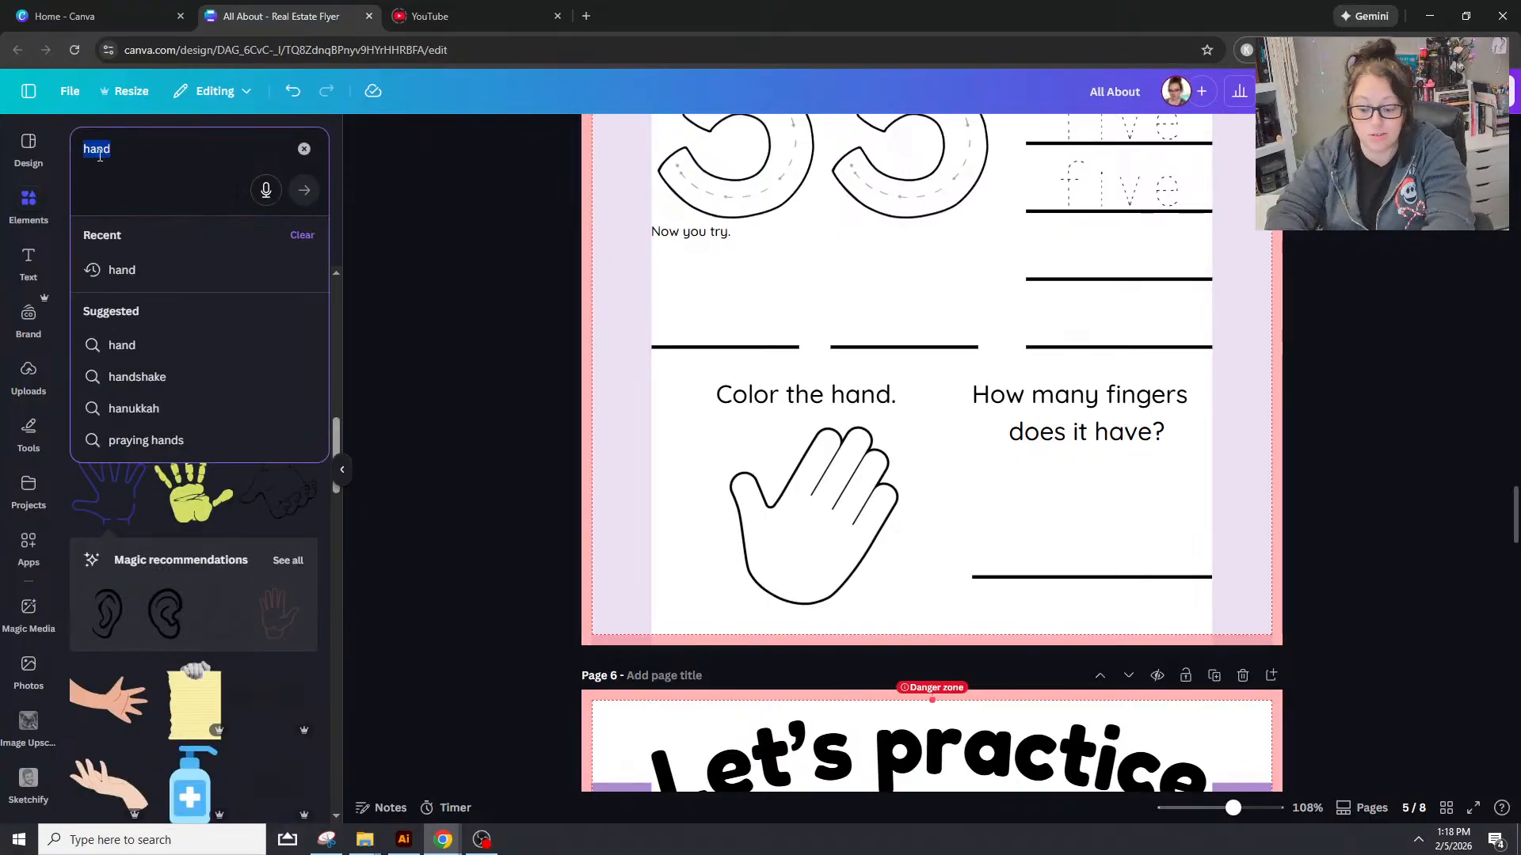
text(motion)
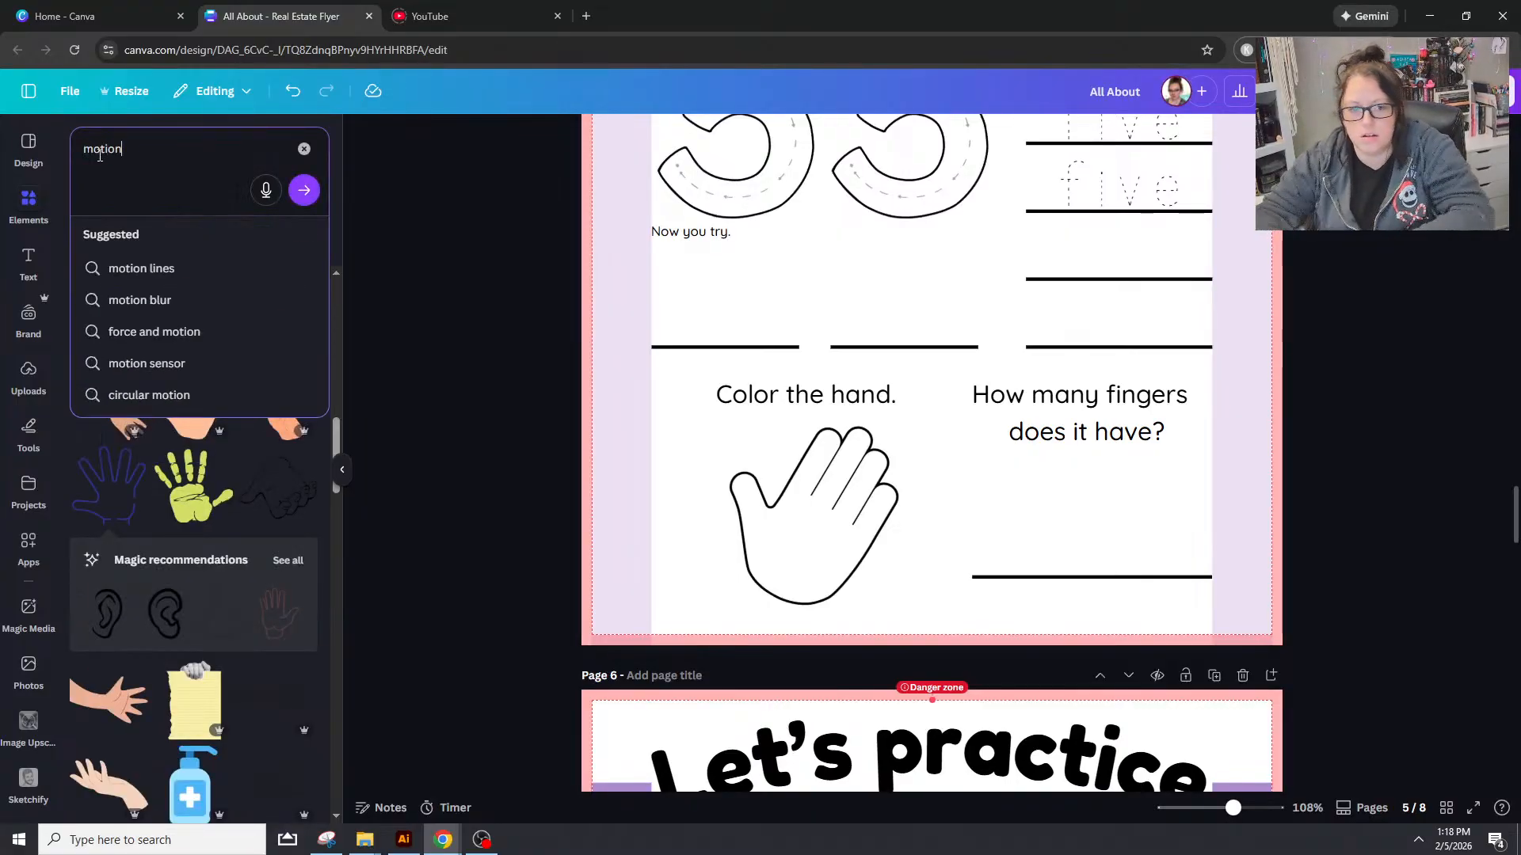
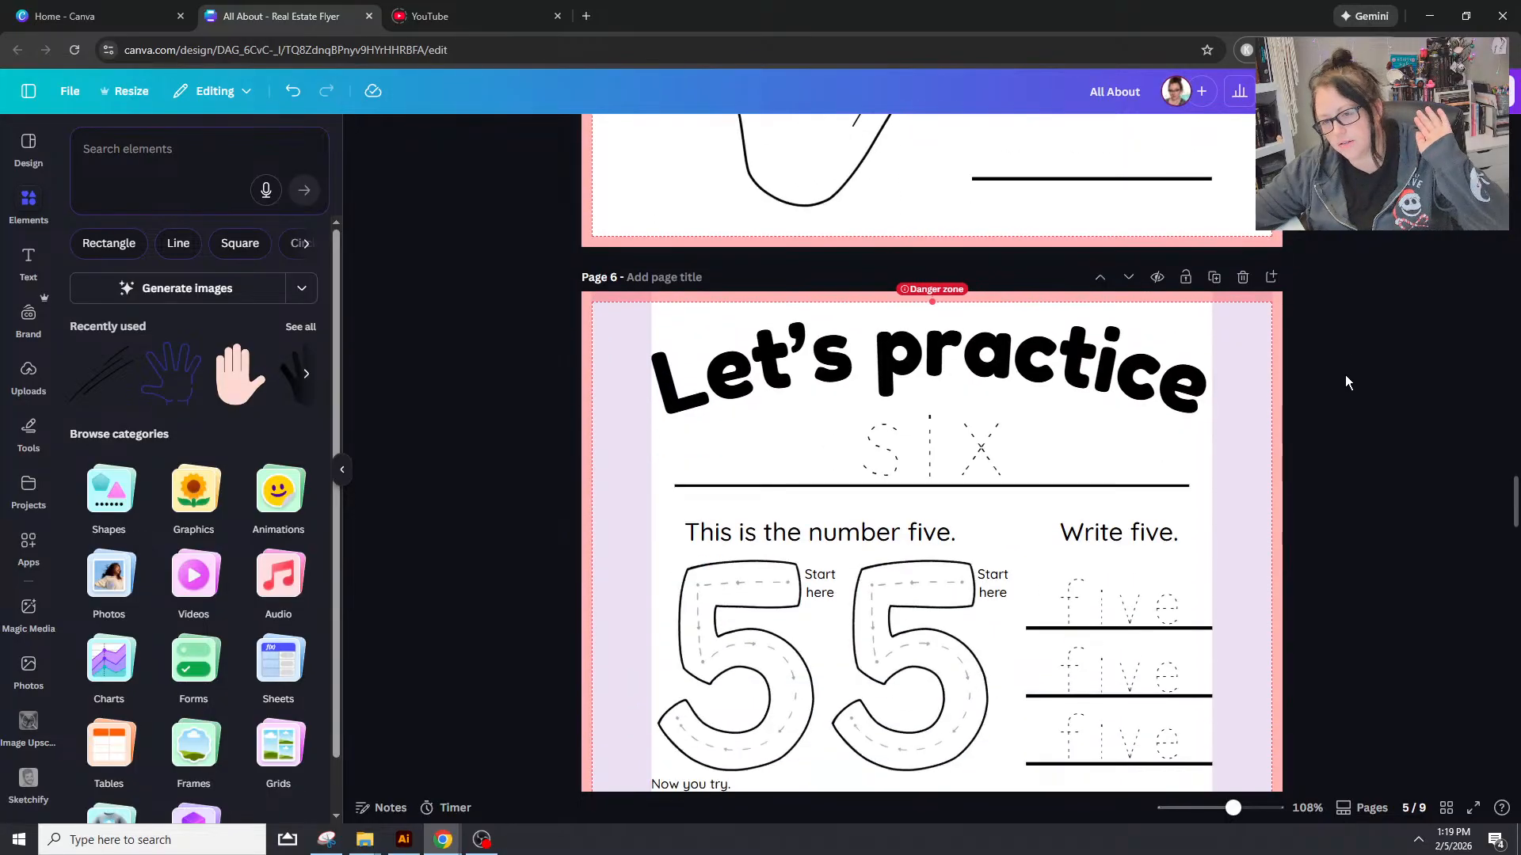
Step: Change the heading above the large numerals on page 6 to "This is the number six."
scroll(1115, 309, down, 1)
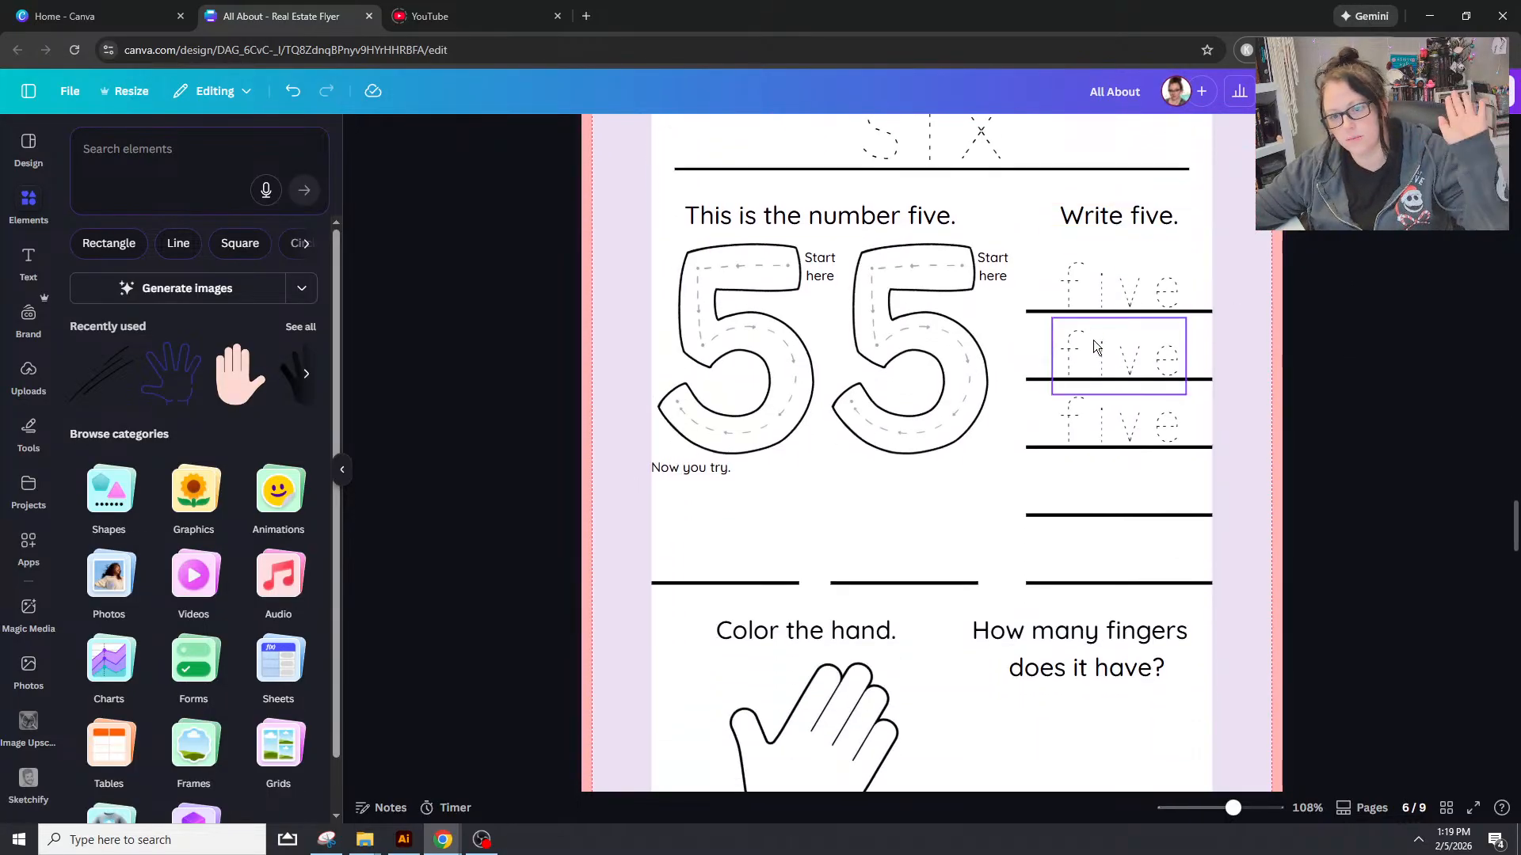
double_click(911, 216)
click(936, 215)
double_click(911, 216)
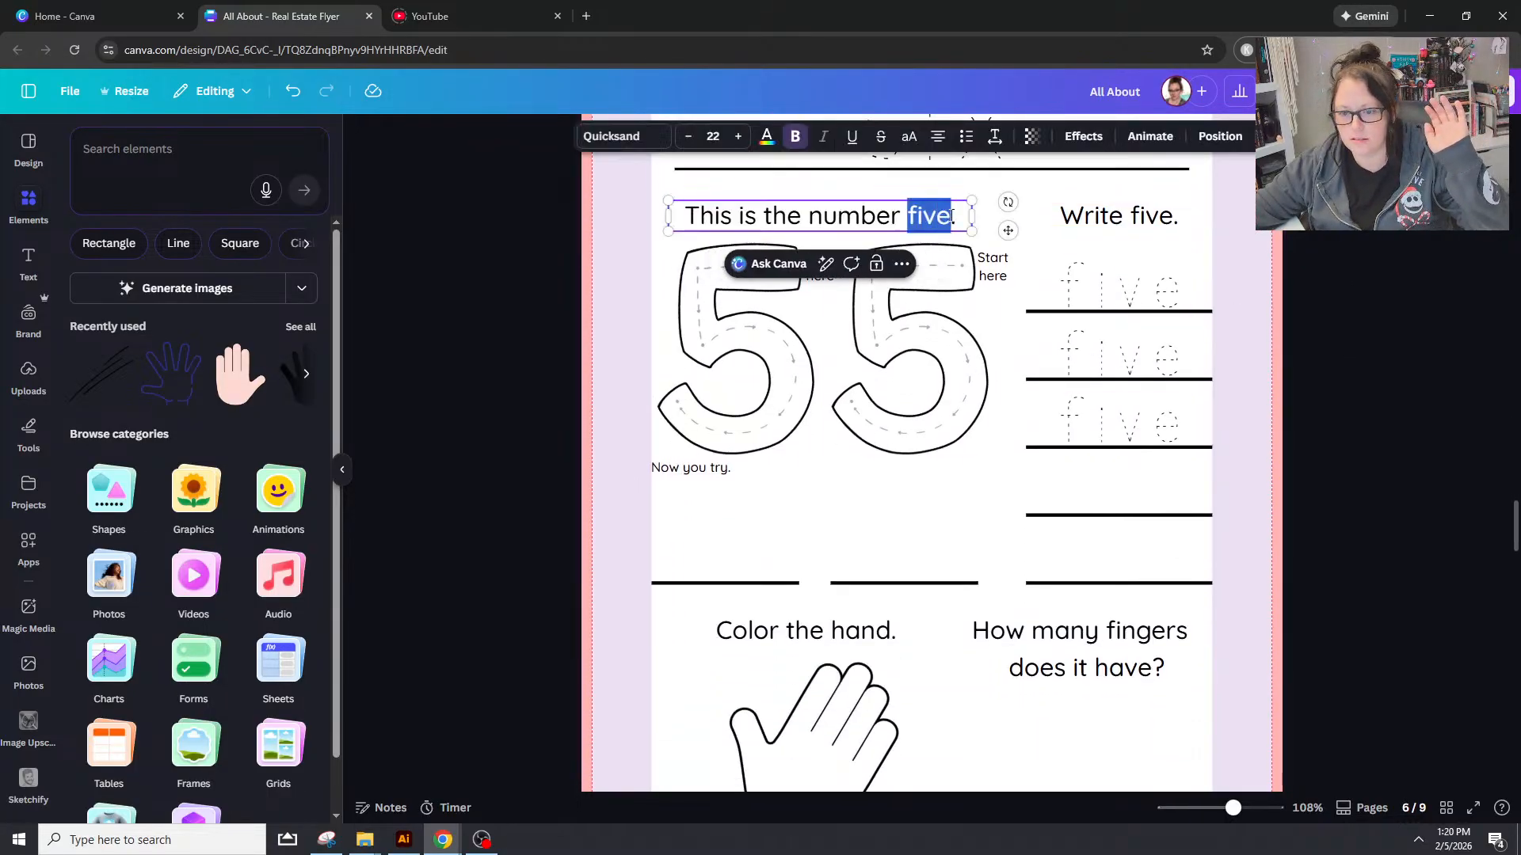
text(six.)
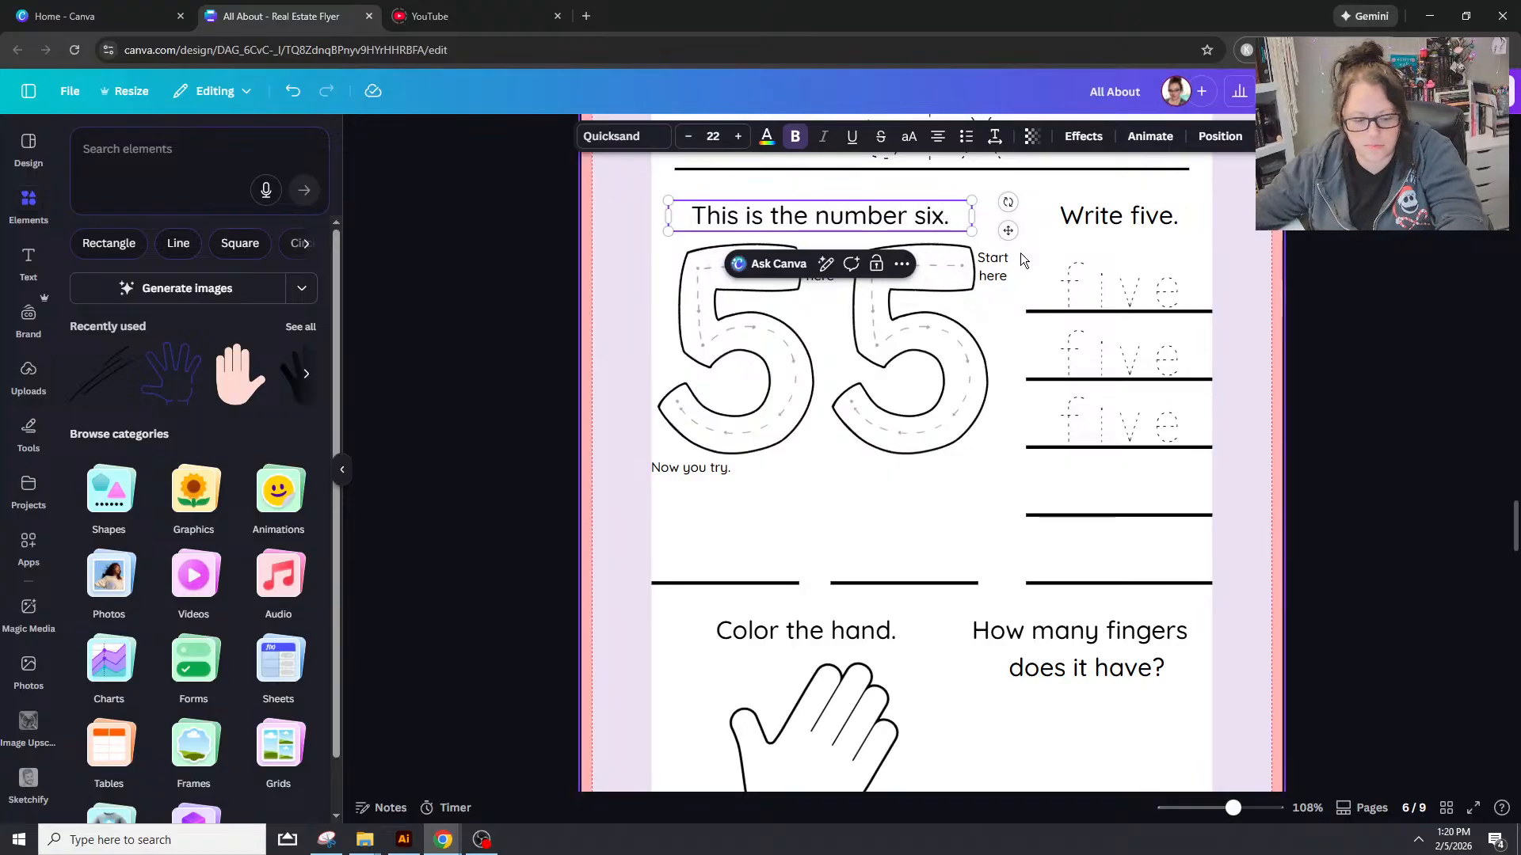
Step: Change the writing-practice heading on page 6 from "Write five." to "Write six."
double_click(1139, 215)
click(1139, 215)
double_click(1139, 215)
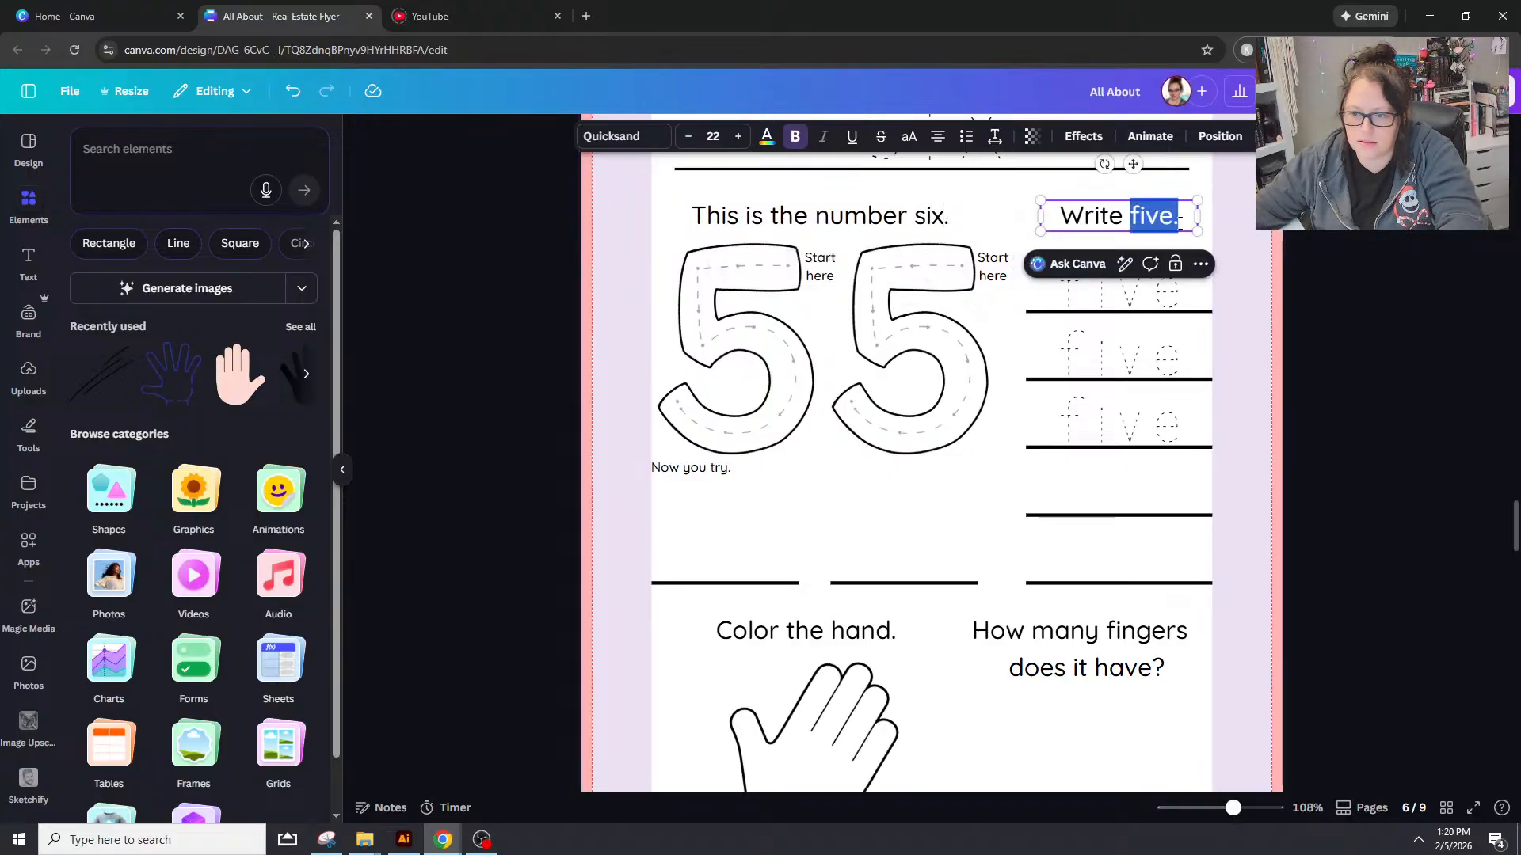
text(six)
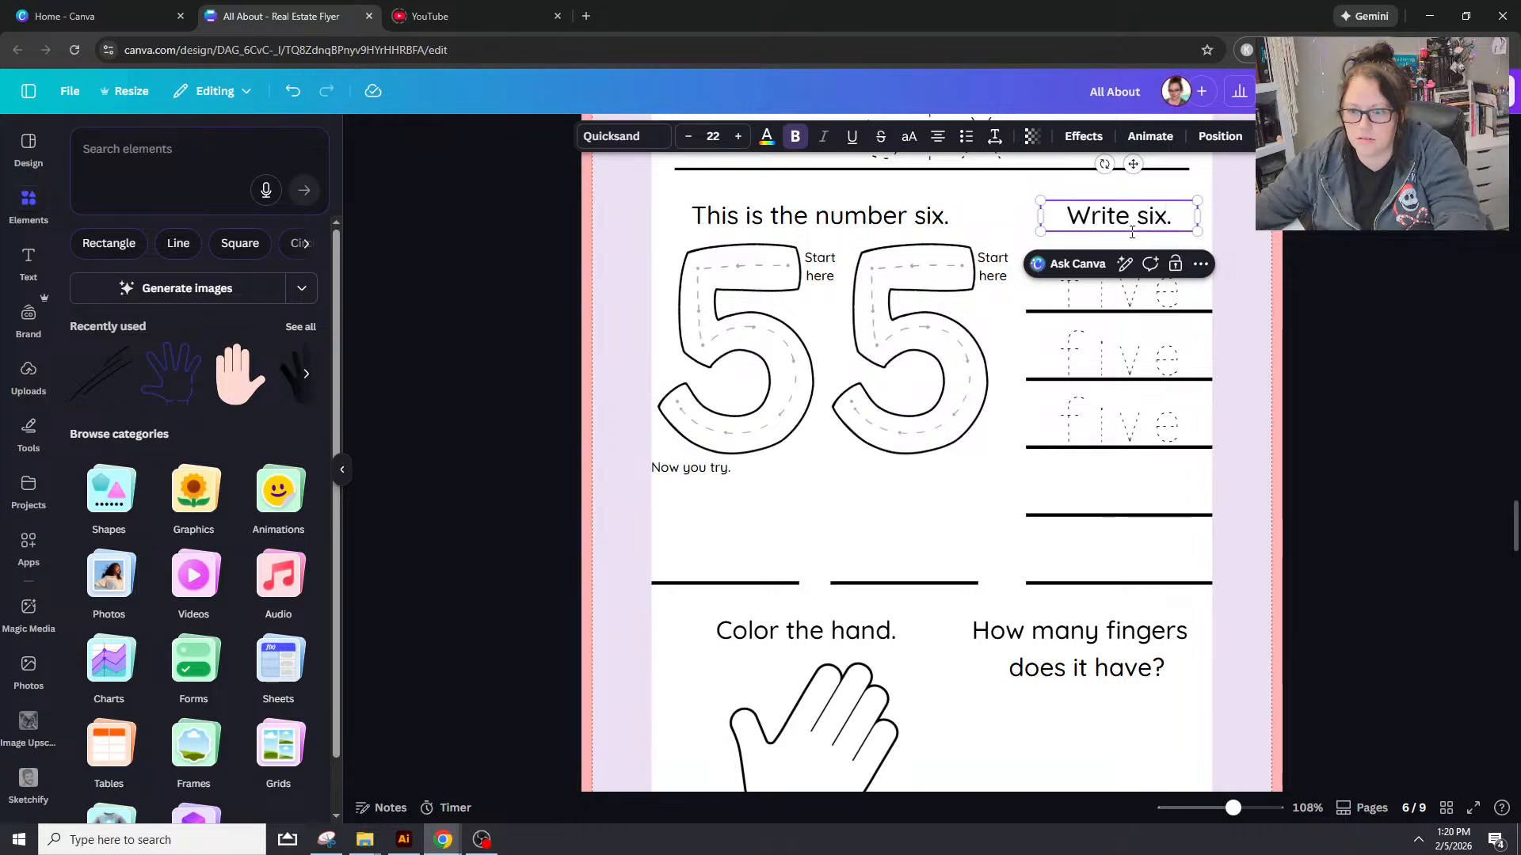
Step: Replace the three dashed tracing words under "Write six." with "six"
double_click(1069, 293)
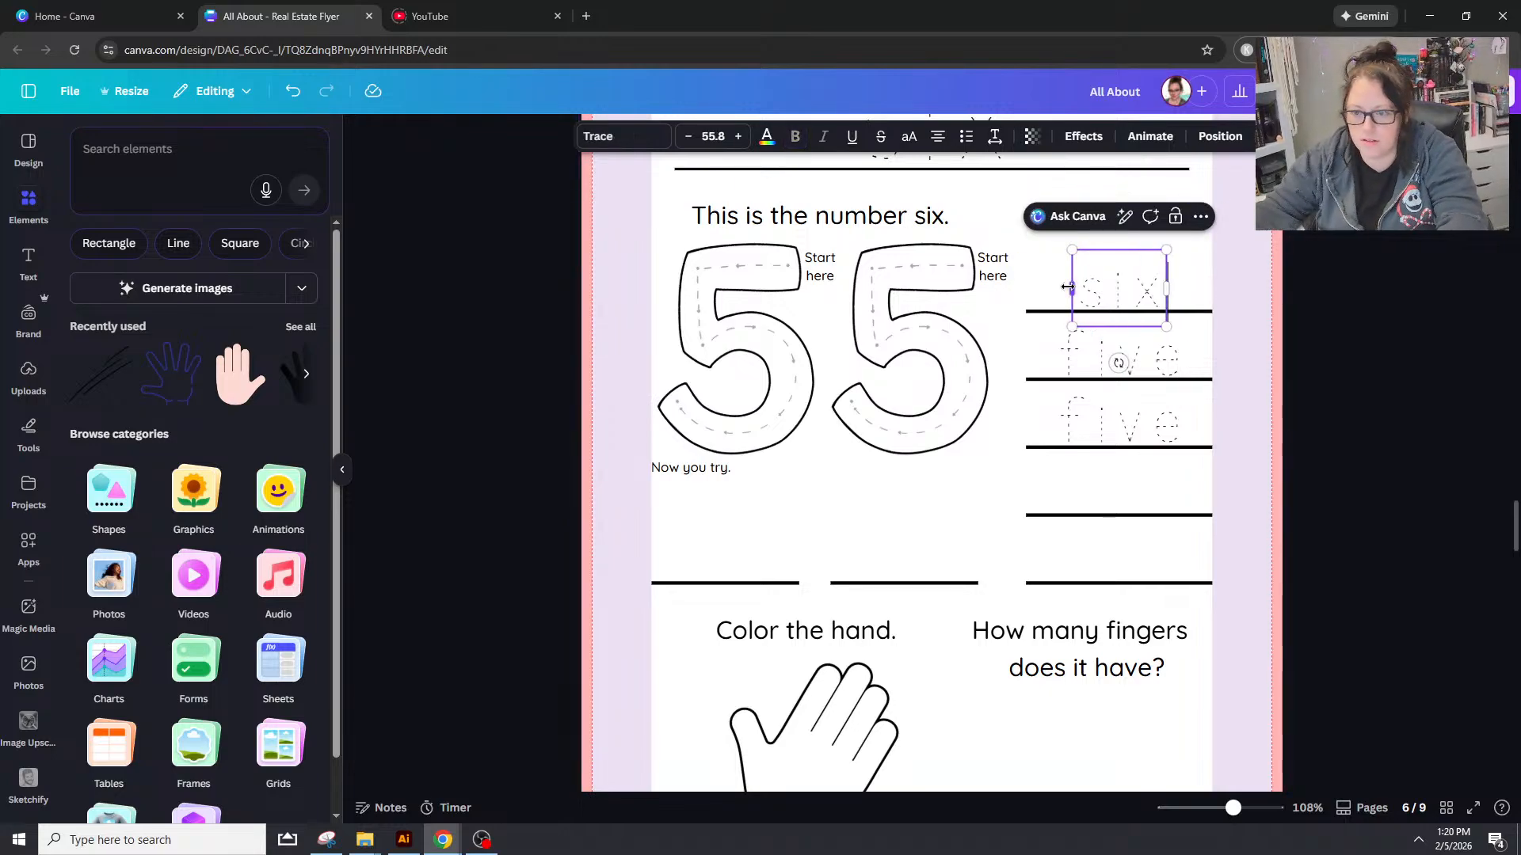
text(six)
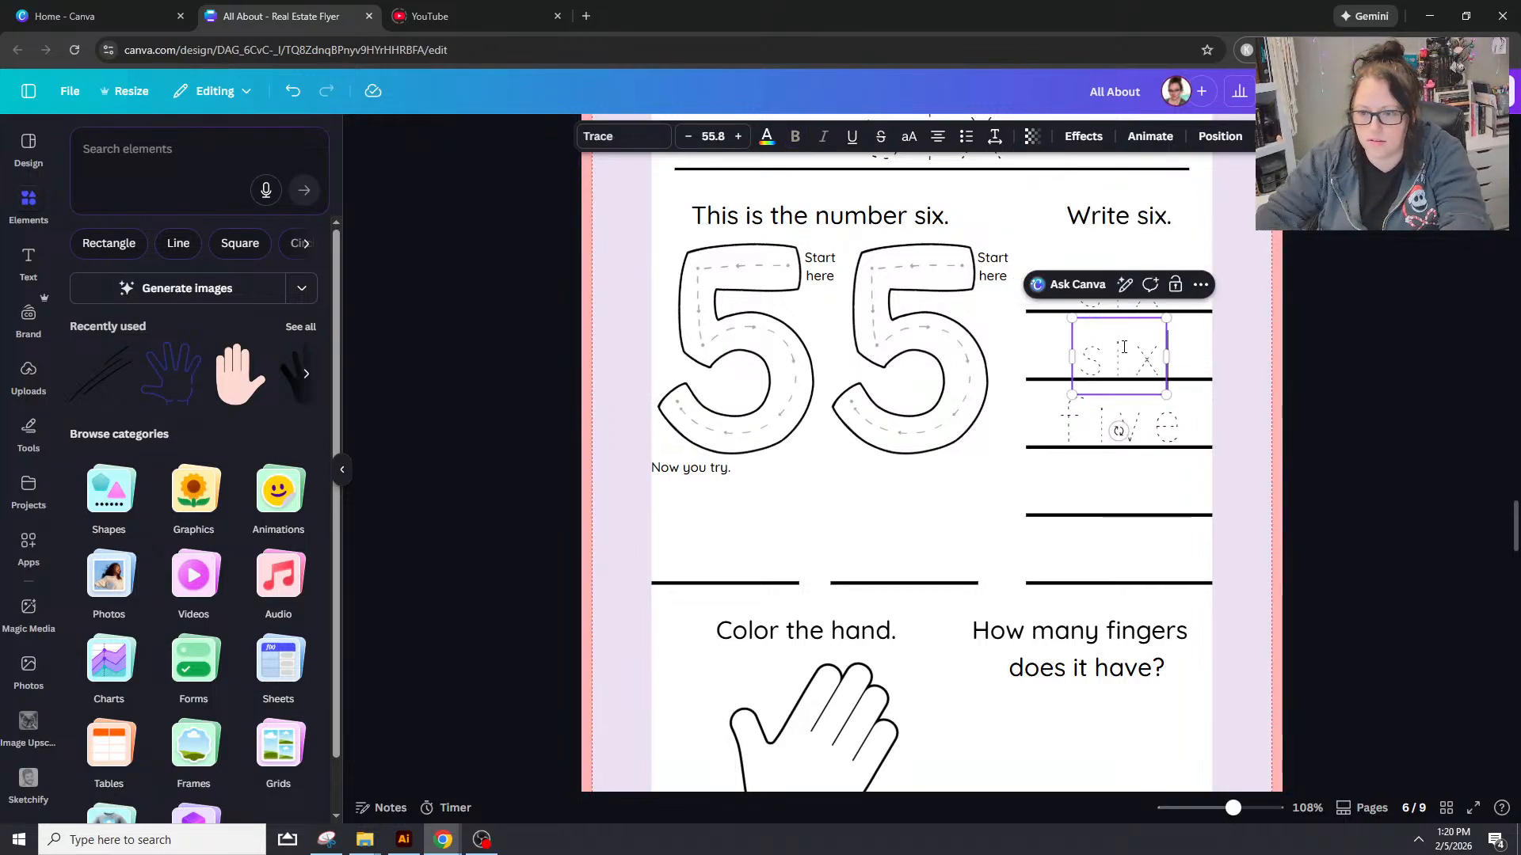
double_click(1163, 420)
text(six)
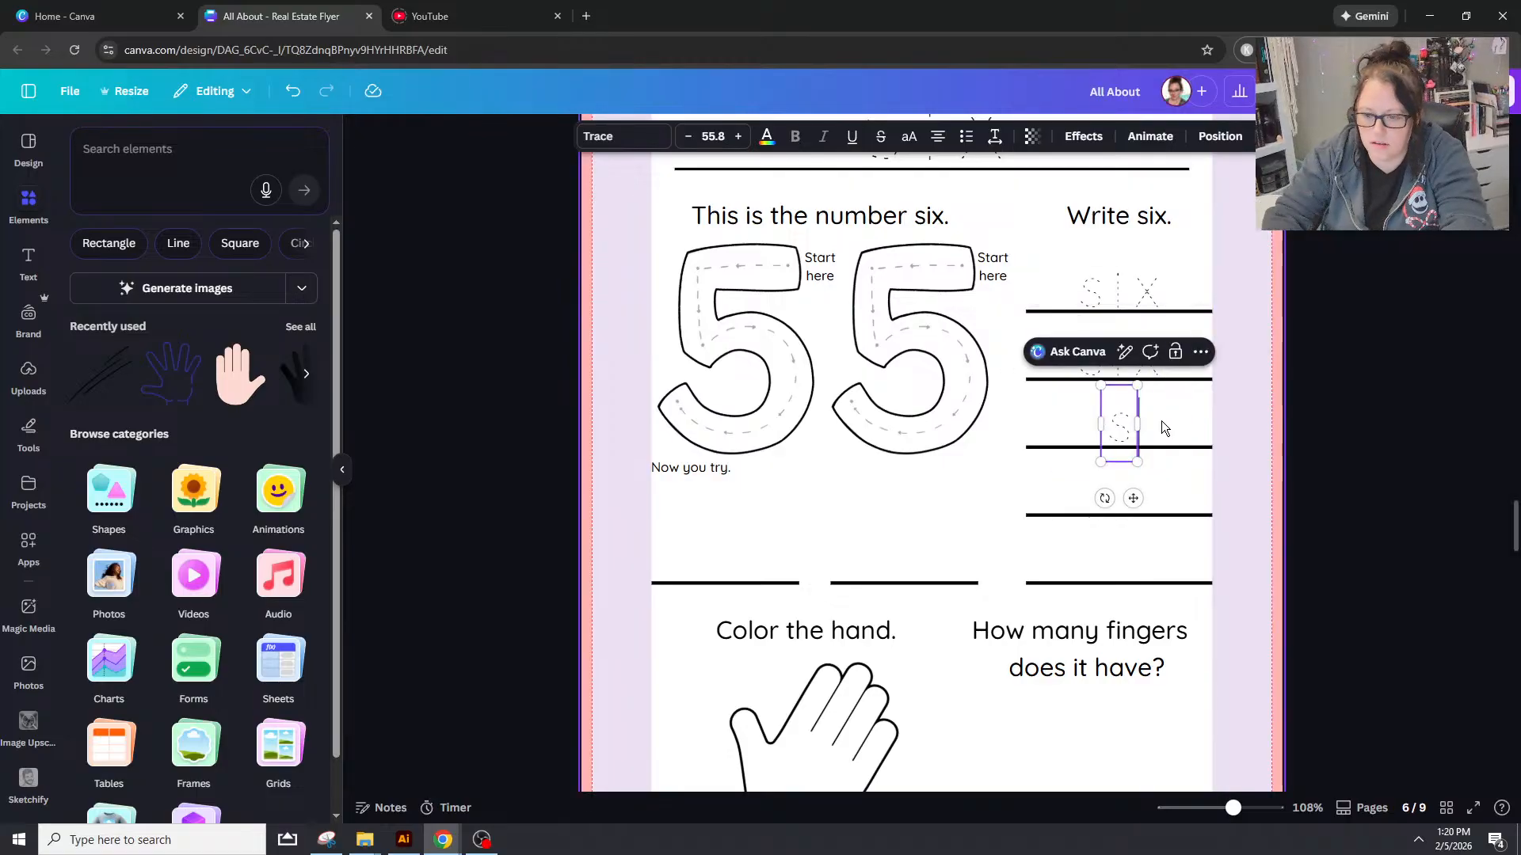
Step: Insert the uploaded traceable 6 image on page 6 and shrink it to cover the first large 5
click(736, 289)
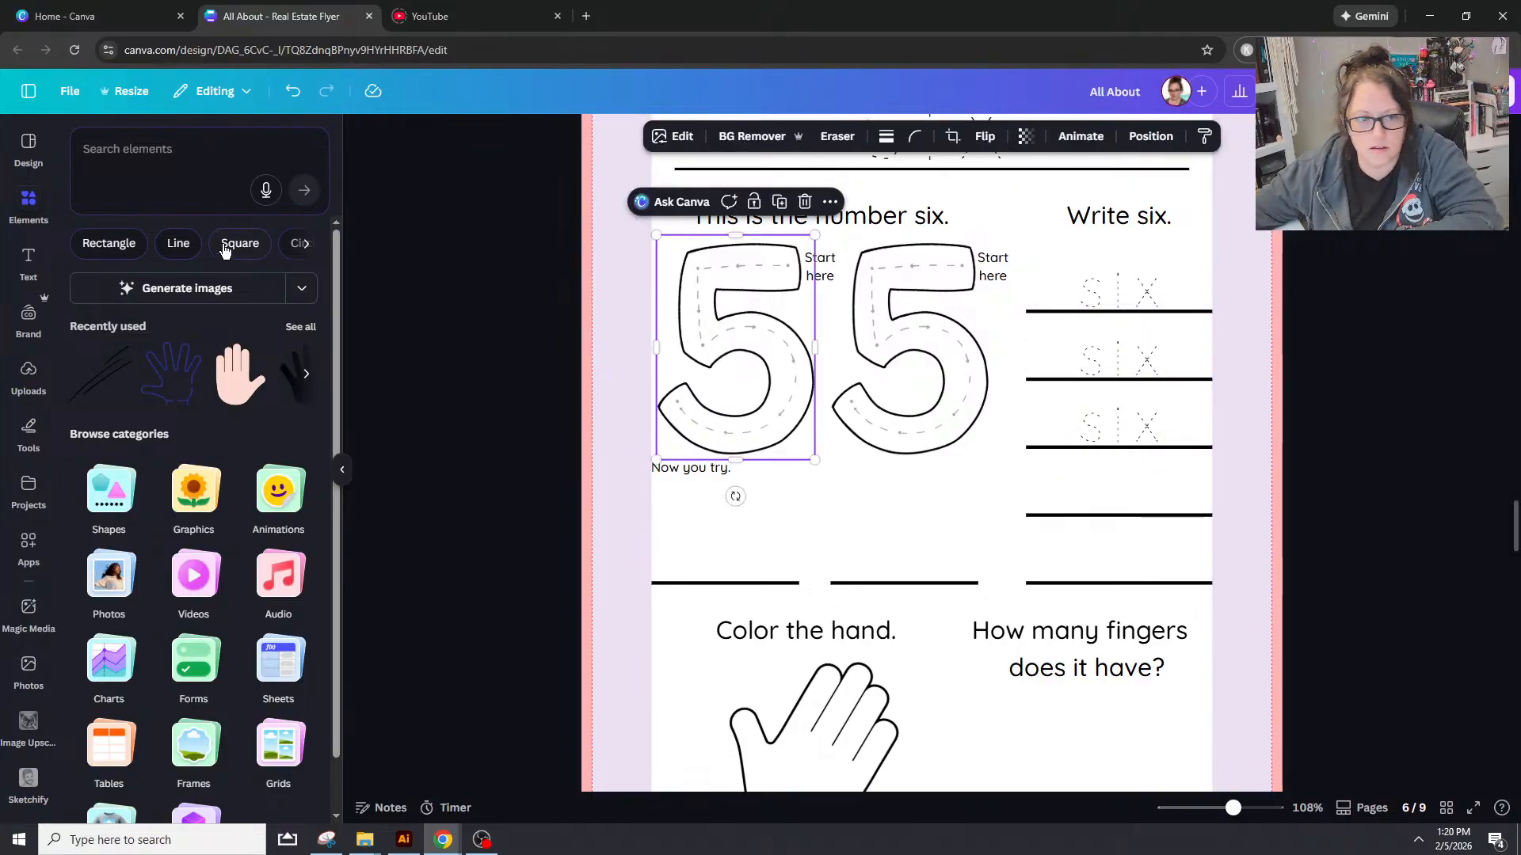
click(28, 372)
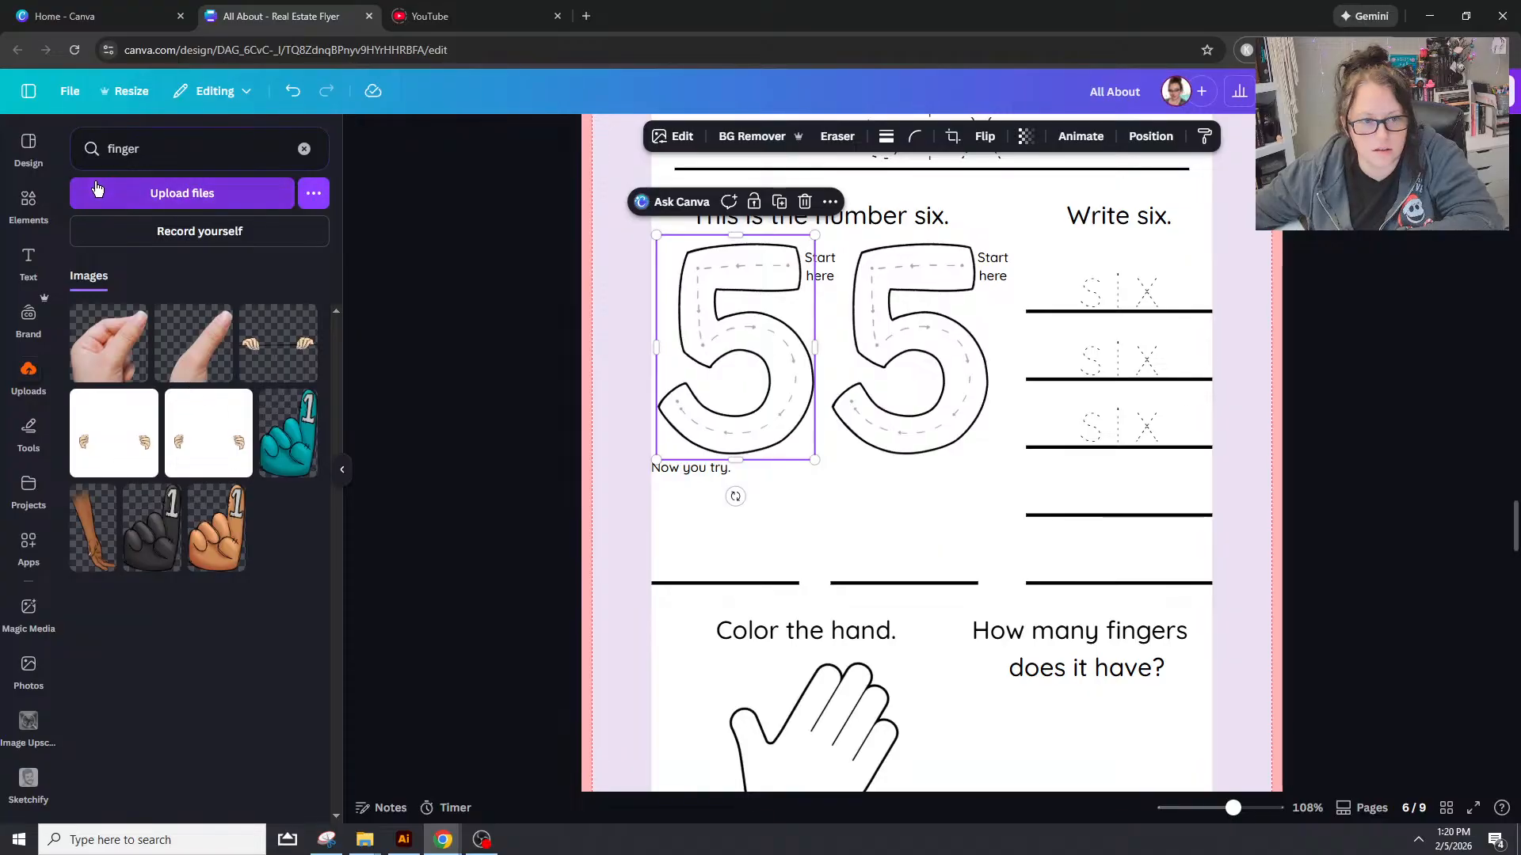
click(304, 149)
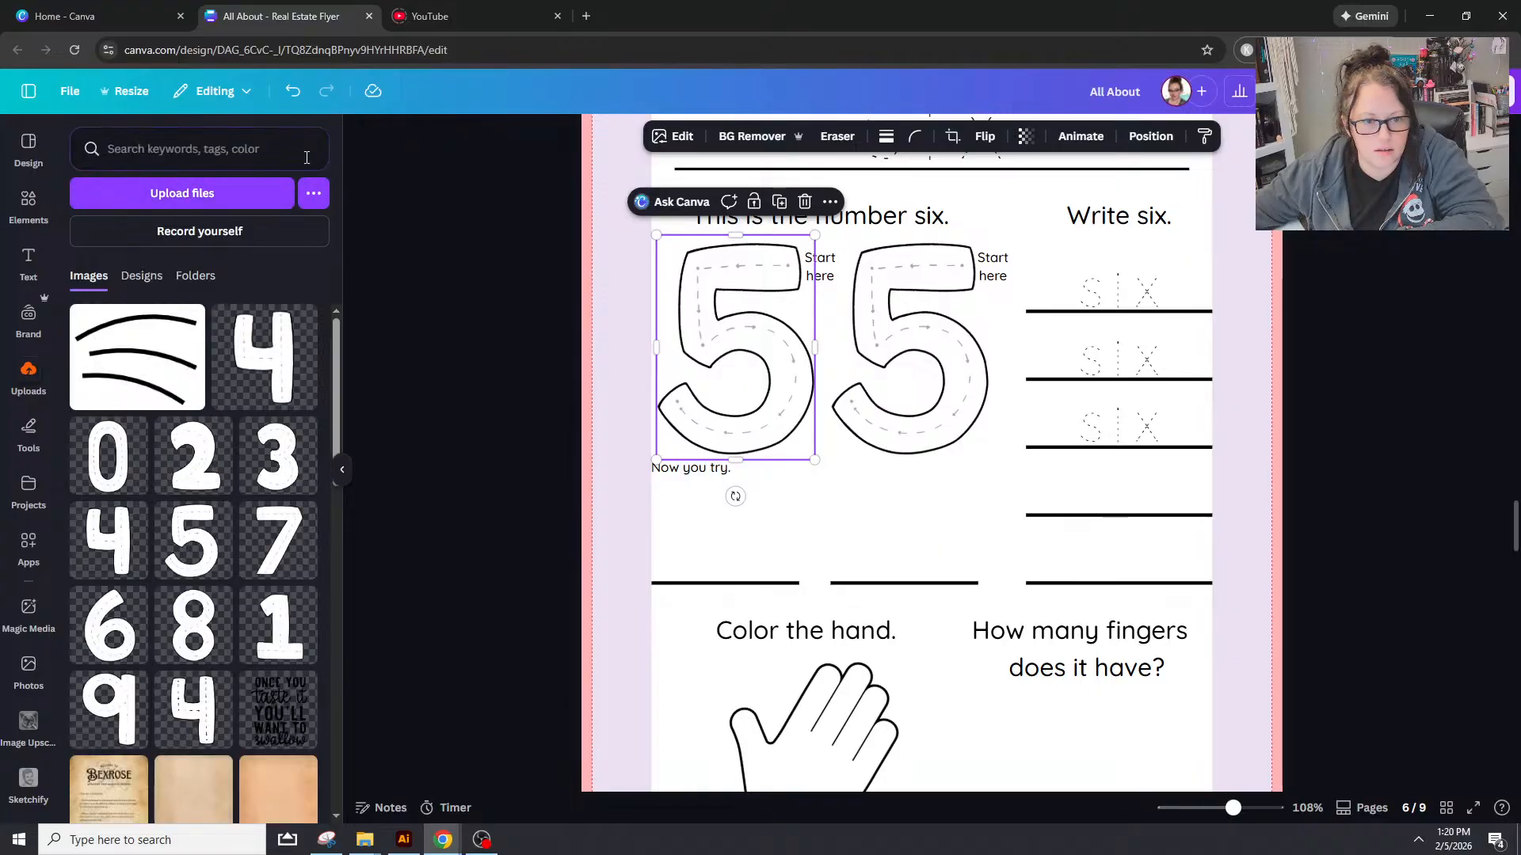
click(110, 625)
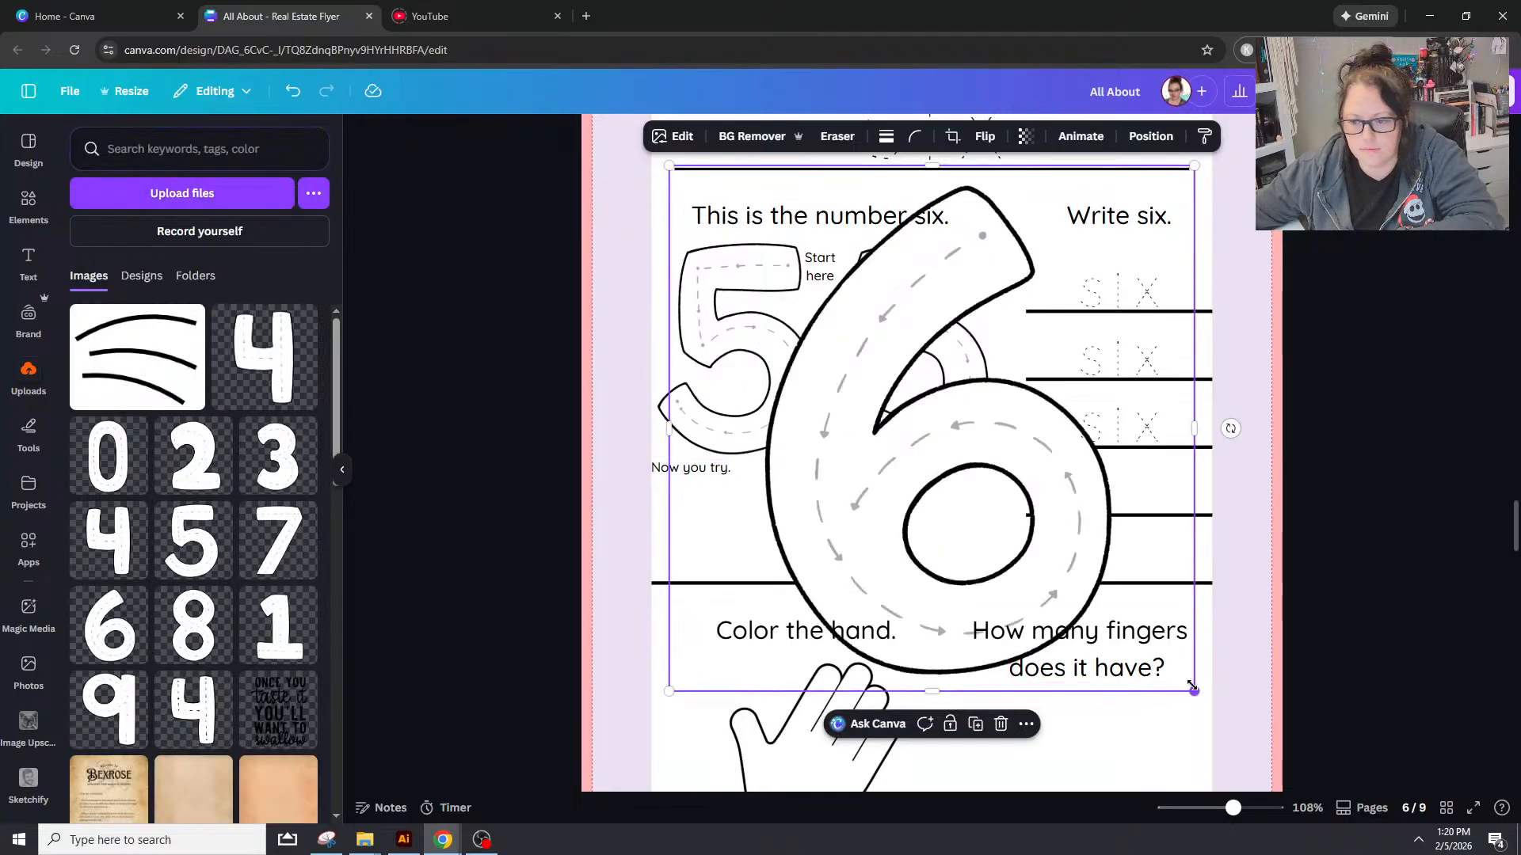
drag(1192, 686, 753, 431)
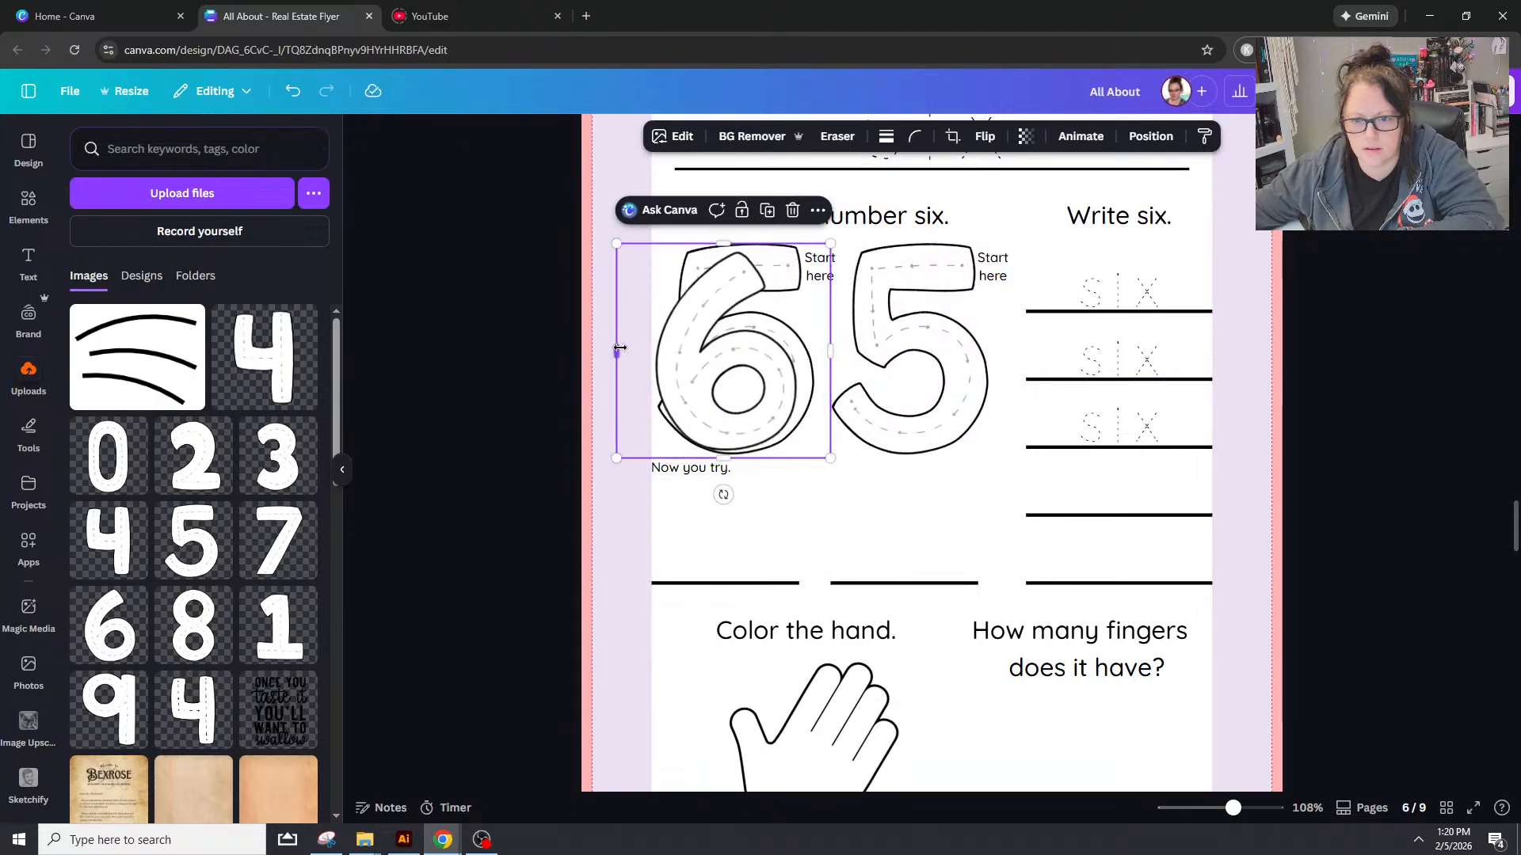
Step: Crop the blank margins from both sides of the 6 and enlarge it slightly to match the 5's size
drag(619, 348, 652, 349)
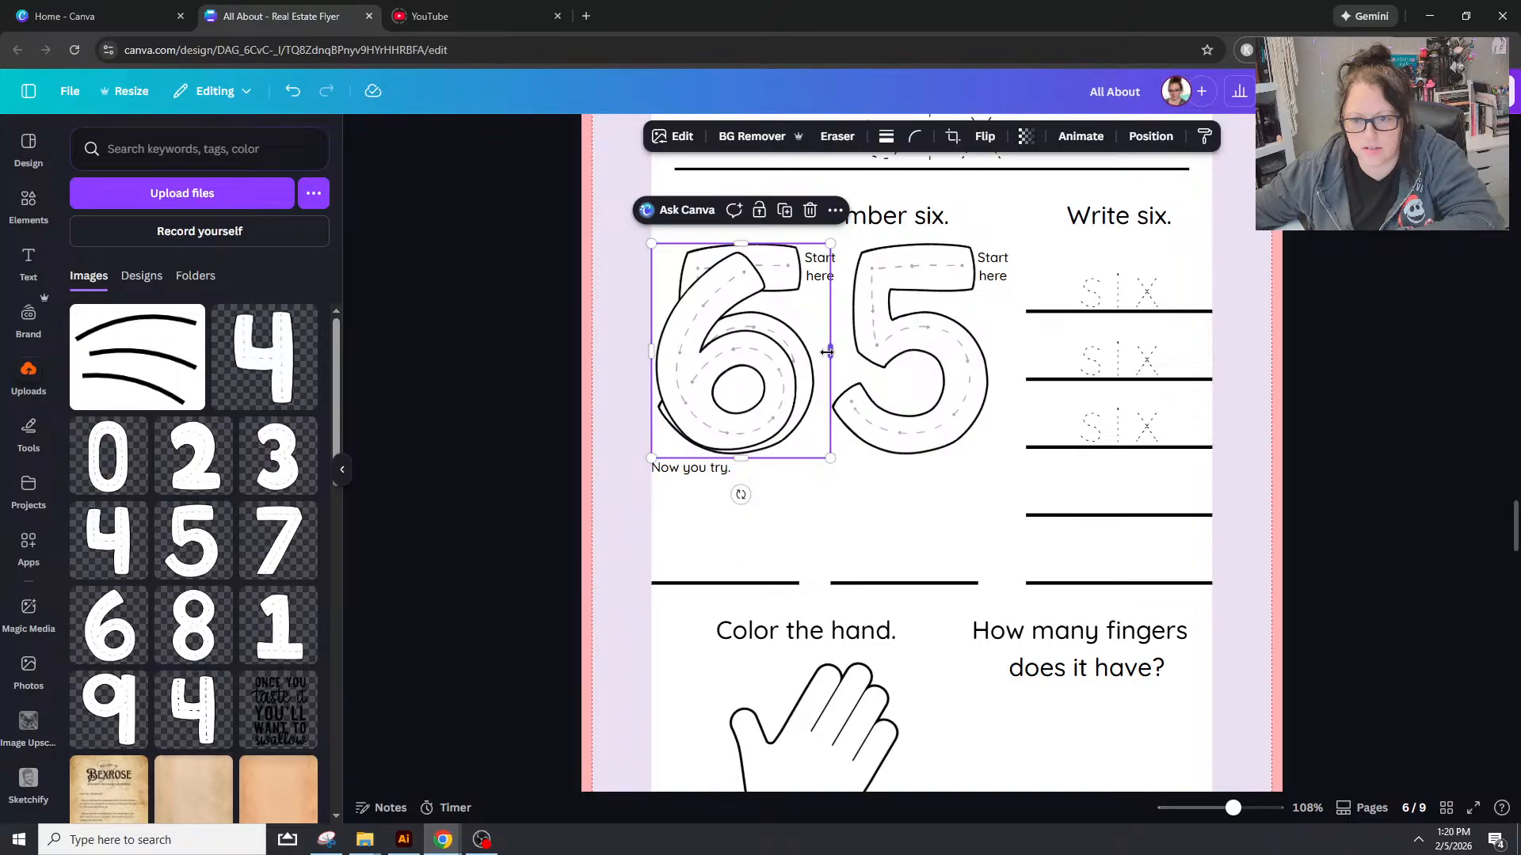
drag(827, 352, 799, 351)
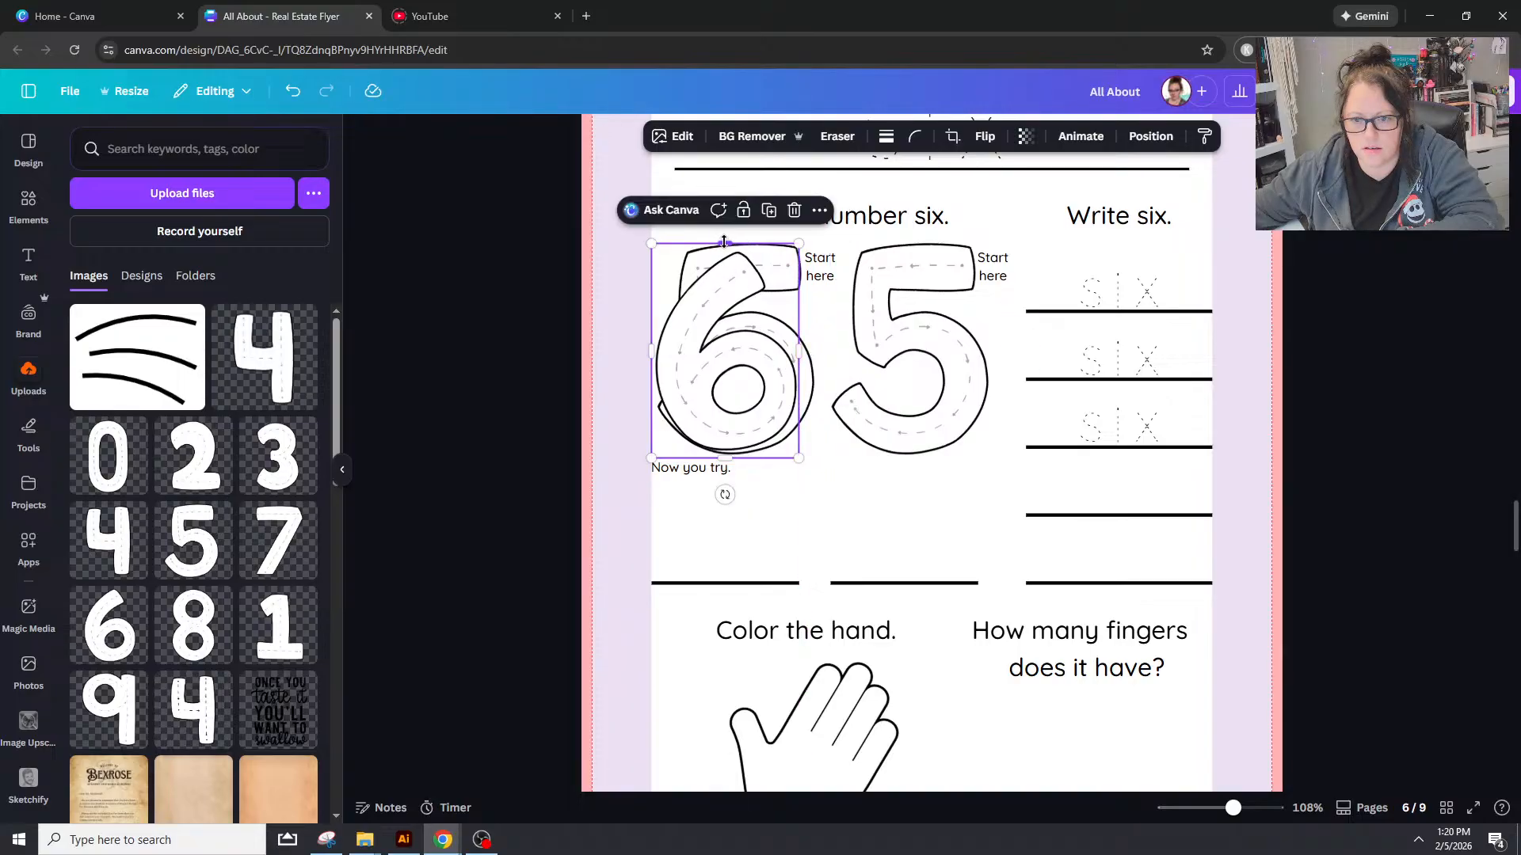
drag(723, 241, 810, 240)
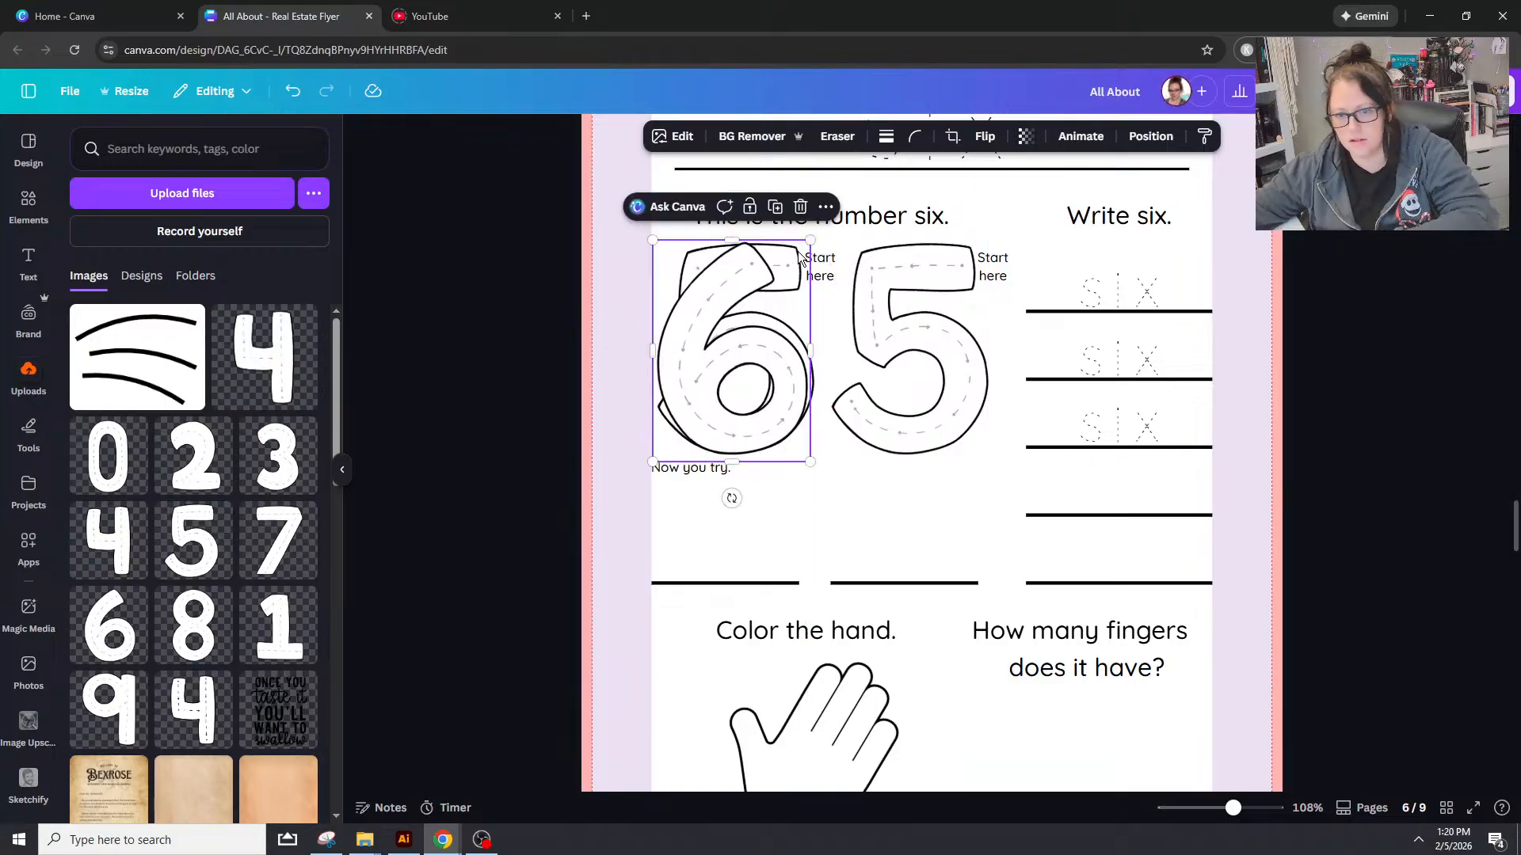
Step: Send the 6 backward behind the first 5 and delete both large 5 images from page 6
key(ctrl+[)
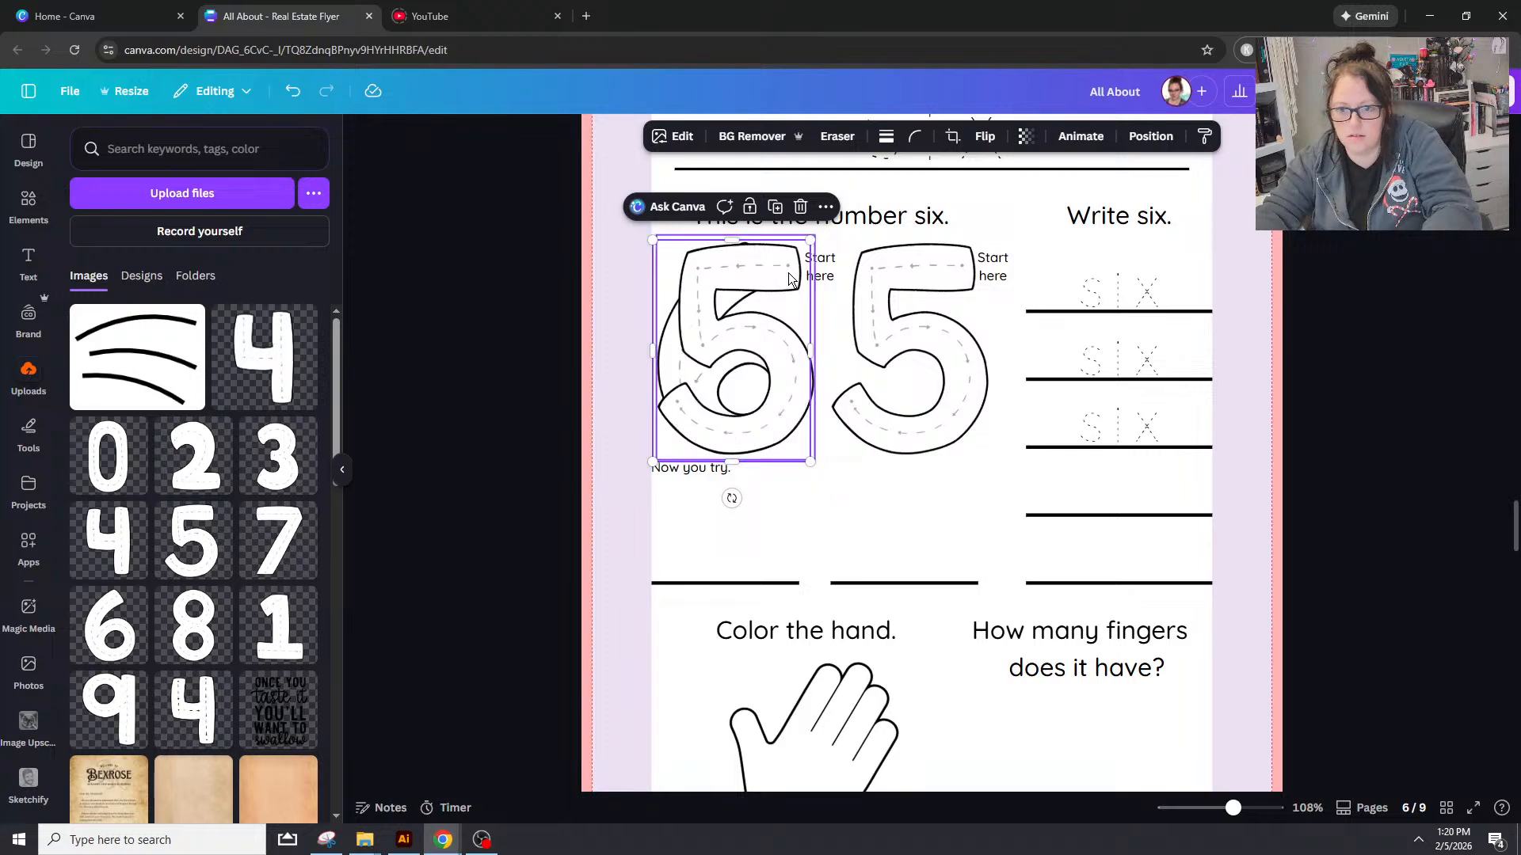
click(886, 367)
key(Delete)
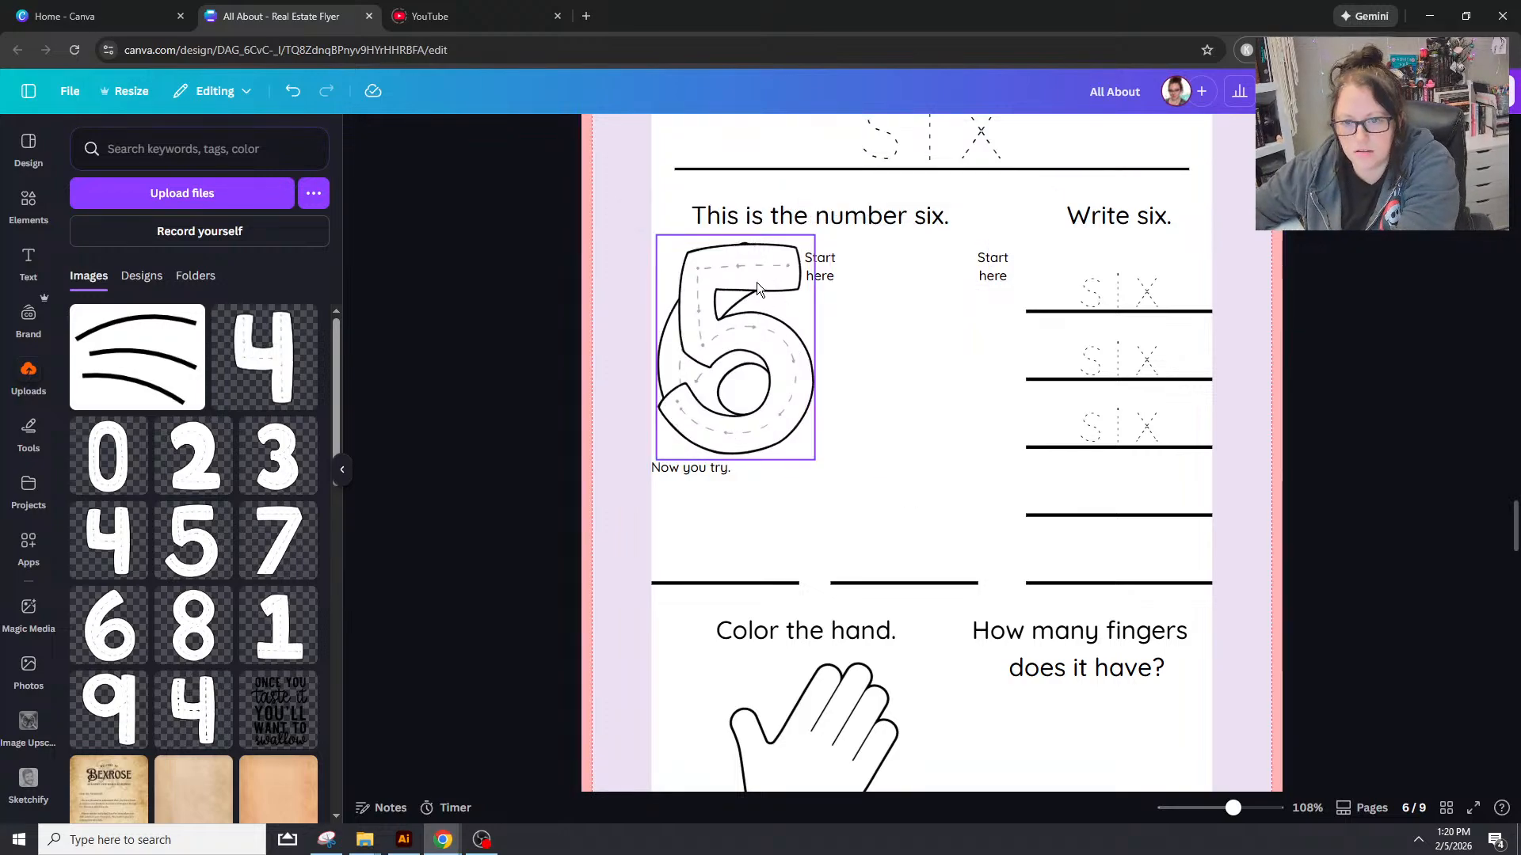
click(757, 282)
key(Delete)
Step: Move the first "Start here" label beside the tip of the 6 and widen it to fit on one line
click(821, 261)
mouse_move(821, 261)
mouse_down()
mouse_move(776, 261)
mouse_move(851, 269)
mouse_move(807, 272)
mouse_up()
double_click(804, 264)
click(831, 279)
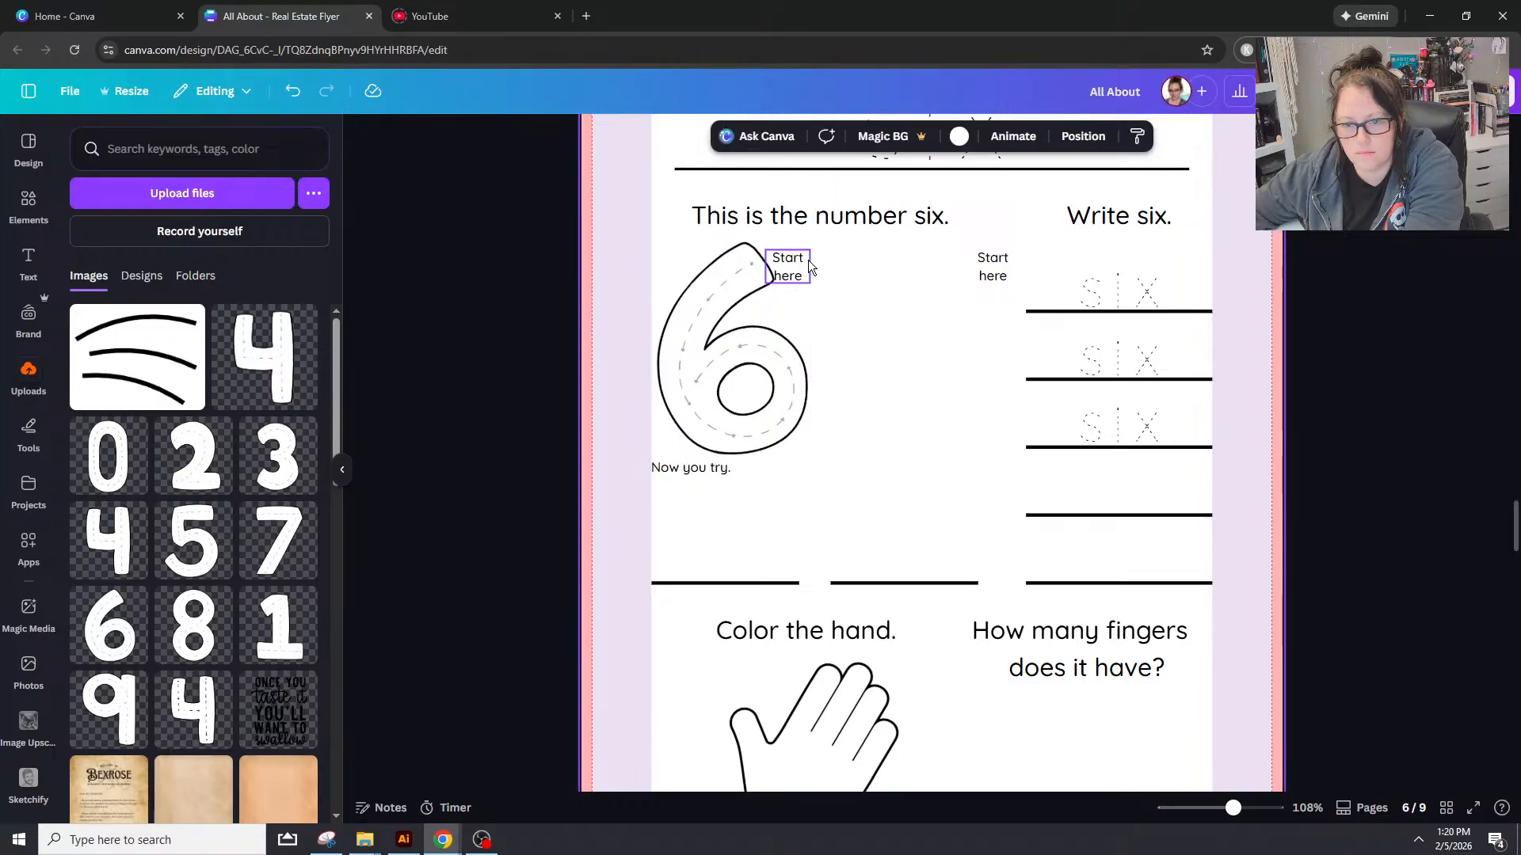
double_click(808, 265)
click(809, 262)
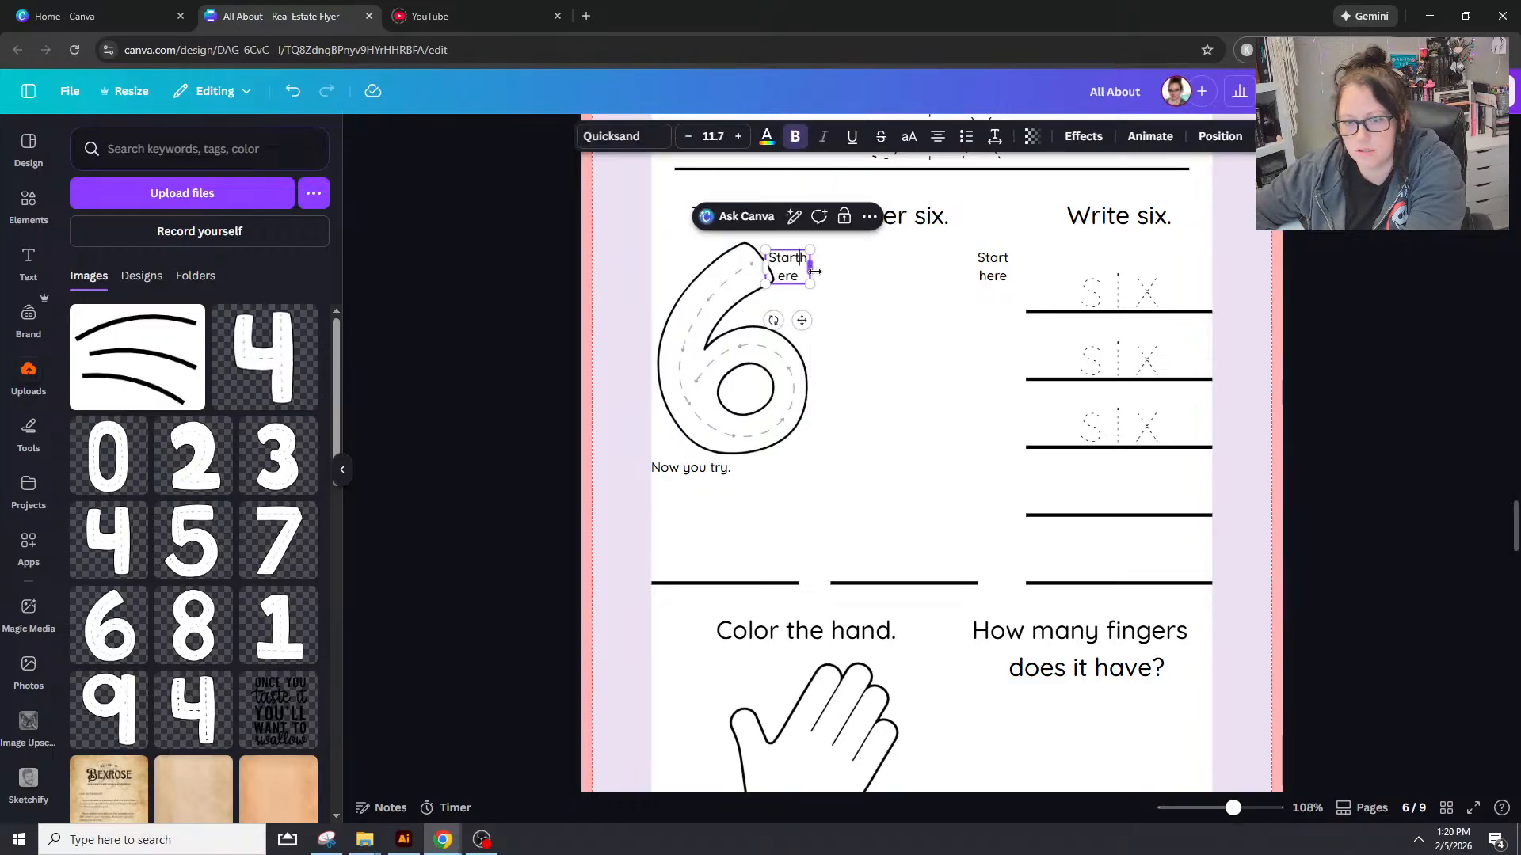
mouse_move(810, 268)
mouse_down()
mouse_move(832, 274)
mouse_move(813, 250)
mouse_up()
click(838, 279)
Step: Delete the leftover second "Start here" label and place a duplicate of the labelled 6 beside the original
click(993, 266)
key(Delete)
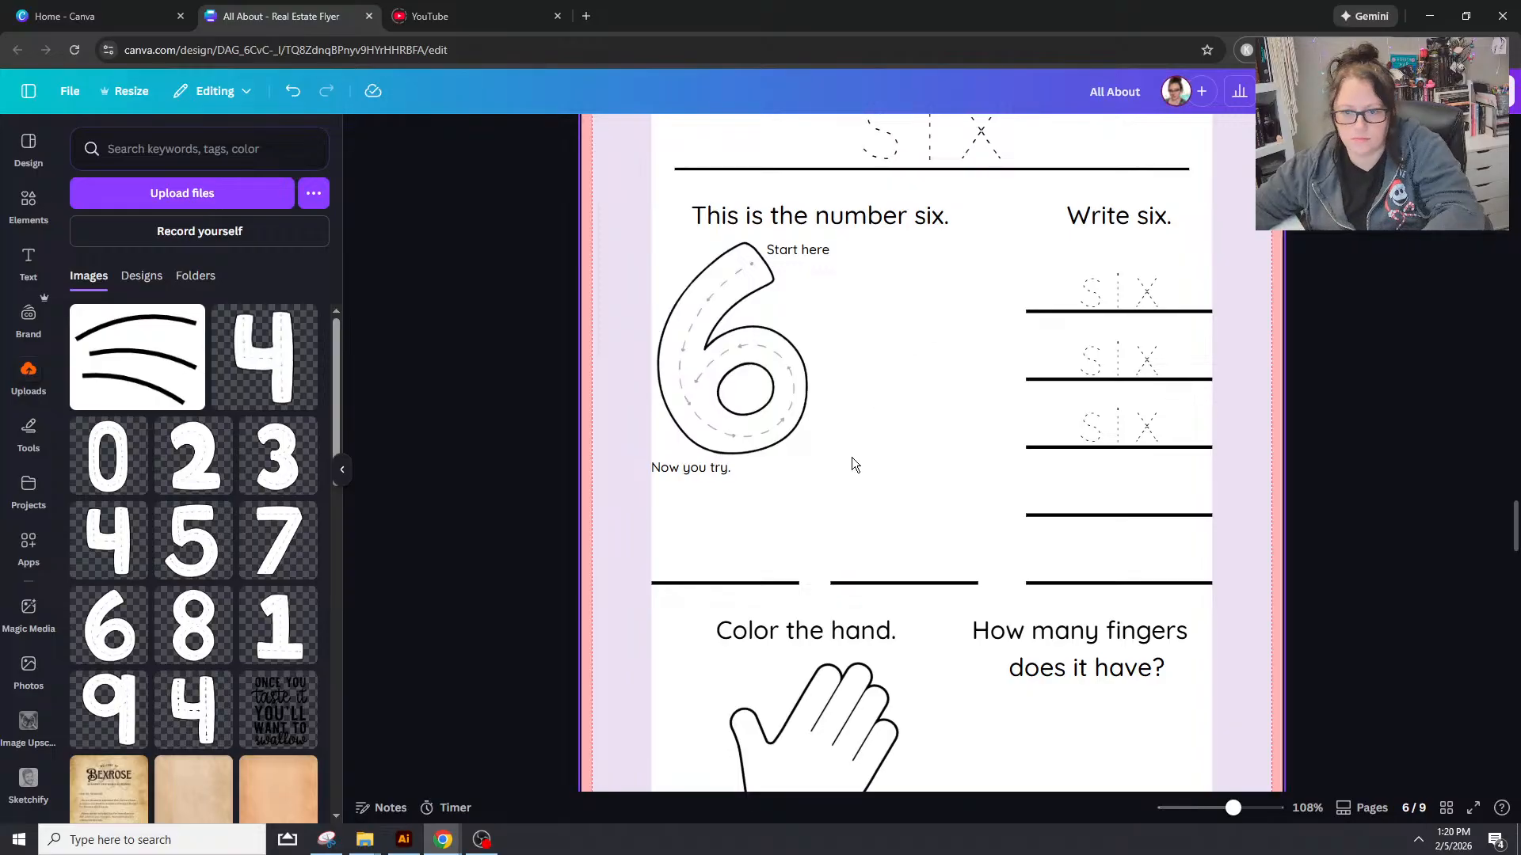
drag(839, 241, 754, 330)
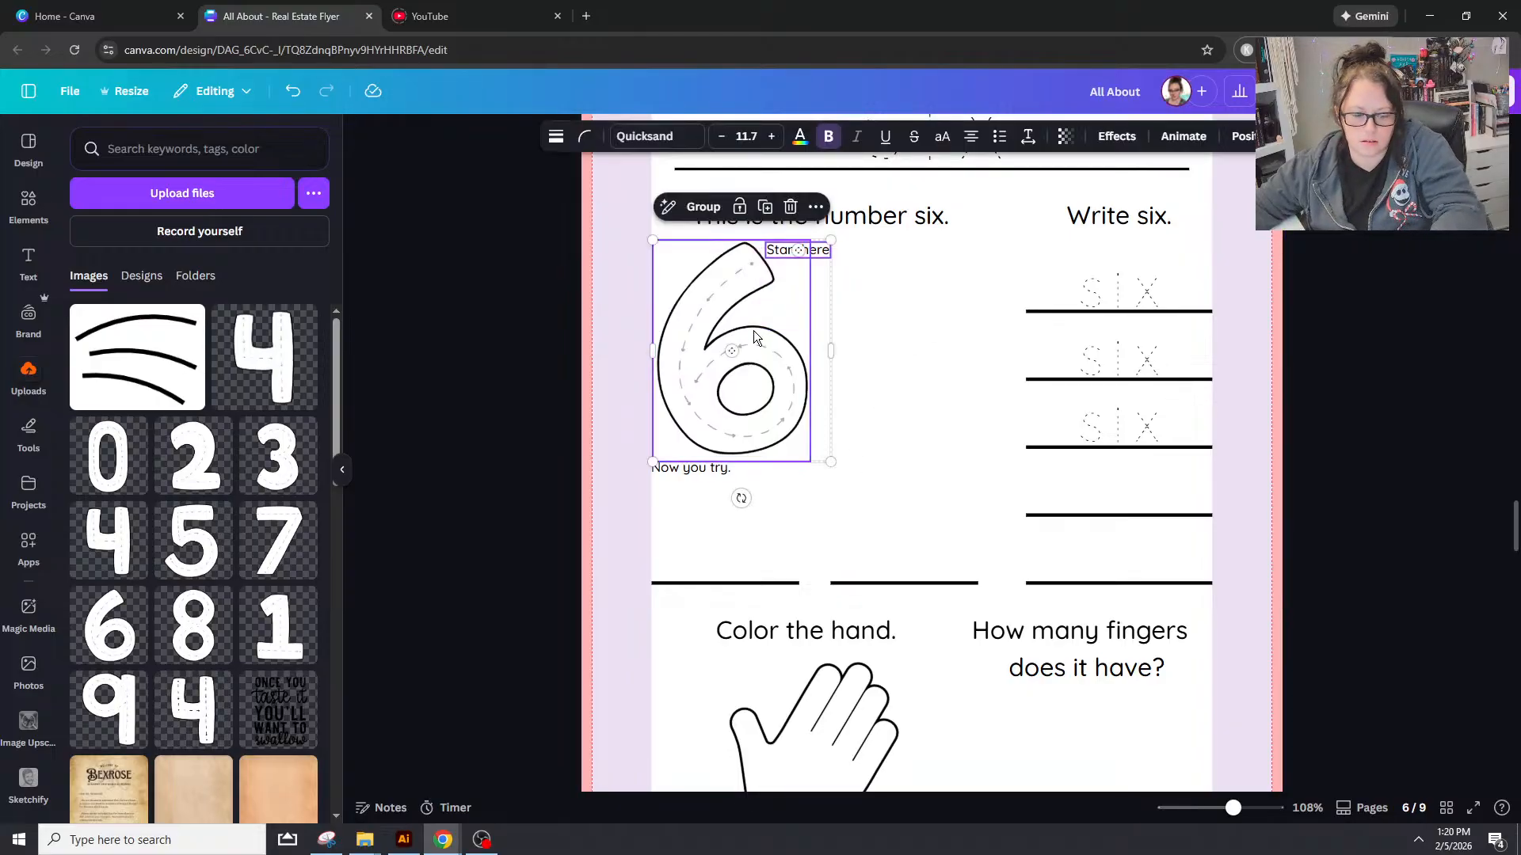
key(ctrl+d)
drag(852, 384, 944, 380)
click(894, 529)
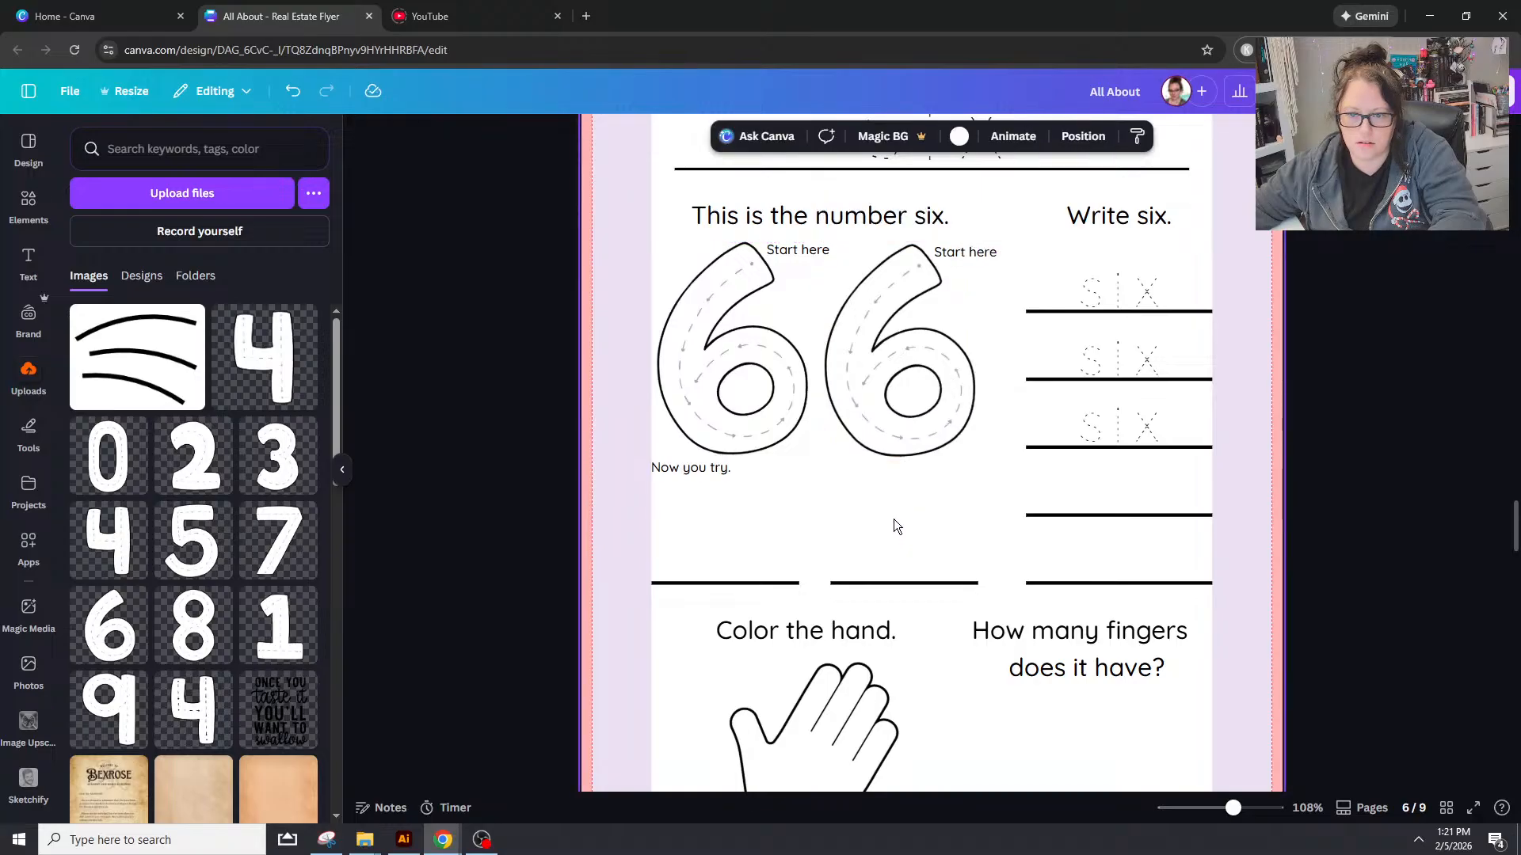
Step: Delete the outlined hand beneath "Color the hand." on page 6
scroll(857, 507, down, 3)
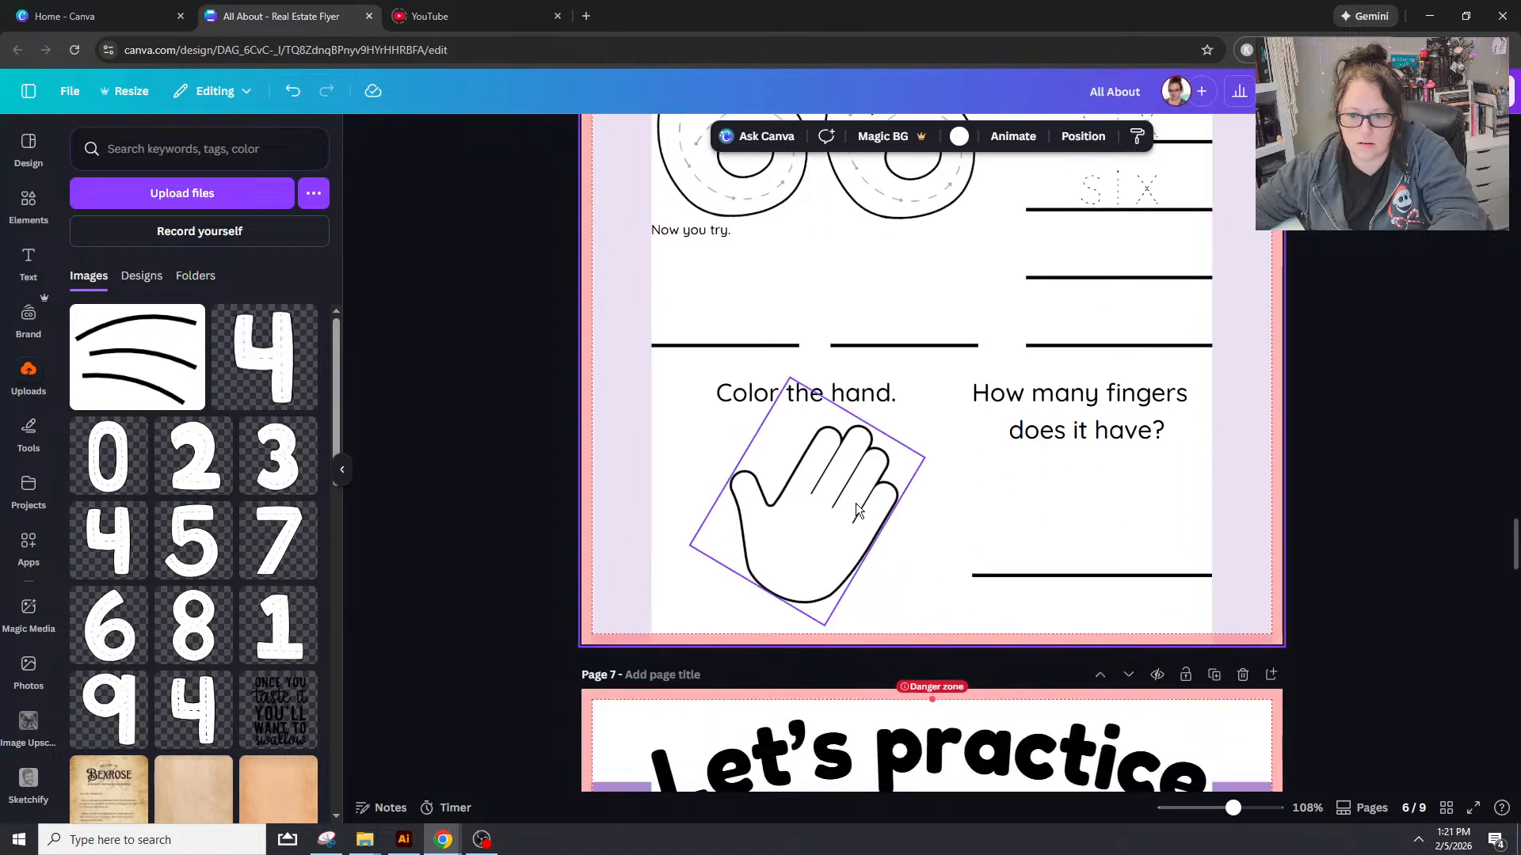
click(856, 507)
key(Delete)
scroll(1176, 507, up, 4)
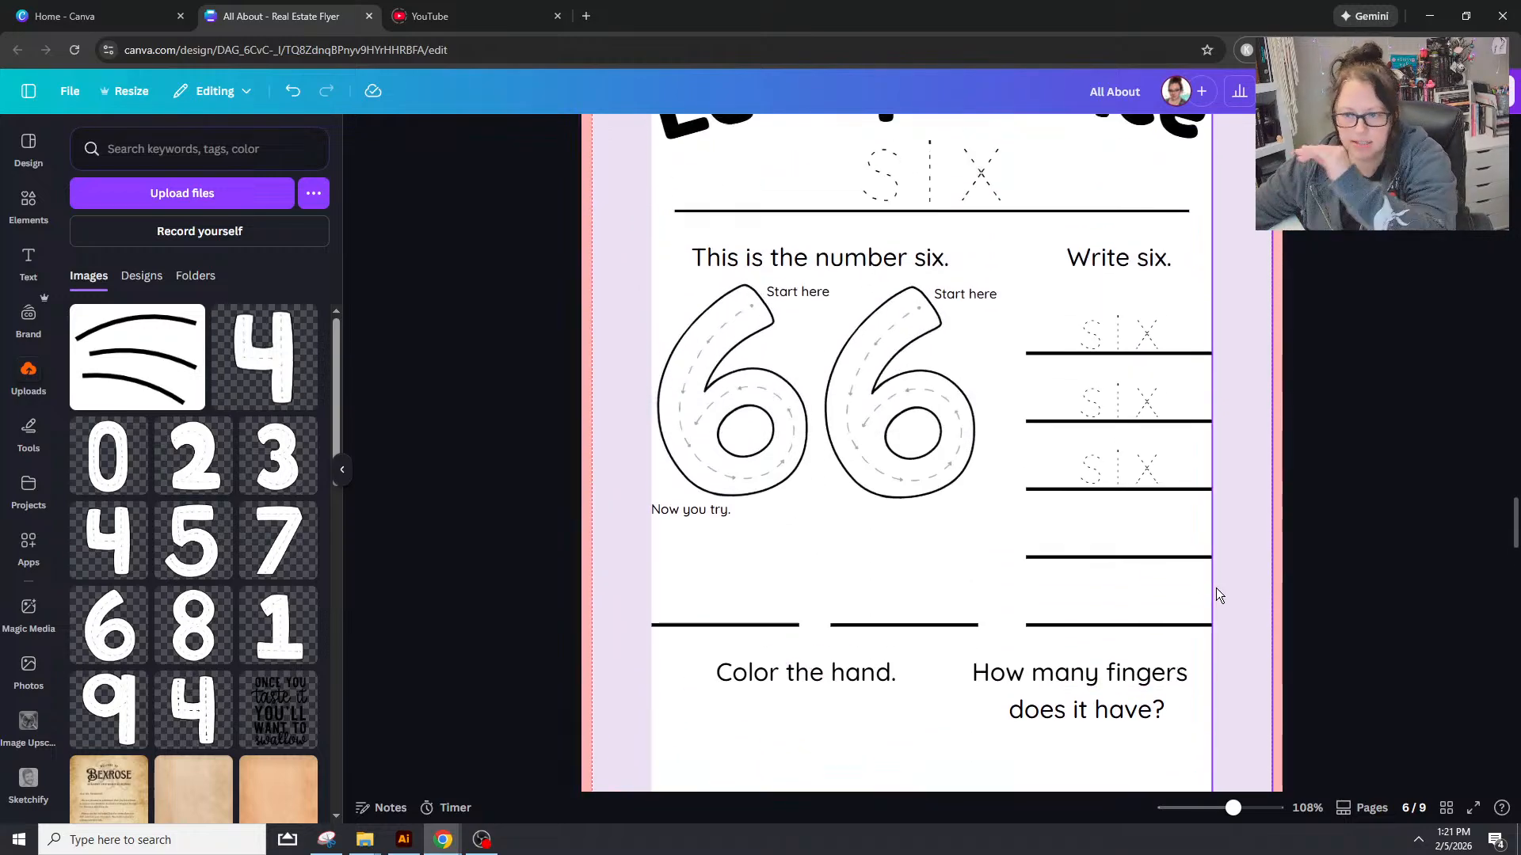
scroll(1215, 587, up, 1)
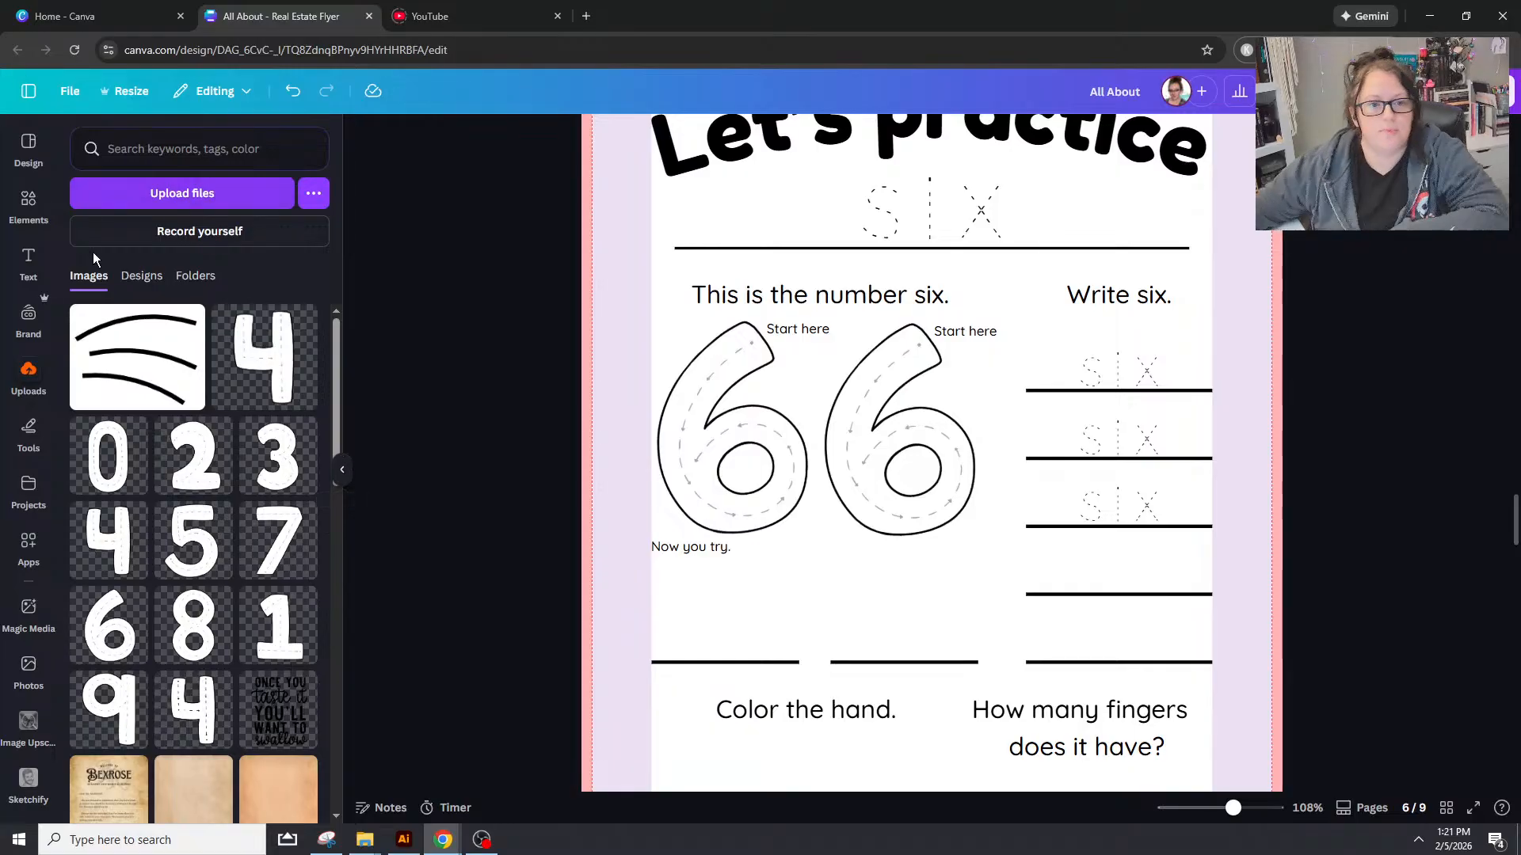
Step: Insert a hexagon from the polygon shapes on page 6
click(32, 205)
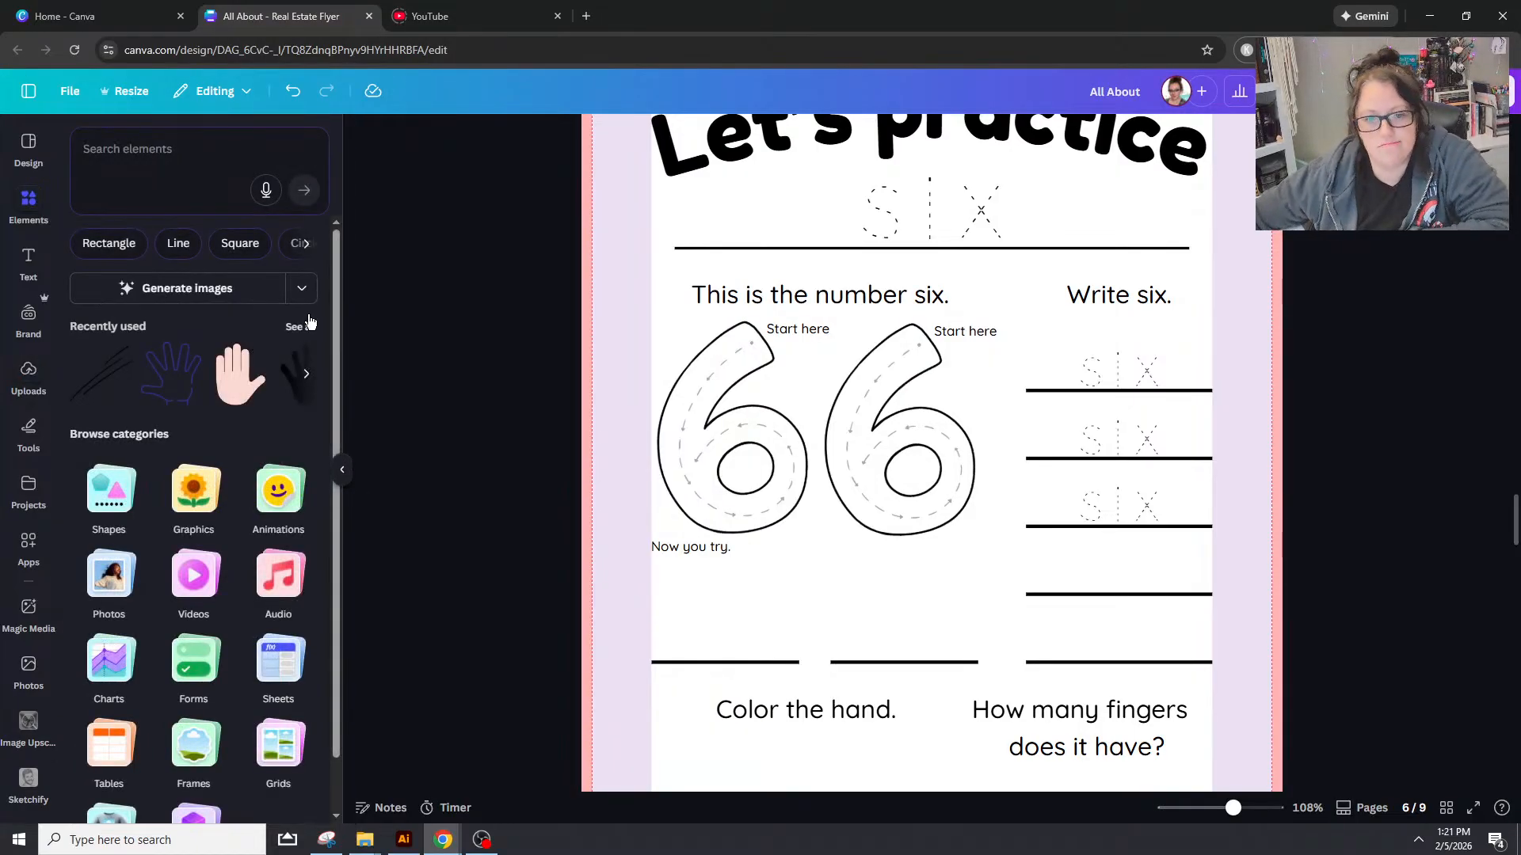
click(109, 491)
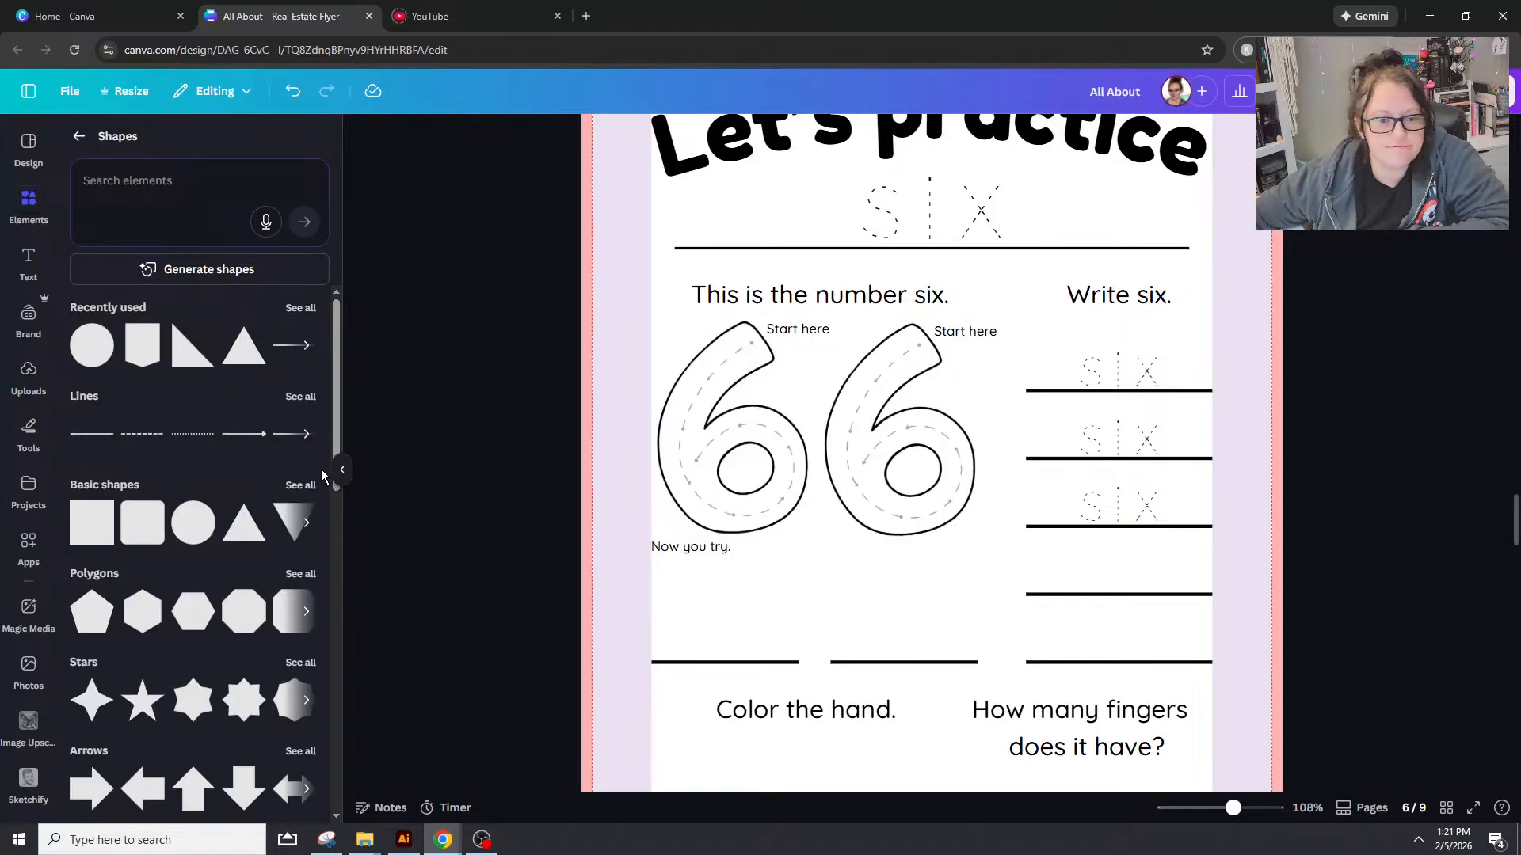
scroll(321, 475, down, 3)
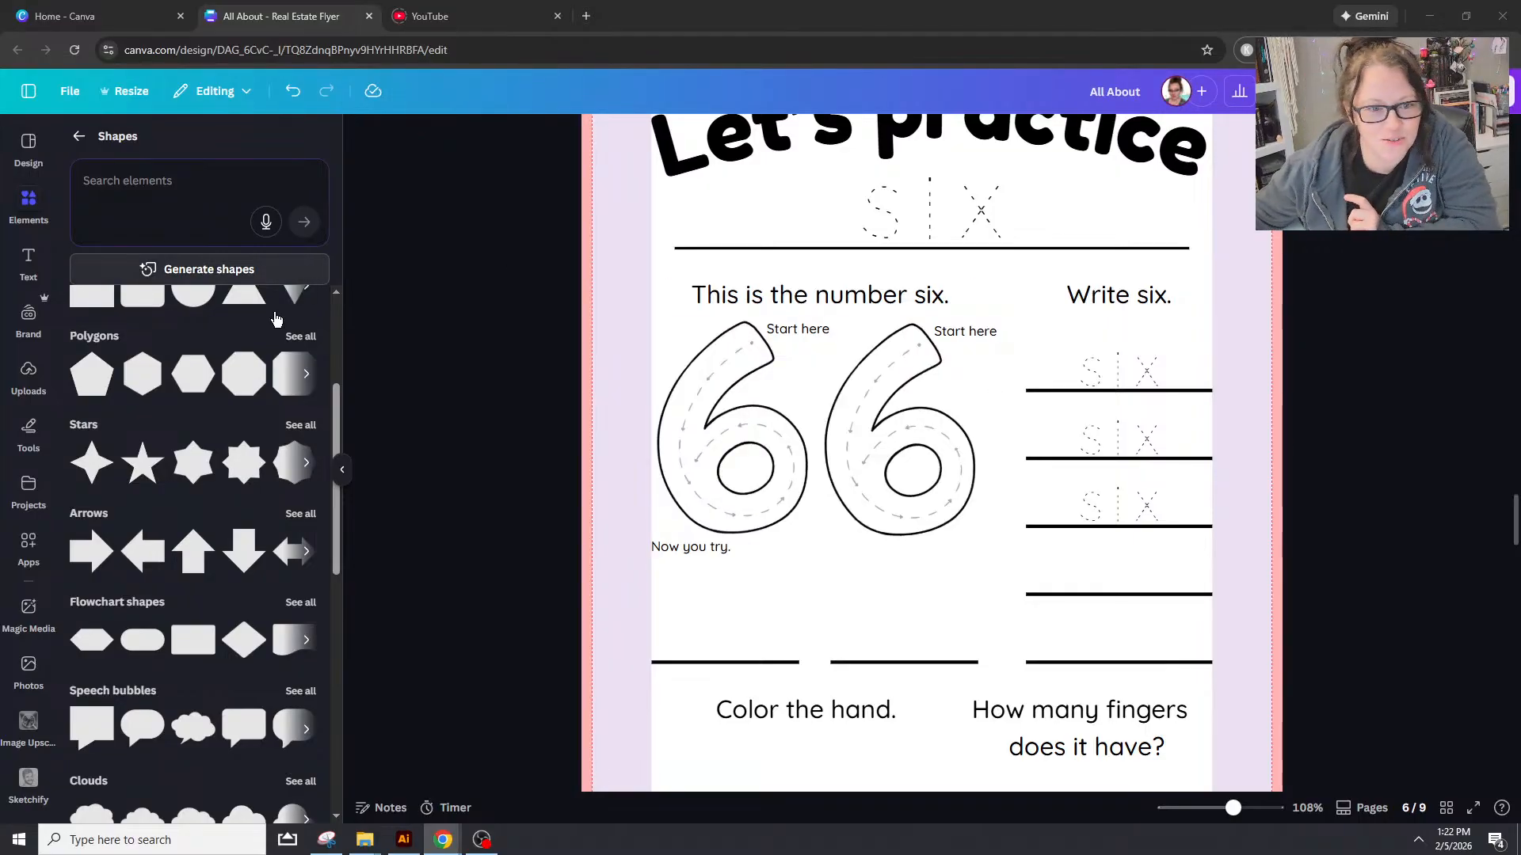
click(143, 385)
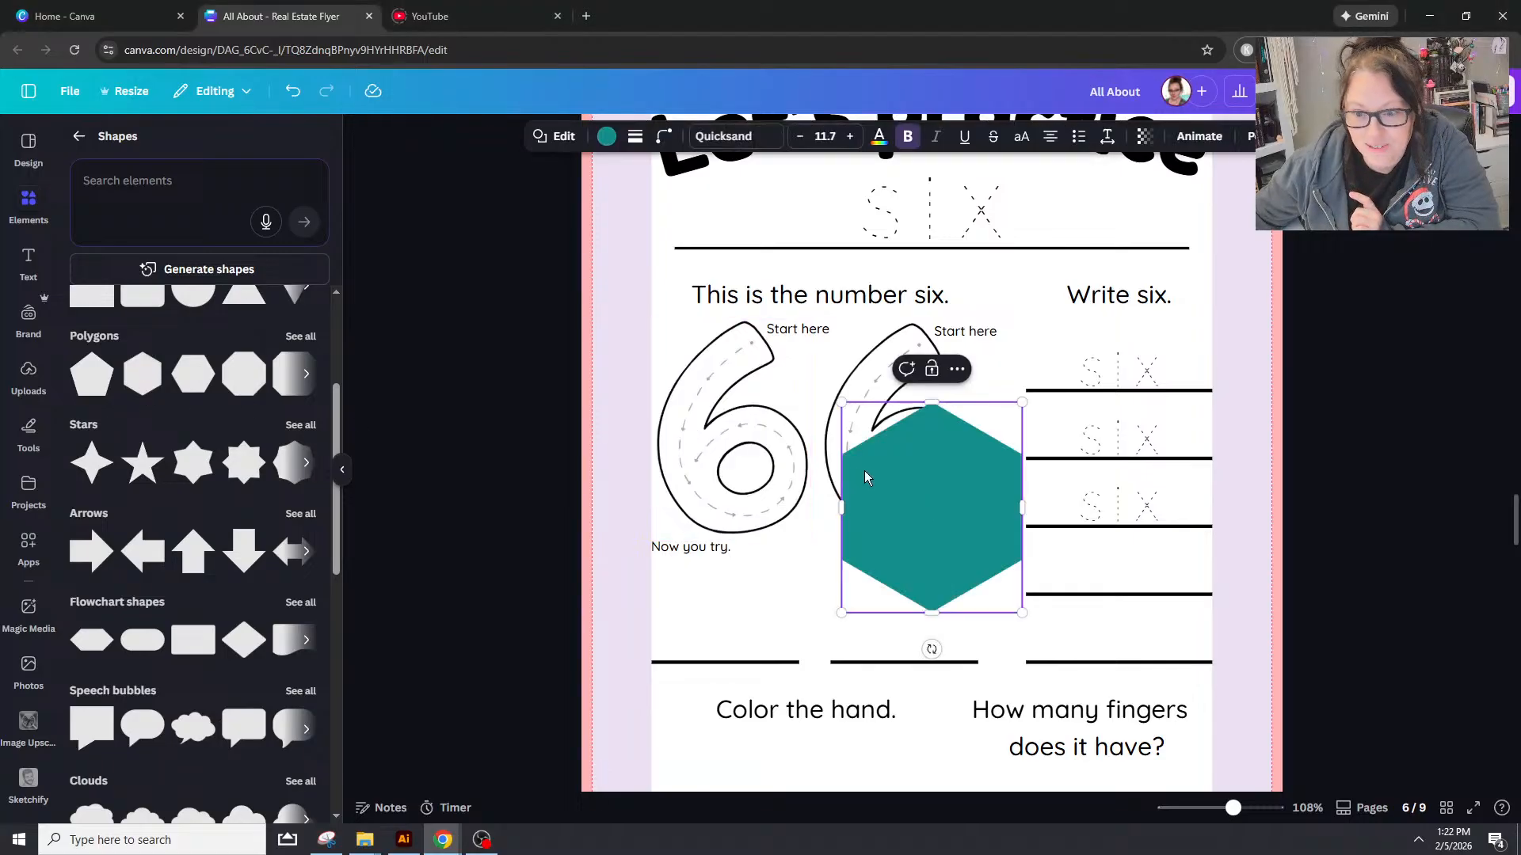
Step: Move the hexagon into the empty space beneath "Color the hand." and shrink it
scroll(865, 507, down, 3)
drag(893, 312, 722, 646)
drag(853, 712, 721, 586)
Step: Copy the style of an outlined star on page 4 and apply it to the hexagon on page 6
scroll(749, 418, up, 6)
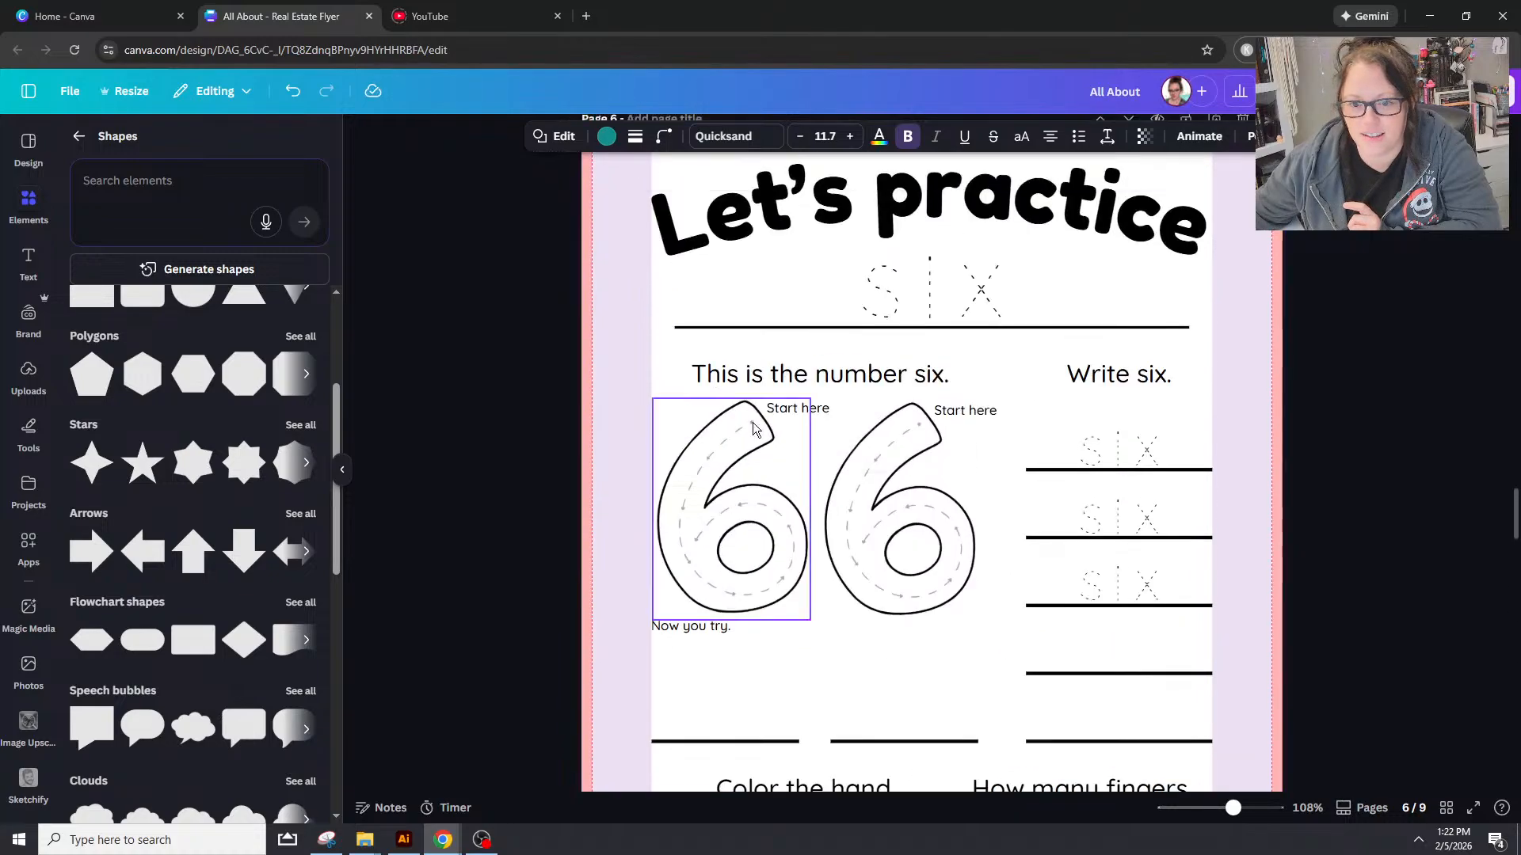
scroll(749, 417, up, 9)
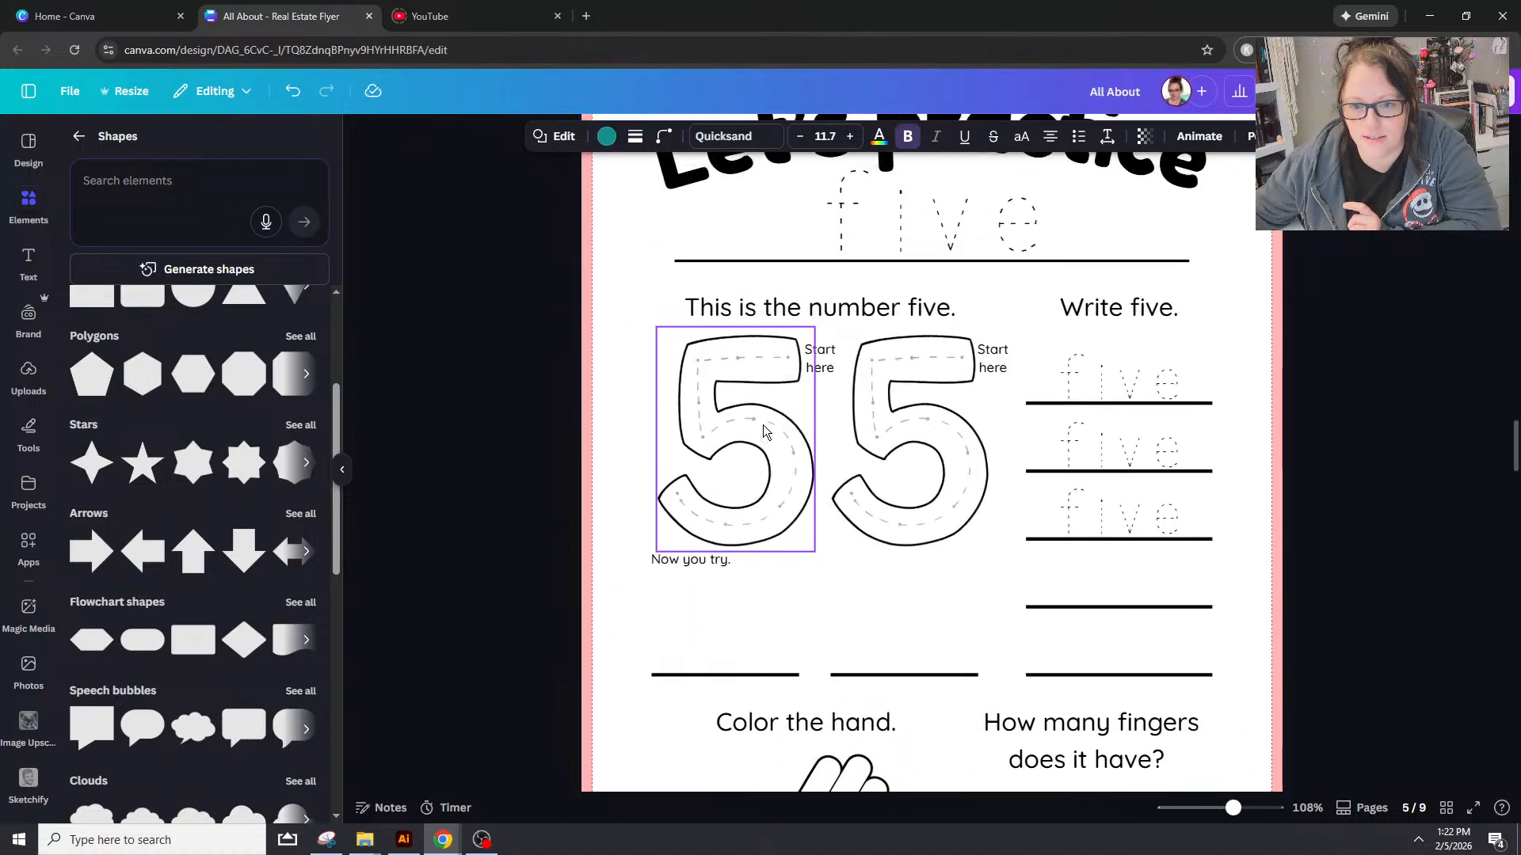
scroll(745, 406, up, 3)
click(715, 300)
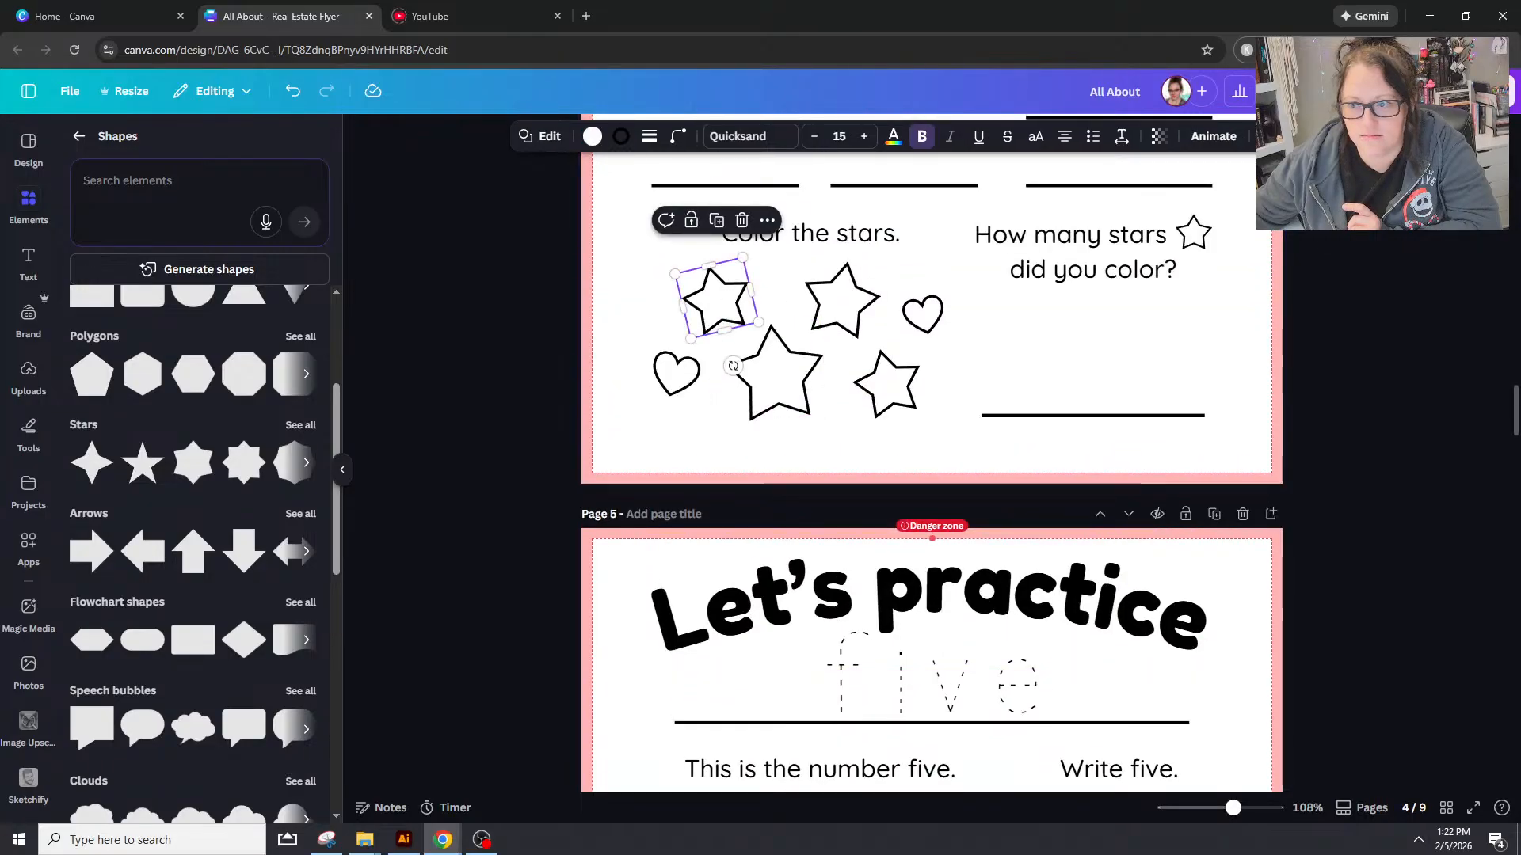
key(ctrl+alt+c)
scroll(826, 565, down, 16)
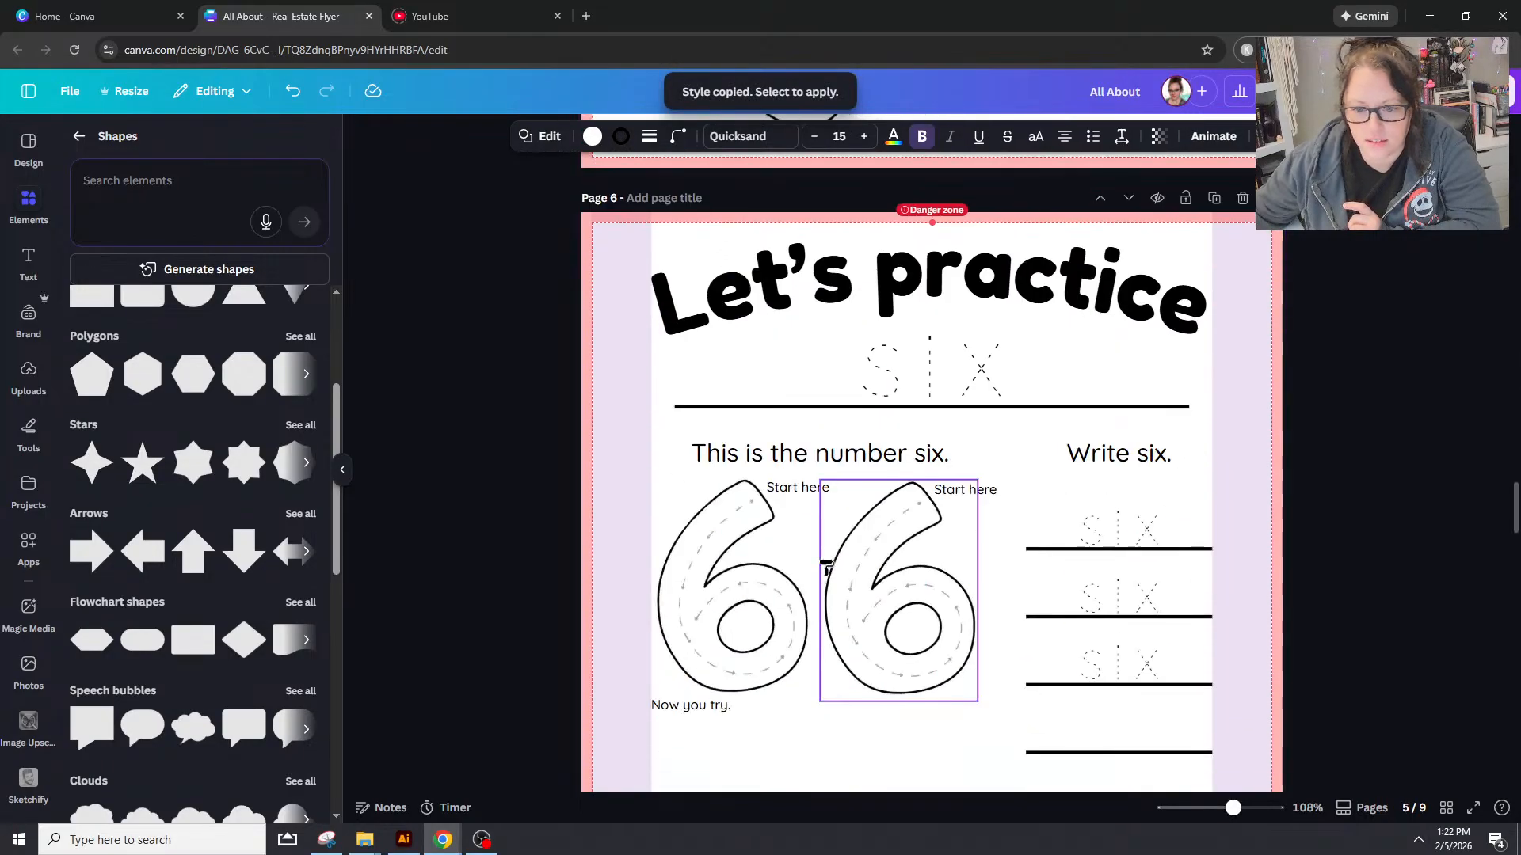
scroll(826, 565, down, 3)
click(721, 312)
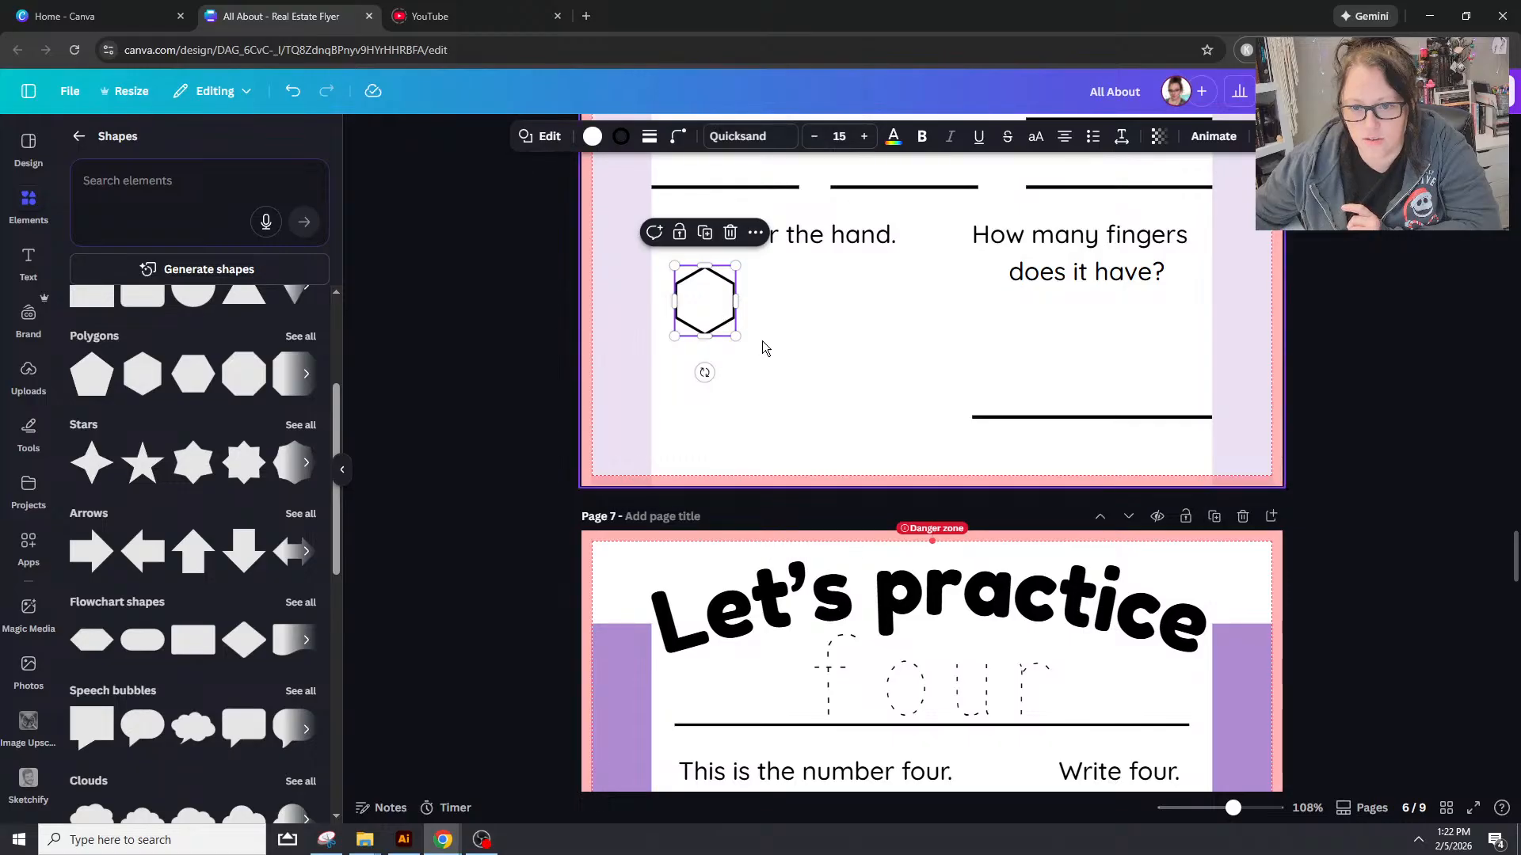
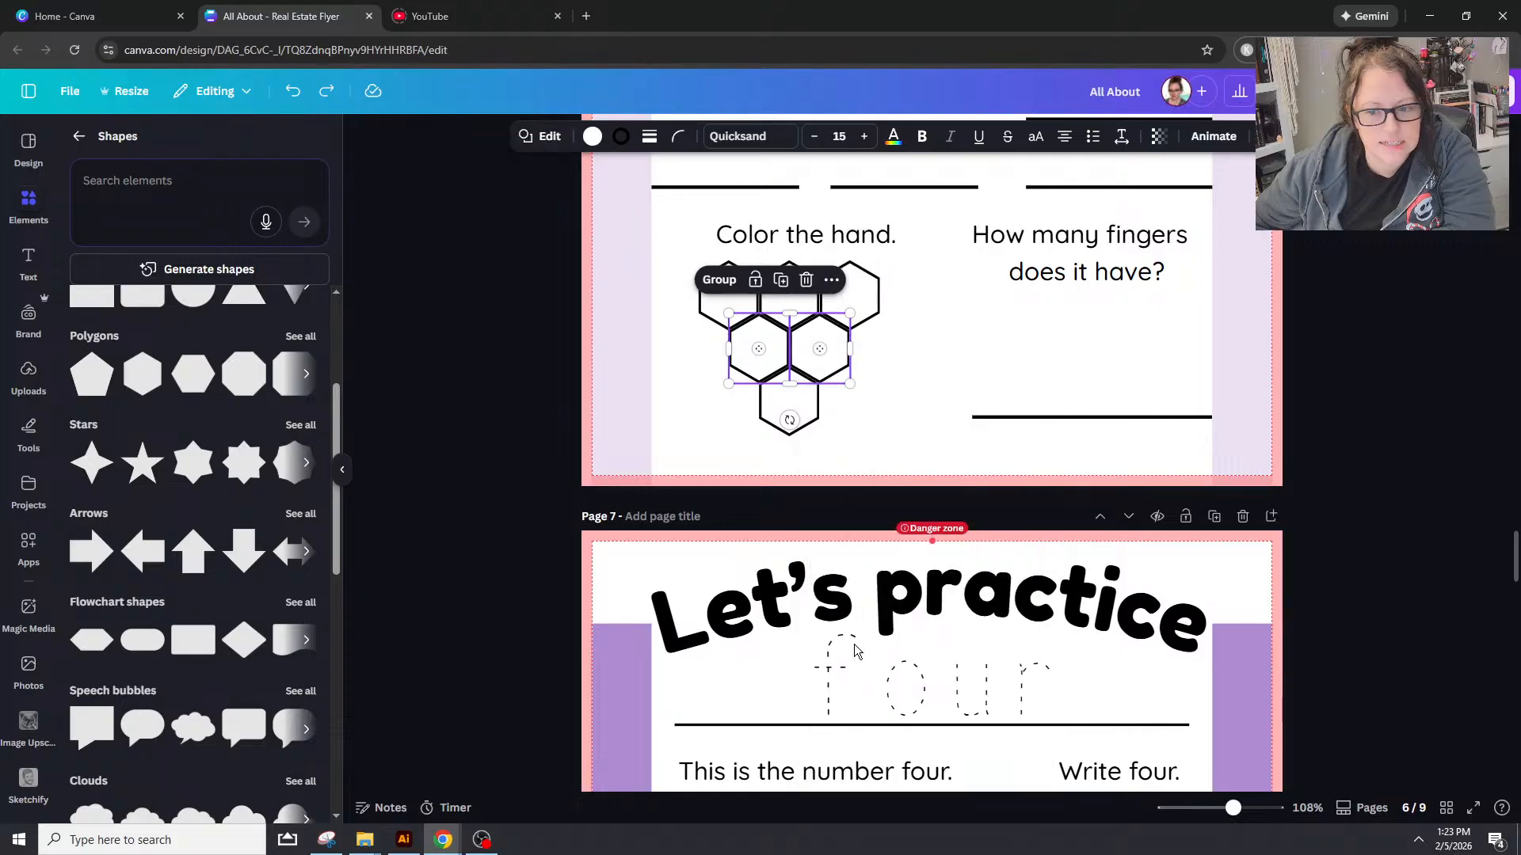
Step: Ungroup the upper row of three hexagons beneath "Color the hand." on page 6
click(707, 339)
click(765, 390)
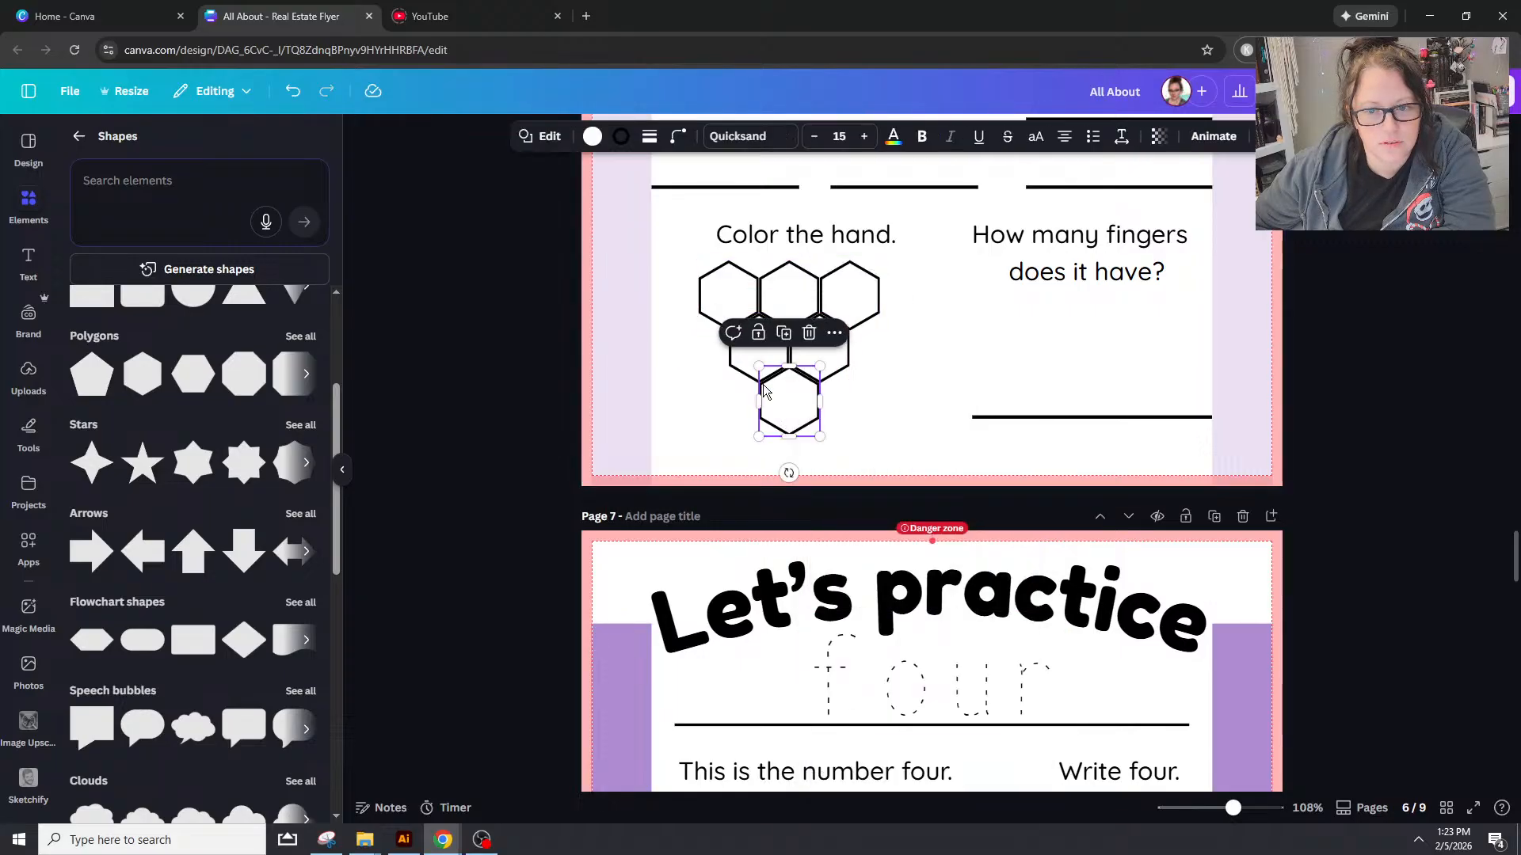
click(715, 325)
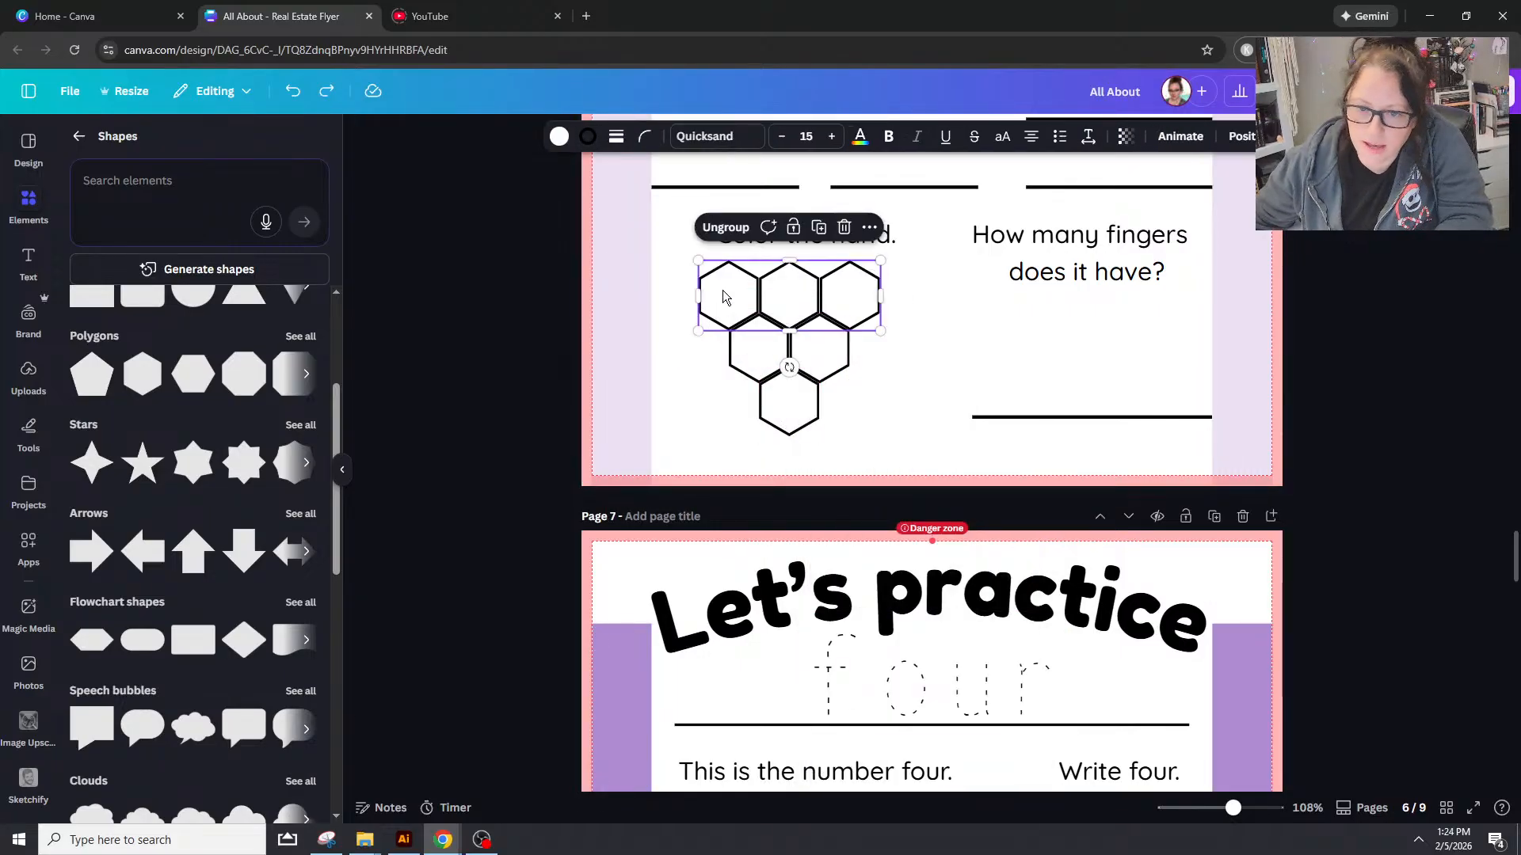
right_click(713, 290)
key(Escape)
click(726, 229)
Step: Search all elements for "bee" and show the full set of graphics results
click(187, 181)
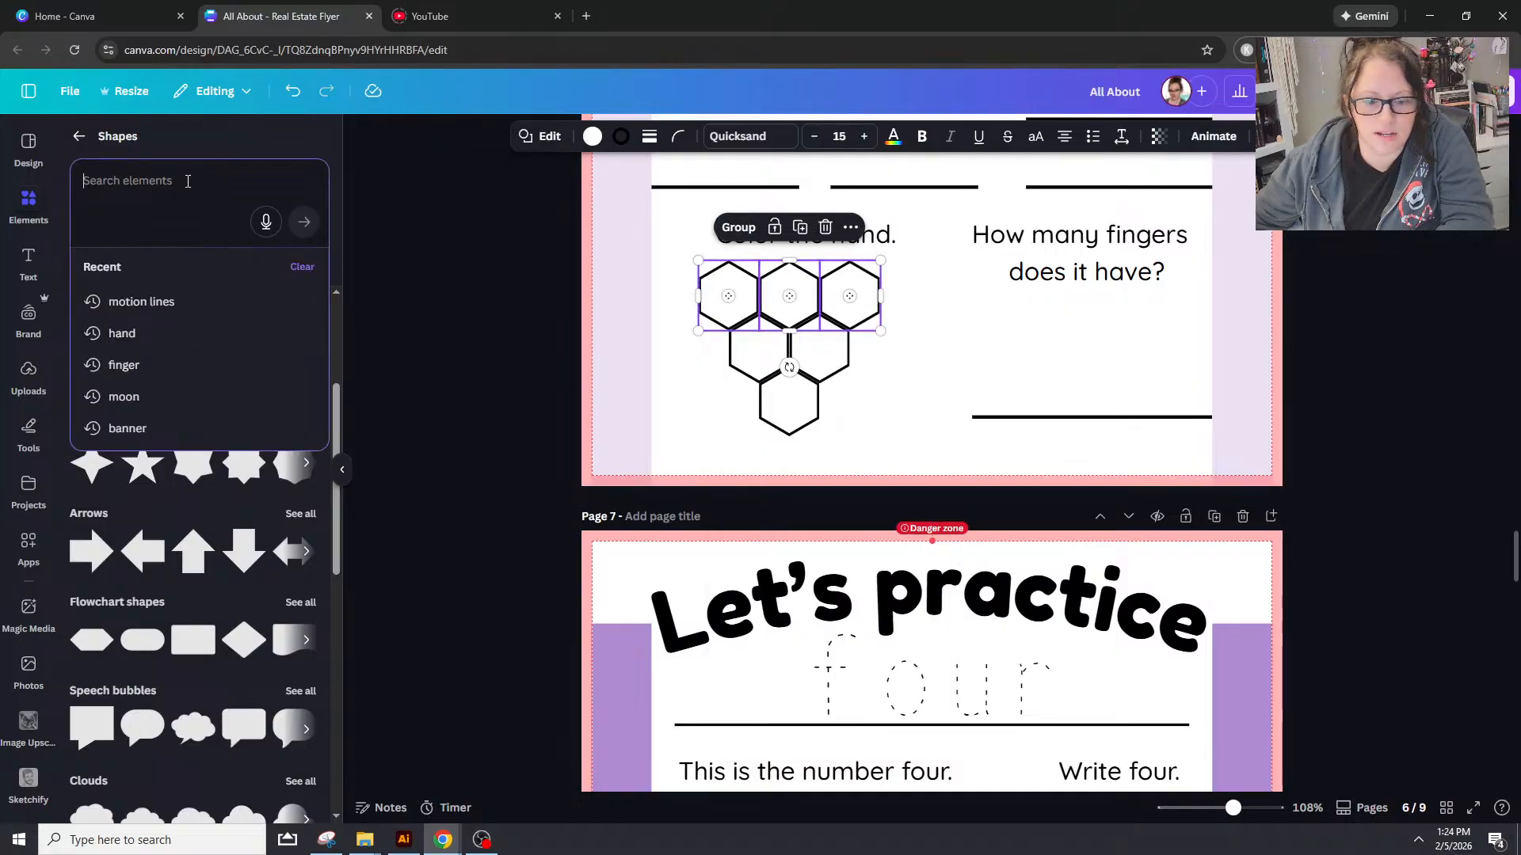
text(bee)
key(Return)
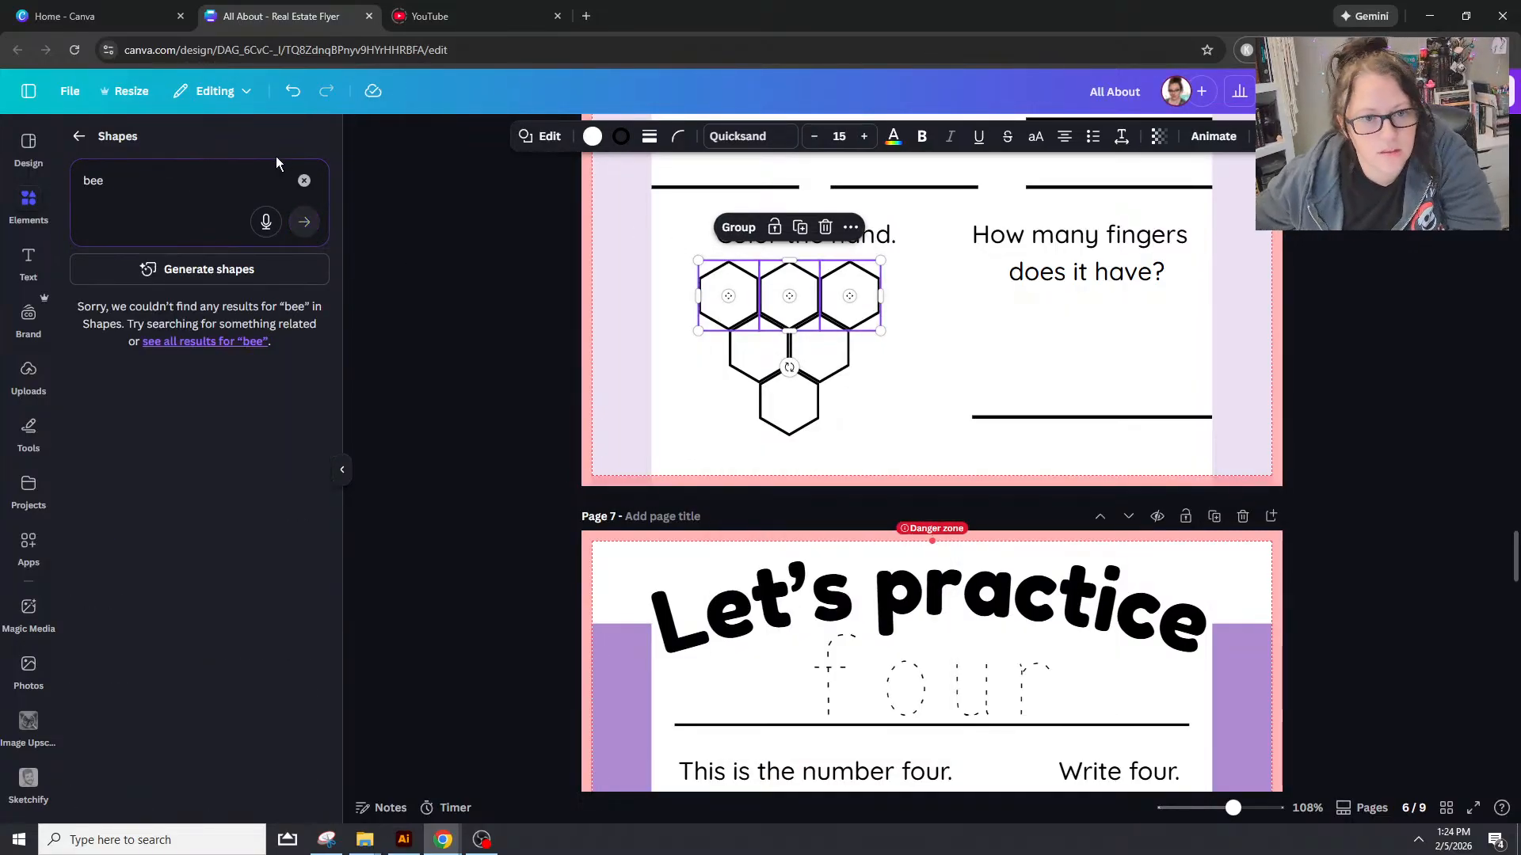
click(80, 138)
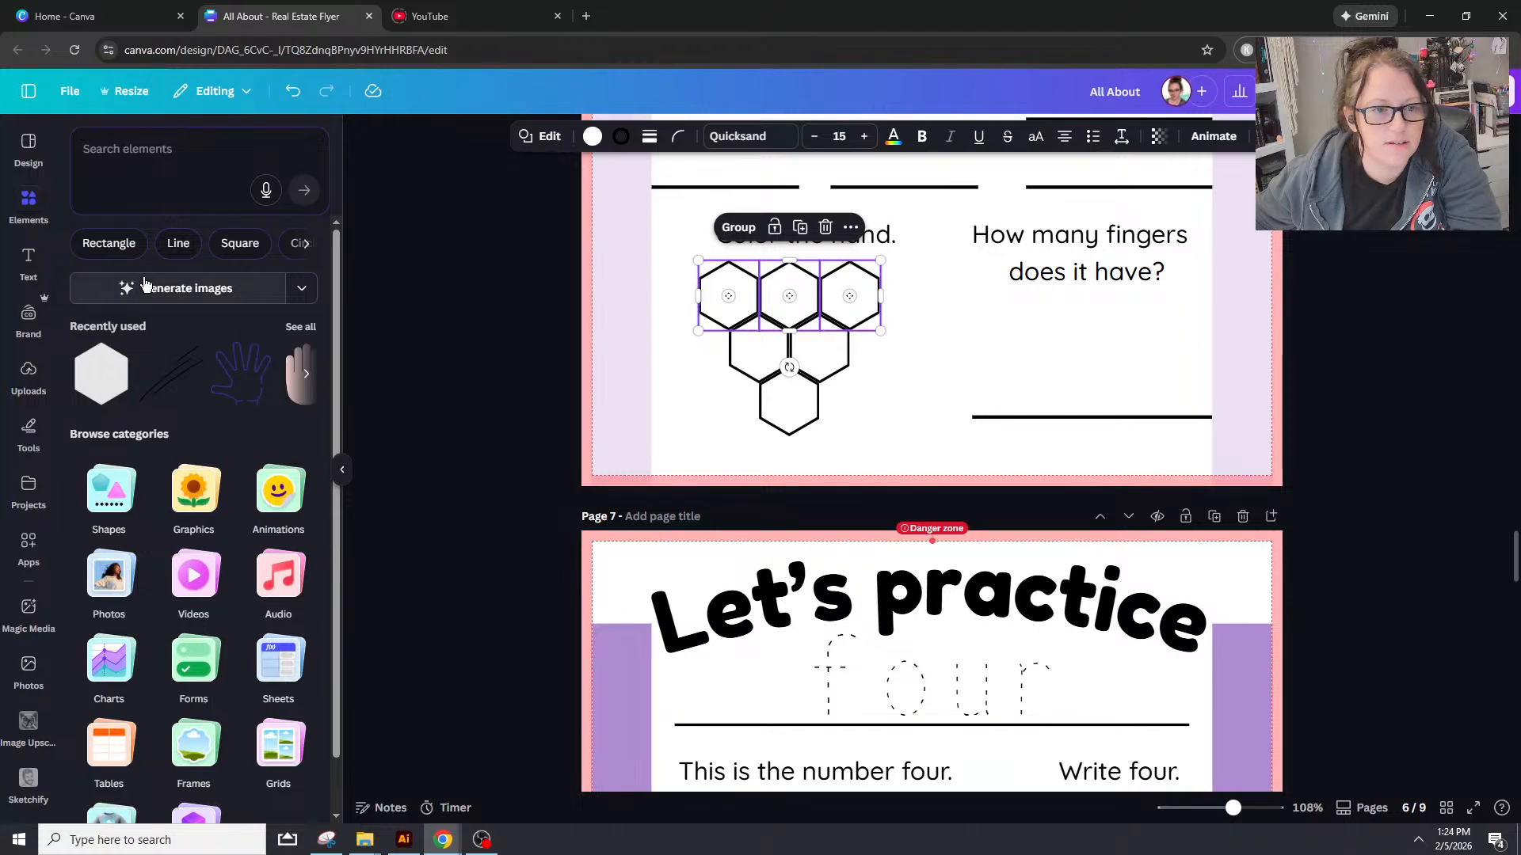
click(157, 150)
text(bee)
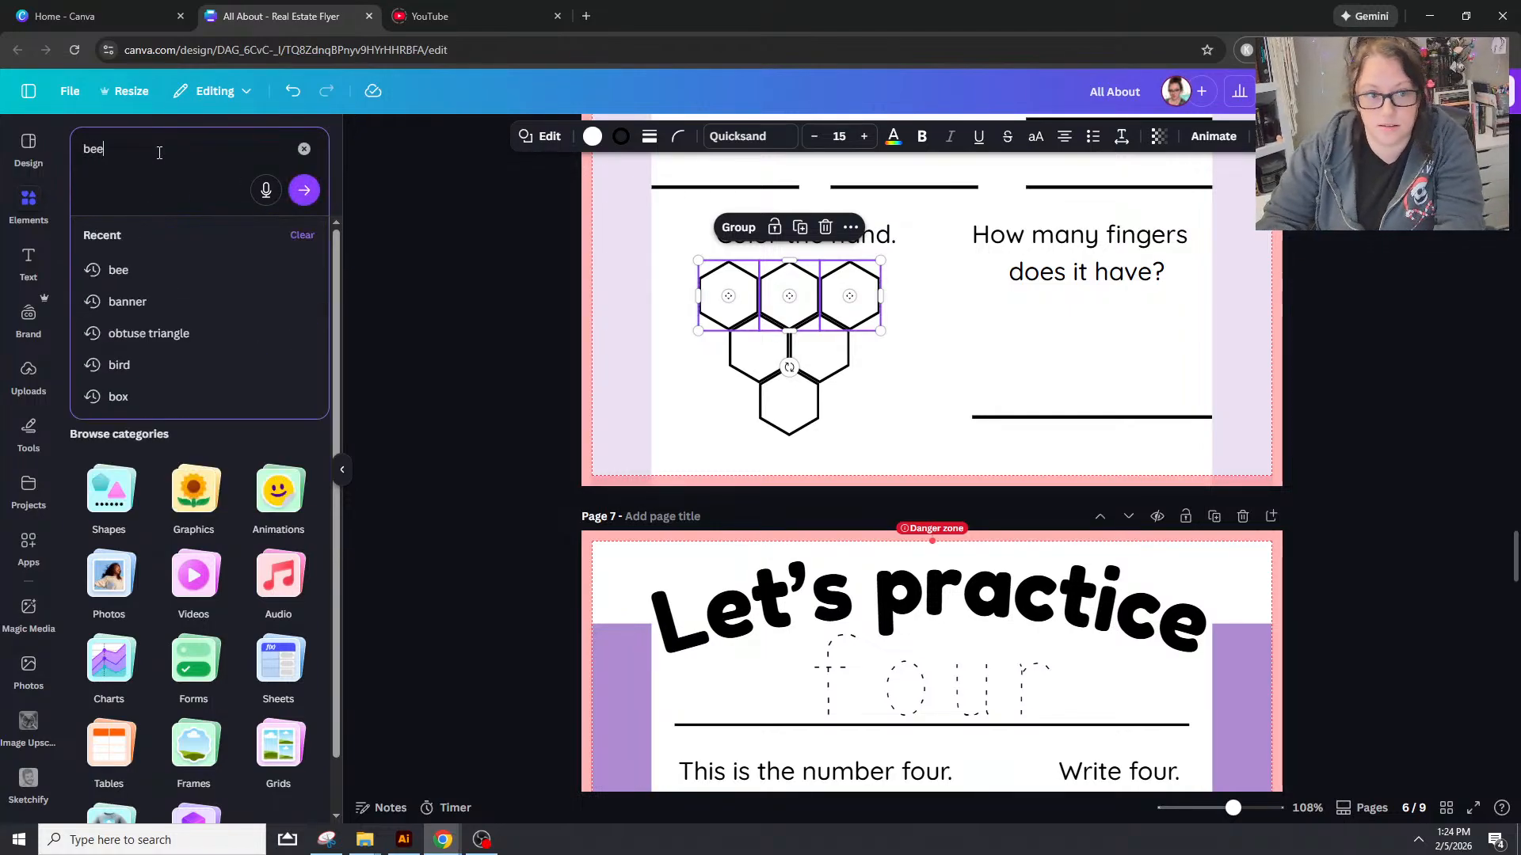
key(Return)
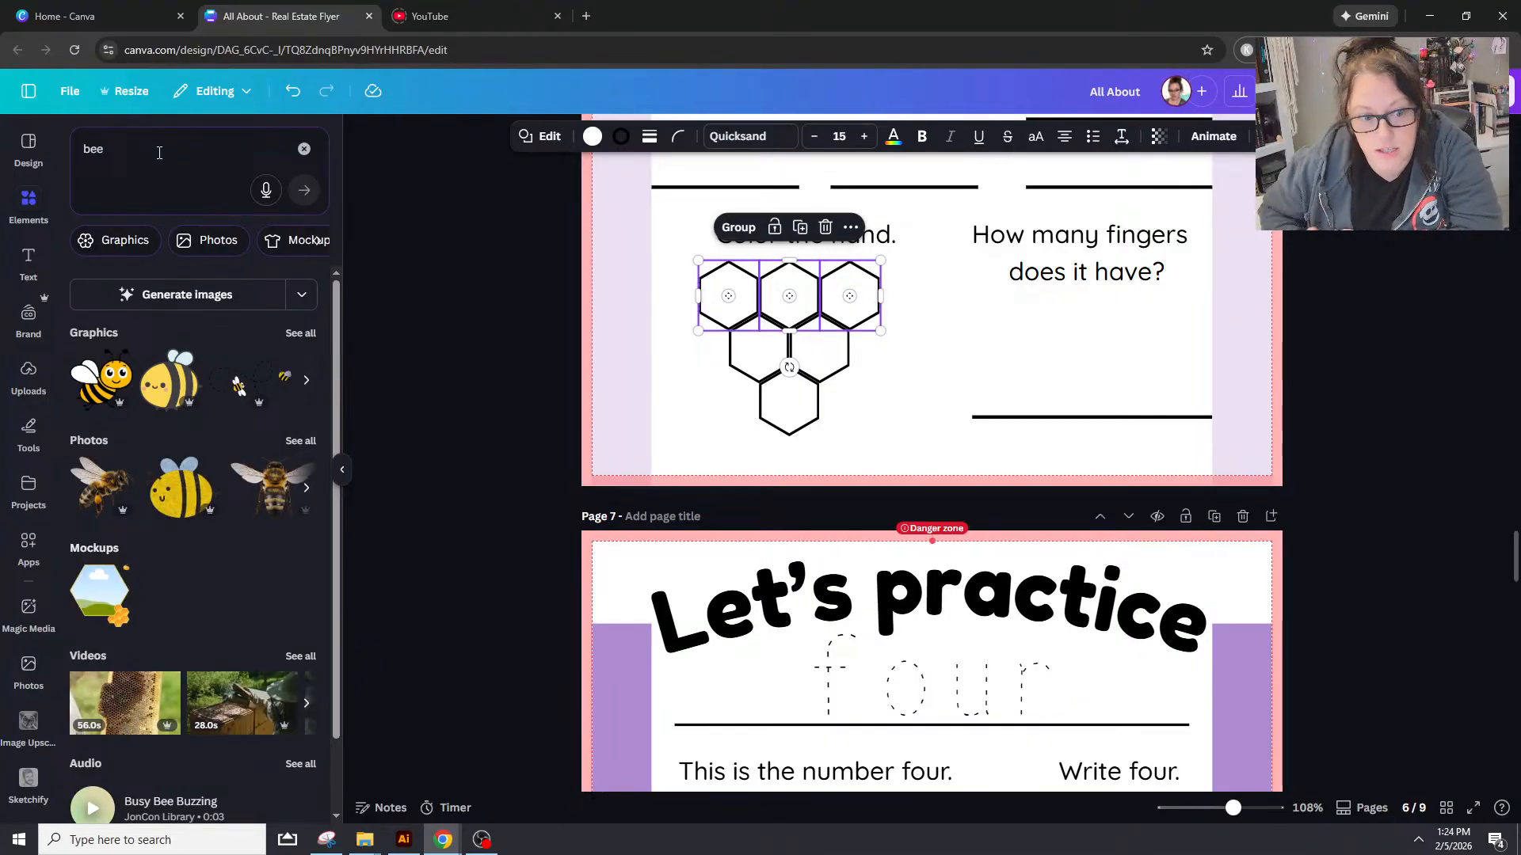
click(300, 333)
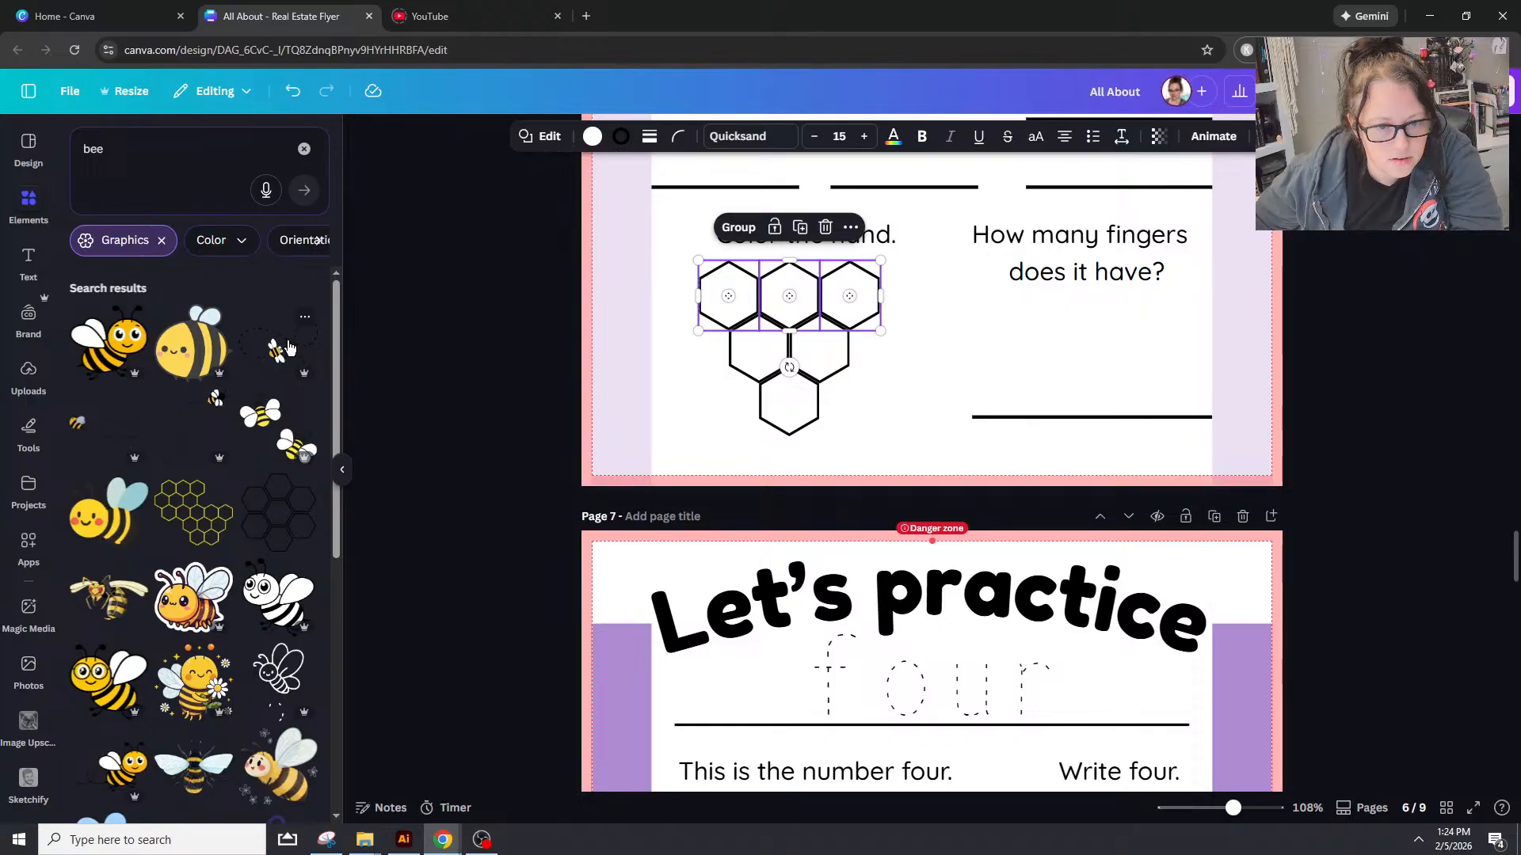
Step: Try the detailed black bee graphic with spread wings on page 6 and delete it
scroll(290, 348, down, 4)
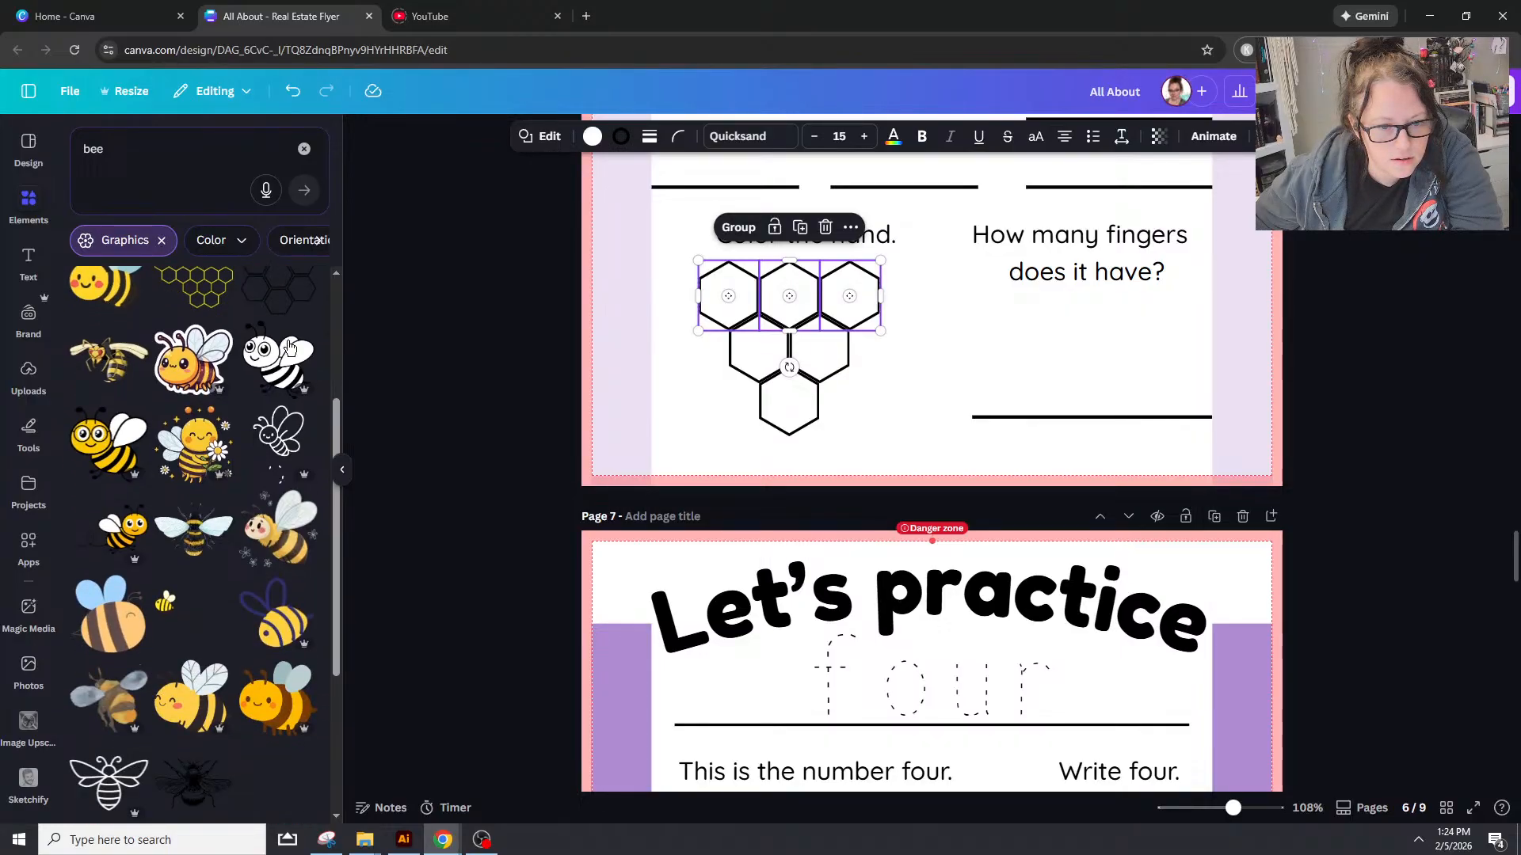
scroll(290, 349, down, 1)
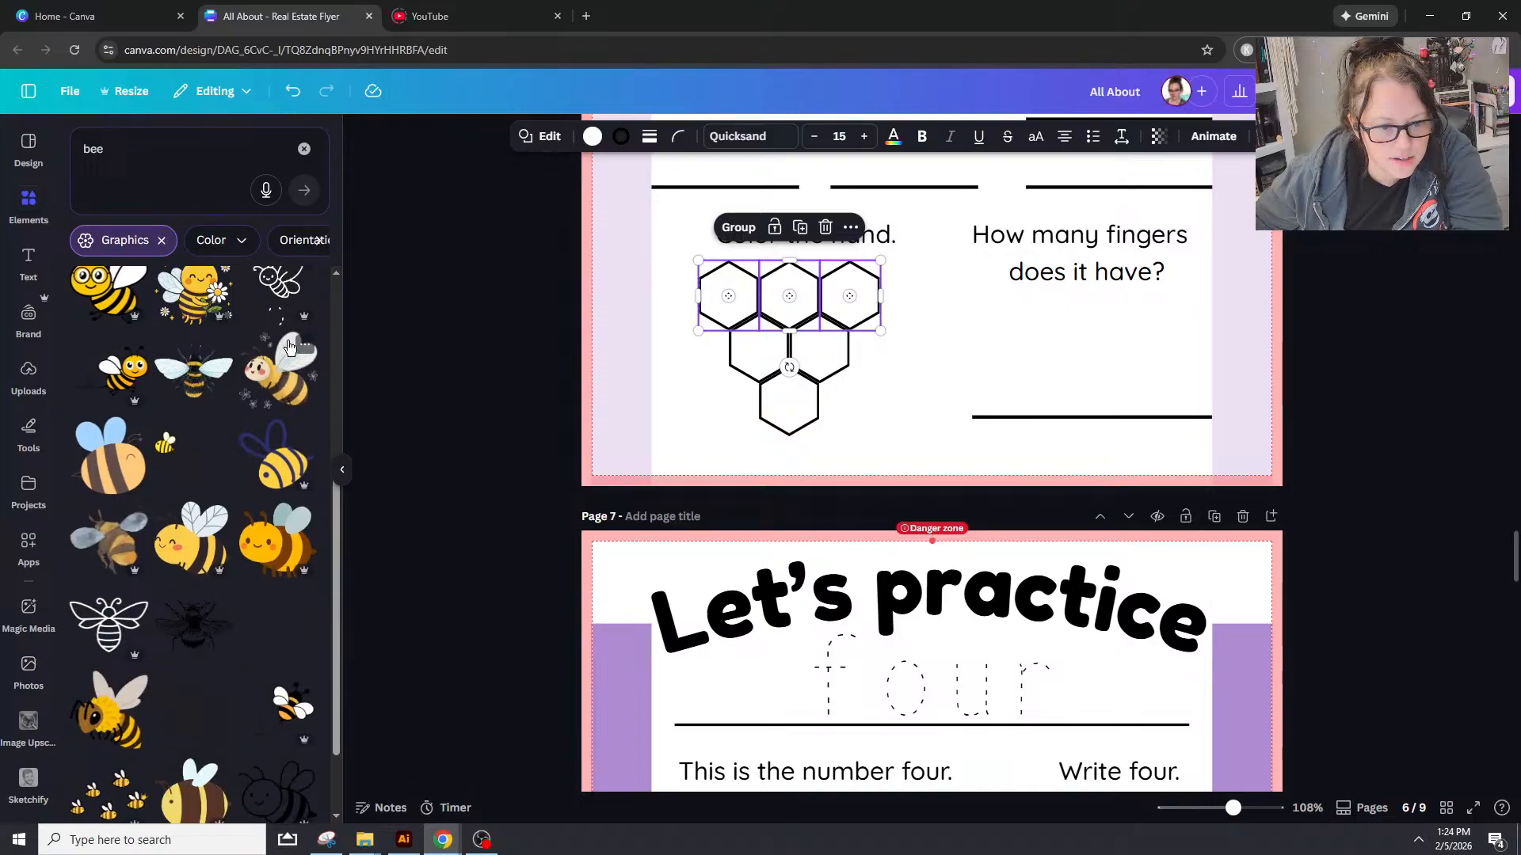
scroll(290, 349, down, 4)
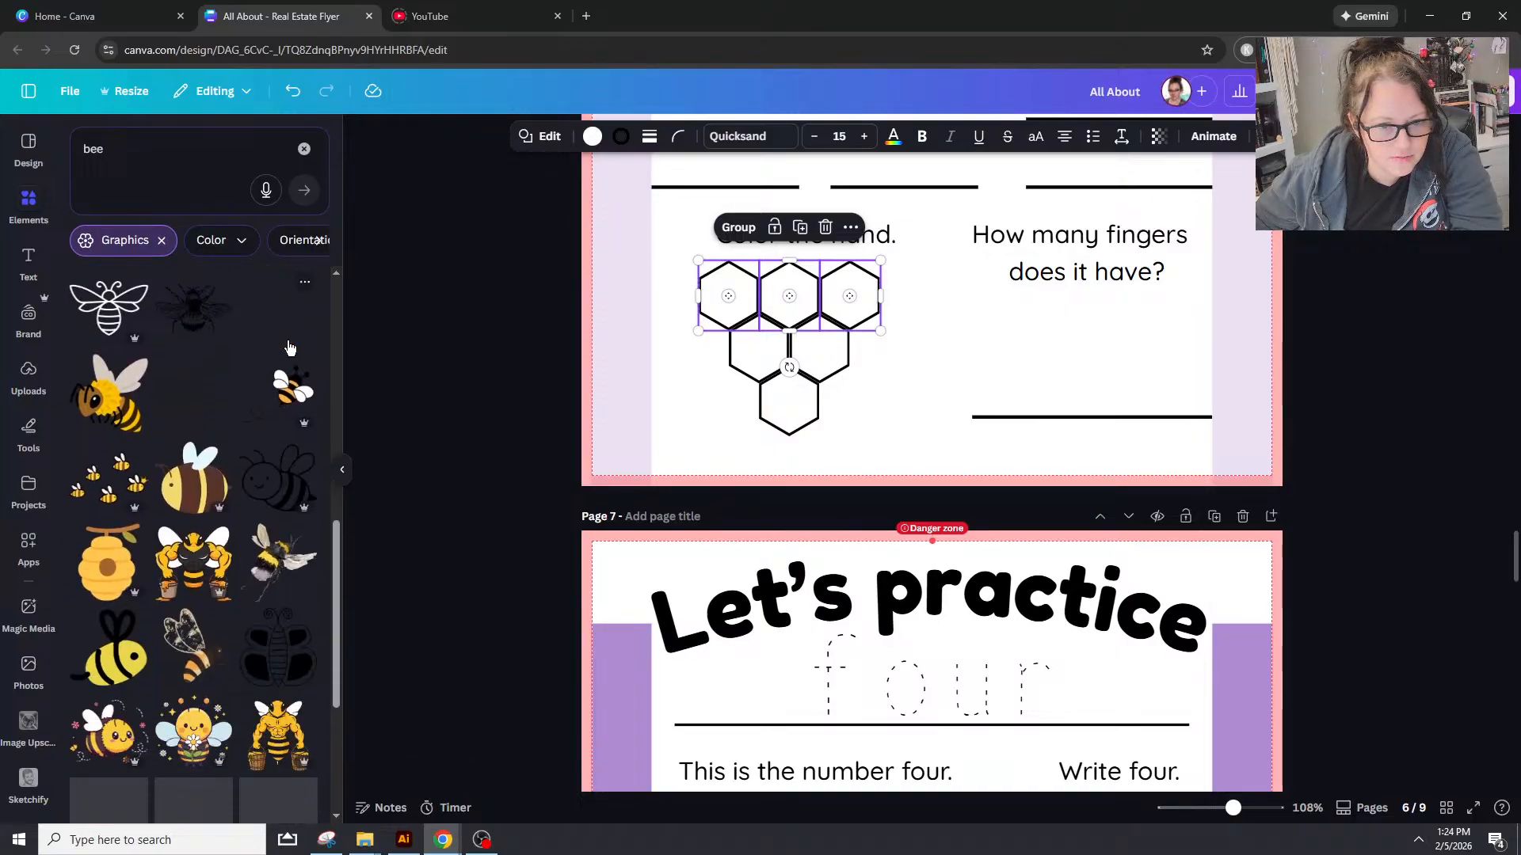
scroll(290, 348, down, 1)
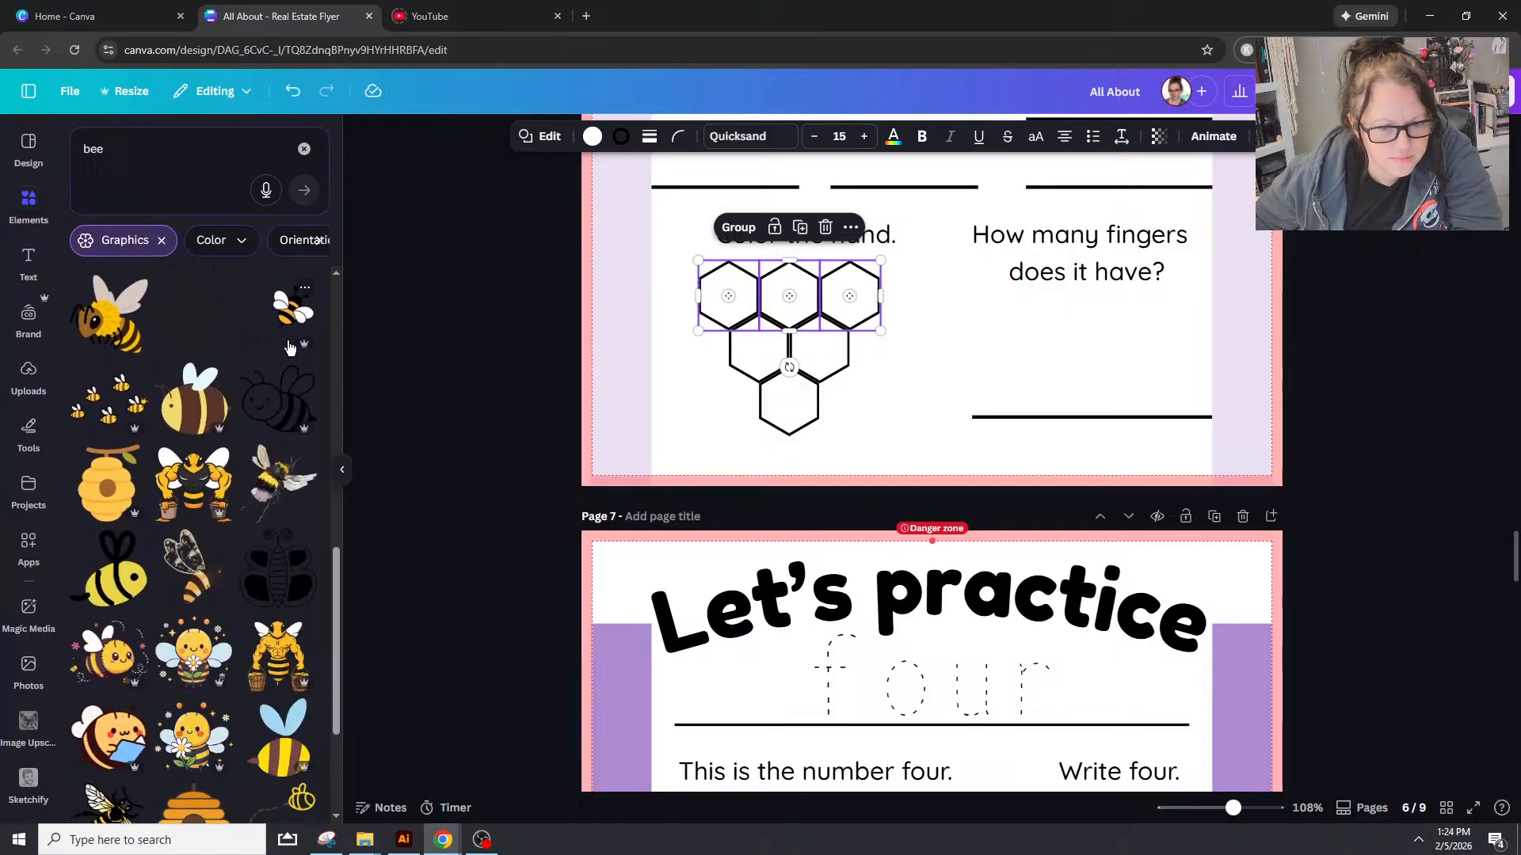
click(191, 331)
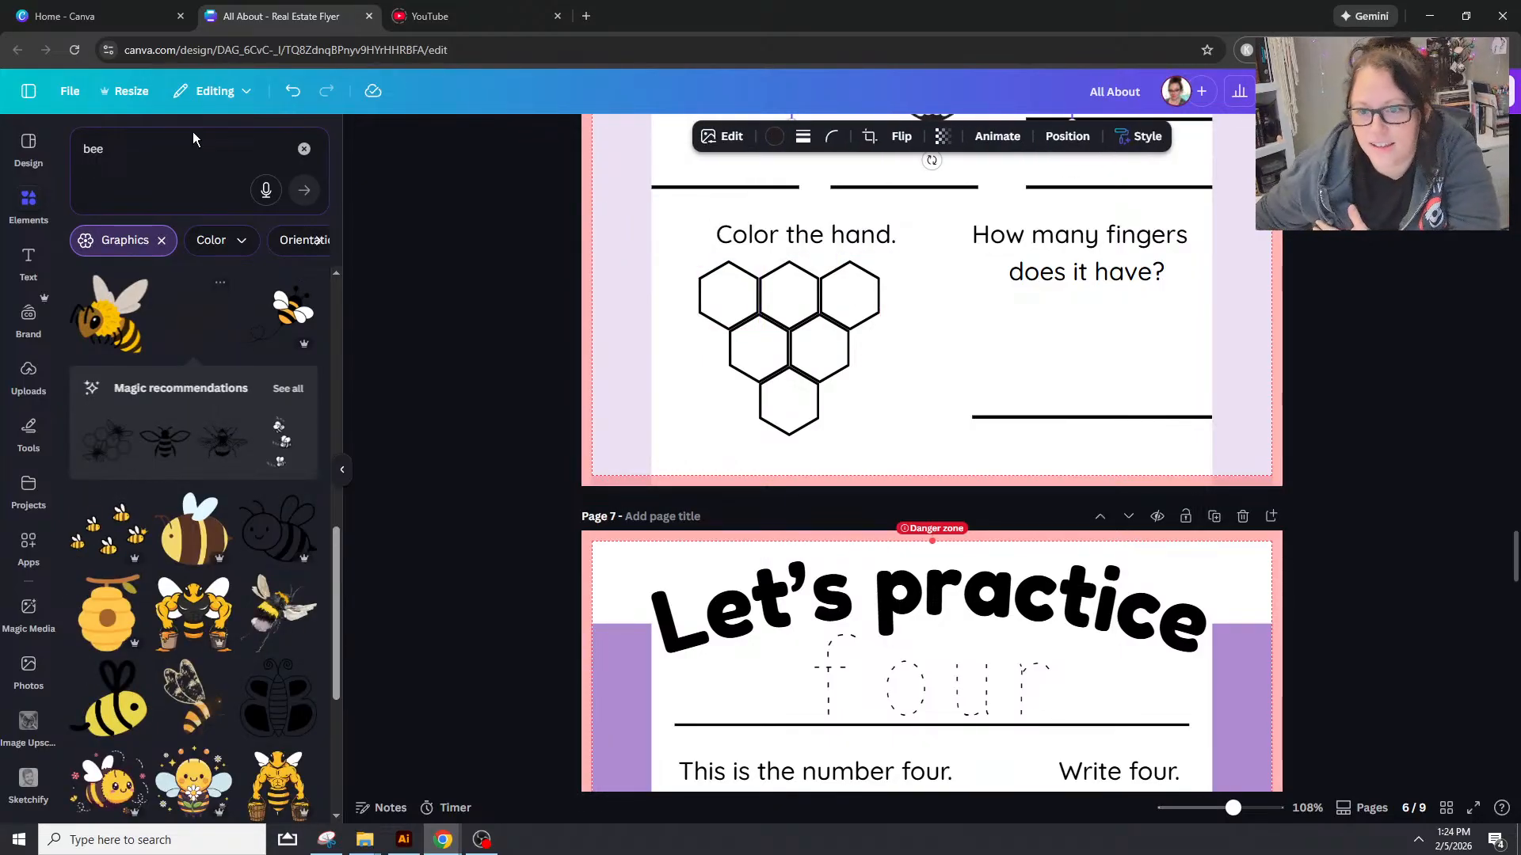
scroll(1006, 435, up, 4)
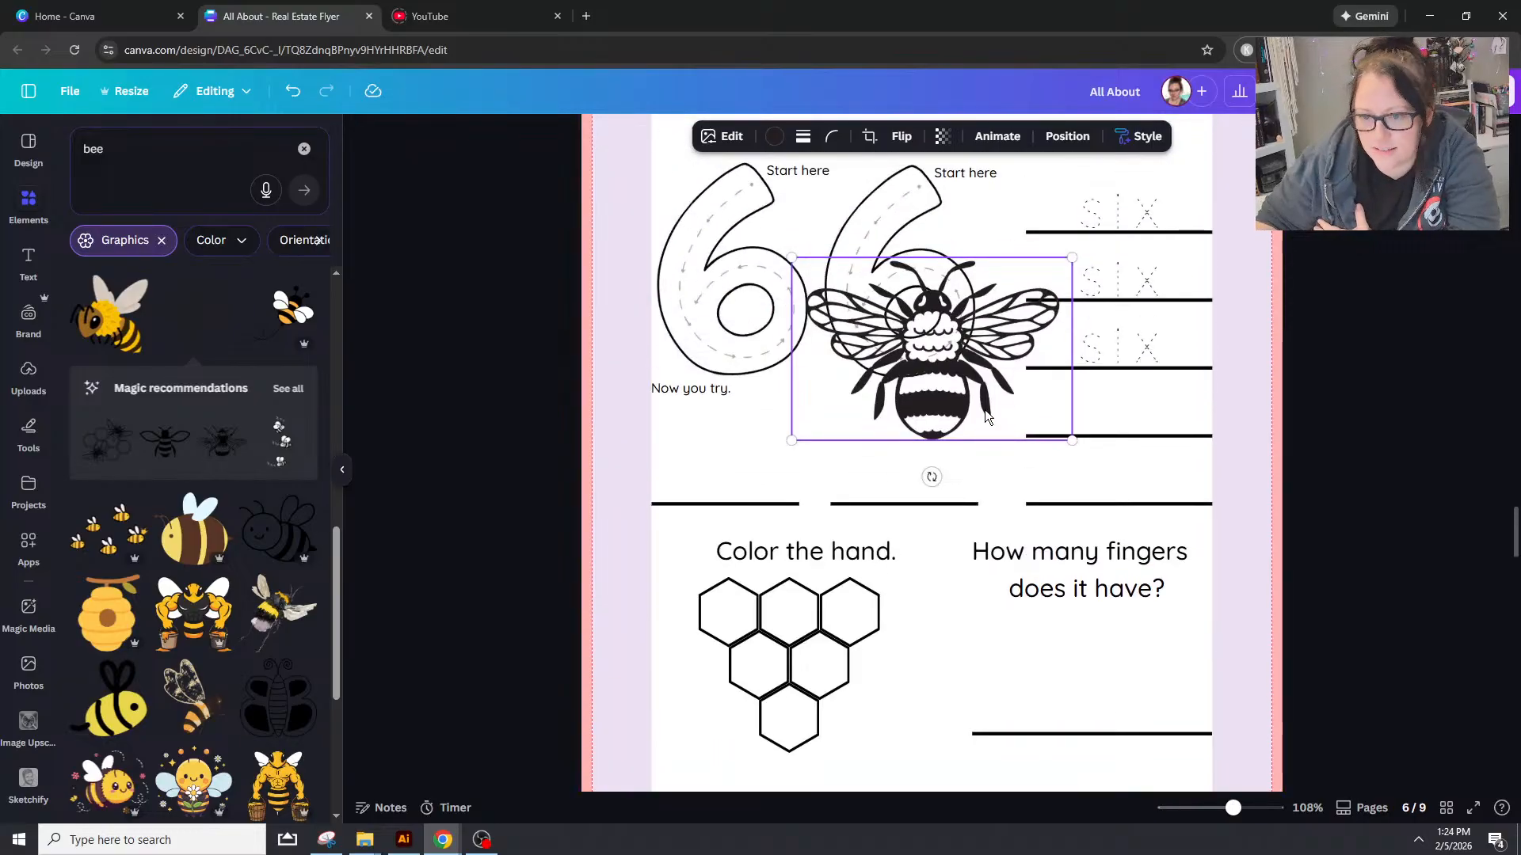
key(Delete)
Step: Insert the simple yellow bee with black looped wings and shrink it beside the hexagons on page 6
scroll(111, 473, down, 3)
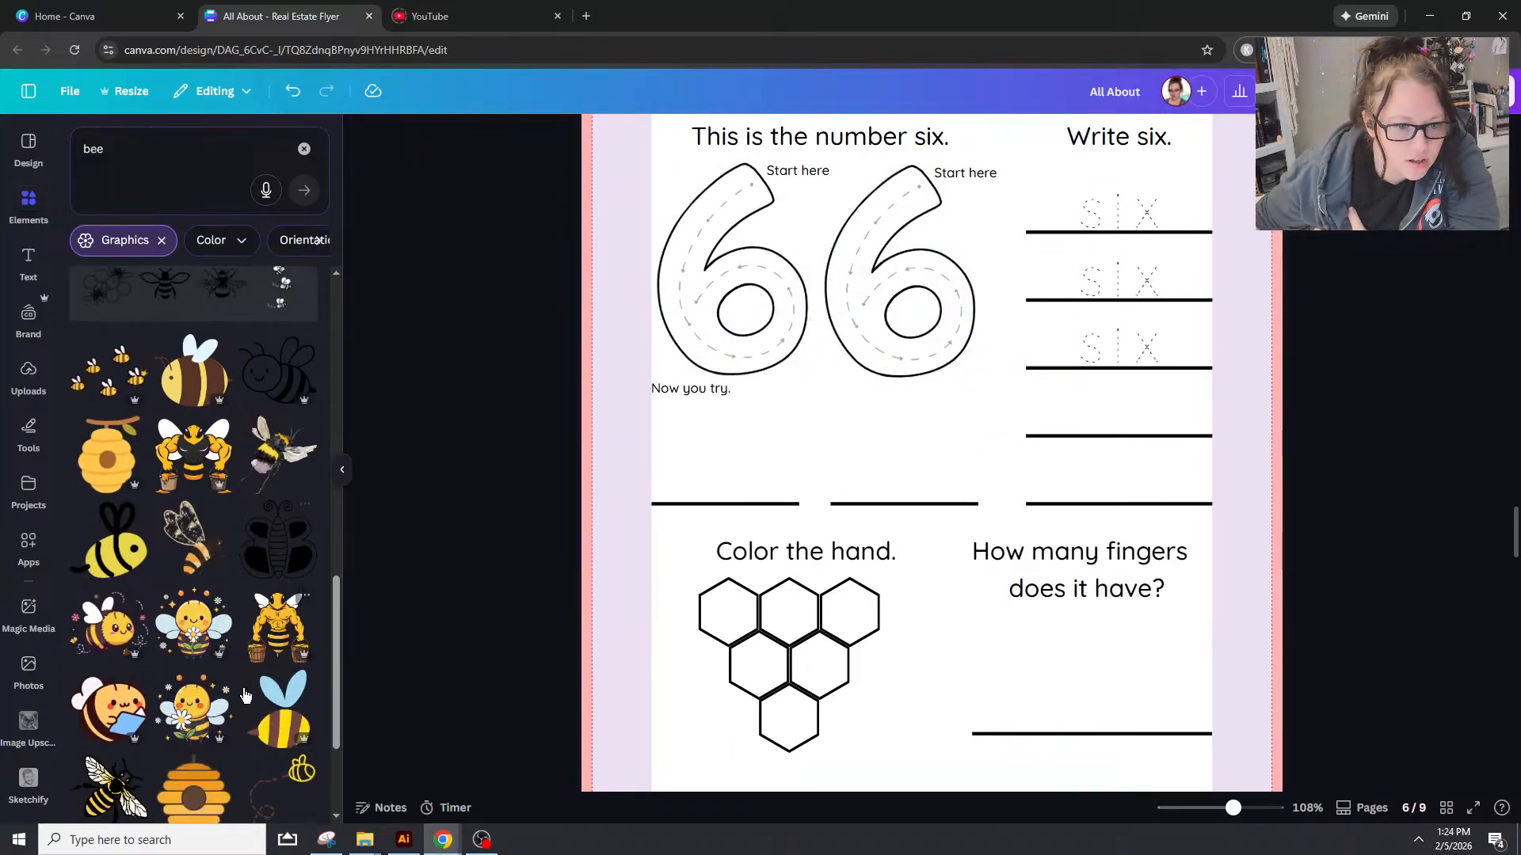
click(111, 473)
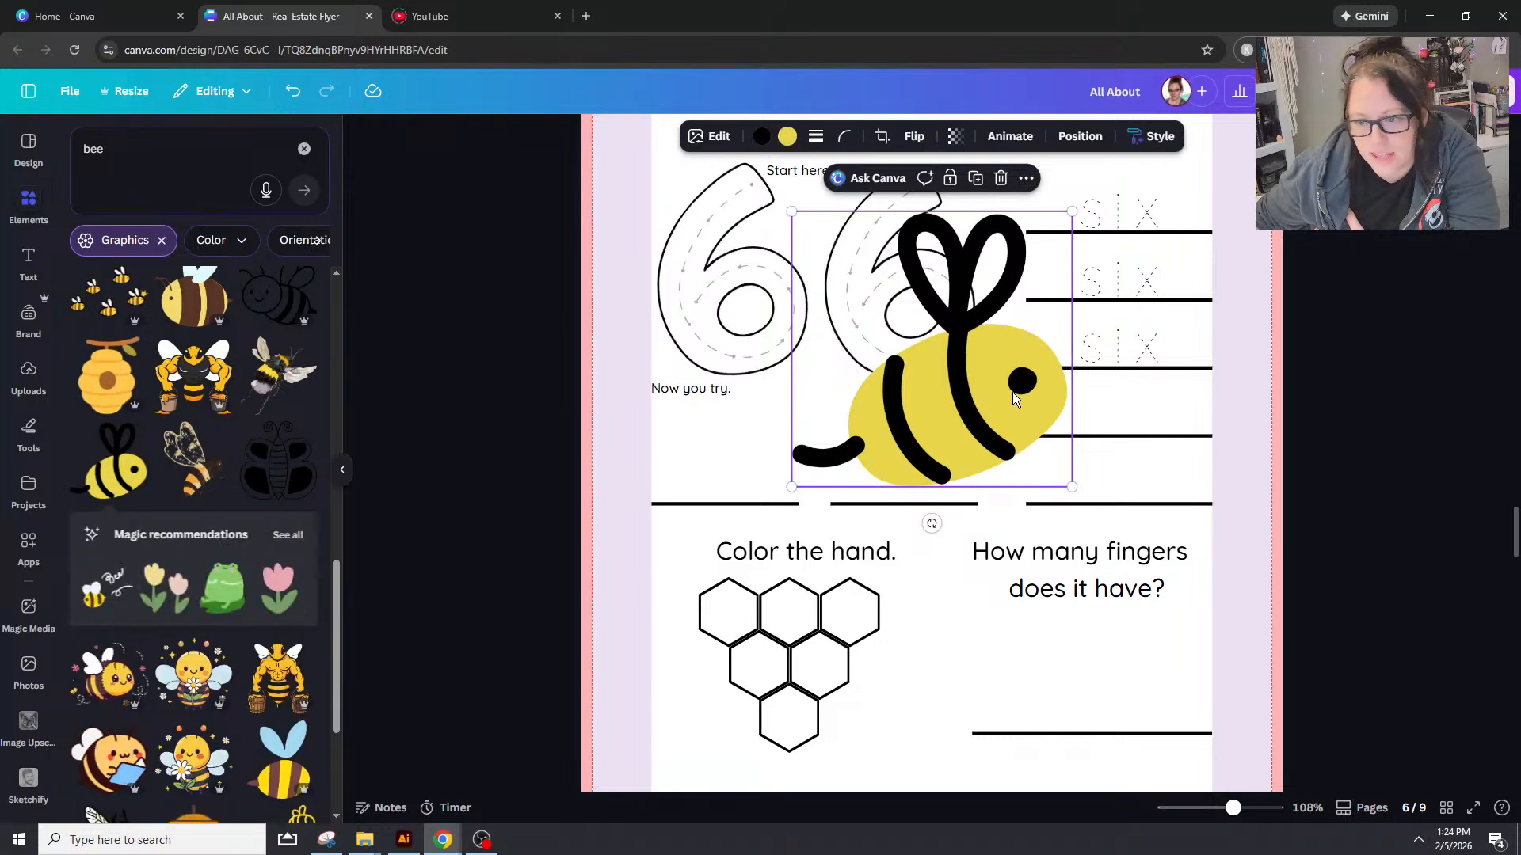
drag(1012, 392, 962, 720)
drag(1008, 767, 895, 672)
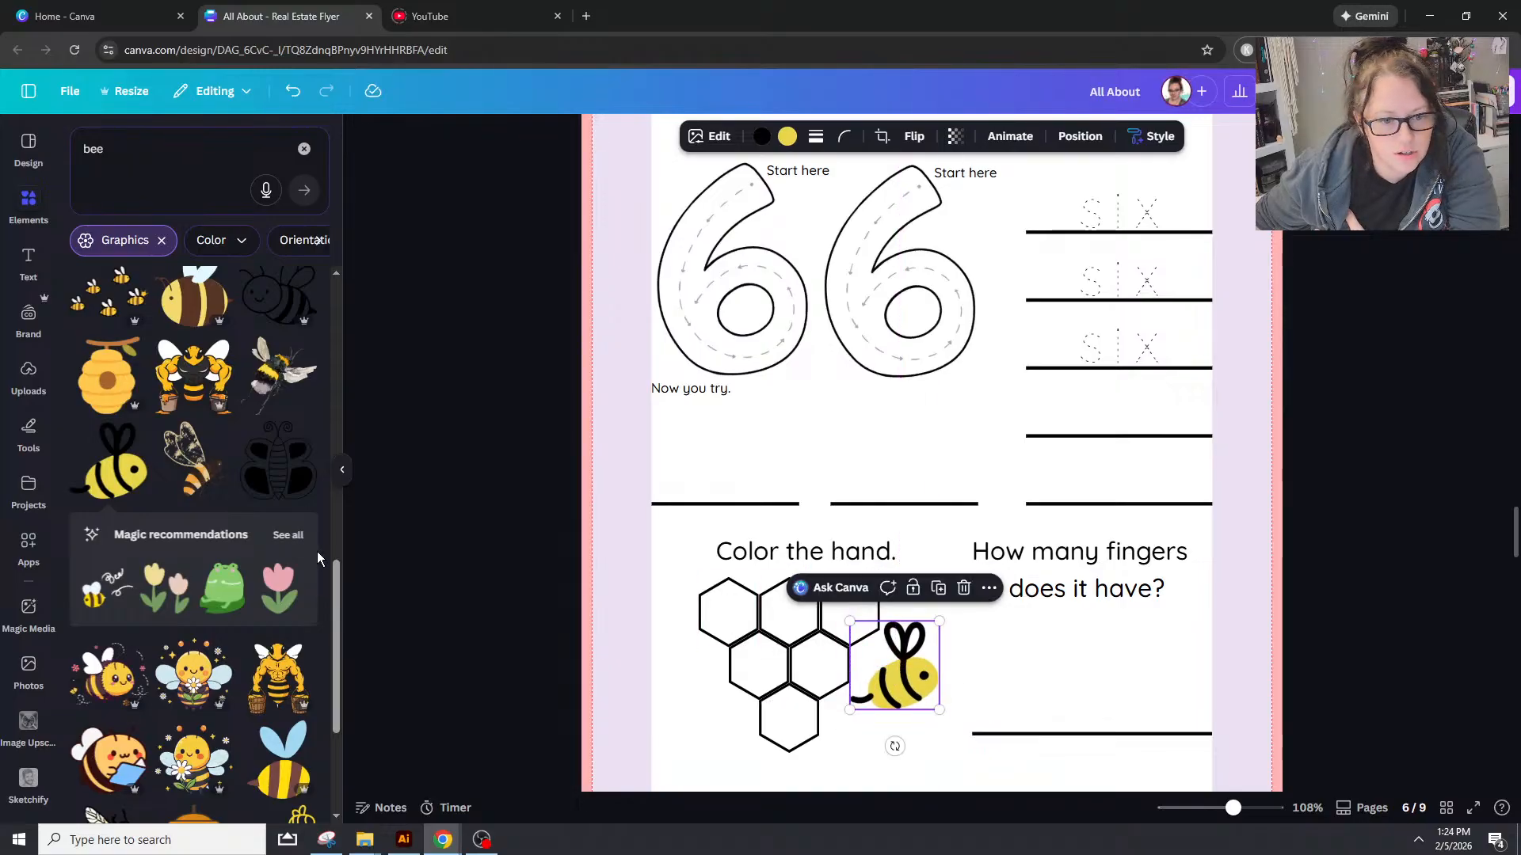
Step: Insert the outlined bee graphic with a dashed flight trail and delete the small yellow bee beside the hexagons
scroll(316, 551, down, 3)
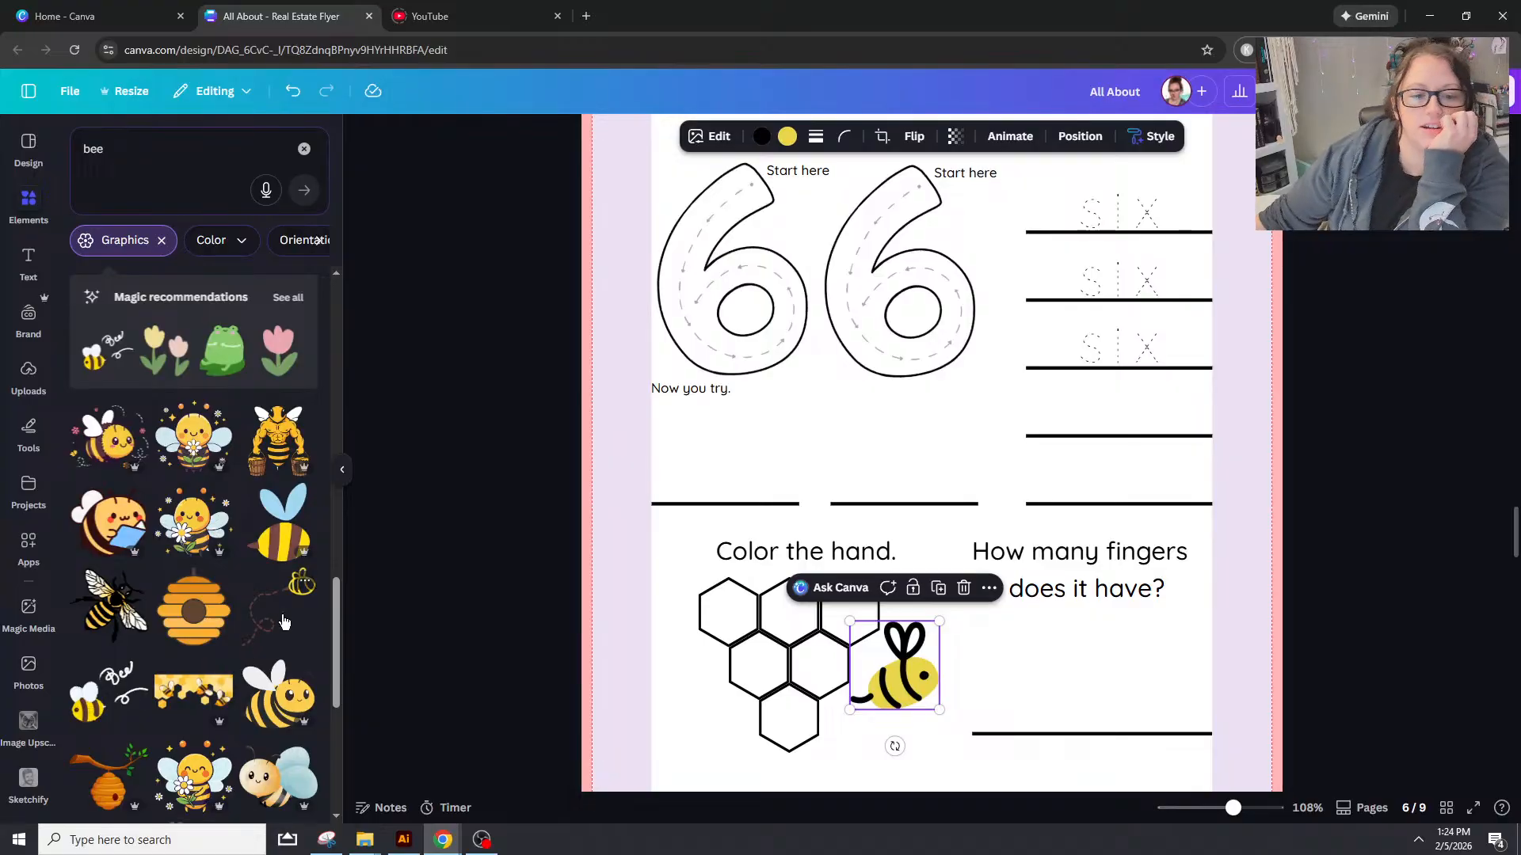
click(284, 621)
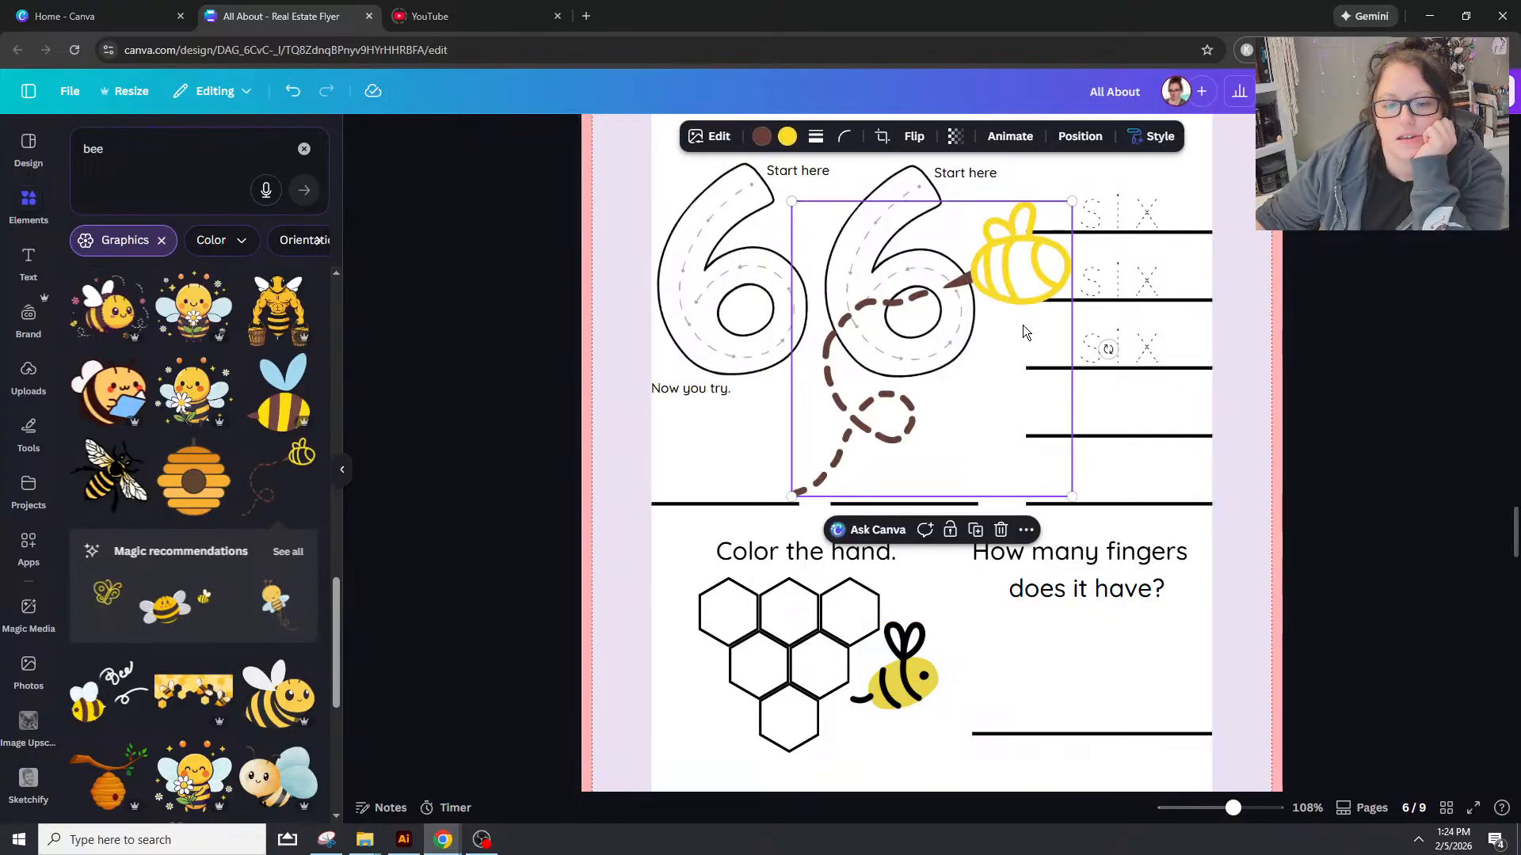
click(887, 683)
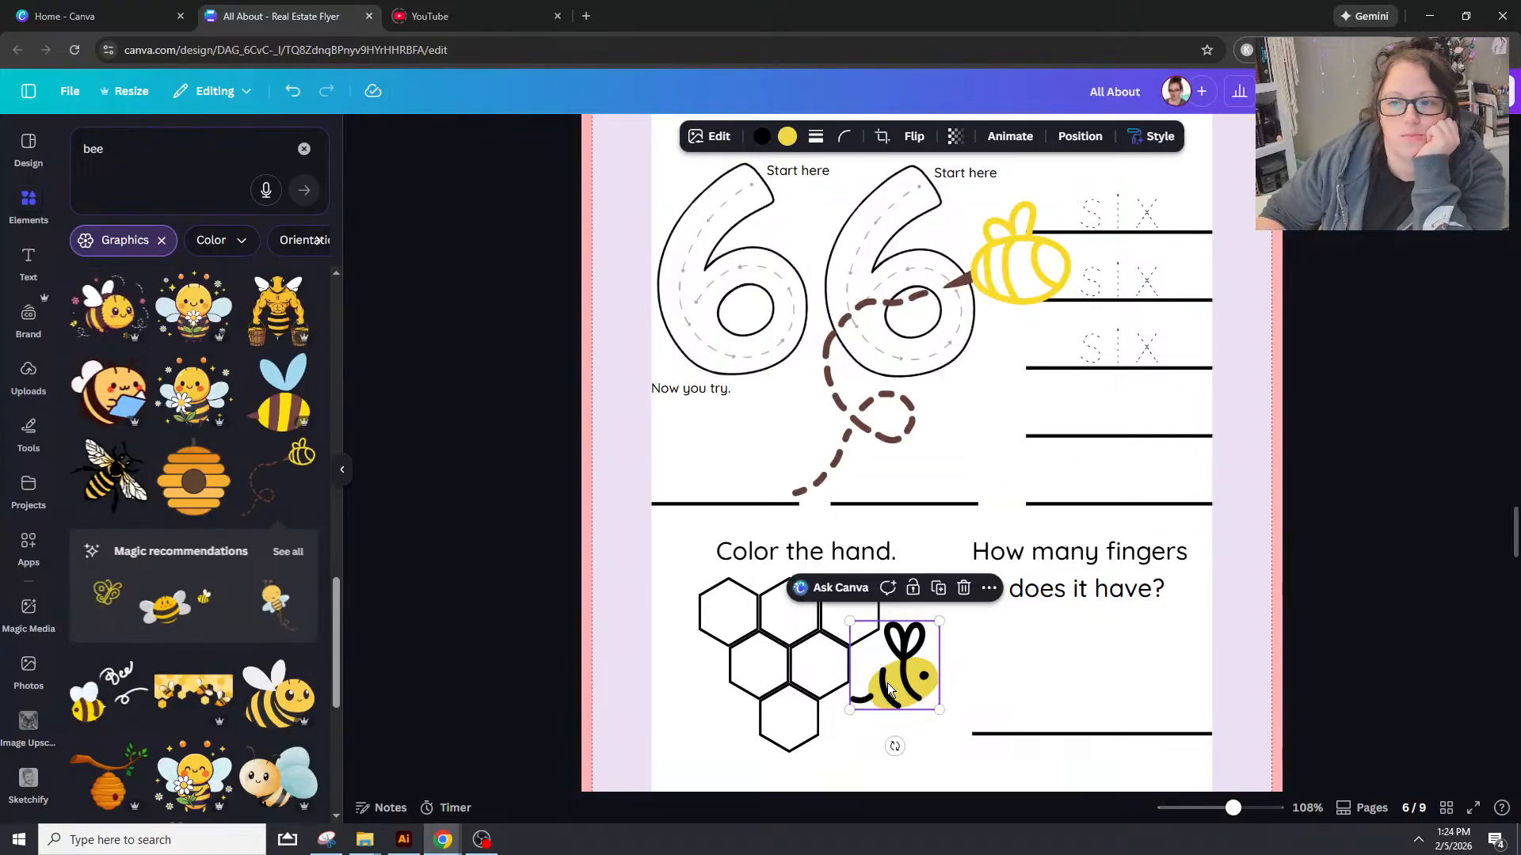
key(Delete)
Step: Recolor the bee and its dashed trail black, and shrink the graphic over the hexagons on page 6
click(824, 337)
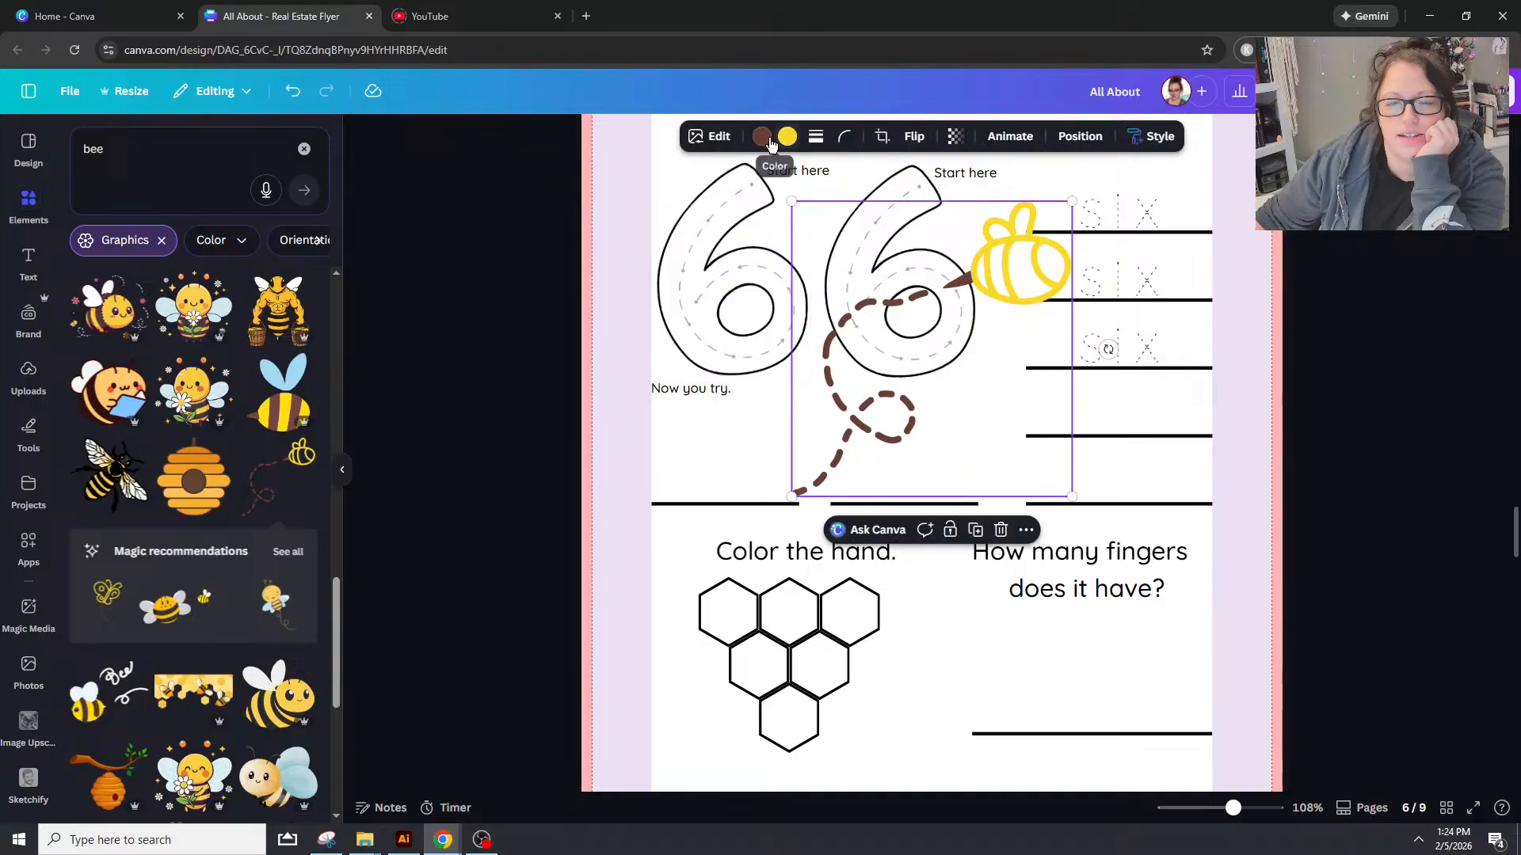
click(761, 136)
click(131, 260)
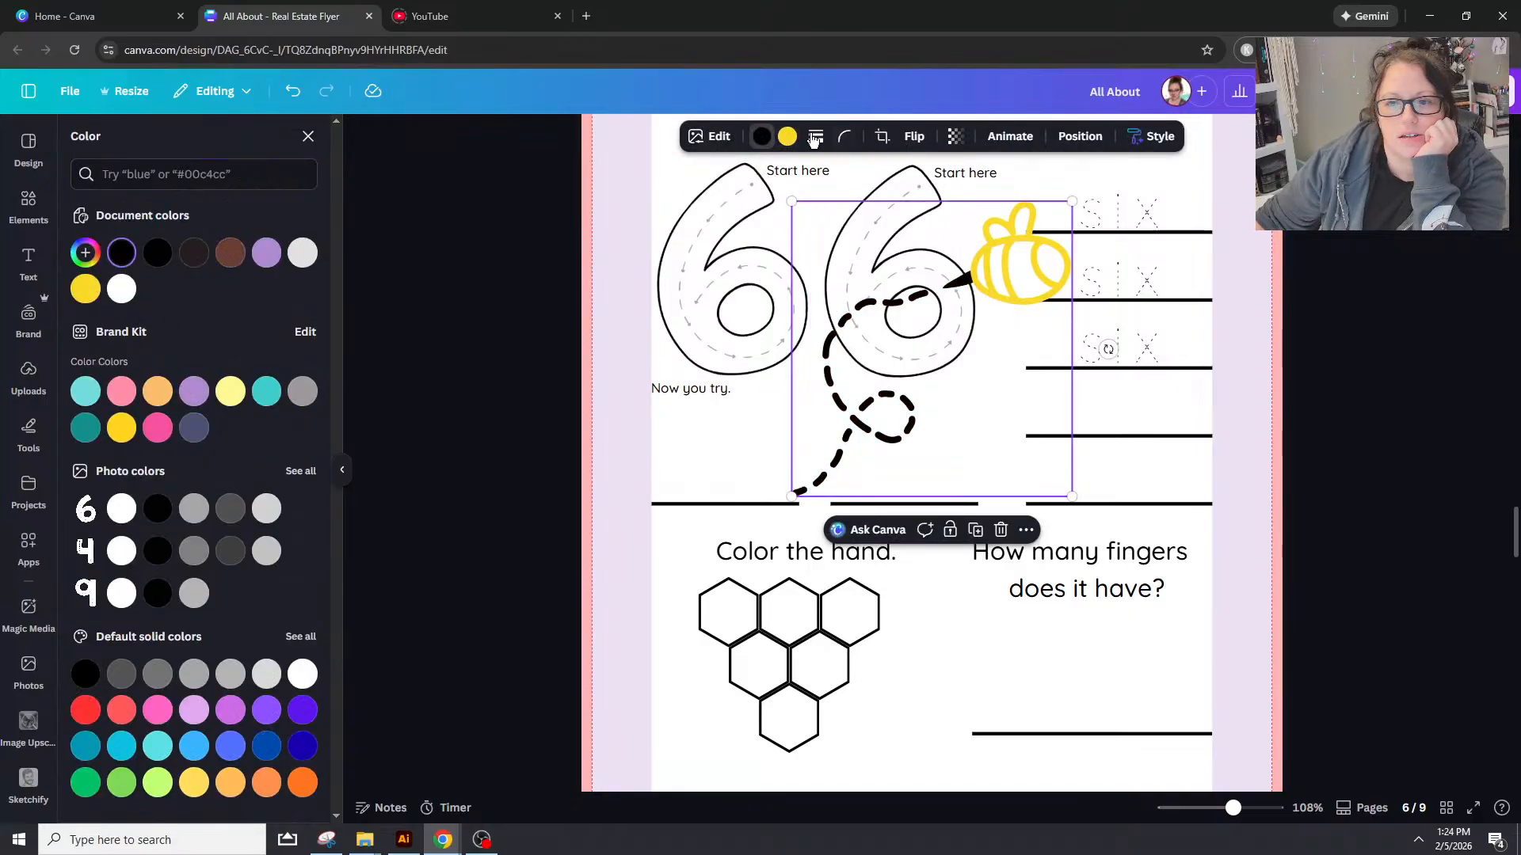
click(124, 258)
drag(1030, 253, 966, 528)
drag(1009, 481, 786, 631)
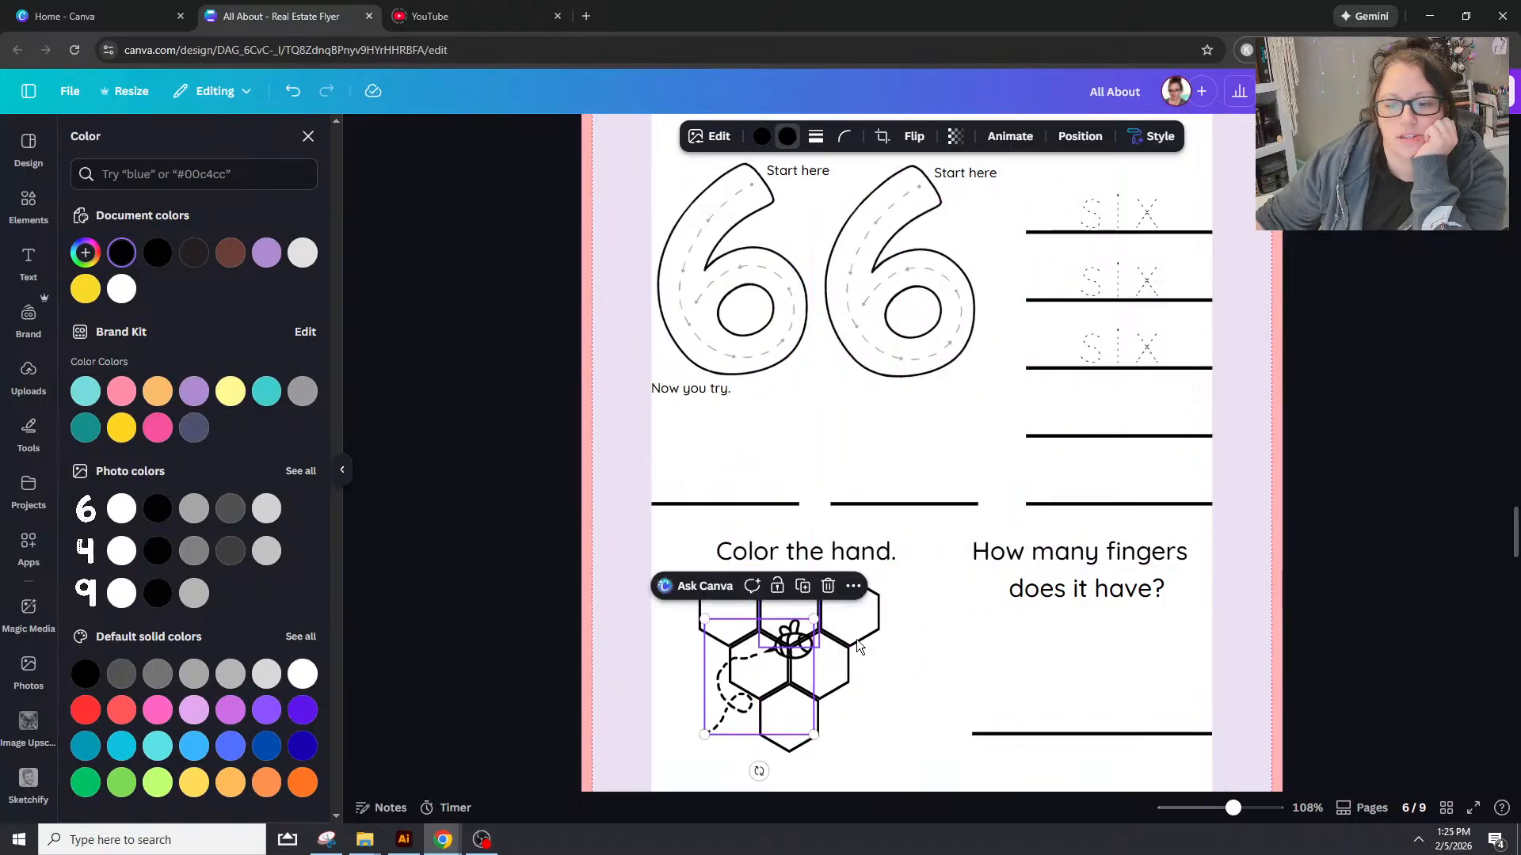
Step: Copy the outlined heart from page 4's coloring activity and place it beside the hexagons on page 6
scroll(919, 556, up, 8)
scroll(725, 312, up, 10)
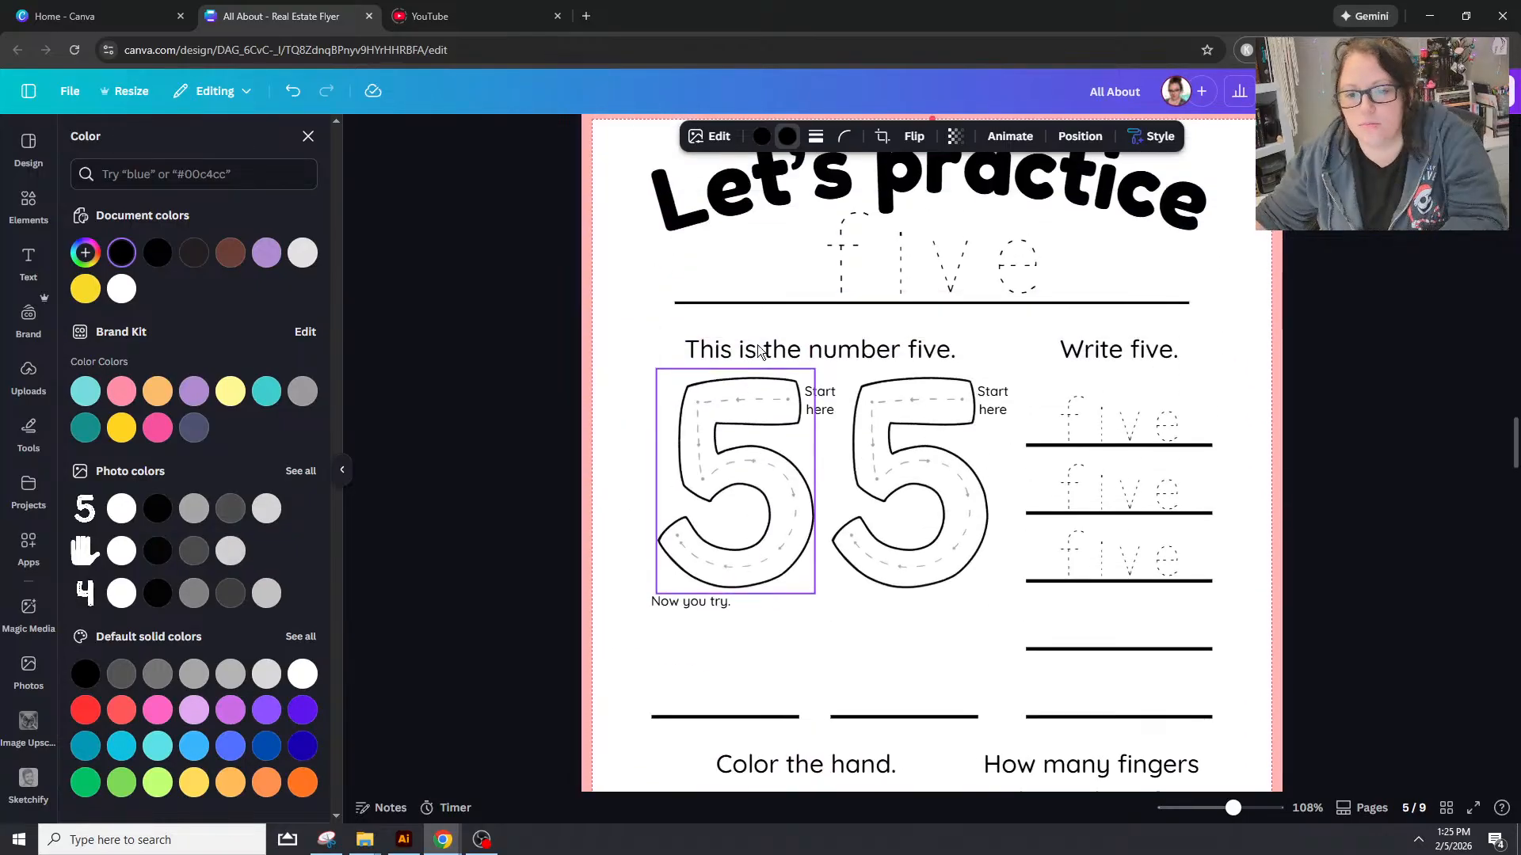
click(696, 309)
scroll(713, 292, down, 15)
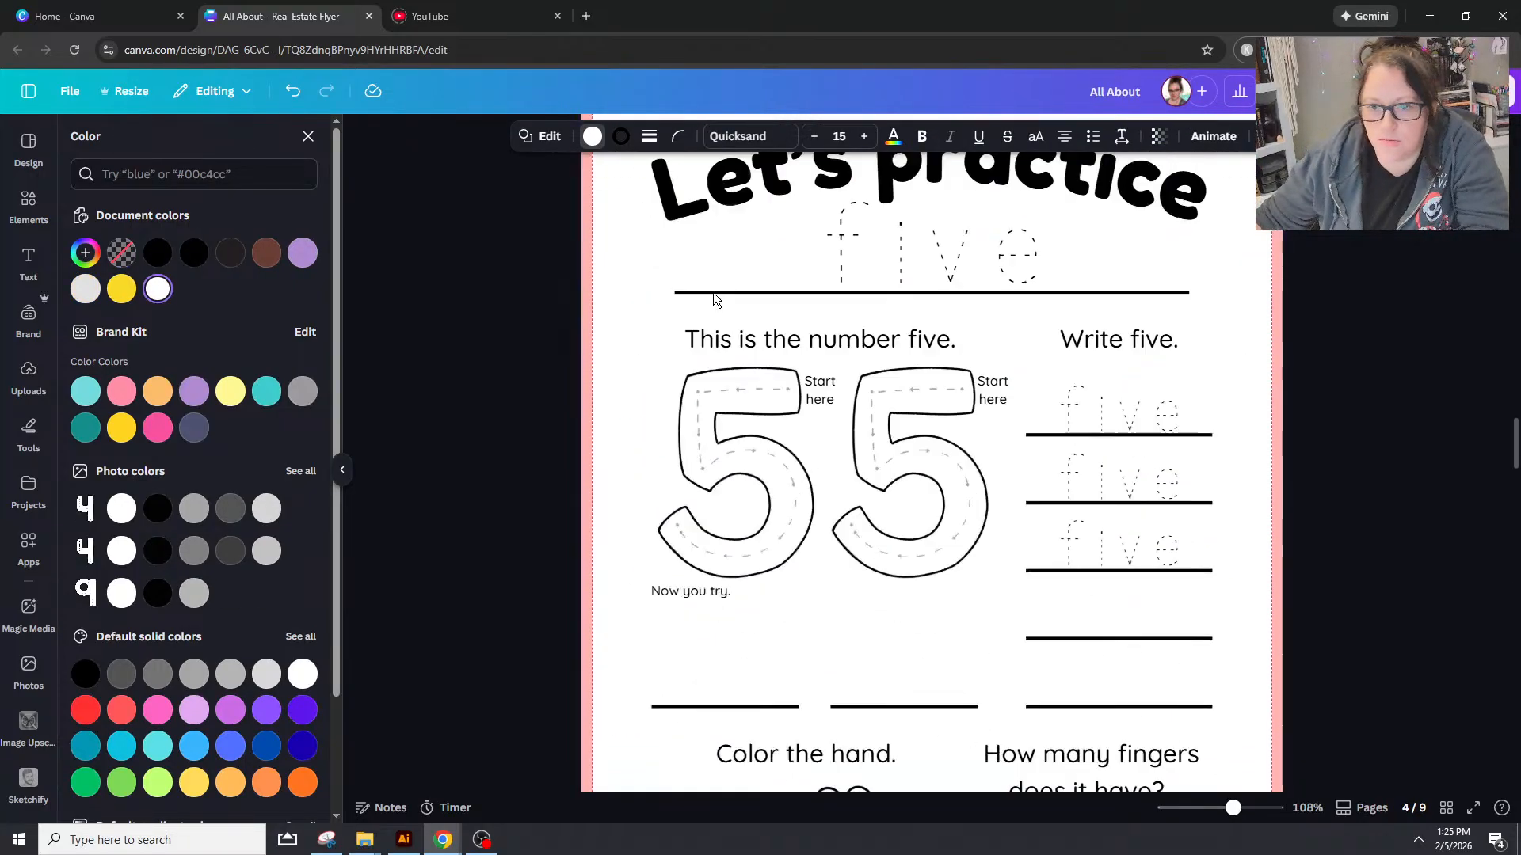
scroll(734, 284, down, 5)
scroll(796, 371, up, 8)
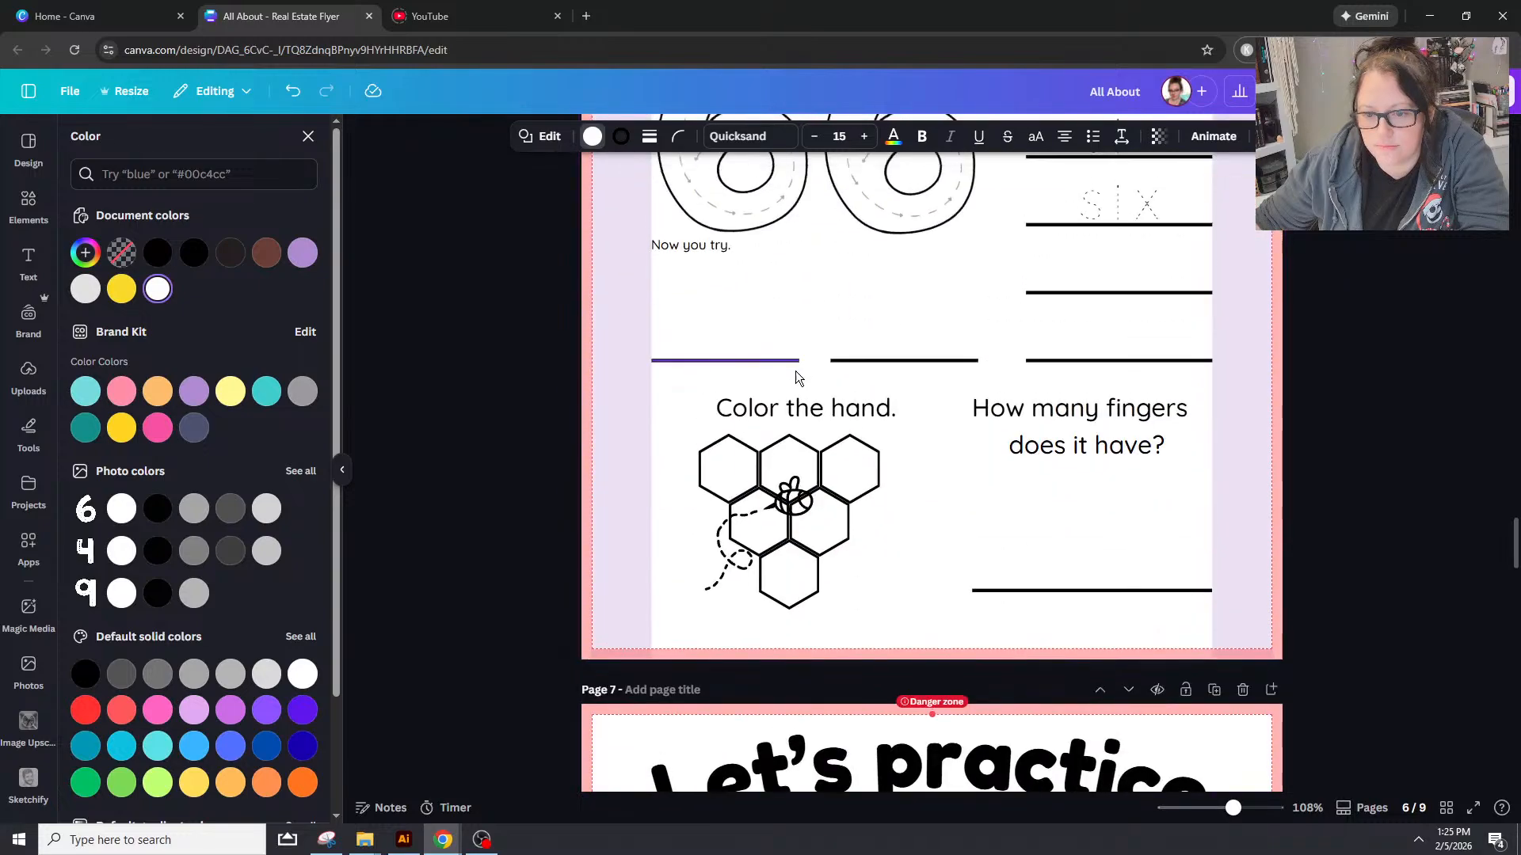
key(ctrl+v)
drag(673, 697, 678, 657)
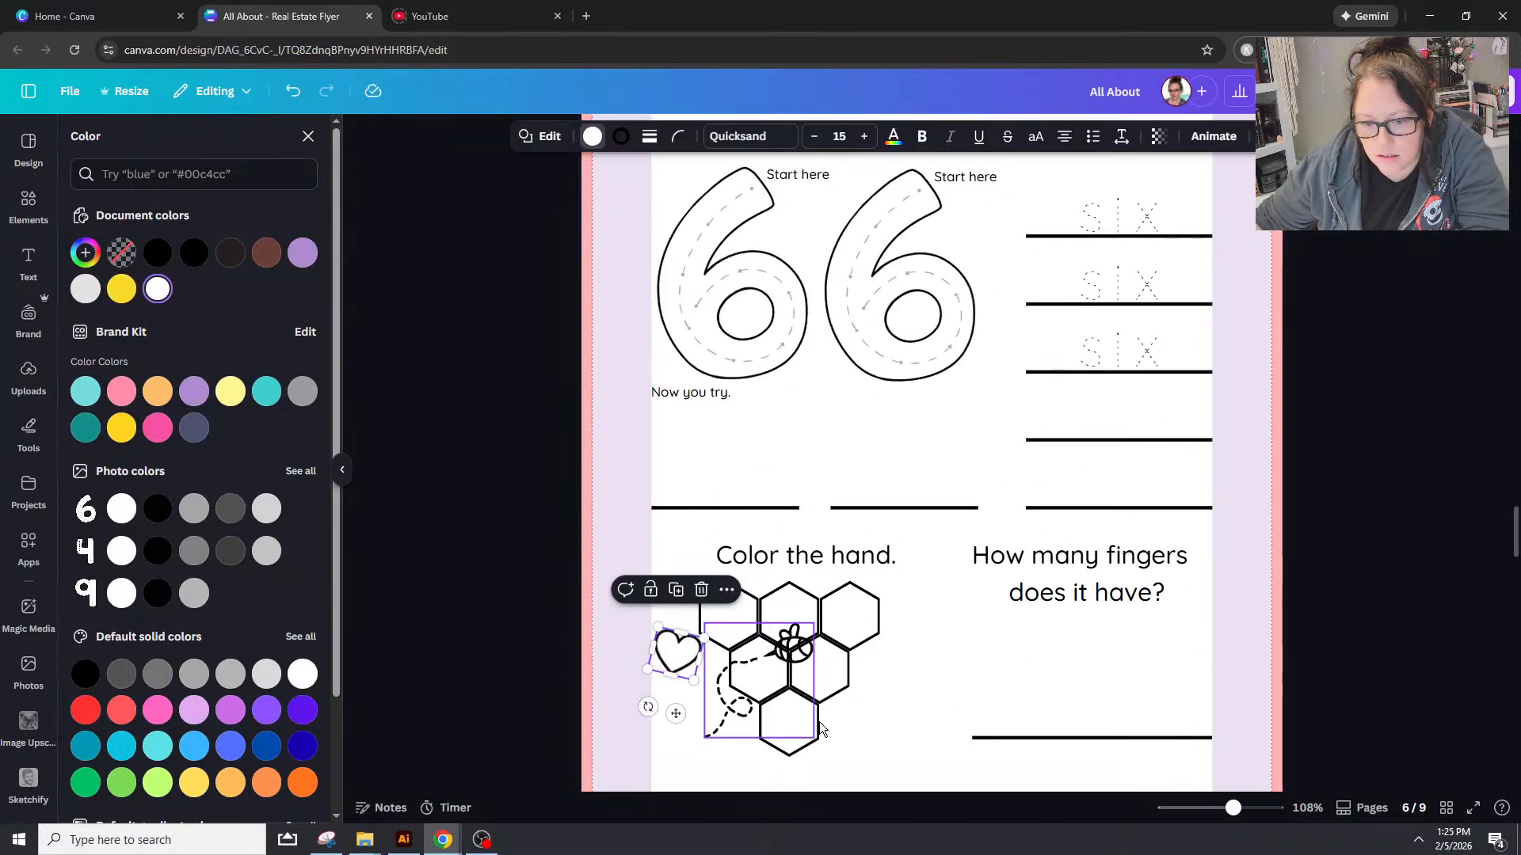
Step: Move the bee with its dashed trail slightly up and toward the heart, over the upper hexagons
mouse_move(1234, 808)
mouse_down()
mouse_move(1266, 813)
mouse_move(1251, 808)
mouse_up()
scroll(862, 559, down, 8)
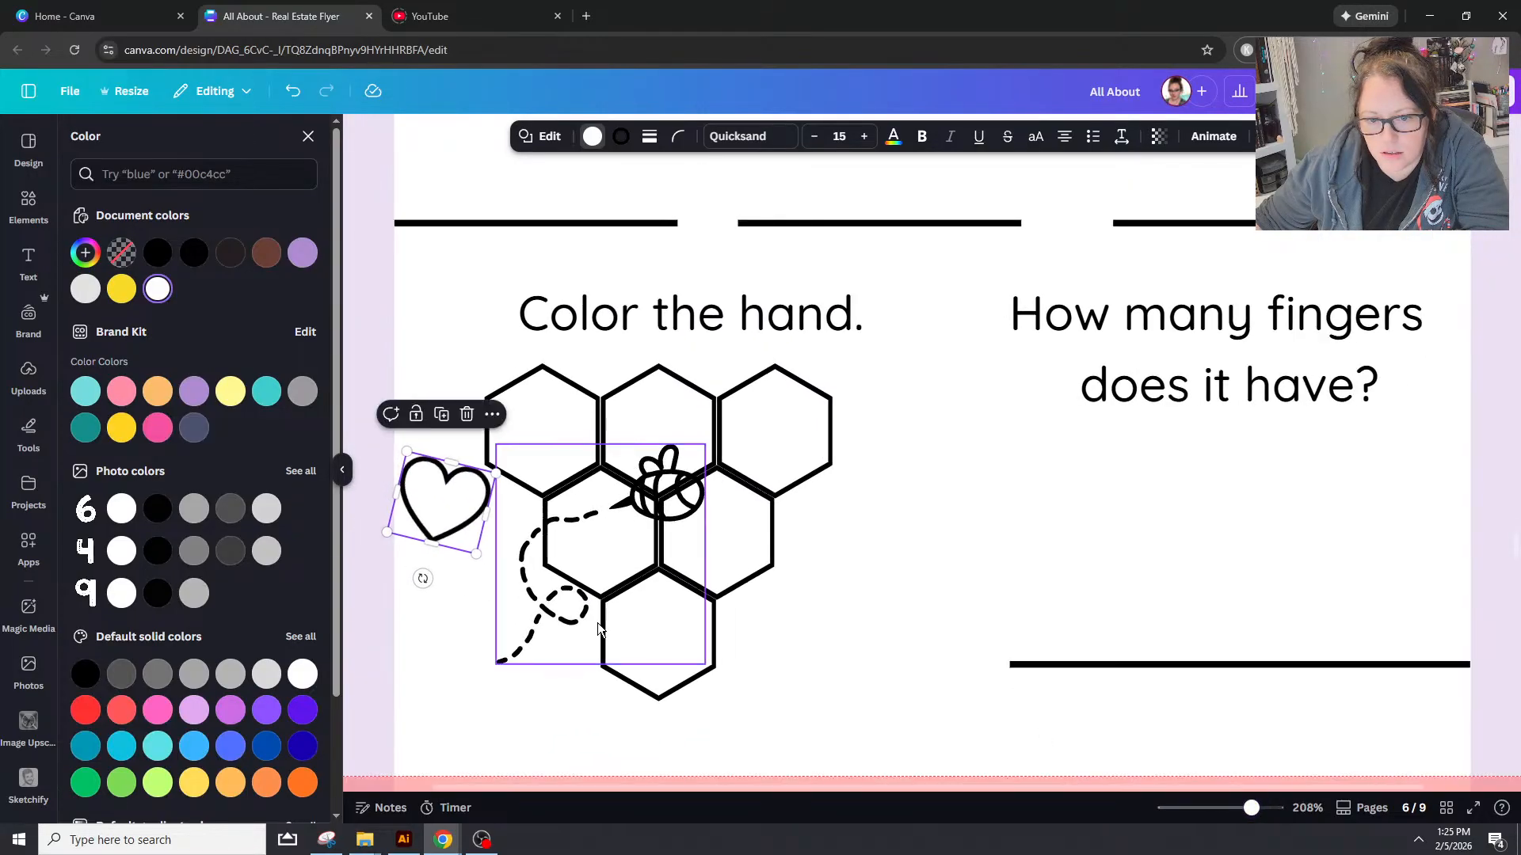
drag(569, 610, 545, 567)
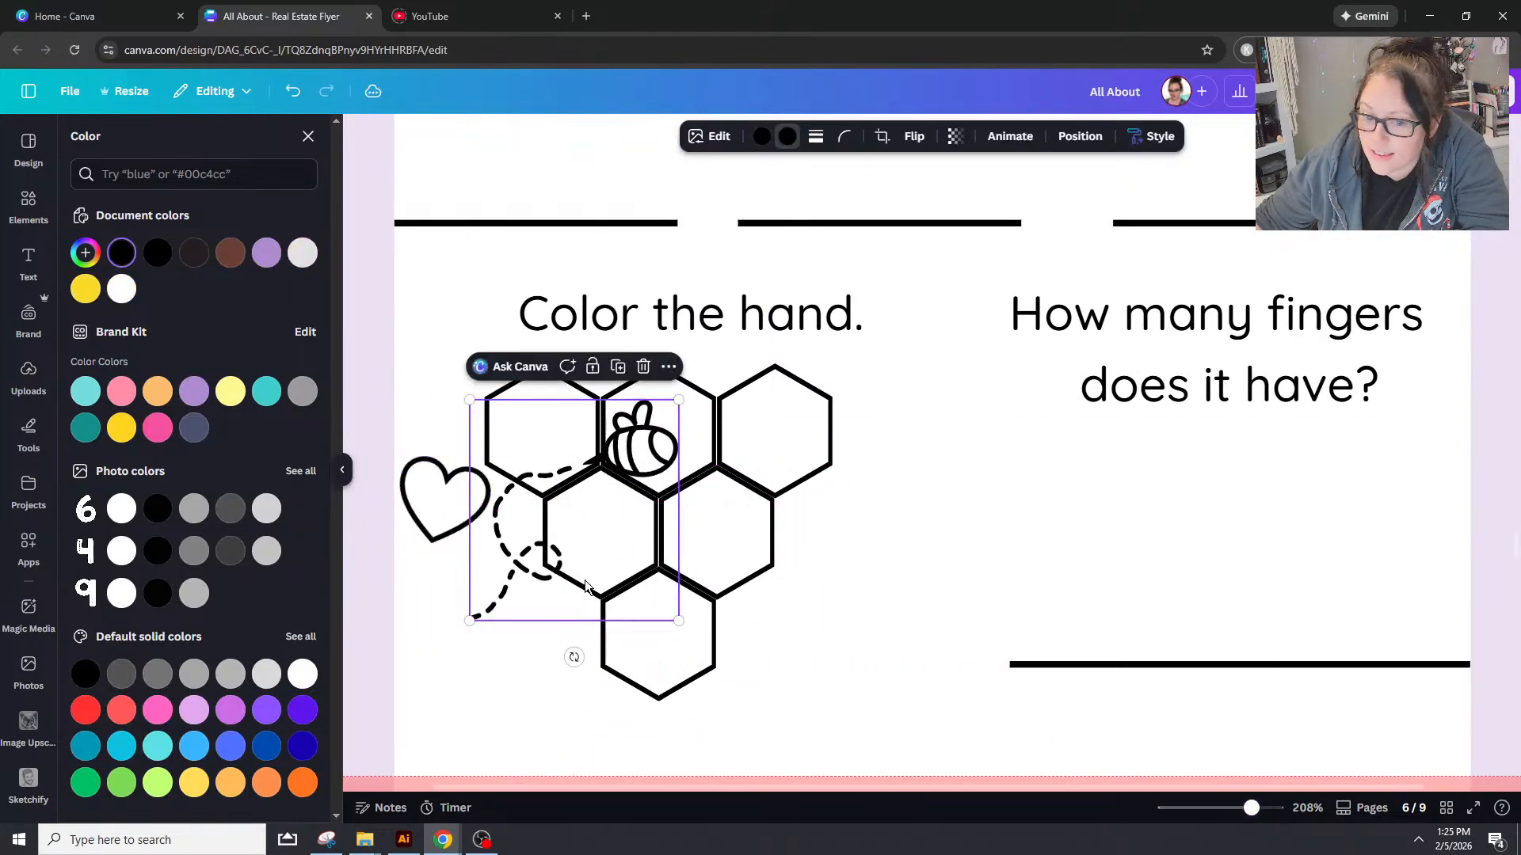
Step: Move the bee with its dashed trail down and to the right, over the middle and bottom hexagons
mouse_move(678, 620)
mouse_down()
mouse_move(696, 636)
mouse_move(683, 624)
mouse_up()
click(694, 609)
click(649, 467)
drag(651, 469, 747, 505)
click(545, 526)
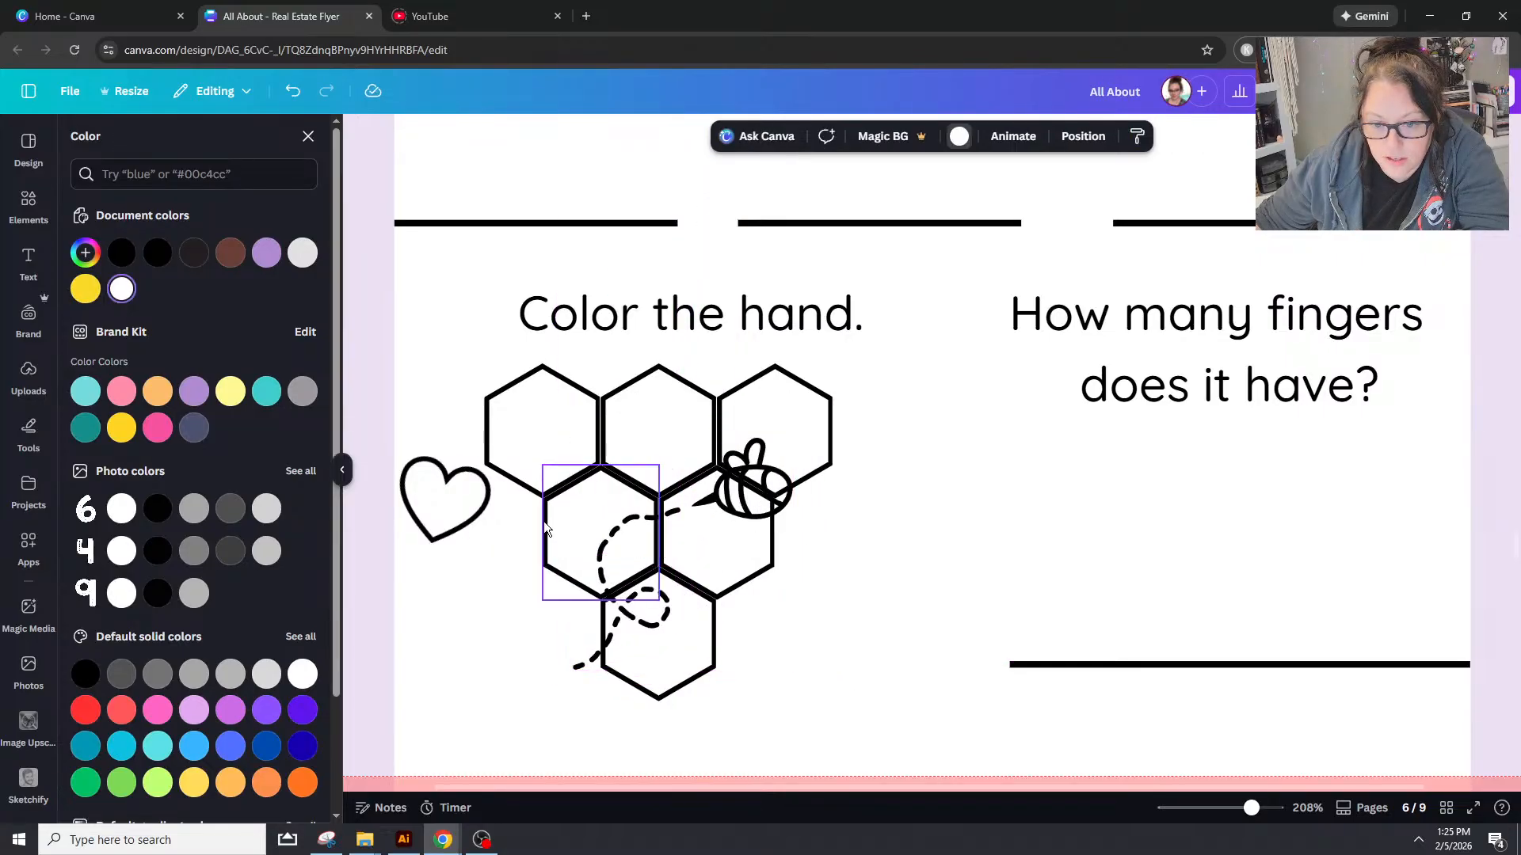
Step: Move the left middle-row hexagon beside the bottom hexagon, and set the heart aside over the "How many fingers" question
drag(544, 522, 727, 631)
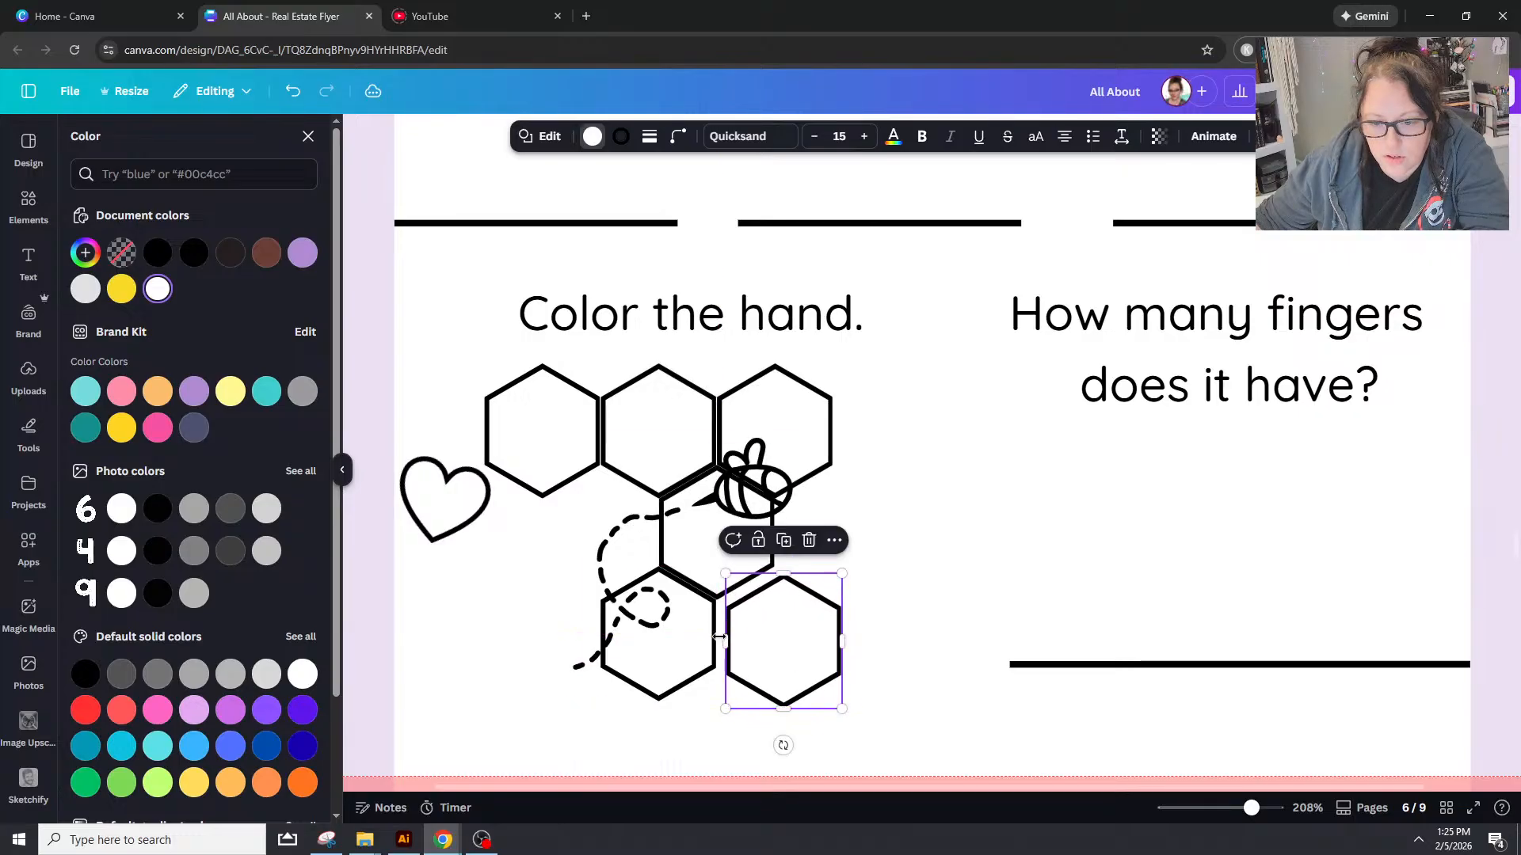
click(657, 665)
click(808, 416)
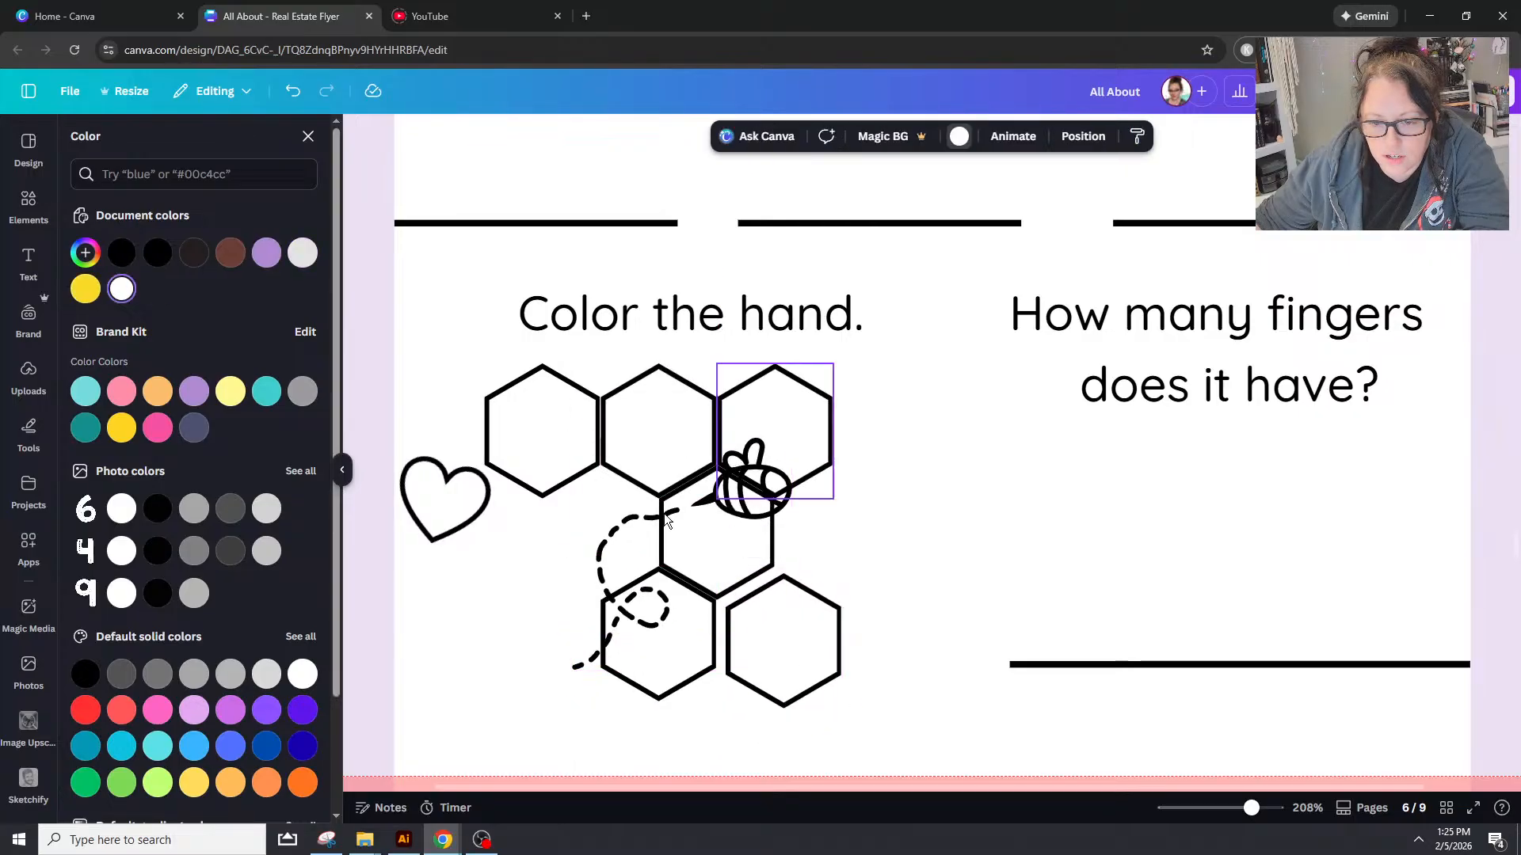
click(418, 487)
drag(425, 488, 1030, 352)
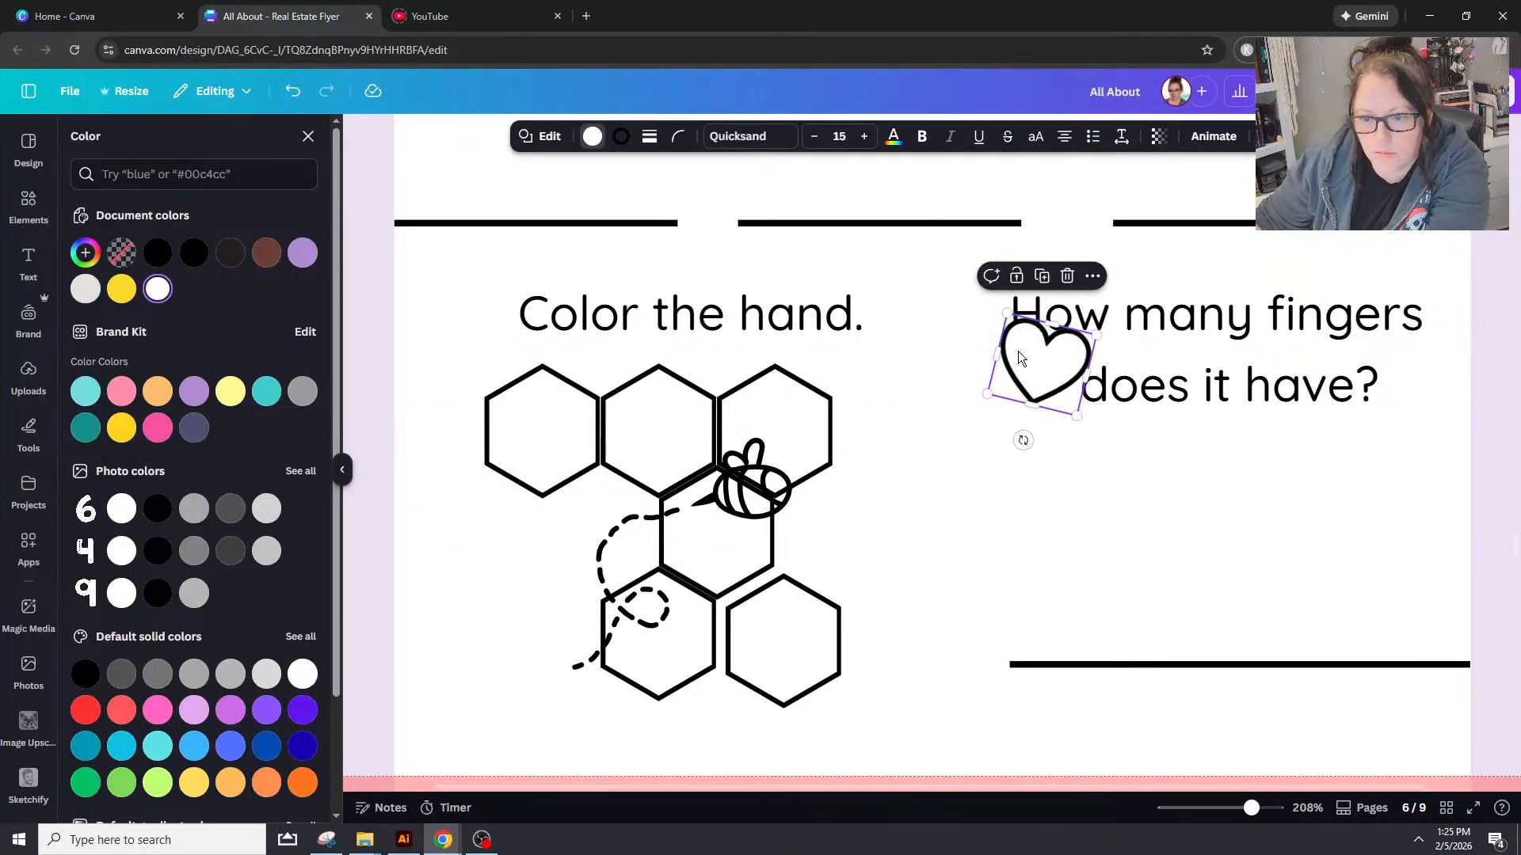
Step: Place the upper-right hexagon beside the middle row, and nest three other hexagons in a zigzag column on the left
drag(781, 400, 846, 506)
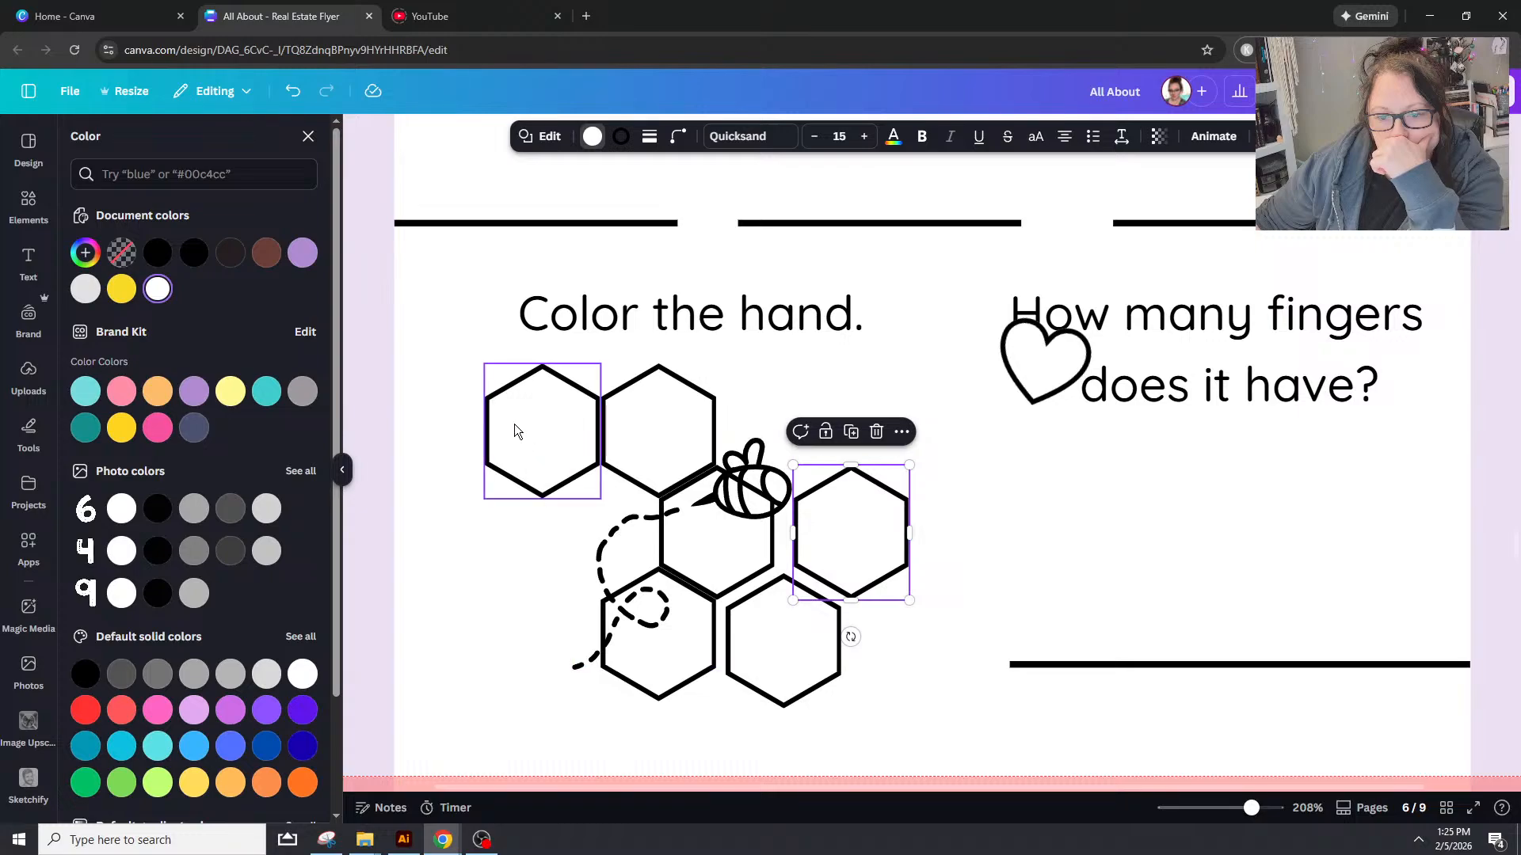
drag(515, 425, 469, 521)
drag(637, 410, 566, 400)
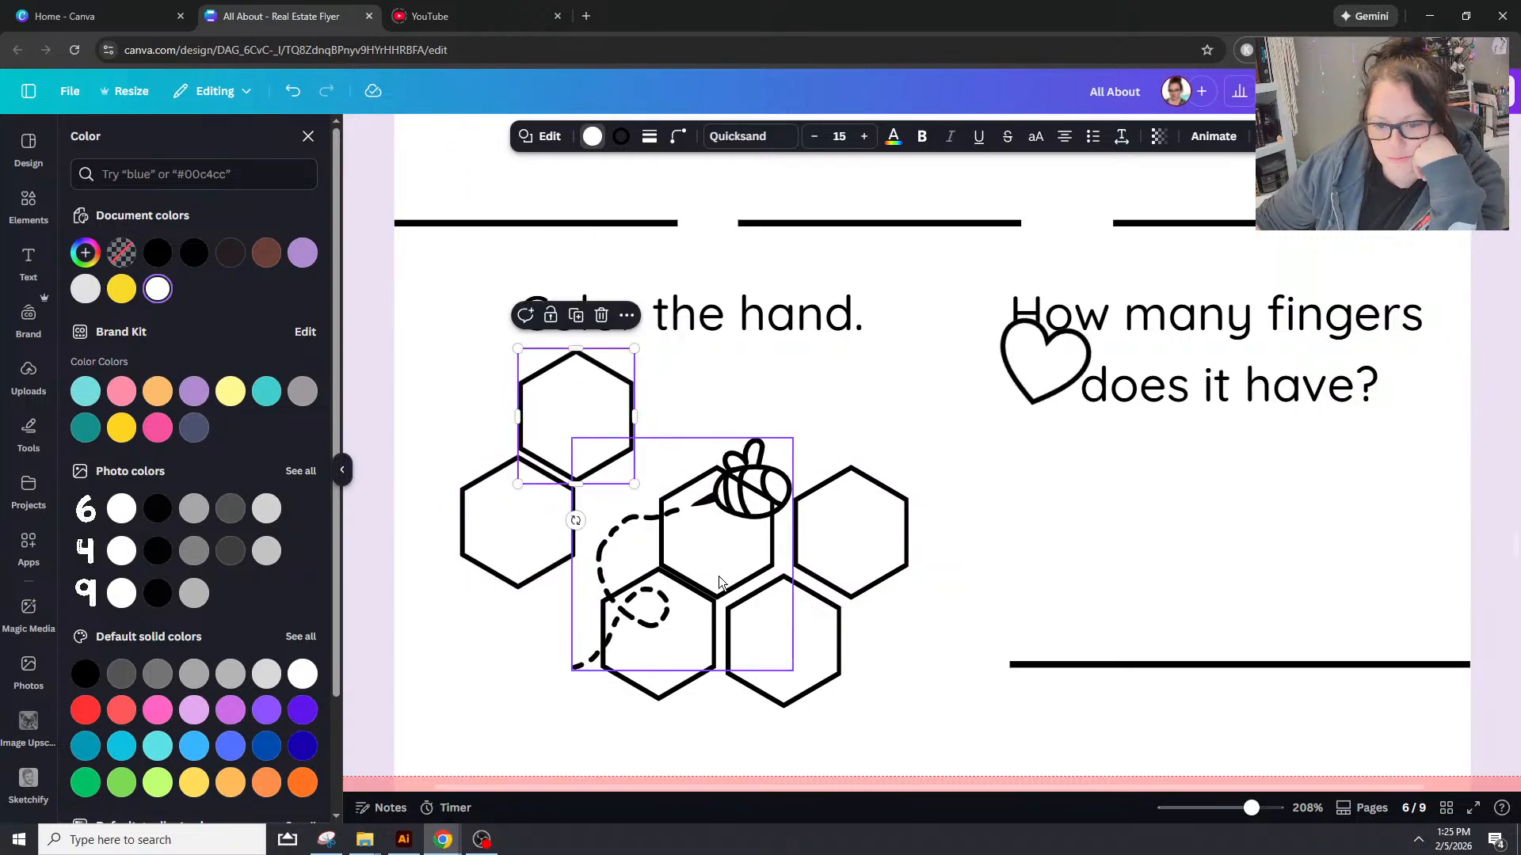
drag(663, 704, 581, 698)
Step: Clear the bee aside, move the center hexagon onto the answer line, and place the bee and trail beside the left column
drag(758, 481, 771, 422)
click(1008, 460)
drag(732, 581, 944, 457)
drag(690, 559, 1062, 641)
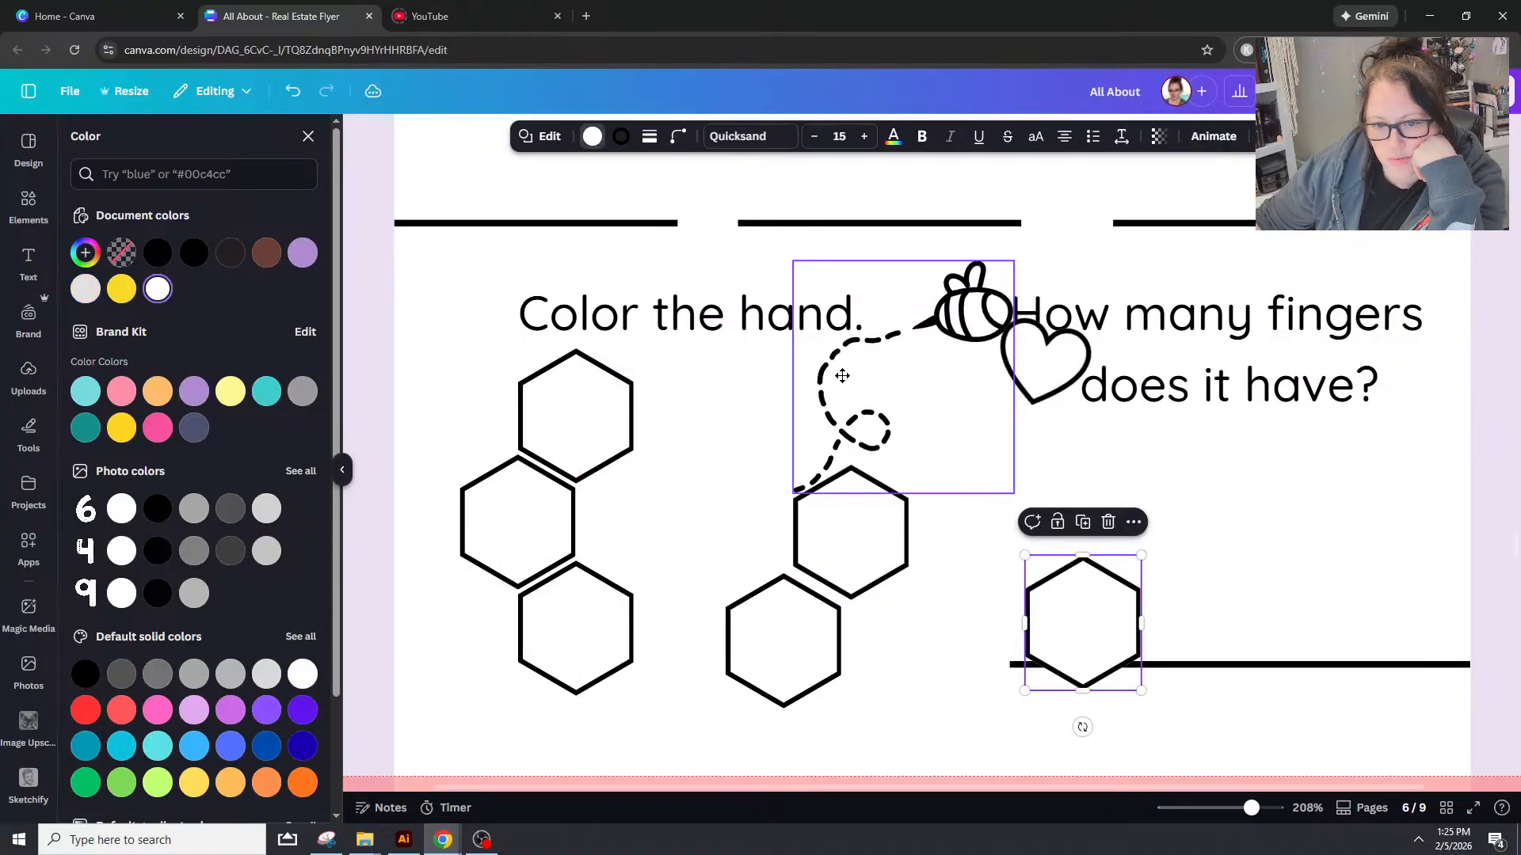
drag(859, 356, 626, 489)
click(636, 697)
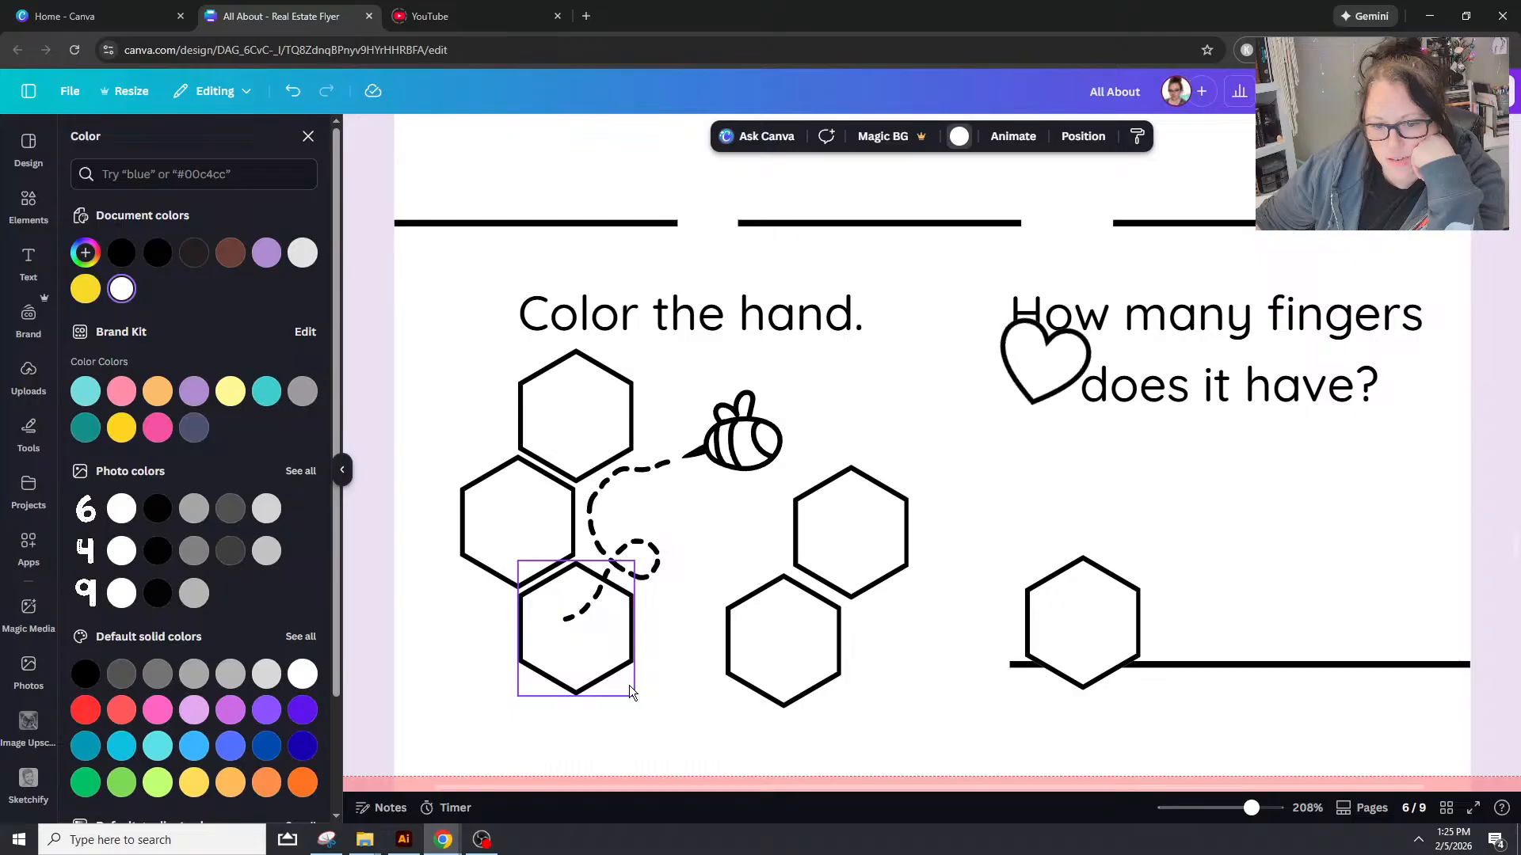
Step: Nest the hexagon from the answer line with the two right-hand hexagons, forming two side by side above one
drag(1053, 628, 715, 544)
drag(825, 646, 821, 667)
drag(876, 550, 883, 544)
click(927, 603)
click(876, 543)
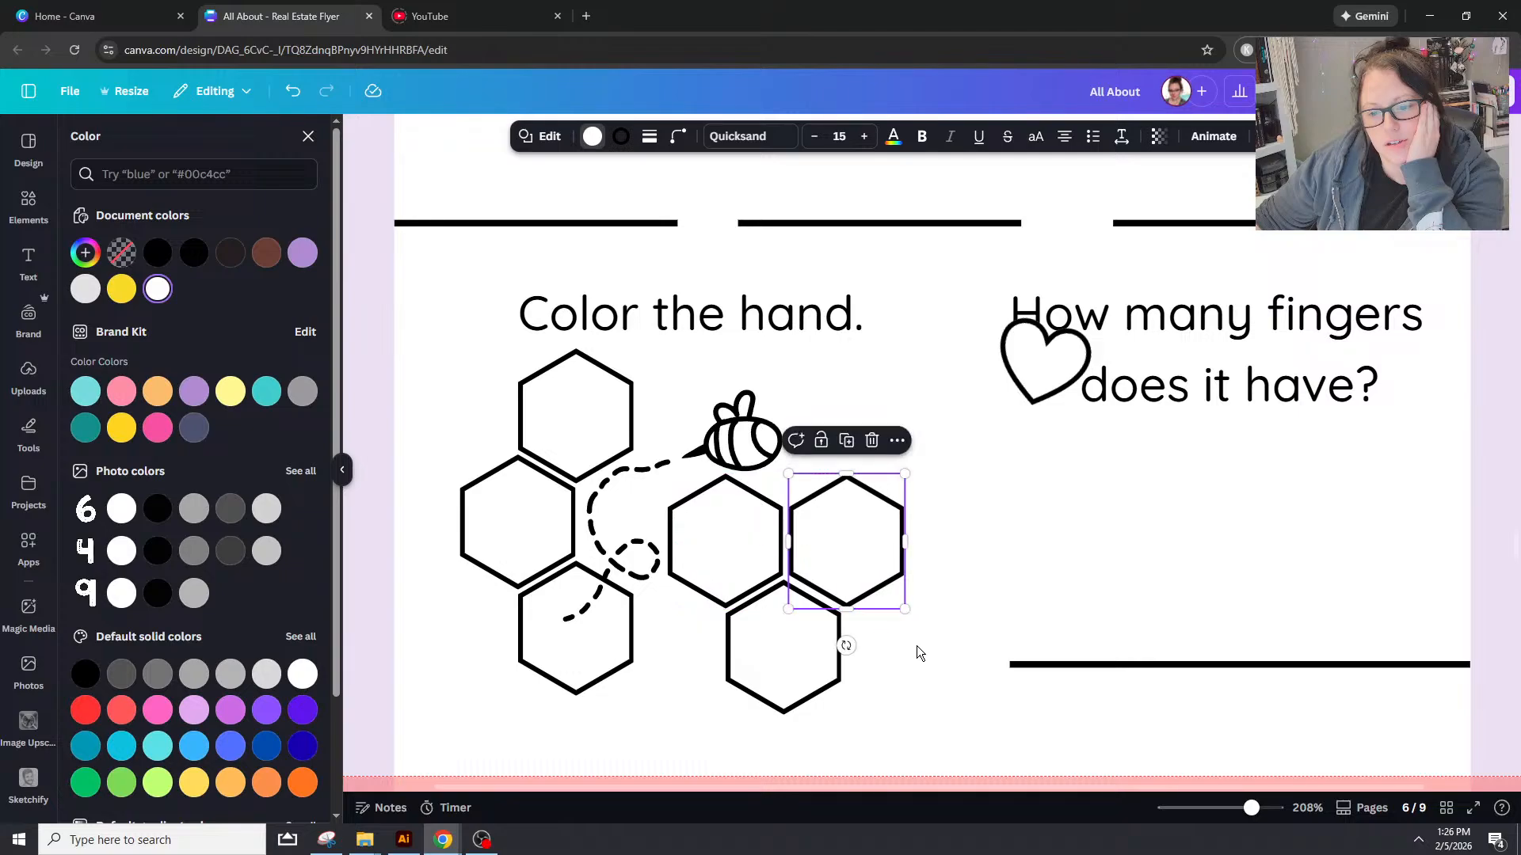
click(816, 686)
drag(815, 685, 820, 686)
click(898, 716)
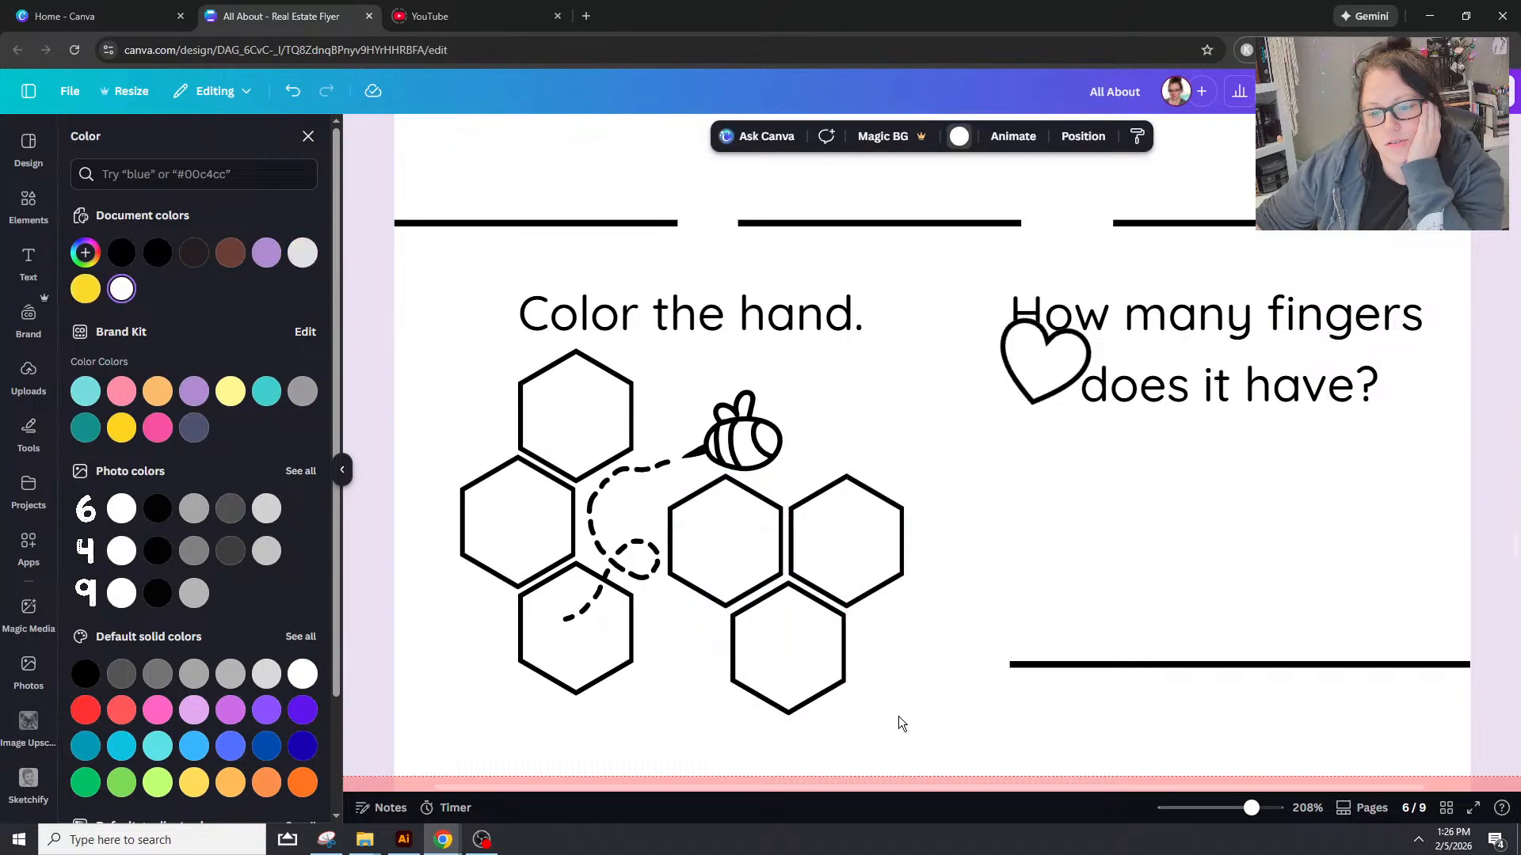
Step: Move the left column's bottom hexagon to the upper right of the three-hexagon cluster and nudge it slightly upward
drag(582, 667, 913, 479)
click(954, 680)
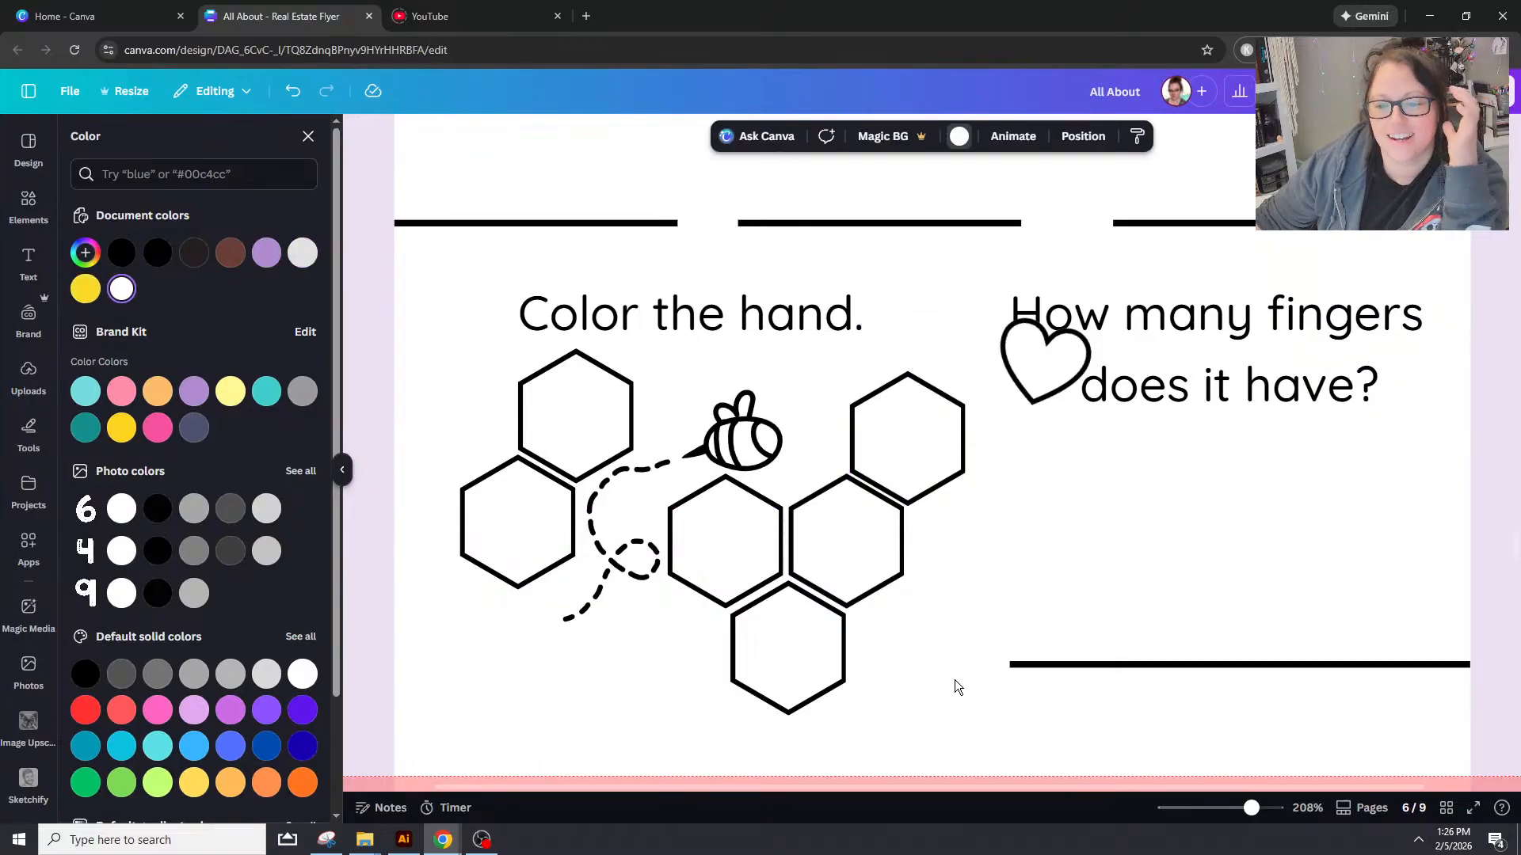
click(911, 430)
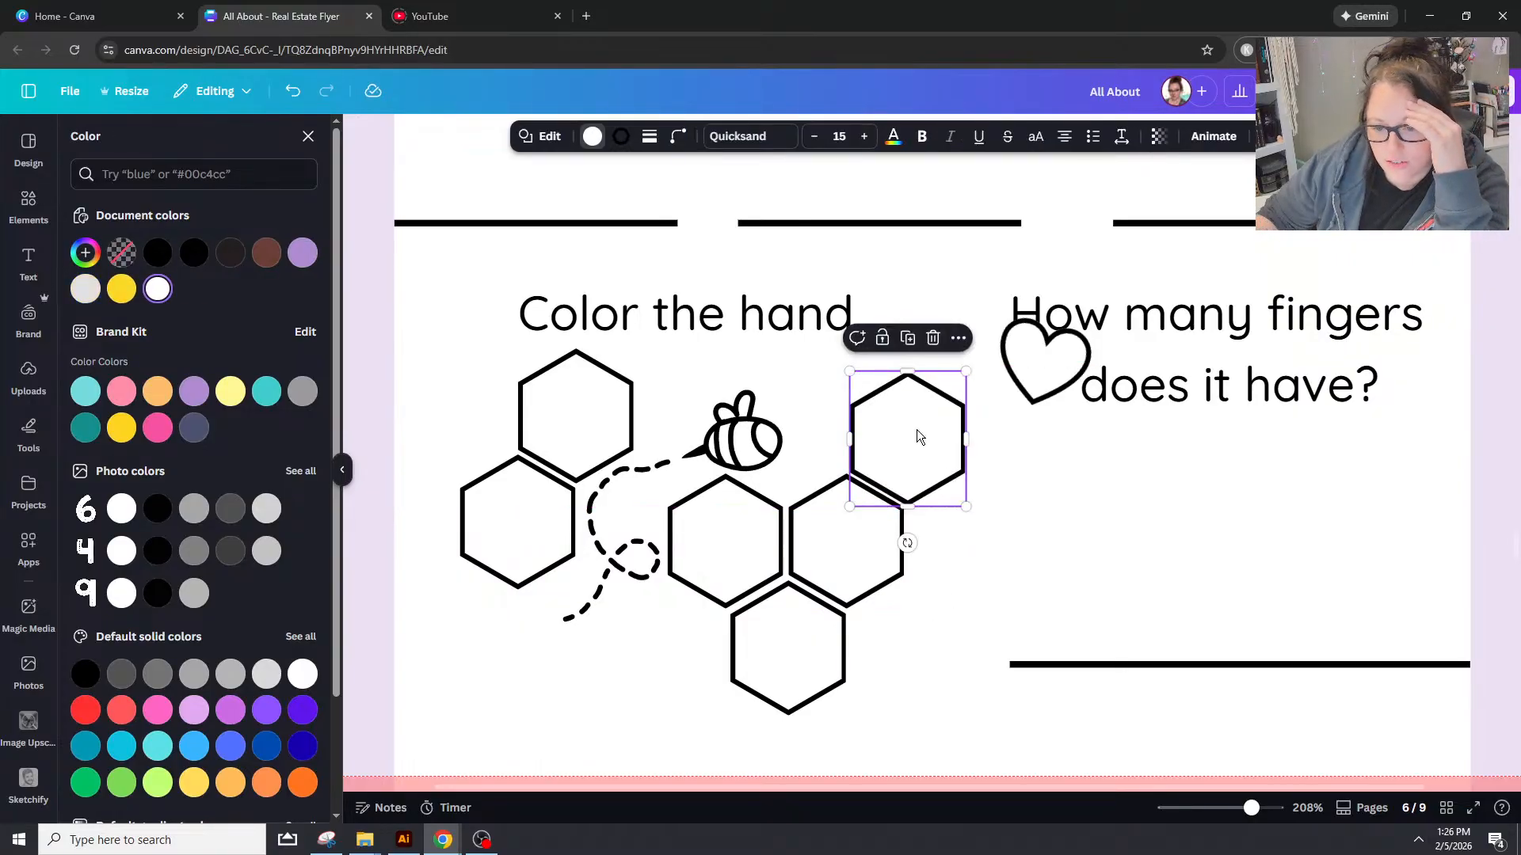
key(Up)
key(Up)
key(Up)
key(Up)
key(Down)
key(Down)
key(Down)
key(Down)
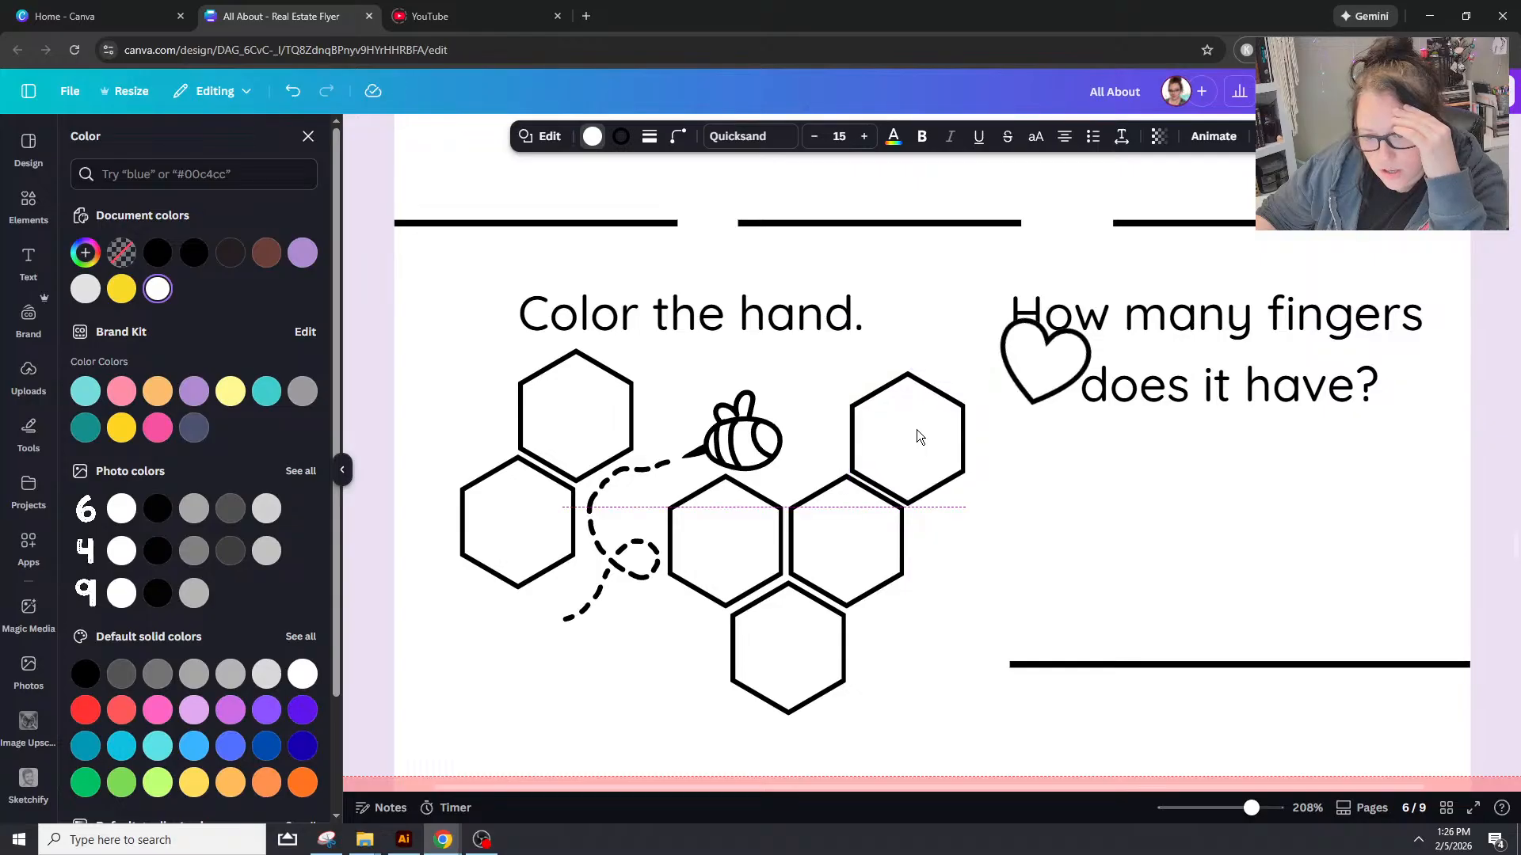
key(Up)
key(Up)
key(Up)
drag(929, 413, 931, 411)
click(635, 662)
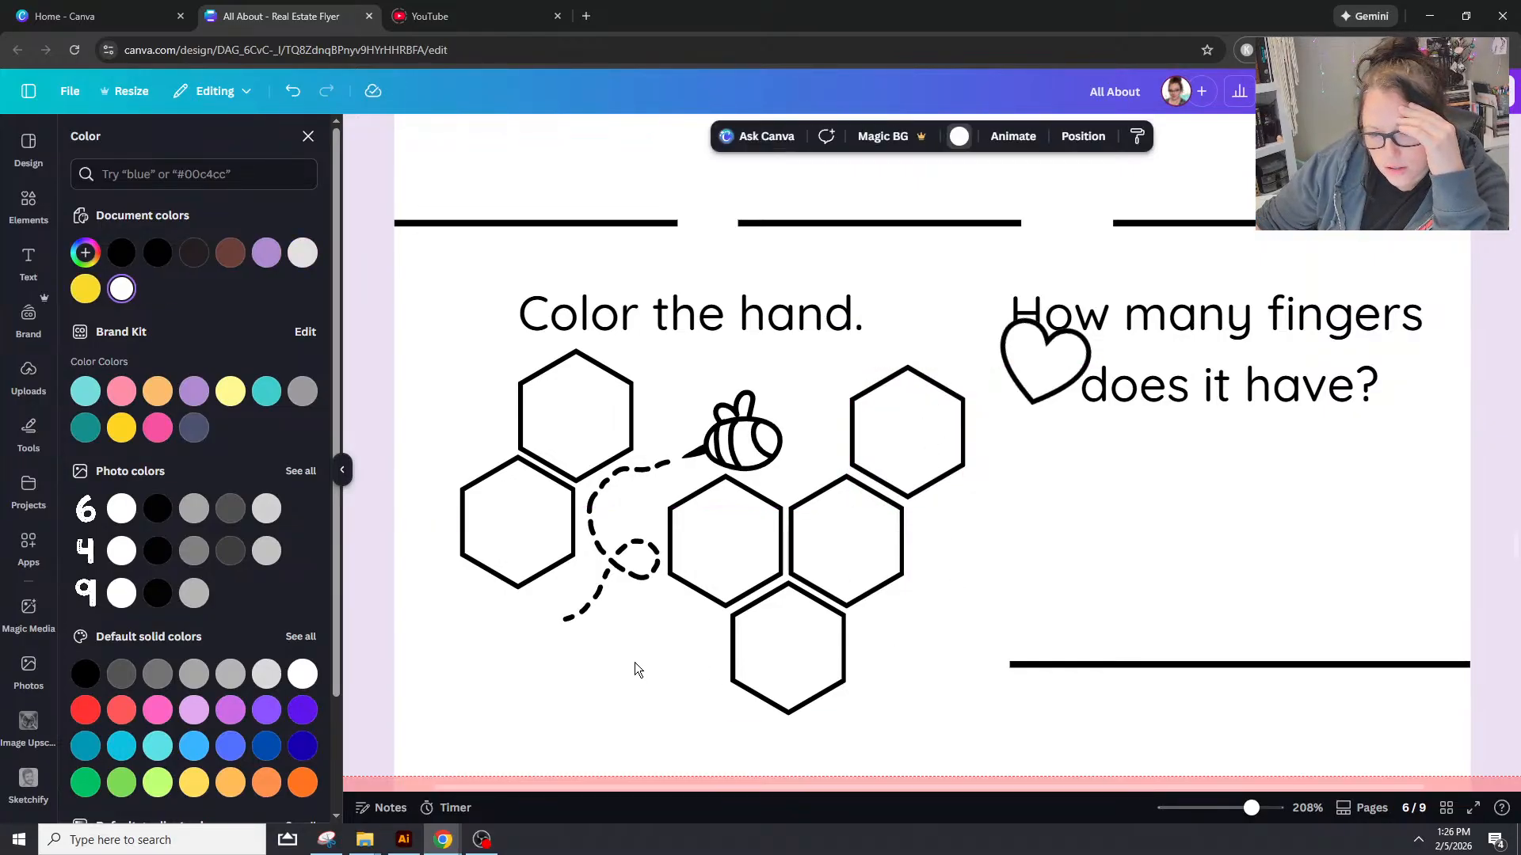
Step: Nudge the cluster's bottom hexagon down and its right middle hexagon to the right to even out the gaps
click(800, 701)
key(Down)
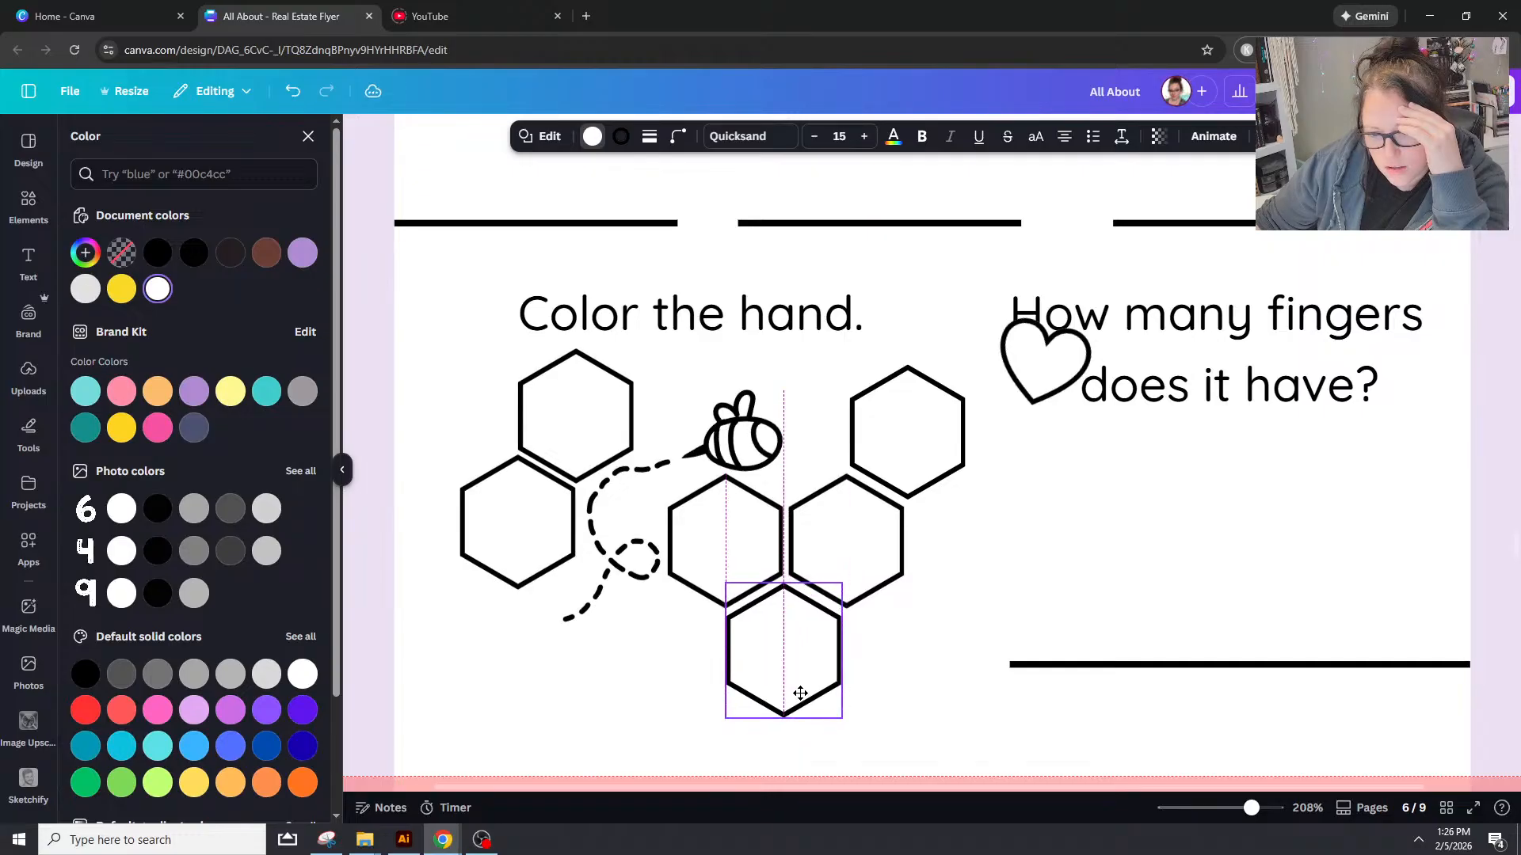
click(875, 553)
key(Right)
key(Right)
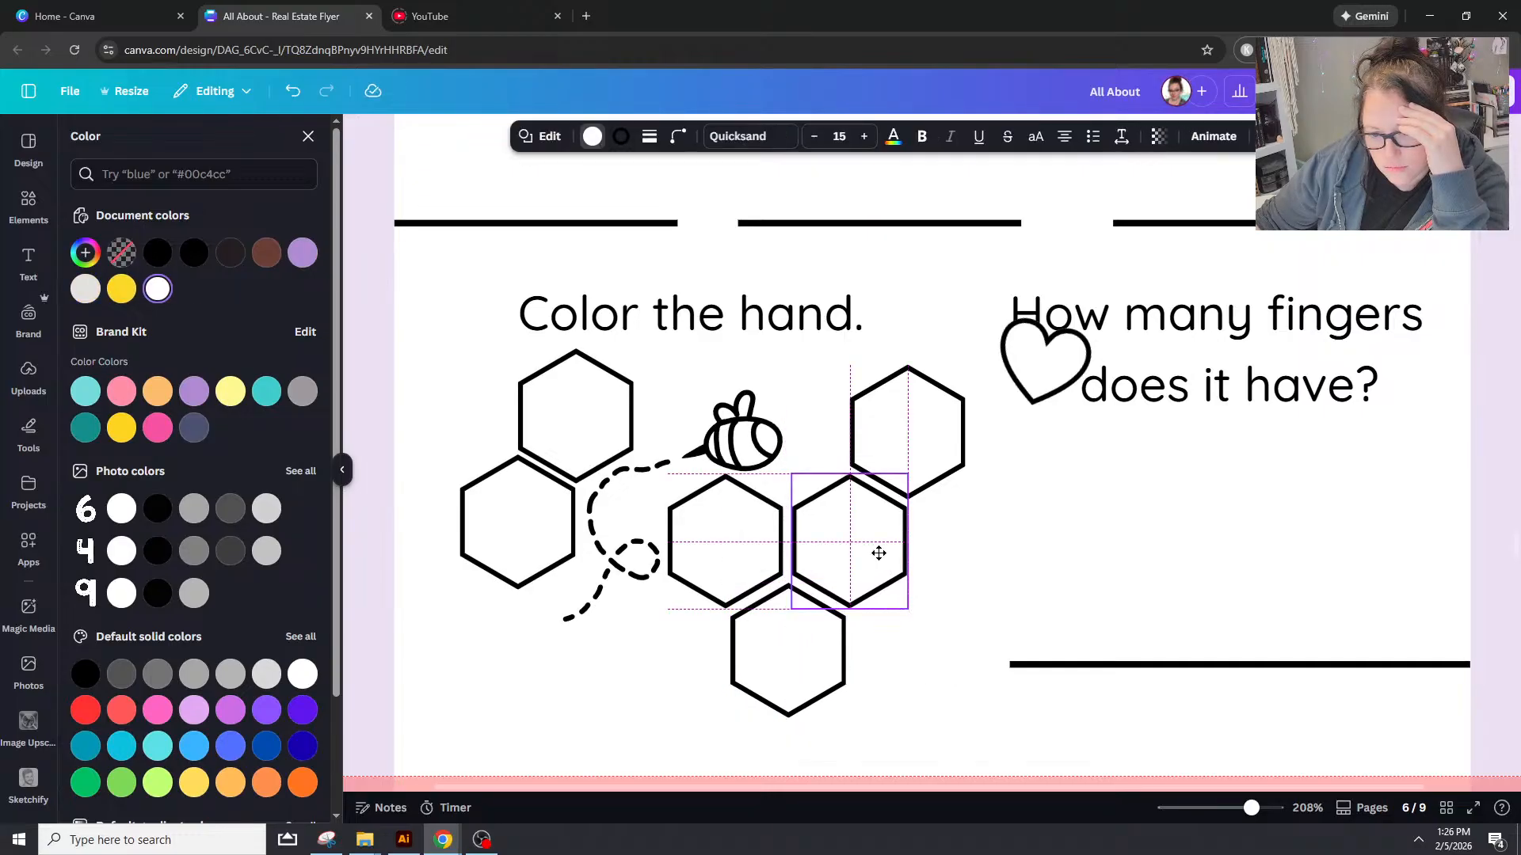
Step: Try tidying up and then horizontally spacing the bee graphic together with the three nested hexagons, undoing each arrangement
drag(873, 681, 744, 534)
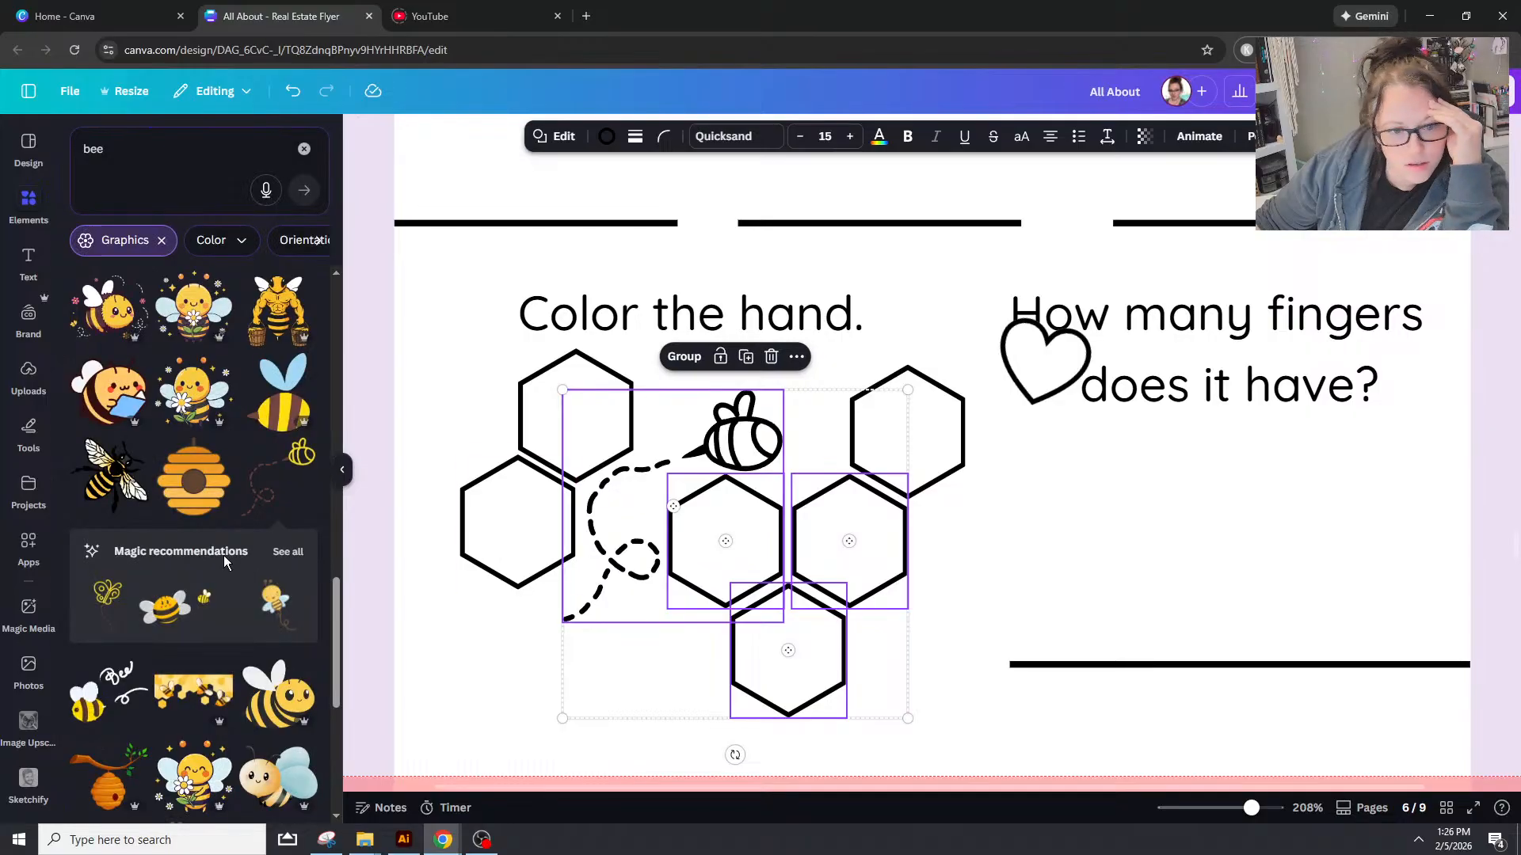
click(1266, 135)
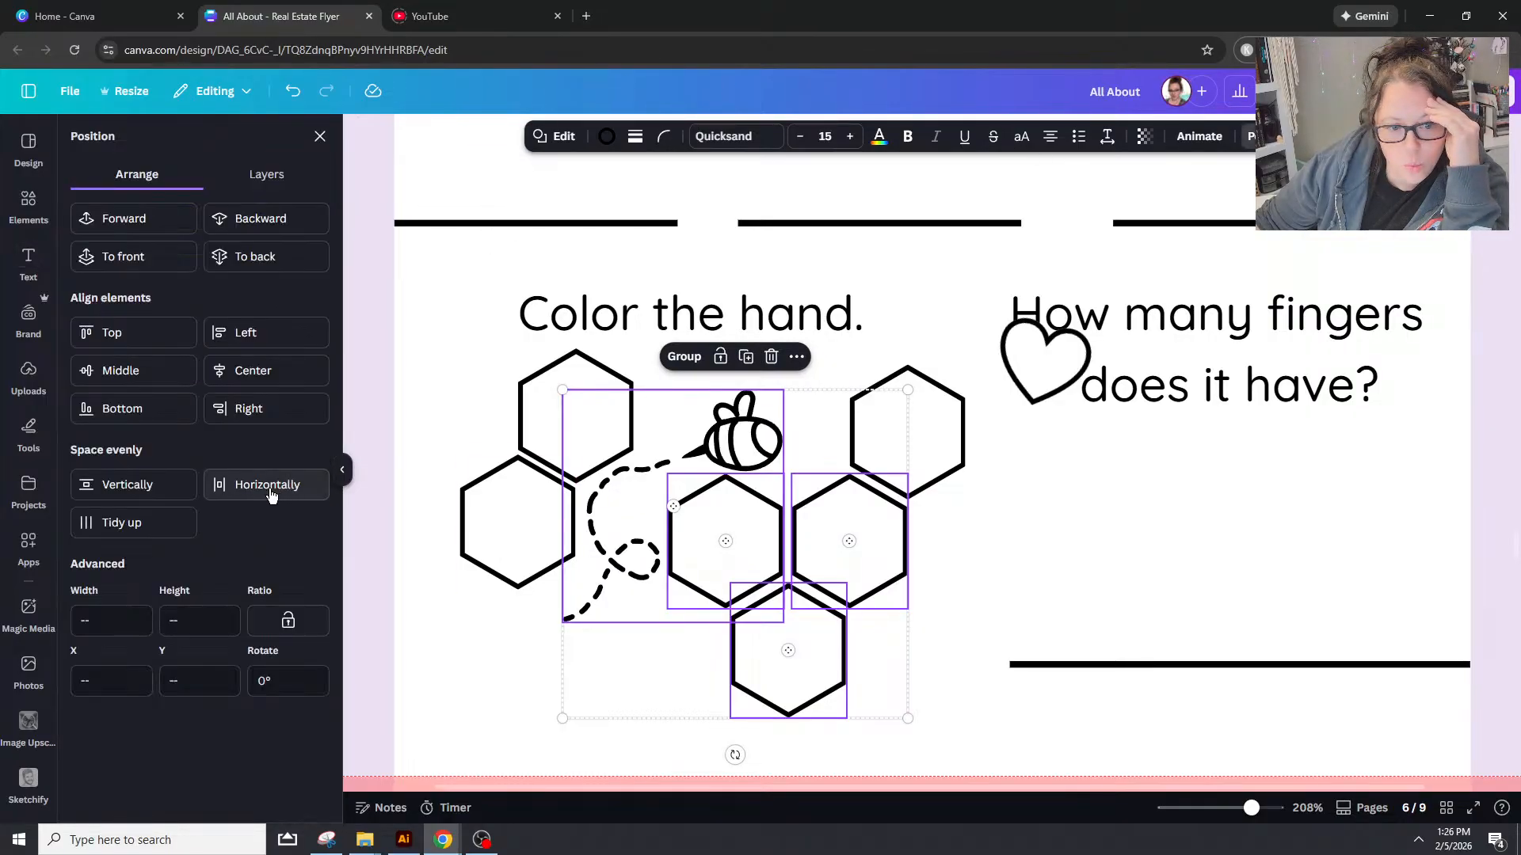
click(173, 525)
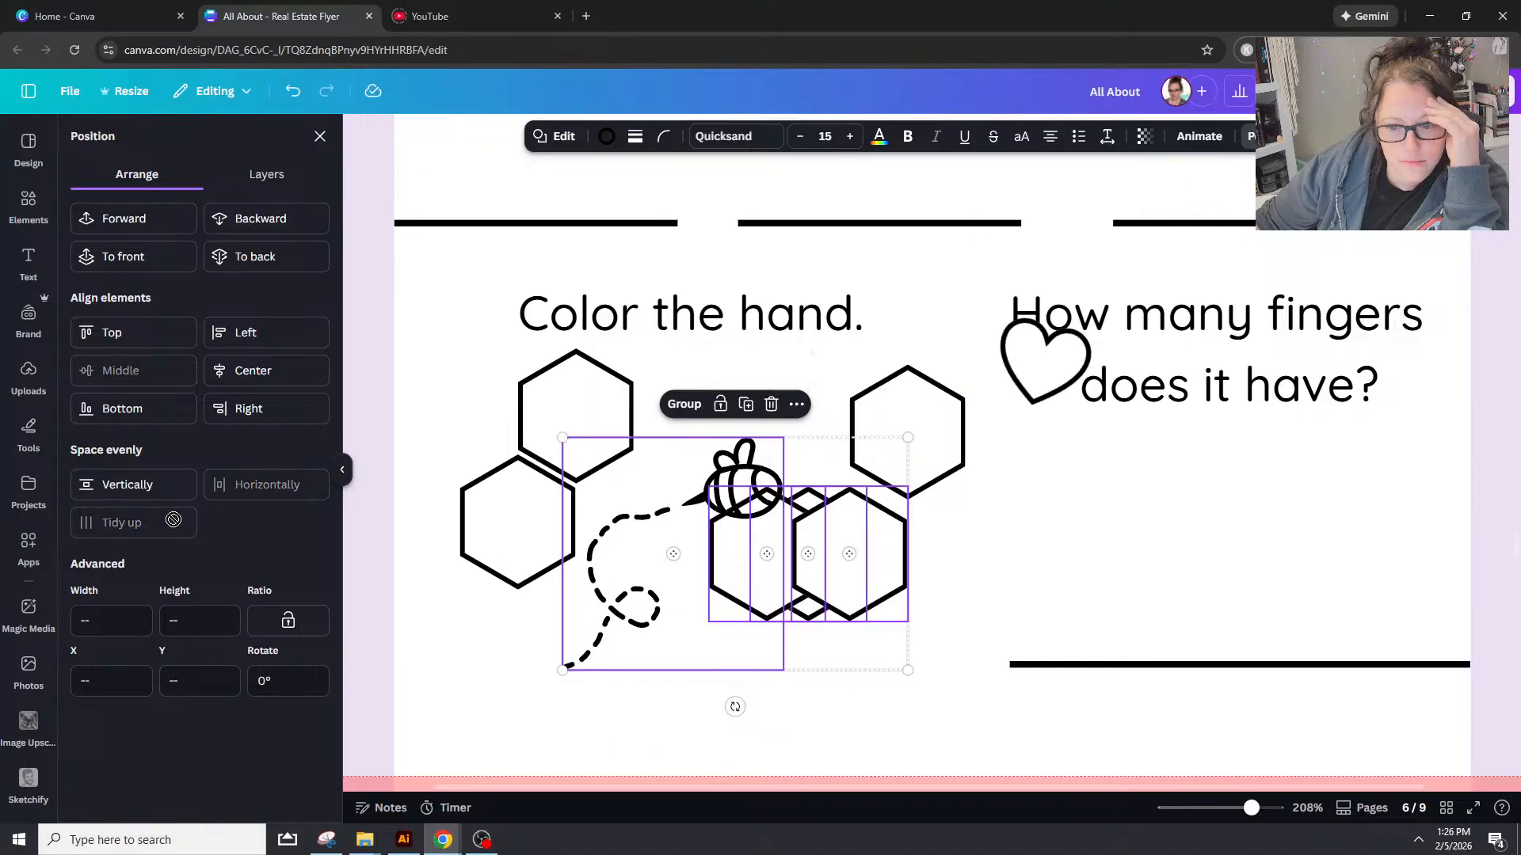
key(ctrl+z)
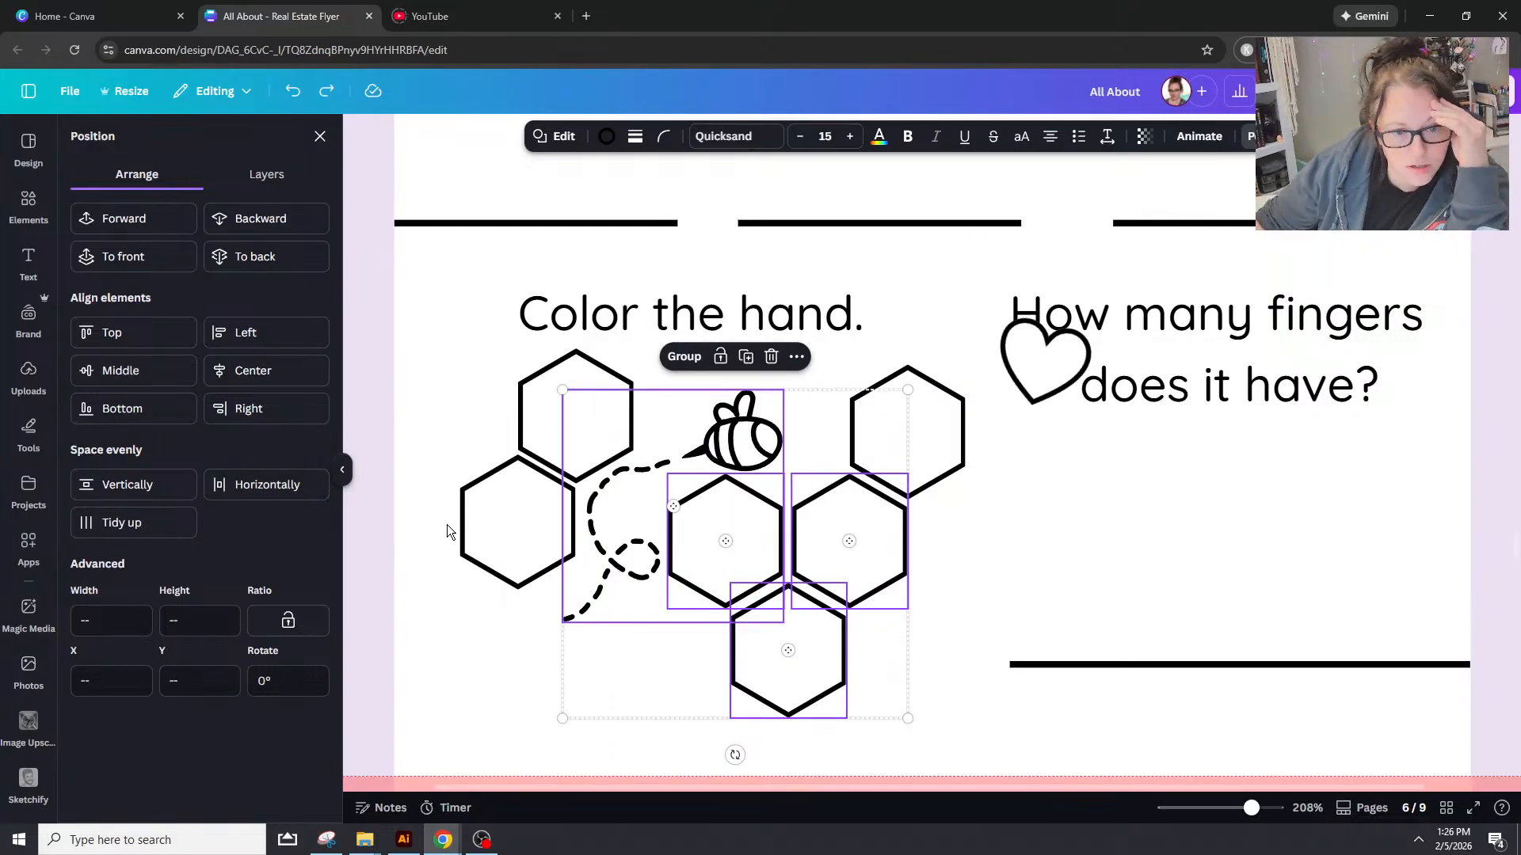
click(266, 484)
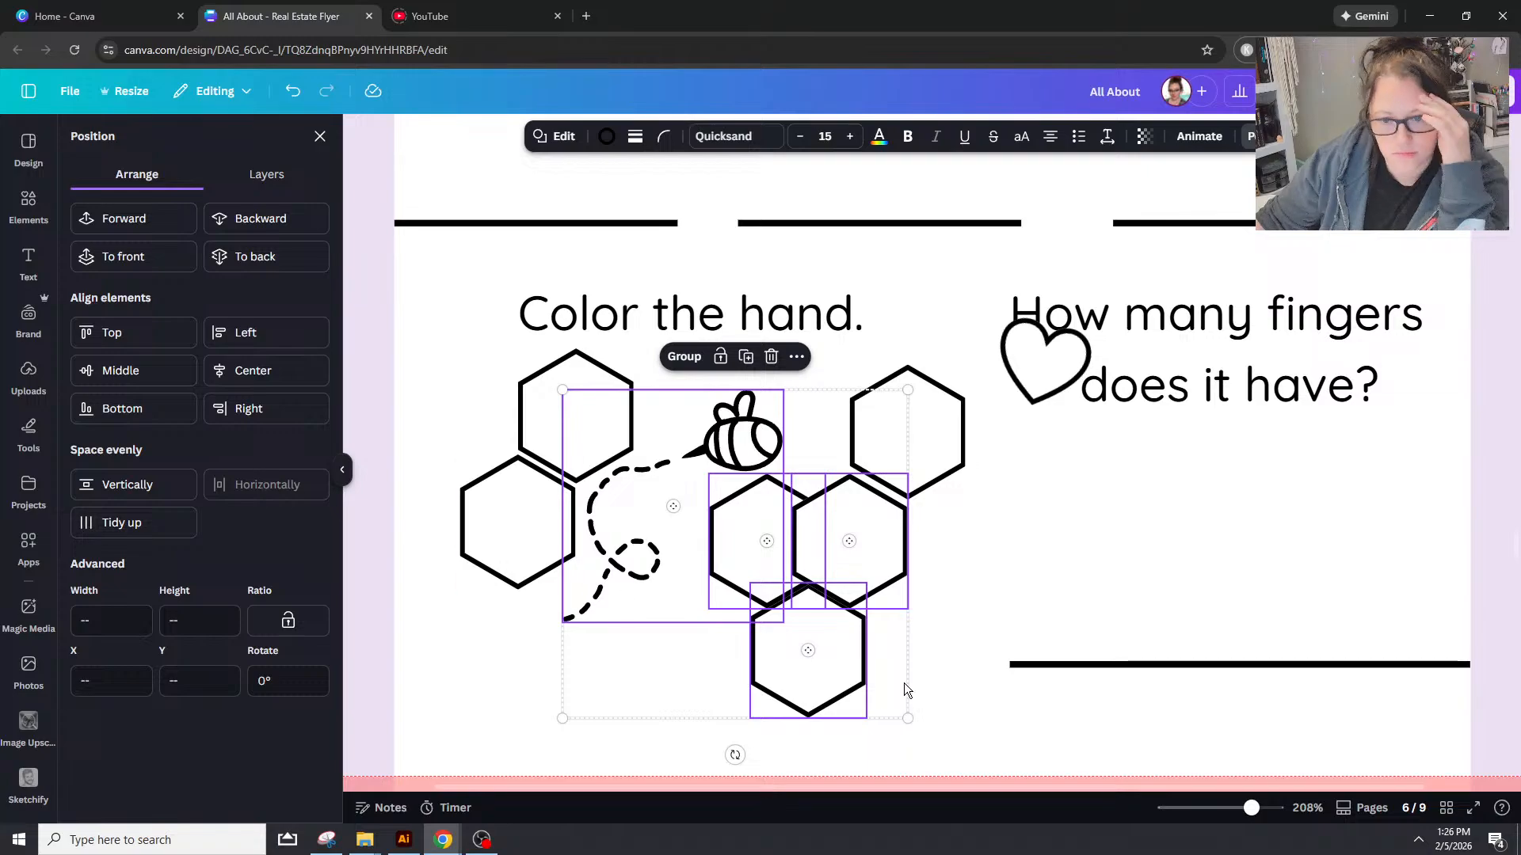
key(ctrl+z)
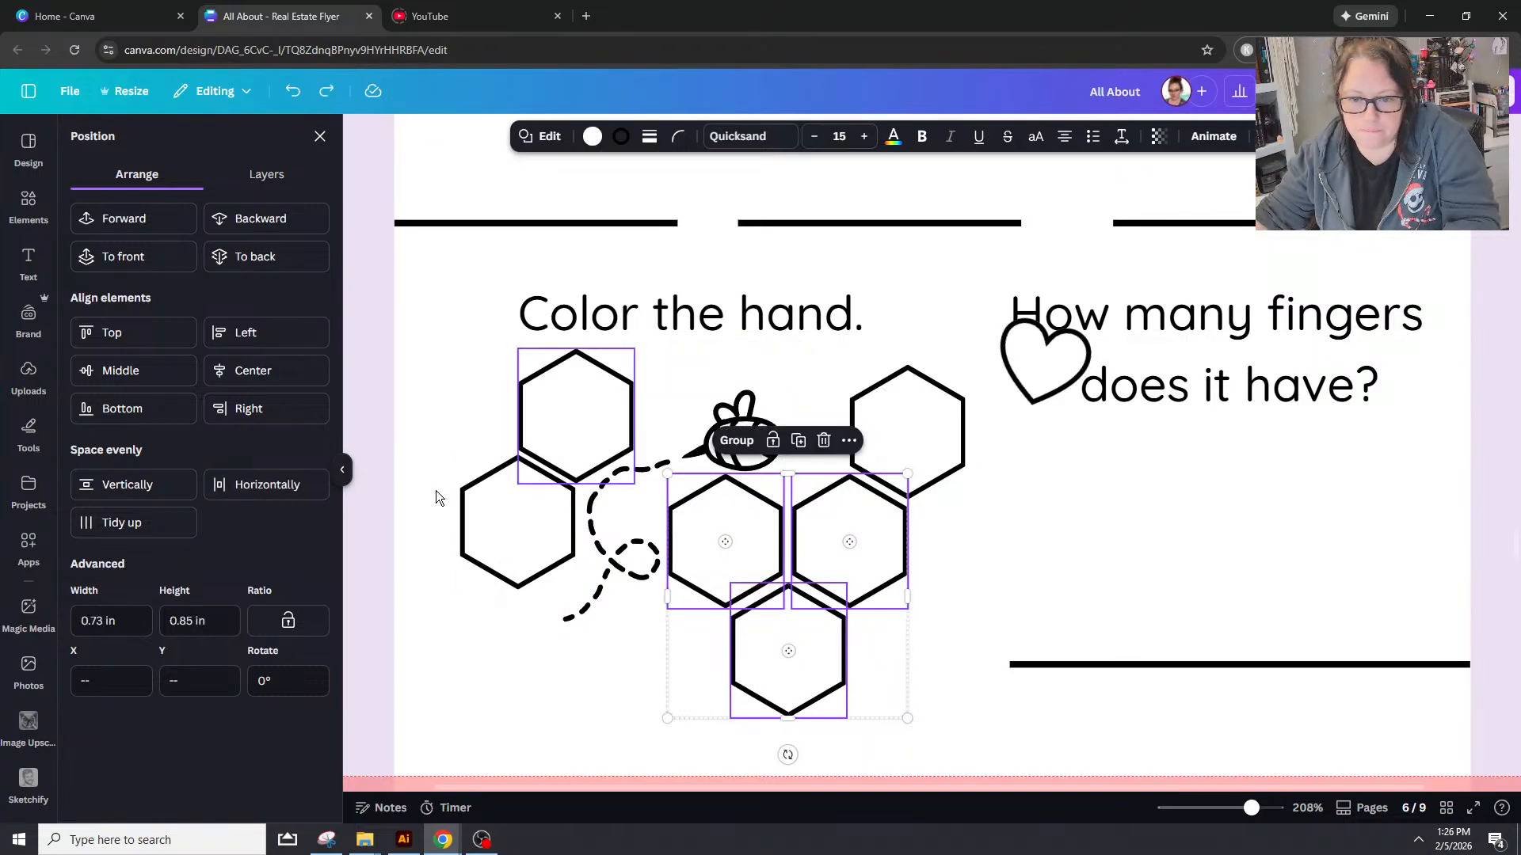
Step: Space the three nested hexagons evenly horizontally, and move the upper-right hexagon down beside the bottom one
click(305, 485)
click(963, 557)
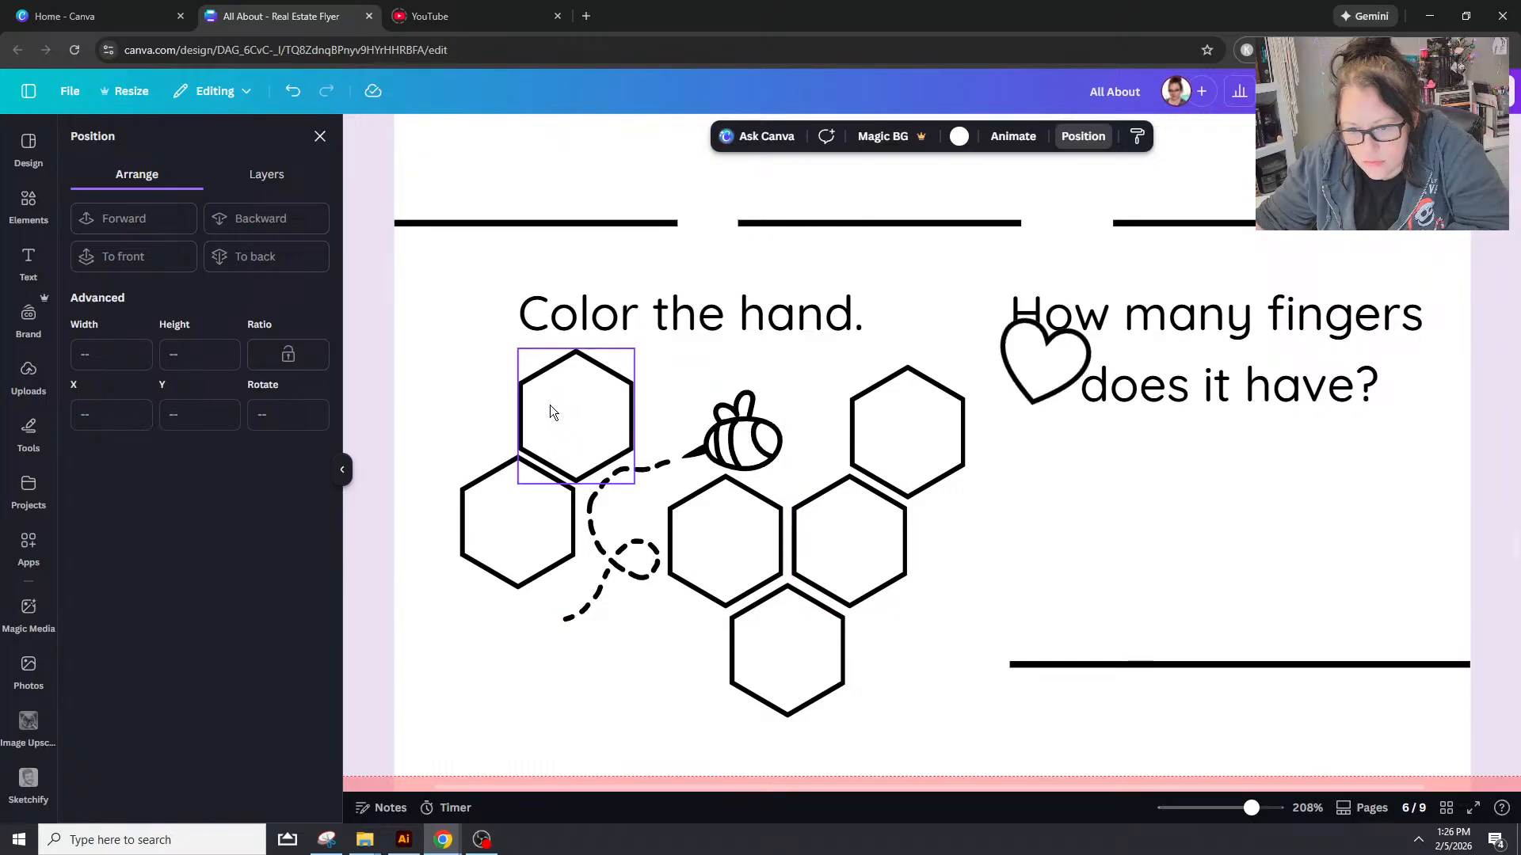
drag(544, 403, 545, 401)
click(974, 518)
drag(918, 454, 673, 668)
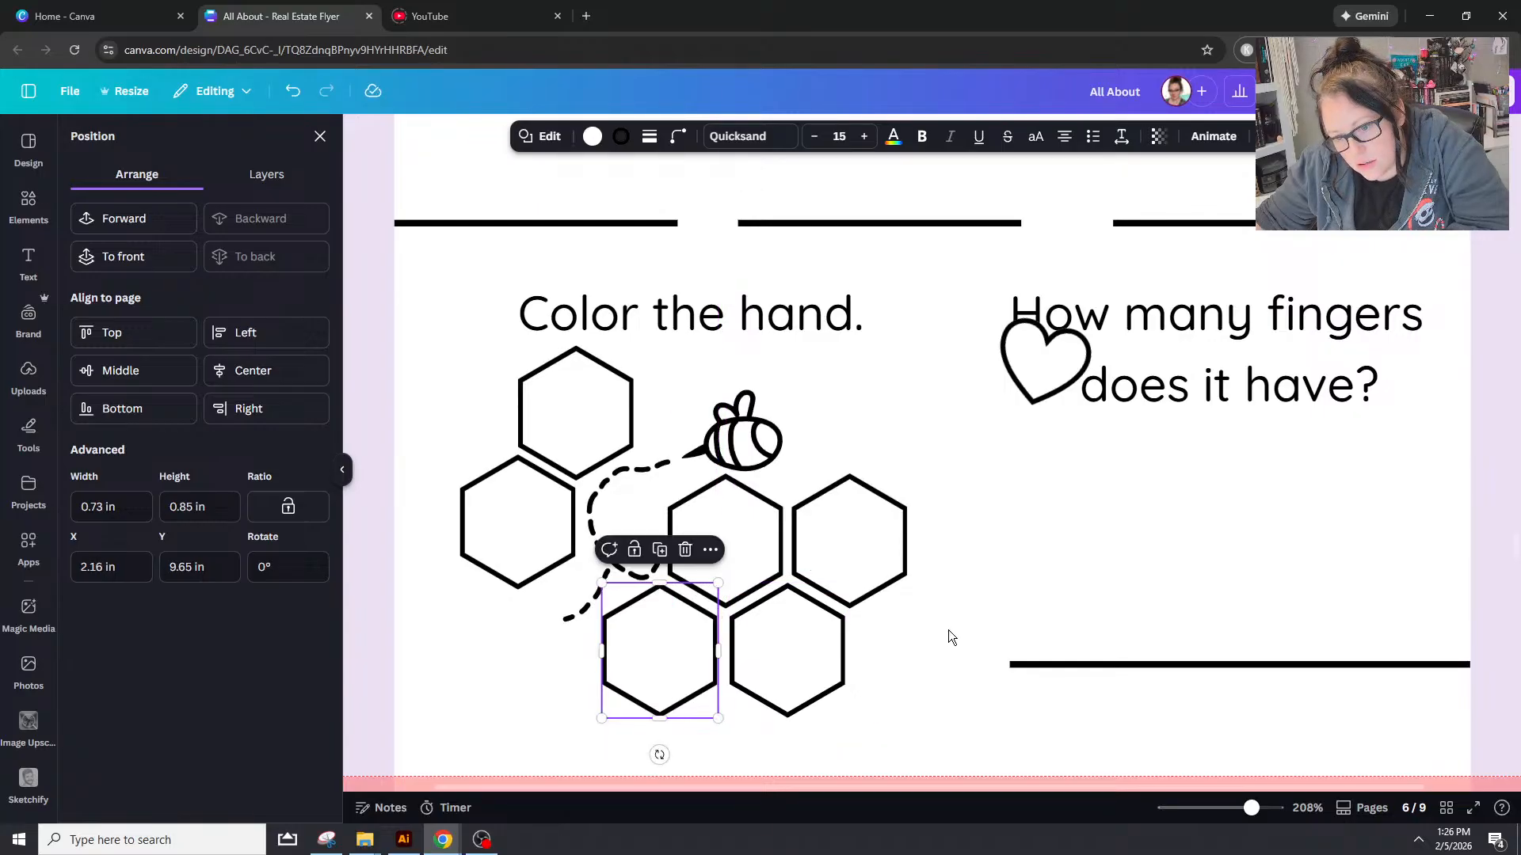
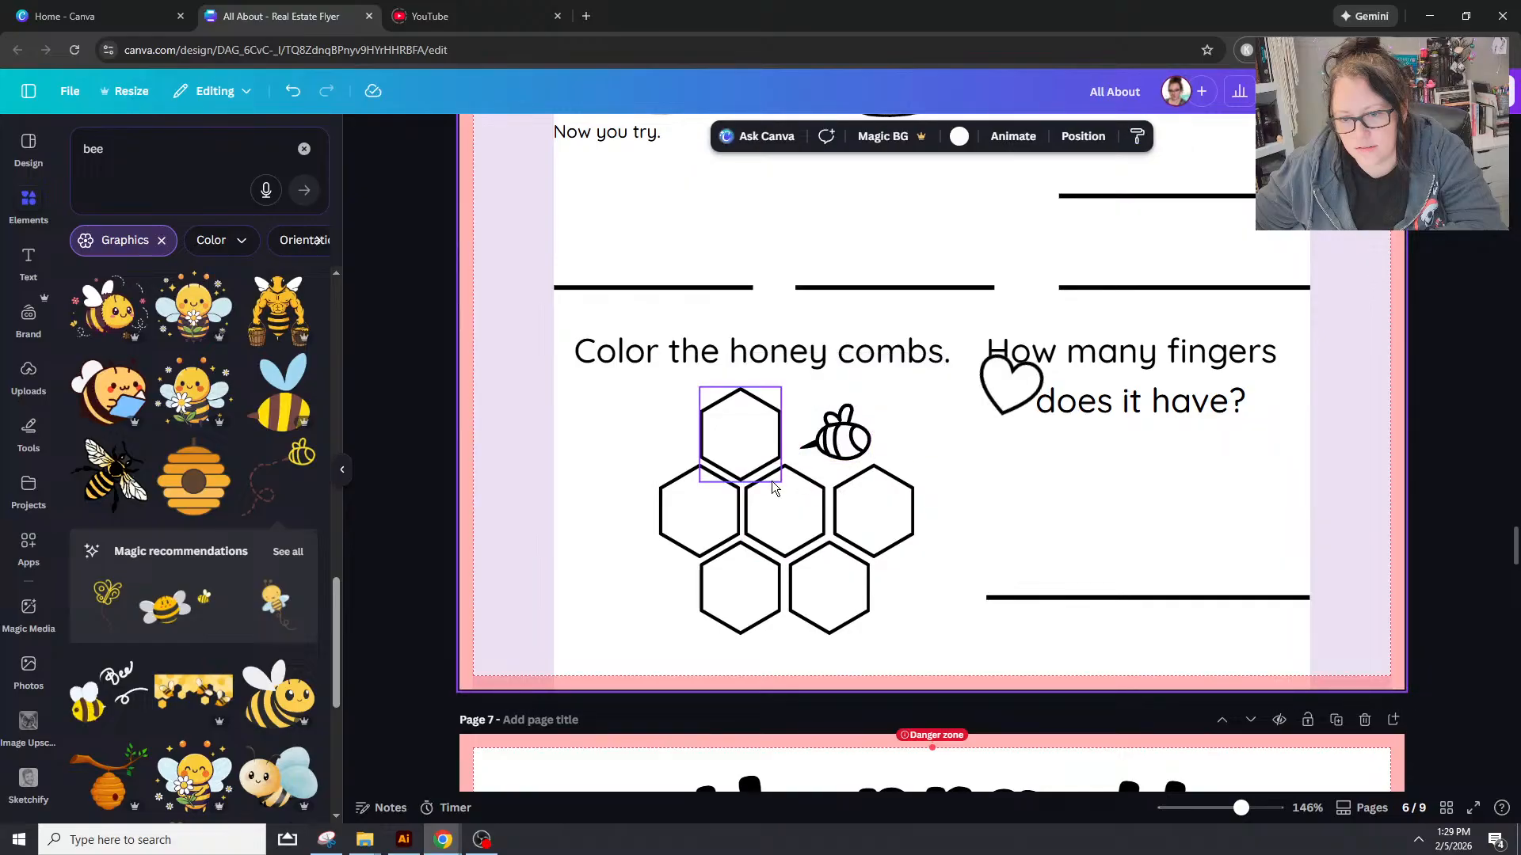
Step: Duplicate the cropped bee, move the copy to the left of the honeycomb, and recrop it to show only the dashed trail
click(842, 436)
key(ctrl+d)
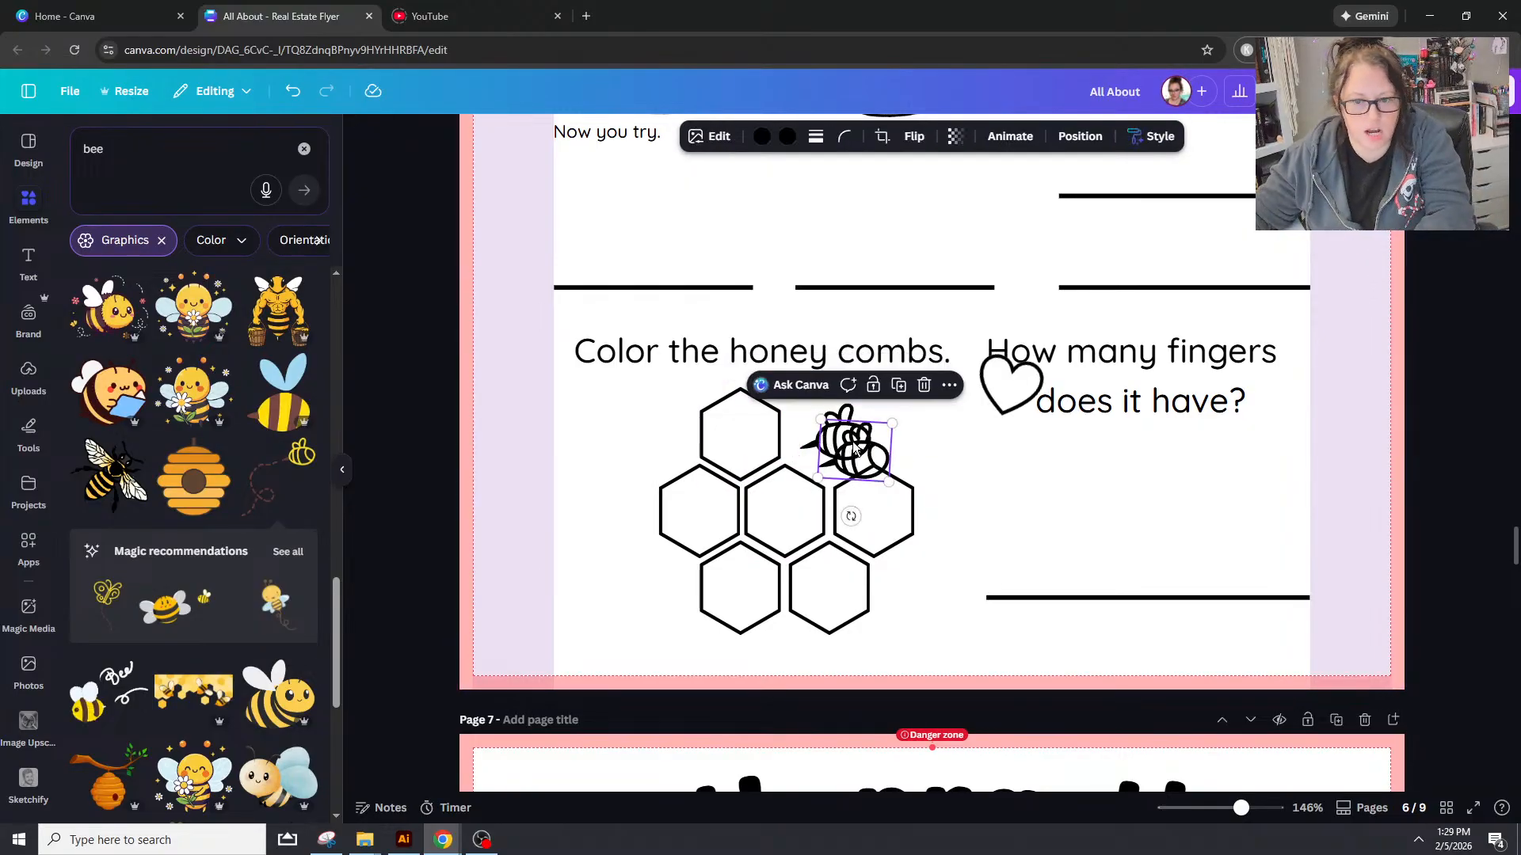
drag(829, 445, 545, 554)
double_click(693, 421)
drag(750, 392, 674, 429)
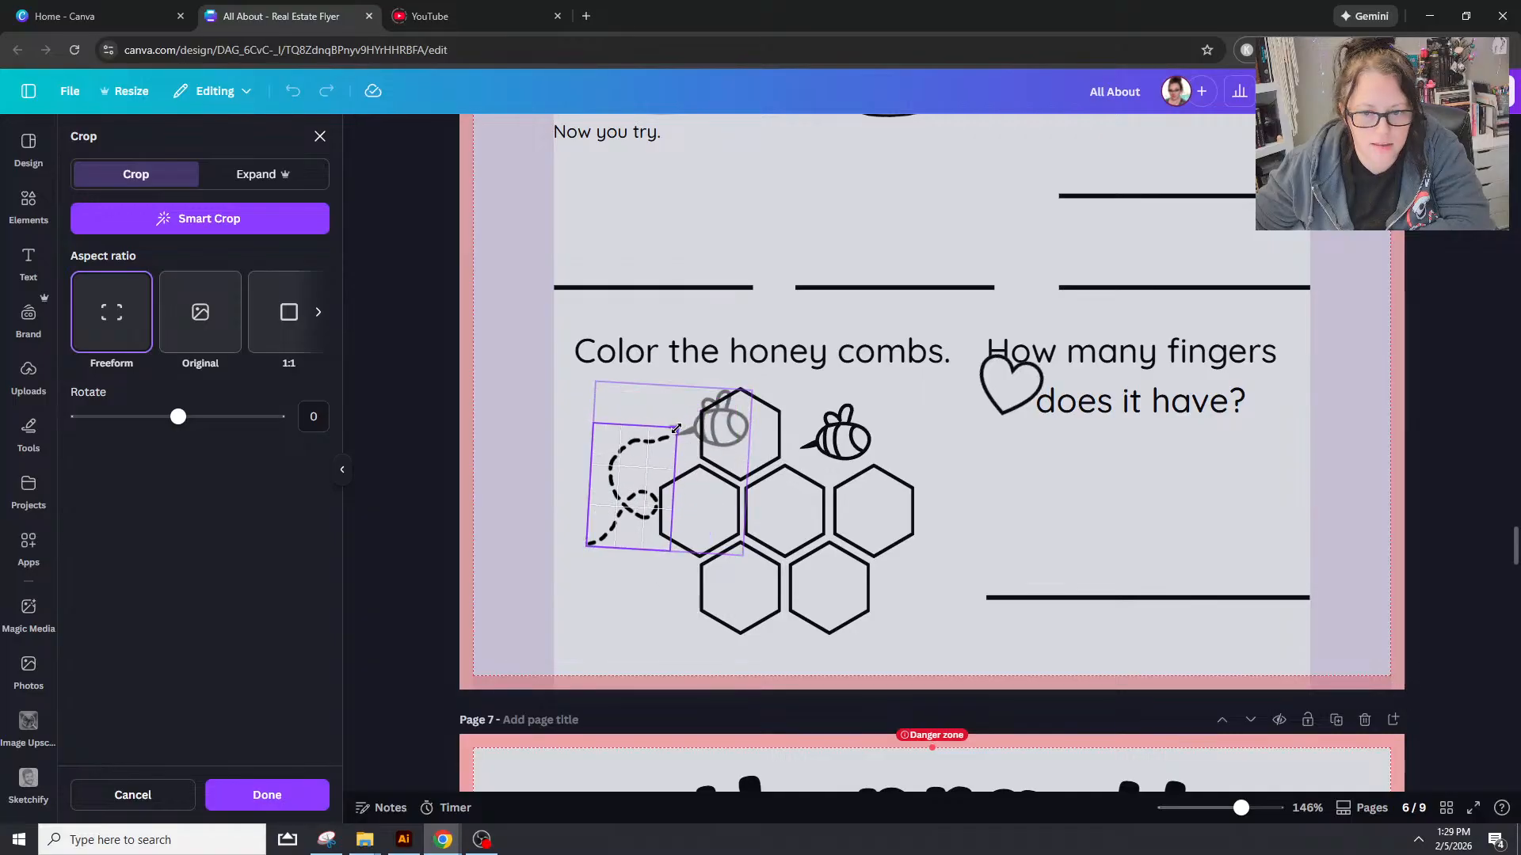
click(709, 561)
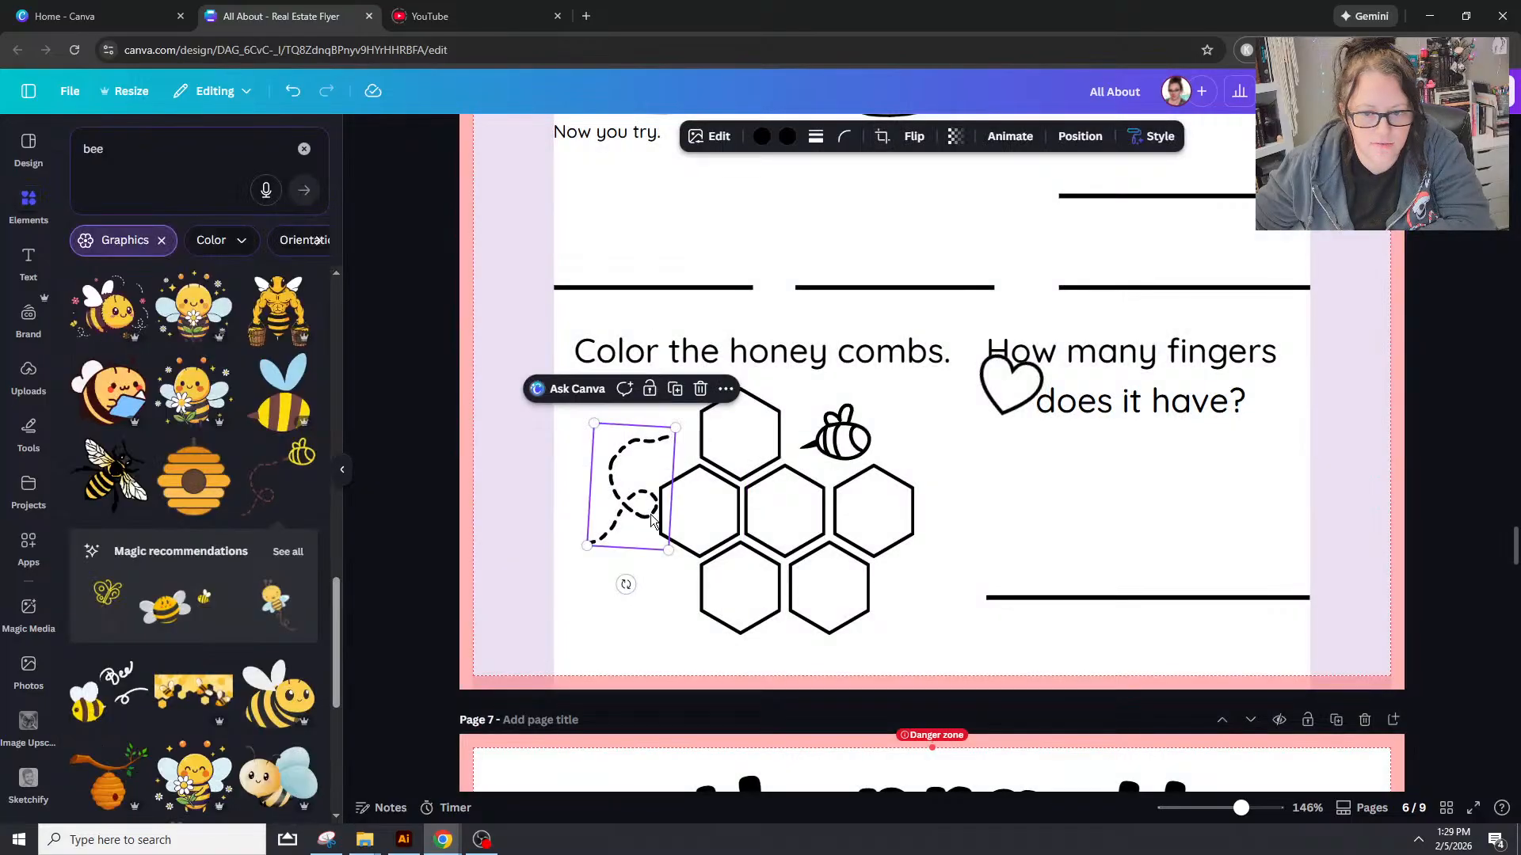
Step: Rotate the dashed trail clockwise and position it to the upper left of the honeycomb
mouse_move(626, 584)
mouse_down()
mouse_move(678, 560)
mouse_move(574, 537)
mouse_move(598, 572)
mouse_up()
drag(610, 477, 616, 463)
drag(602, 561, 586, 546)
drag(640, 467, 628, 458)
click(634, 647)
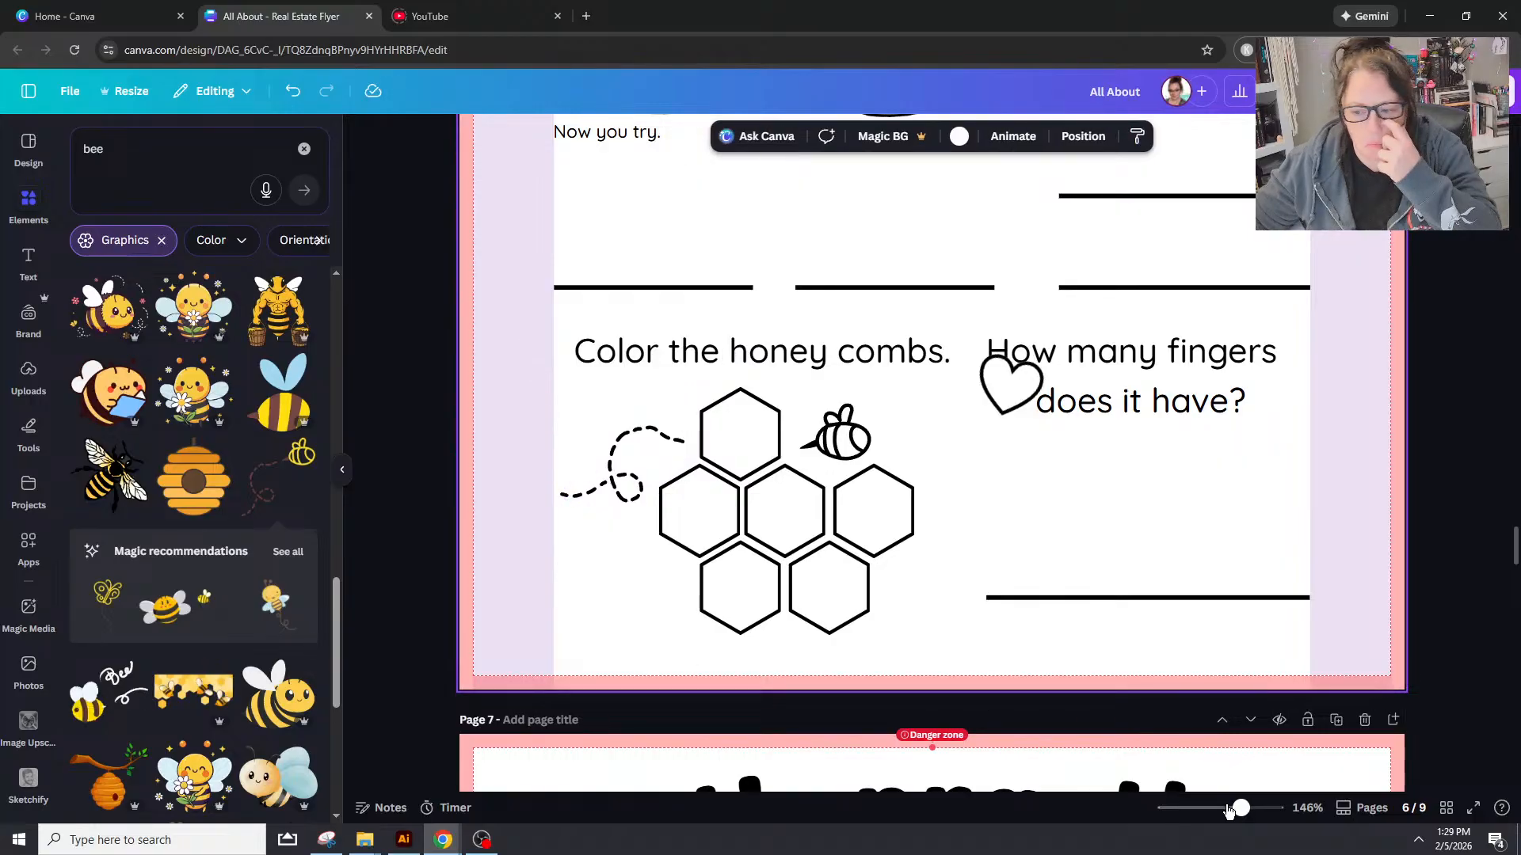
mouse_move(1240, 808)
mouse_down()
mouse_move(1225, 817)
mouse_move(1243, 829)
mouse_up()
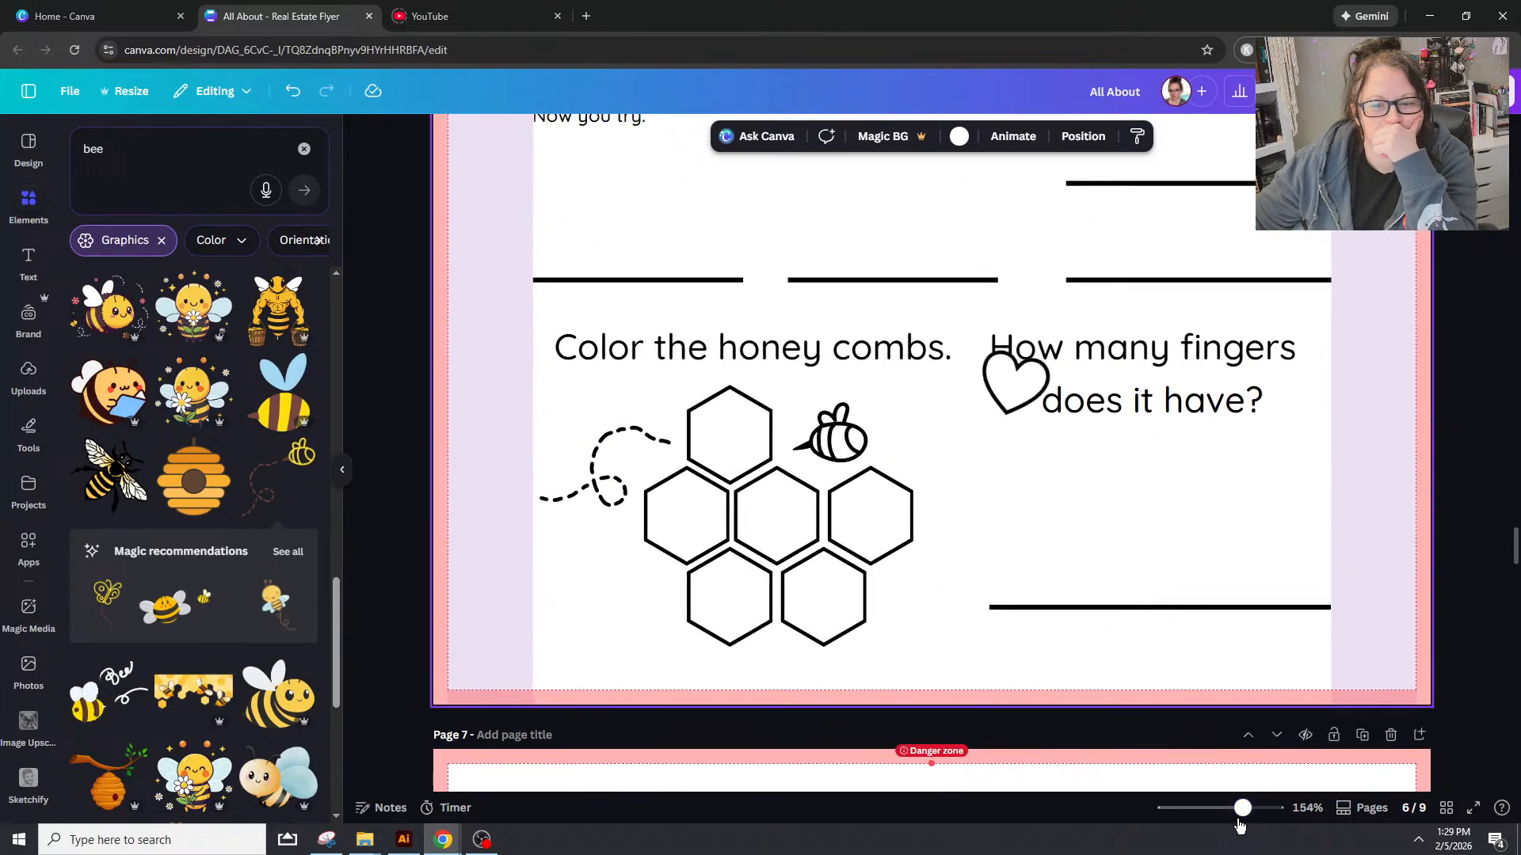
Step: Move the dashed trail to the right side of the honeycomb, then rotate and flip it to curve beside the rightmost hexagon
drag(659, 465, 919, 497)
click(586, 449)
click(914, 136)
click(919, 178)
Step: Flip the bee horizontally and move it slightly up so its stinger meets the start of the dashed trail
click(836, 443)
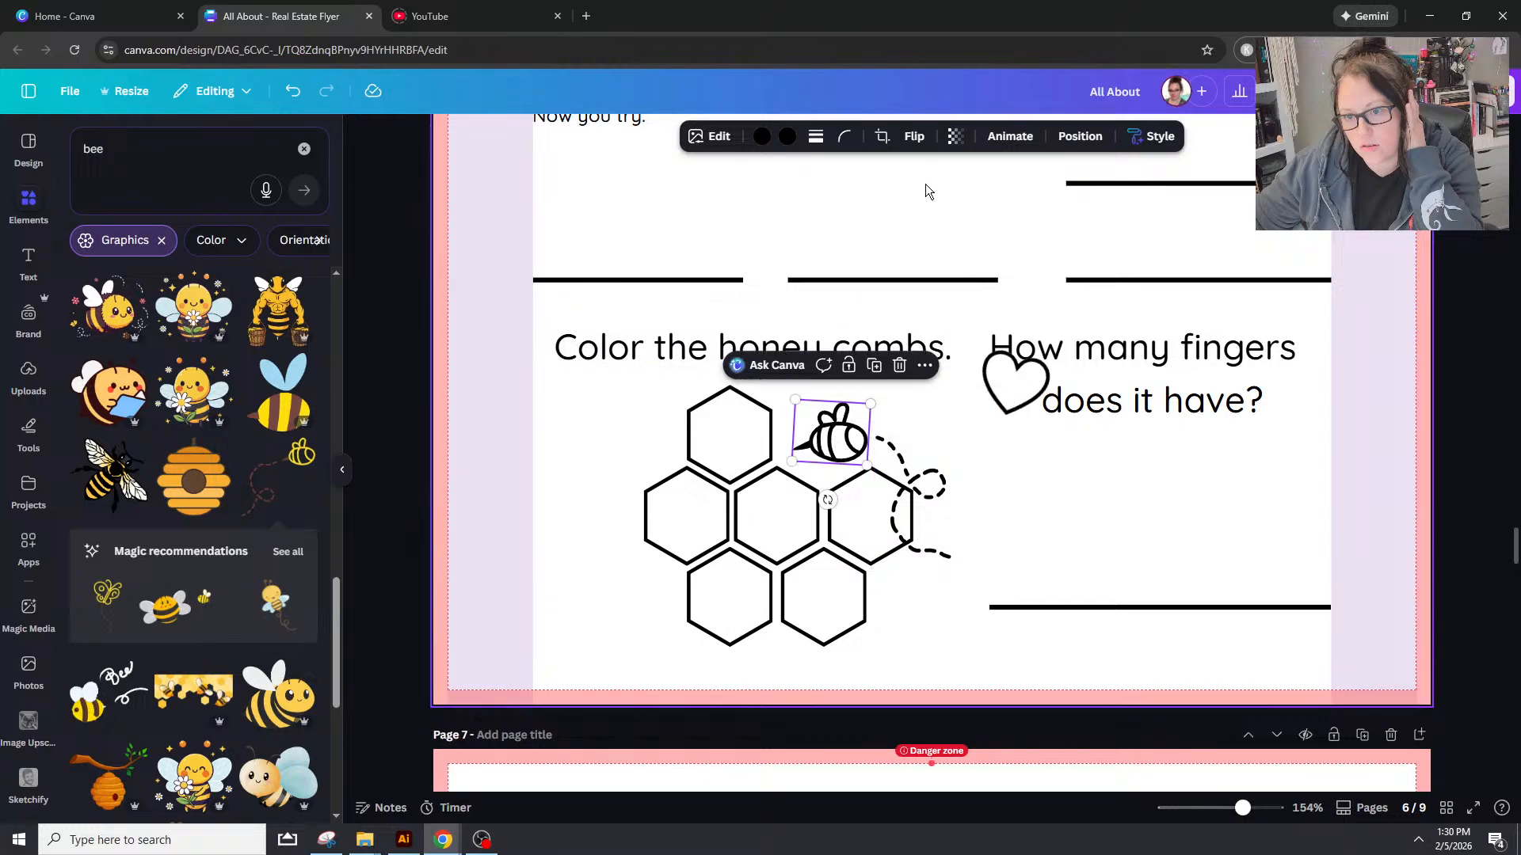
click(914, 136)
click(890, 178)
drag(845, 428, 827, 433)
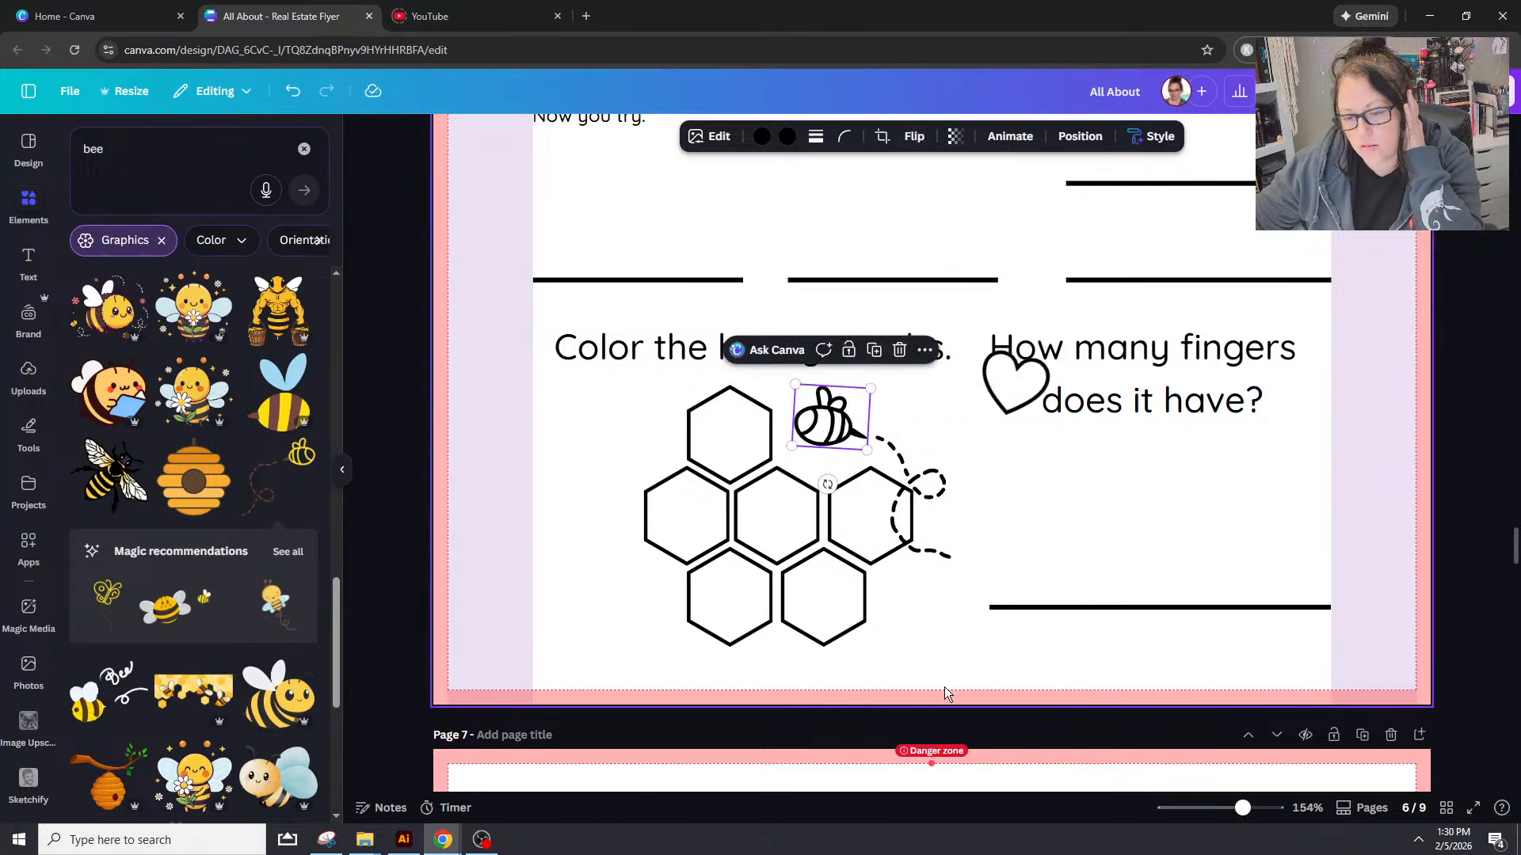
Step: Rotate the dashed trail to about 169° and move it to the right so it clears the rightmost hexagon
click(952, 559)
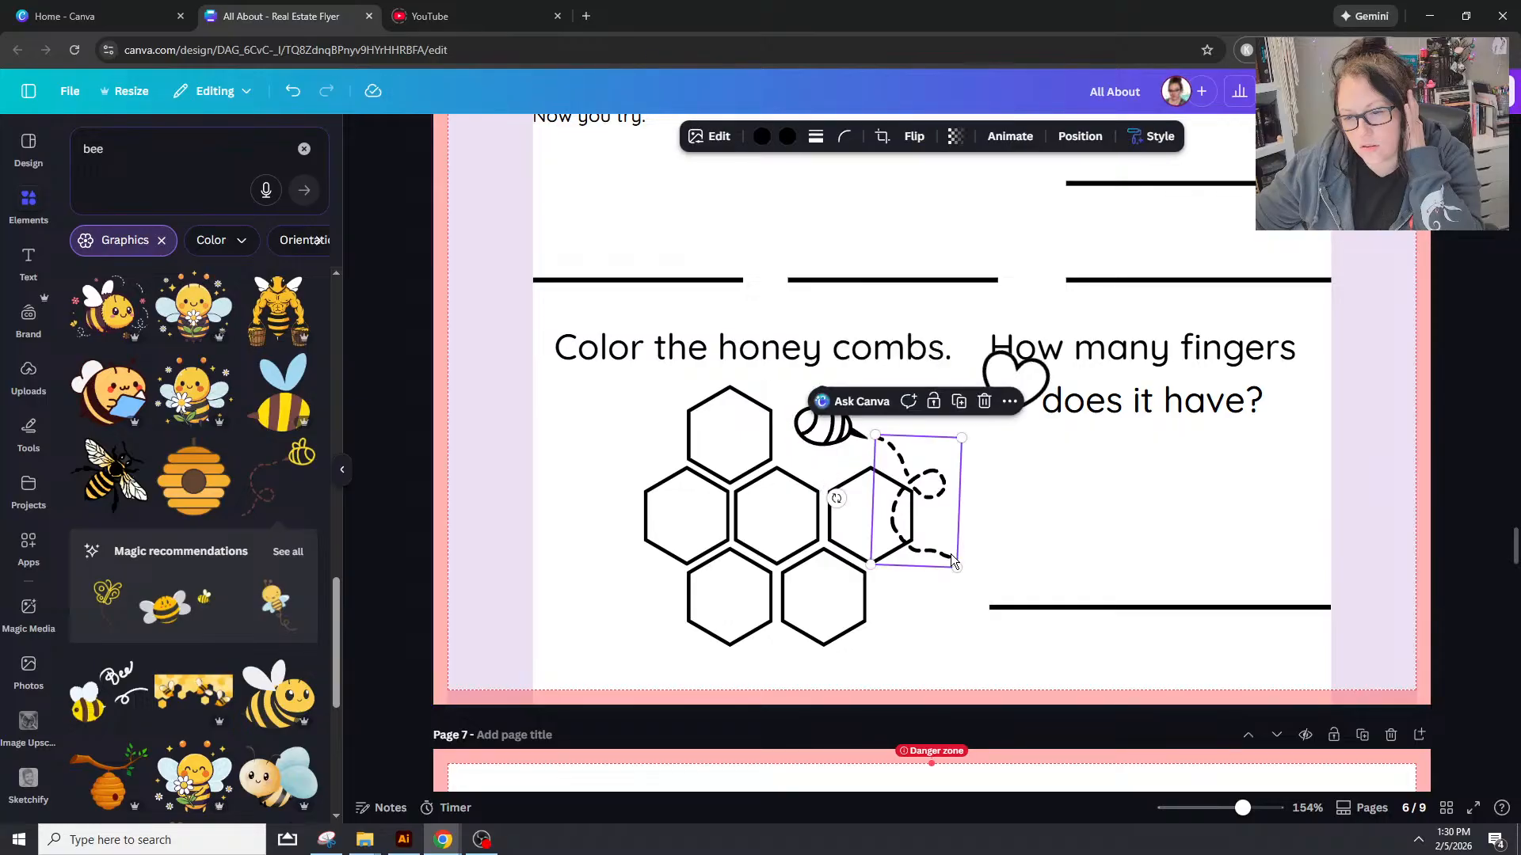
click(843, 521)
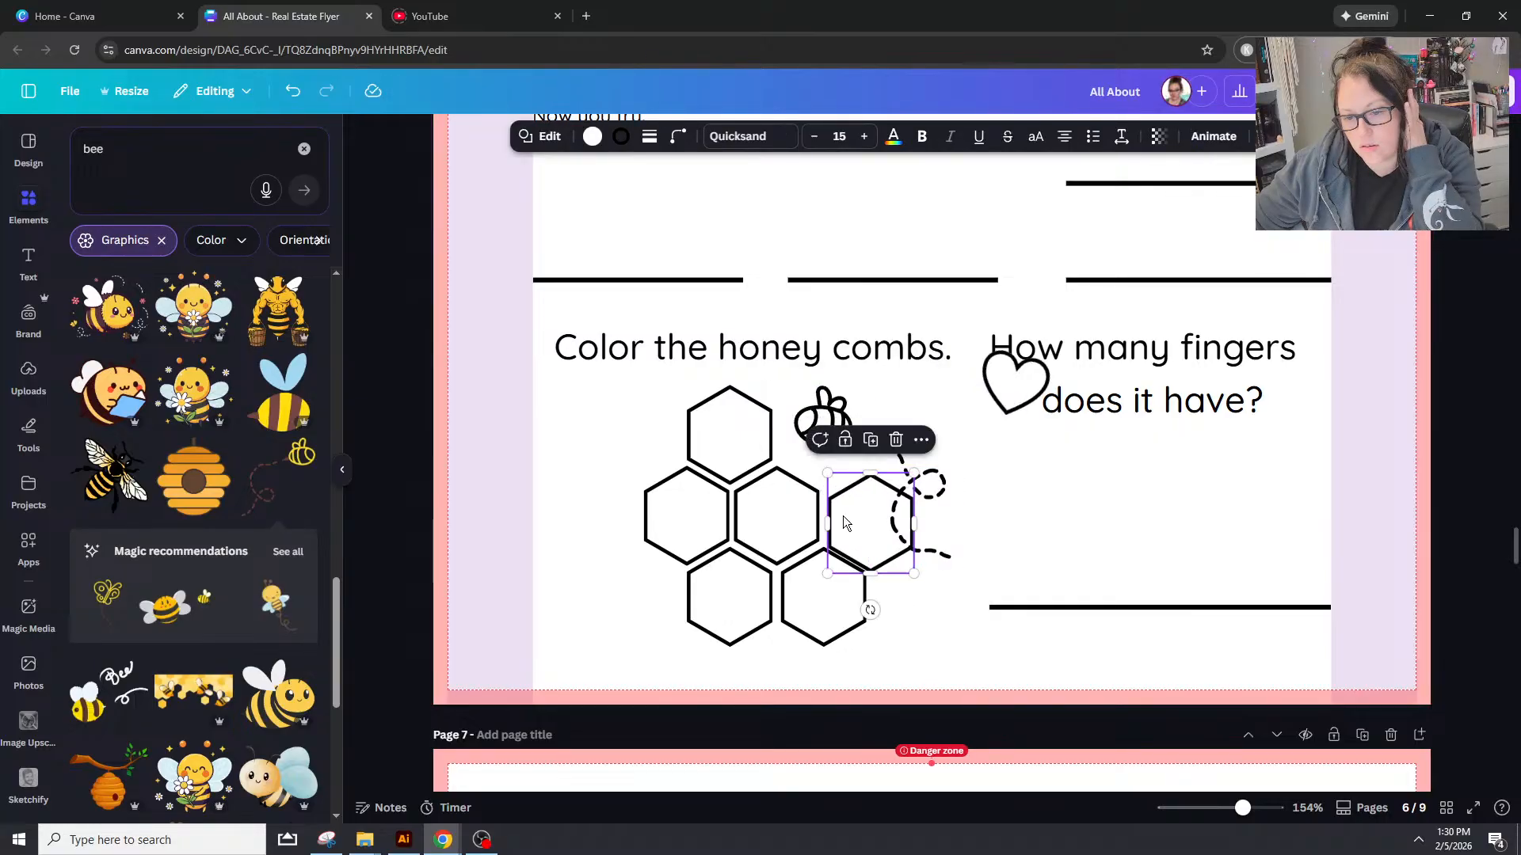
key(ctrl+z)
click(945, 473)
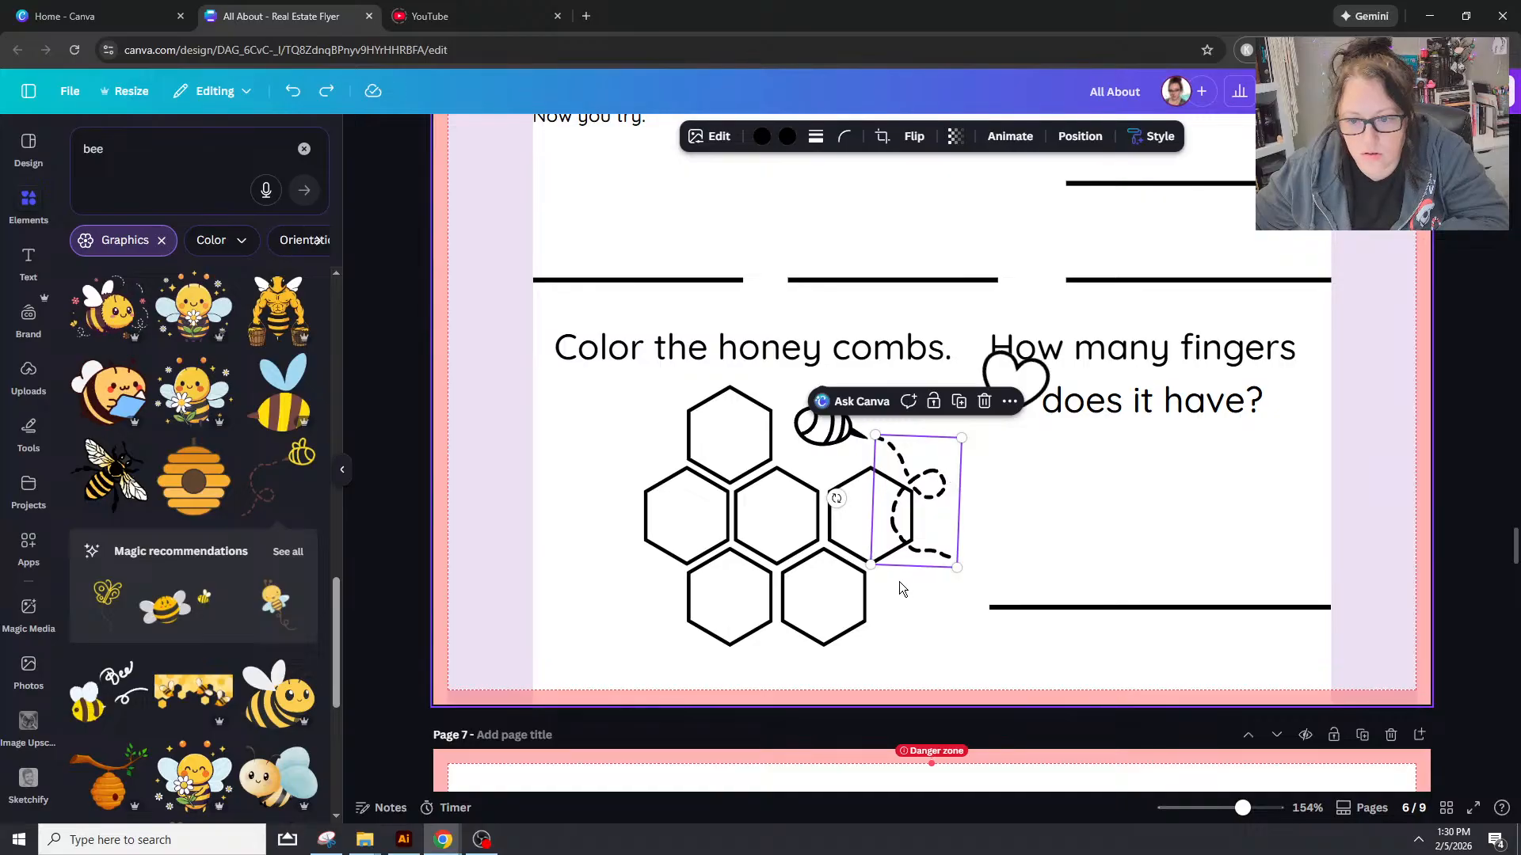
drag(838, 500, 845, 517)
drag(916, 467, 931, 460)
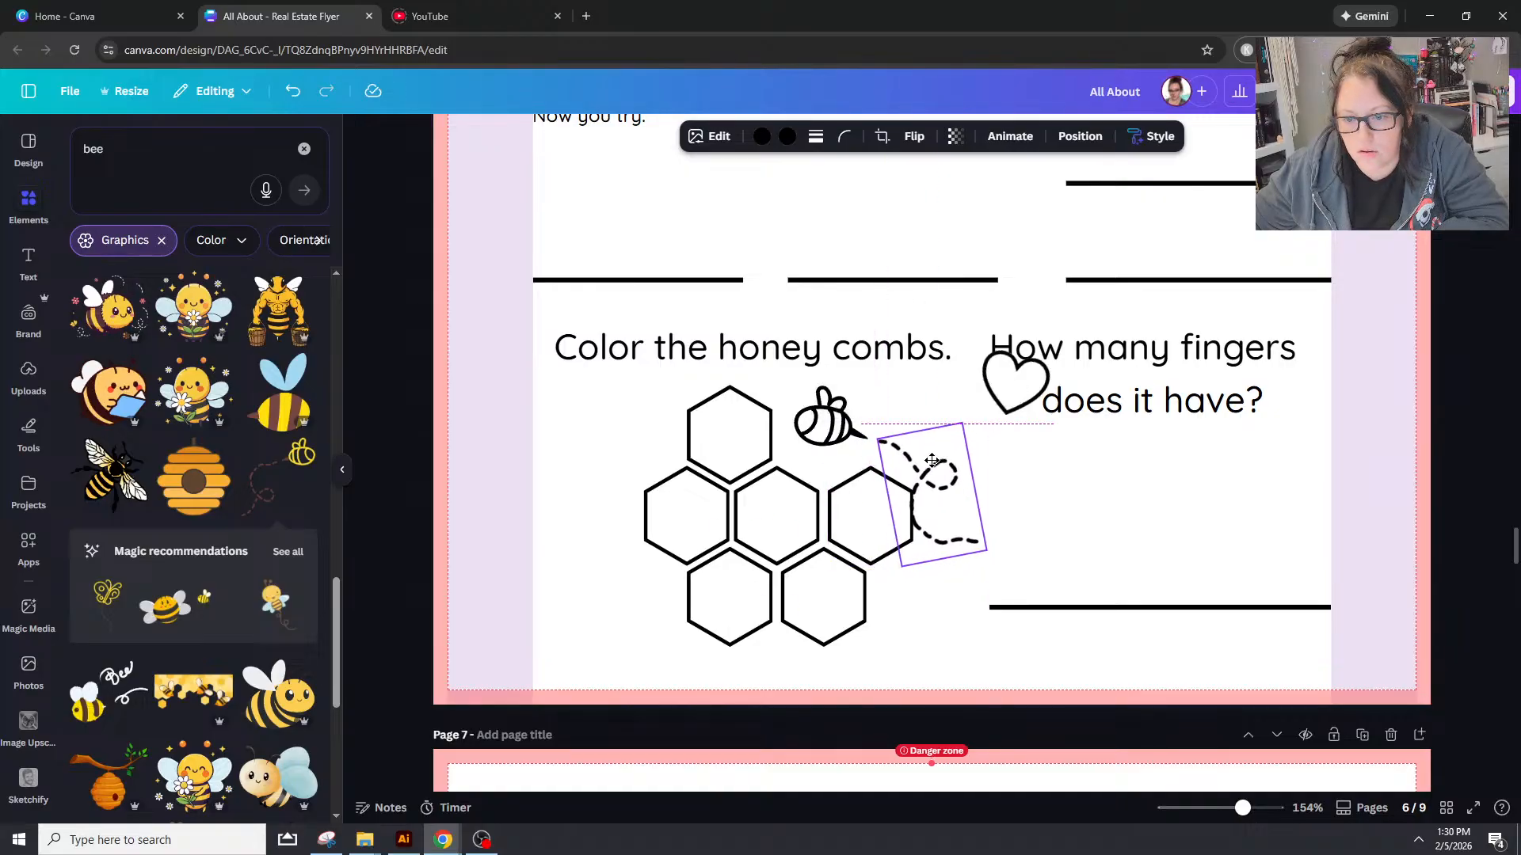
Step: Space the three hexagons in the middle row of the honeycomb evenly in the horizontal direction
click(839, 515)
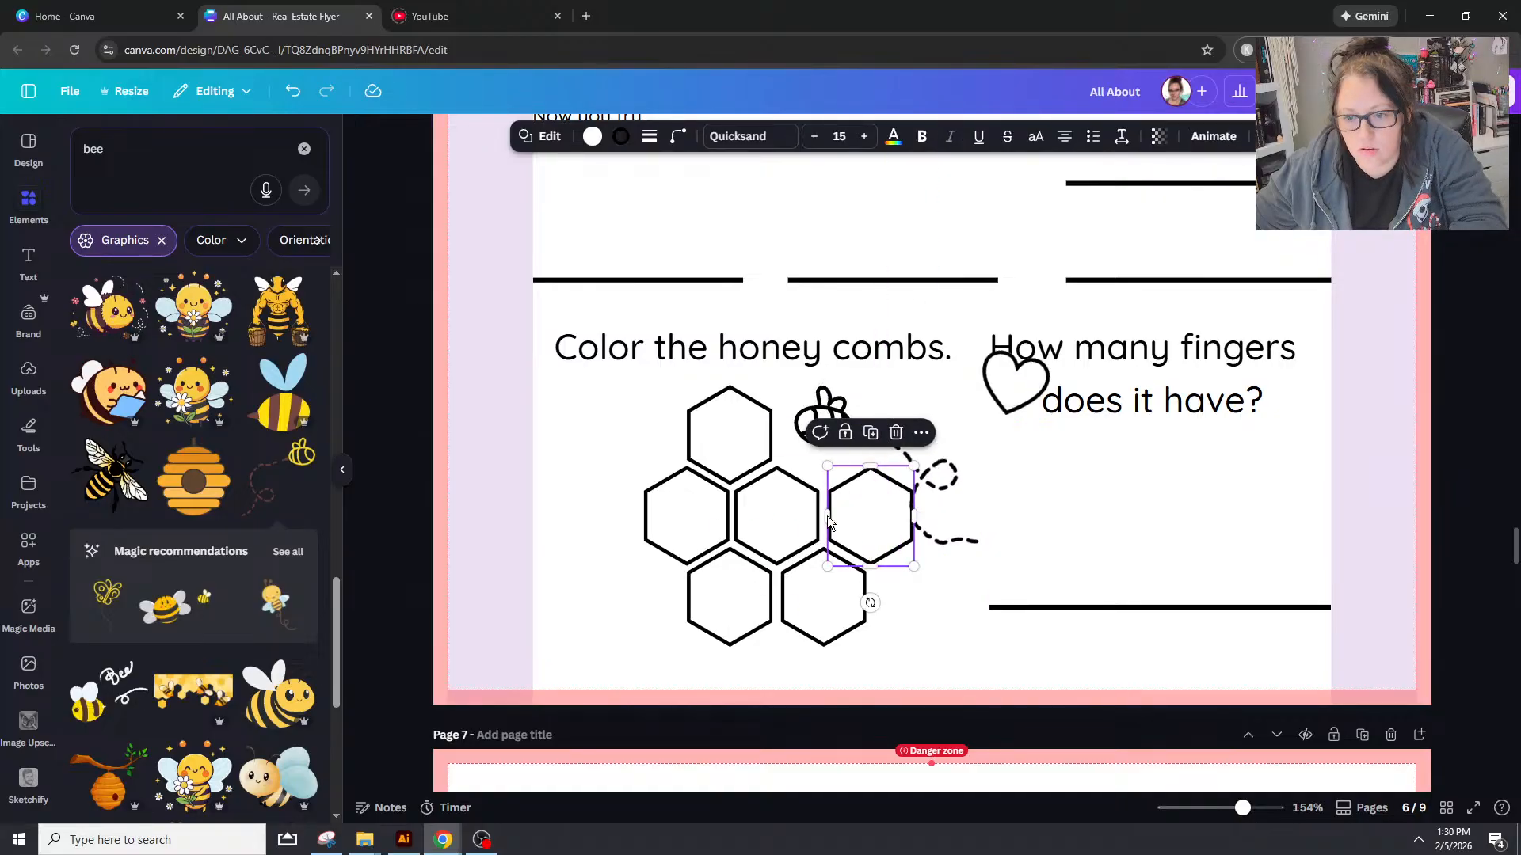
shift+click(776, 516)
shift+click(713, 515)
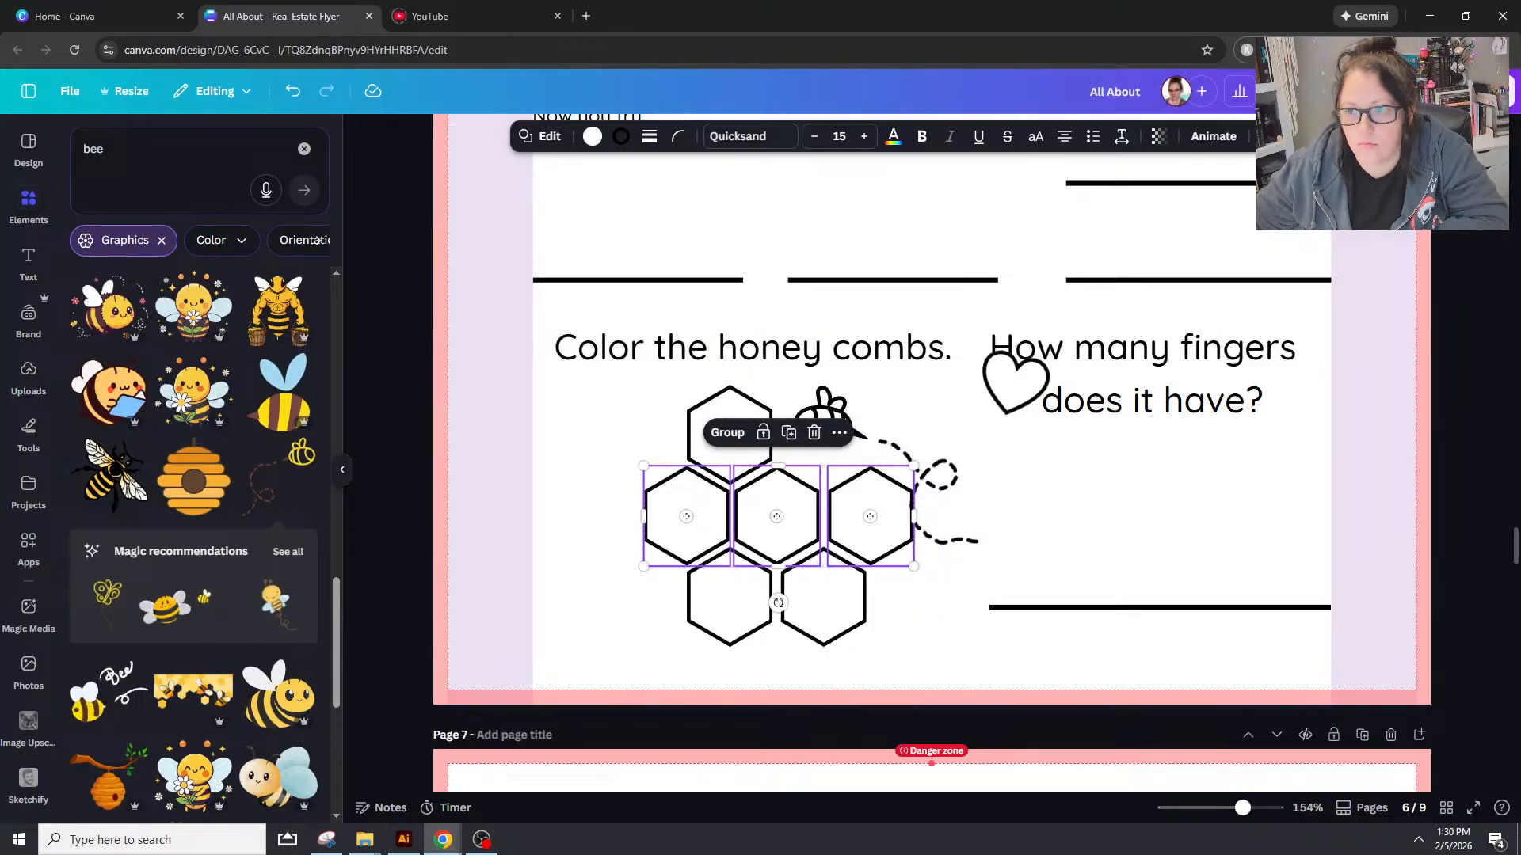
click(1283, 137)
click(277, 485)
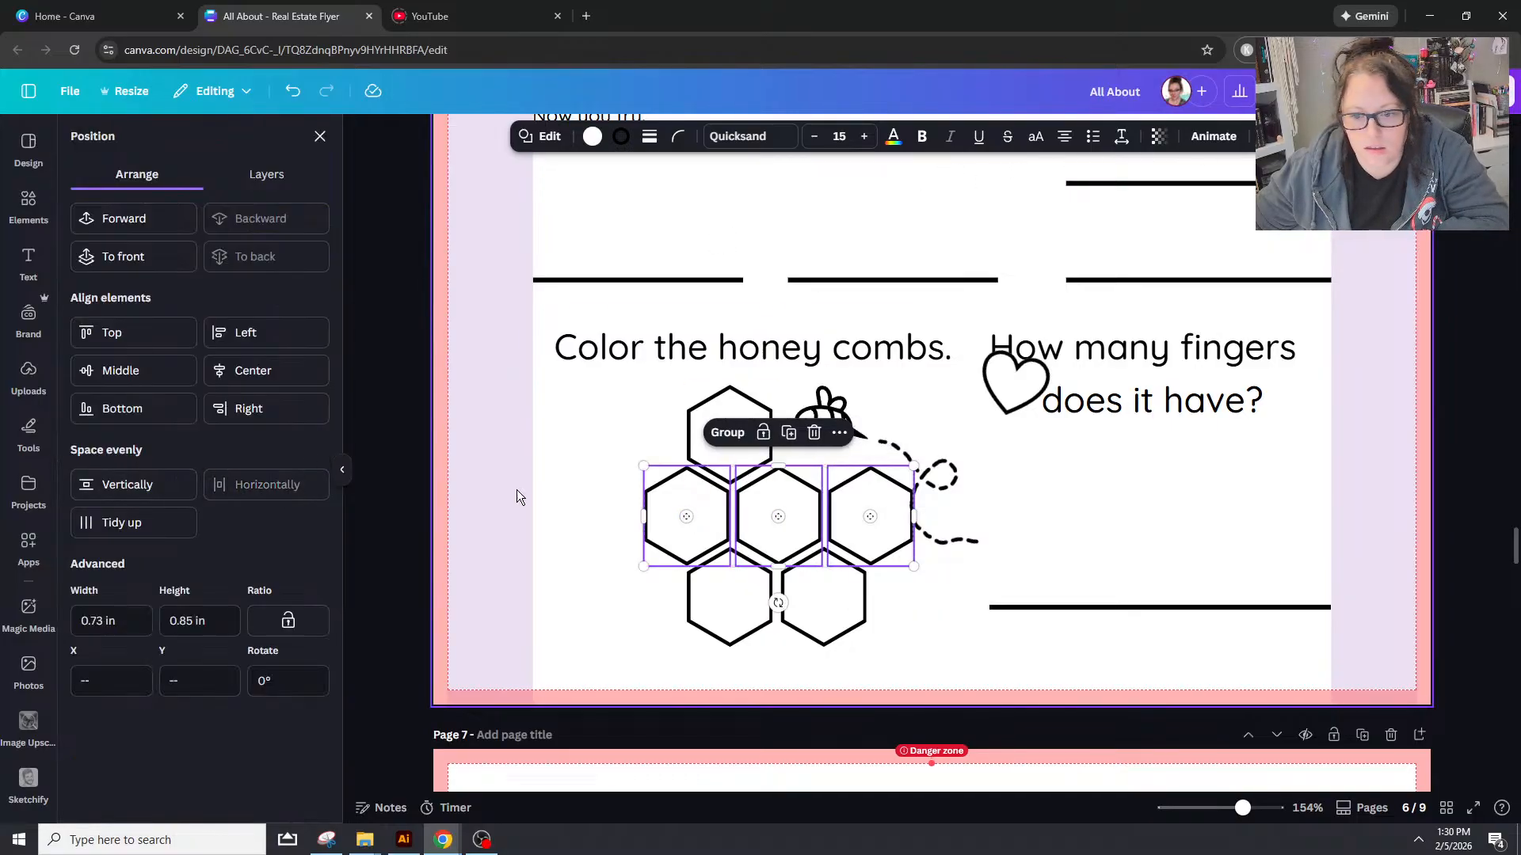
Step: Compare the top and lower-left hexagons' alignment and nudge the bottom row's right hexagon slightly to the right
click(710, 602)
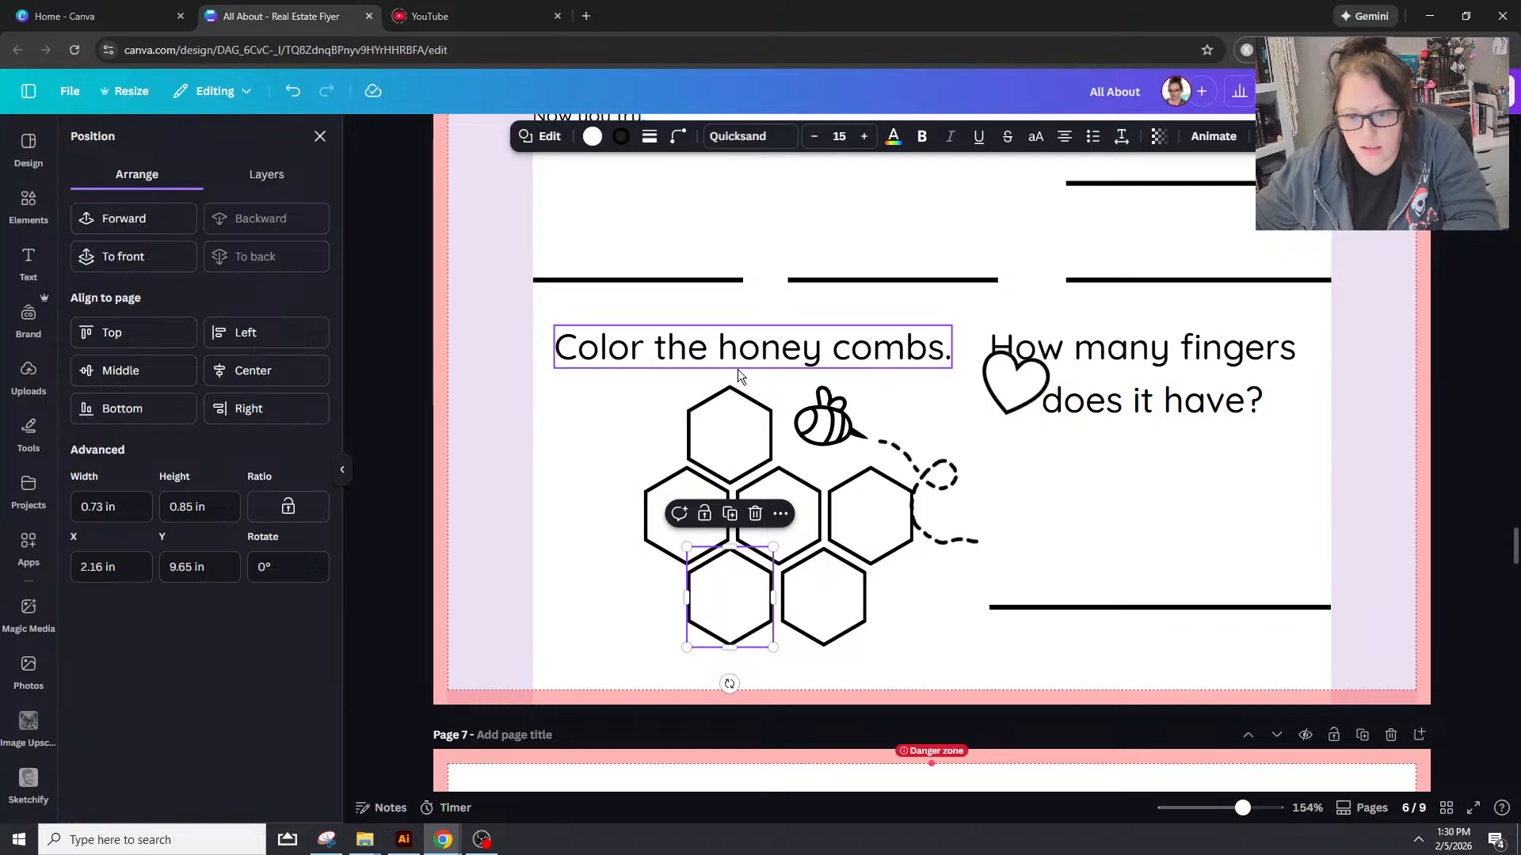
shift+click(728, 440)
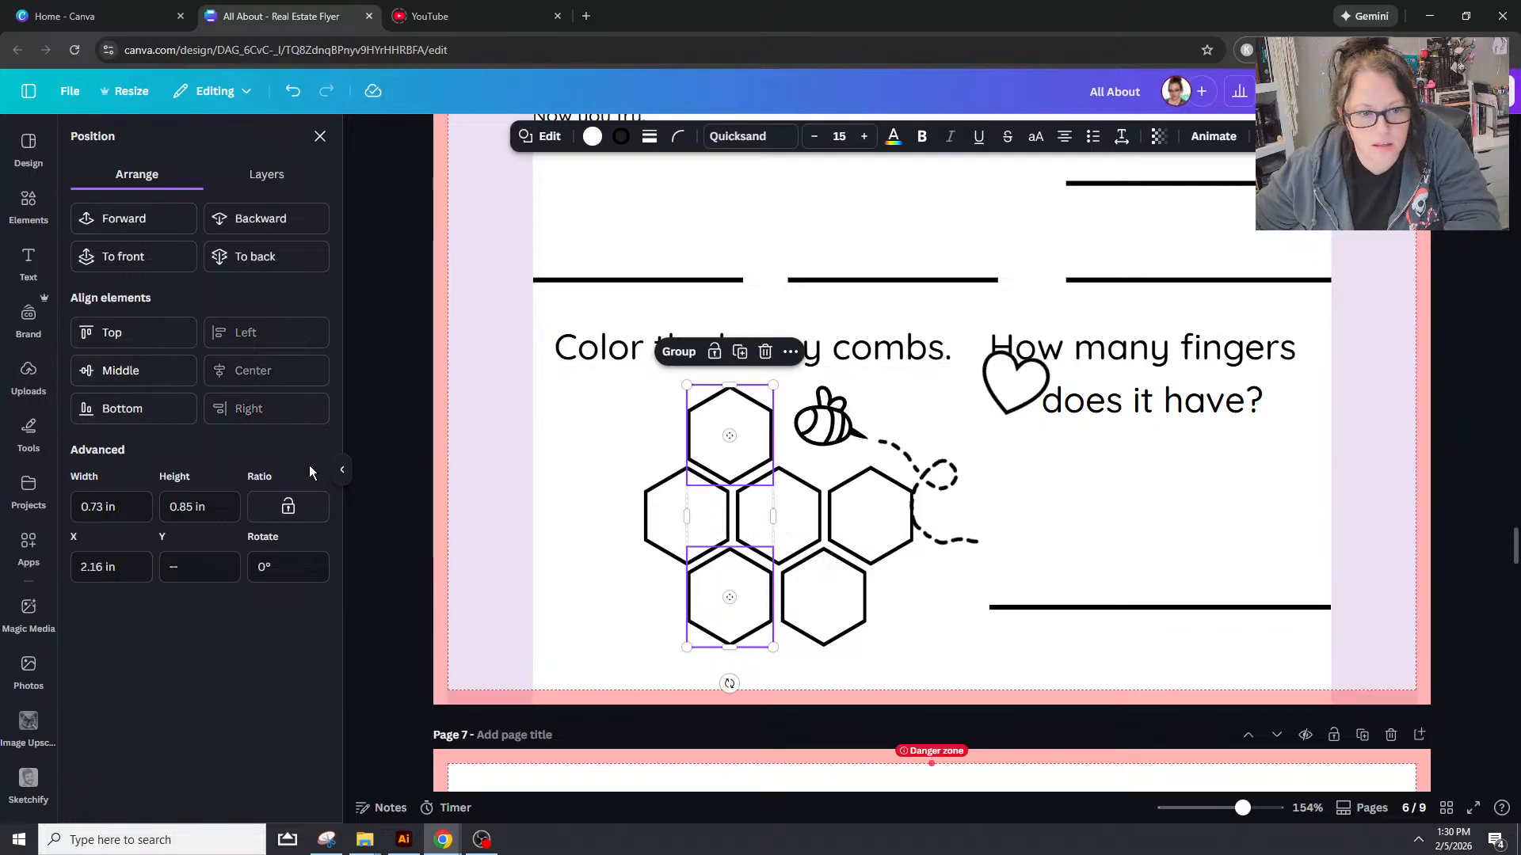
click(925, 644)
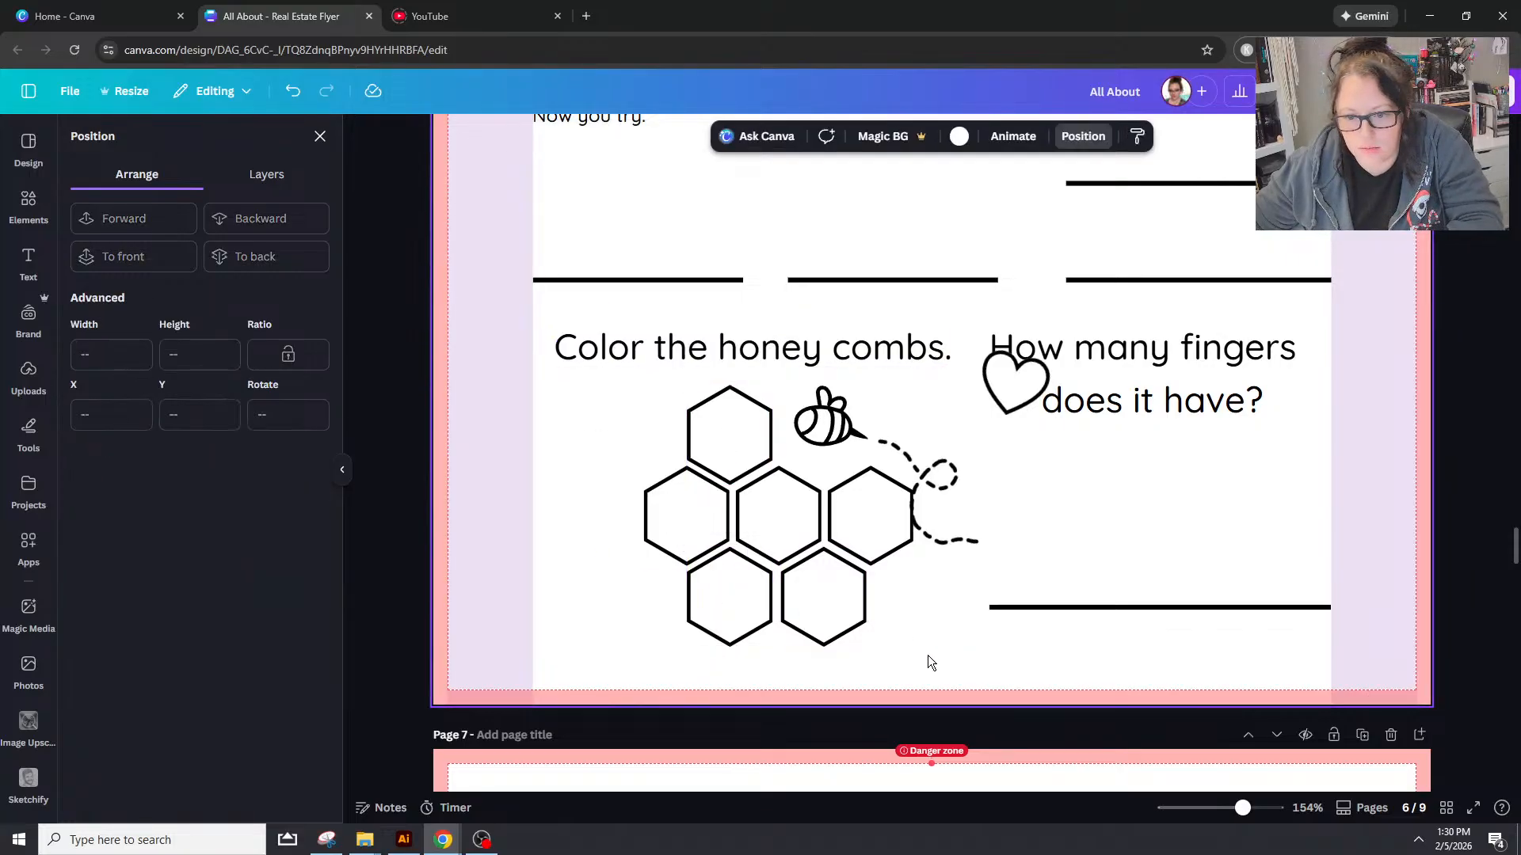
click(821, 606)
drag(904, 630, 733, 607)
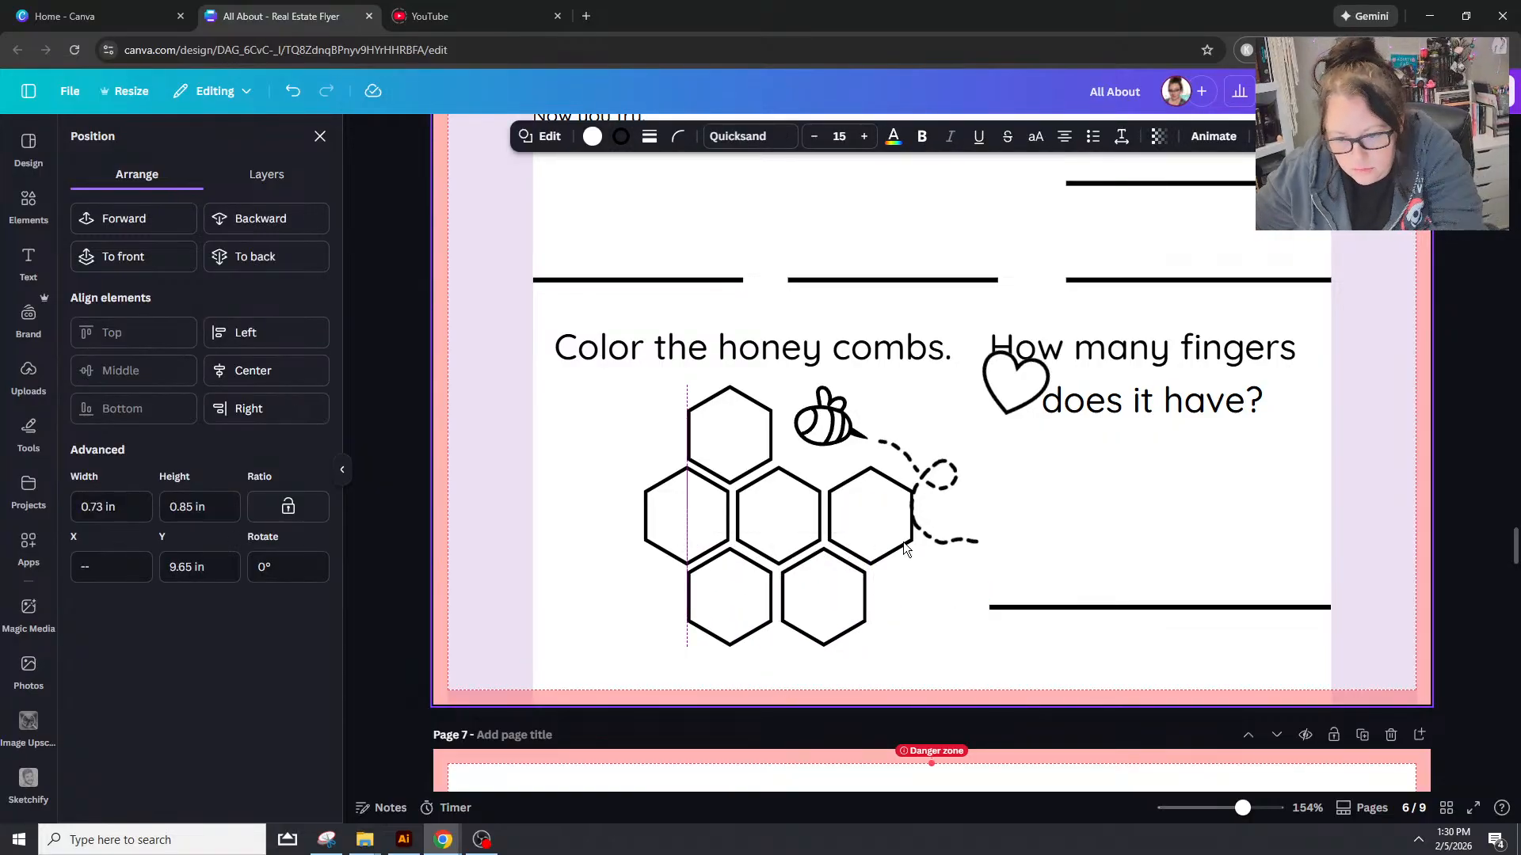
click(930, 601)
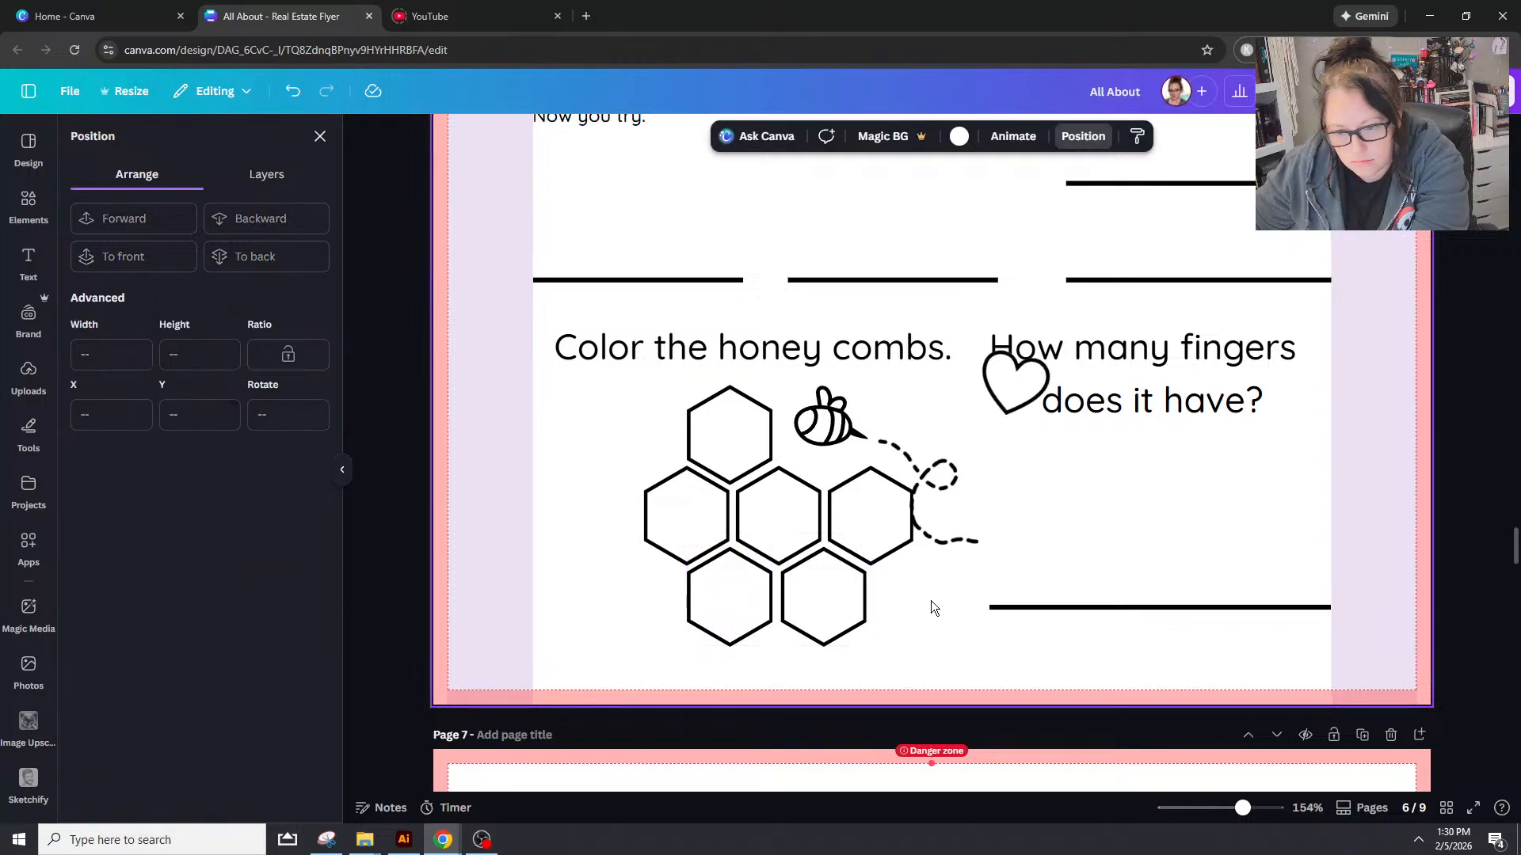
click(838, 614)
drag(838, 615, 726, 611)
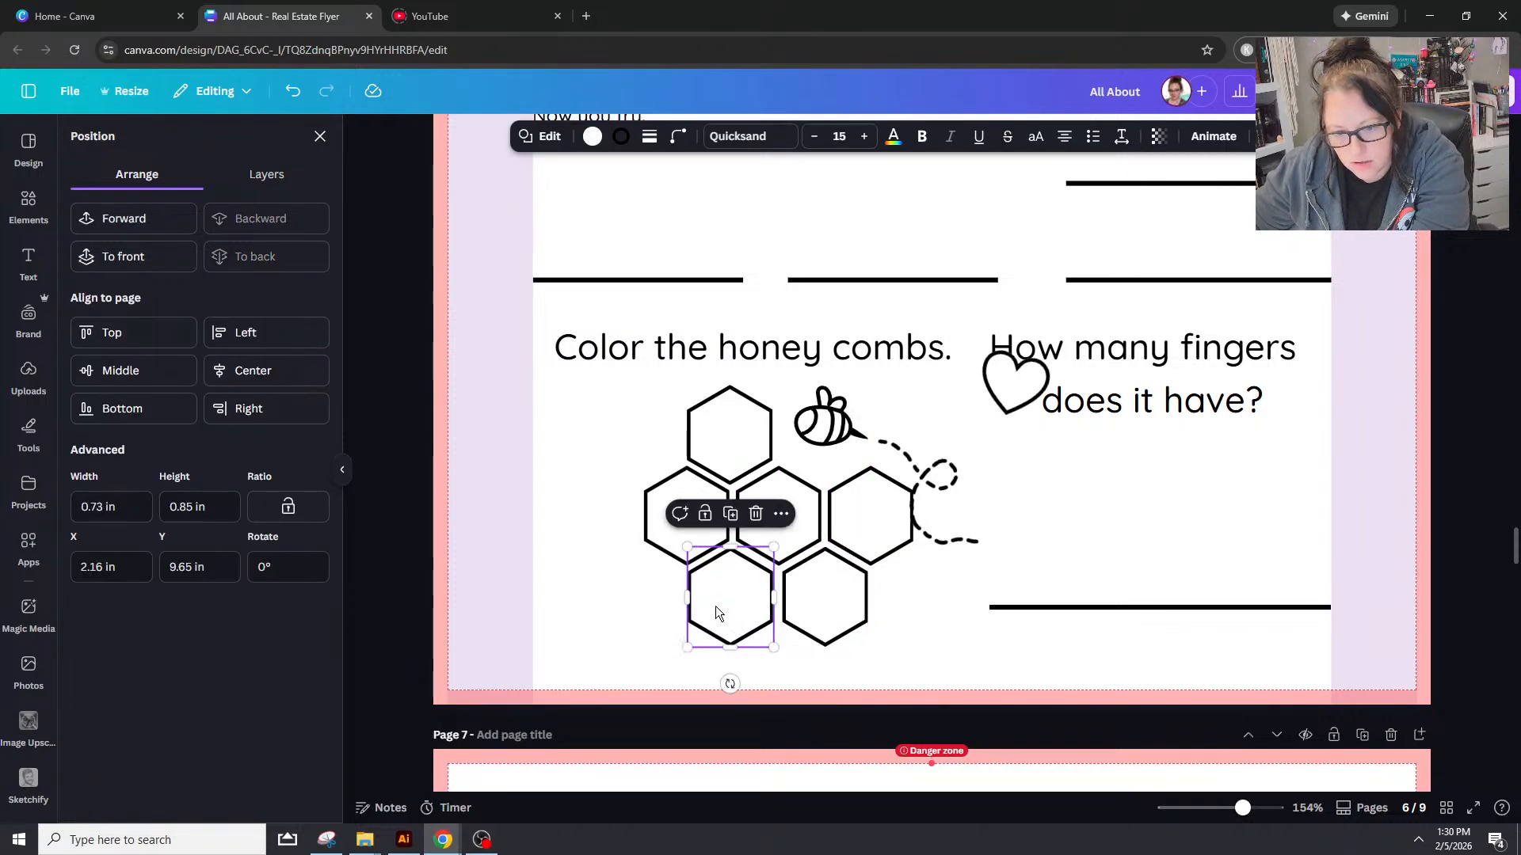
Step: Space the five hexagons in the middle and bottom rows evenly in the horizontal direction
drag(588, 512, 853, 605)
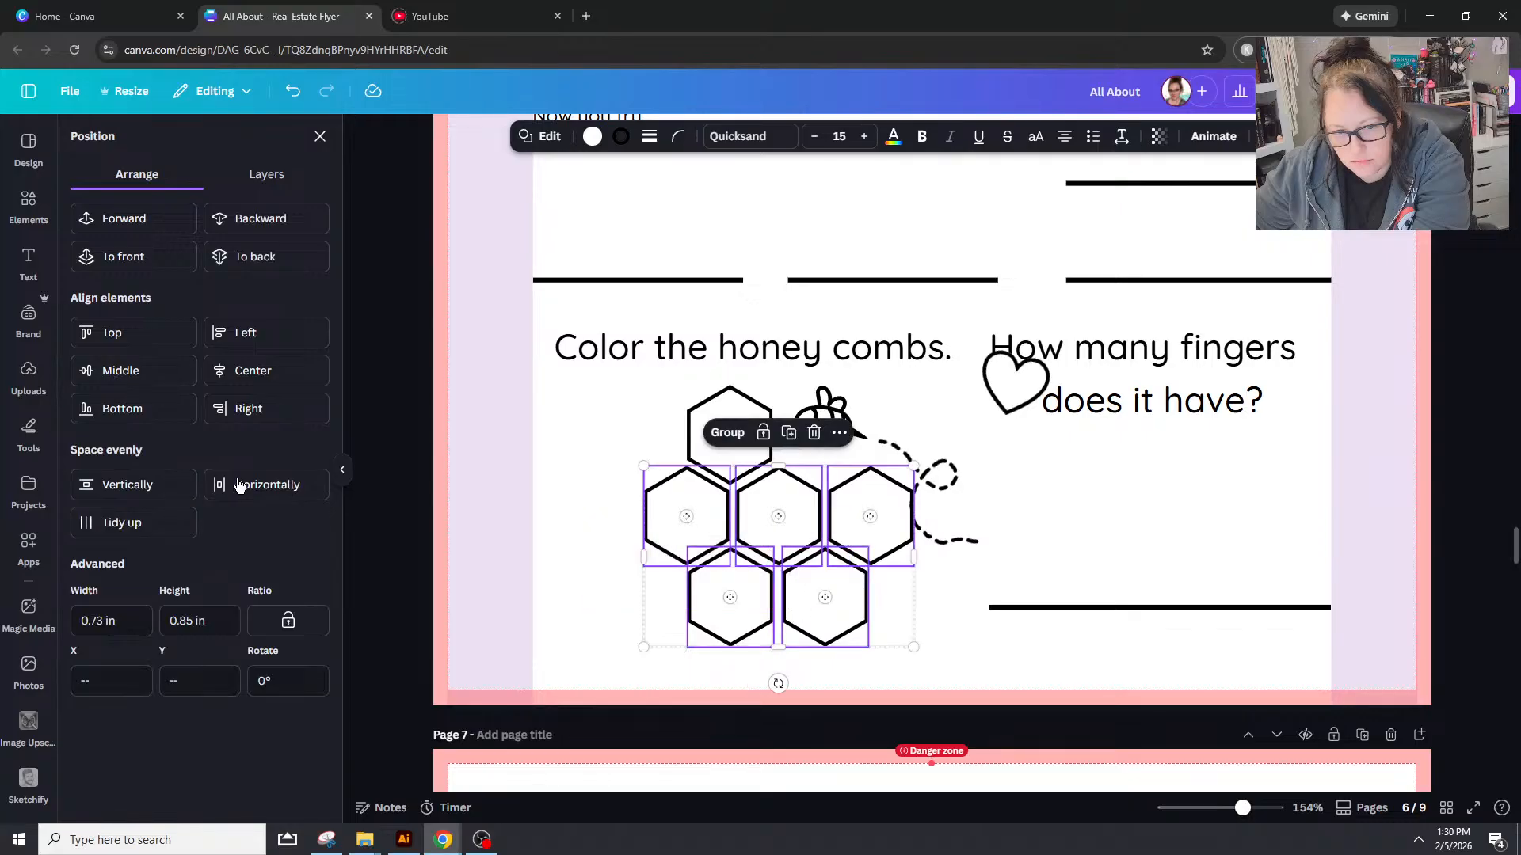
click(266, 484)
click(740, 674)
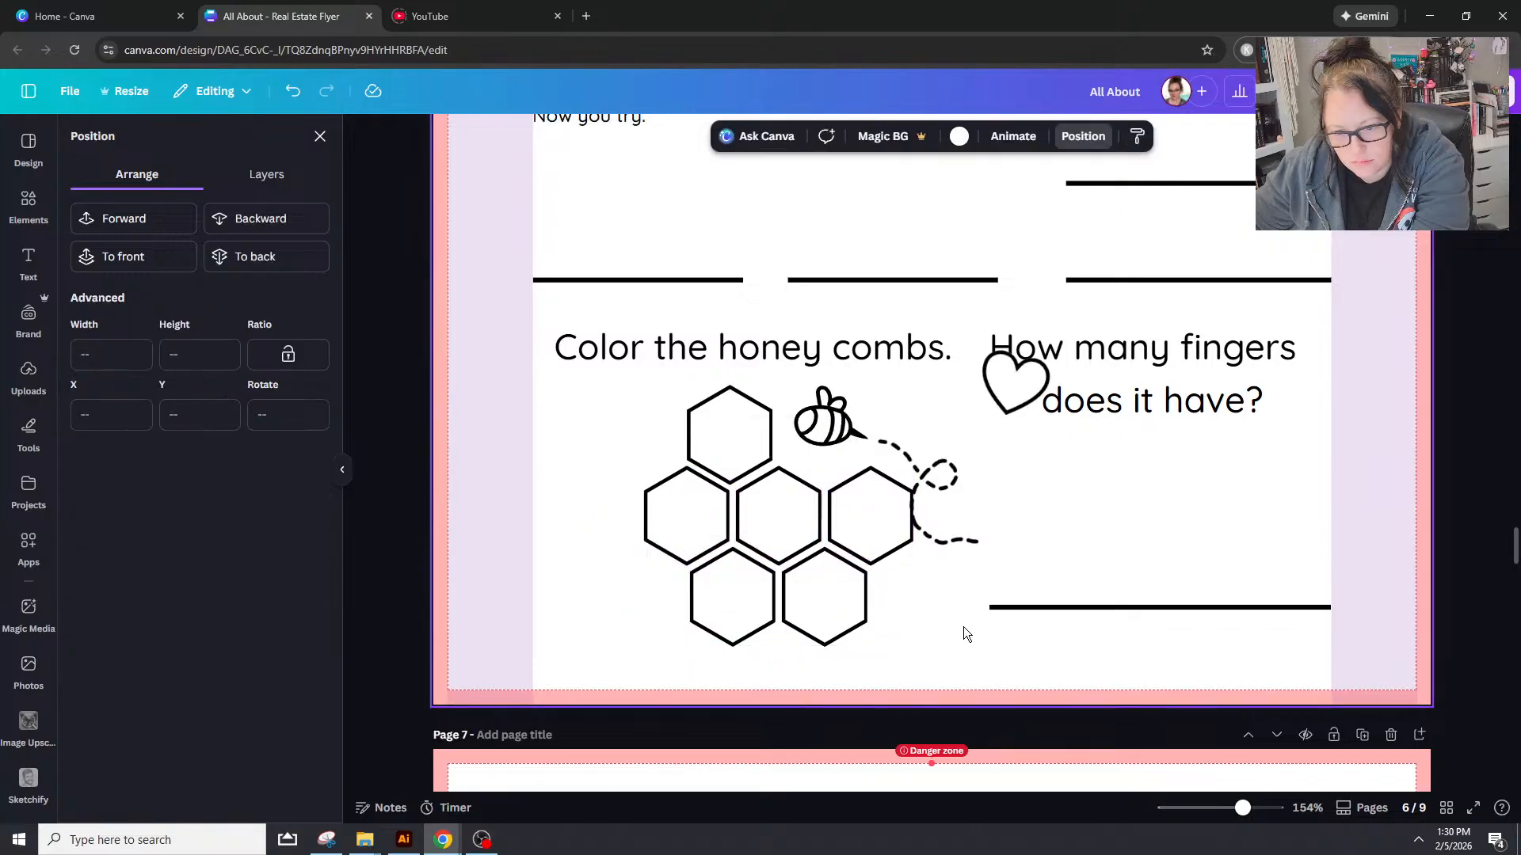
Step: Align the top hexagon with the bottom row's left hexagon by their right edges
click(737, 418)
shift+click(706, 602)
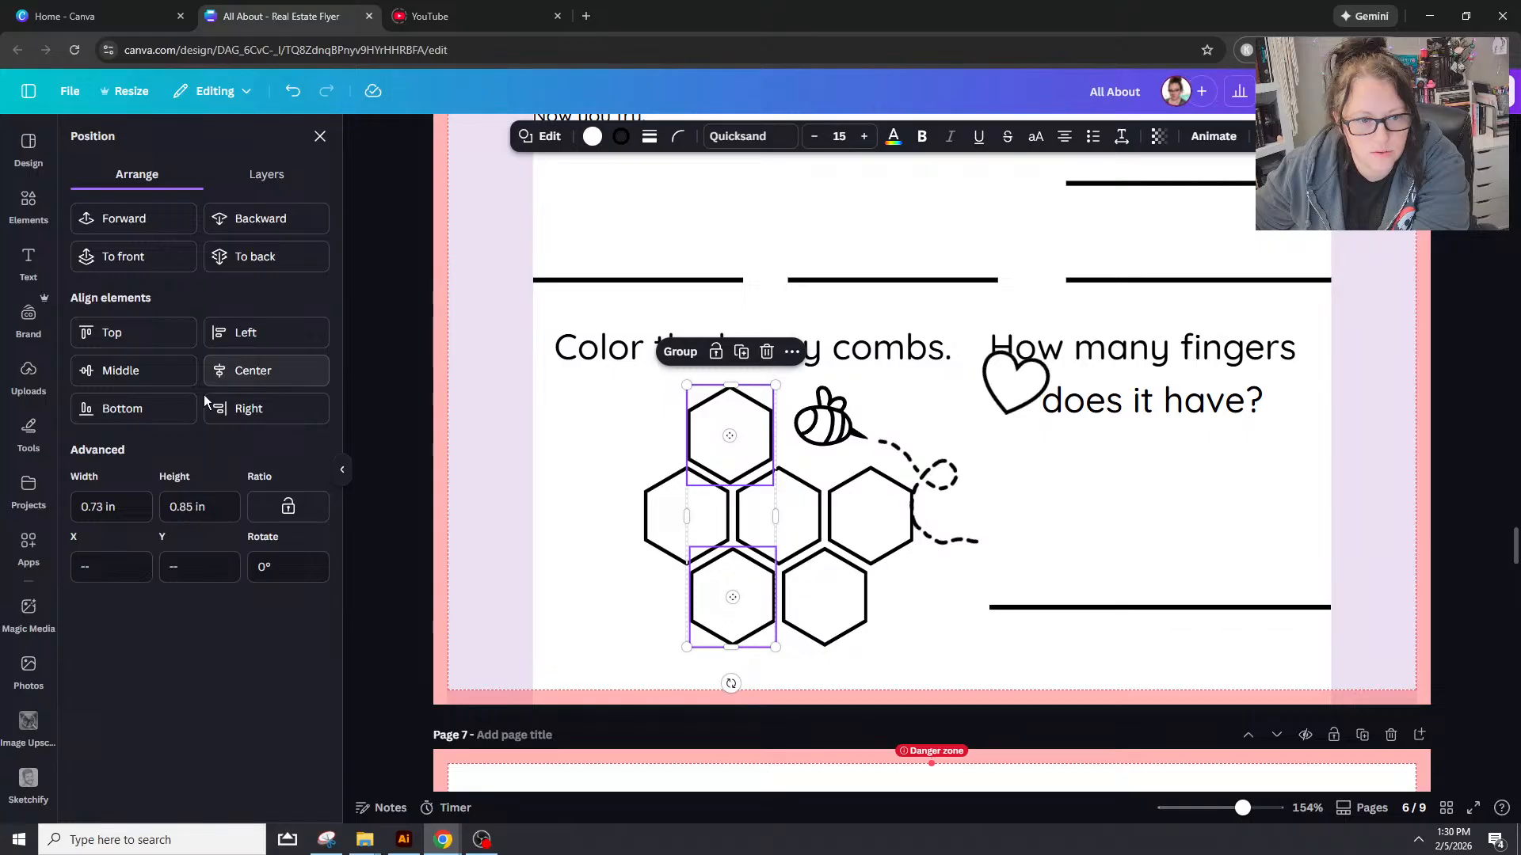
click(269, 420)
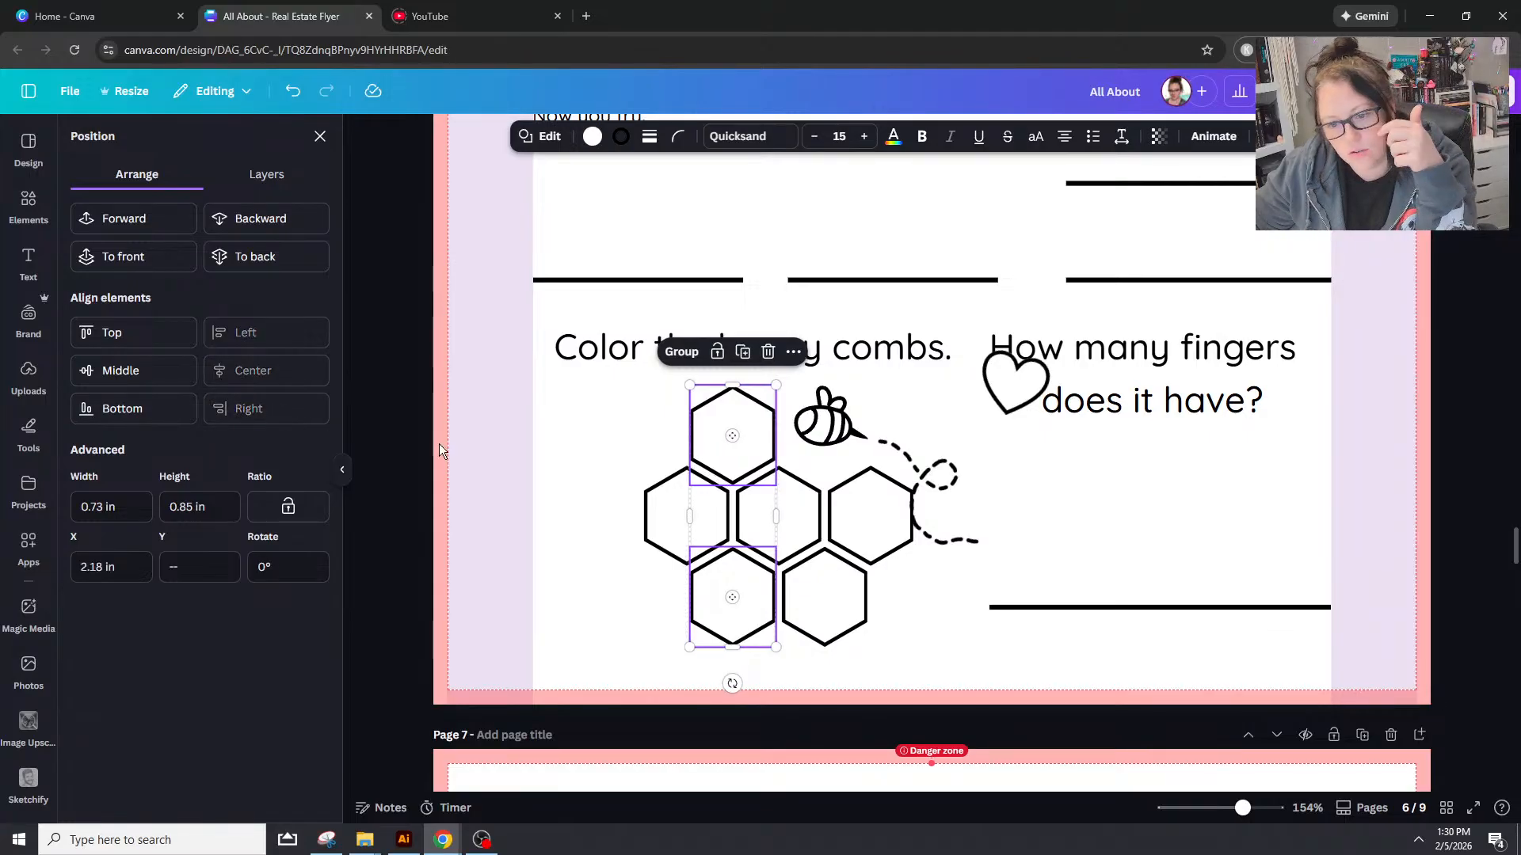
click(916, 608)
Step: Shift the dashed trail slightly right, then lower the bee a little and rotate it to -13°
click(944, 461)
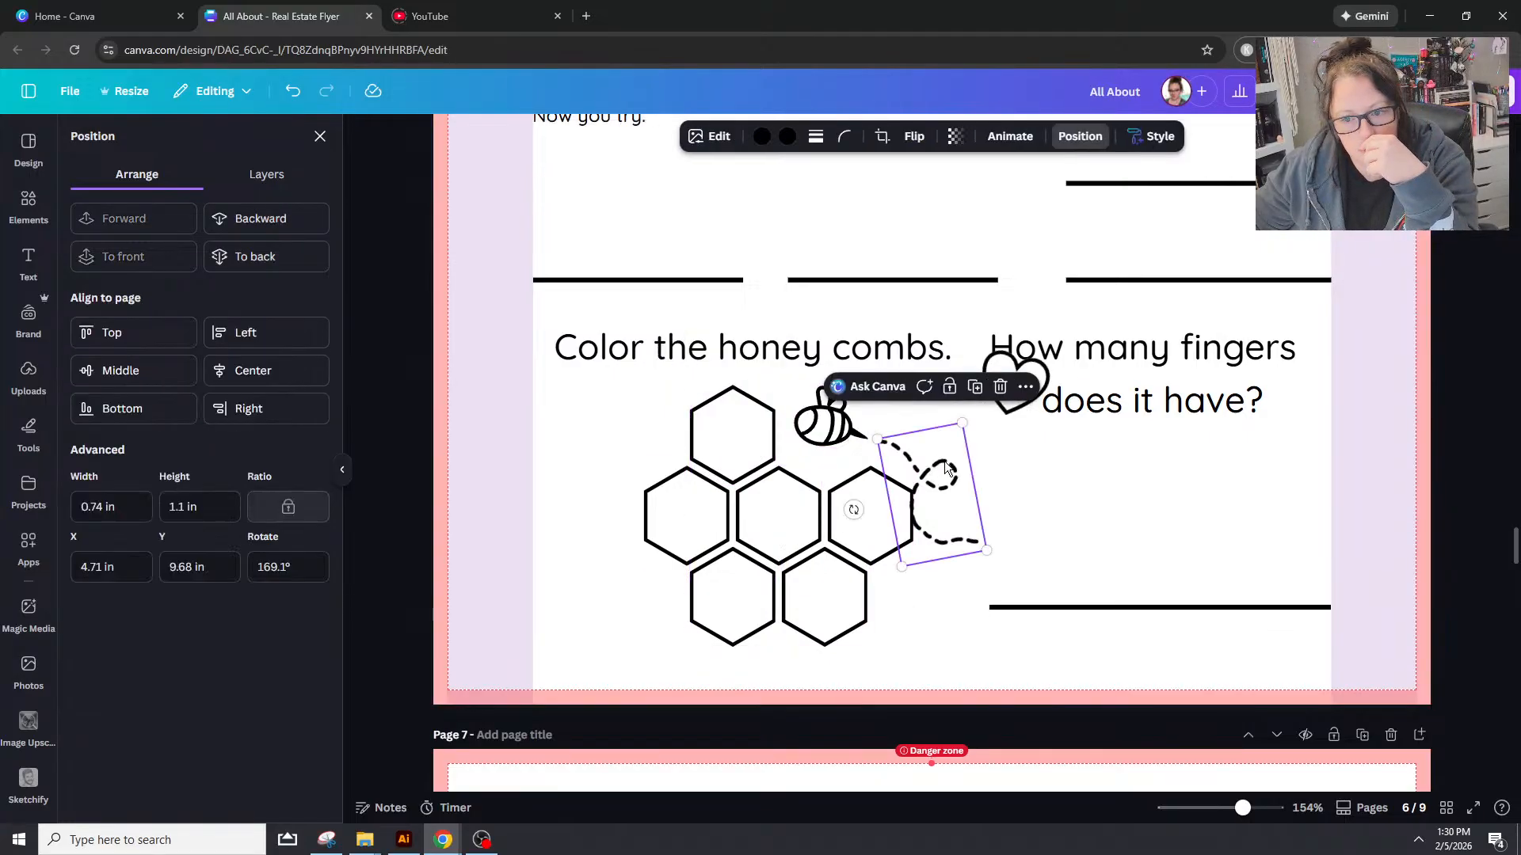
drag(944, 461, 952, 458)
drag(829, 429, 829, 434)
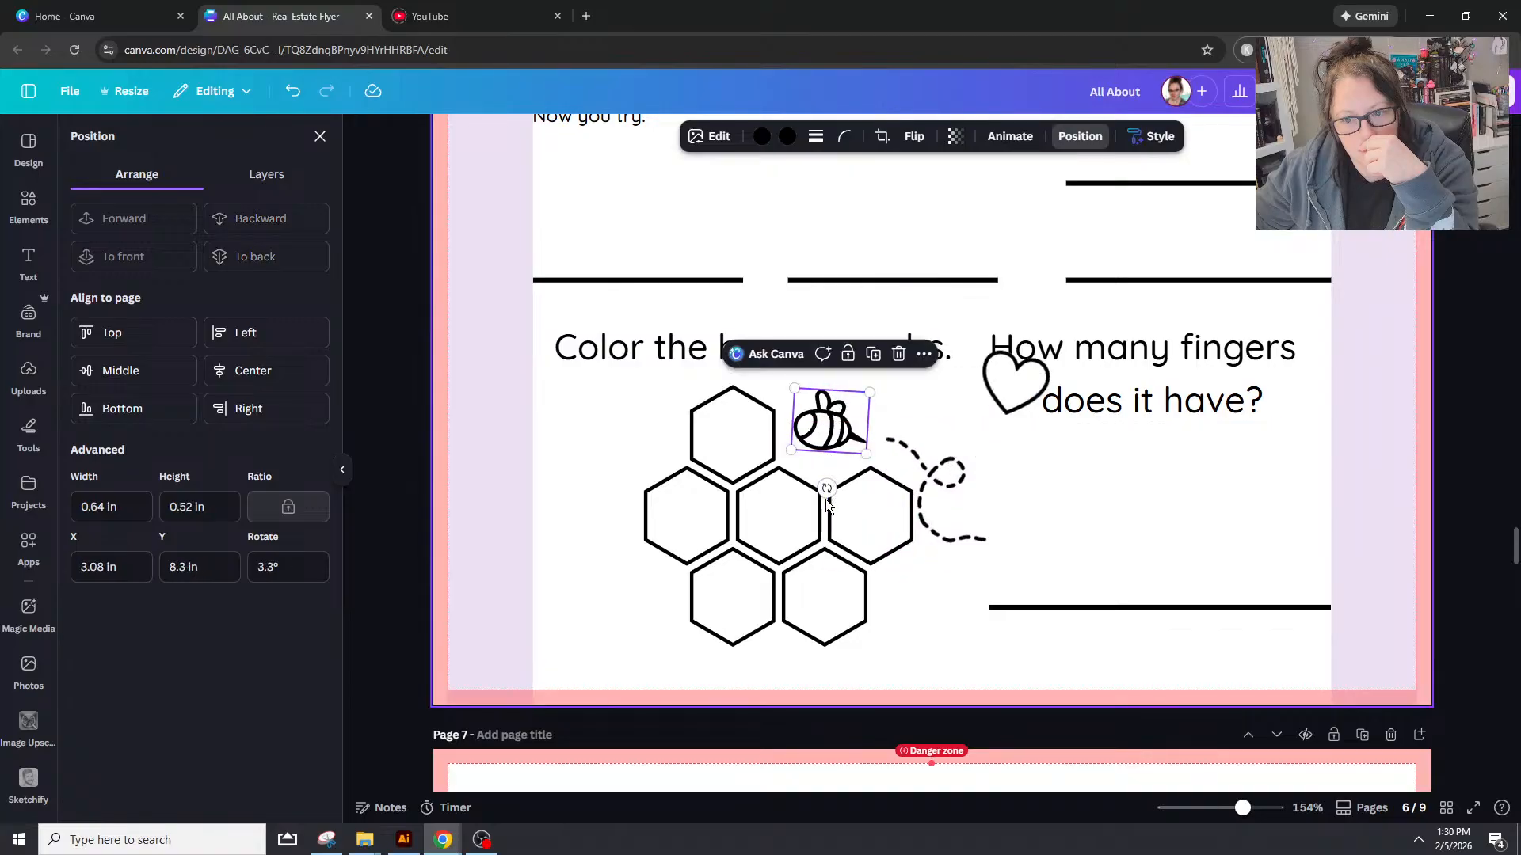
mouse_move(826, 488)
mouse_down()
mouse_move(876, 521)
mouse_move(848, 495)
mouse_up()
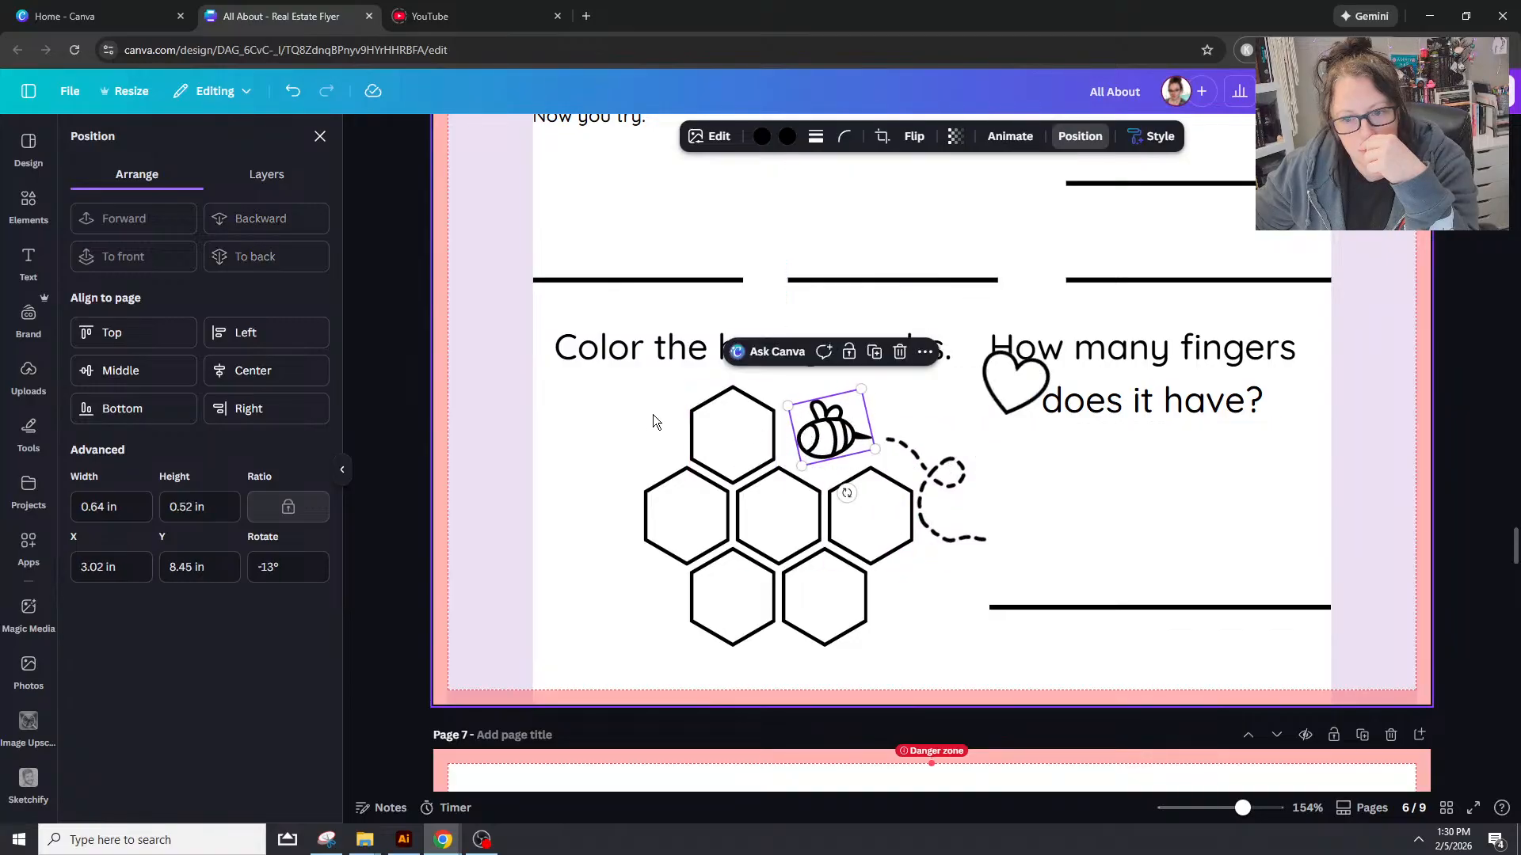
Step: Move the honeycomb, bee and trail together to the left, and delete the heart overlapping the fingers question
drag(653, 420, 901, 623)
drag(944, 512, 890, 510)
click(984, 376)
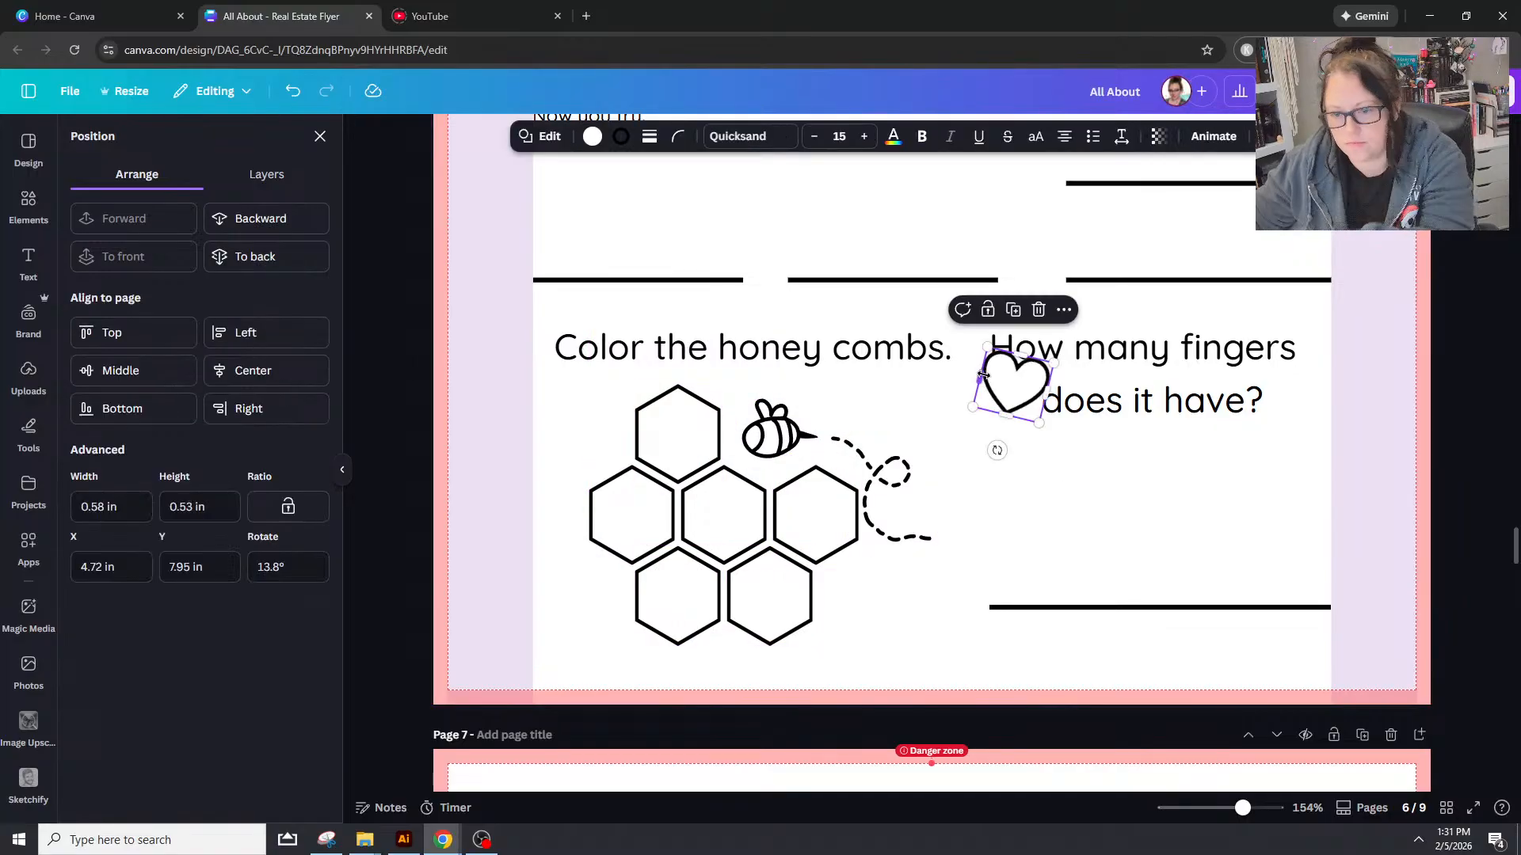
key(Delete)
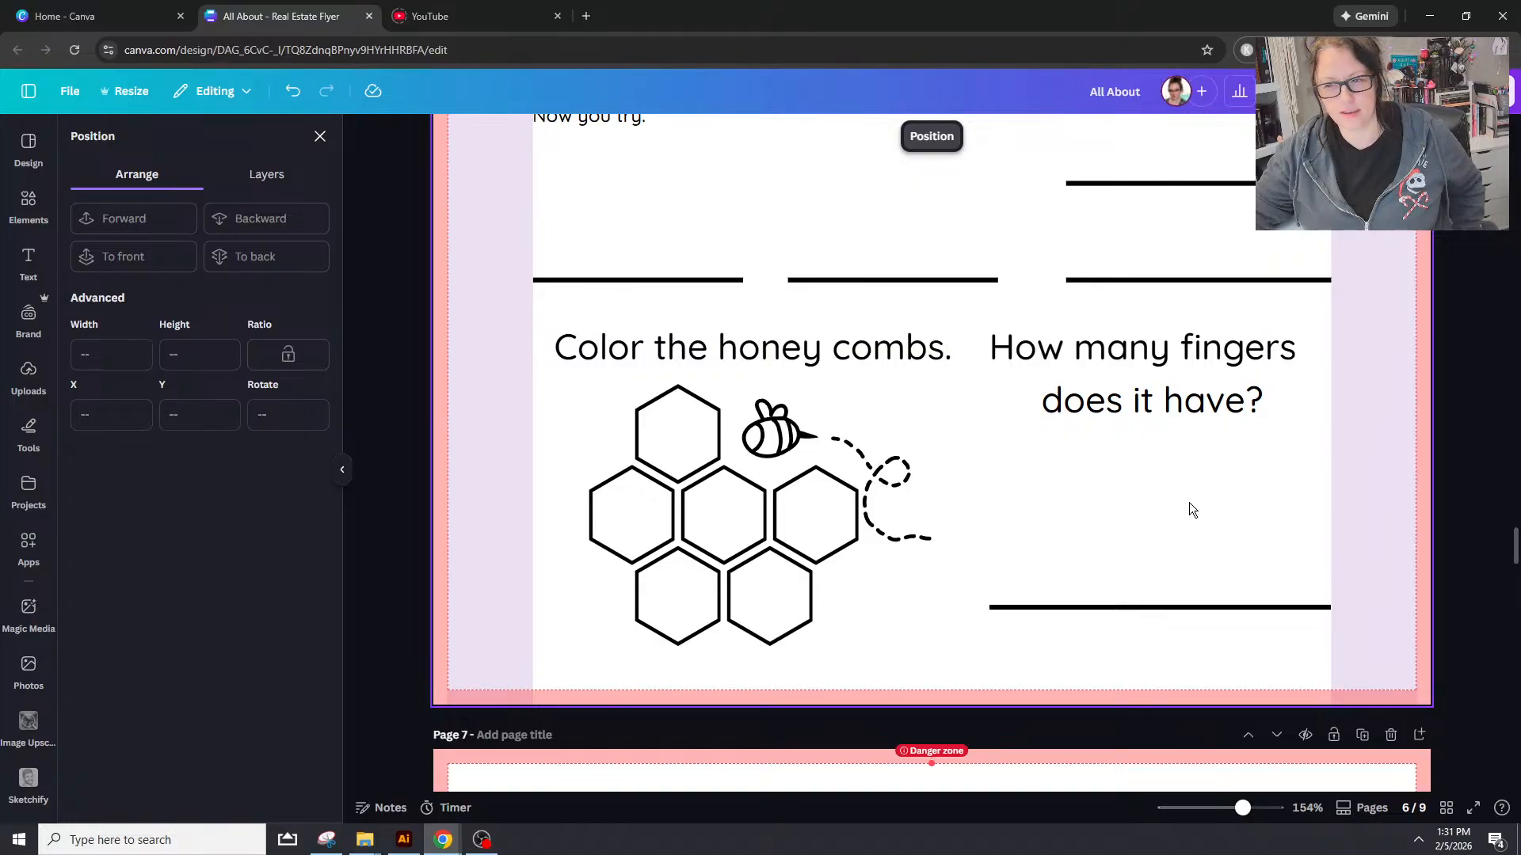
Step: Review the questions on the earlier number pages and change page 6's question line to "How many sides"
scroll(1188, 507, up, 8)
scroll(1093, 606, up, 20)
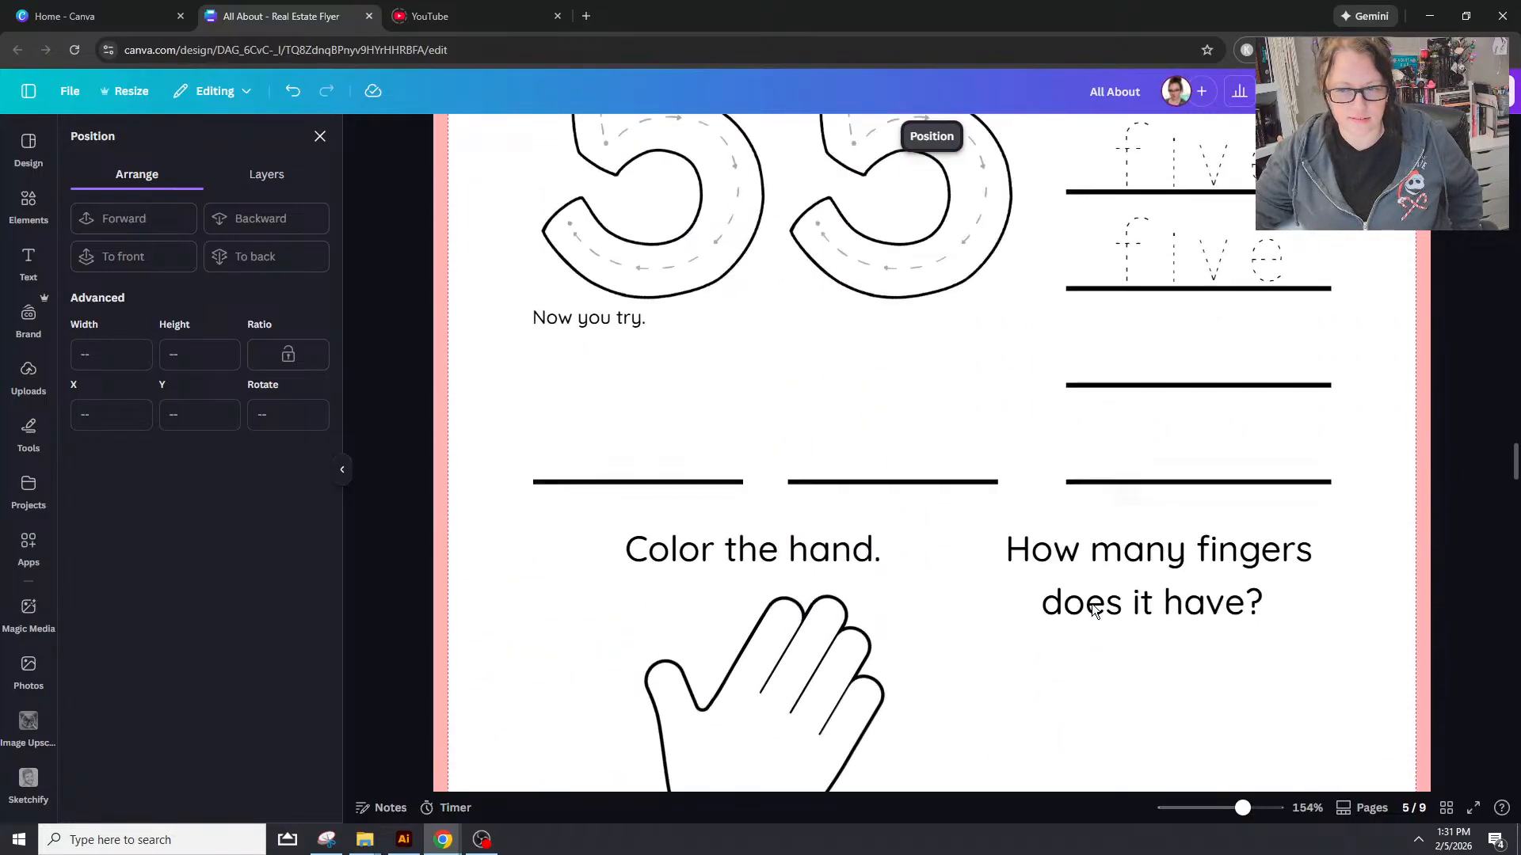
scroll(1087, 596, up, 12)
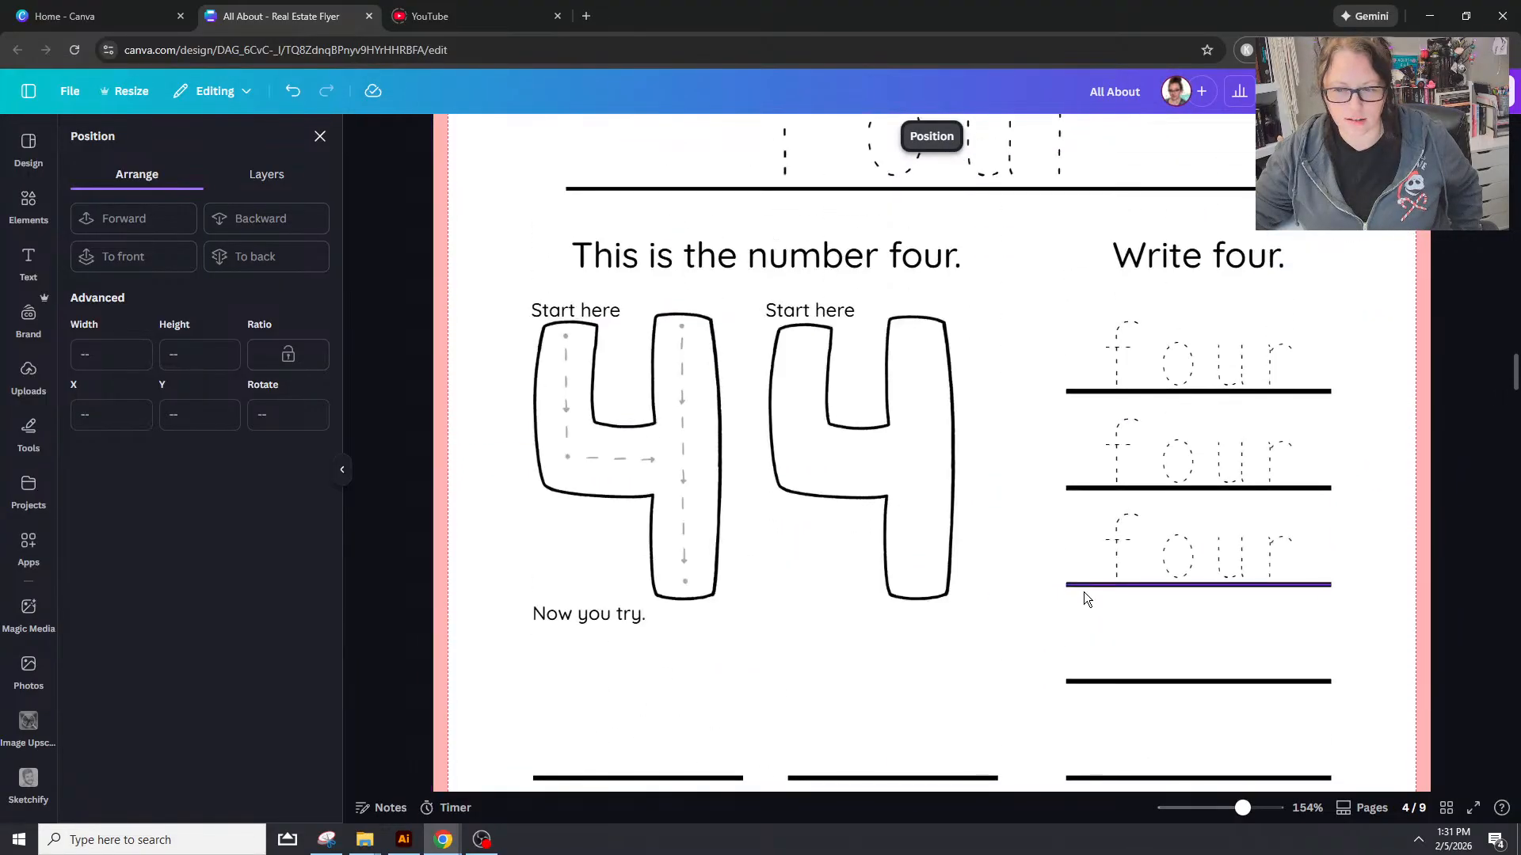
scroll(1072, 581, down, 20)
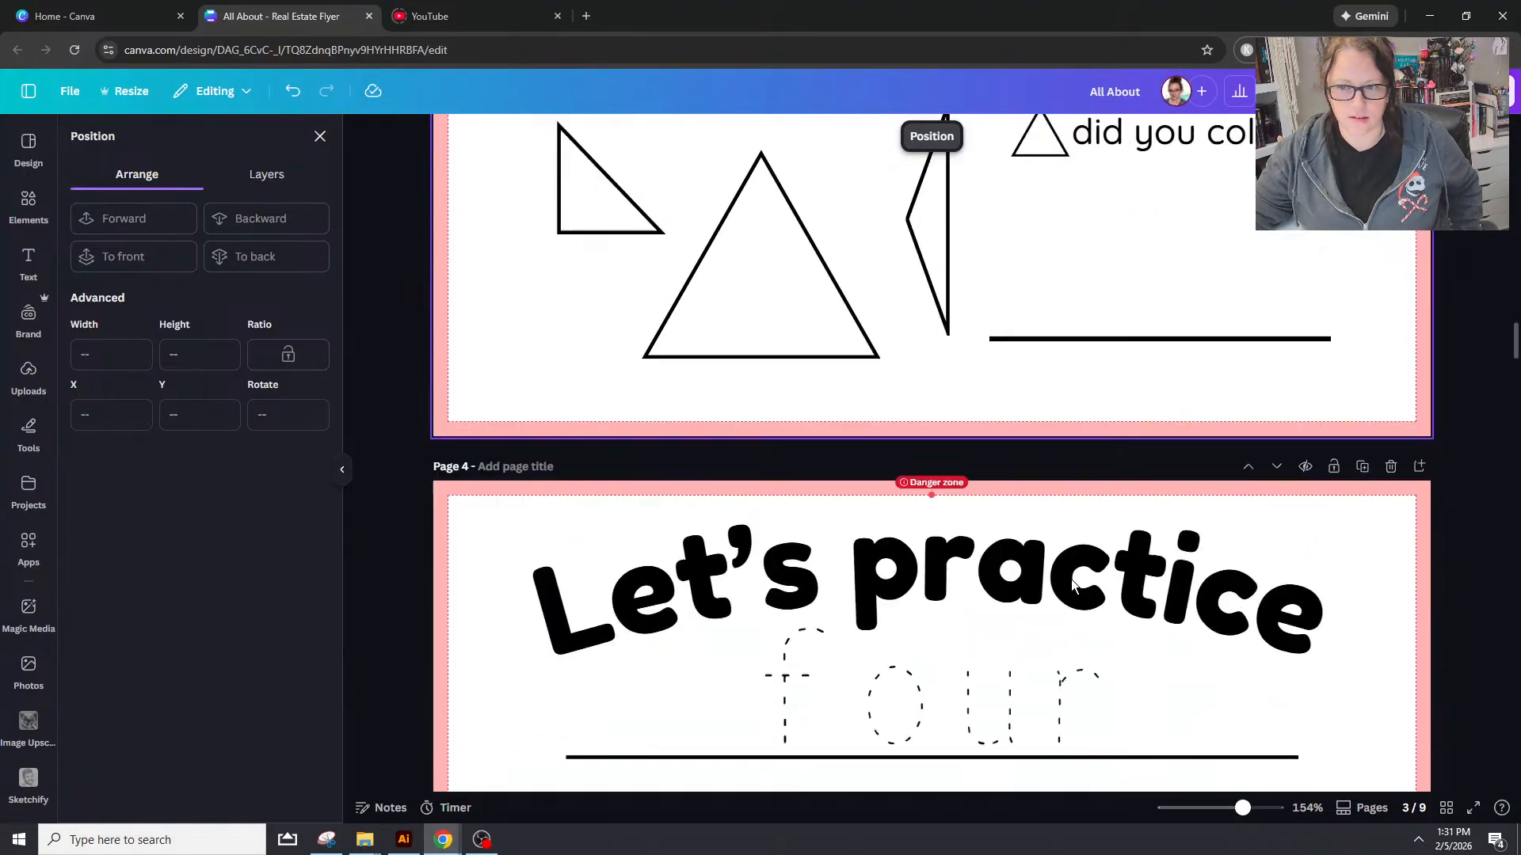
scroll(1046, 564, down, 20)
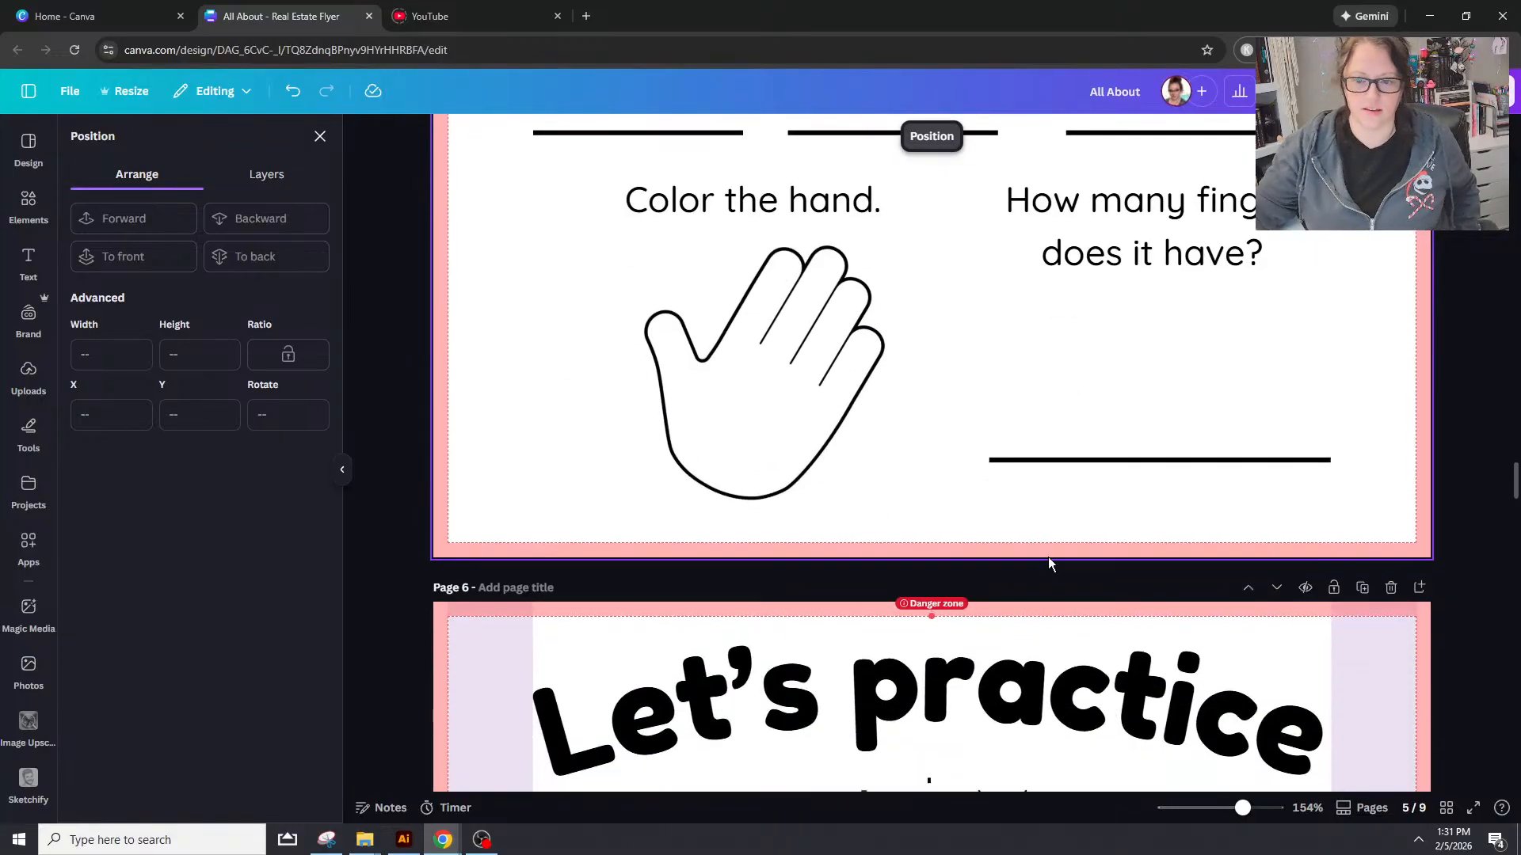
scroll(1067, 564, down, 2)
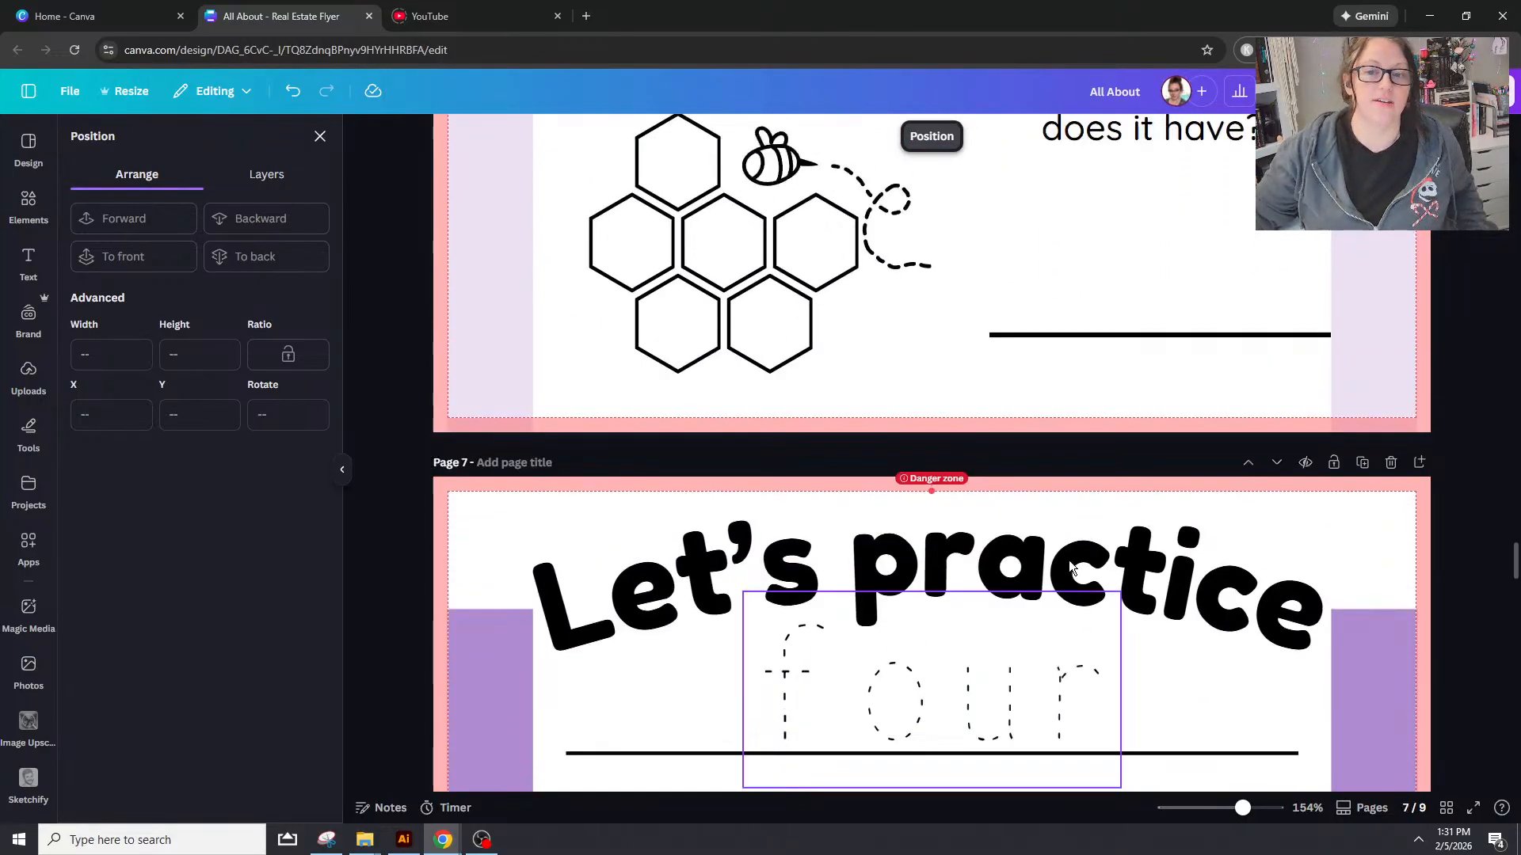
scroll(1068, 564, up, 5)
click(1149, 435)
double_click(1149, 434)
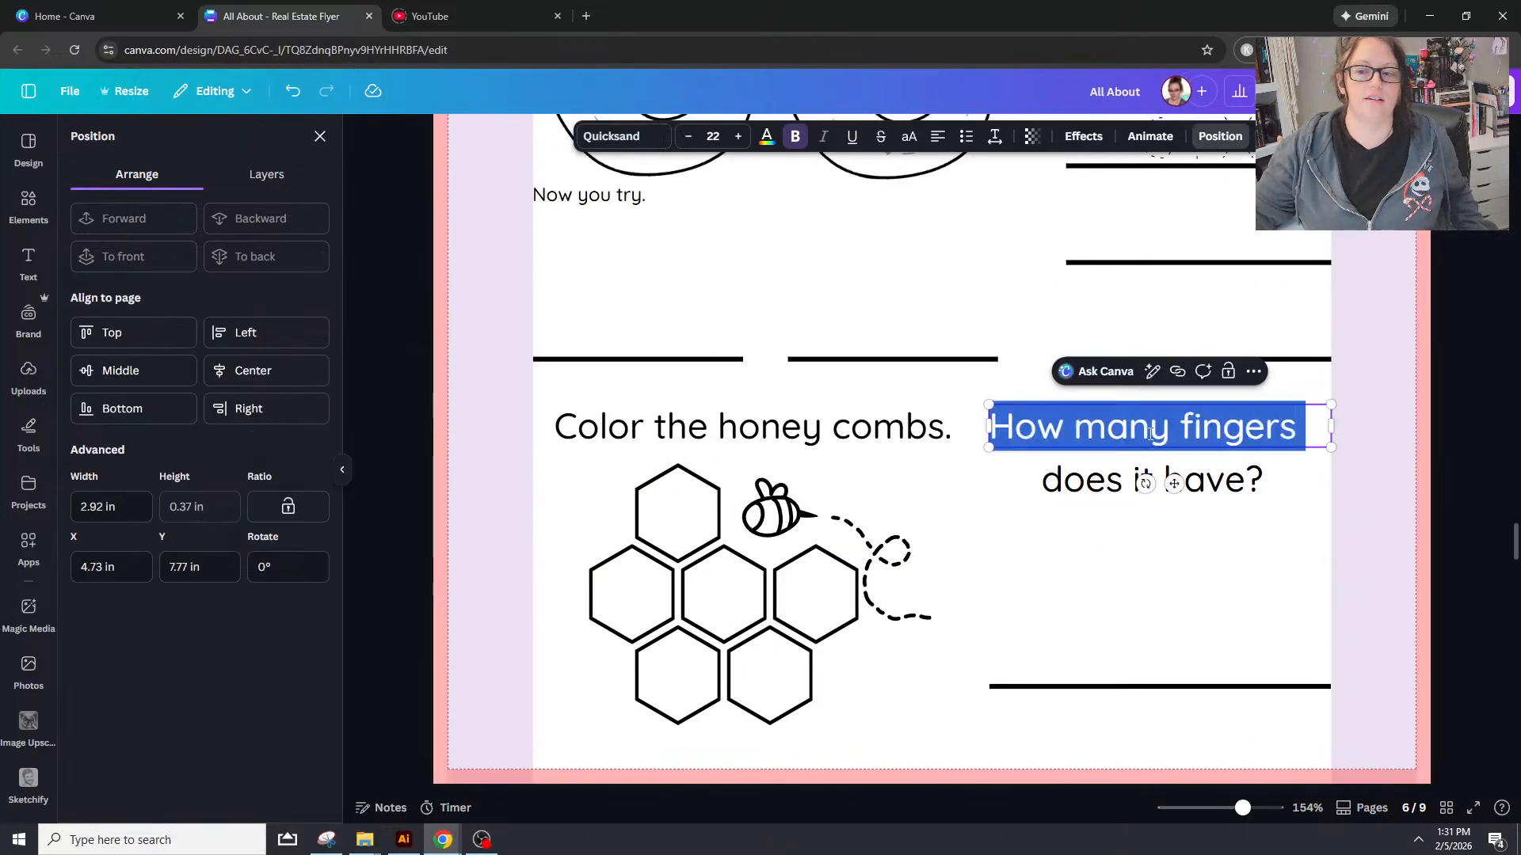
click(1186, 432)
drag(1186, 433, 1292, 441)
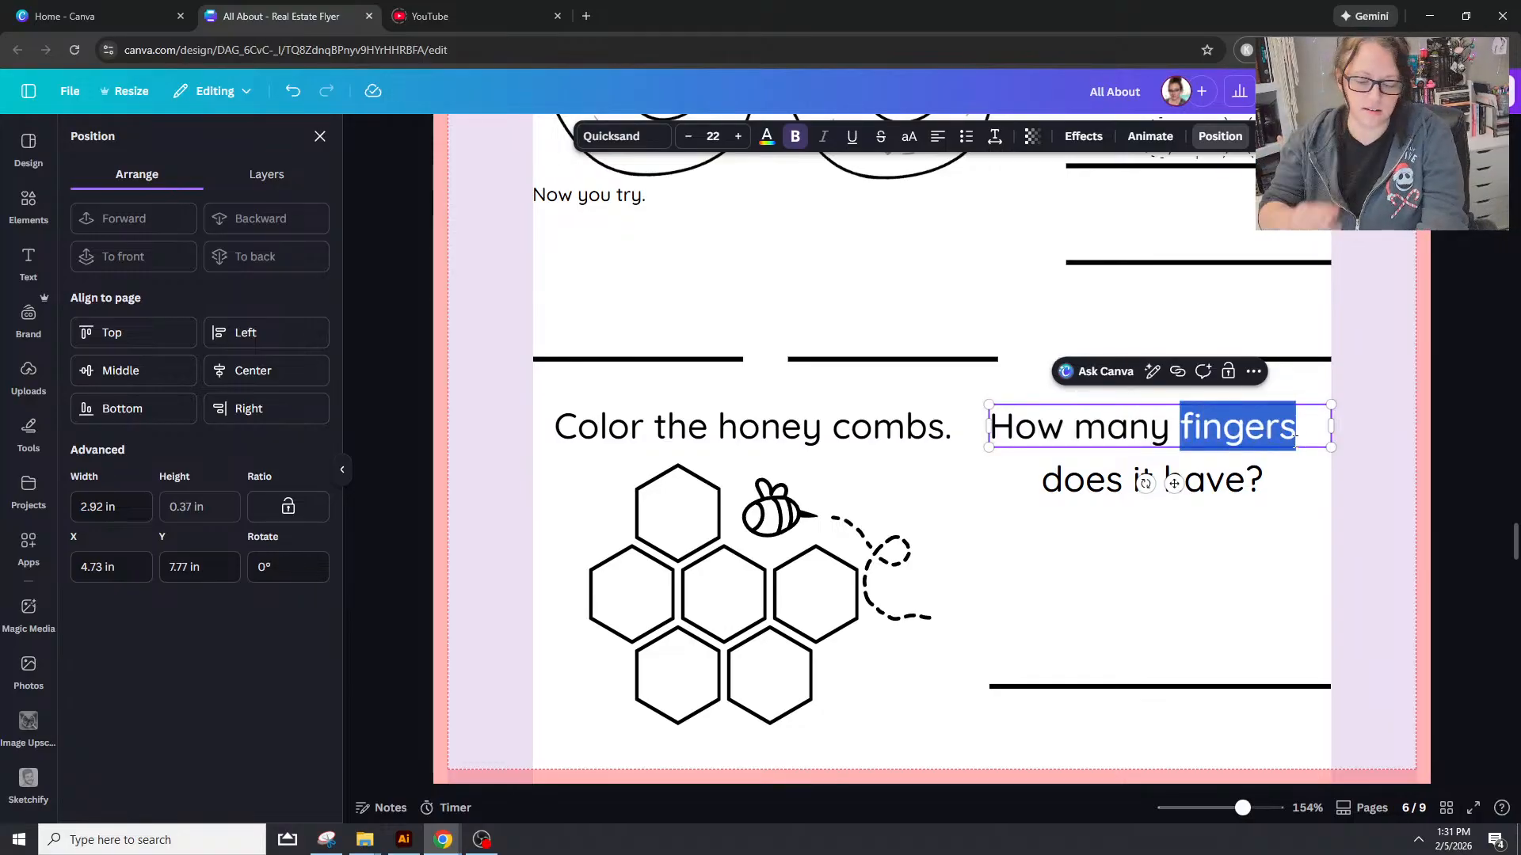
text(sides)
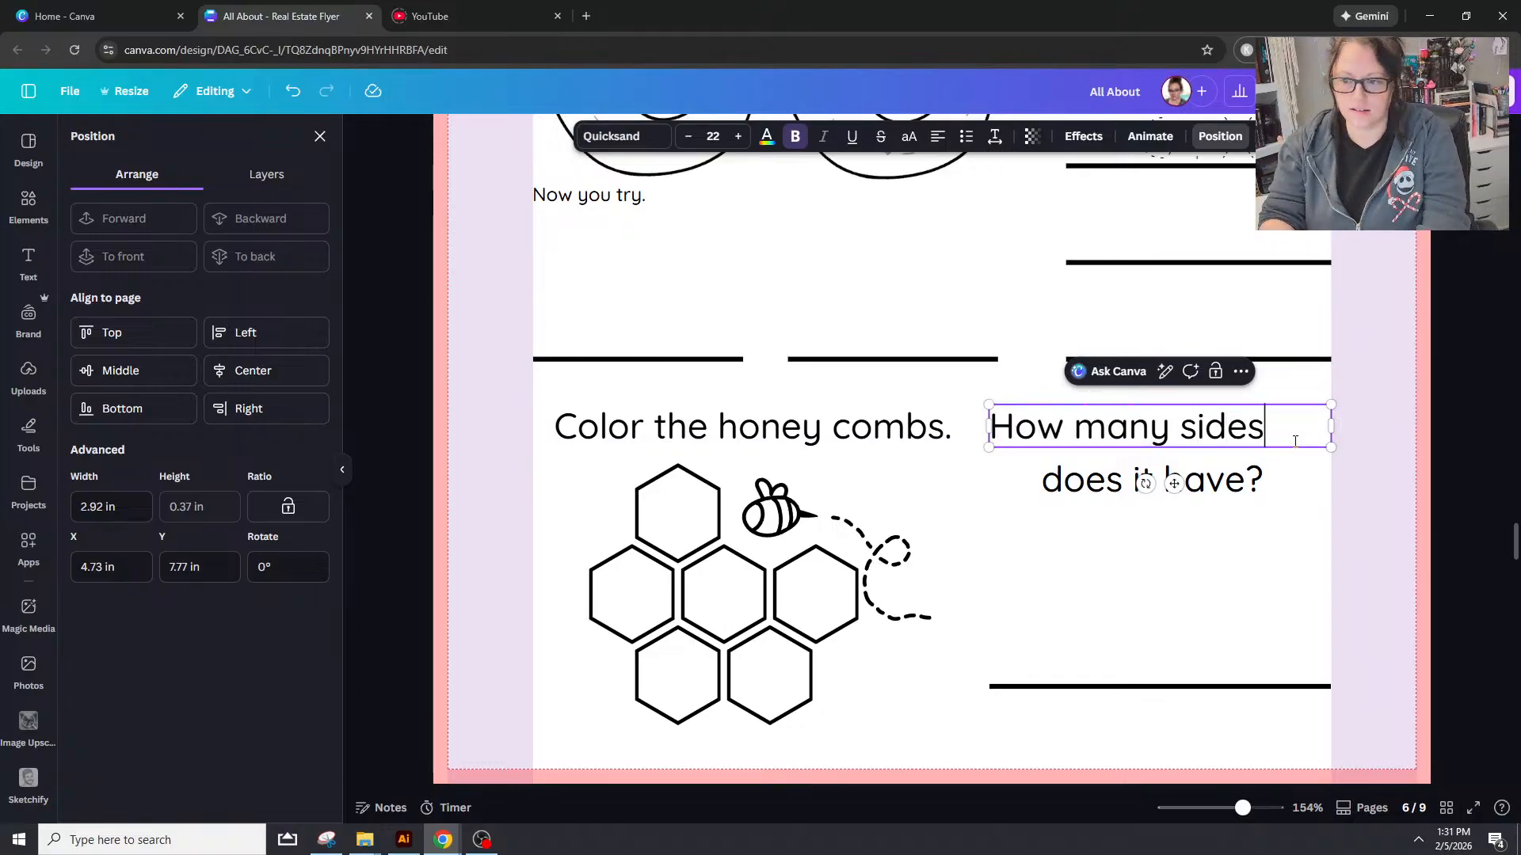
Step: Change the question's second line on page 6 to "do honeycombs have?"
double_click(1256, 485)
double_click(1141, 483)
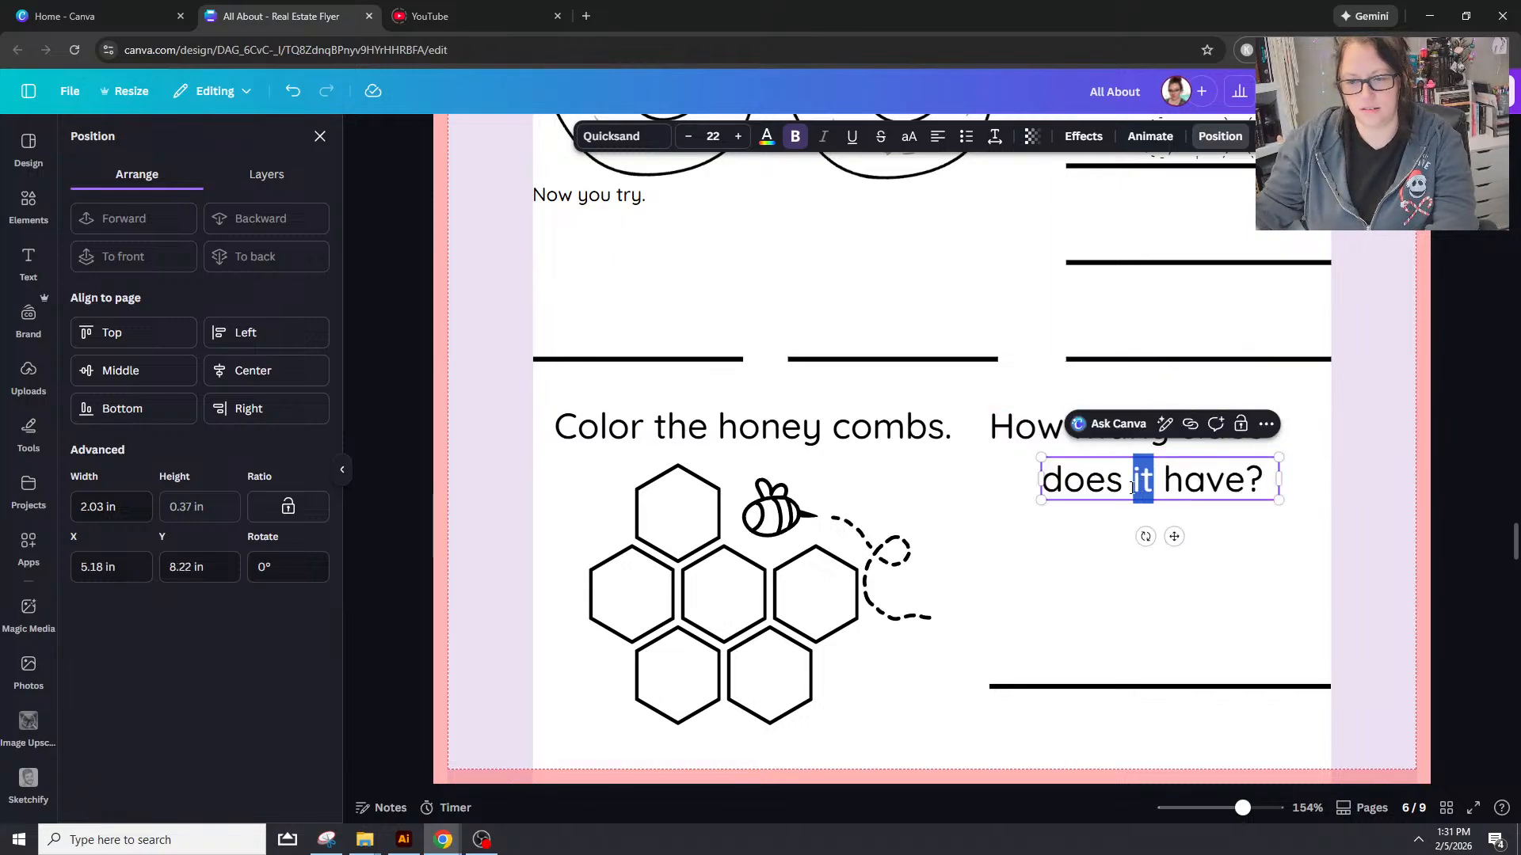
key(BackSpace)
key(BackSpace)
key(BackSpace)
key(BackSpace)
text(h)
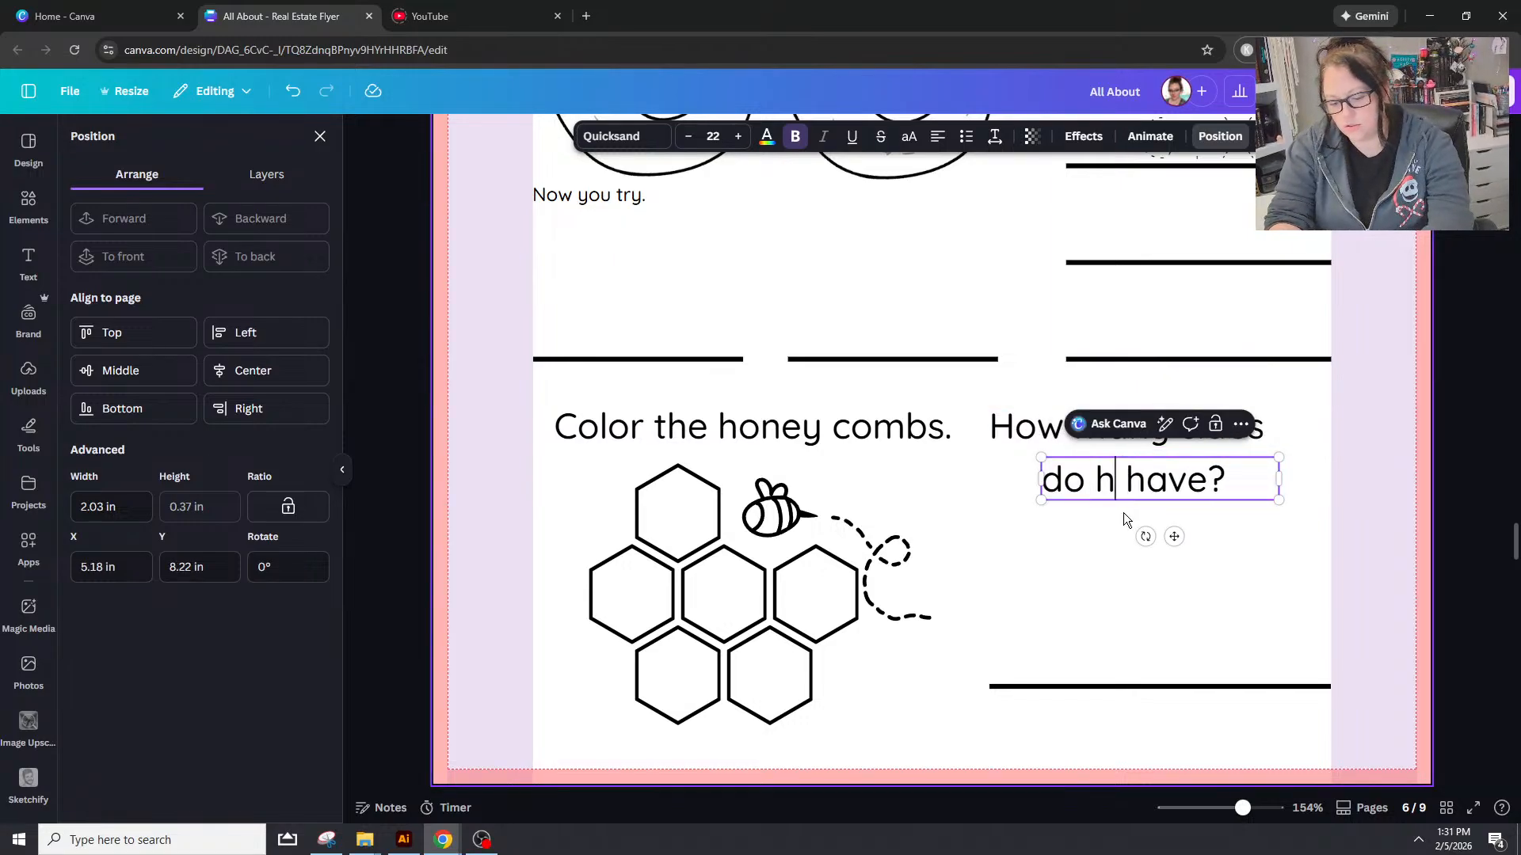
text(oneyc)
key(BackSpace)
text(ycom)
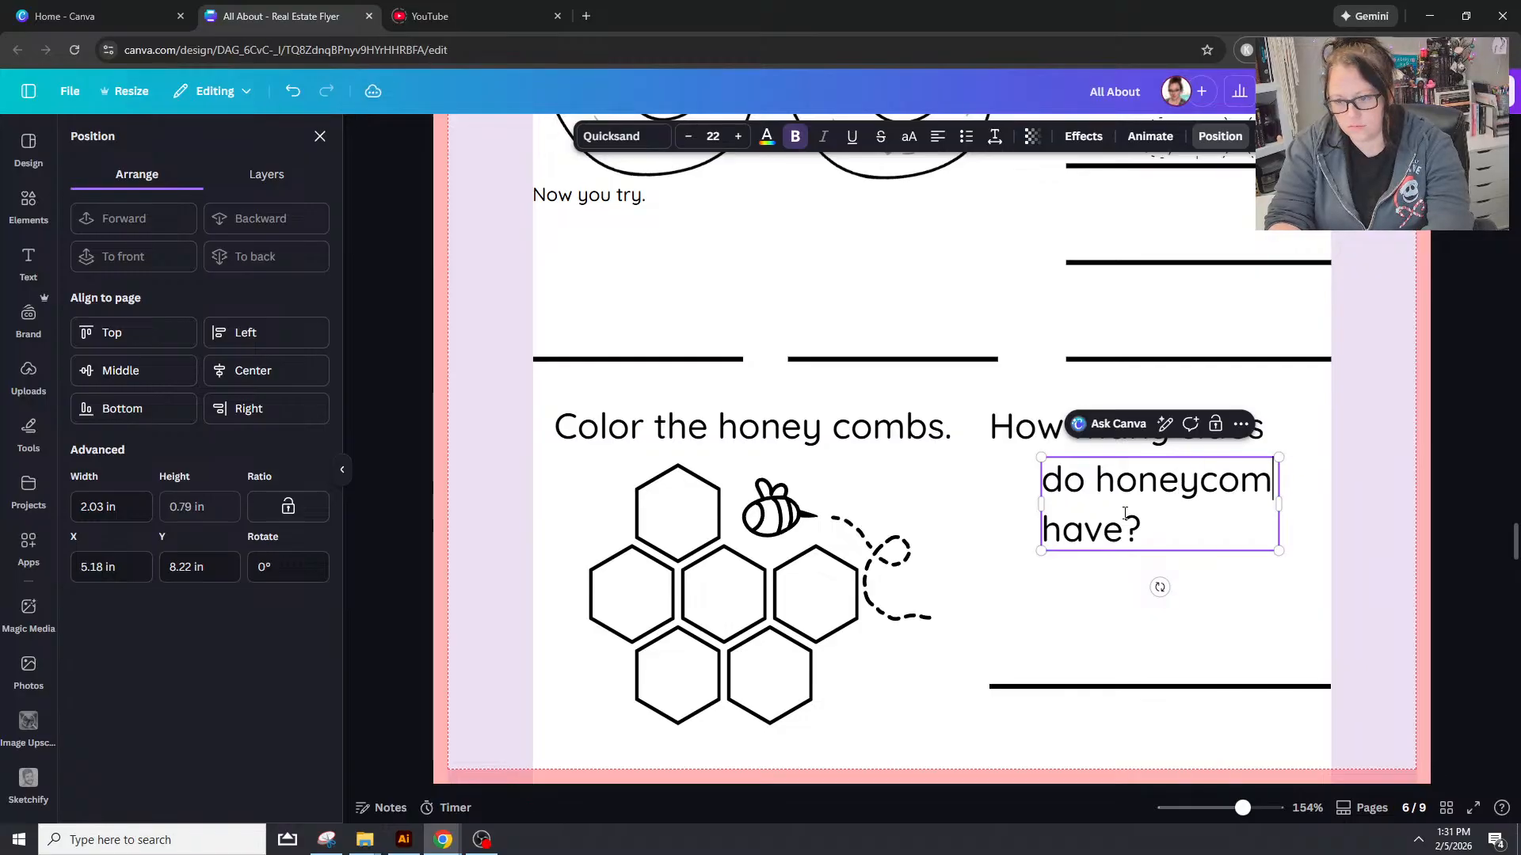
text(bs)
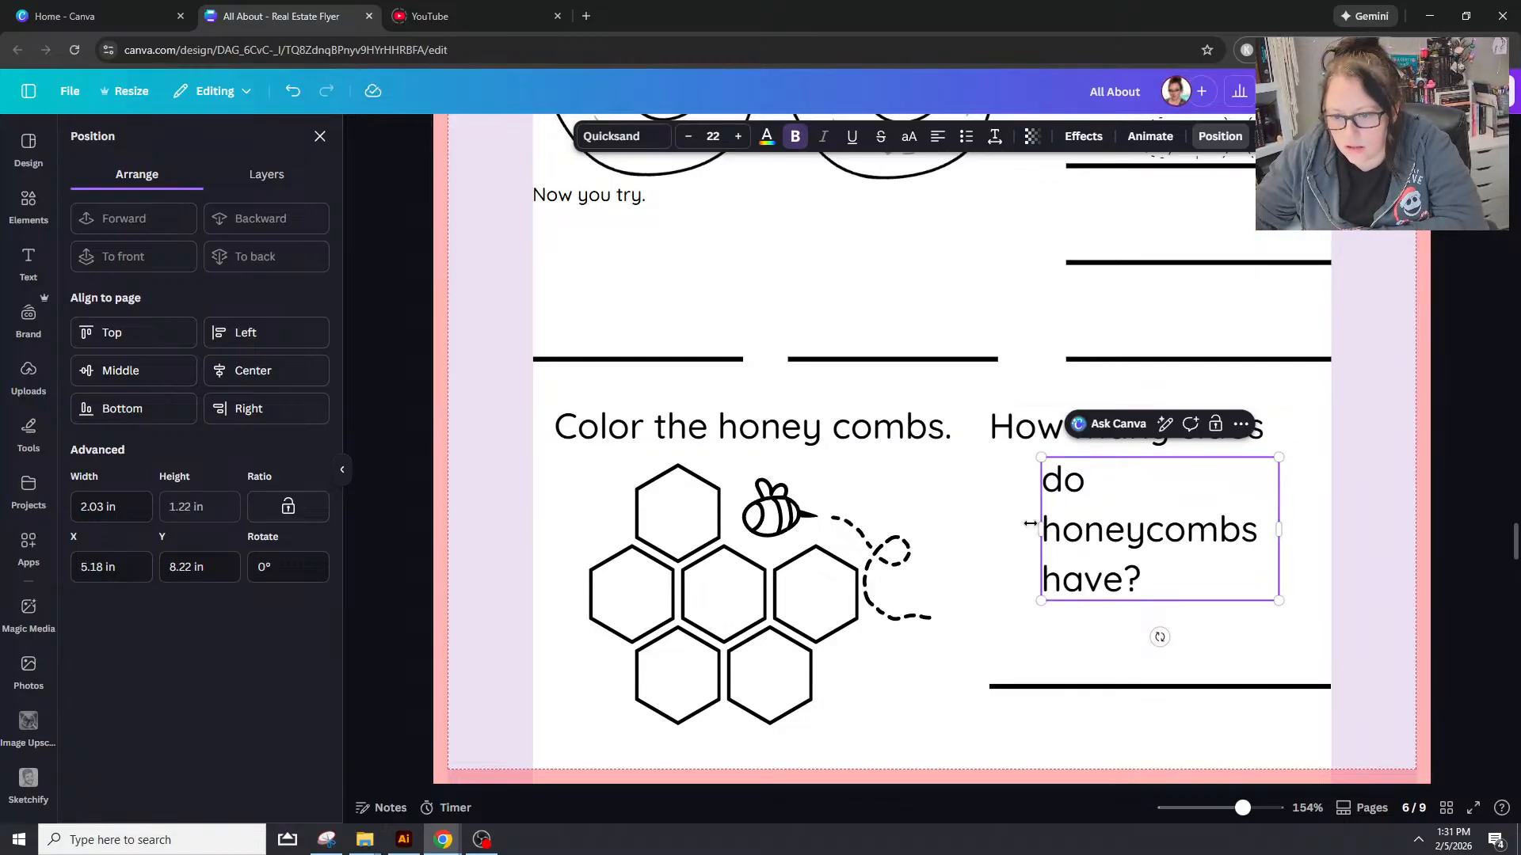
Step: Widen the "do honeycombs have?" text box leftward to 2.45 in, lining up its left edge with the line above
drag(1042, 529, 990, 504)
click(985, 542)
click(1045, 529)
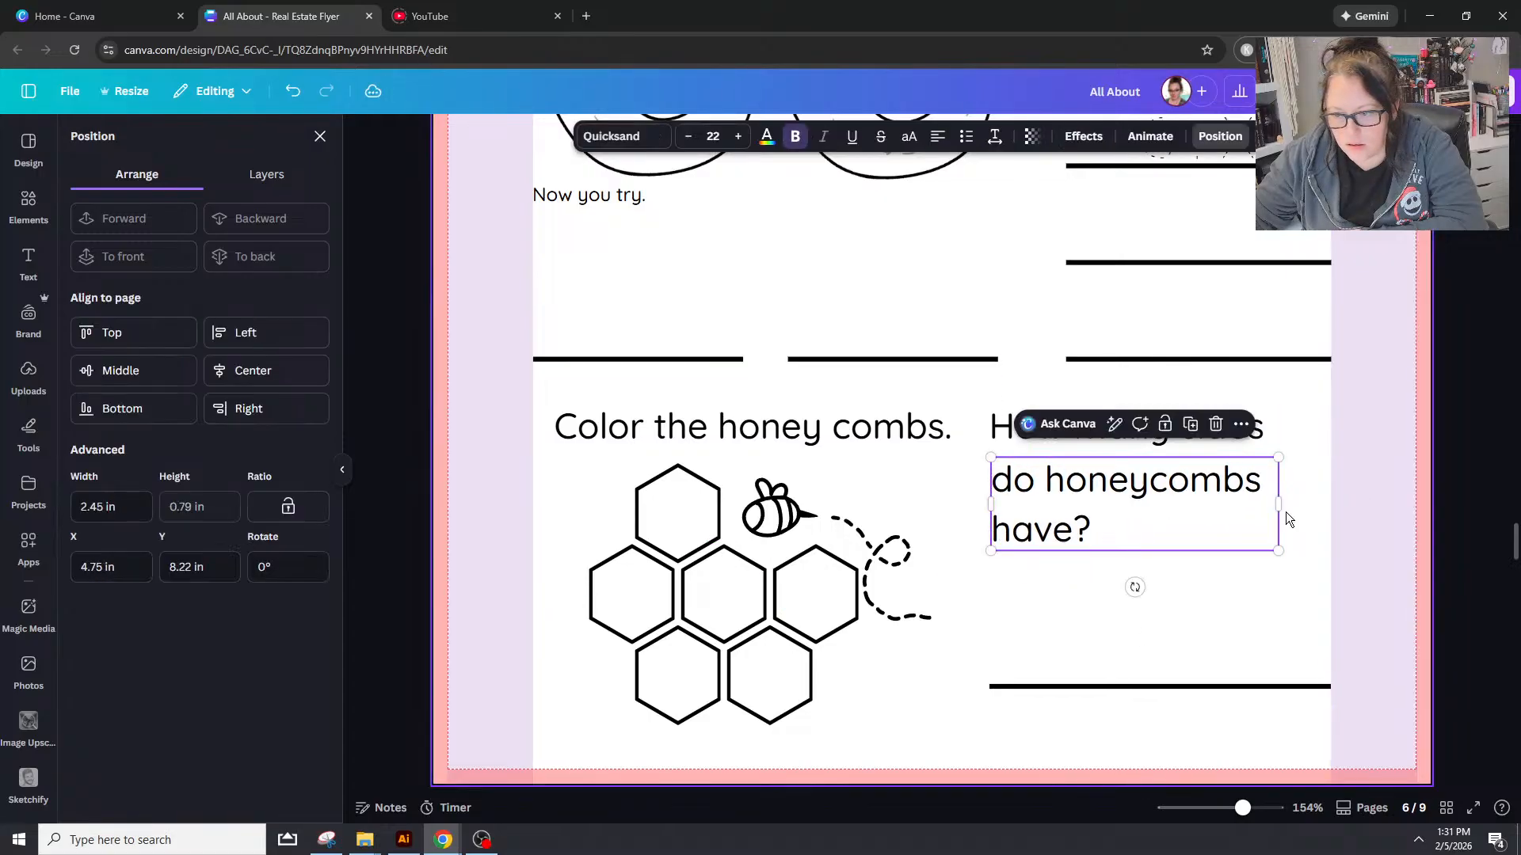
Step: Widen the question's second line on page 6 to 2.9 in and move "do" from its start to the end of "How many sides"
drag(1286, 519, 1329, 511)
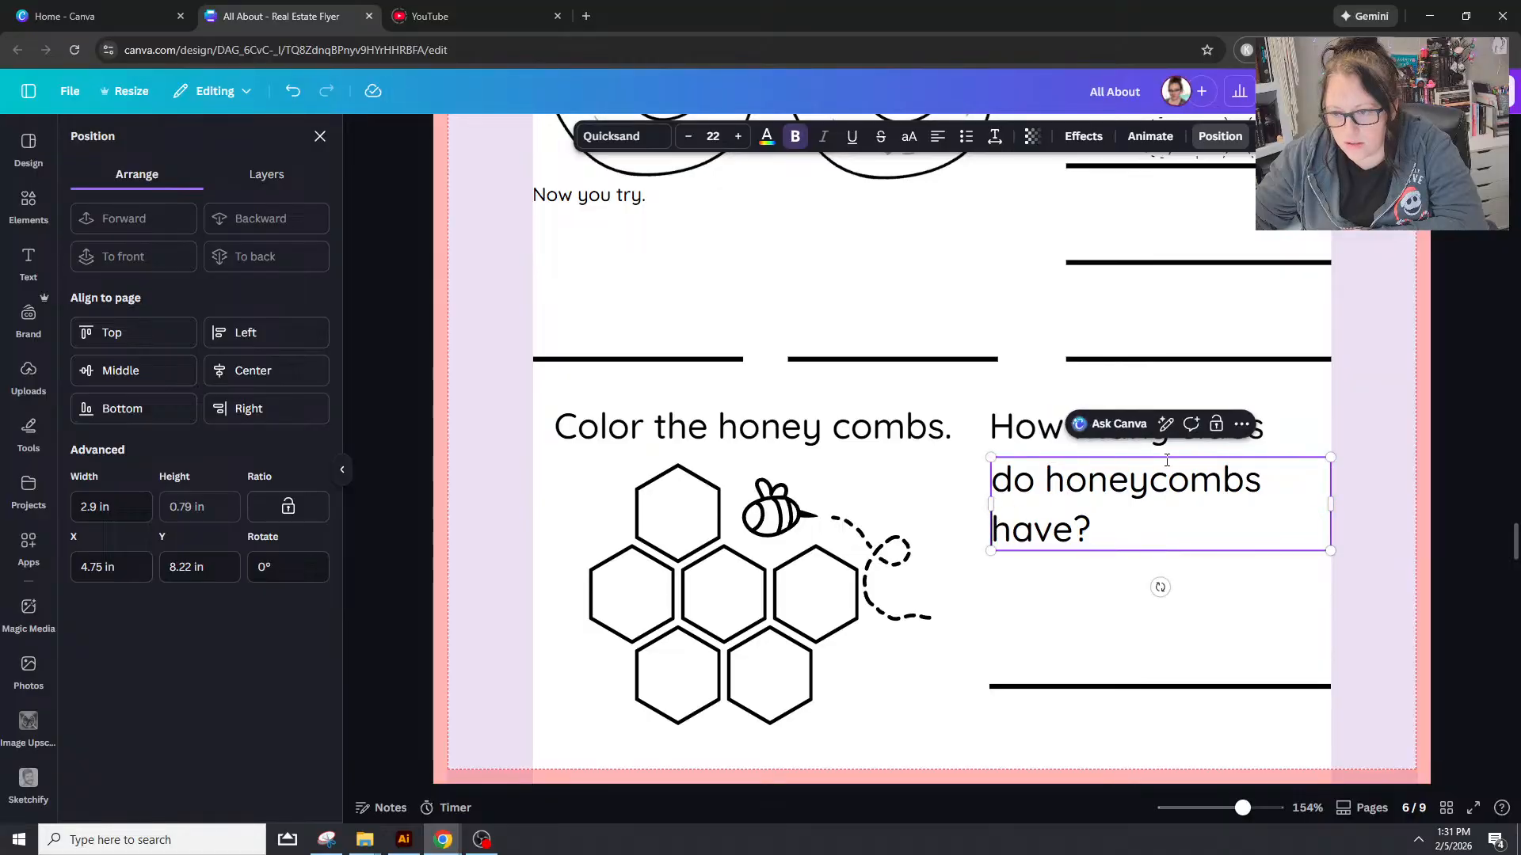
click(1011, 440)
click(1267, 431)
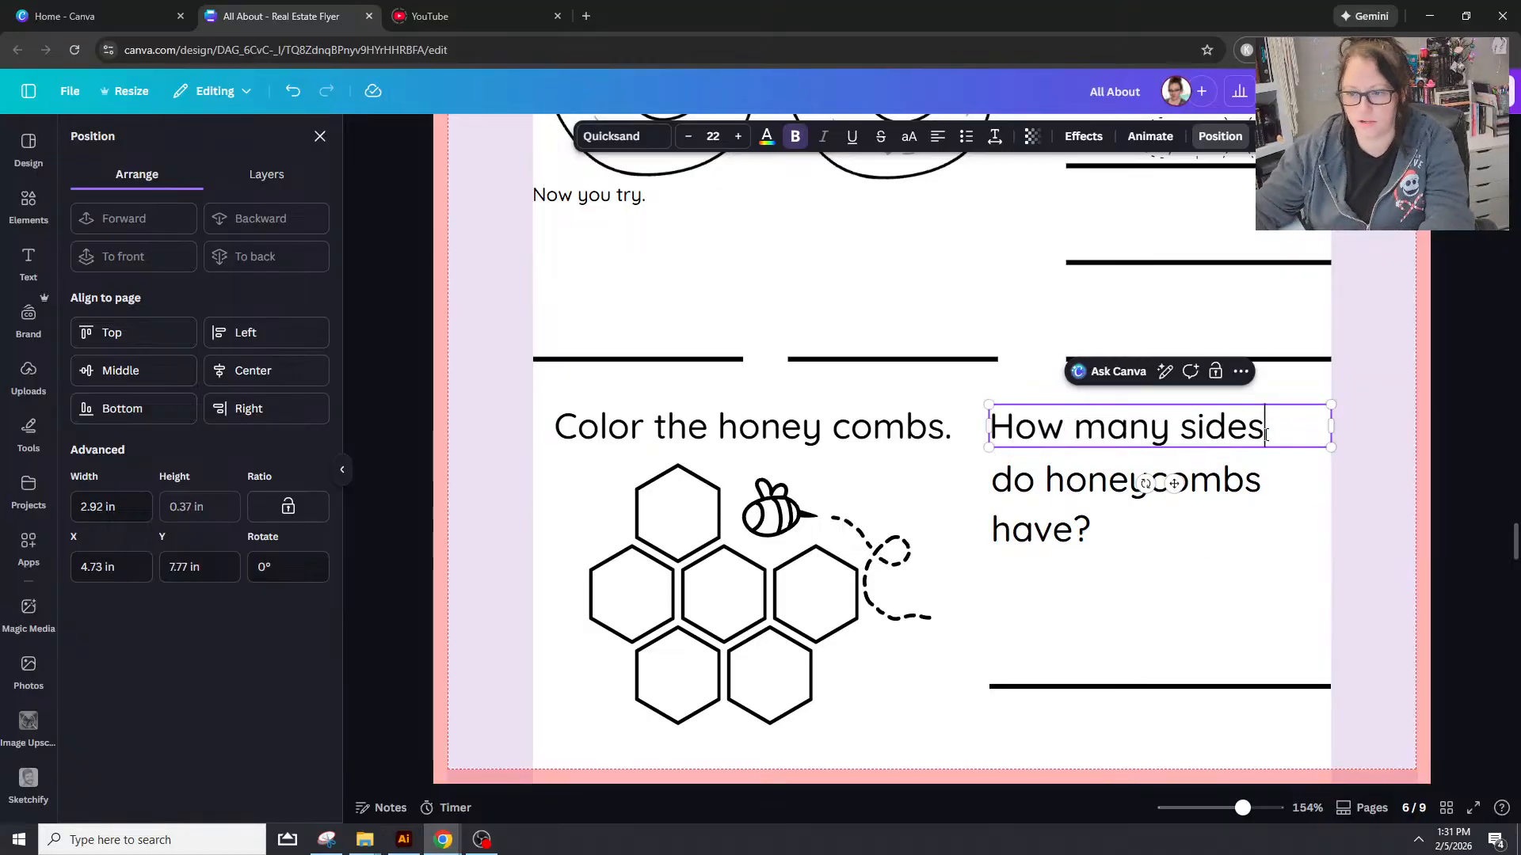
text(do)
click(1038, 480)
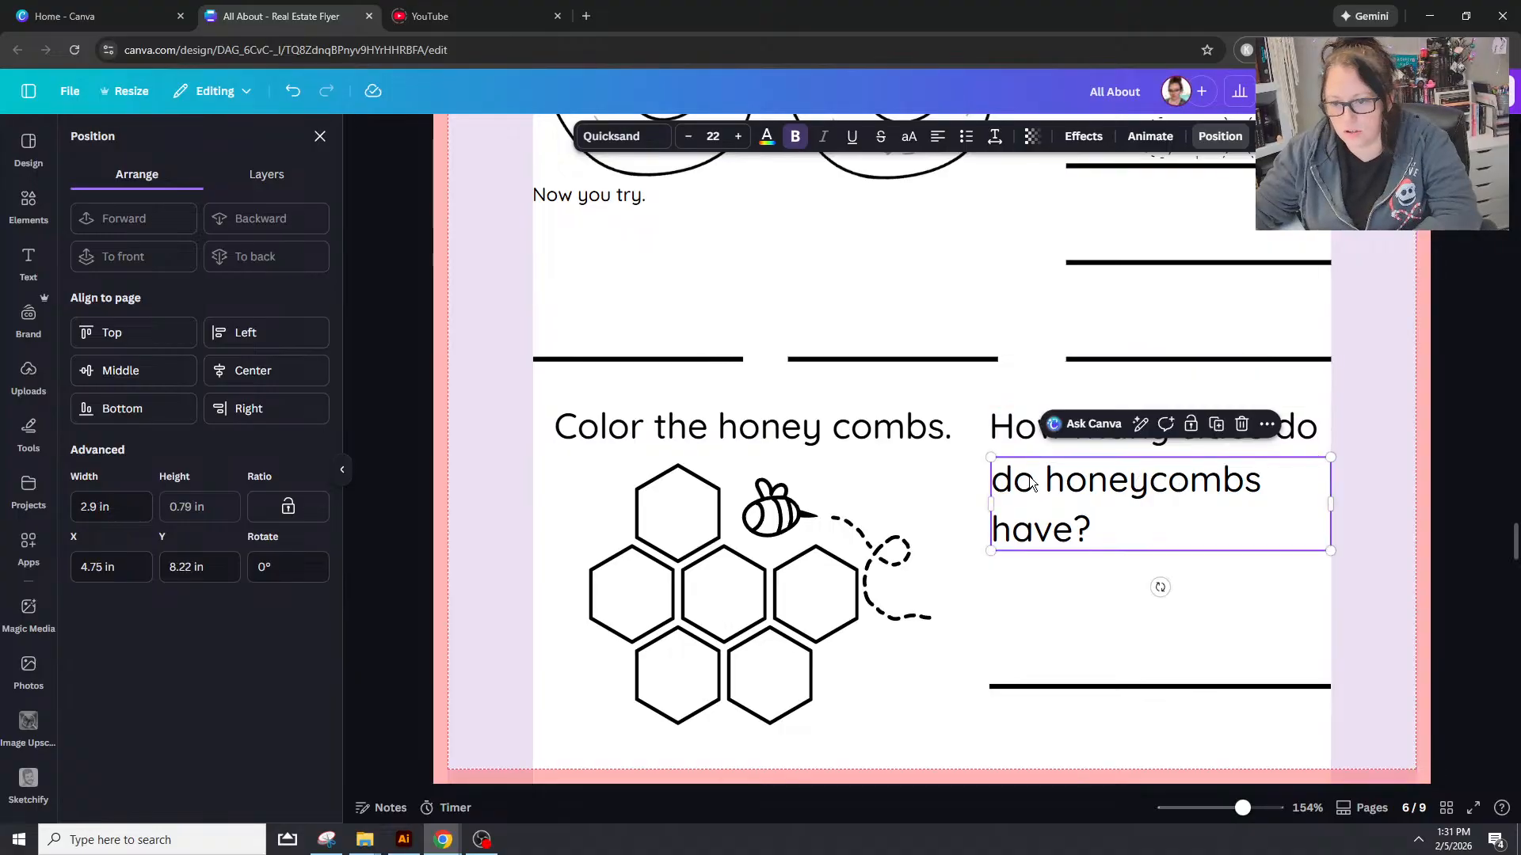
click(1047, 481)
key(BackSpace)
key(BackSpace)
key(BackSpace)
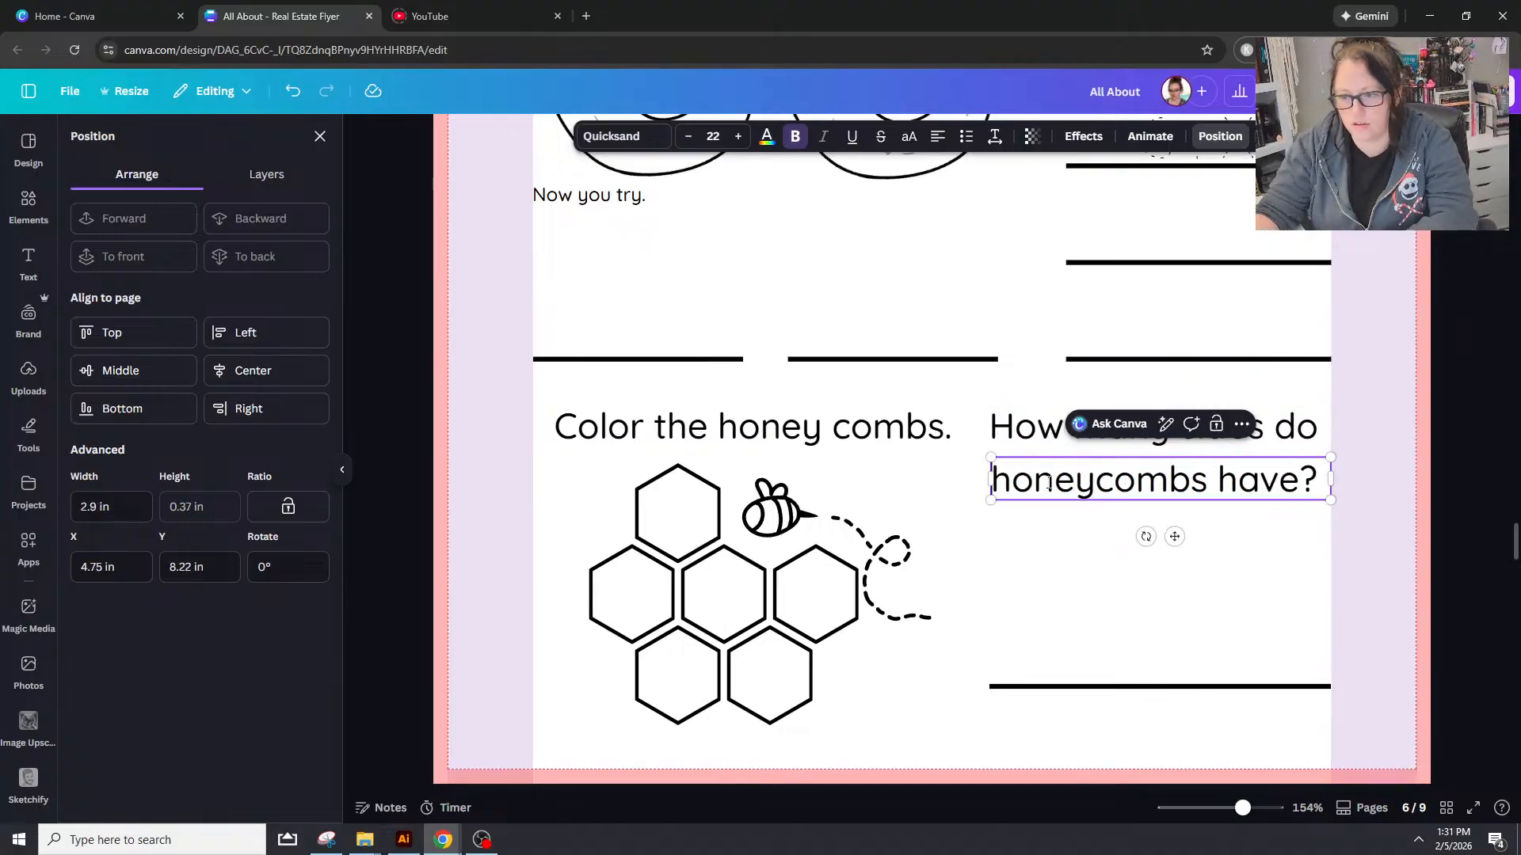
Step: Center-align the two lines of the honeycomb question with each other on page 6
click(1090, 583)
drag(1087, 564, 1224, 428)
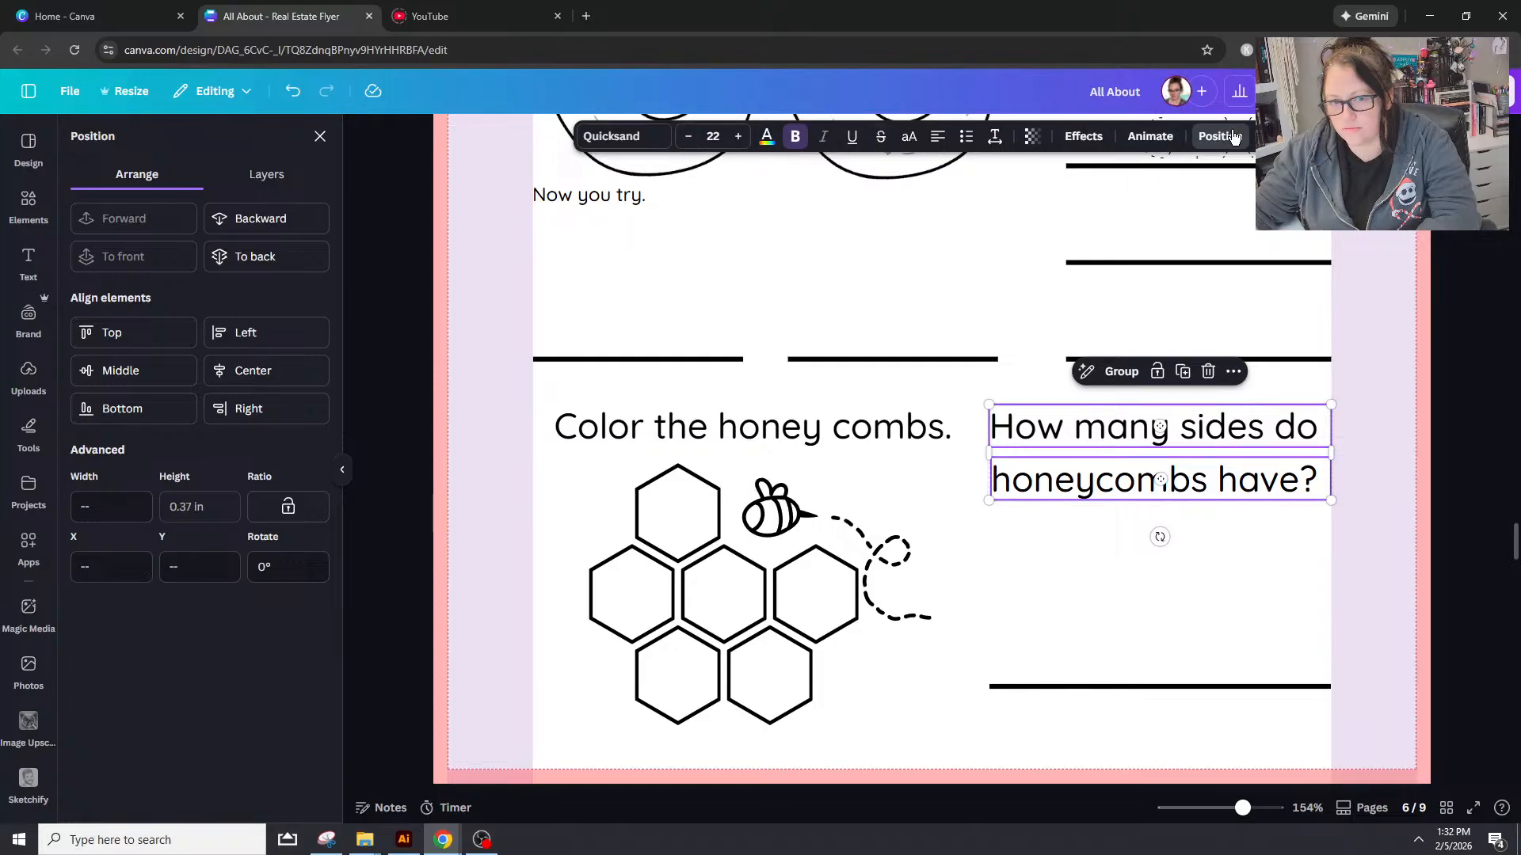
click(252, 370)
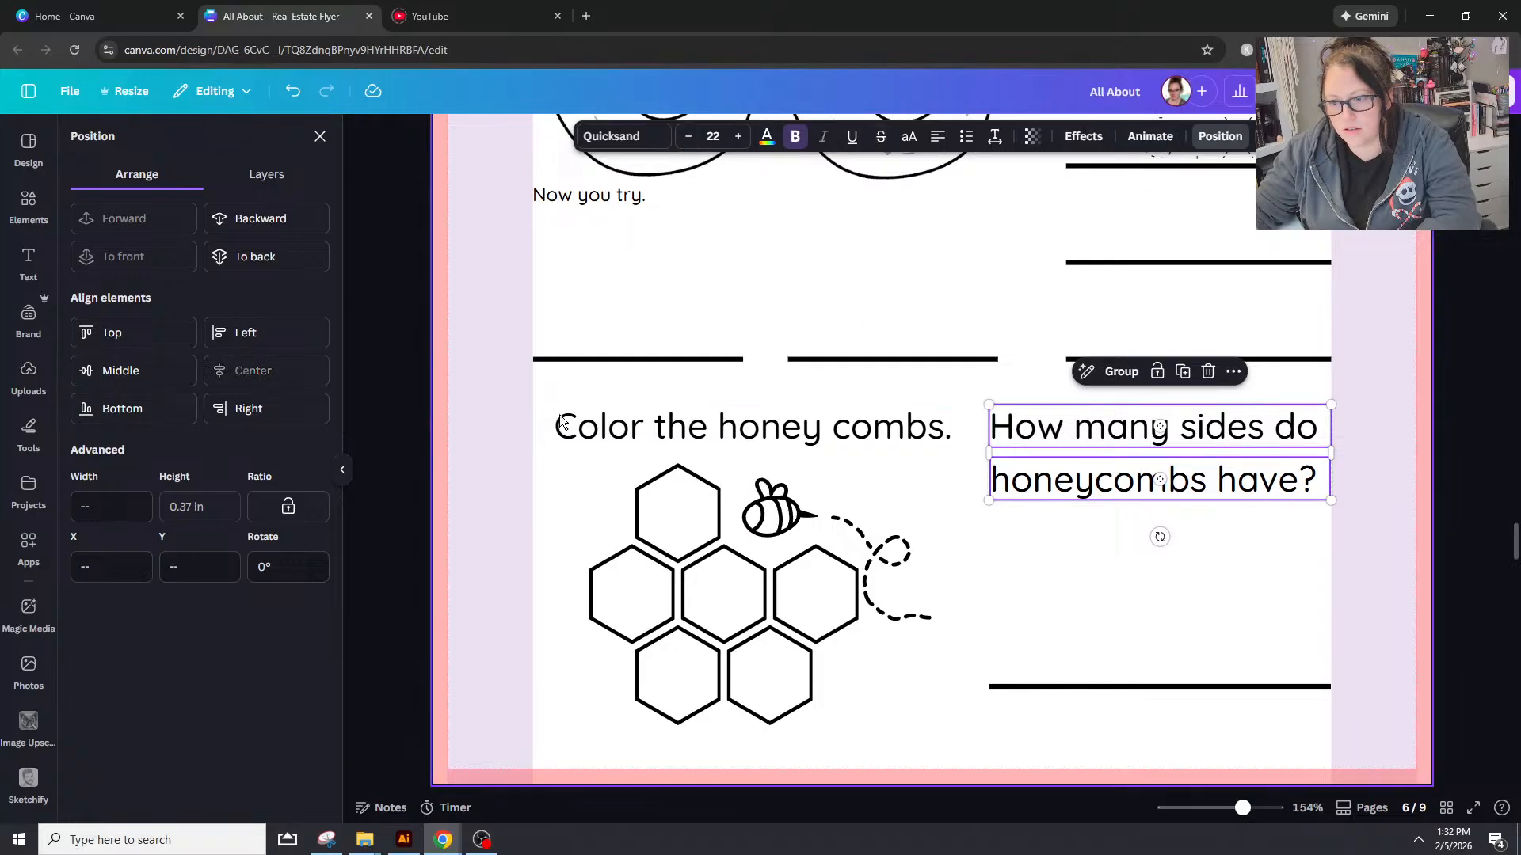
click(1230, 597)
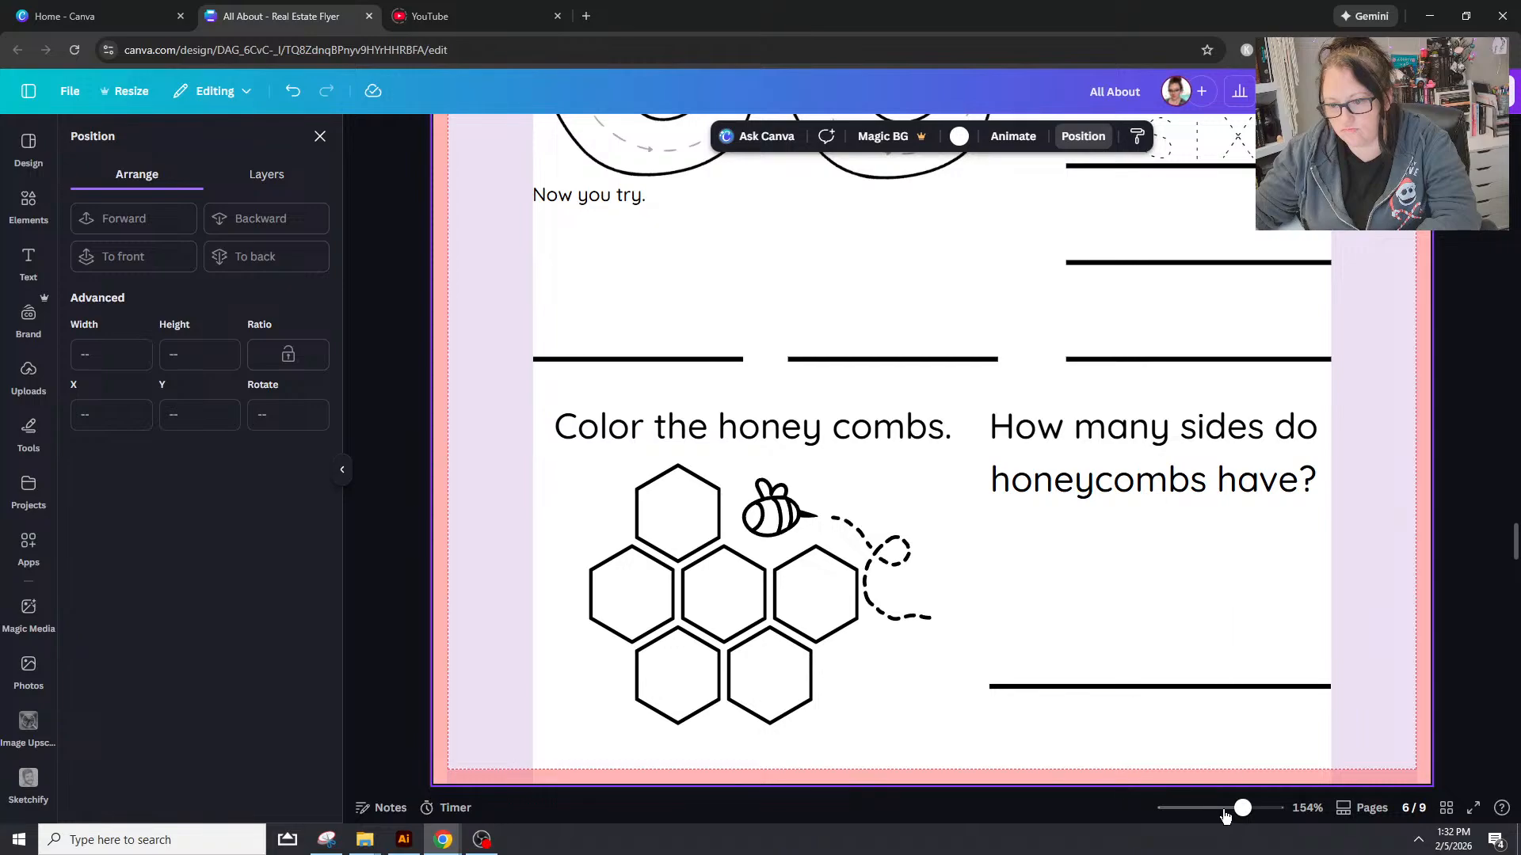
drag(1238, 809, 1221, 822)
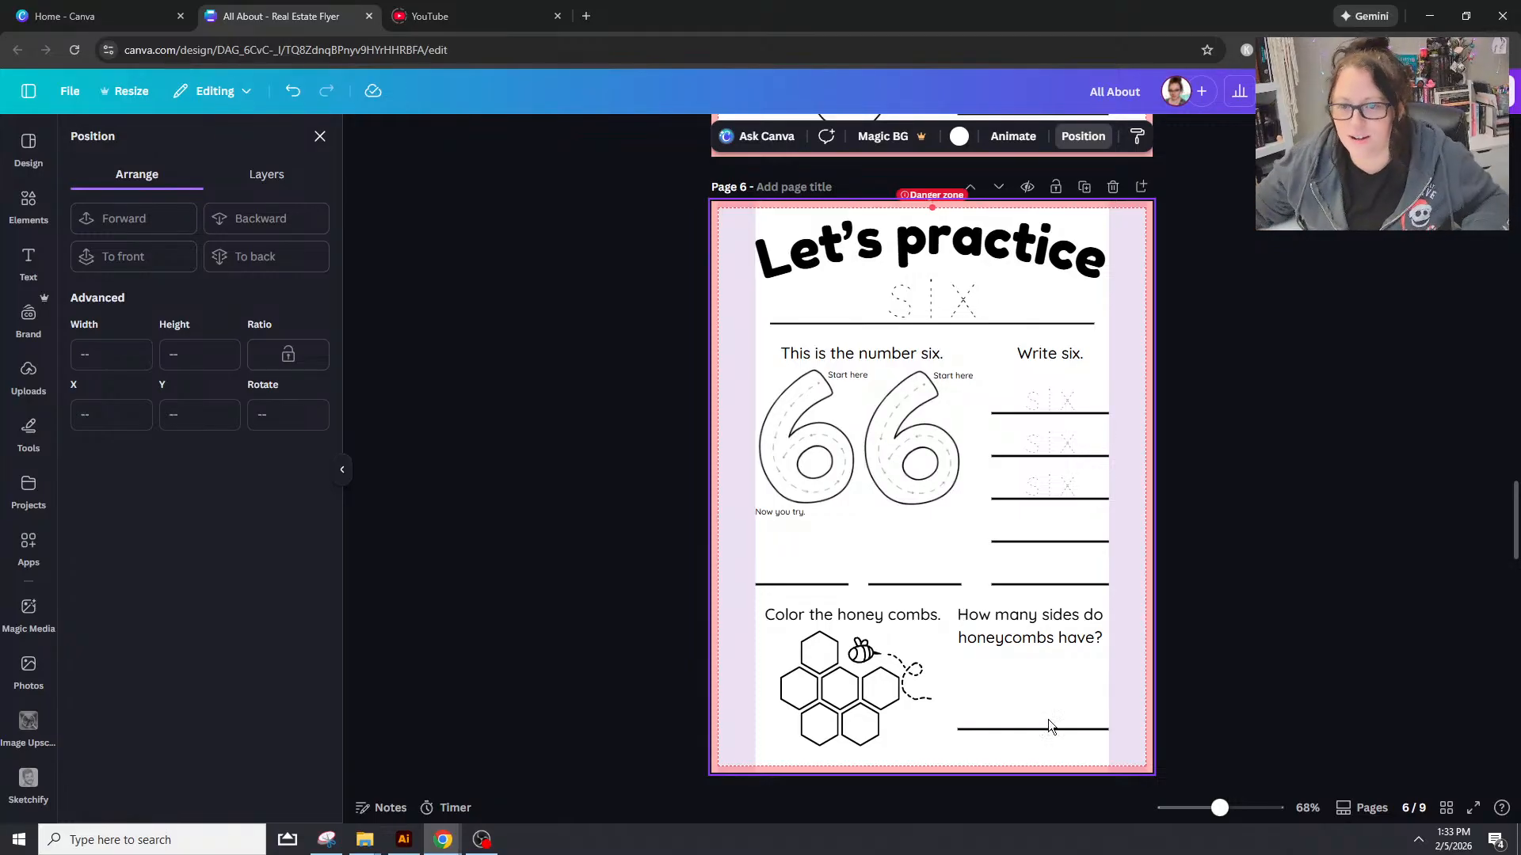
Step: Duplicate the finished number-six page to create page 7
click(1433, 383)
click(1126, 518)
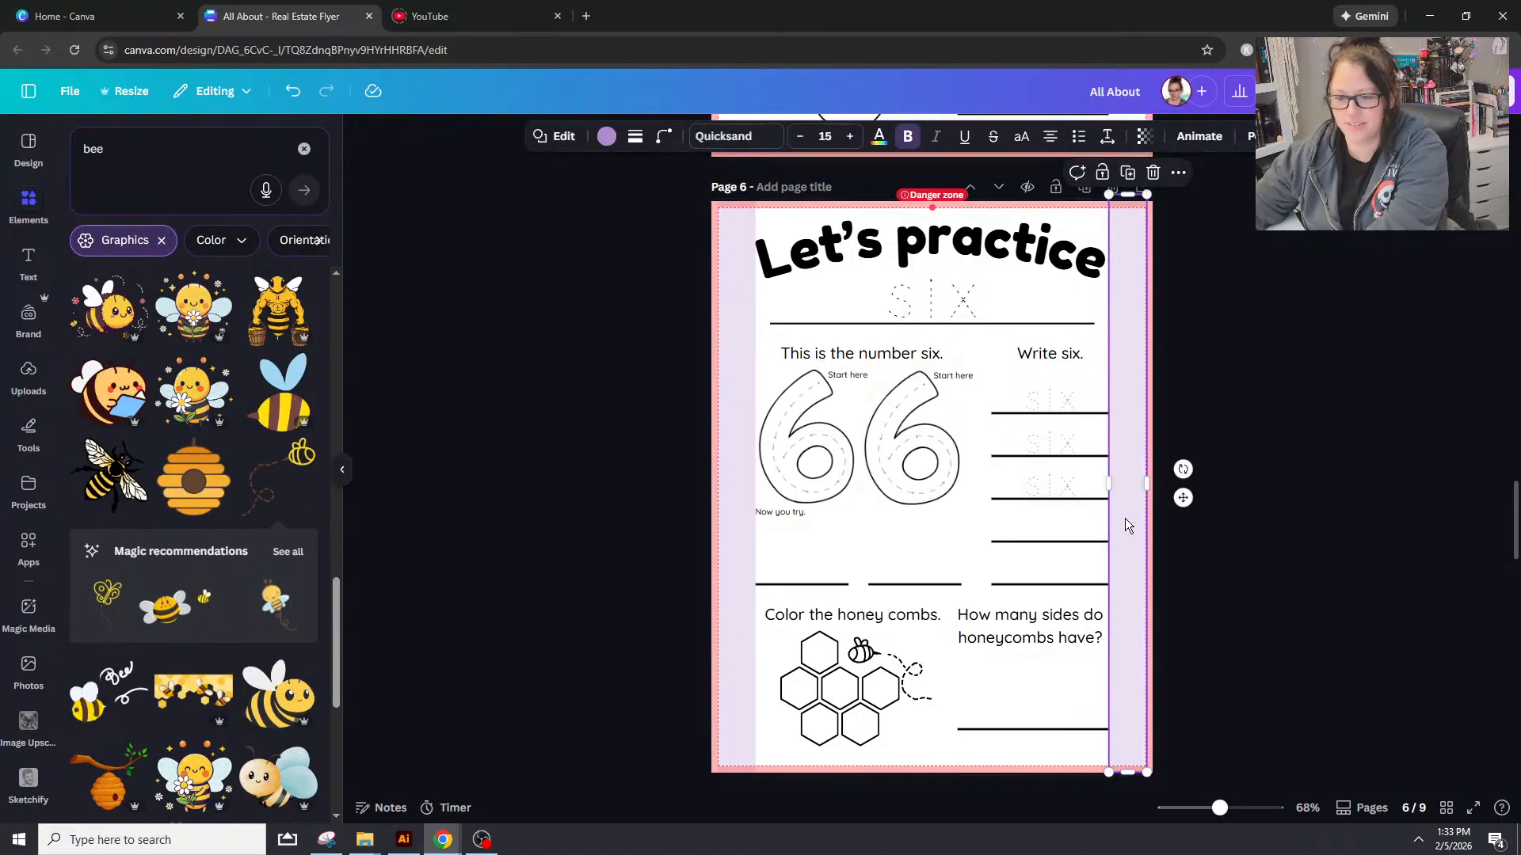
click(1085, 189)
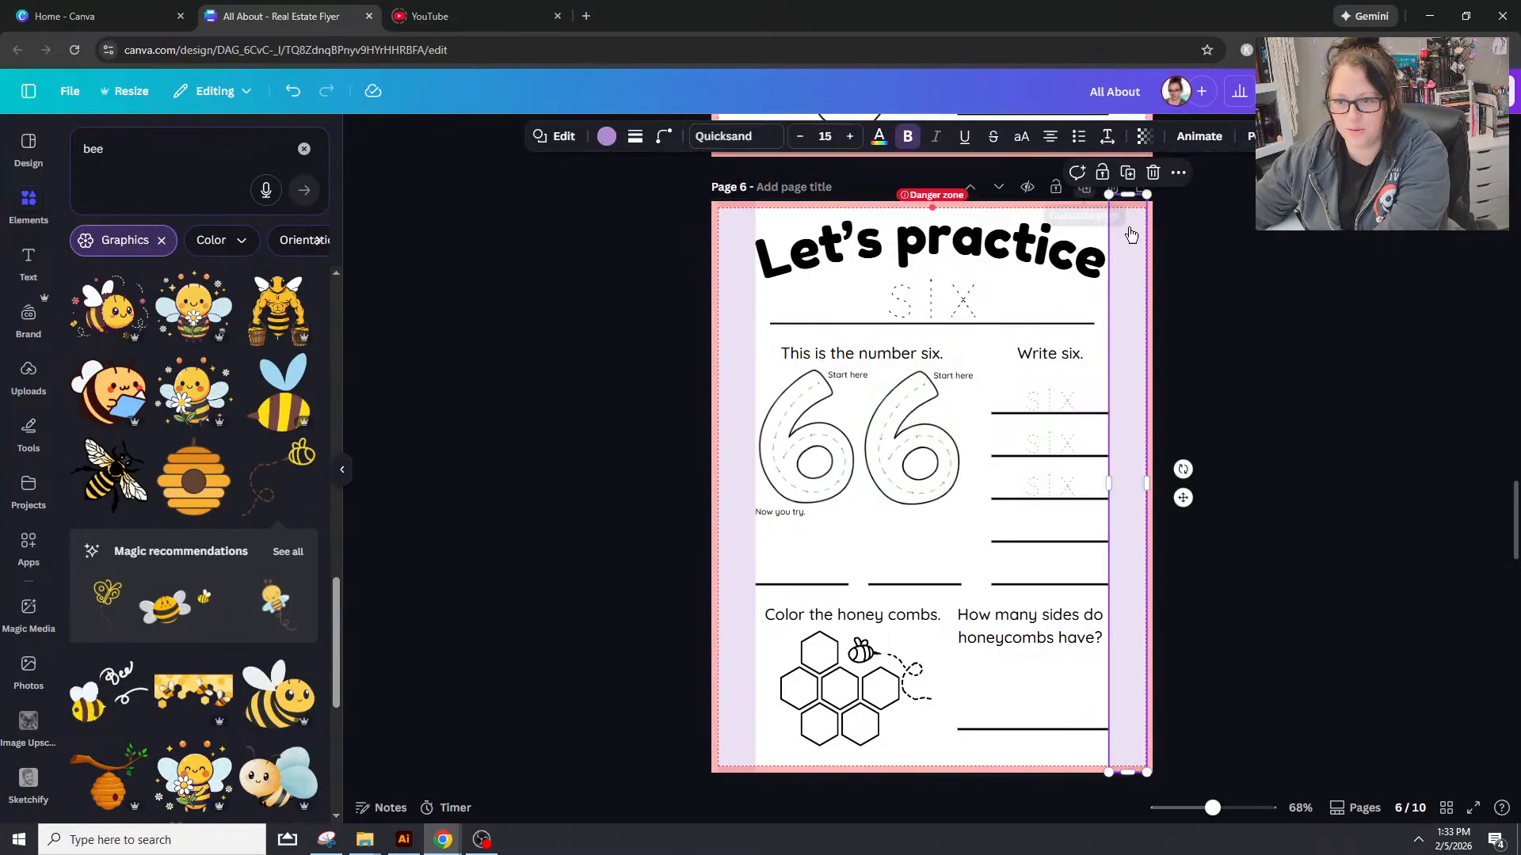
scroll(1128, 246, up, 5)
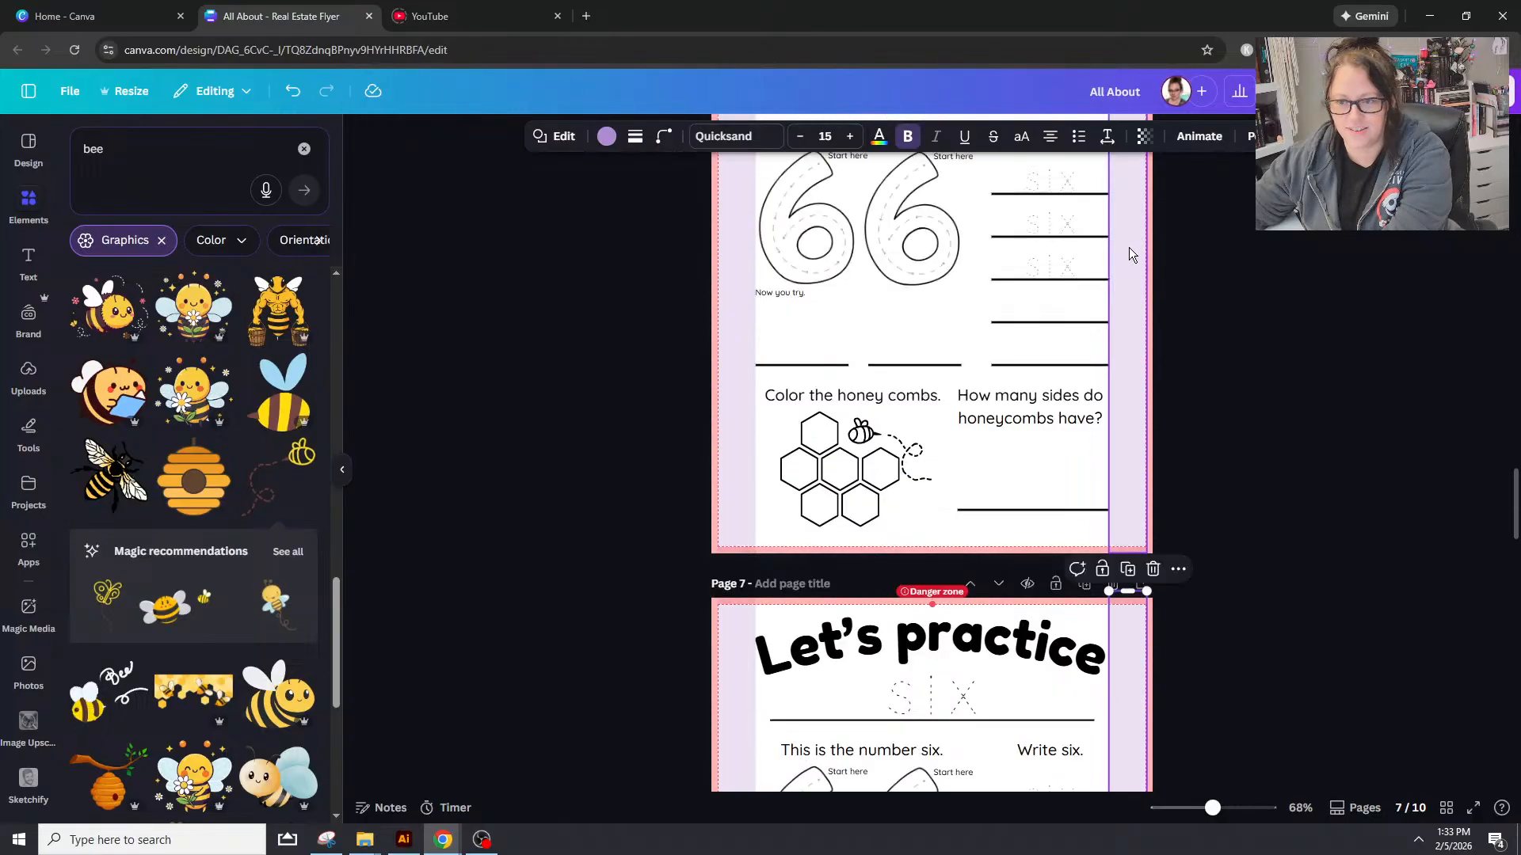
click(744, 307)
click(1339, 333)
scroll(1335, 340, down, 5)
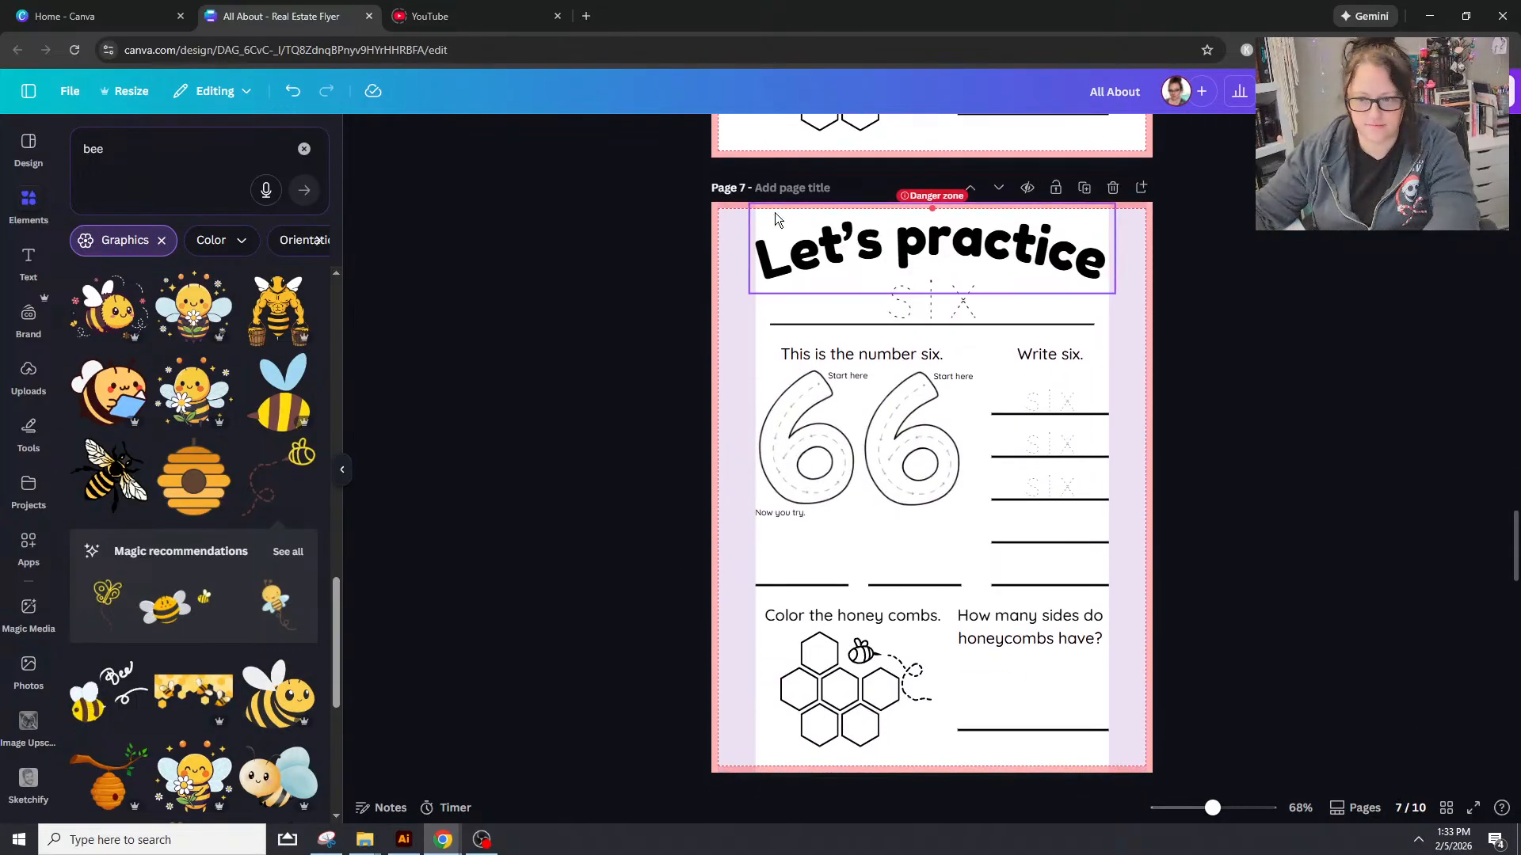
Step: Change the large traceable word under the "Let's practice" title on page 7 to "seven"
click(972, 308)
double_click(972, 309)
text(seven)
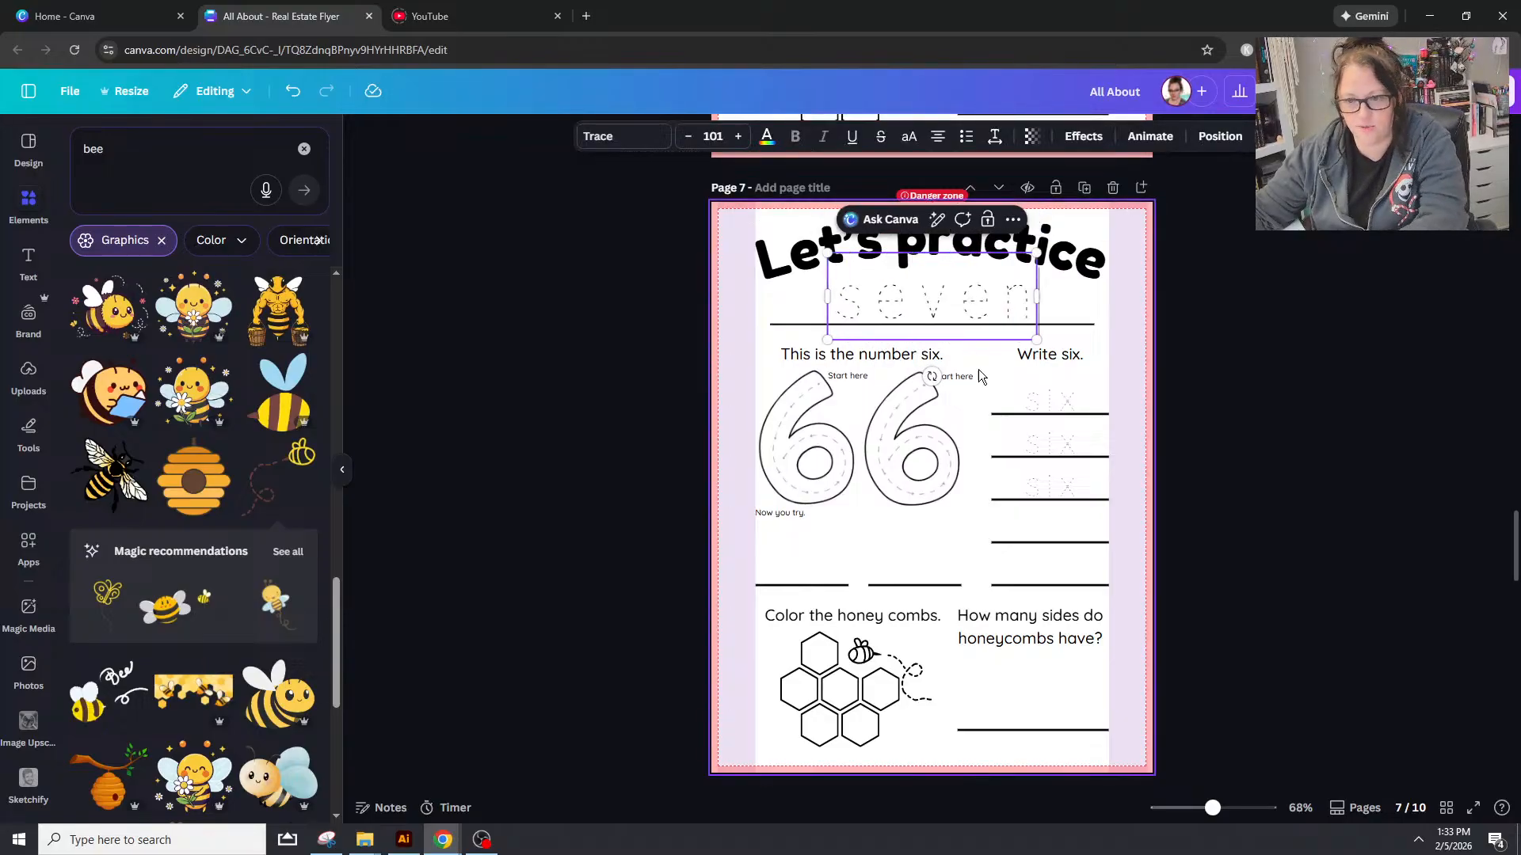
Step: Change the two section headings on page 7 to "Write seven." and "This is the number seven."
click(1075, 355)
double_click(1075, 355)
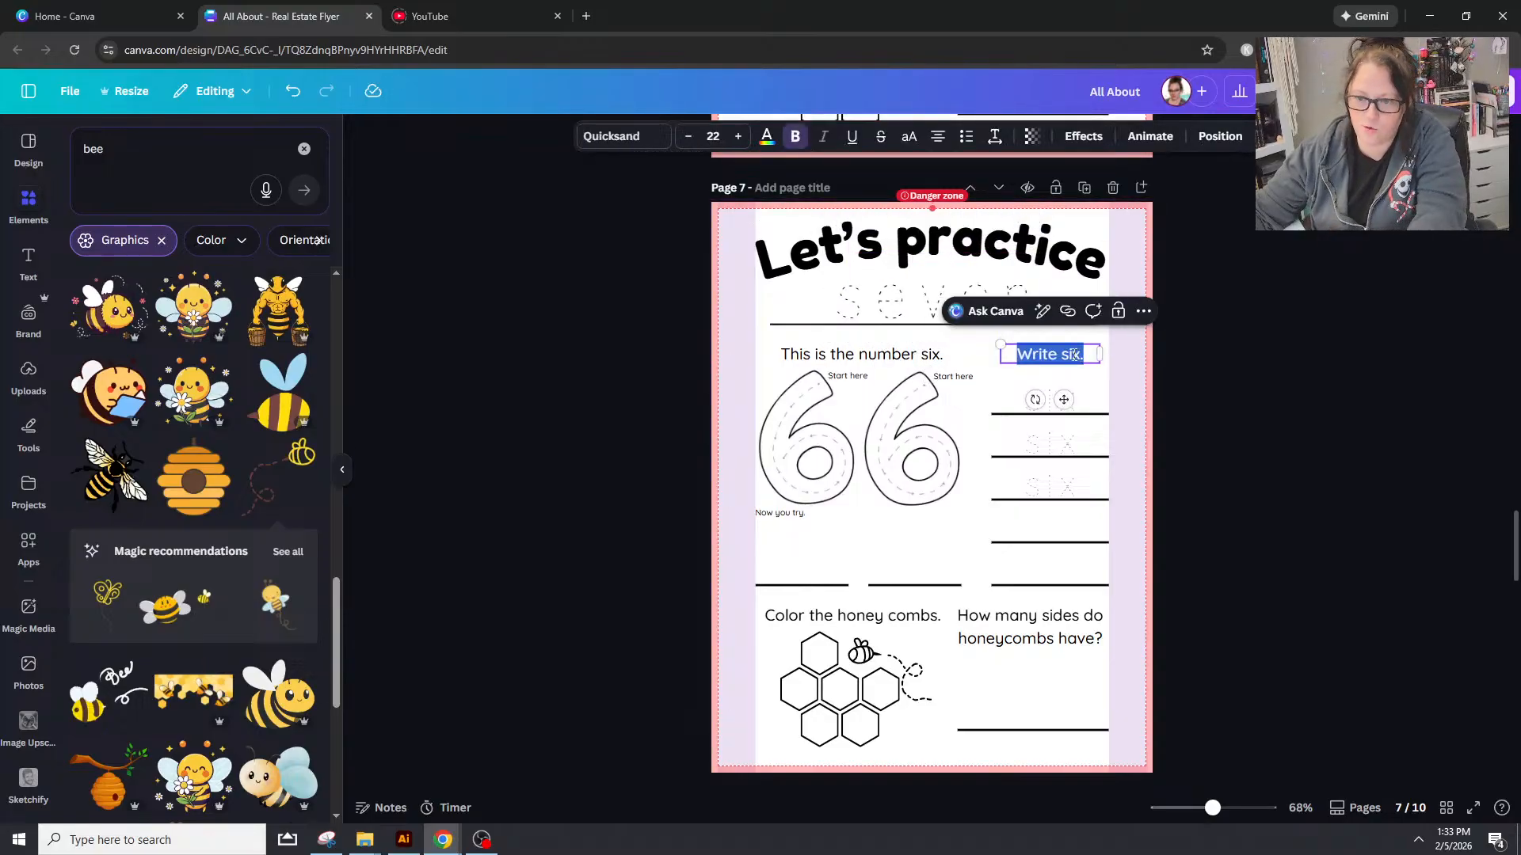
click(1076, 361)
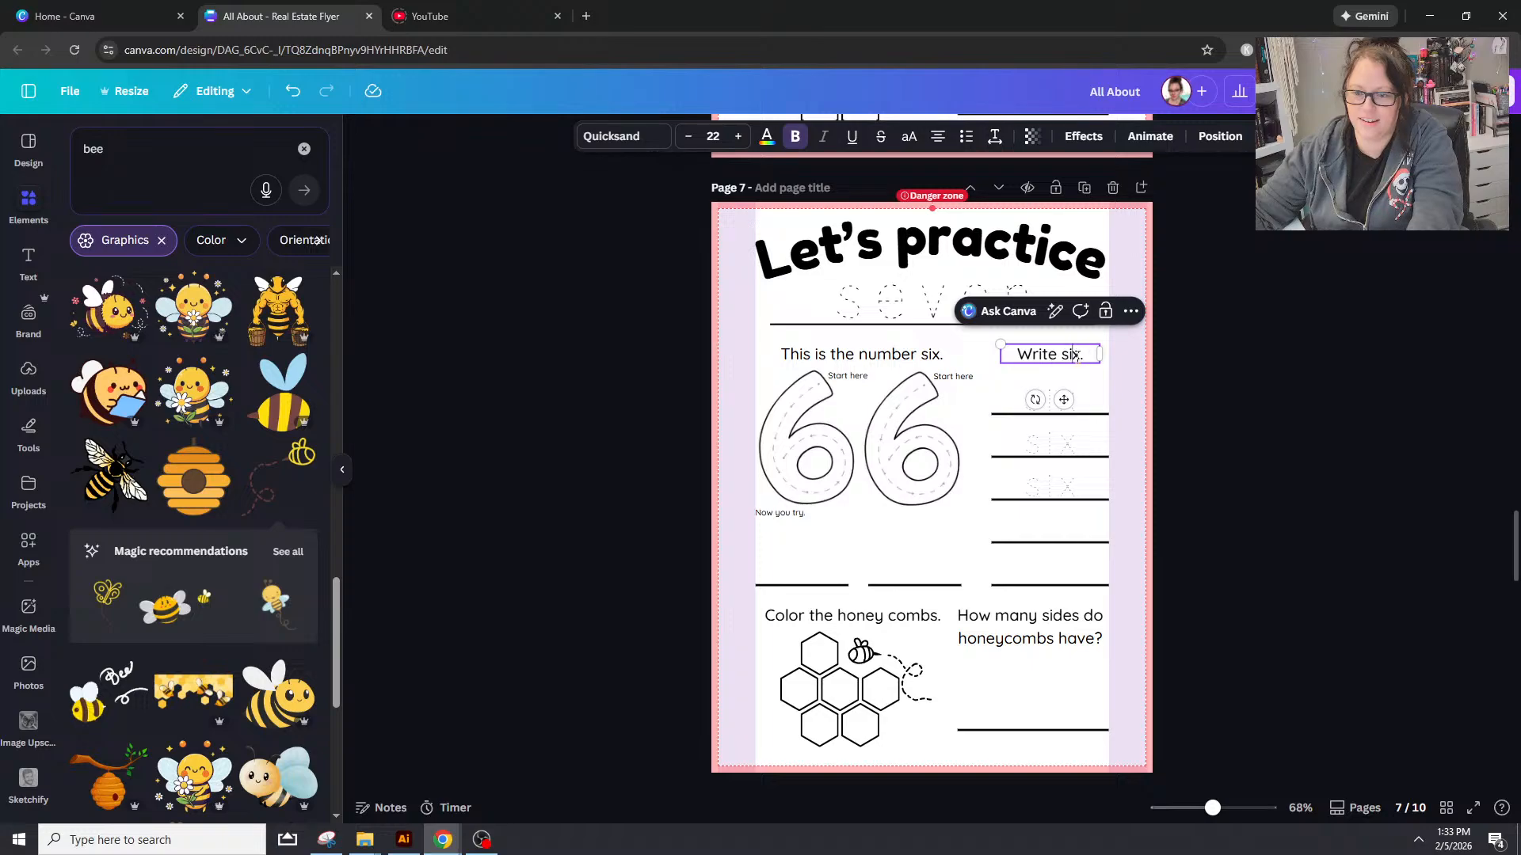
double_click(1073, 354)
text(seve)
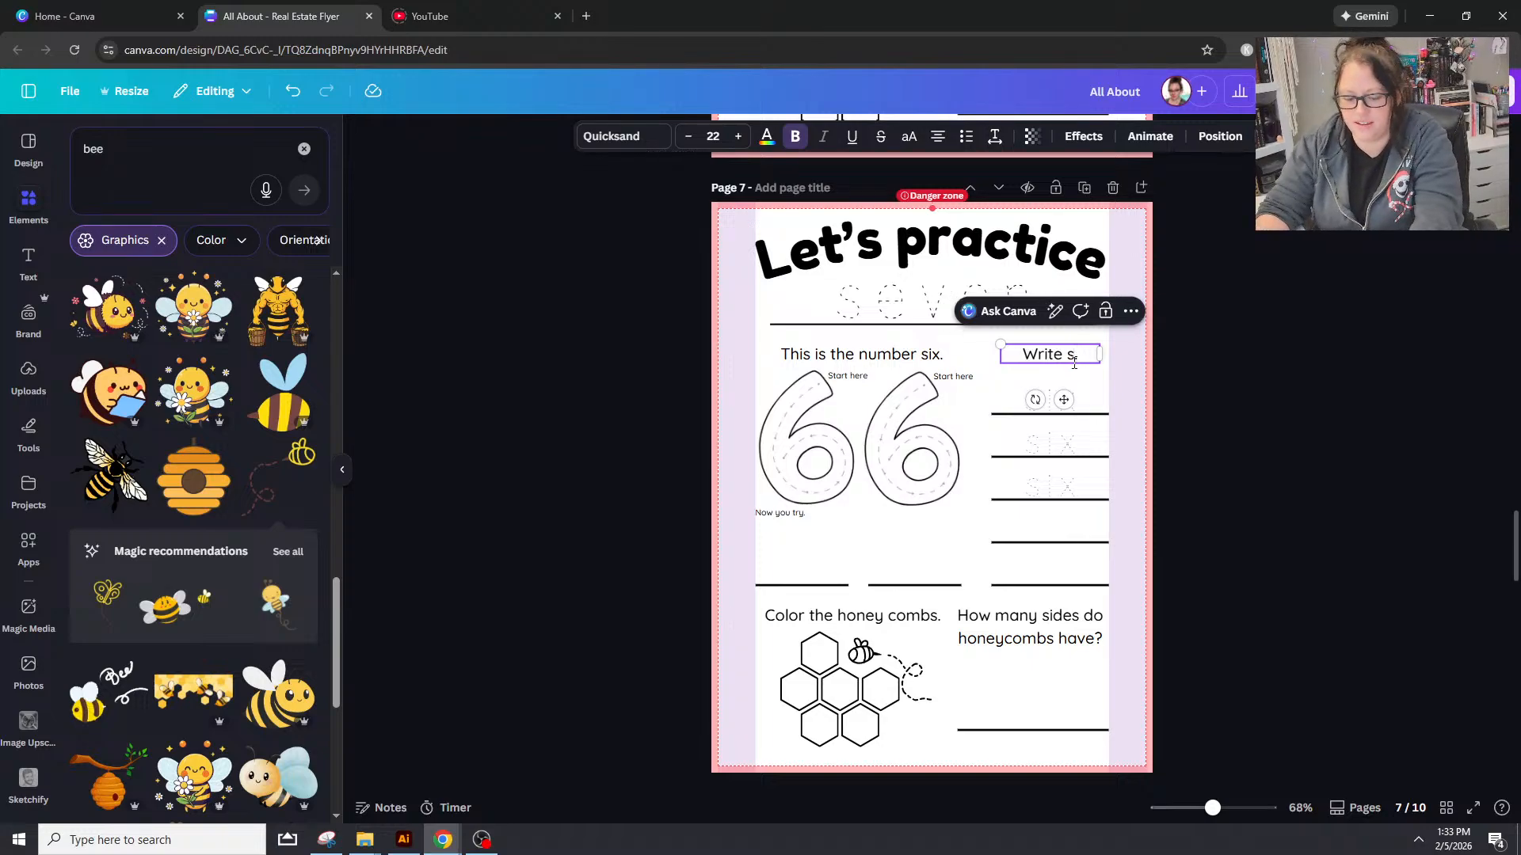
text(n)
click(937, 356)
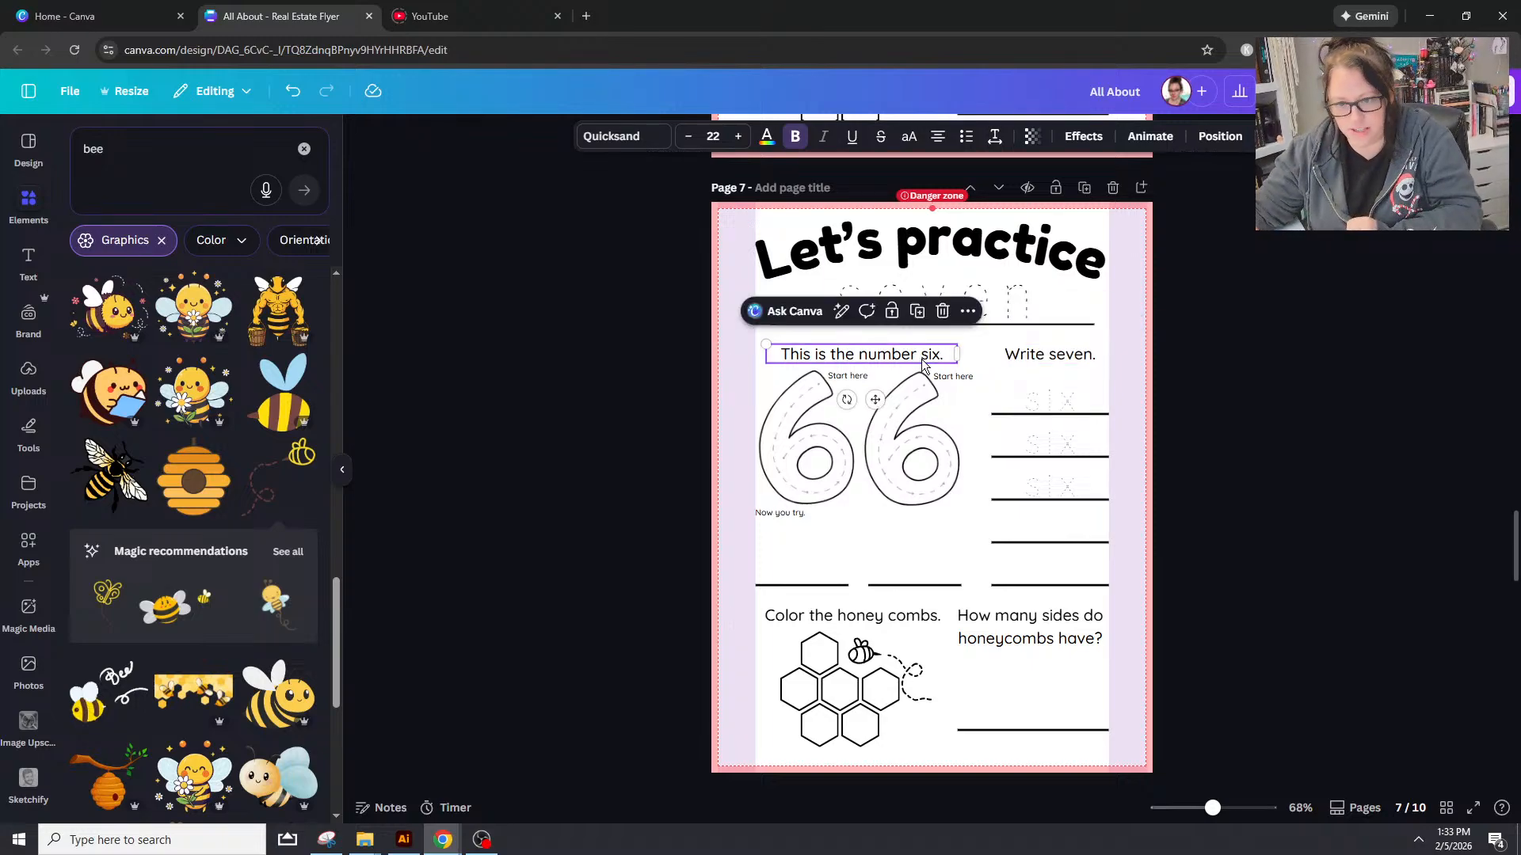
double_click(937, 356)
text(seven)
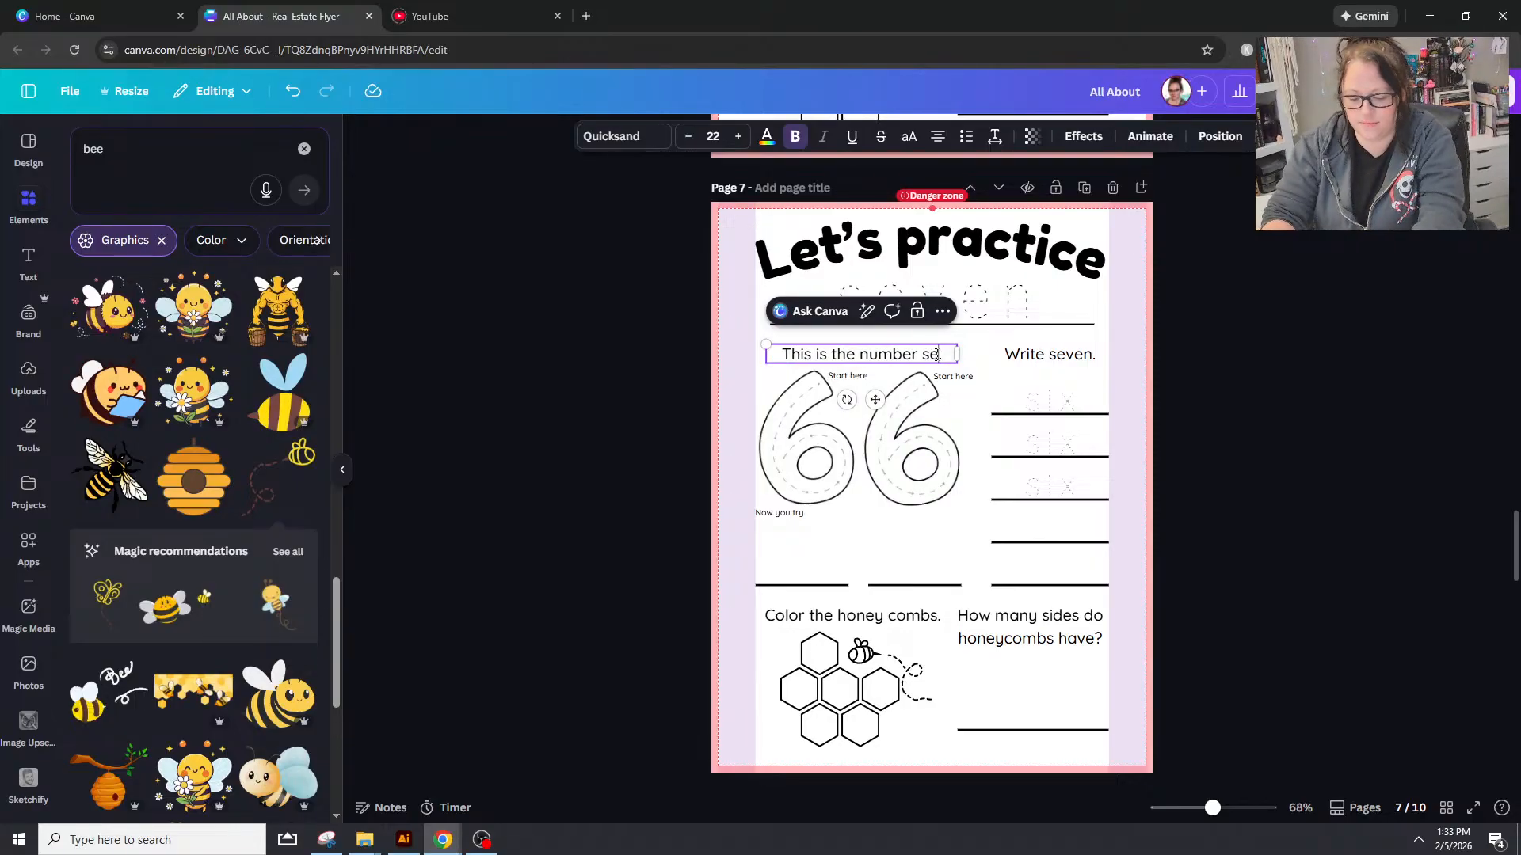
Step: Replace the three small traceable words on the writing lines of page 7 with "seven"
click(1065, 398)
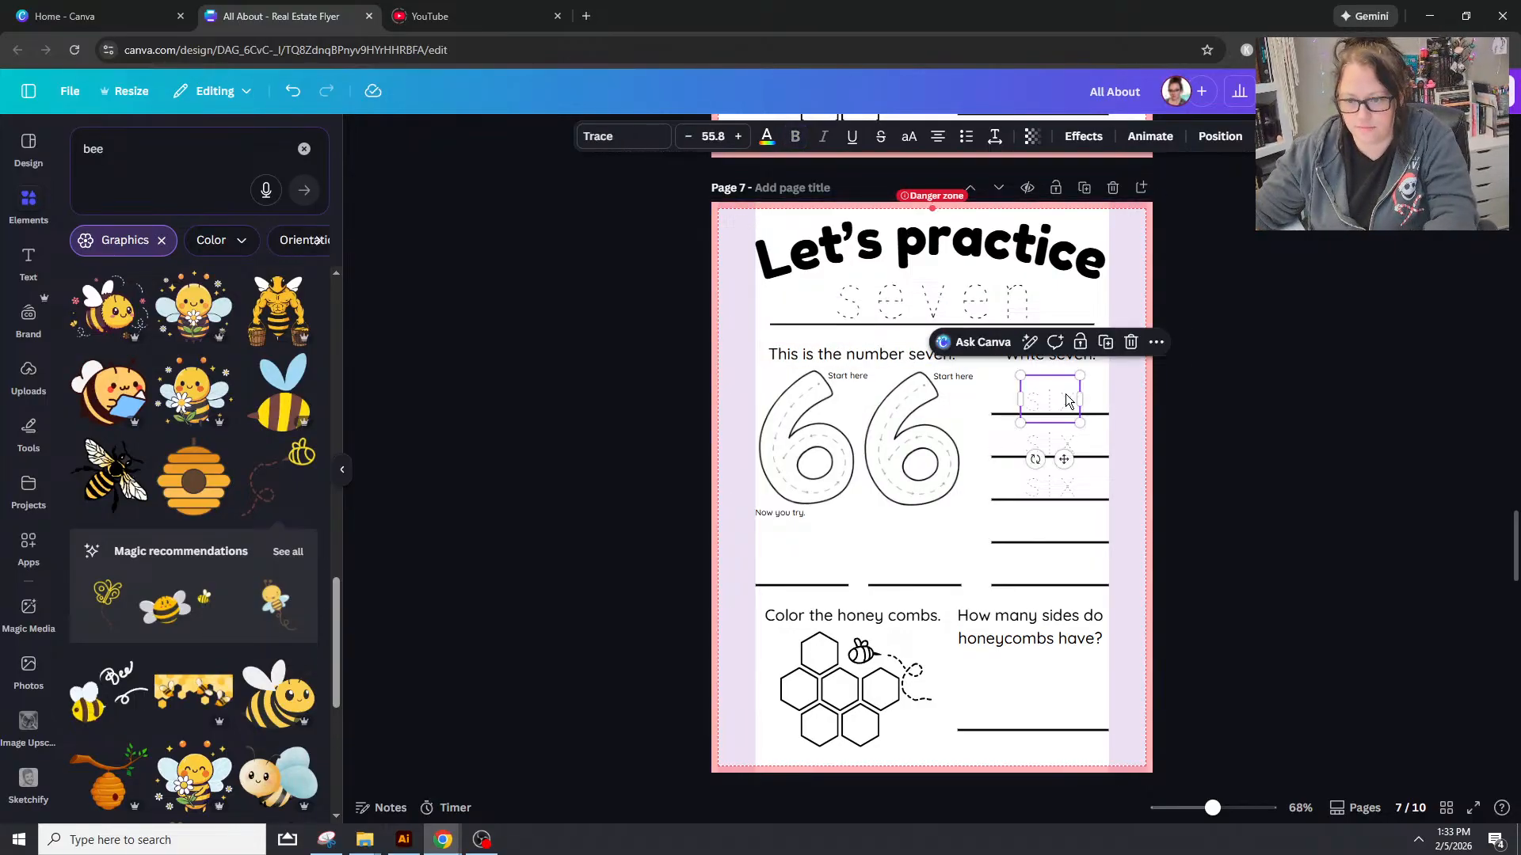
double_click(1067, 395)
text(seven)
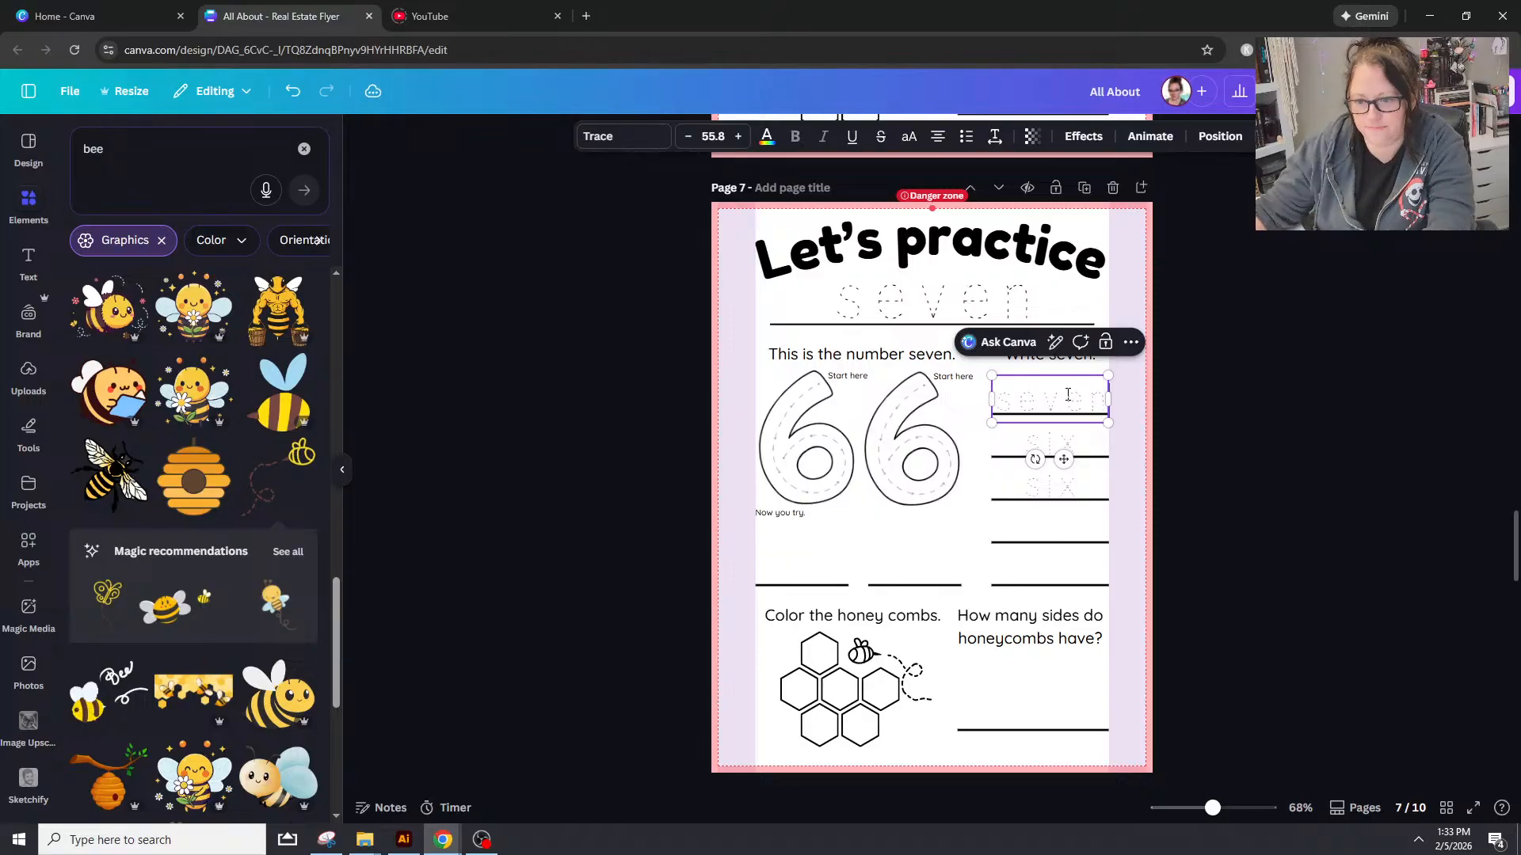
drag(1068, 428, 1068, 471)
click(1040, 491)
double_click(1045, 486)
text(seven)
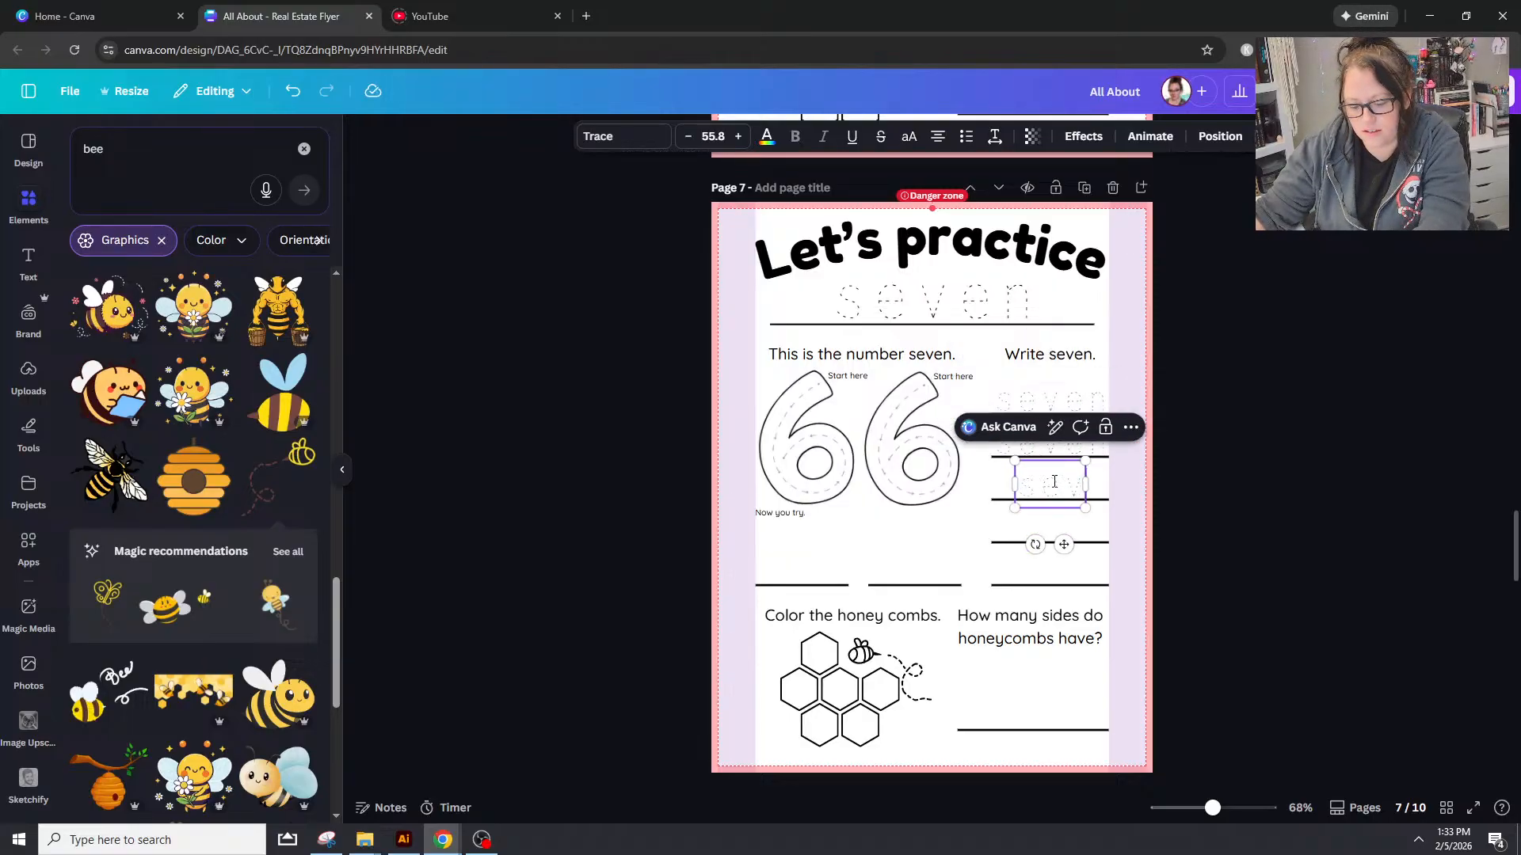
Step: Add the uploaded traceable 7 image to page 7, shrink it and place it over the left 6
click(834, 456)
click(52, 386)
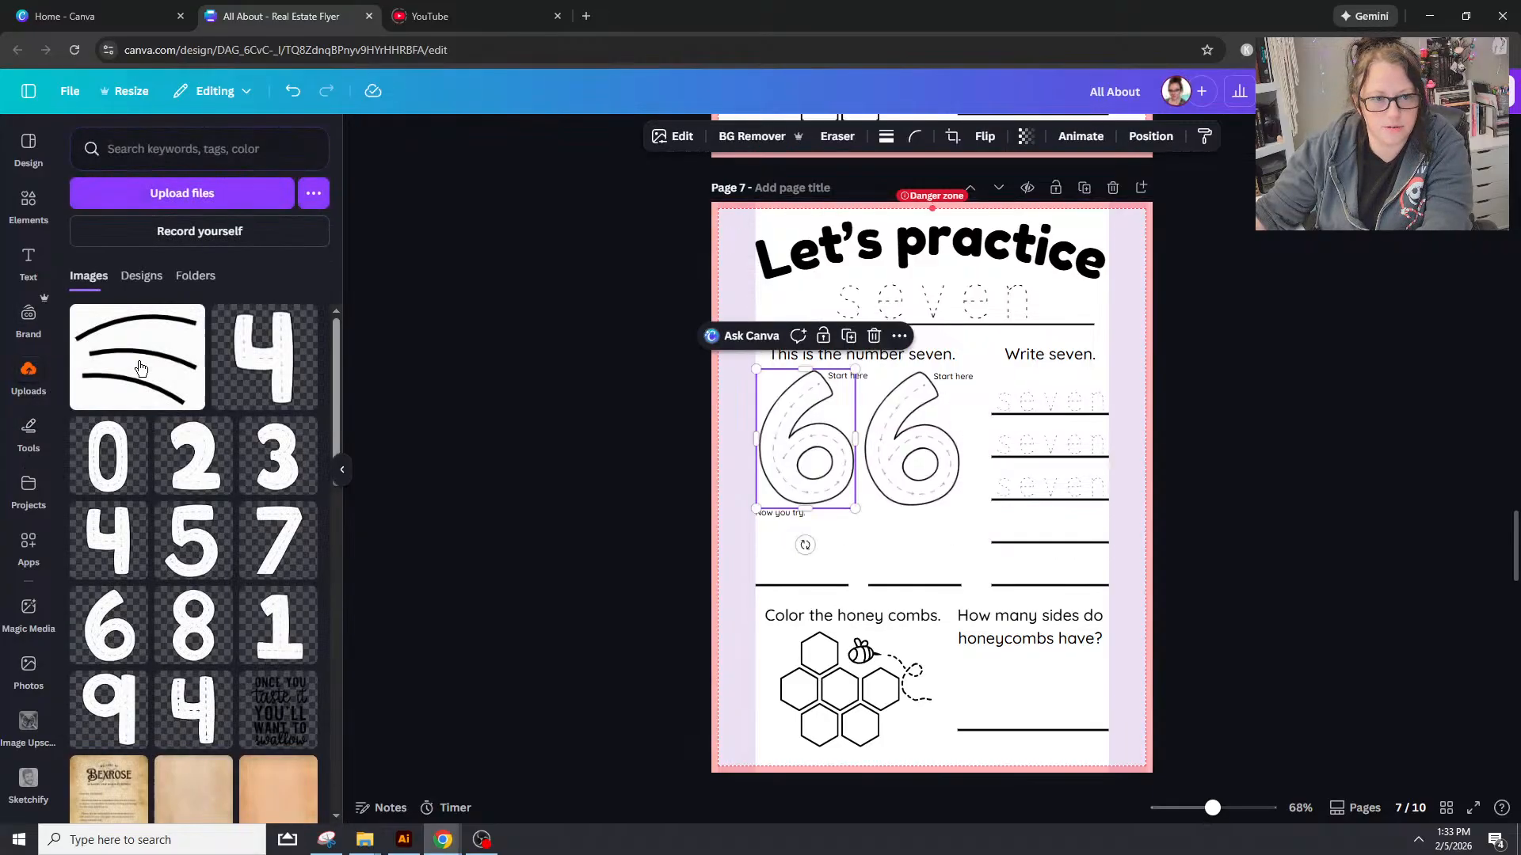
click(278, 541)
drag(980, 453, 911, 479)
drag(1029, 677, 851, 503)
drag(764, 447, 795, 454)
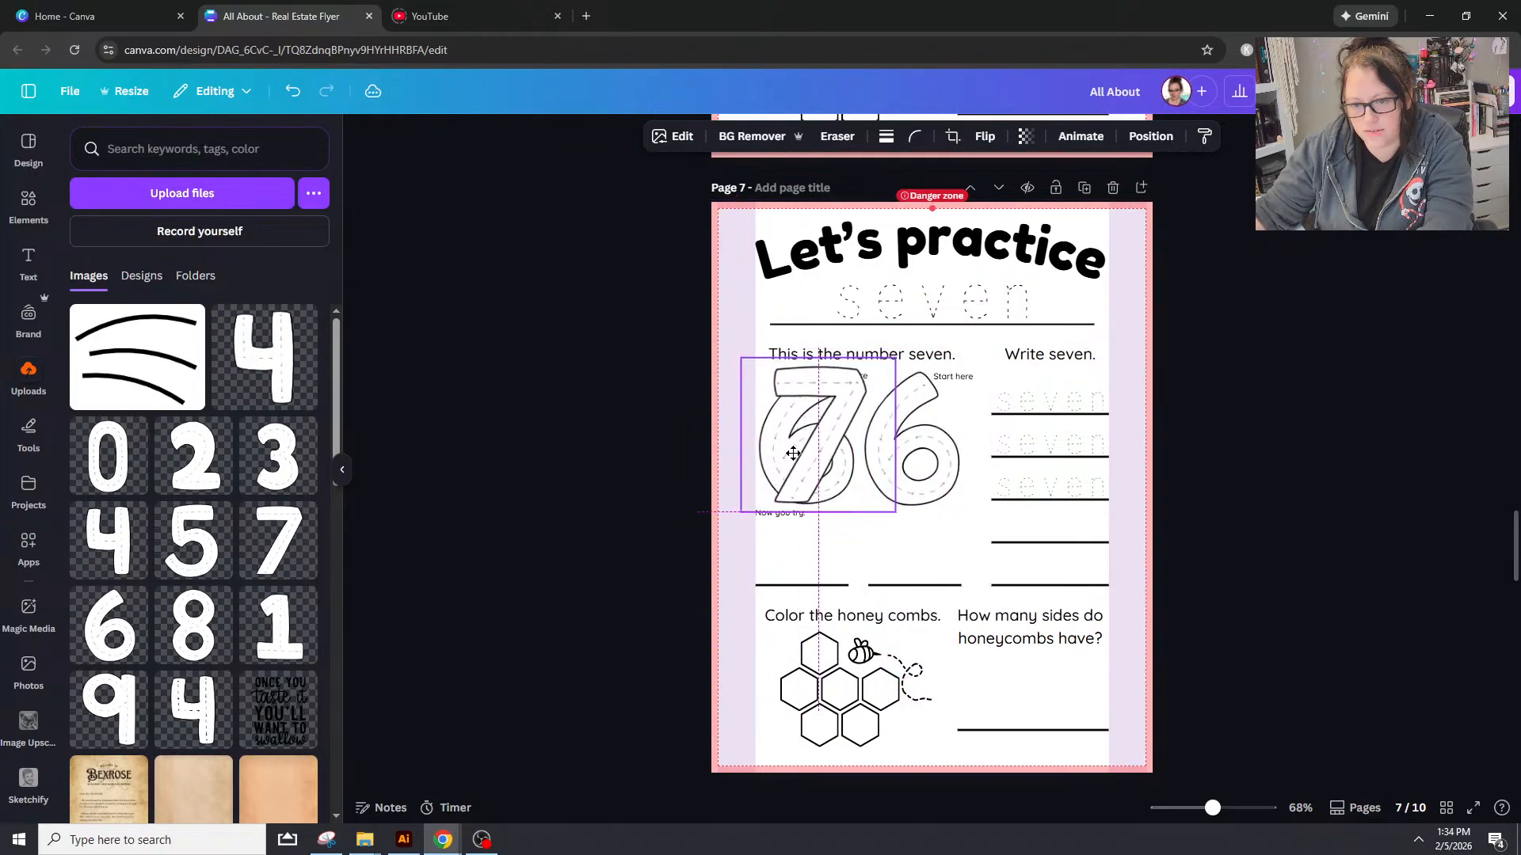
Step: Crop the empty space from both sides of the 7 and delete the left 6 behind it
drag(895, 436, 869, 436)
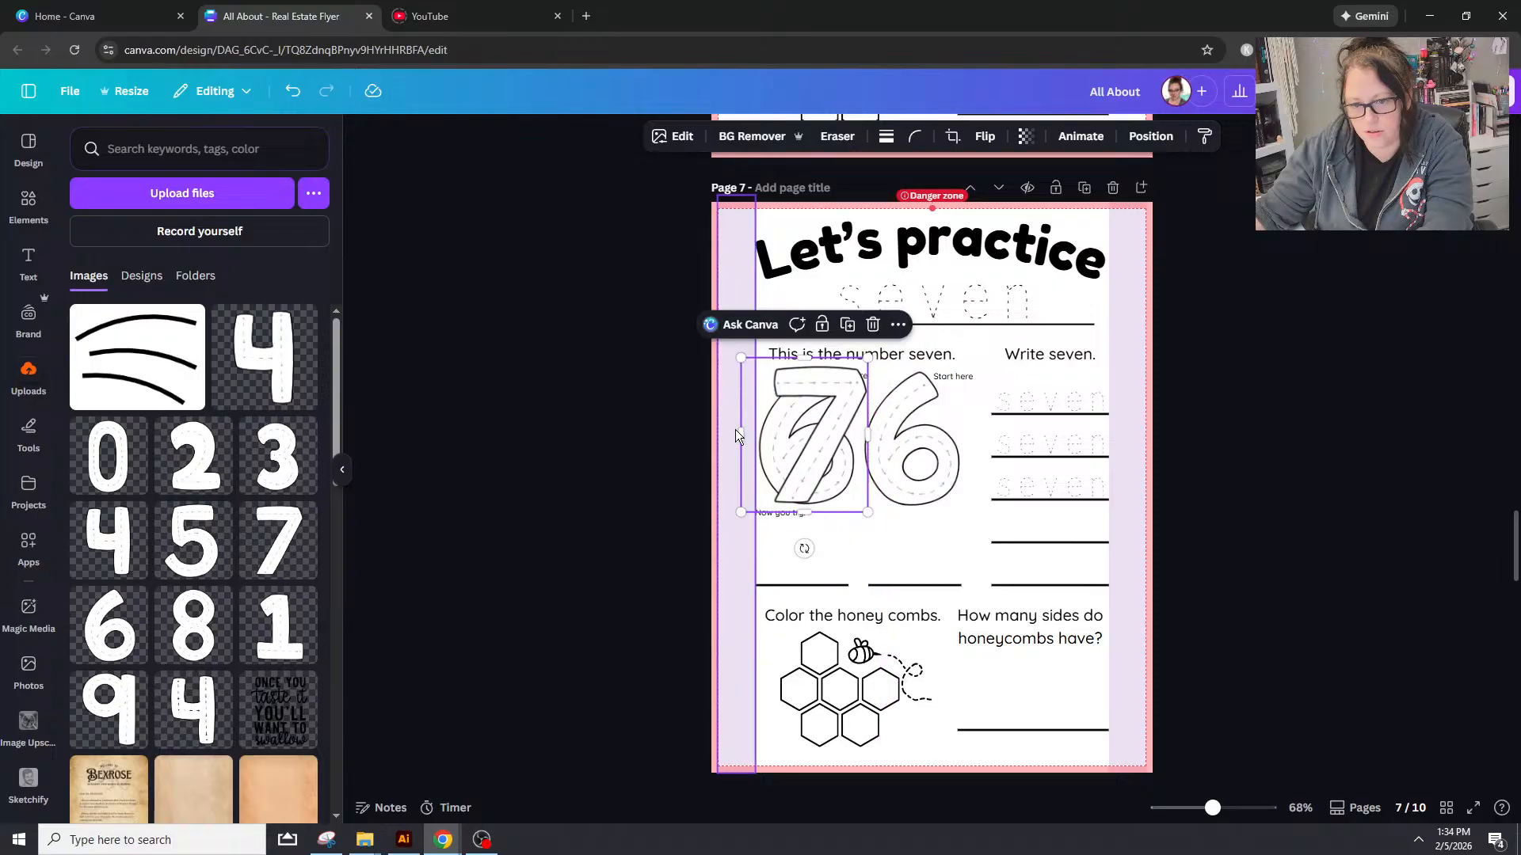
drag(740, 434, 842, 437)
click(763, 415)
key(Delete)
Step: Move the left "Start here" label to the left of the 7, wrapped on two lines, and nudge the 7 right
drag(855, 377, 751, 387)
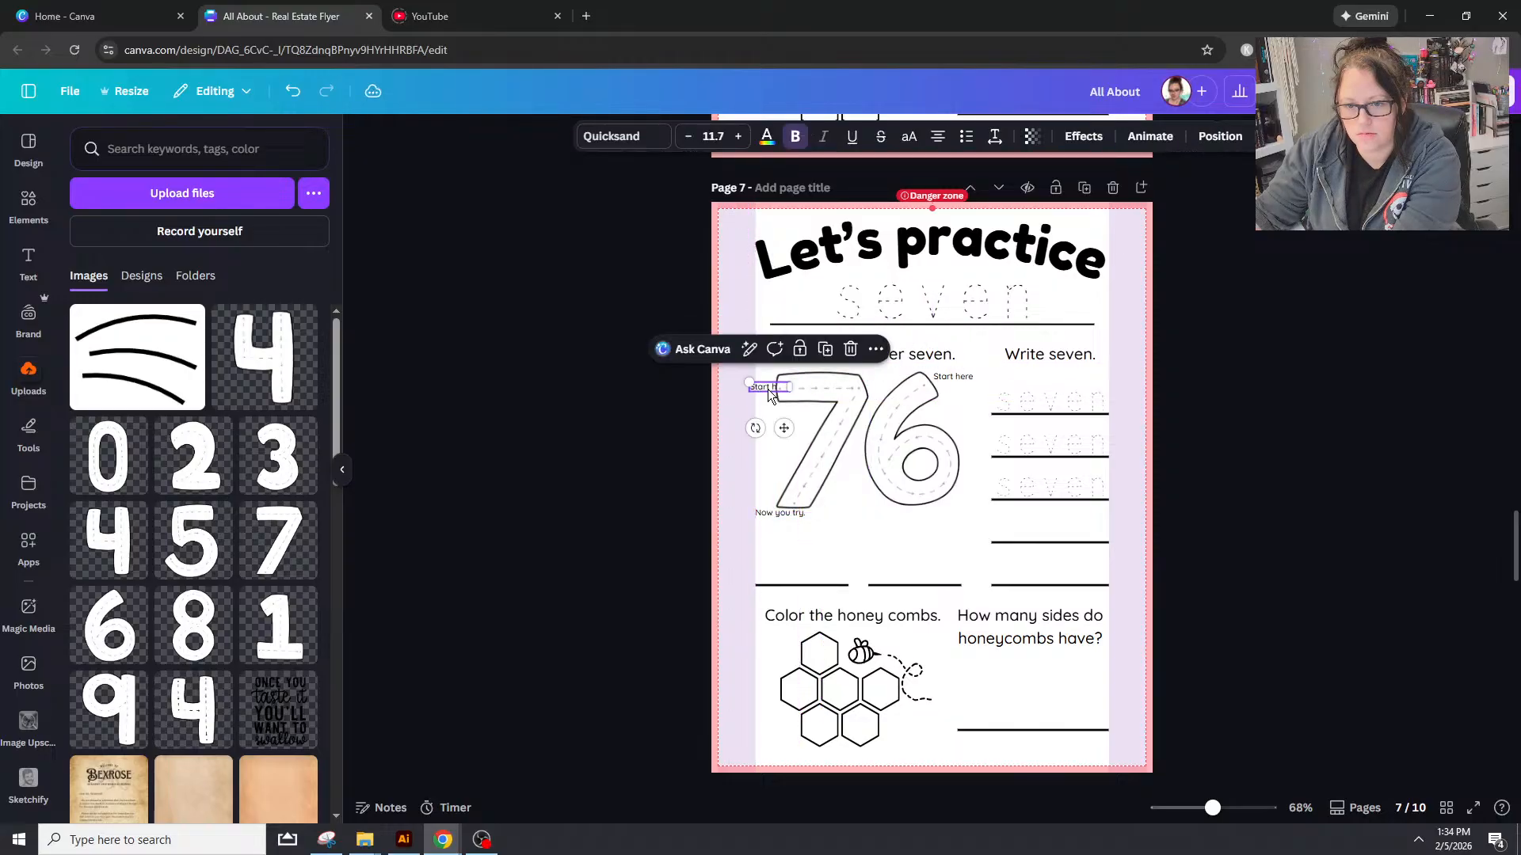
click(783, 426)
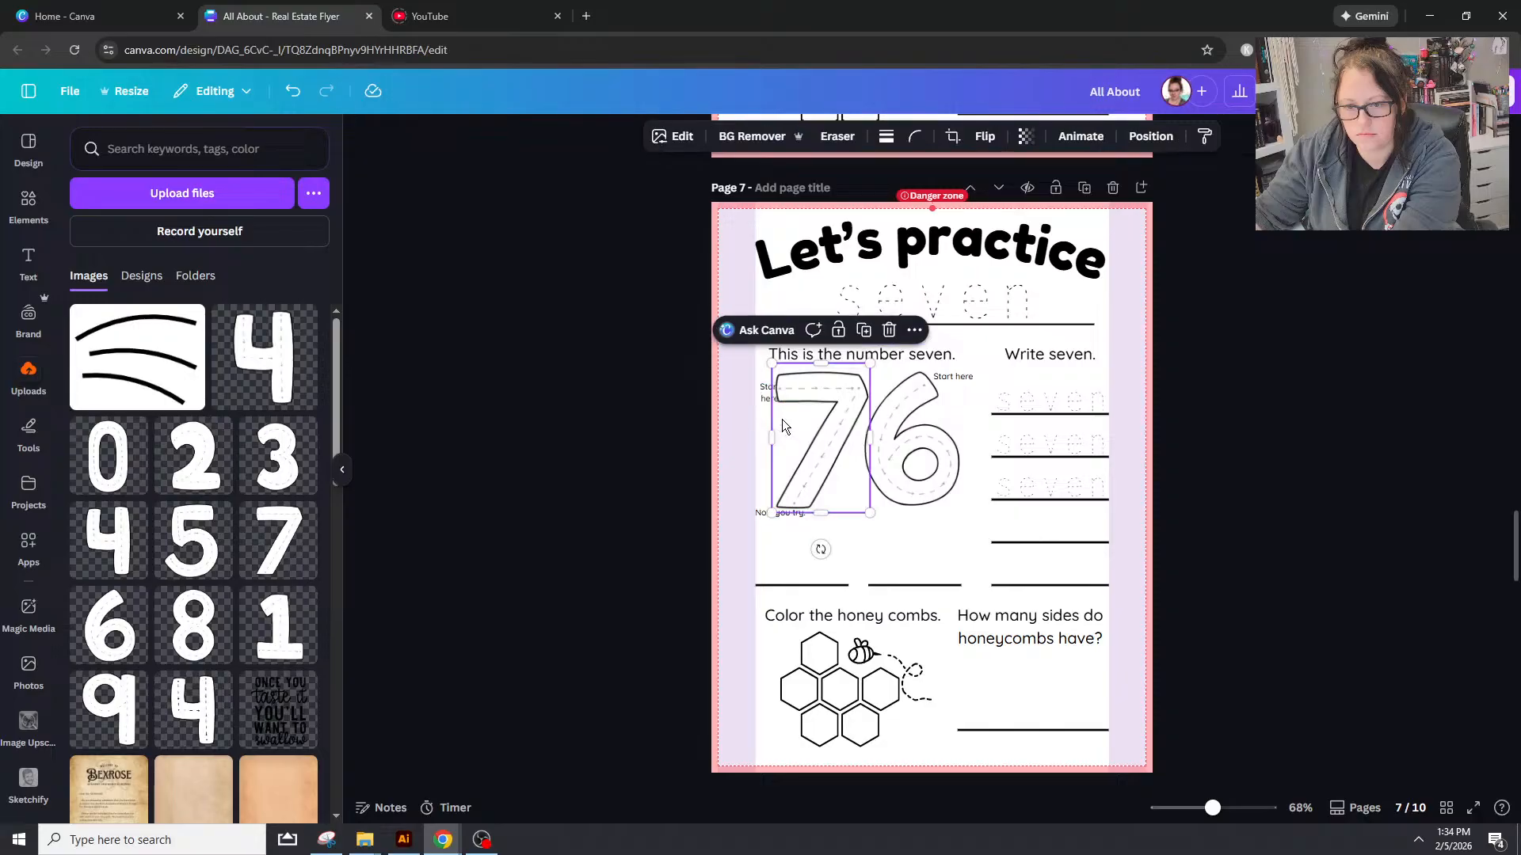
drag(837, 419, 845, 418)
Step: Delete the remaining 6 and its "Start here" label, and shift the 7's label slightly left
click(905, 401)
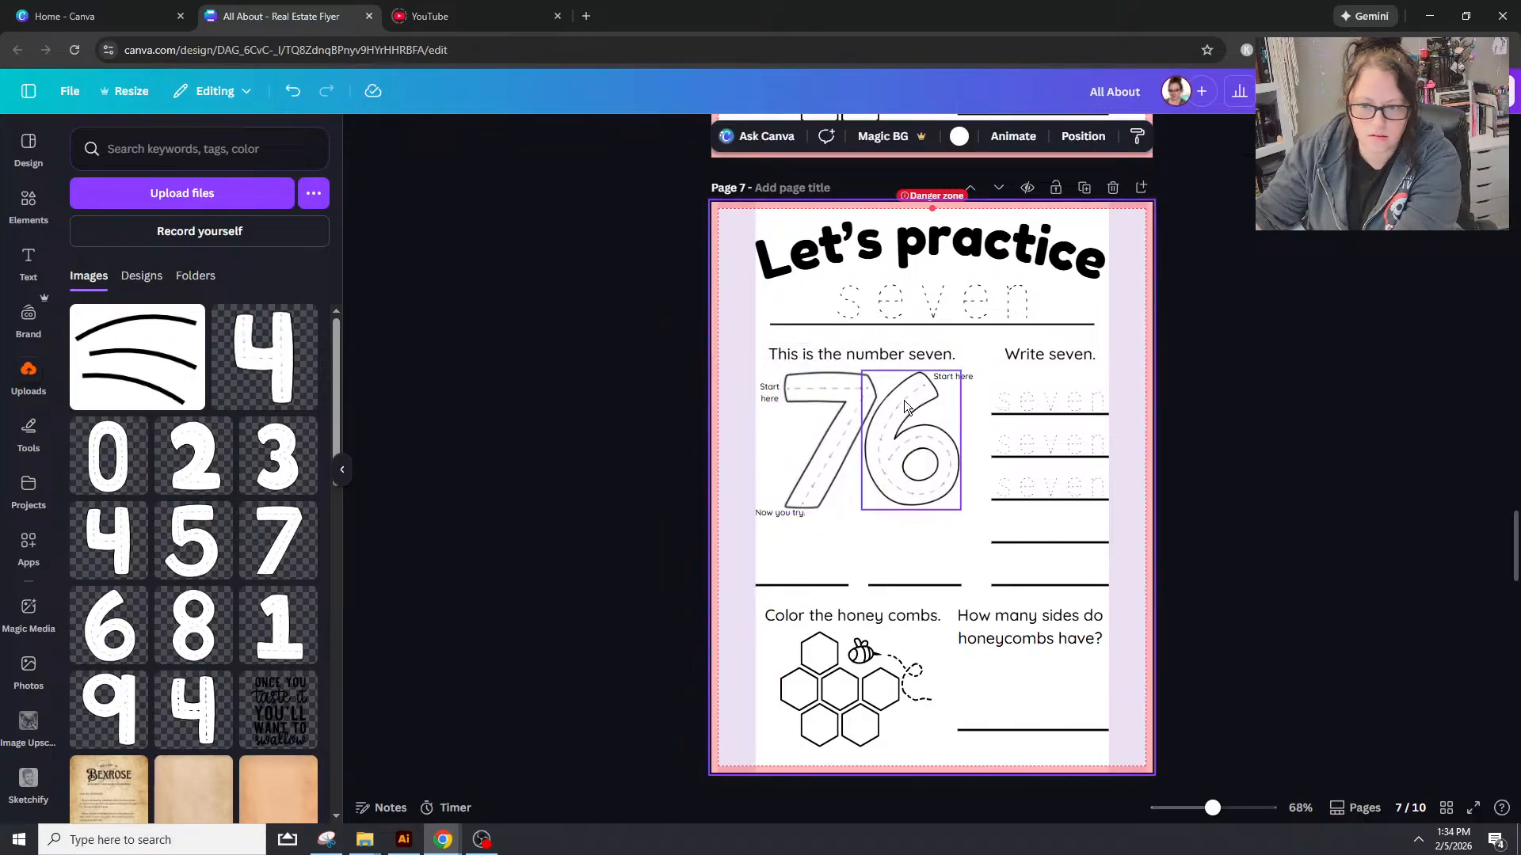
key(Delete)
click(949, 378)
drag(949, 378, 759, 393)
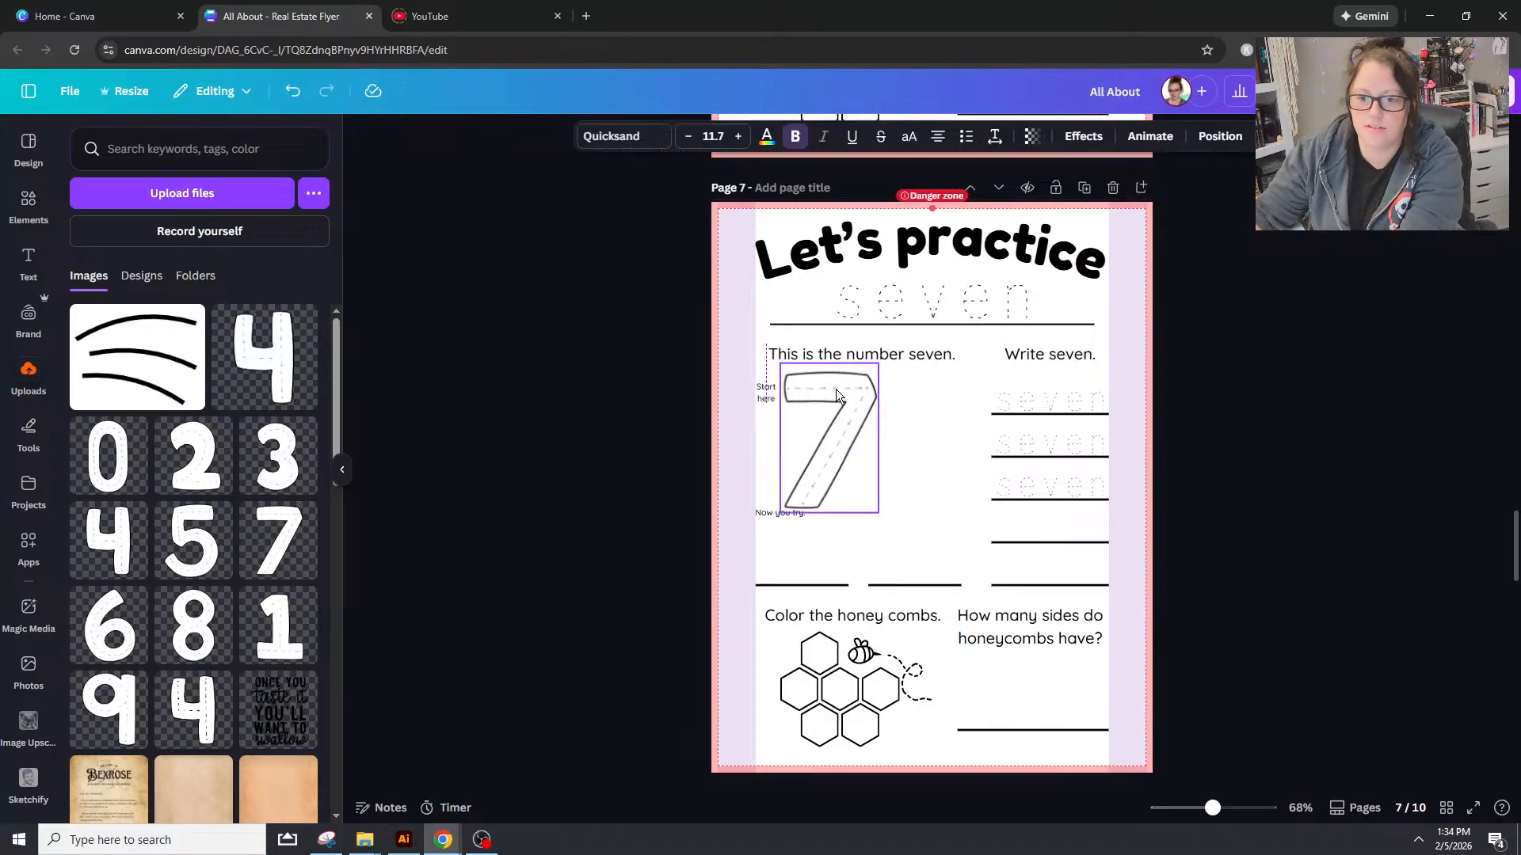
Step: Shrink the 7 to about 1.8 by 2.8 in and move it slightly up together with its "Start here" label
click(836, 394)
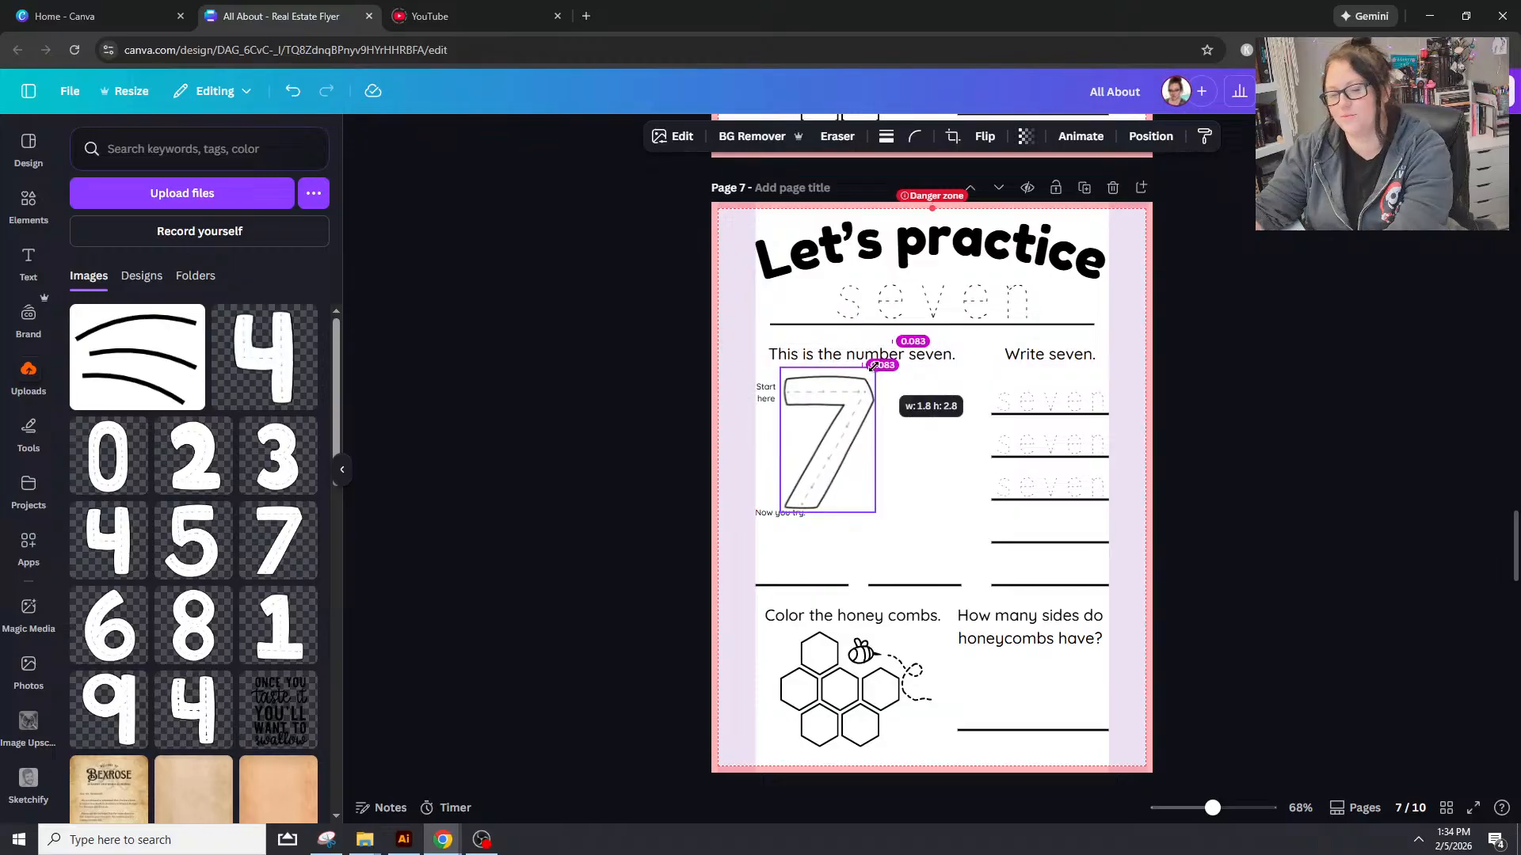
click(931, 434)
click(831, 426)
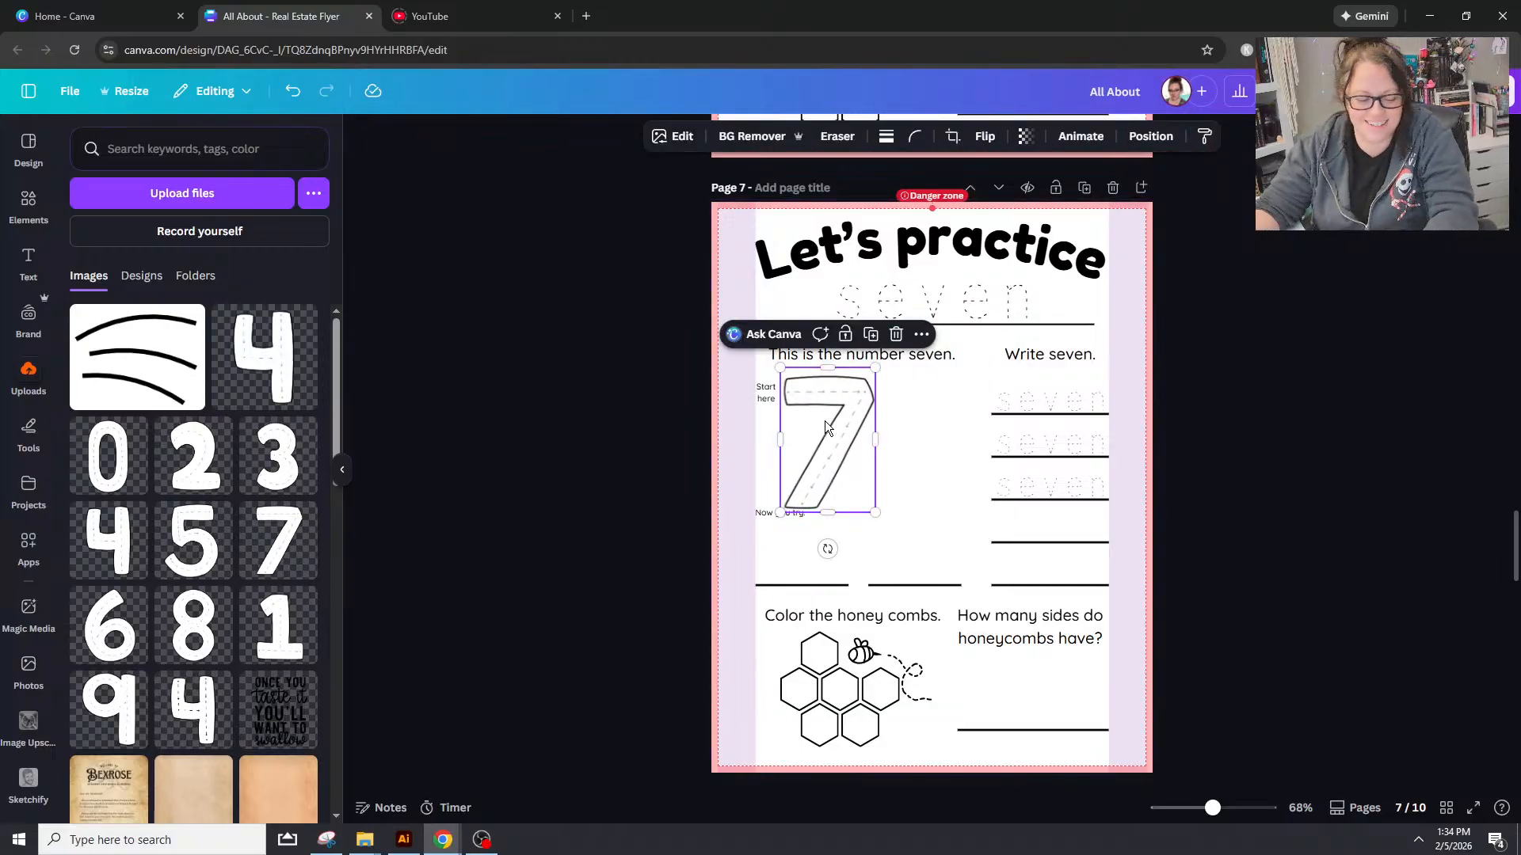
drag(824, 426, 767, 398)
Step: Duplicate the 7 with its "Start here" label, place the copy to the right of the original and group it
click(768, 399)
shift+click(830, 404)
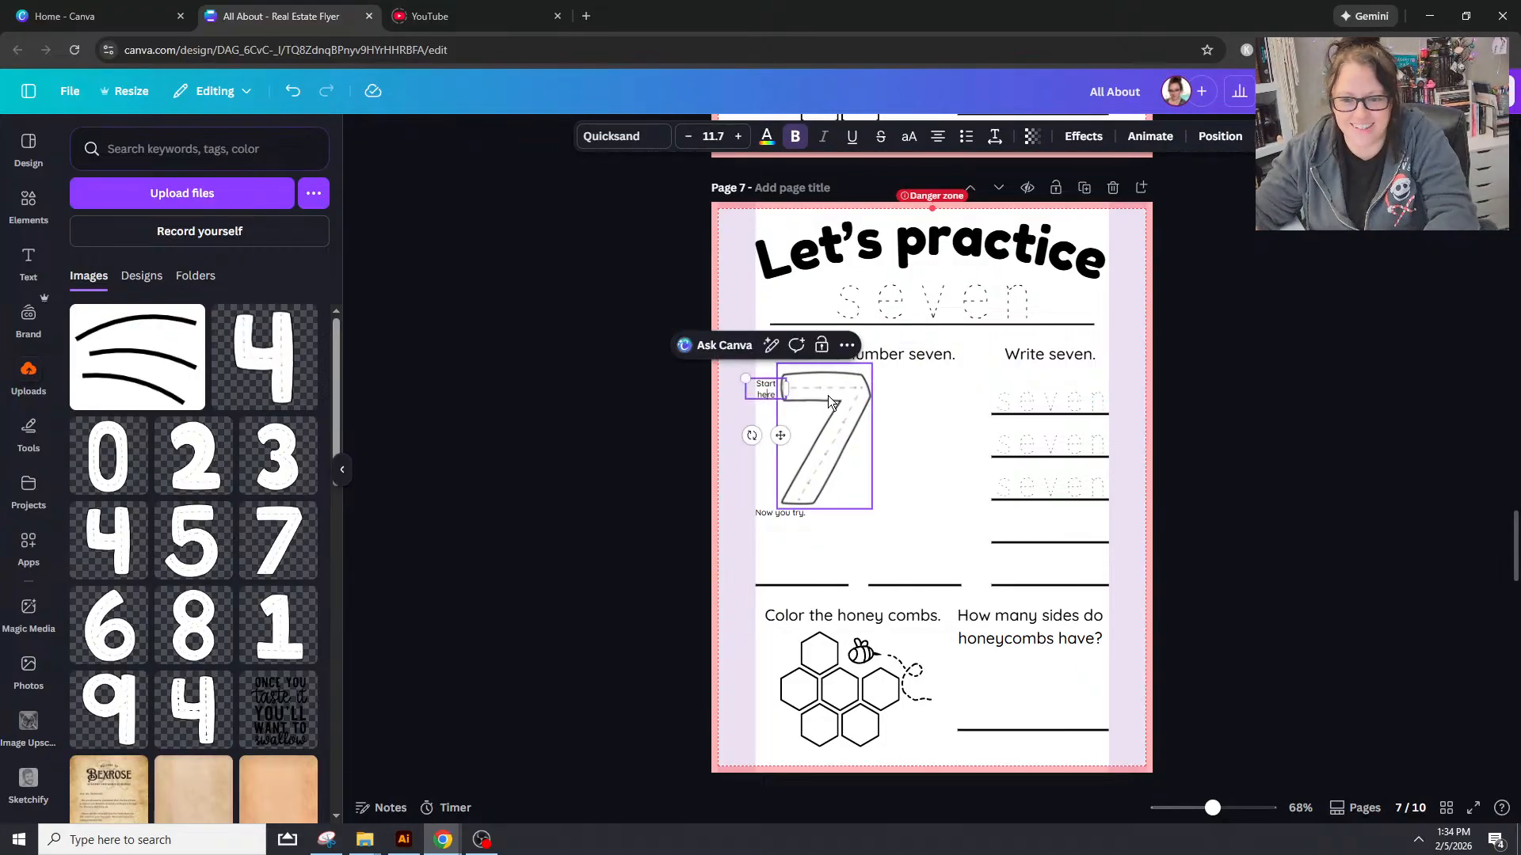
key(ctrl+d)
drag(857, 392, 973, 388)
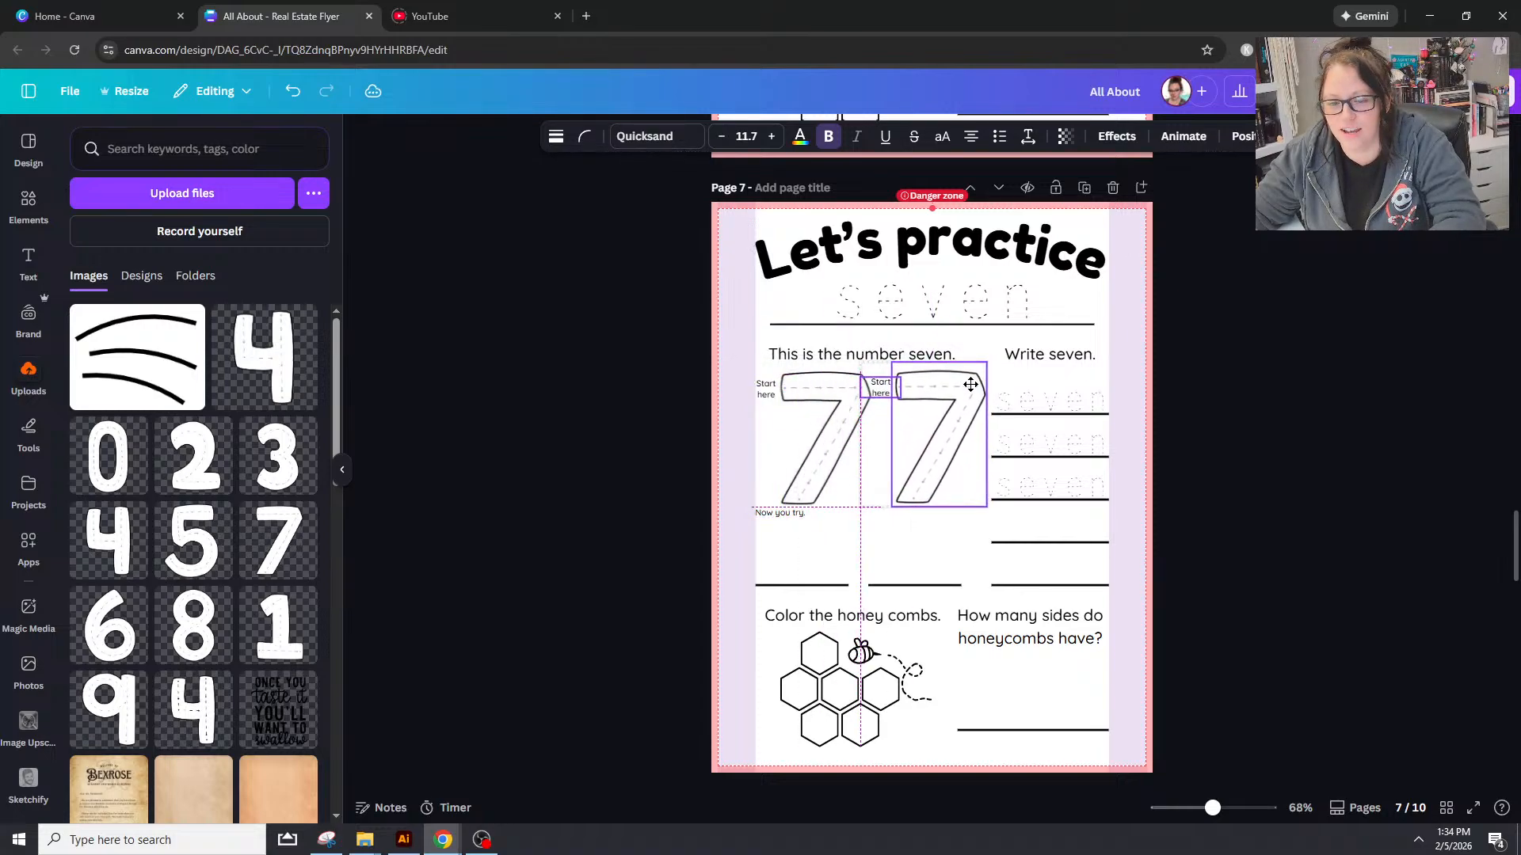
key(ctrl+g)
Step: Group the left 7 with its "Start here" label and align the two 7 groups along their bottom edges
click(800, 387)
shift+click(762, 392)
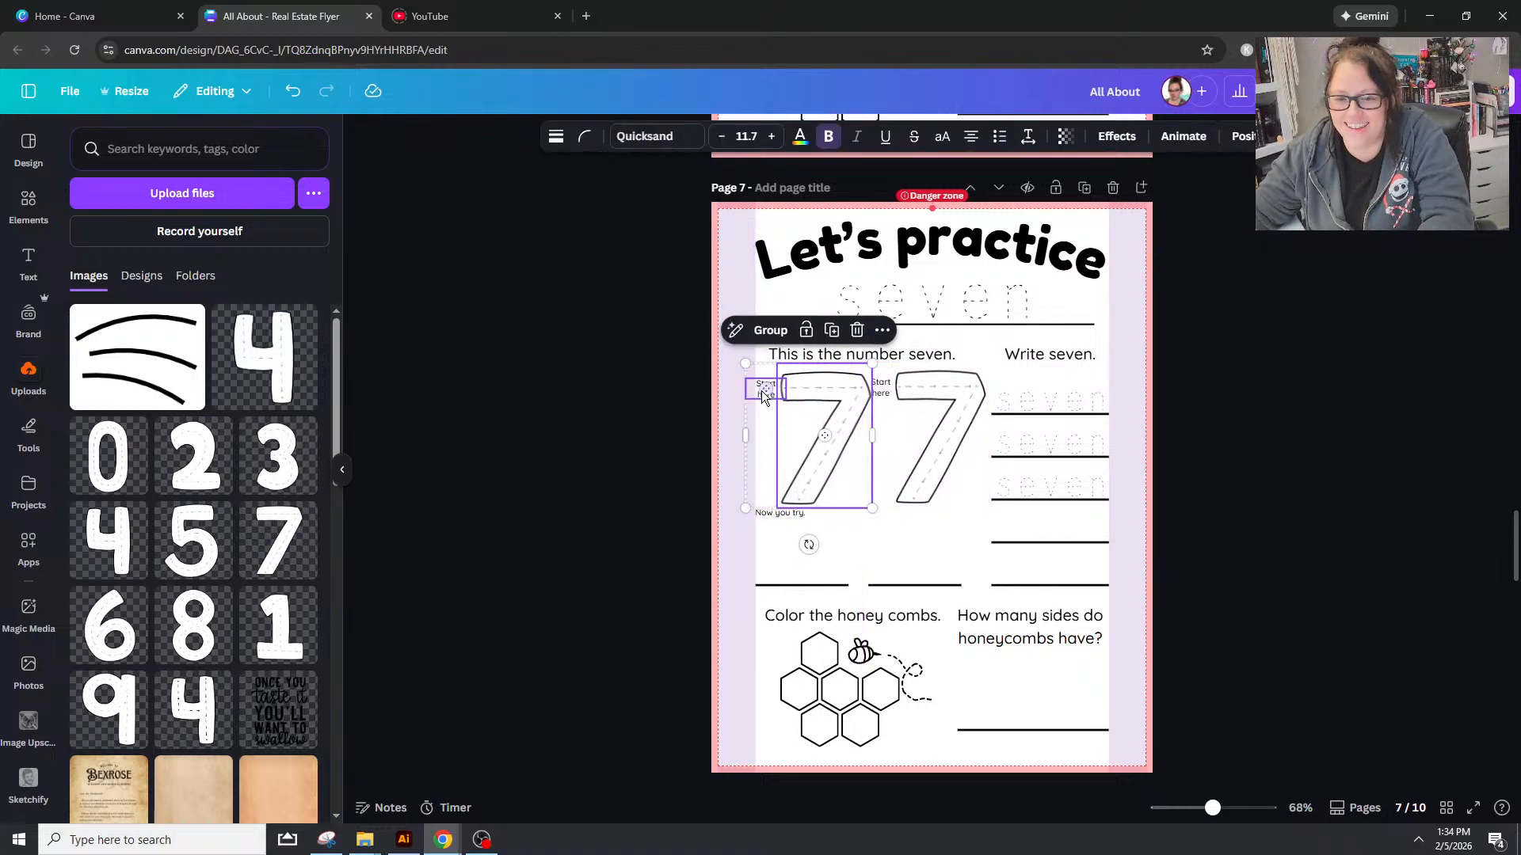
shift+click(930, 398)
key(ctrl+g)
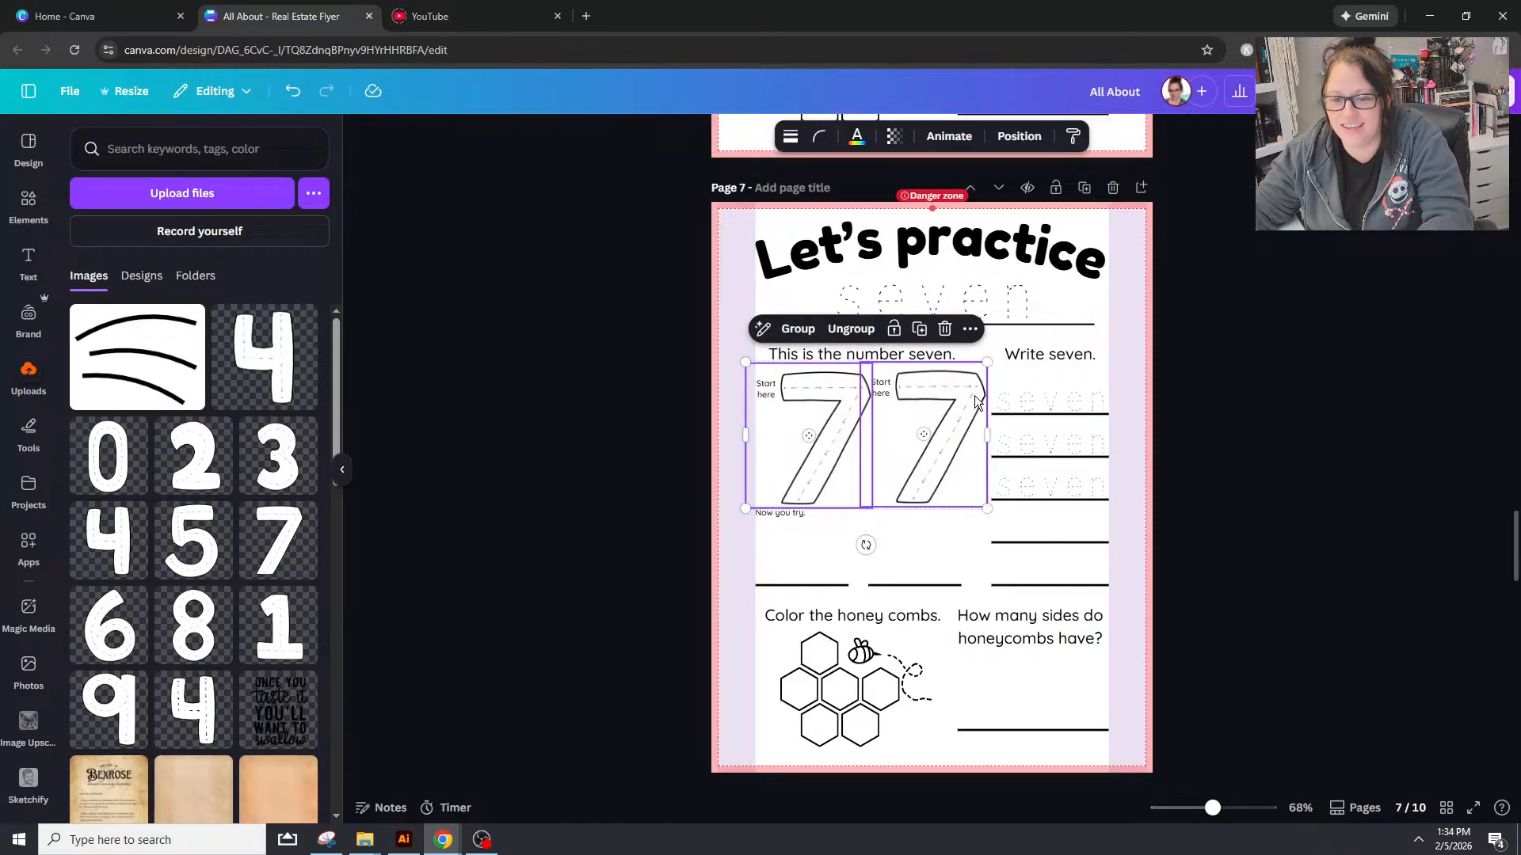
click(1020, 136)
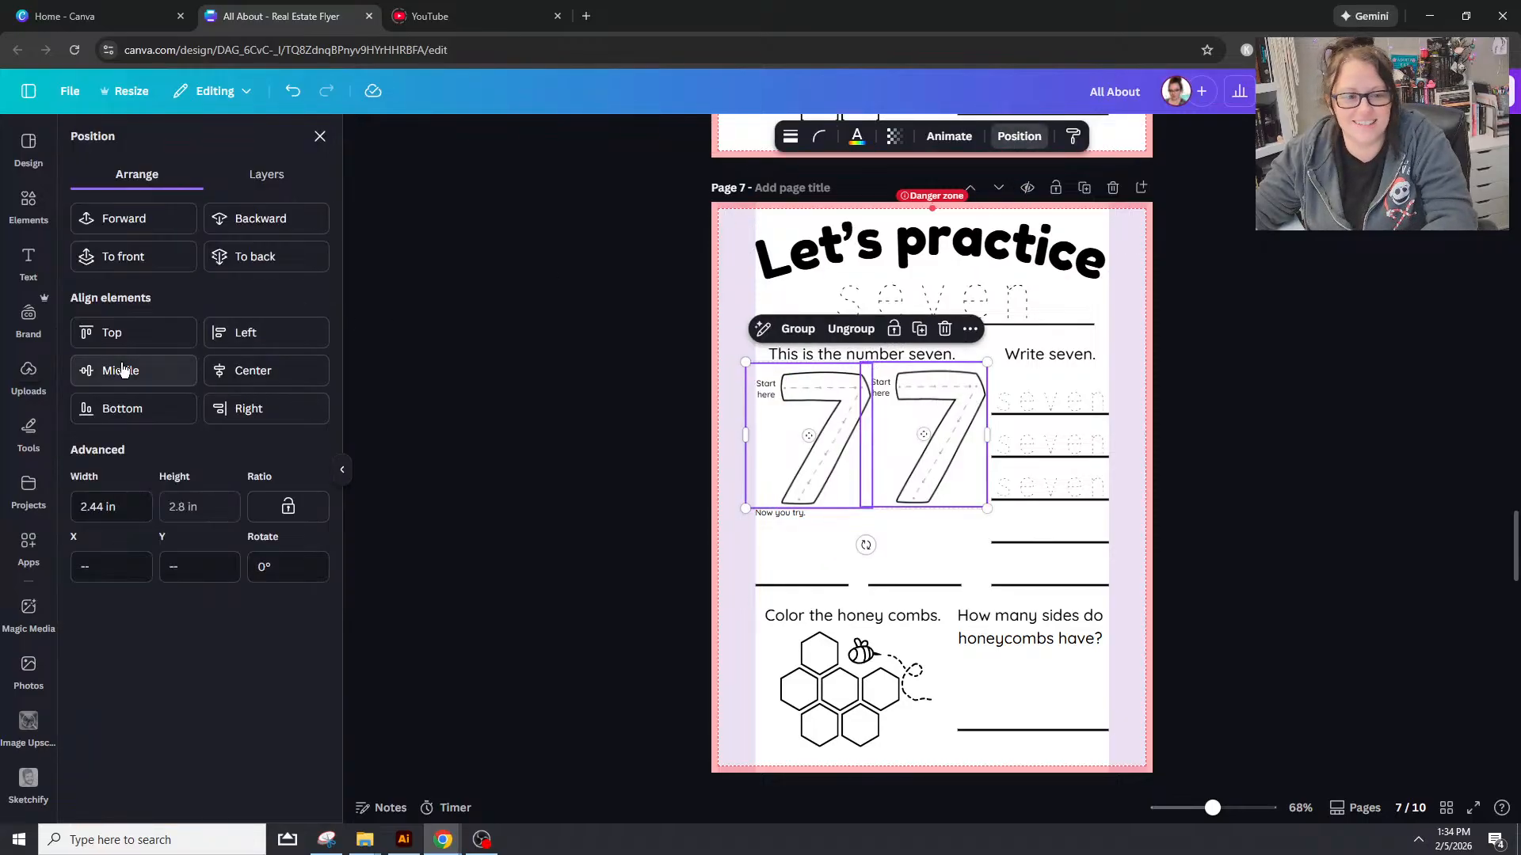
click(126, 408)
click(1328, 420)
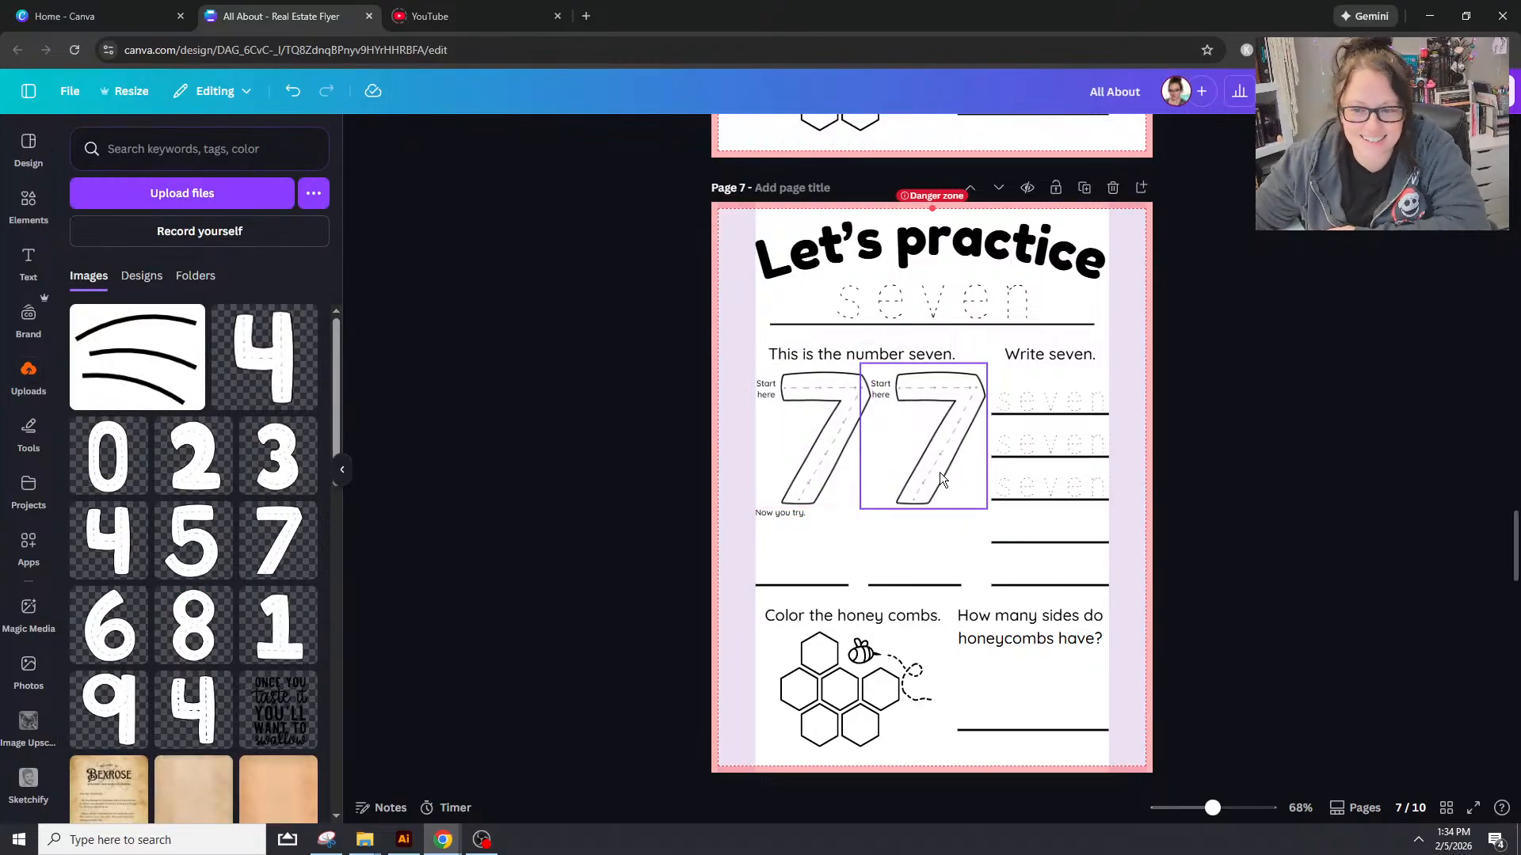
Step: Ungroup both 7s from their "Start here" labels
click(884, 392)
right_click(884, 392)
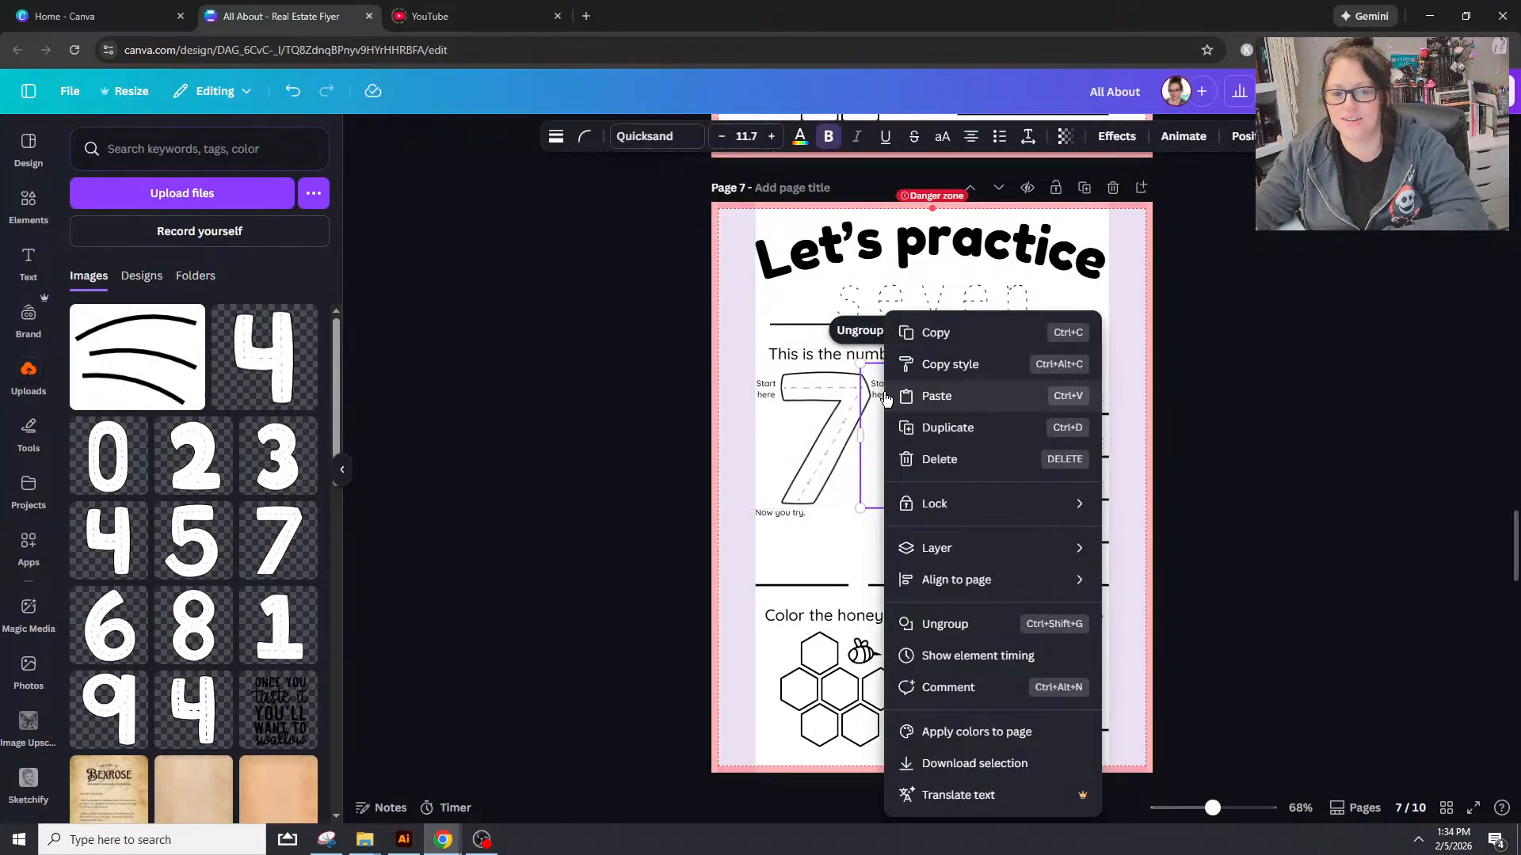
click(855, 326)
click(855, 327)
click(813, 383)
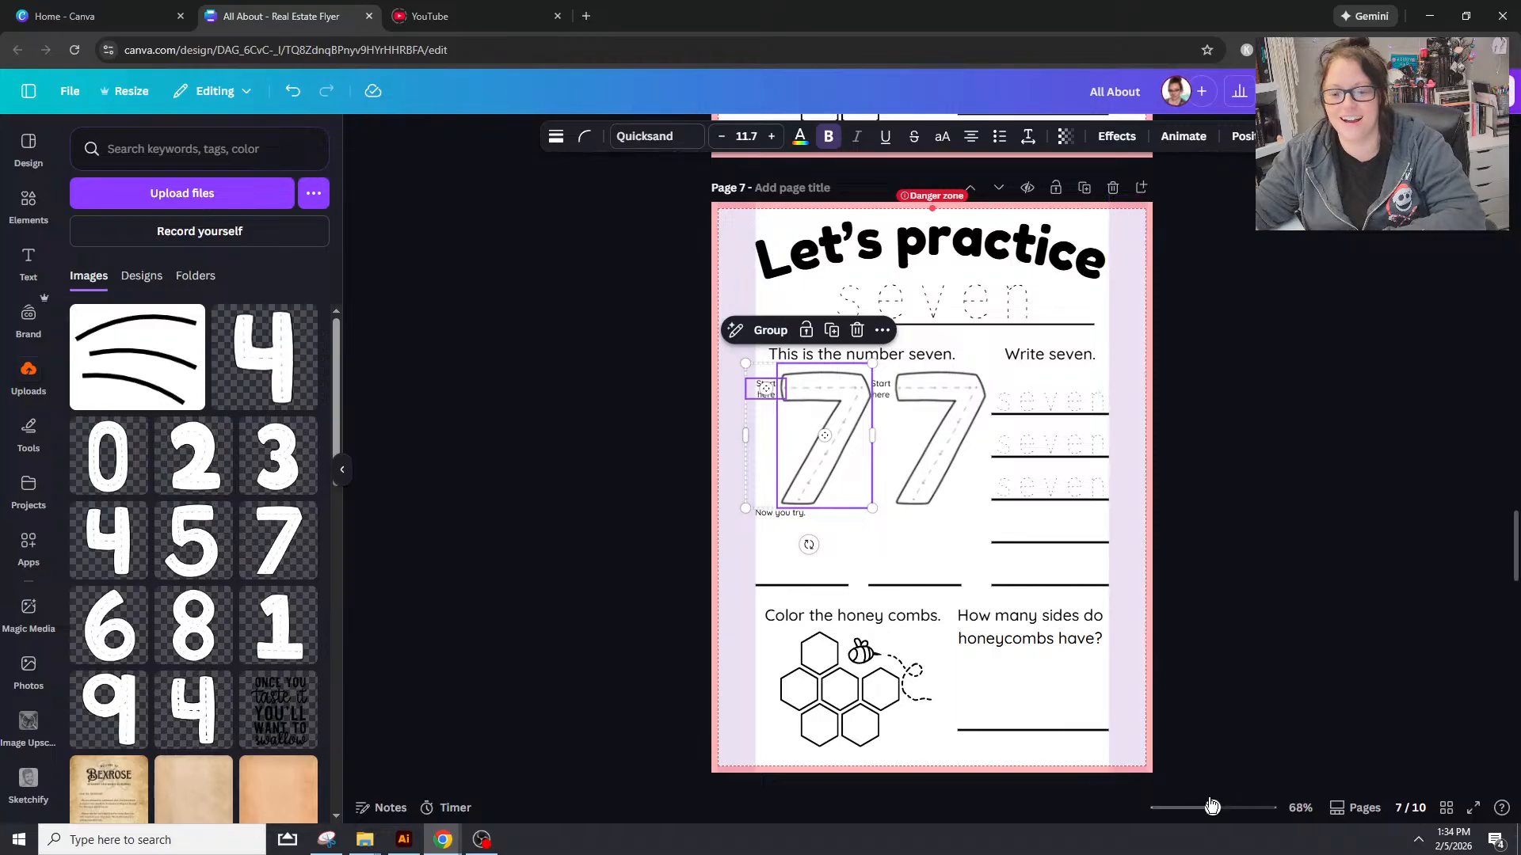
drag(1212, 808, 1243, 816)
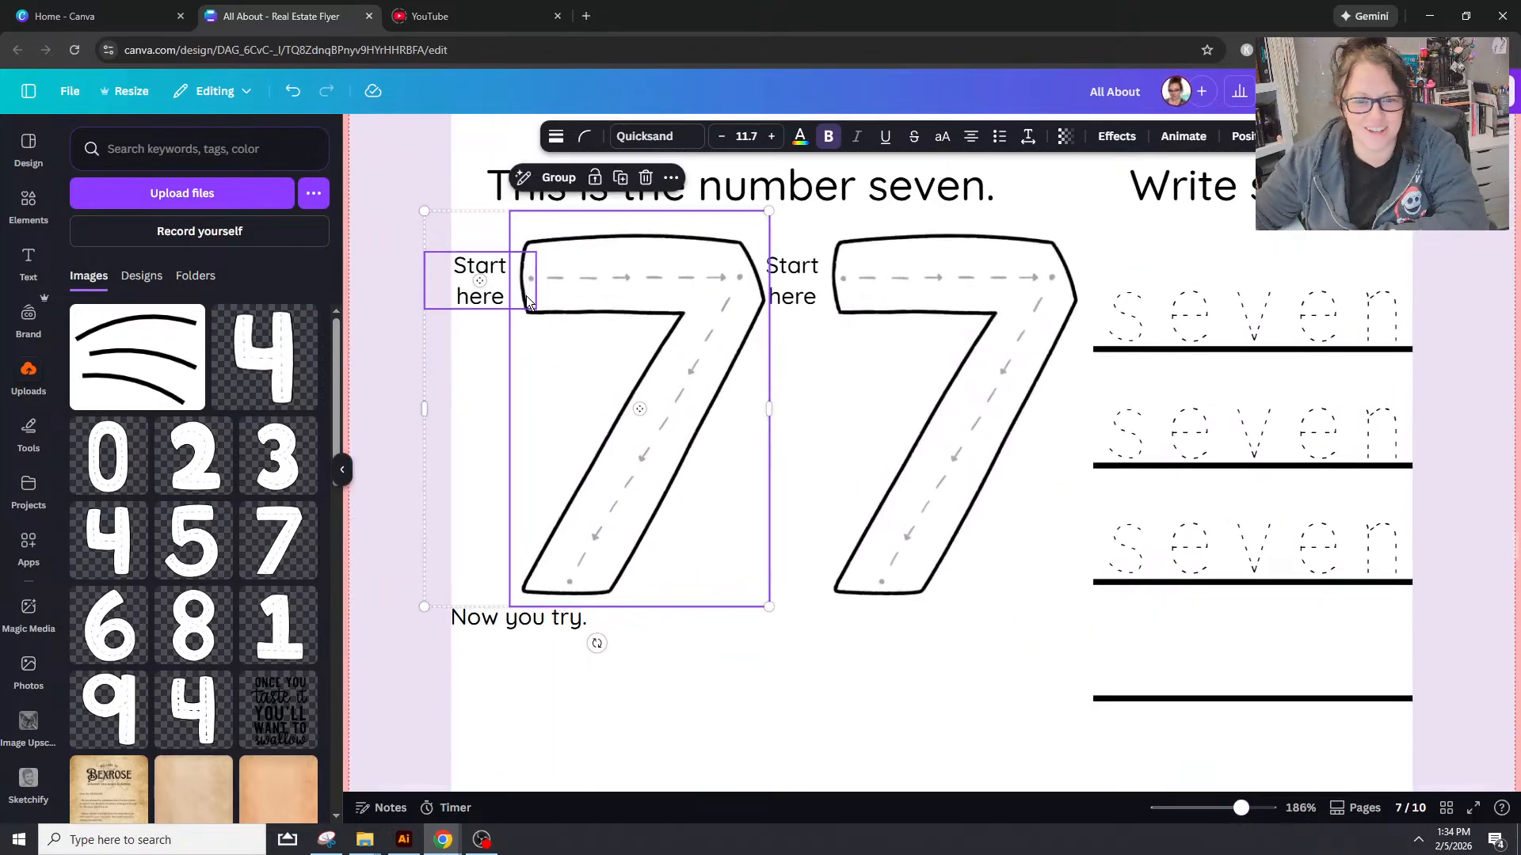
click(504, 342)
Step: Right-align the text of the right 7's "Start here" label and narrow its text box to about 0.51 in
click(797, 272)
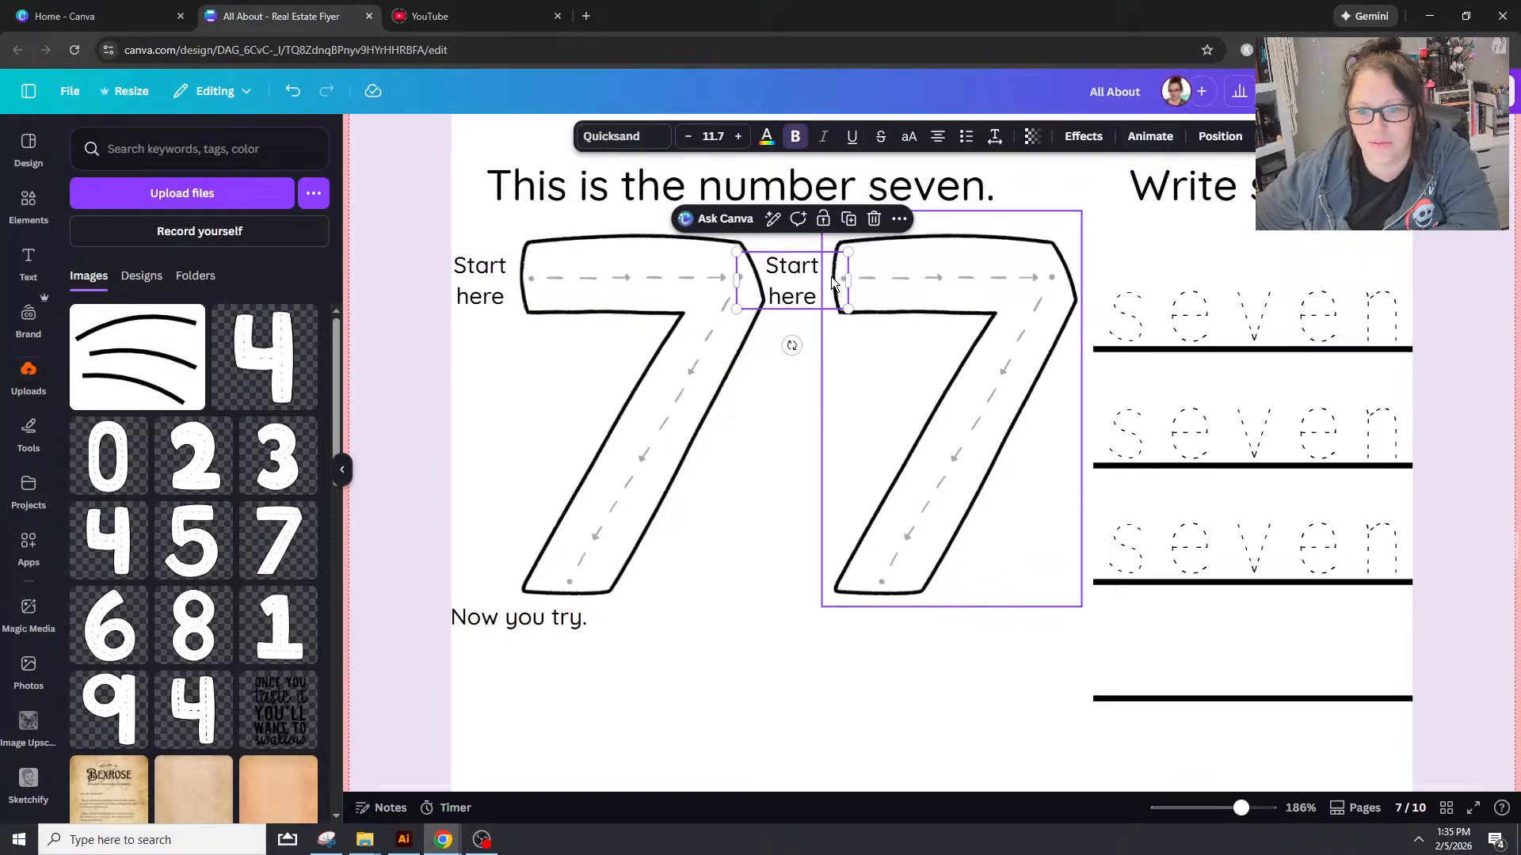
click(1220, 136)
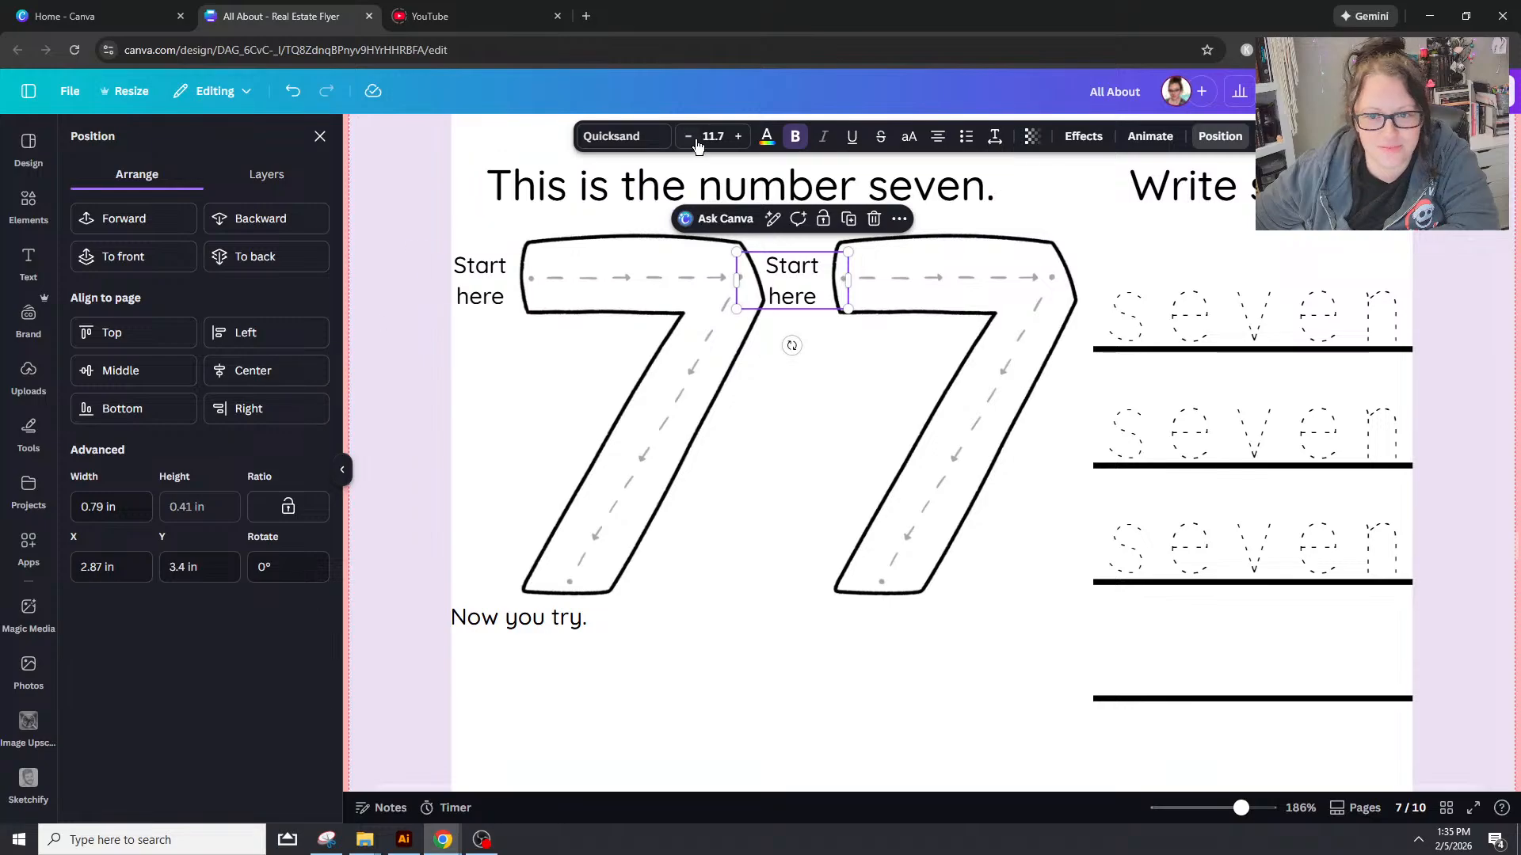
click(940, 141)
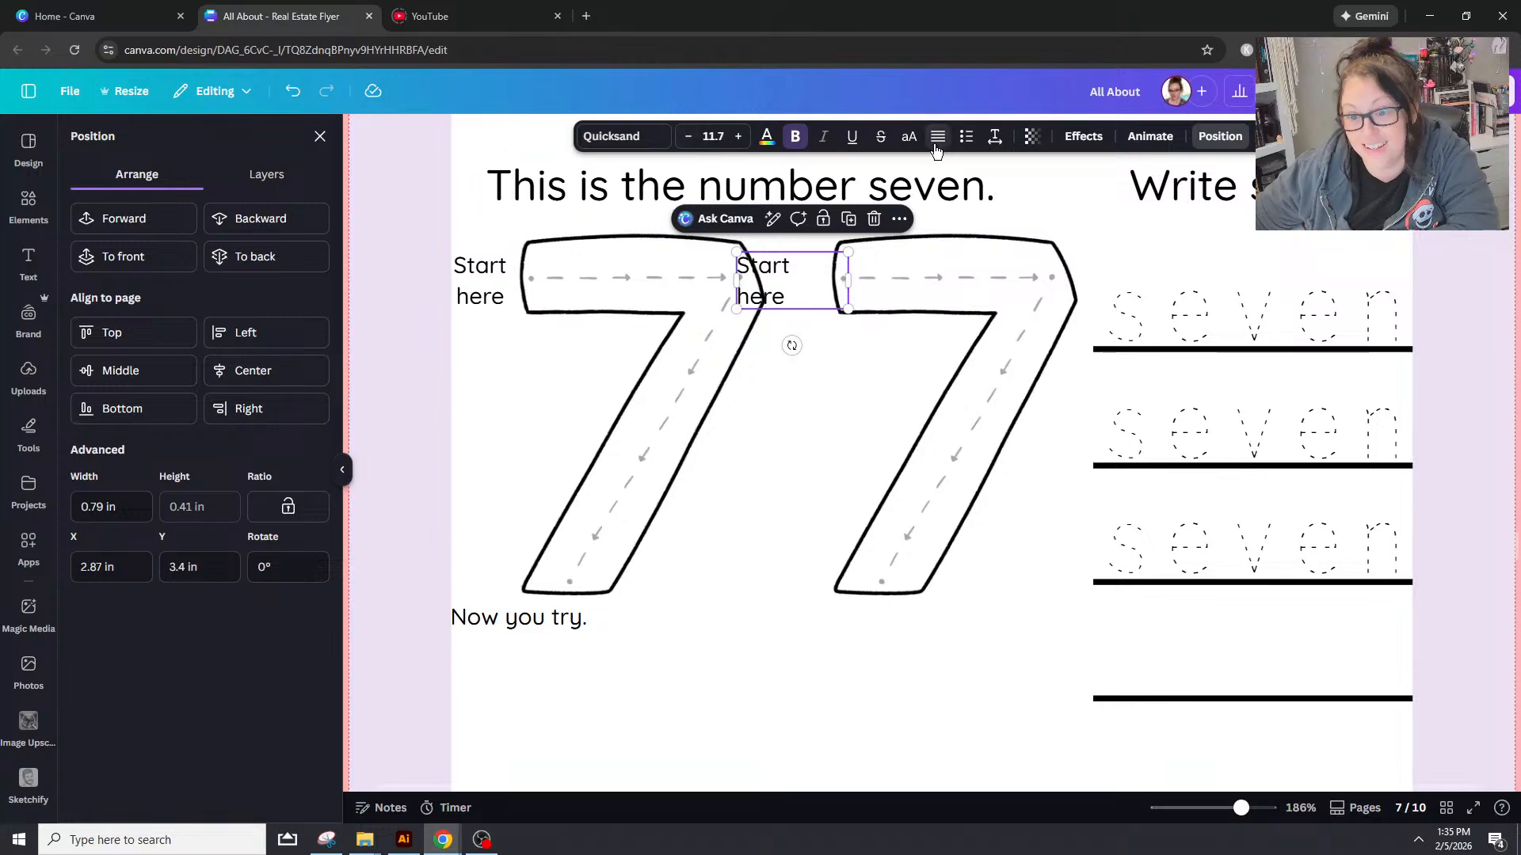
click(936, 146)
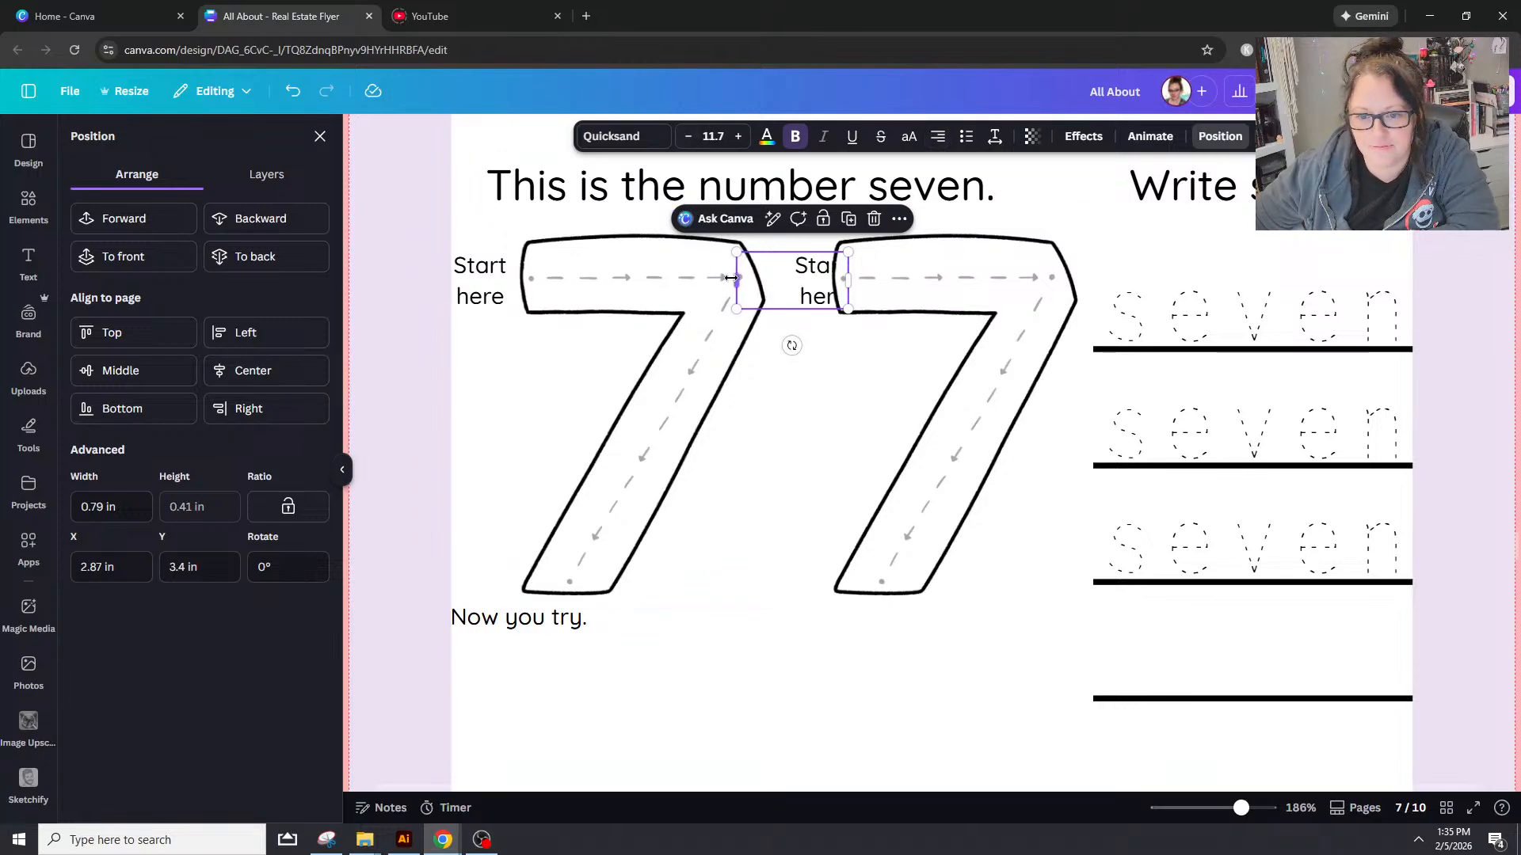
drag(736, 281, 774, 290)
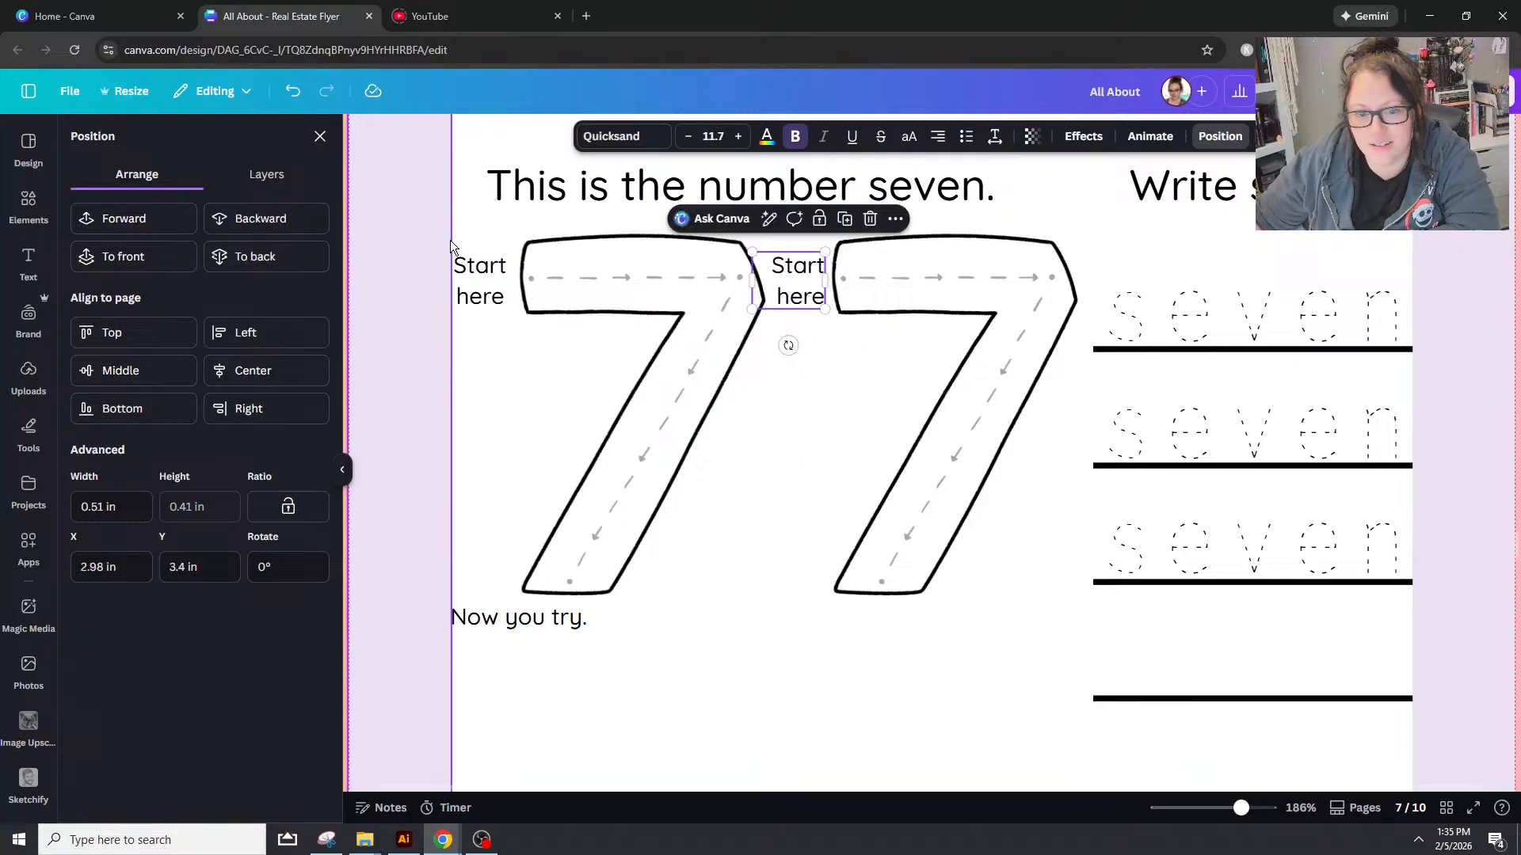
Step: Right-align the left 7's "Start here" label and nudge it left to X 0.48 in, clear of the numeral
click(507, 268)
click(933, 142)
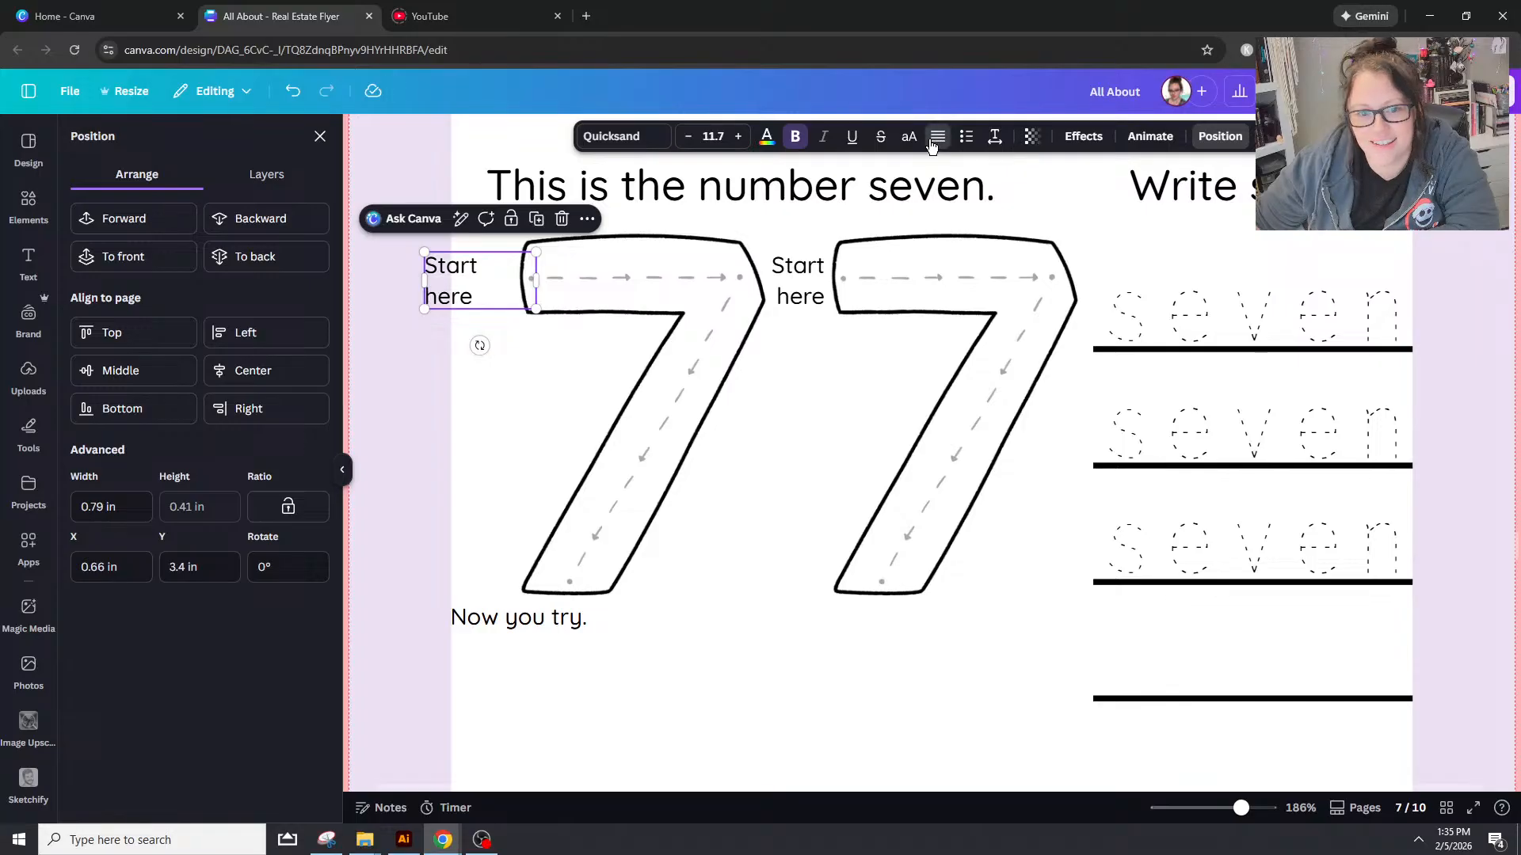
click(938, 142)
click(942, 142)
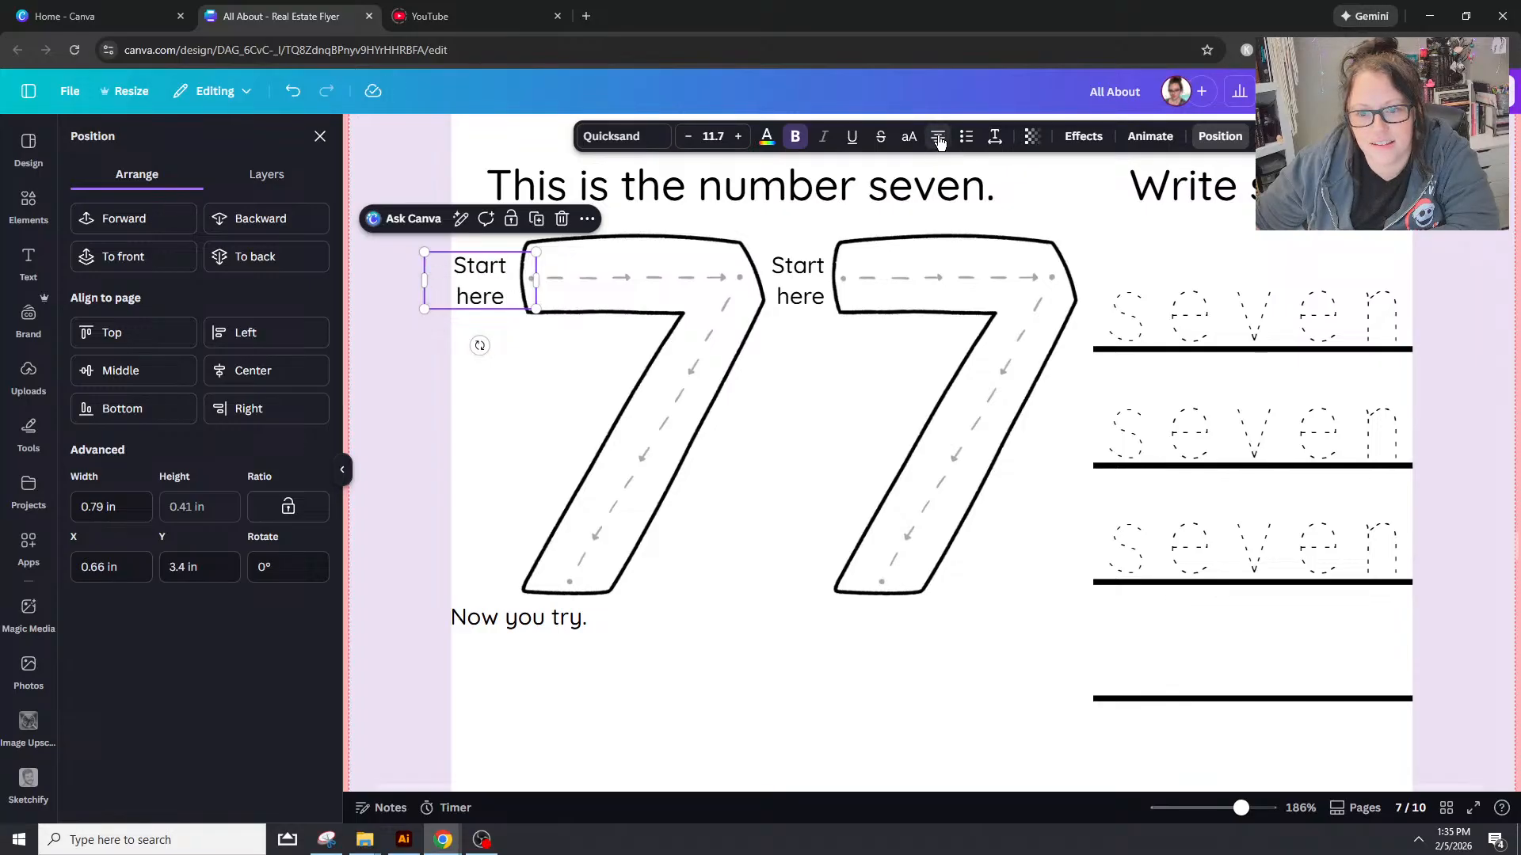
click(939, 141)
click(940, 141)
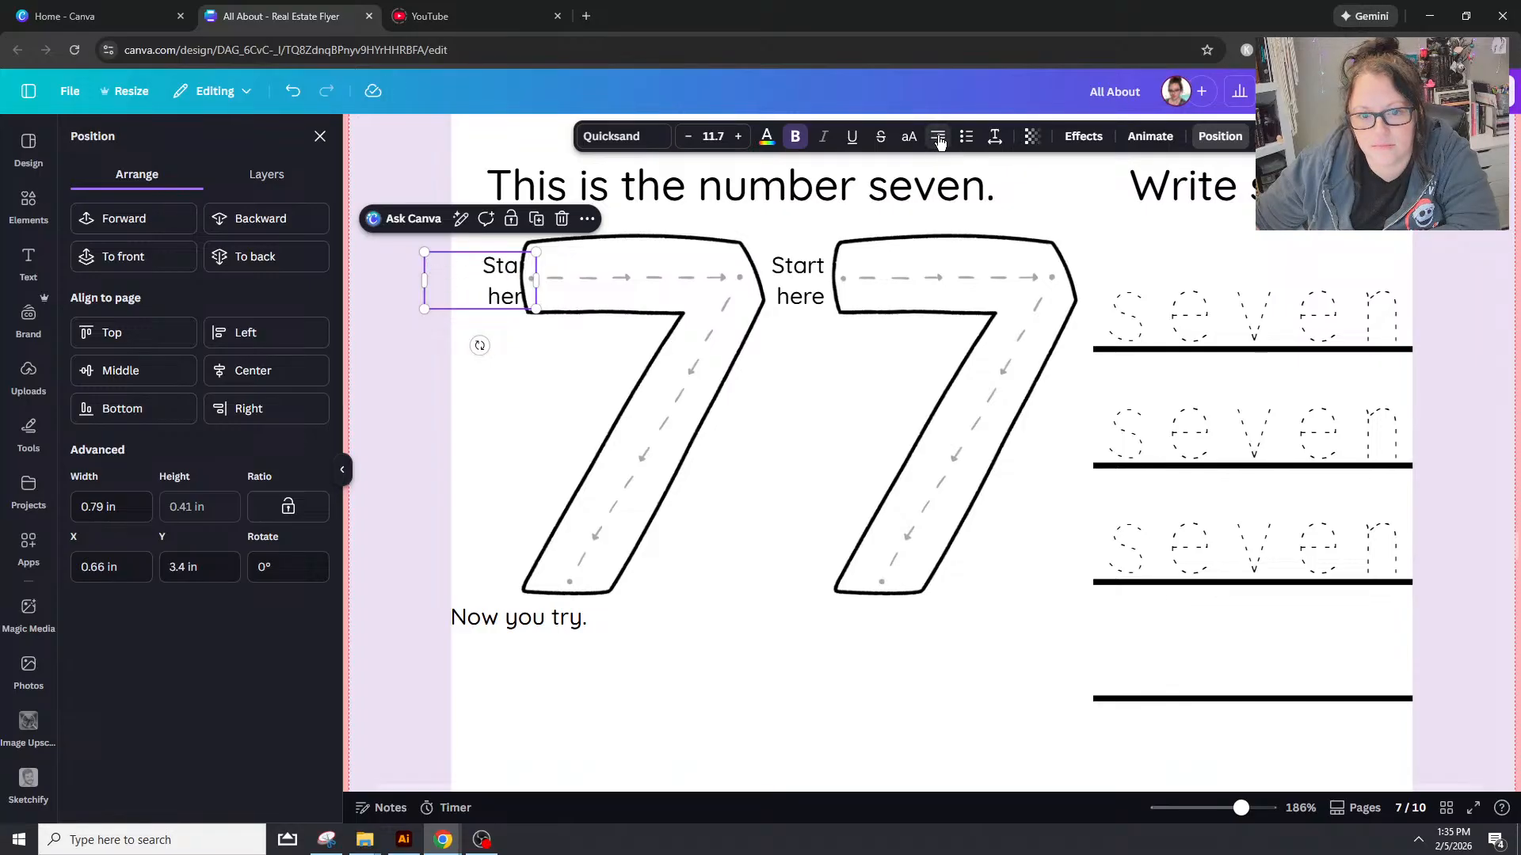
key(Left)
key(Left)
key(Left)
key(Left)
key(Left)
key(Left)
key(Left)
key(Left)
key(Left)
key(Left)
key(Left)
key(Left)
key(Left)
key(Left)
key(Left)
key(Left)
key(Left)
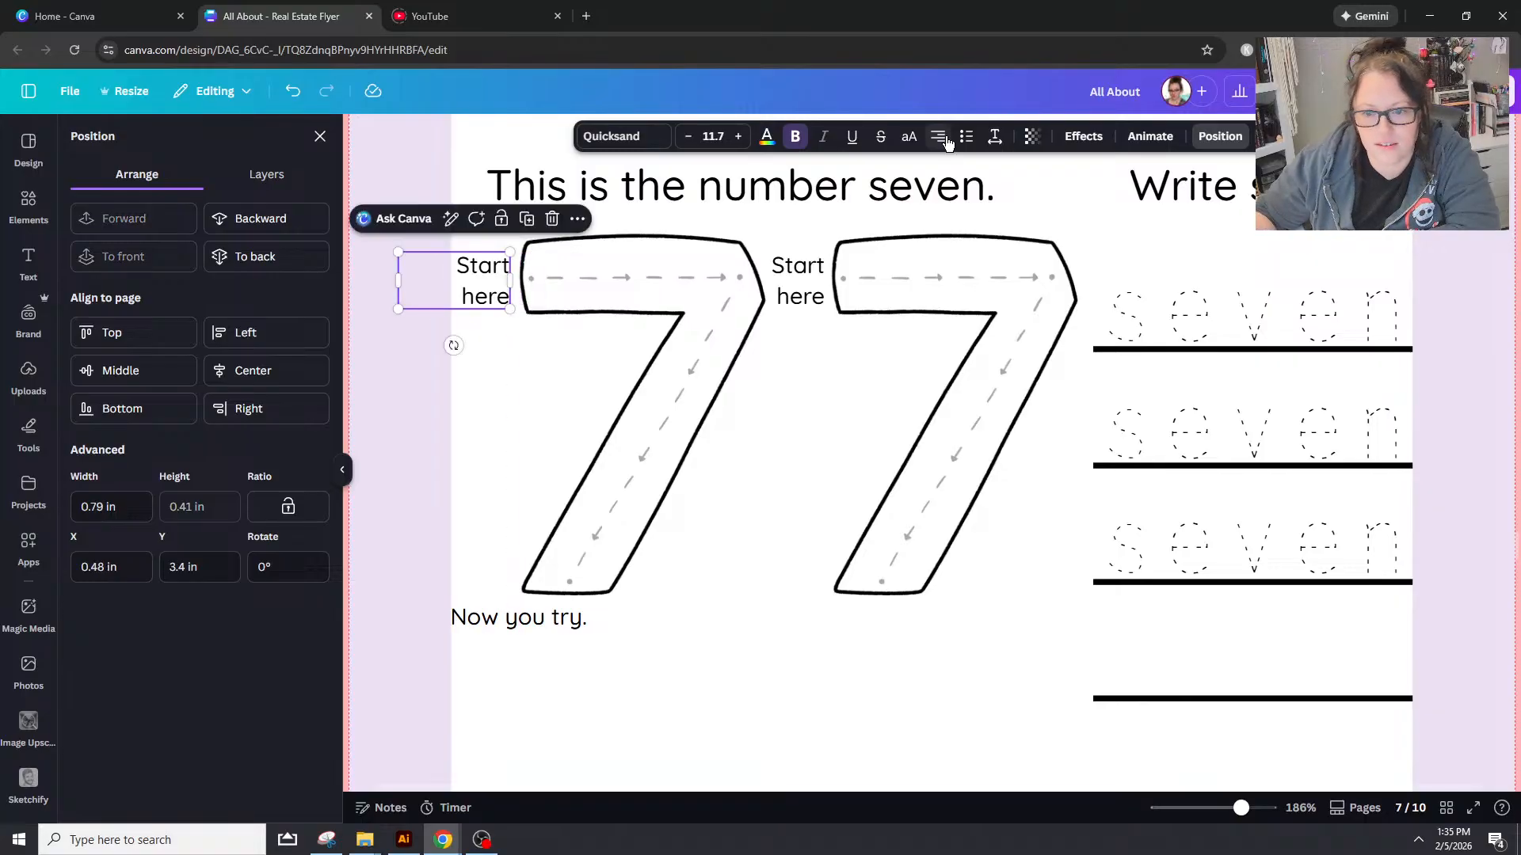
click(996, 309)
click(1116, 305)
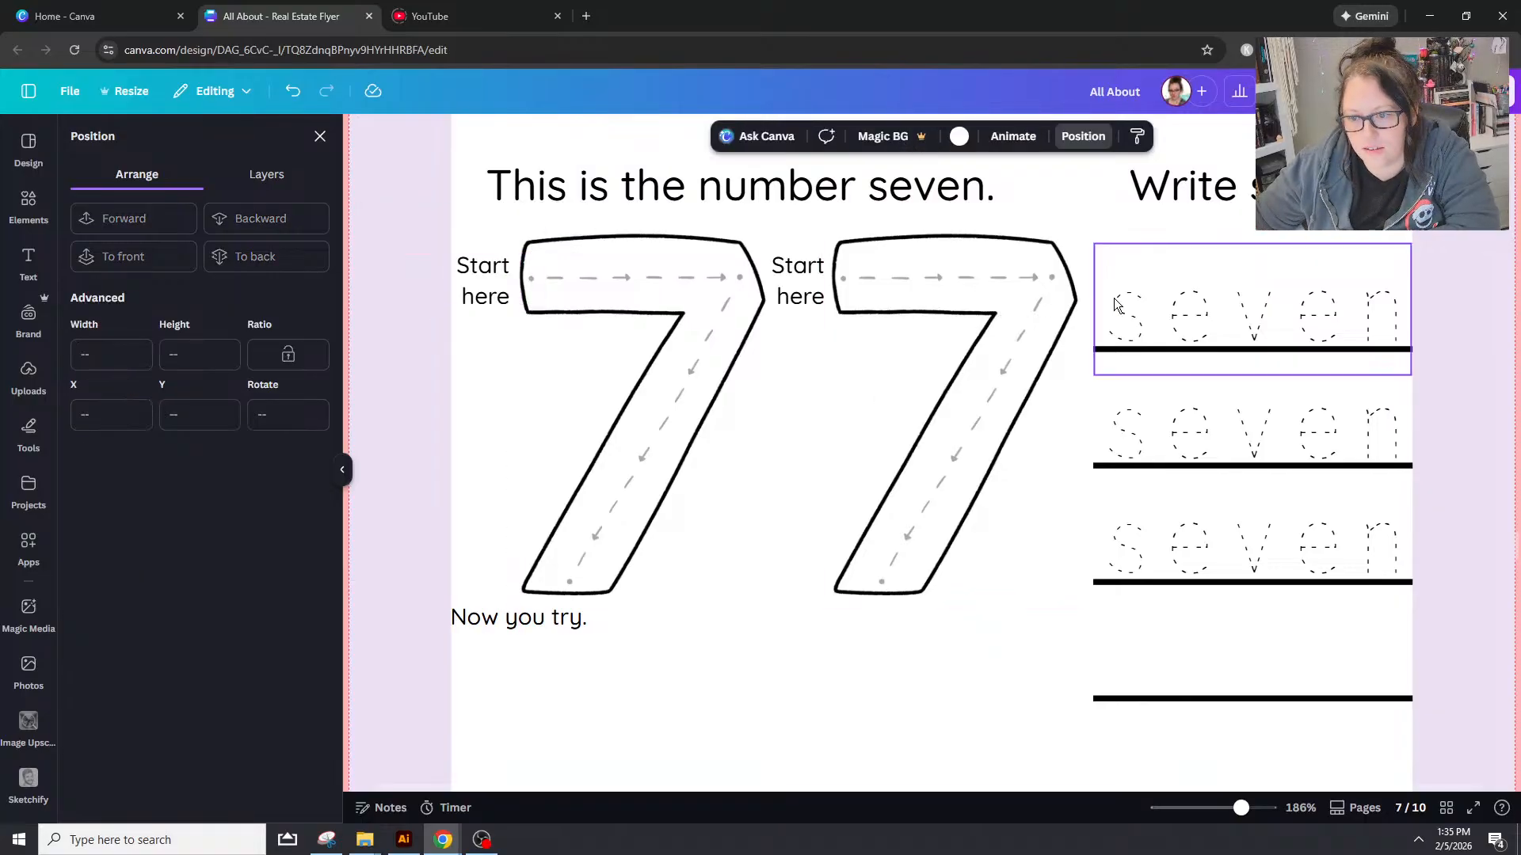
Step: Review the earlier number practice pages, checking how their numerals and "Start here" labels are laid out, and return to page 7
scroll(1078, 468, up, 15)
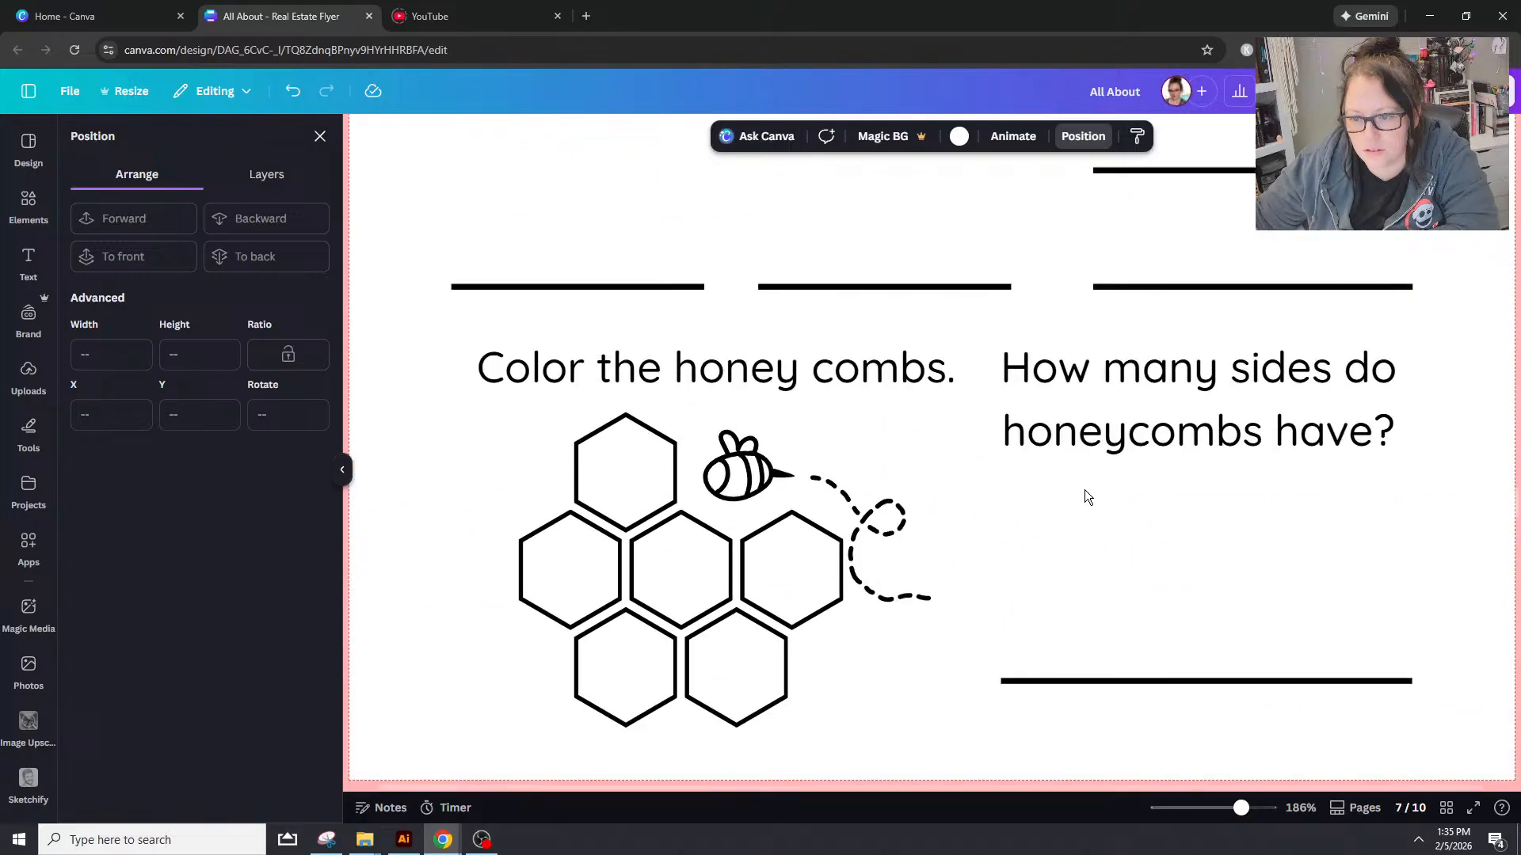
scroll(1090, 486, up, 3)
scroll(1093, 487, up, 4)
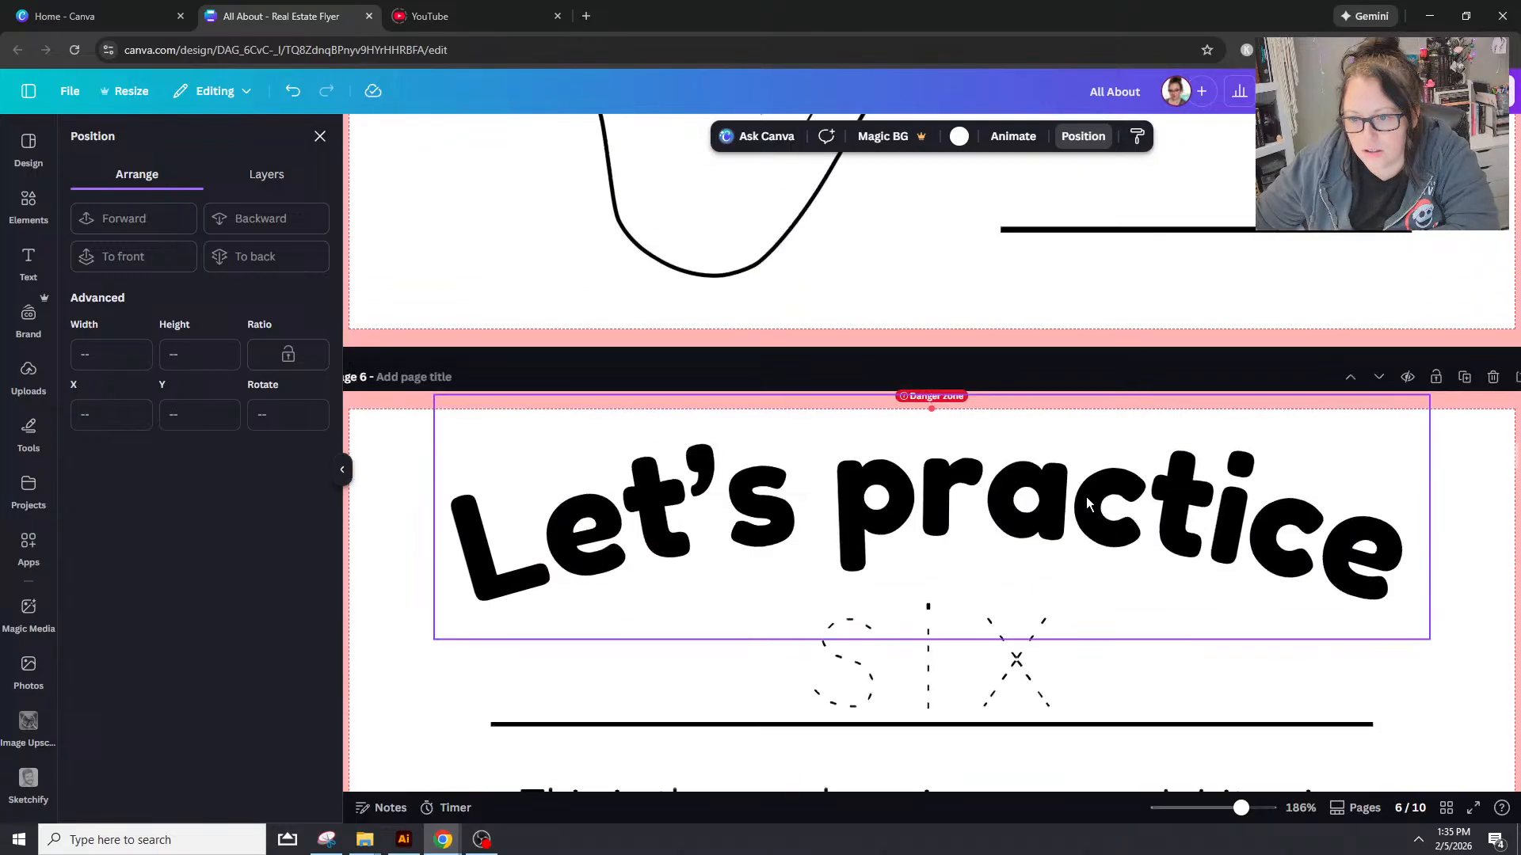
scroll(1086, 496, down, 12)
scroll(1087, 495, up, 20)
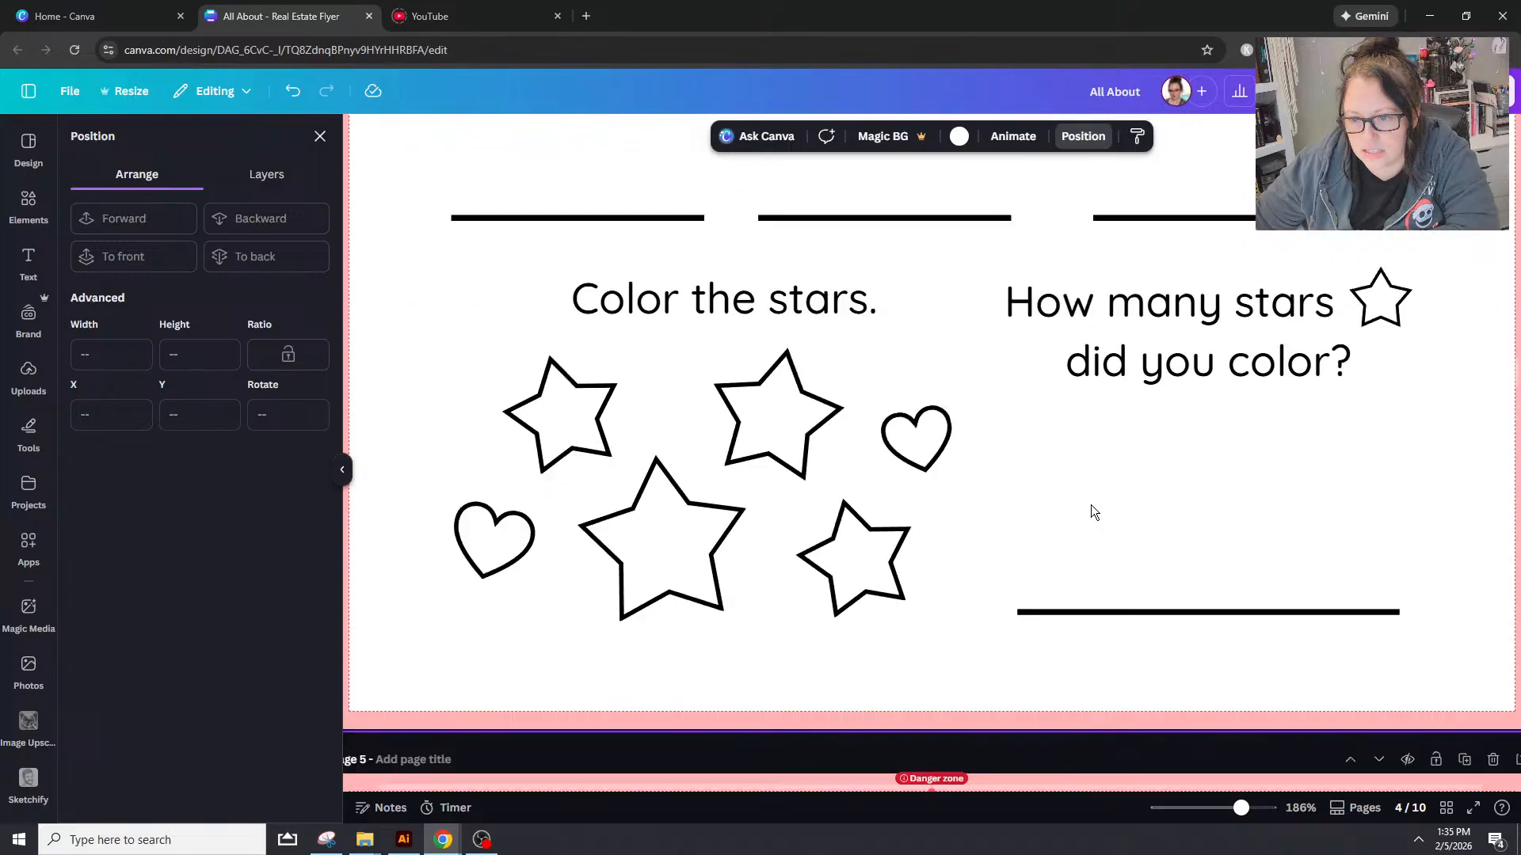
scroll(1092, 512, up, 12)
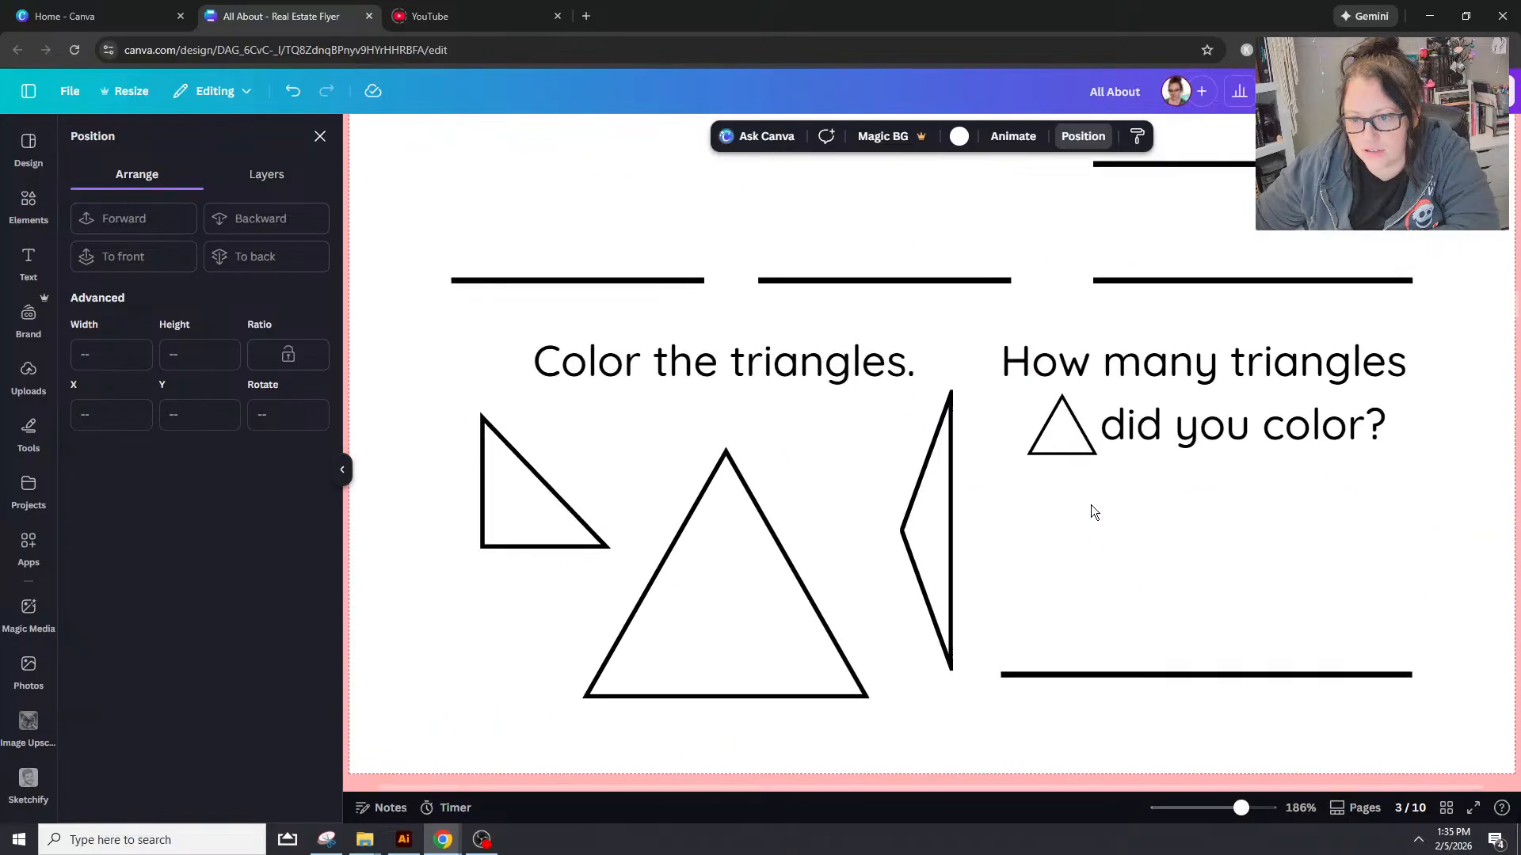
scroll(1091, 506, up, 15)
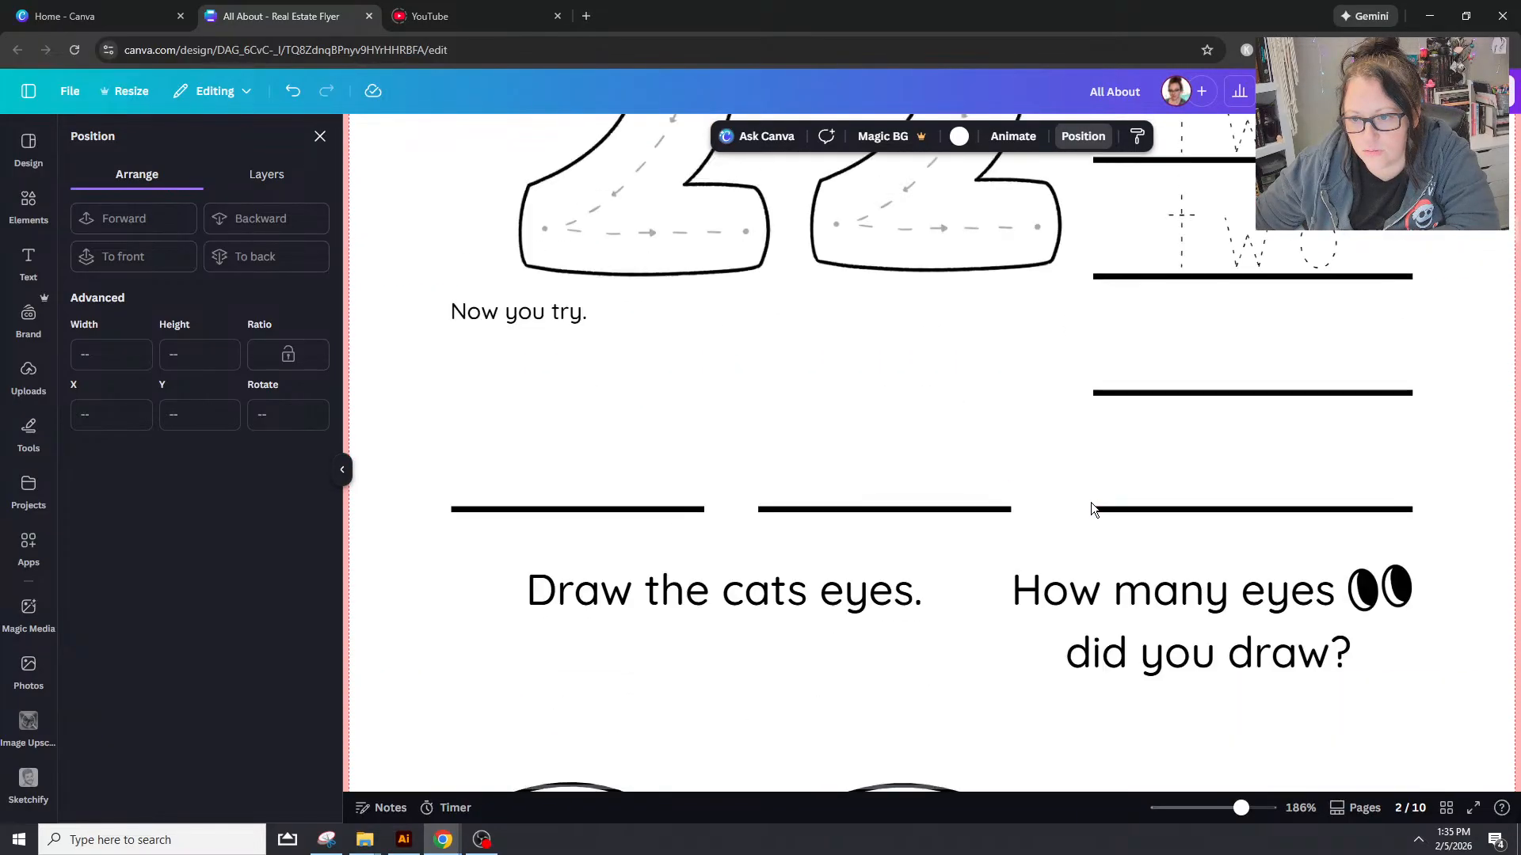
scroll(1091, 502, down, 5)
scroll(1091, 502, up, 3)
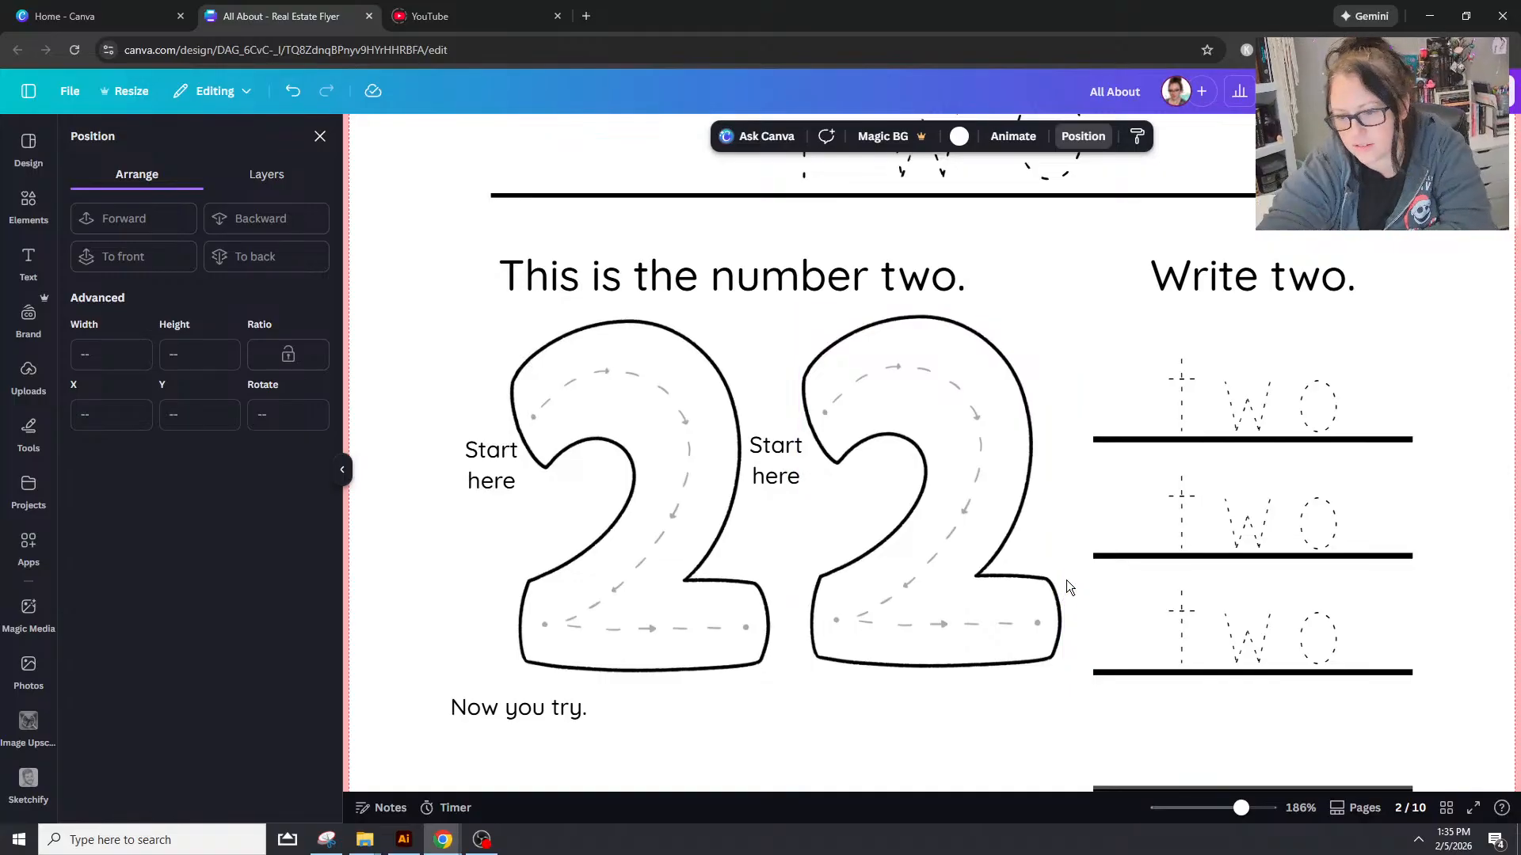
scroll(1316, 473, up, 10)
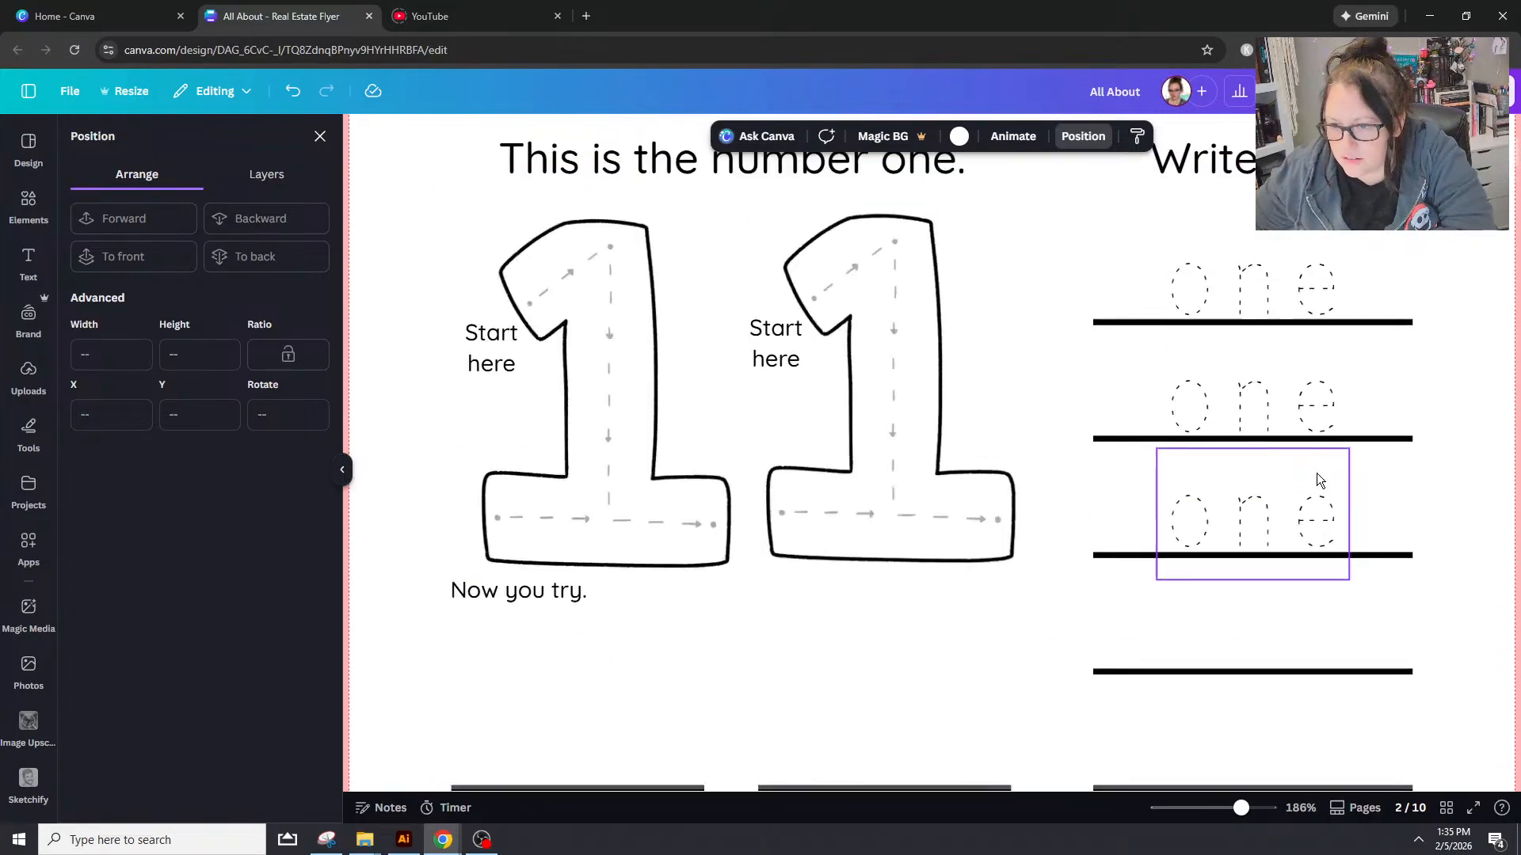
scroll(1071, 510, down, 10)
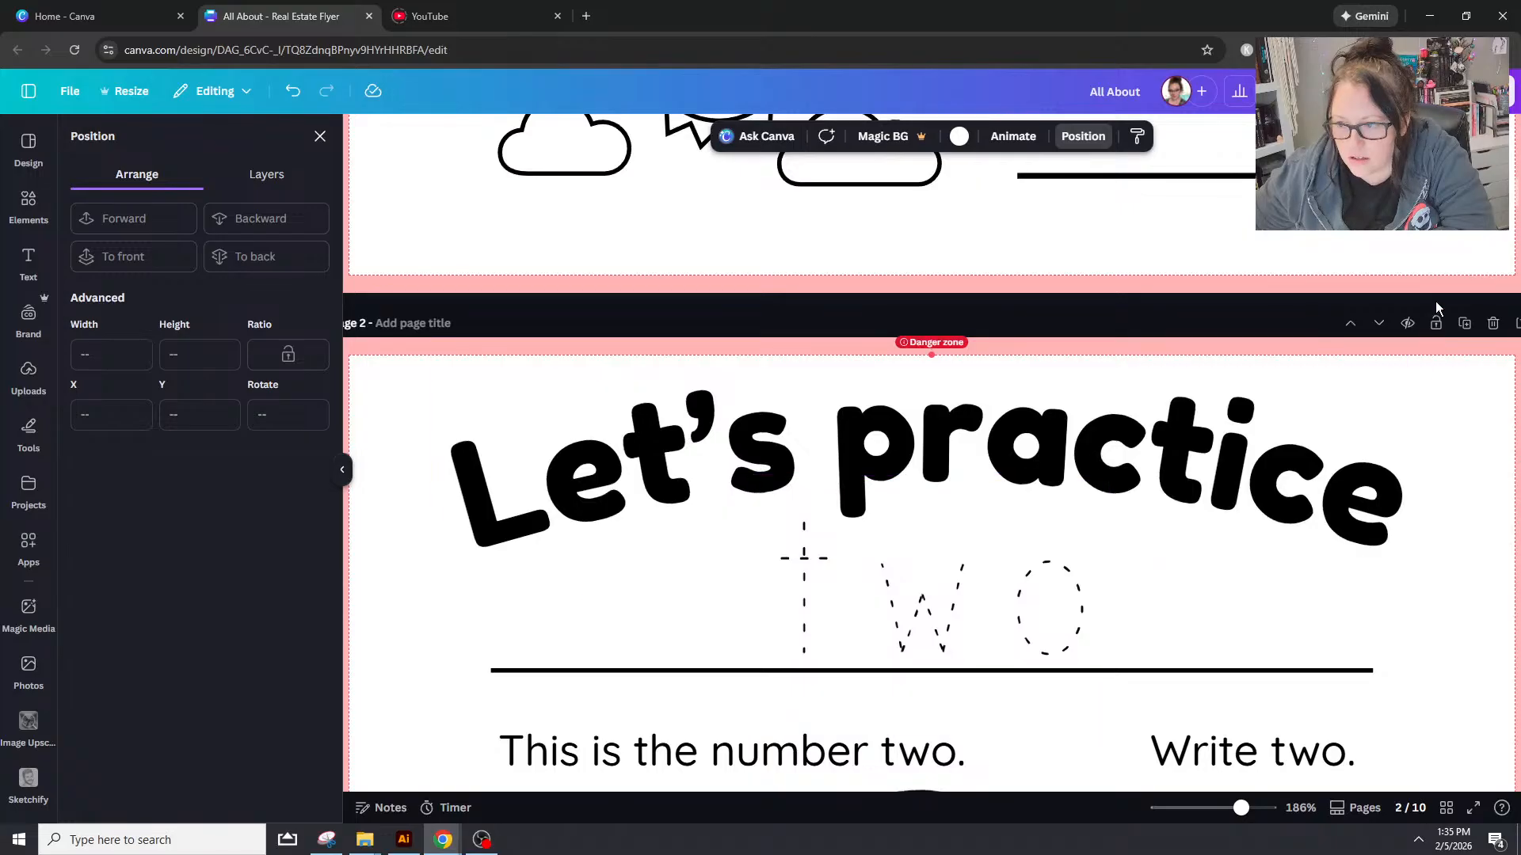
drag(1240, 808, 1212, 808)
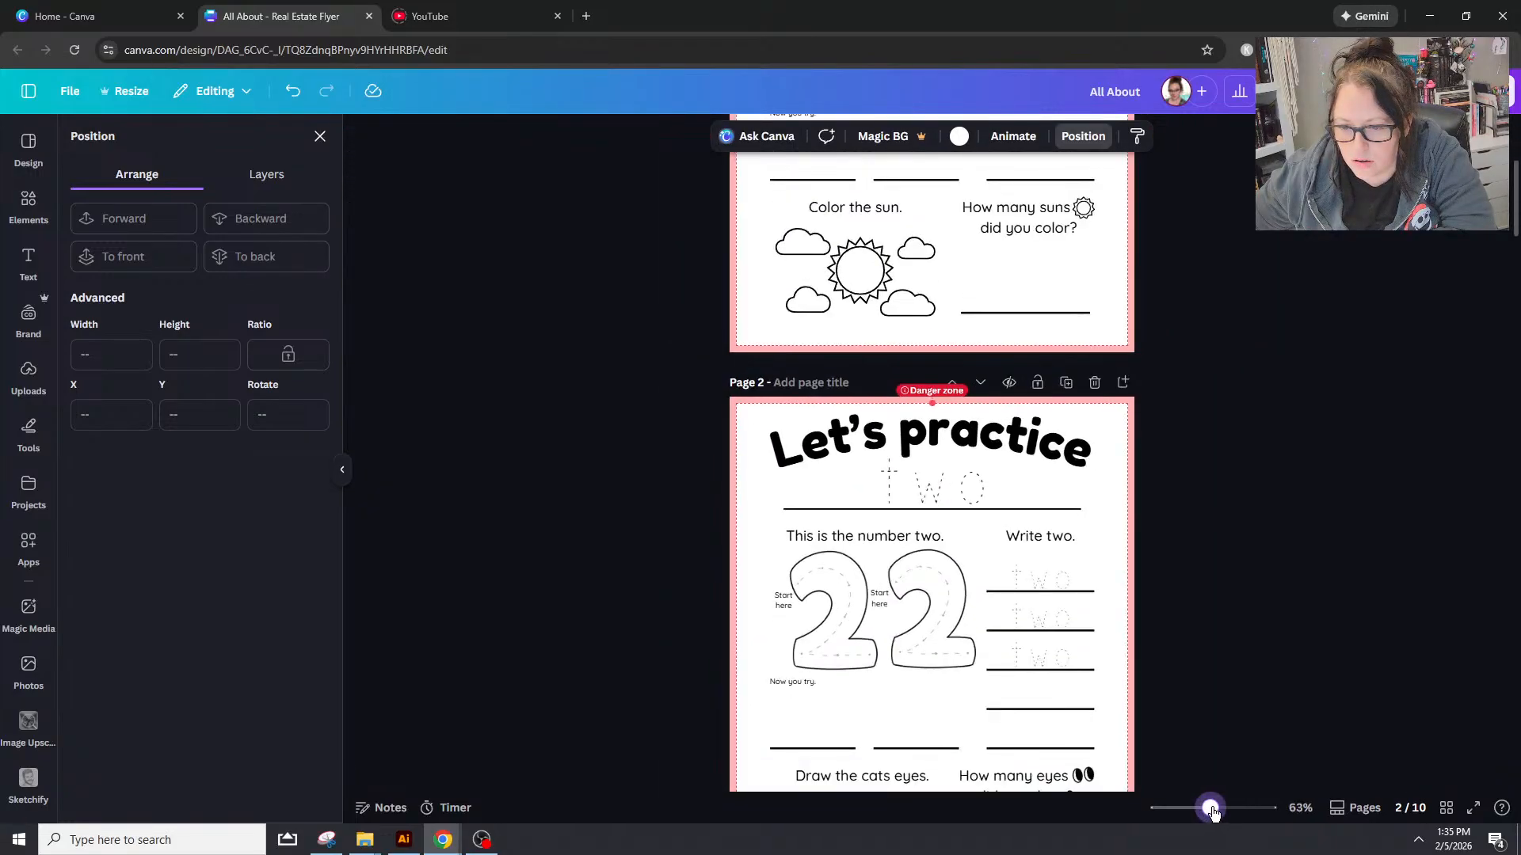
scroll(1093, 669, down, 15)
scroll(1043, 625, down, 20)
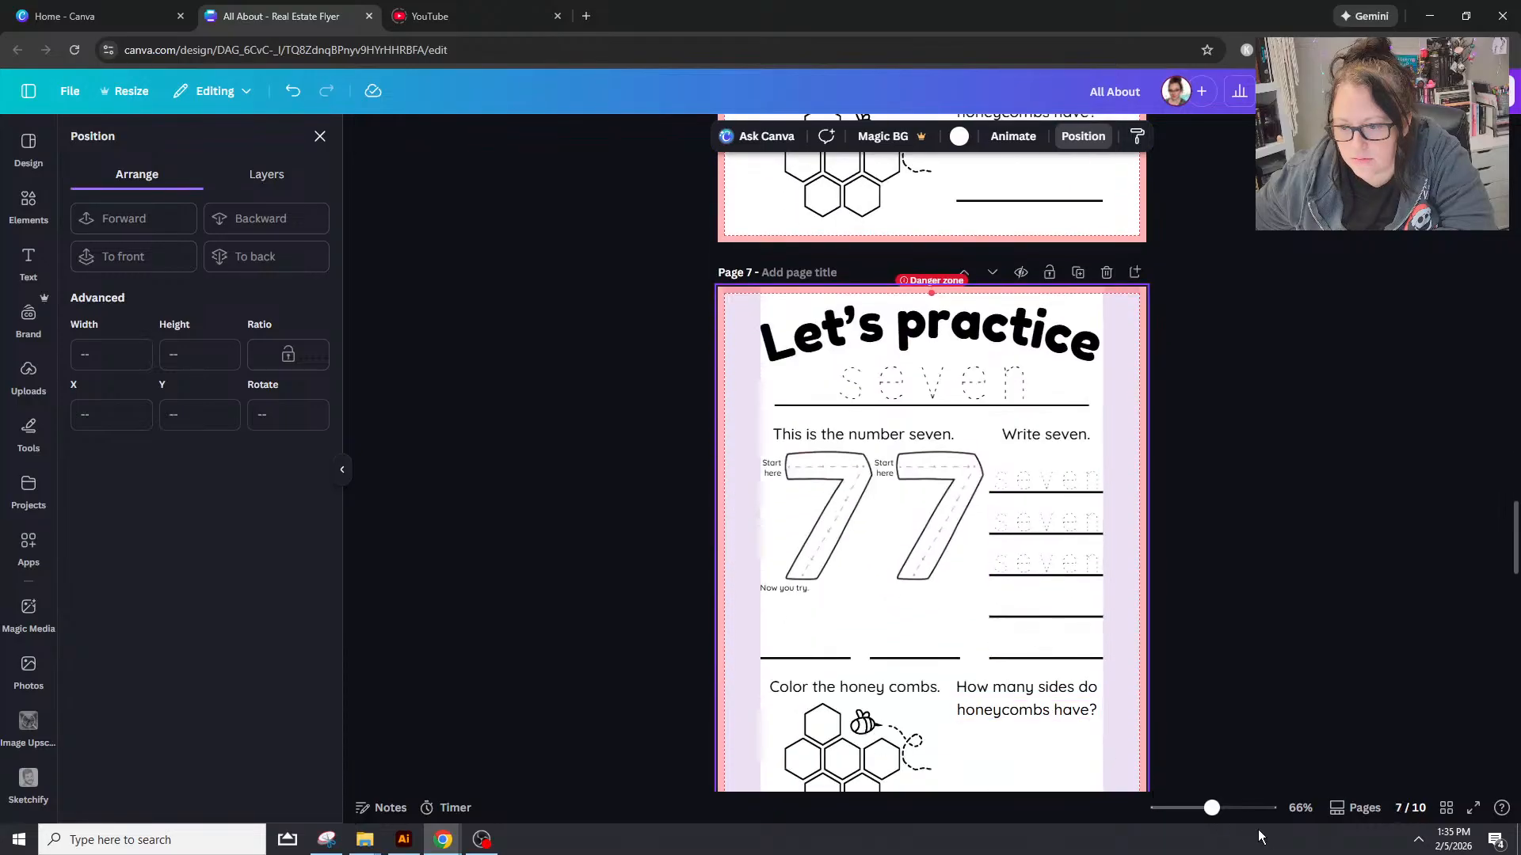
Step: Move the left "Start here" label just below the start of the left 7's horizontal bar
drag(1212, 811, 1241, 816)
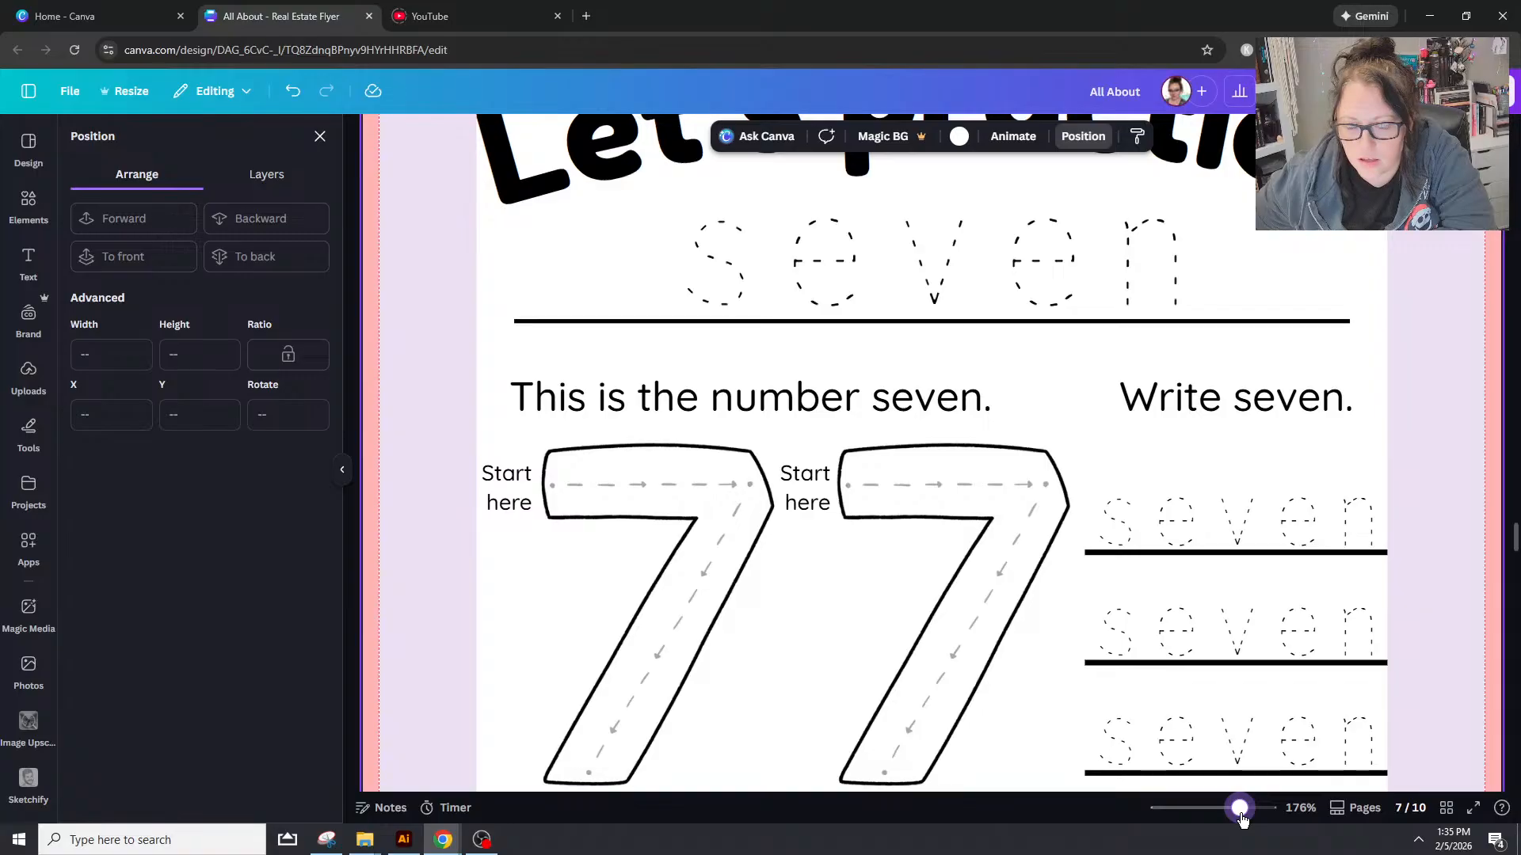
drag(507, 489, 551, 553)
click(820, 618)
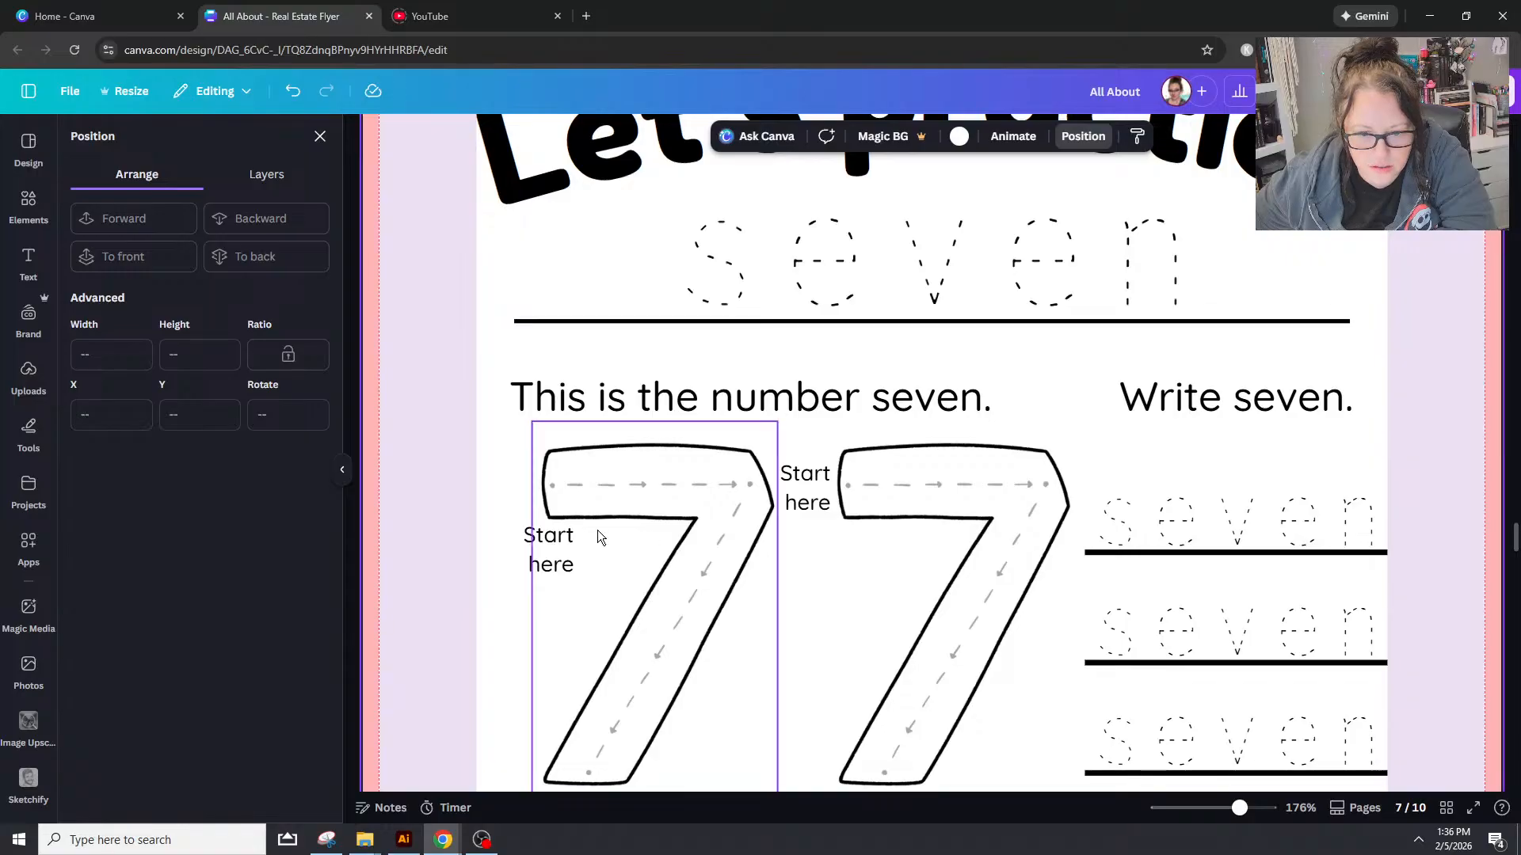
click(548, 539)
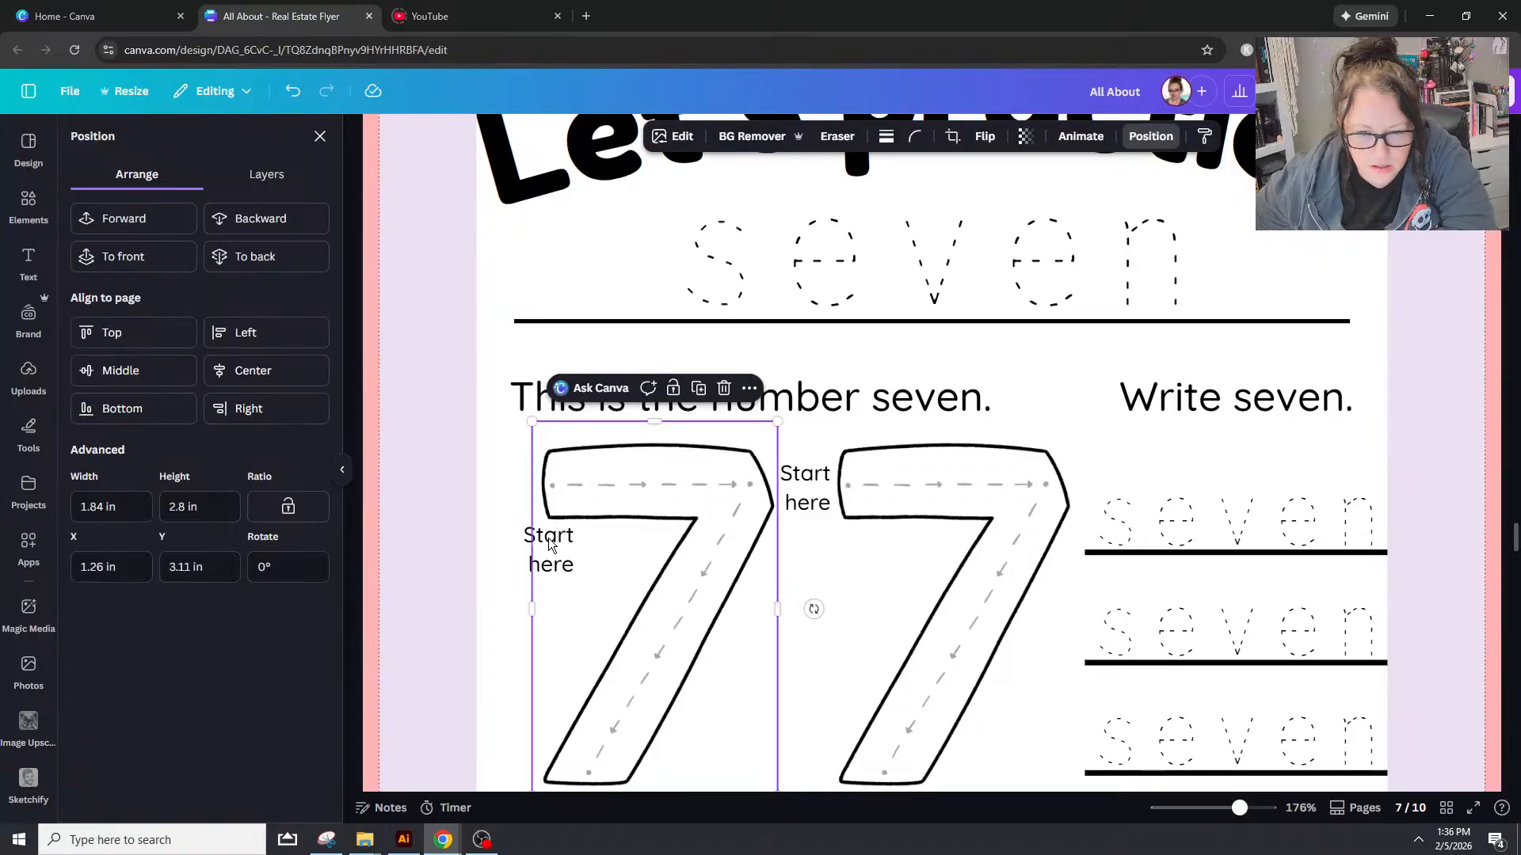
click(496, 450)
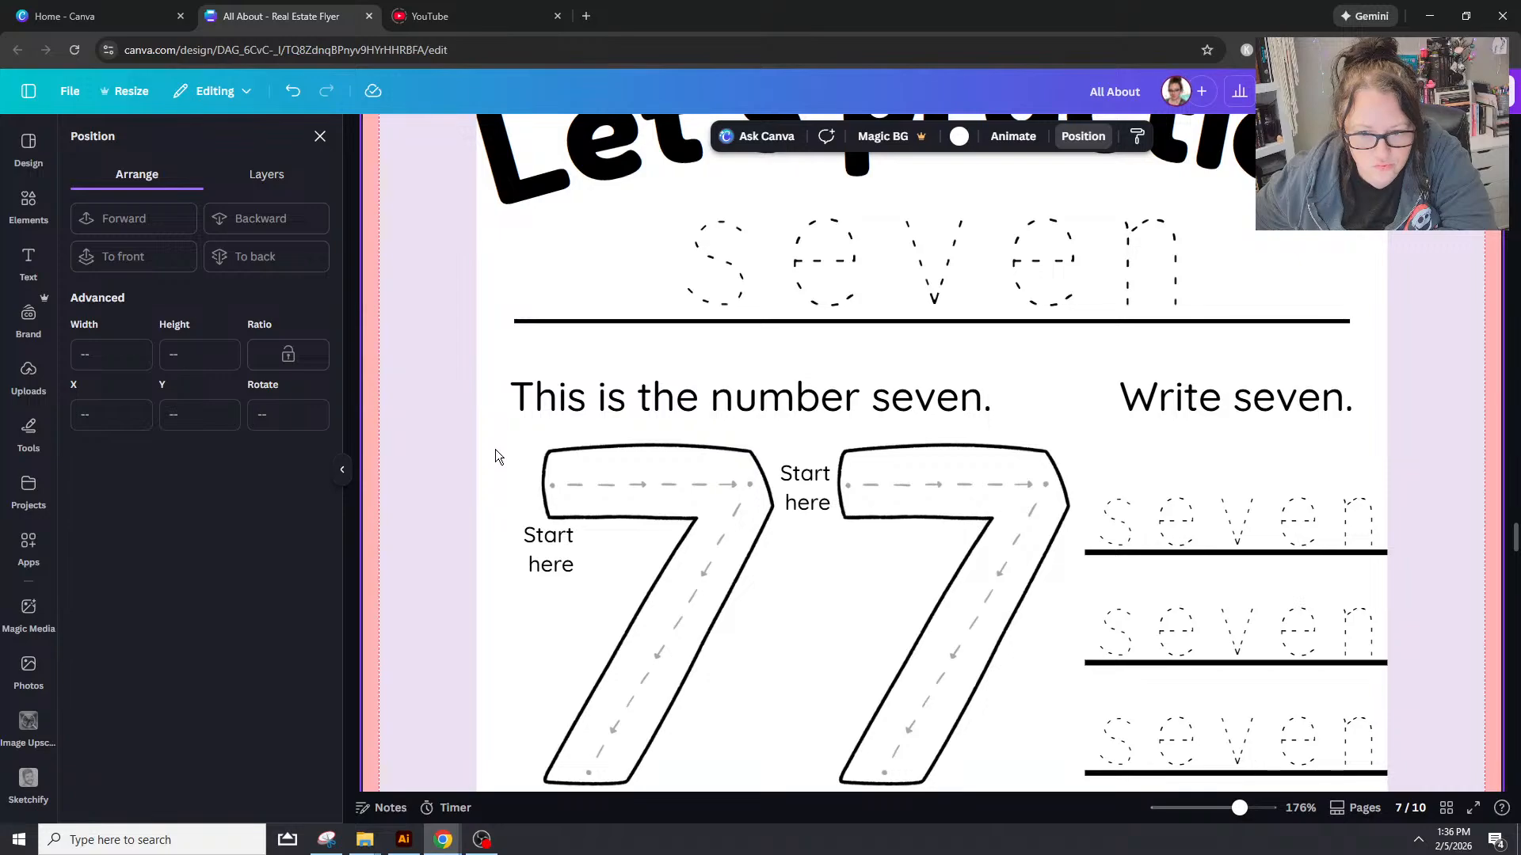
Step: Delete the right 7 and its "Start here" label
click(802, 488)
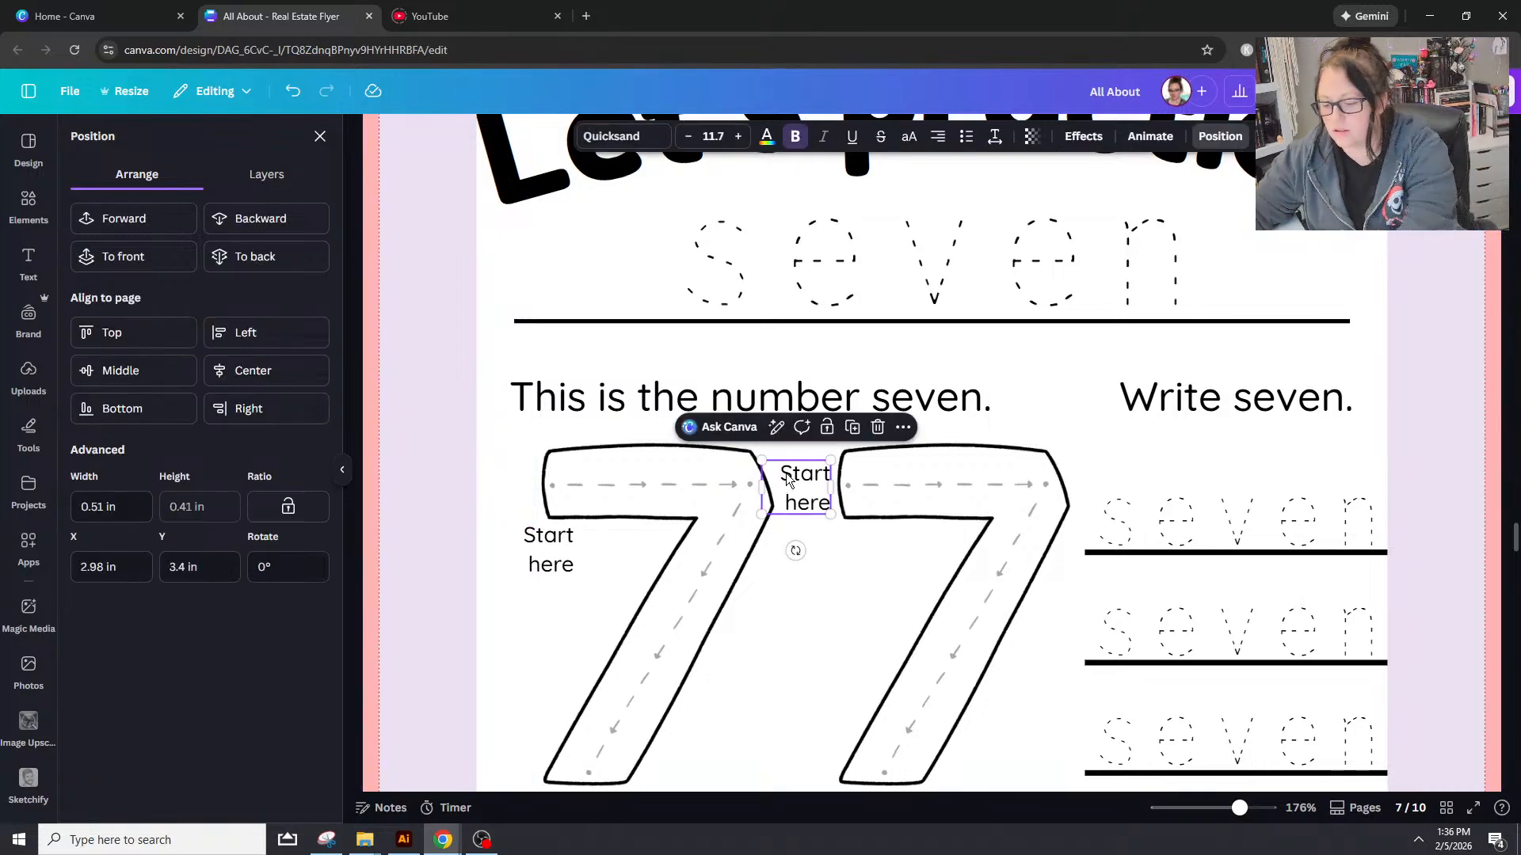
key(Delete)
key(Delete)
Step: Move the remaining 7 and its "Start here" label together slightly left and up, placing the 7 at about X 1.01 in, Y 3.08 in
drag(456, 477, 587, 573)
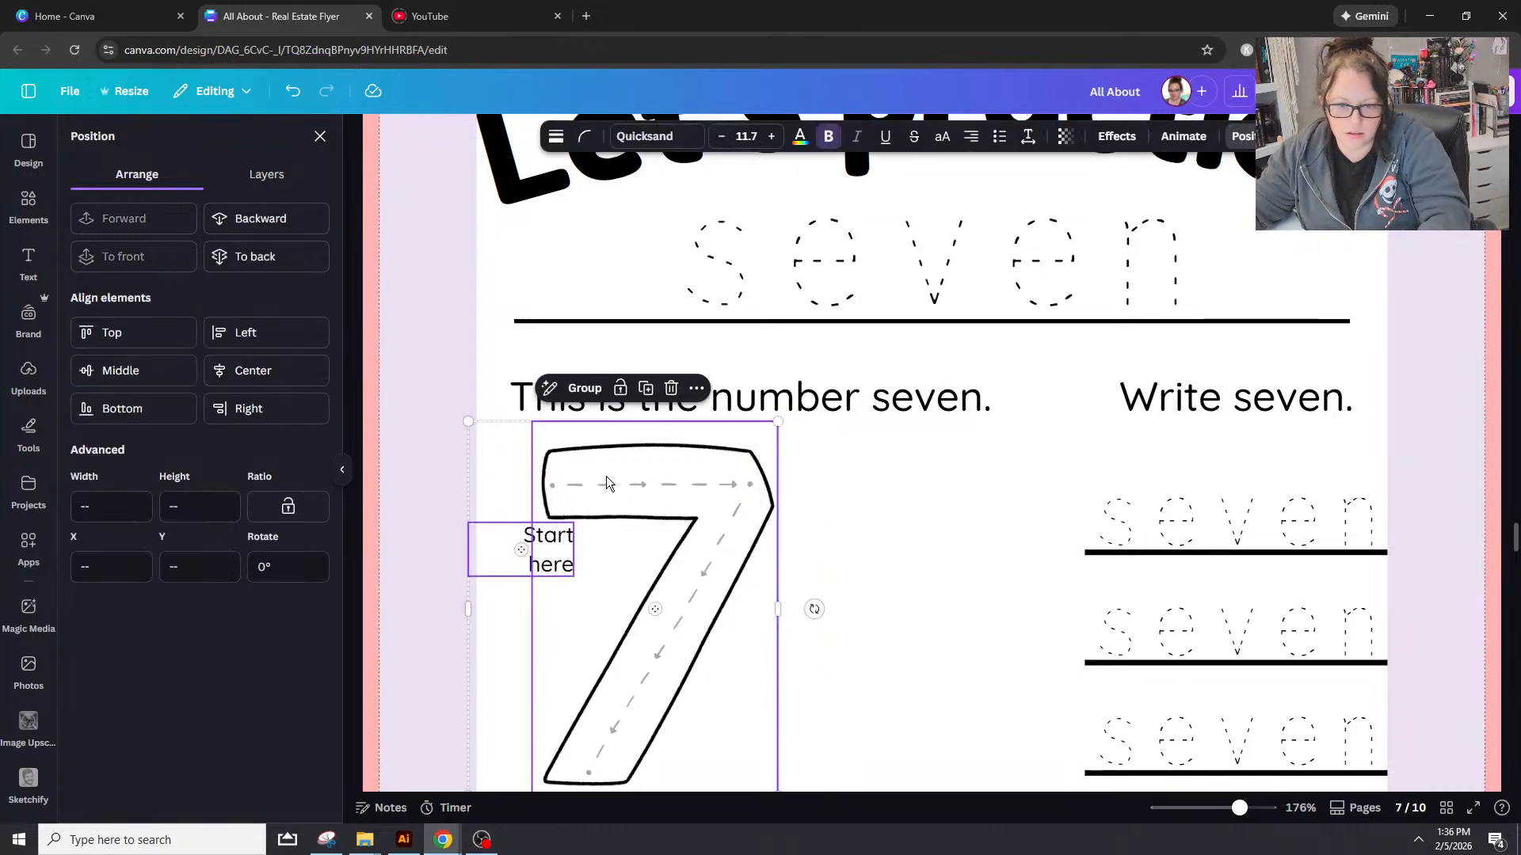
drag(606, 477, 568, 473)
click(711, 592)
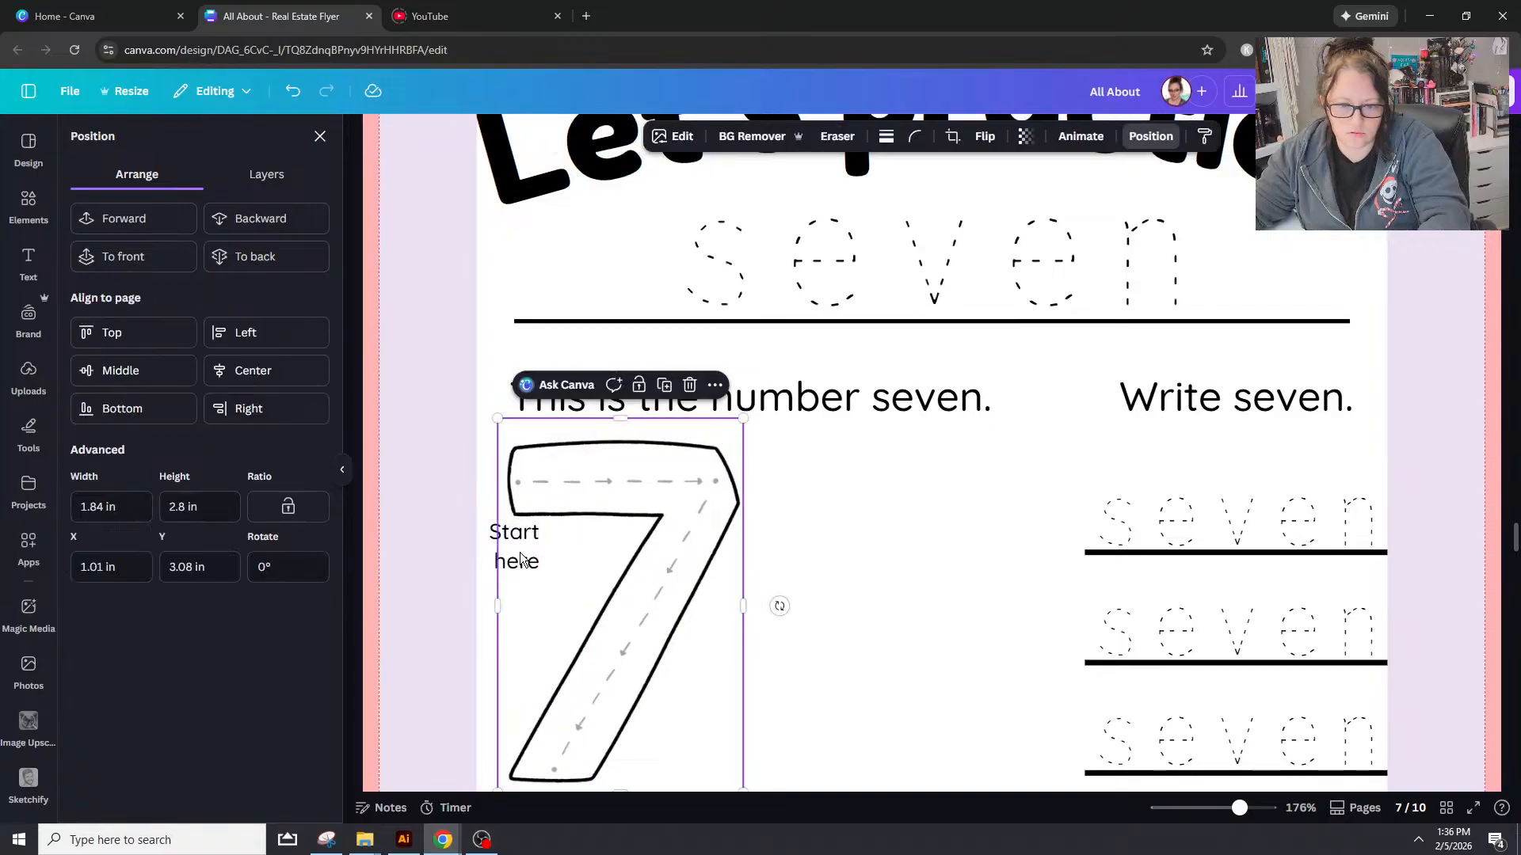
drag(508, 523, 453, 523)
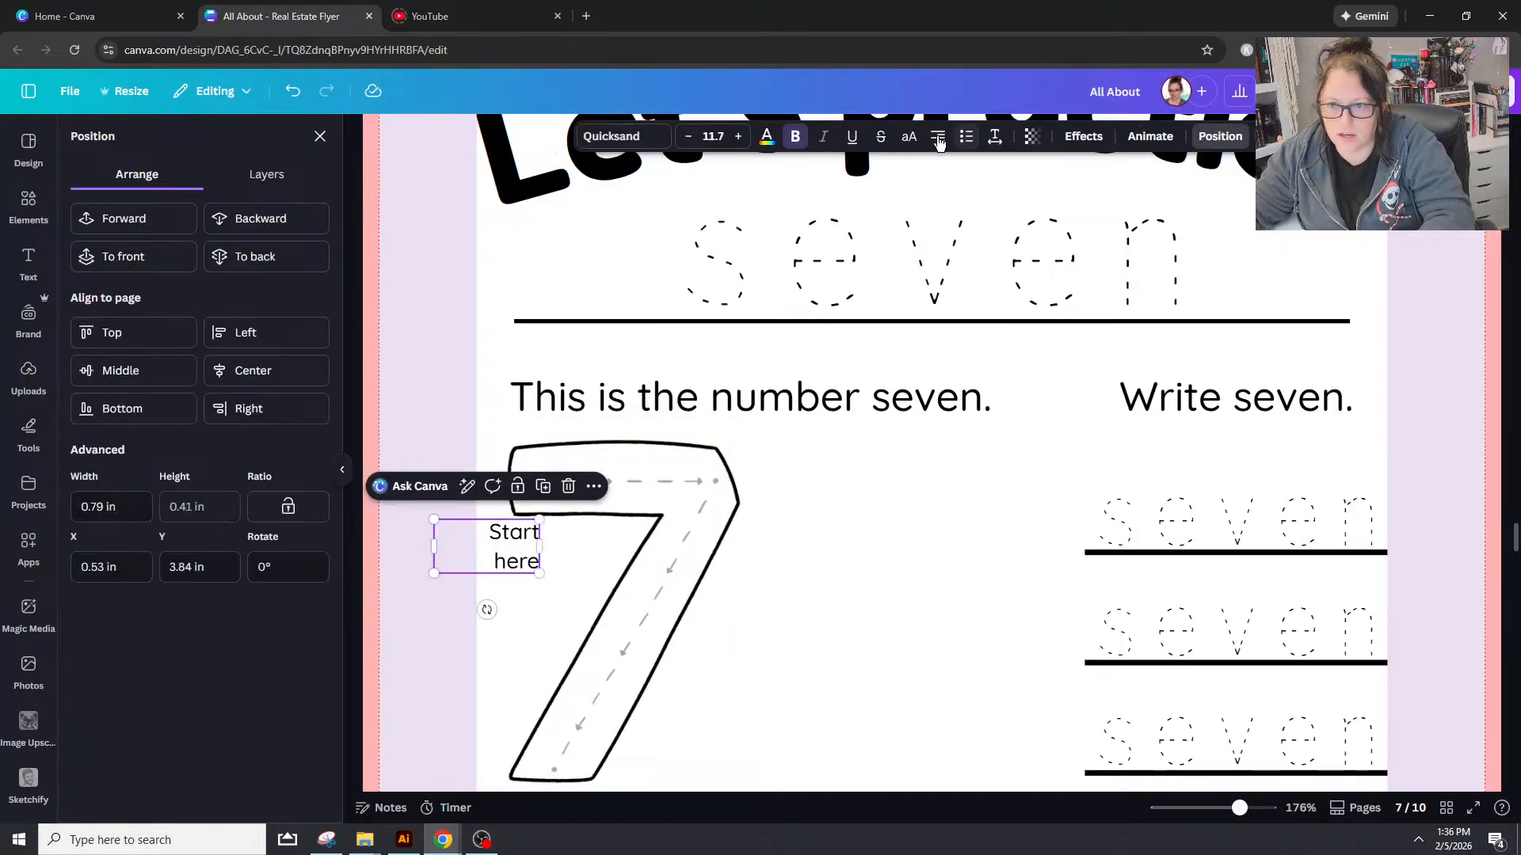
Step: Center-align the "Start here" label's text and move the label slightly right to about X 0.66 in, Y 3.86 in
click(935, 138)
click(936, 139)
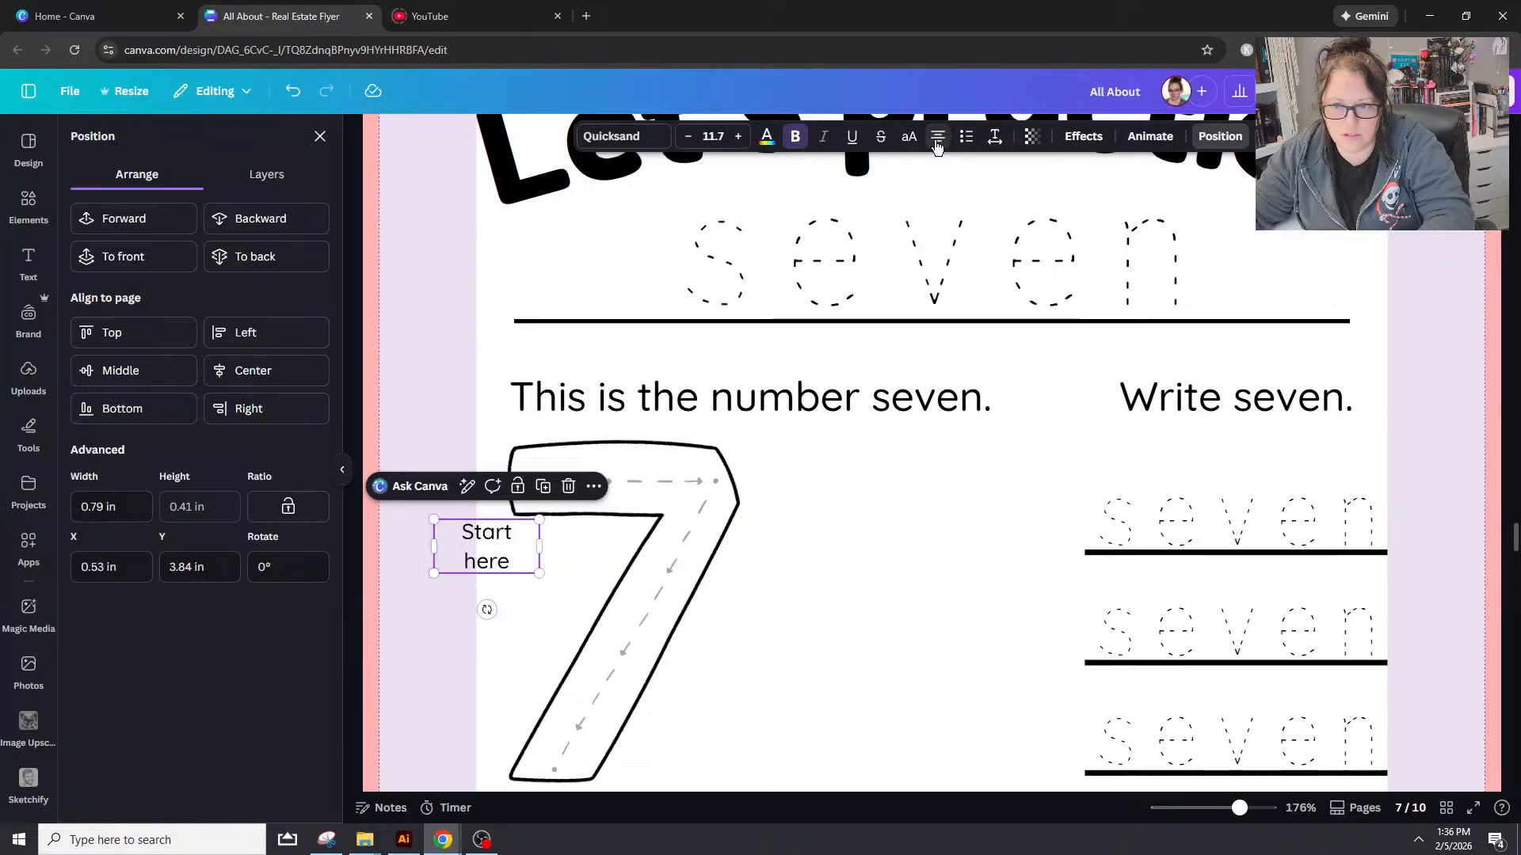
drag(452, 563, 469, 567)
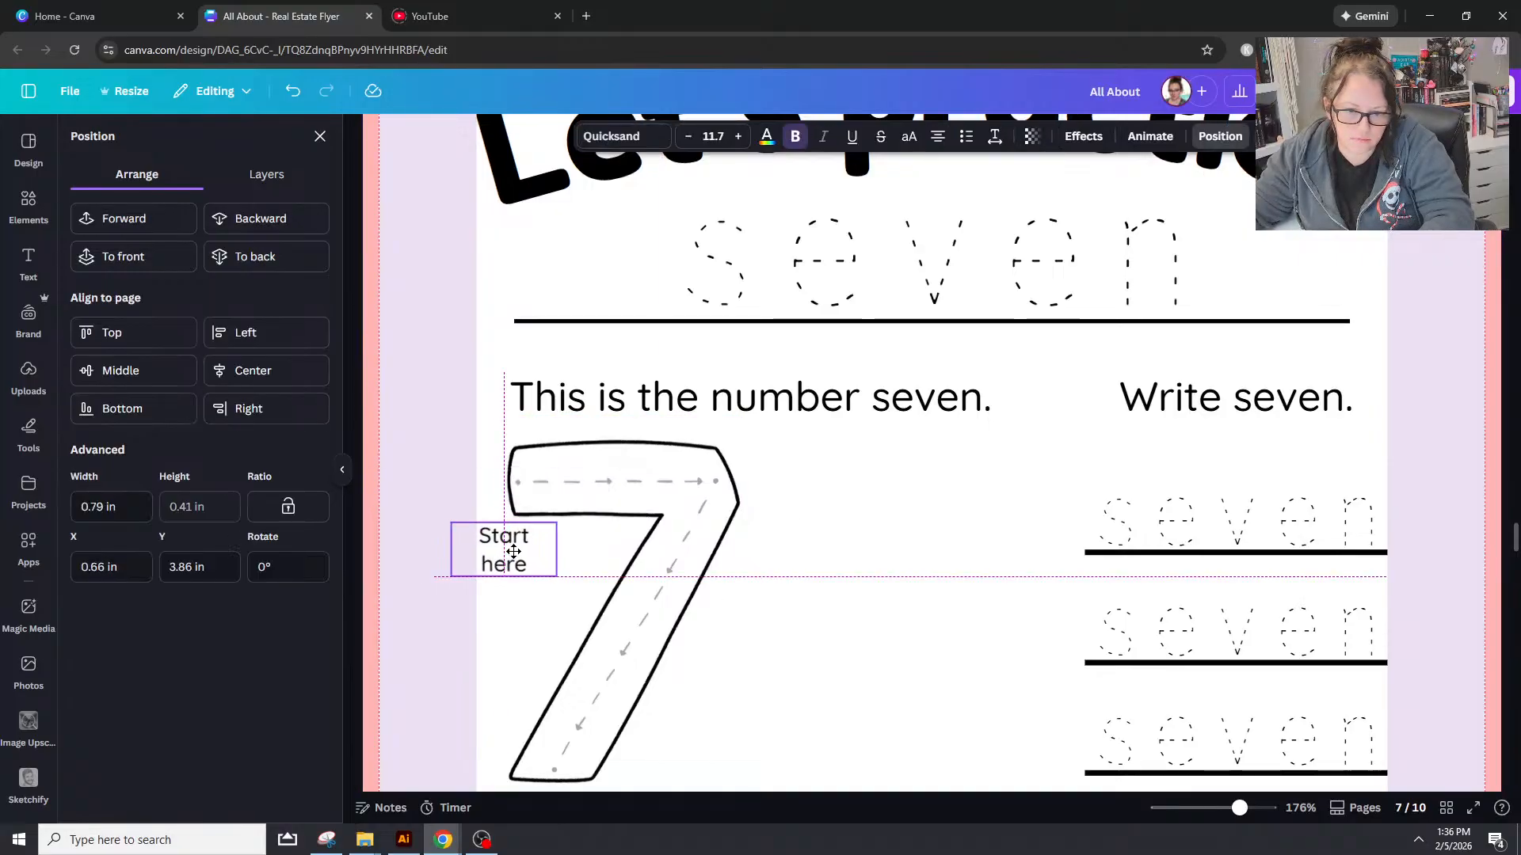
Step: Duplicate the 7 together with its "Start here" label and place the copy beside the original, with the copied 7 at about X 2.97 in, Y 3.11 in
shift+click(627, 482)
scroll(797, 534, down, 1)
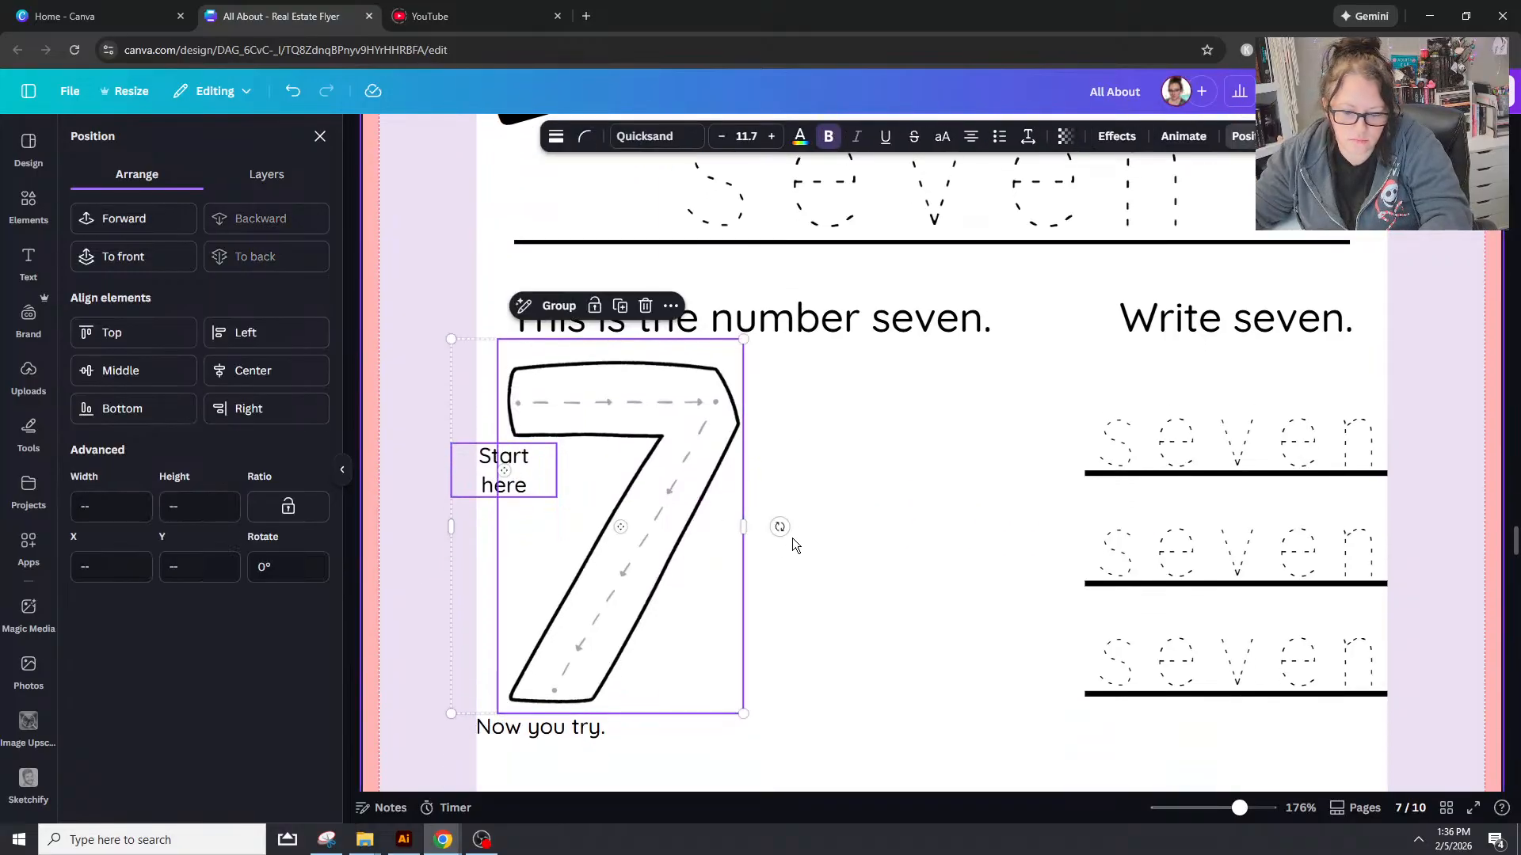
key(ctrl+d)
drag(717, 459, 956, 439)
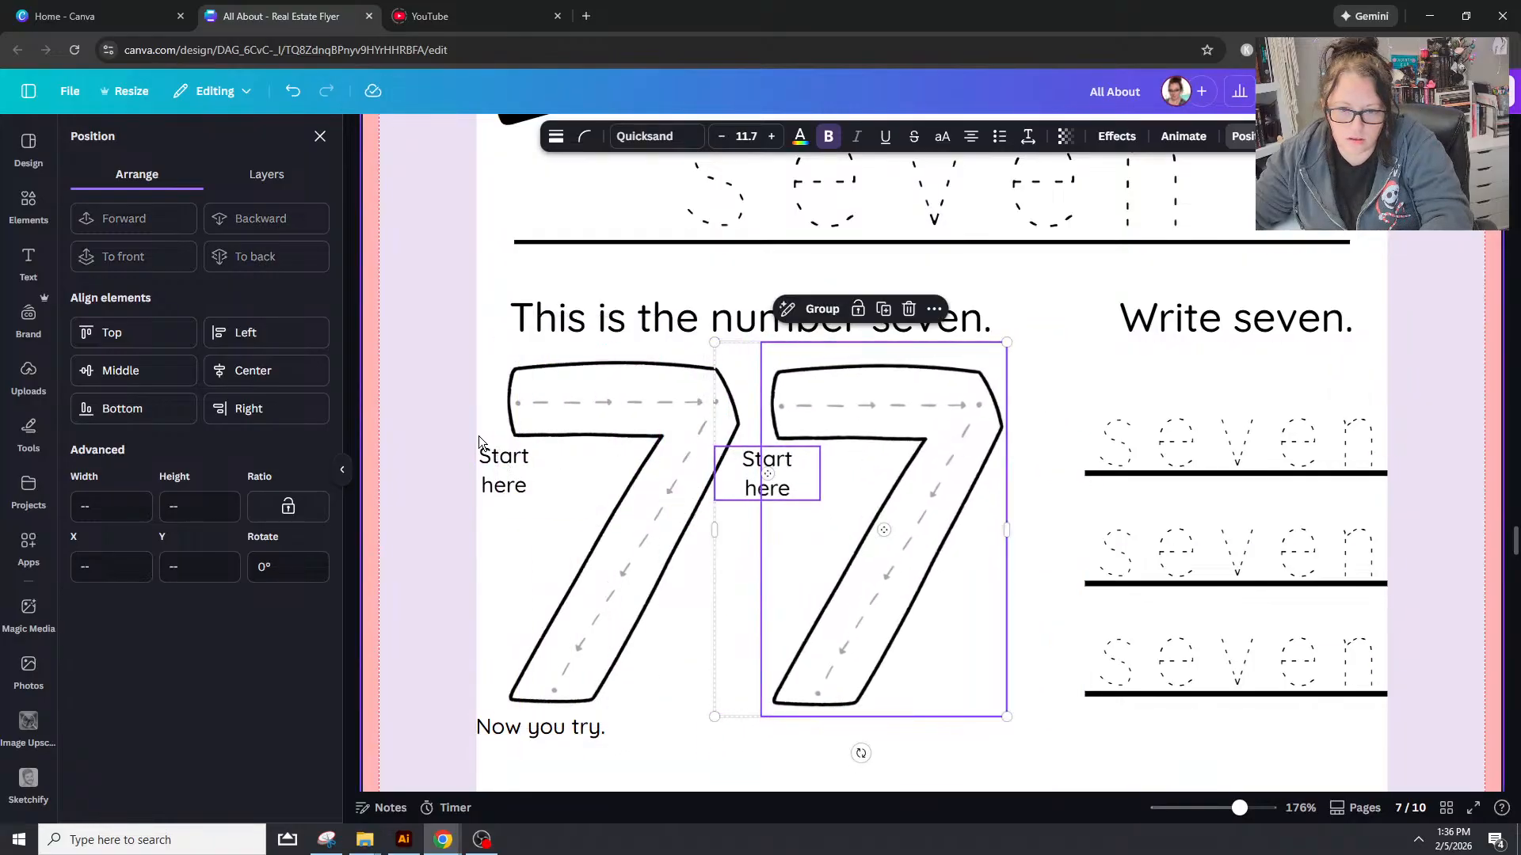
click(506, 578)
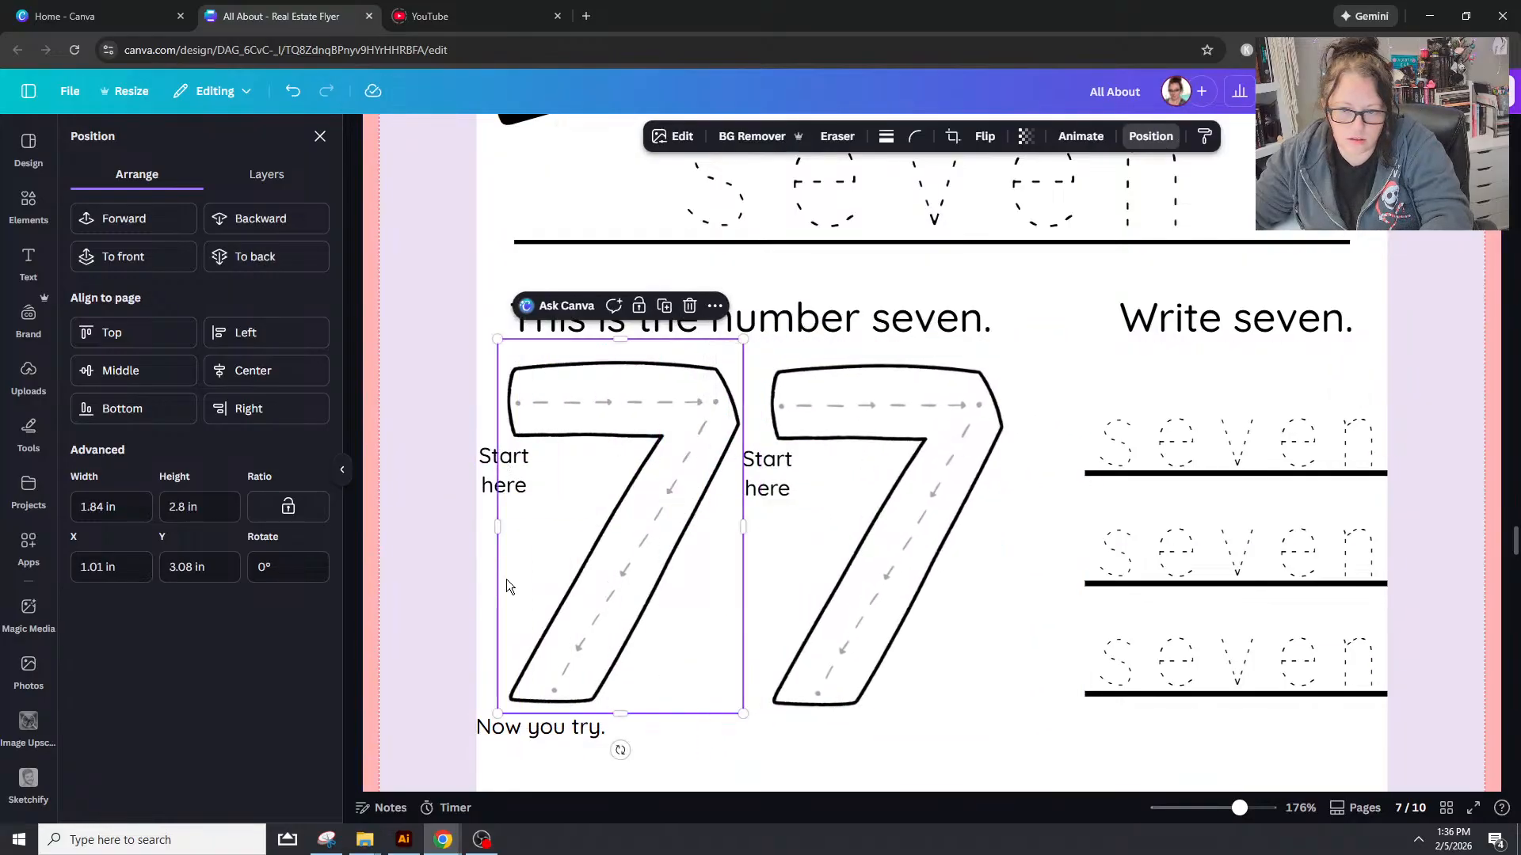
click(977, 548)
Step: Review the number five and six pages, checking the spacing of their paired numerals and labels, and return to page 7
scroll(555, 426, up, 5)
scroll(554, 430, up, 15)
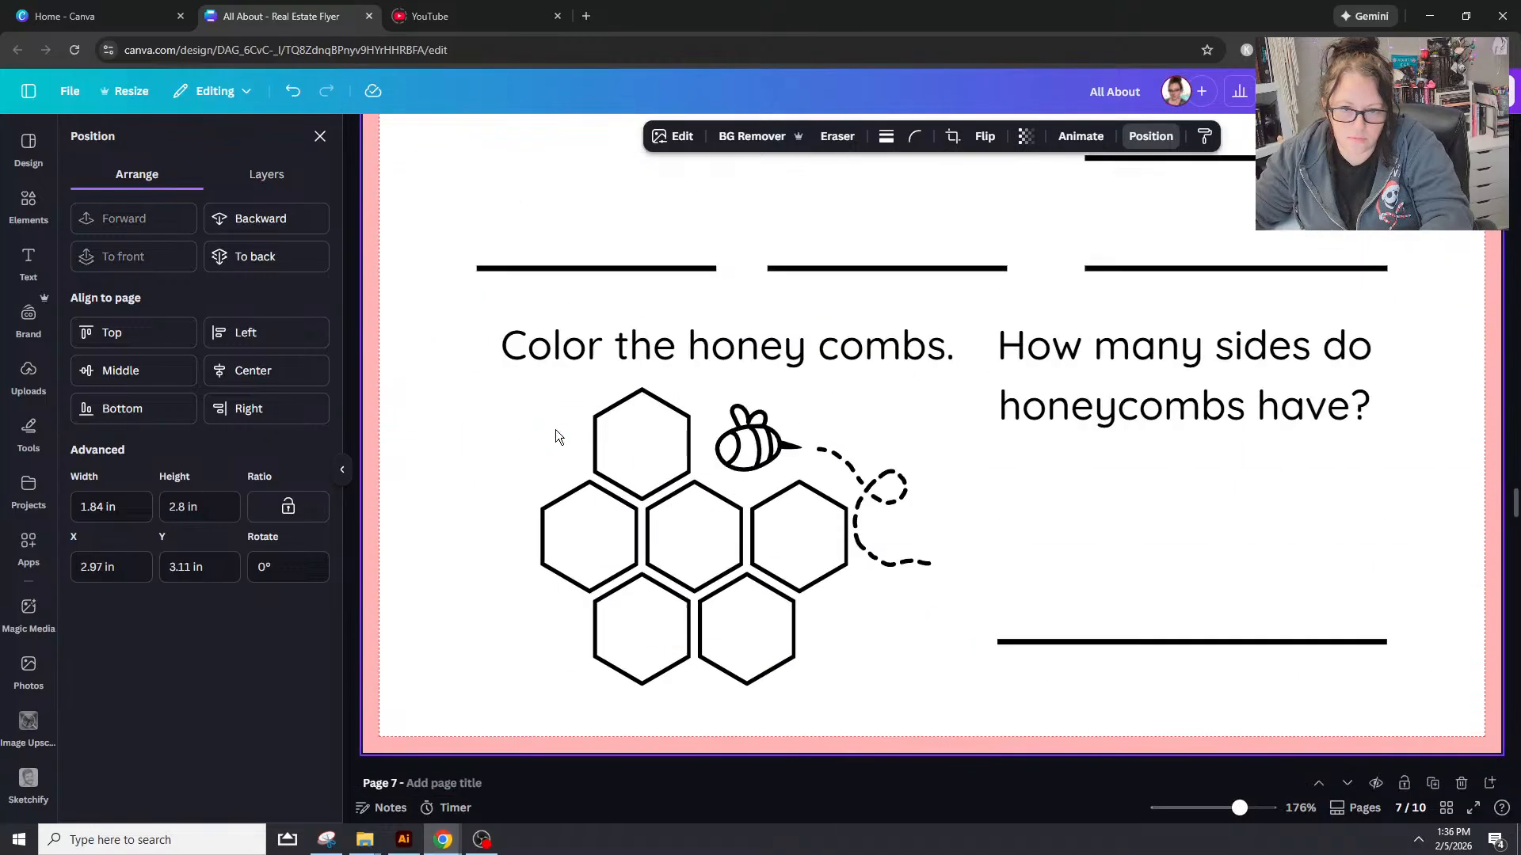
scroll(554, 429, down, 5)
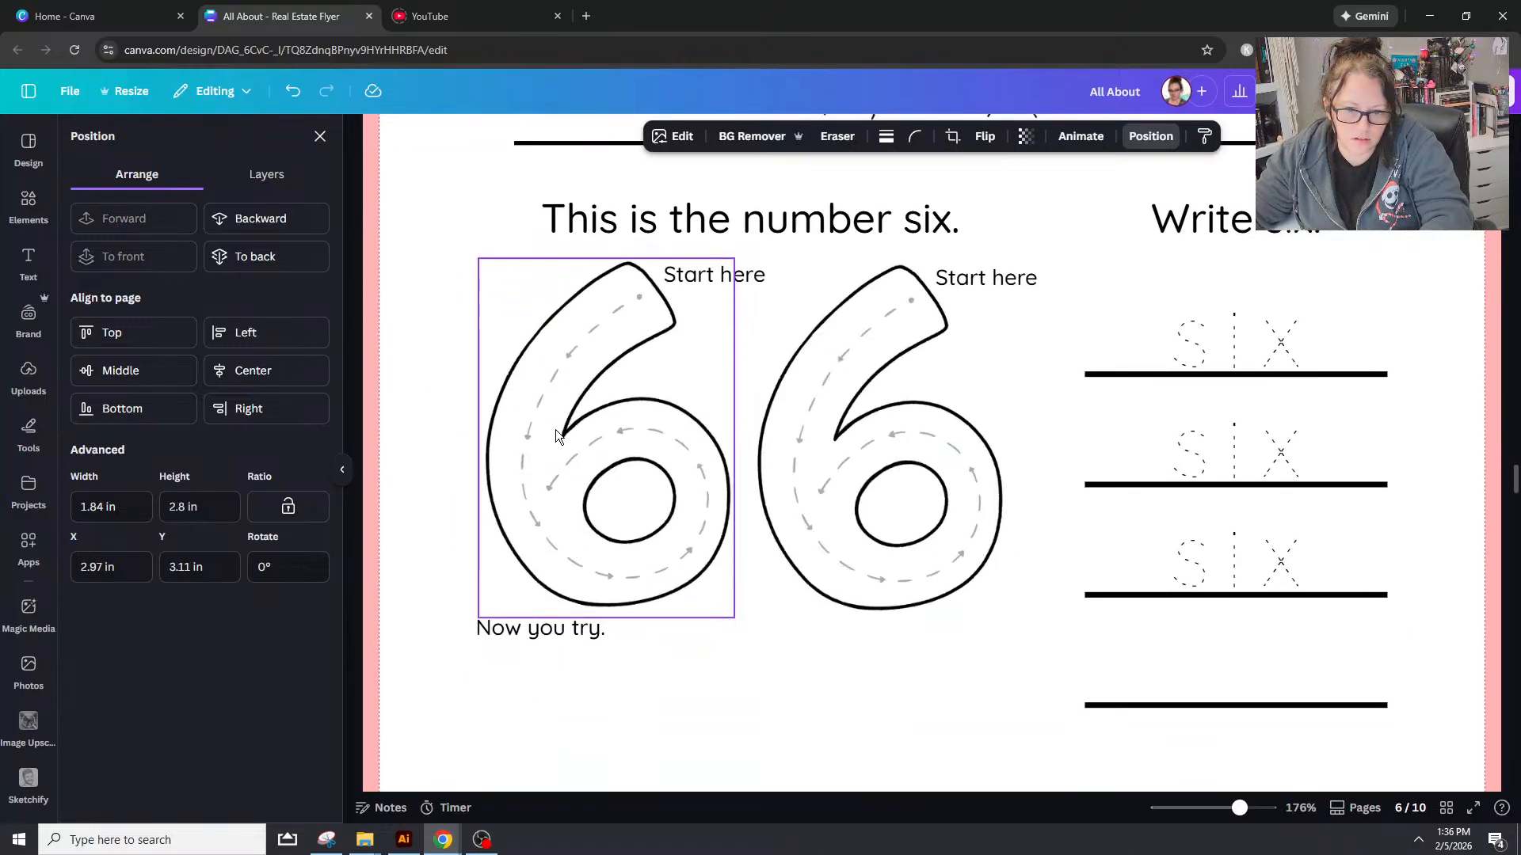
scroll(554, 428, up, 15)
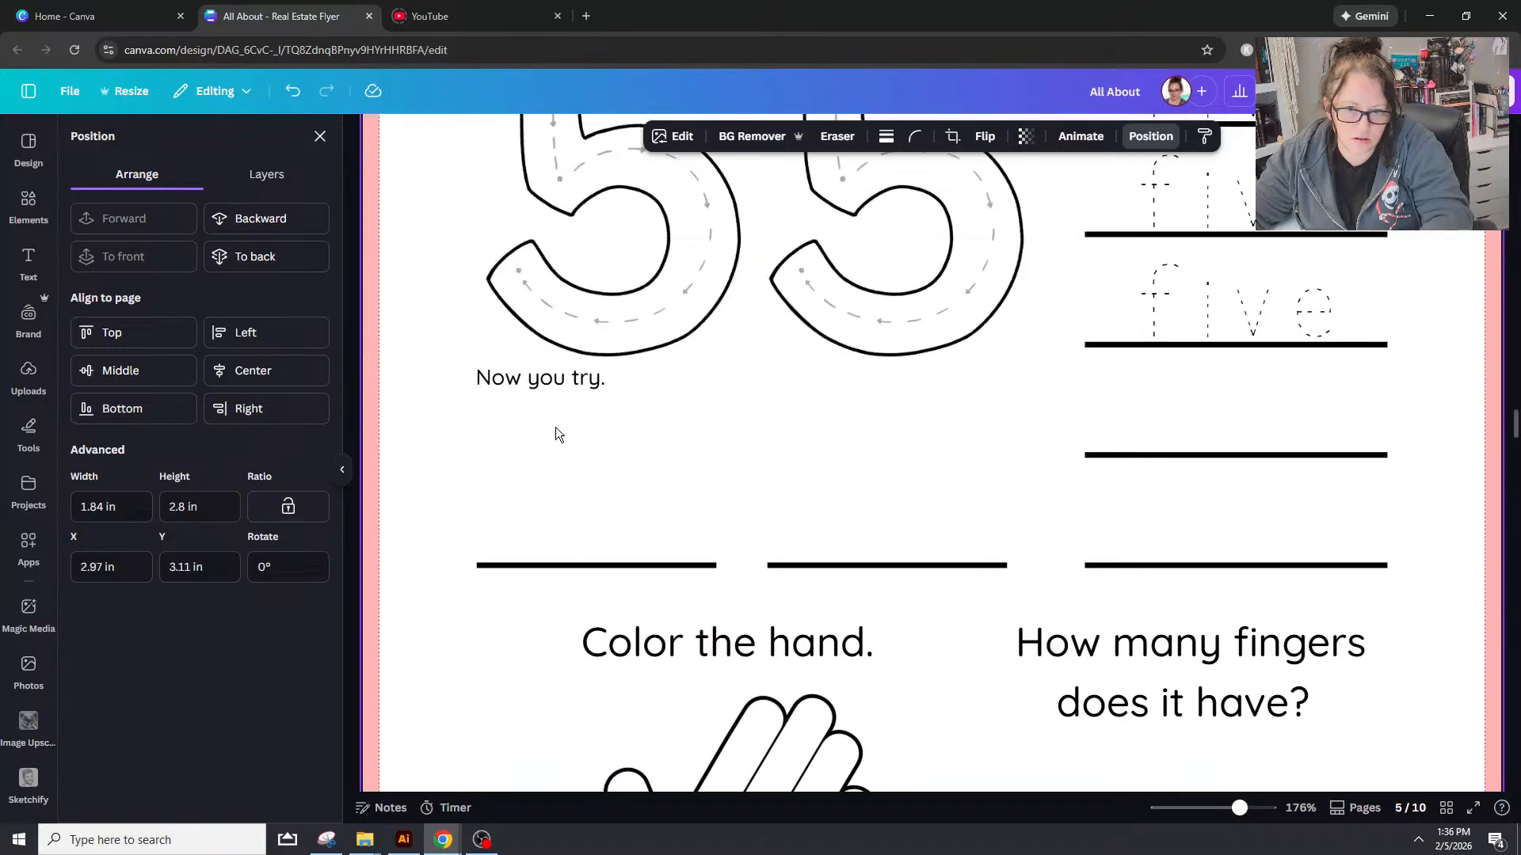
scroll(555, 428, up, 5)
scroll(555, 428, down, 12)
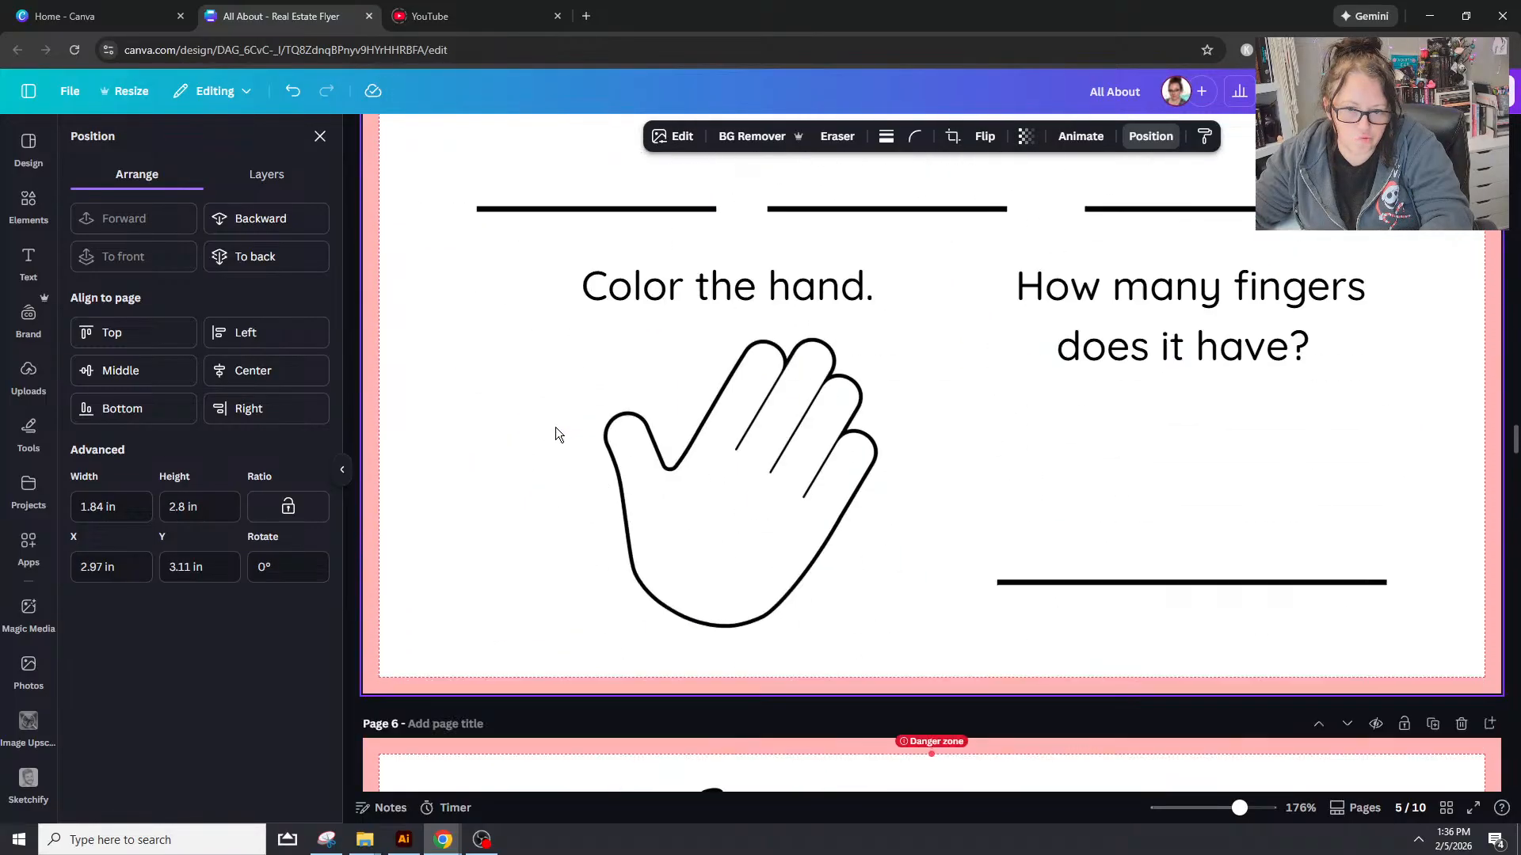
scroll(553, 430, down, 15)
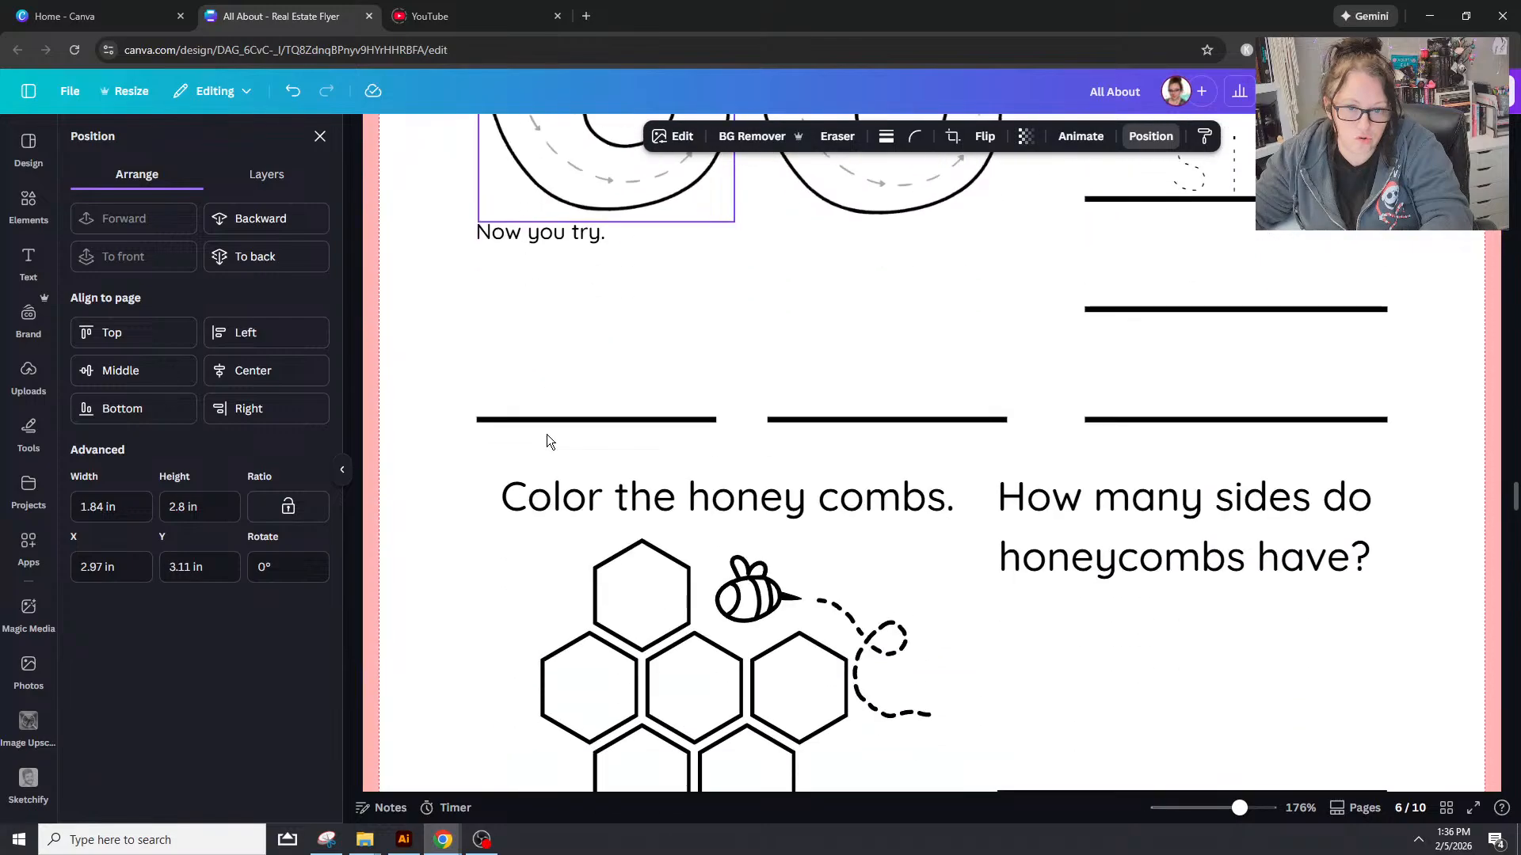
scroll(545, 434, down, 8)
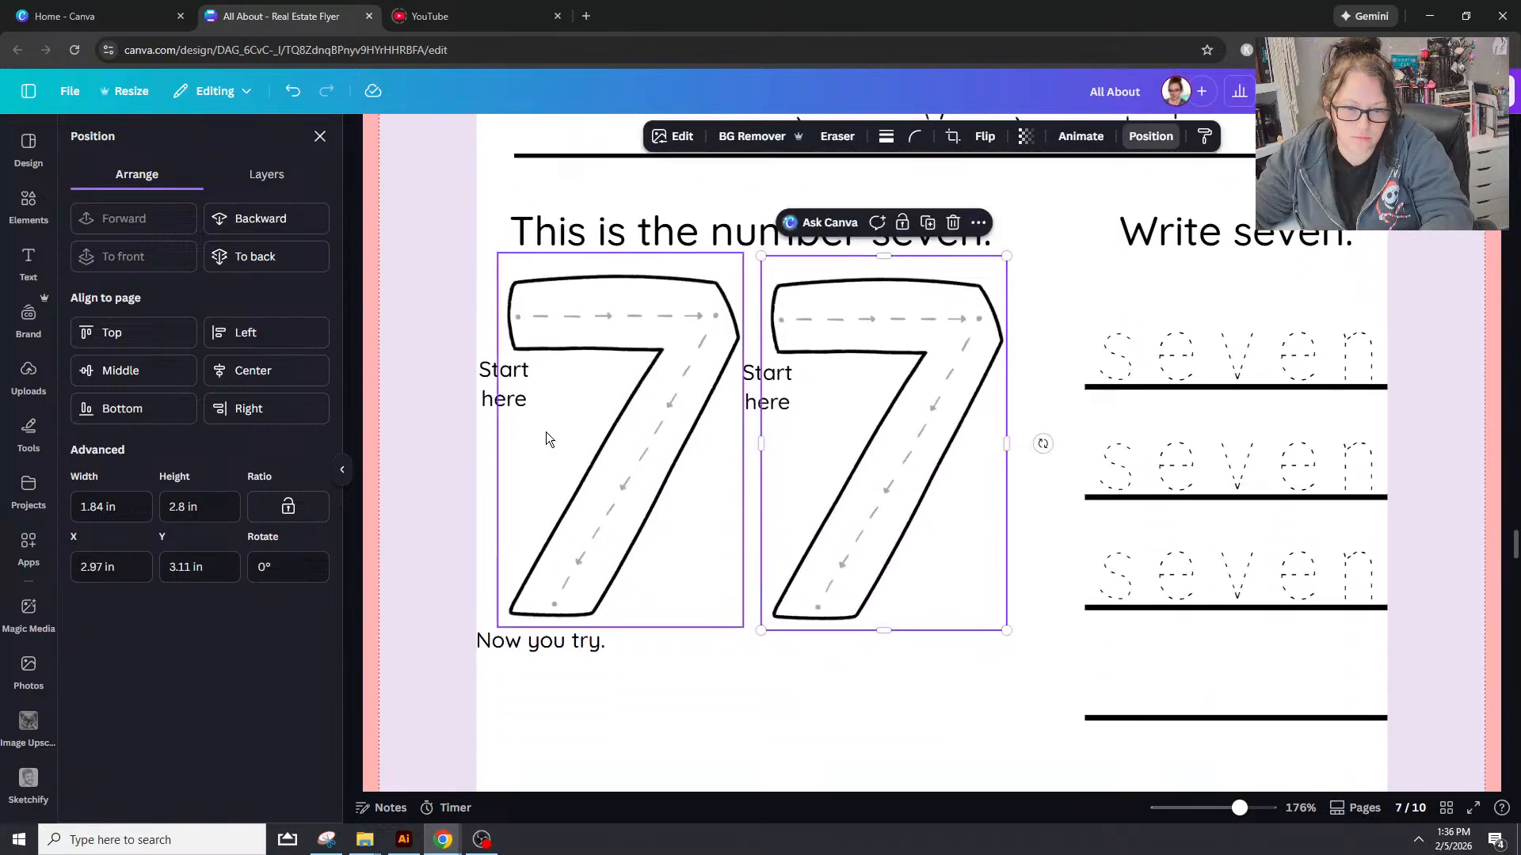
Step: Shift the right 7 and its "Start here" label together slightly to the right, widening the gap between the two 7s
click(982, 703)
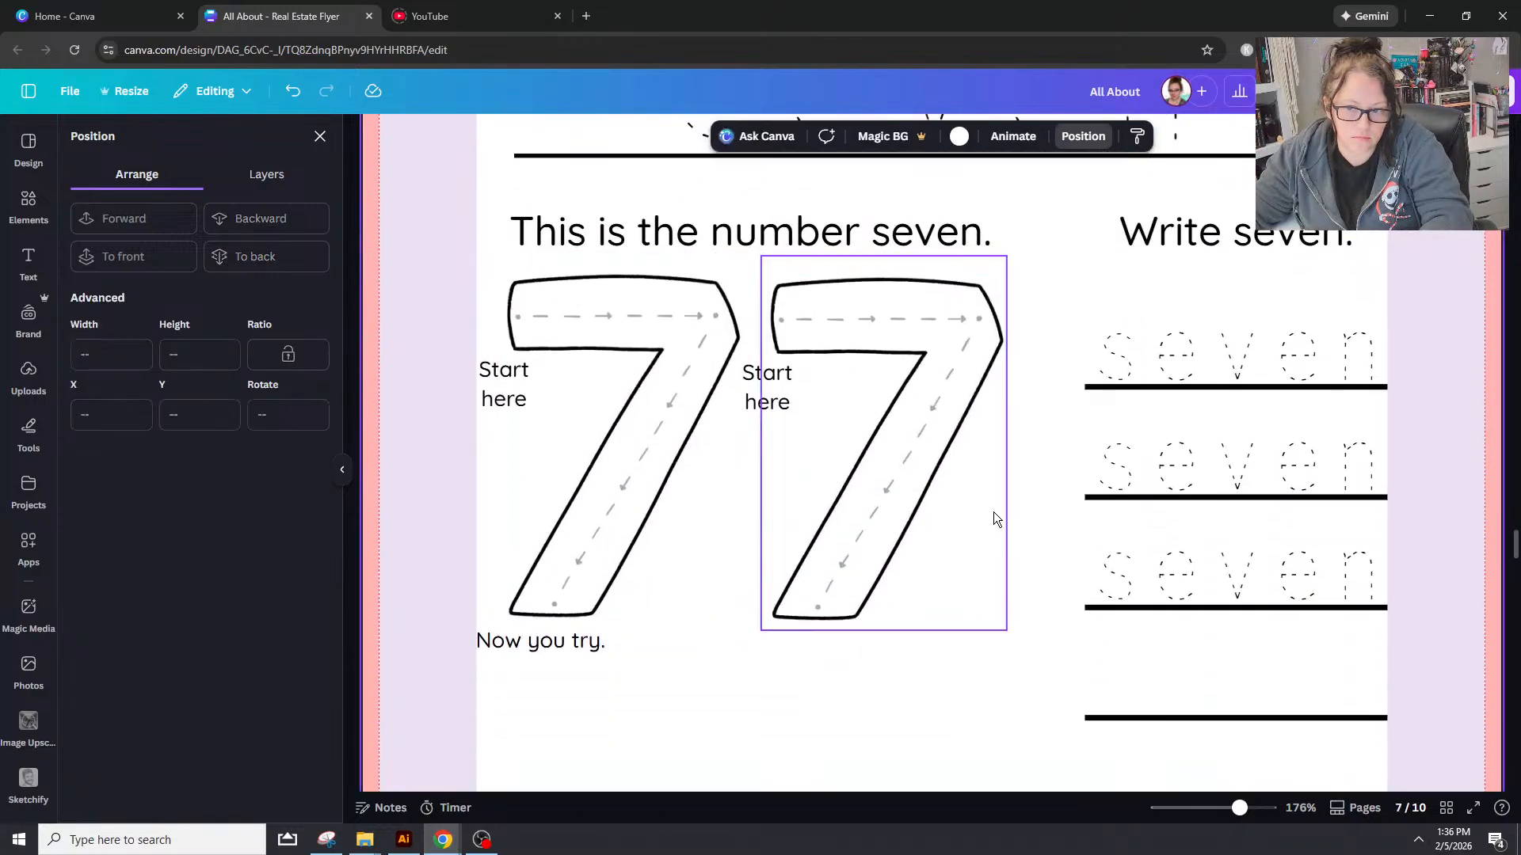
drag(977, 669, 740, 356)
drag(756, 431, 763, 431)
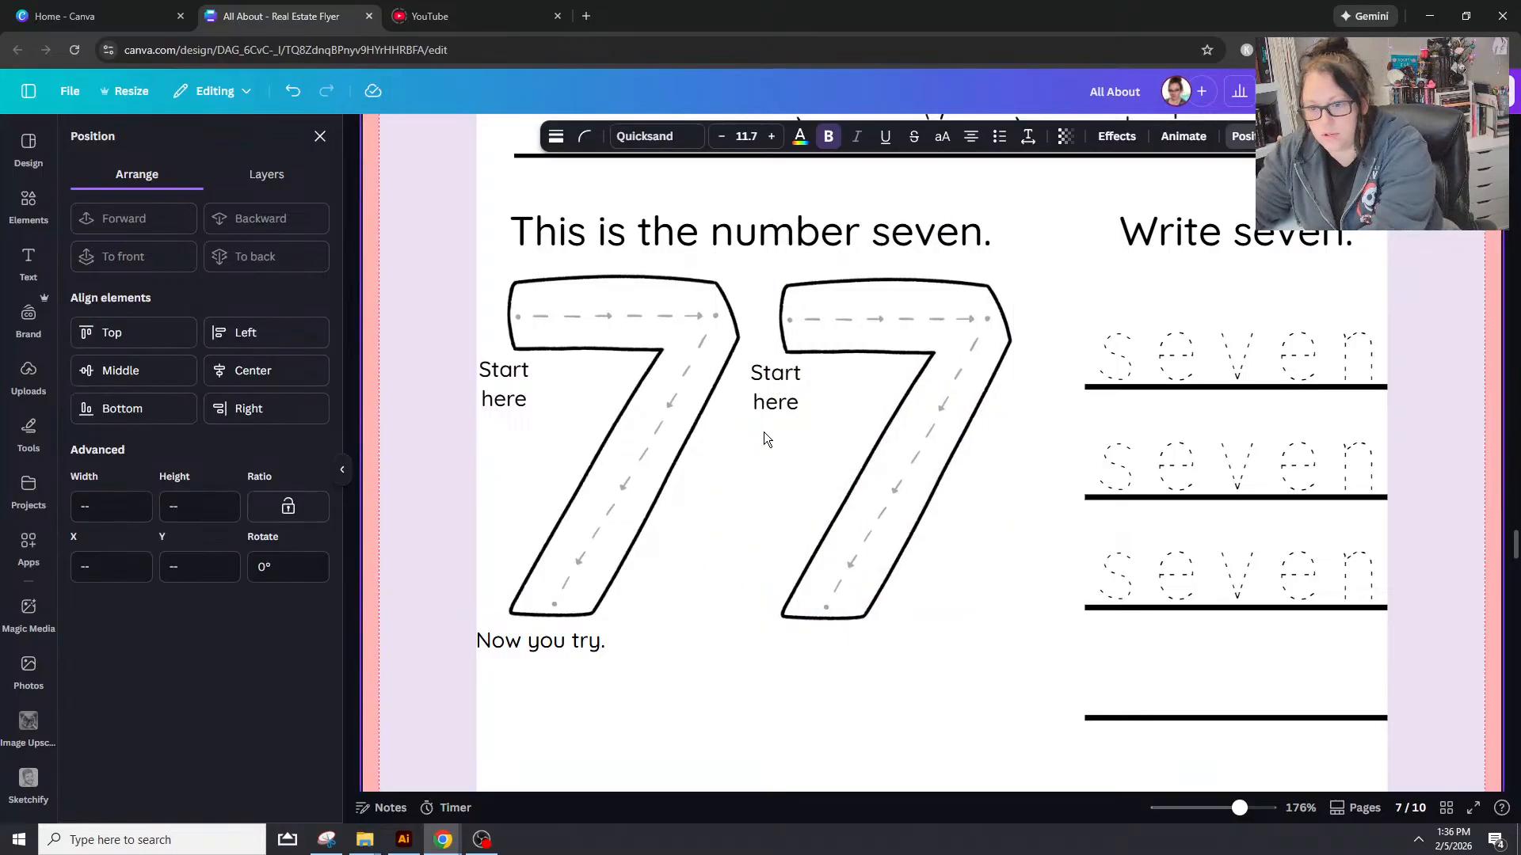
scroll(919, 464, down, 1)
key(shift+Right)
key(shift+Right)
key(shift+Left)
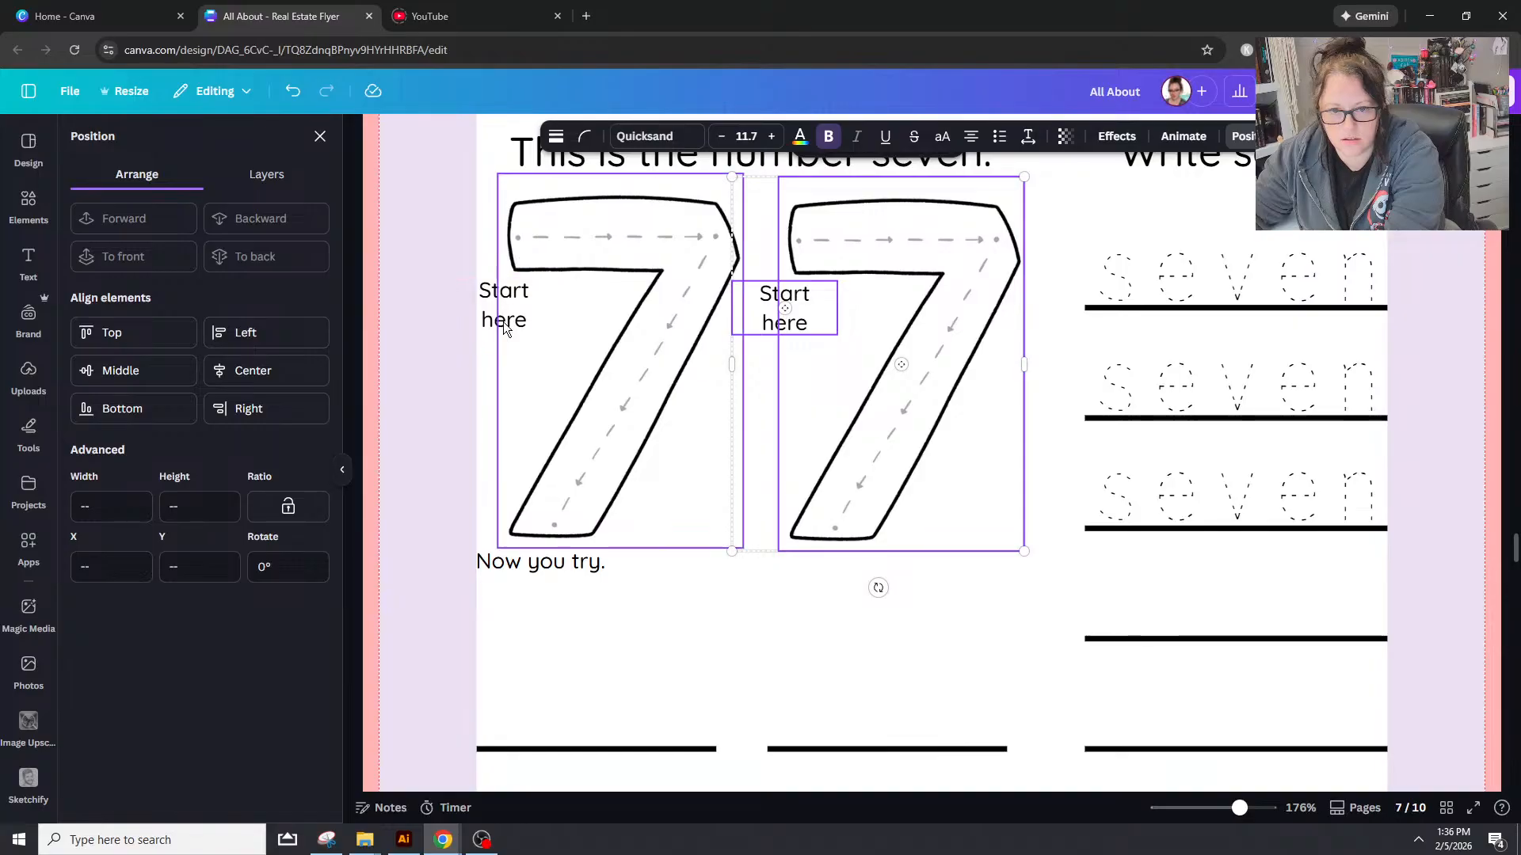
click(749, 630)
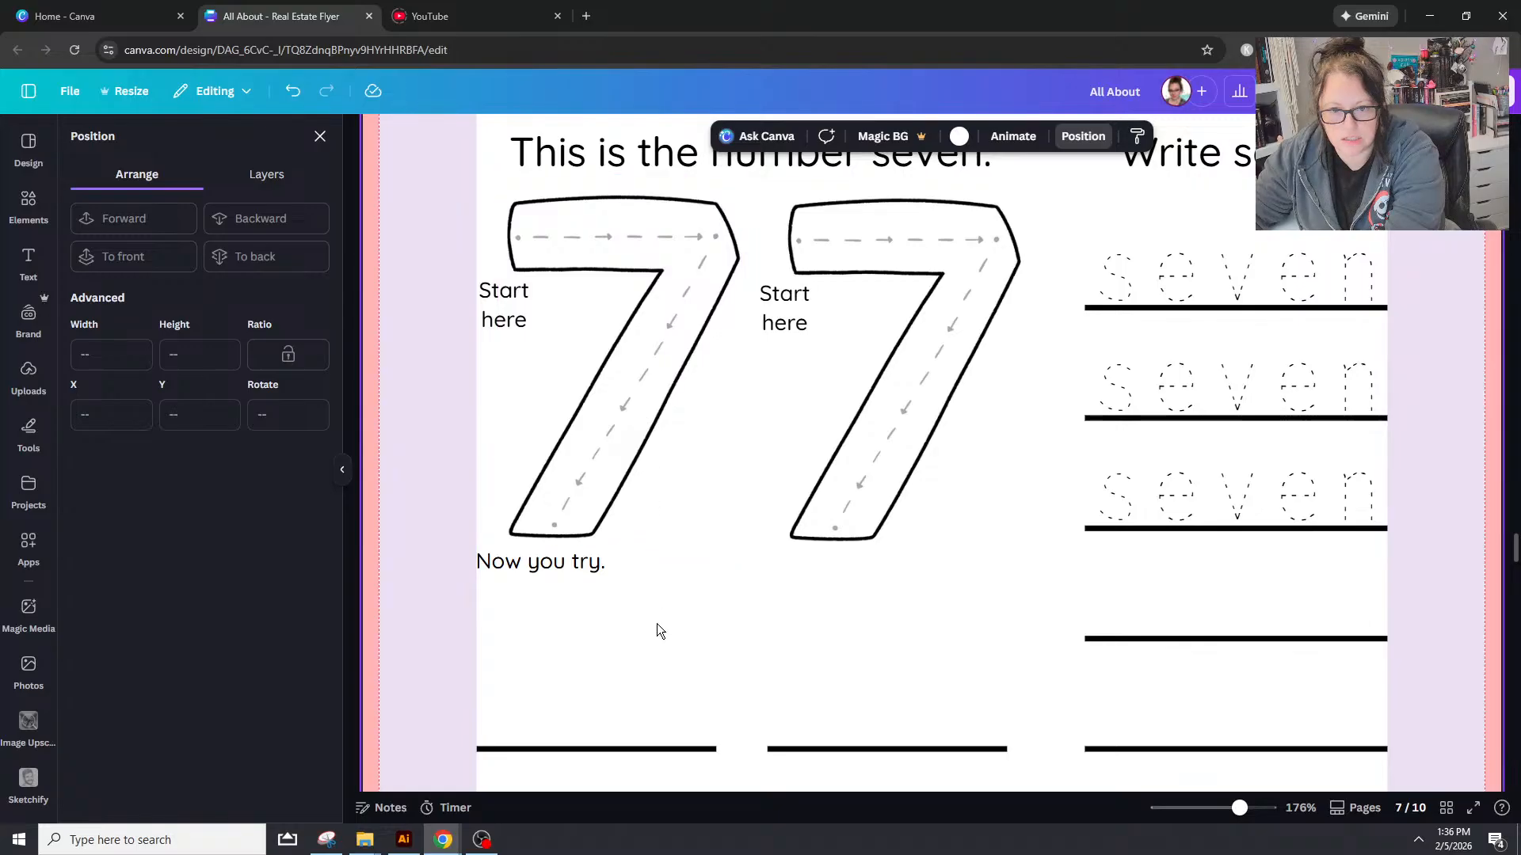
Step: Fine-tune the horizontal spacing of the right 7 and its "Start here" label, moving both slightly back toward the left 7
scroll(658, 630, down, 3)
scroll(659, 618, up, 4)
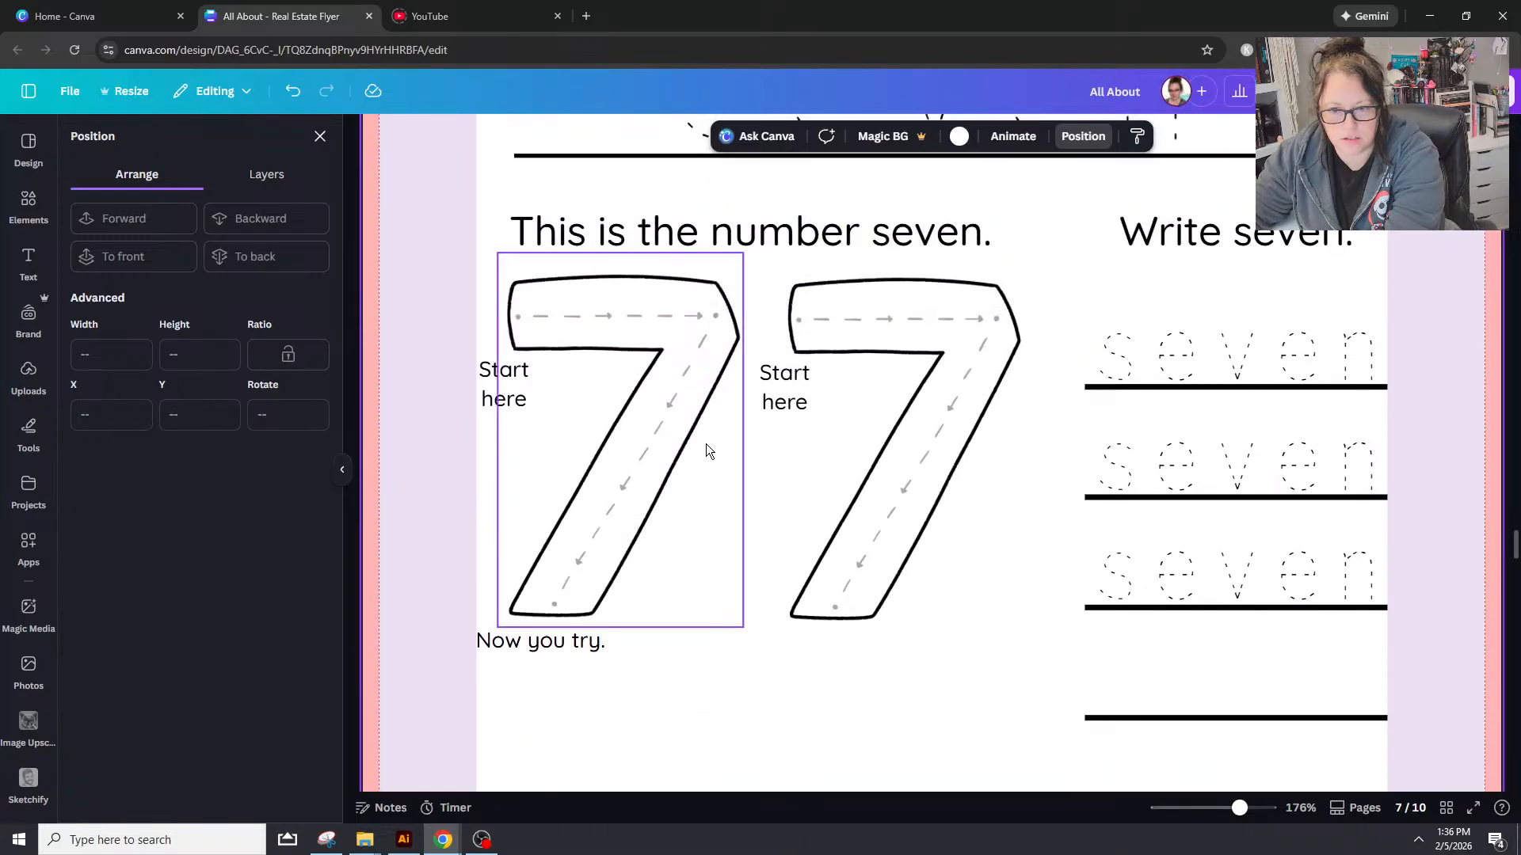
scroll(706, 444, down, 2)
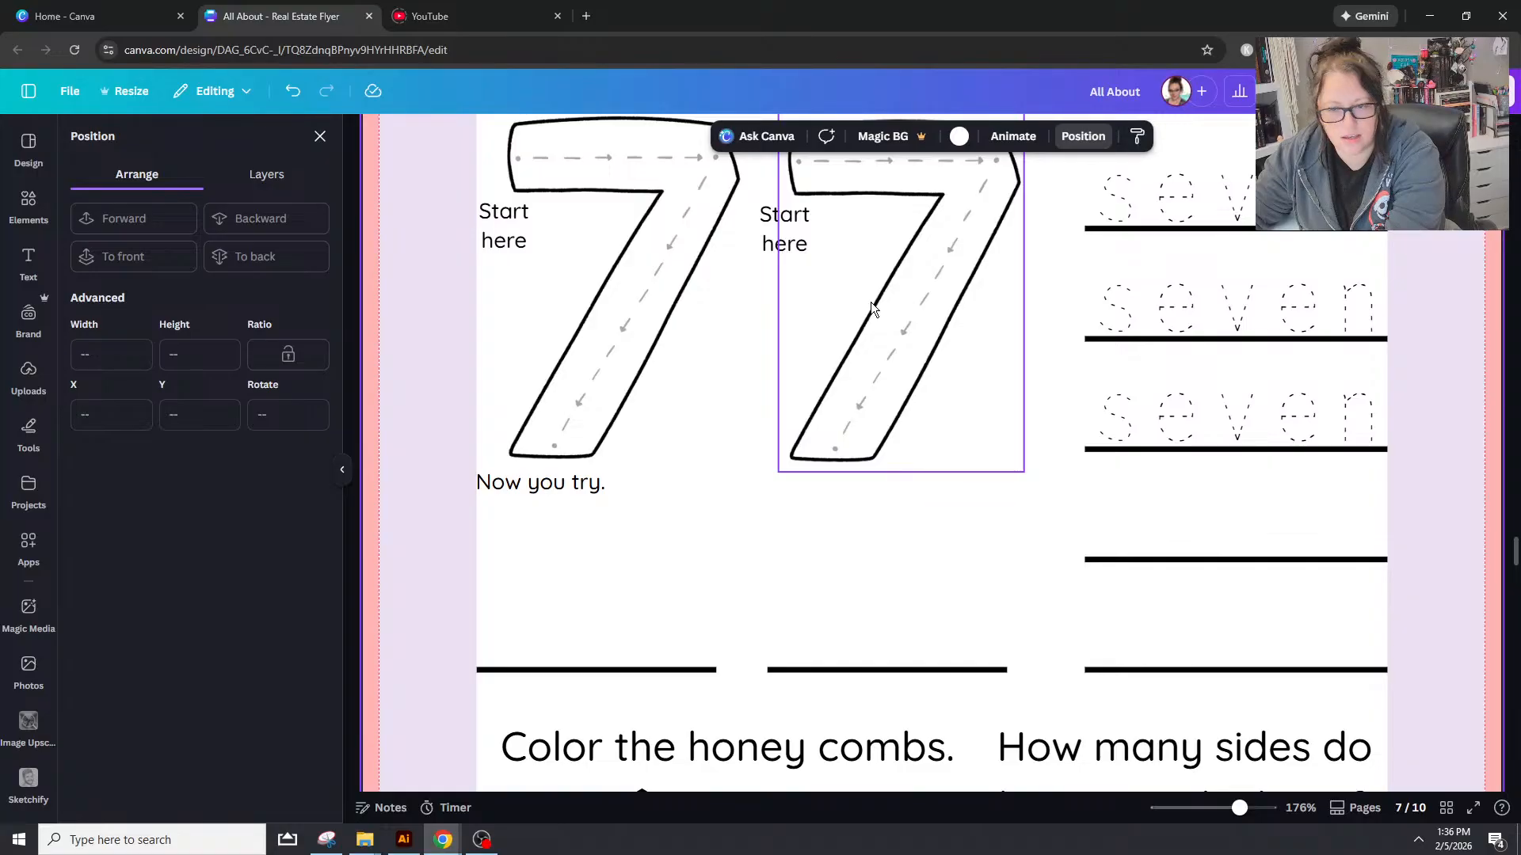
drag(934, 544, 777, 265)
click(968, 588)
scroll(966, 589, up, 1)
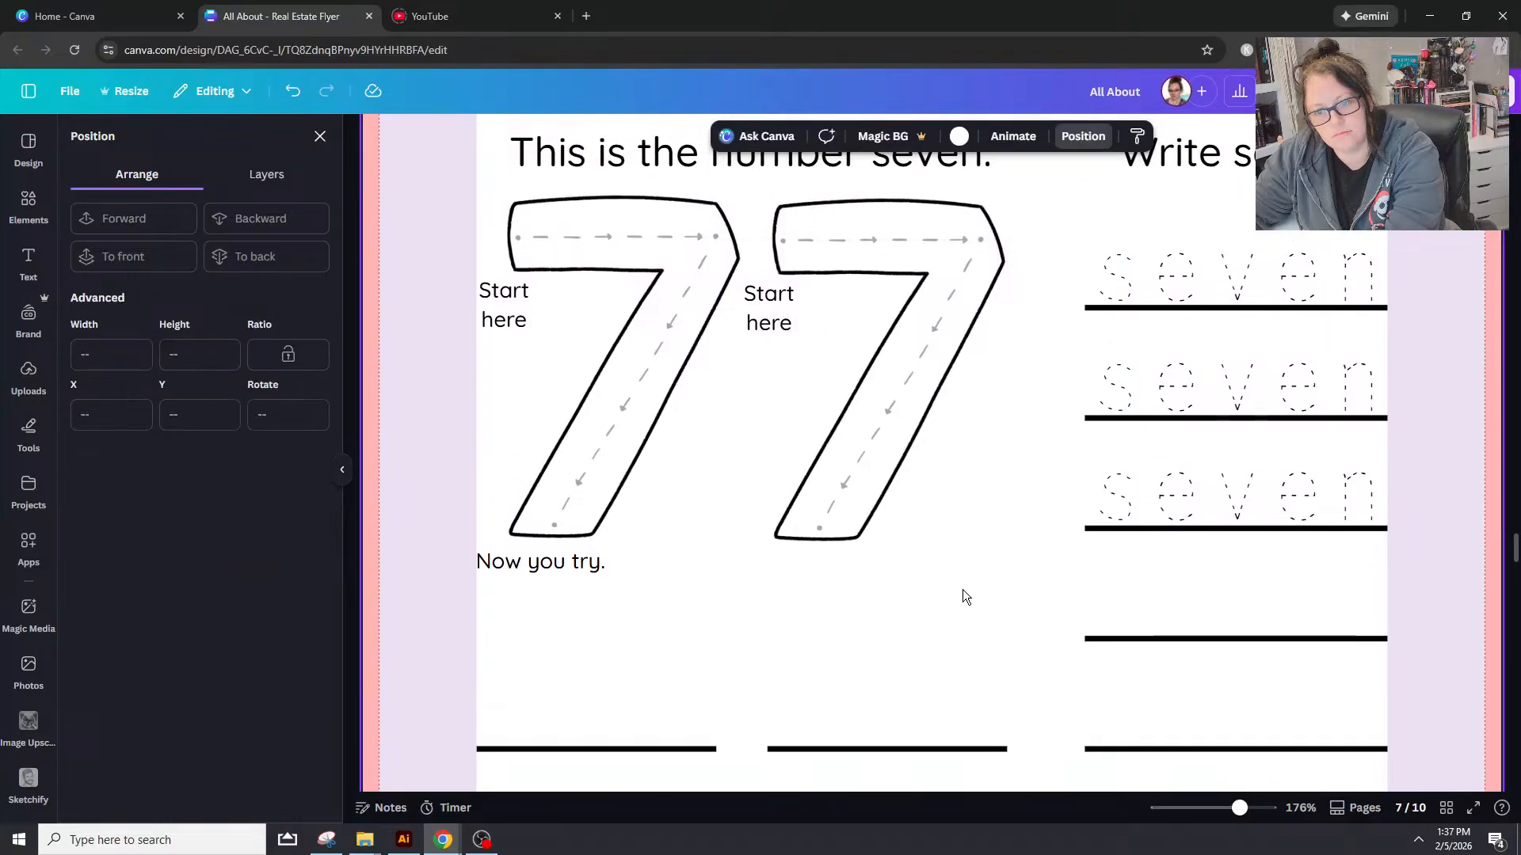
scroll(962, 590, down, 1)
drag(962, 588, 806, 274)
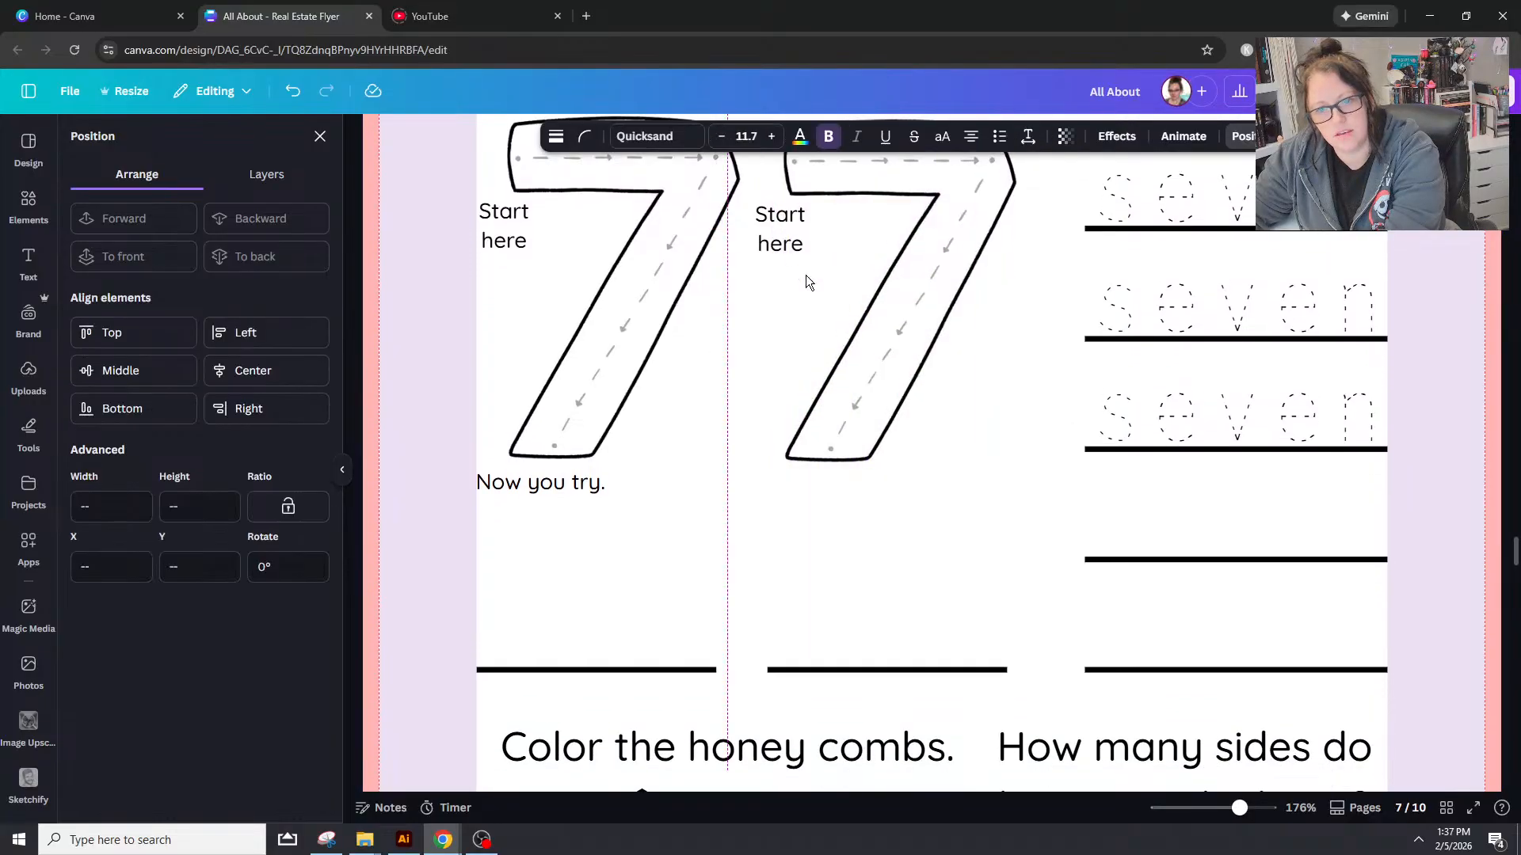
click(957, 553)
scroll(958, 559, up, 1)
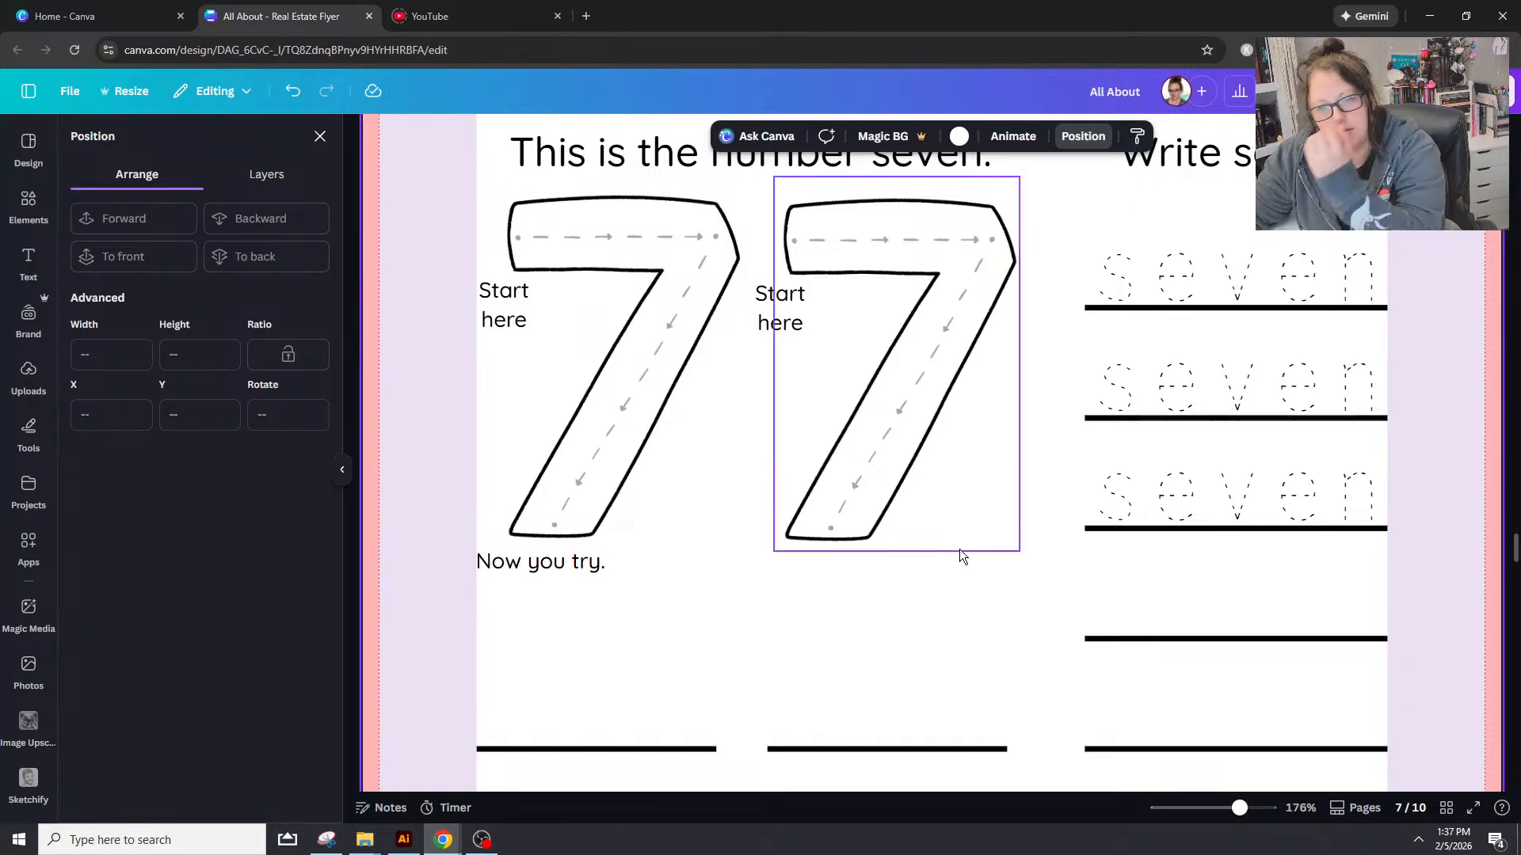
scroll(1140, 674, down, 1)
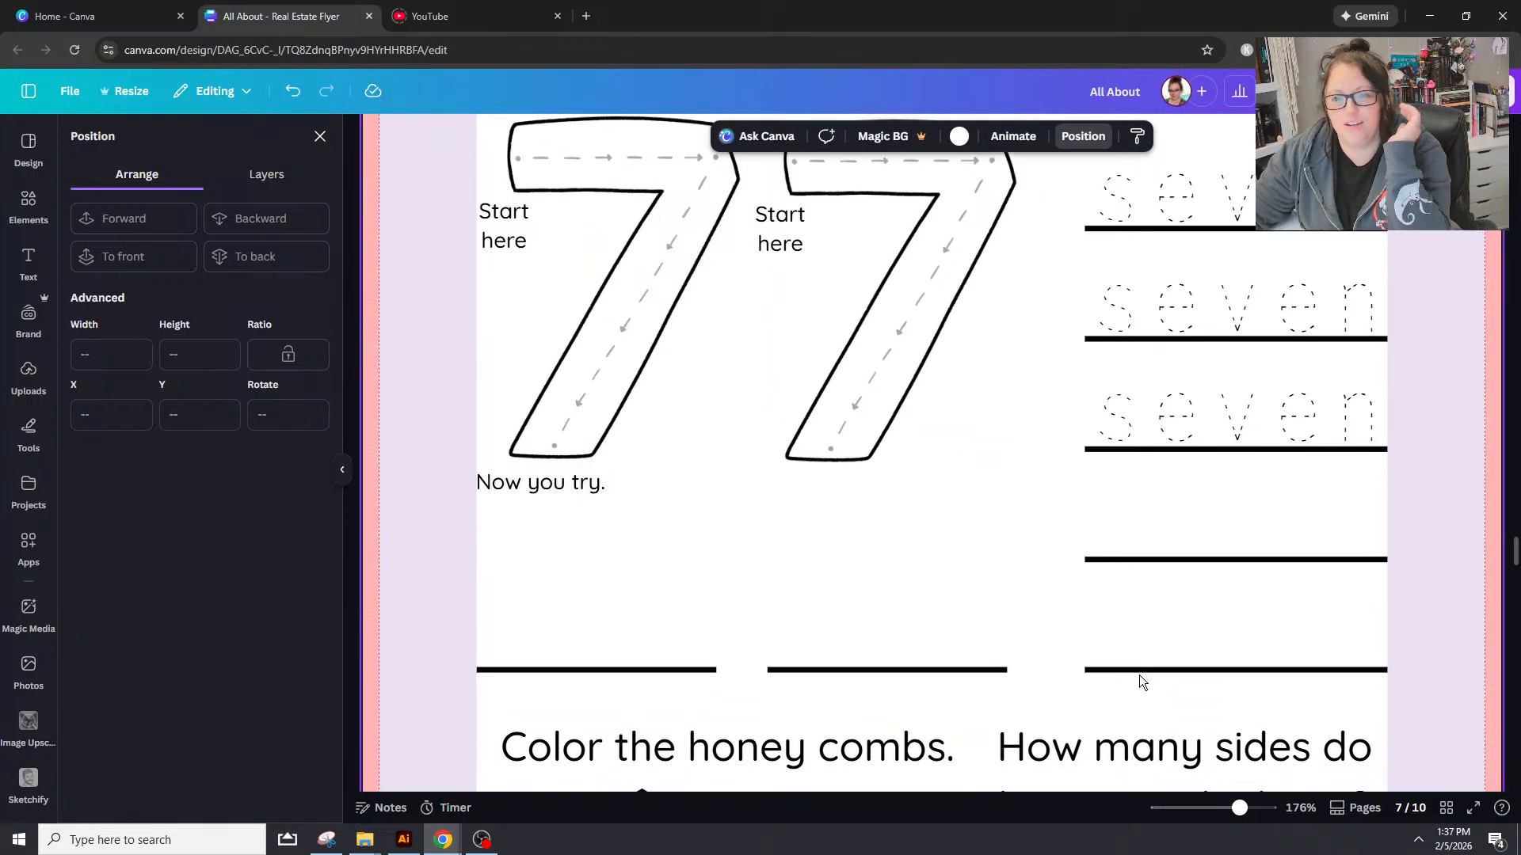
Step: Delete the honeycomb and bee artwork below the "Color the honey combs." heading on page 7
drag(1240, 808, 1225, 808)
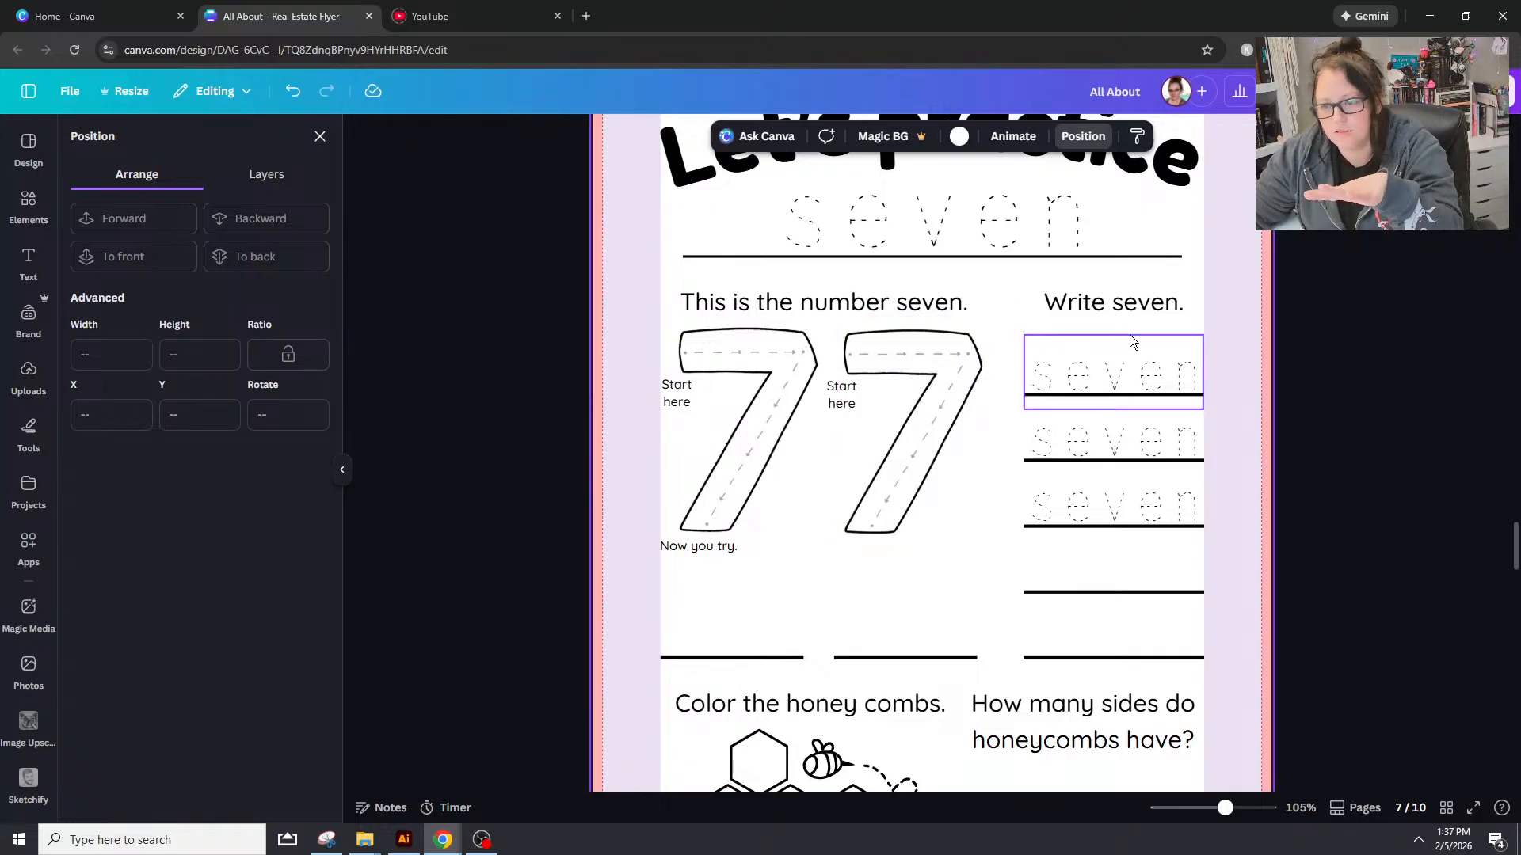
scroll(1130, 334, down, 1)
scroll(924, 308, down, 1)
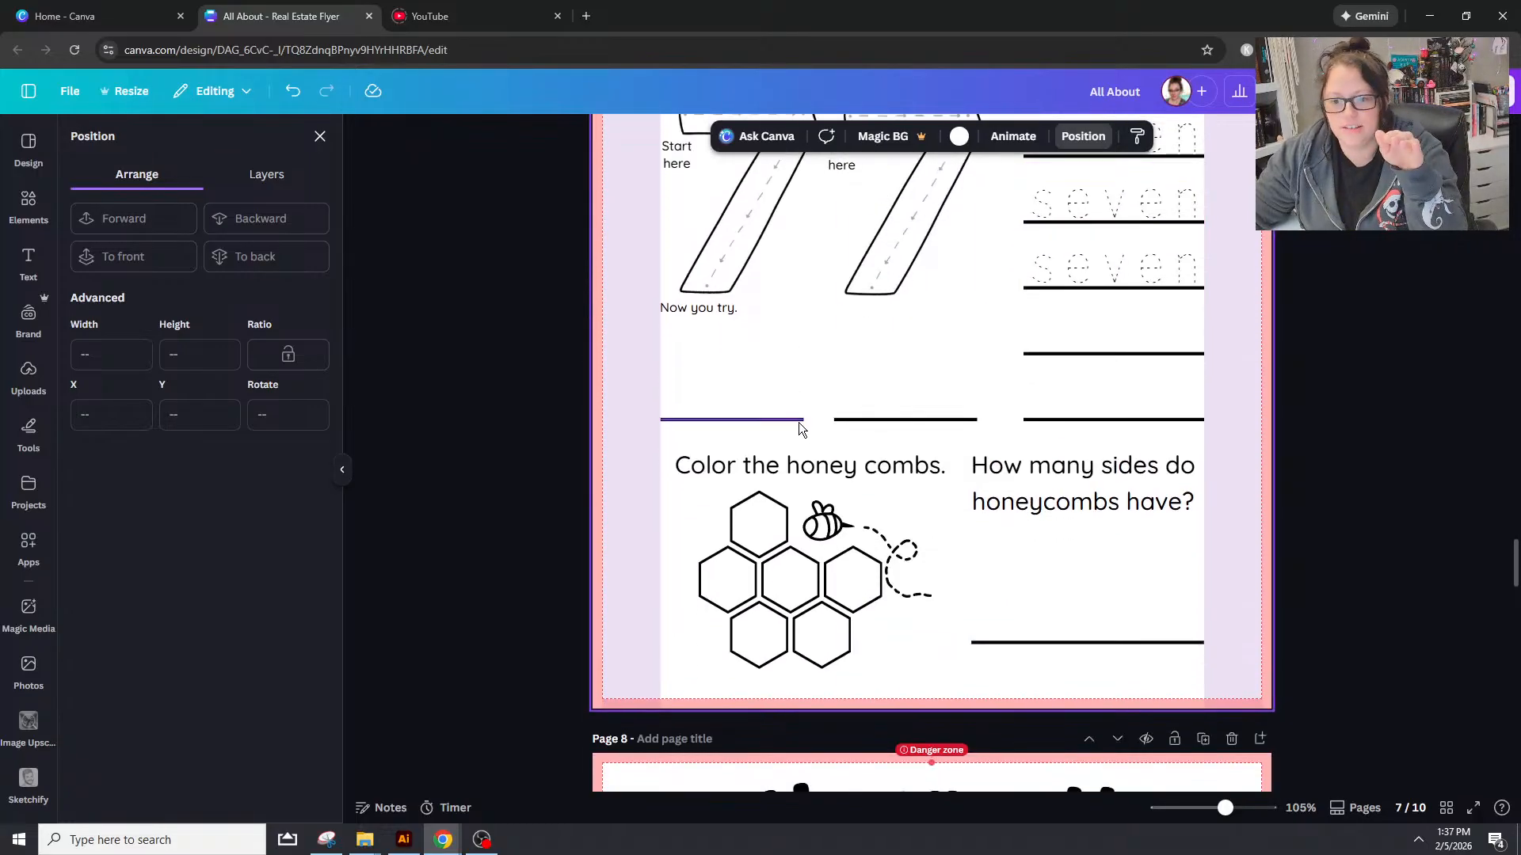
scroll(775, 344, down, 1)
drag(690, 406, 906, 591)
key(Delete)
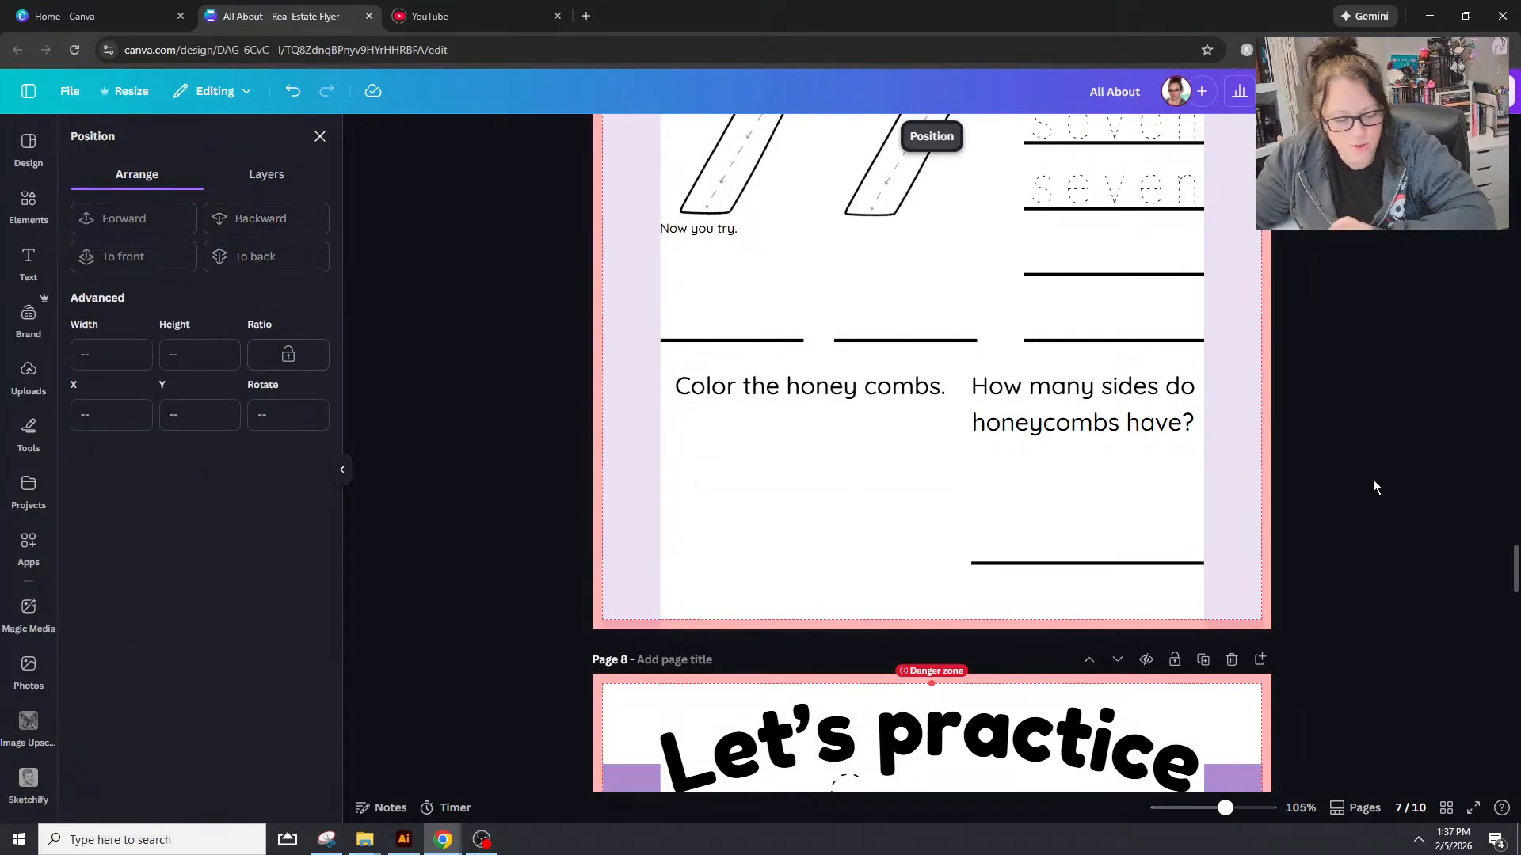
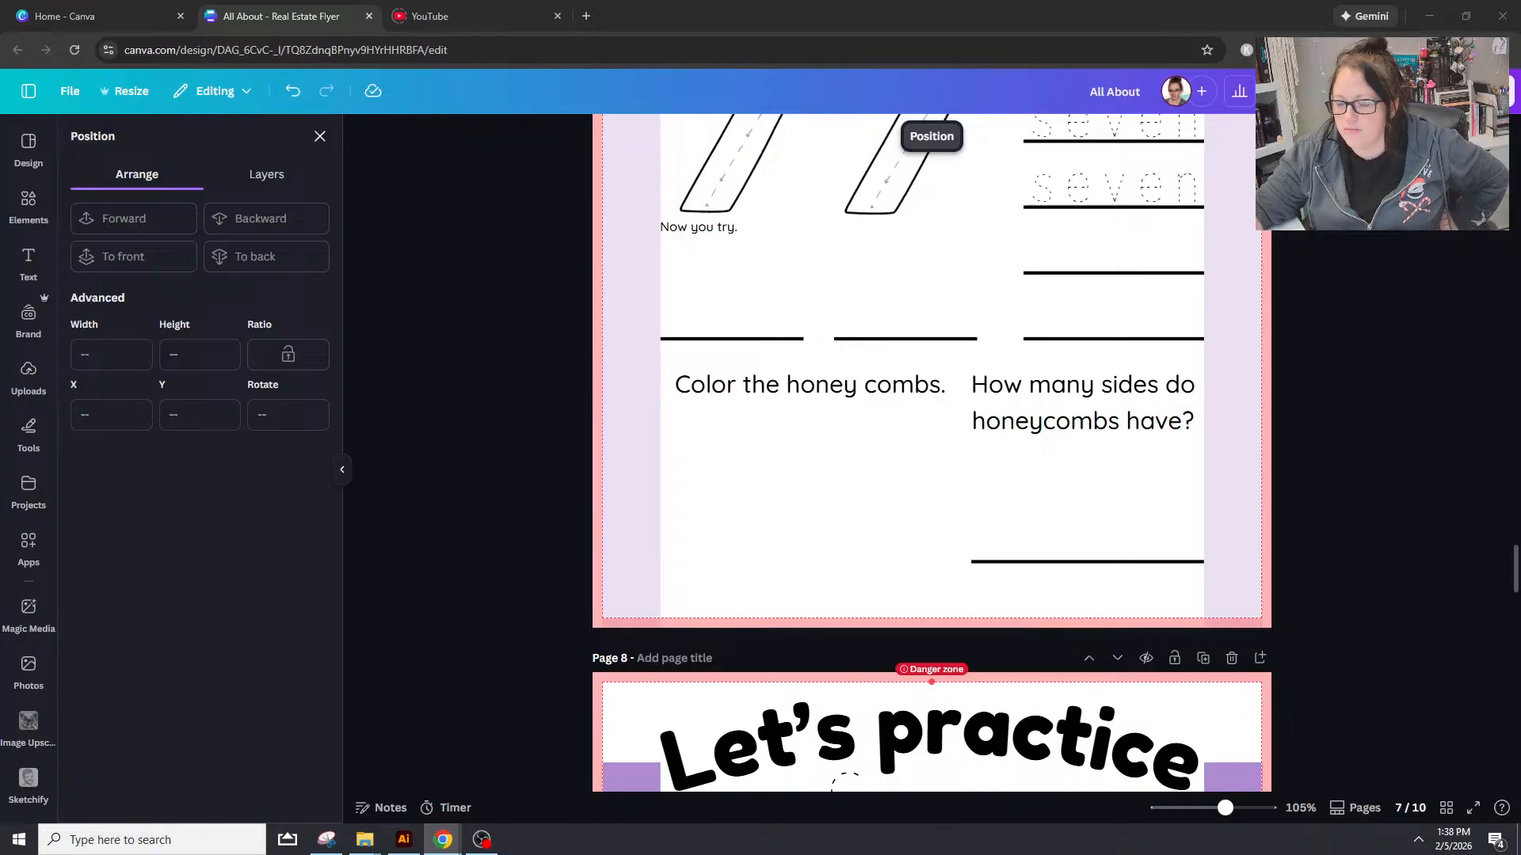
click(856, 515)
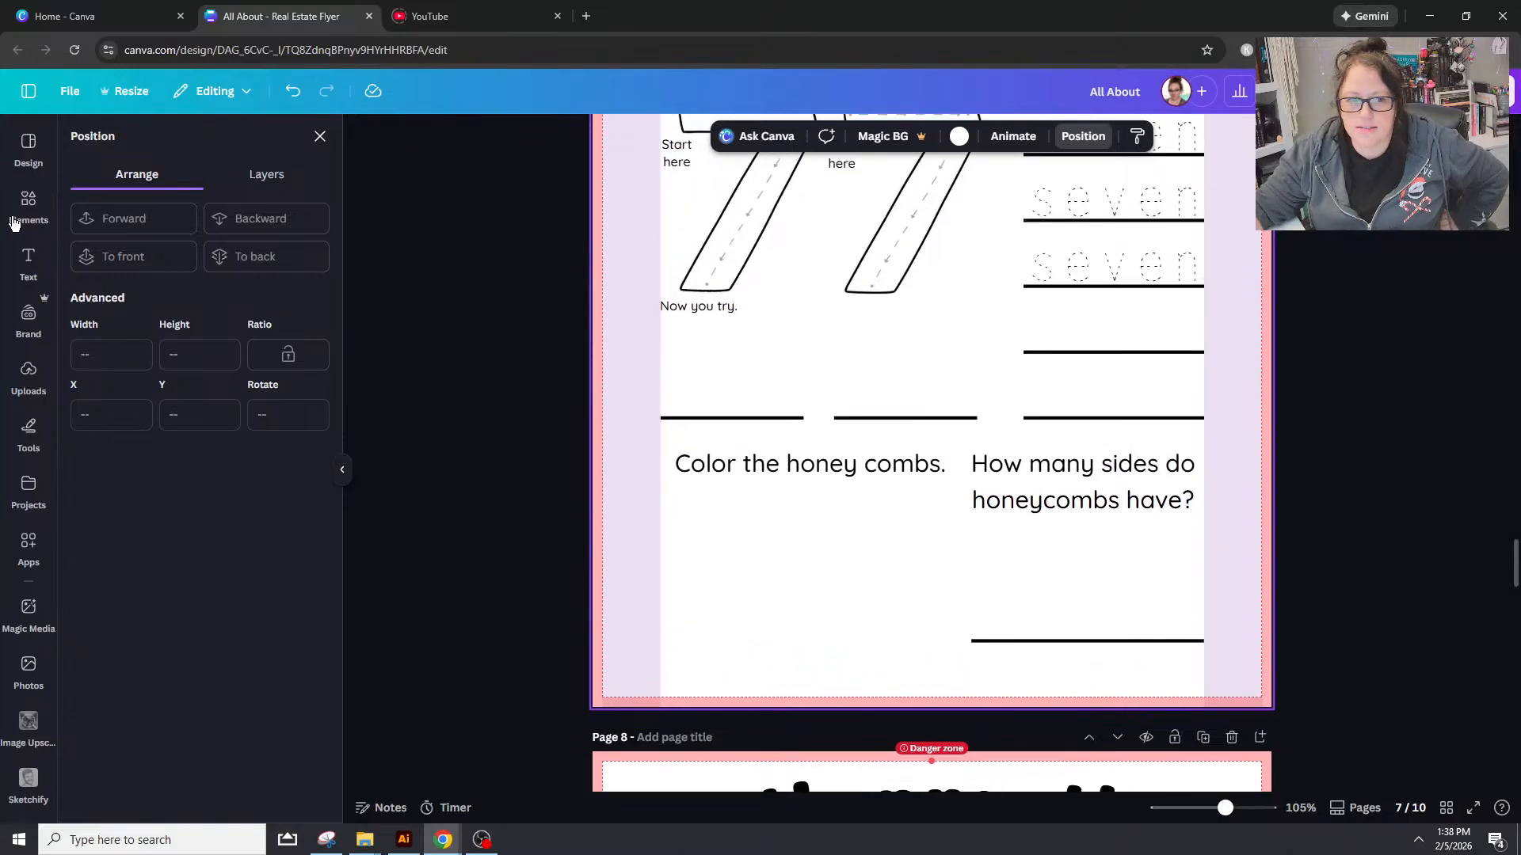
Step: Search the elements for "rainbow" and browse the full set of graphics for a rainbow outline suitable for coloring
click(21, 220)
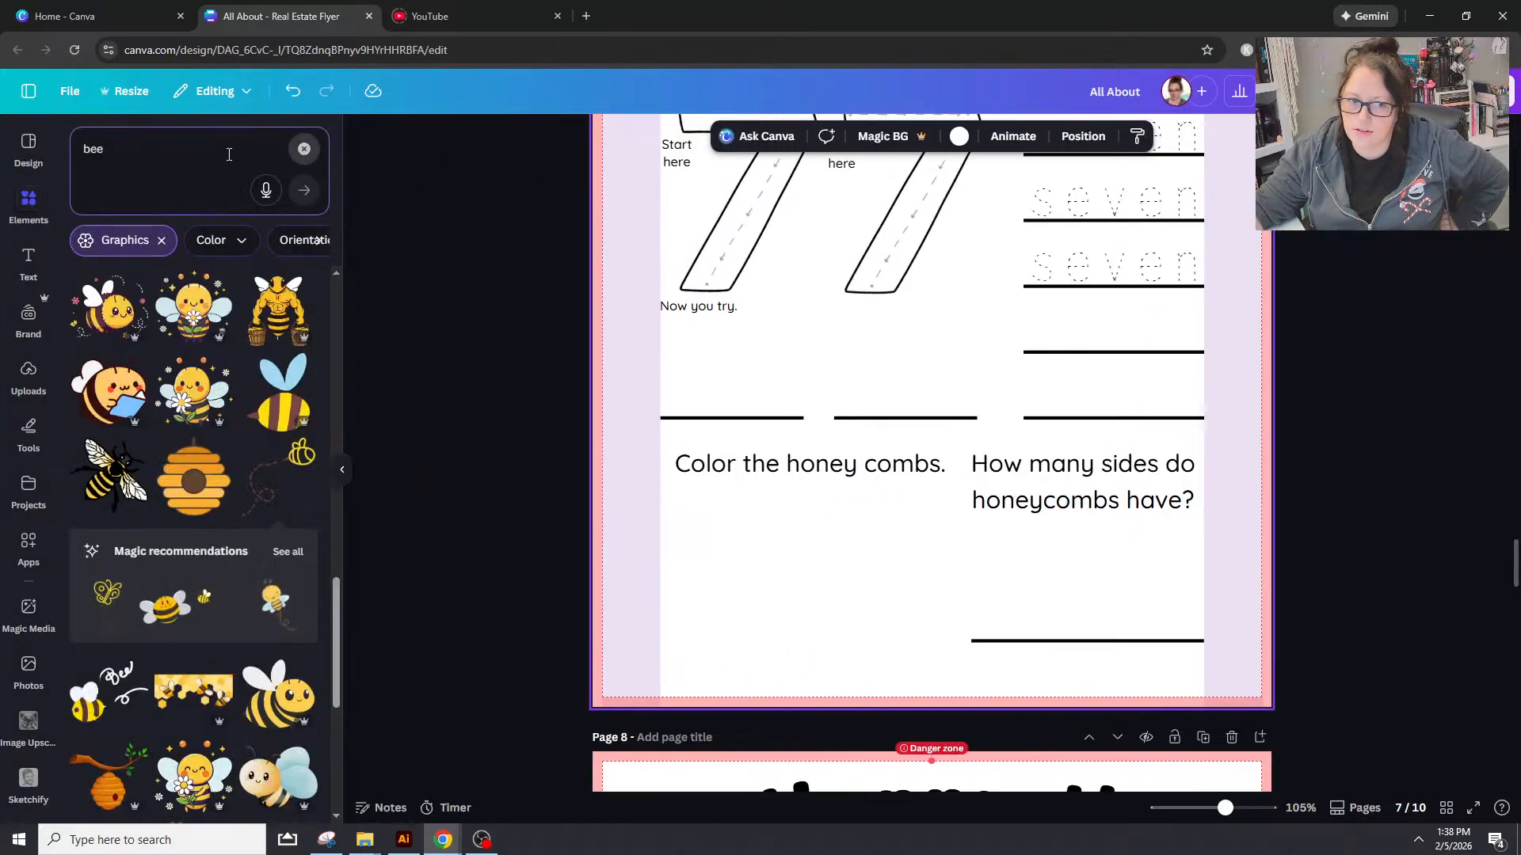
click(303, 148)
text(rainbow)
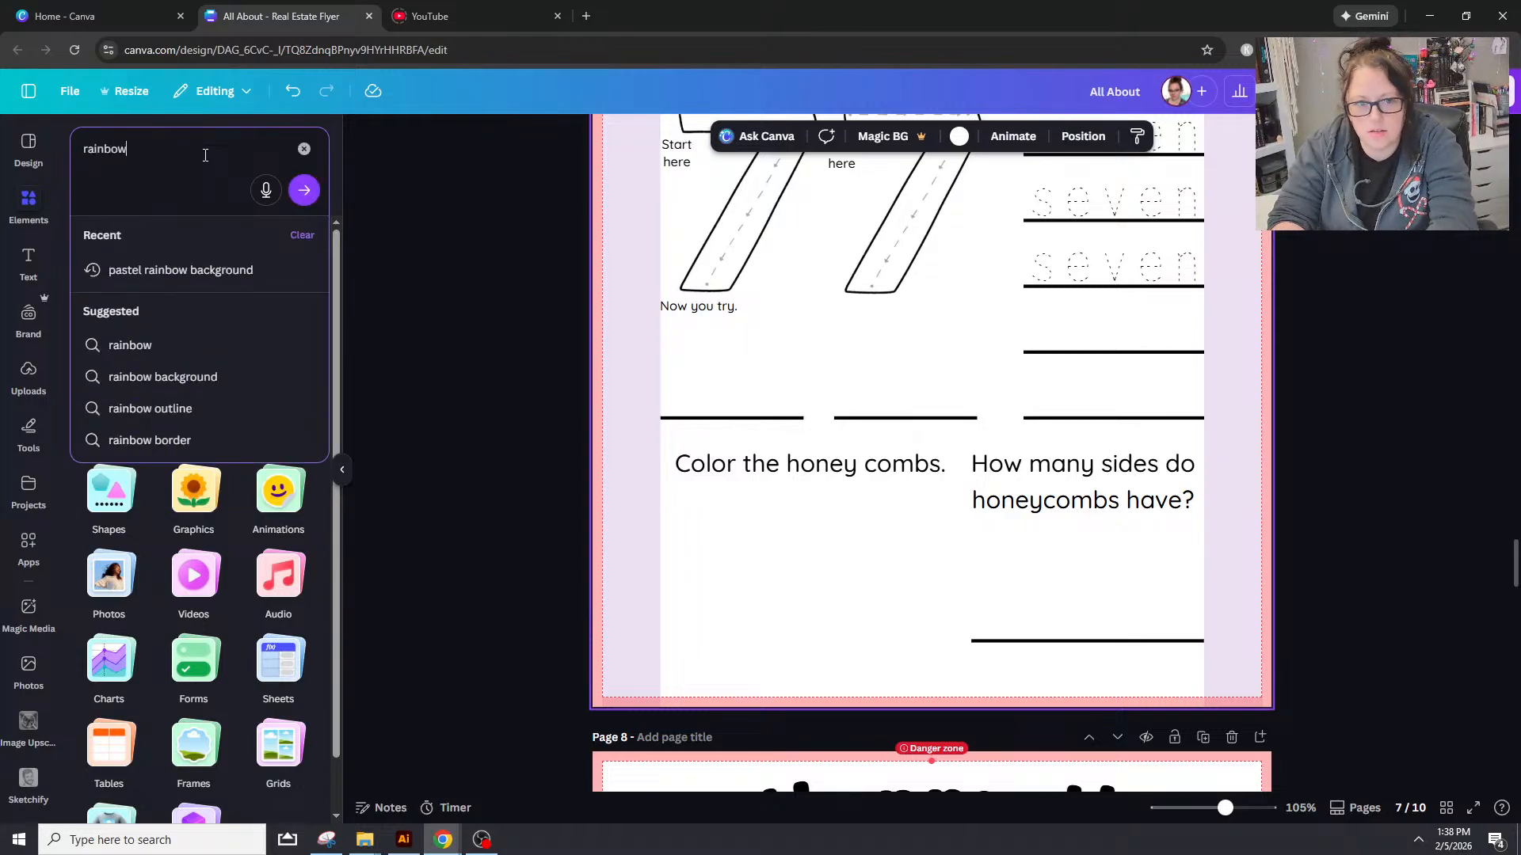
key(Return)
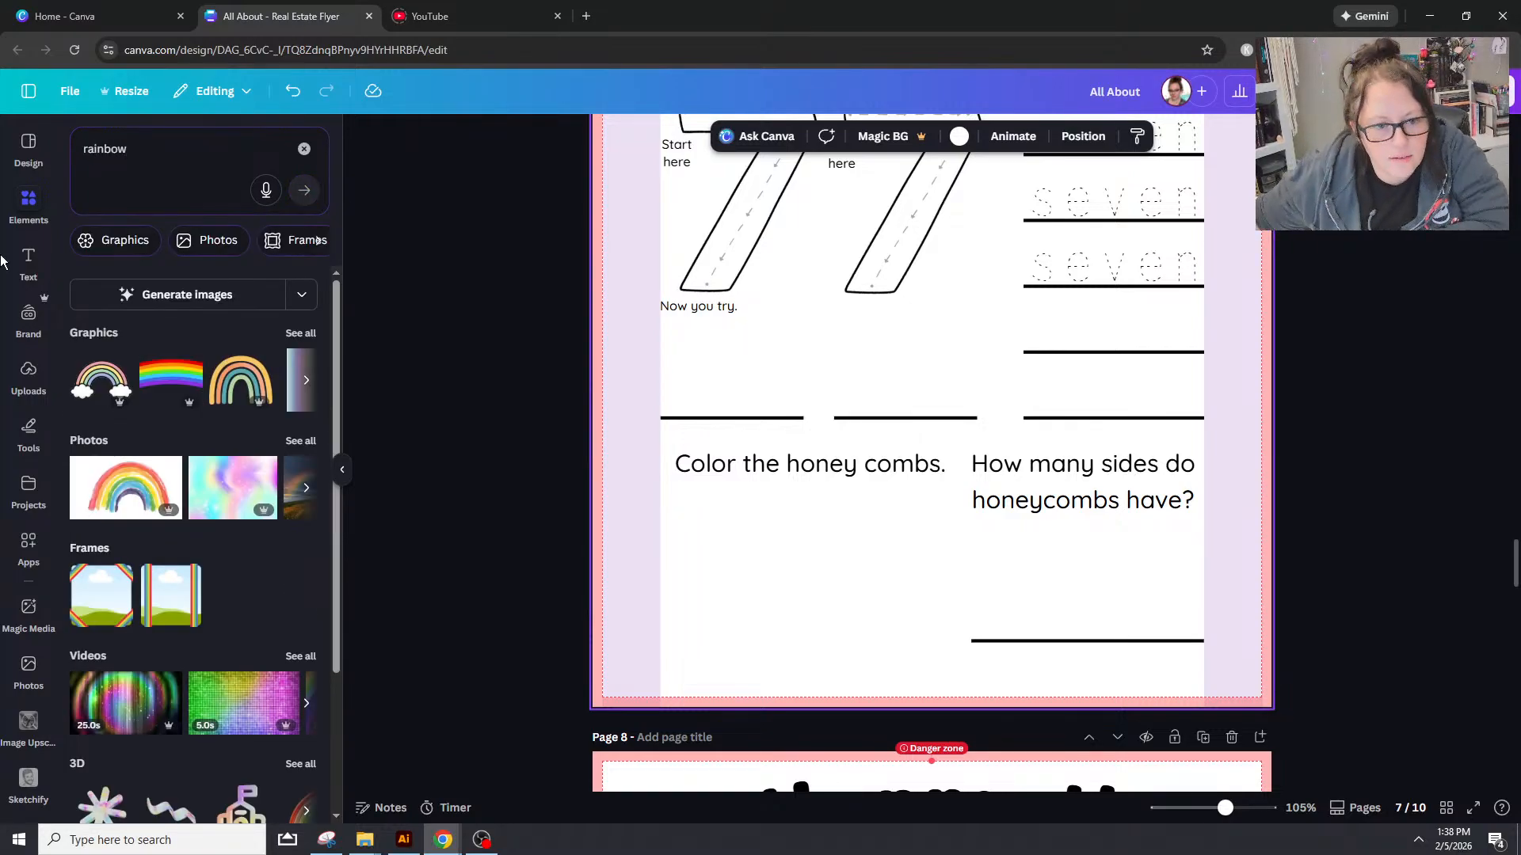
click(301, 333)
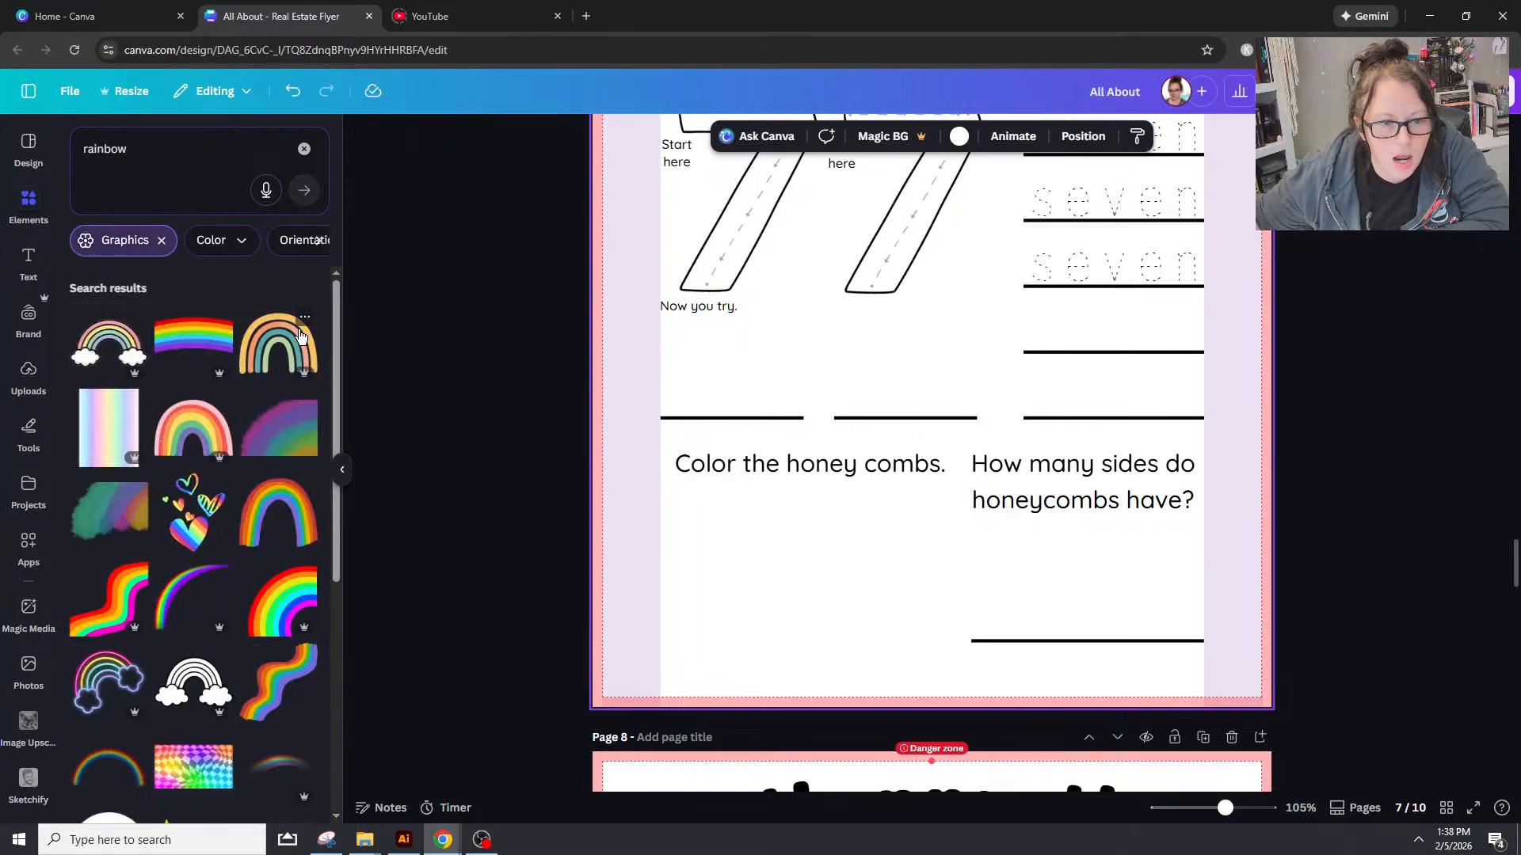
scroll(335, 596, down, 4)
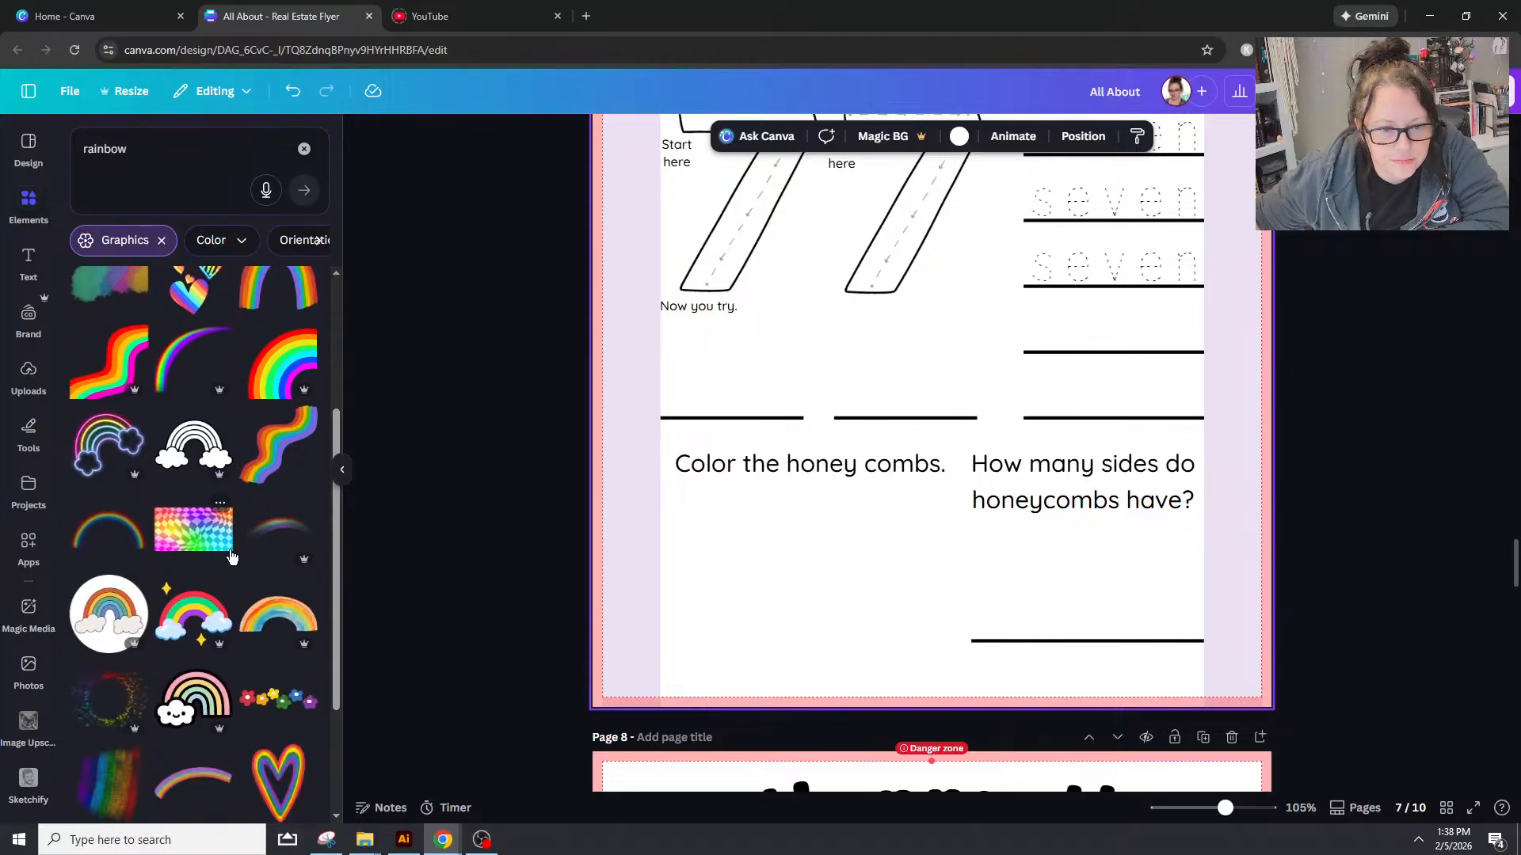
scroll(230, 555, down, 6)
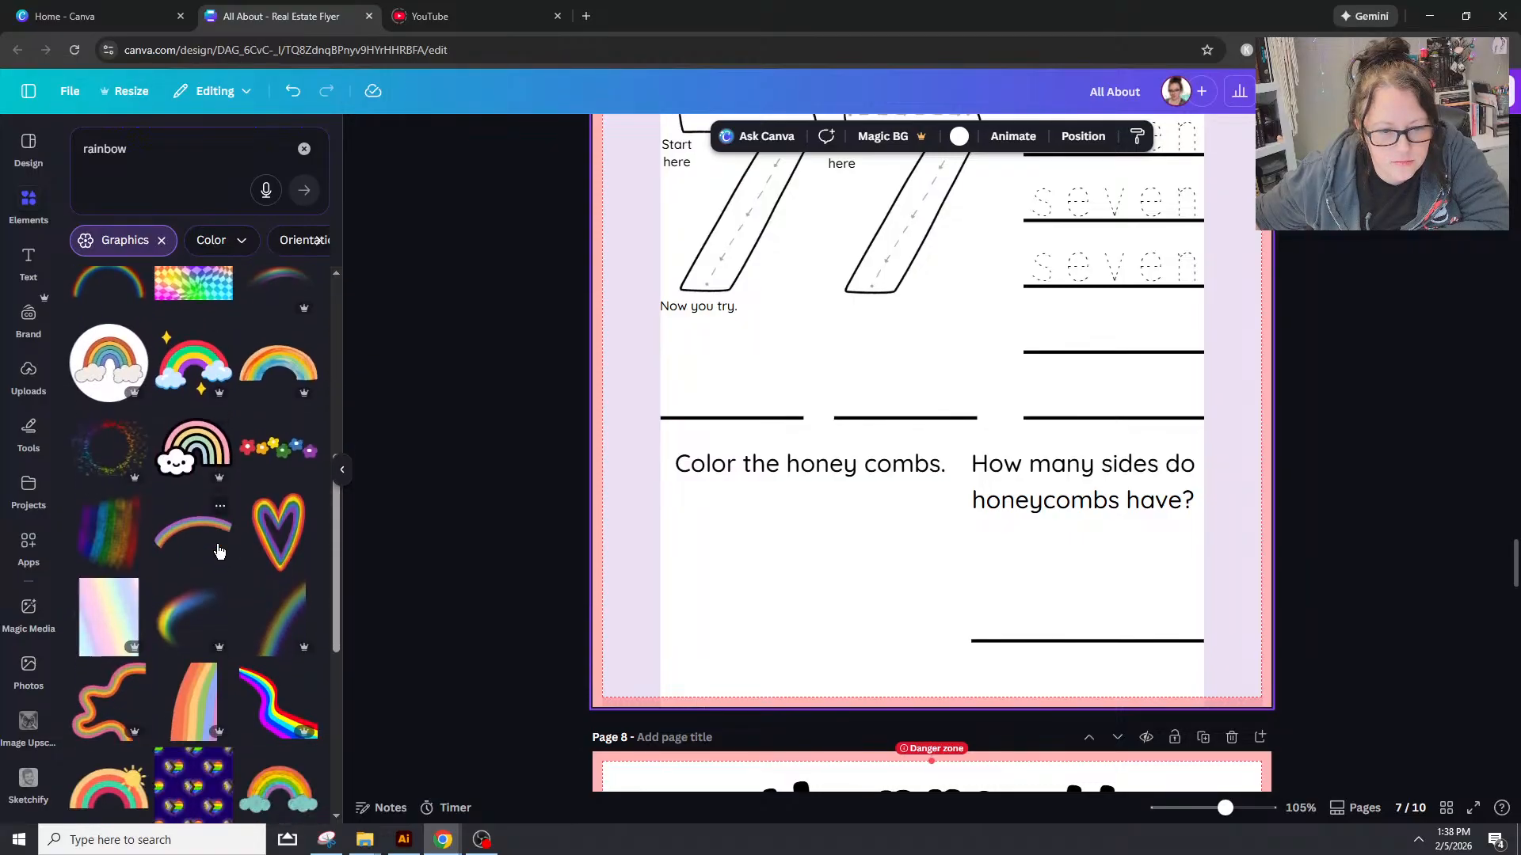
scroll(210, 547, down, 3)
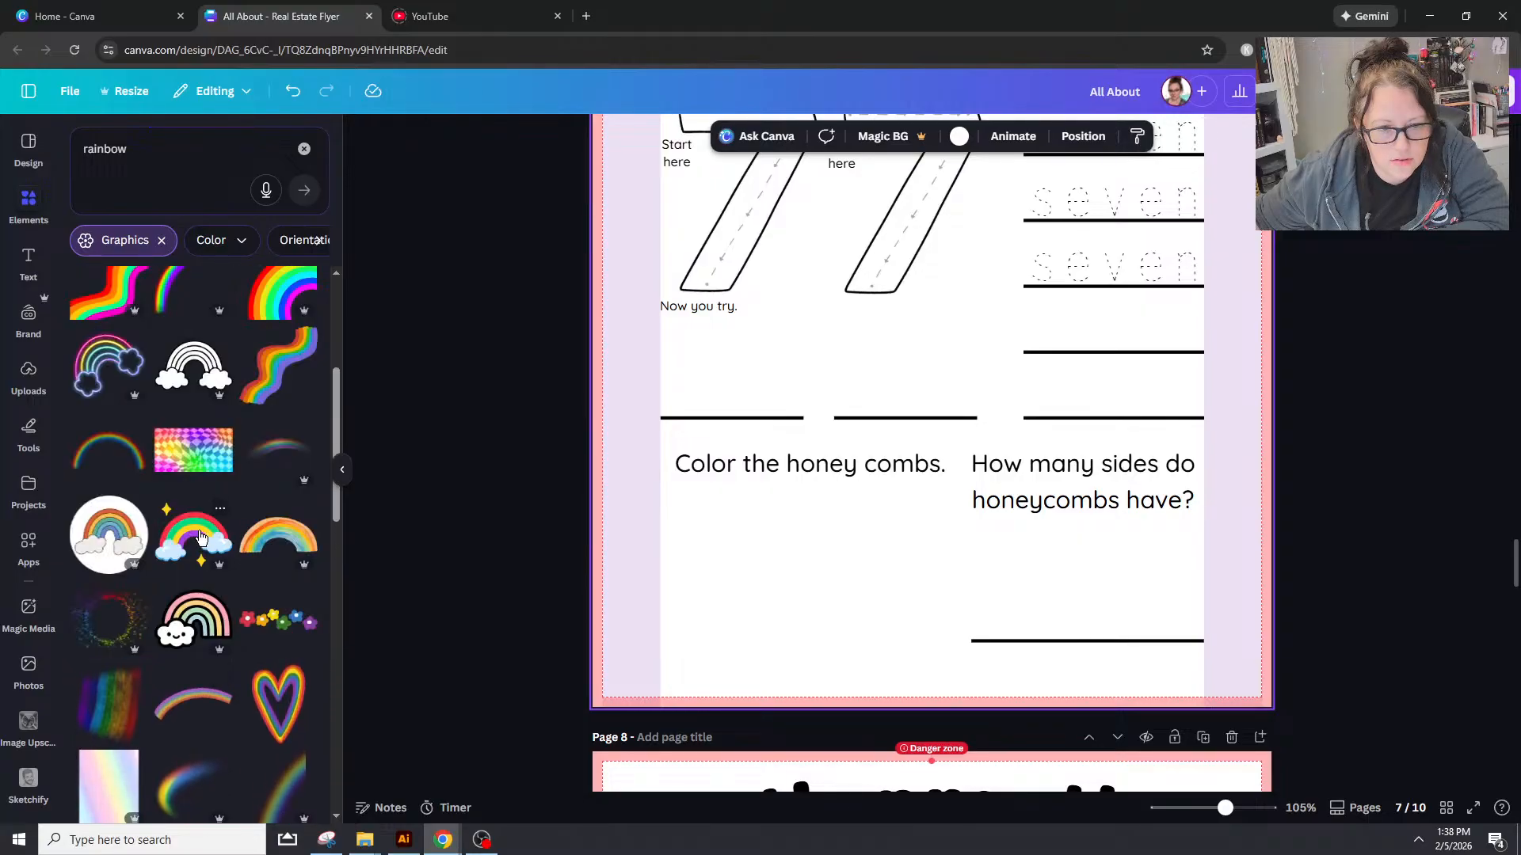
Step: Try out the black-and-white rainbow with clouds graphic on page 7
click(196, 384)
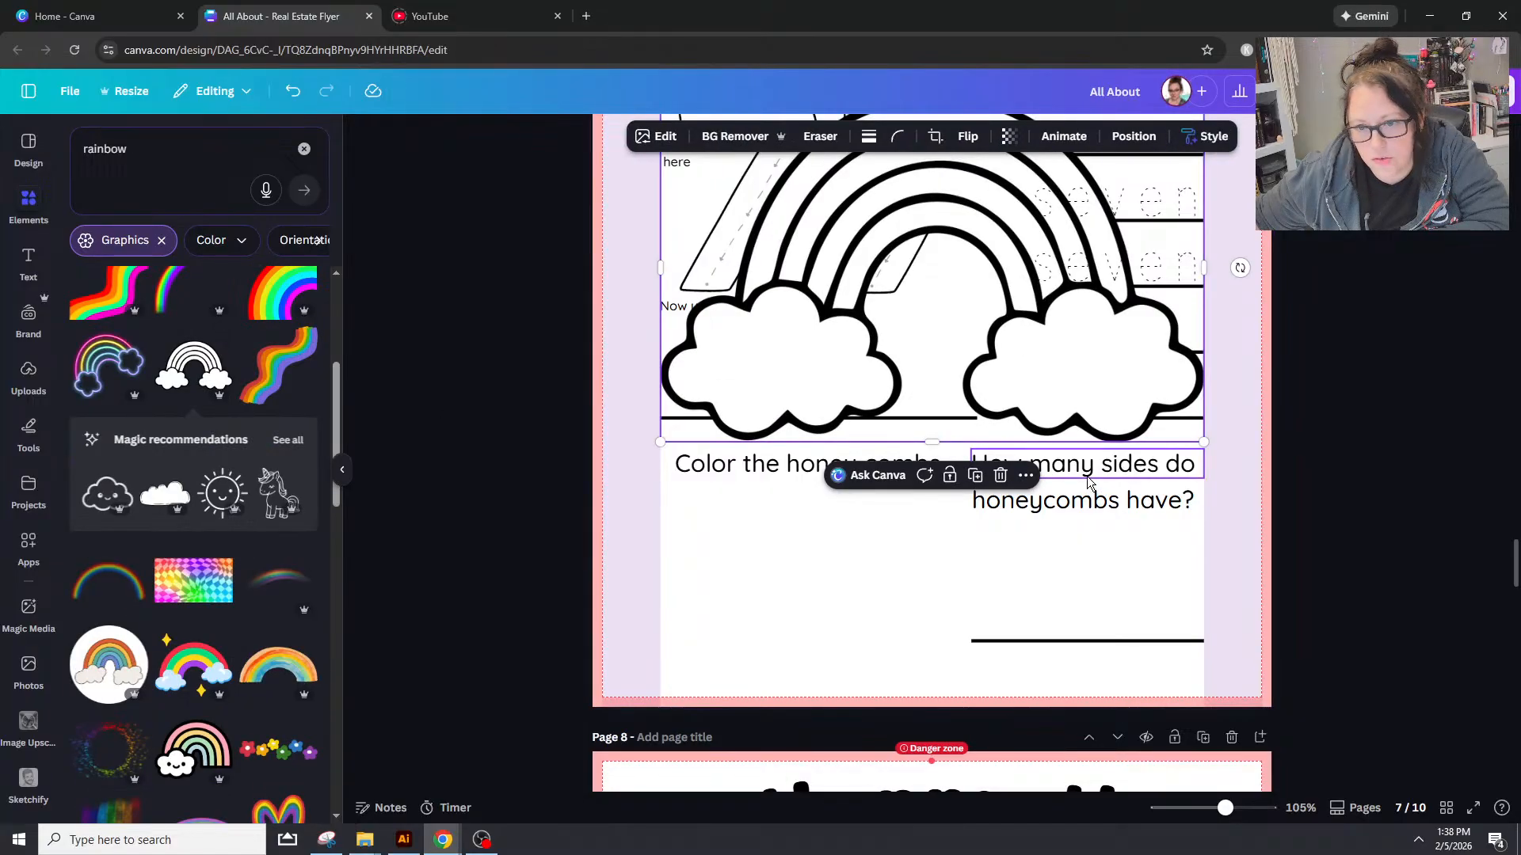
key(Delete)
scroll(190, 458, up, 4)
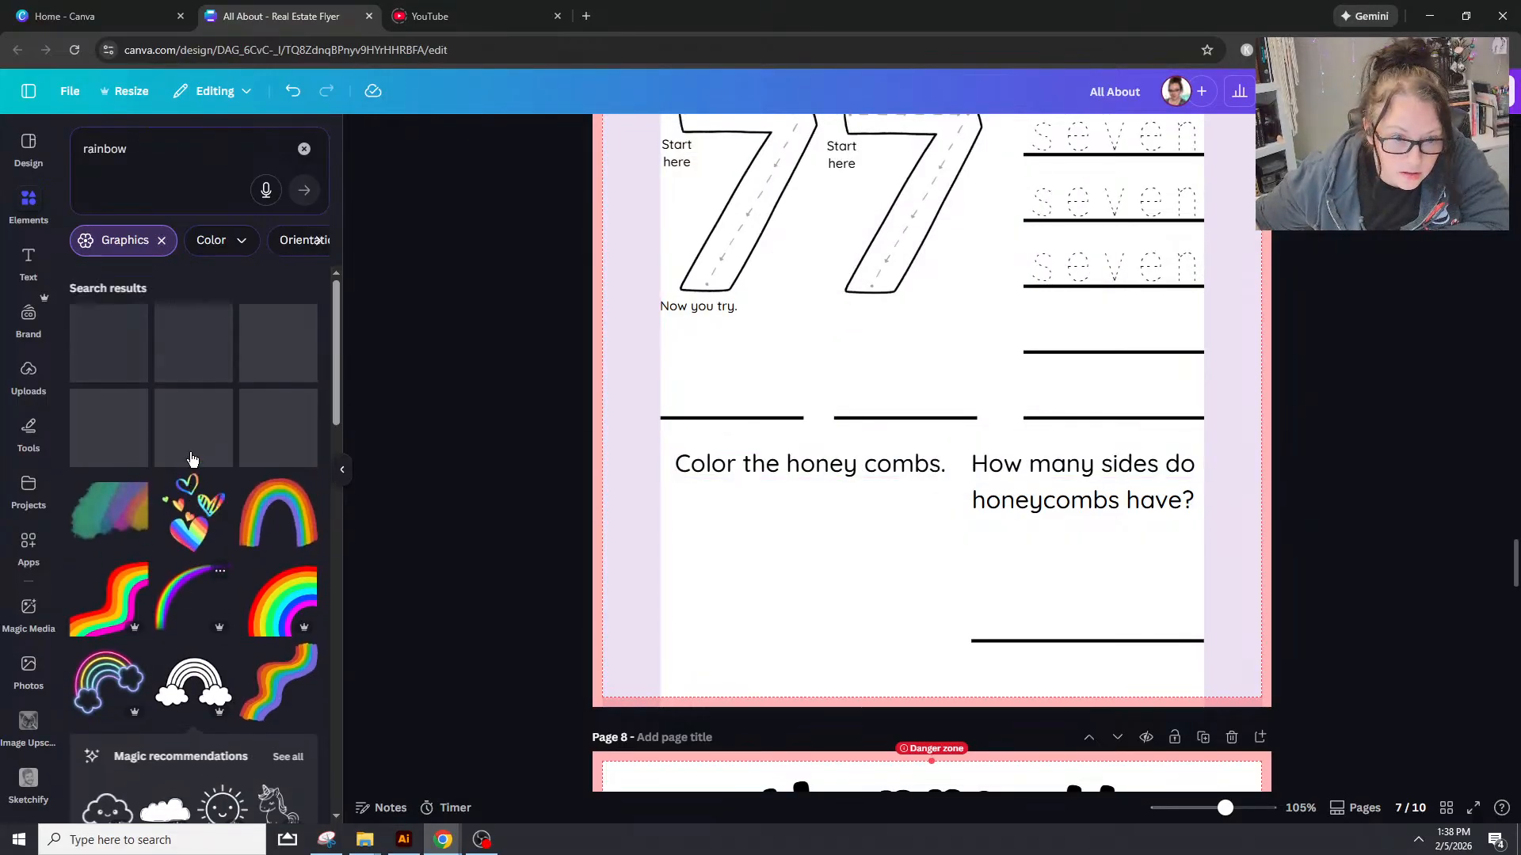
Step: Browse the "rainbow" graphics further, then all element types without the Graphics filter, for a rainbow outline suitable for coloring
scroll(198, 444, down, 10)
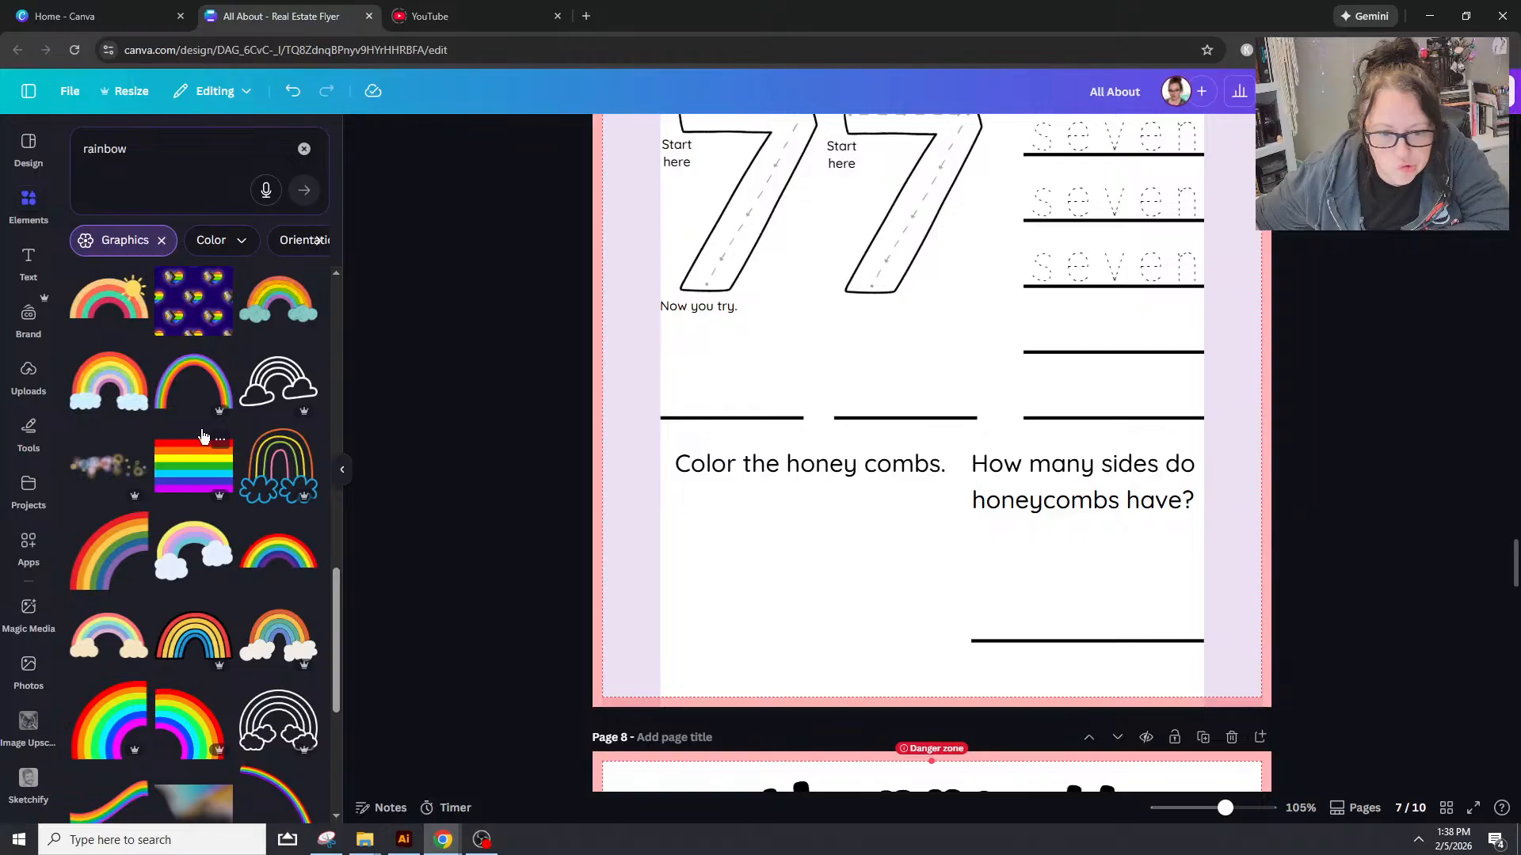
scroll(203, 435, down, 6)
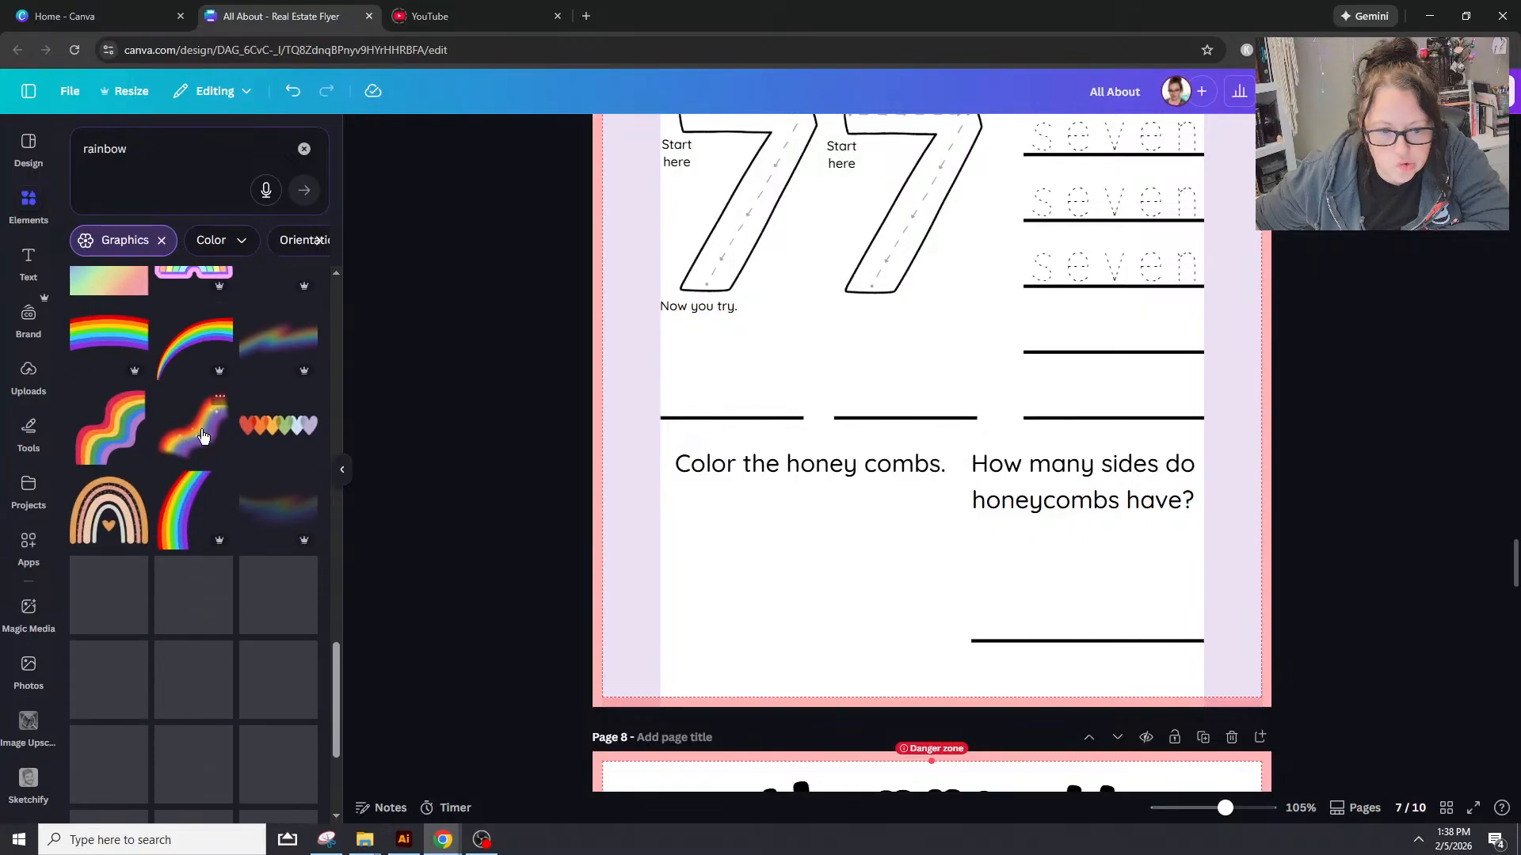
scroll(203, 436, down, 5)
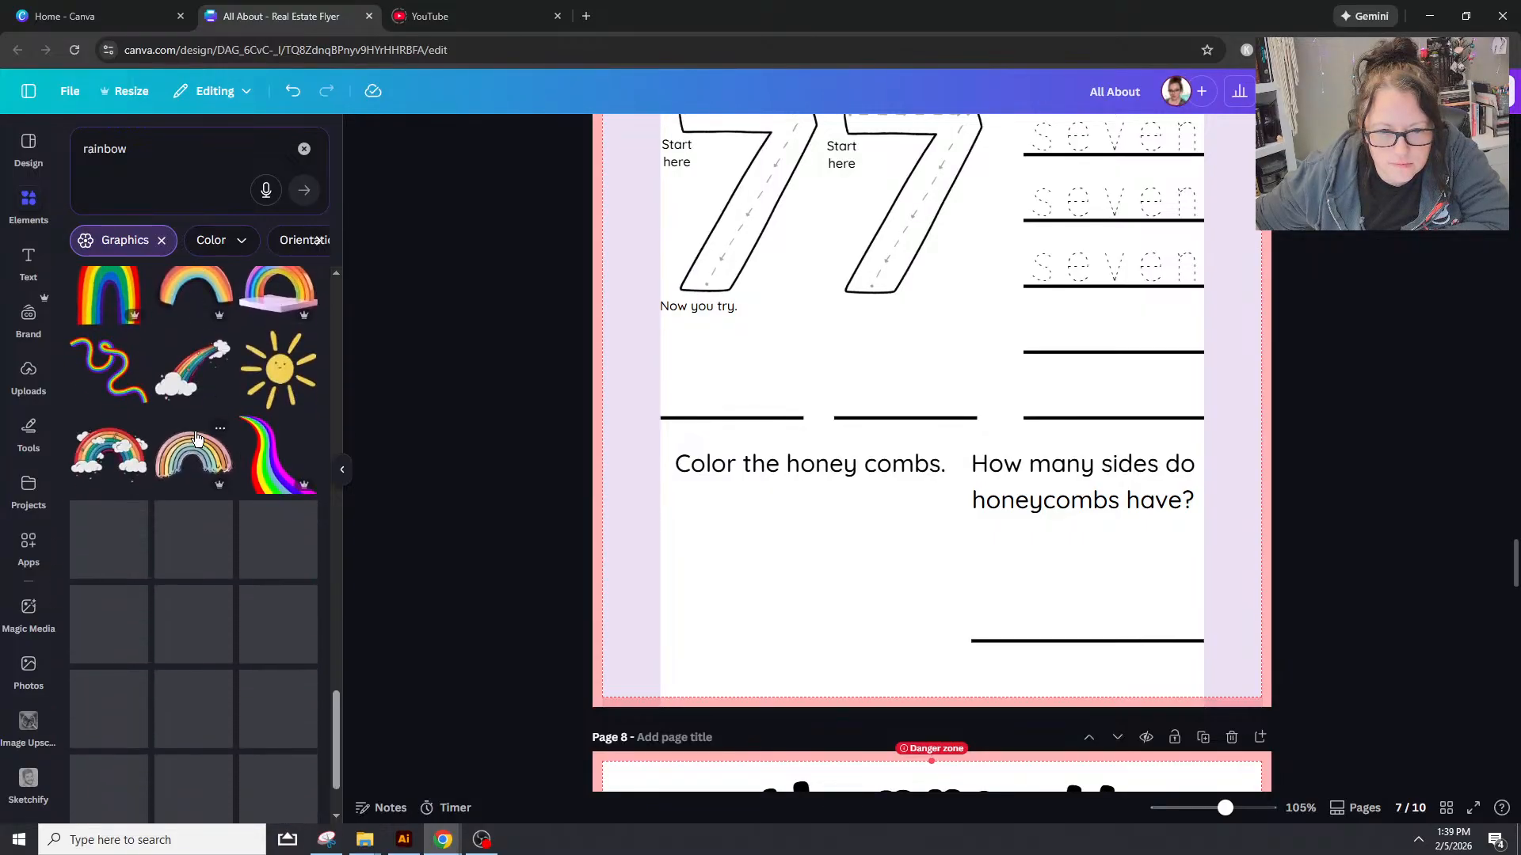
scroll(198, 438, down, 4)
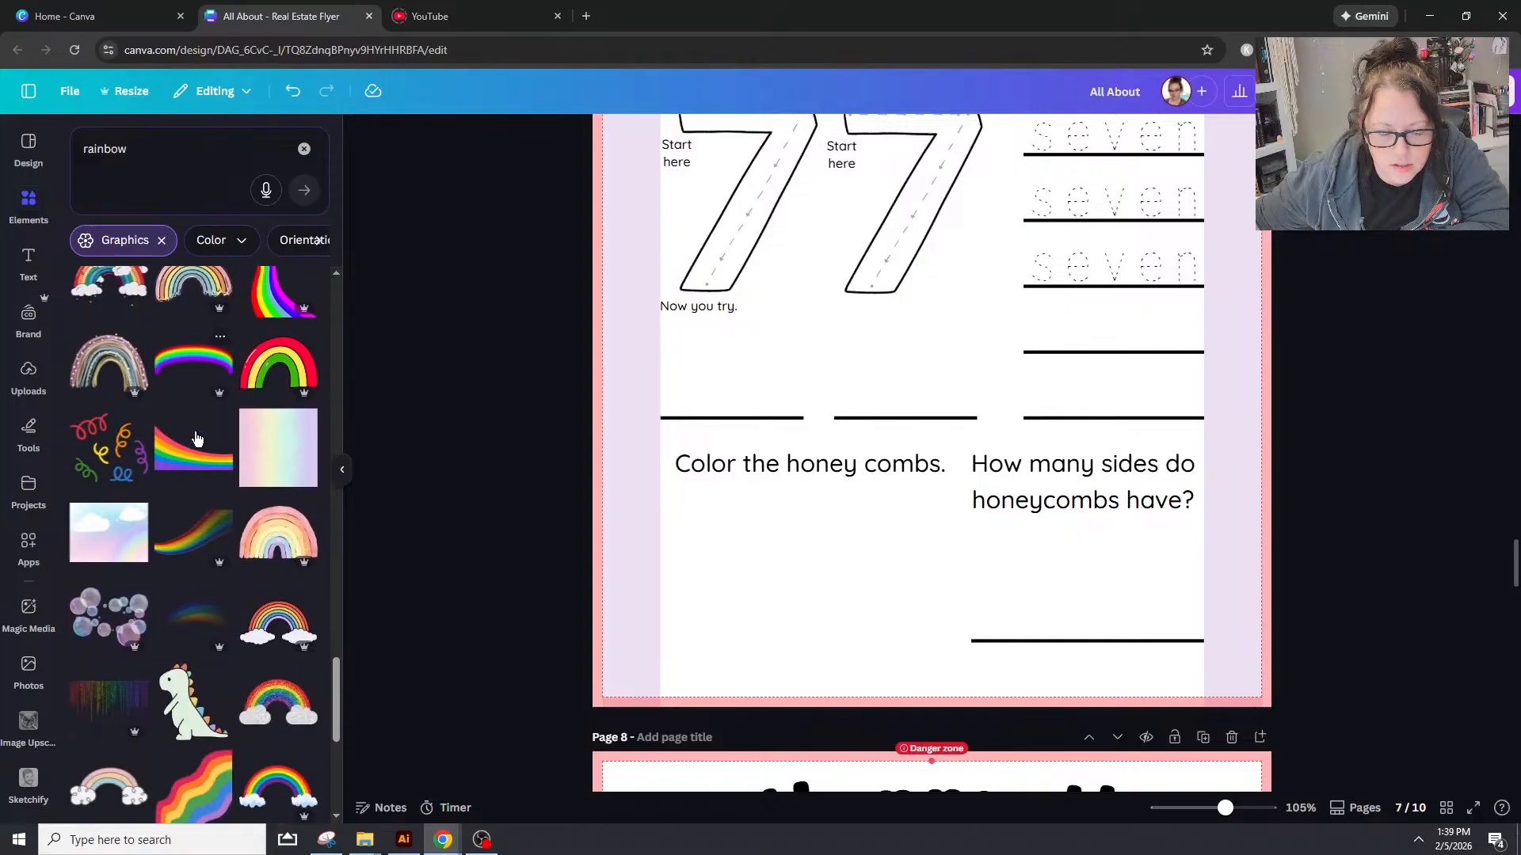
scroll(198, 438, down, 4)
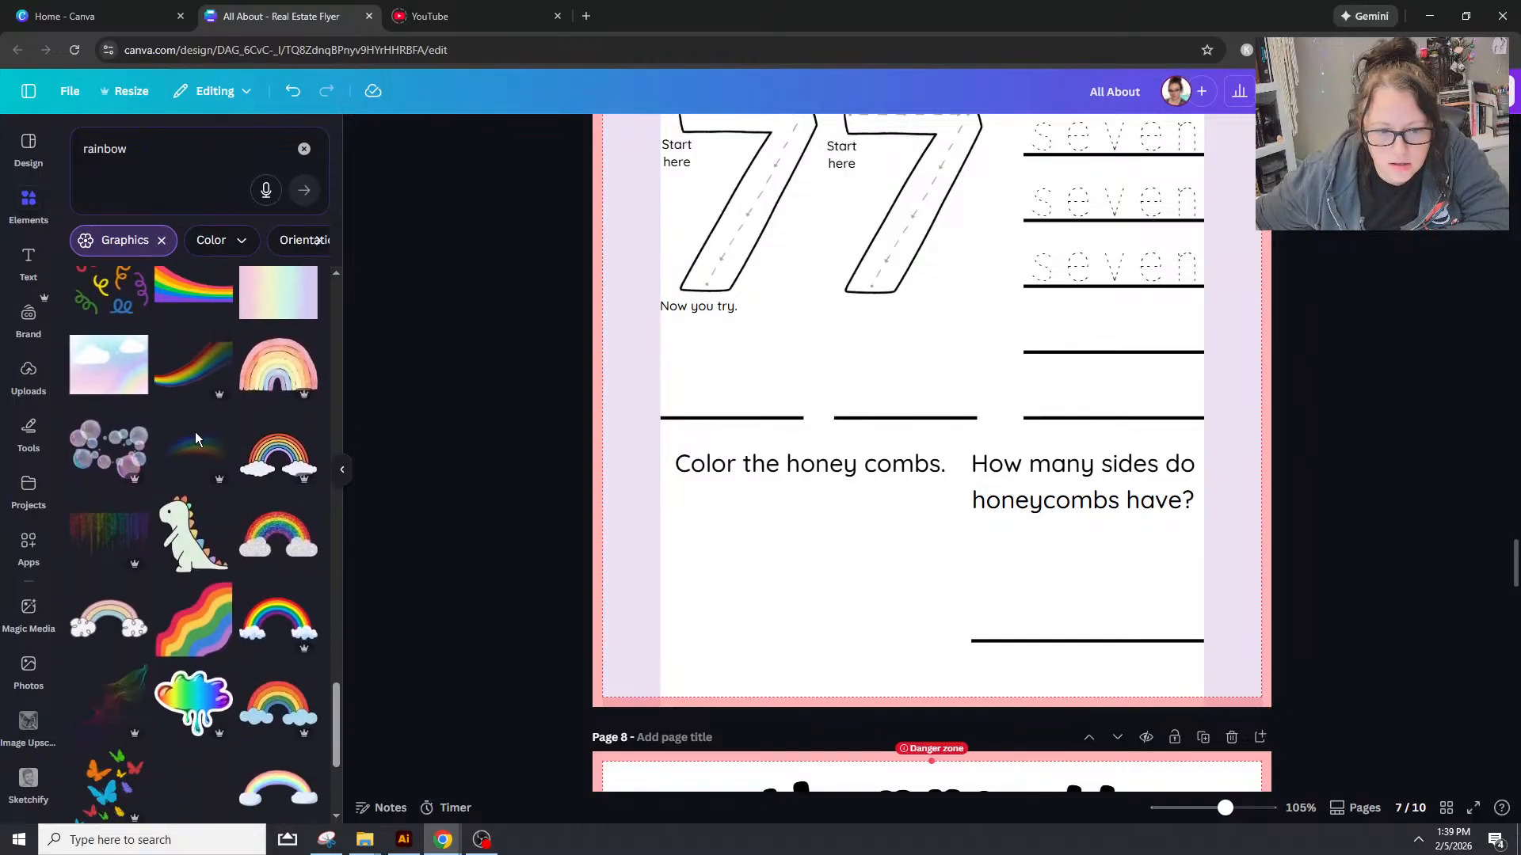
scroll(197, 438, down, 1)
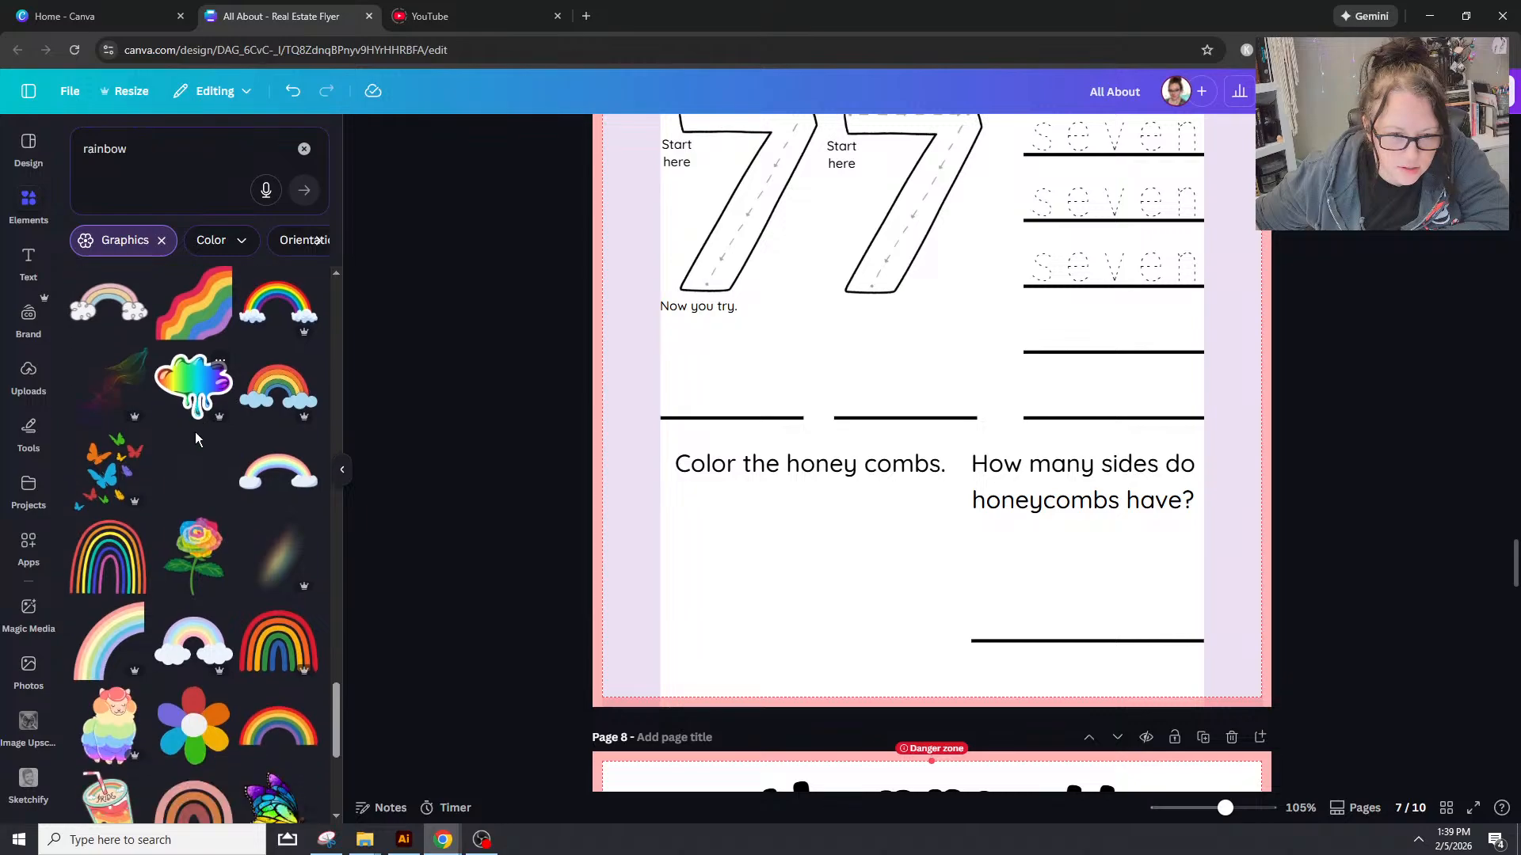
scroll(196, 438, down, 3)
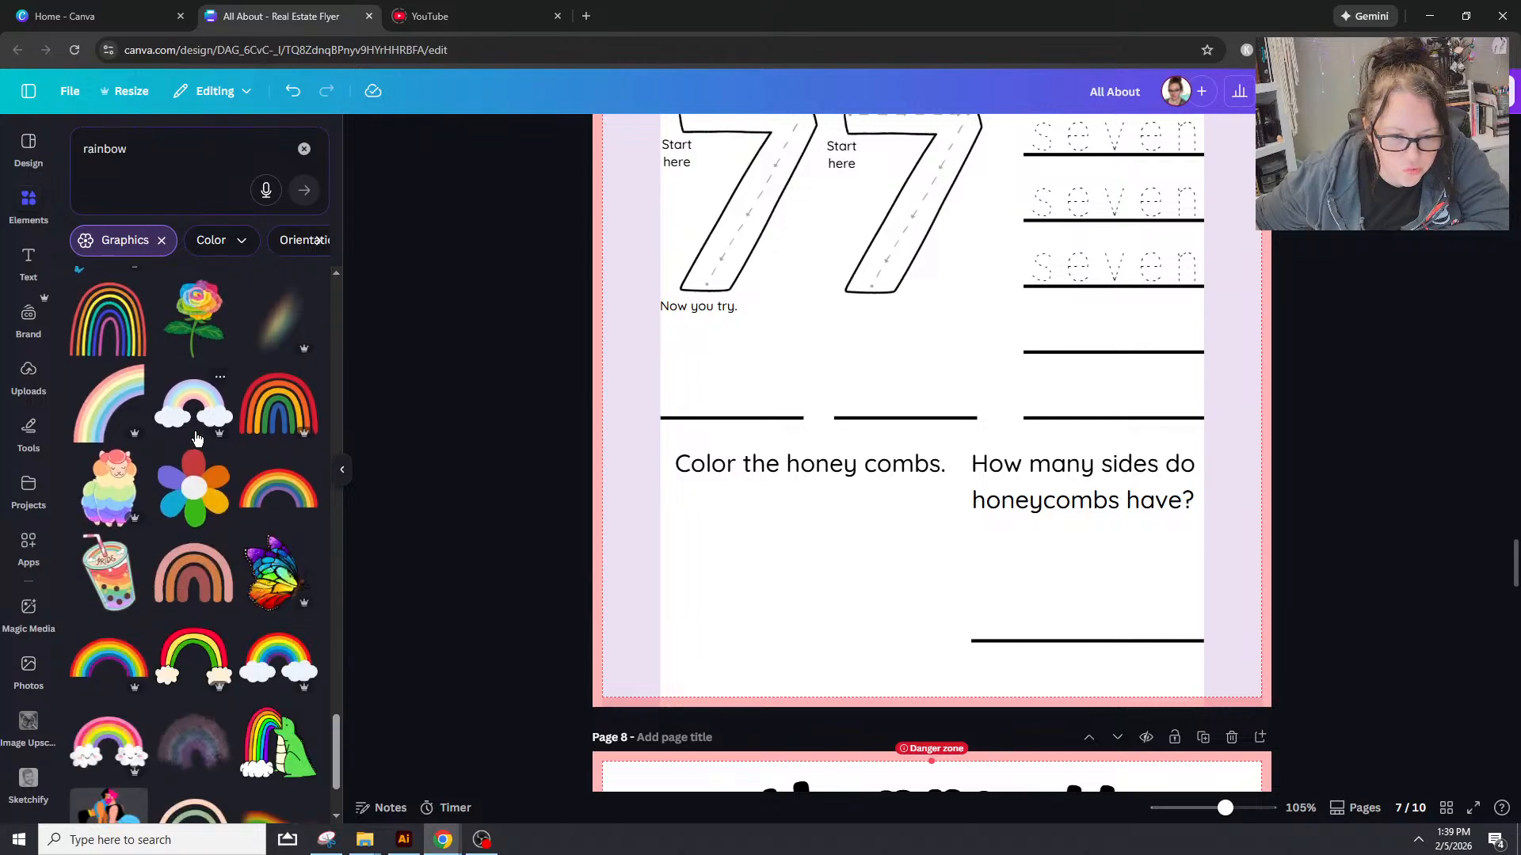
scroll(196, 438, down, 2)
scroll(195, 436, up, 8)
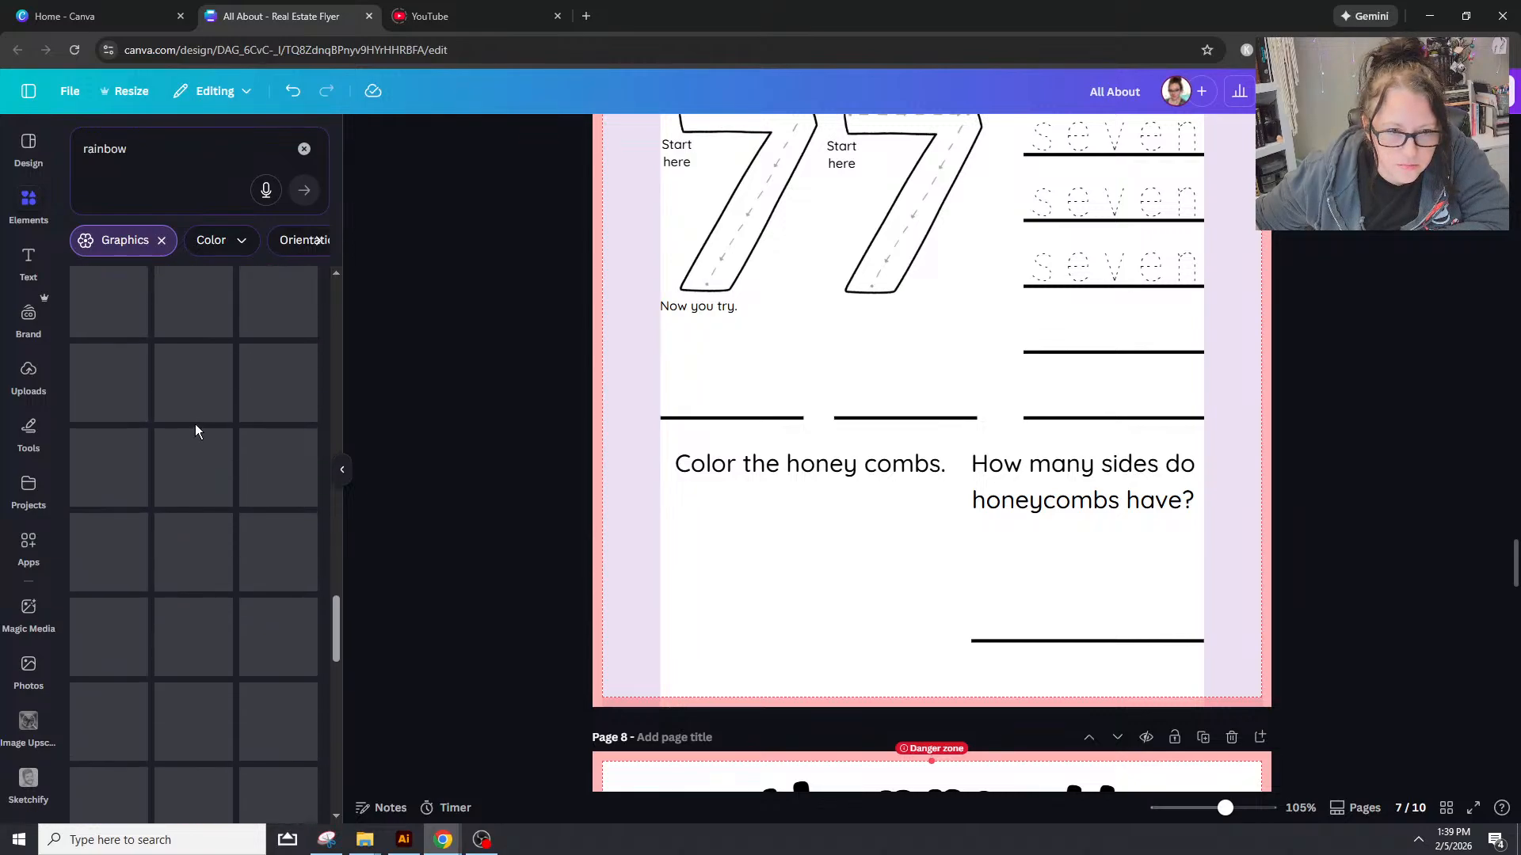
scroll(195, 431, up, 3)
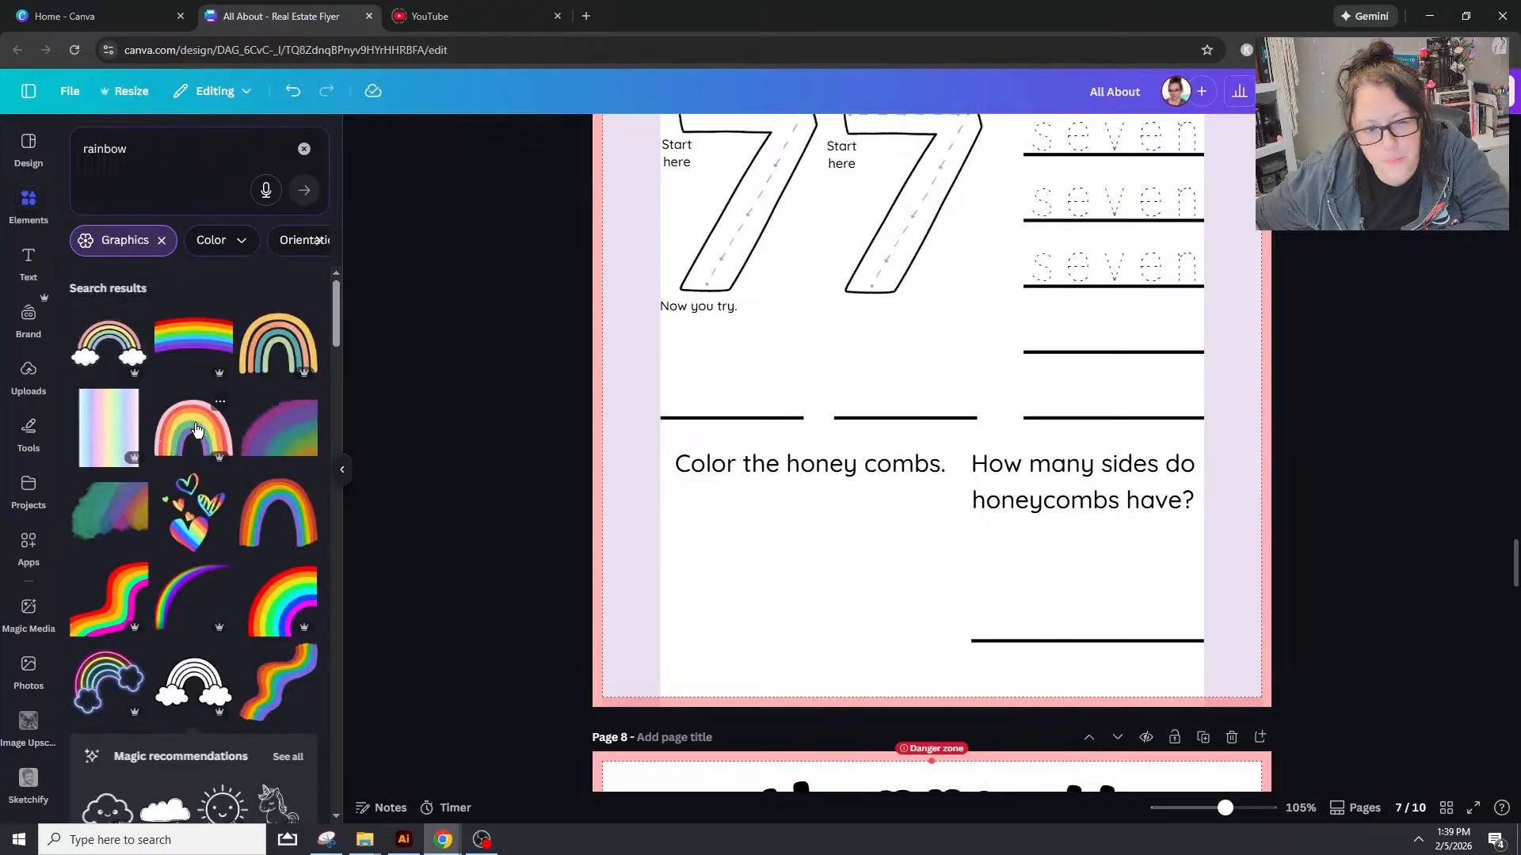
click(161, 241)
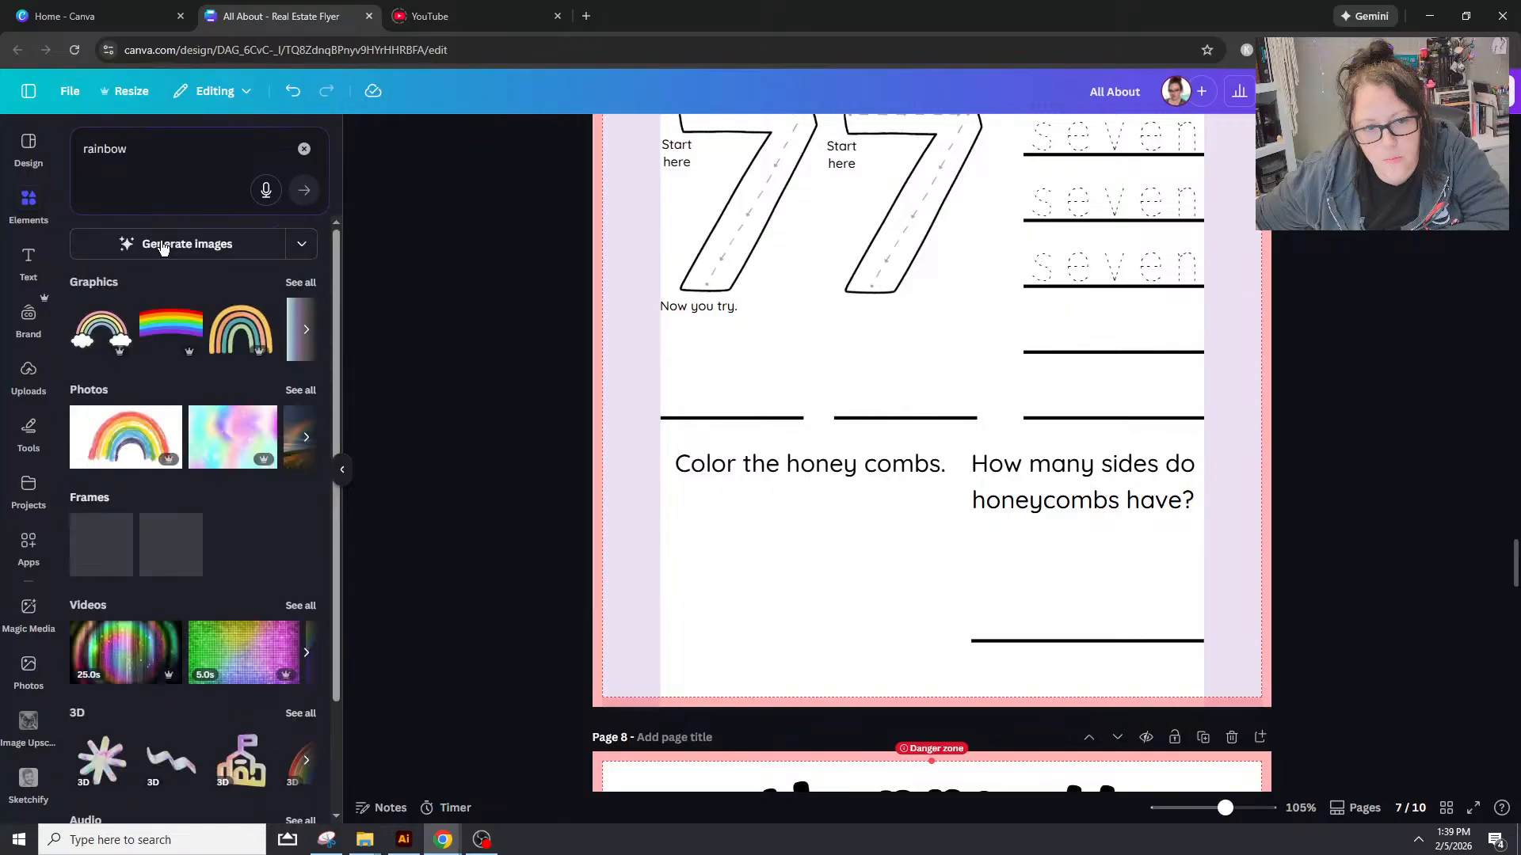
scroll(288, 540, down, 3)
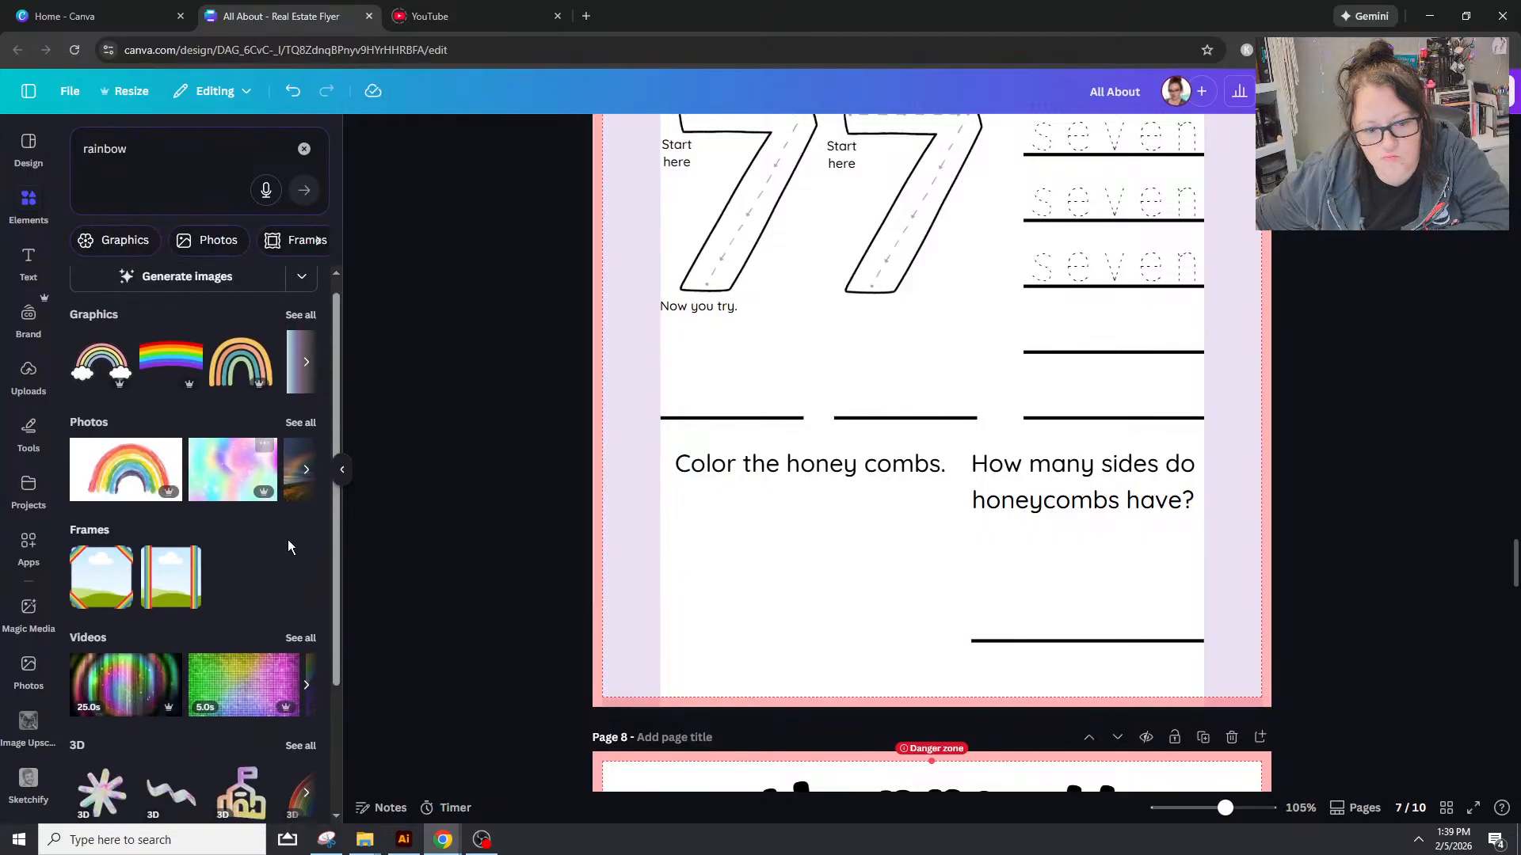
scroll(259, 549, up, 1)
scroll(259, 547, up, 2)
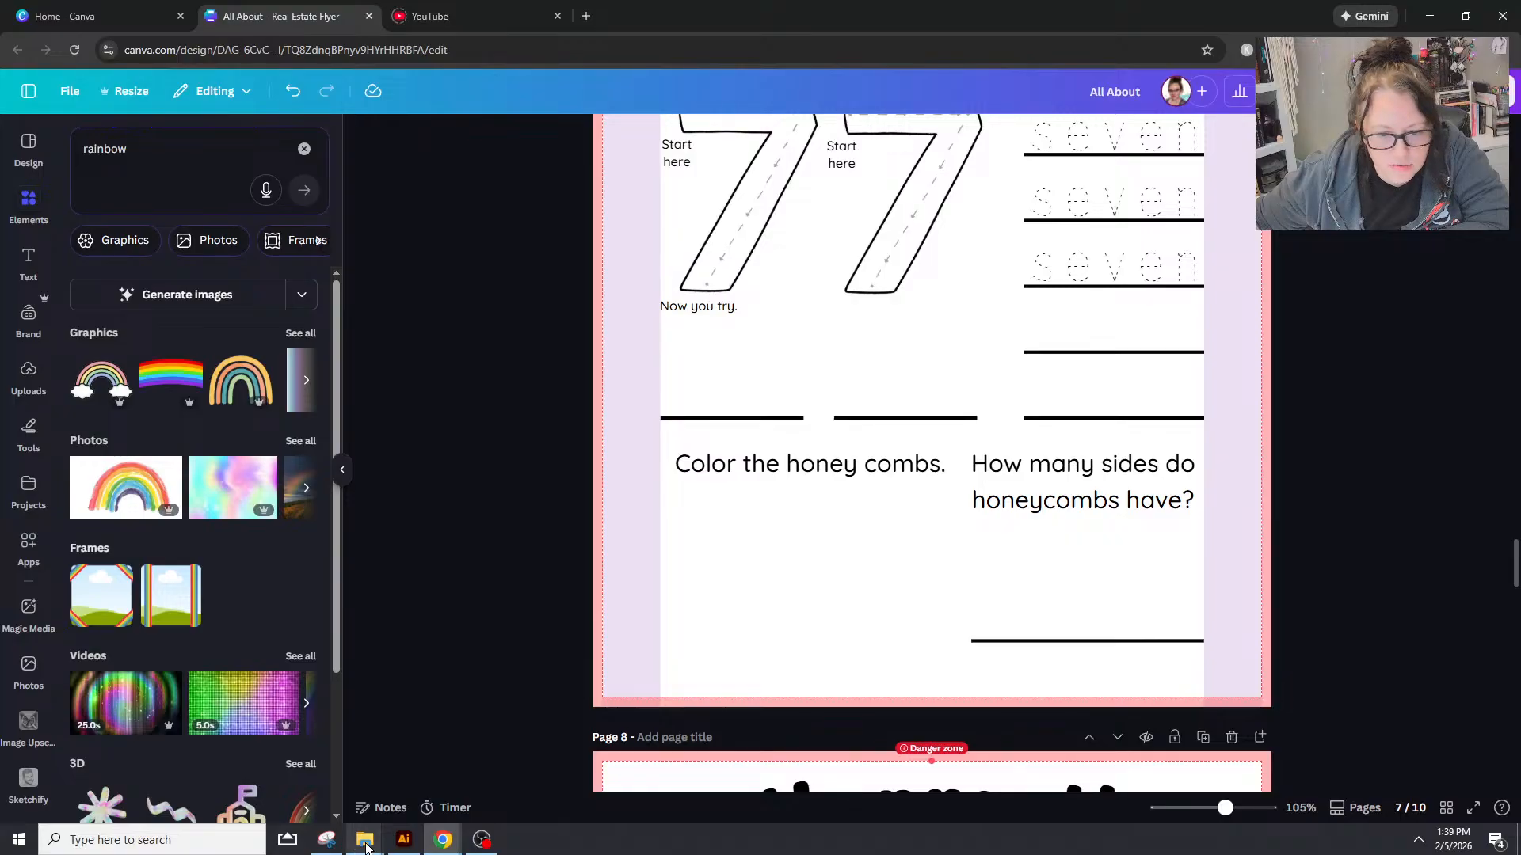
Step: Bring the colorful rainbow-with-stars image from File Explorer onto page 7, resizing and placing it beneath the "Color the honey combs." heading
mouse_move(367, 848)
click(385, 824)
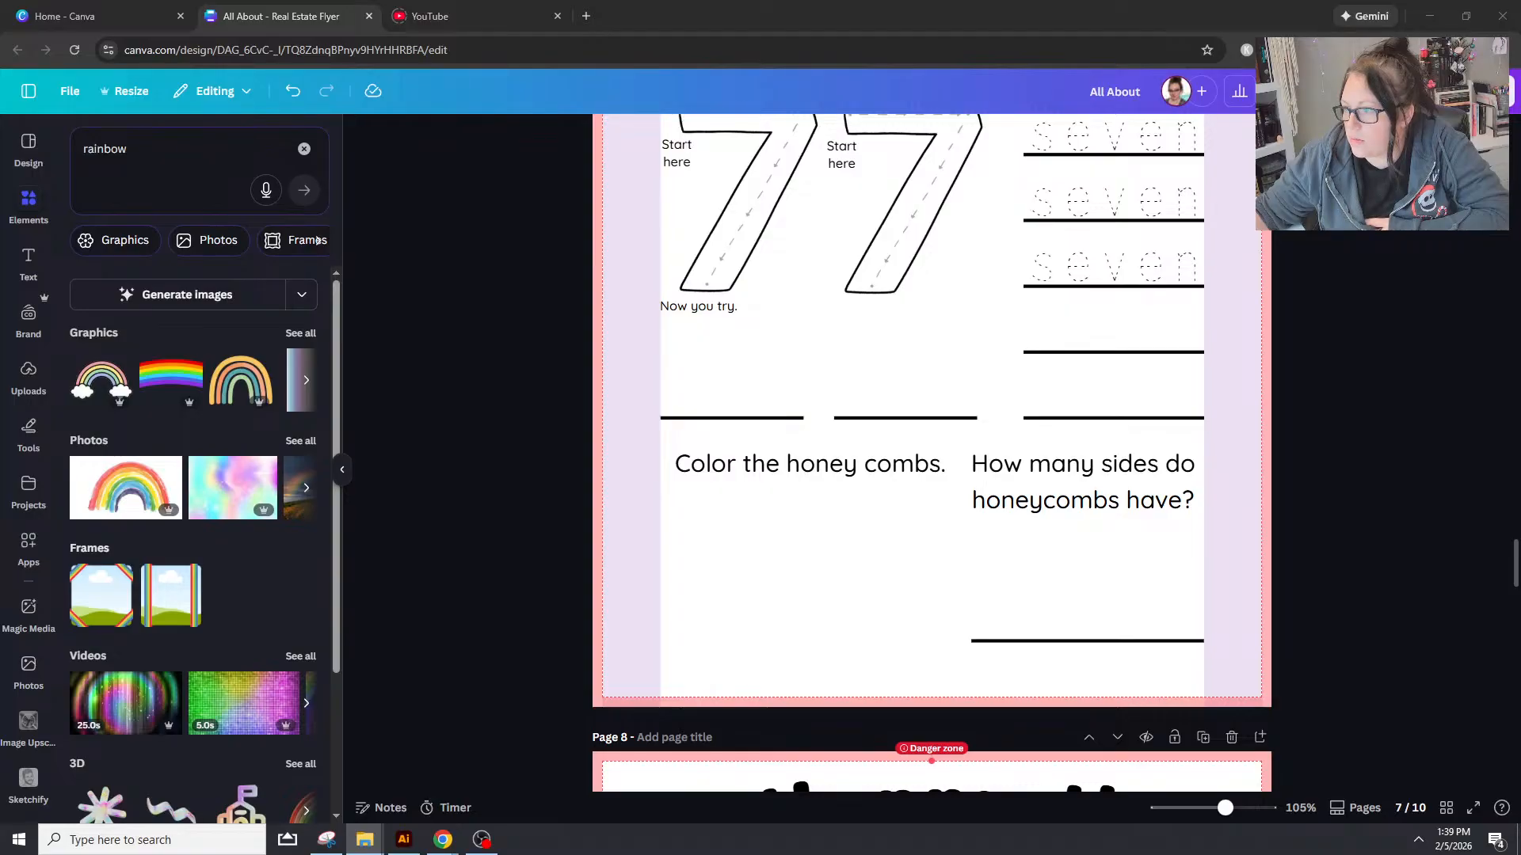
drag(1520, 428, 211, 431)
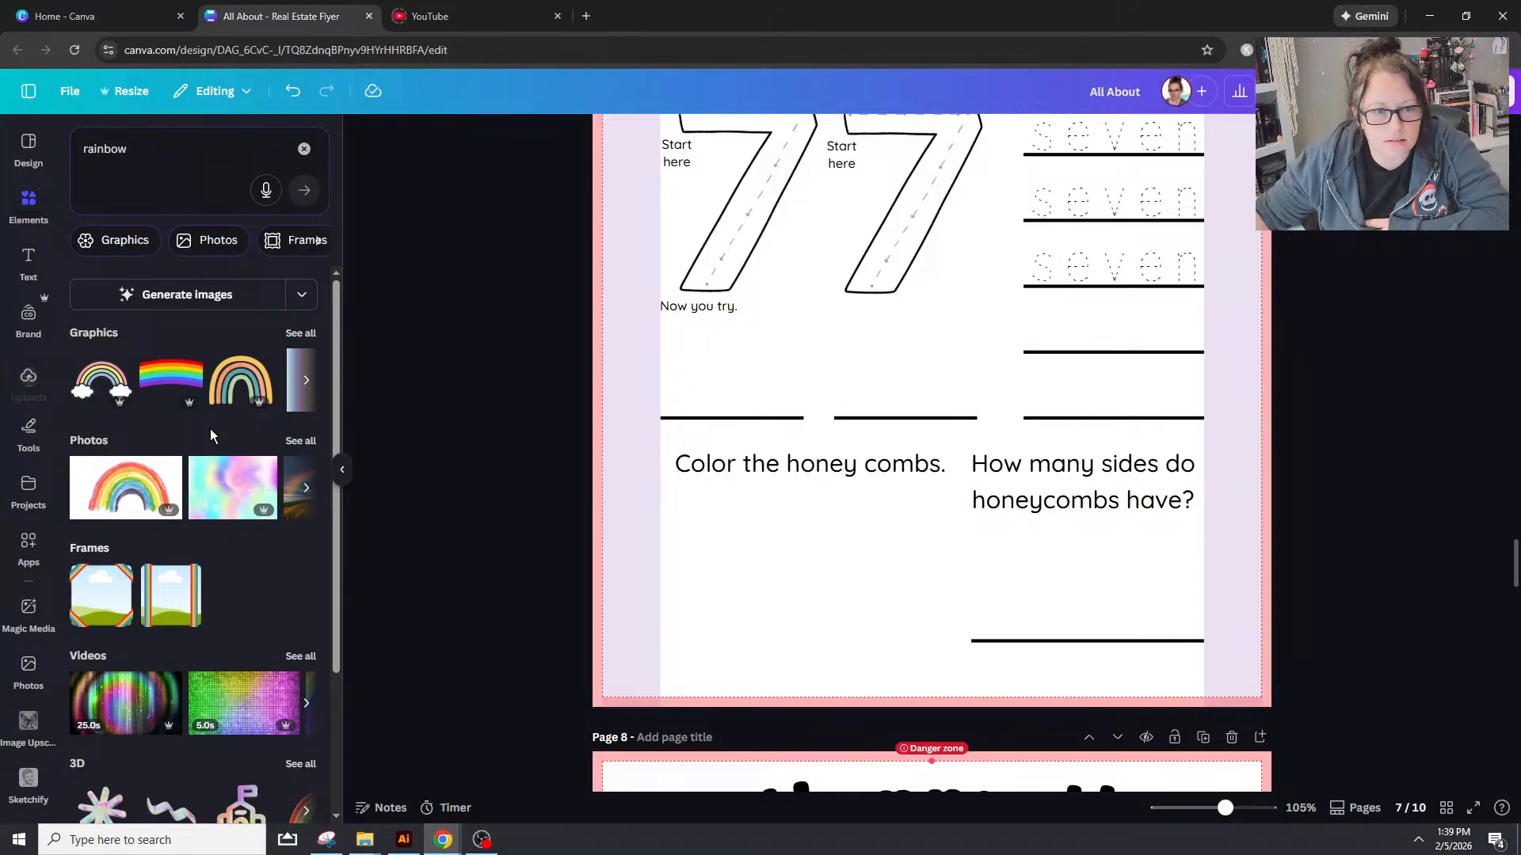
drag(317, 240, 808, 591)
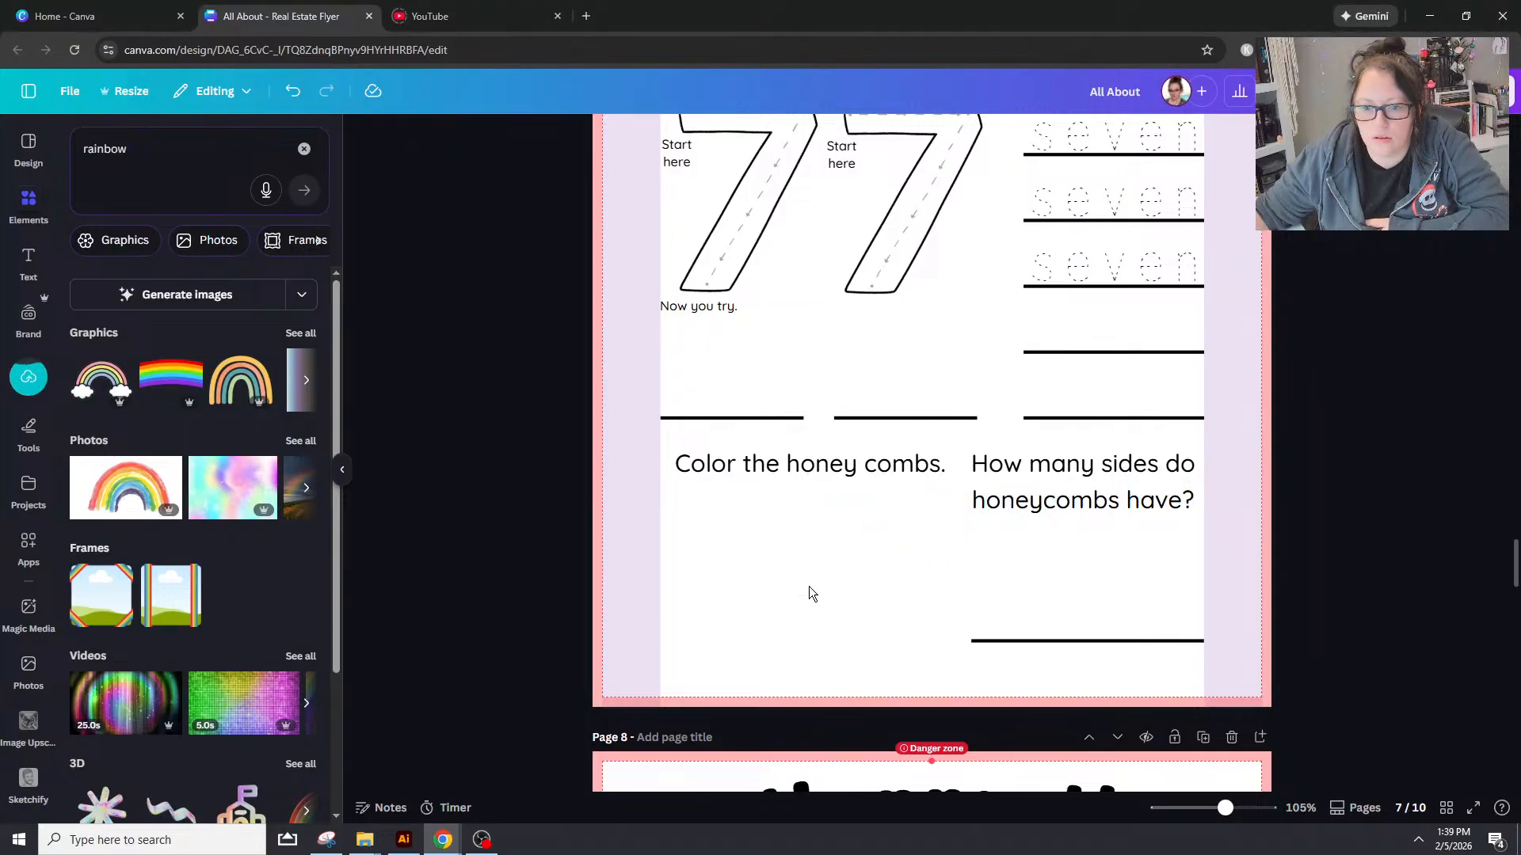
drag(1006, 297, 958, 646)
drag(879, 585, 880, 583)
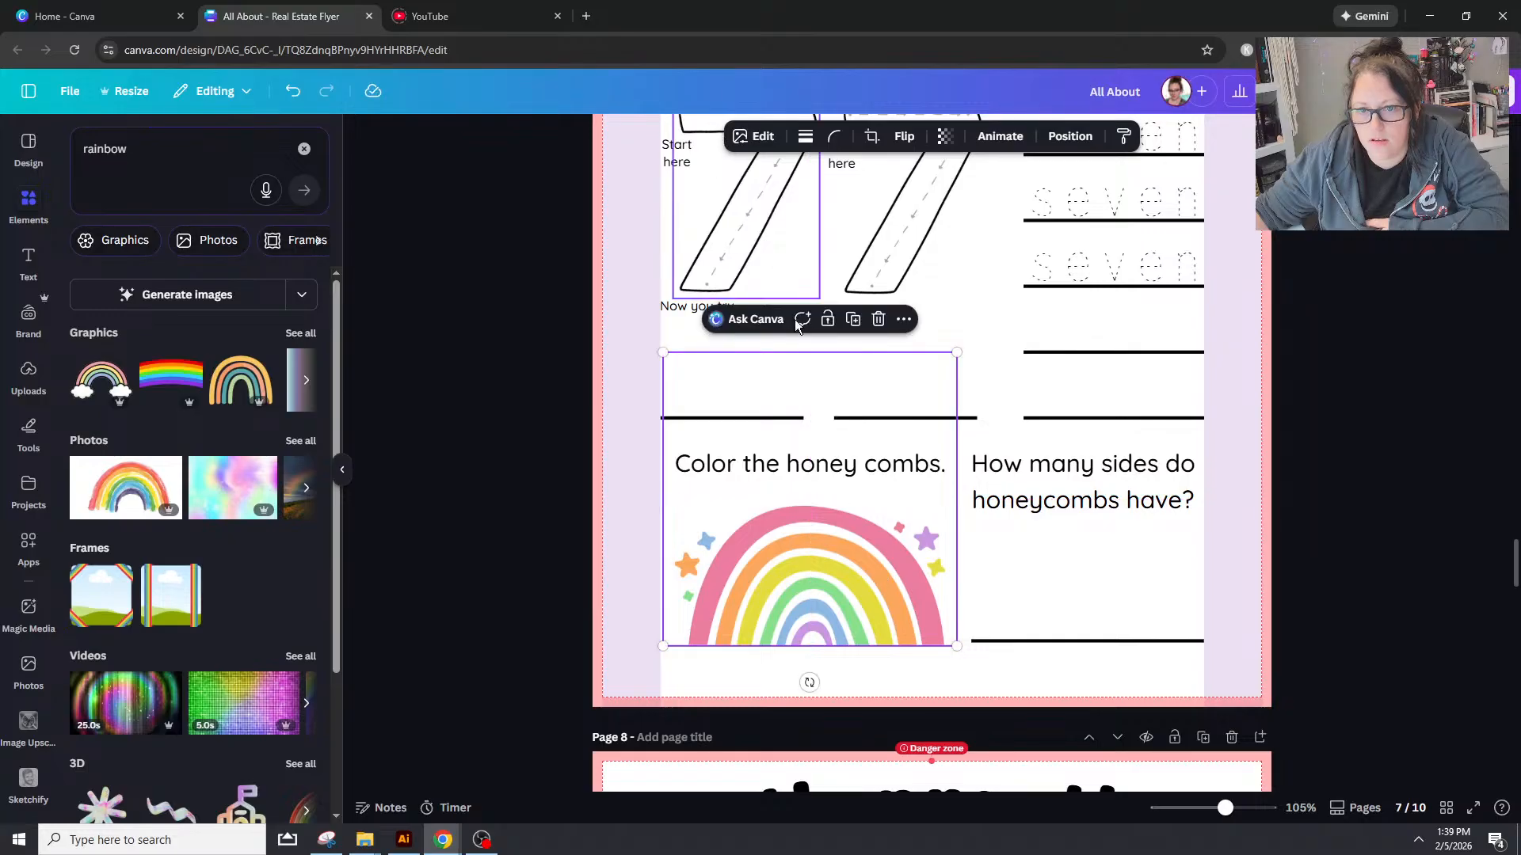
Step: Examine the rainbow image's editing options, including Filters, Style Match and Effects, for a way to turn it into a coloring outline
click(758, 143)
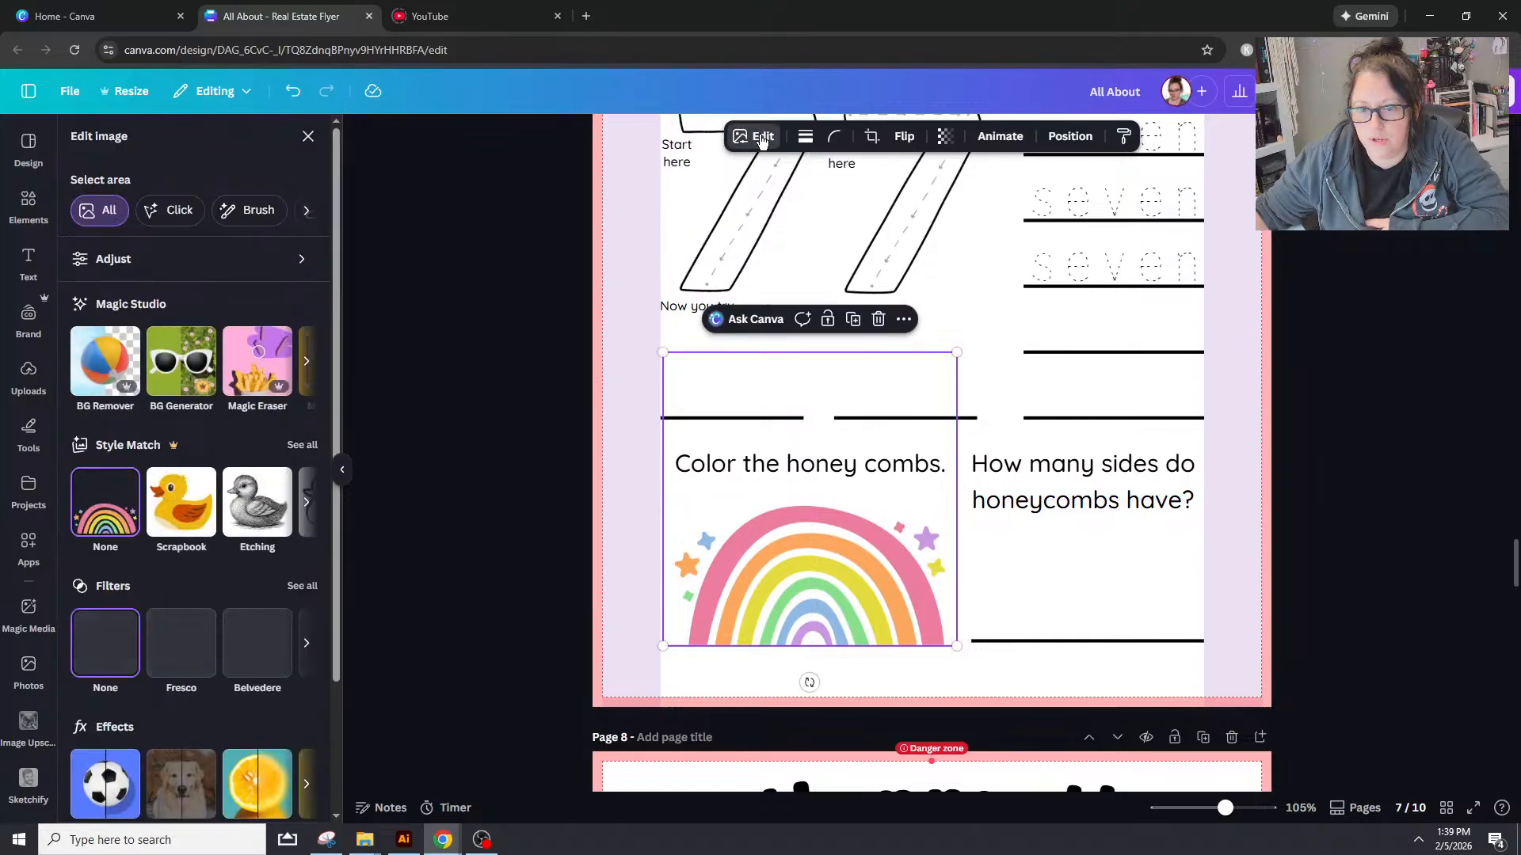
click(858, 686)
click(876, 571)
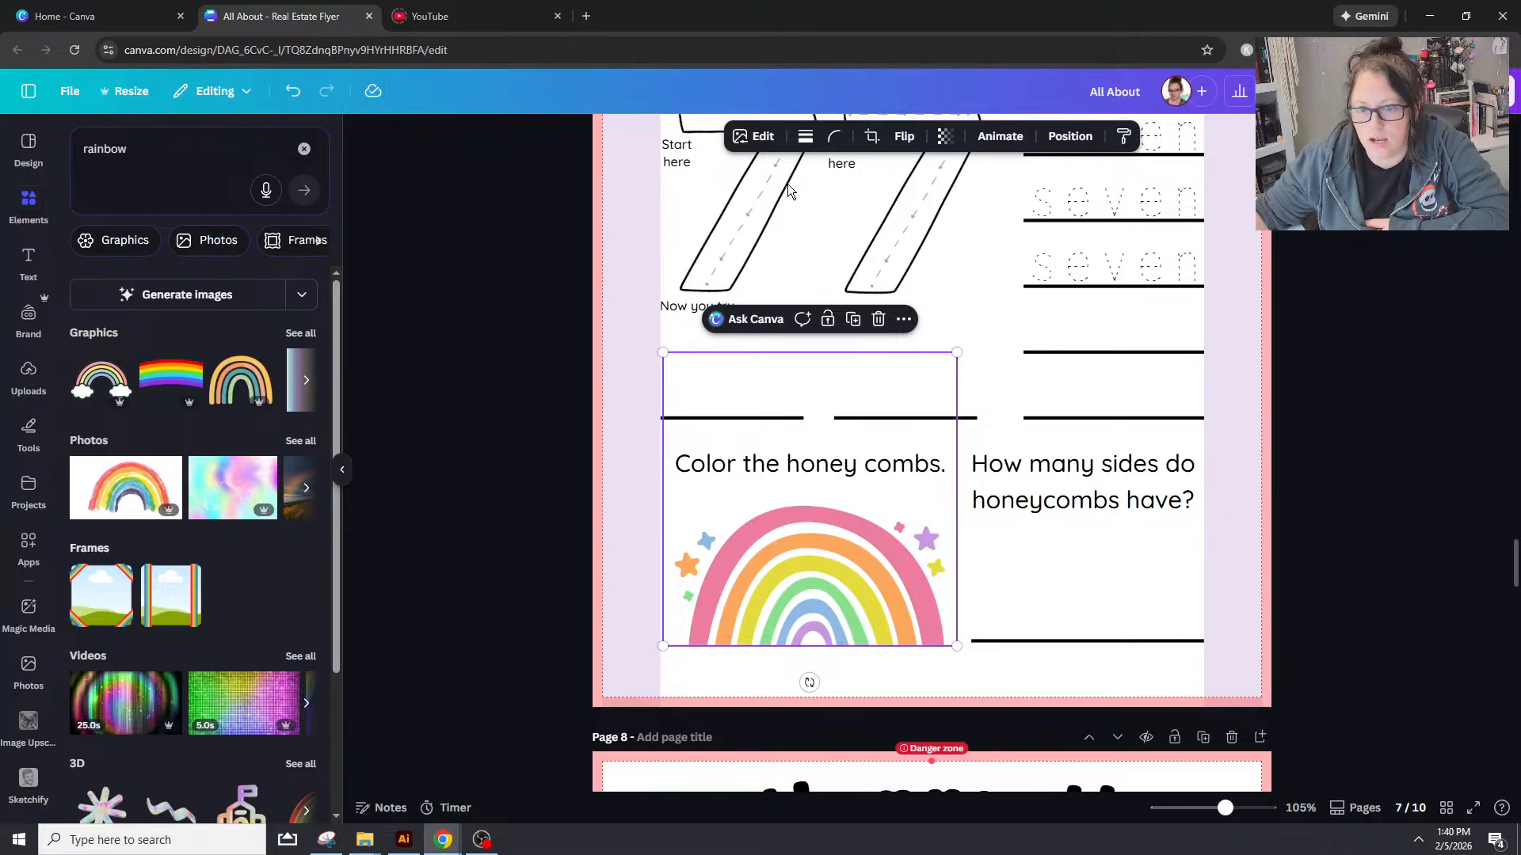
click(745, 139)
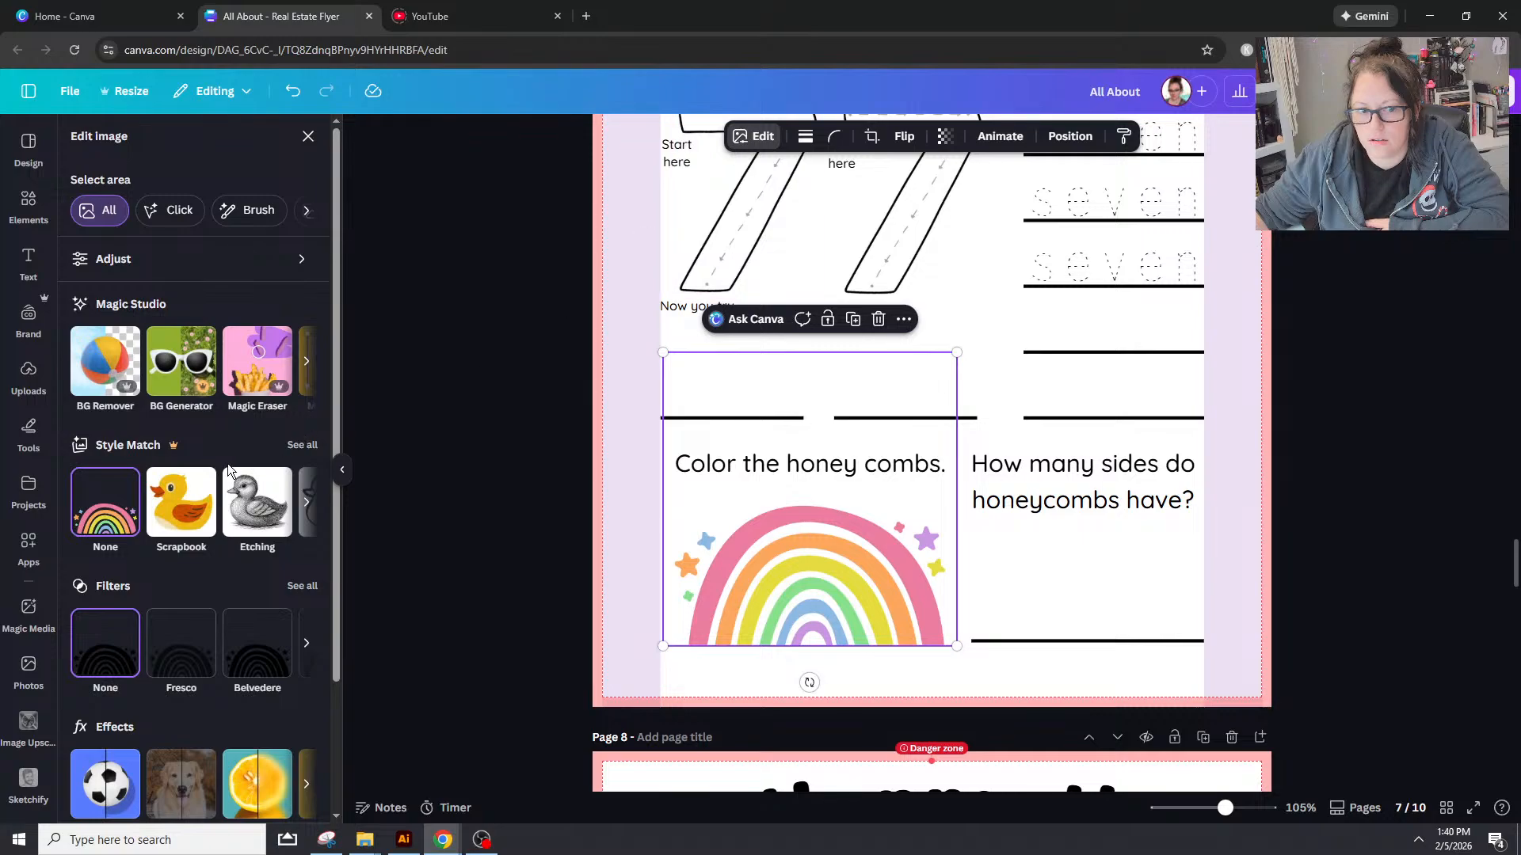
click(301, 587)
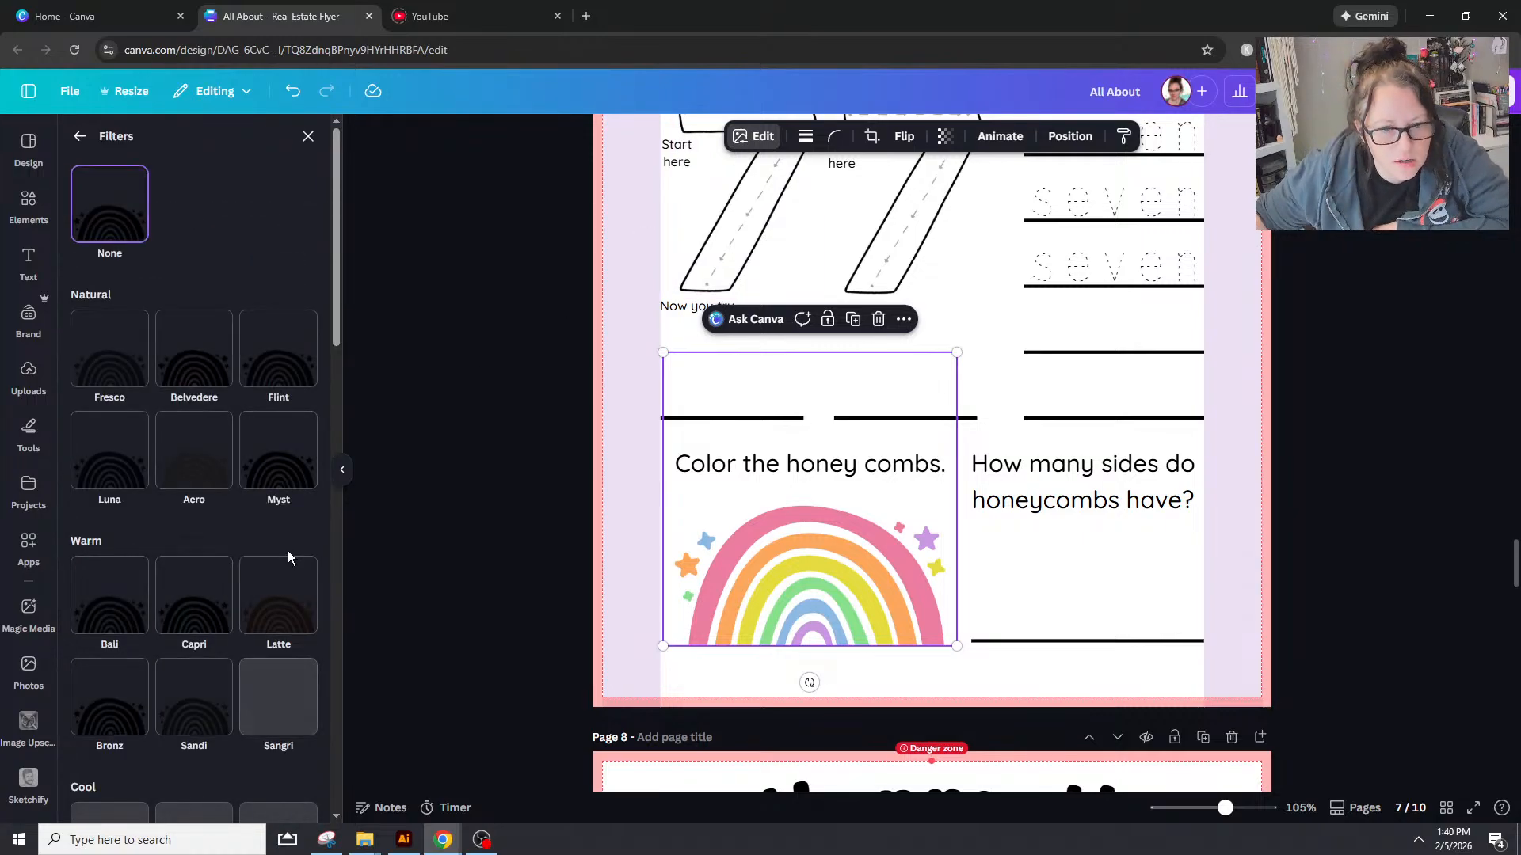
click(79, 136)
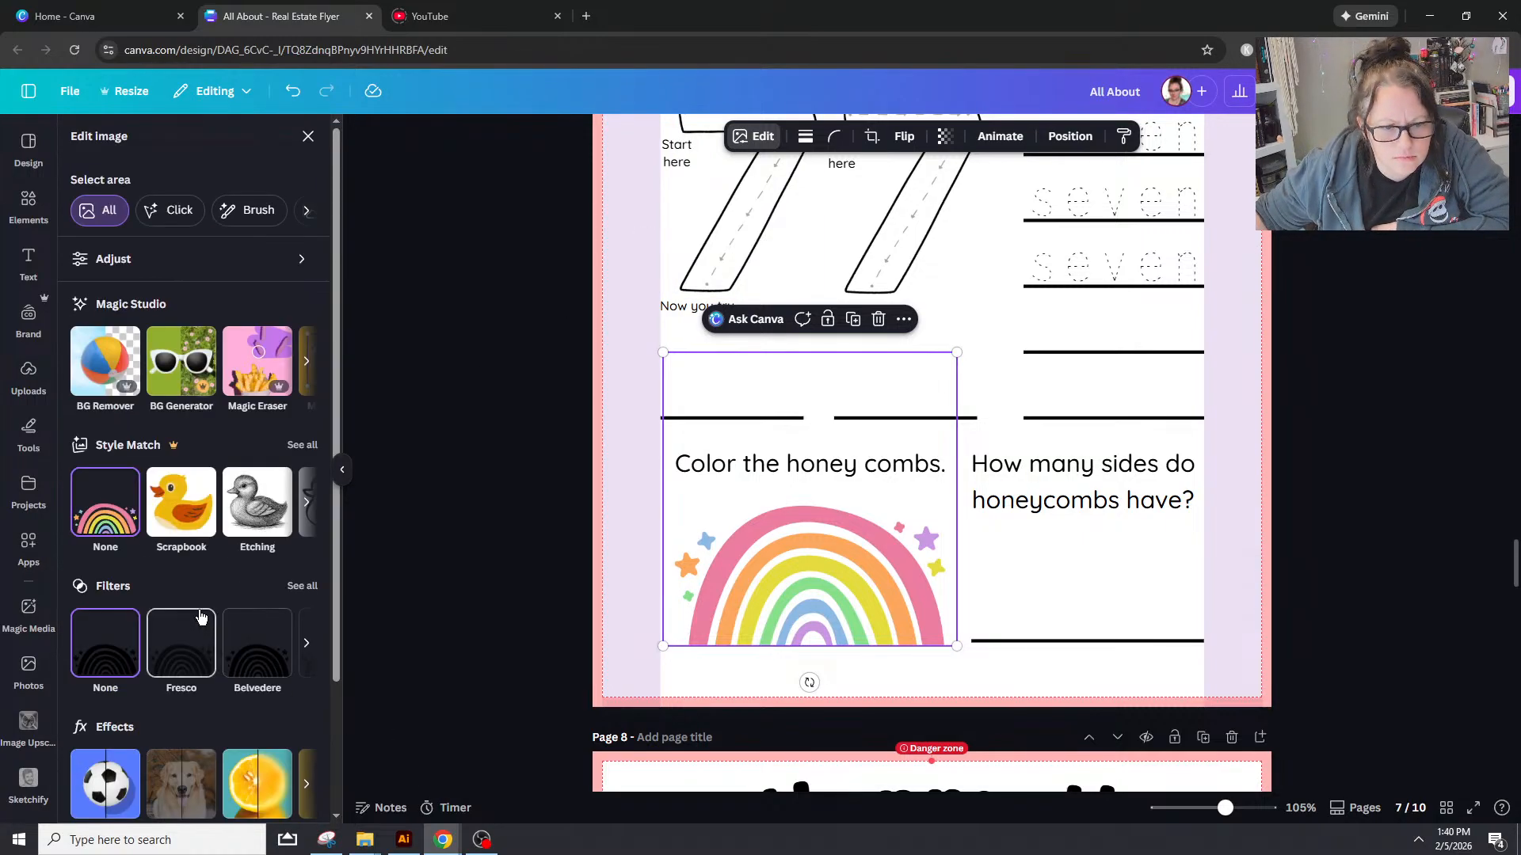
click(301, 445)
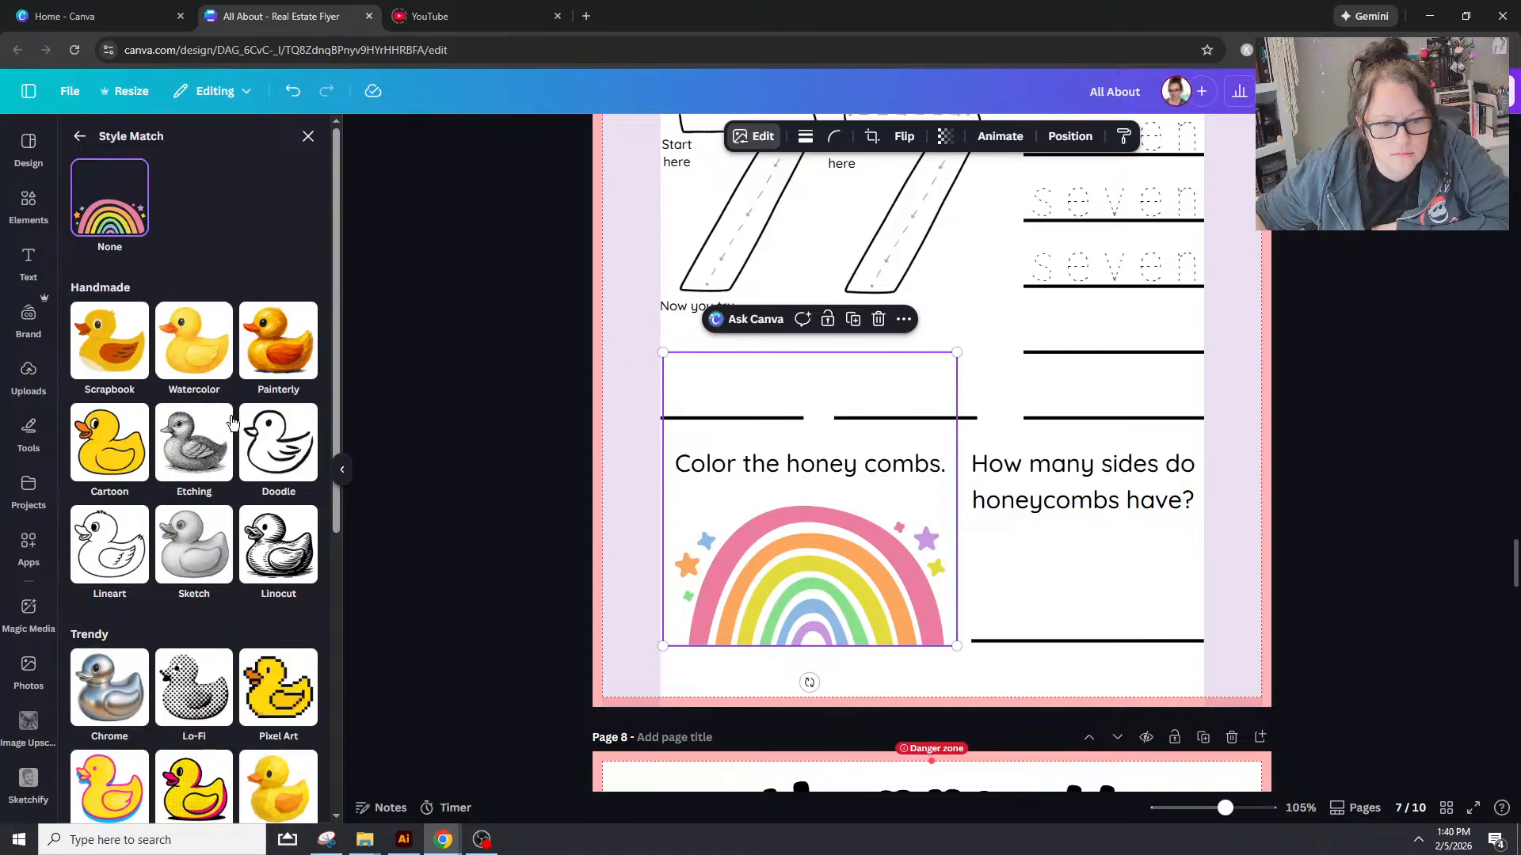
scroll(105, 148, down, 3)
scroll(88, 144, up, 3)
click(79, 139)
scroll(171, 393, down, 2)
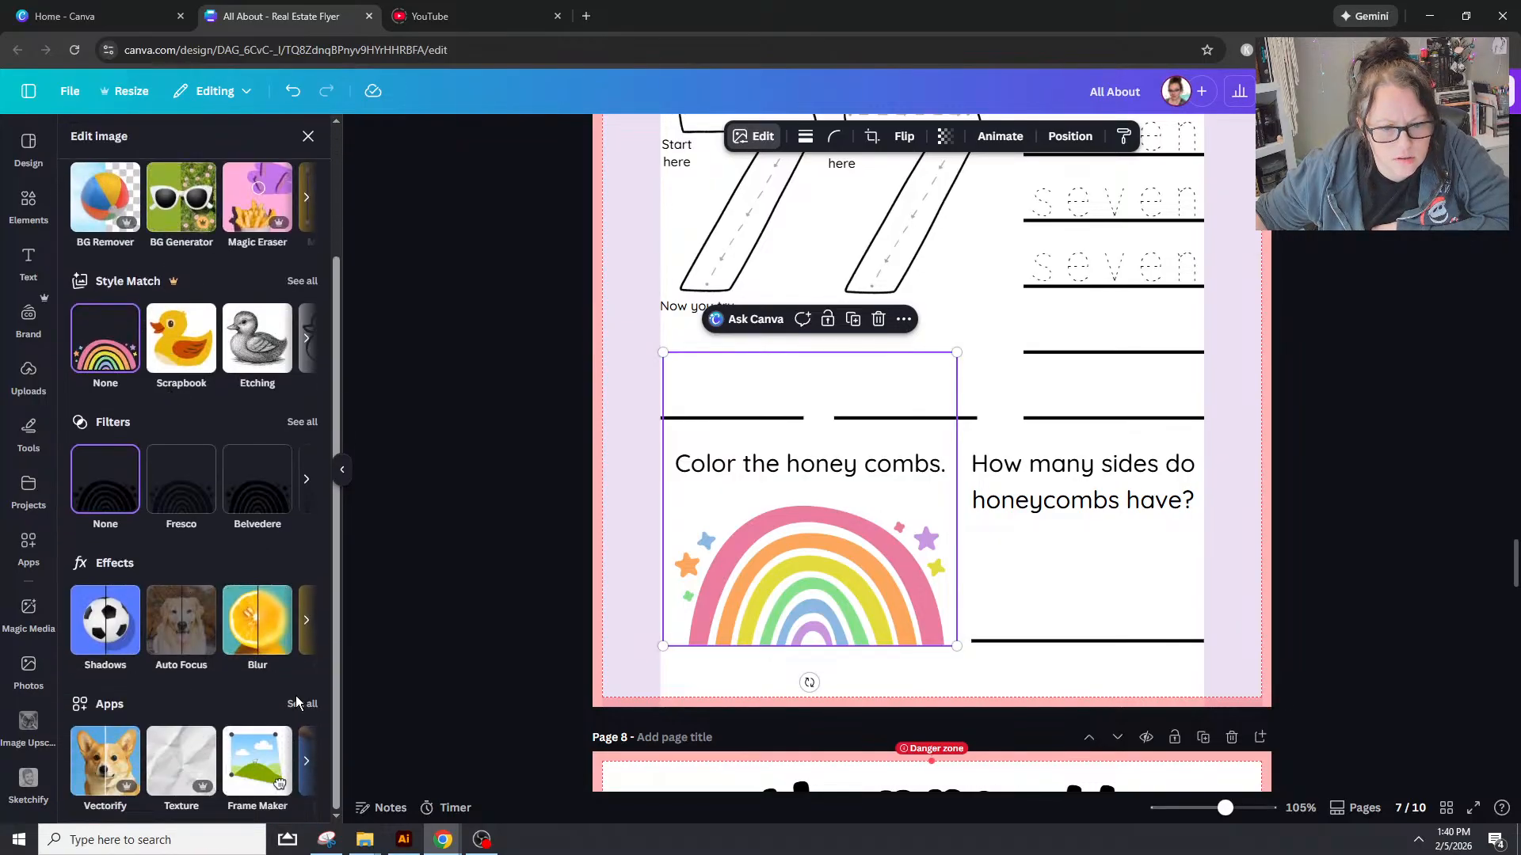
click(306, 620)
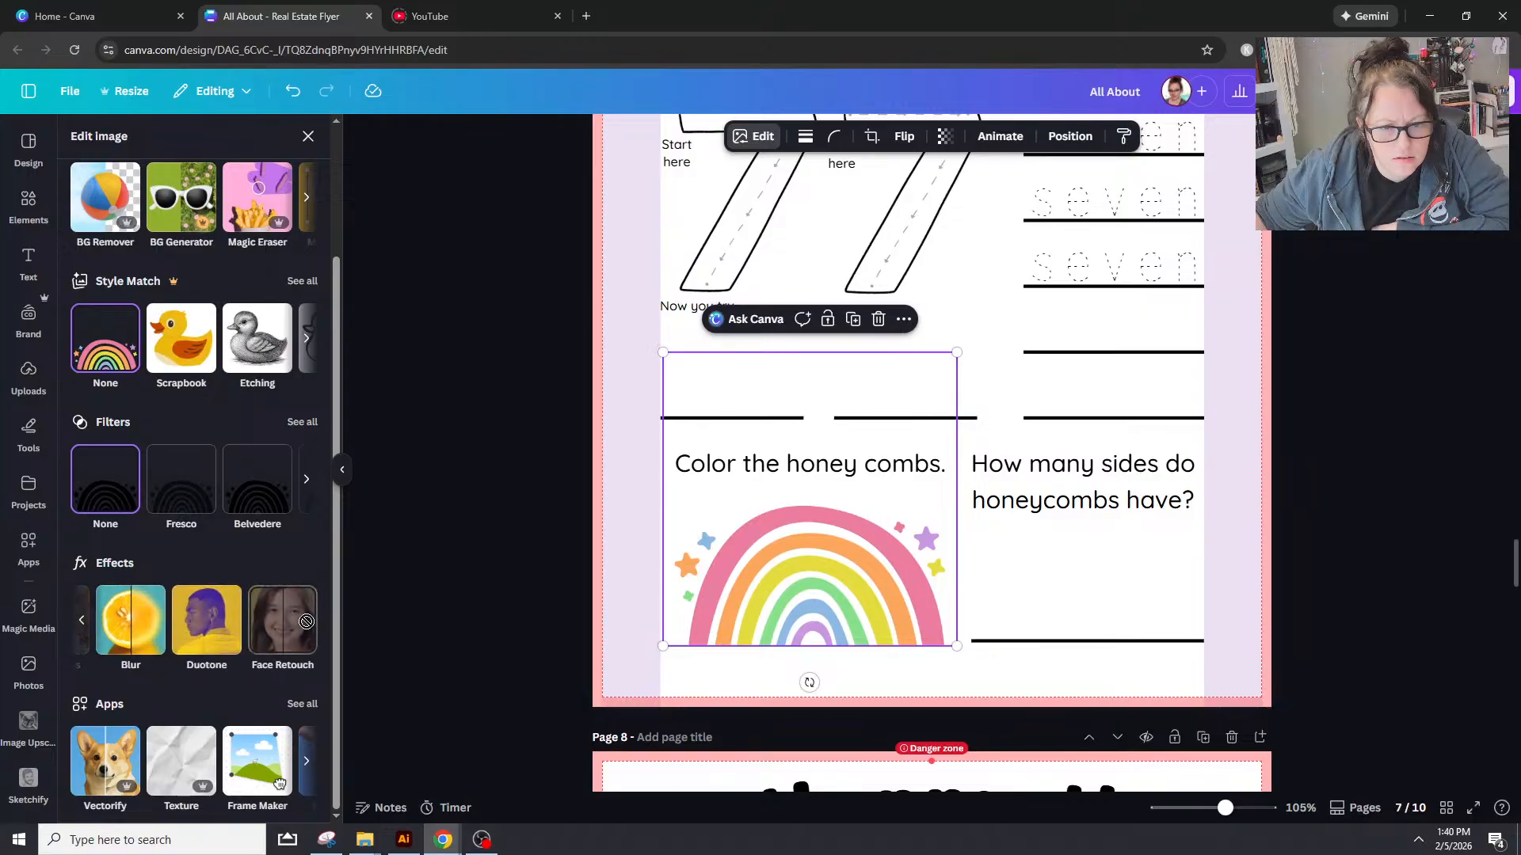
Step: Look through the selected rainbow image's adjustment options and set its vibrance to 1
scroll(238, 507, up, 3)
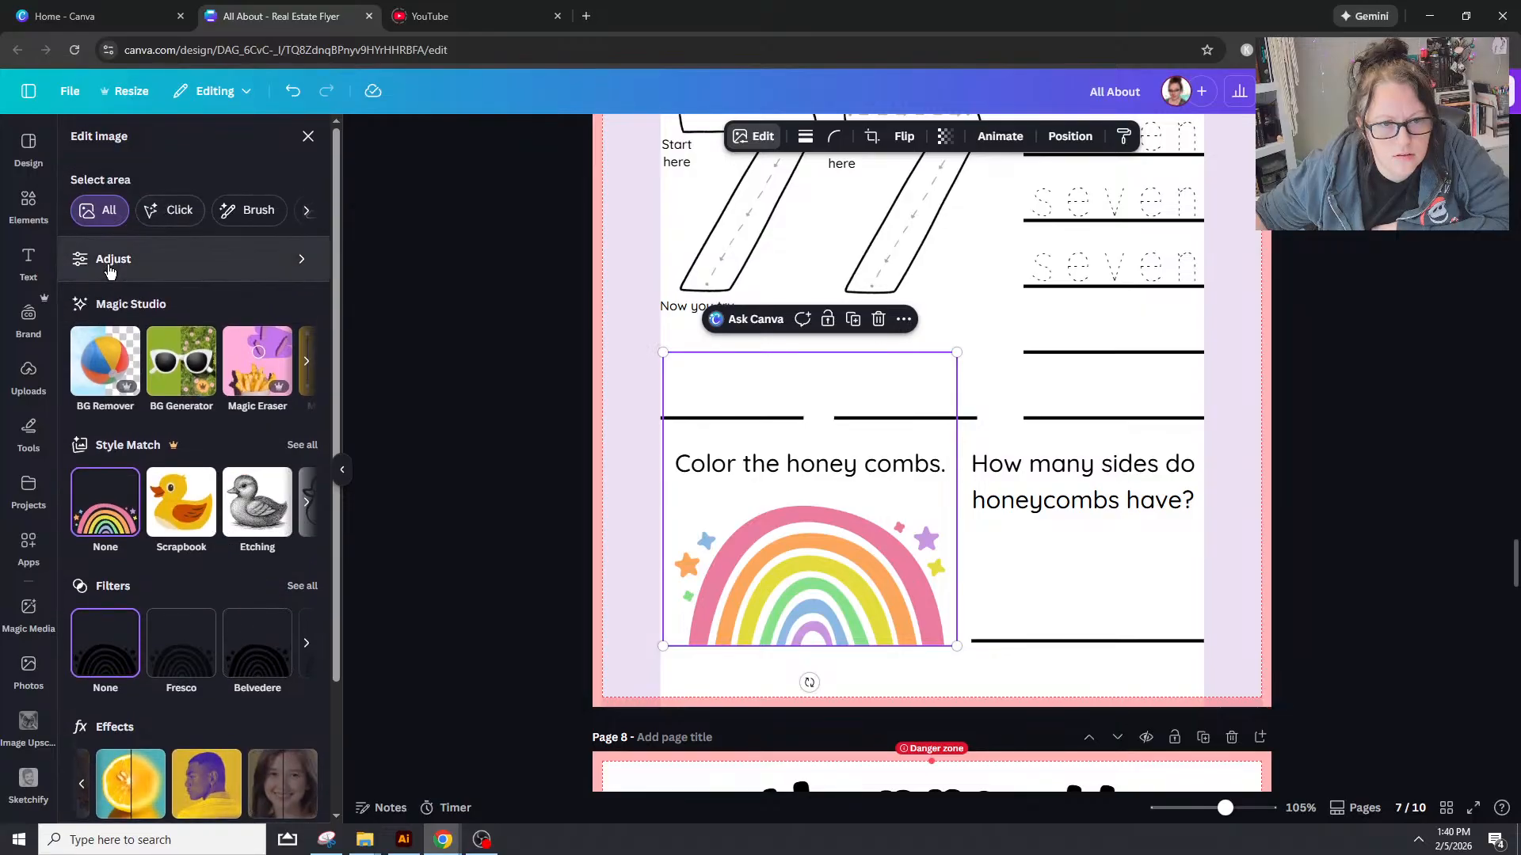
click(111, 260)
scroll(130, 421, down, 3)
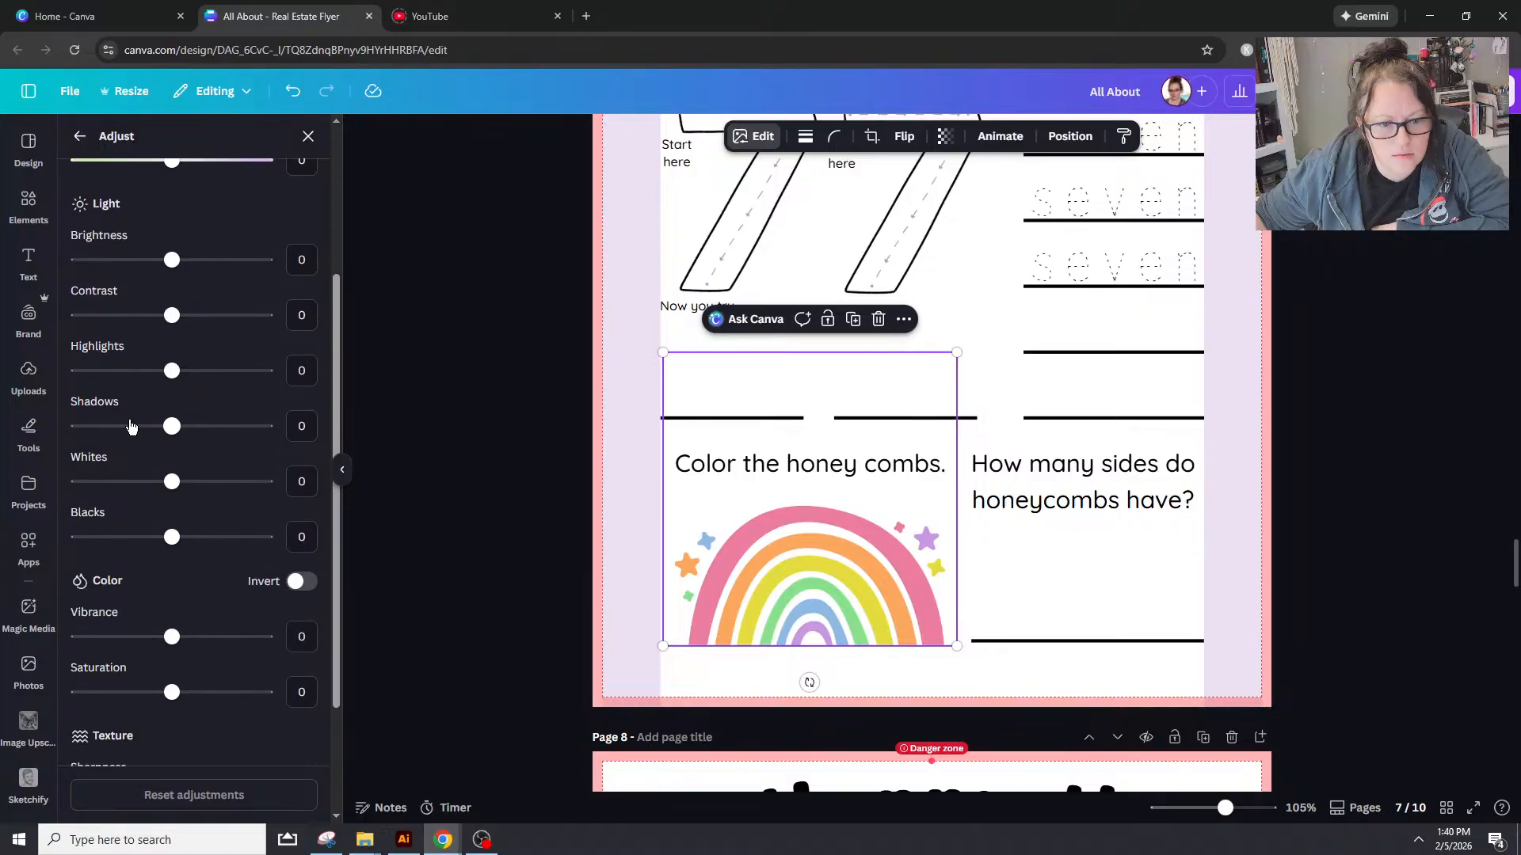
scroll(131, 426, down, 2)
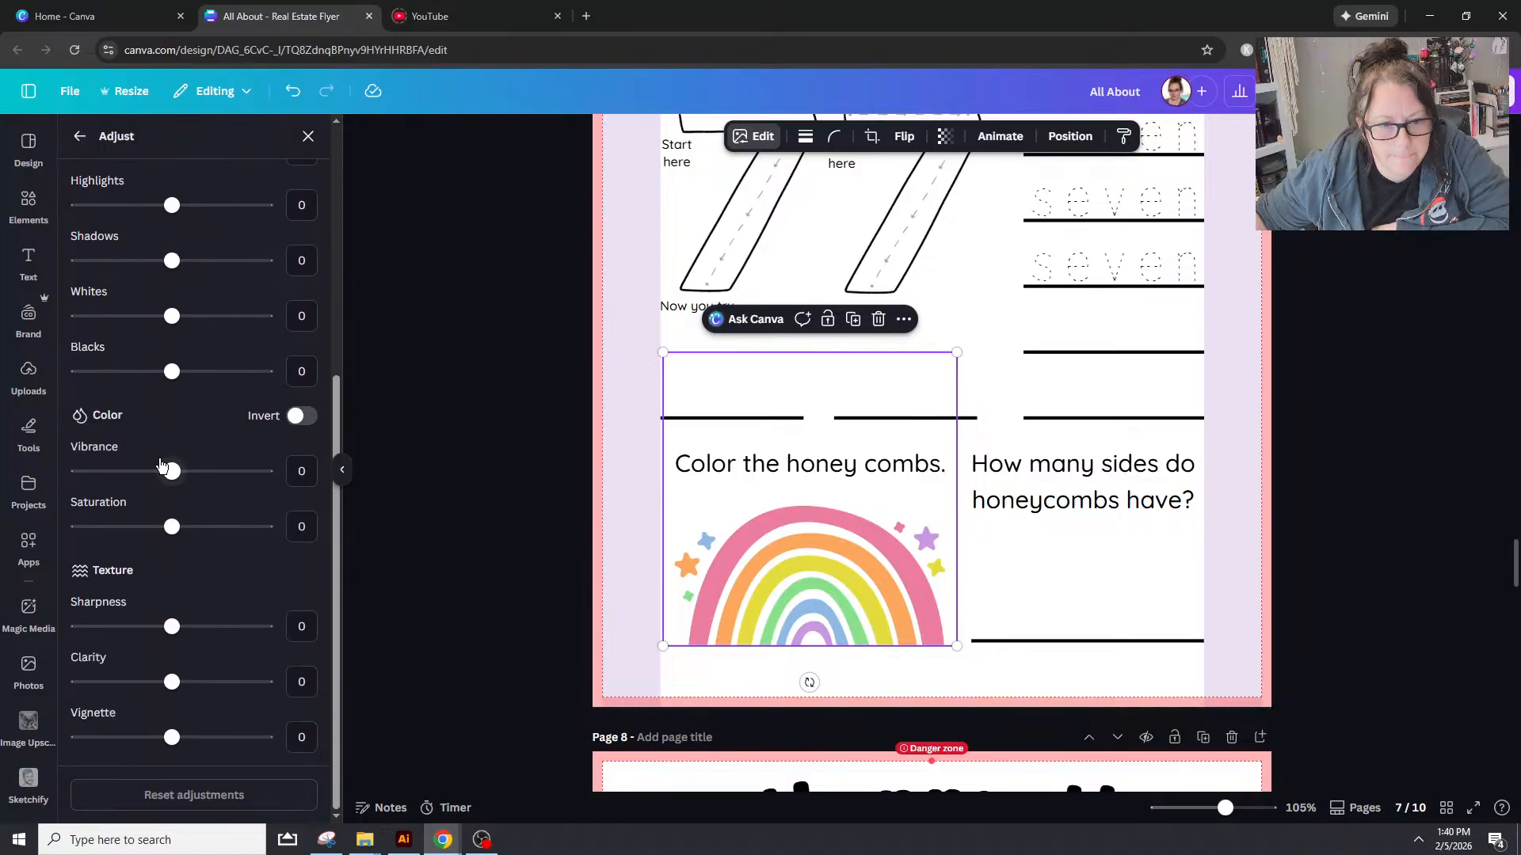
mouse_move(105, 476)
mouse_down()
mouse_move(74, 472)
mouse_move(275, 491)
mouse_move(175, 473)
mouse_move(177, 450)
mouse_up()
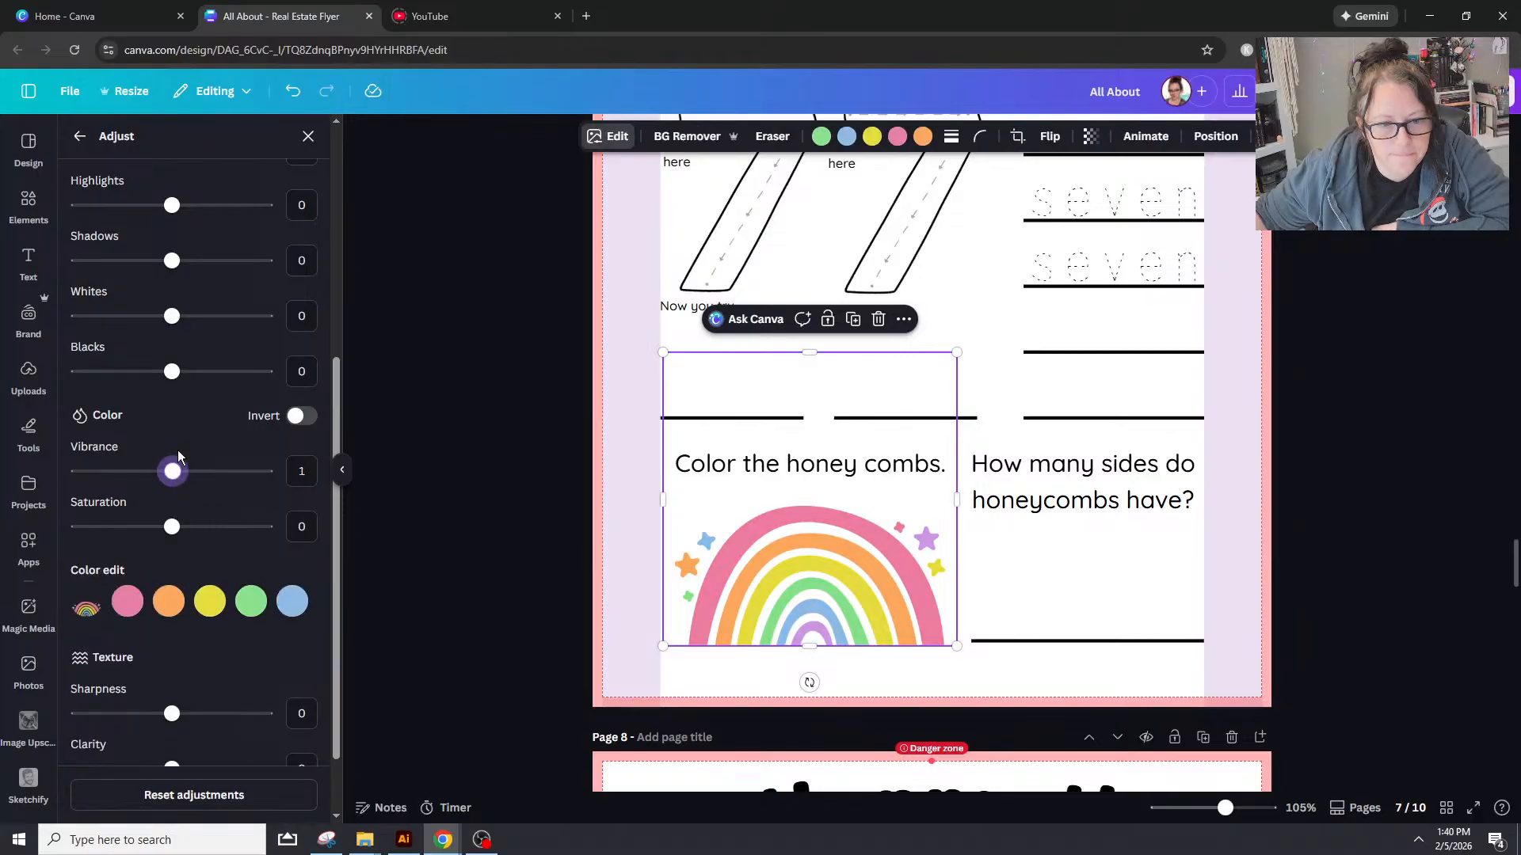
scroll(178, 449, up, 4)
scroll(177, 449, up, 1)
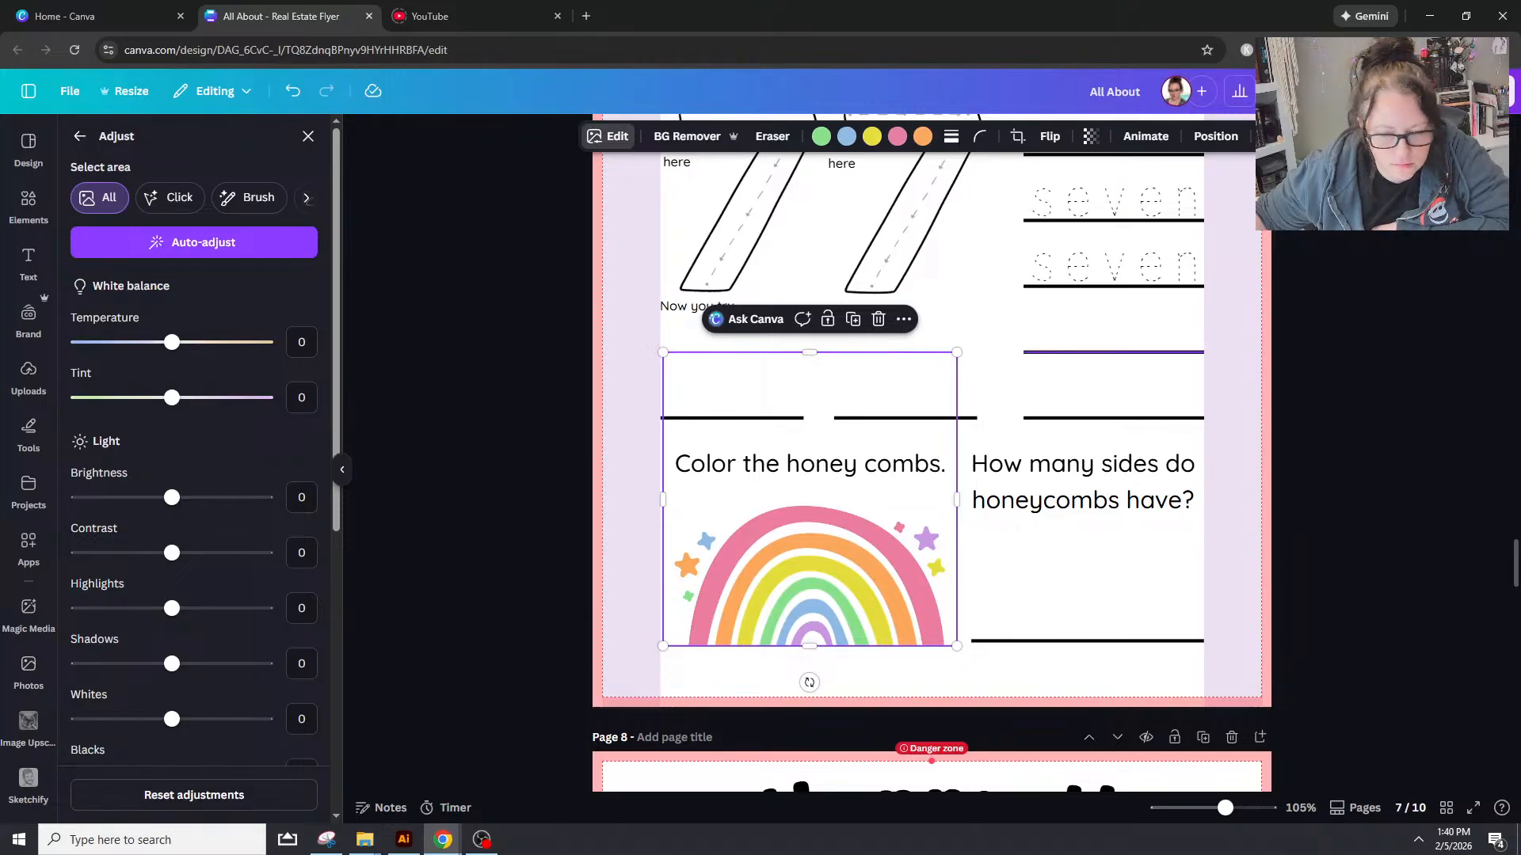
Step: Switch to Illustrator and release the compound path of the rainbow arches in Rainbow 3.svg
key(alt+Tab)
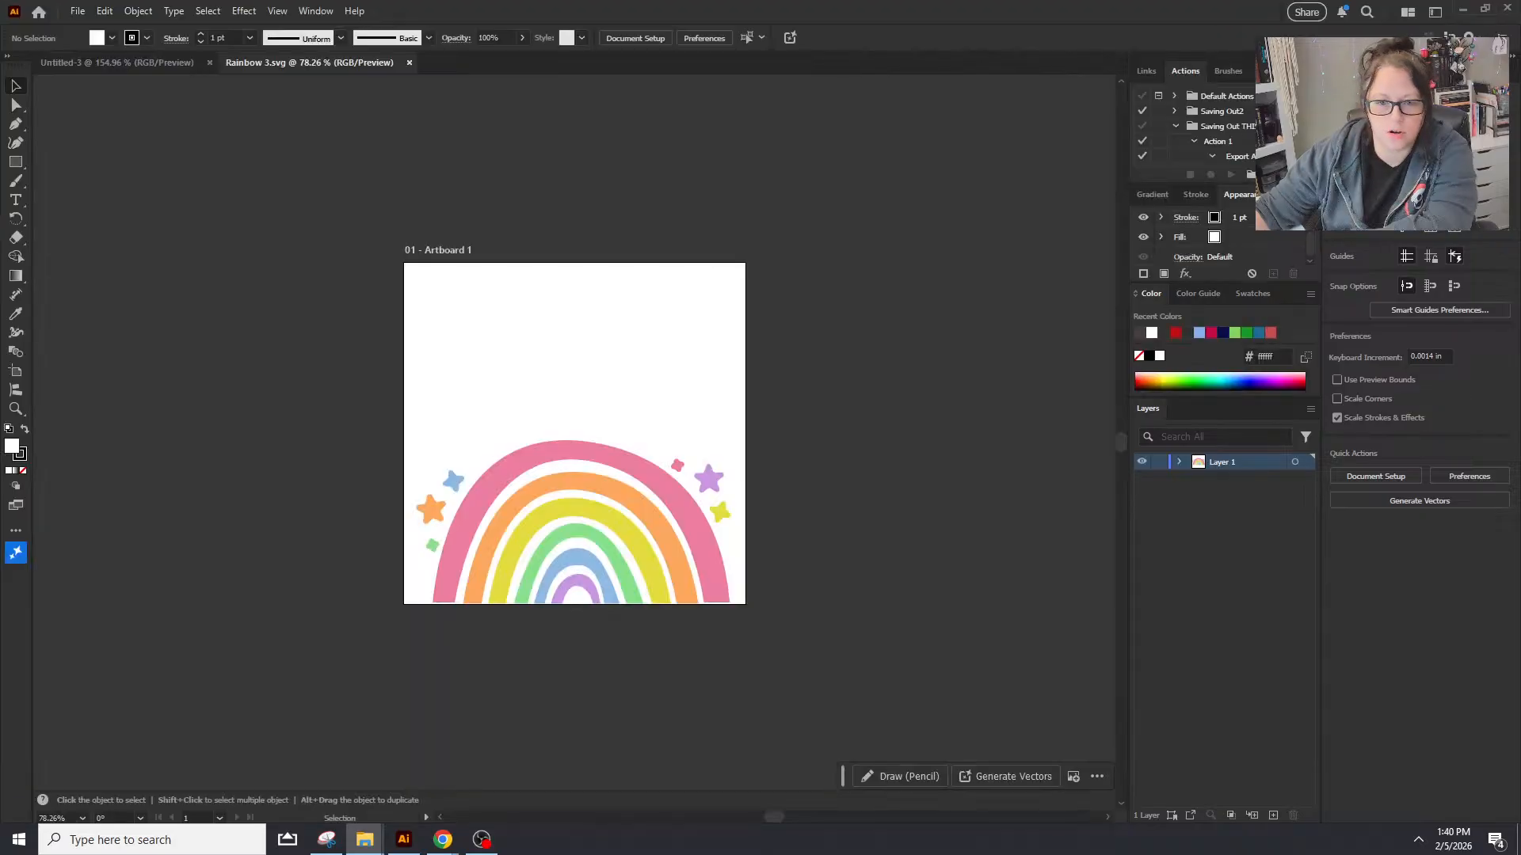
drag(578, 398, 626, 451)
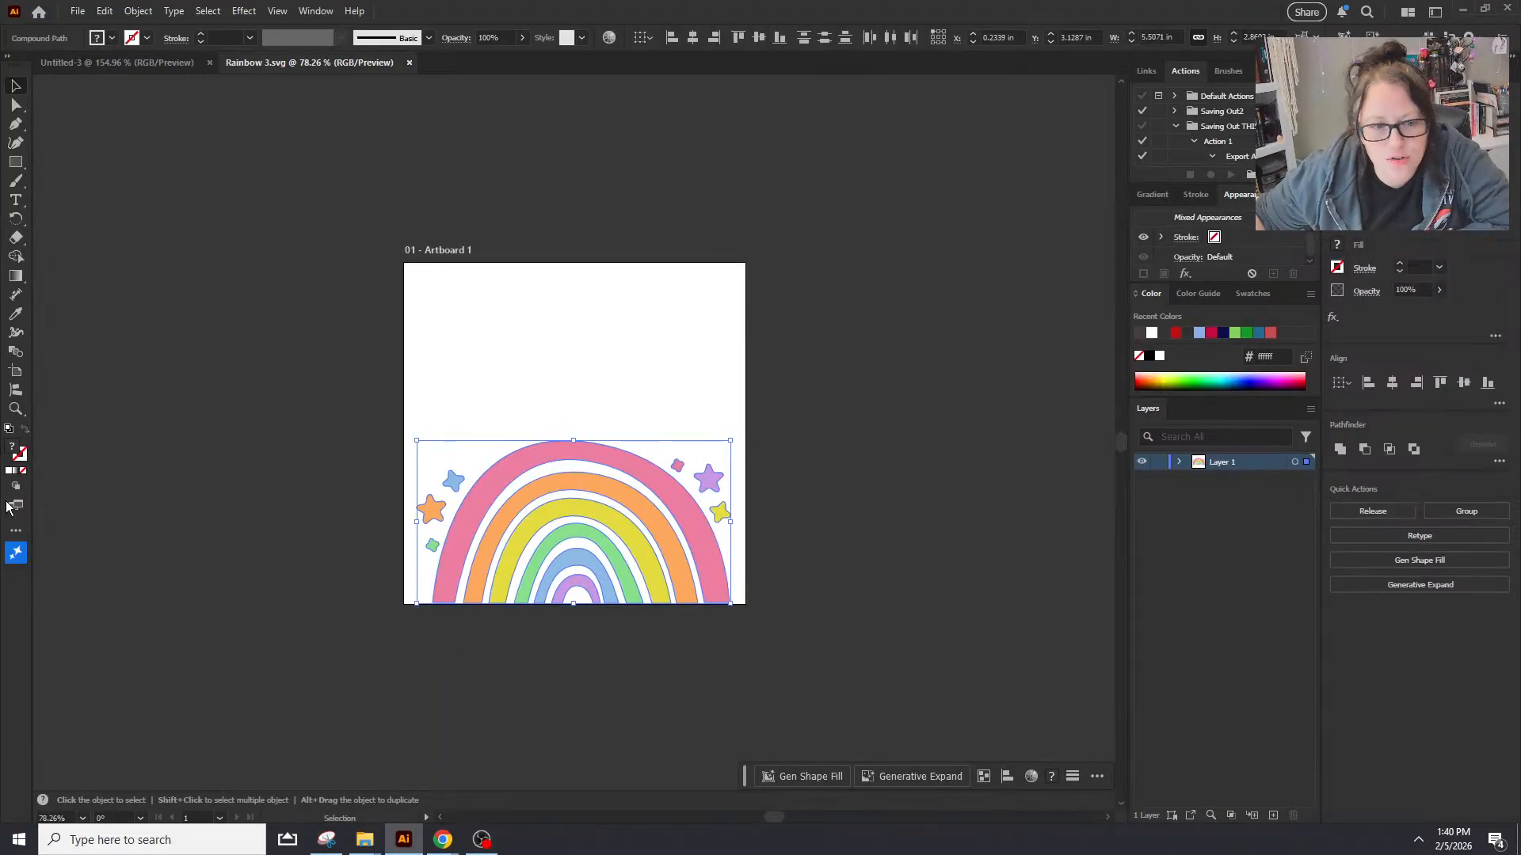
click(15, 408)
drag(637, 563, 840, 484)
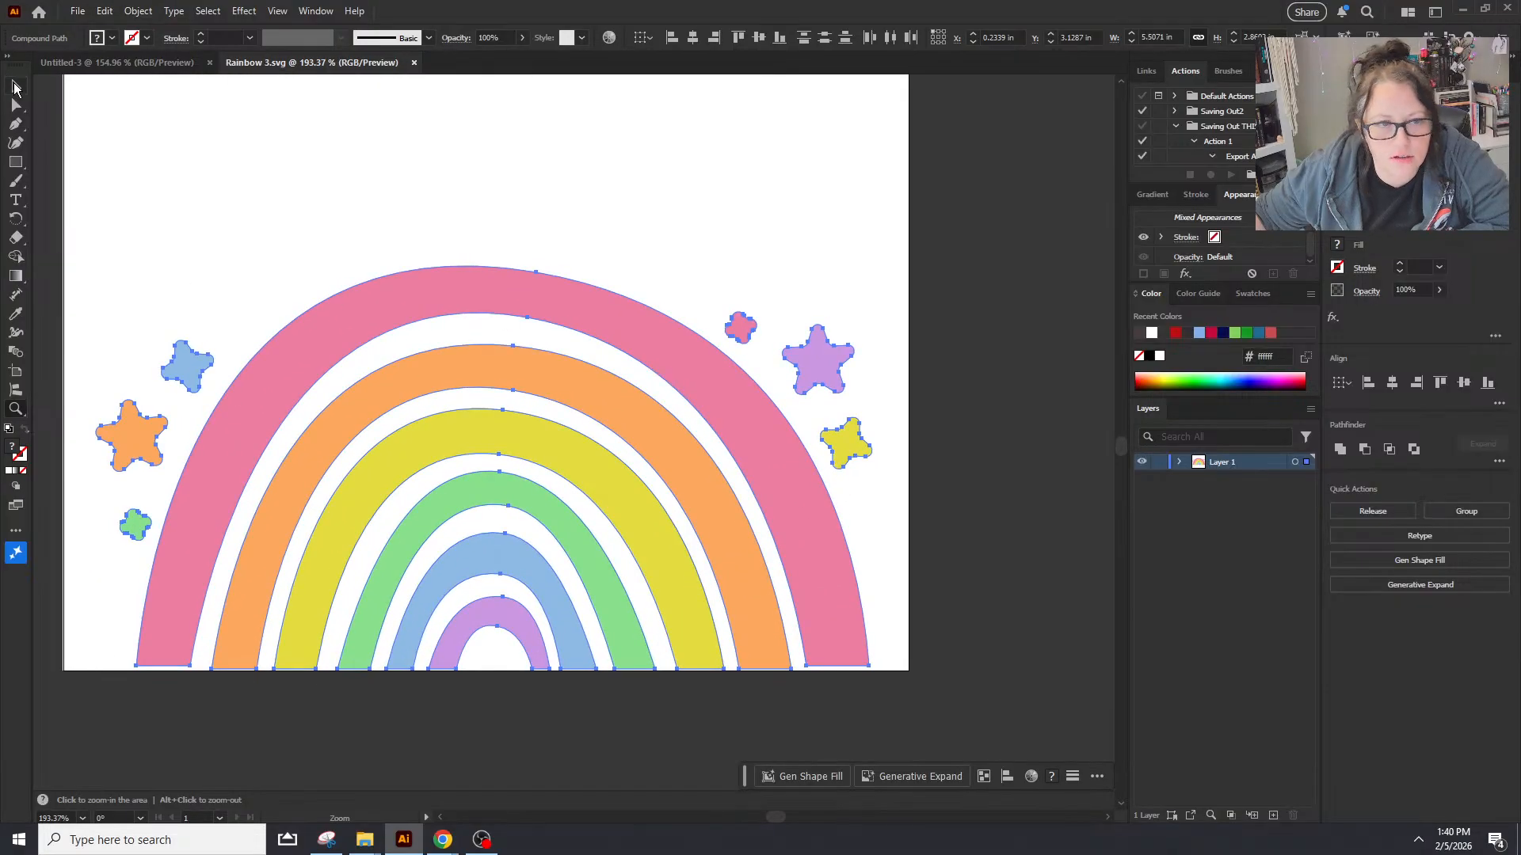
click(14, 87)
right_click(468, 274)
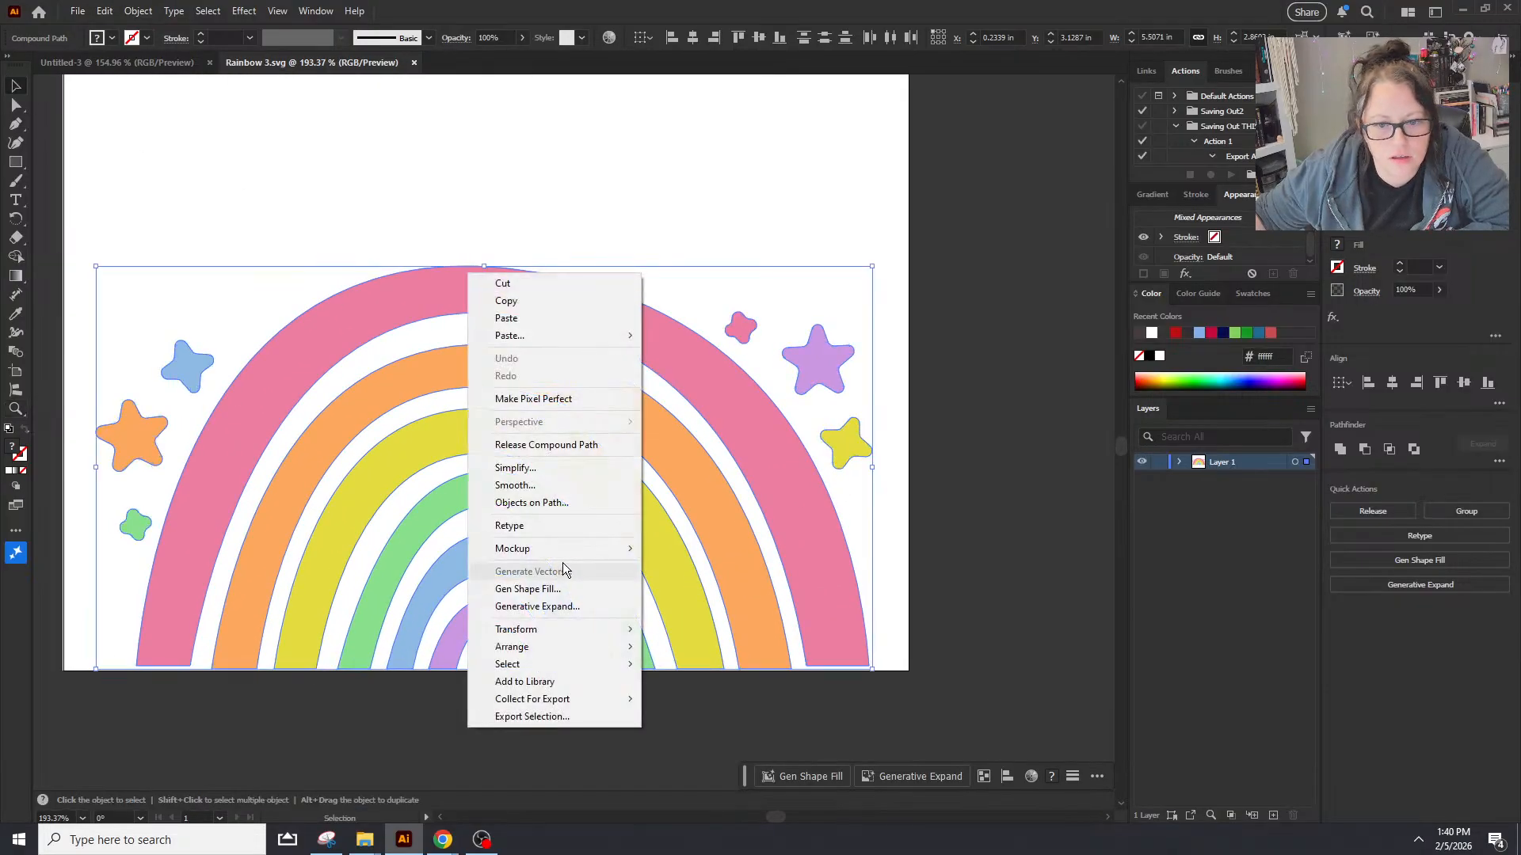
click(569, 446)
Step: Align the bottom anchor points of all the rainbow arches to one common baseline
drag(466, 161, 576, 672)
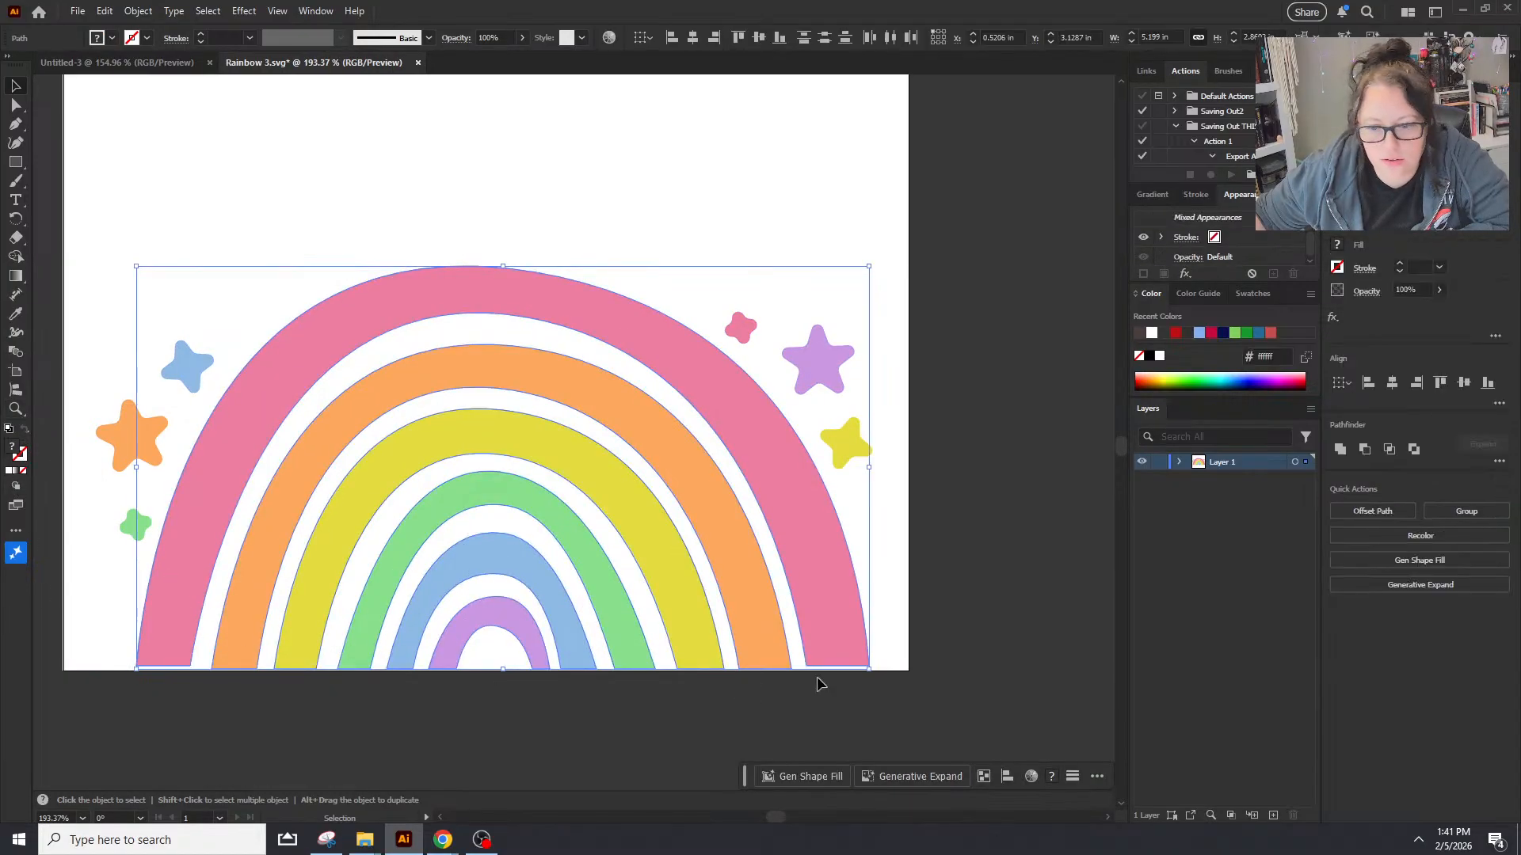
key(a)
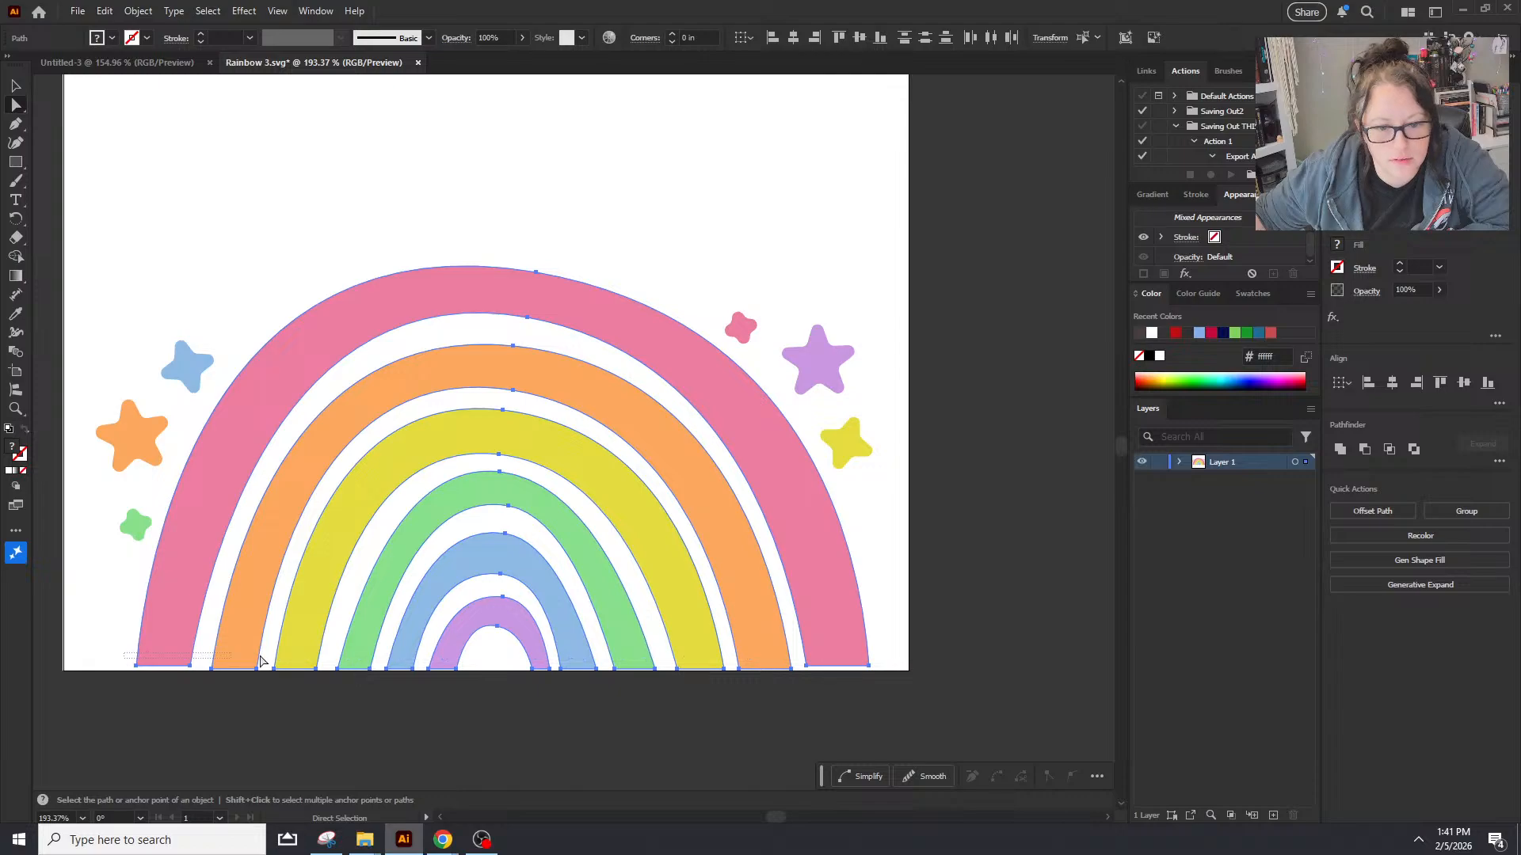
drag(261, 661, 936, 690)
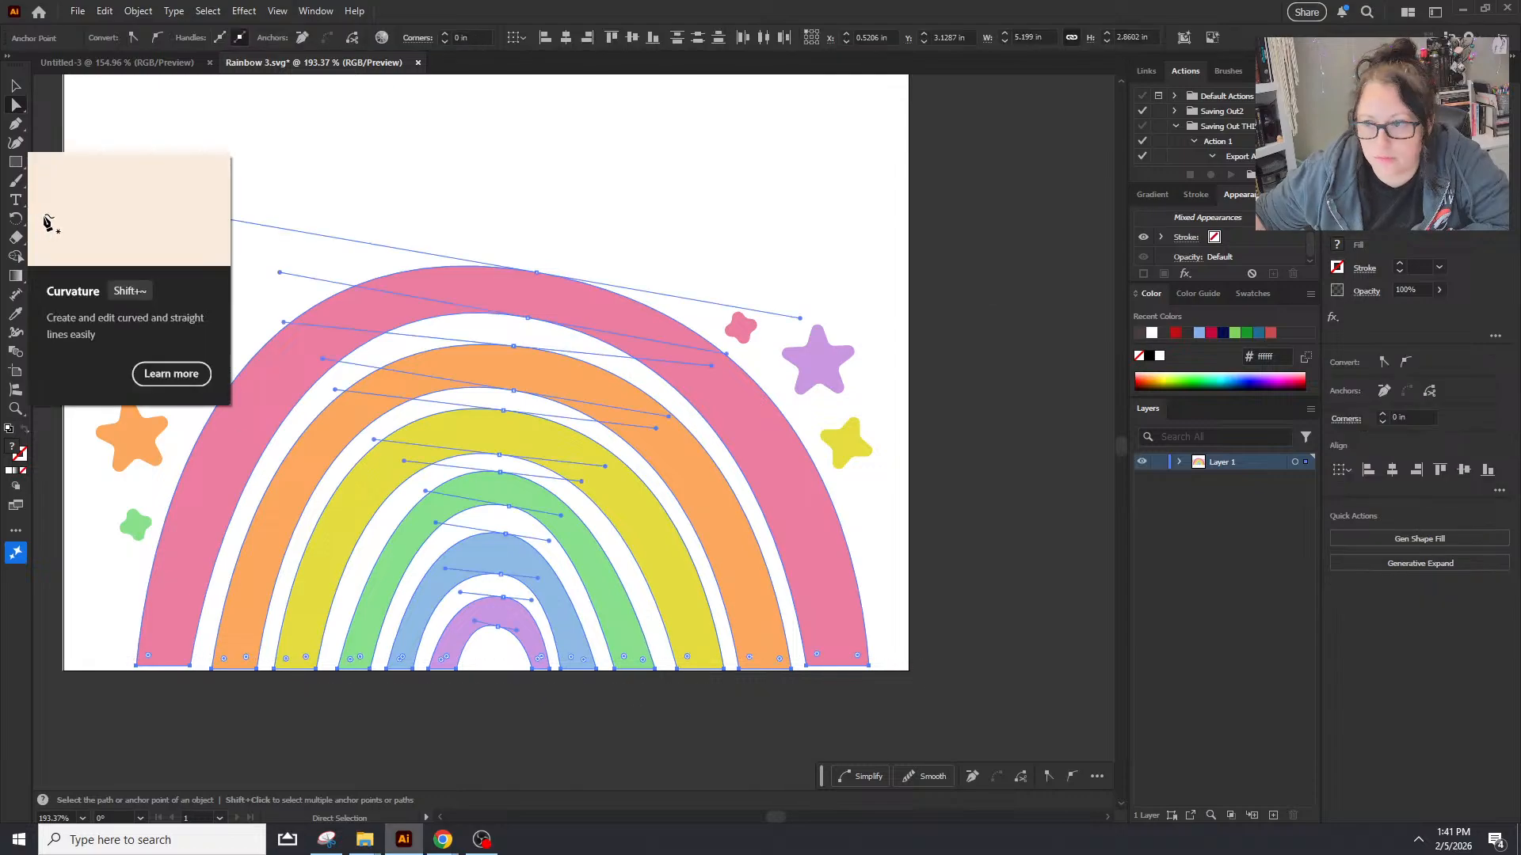
click(978, 702)
Step: Turn all six rainbow arches into black 1 pt outlines with no fill
drag(481, 234, 537, 710)
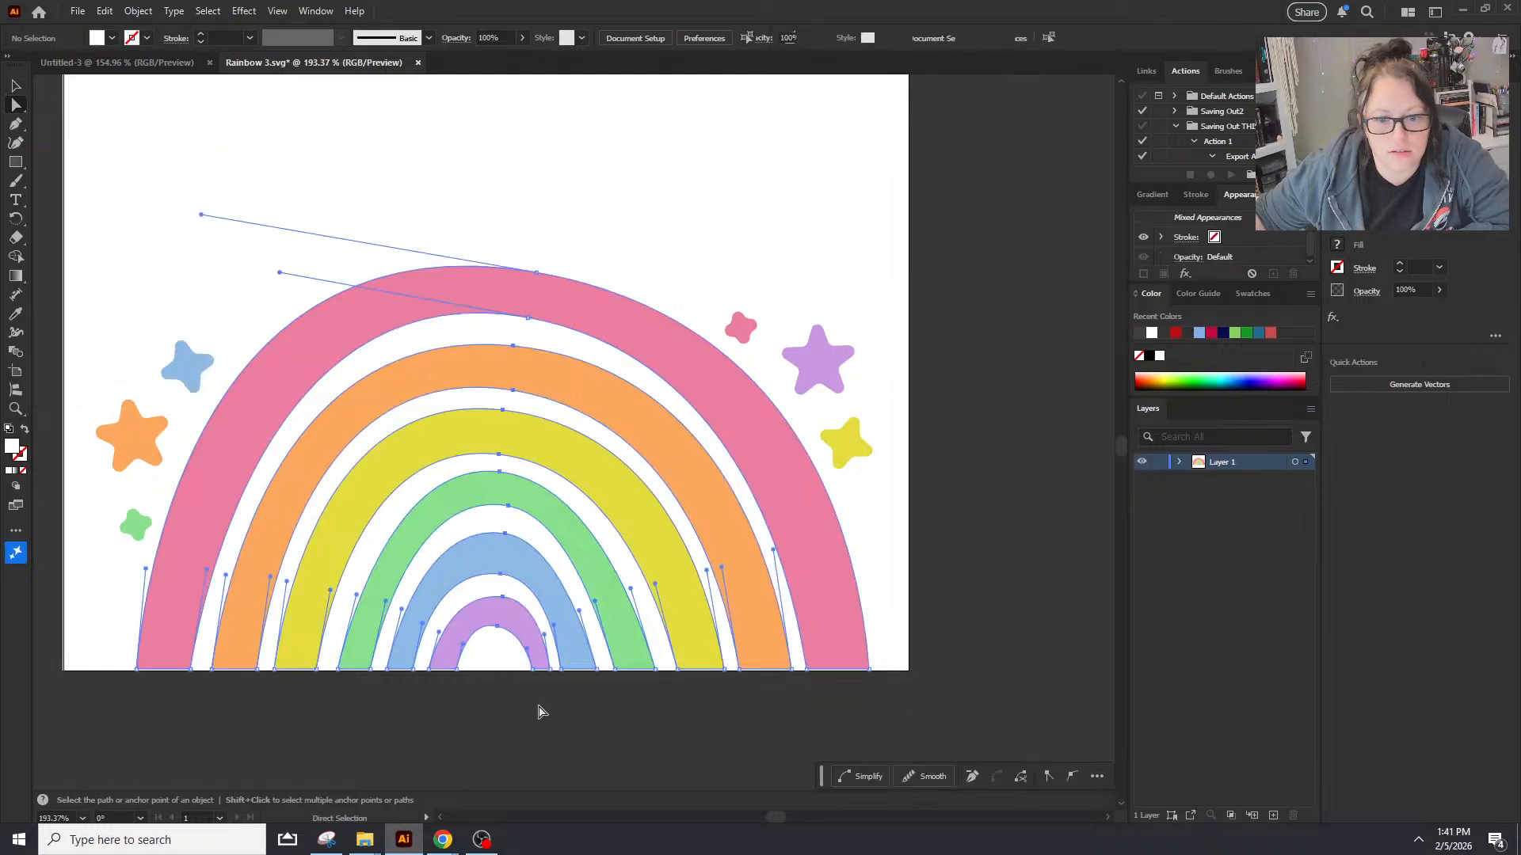
double_click(12, 447)
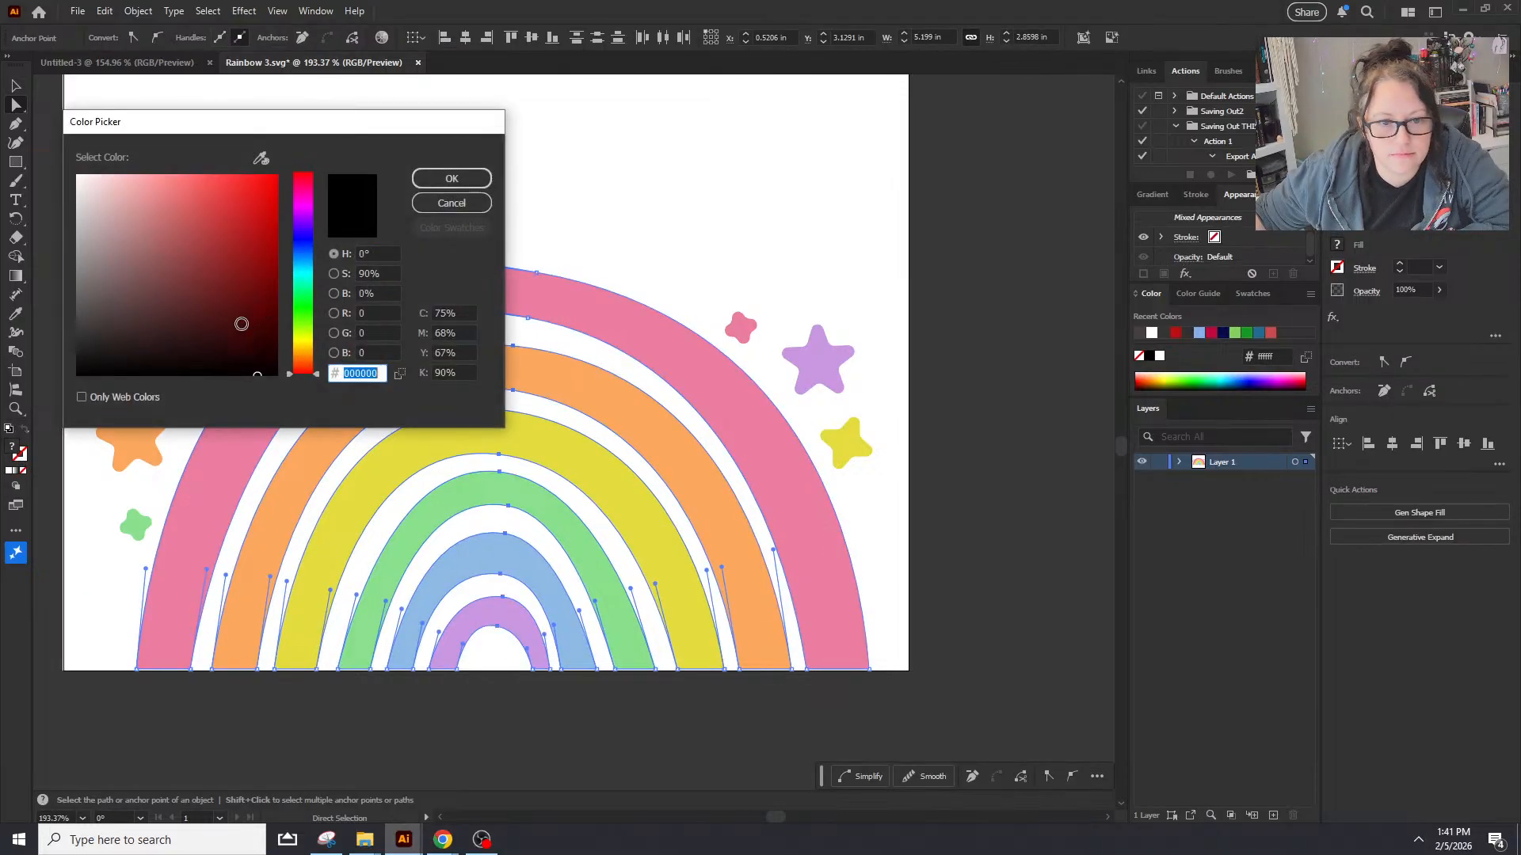
click(258, 374)
click(485, 182)
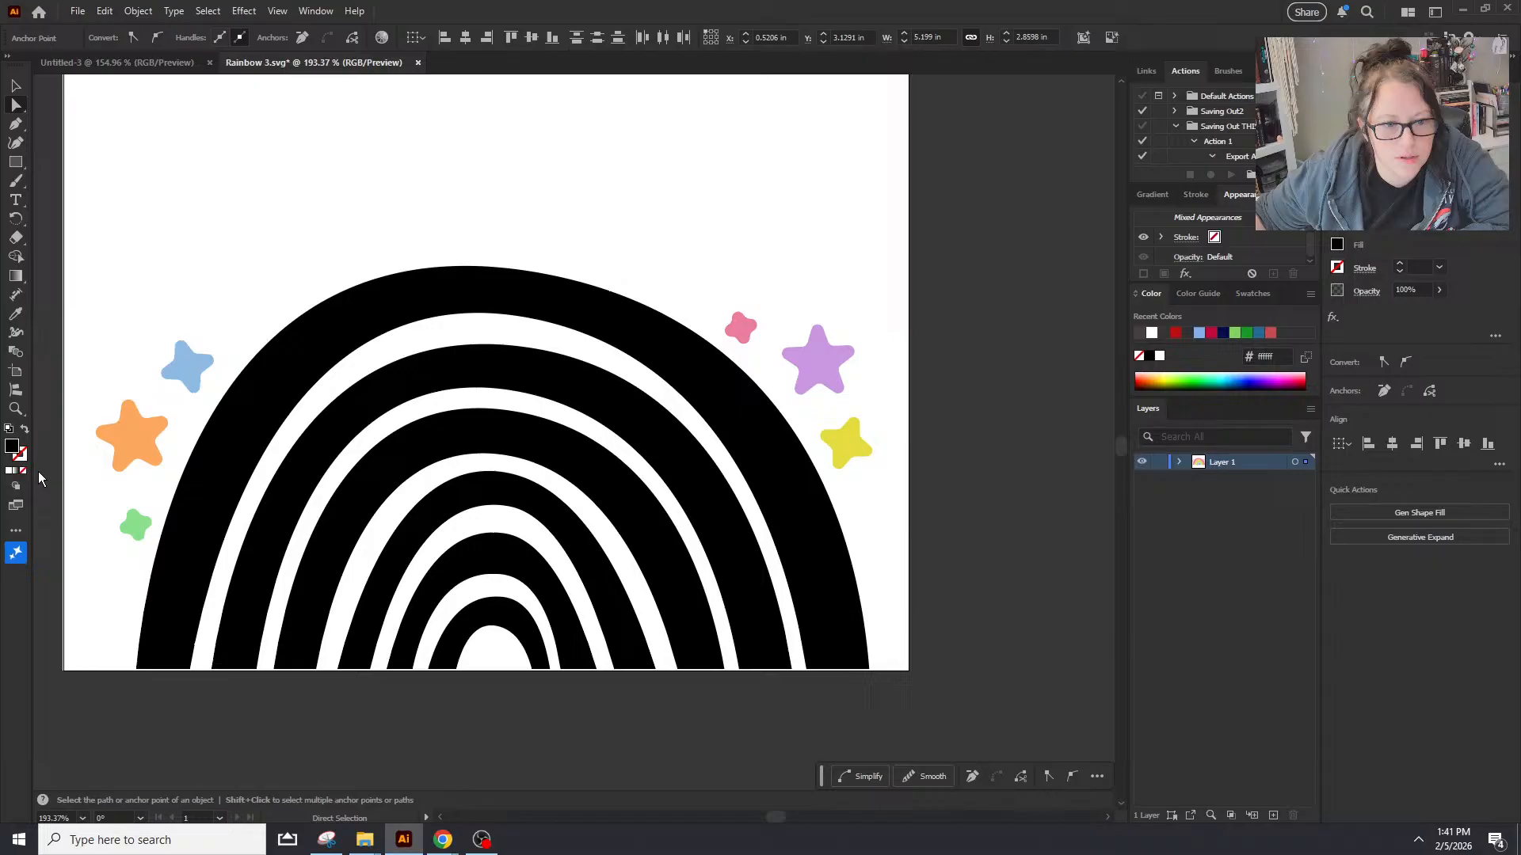
click(24, 429)
click(442, 184)
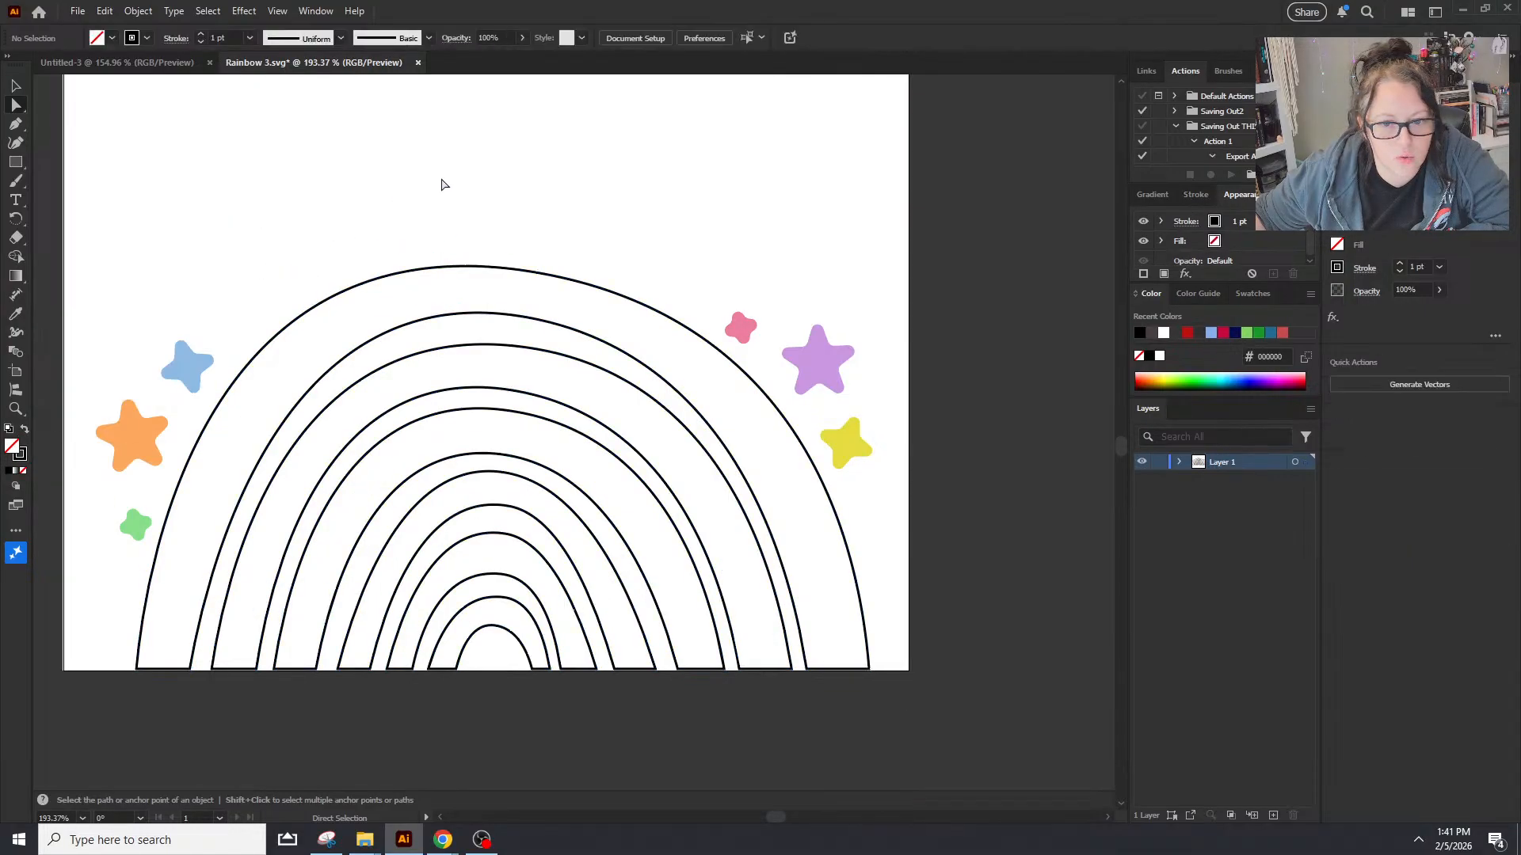
drag(442, 180, 523, 689)
click(8, 88)
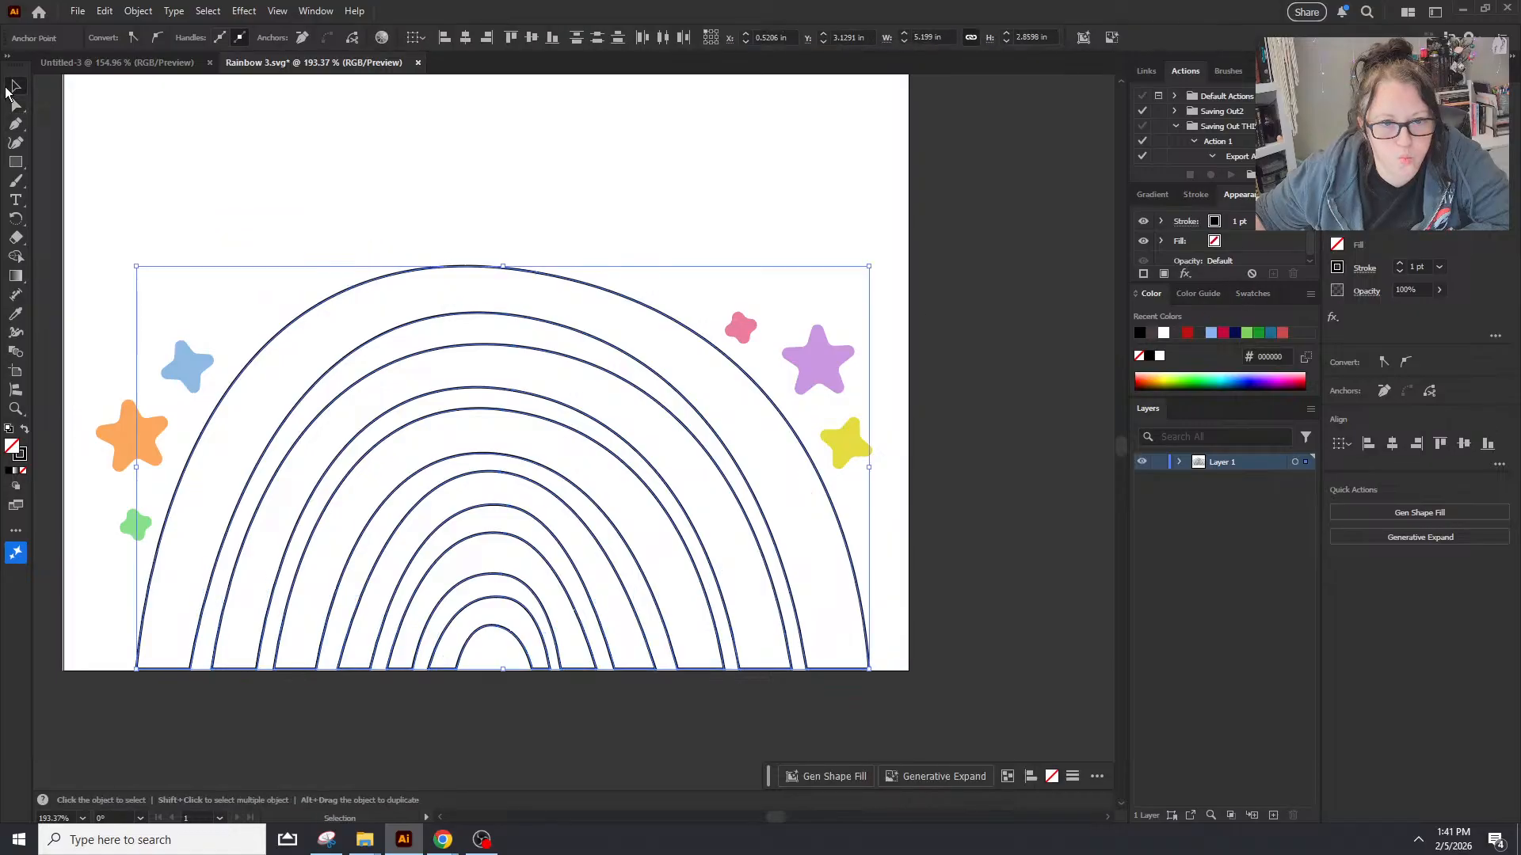
click(330, 183)
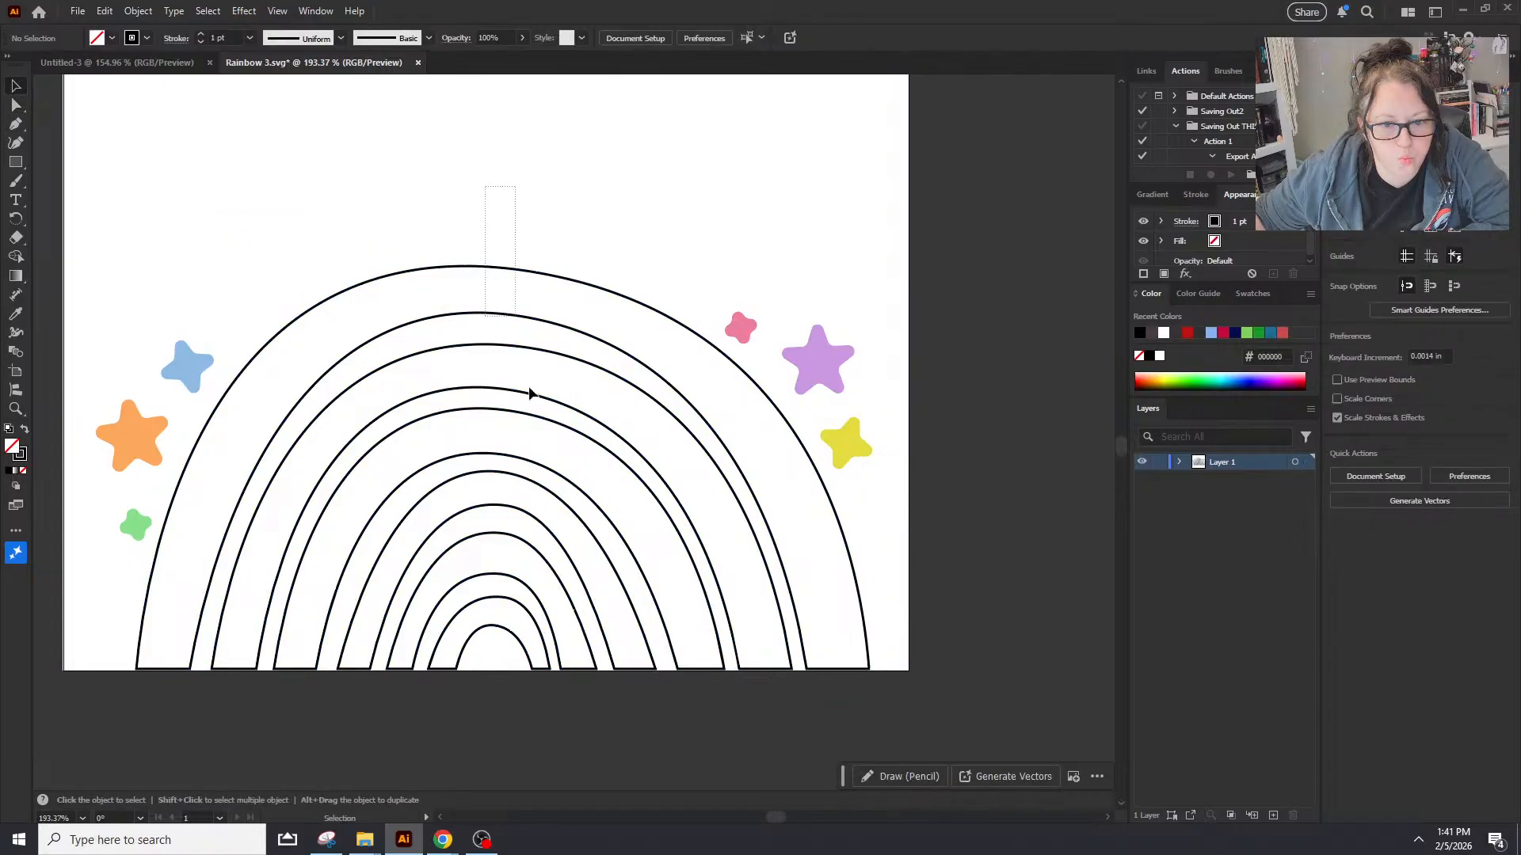
drag(529, 394, 566, 599)
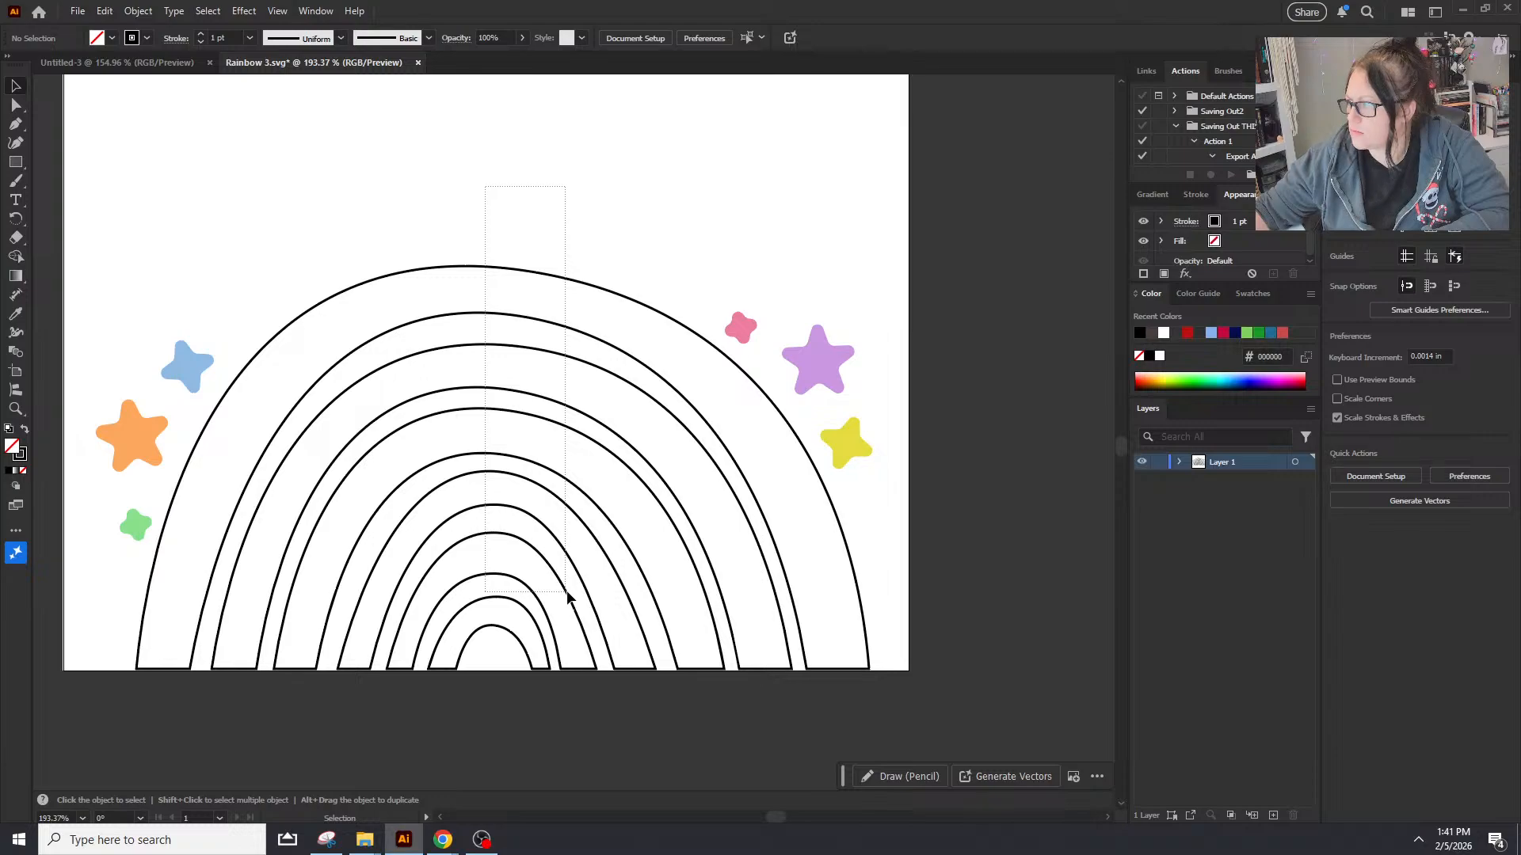
drag(567, 594, 568, 596)
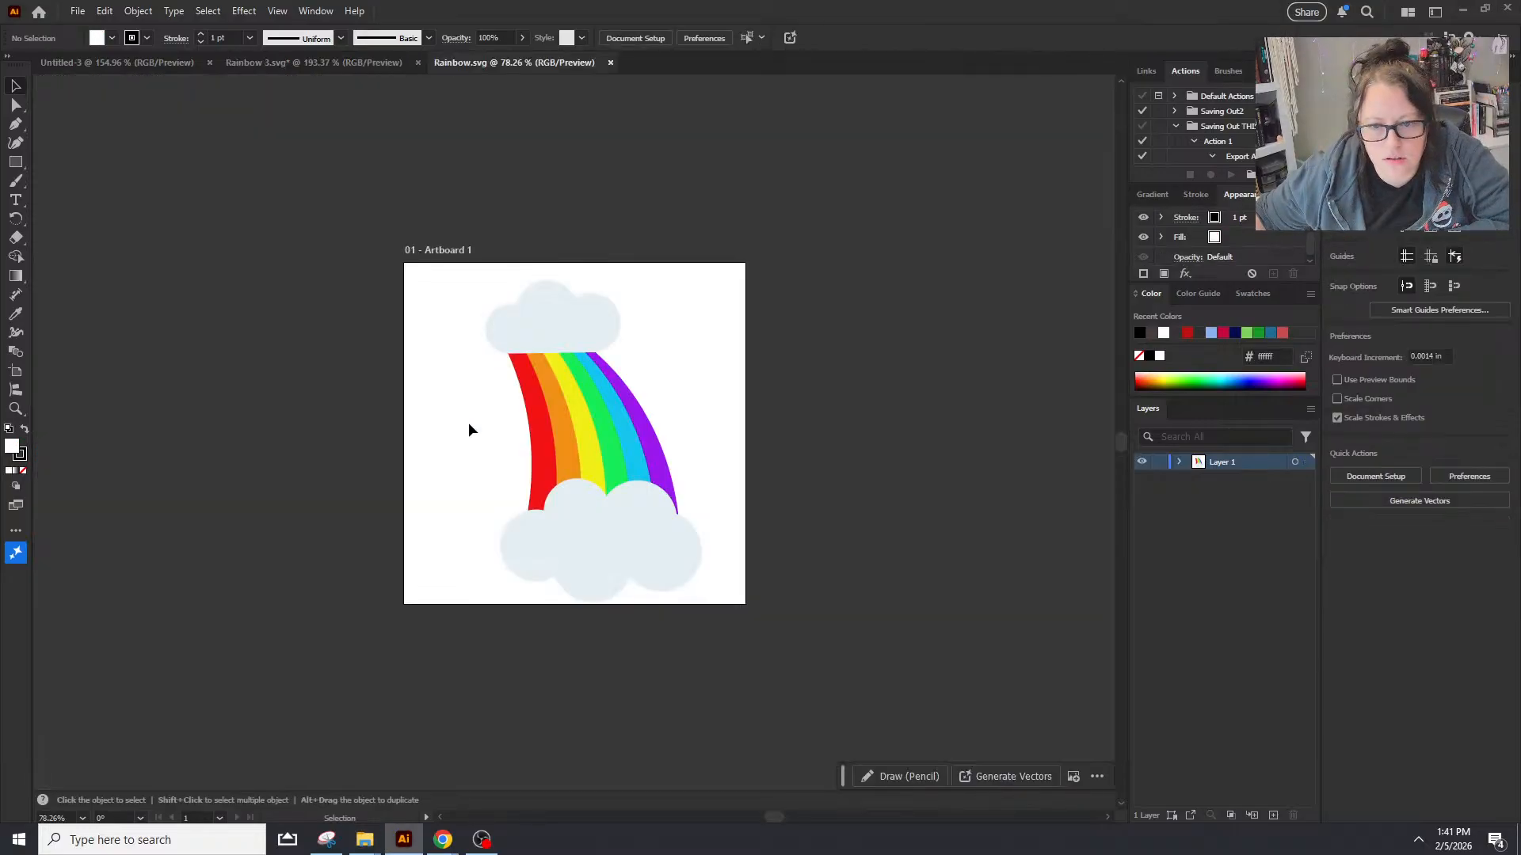
Step: Release the compound path that joins the two clouds in Rainbow.svg
drag(677, 401, 677, 402)
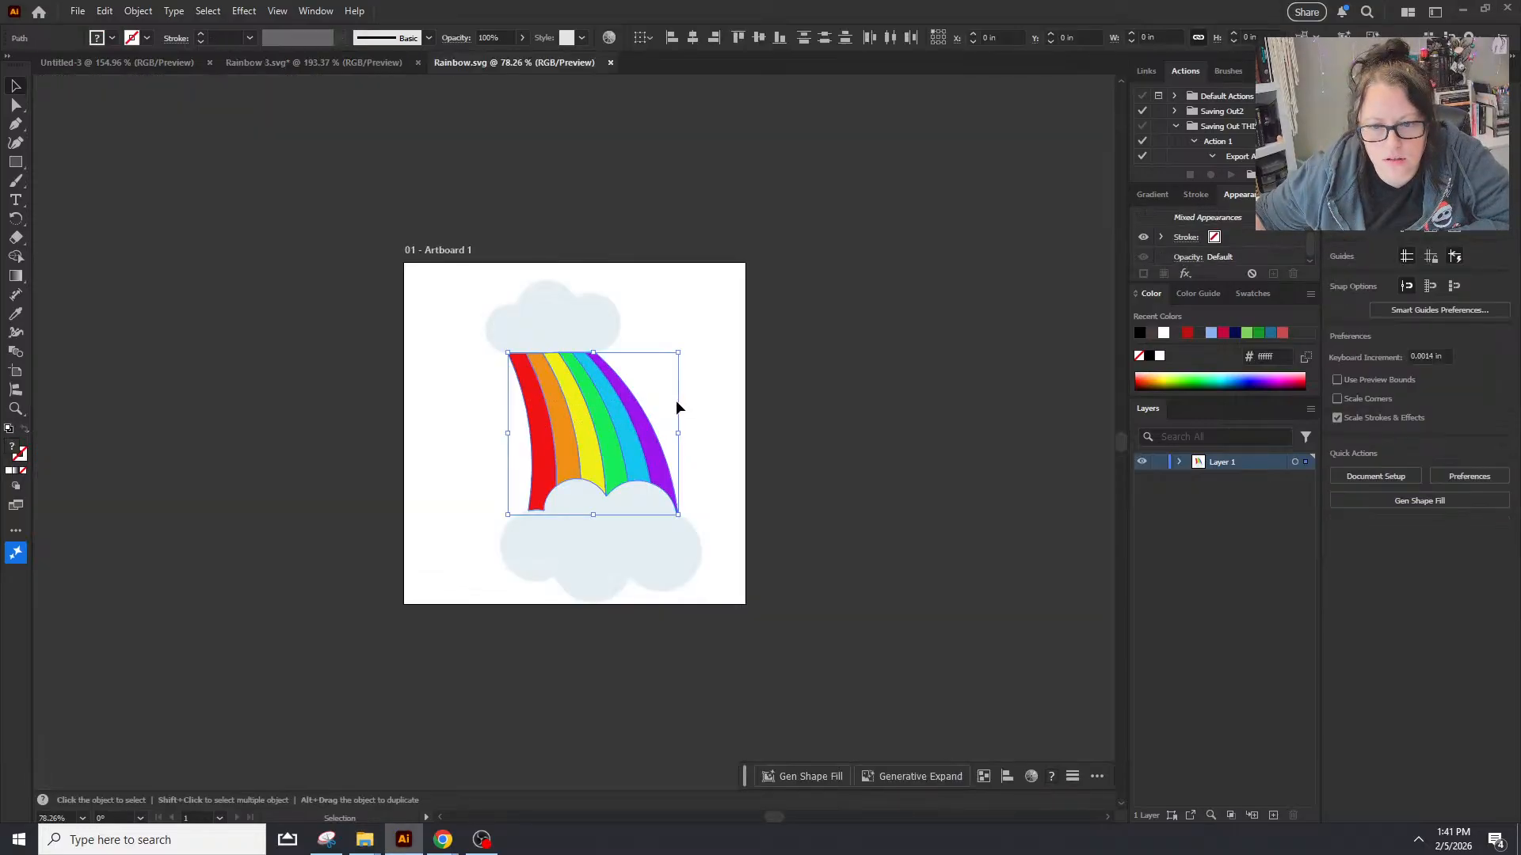
click(576, 328)
right_click(567, 566)
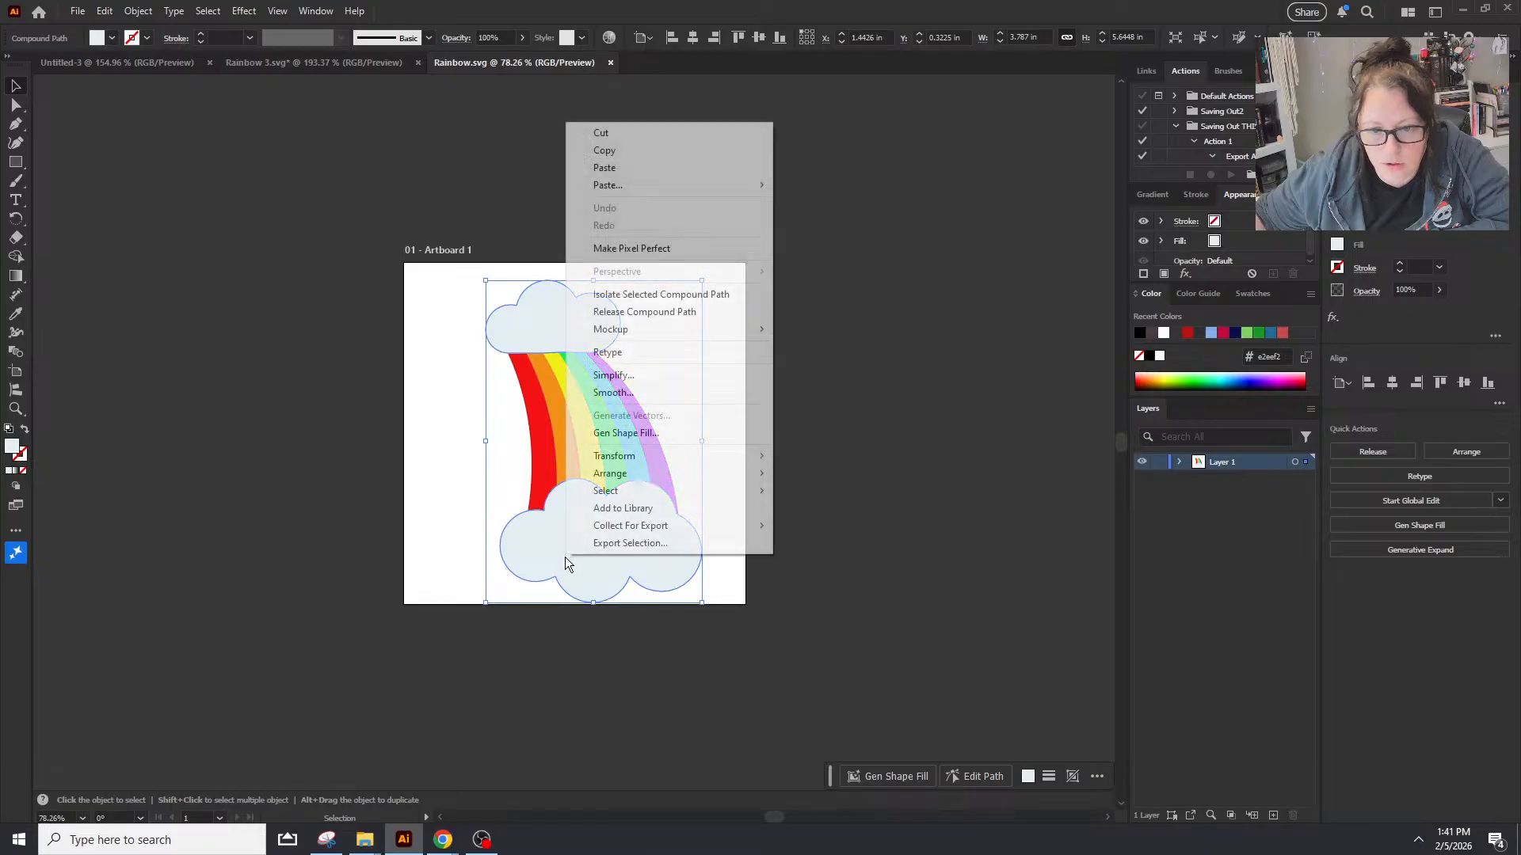
click(619, 314)
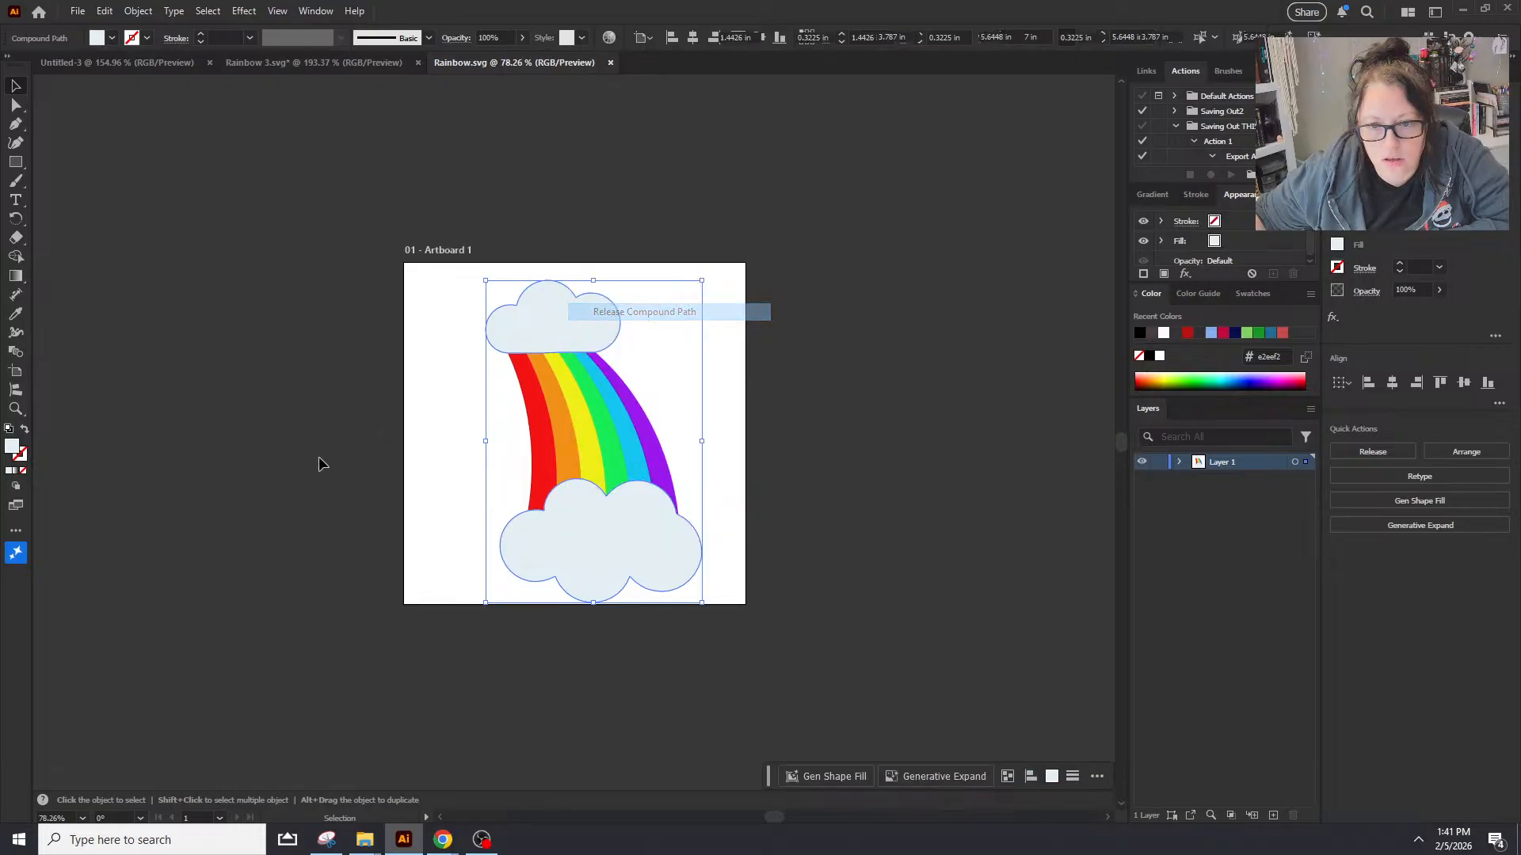
Step: Give the rainbow stripes and both clouds the default white fill and black 1 pt stroke
click(459, 408)
click(521, 393)
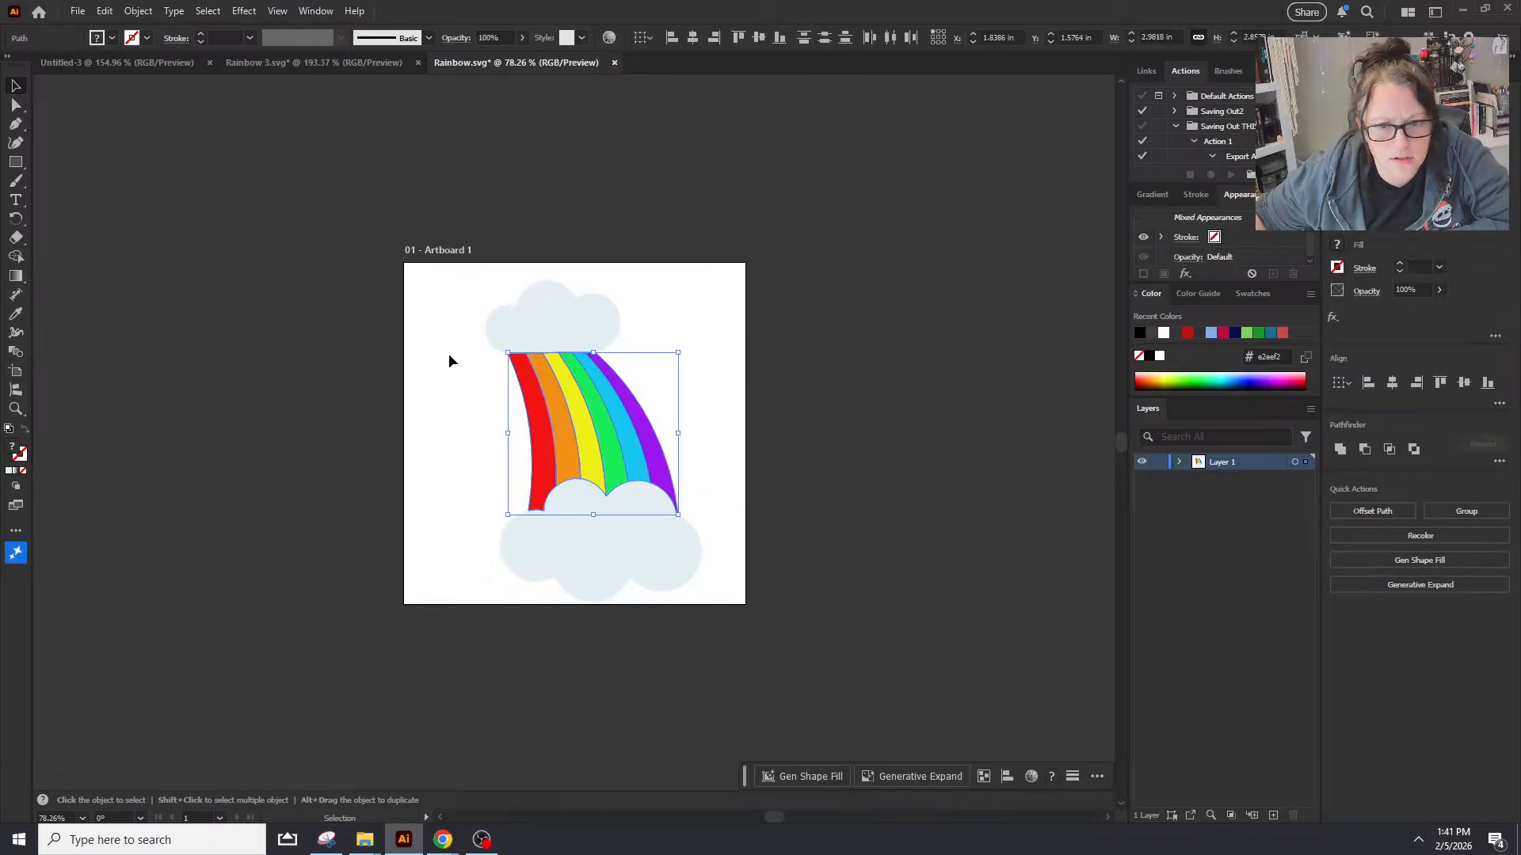
drag(488, 437, 757, 632)
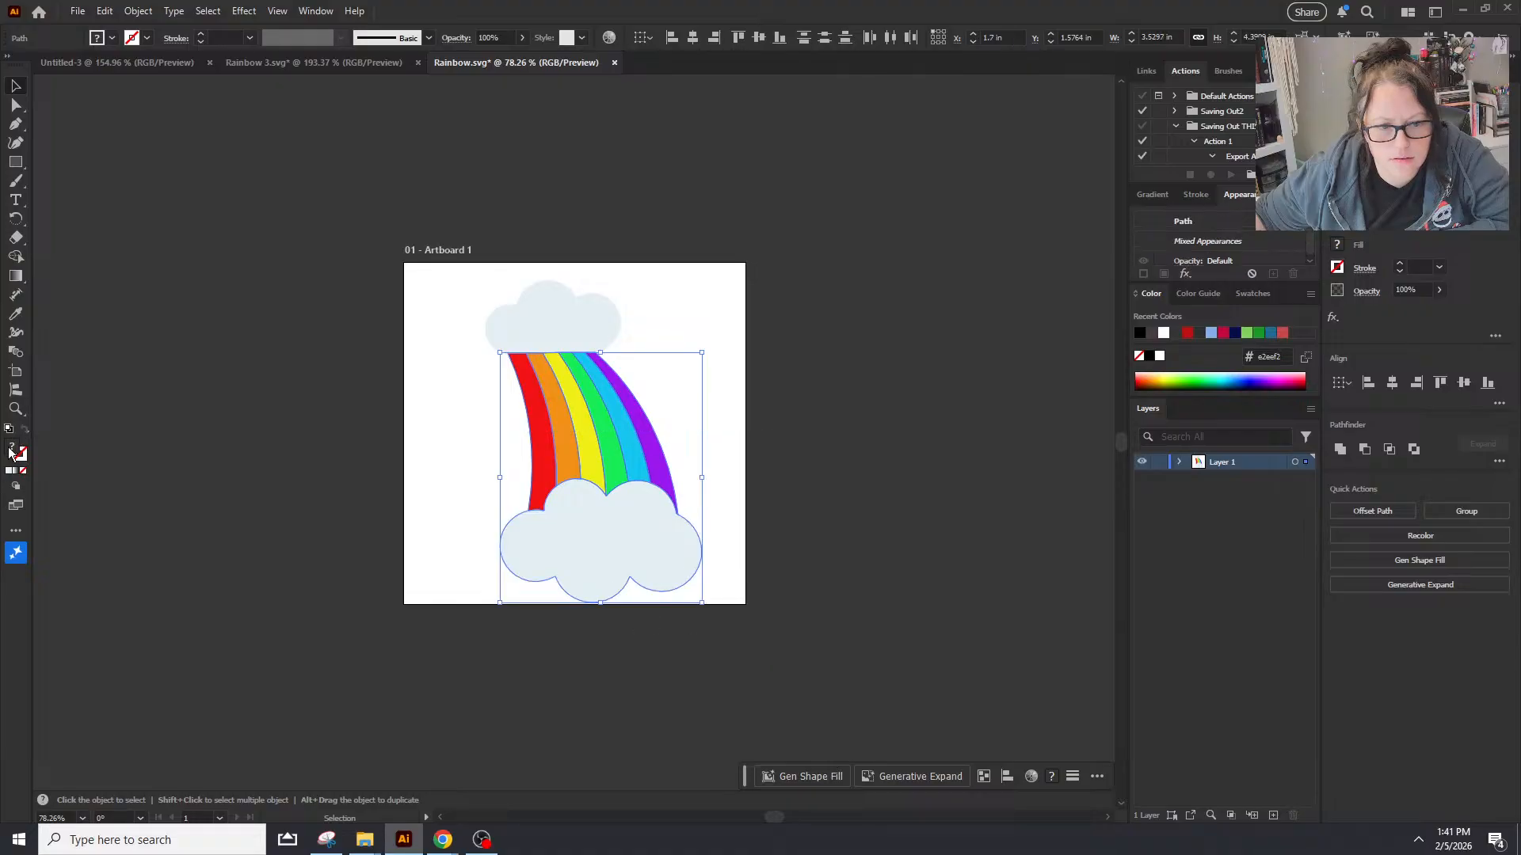
key(d)
click(232, 414)
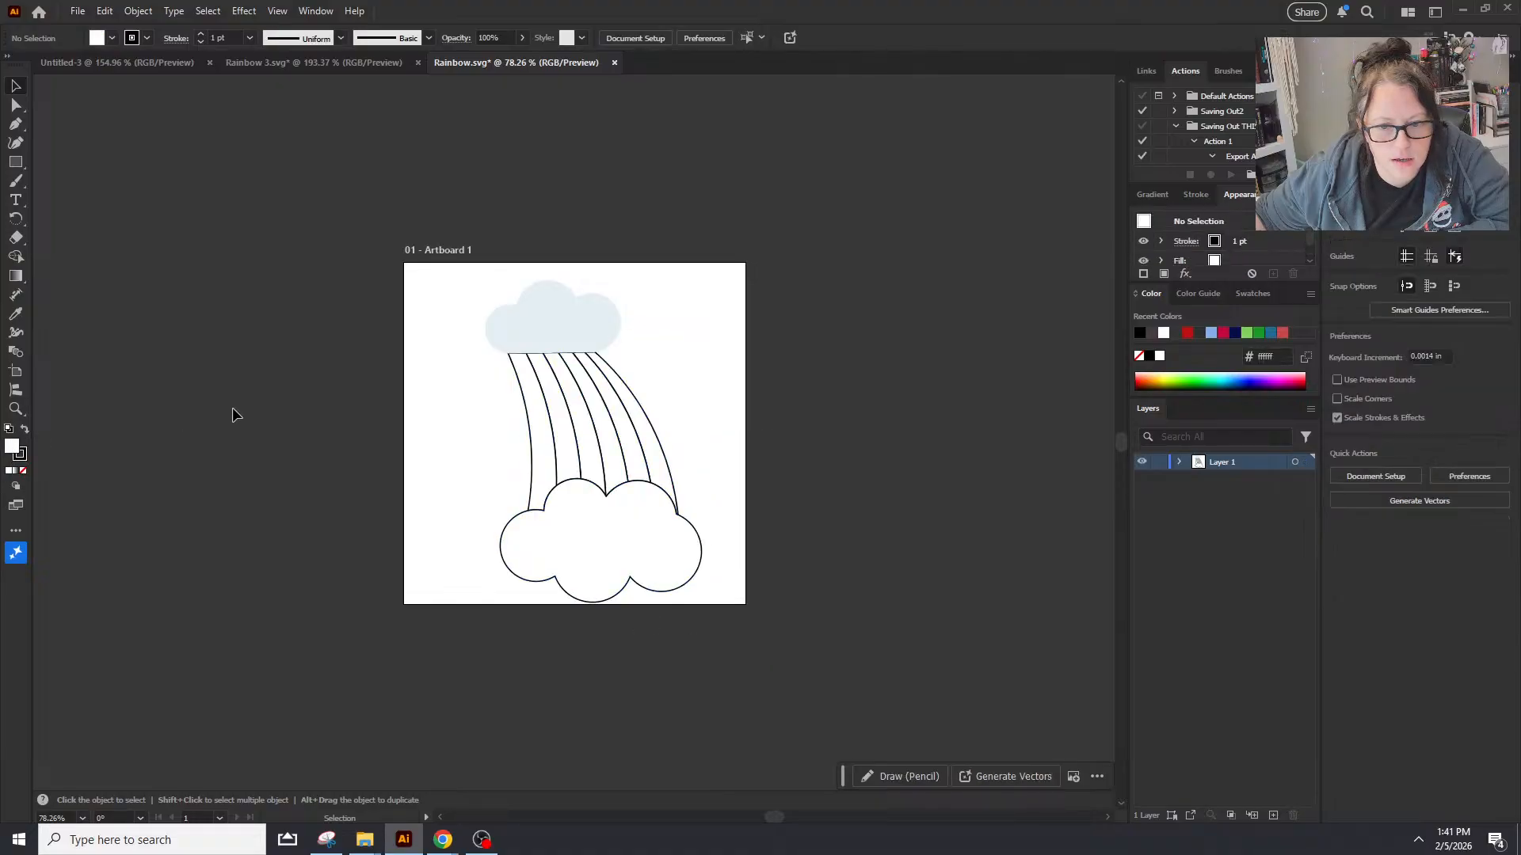
click(577, 309)
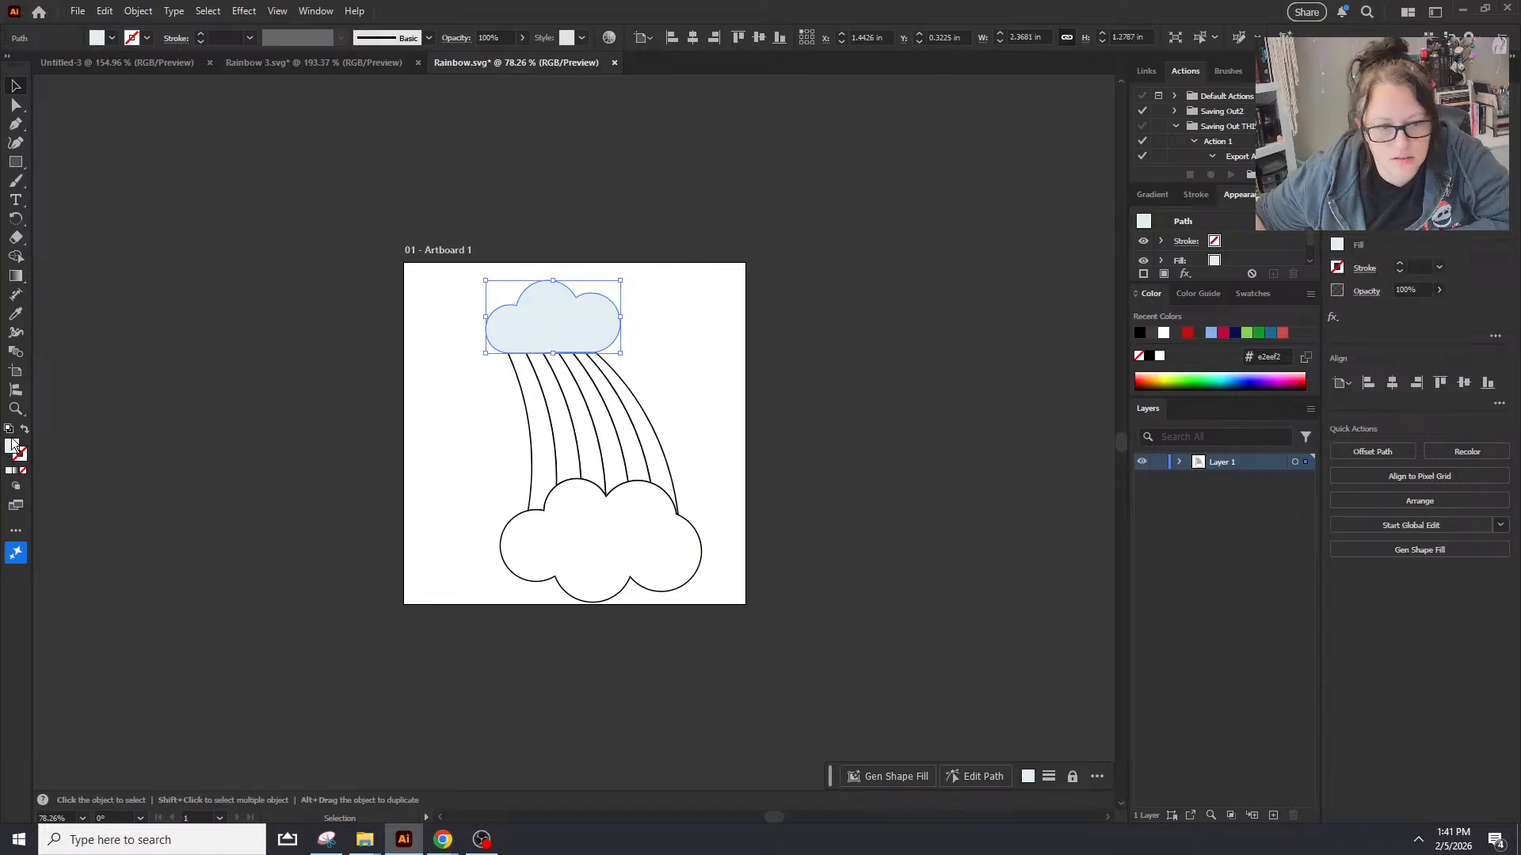
click(10, 428)
click(447, 303)
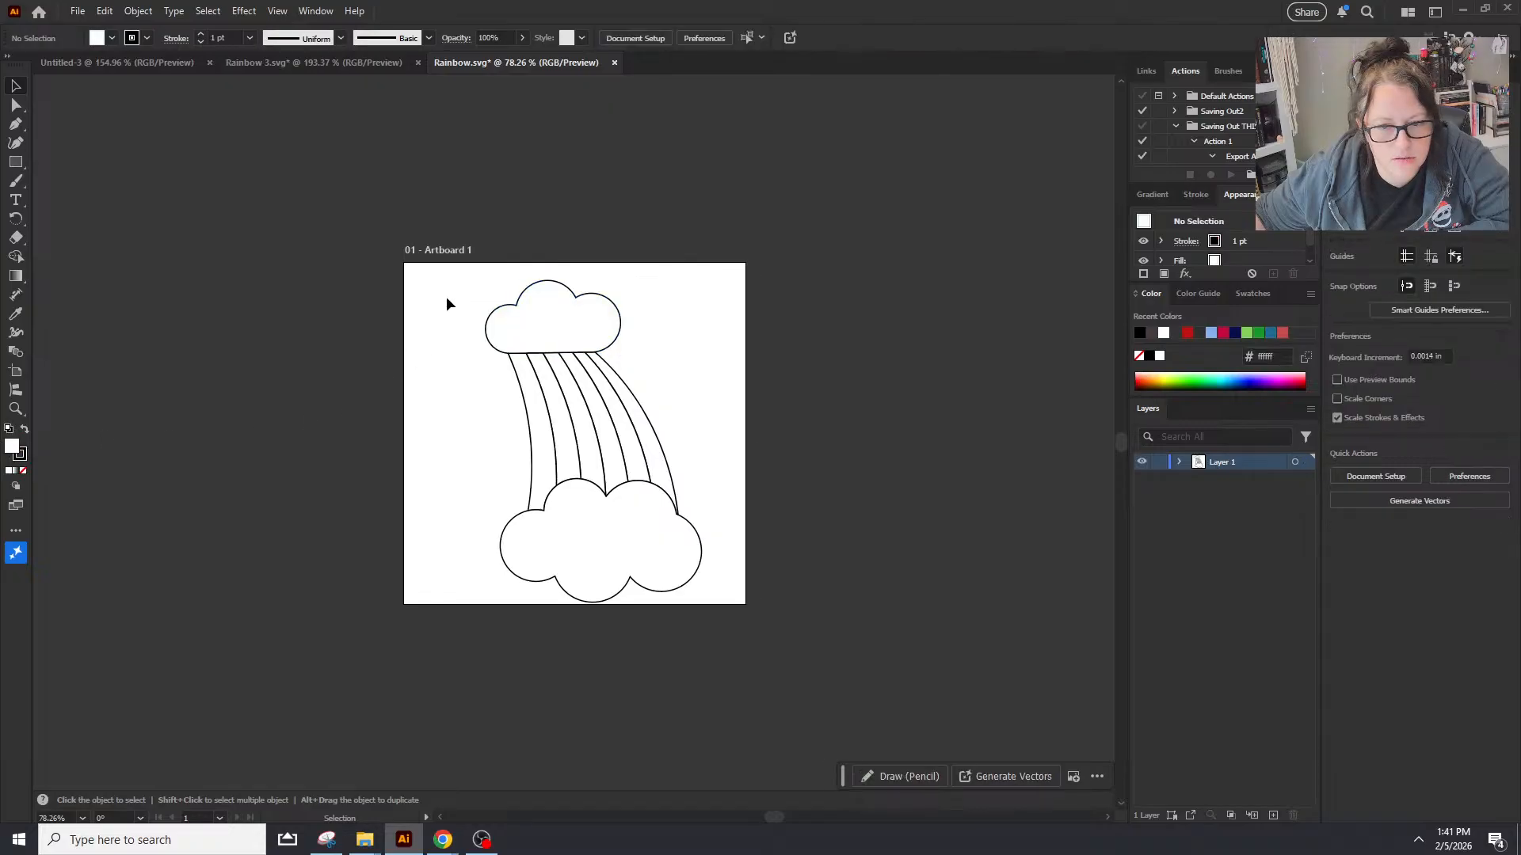
Step: Delete the upper cloud and enlarge the remaining rainbow and lower cloud until they almost reach the artboard's right edge
click(534, 333)
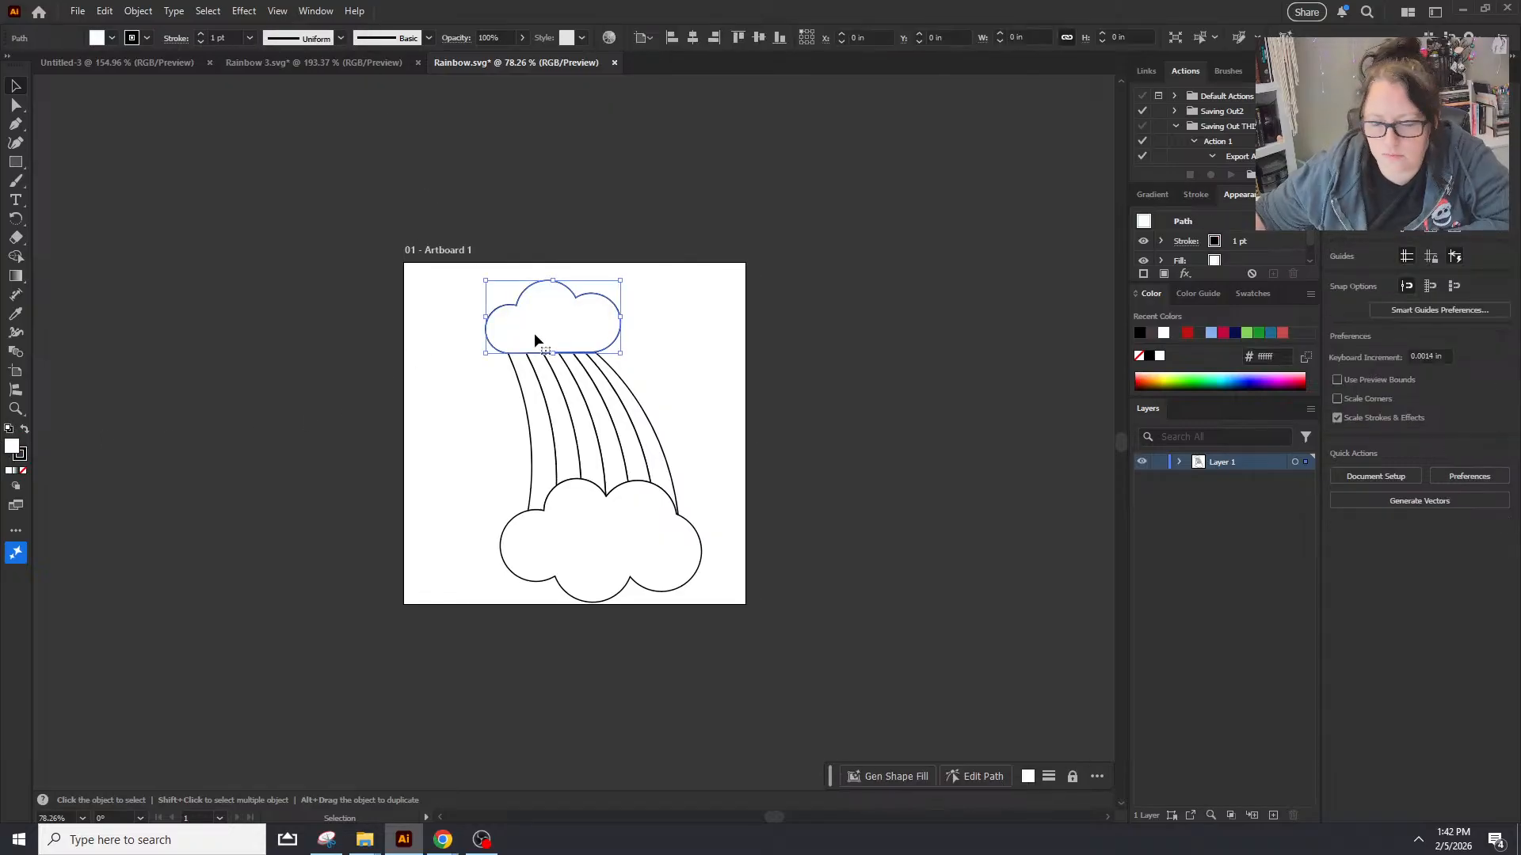
key(Delete)
drag(435, 295, 797, 638)
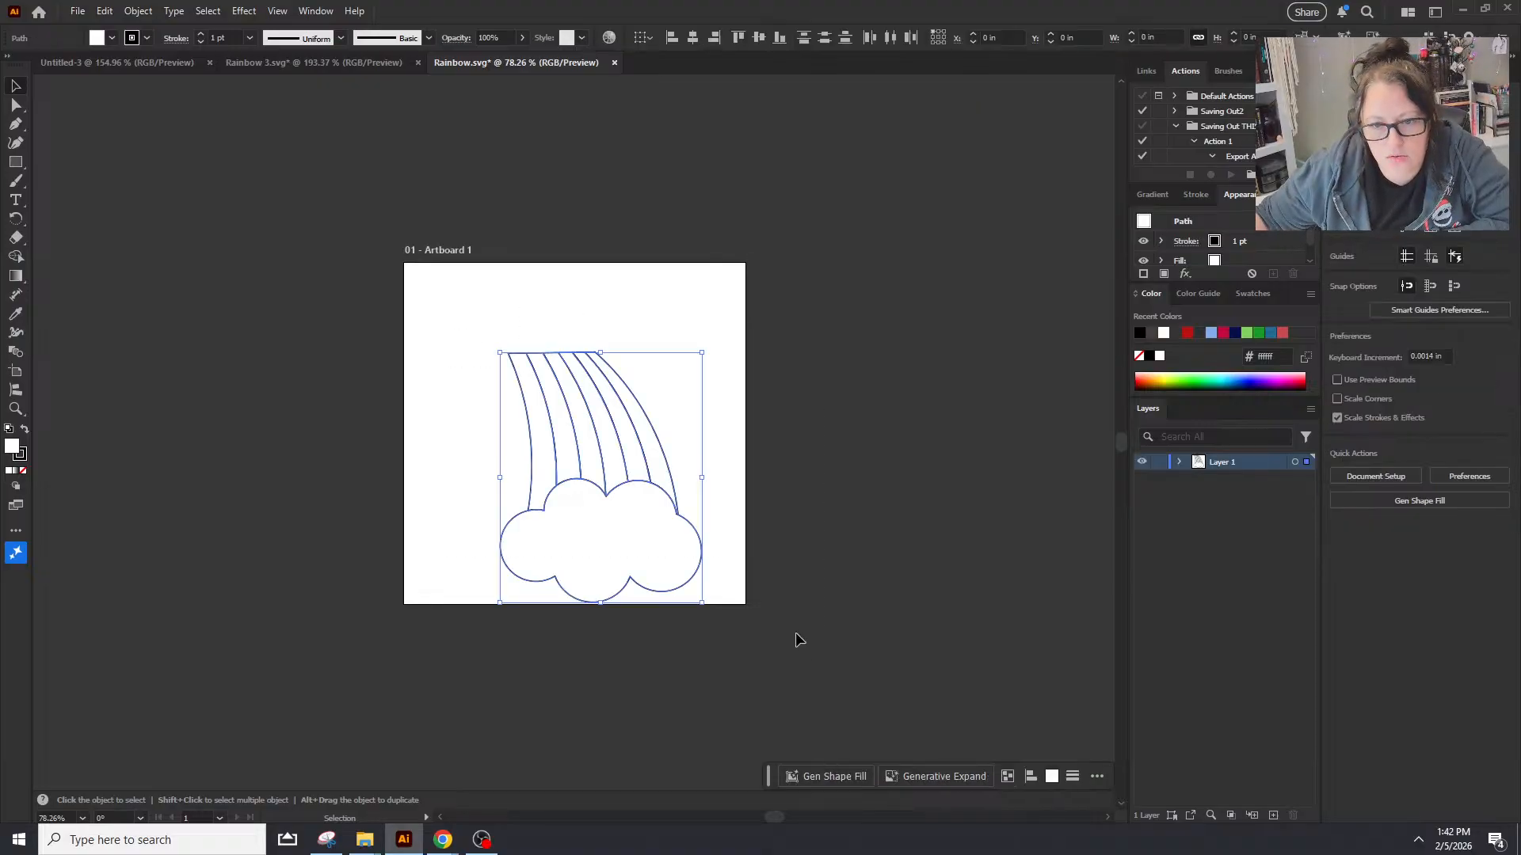
drag(678, 579, 737, 605)
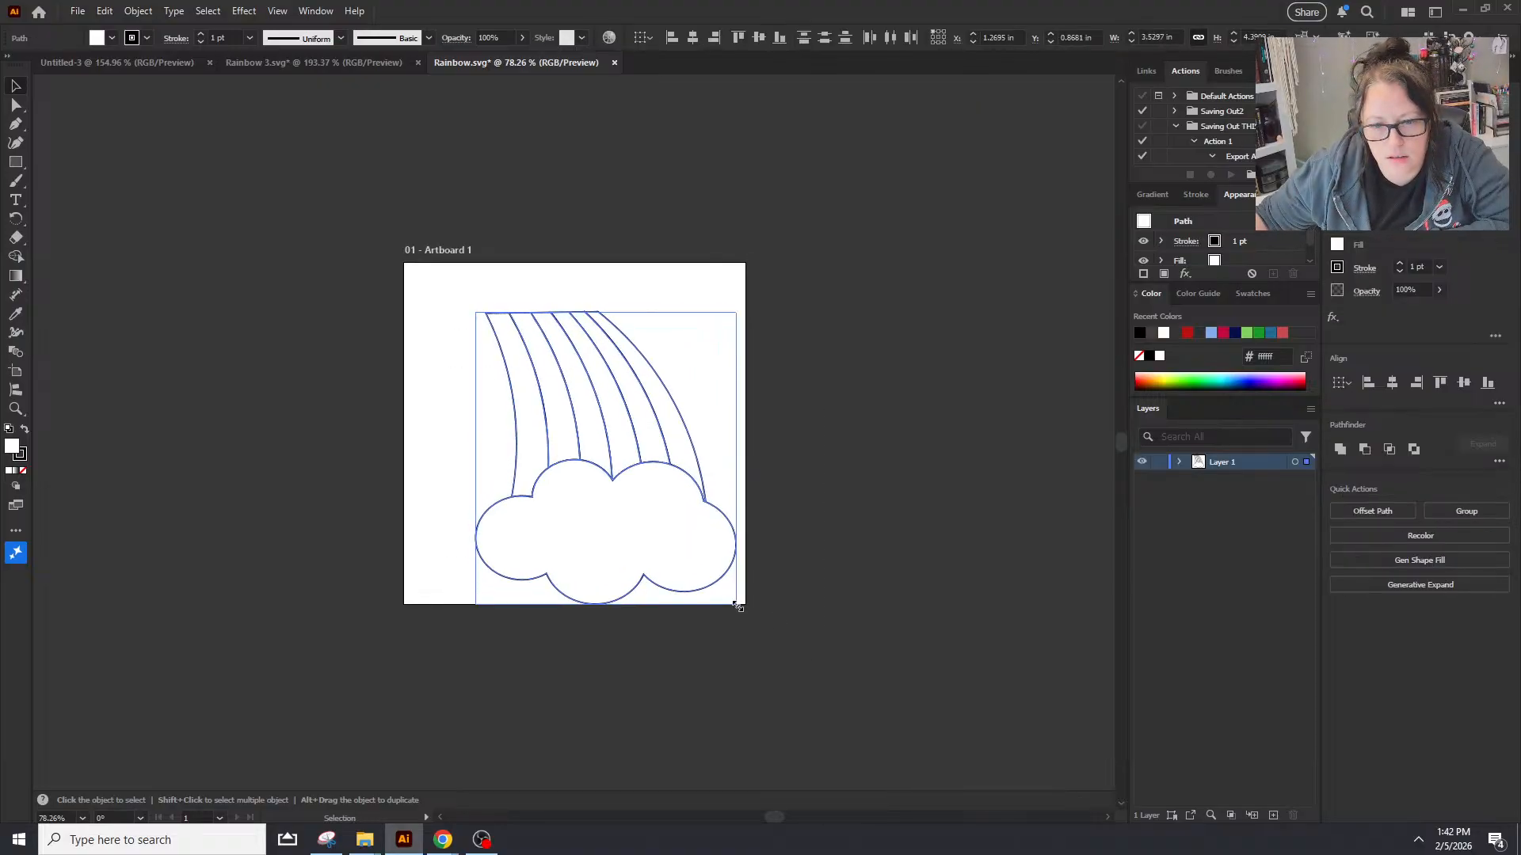
drag(605, 604, 687, 604)
drag(662, 525, 640, 489)
key(ctrl+z)
key(ctrl+z)
click(887, 530)
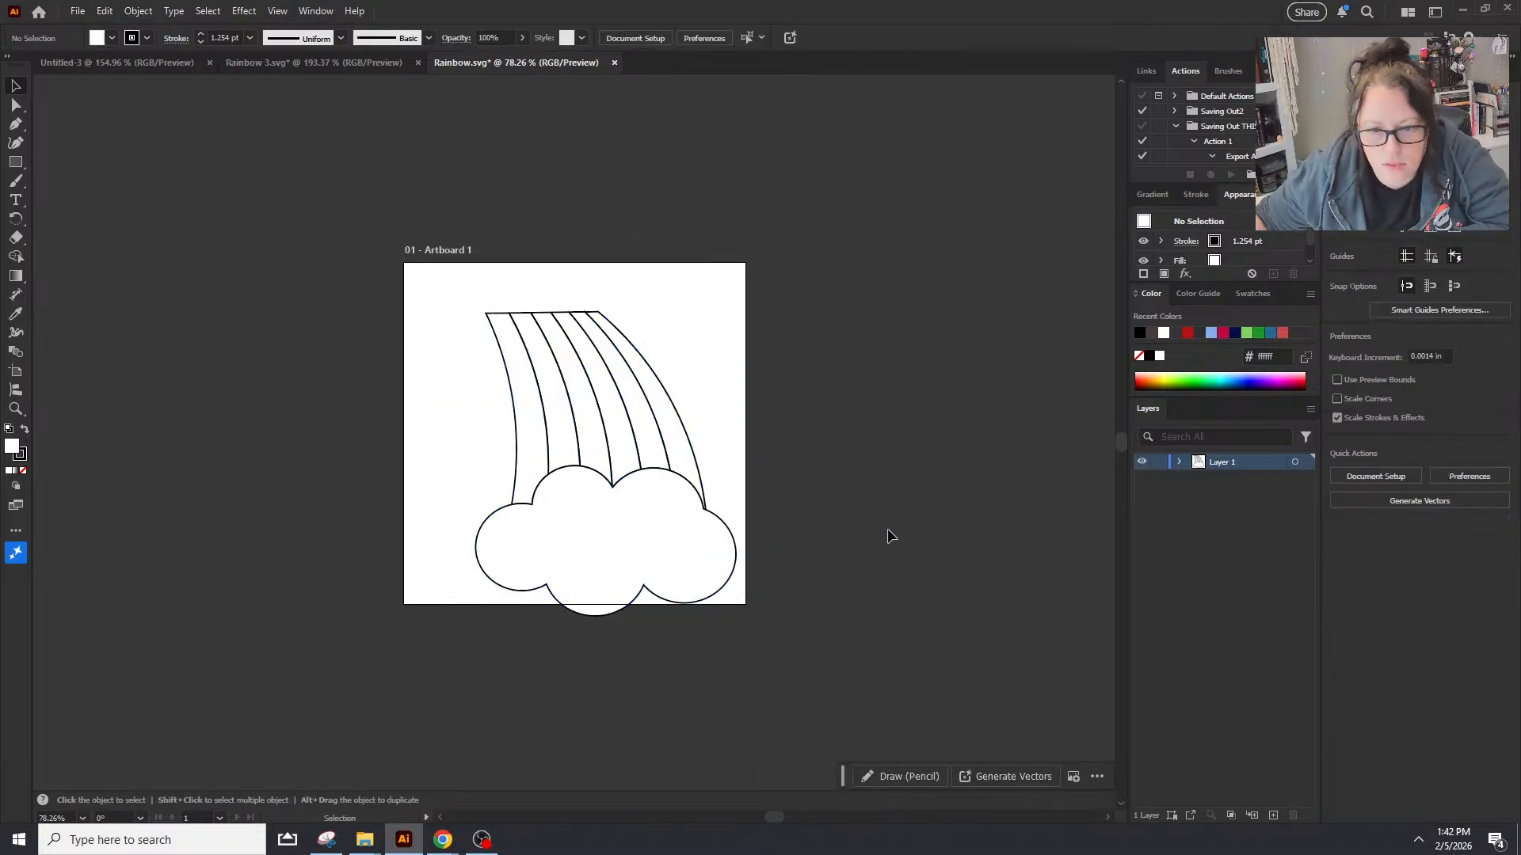
Step: Return to Rainbow 3.svg and delete its two innermost arches
click(278, 60)
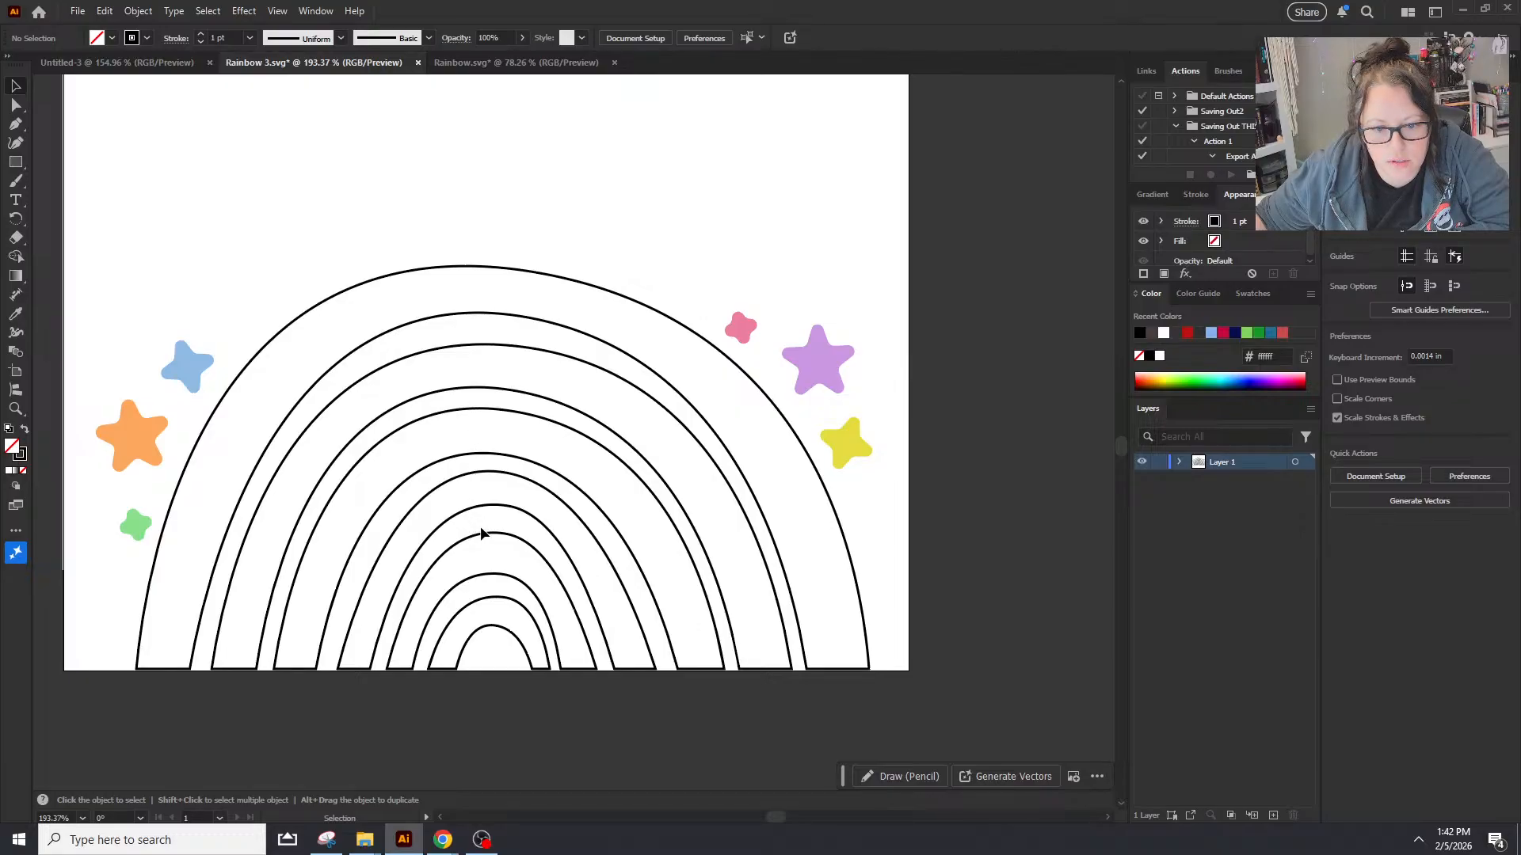
drag(489, 680, 486, 532)
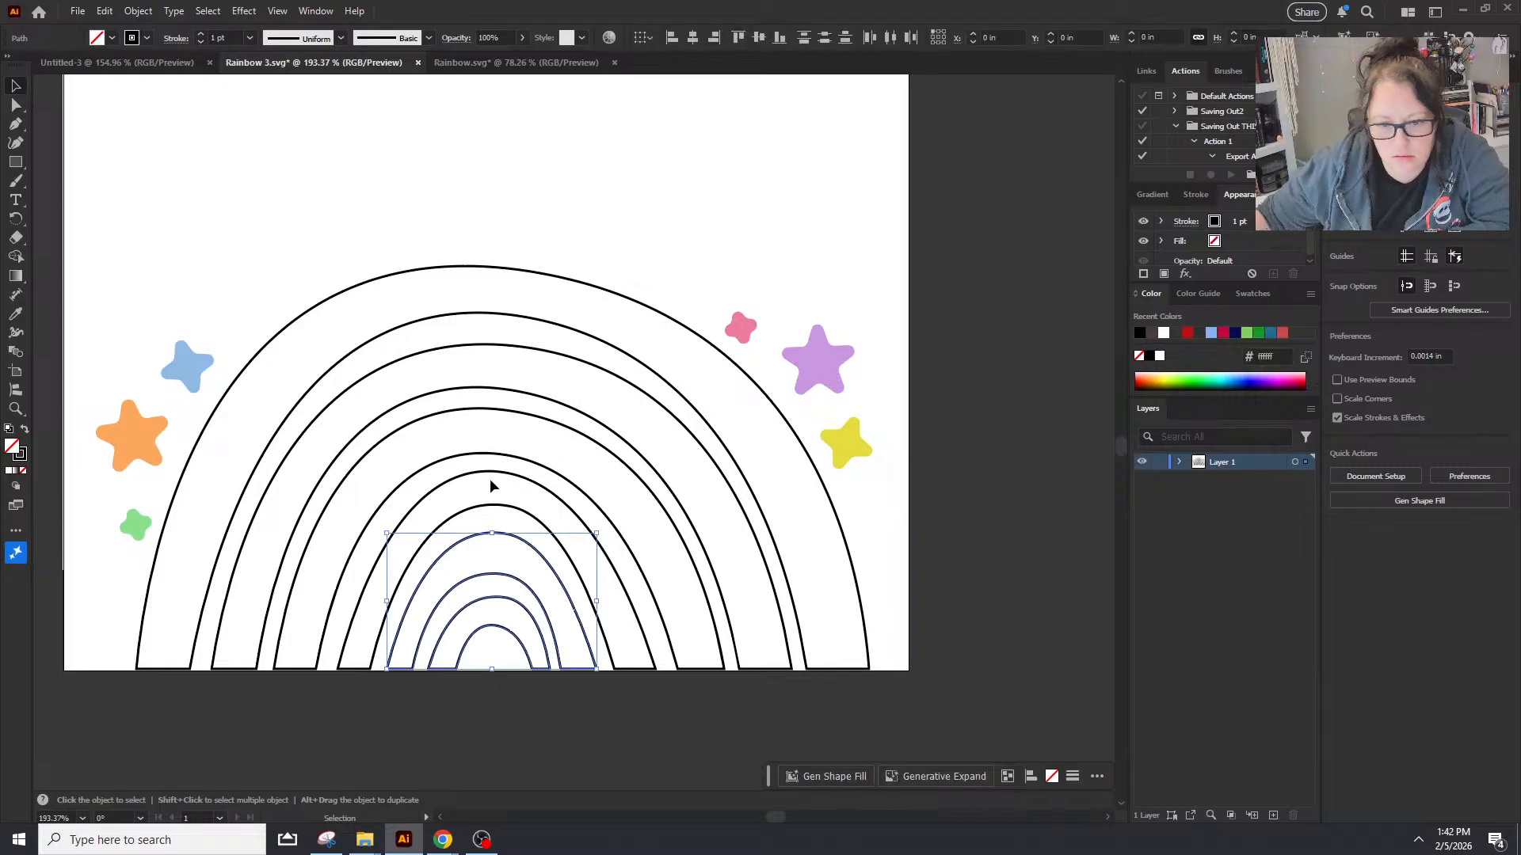
key(Delete)
Step: Delete the orange, green and blue stars beside the rainbow's left side
drag(143, 354, 140, 524)
key(Delete)
click(190, 378)
key(Delete)
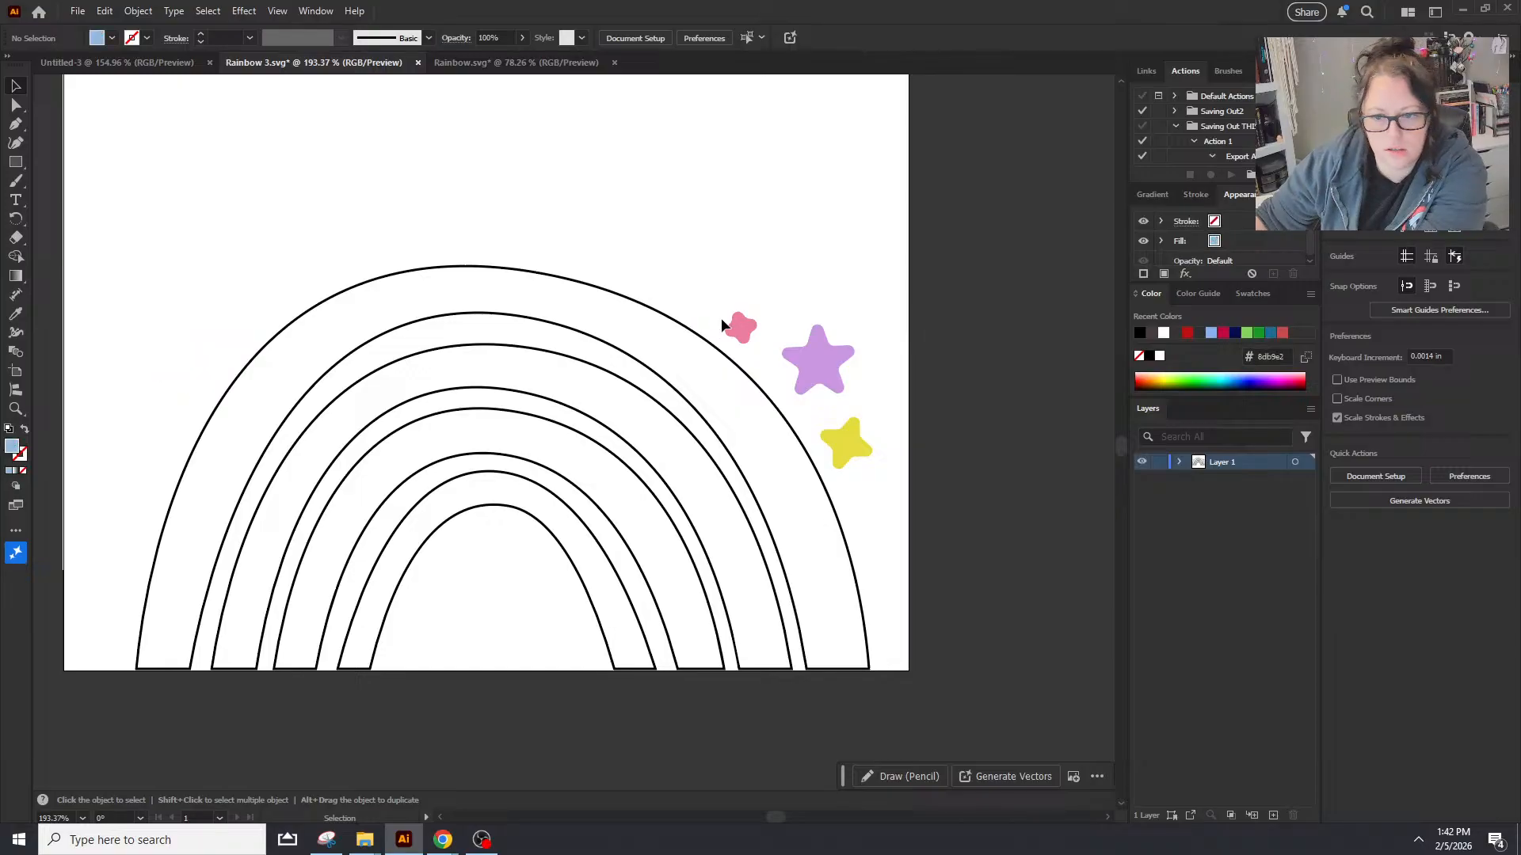
Step: Delete the pink, purple and yellow stars beside the rainbow's right side
click(739, 325)
key(Delete)
click(803, 348)
key(Delete)
click(849, 447)
key(Delete)
Step: Select all the rainbow arches and move them up to leave space below them on the artboard
drag(404, 195, 546, 649)
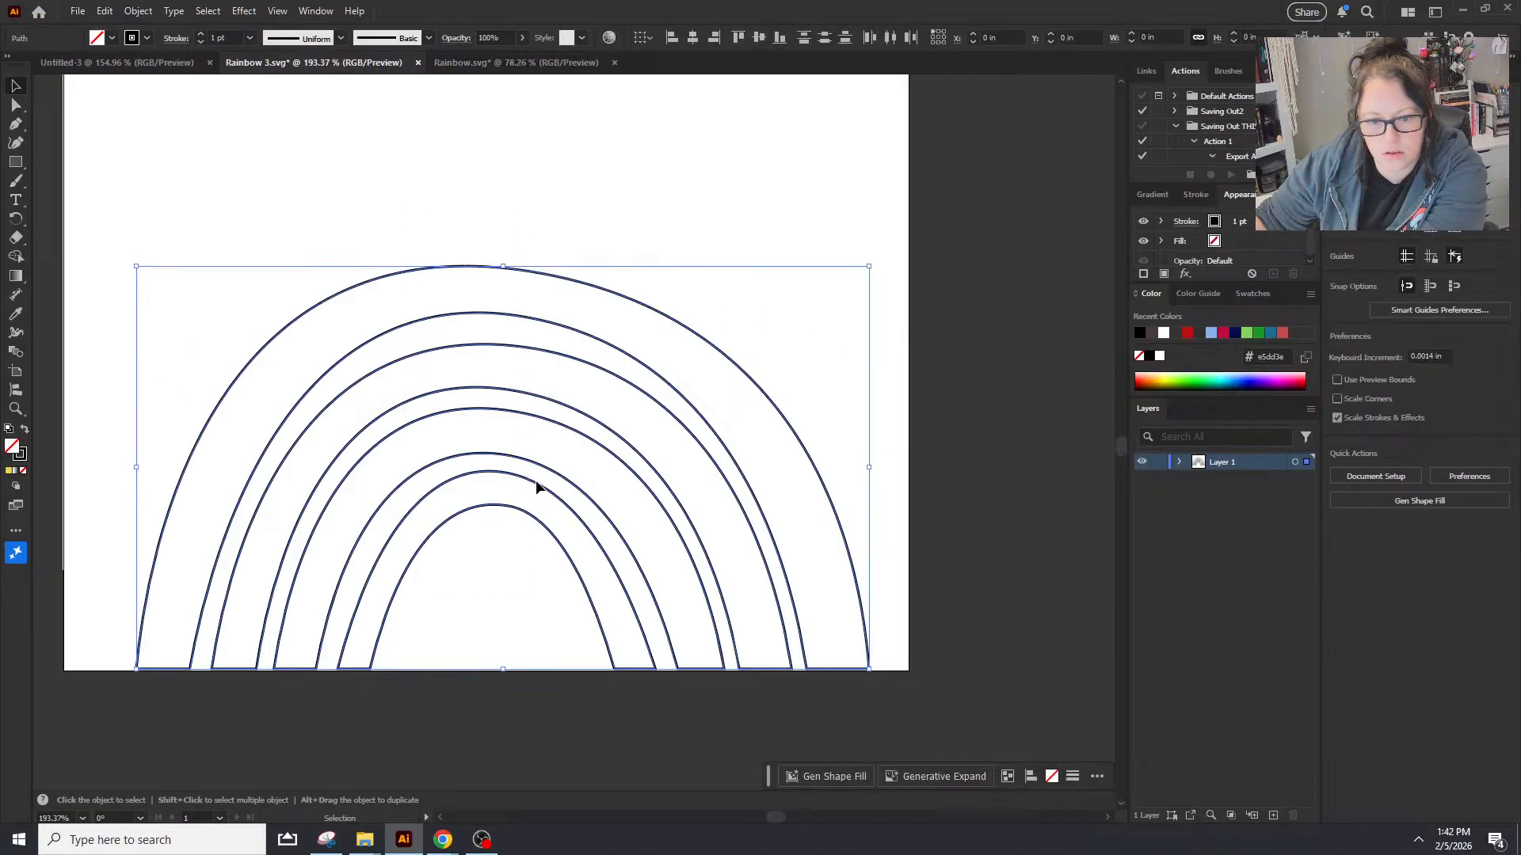
shift+click(512, 316)
drag(395, 203, 539, 606)
drag(494, 508, 481, 387)
Step: Copy the cloud from Rainbow.svg, paste it into Rainbow 3.svg and move it over the rainbow's lower left
click(511, 61)
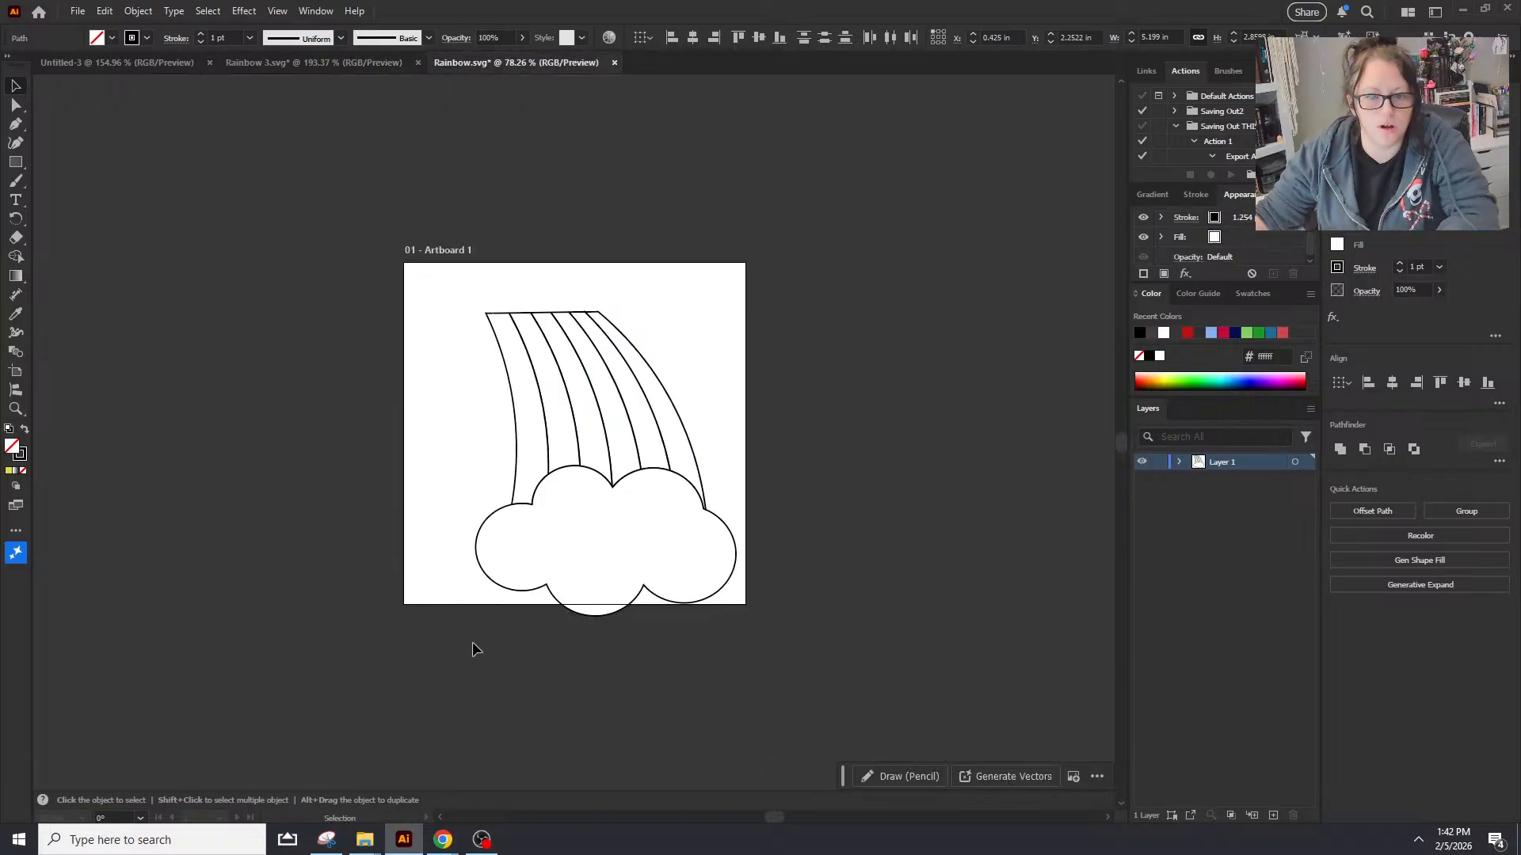
click(509, 578)
key(ctrl+c)
click(350, 63)
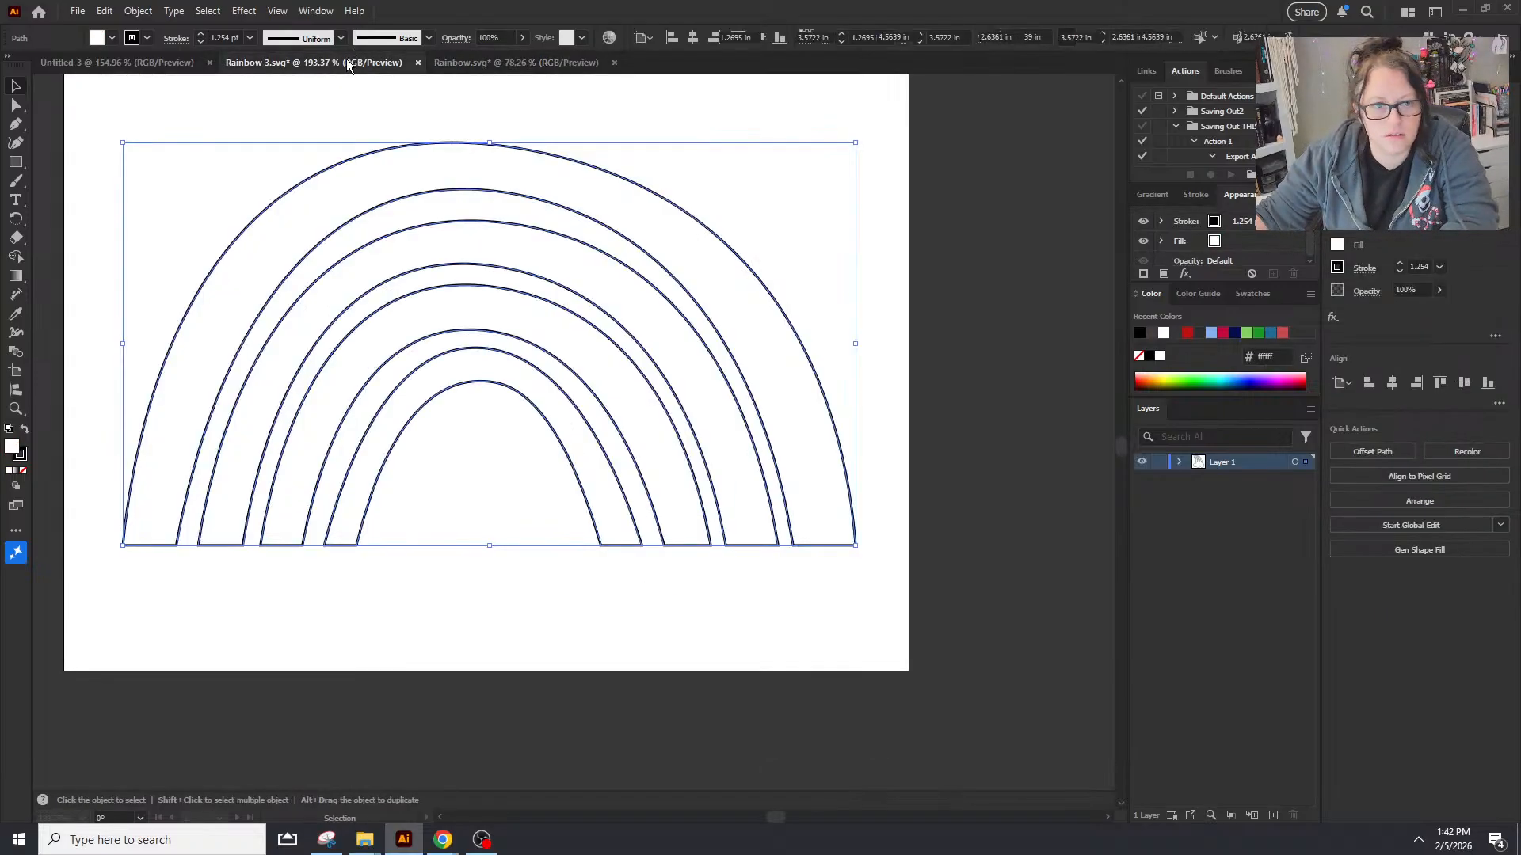
key(ctrl+v)
drag(495, 483, 265, 621)
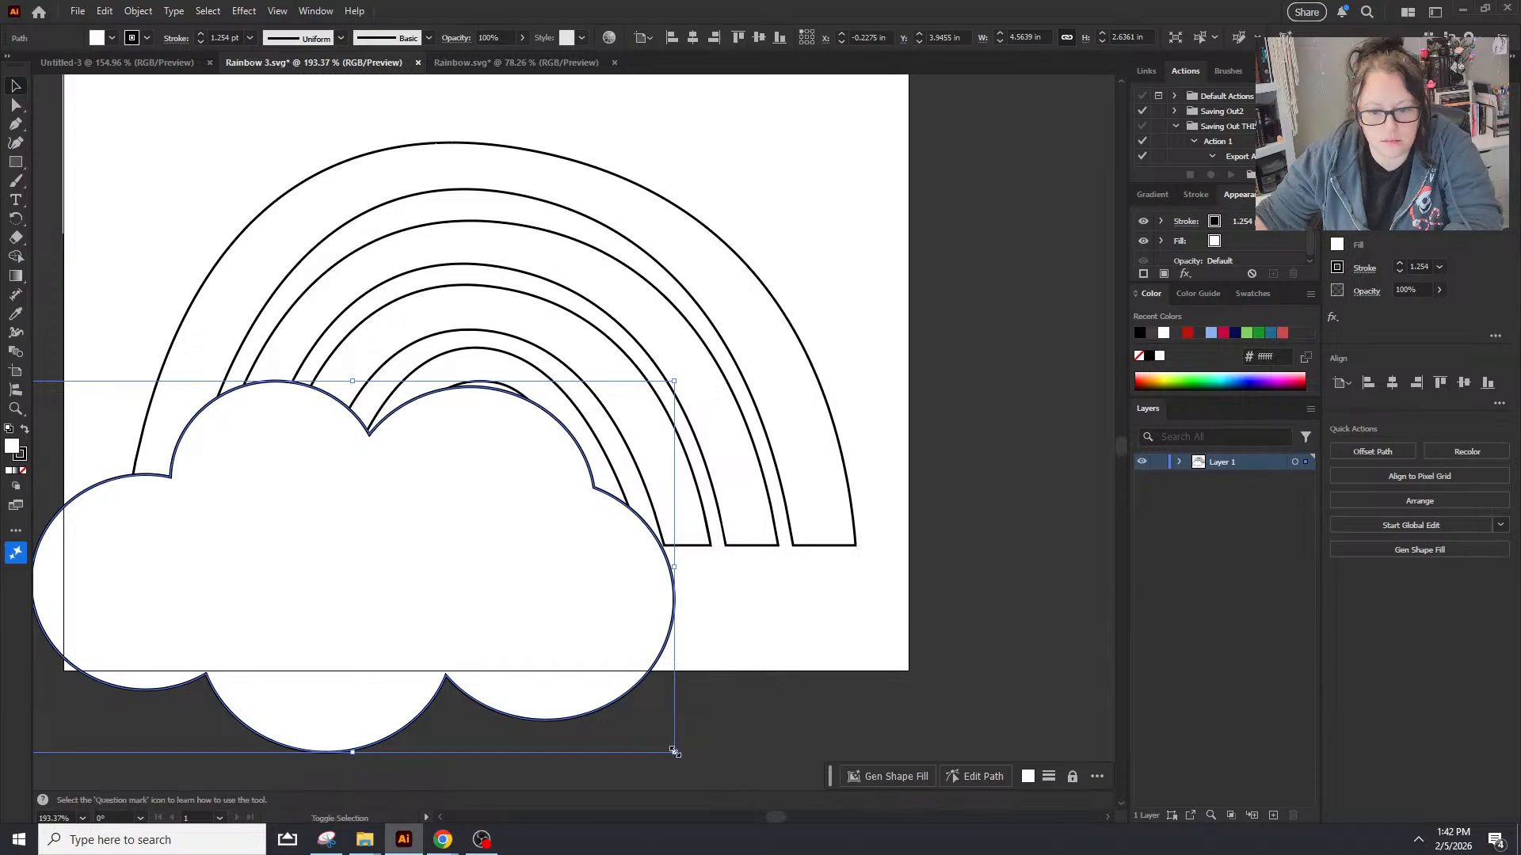
Step: Shrink the cloud to cover the arches' left ends and place a slightly wider copy over their right ends
drag(675, 751, 398, 560)
mouse_move(210, 489)
mouse_down()
mouse_move(282, 598)
mouse_move(258, 595)
mouse_up()
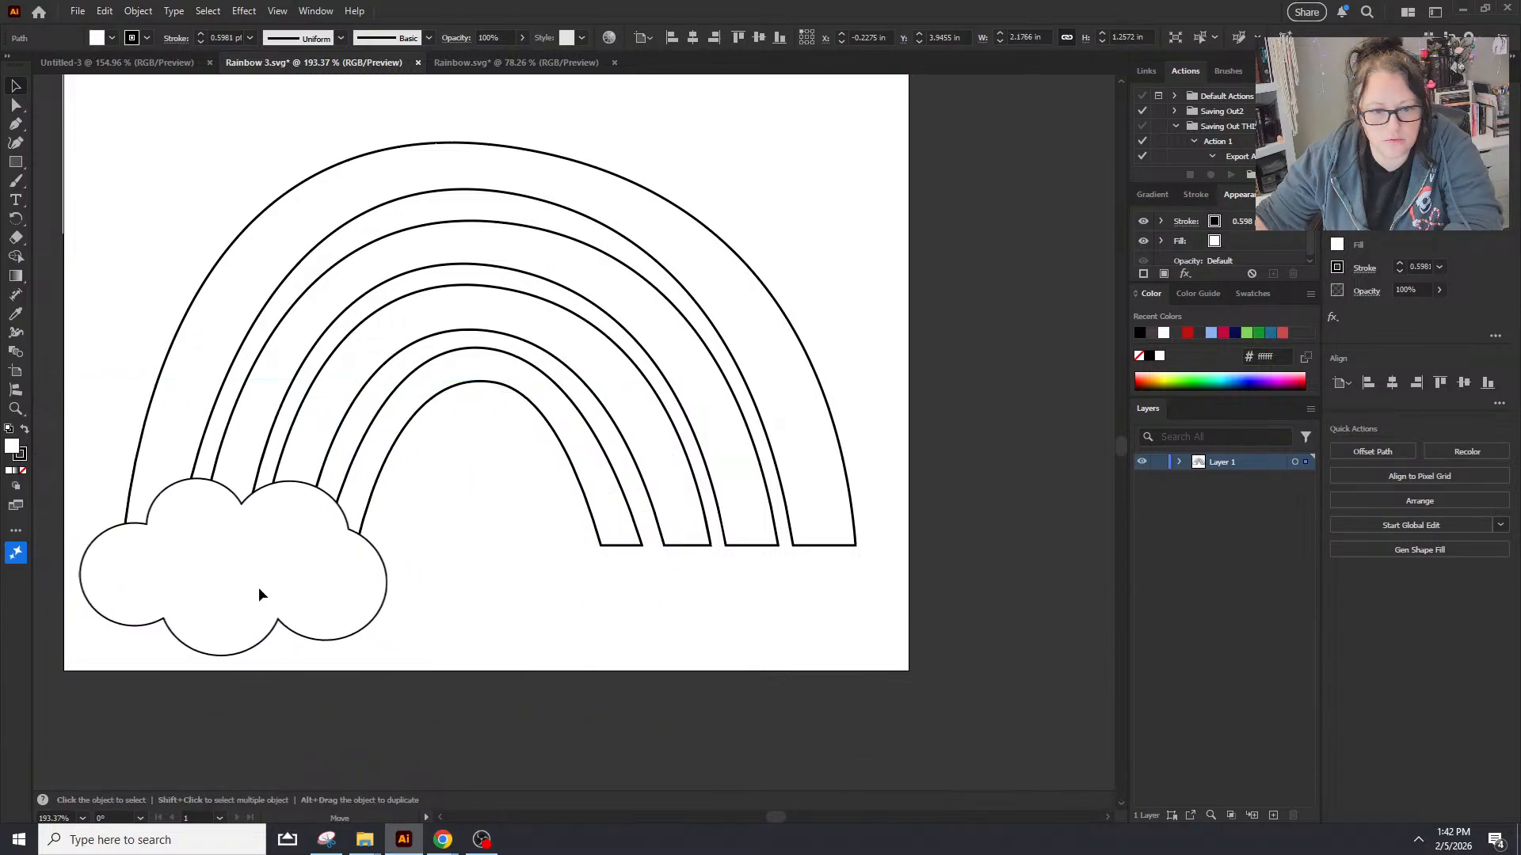
drag(232, 668, 873, 568)
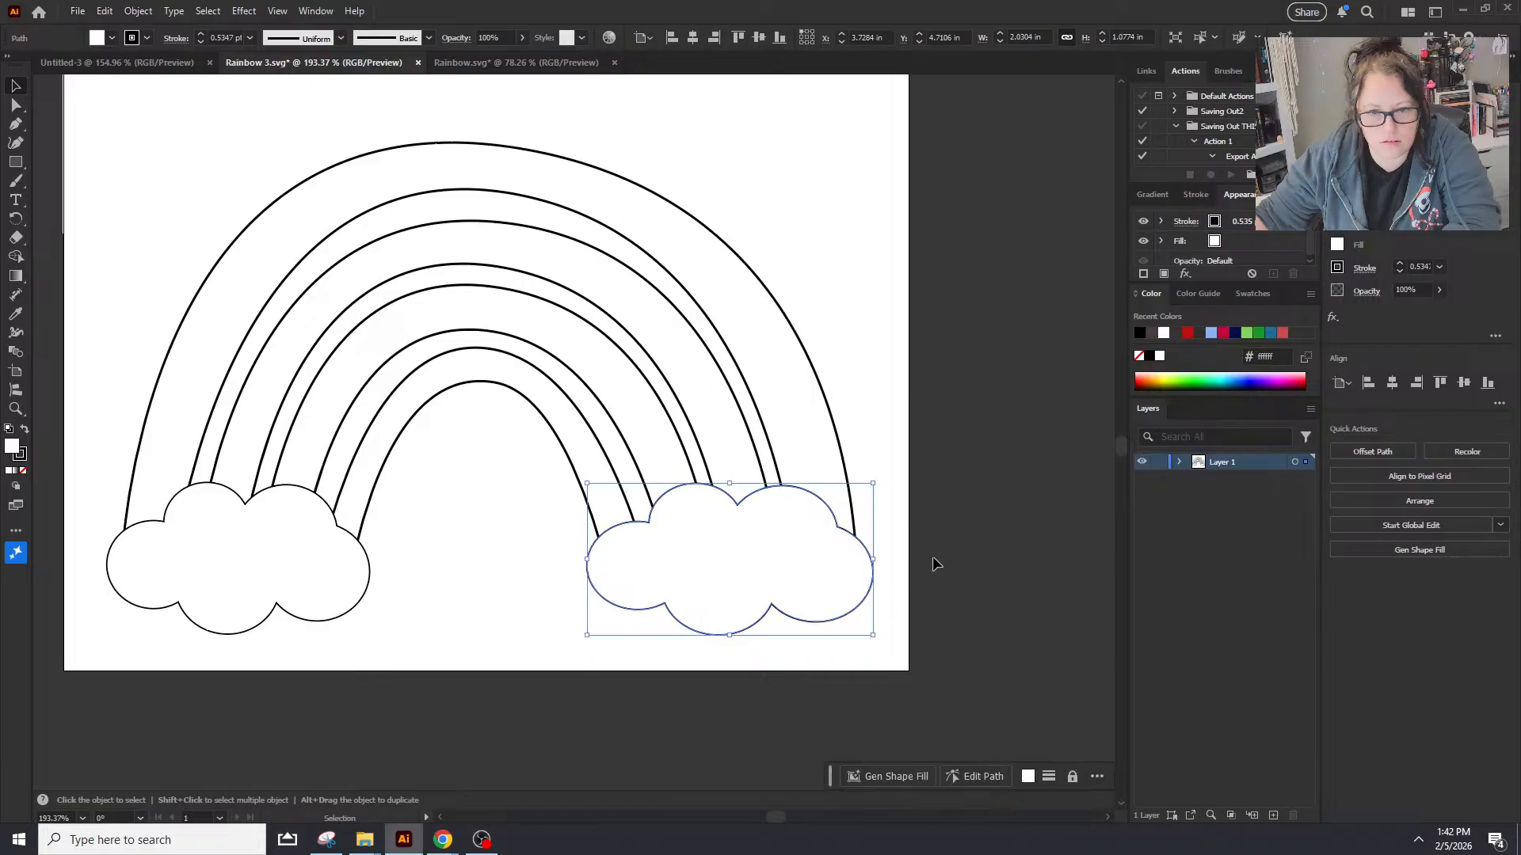
click(877, 519)
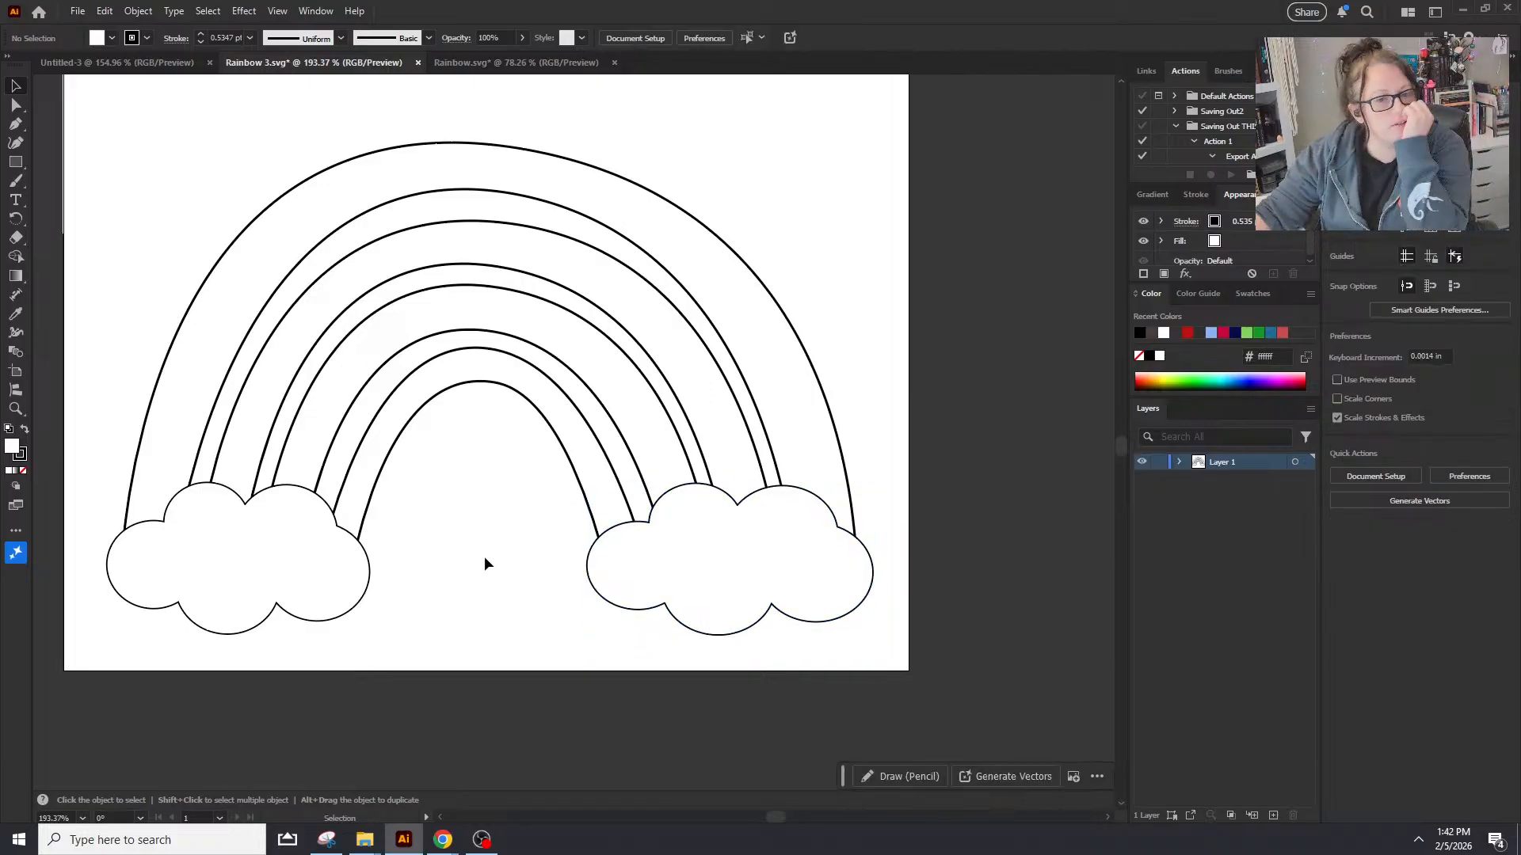
Step: Match the left cloud to the arches' 1 pt black outline using the Eyedropper
click(217, 557)
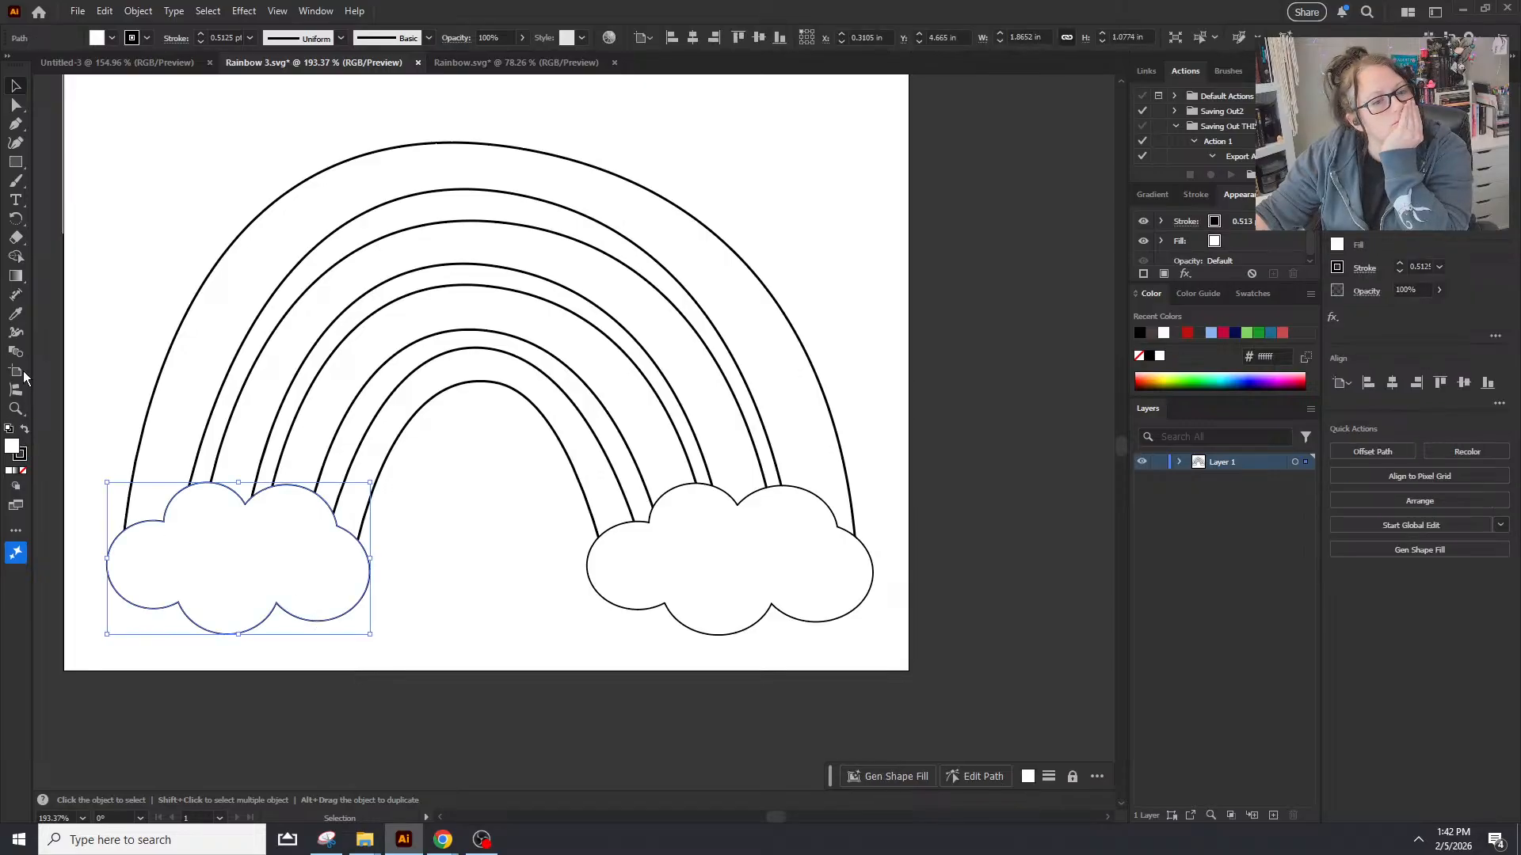
click(17, 315)
click(216, 405)
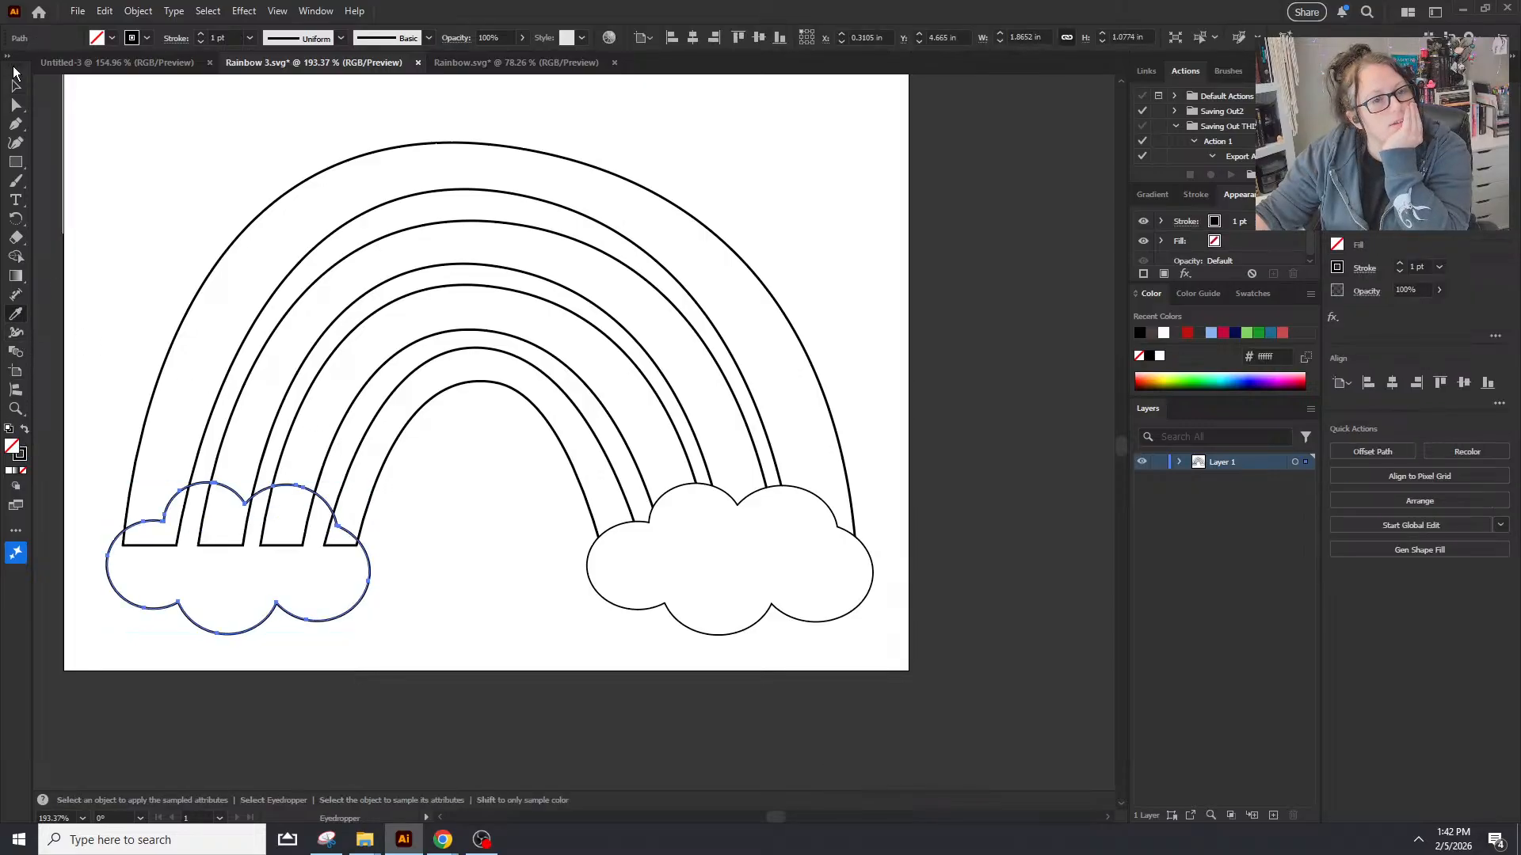
click(17, 87)
click(412, 720)
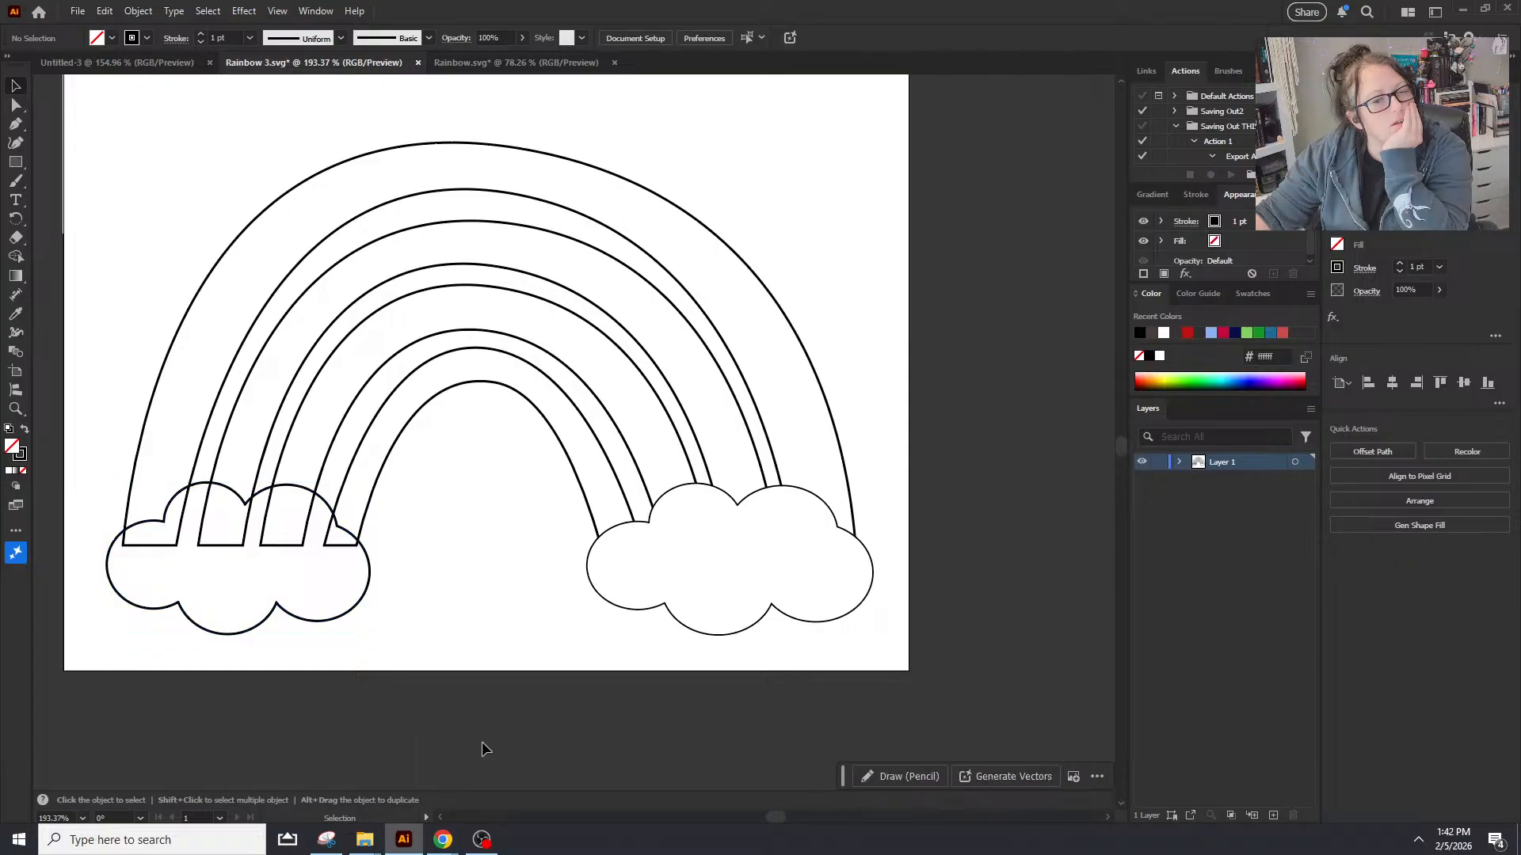
Step: Fill the left cloud with white so it hides the arch ends behind it
click(215, 623)
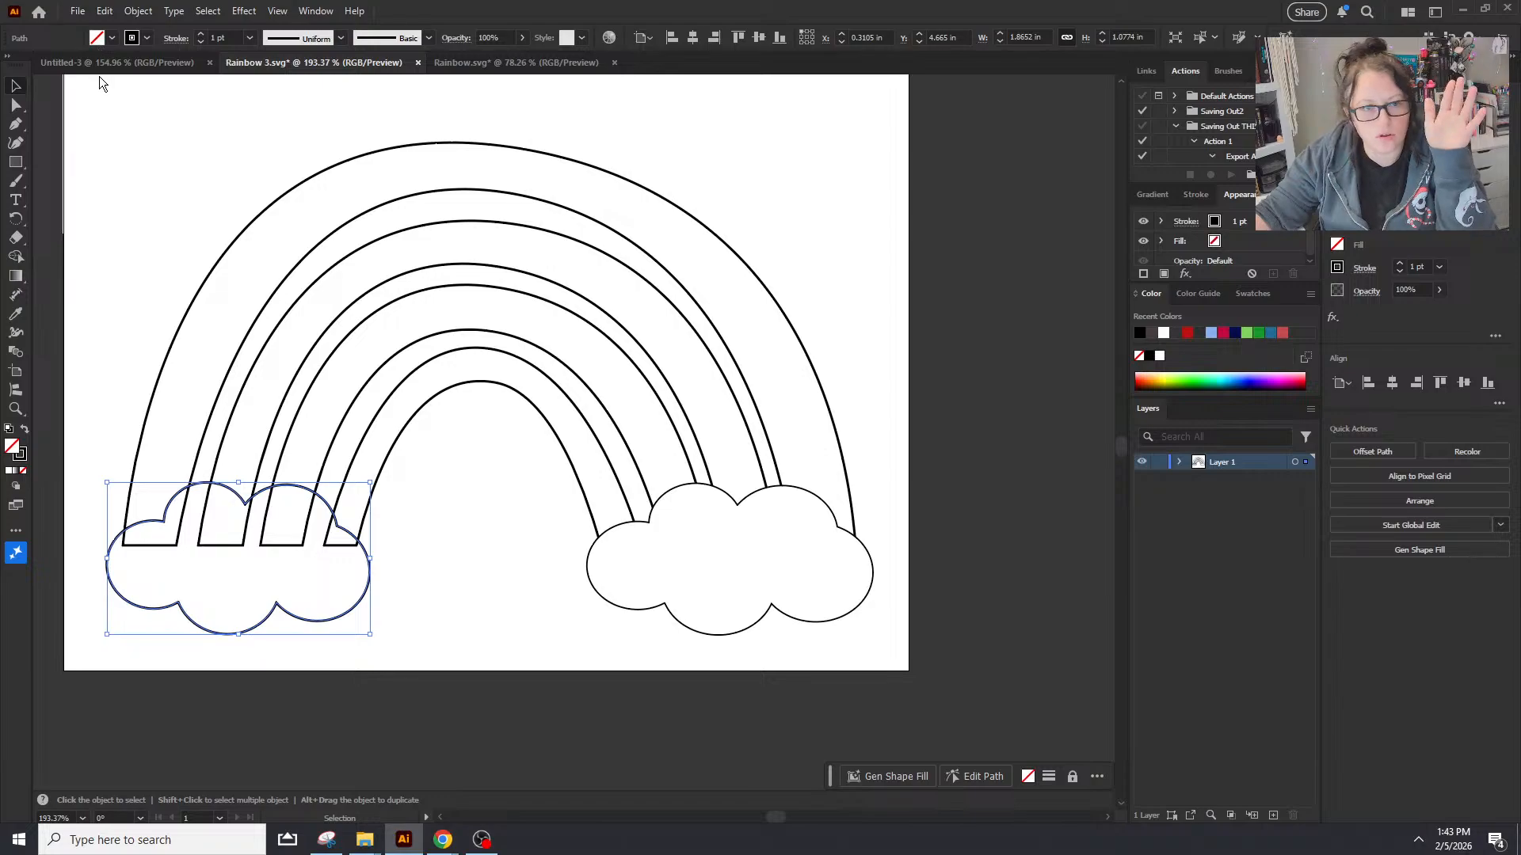
click(100, 40)
click(44, 115)
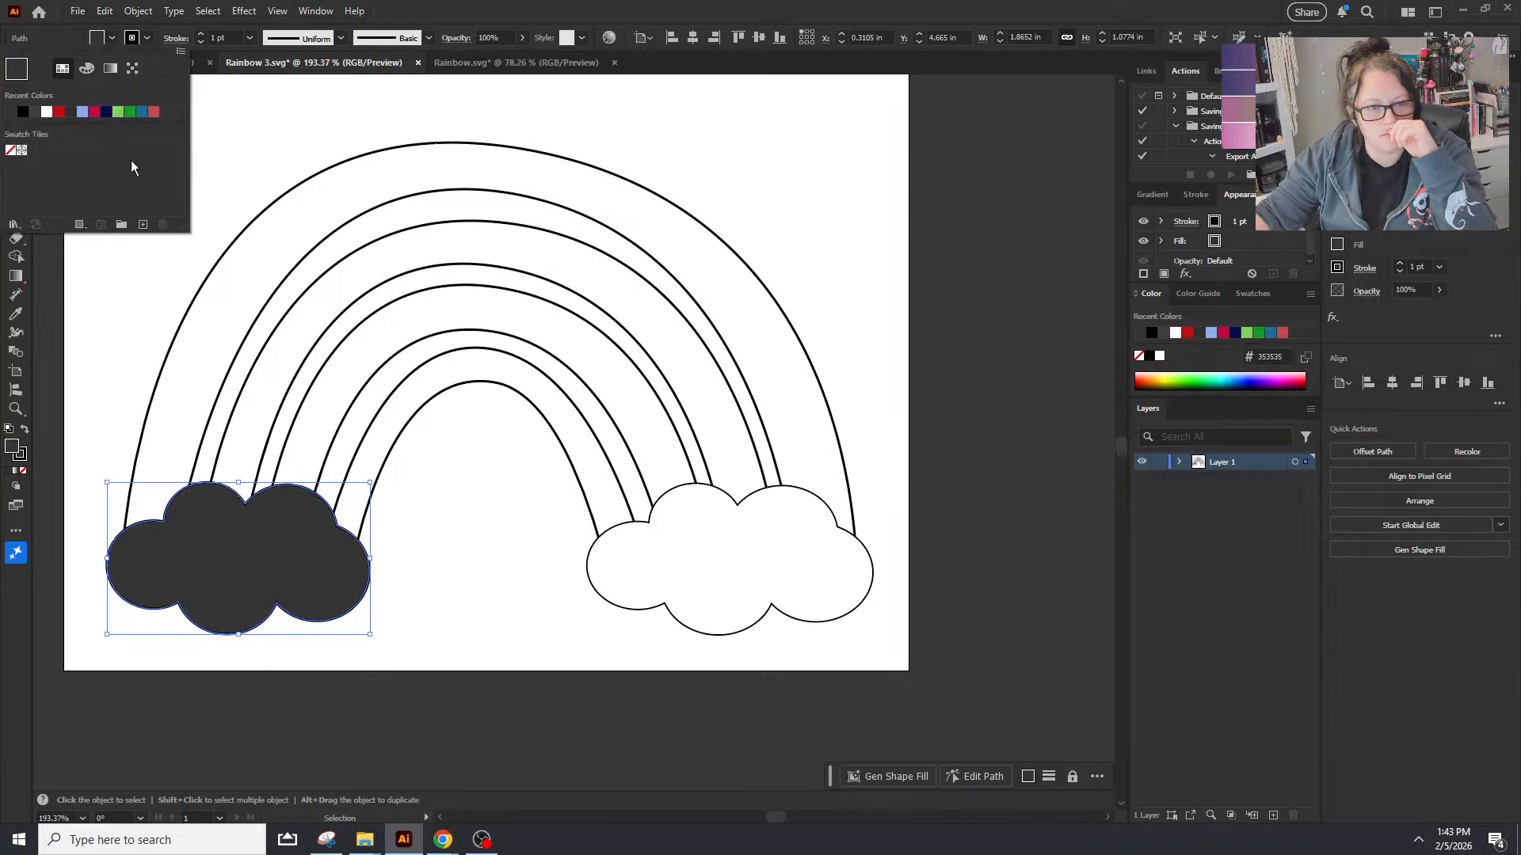
click(47, 112)
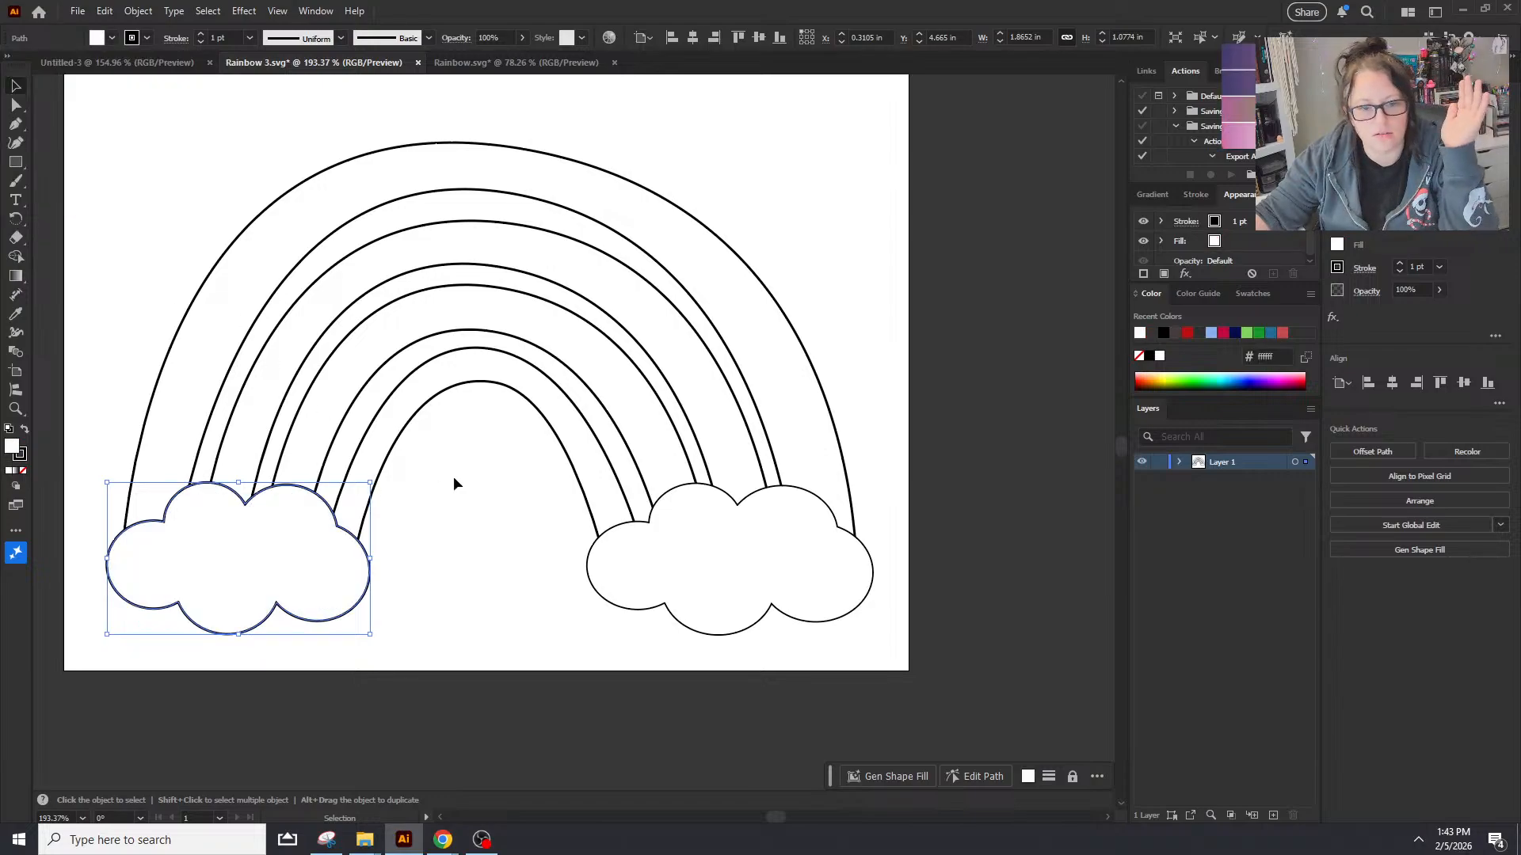
click(453, 477)
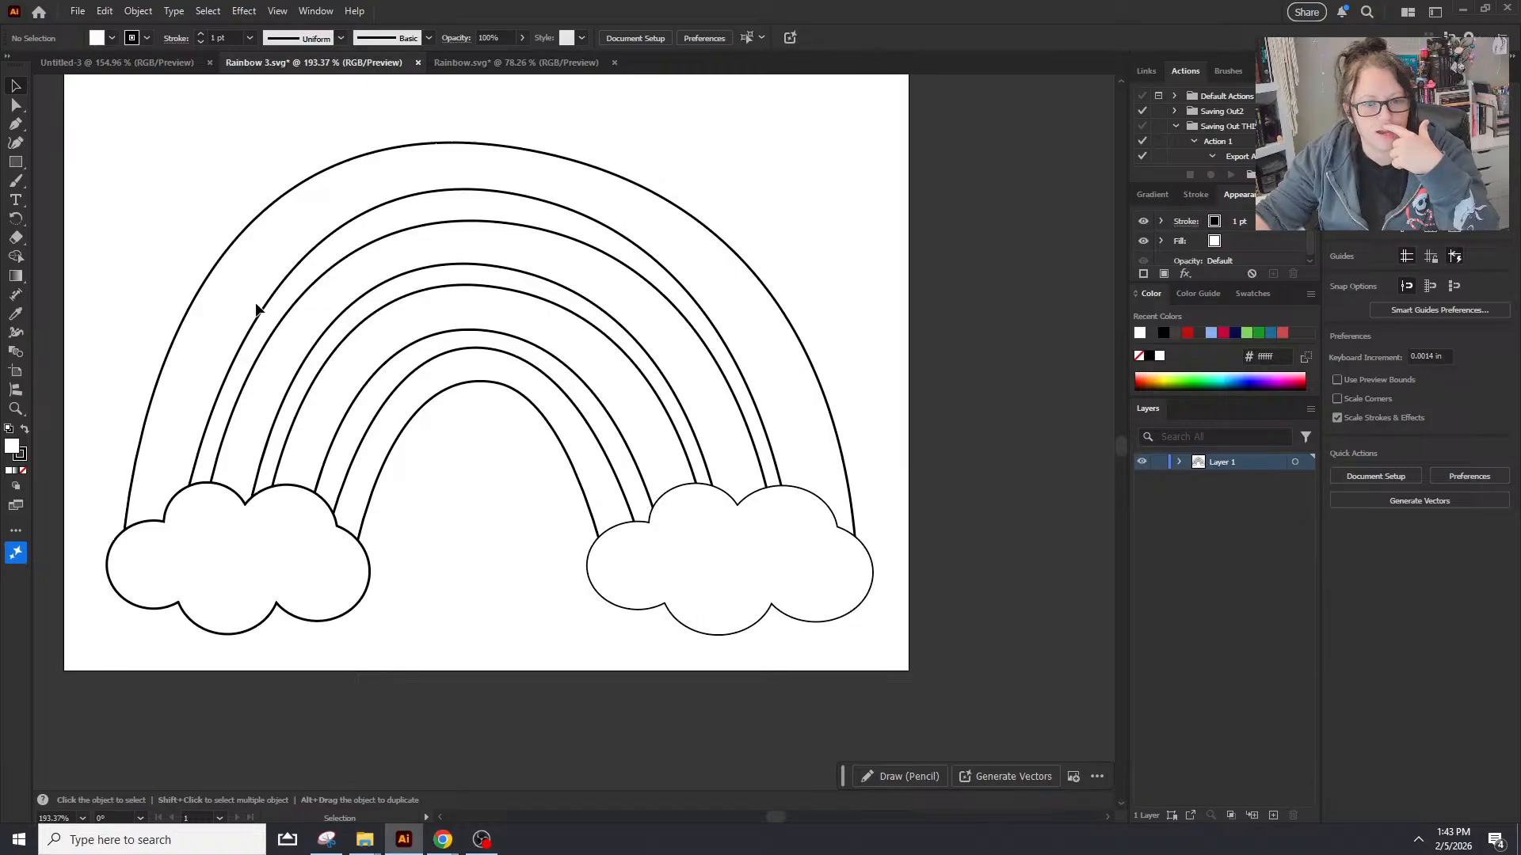
Step: Reshape the outermost arch's inner edge by adjusting its left curve handle, top anchor and right end anchor outward
click(15, 105)
click(201, 458)
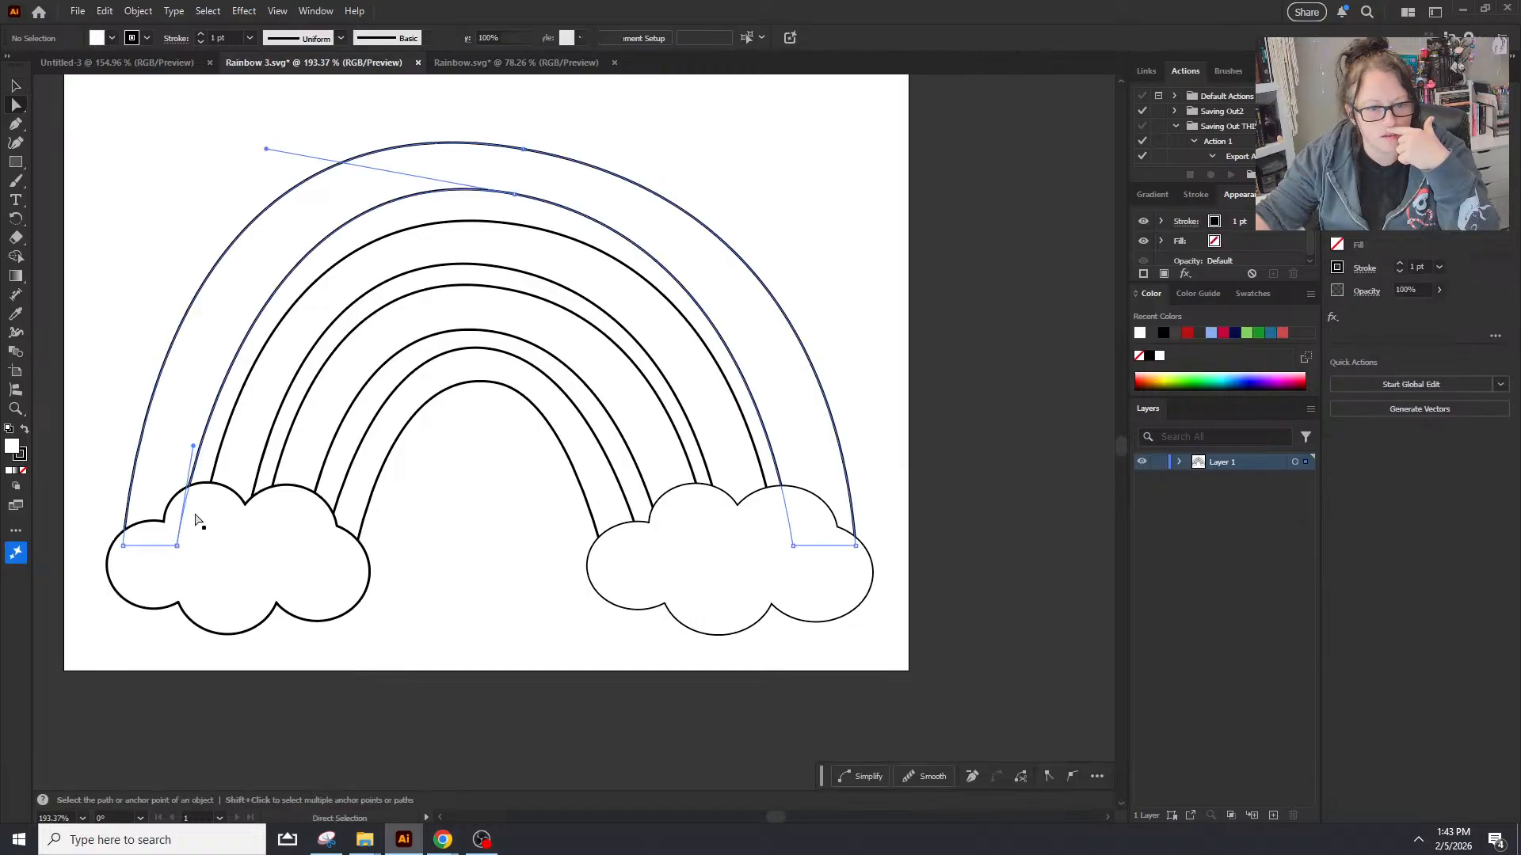
drag(194, 450, 159, 430)
drag(513, 195, 527, 191)
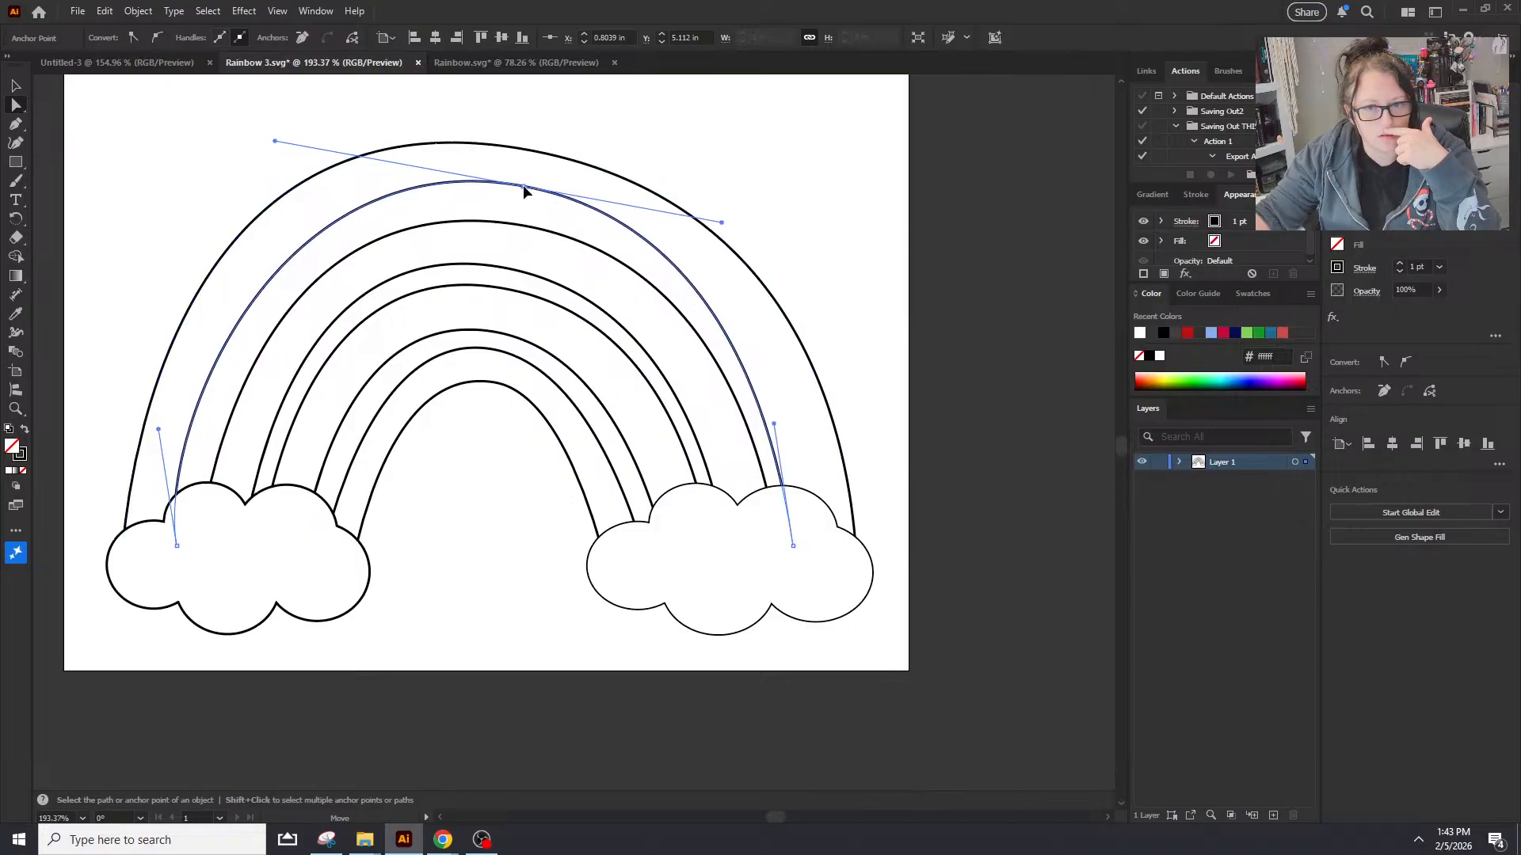
drag(792, 547, 815, 545)
click(958, 432)
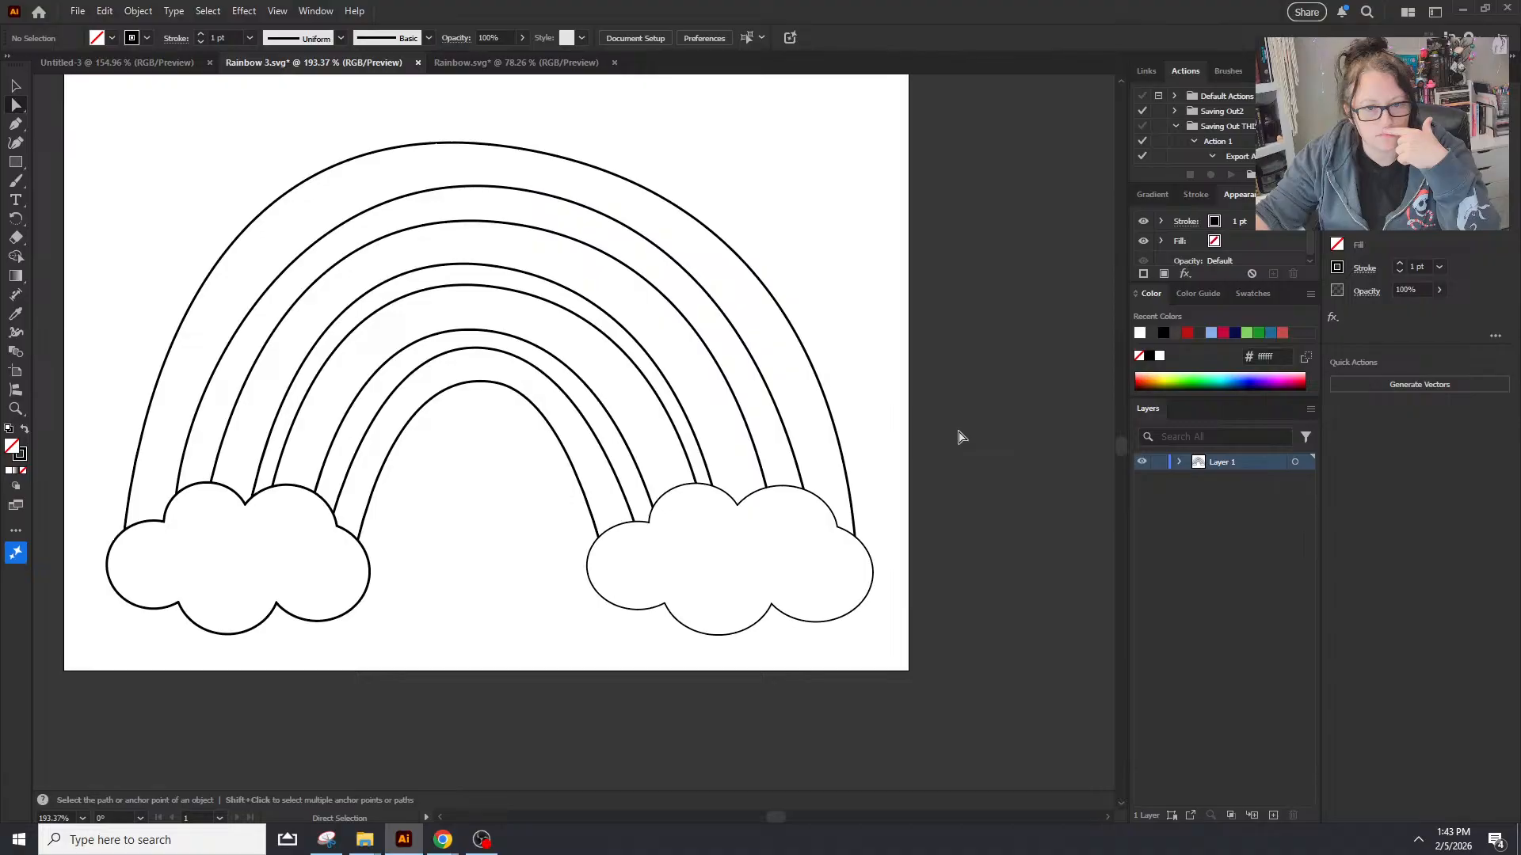
Step: Even out the middle stripes by moving the second arch's inner end anchors and lowering the third arch's outer top anchor
click(242, 511)
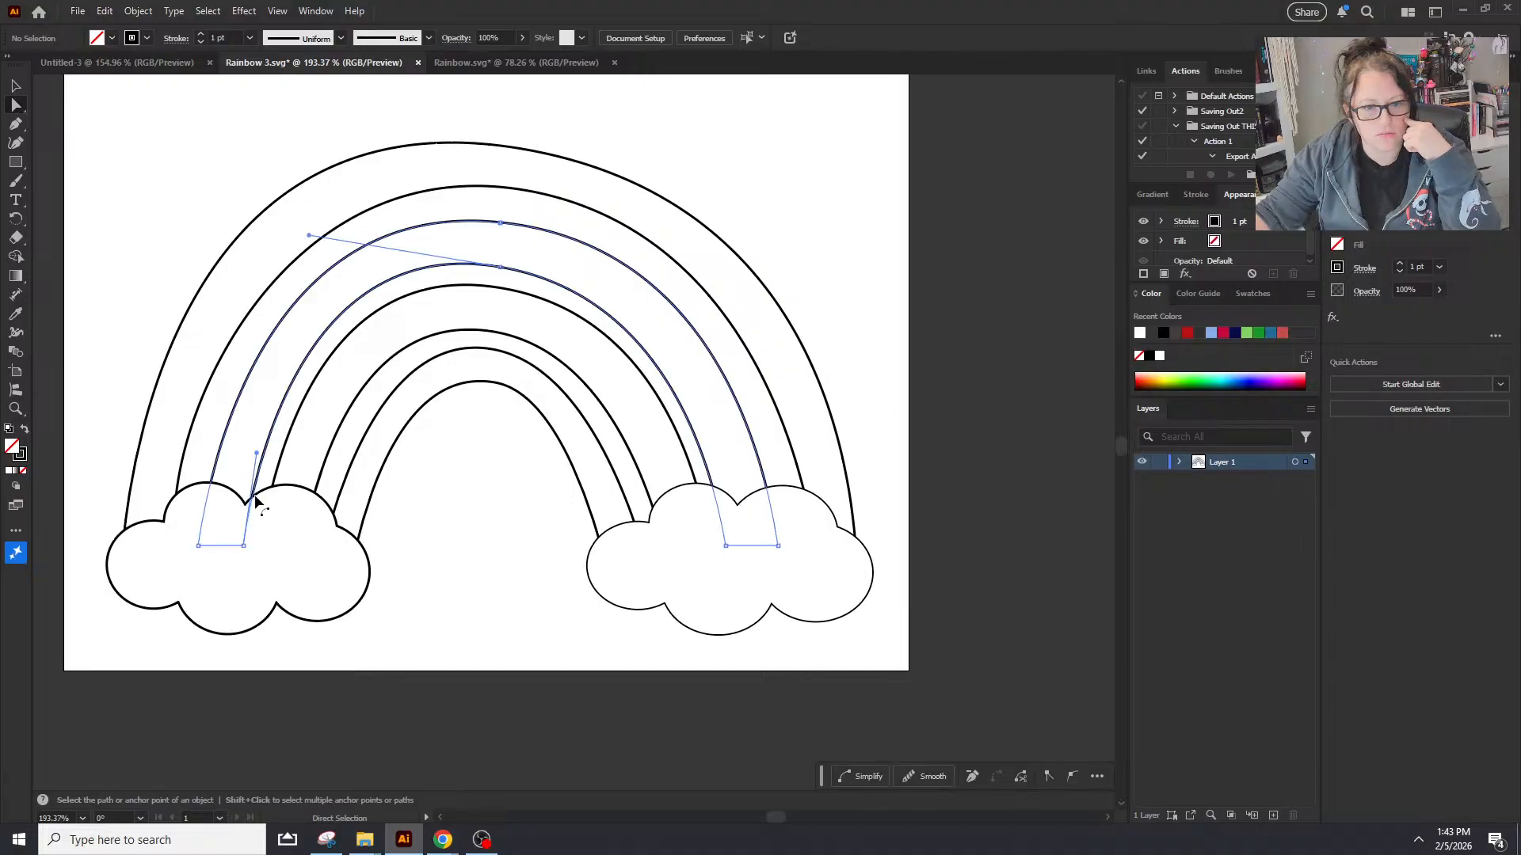
click(236, 543)
drag(236, 543, 233, 543)
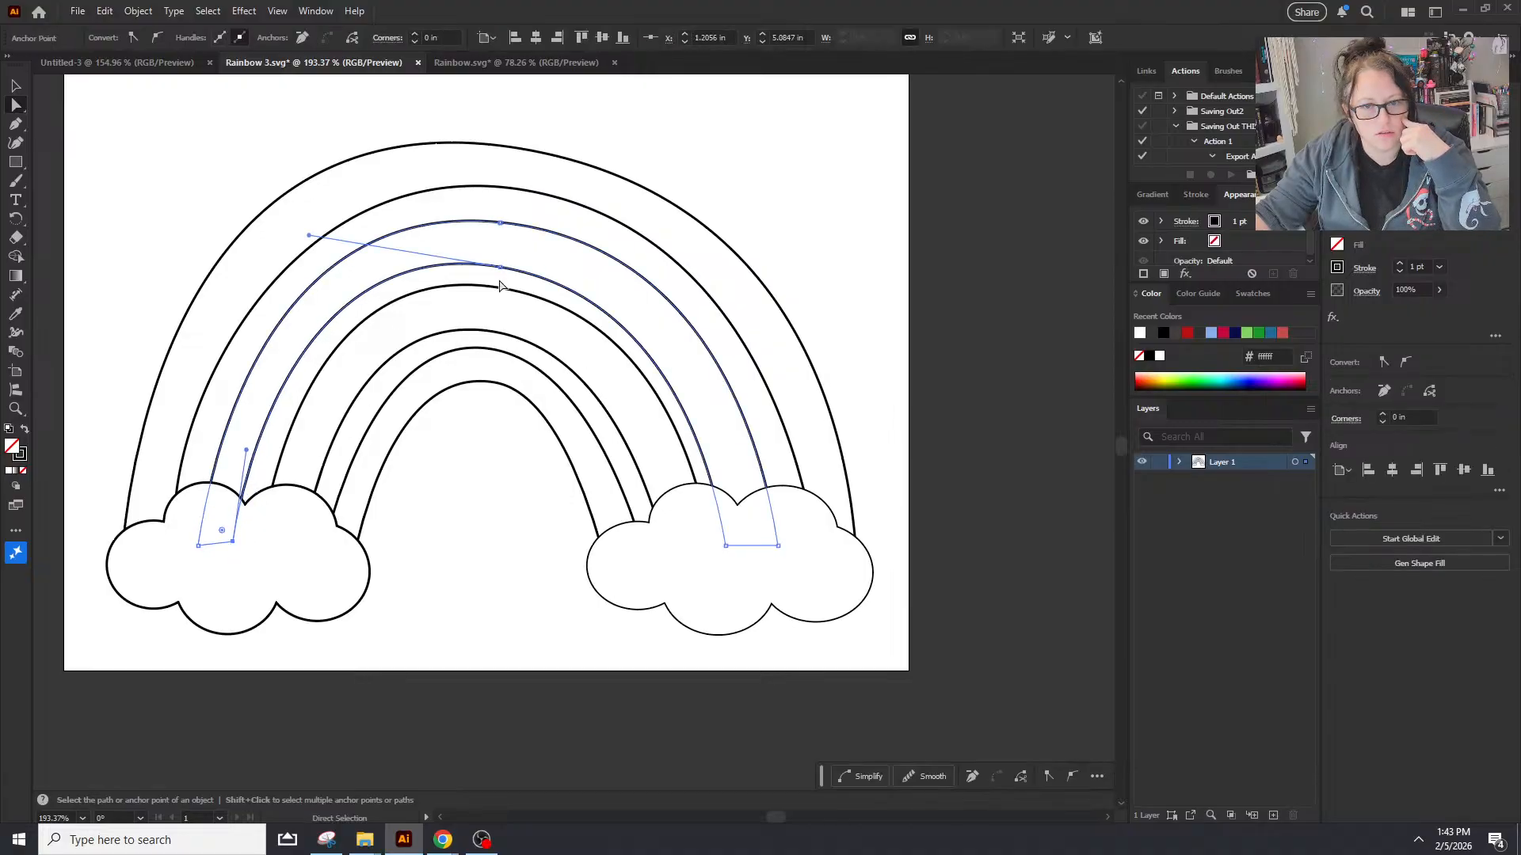
click(497, 279)
click(489, 287)
drag(488, 291, 494, 307)
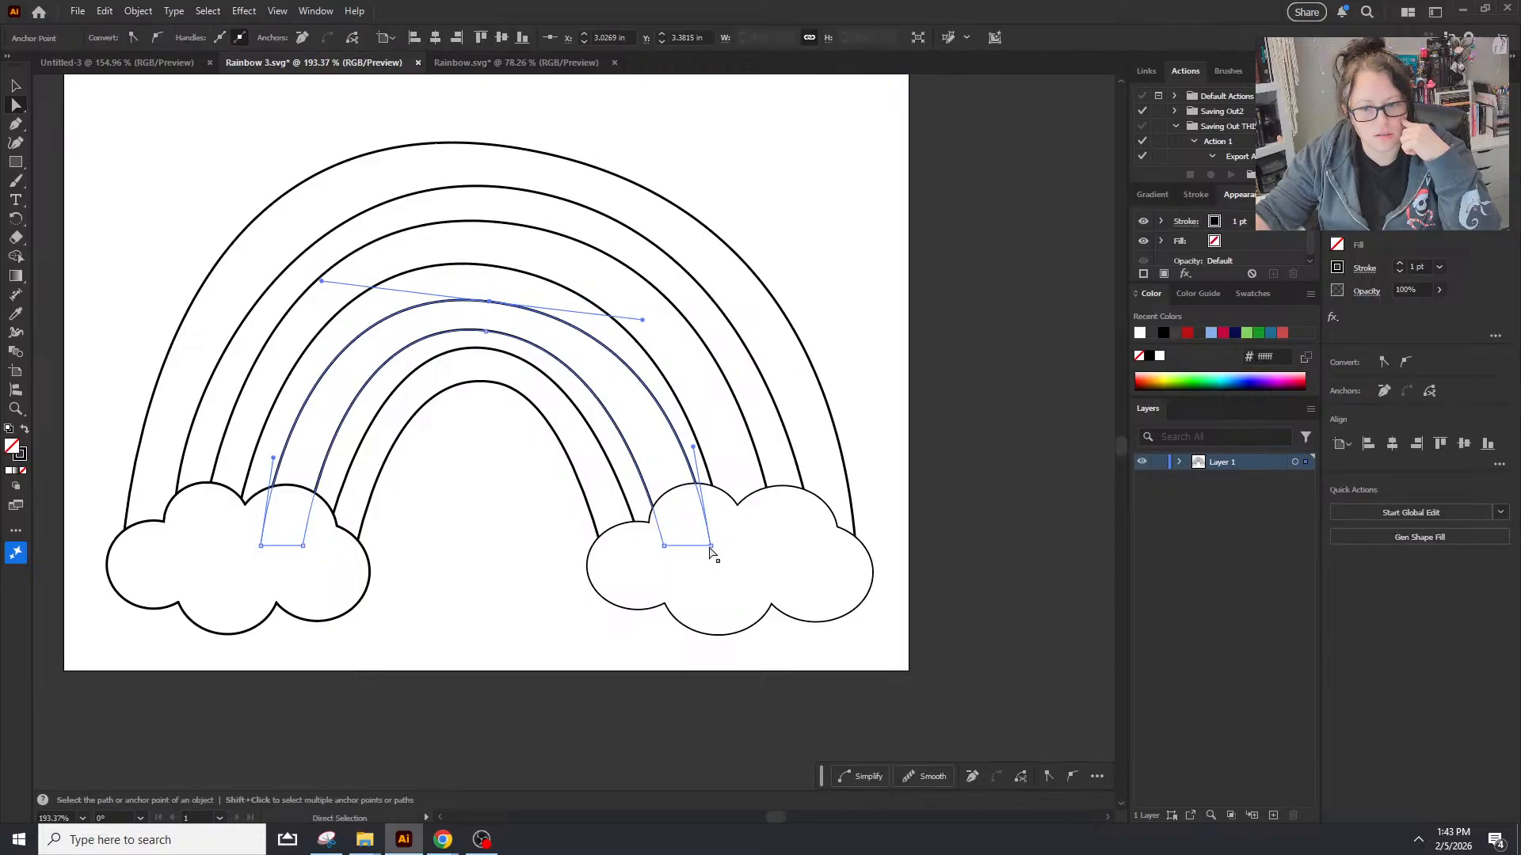
click(693, 547)
click(708, 476)
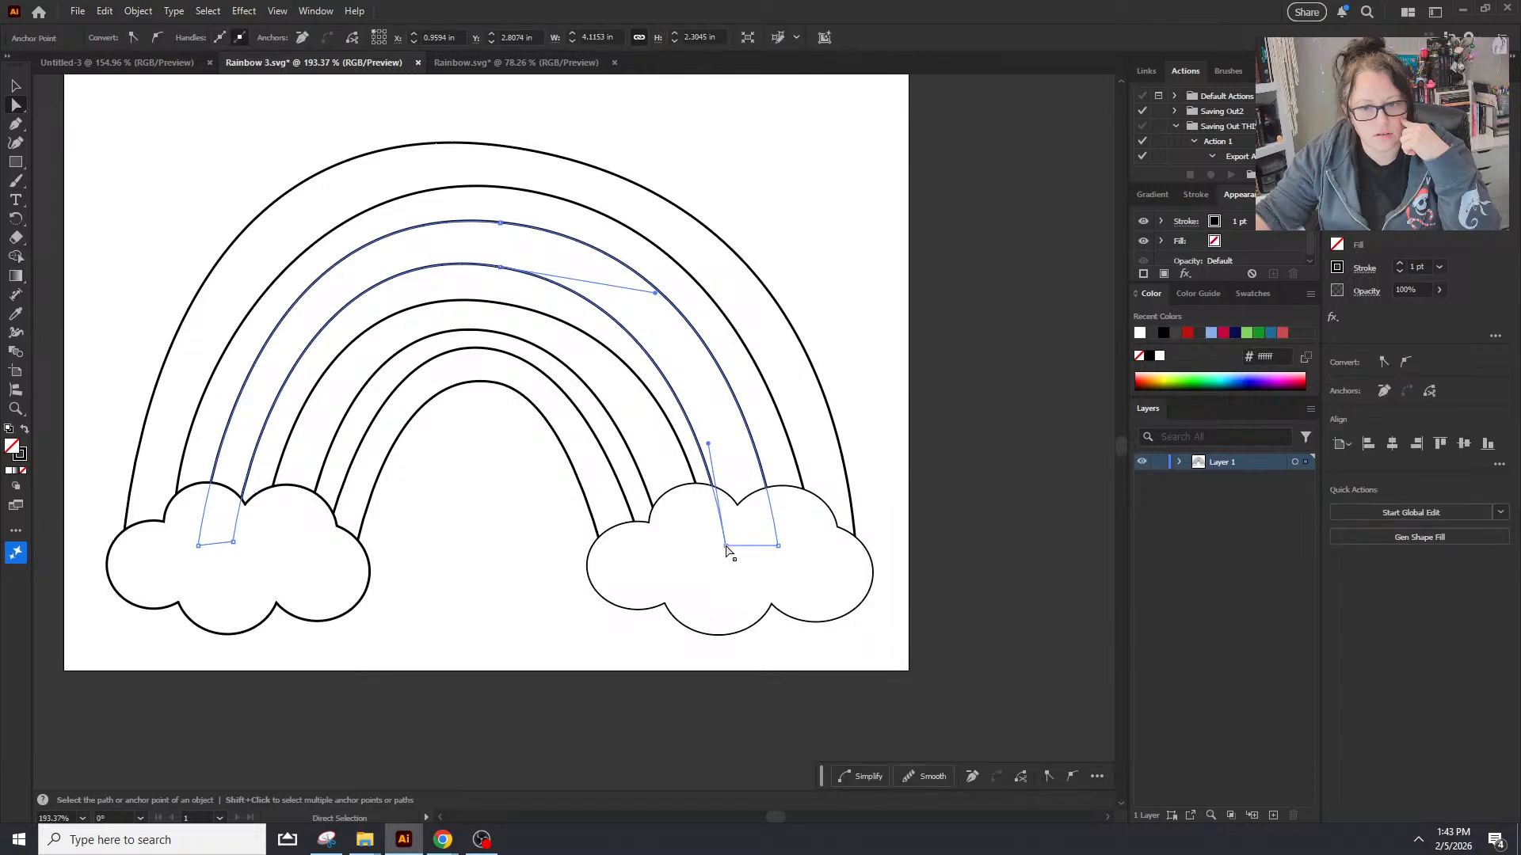
click(935, 446)
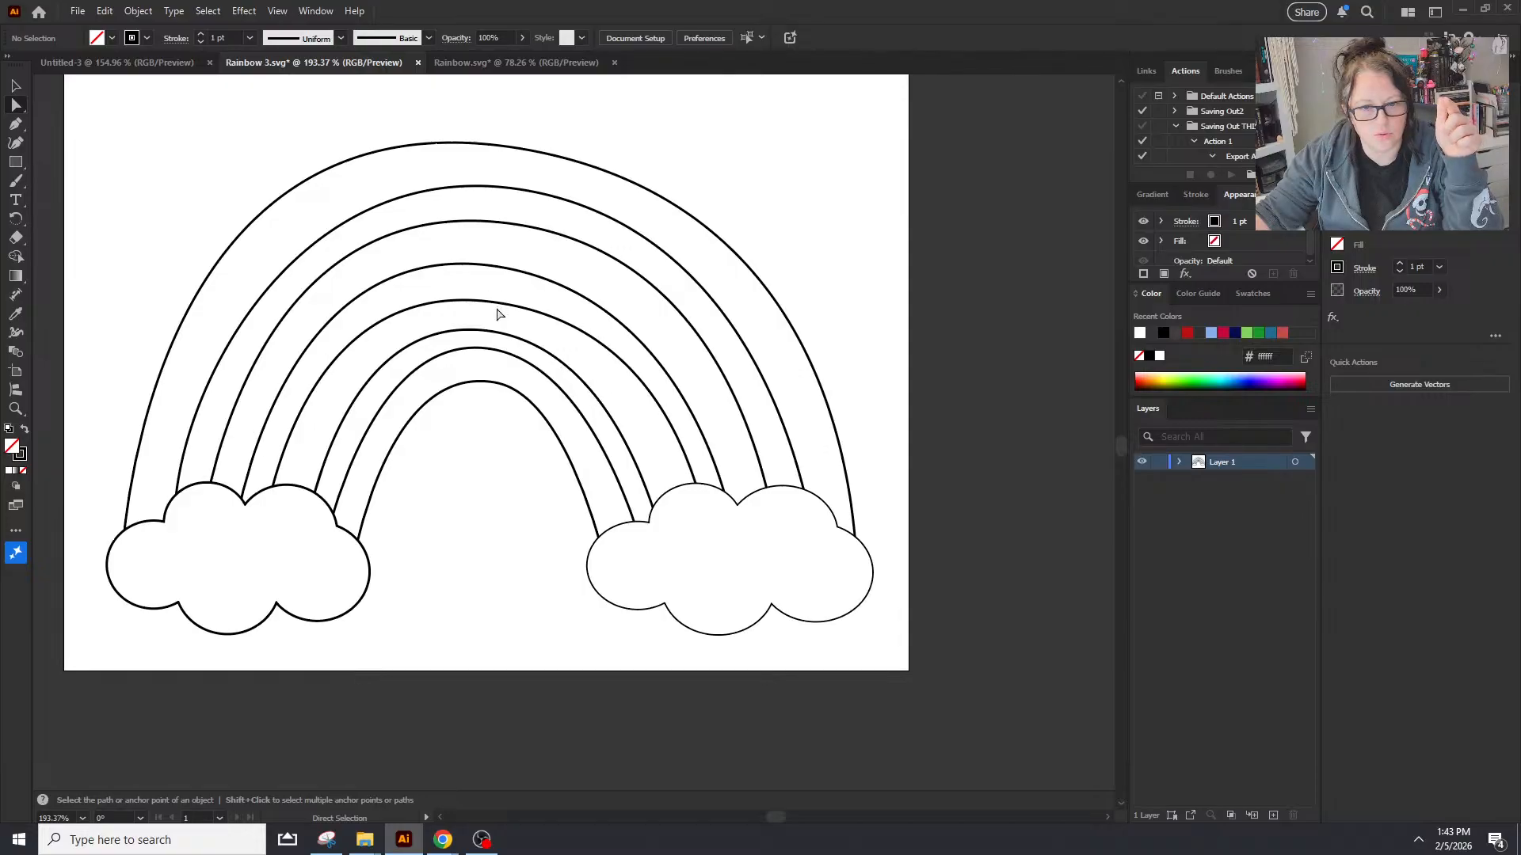
Step: Lower the innermost arch's outer top anchor and remove the duplicate anchor beside it
click(468, 349)
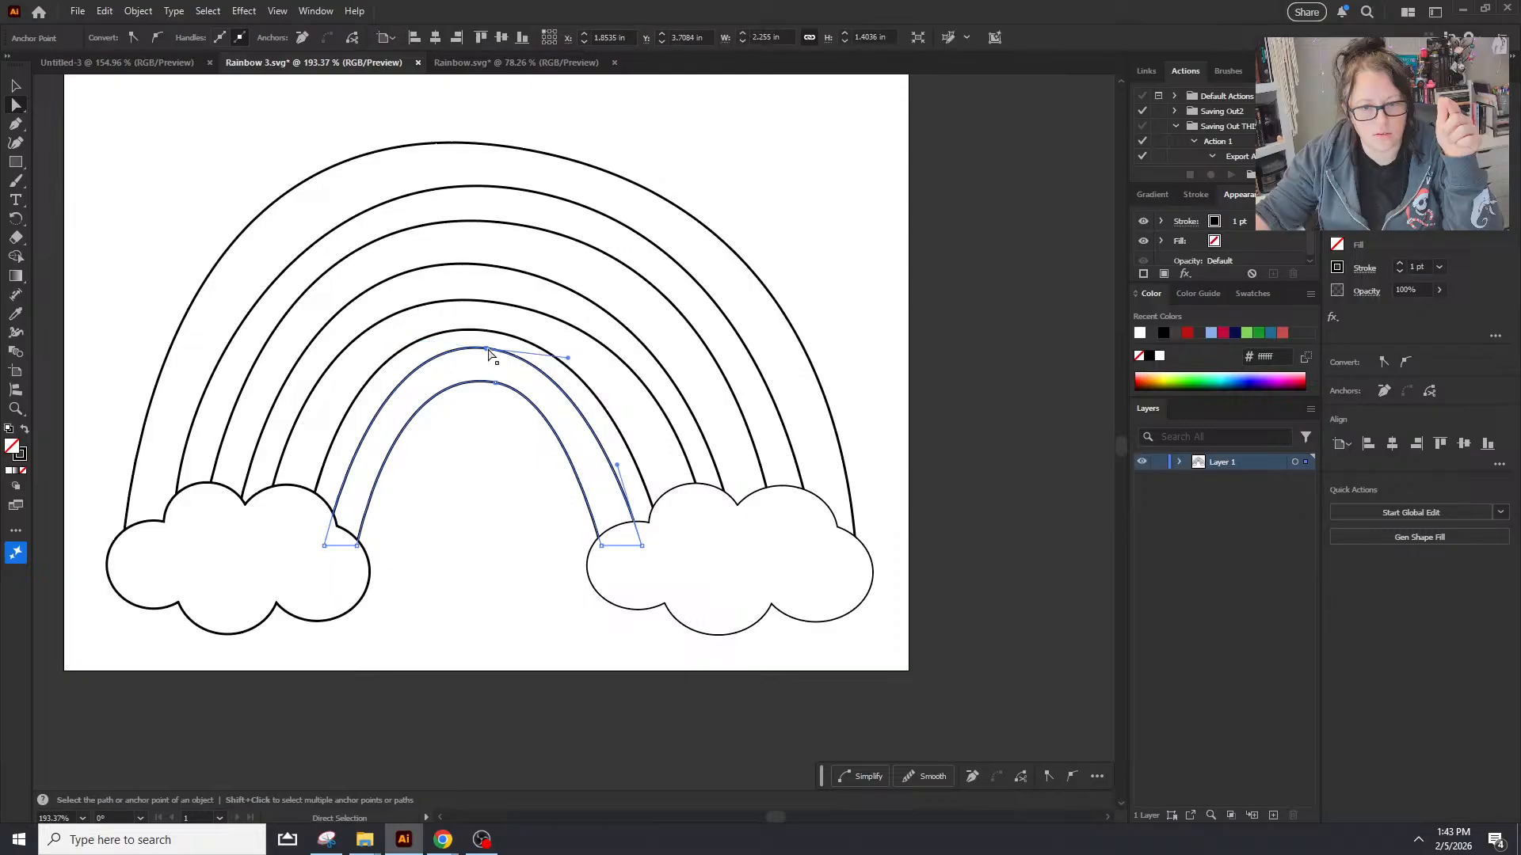
click(486, 350)
drag(487, 359, 488, 359)
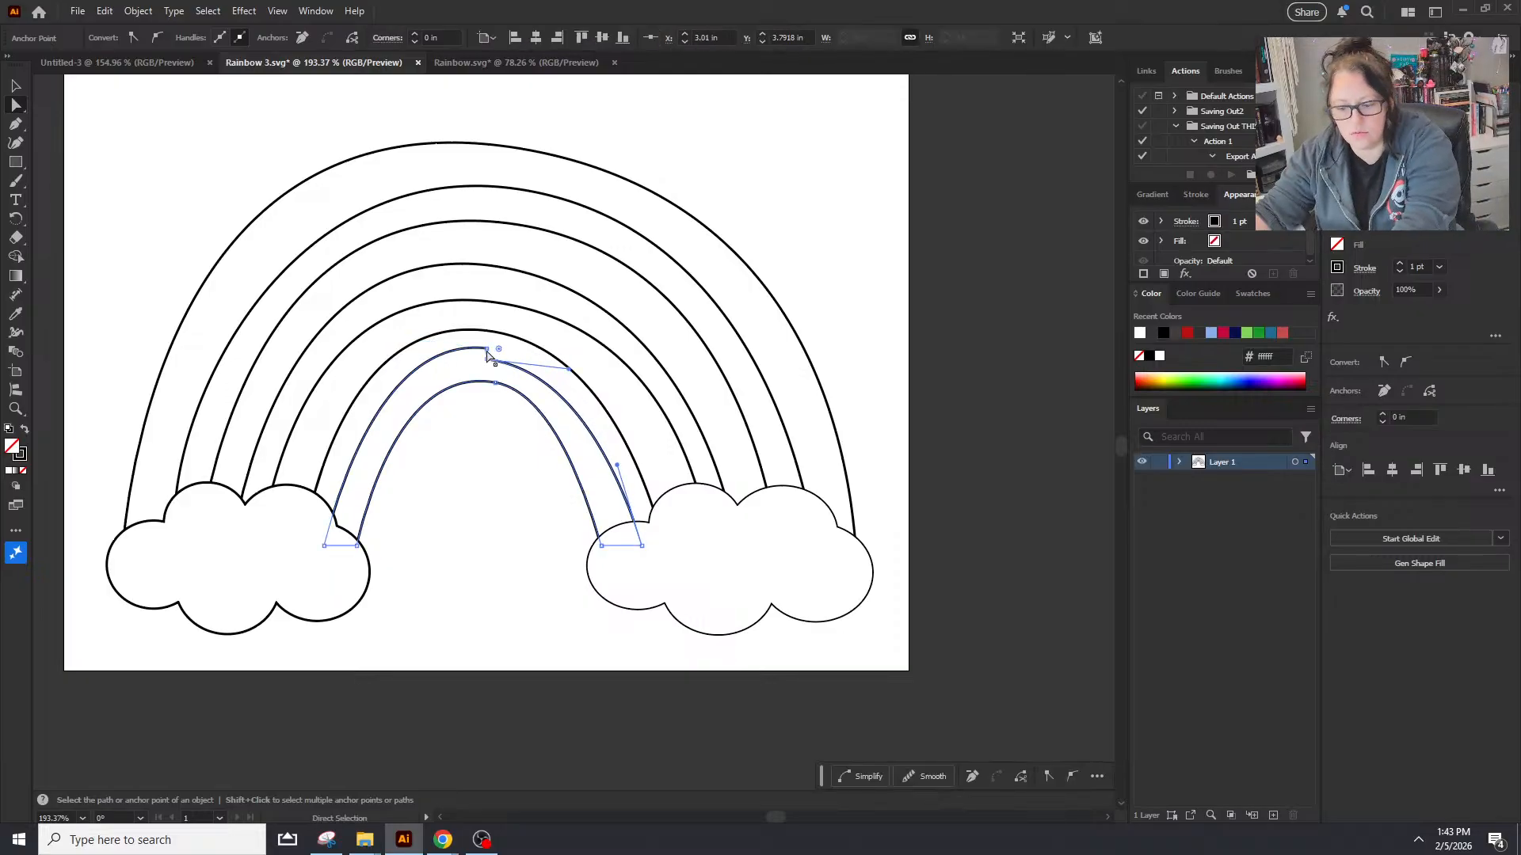
key(minus)
click(487, 350)
key(a)
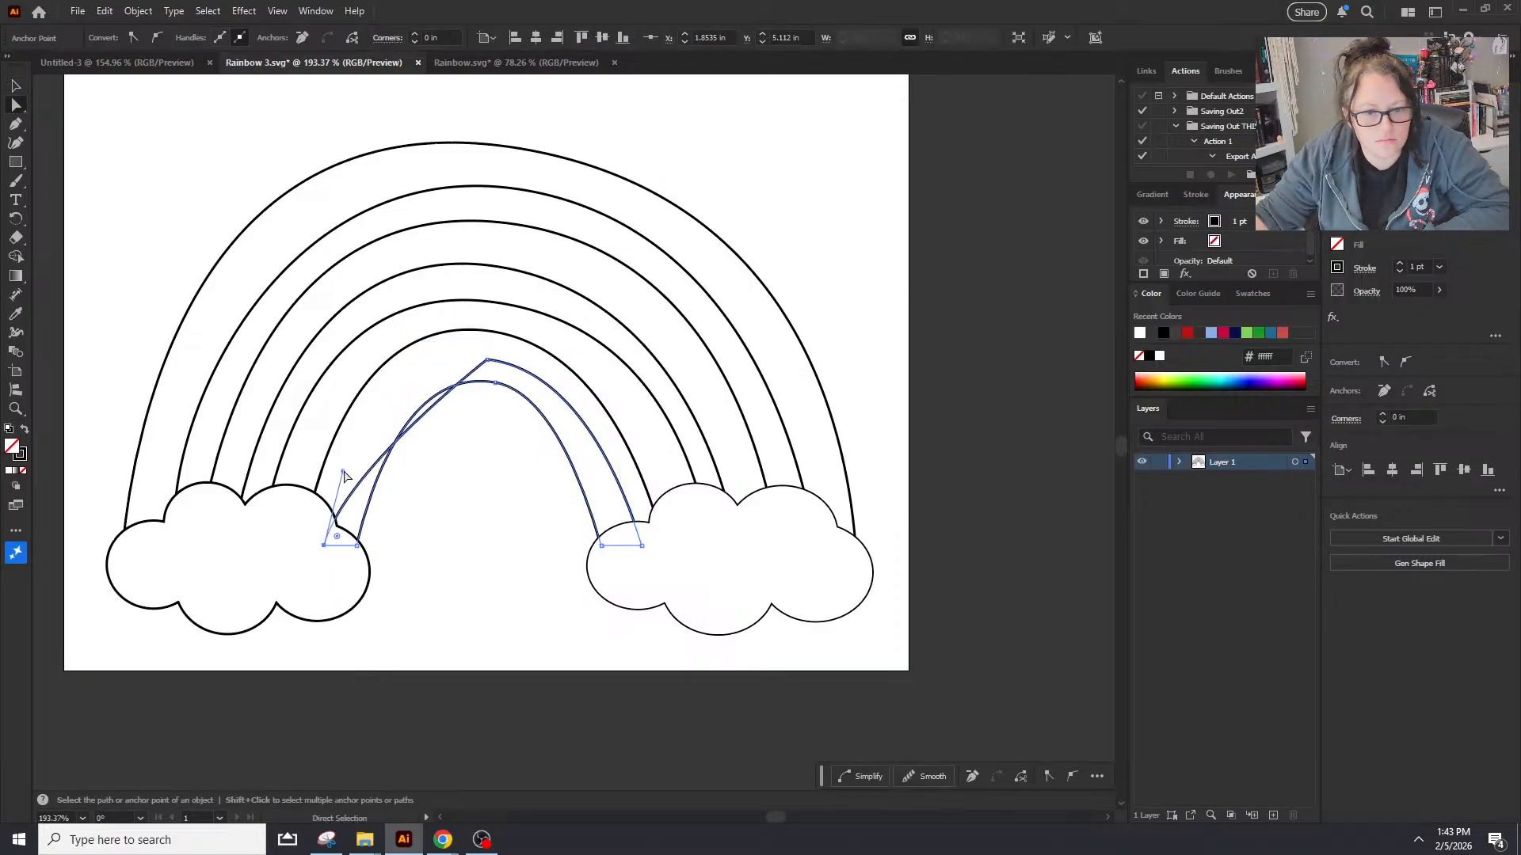
Step: Convert the innermost arch's outer top anchor to smooth and adjust its handles to round the left side
drag(342, 472, 365, 336)
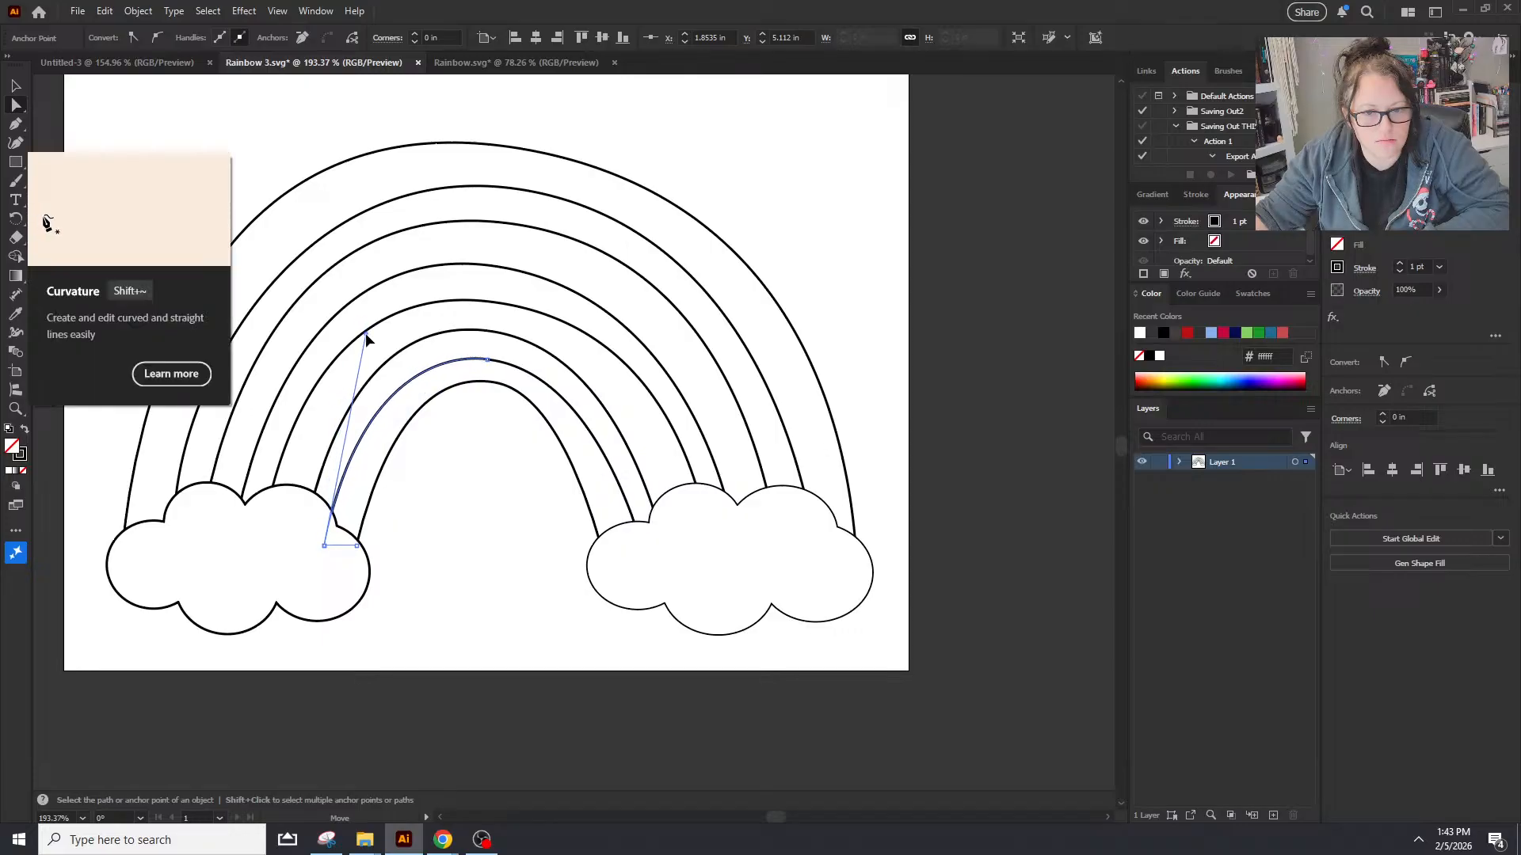
click(451, 385)
click(487, 360)
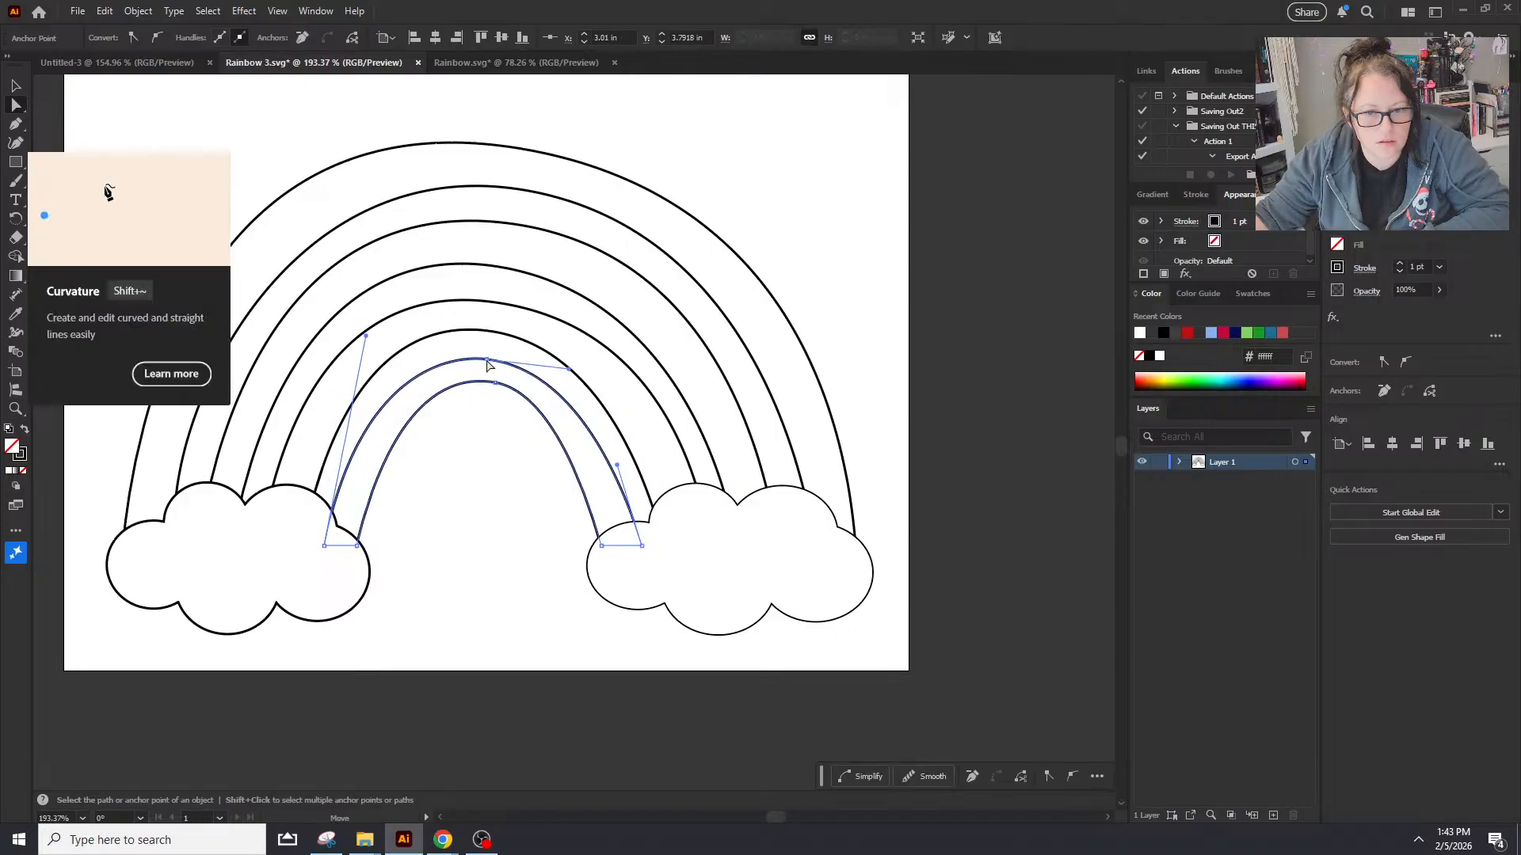
click(1406, 362)
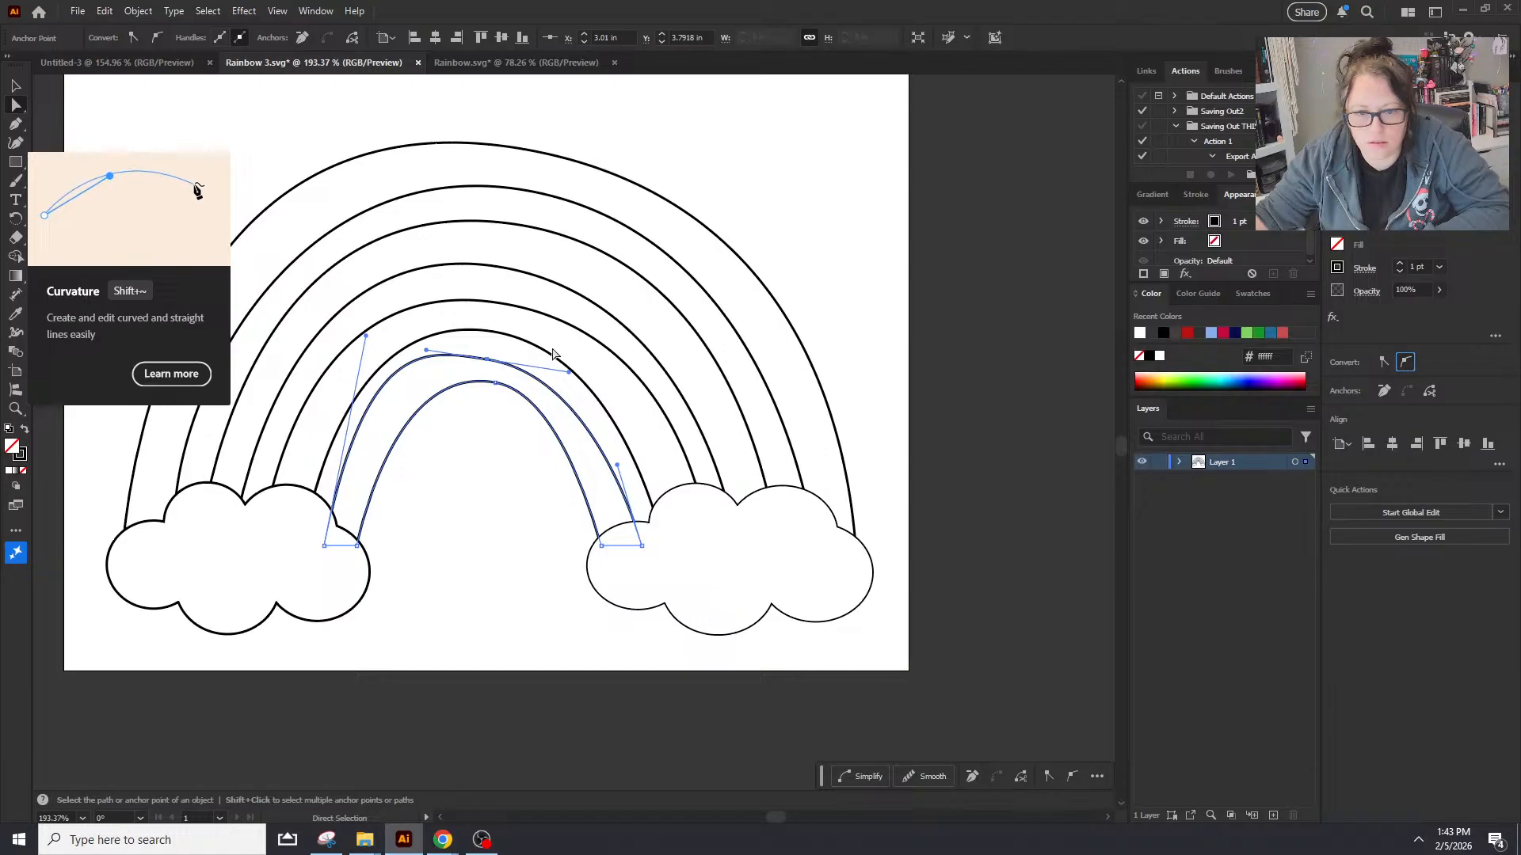
drag(427, 351, 455, 358)
mouse_move(367, 339)
mouse_down()
mouse_move(356, 380)
mouse_move(381, 354)
mouse_up()
click(539, 502)
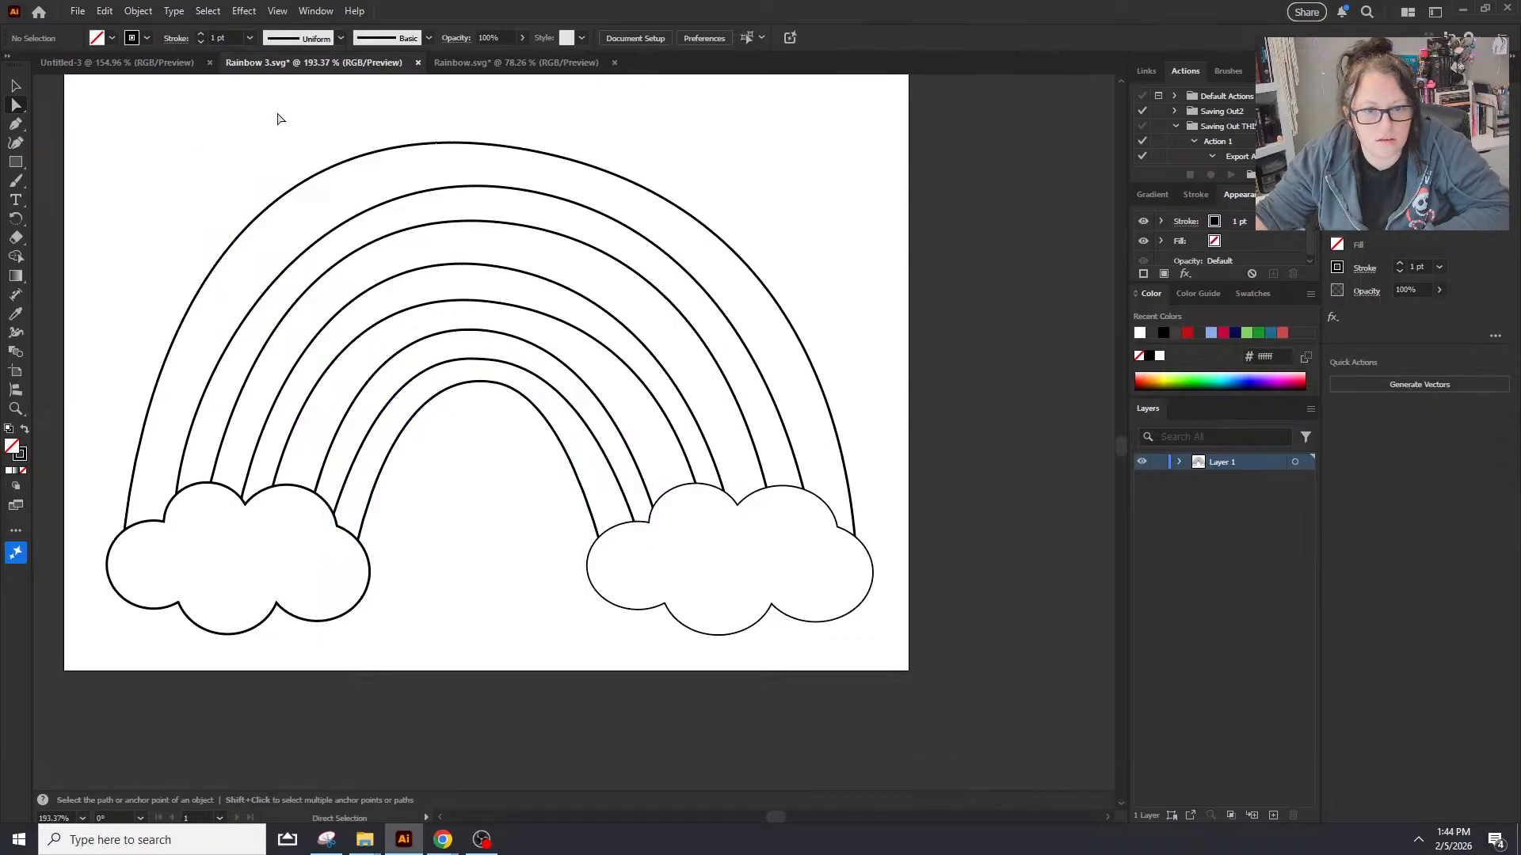
Step: Extend the top anchor's left handle on the outermost arch's inner edge to widen its left curve
click(360, 217)
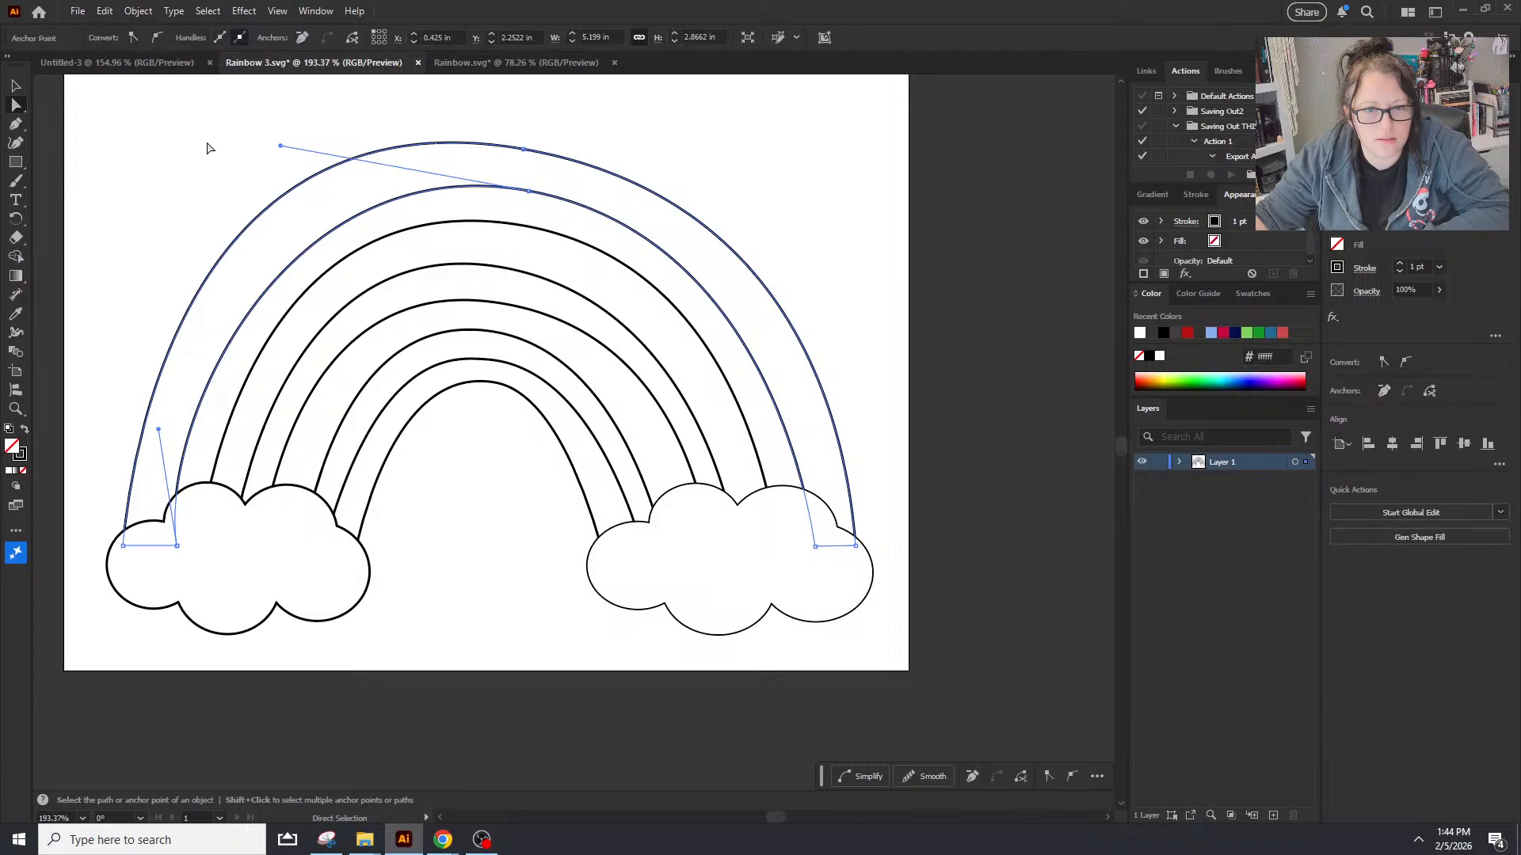
drag(280, 146, 237, 142)
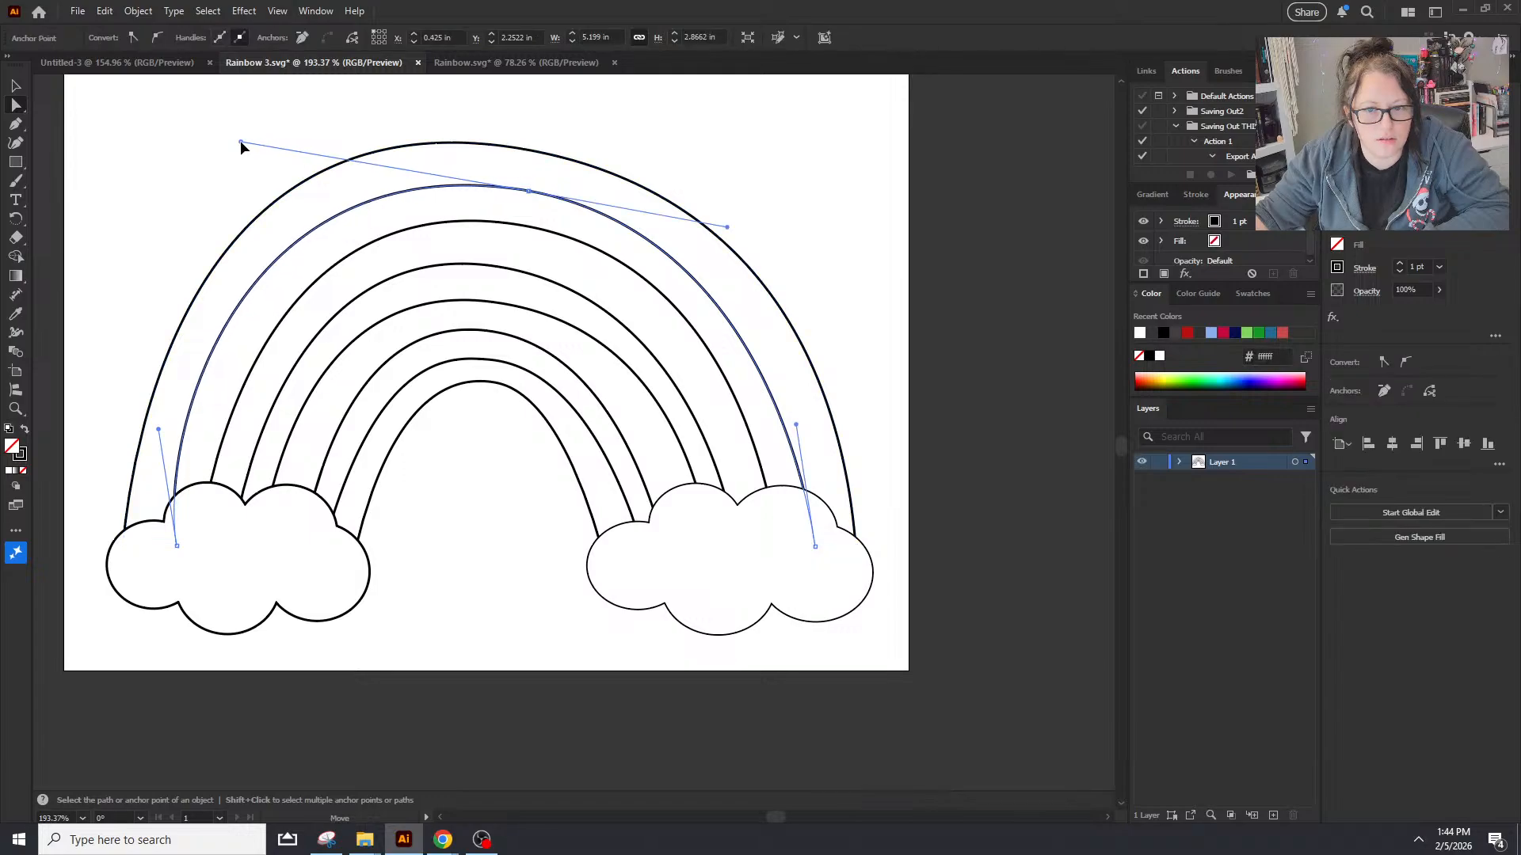
click(832, 258)
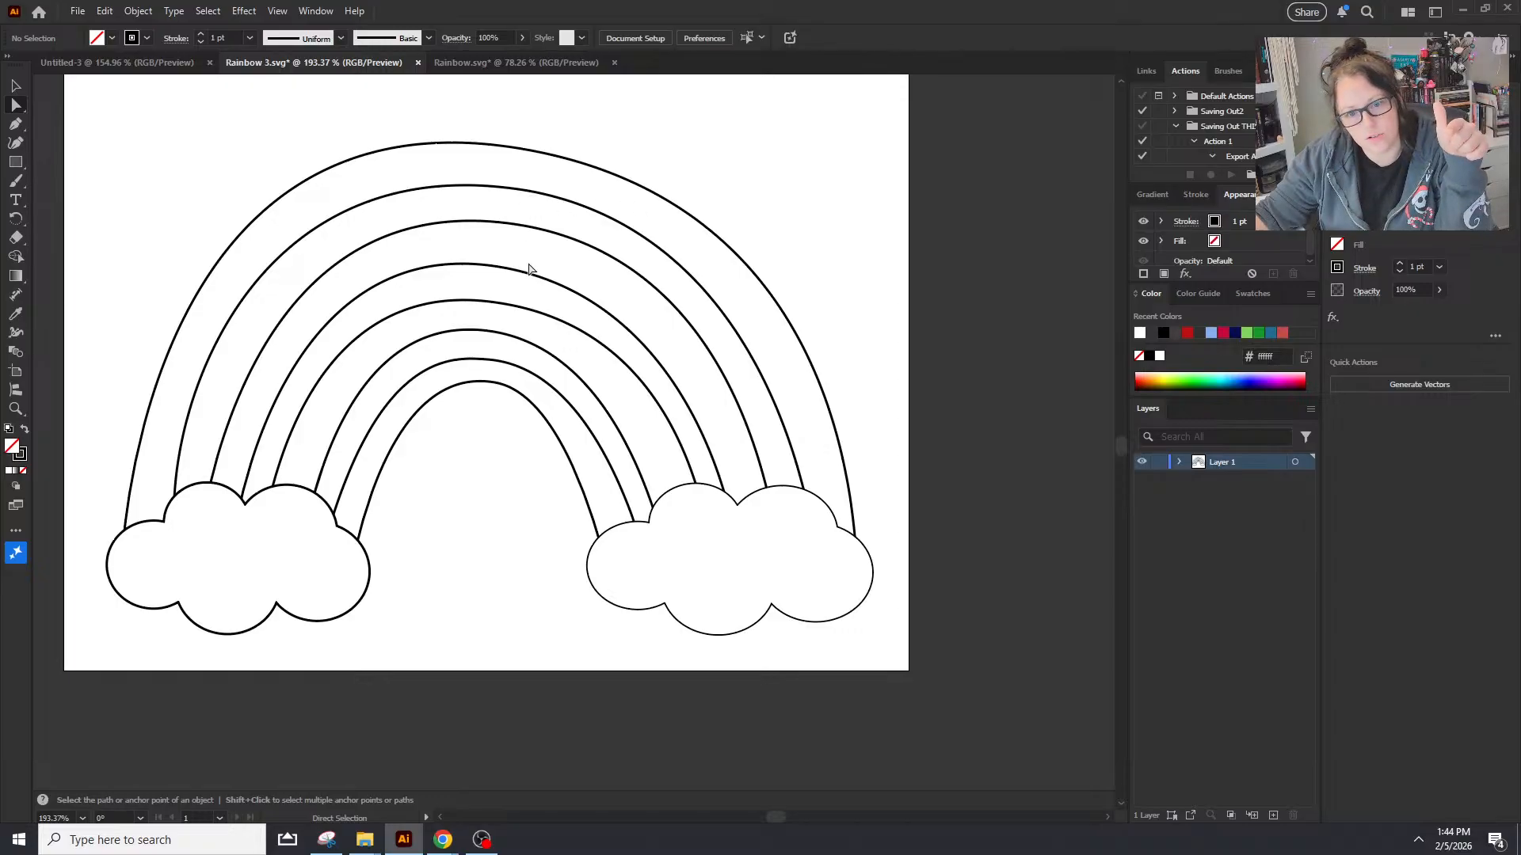
Step: Slightly raise the tops of the second arch's inner edge and third arch's outer edge, and nudge the third arch's right end inward
click(501, 269)
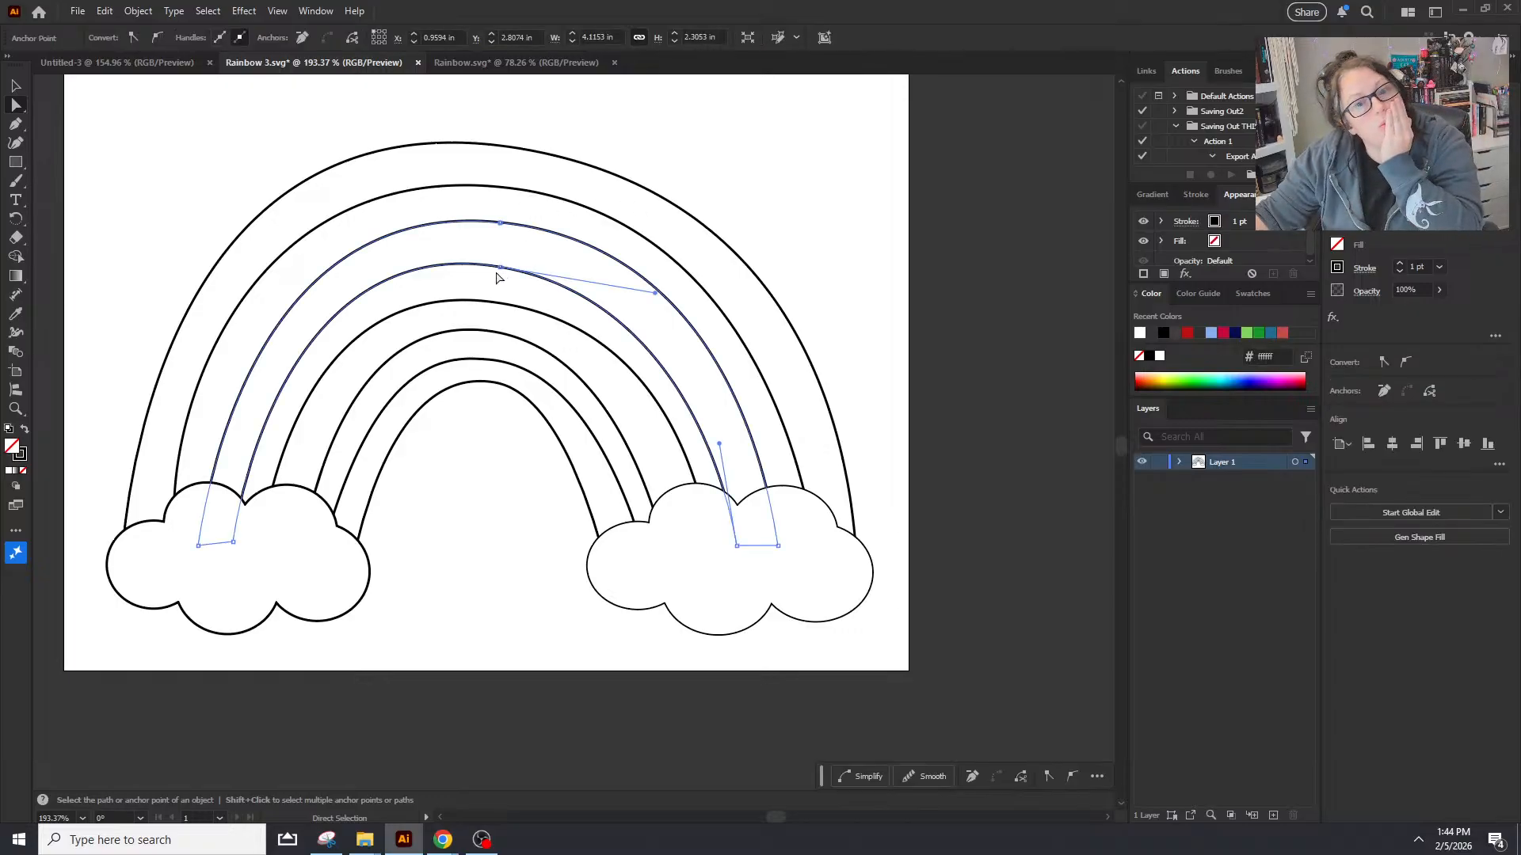
drag(501, 269, 486, 301)
click(510, 306)
click(712, 515)
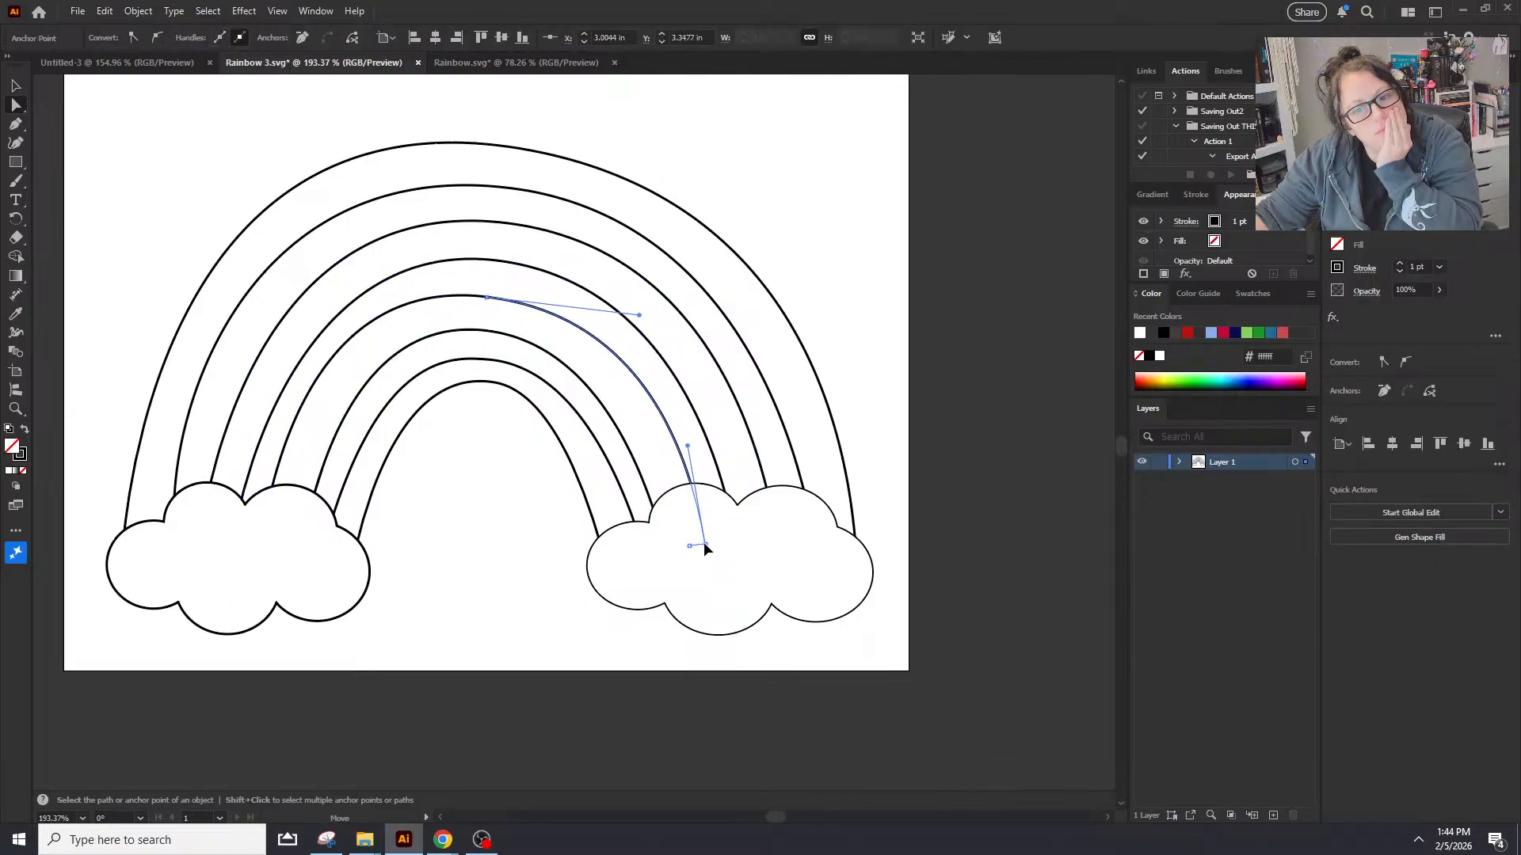
click(960, 375)
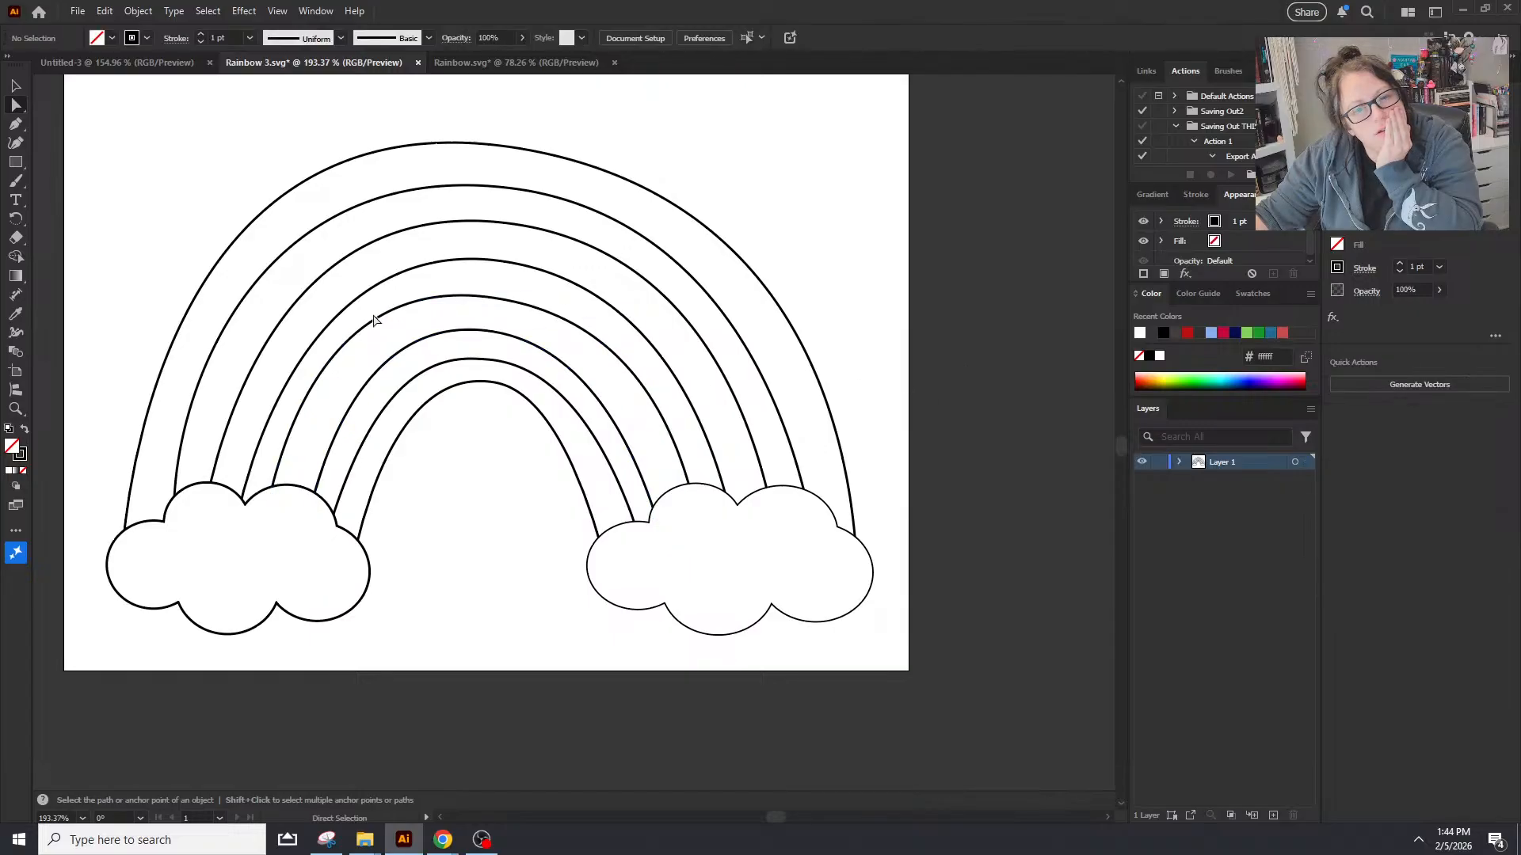
Step: Nudge the lower-left end of the third arch's outer edge slightly inward to even the spacing between the arches
click(278, 487)
click(282, 462)
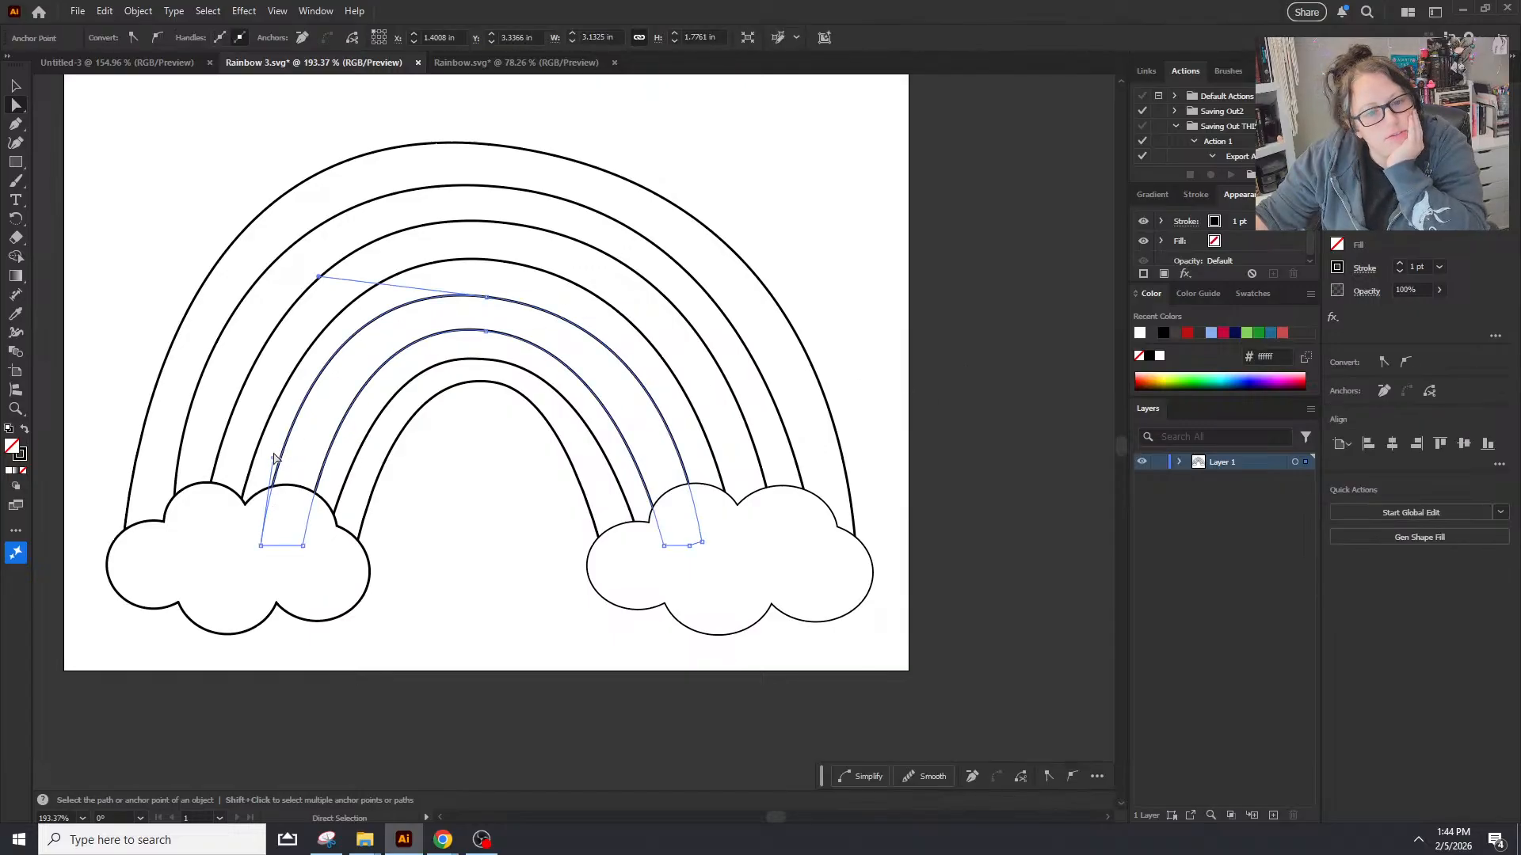
drag(281, 468, 281, 468)
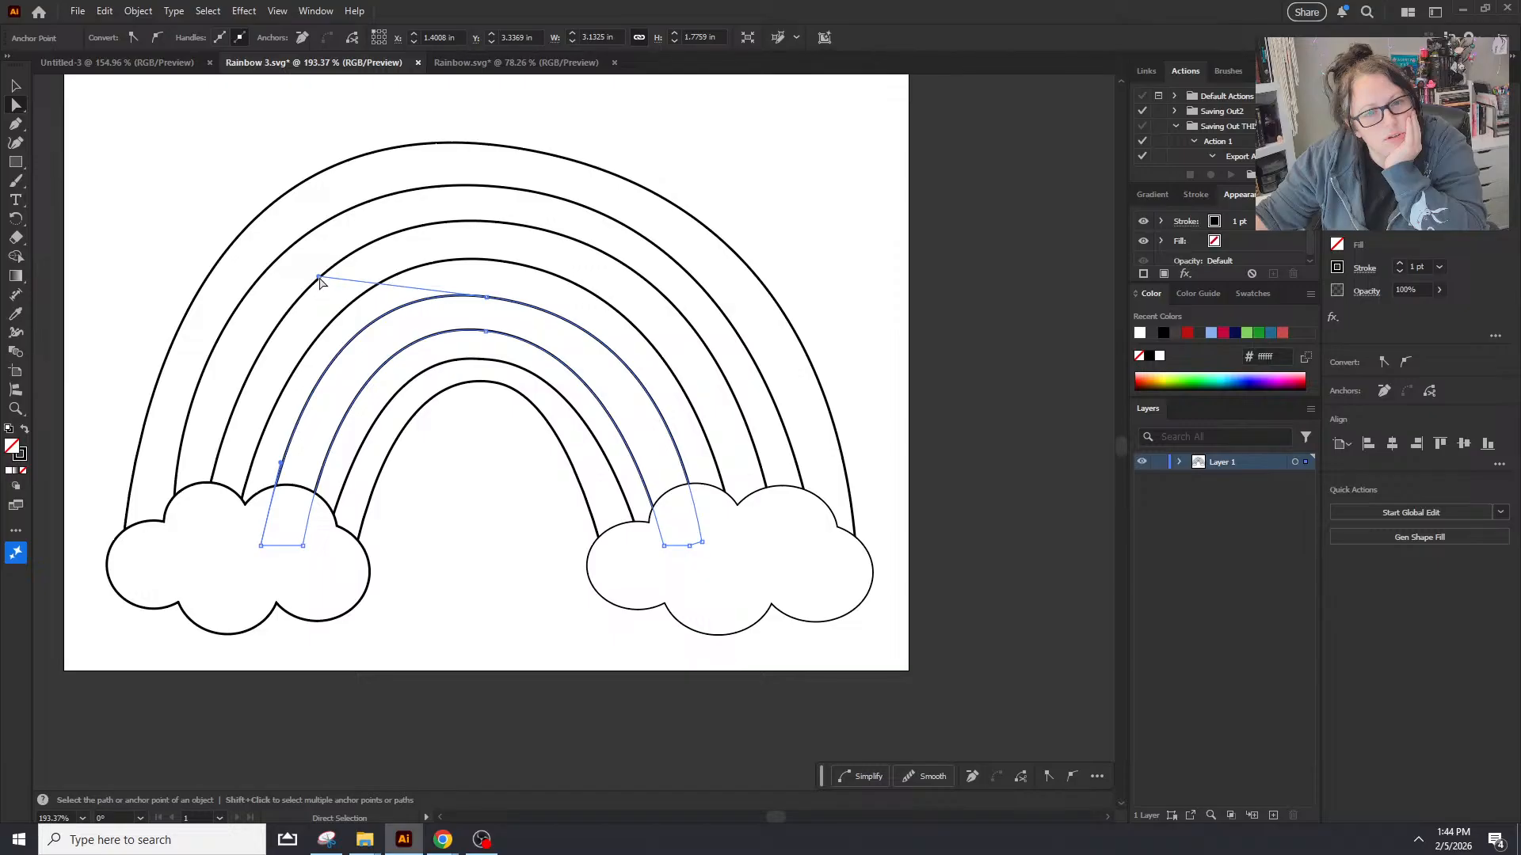
click(504, 633)
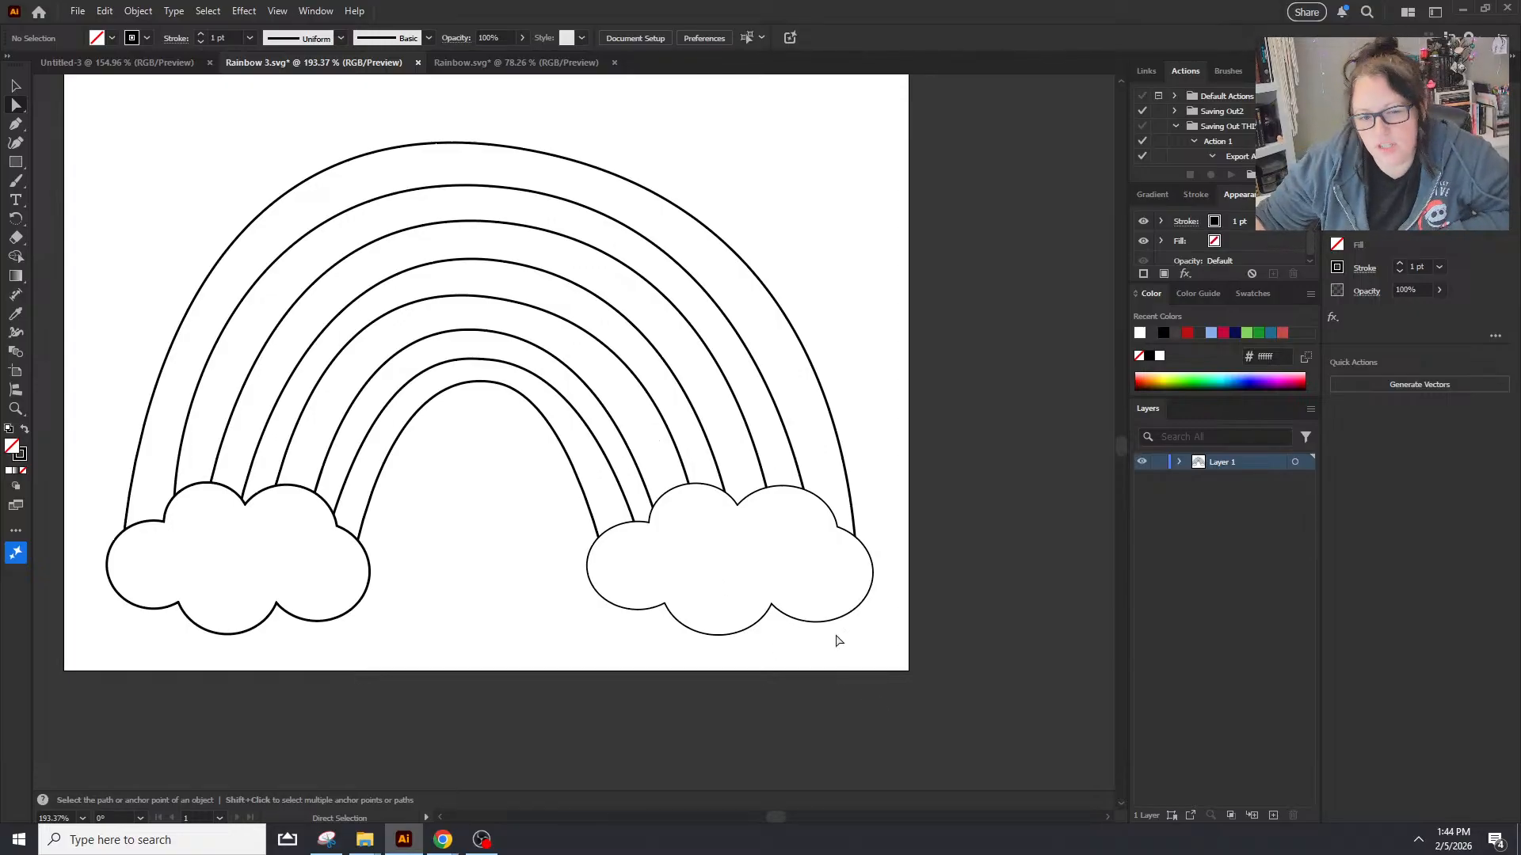
Step: Match the right cloud's stroke to the left cloud's 1 pt black outline with the Eyedropper
click(665, 545)
click(14, 312)
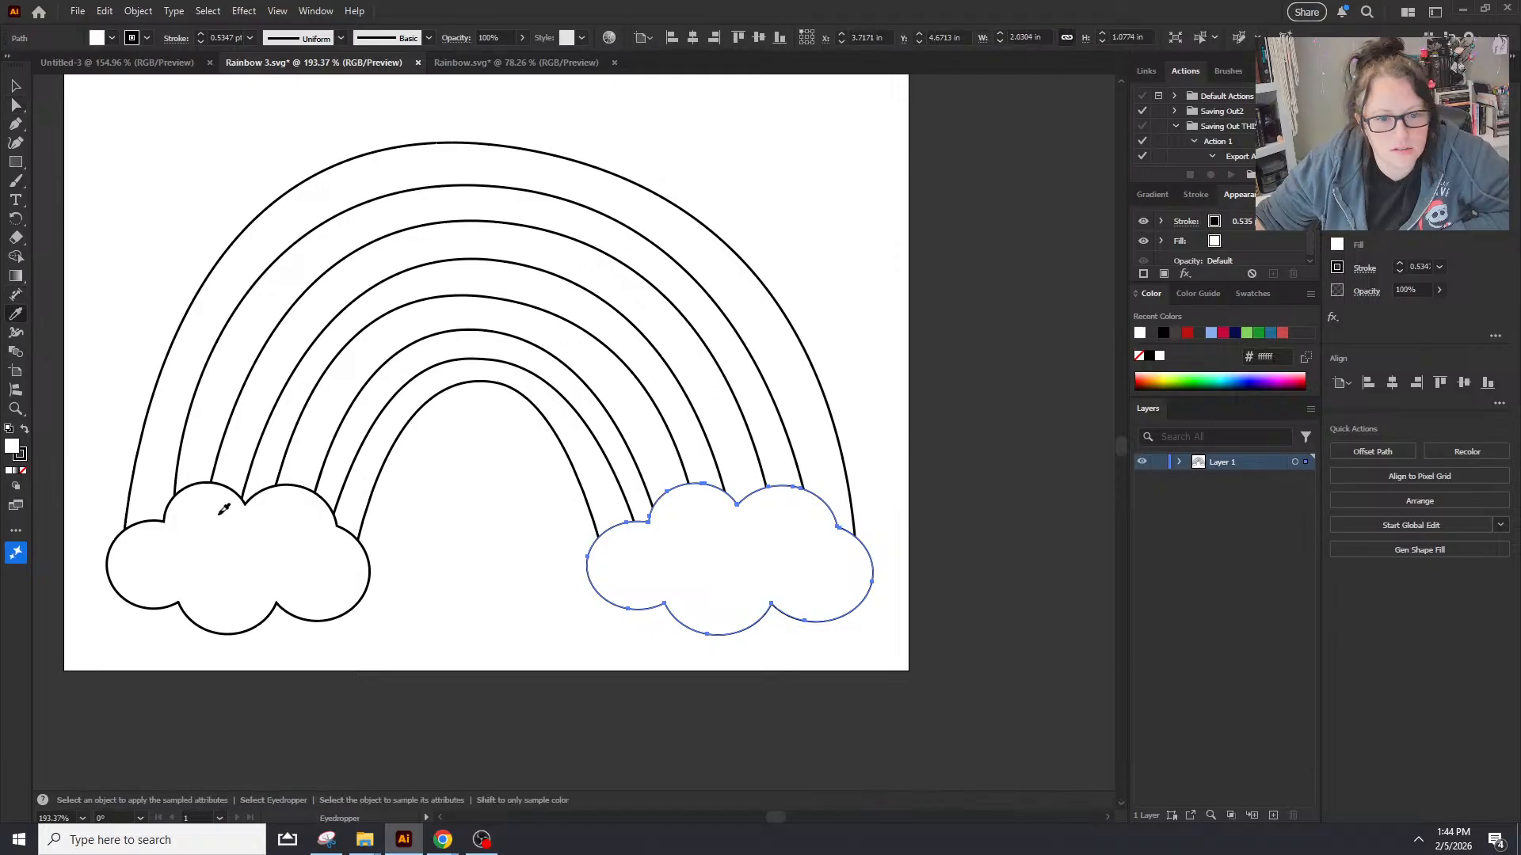
click(221, 505)
click(15, 86)
click(192, 120)
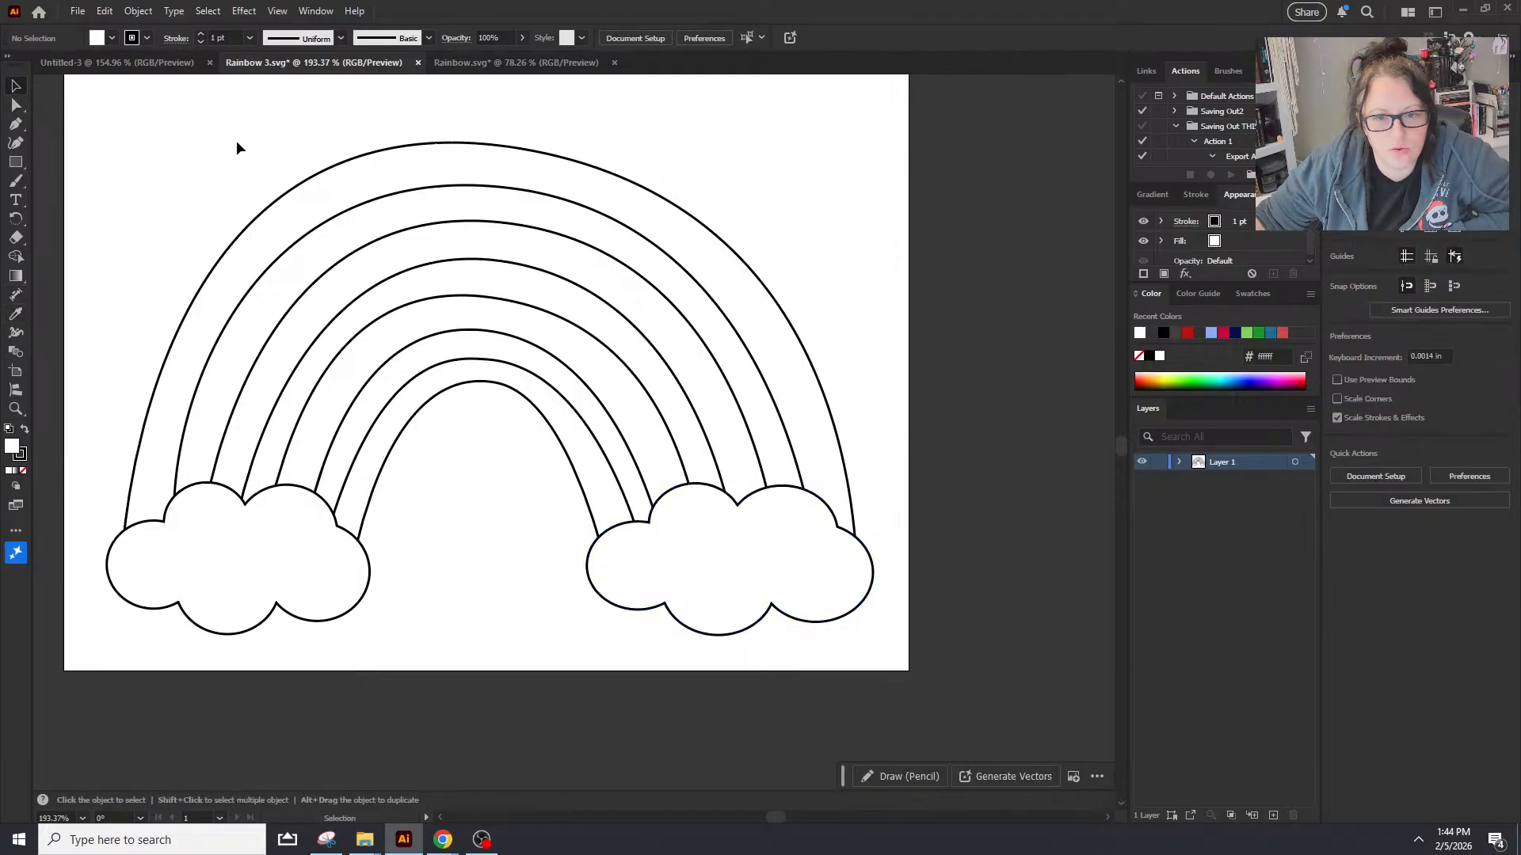
Step: Save the artwork as an SVG named Rainbow in a new 2026 folder under My Designs, using the SVG 1.1 profile
key(ctrl+shift+s)
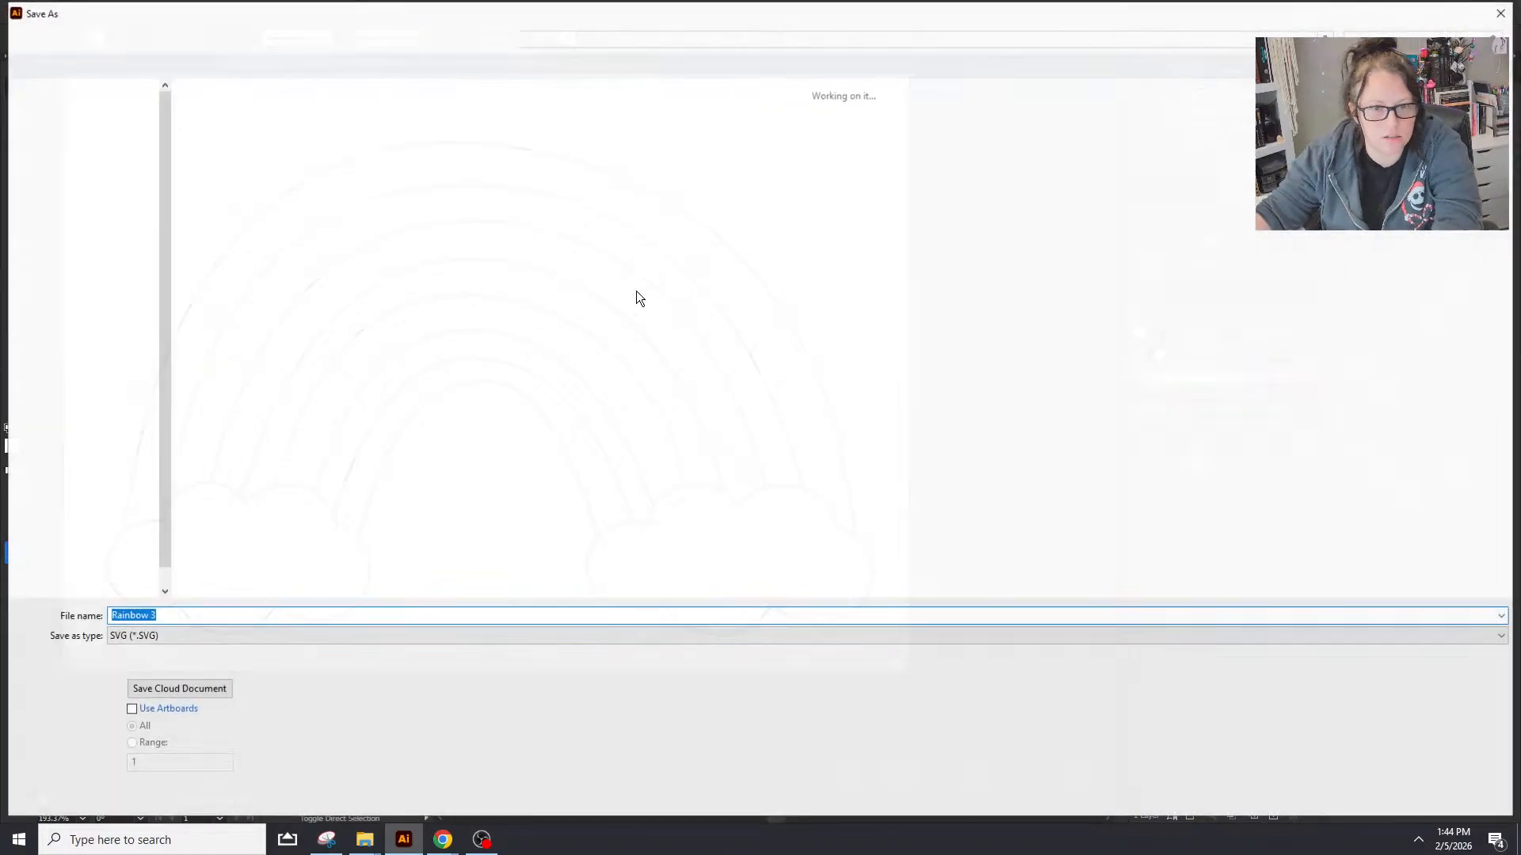
text(Rainbow)
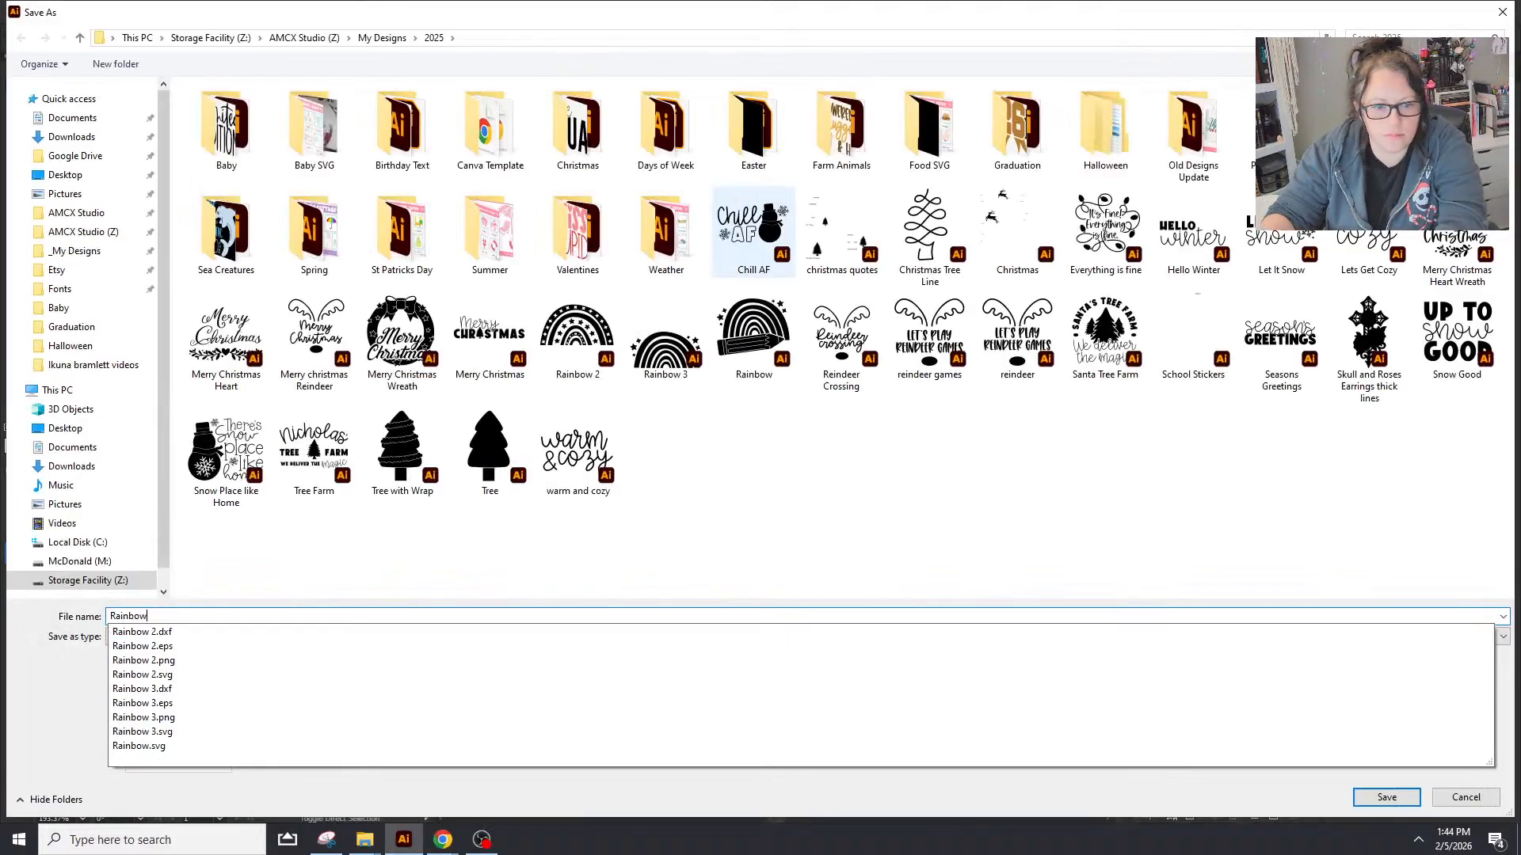
click(381, 38)
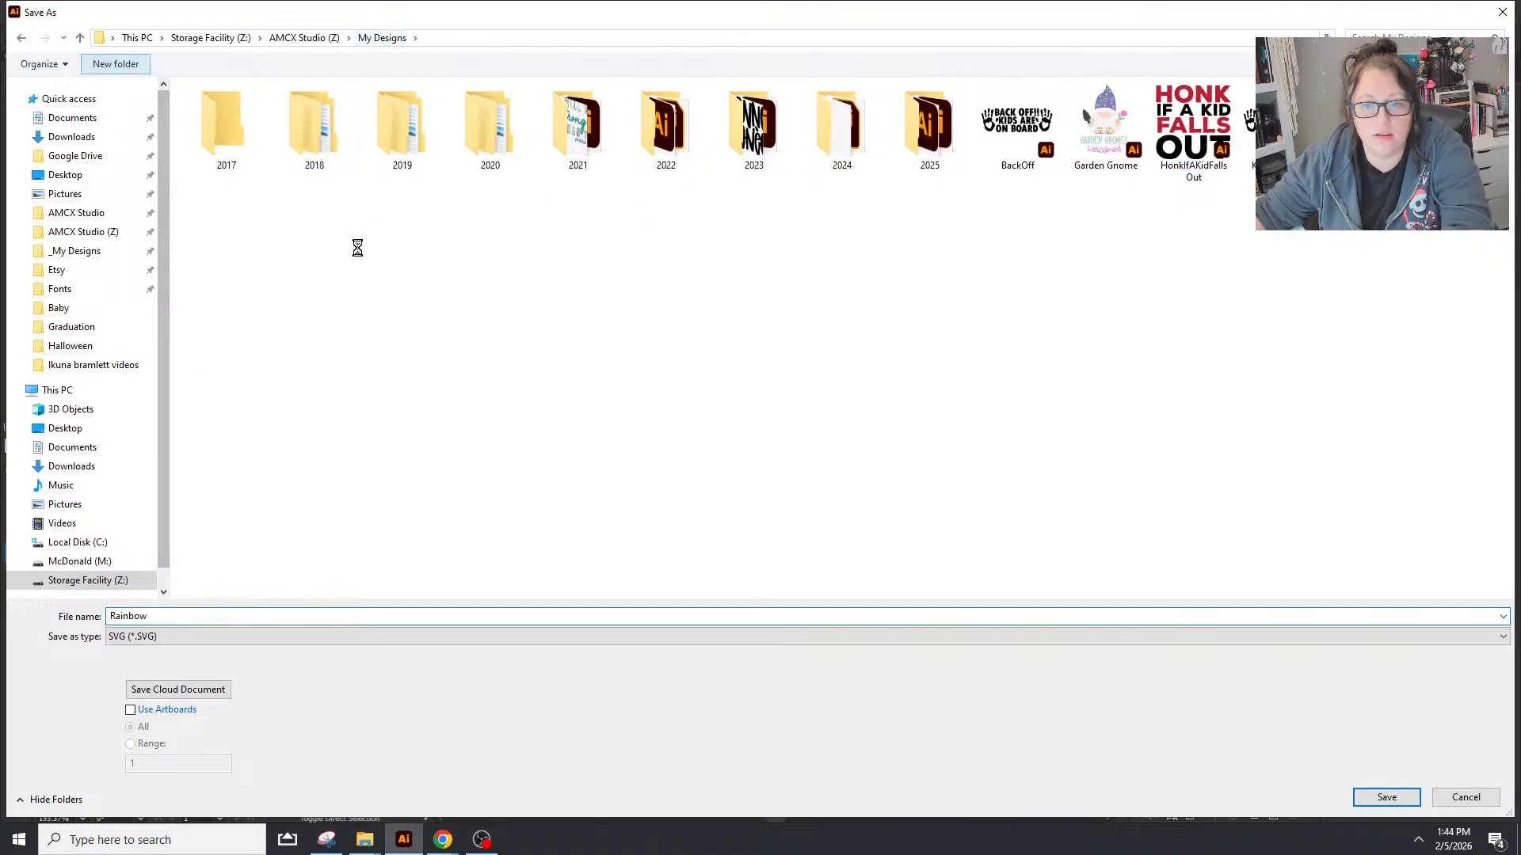
text(2026)
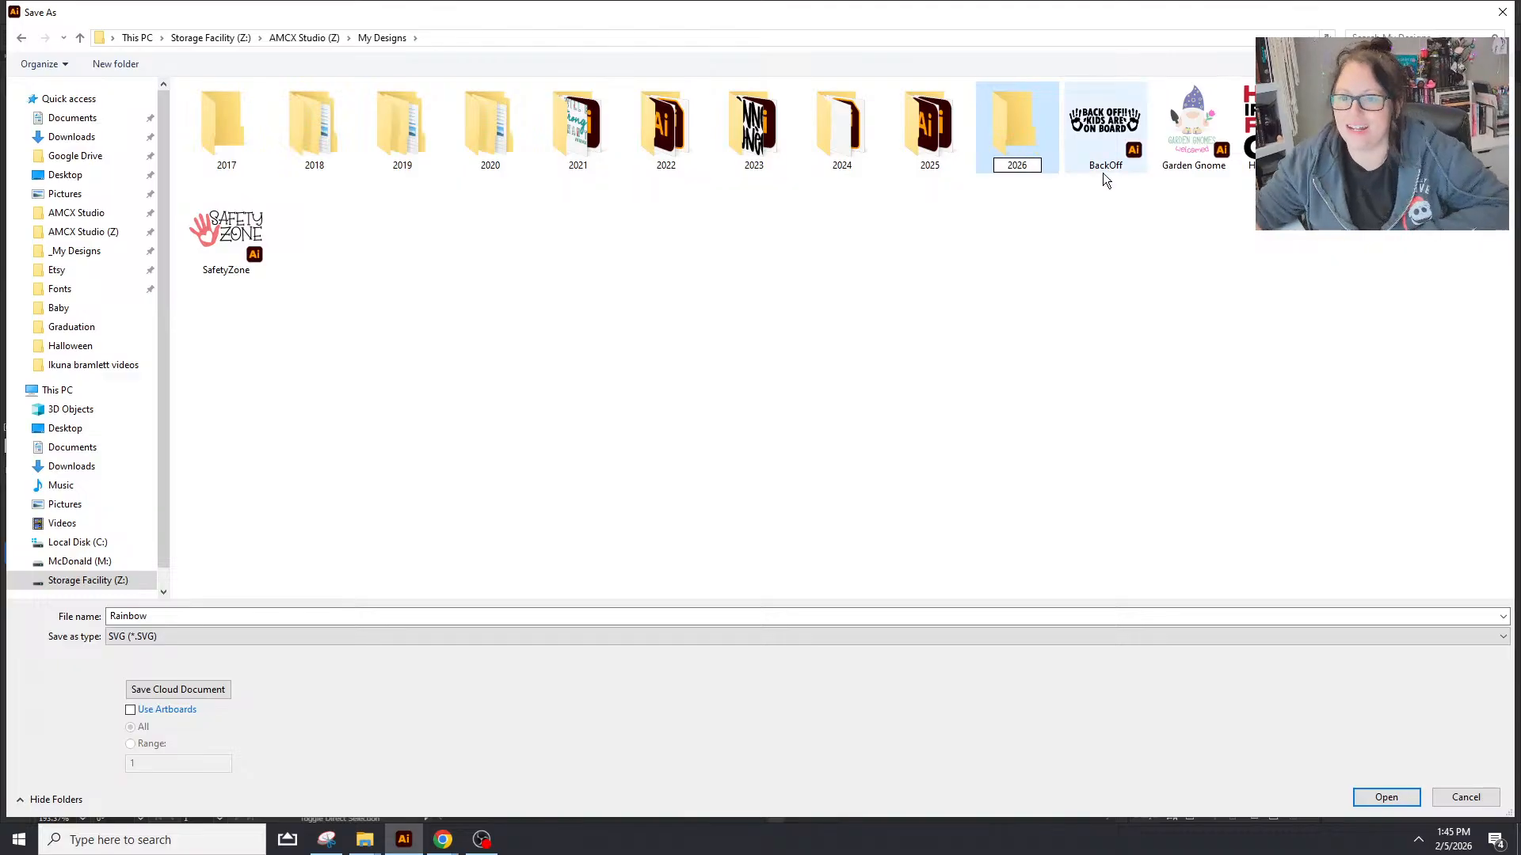
click(1040, 209)
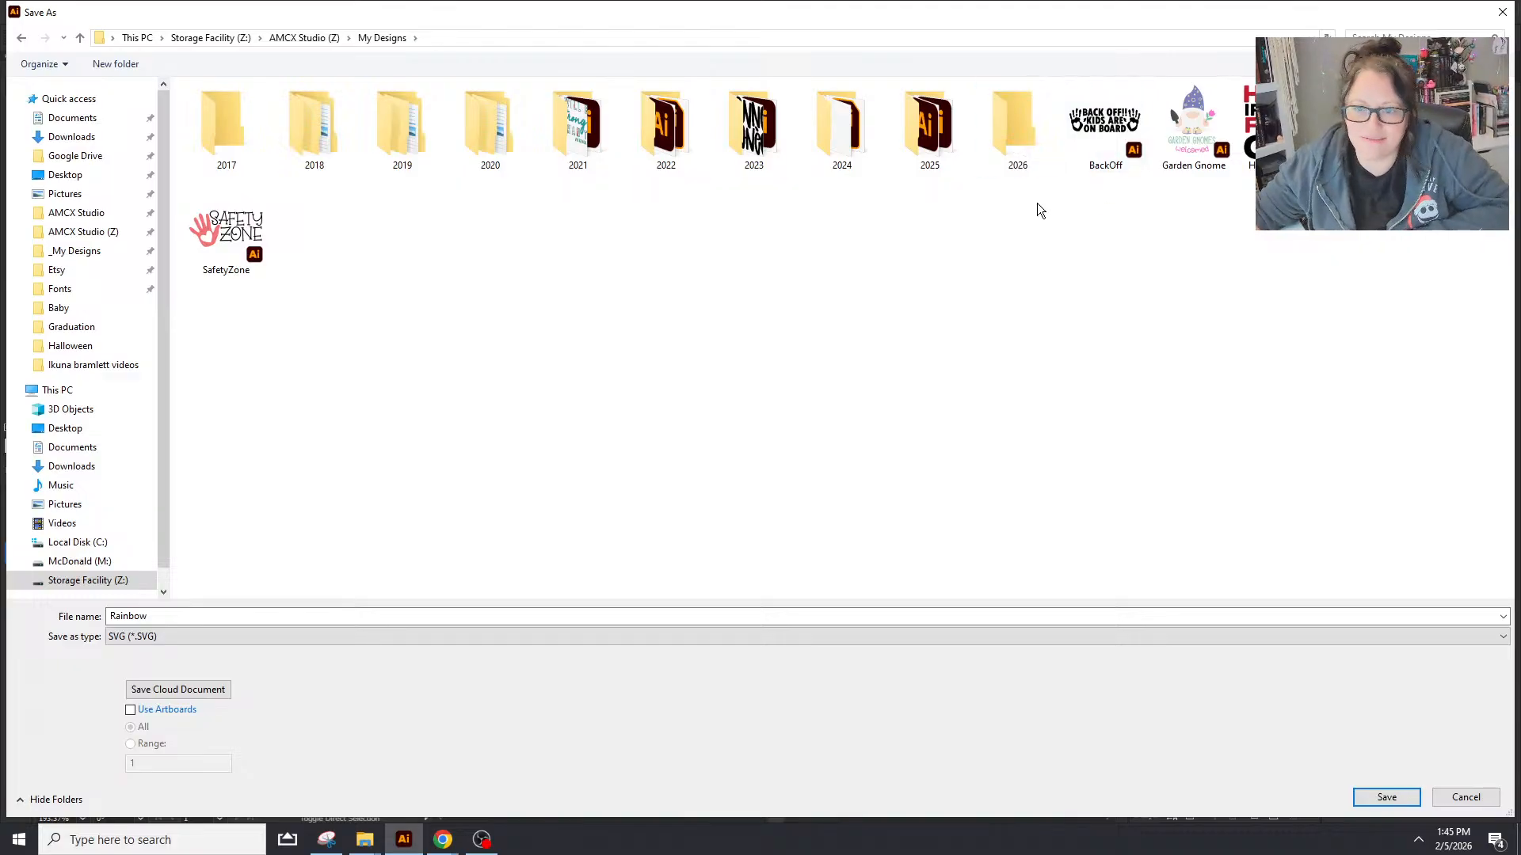
click(1006, 104)
double_click(1015, 158)
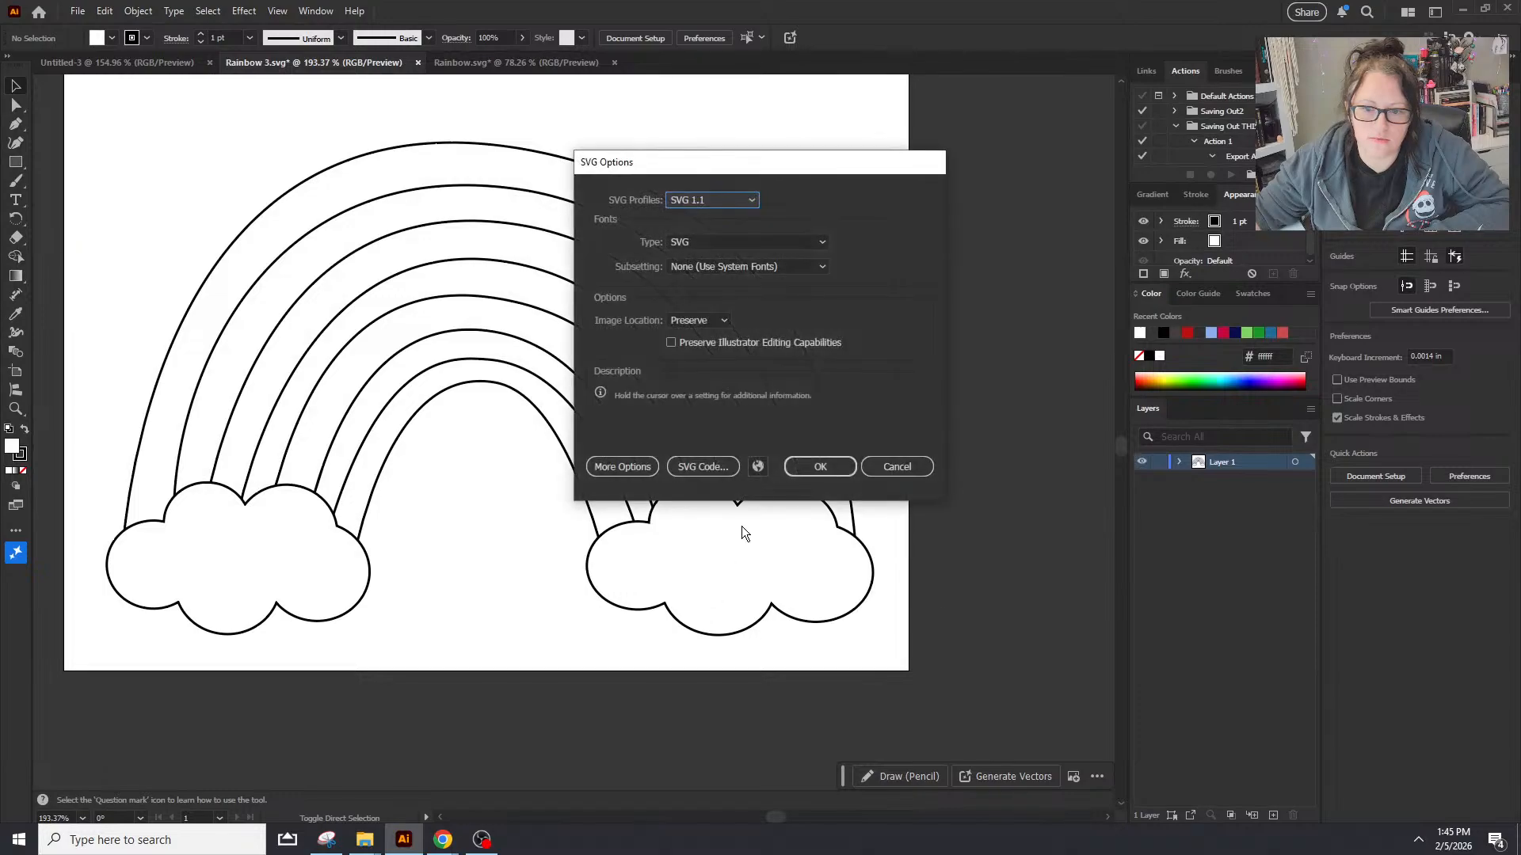
click(806, 465)
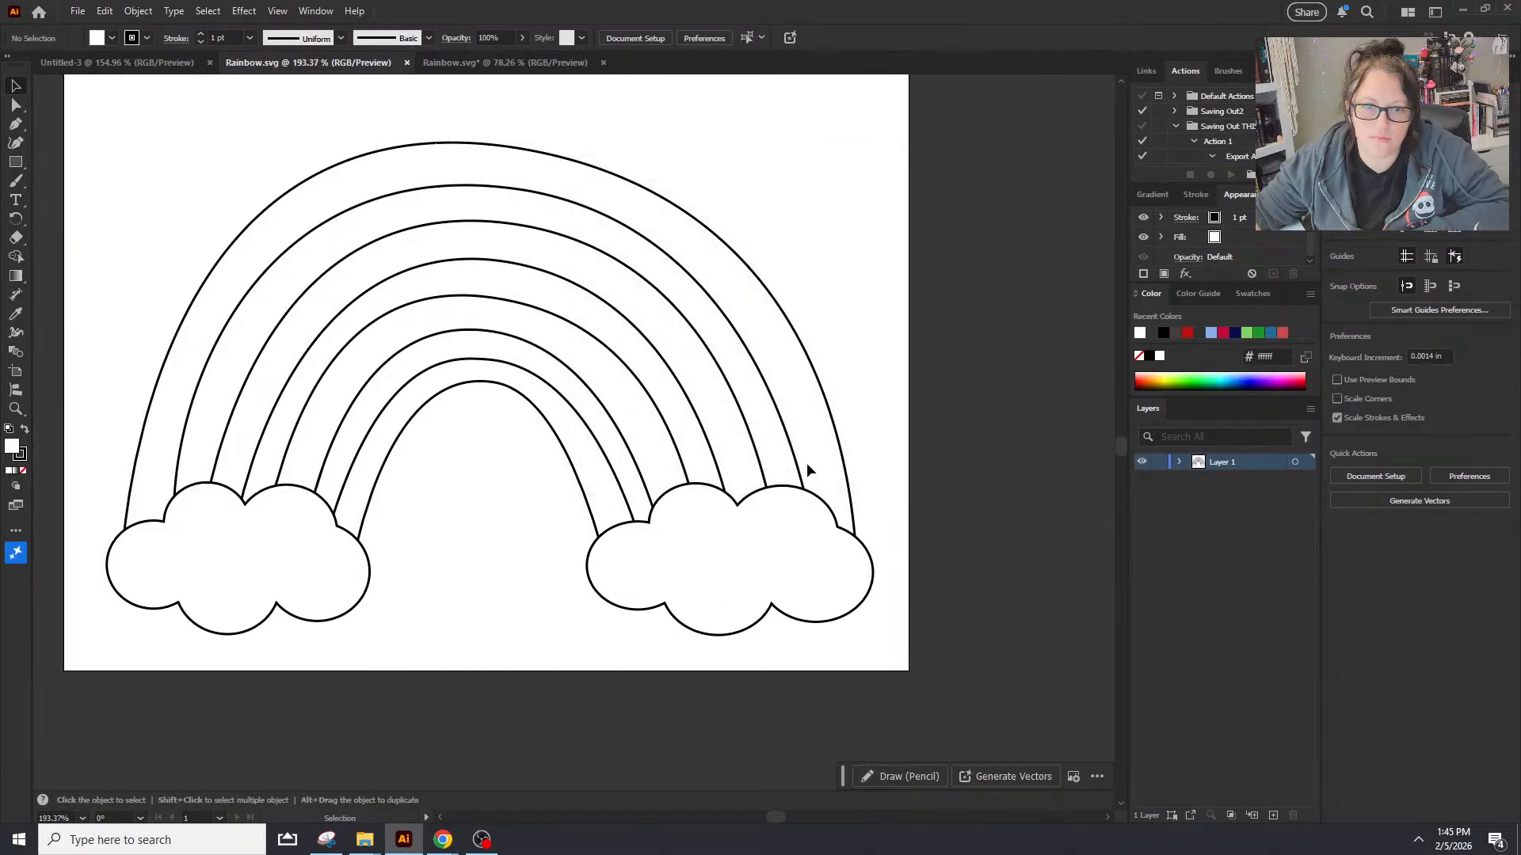
Step: Switch to the Canva worksheet in Chrome and paste the outline rainbow onto page 7
mouse_move(438, 845)
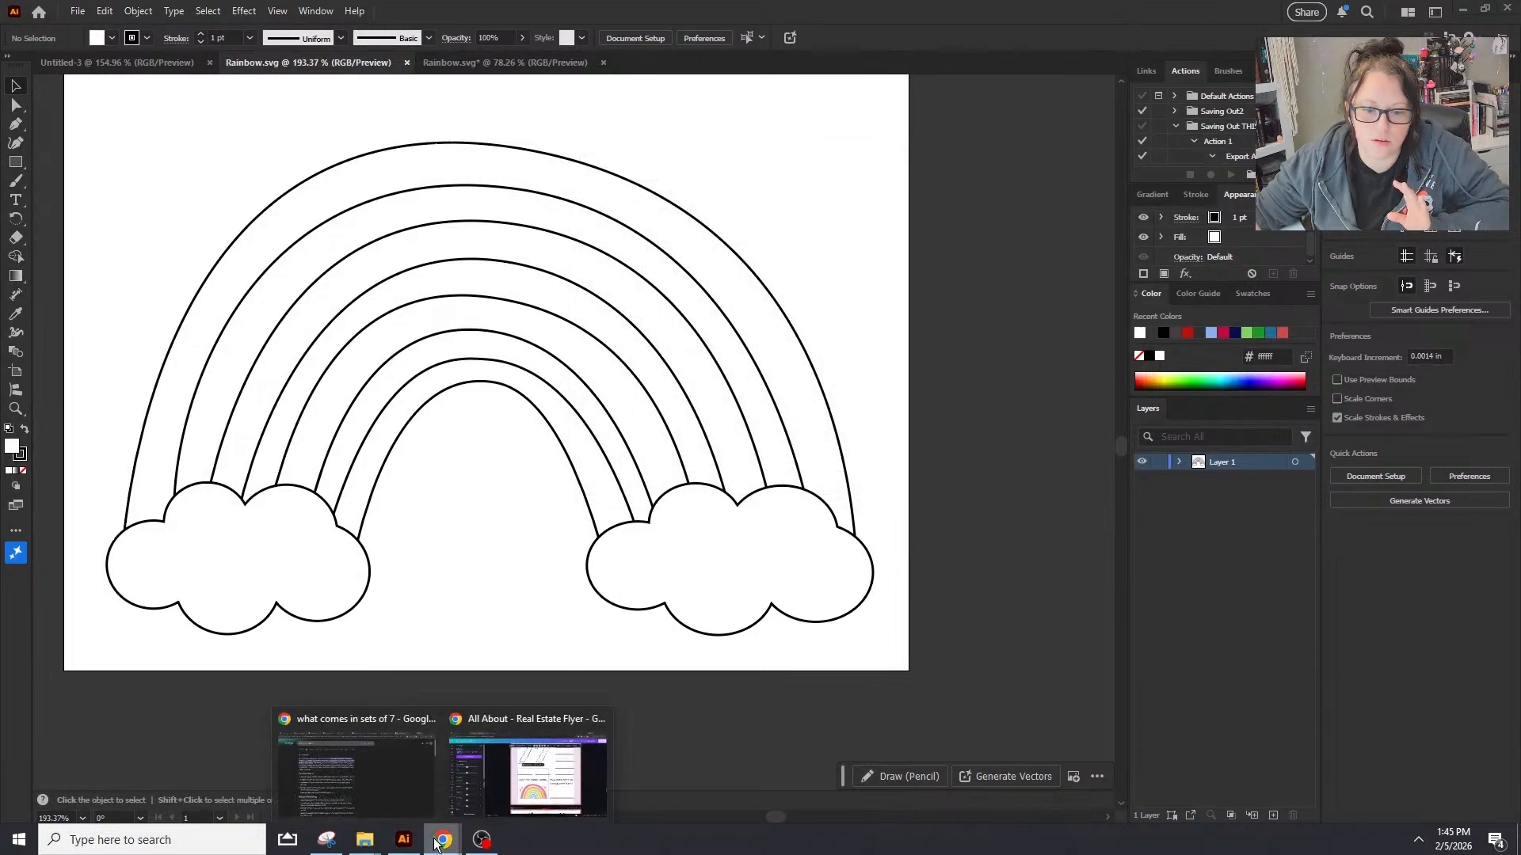
click(551, 762)
click(308, 136)
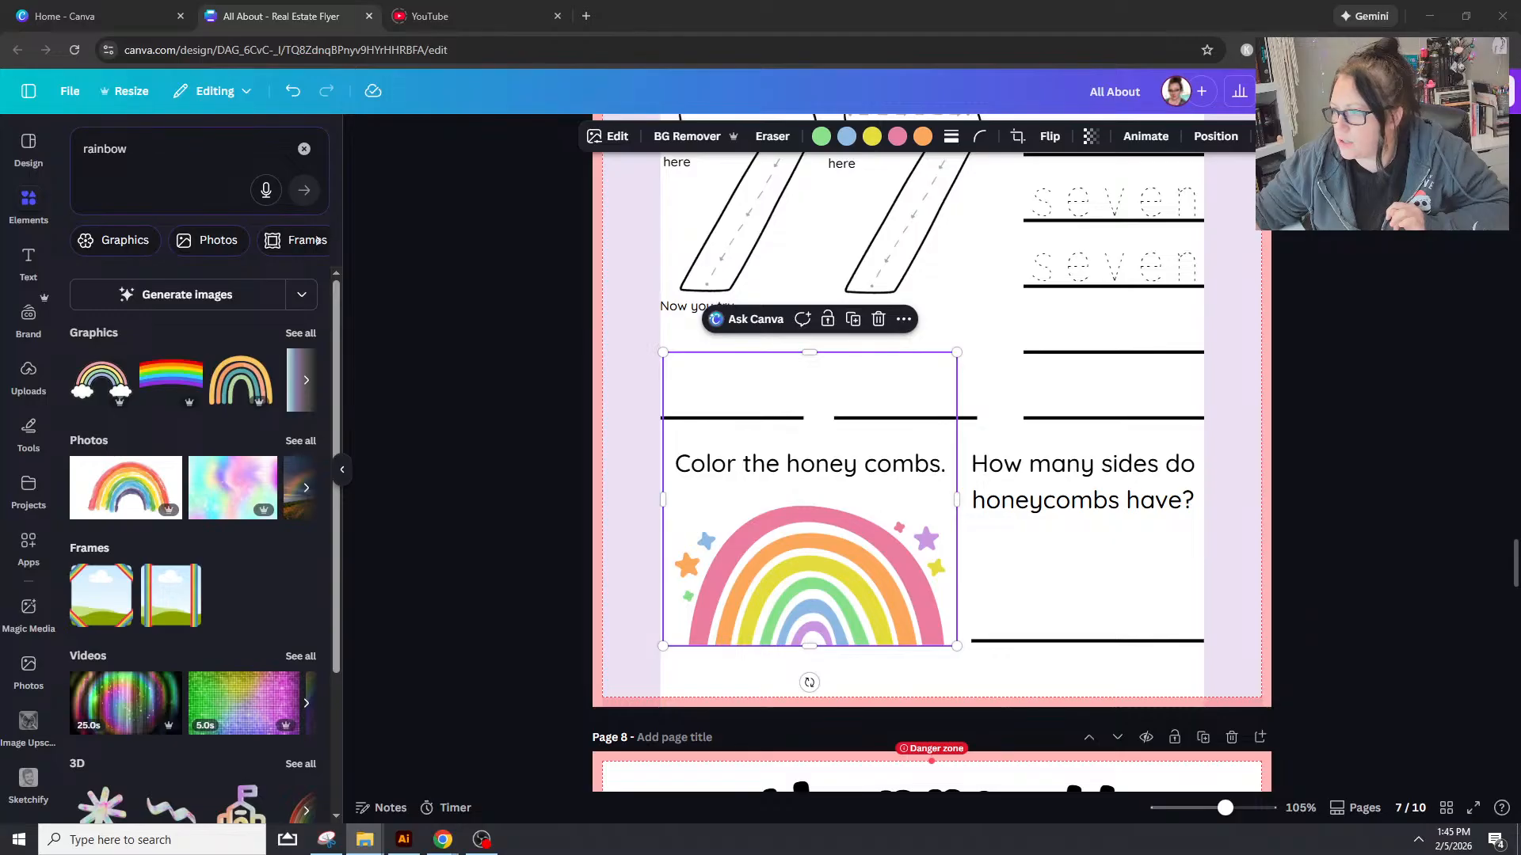
key(alt+Tab)
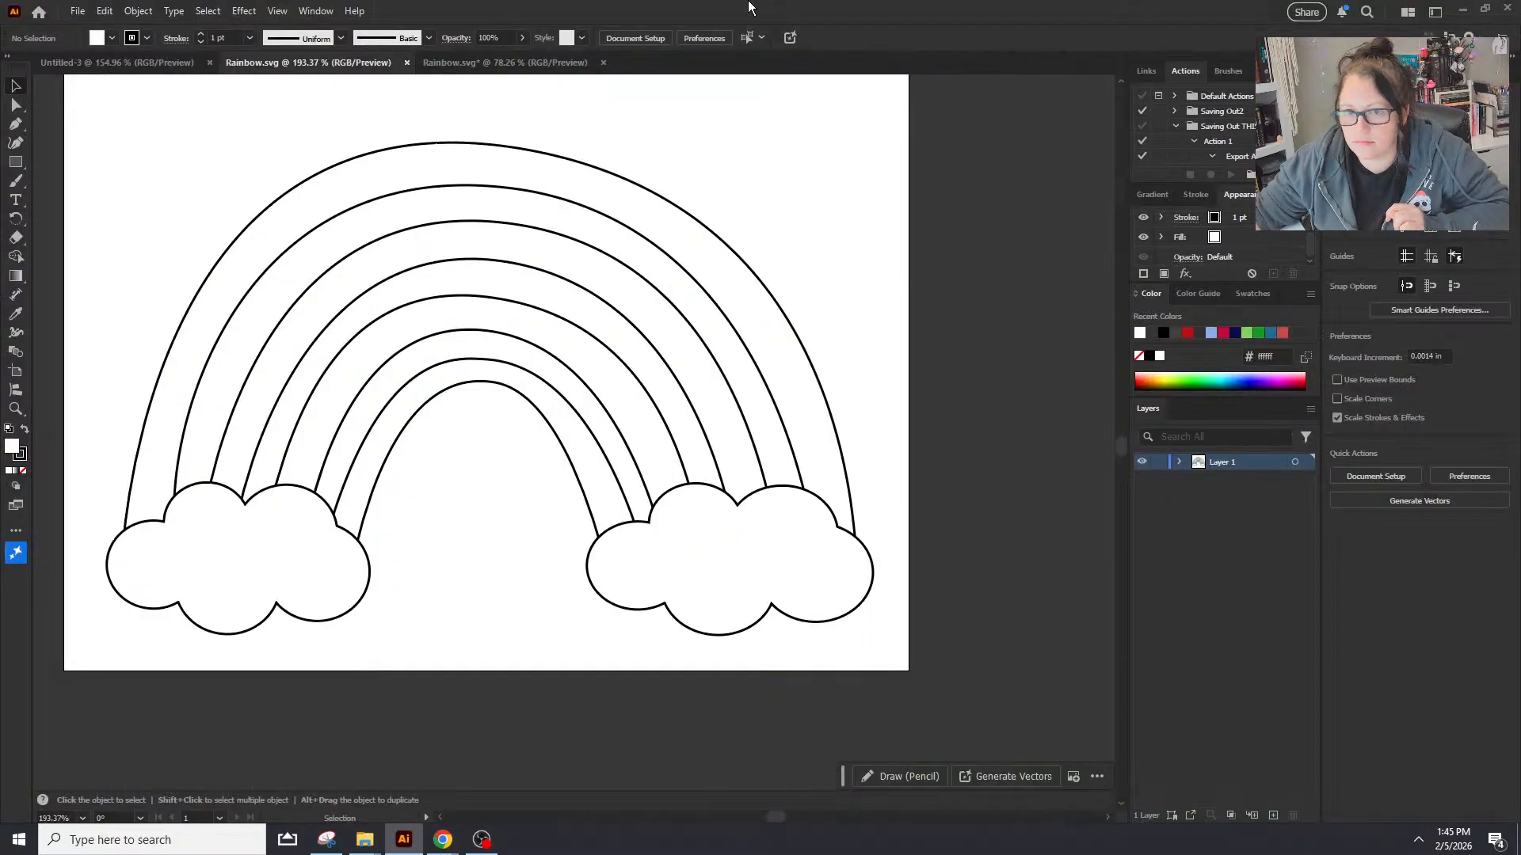
click(1463, 11)
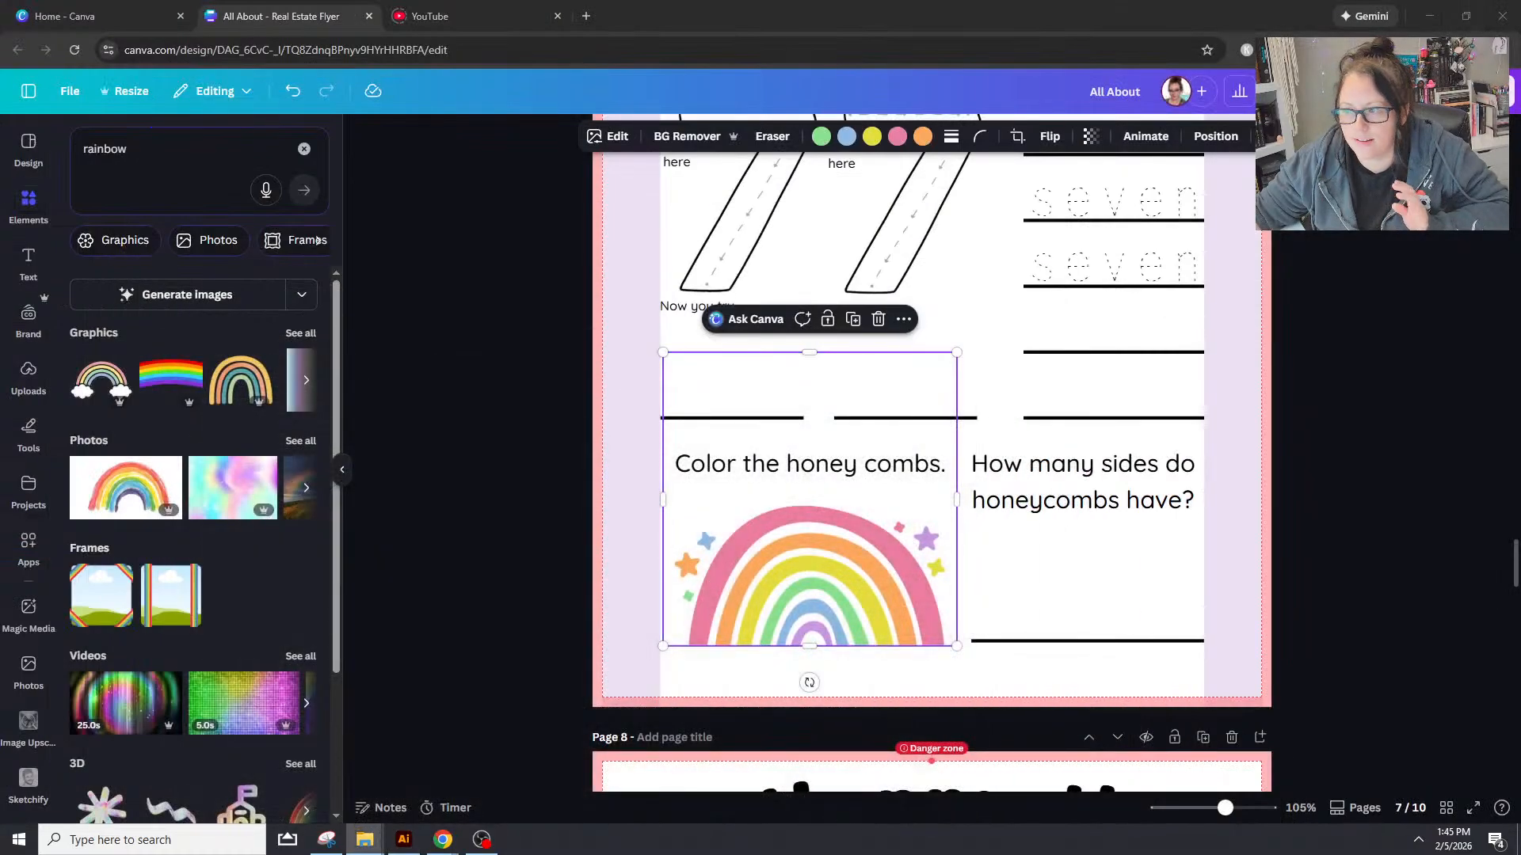
key(ctrl+v)
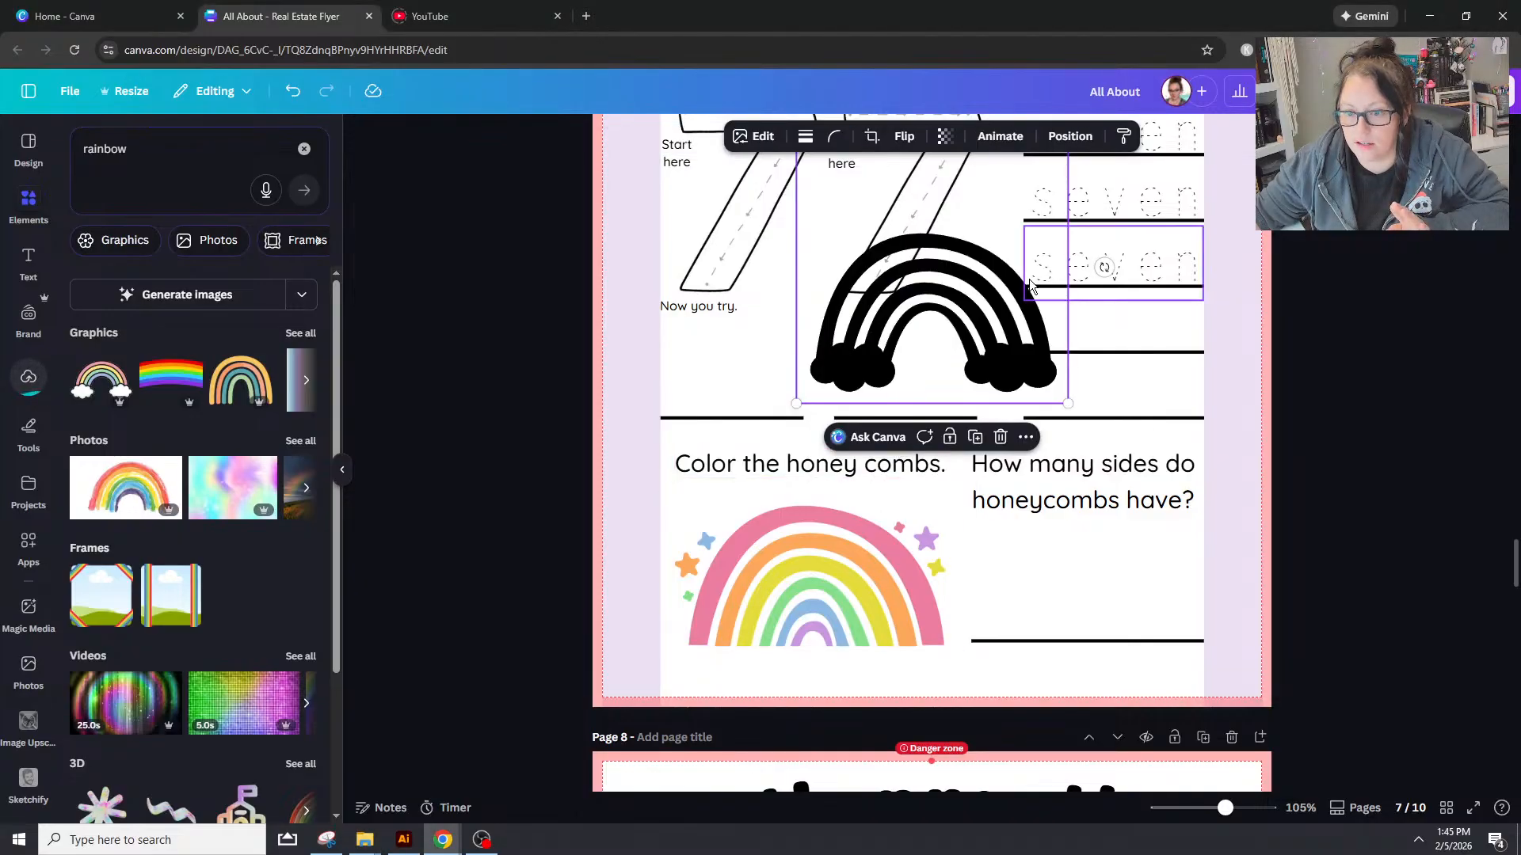
Step: Delete the colored rainbow and place the outline rainbow beneath the "Color the honey combs." text
drag(1014, 301, 1105, 592)
click(833, 568)
key(Delete)
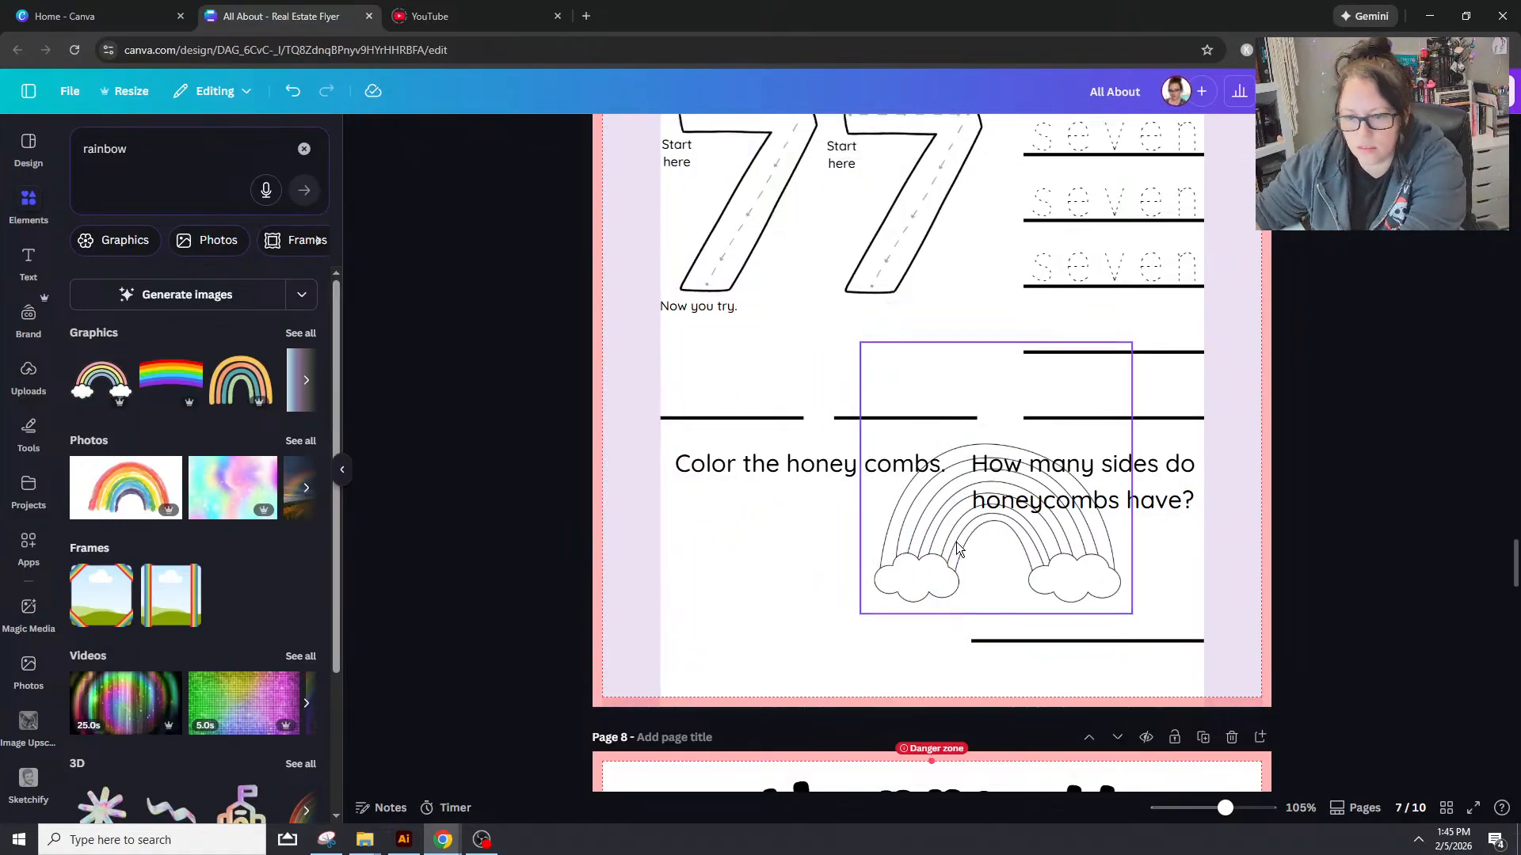
drag(954, 538, 762, 581)
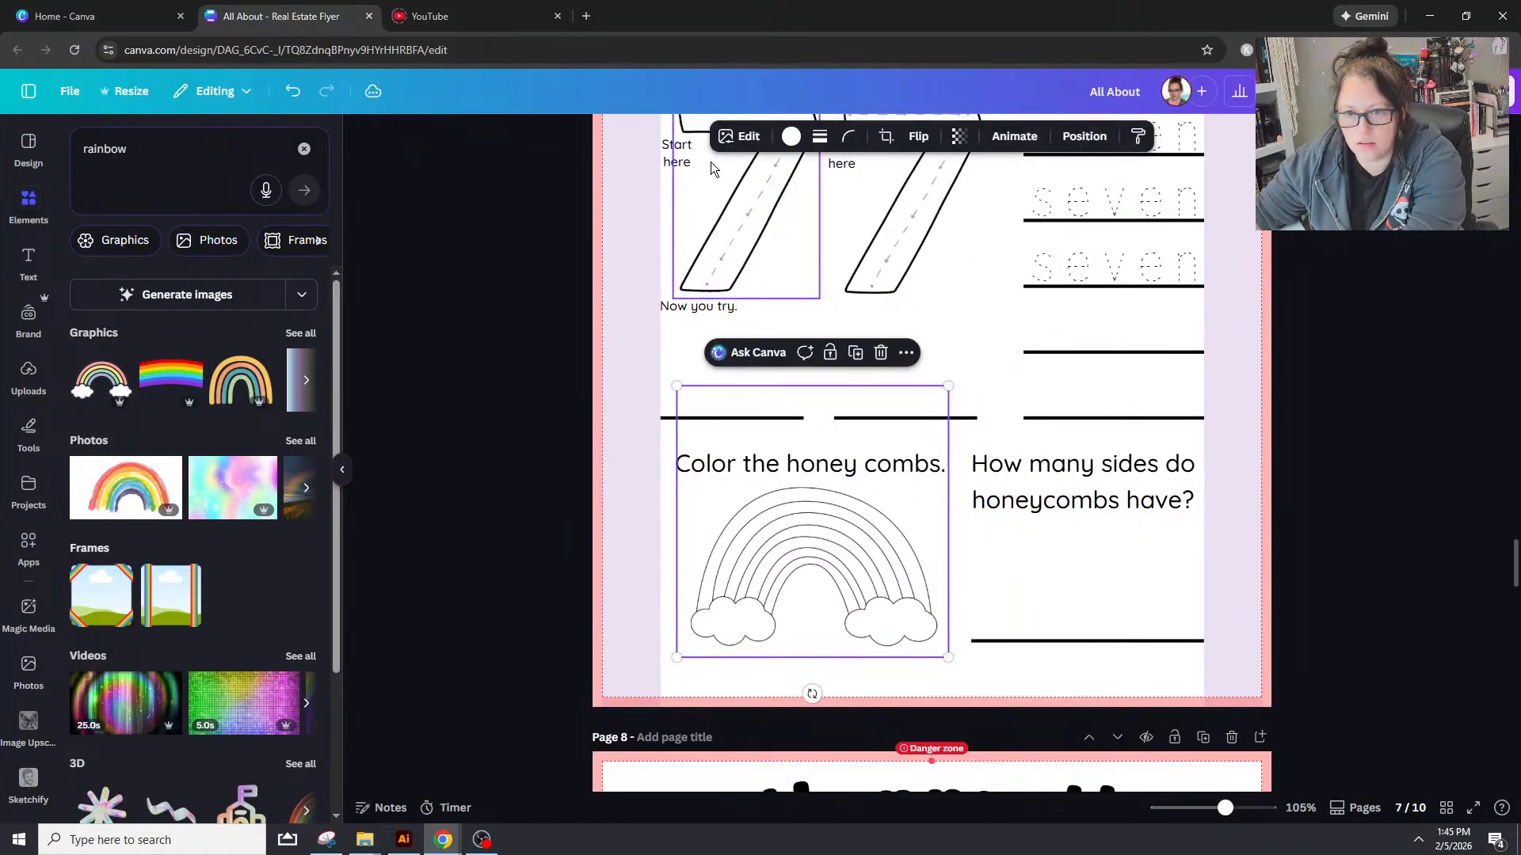
Step: Try a solid border with a stroke weight of 8 on the outline rainbow and remove it
click(819, 138)
drag(719, 245, 730, 252)
key(BackSpace)
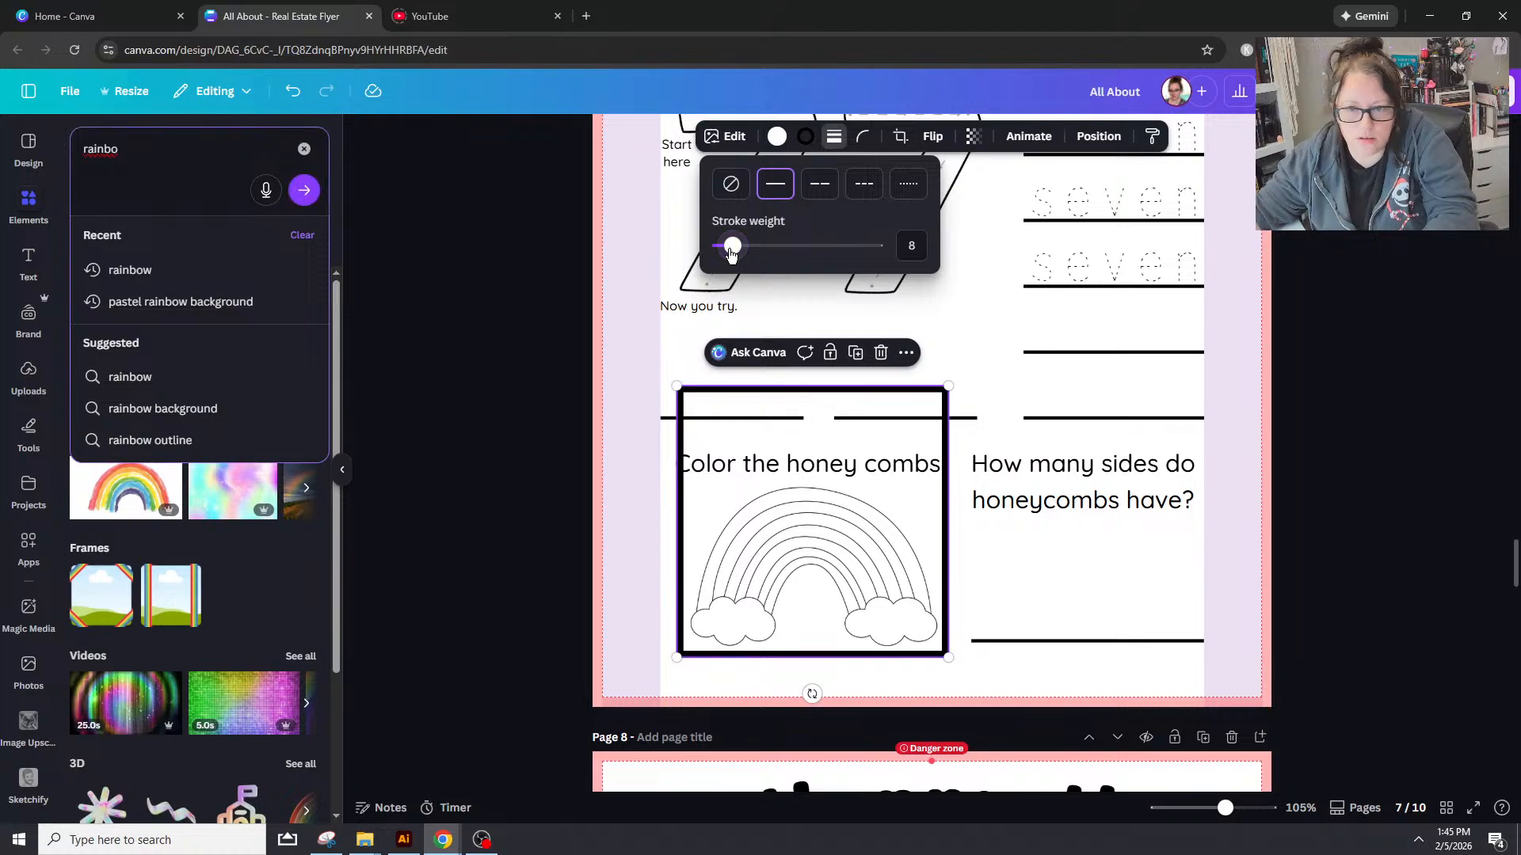
click(730, 184)
Step: Apply a black Outline shadow effect to the rainbow with size 4 to thicken its lines
click(805, 557)
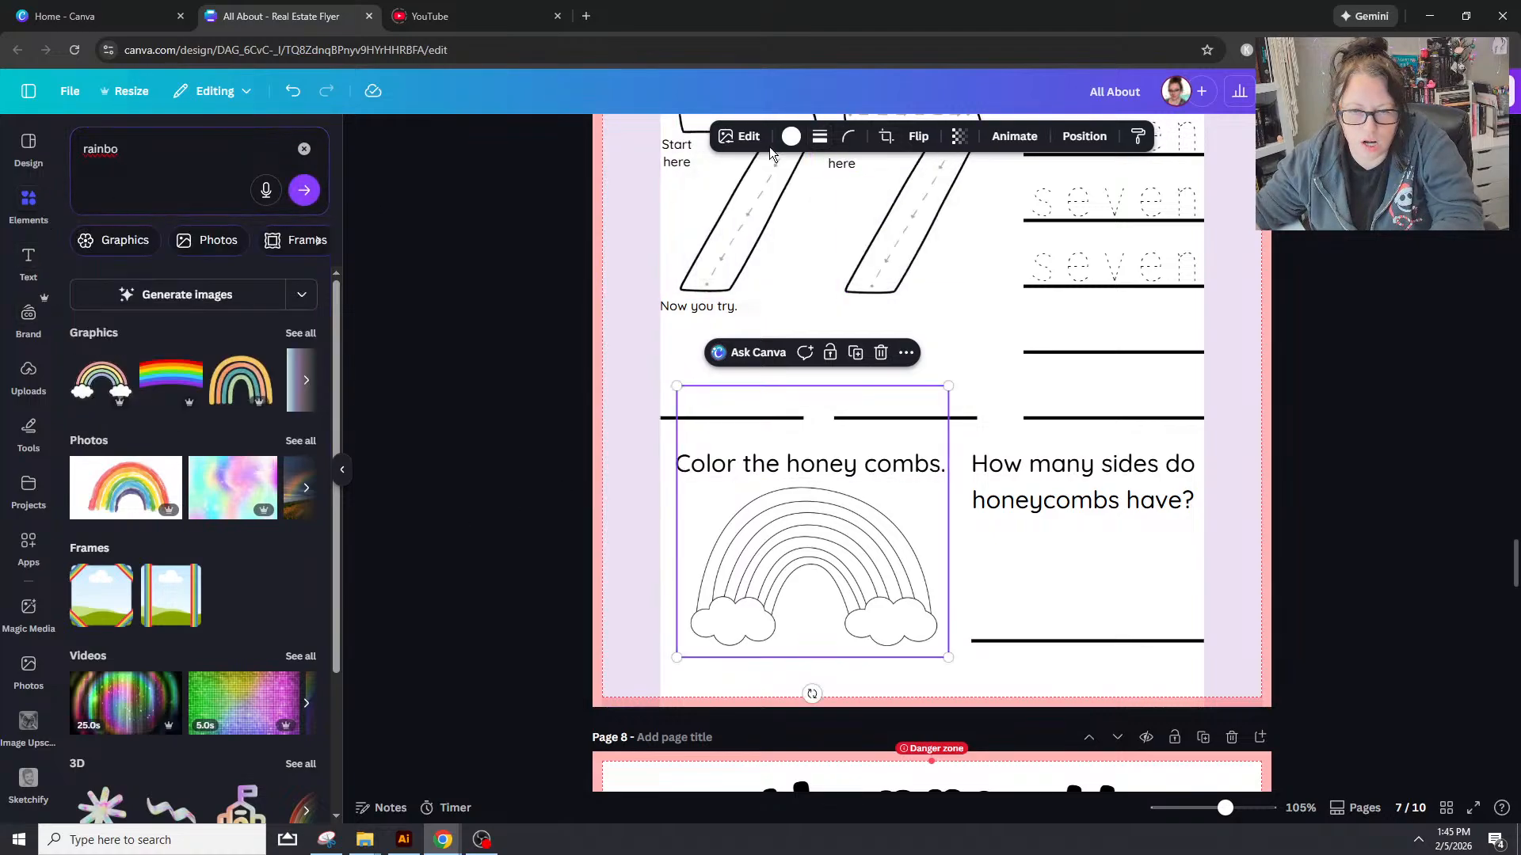
click(737, 138)
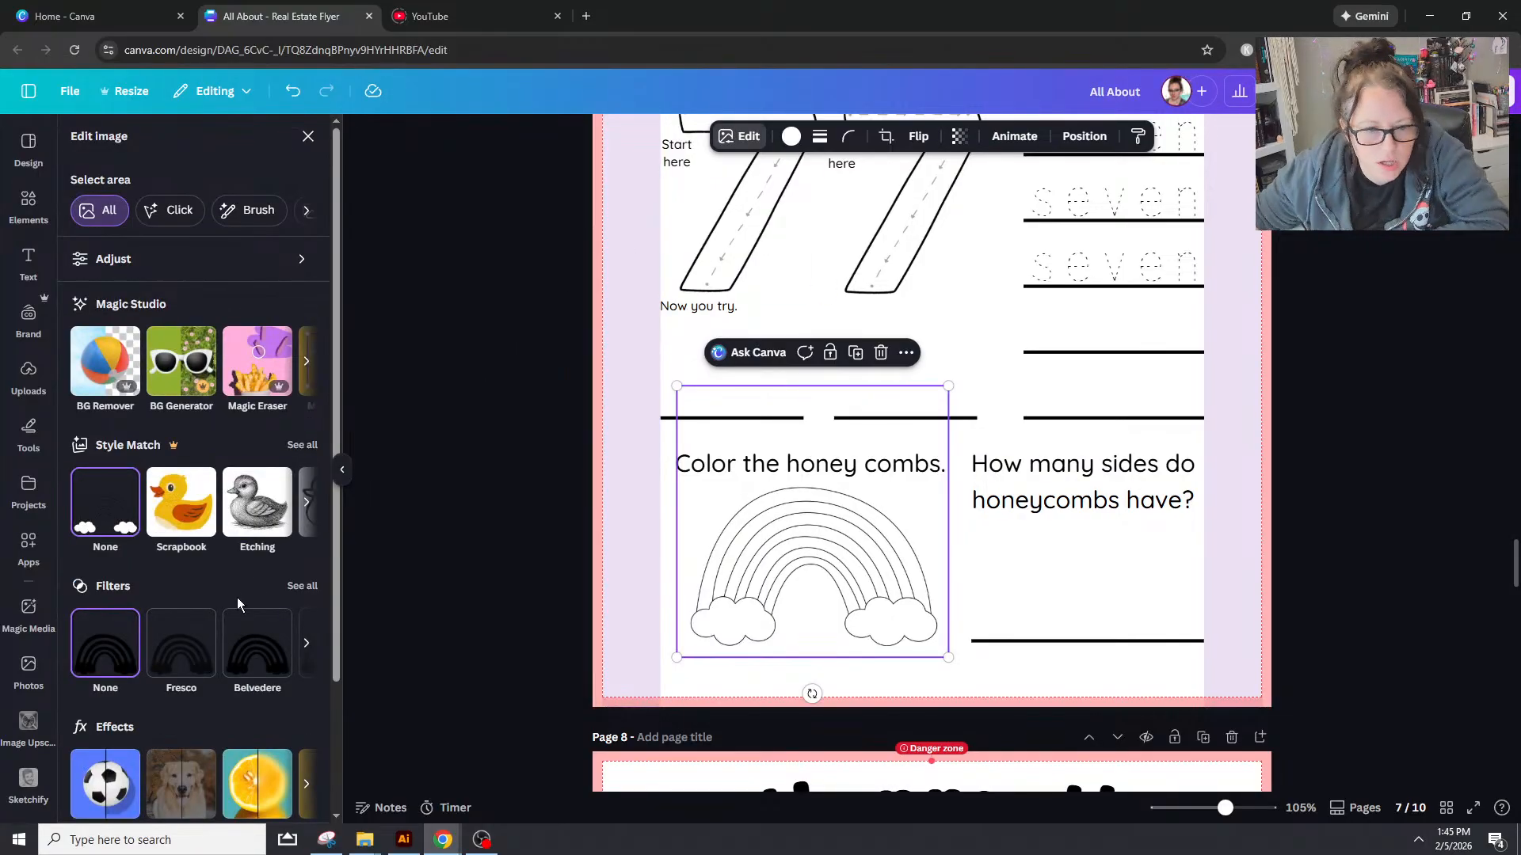
scroll(182, 717, down, 1)
click(105, 705)
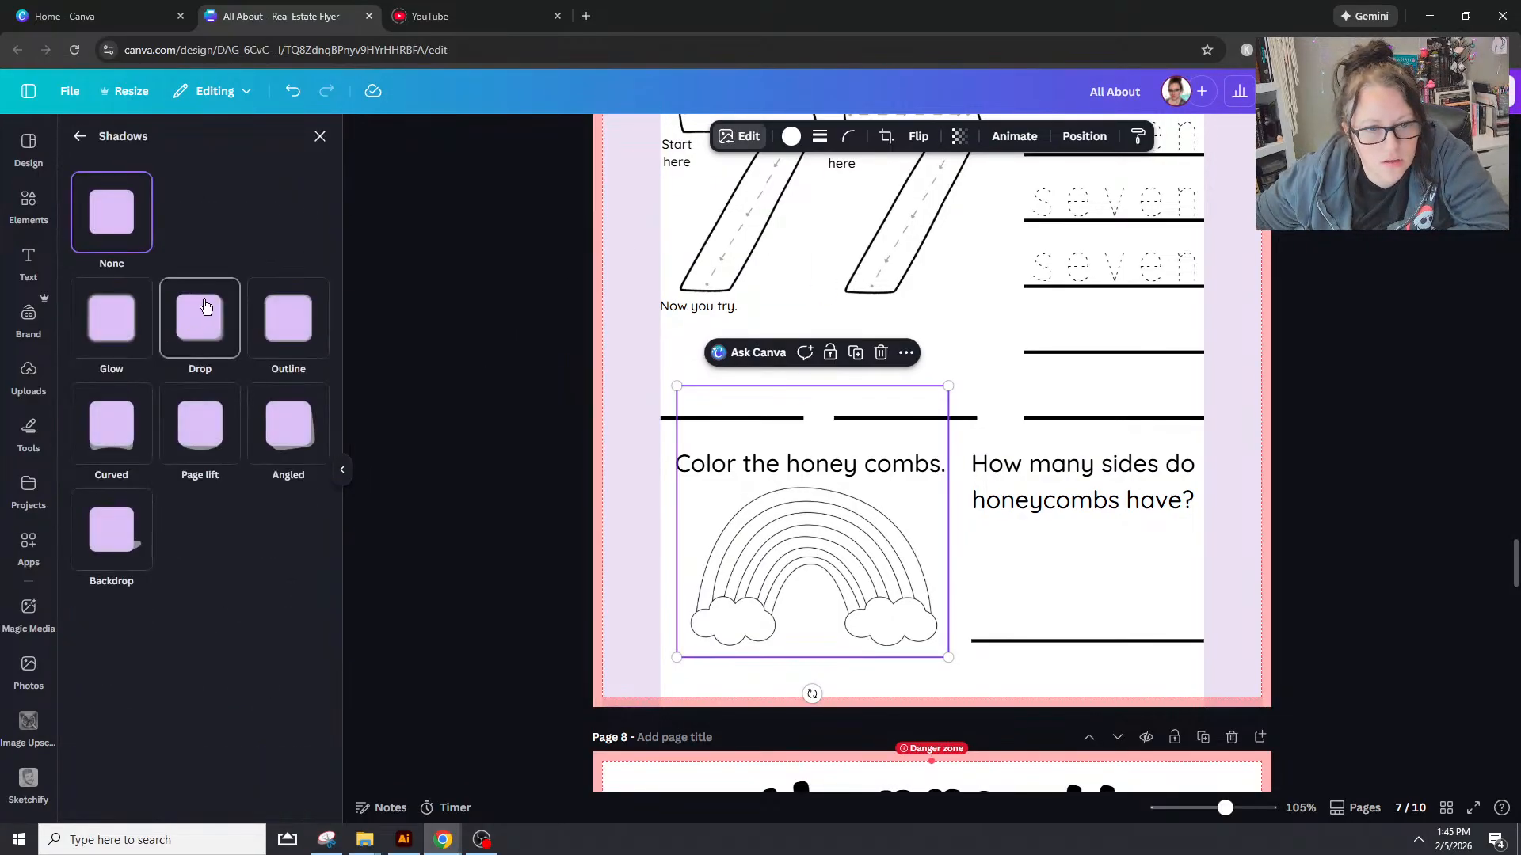
click(275, 324)
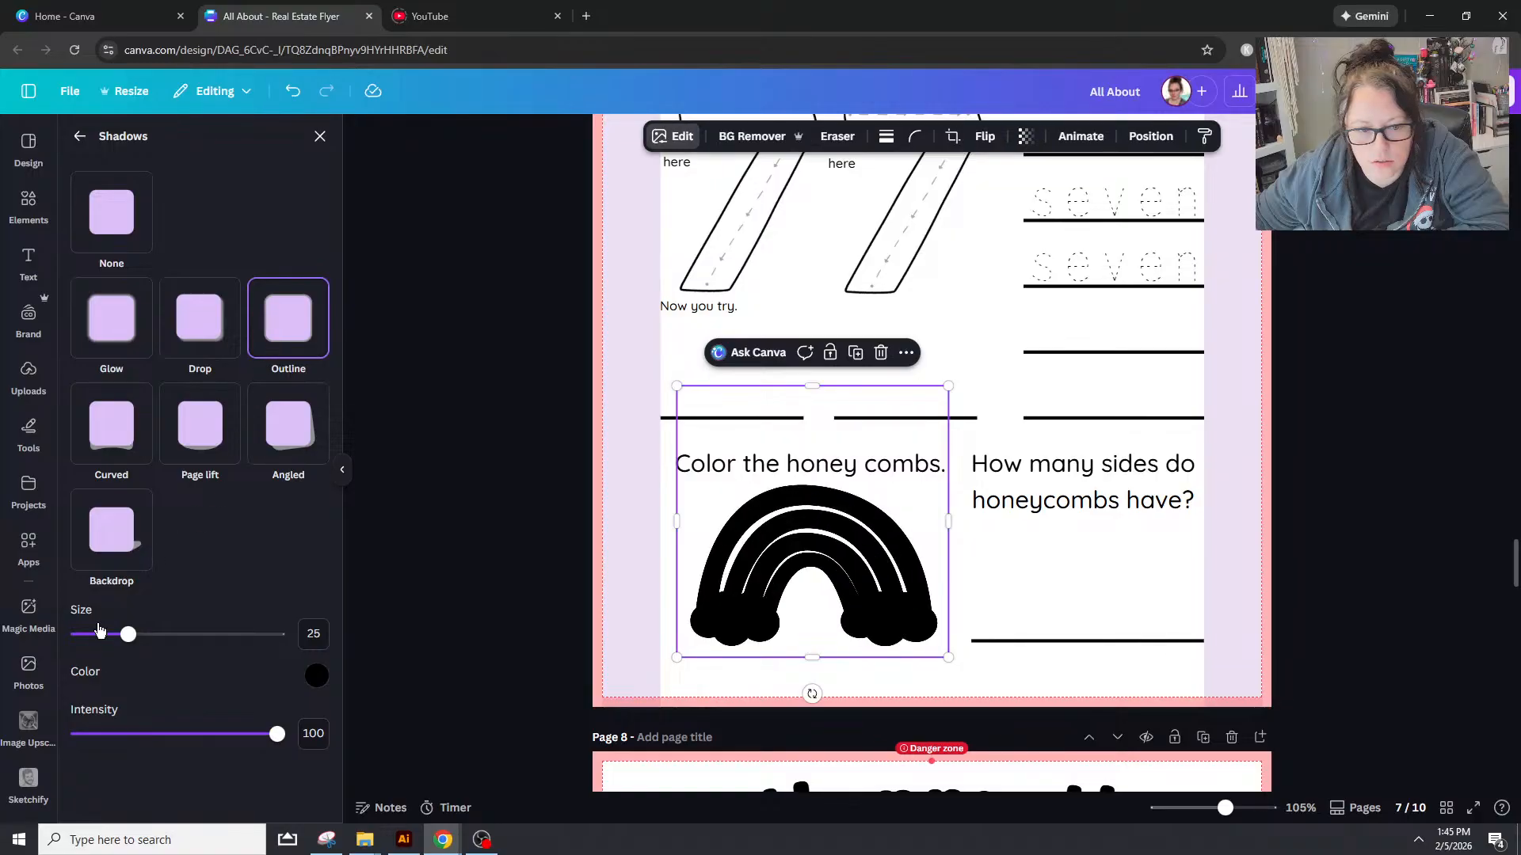
drag(133, 643, 87, 645)
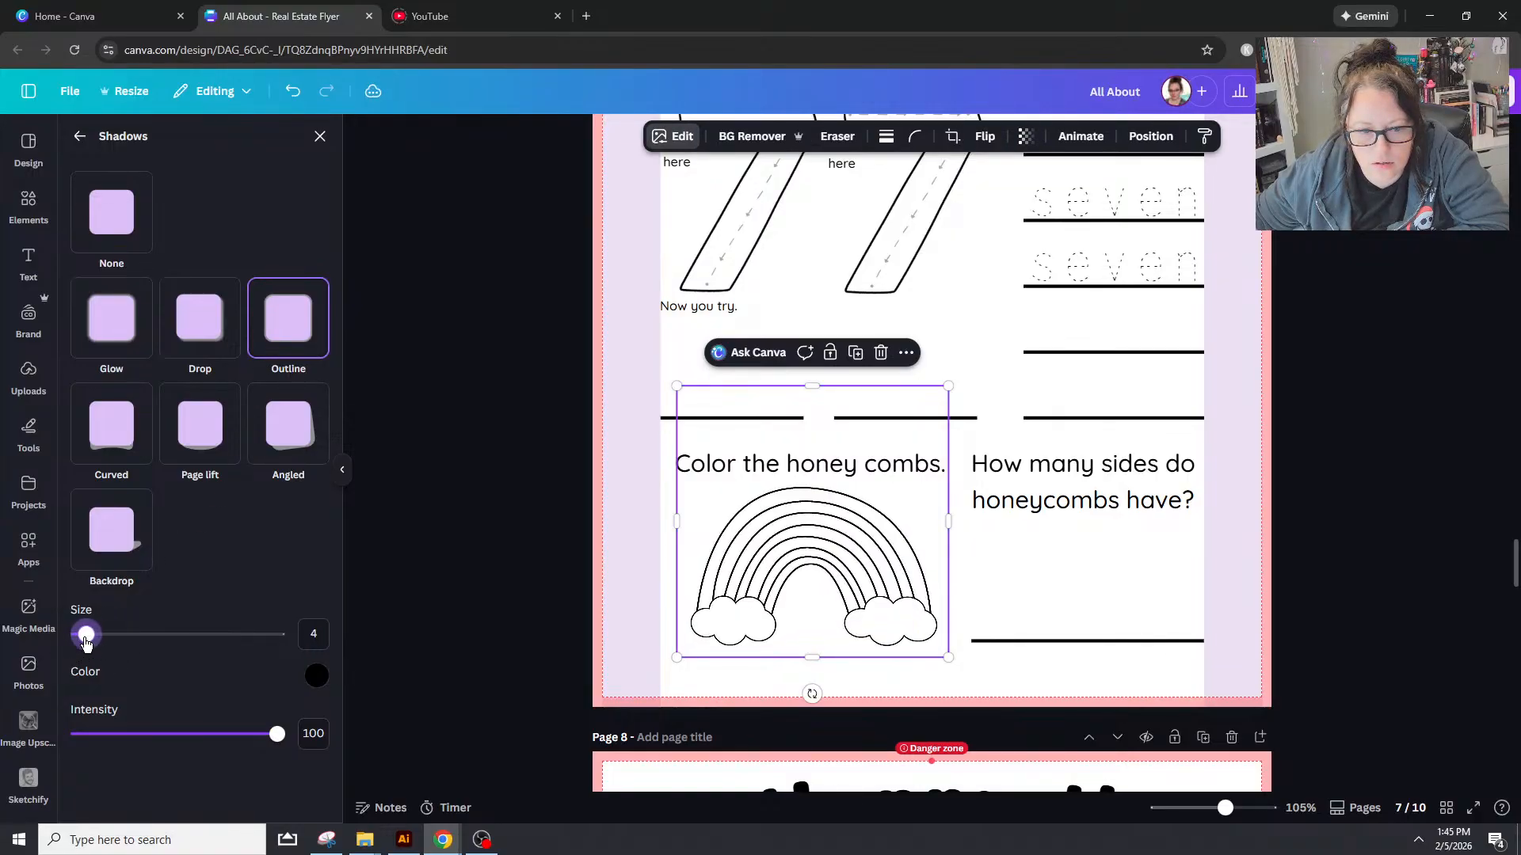
Step: Examine the rainbow's line thickness on page 7 up close against the honeycombs on page 6
click(1246, 808)
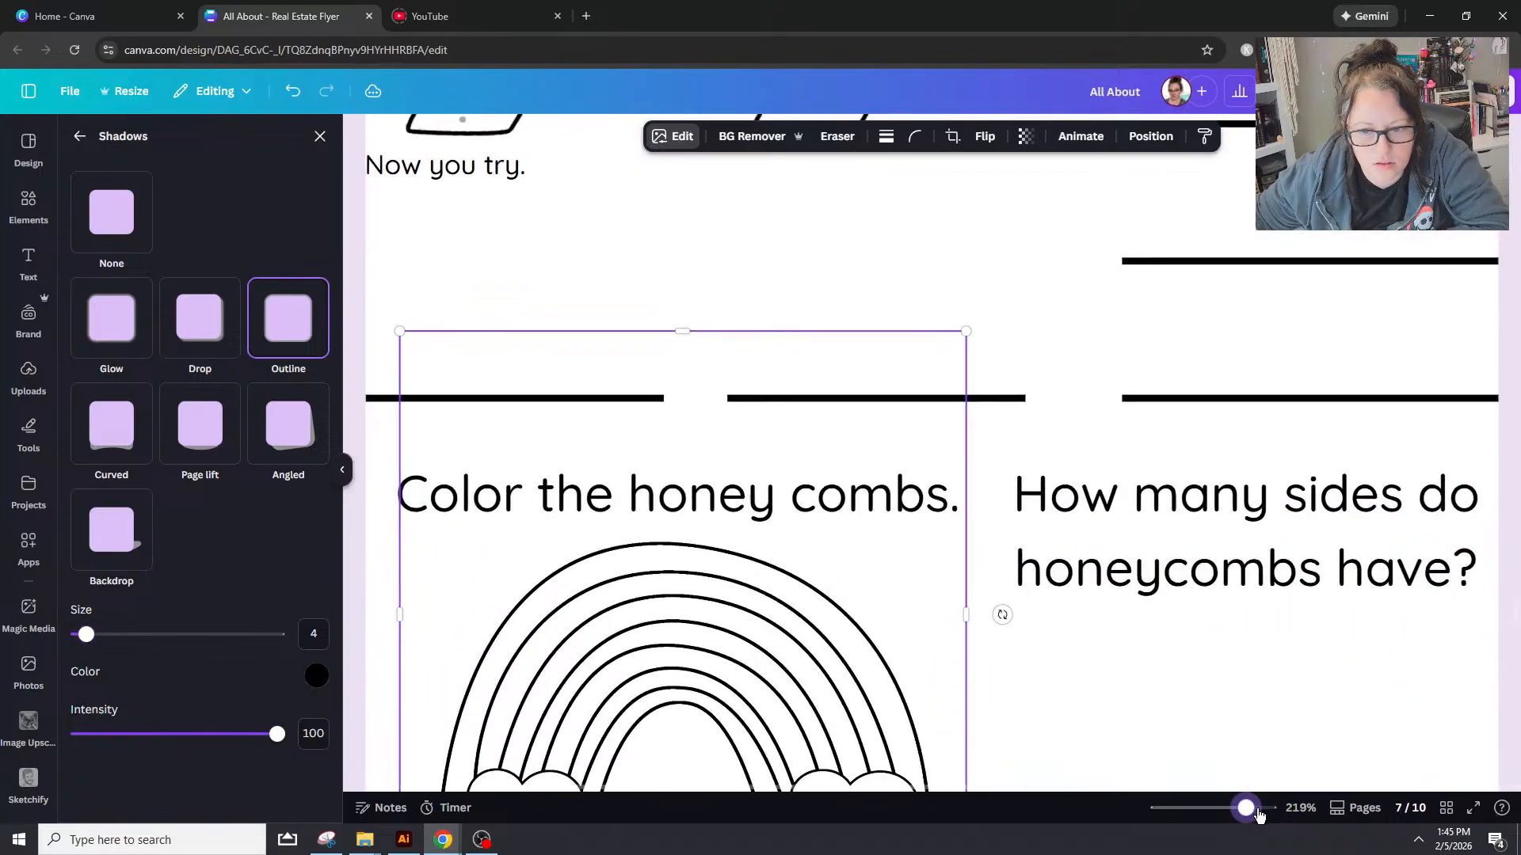
scroll(1043, 668, down, 5)
scroll(920, 555, up, 1)
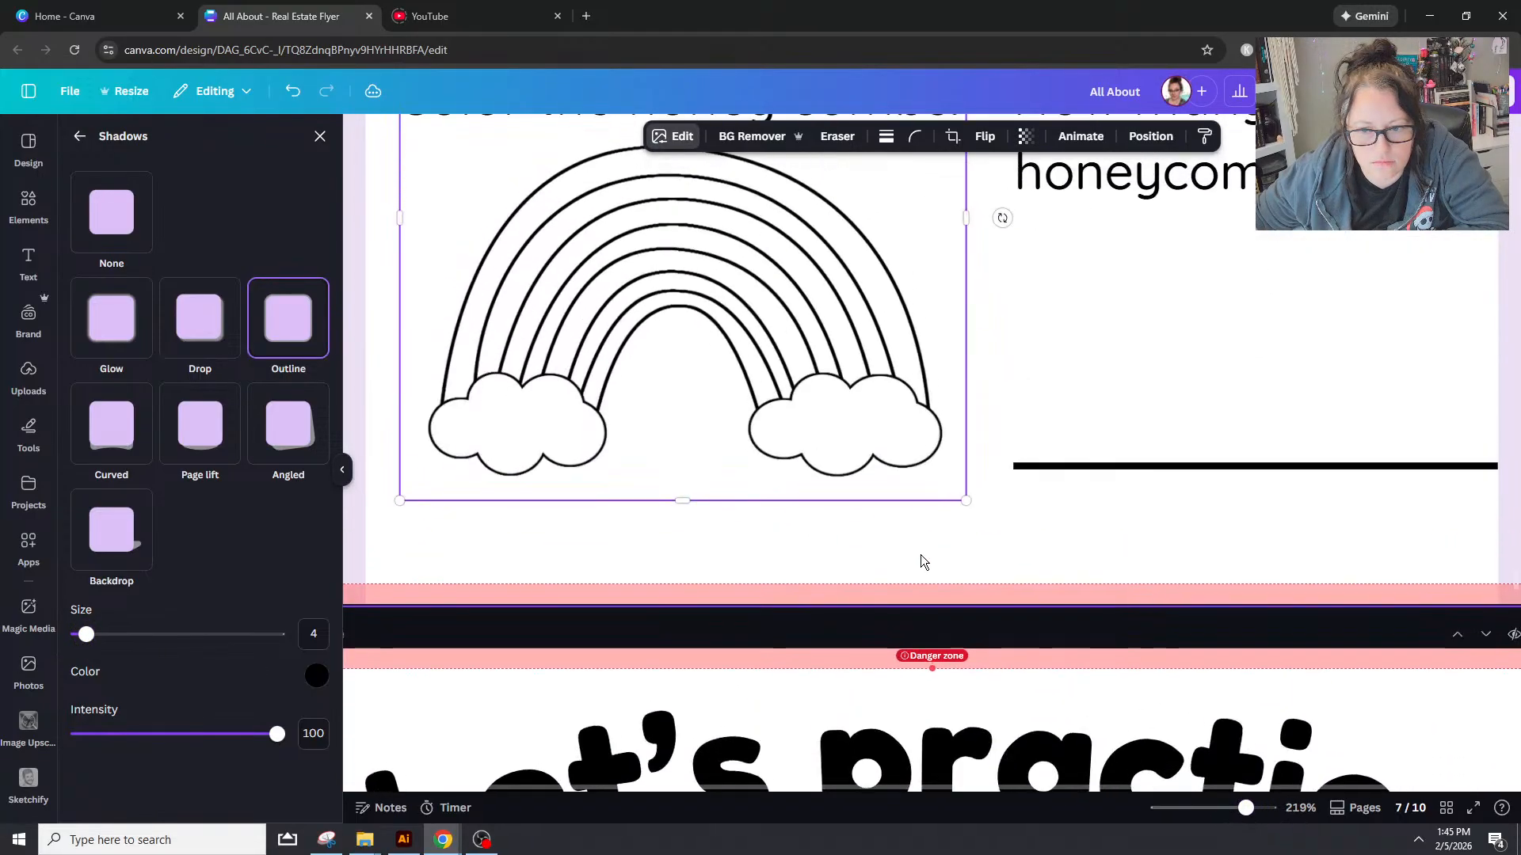
click(925, 547)
scroll(943, 559, up, 2)
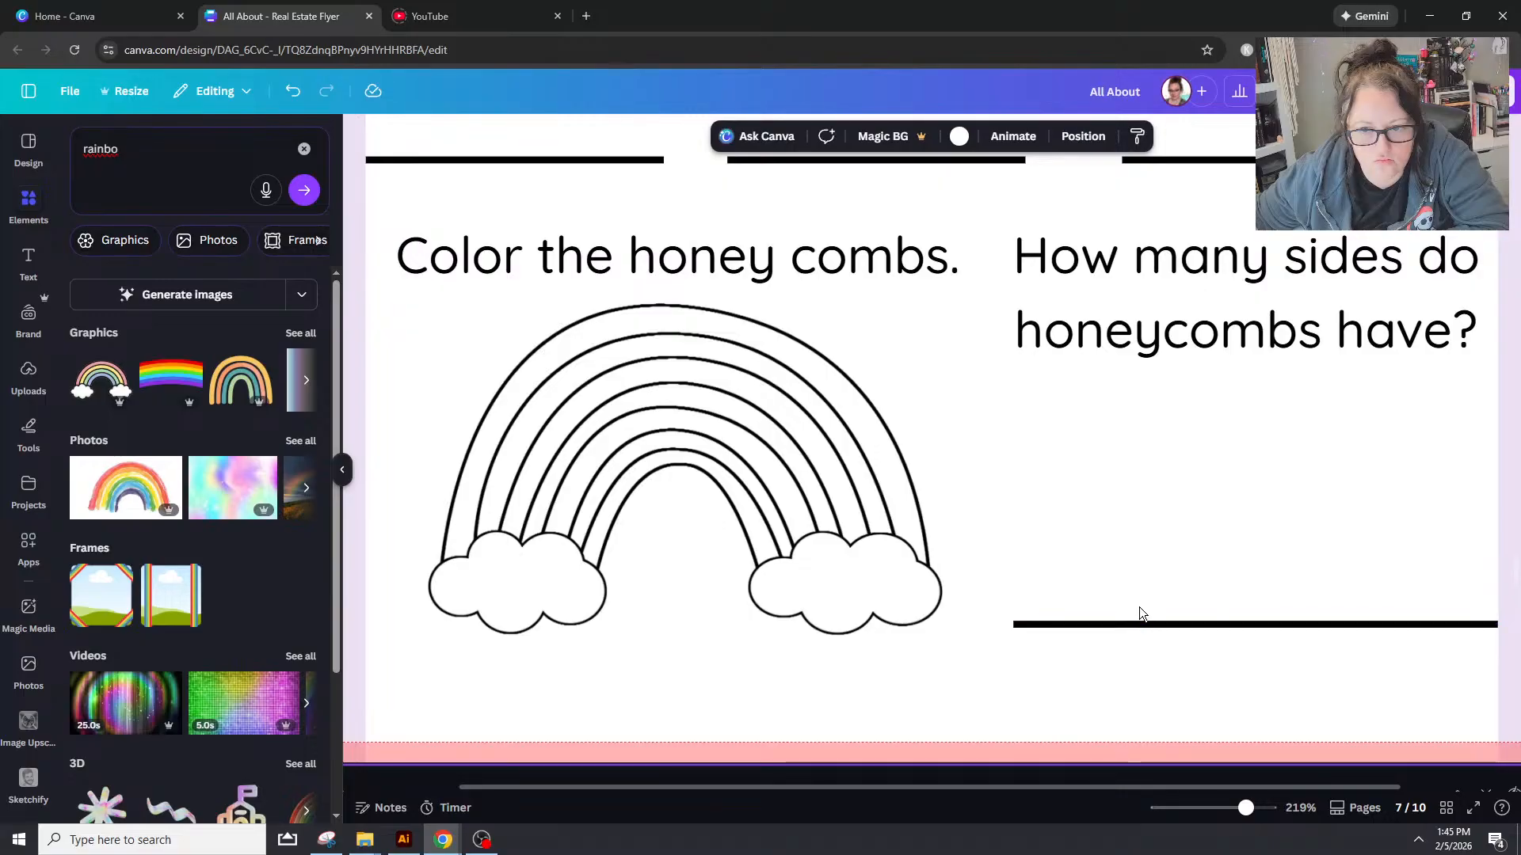
scroll(1137, 604, up, 5)
scroll(1134, 606, down, 9)
scroll(1132, 602, up, 6)
Step: Check a page 6 honeycomb's stroke weight and paste a copy of the hexagon beside the rainbow on page 7
click(536, 572)
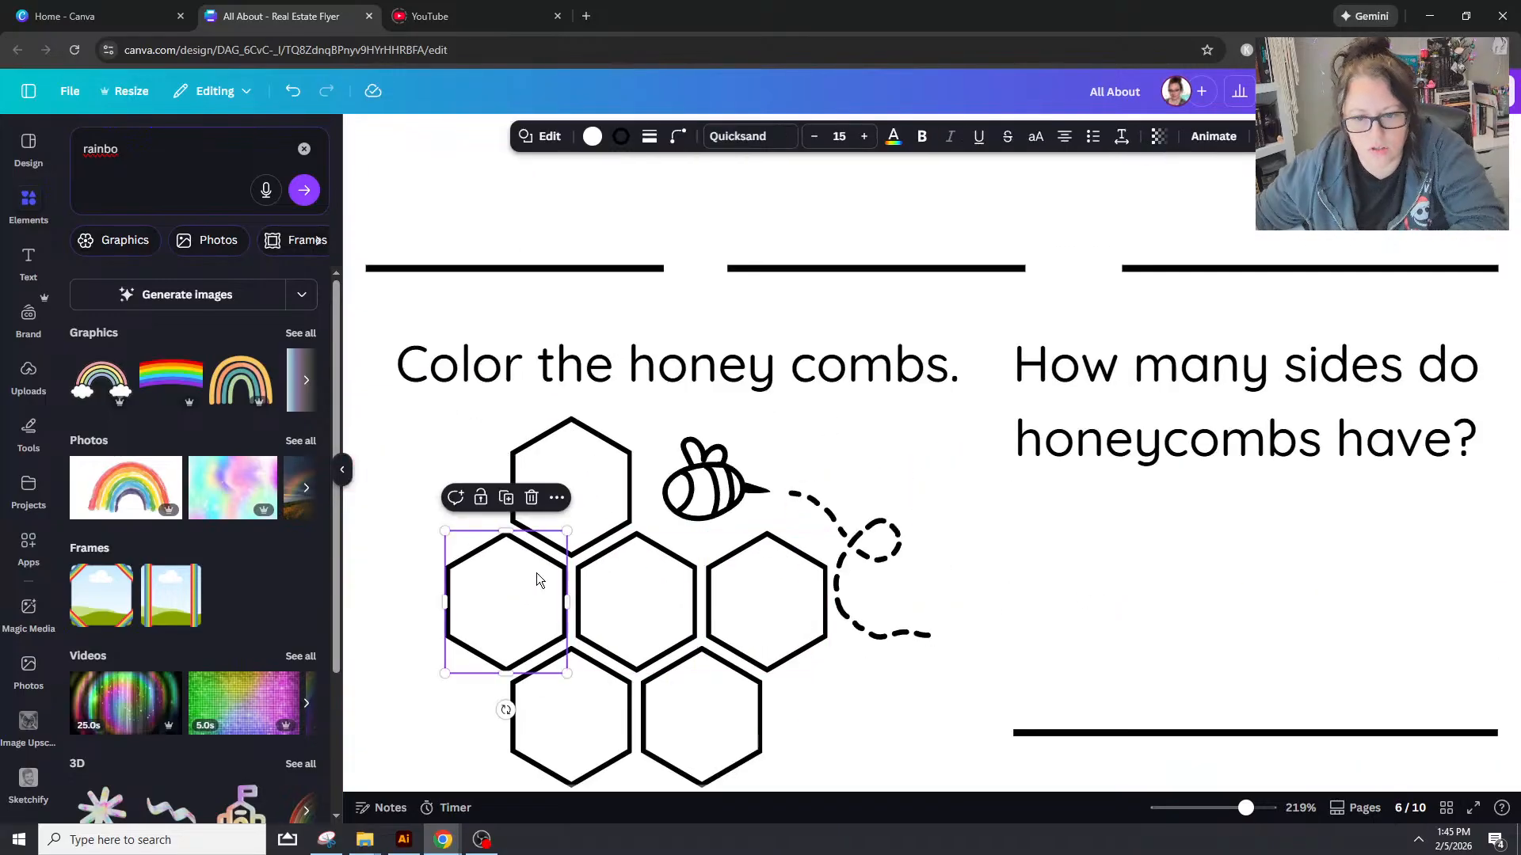
click(649, 136)
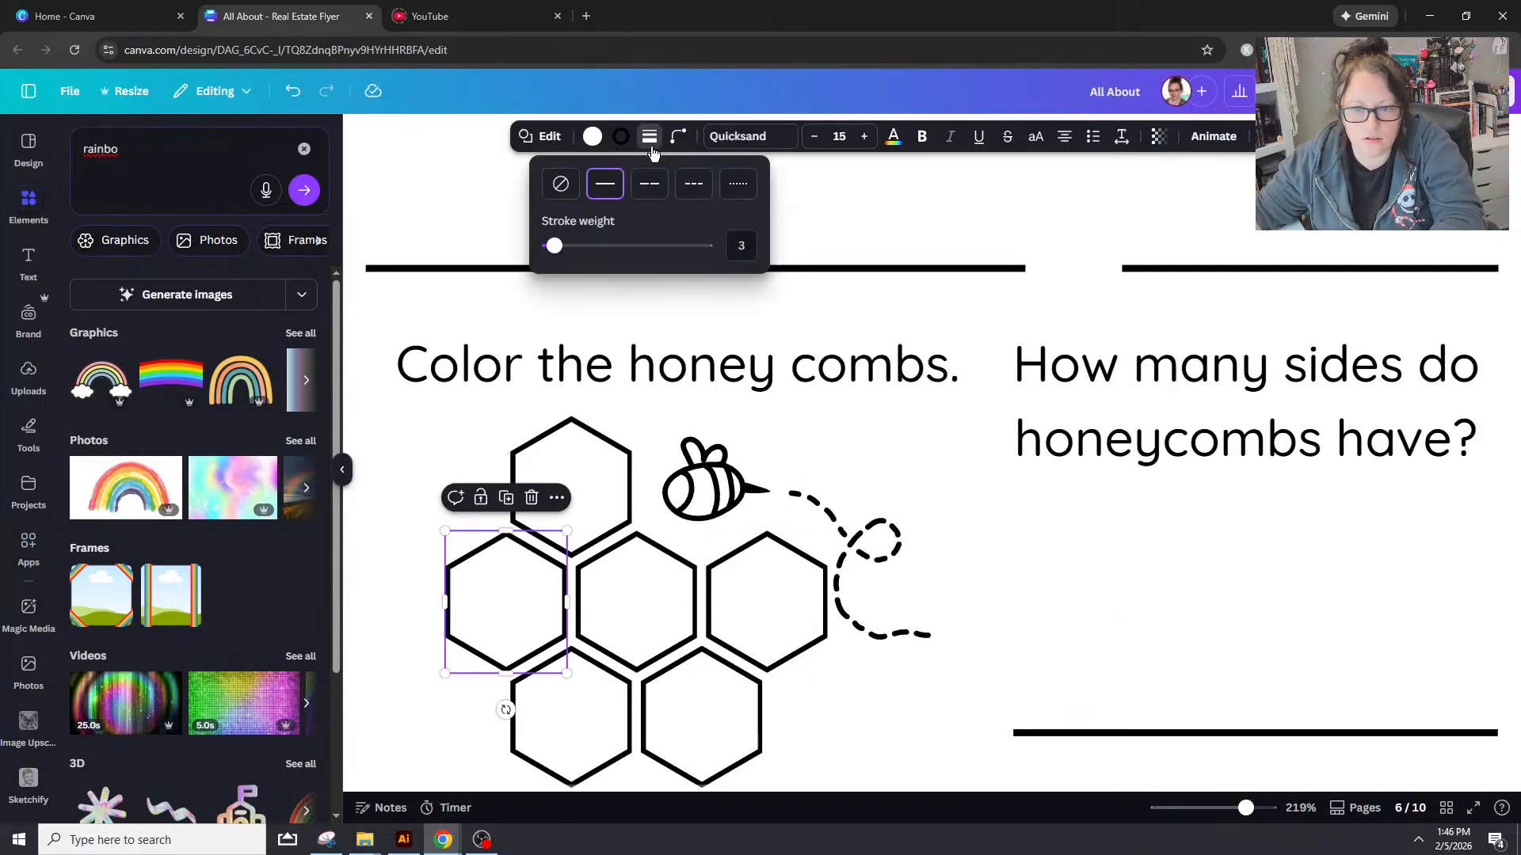
click(648, 136)
scroll(655, 354, up, 9)
scroll(618, 439, down, 5)
scroll(618, 439, down, 6)
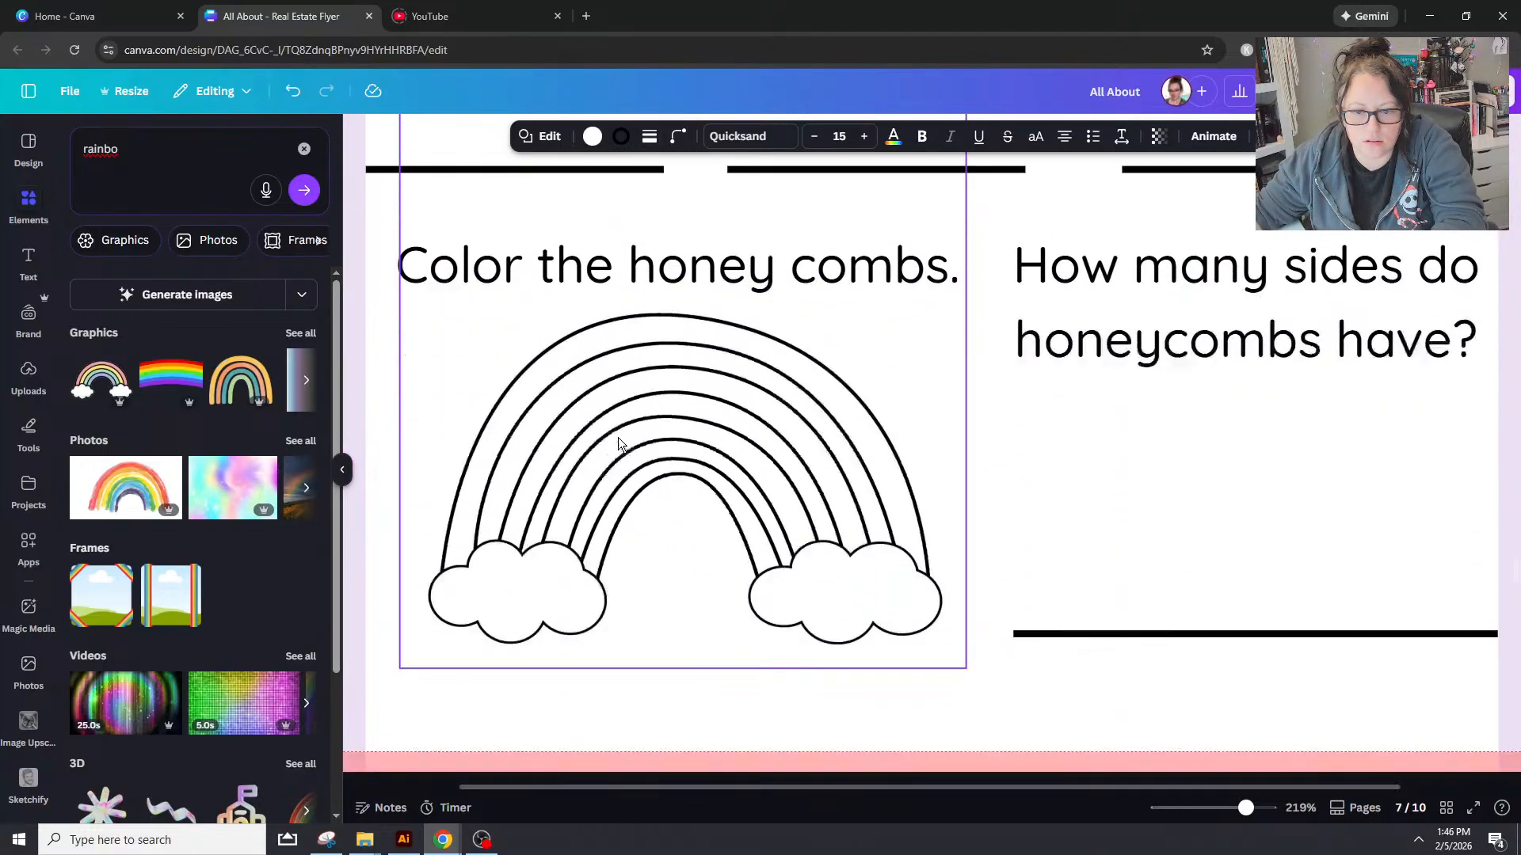
key(ctrl+v)
drag(458, 382, 1022, 343)
Step: Increase the rainbow's Outline shadow size to 9 to bring its lines closer to the hexagon's thickness
click(760, 396)
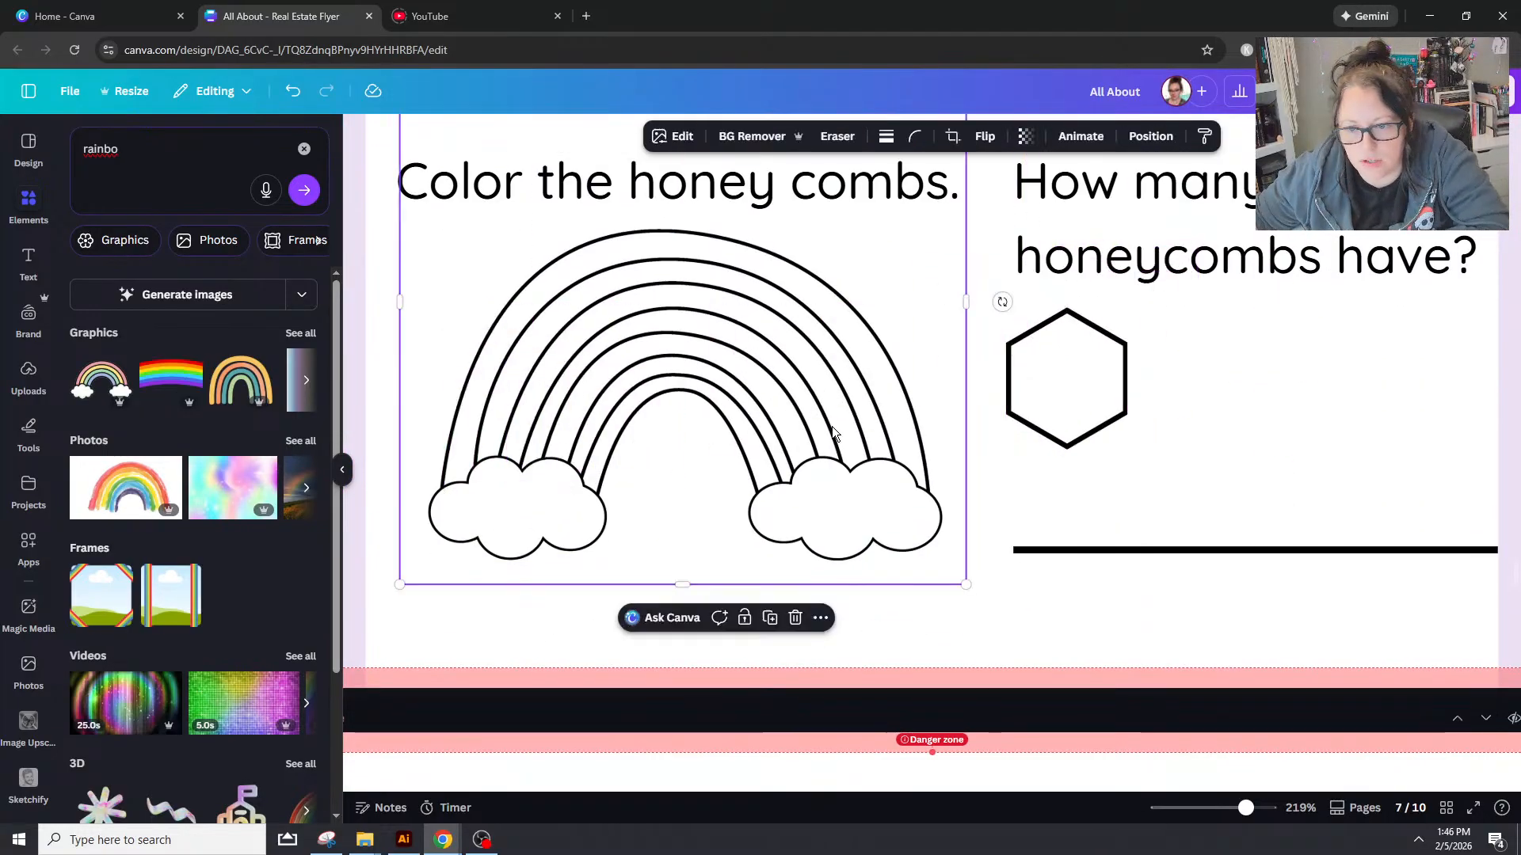
click(673, 137)
scroll(140, 688, down, 3)
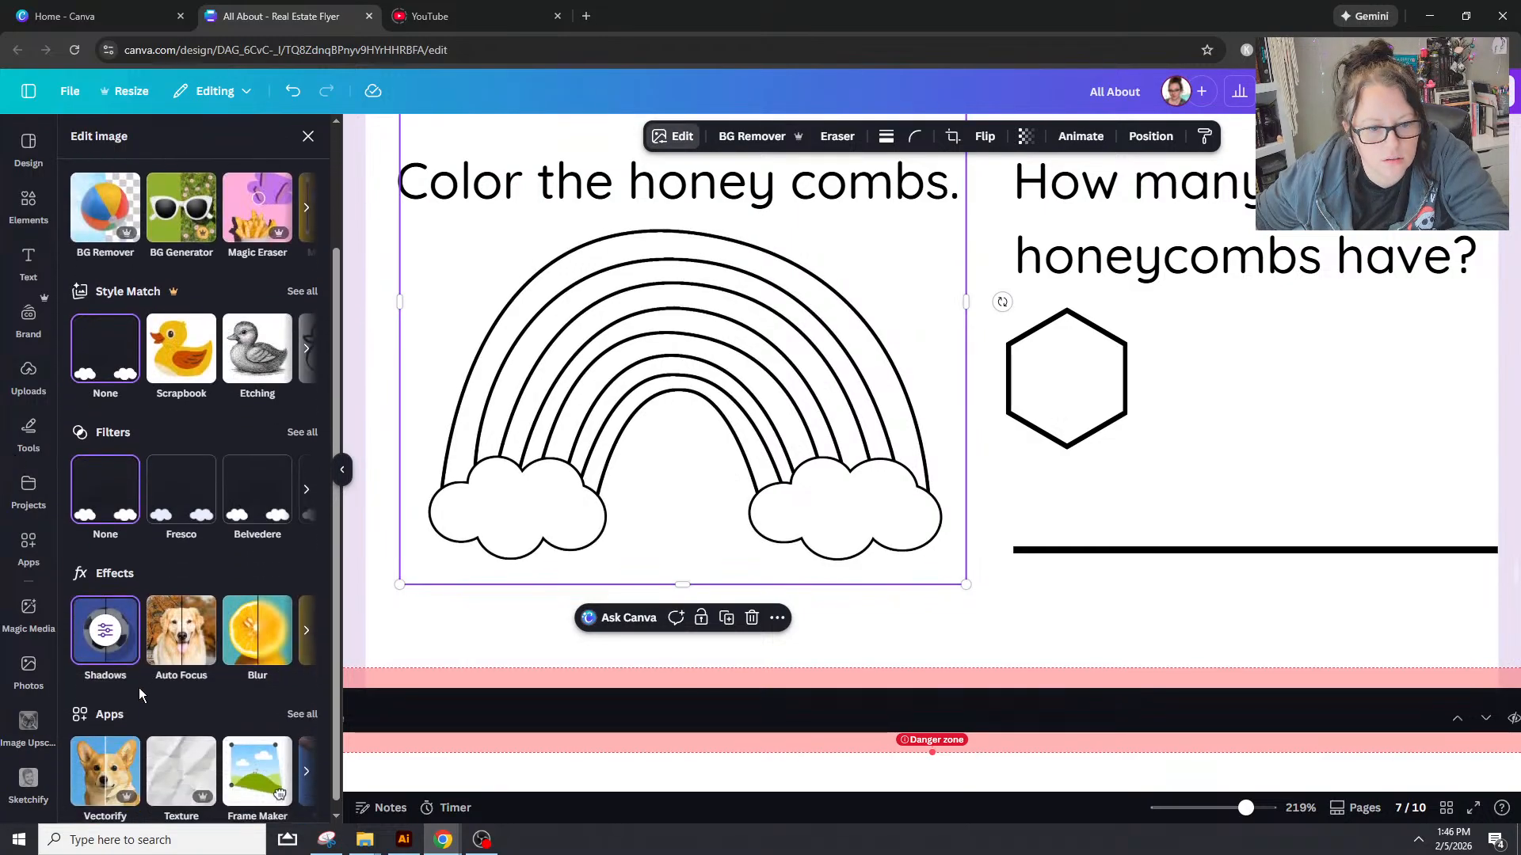
click(103, 616)
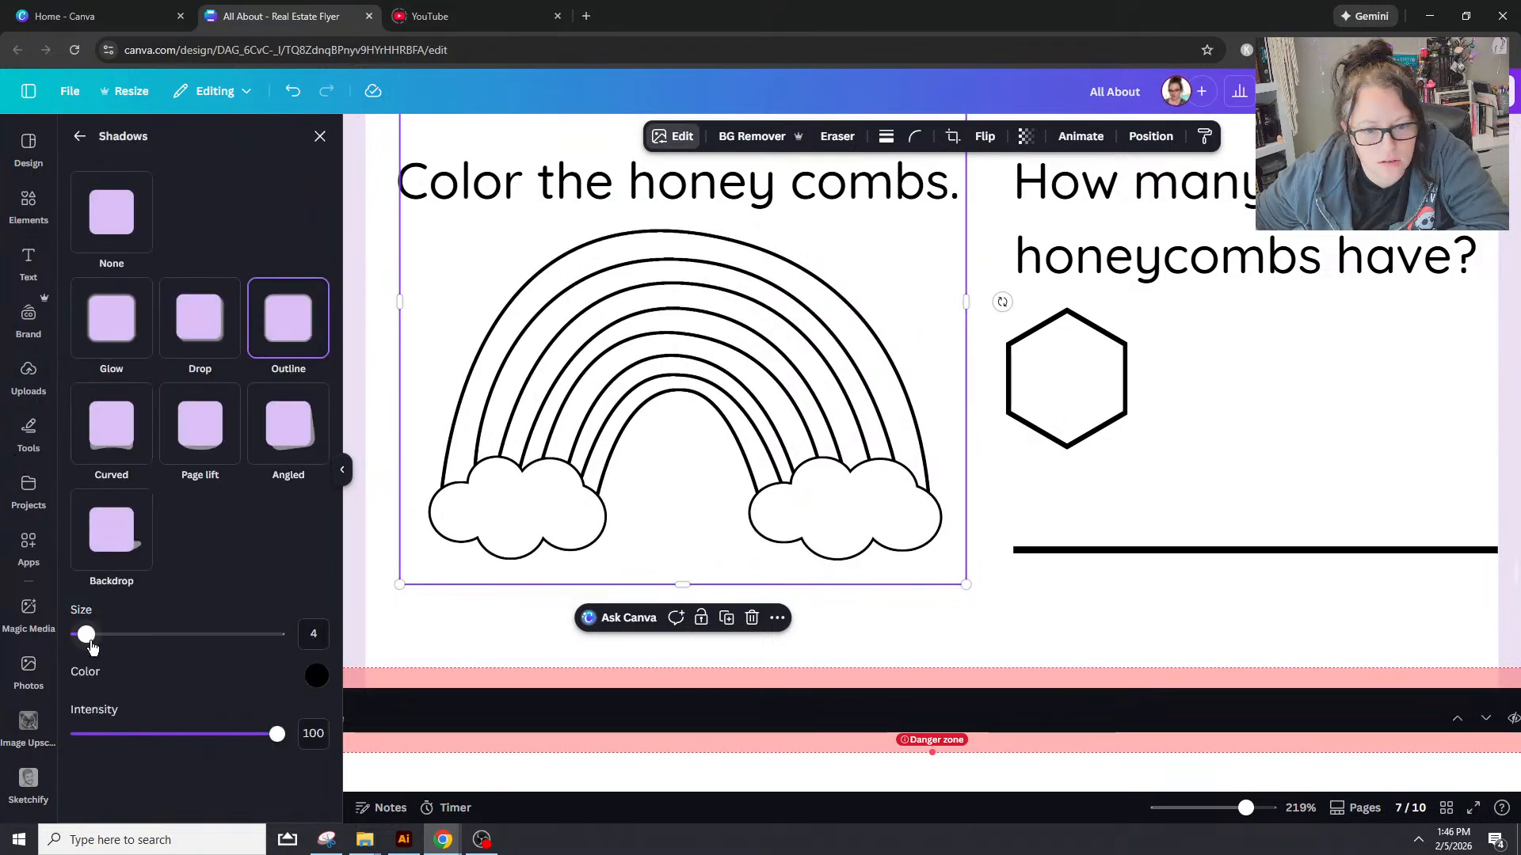
drag(91, 647, 96, 646)
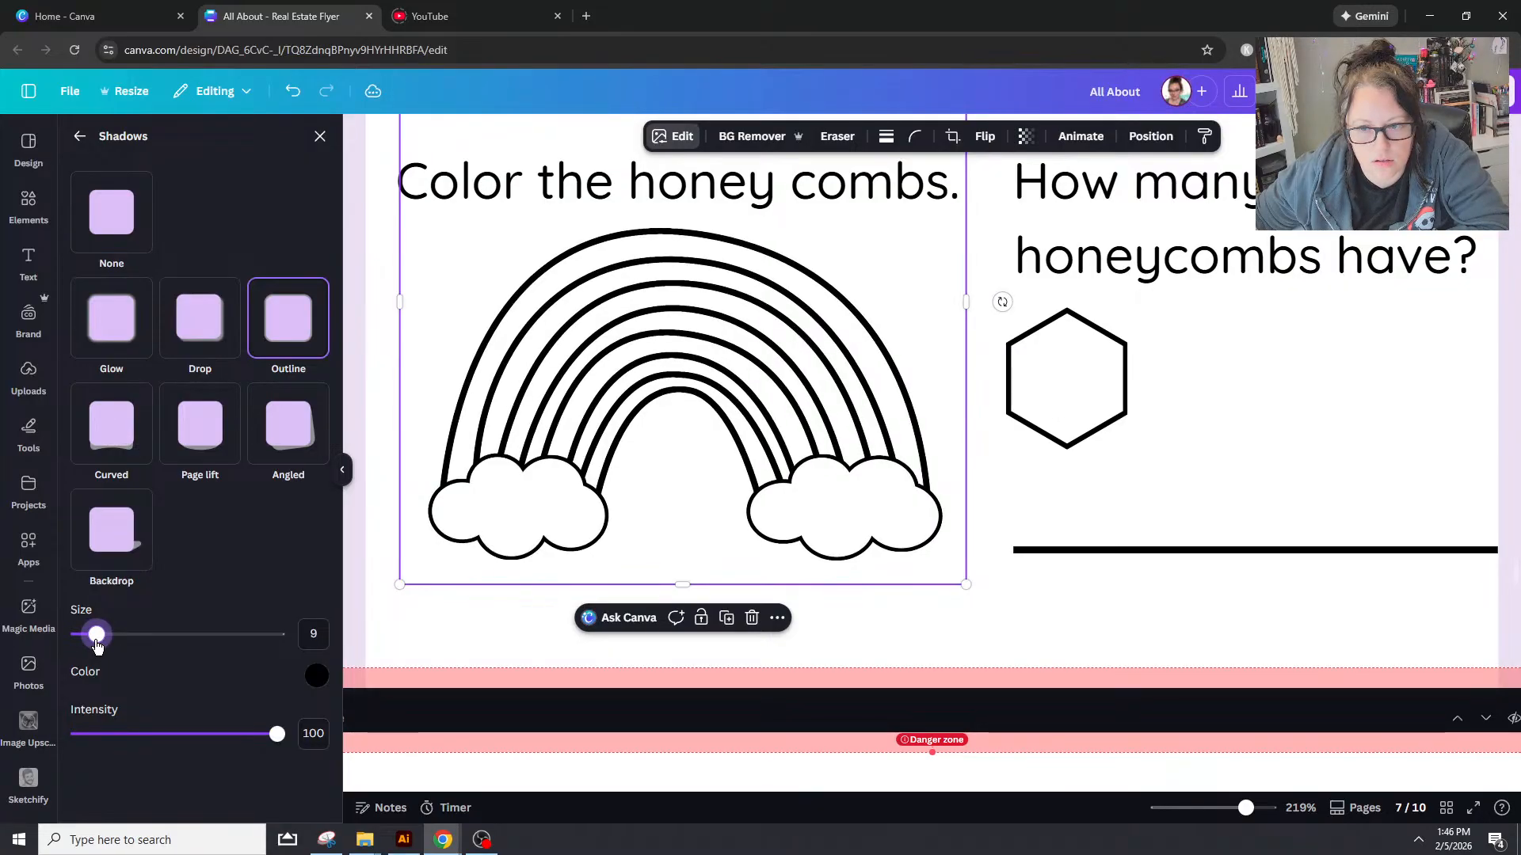
Step: Enlarge the rainbow on page 7 and position it below the "Color the honey combs." text
drag(812, 485, 778, 497)
drag(931, 596, 969, 634)
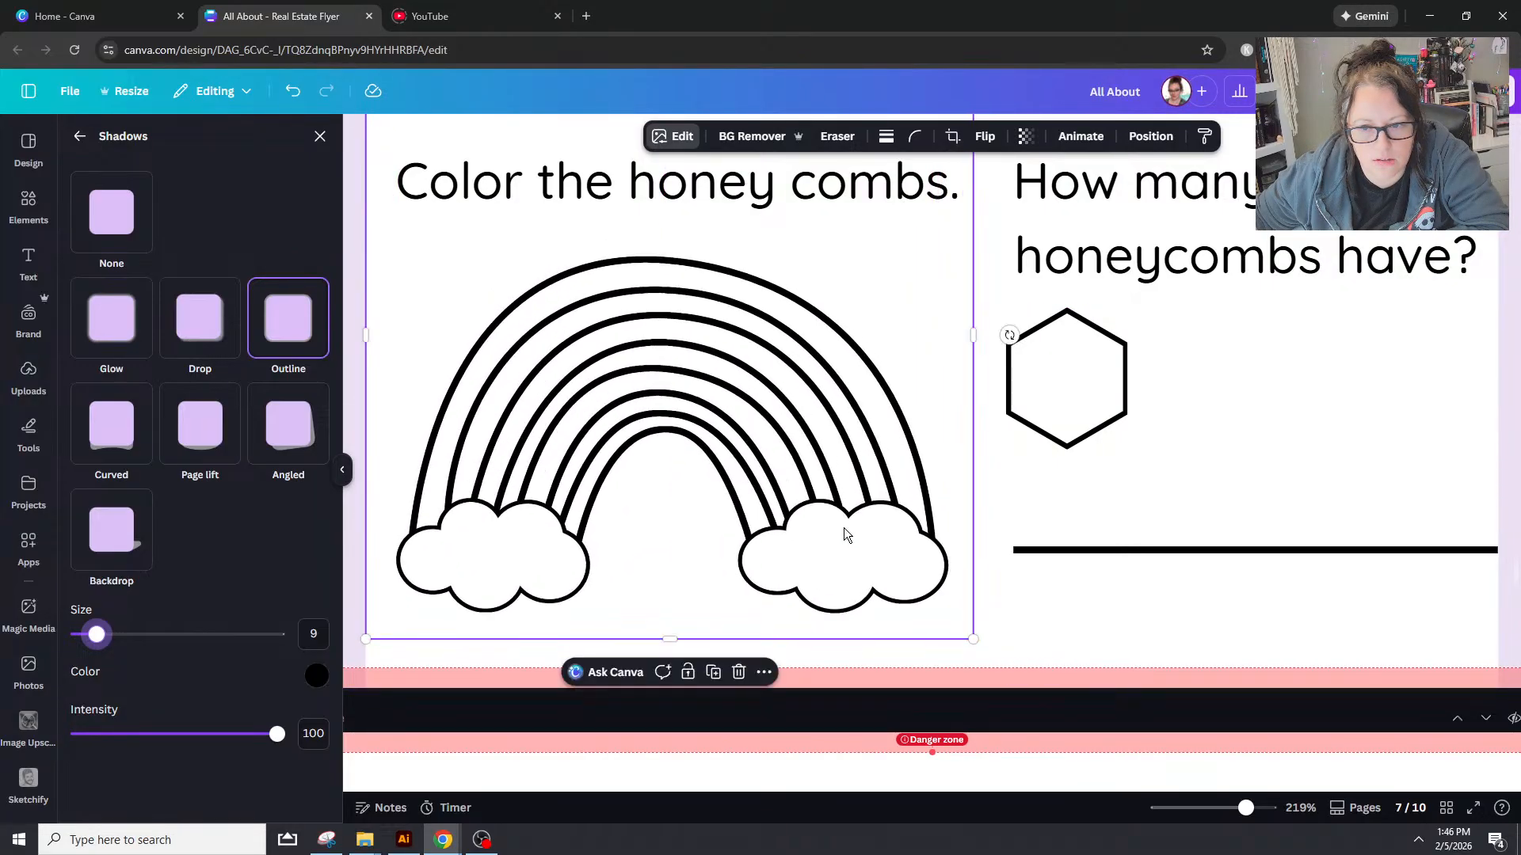
drag(845, 533, 844, 519)
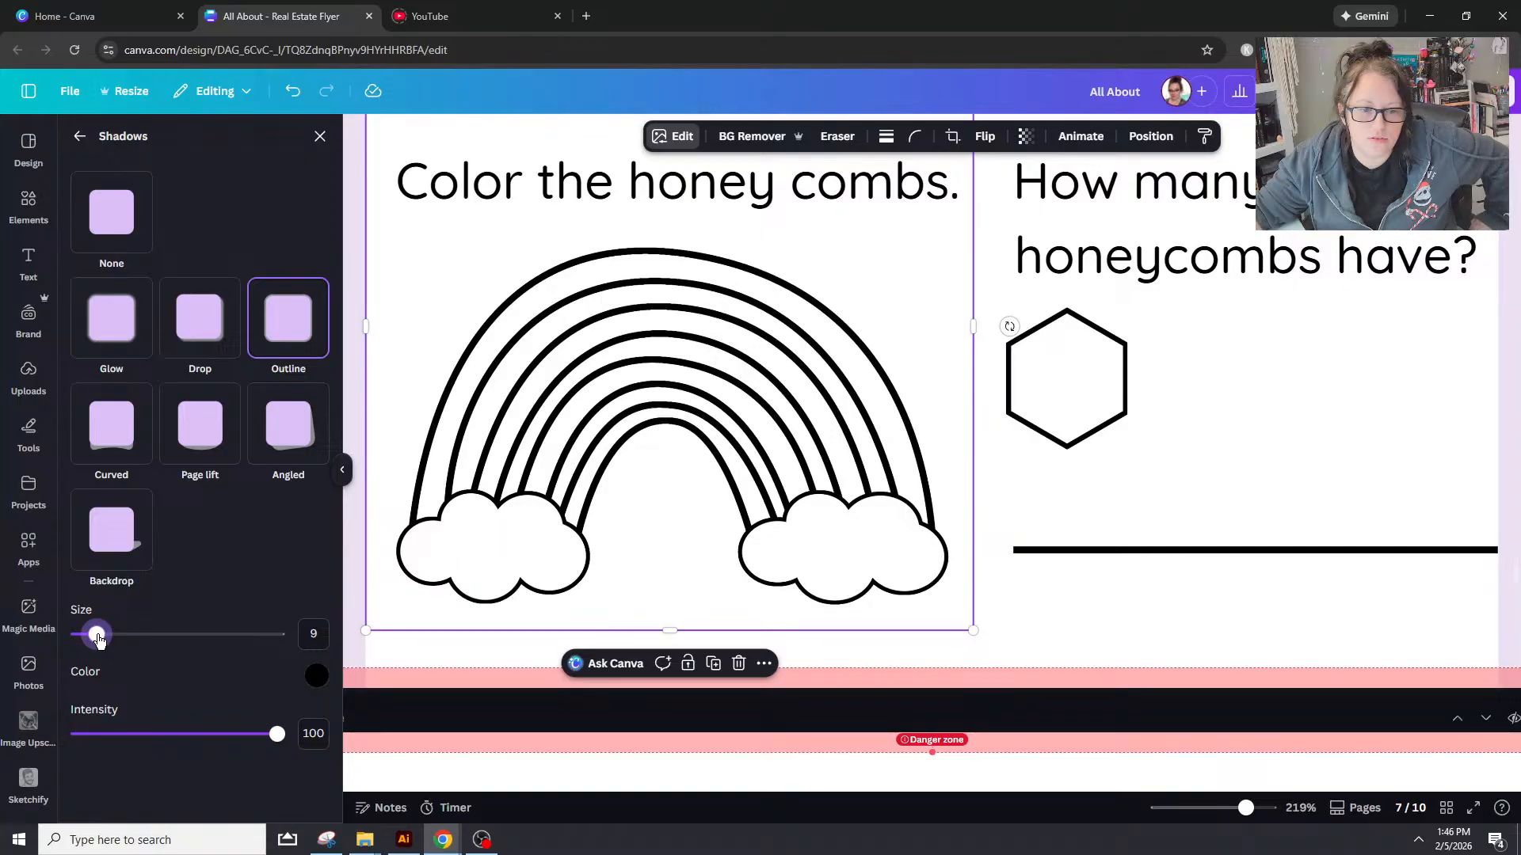
Step: Reduce the rainbow's Outline shadow size to 6 and delete the comparison hexagon beside it
drag(96, 640, 91, 640)
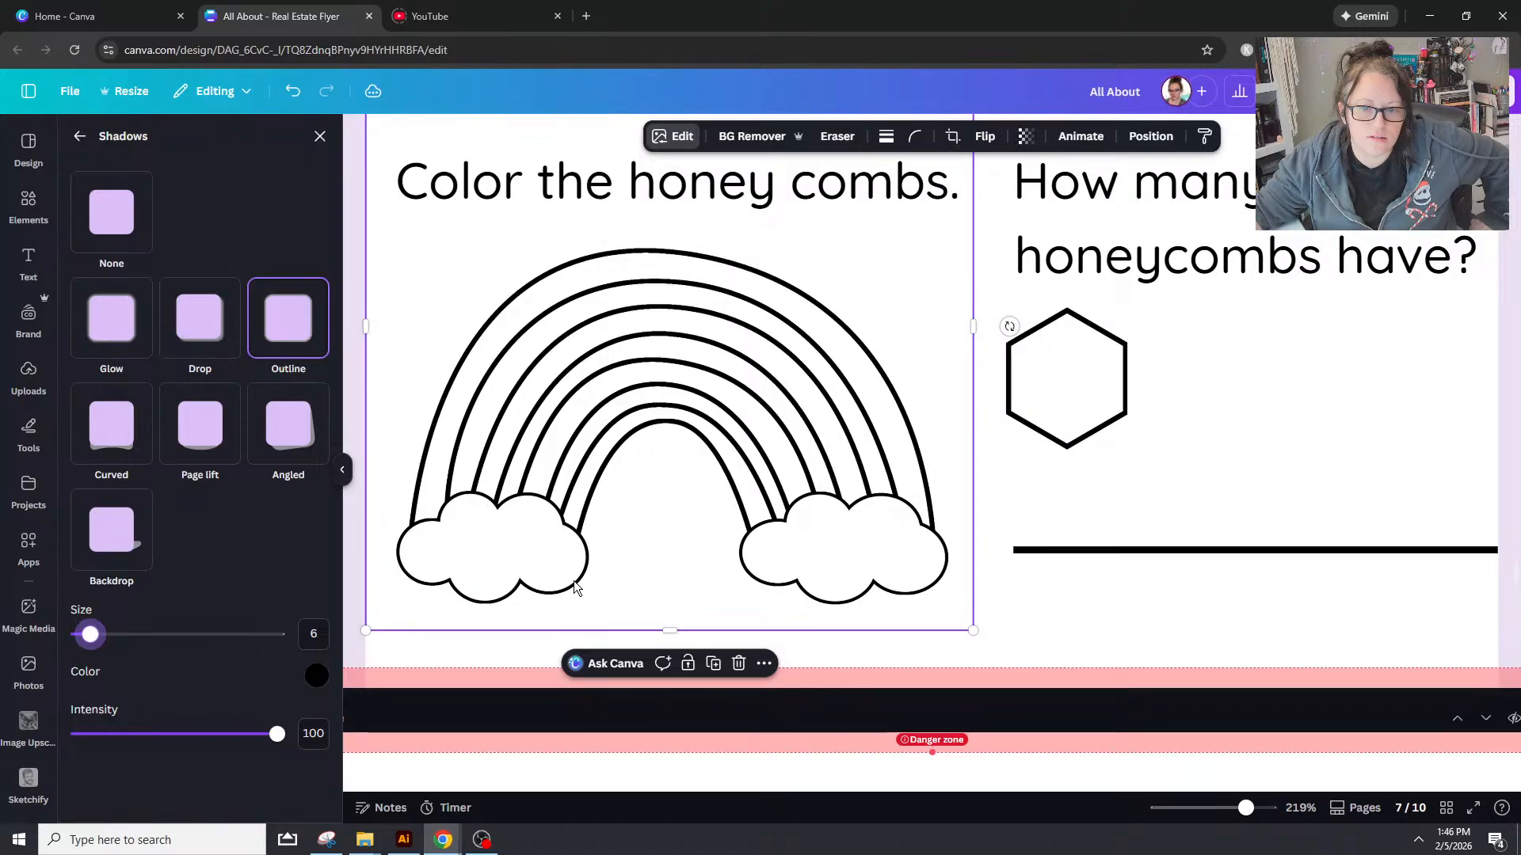
click(1091, 343)
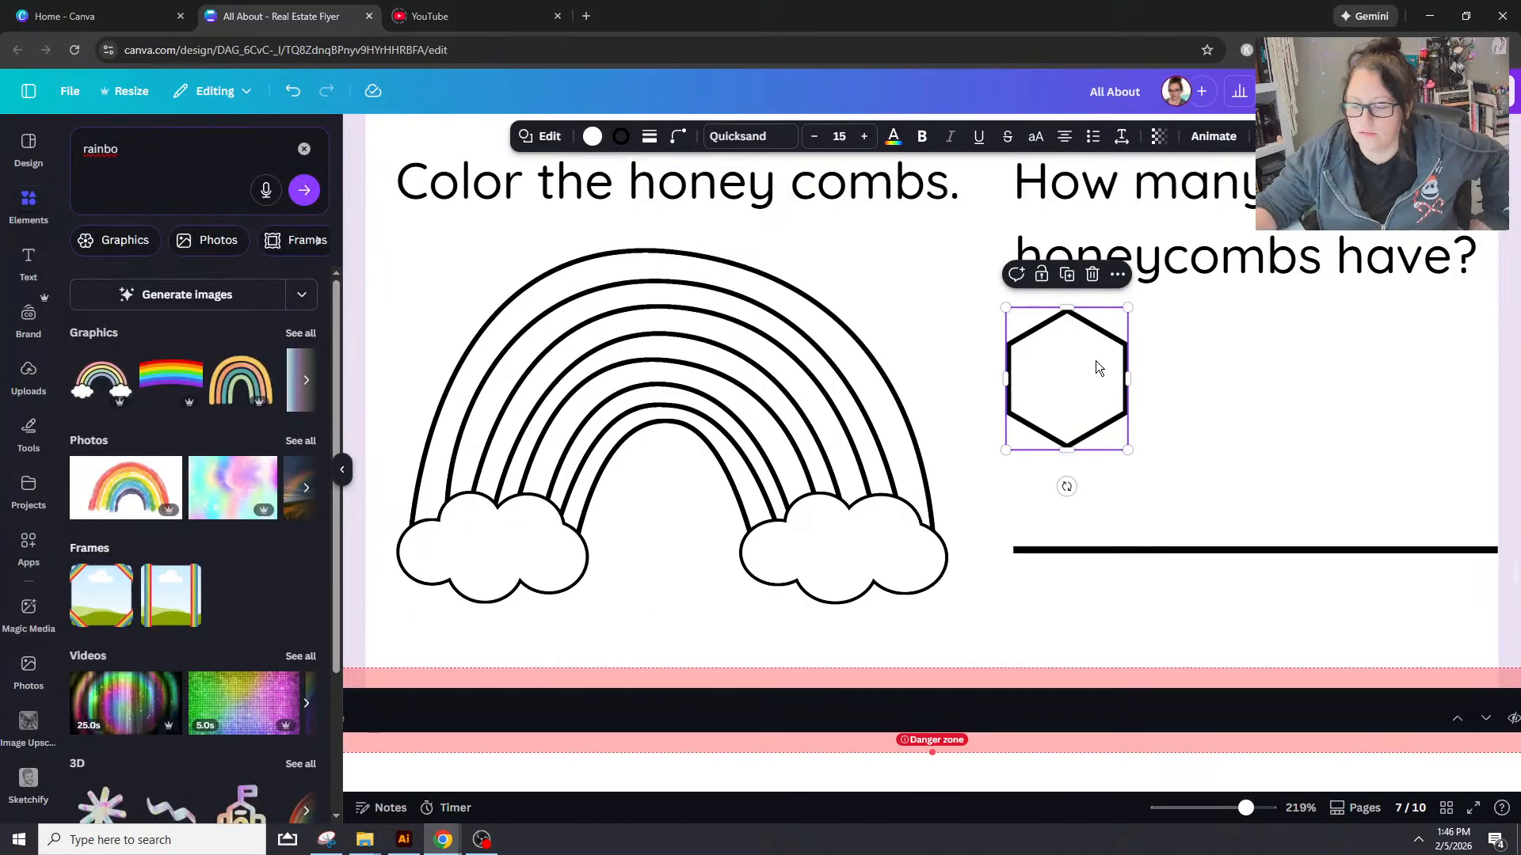
key(Delete)
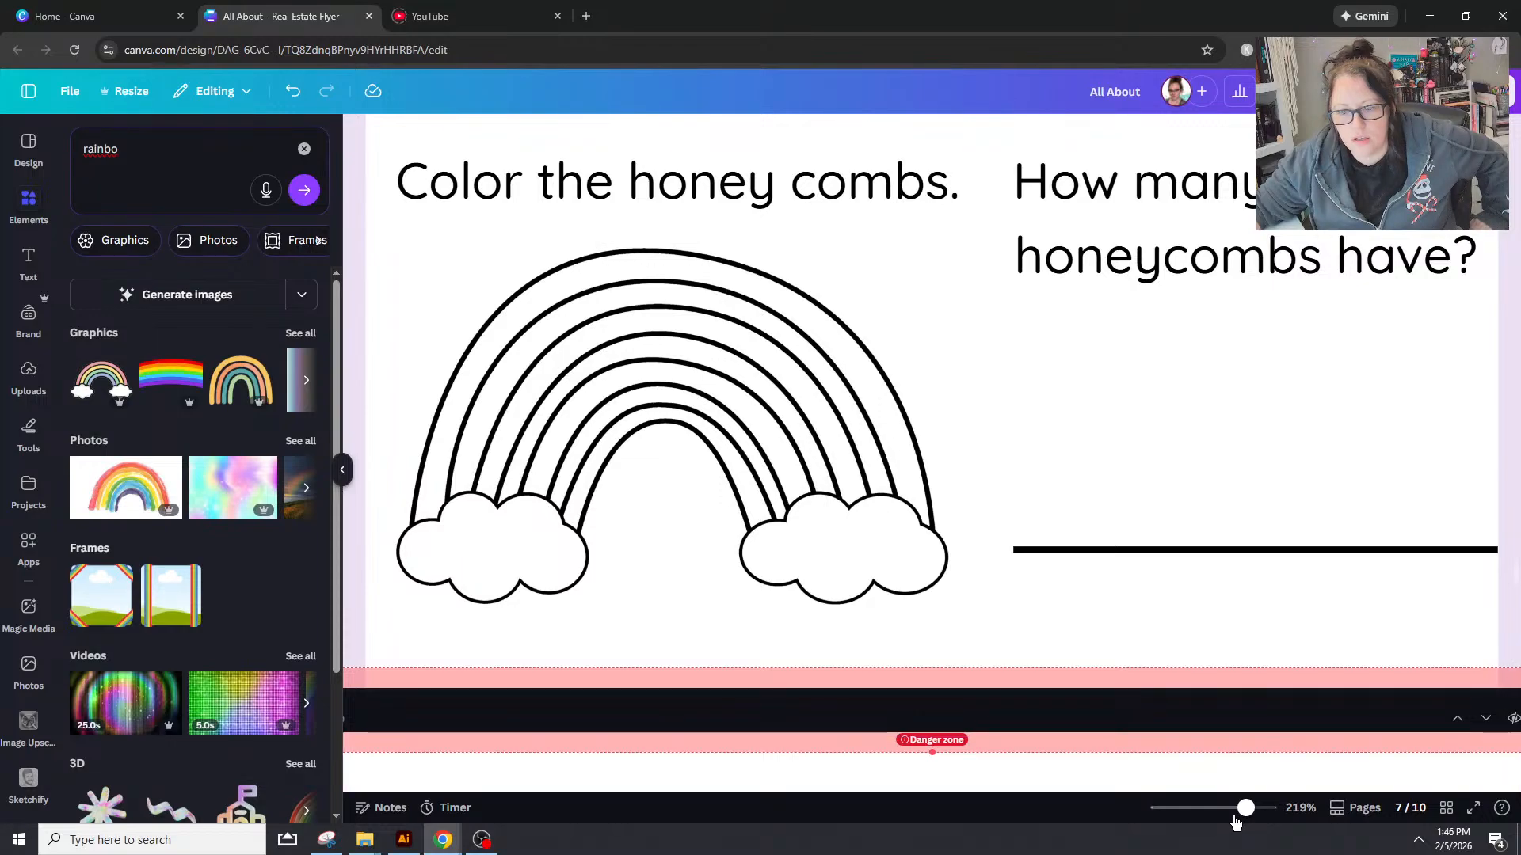
Step: Copy the large cloud beside the sun on page 1 and paste it over the rainbow's left cloud on page 7
drag(1246, 808, 1232, 835)
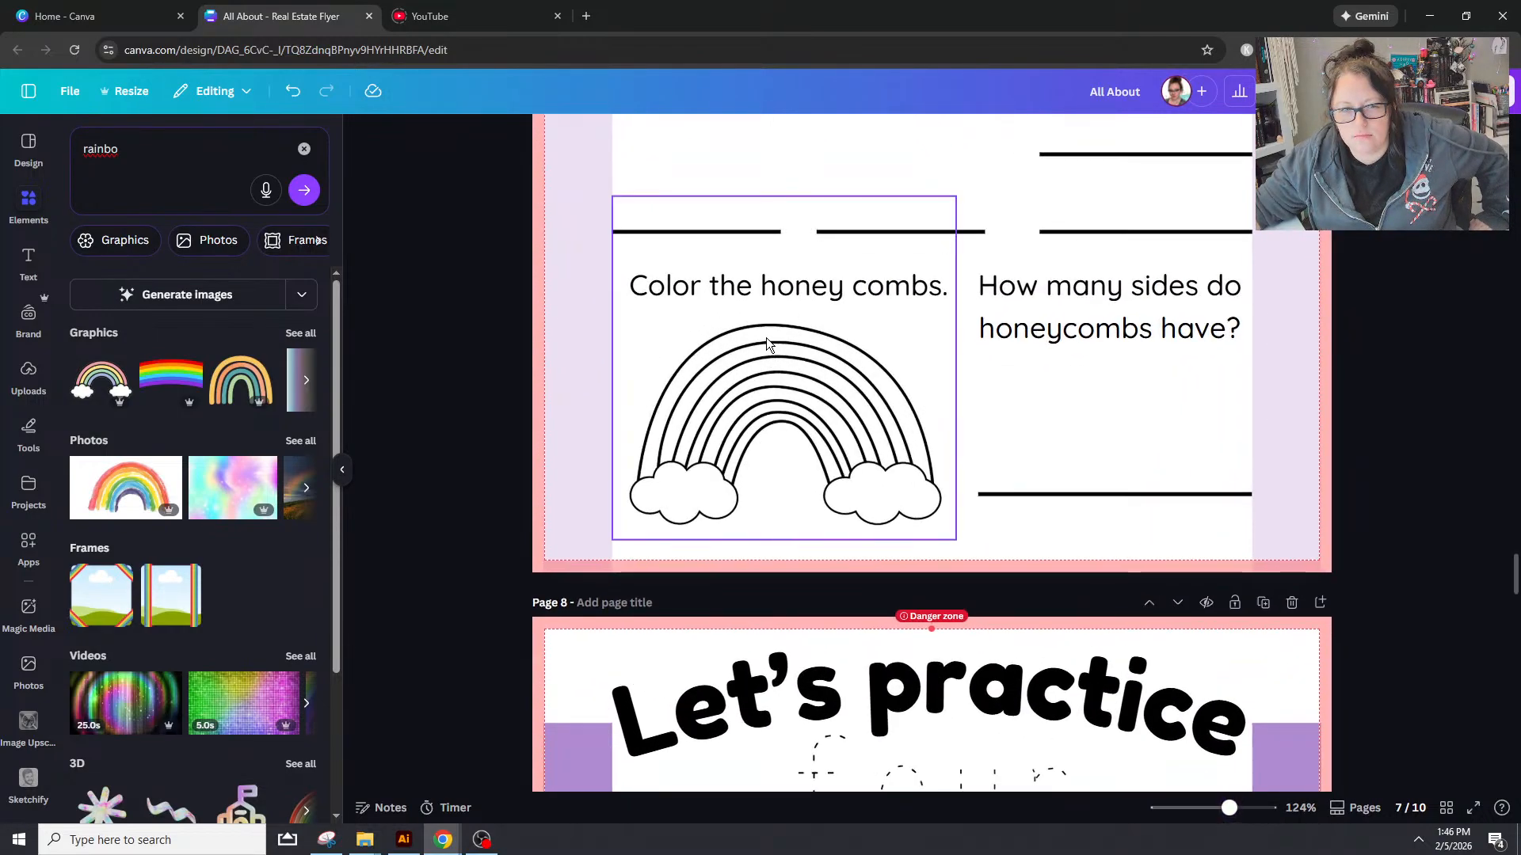
scroll(764, 335, up, 5)
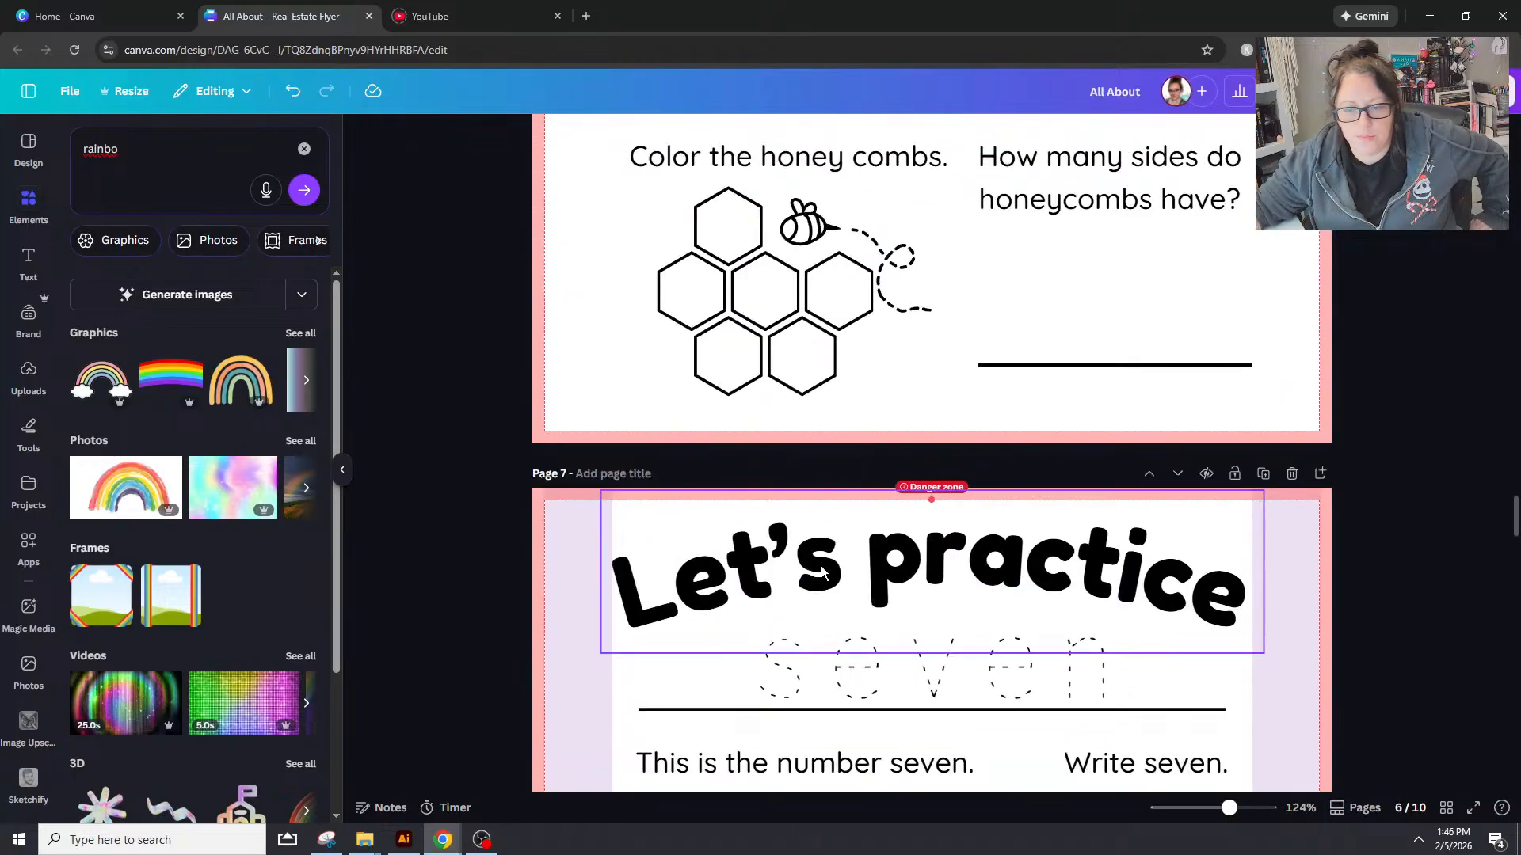
scroll(822, 572, up, 15)
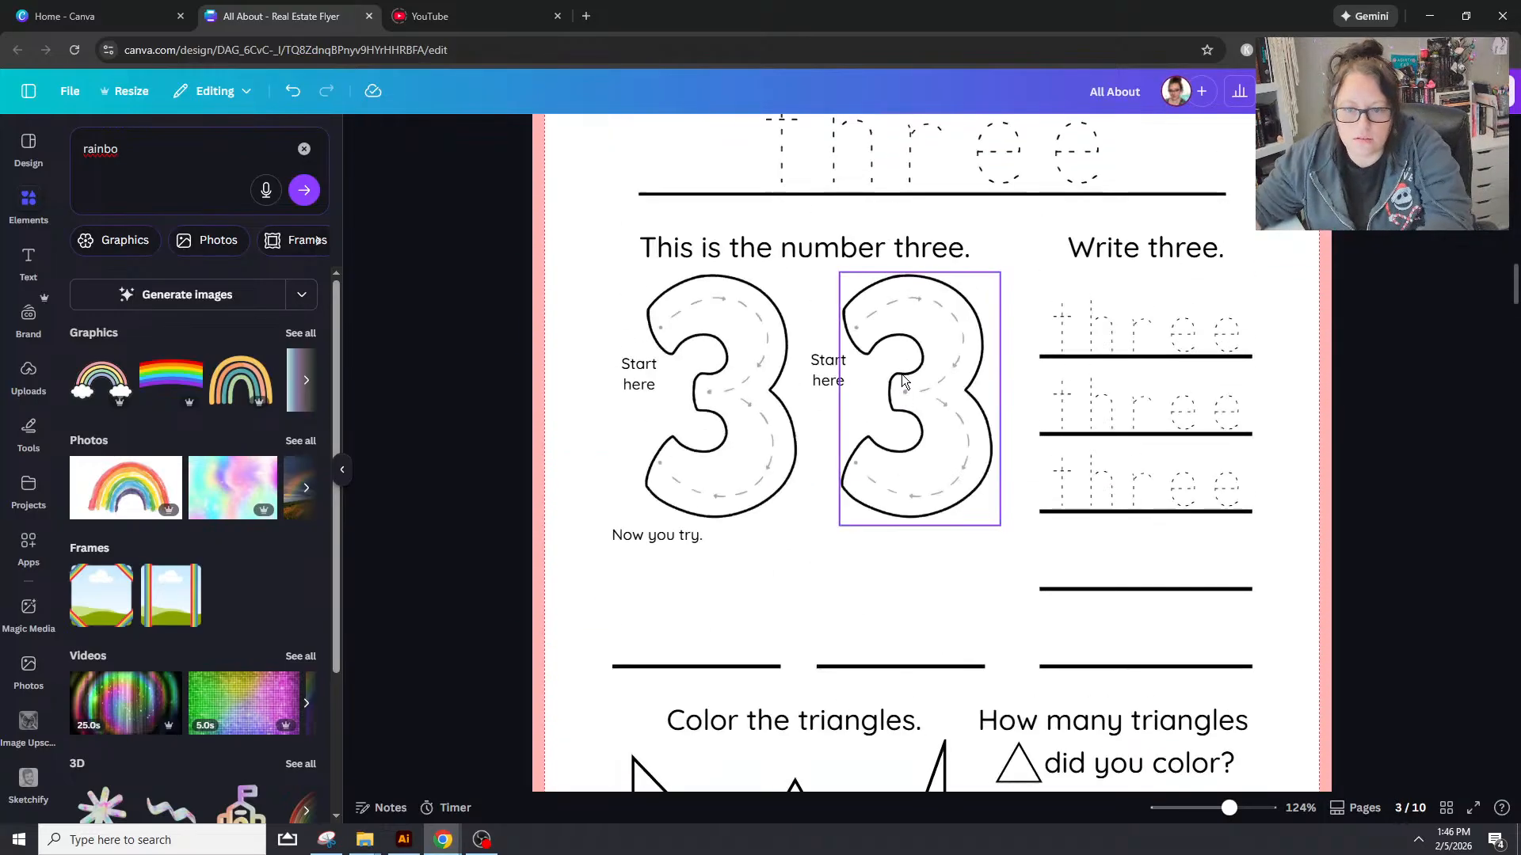
scroll(903, 381, up, 10)
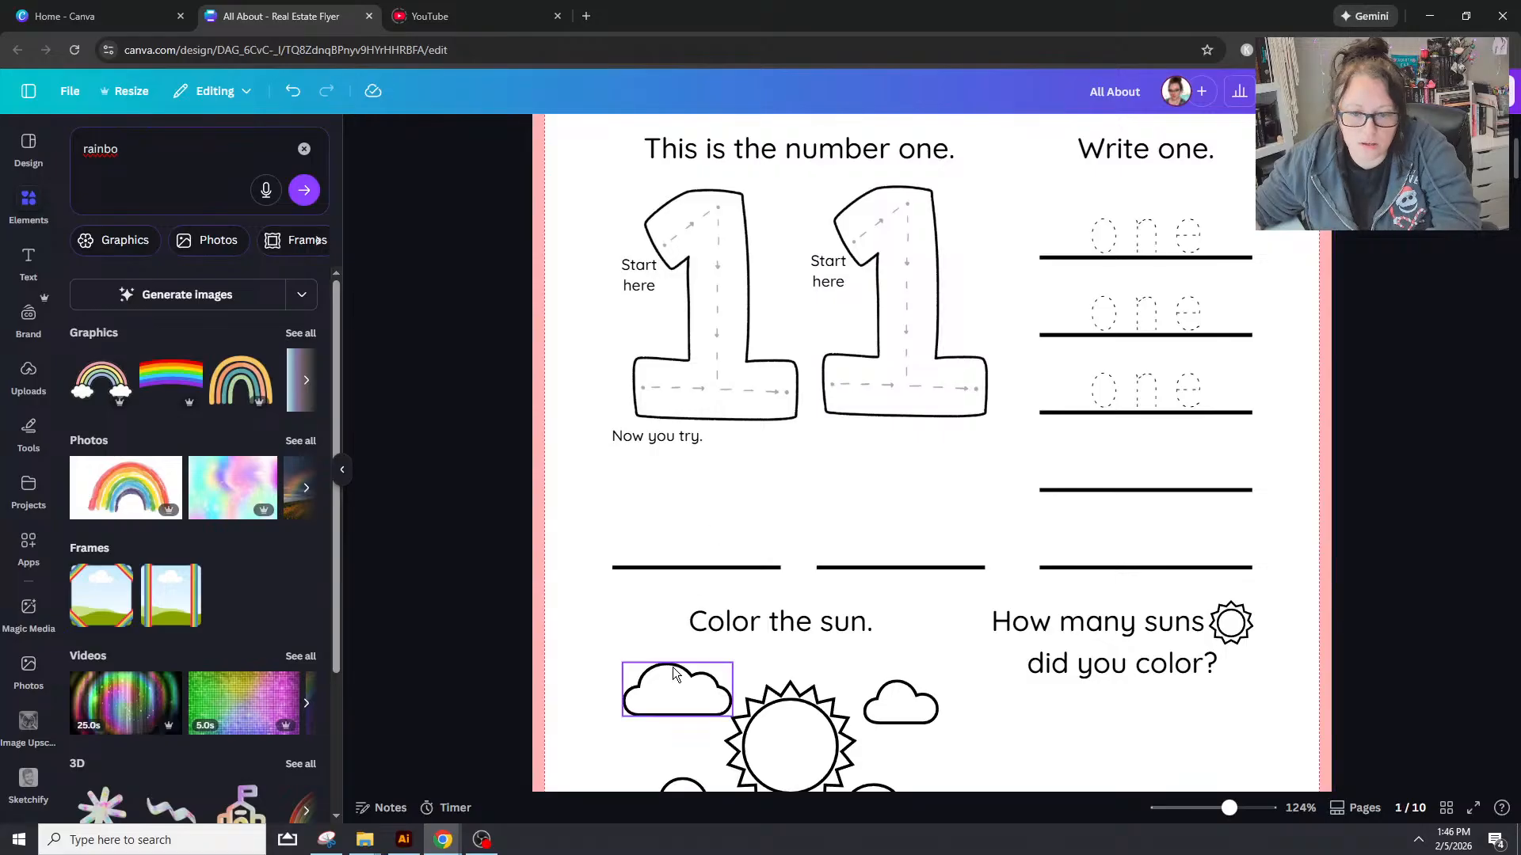
click(676, 674)
scroll(675, 665, down, 15)
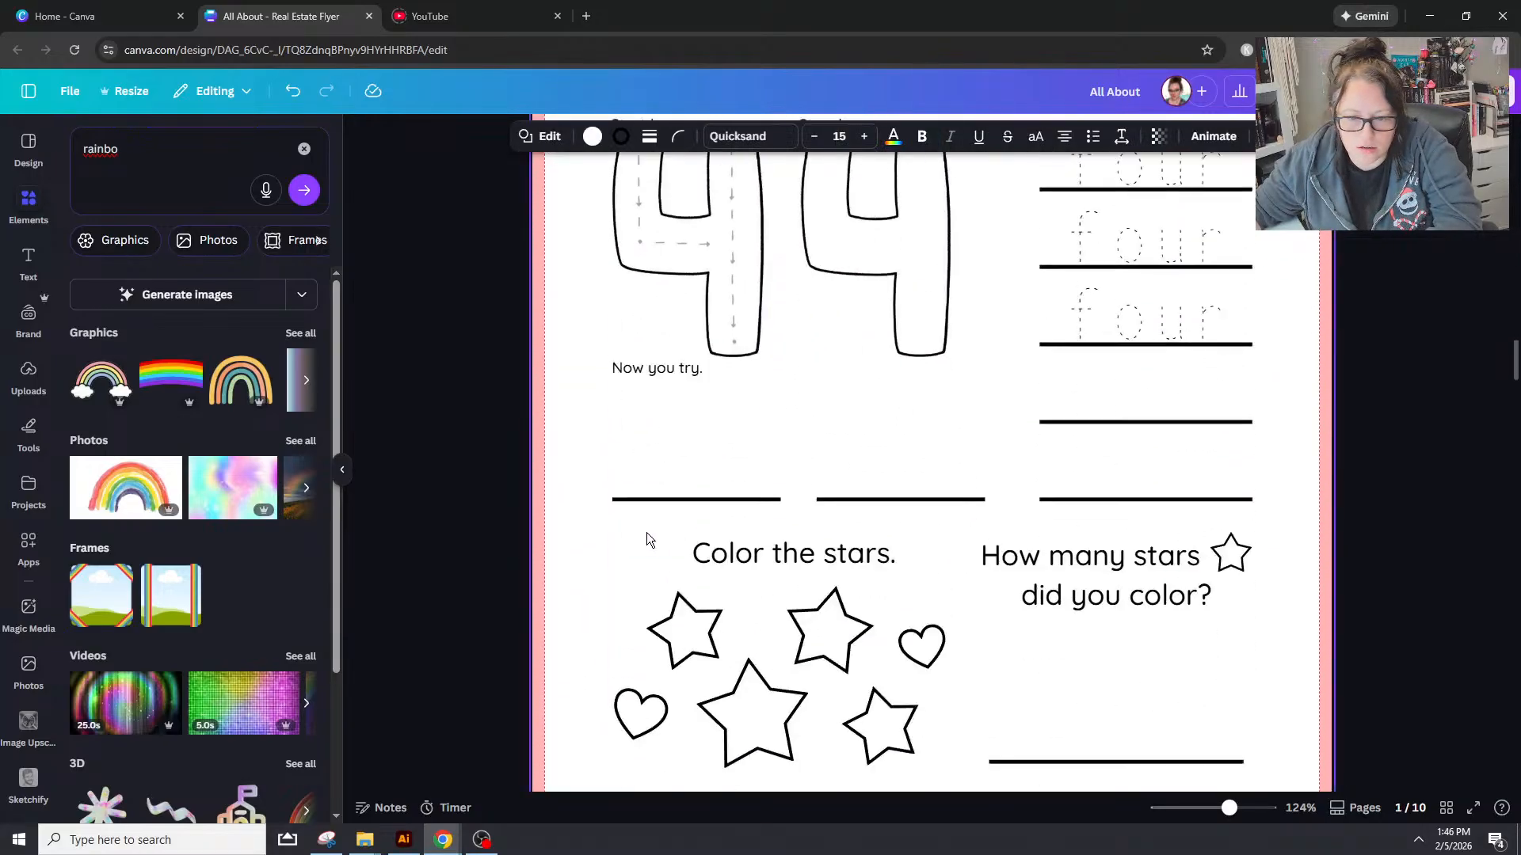
scroll(648, 539, down, 20)
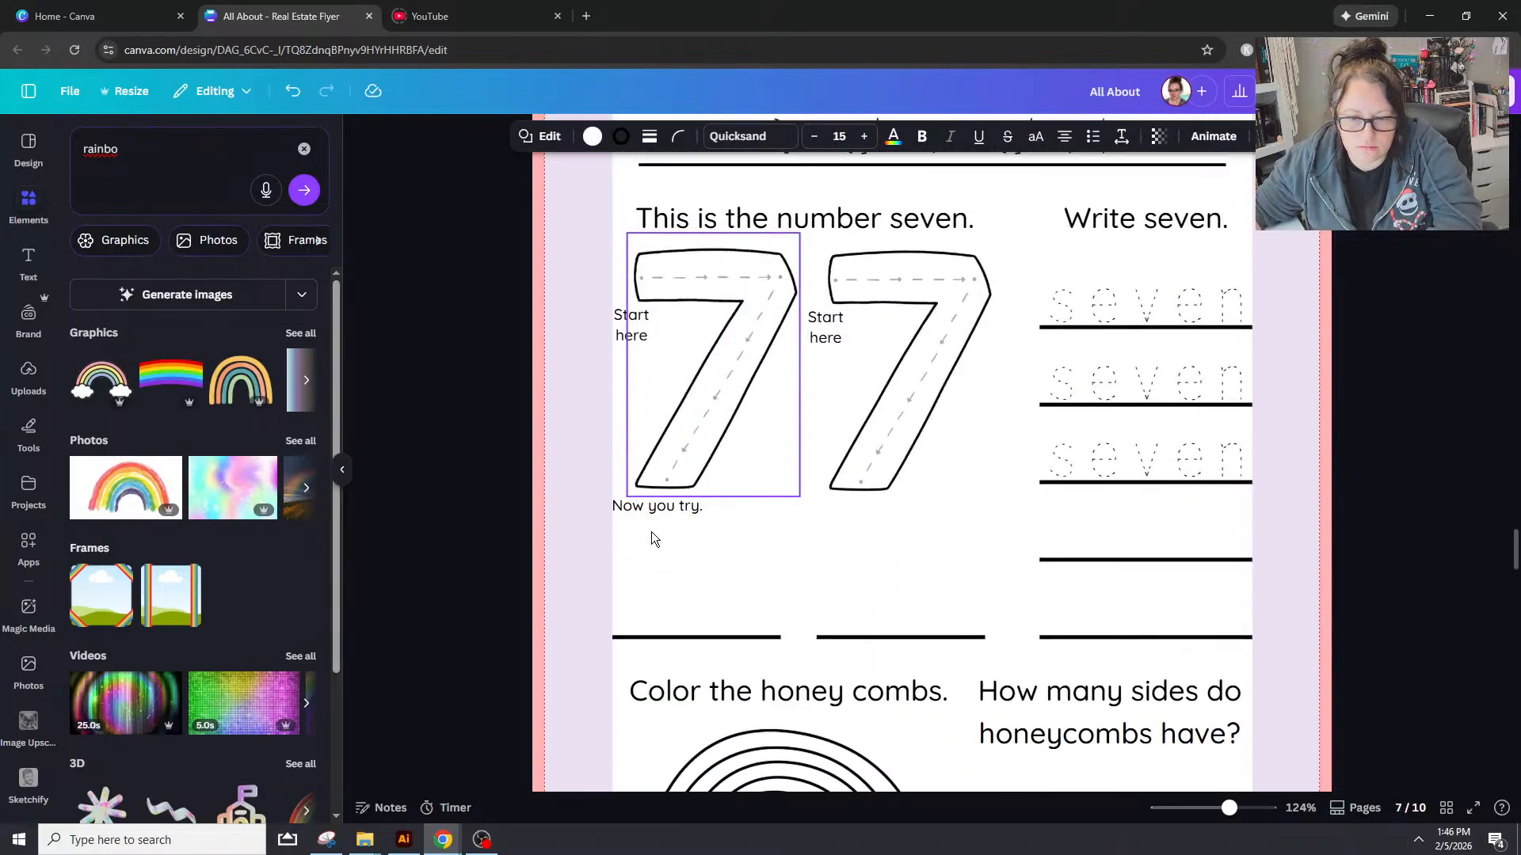
scroll(651, 531, down, 6)
scroll(651, 524, up, 5)
scroll(806, 499, down, 1)
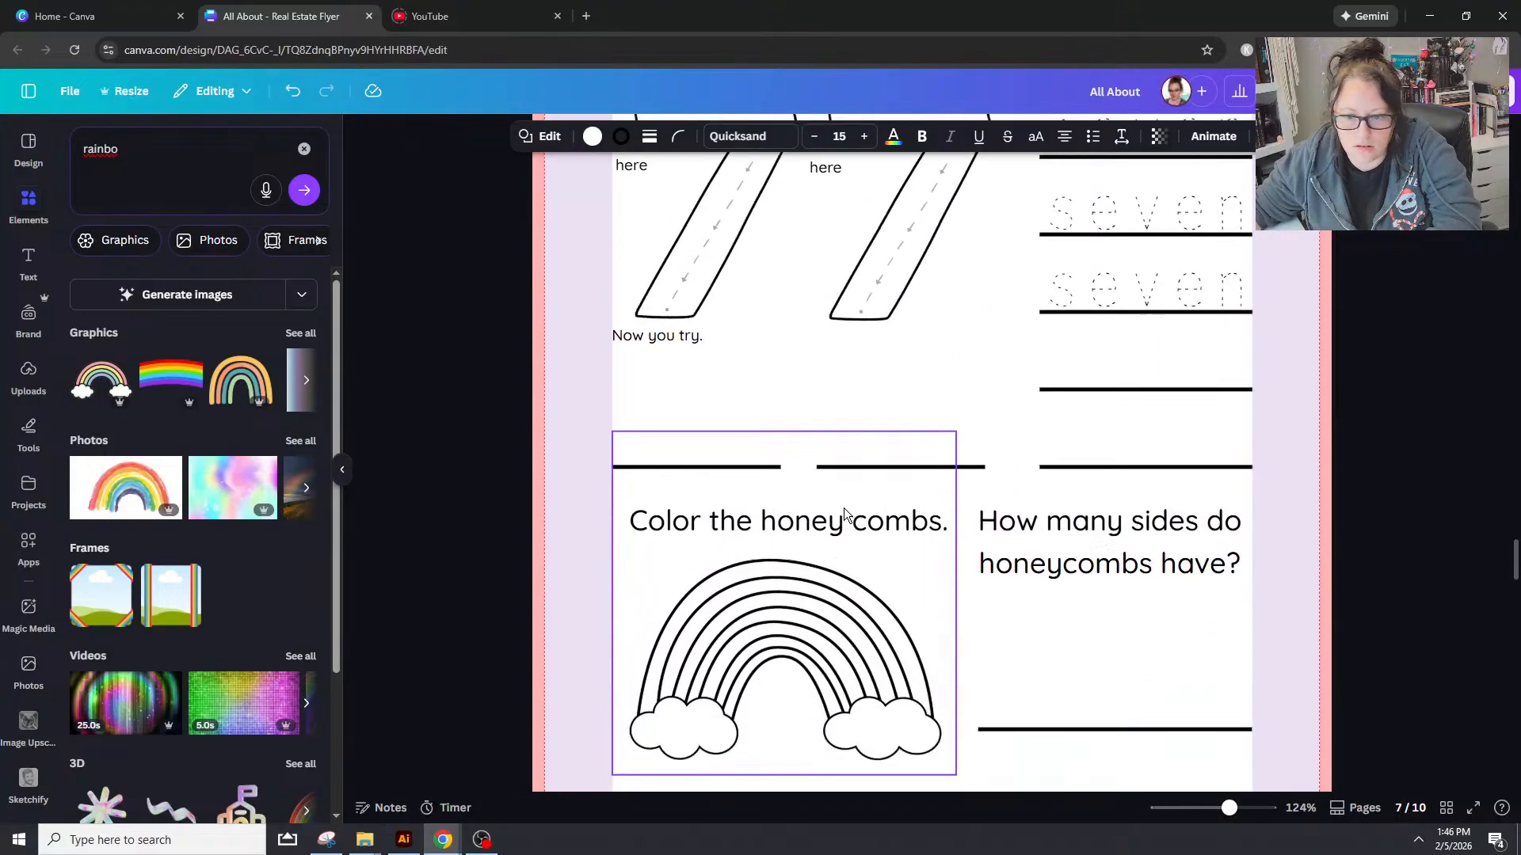
scroll(844, 515, down, 2)
key(ctrl+v)
drag(676, 439, 718, 585)
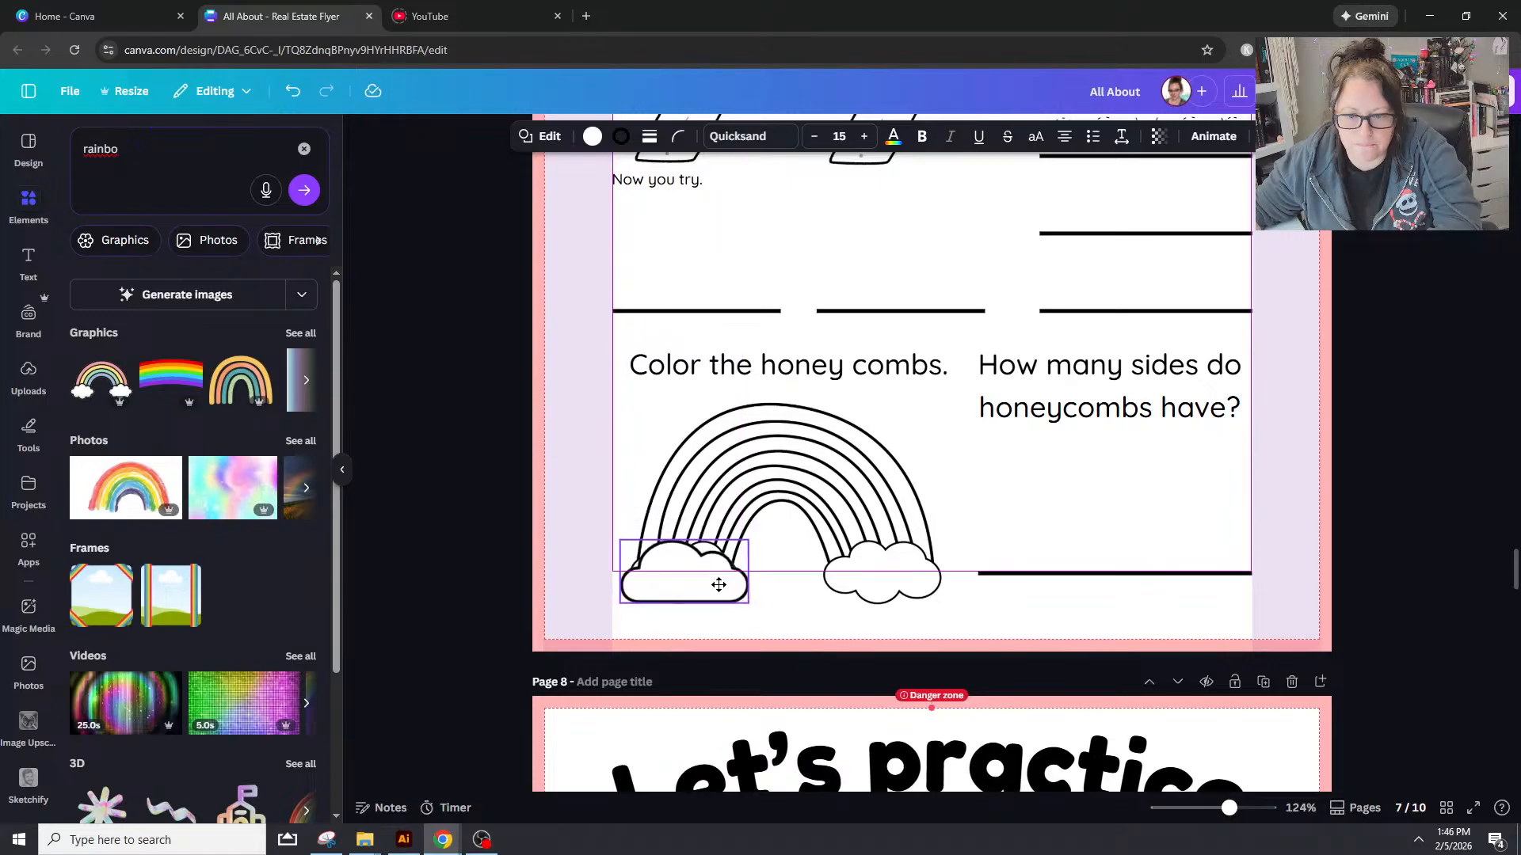
click(877, 573)
right_click(877, 573)
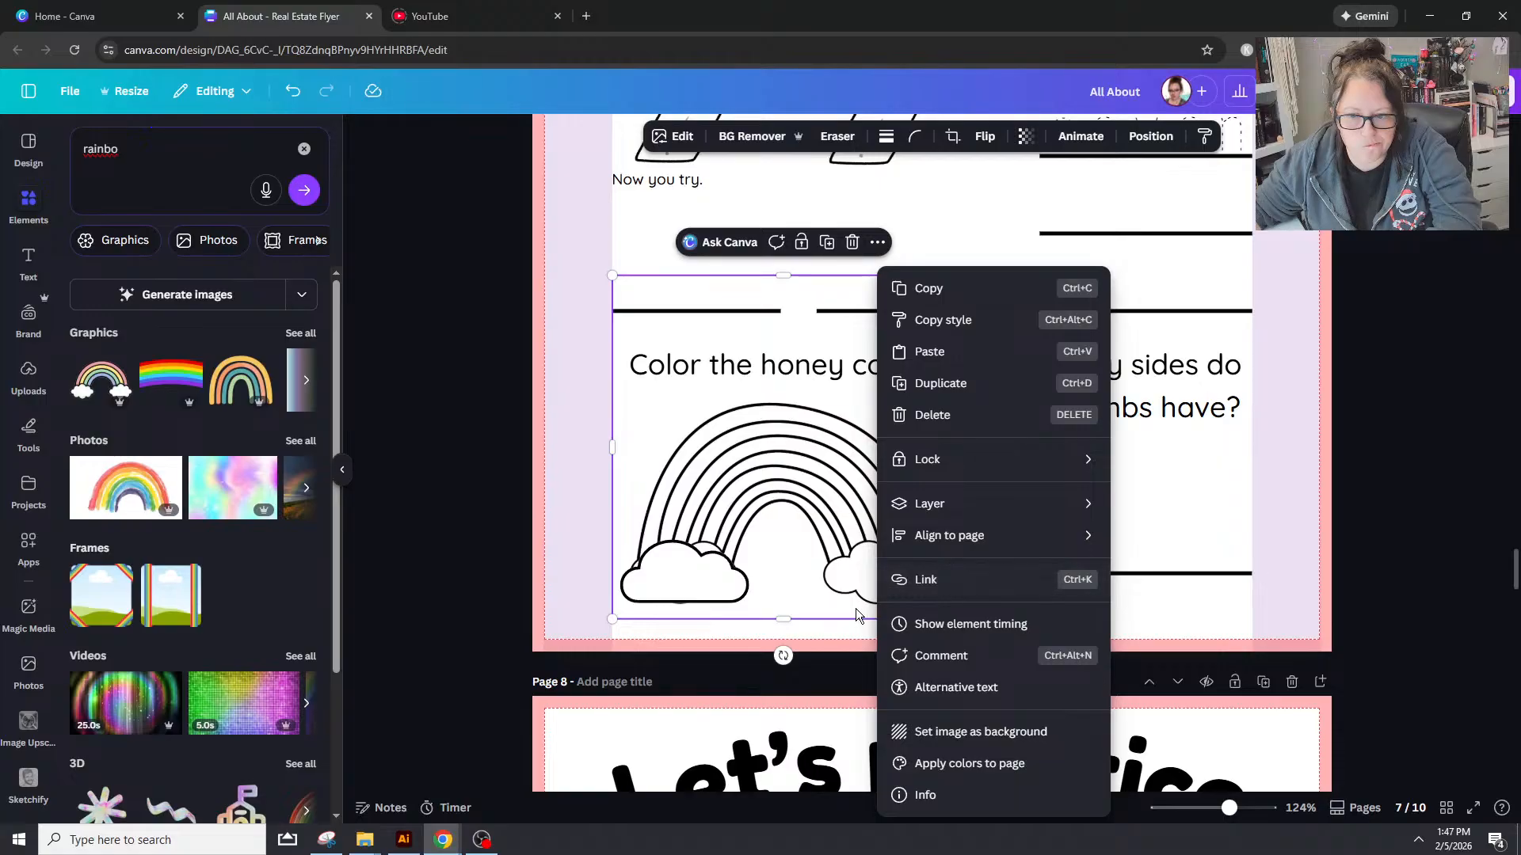
click(847, 634)
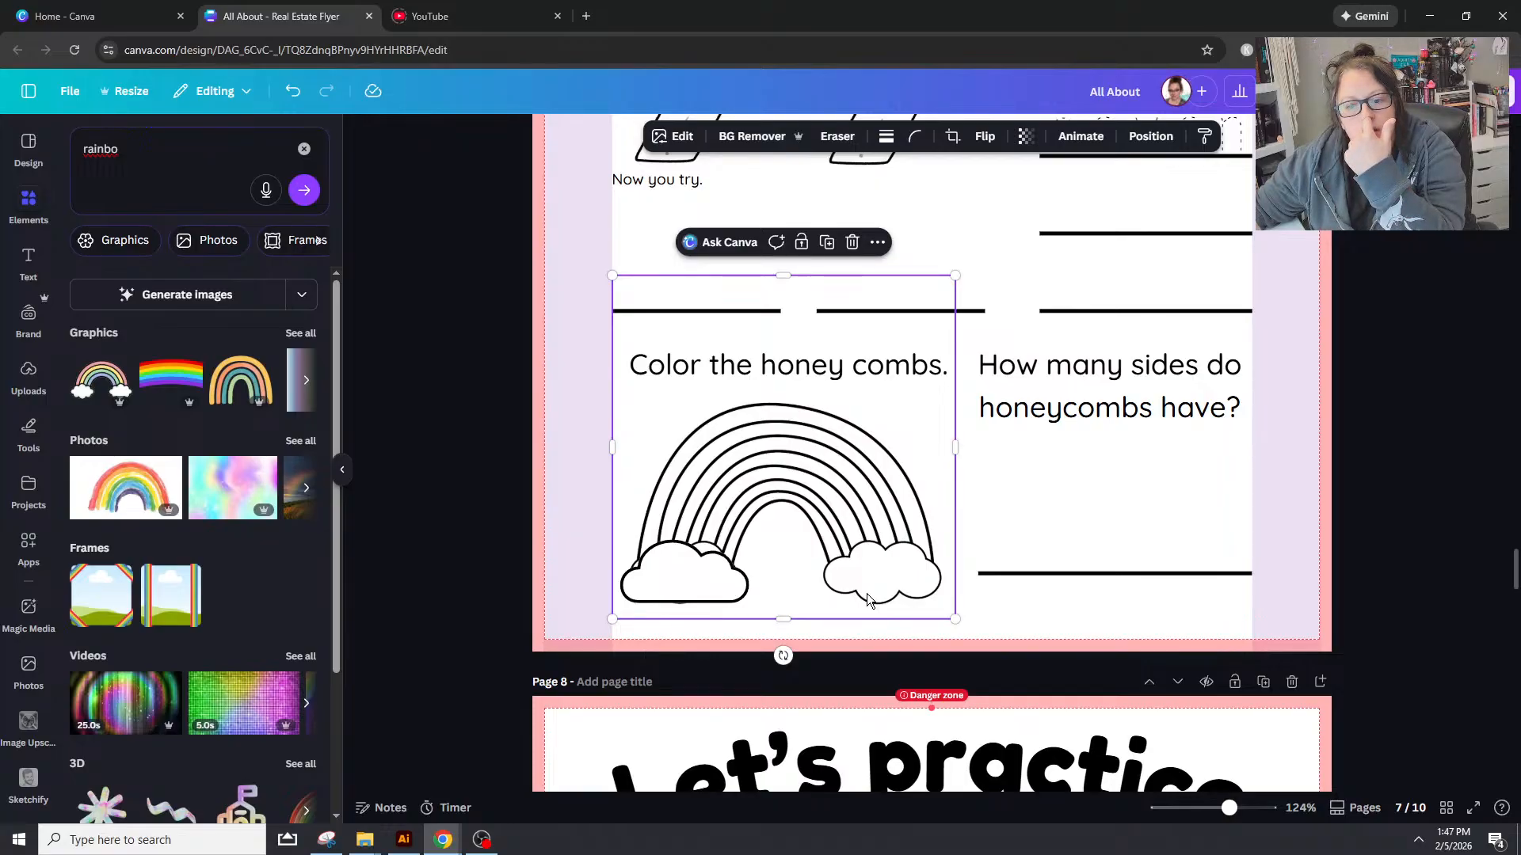
click(725, 577)
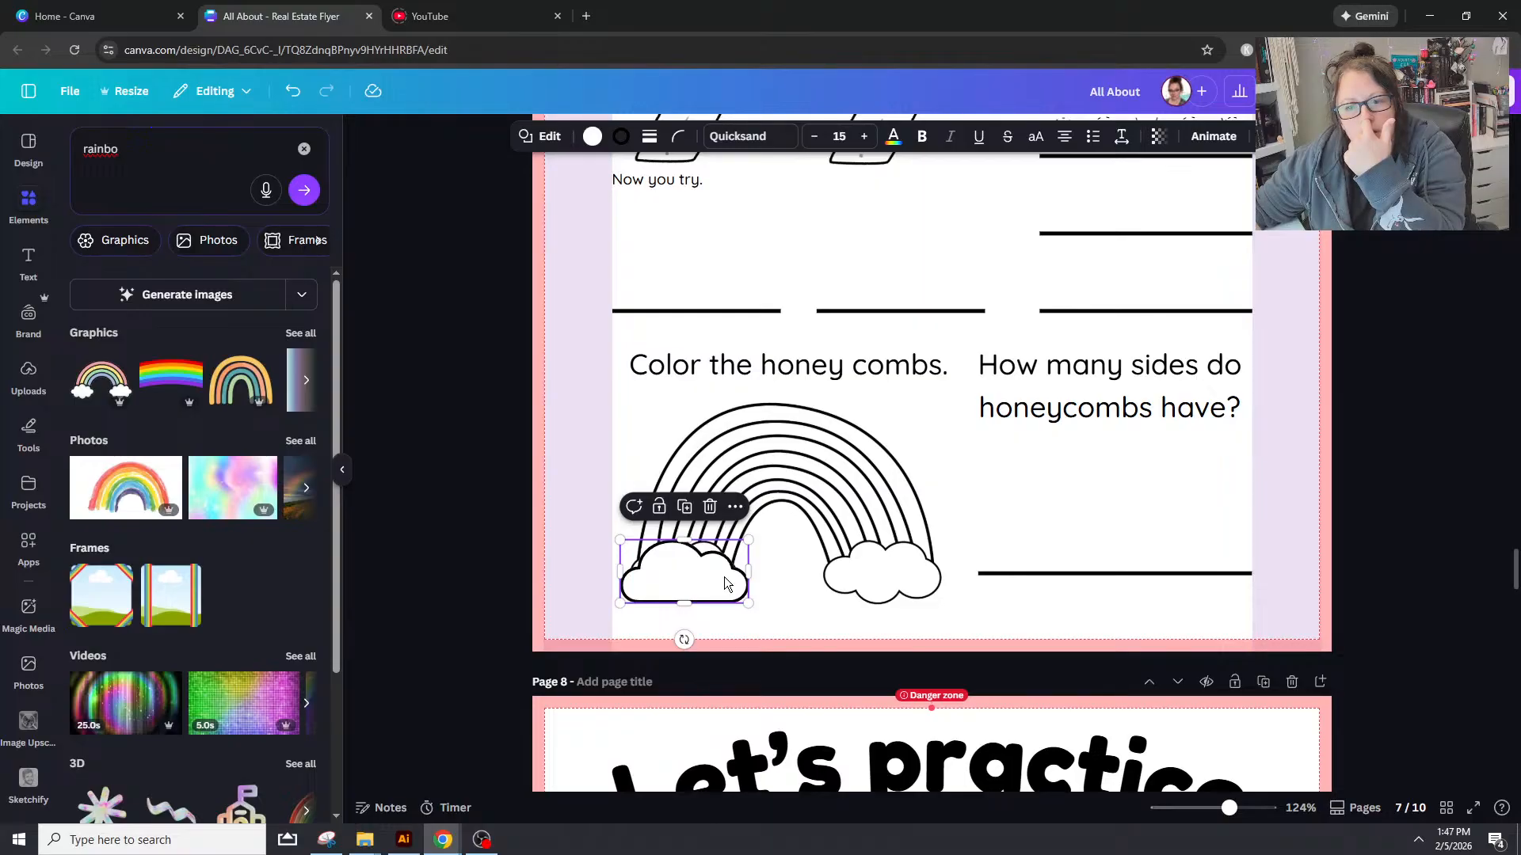
click(739, 509)
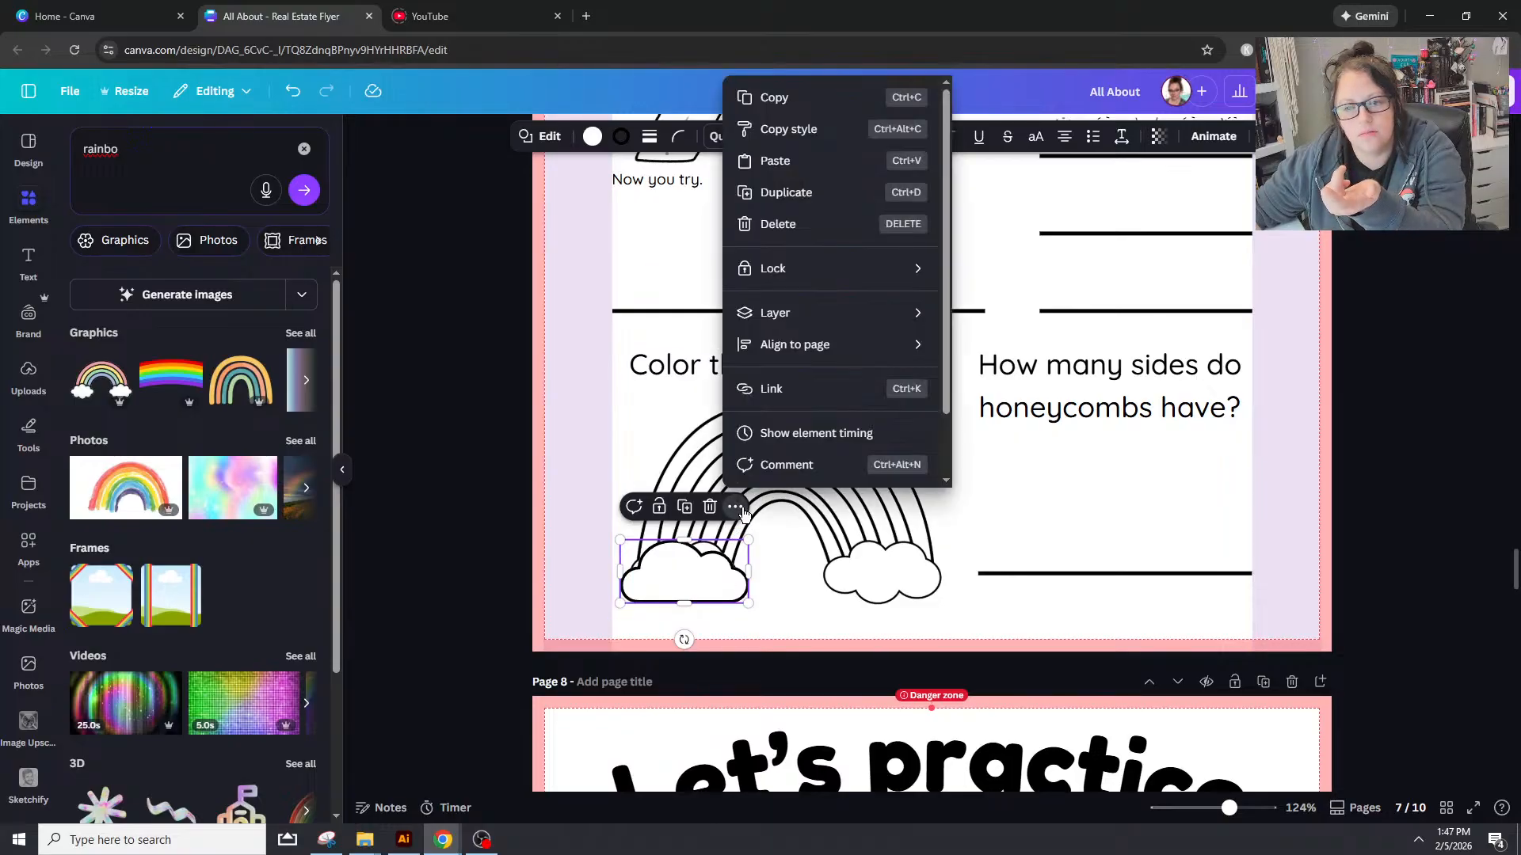
click(736, 508)
Step: Compare the line thickness of the clouds around the sun on page 1 with the rainbow's clouds on page 7
scroll(963, 566, up, 10)
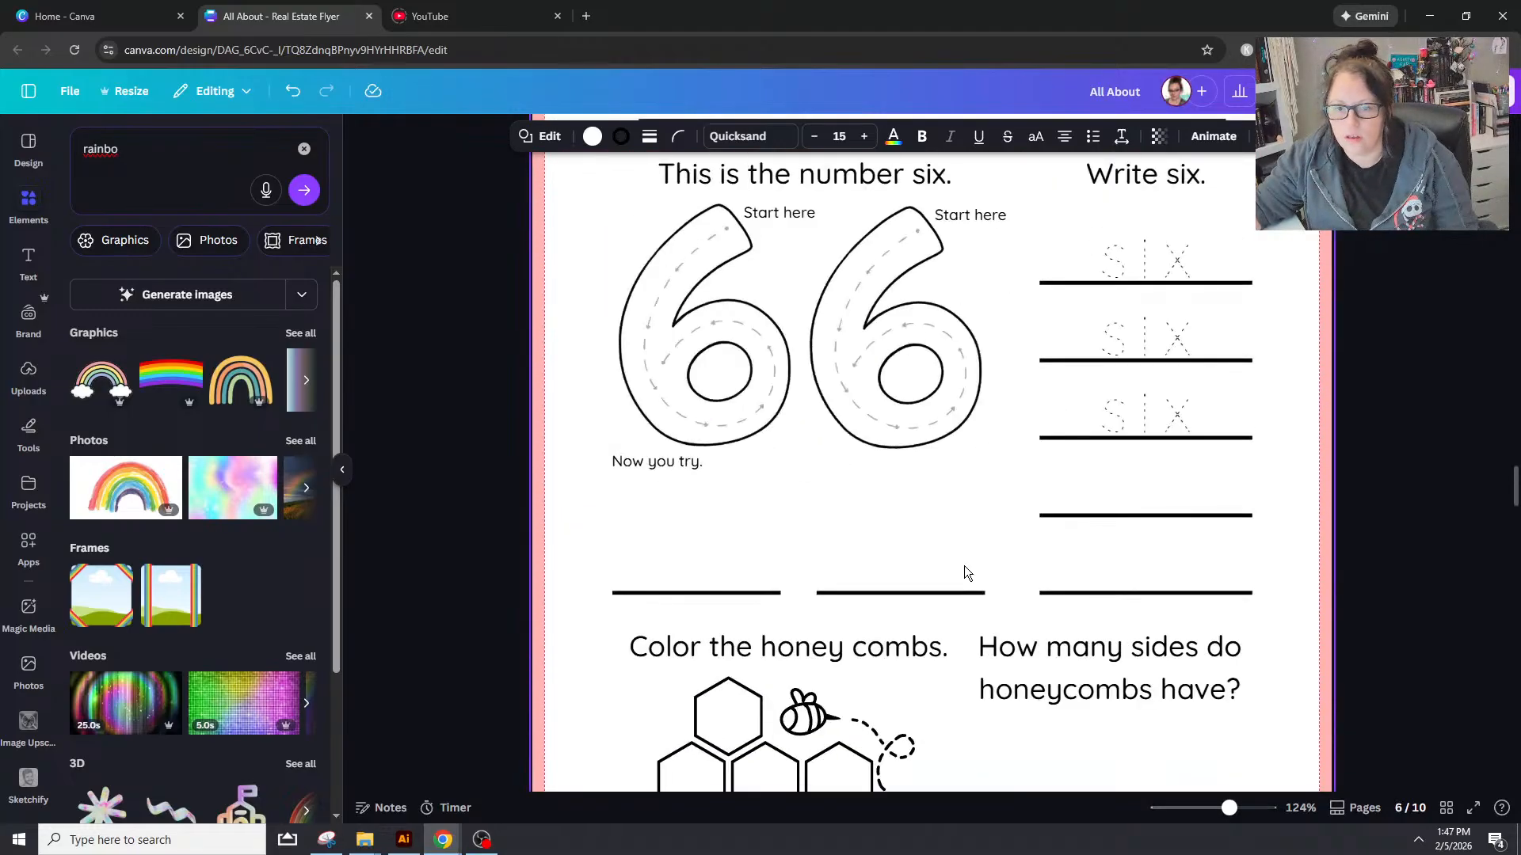
scroll(963, 566, up, 10)
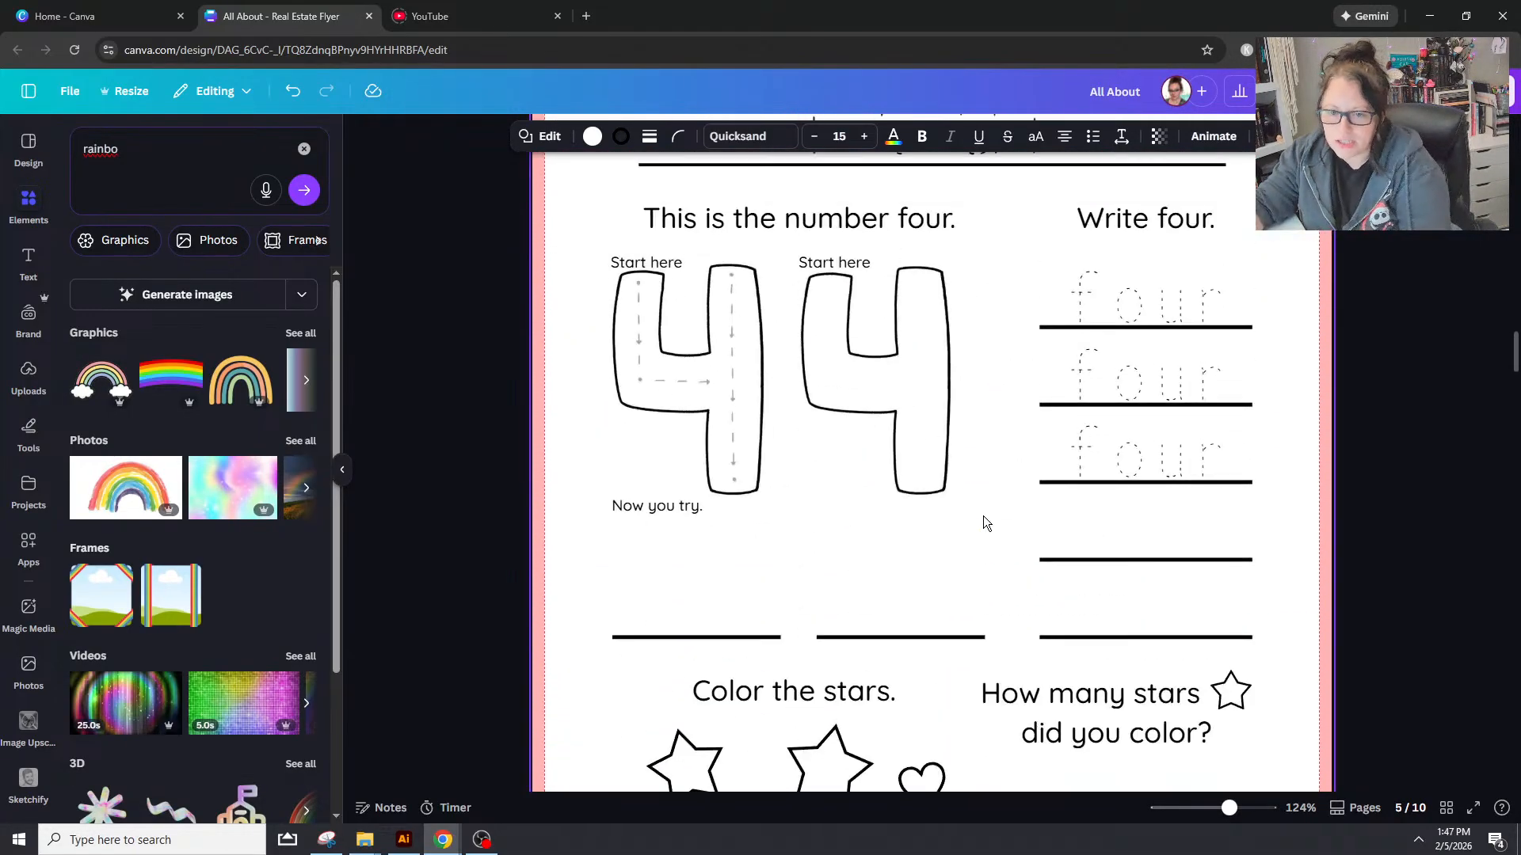
scroll(984, 518, up, 20)
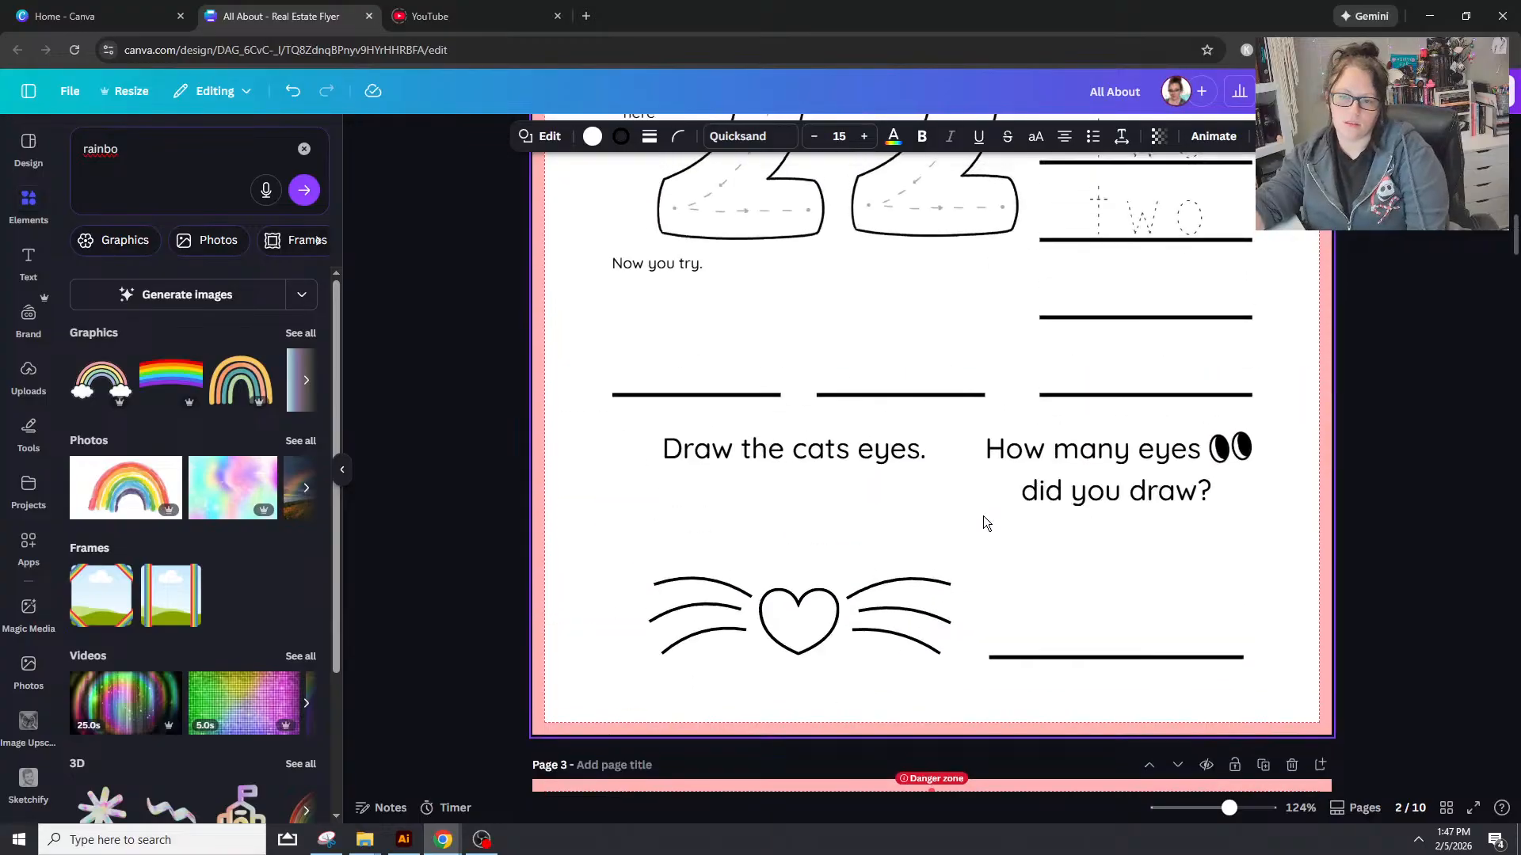
scroll(982, 516, up, 5)
click(932, 434)
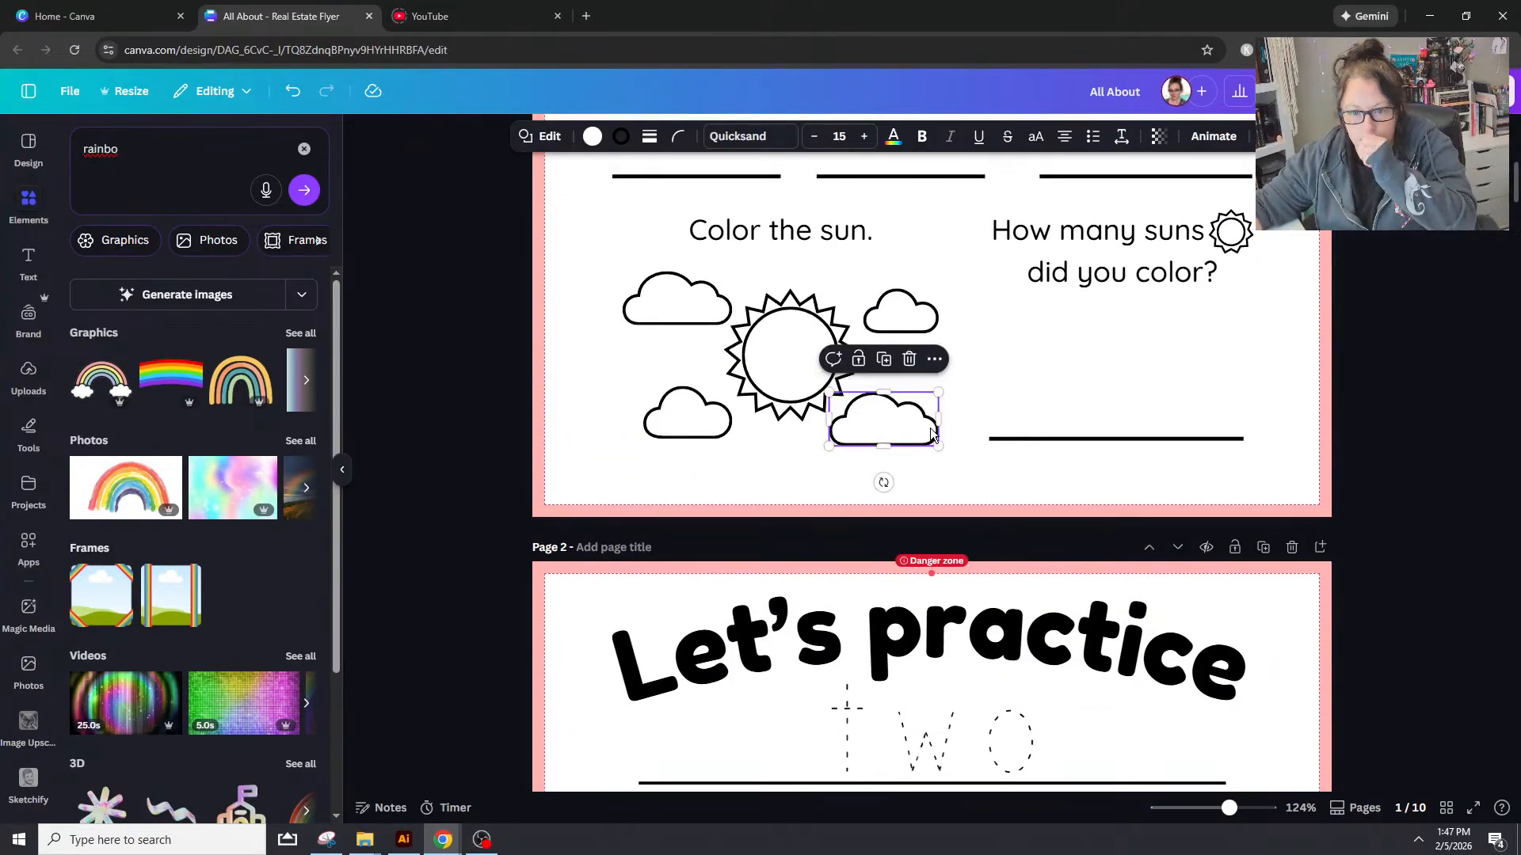
click(900, 307)
click(895, 437)
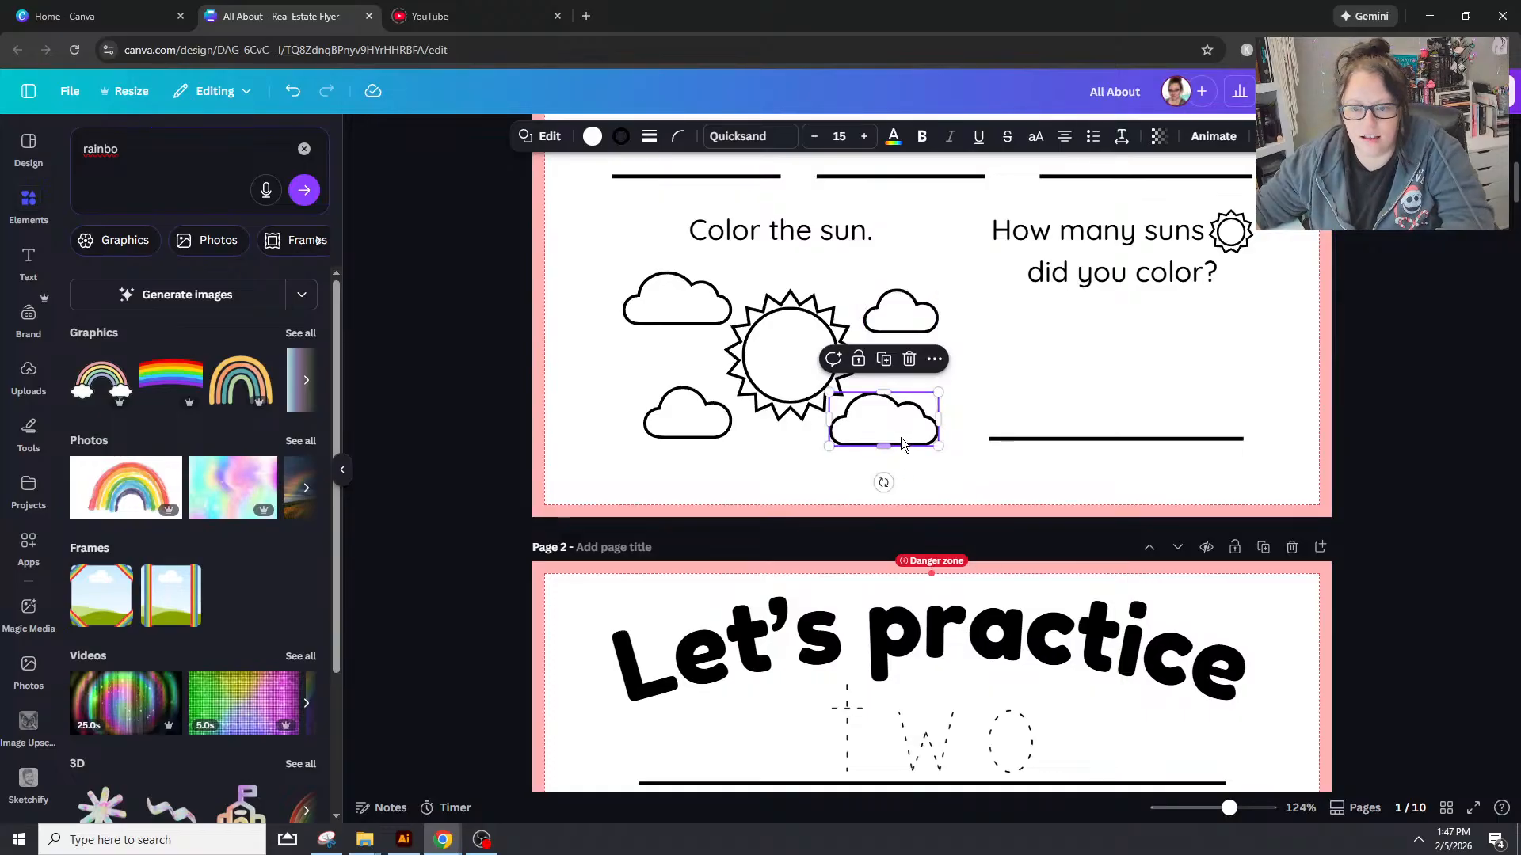
scroll(900, 438, down, 20)
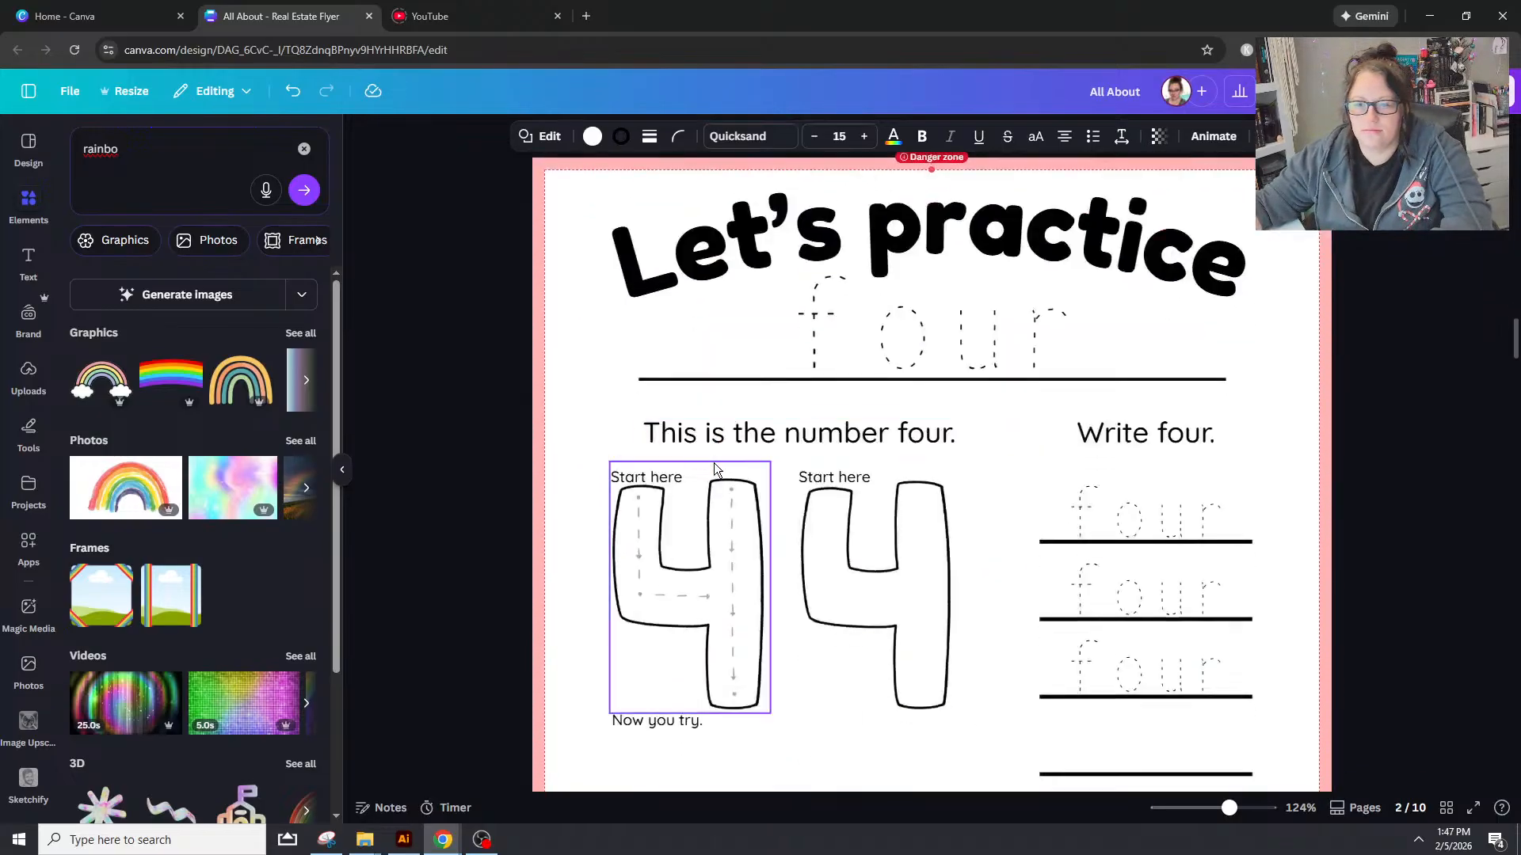
scroll(714, 462, down, 20)
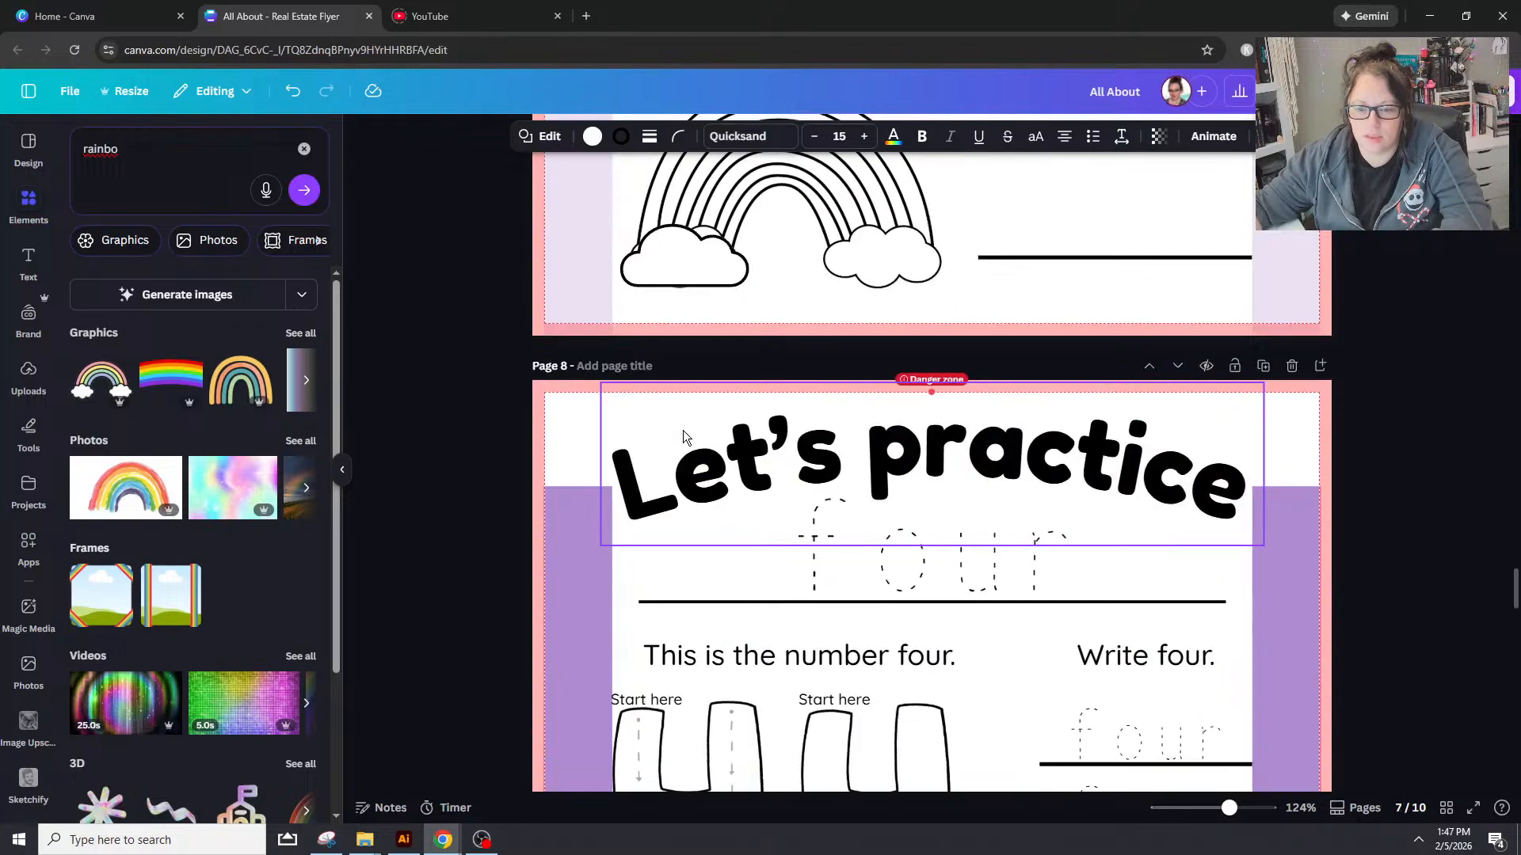
scroll(730, 493, up, 2)
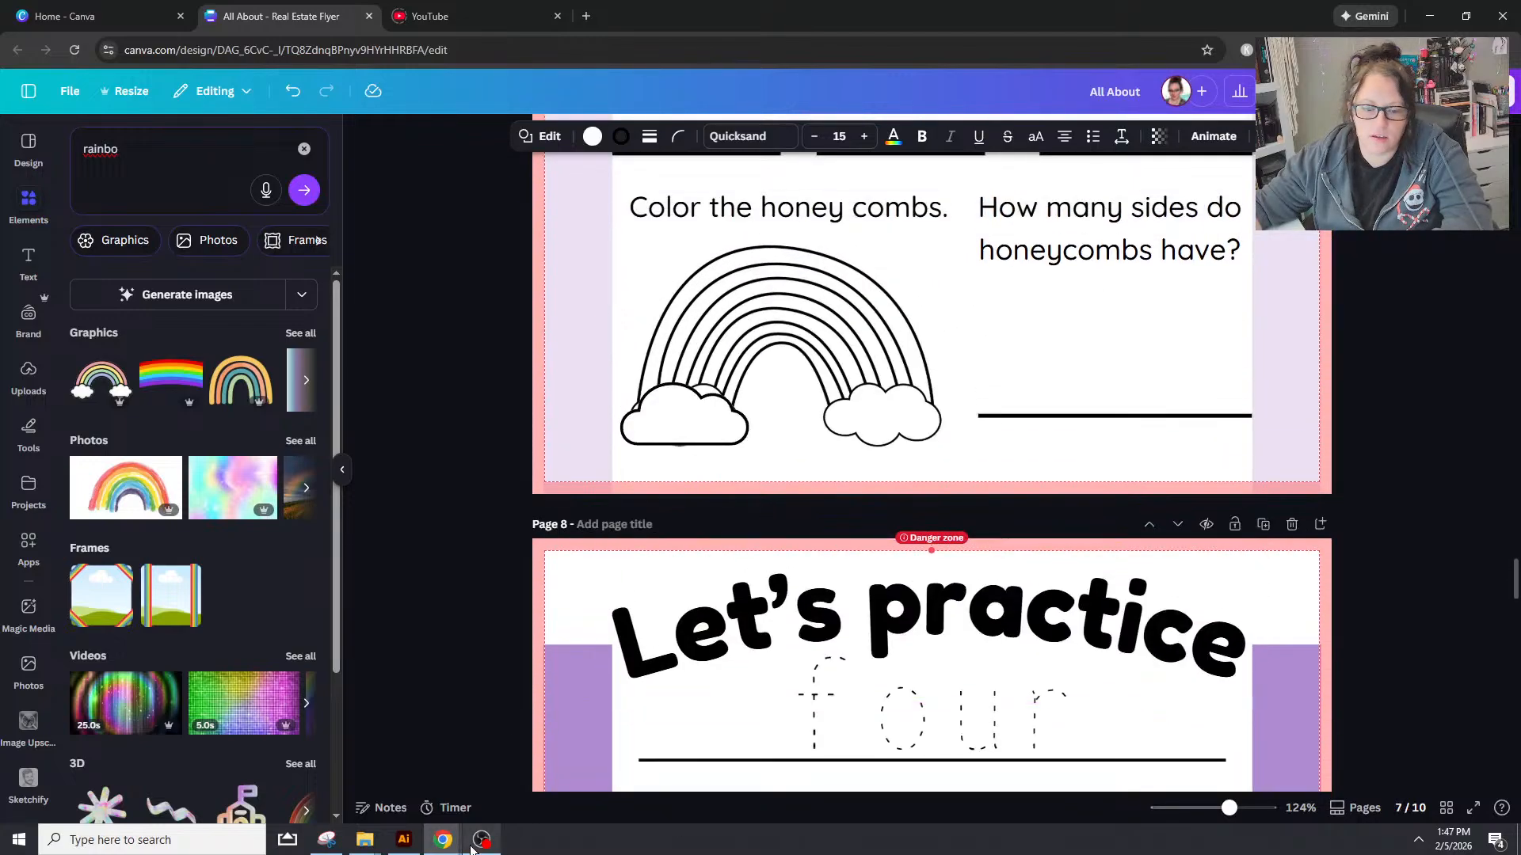
Step: Switch to Illustrator and apply a solid white fill to all the rainbow and cloud shapes in Rainbow.svg
click(404, 841)
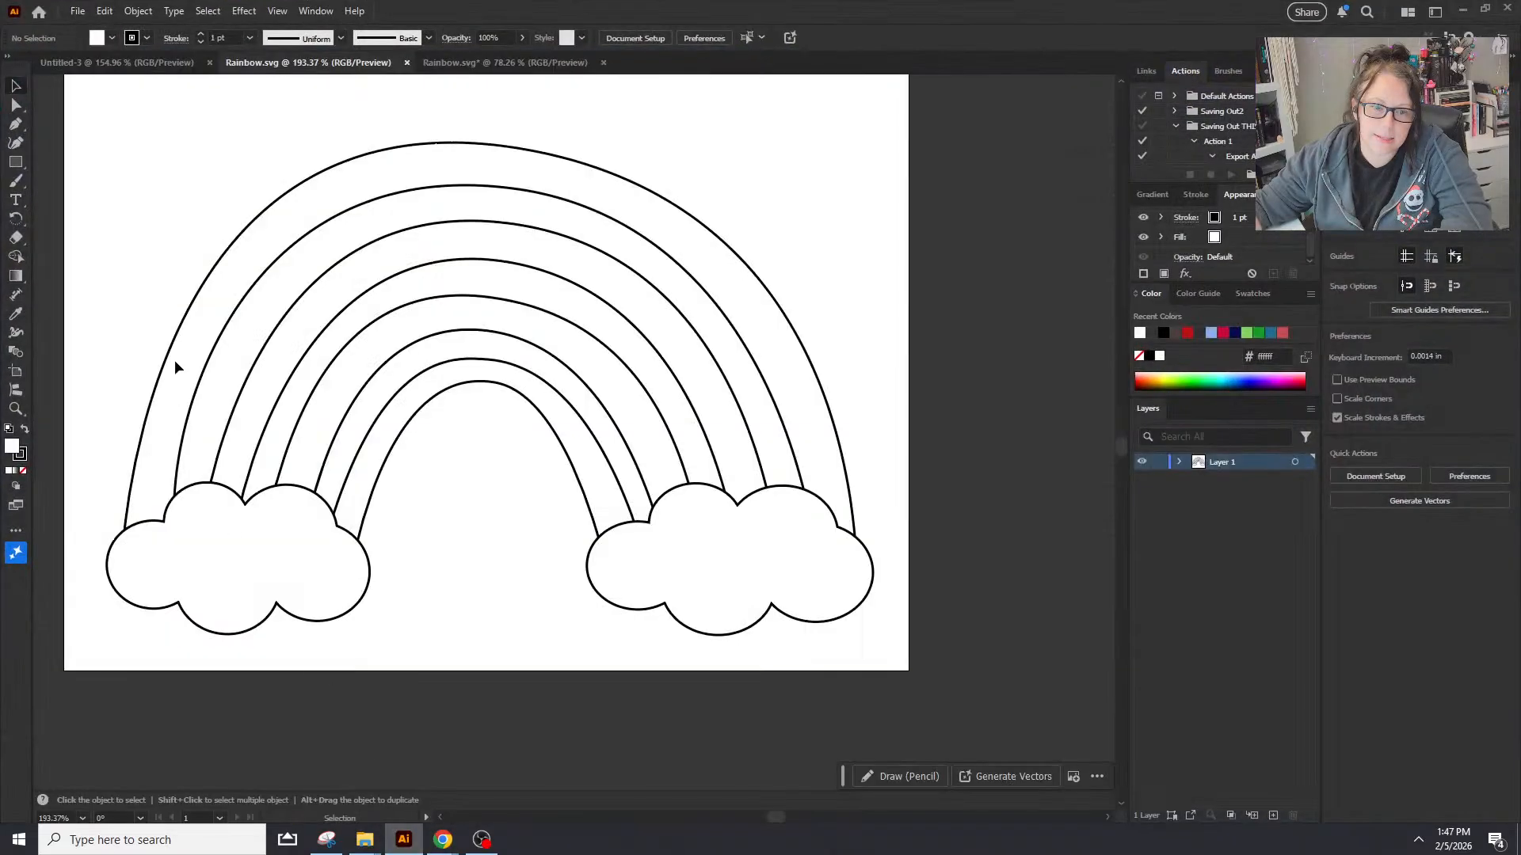
drag(194, 408, 972, 627)
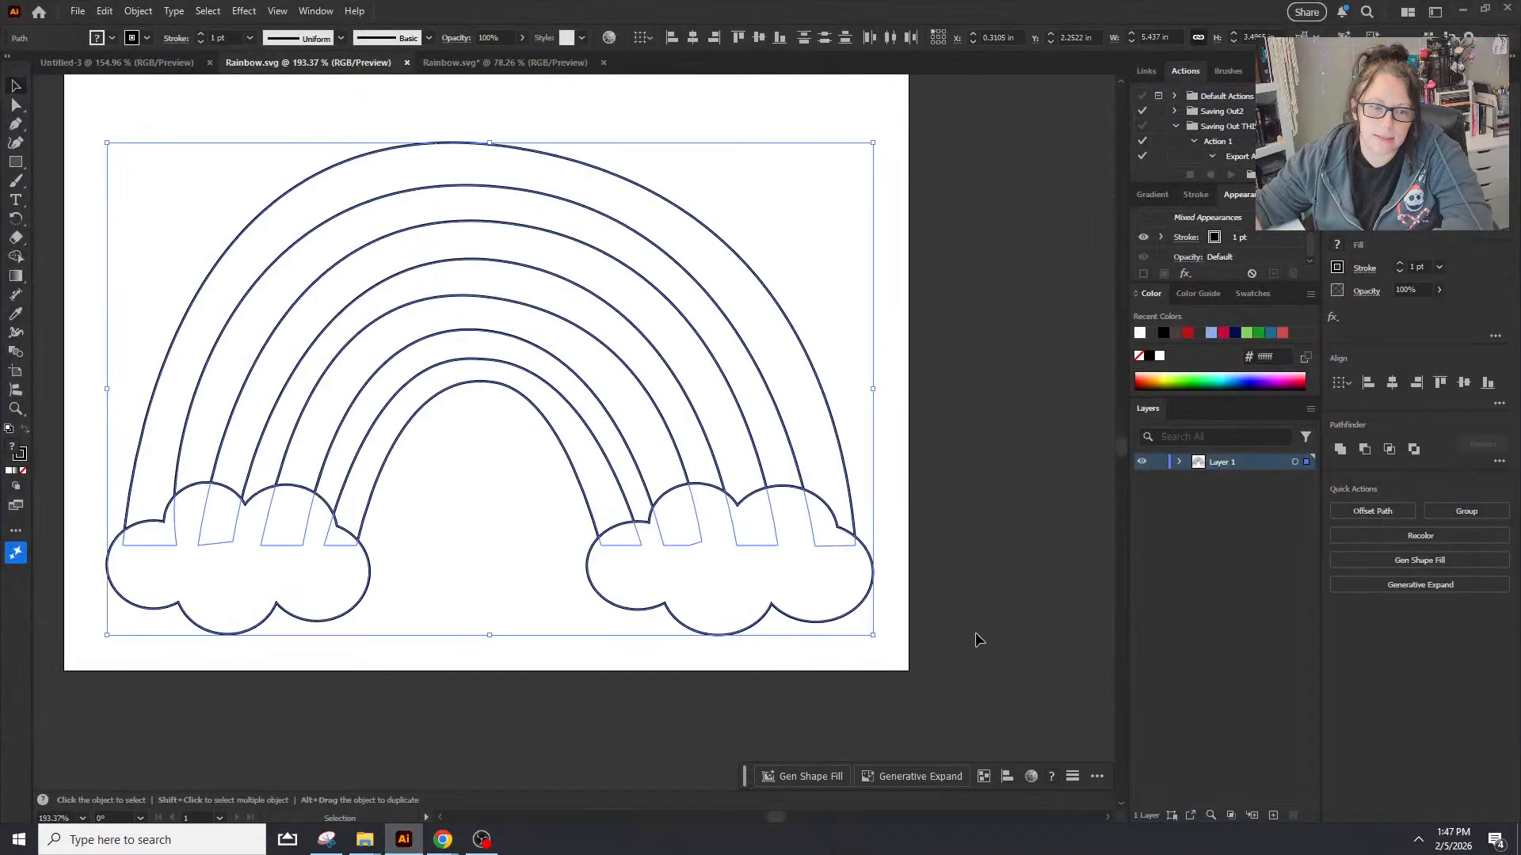
click(10, 471)
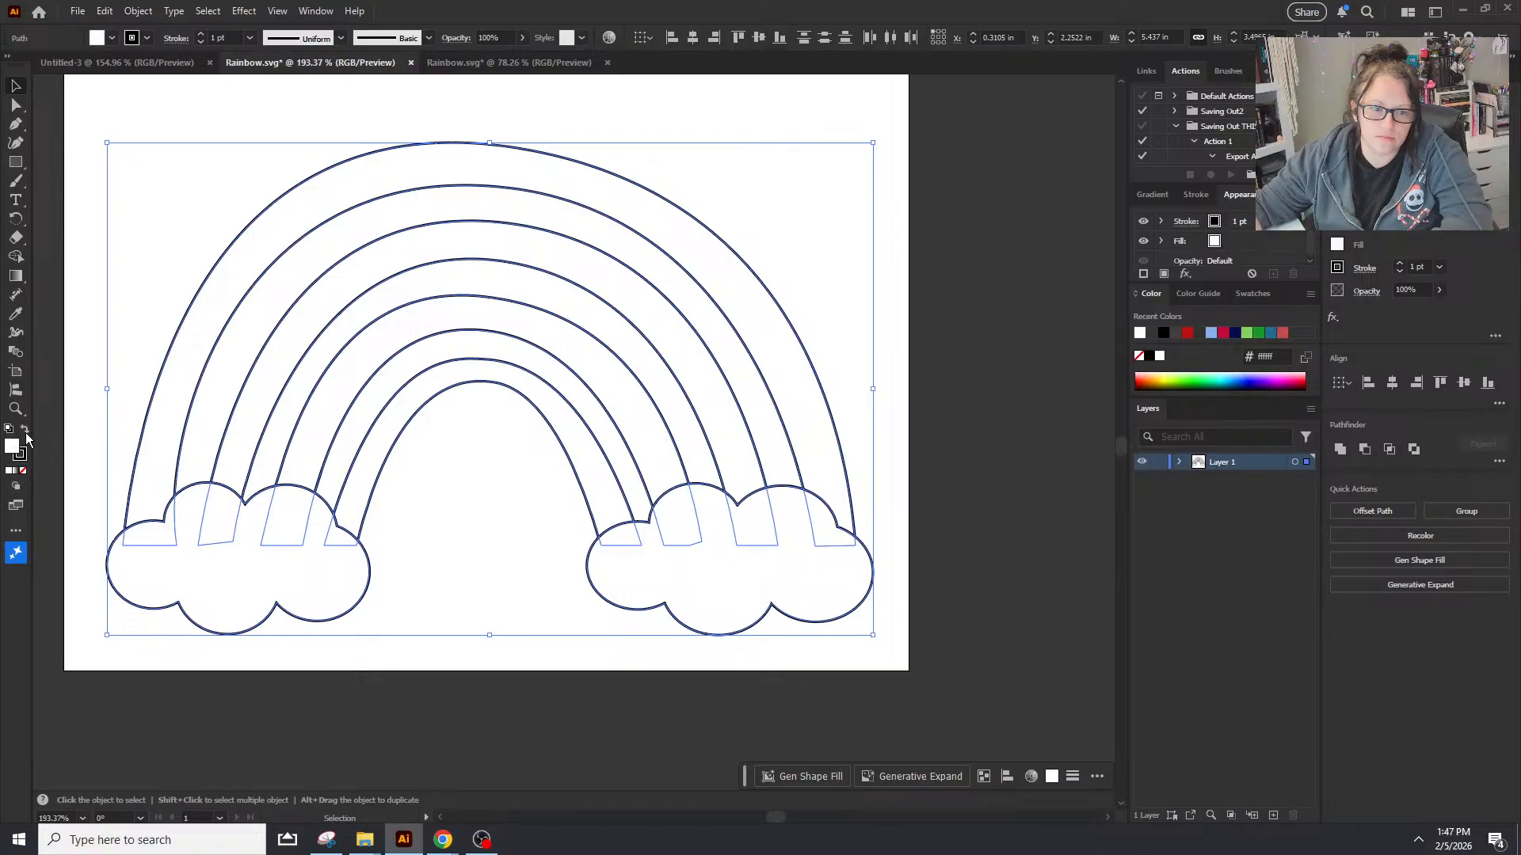
Step: Set the stroke of all the rainbow and cloud shapes to 4 pt and save Rainbow.svg
drag(911, 689, 109, 326)
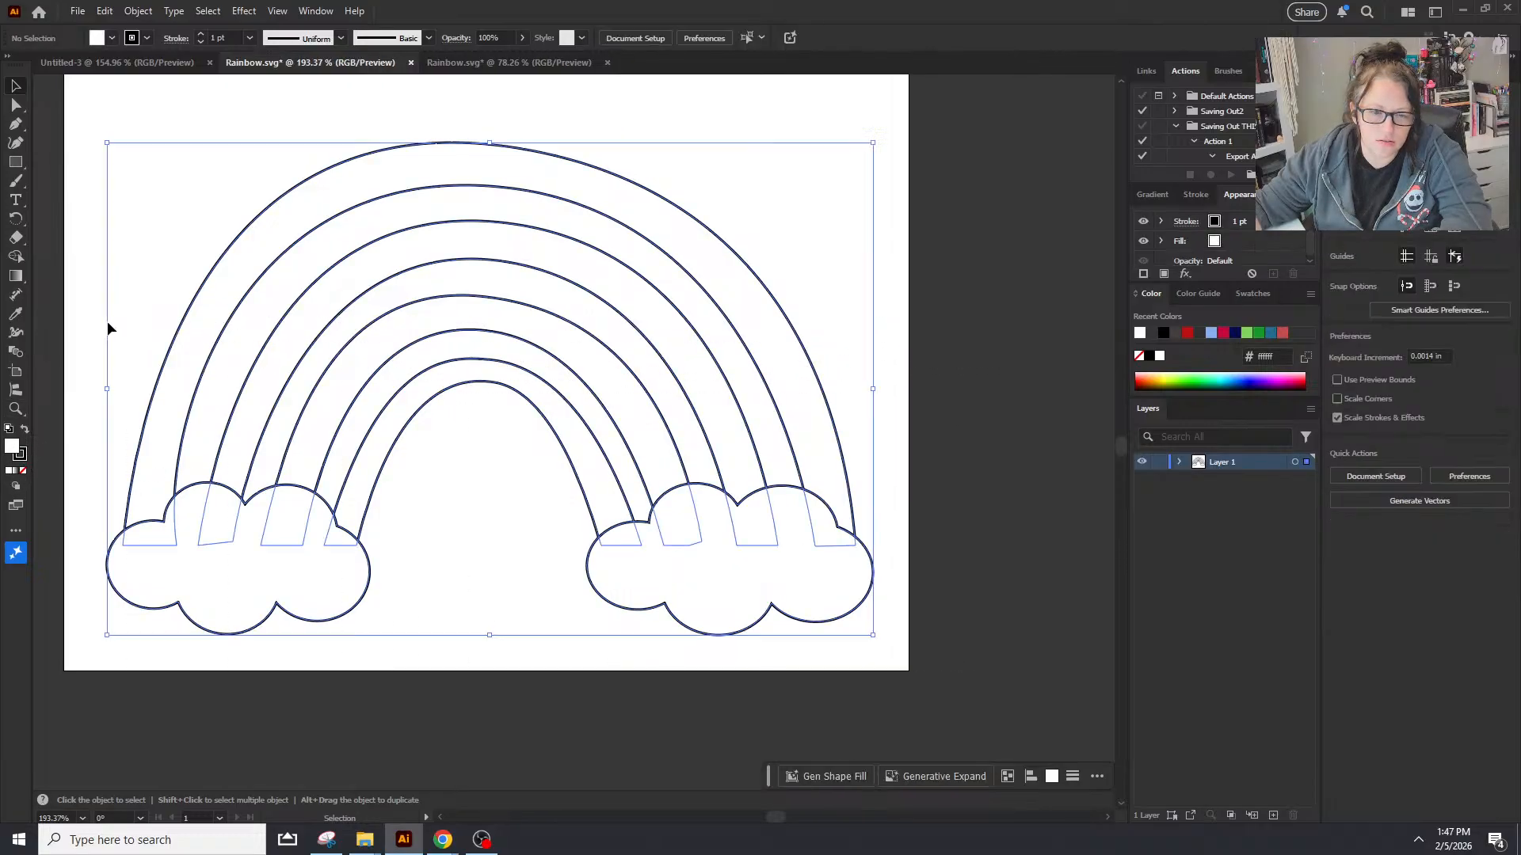
click(200, 36)
click(201, 36)
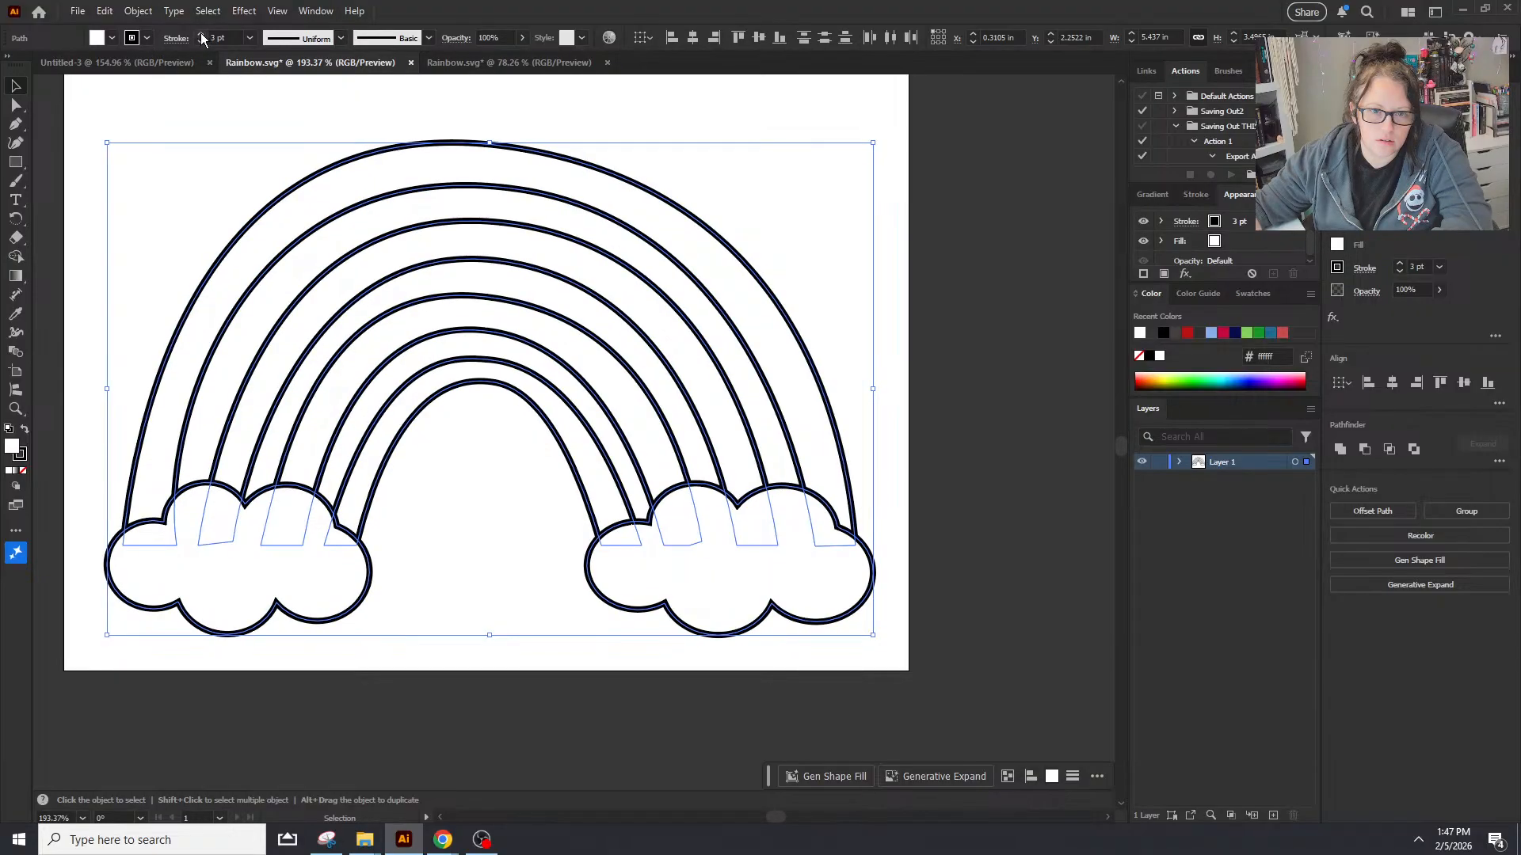
click(201, 35)
click(215, 96)
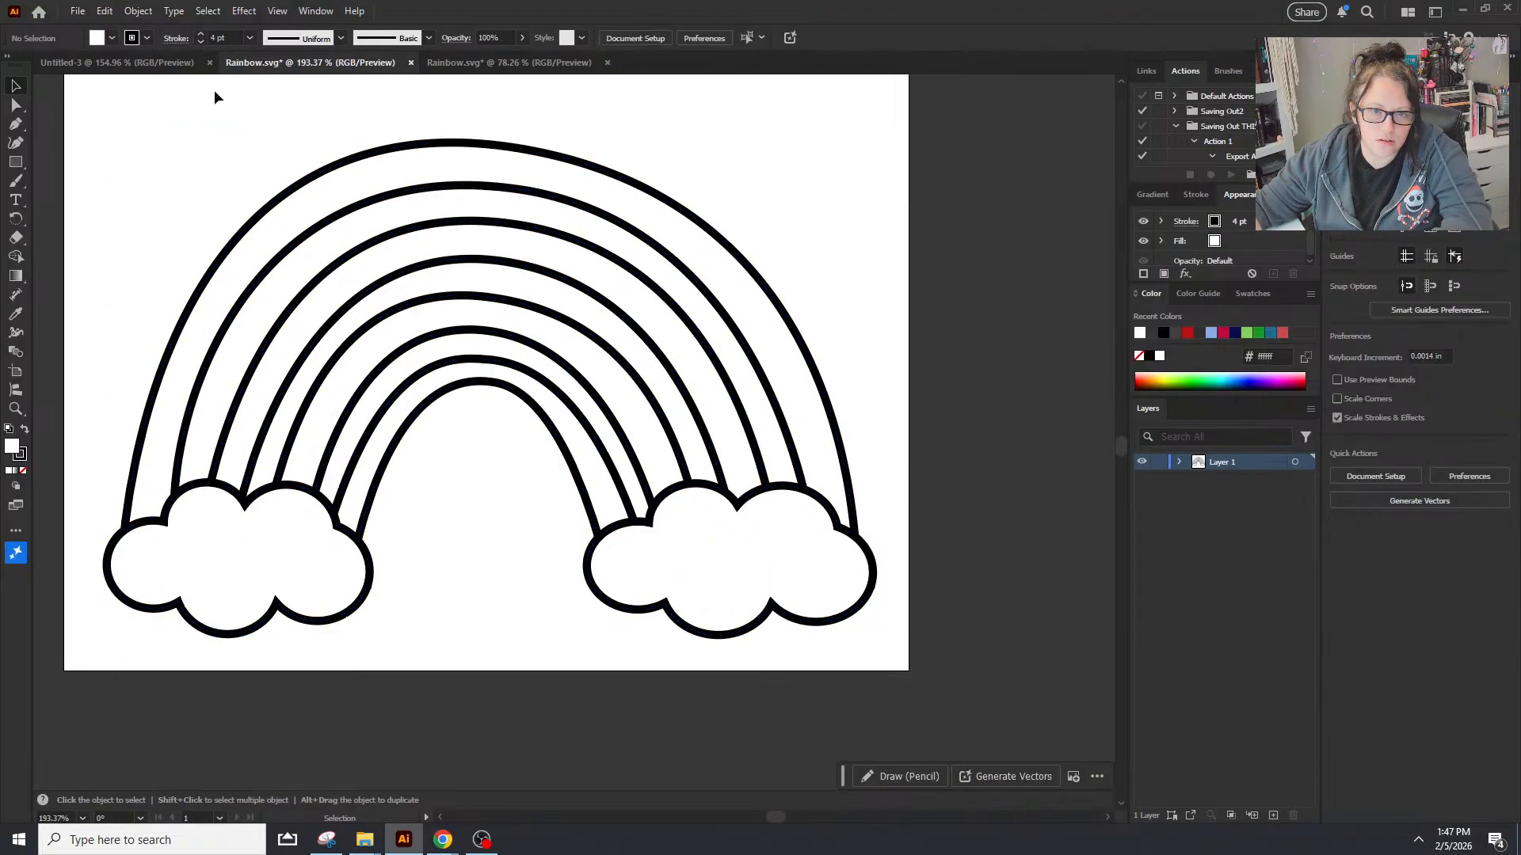
key(ctrl+s)
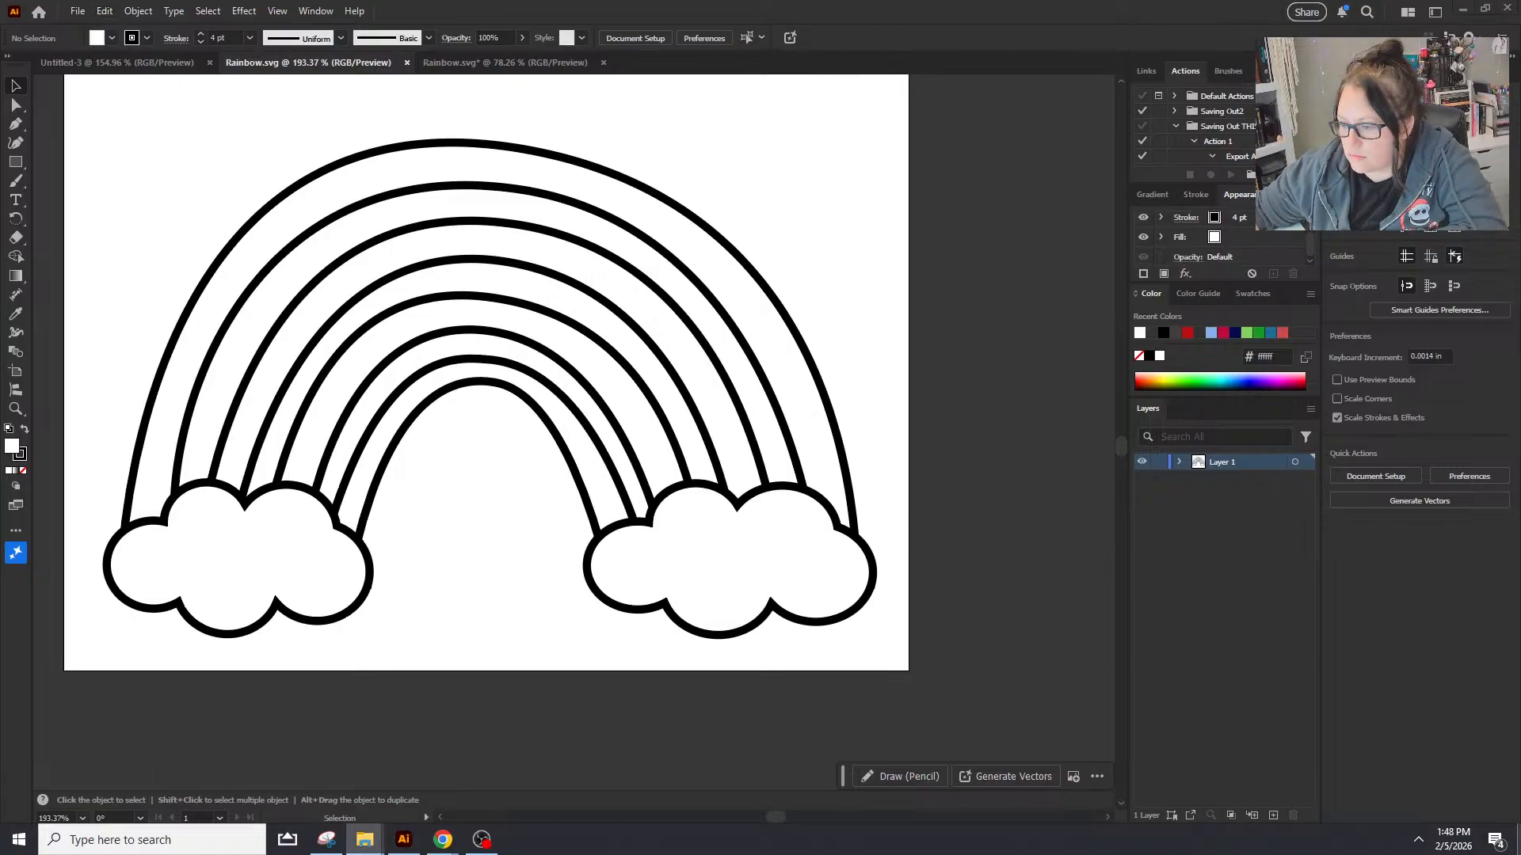
Step: Switch back to Canva and delete the pasted cloud covering the rainbow's left cloud on page 7
key(alt+Tab)
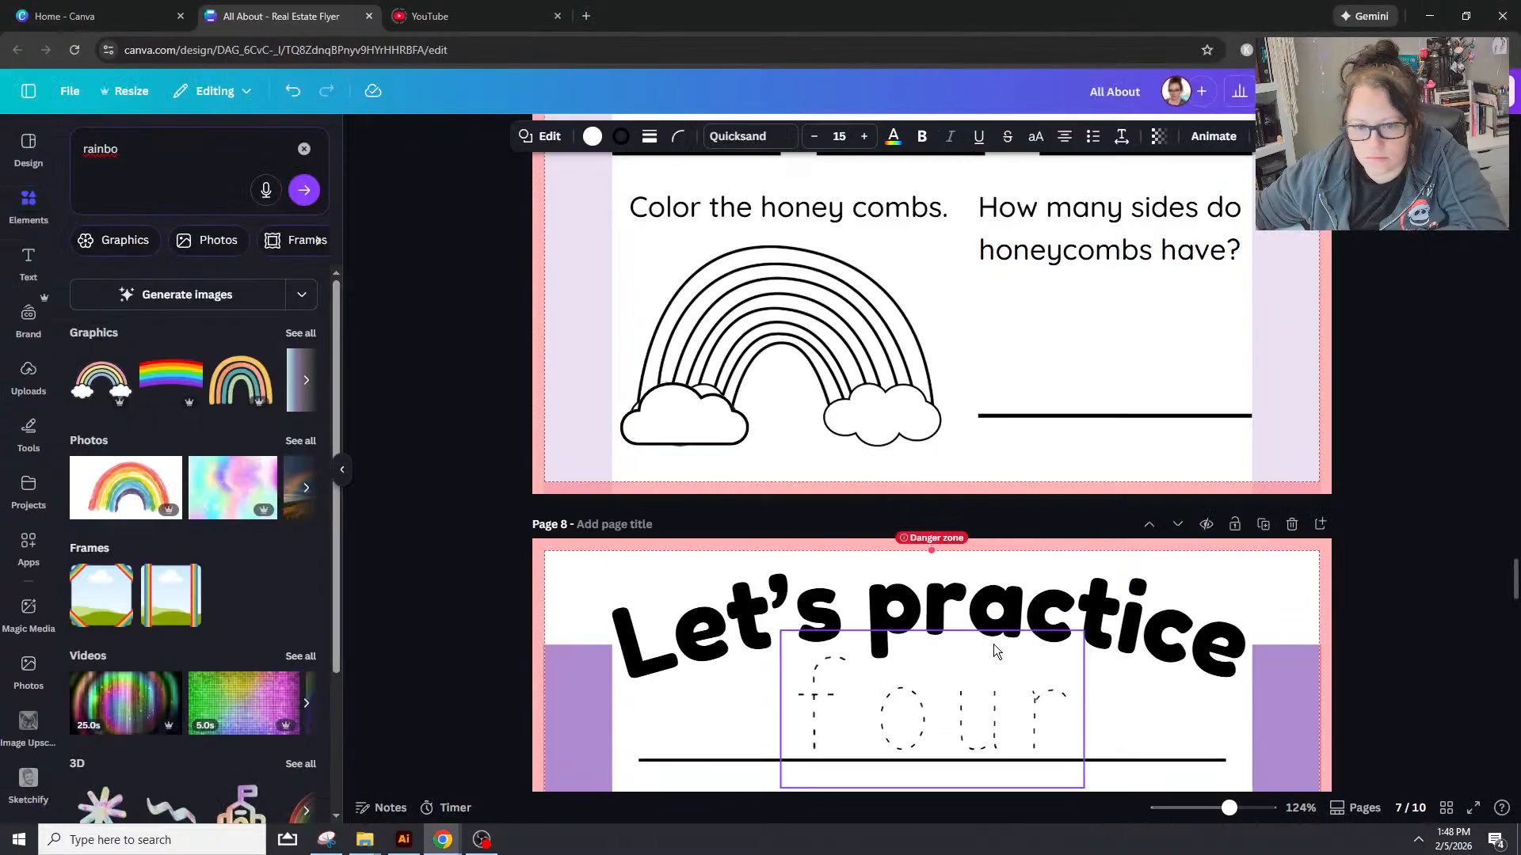
click(863, 431)
click(641, 435)
key(Delete)
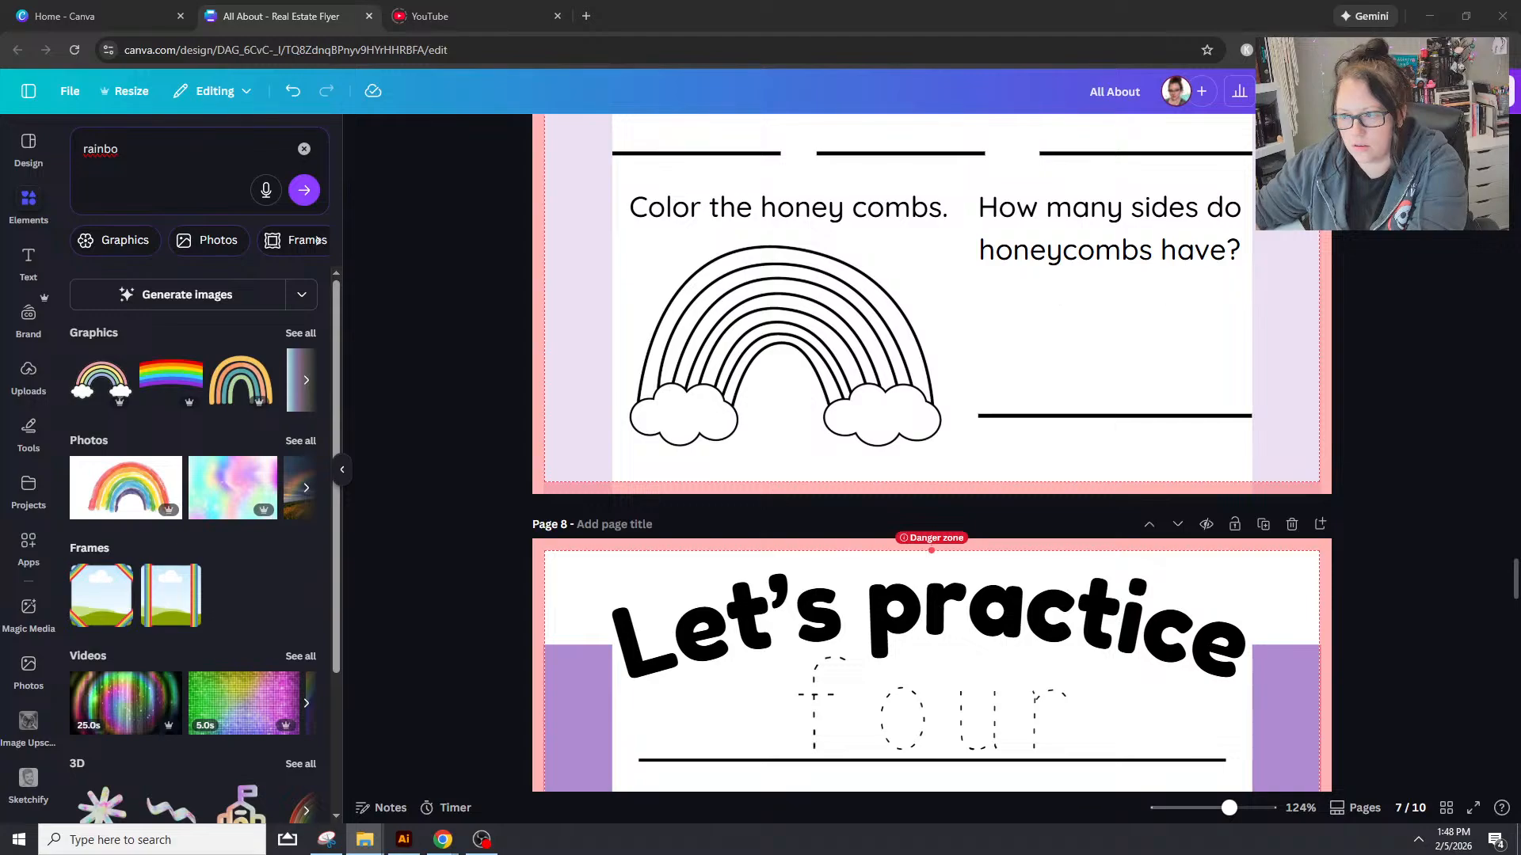
Step: Import the re-saved rainbow file from File Explorer onto page 7 of the Canva design
drag(1520, 327, 1086, 327)
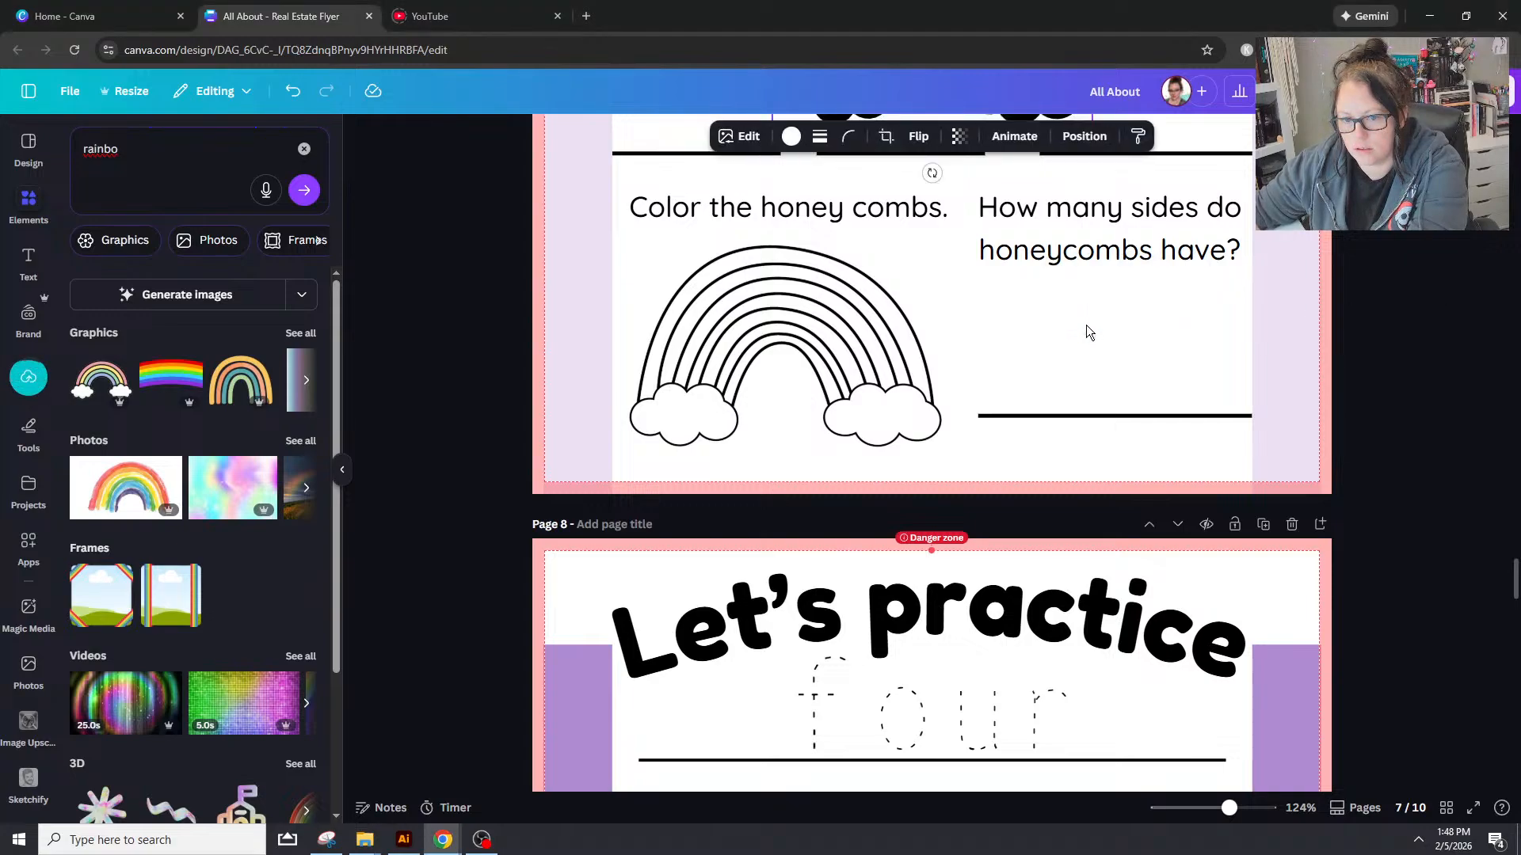
Step: Move the newly imported rainbow into the coloring space under "Color the honey combs." on page 7, replacing the older rainbow
scroll(1086, 328, up, 4)
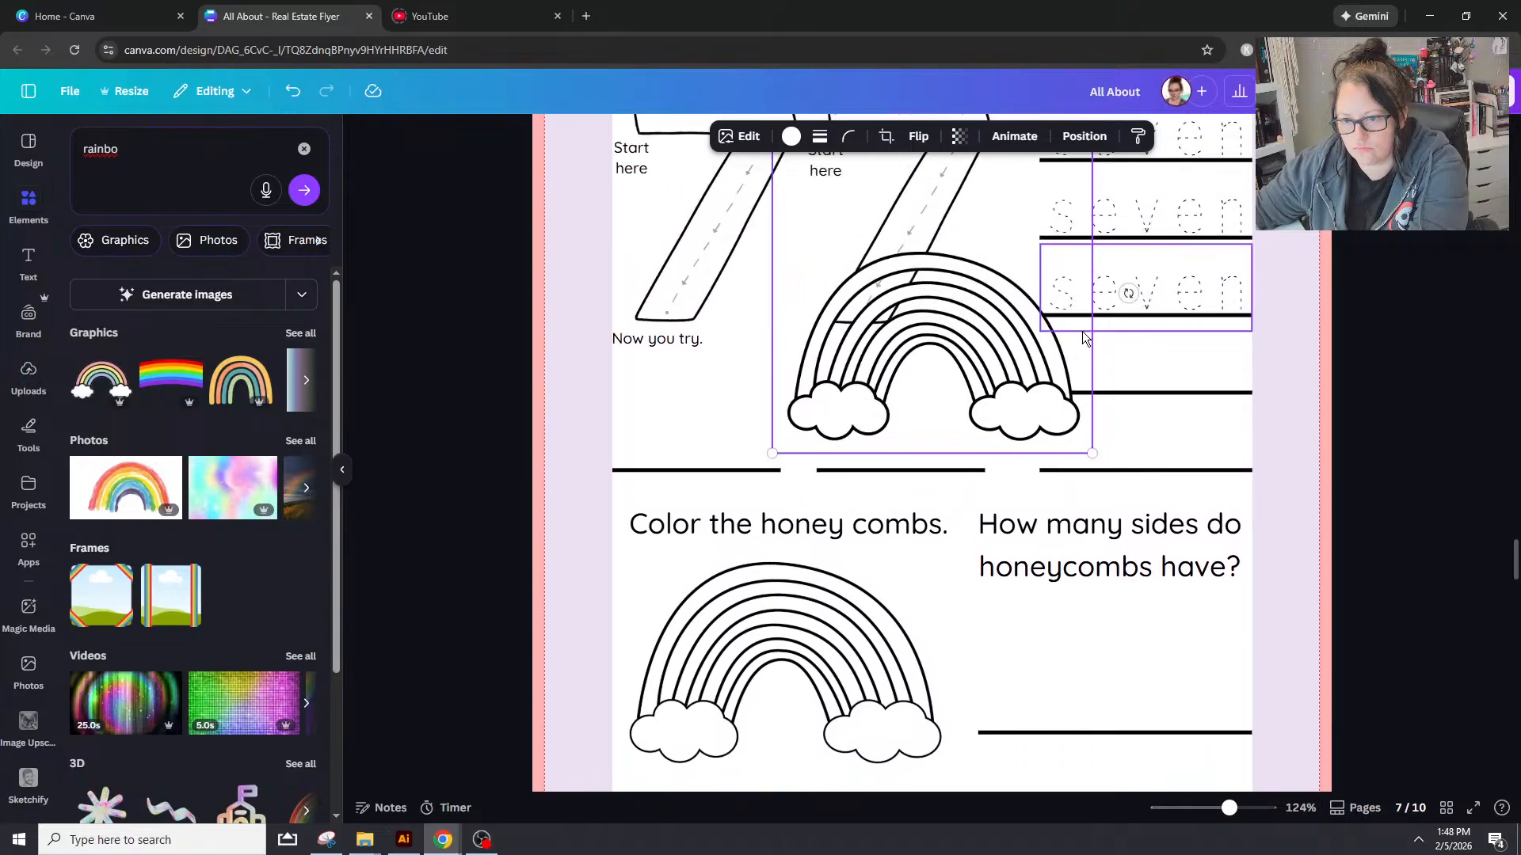
drag(1038, 400, 777, 627)
Step: Paste a copy of the hexagon guide shape beside the rainbow's clouds on page 7 for a line comparison
scroll(796, 574, up, 7)
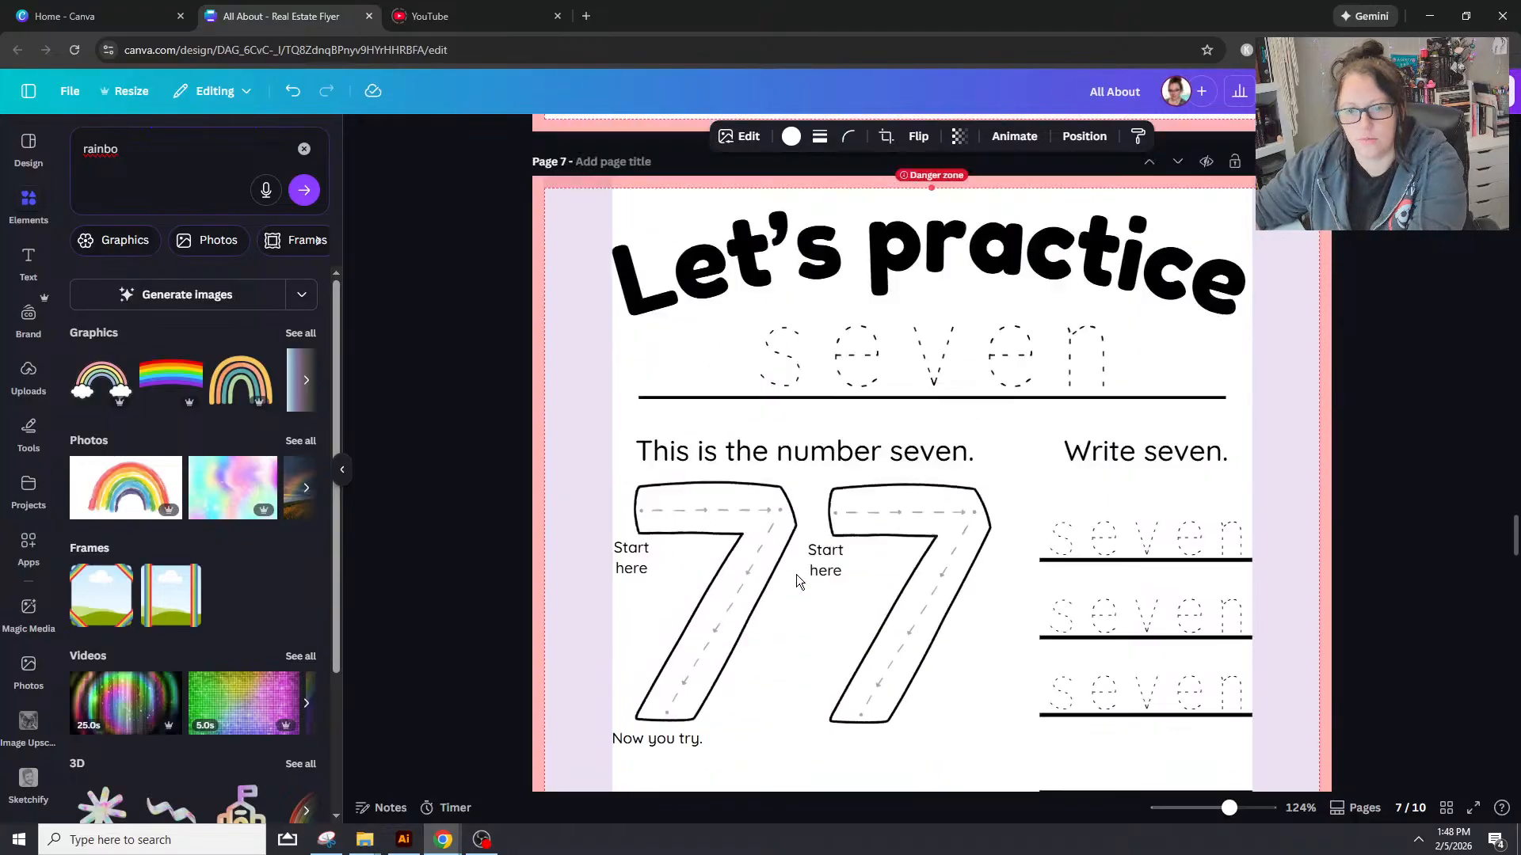
click(810, 298)
key(ctrl+c)
scroll(858, 588, down, 10)
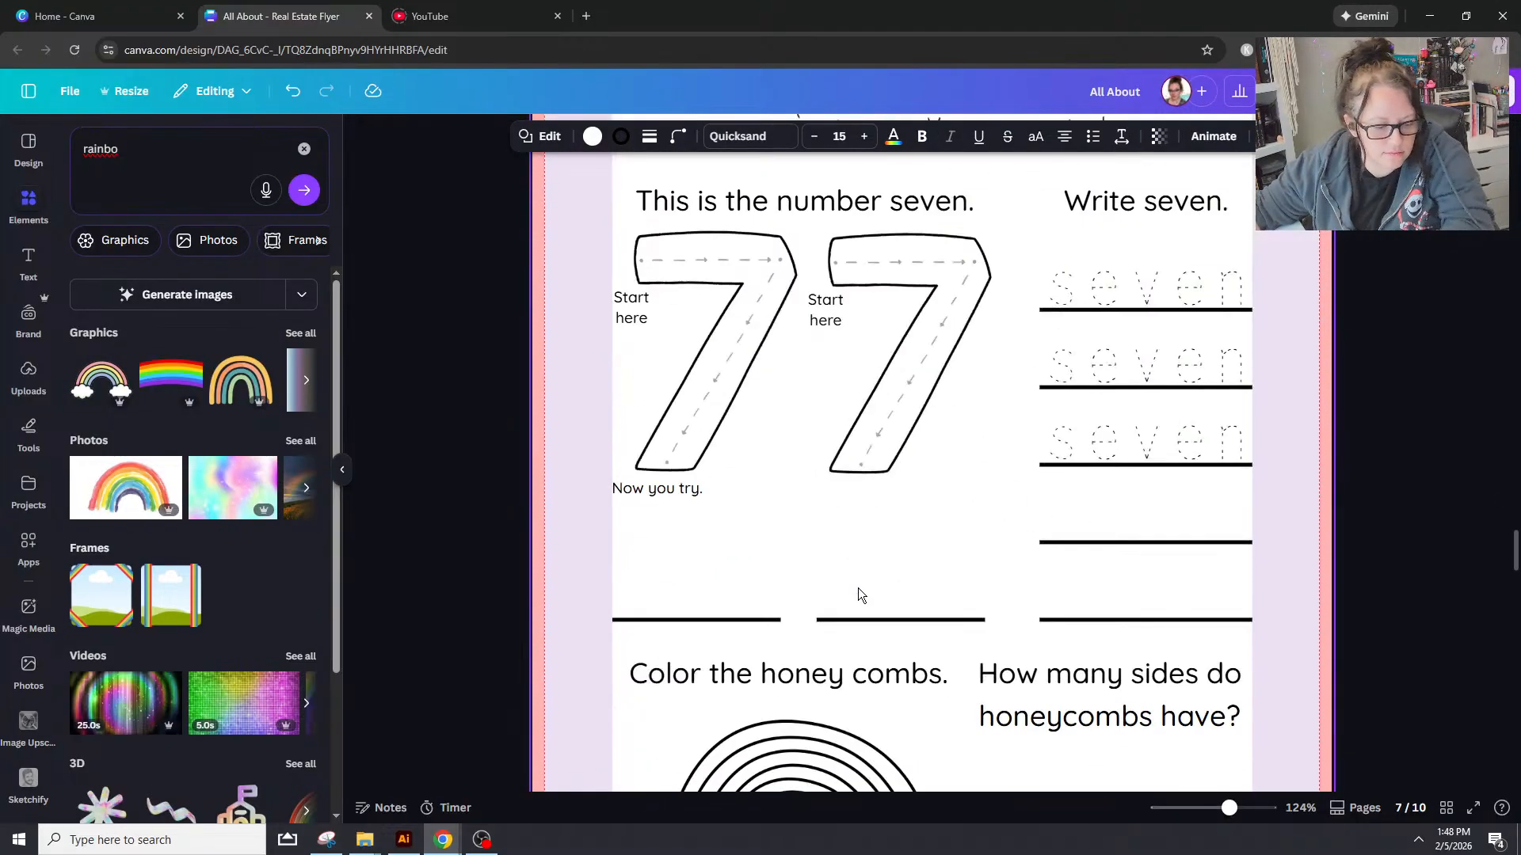
key(ctrl+v)
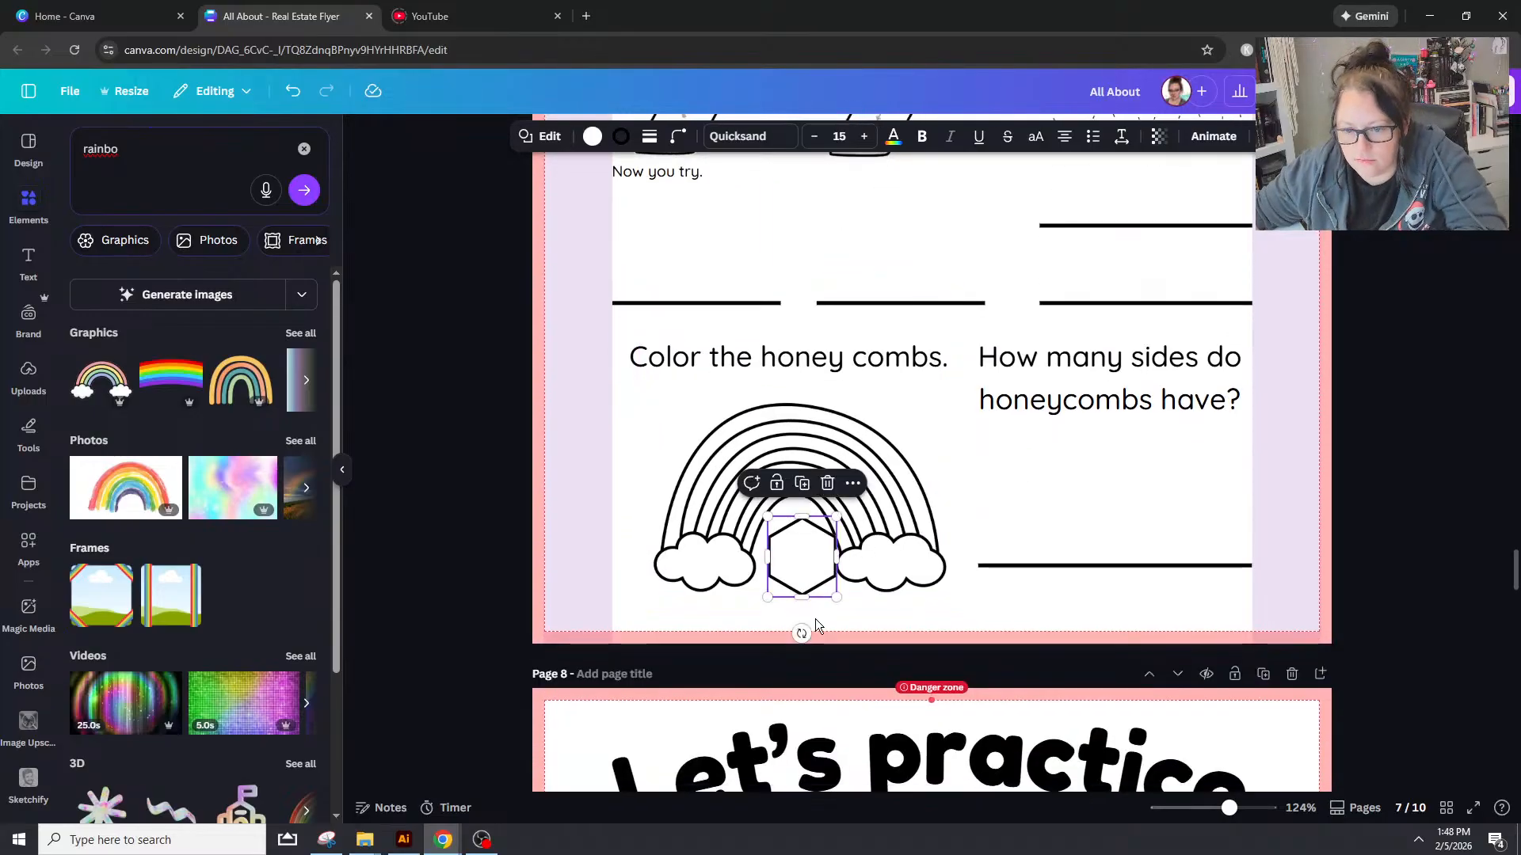
Step: Compare the hexagon's outline thickness with the rainbow's up close, and delete the pasted hexagon from page 7
drag(1238, 809, 1263, 808)
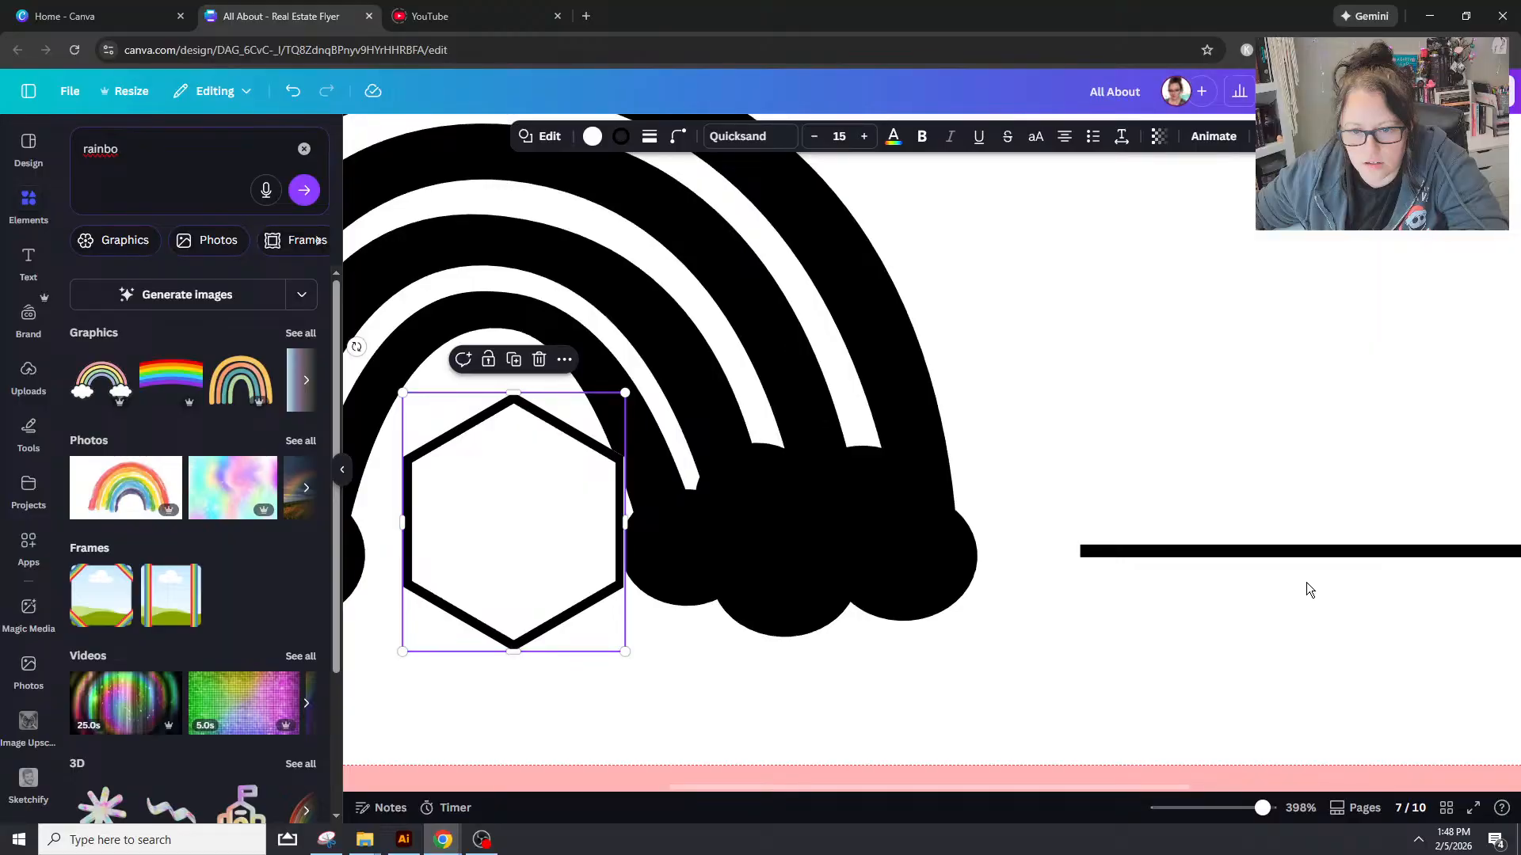
click(817, 453)
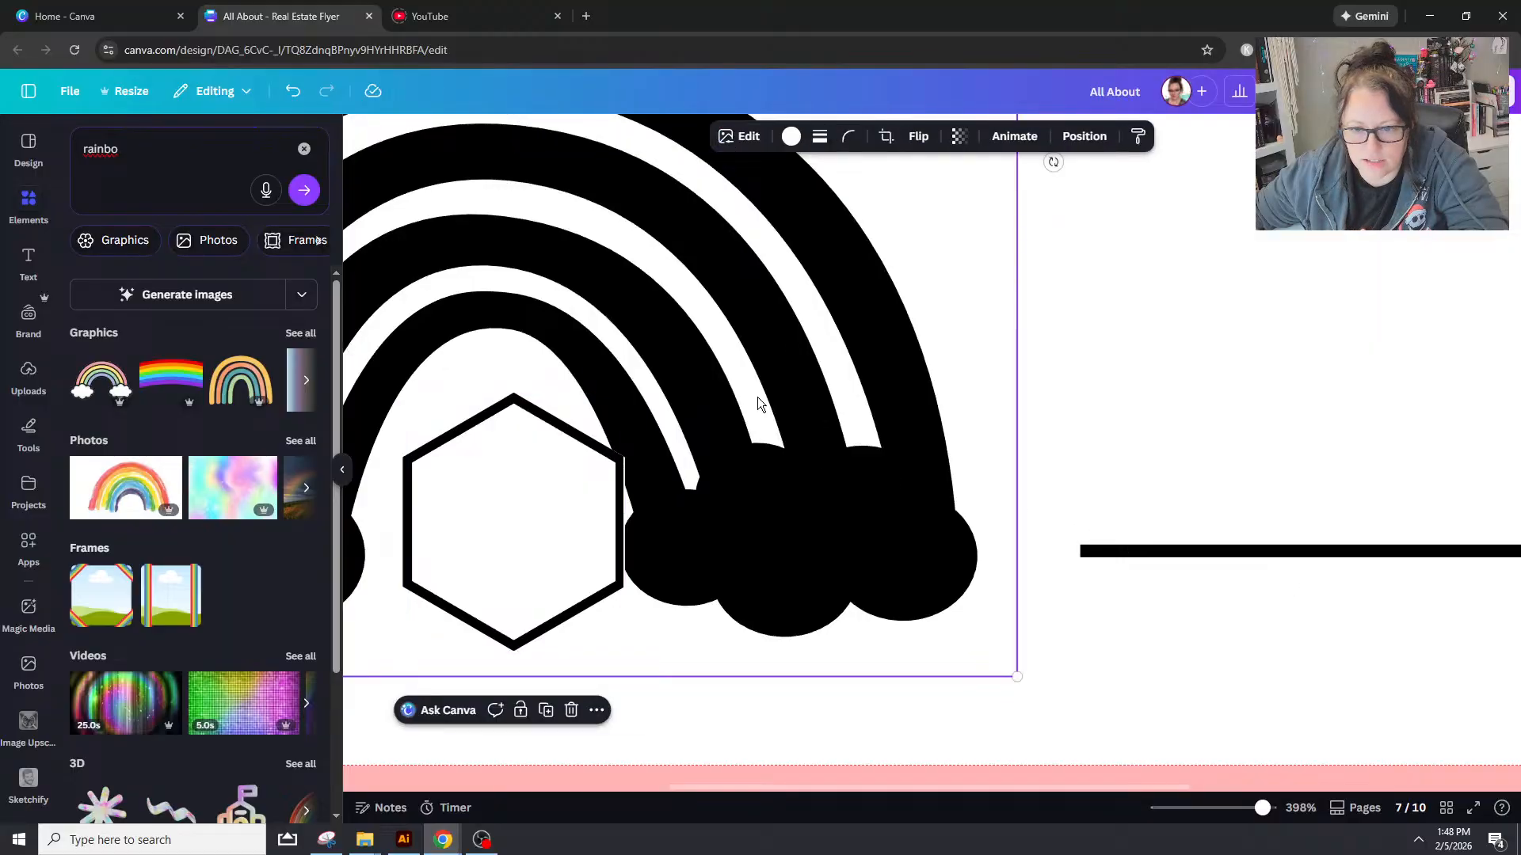
click(607, 511)
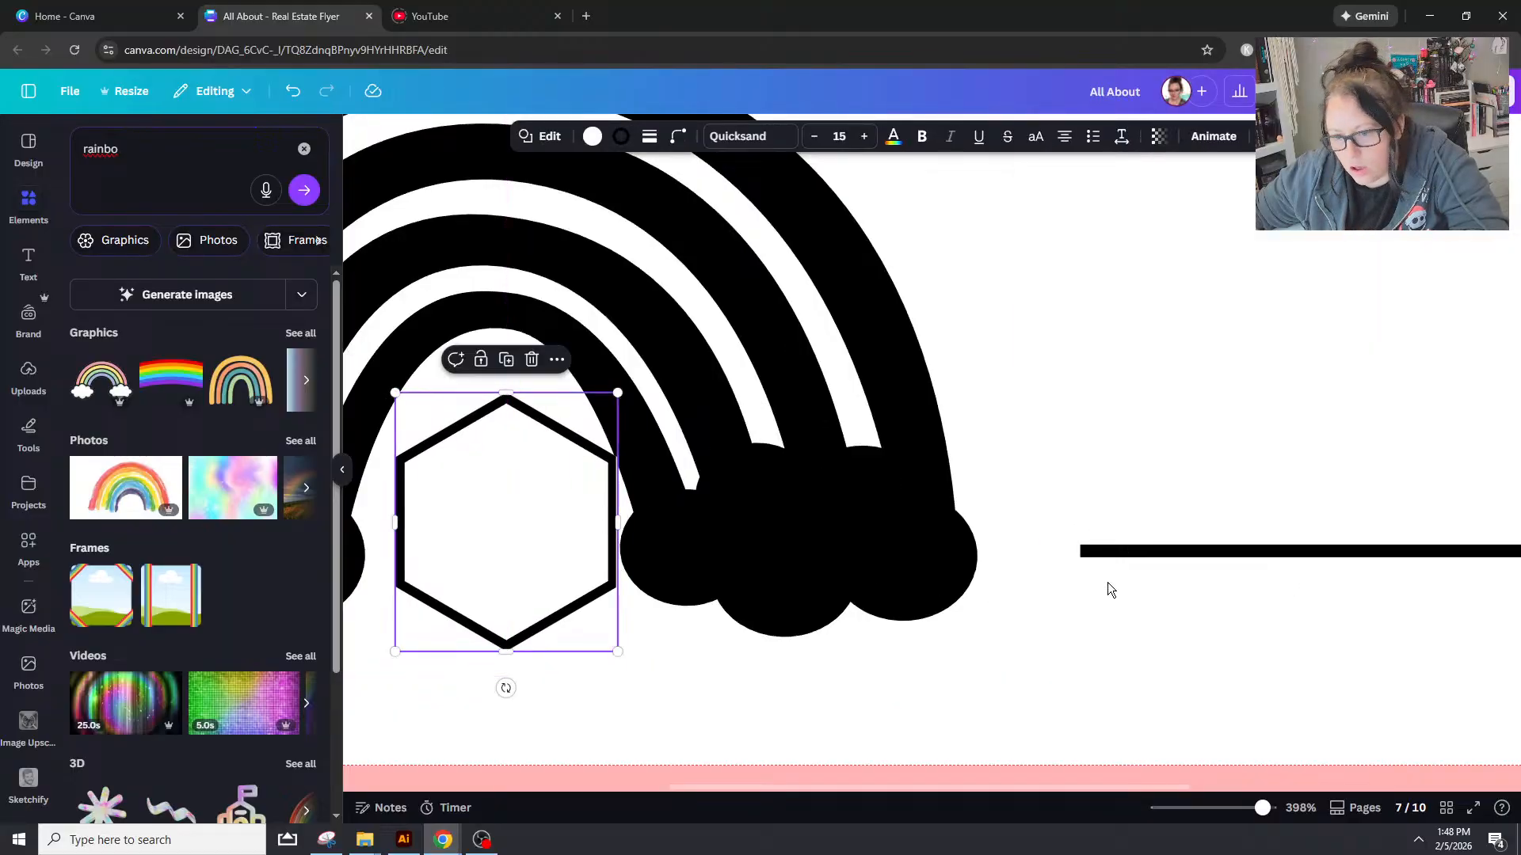
click(1107, 584)
click(1228, 808)
mouse_move(1232, 808)
mouse_down()
mouse_move(1256, 808)
mouse_move(1234, 808)
mouse_up()
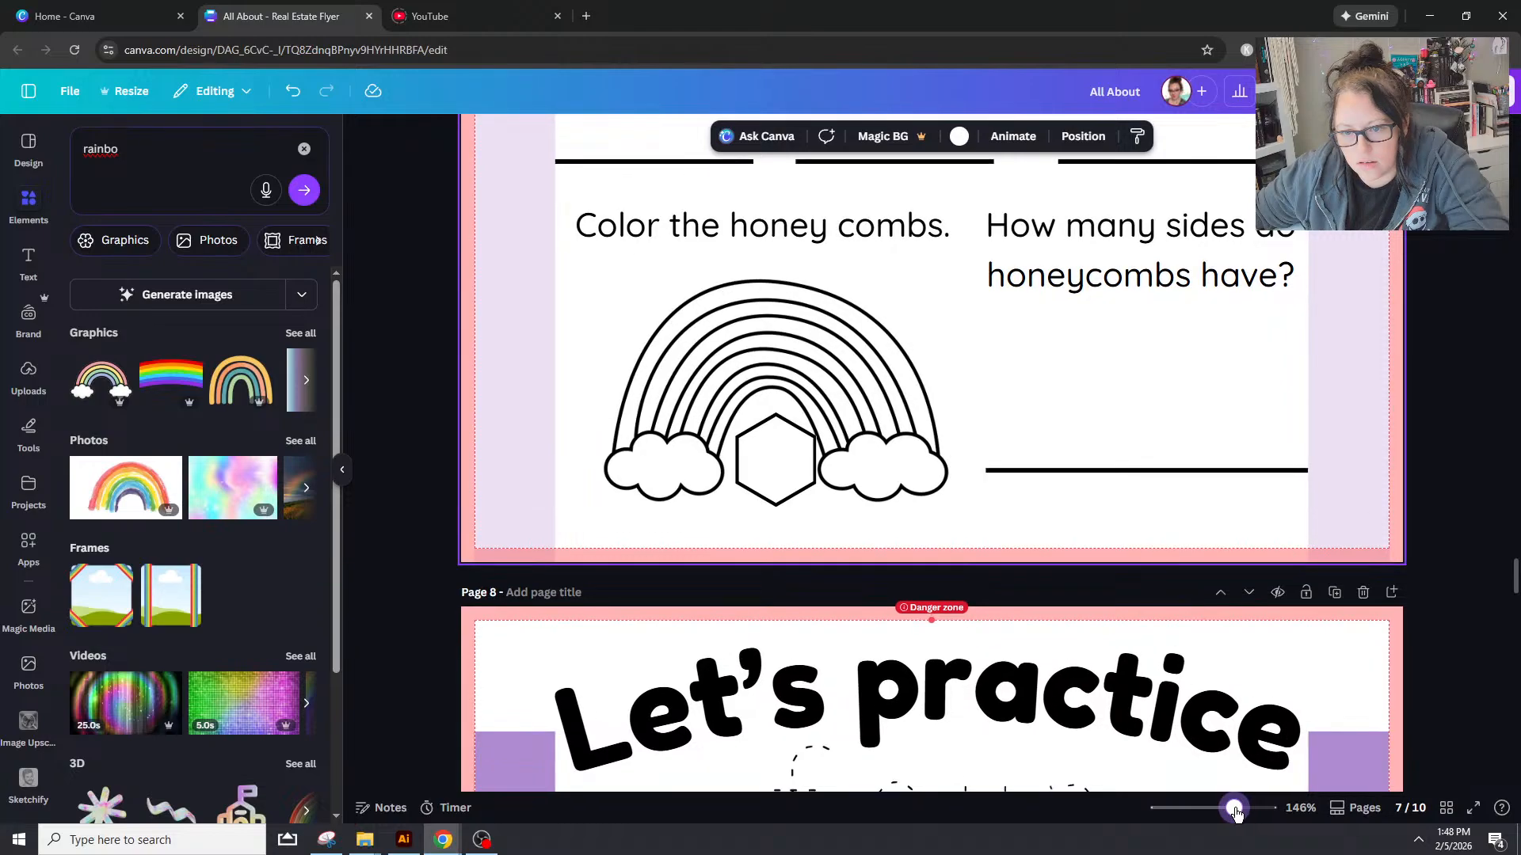
click(751, 429)
key(Delete)
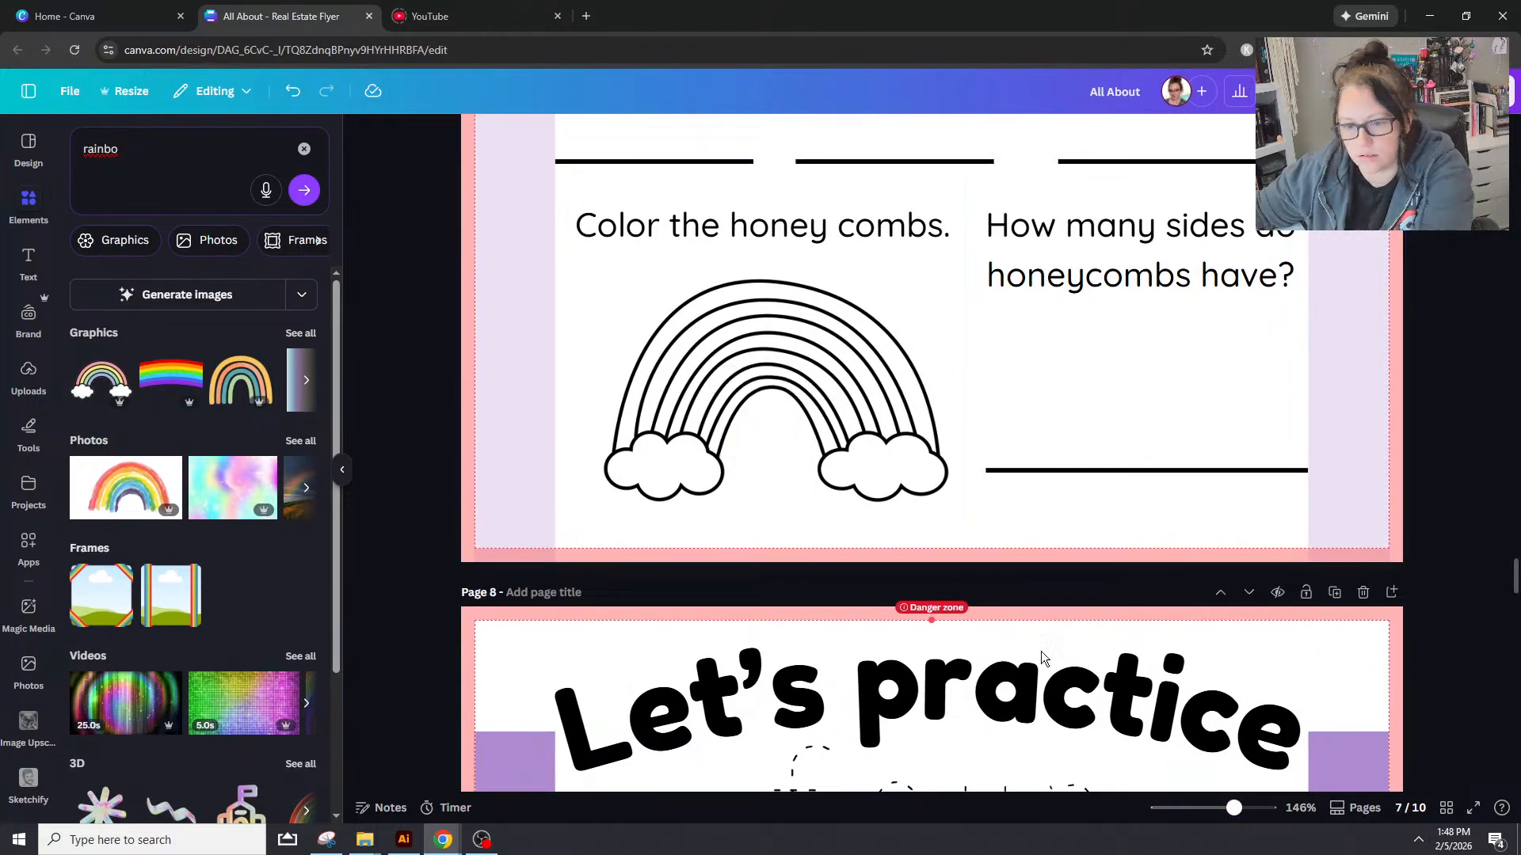
Step: Shift the rainbow slightly to the left so it sits centered beneath its heading on page 7
drag(1242, 810, 1233, 808)
scroll(959, 510, up, 2)
click(931, 586)
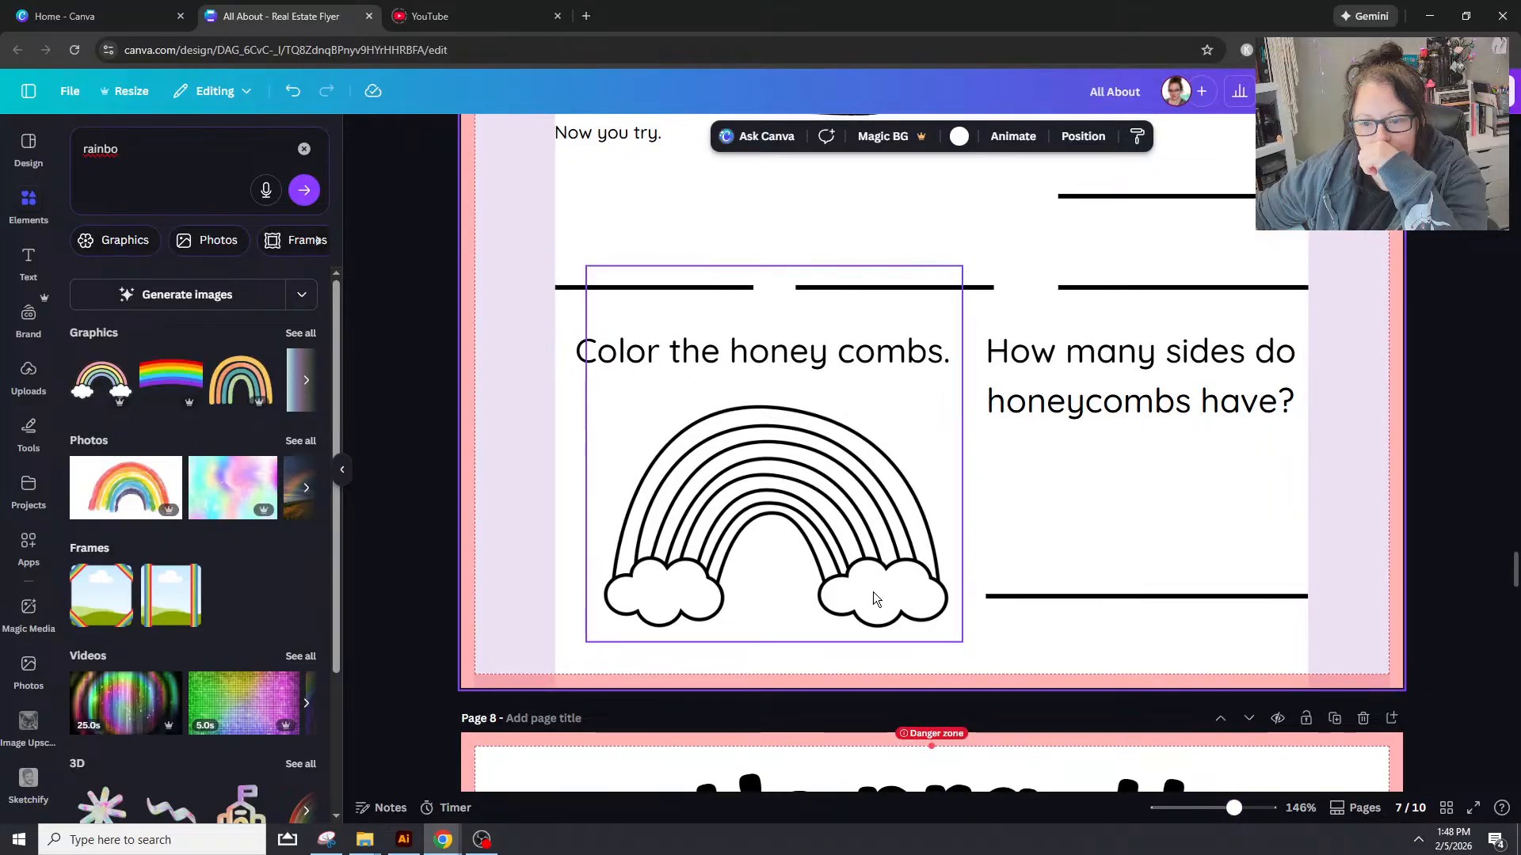
click(873, 592)
drag(869, 591, 861, 591)
Step: Change the heading above the rainbow on page 7 to read "Color the rainbow."
click(761, 352)
click(749, 355)
click(720, 355)
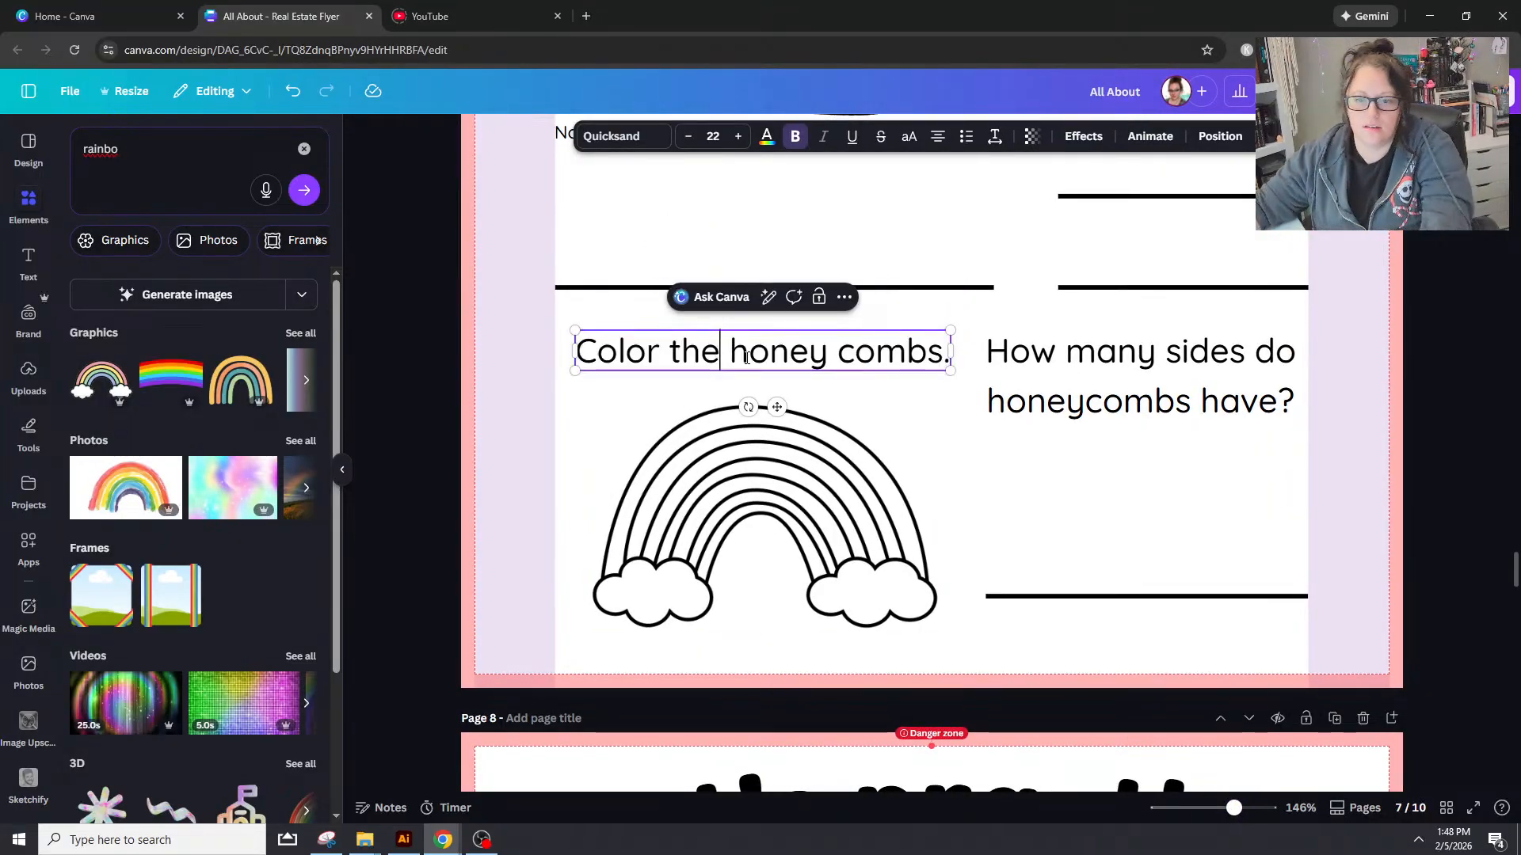
drag(730, 355, 942, 367)
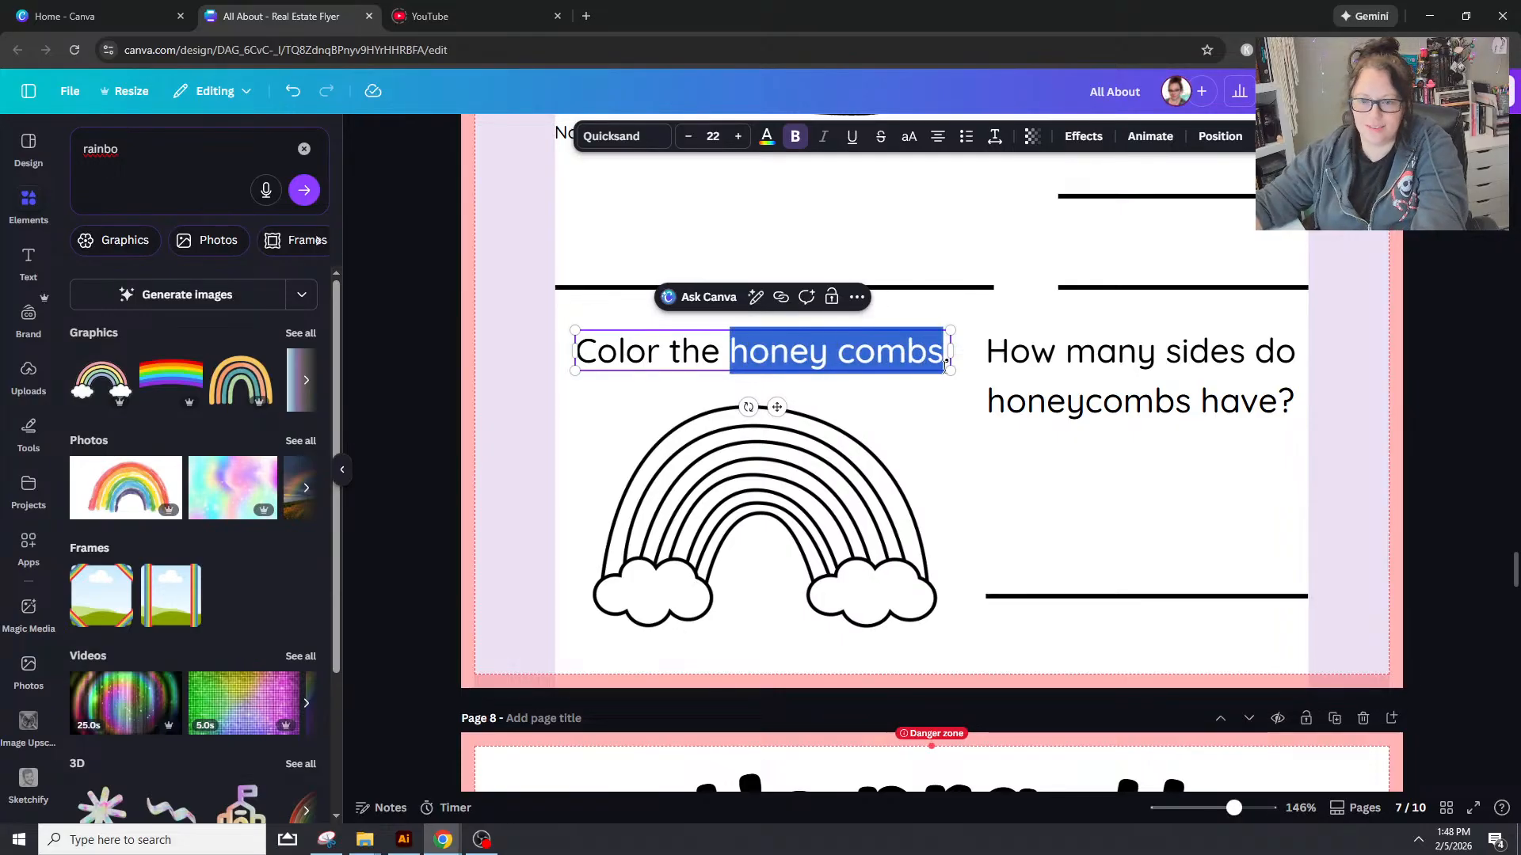
text(rainbow.)
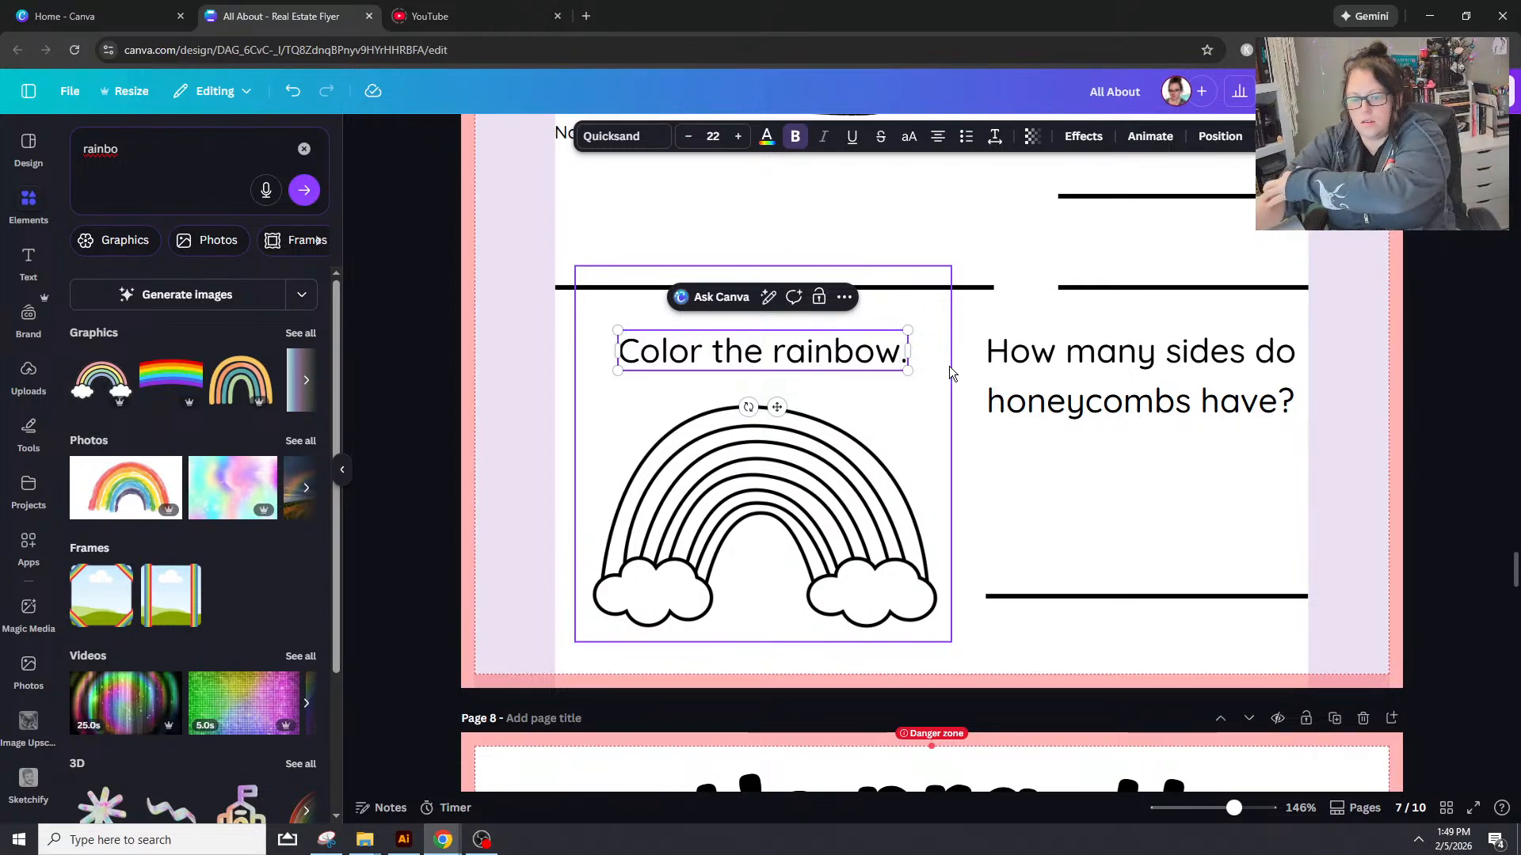
Step: Change the first line of the question beside the rainbow to "How many colors"
click(1054, 353)
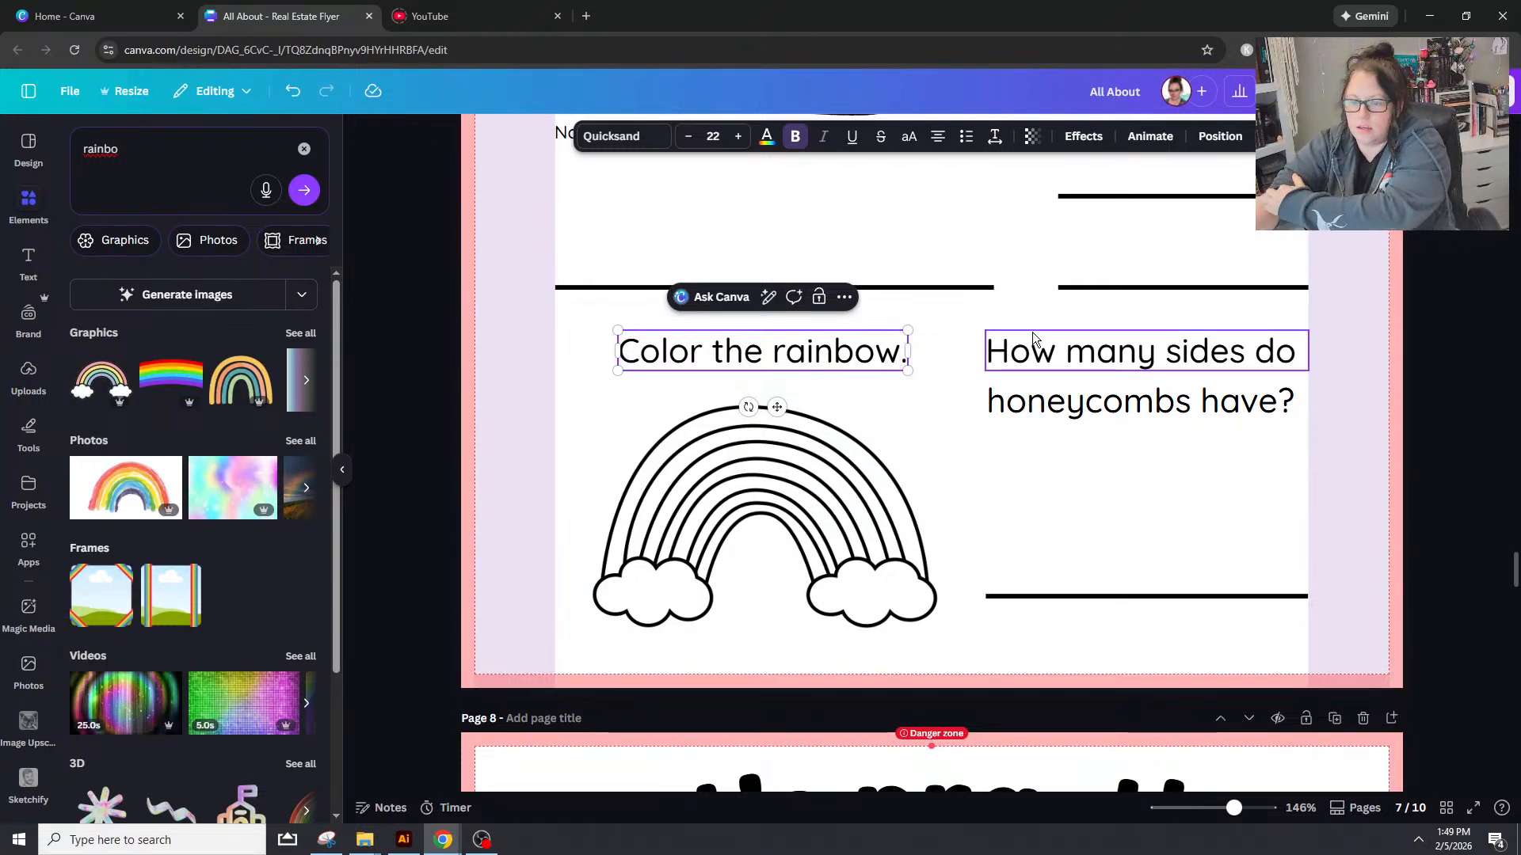
double_click(1252, 357)
drag(1181, 352, 1229, 352)
shift+click(1286, 369)
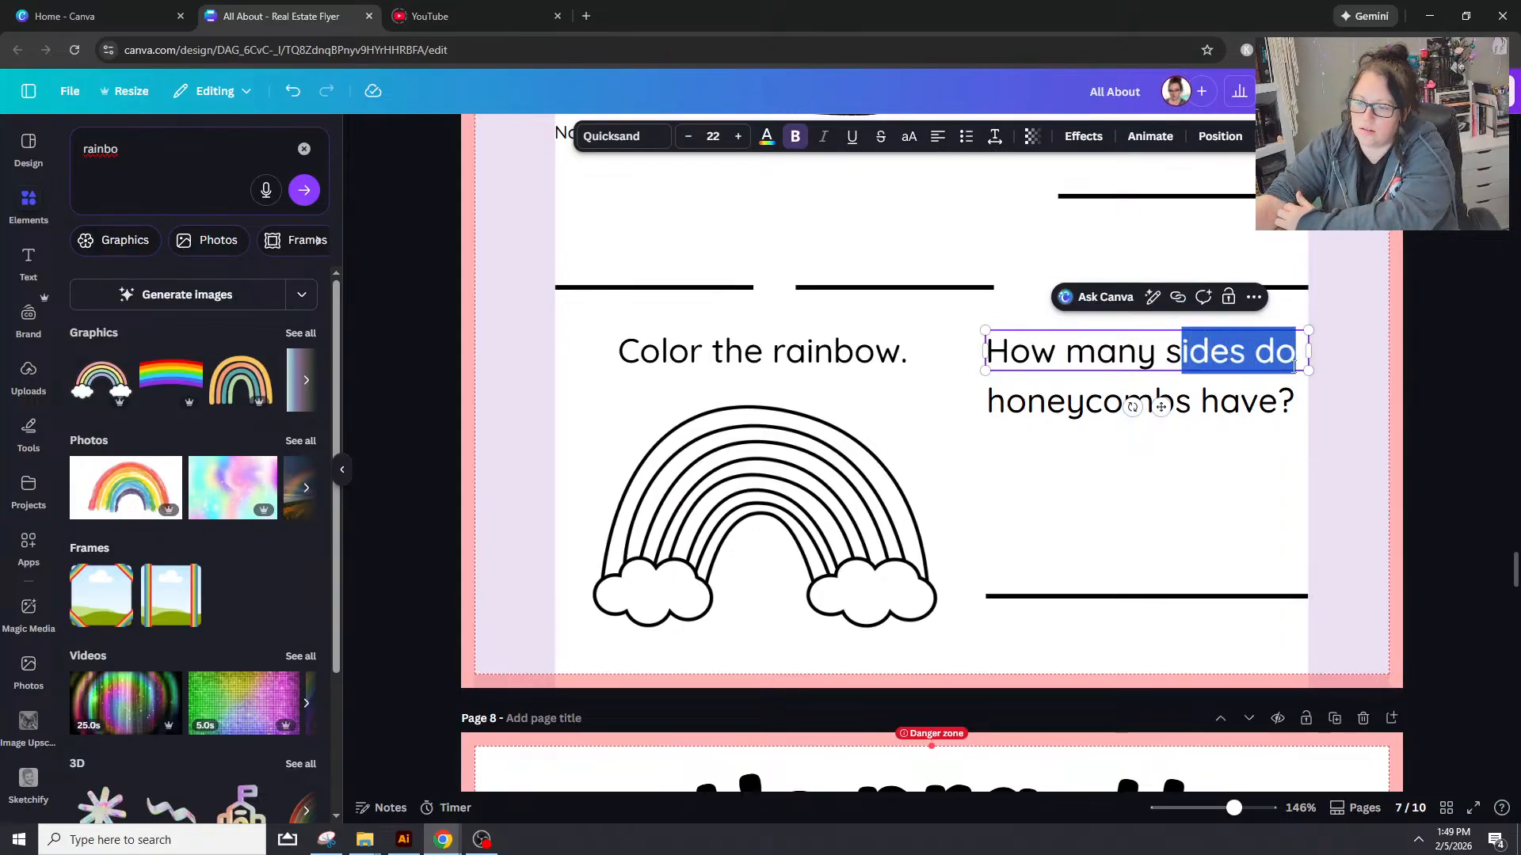
key(BackSpace)
key(BackSpace)
text(colort)
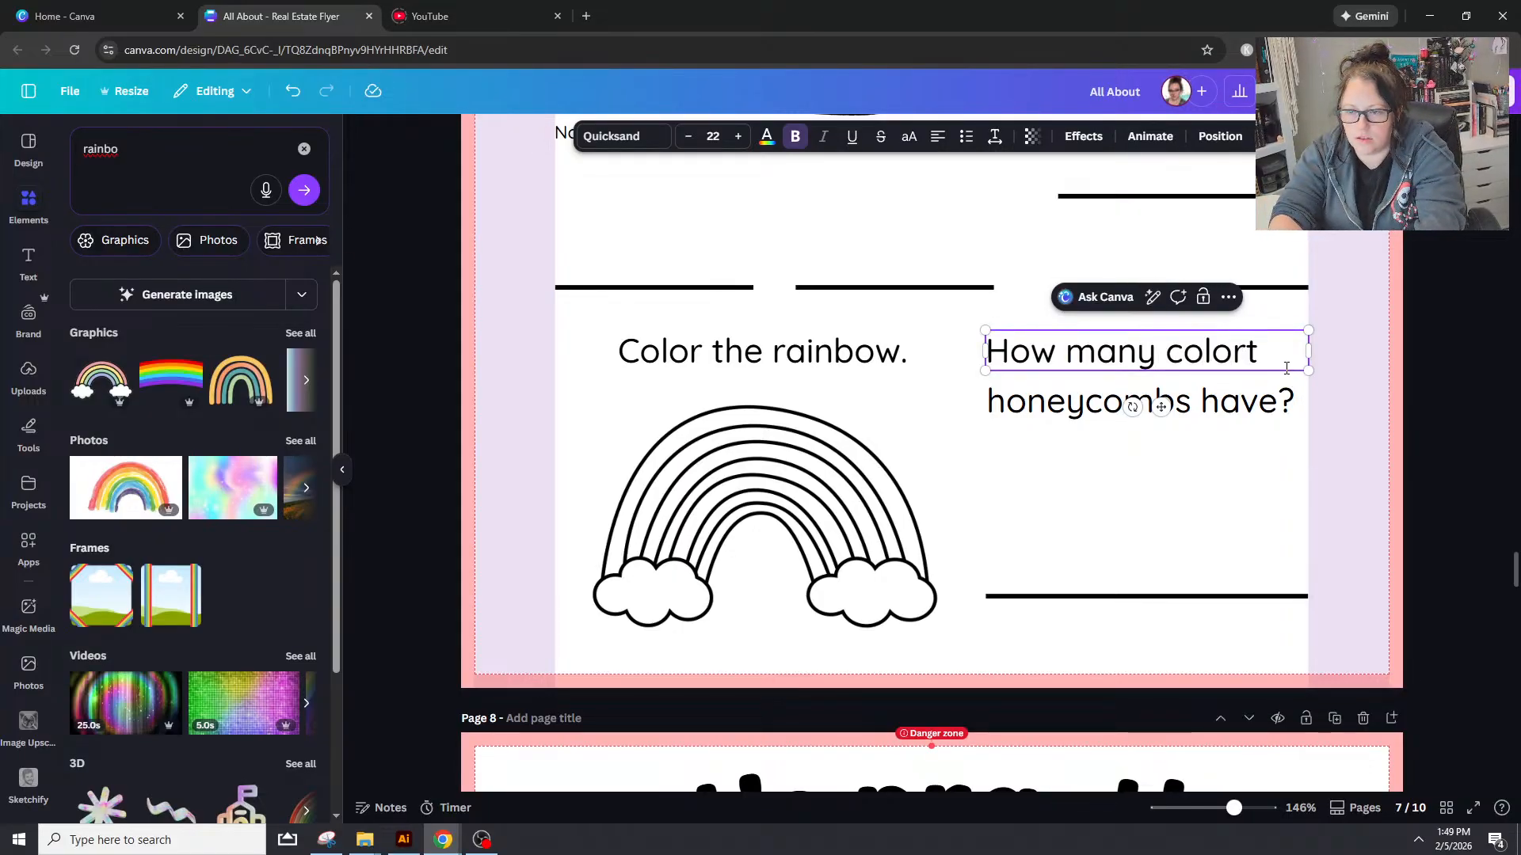
key(BackSpace)
text(s)
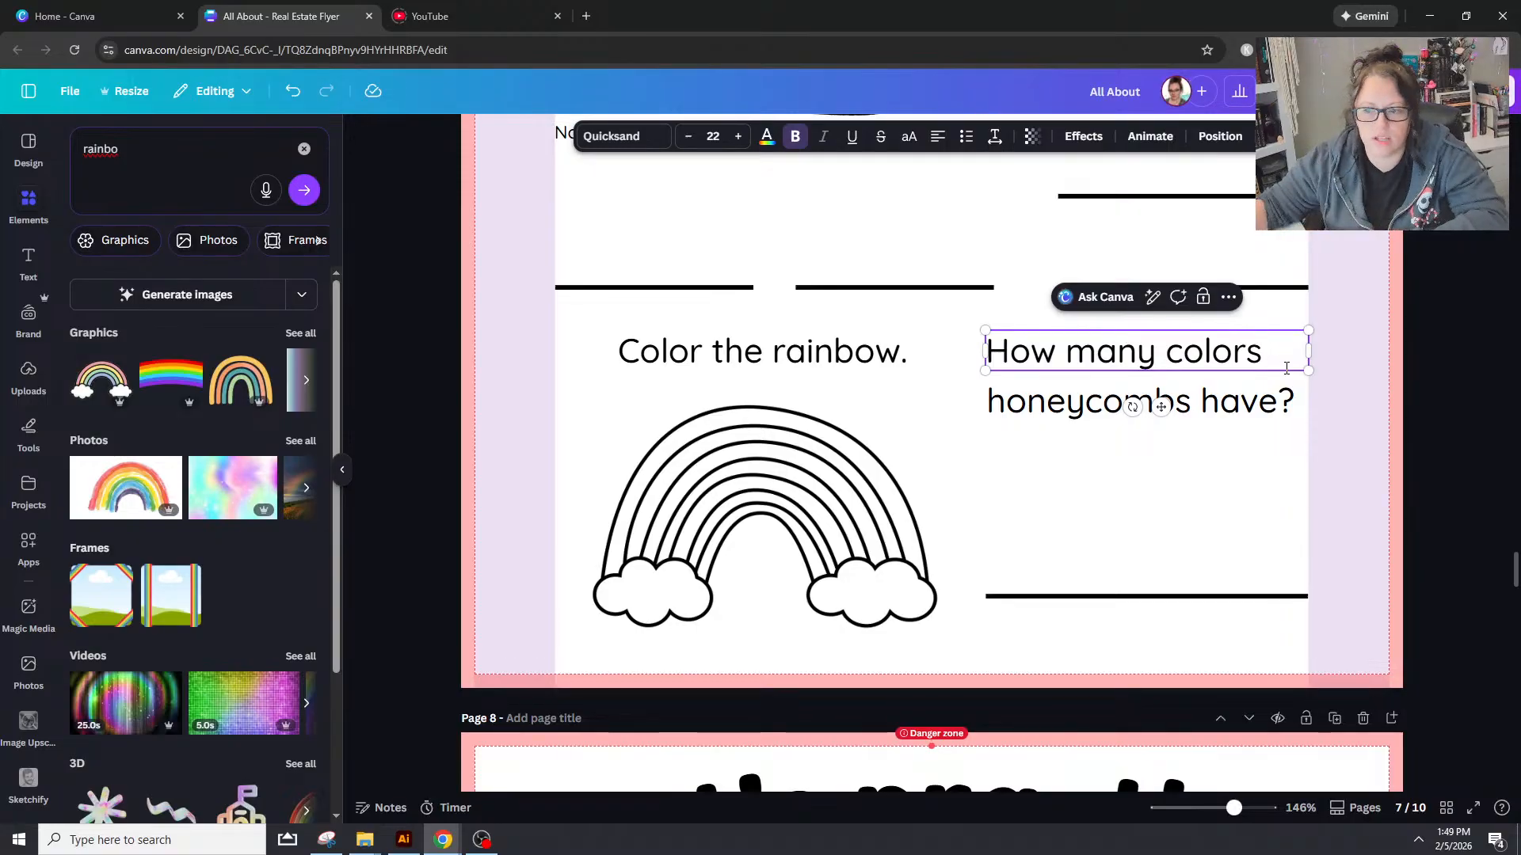
Step: Replace the second line of the question with "are in the rainbow?"
click(1283, 419)
click(1285, 408)
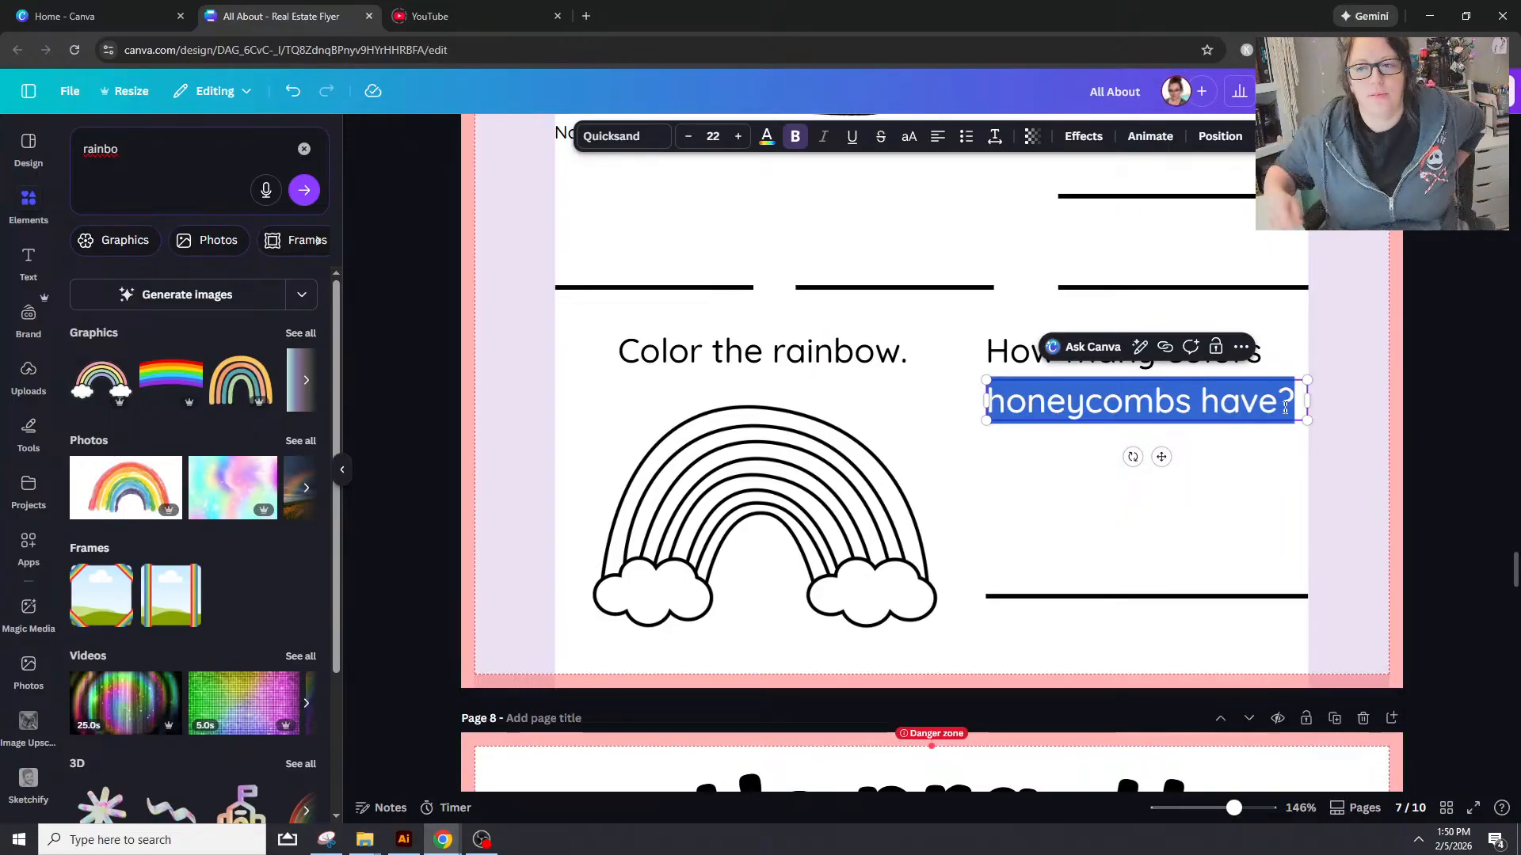
click(1345, 472)
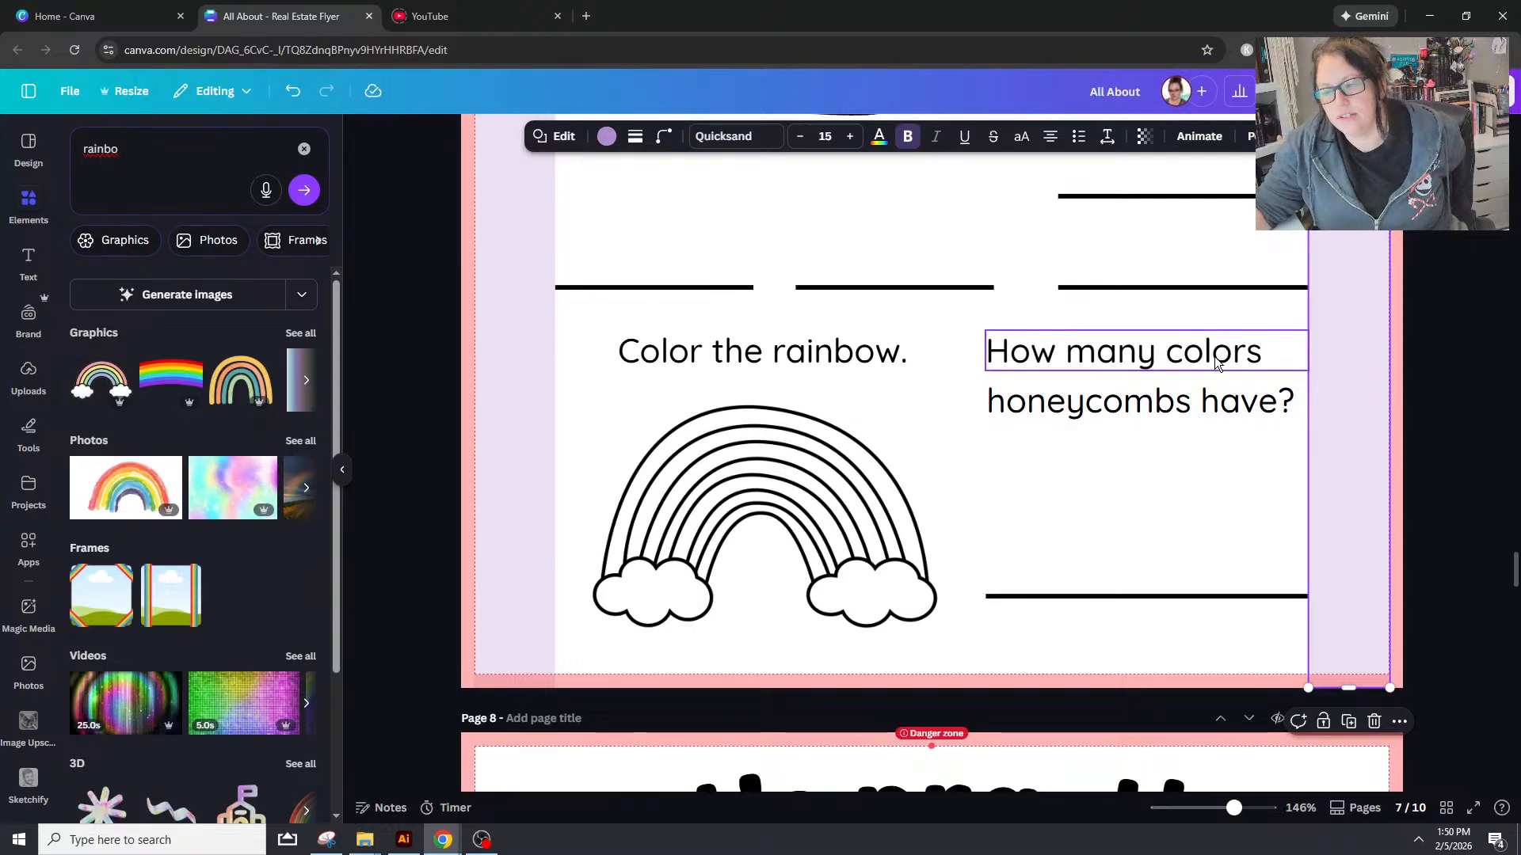
click(1205, 401)
click(1205, 400)
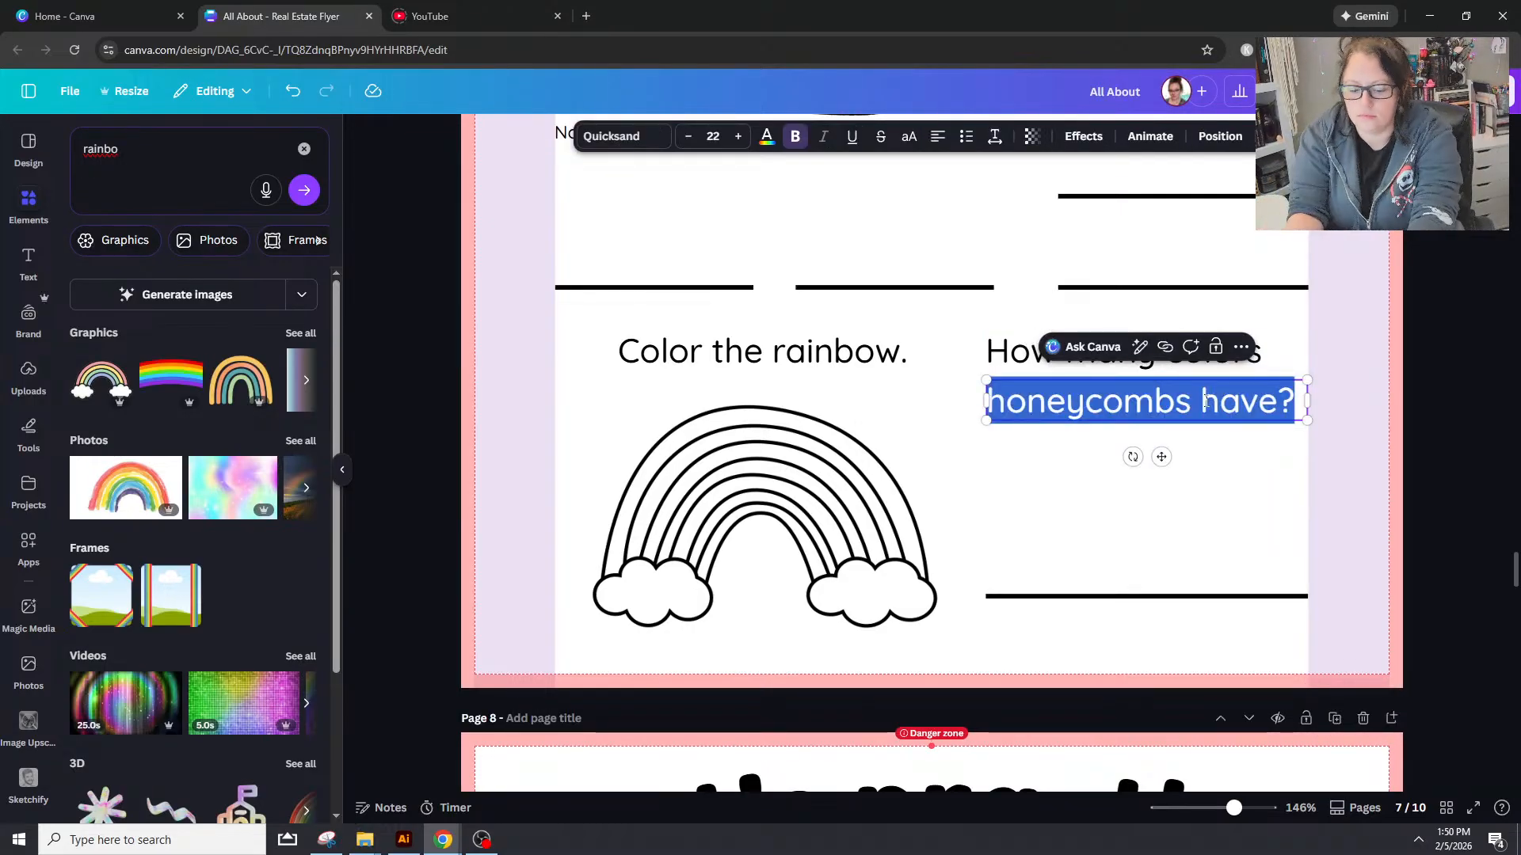
text(are in the)
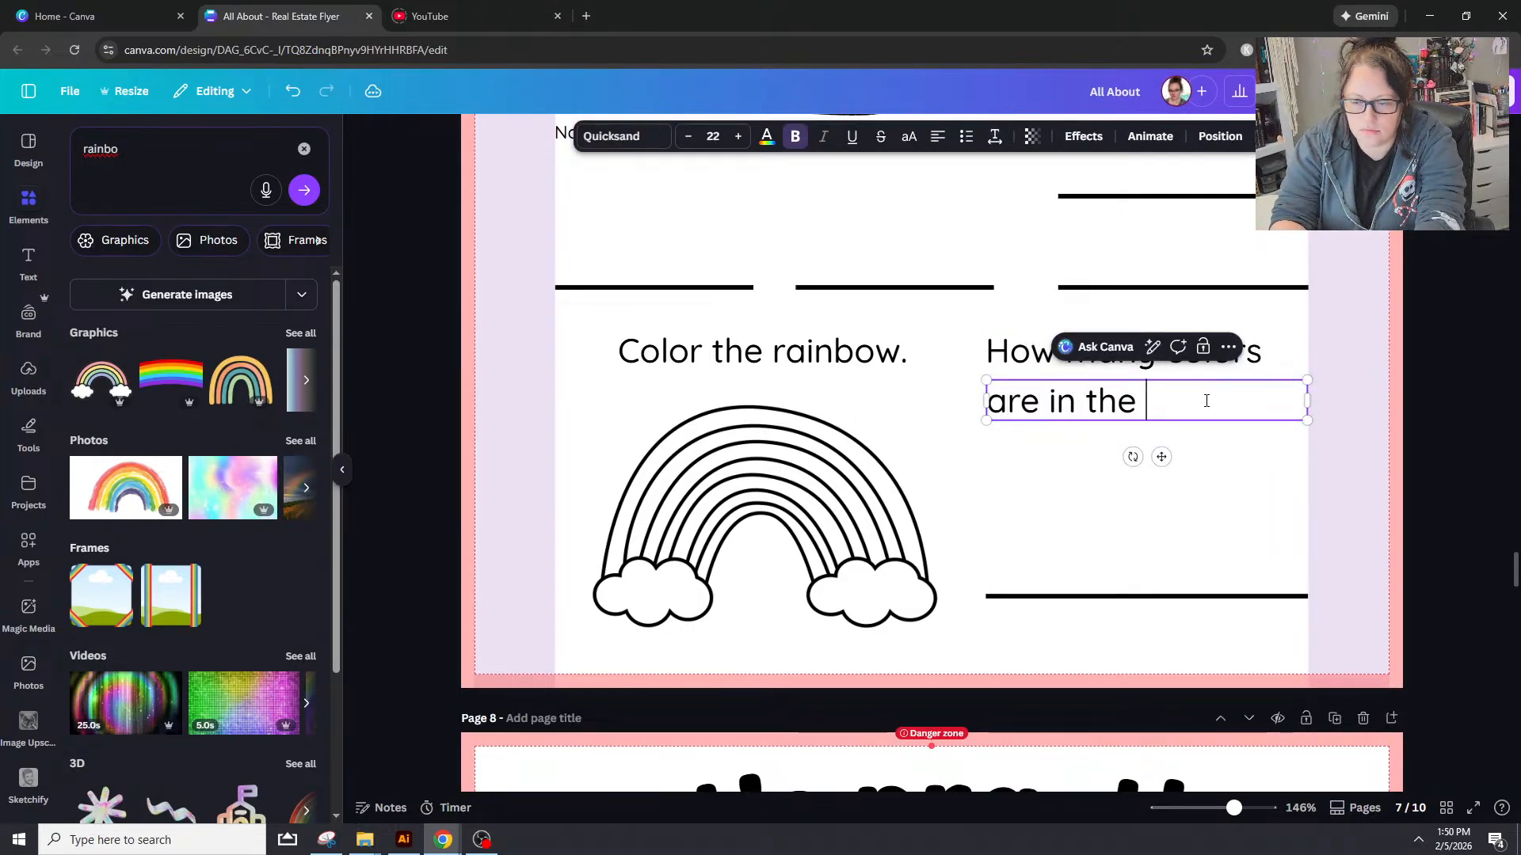
text( rainbow?)
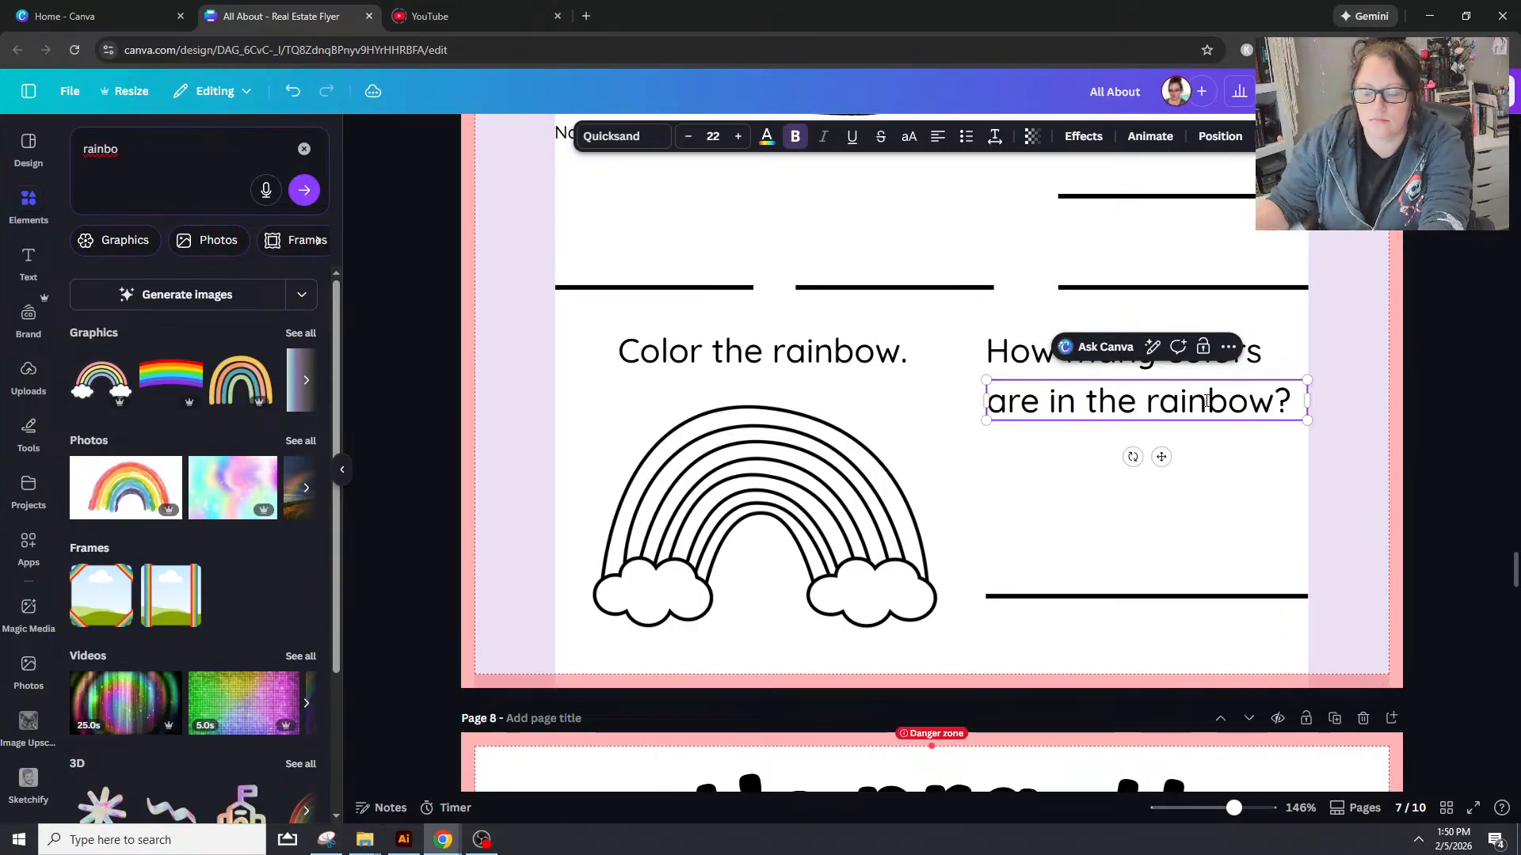
Step: Center-align the text of both question lines beside the rainbow on page 7
click(1337, 393)
drag(1220, 492, 1180, 348)
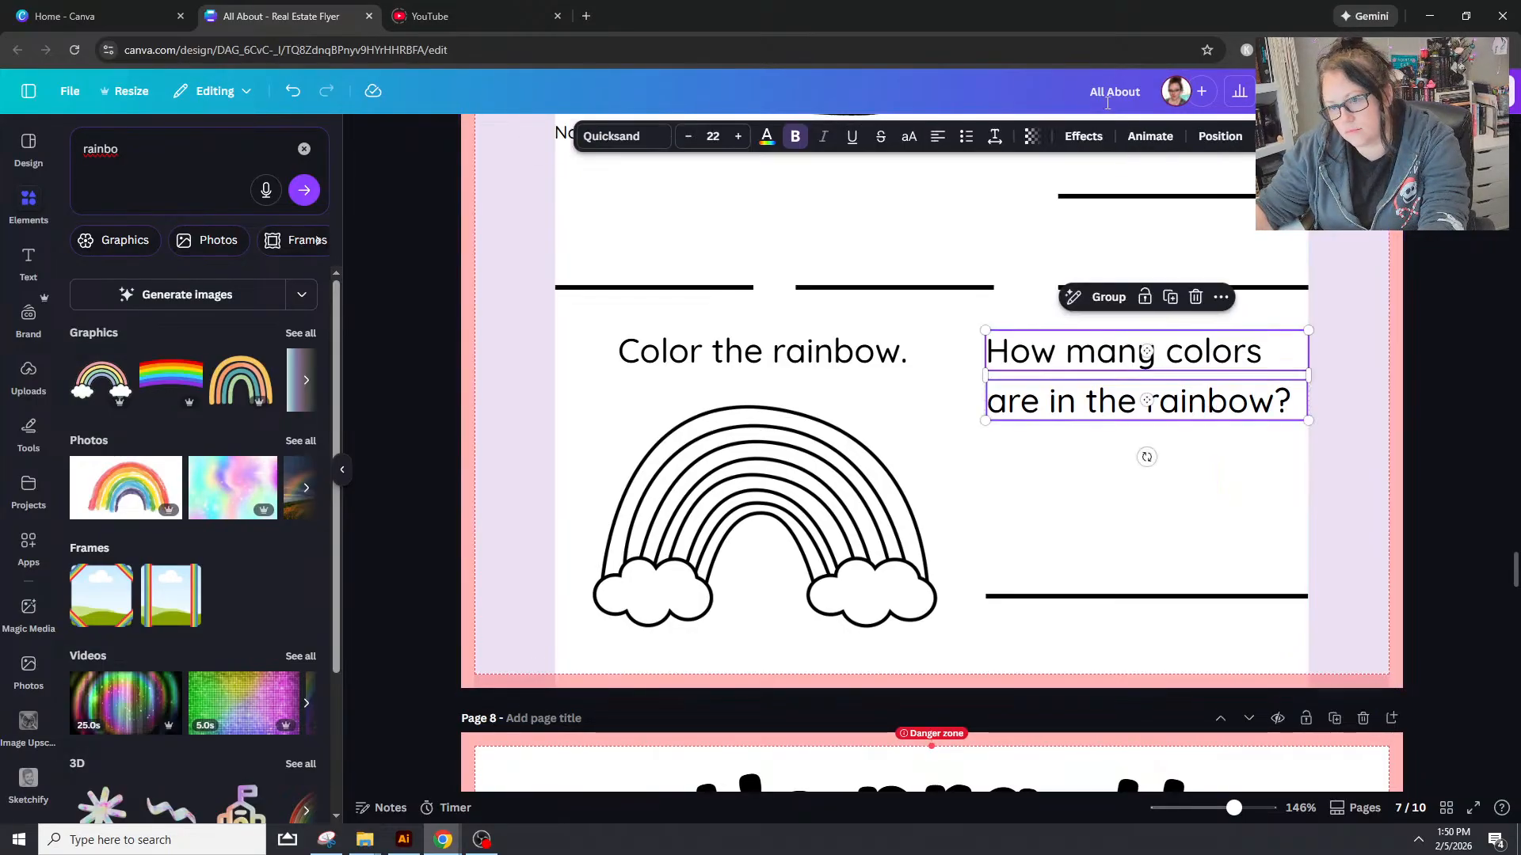
click(1212, 136)
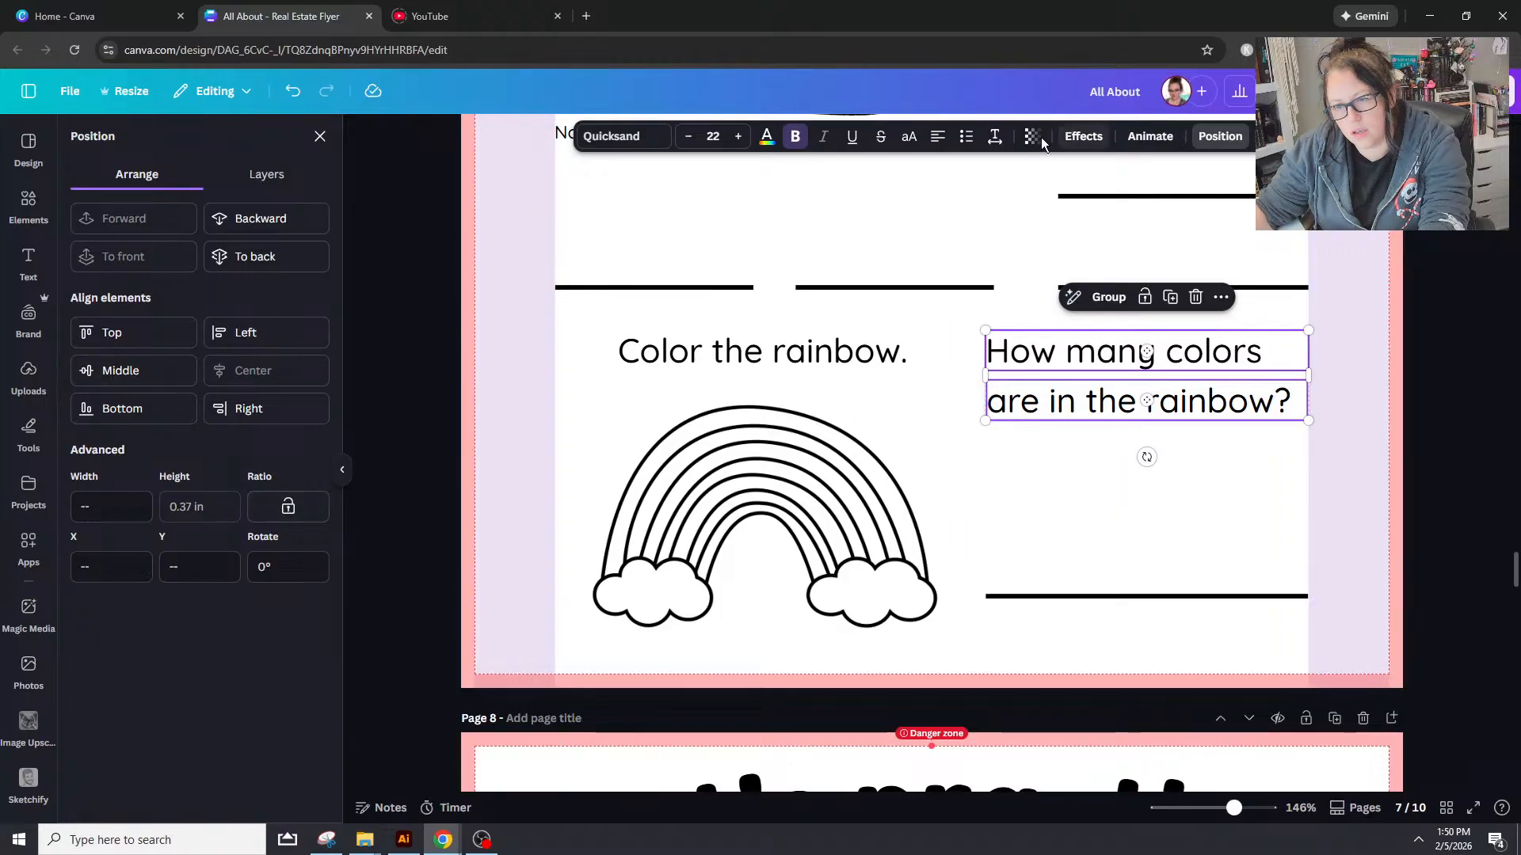
click(938, 136)
click(1179, 526)
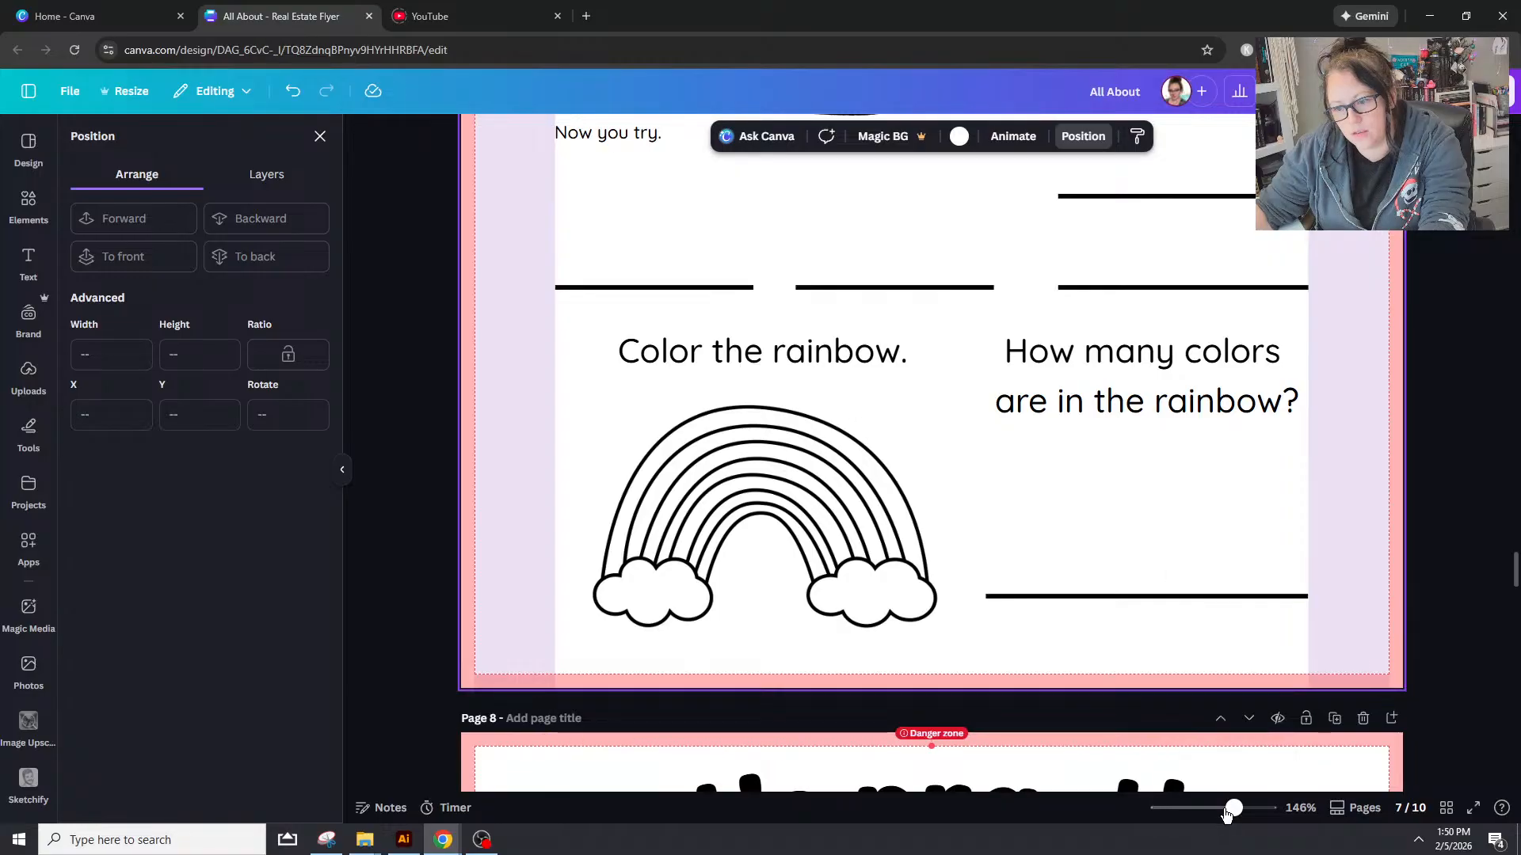
Step: Duplicate the finished number seven worksheet on page 7 as the base for the next number
drag(1233, 808, 1223, 810)
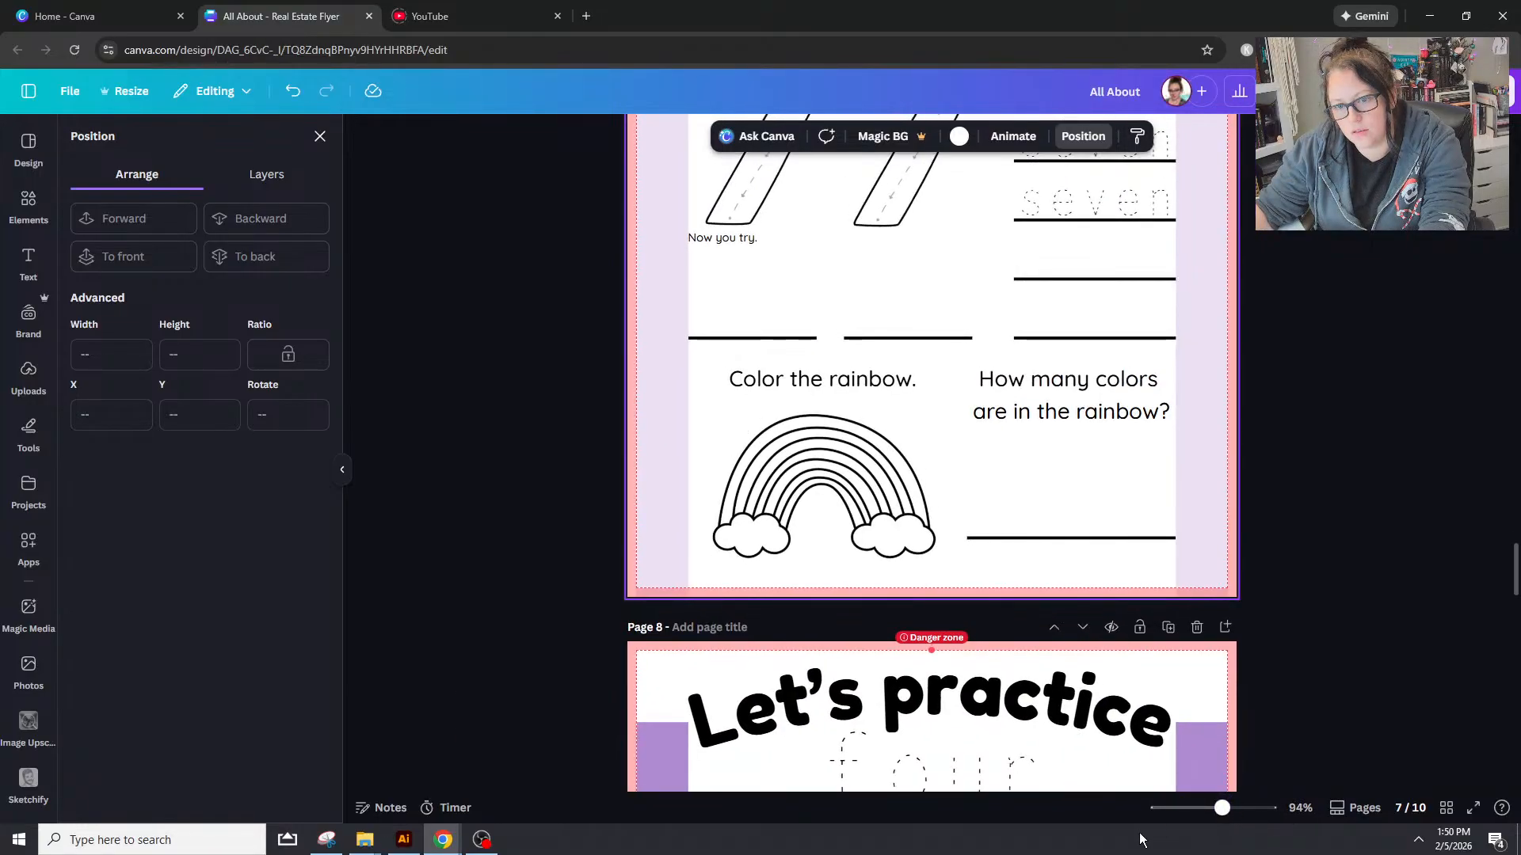
scroll(1102, 599, up, 4)
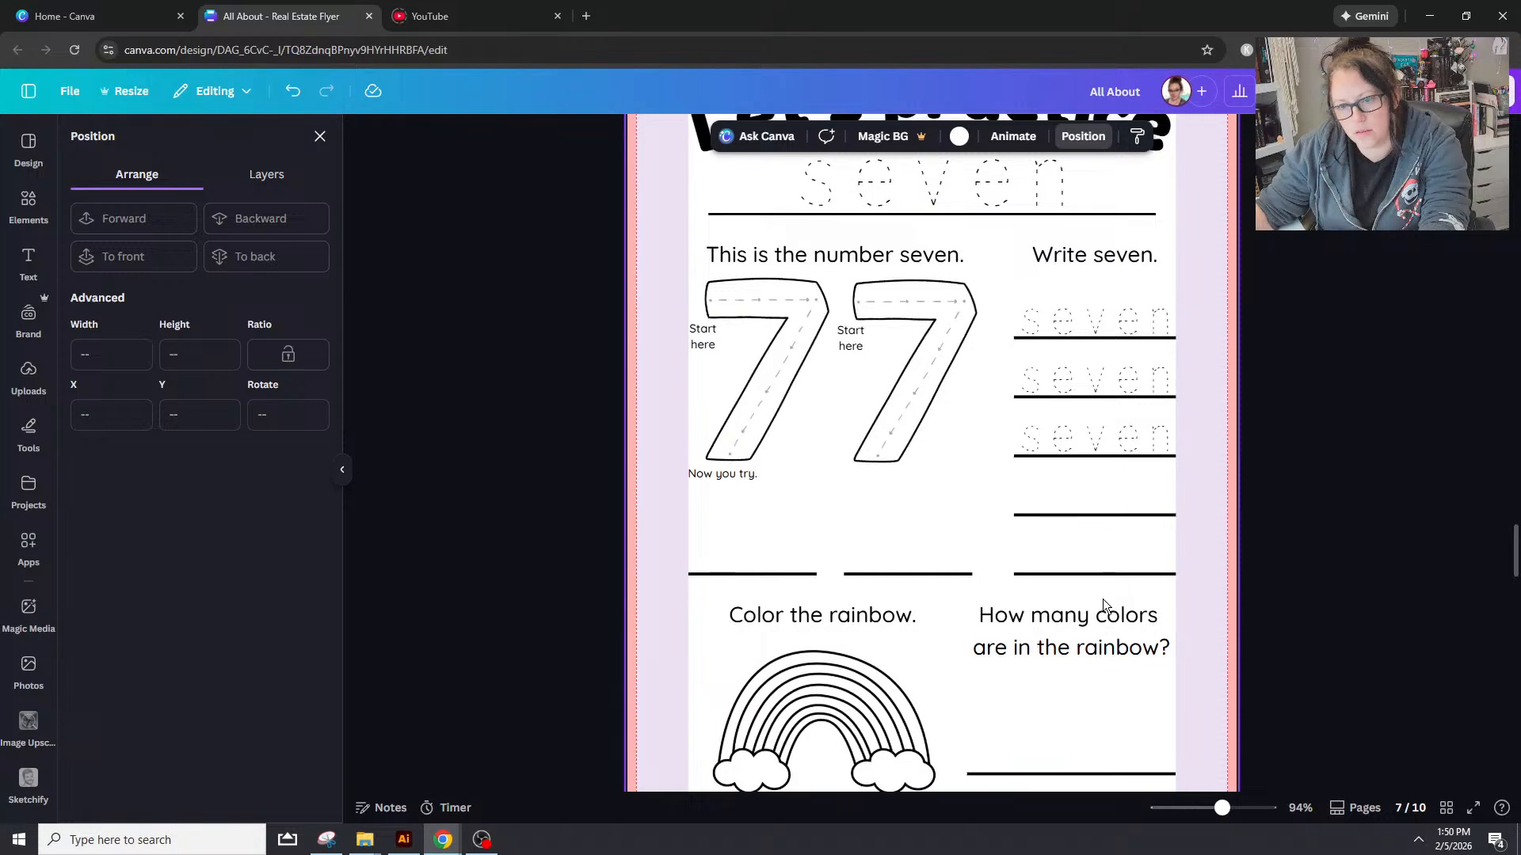
scroll(1109, 594, down, 9)
scroll(1104, 420, up, 5)
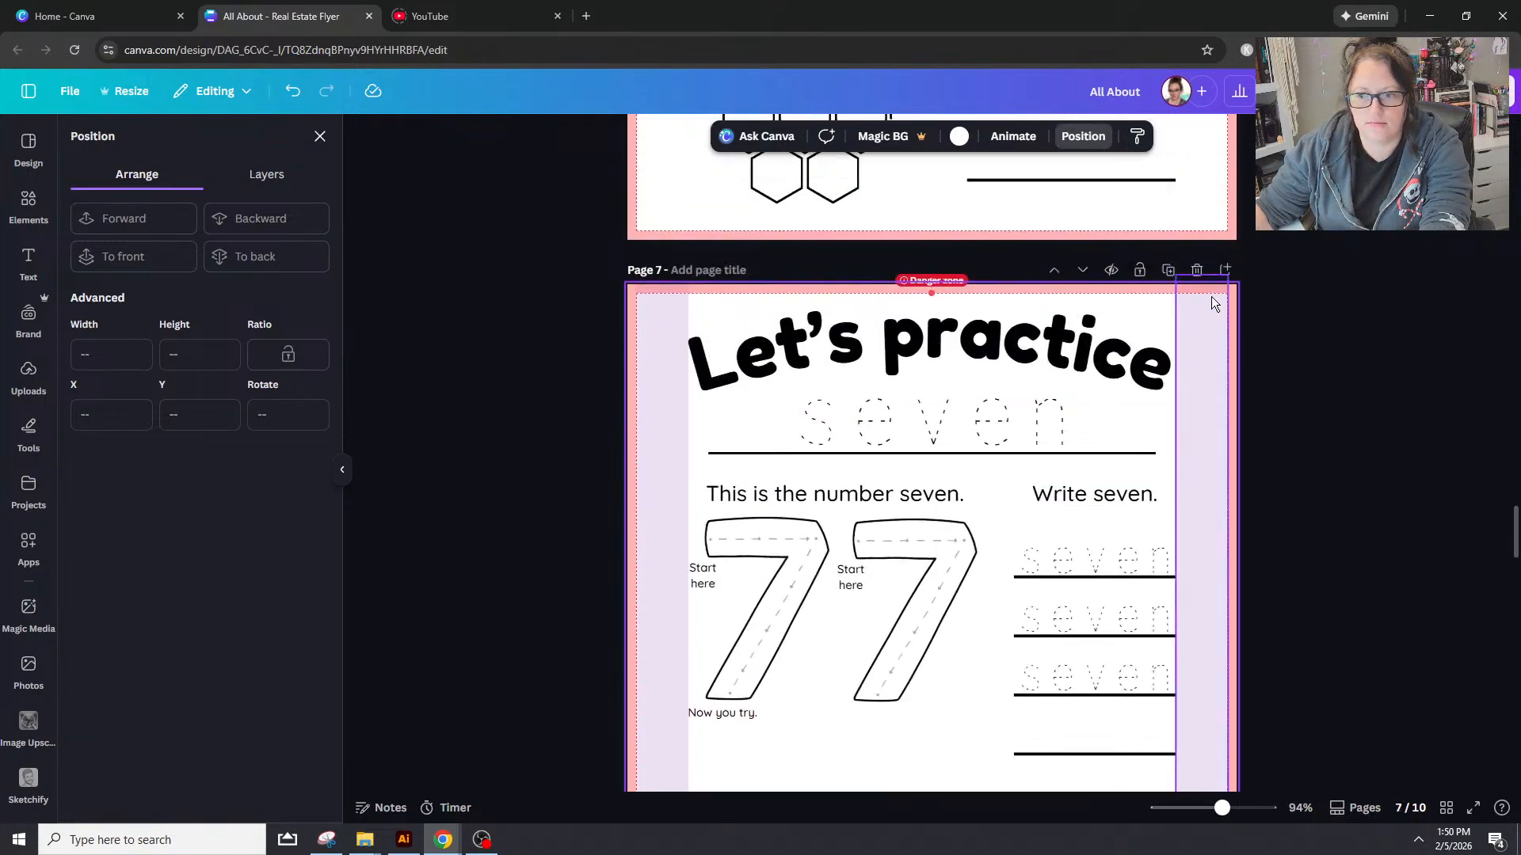
click(1199, 336)
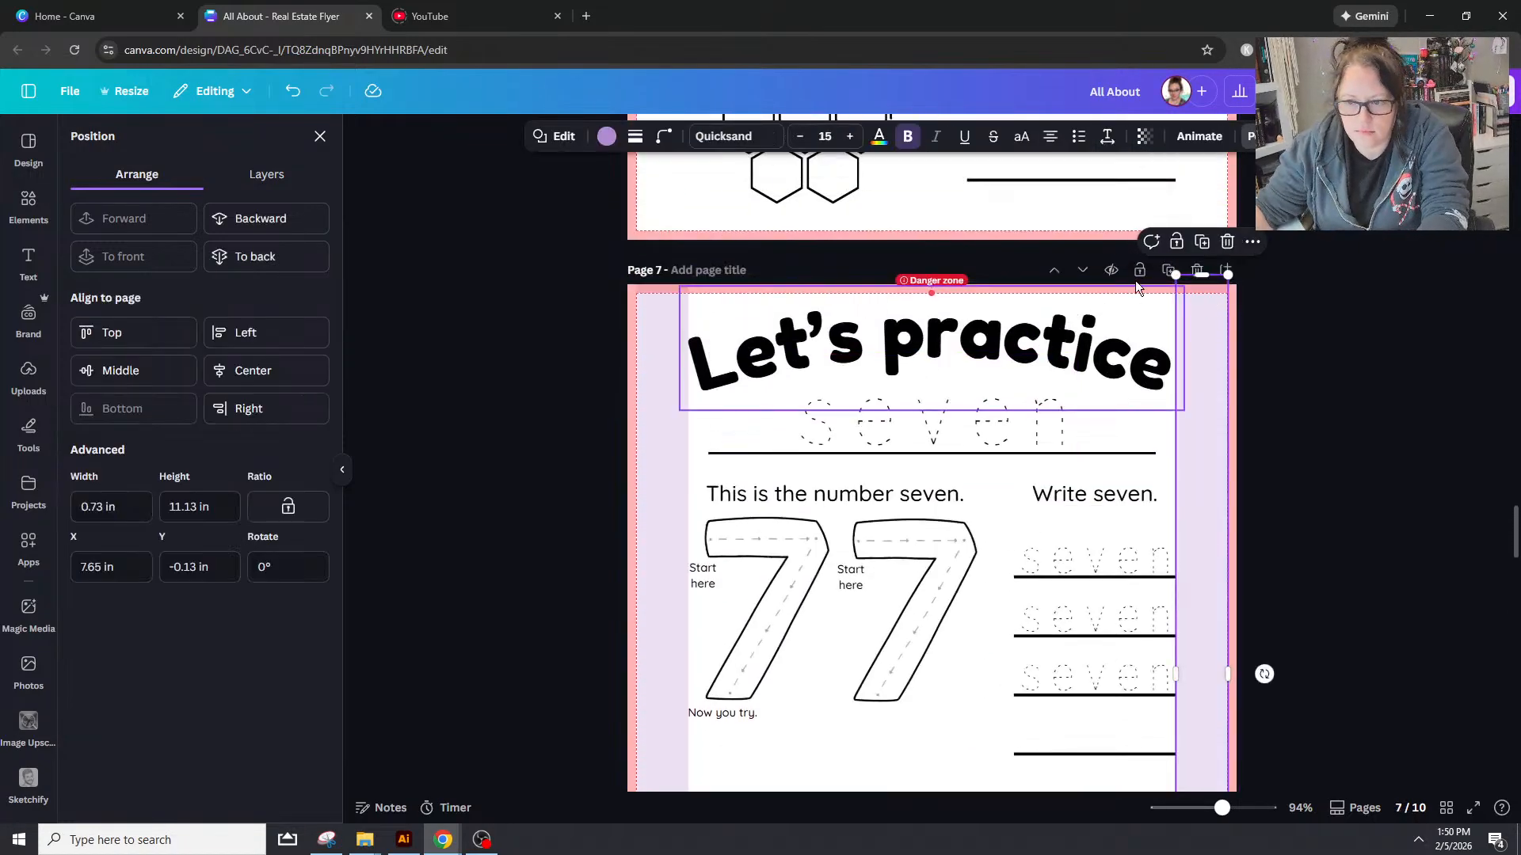
click(1168, 270)
Step: Delete the light purple side bars from the original number seven worksheet on page 7
scroll(1194, 342, up, 3)
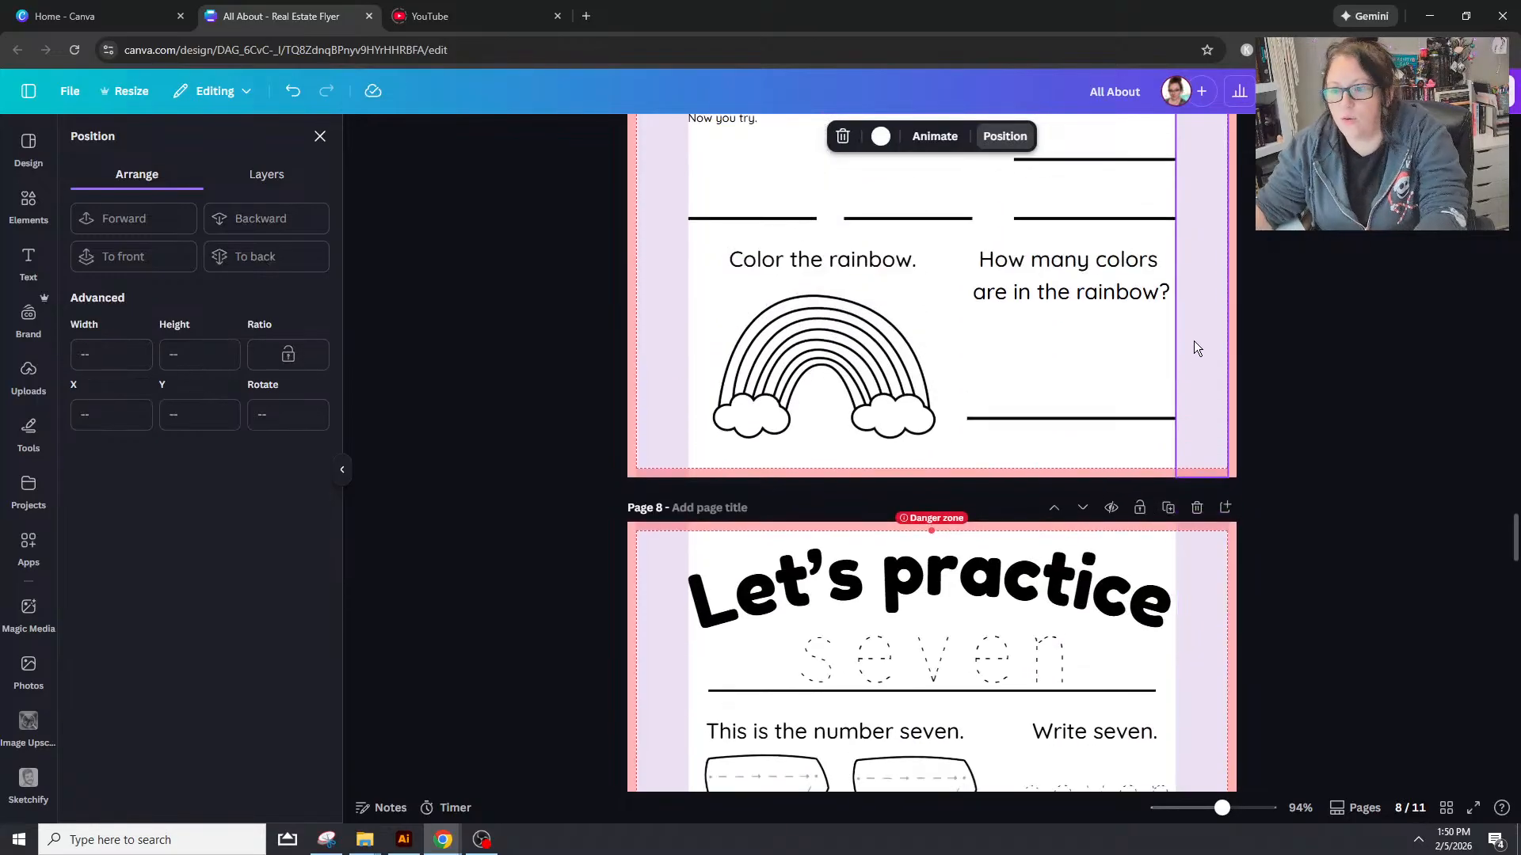
click(1194, 341)
scroll(1195, 340, up, 1)
key(Delete)
key(Delete)
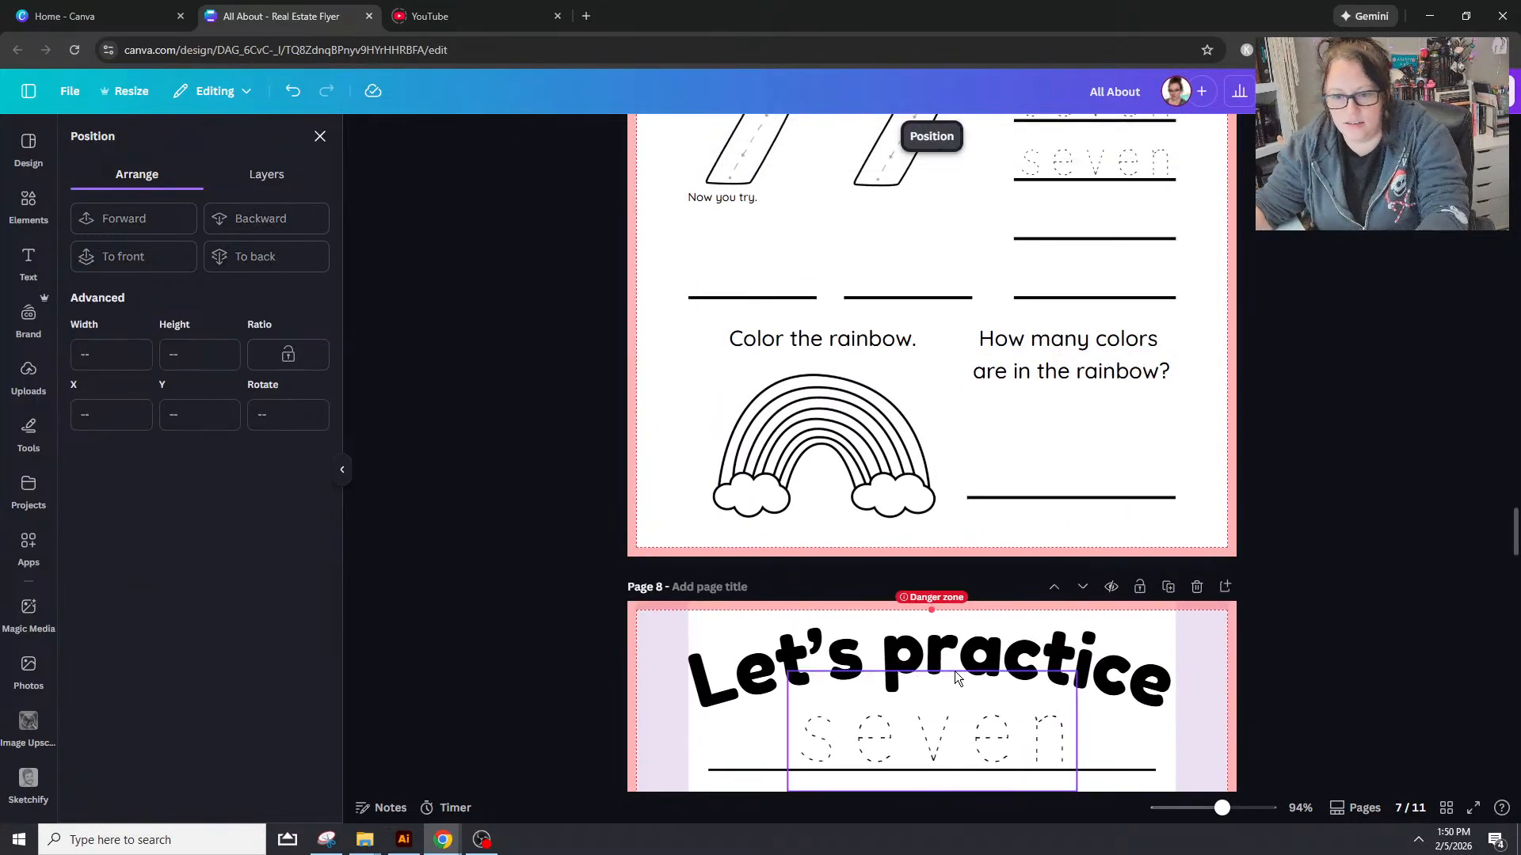
Step: Change the dashed tracing word under "Let's practice" on the duplicated page 8 to "eight"
click(983, 676)
click(984, 676)
text(eight)
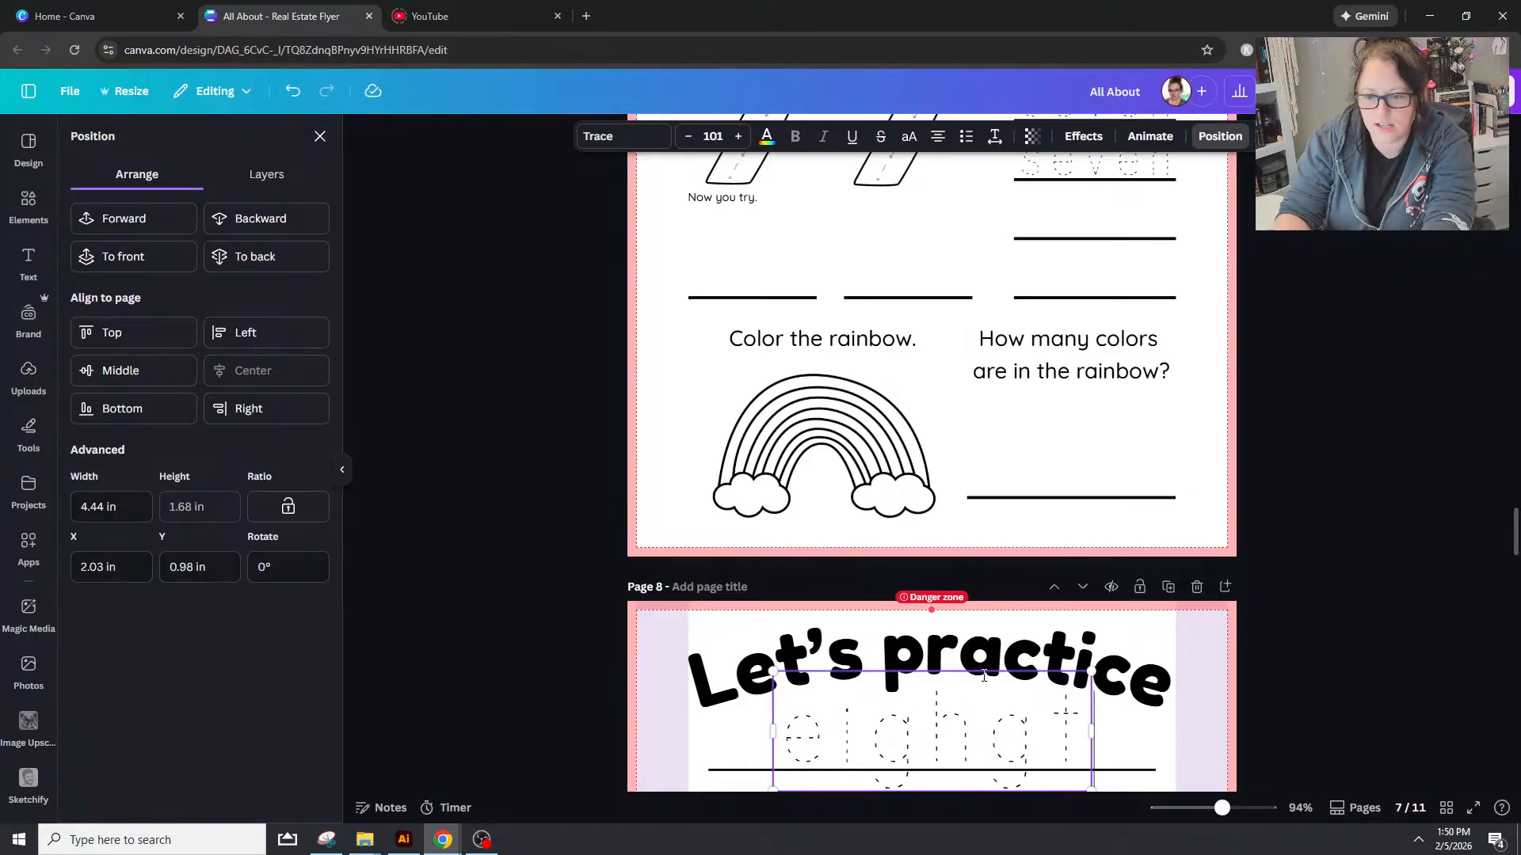
key(BackSpace)
text(t)
Step: Change the two headings on page 8 to "This is the number eight." and "Write eight."
scroll(932, 511, down, 4)
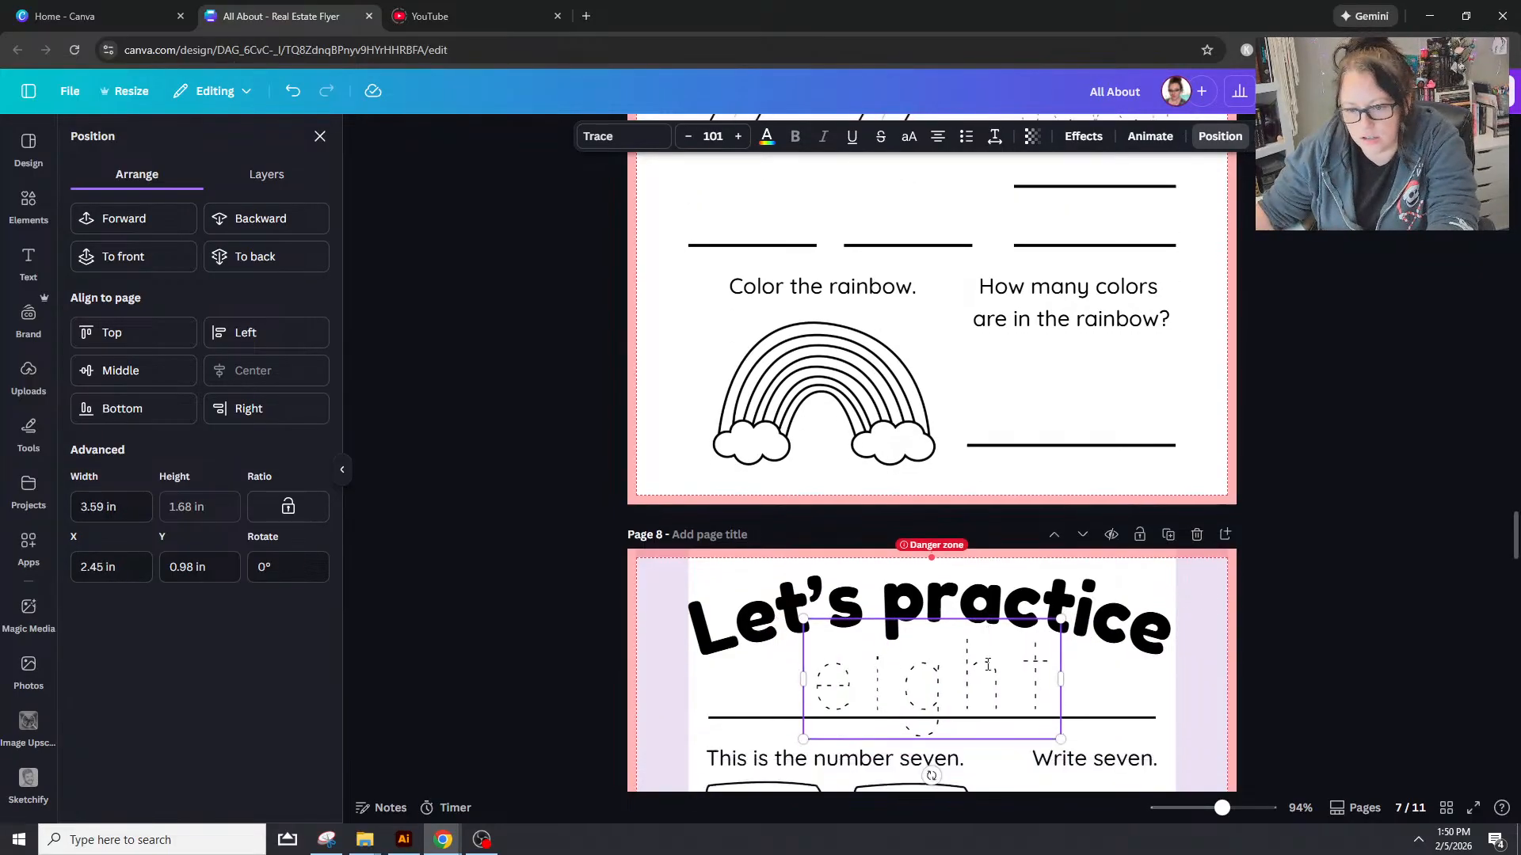
click(919, 501)
double_click(919, 500)
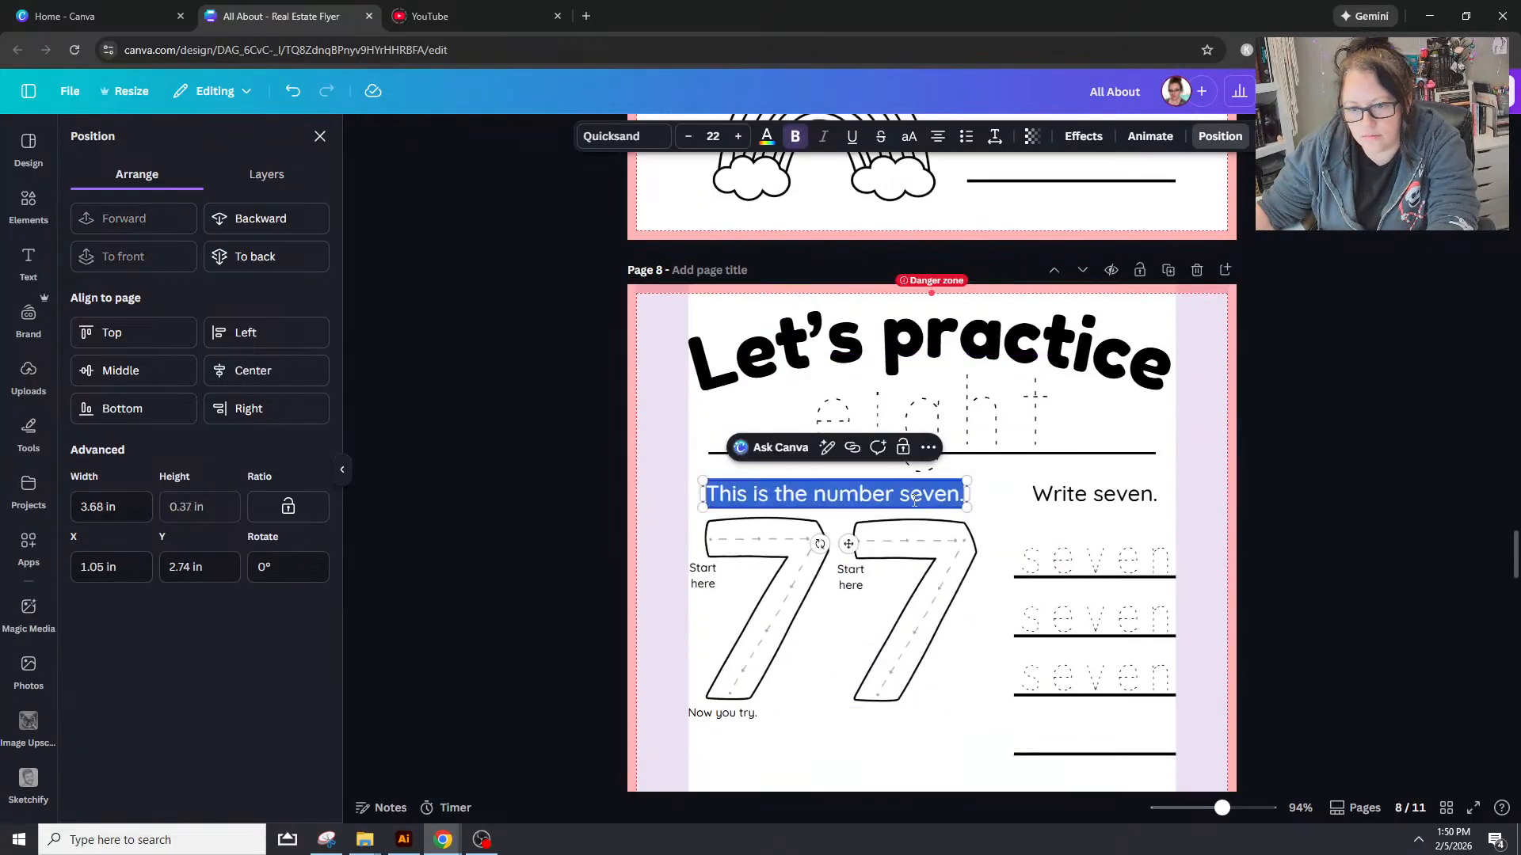
drag(900, 495, 963, 495)
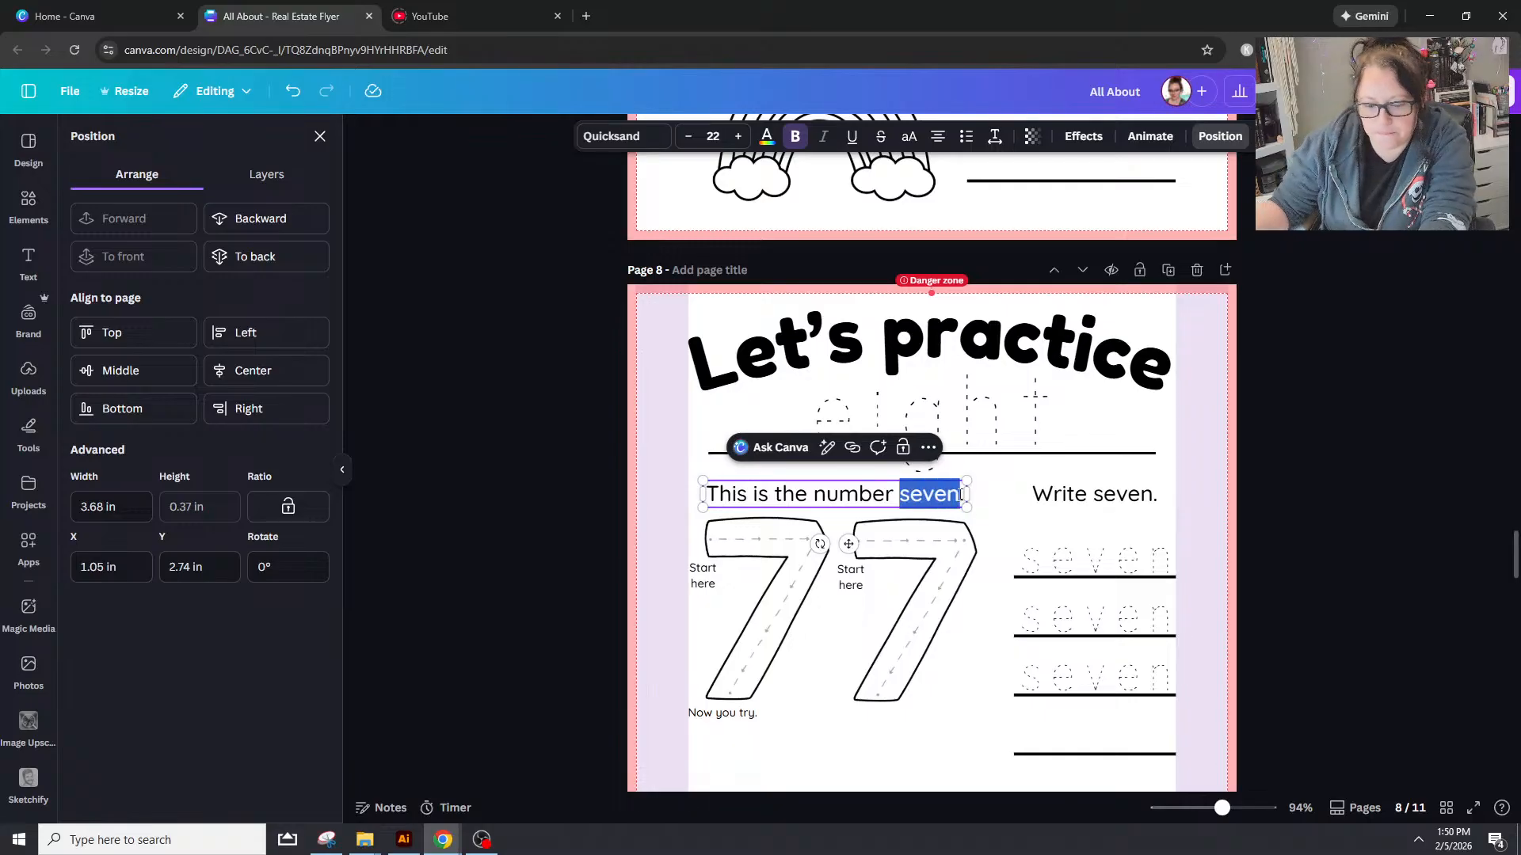
text(eight.)
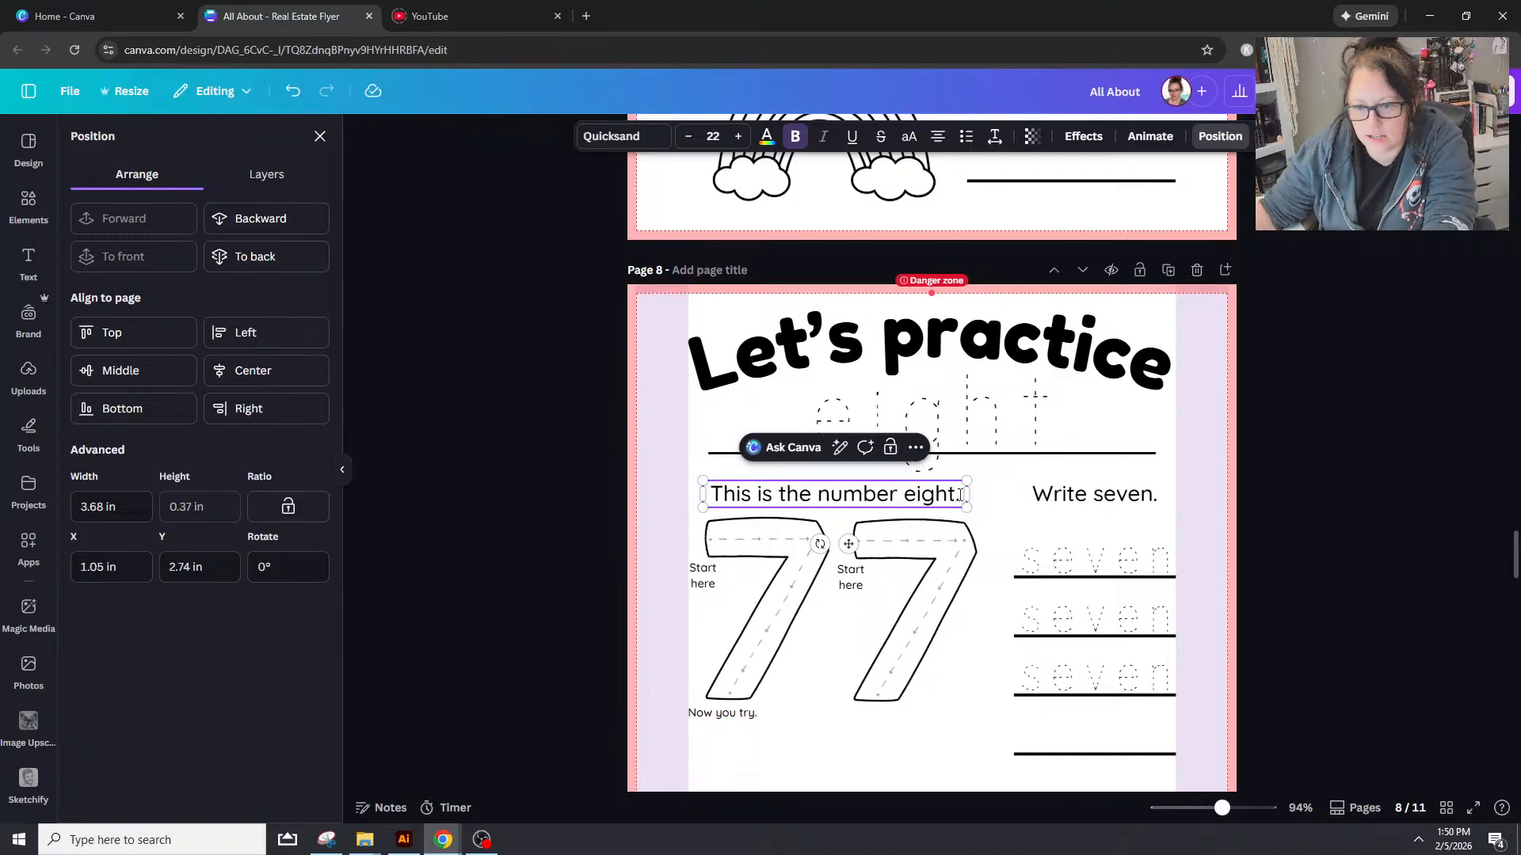
double_click(1093, 495)
drag(1093, 495, 1151, 497)
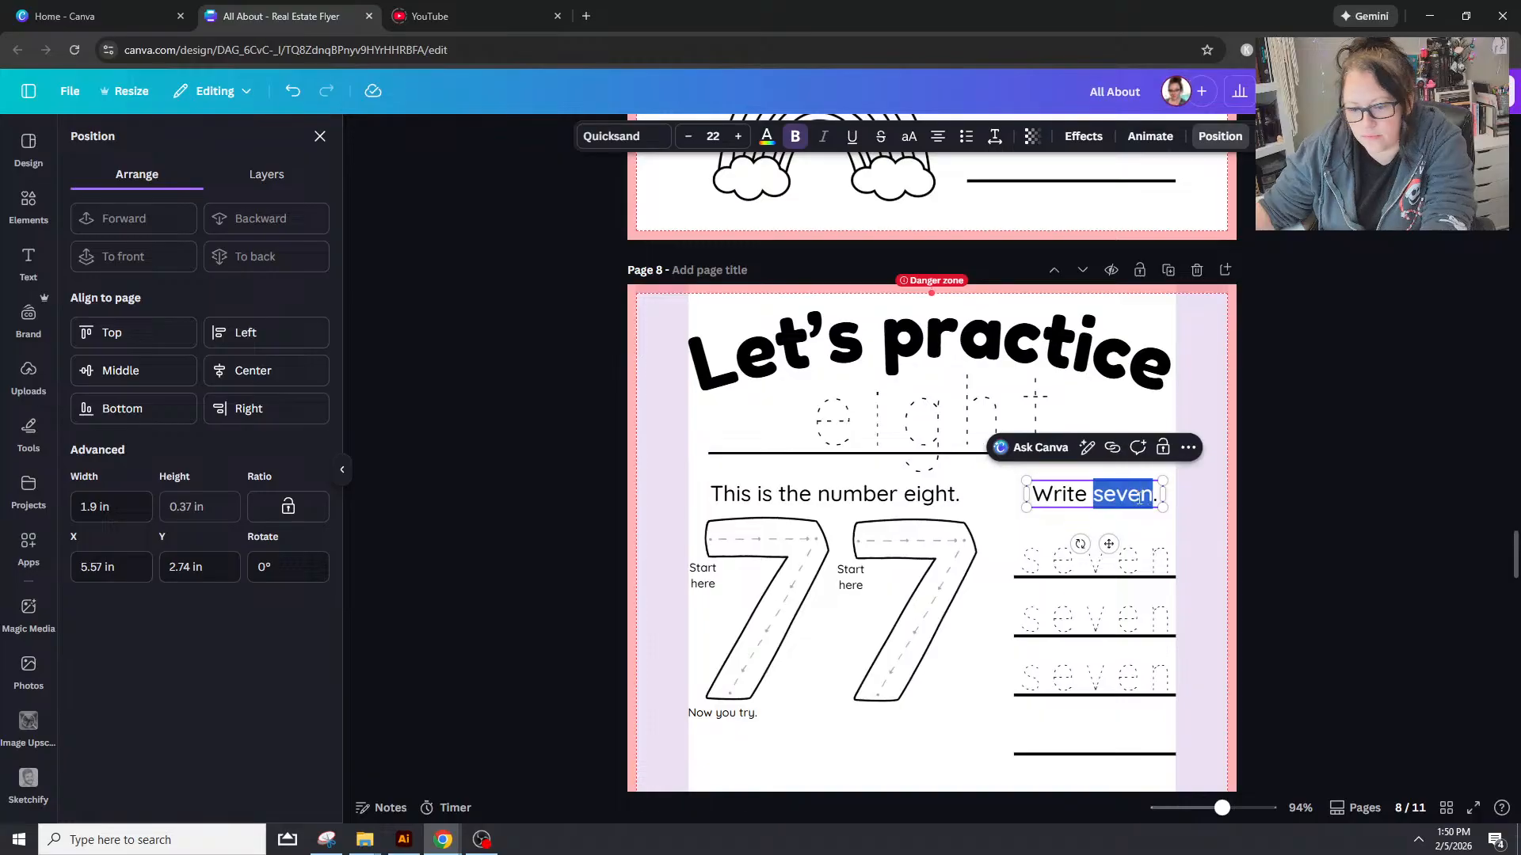
text(eight)
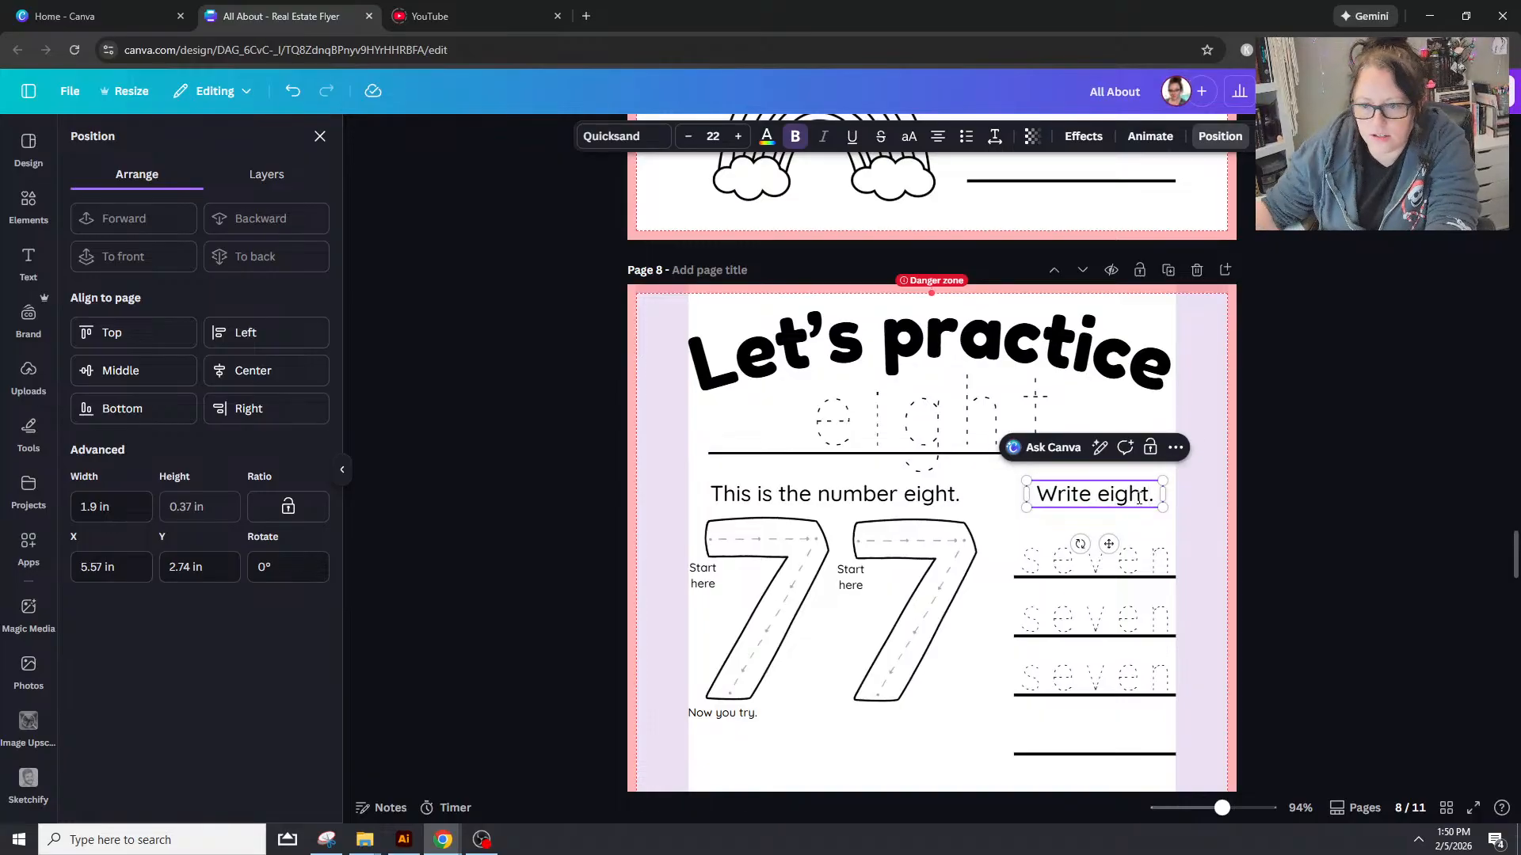
Step: Replace the three dashed "seven" tracing words under "Write eight." with "eight"
double_click(1140, 539)
text(eight)
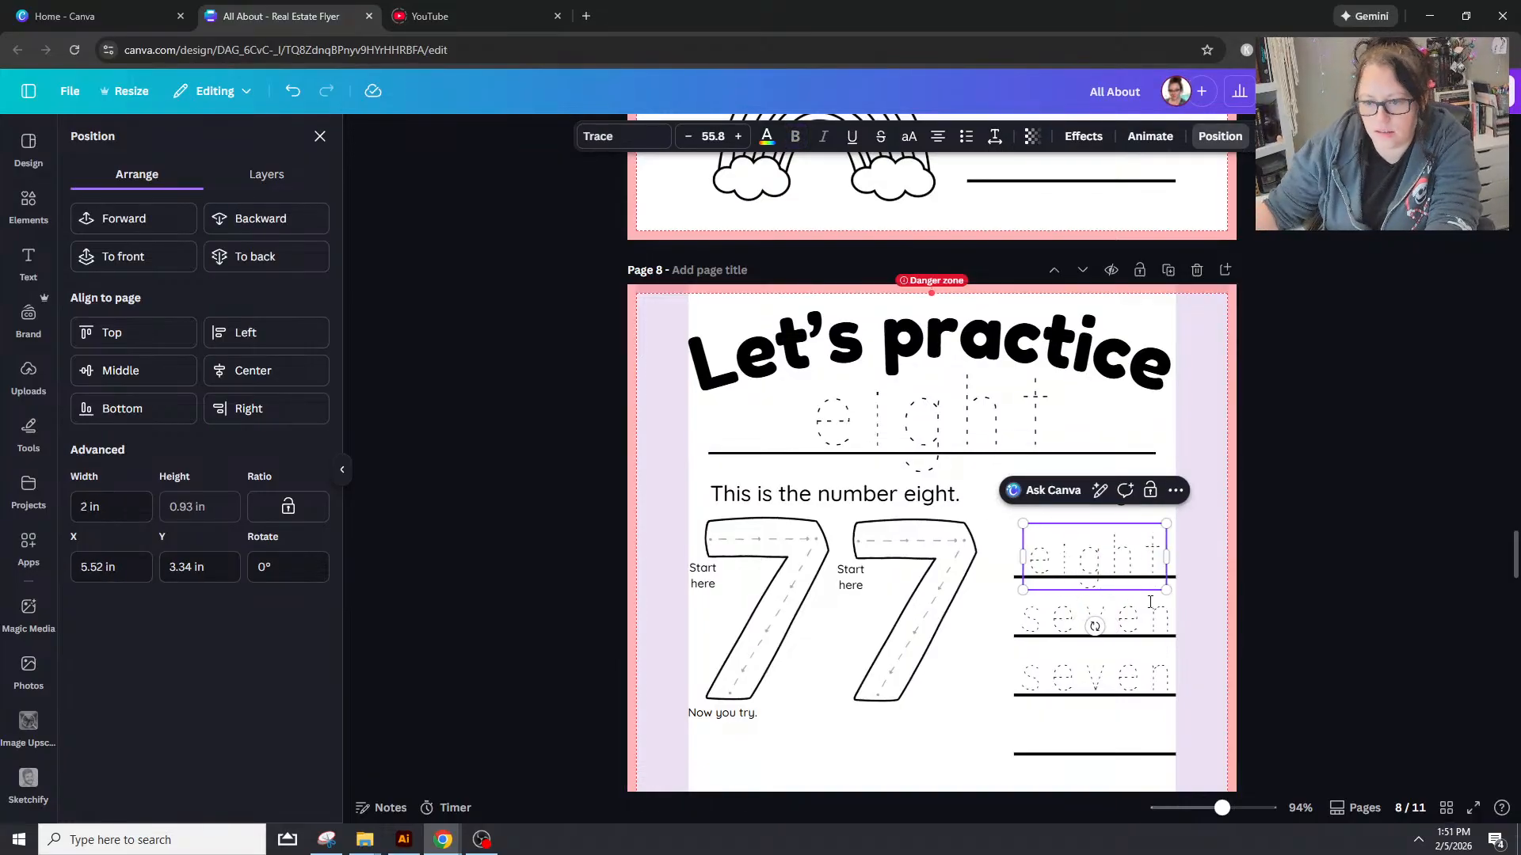
click(1155, 610)
double_click(1156, 611)
text(eight)
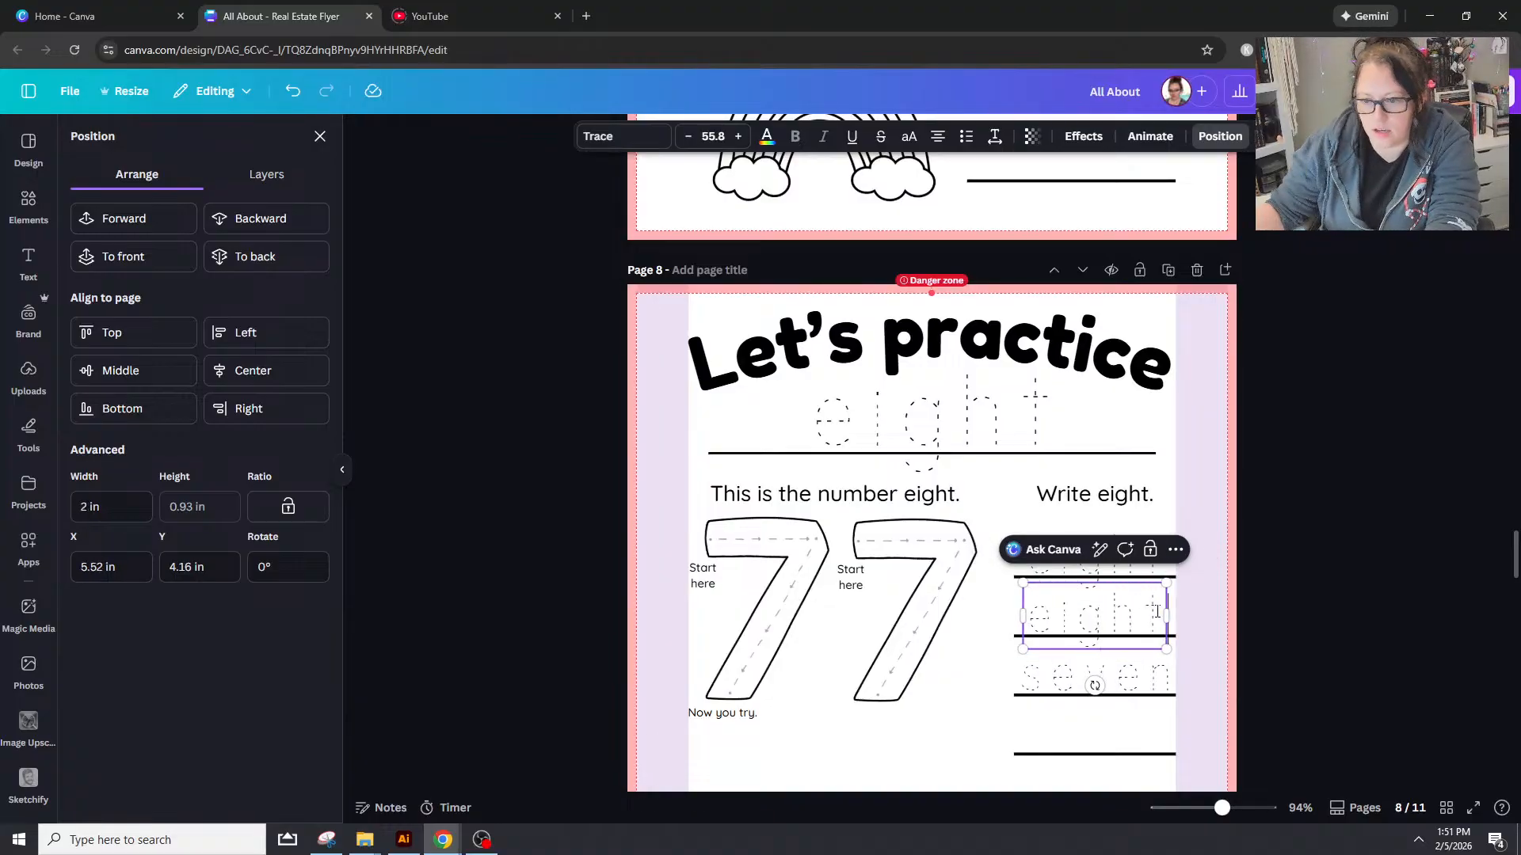
click(1144, 662)
double_click(1144, 662)
text(eight)
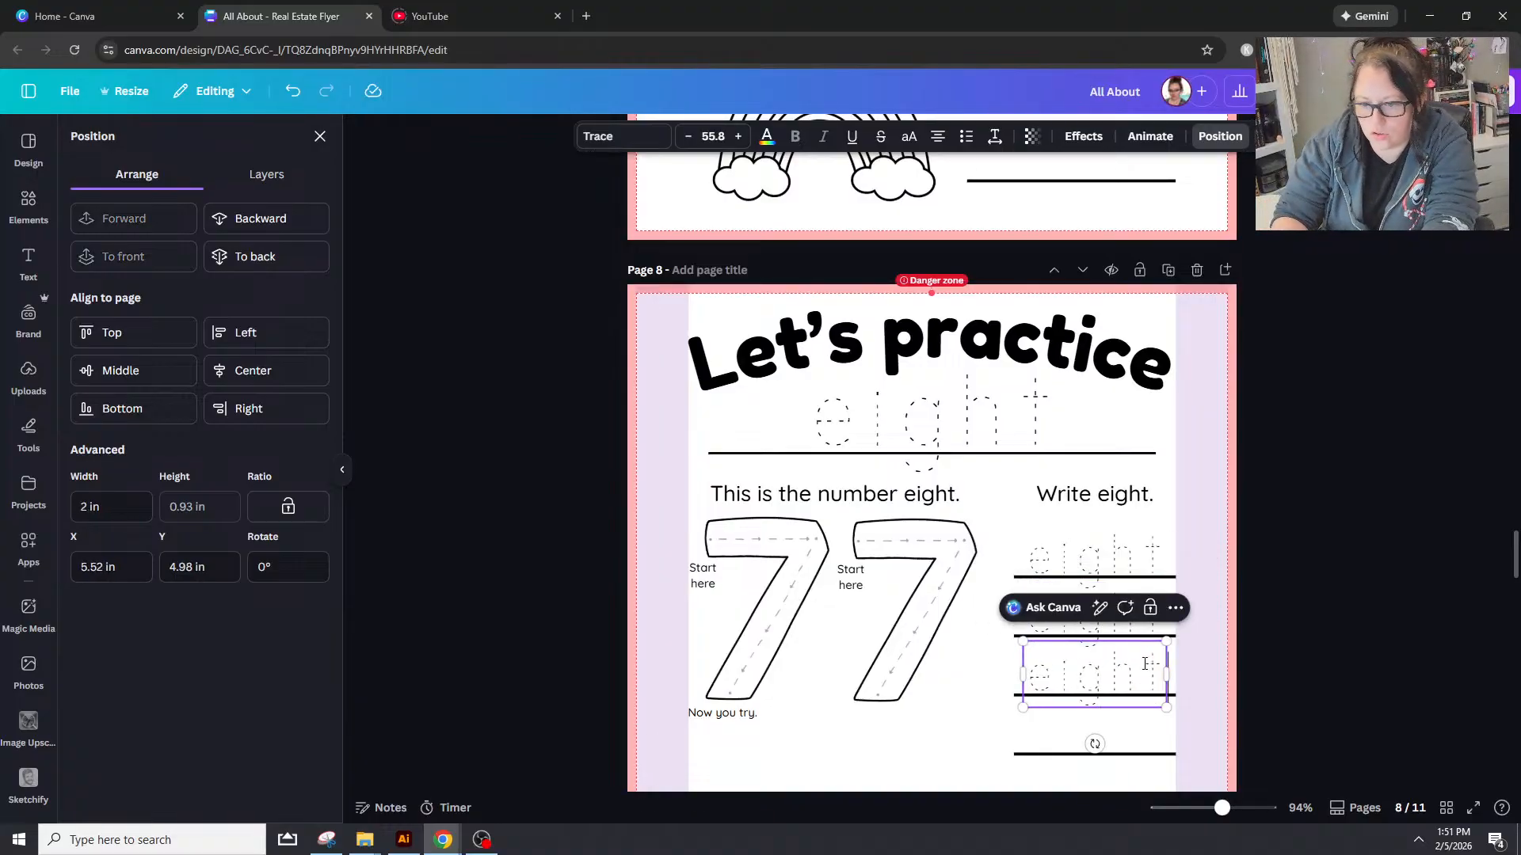
Step: Add the uploaded dashed number 8 image to page 8 and crop the empty margins on all four sides
scroll(1145, 664, down, 5)
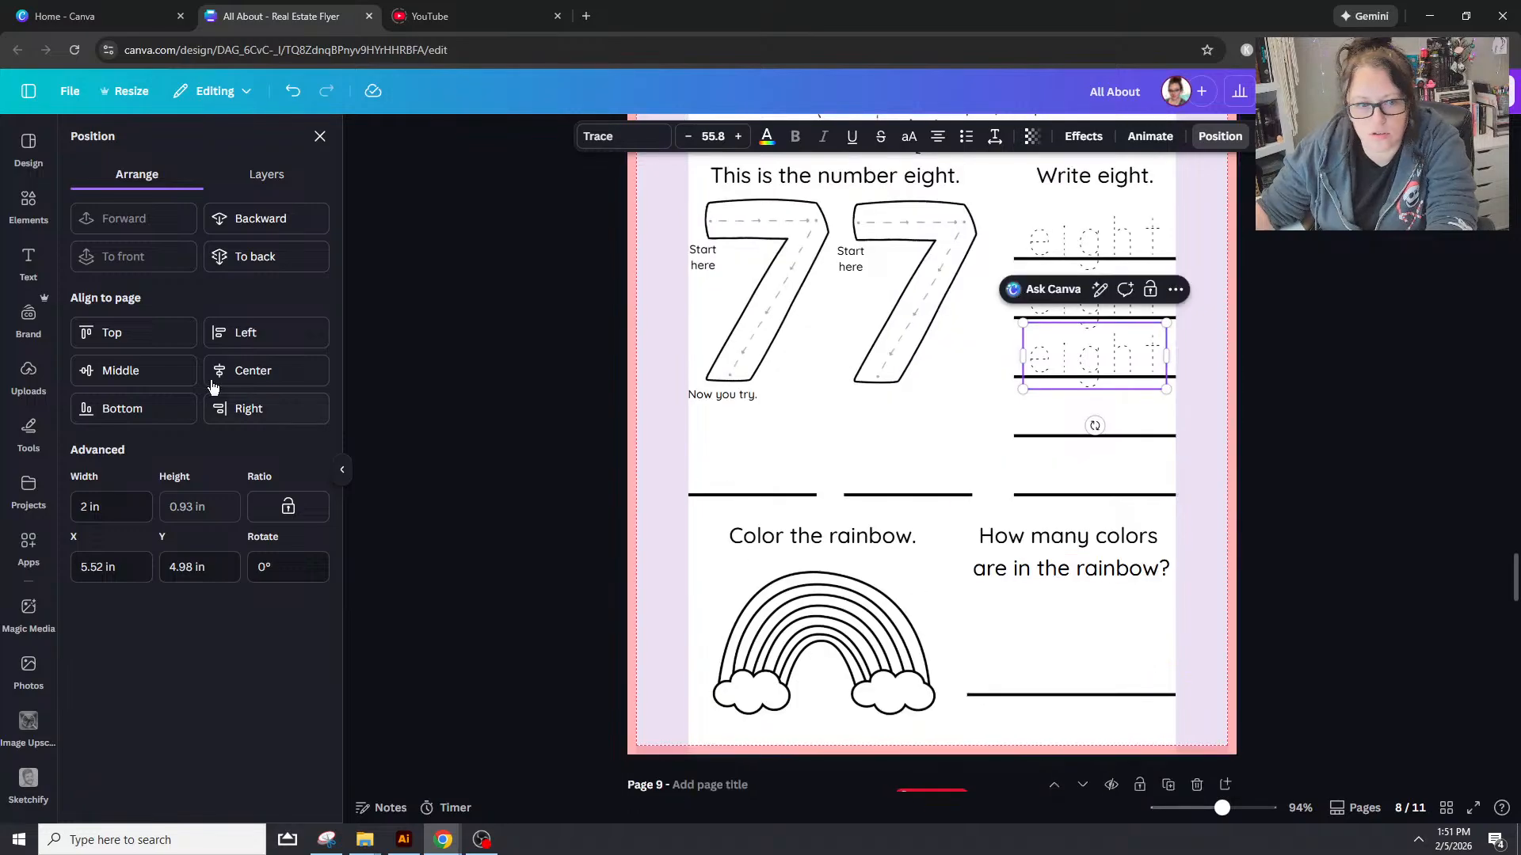
click(29, 378)
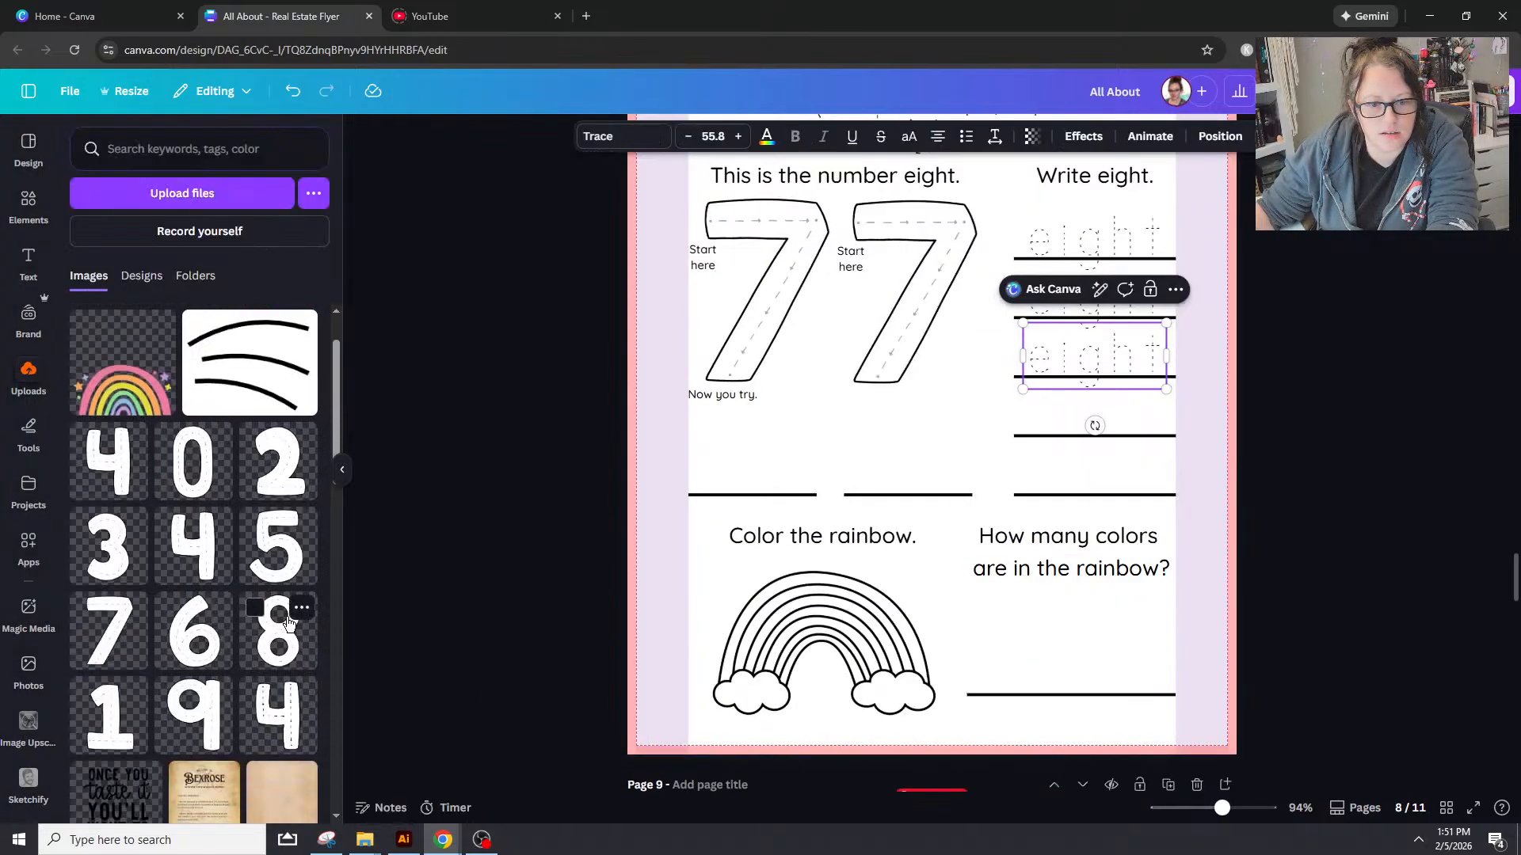
click(289, 623)
drag(933, 434, 858, 383)
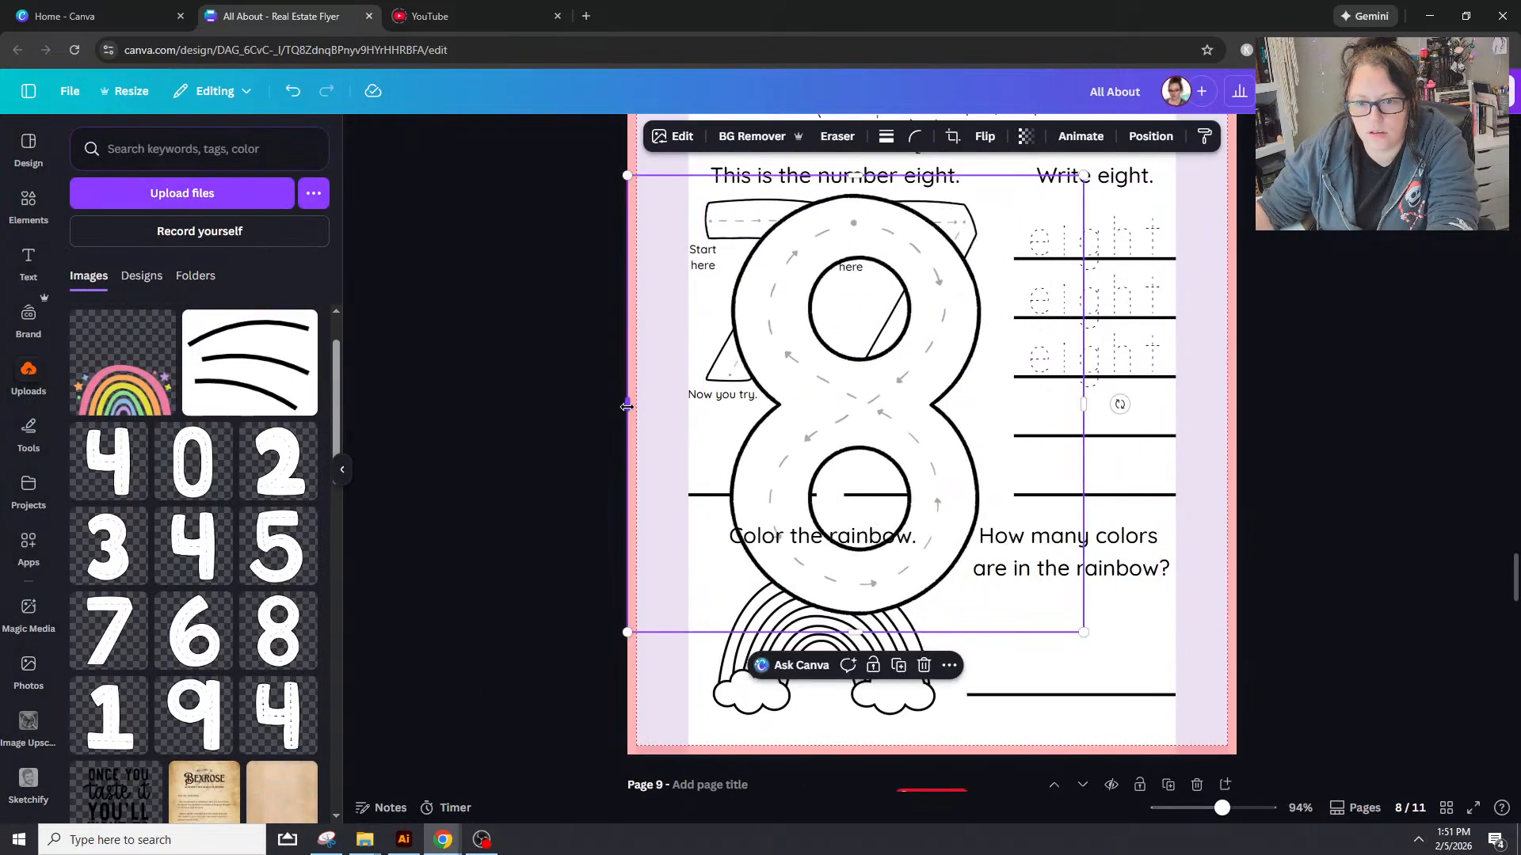
drag(627, 406, 721, 408)
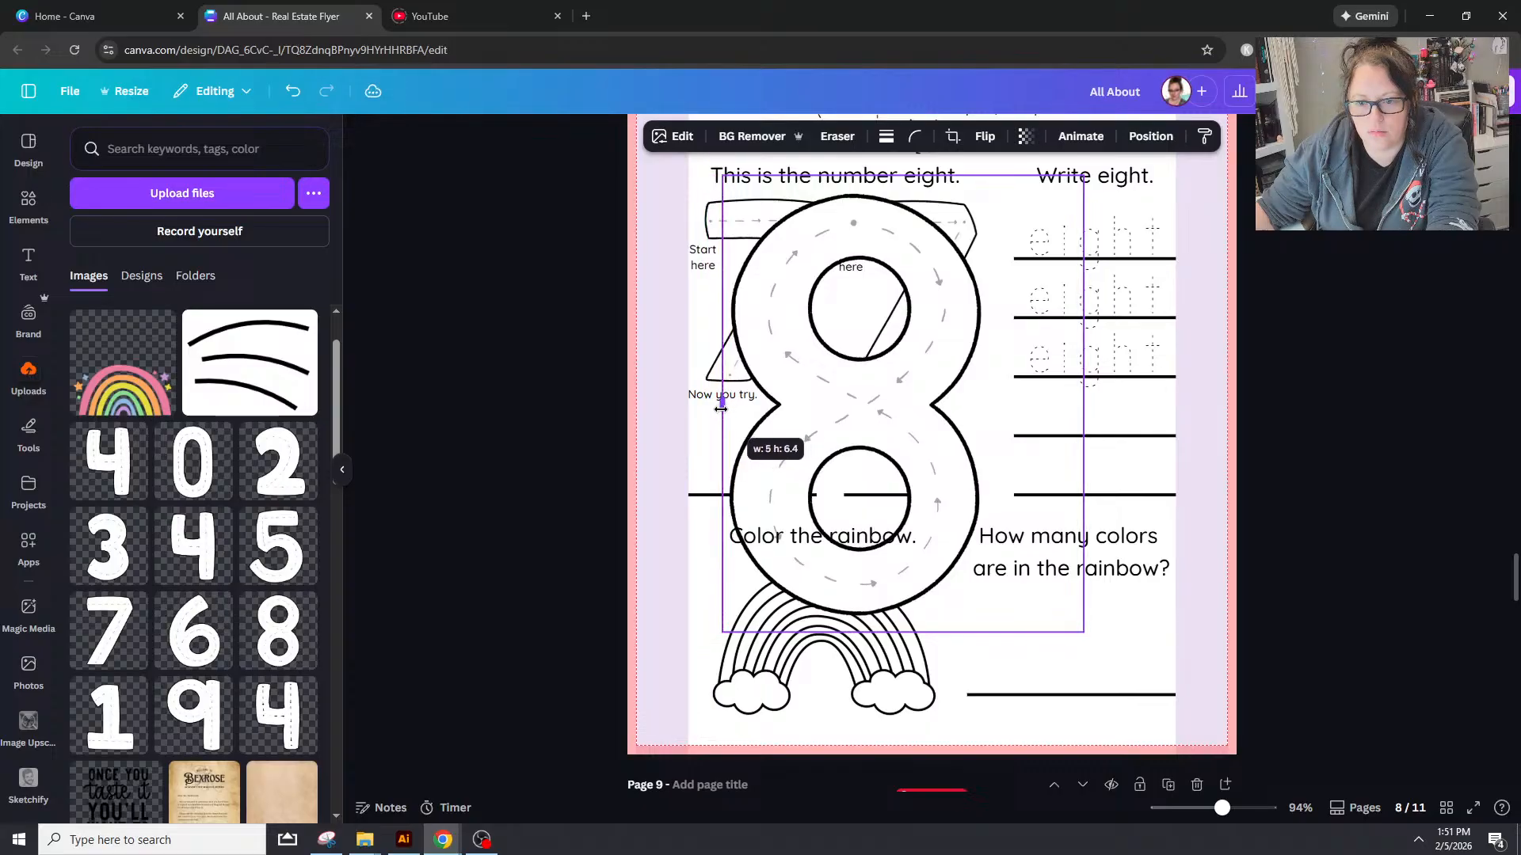
drag(1083, 404, 988, 412)
drag(855, 631, 855, 622)
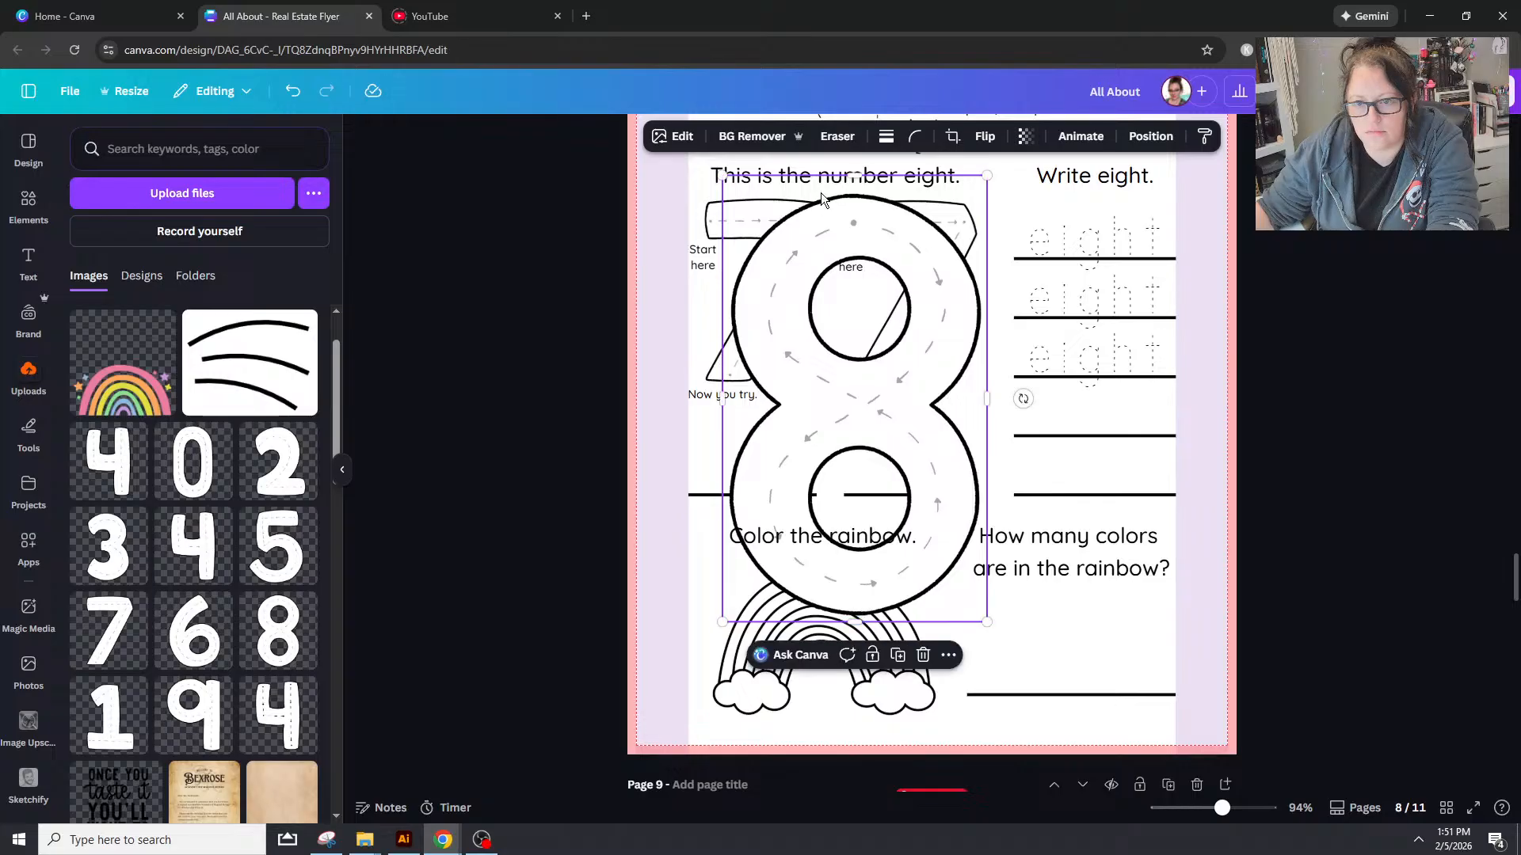
drag(855, 175, 855, 188)
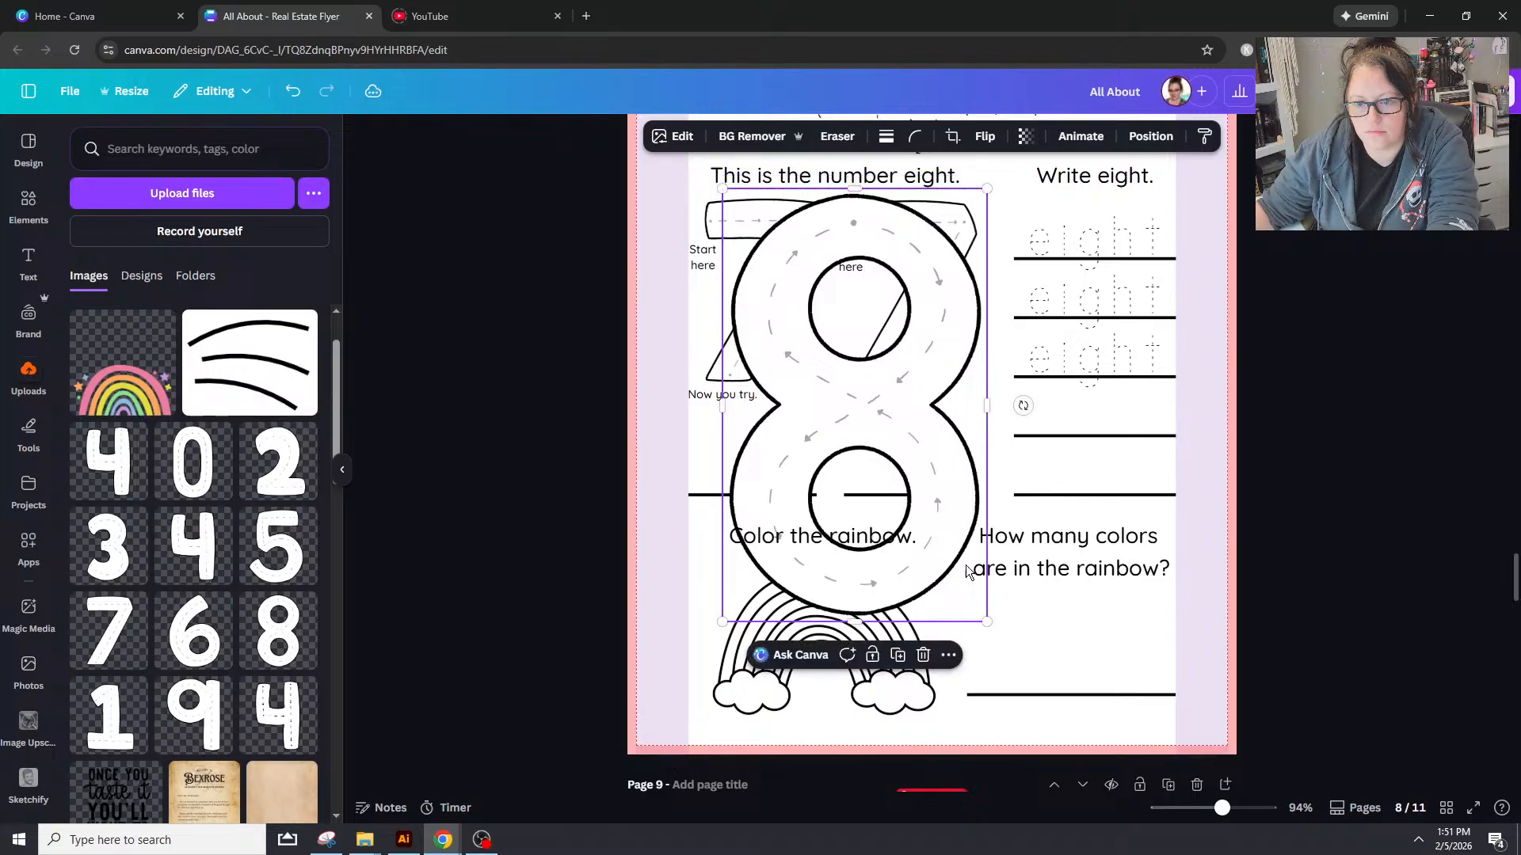
Step: Scale the number 8 down and position it over the first number 7 at a similar height
drag(985, 613, 838, 390)
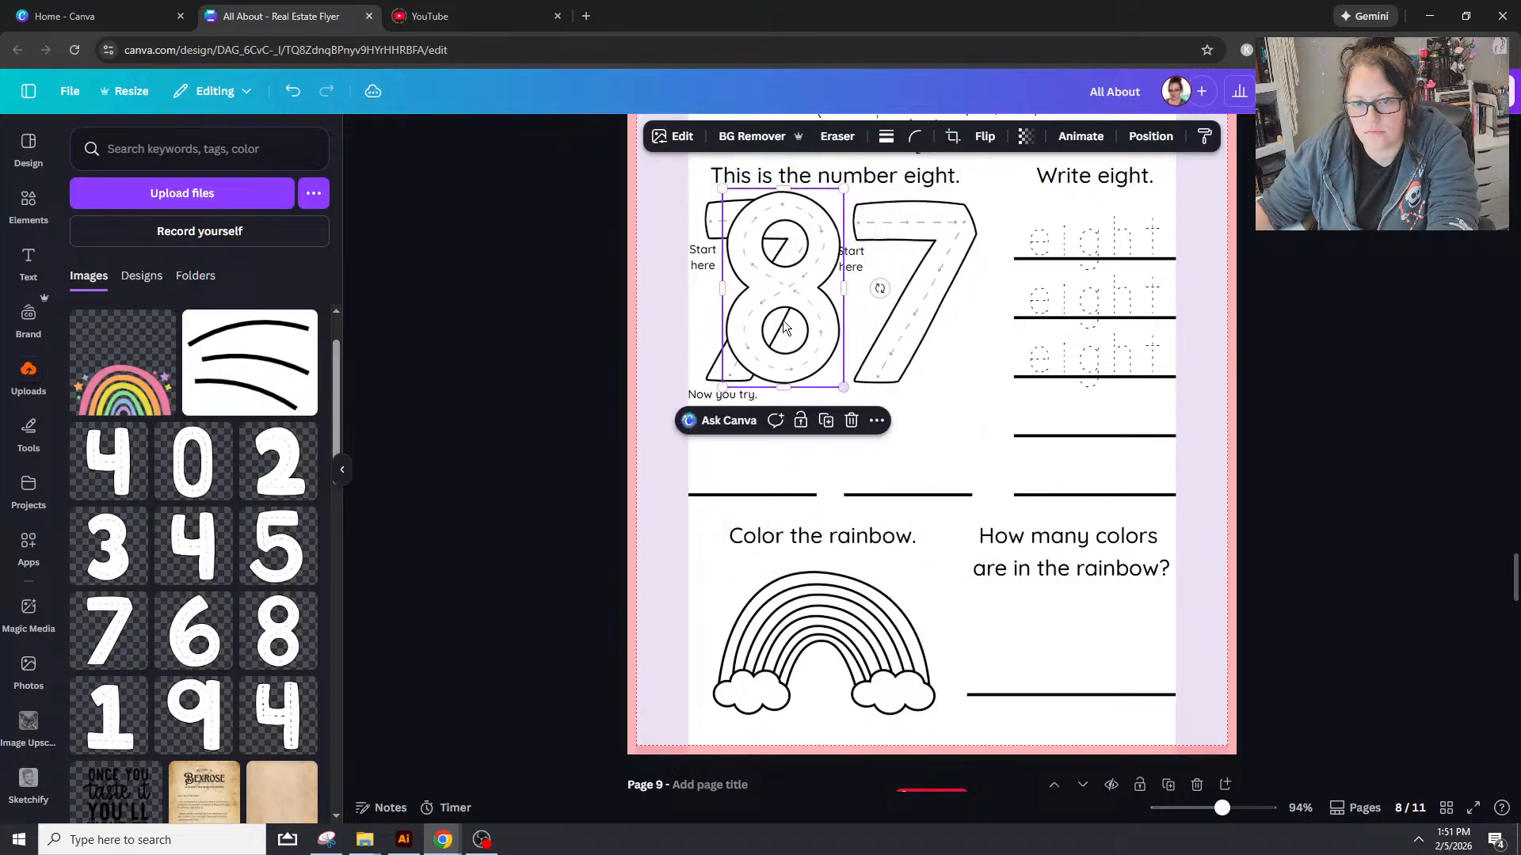
drag(776, 308, 771, 306)
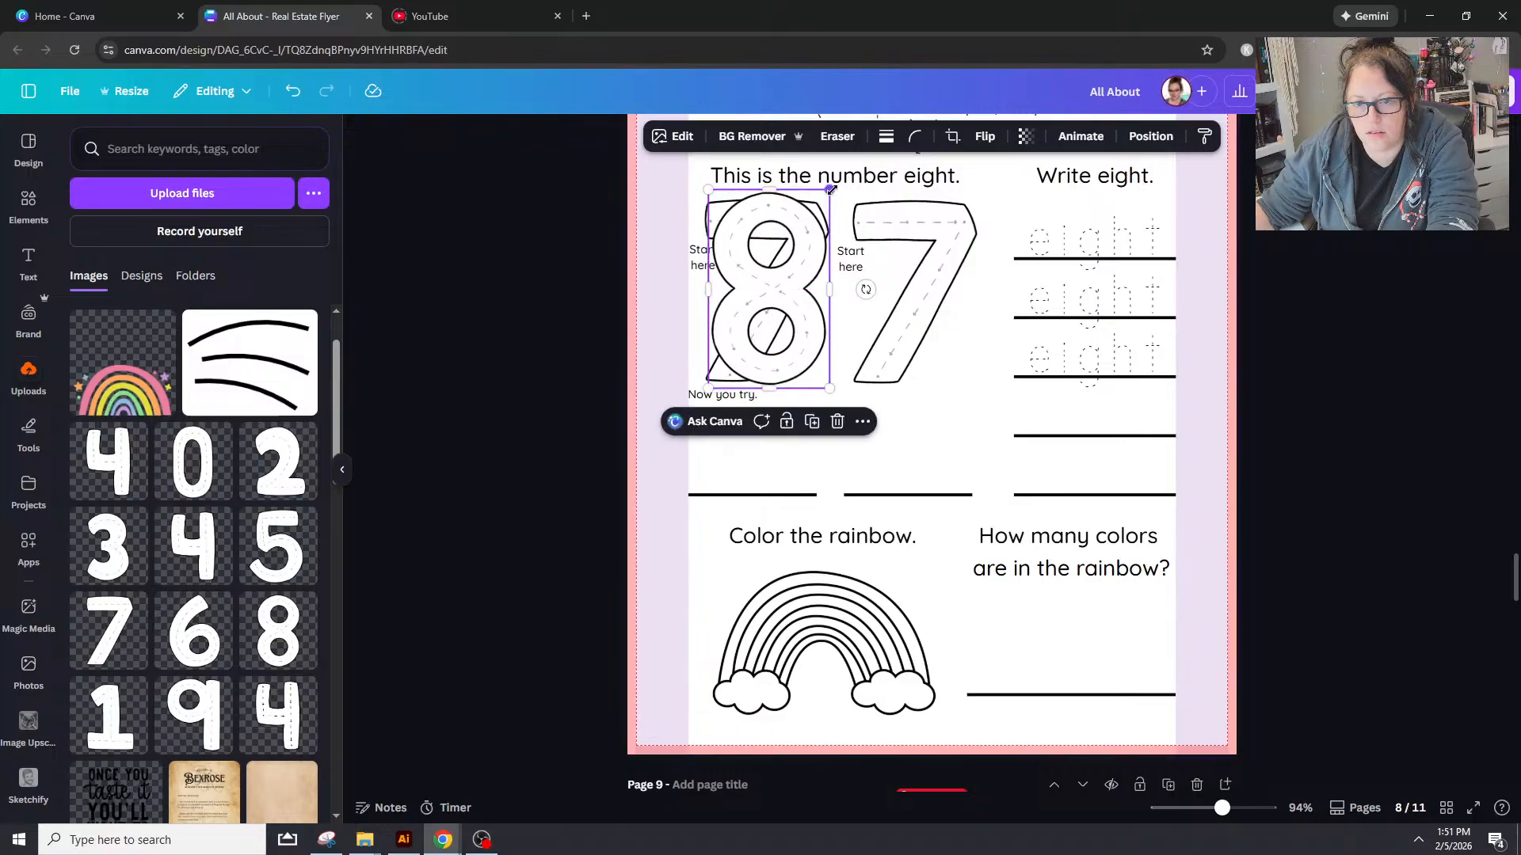
drag(830, 190, 823, 200)
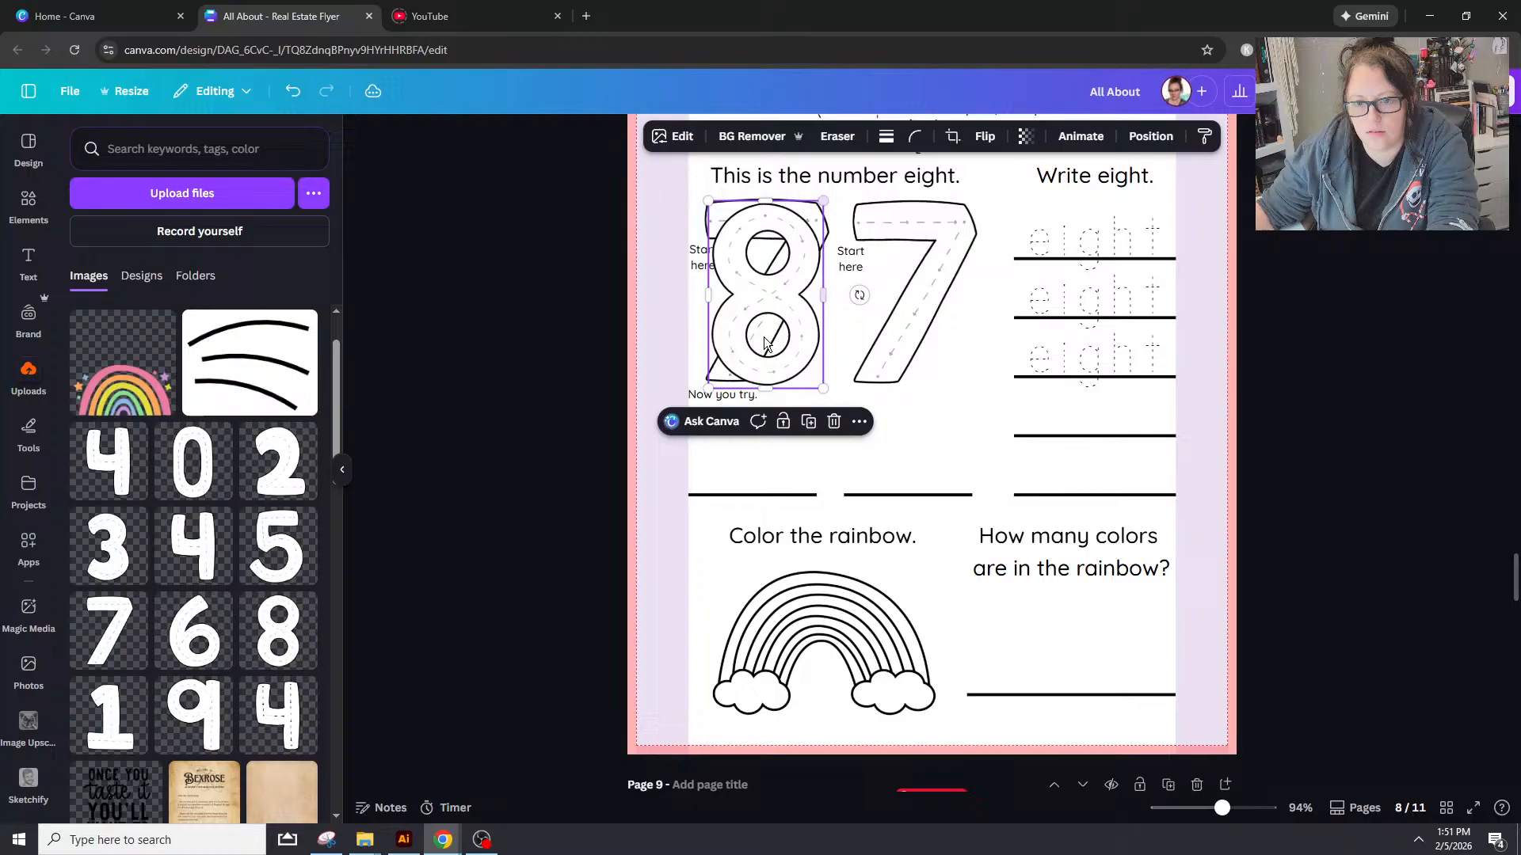
Step: Delete both dashed number 7 images from page 8
click(695, 349)
click(704, 220)
key(Delete)
click(866, 219)
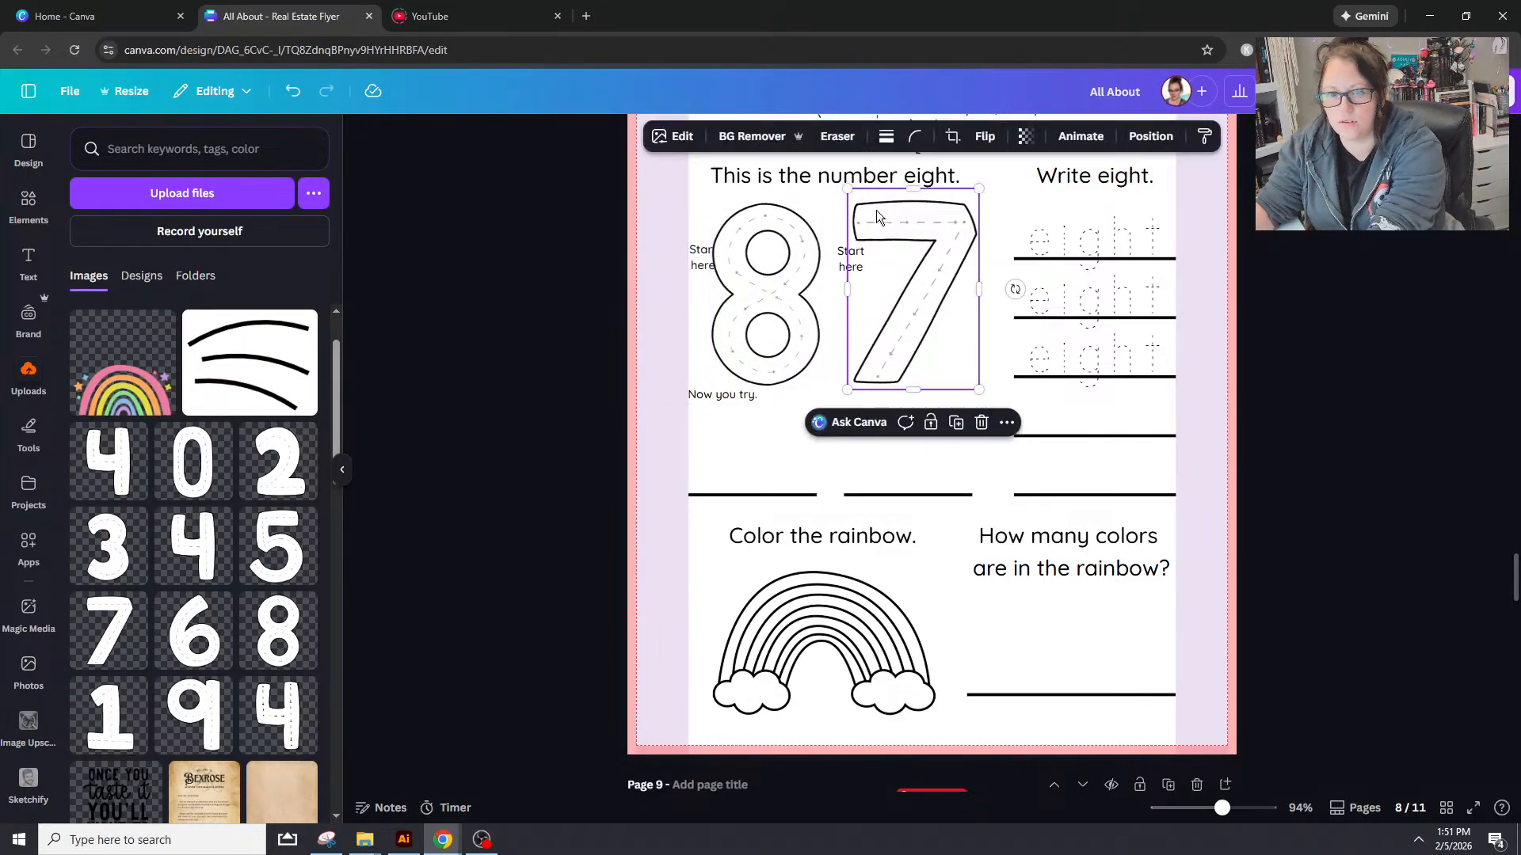
key(Delete)
Step: Move the first "Start here" label above the 8, put its text on one line, and shrink the 8 slightly
drag(695, 251, 824, 220)
click(801, 195)
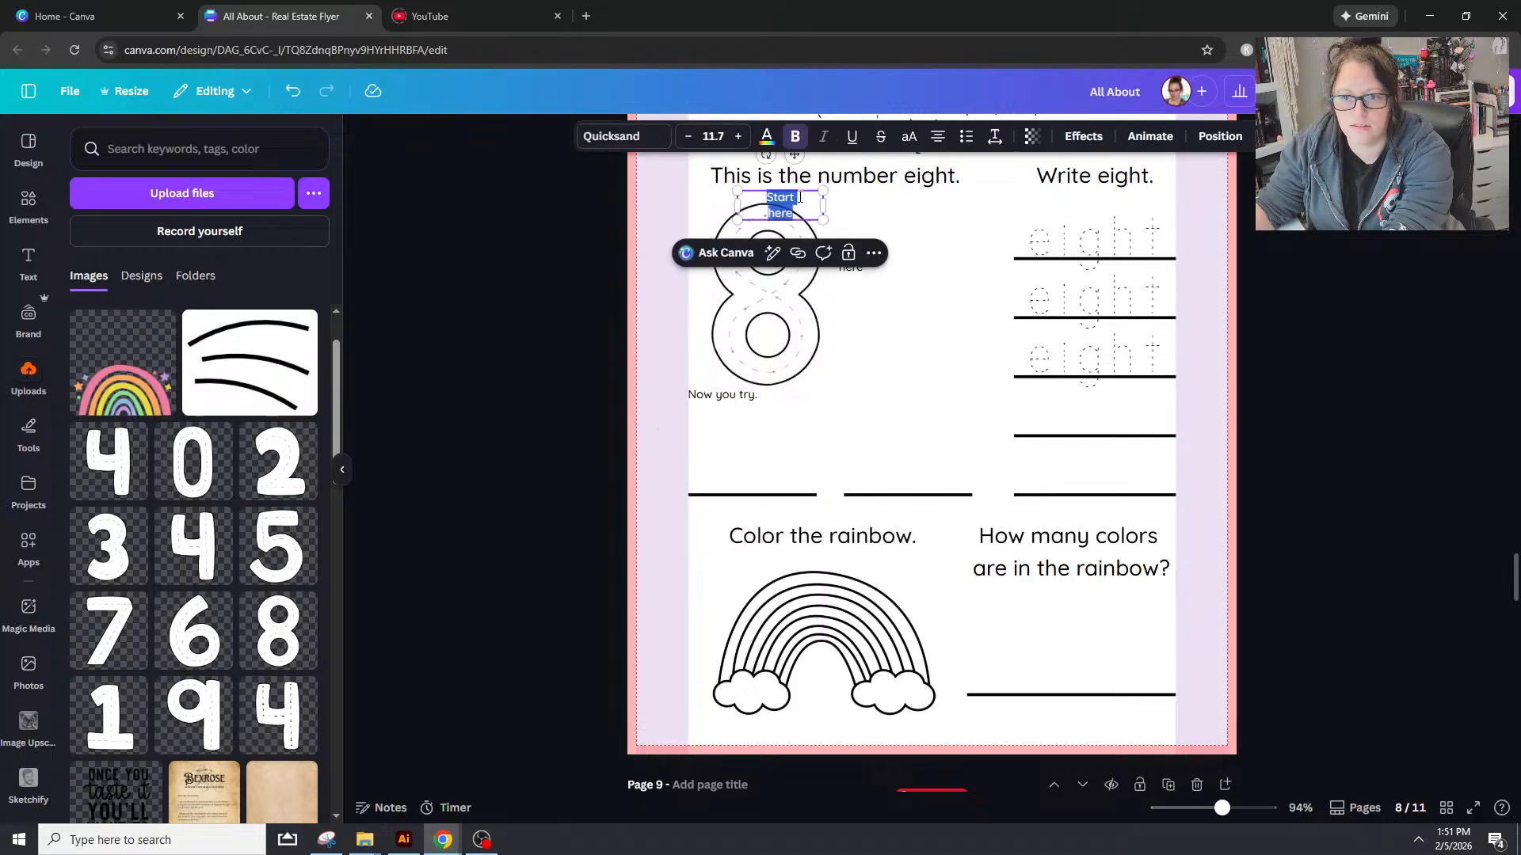
click(802, 198)
key(Delete)
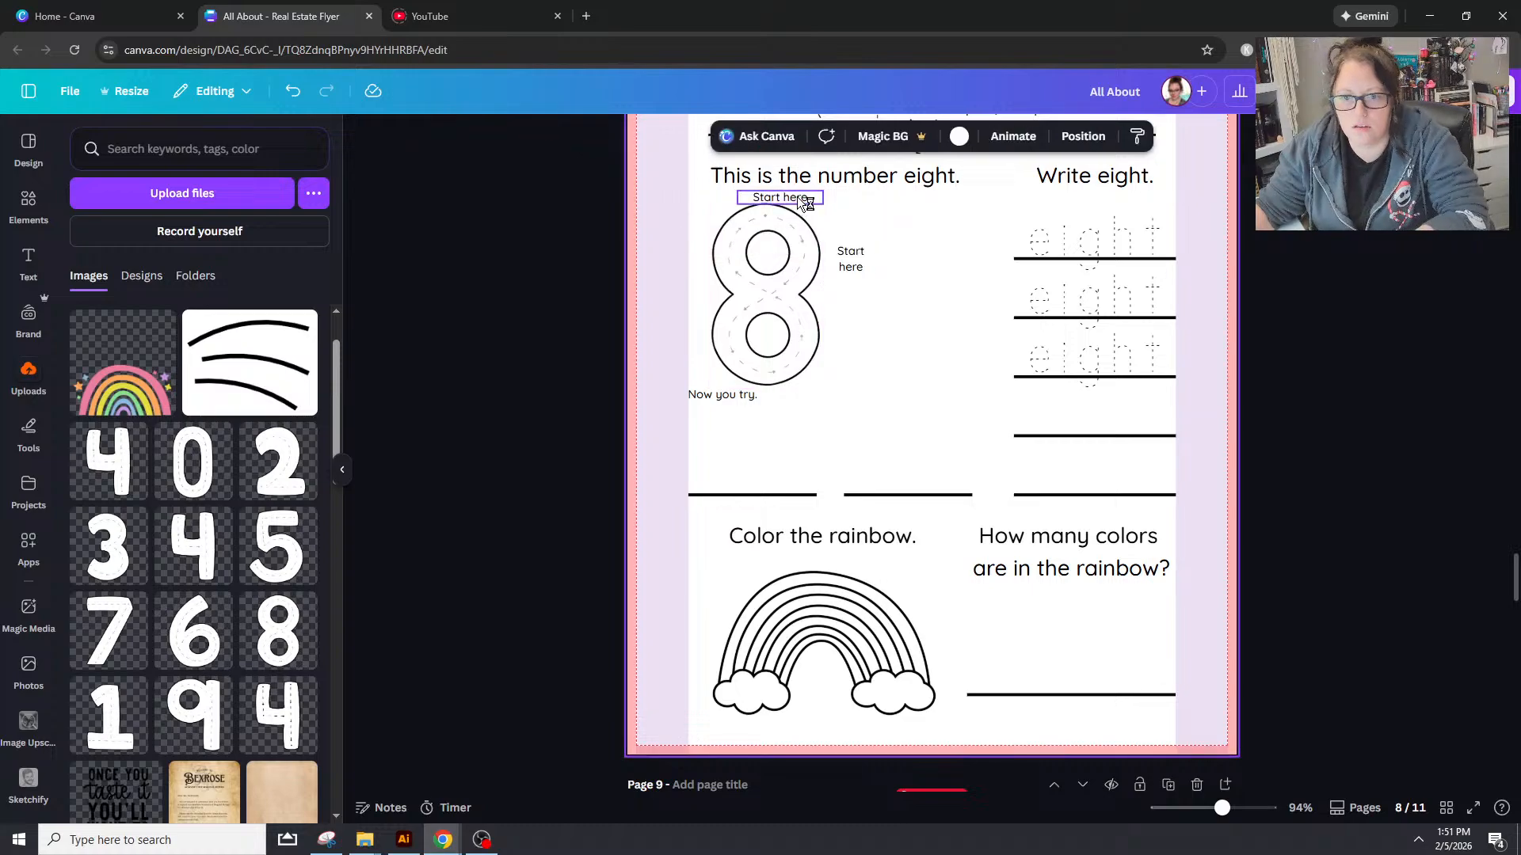
drag(796, 196, 777, 194)
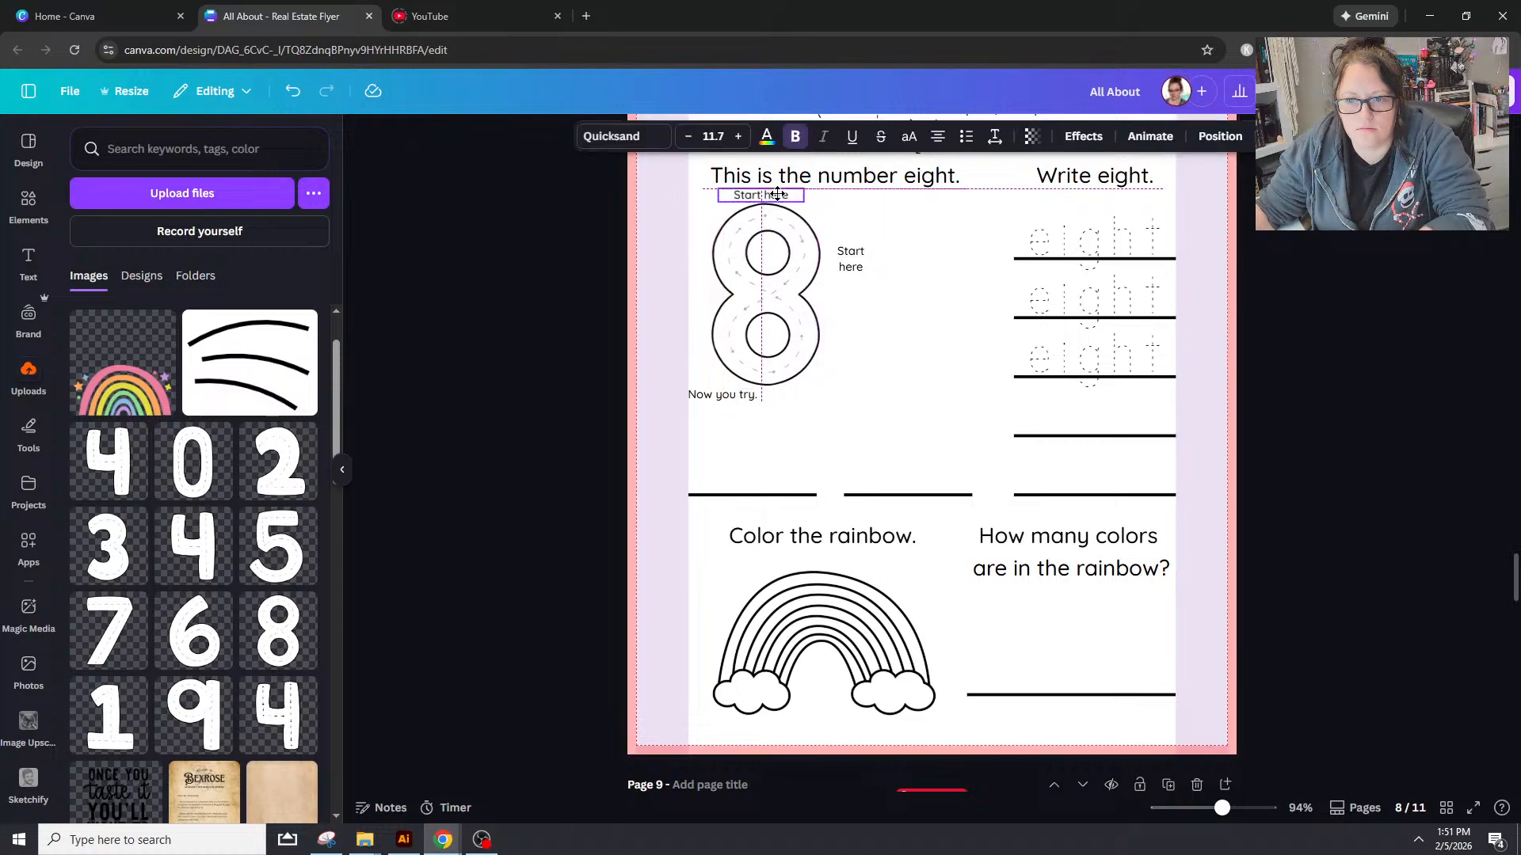
click(962, 239)
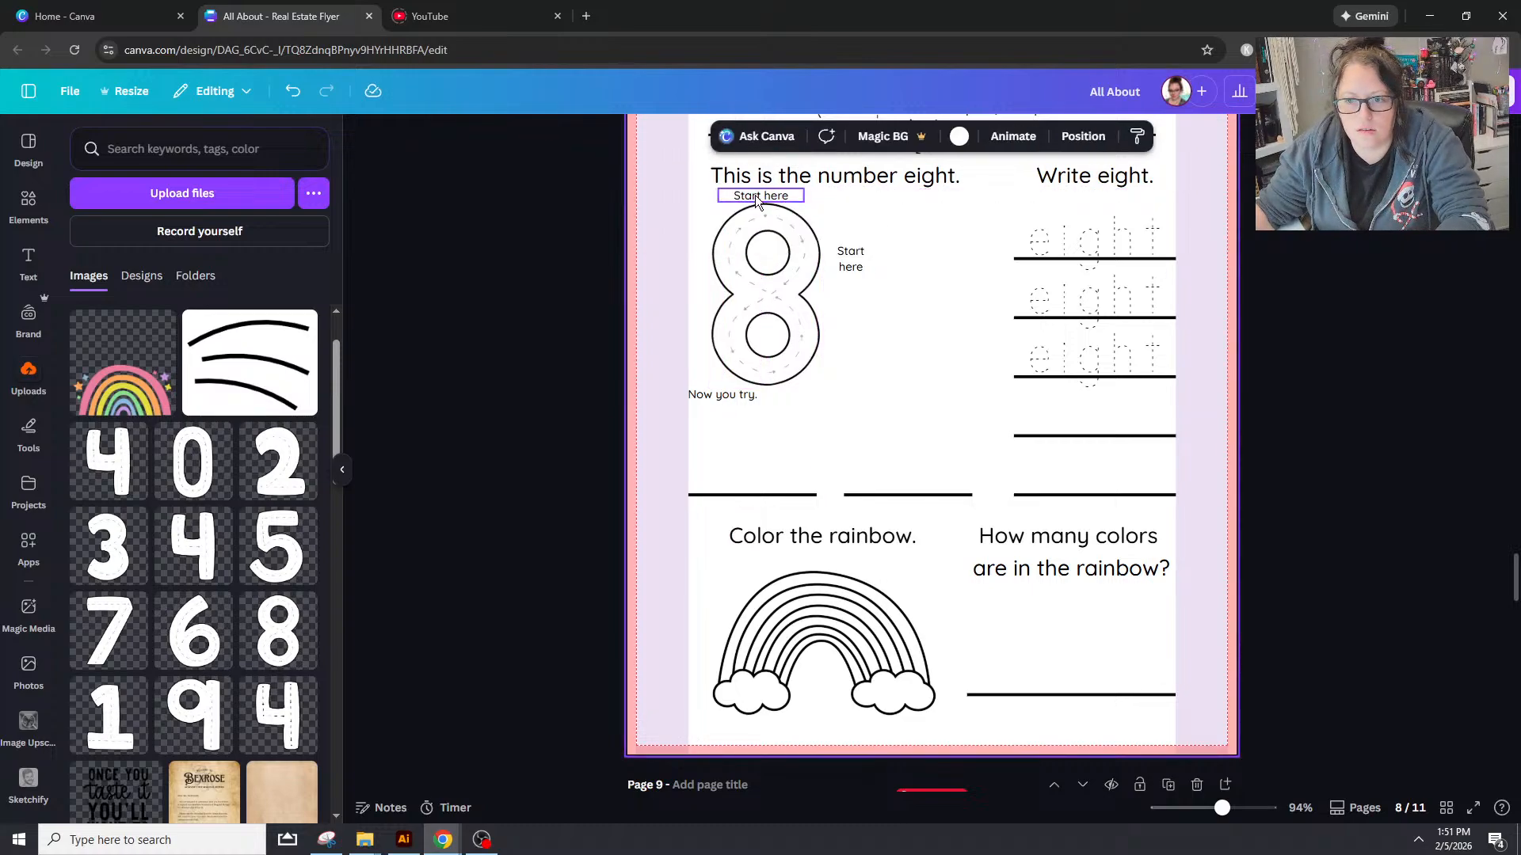
mouse_move(754, 194)
mouse_down()
mouse_move(785, 197)
mouse_move(766, 195)
mouse_up()
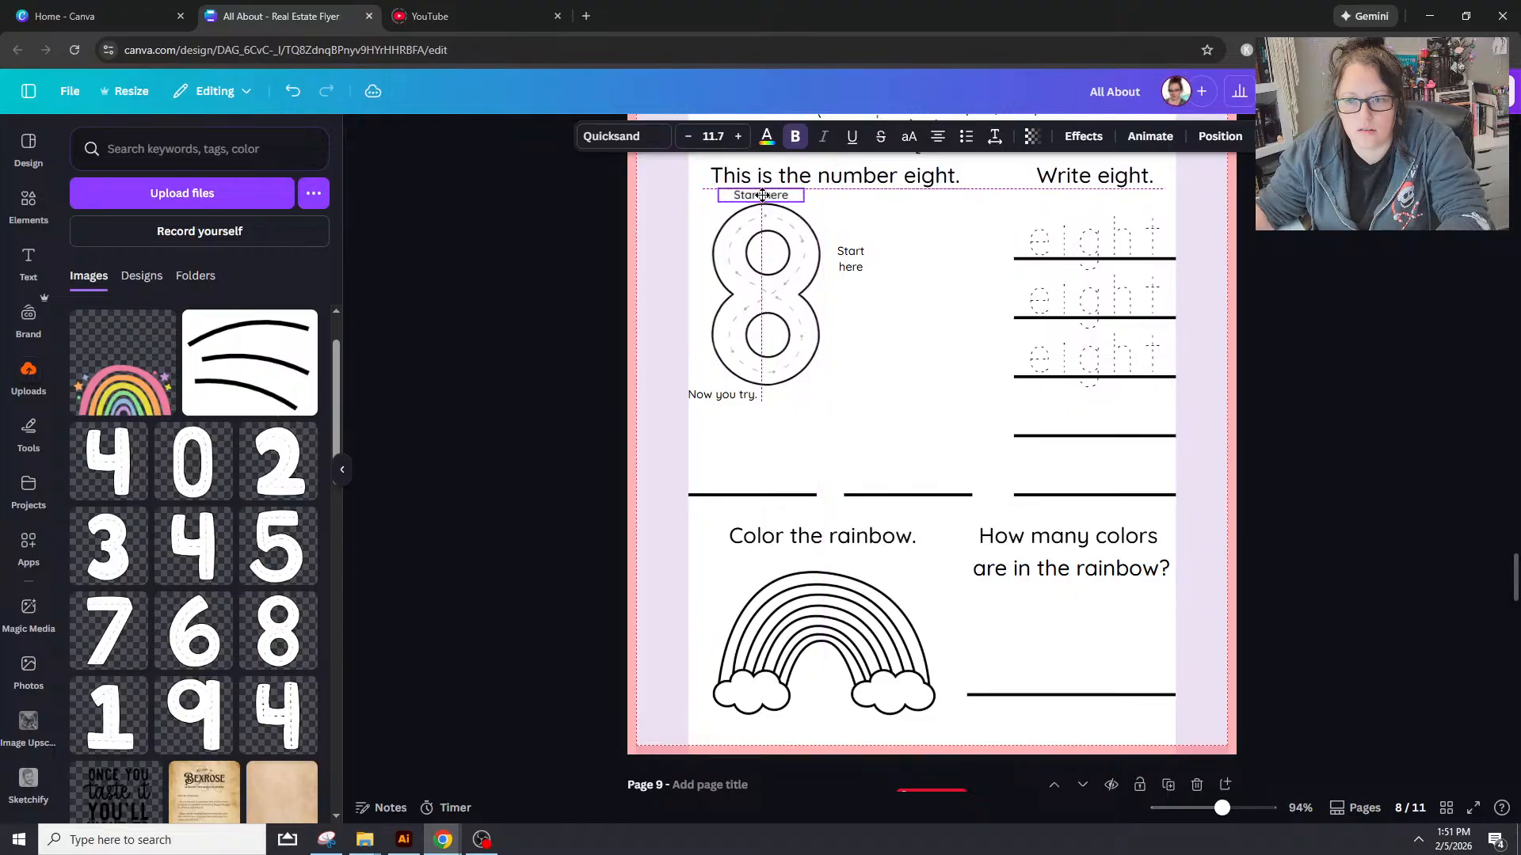
click(763, 370)
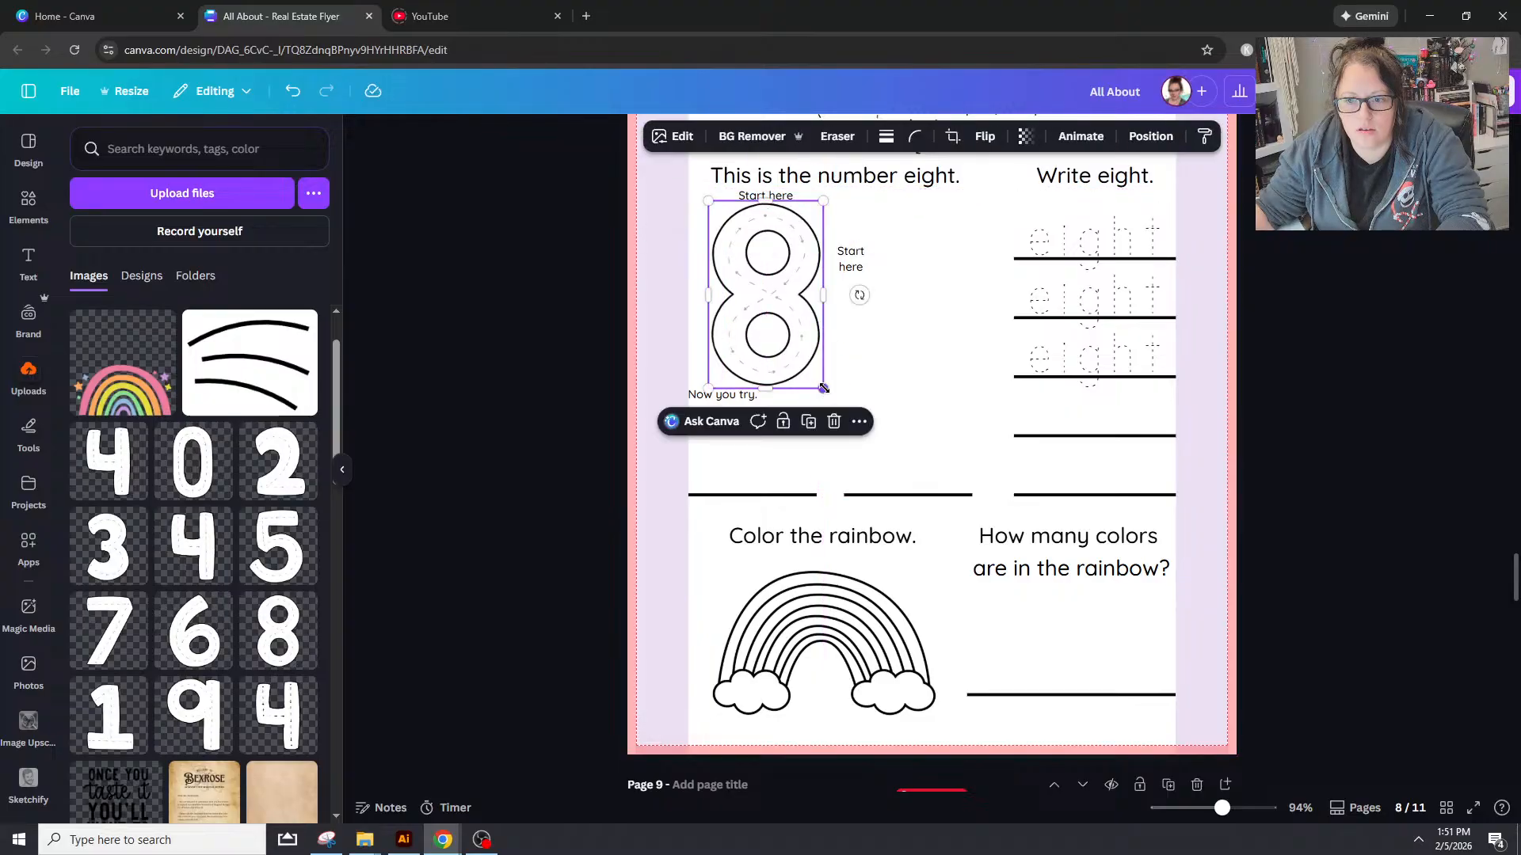
drag(823, 388, 817, 379)
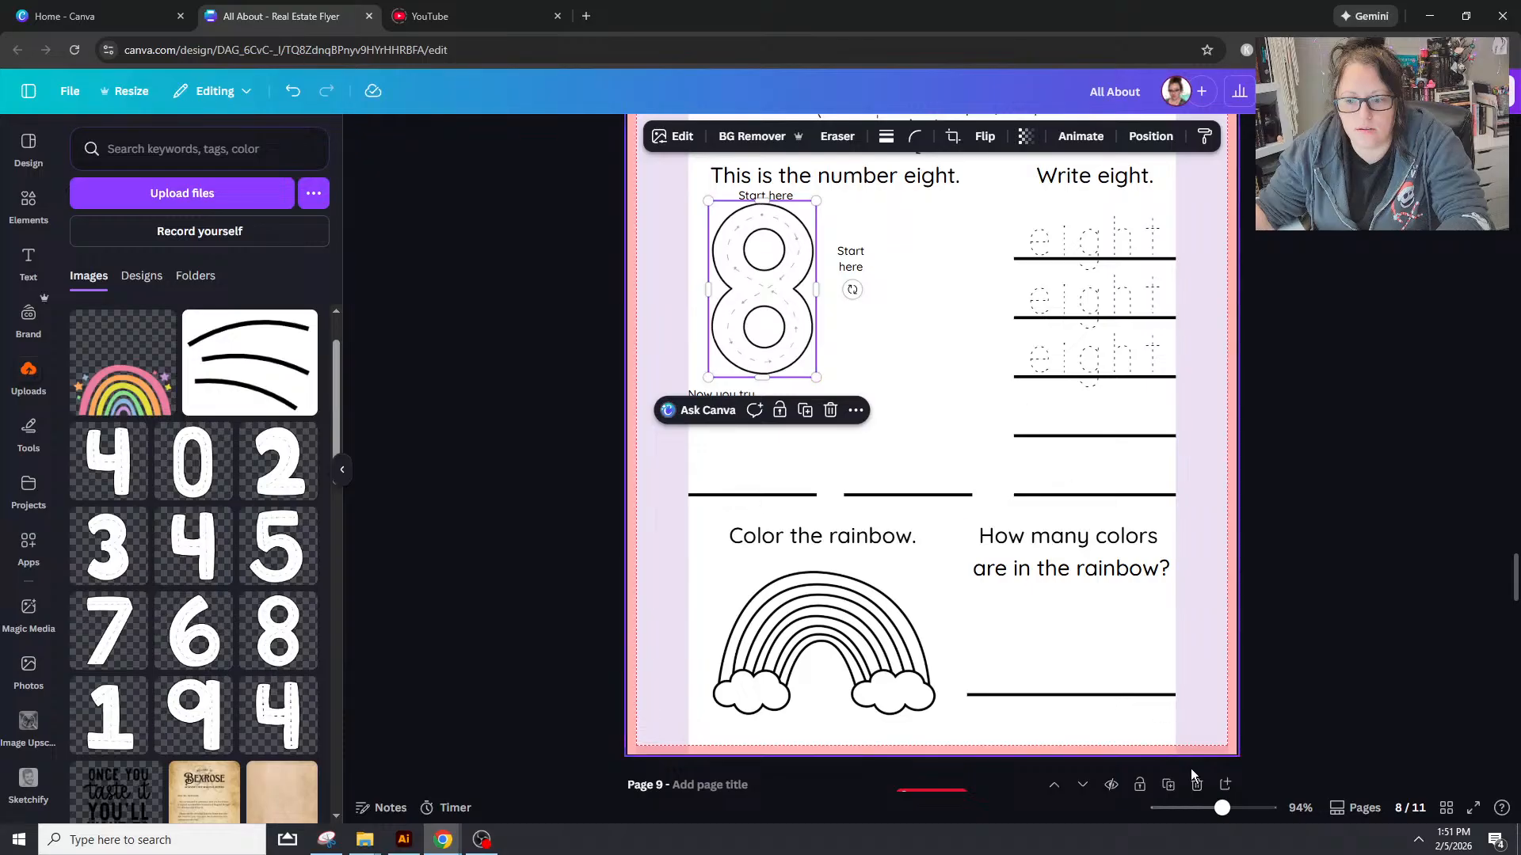
Step: Delete the rainbow picture below "Color the rainbow." on page 8
drag(1223, 808, 1246, 808)
scroll(808, 704, down, 2)
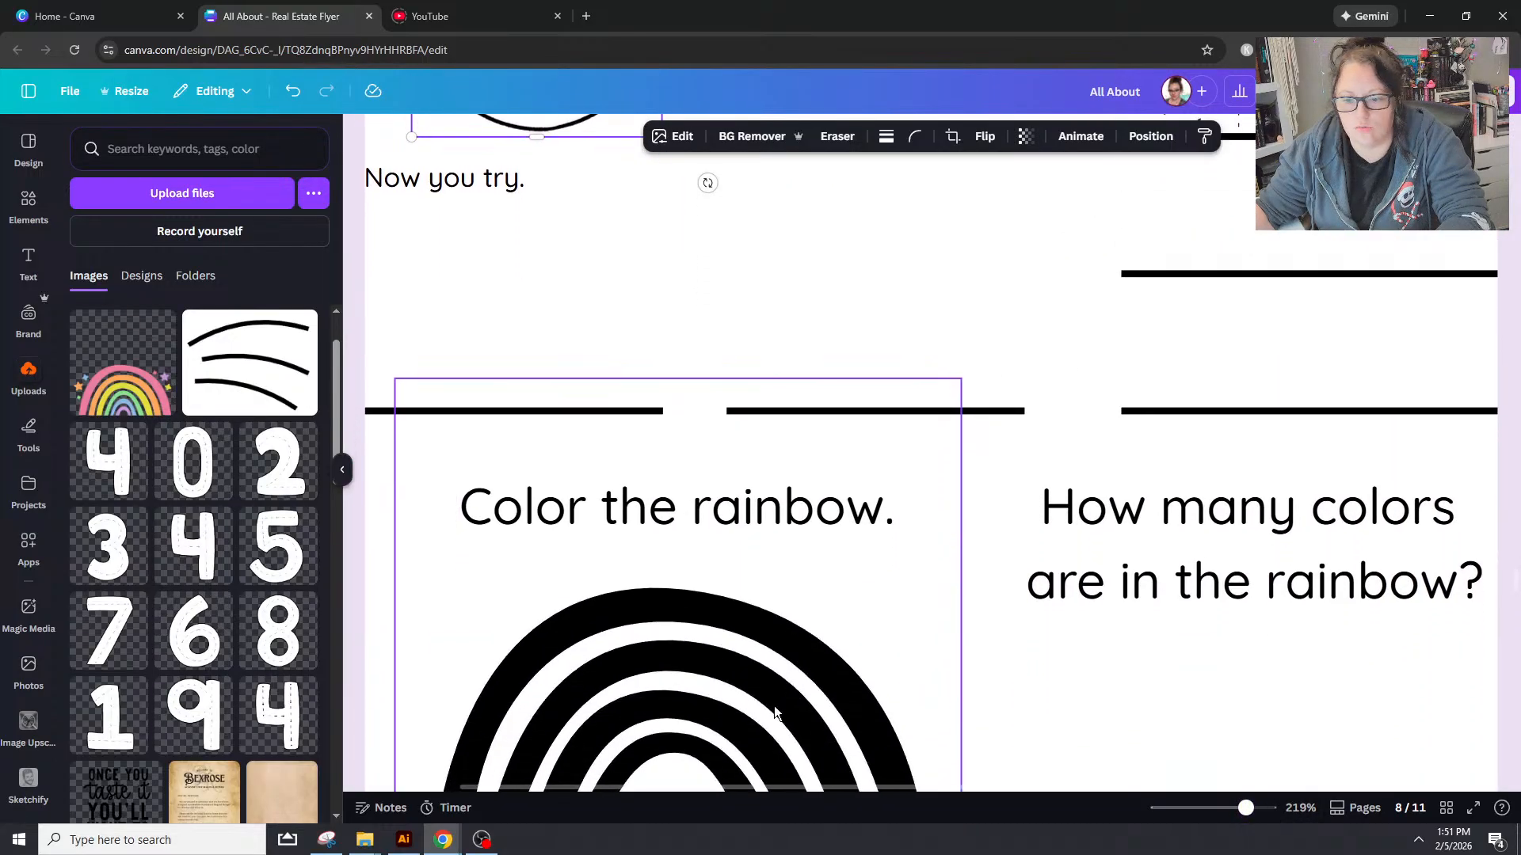
click(773, 706)
key(Delete)
Step: Move the "Start here" label down so it sits centered just above the number 8
scroll(699, 662, up, 8)
scroll(681, 639, up, 5)
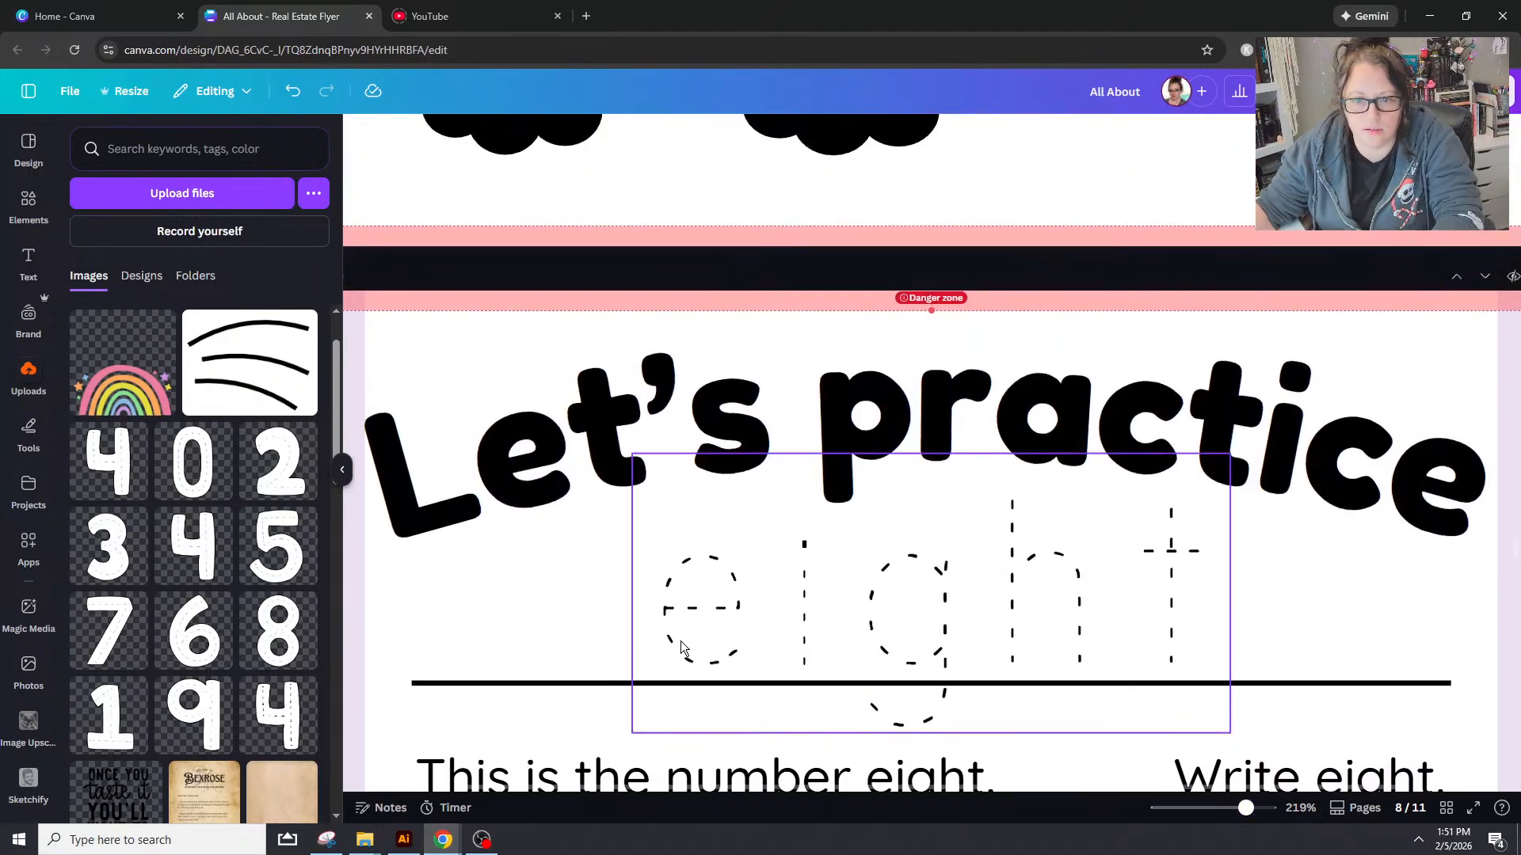
scroll(677, 636, down, 5)
scroll(585, 444, down, 1)
drag(585, 444, 581, 462)
click(974, 326)
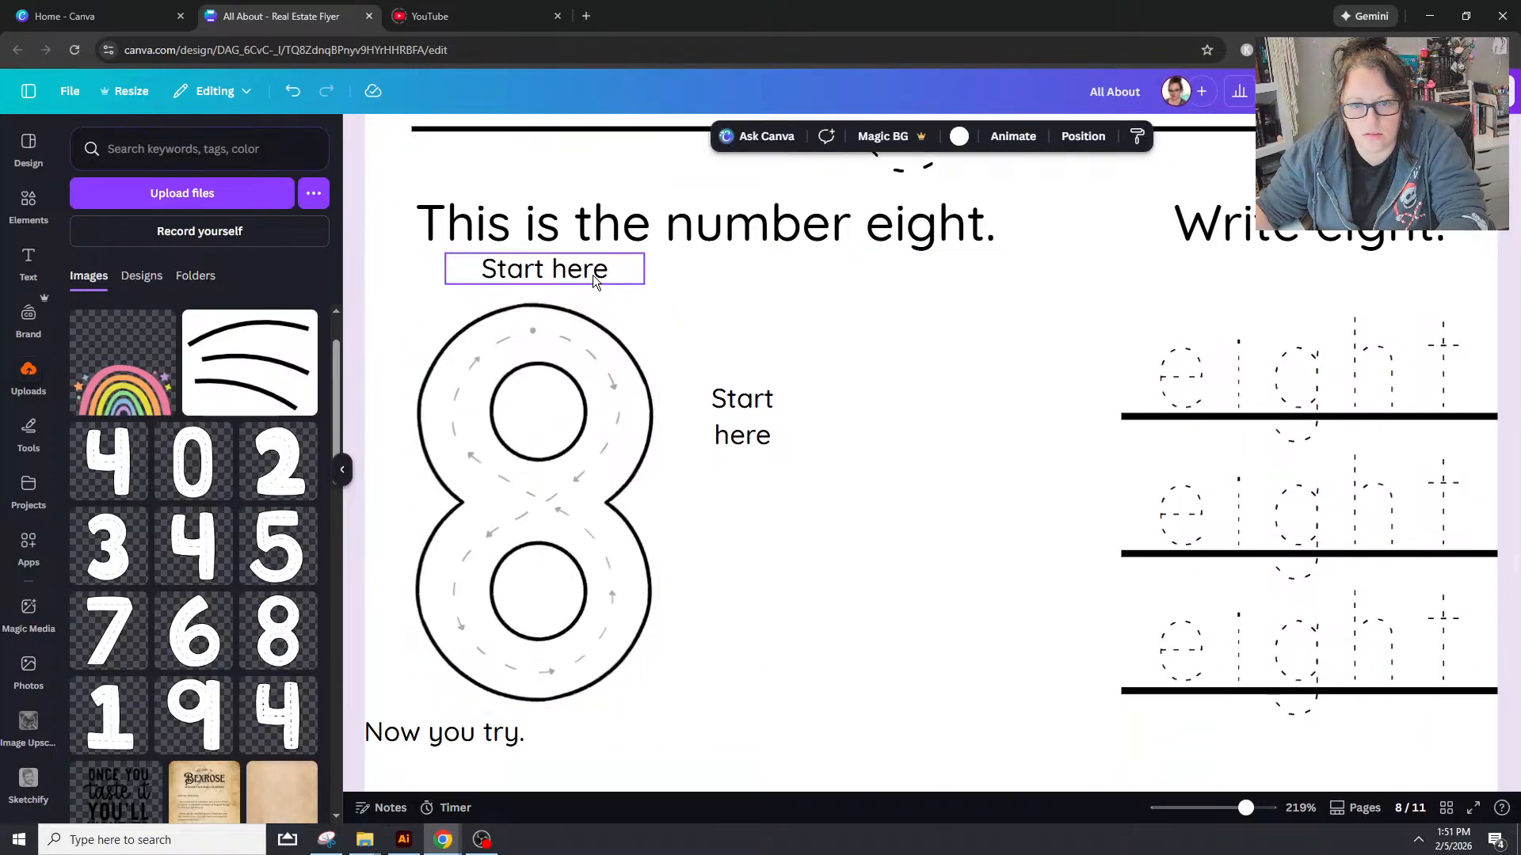
drag(593, 274, 582, 289)
Step: Delete the leftover two-line "Start here" label beside the number 8
click(814, 447)
click(725, 416)
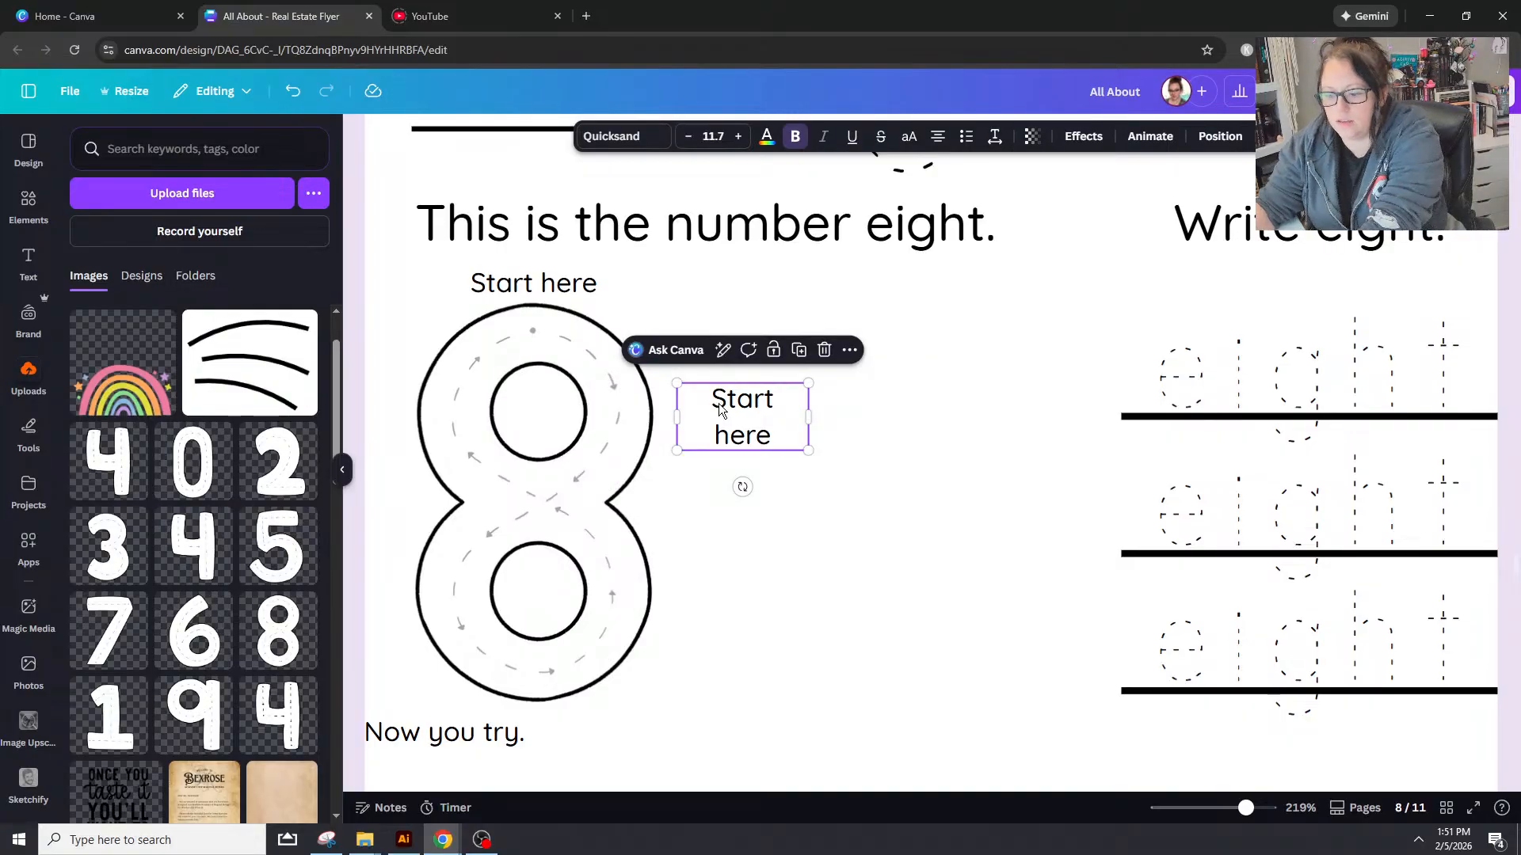
key(Delete)
Step: Duplicate the number 8 together with its "Start here" label and place the copy to the right, level with the original
click(534, 283)
shift+click(541, 464)
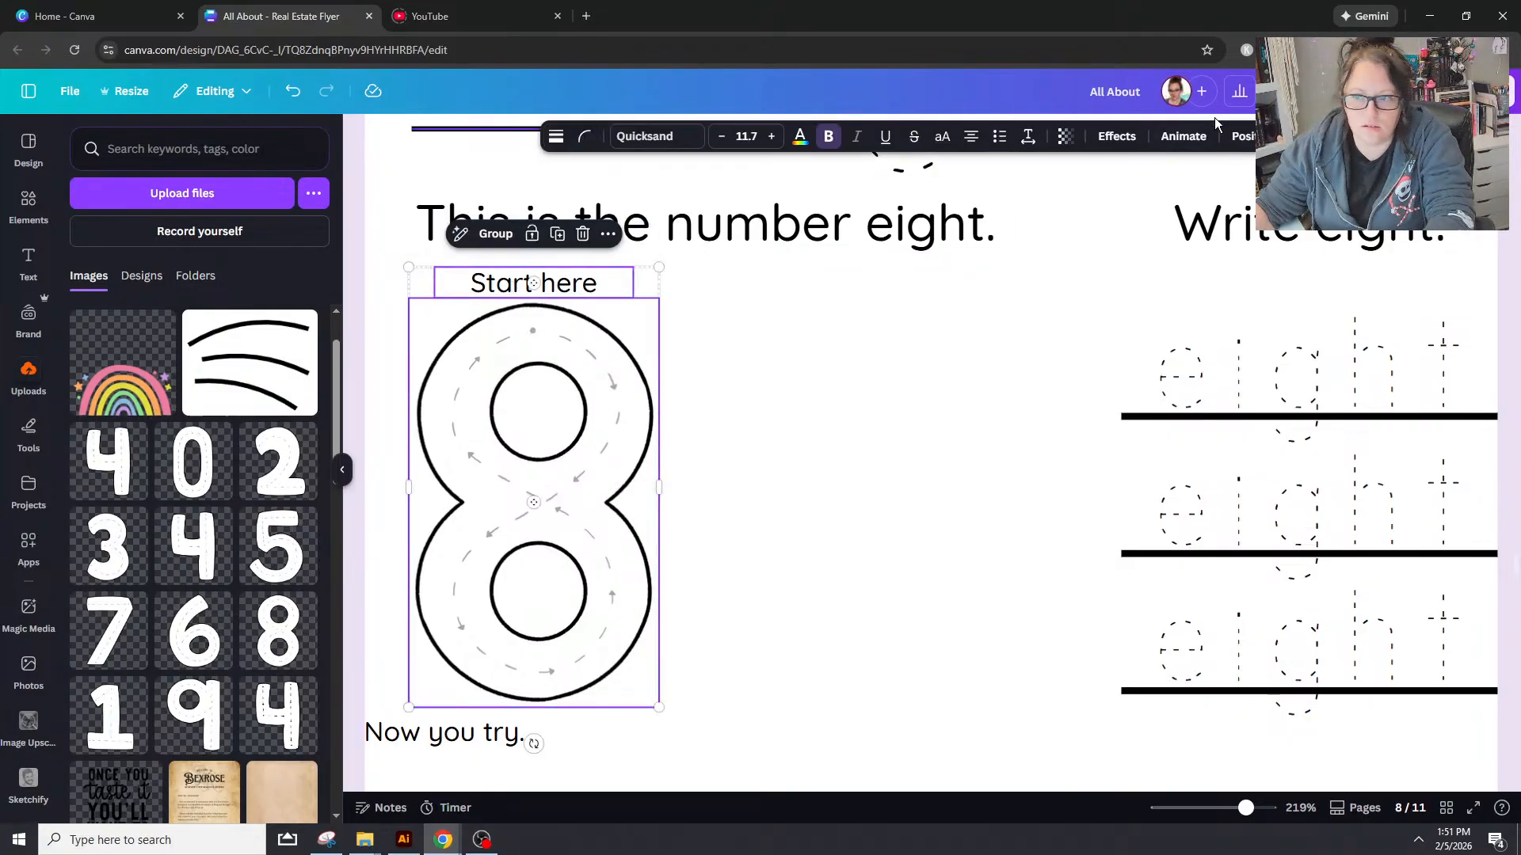
click(1241, 137)
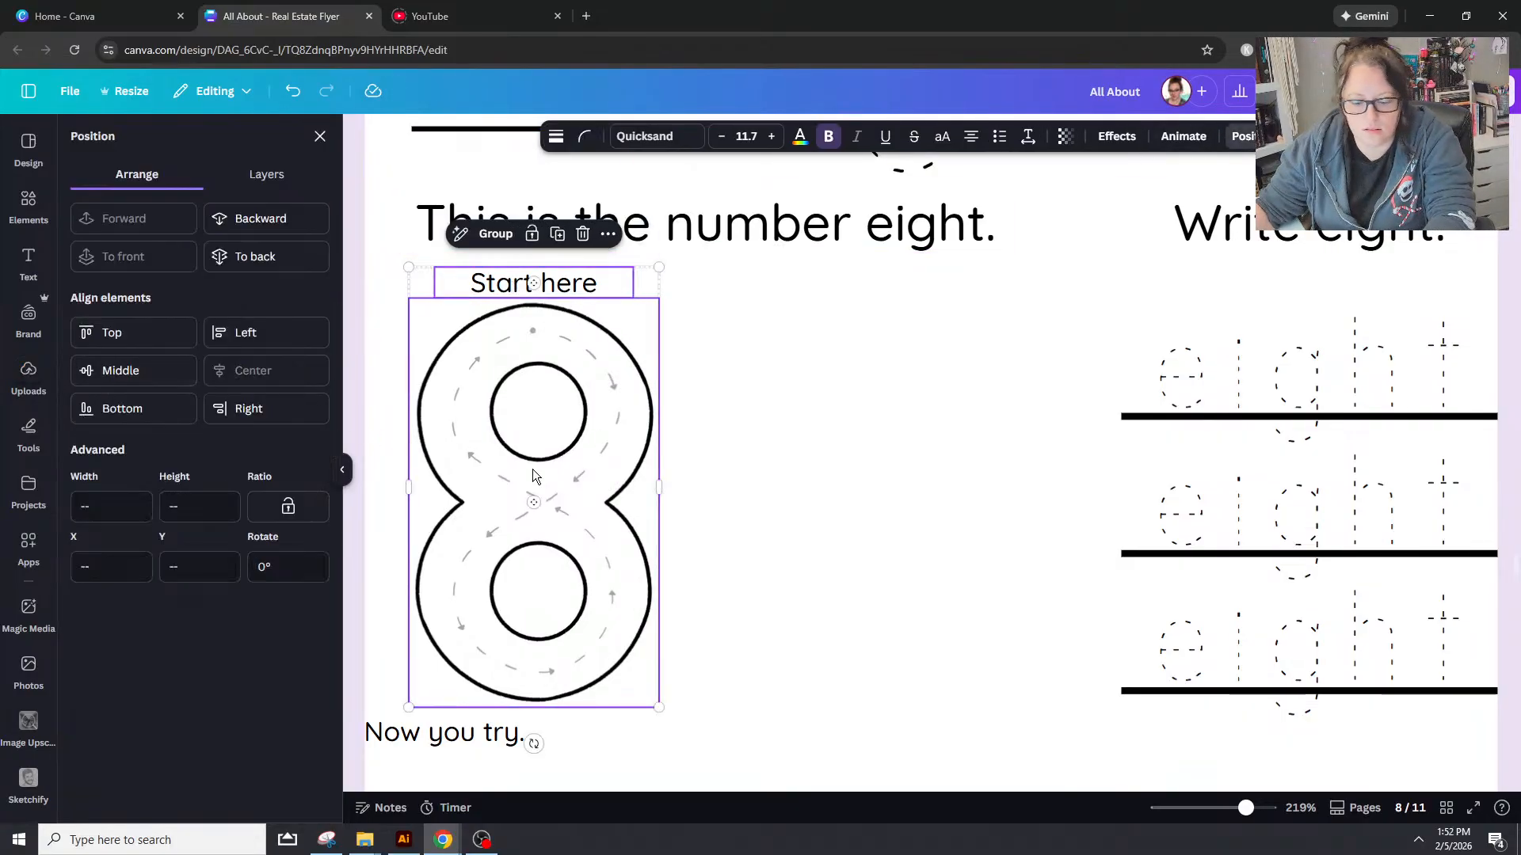
key(ctrl+d)
drag(644, 469, 966, 434)
click(1061, 335)
scroll(1057, 352, down, 4)
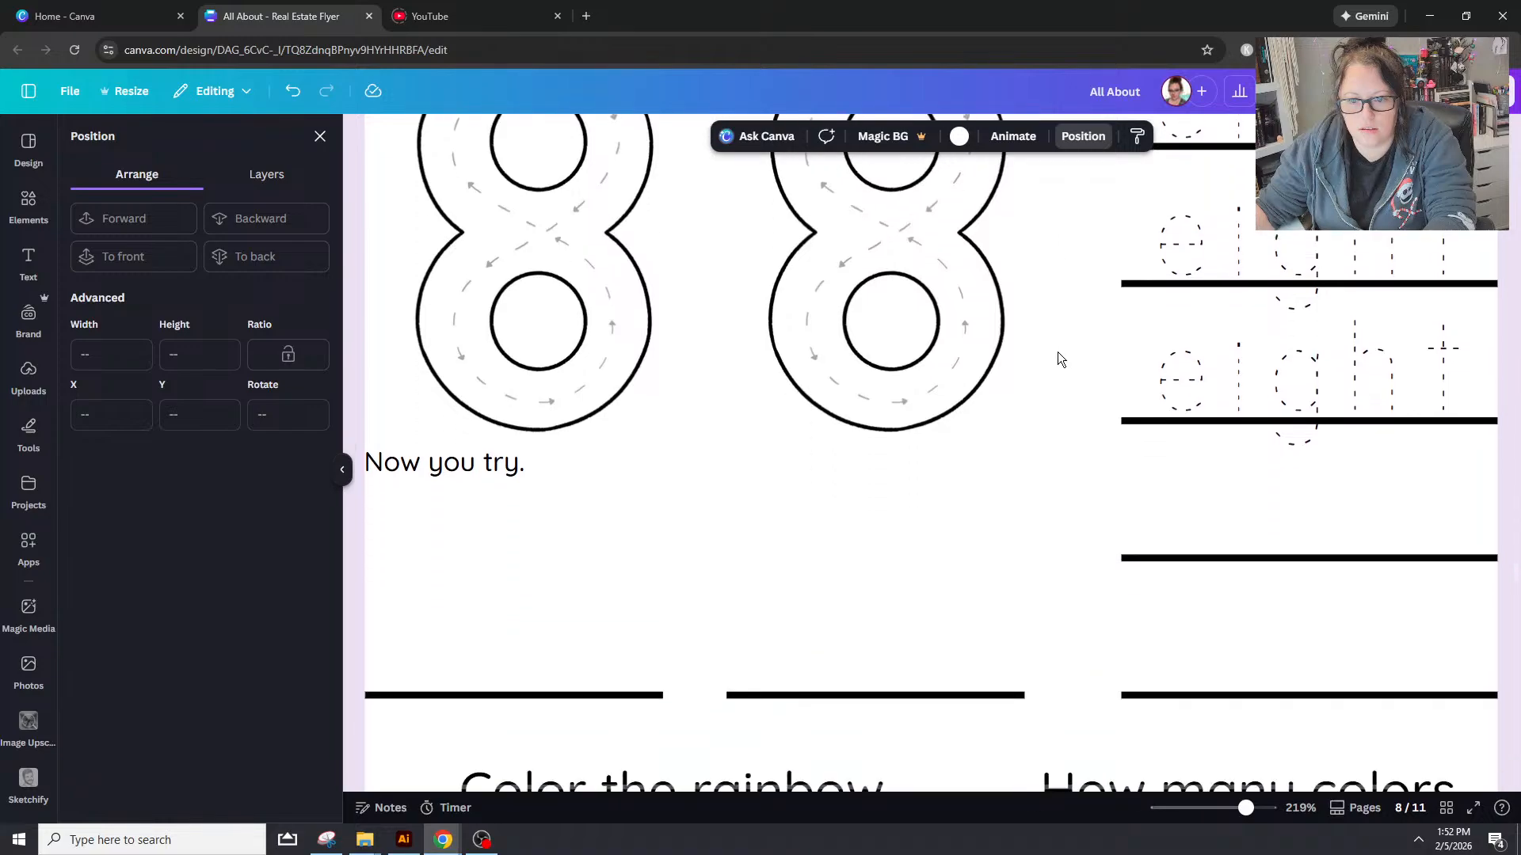
scroll(768, 634, down, 3)
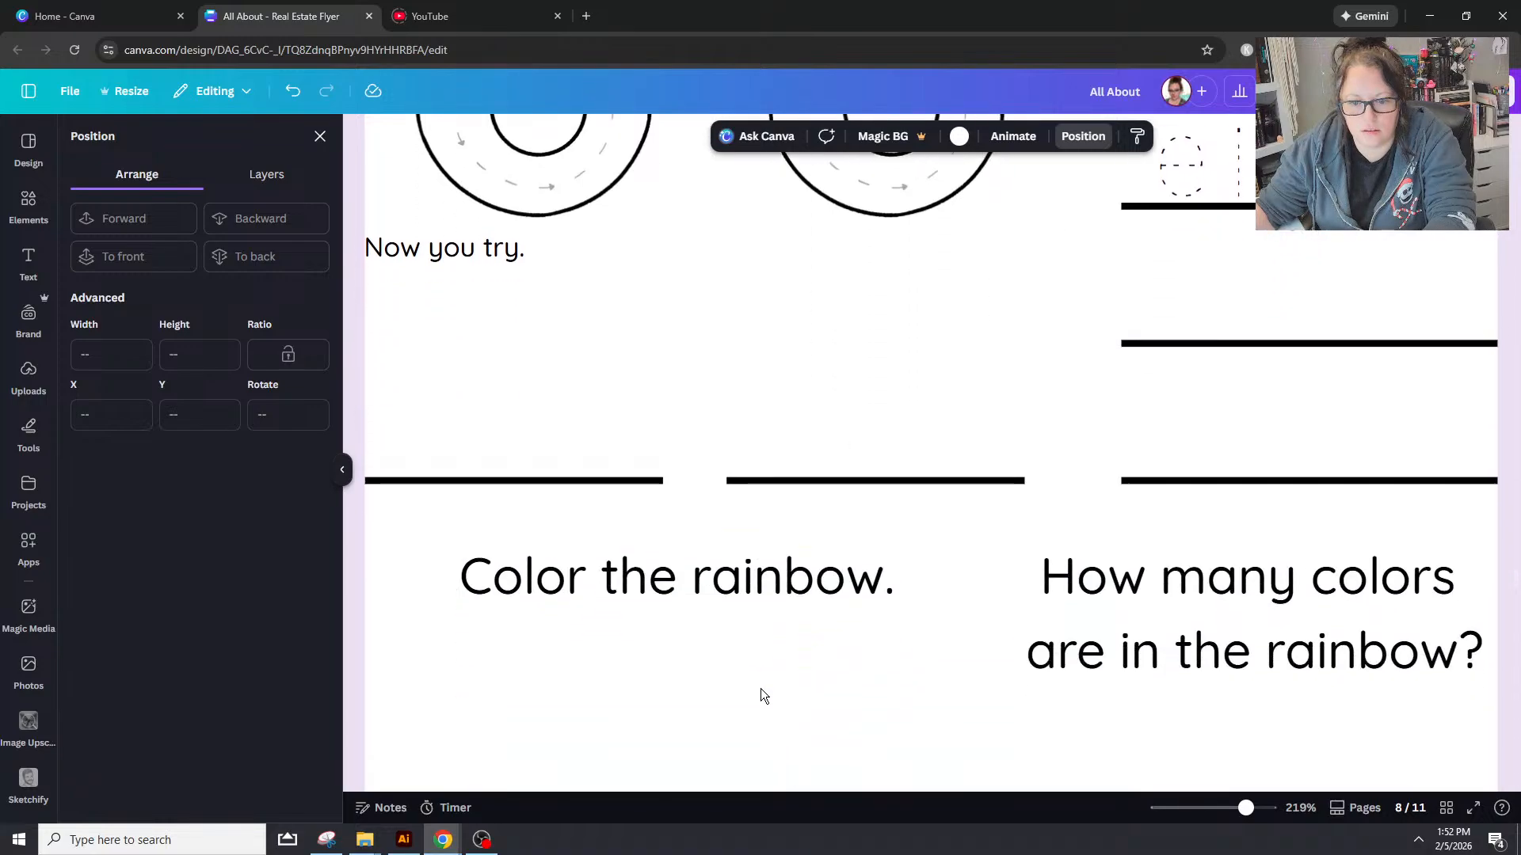
drag(1245, 808, 1230, 809)
scroll(1276, 705, up, 3)
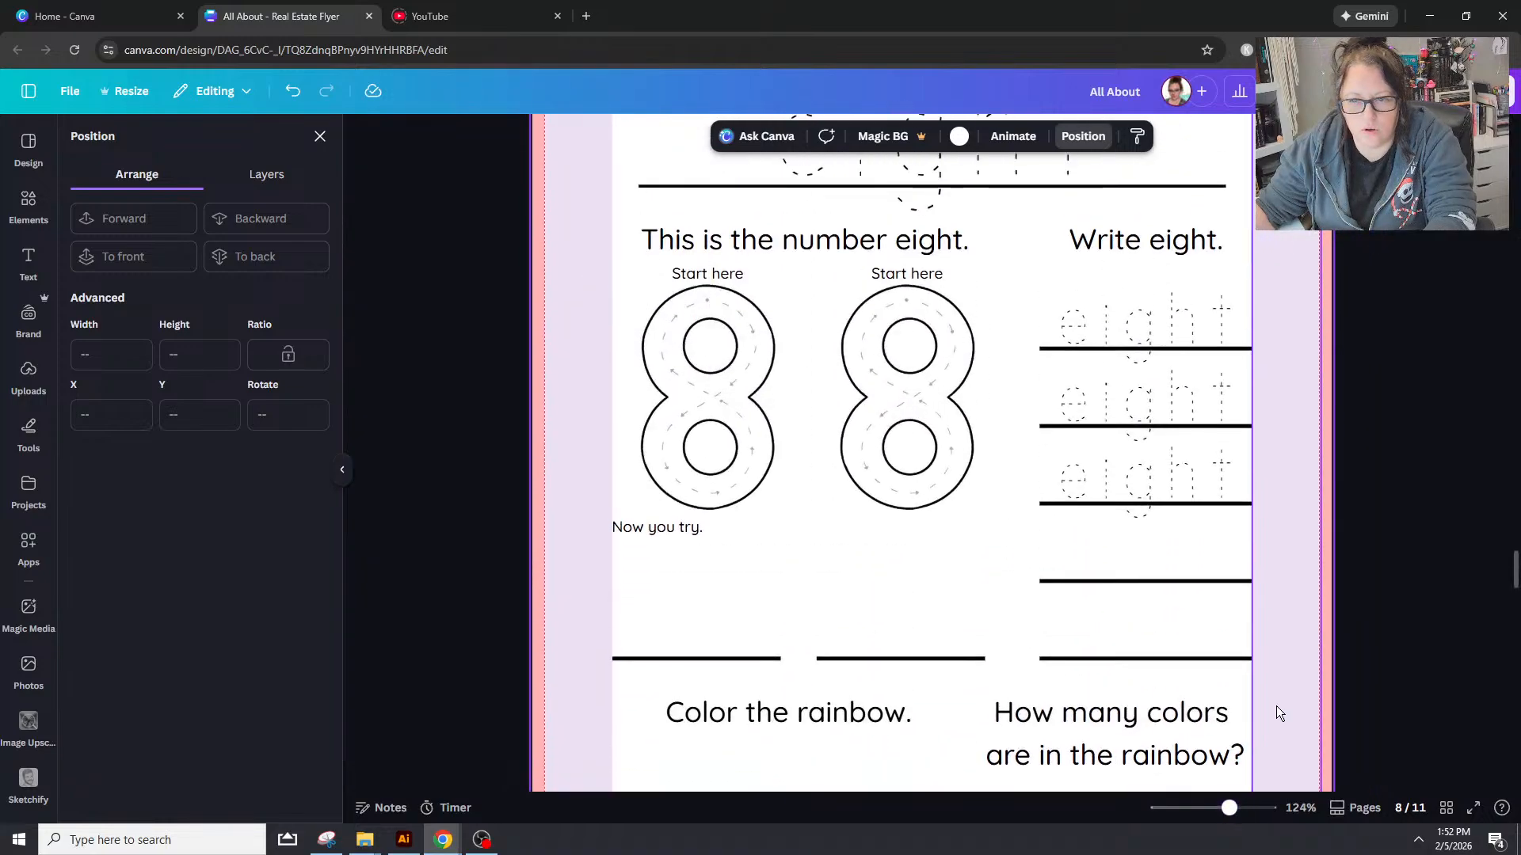
Step: Review the number worksheets on pages 3 to 8, checking their picture activities and counting questions
scroll(1275, 682, down, 1)
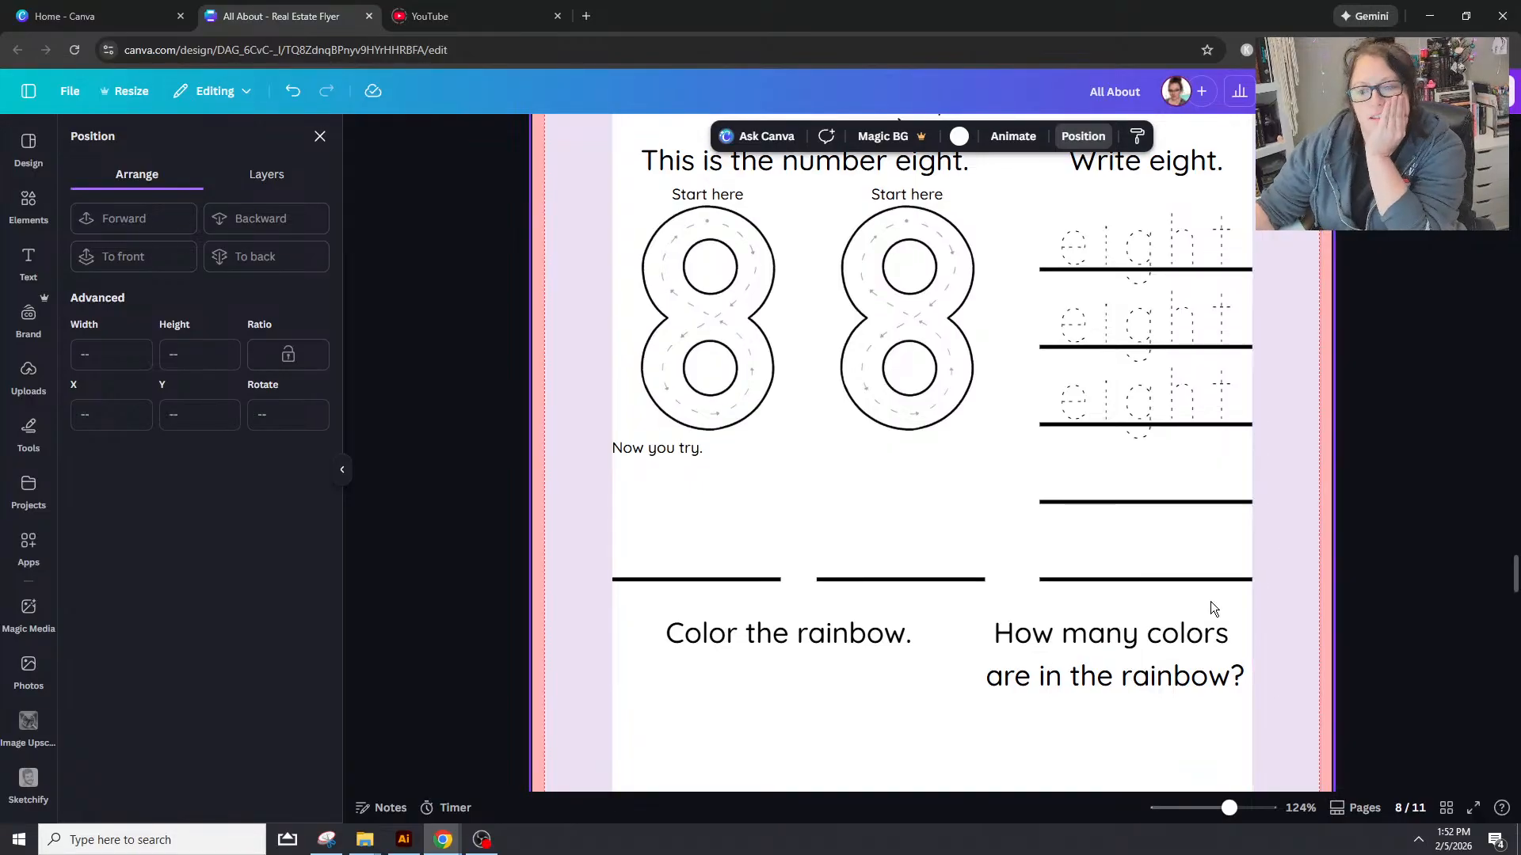
scroll(1196, 586, up, 5)
scroll(1180, 555, down, 3)
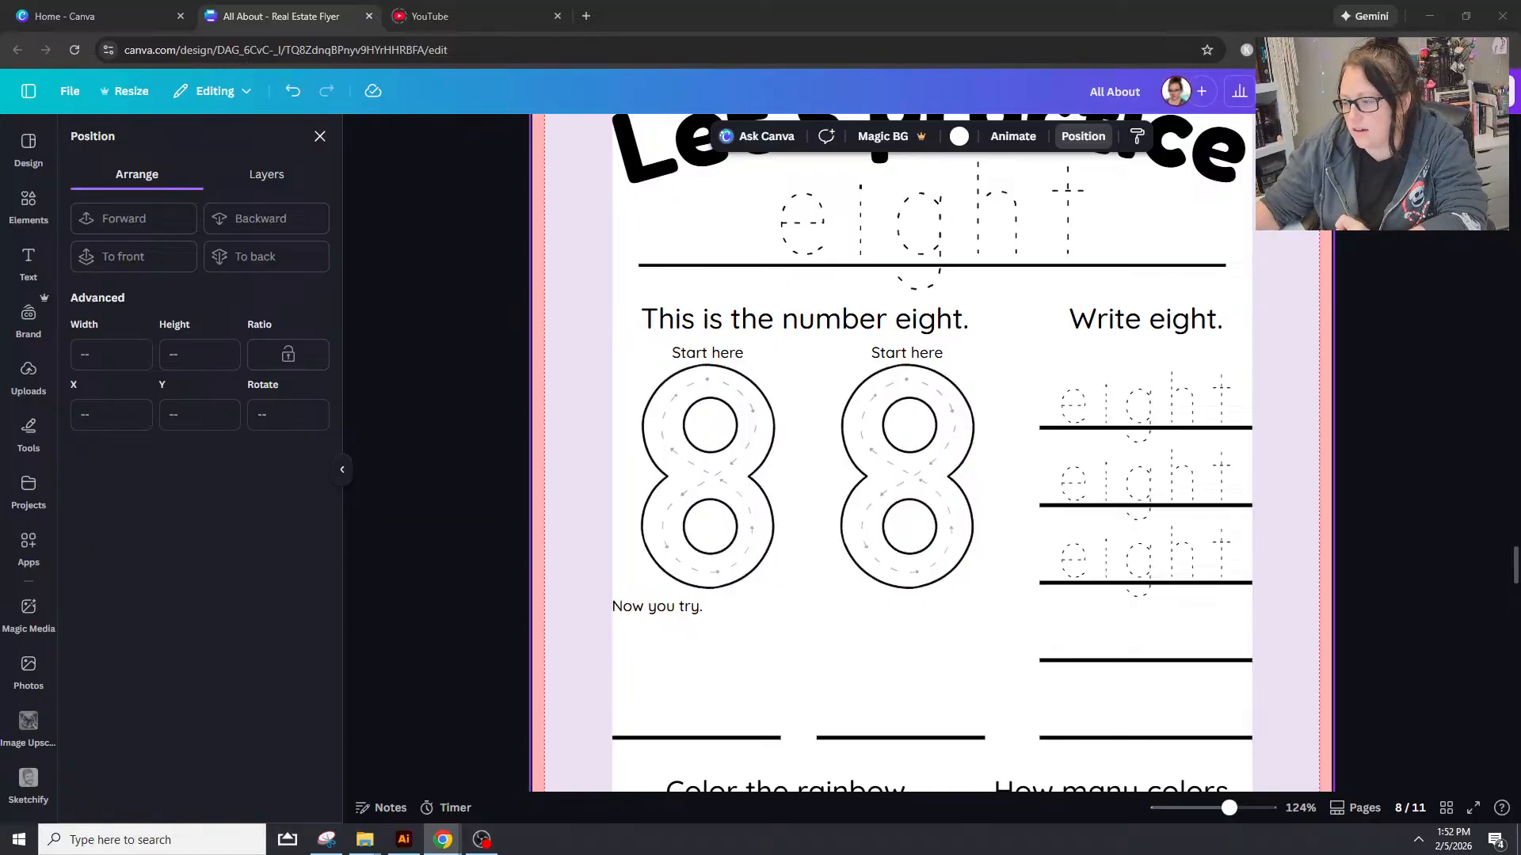
scroll(1062, 335, up, 15)
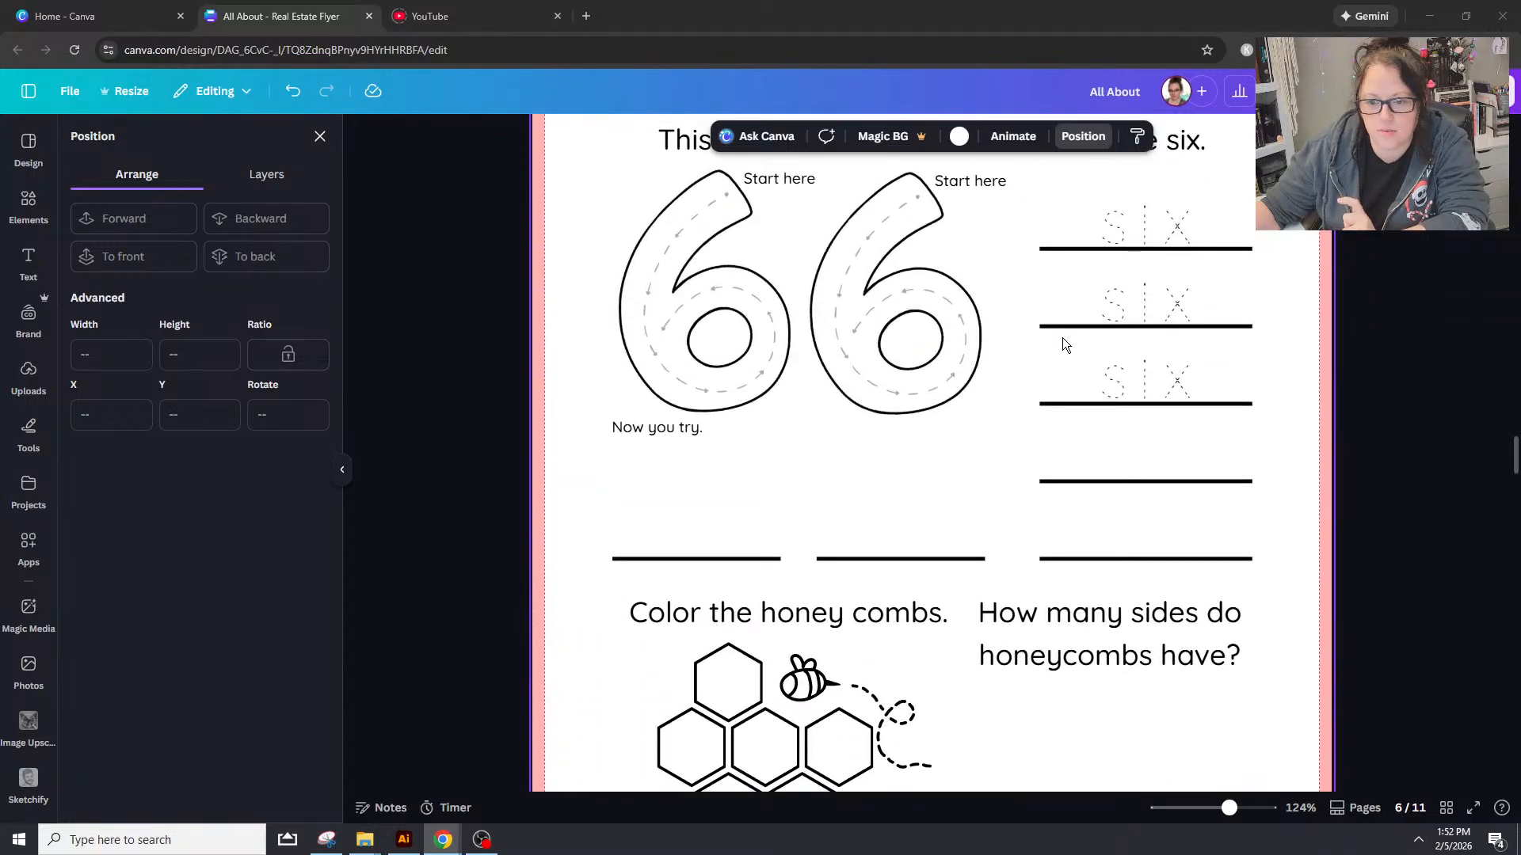
scroll(1063, 338, up, 10)
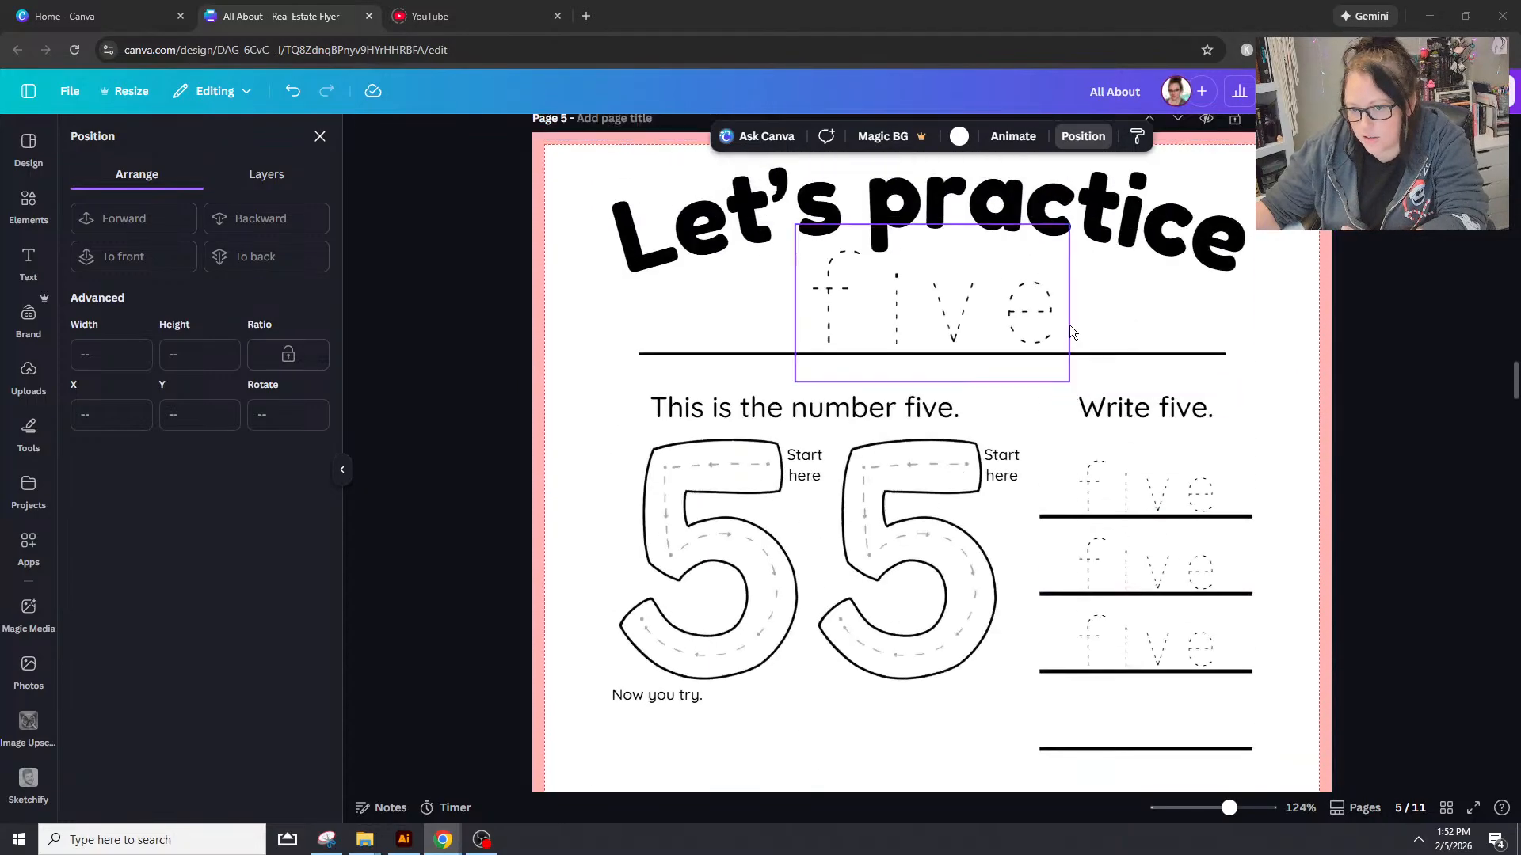
scroll(1070, 332, up, 15)
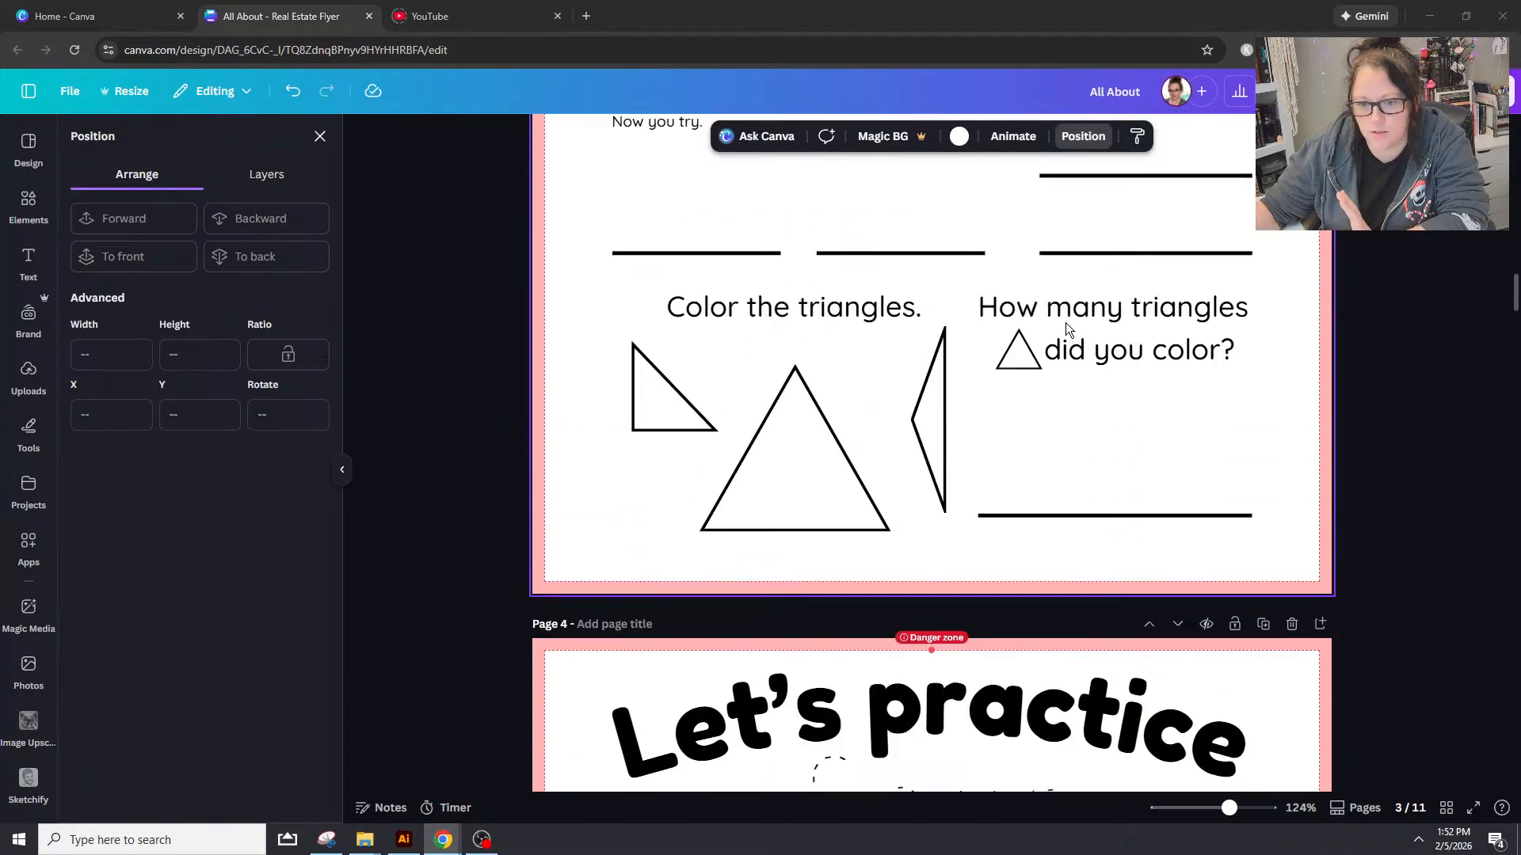
scroll(1066, 322, down, 20)
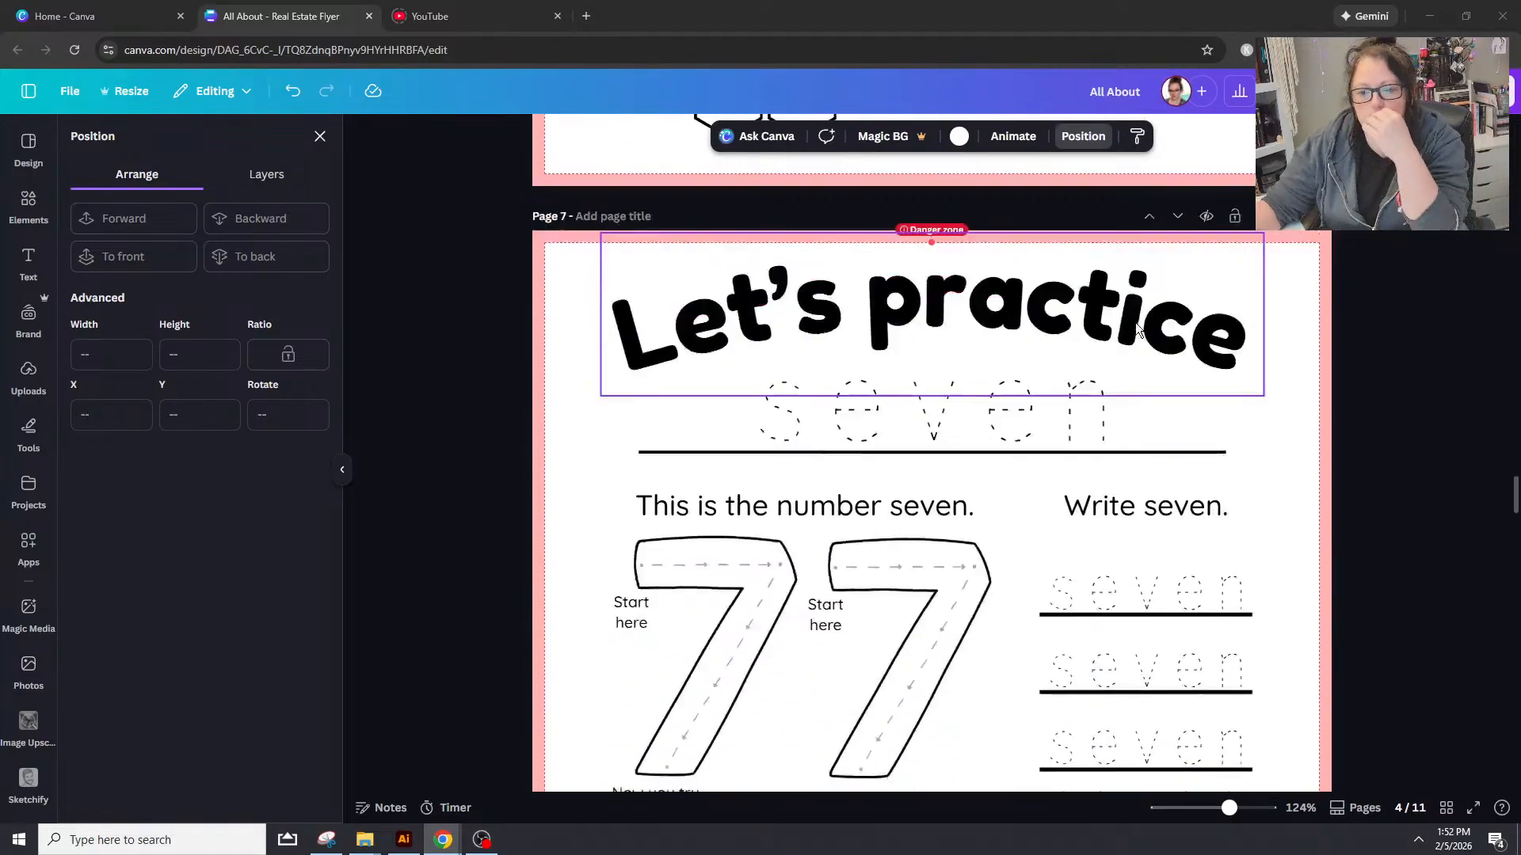
scroll(1135, 322, down, 15)
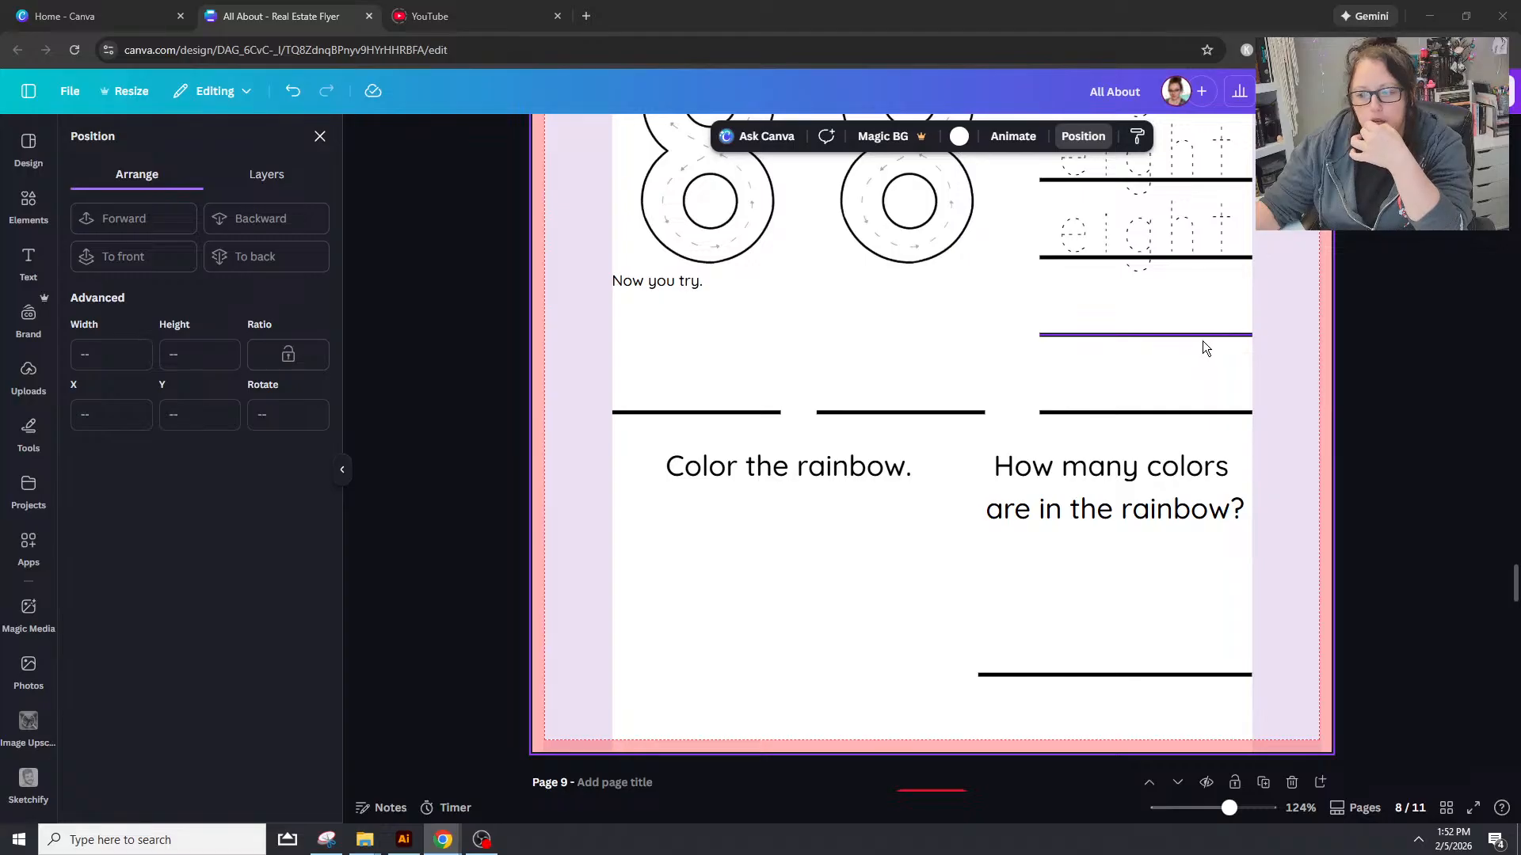
Step: Search the elements library for "octopus" and list all matching graphics
click(317, 139)
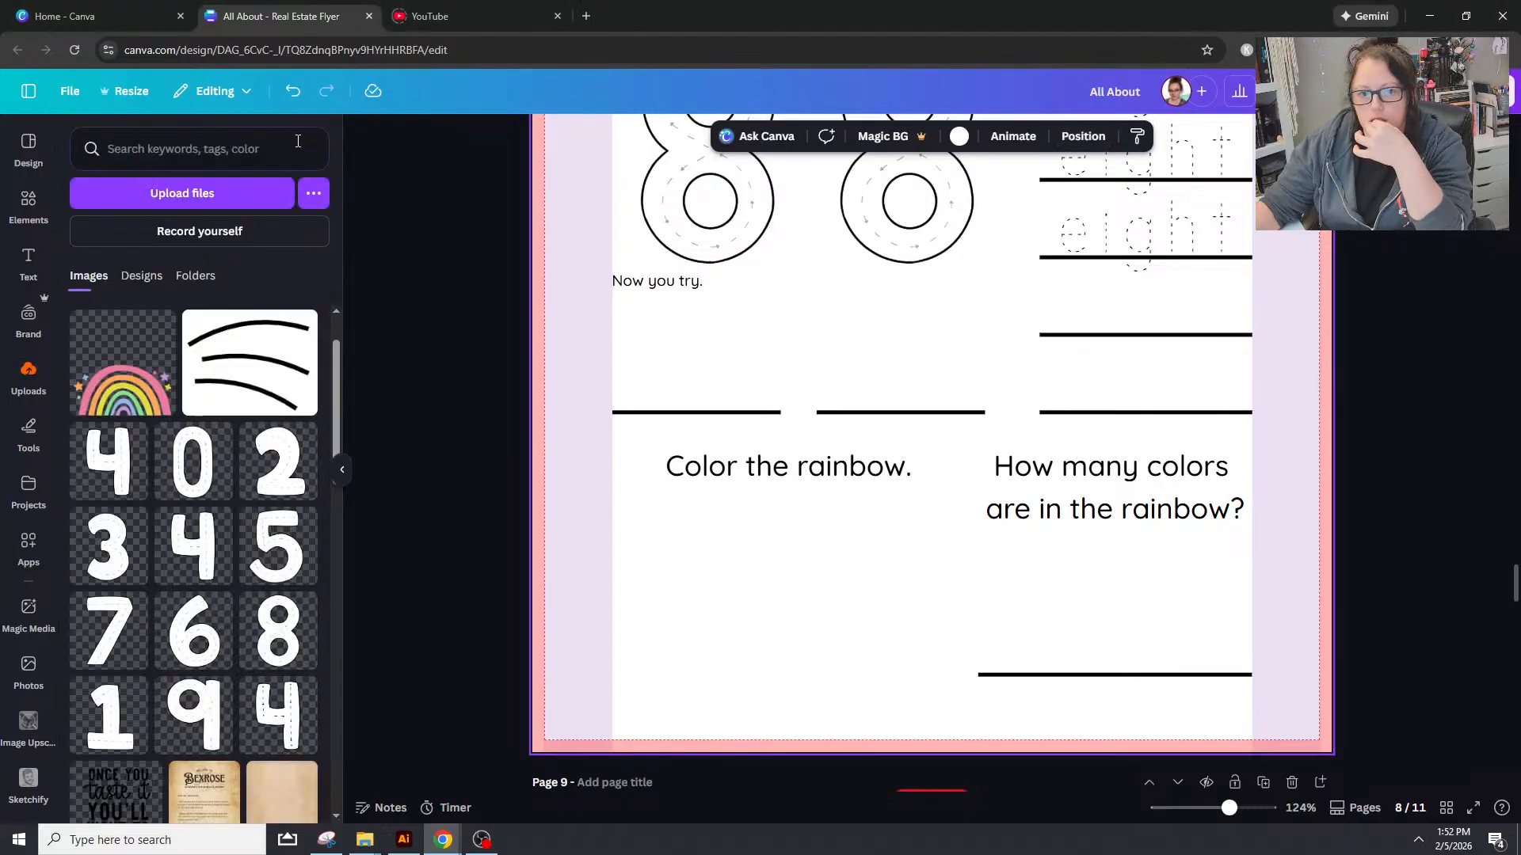
click(29, 204)
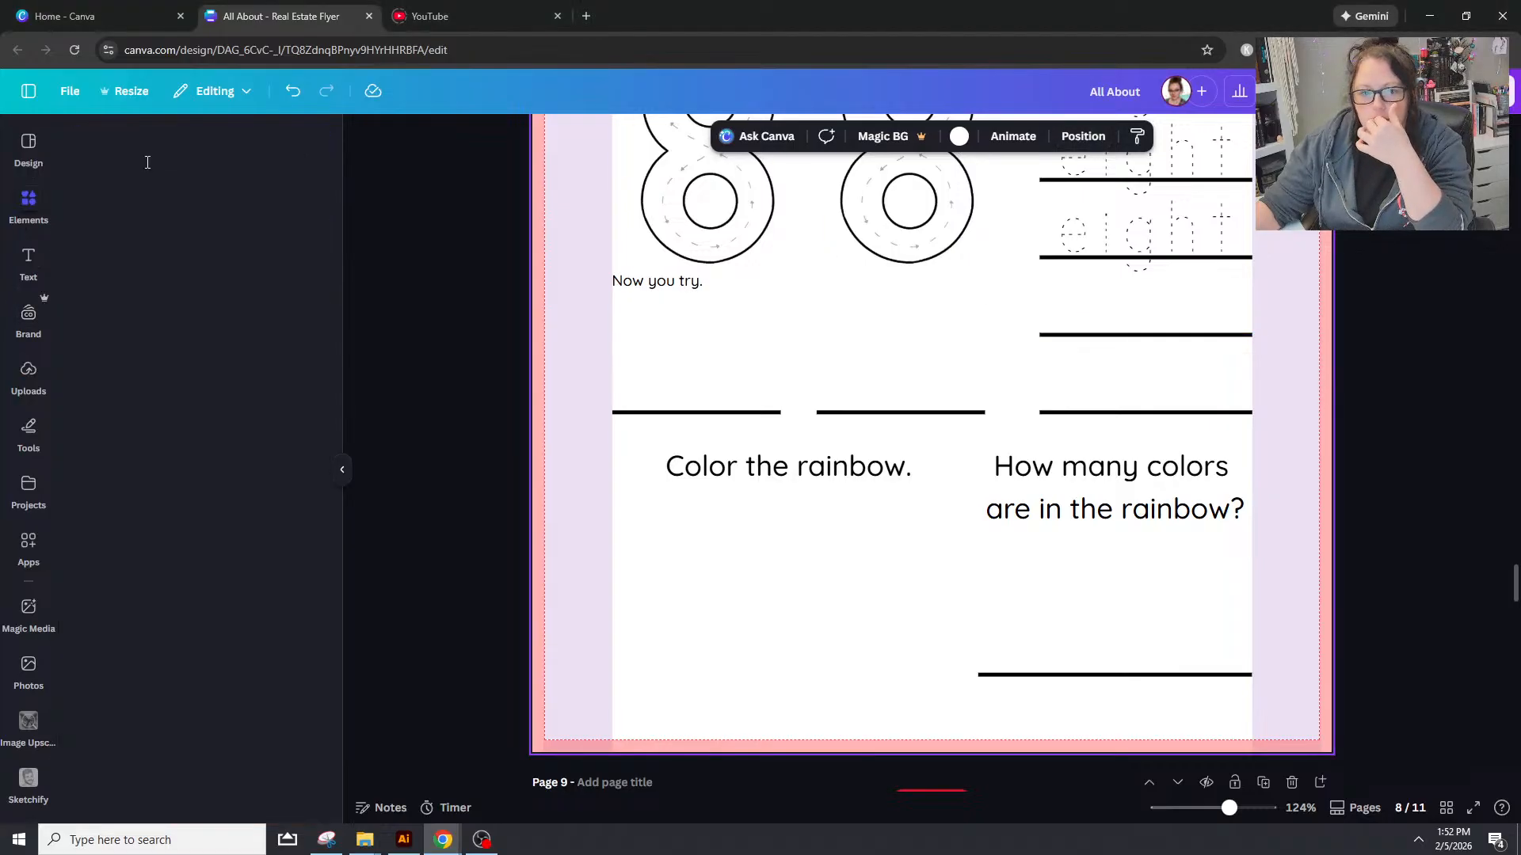
click(192, 156)
text(octopus)
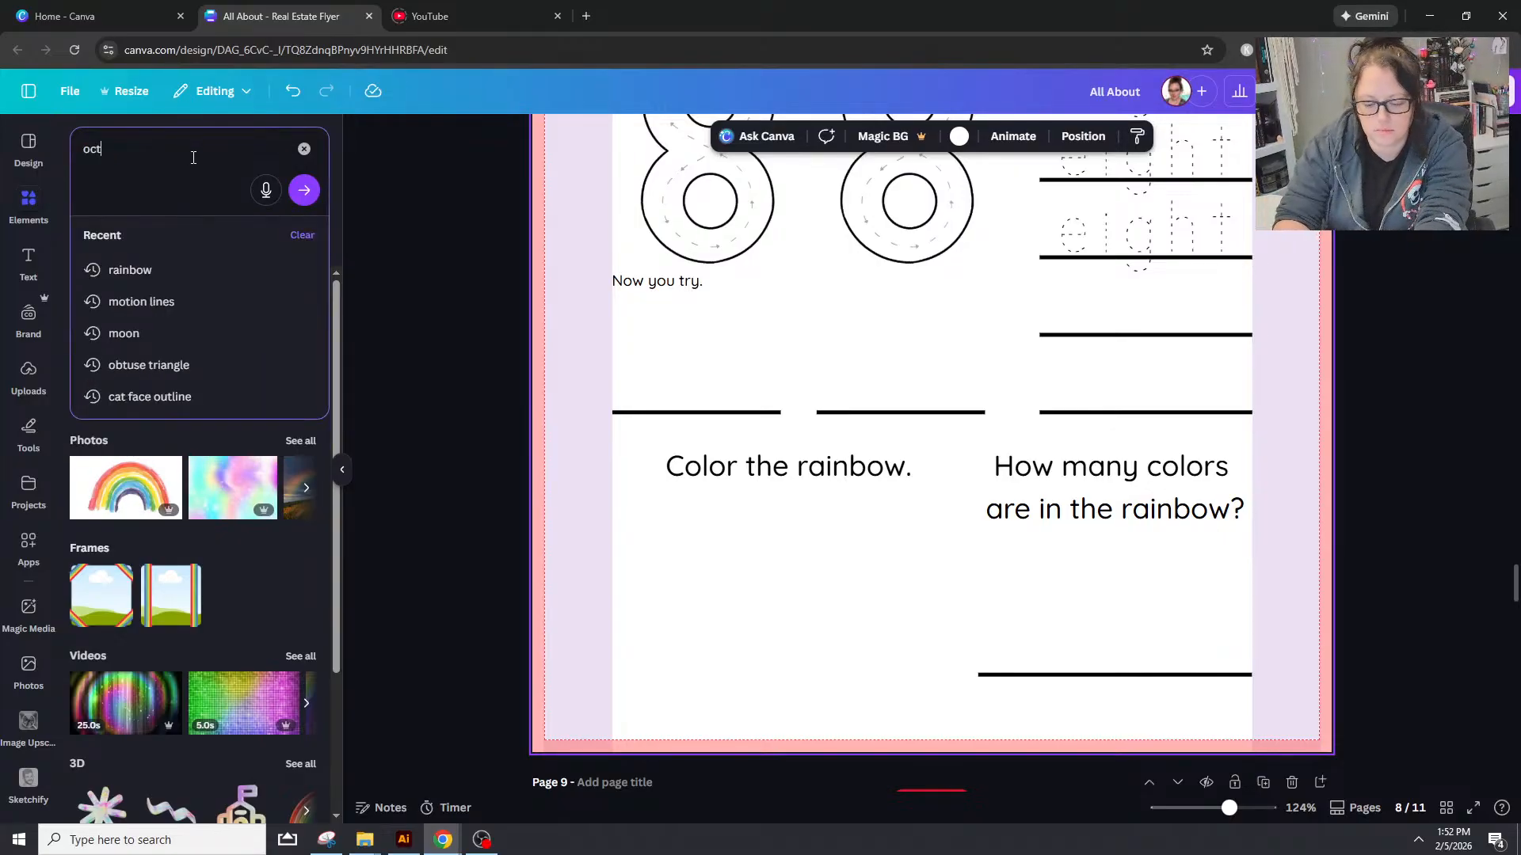
key(Return)
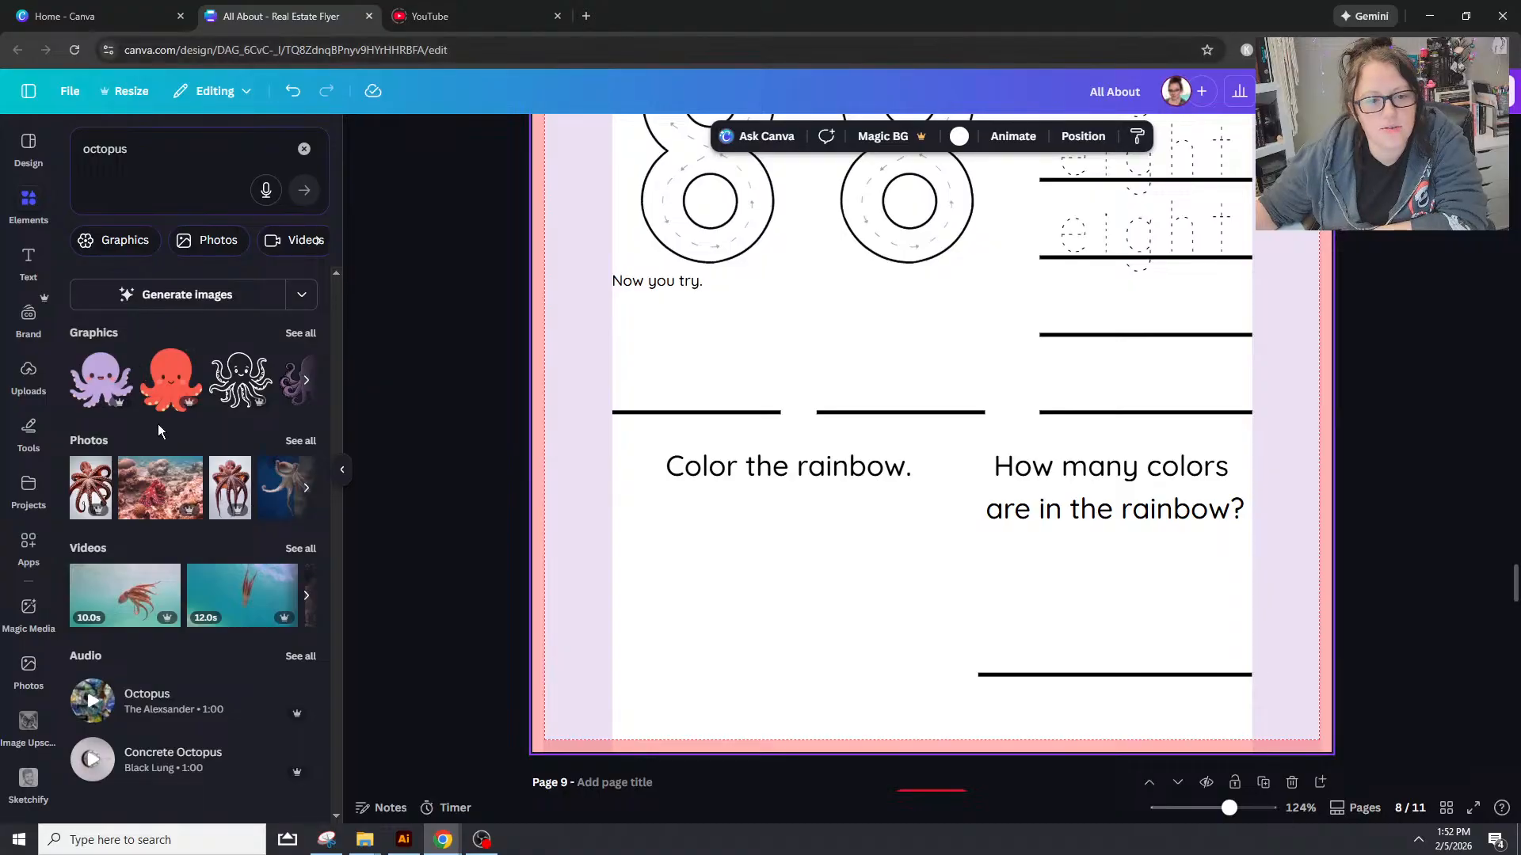
click(297, 336)
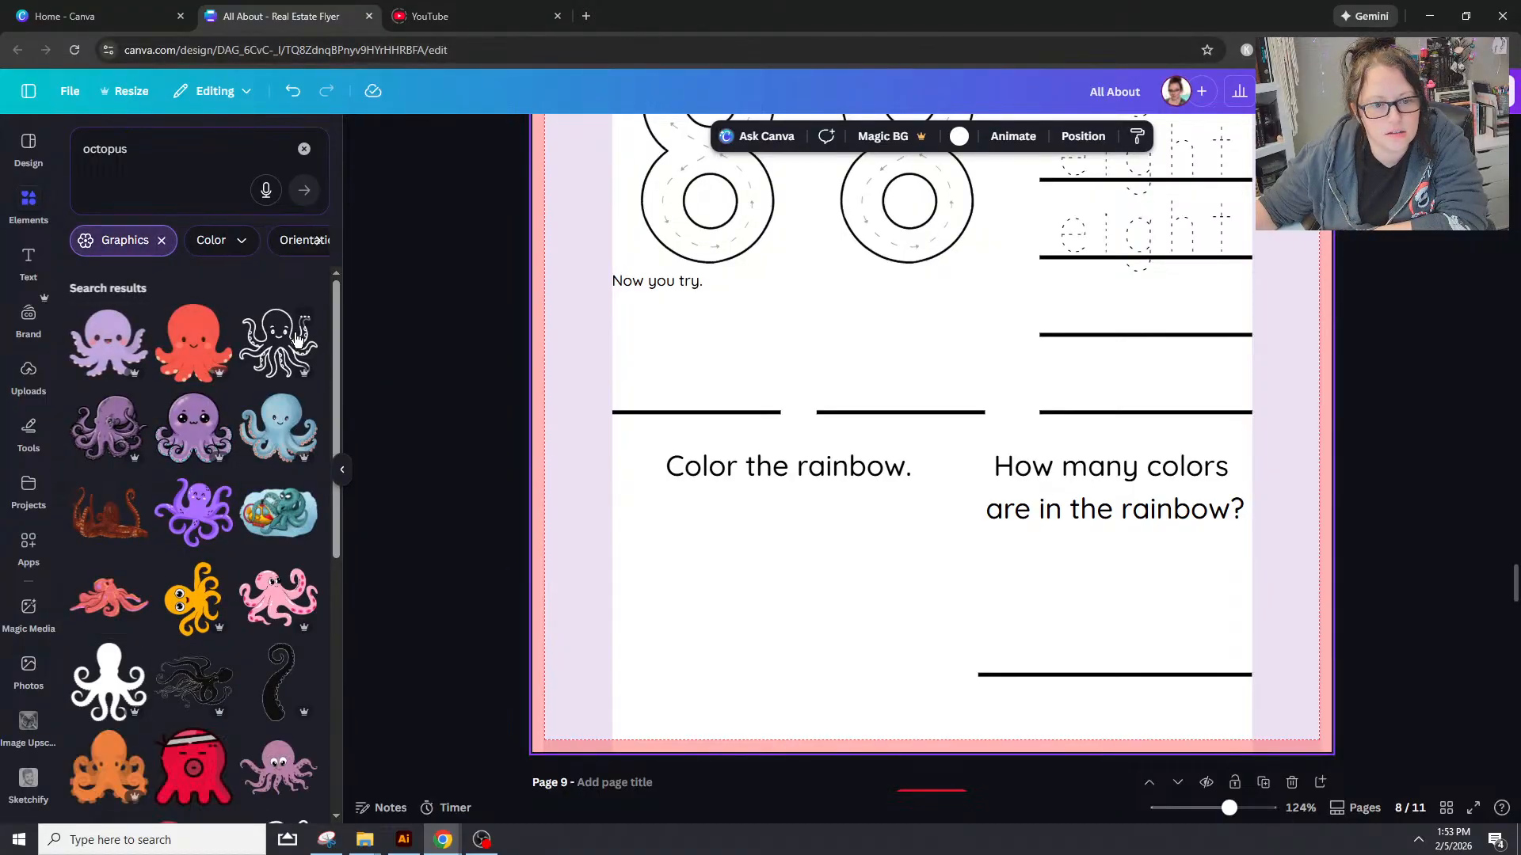
Step: Add the simple black-outline octopus with curled tentacles from the graphics results to page 8
scroll(262, 475, down, 4)
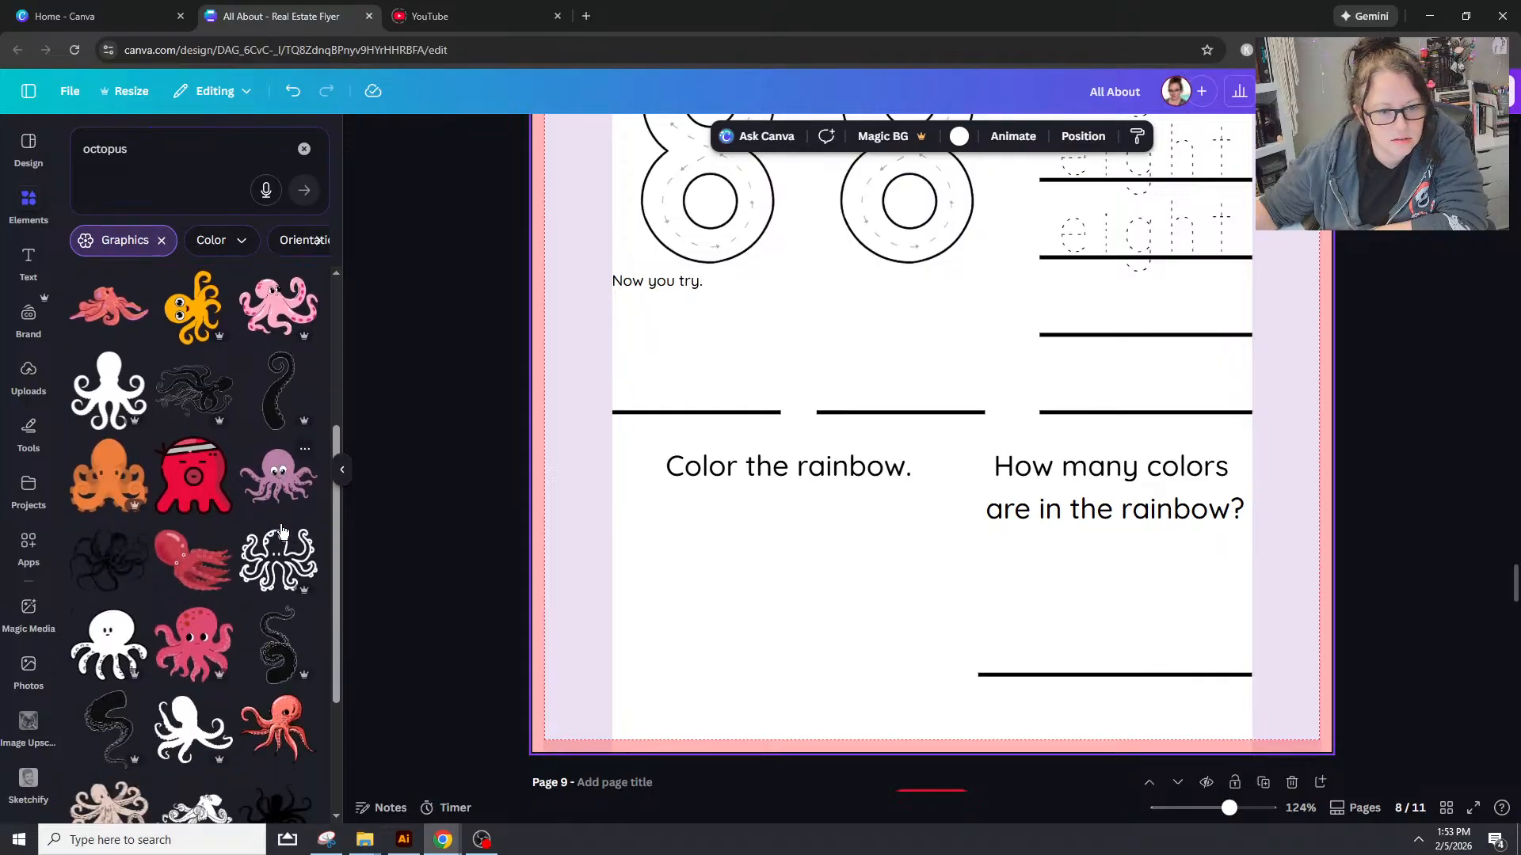
scroll(277, 535, down, 3)
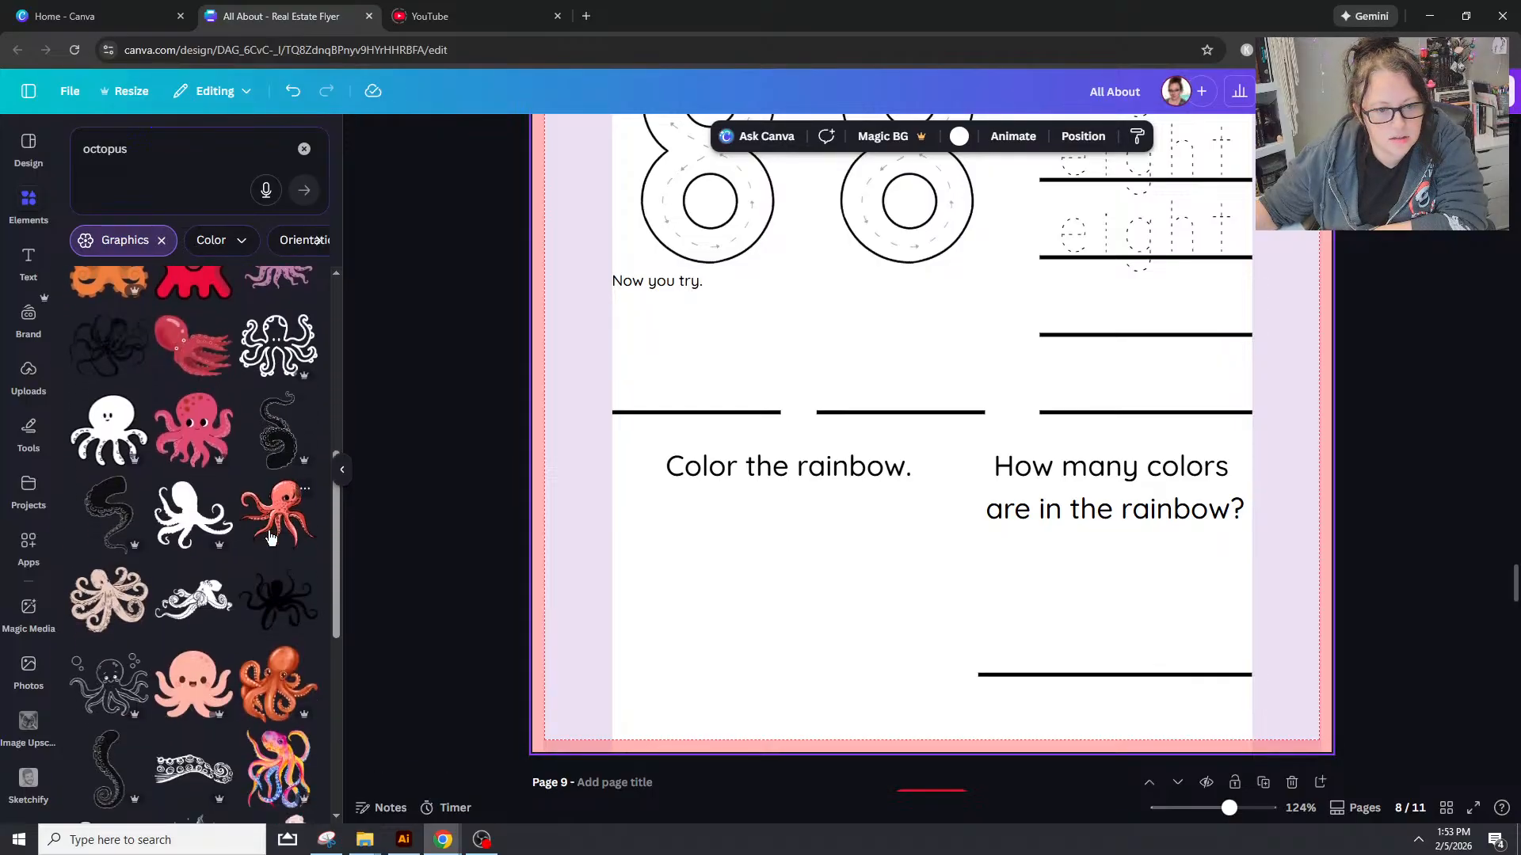
scroll(271, 538, down, 3)
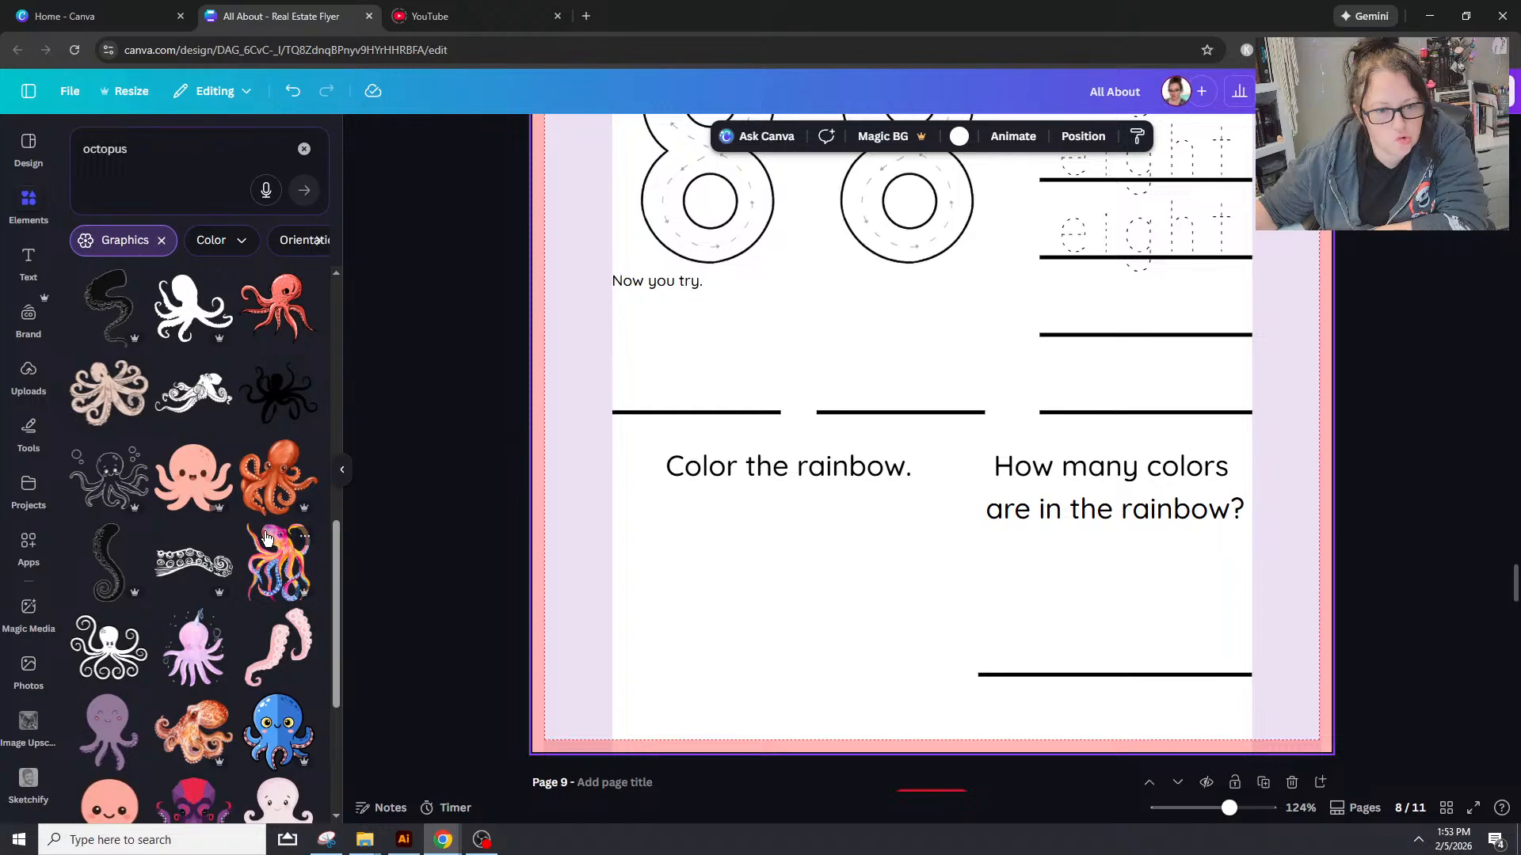
scroll(266, 538, down, 5)
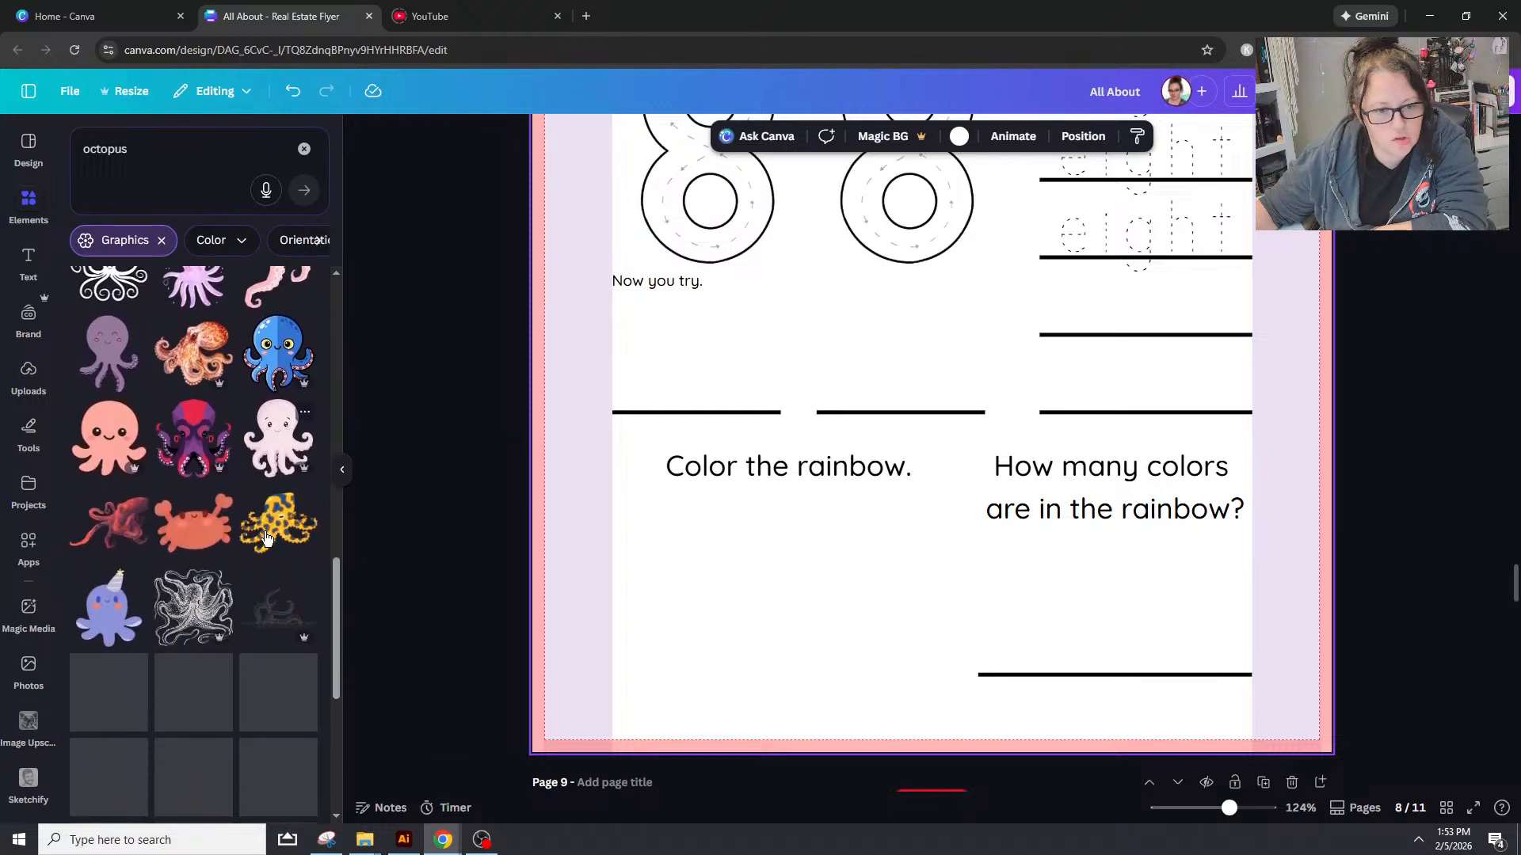
scroll(266, 539, down, 1)
scroll(266, 538, down, 2)
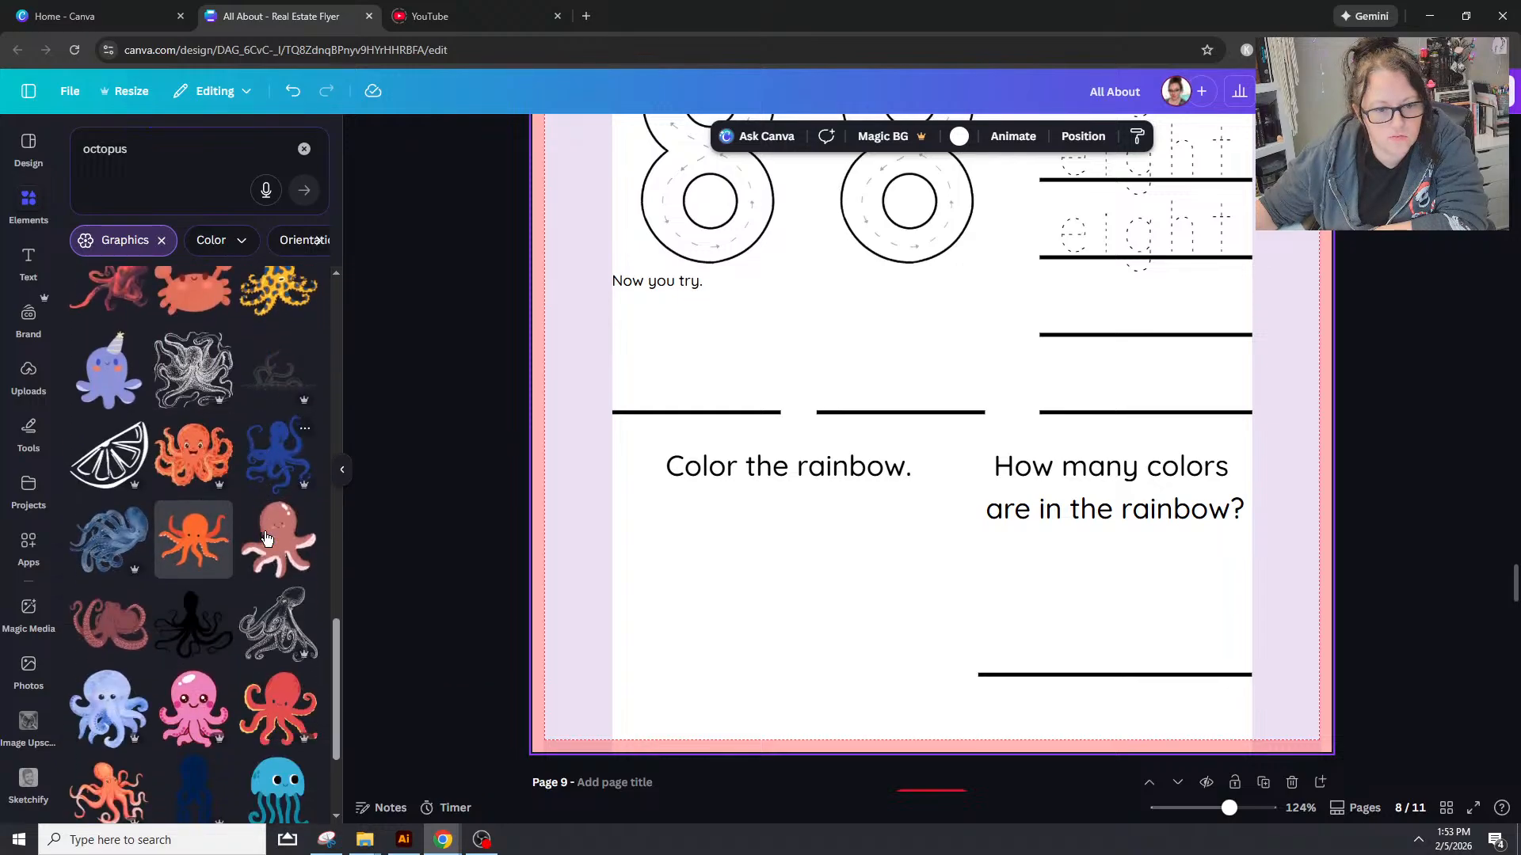
scroll(266, 539, down, 3)
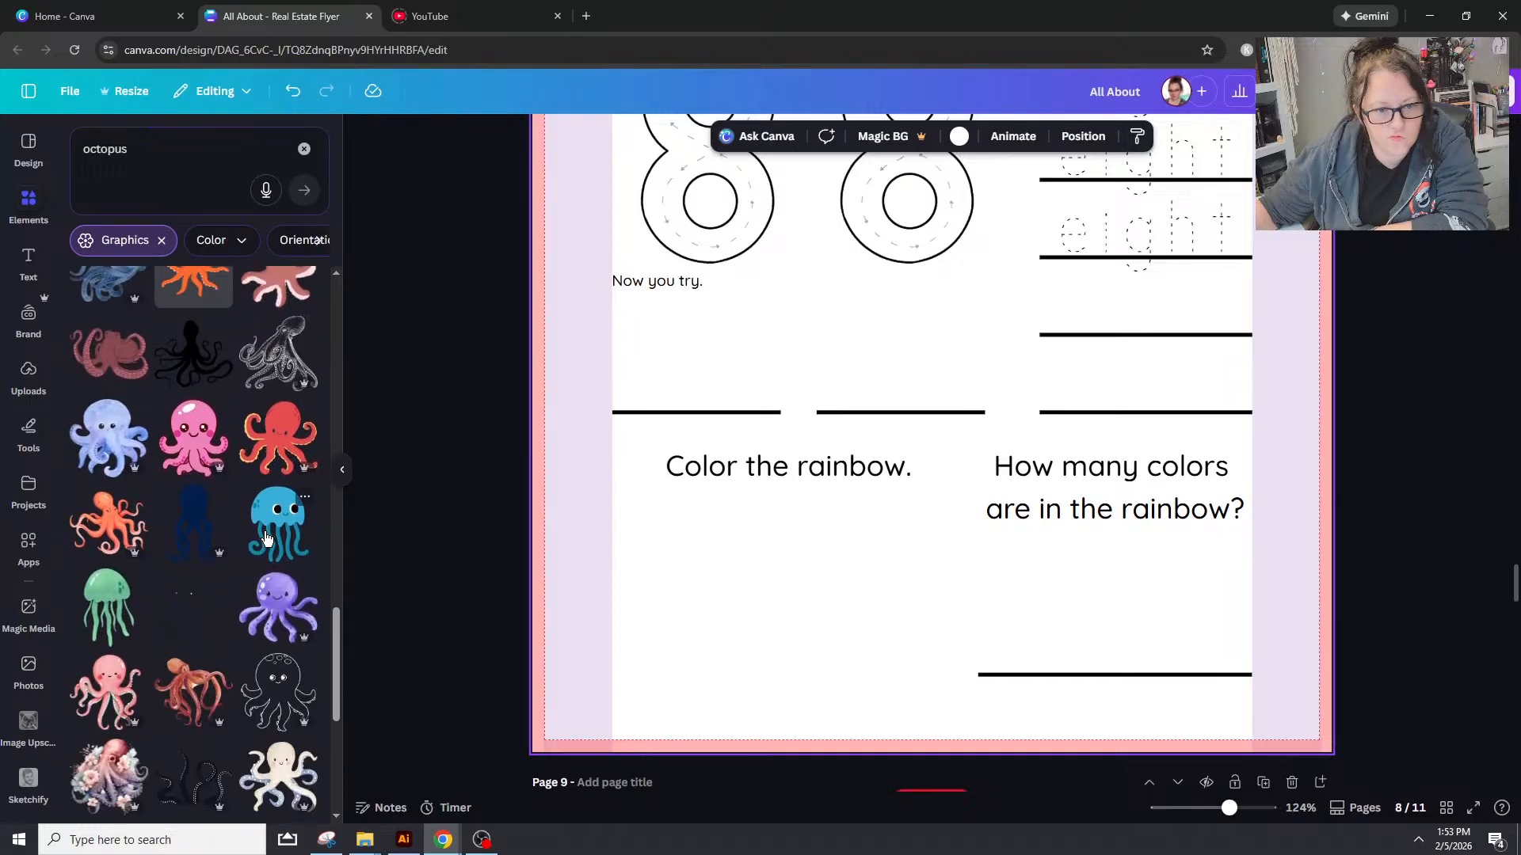
scroll(267, 539, down, 3)
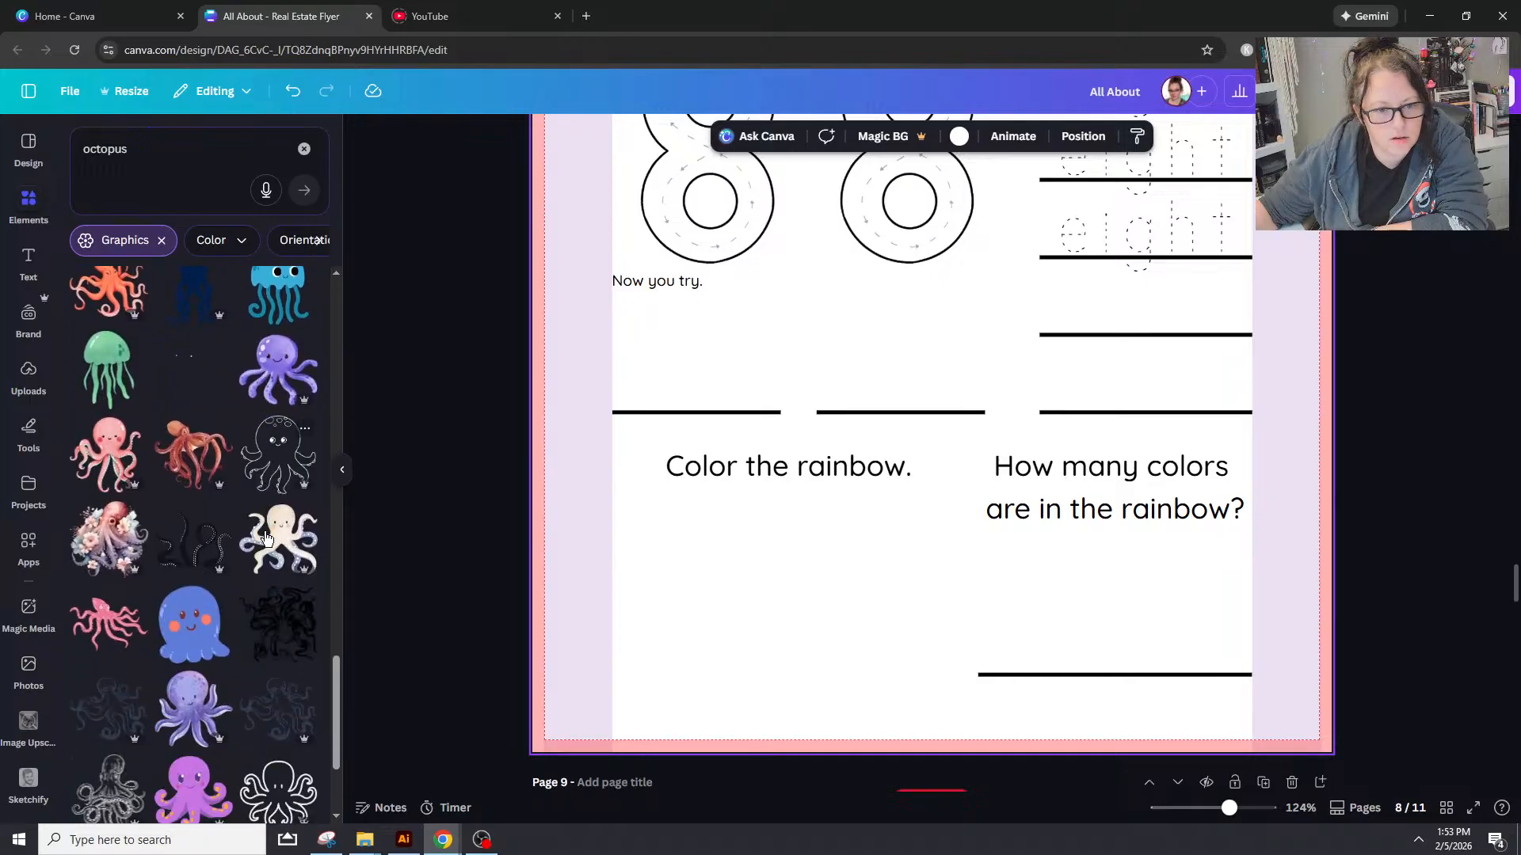
scroll(266, 539, down, 1)
scroll(266, 539, down, 1)
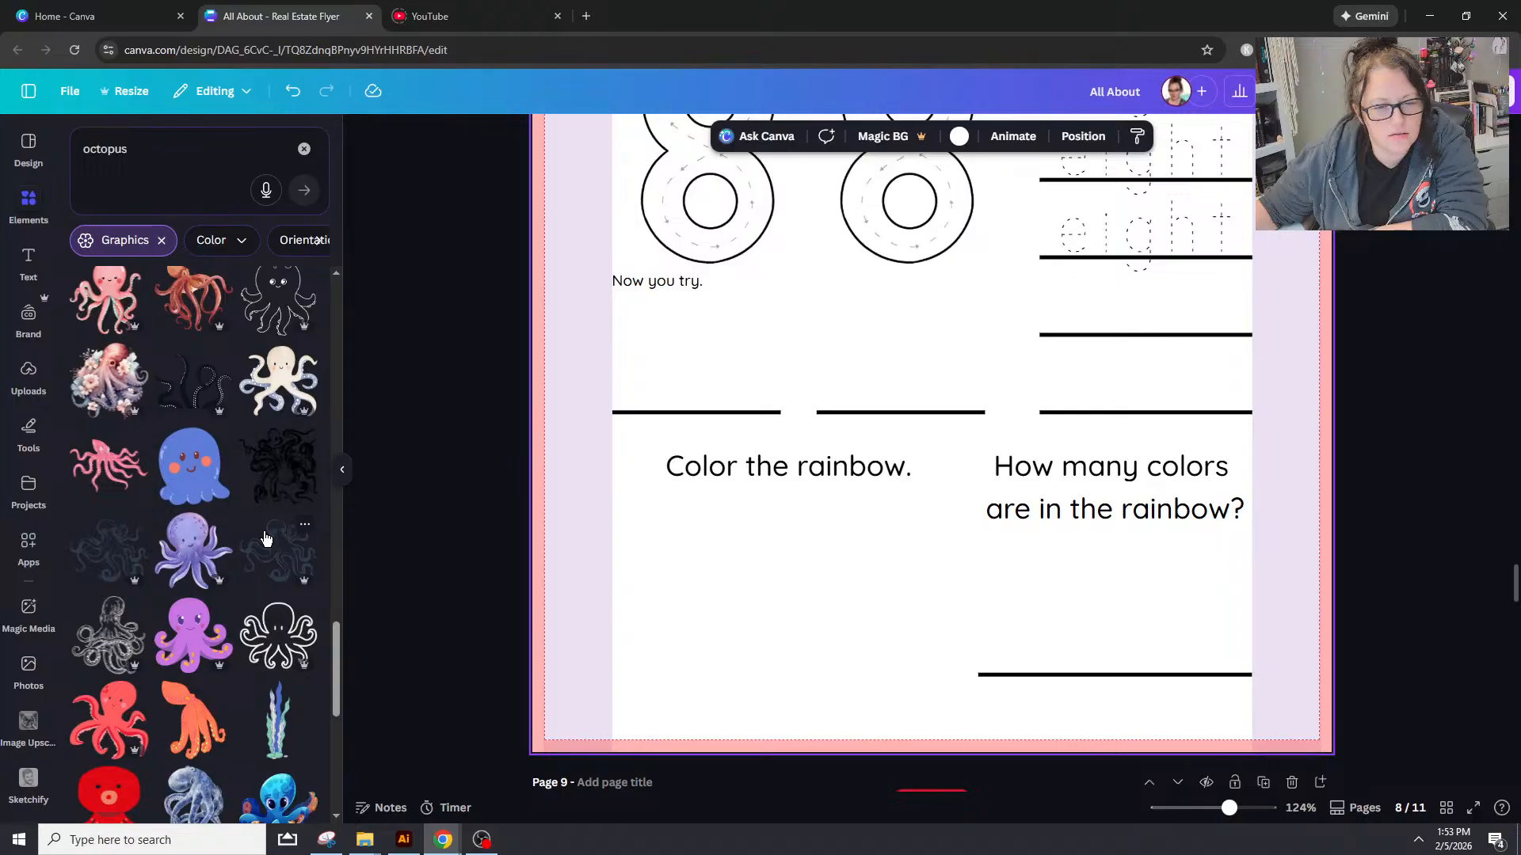
scroll(266, 539, down, 1)
scroll(266, 538, down, 2)
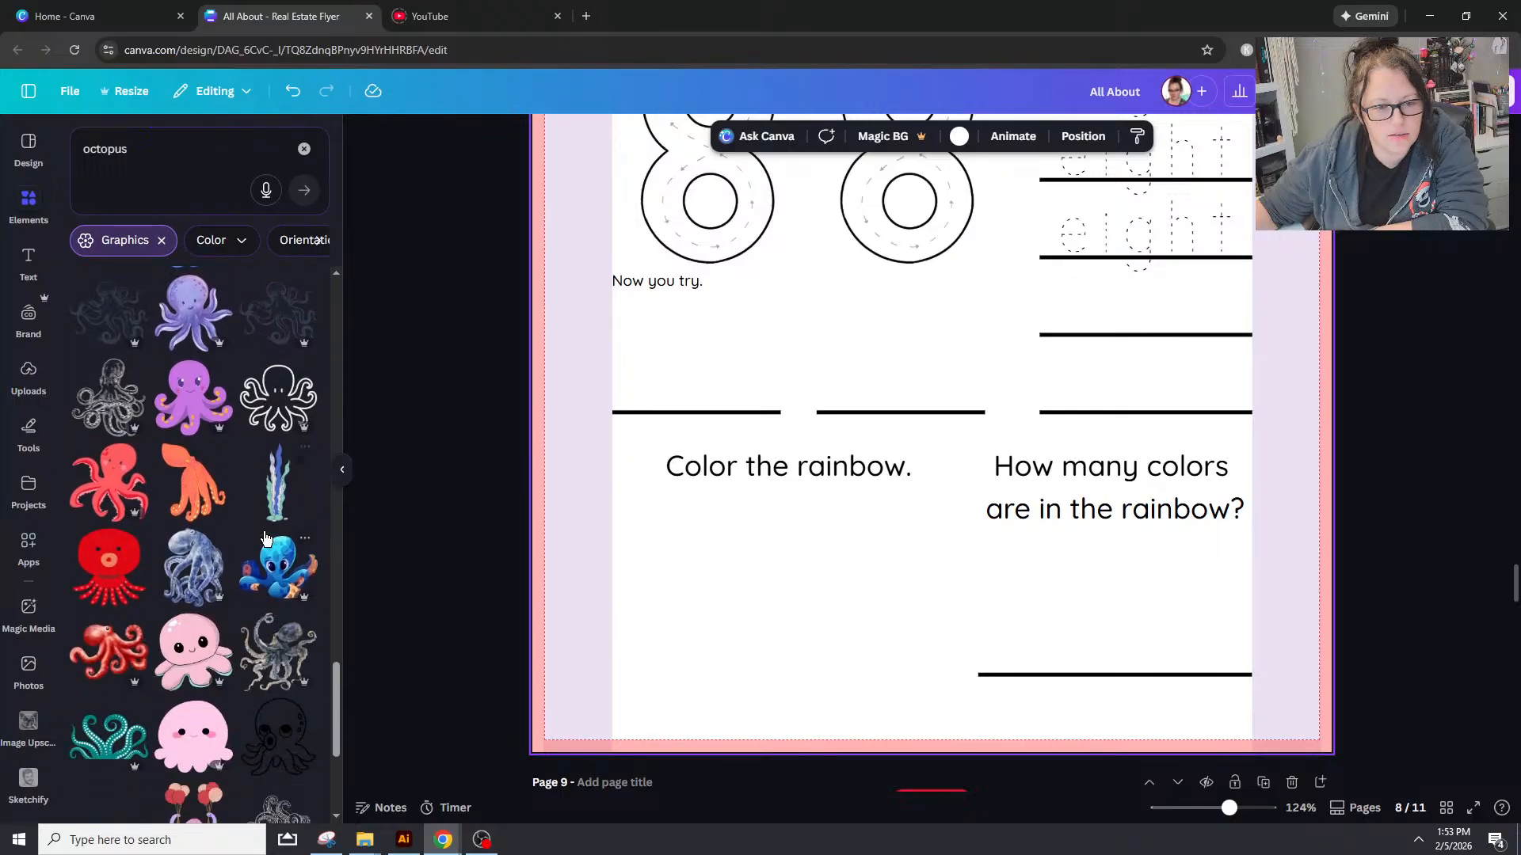
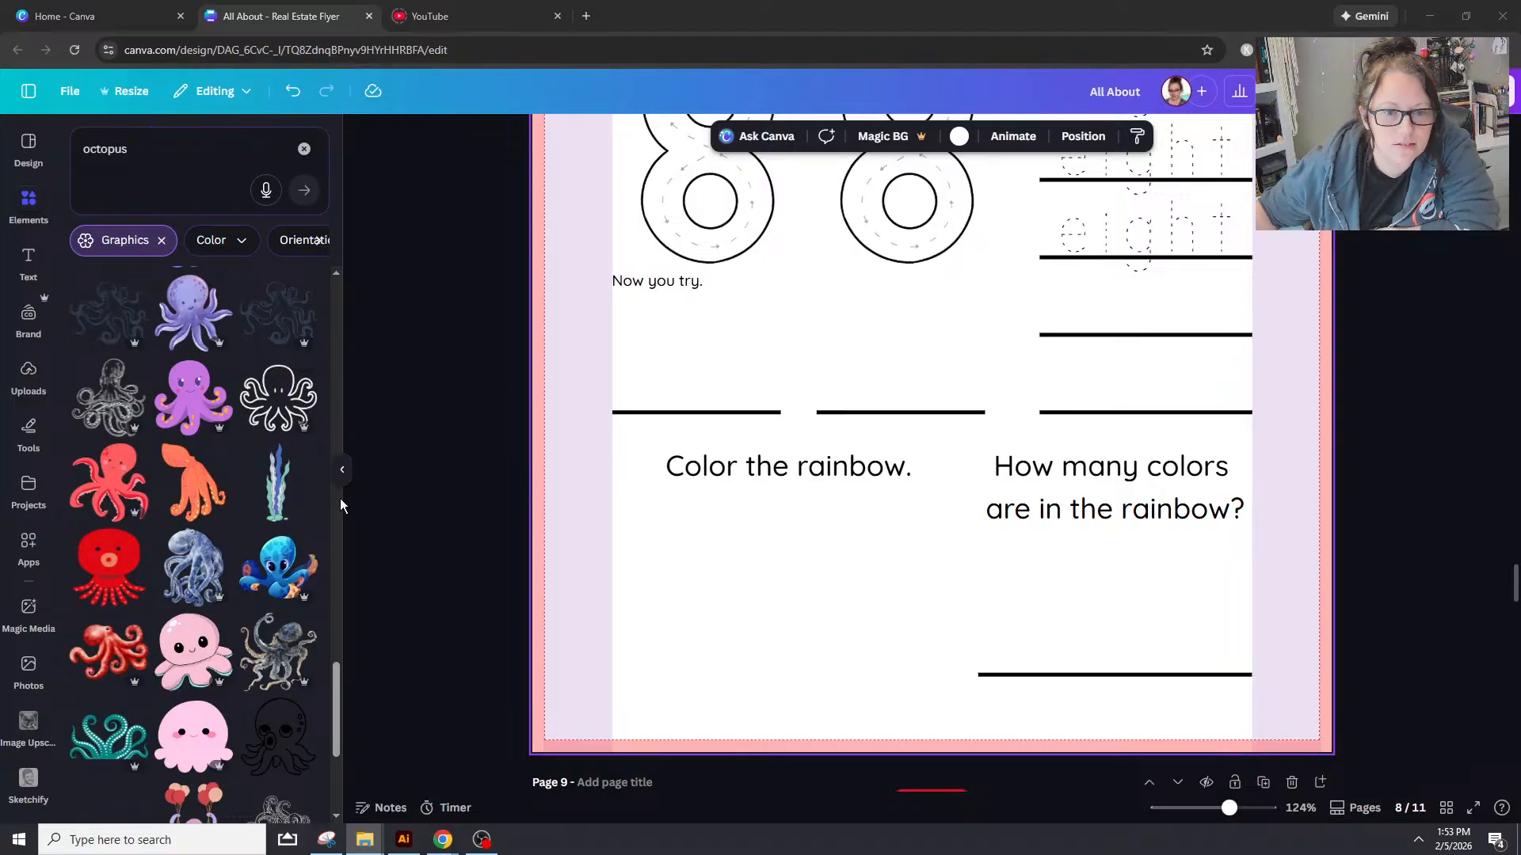
click(295, 410)
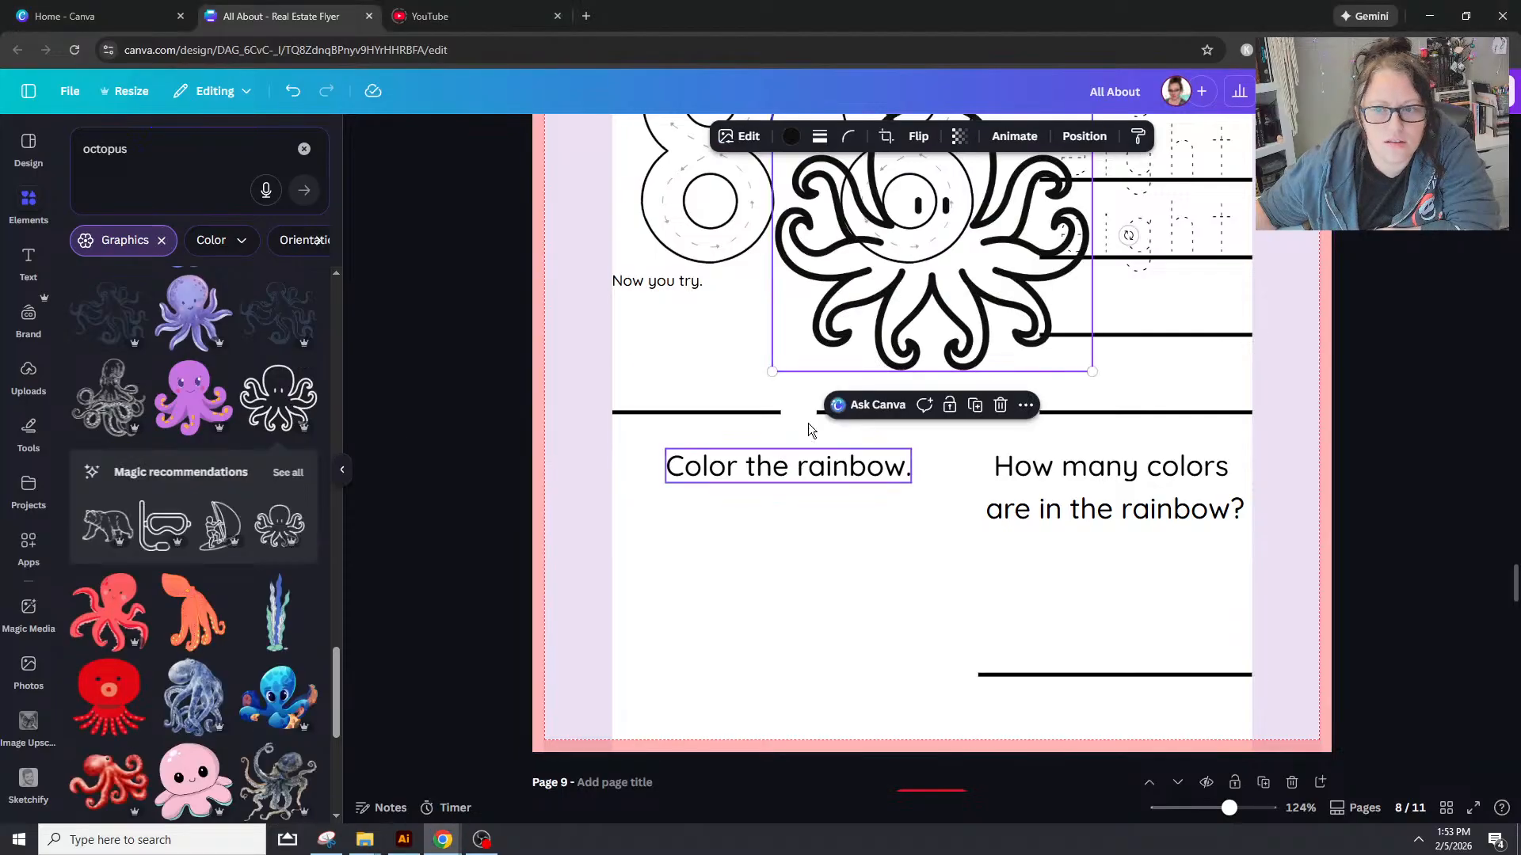
Step: Shrink the octopus to about 2.8 by 2.4 and center it beneath "Color the rainbow." on page 8
drag(993, 248, 859, 598)
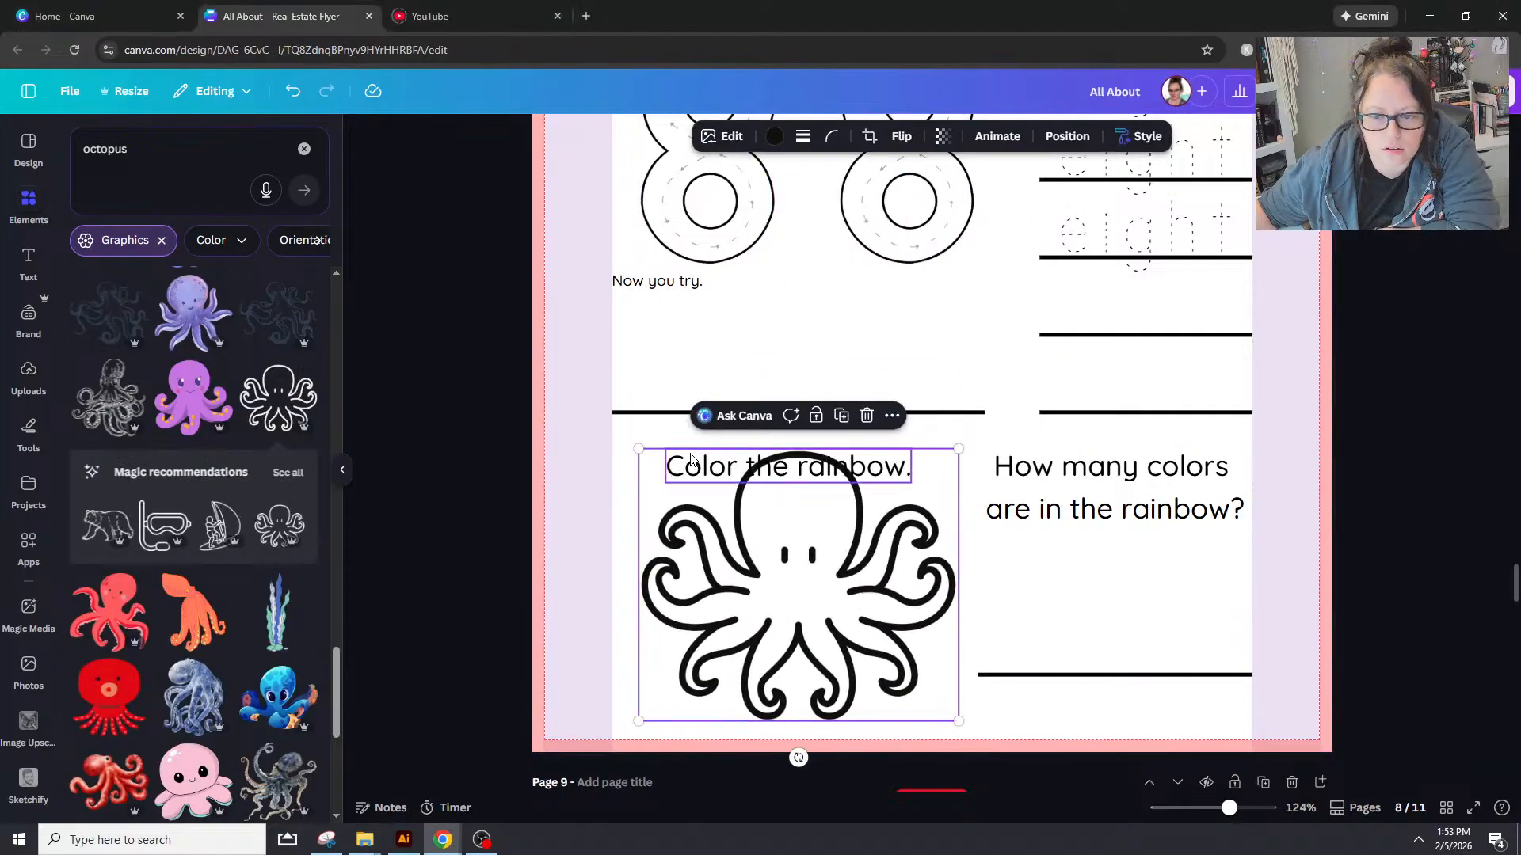
drag(640, 450, 689, 495)
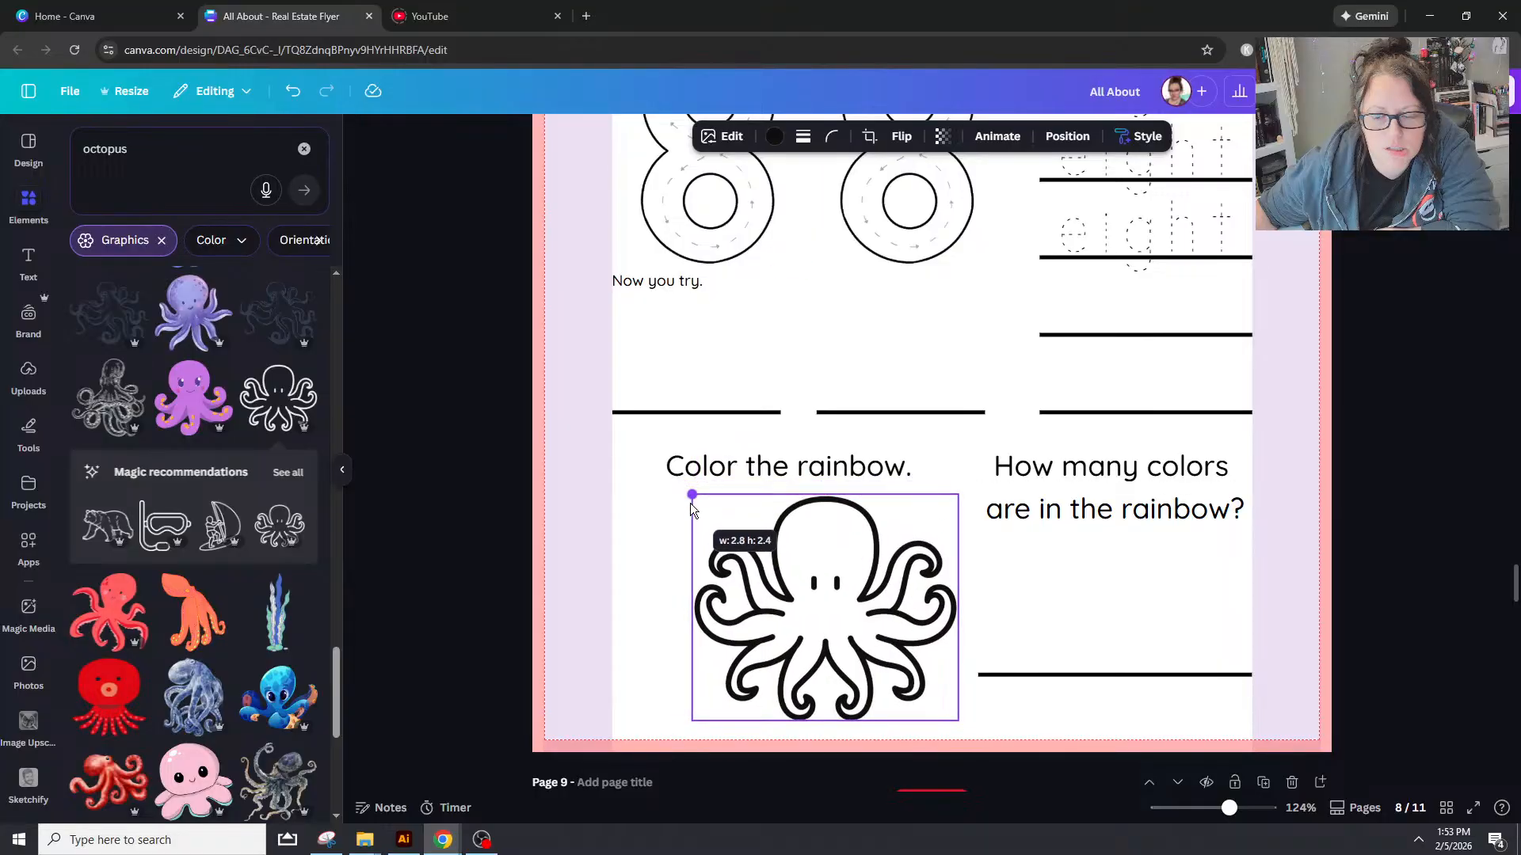
drag(824, 554, 794, 559)
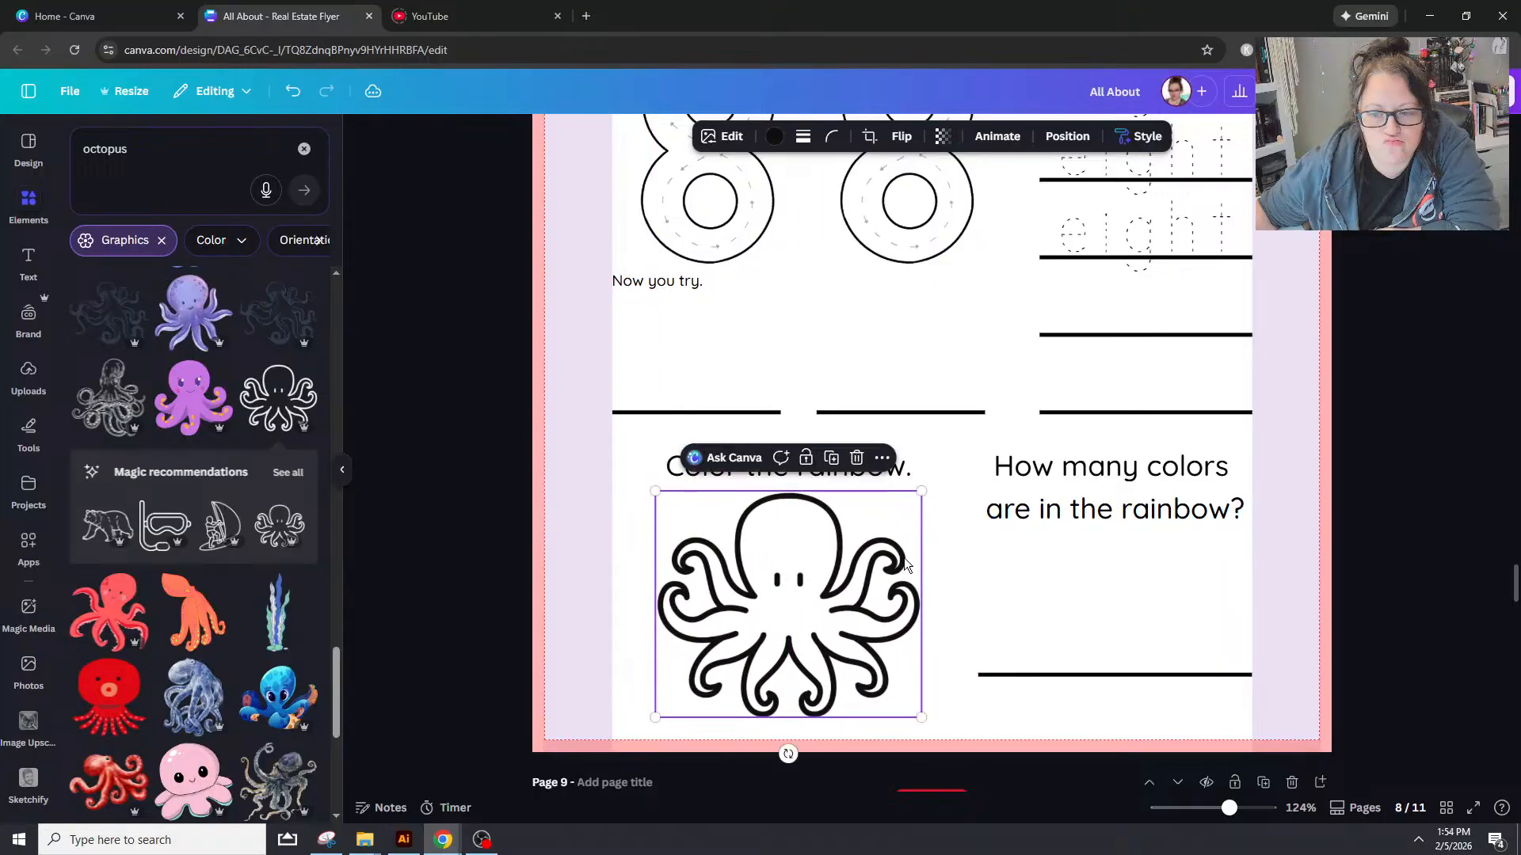
click(988, 559)
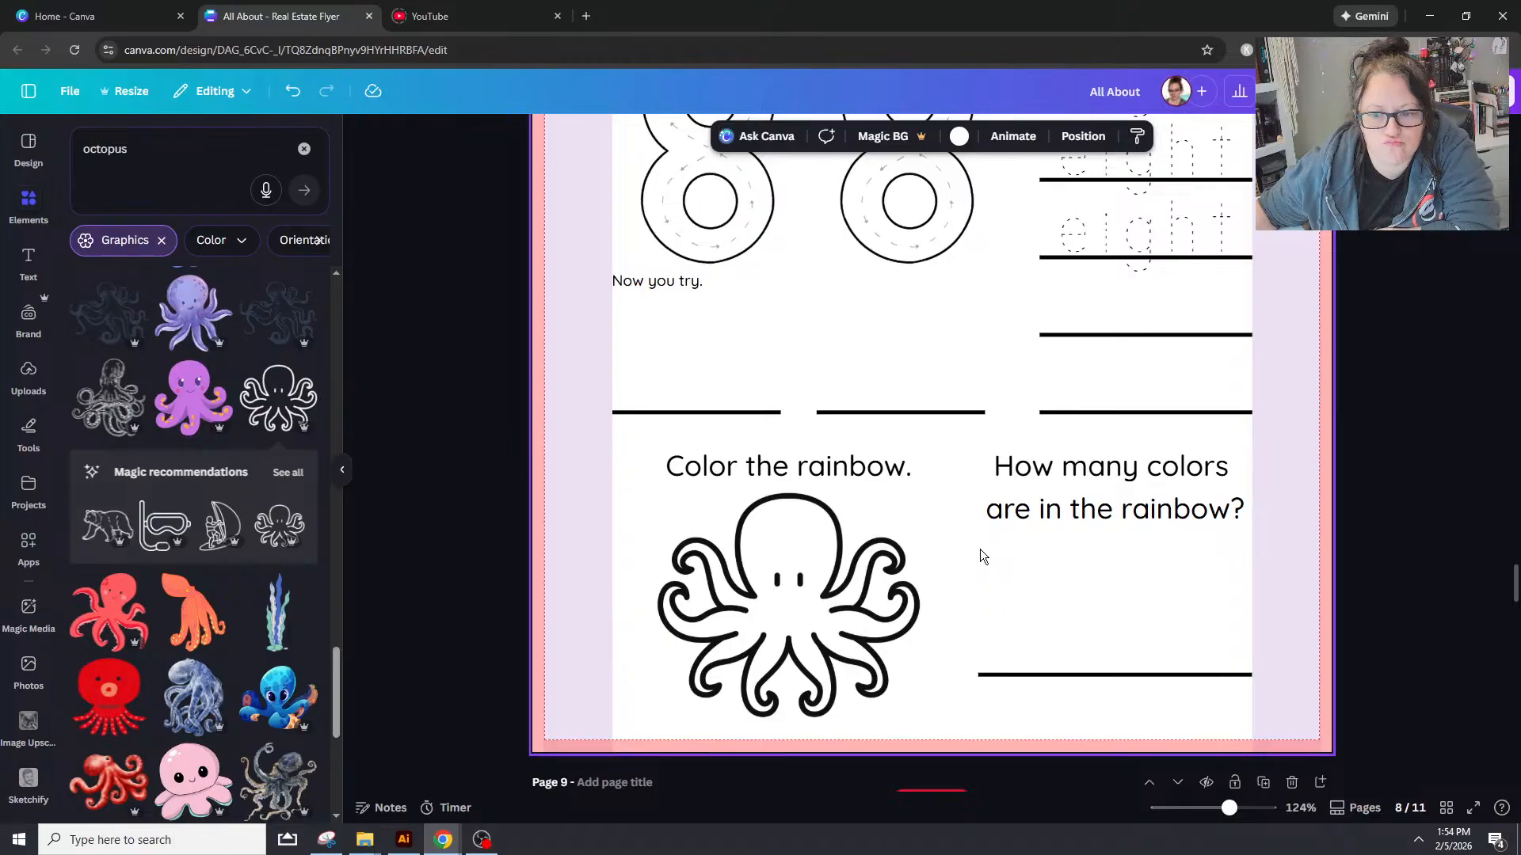
Step: Compare page 8 and its octopus picture with the activities on the earlier number worksheets
scroll(972, 583, up, 10)
scroll(965, 583, down, 10)
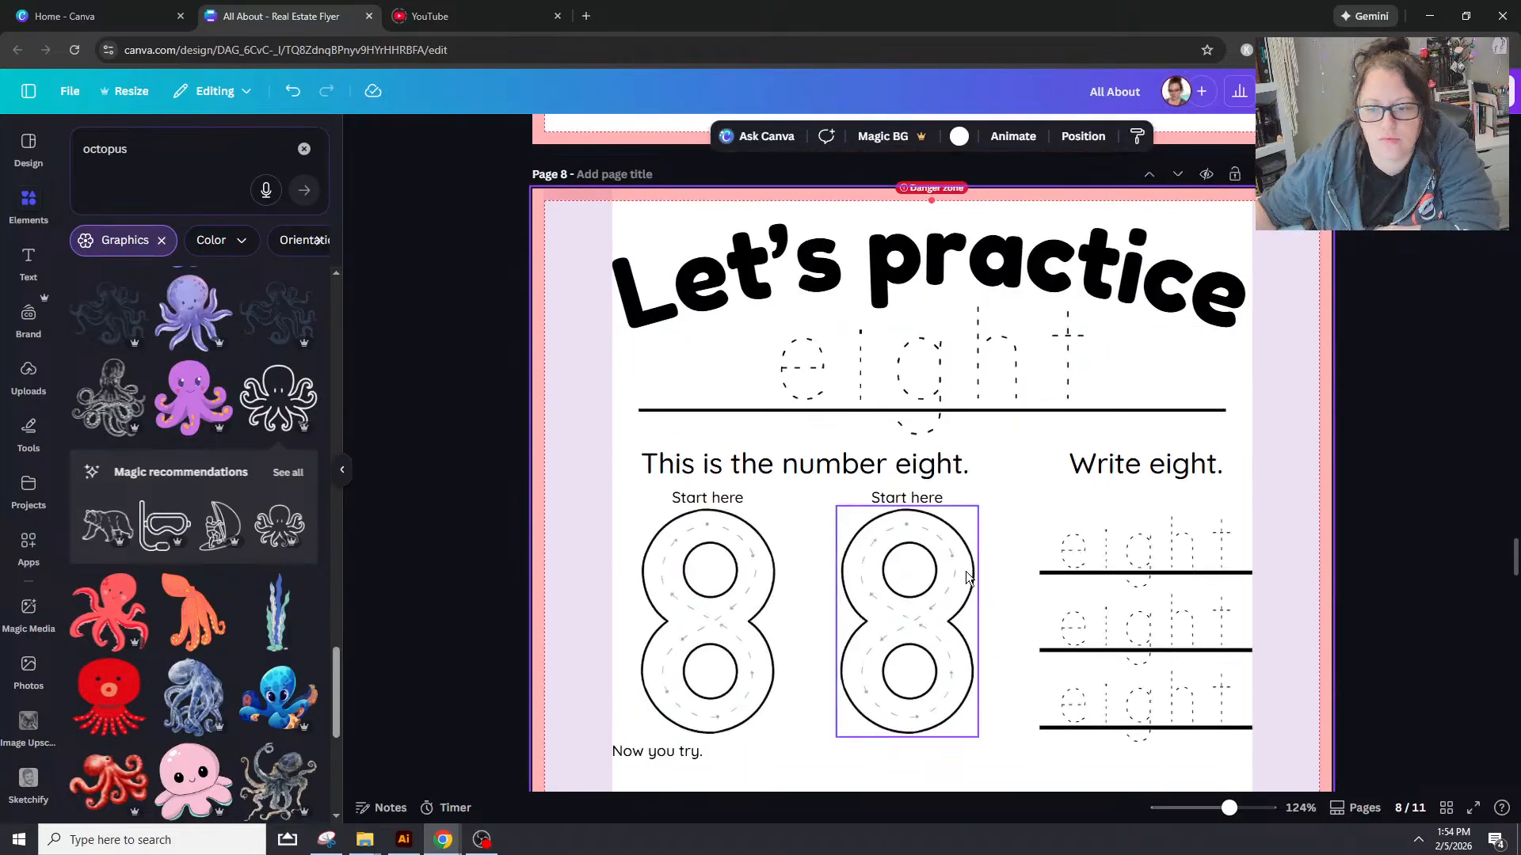
scroll(991, 546, up, 5)
scroll(992, 544, up, 20)
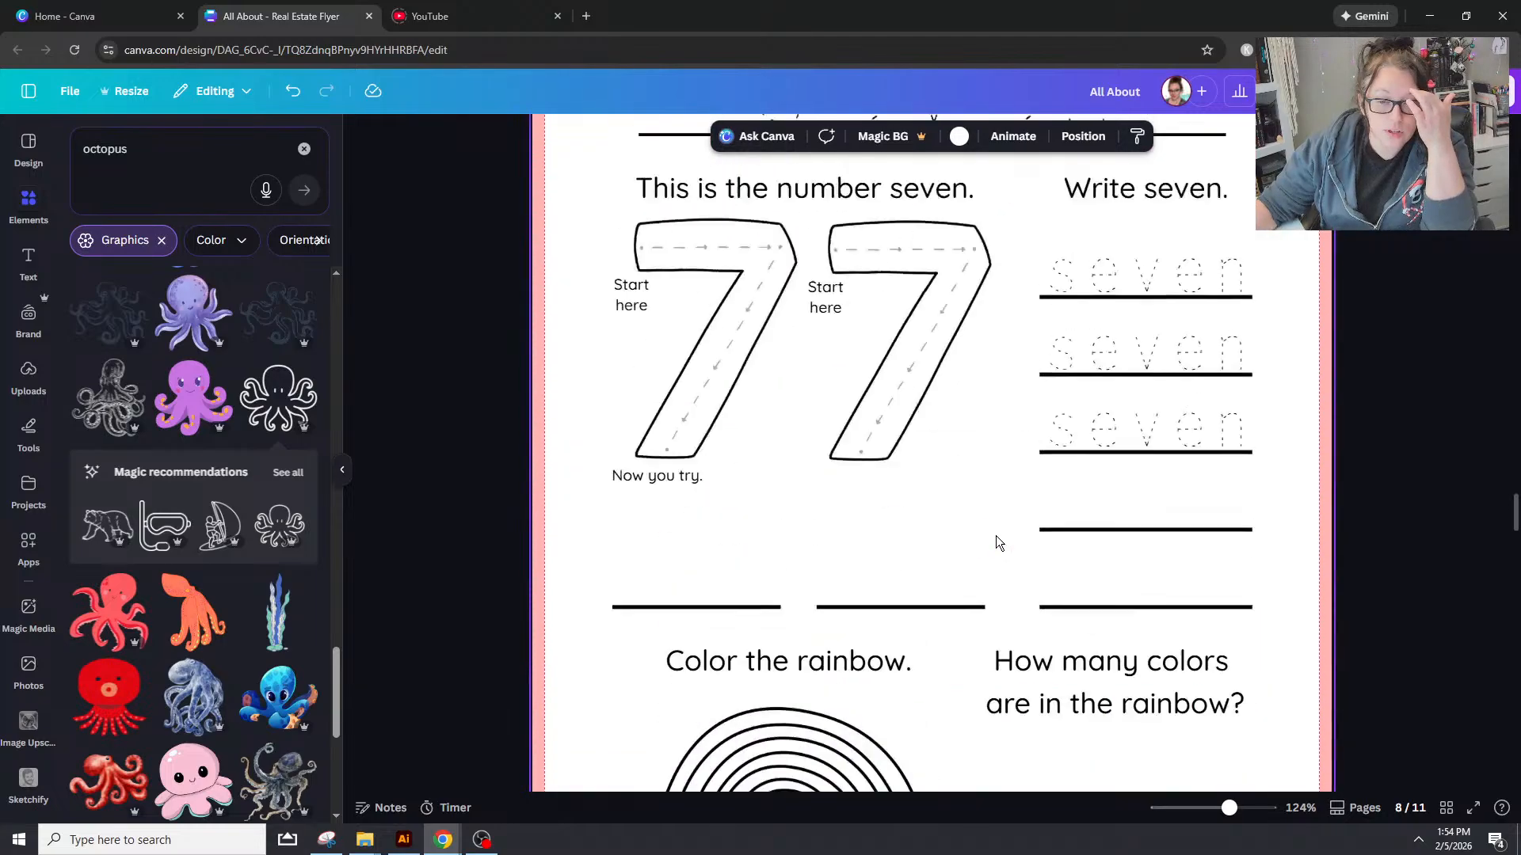
scroll(982, 515, up, 8)
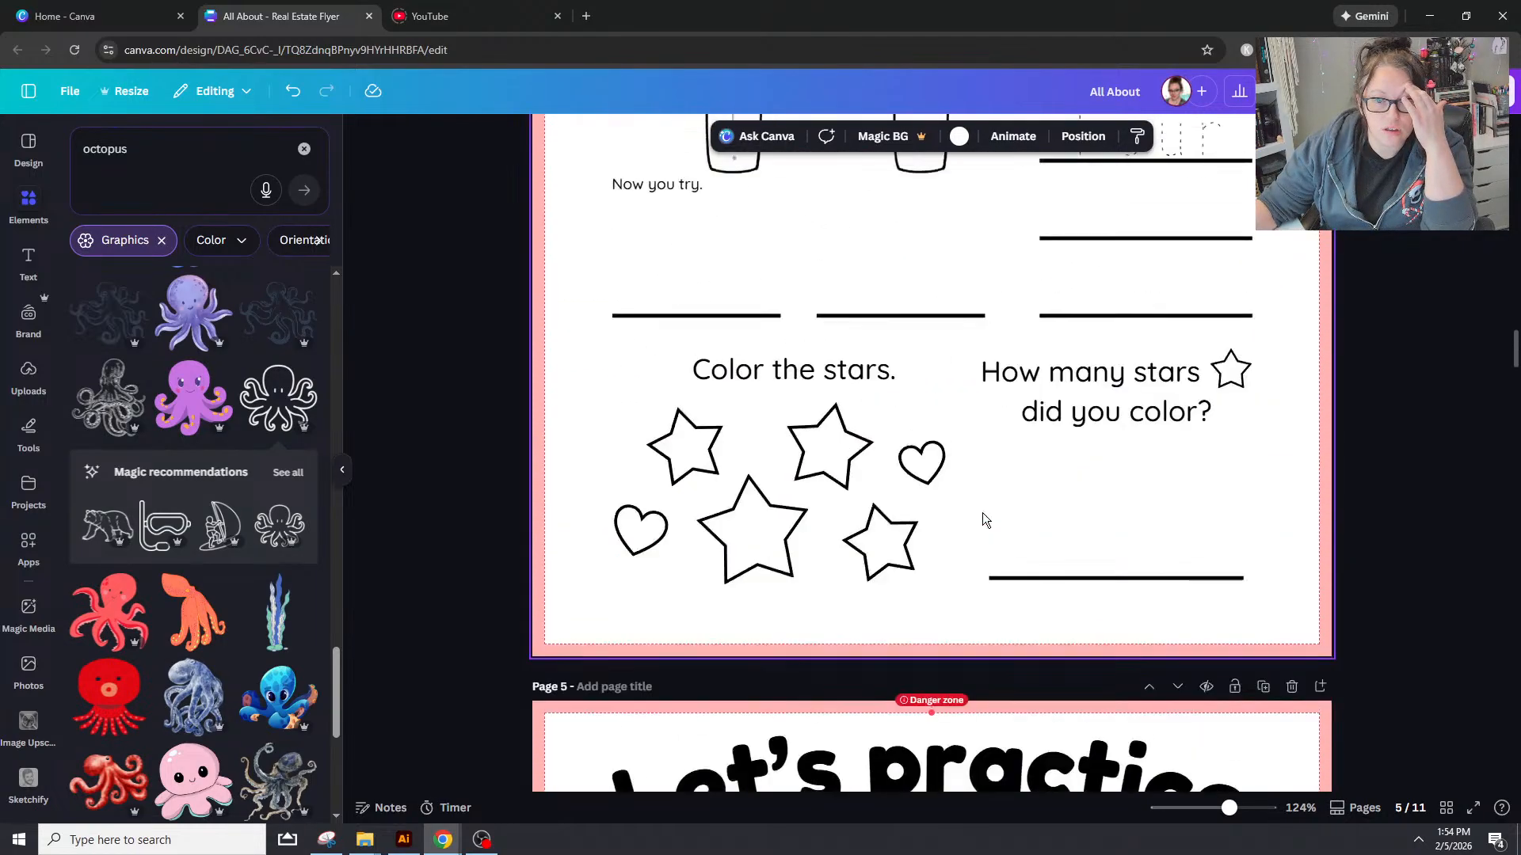
scroll(981, 515, down, 7)
scroll(944, 578, down, 15)
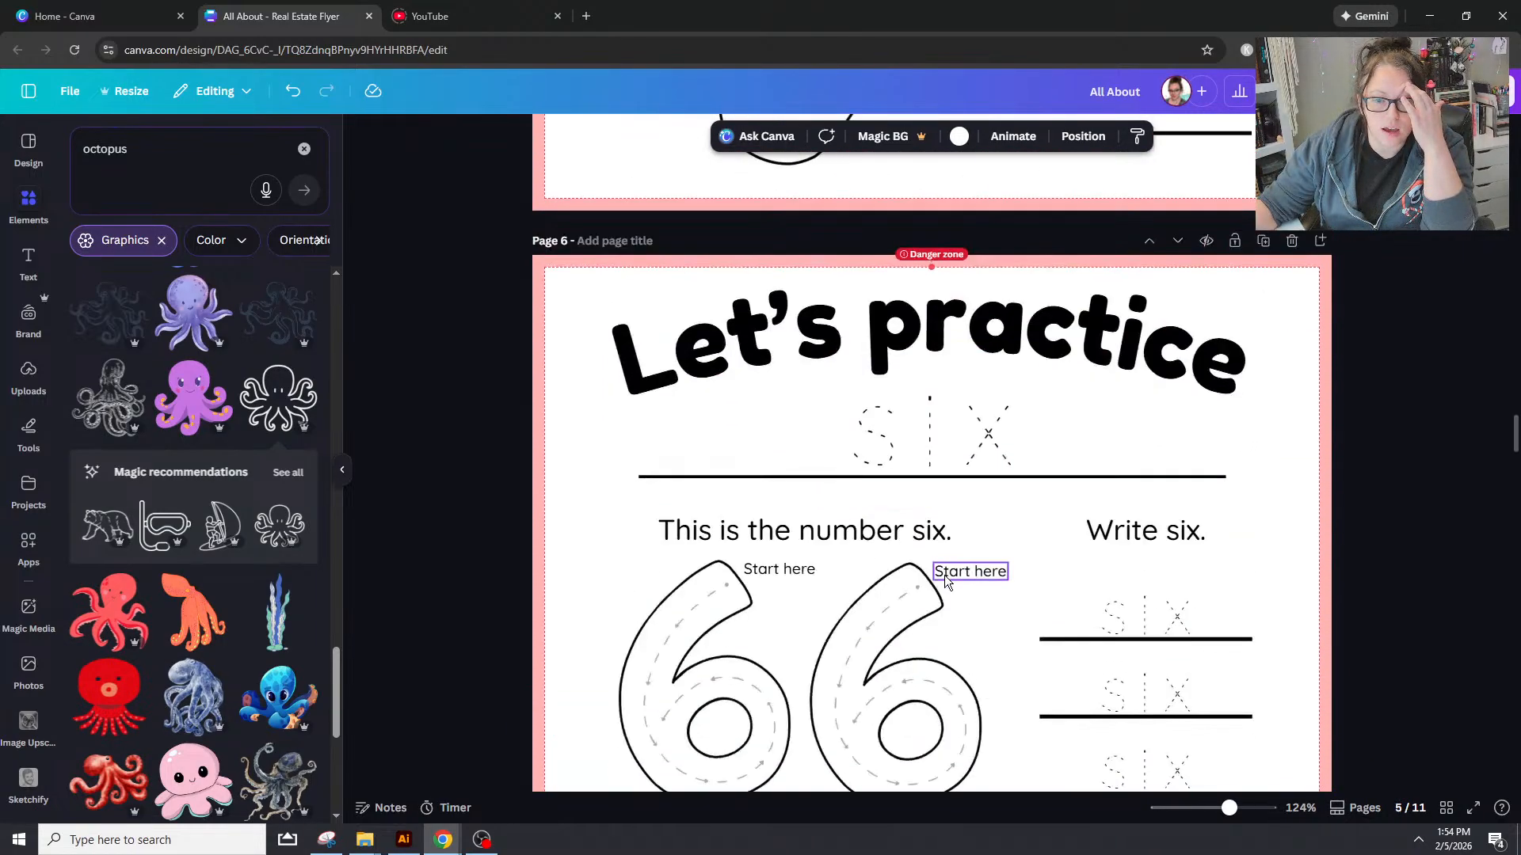
scroll(920, 570, down, 8)
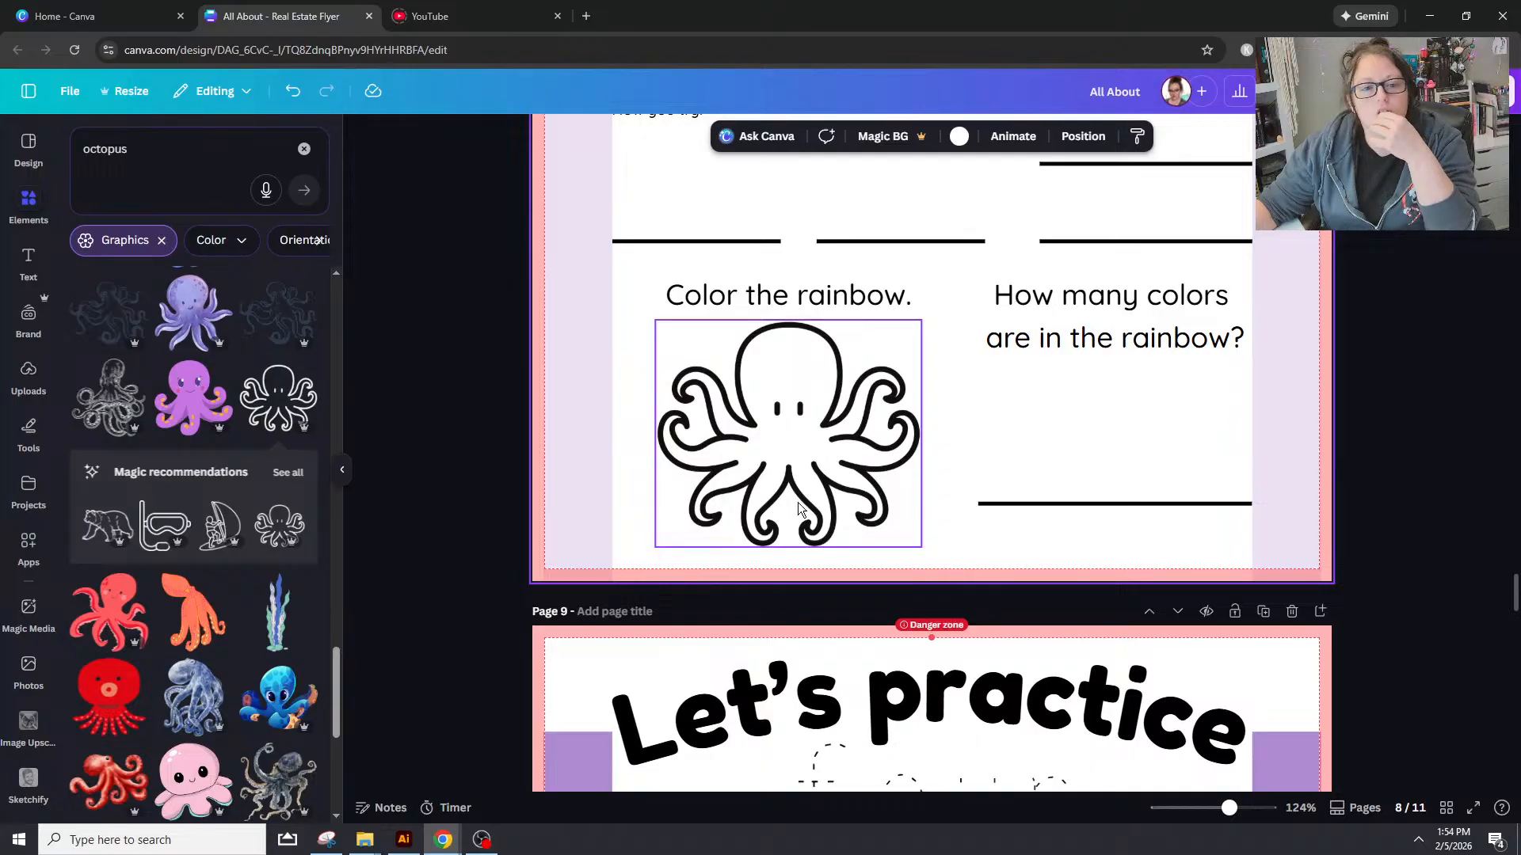
Step: Browse the octopus graphics results for an alternative outline drawing suitable for coloring
scroll(226, 558, down, 4)
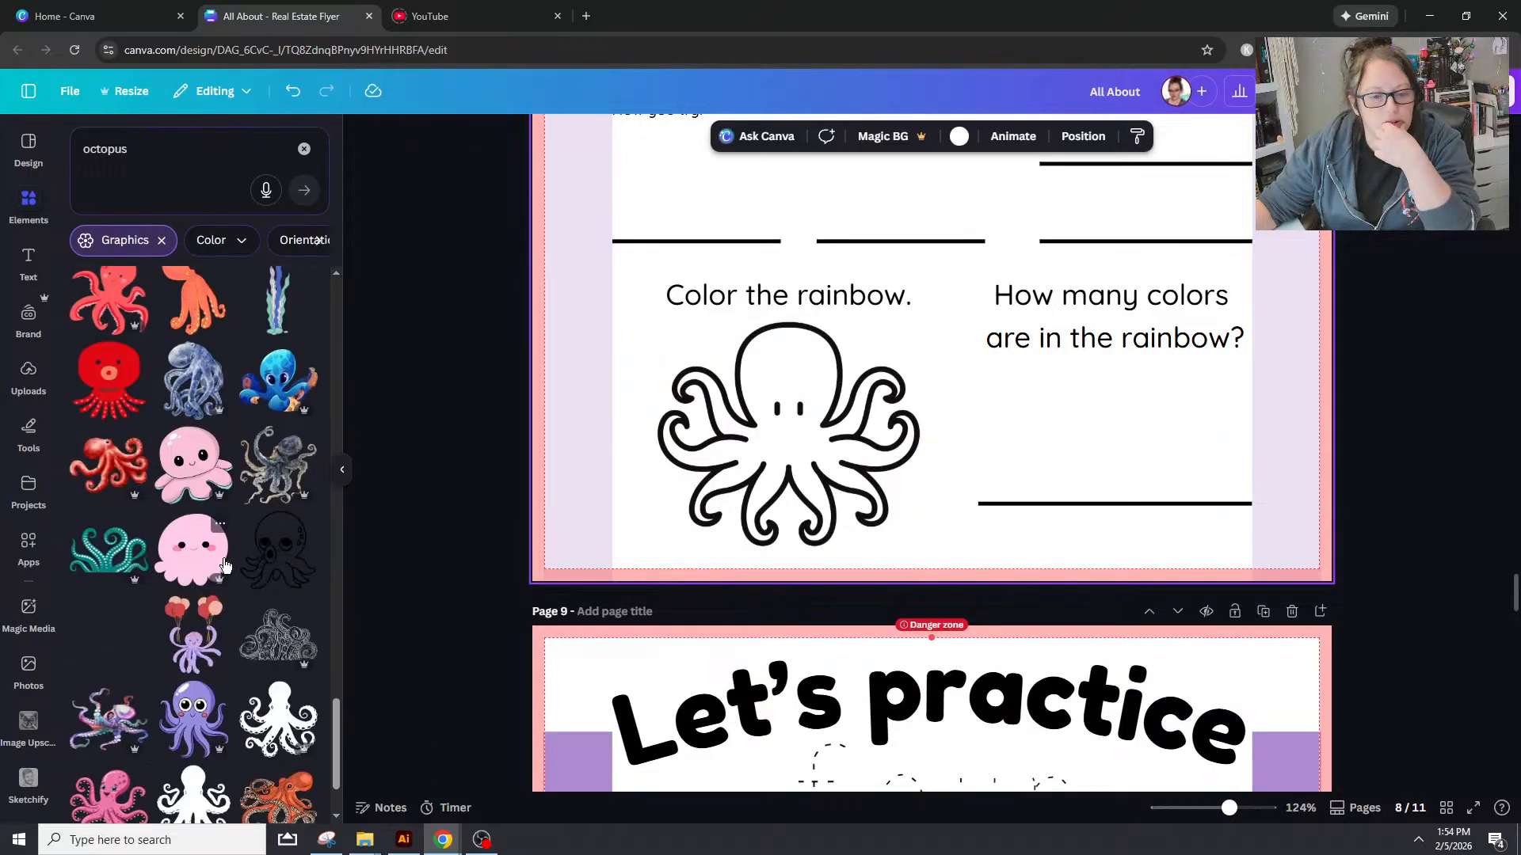
scroll(224, 565, down, 1)
scroll(224, 566, down, 1)
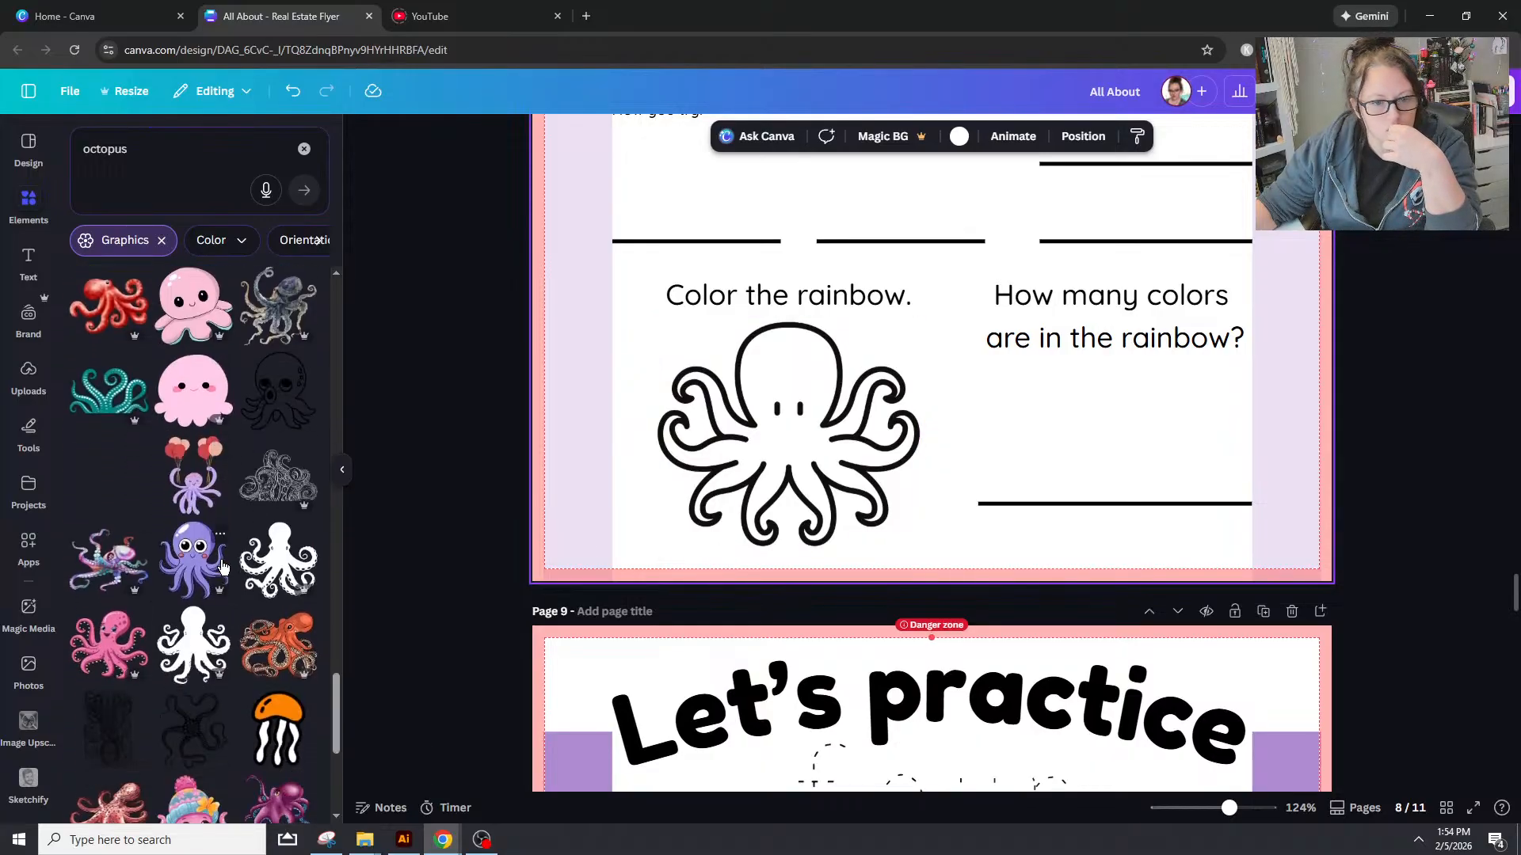
scroll(224, 567, down, 1)
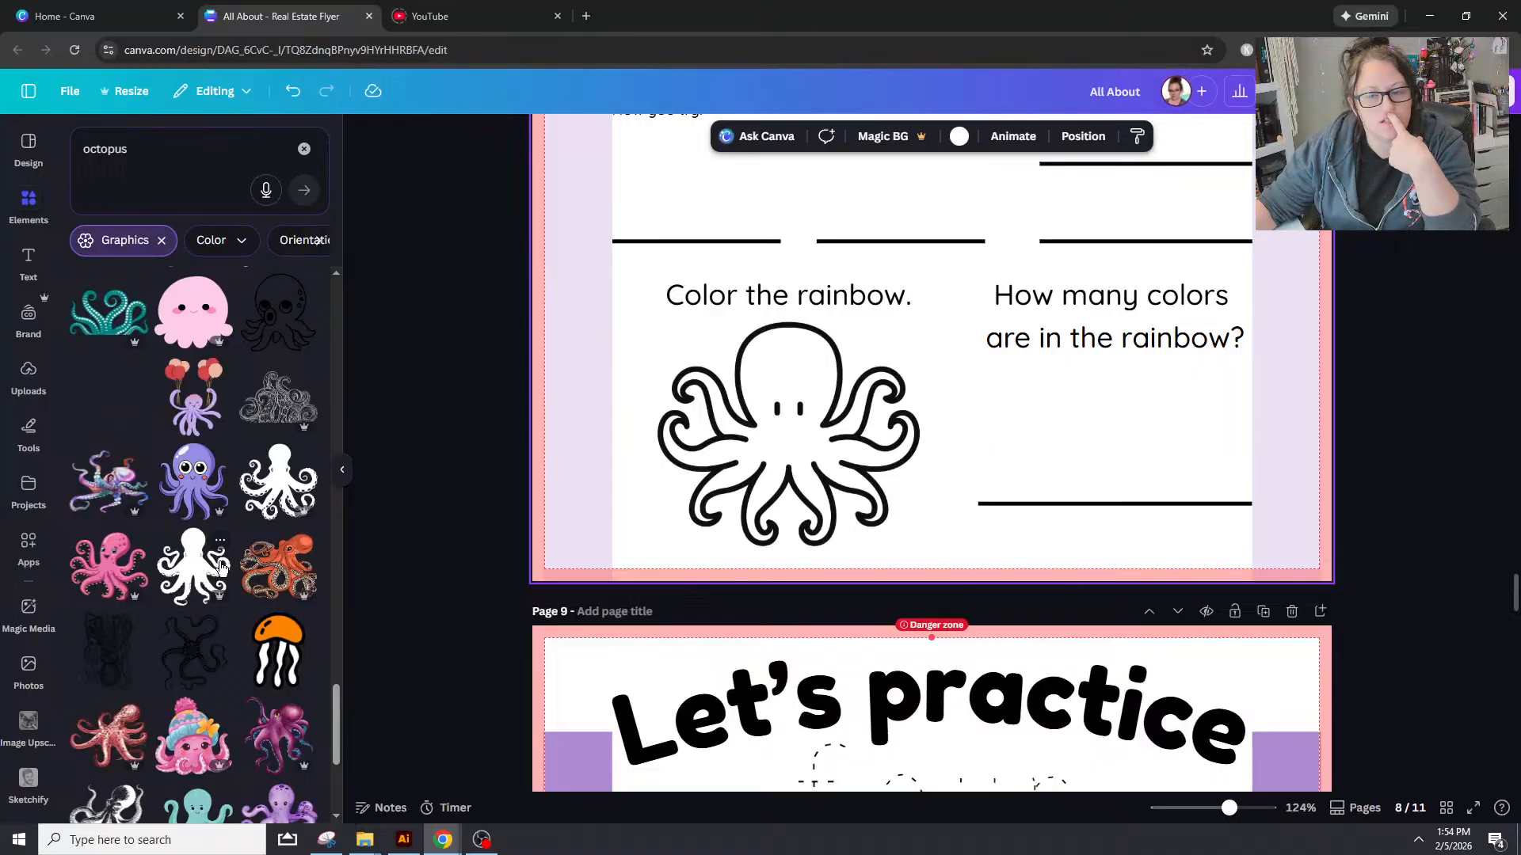
scroll(220, 566, down, 1)
scroll(210, 572, down, 3)
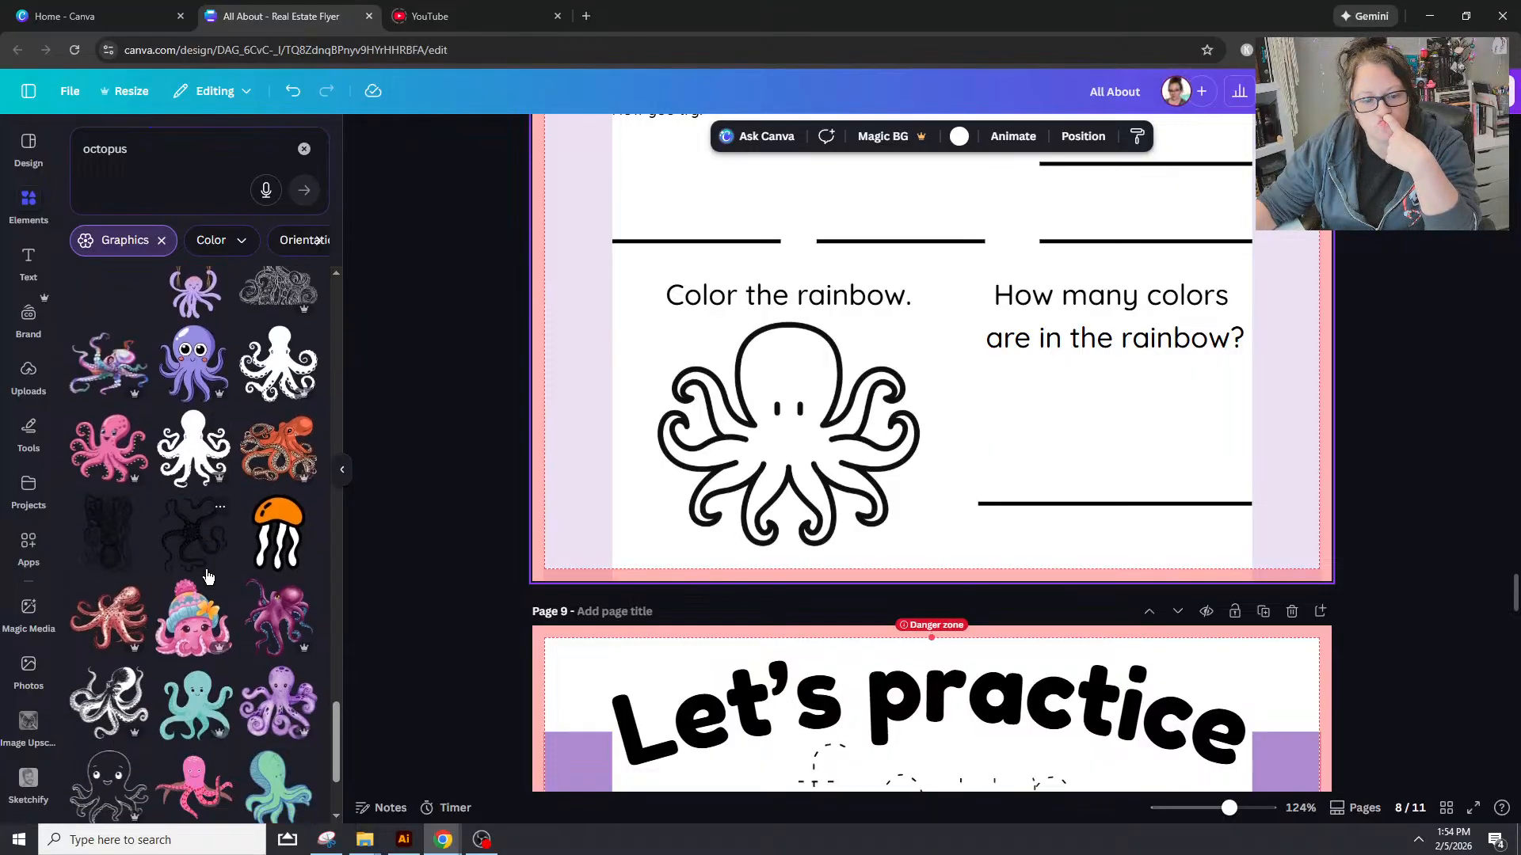
scroll(204, 579, down, 4)
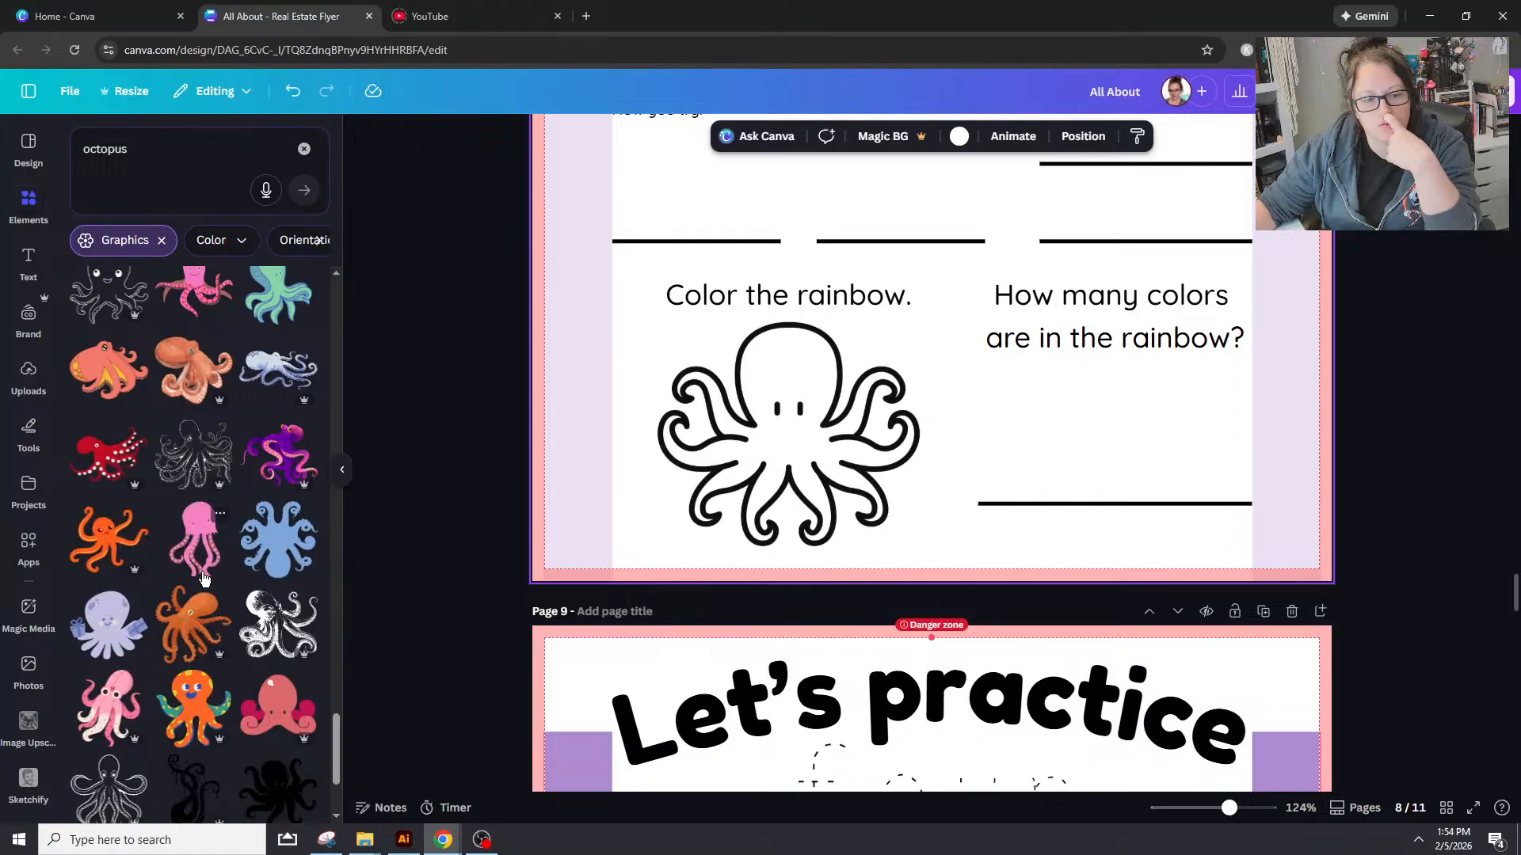
scroll(203, 579, down, 2)
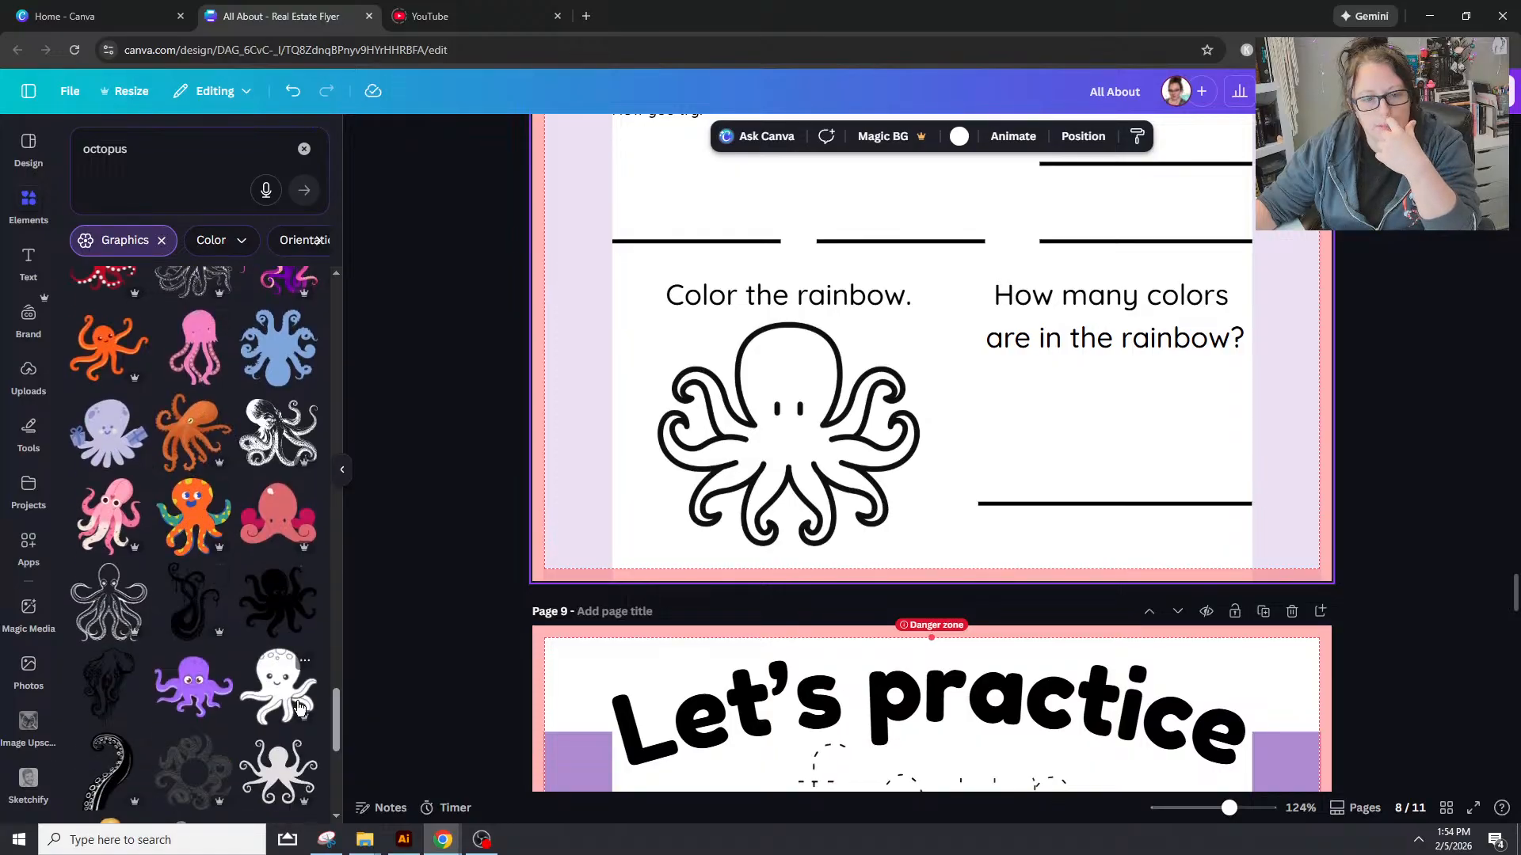
scroll(300, 708, up, 2)
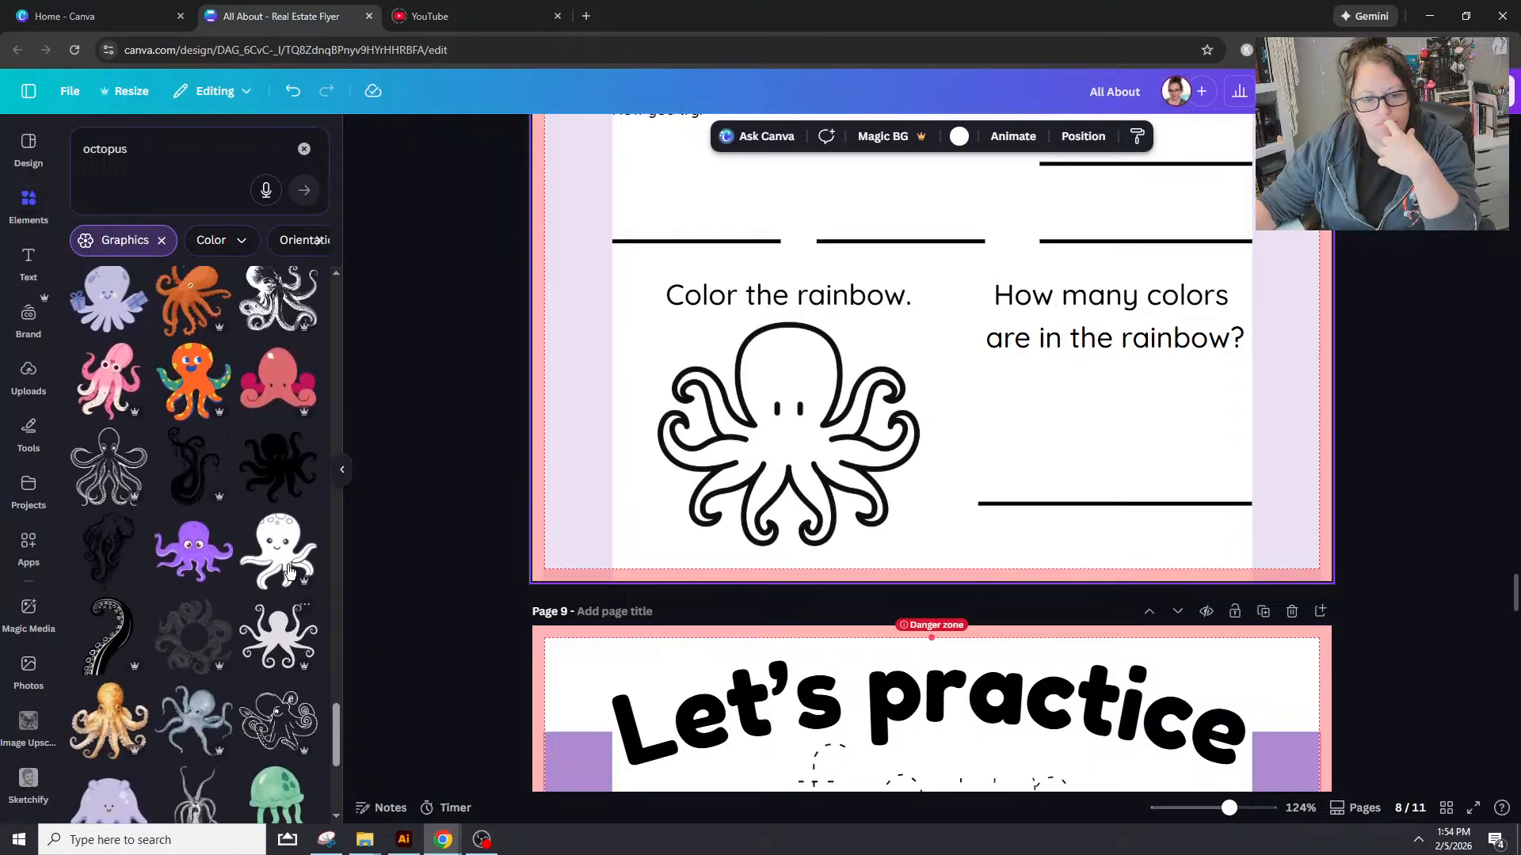
Step: Filter the octopus graphics results by price to show only Free items
click(323, 246)
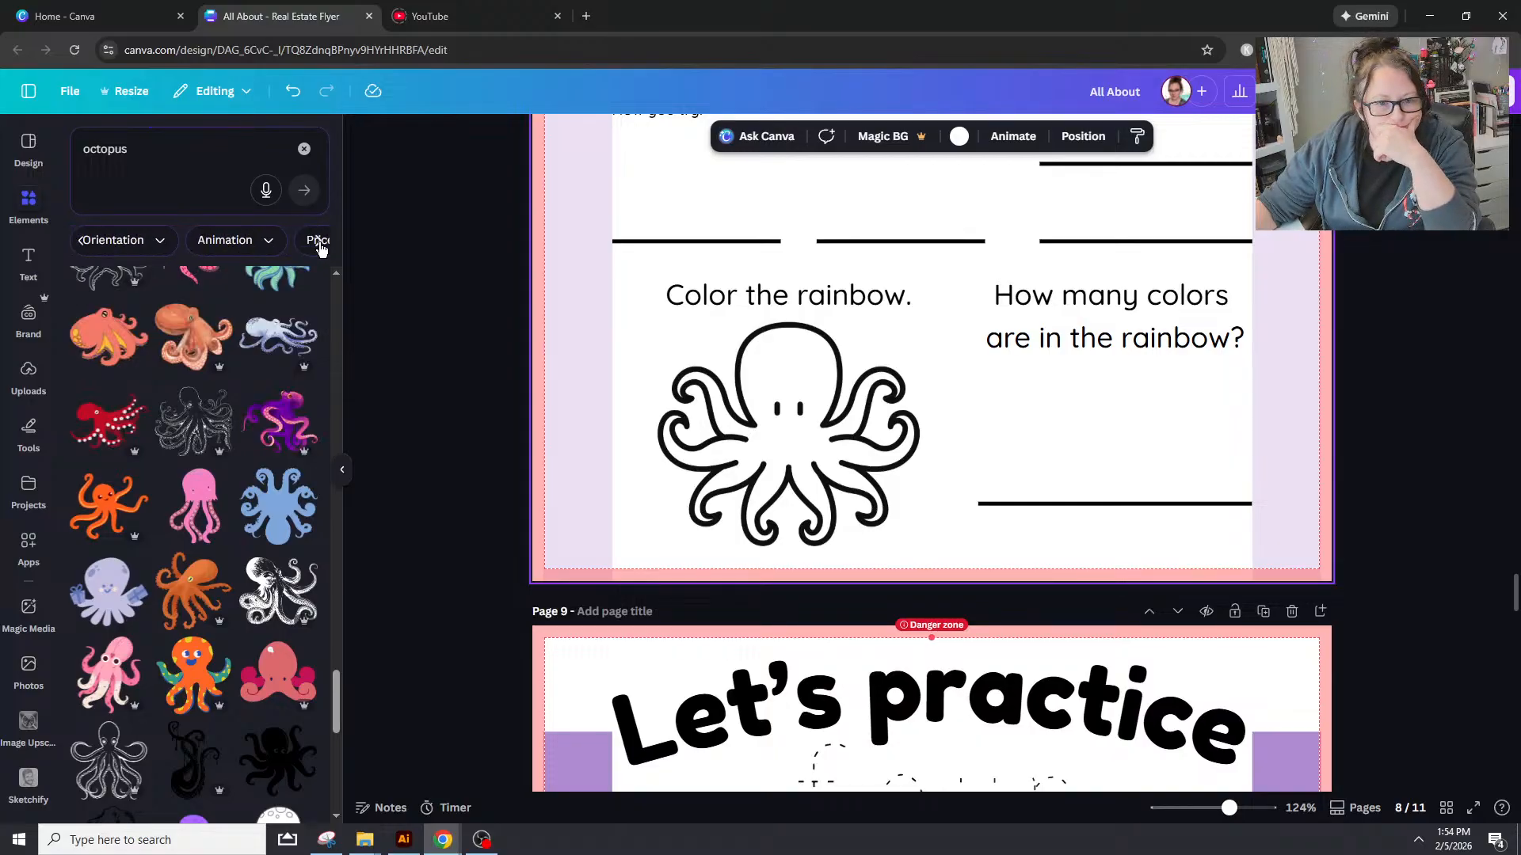
click(320, 245)
click(293, 242)
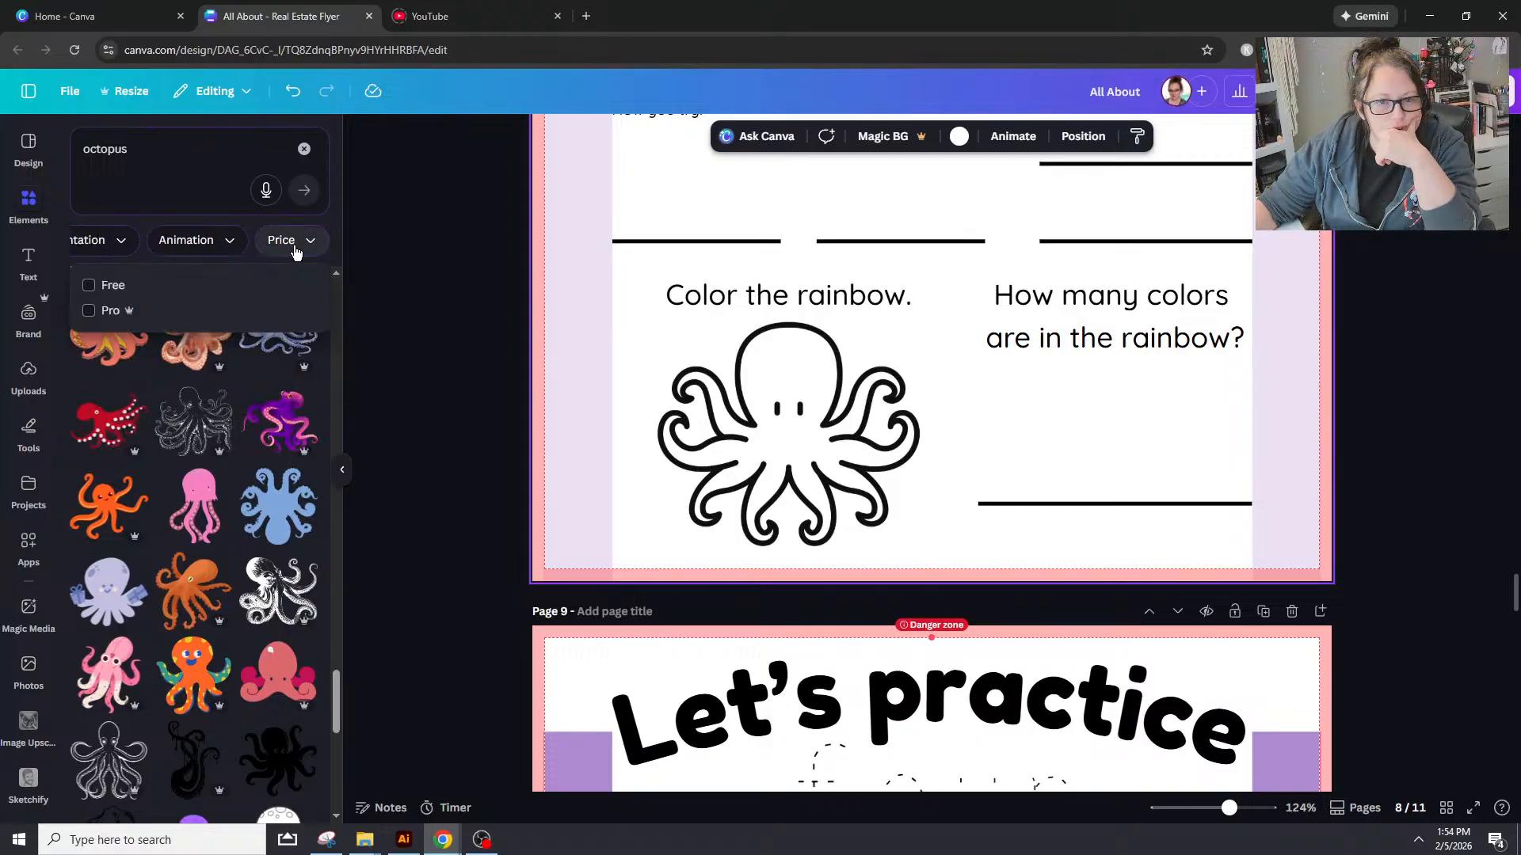
click(87, 285)
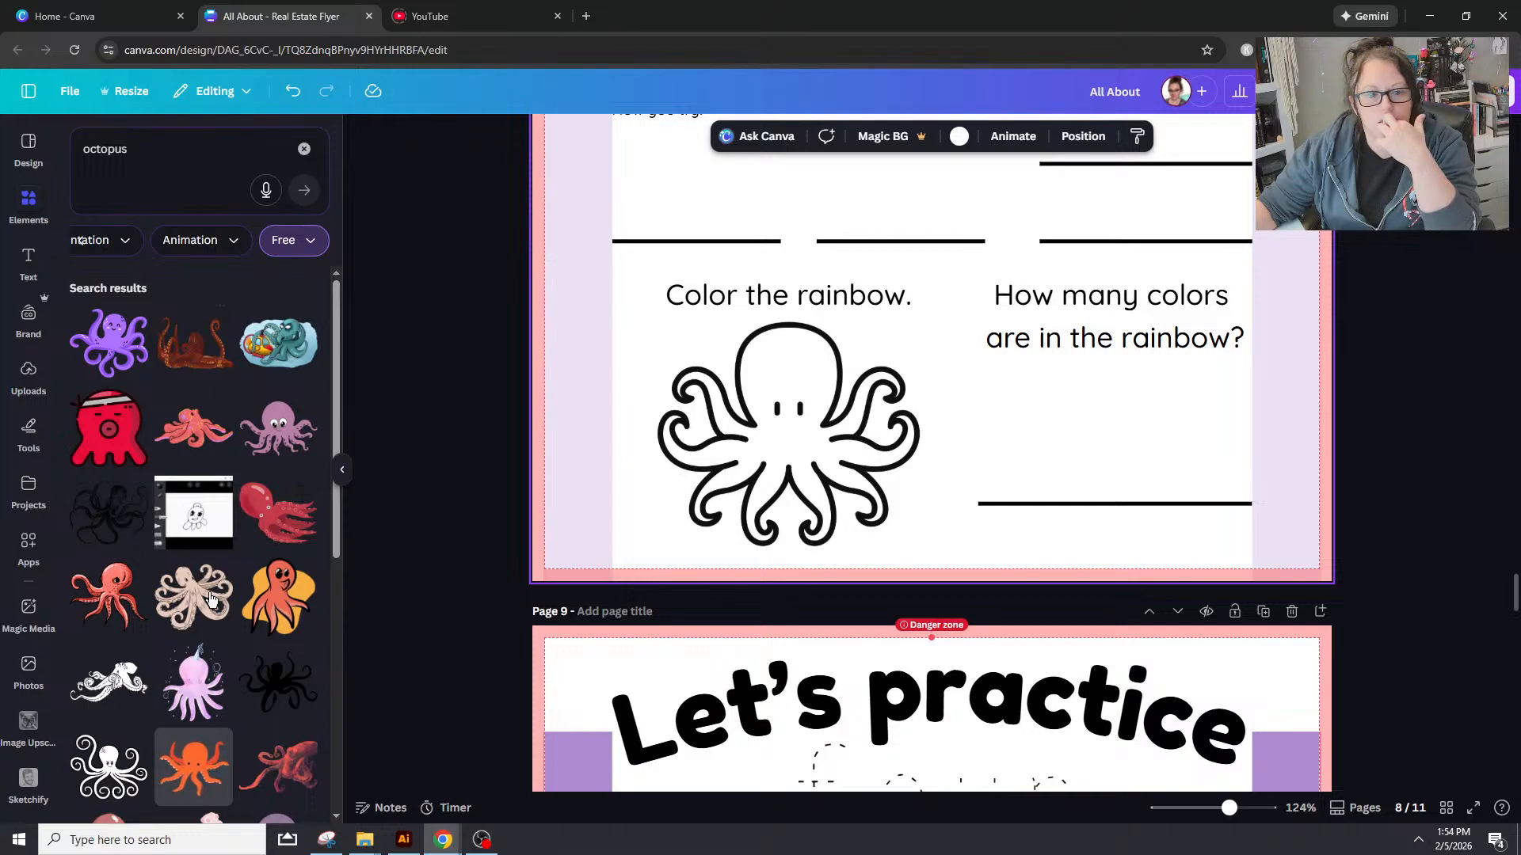
Step: Try the solid black octopus silhouette from the free results on page 8, and delete it from the page
scroll(213, 617, down, 1)
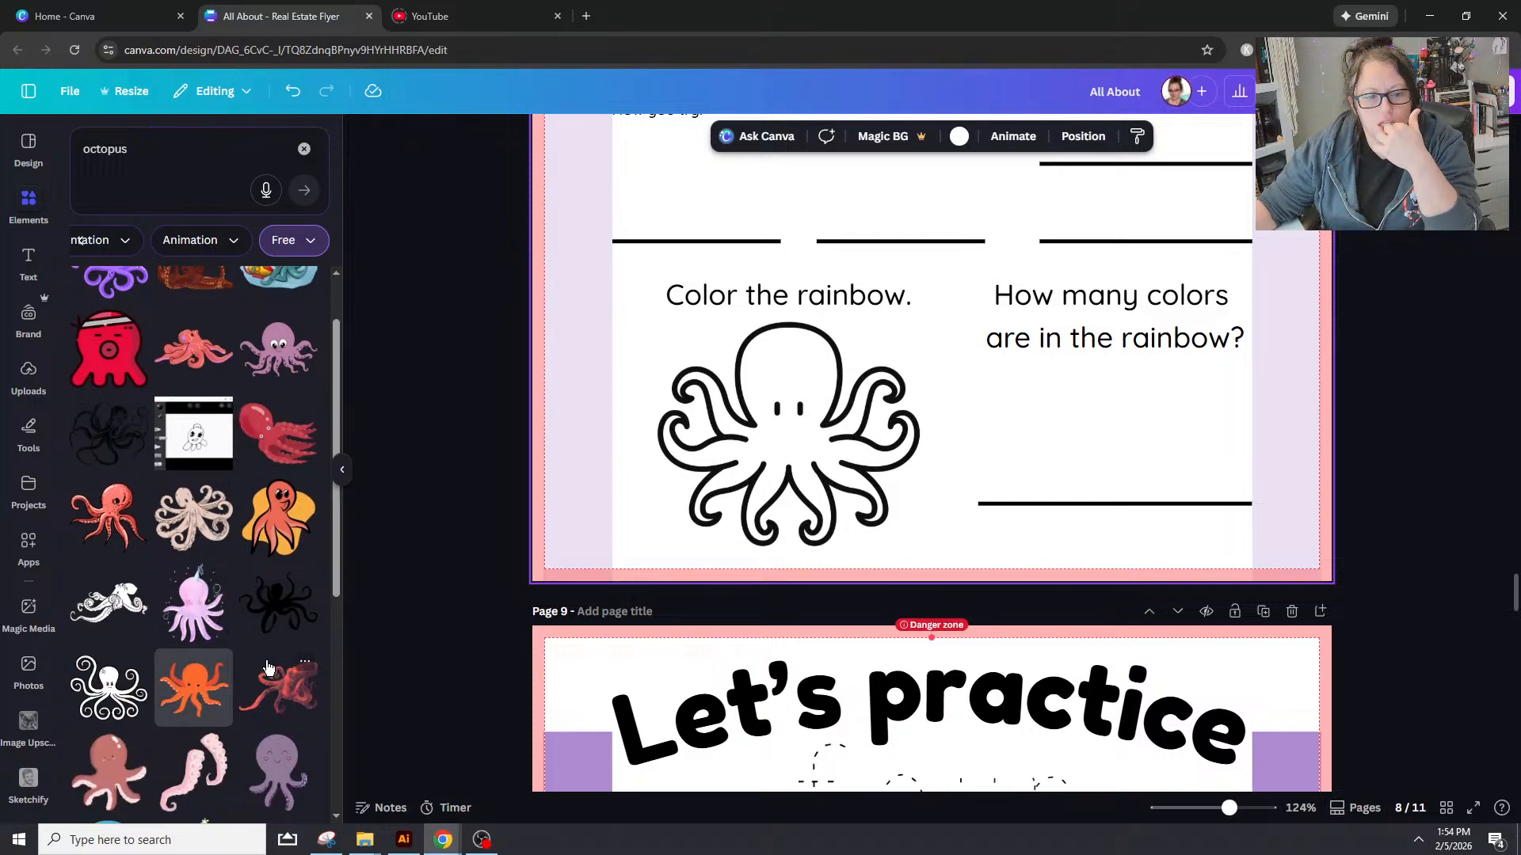
scroll(268, 667, down, 1)
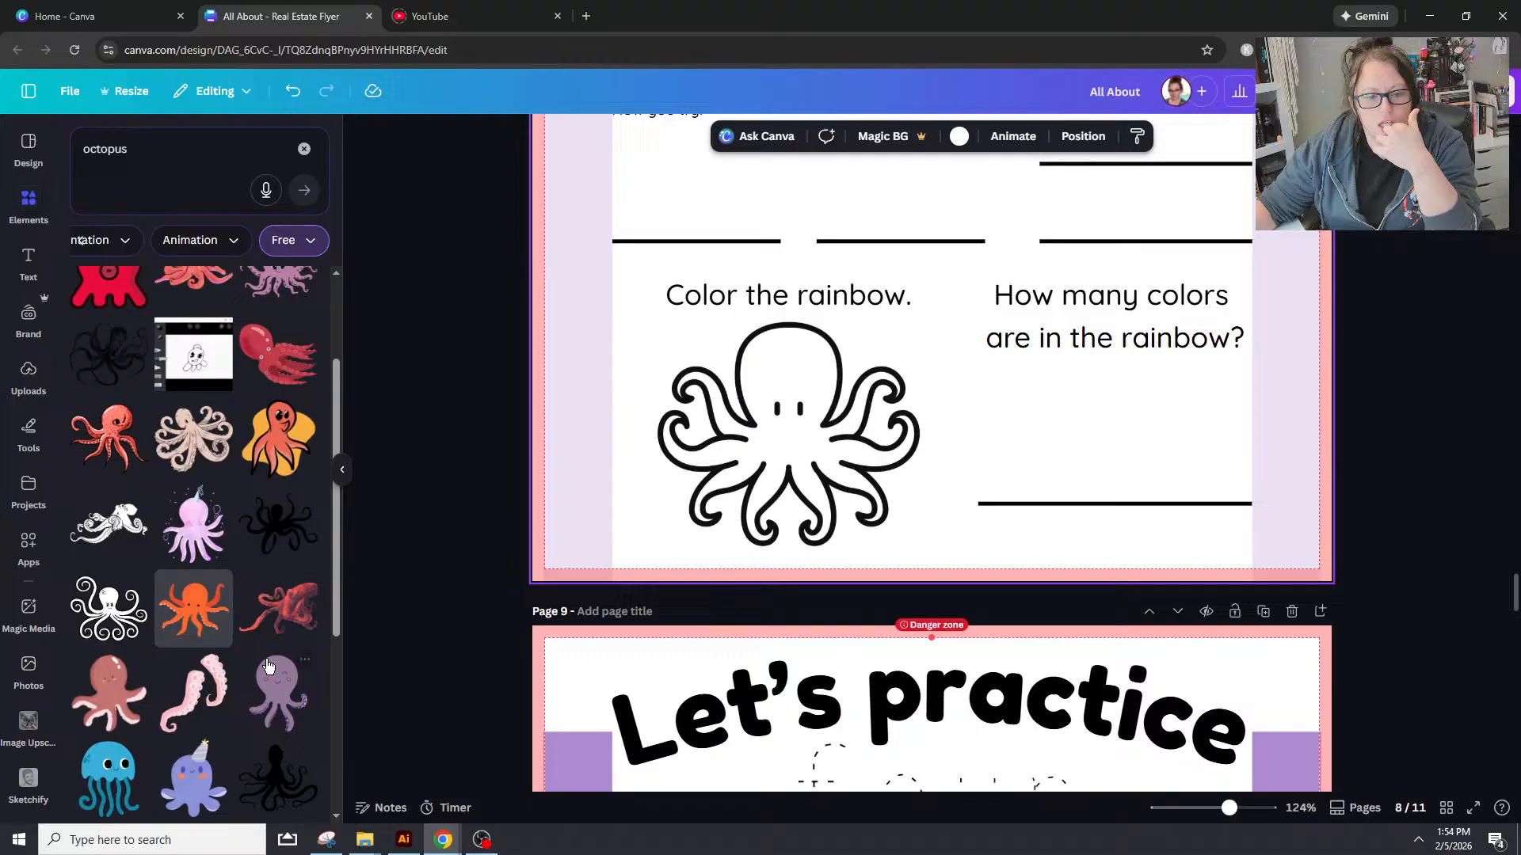
click(272, 519)
drag(775, 307, 759, 575)
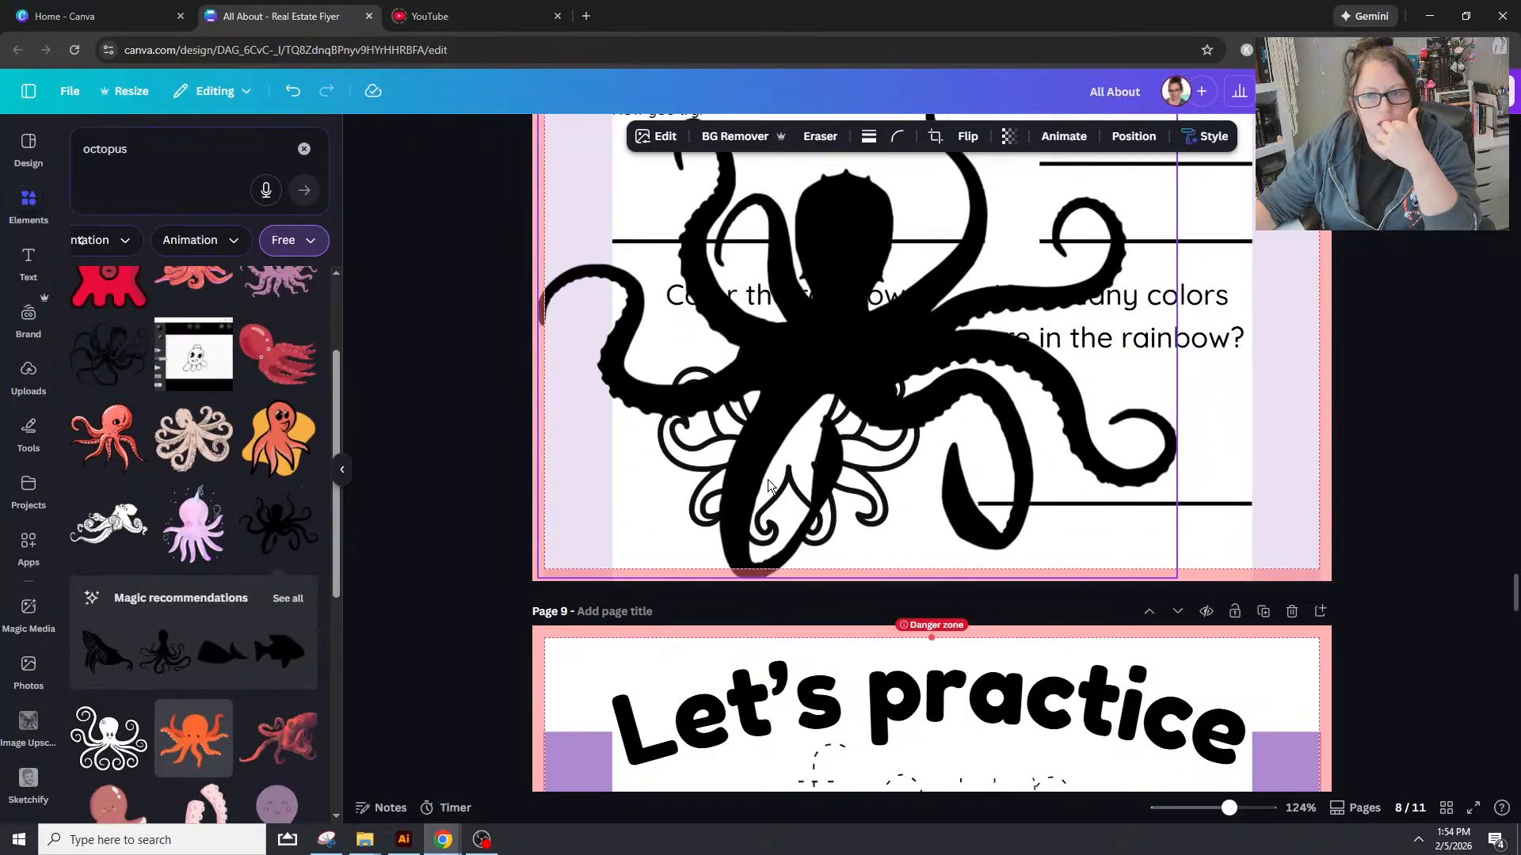
key(Delete)
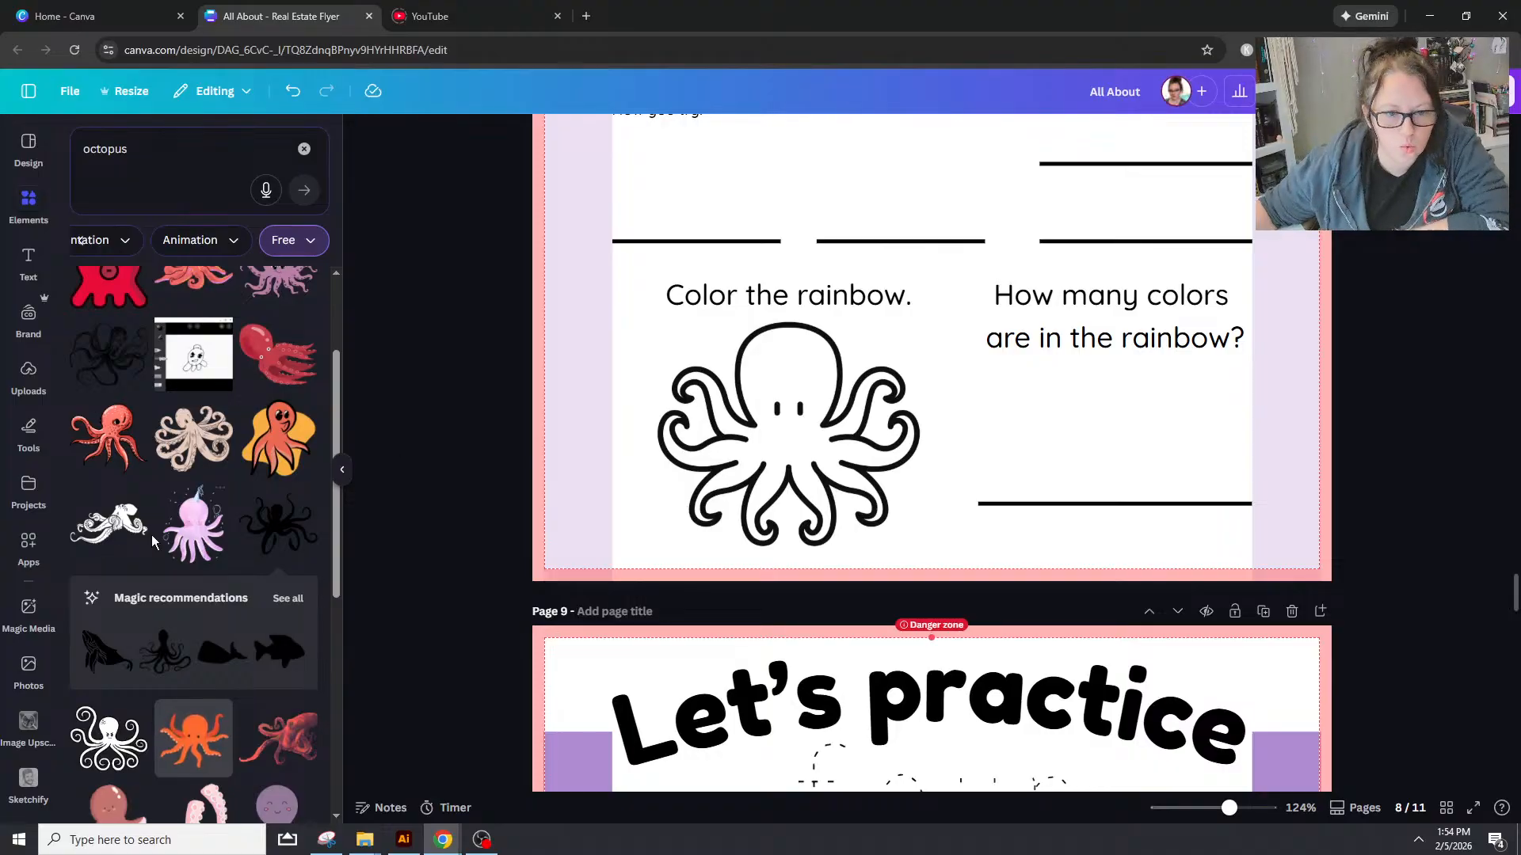
Step: Try the thin-outline octopus with the large round head and curled suckered tentacles on page 8, and delete it
scroll(305, 607, down, 2)
scroll(305, 607, down, 3)
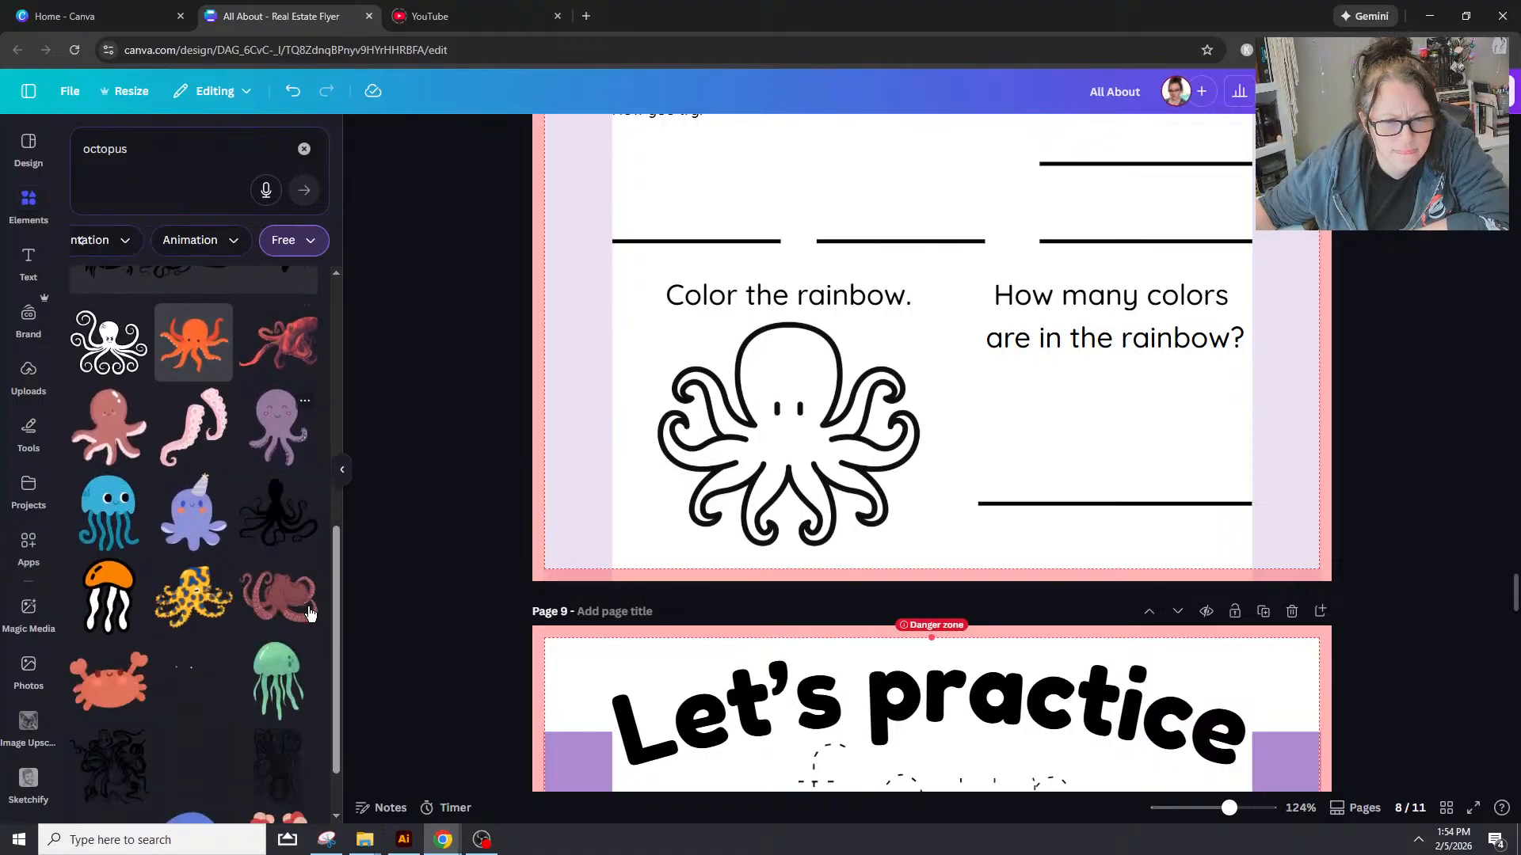
scroll(306, 615, down, 1)
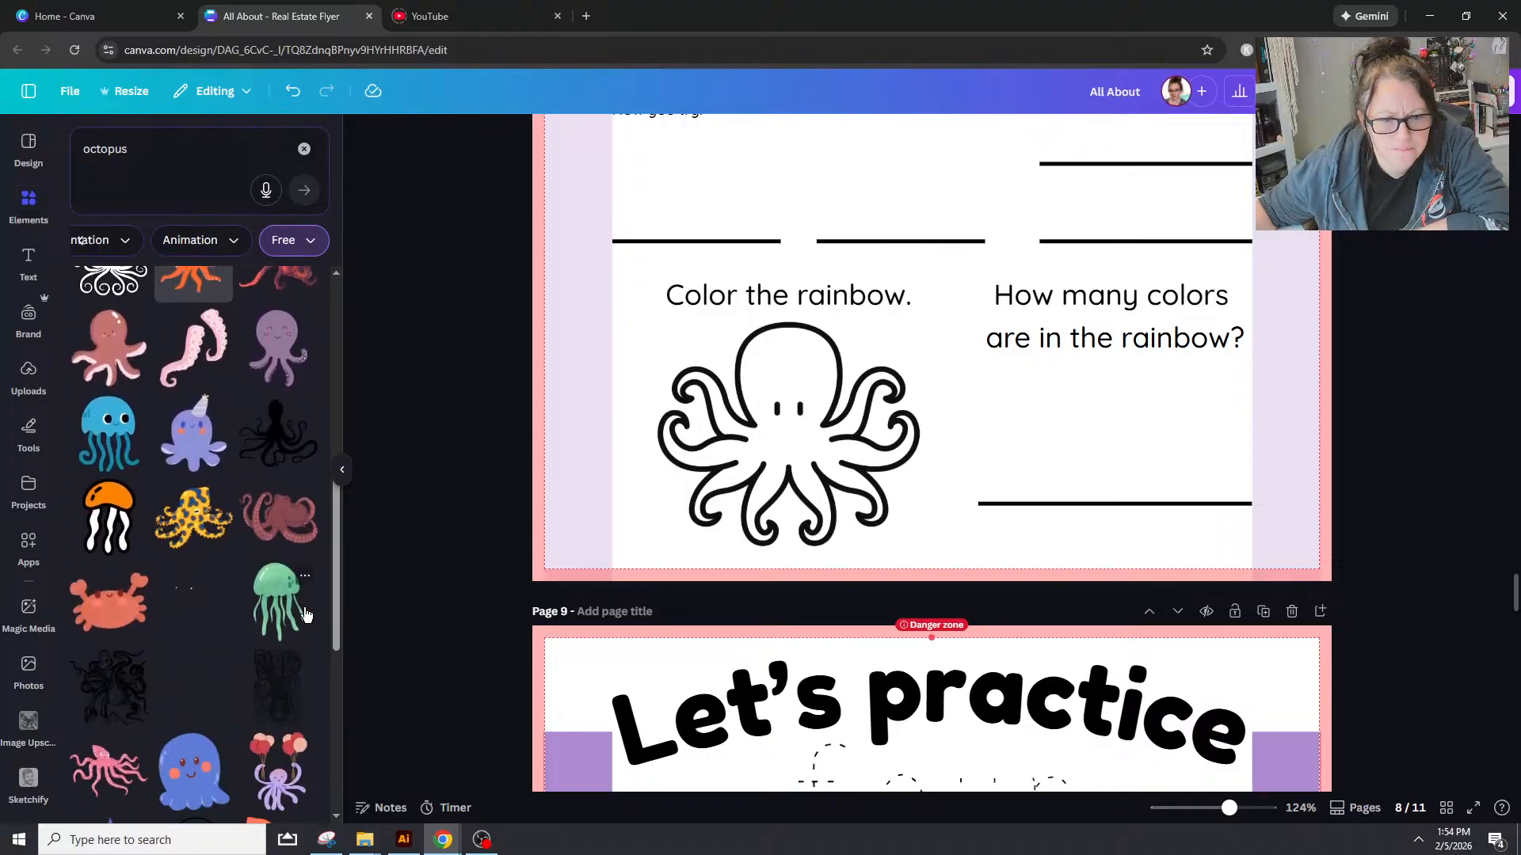
click(197, 626)
scroll(645, 387, up, 5)
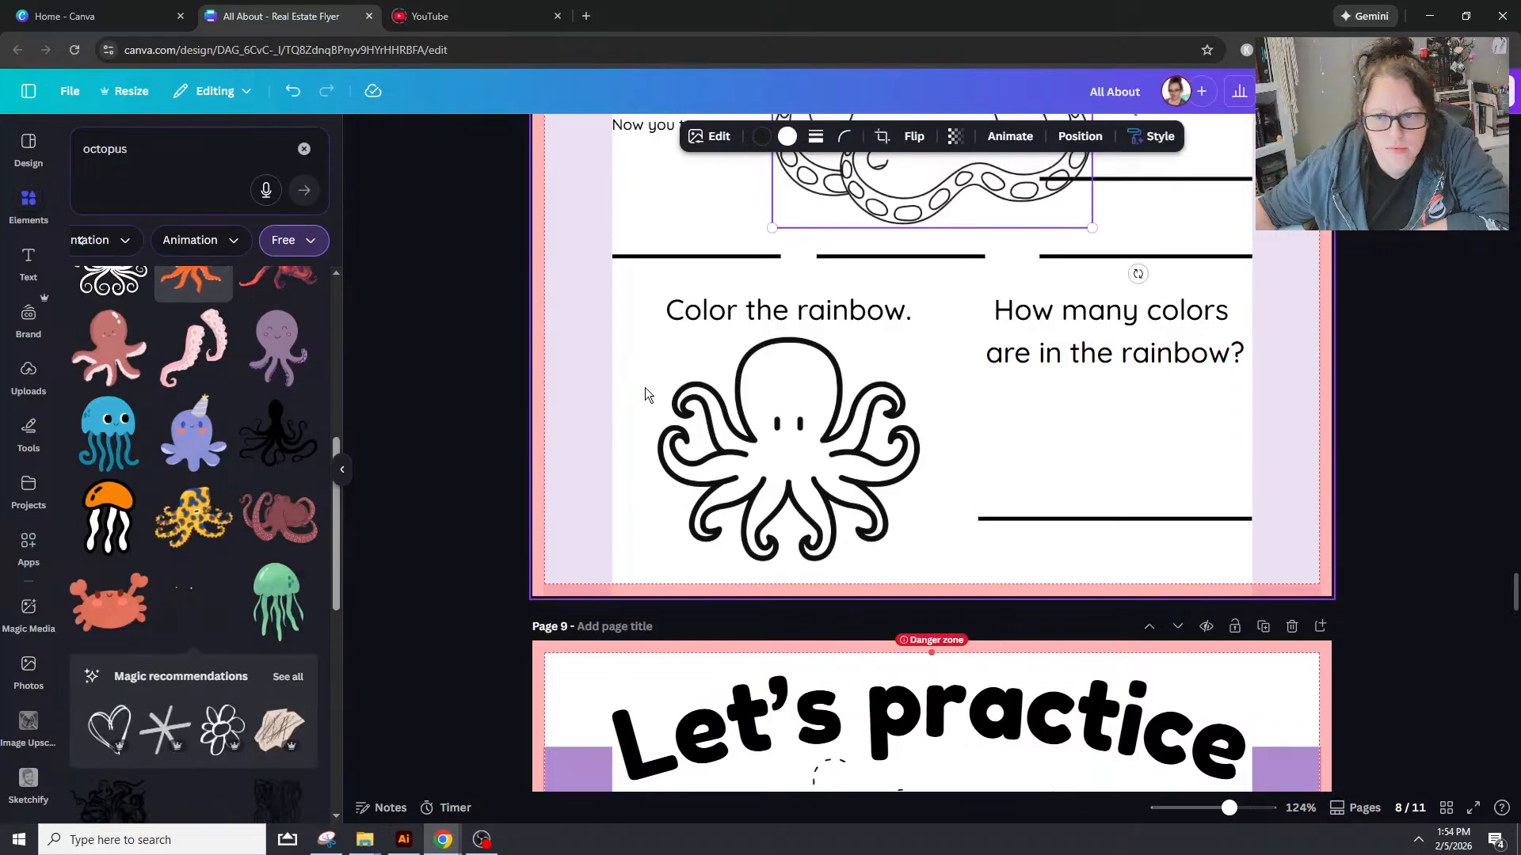
drag(1019, 473, 891, 583)
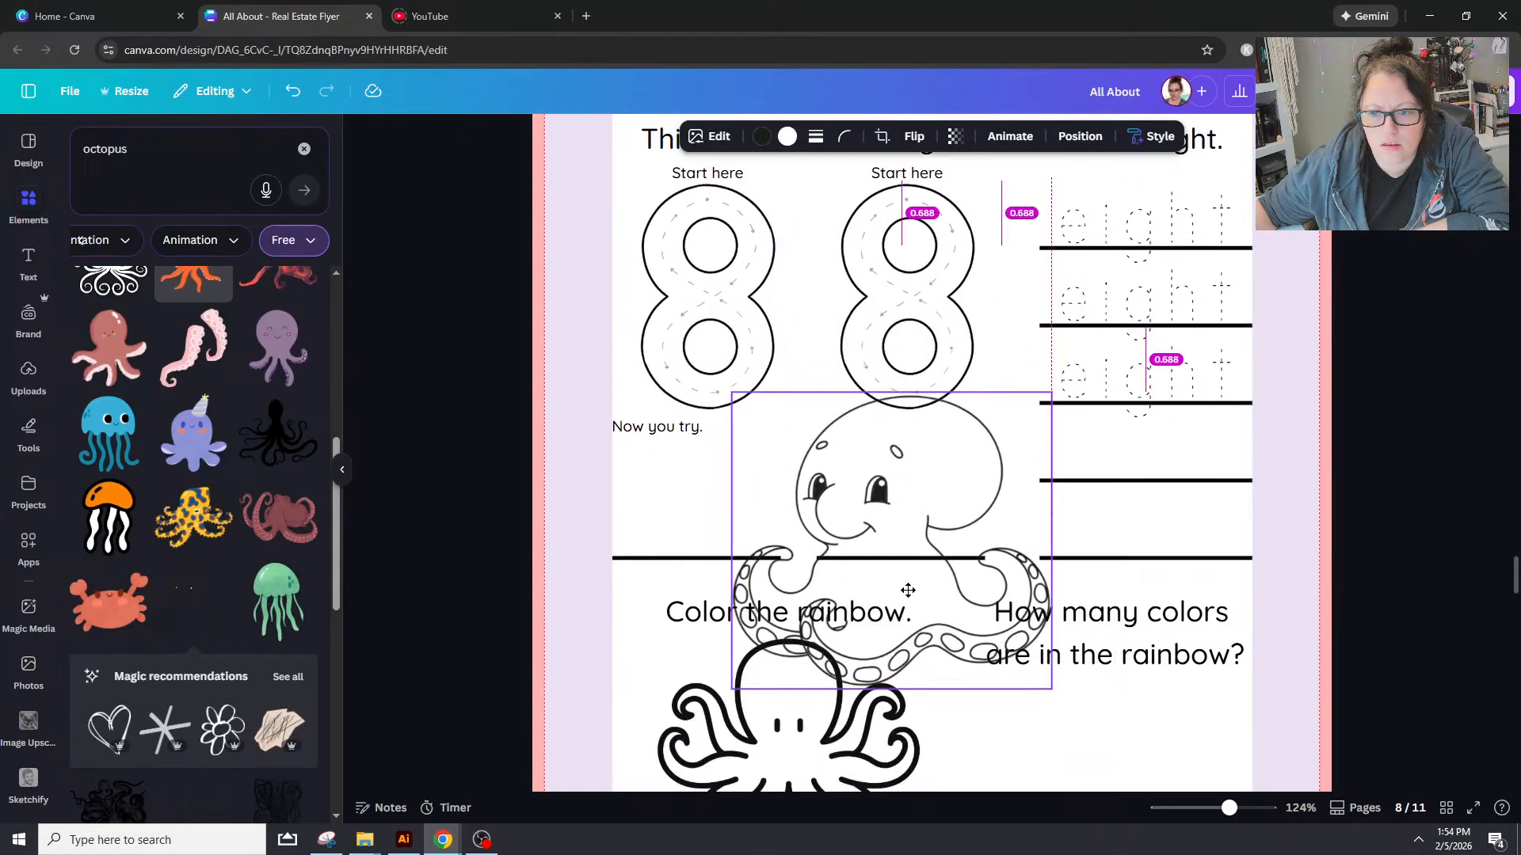
key(Delete)
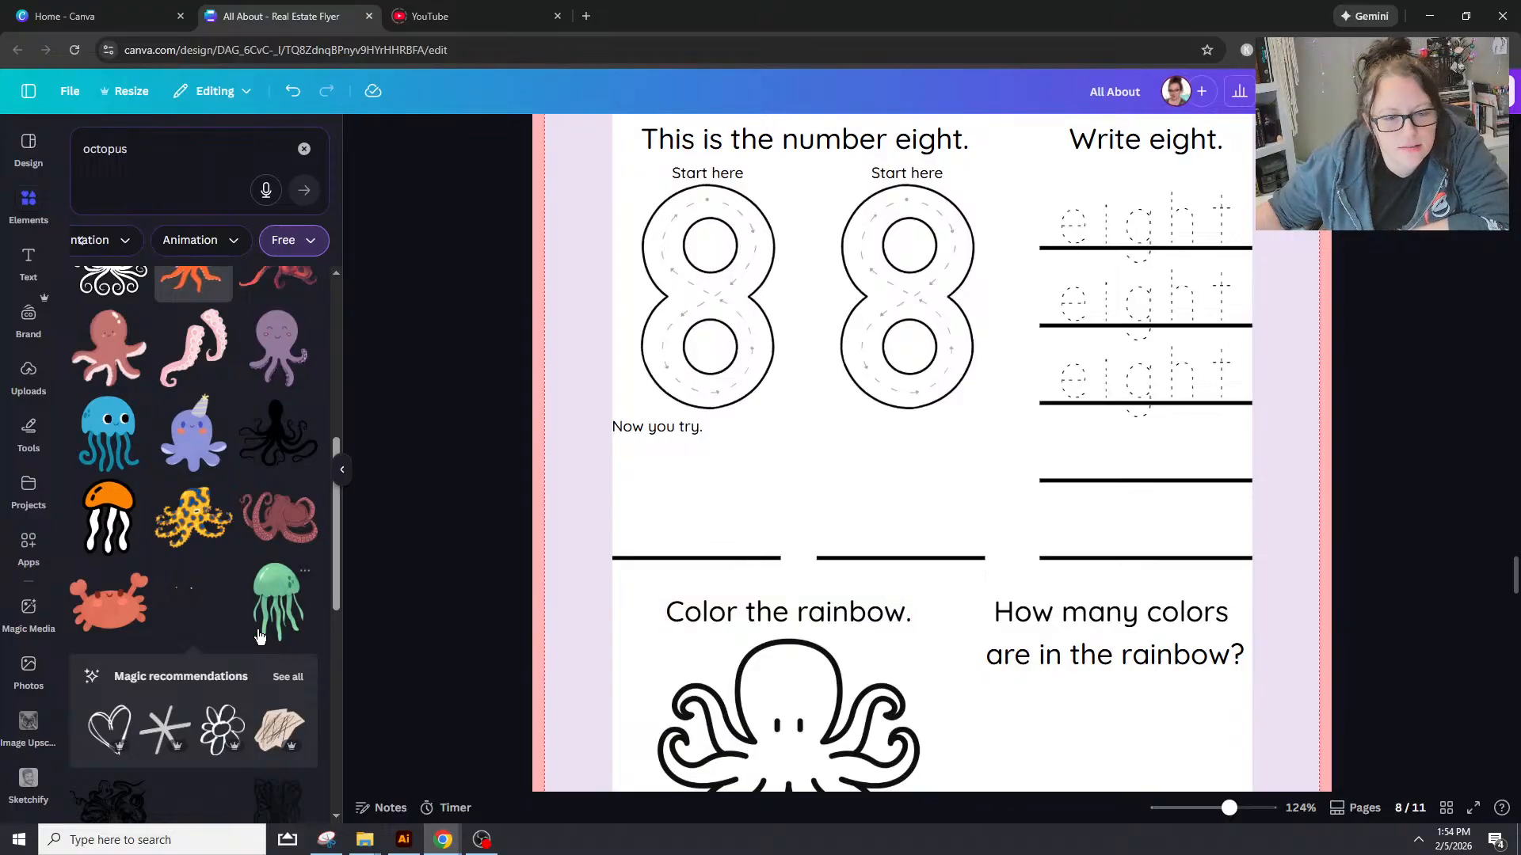
Step: Try the orange-red crab graphic from the free results on page 8, and delete it from the page
scroll(227, 620, down, 3)
scroll(228, 619, down, 1)
scroll(214, 613, up, 2)
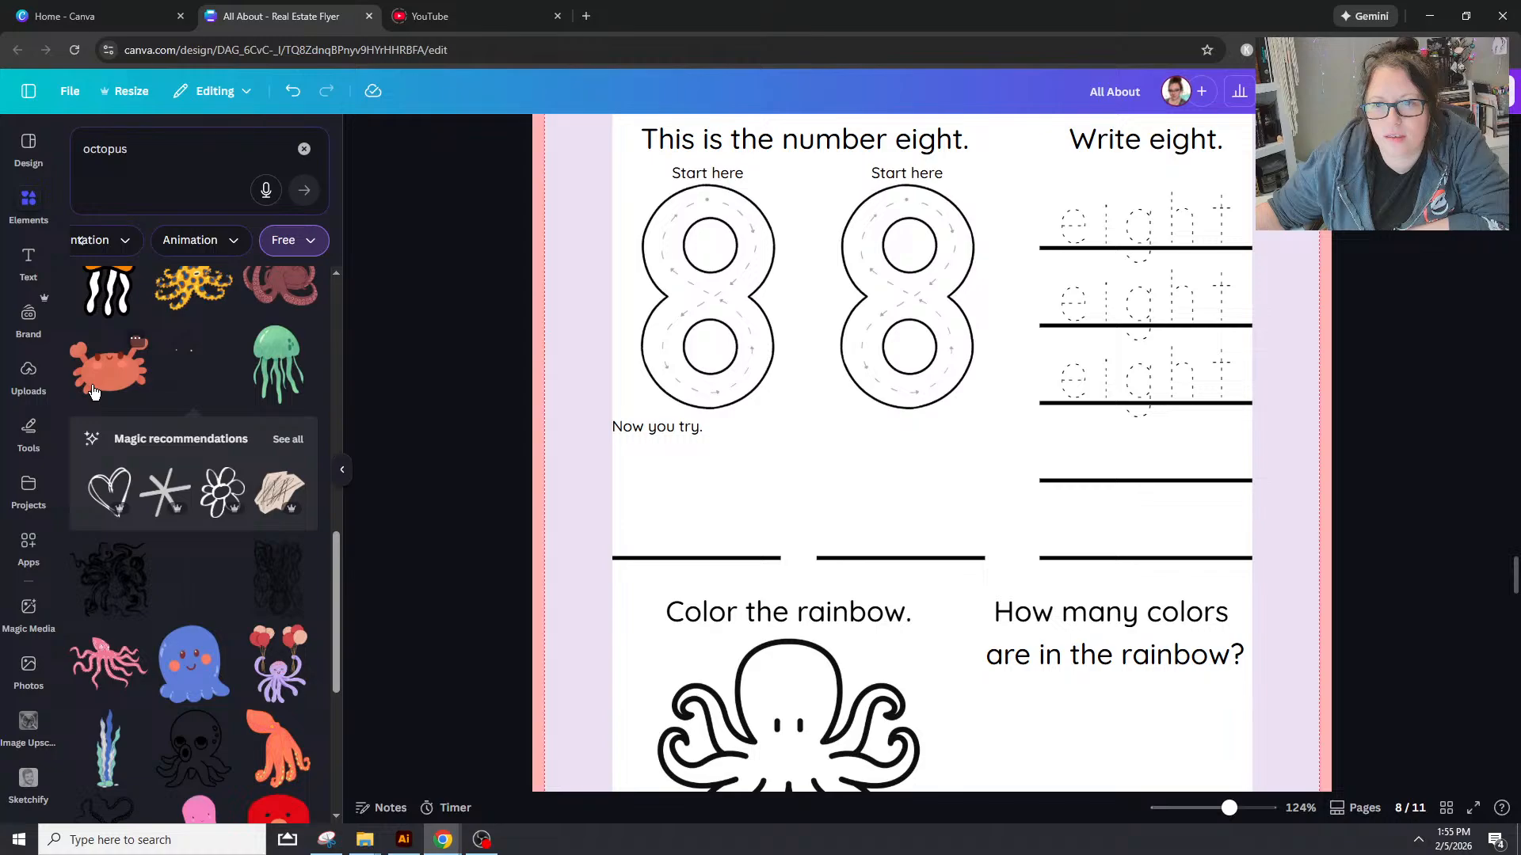
scroll(102, 396, down, 2)
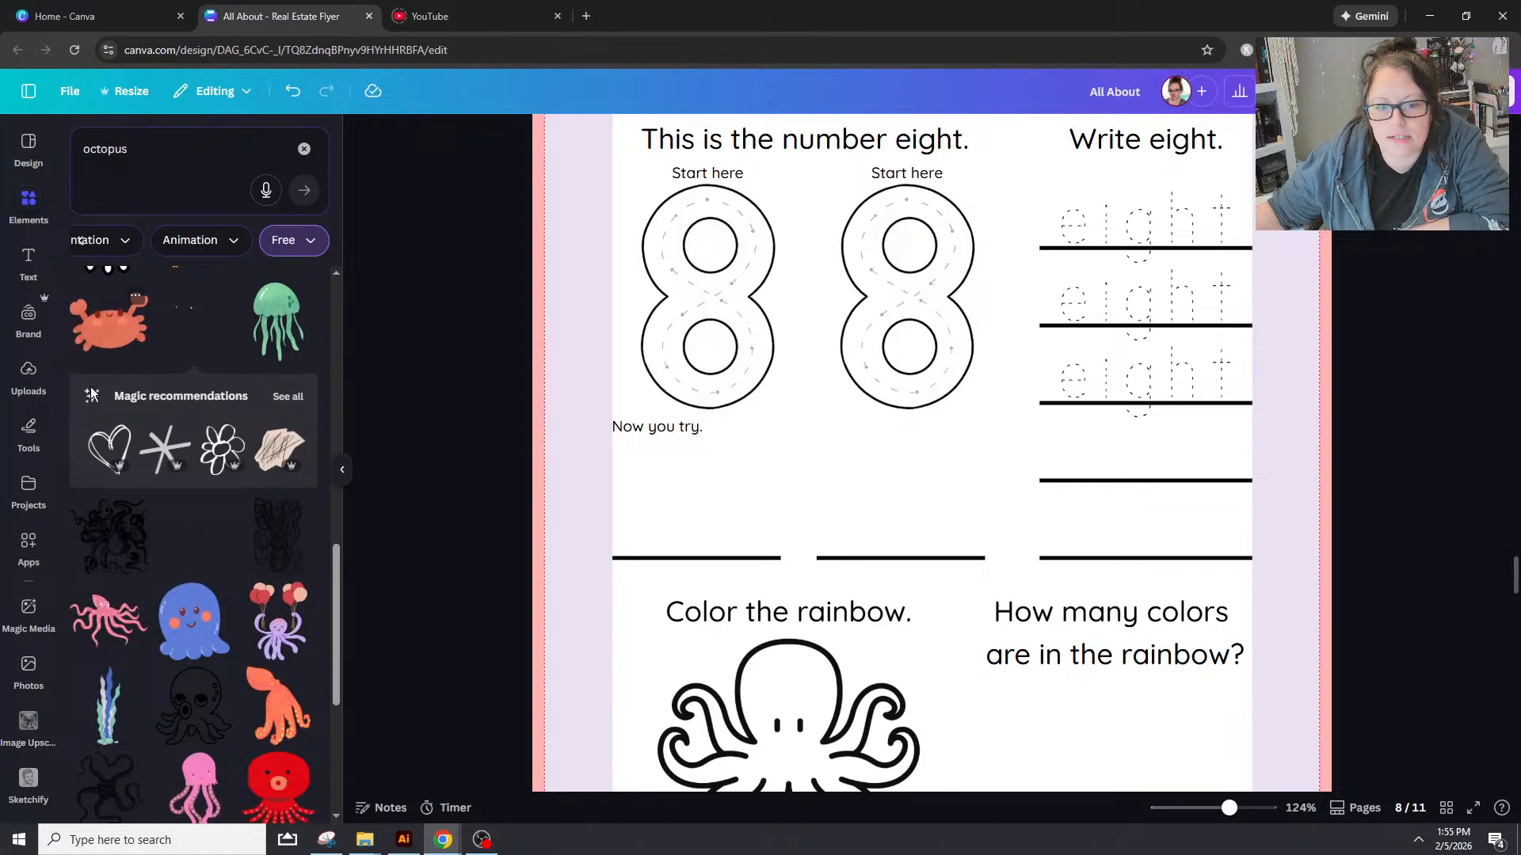
scroll(127, 402, up, 2)
click(126, 400)
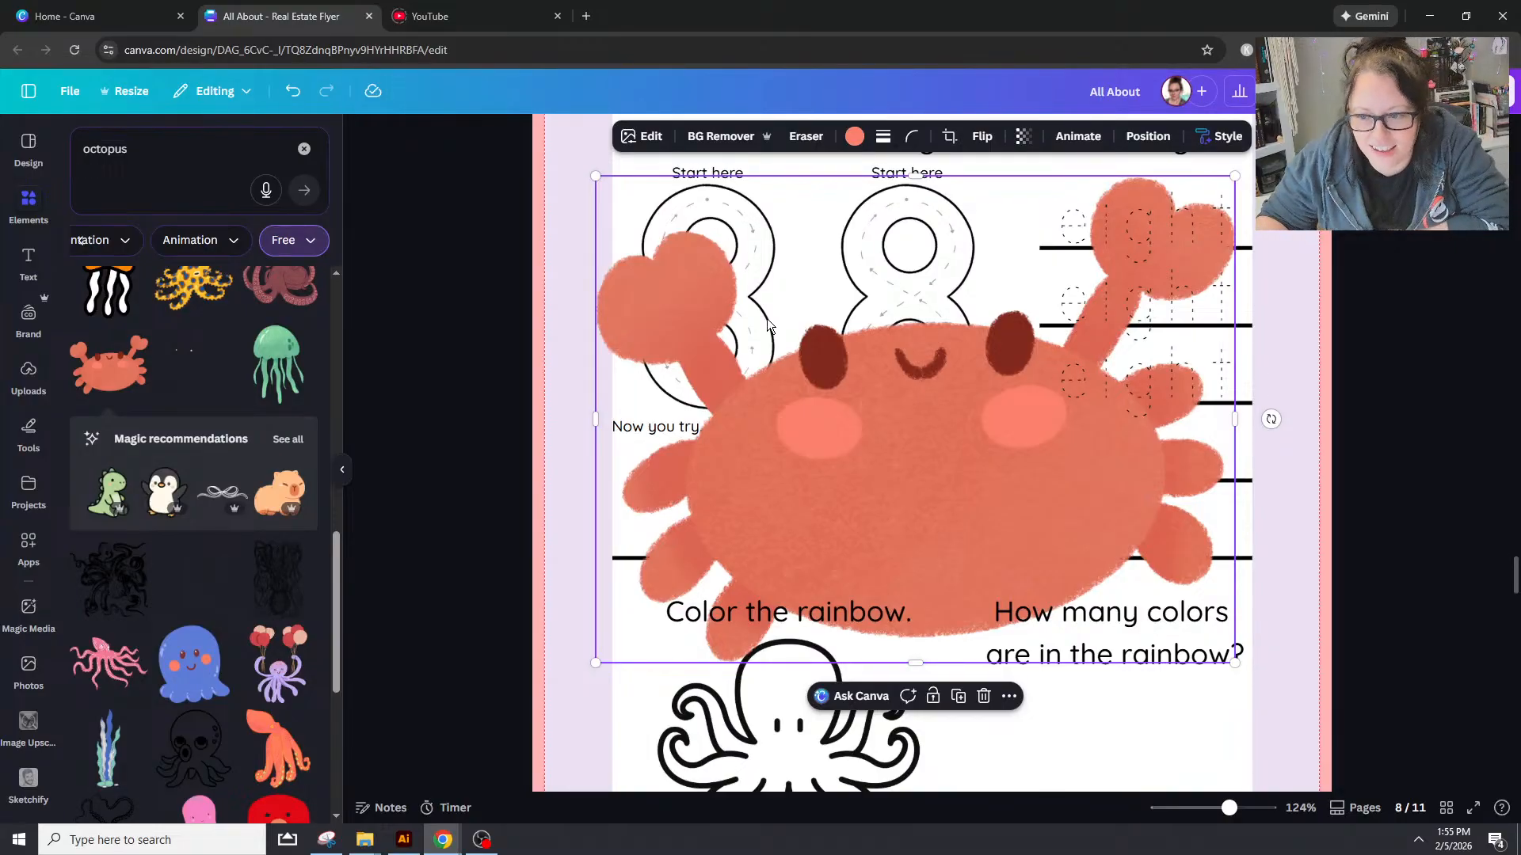
key(Delete)
Step: Add the smiling thin-outline octopus with two raised, curled tentacles from the free results to page 8
scroll(319, 472, down, 2)
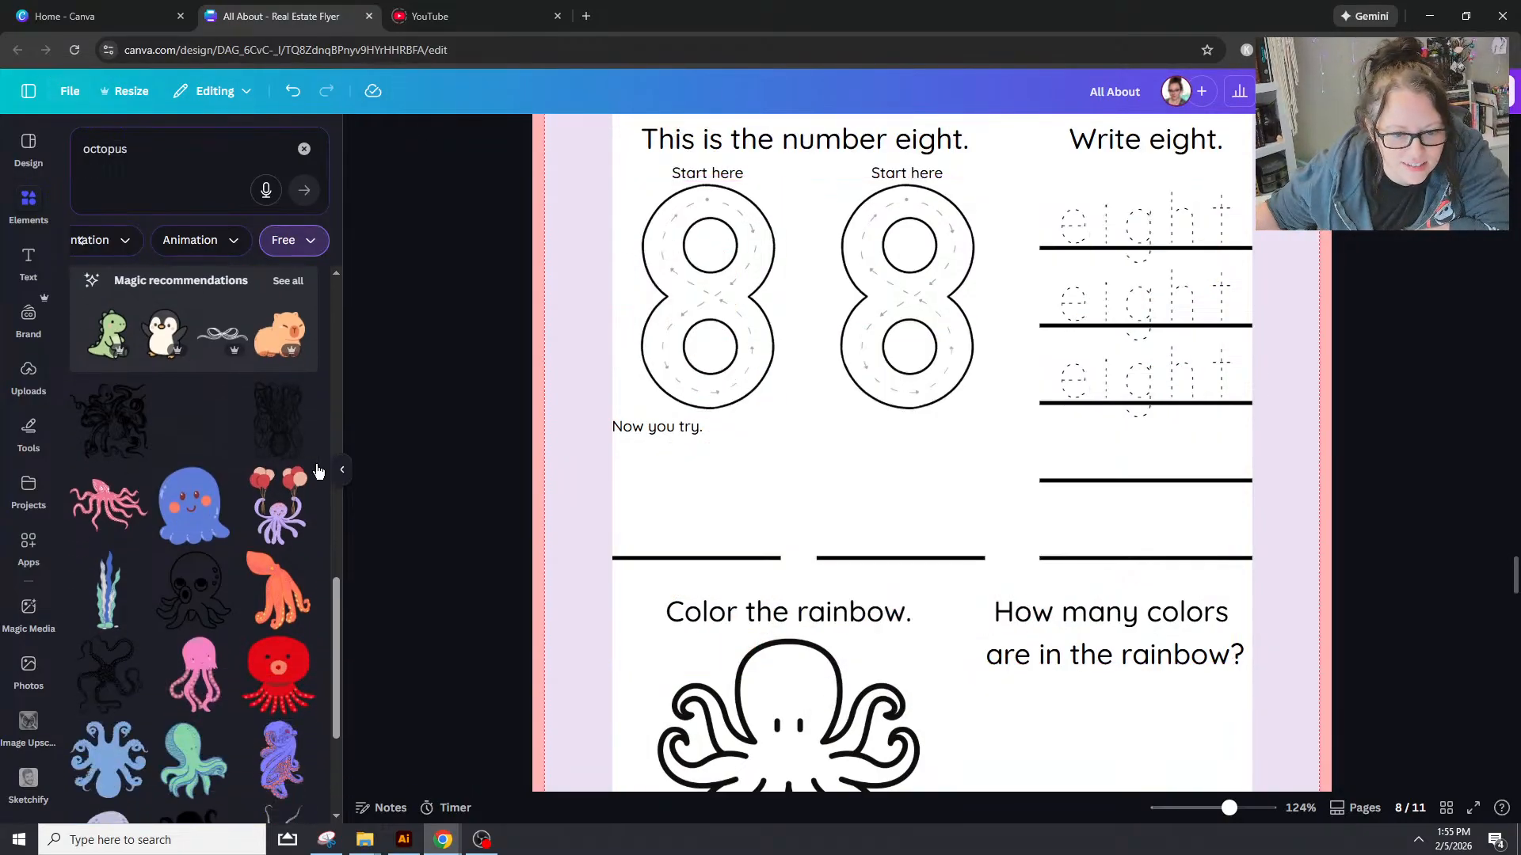
scroll(282, 495, down, 1)
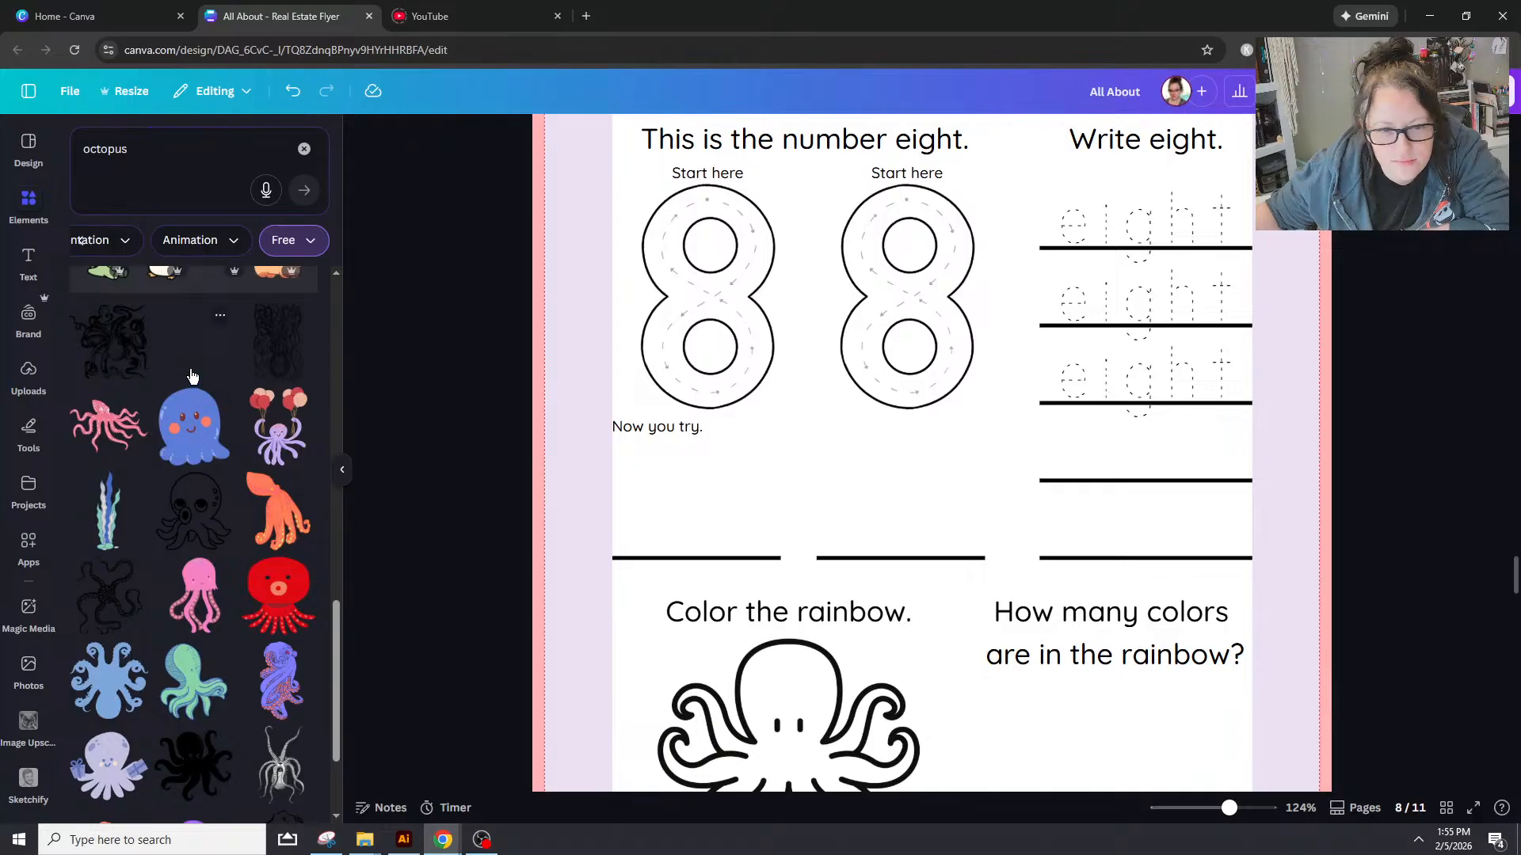
click(192, 374)
drag(964, 323, 964, 412)
scroll(964, 412, down, 1)
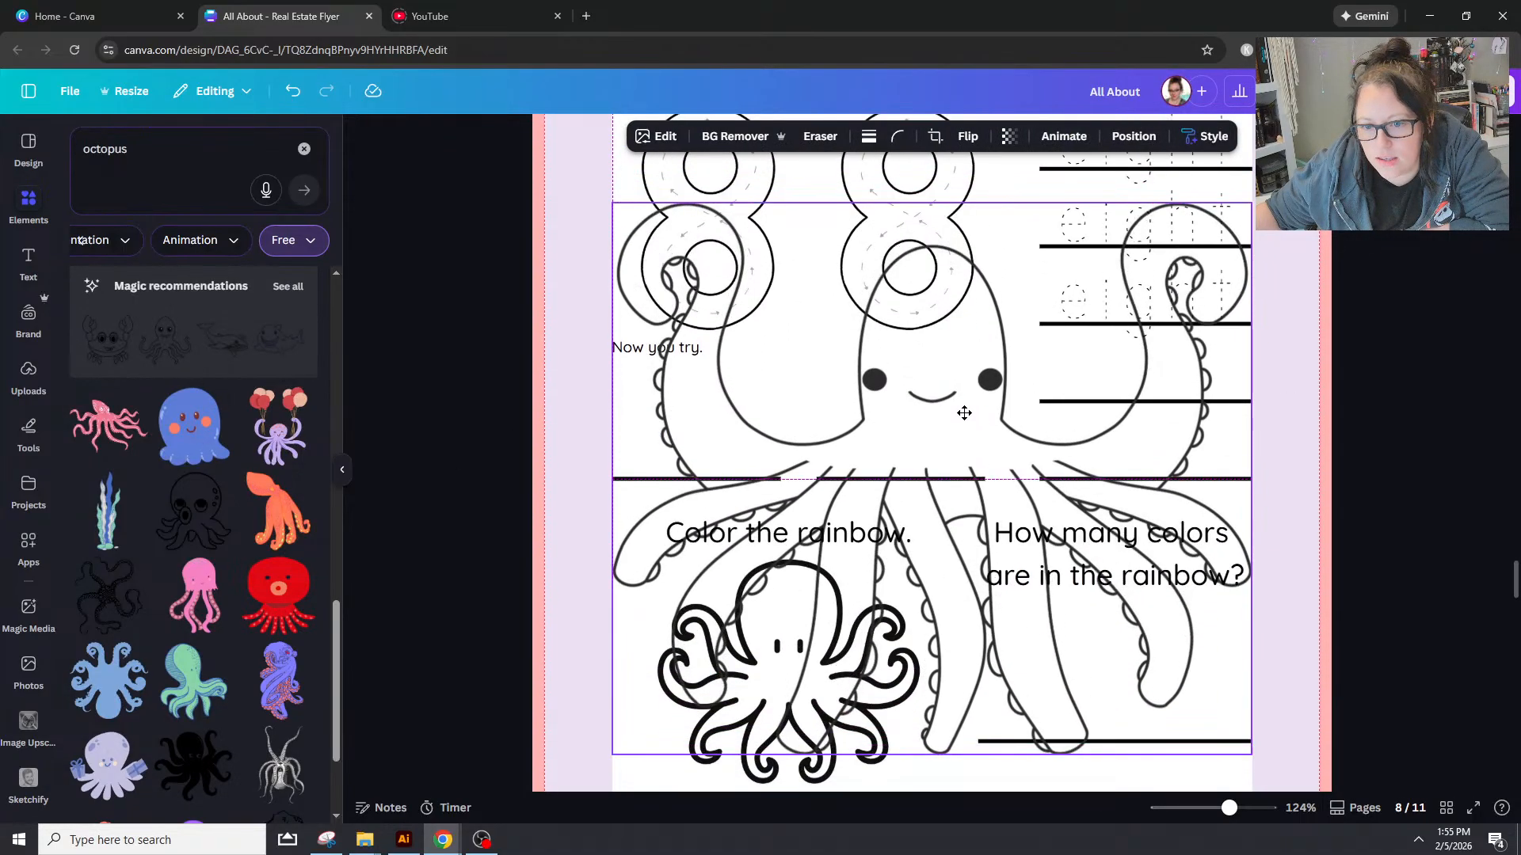
scroll(964, 412, down, 1)
scroll(964, 413, up, 1)
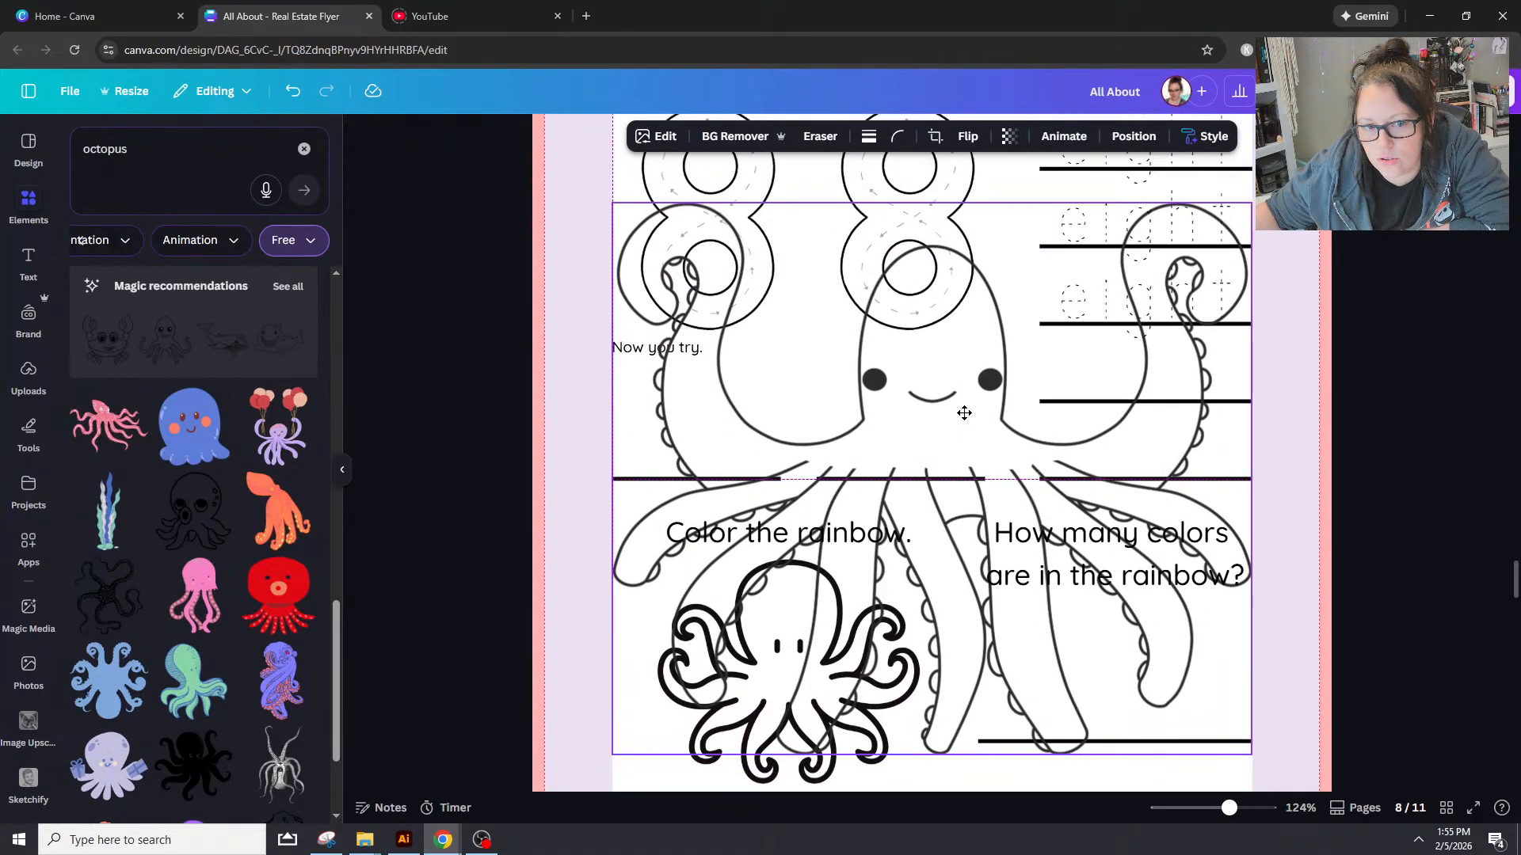
Step: Shrink the smiling octopus to roughly half its width and delete the bold-outline octopus beneath "Color the rainbow."
scroll(964, 412, up, 3)
scroll(149, 440, up, 2)
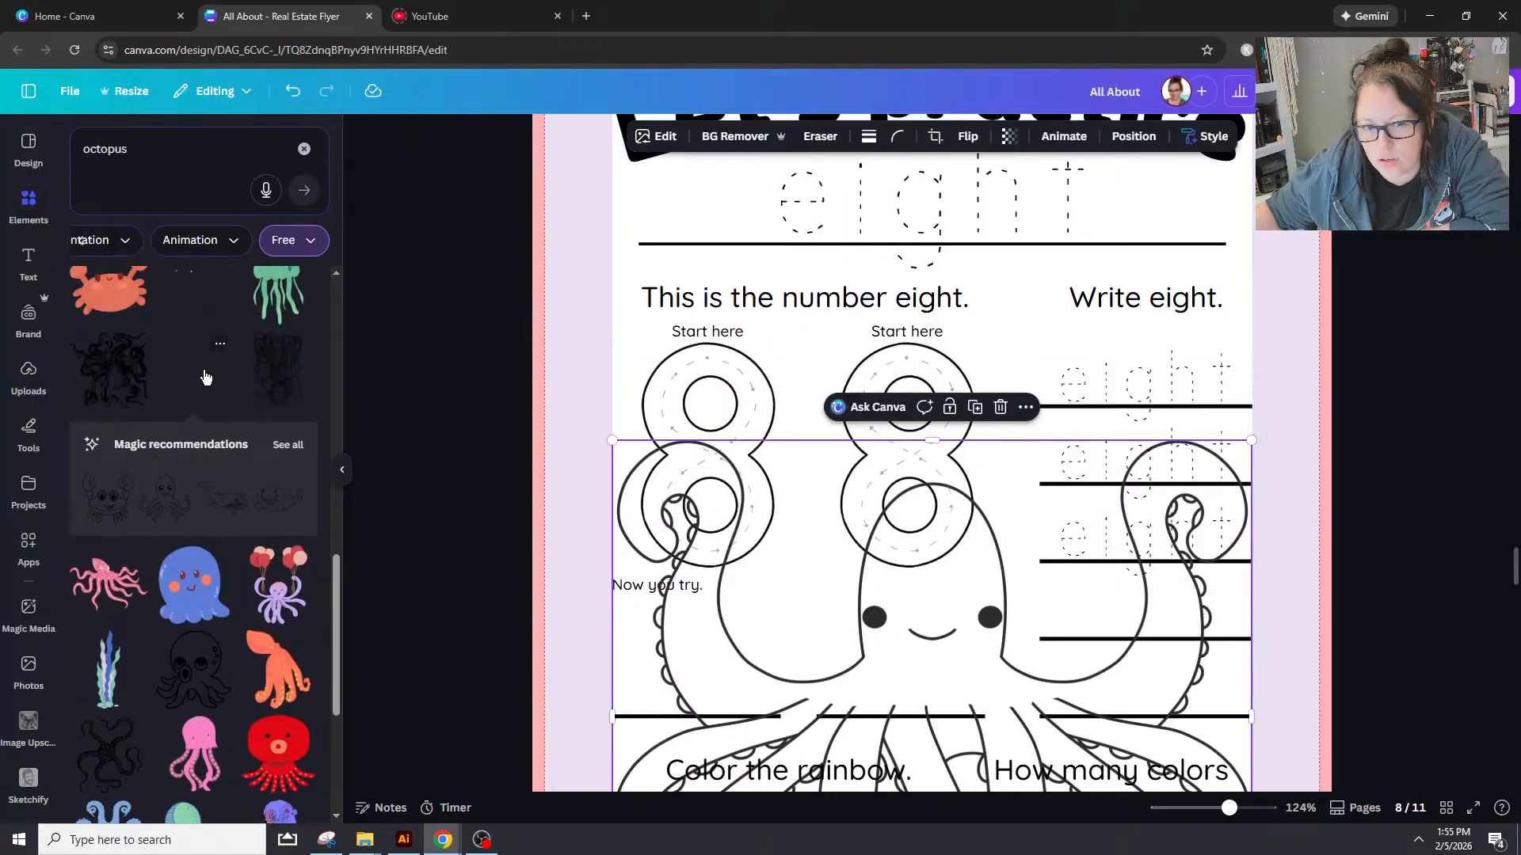
scroll(806, 407, down, 2)
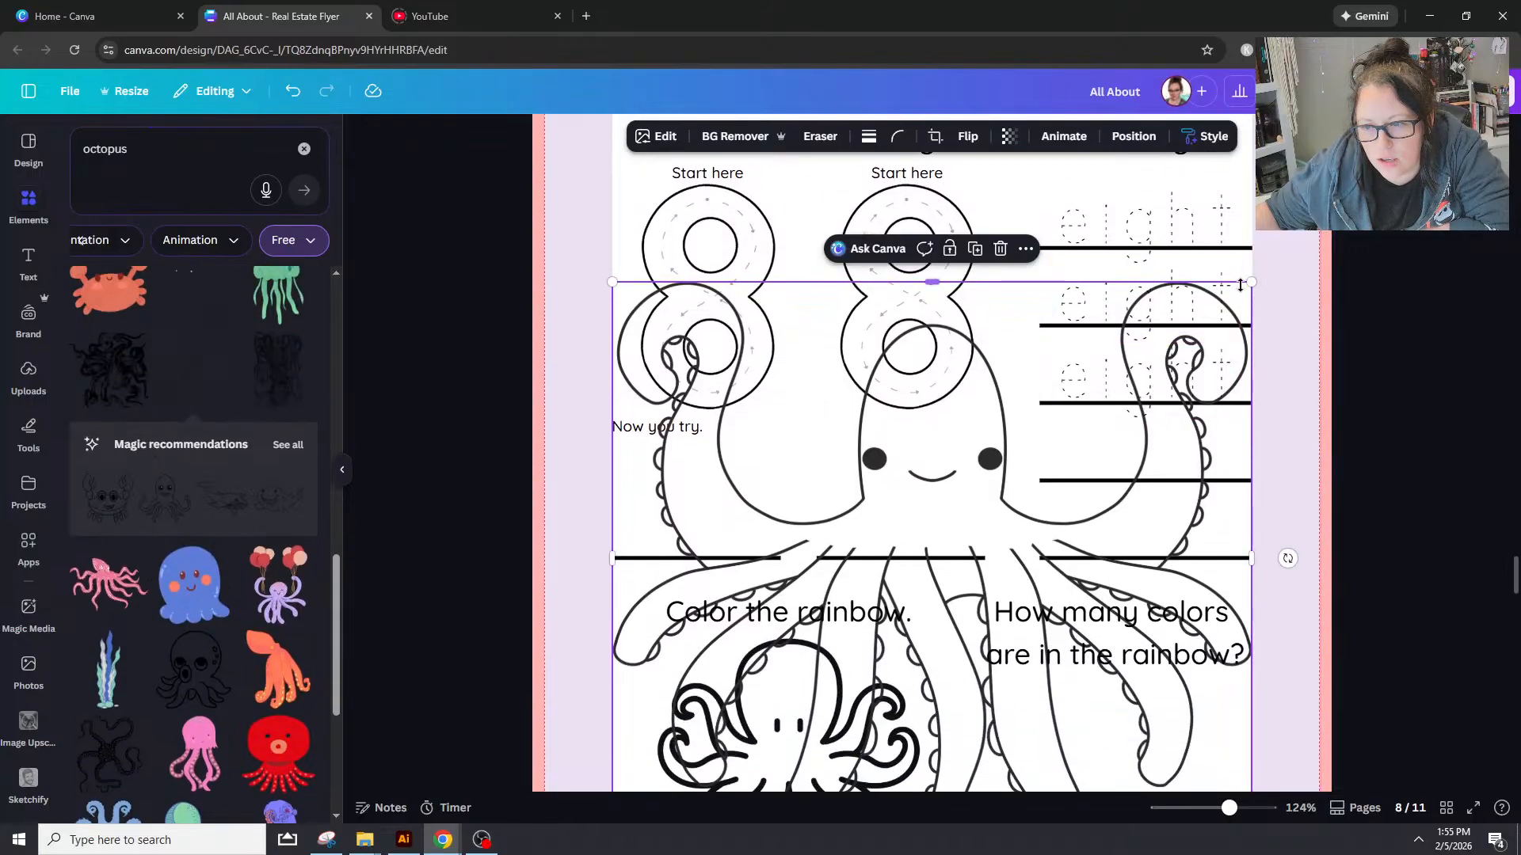
drag(1251, 282, 964, 532)
drag(857, 648, 1025, 533)
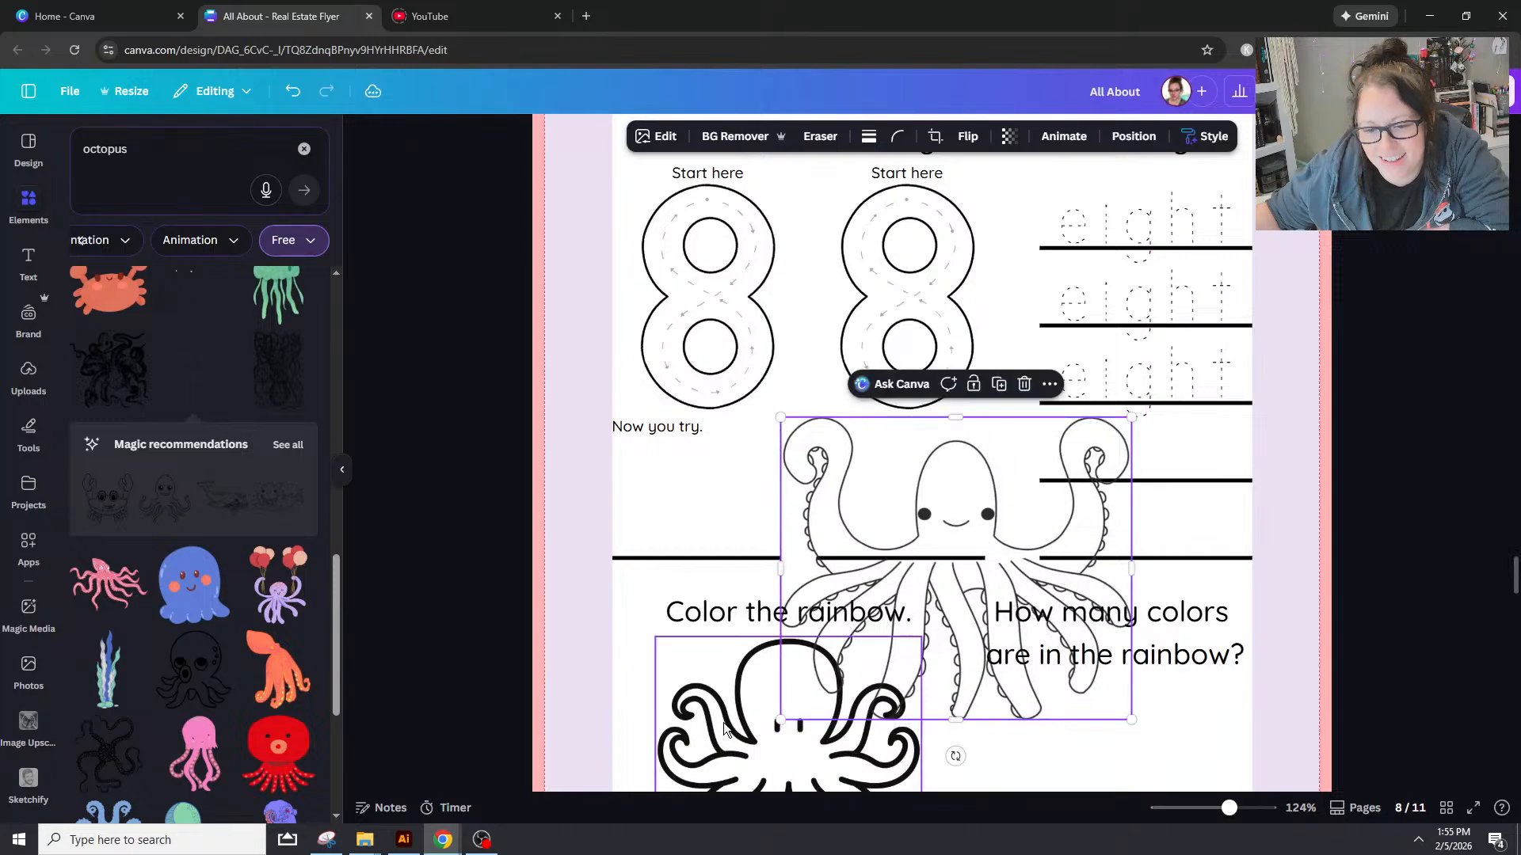
click(732, 681)
key(Delete)
Step: Reduce the smiling octopus further and center it beneath "Color the rainbow." on page 8
drag(876, 506, 742, 492)
scroll(784, 492, down, 2)
drag(979, 427, 911, 484)
drag(842, 533, 858, 512)
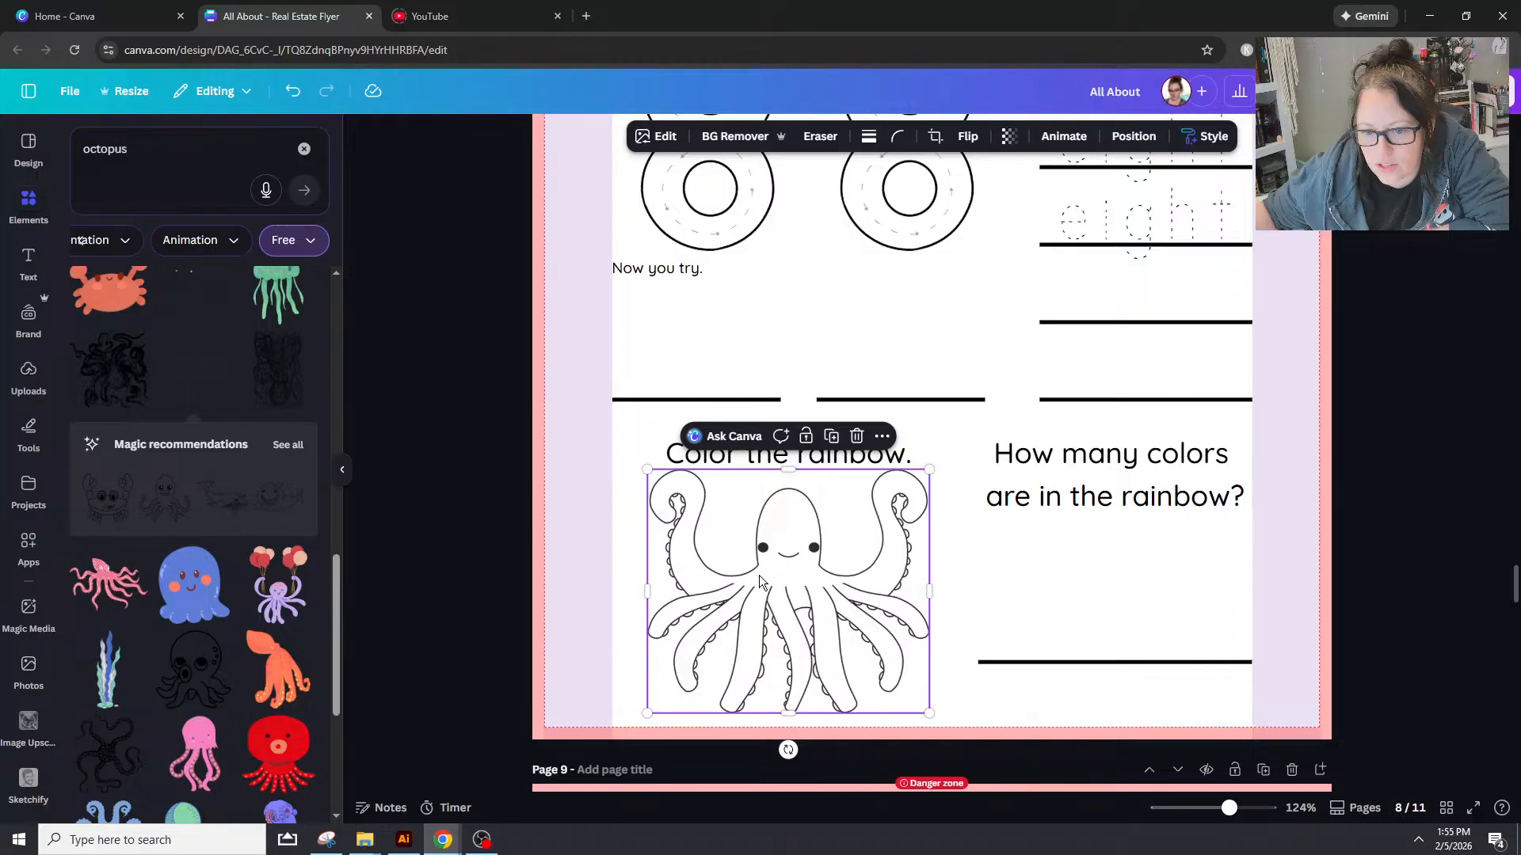
Step: Apply an Outline shadow to the smiling octopus on page 8 and set its size to 5
scroll(914, 587, up, 10)
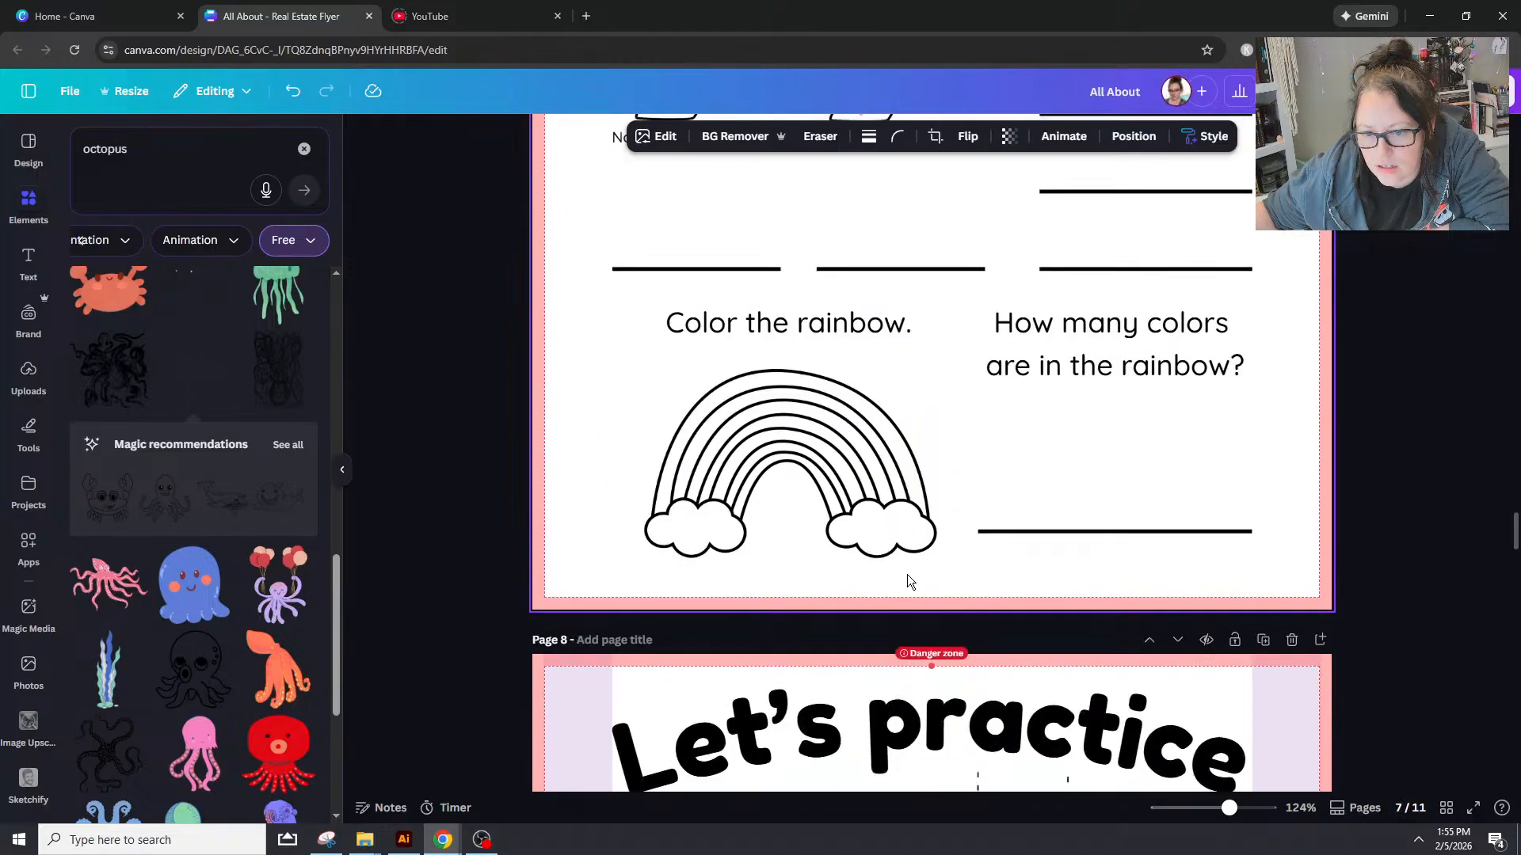
scroll(901, 569, down, 10)
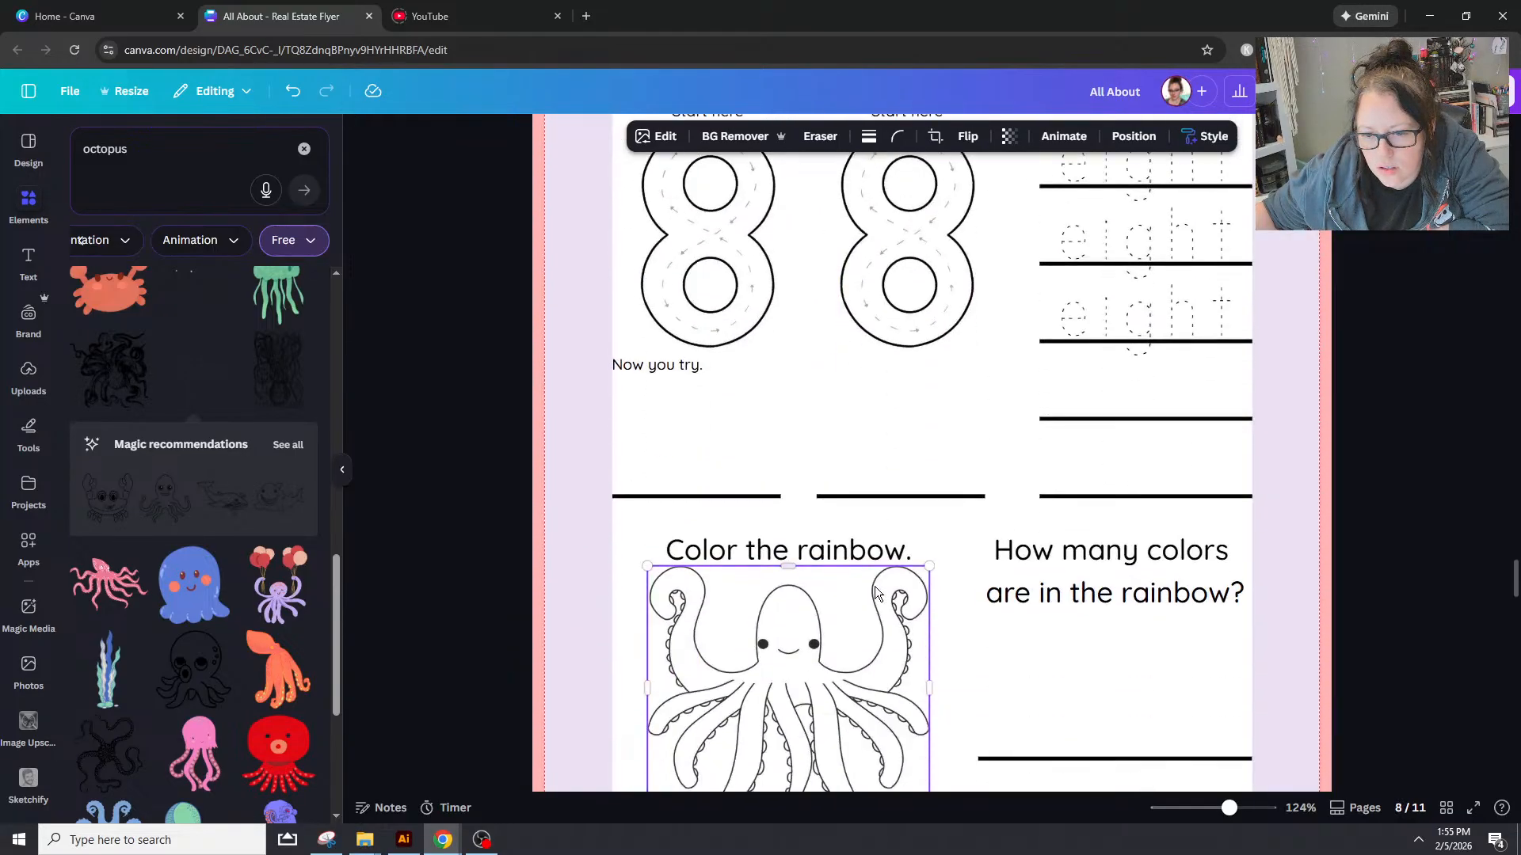
scroll(875, 587, down, 1)
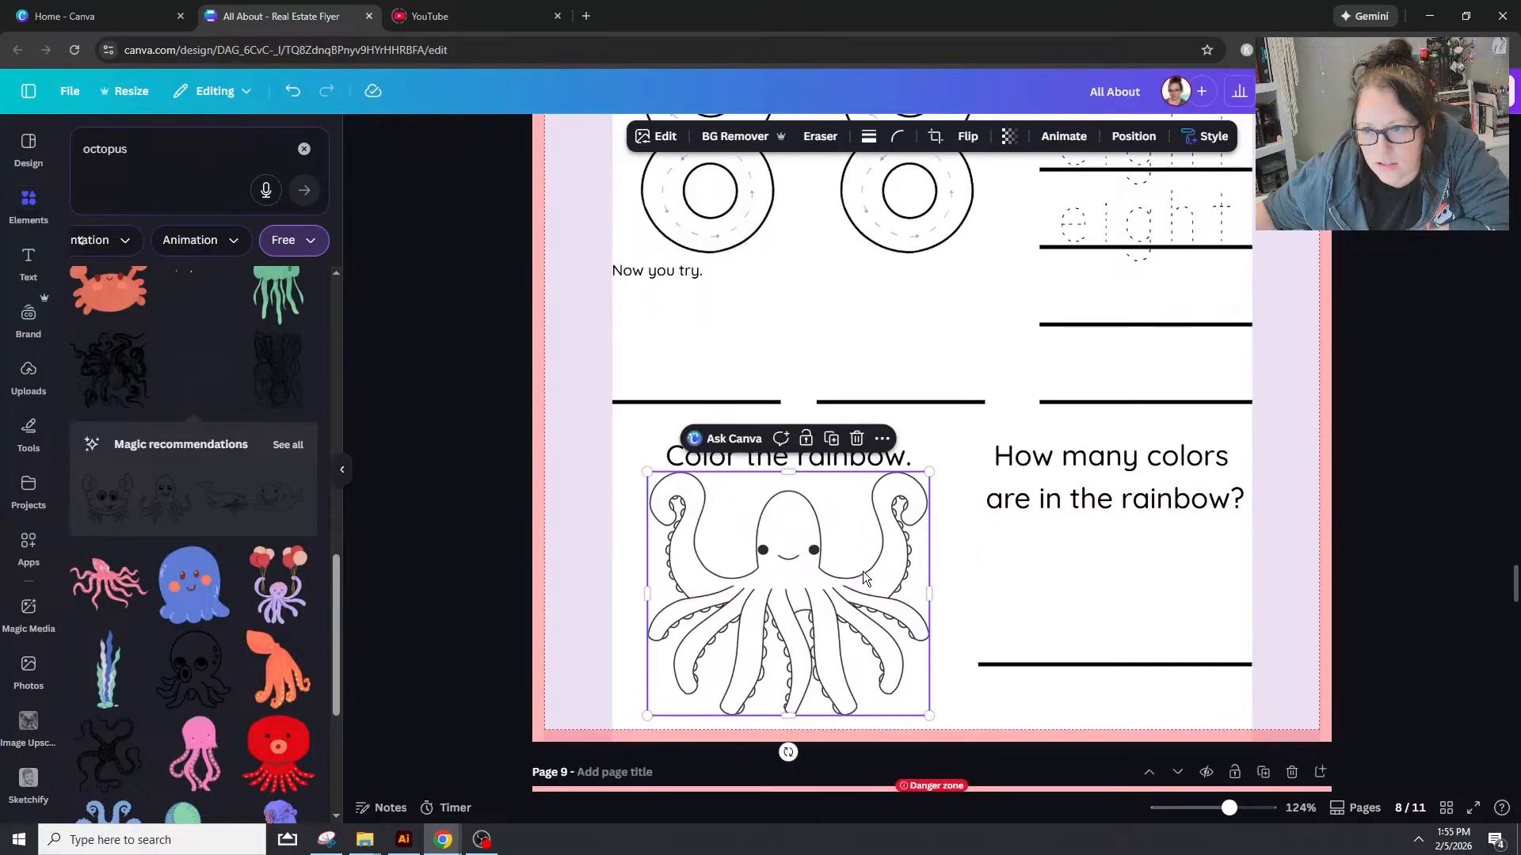
click(655, 136)
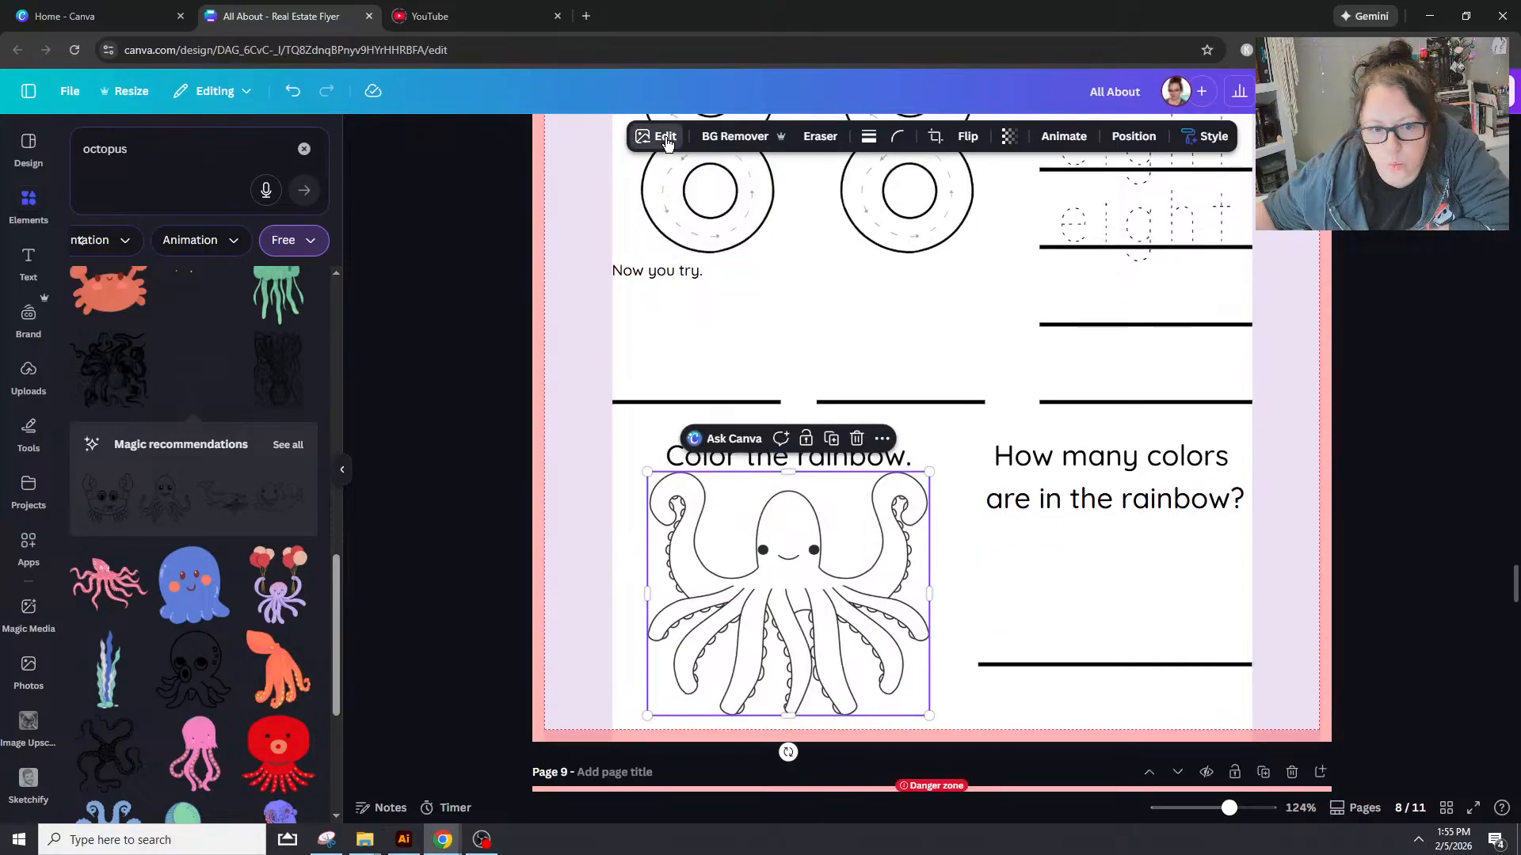
scroll(197, 592, down, 2)
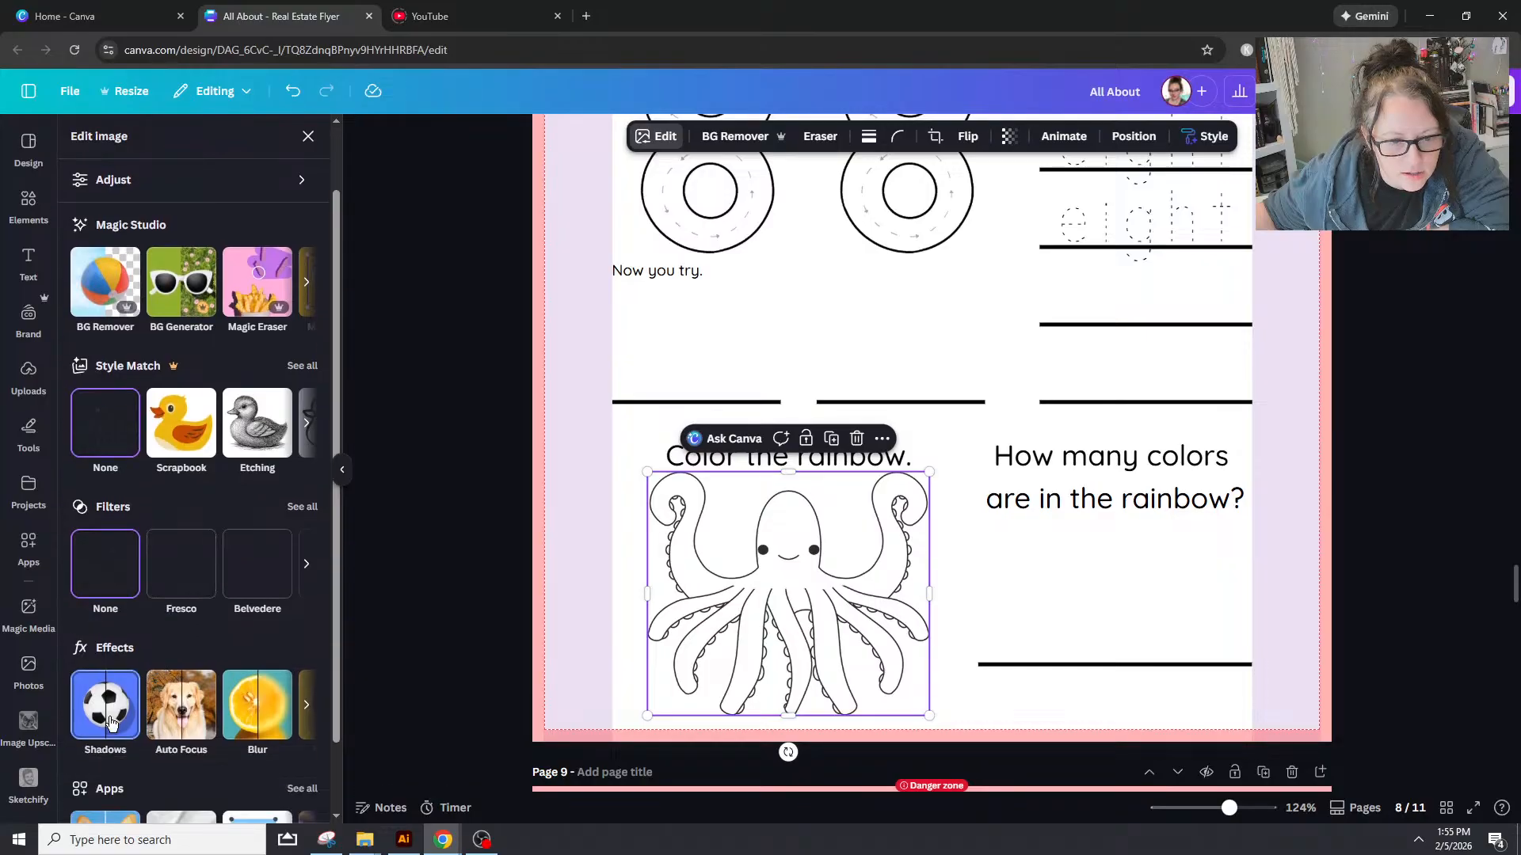
click(105, 697)
click(272, 317)
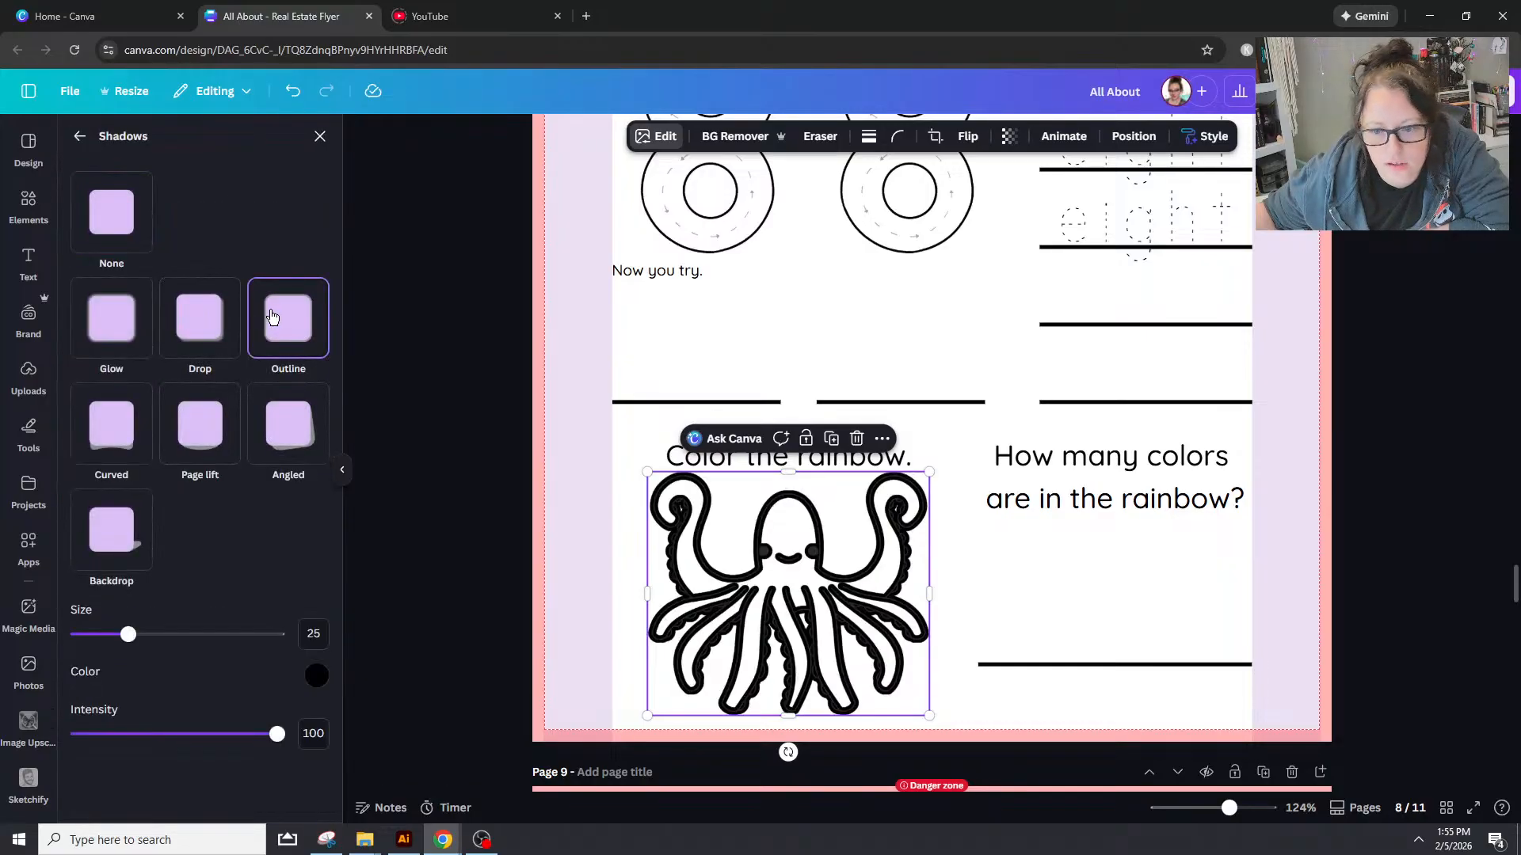
drag(121, 643, 89, 654)
Step: Copy one honeycomb hexagon from page 6 onto page 8 and place it beside the octopus to compare line thickness
scroll(794, 498, up, 10)
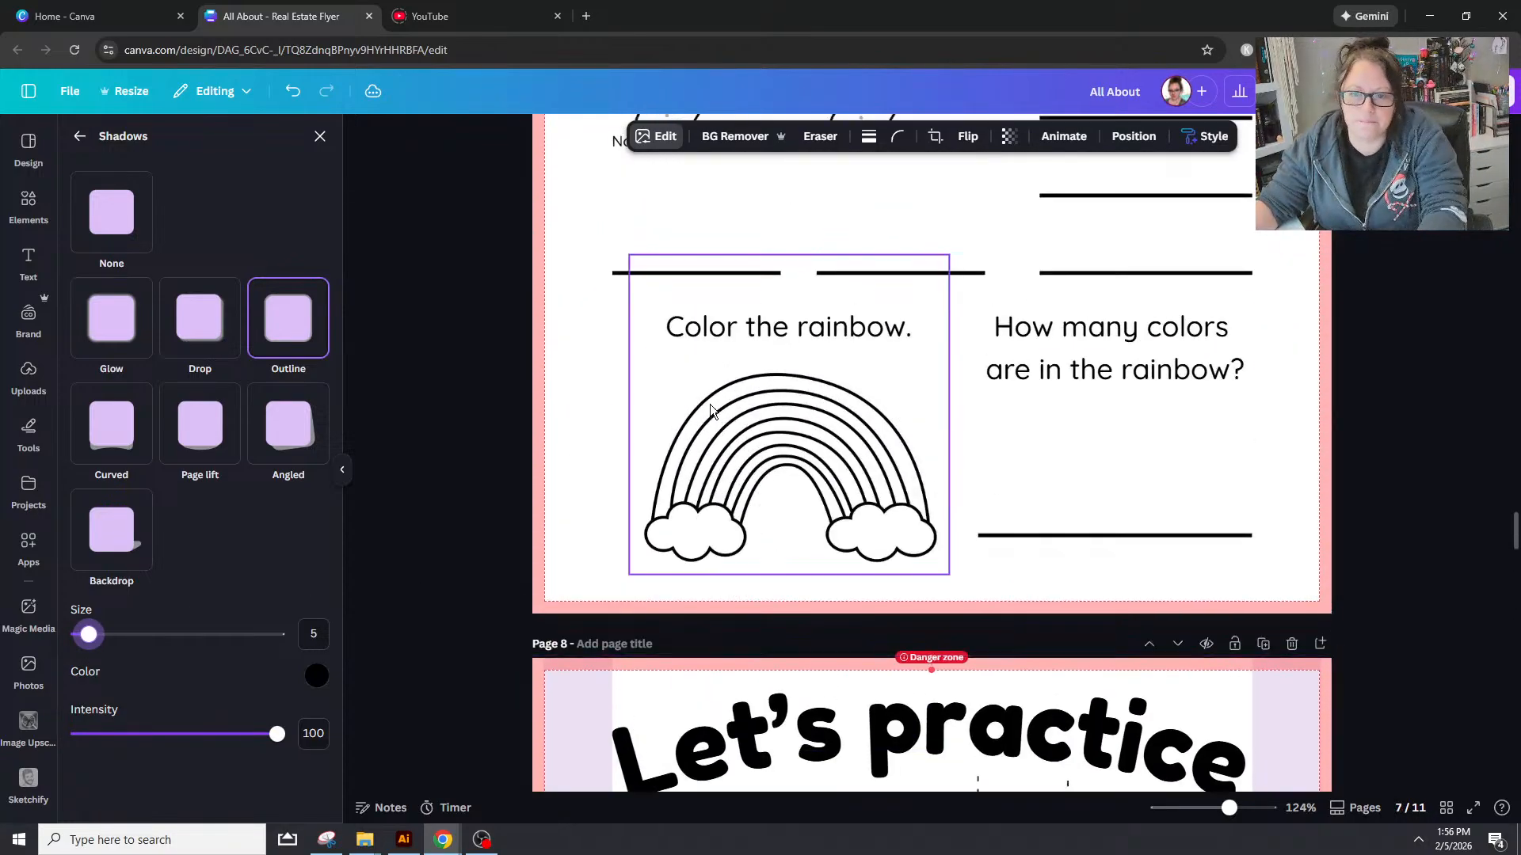
scroll(710, 403, up, 12)
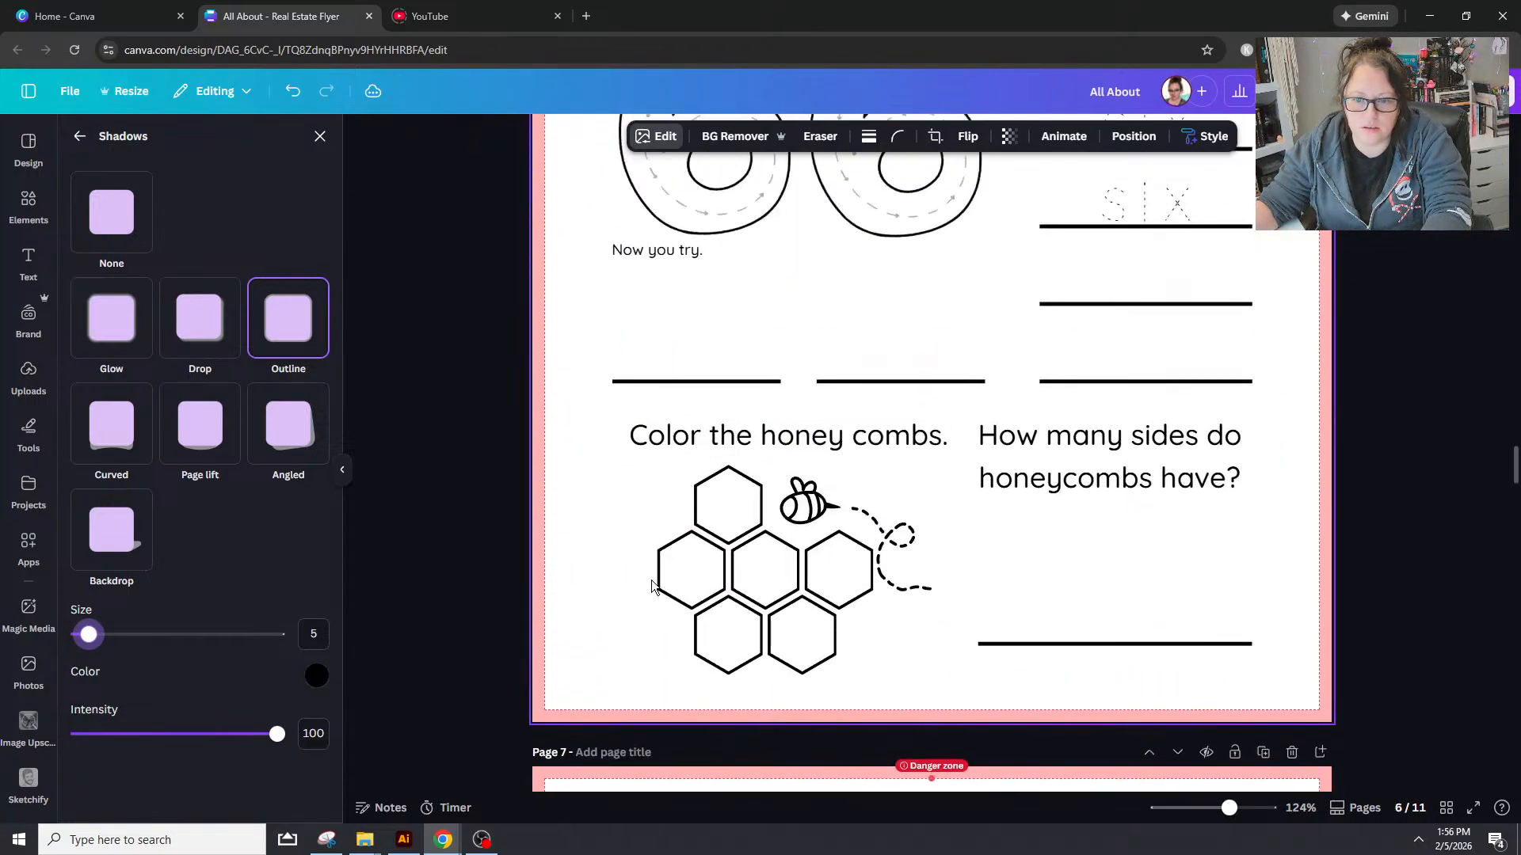
click(682, 545)
scroll(639, 439, down, 15)
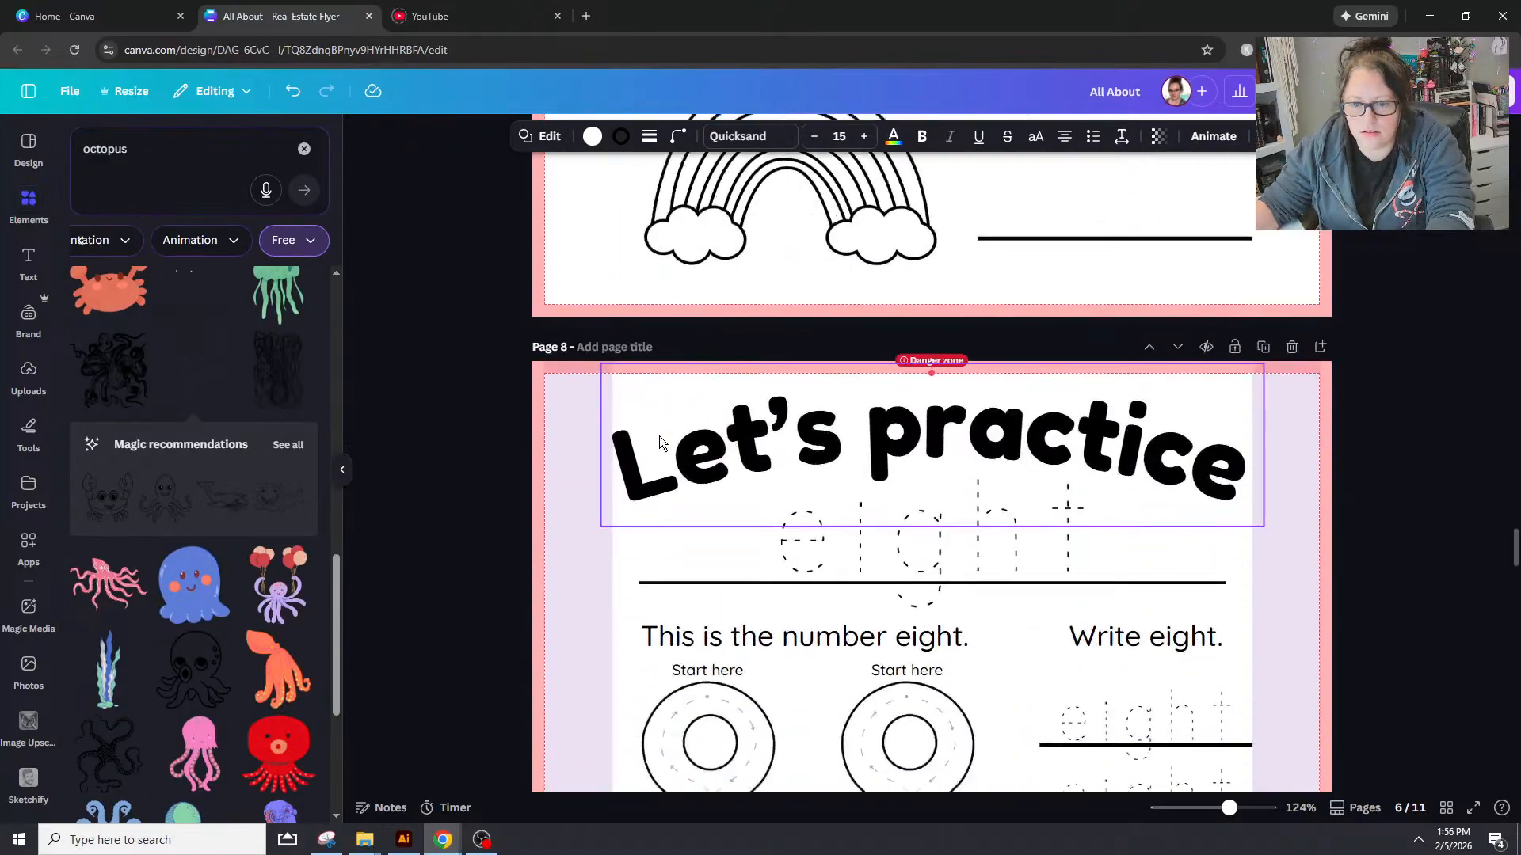
scroll(663, 443, down, 10)
key(ctrl+v)
drag(683, 427, 845, 346)
drag(1229, 808, 1259, 808)
drag(648, 263, 957, 441)
click(1040, 639)
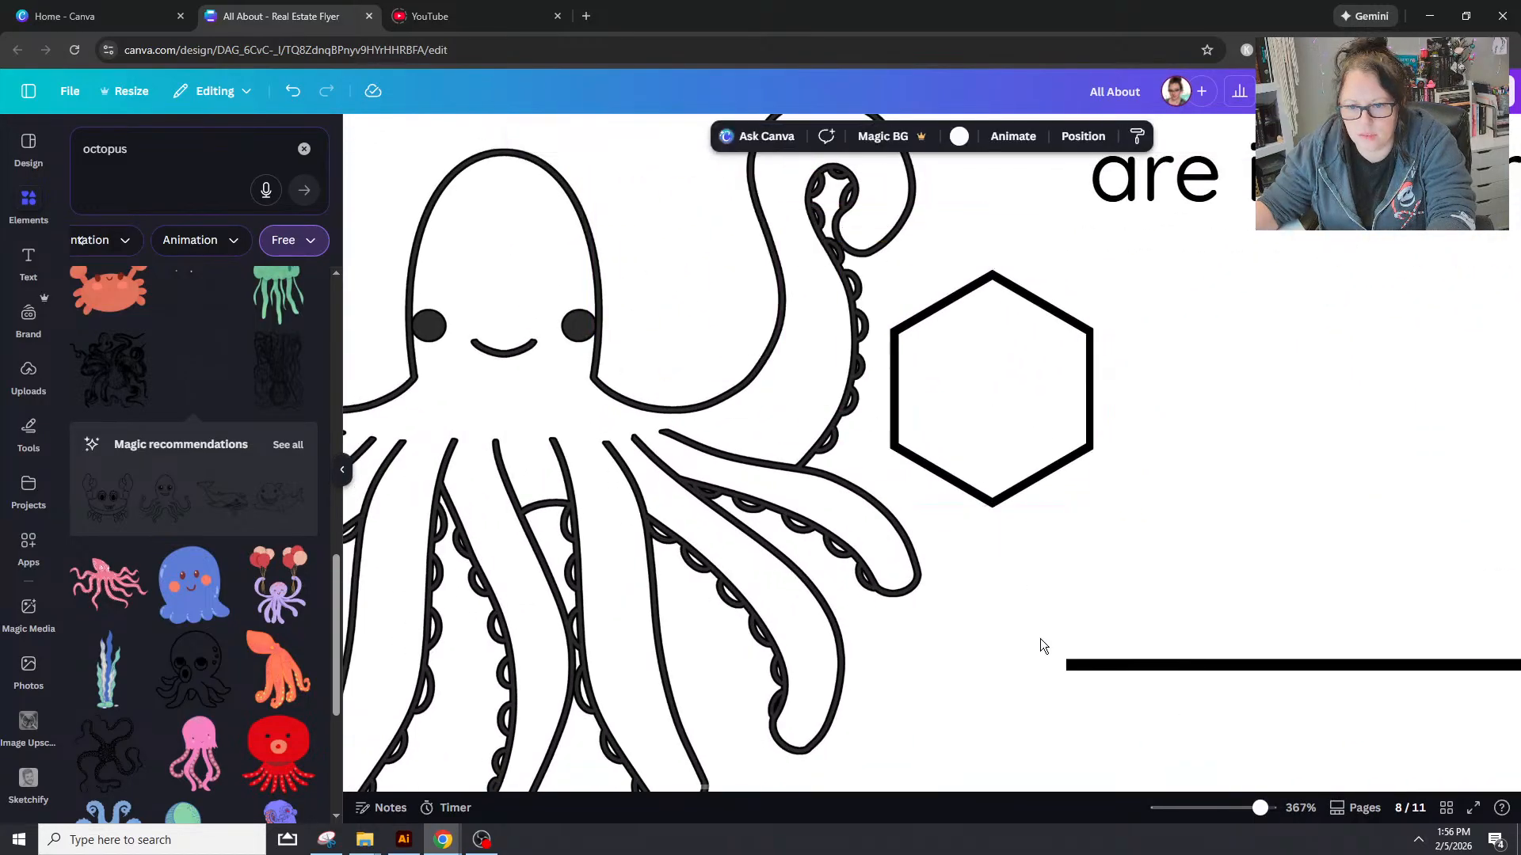
Step: Add the solid black octopus with curled tentacles from the free results and move it beneath "Color the rainbow." on page 8
click(629, 353)
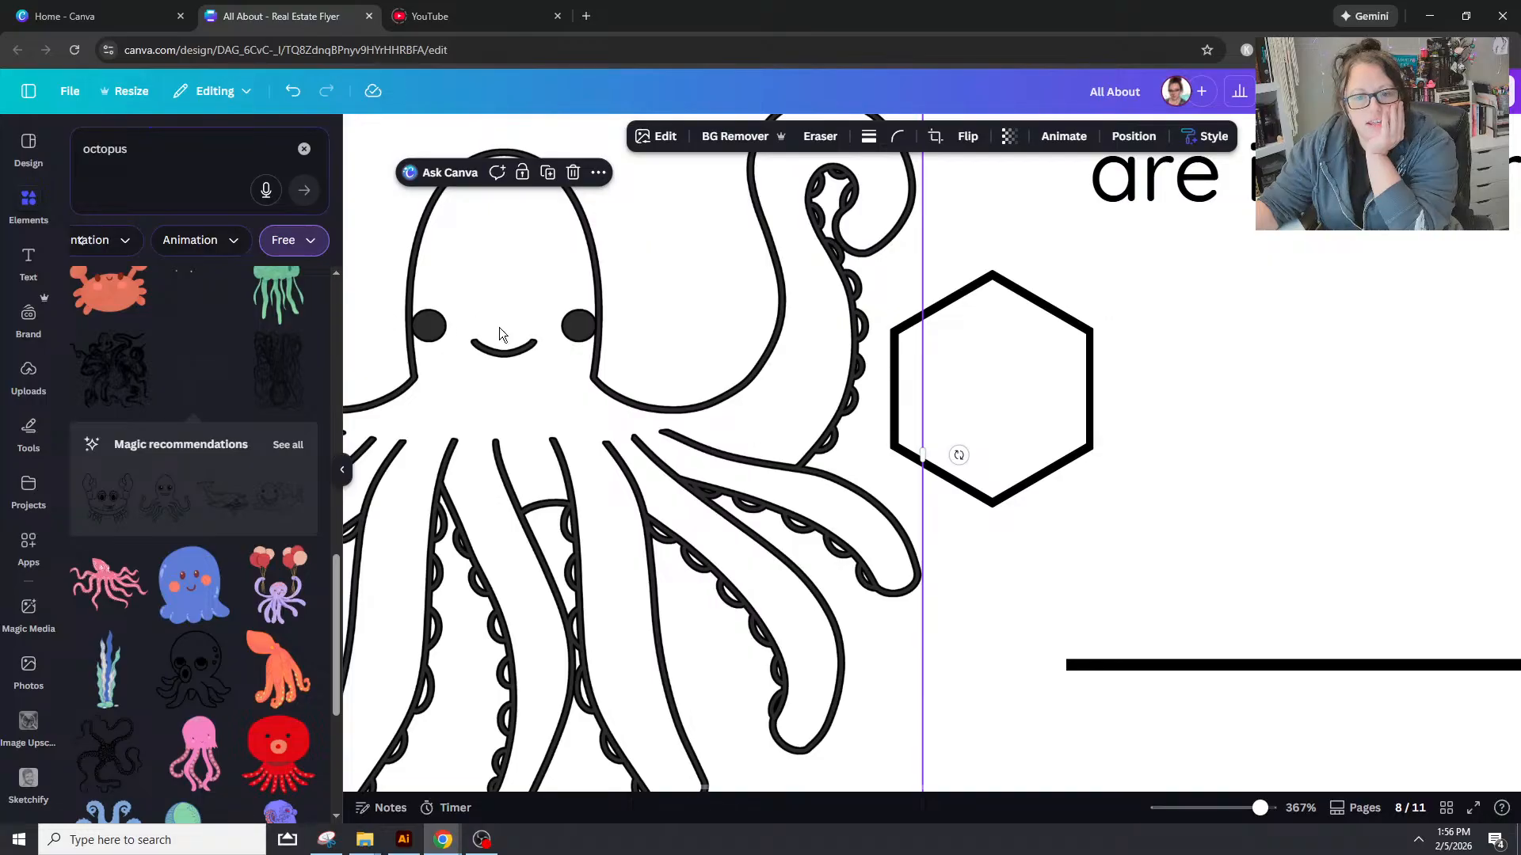
click(1241, 816)
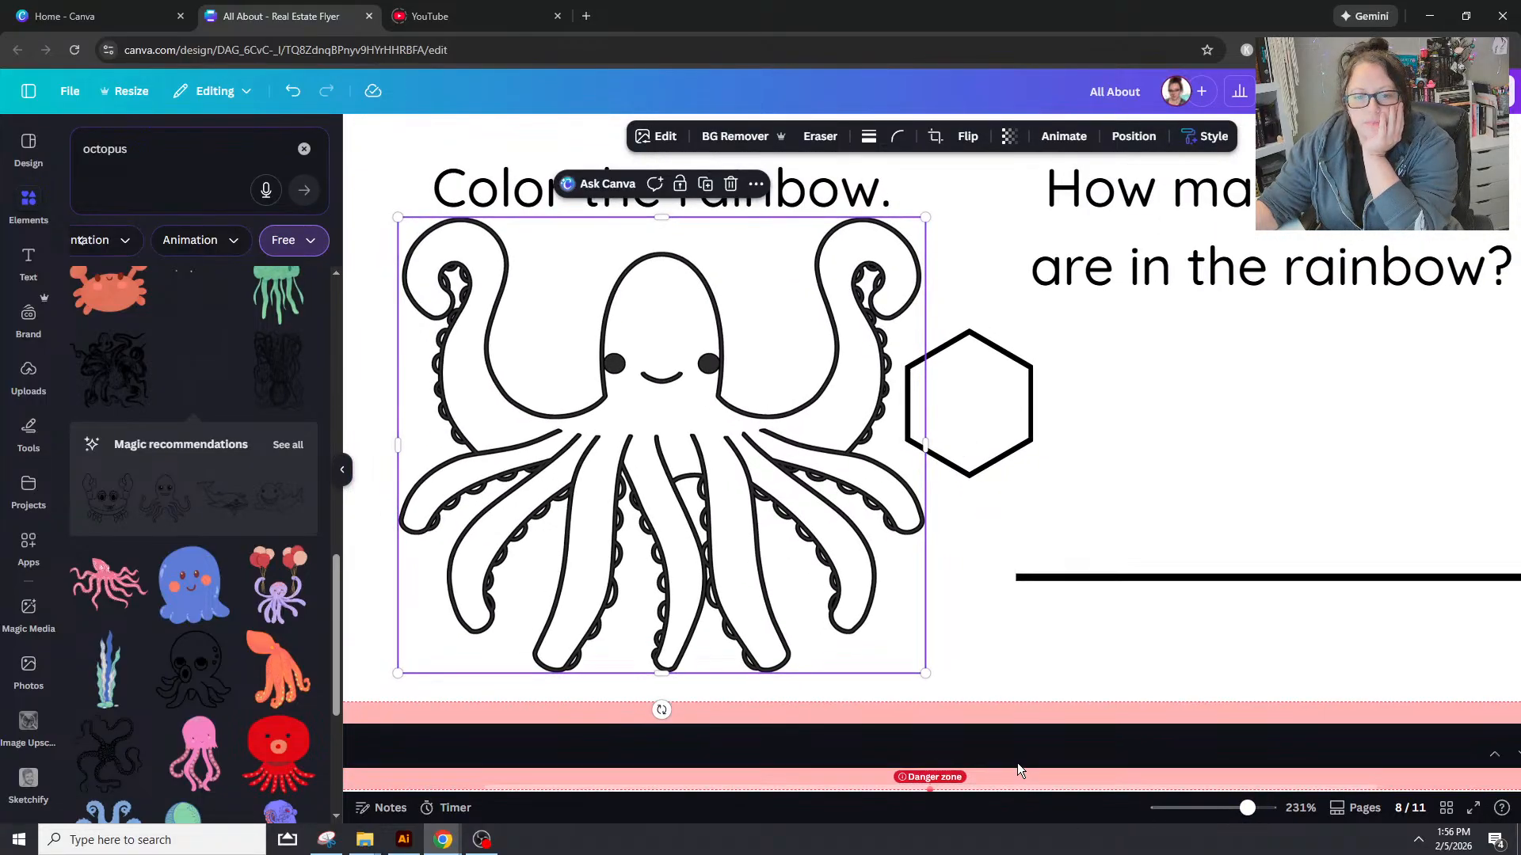
scroll(306, 512, down, 3)
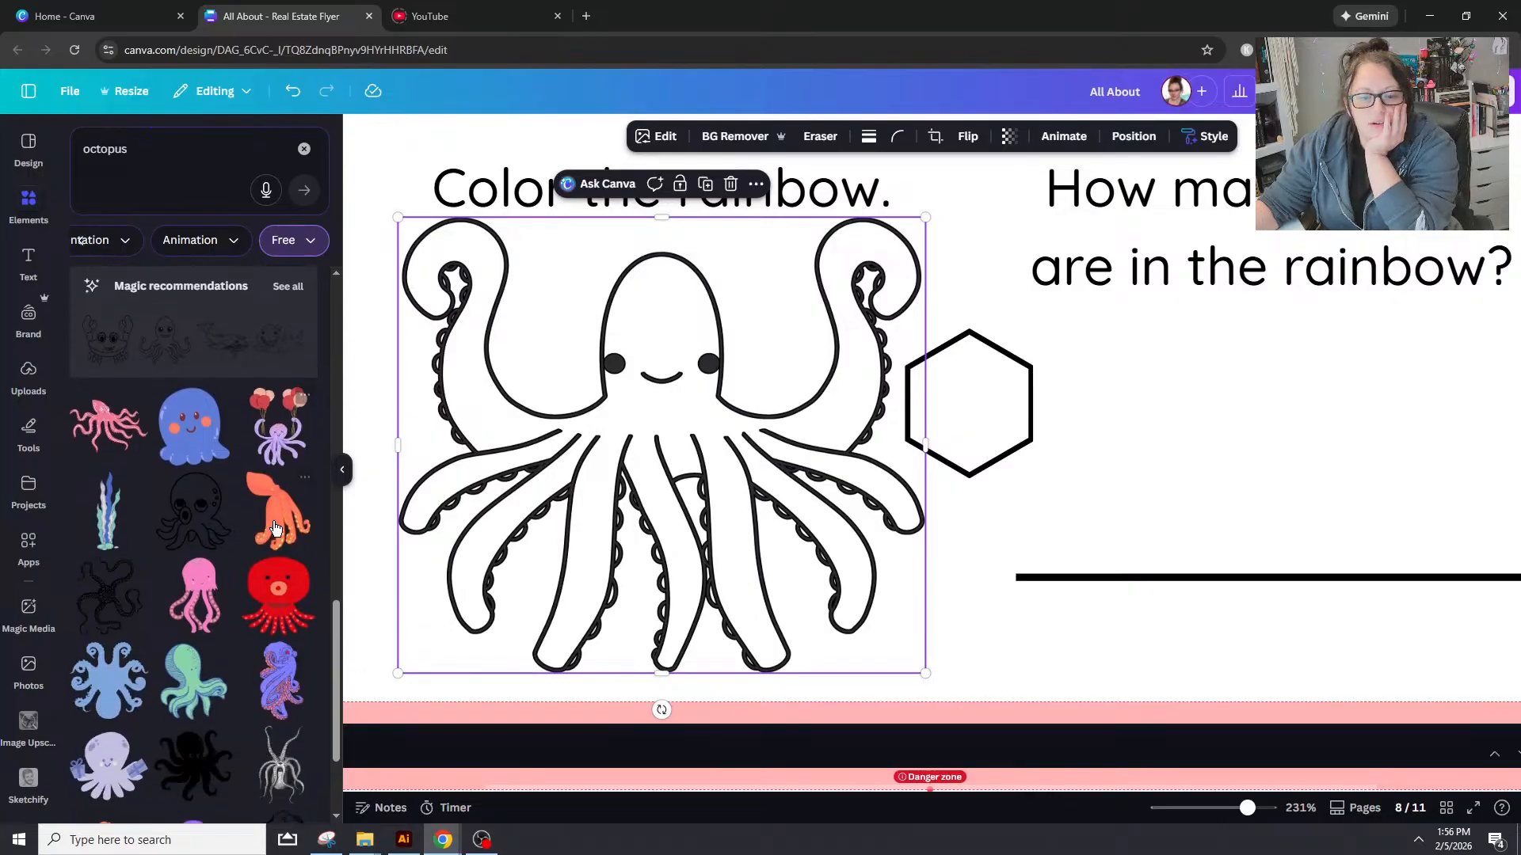
scroll(272, 529, down, 1)
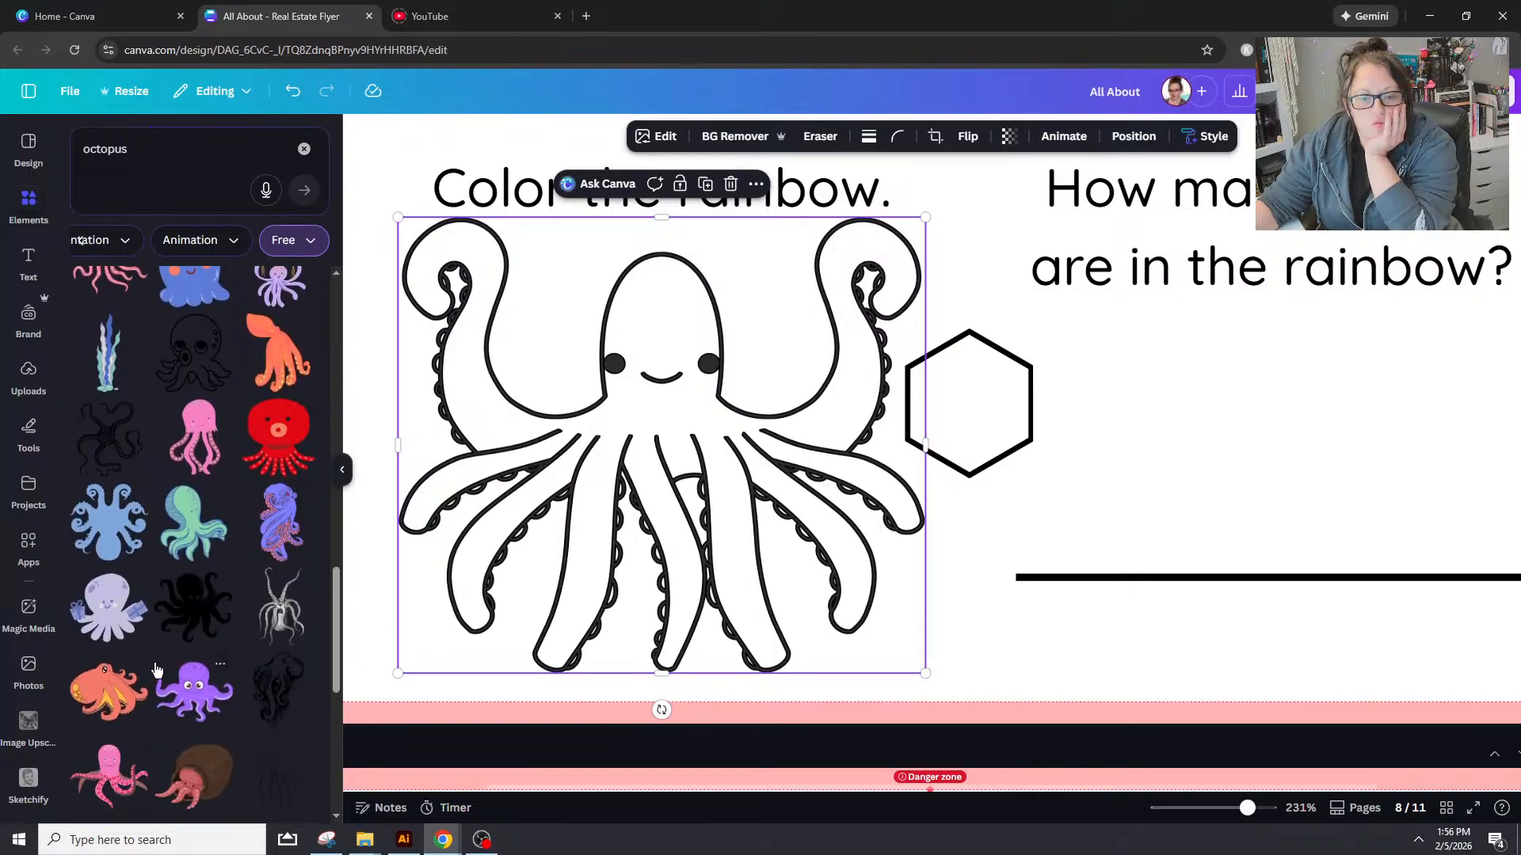
click(190, 607)
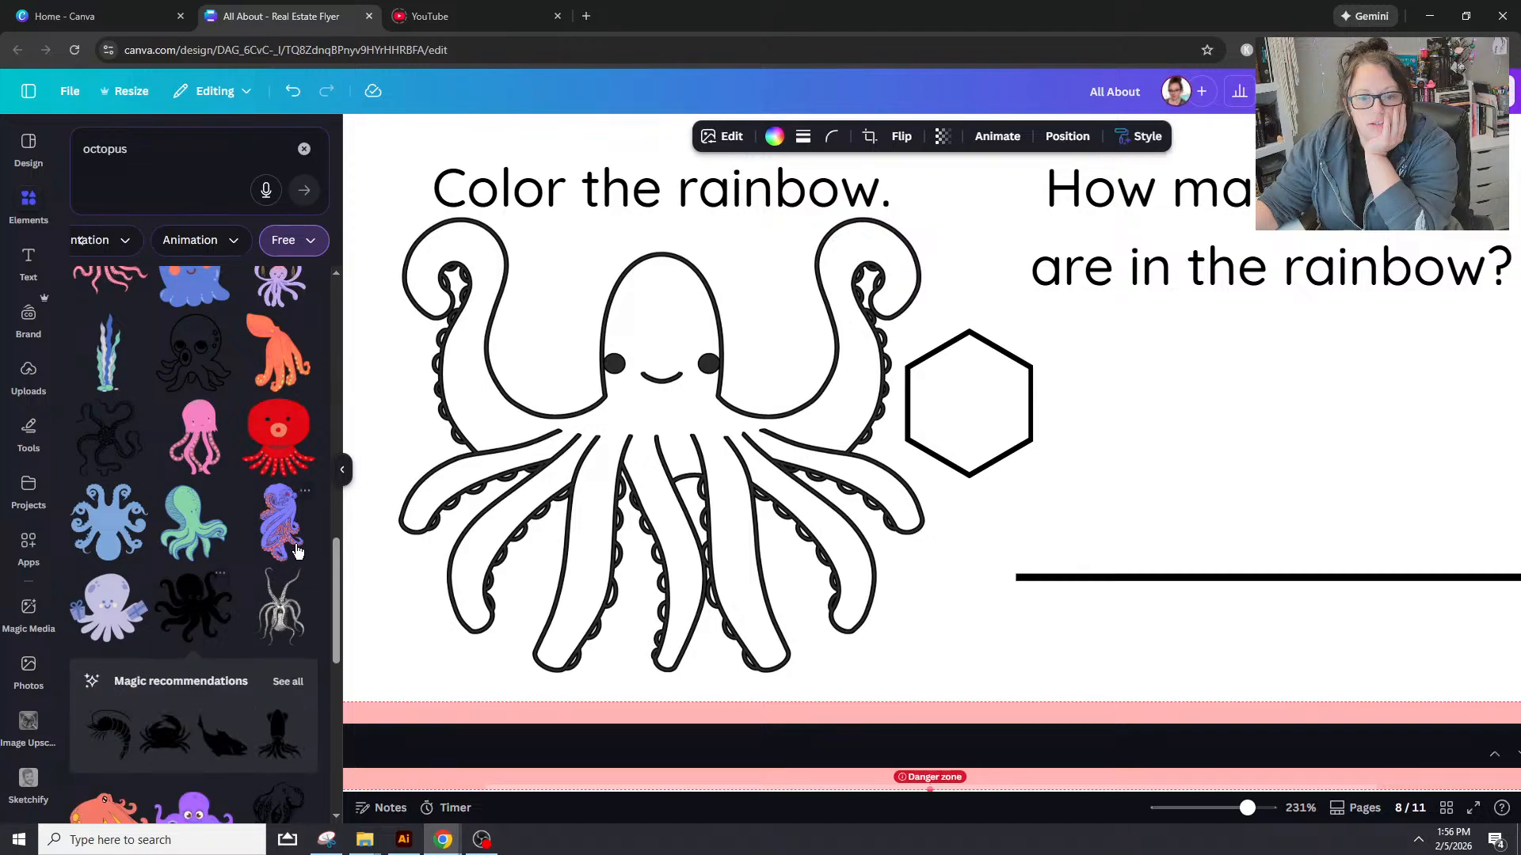
scroll(792, 483, up, 3)
scroll(835, 486, up, 5)
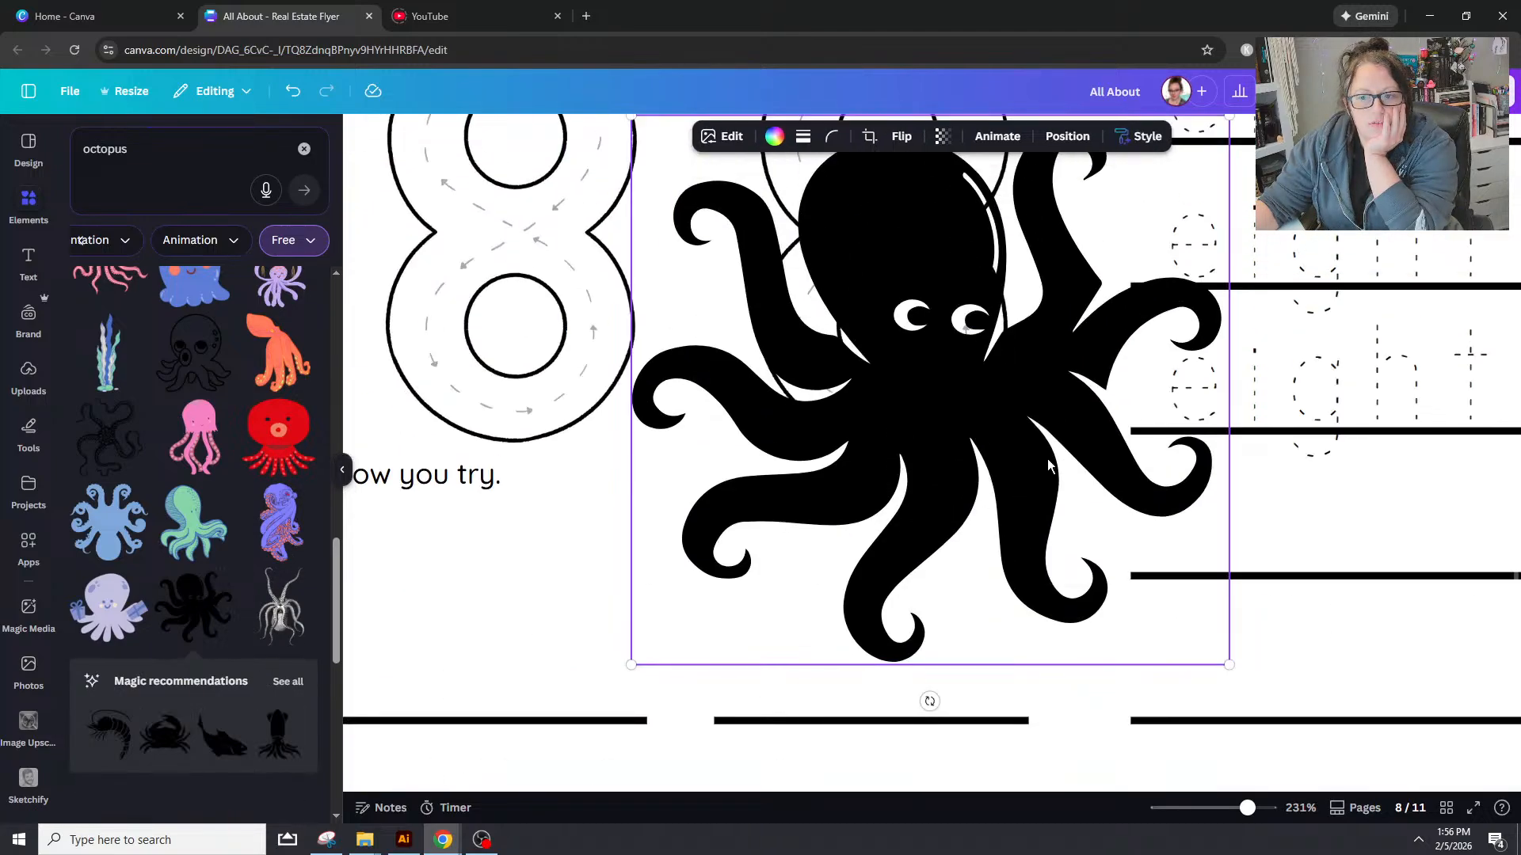
drag(1110, 333, 952, 454)
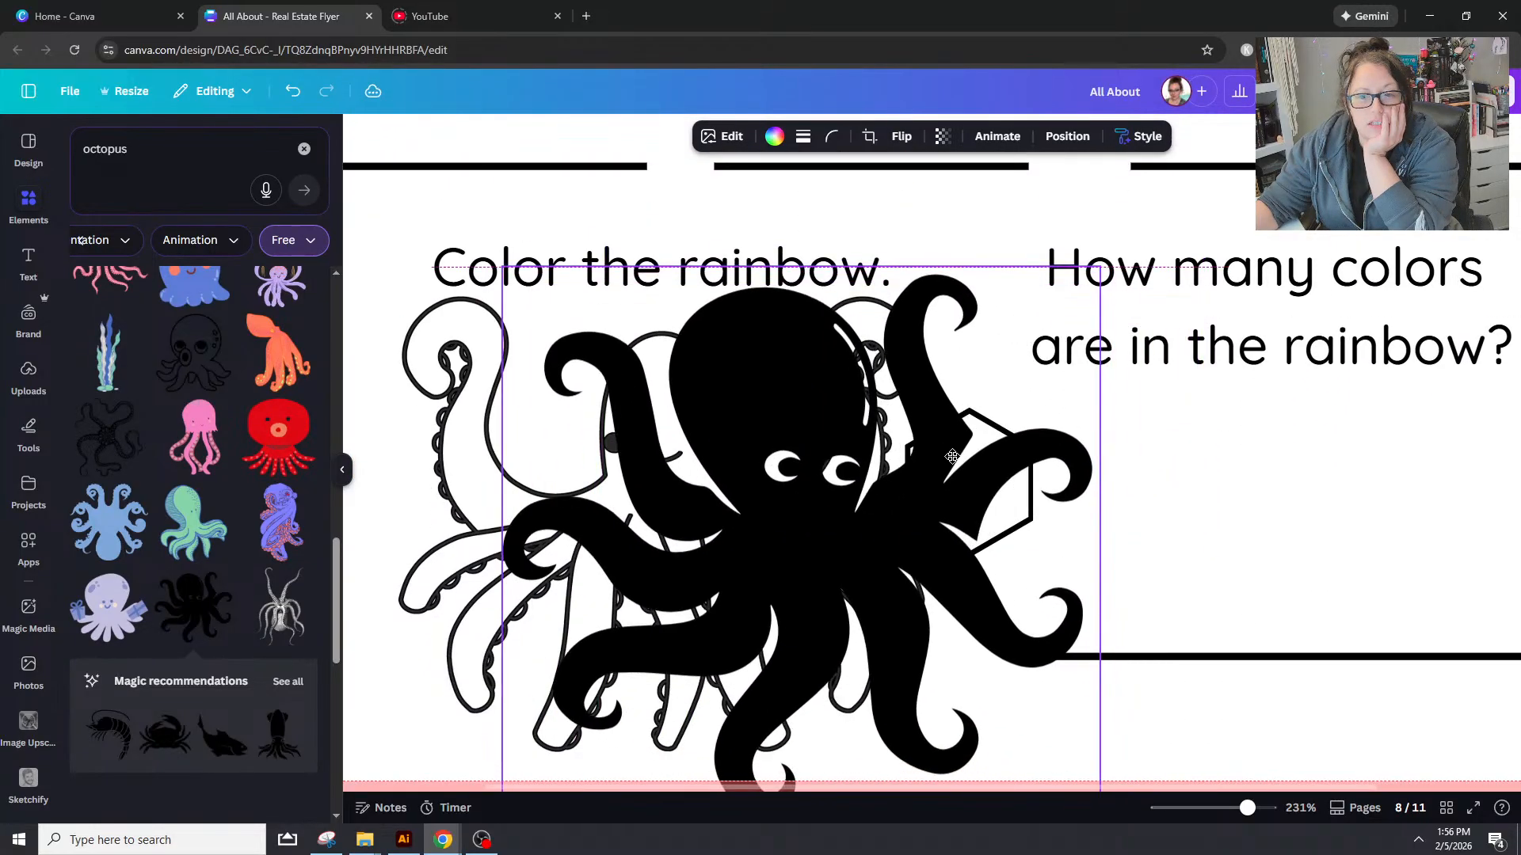
Step: Recolor the solid black octopus white
click(730, 137)
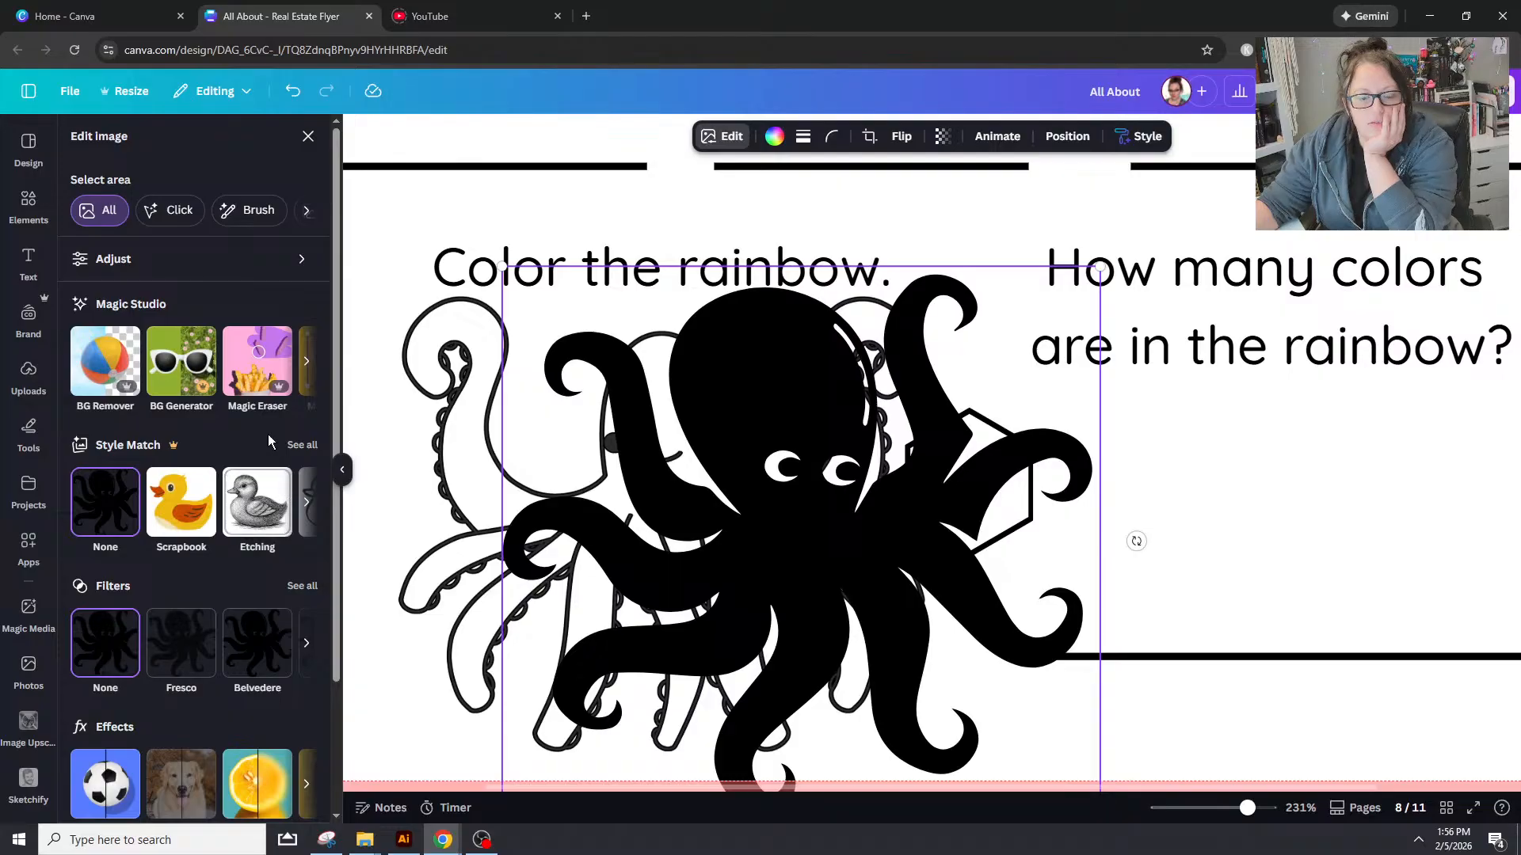
scroll(314, 524, down, 1)
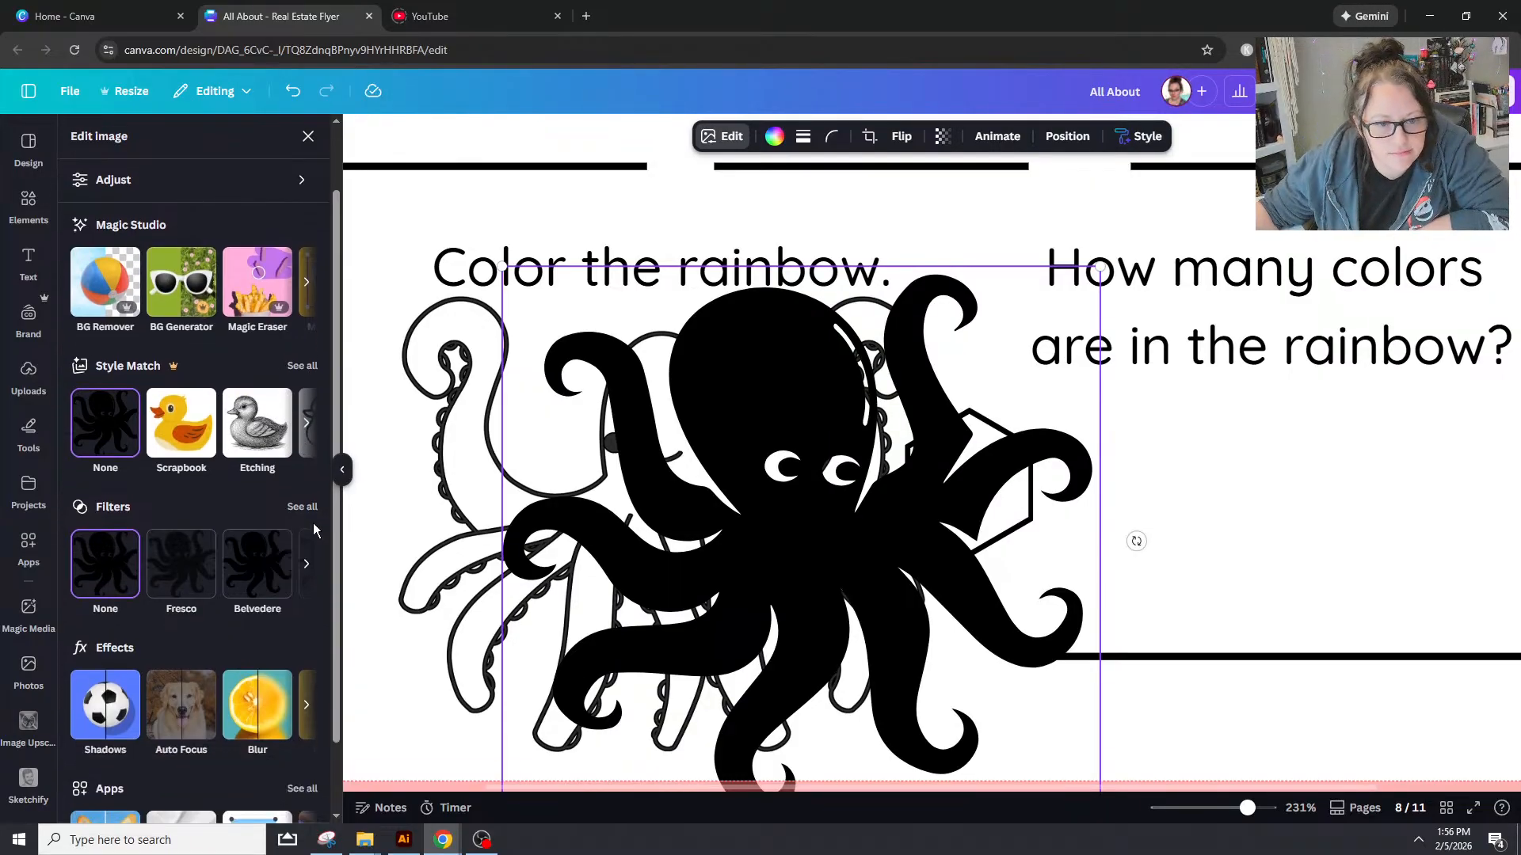
scroll(312, 526, down, 1)
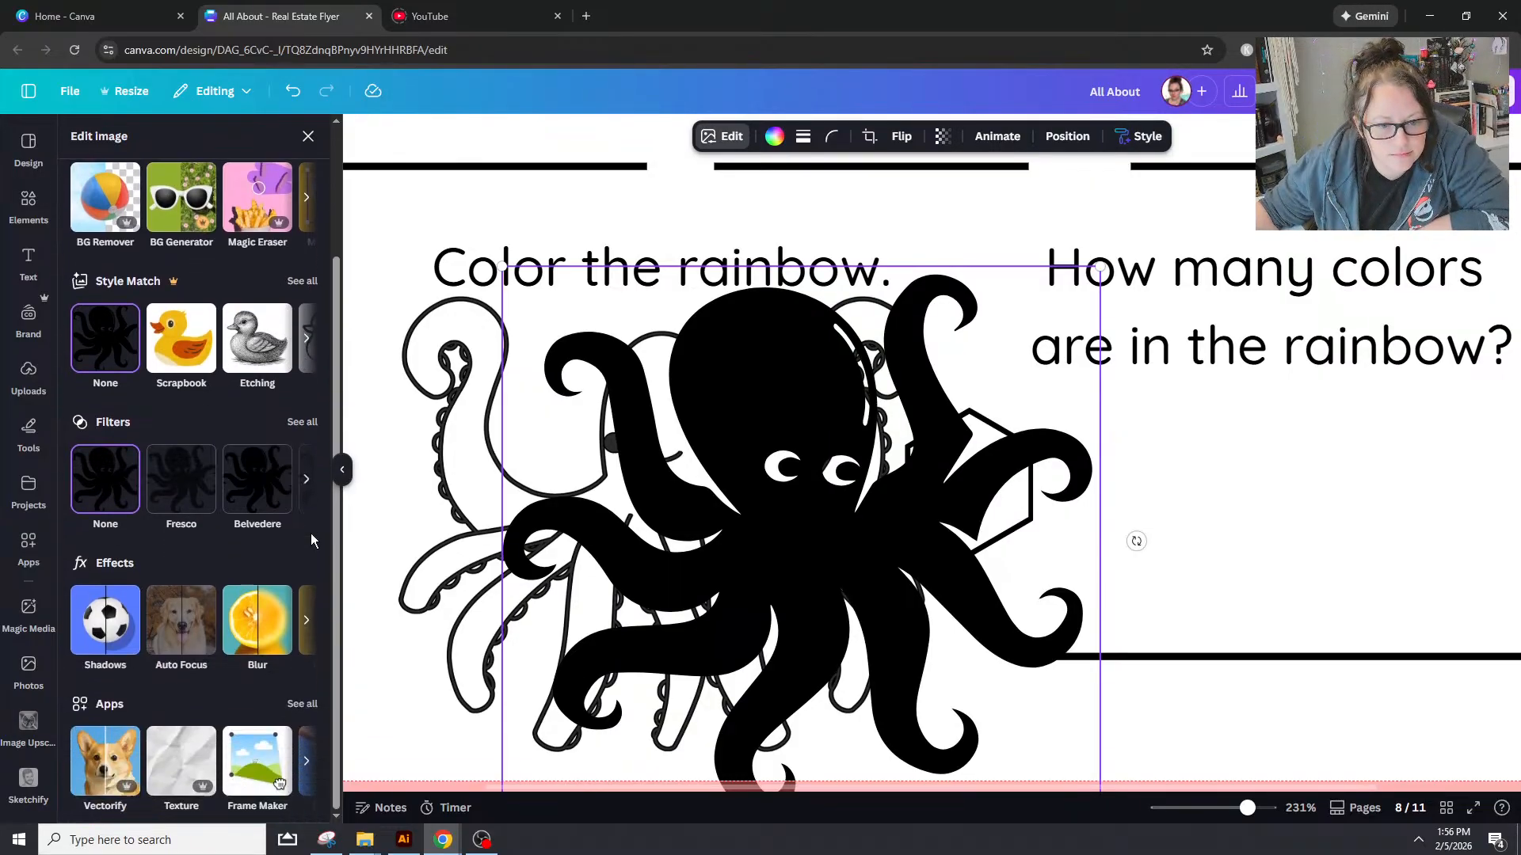
click(123, 628)
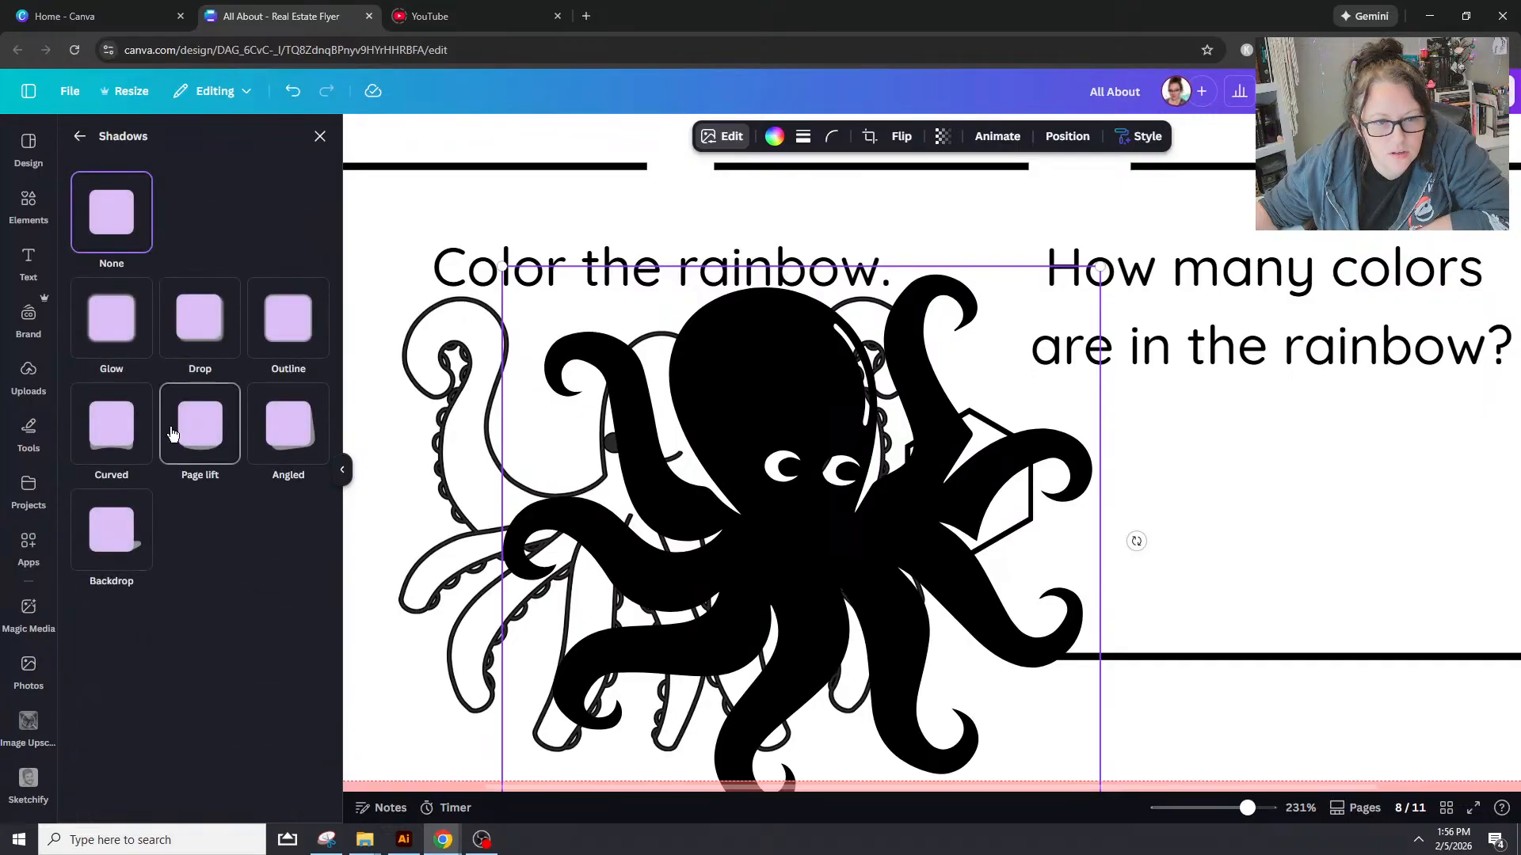
click(775, 138)
click(313, 252)
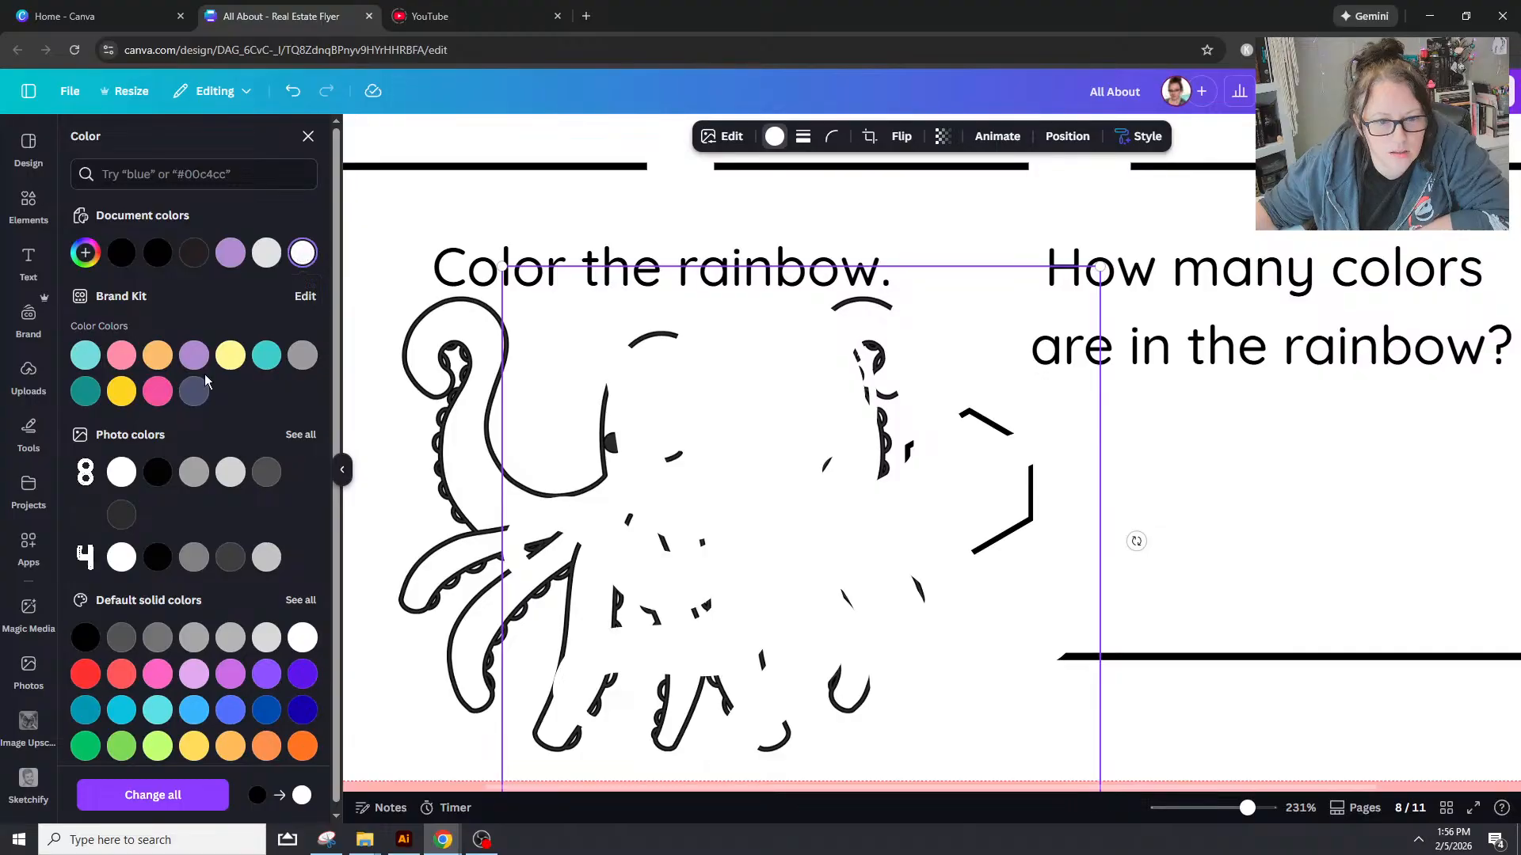
click(309, 136)
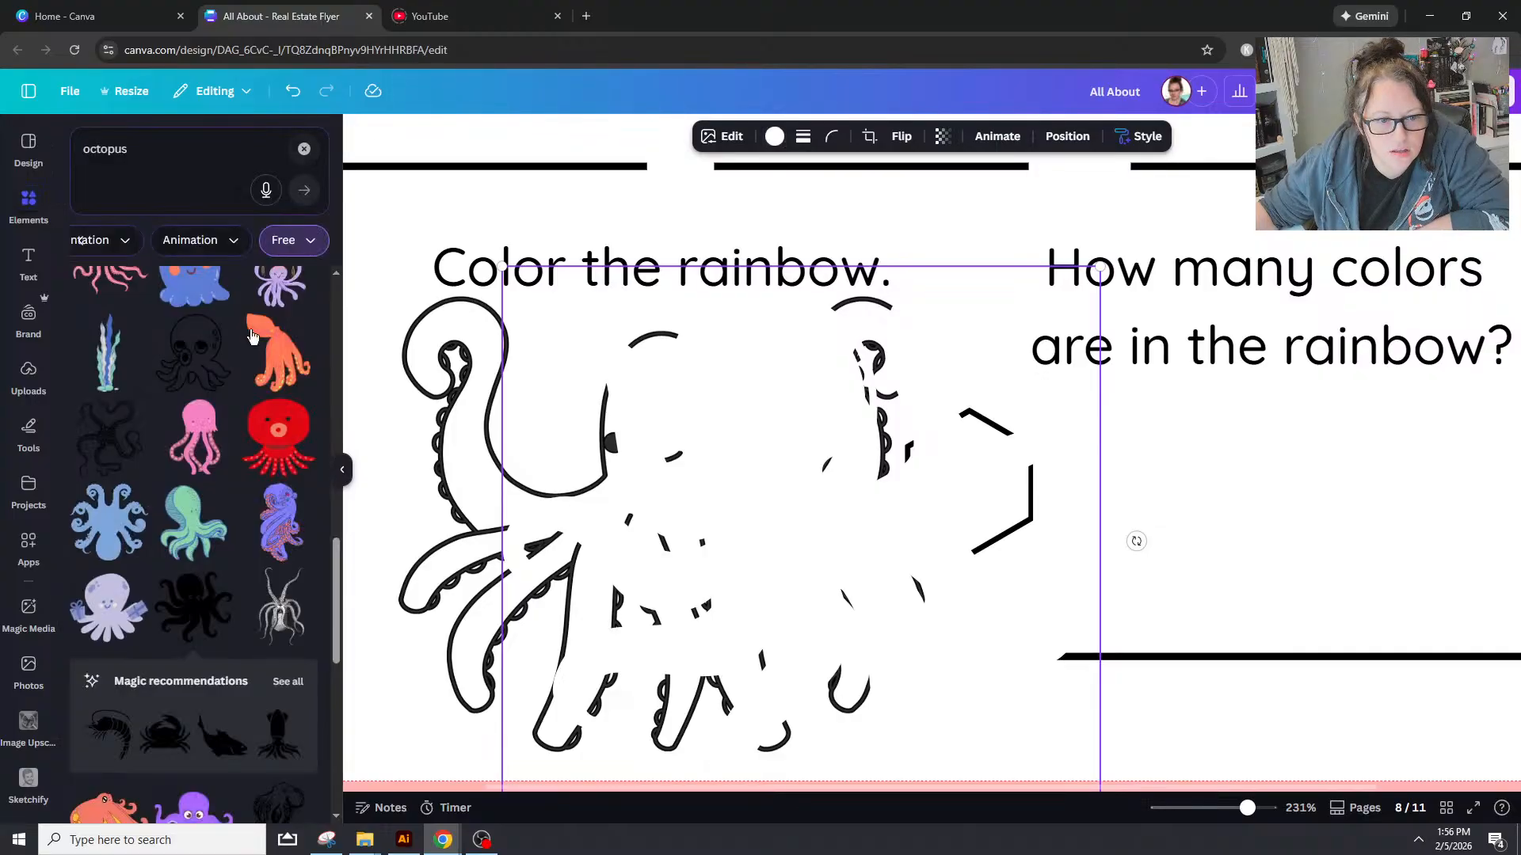
Step: Apply a black Outline shadow to the white octopus with a size of 24
click(713, 136)
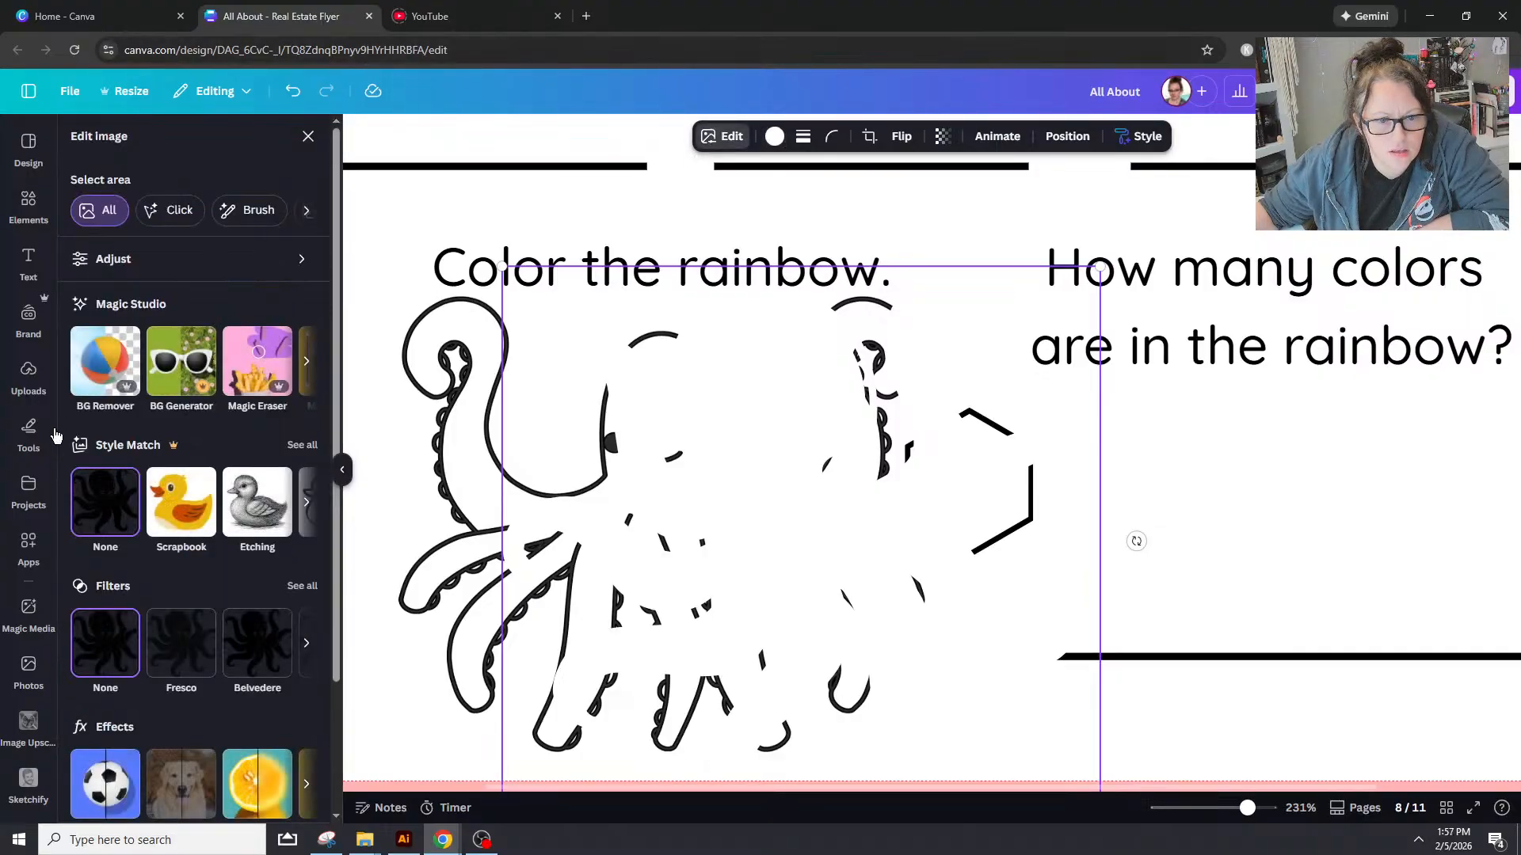
scroll(106, 516, down, 2)
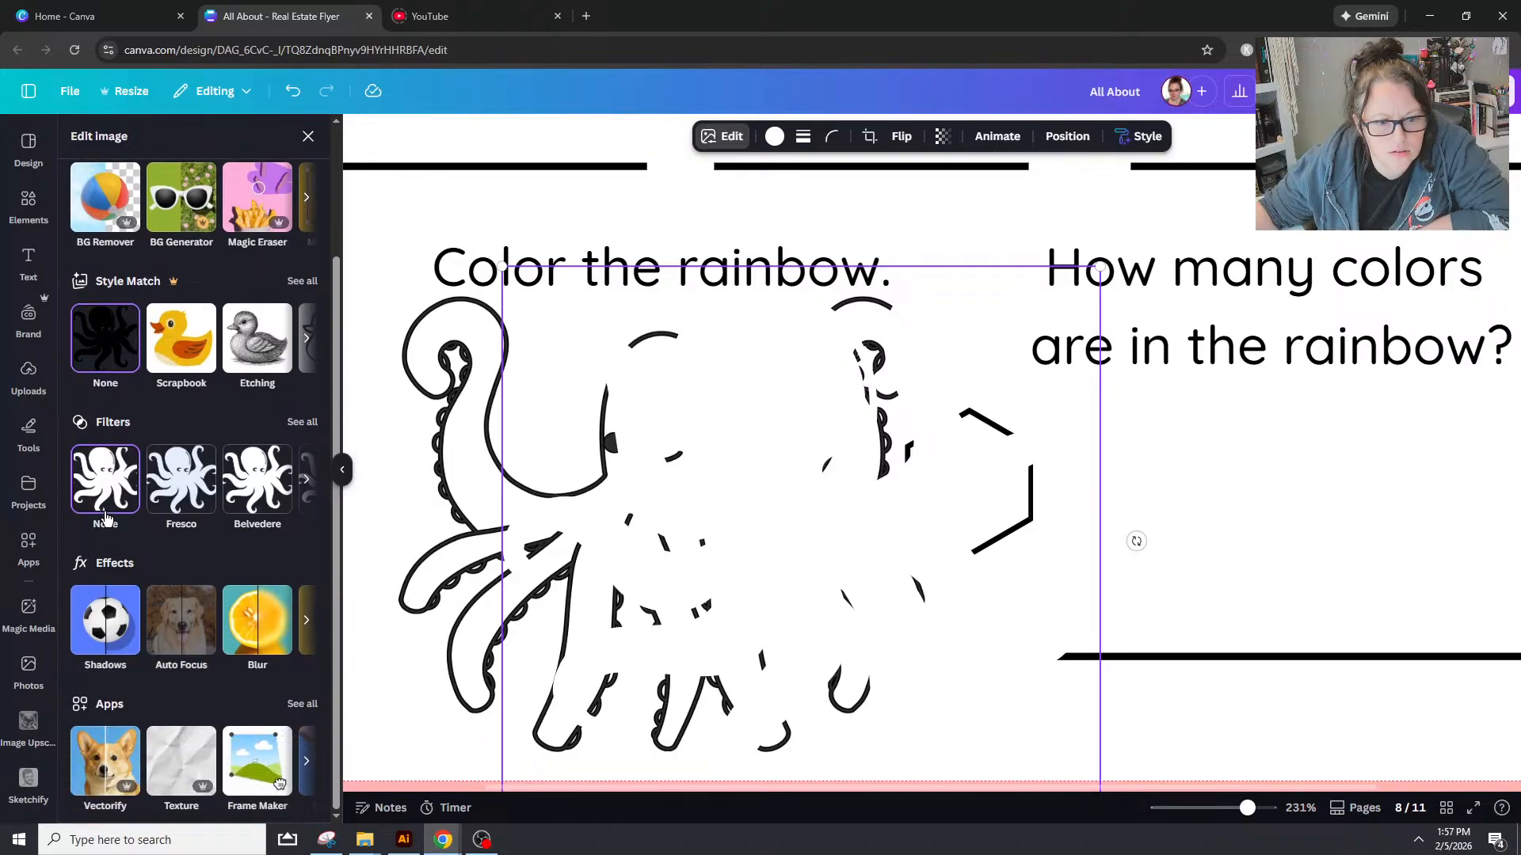
click(105, 620)
click(286, 307)
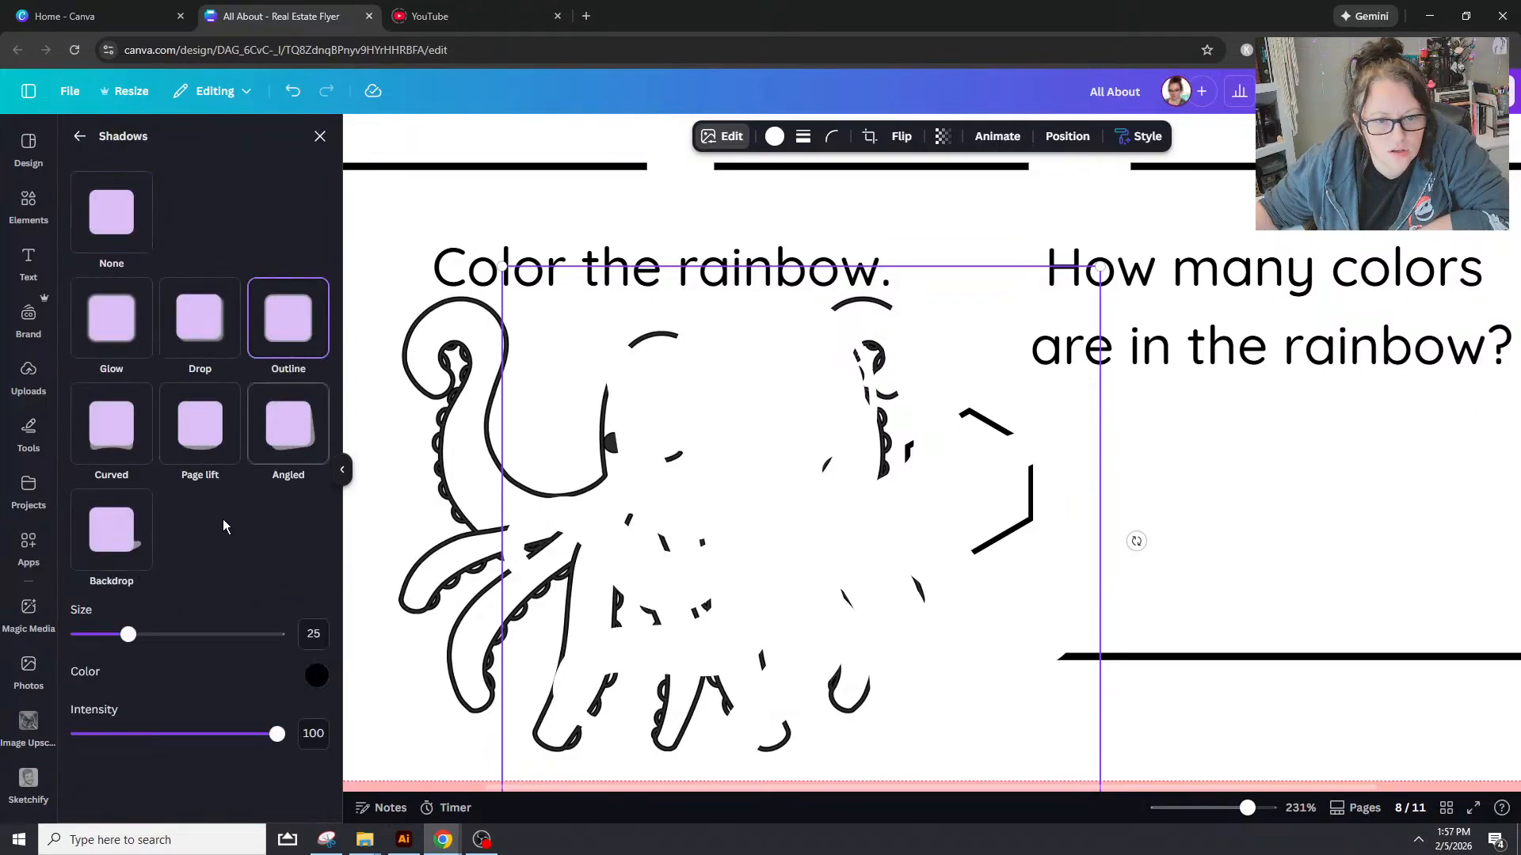
mouse_move(125, 638)
mouse_down()
mouse_move(106, 641)
mouse_move(119, 645)
mouse_up()
Step: Delete the smiling octopus and move the white outlined octopus into its place, clear of the hexagon's center
click(444, 379)
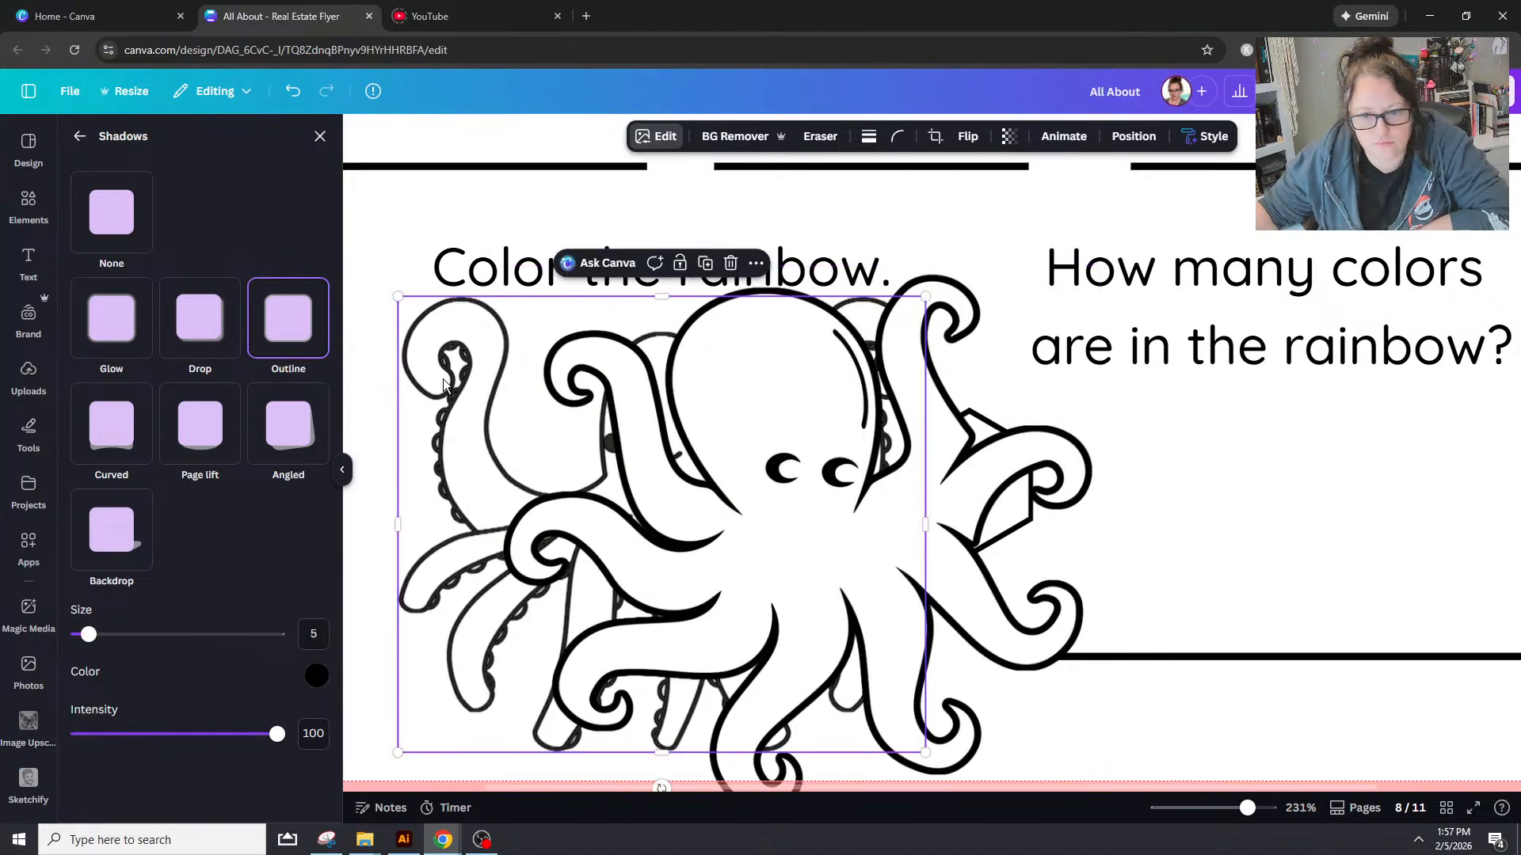
key(Delete)
drag(755, 476, 581, 471)
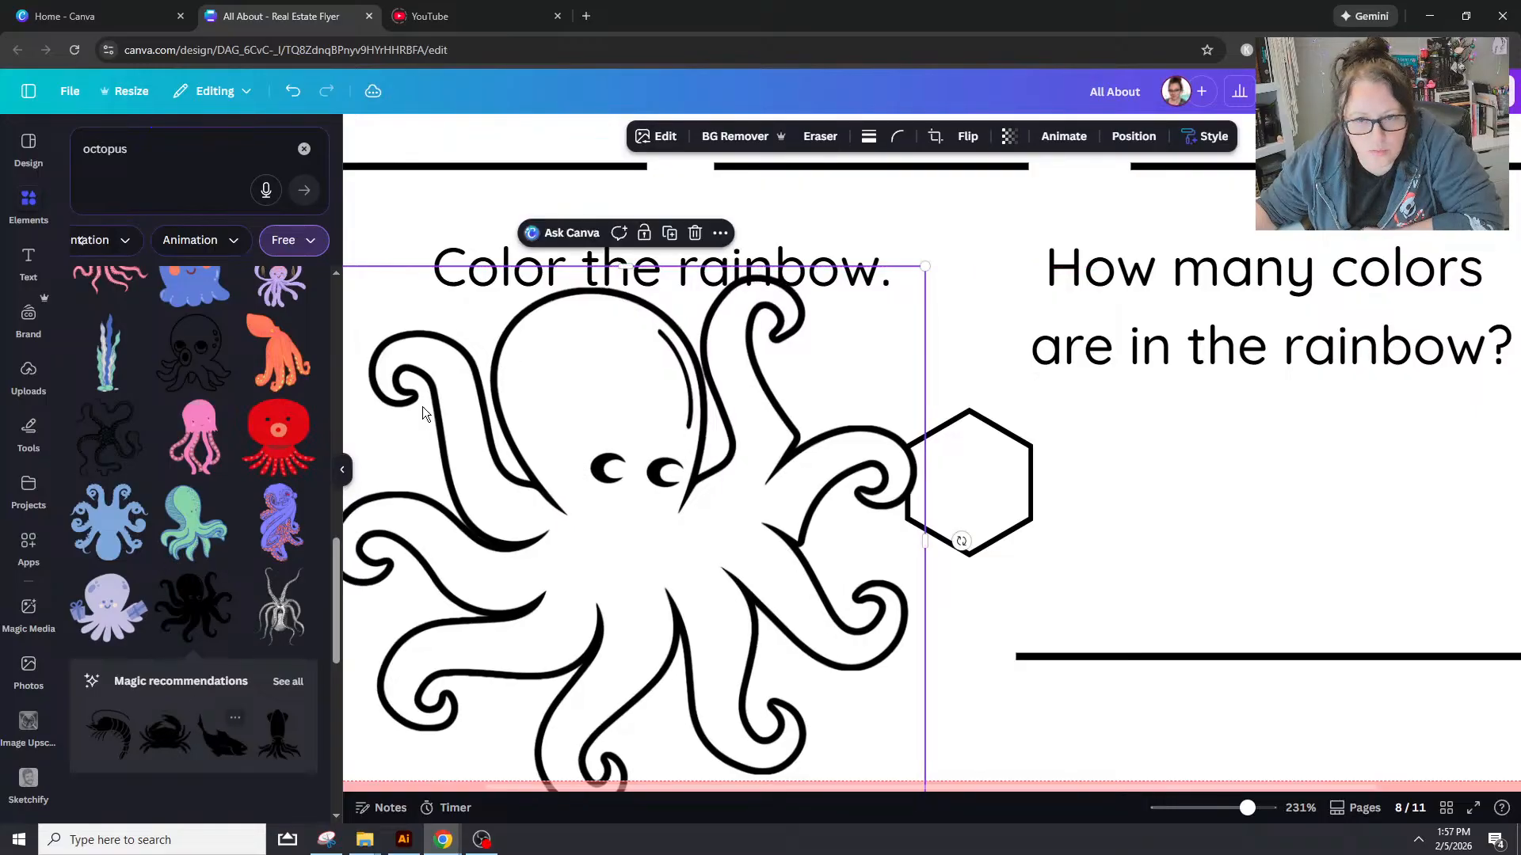
Step: Set the white octopus's Outline shadow size to 23
click(655, 137)
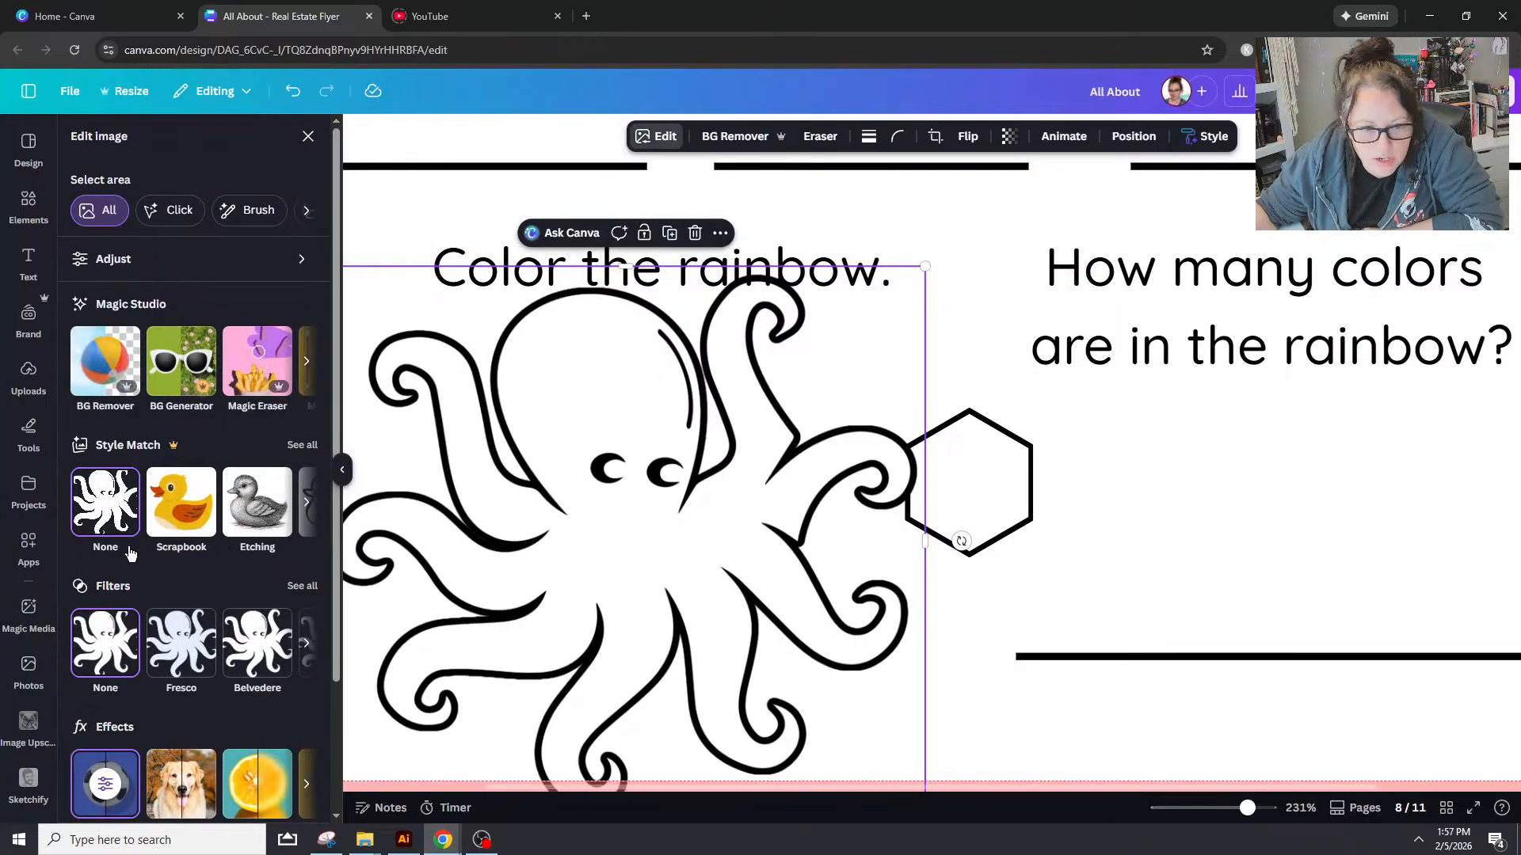
scroll(131, 553, down, 3)
click(119, 633)
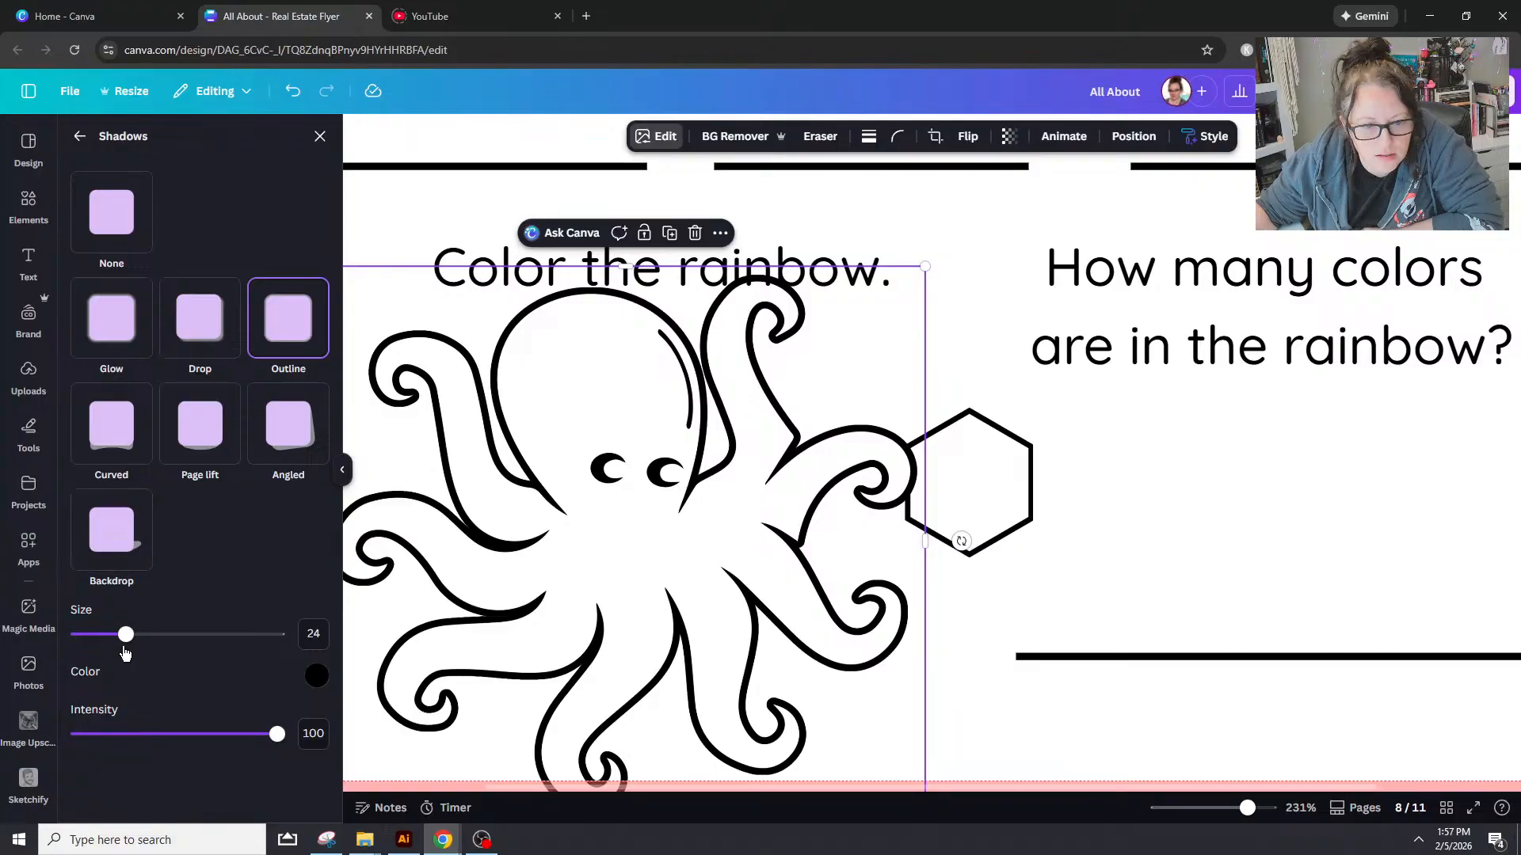
drag(128, 644, 126, 651)
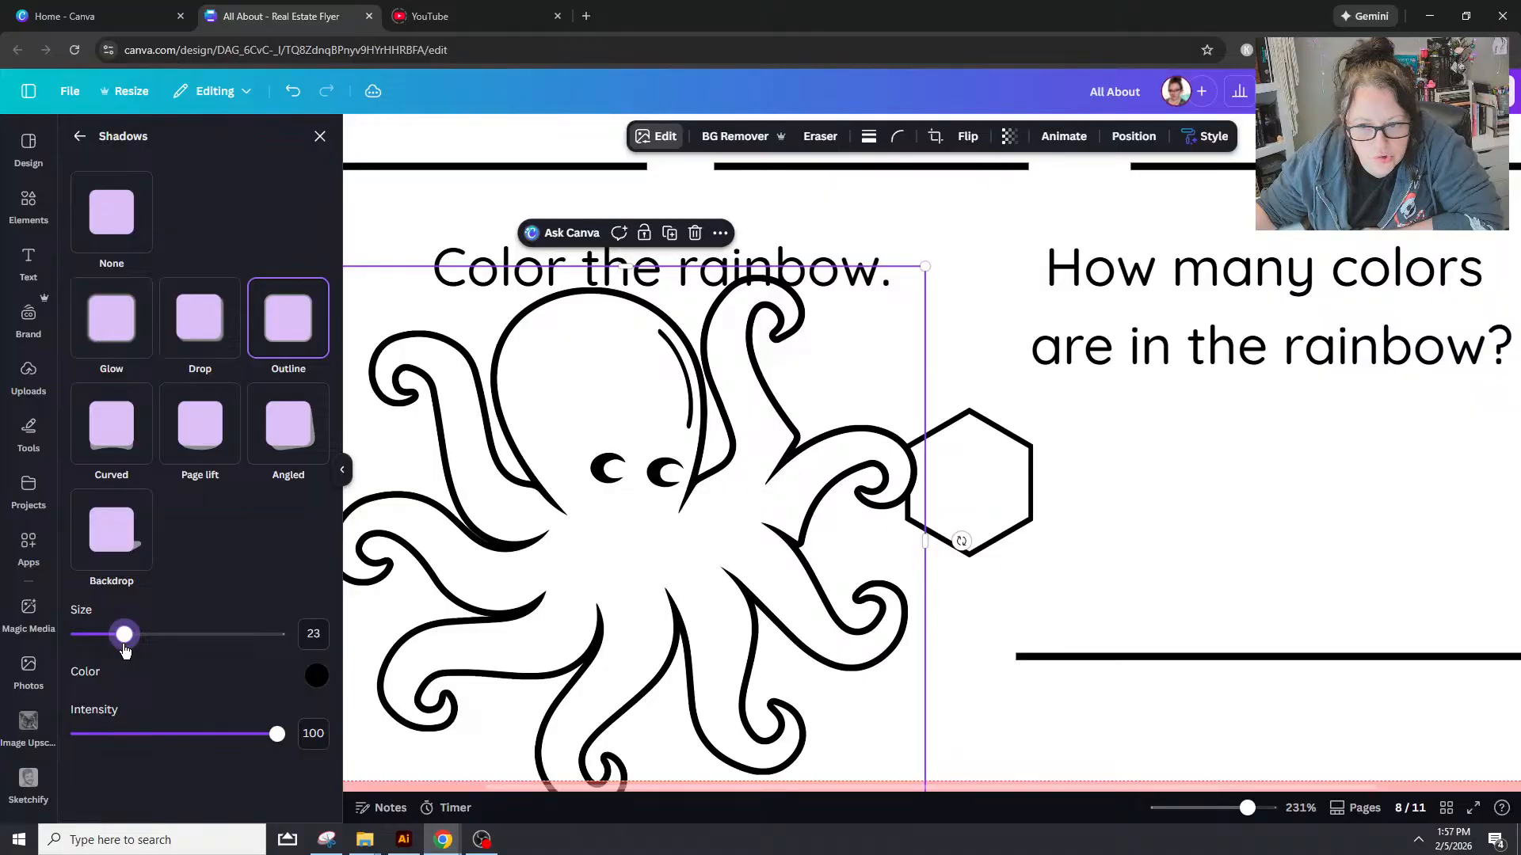
click(1028, 475)
key(Delete)
drag(720, 523, 793, 528)
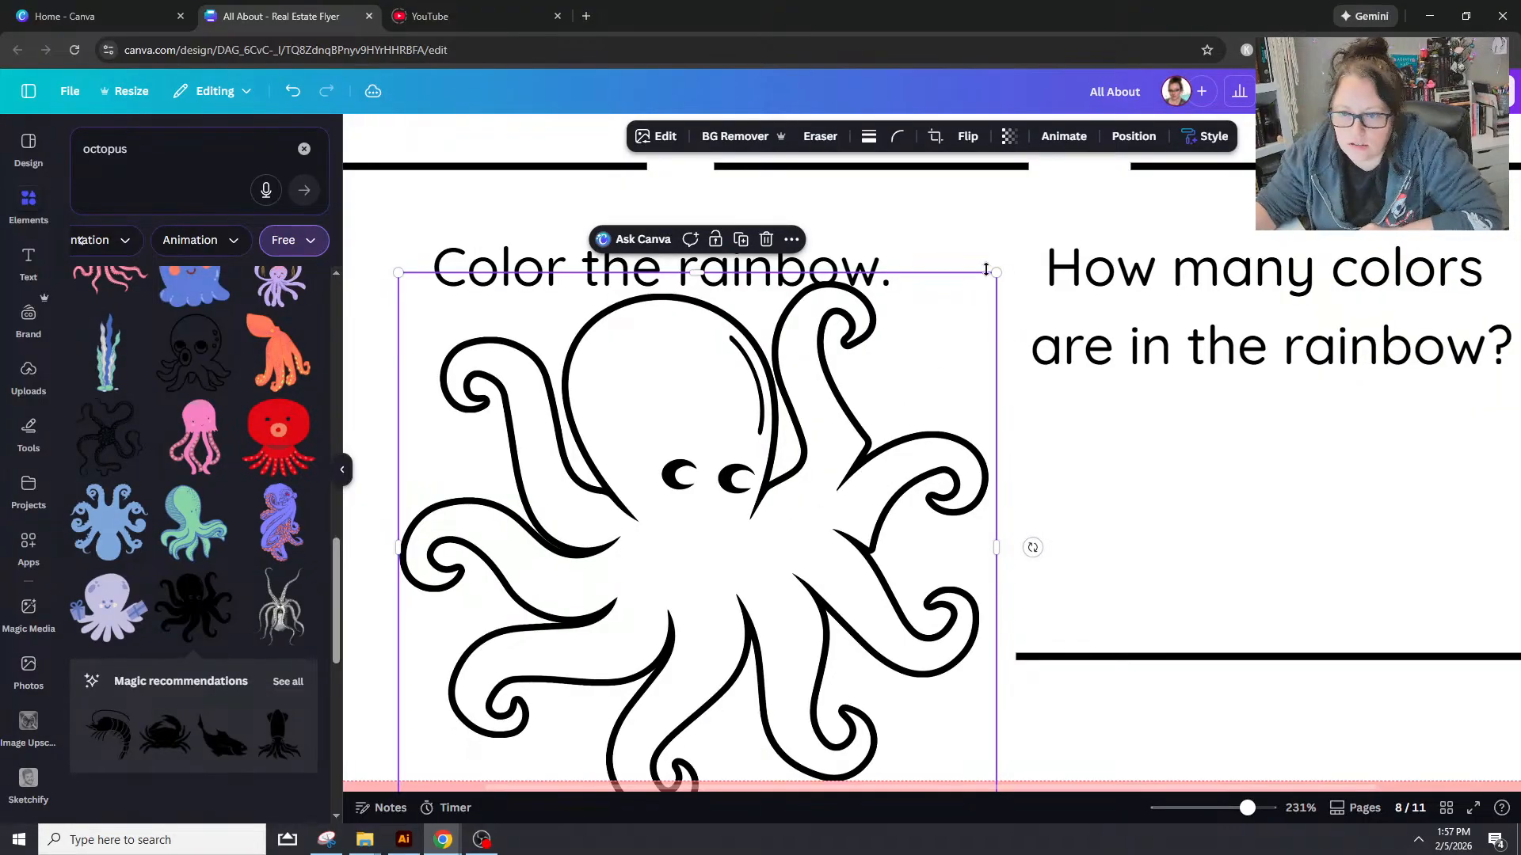
drag(995, 273, 884, 376)
drag(714, 541, 722, 463)
key(ctrl+z)
key(ctrl+z)
key(ctrl+z)
key(ctrl+z)
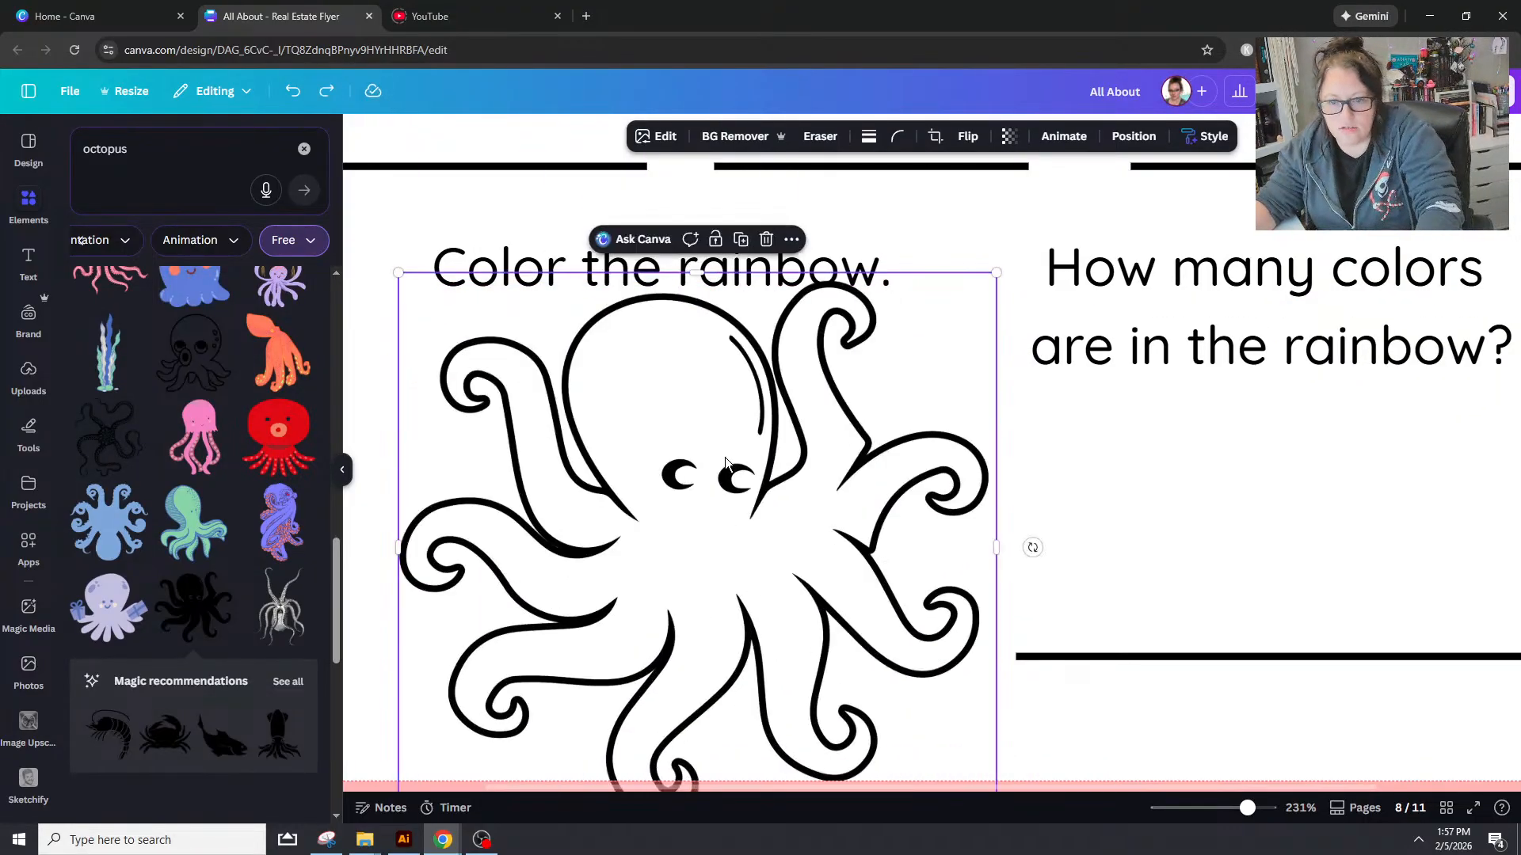
Step: Move the hexagon away from the octopus, and shrink and position the outlined octopus to fit beneath "Color the rainbow."
drag(961, 536, 1093, 486)
click(911, 333)
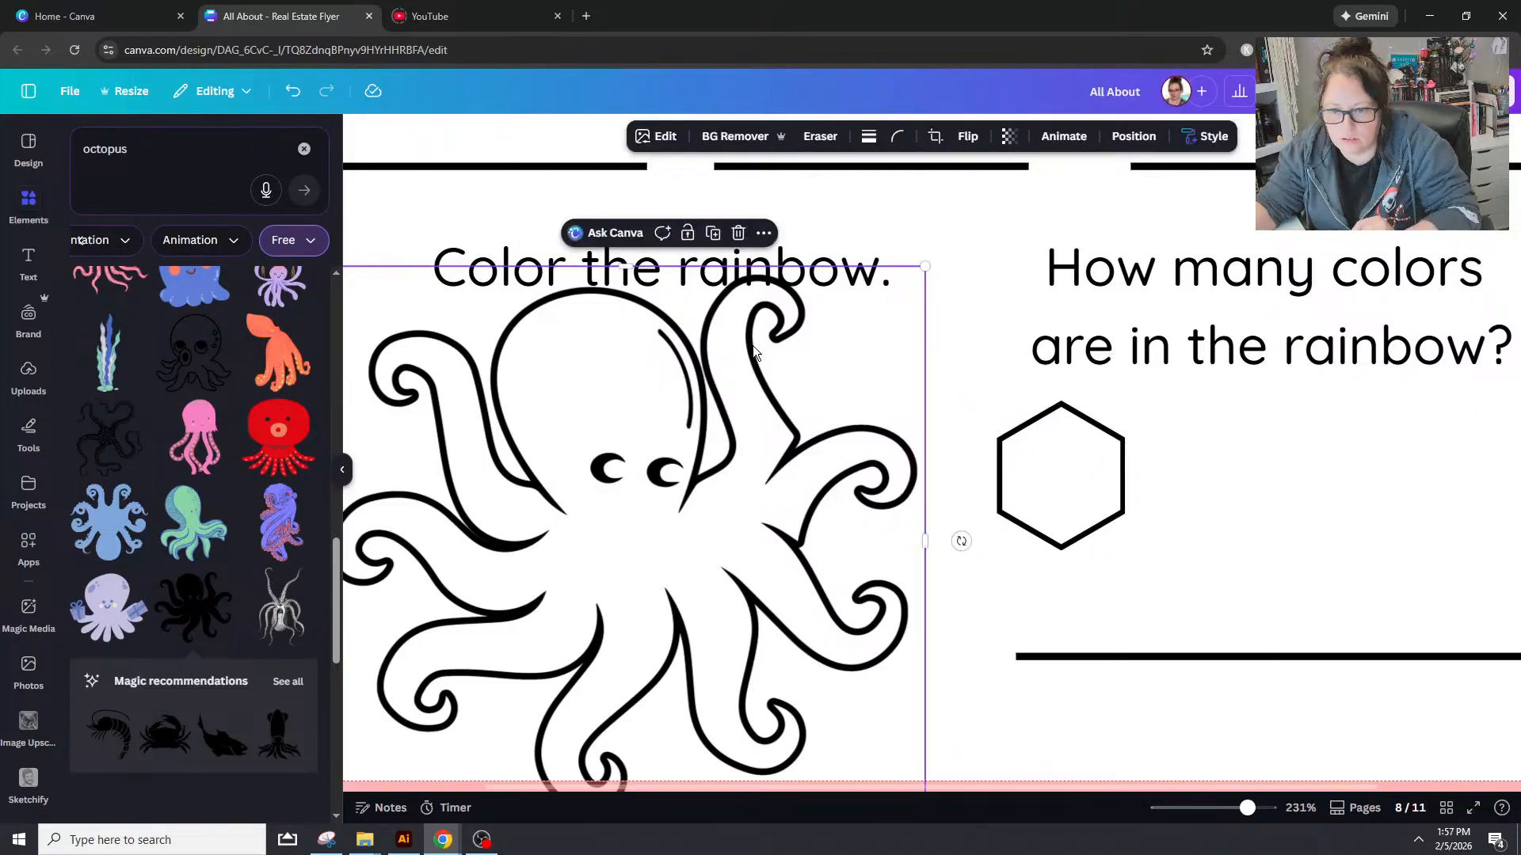
drag(927, 267, 769, 414)
drag(595, 578, 707, 470)
drag(875, 747, 893, 754)
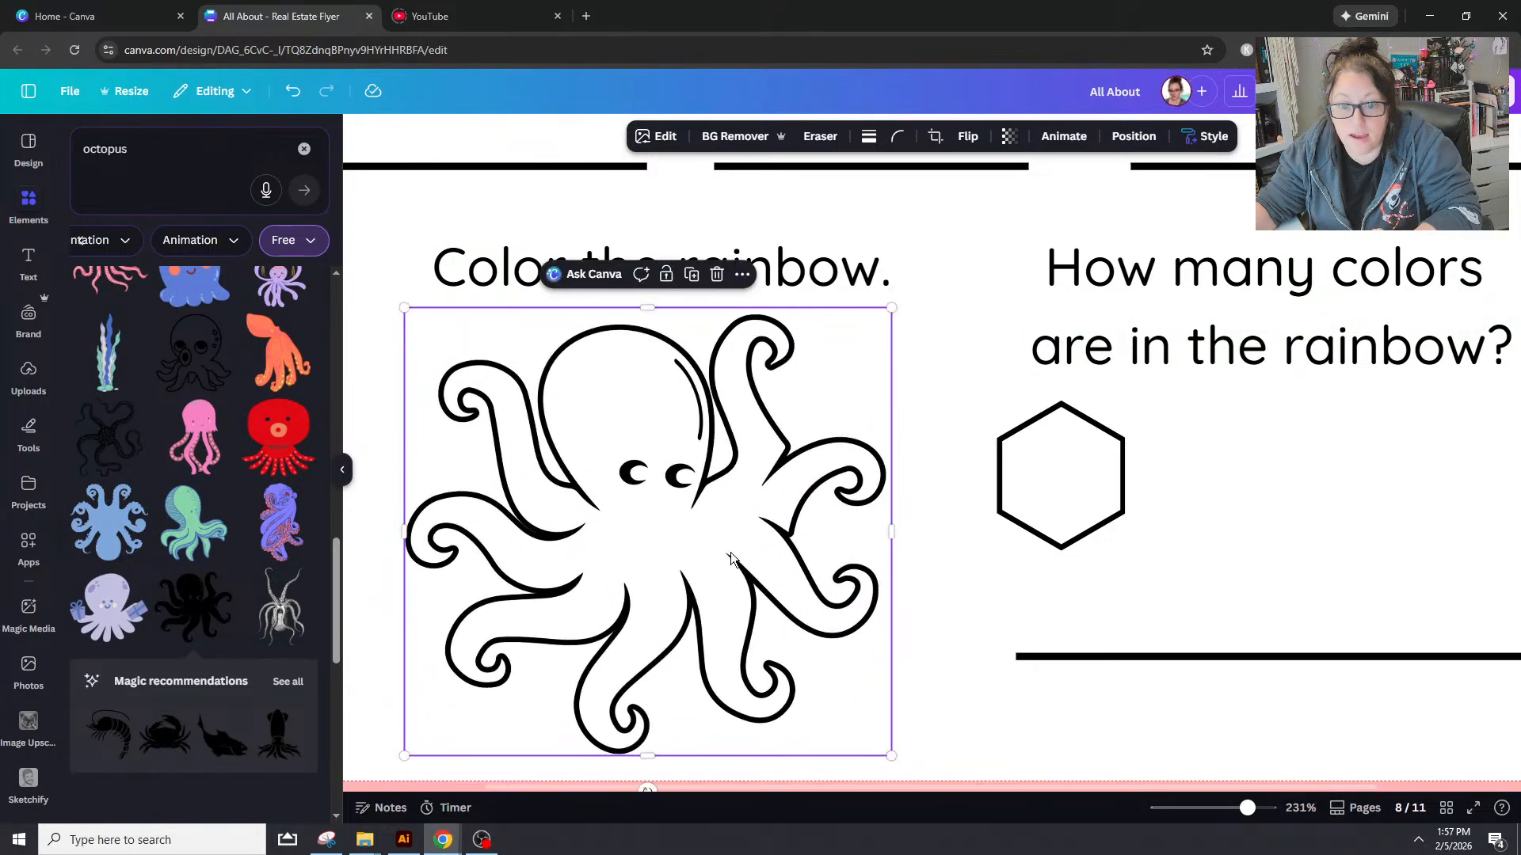
Step: Nudge the octopus to sit centered beneath "Color the rainbow." and move the hexagon next to its upper tentacle
drag(730, 560, 740, 543)
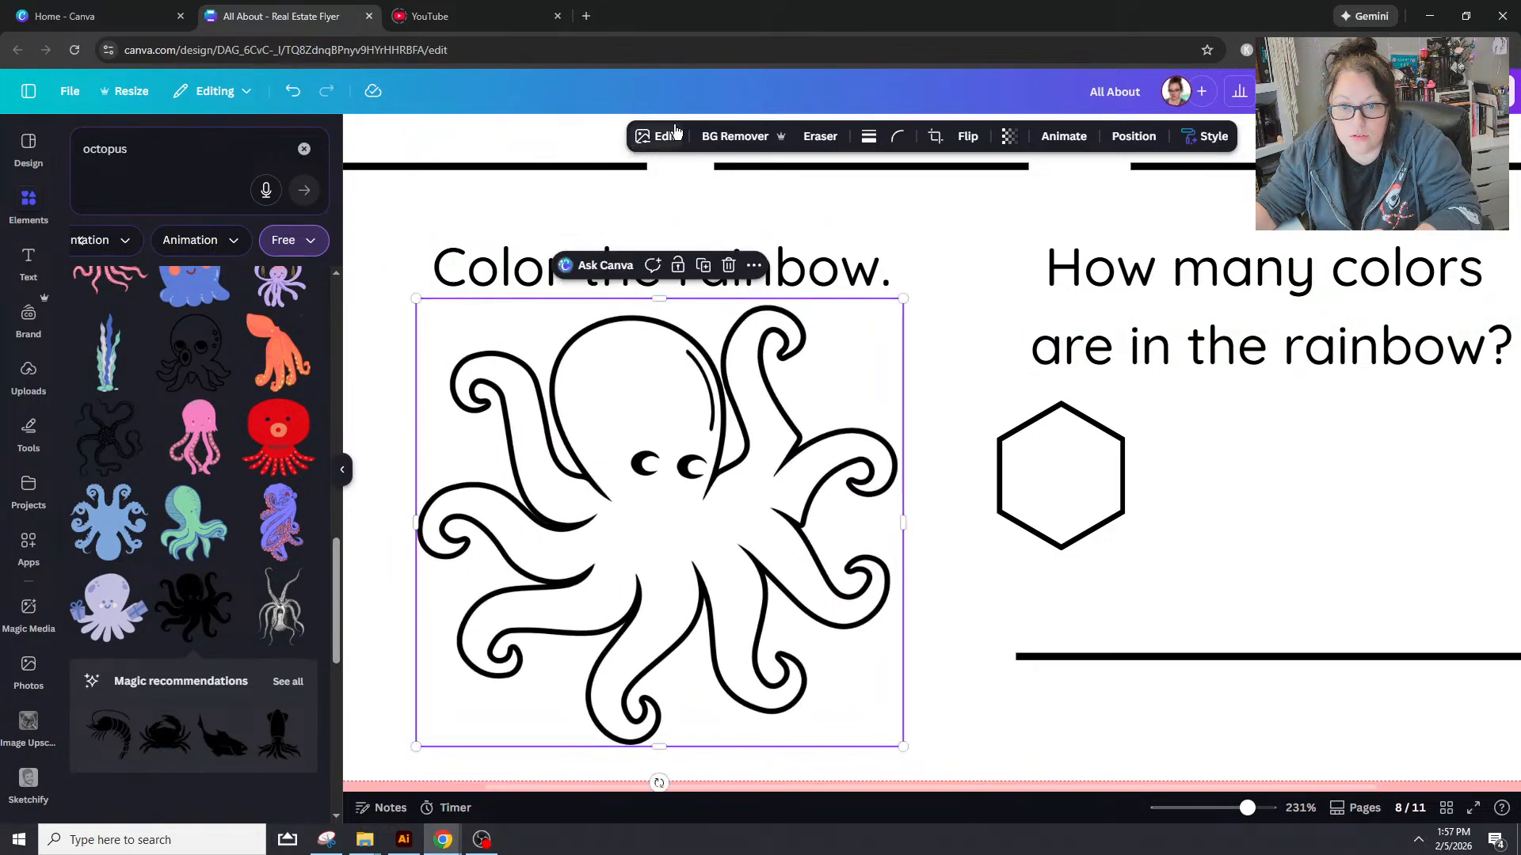
drag(1079, 498, 956, 409)
click(985, 595)
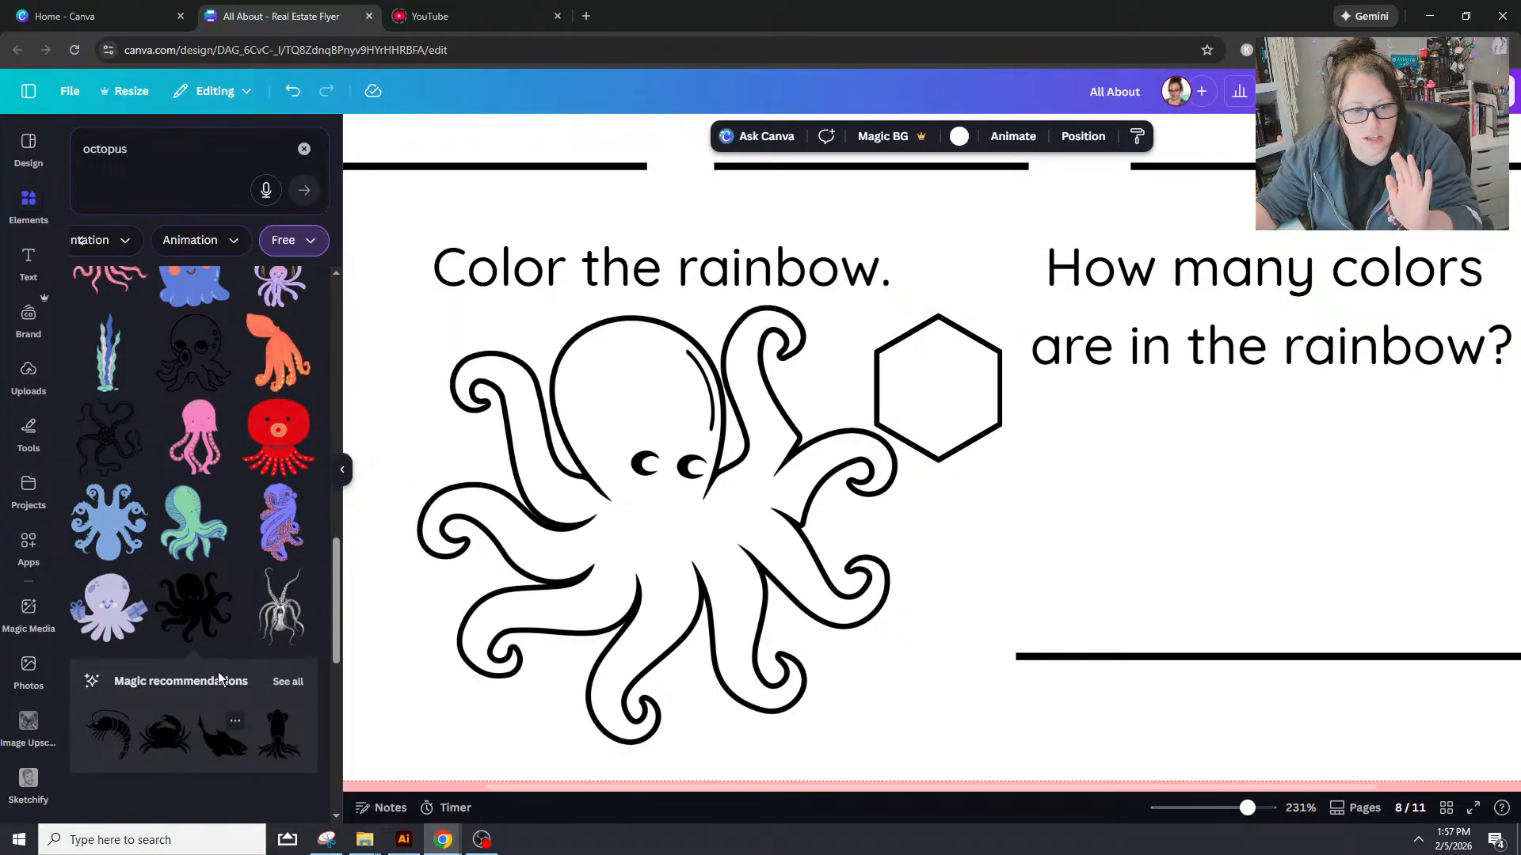
Step: Search the elements for "circle", and replace that search with "bubble"
click(304, 150)
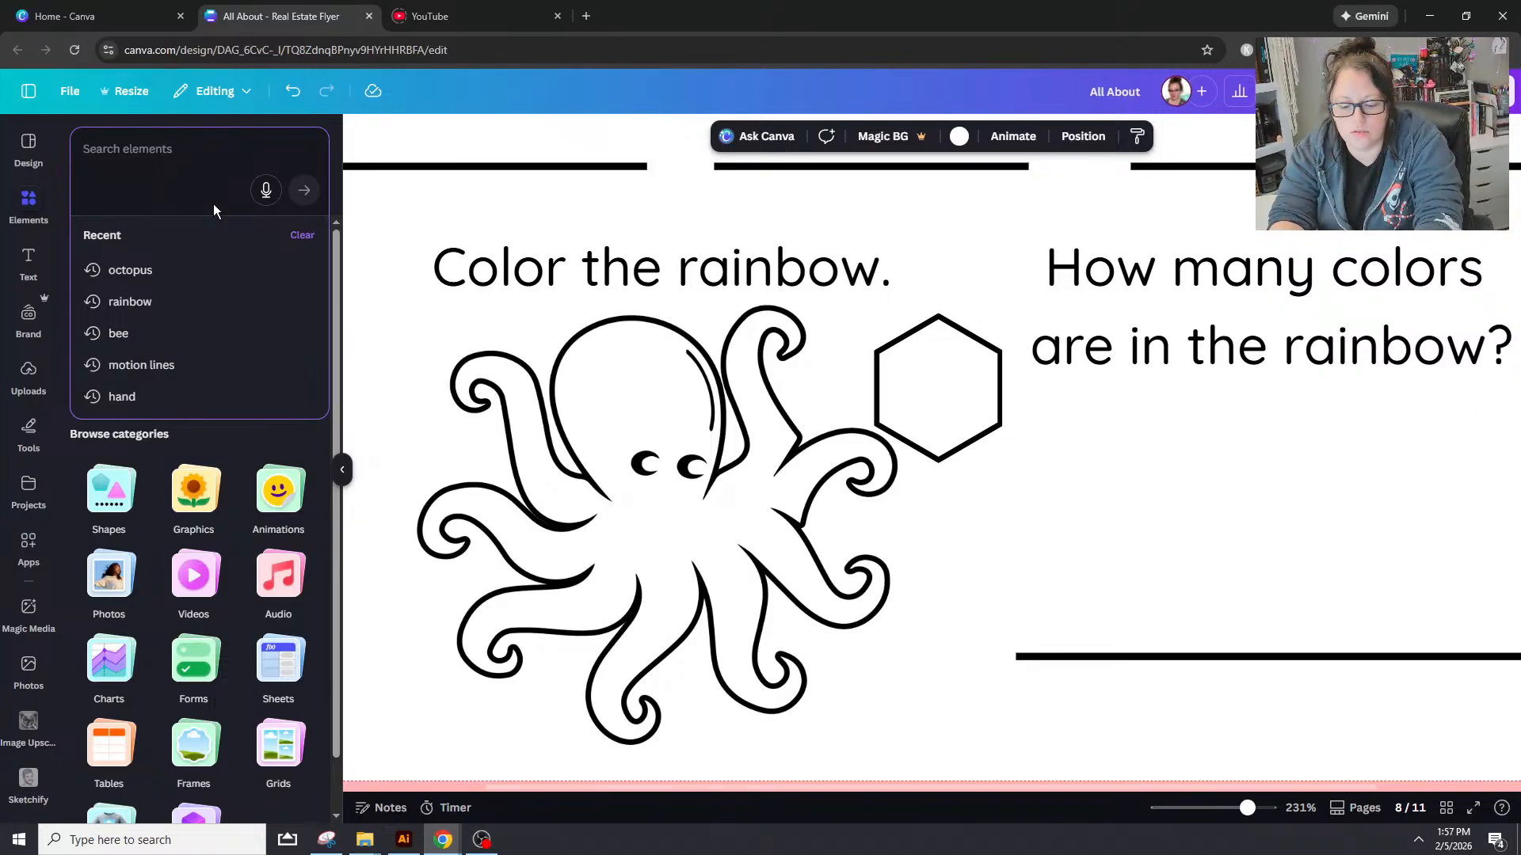
text(circle)
key(Return)
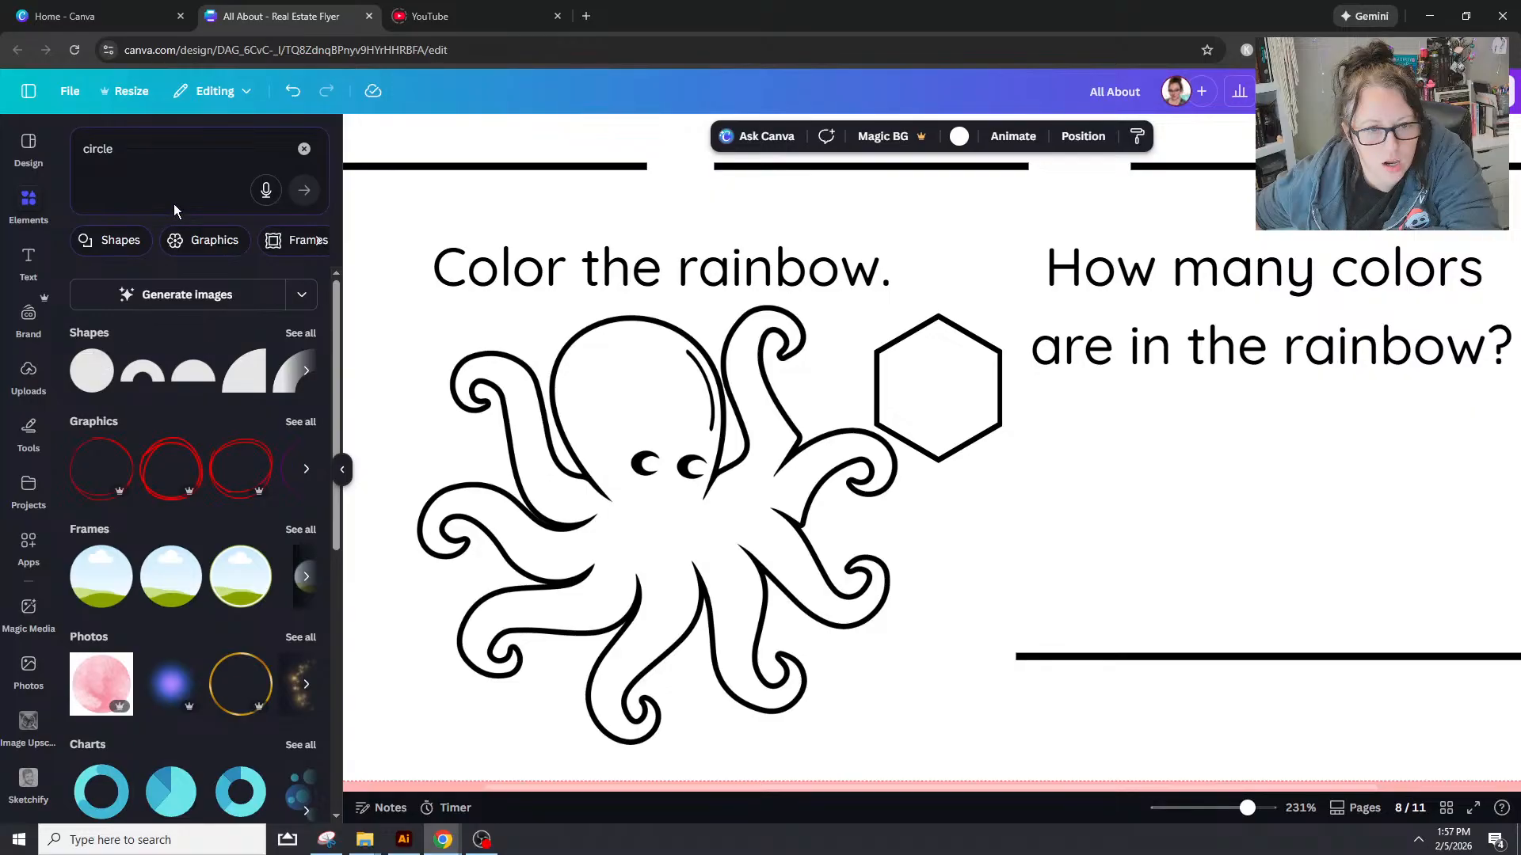
click(157, 155)
text(bubble)
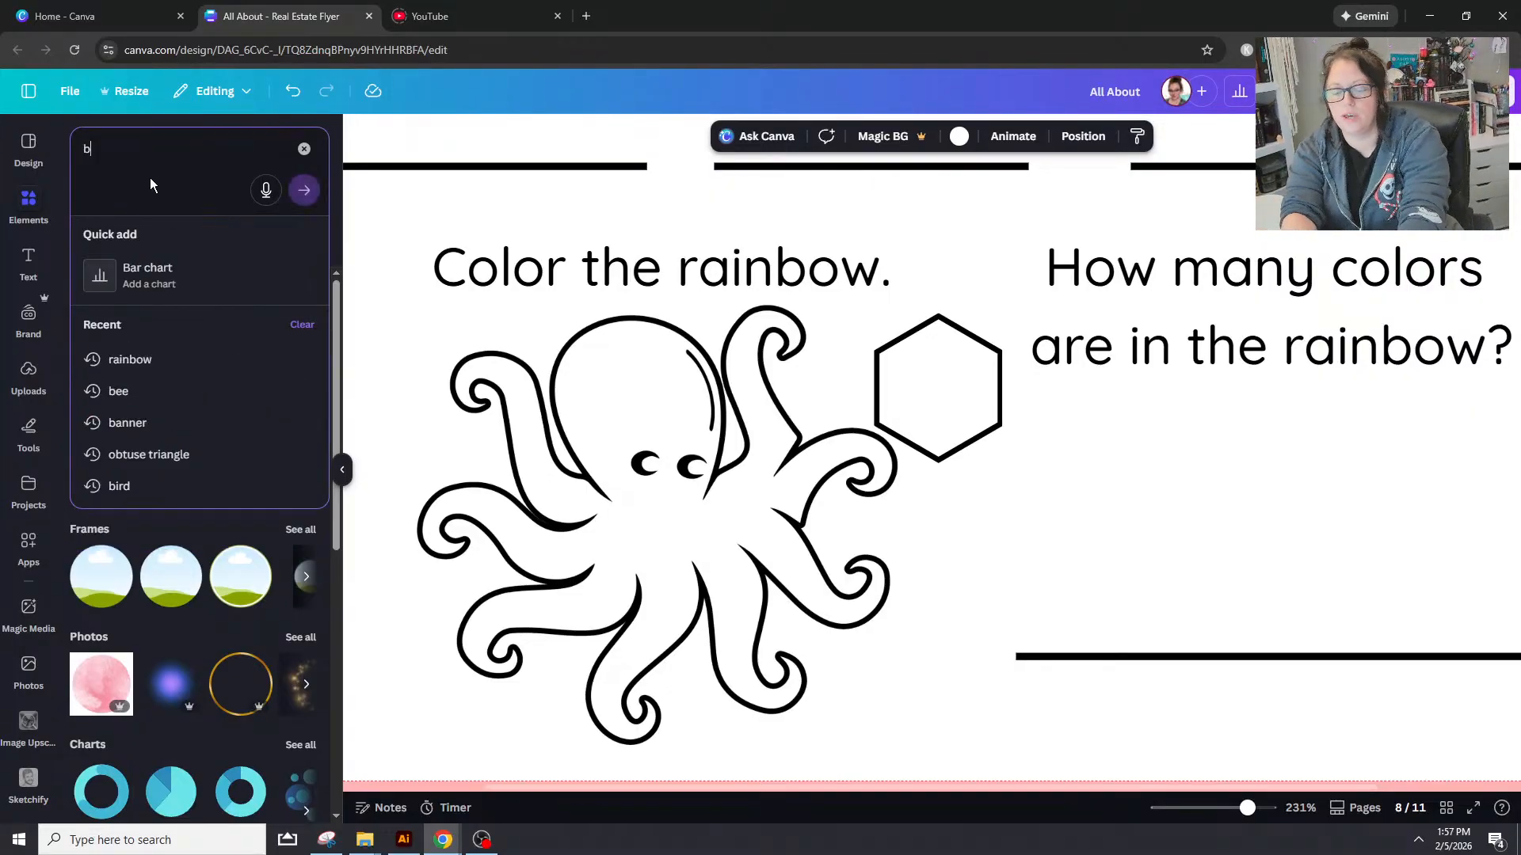
key(Return)
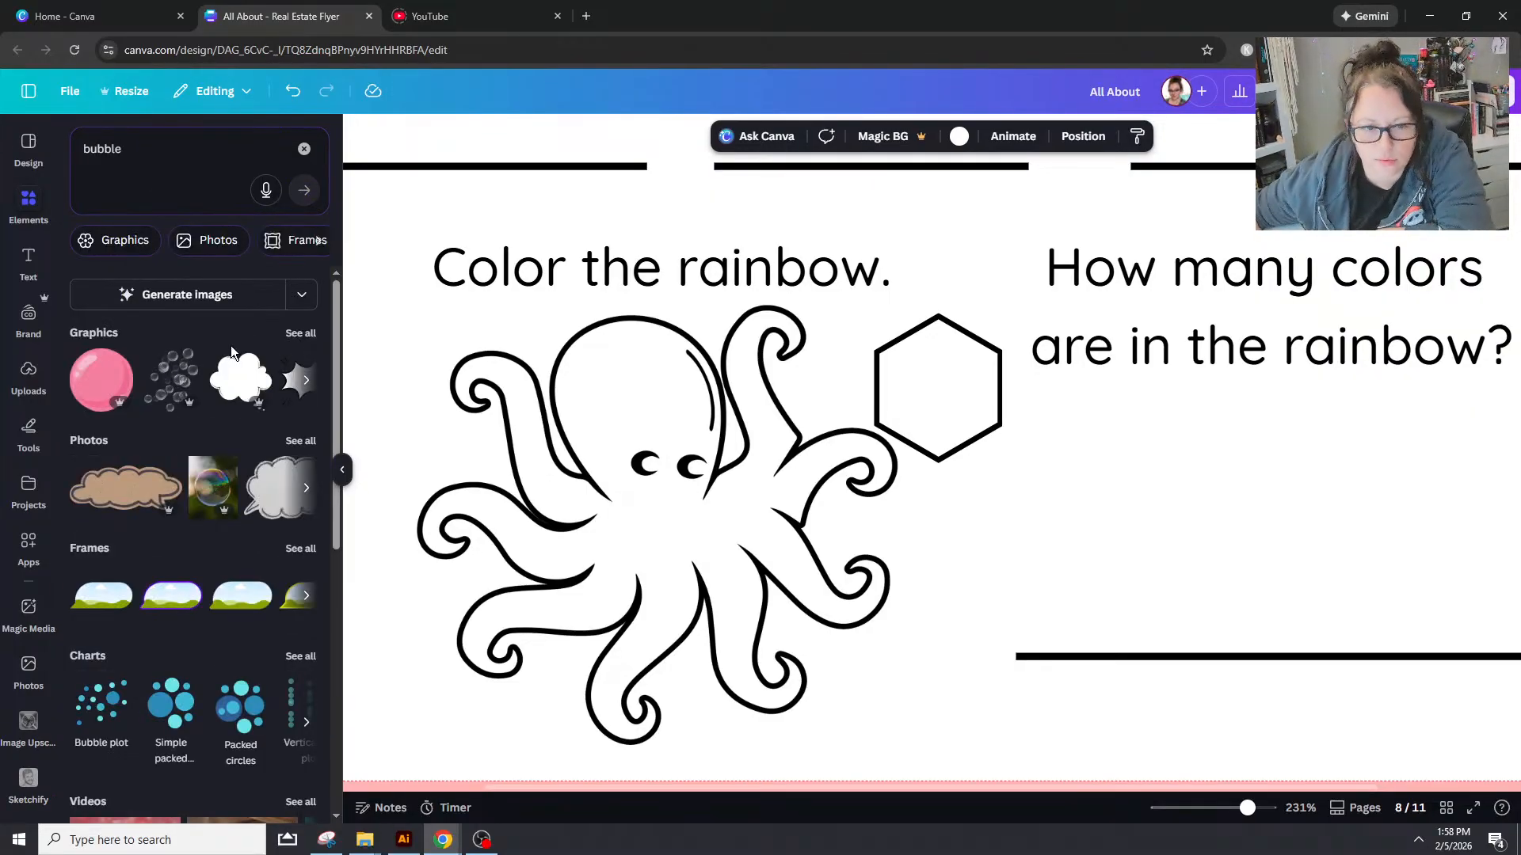
Step: Limit the bubble results to free graphics and browse them for a simple outlined bubble
click(309, 332)
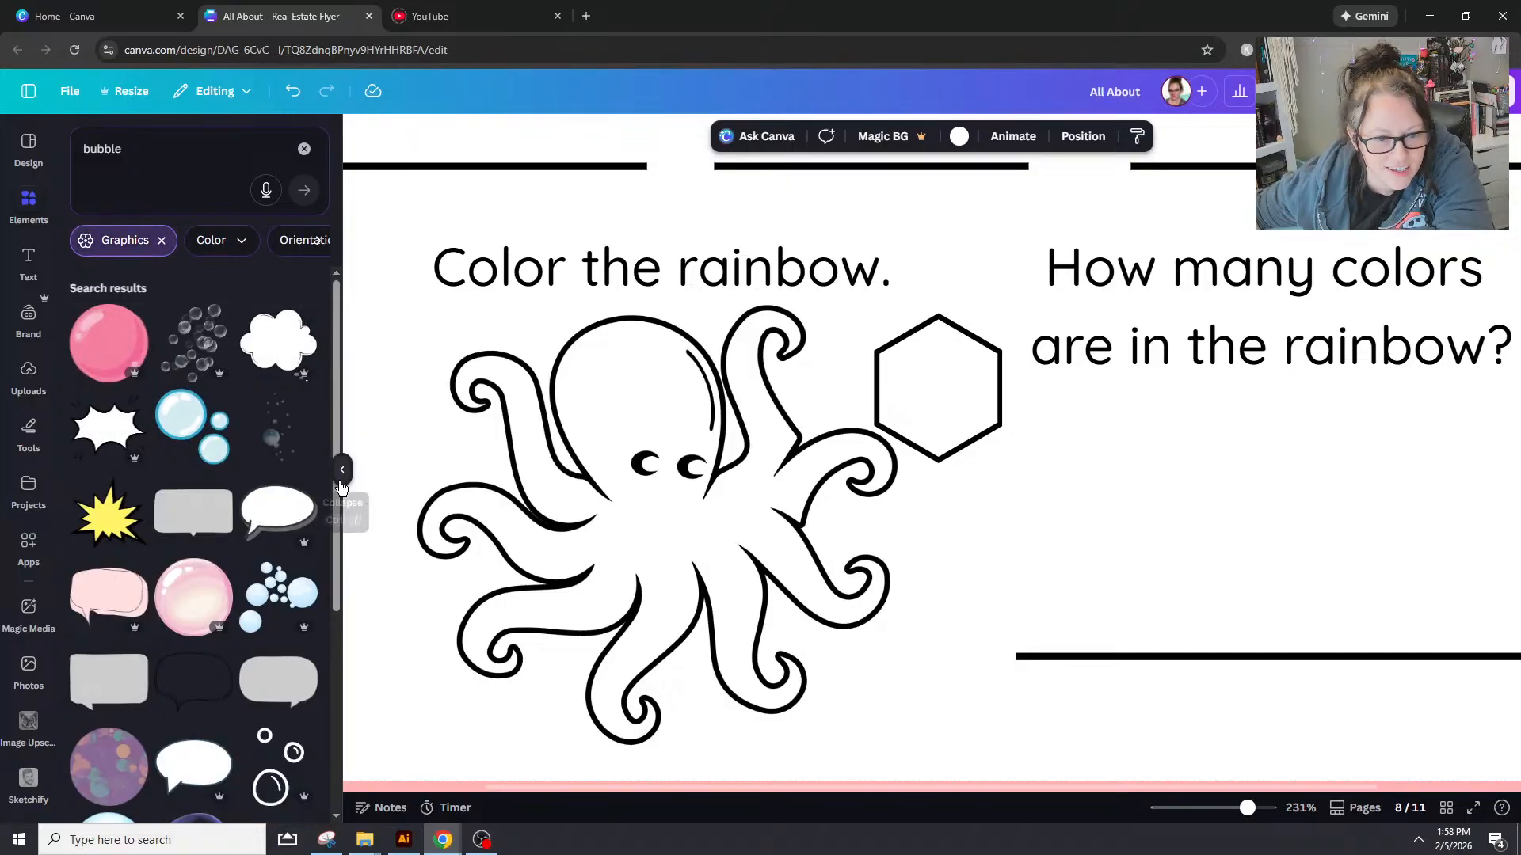
scroll(297, 625, down, 2)
scroll(296, 632, down, 1)
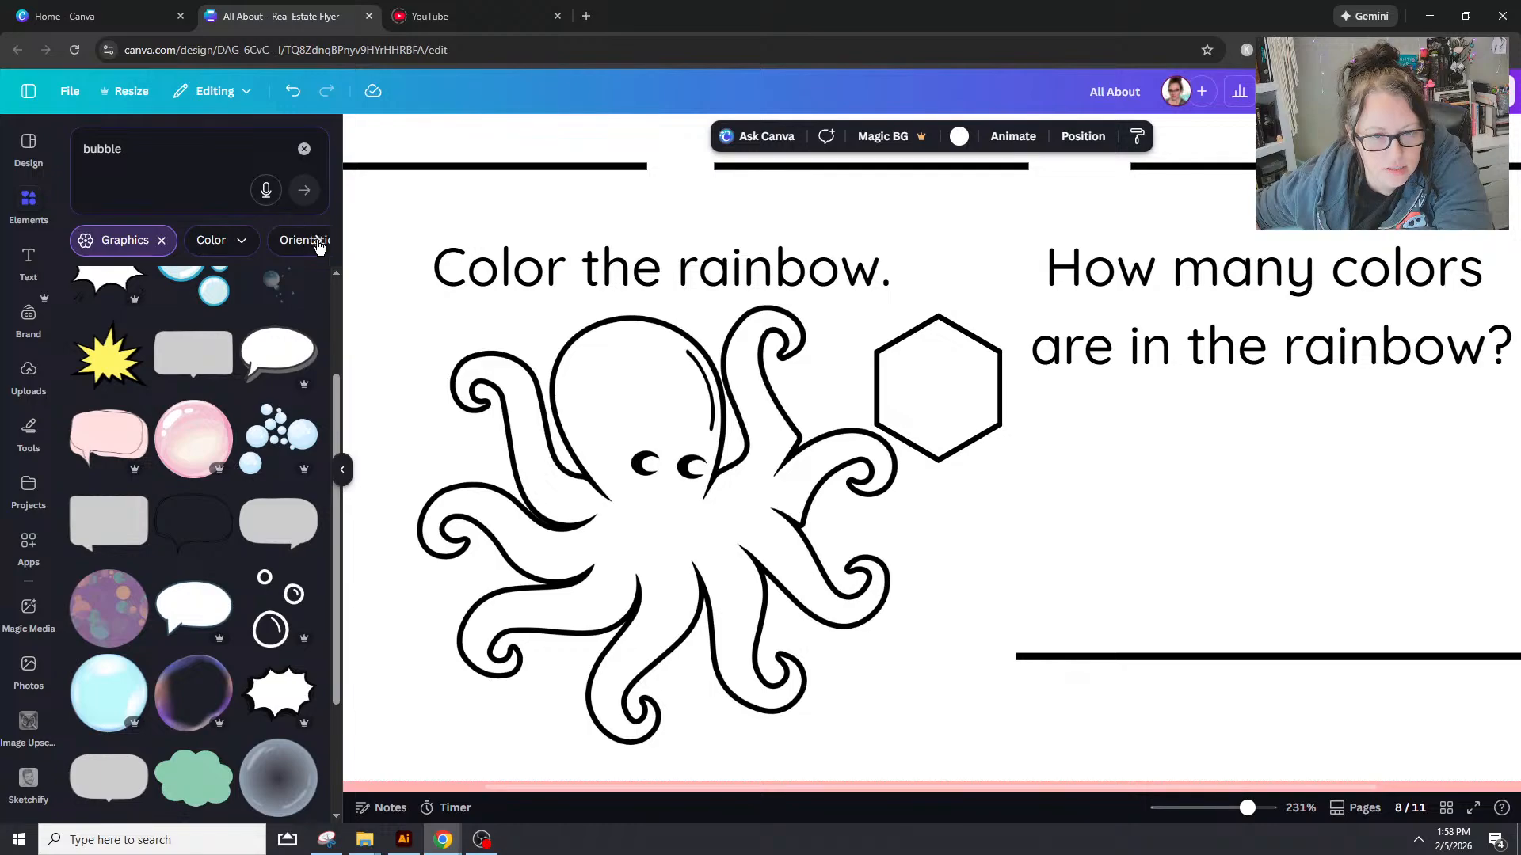
click(320, 240)
click(320, 246)
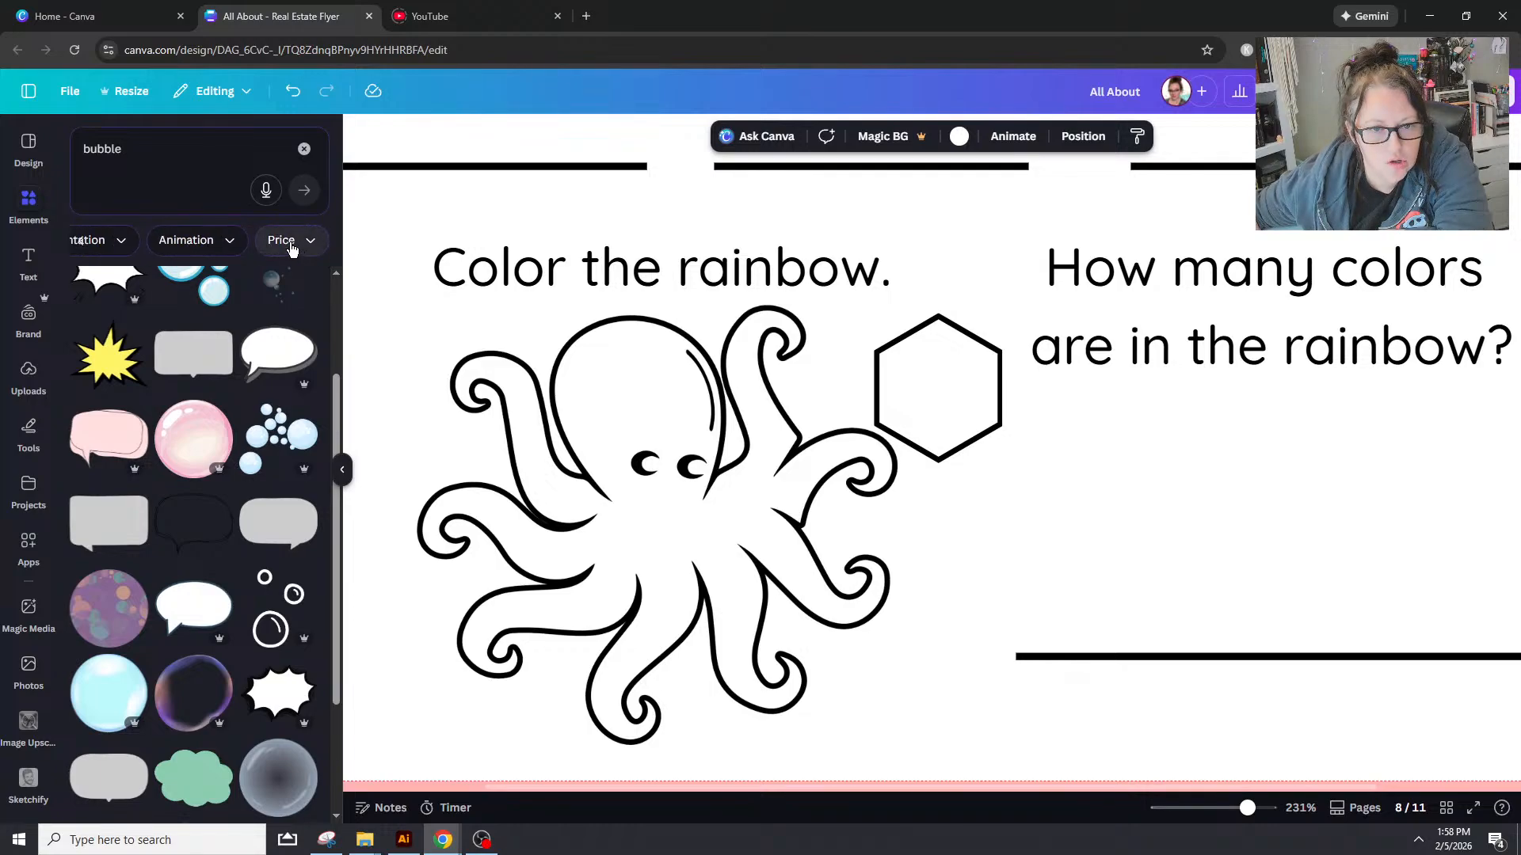
click(301, 240)
click(90, 295)
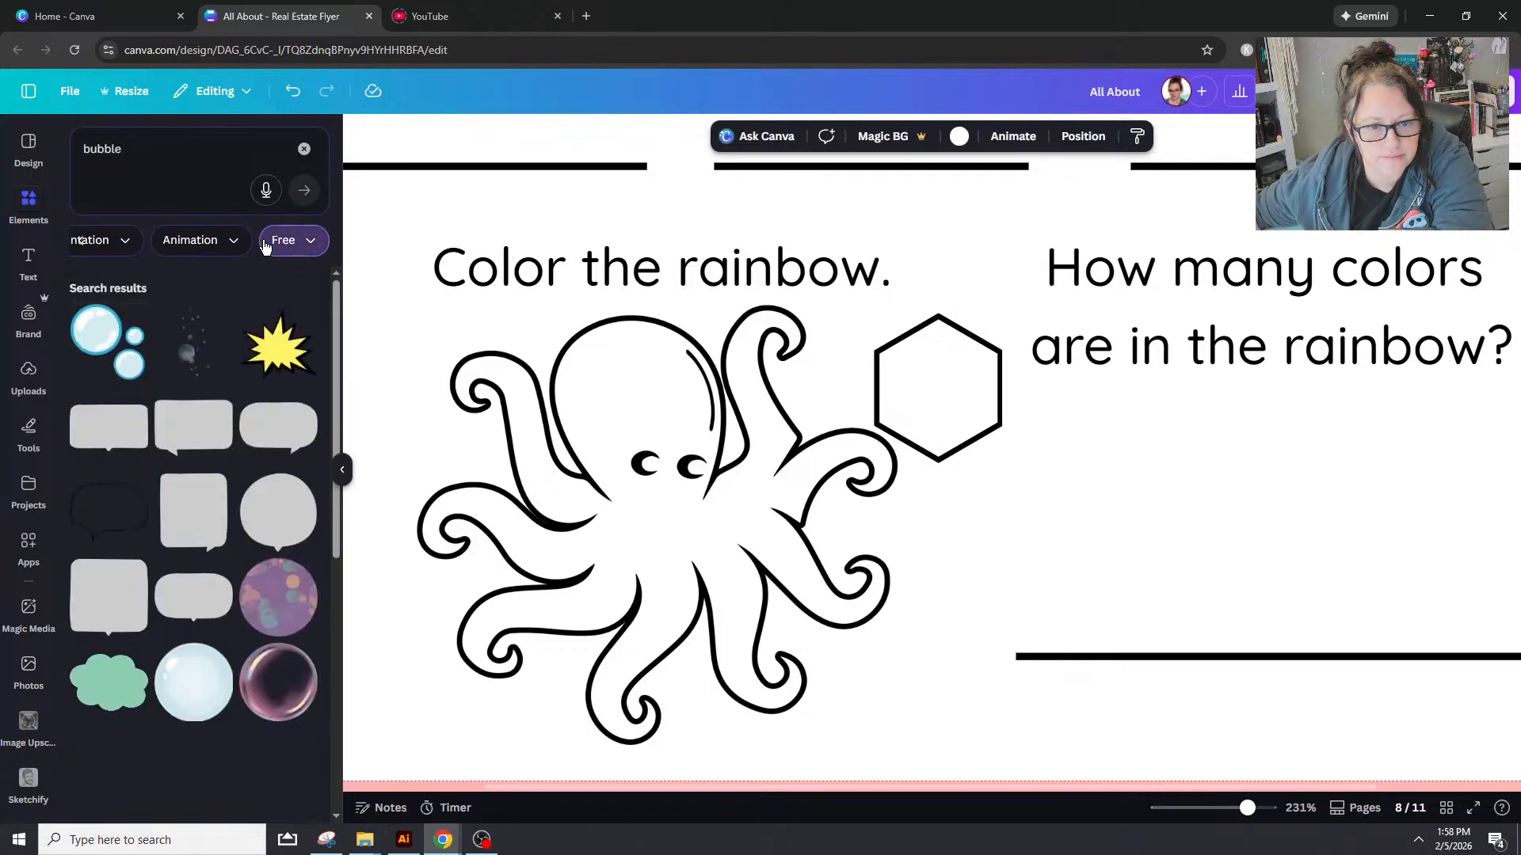
scroll(289, 563, down, 3)
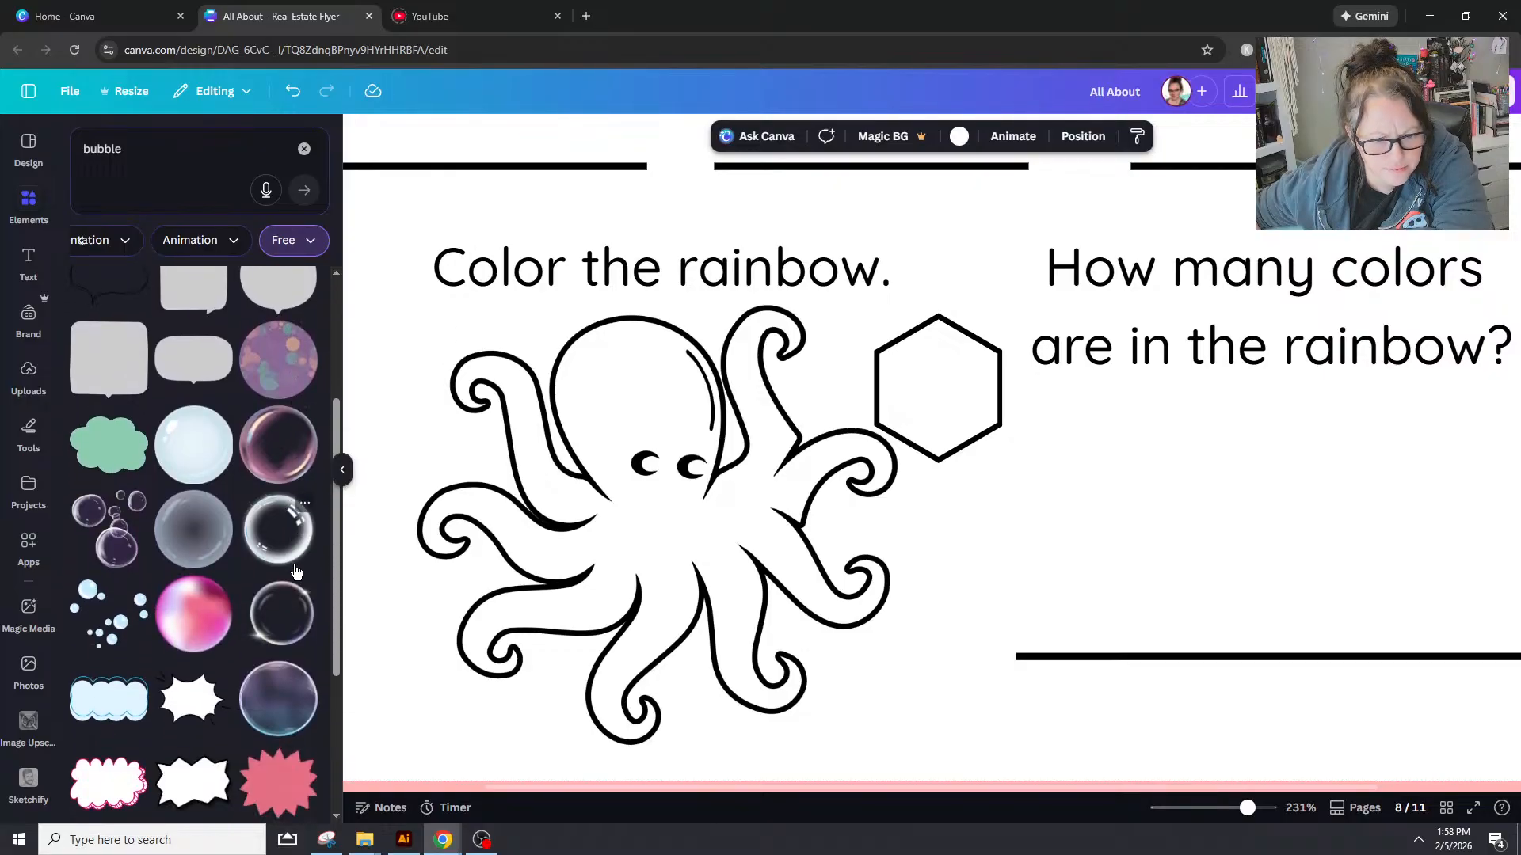
scroll(290, 570, down, 3)
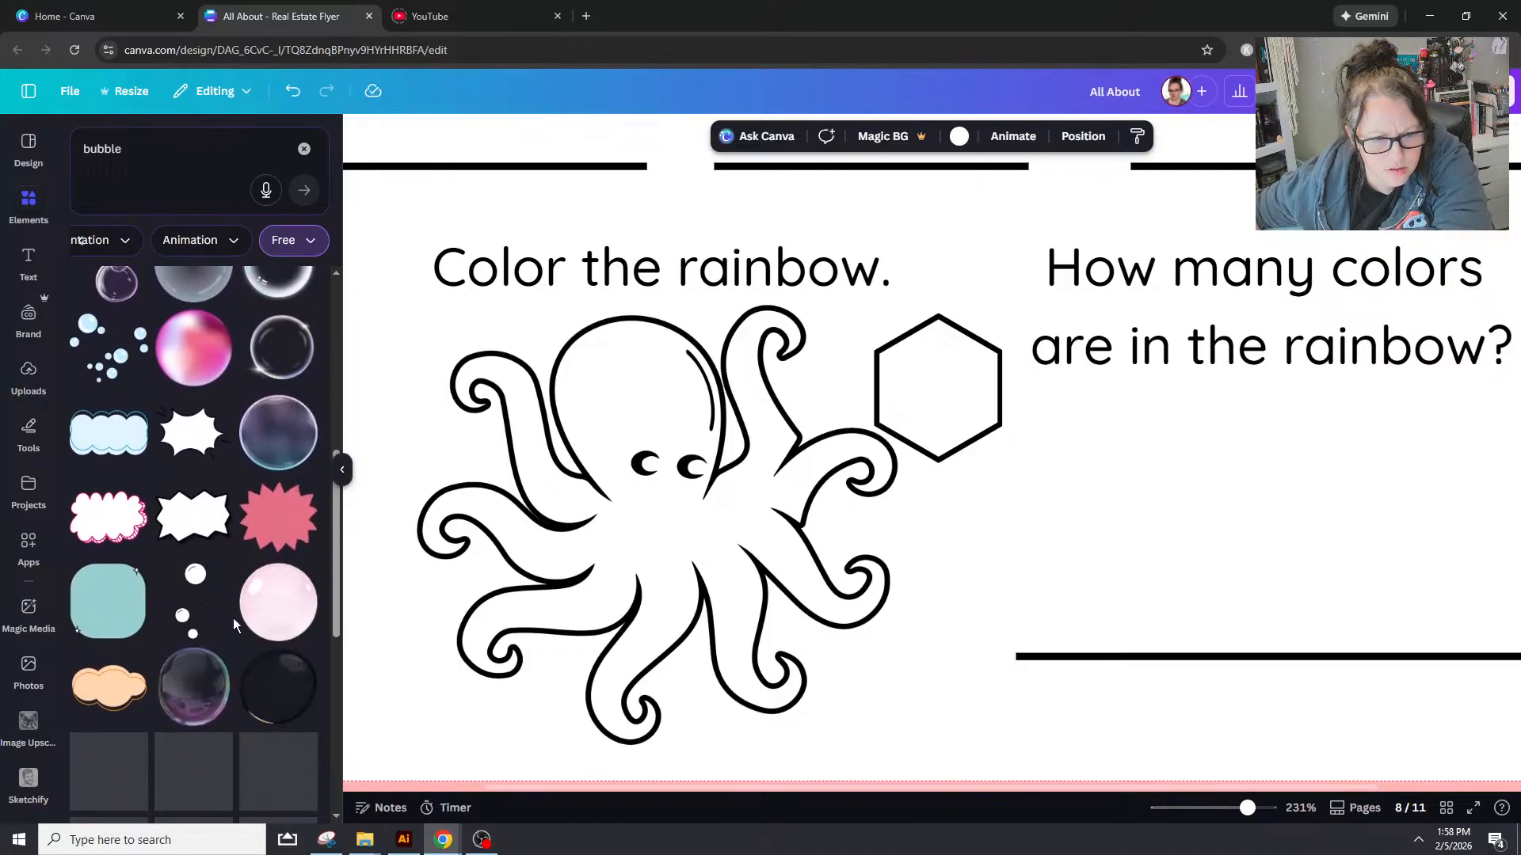
Step: Try the free three-bubble graphic on the page, shrink it and move it beside the octopus, and delete it
click(206, 598)
drag(823, 492, 784, 721)
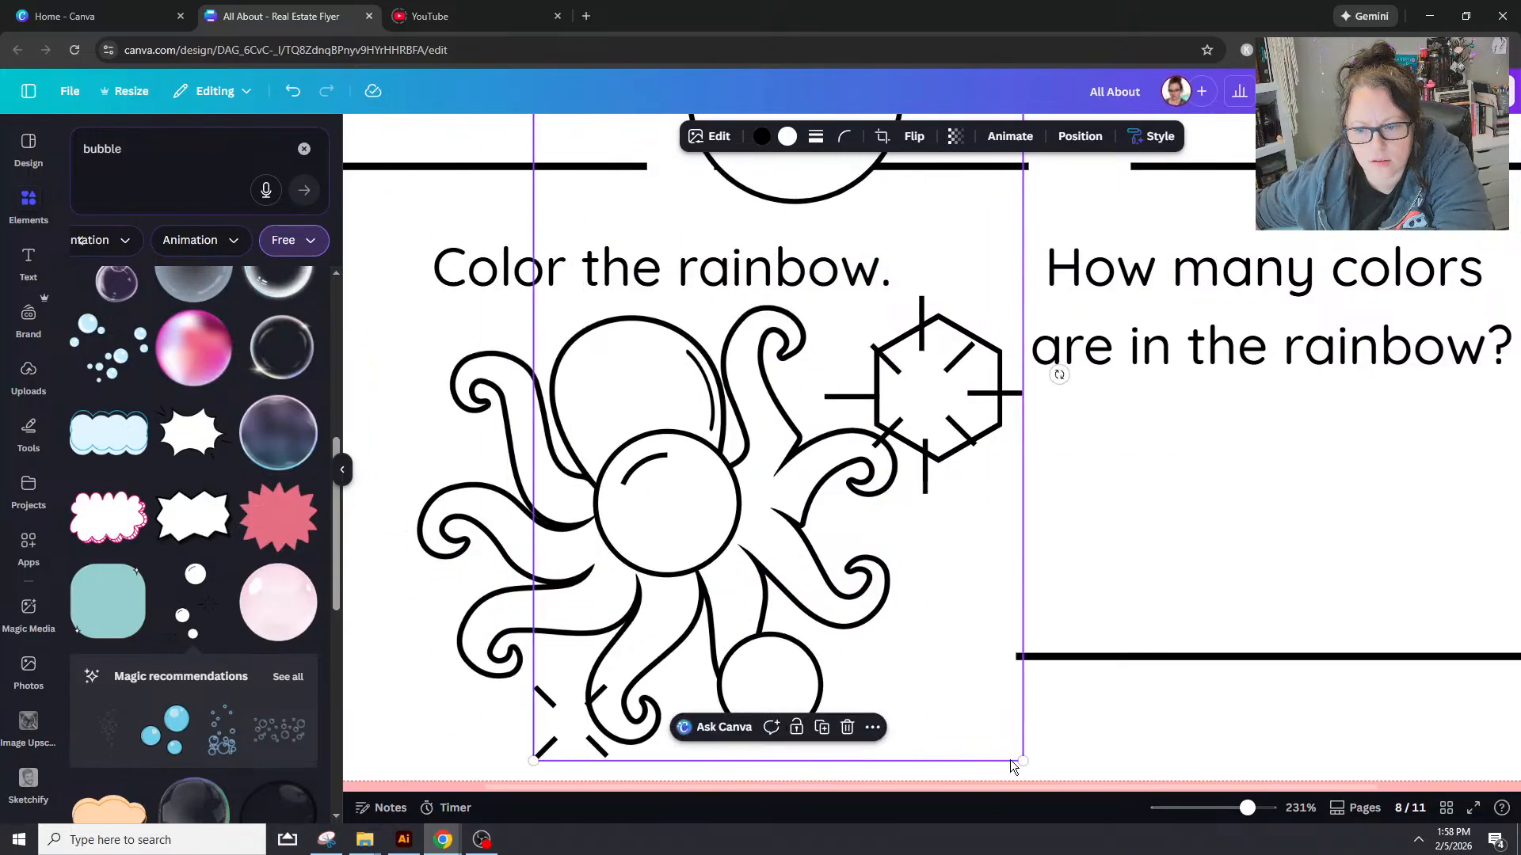
drag(1023, 761, 747, 322)
drag(642, 237, 433, 396)
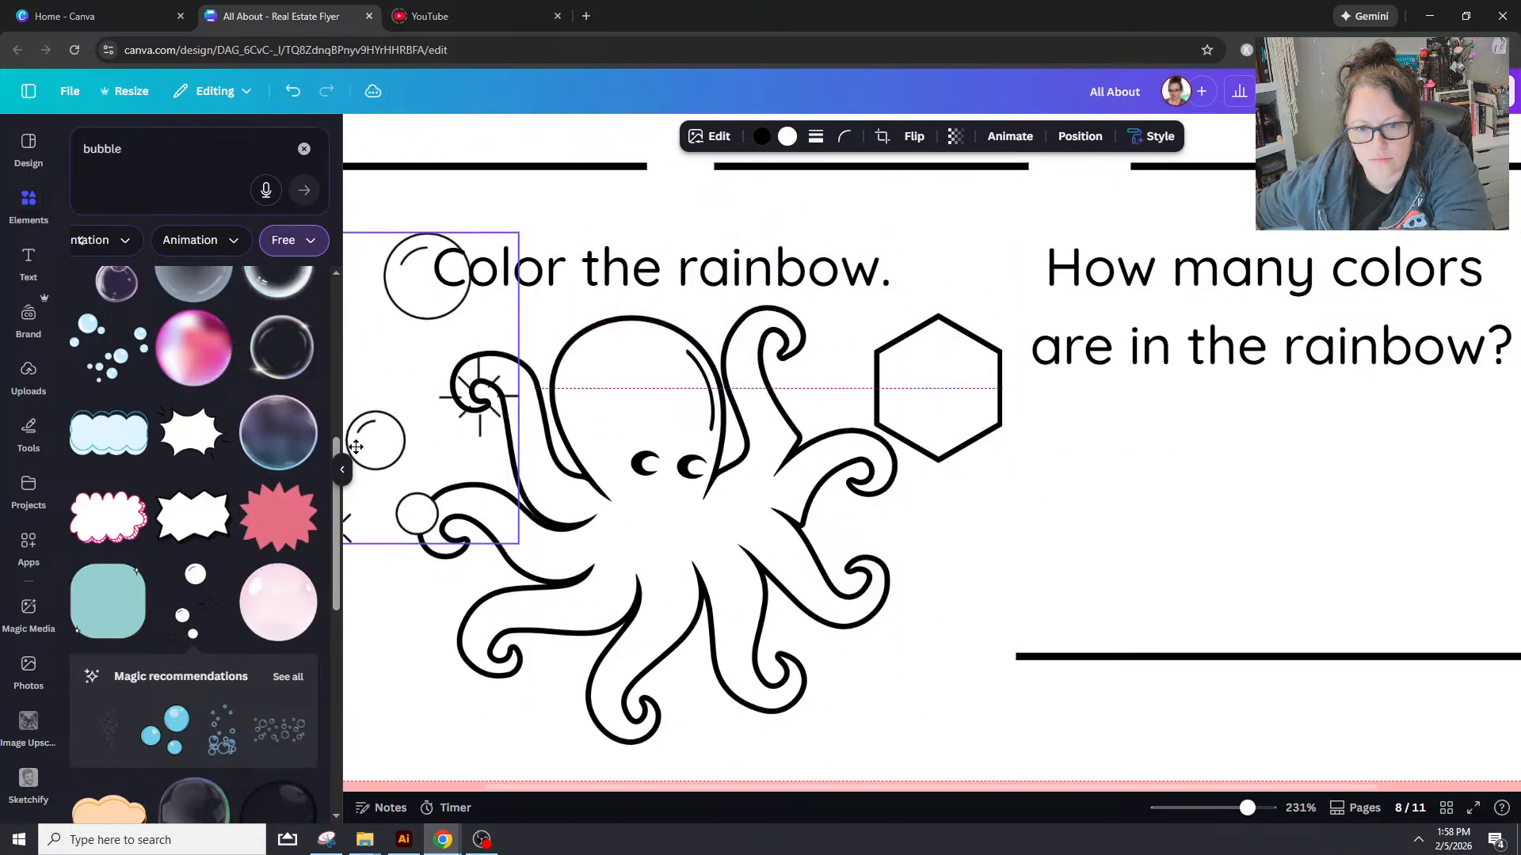
key(Delete)
click(938, 377)
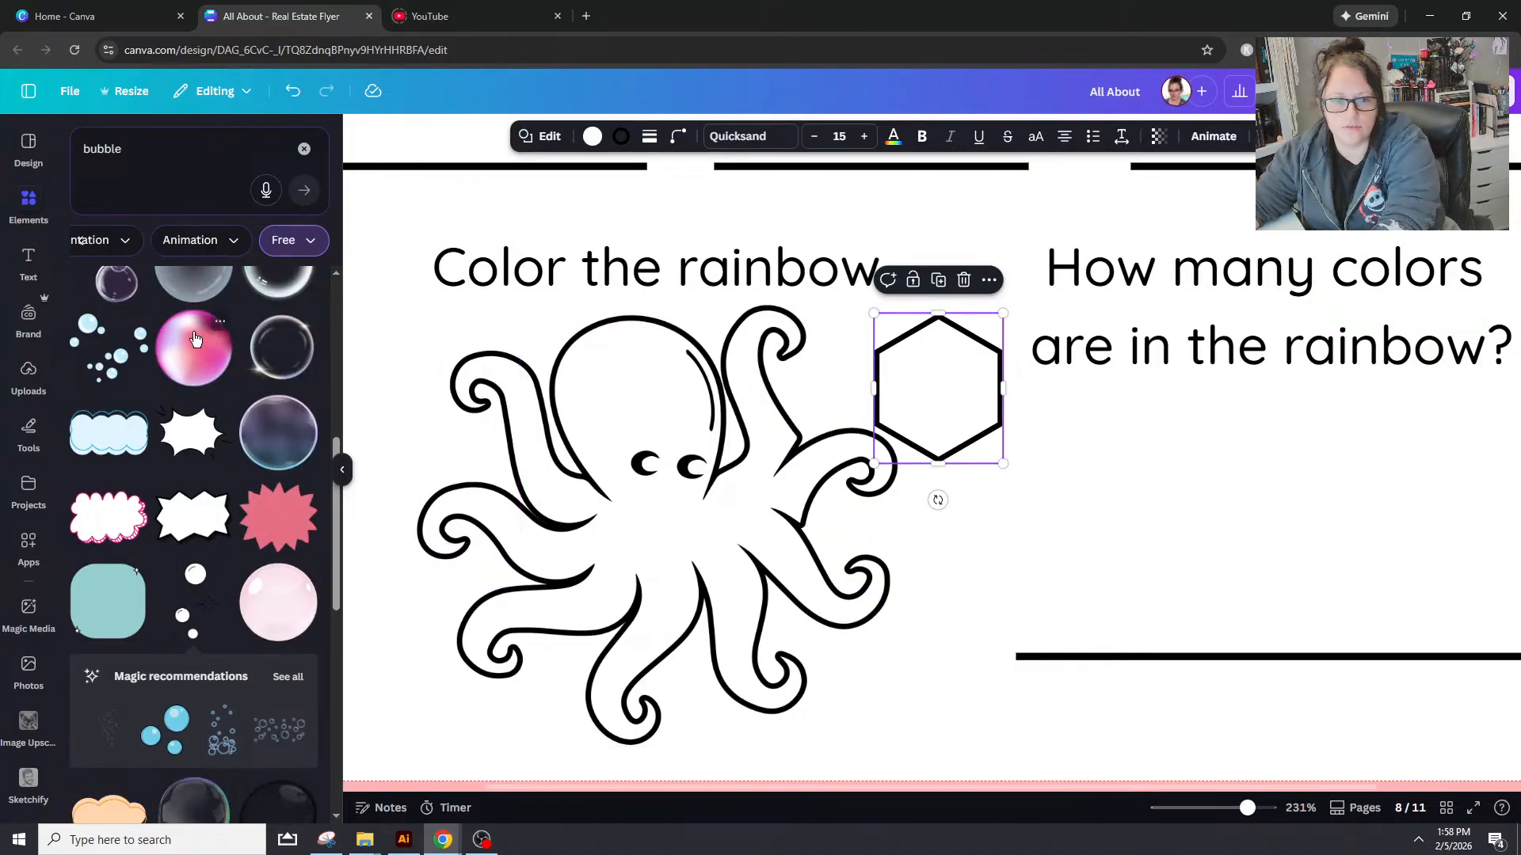
Step: Search the elements for "circle" and add the solid circle shape to the page
click(302, 150)
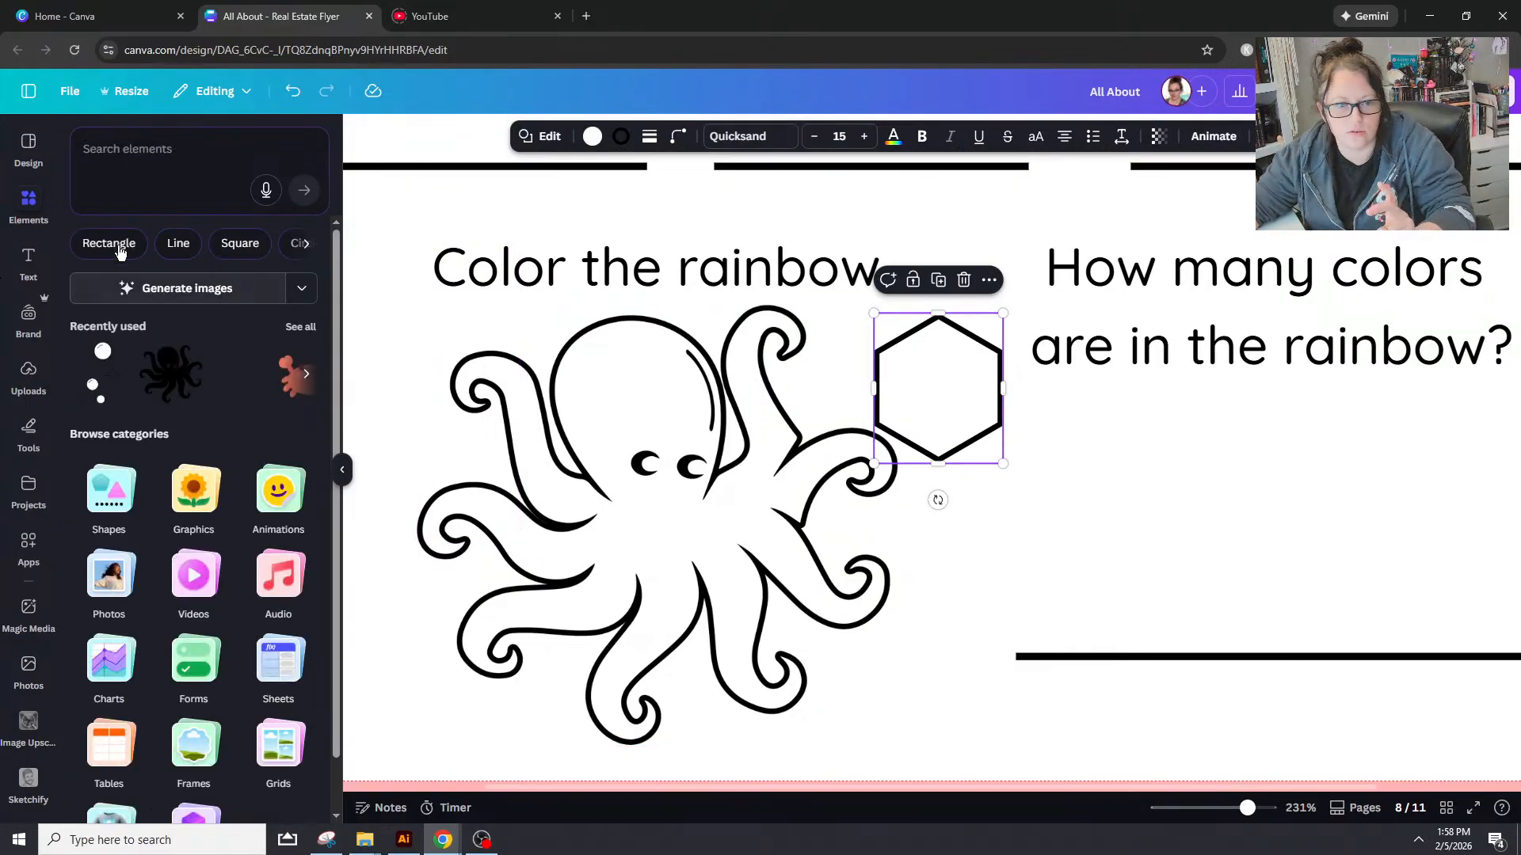
click(26, 203)
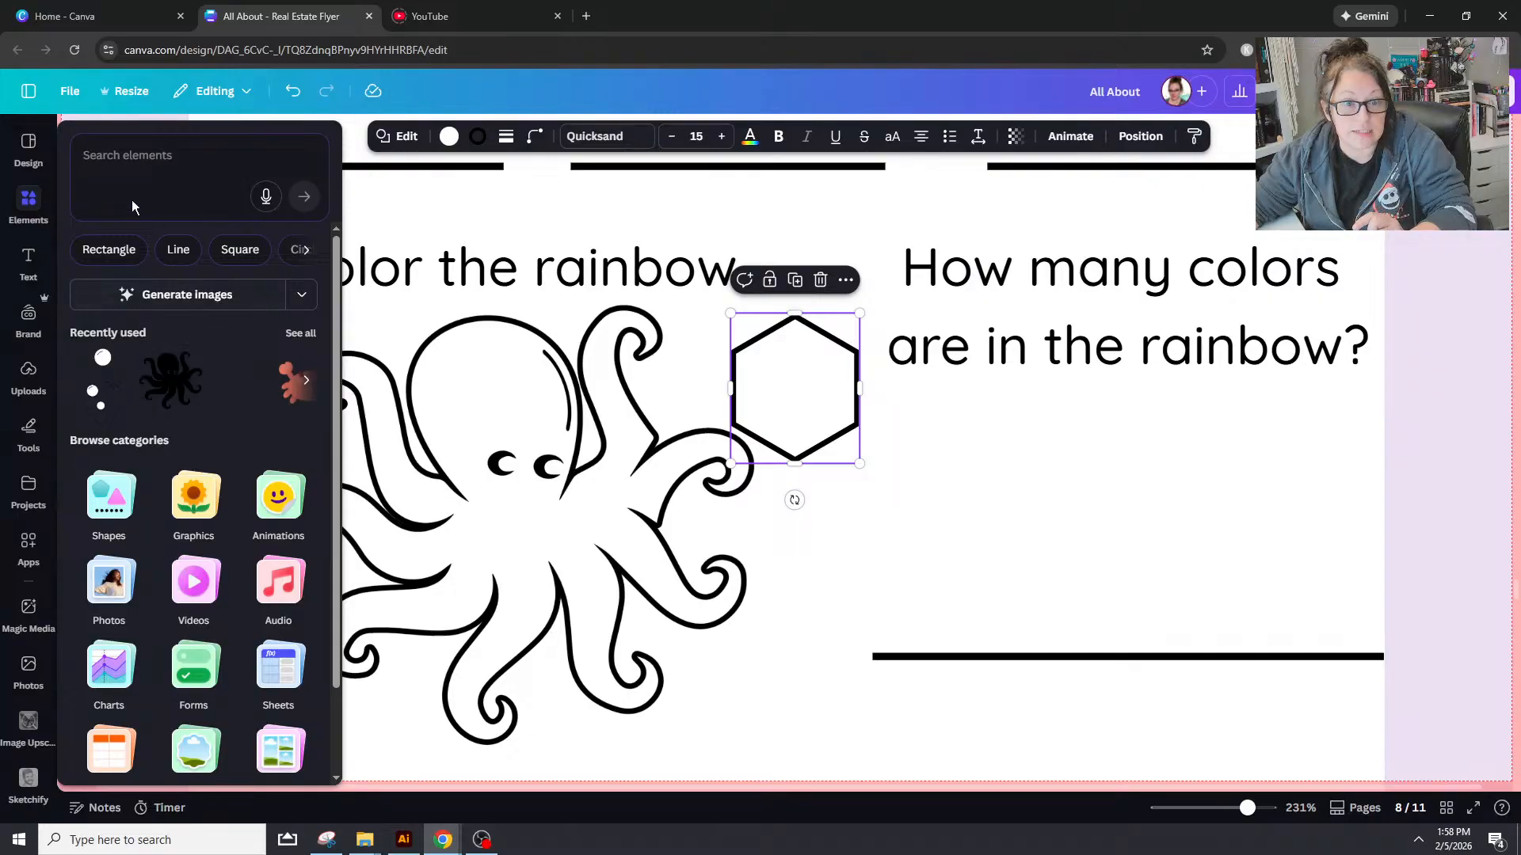
click(133, 179)
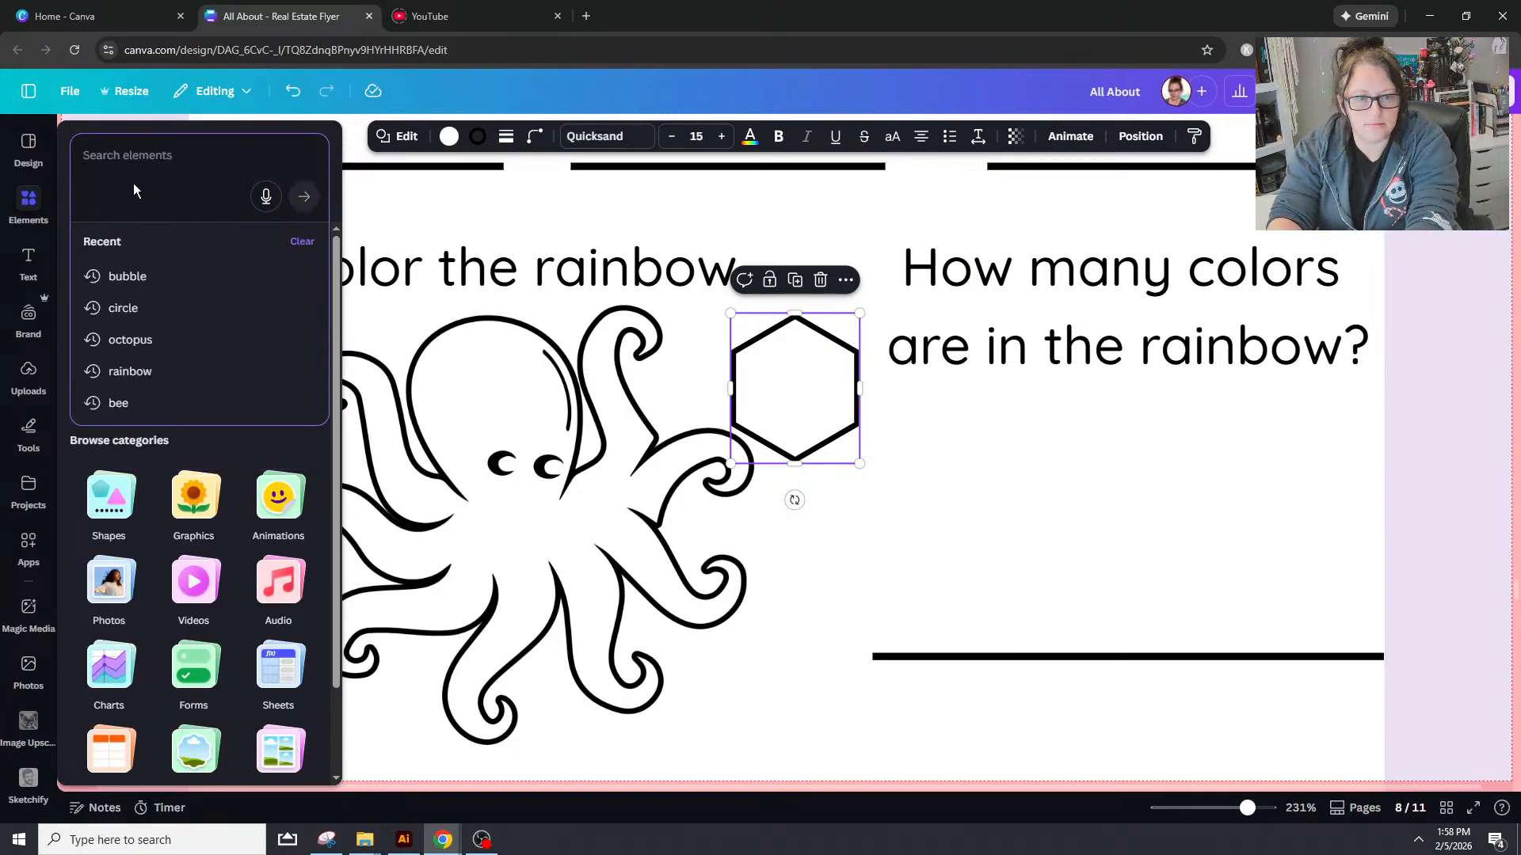
text(circle)
key(Return)
click(28, 432)
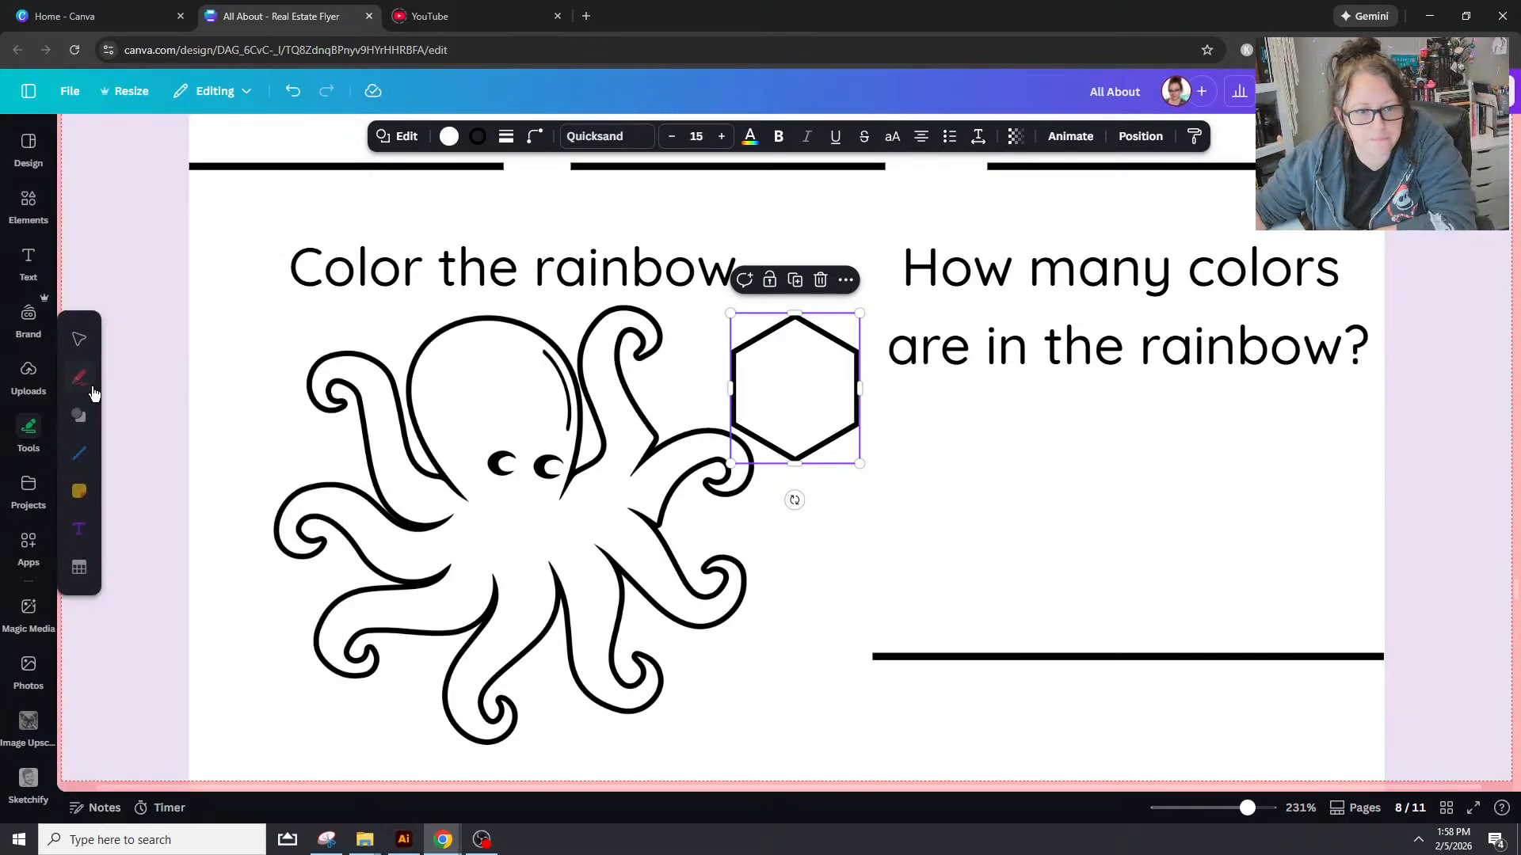
click(31, 206)
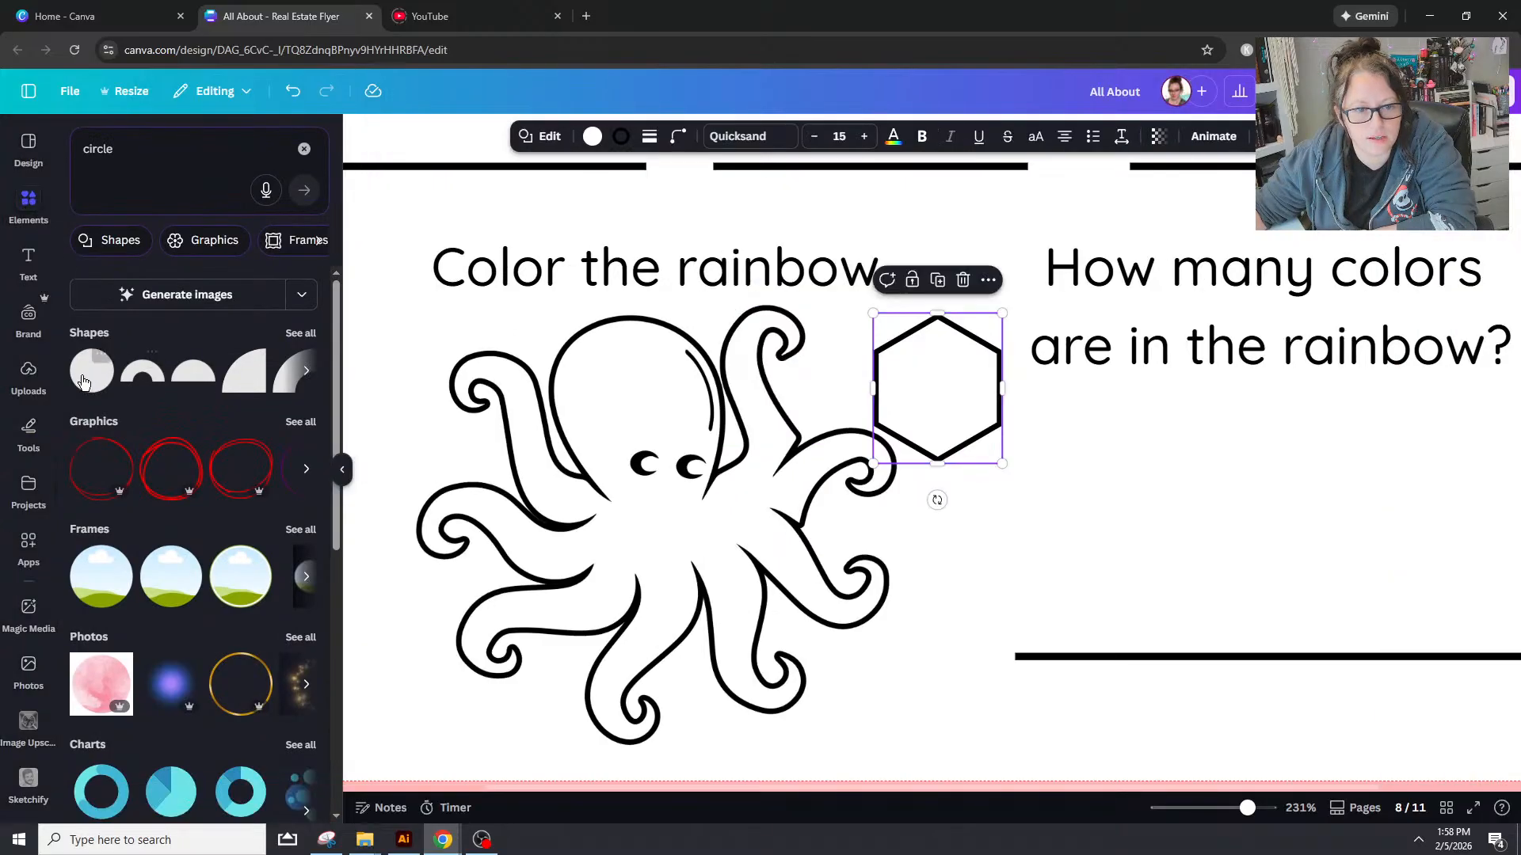
click(84, 382)
click(661, 674)
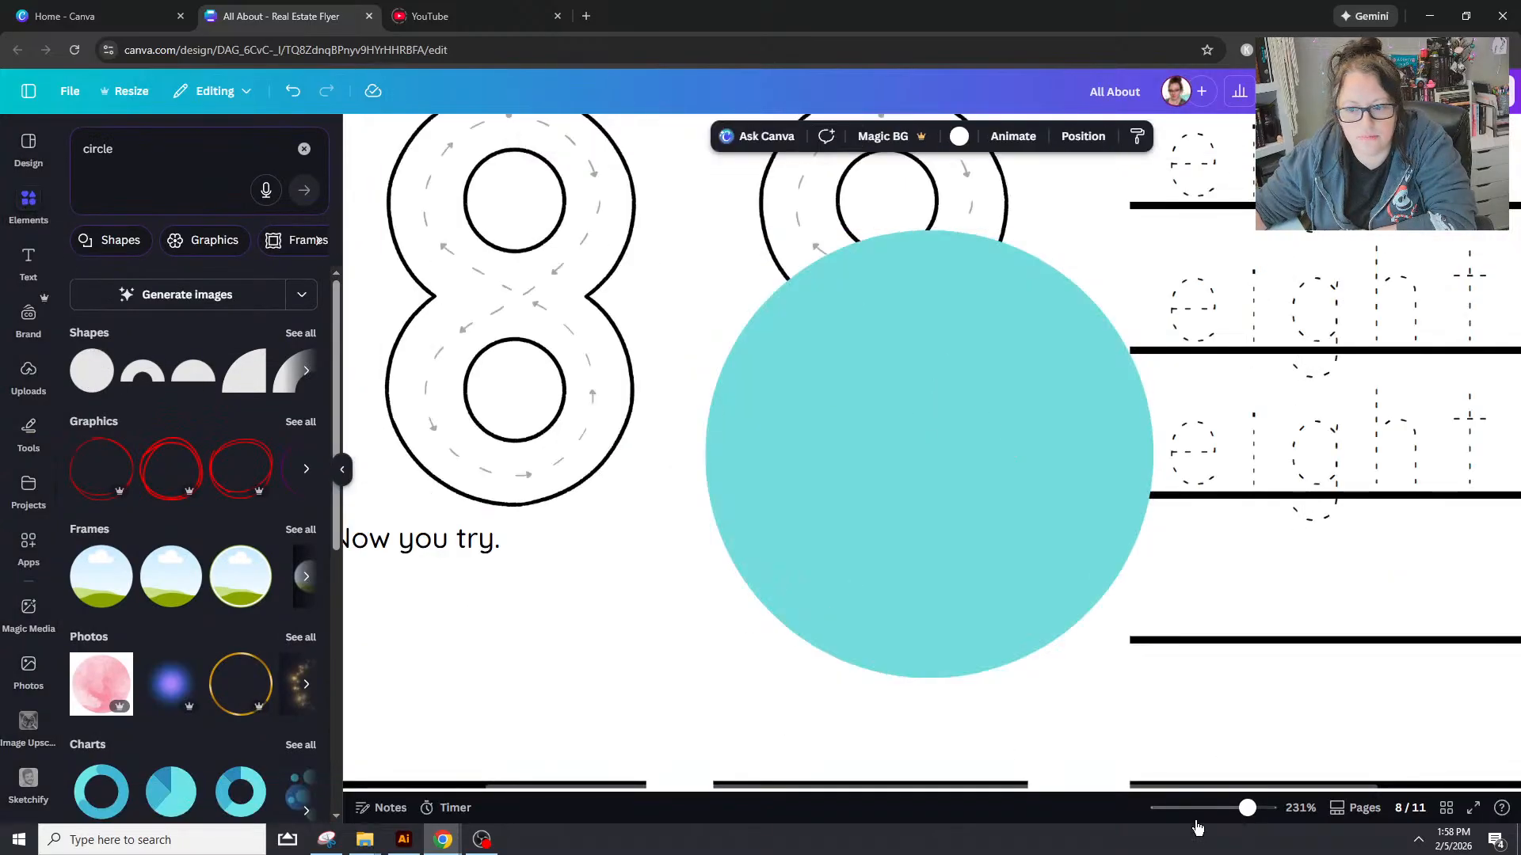
Step: Move the teal circle down beside the octopus and copy the hexagon's white fill and black outline onto it
drag(1204, 811, 1236, 809)
scroll(1097, 718, down, 3)
click(900, 293)
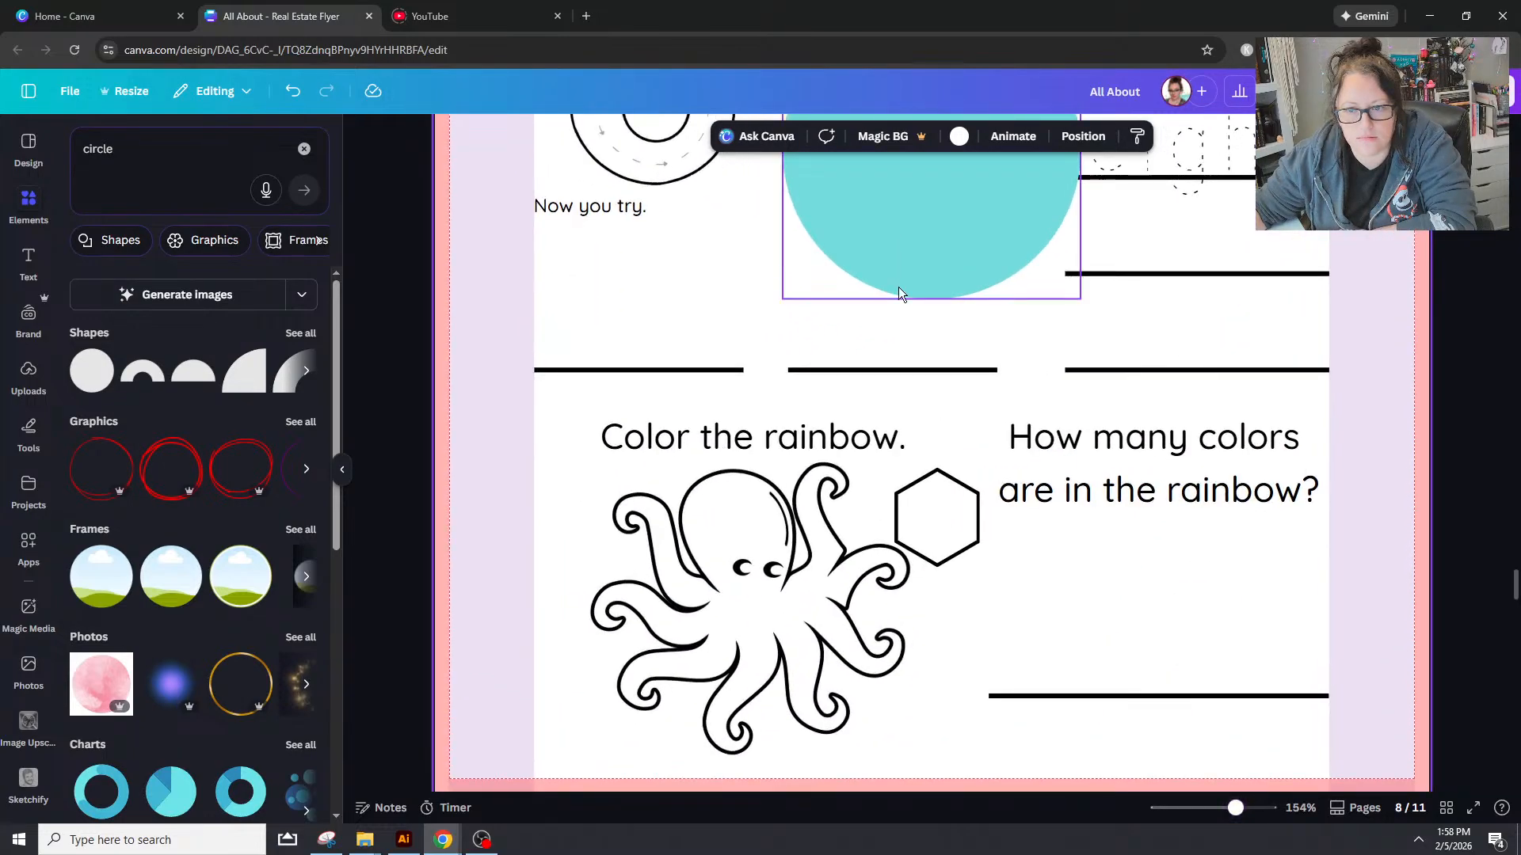
drag(900, 292, 1201, 614)
click(924, 531)
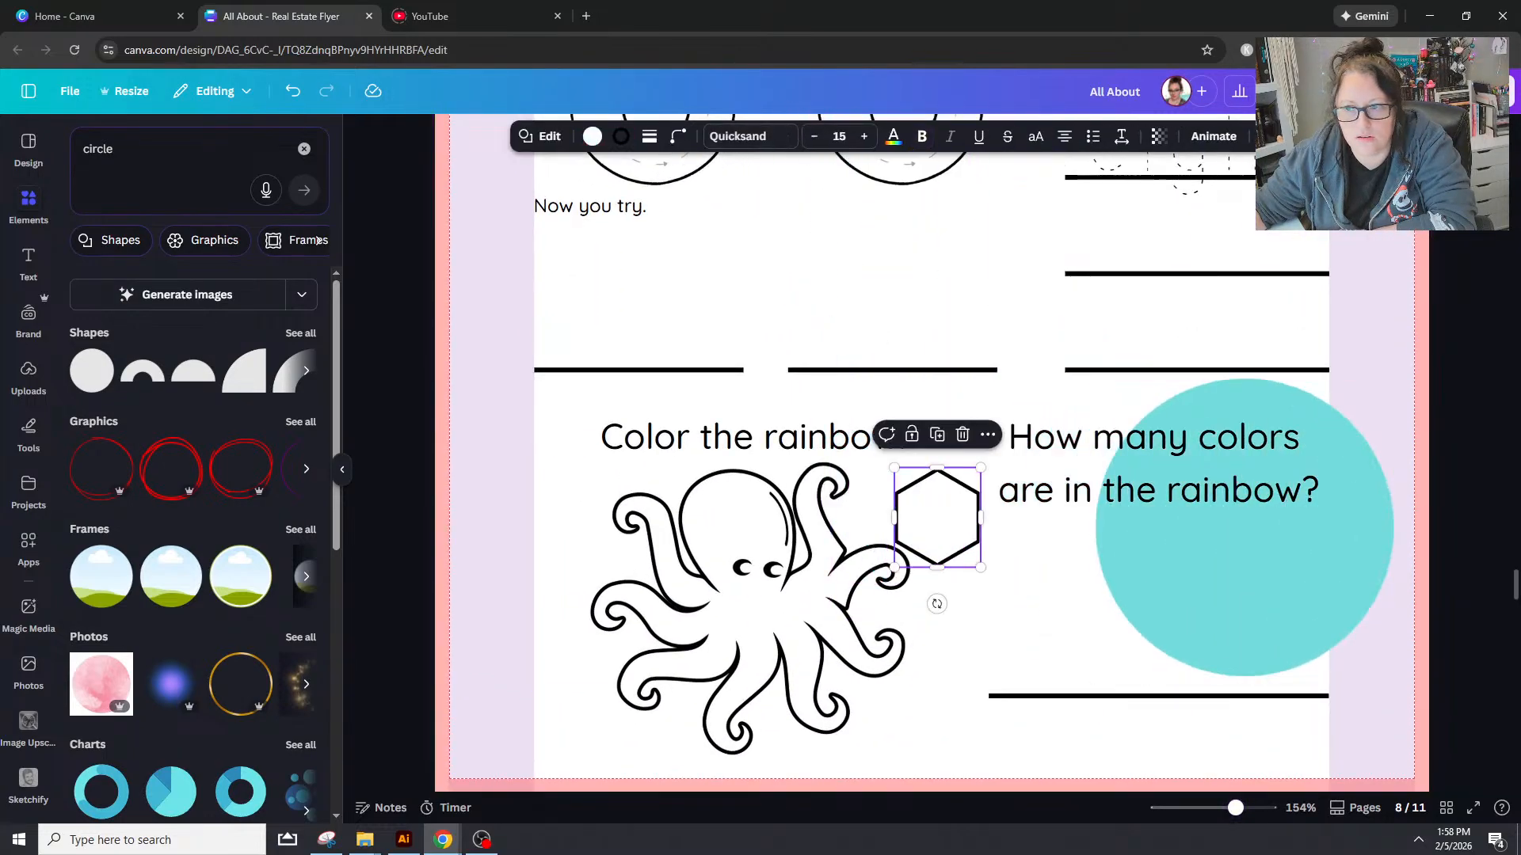
key(ctrl+alt+c)
click(1253, 611)
Step: Shrink the outlined circle onto the octopus's left eye, and delete the hexagon
drag(1374, 406, 958, 593)
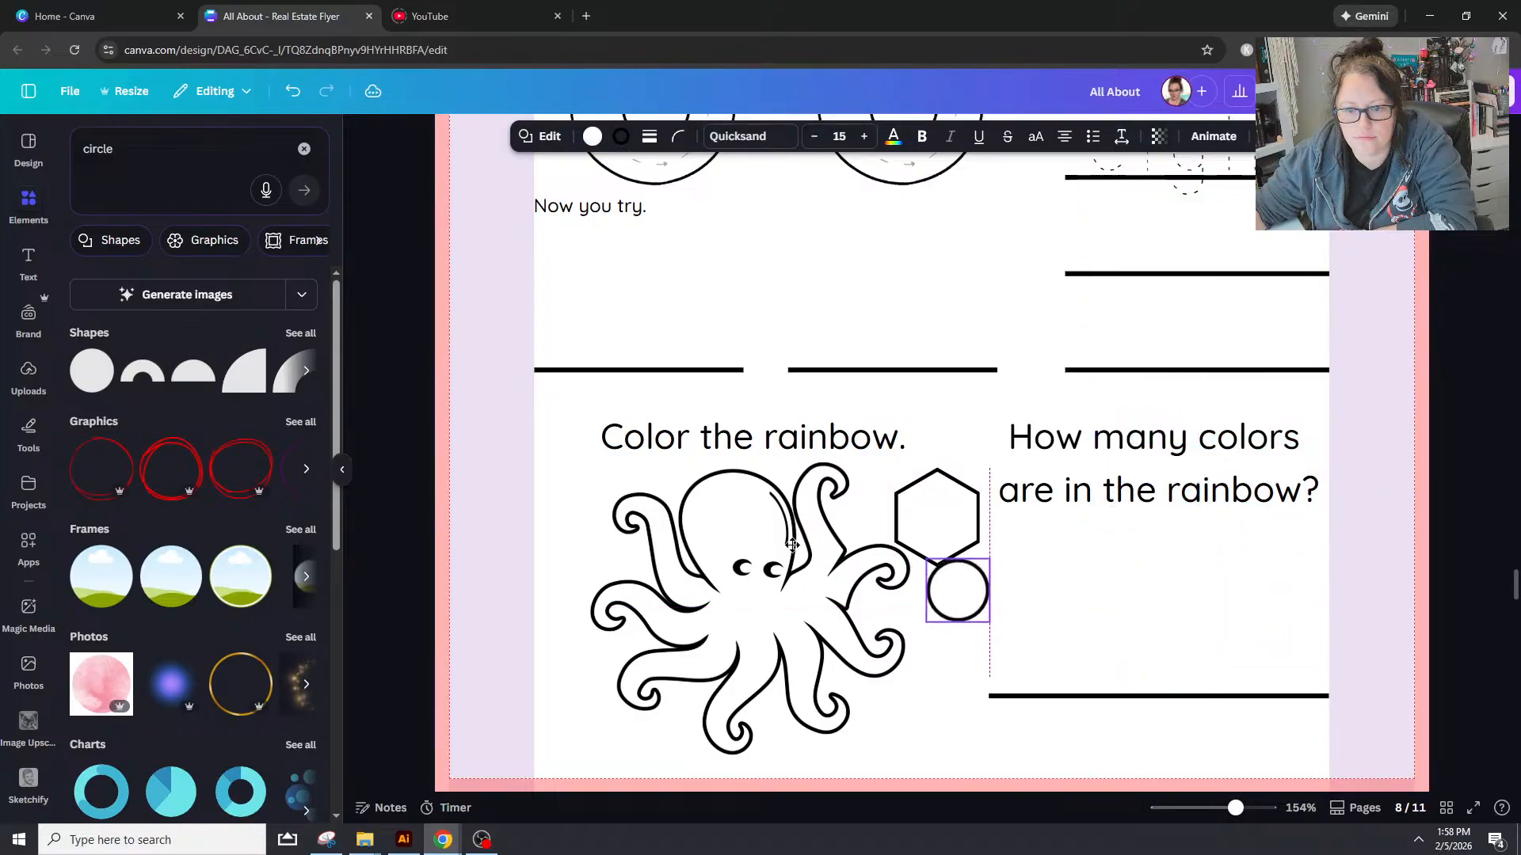
drag(792, 545, 744, 590)
click(919, 508)
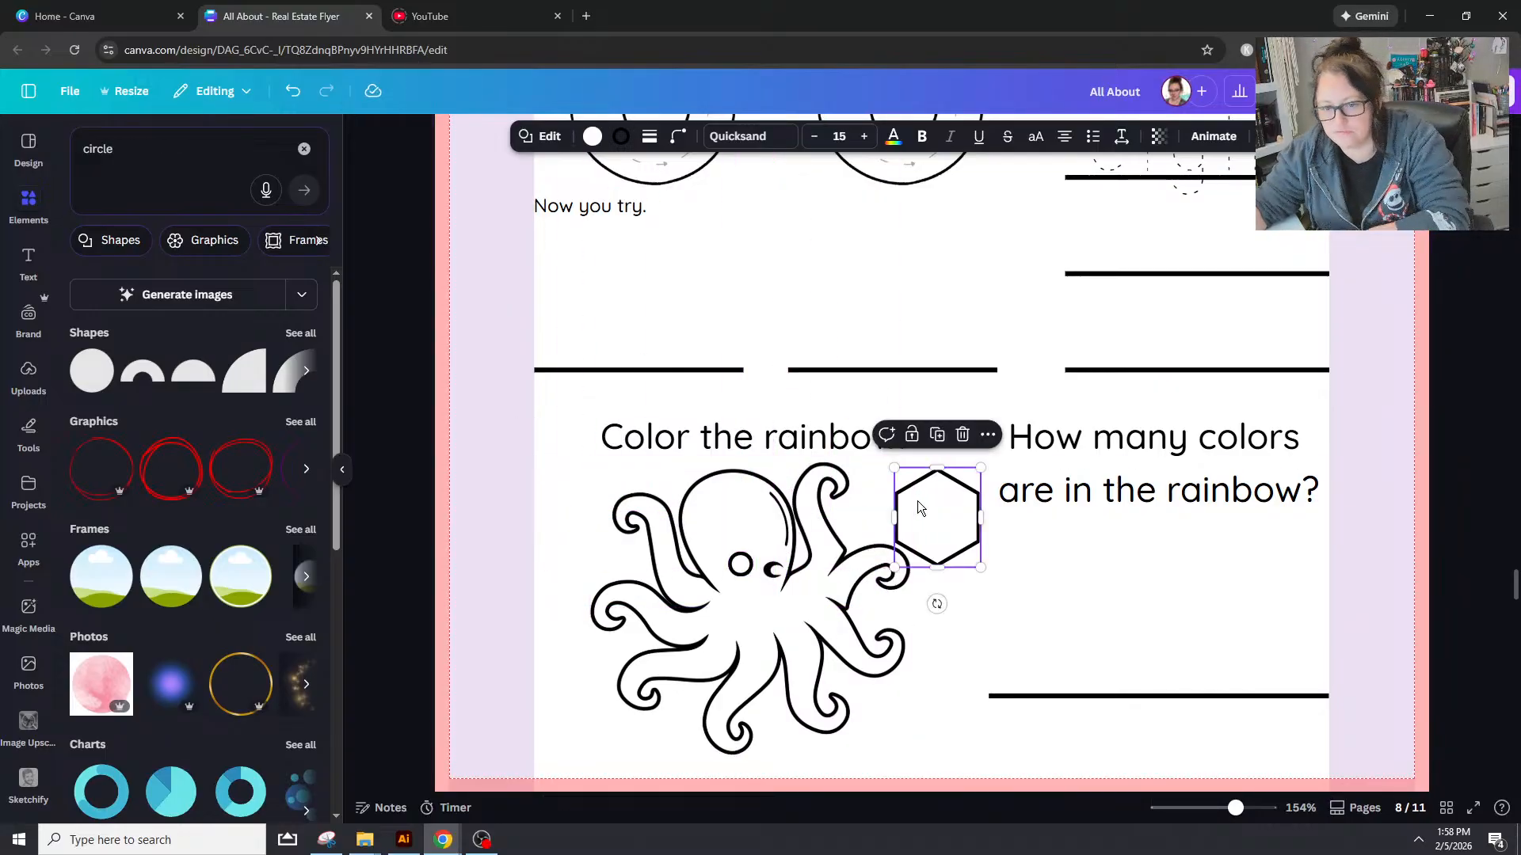
key(Delete)
Step: Place a new tiny teal circle without an outline on the octopus's left eye, and delete the outlined circle
click(741, 565)
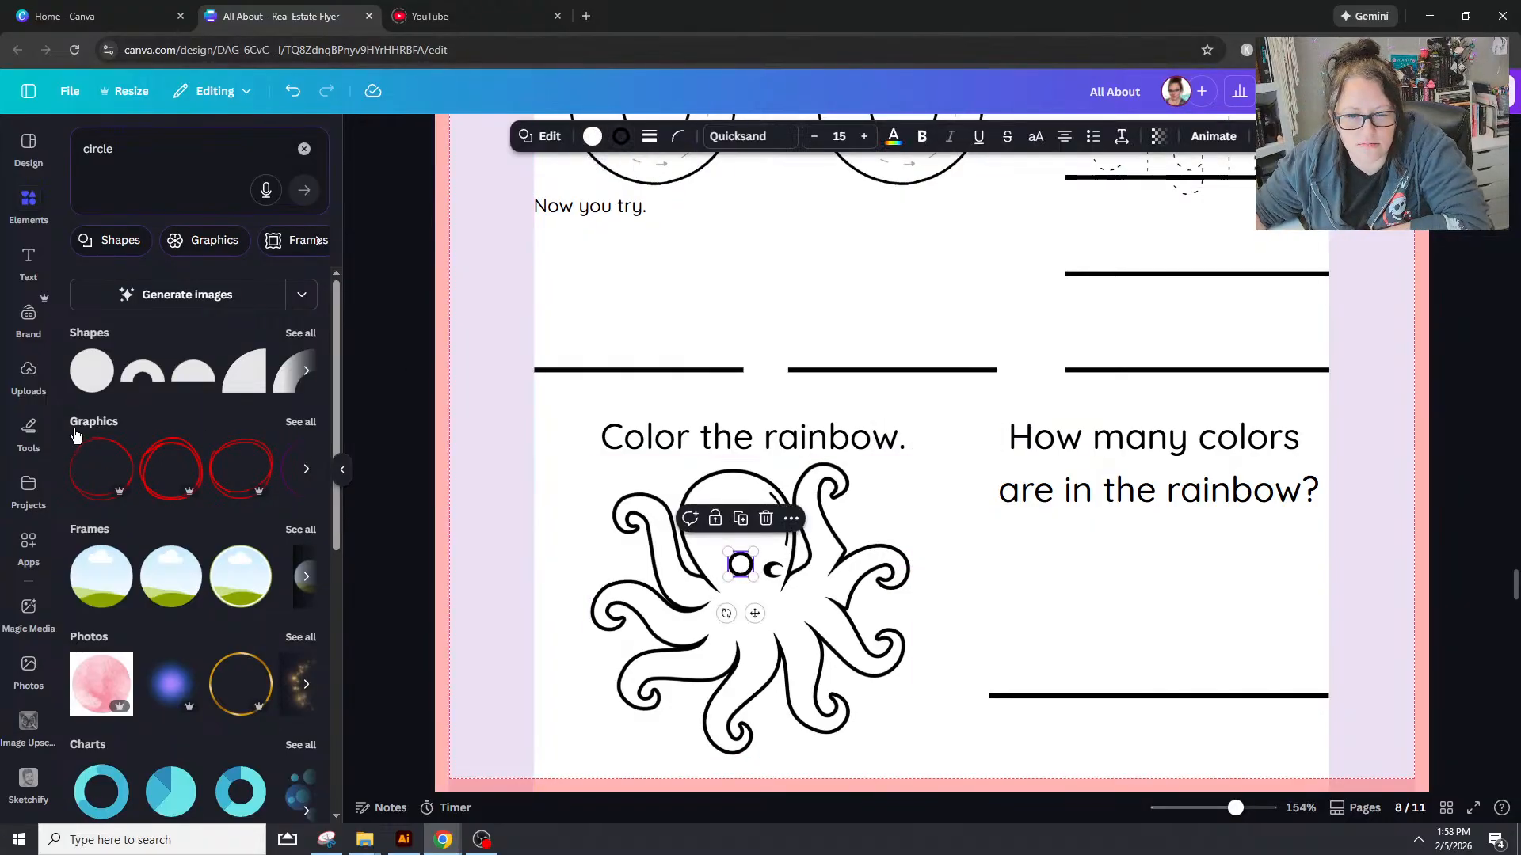
drag(1053, 230, 766, 617)
click(746, 573)
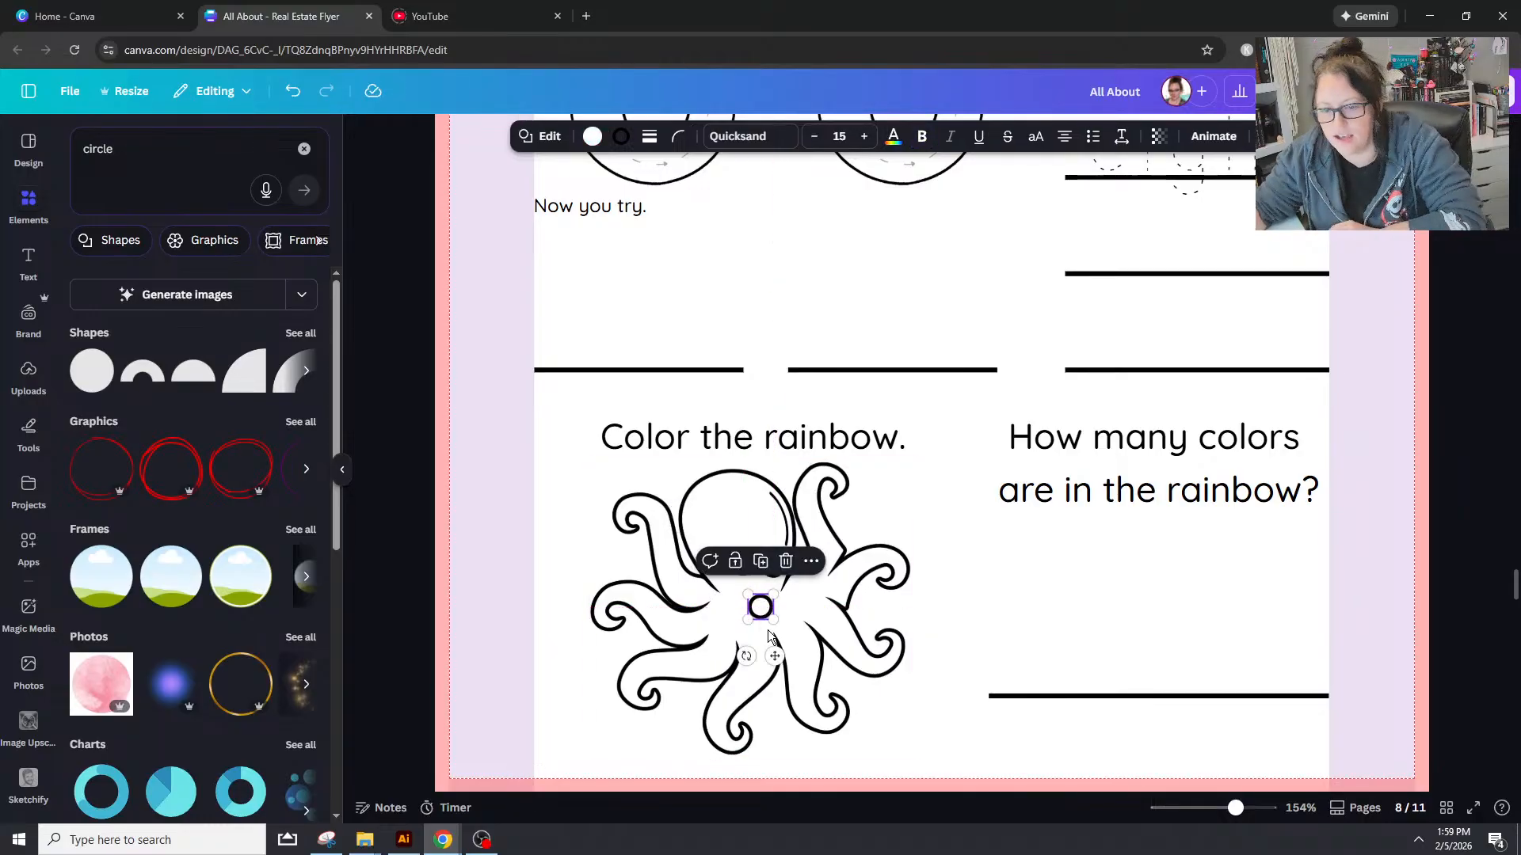
key(Delete)
drag(736, 560, 740, 567)
Step: Position the tiny teal circle over the white gap in the octopus's left eye and fill it with black
drag(1235, 807, 1266, 809)
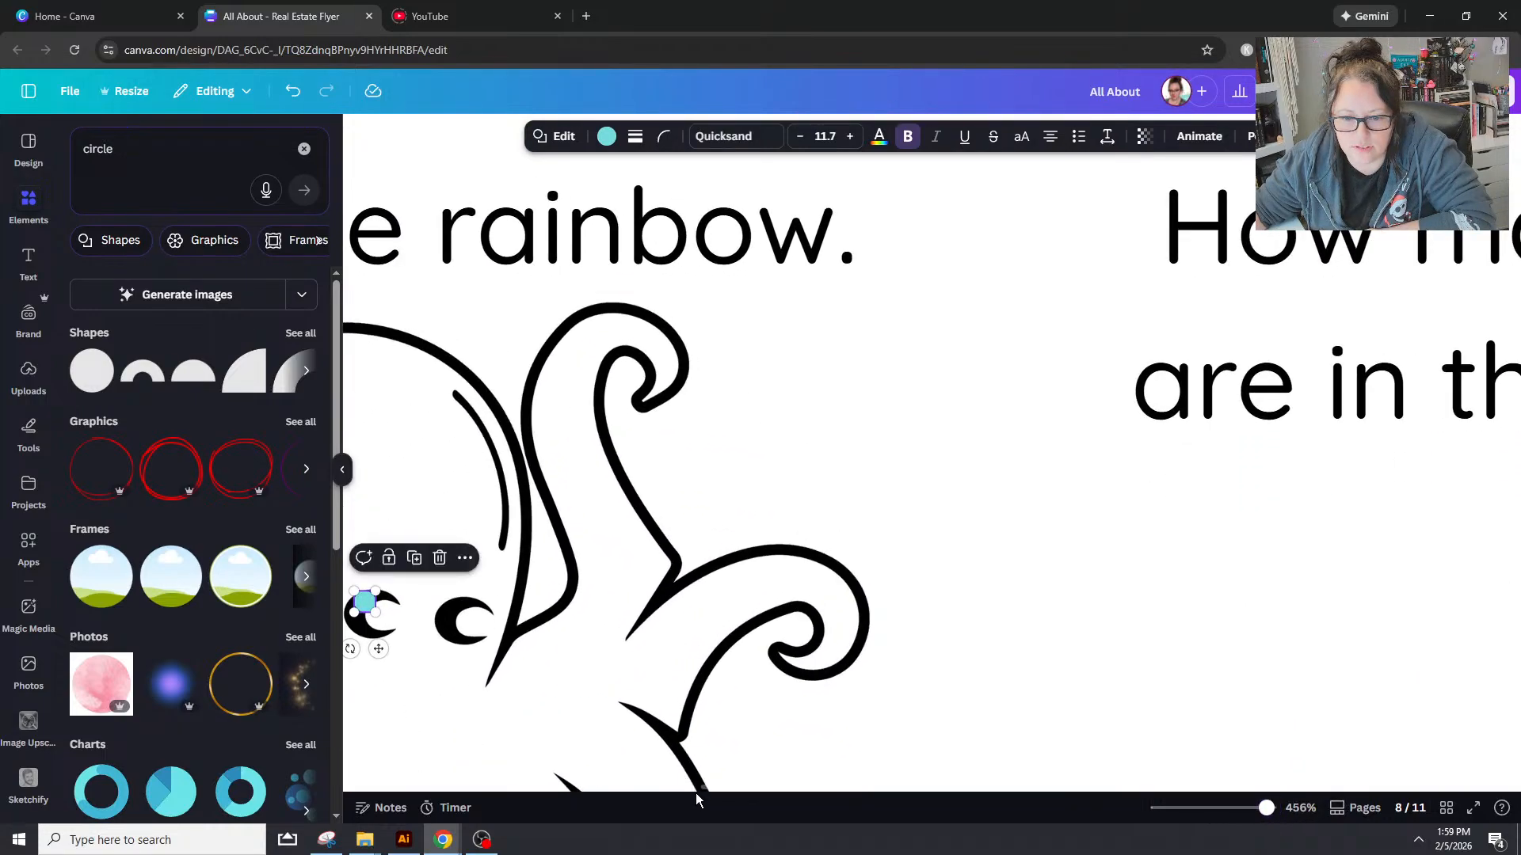
drag(696, 796, 595, 766)
drag(705, 607, 714, 622)
click(718, 620)
click(607, 138)
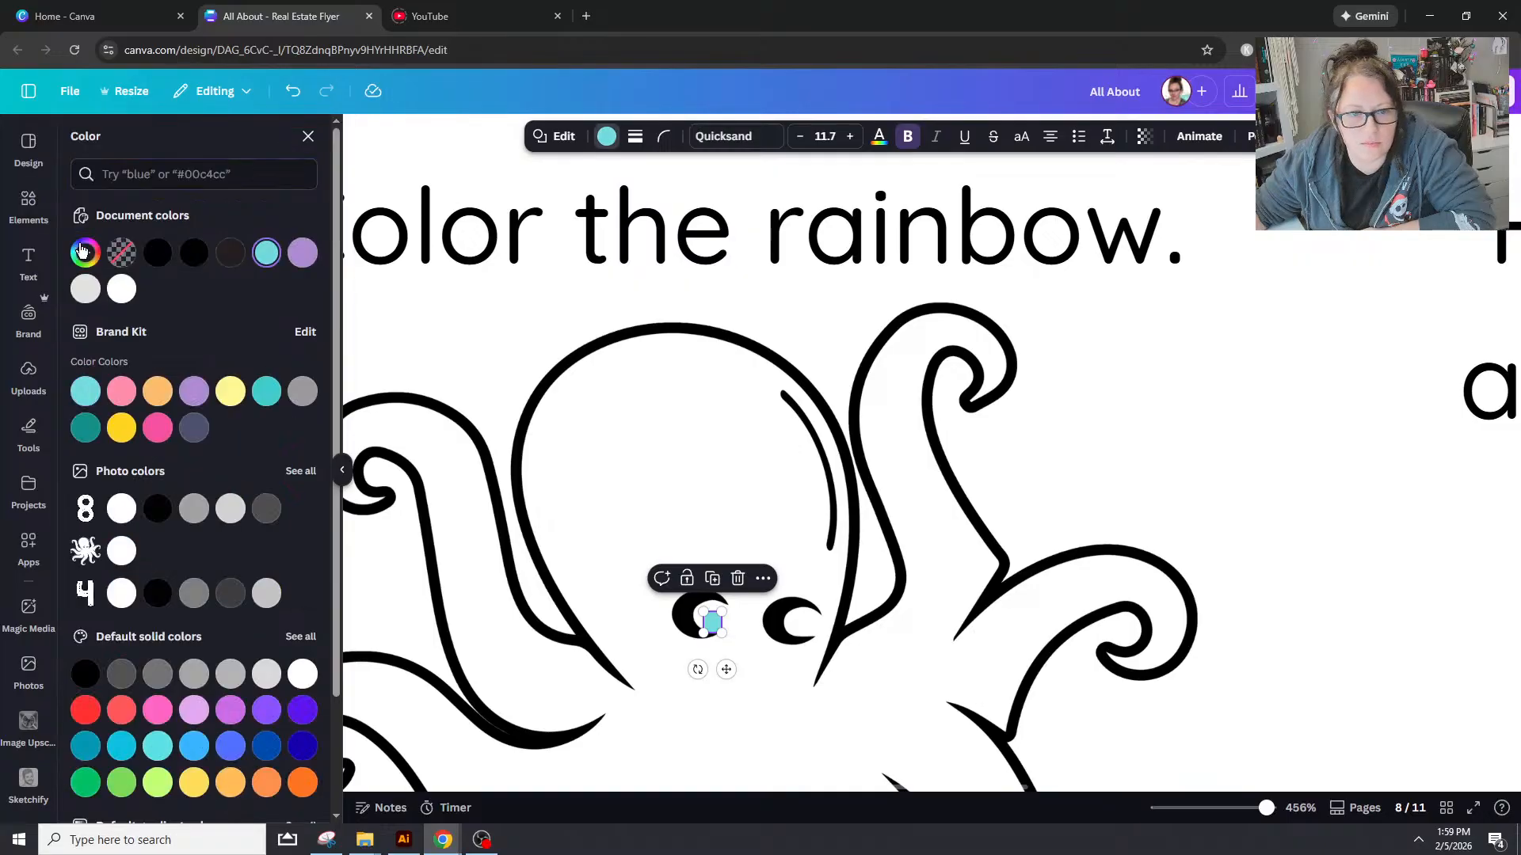
click(160, 251)
click(695, 662)
Step: Fine-tune the black circle's position so it fully covers the white gap in the left eye
drag(709, 620, 733, 650)
click(721, 679)
click(829, 732)
drag(713, 625, 709, 615)
click(744, 696)
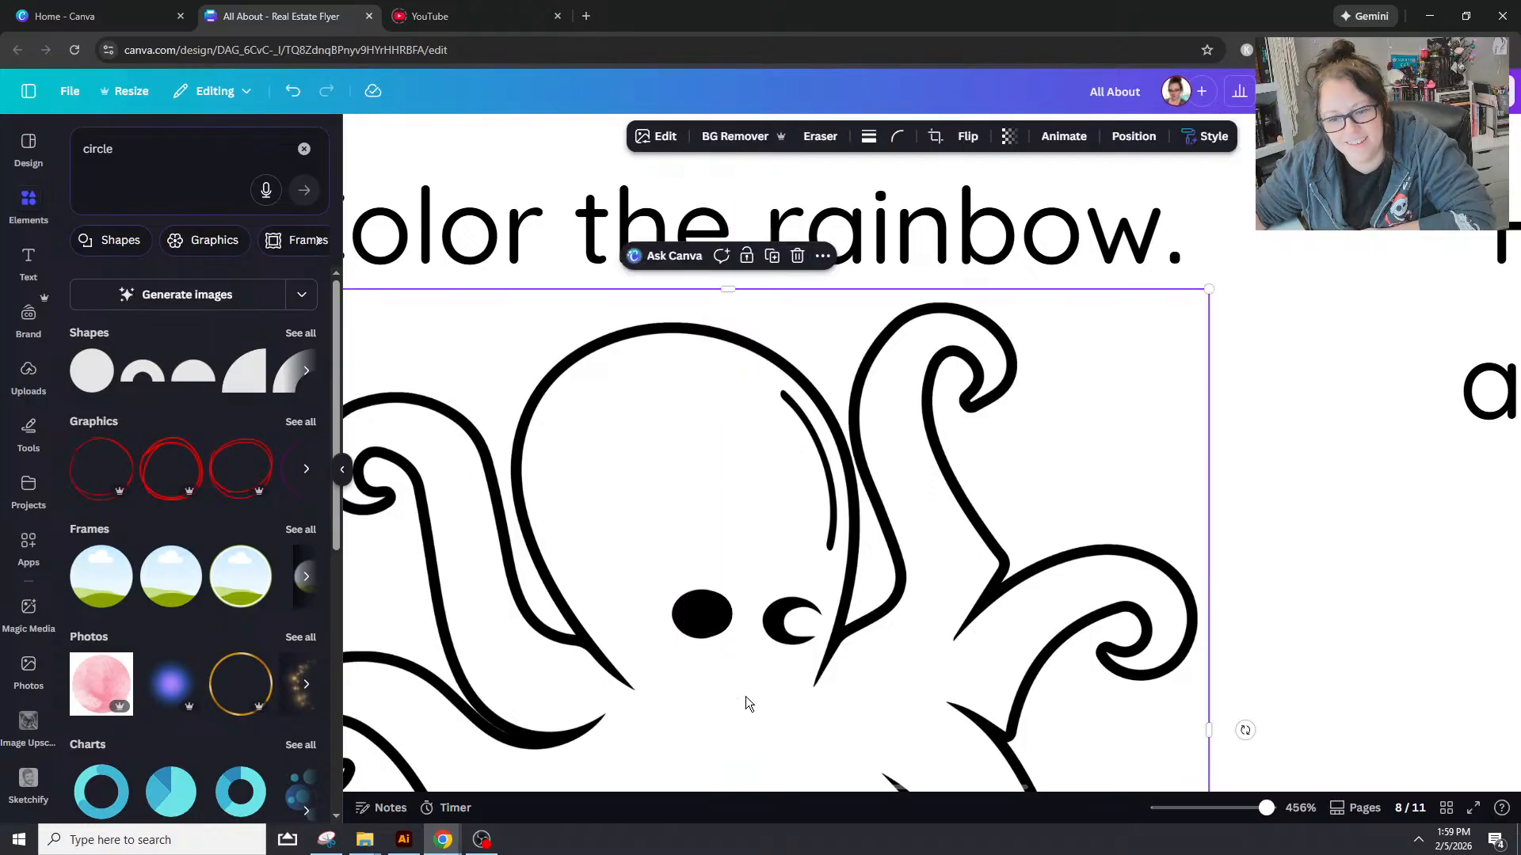
Step: Duplicate the black circle and place the copy over the white gap in the octopus's right eye
click(723, 631)
key(ctrl+d)
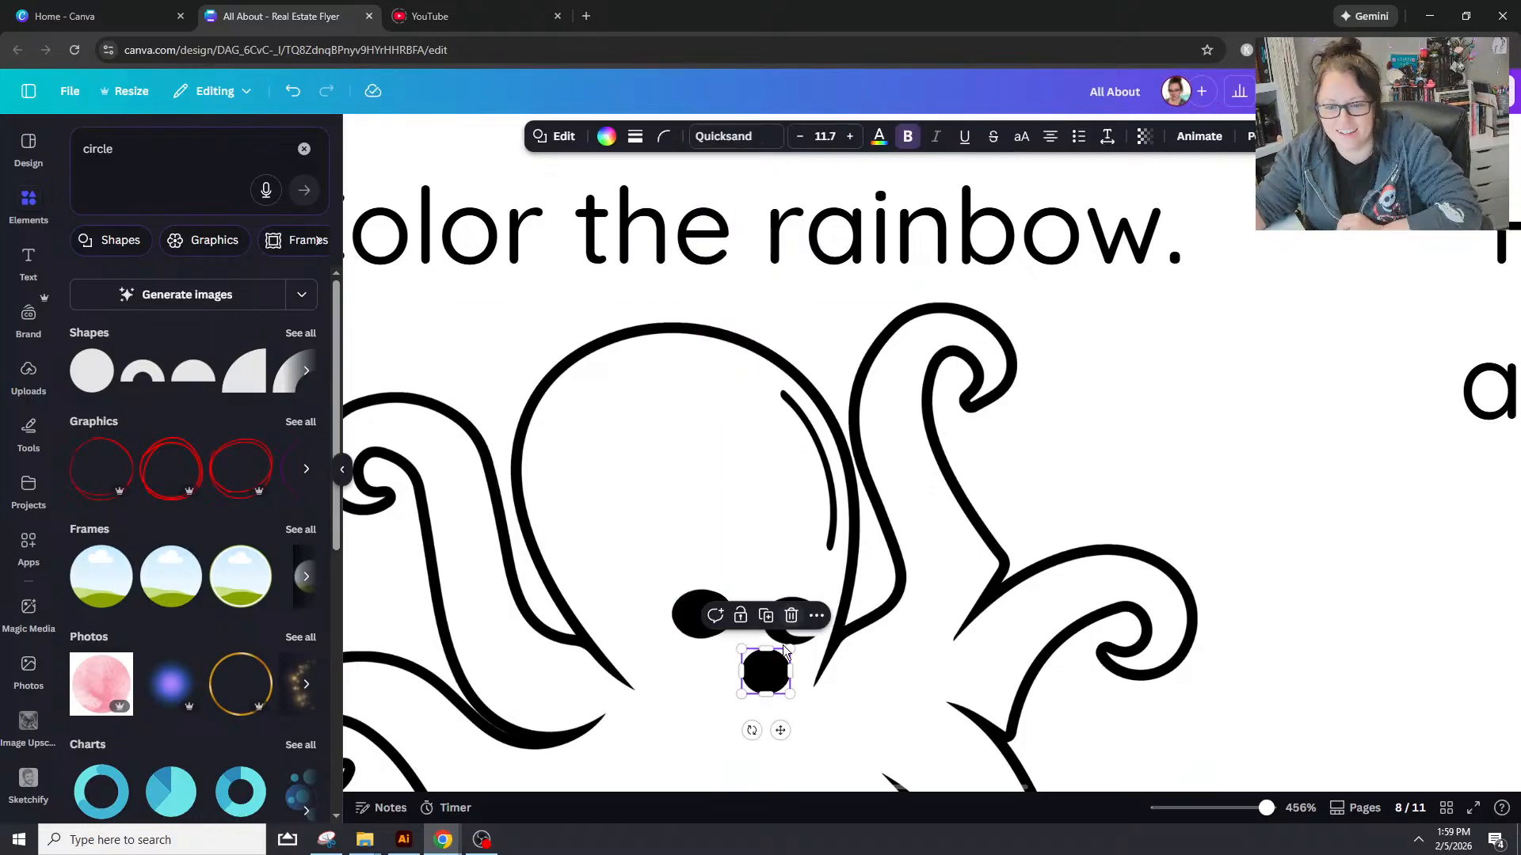
drag(771, 668, 802, 624)
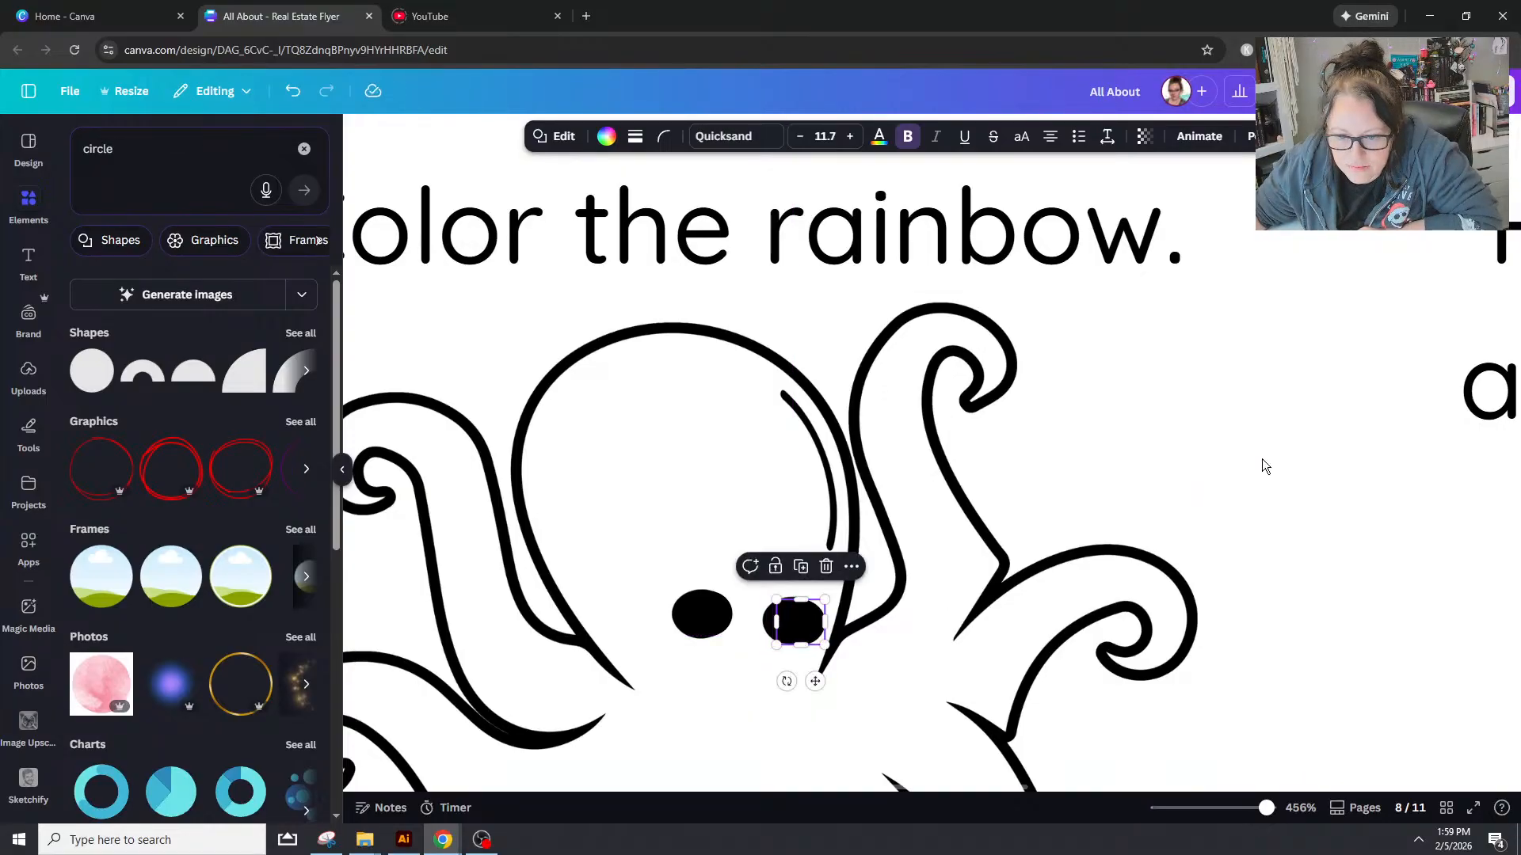
click(1262, 467)
mouse_move(1265, 808)
mouse_down()
mouse_move(1236, 808)
mouse_move(1268, 826)
mouse_move(1220, 807)
mouse_move(1255, 808)
mouse_up()
drag(935, 788, 753, 788)
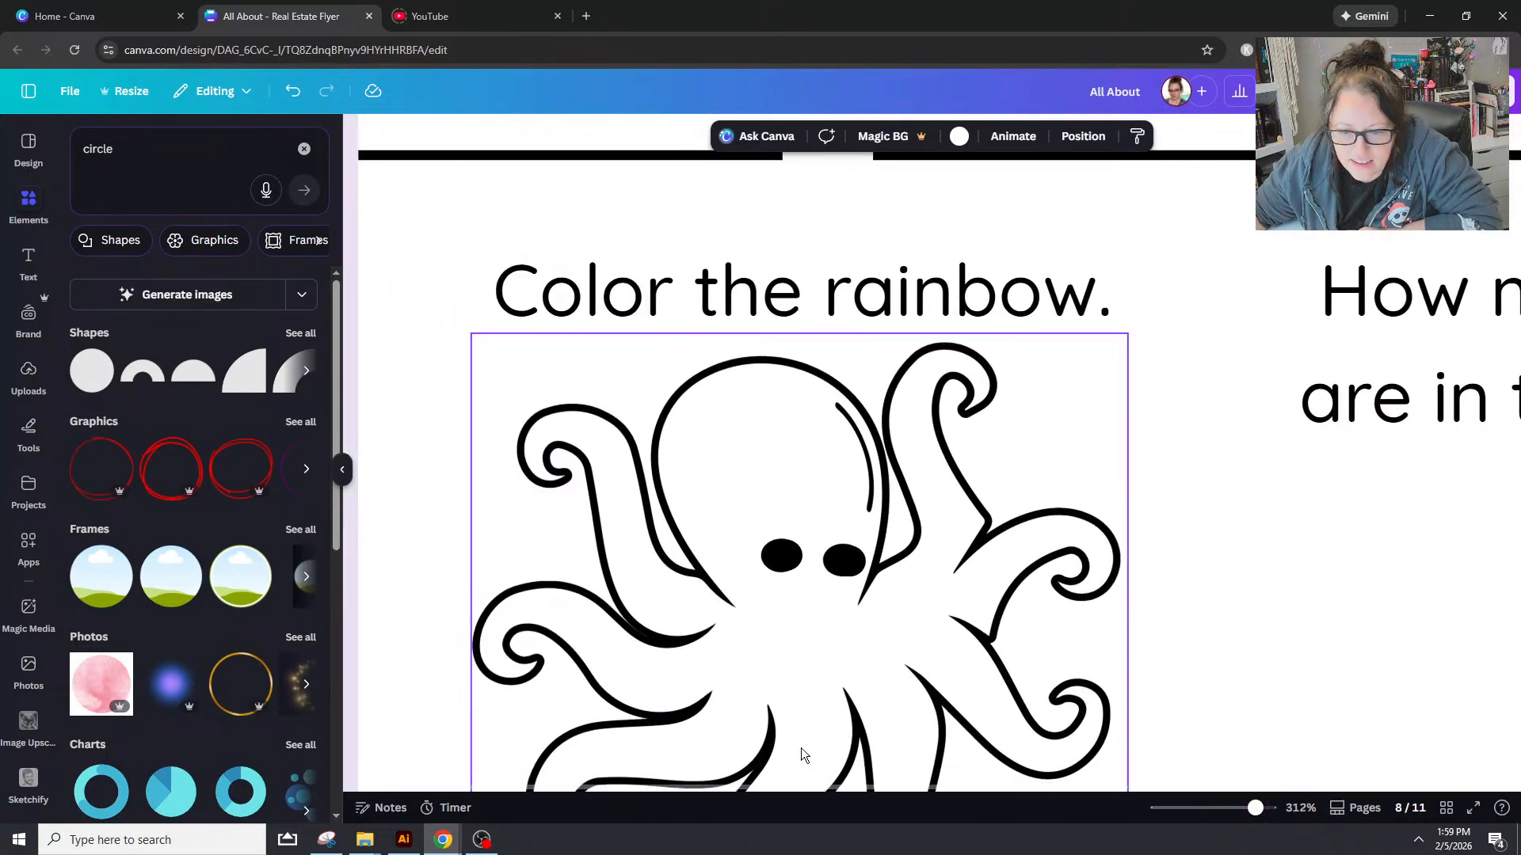
Step: Move the right eye's black circle up onto the forehead and stretch the left one into a wide oval over both eyes
click(791, 557)
drag(772, 553, 764, 556)
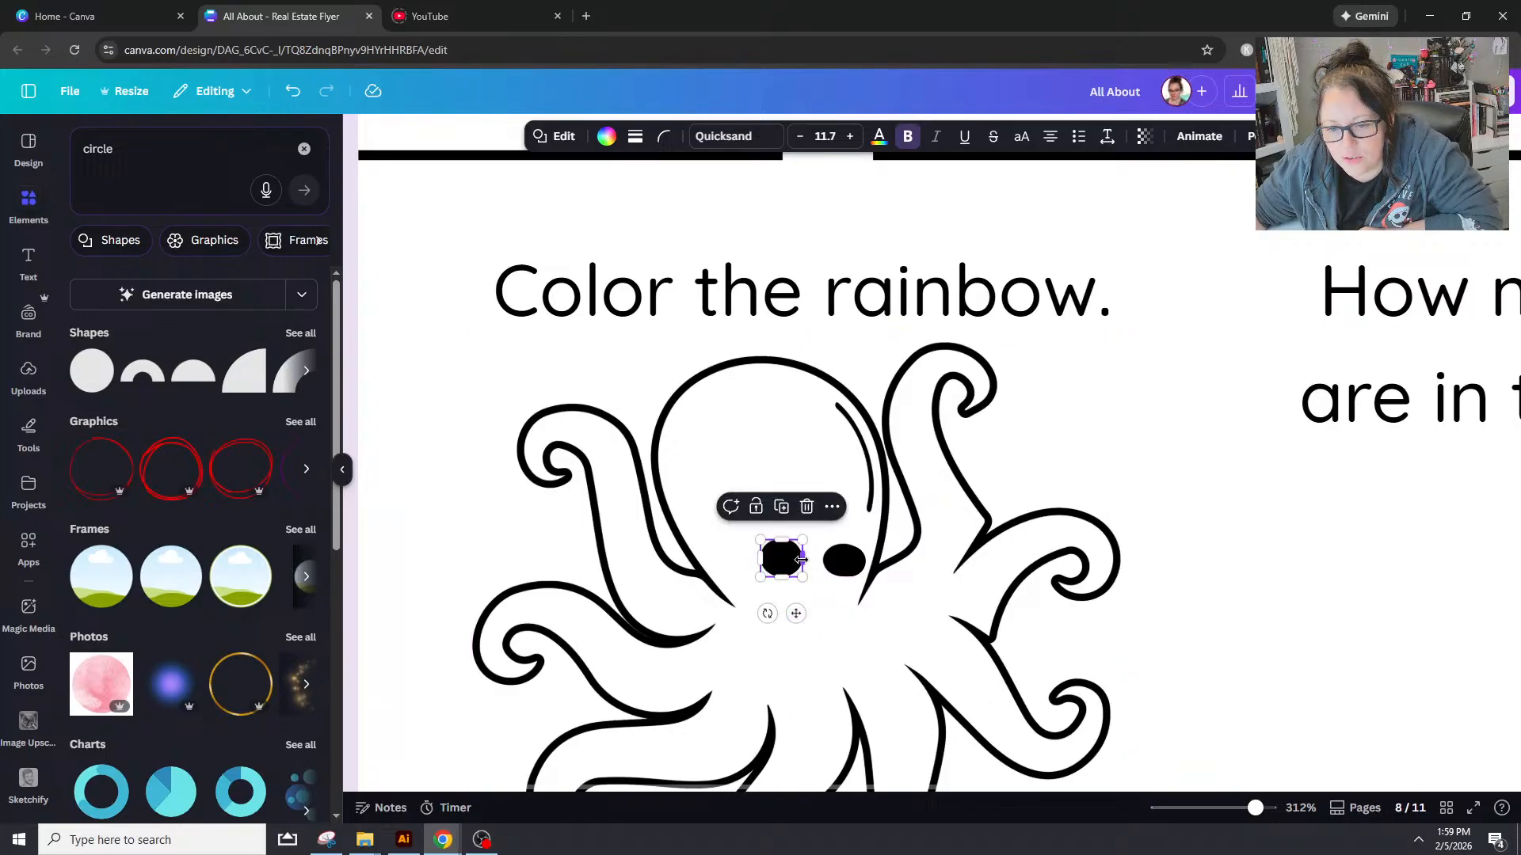
click(871, 566)
drag(851, 562, 804, 479)
click(771, 564)
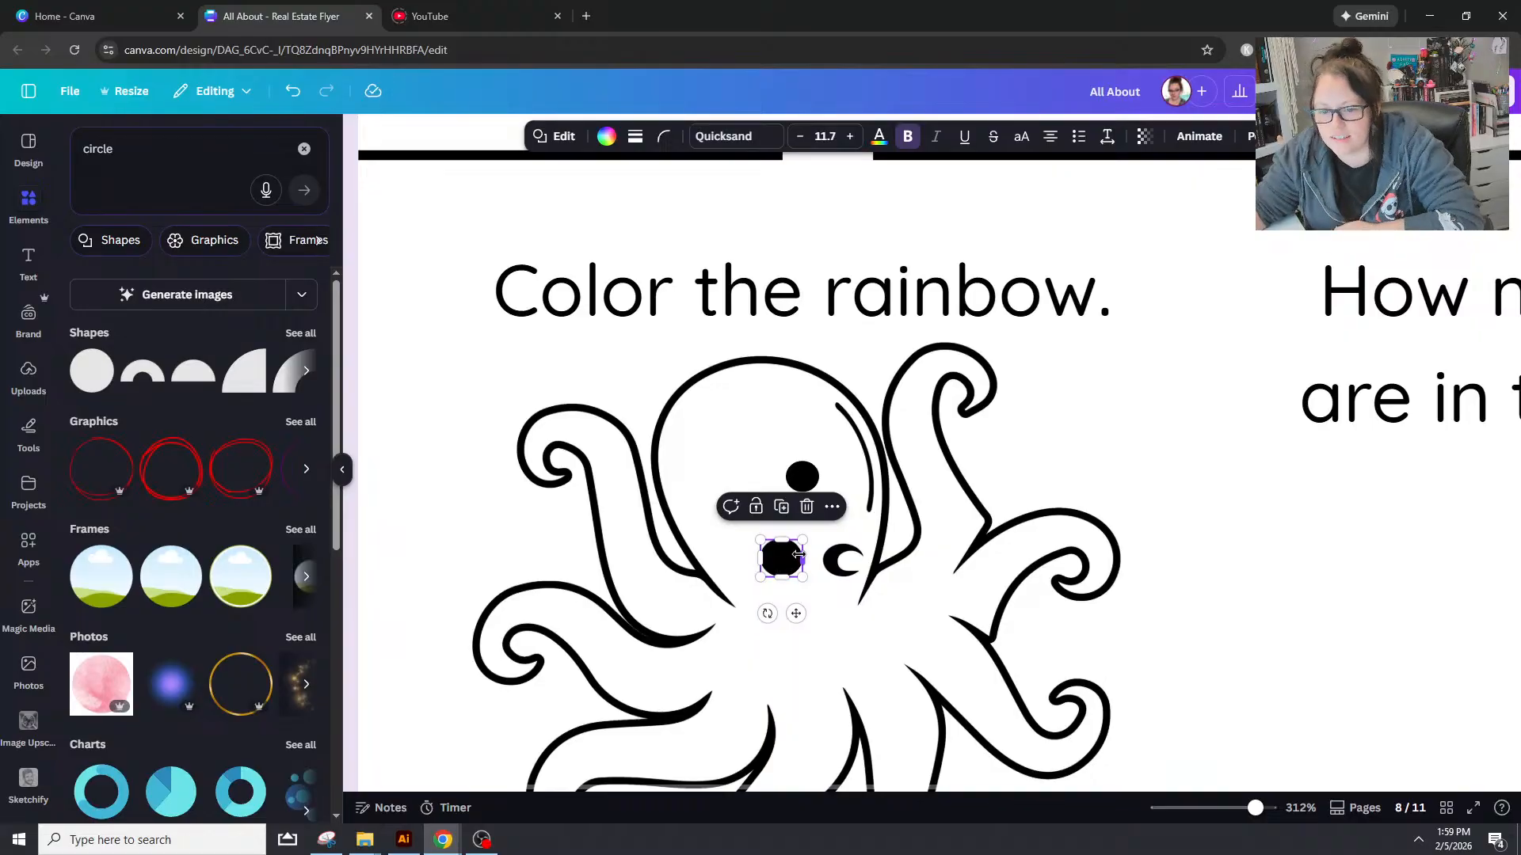
drag(801, 556, 823, 520)
mouse_move(820, 542)
mouse_down()
mouse_move(802, 550)
mouse_move(818, 551)
mouse_up()
Step: Fill the wide oval over the octopus's eyes with white
click(606, 137)
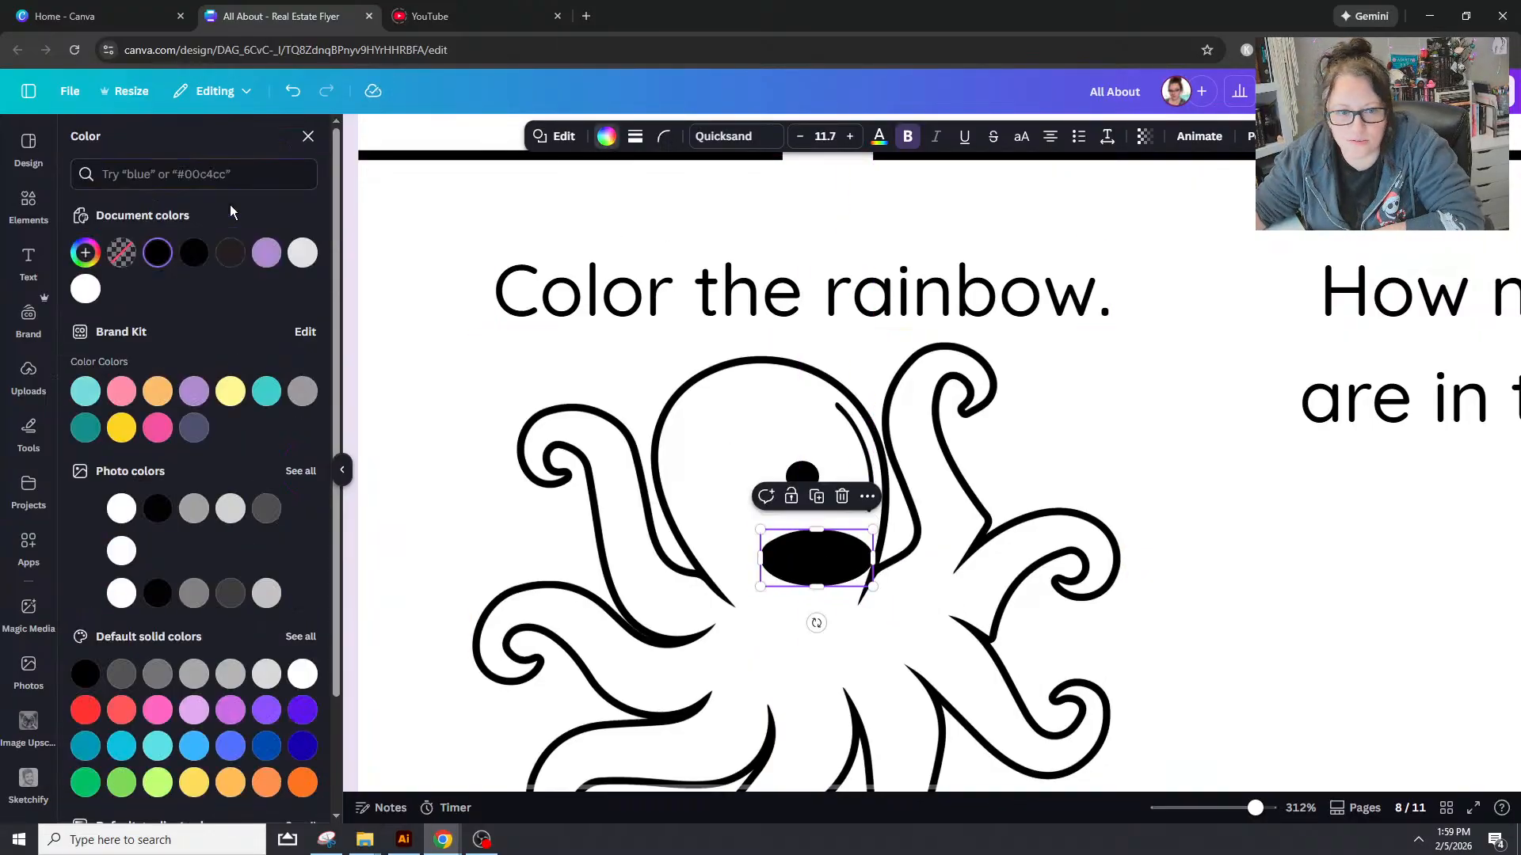
click(89, 292)
click(1044, 403)
Step: Adjust both ends of the white oval to hide the original eyes, and move the black circle down onto the face
click(777, 561)
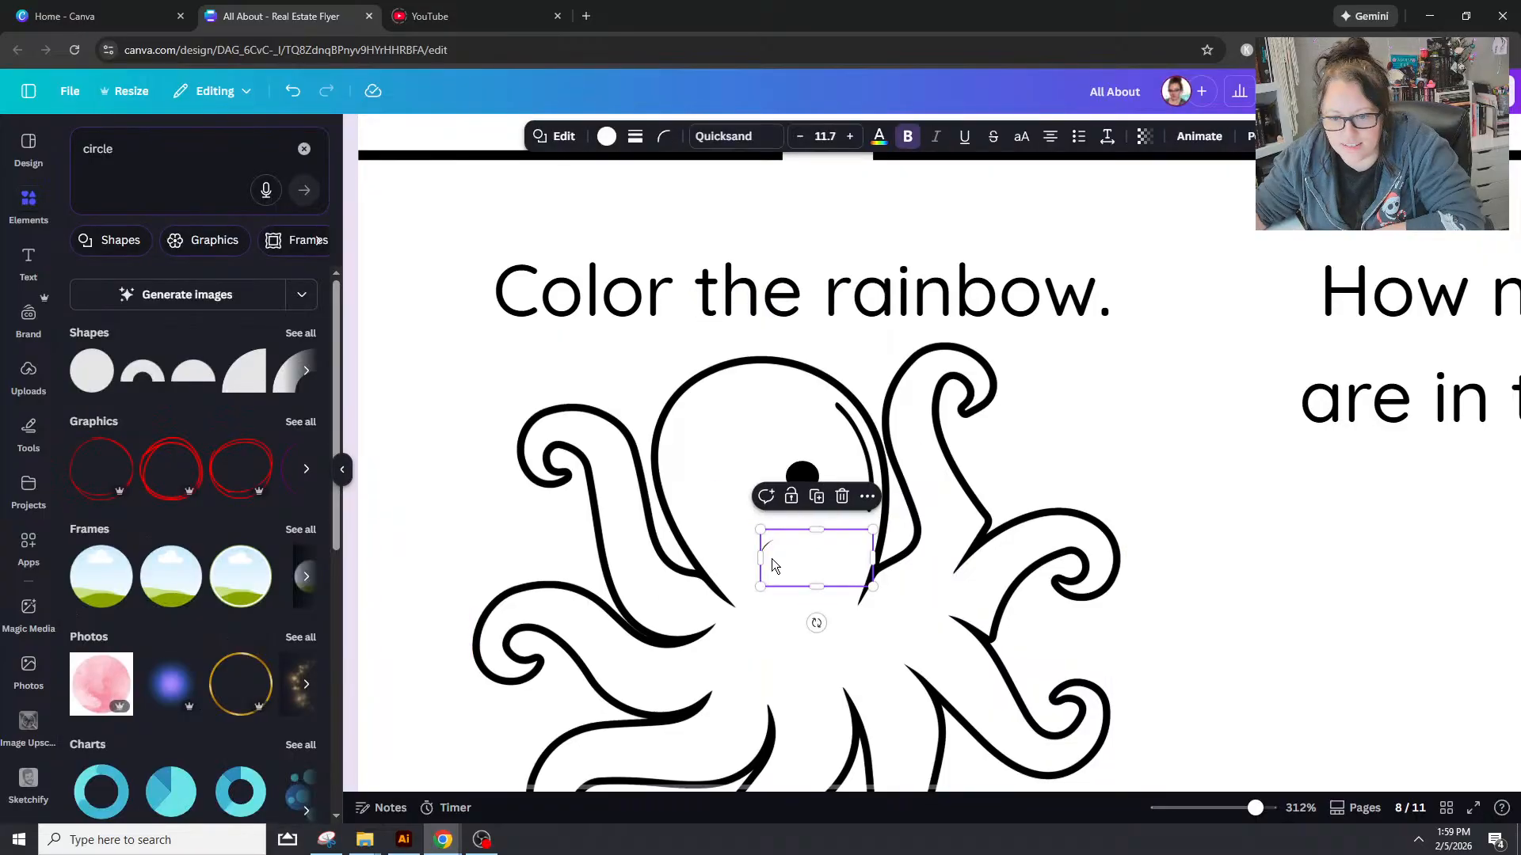
drag(764, 556, 754, 556)
click(1189, 454)
click(855, 570)
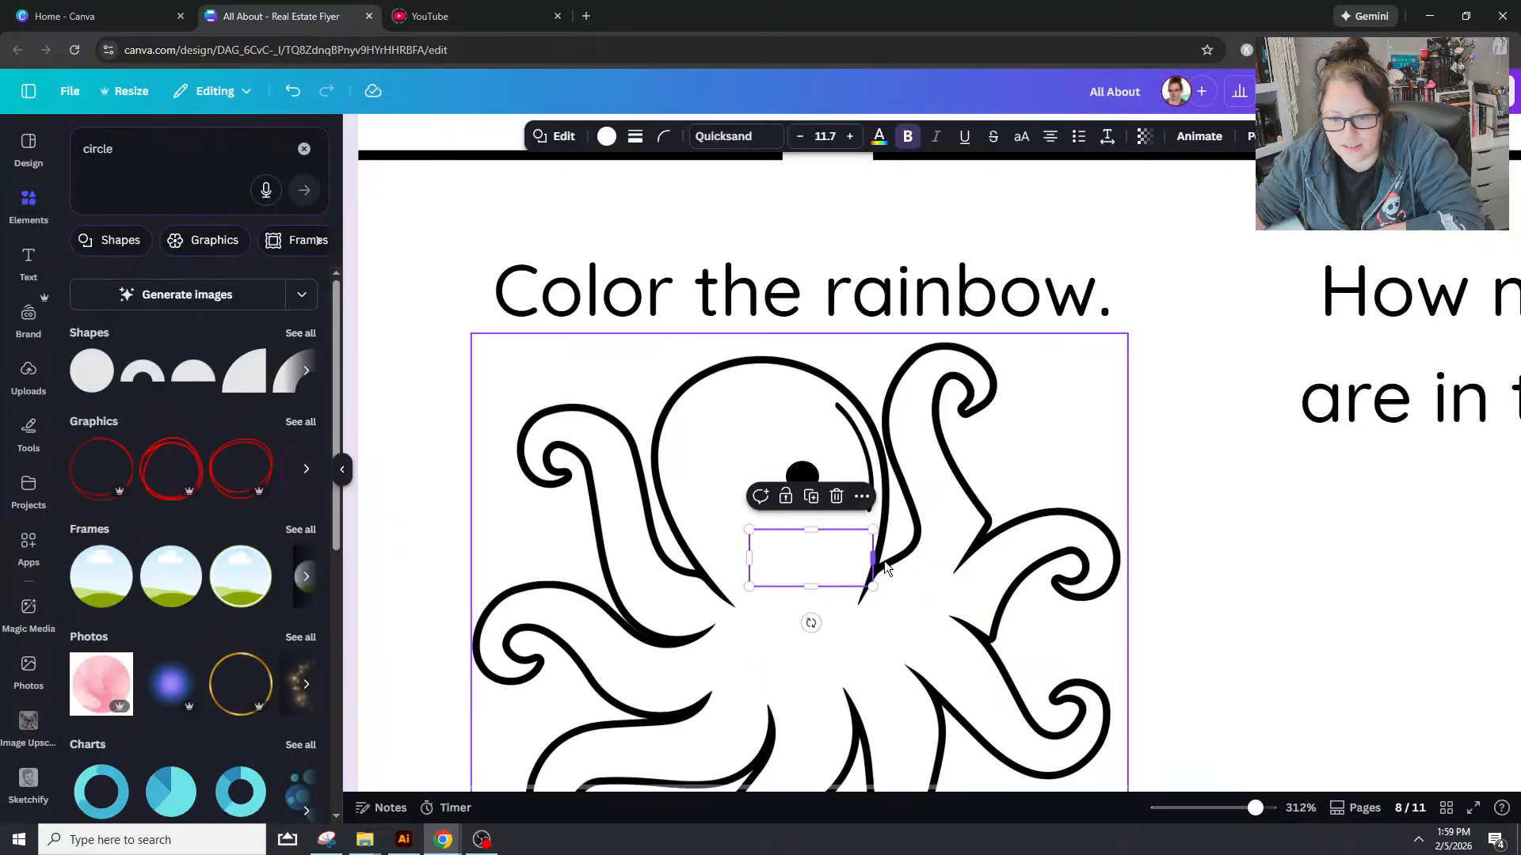
drag(872, 557, 869, 557)
click(1077, 492)
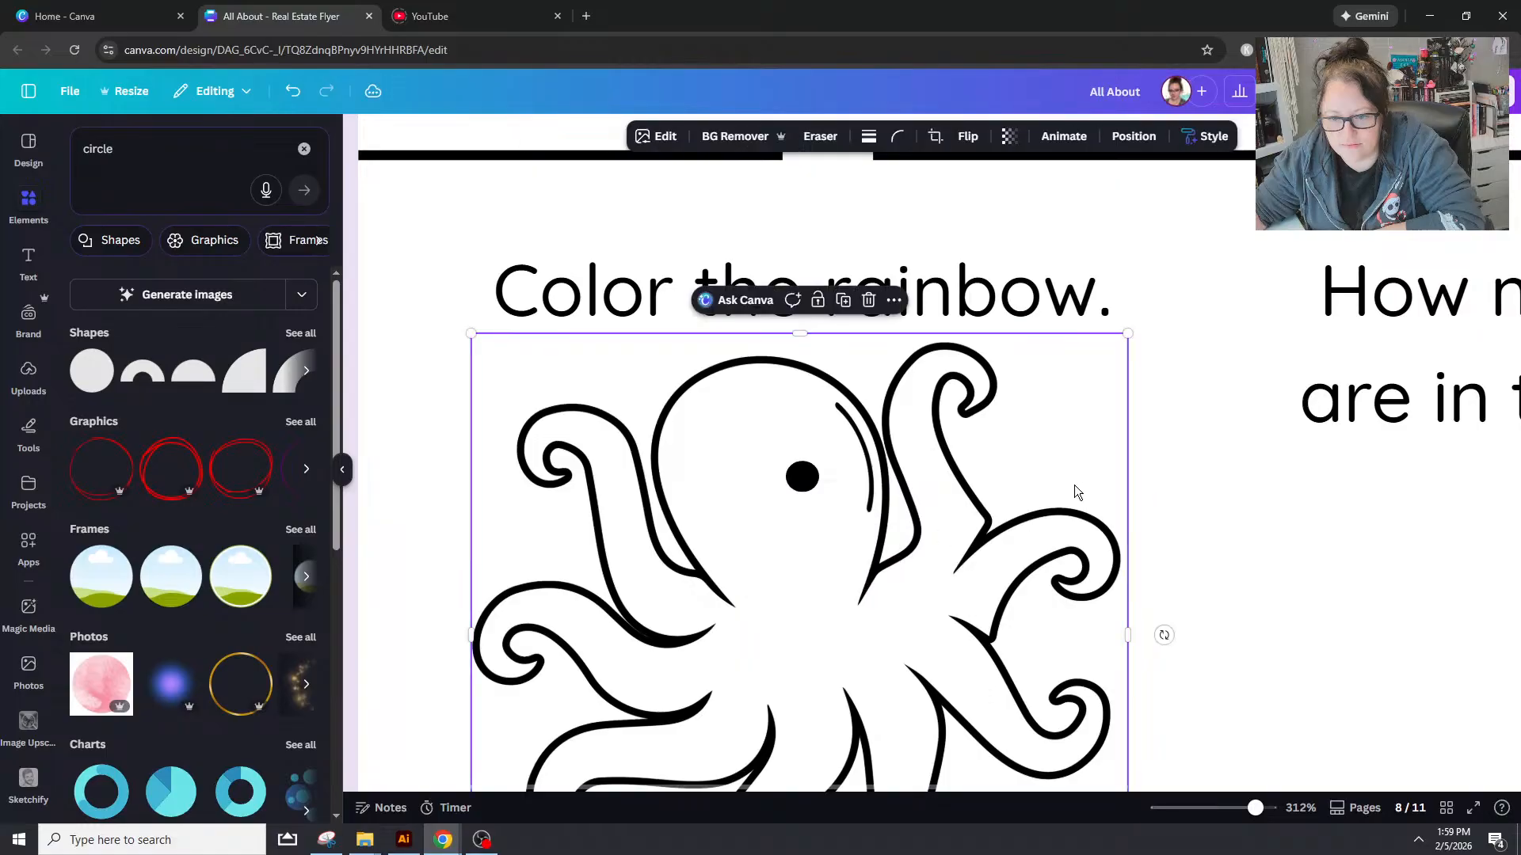
drag(794, 472, 754, 504)
Step: Search the graphics for eyes and add the pair of round white cartoon eyes with black pupils to the page
click(182, 162)
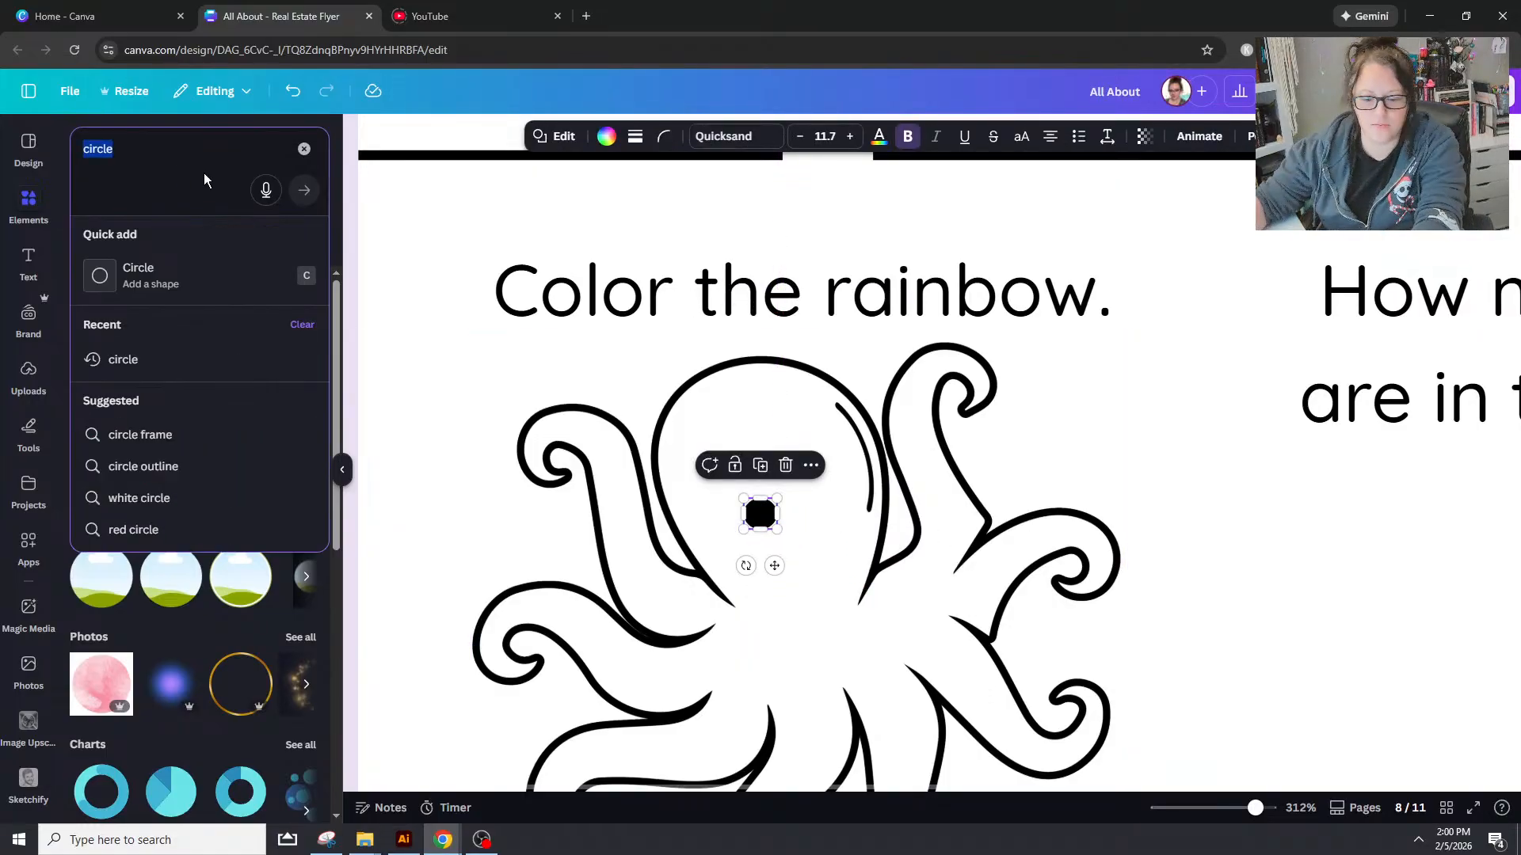
text(eyes)
key(Return)
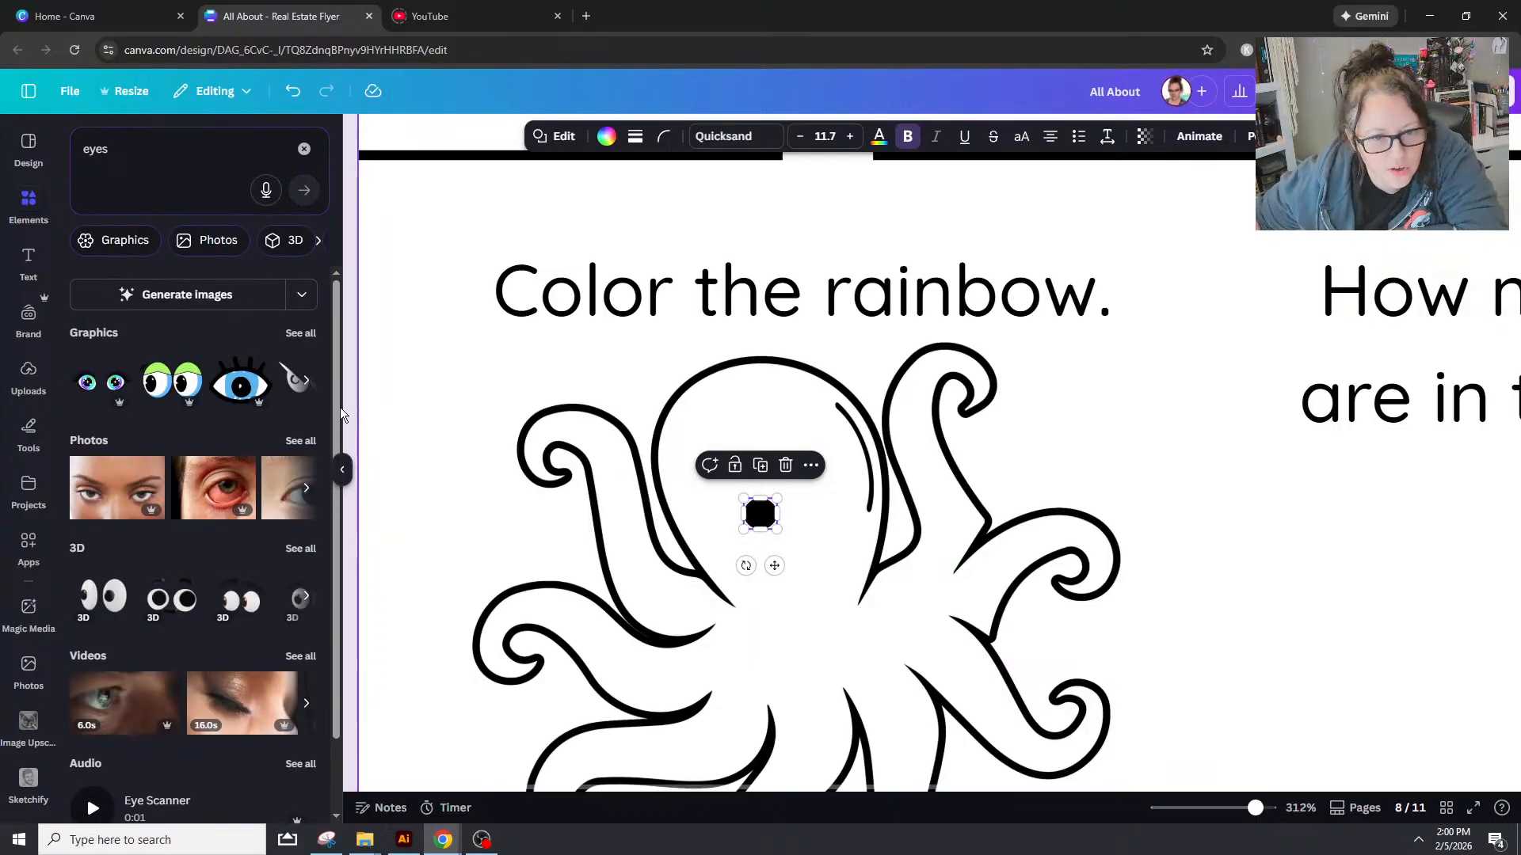
click(300, 333)
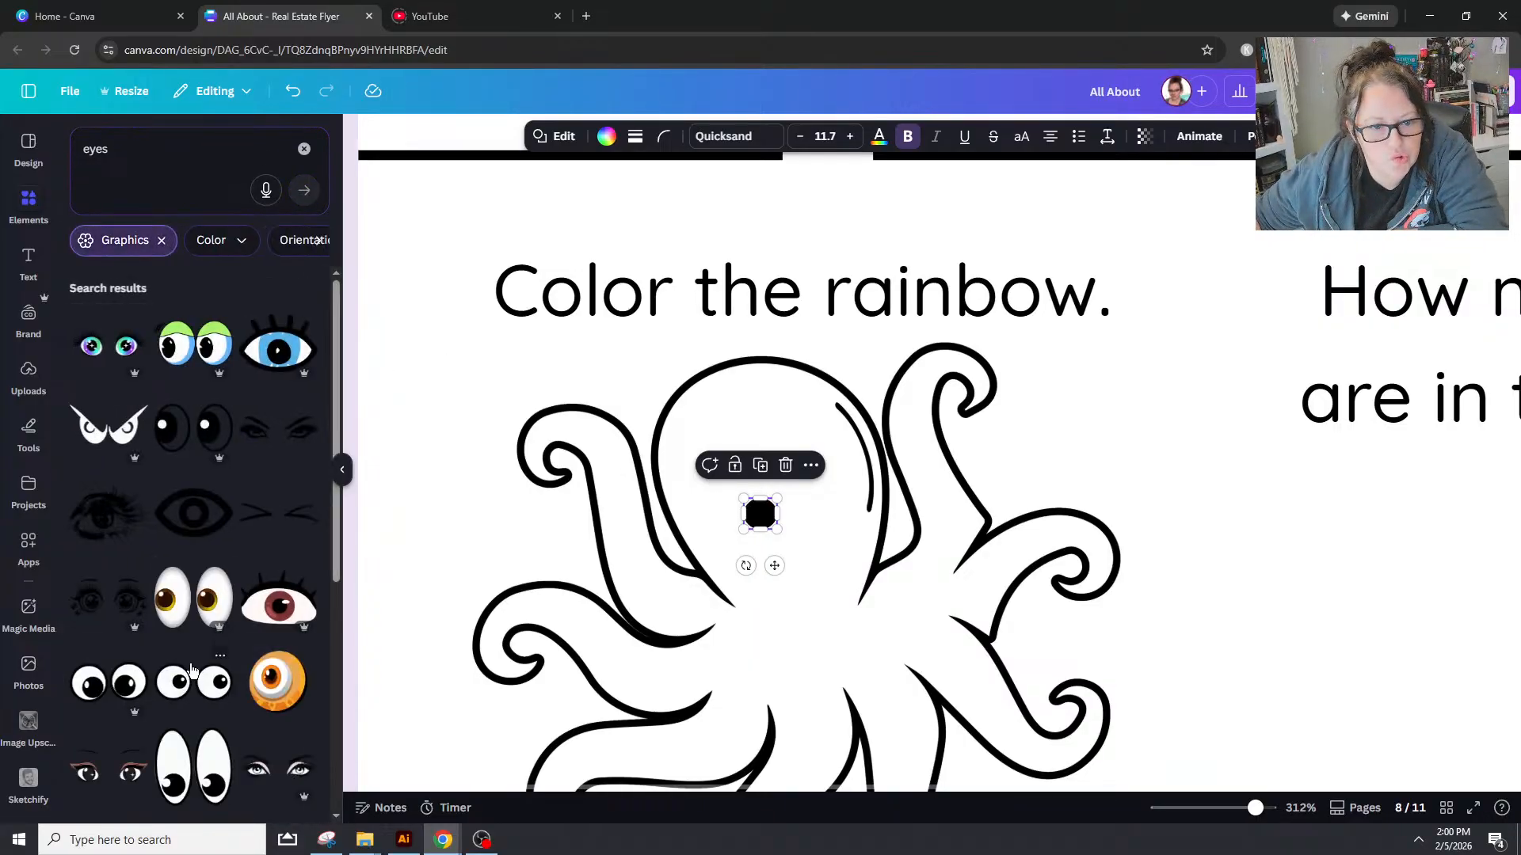
scroll(193, 637, down, 1)
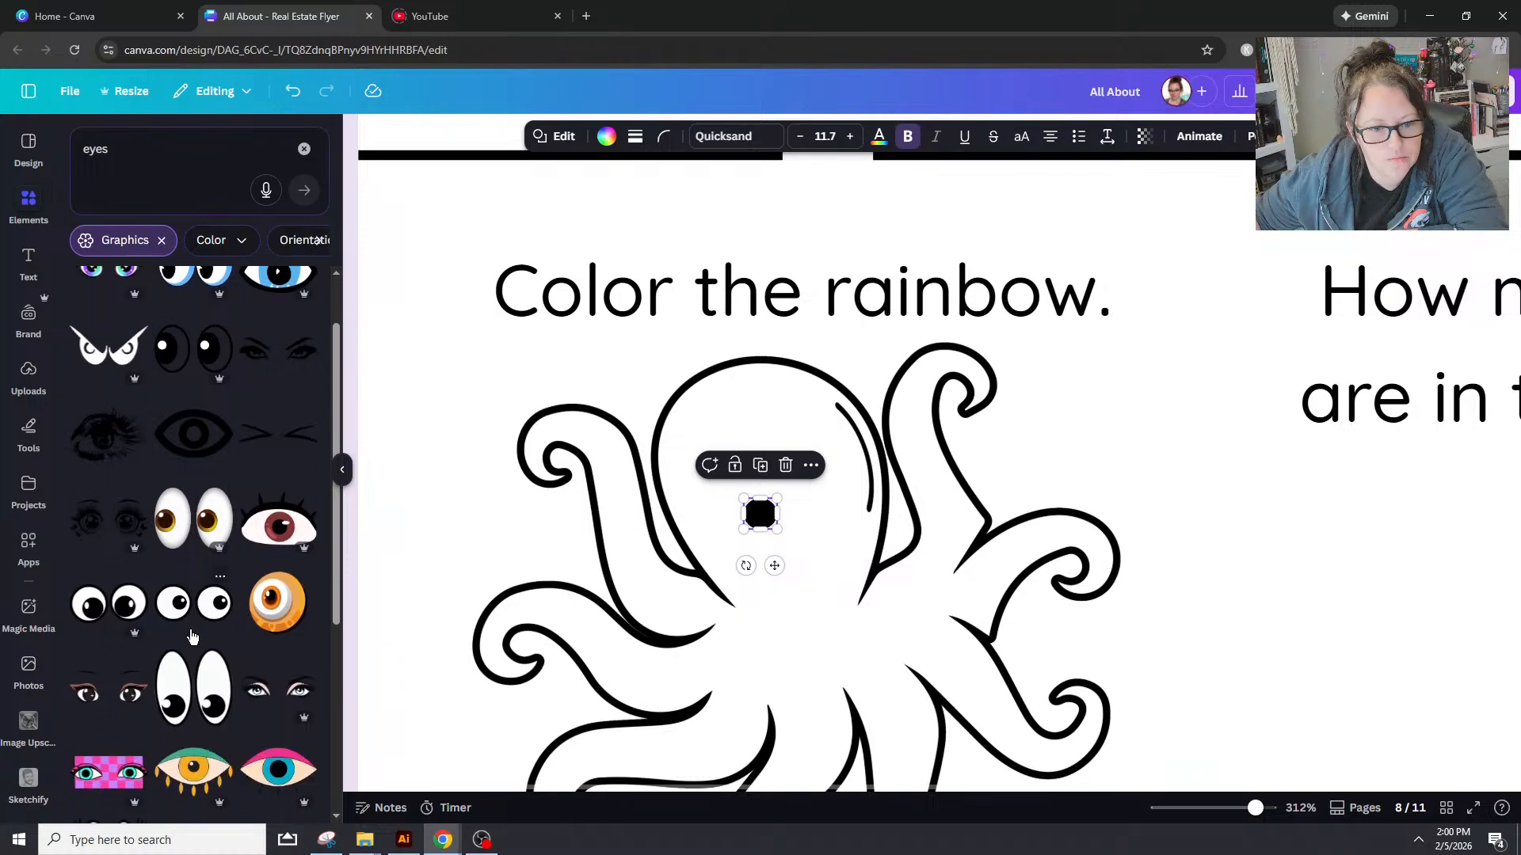
click(186, 606)
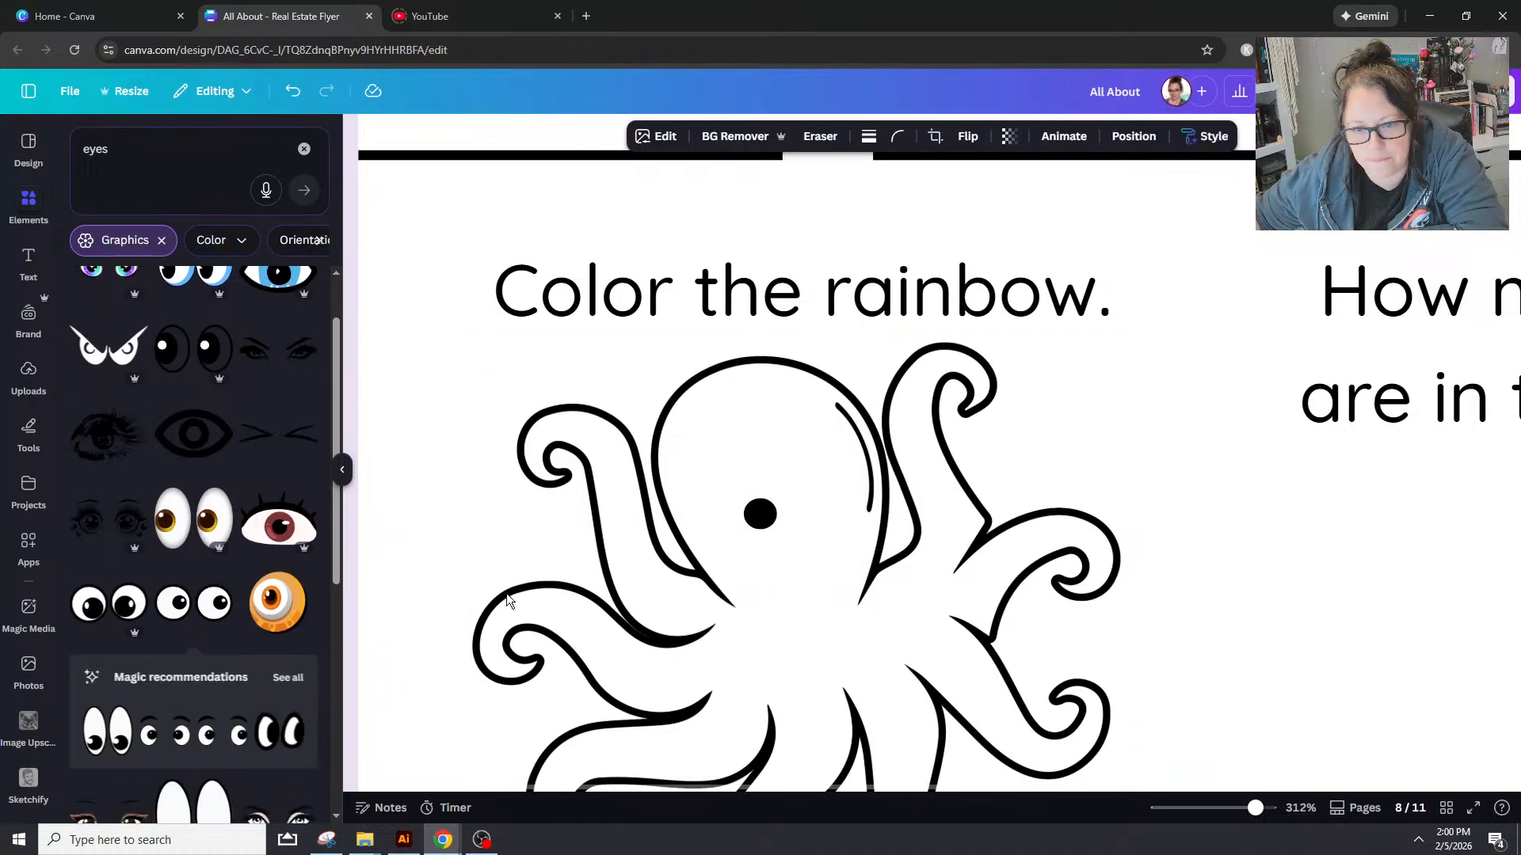
Step: Shrink the cartoon eyes graphic to fit the octopus's head and place it on the forehead above the black circle
scroll(1004, 407, up, 5)
scroll(1004, 408, up, 4)
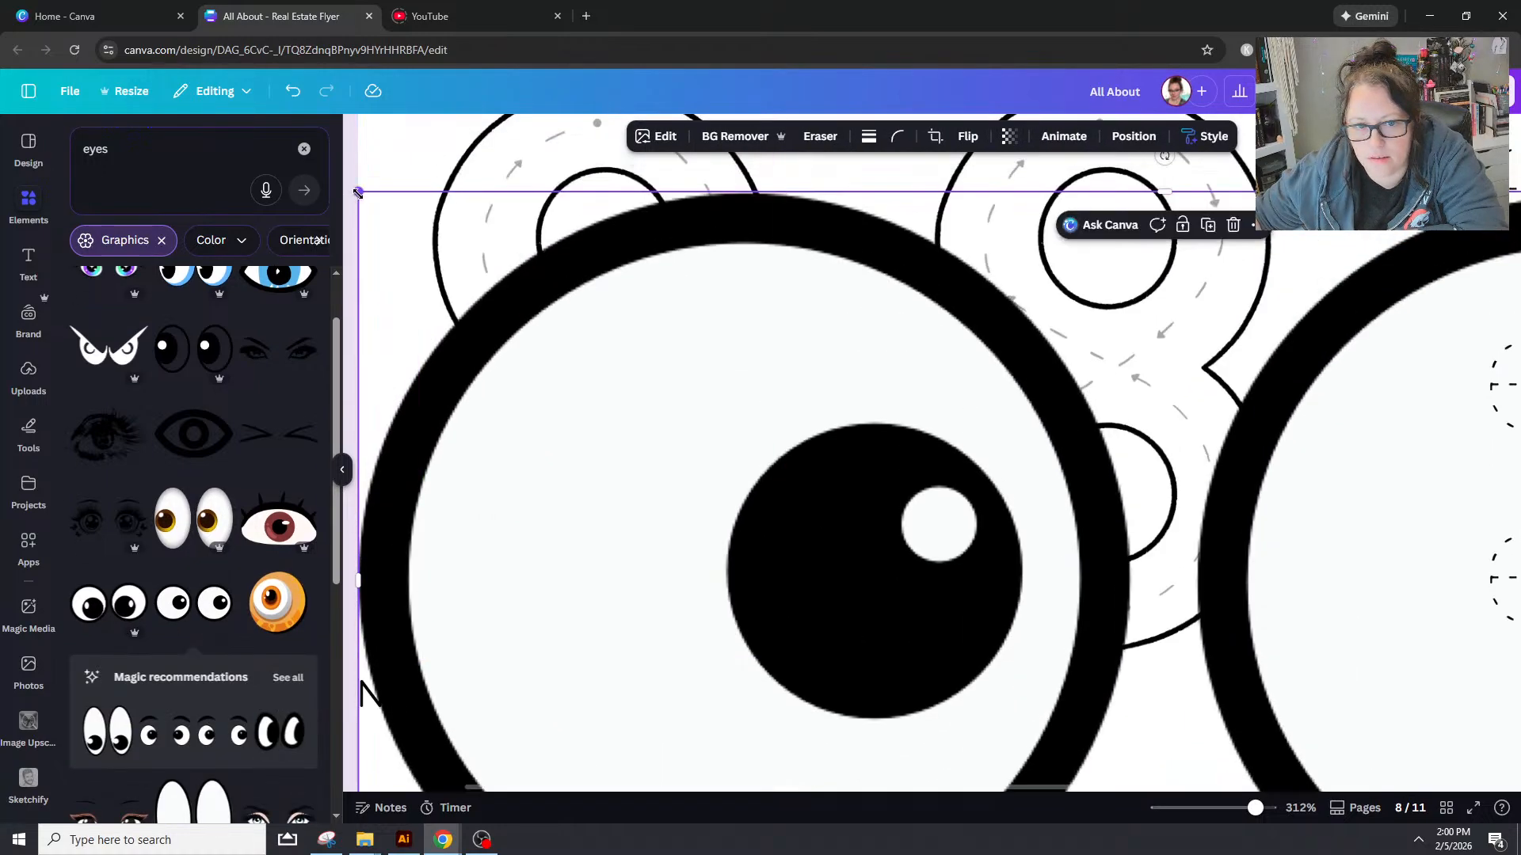
drag(358, 193, 1070, 416)
scroll(1069, 416, down, 4)
drag(1175, 226, 824, 523)
scroll(878, 571, down, 7)
click(1200, 473)
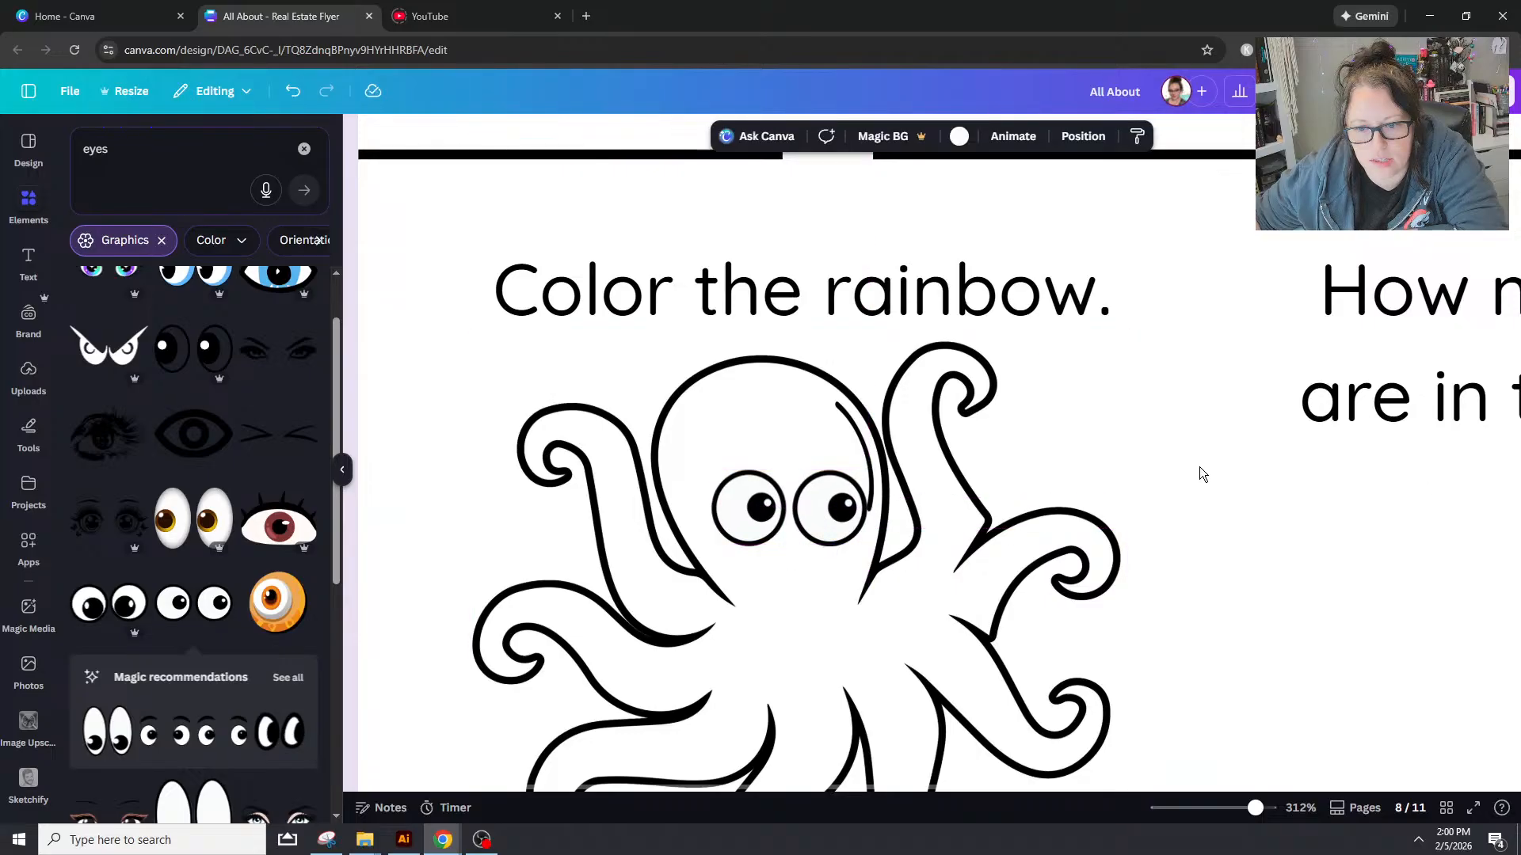
click(805, 495)
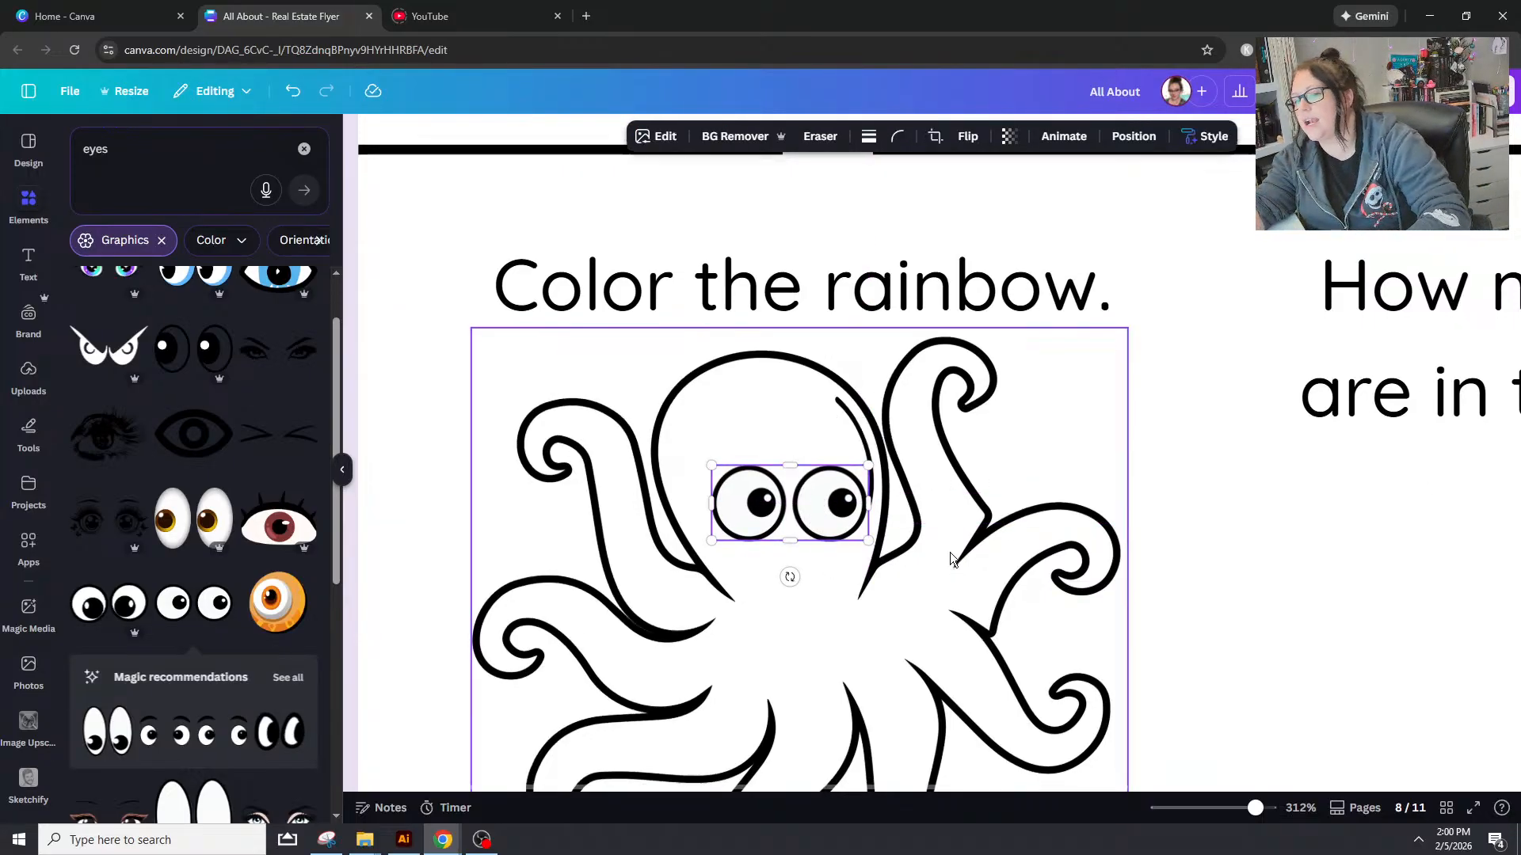
scroll(908, 494, down, 2)
drag(792, 349, 787, 272)
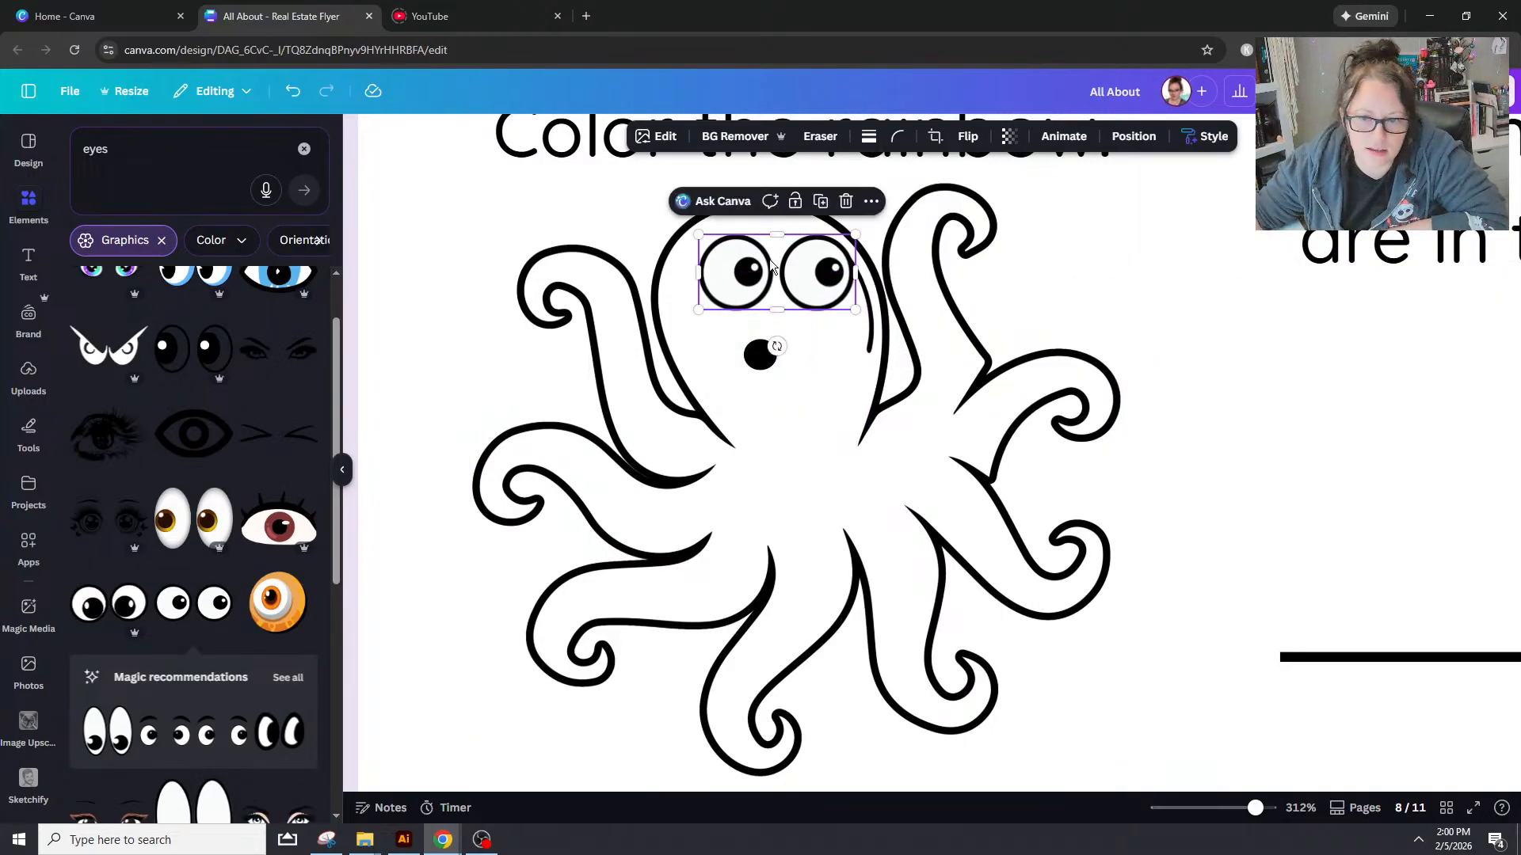
Step: Enlarge the black circle on the octopus's face, duplicate it, and turn the copy into a small white highlight dot
click(765, 363)
mouse_move(777, 370)
mouse_down()
mouse_move(795, 387)
mouse_move(766, 357)
mouse_up()
key(ctrl+d)
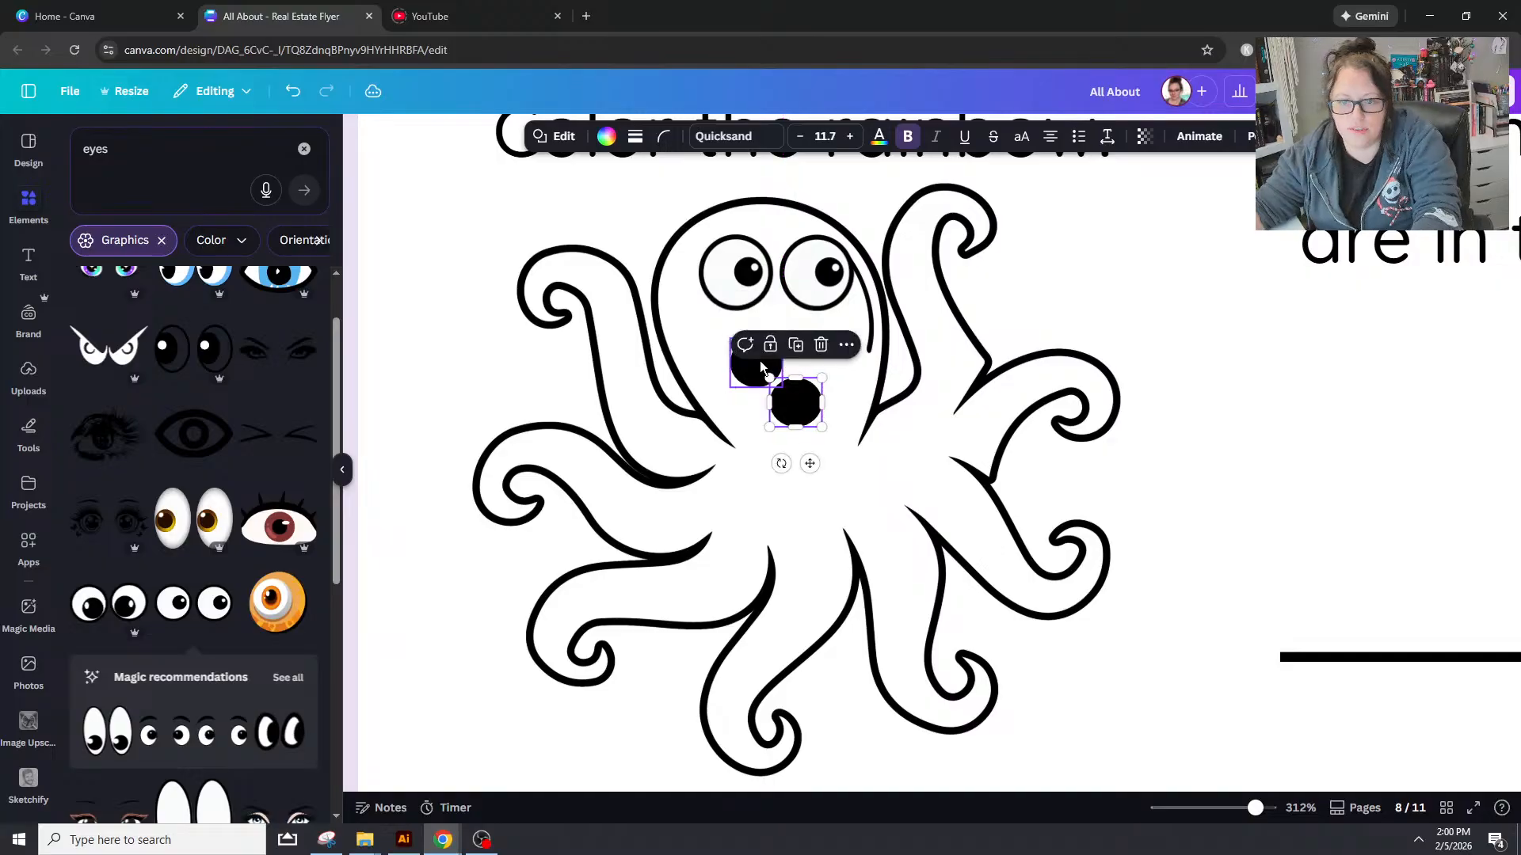
click(605, 138)
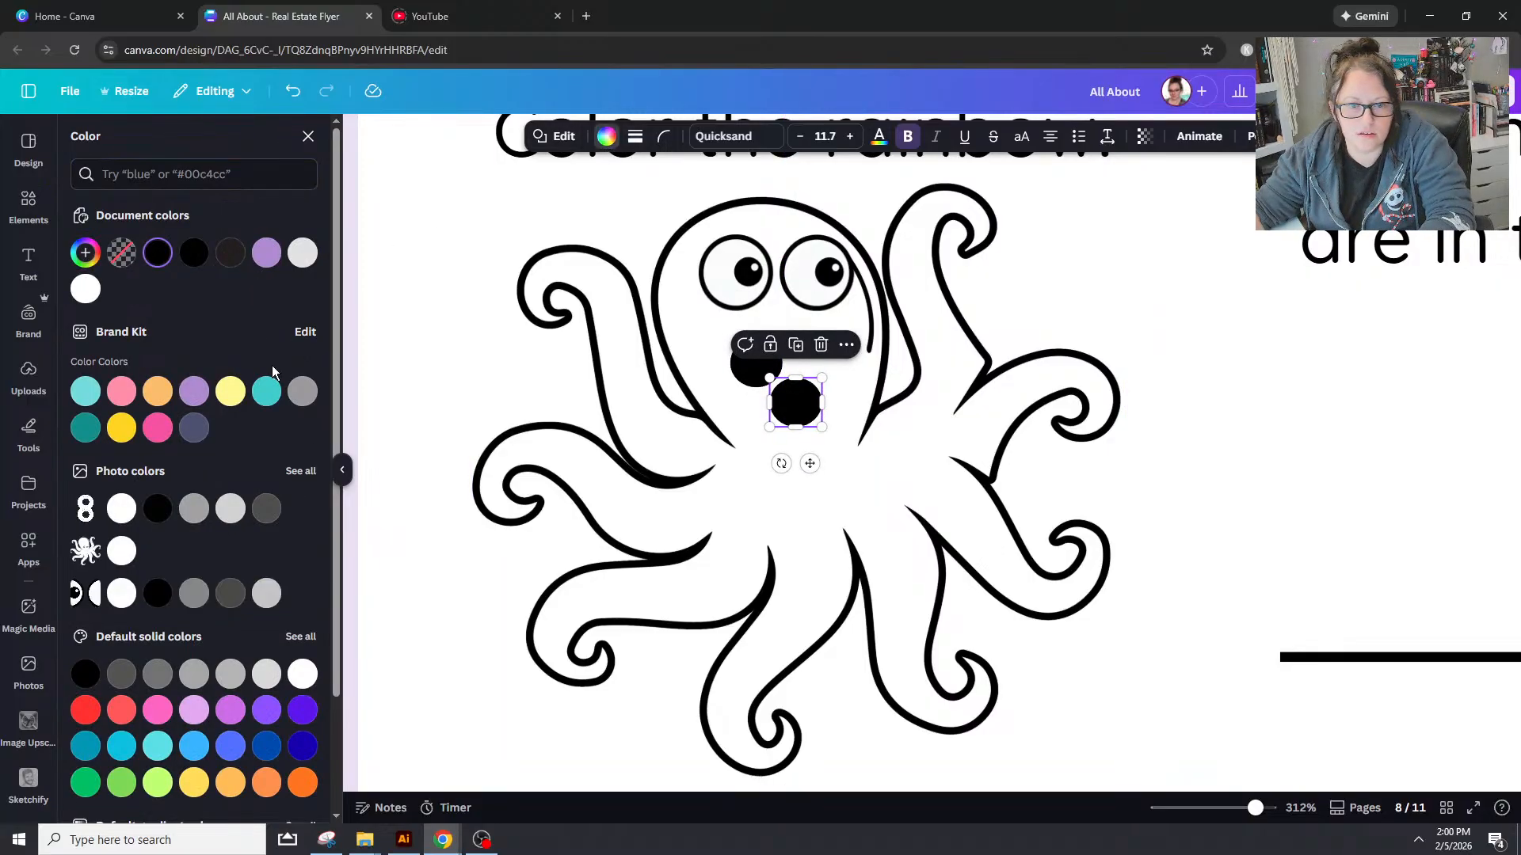
click(85, 289)
drag(822, 428, 769, 378)
Step: Place the white dot as a highlight on the black circle, then duplicate both to form the octopus's right eye
drag(742, 231, 742, 224)
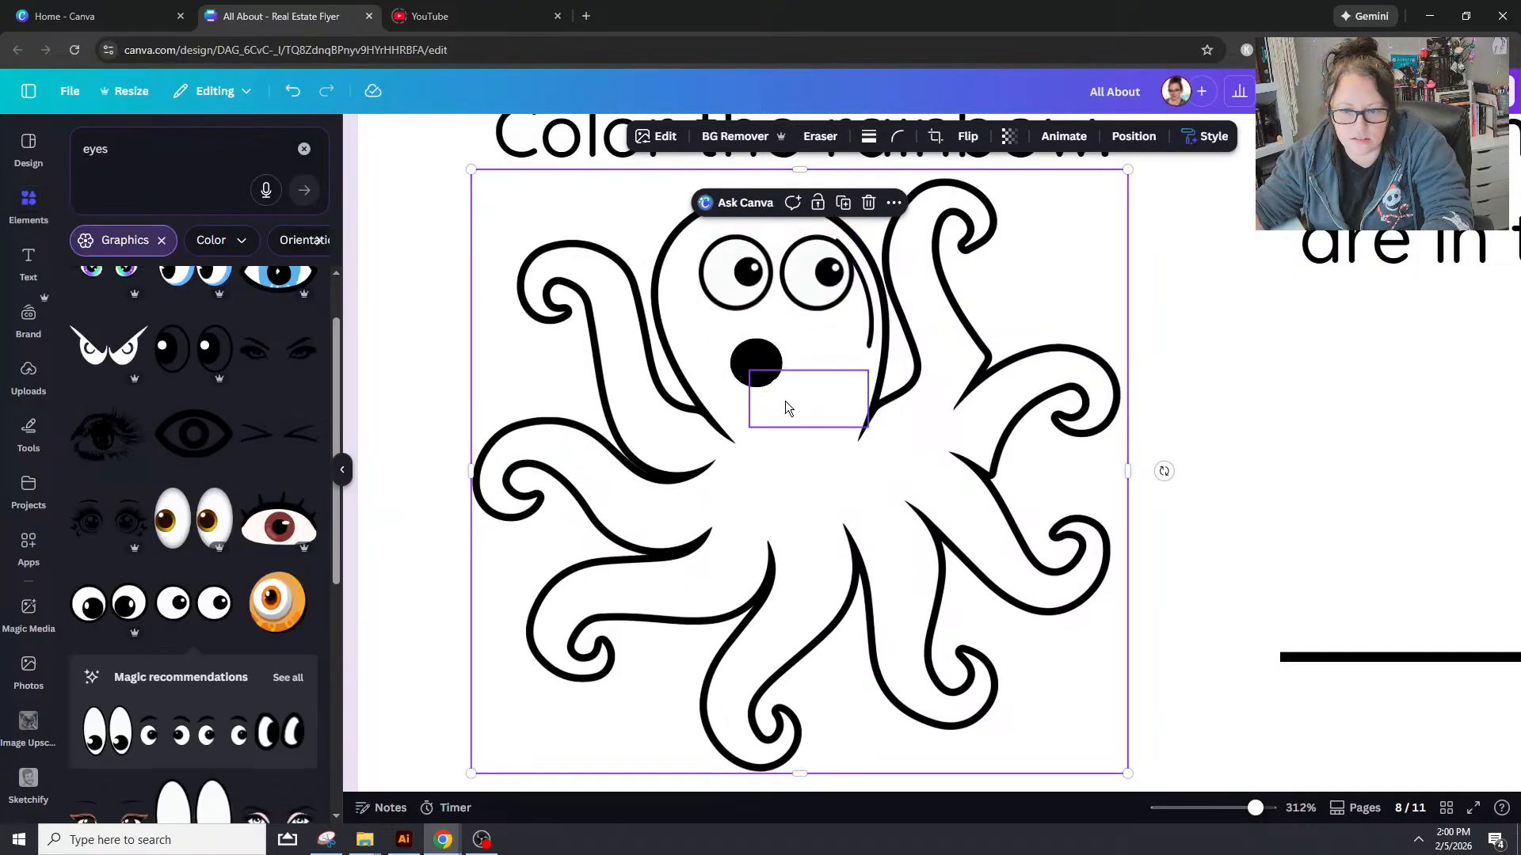
key(ctrl+z)
drag(776, 388, 837, 379)
shift+click(744, 381)
key(ctrl+d)
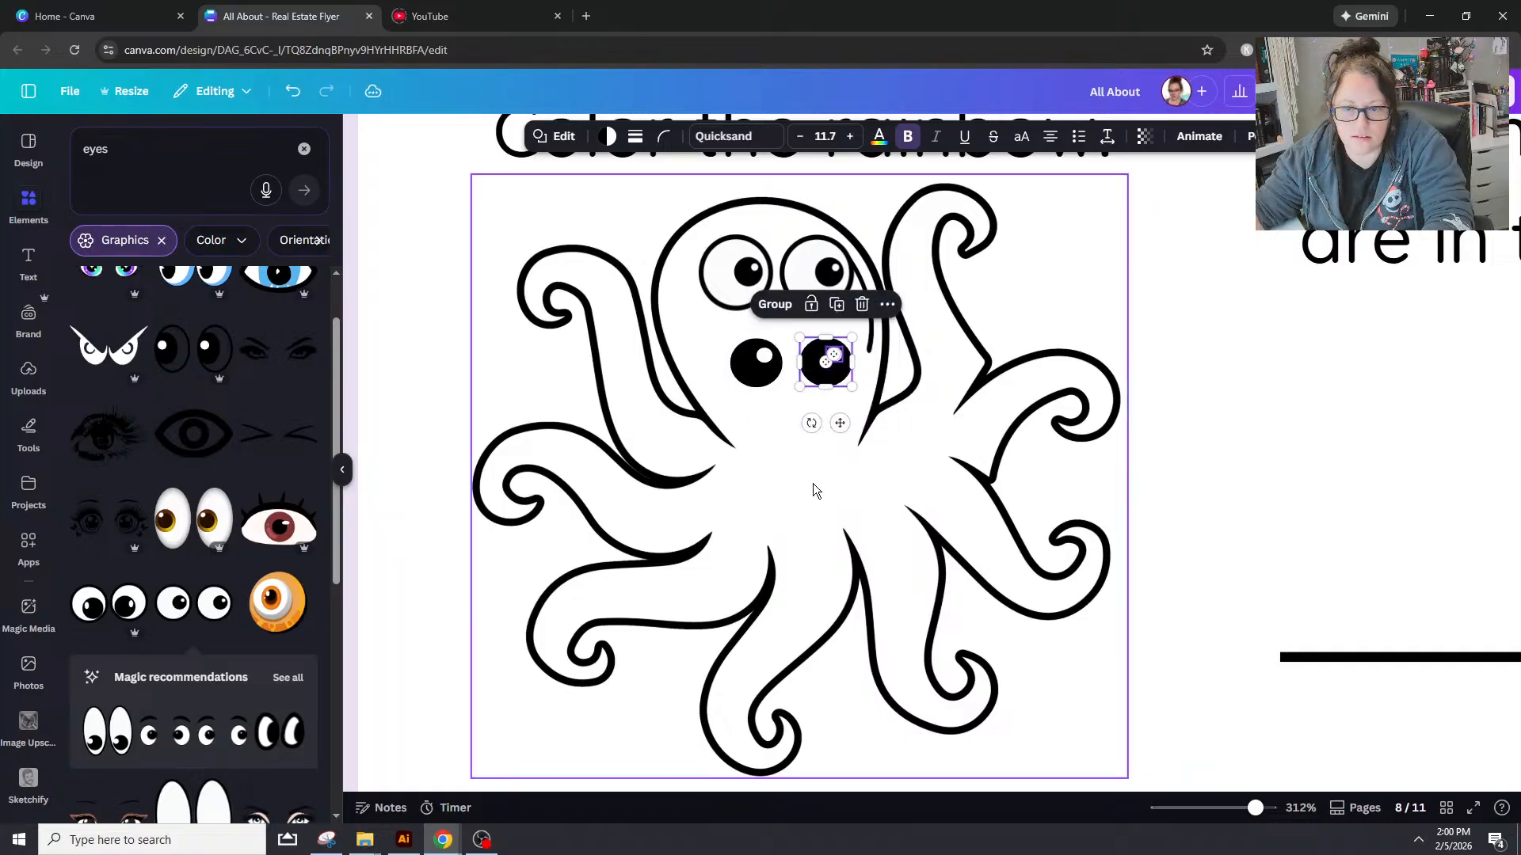
Step: Delete the cartoon eyes graphic from the octopus's forehead
click(818, 487)
click(804, 285)
key(Delete)
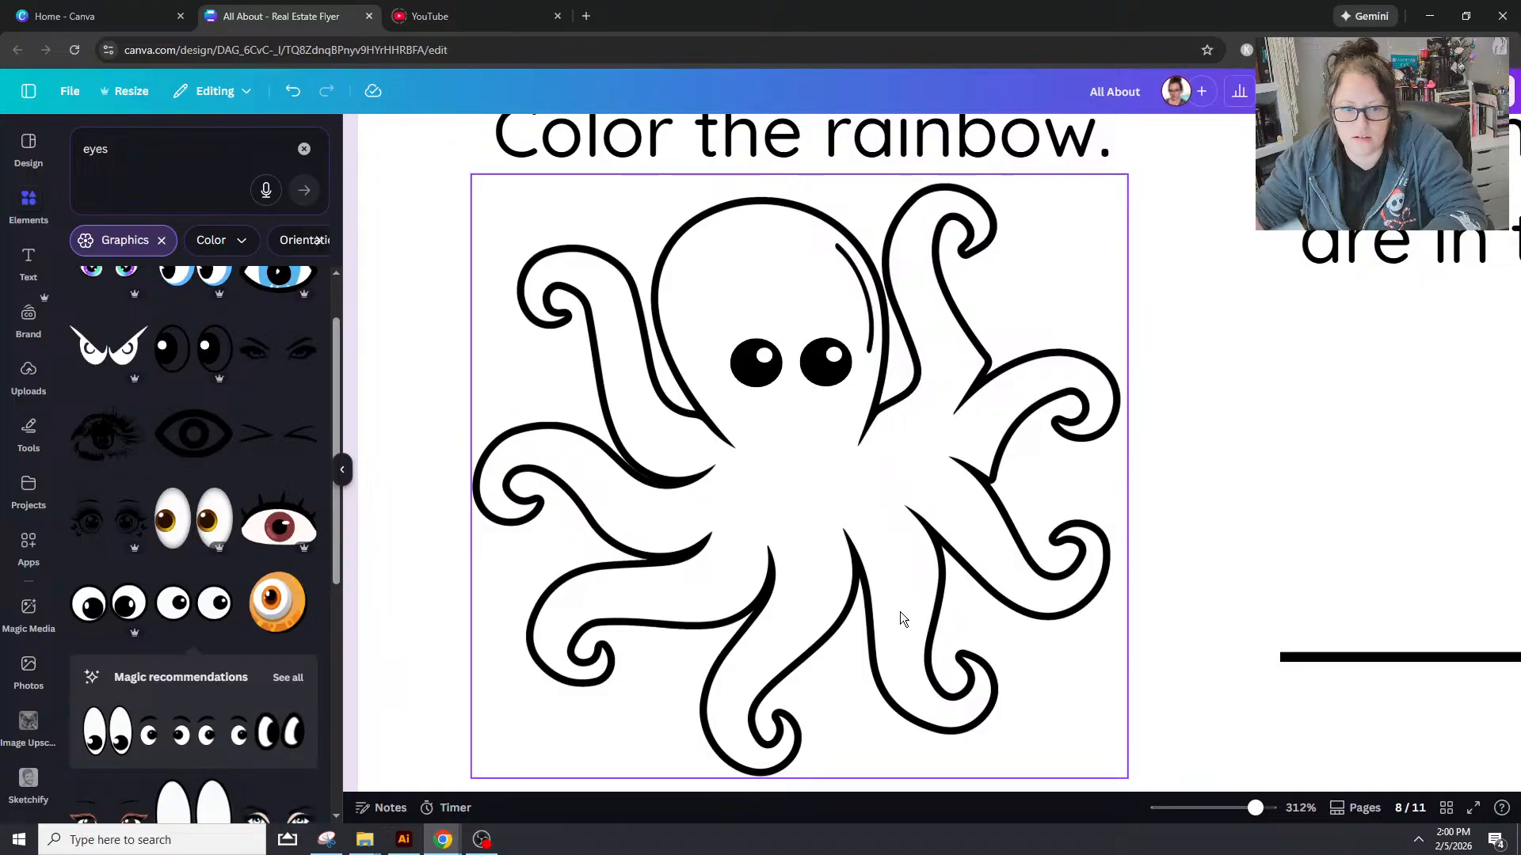
Step: Draw a black smile freehand below the octopus's eyes with the pen at weight 4
click(28, 432)
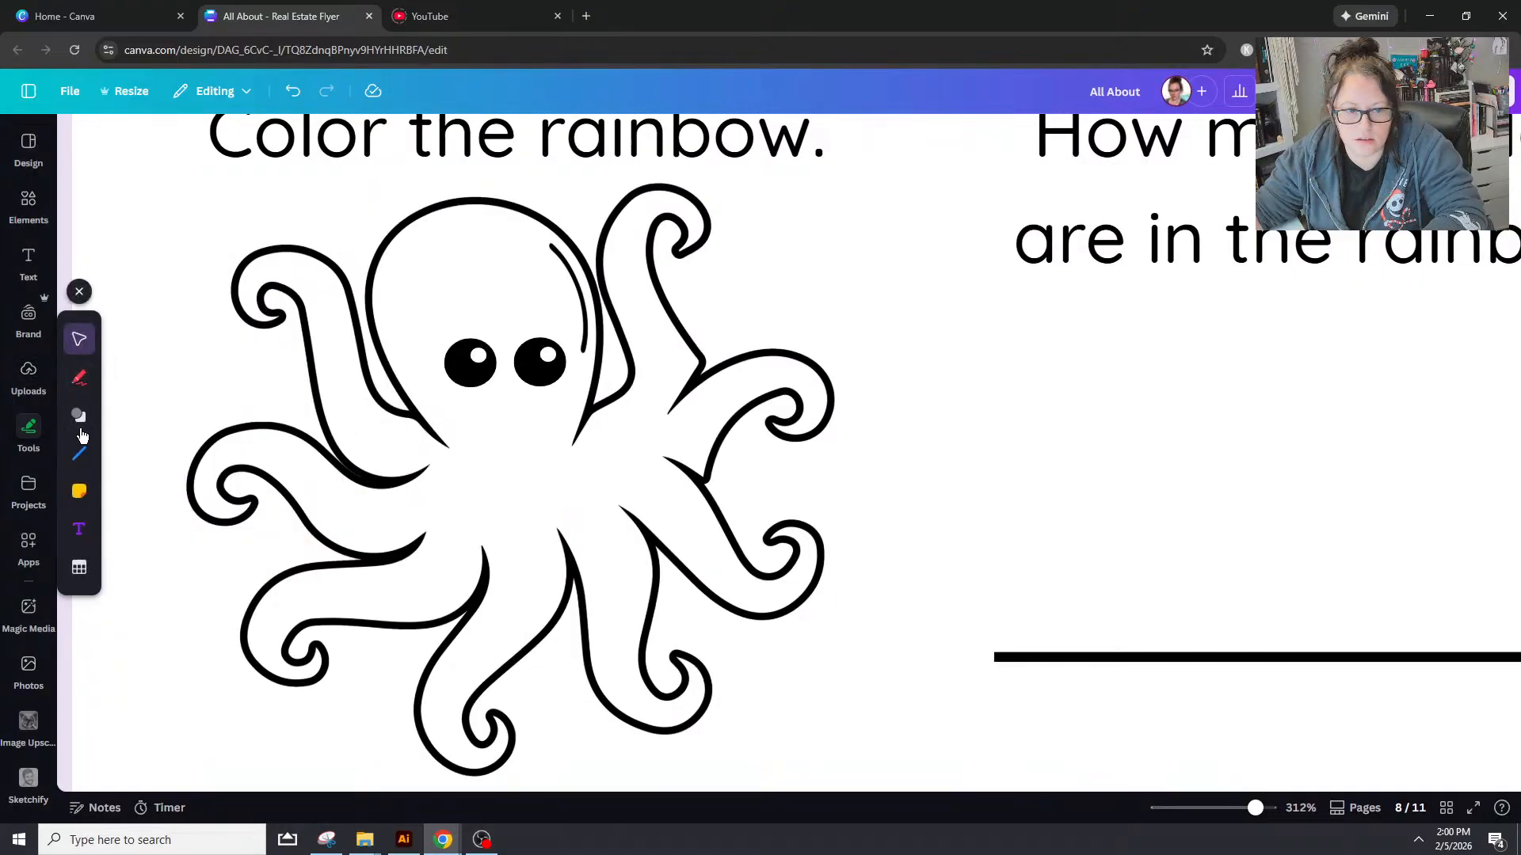
click(77, 377)
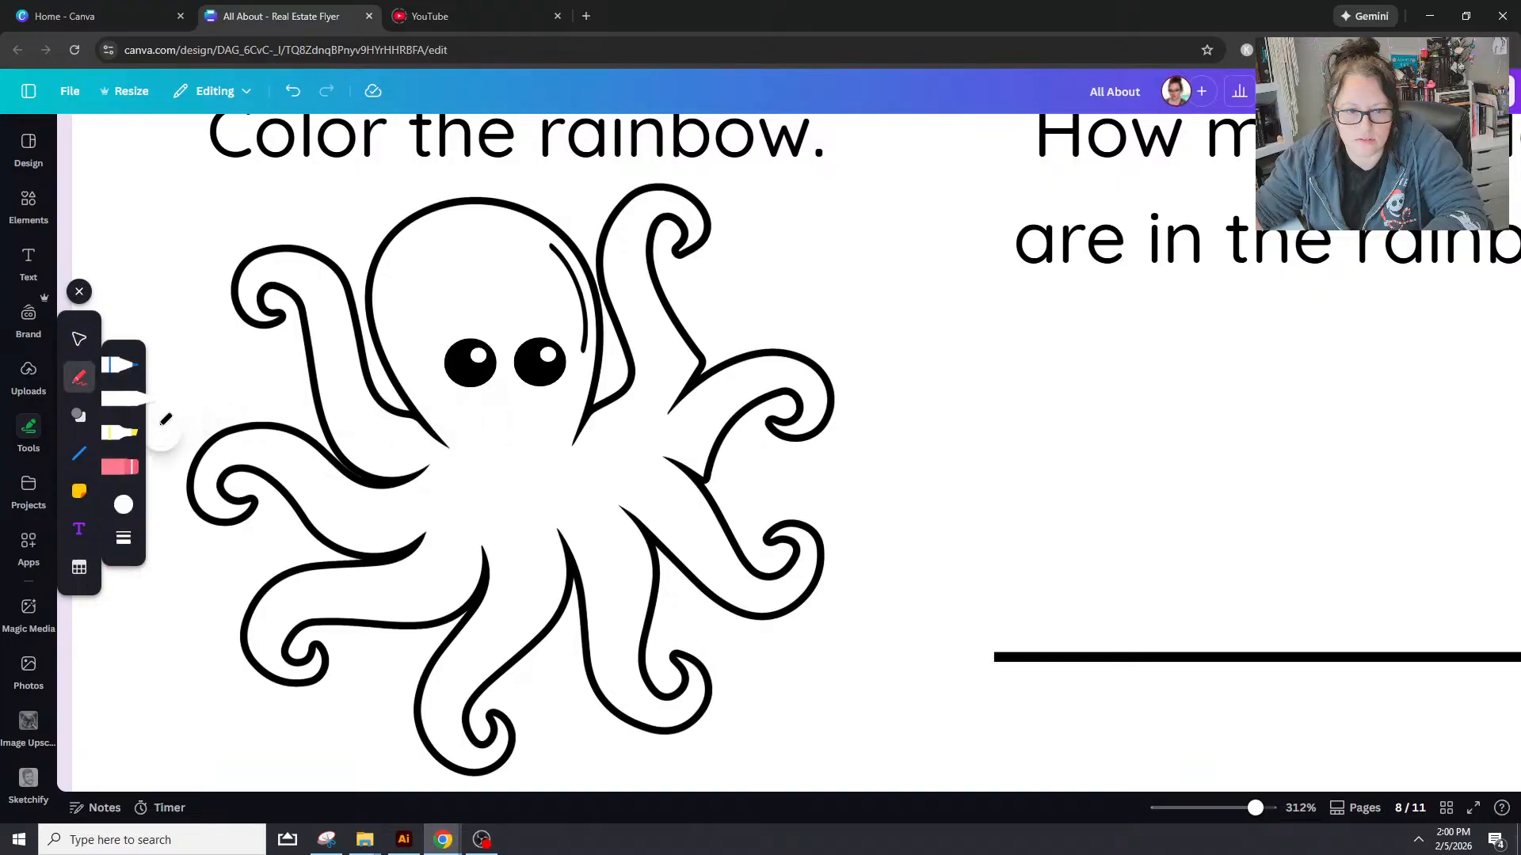
click(124, 507)
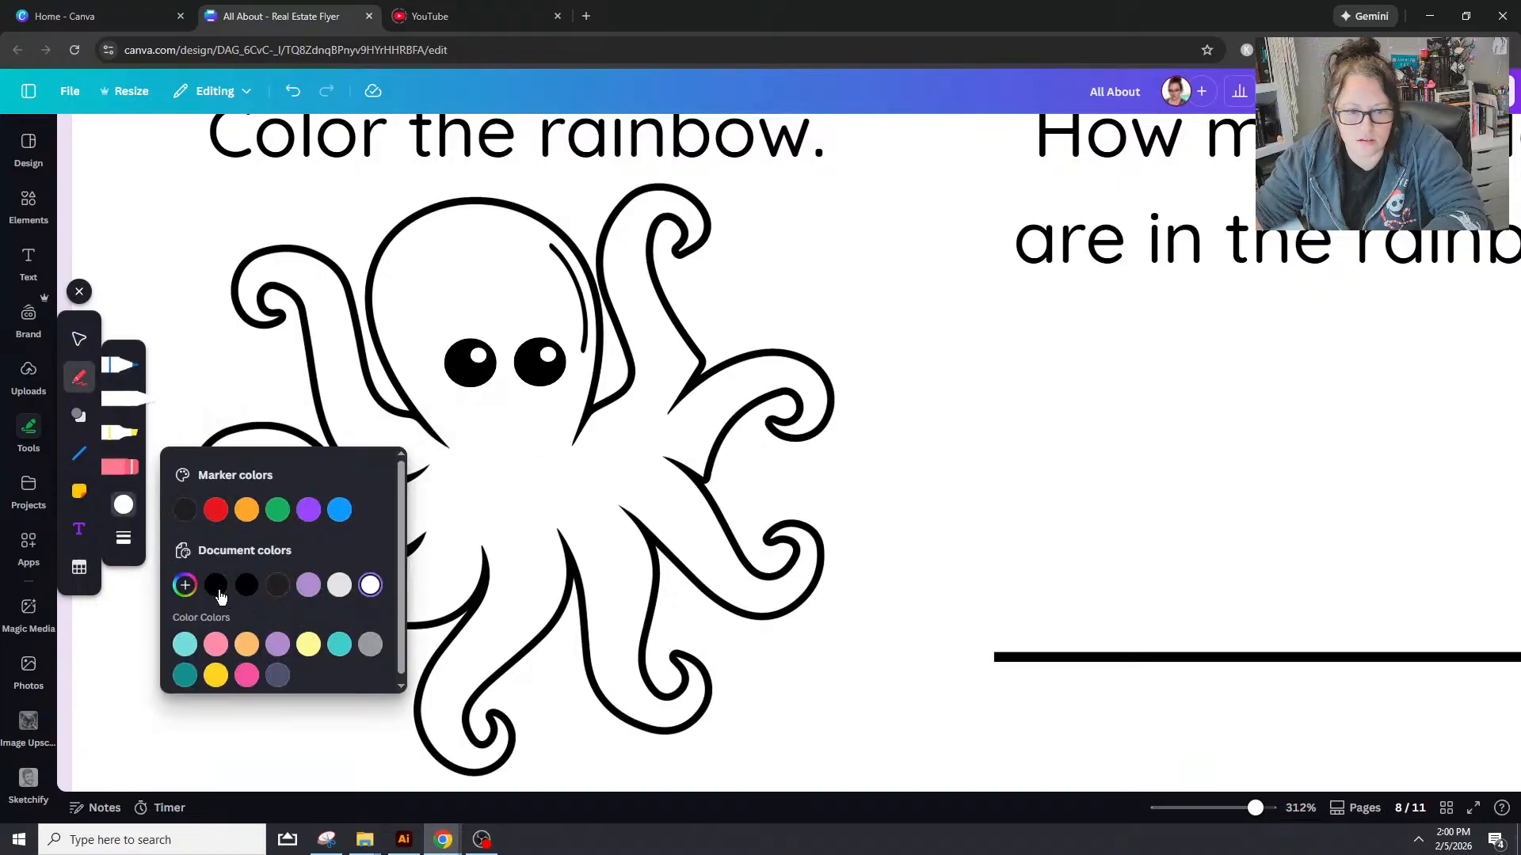
click(124, 545)
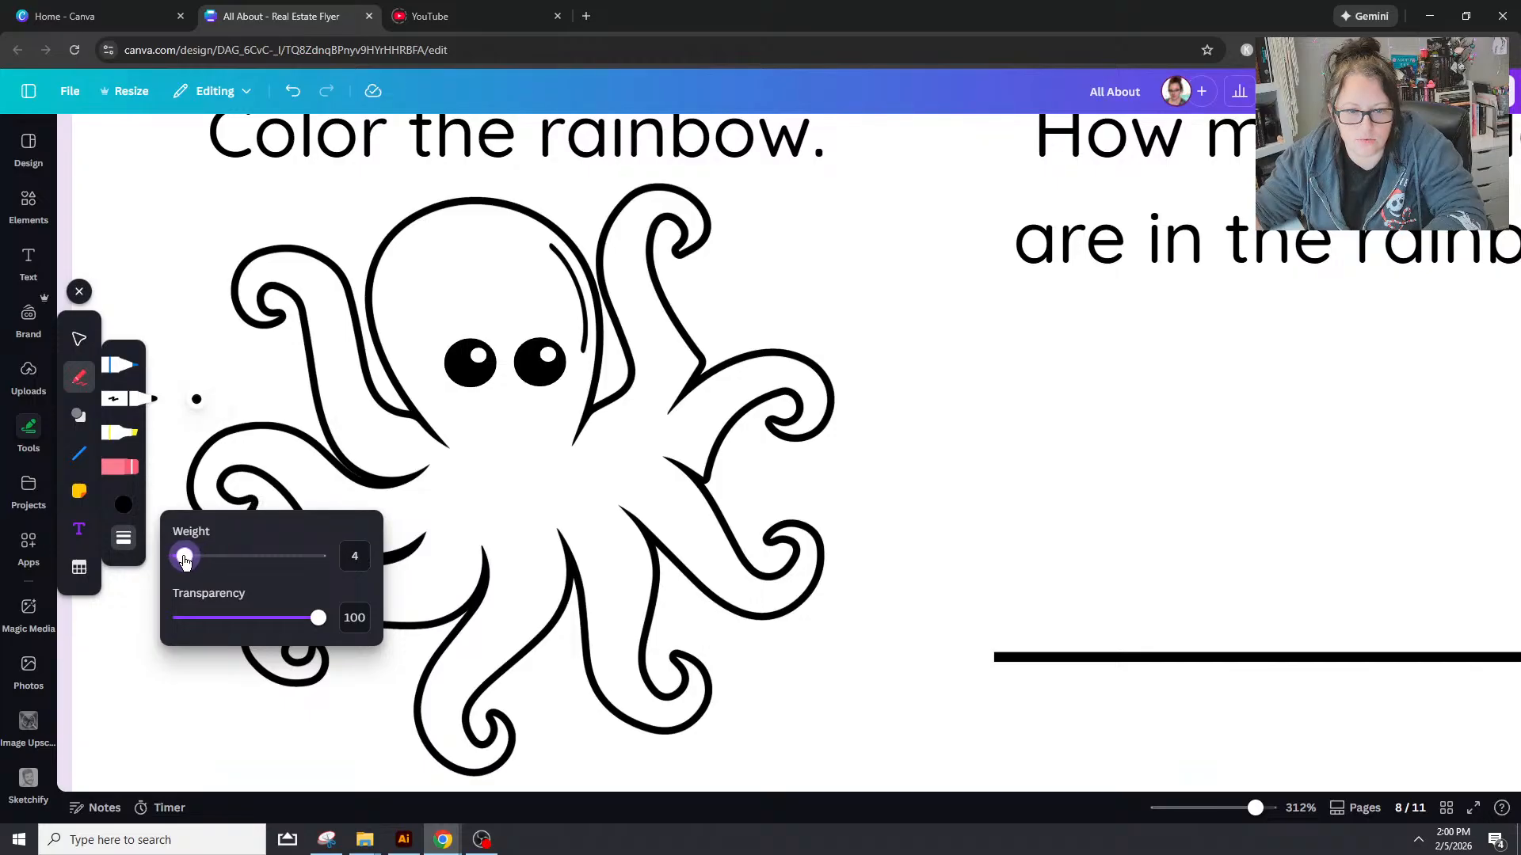
drag(481, 409, 513, 414)
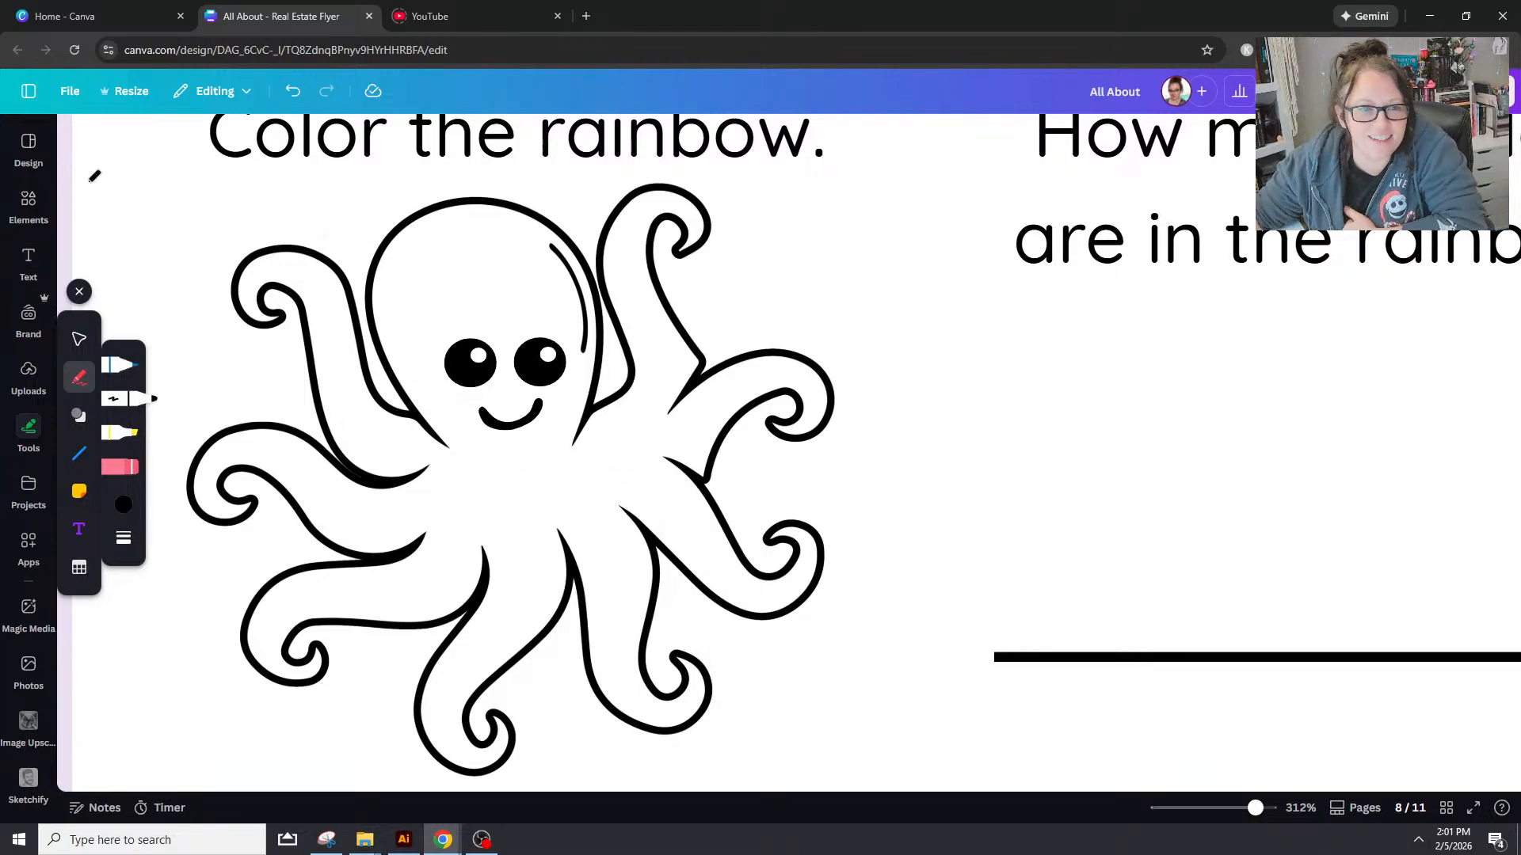
Step: Remove the hand-drawn smile from the octopus's face
click(81, 338)
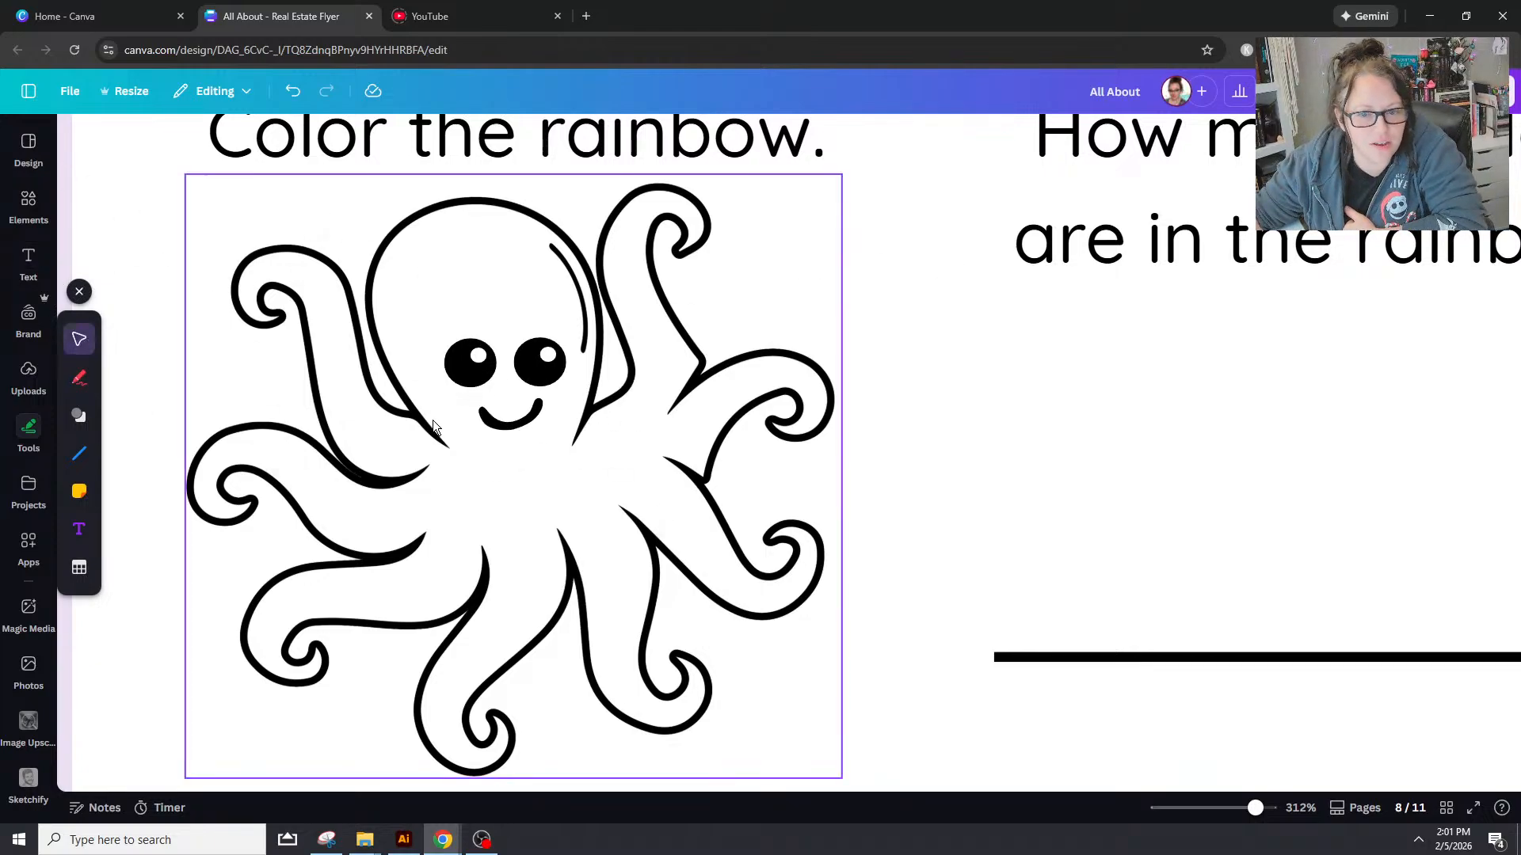
click(525, 428)
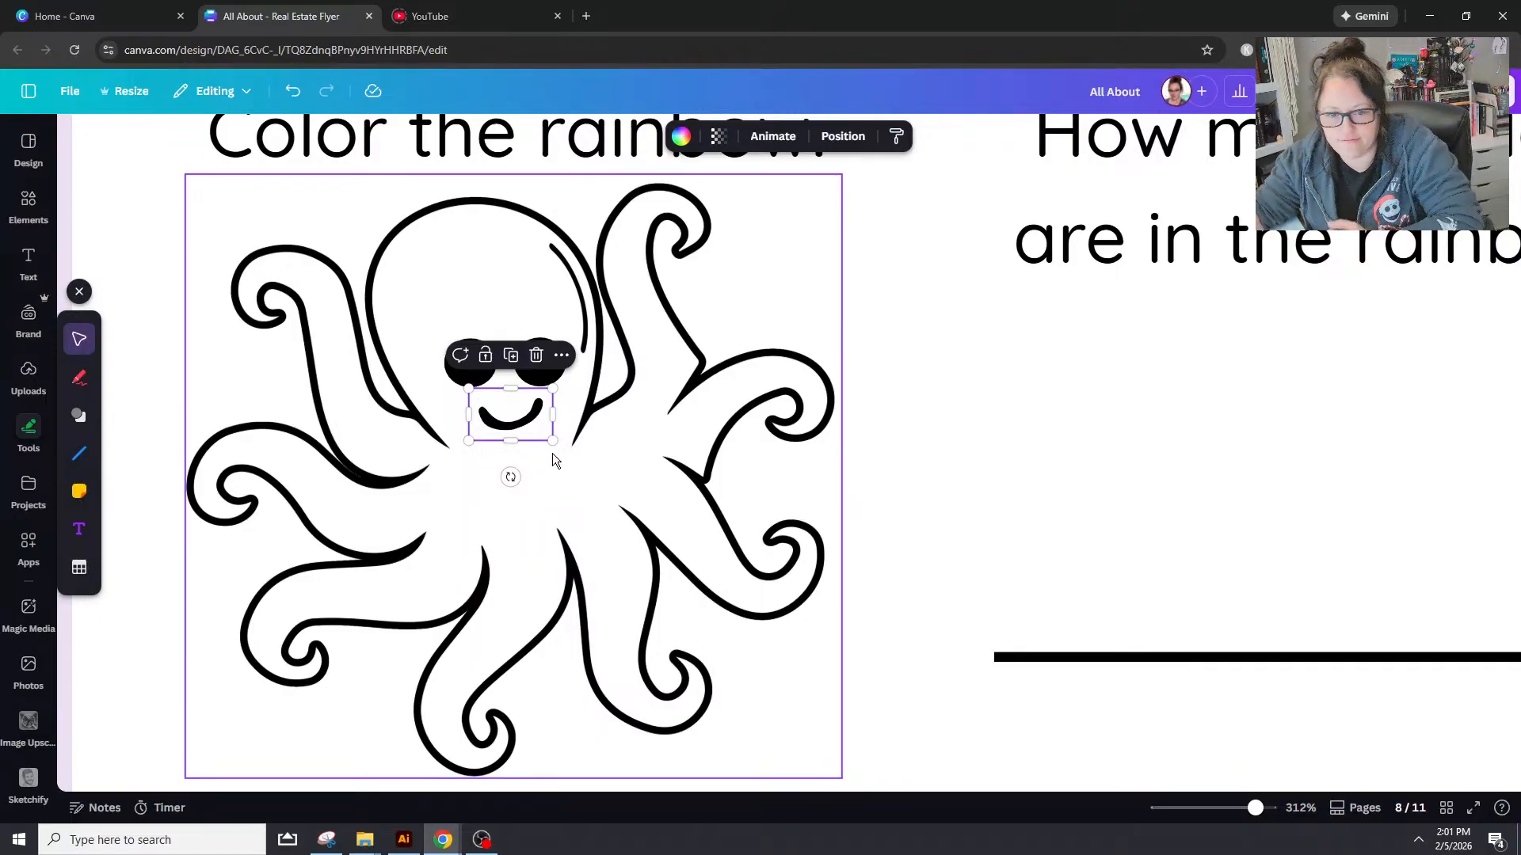
key(Escape)
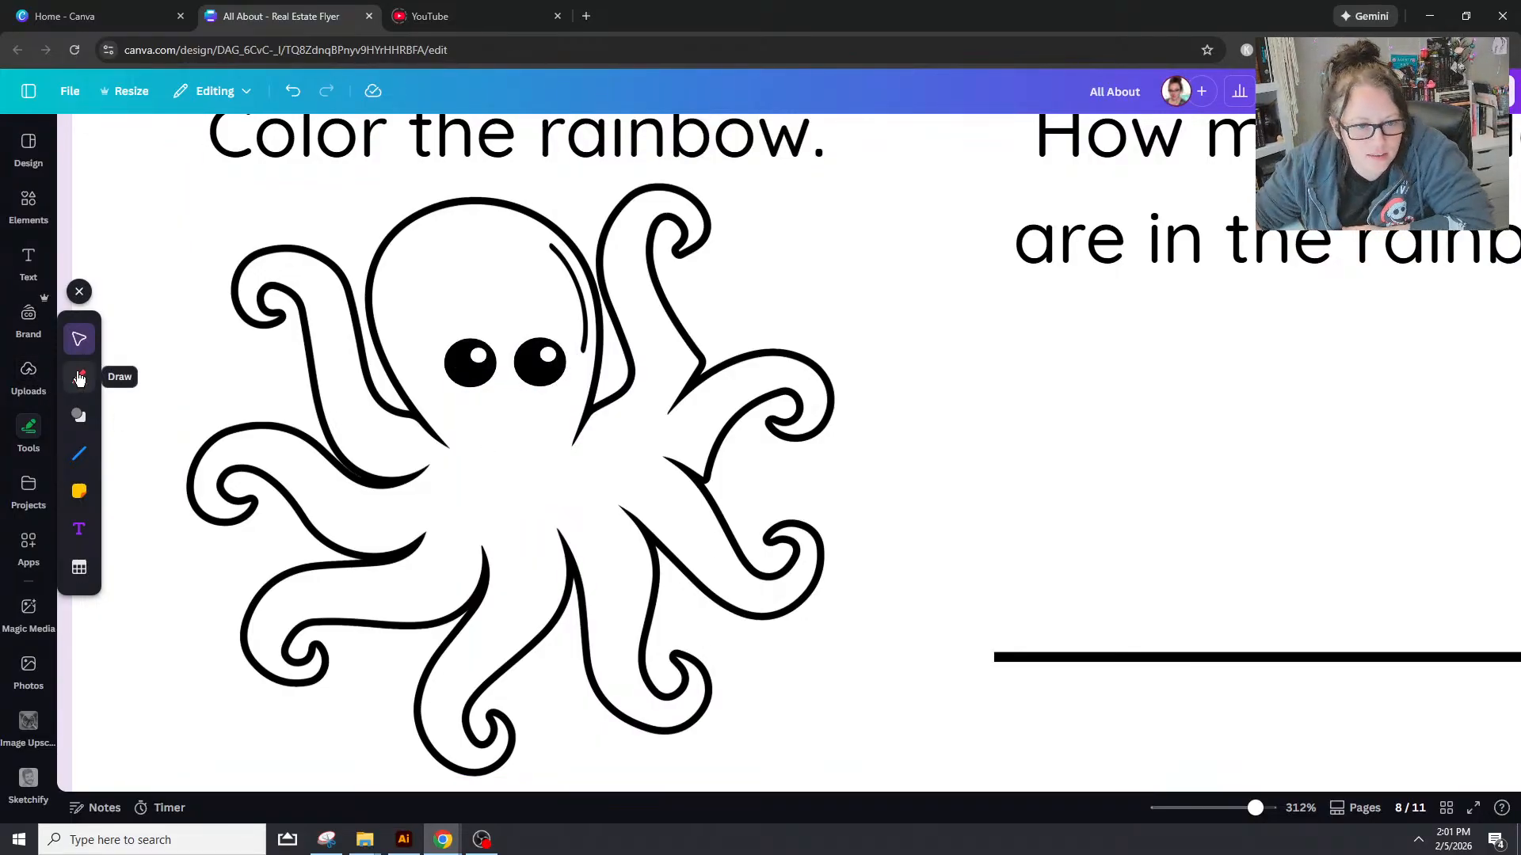
Step: Try to draw a line as a mouth below the octopus's eyes, and undo the last change
click(79, 378)
click(79, 453)
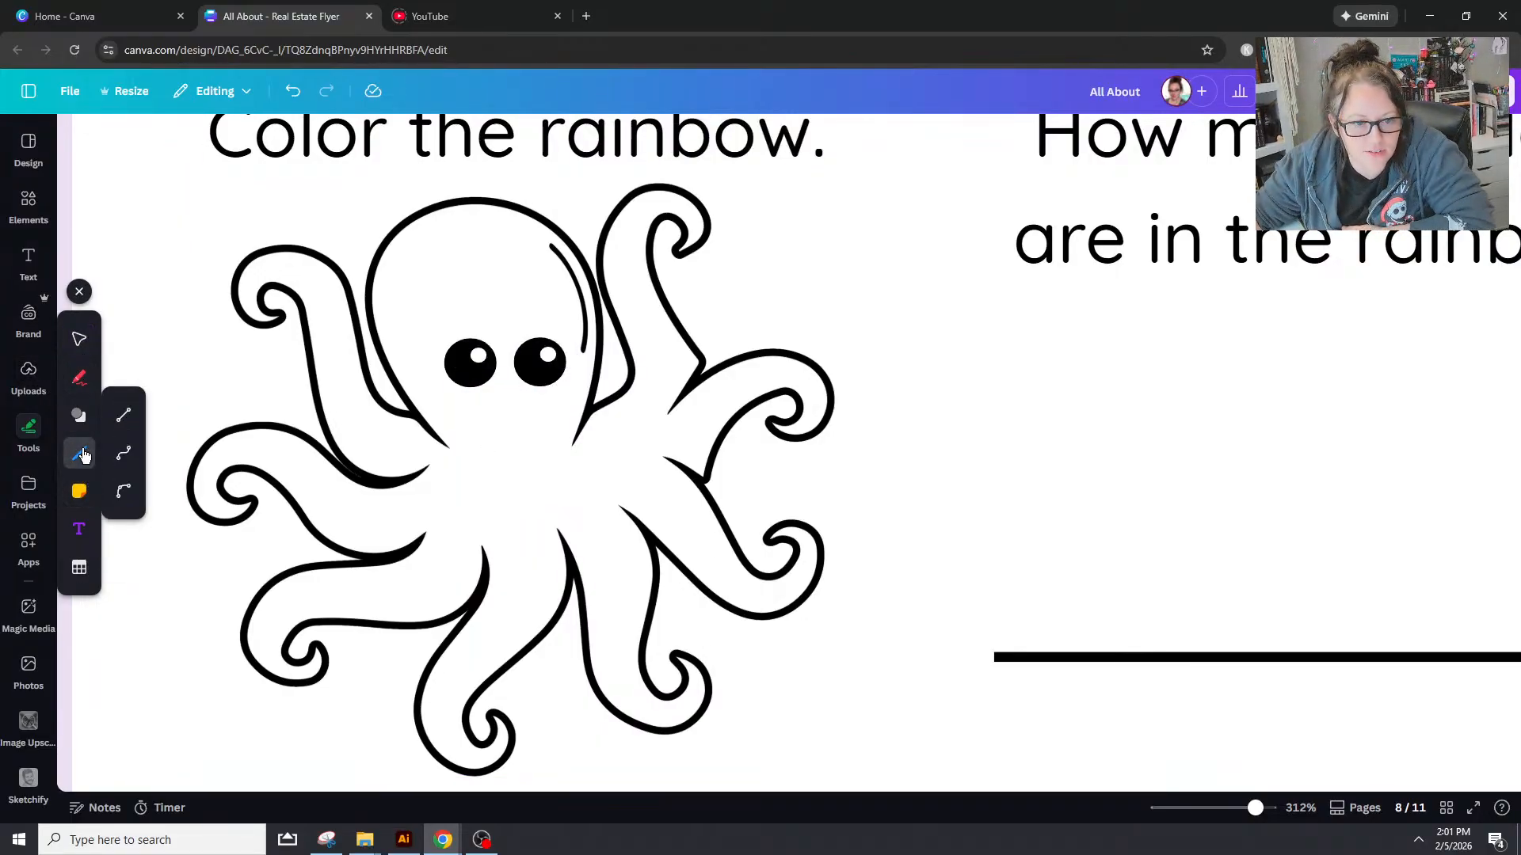
click(120, 467)
click(483, 414)
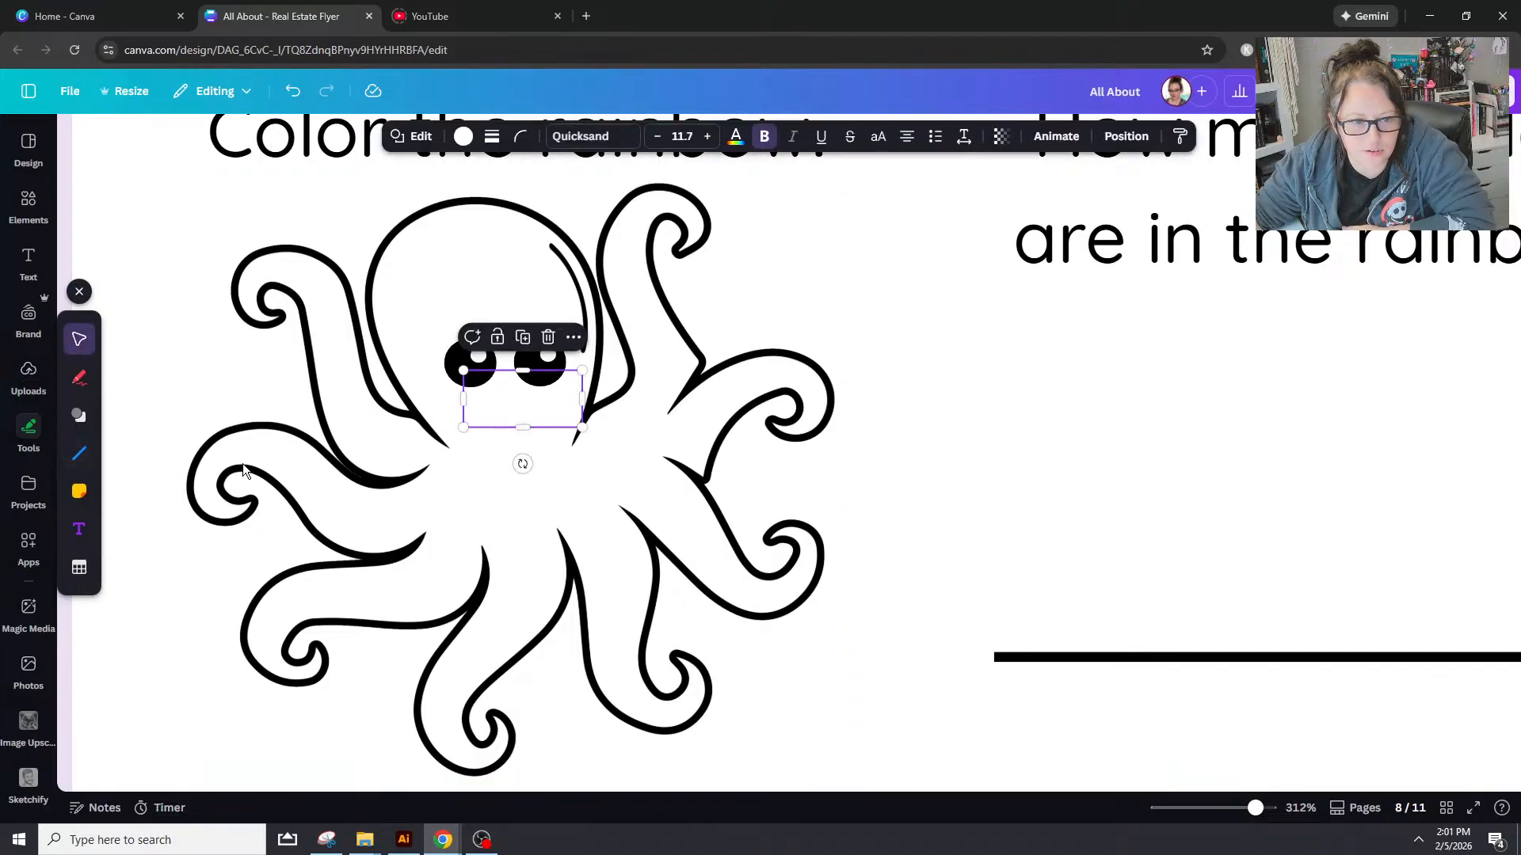
click(79, 453)
drag(516, 450, 559, 458)
key(ctrl+z)
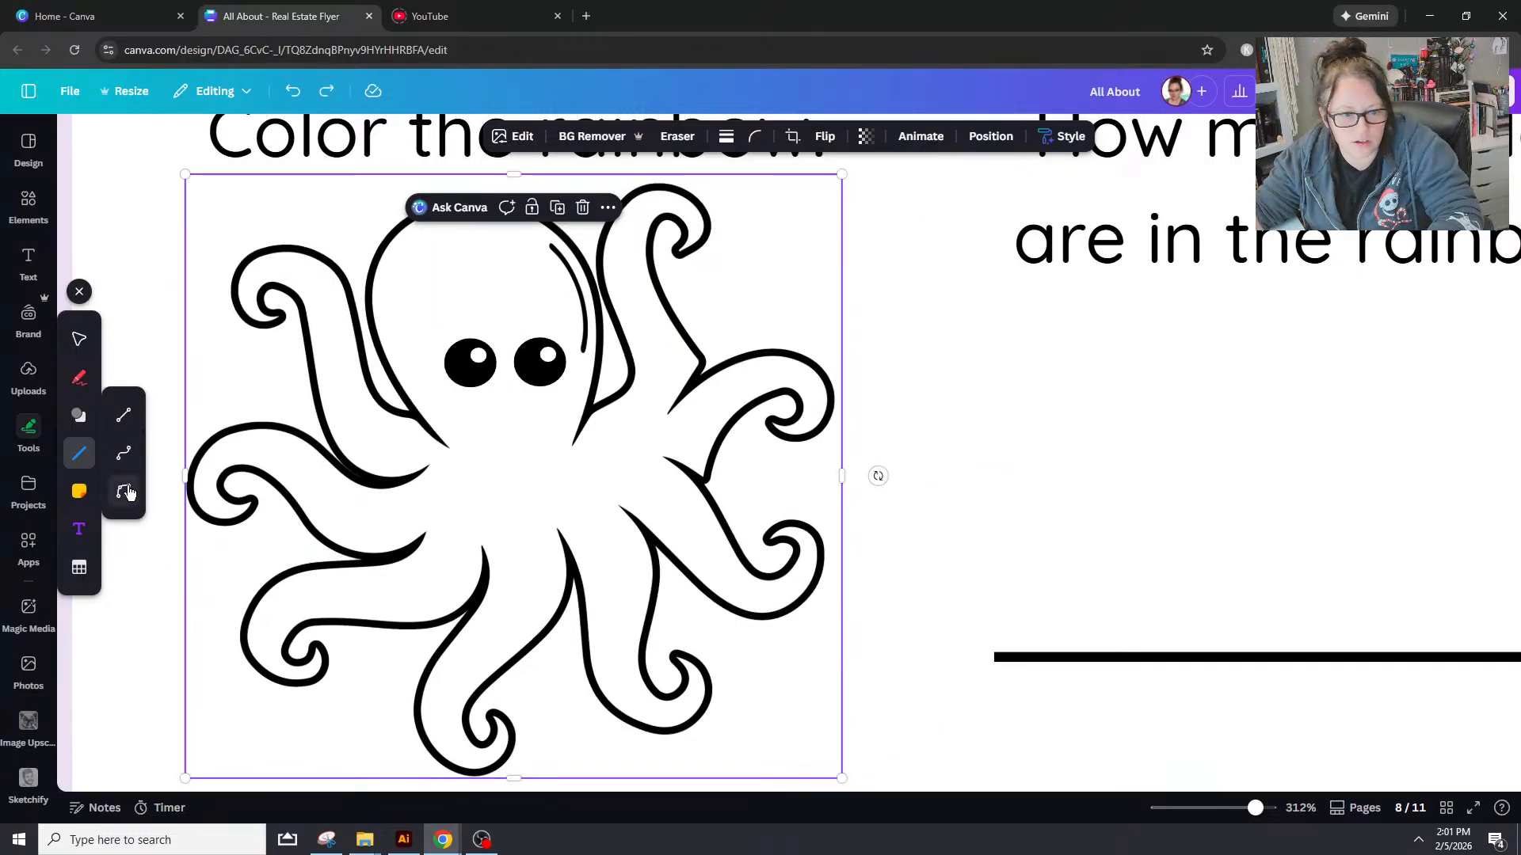
Step: Add a black arched line to the page using the curved line type
click(129, 492)
click(202, 336)
click(199, 326)
mouse_move(71, 444)
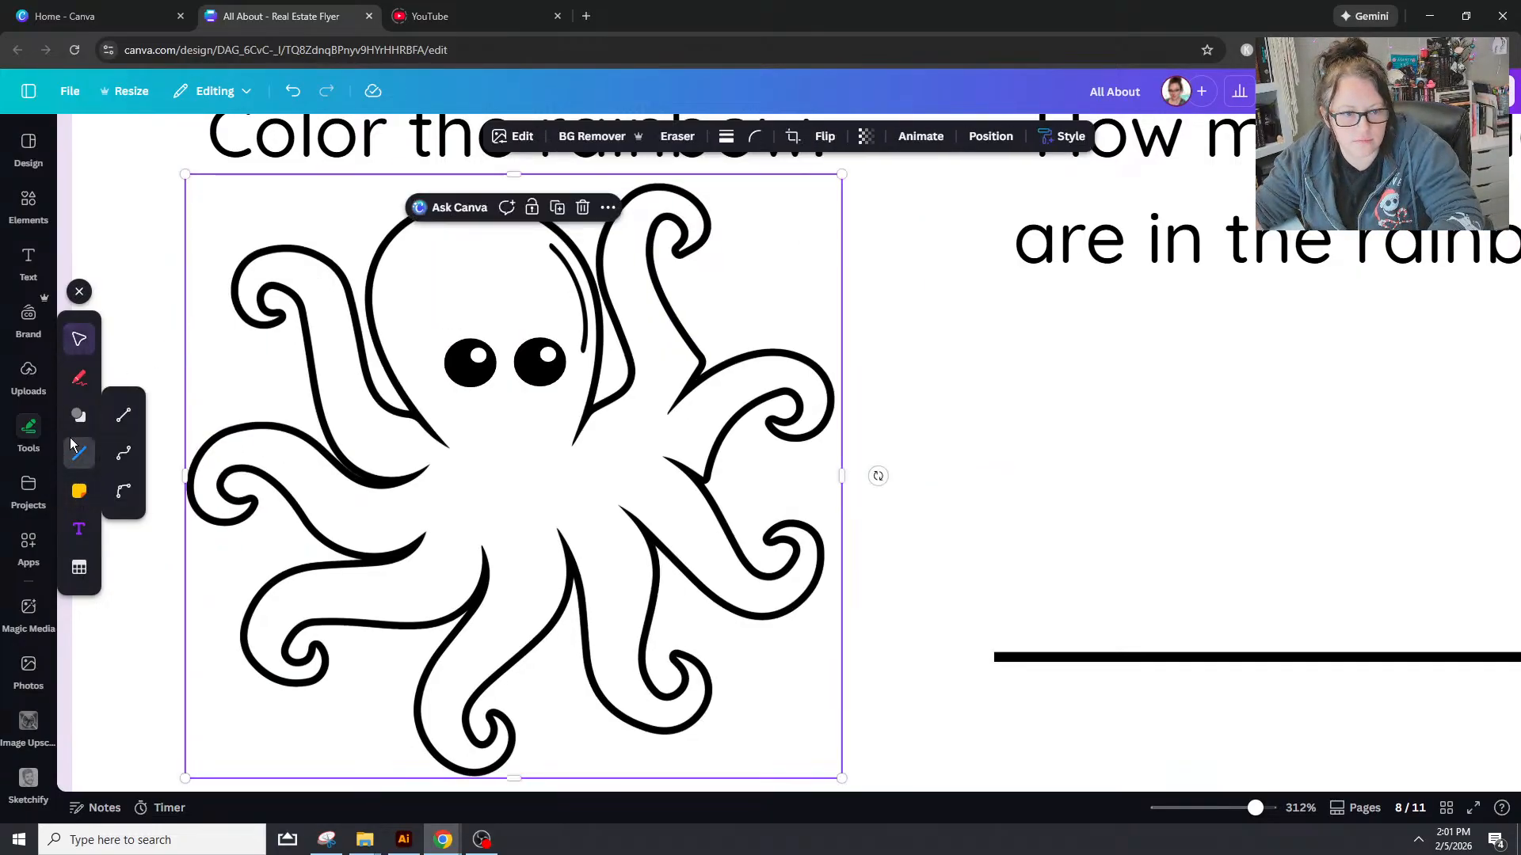
drag(154, 267, 154, 273)
click(122, 490)
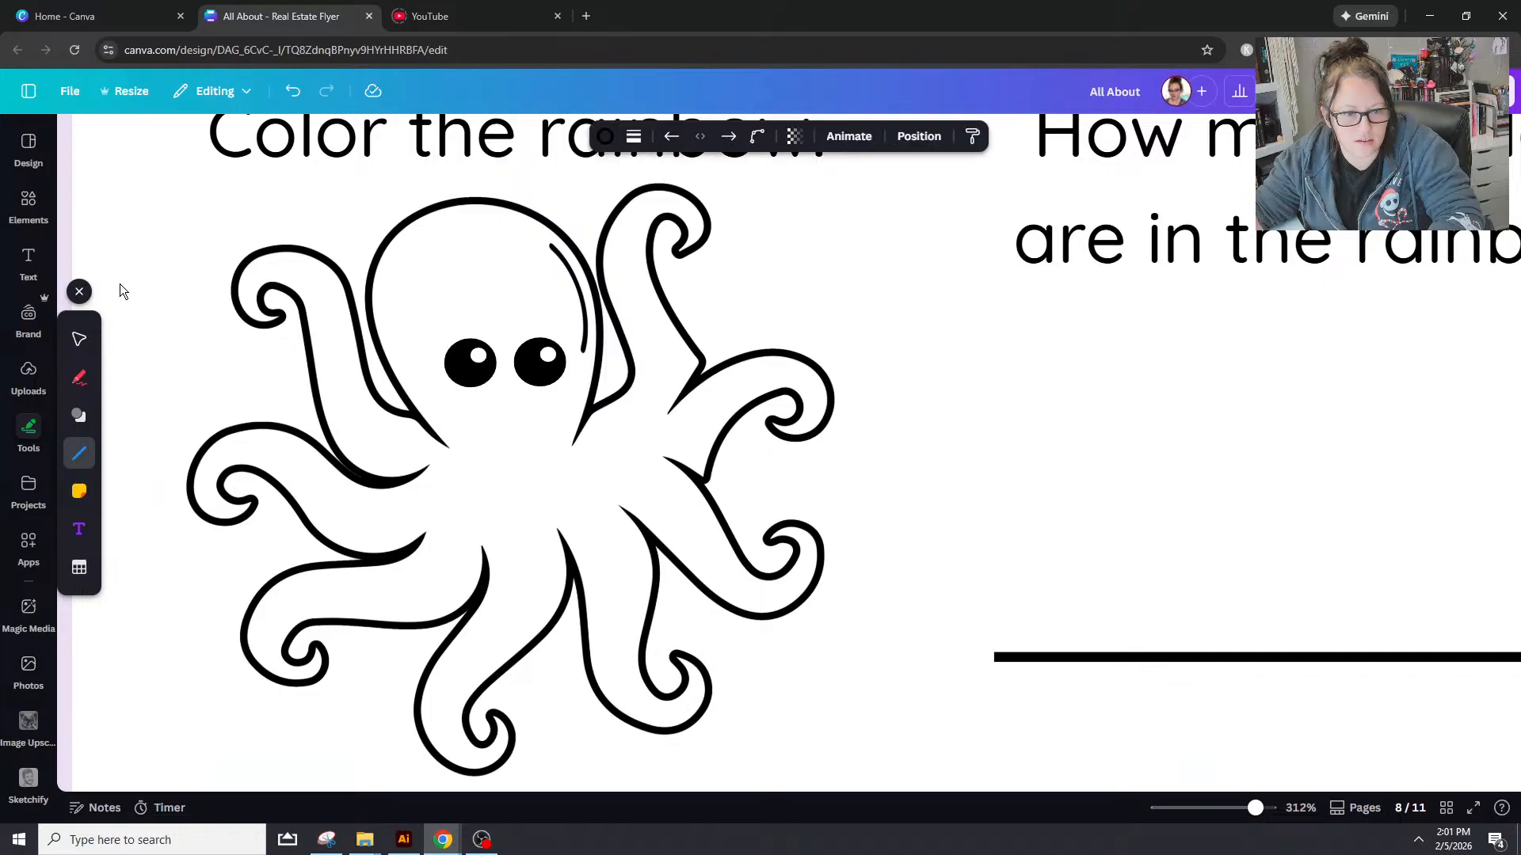
click(107, 217)
Step: Delete the stray S-shaped black line overlapping the second large number eight
scroll(894, 459, up, 5)
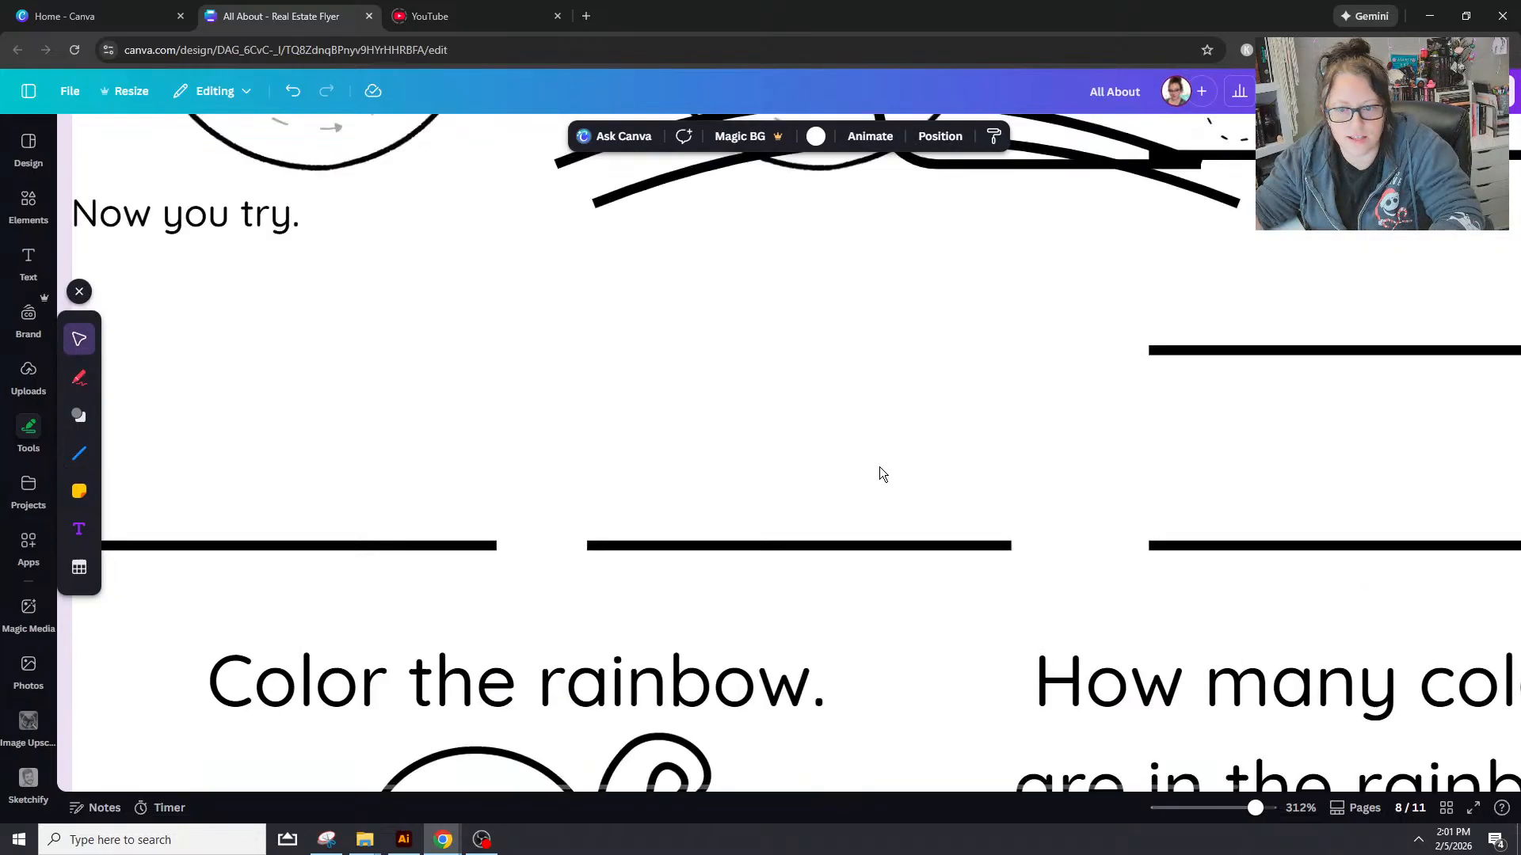
scroll(879, 467, down, 3)
scroll(868, 487, up, 6)
click(987, 488)
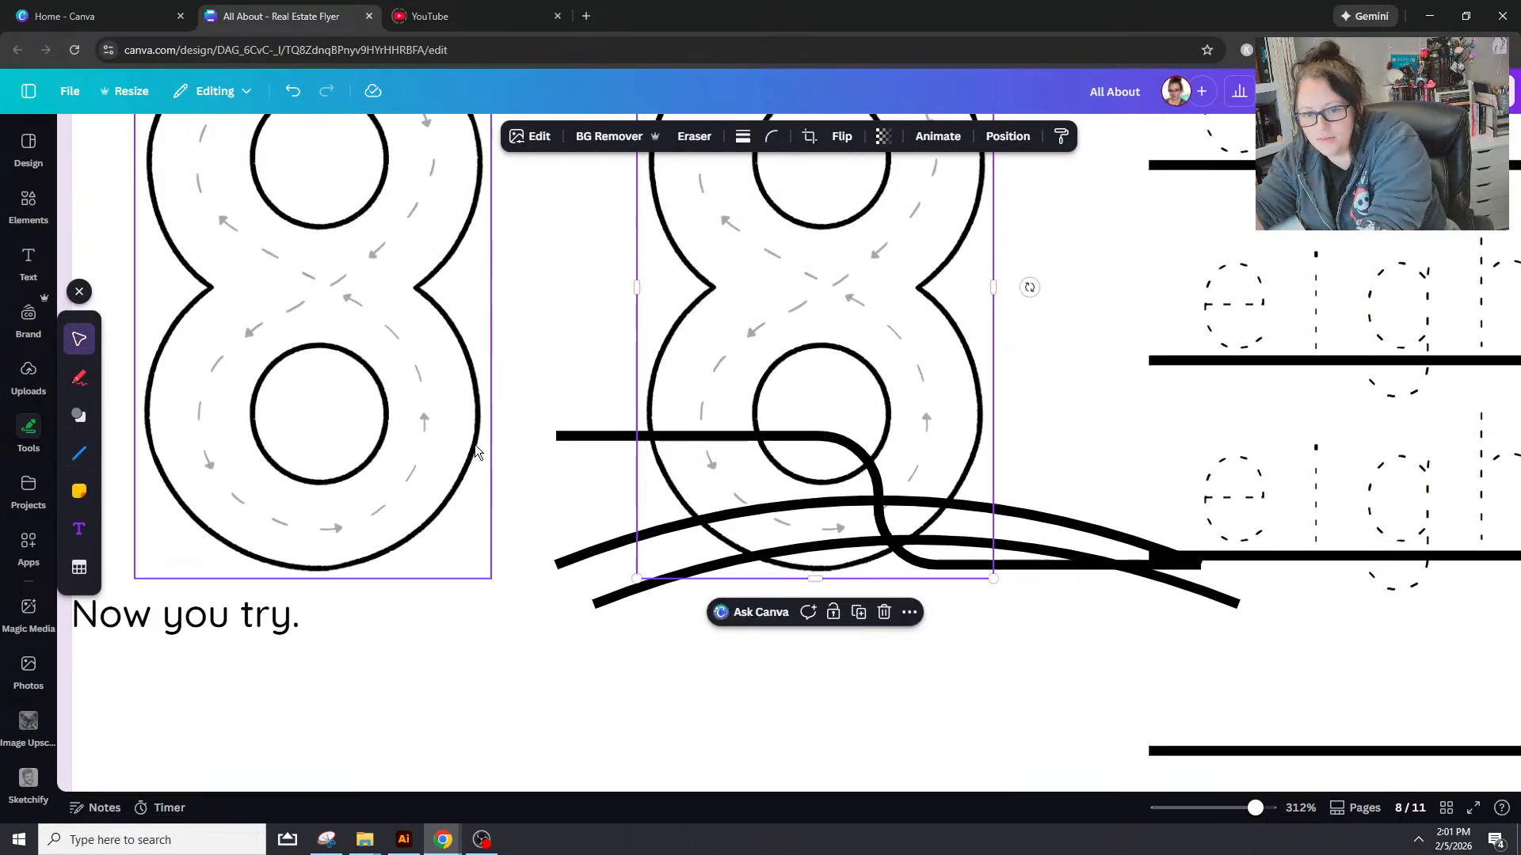
click(564, 438)
key(Delete)
Step: Move the arched line below the octopus's eyes, bend it downward and shorten it into a smile
drag(638, 535, 506, 322)
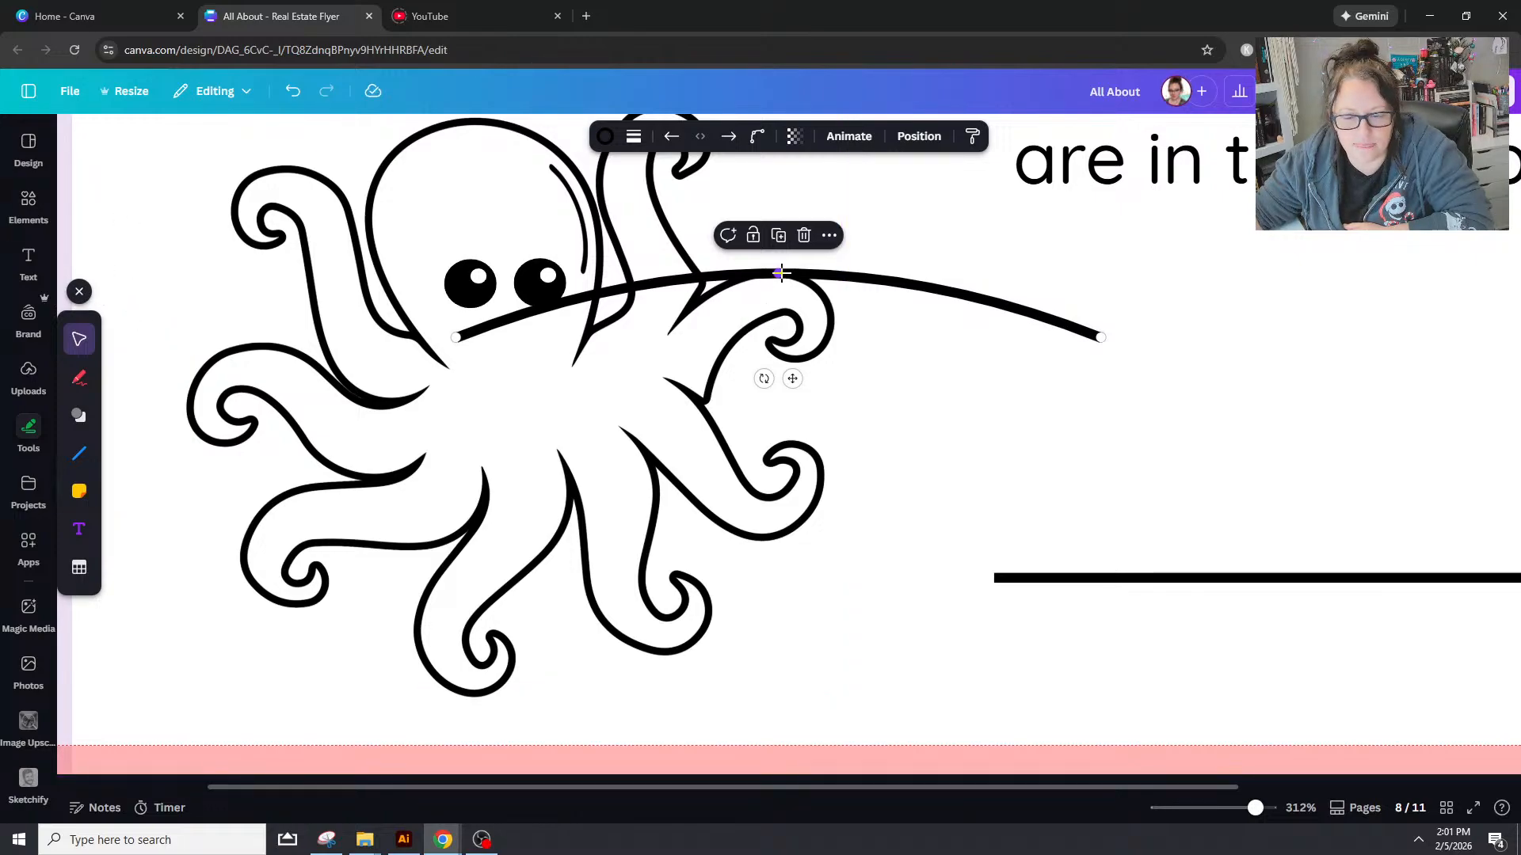
drag(781, 273, 780, 373)
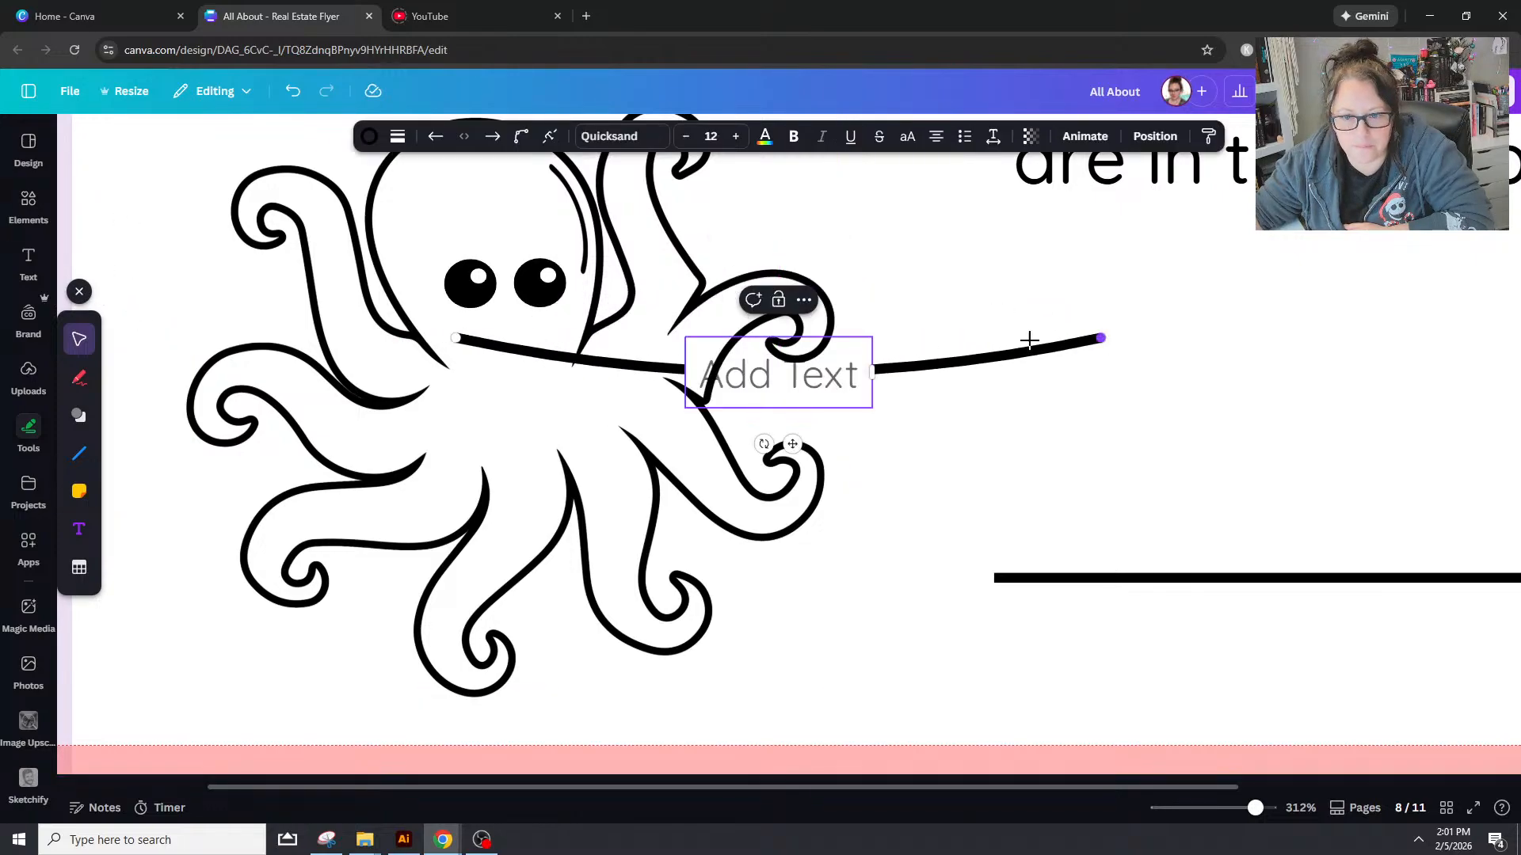
drag(1101, 339, 556, 328)
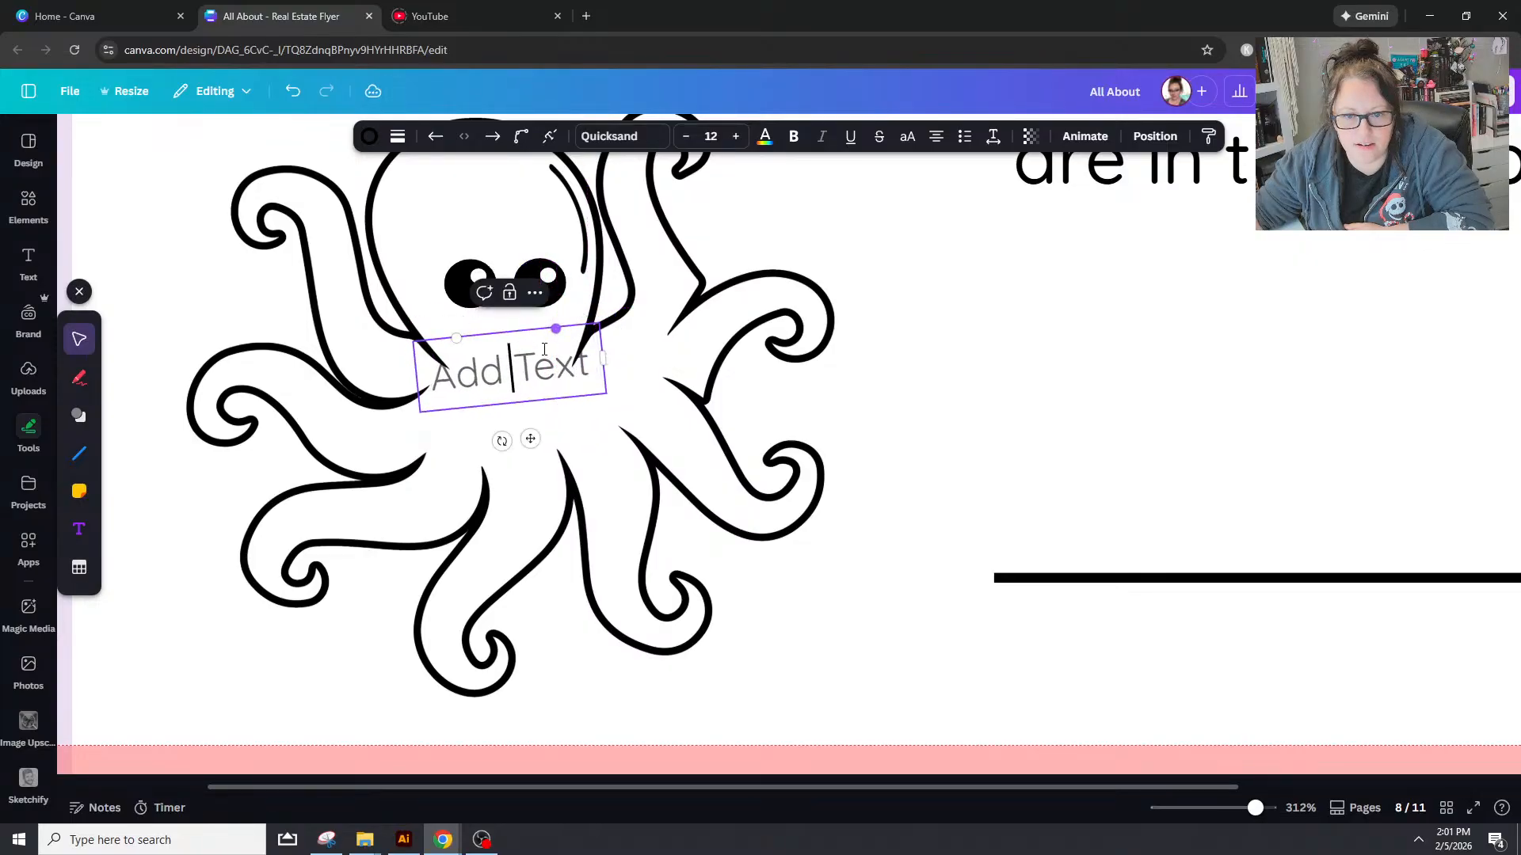
click(974, 386)
click(509, 368)
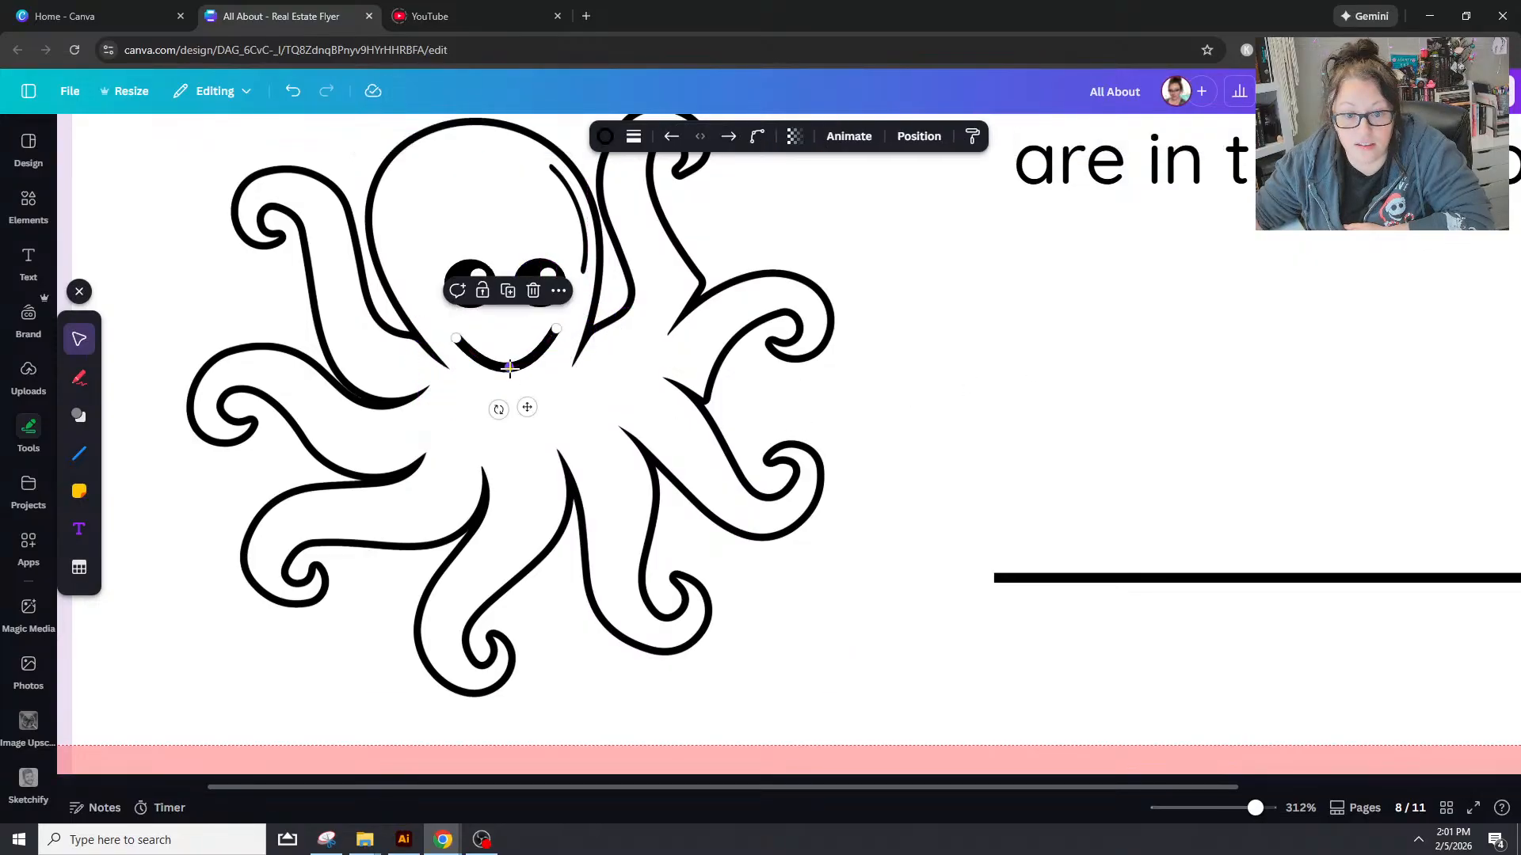
Step: Set the smile's stroke weight to 2 with rounded end points, and make its curve shallower and narrower
drag(538, 277, 536, 285)
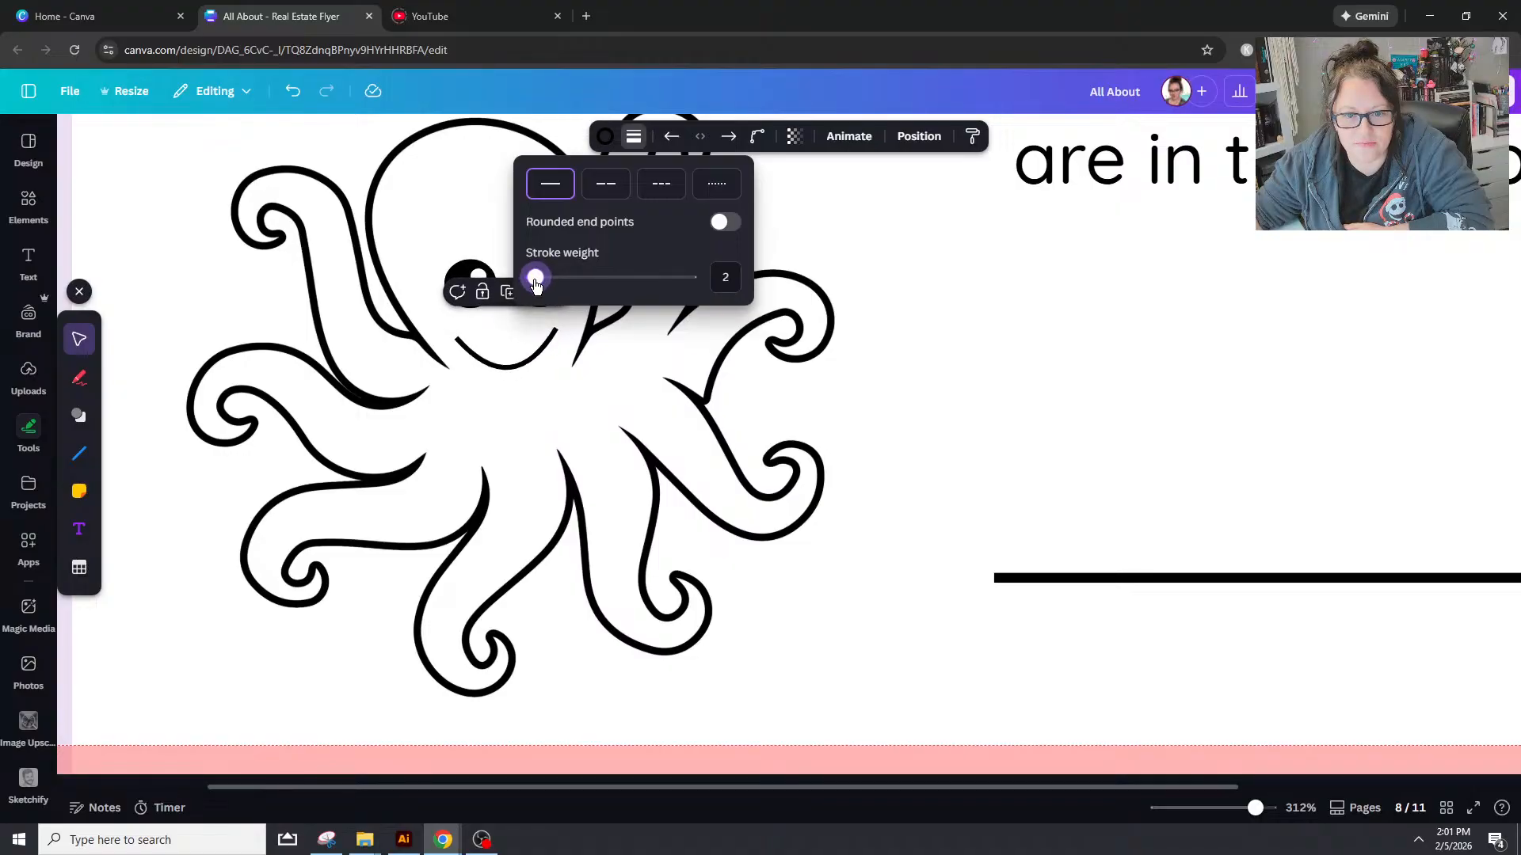
click(725, 222)
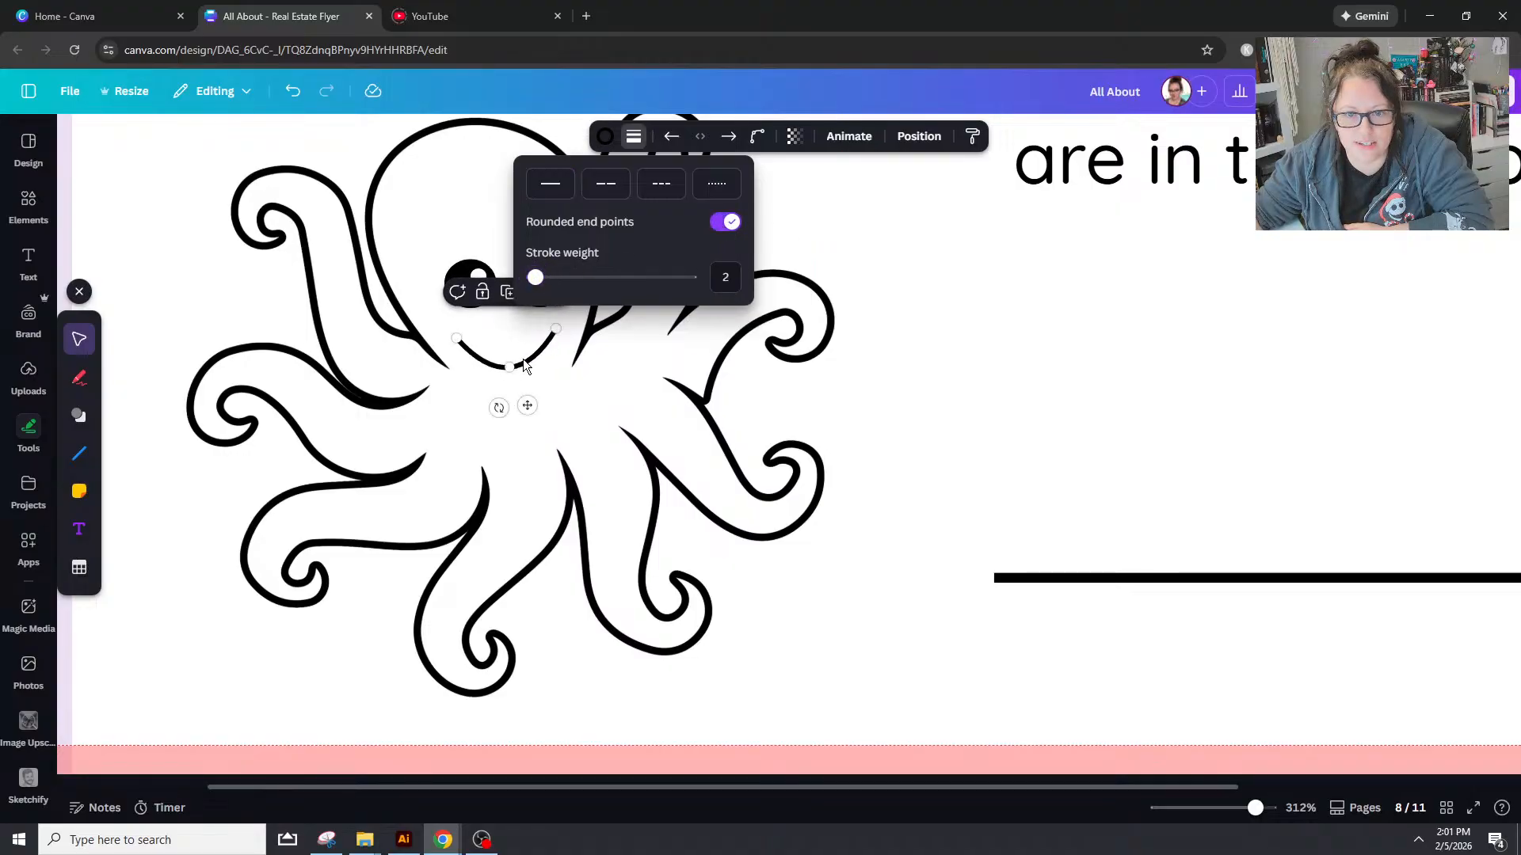
drag(510, 366, 467, 330)
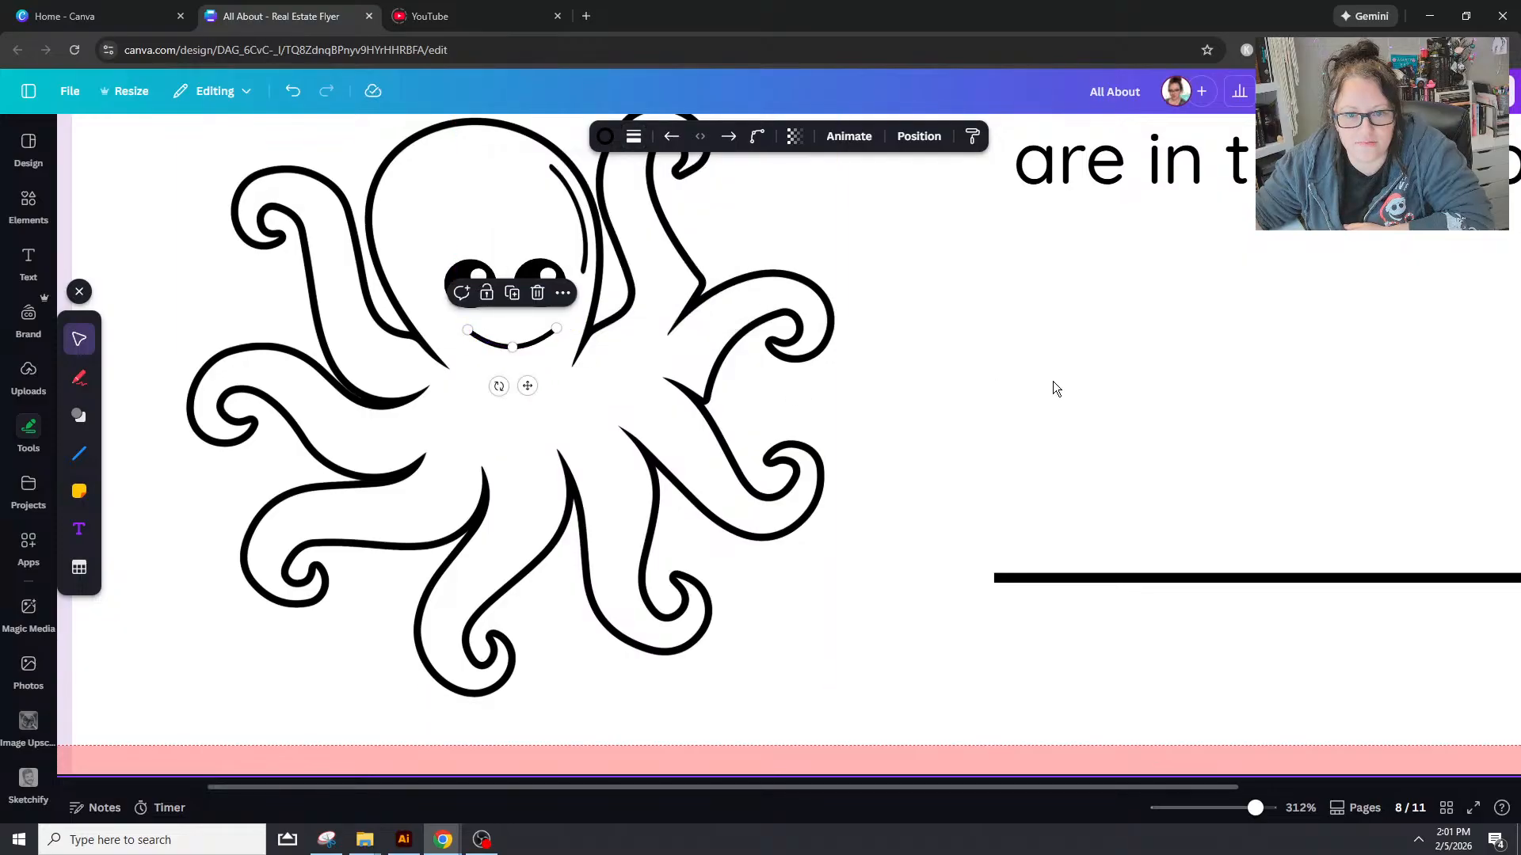
click(1053, 382)
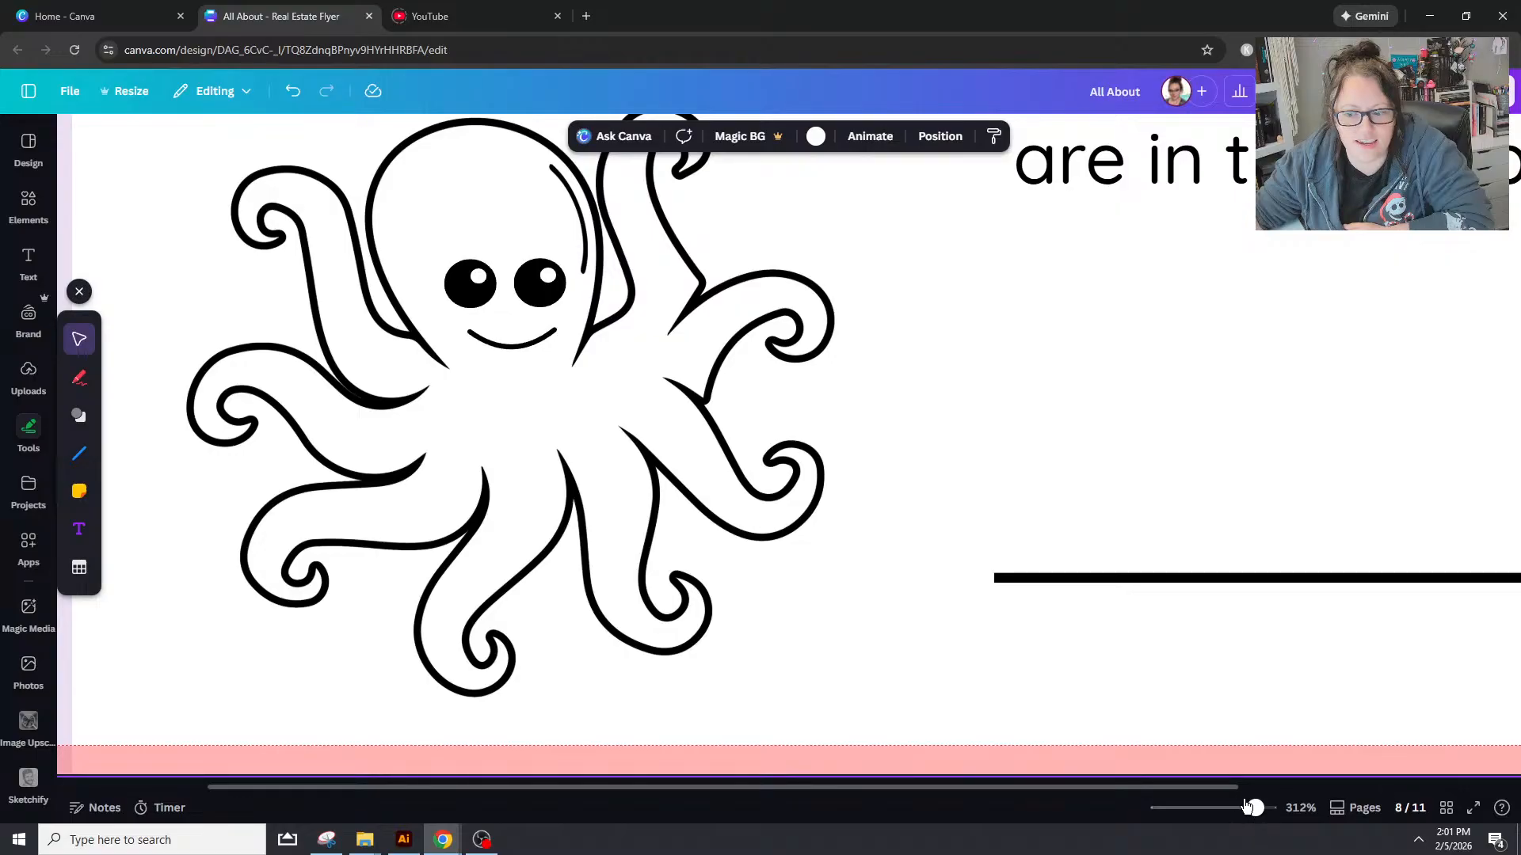
Step: Shorten the octopus's smile and level its ends beneath the eyes
mouse_move(1255, 808)
mouse_down()
mouse_move(1212, 808)
mouse_move(1238, 810)
mouse_up()
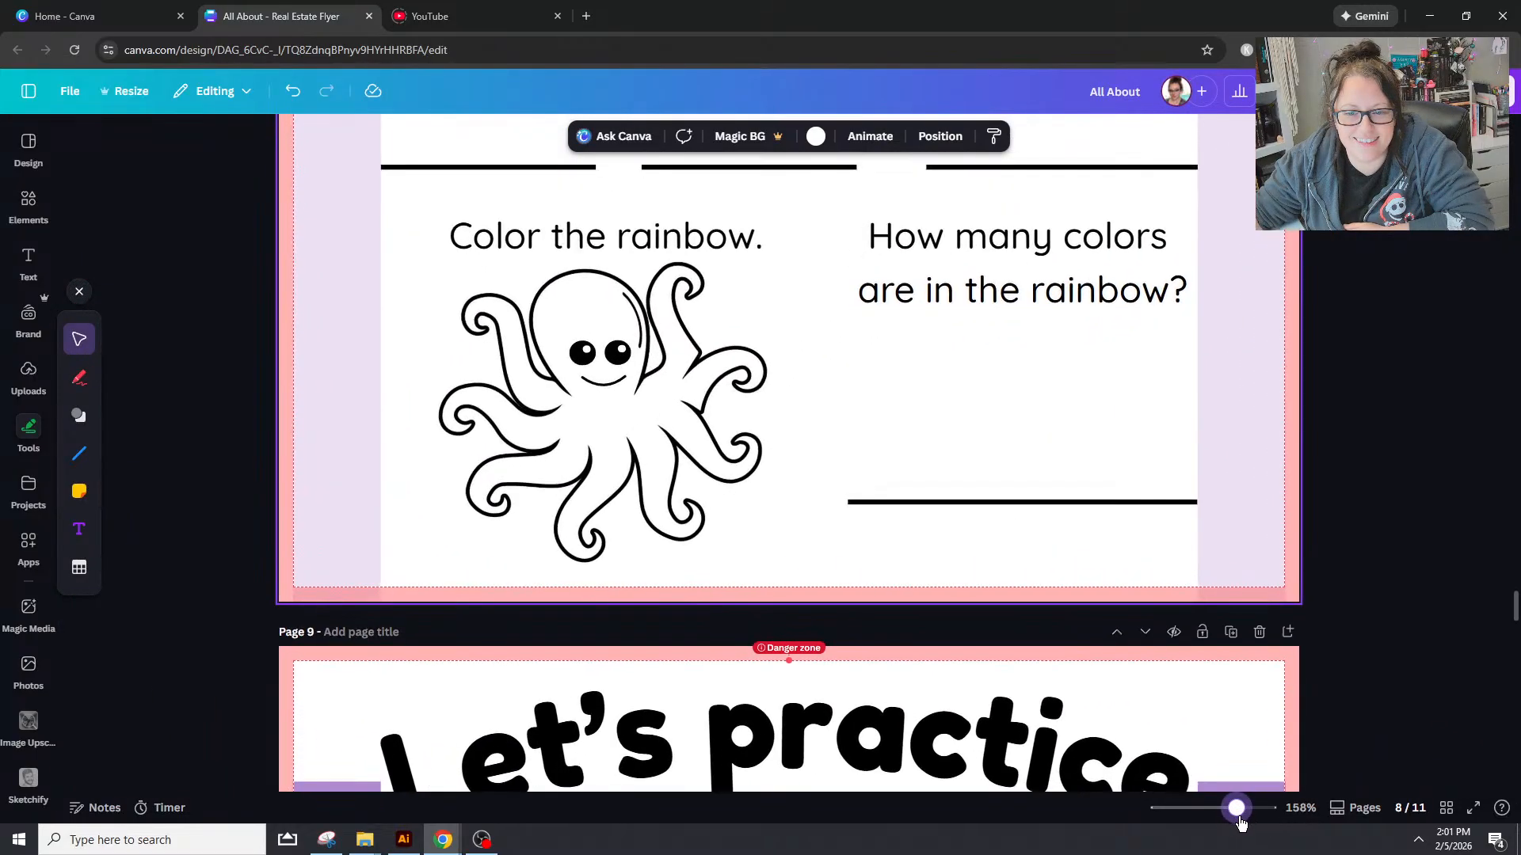
click(606, 385)
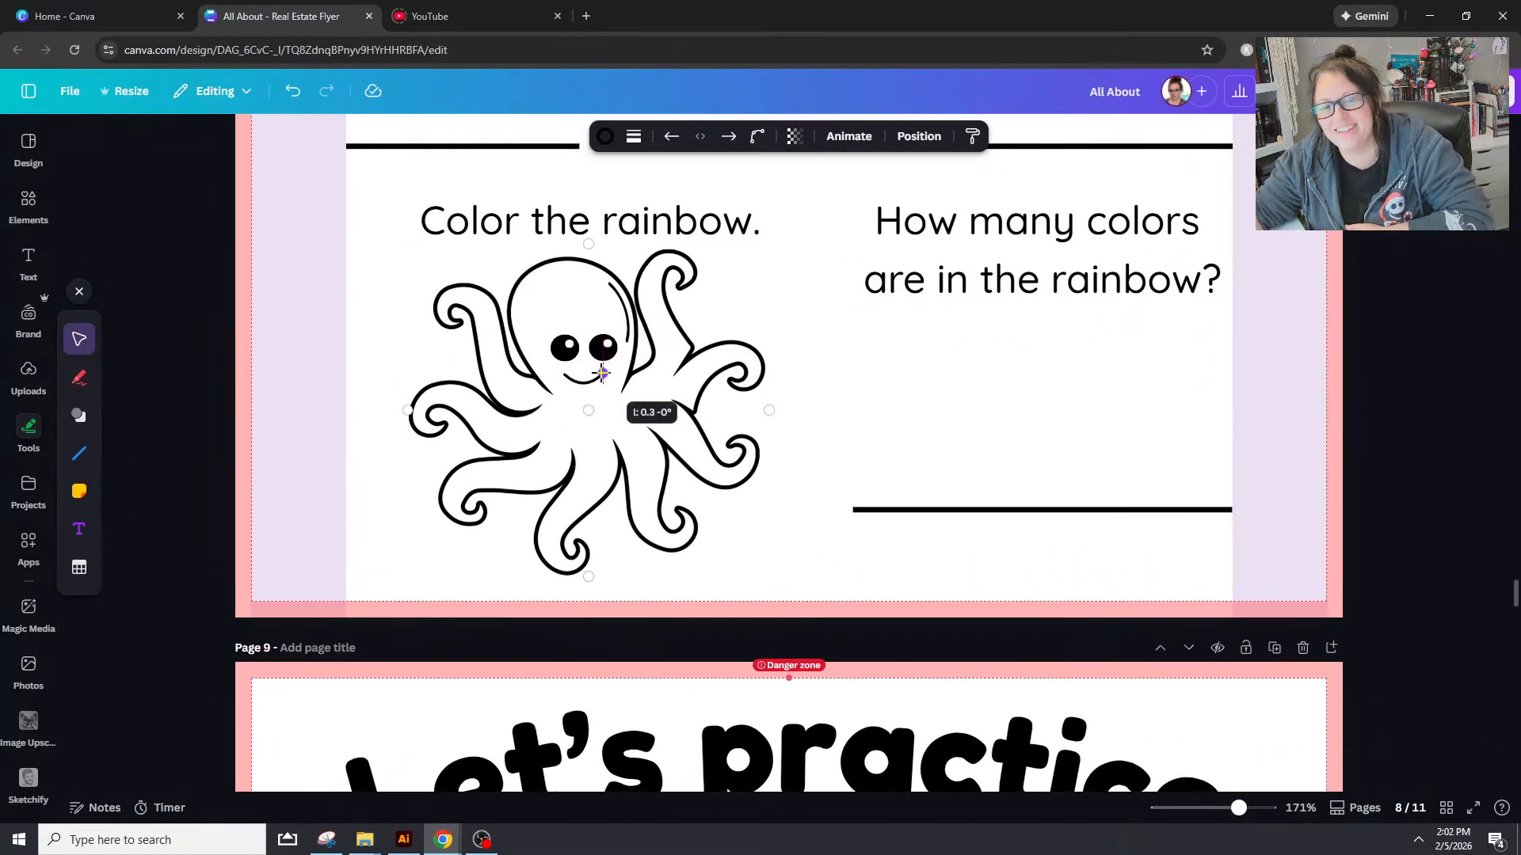
drag(602, 420, 594, 418)
click(1009, 336)
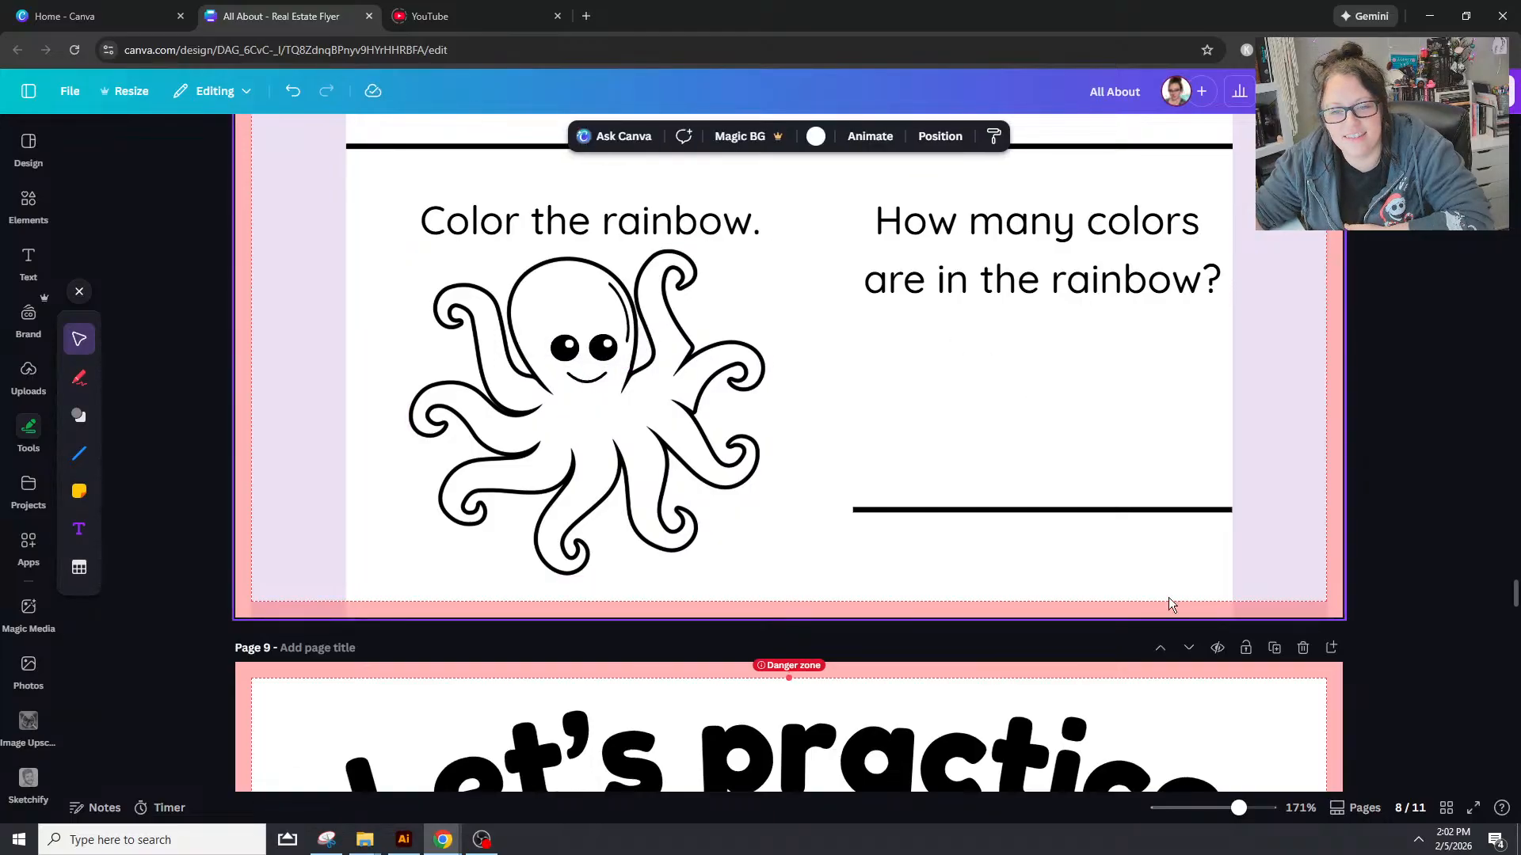
Step: Narrow the white cover shape around the octopus's smile so it stays clear of the head outline
drag(1242, 810, 1259, 808)
drag(971, 785, 763, 711)
scroll(801, 412, up, 3)
click(789, 551)
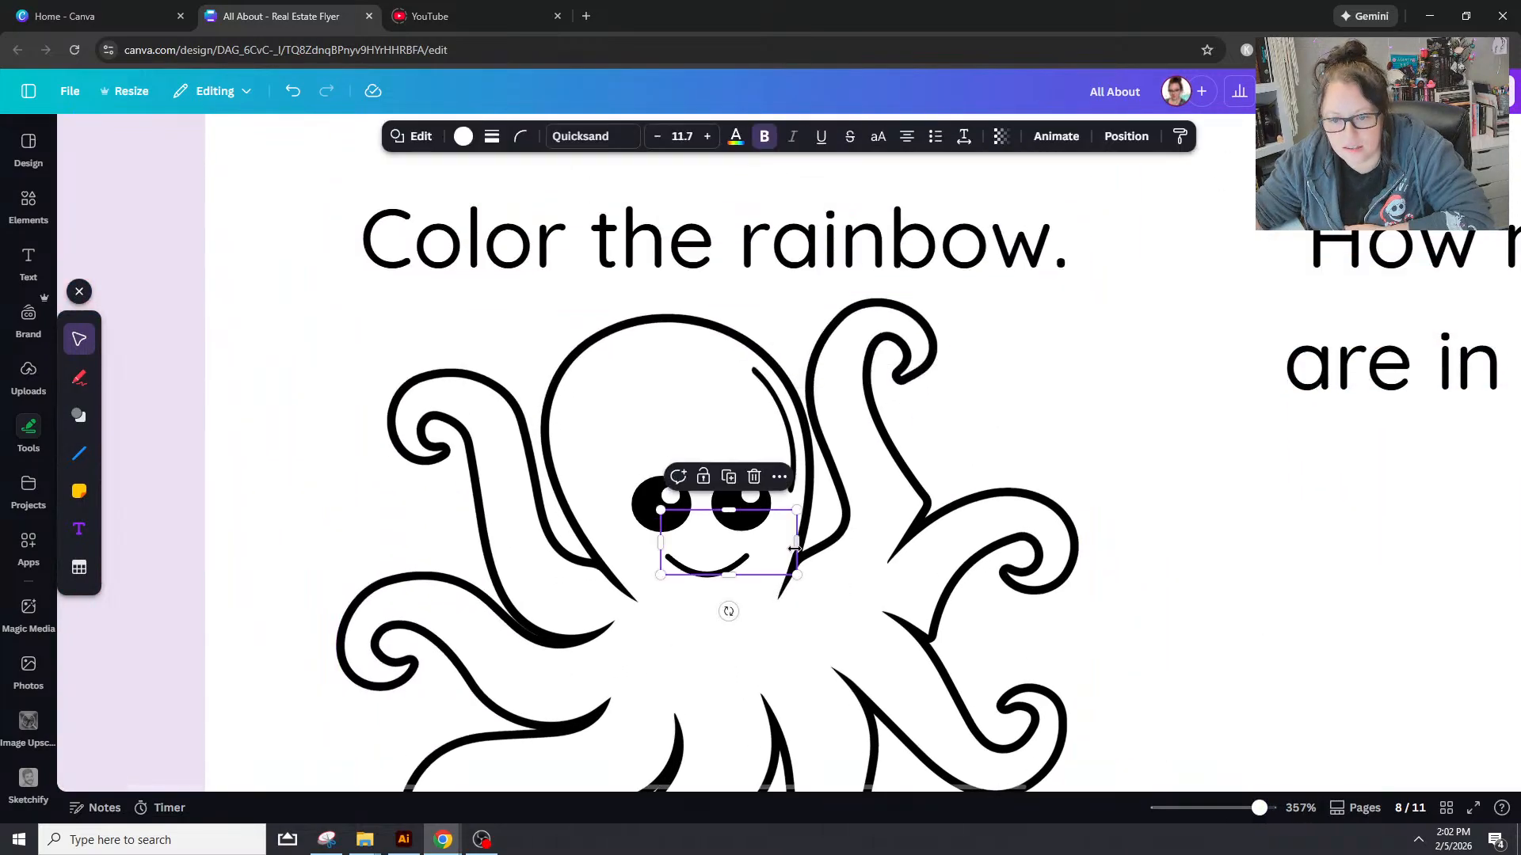
drag(796, 542, 790, 545)
click(1107, 400)
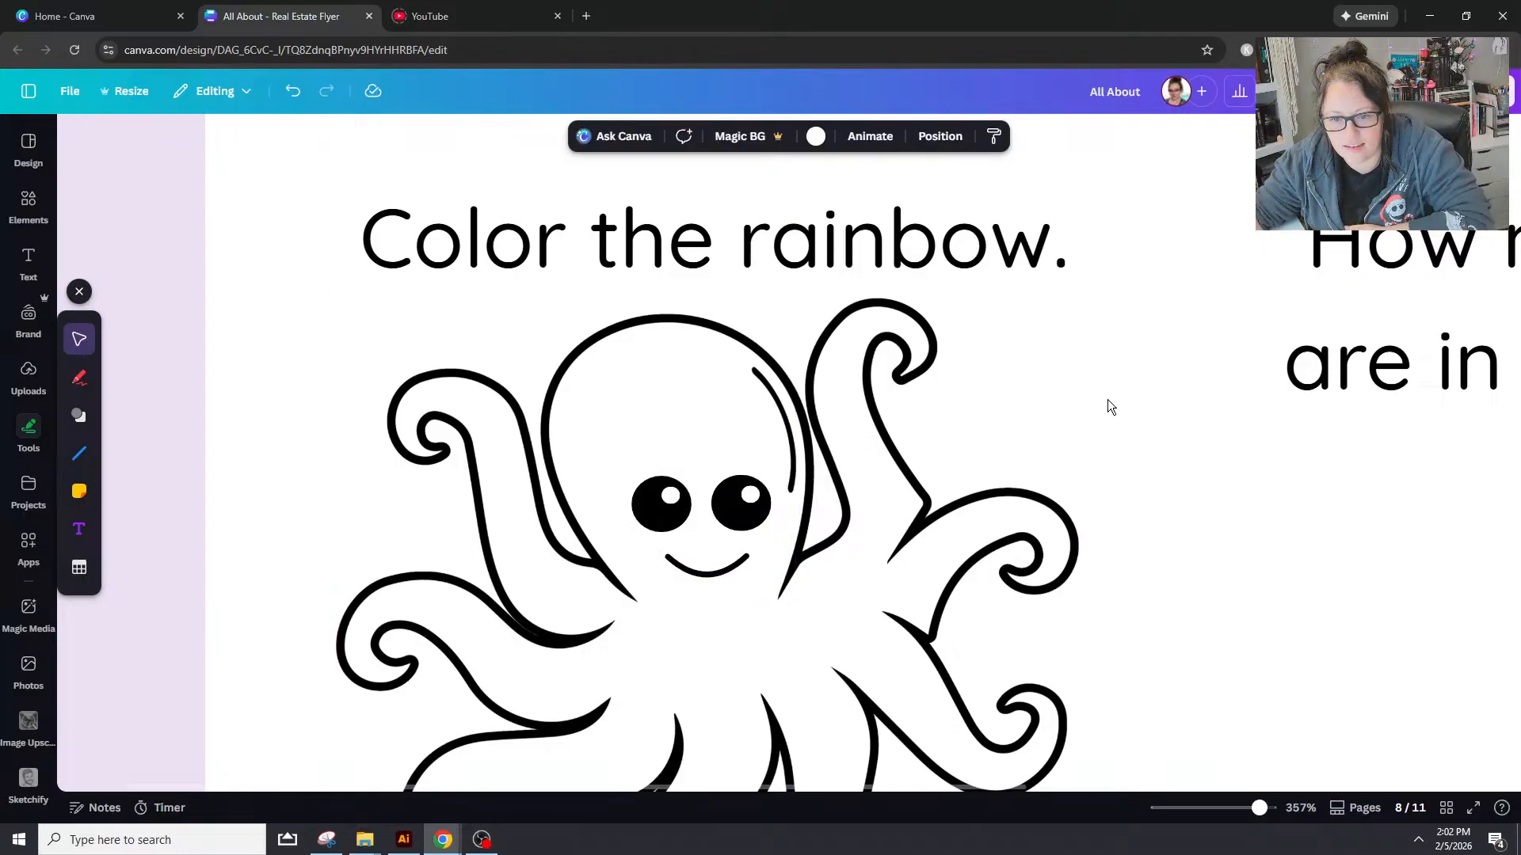
Step: Try to reposition the octopus's smile, and undo the moves
click(1216, 809)
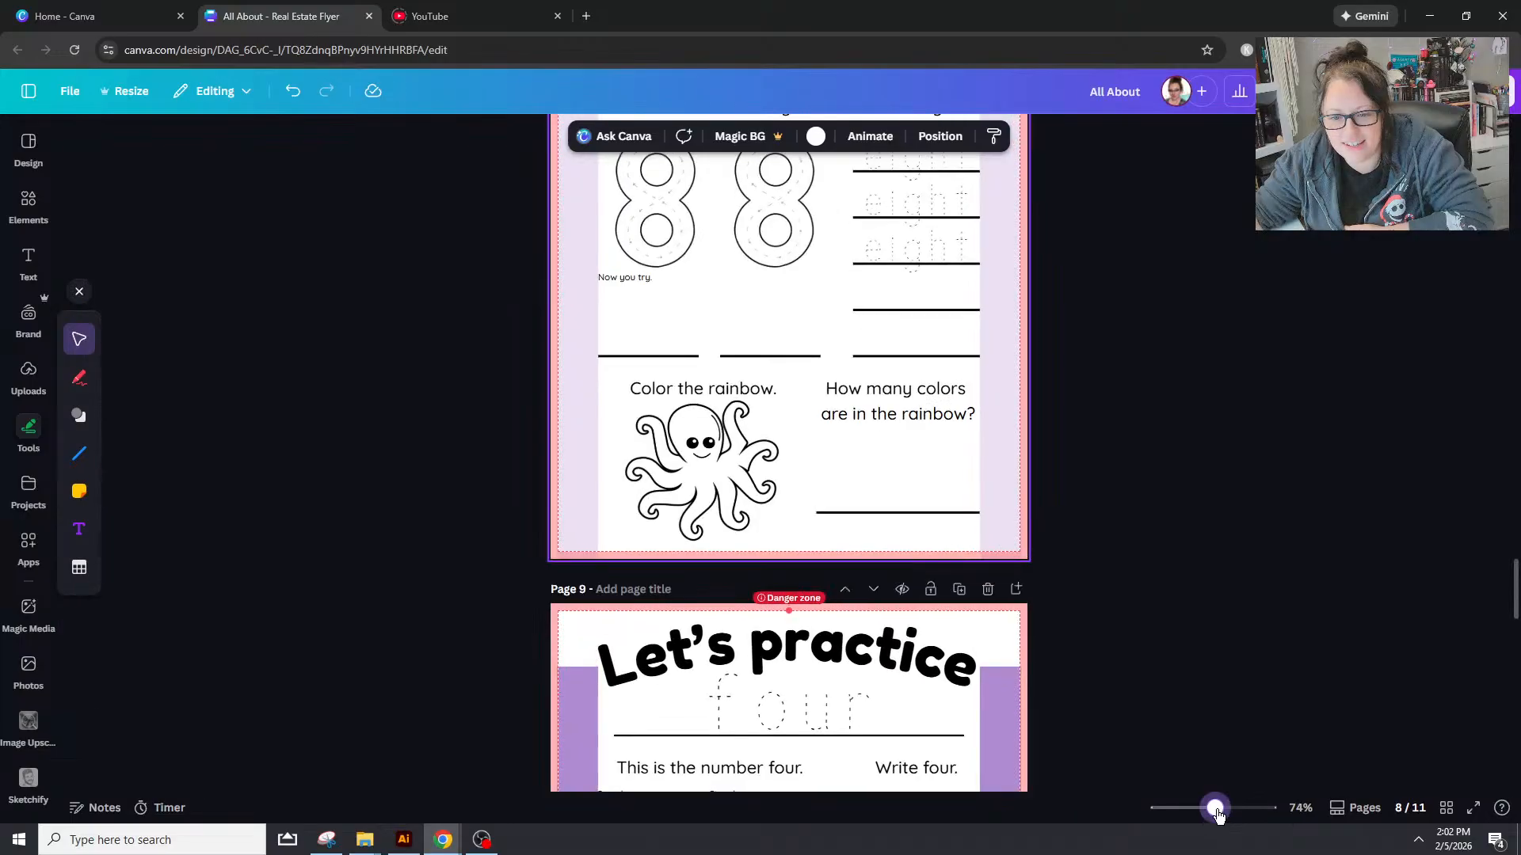
drag(1216, 809, 1219, 809)
click(696, 460)
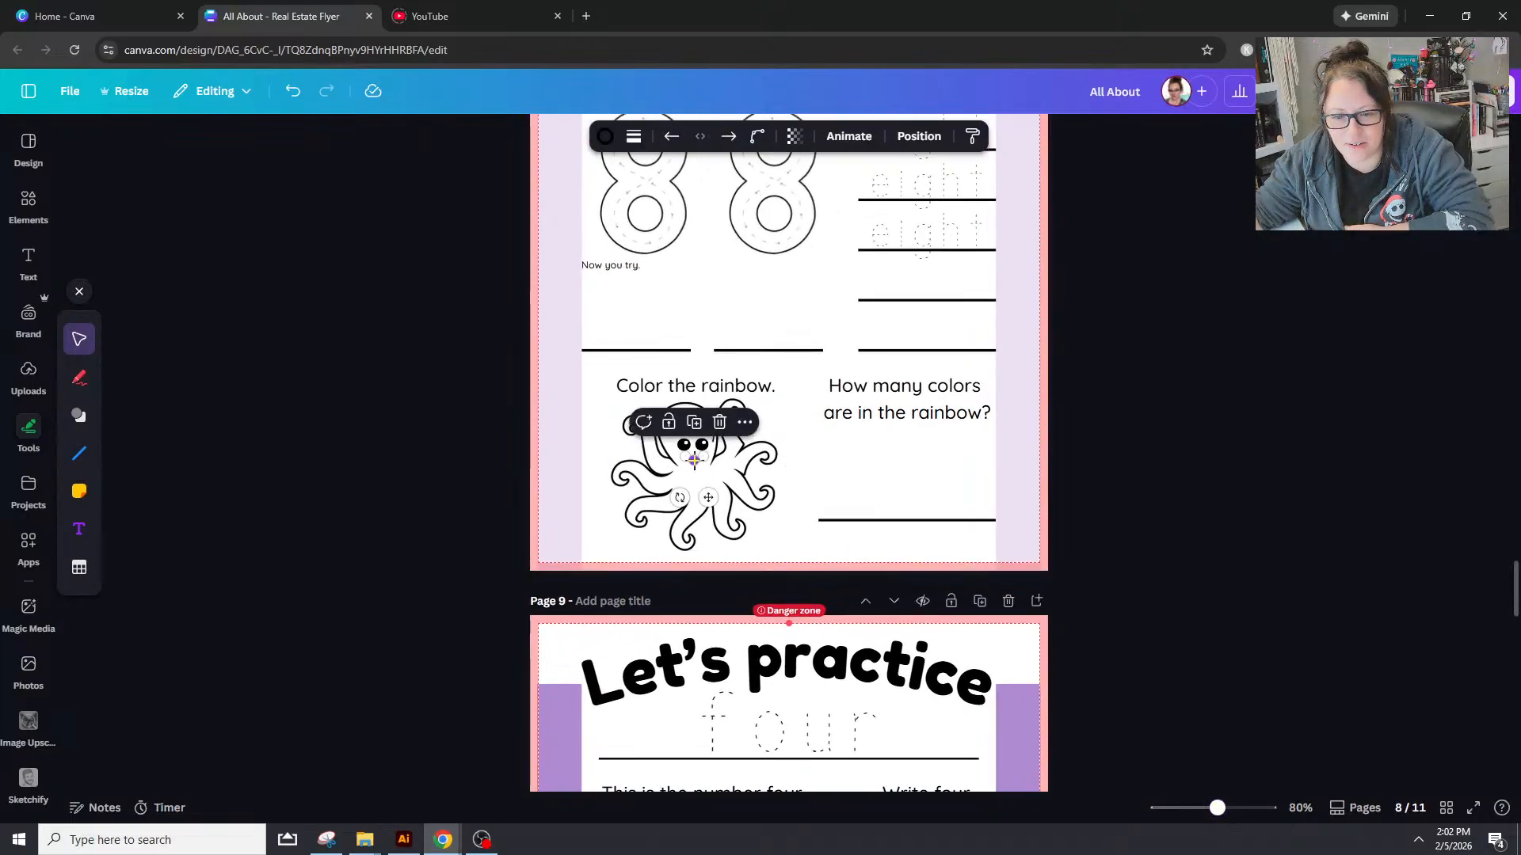
drag(695, 459, 979, 538)
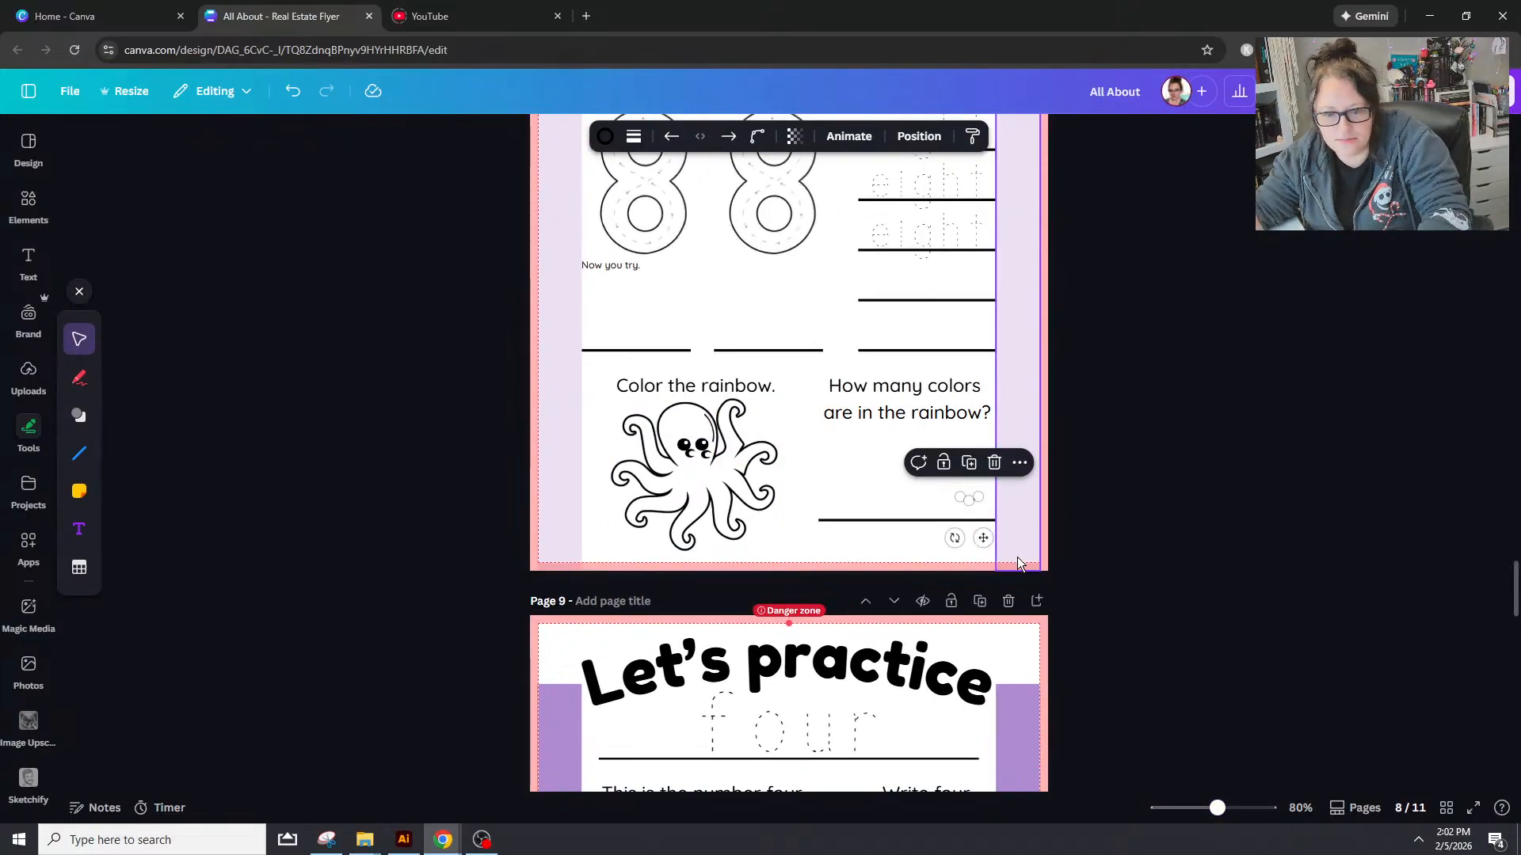
key(ctrl+z)
click(697, 458)
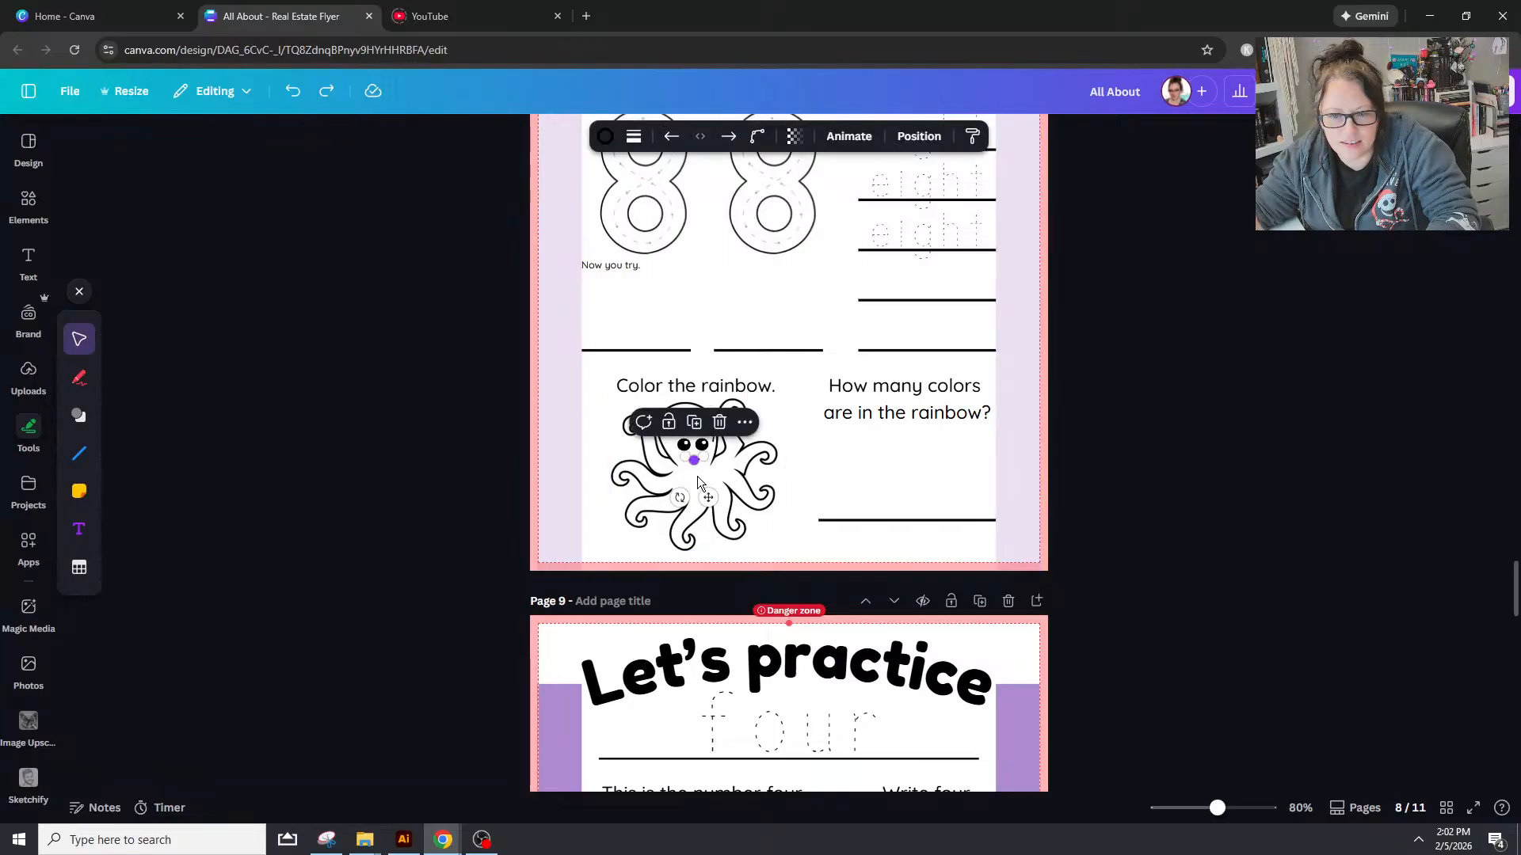
drag(697, 477, 703, 537)
key(ctrl+z)
click(1020, 439)
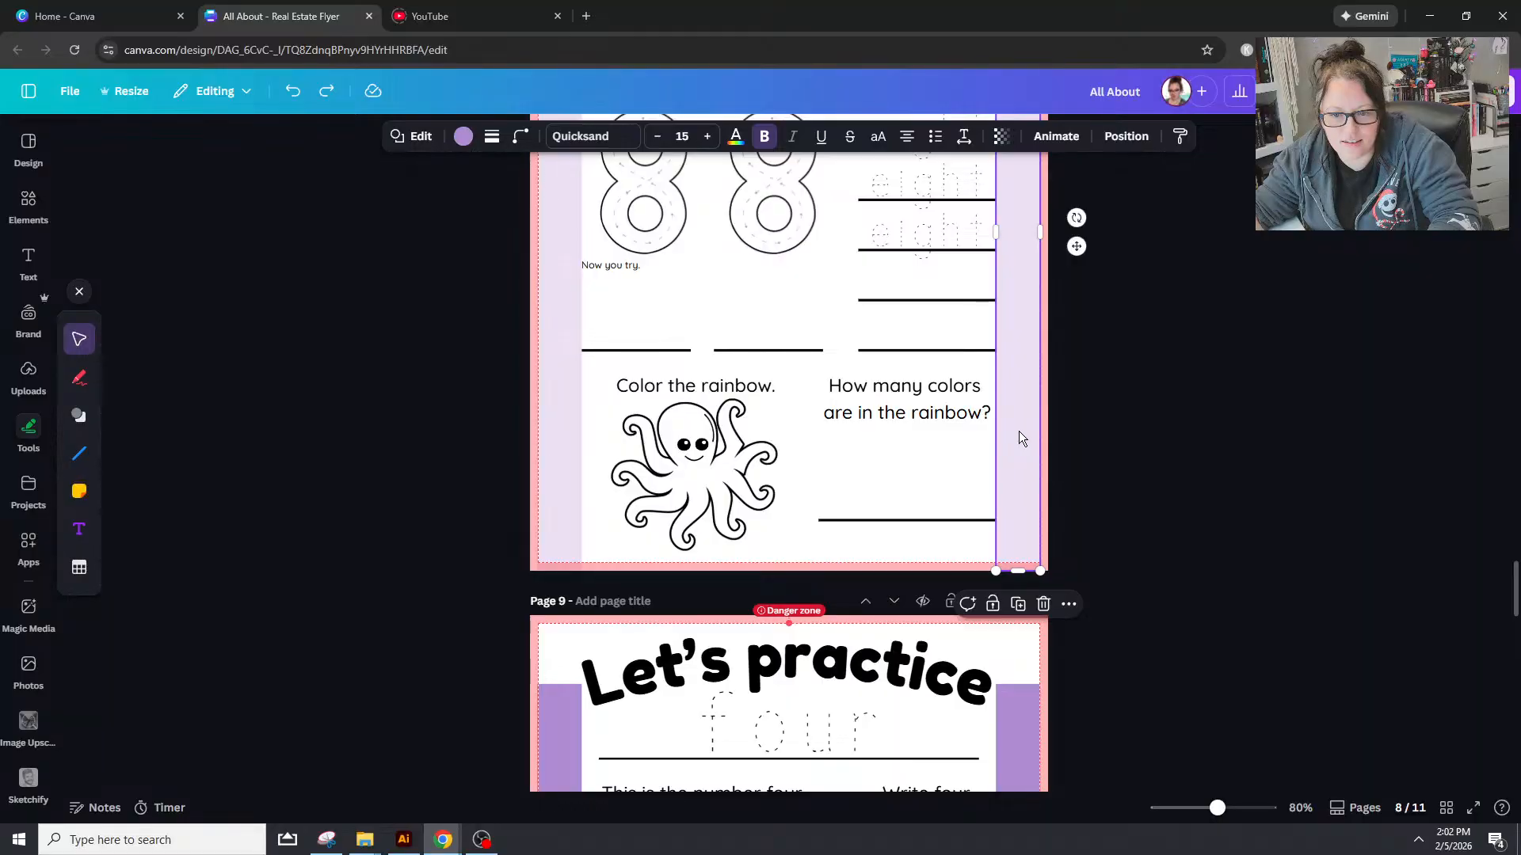
click(1103, 514)
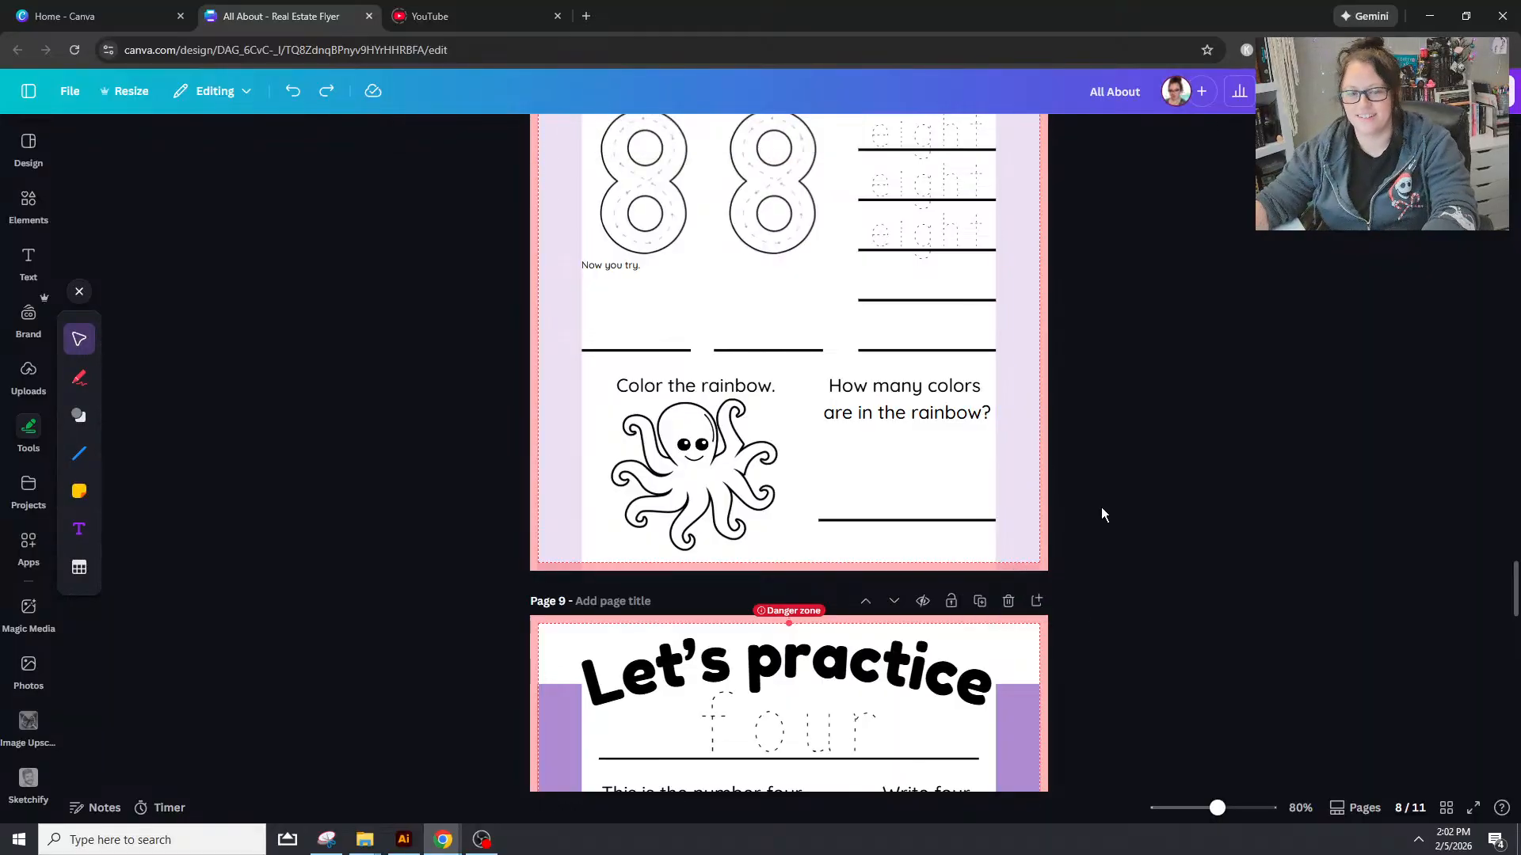
Step: Change the caption above the octopus to "Color the octopus."
click(746, 387)
click(746, 388)
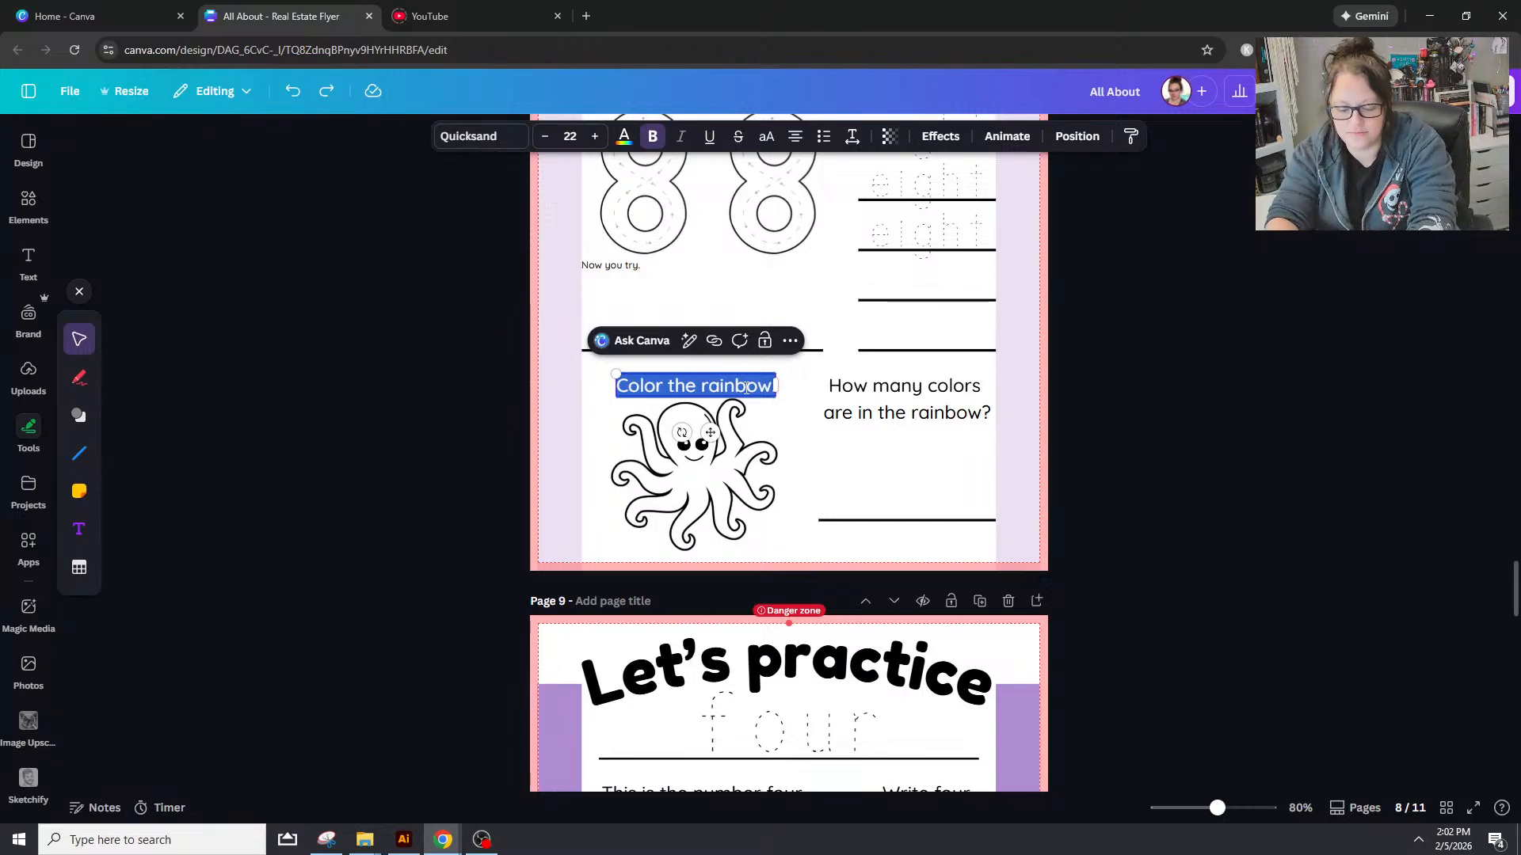
text(Color the oc)
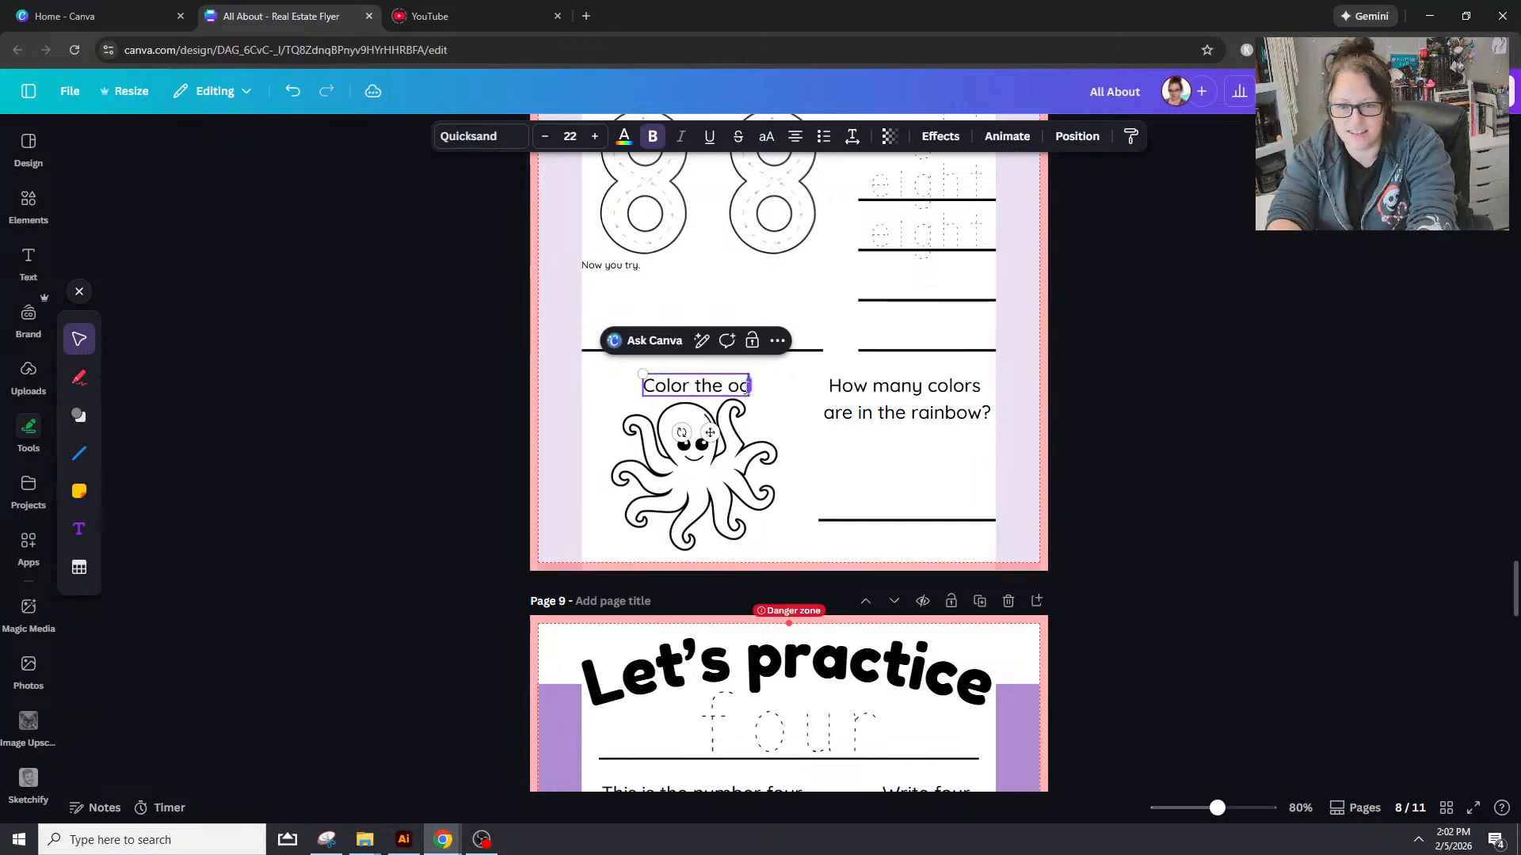
text(topus.)
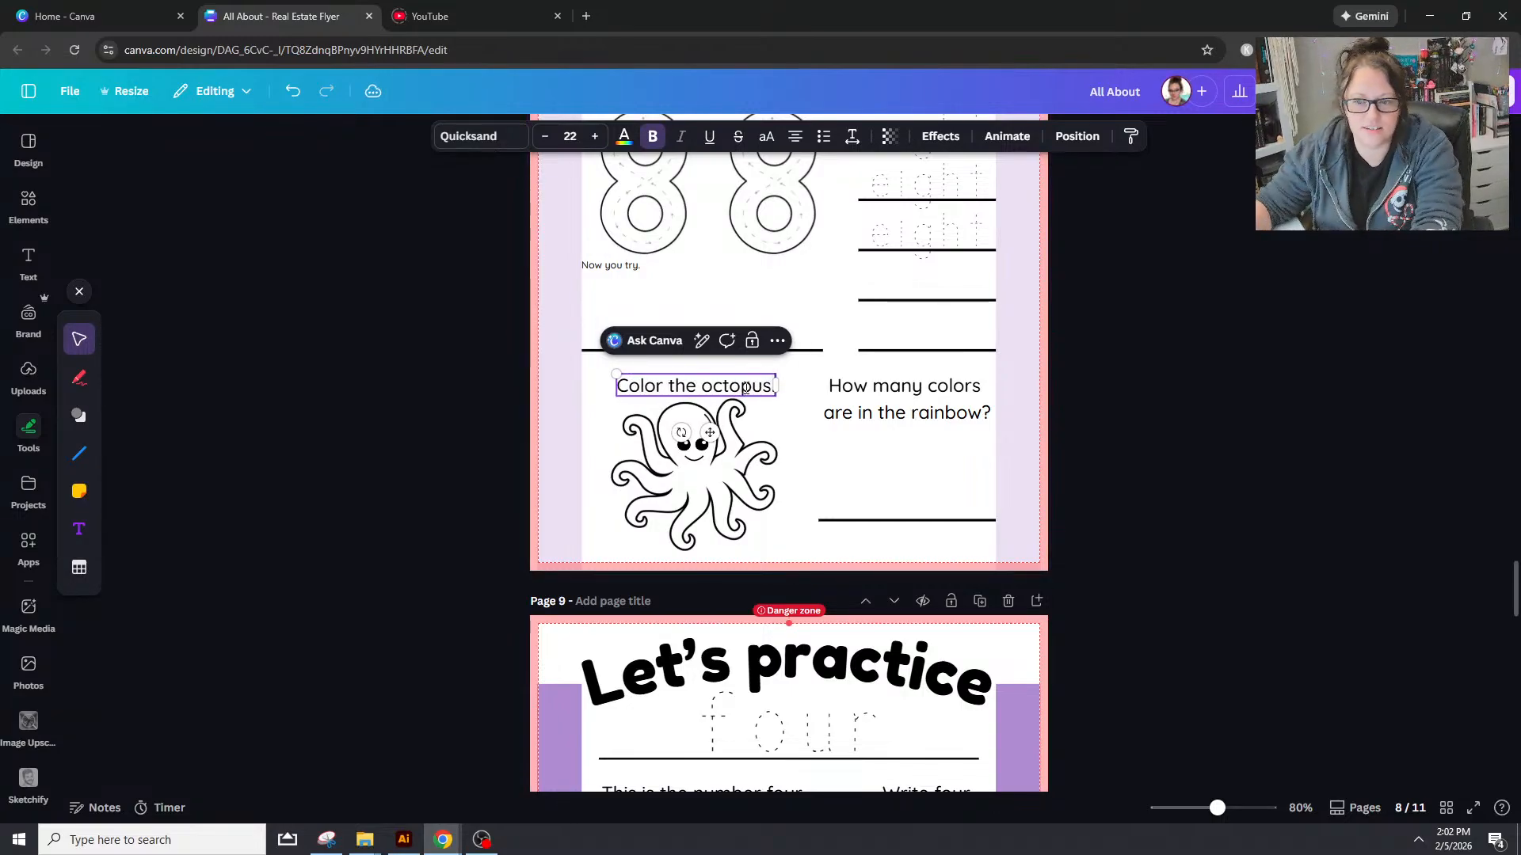
Step: Change the question's first line to "How many legs" and select the text of its second line
click(898, 396)
drag(926, 388, 984, 400)
text(legs)
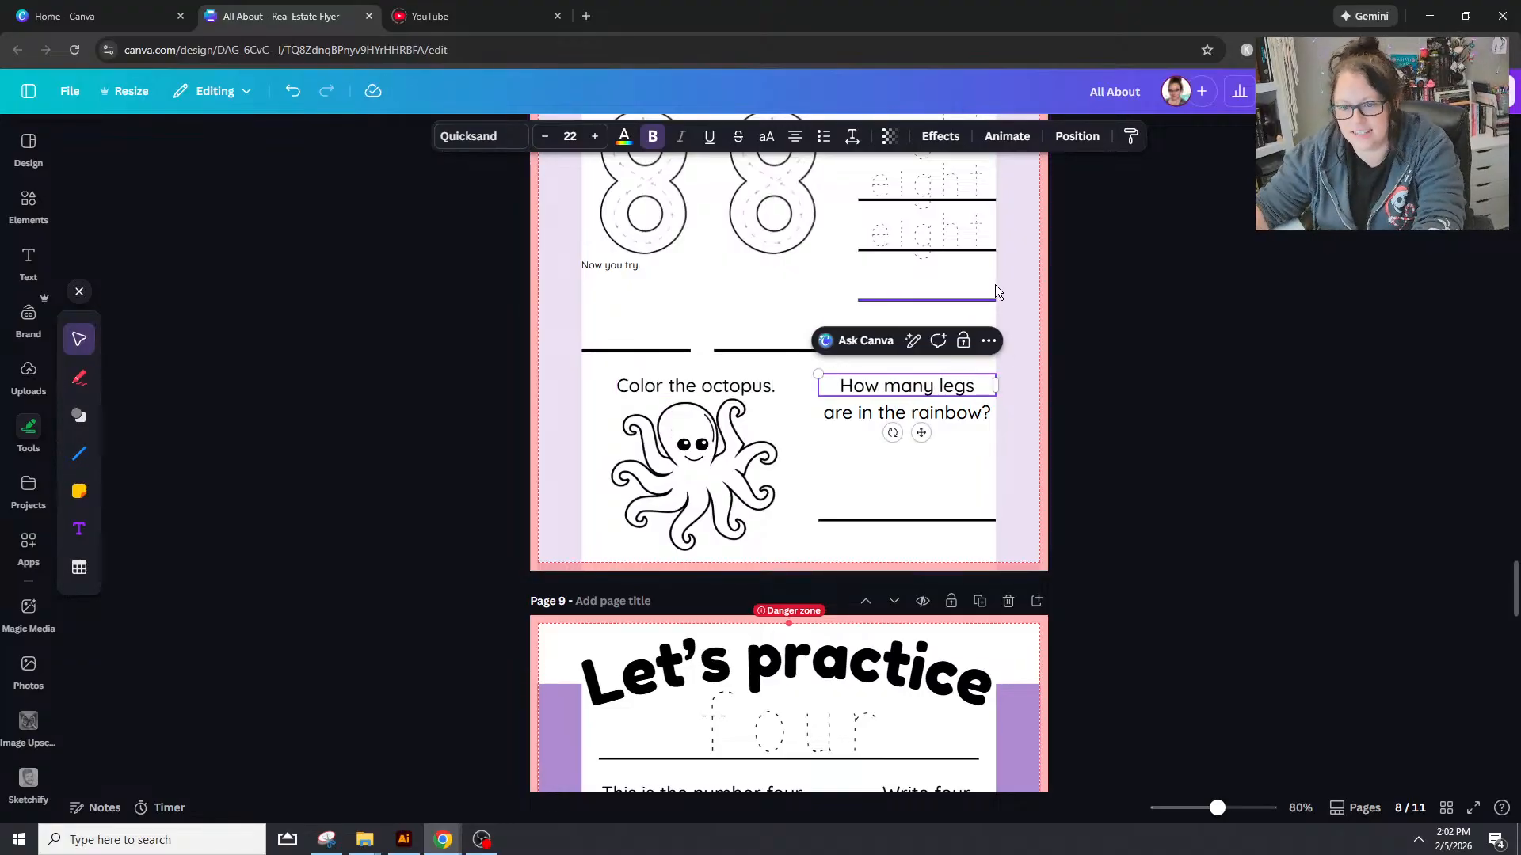
double_click(955, 418)
key(shift+Left)
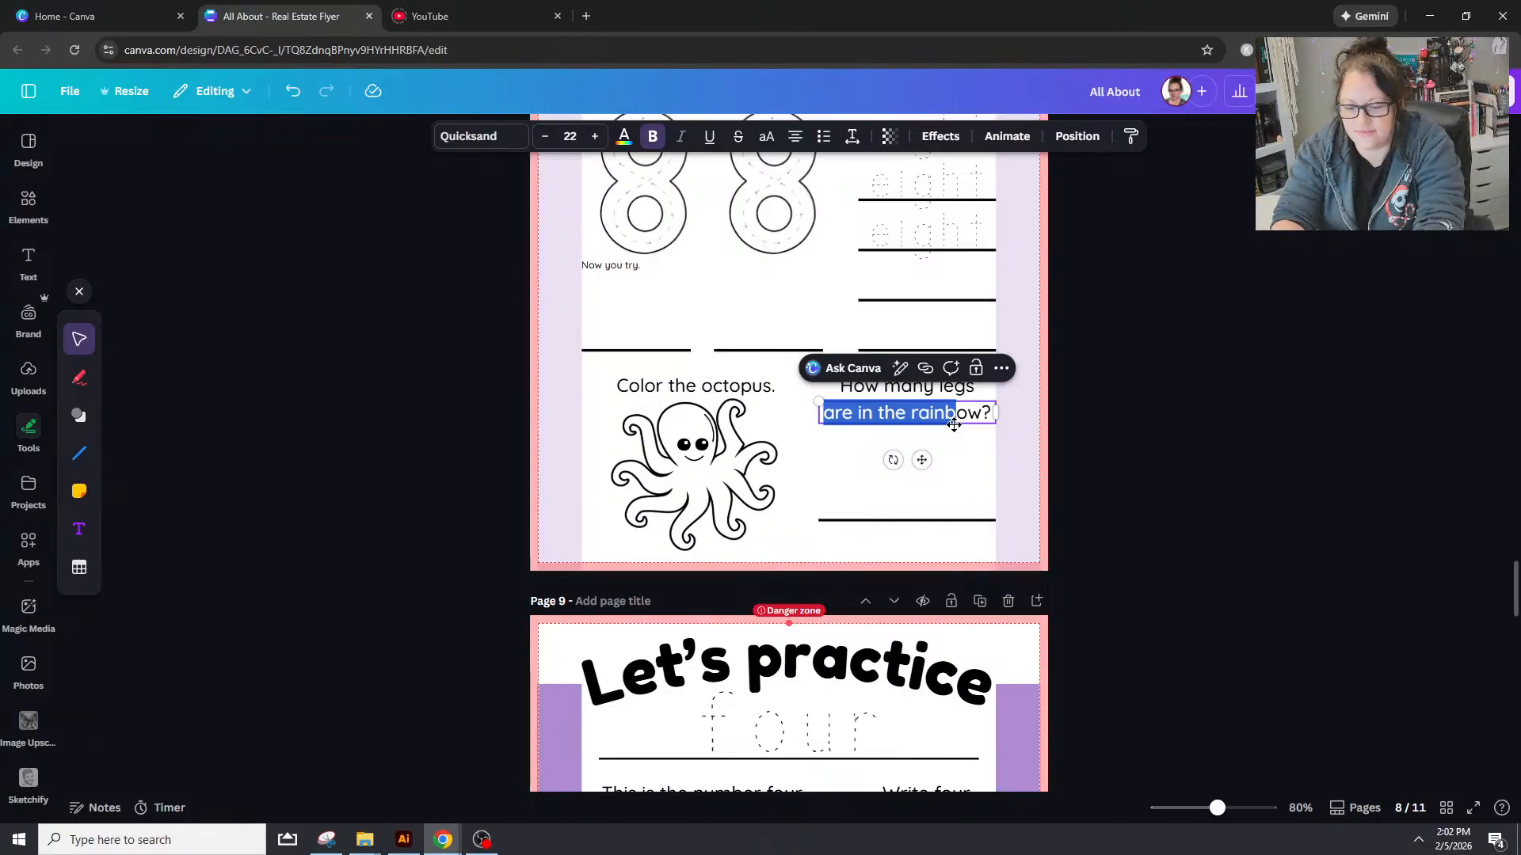
Step: Replace the second line of the octopus question on page 8 with "does it have?"
text(d)
text(oes it have?)
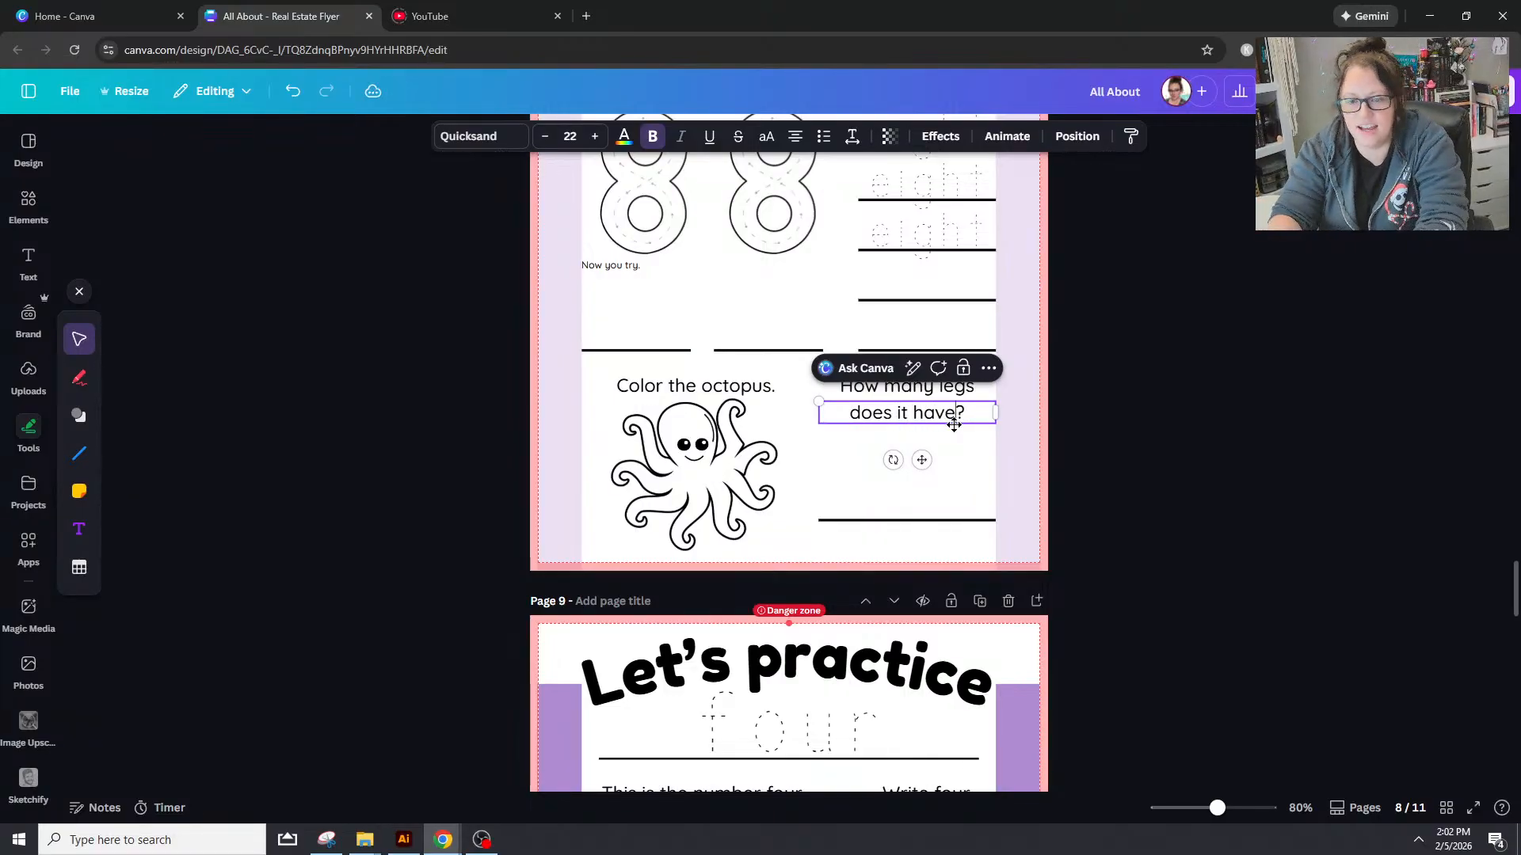
click(1133, 386)
Step: Duplicate the number eight worksheet page as the base for the nine worksheet
scroll(1290, 614, up, 3)
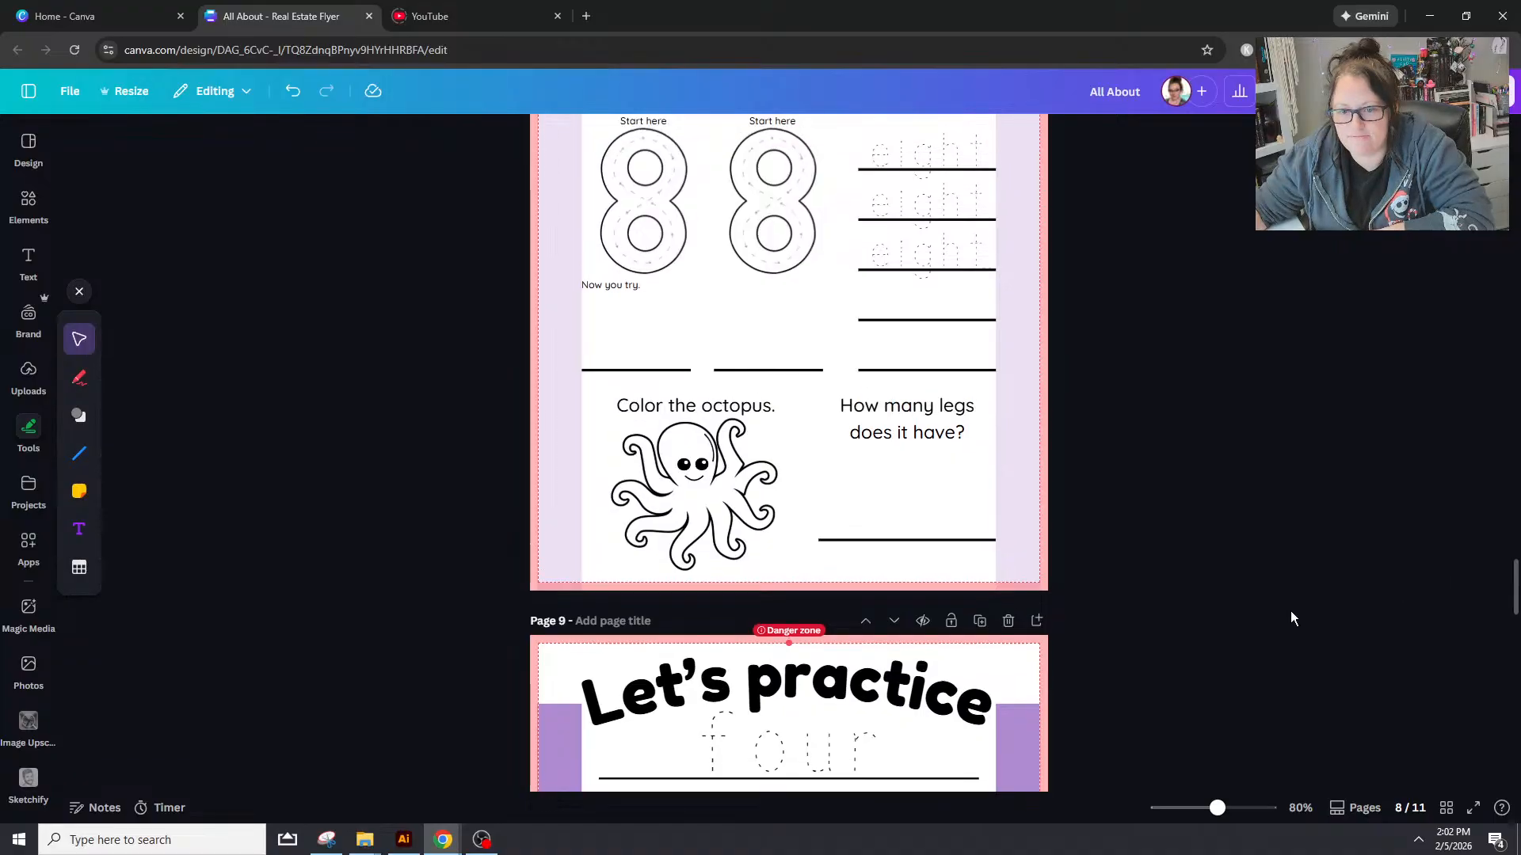
scroll(1299, 606, down, 1)
scroll(1153, 564, down, 1)
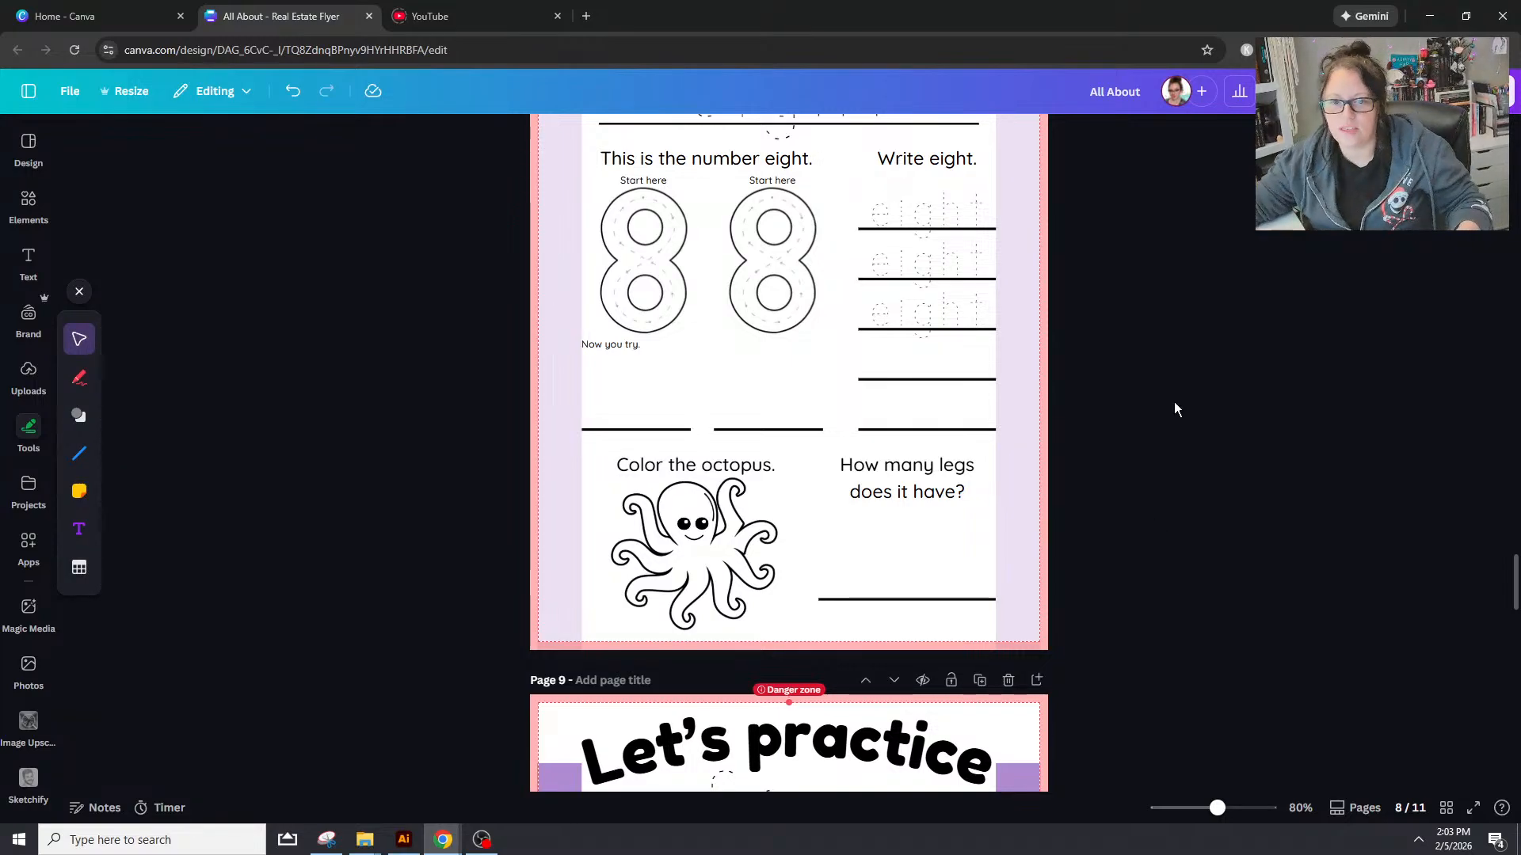
scroll(1168, 408, down, 2)
scroll(1156, 424, up, 6)
scroll(1110, 489, down, 2)
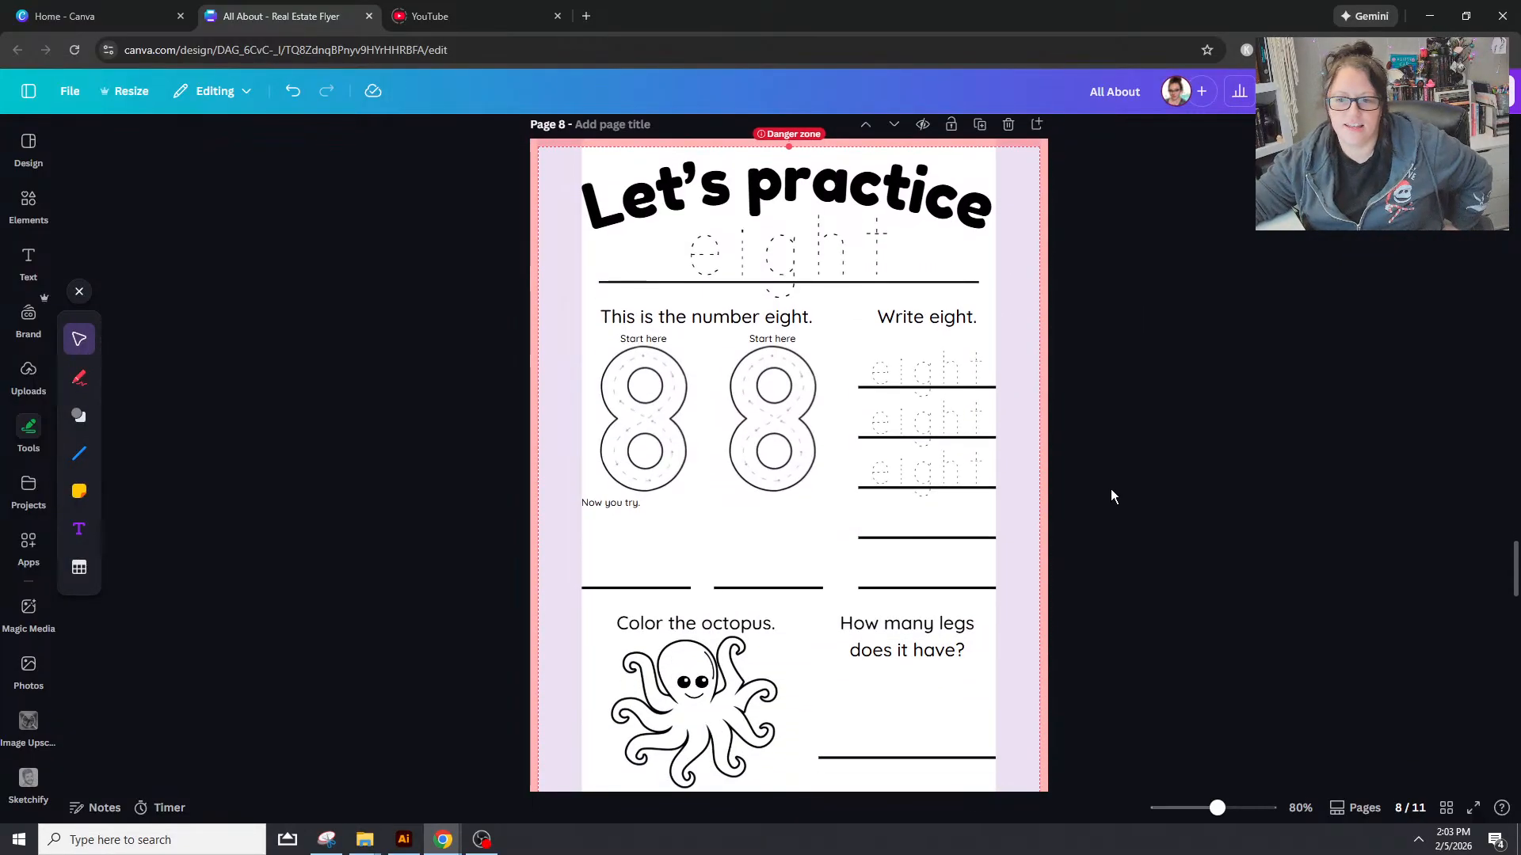
scroll(1029, 356, up, 2)
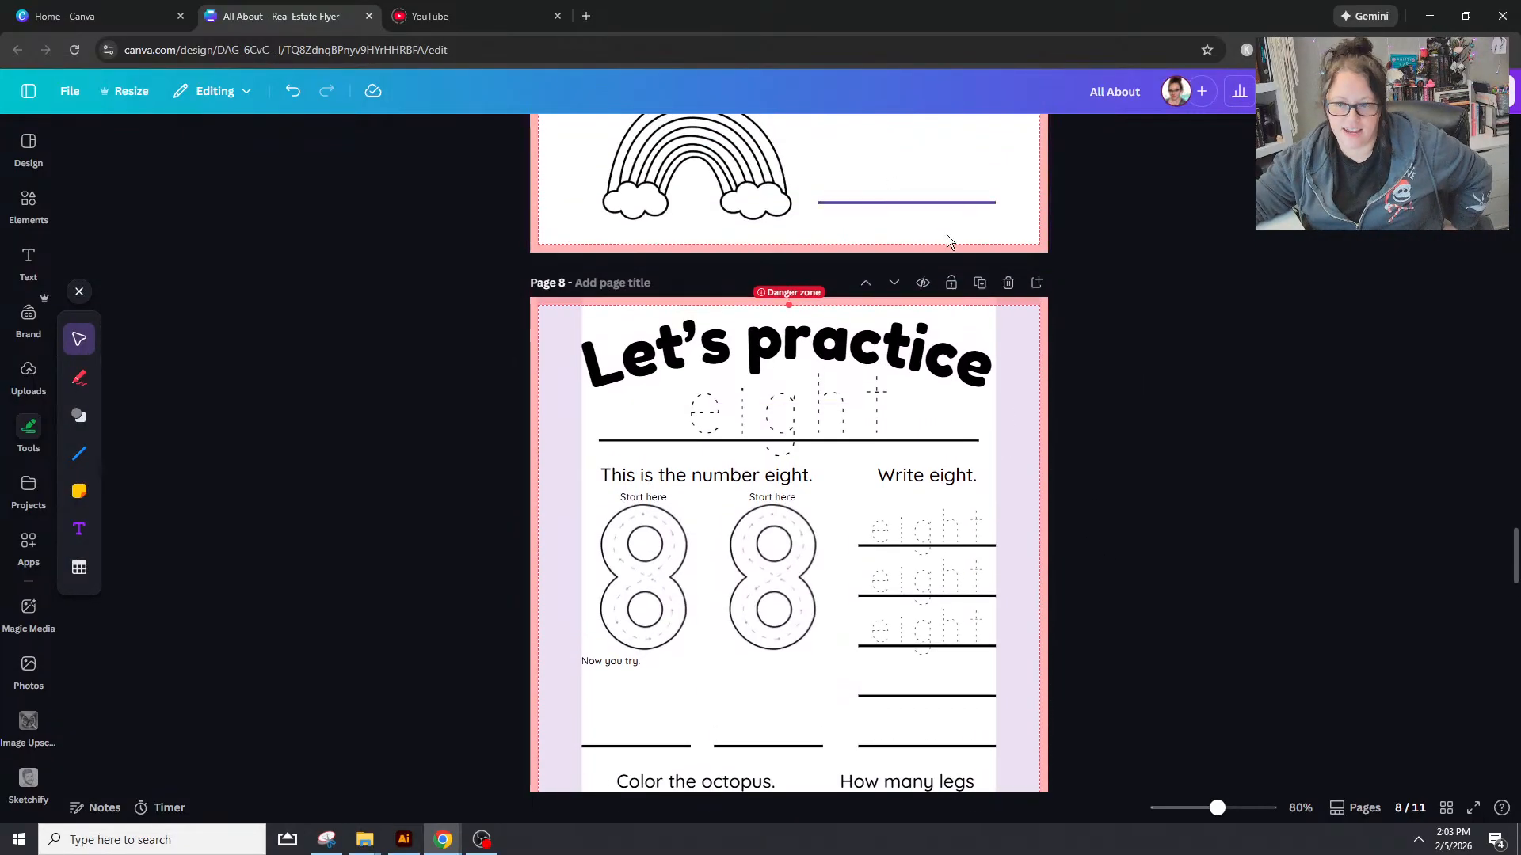
click(979, 283)
click(865, 329)
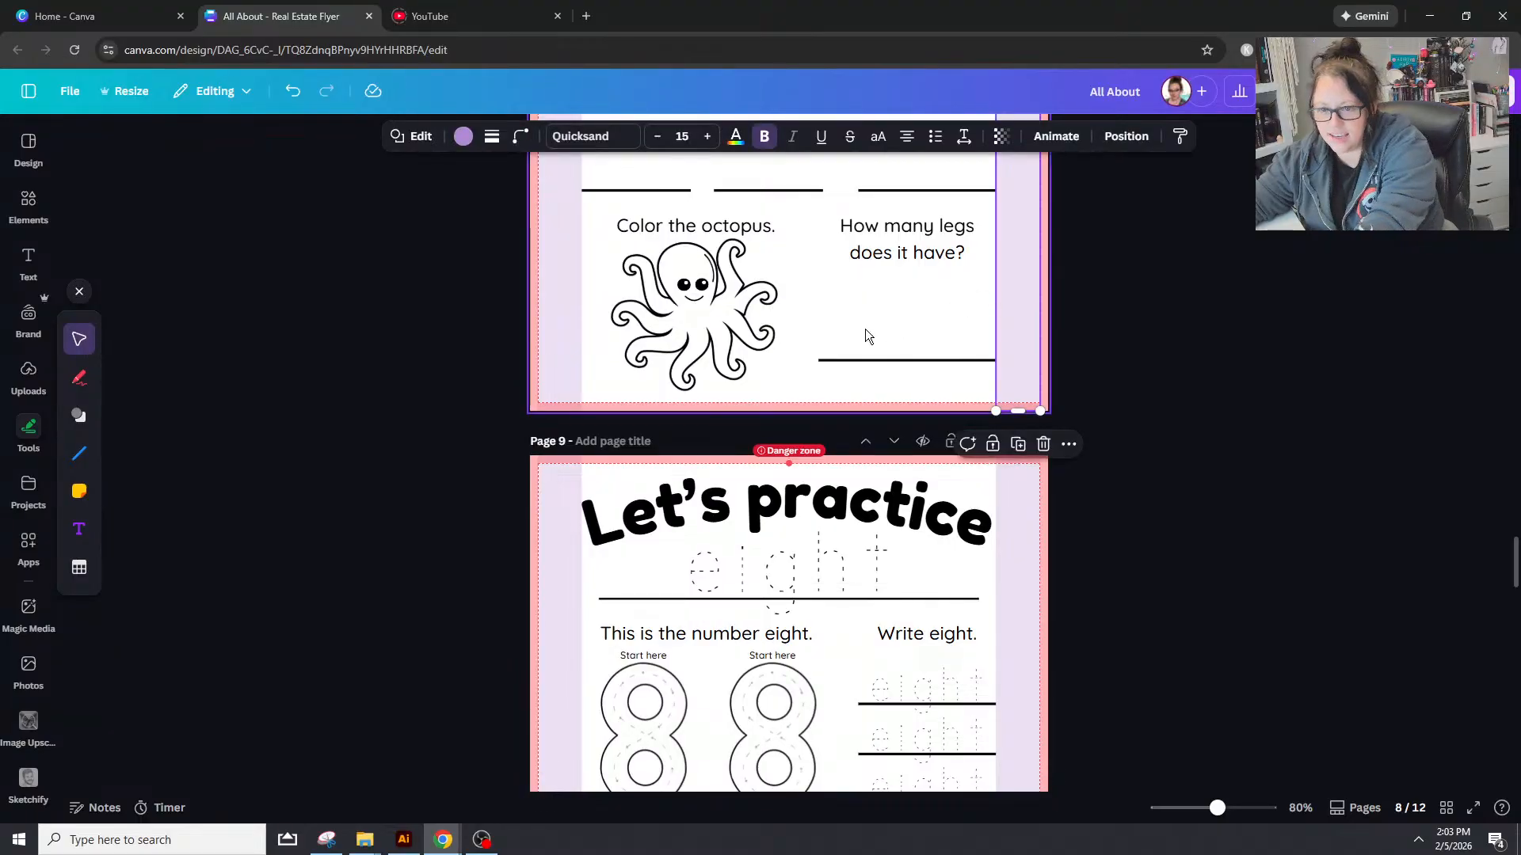
Step: Replace the large traced word under the "Let's practice" title on page 9 with "nine"
click(596, 344)
click(844, 561)
click(845, 561)
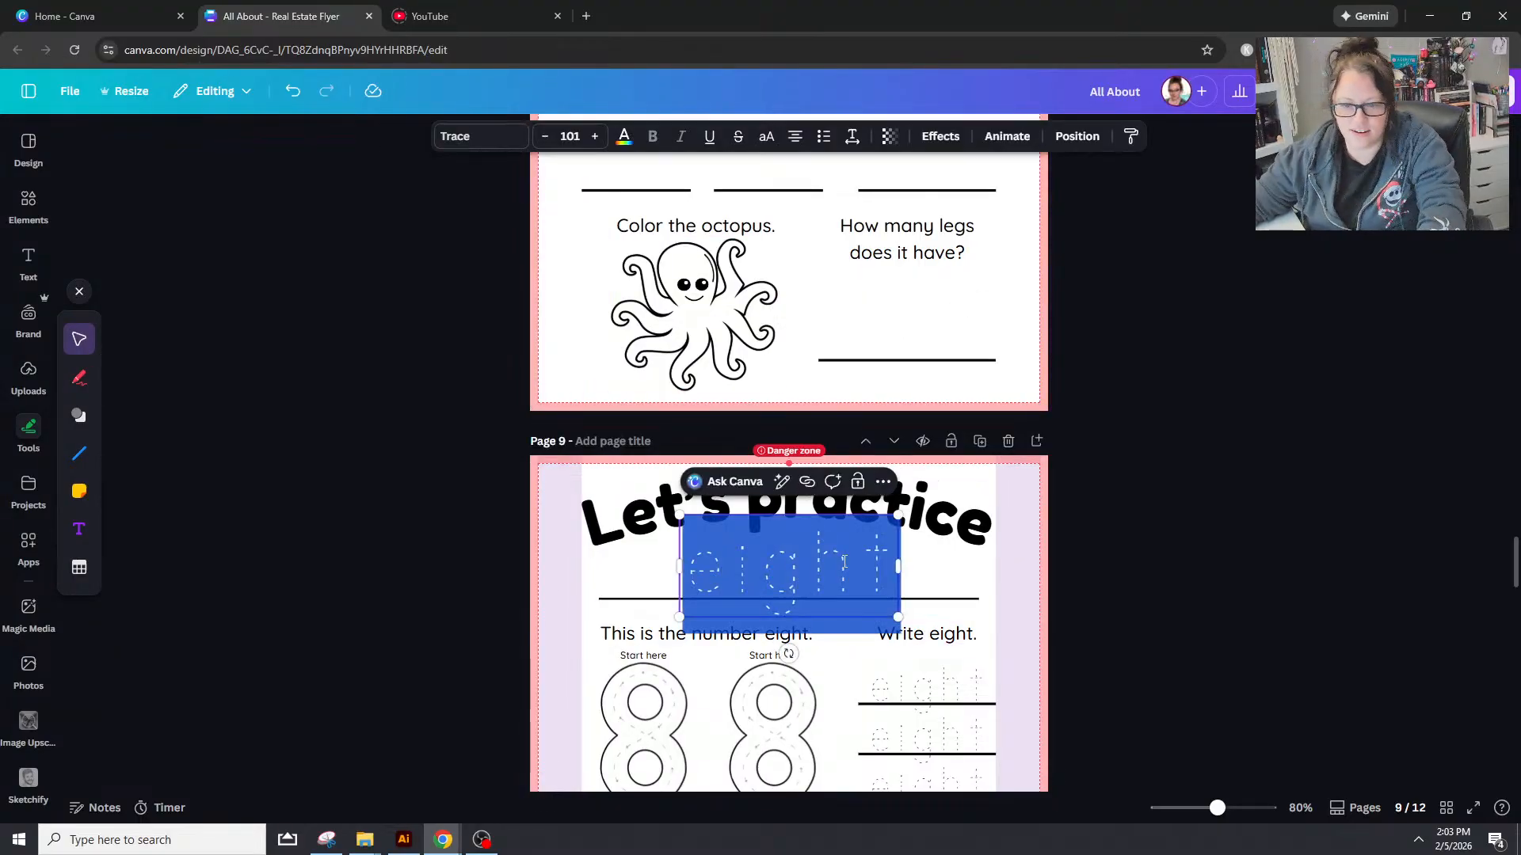
text(nine)
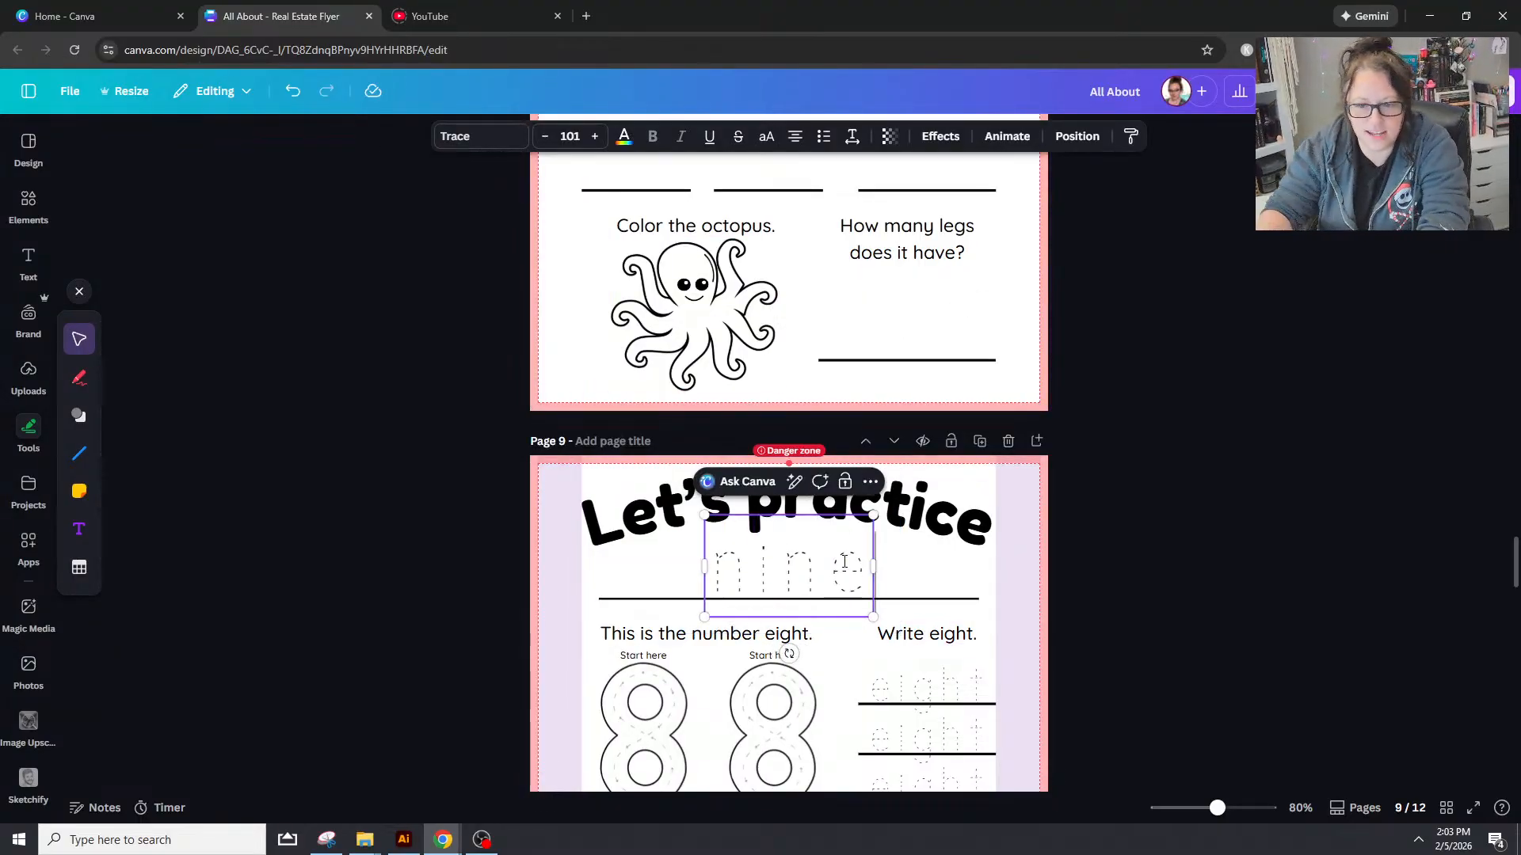
Step: Change the sentence above the large numbers on page 9 to "This is the number nine."
double_click(805, 634)
click(805, 634)
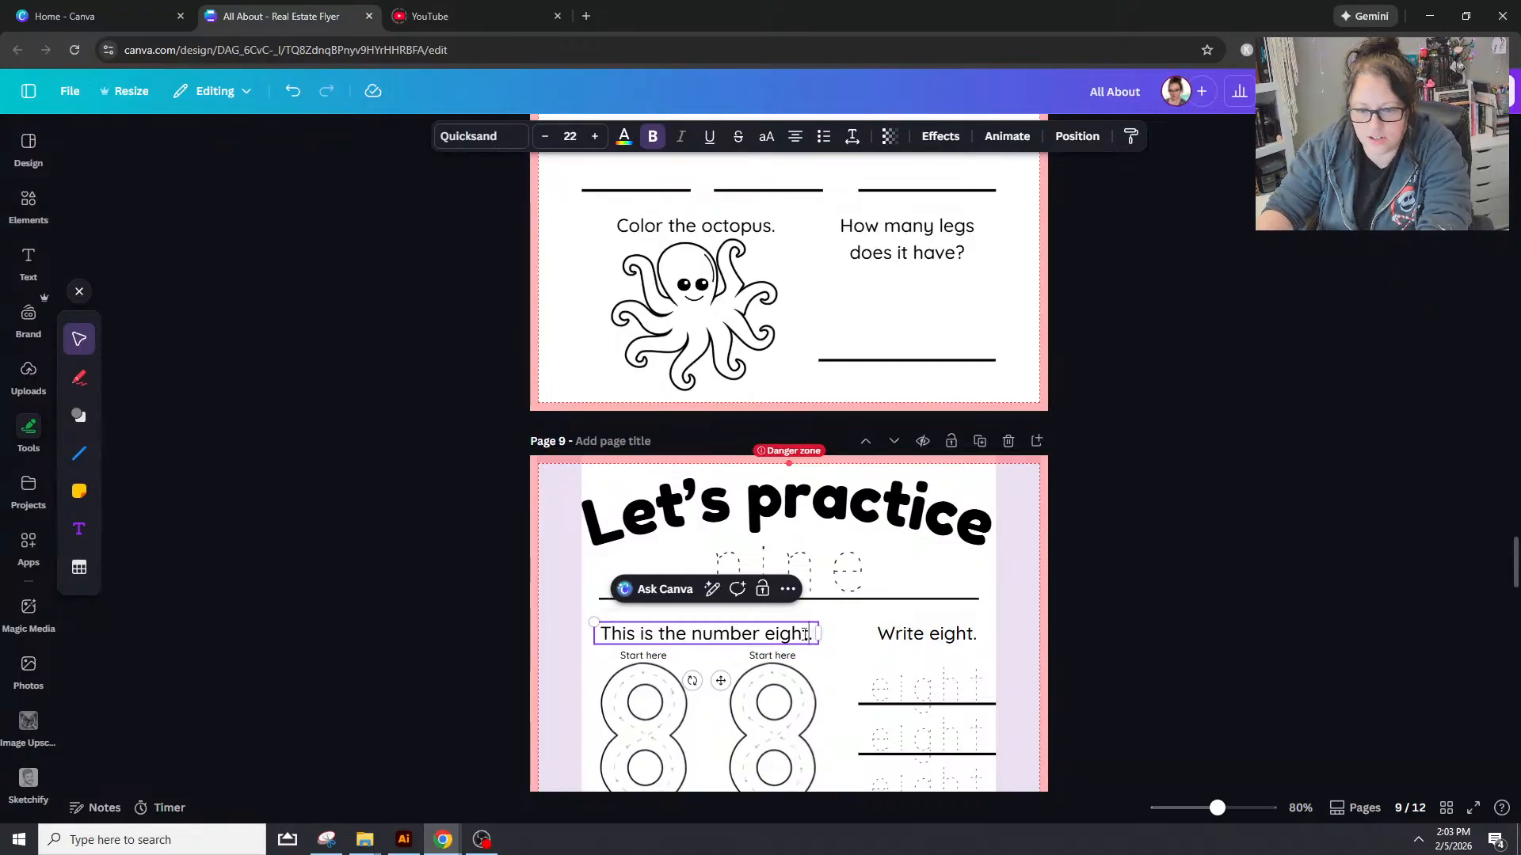
key(BackSpace)
key(BackSpace)
key(BackSpace)
key(BackSpace)
key(BackSpace)
text(nine)
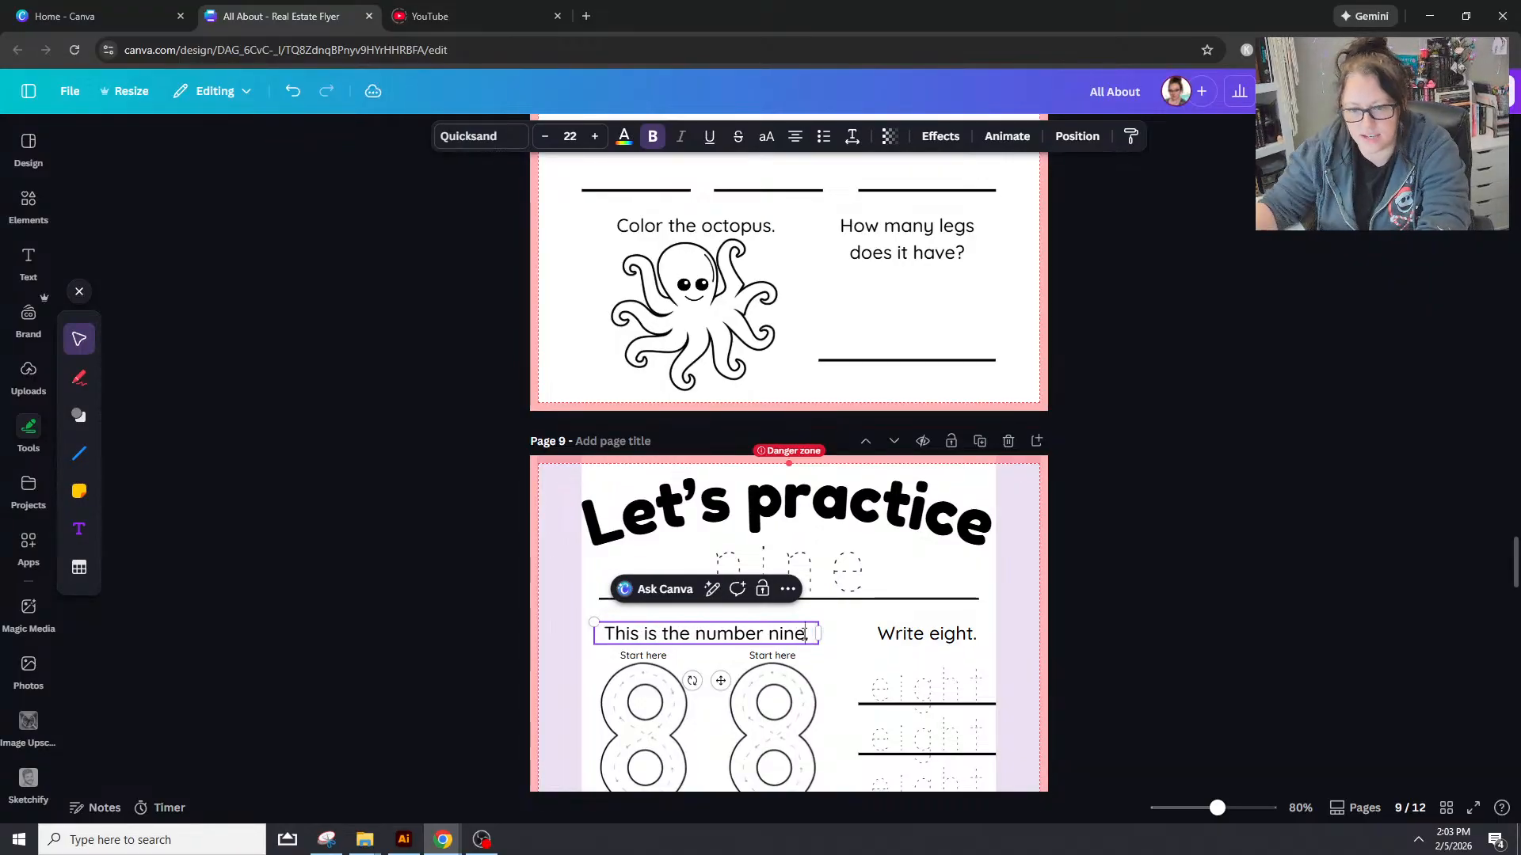
Step: Change the writing instruction on page 9 to "Write nine."
click(963, 638)
double_click(964, 639)
double_click(964, 640)
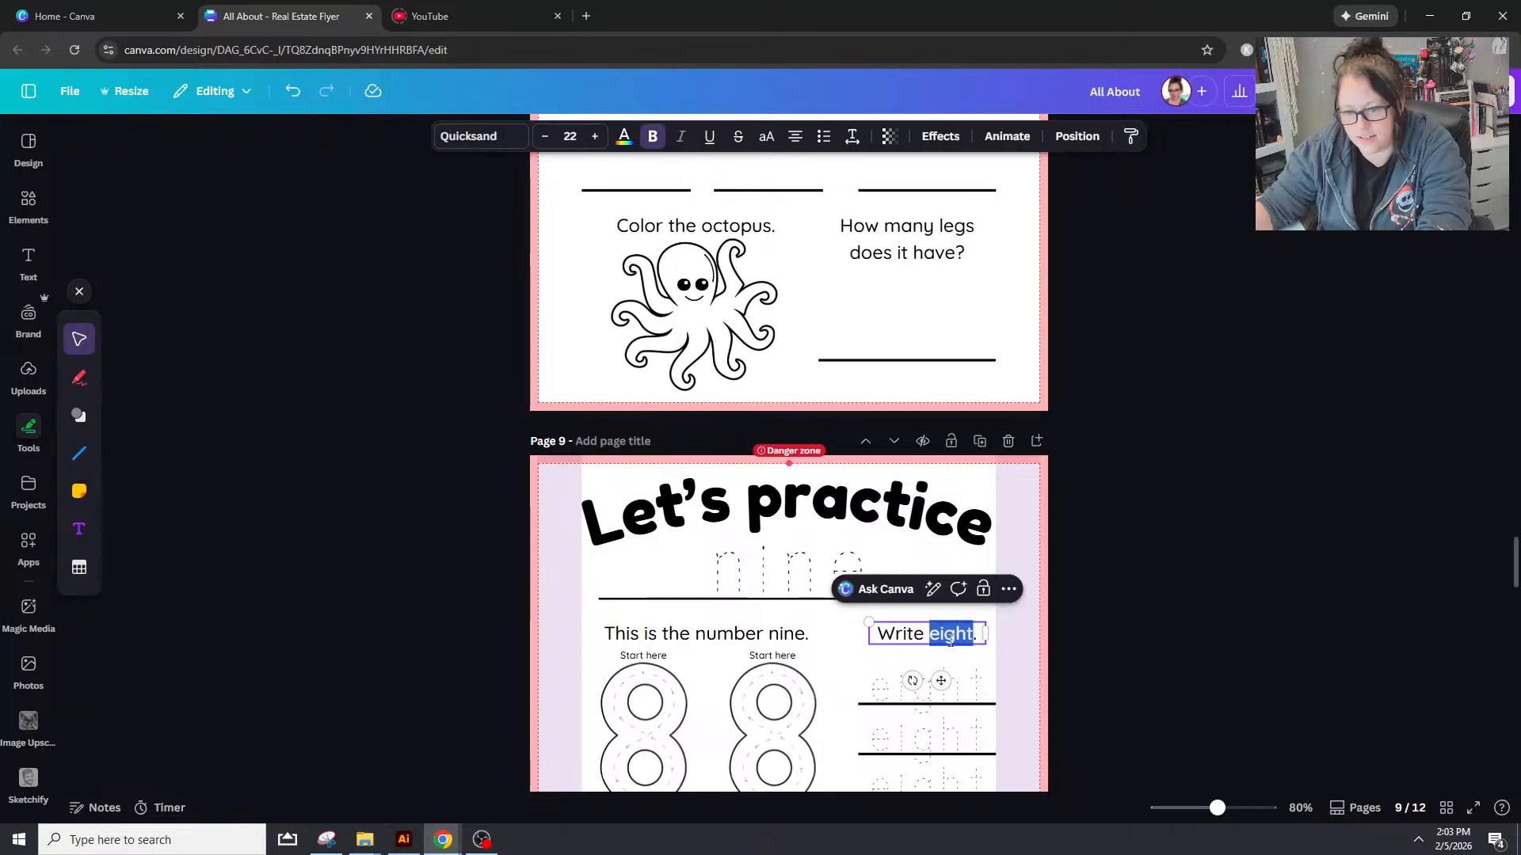
text(nine)
Step: Replace all three small traced words under the writing instruction on page 9 with "nine"
click(932, 702)
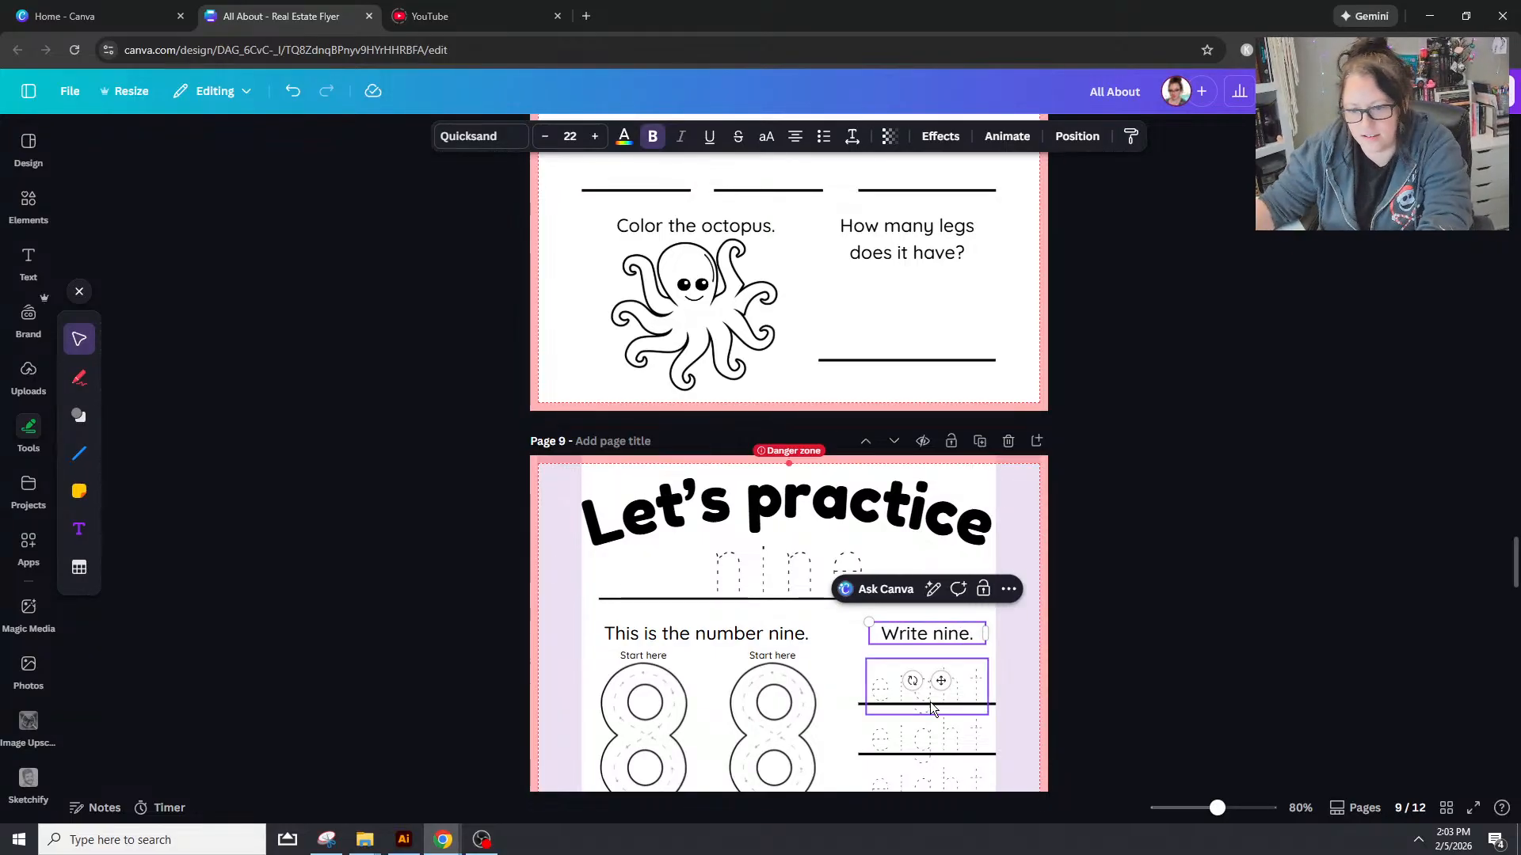
double_click(931, 702)
text(nine)
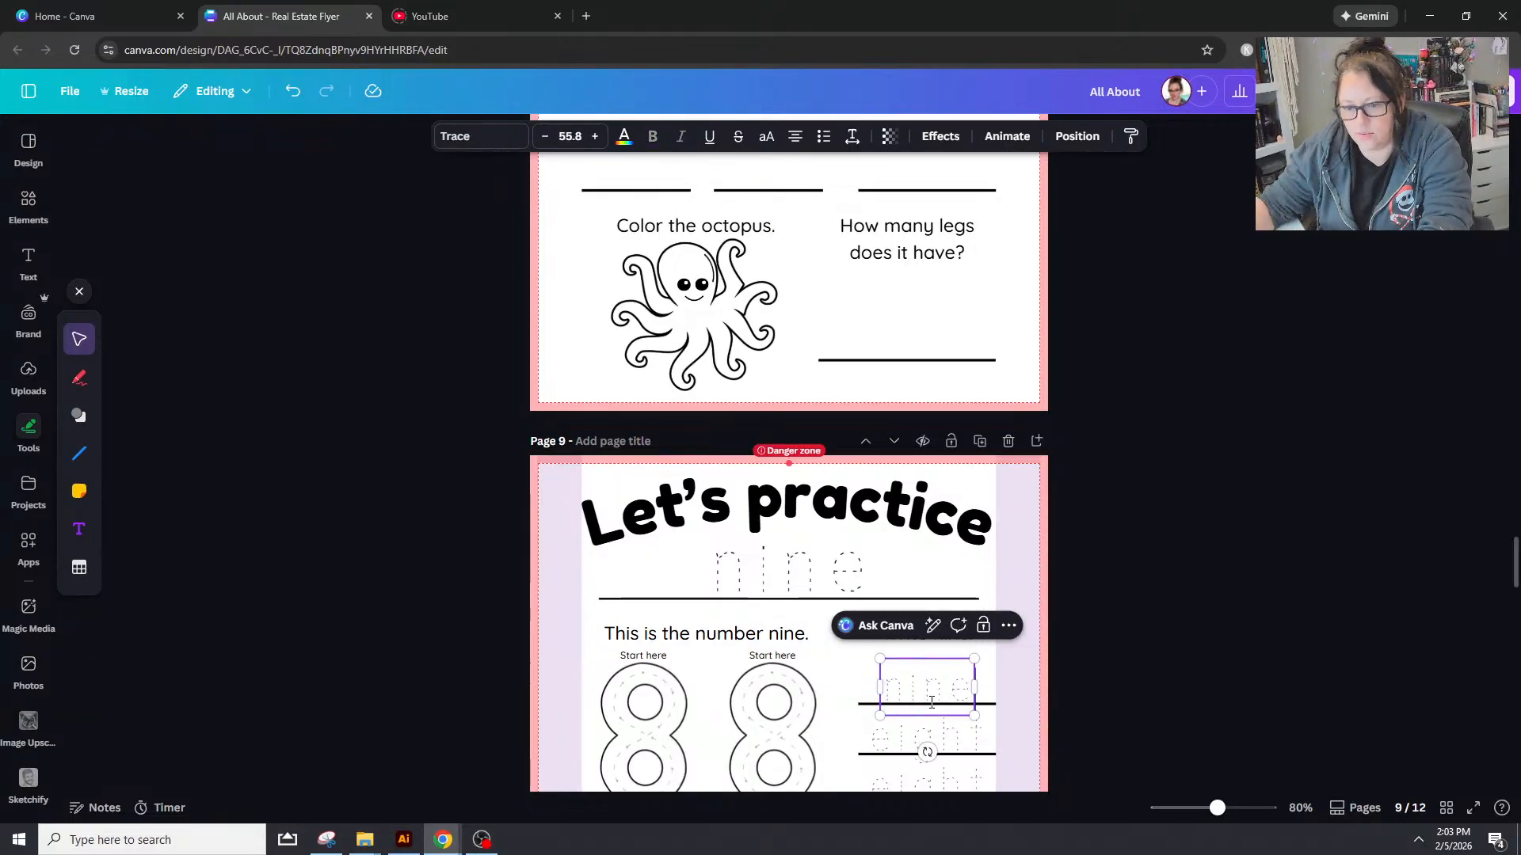
double_click(942, 751)
text(nine)
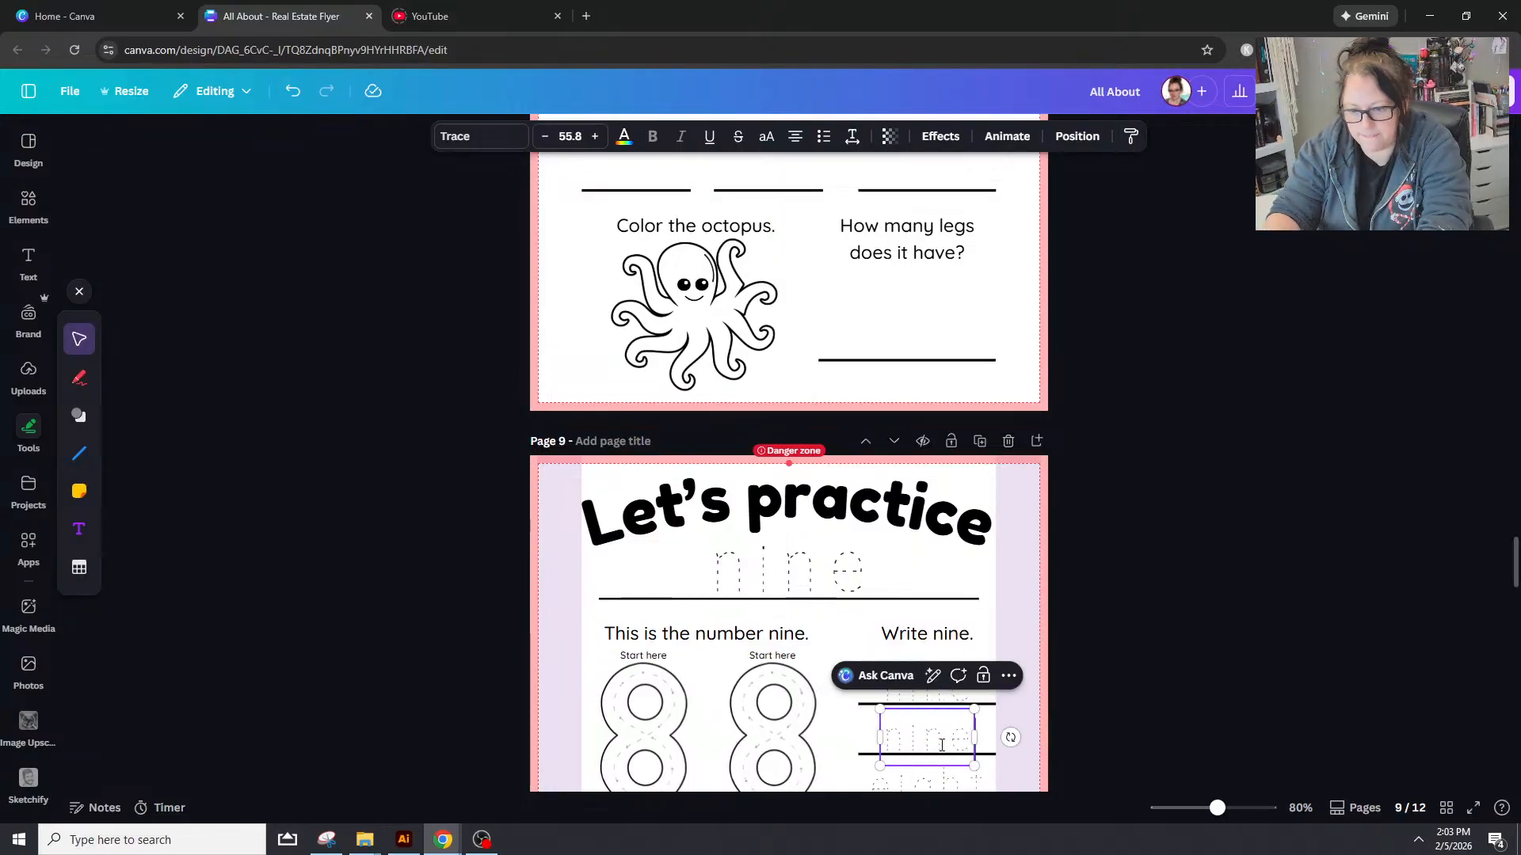
scroll(941, 744, down, 5)
double_click(942, 398)
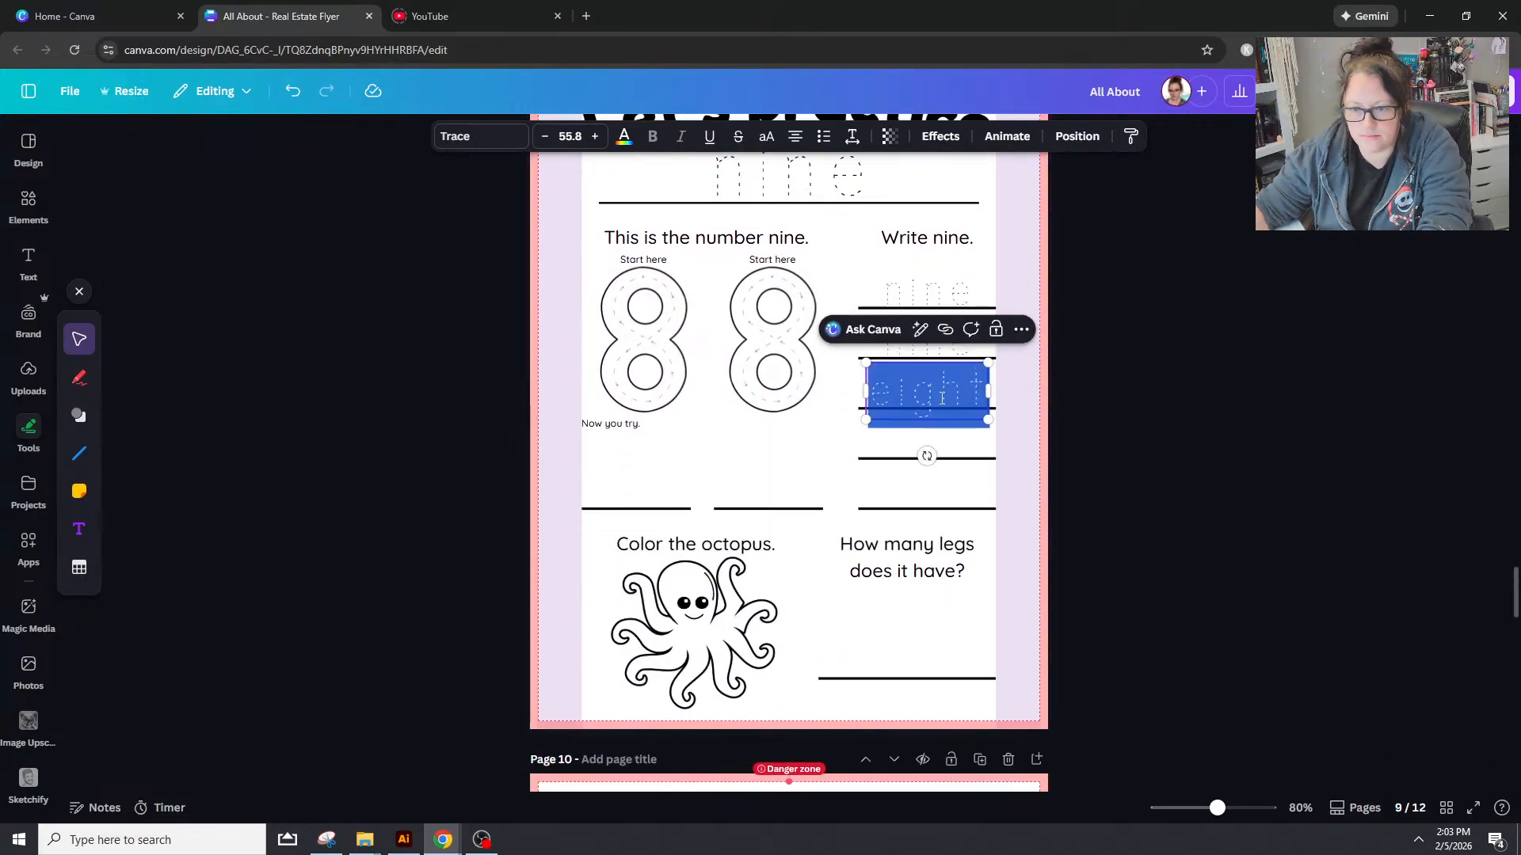
text(nine)
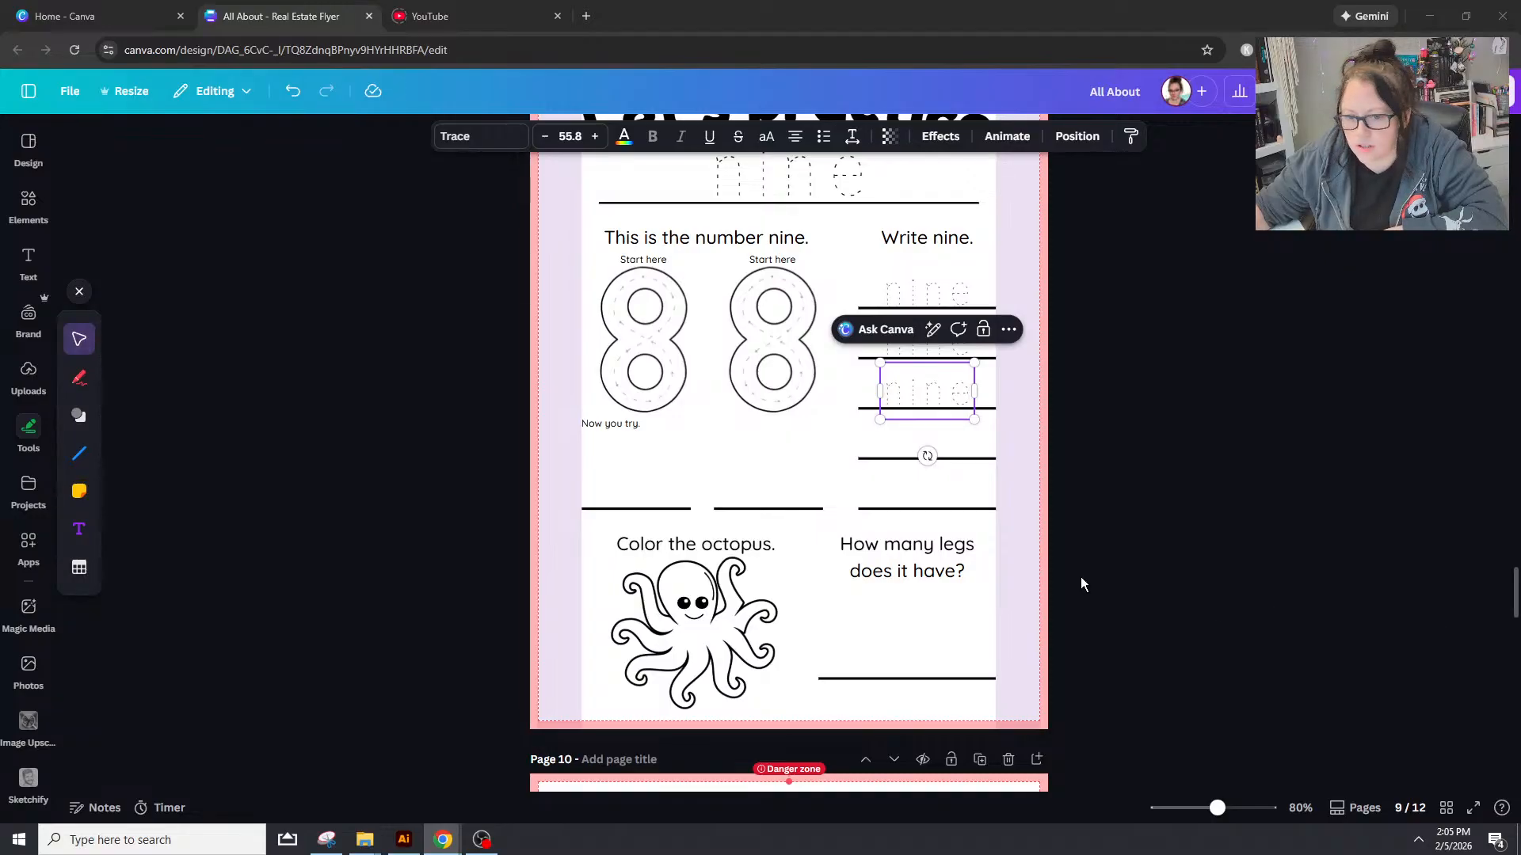
Step: Review the coloring and counting activities on the other number worksheets for comparison with page 9
scroll(841, 545, up, 20)
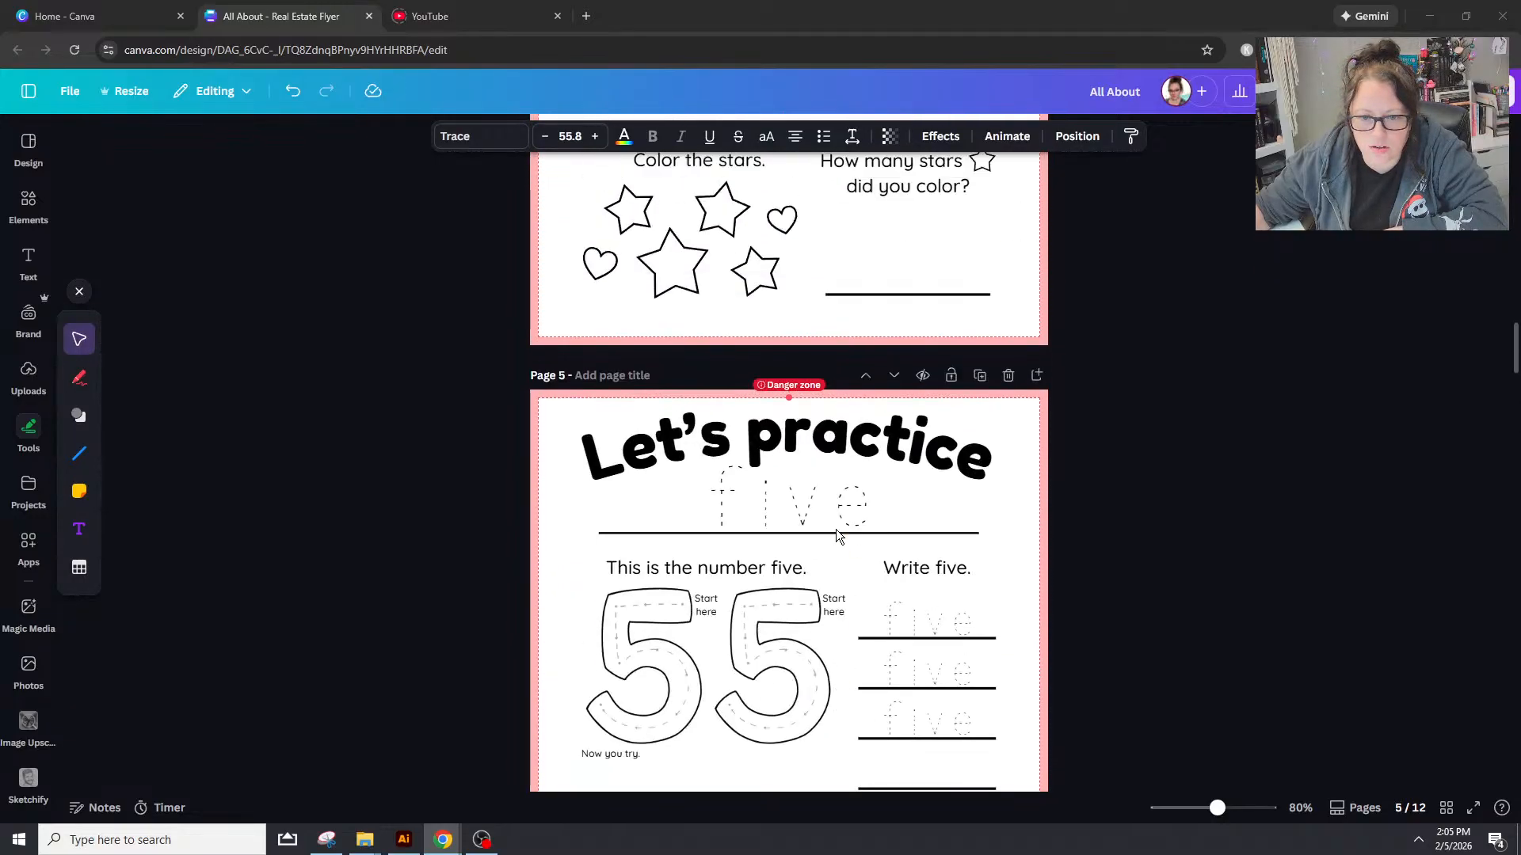
scroll(836, 535, up, 4)
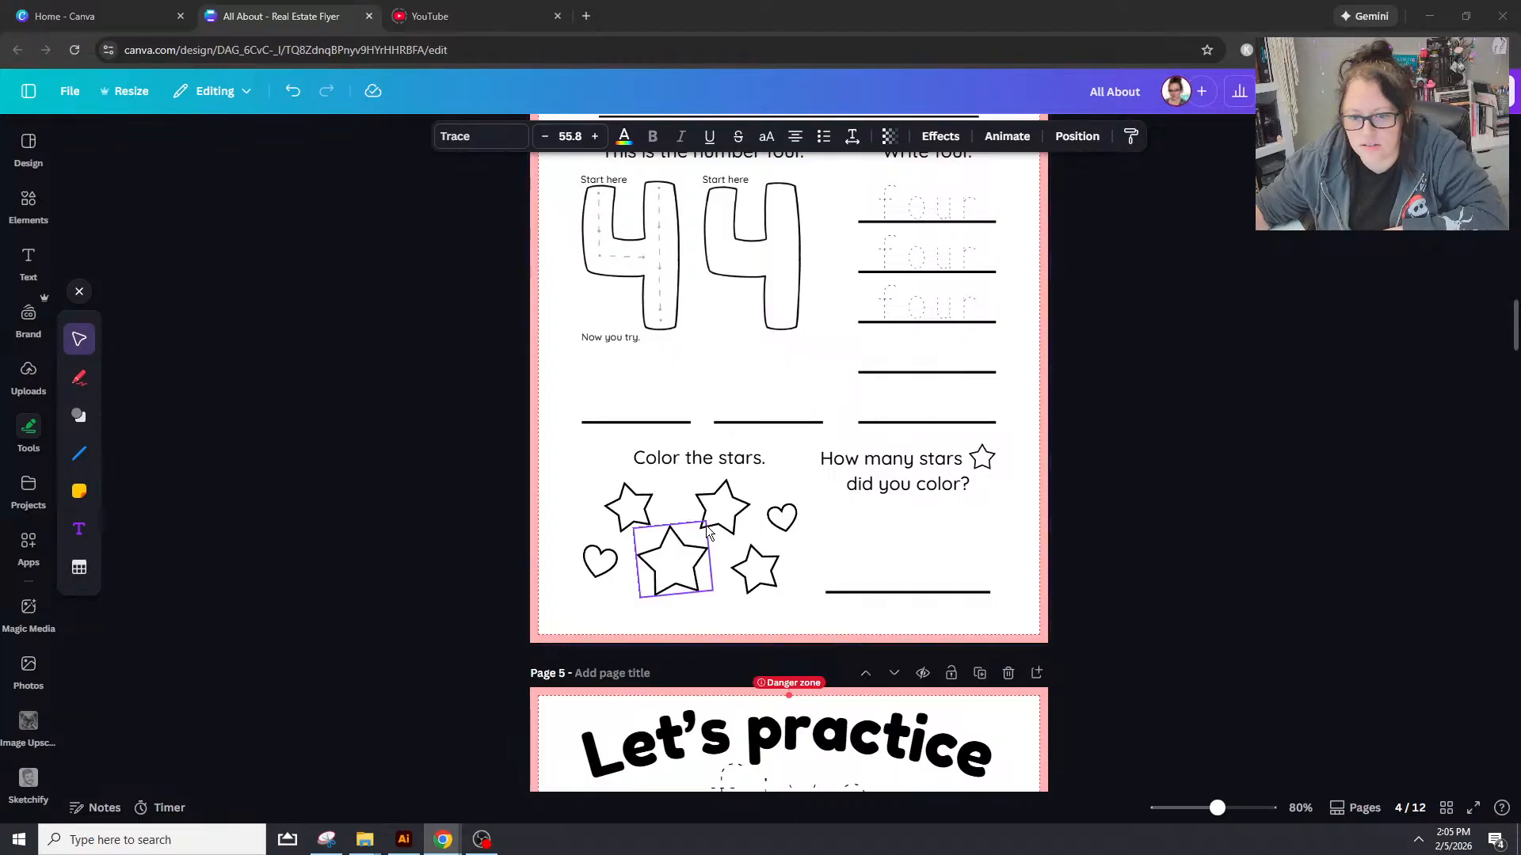
scroll(707, 533, down, 20)
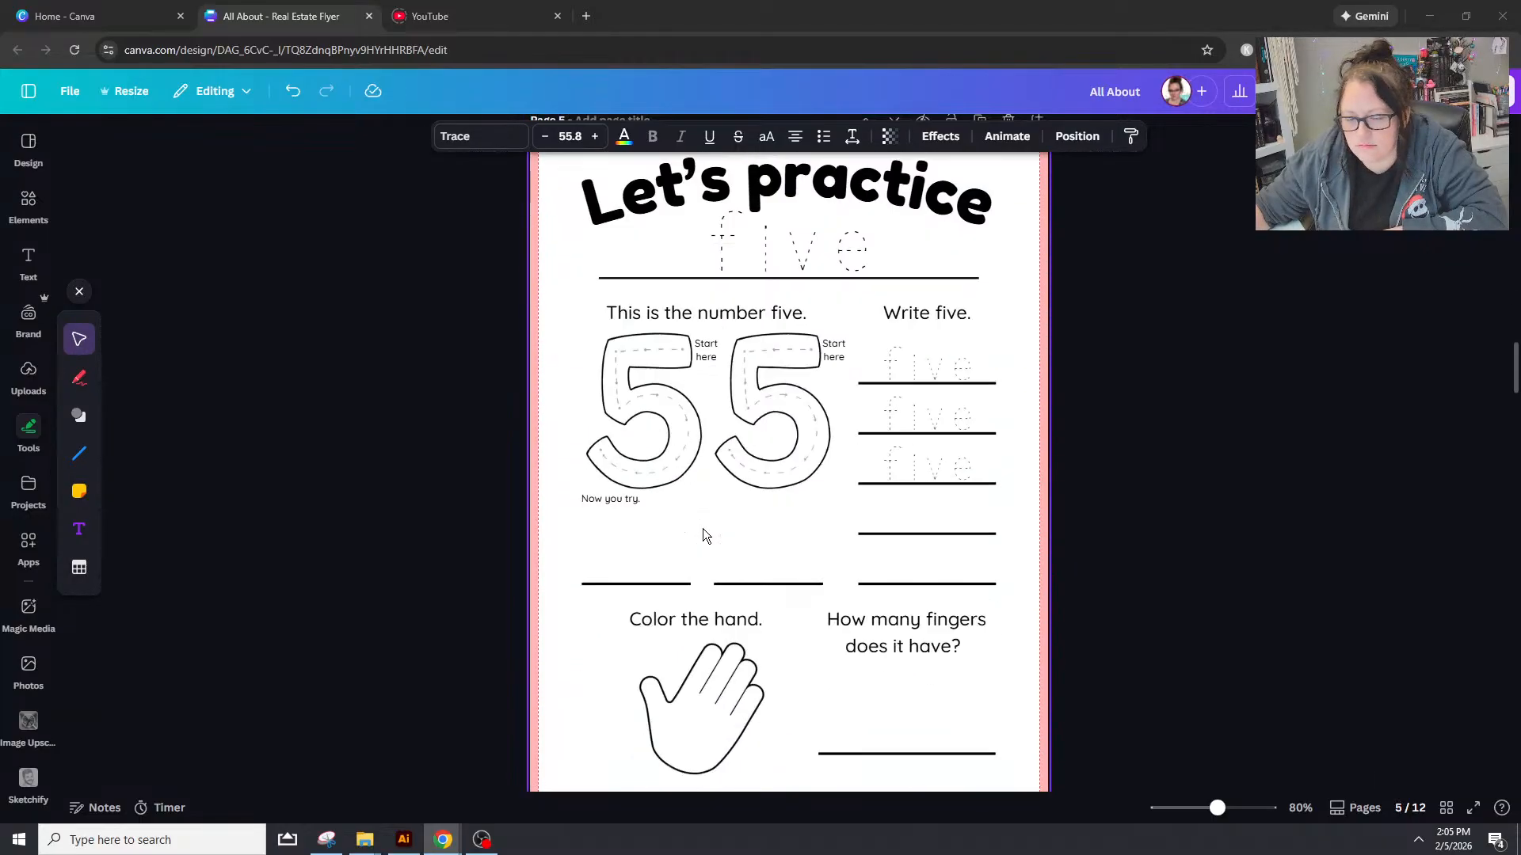
scroll(700, 530, down, 20)
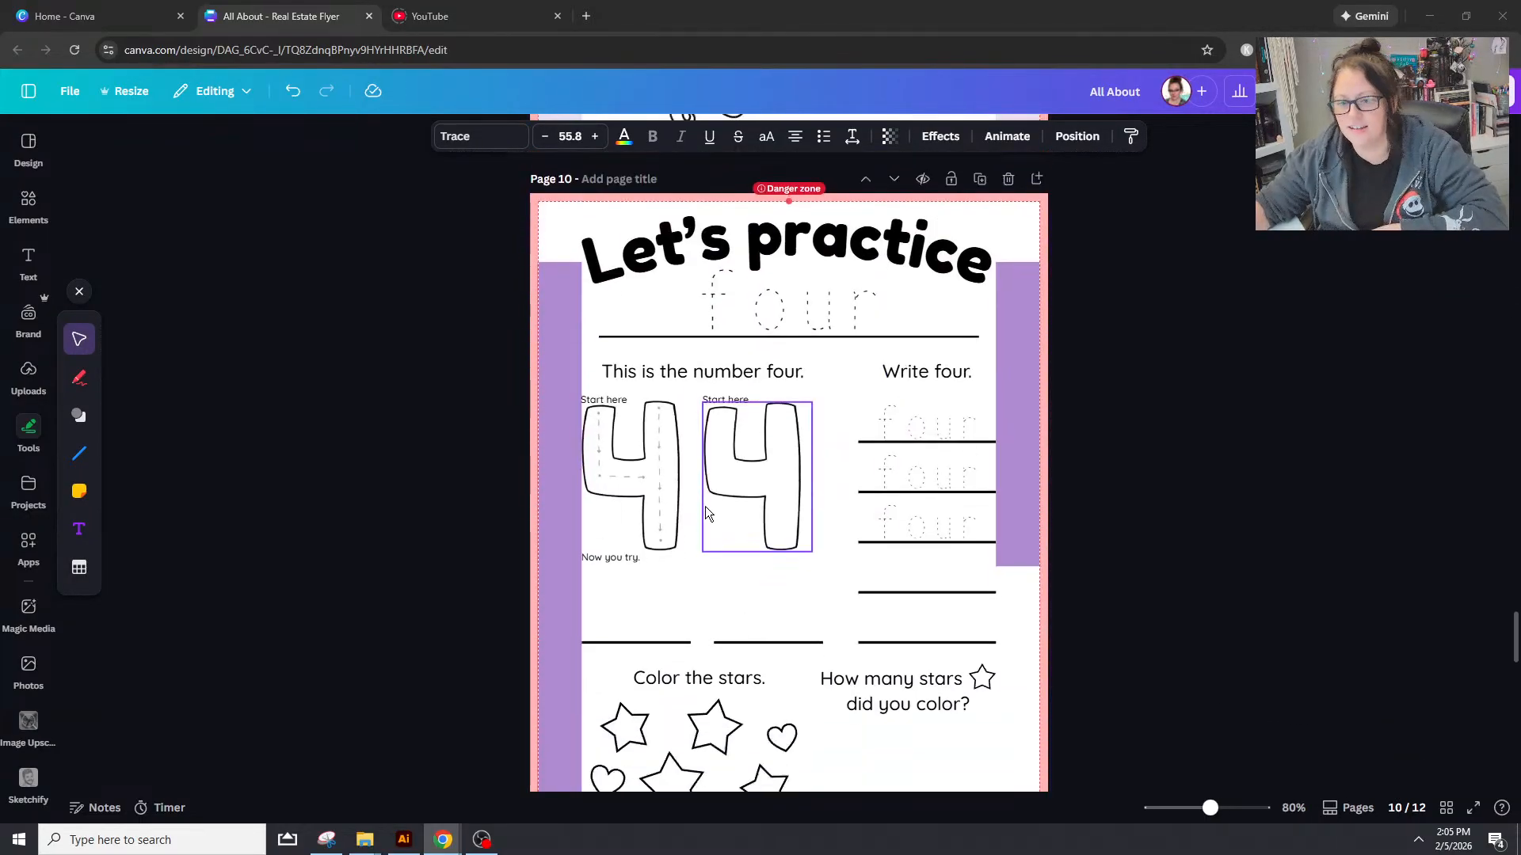
scroll(705, 518, up, 10)
scroll(705, 518, up, 2)
scroll(702, 530, down, 3)
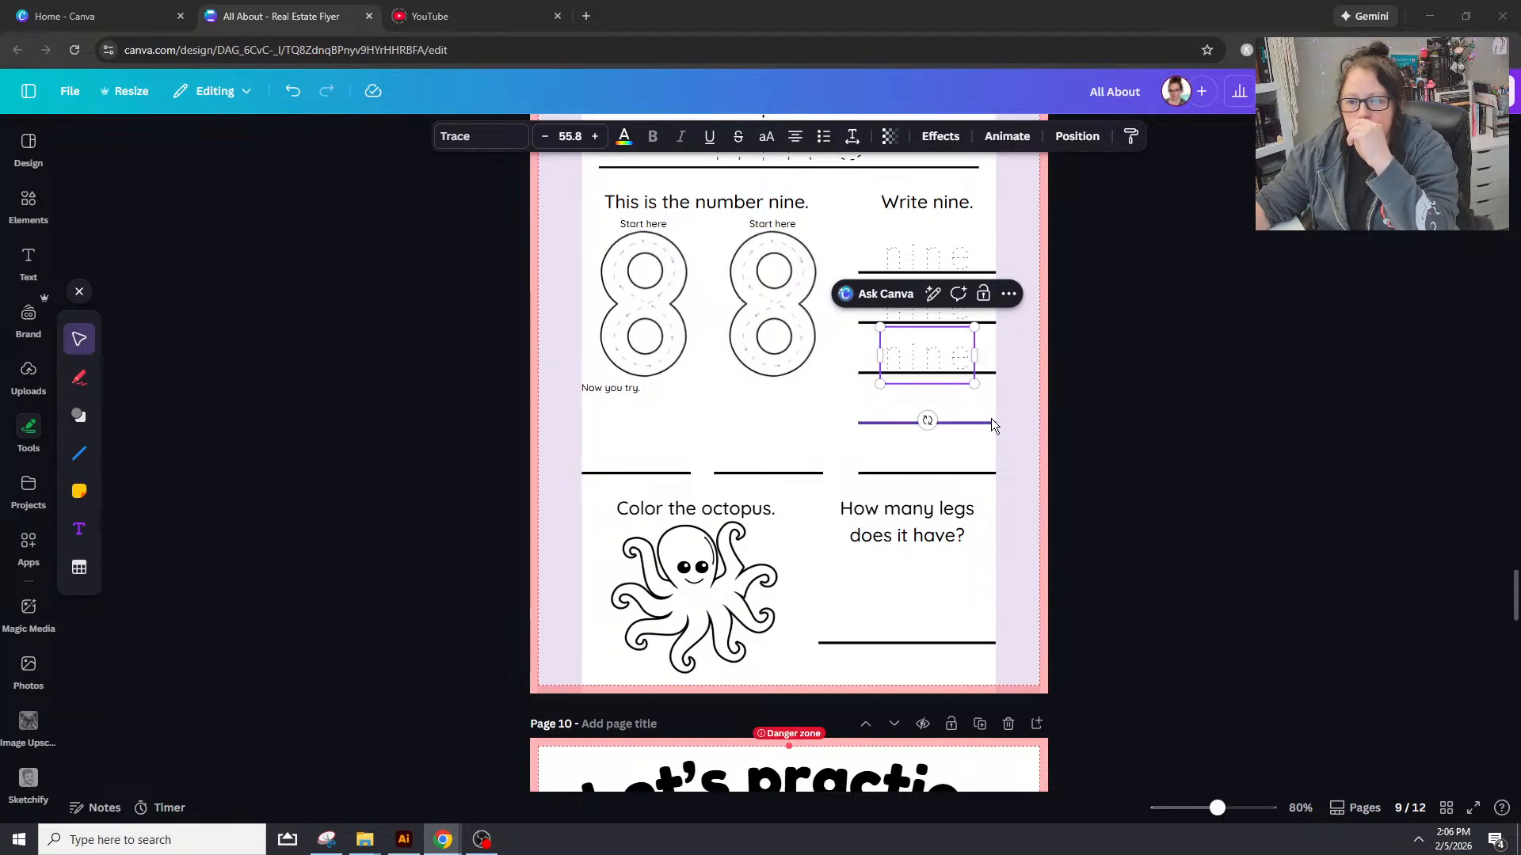
scroll(991, 420, down, 2)
scroll(986, 420, up, 12)
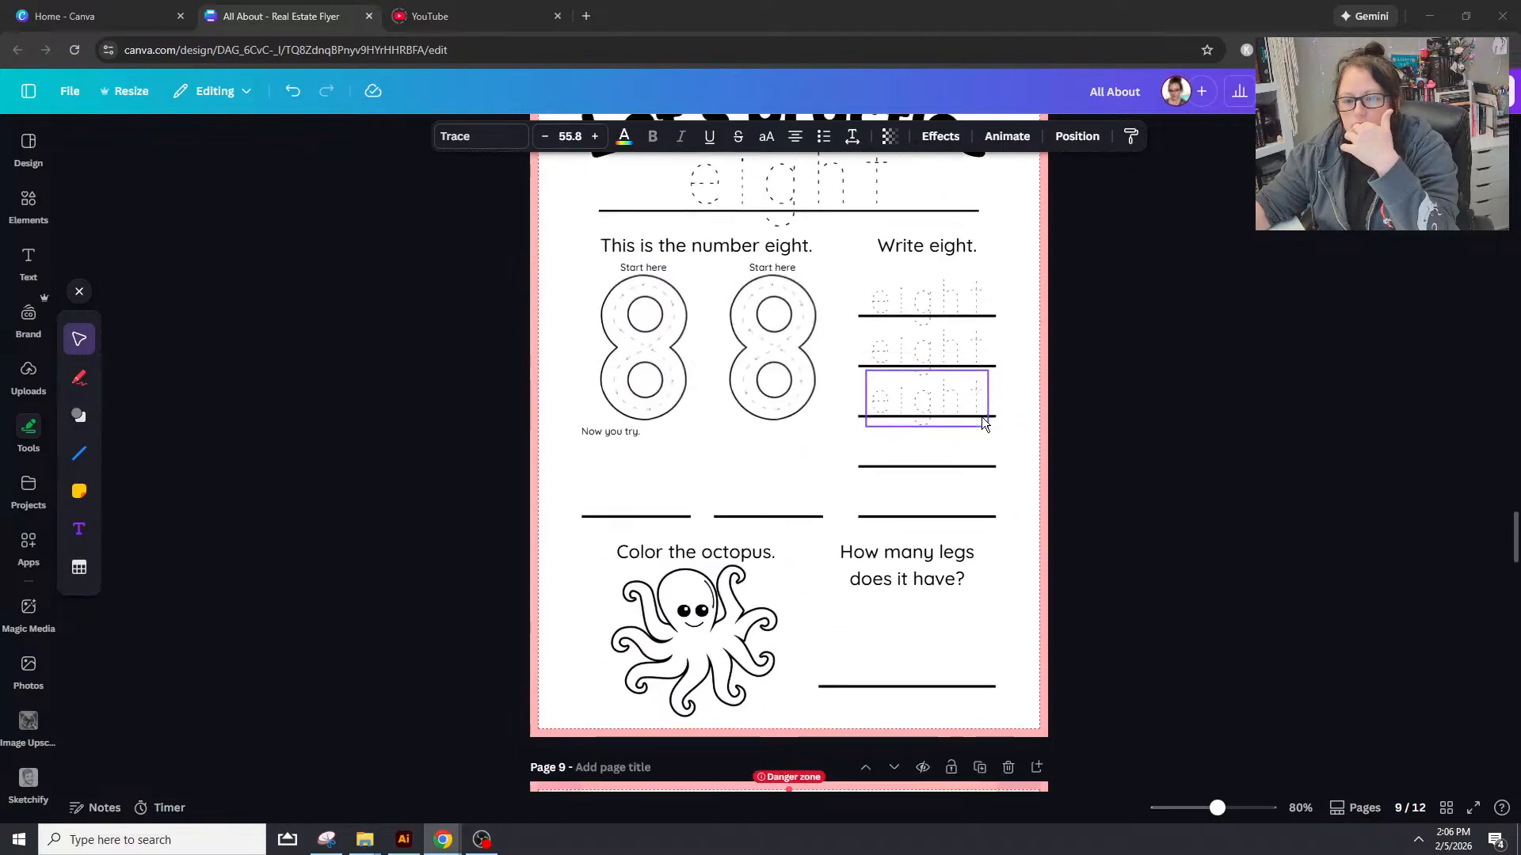
Step: Delete the octopus drawing from the number nine worksheet on page 9
scroll(981, 420, down, 6)
drag(588, 539, 762, 637)
key(Delete)
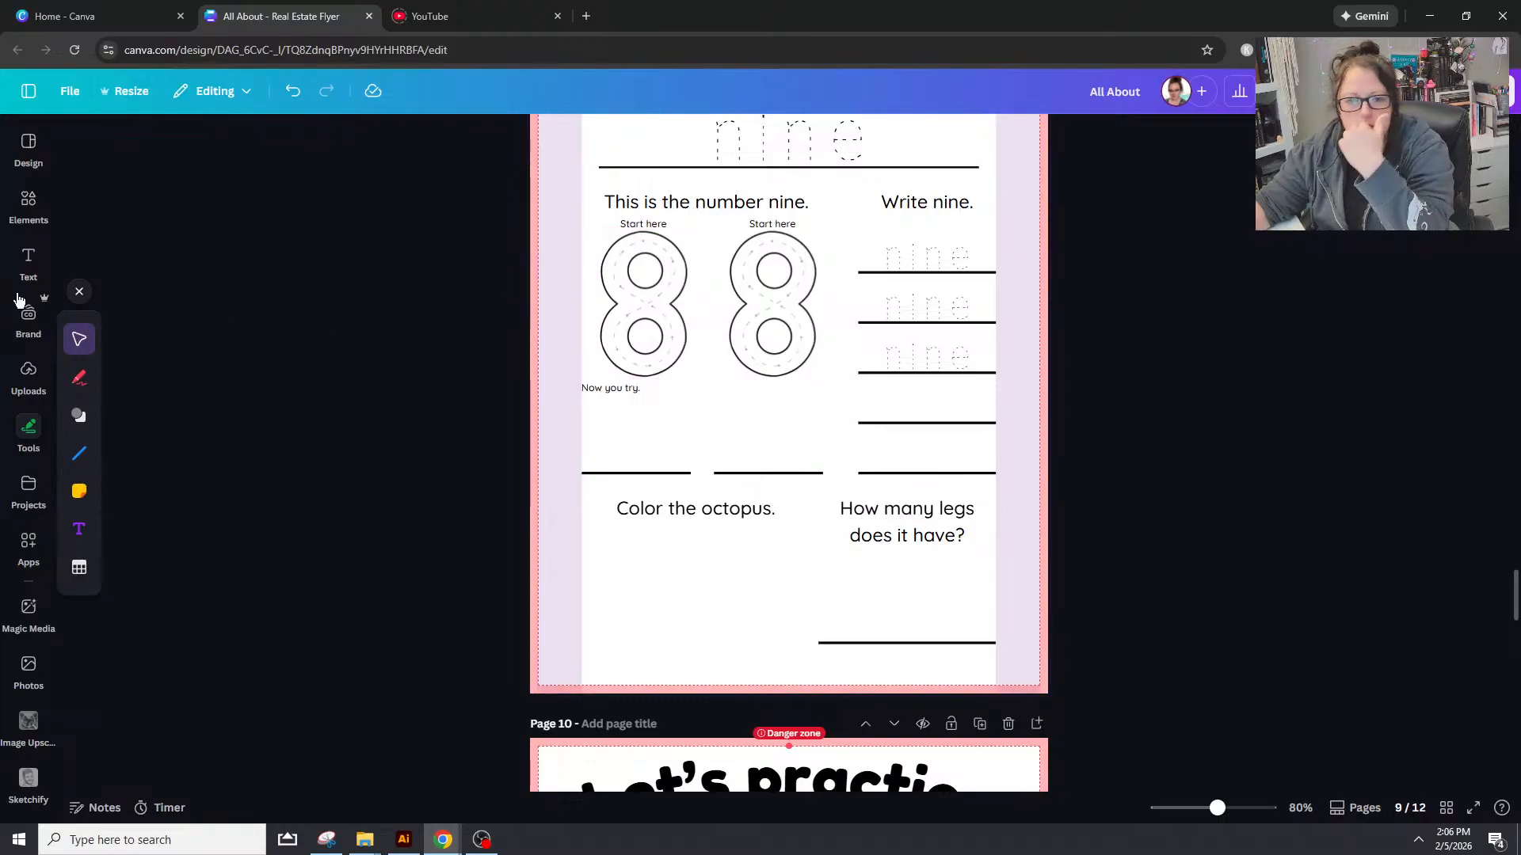
Step: Add the uploaded traceable 9 image to page 9, shrink it and place it over the left 8
click(28, 372)
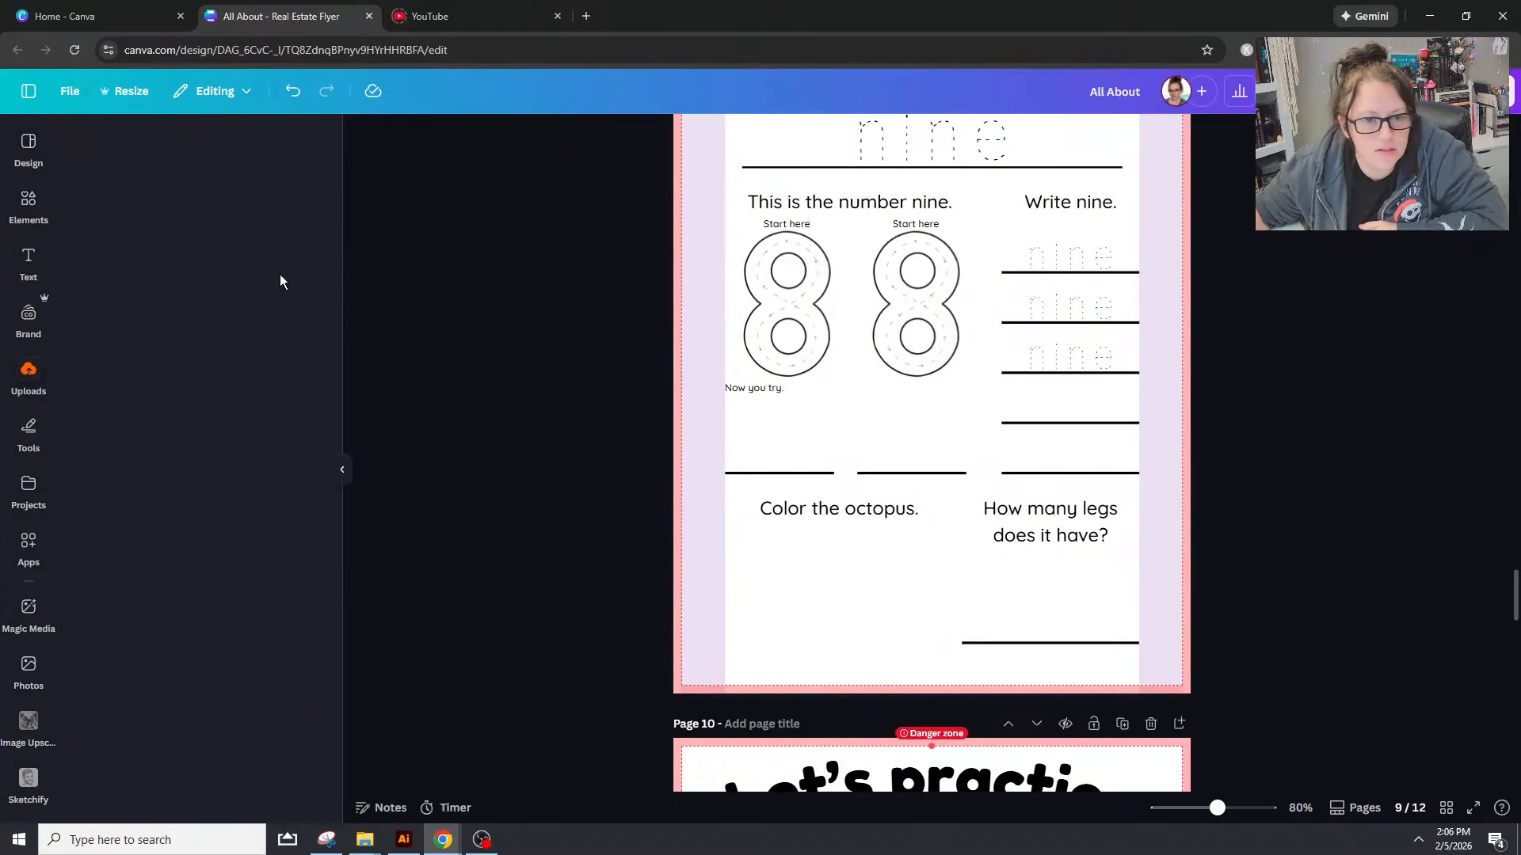
click(190, 717)
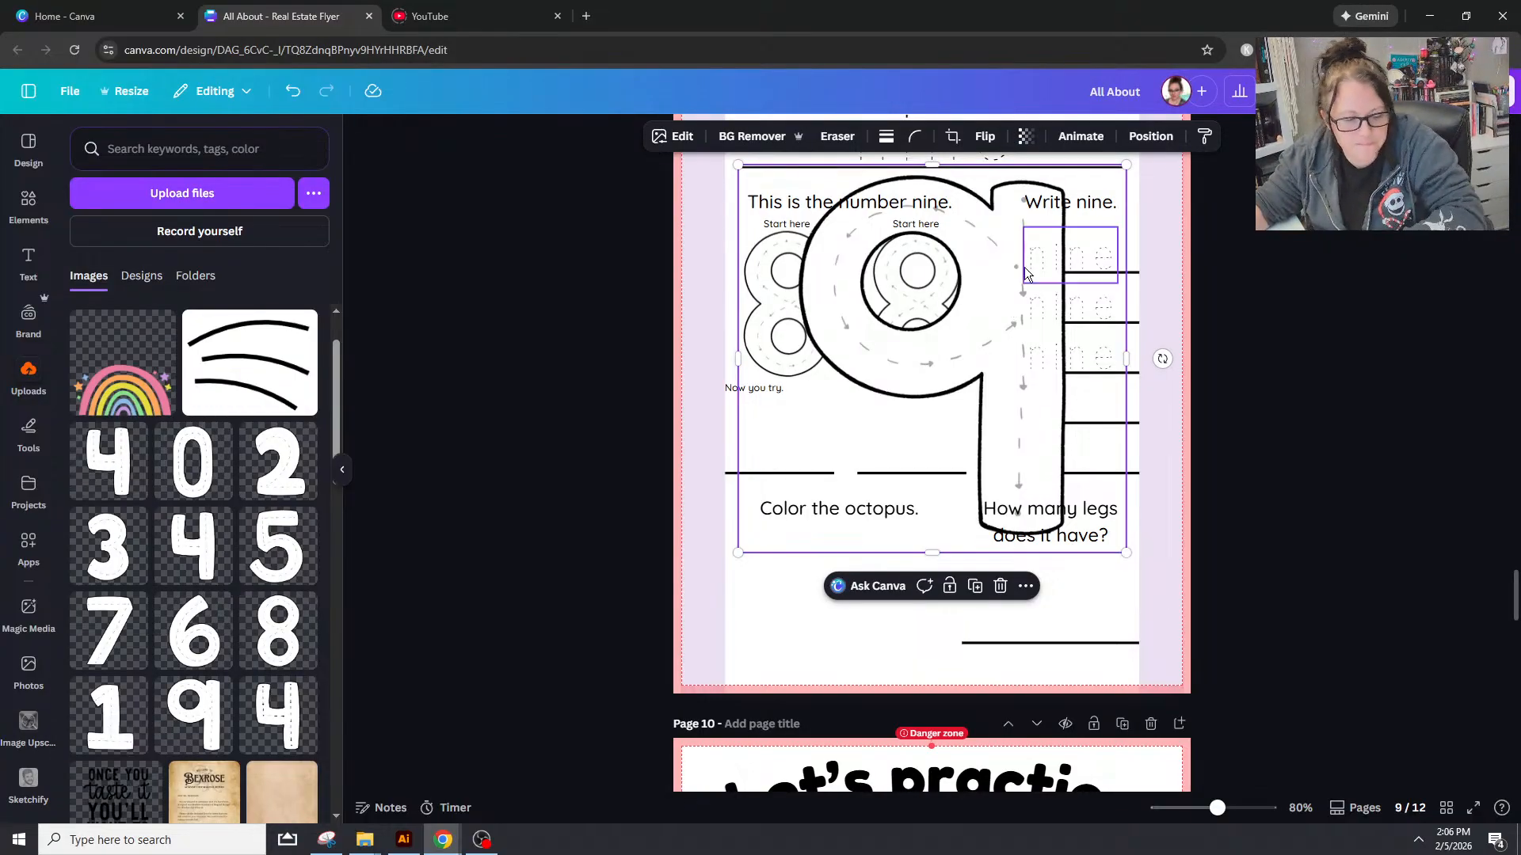
drag(1000, 310, 900, 357)
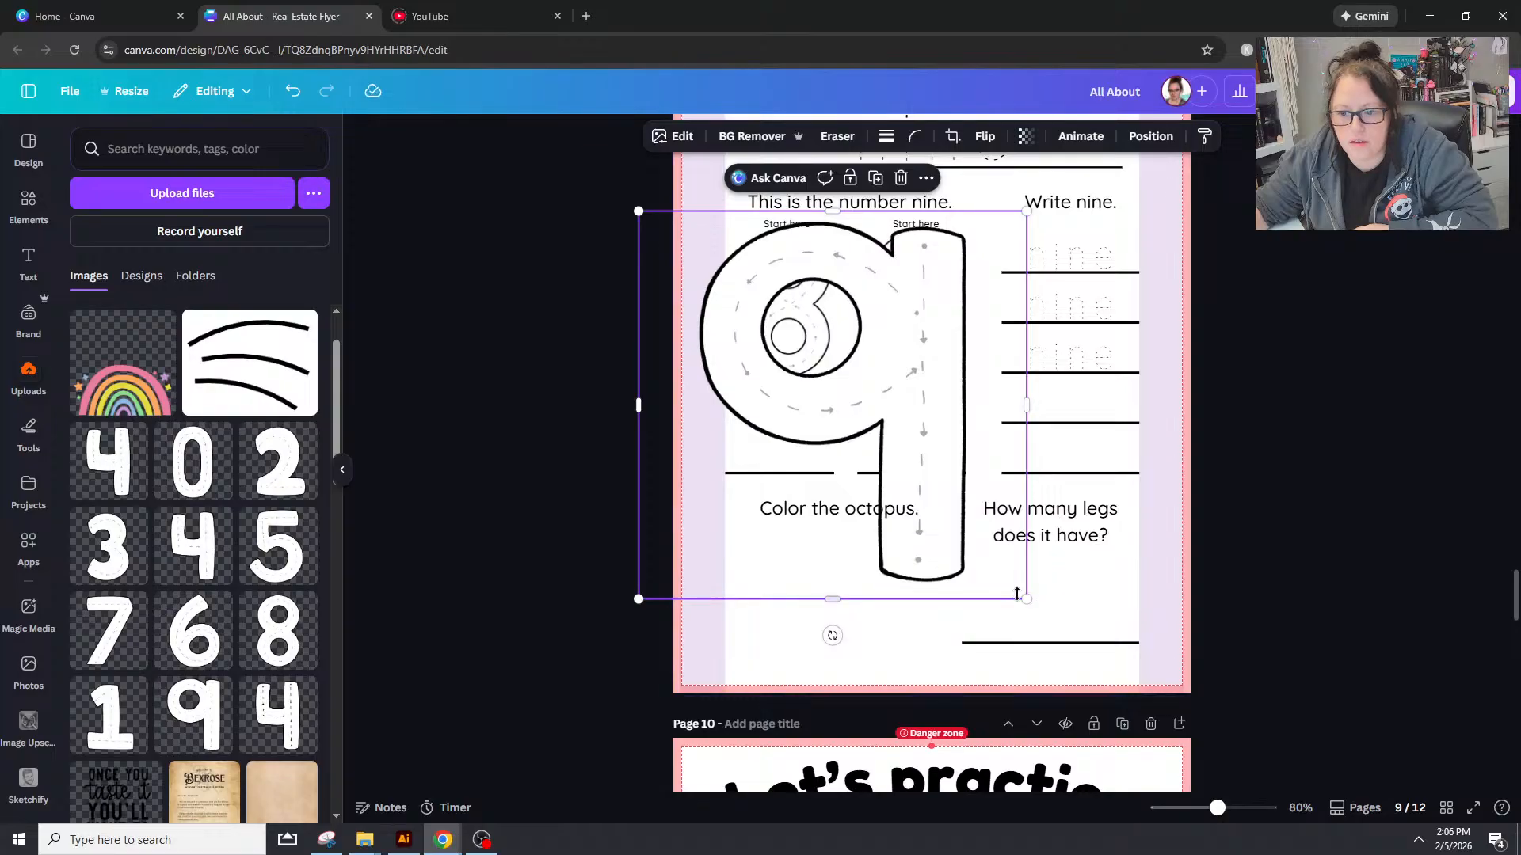
drag(1026, 599, 793, 366)
drag(744, 301, 800, 318)
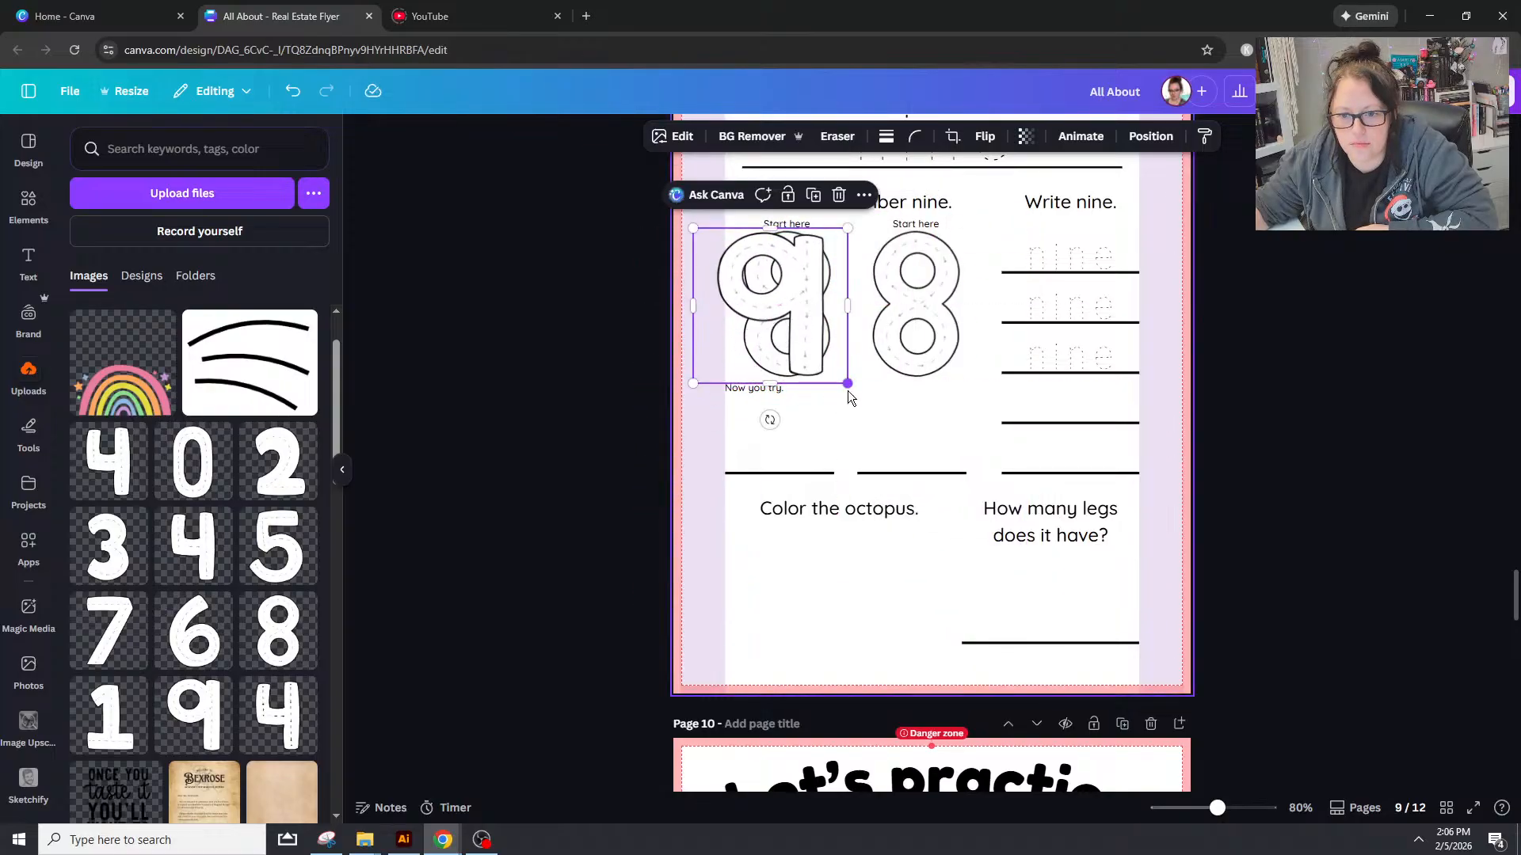
Step: Fine-tune the 9 image's size and crop away its empty margins so it fits above the "Now you try." text
drag(838, 382, 844, 386)
drag(847, 306, 831, 312)
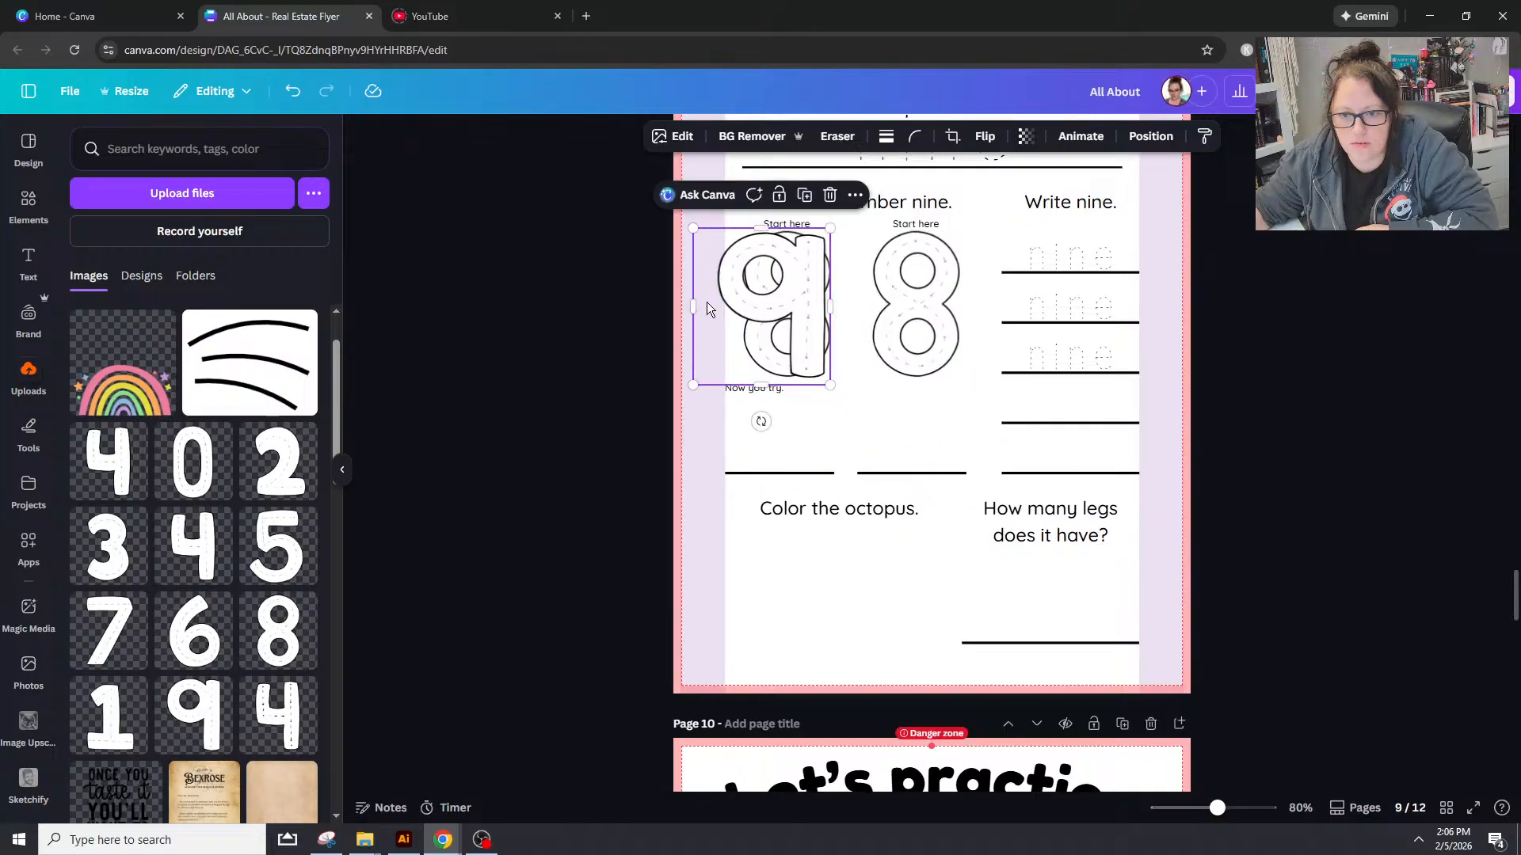
drag(694, 307, 717, 307)
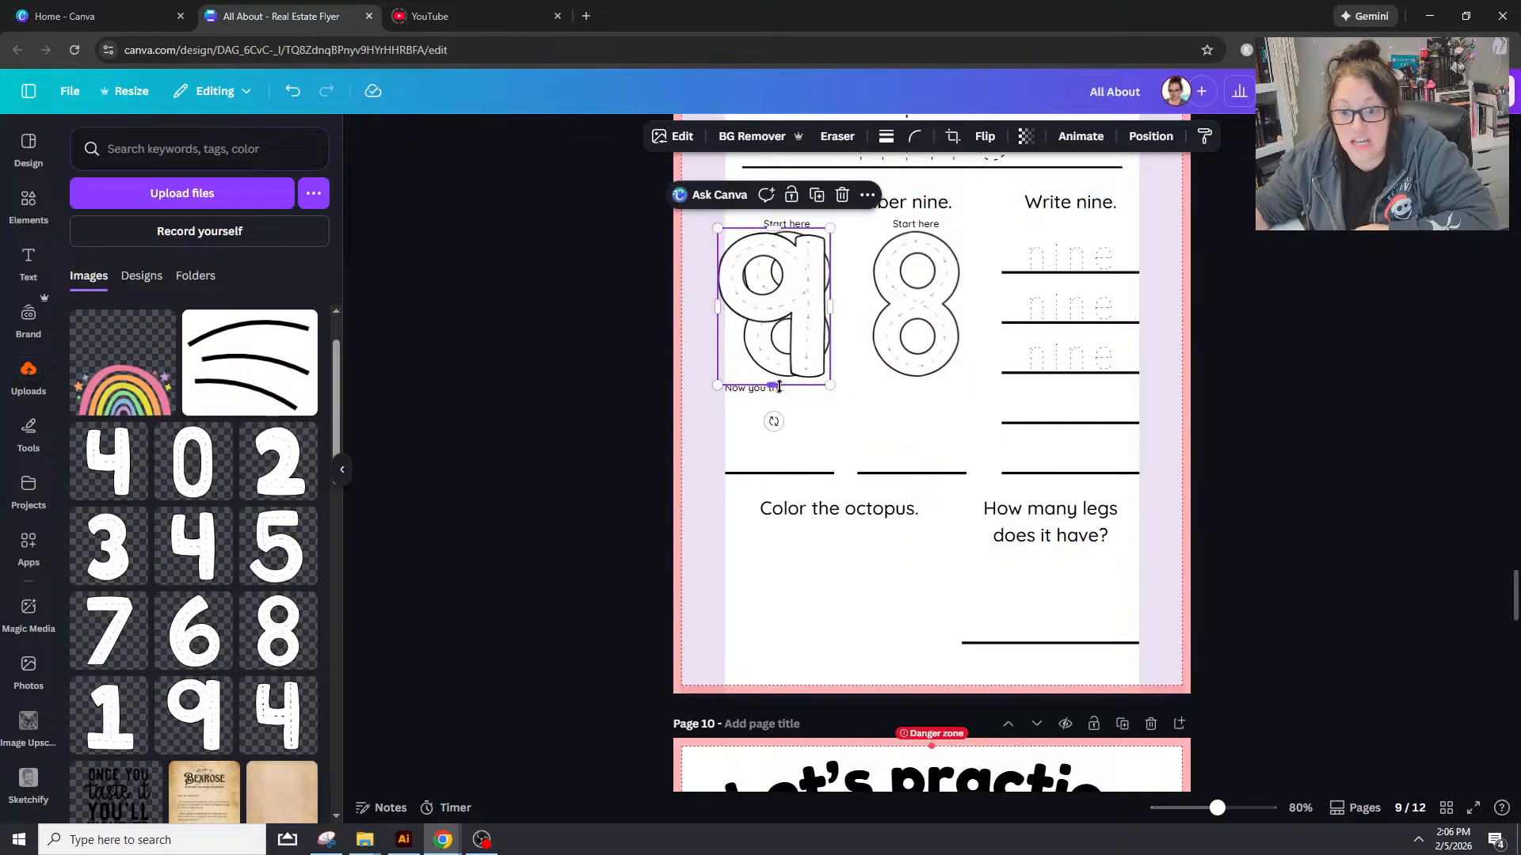
drag(774, 384, 865, 319)
click(841, 425)
click(802, 341)
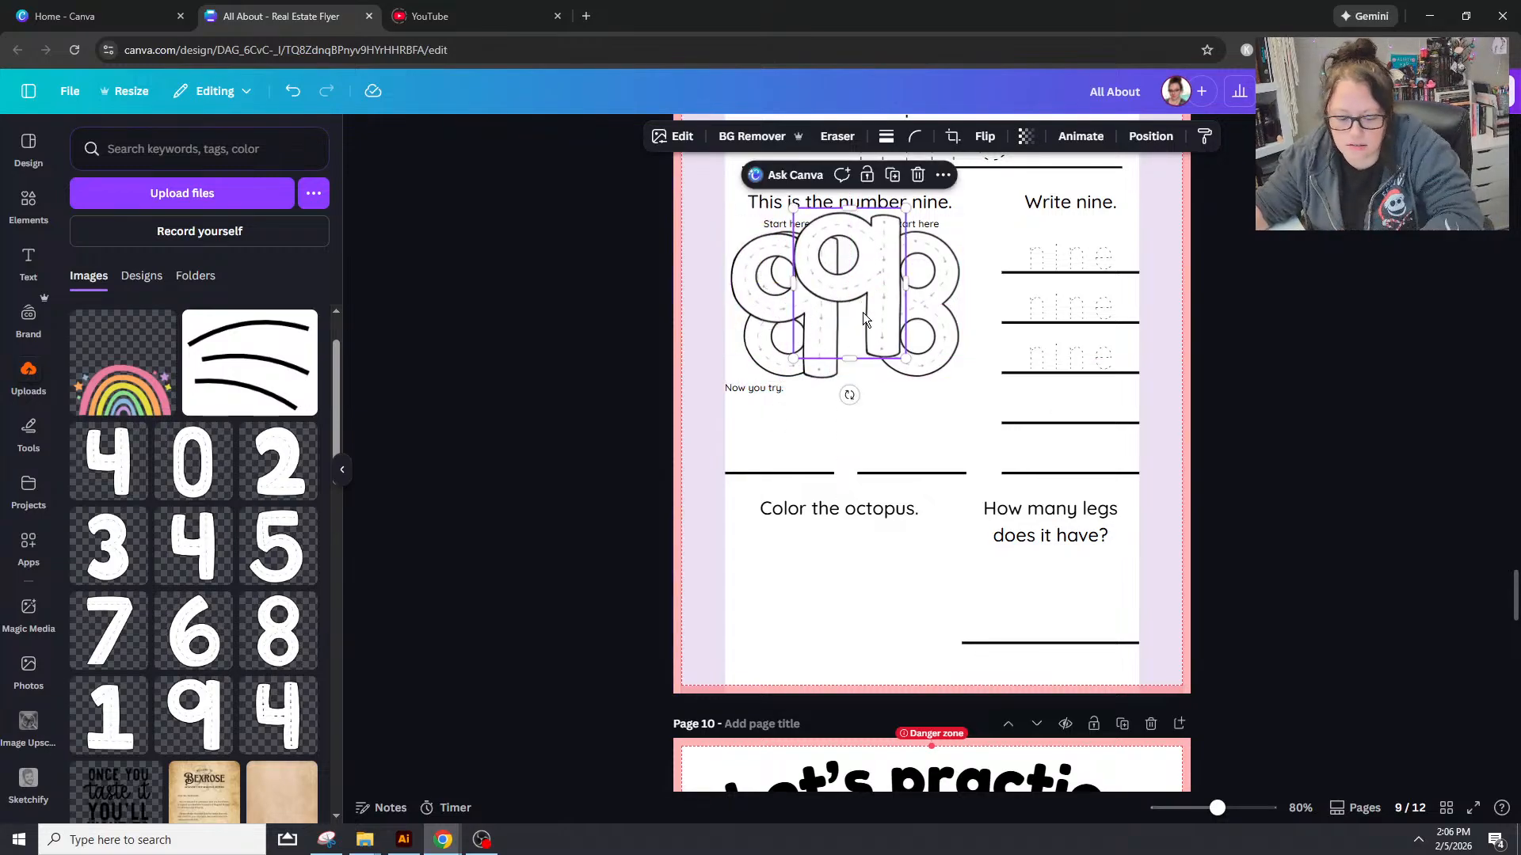
key(ctrl+z)
key(ctrl+z)
Step: Delete both 8 images from page 9, sending the 9 image backward to reach the left one
click(876, 318)
key(Delete)
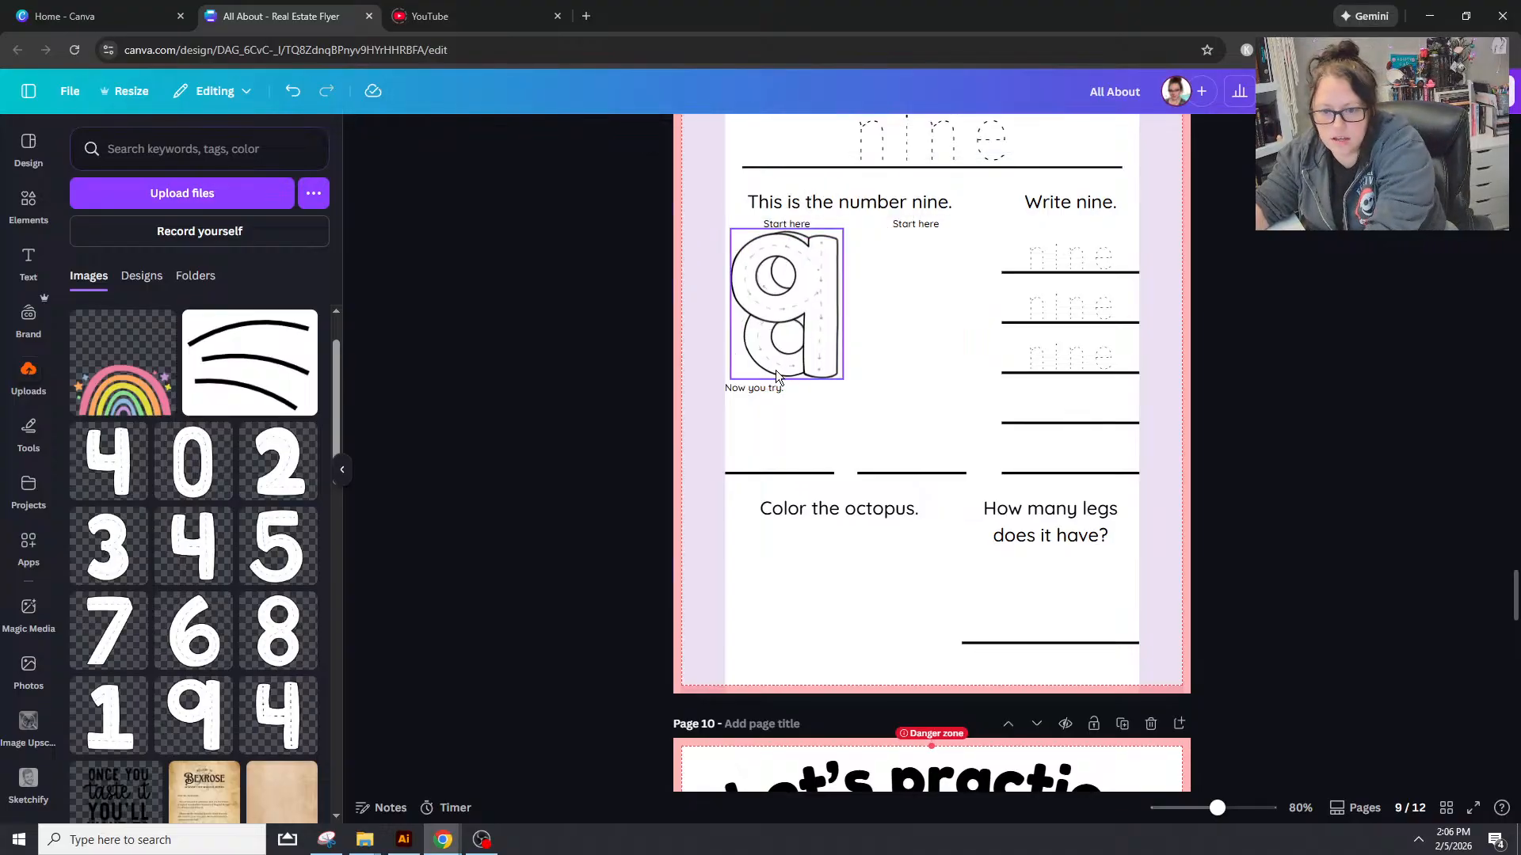
click(776, 376)
key(ctrl+[)
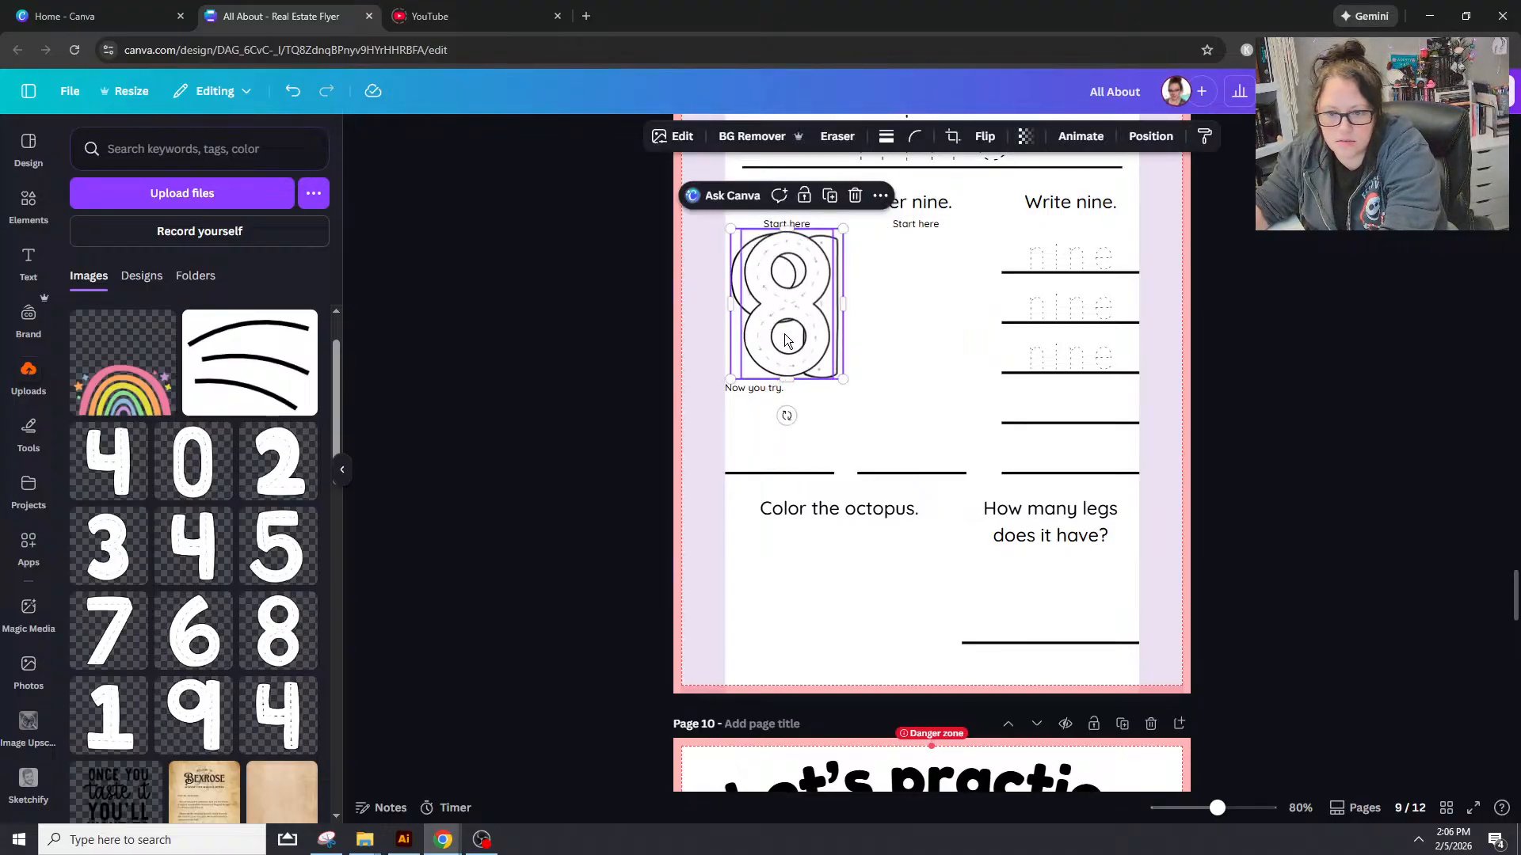
click(787, 339)
key(Delete)
Step: Move the "Start here" label above the 9's stem and place a duplicate of the label and 9 beside the original
drag(790, 222, 827, 223)
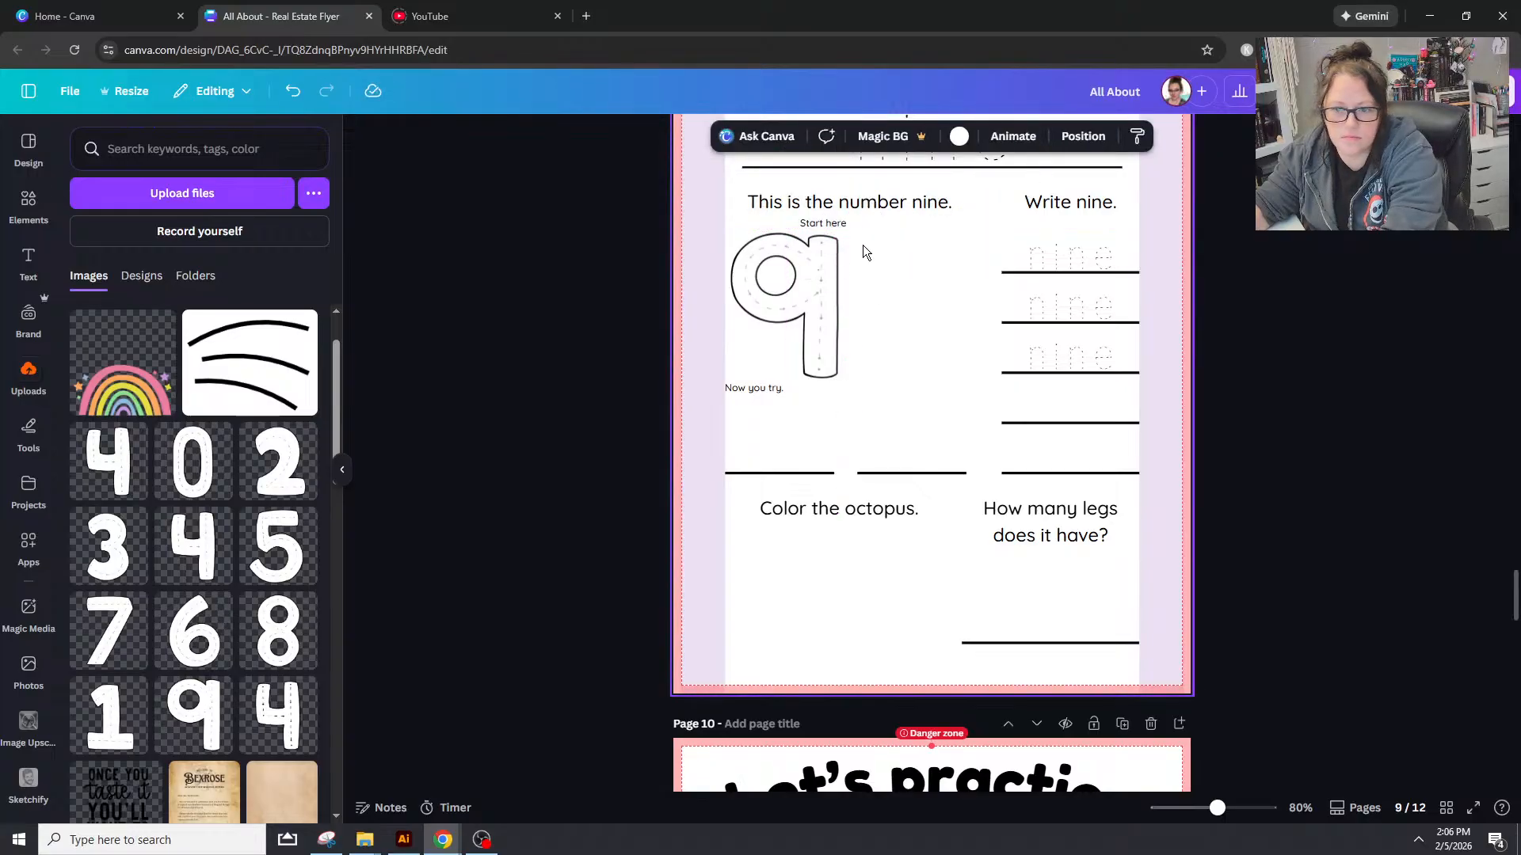
drag(885, 378, 729, 218)
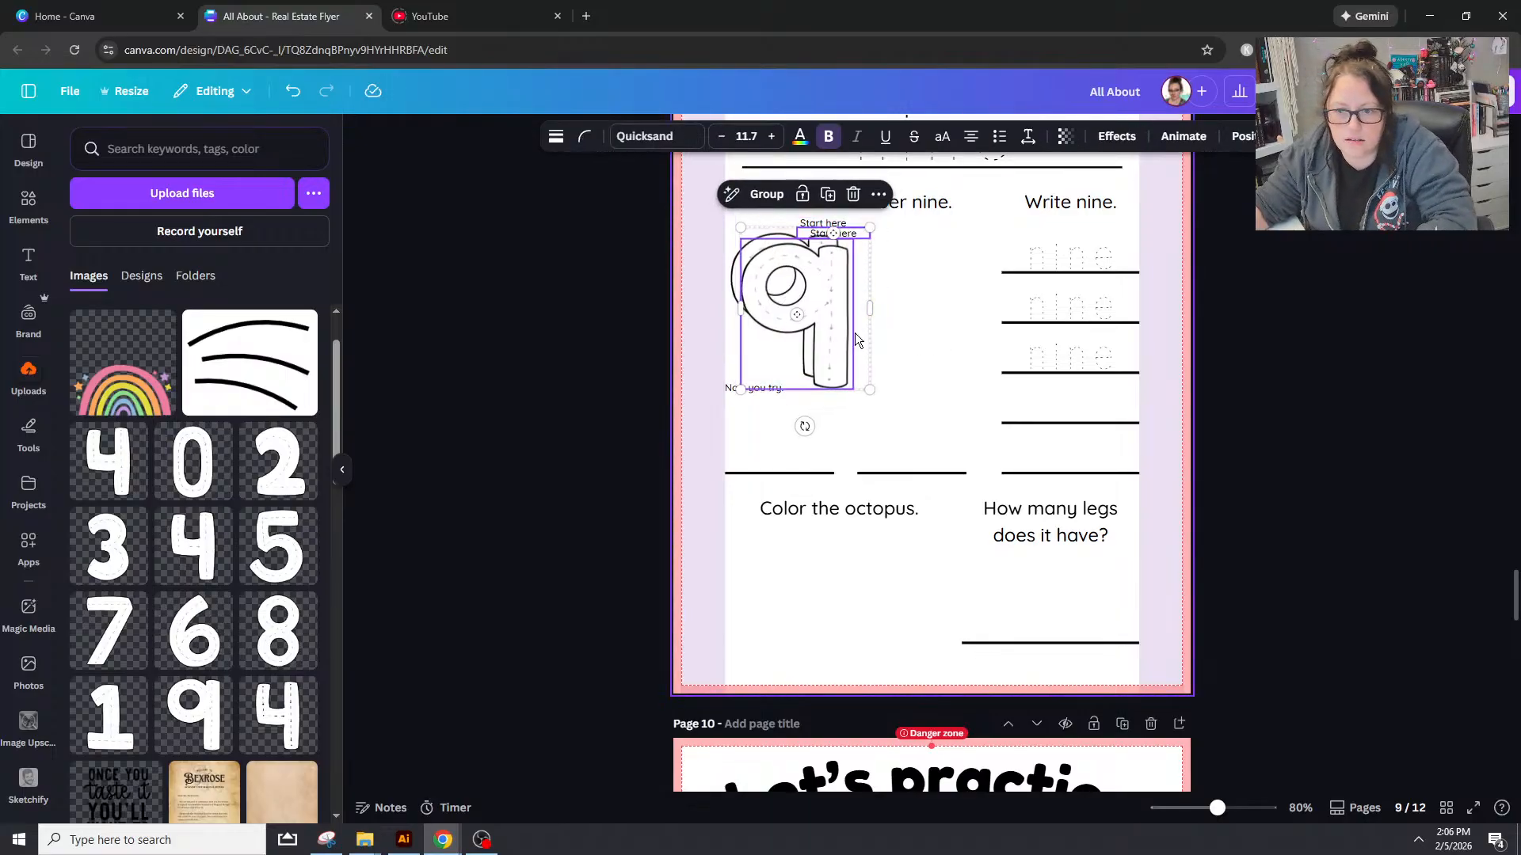
drag(844, 324, 967, 323)
click(1365, 349)
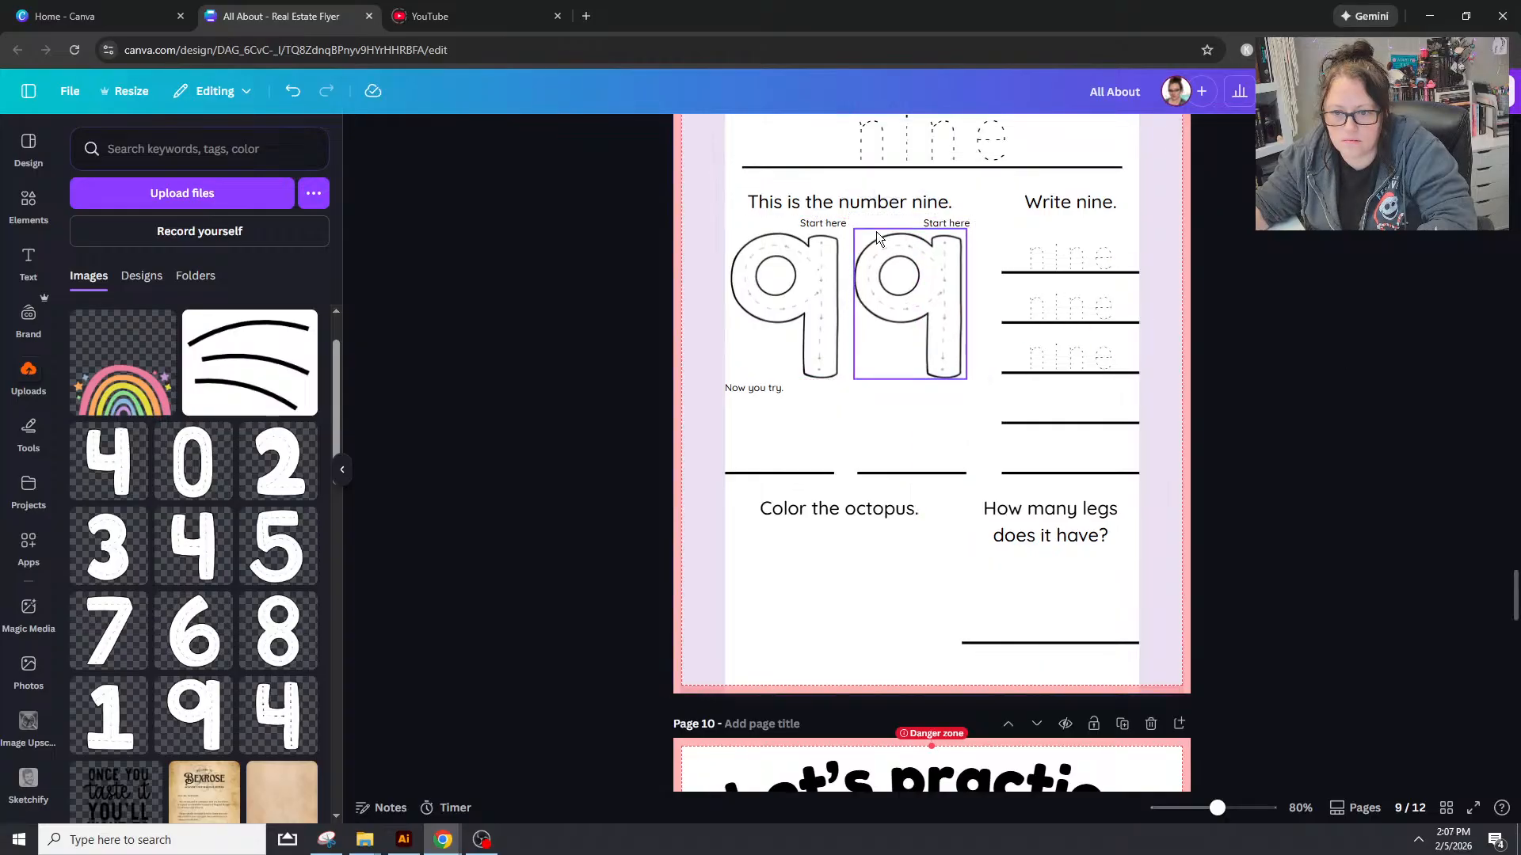
Step: Check the position values of the two "Start here" labels and the left 9 image on page 9
click(835, 227)
shift+click(946, 223)
click(1220, 136)
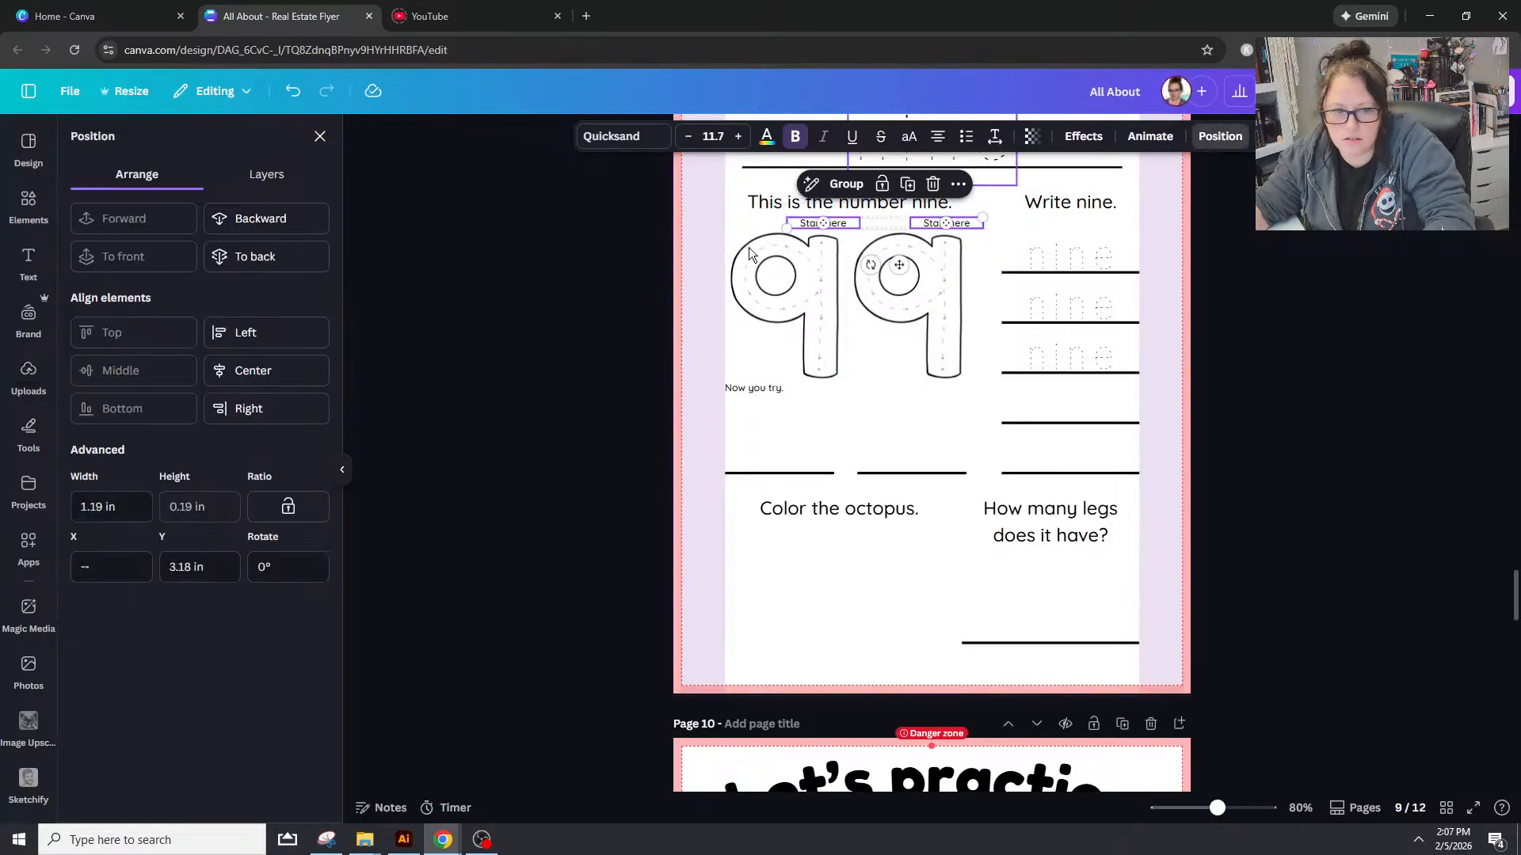
click(815, 317)
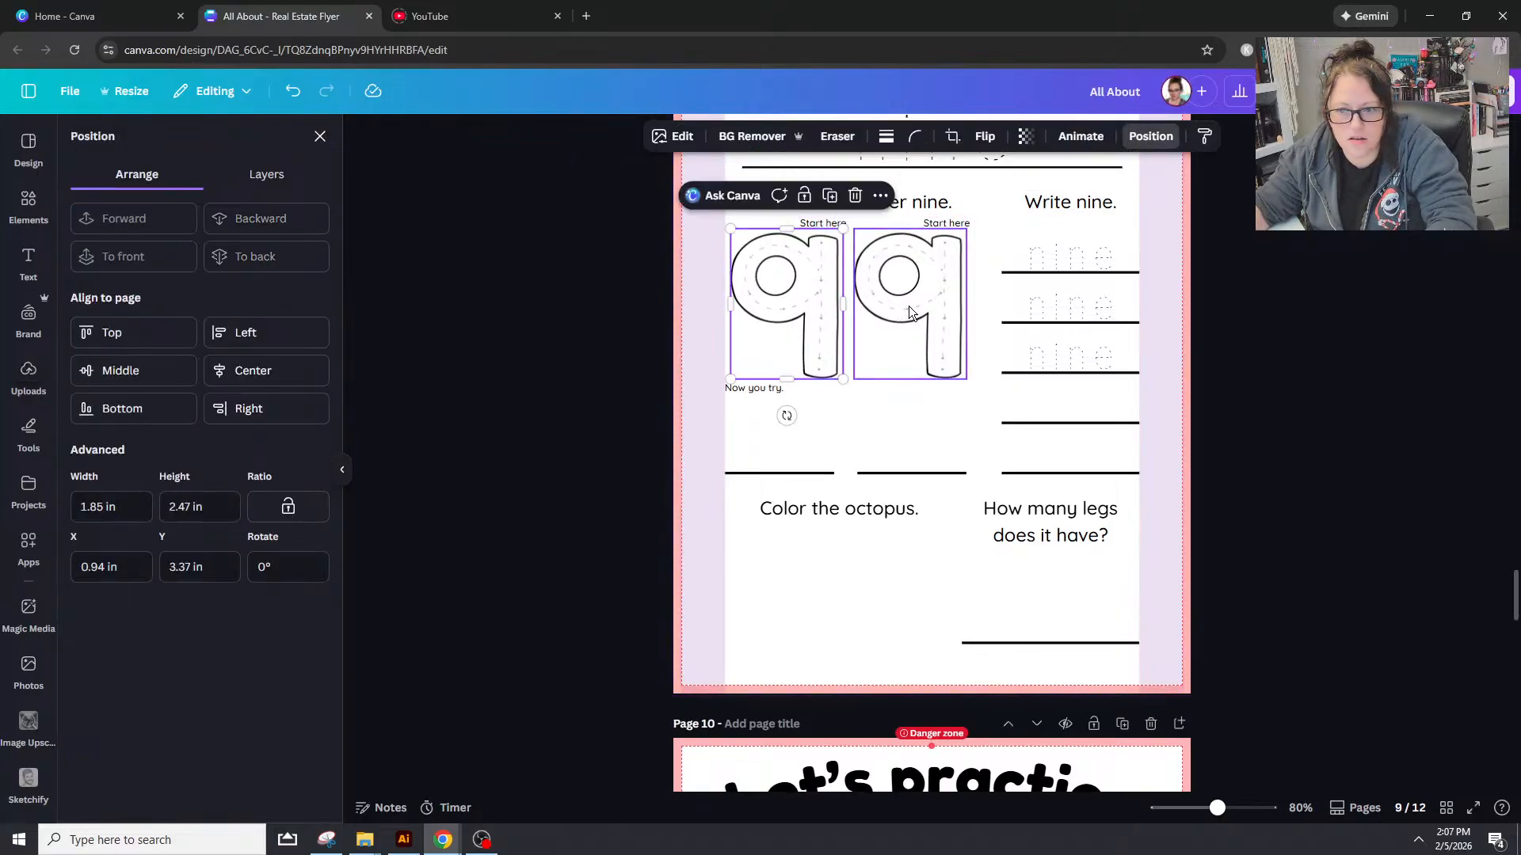
key(Escape)
scroll(1274, 511, down, 2)
scroll(966, 537, up, 2)
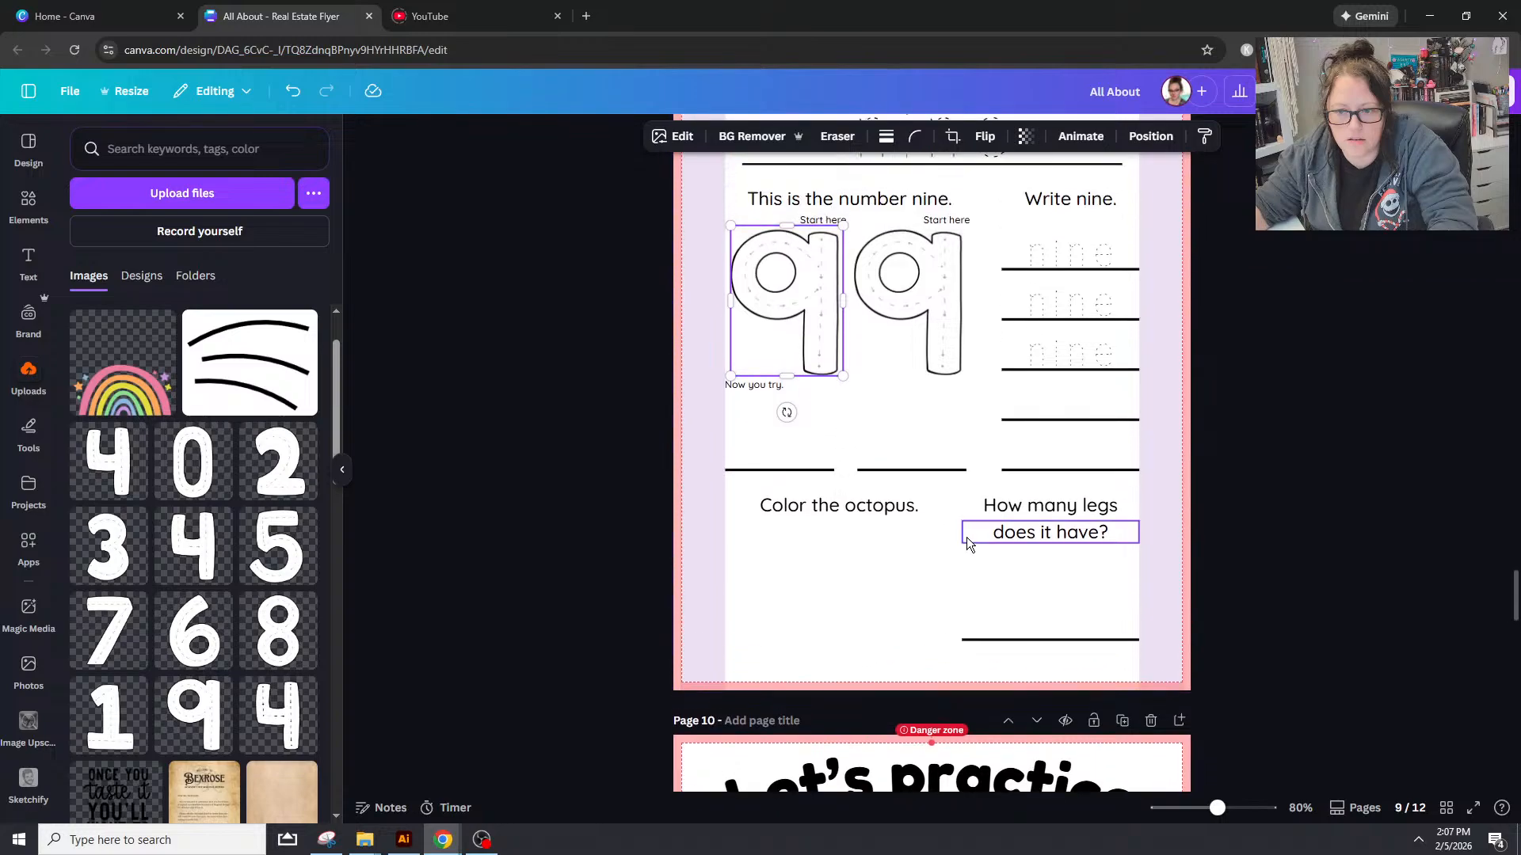
Step: Browse the recently used elements and the shape library for a coloring graphic to use on page 9
click(29, 204)
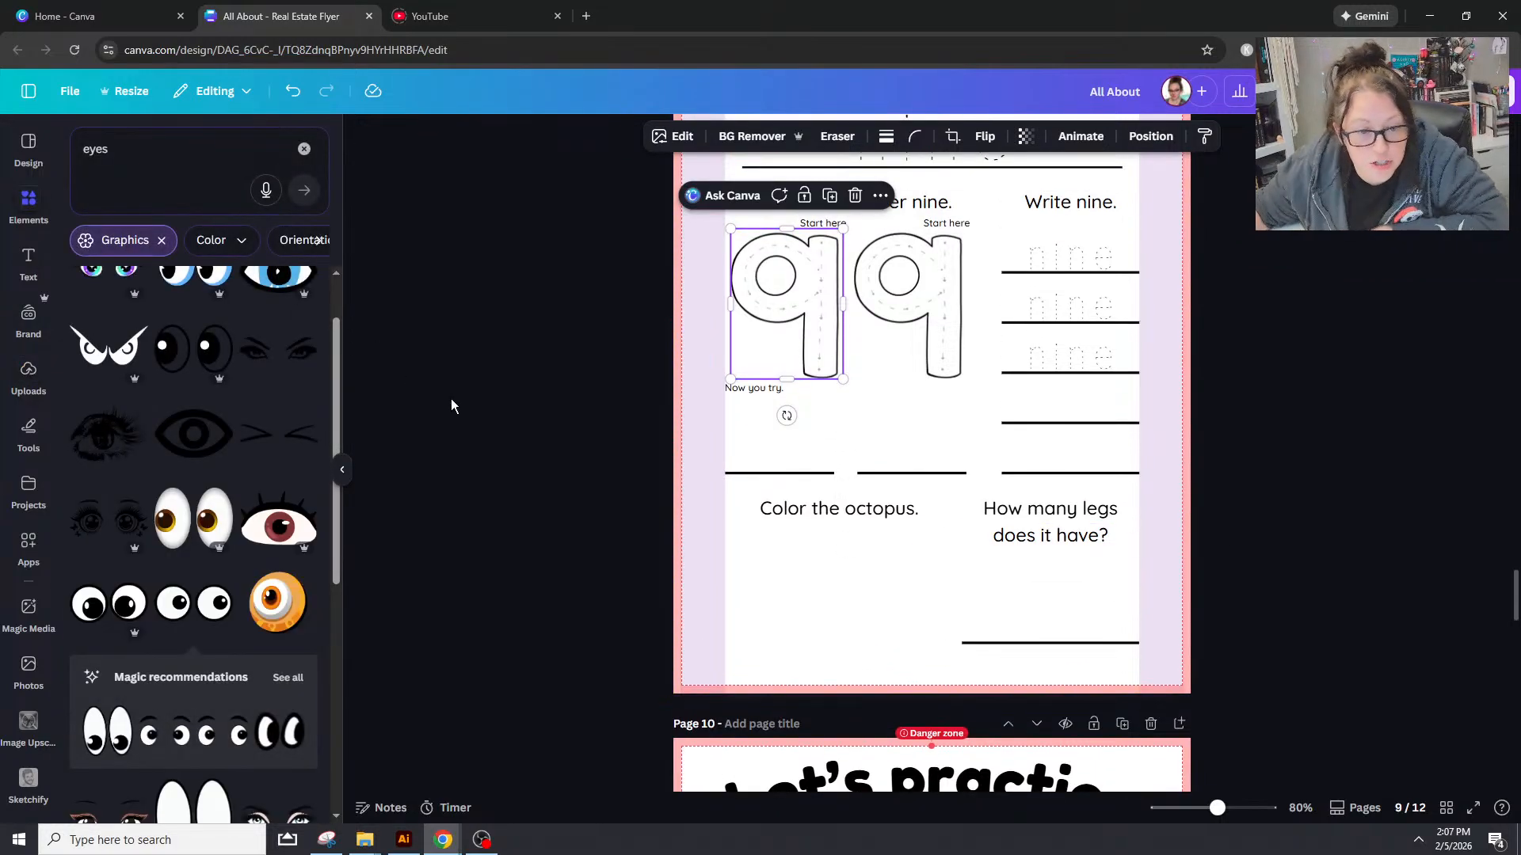
click(303, 150)
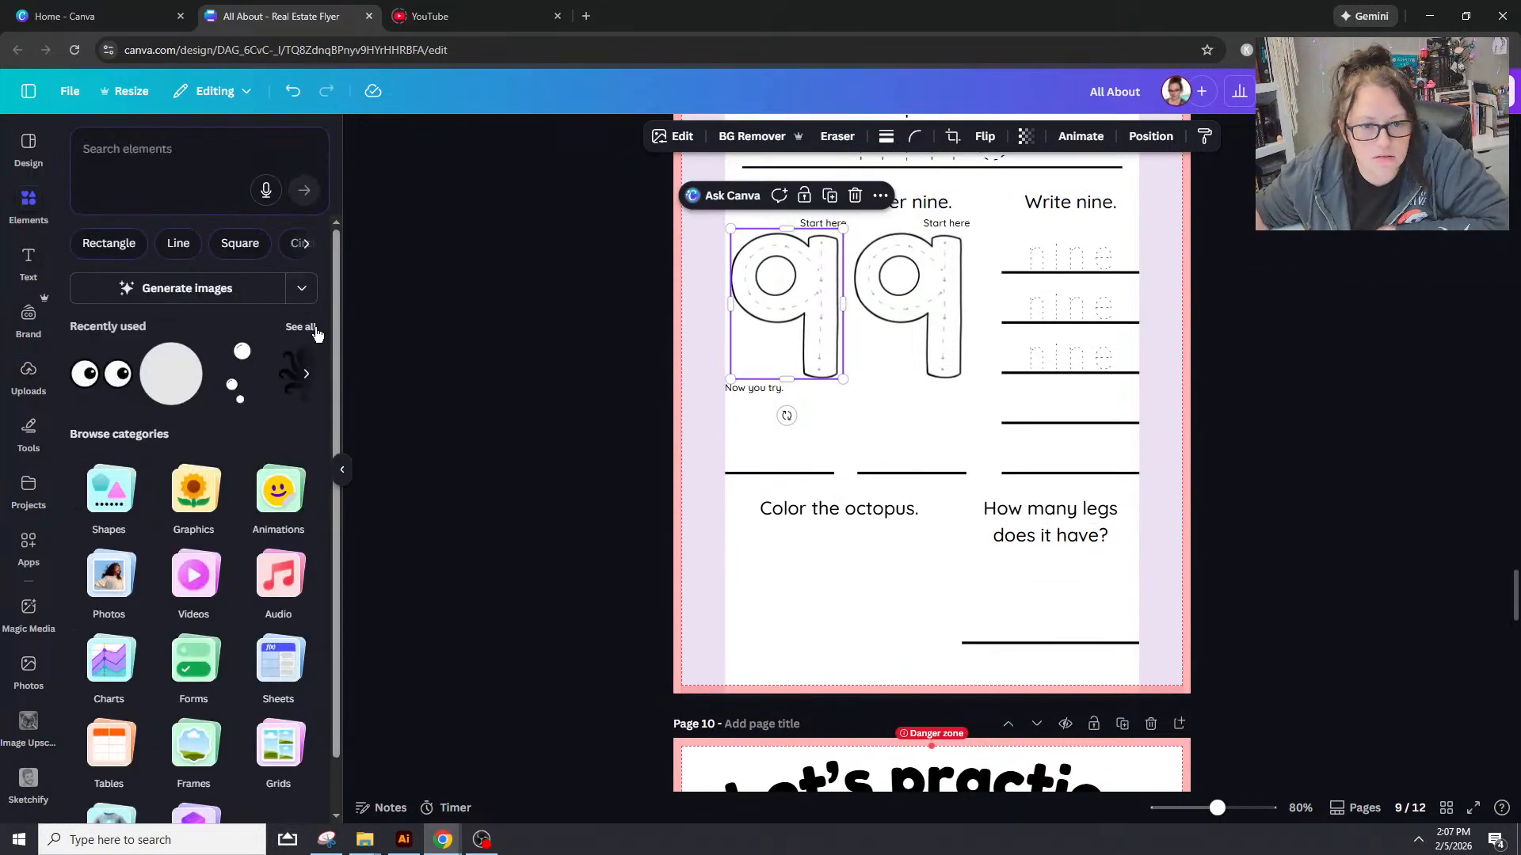
click(293, 323)
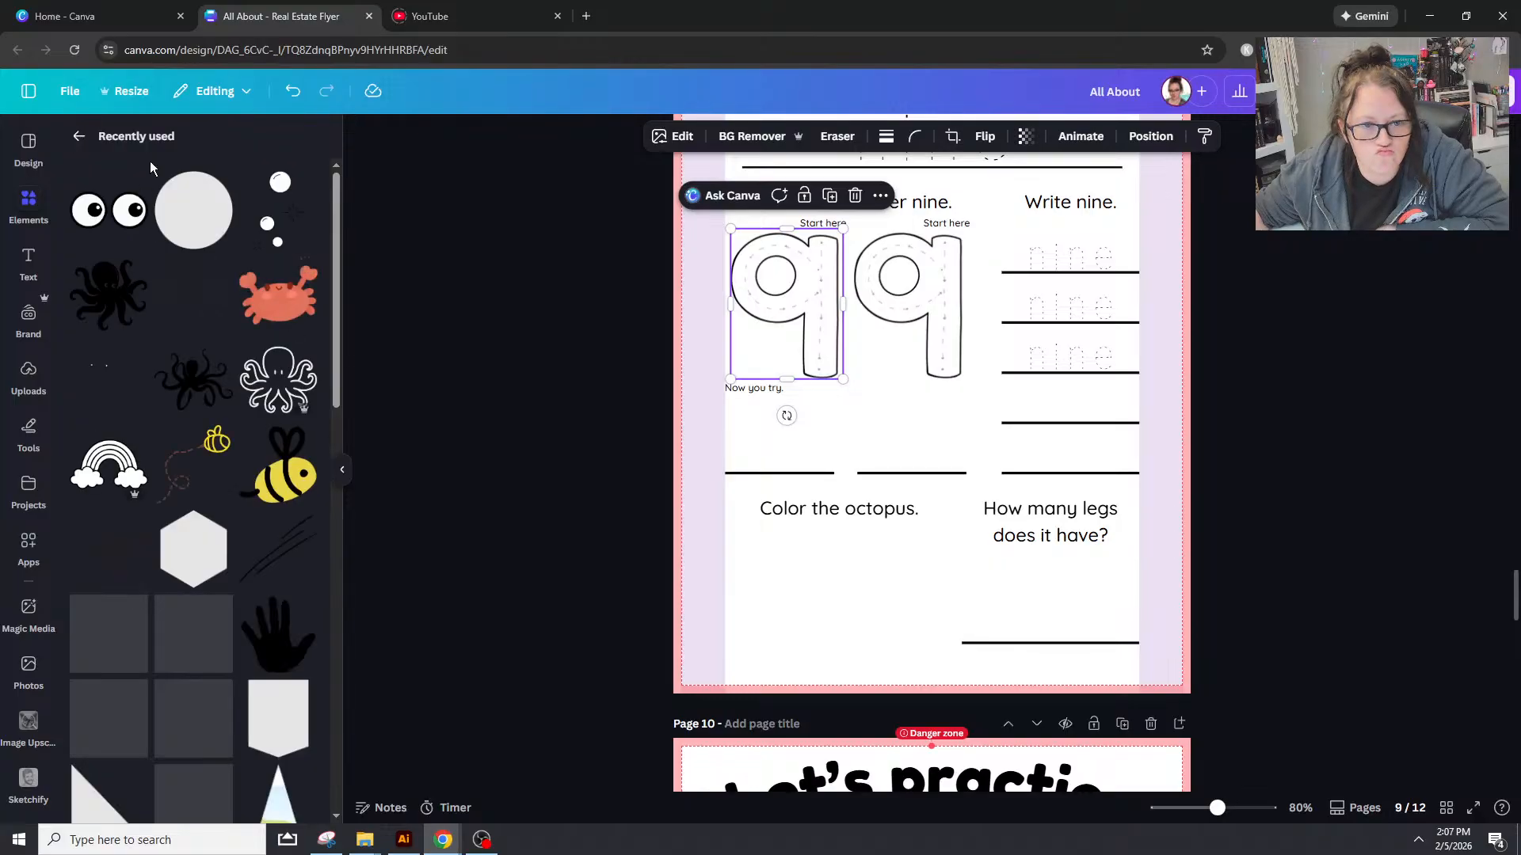
click(73, 137)
click(126, 496)
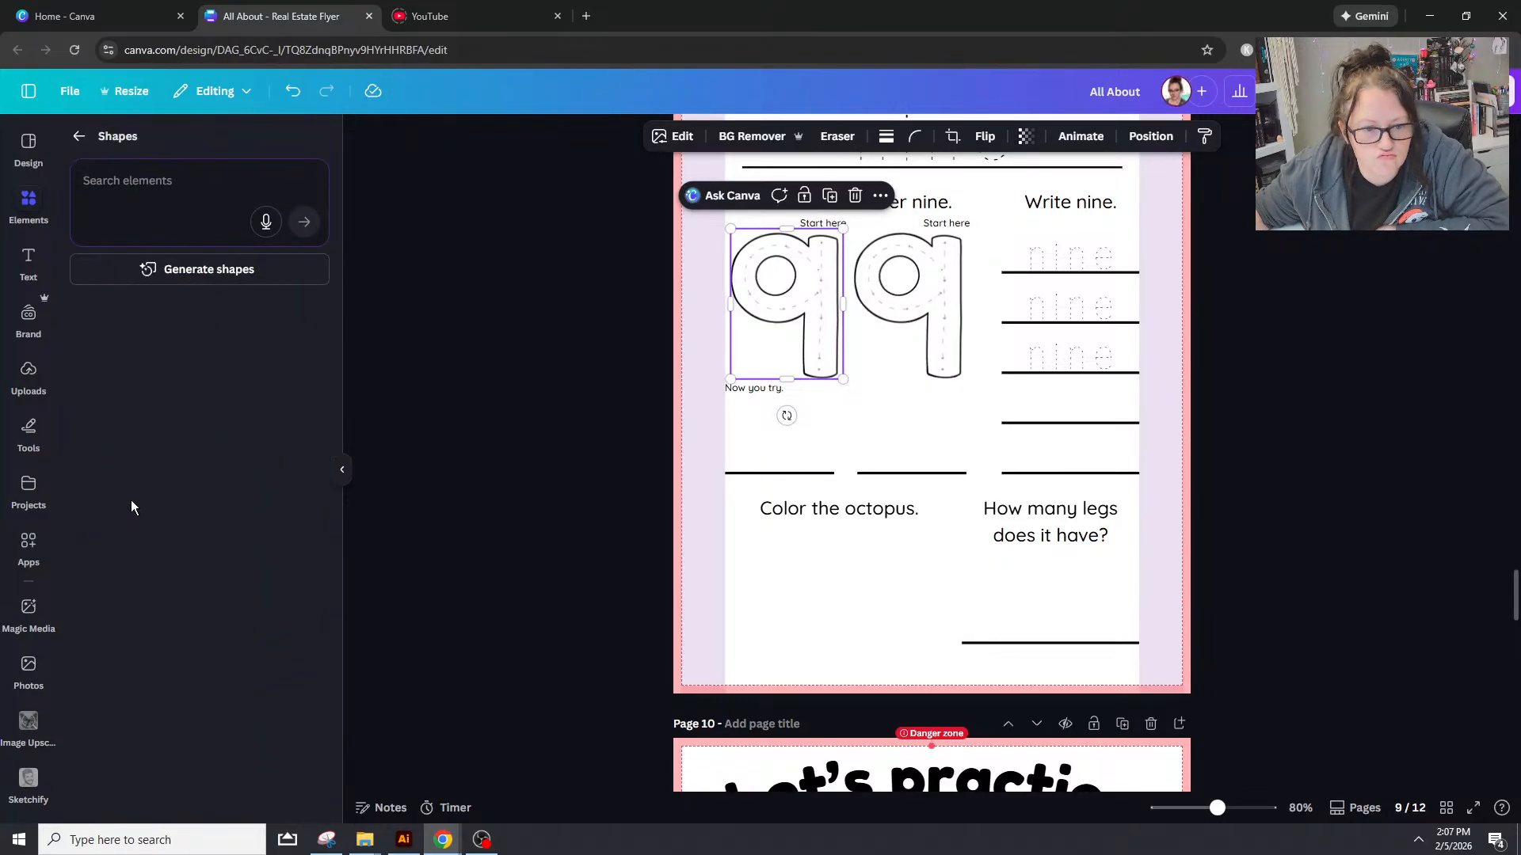
scroll(318, 501, down, 2)
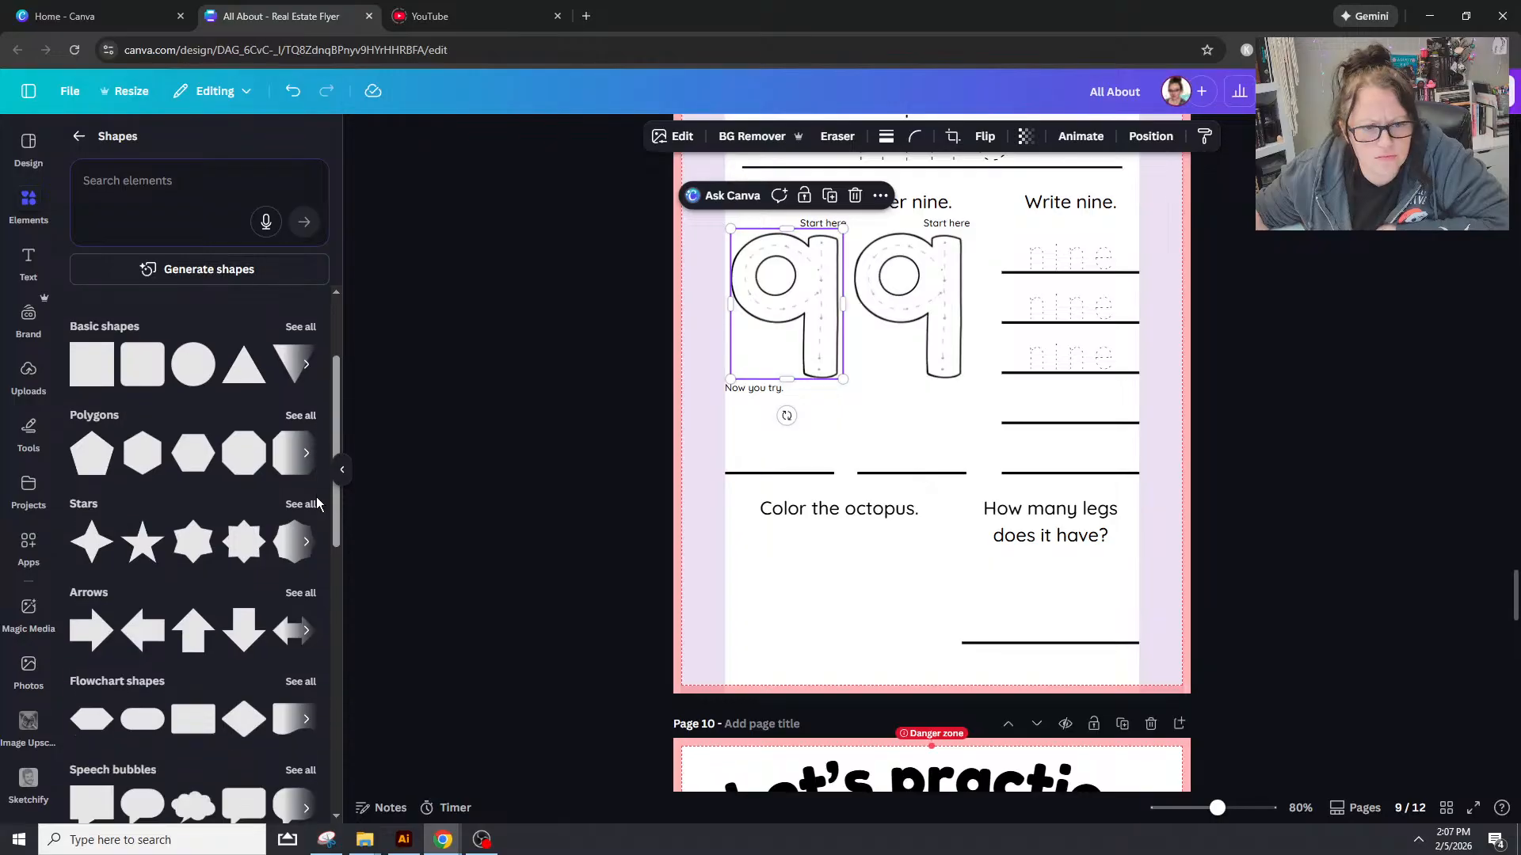
scroll(289, 498, down, 1)
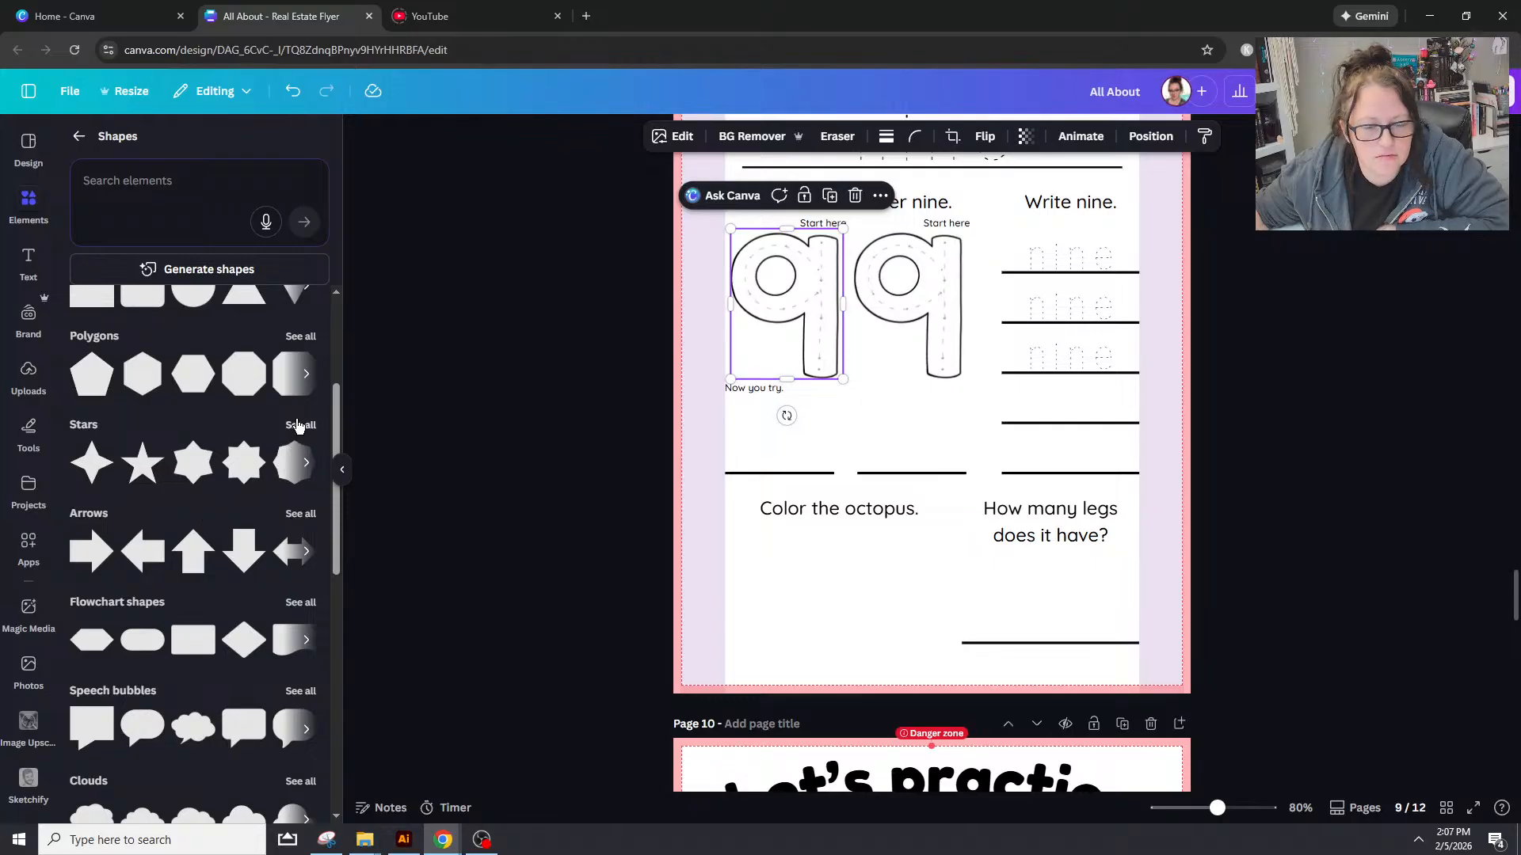
click(291, 426)
click(78, 135)
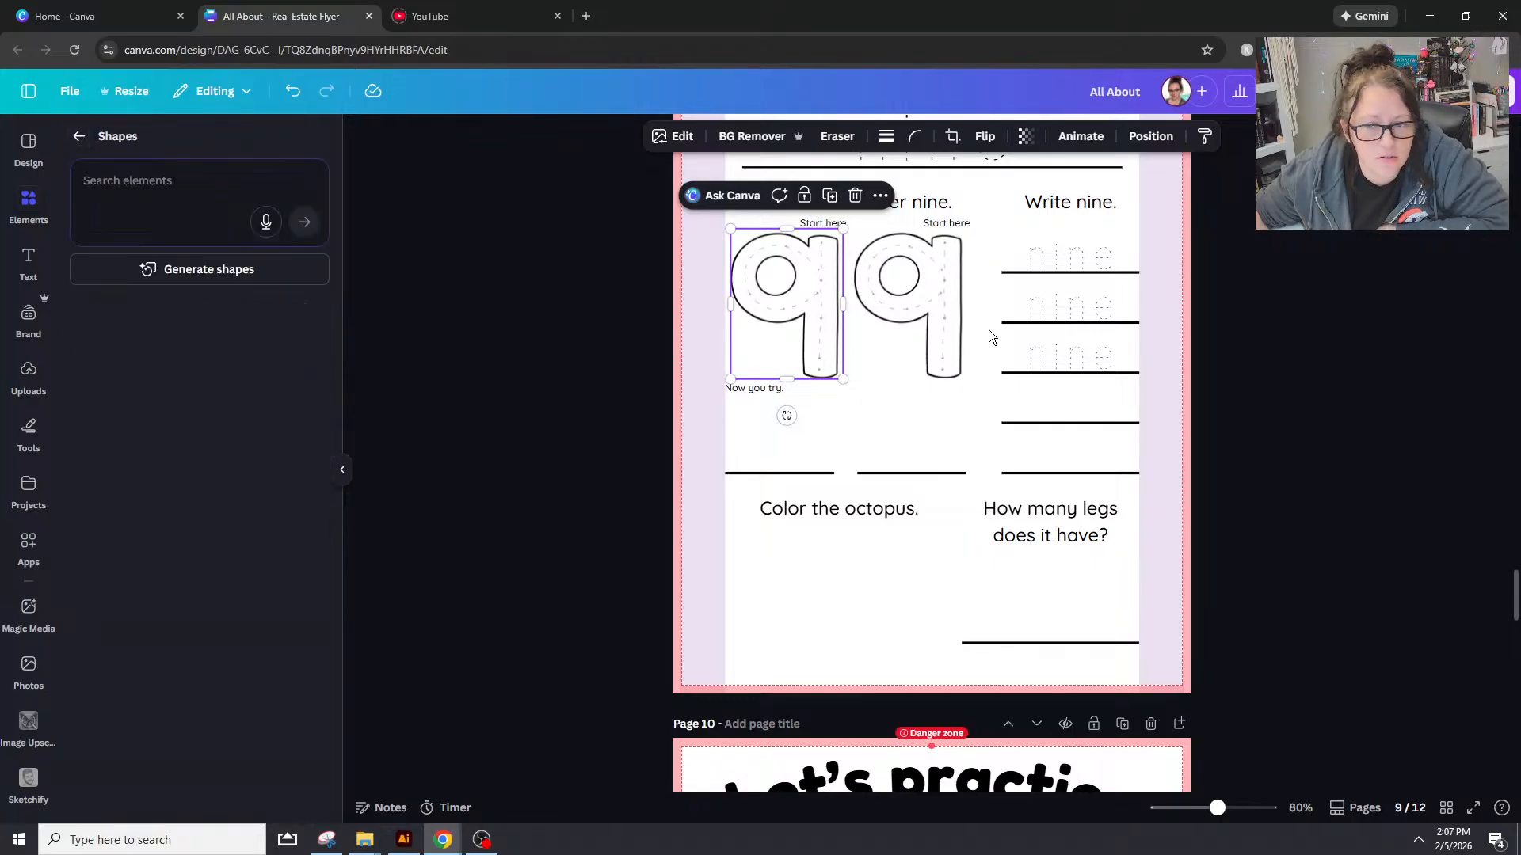
Step: Copy the small heart from the stars page and place it on page 9 beneath the start of "Color the octopus."
scroll(932, 539, up, 8)
scroll(932, 539, up, 20)
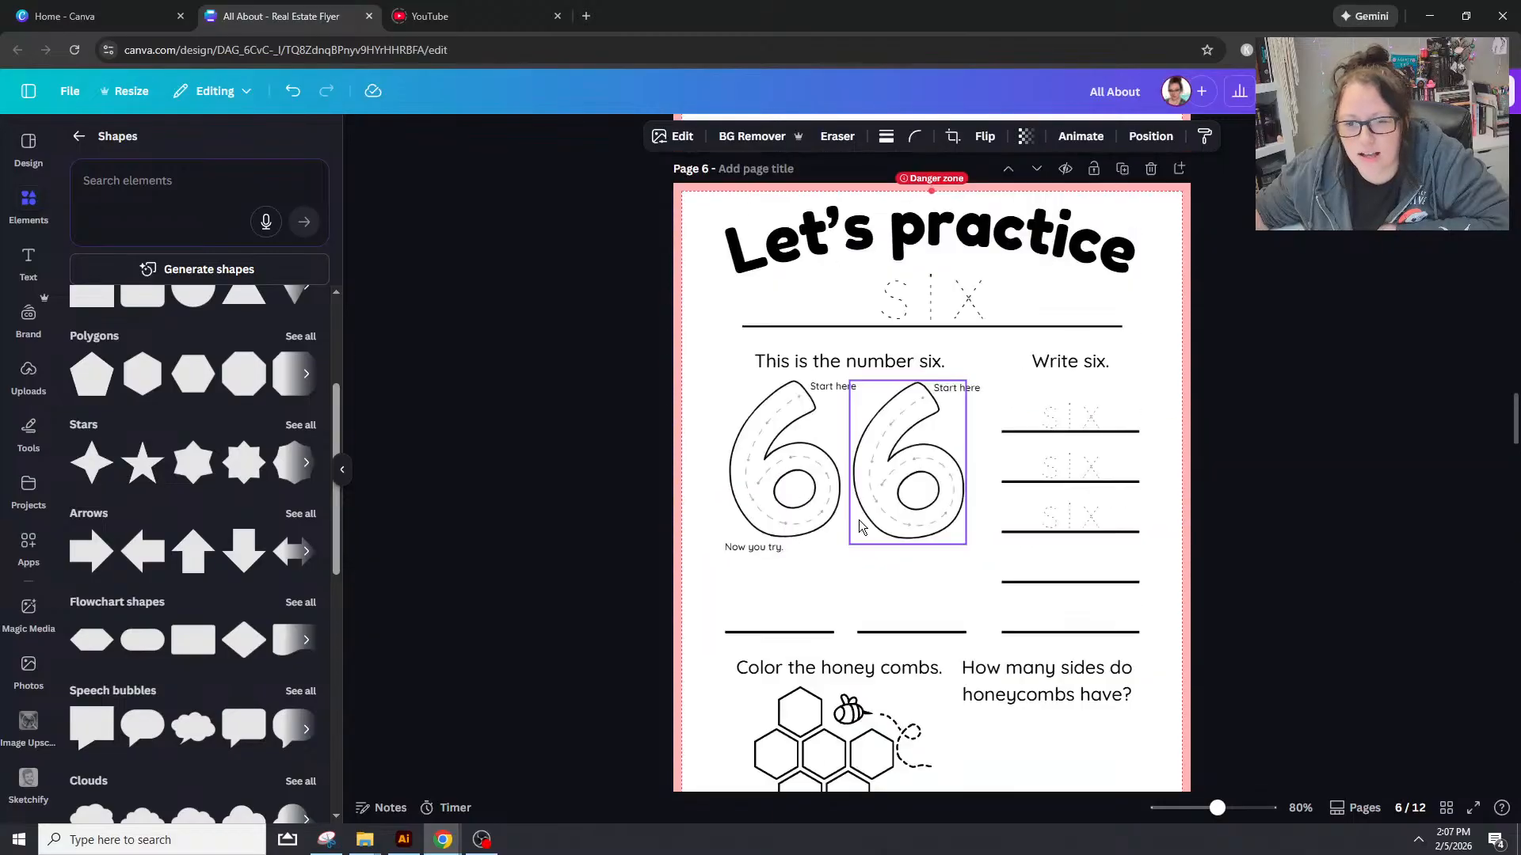
scroll(859, 523, up, 8)
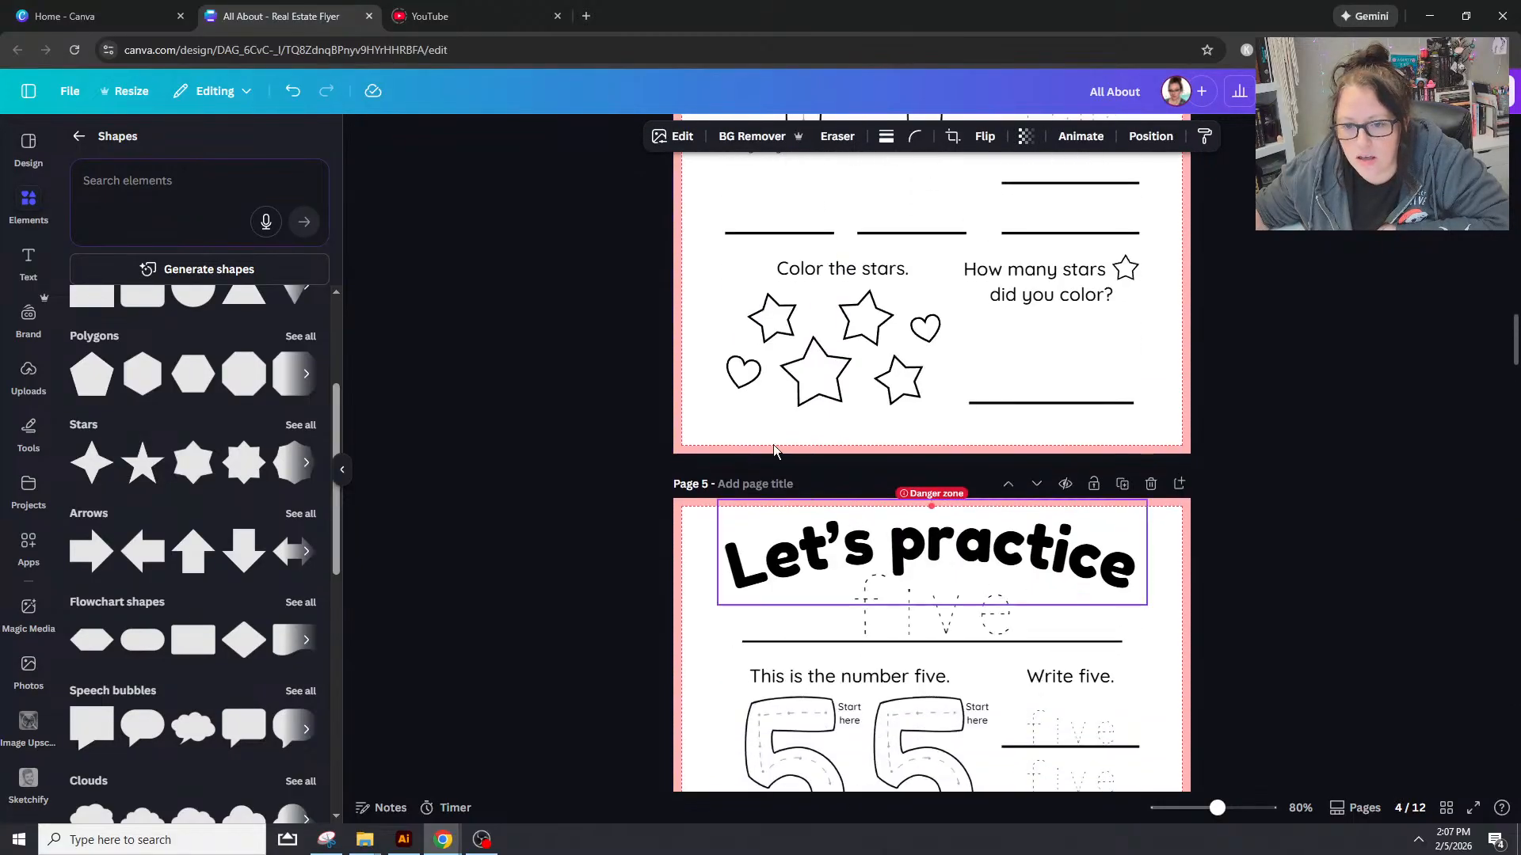
click(723, 367)
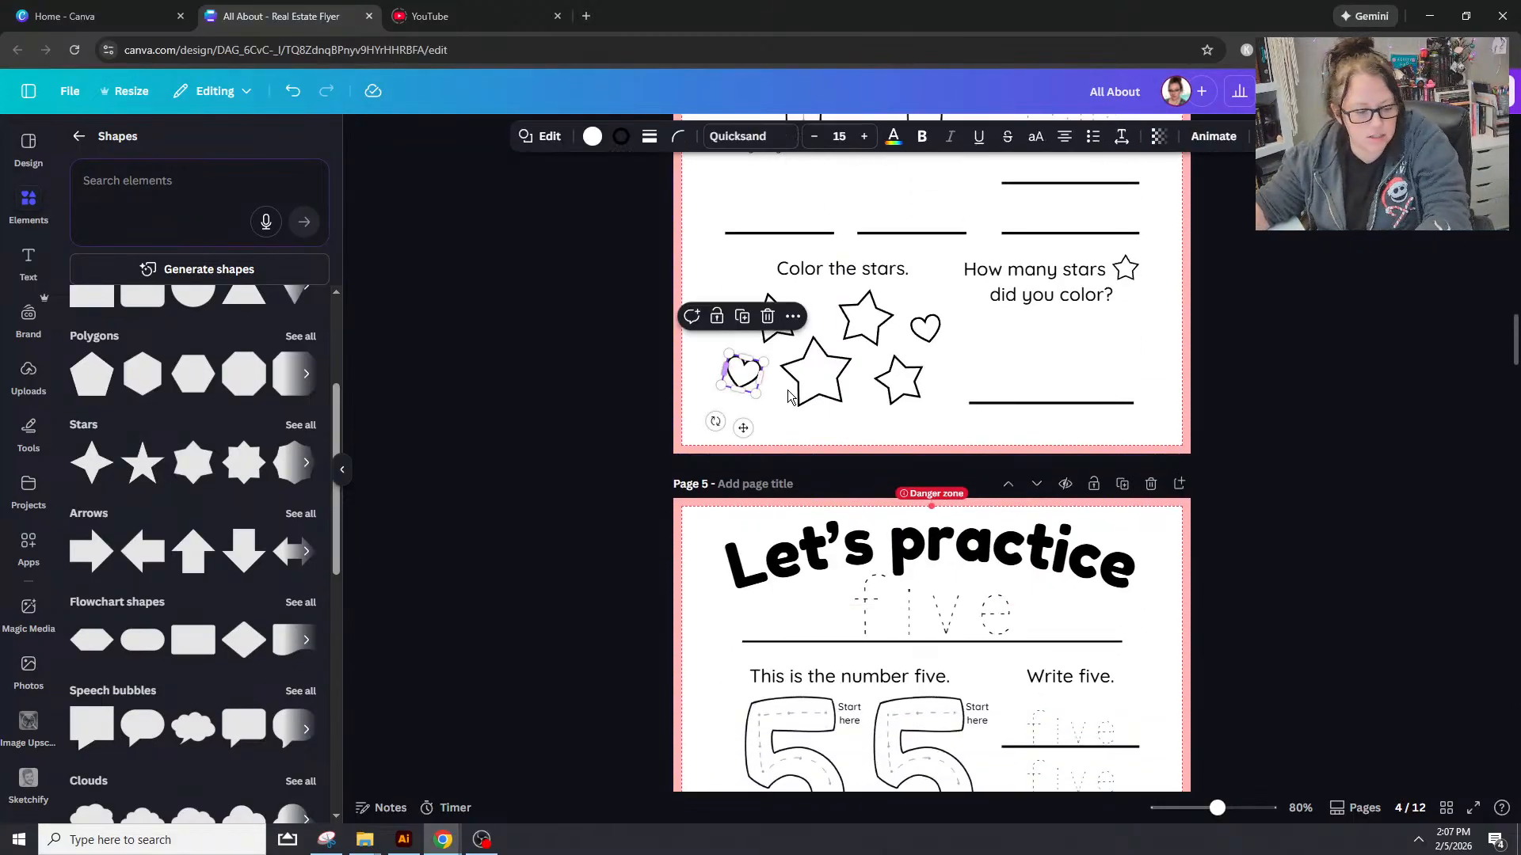
scroll(792, 400, down, 20)
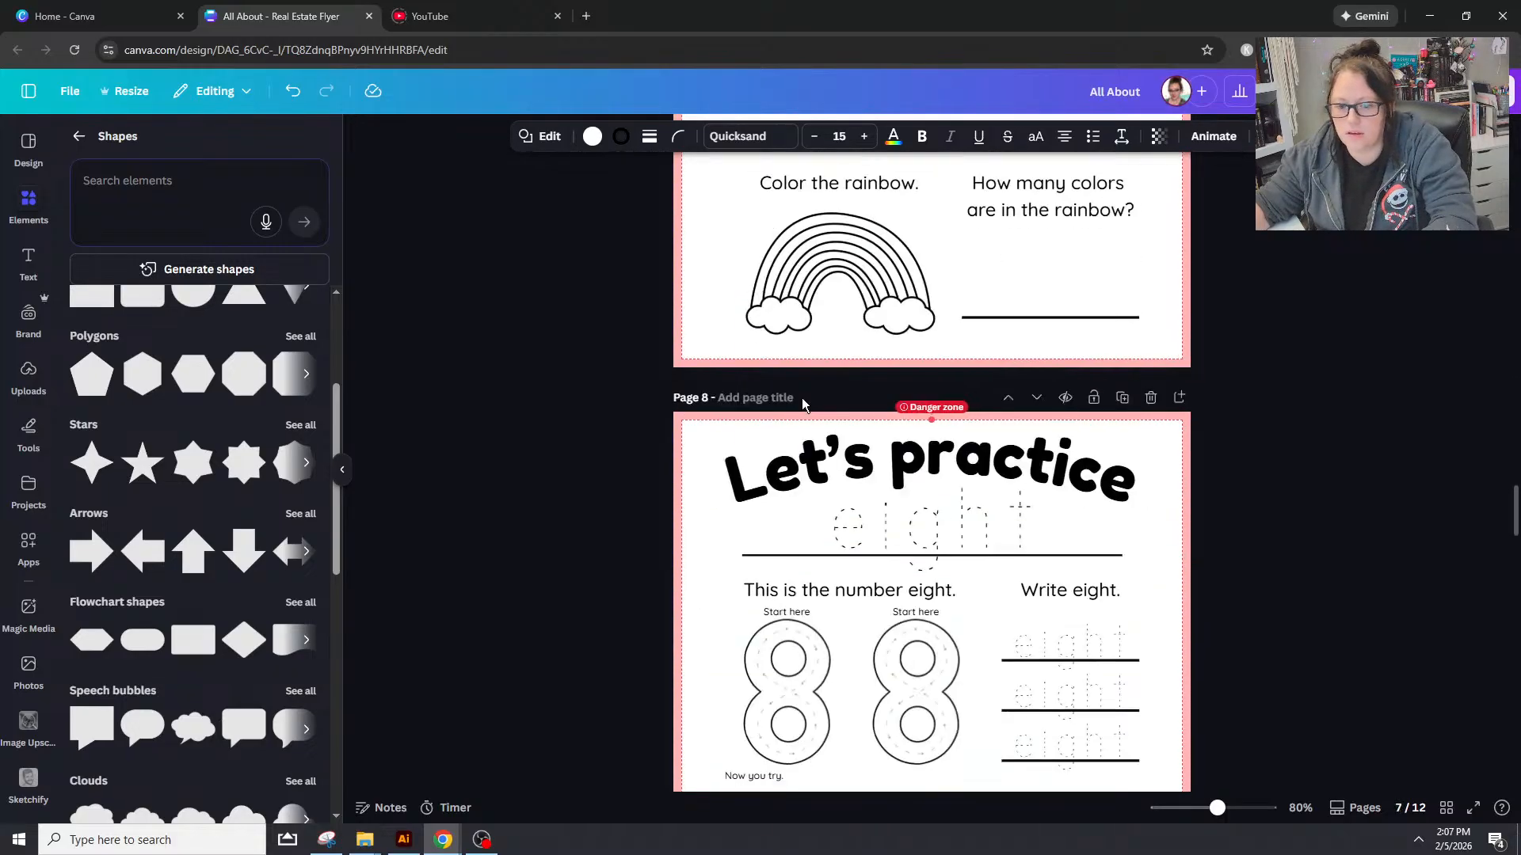
scroll(802, 402, down, 12)
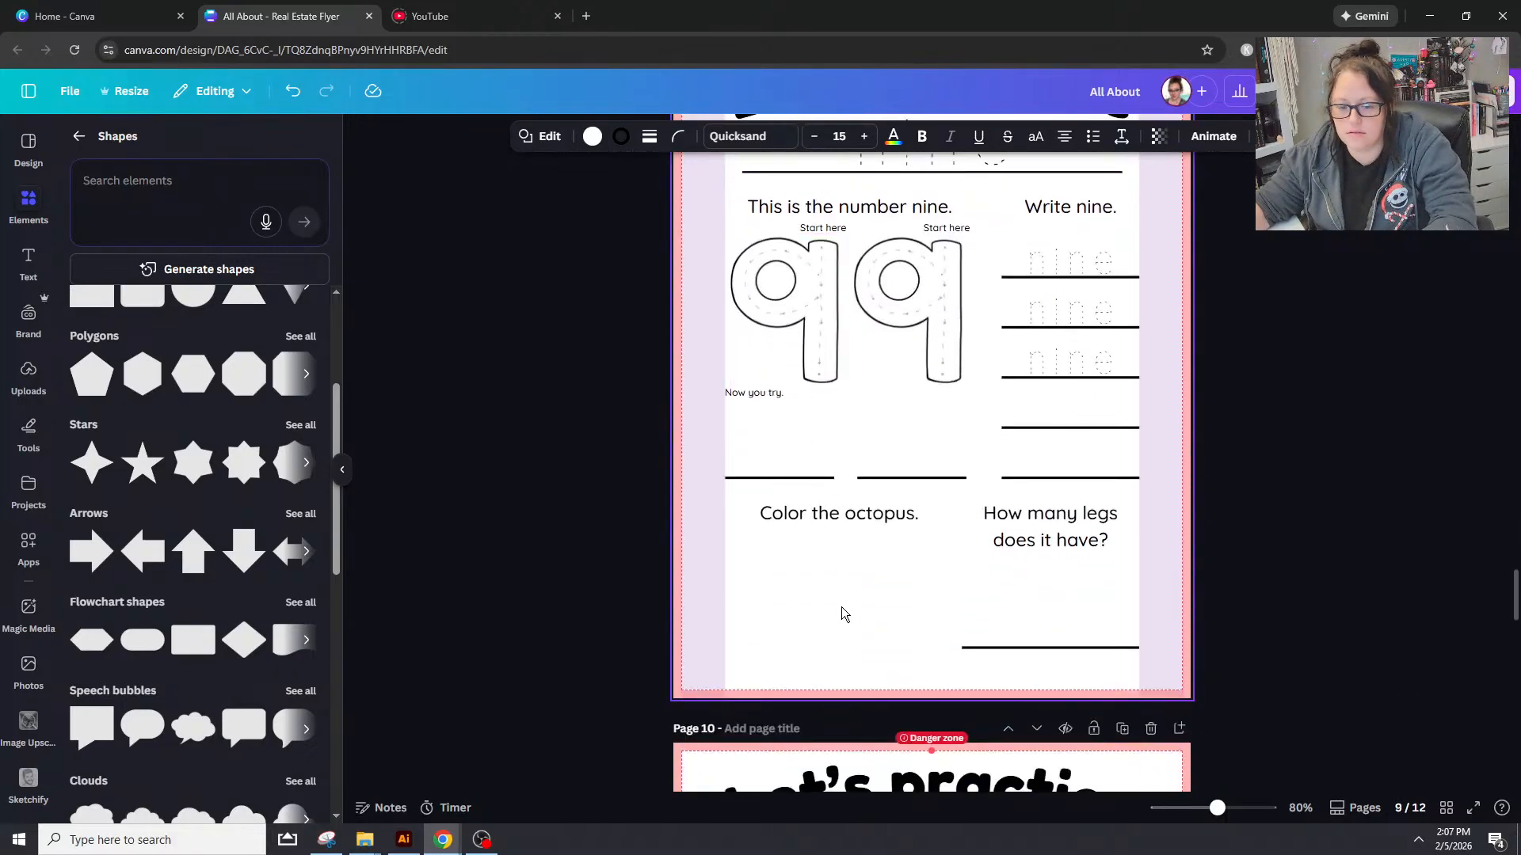
key(ctrl+v)
drag(740, 621, 756, 560)
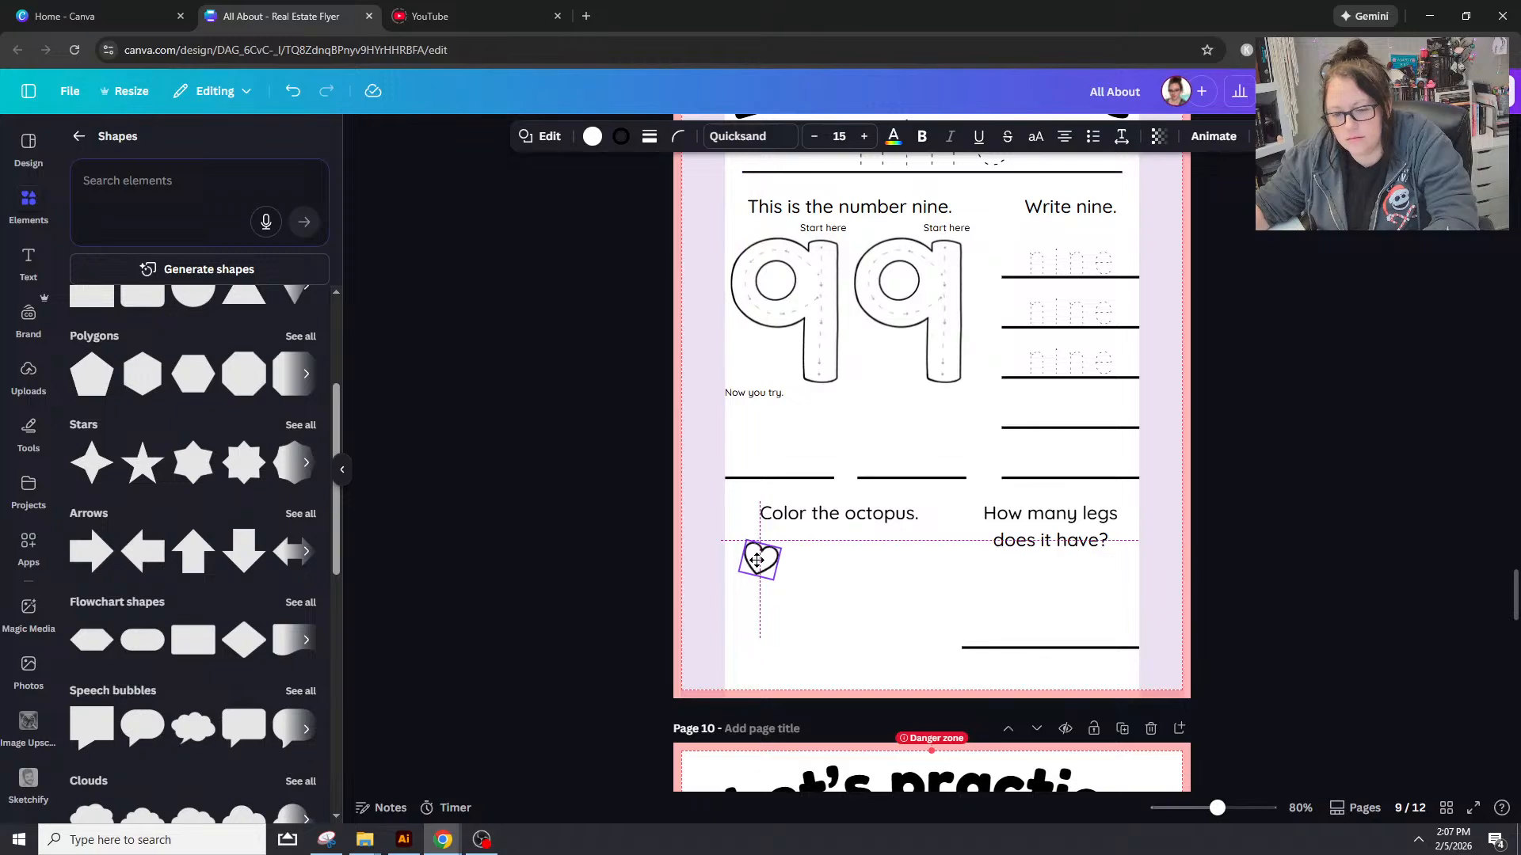
Step: Duplicate the heart in larger sizes and different tilts, placing copies below it, in the middle and at the coloring area's upper right
key(ctrl+d)
drag(741, 618, 902, 600)
key(ctrl+d)
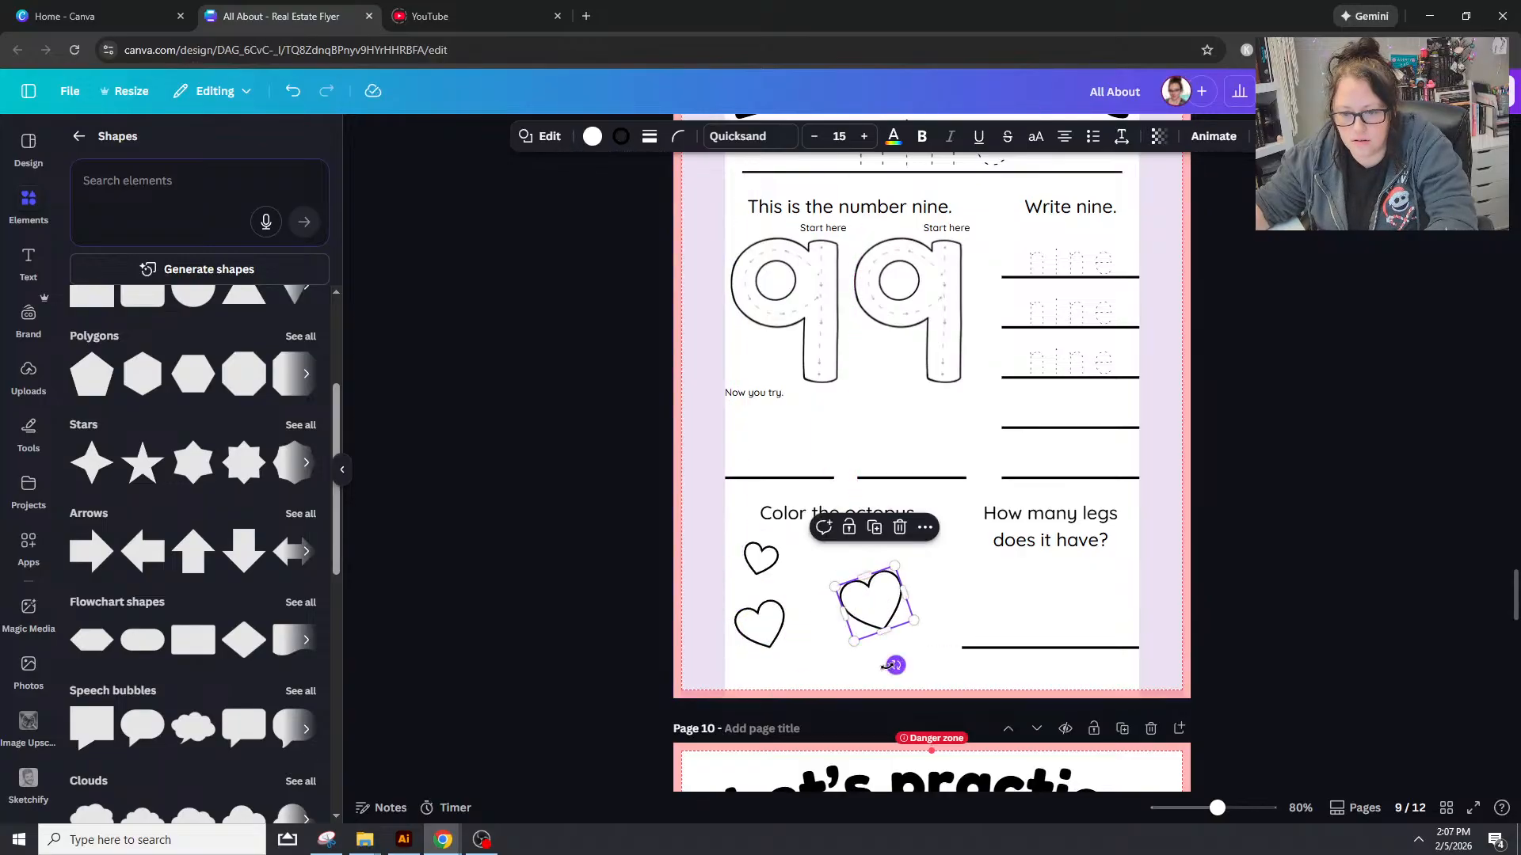
drag(894, 666, 831, 652)
drag(838, 593, 903, 558)
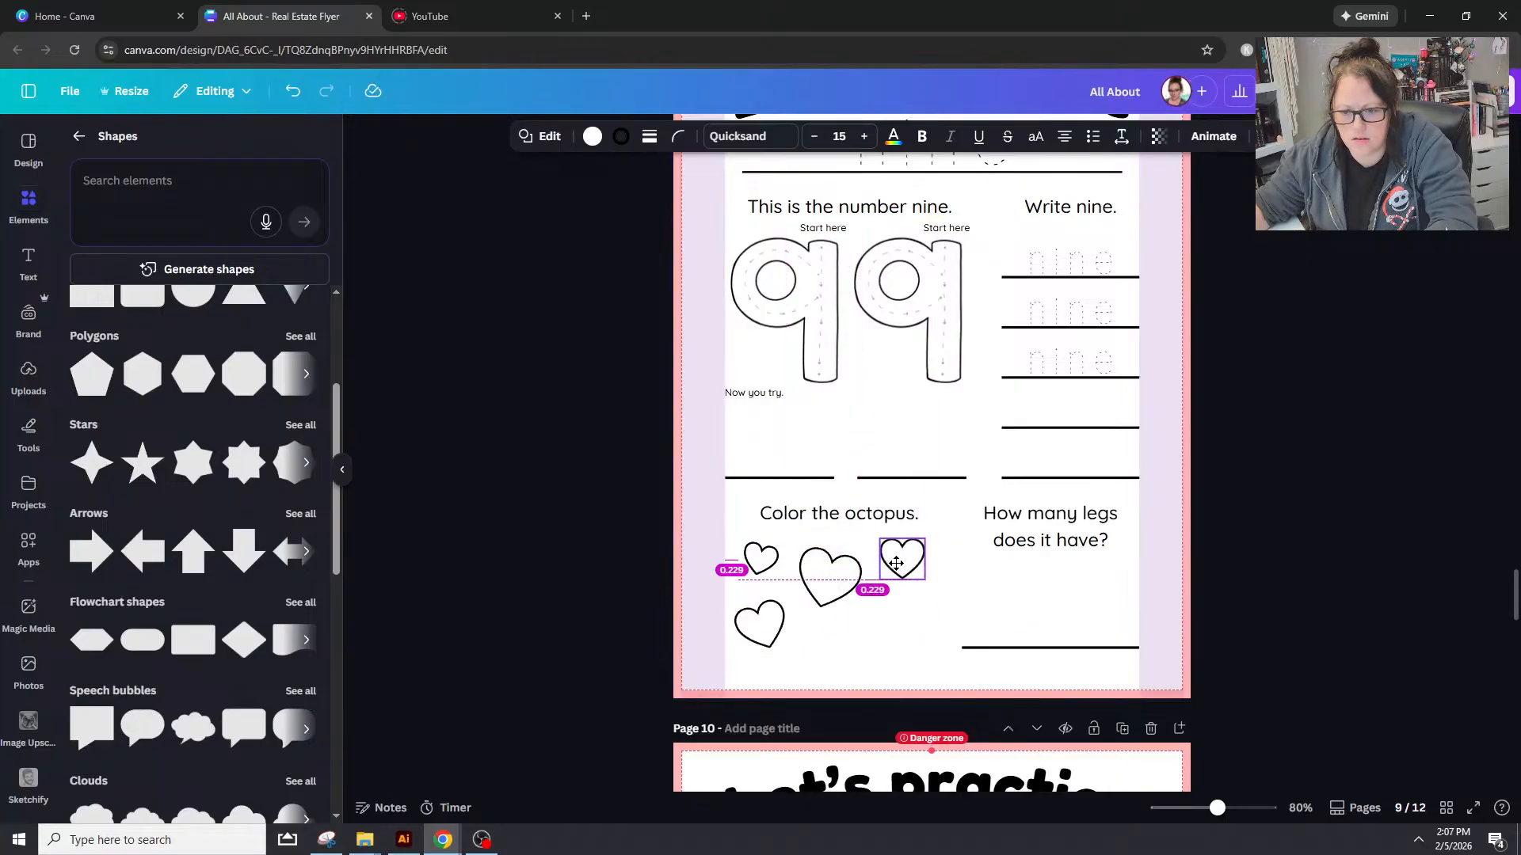
Step: Add two small heart duplicates, one at the upper middle and one at the lower right of the large center heart
drag(902, 614, 808, 606)
click(832, 583)
key(ctrl+d)
click(844, 595)
key(ctrl+d)
key(Escape)
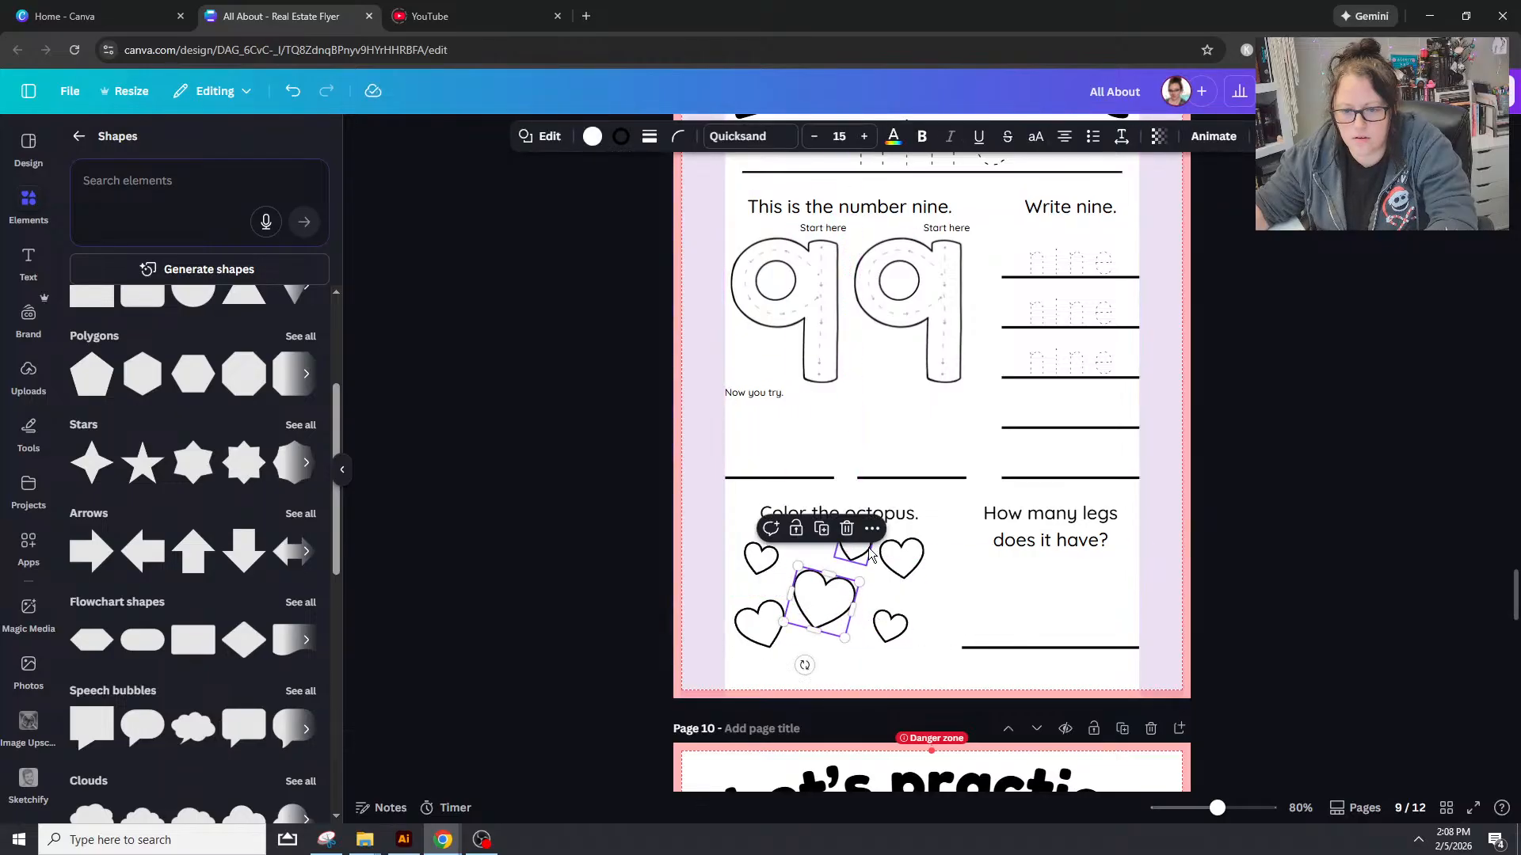
Step: Shift and tilt the upper-right heart, and move the small lower-right heart up beneath it
drag(862, 553, 912, 559)
click(958, 587)
click(941, 584)
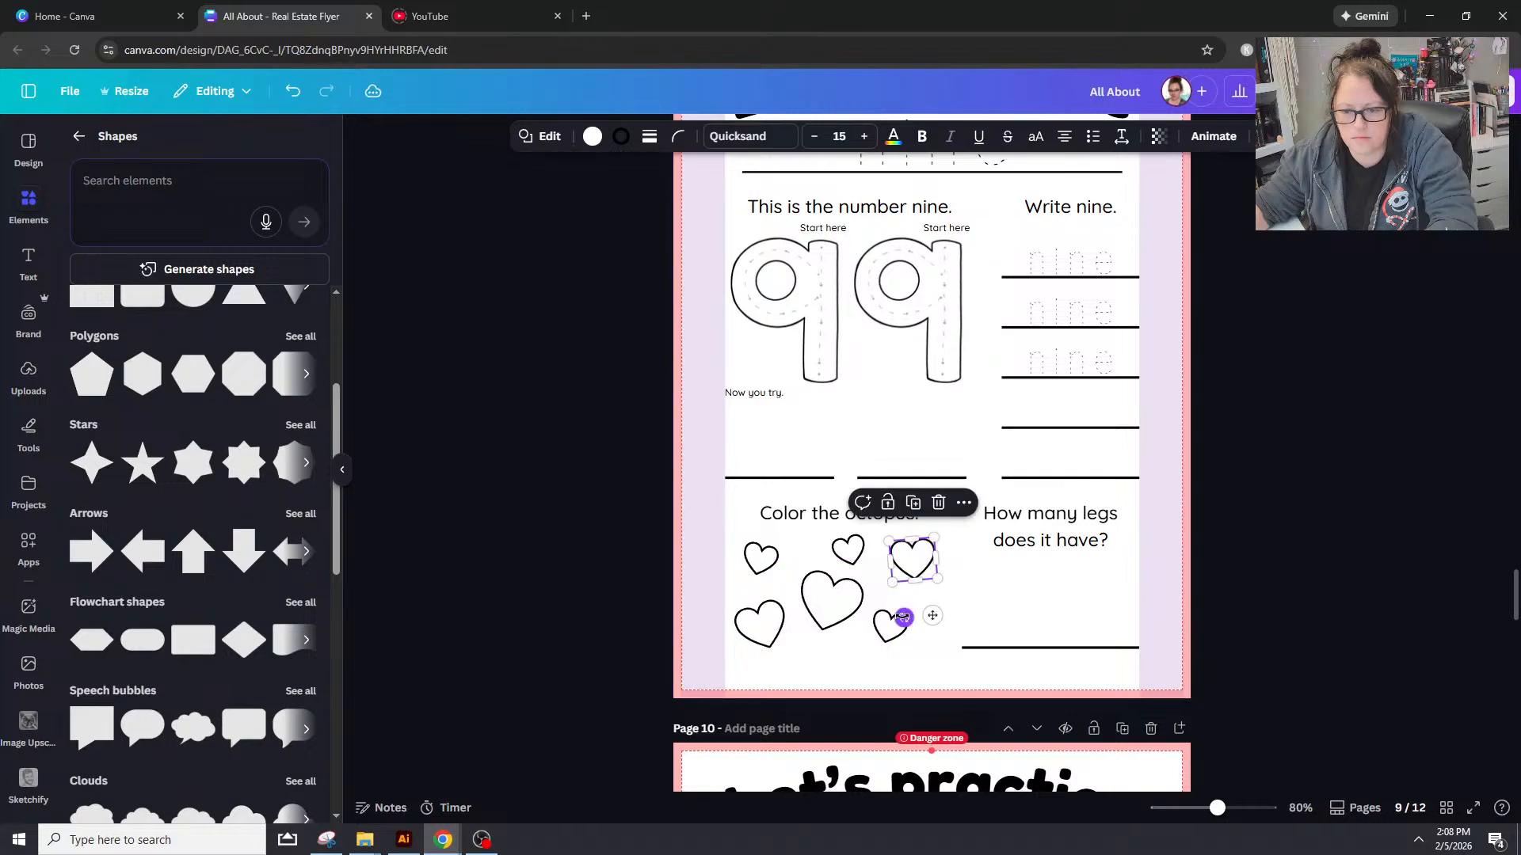
drag(889, 628, 899, 609)
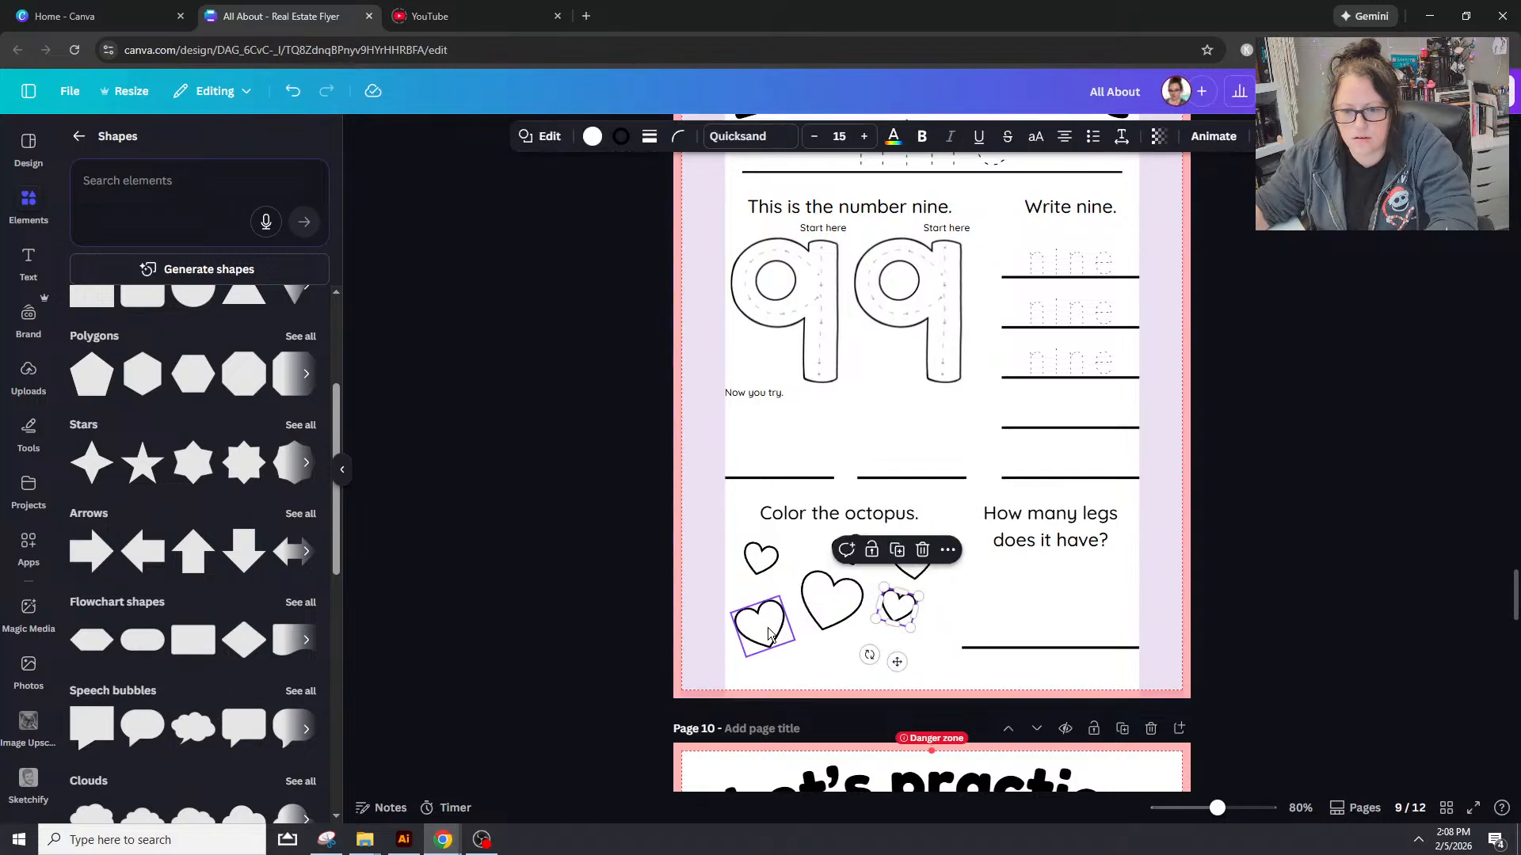
Step: Duplicate a heart and place the tilted copy just below the large center heart
click(761, 559)
key(ctrl+d)
drag(767, 566, 862, 650)
click(971, 599)
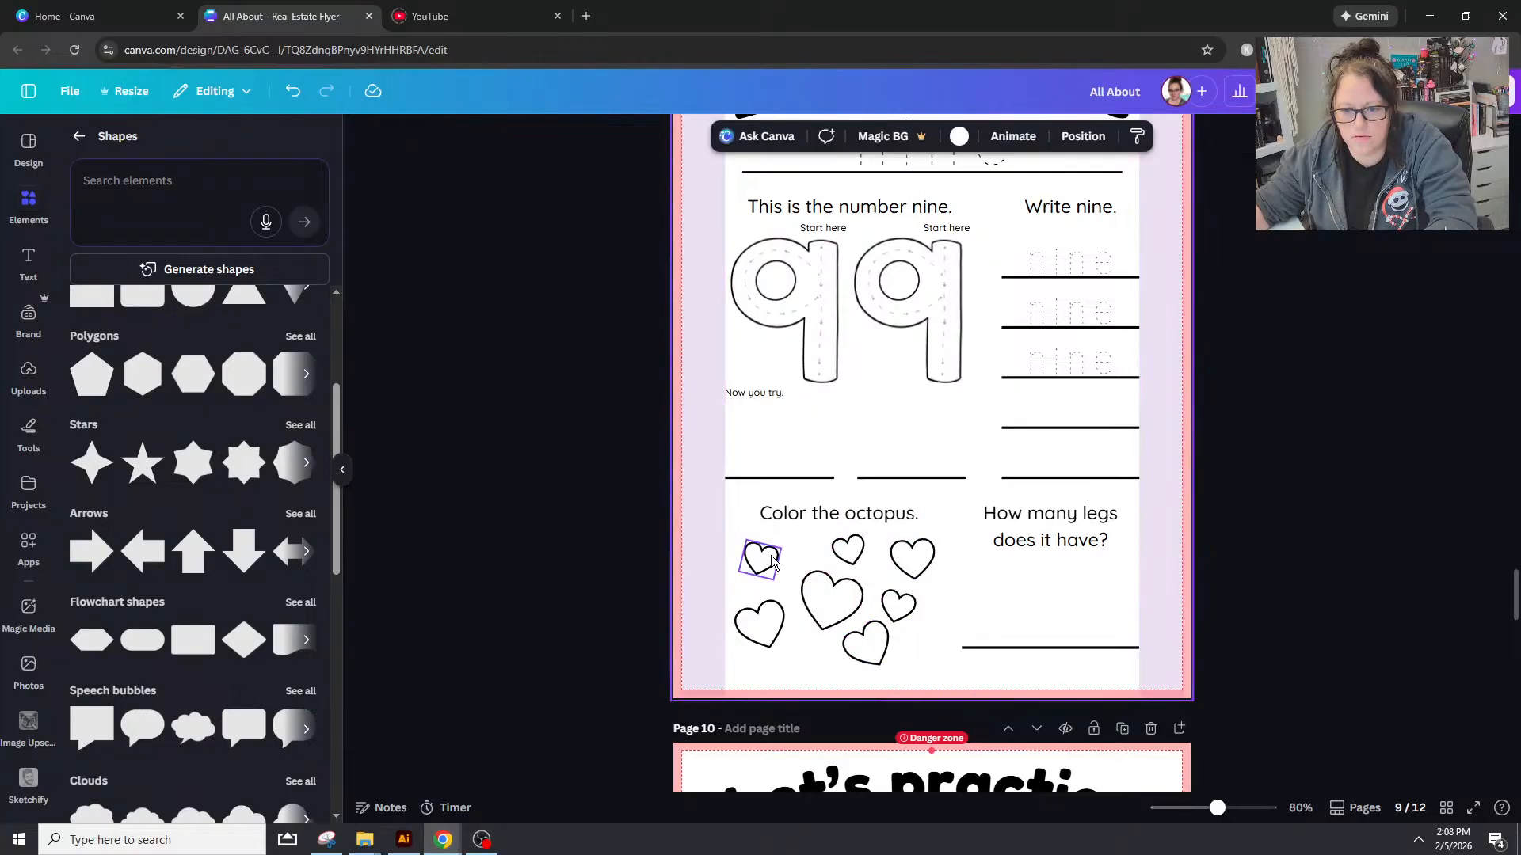
Step: Add a small heart at the bottom between the lower hearts, enlarge the center heart and spread the neighboring hearts outward
click(774, 636)
key(ctrl+d)
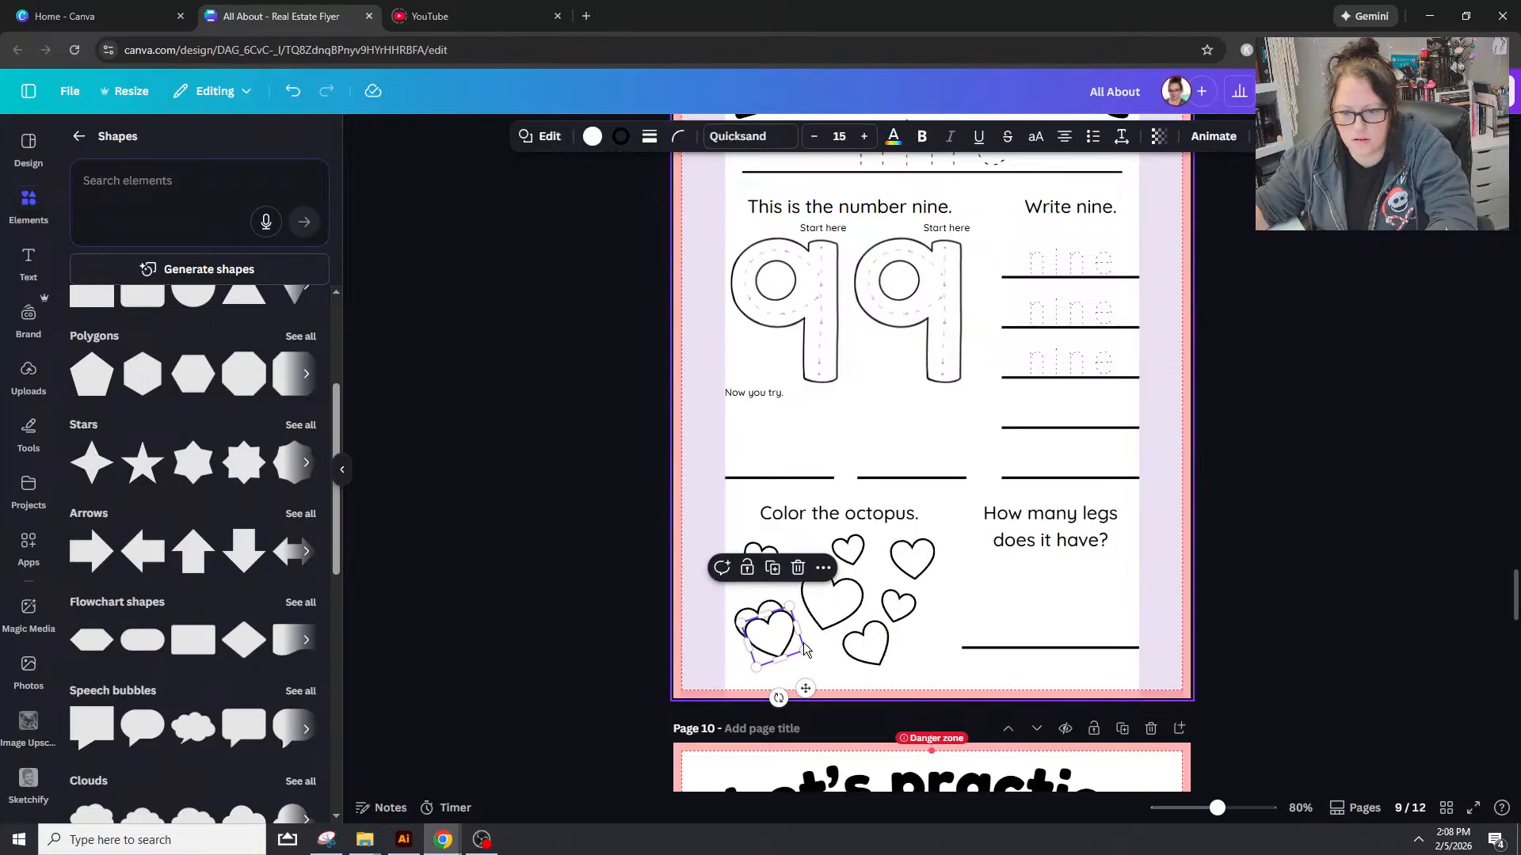
drag(785, 636, 791, 643)
drag(773, 635, 797, 648)
drag(799, 700, 783, 703)
drag(790, 654, 888, 652)
click(827, 615)
click(923, 623)
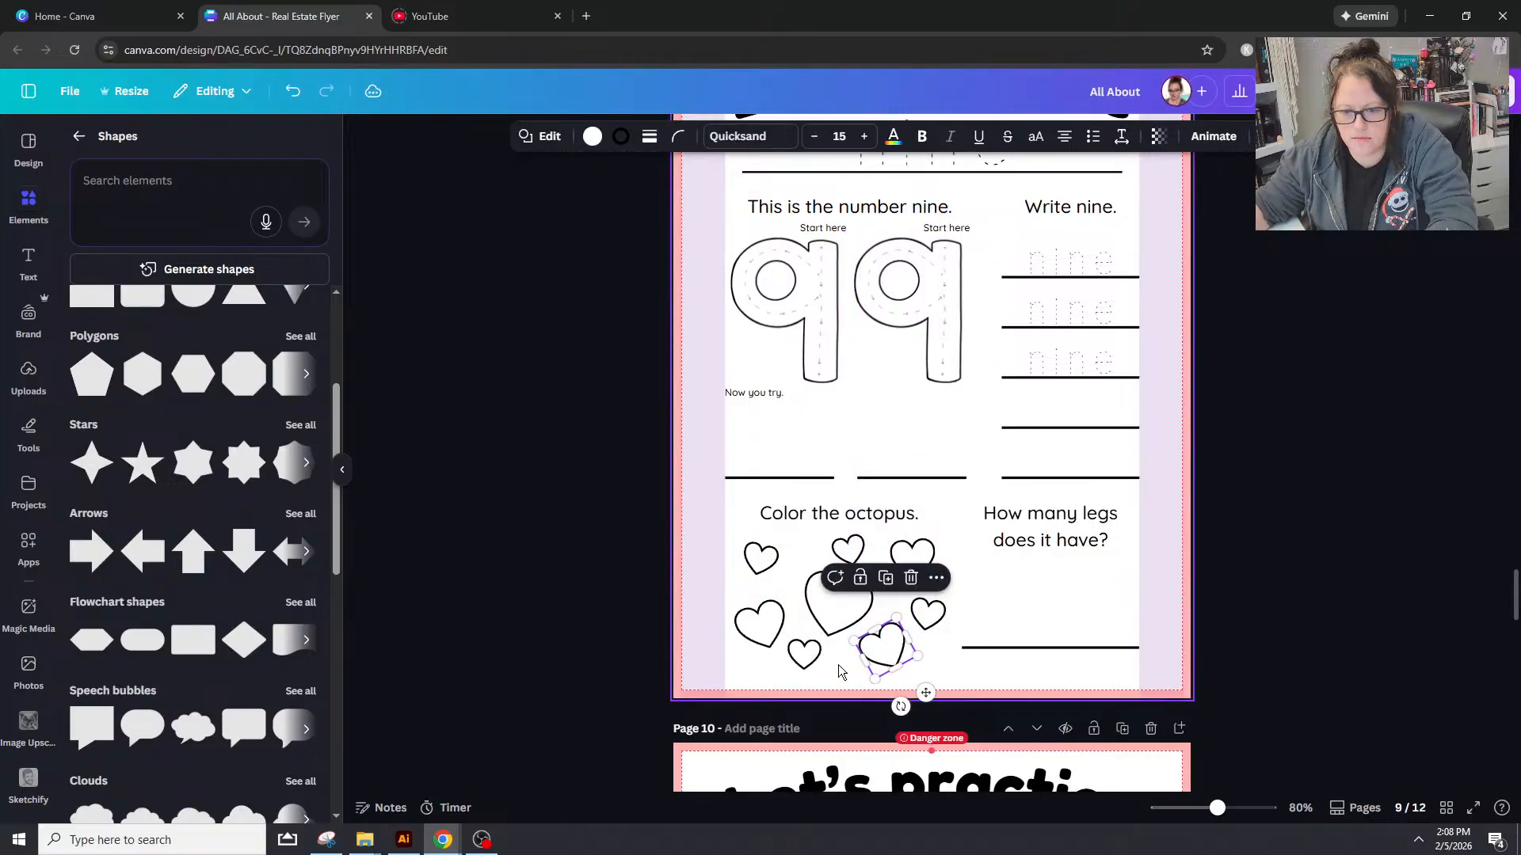
click(1071, 596)
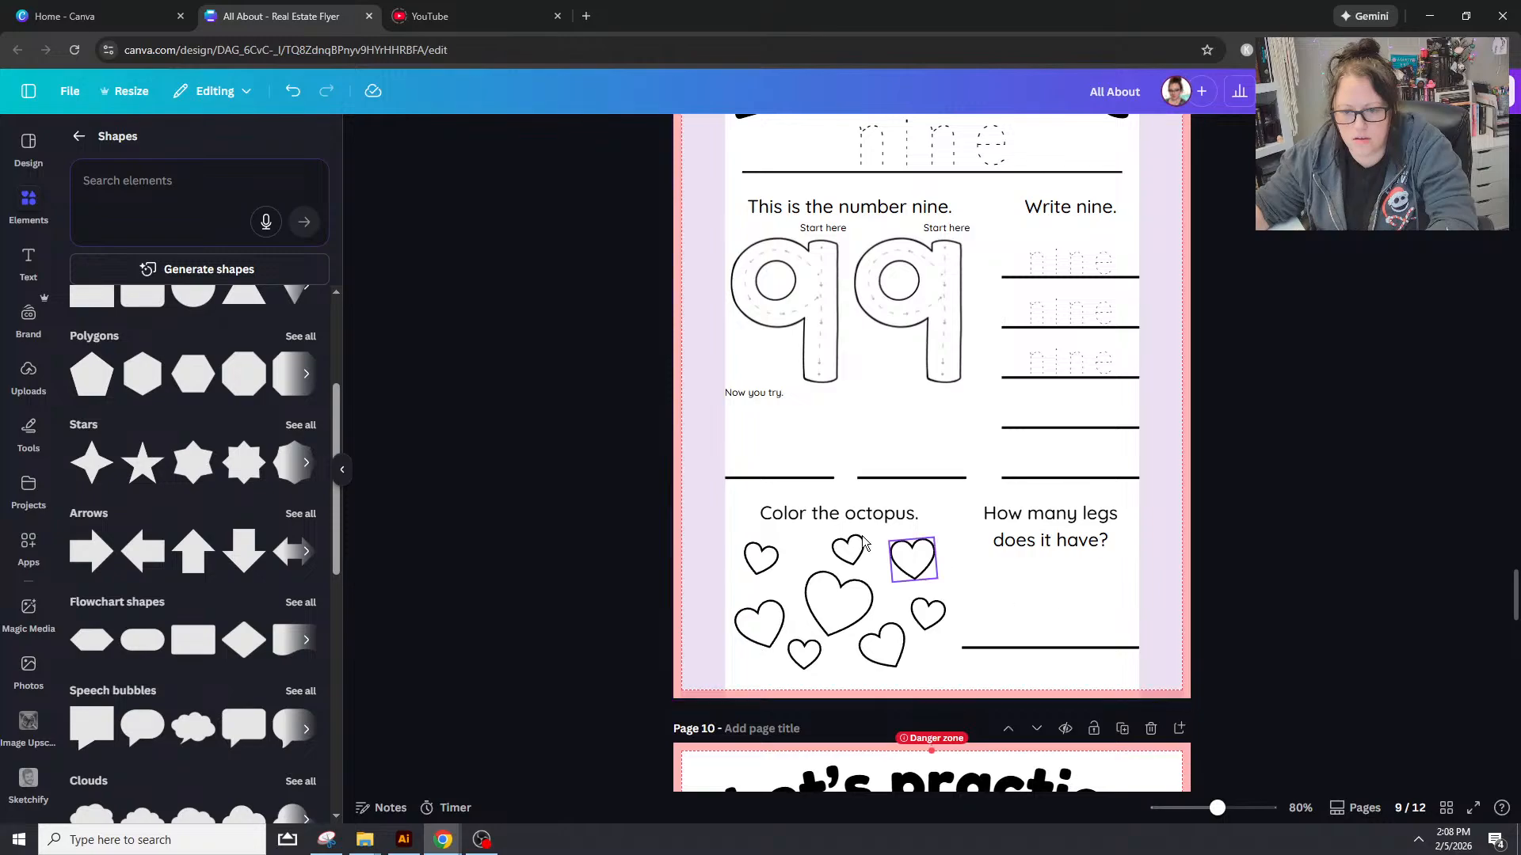
Step: Add two tiny hearts, one along the top and one along the bottom, and shift the left and center hearts around them
drag(840, 608, 844, 600)
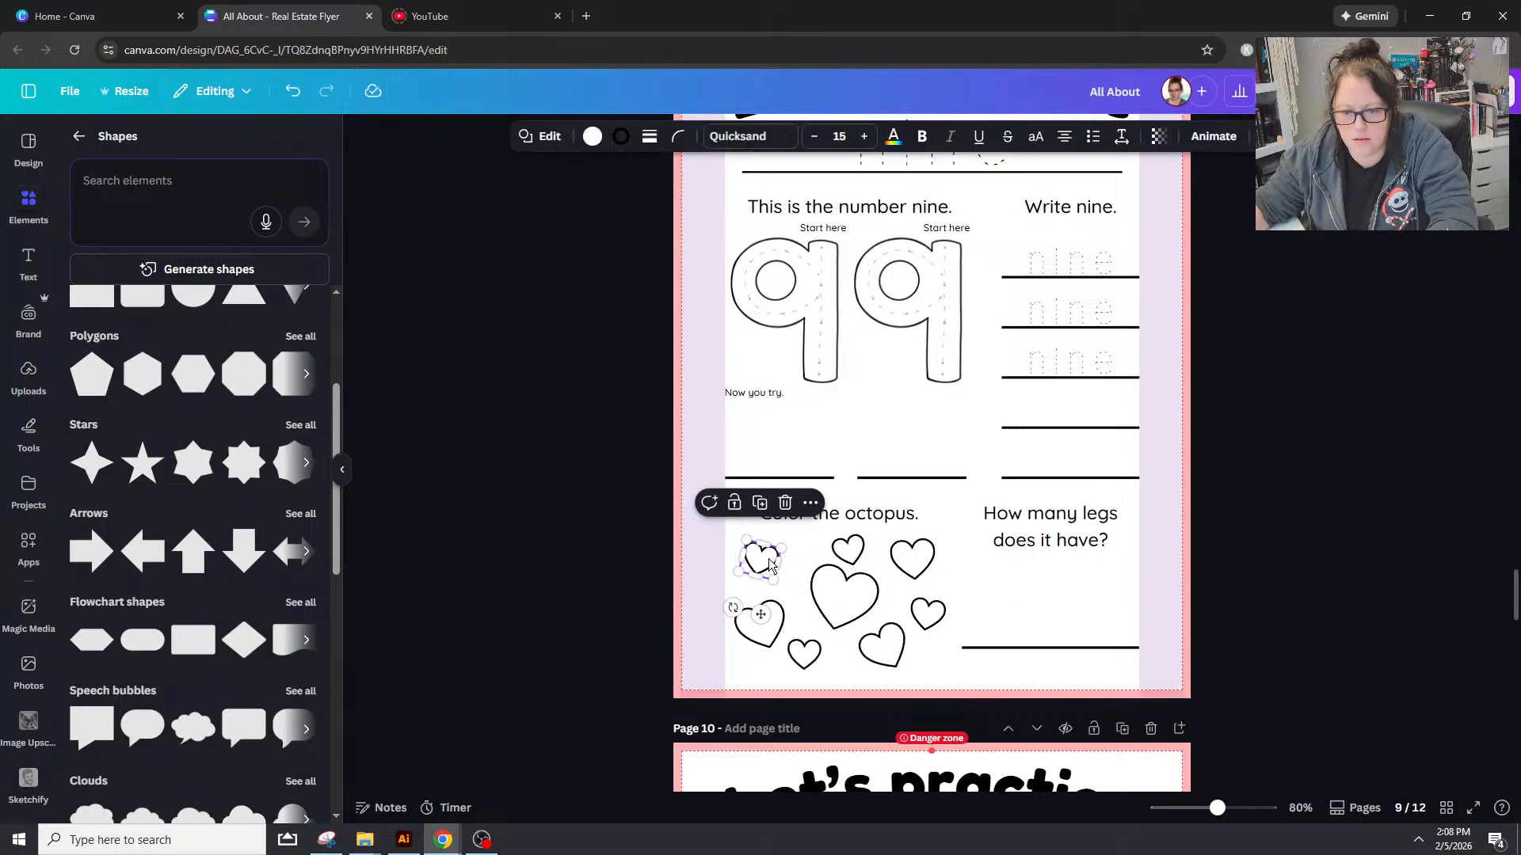
drag(761, 559, 842, 666)
key(ctrl+d)
click(750, 558)
key(ctrl+d)
drag(753, 614, 752, 600)
drag(836, 597, 827, 600)
click(1071, 571)
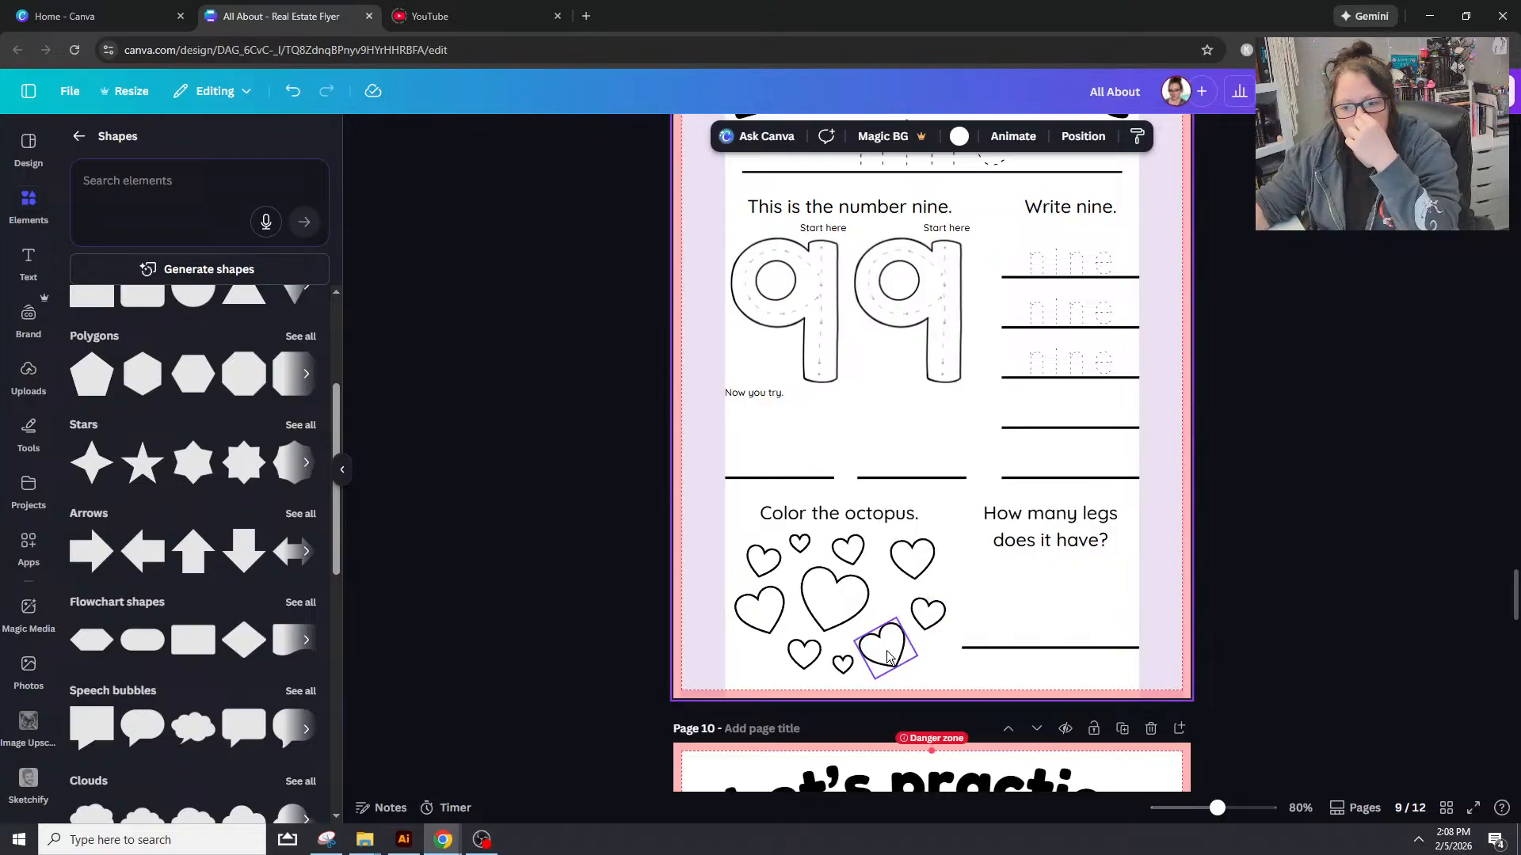
Step: Delete the tiny heart at the bottom of the coloring area
click(842, 665)
click(800, 543)
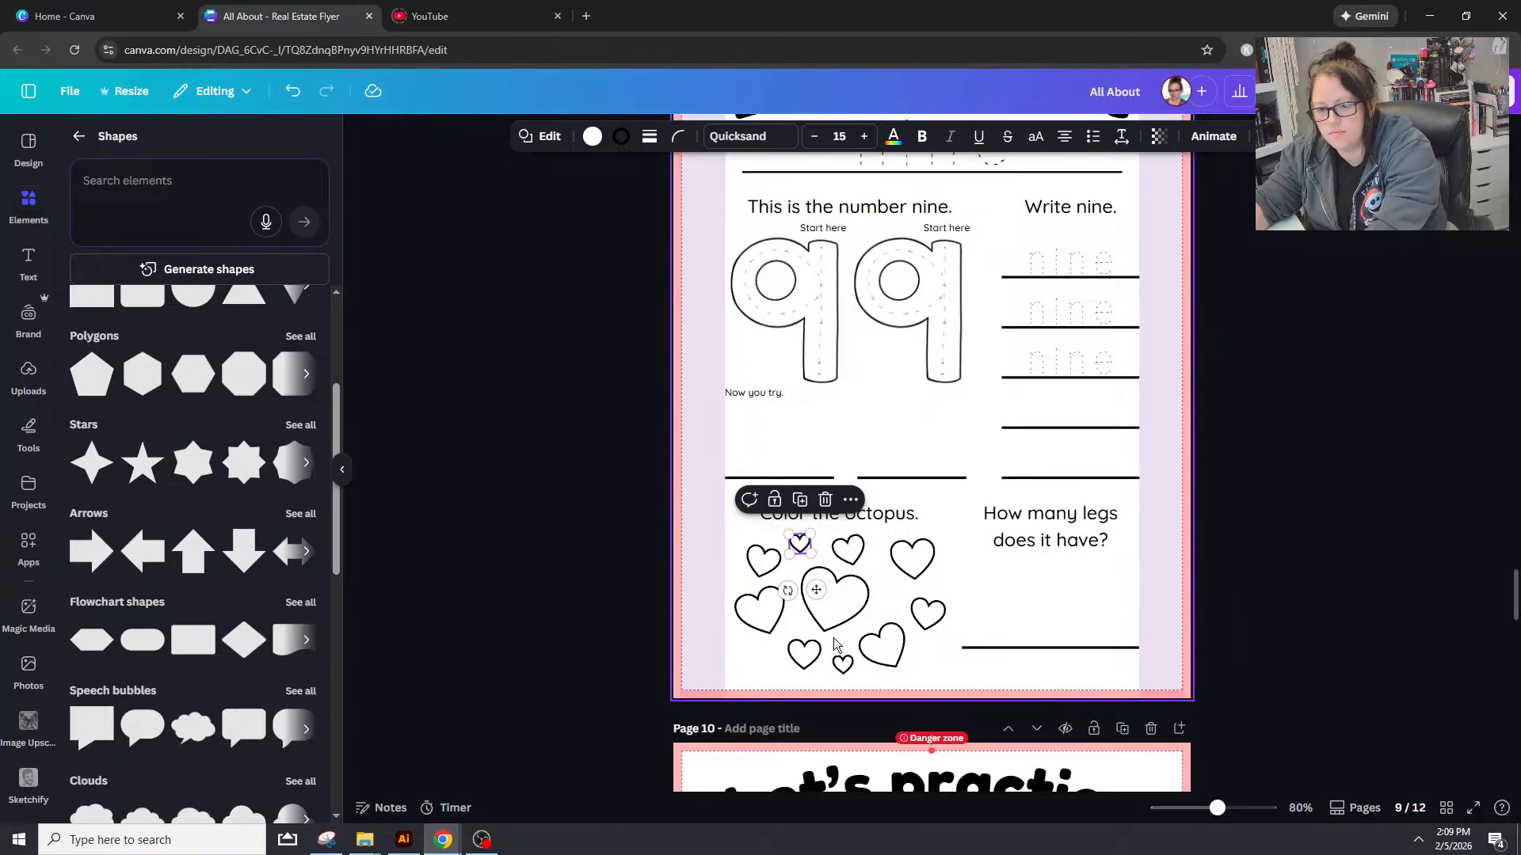
click(843, 663)
key(Delete)
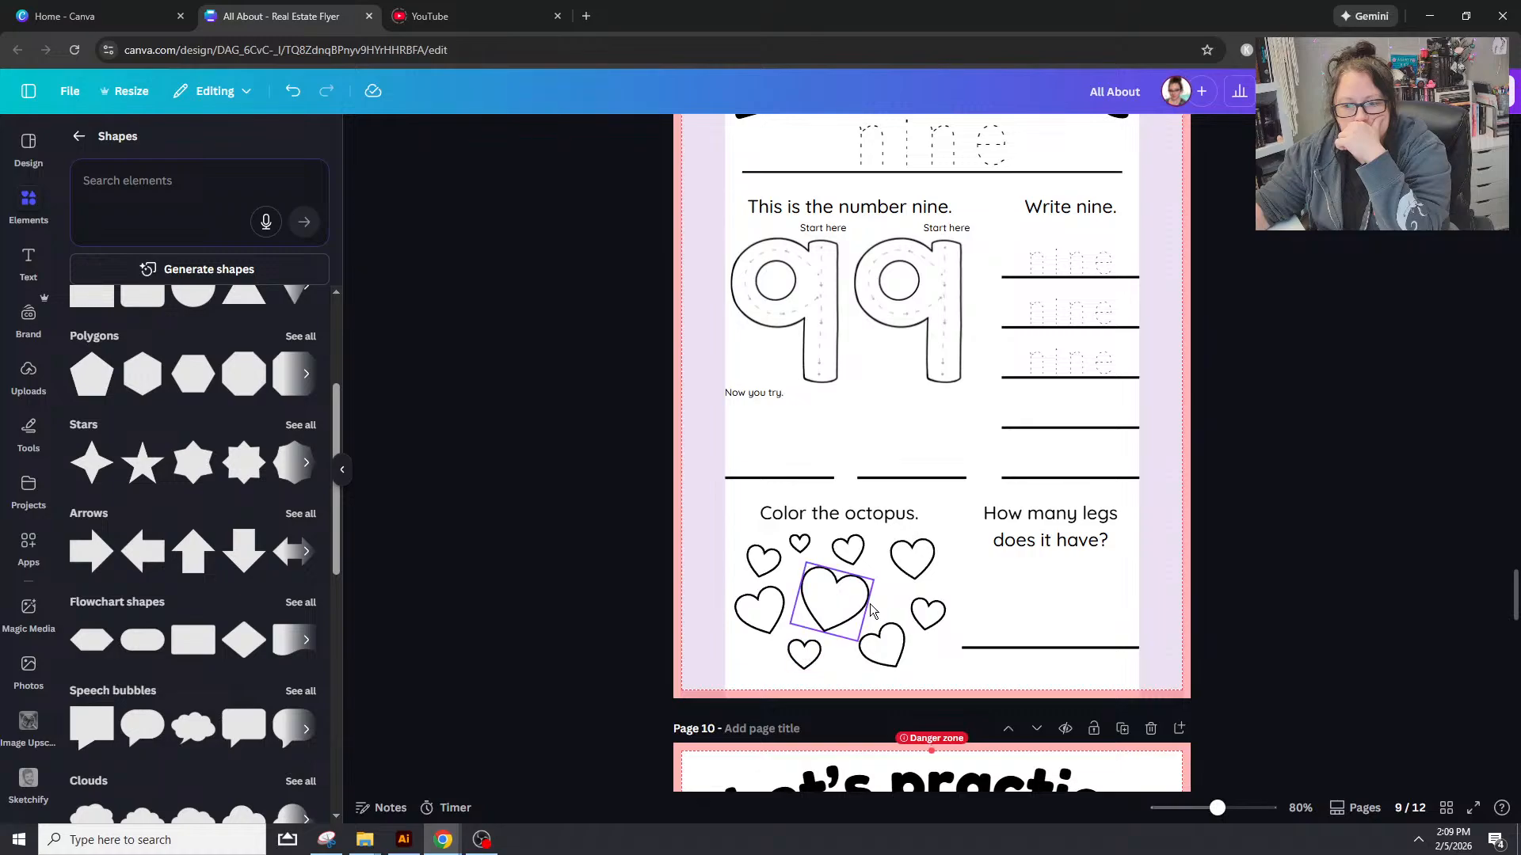
Step: Nudge the large center heart and the small right heart to even out the spacing of the group
drag(830, 613, 835, 617)
click(925, 607)
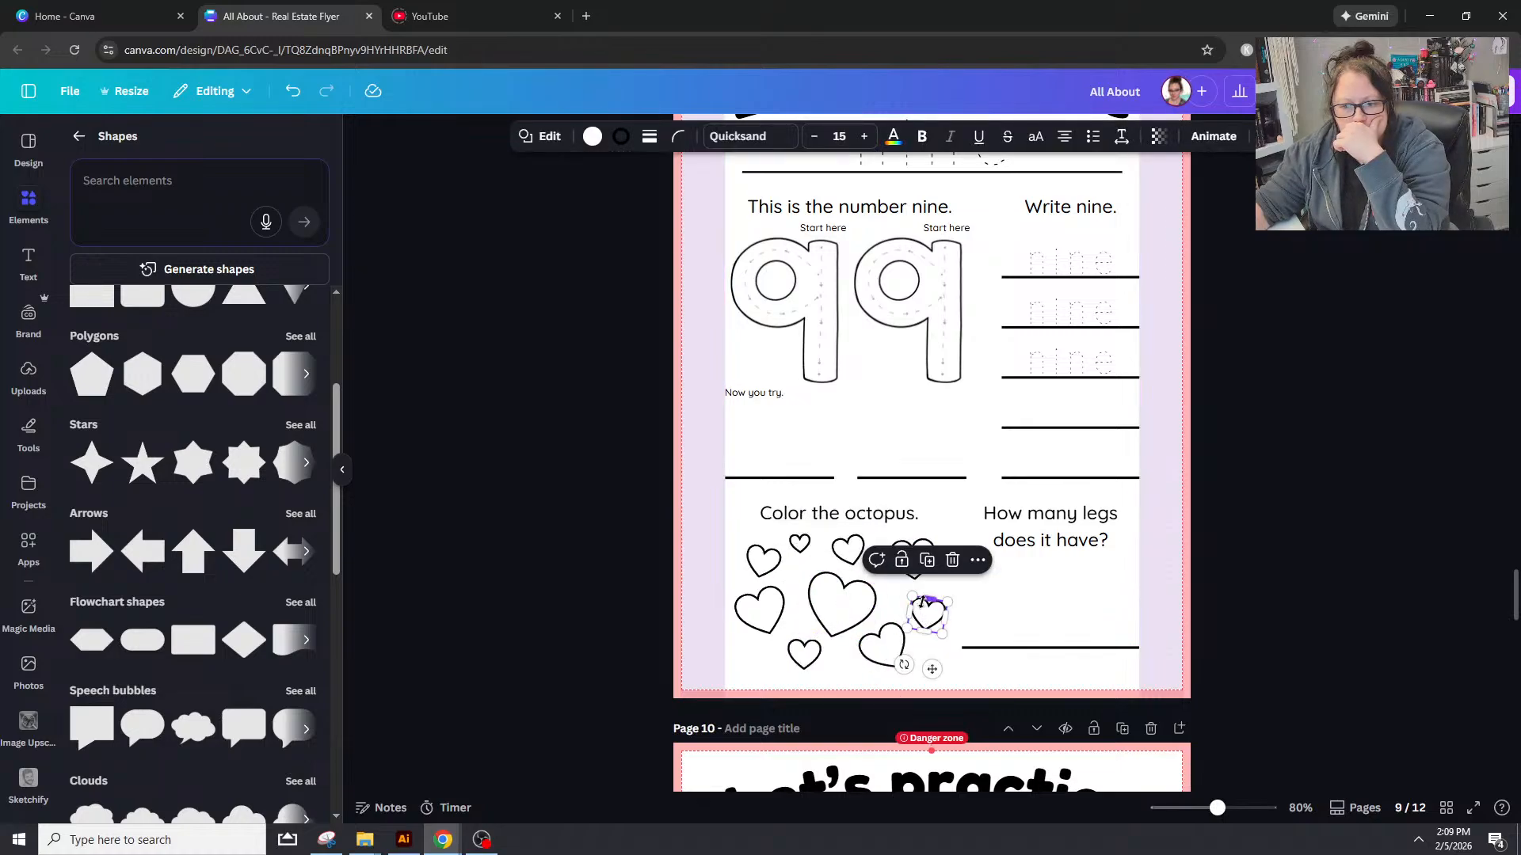
click(960, 628)
drag(921, 609, 925, 607)
click(1251, 590)
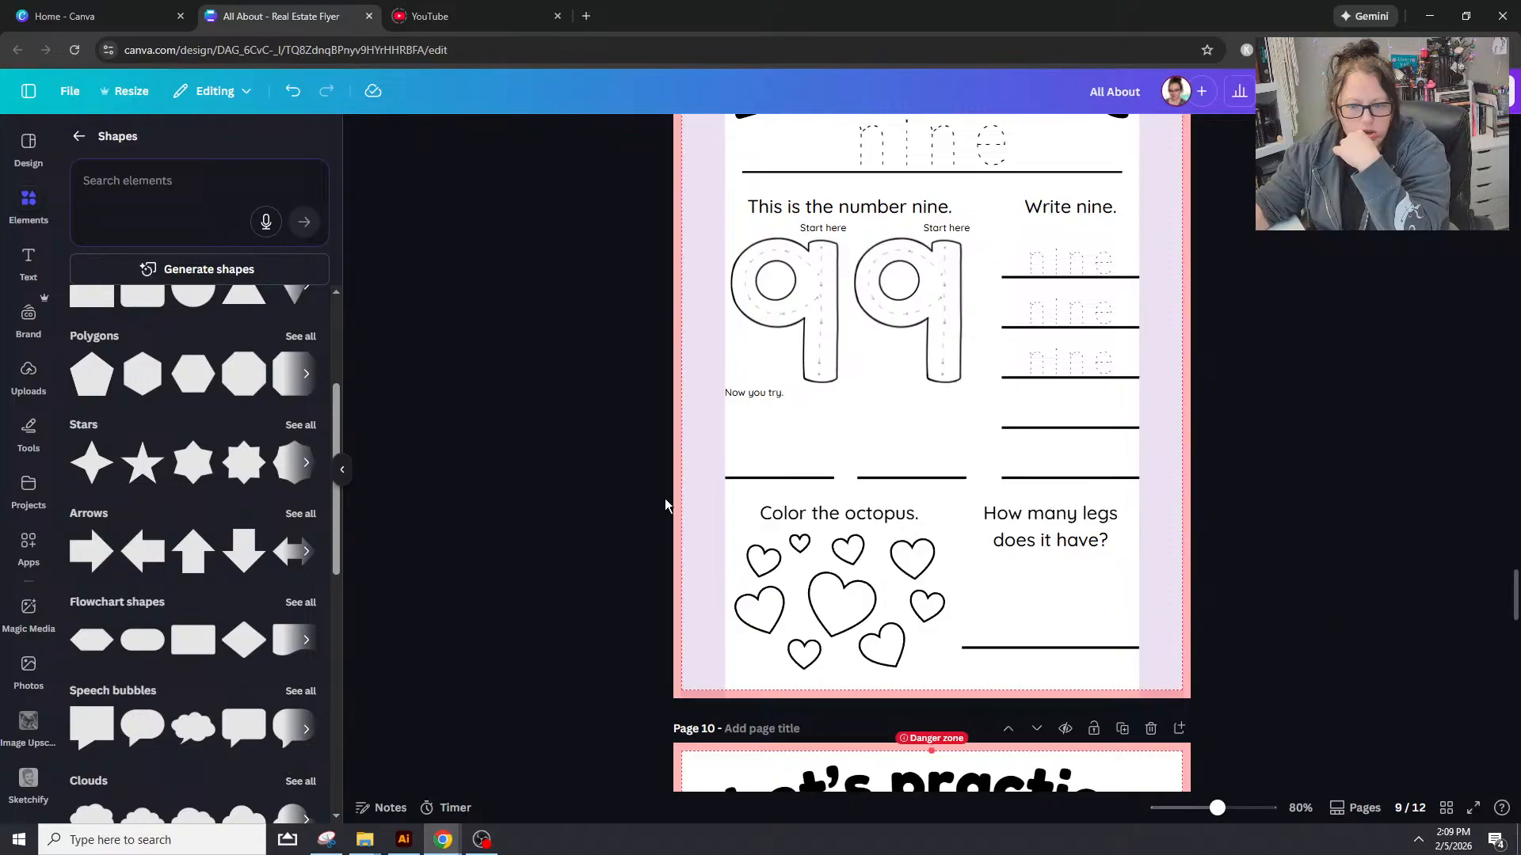
Step: Change the coloring instruction on page 9 to "Color the hearts."
double_click(879, 513)
double_click(888, 512)
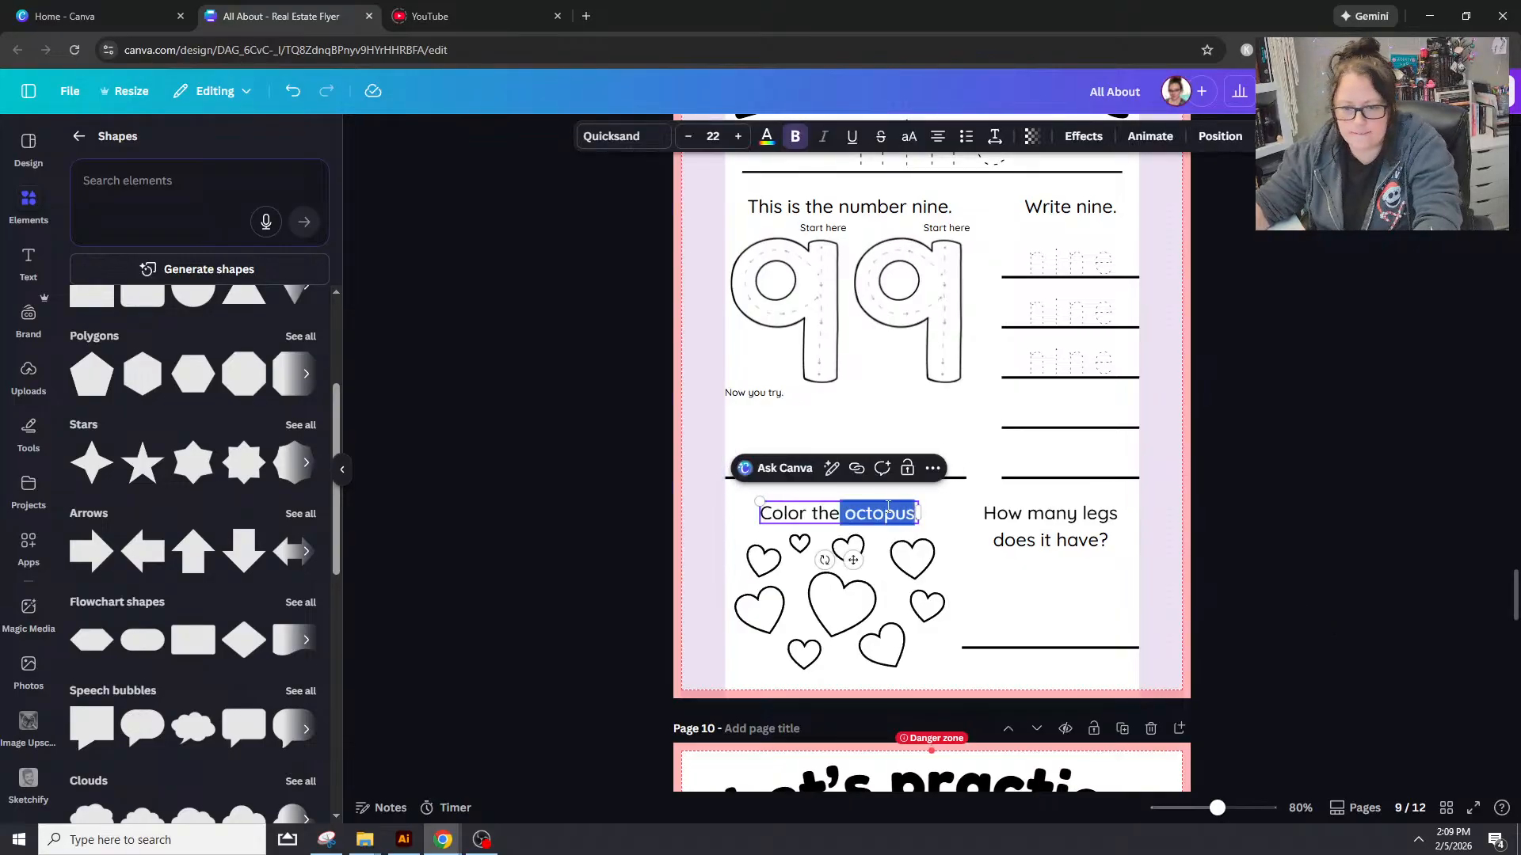
text(hearts.)
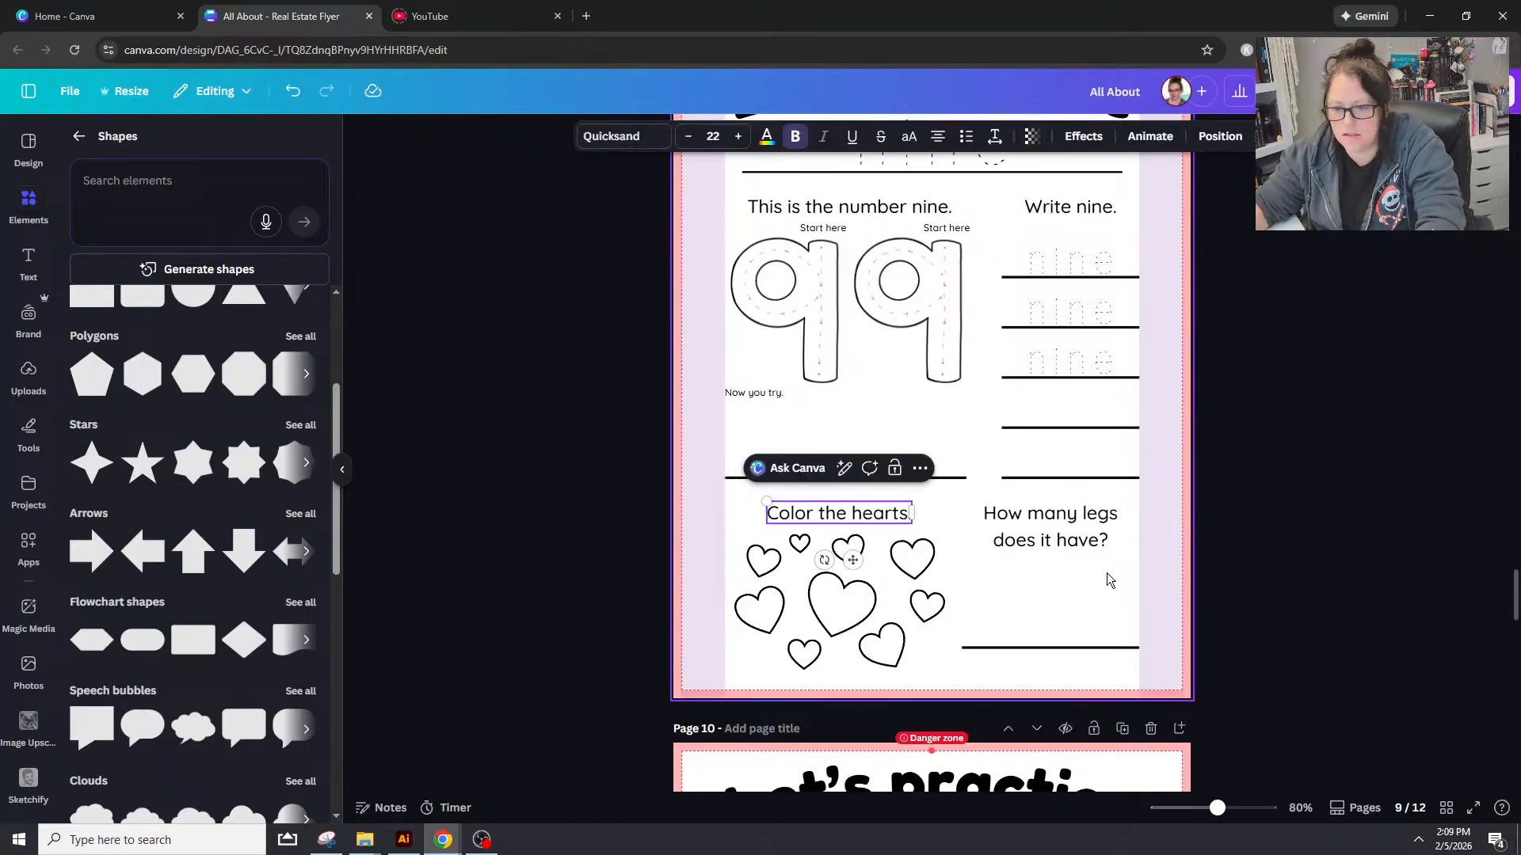
Step: Change the counting question on page 9 to "How many hearts did you color?"
double_click(1050, 540)
click(1091, 515)
double_click(1091, 515)
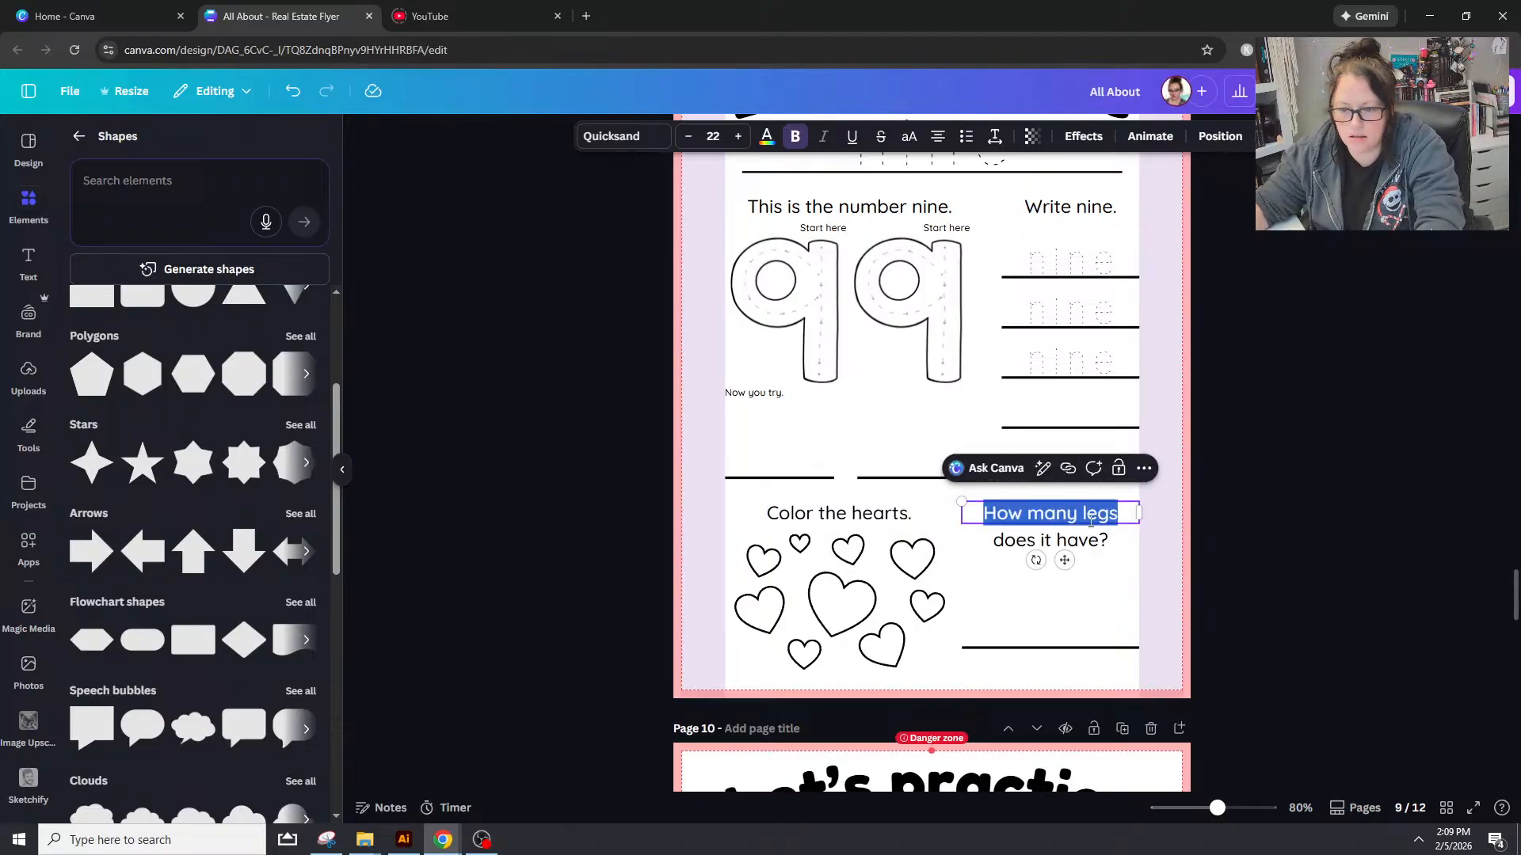
drag(1083, 515, 1113, 517)
text(hearts)
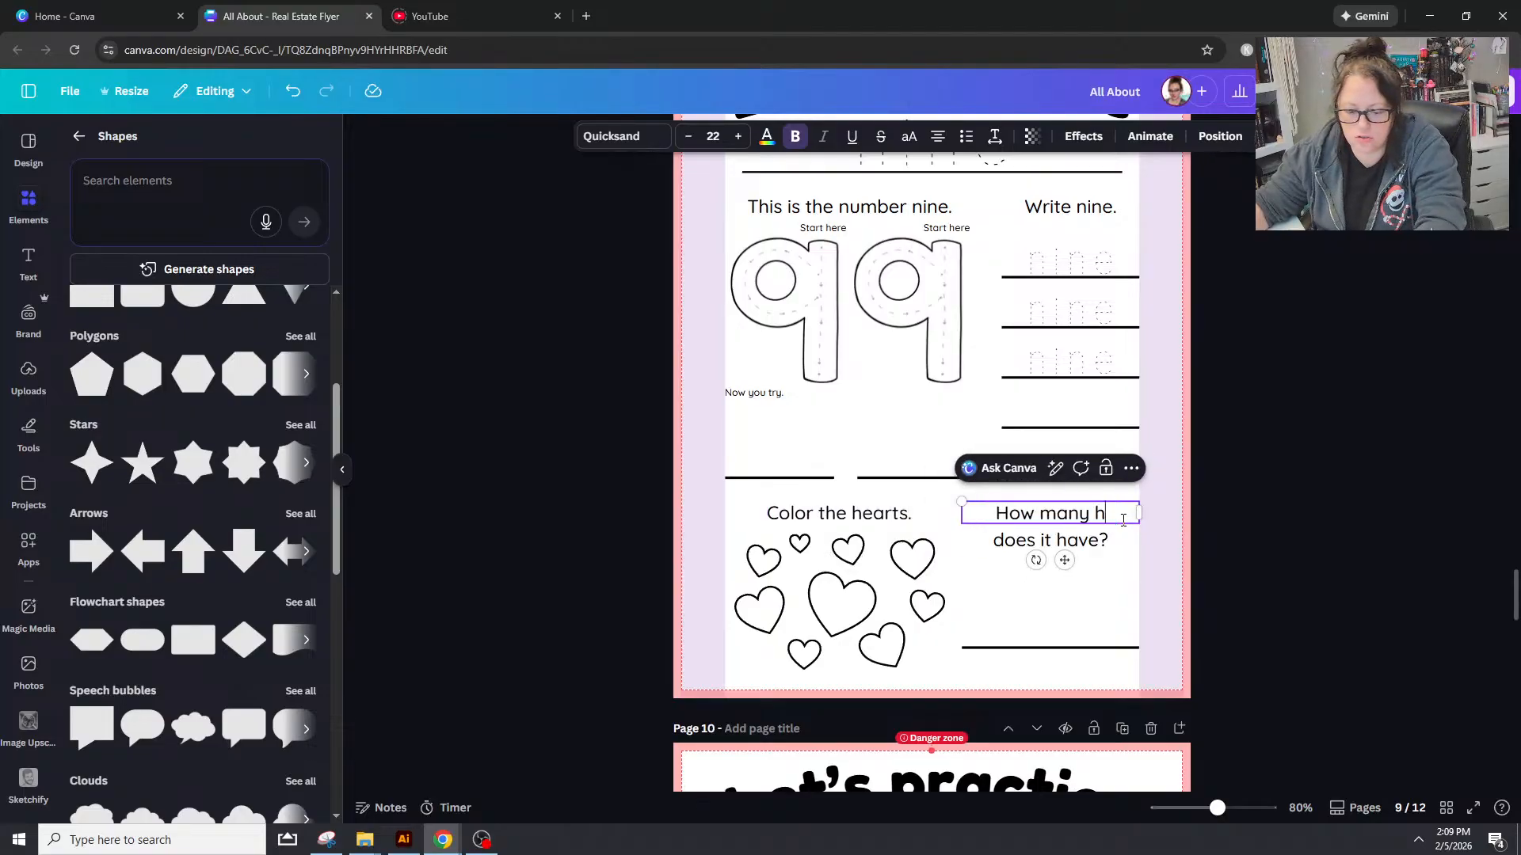
double_click(1063, 545)
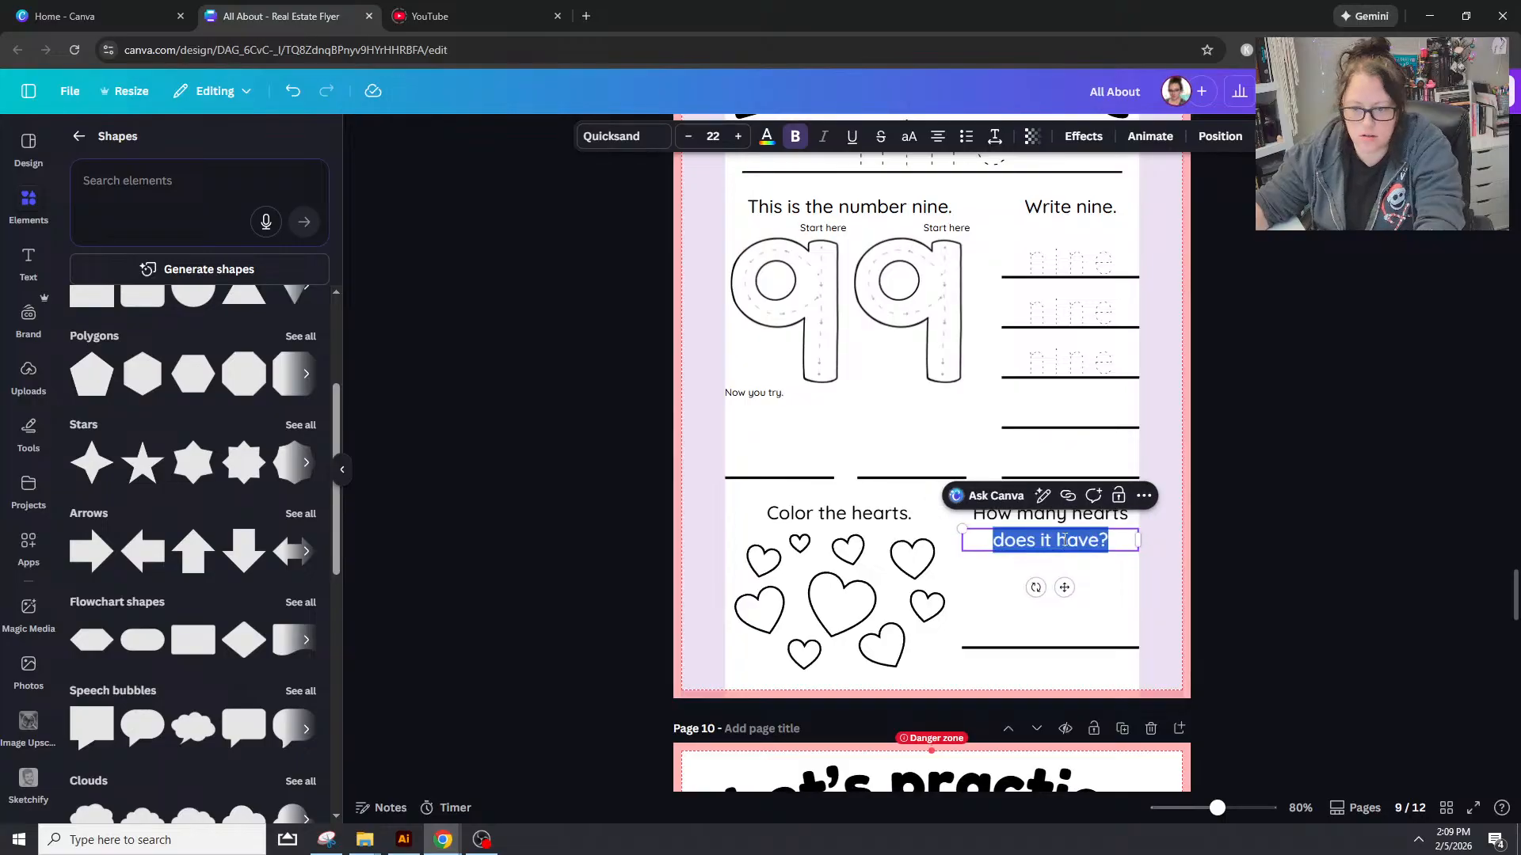
text(did you color?)
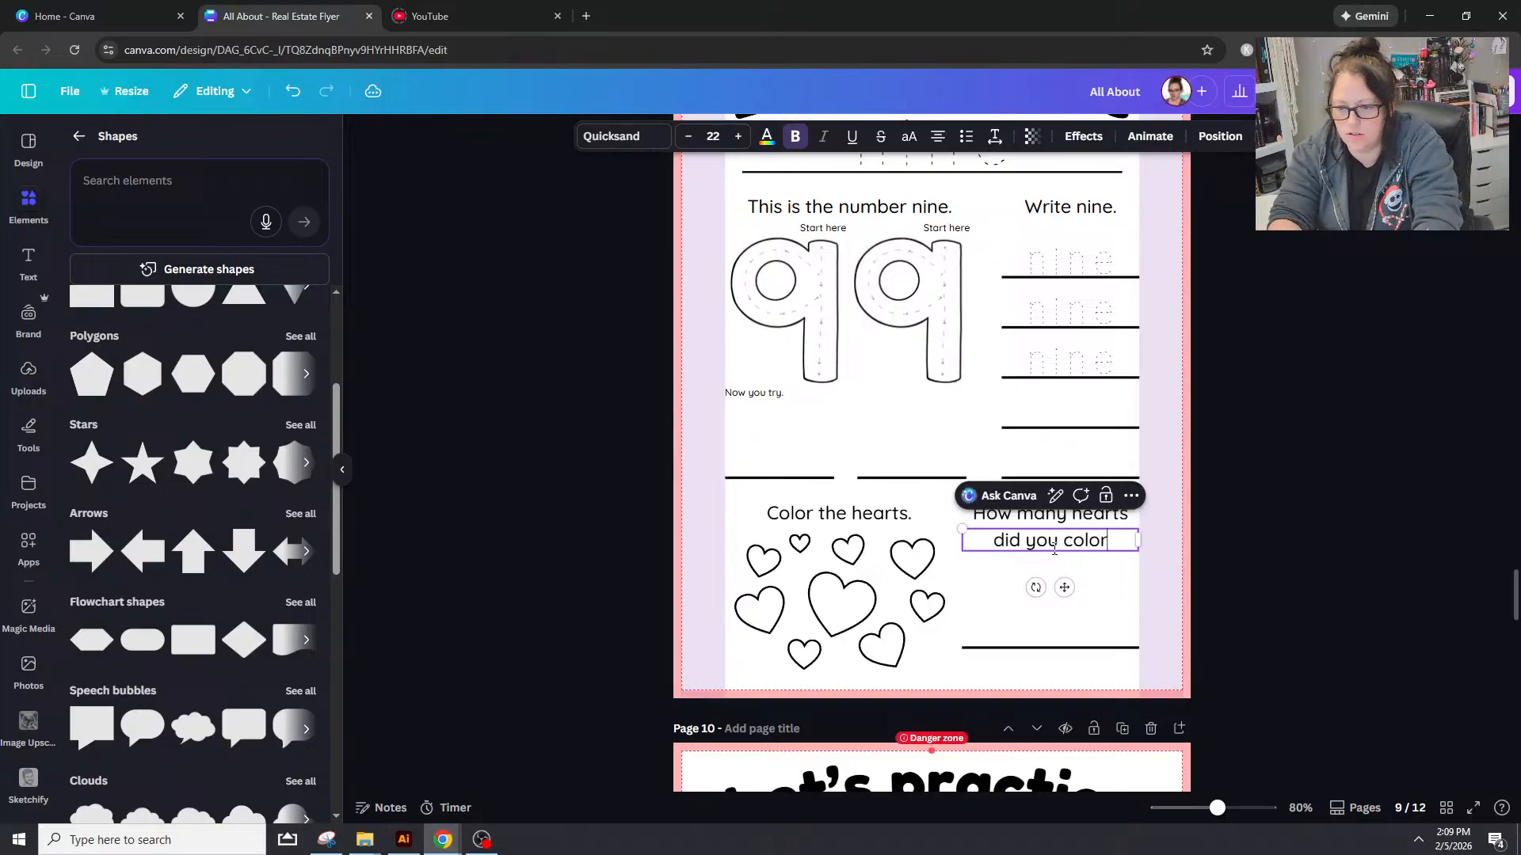
click(1373, 518)
Step: Review the finished number pages from the start through page 9, comparing their coloring activities and counting questions
scroll(1354, 452, up, 15)
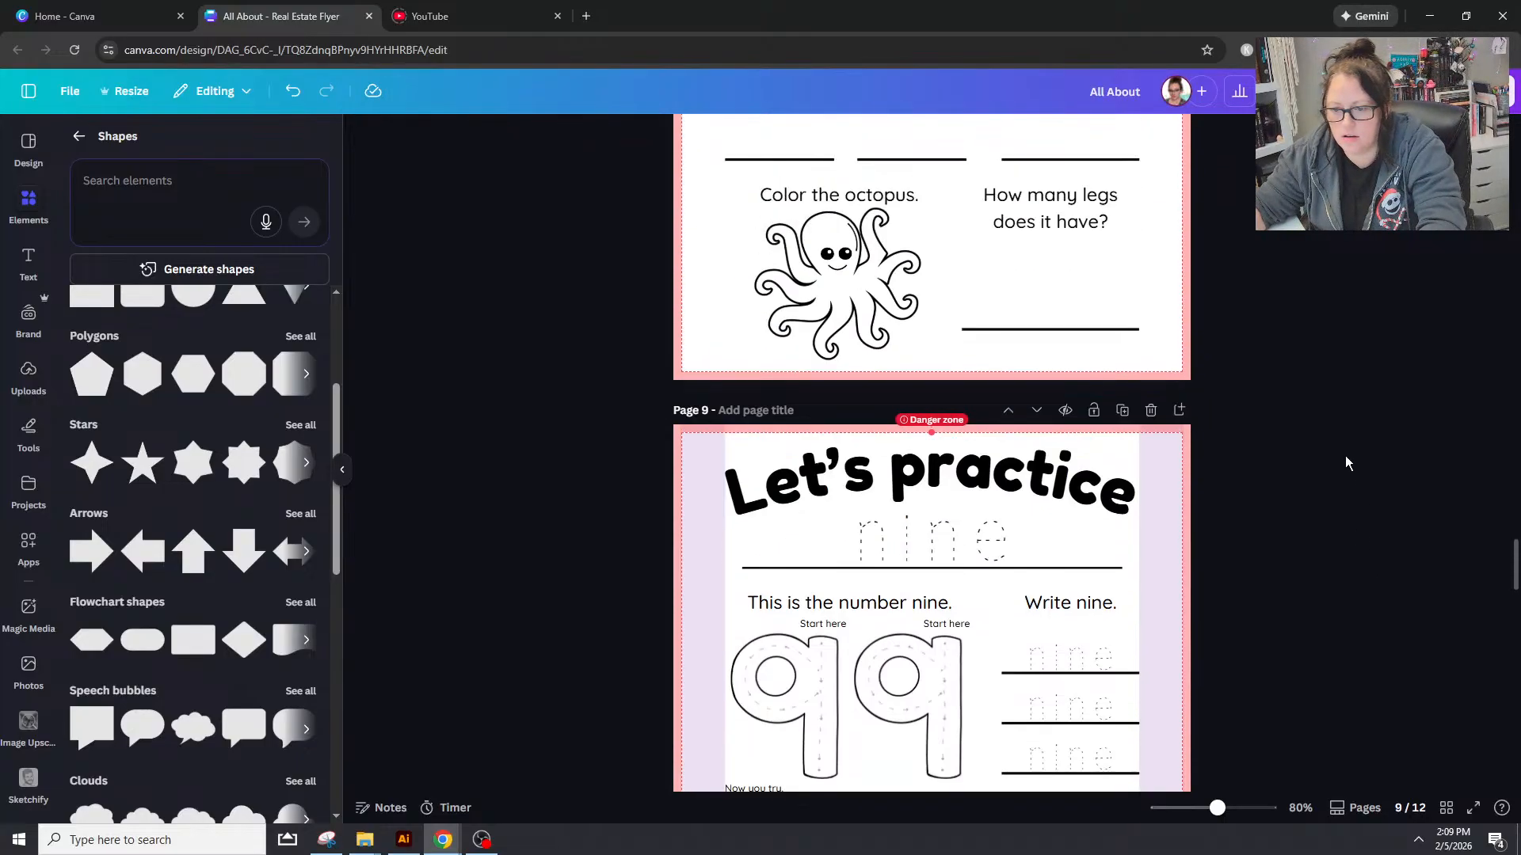
scroll(1359, 443, up, 15)
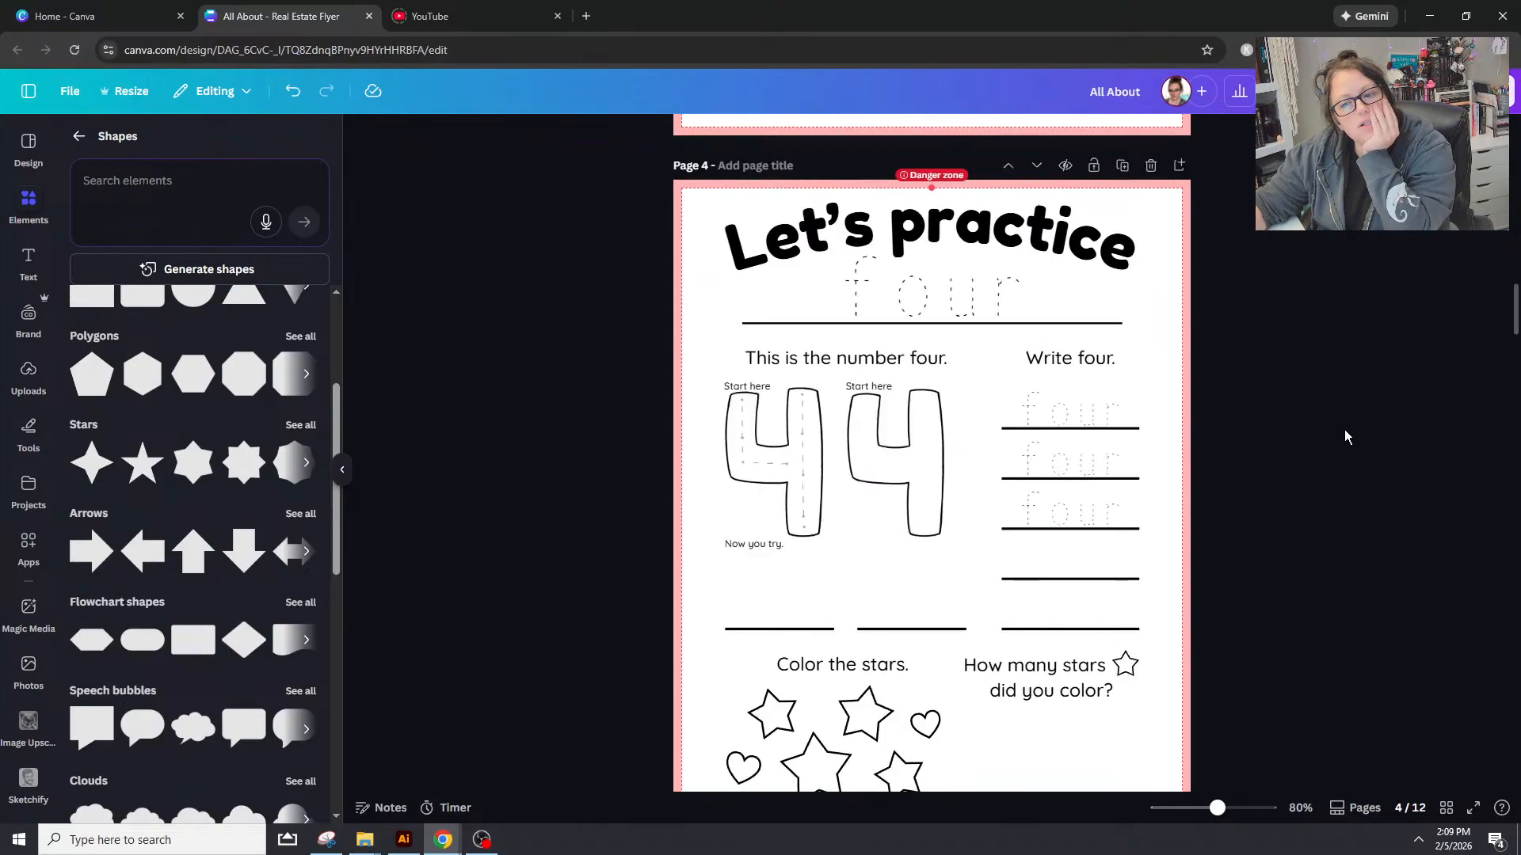
scroll(1345, 436, up, 15)
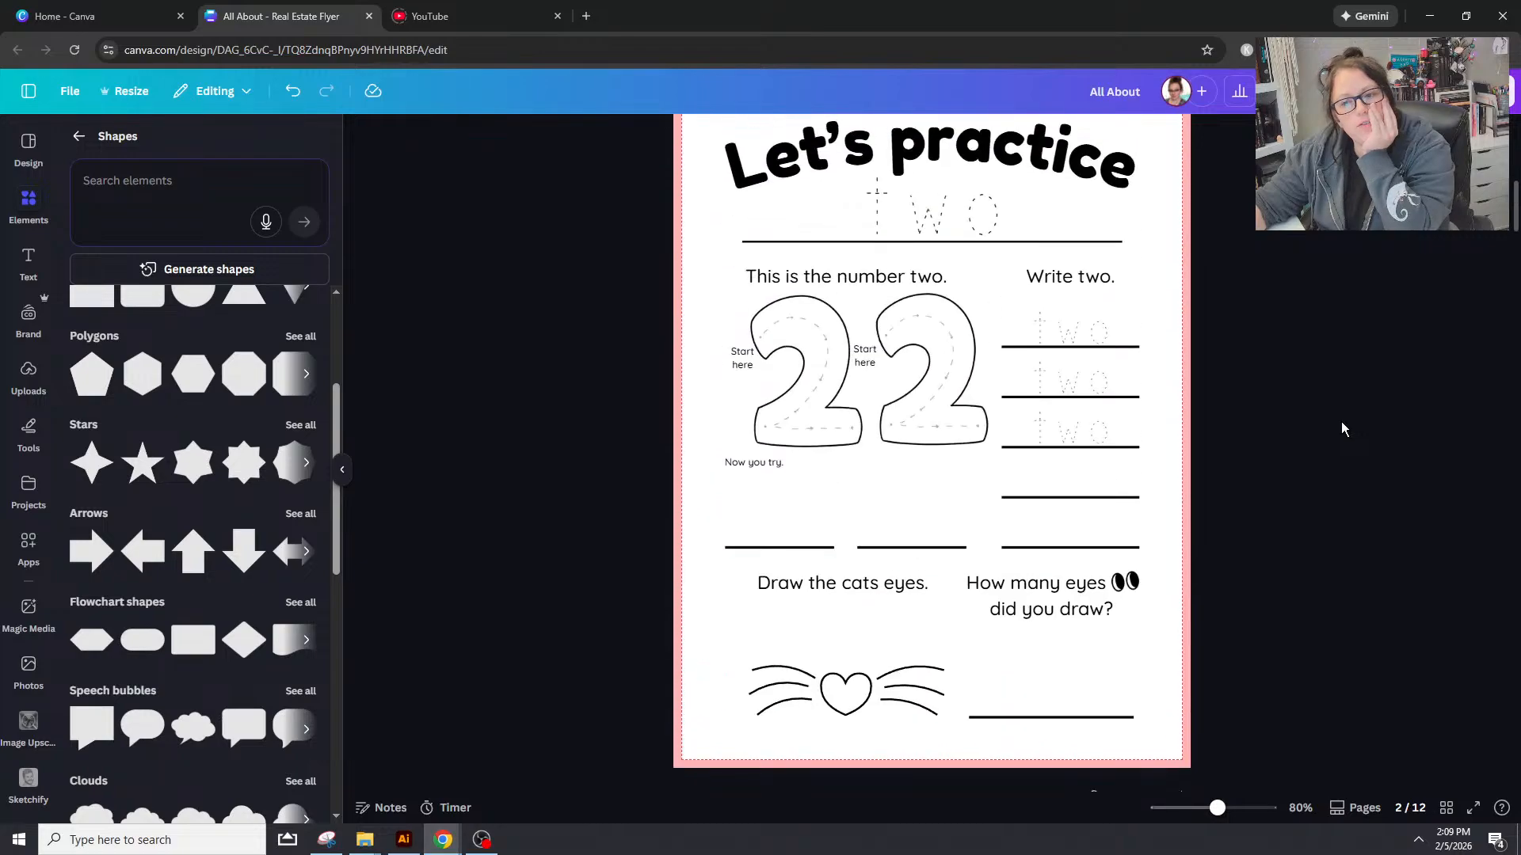
scroll(1338, 422, up, 7)
scroll(1287, 429, down, 16)
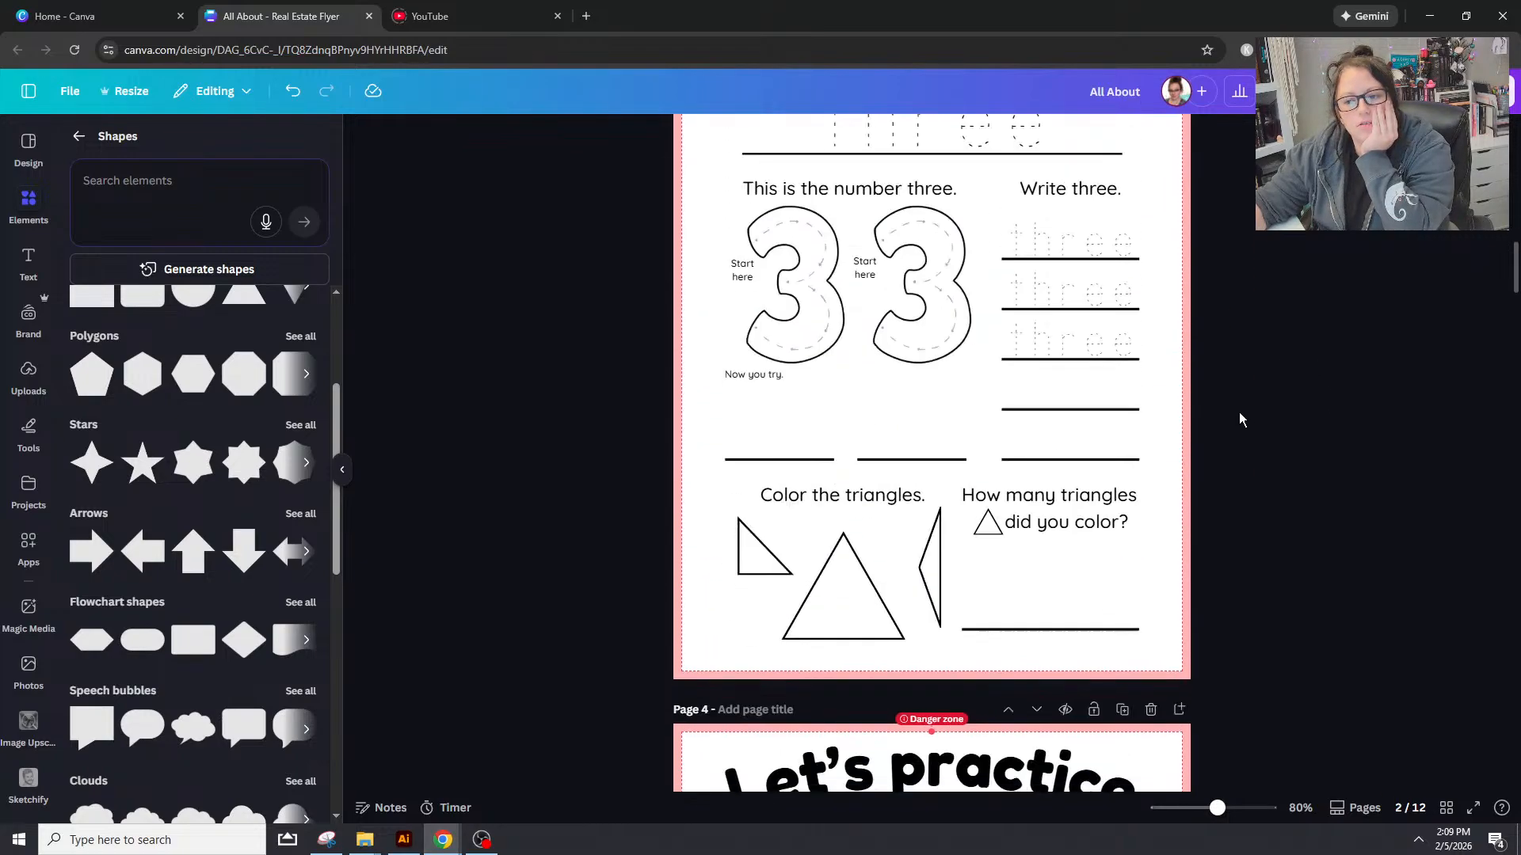
scroll(1239, 420, down, 10)
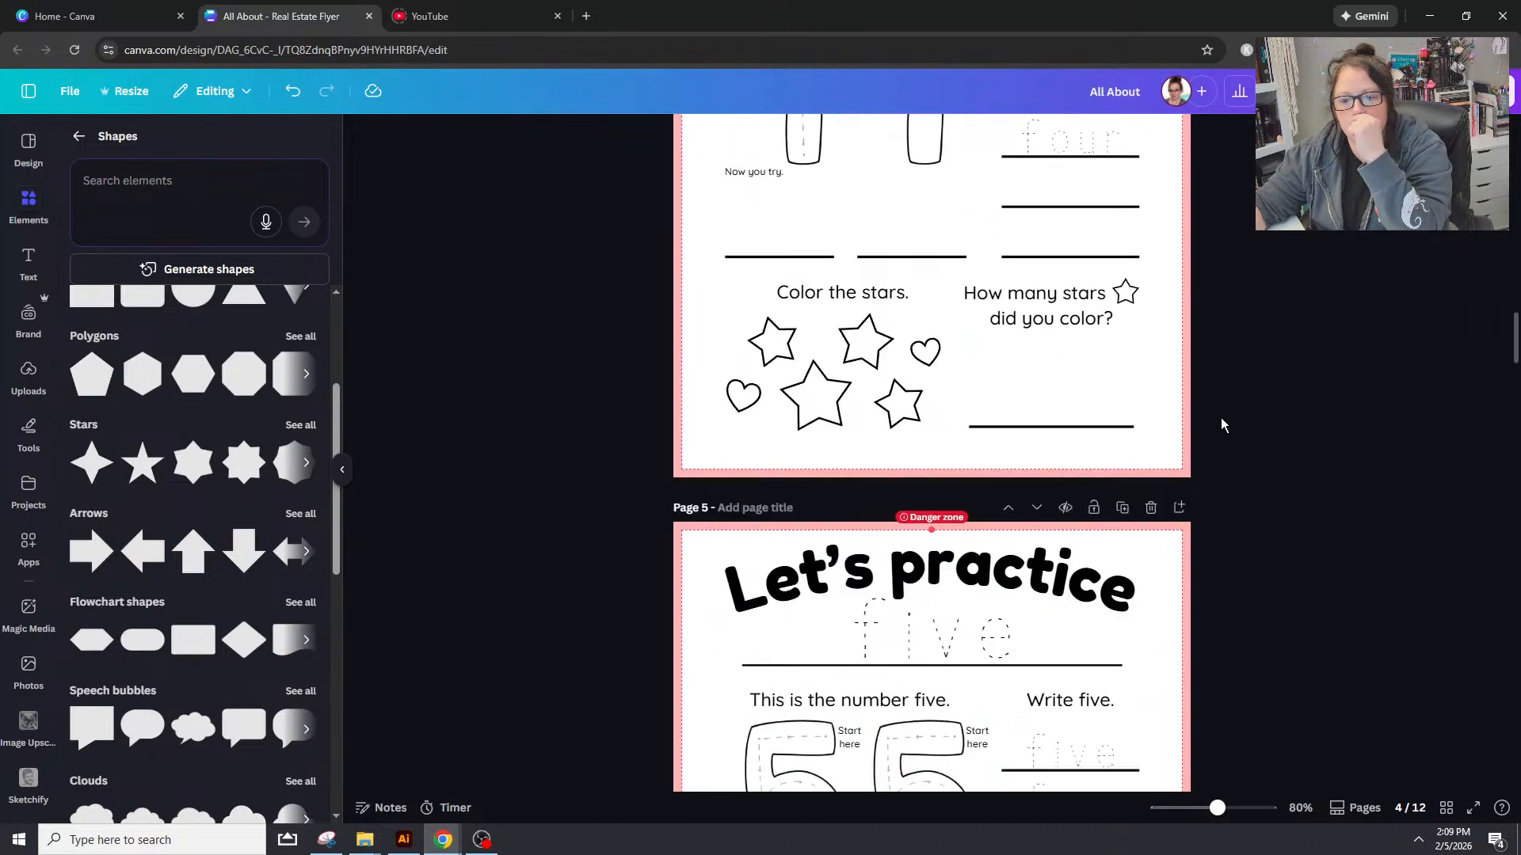
scroll(1221, 425, down, 5)
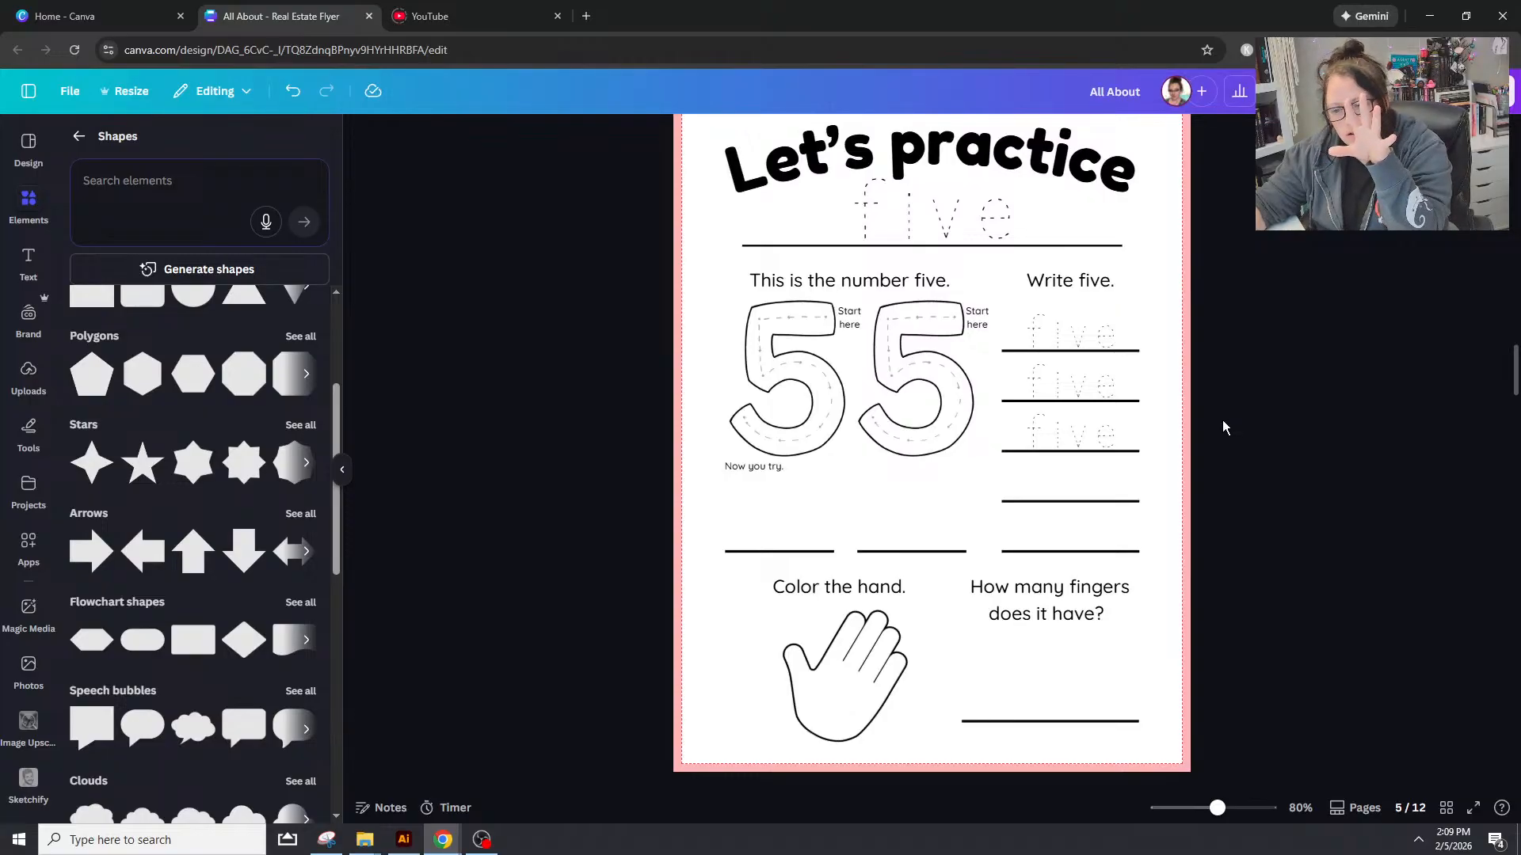
scroll(1223, 427, down, 10)
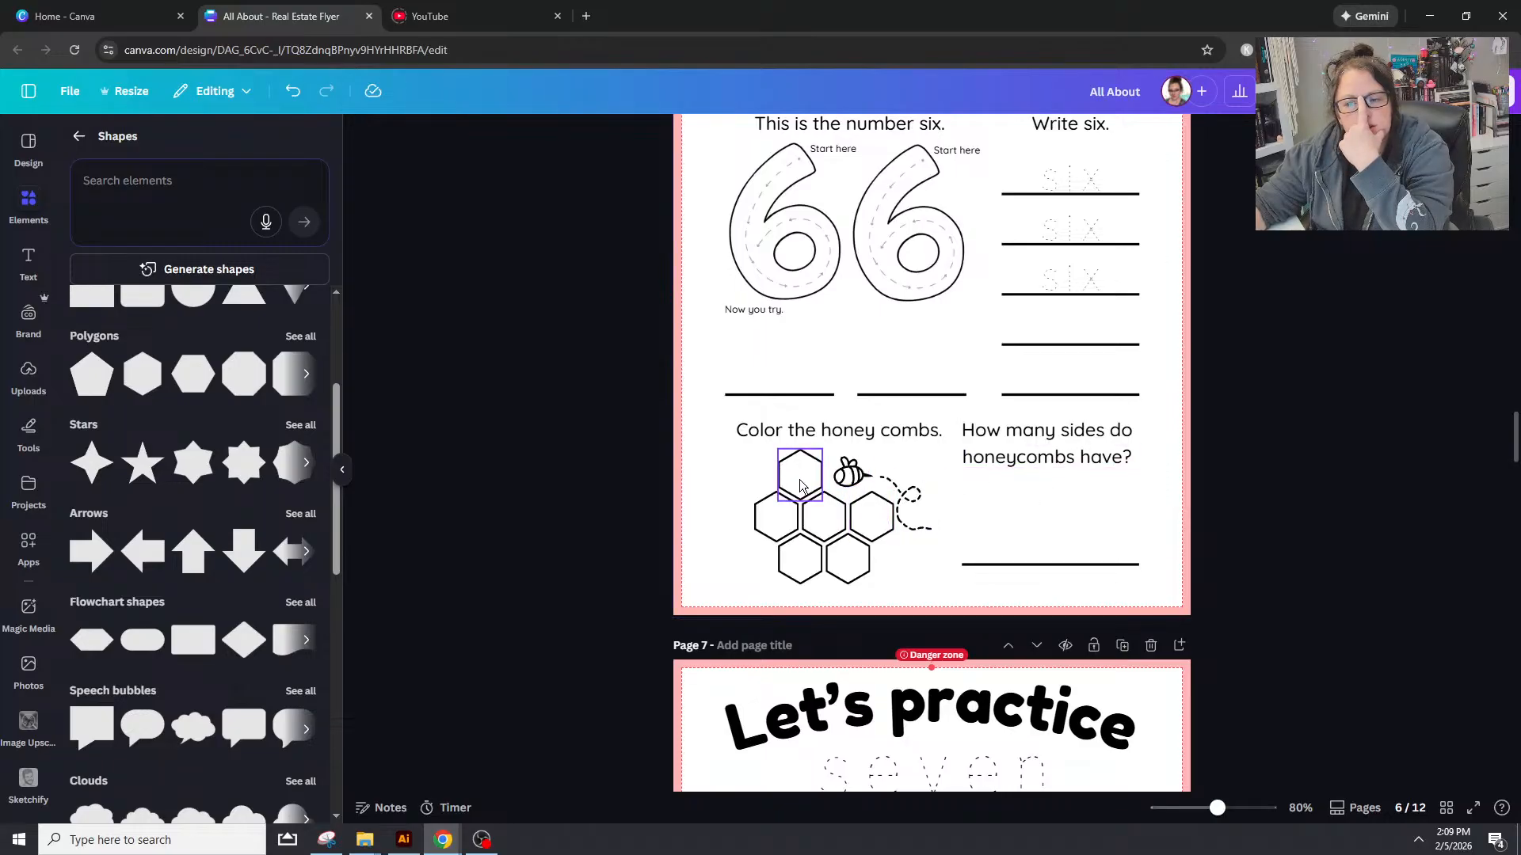
scroll(801, 485, down, 10)
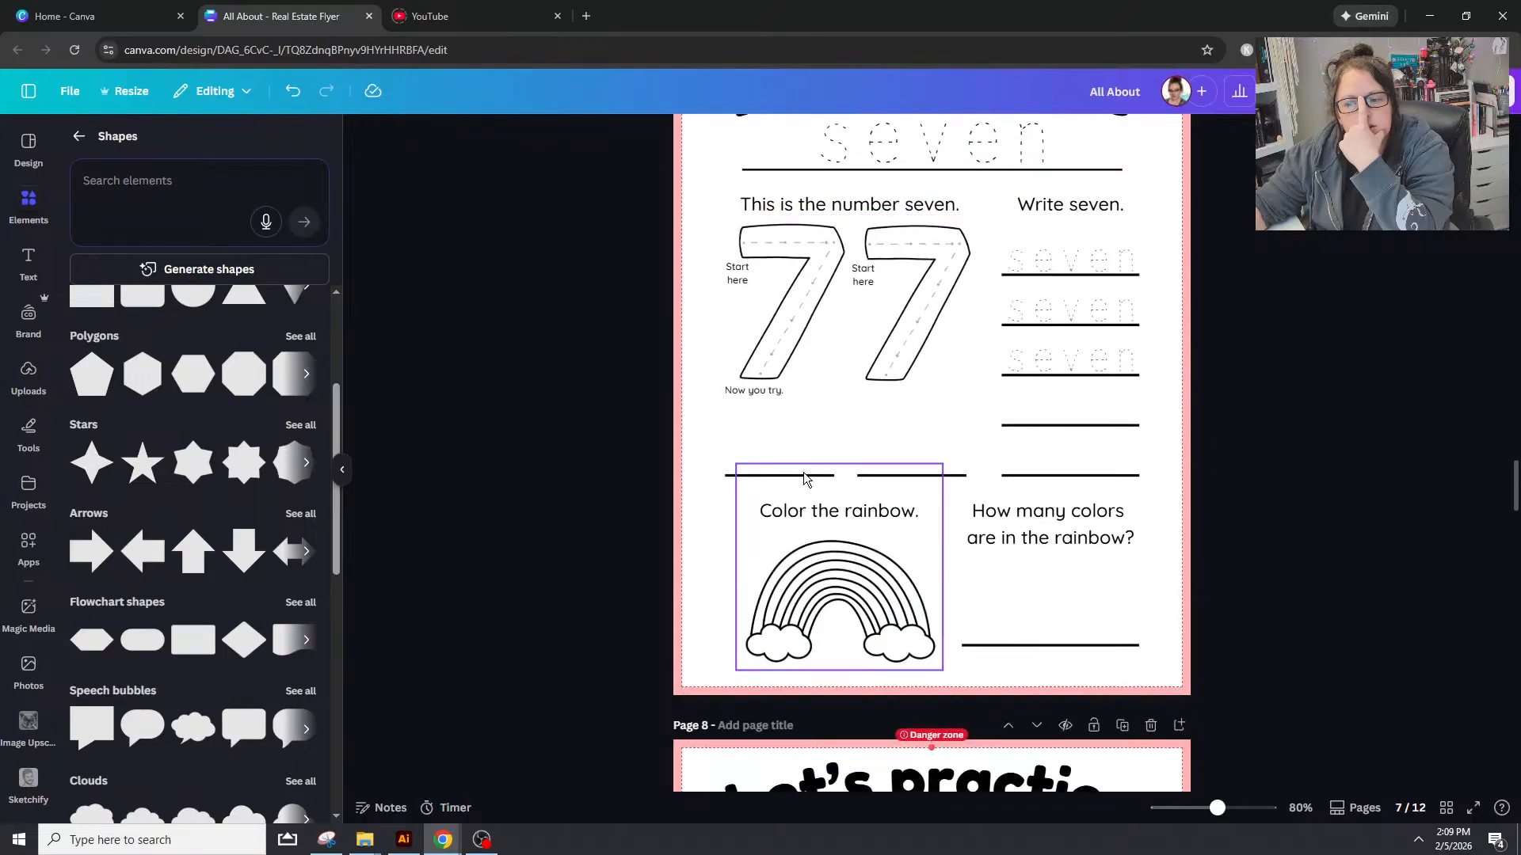
scroll(804, 469, down, 5)
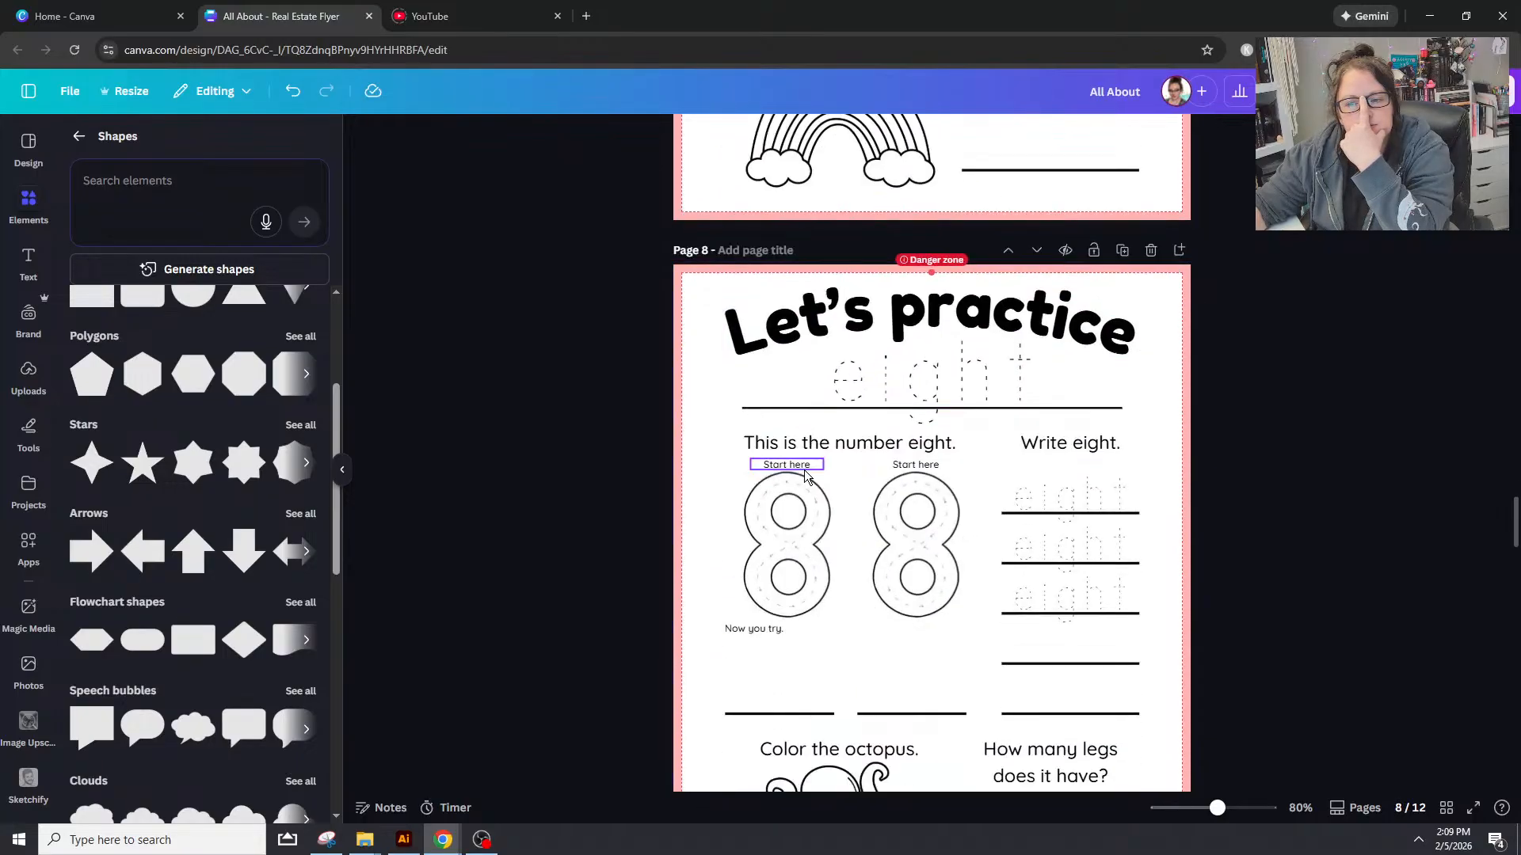
scroll(1038, 549, up, 5)
scroll(1038, 548, down, 20)
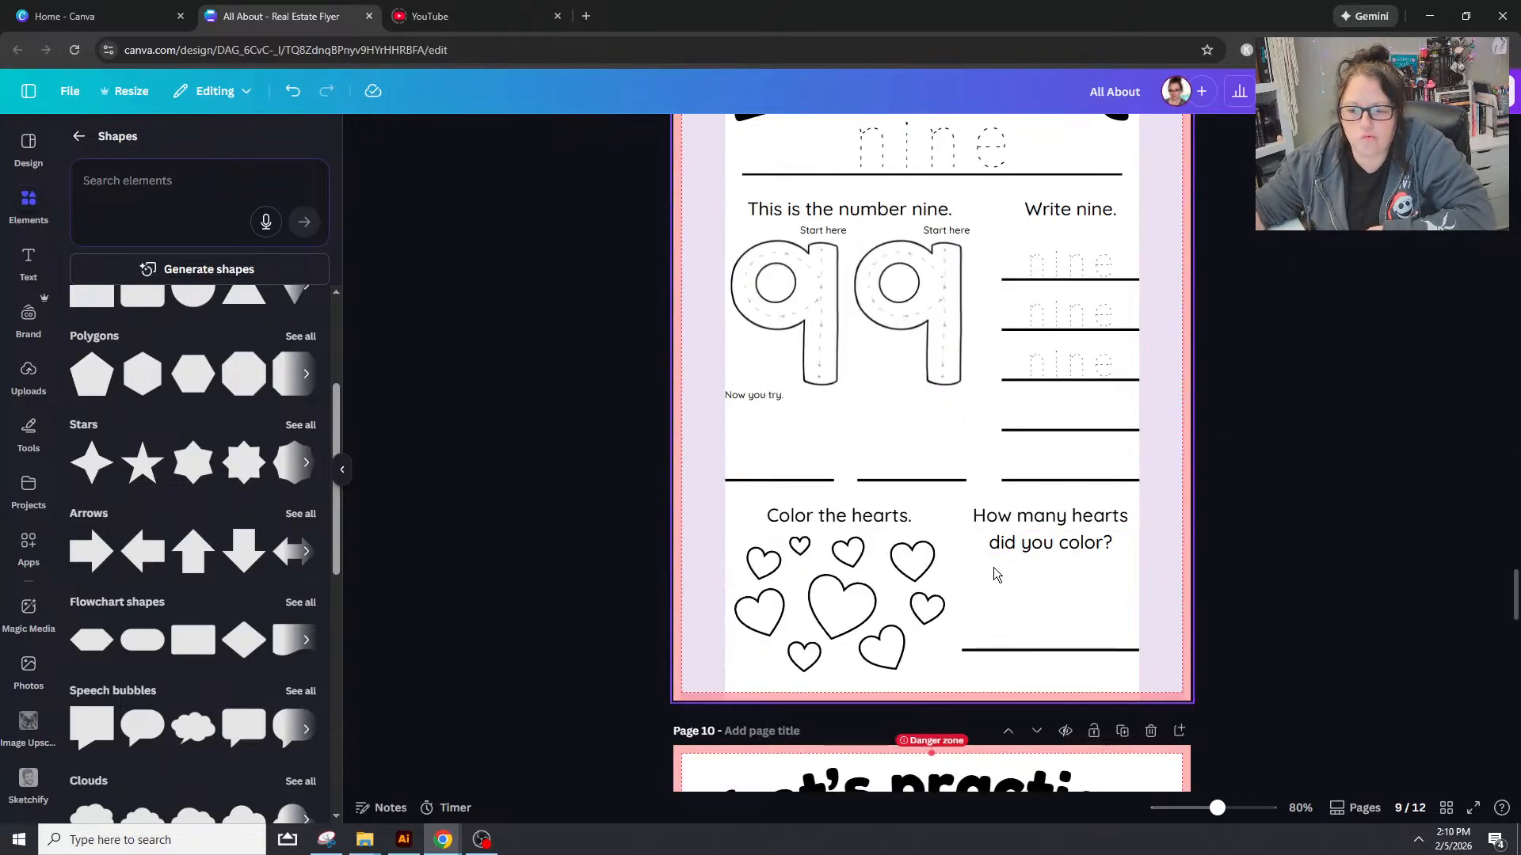
scroll(995, 564, down, 1)
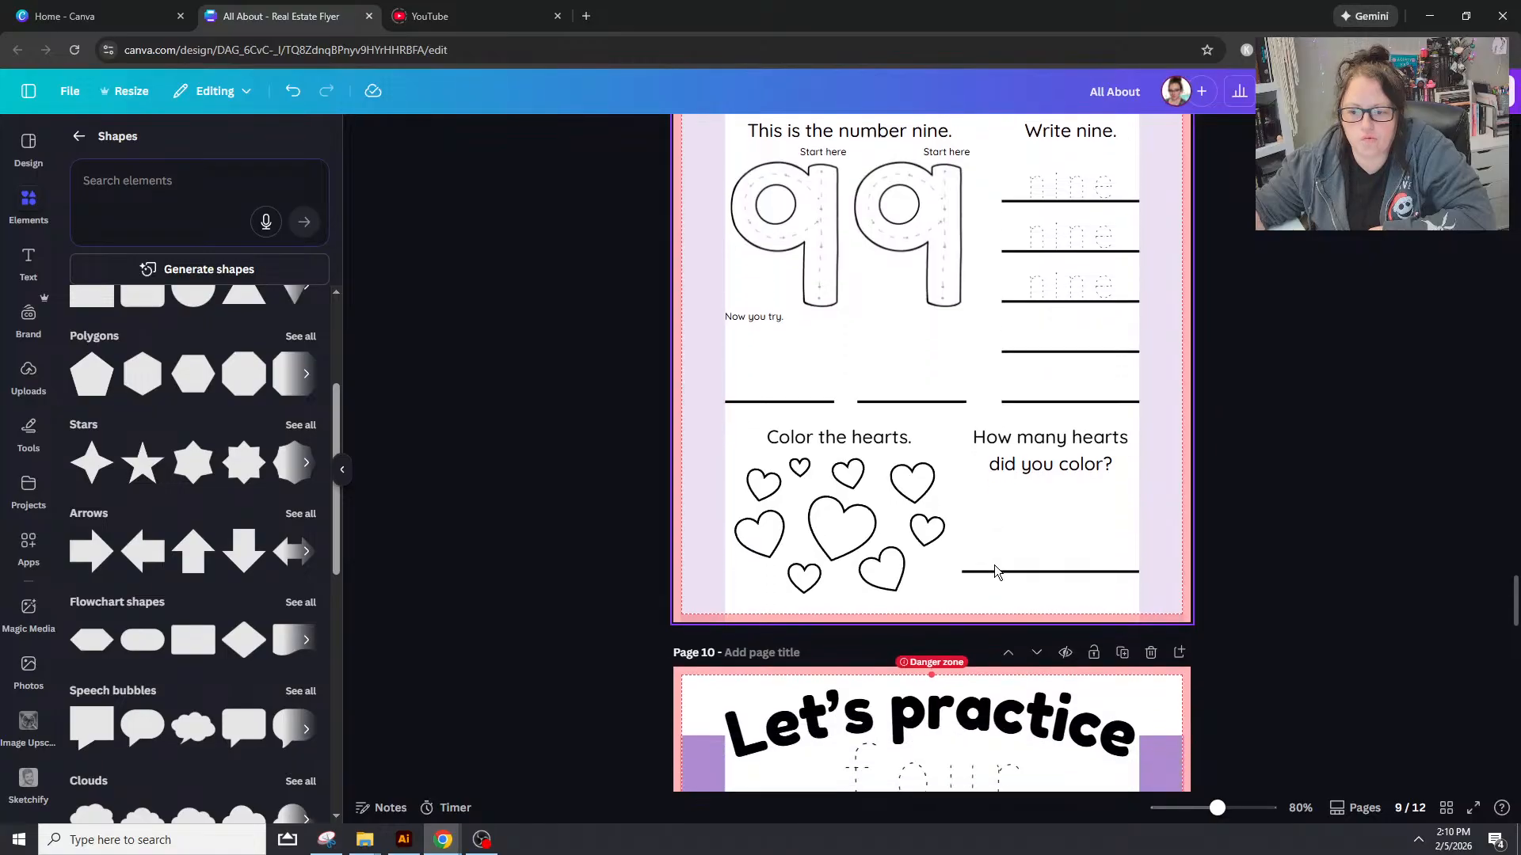
scroll(995, 564, up, 1)
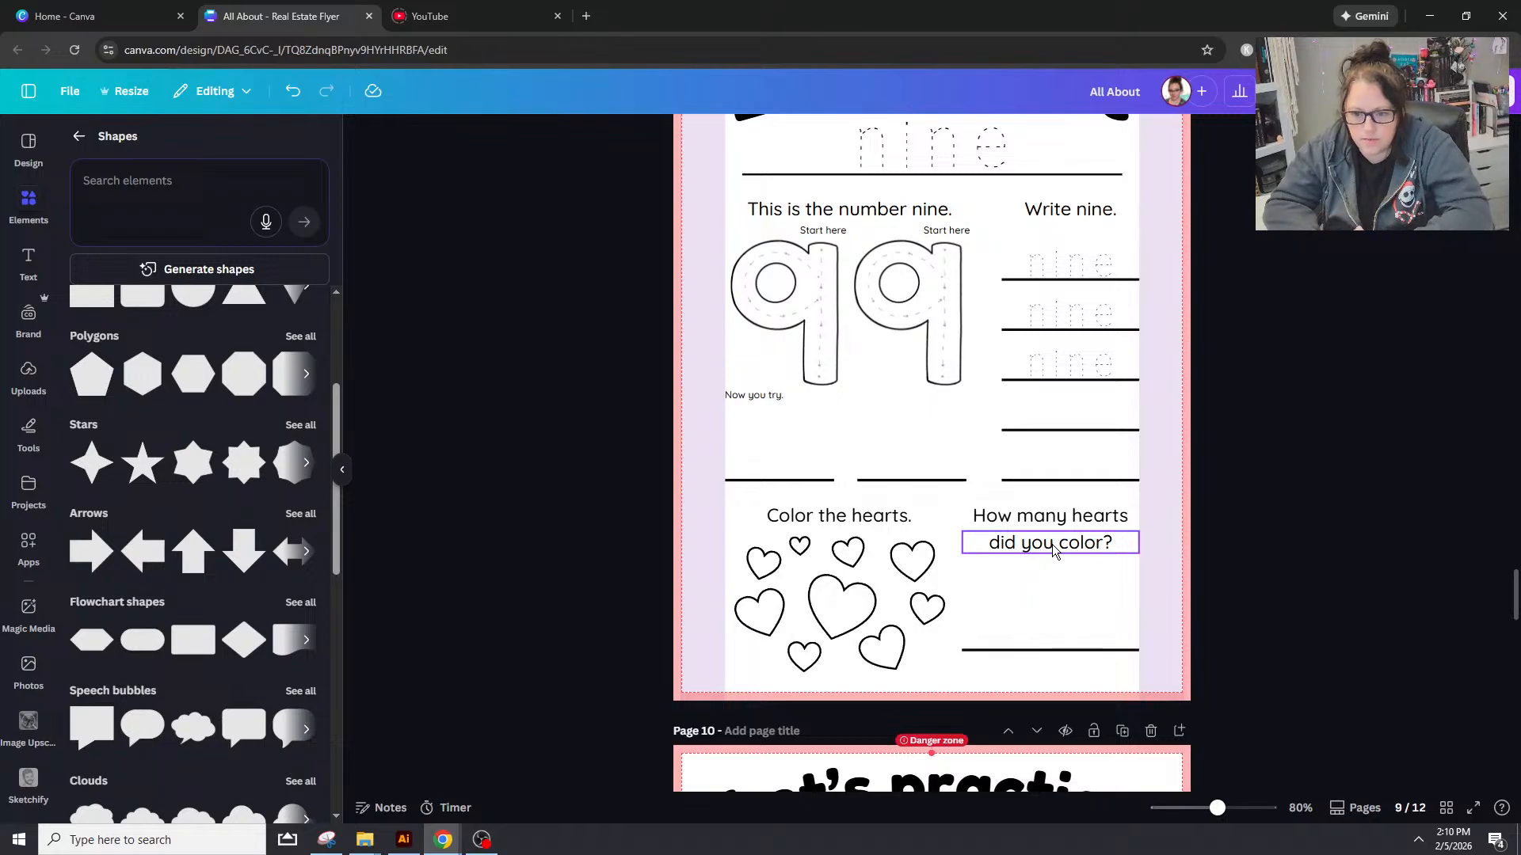
Step: Duplicate page 9 and change the large traced word under the new page's title to "zero"
scroll(1051, 544, up, 2)
scroll(1098, 342, up, 1)
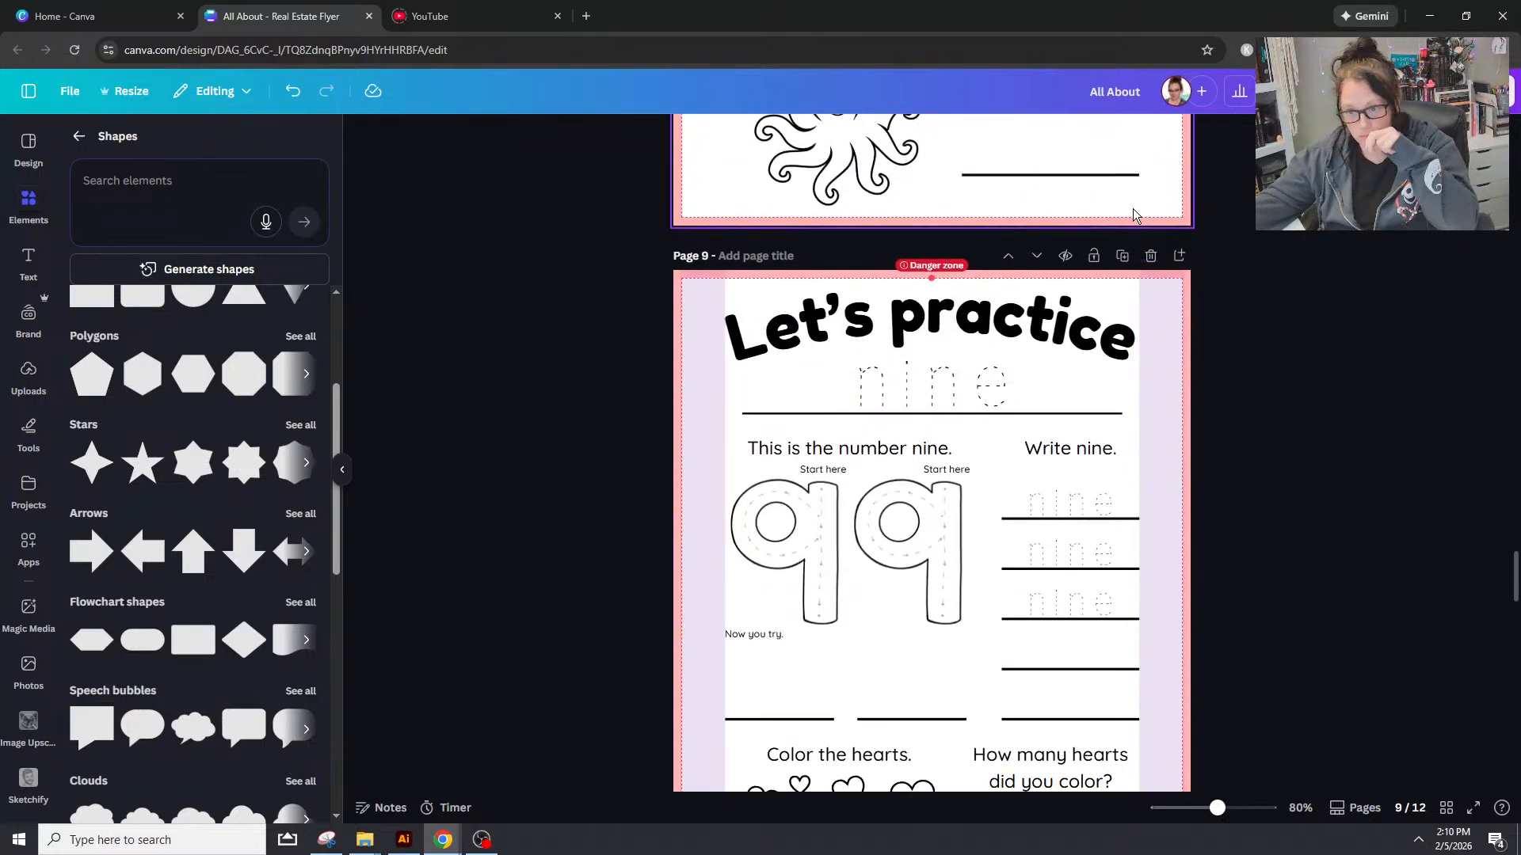
click(1122, 254)
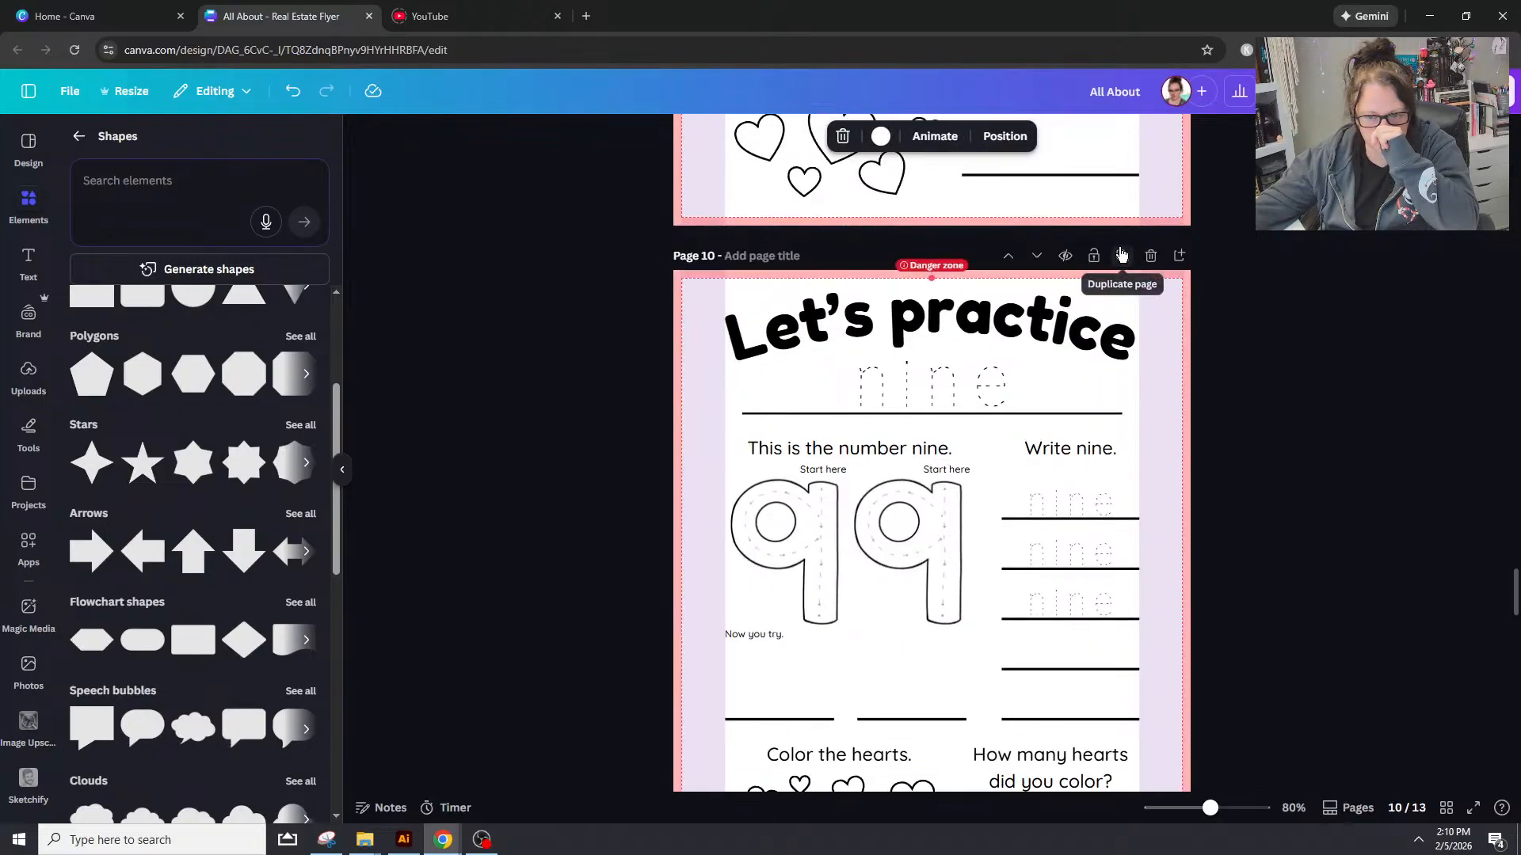
click(985, 358)
double_click(985, 358)
text(zero)
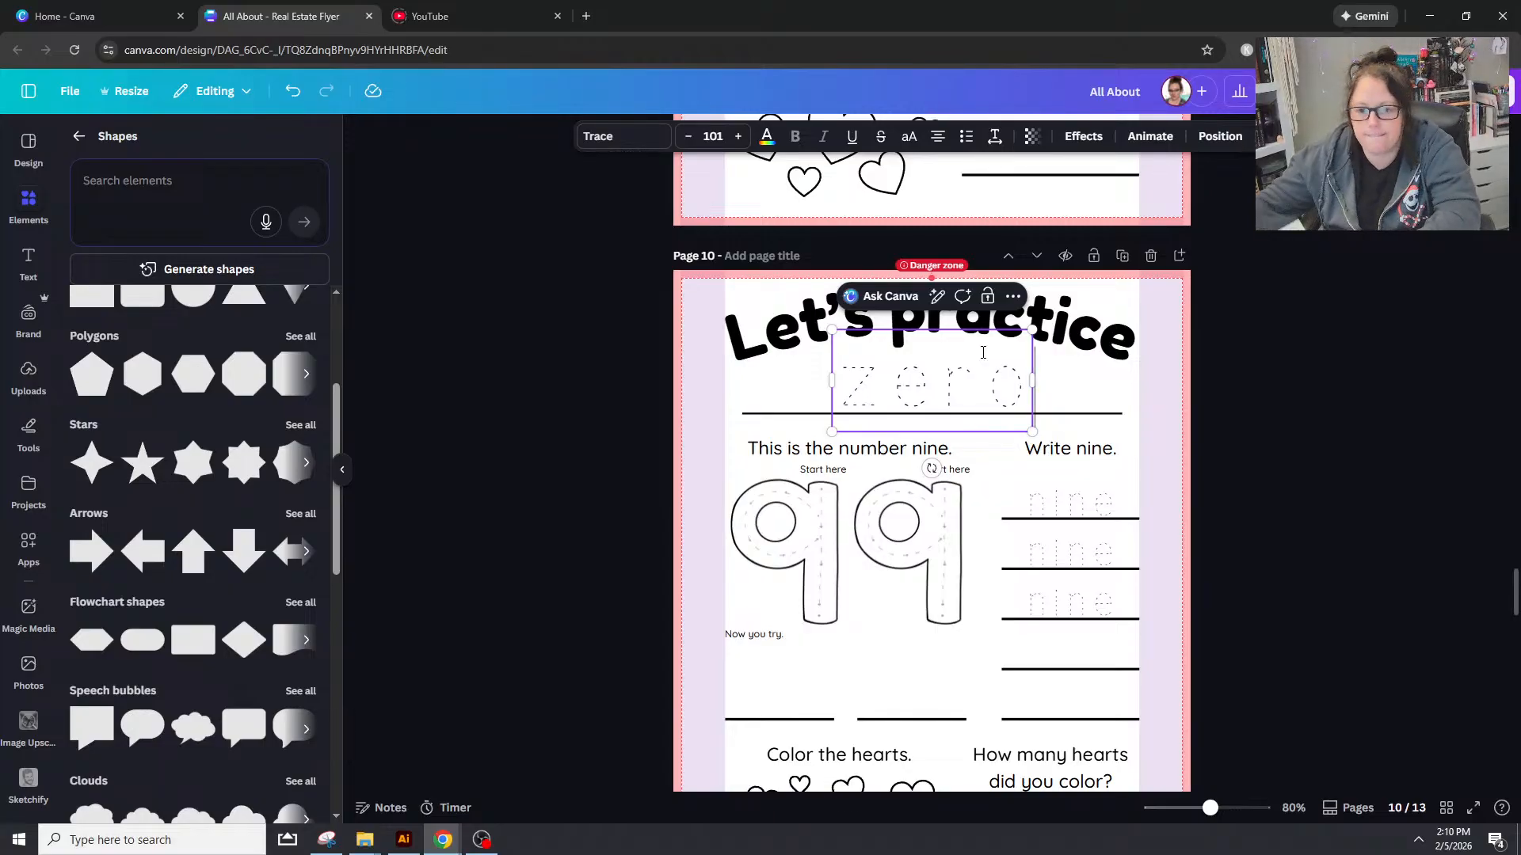
Step: Replace the three small traced practice words on page 10 with "zero"
double_click(1092, 503)
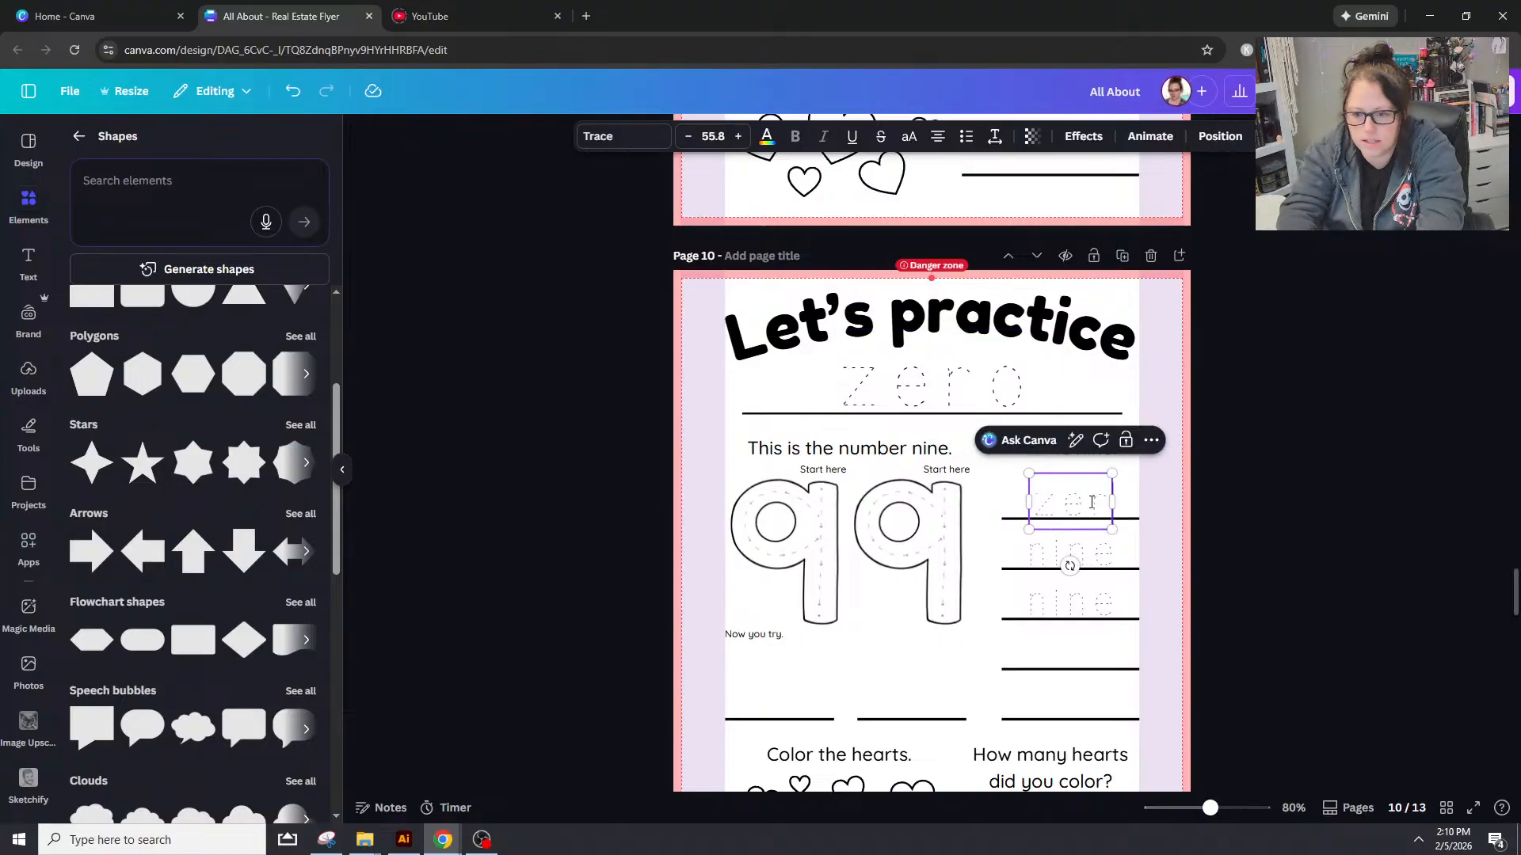
double_click(1084, 551)
text(zero)
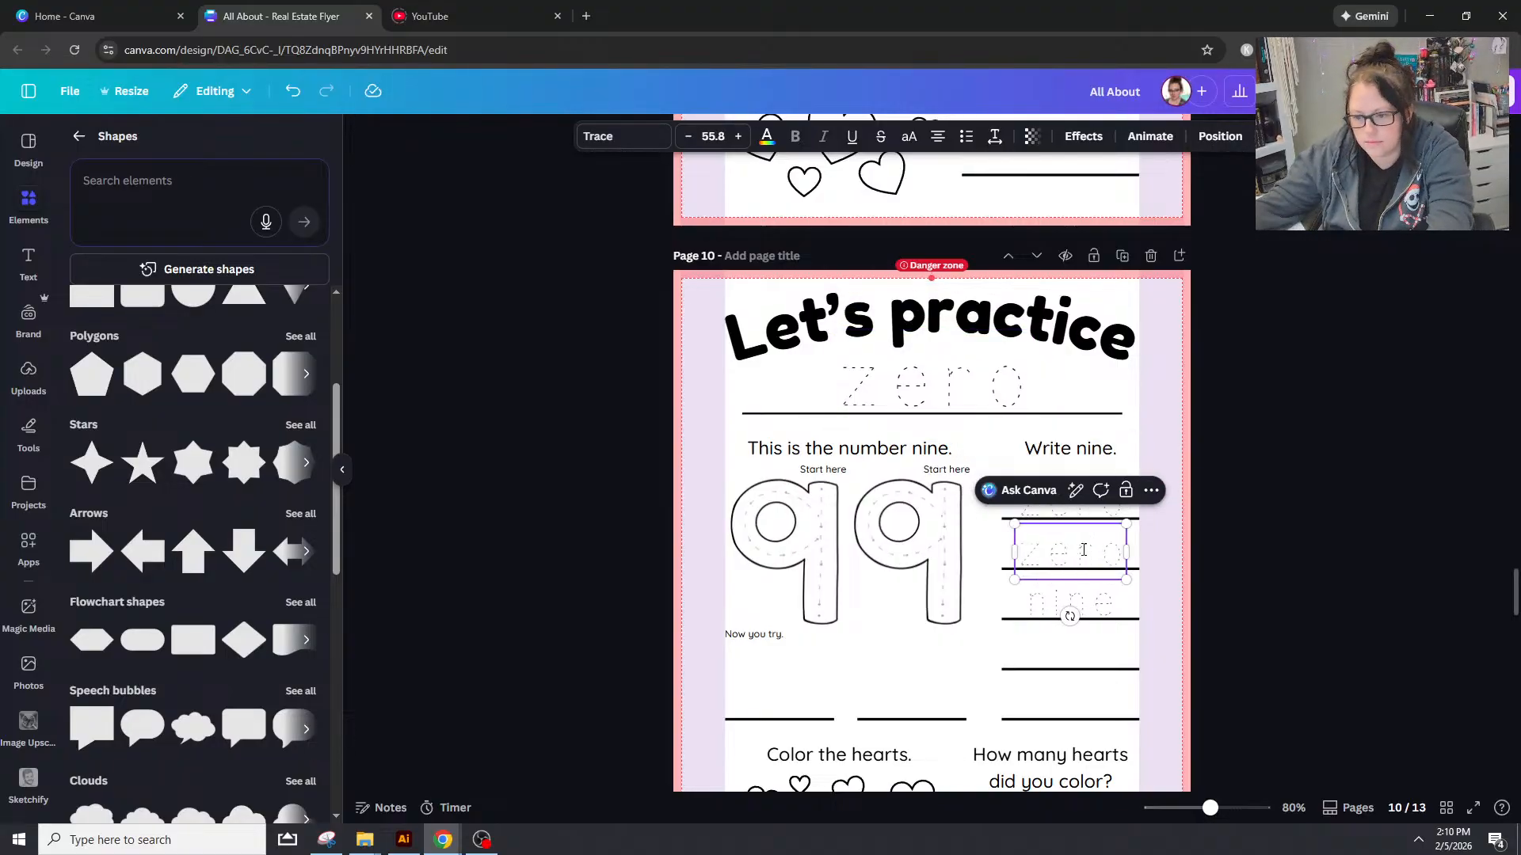
double_click(1095, 600)
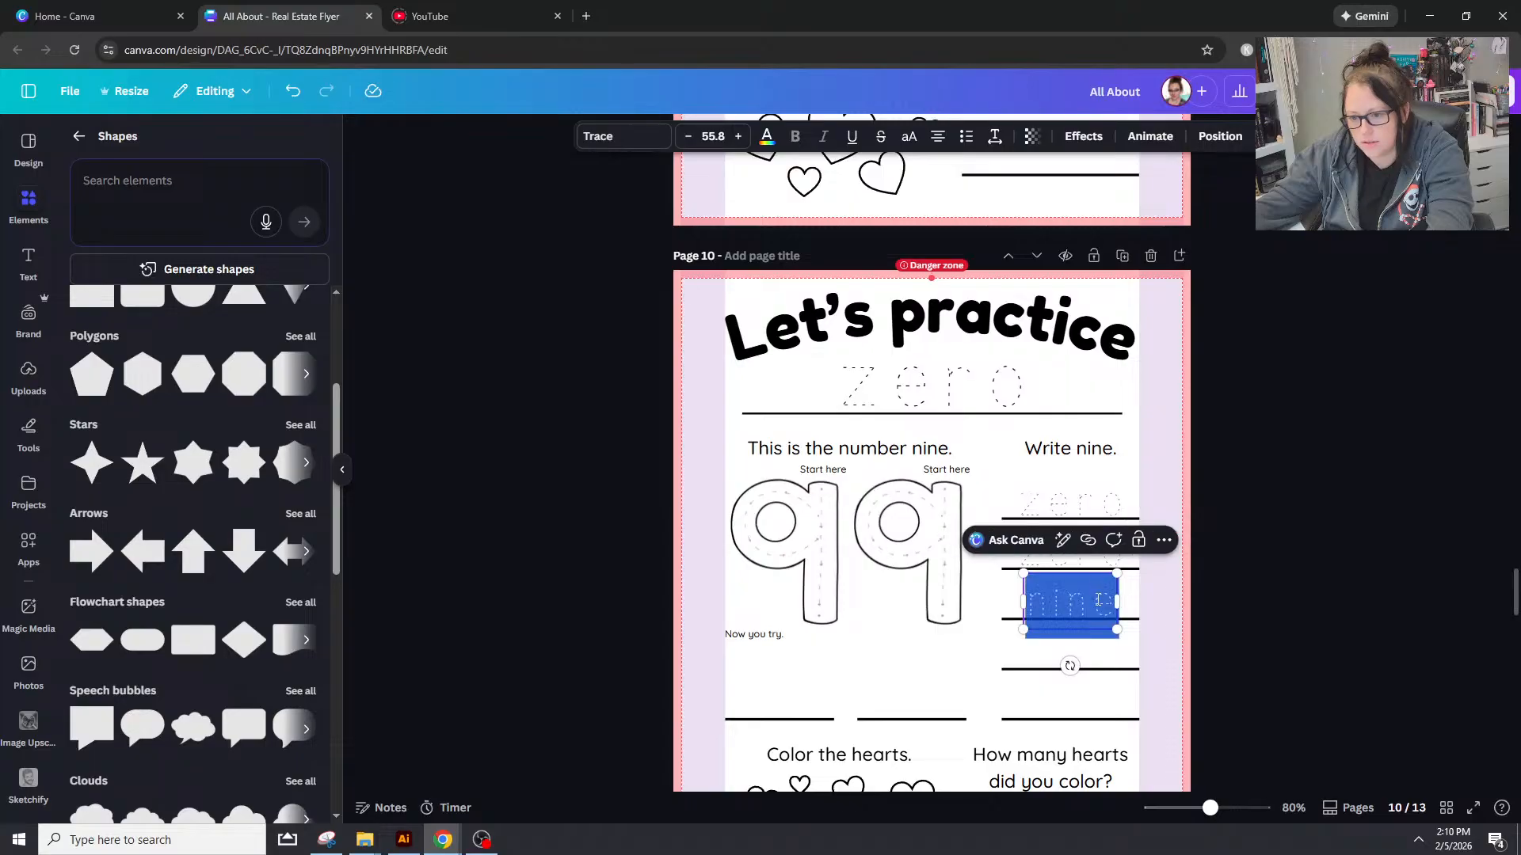
text(zero)
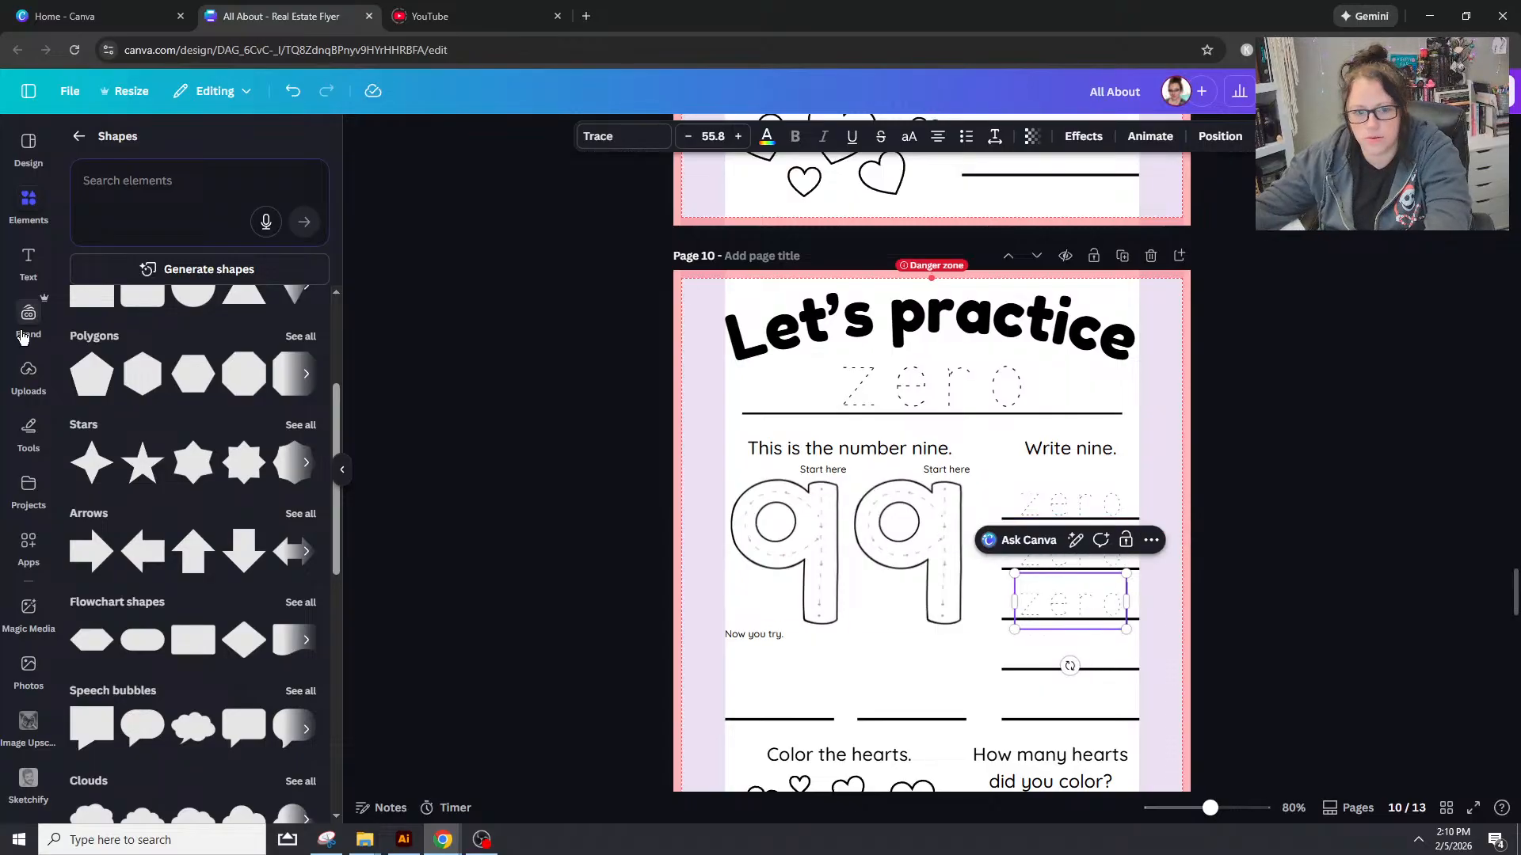
Step: Insert the uploaded dashed zero image on page 10 and crop away its empty side margins
click(30, 373)
click(192, 462)
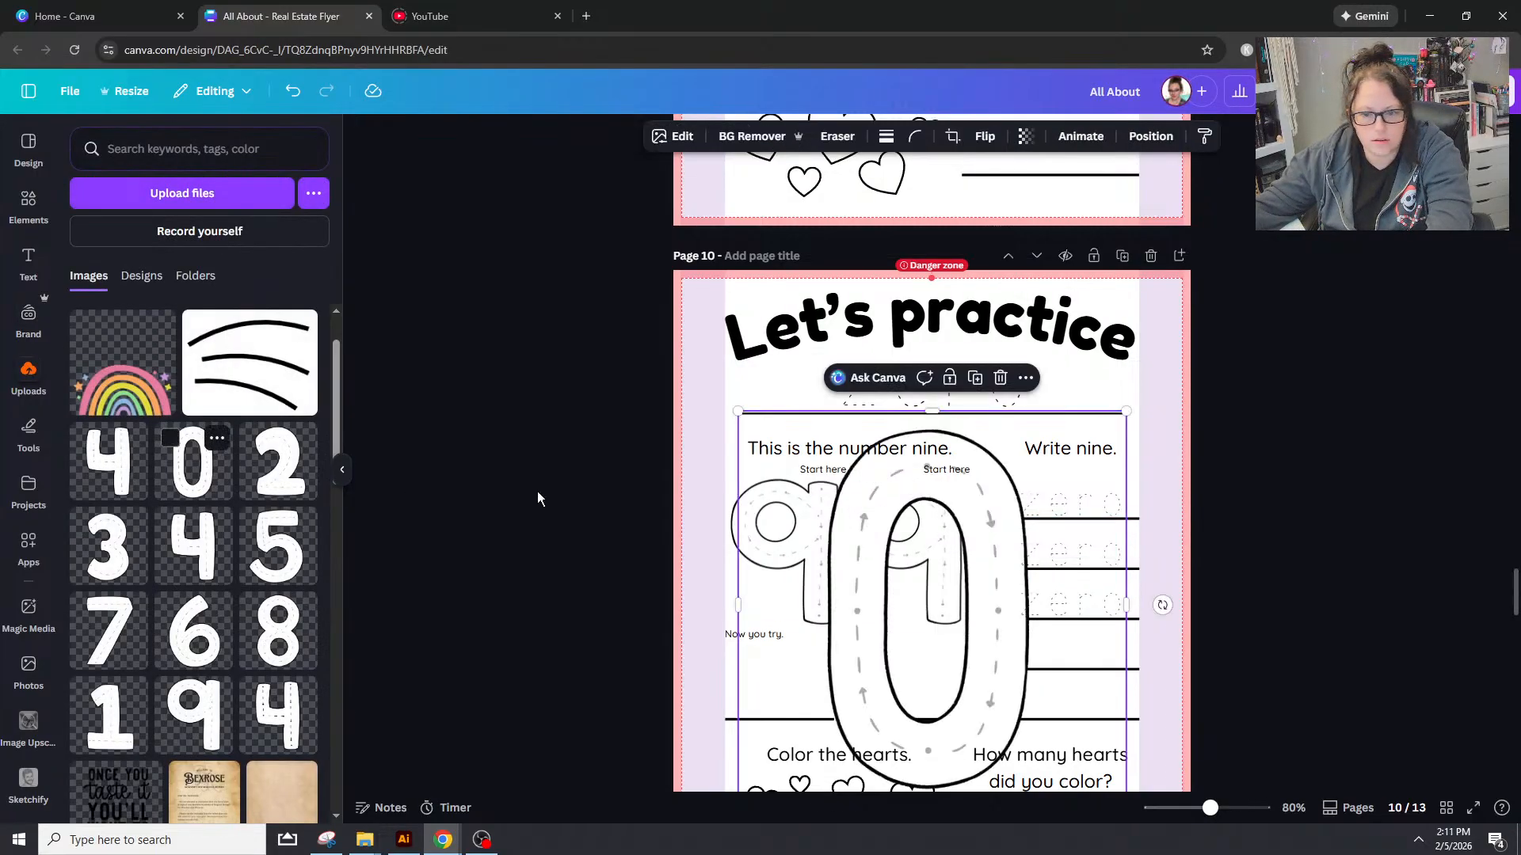
drag(864, 478, 864, 467)
drag(650, 564, 730, 564)
drag(1042, 559, 950, 564)
drag(847, 753, 847, 751)
Step: Scale the zero down to the height of the nines and place it over the first nine
drag(841, 370, 849, 377)
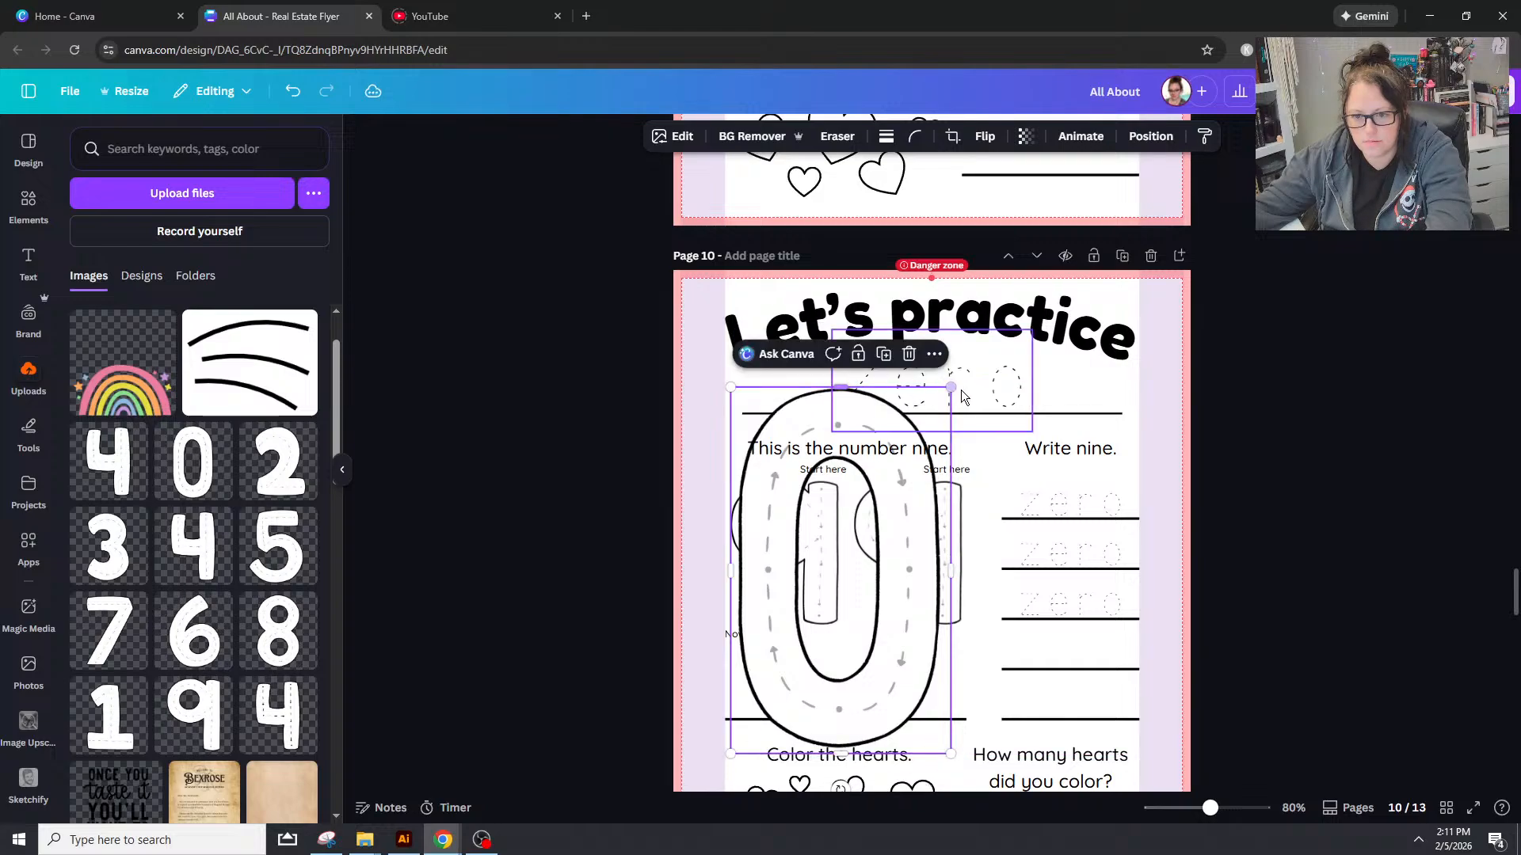
drag(951, 381, 813, 526)
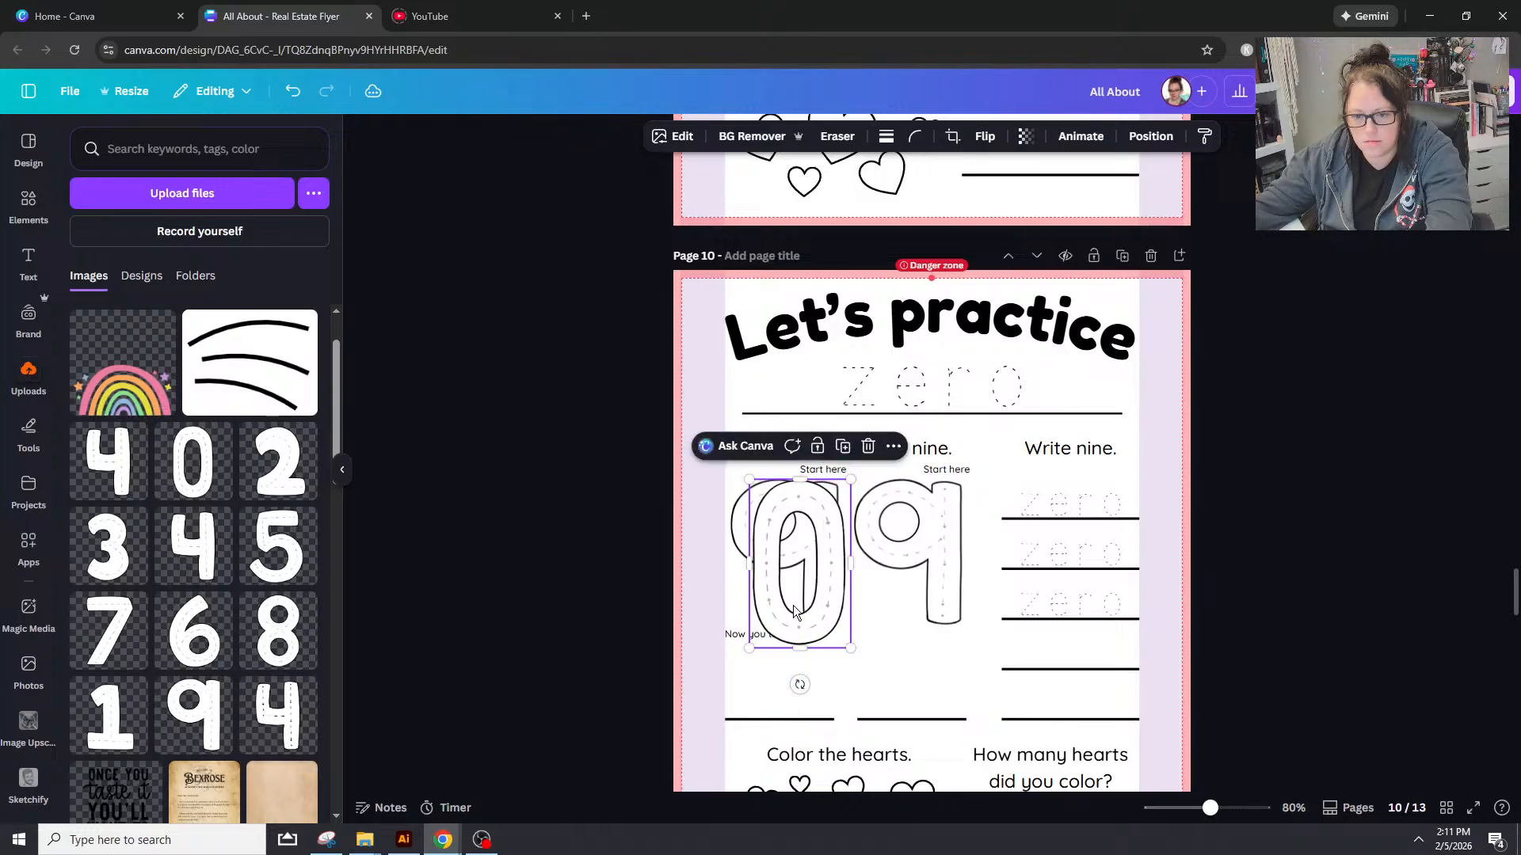
drag(849, 647, 837, 628)
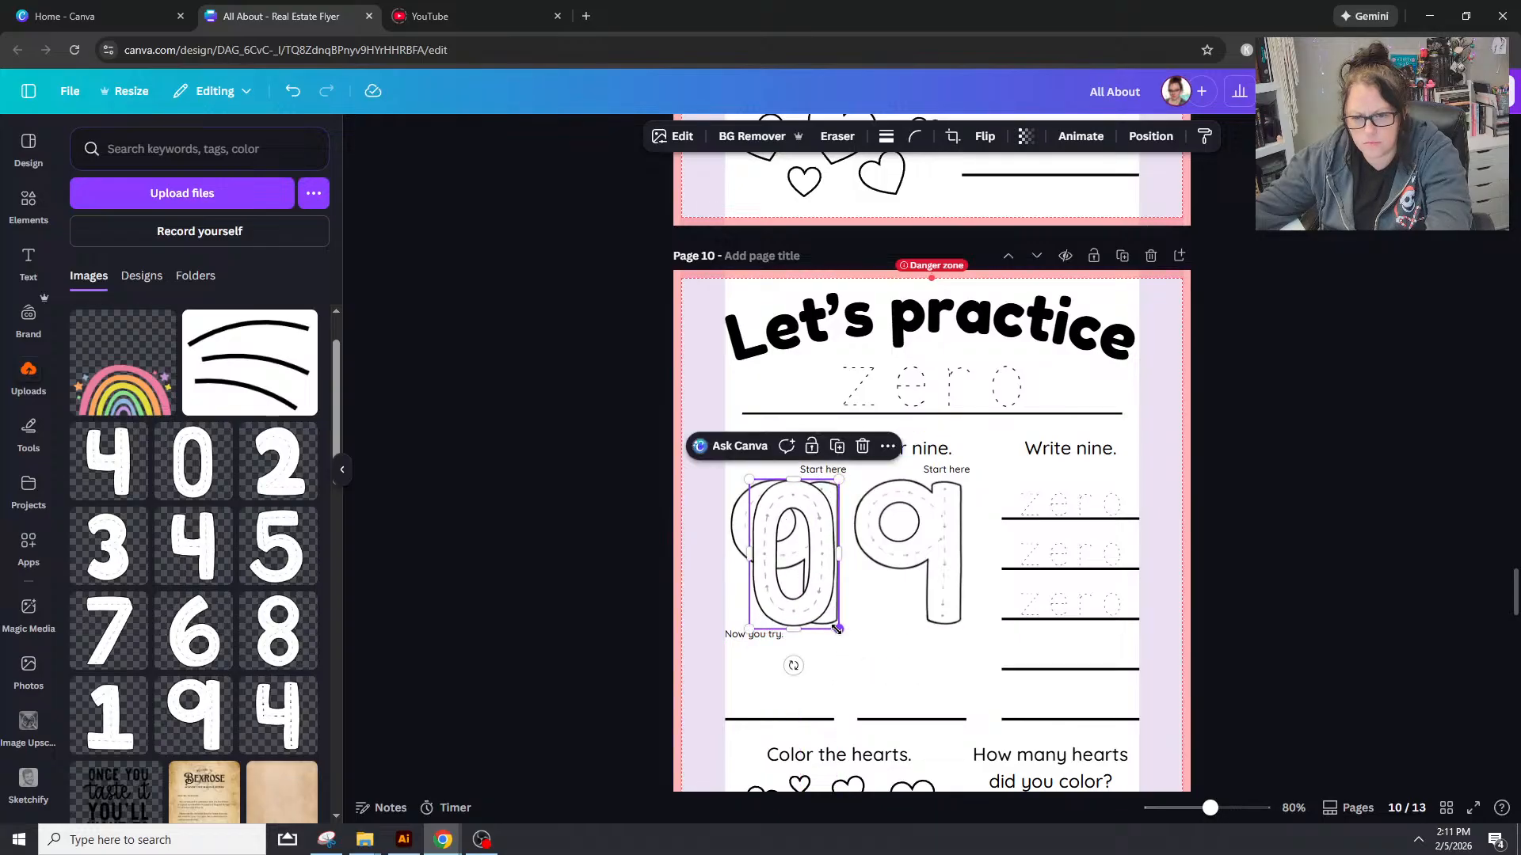
Step: Center the first "Start here" label above the zero and delete the nine behind it
click(818, 479)
drag(818, 479, 800, 474)
shift+click(754, 555)
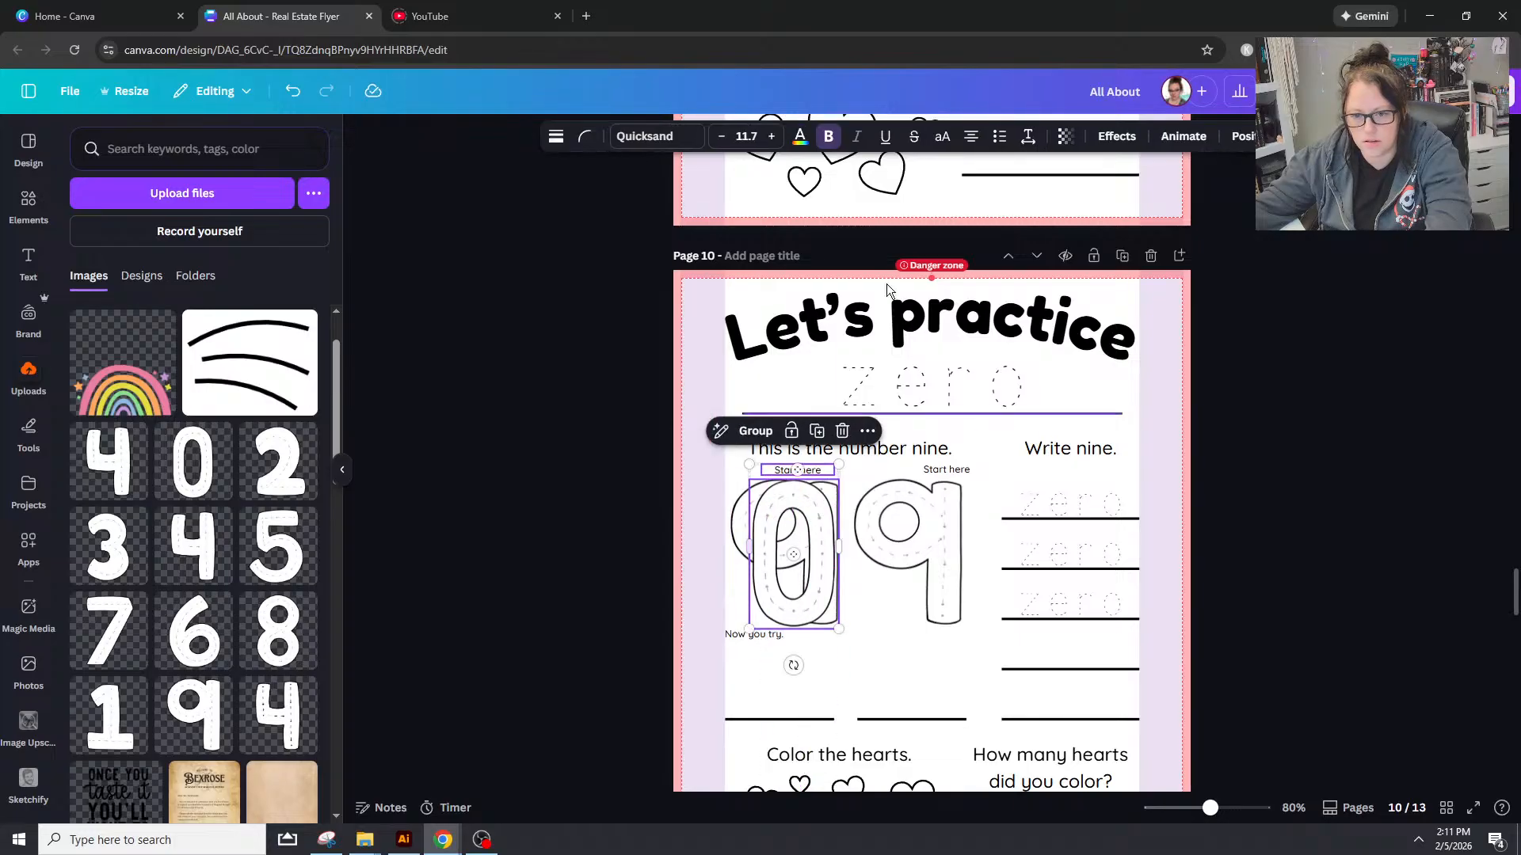
click(1242, 136)
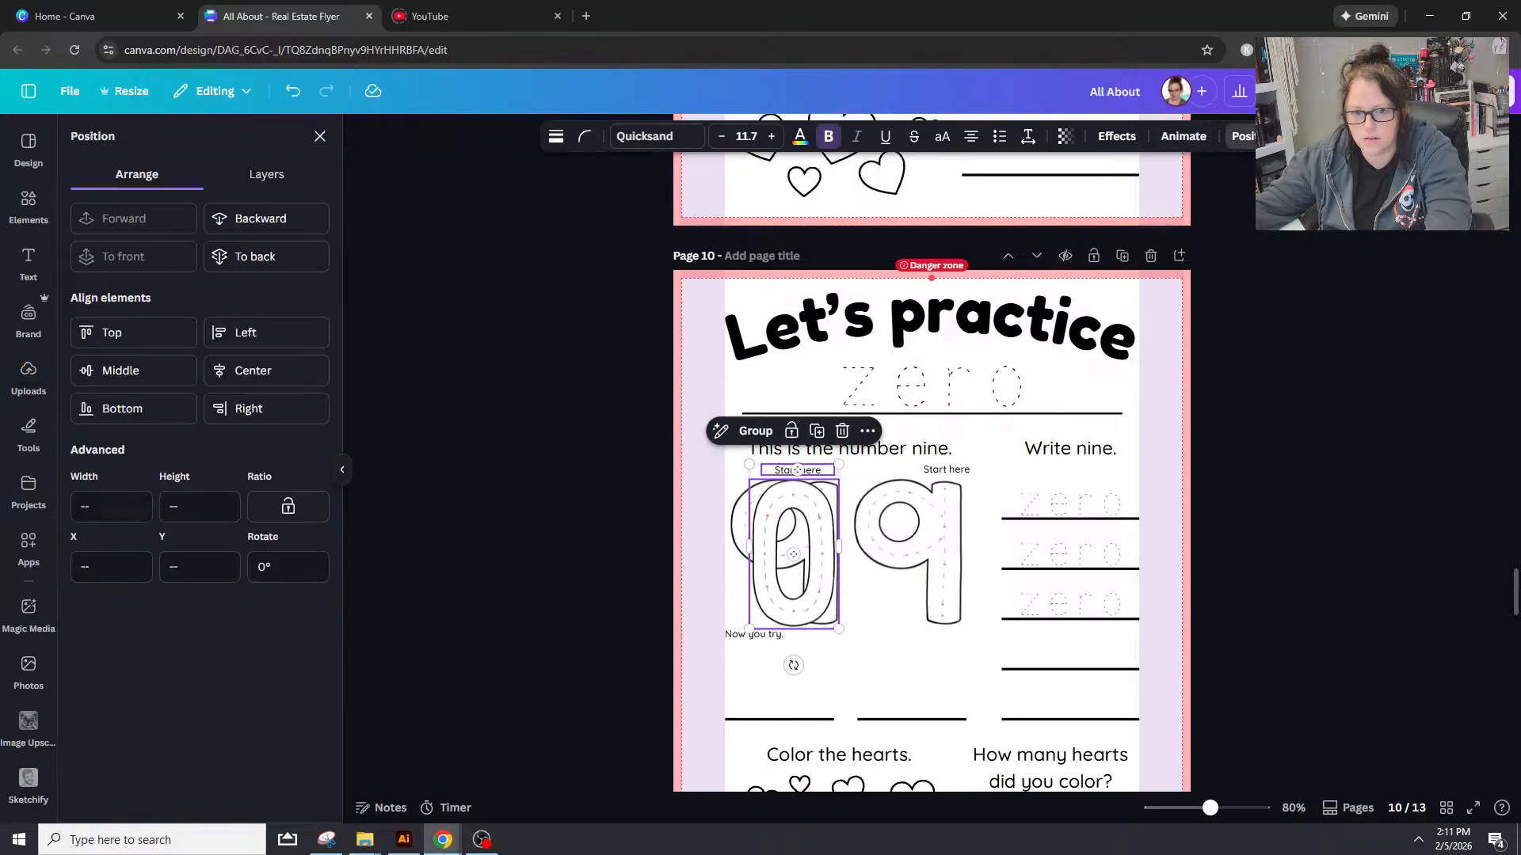
click(238, 372)
click(733, 546)
Step: Replace the second nine and its "Start here" label with a duplicate of the zero and its label
click(893, 524)
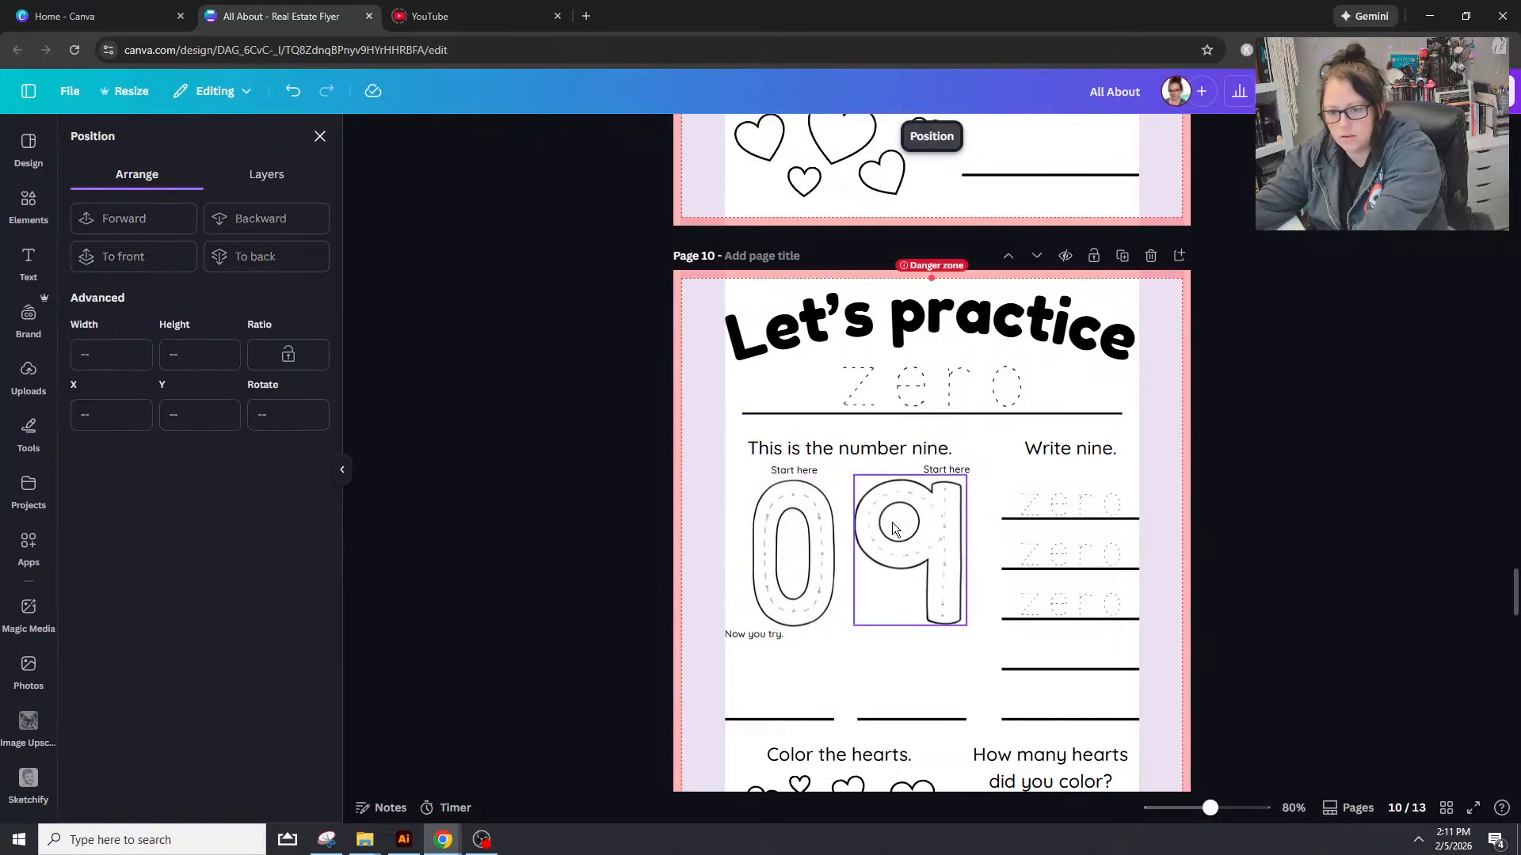
key(Delete)
click(934, 472)
key(Delete)
drag(882, 563, 751, 463)
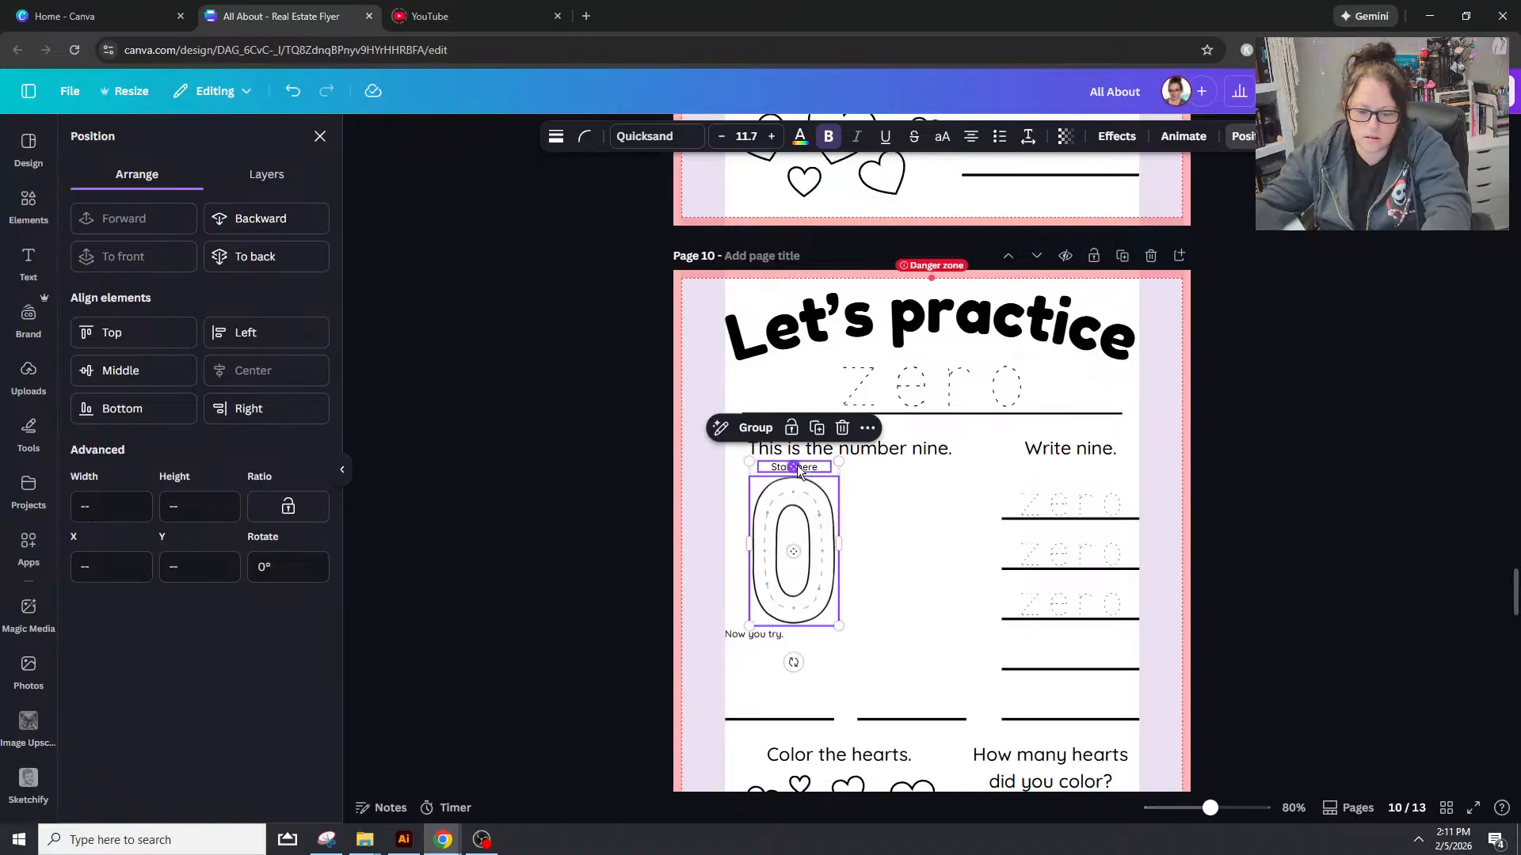
key(ctrl+d)
drag(826, 590, 913, 579)
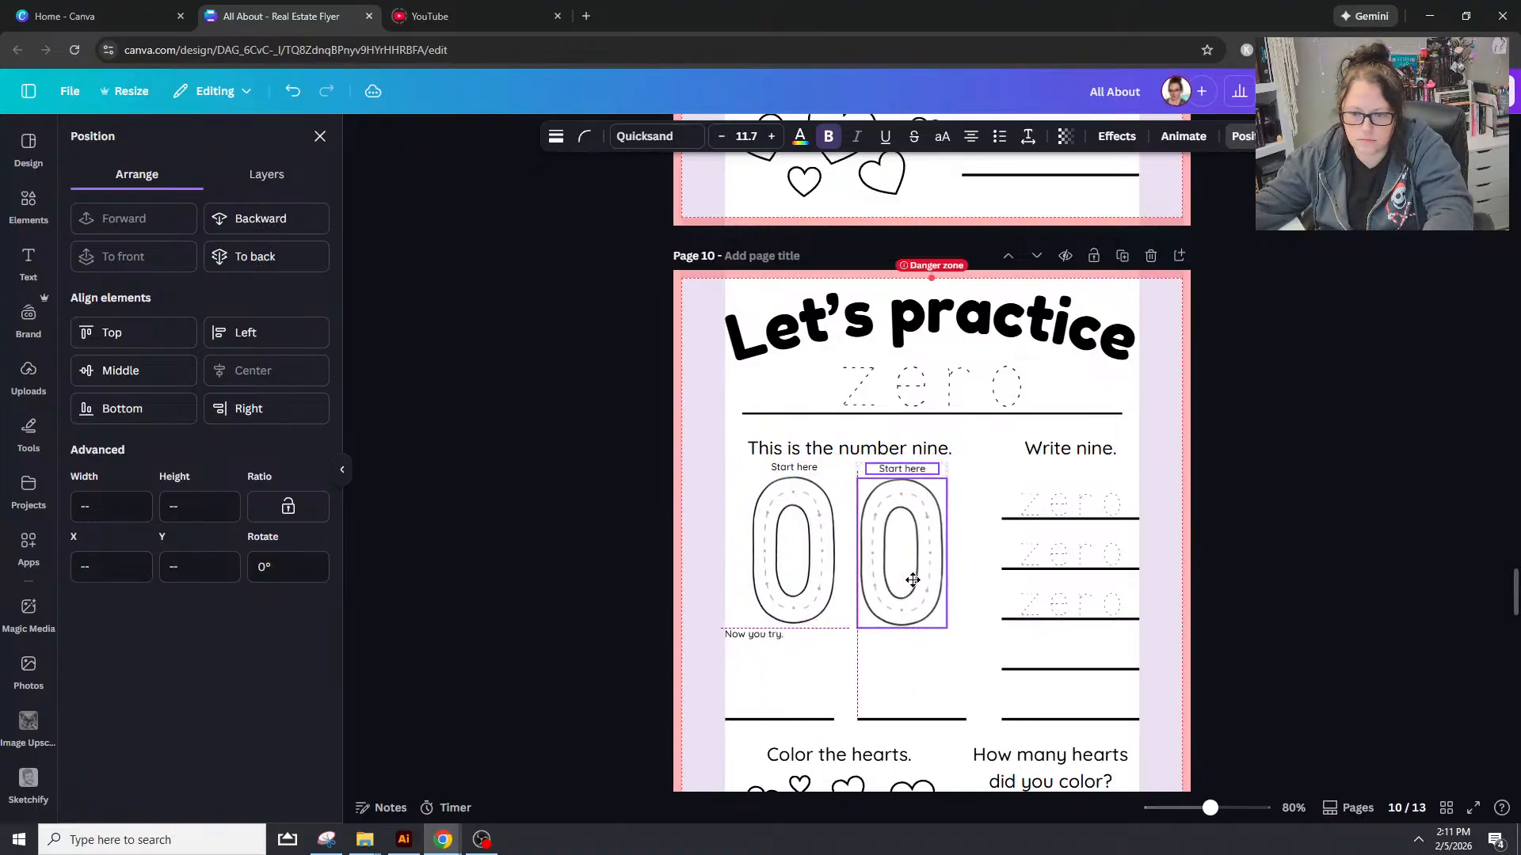
Step: Change the sentence above the large digits to "This is the number zero."
click(911, 449)
click(913, 448)
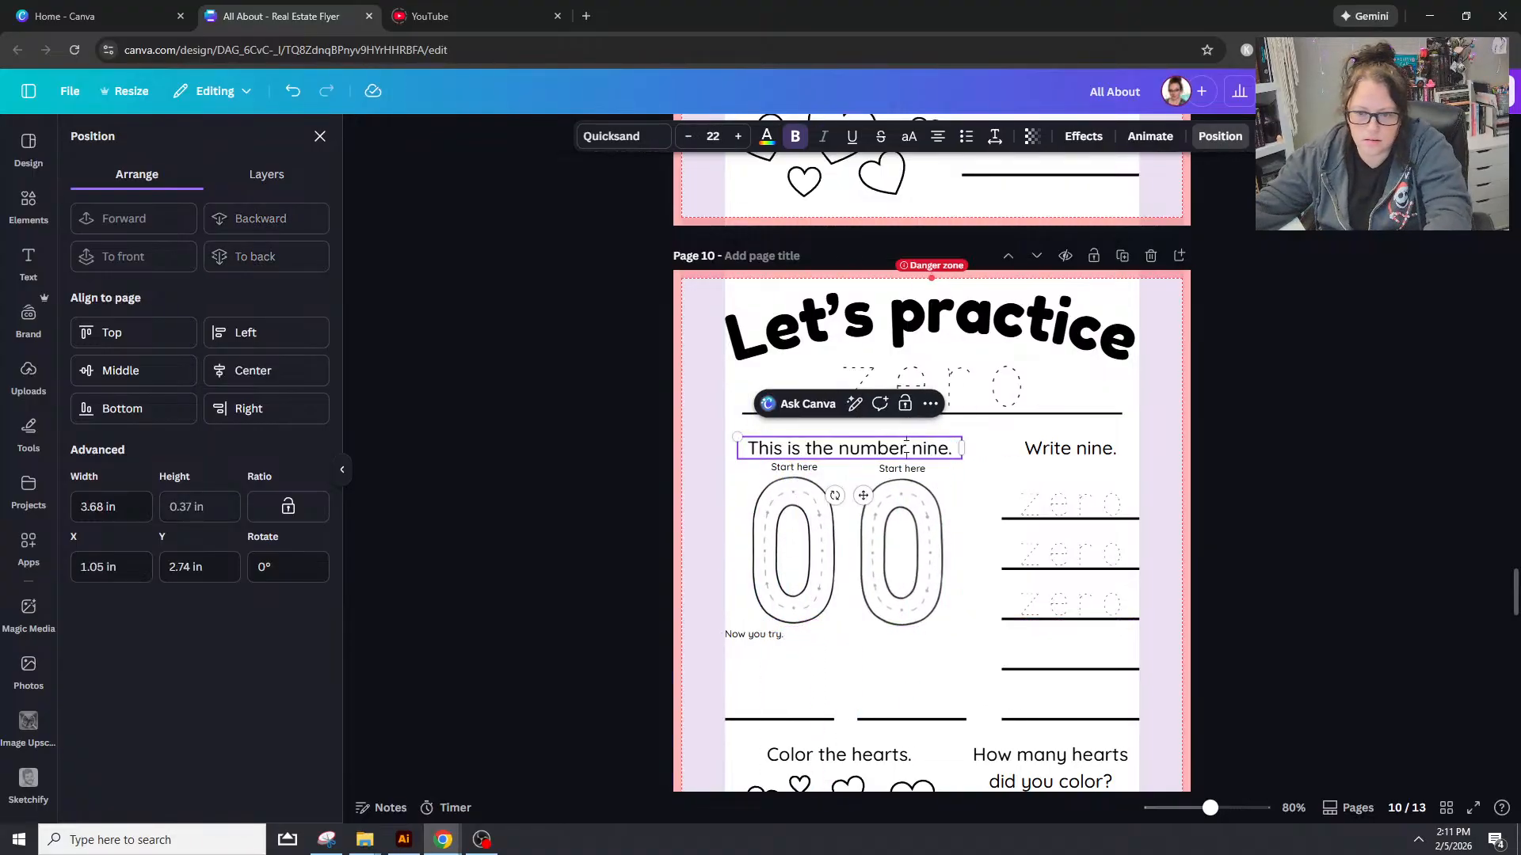
drag(912, 448, 947, 449)
key(BackSpace)
text(zero)
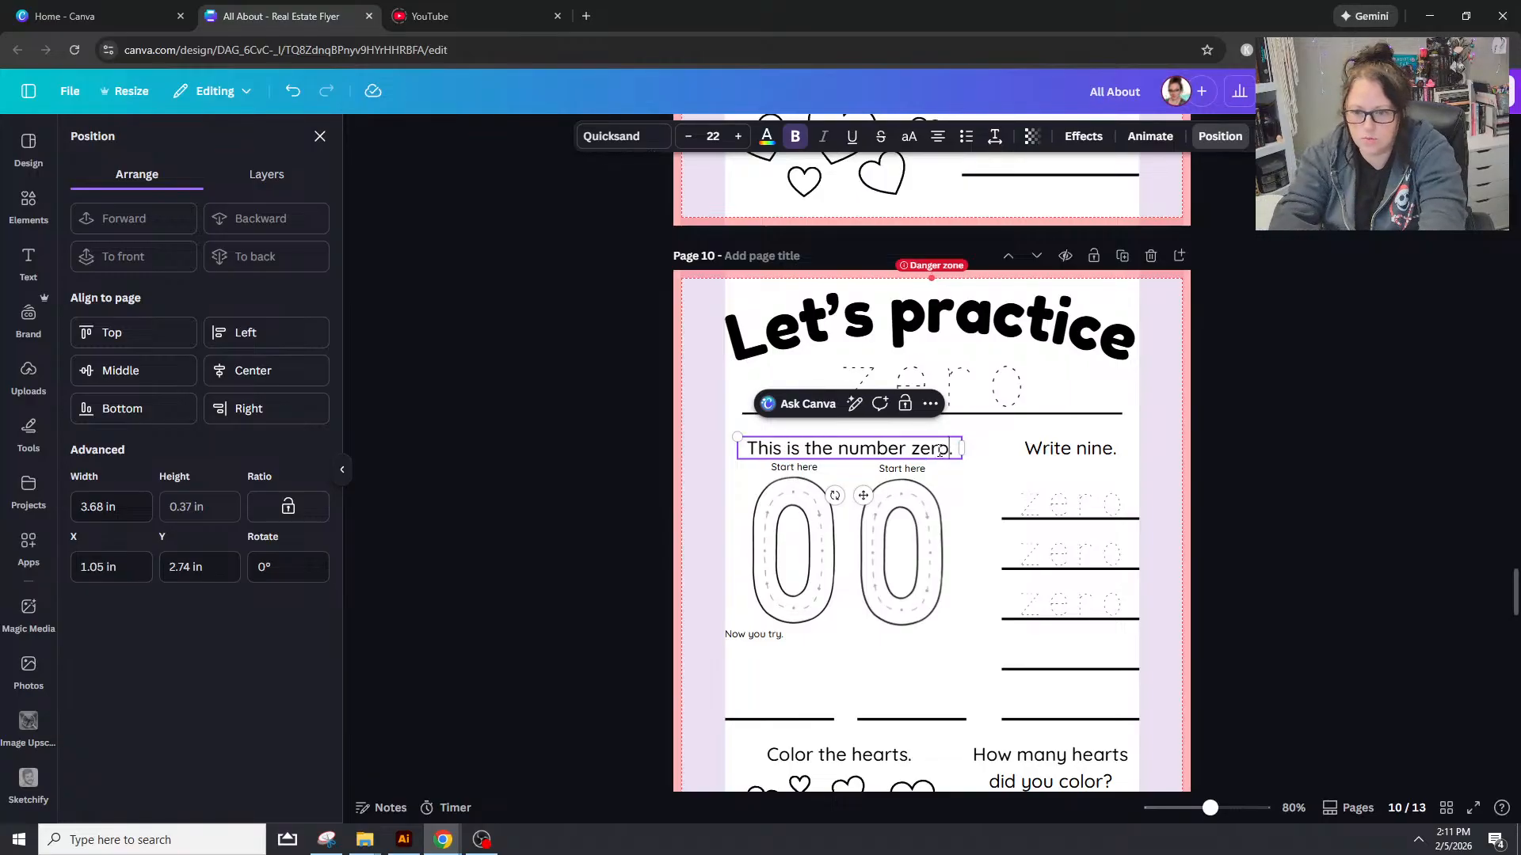
click(827, 682)
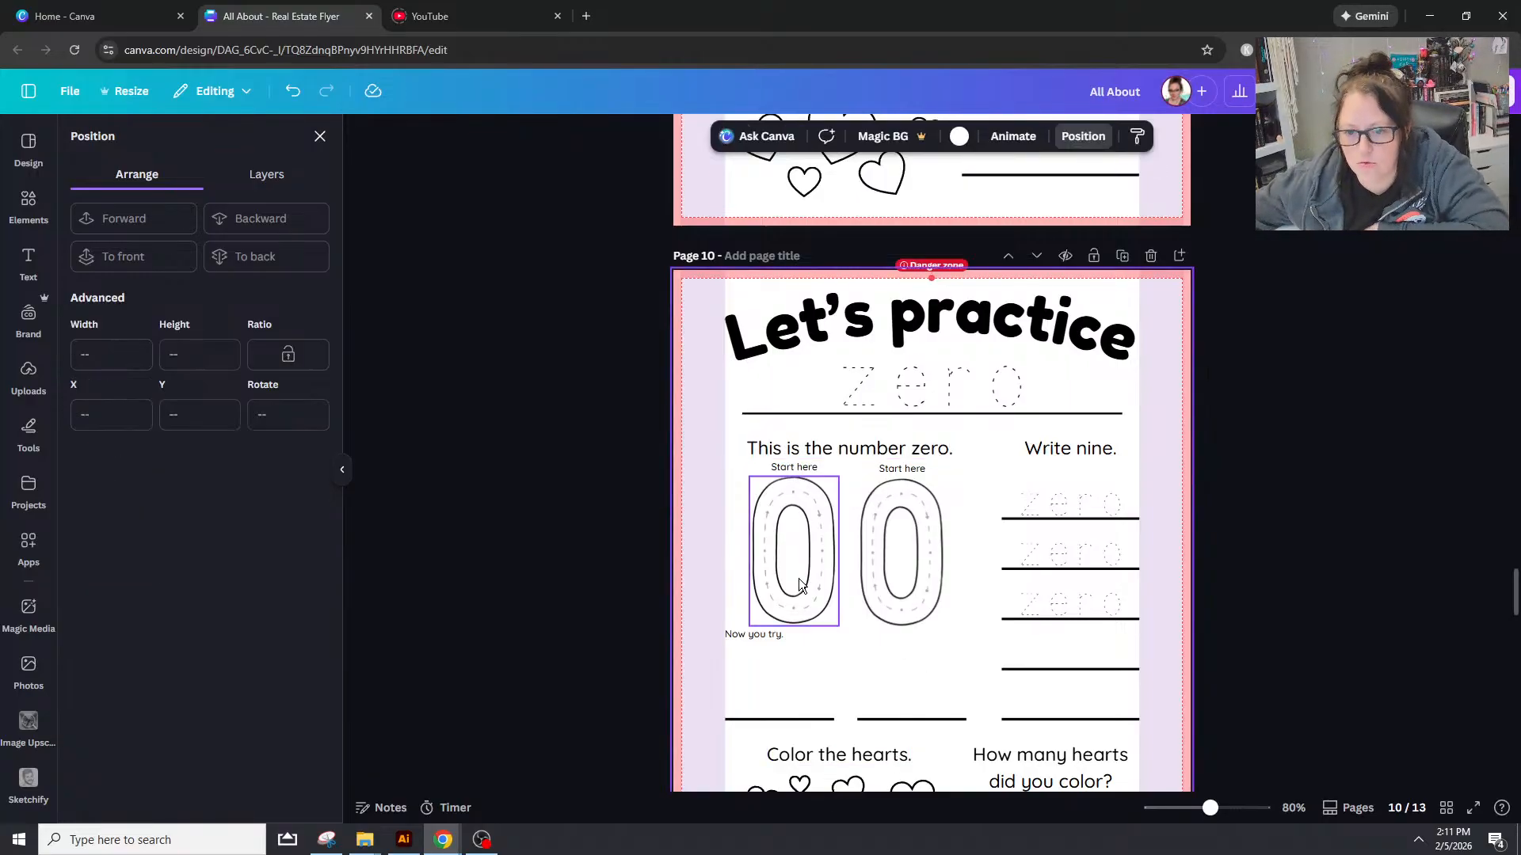
Step: Change the writing prompt above the traced zero words from "Write nine." to "Write zero."
scroll(1102, 533, down, 2)
scroll(1101, 534, up, 2)
click(1101, 451)
click(1110, 450)
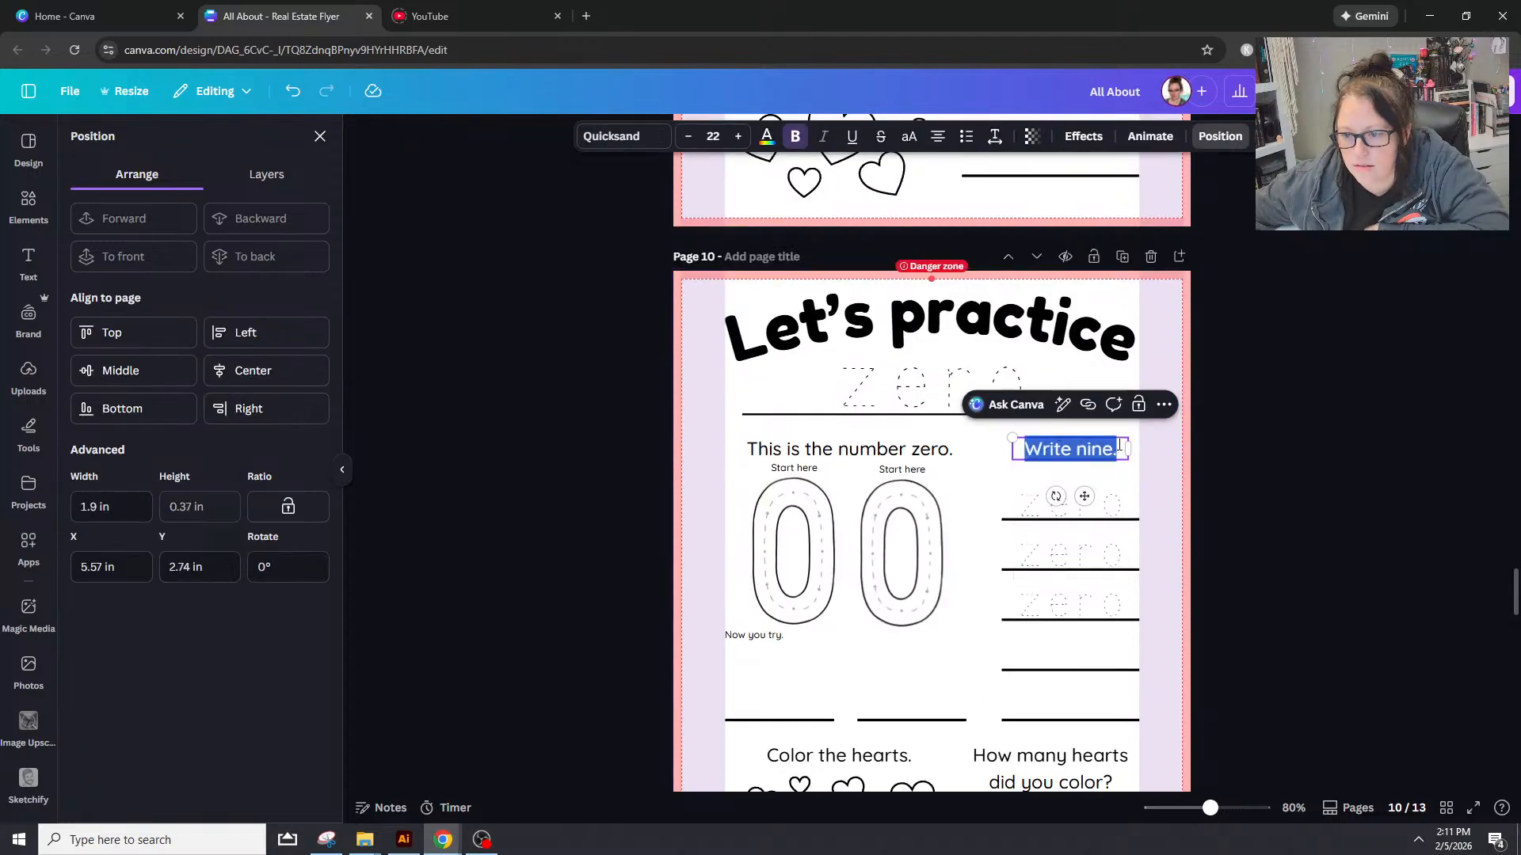
click(1112, 450)
key(BackSpace)
key(BackSpace)
key(BackSpace)
text(z)
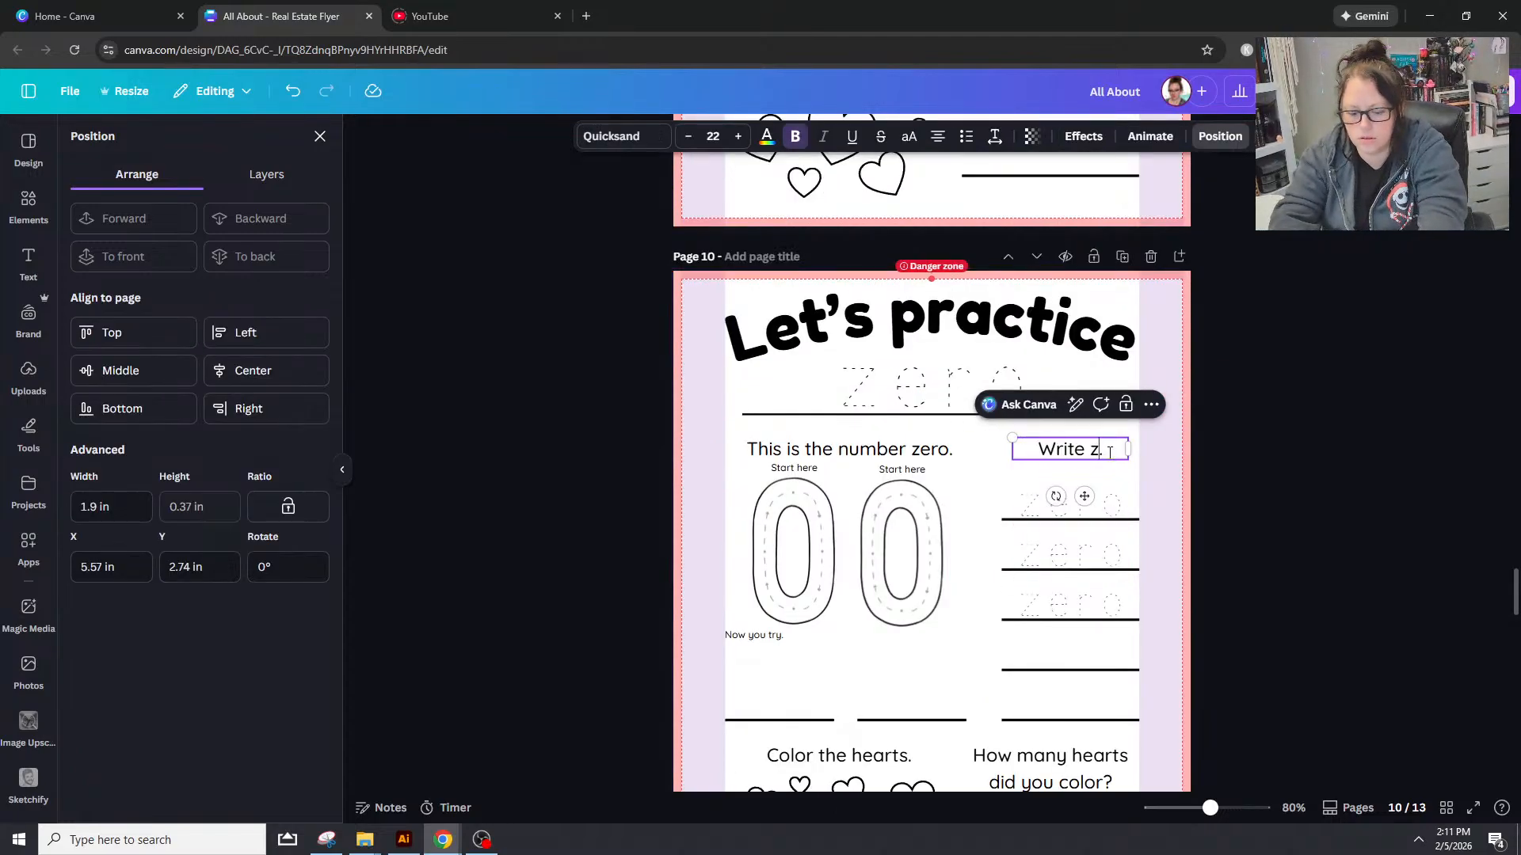
text(ero)
key(Escape)
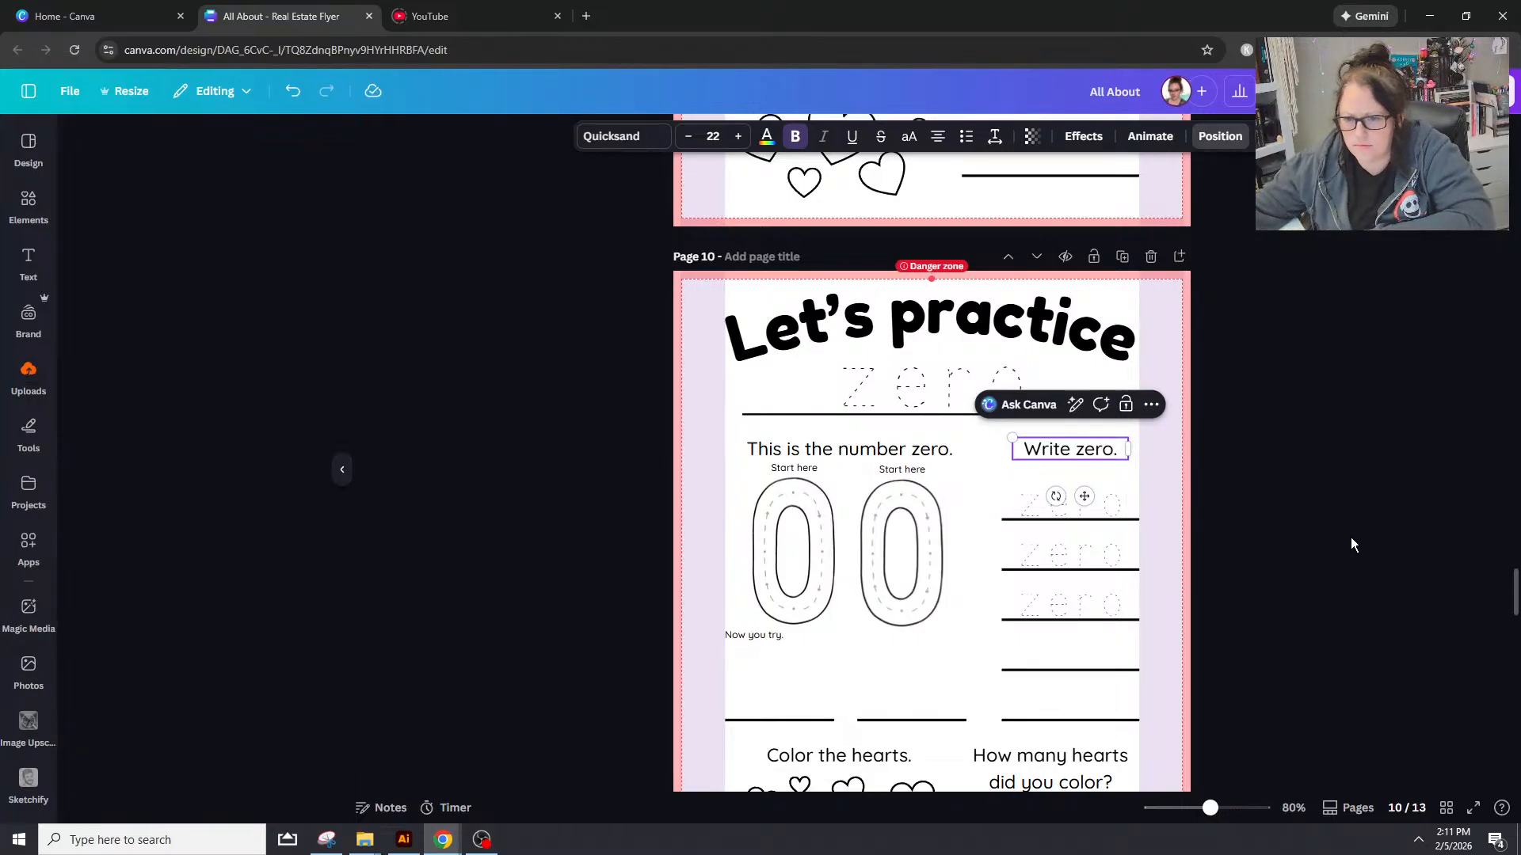
Step: Delete the lavender margin strips from the nine page
scroll(1347, 542, down, 3)
scroll(1346, 542, up, 6)
scroll(1347, 542, up, 3)
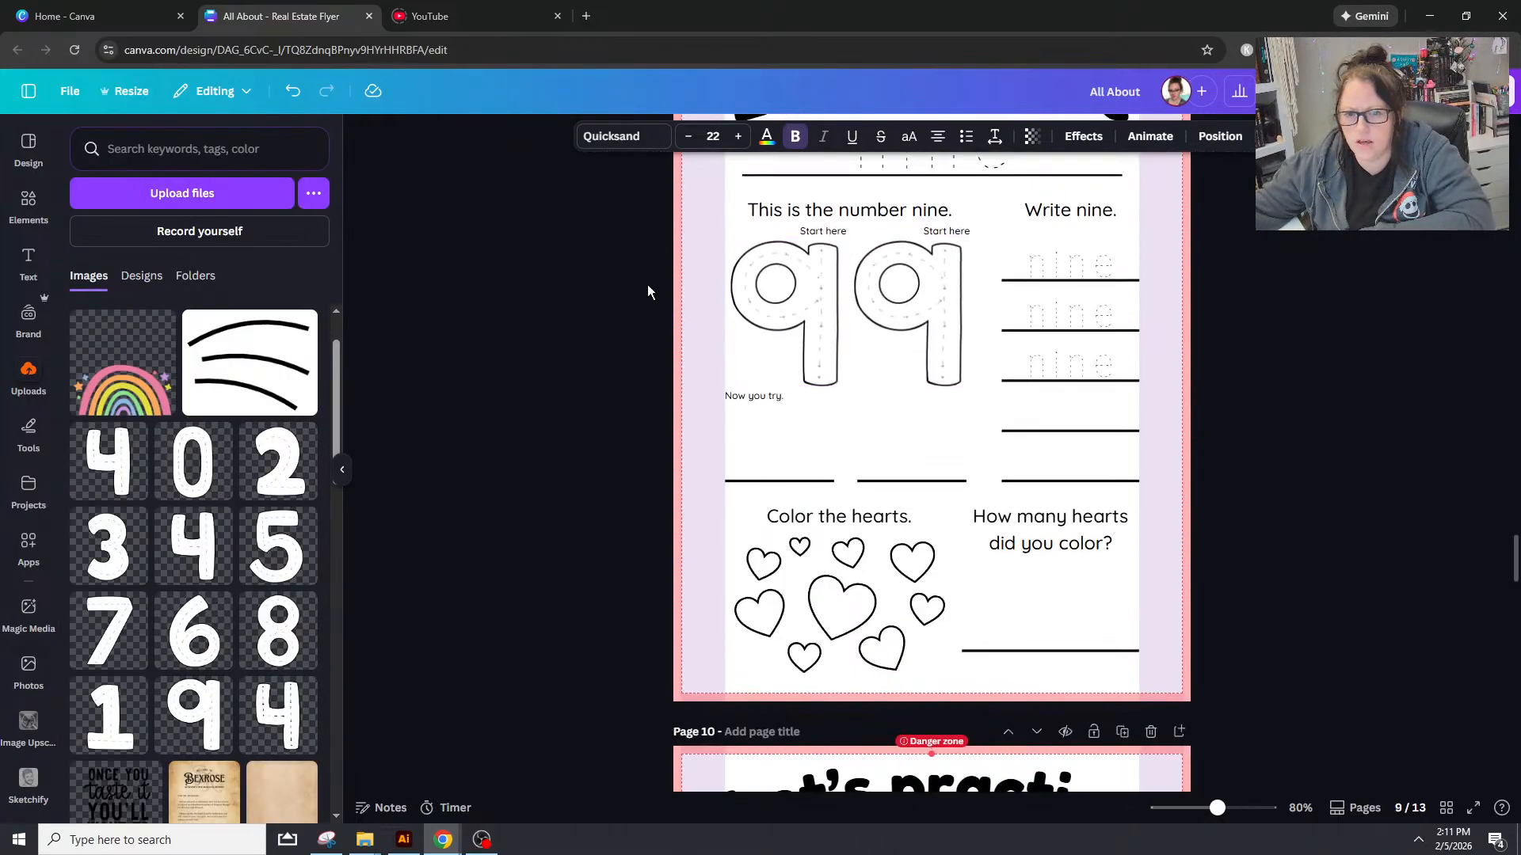
click(720, 266)
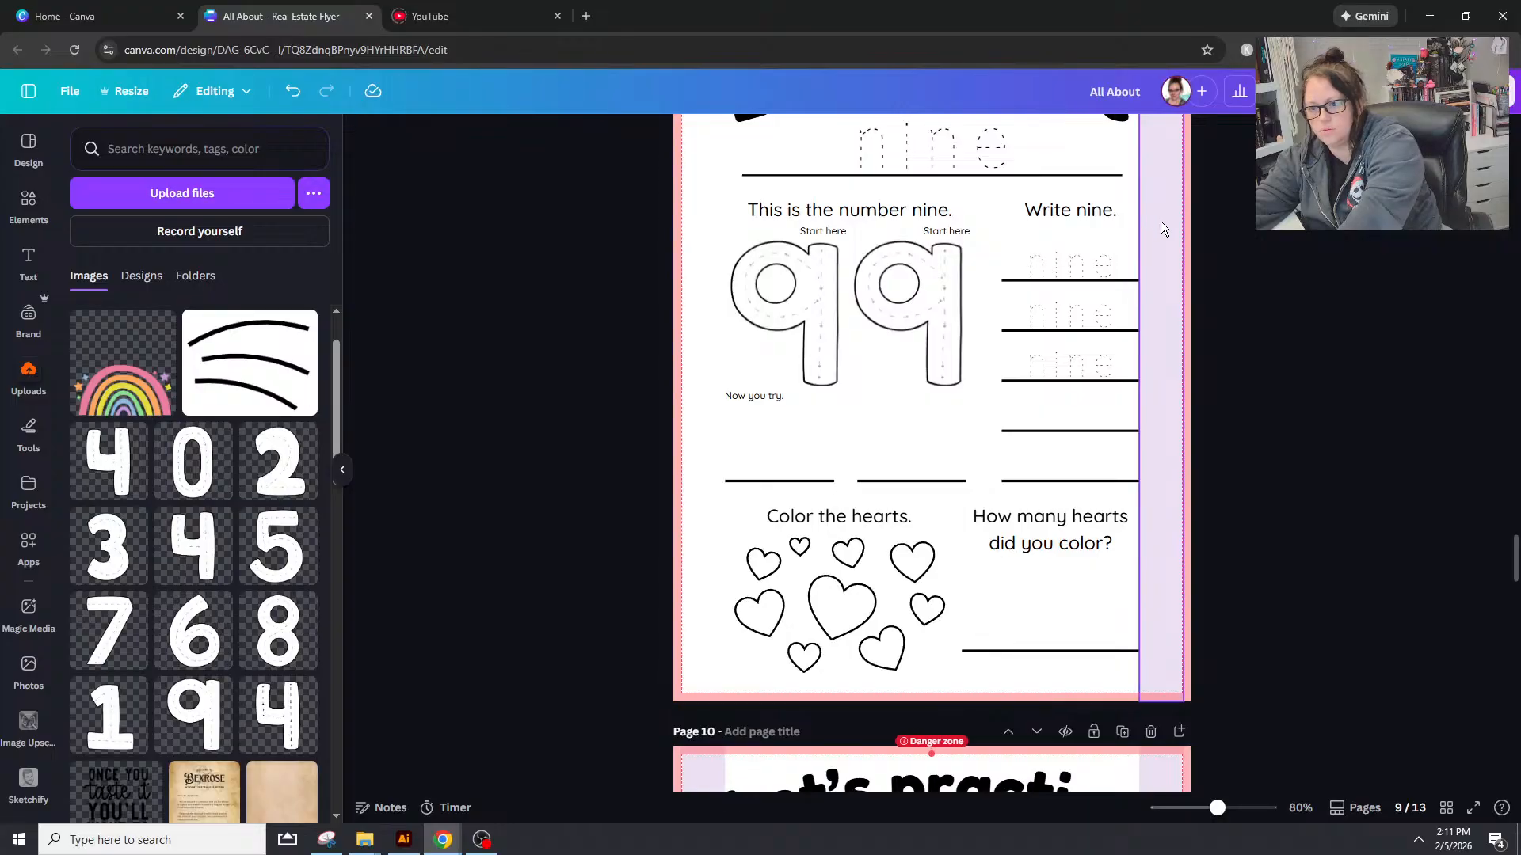
scroll(1226, 262, up, 8)
Step: Delete all the outlined hearts below "Color the hearts." on the zero page
scroll(1234, 309, down, 15)
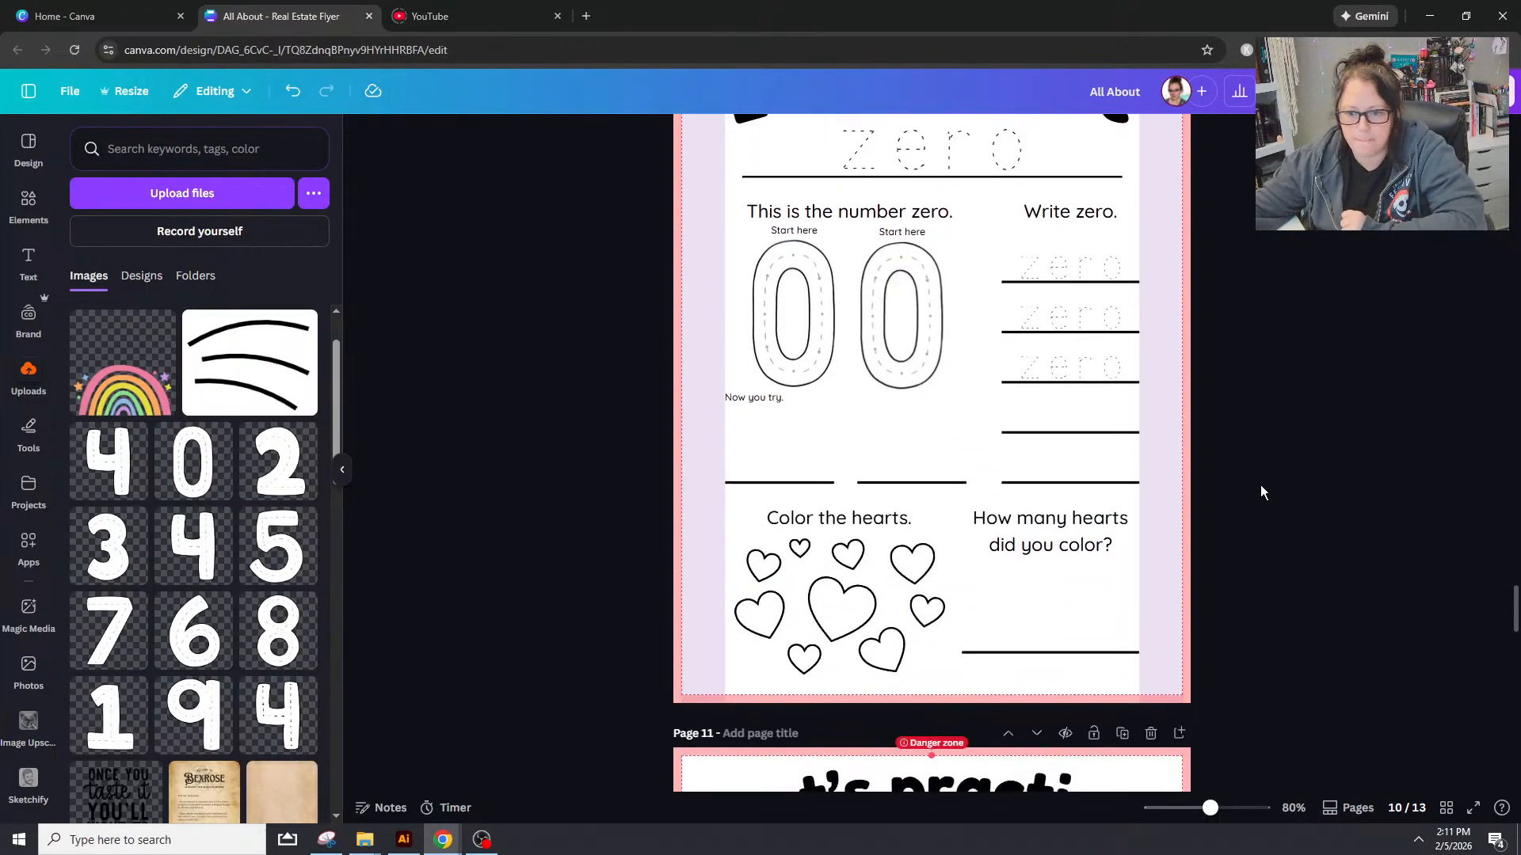
scroll(1260, 491, down, 1)
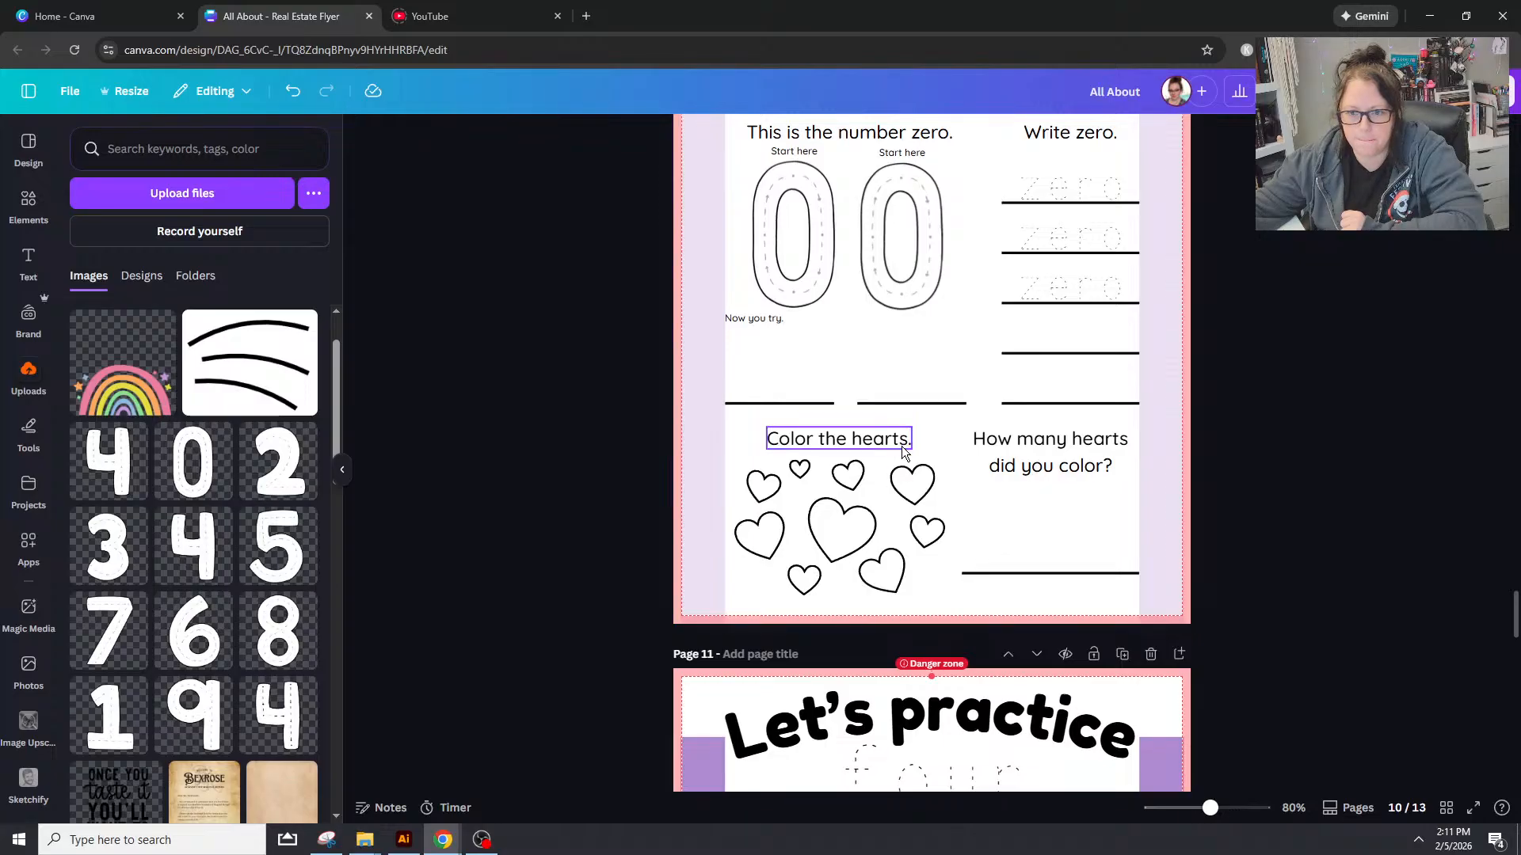
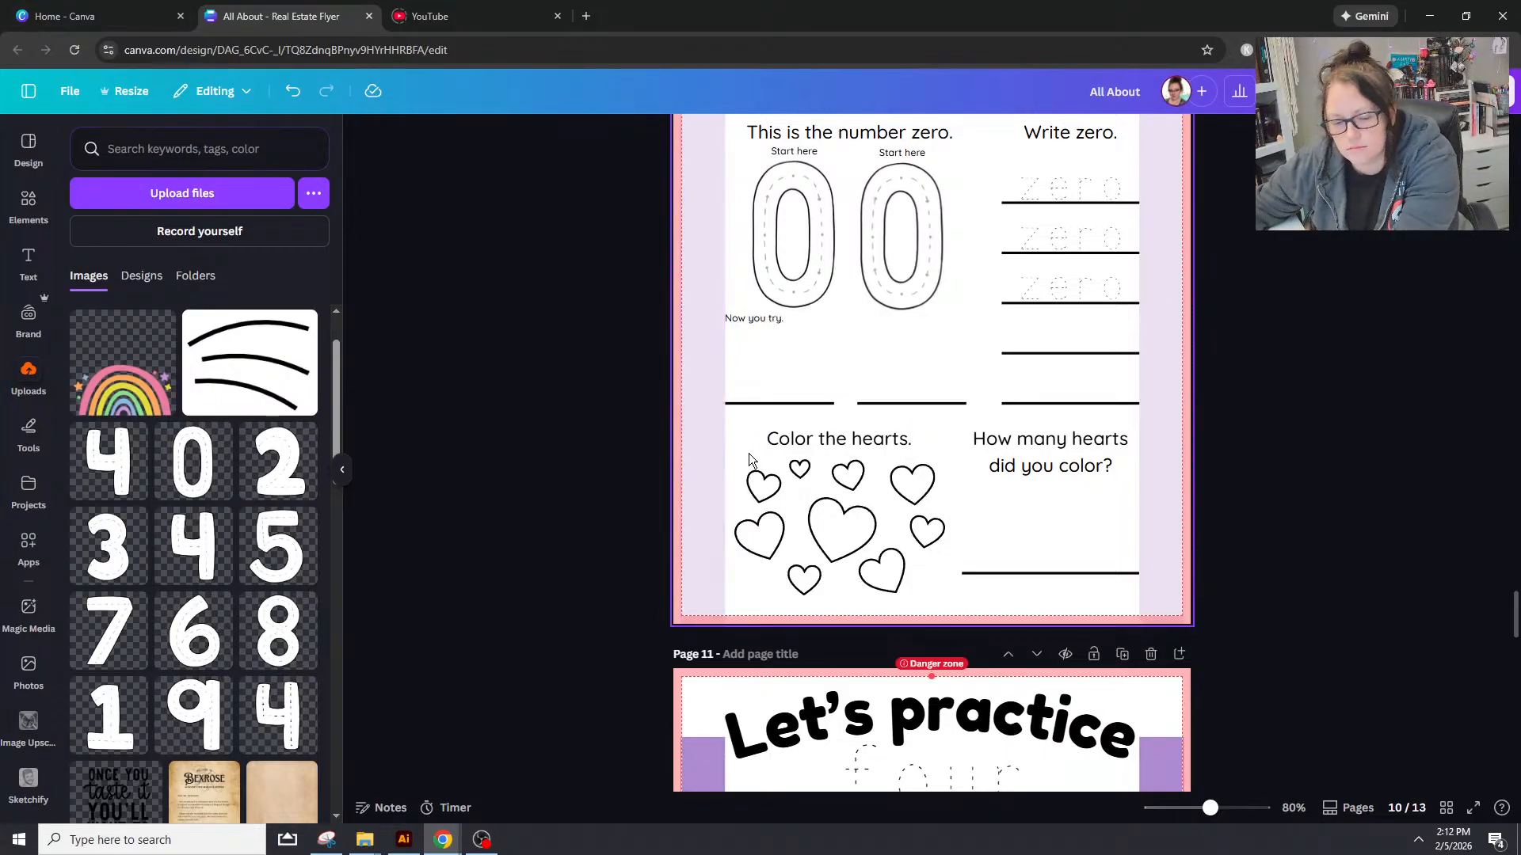
drag(750, 459, 935, 606)
key(Delete)
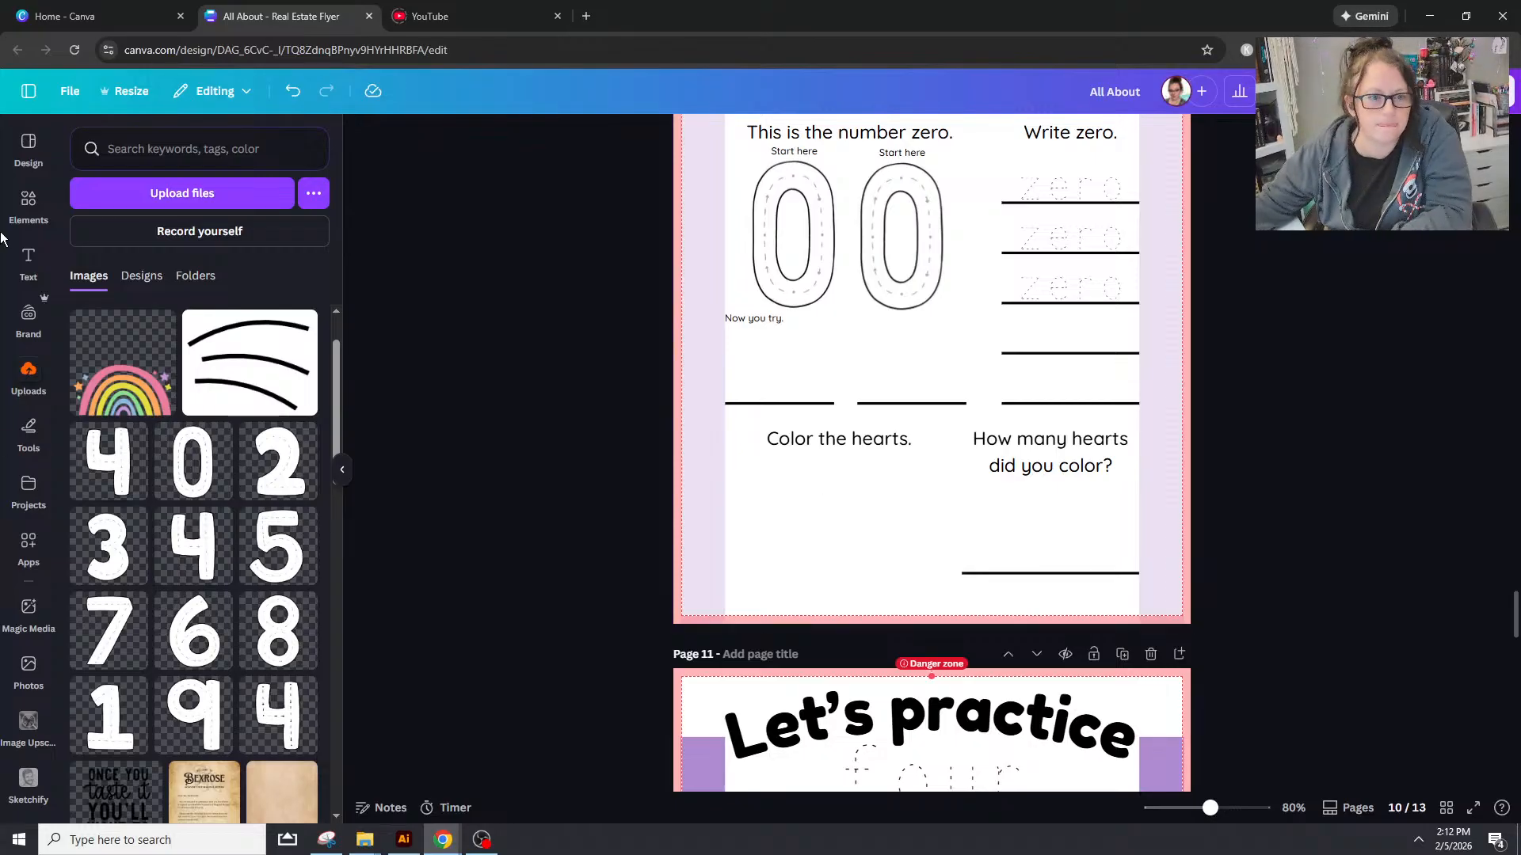
Step: Add a square below "Color the hearts." on the zero page and resize it into a narrow upright rectangle
click(28, 204)
scroll(95, 337, up, 2)
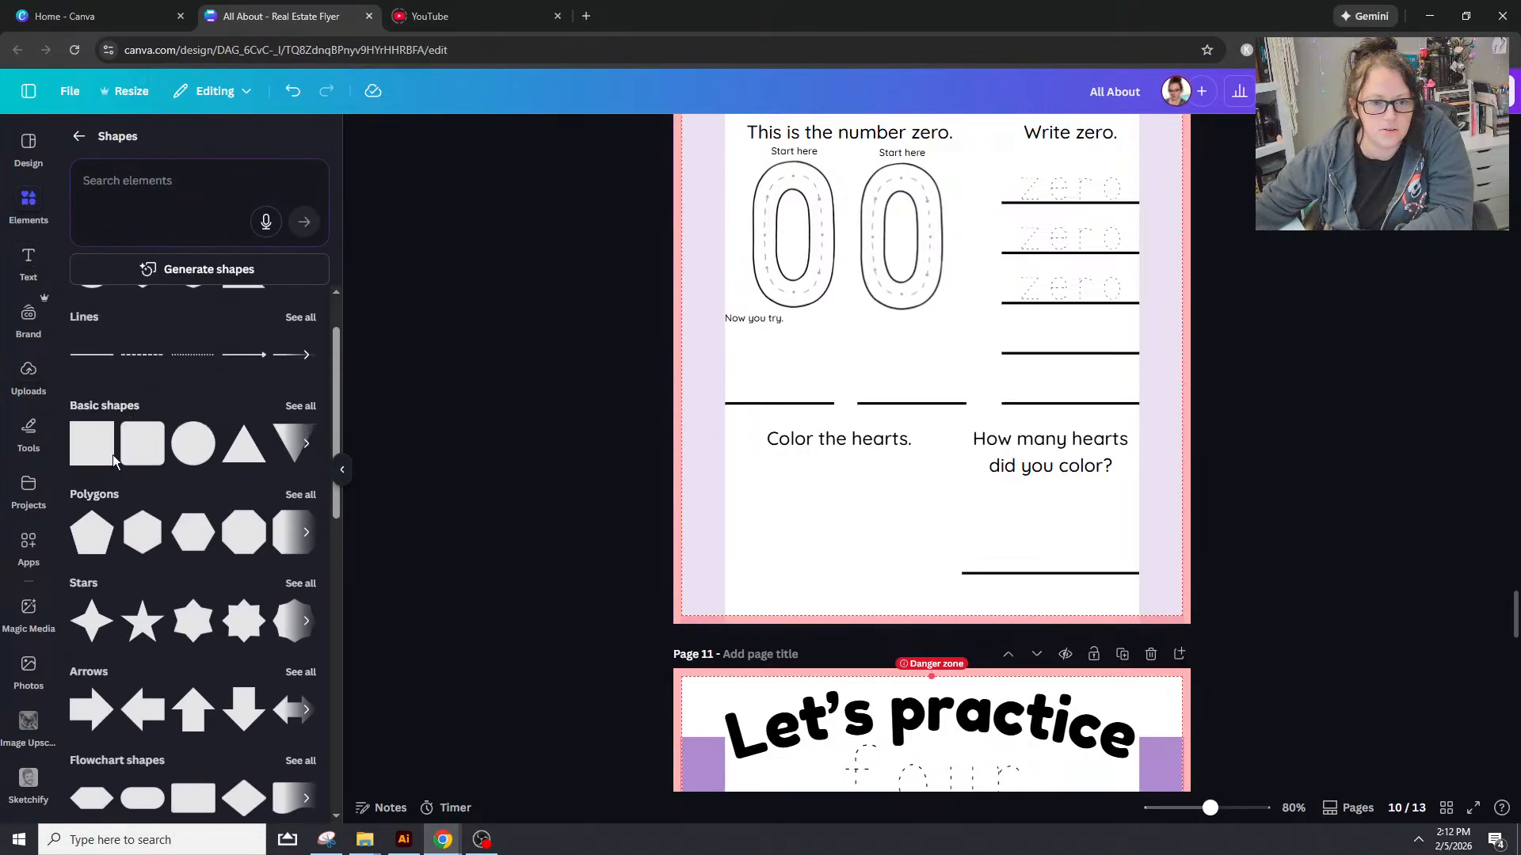
click(99, 458)
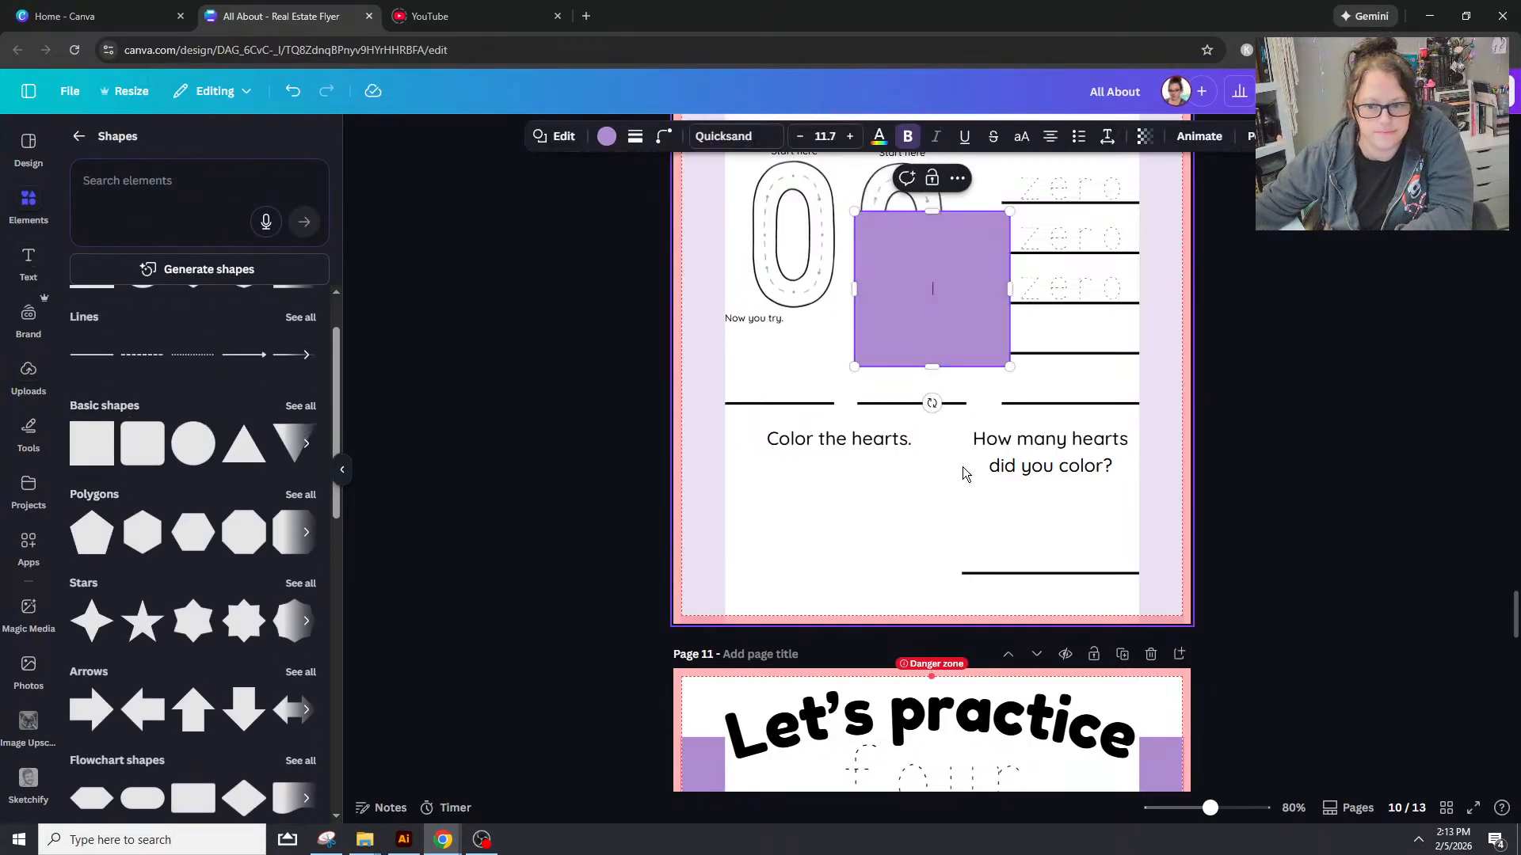
drag(949, 301, 835, 533)
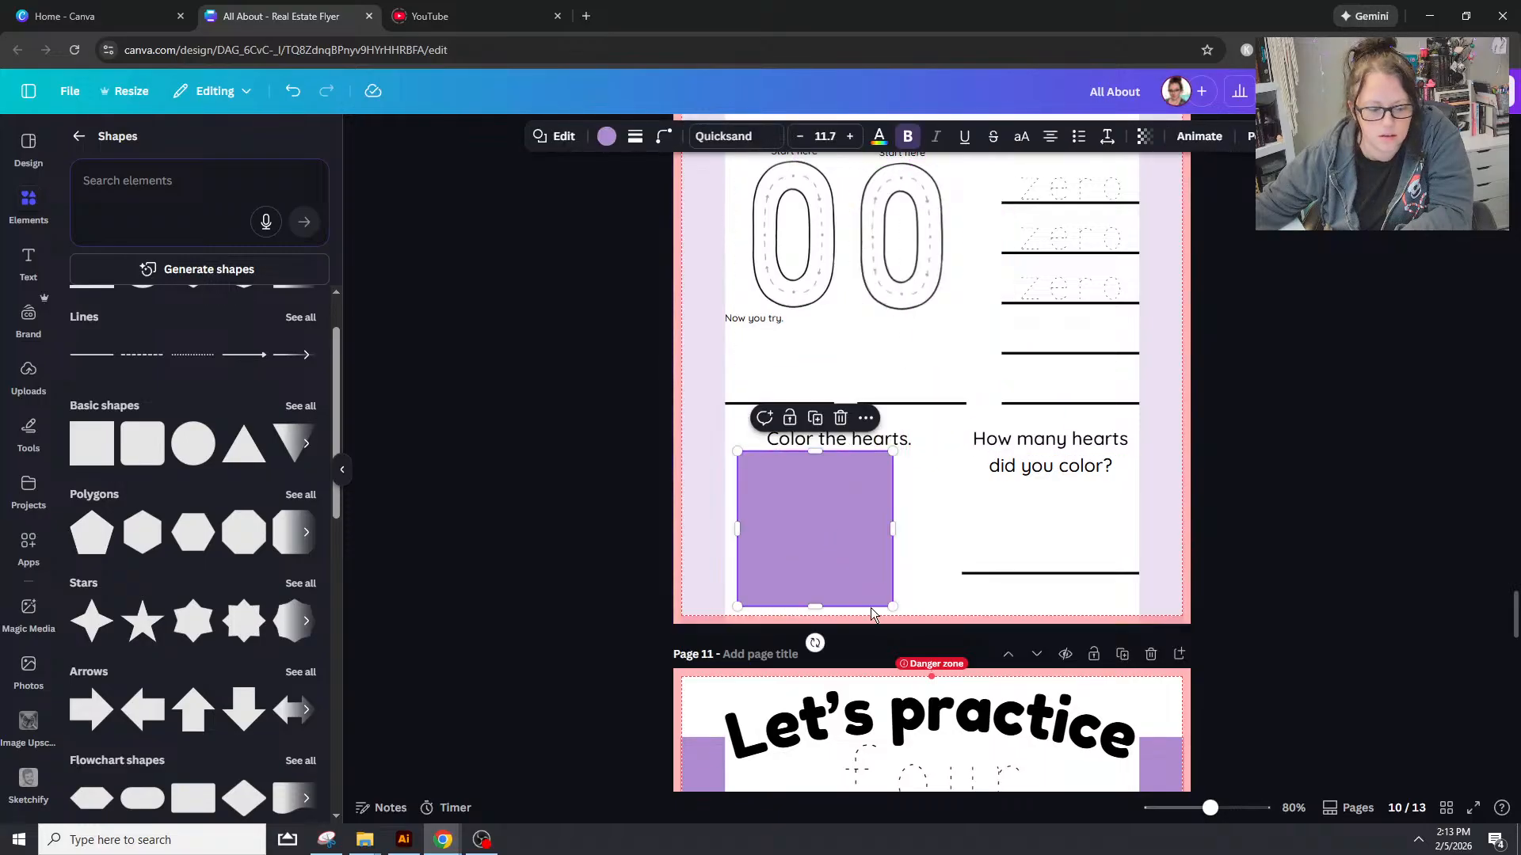
drag(893, 603, 892, 542)
Step: Duplicate the purple rectangle and place the copies beside it to make a row of three
key(ctrl+d)
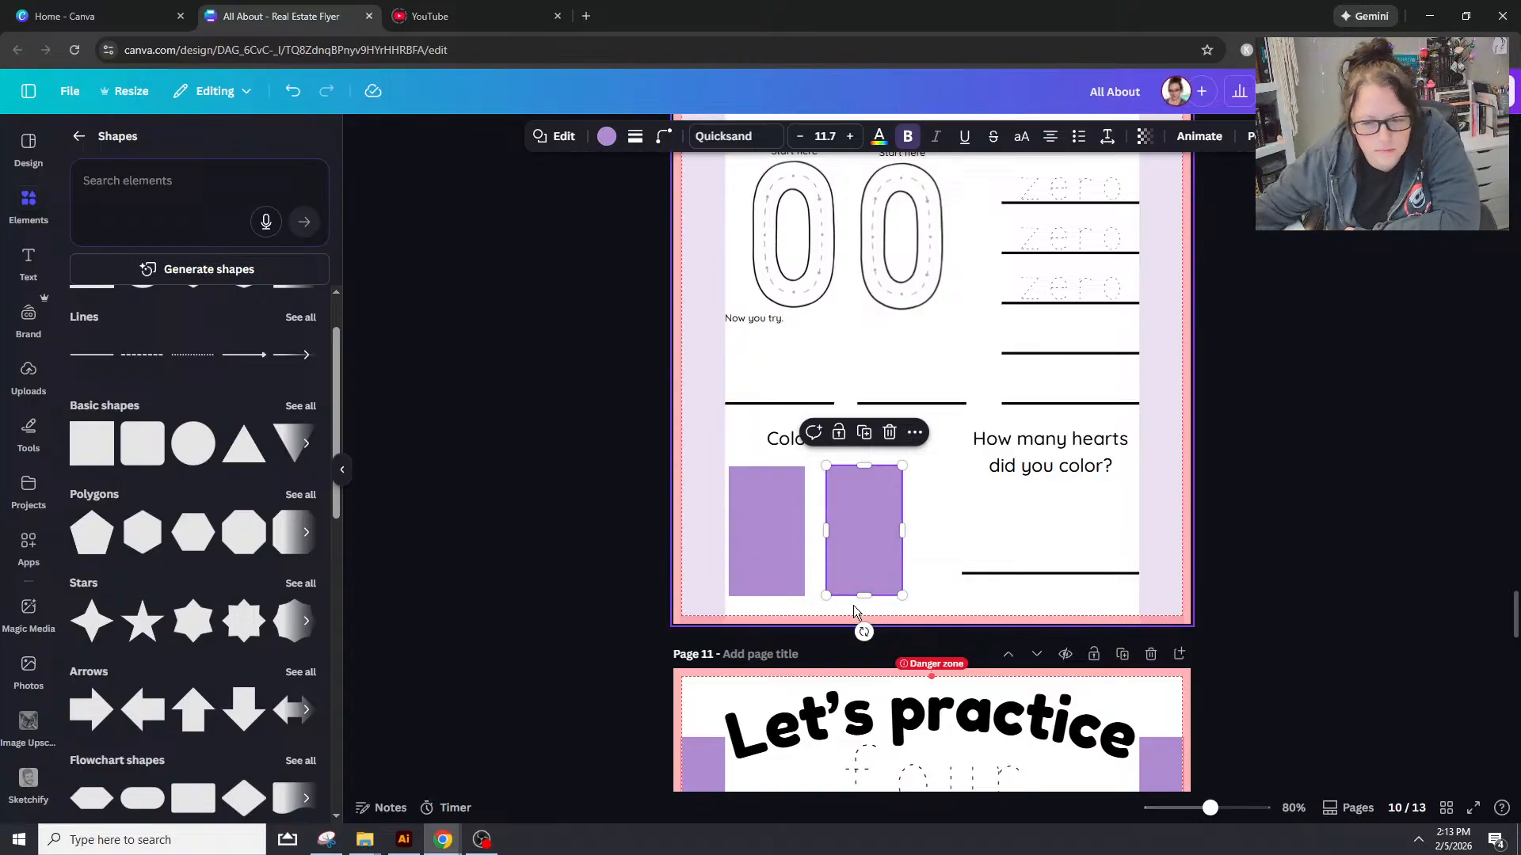
key(ctrl+d)
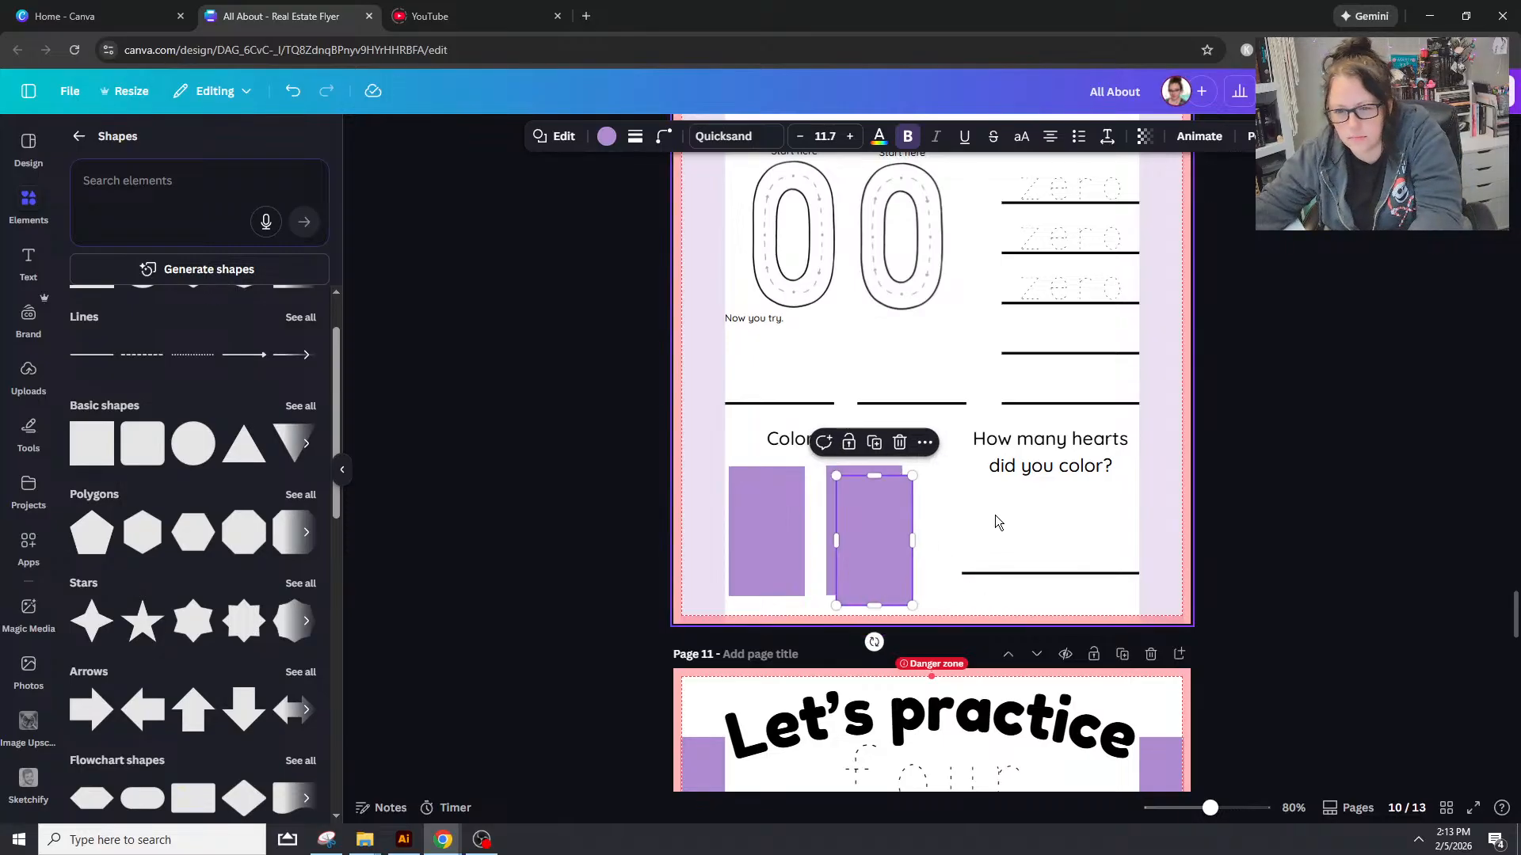
drag(877, 542, 951, 535)
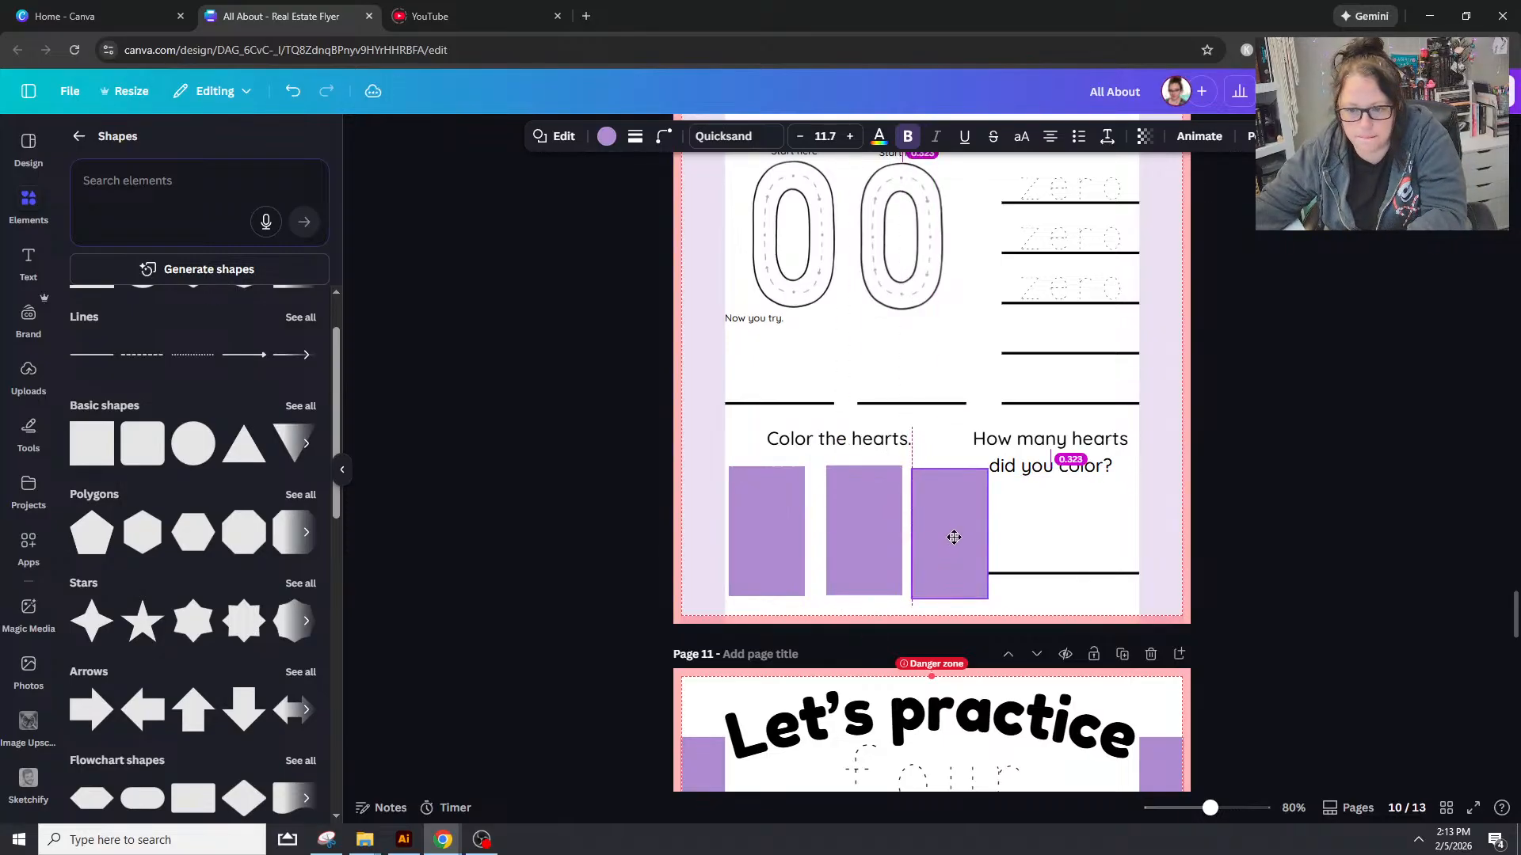
Step: Space the three rectangles evenly in an aligned row and scale them down to fit beside the answer line
shift+click(891, 539)
shift+click(777, 475)
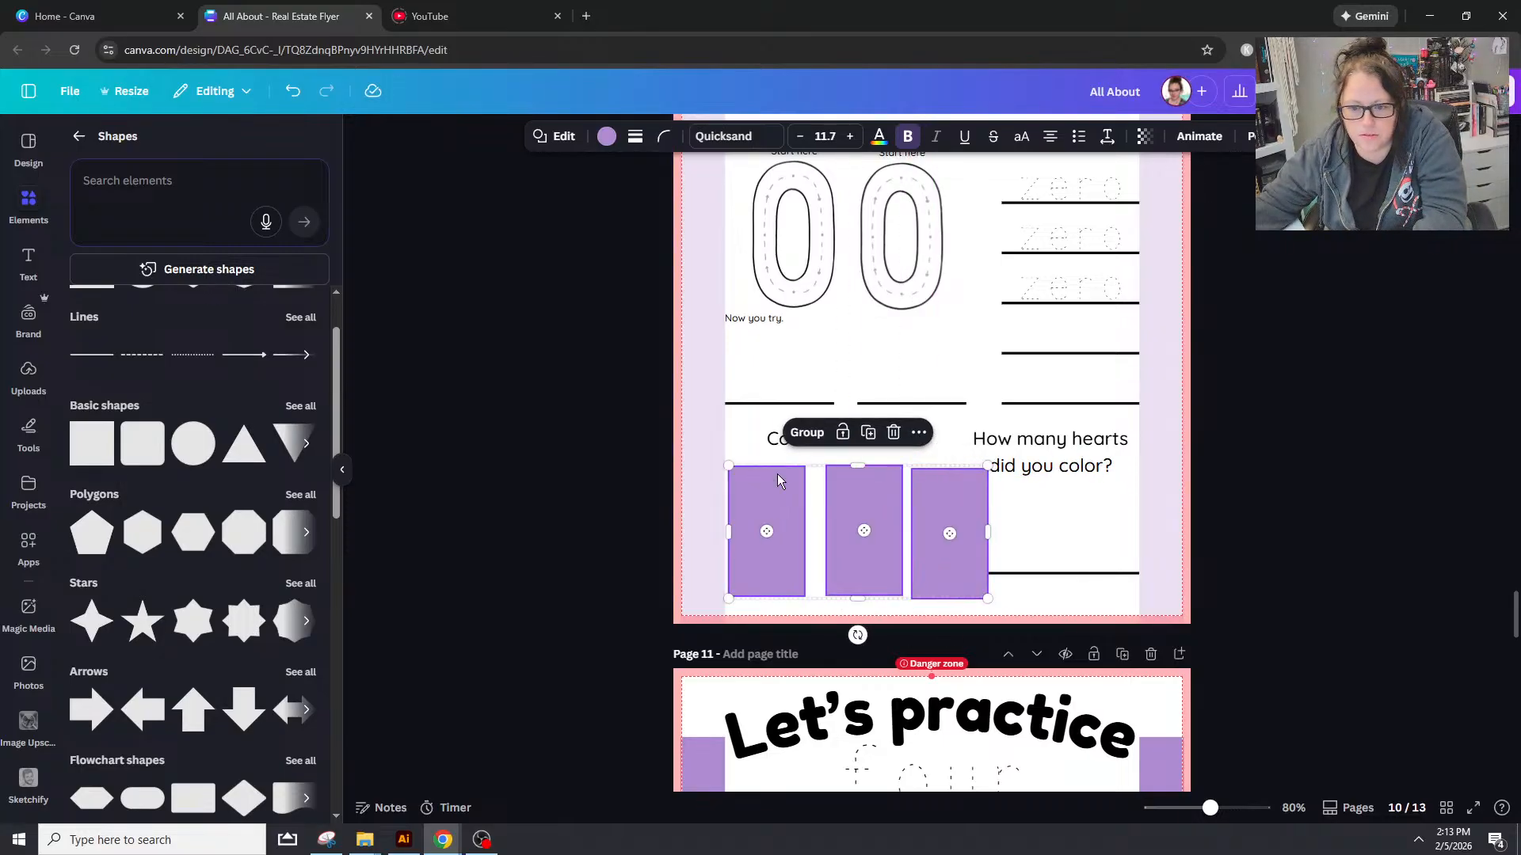
click(1250, 136)
click(266, 485)
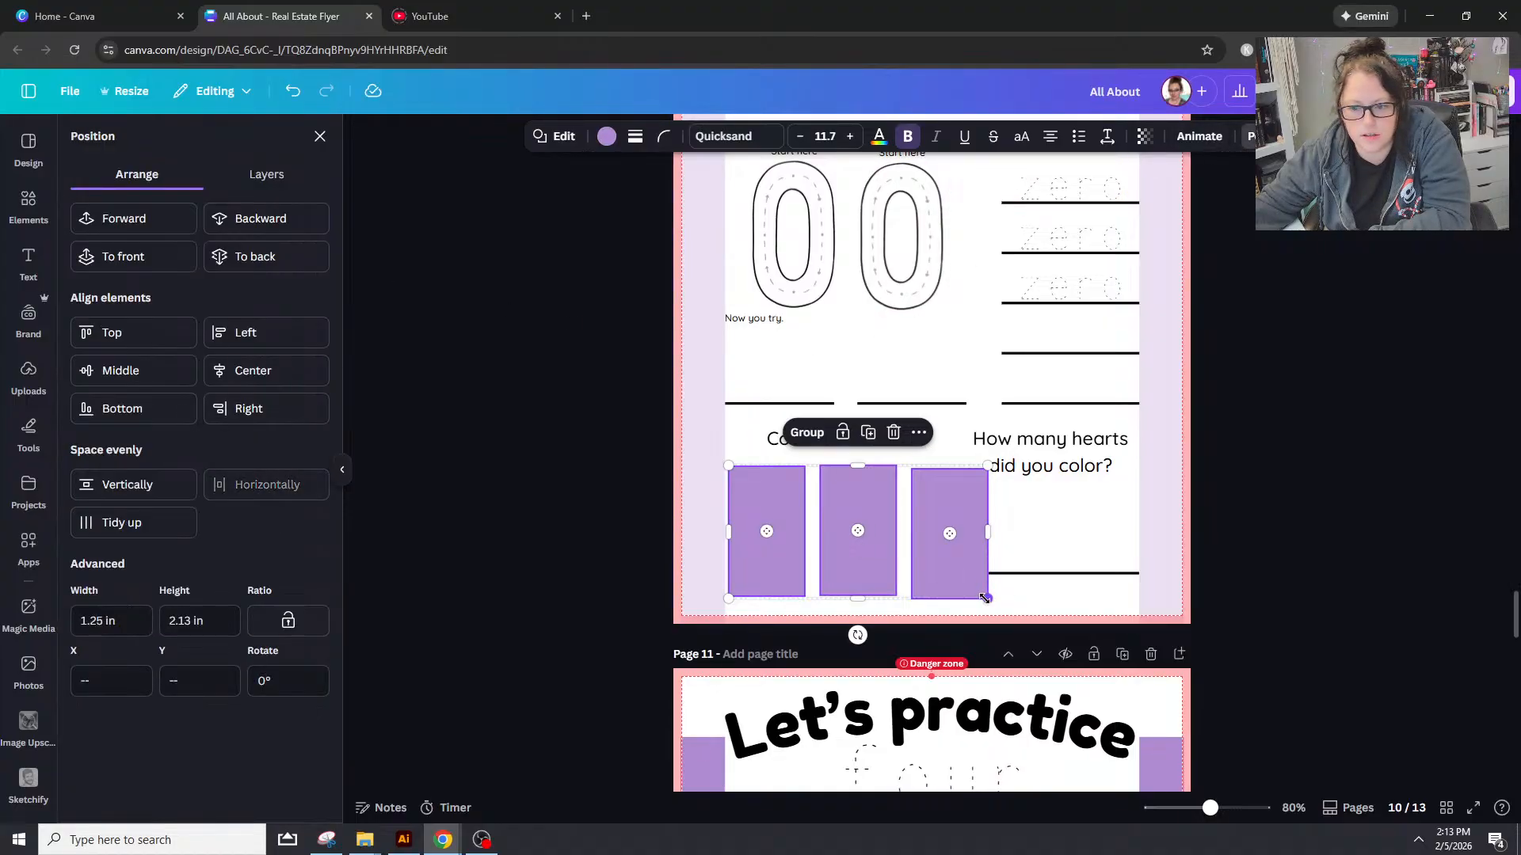
drag(987, 598, 948, 577)
click(137, 498)
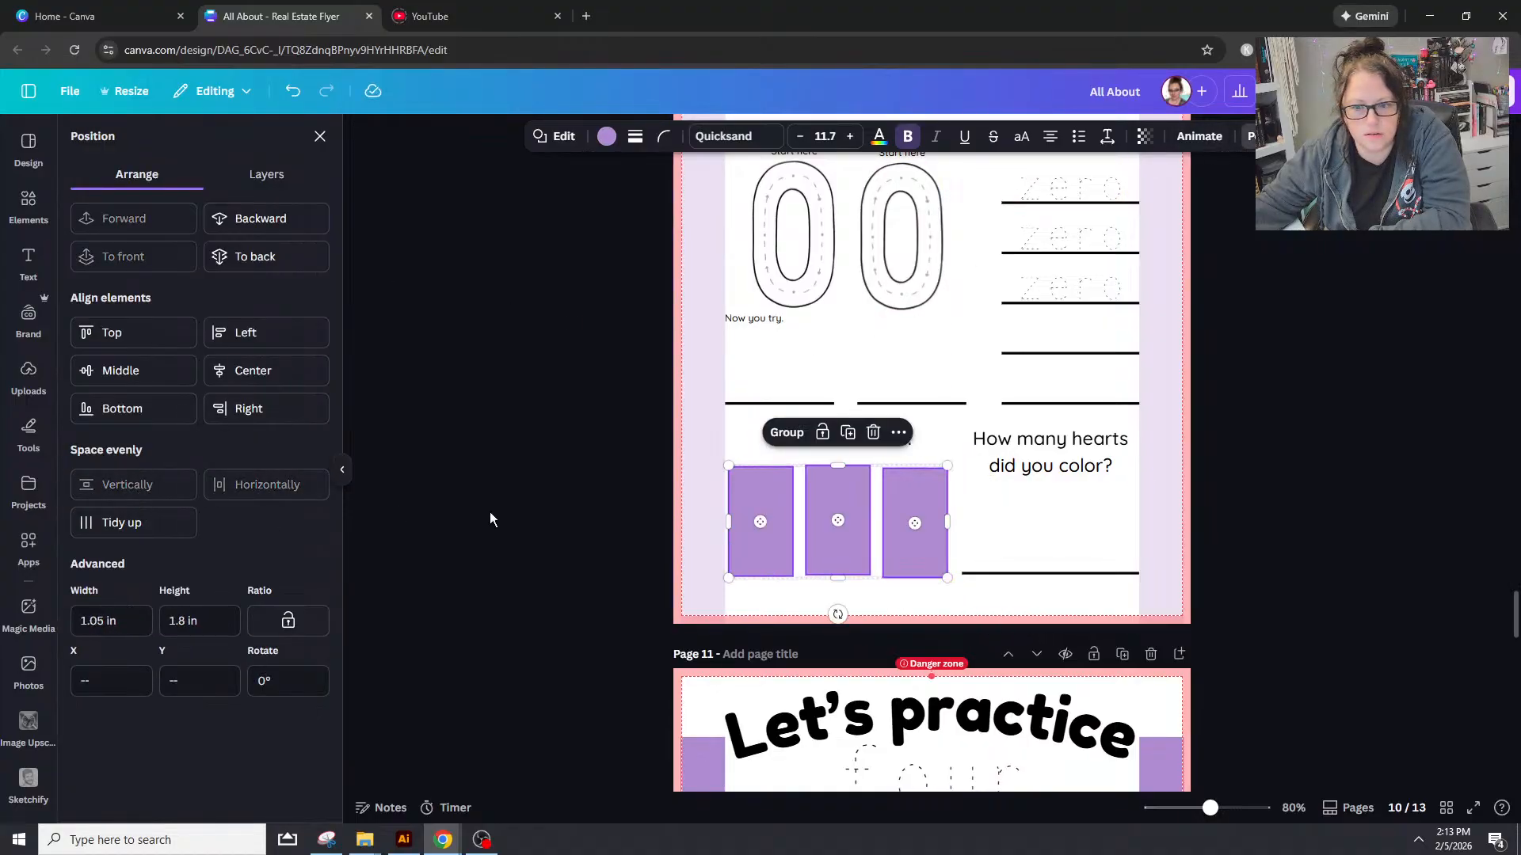
click(145, 516)
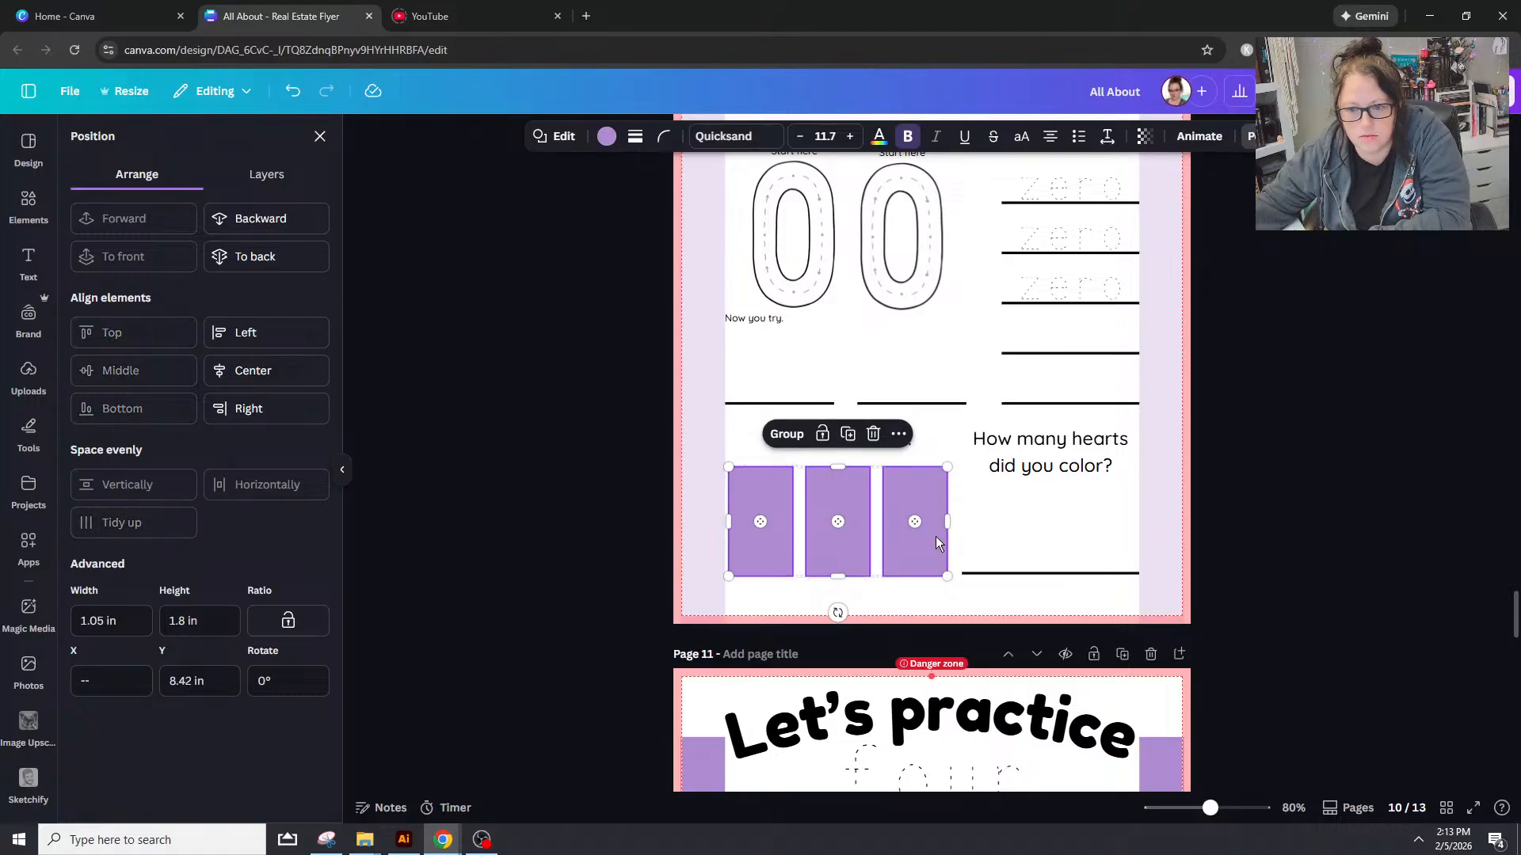
drag(947, 578, 906, 559)
click(1242, 513)
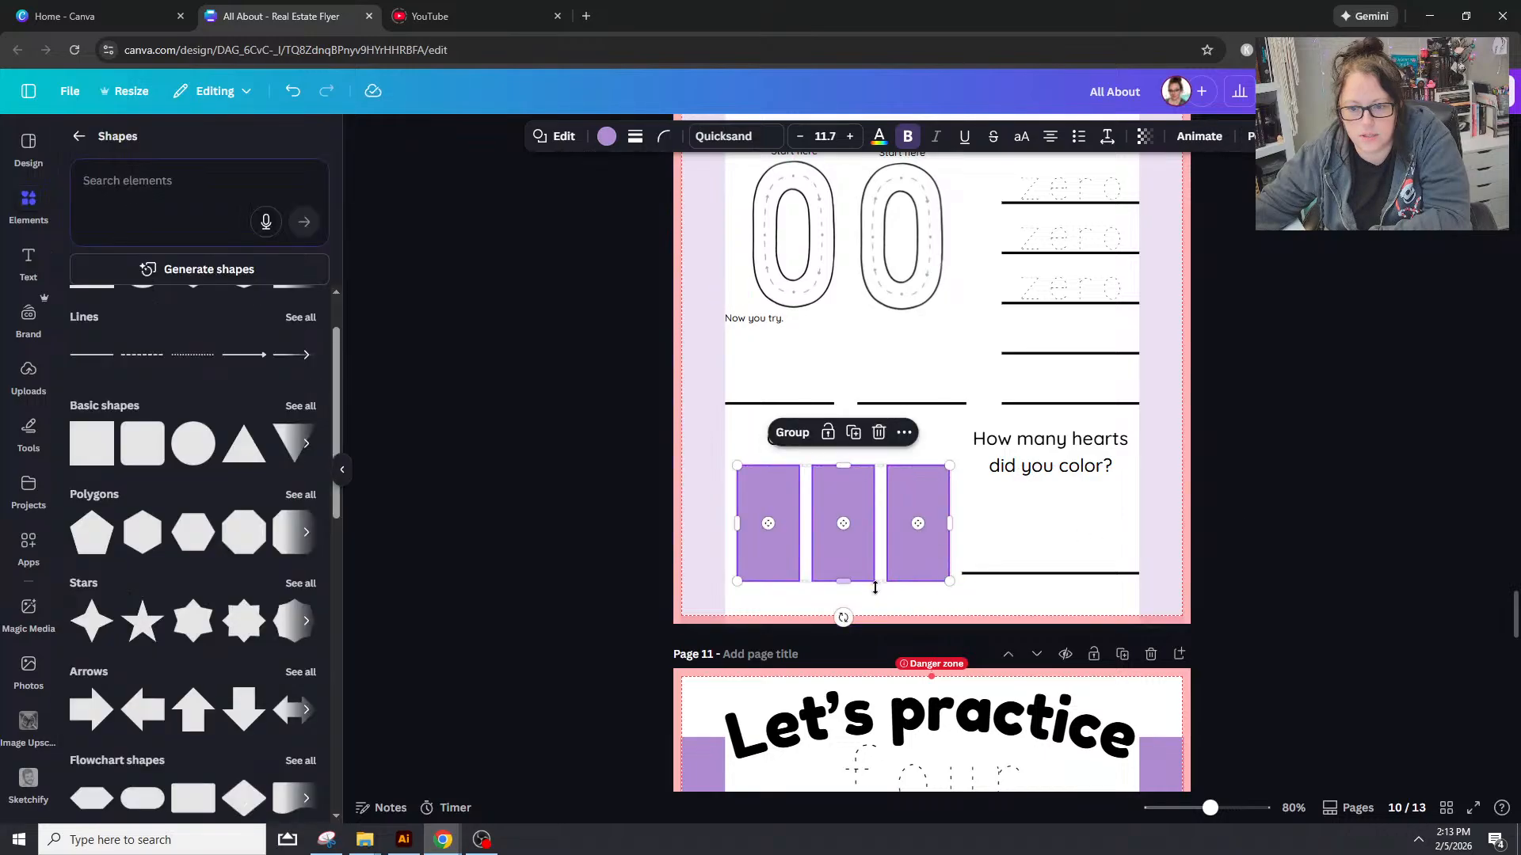
Step: Give the three rectangles a thin solid black outline and a white fill
click(635, 136)
click(594, 187)
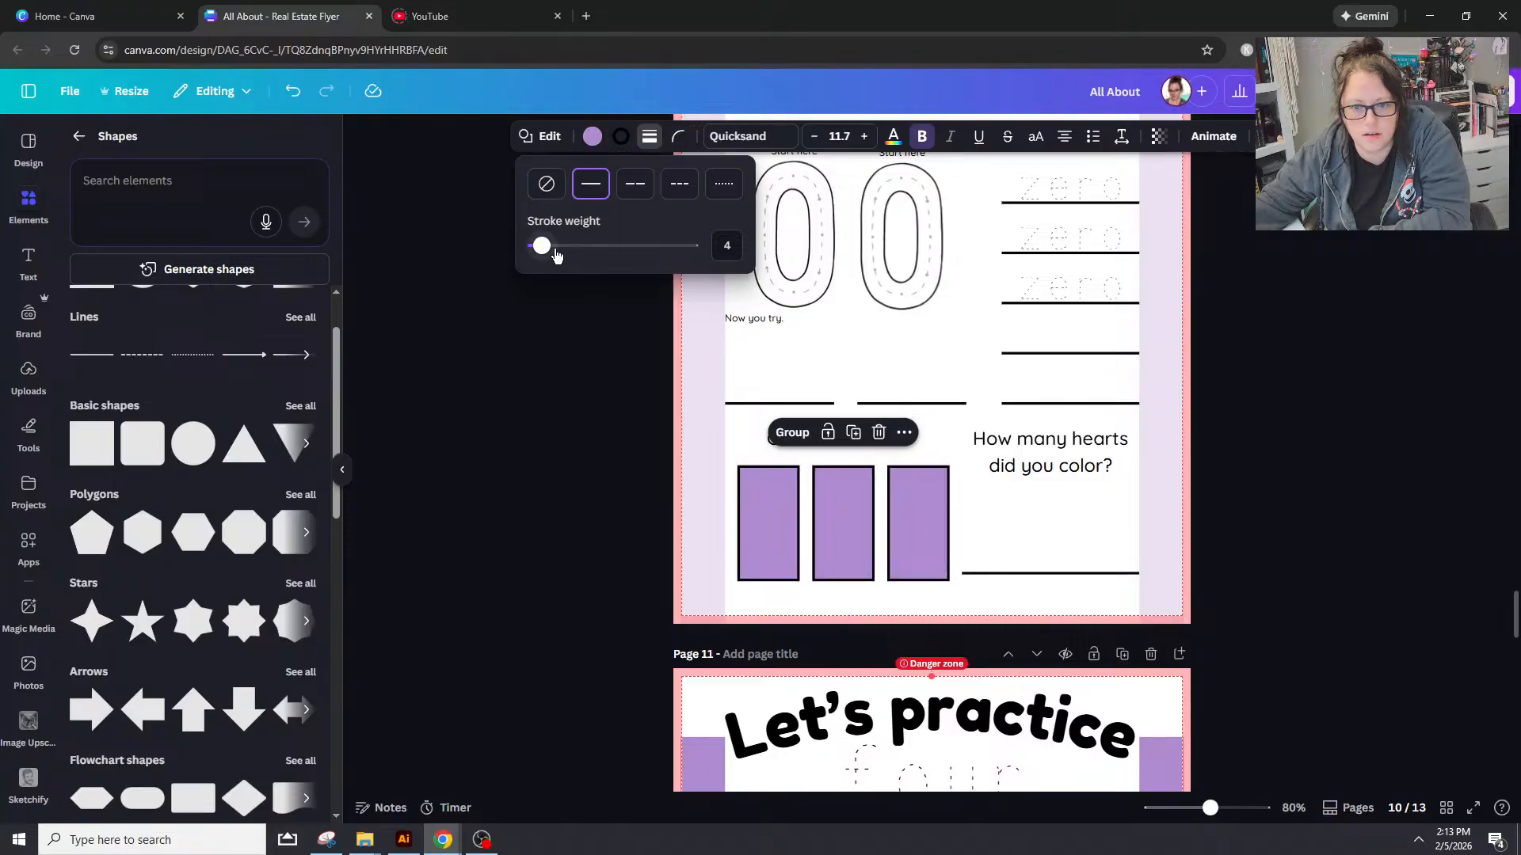
drag(548, 245, 540, 249)
click(593, 137)
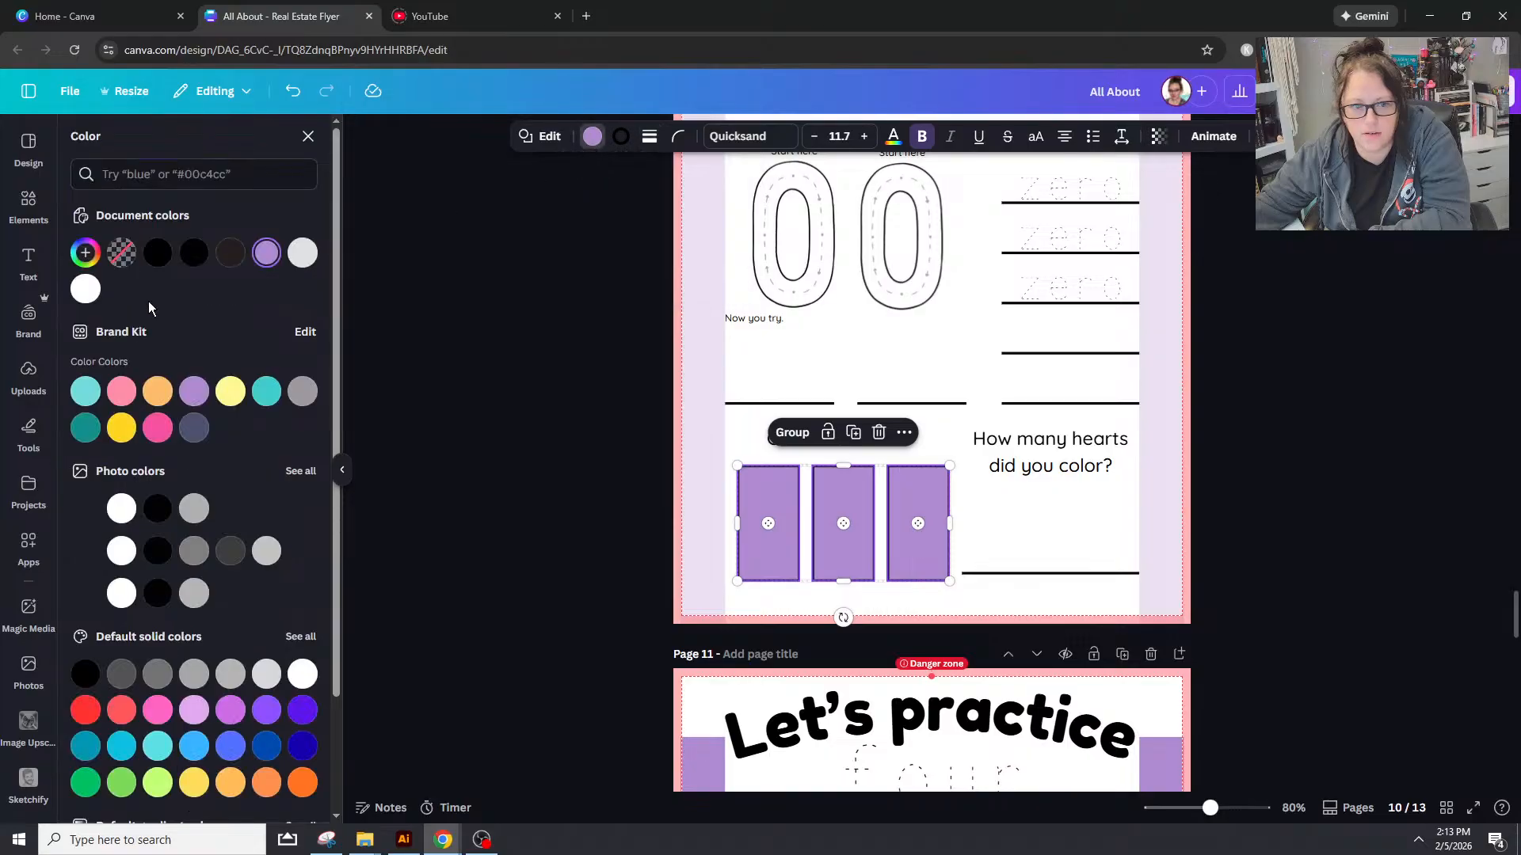
click(79, 289)
click(1266, 430)
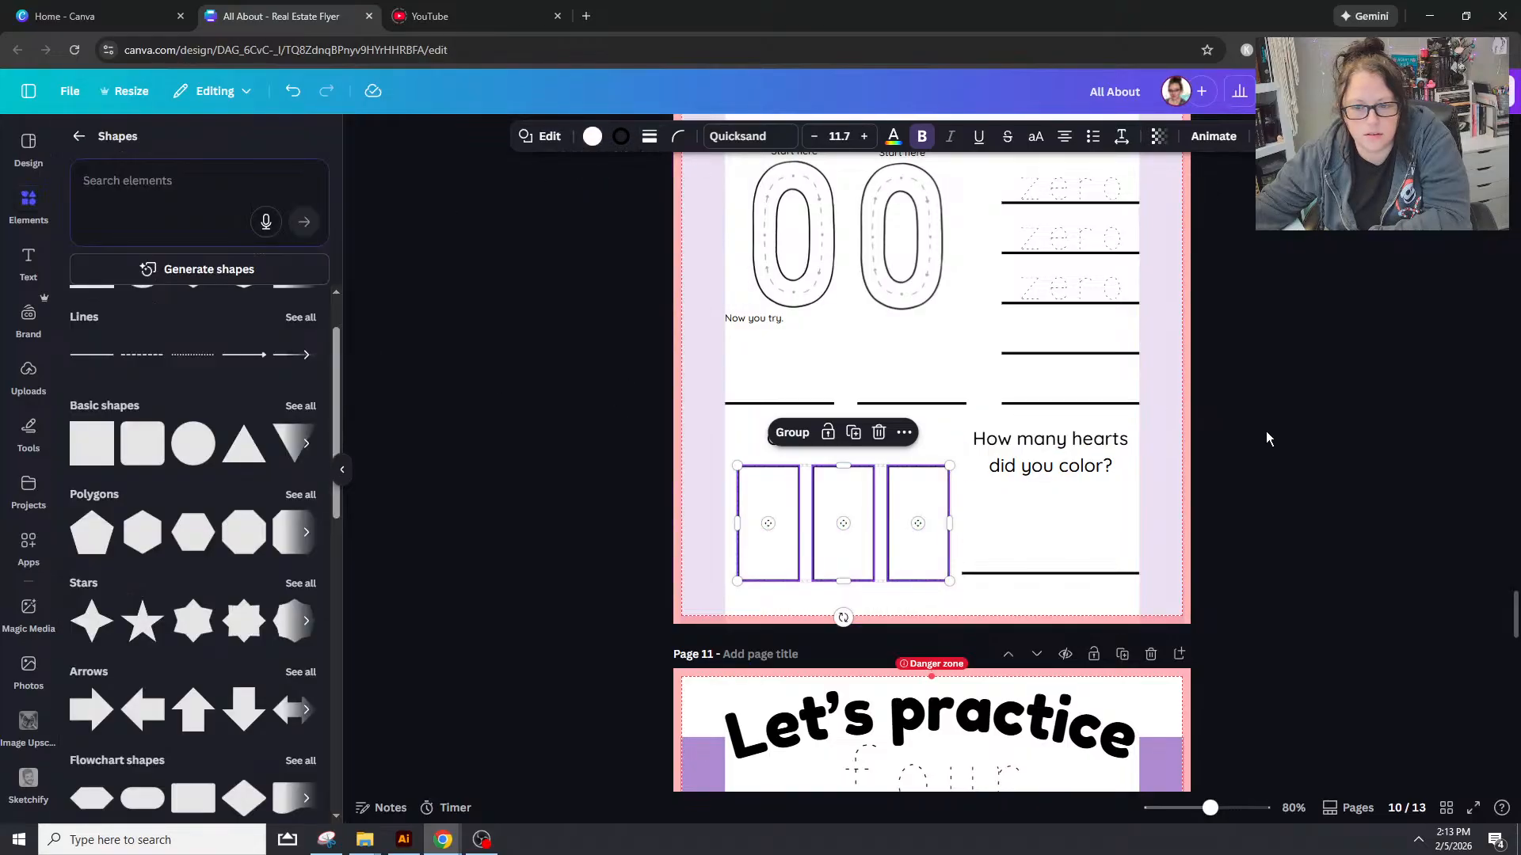
Step: Add a small purple circle and copy it, placing two circles in the first rectangle and one in the third
click(194, 444)
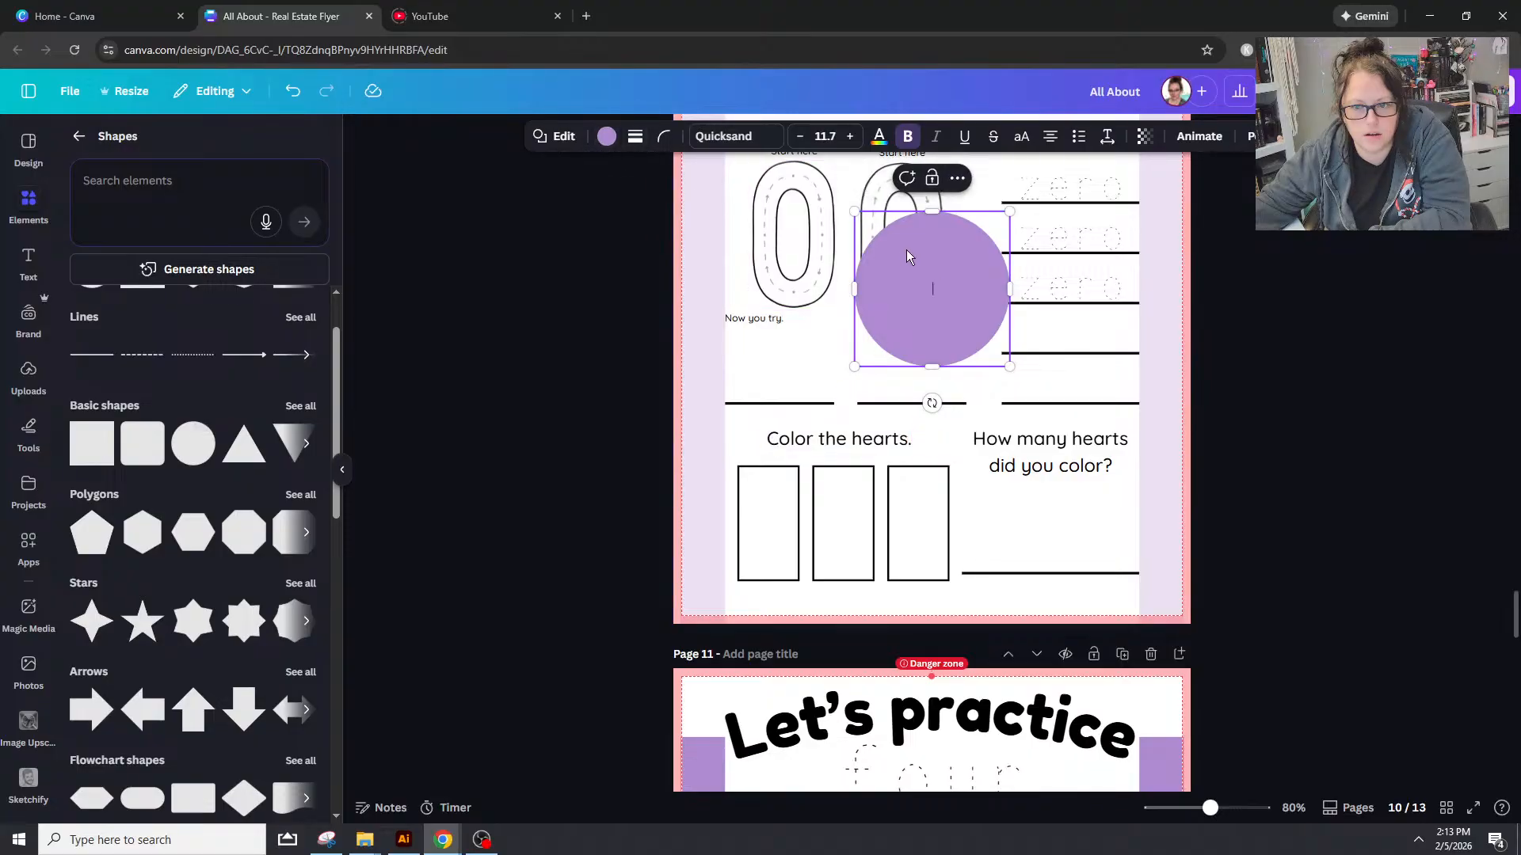
drag(1009, 212, 921, 496)
key(ctrl+v)
key(ctrl+v)
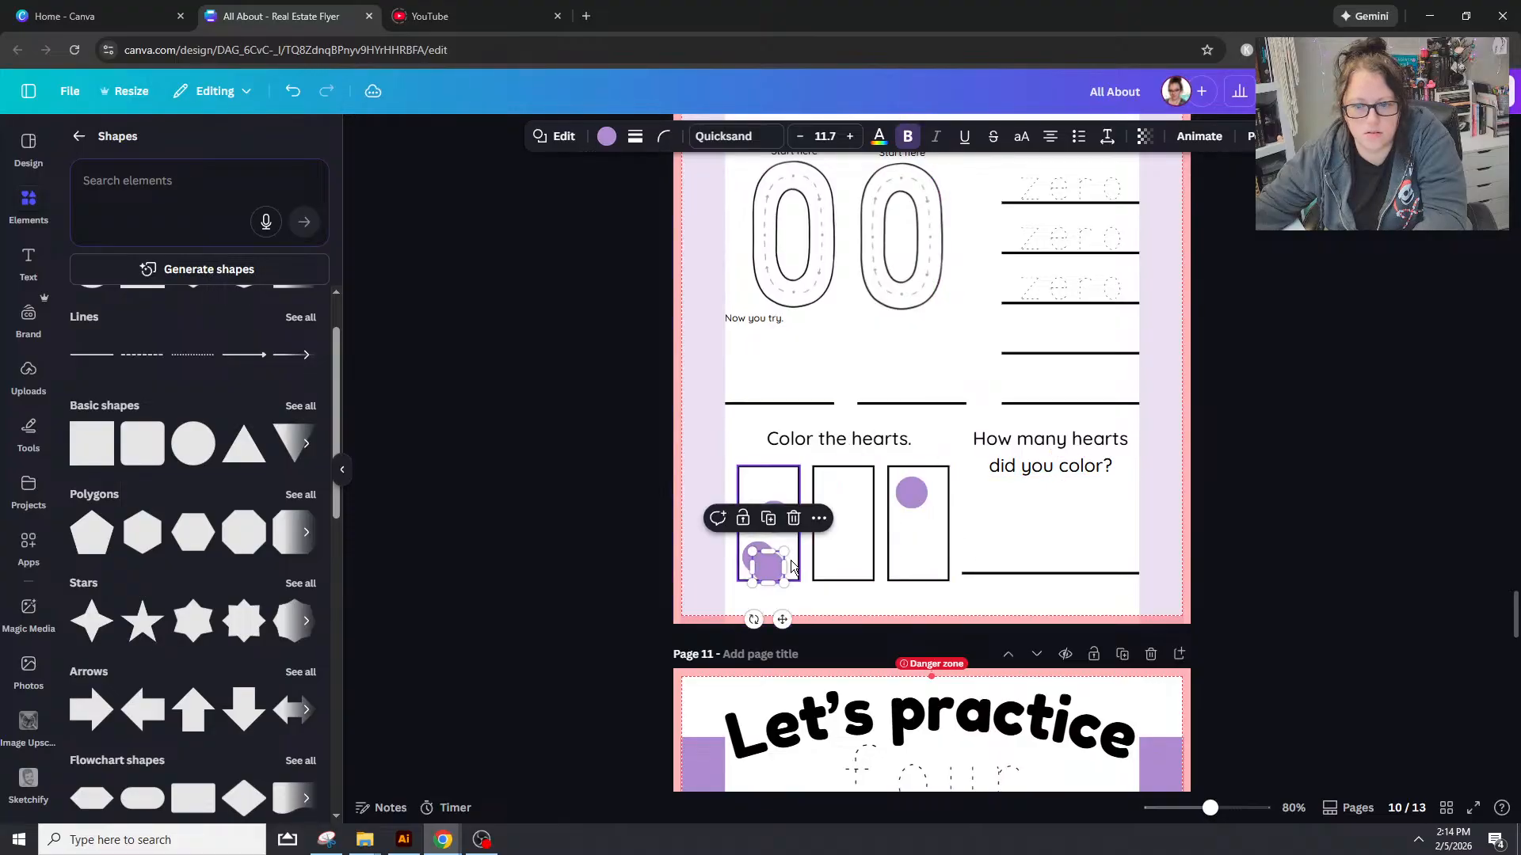
Step: Add two more circles to the third rectangle and stagger its three circles vertically, leaving the middle rectangle empty
drag(768, 560, 925, 533)
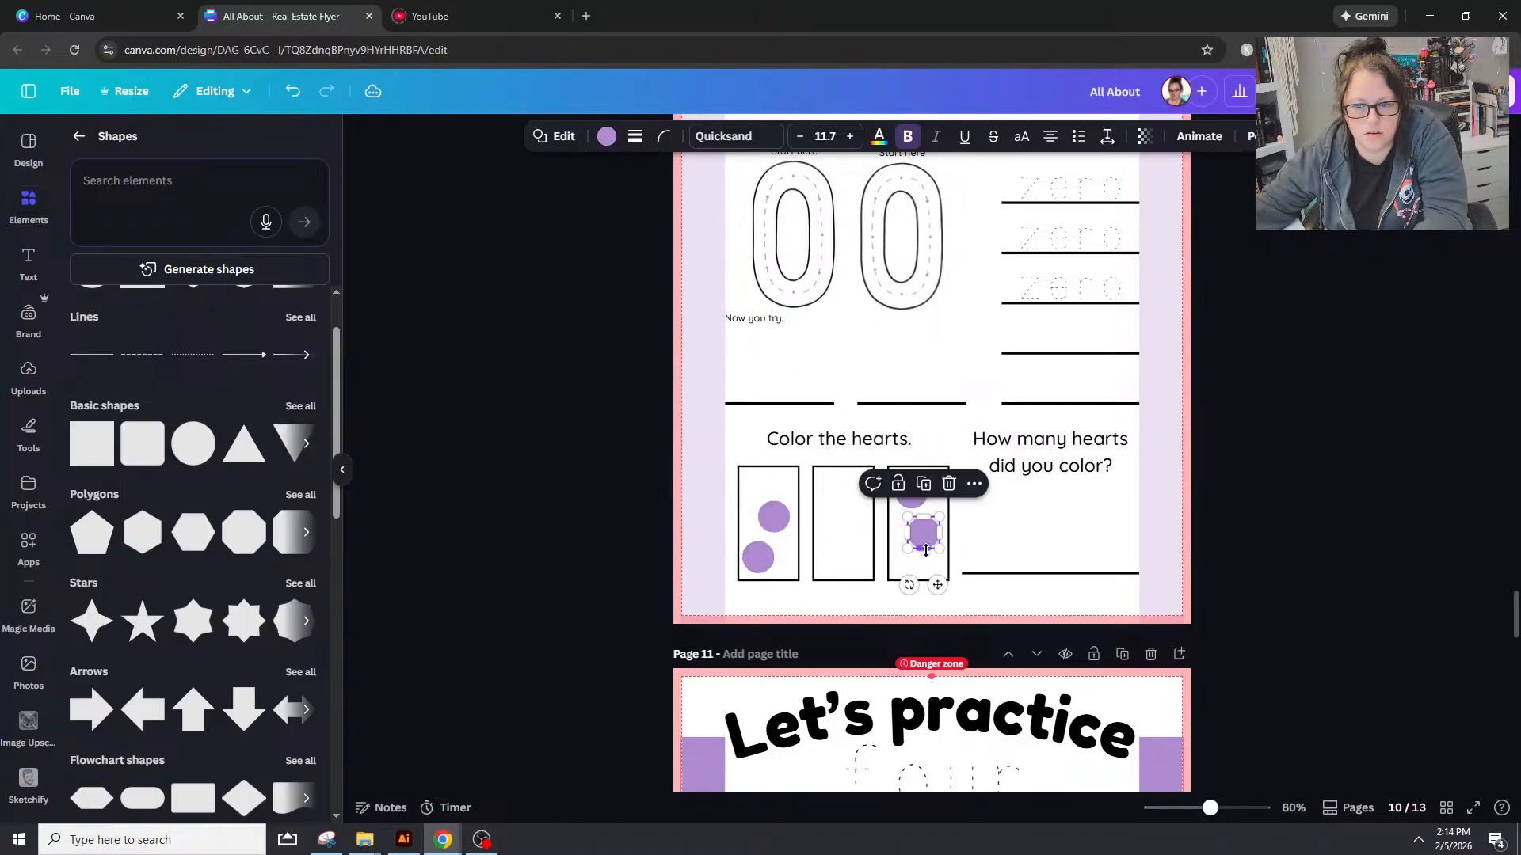
key(ctrl+v)
drag(783, 549, 919, 563)
key(ctrl+z)
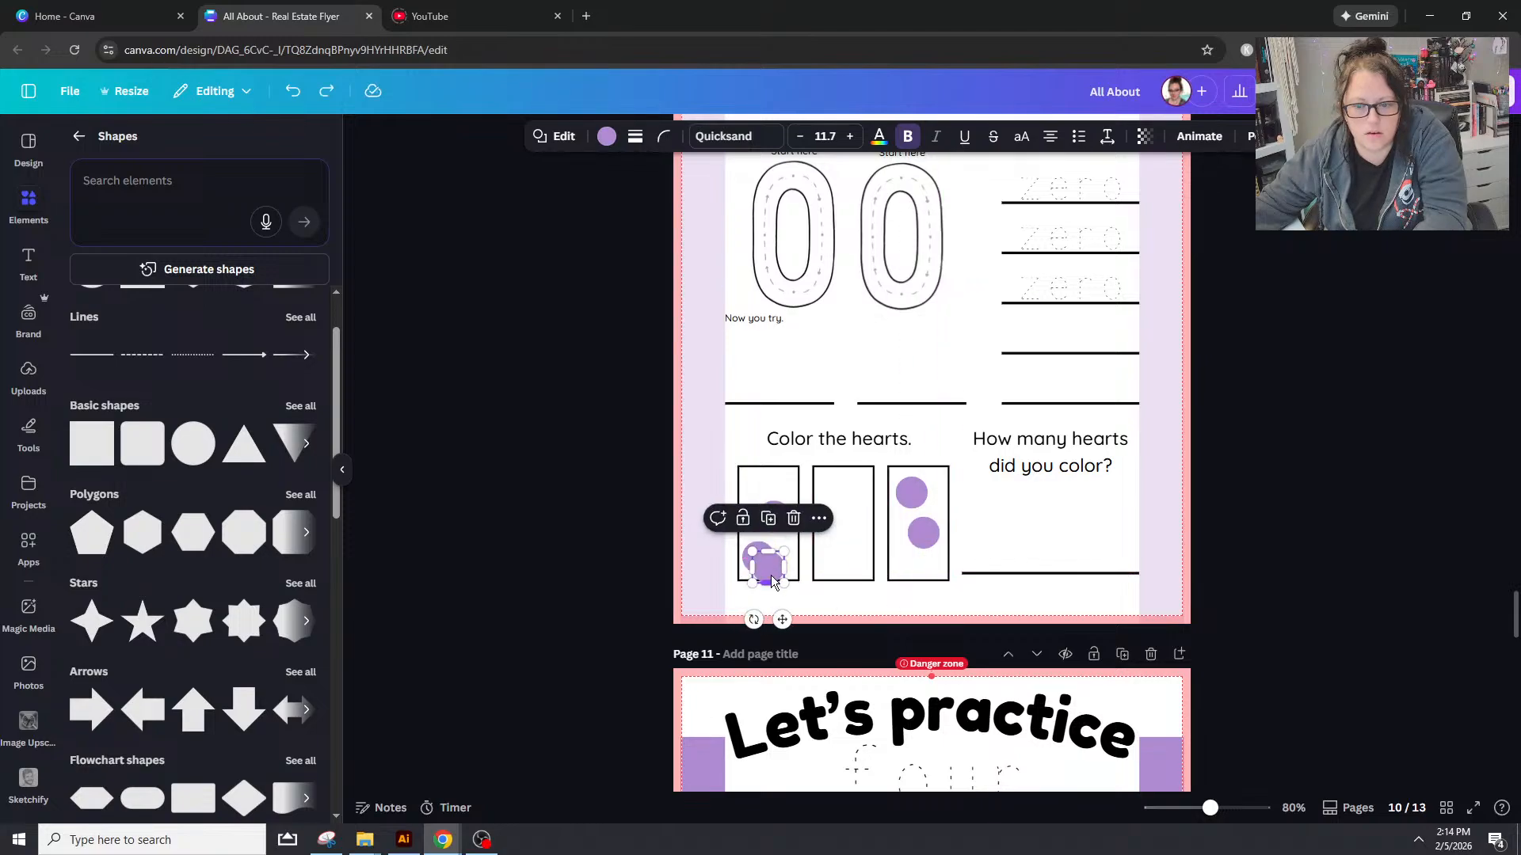
drag(762, 570, 924, 526)
click(913, 505)
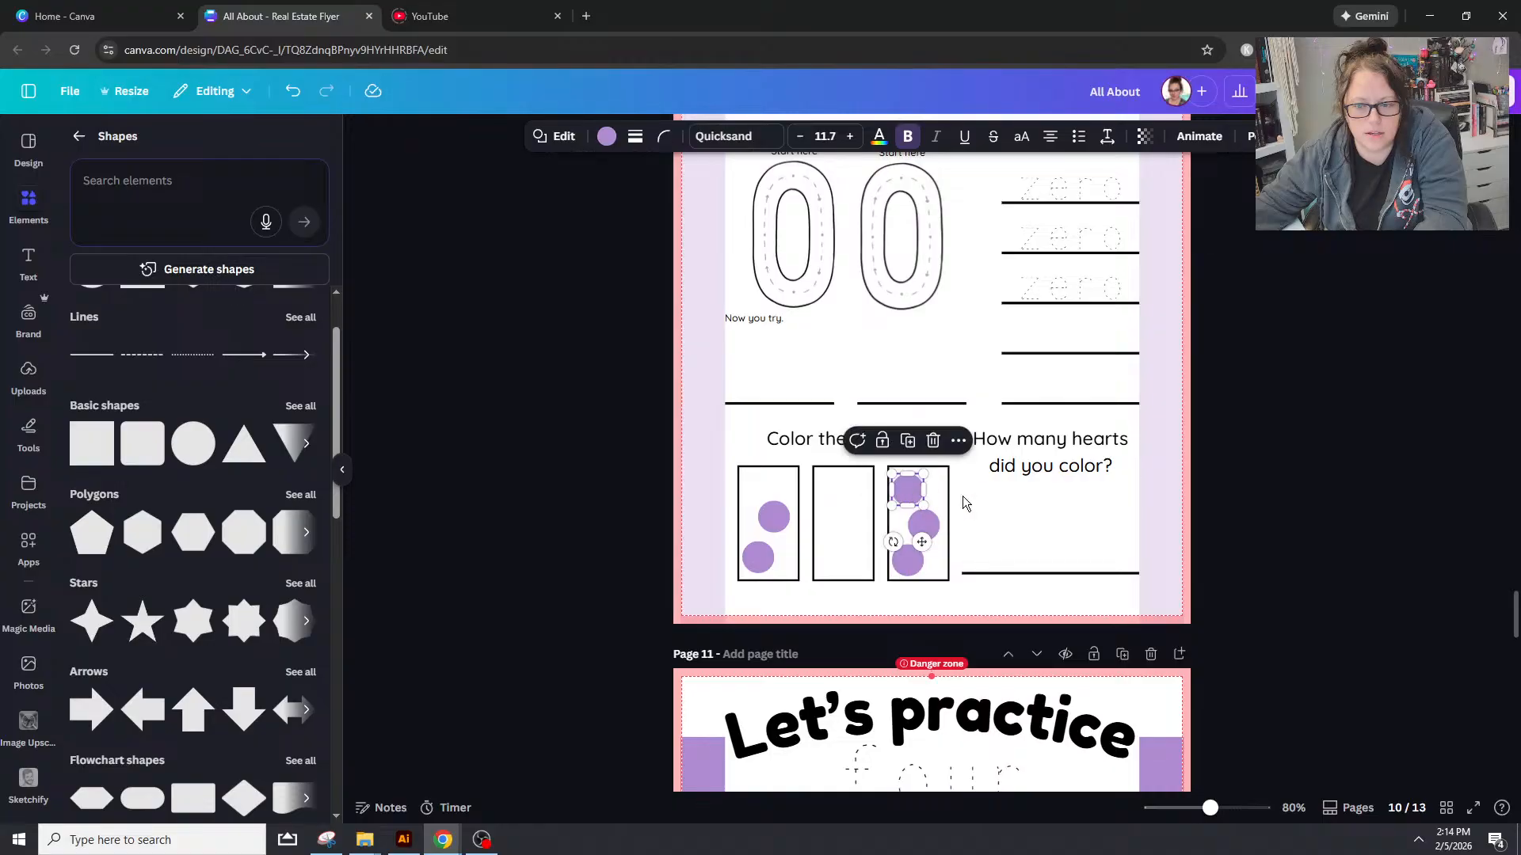
click(1255, 543)
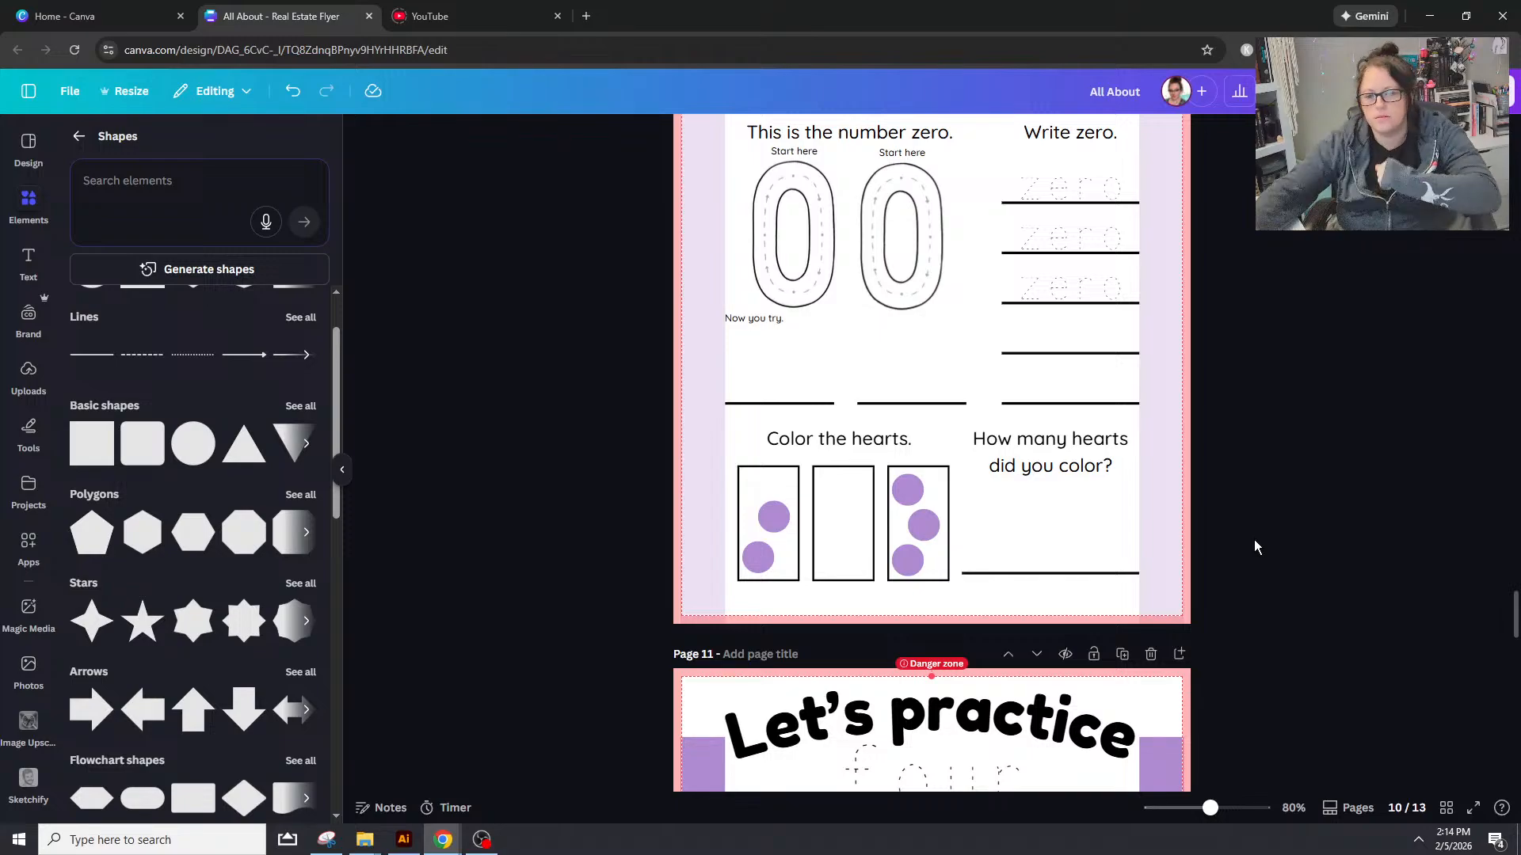
Step: Replace the heading "Color the hearts." with "Color the race car"
click(885, 443)
double_click(884, 440)
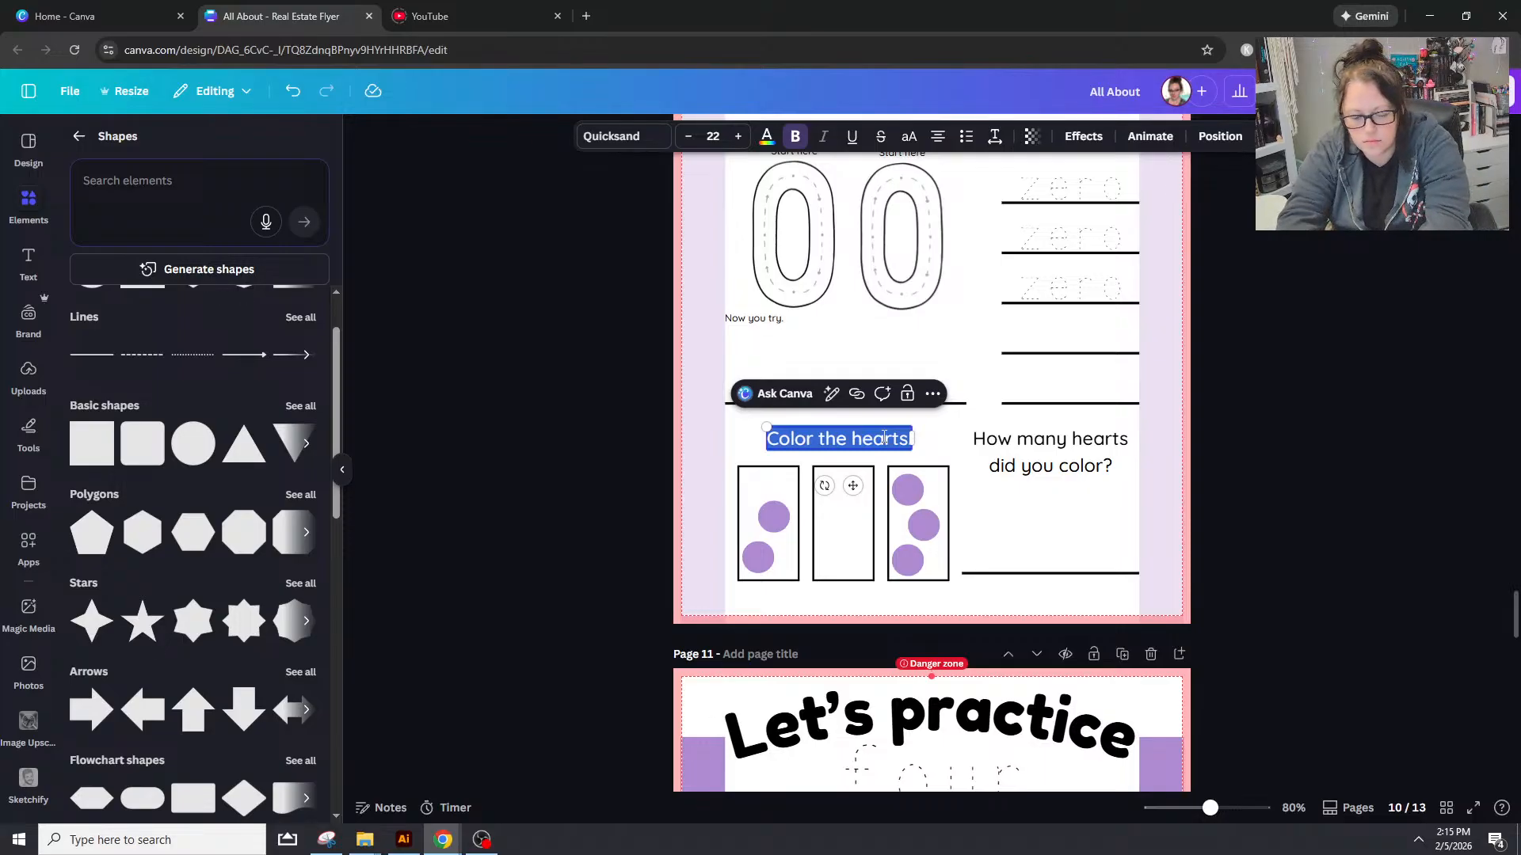
text(Colors)
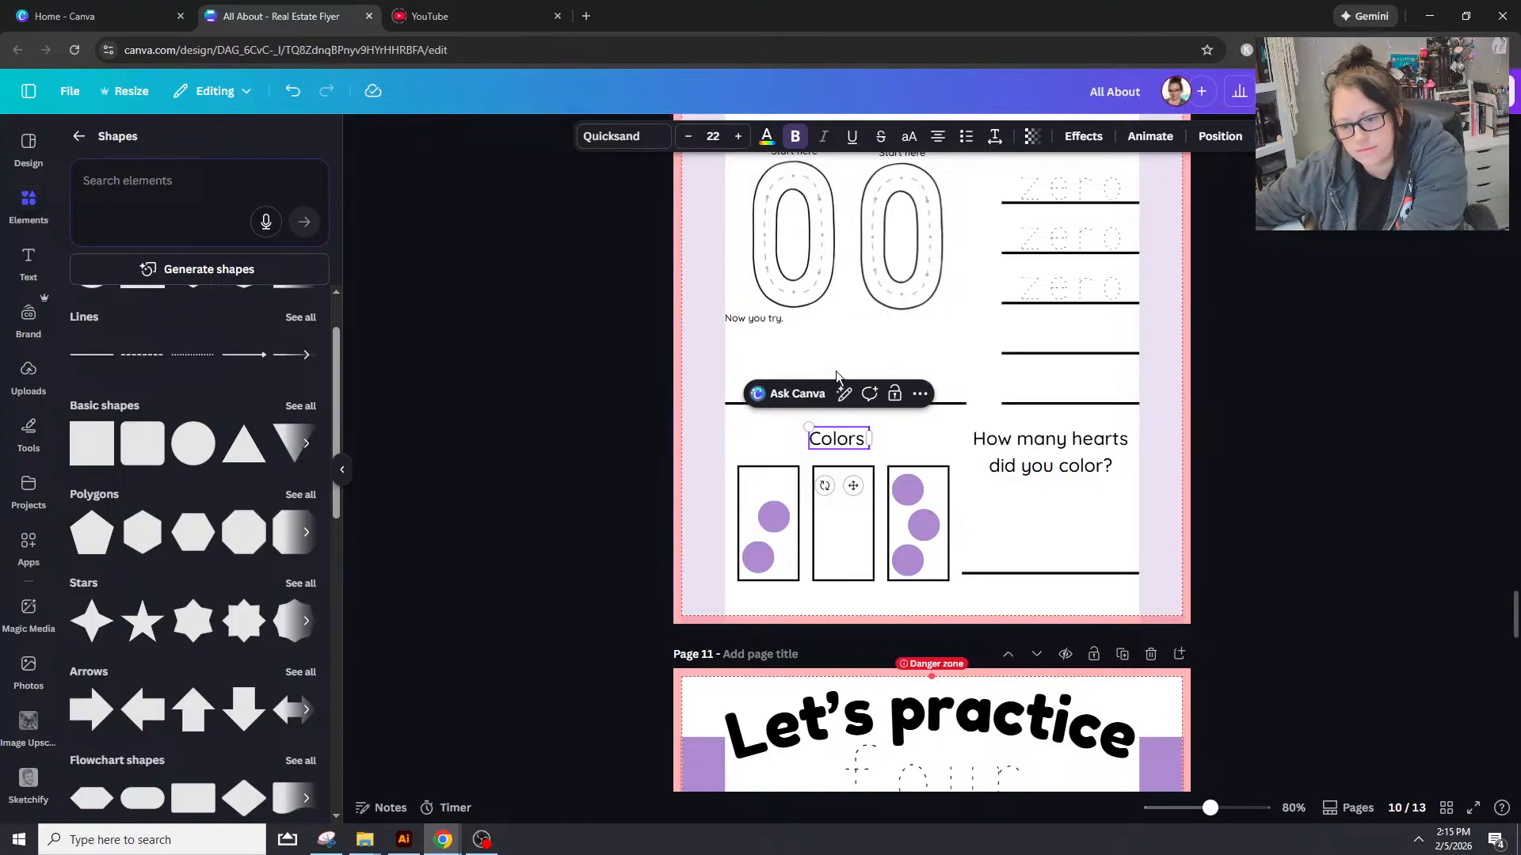
key(BackSpace)
text(the race )
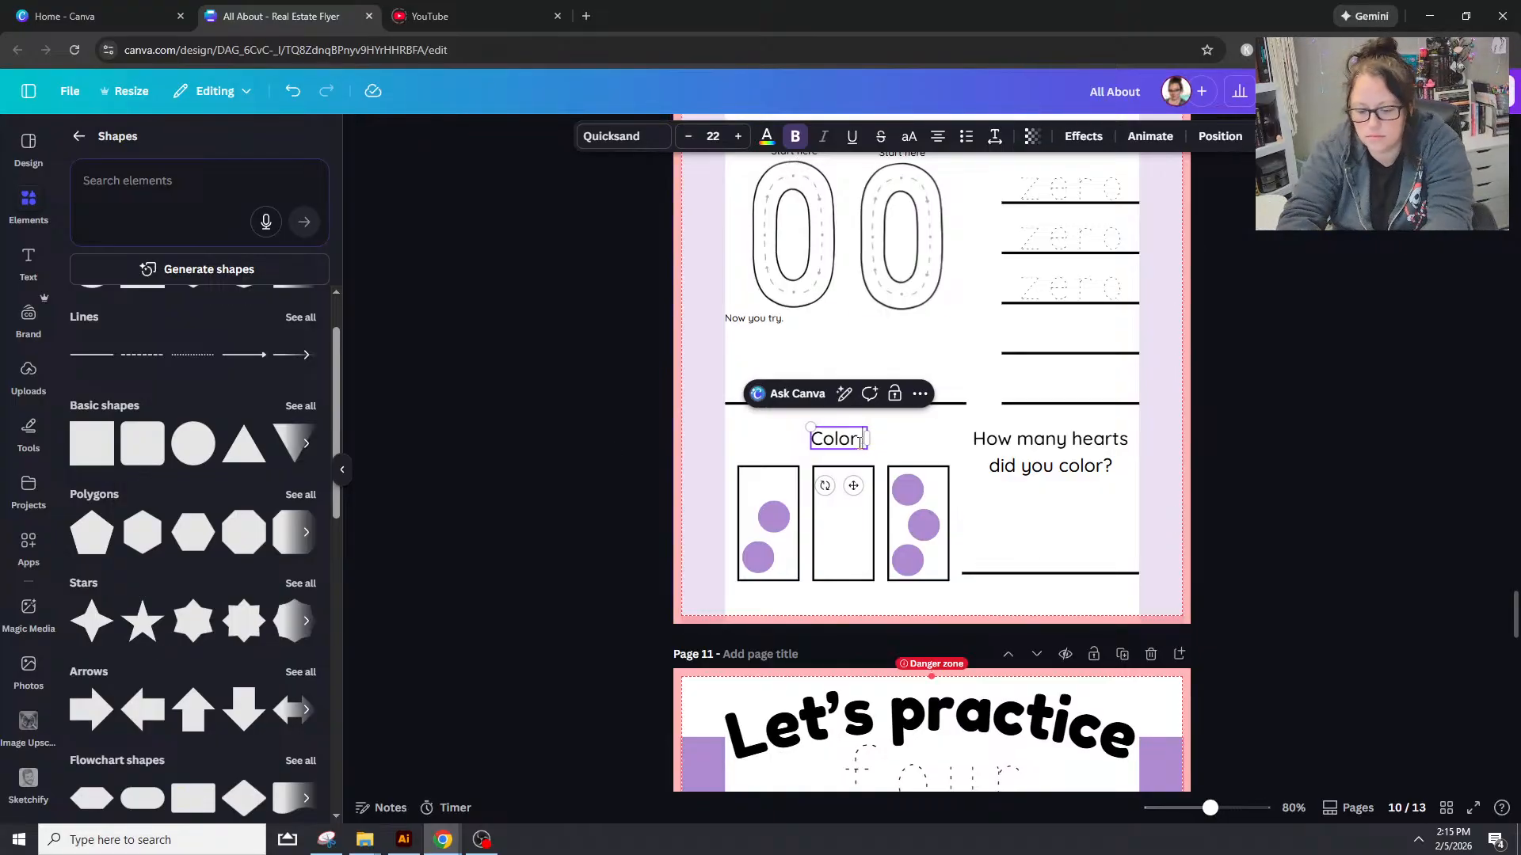
text(car)
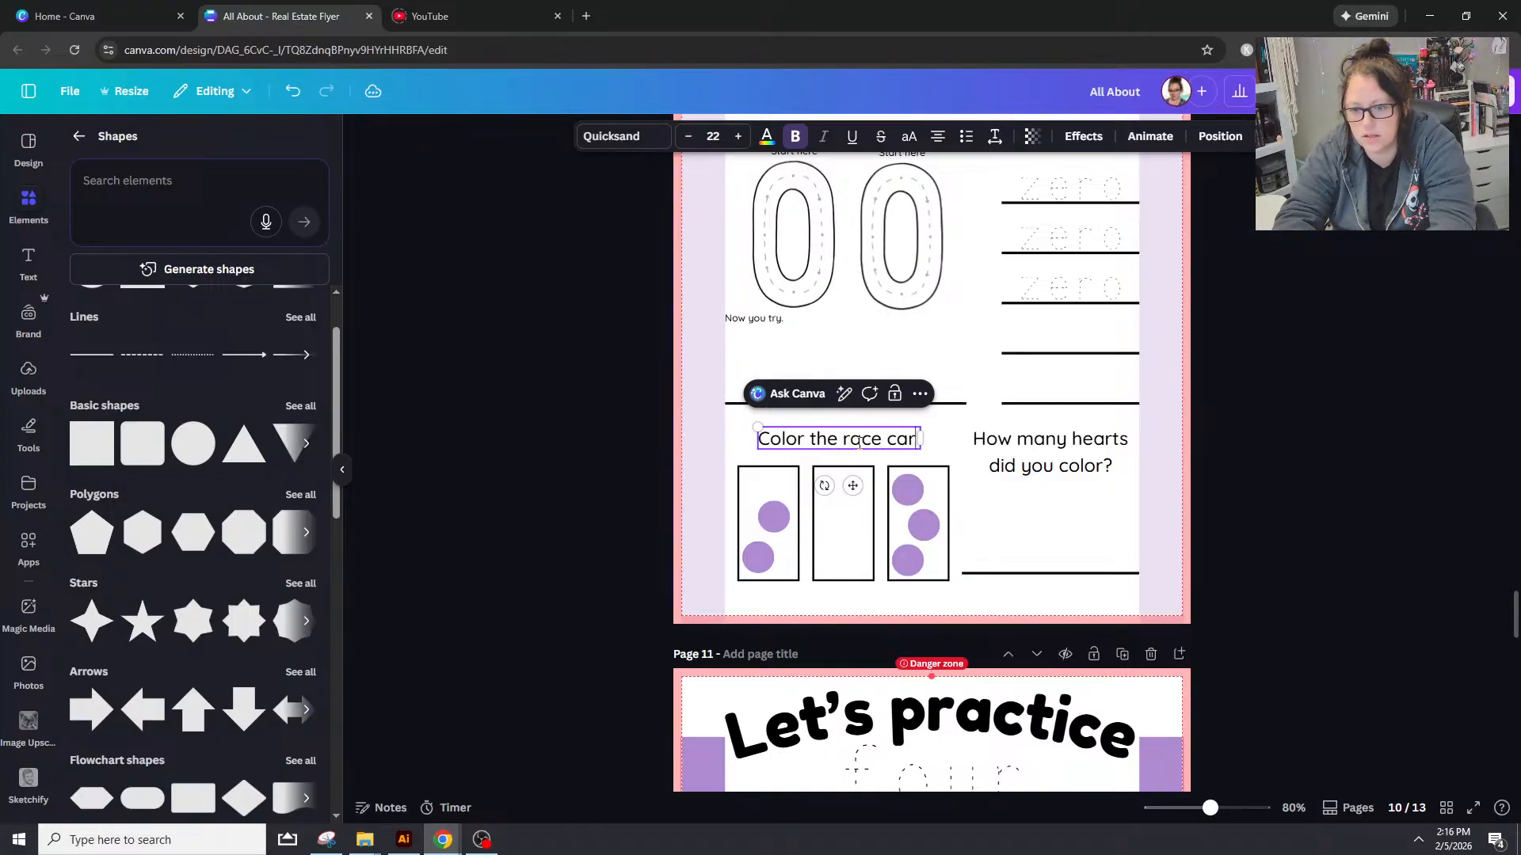
Step: Search the elements library for "race car" and show all matching graphics
click(109, 167)
click(79, 135)
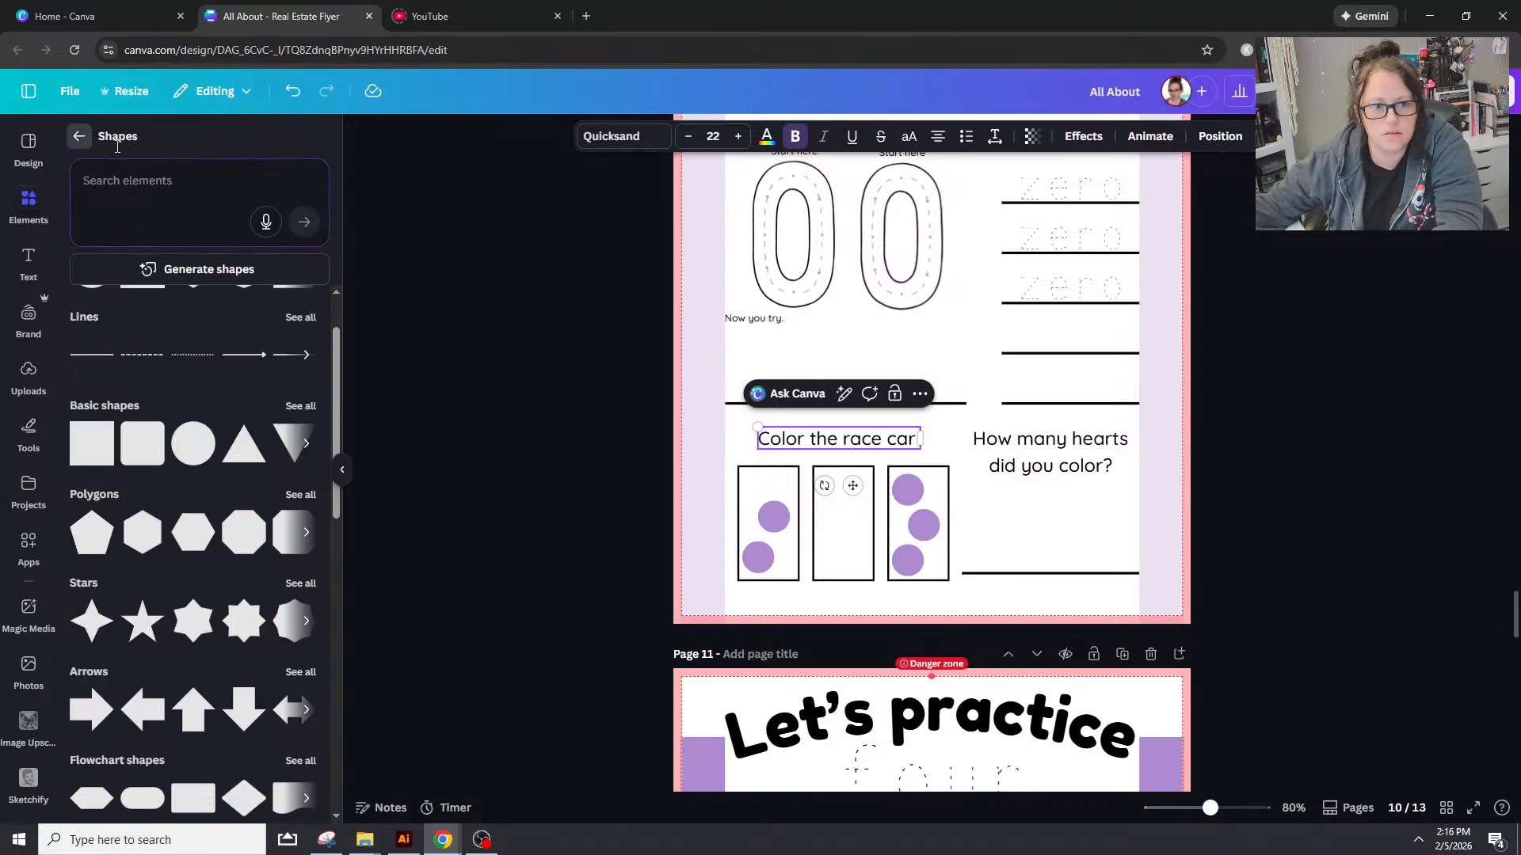
click(162, 162)
text(race ca)
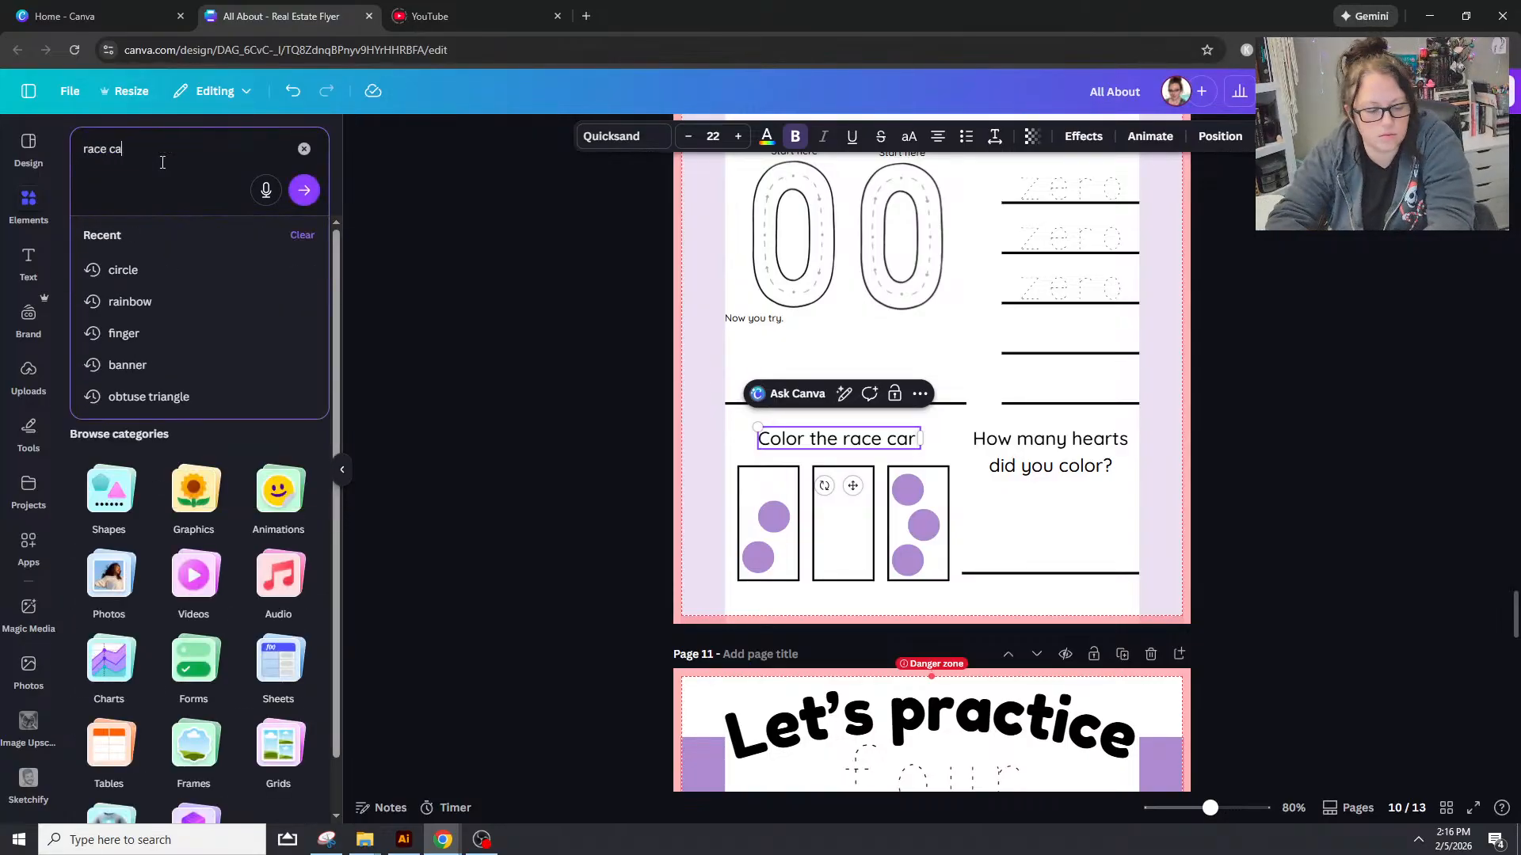
text(r)
key(Return)
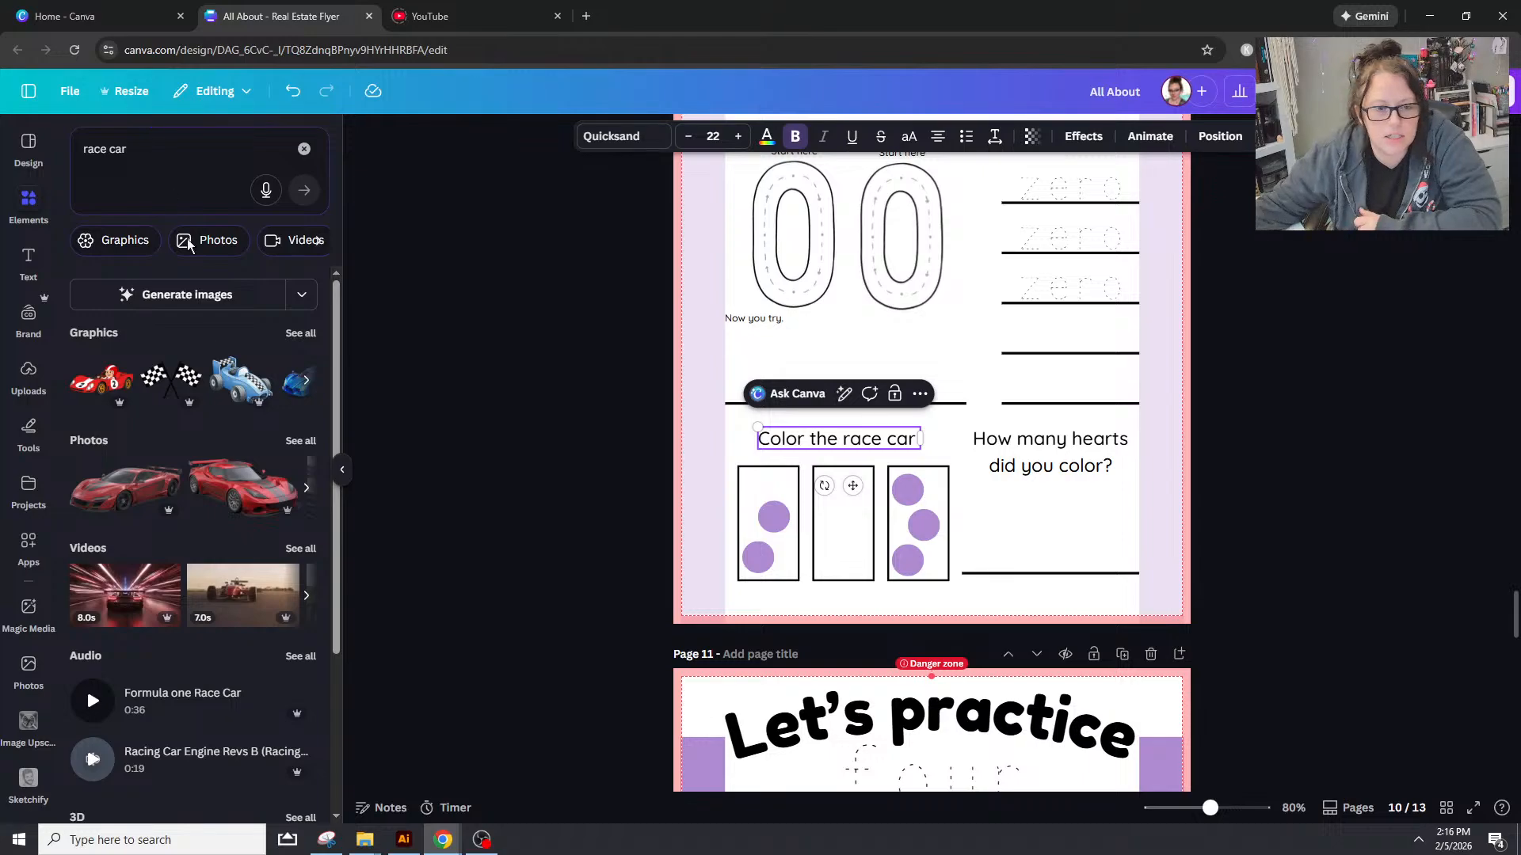
click(300, 332)
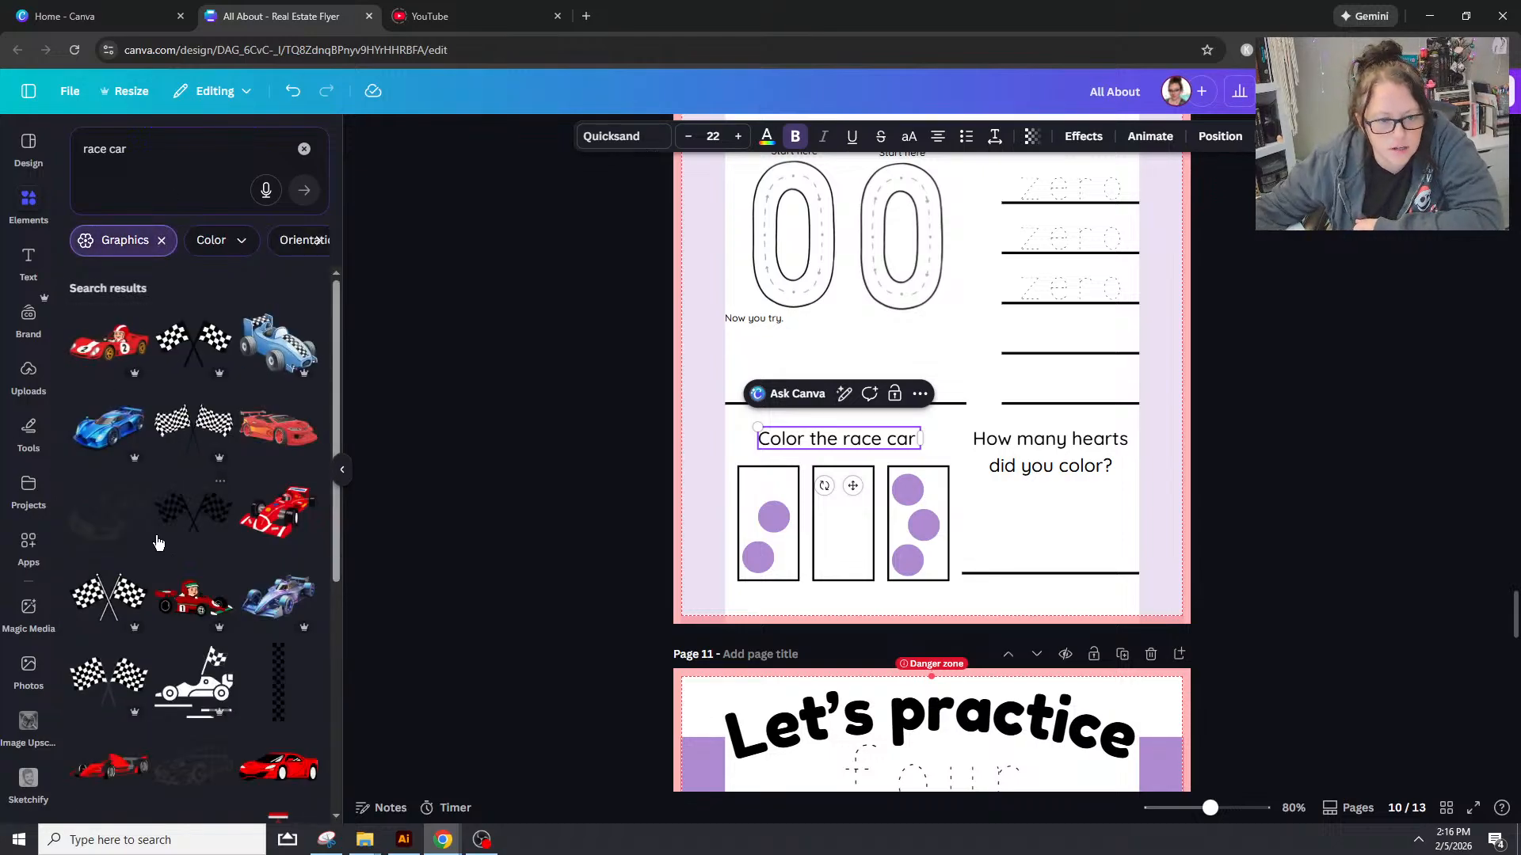
Step: Look through the race car graphics for a car suited to the coloring activity
scroll(158, 542, down, 3)
scroll(157, 533, down, 3)
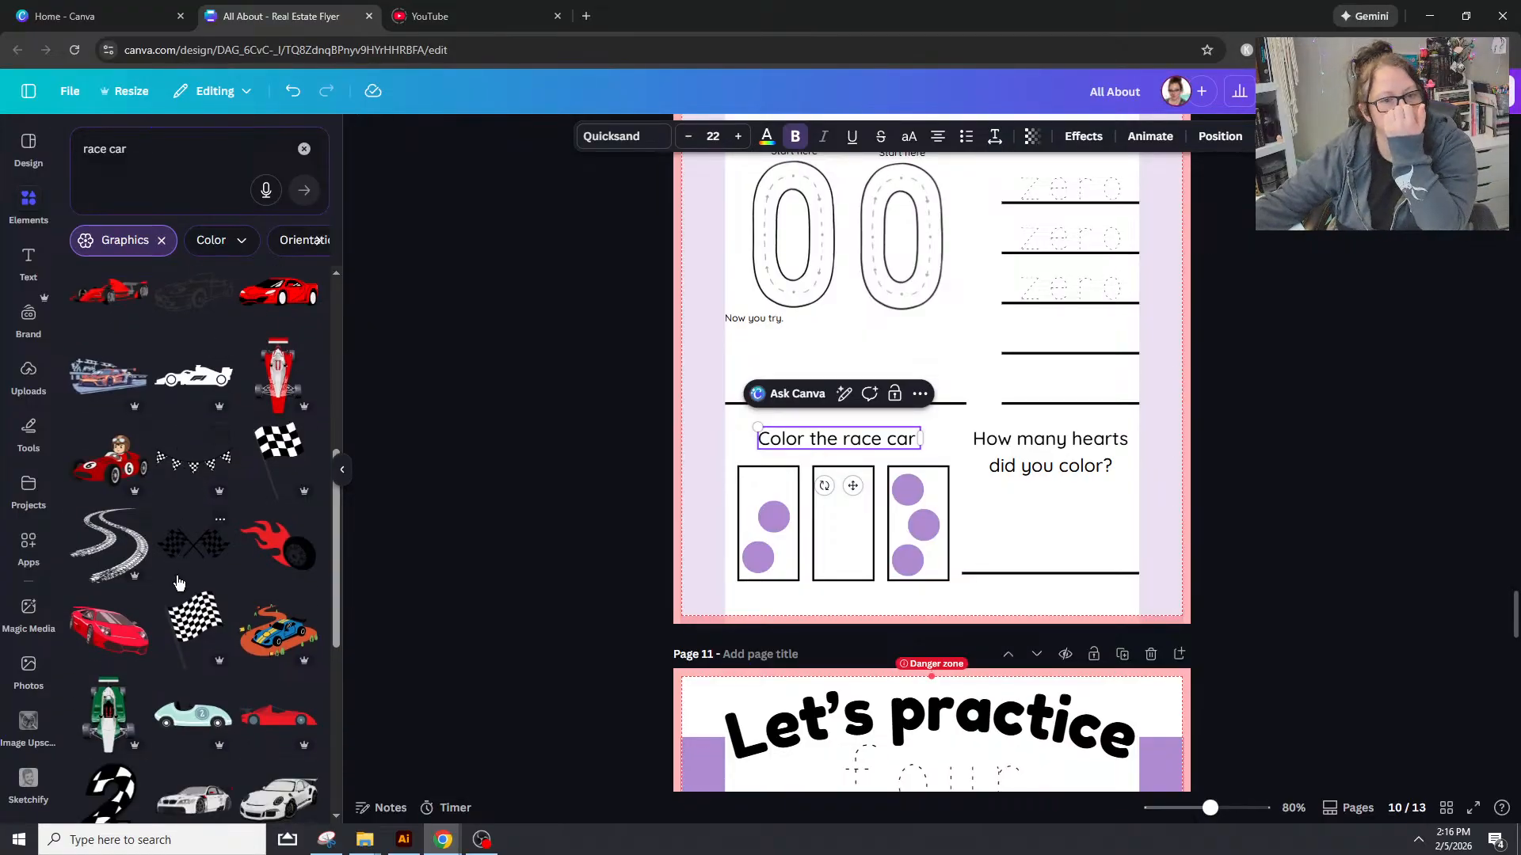
scroll(177, 584, down, 4)
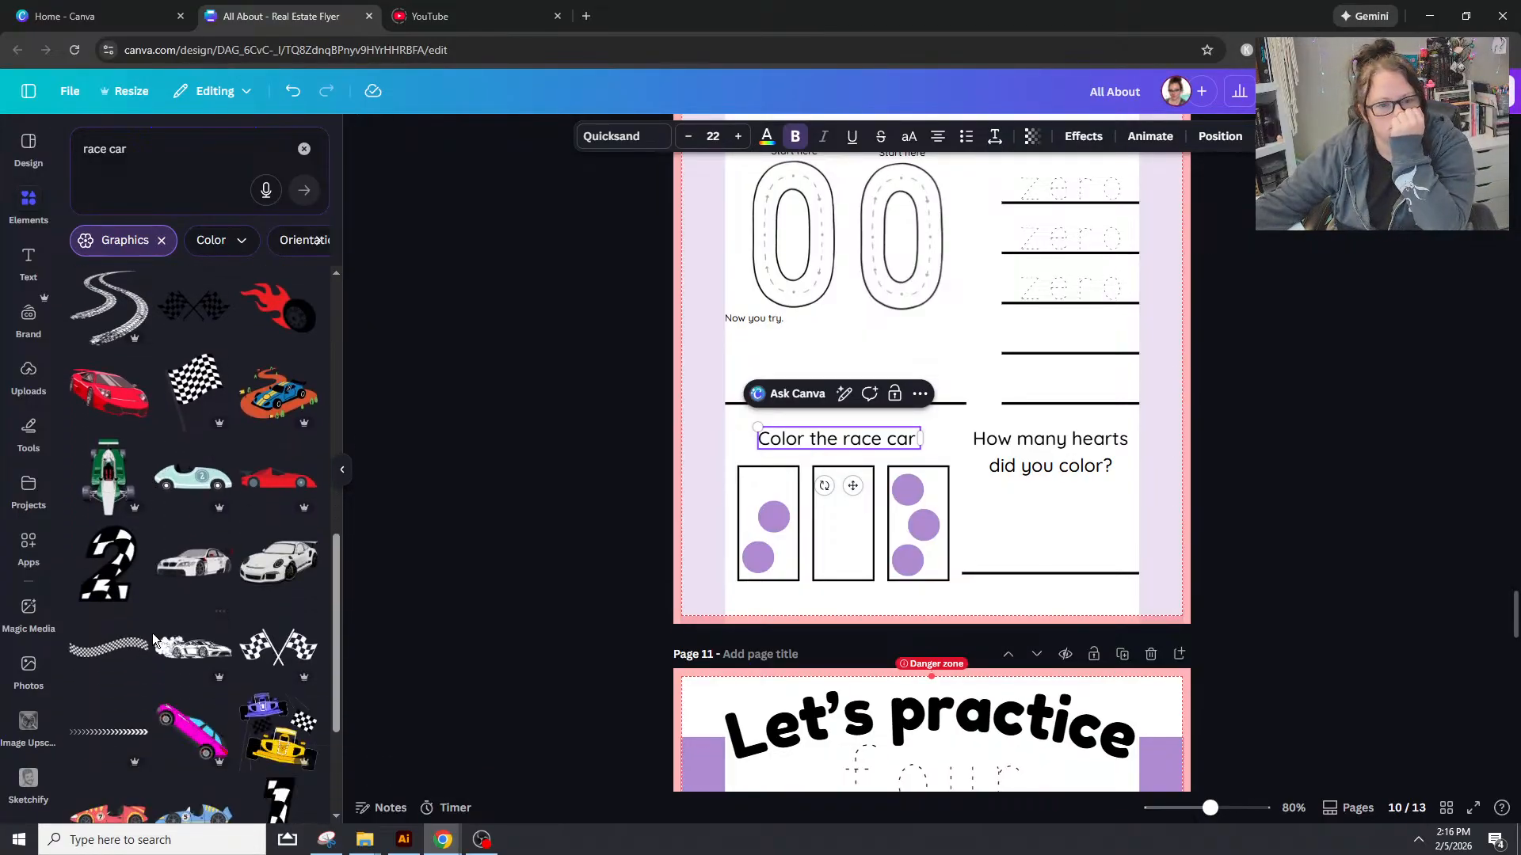
scroll(153, 640, down, 3)
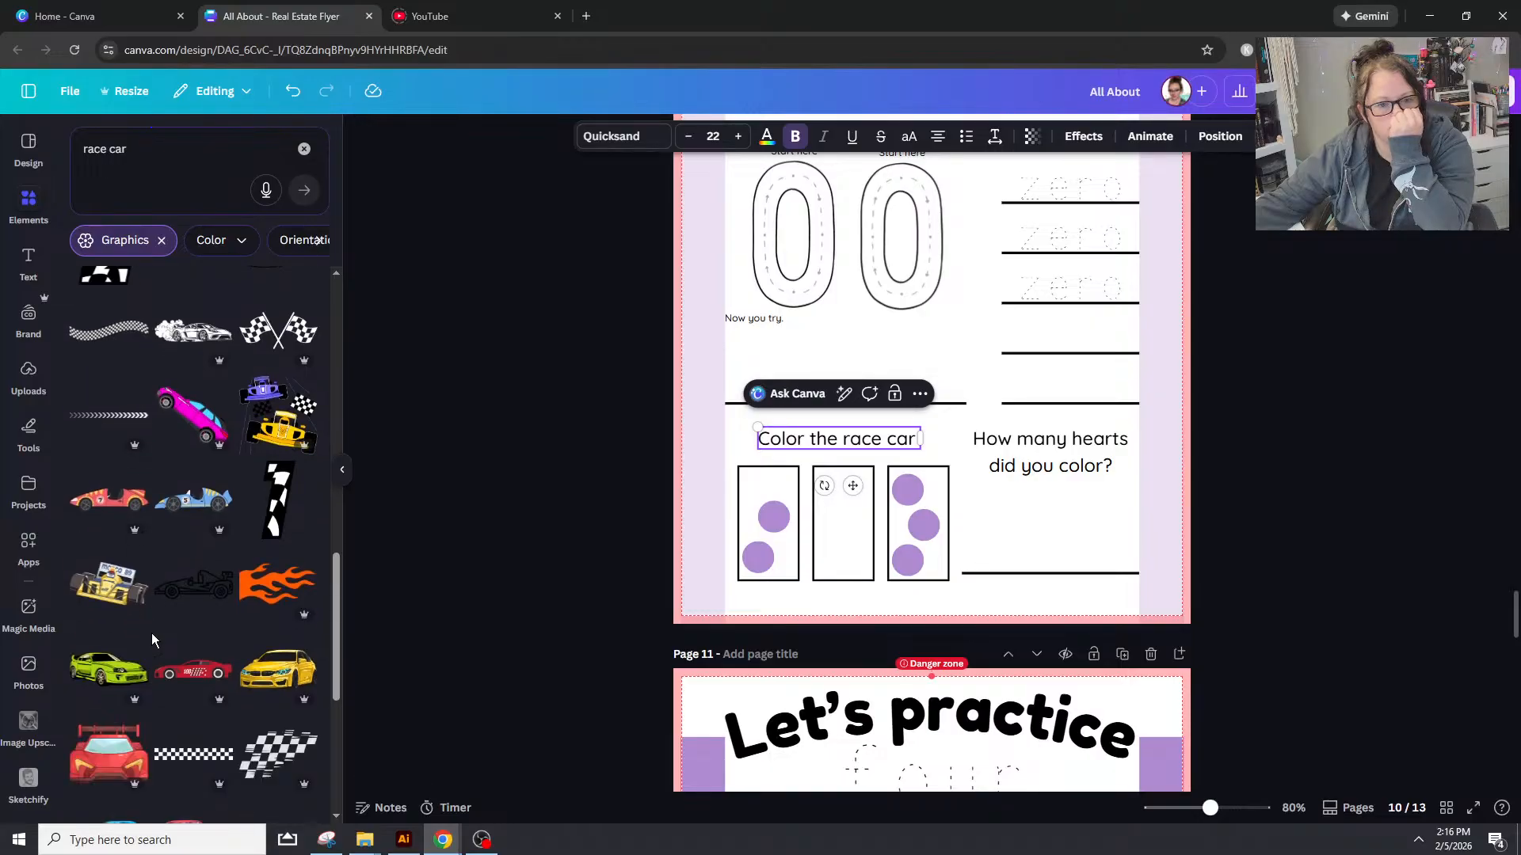
scroll(153, 640, down, 3)
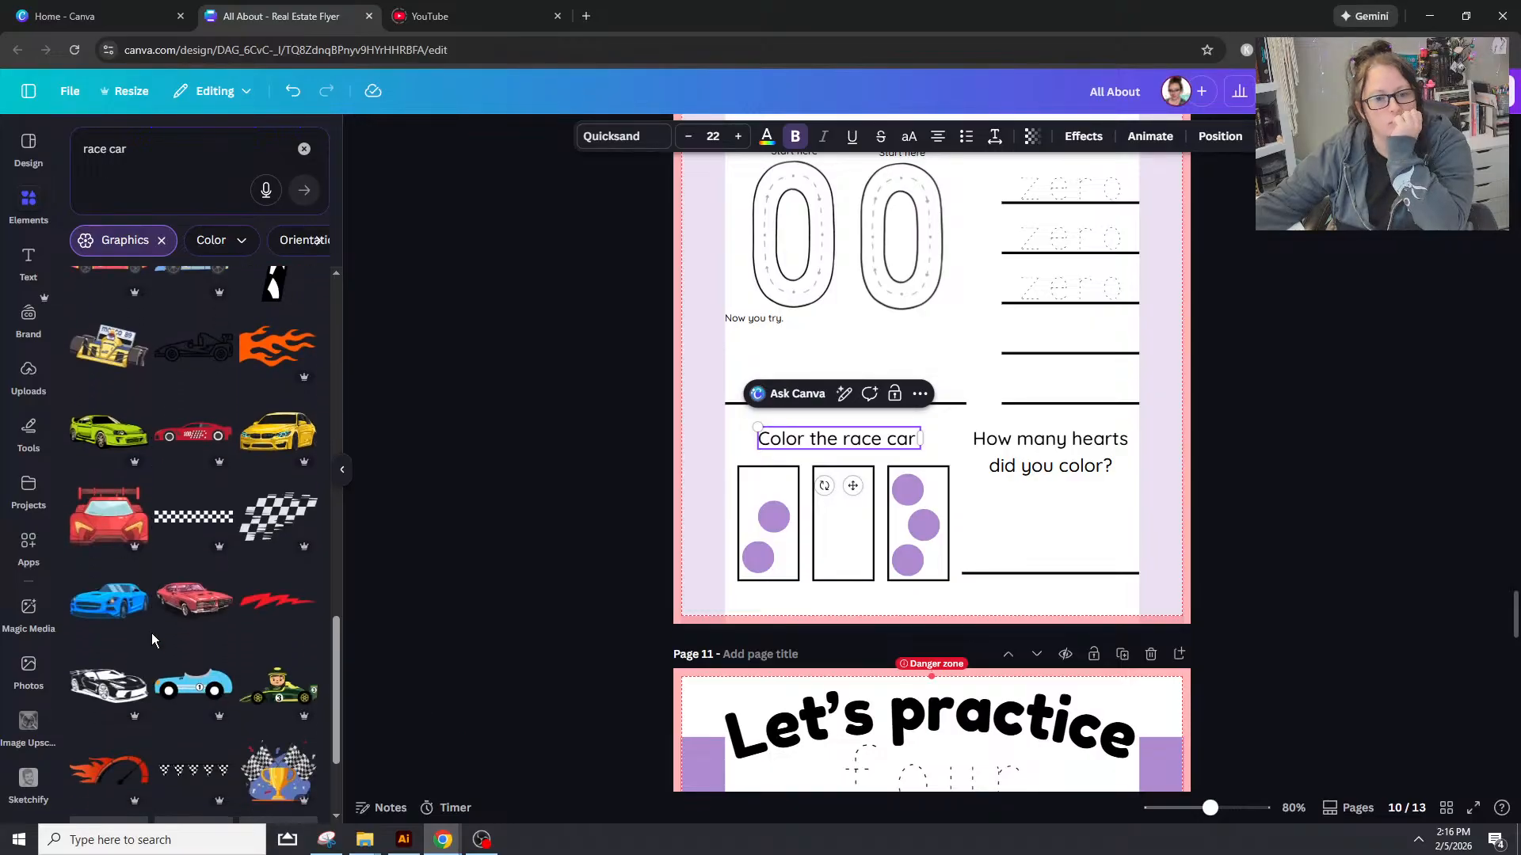
scroll(153, 634, down, 1)
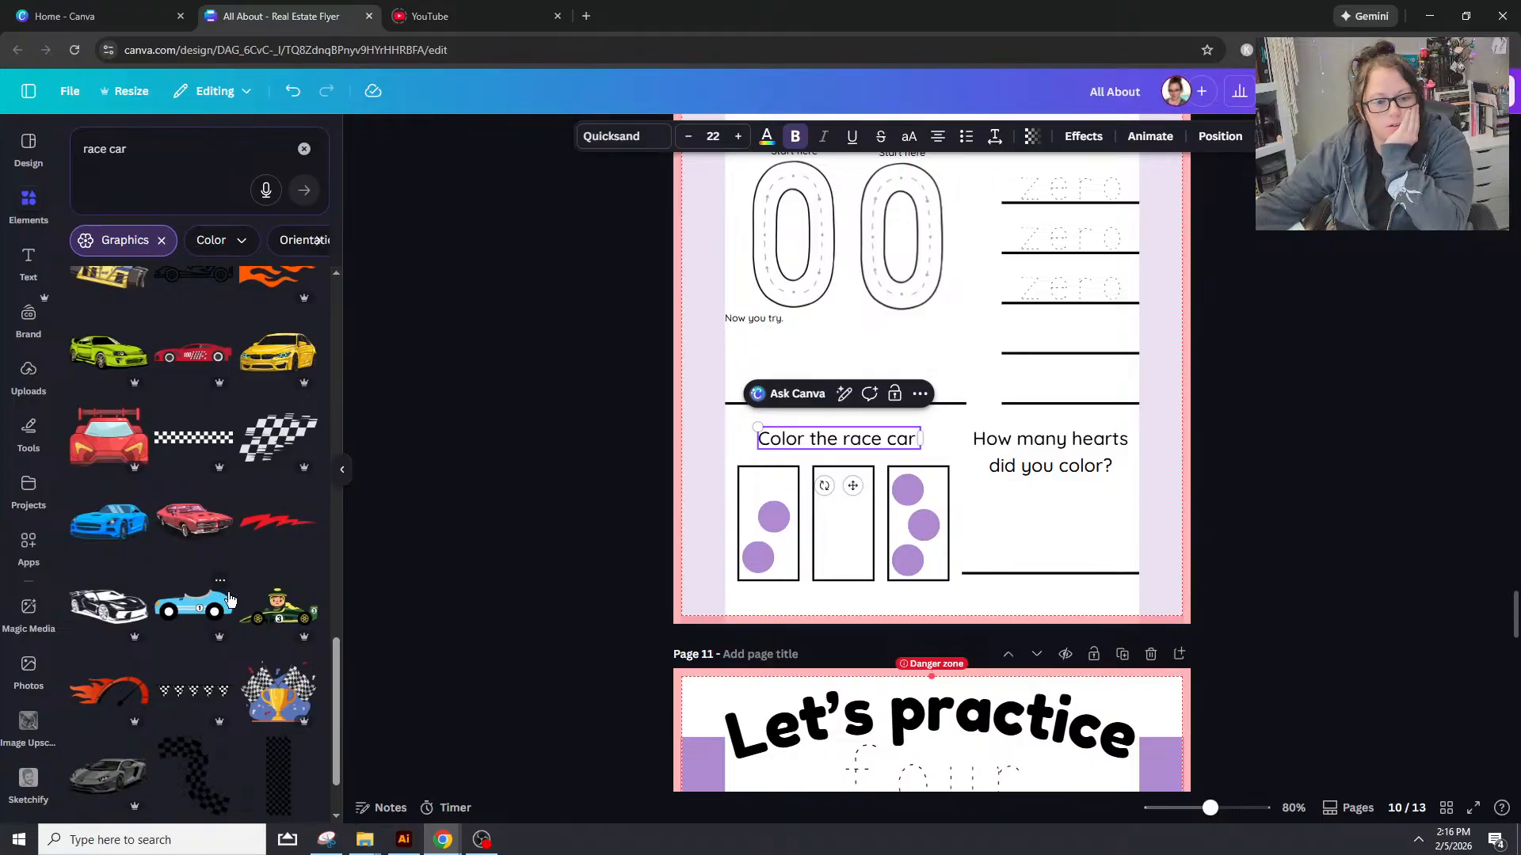
scroll(225, 579, up, 17)
Step: Limit the race car graphics to free items, look through them, and remove the price filter
click(325, 244)
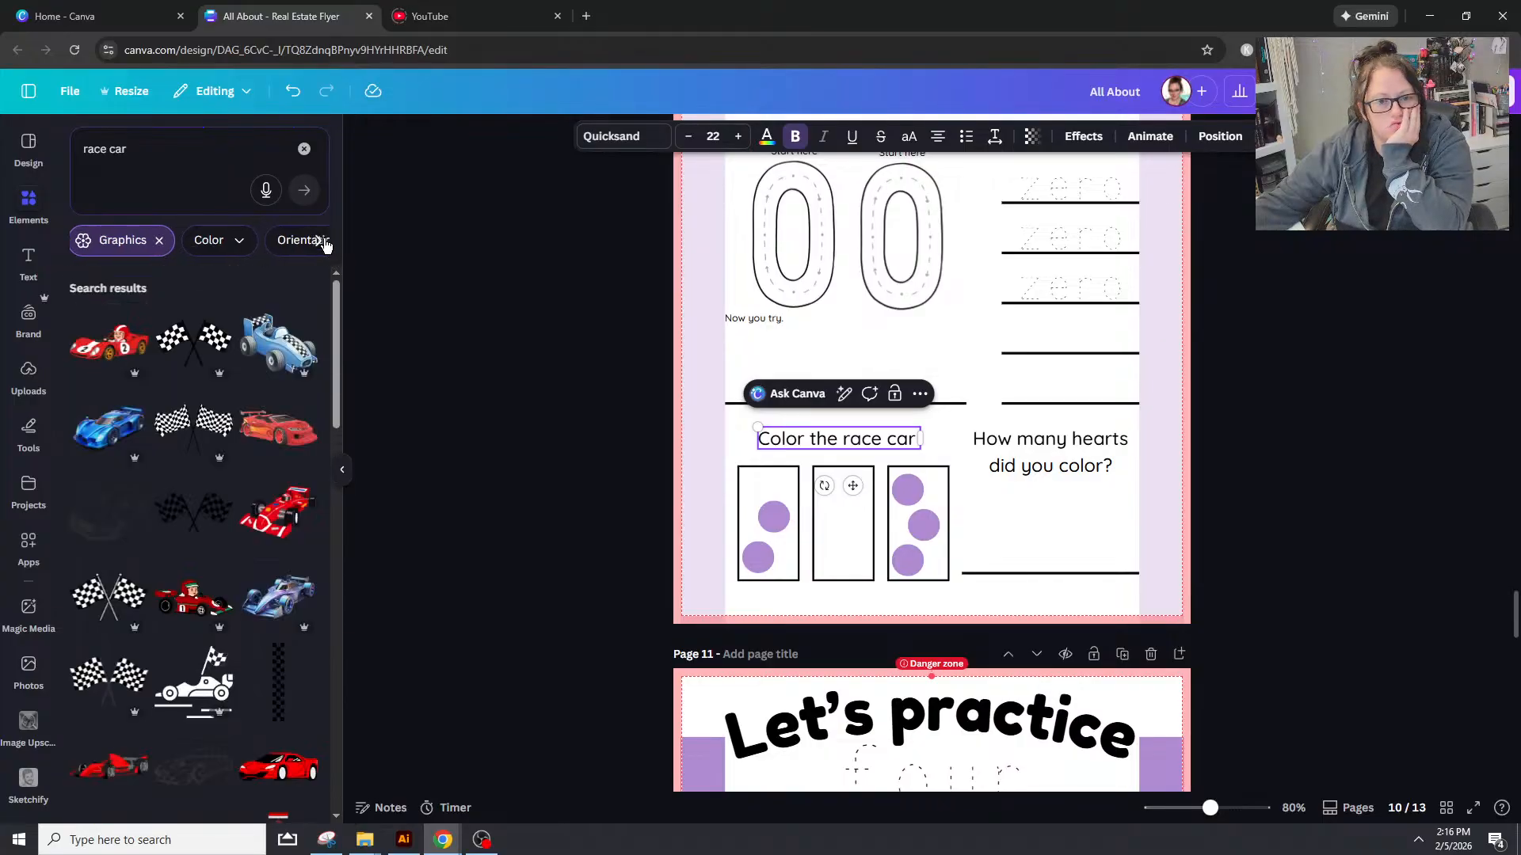
click(323, 241)
click(285, 240)
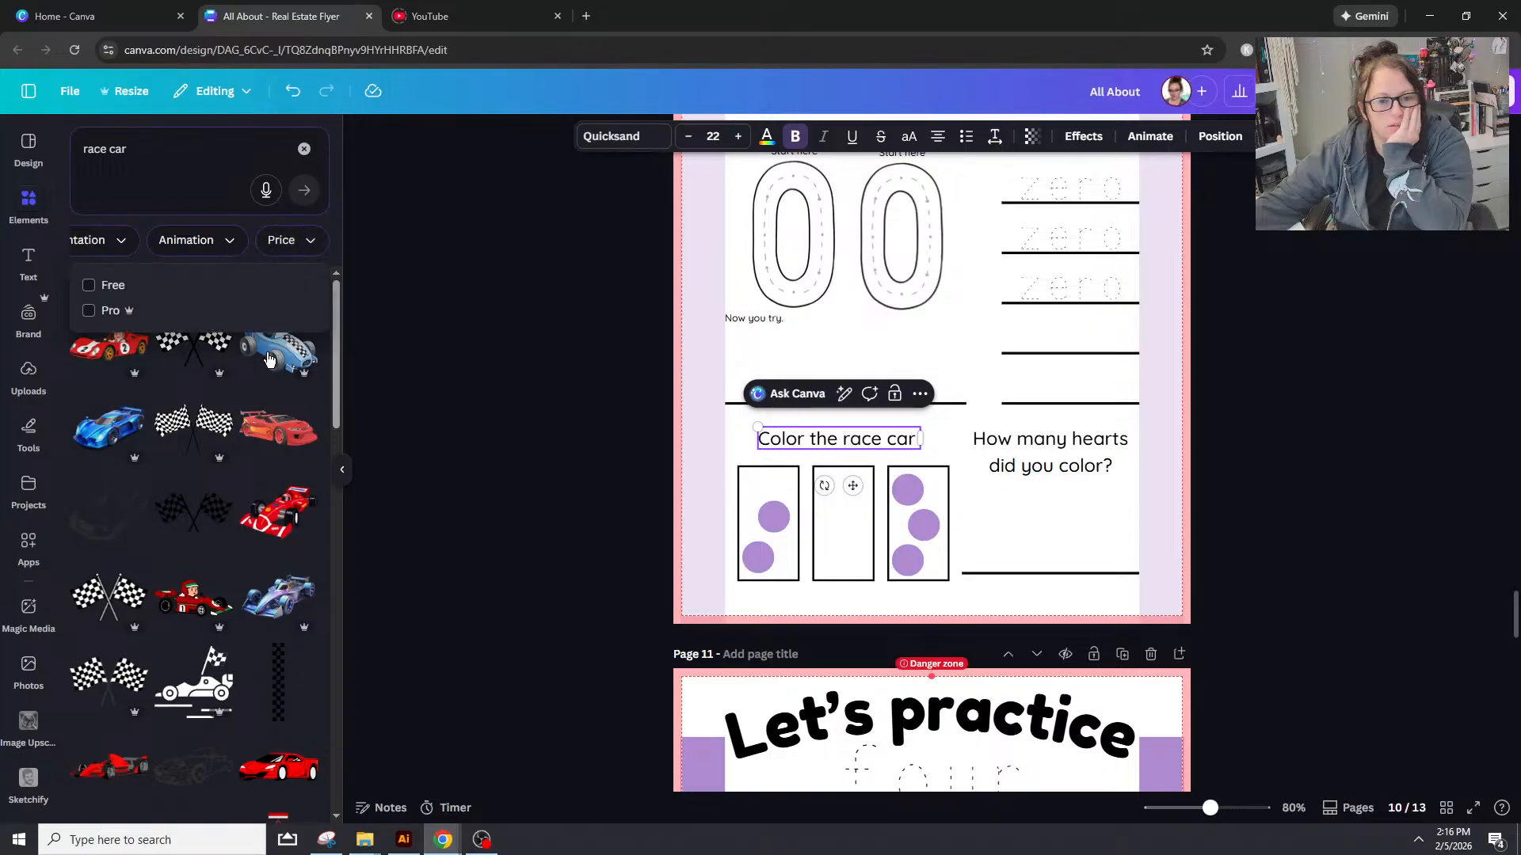
click(92, 287)
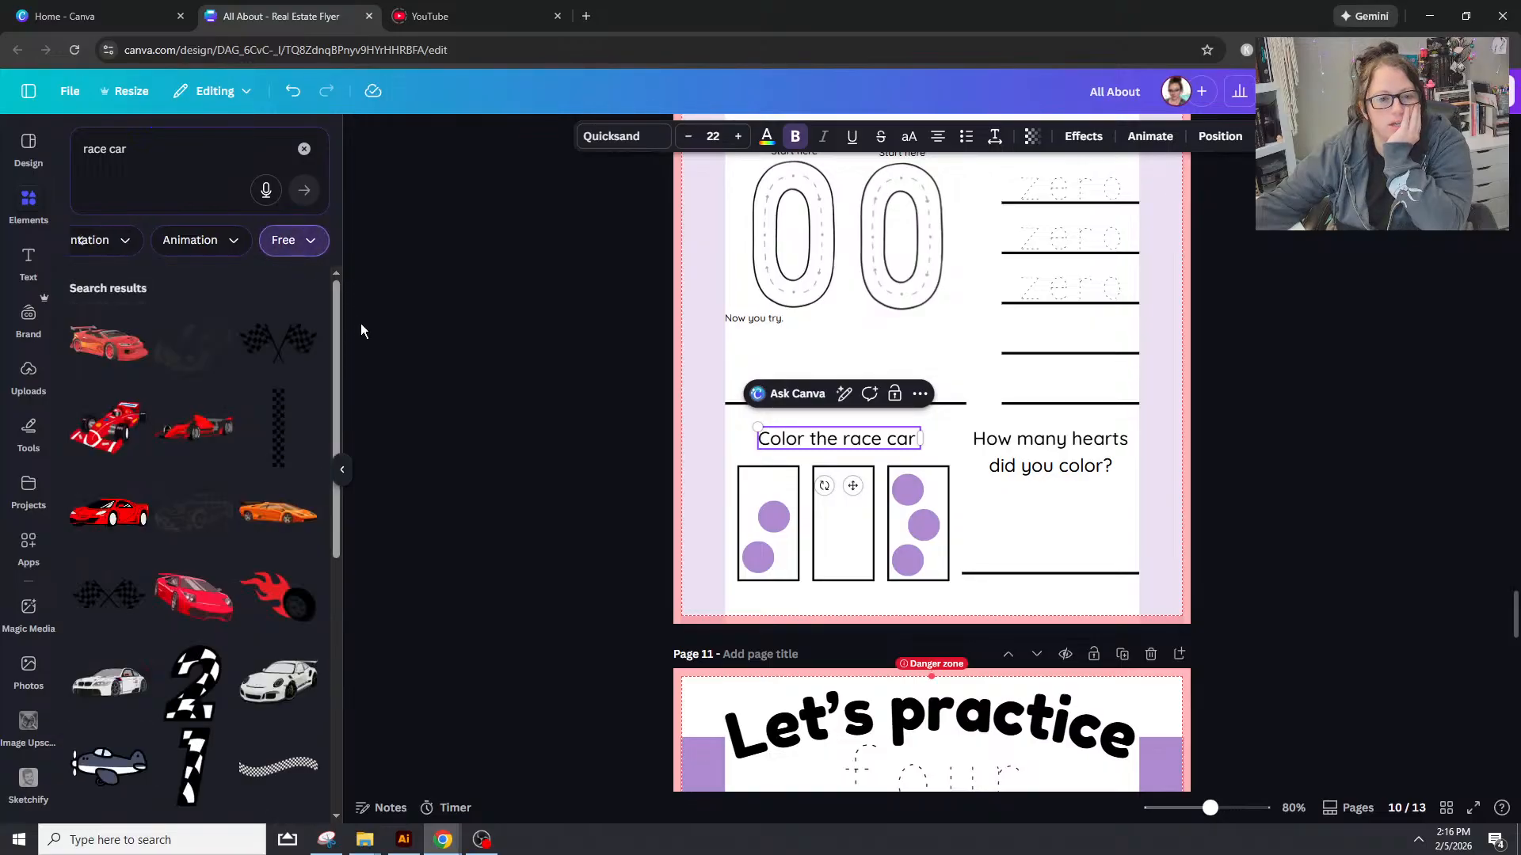
scroll(290, 402, down, 3)
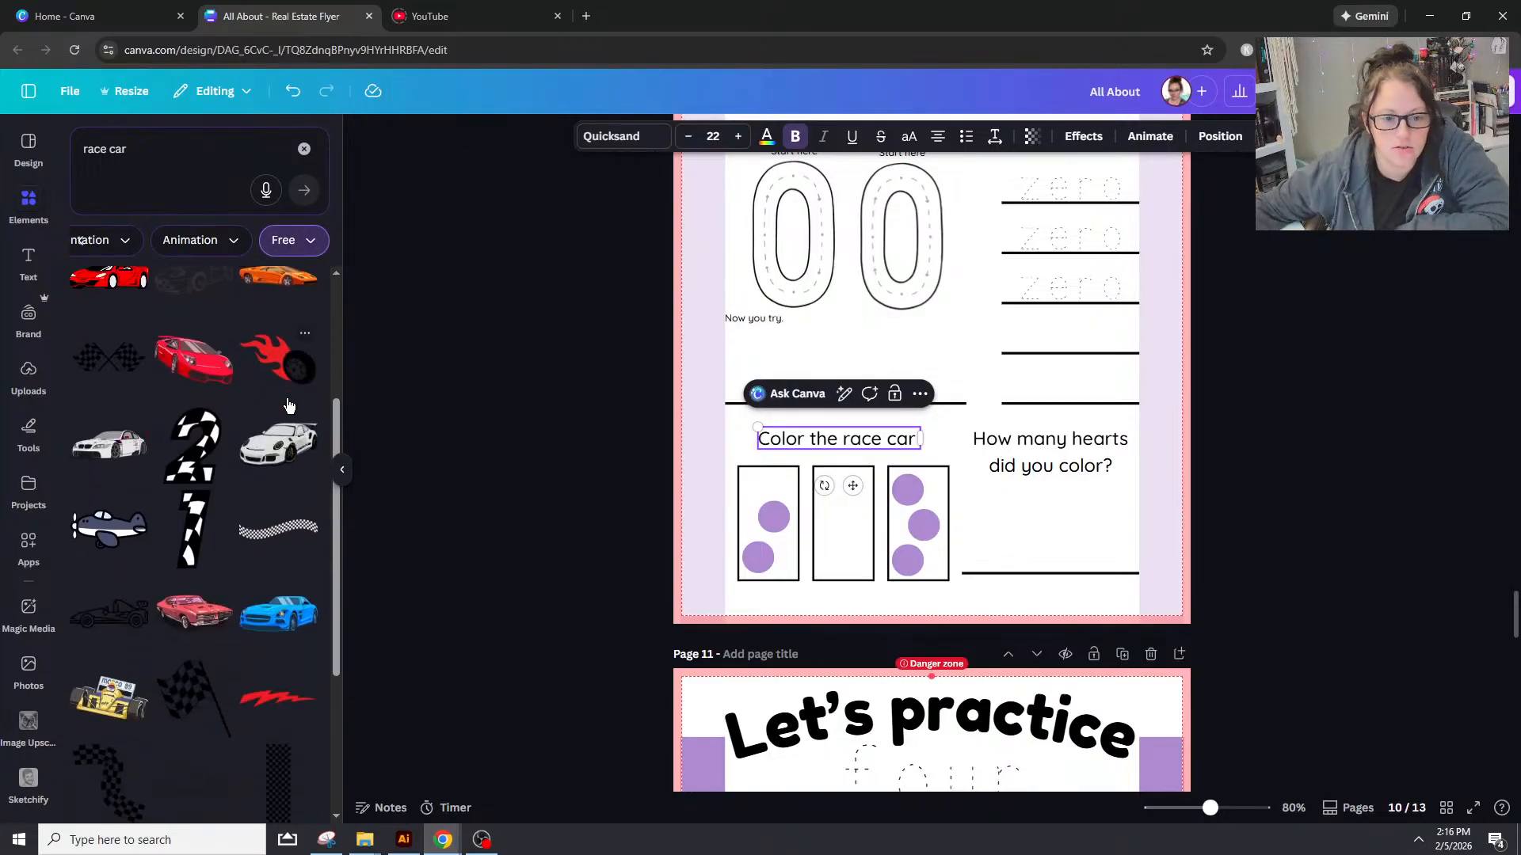
scroll(287, 405, down, 5)
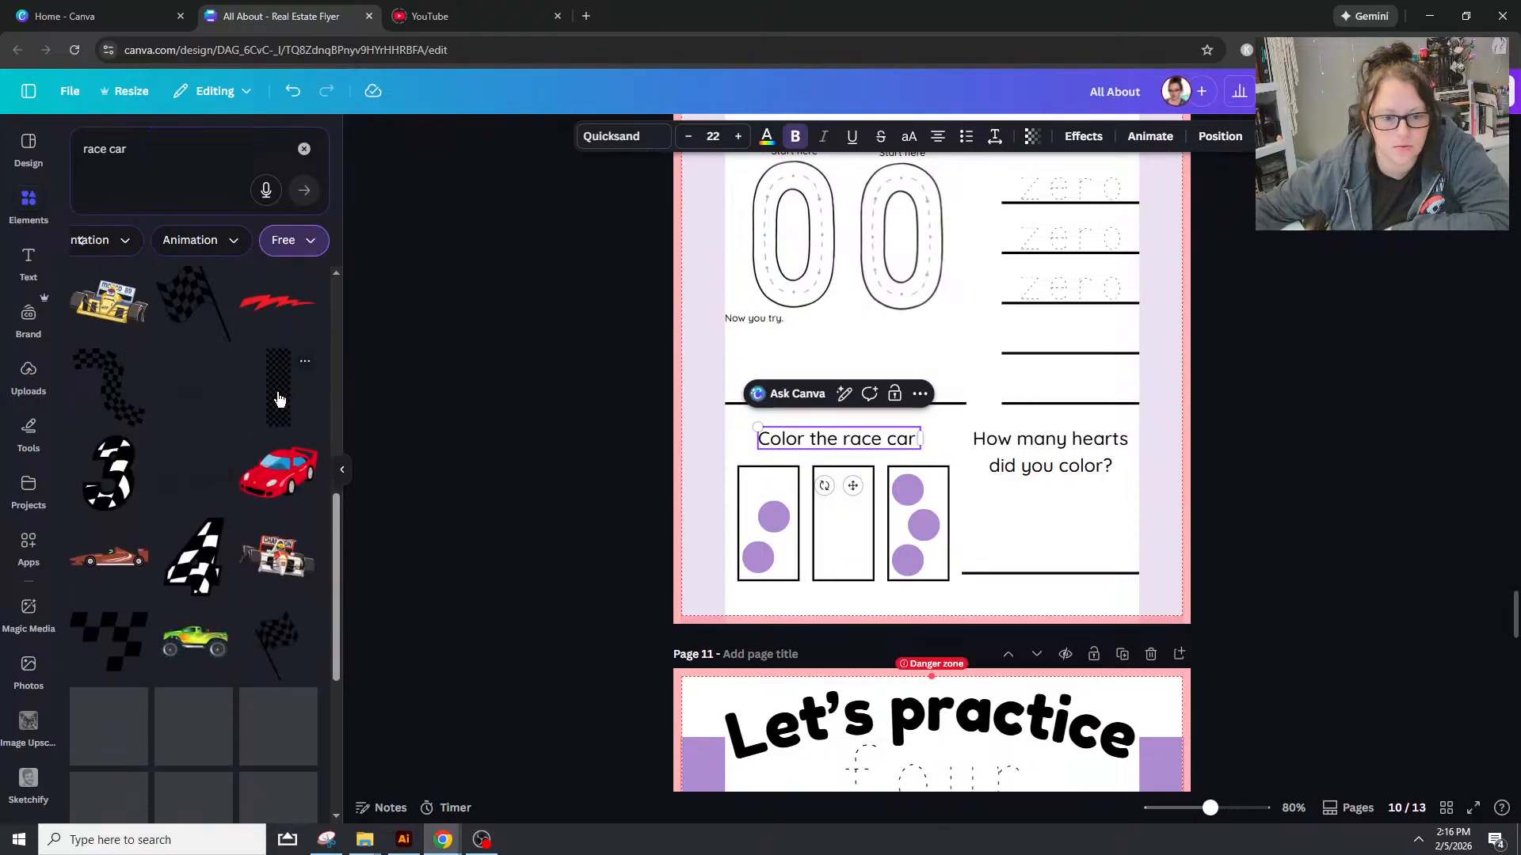
scroll(278, 398, down, 4)
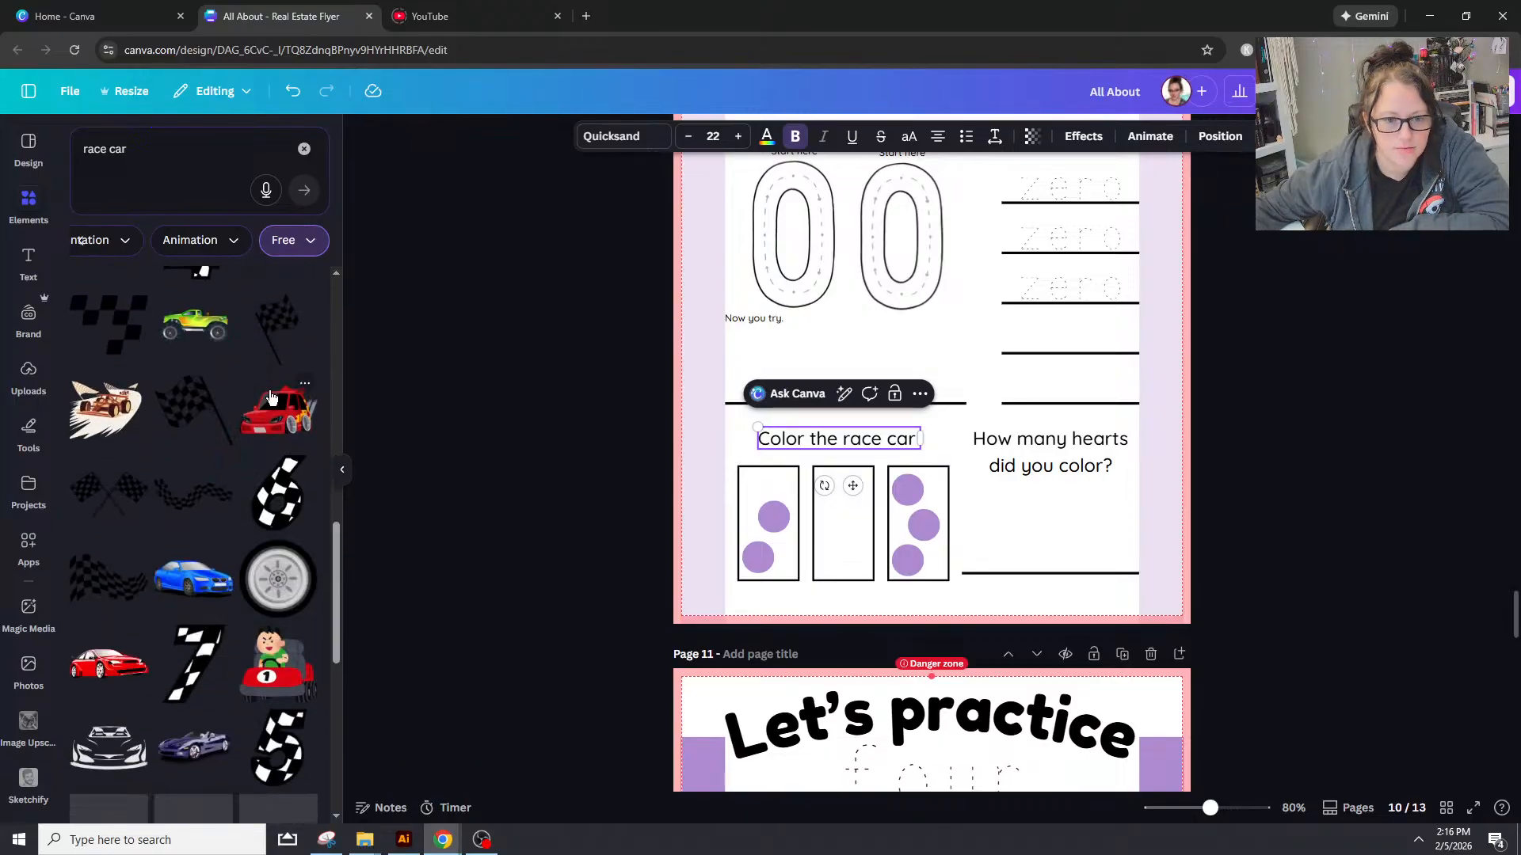
scroll(270, 396, down, 5)
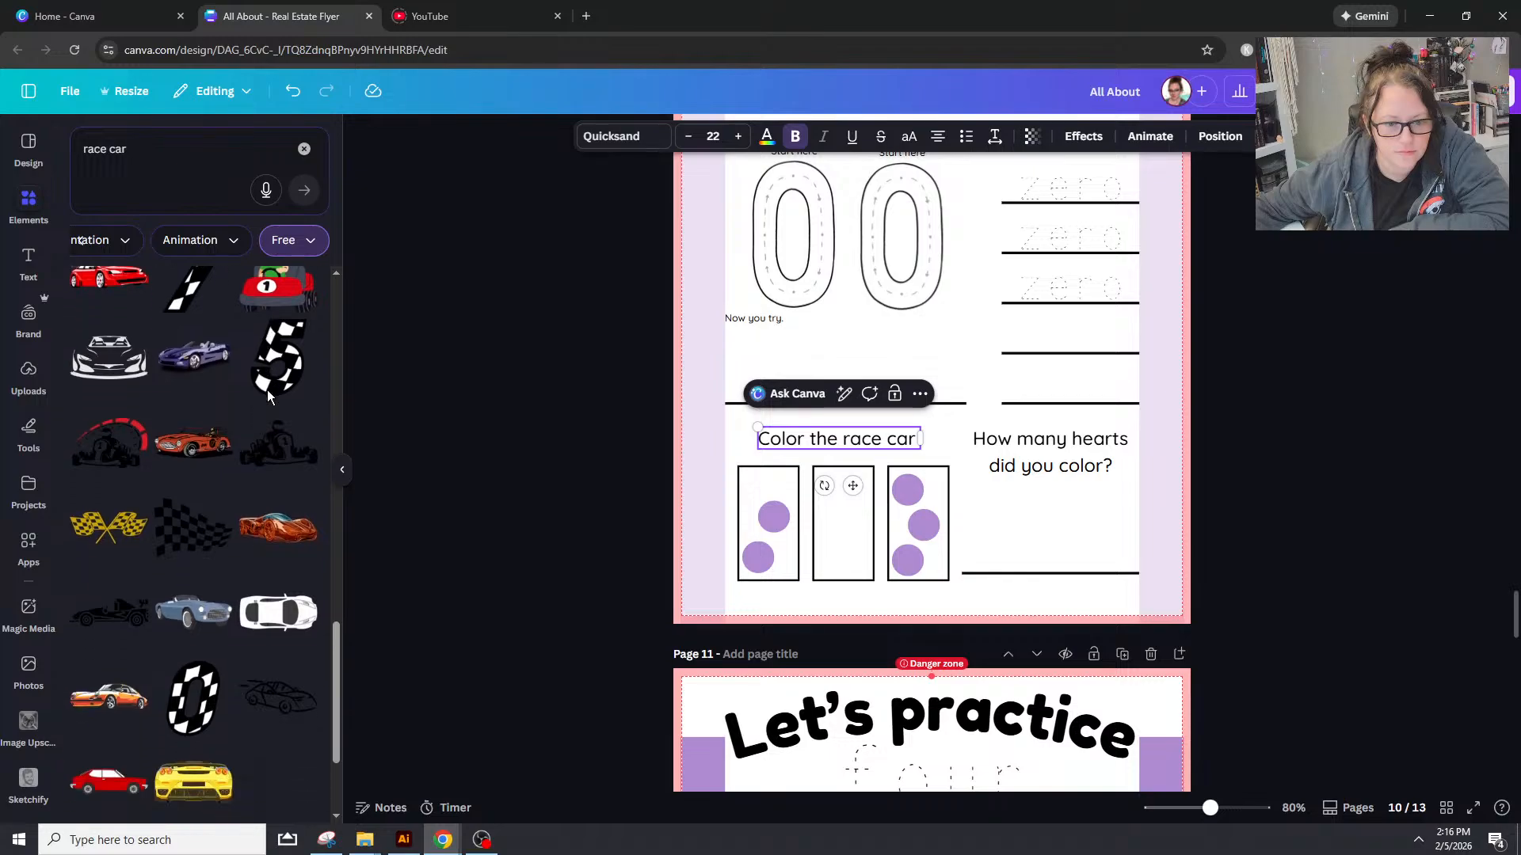
scroll(268, 389, down, 2)
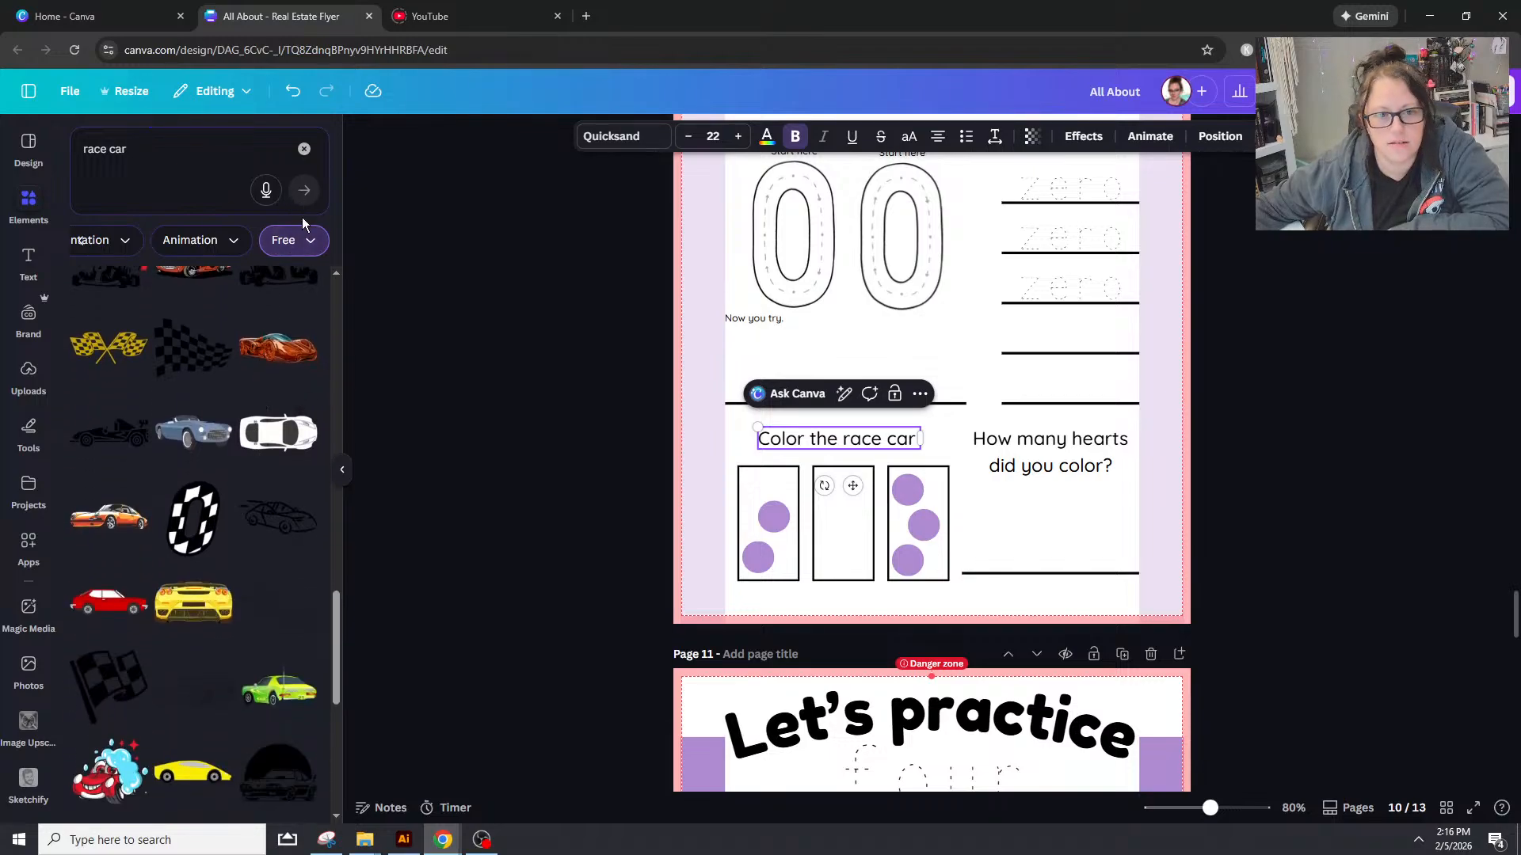
click(289, 246)
click(83, 291)
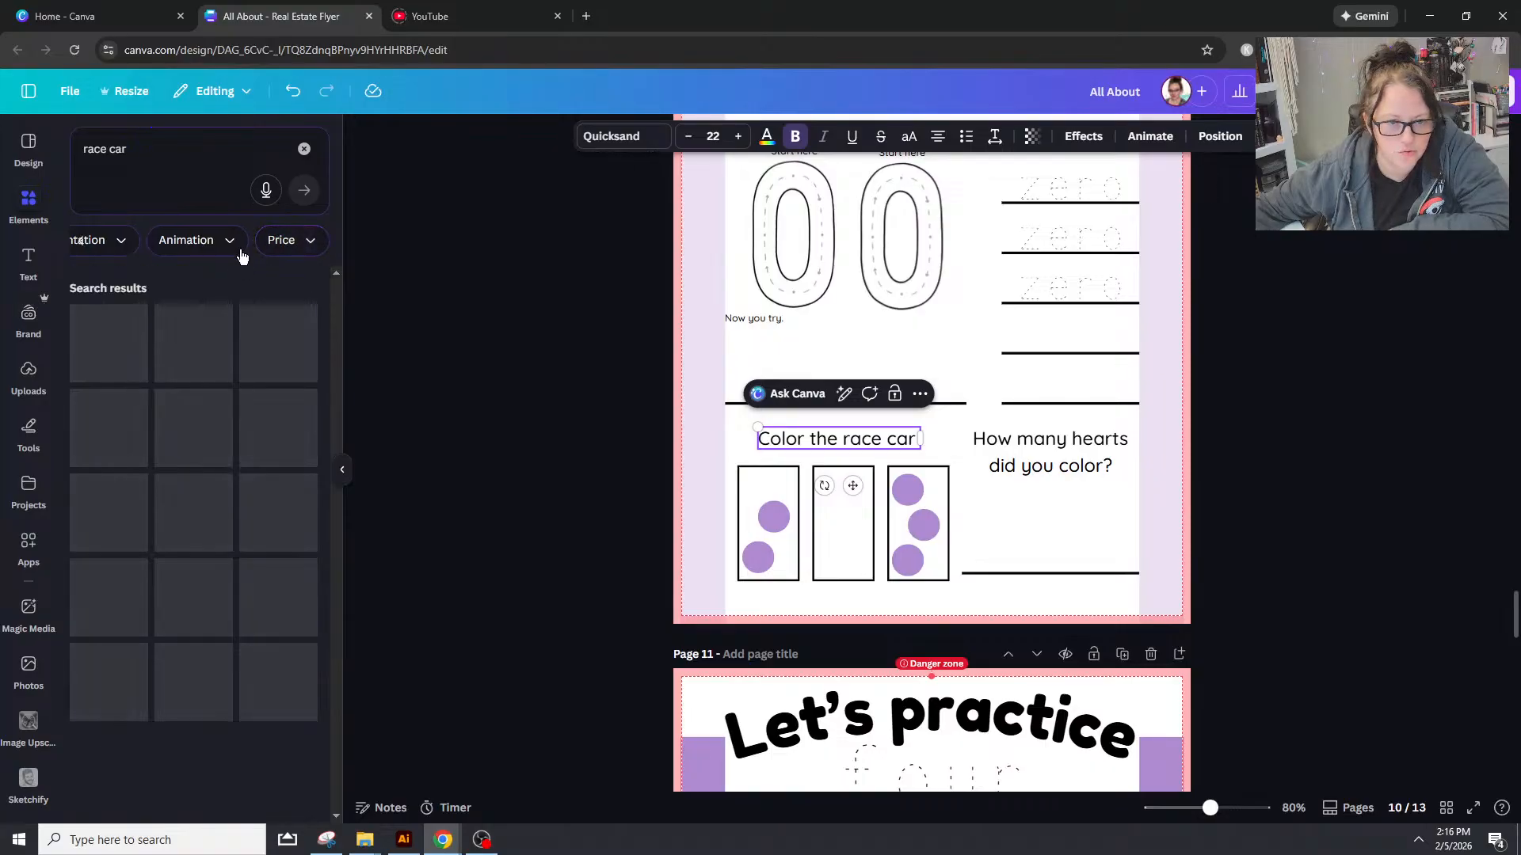
Step: Add the mint-green race car graphic with the number 2 to the zero page and place it just below the large zeros
scroll(279, 616, down, 4)
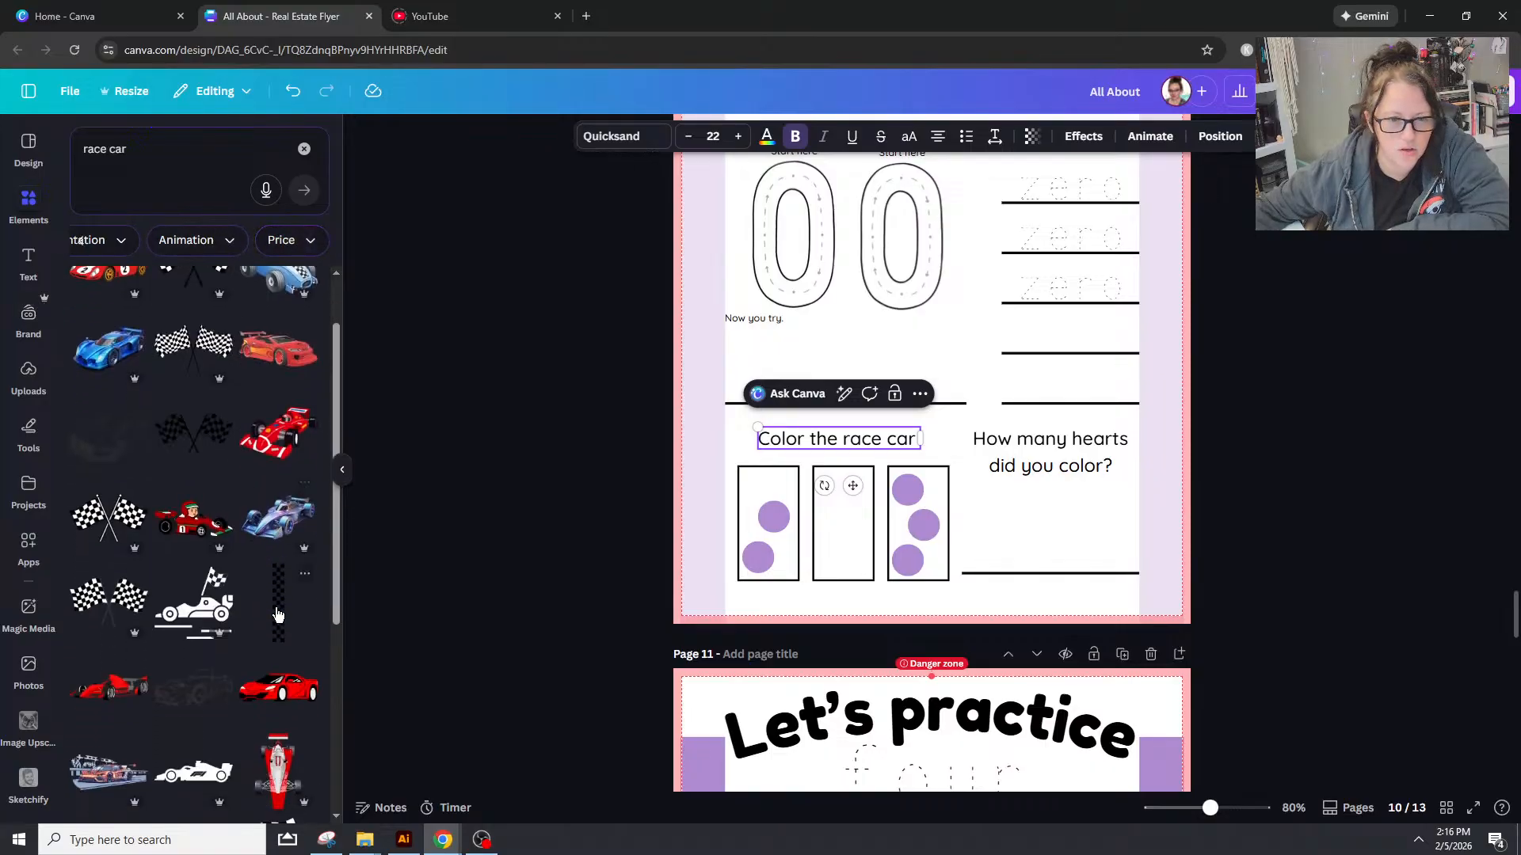
scroll(263, 606, down, 4)
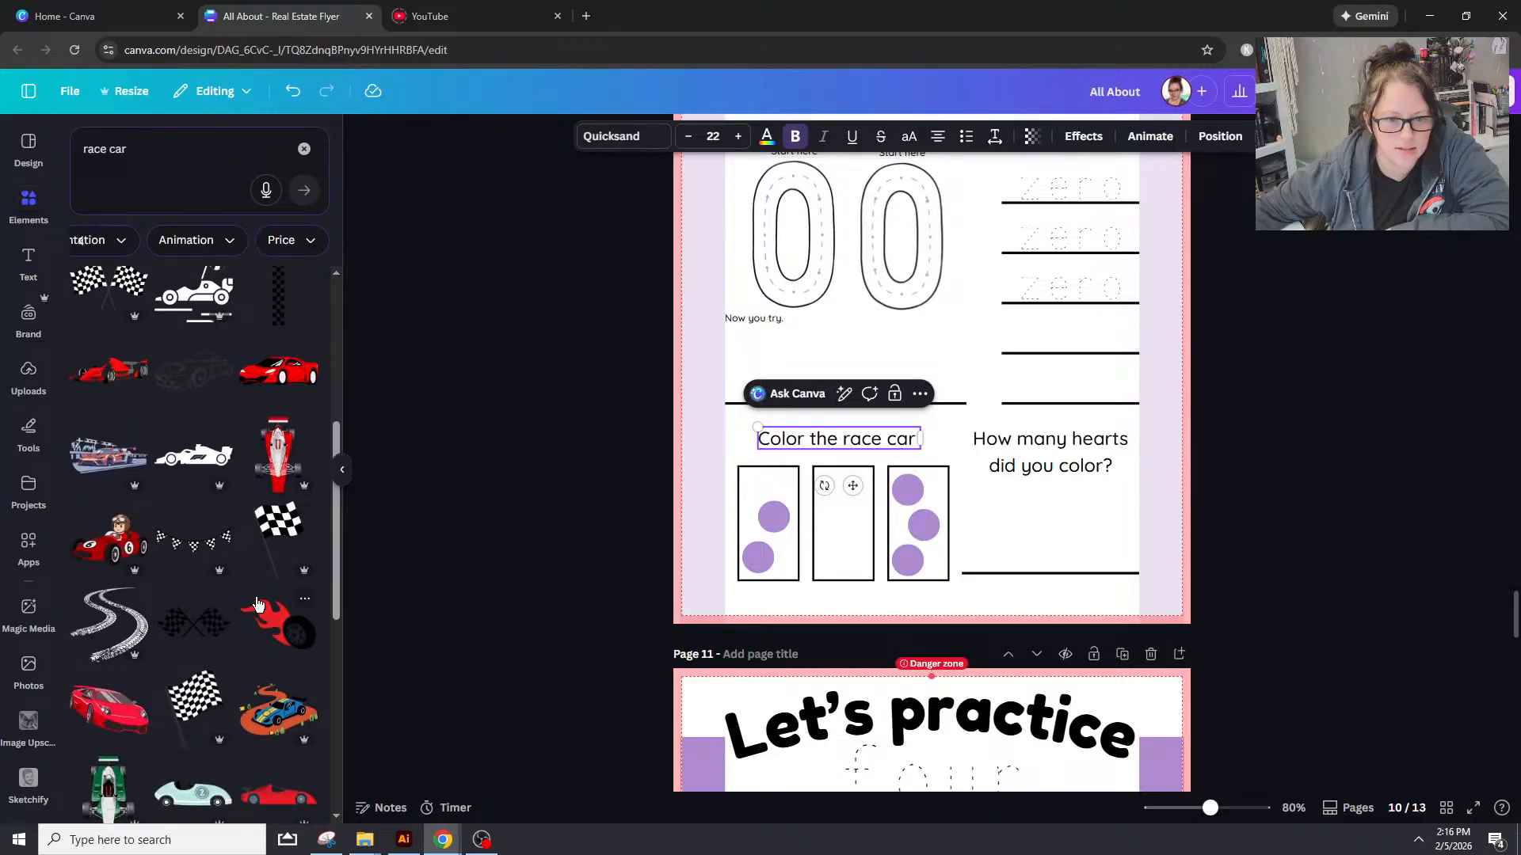
scroll(241, 582, down, 1)
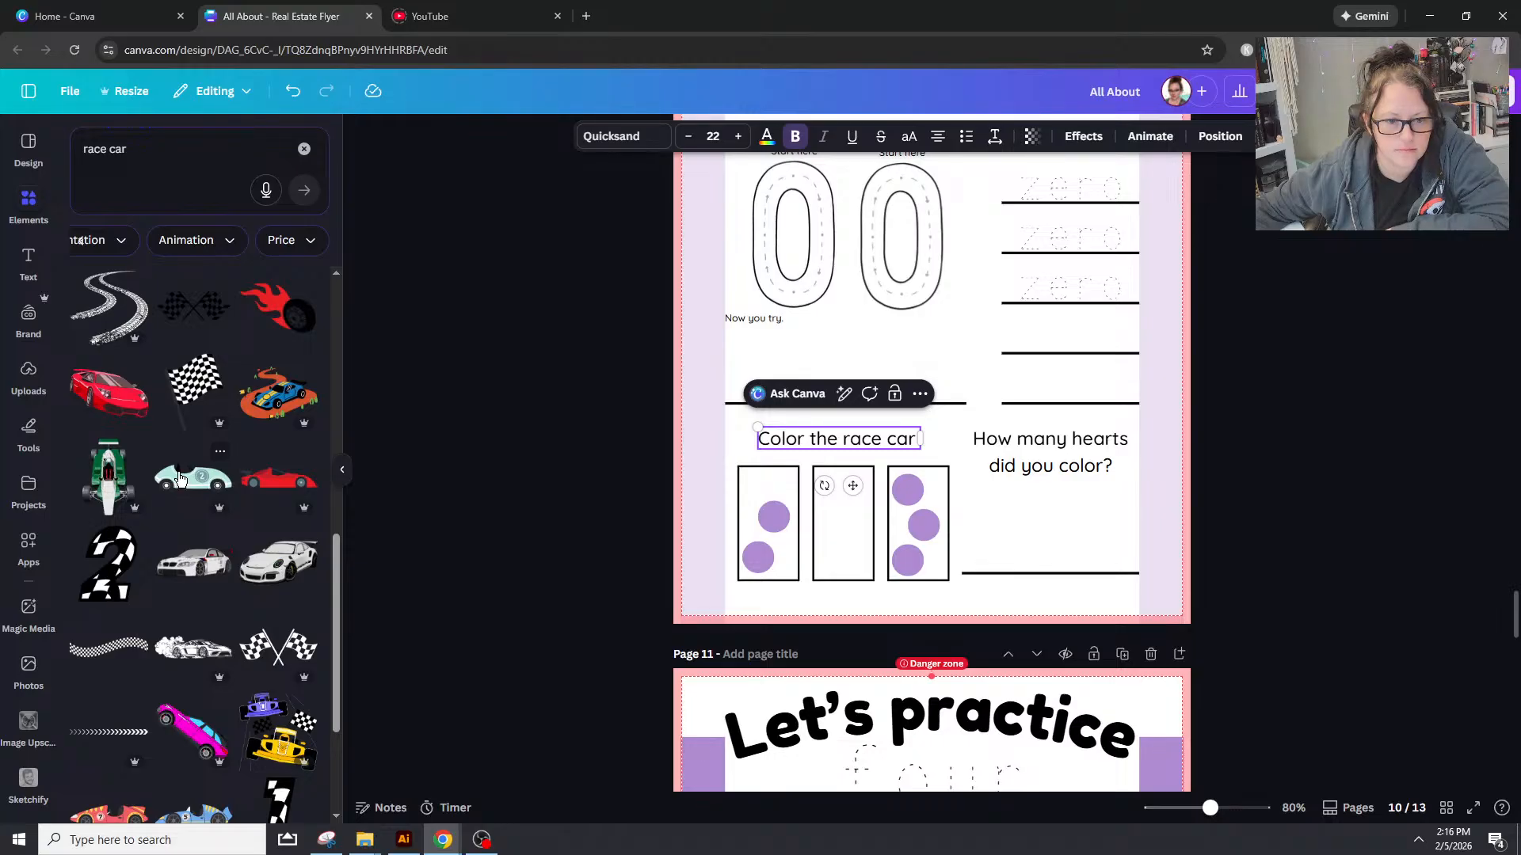
click(180, 479)
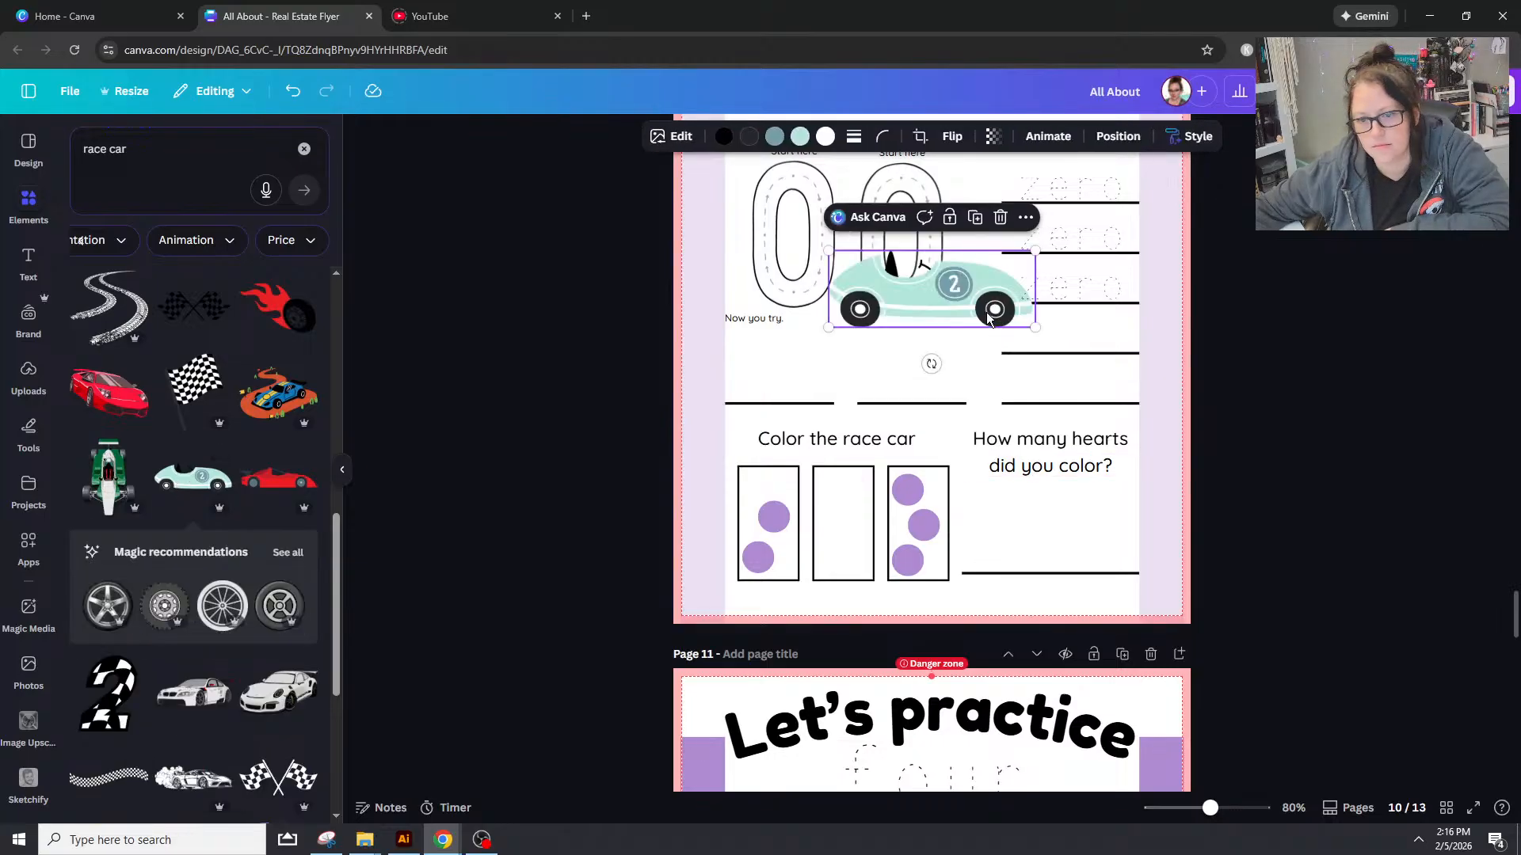
drag(983, 312, 940, 372)
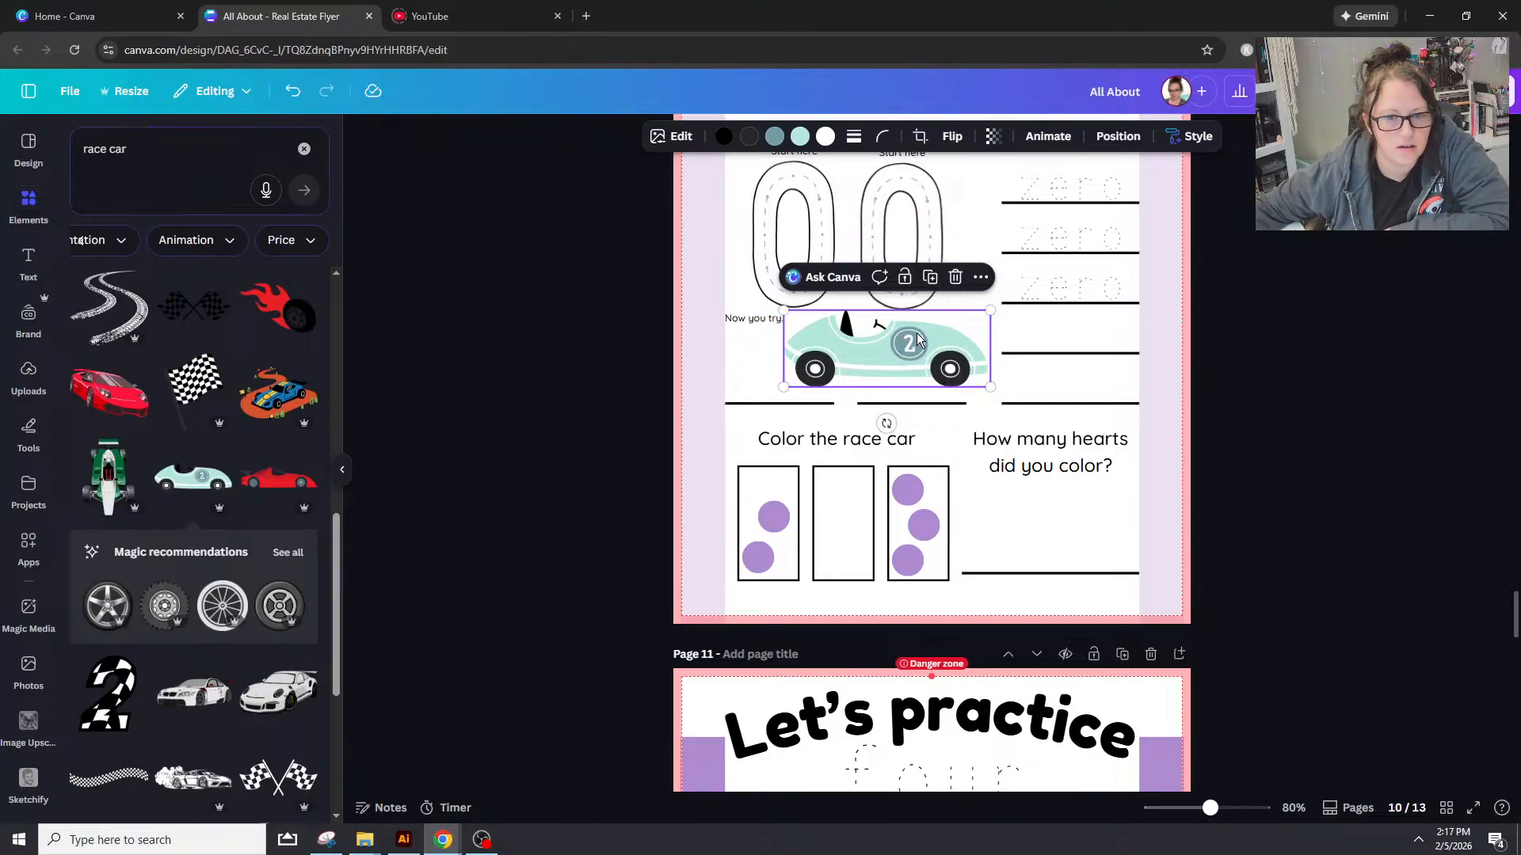
Step: Examine the remaining race car graphics for an alternative to the mint-green car
scroll(269, 679, down, 5)
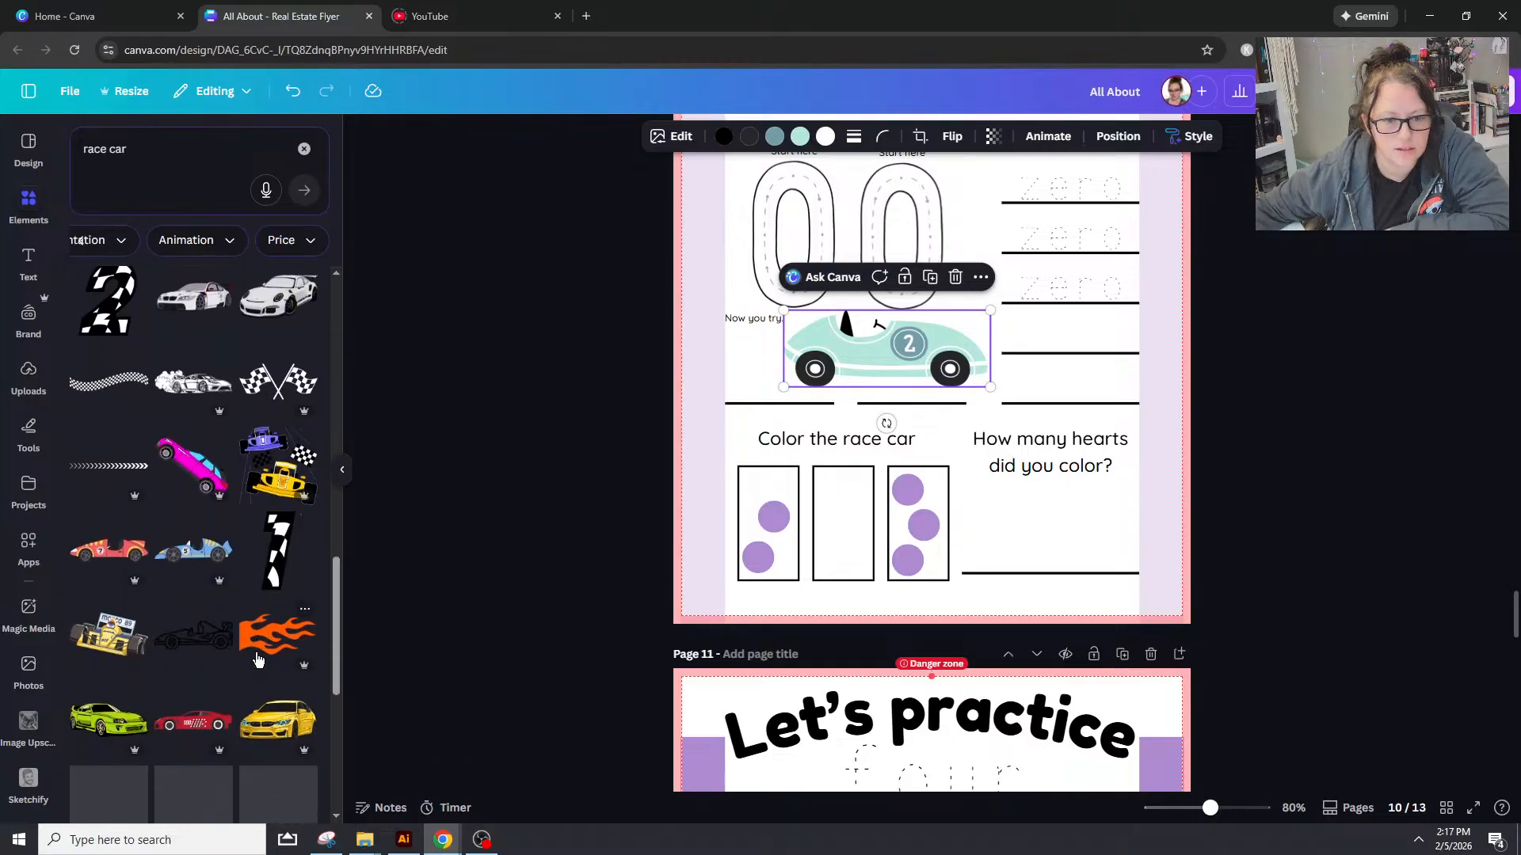
scroll(255, 651, down, 5)
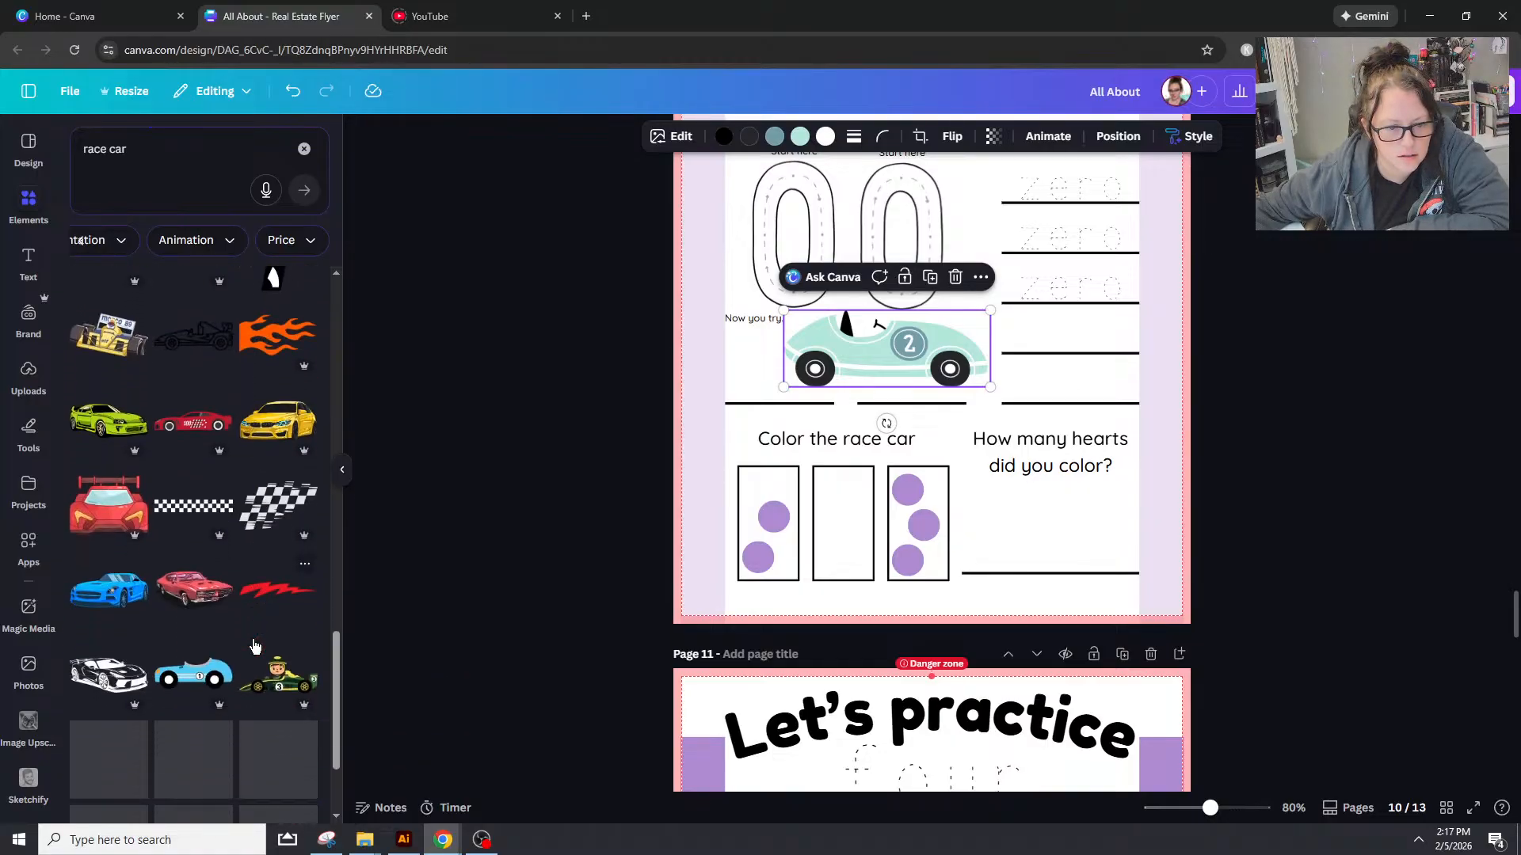
scroll(254, 639, down, 1)
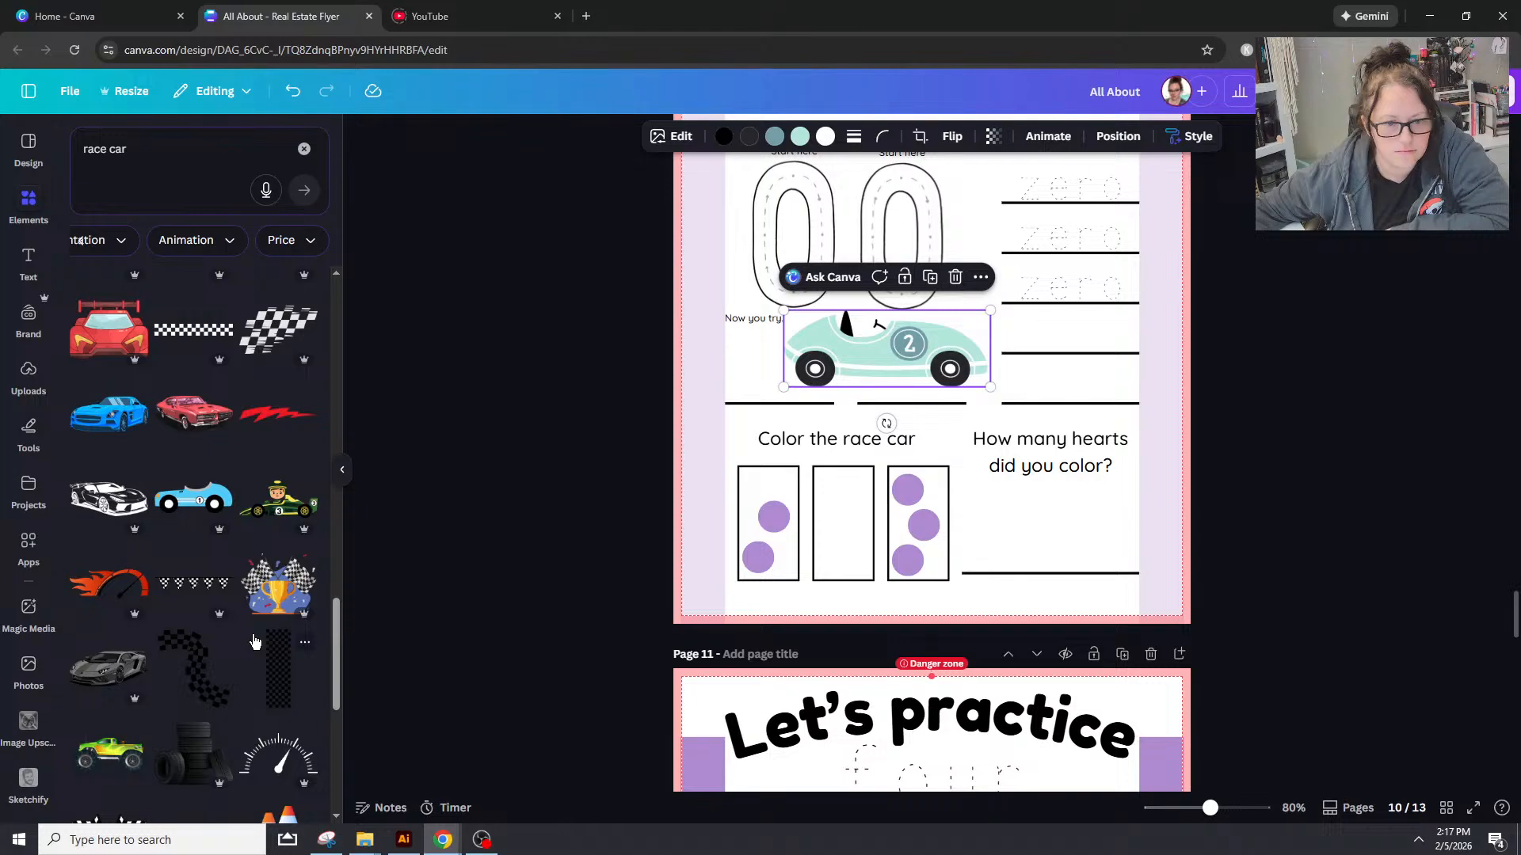
scroll(253, 640, down, 2)
scroll(254, 639, down, 4)
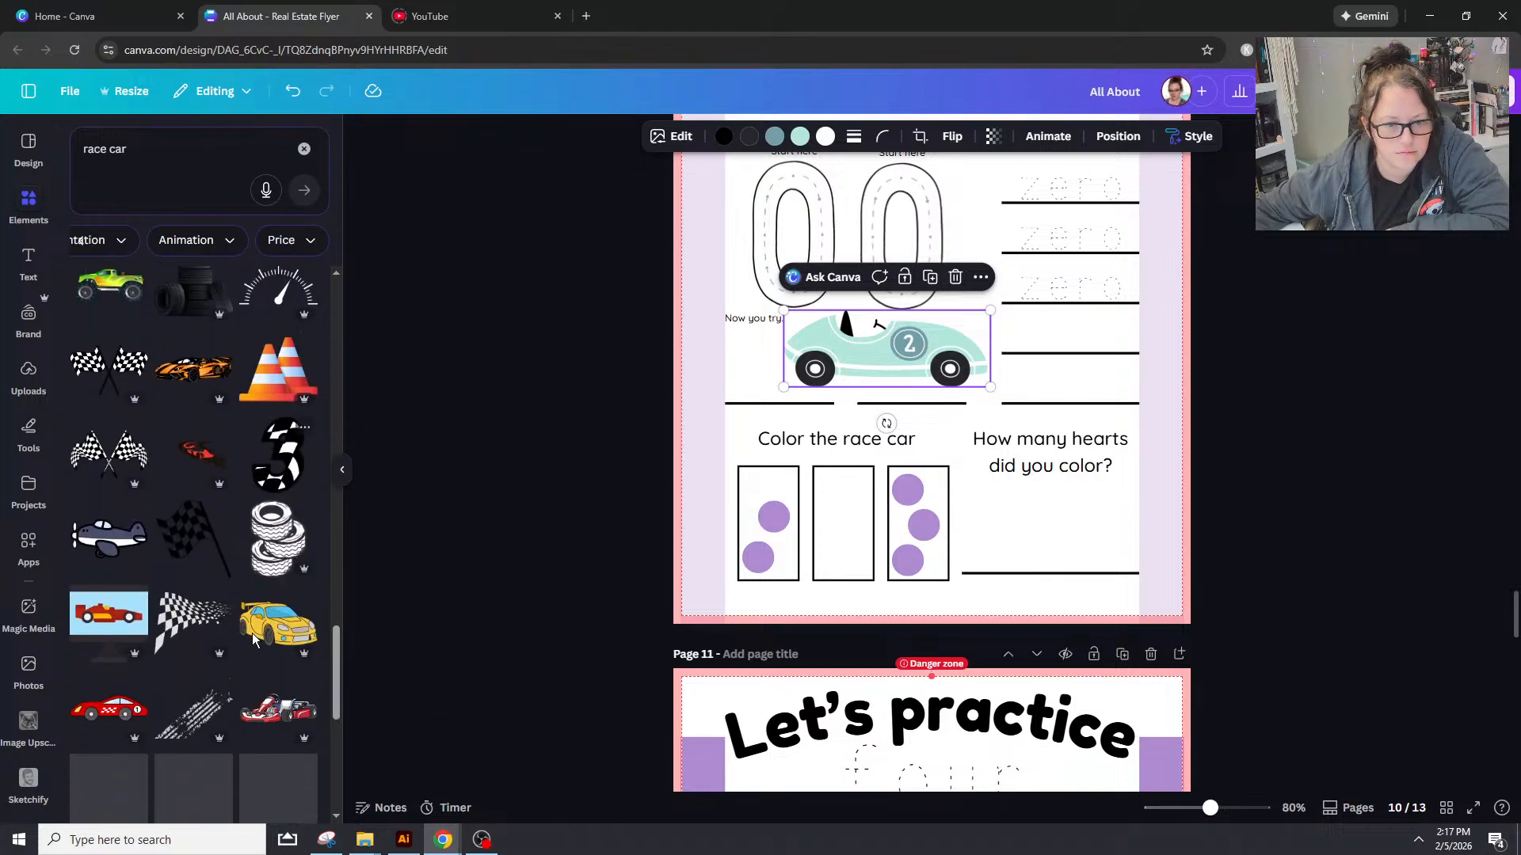
scroll(254, 638, down, 3)
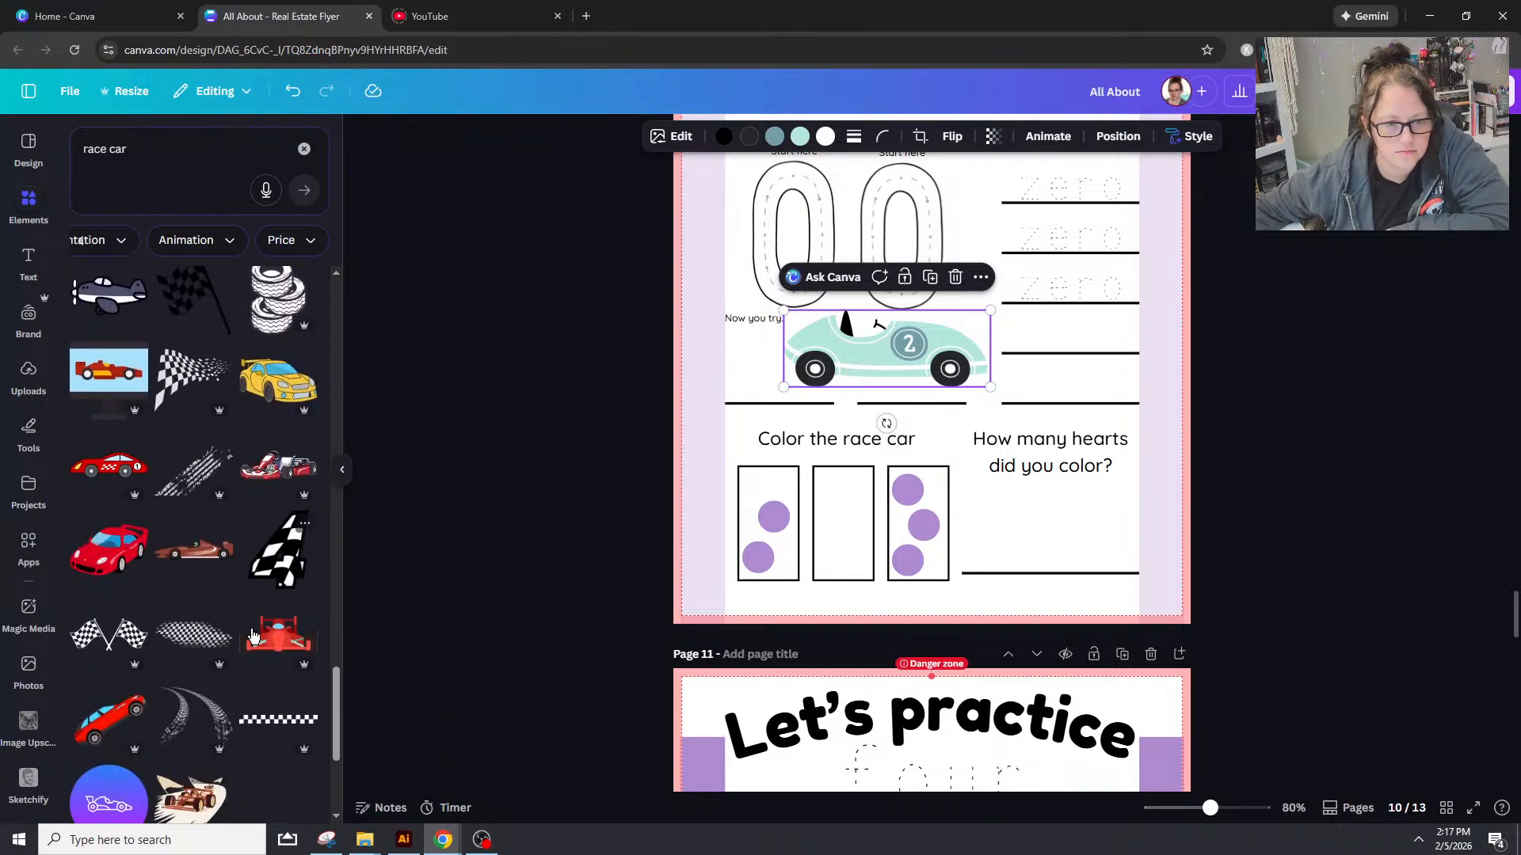
scroll(254, 633, down, 3)
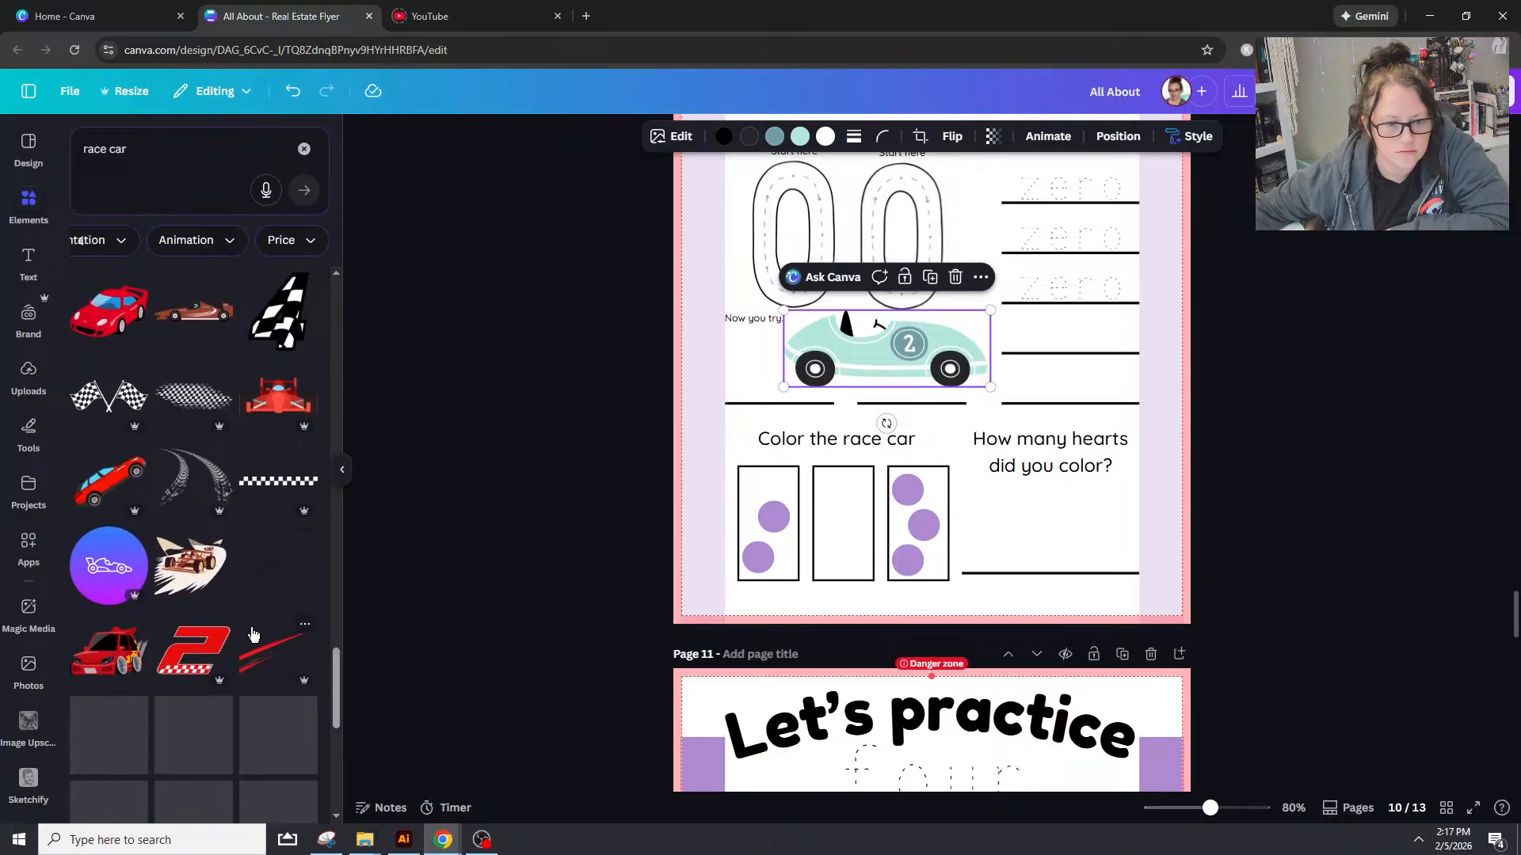
scroll(253, 633, down, 4)
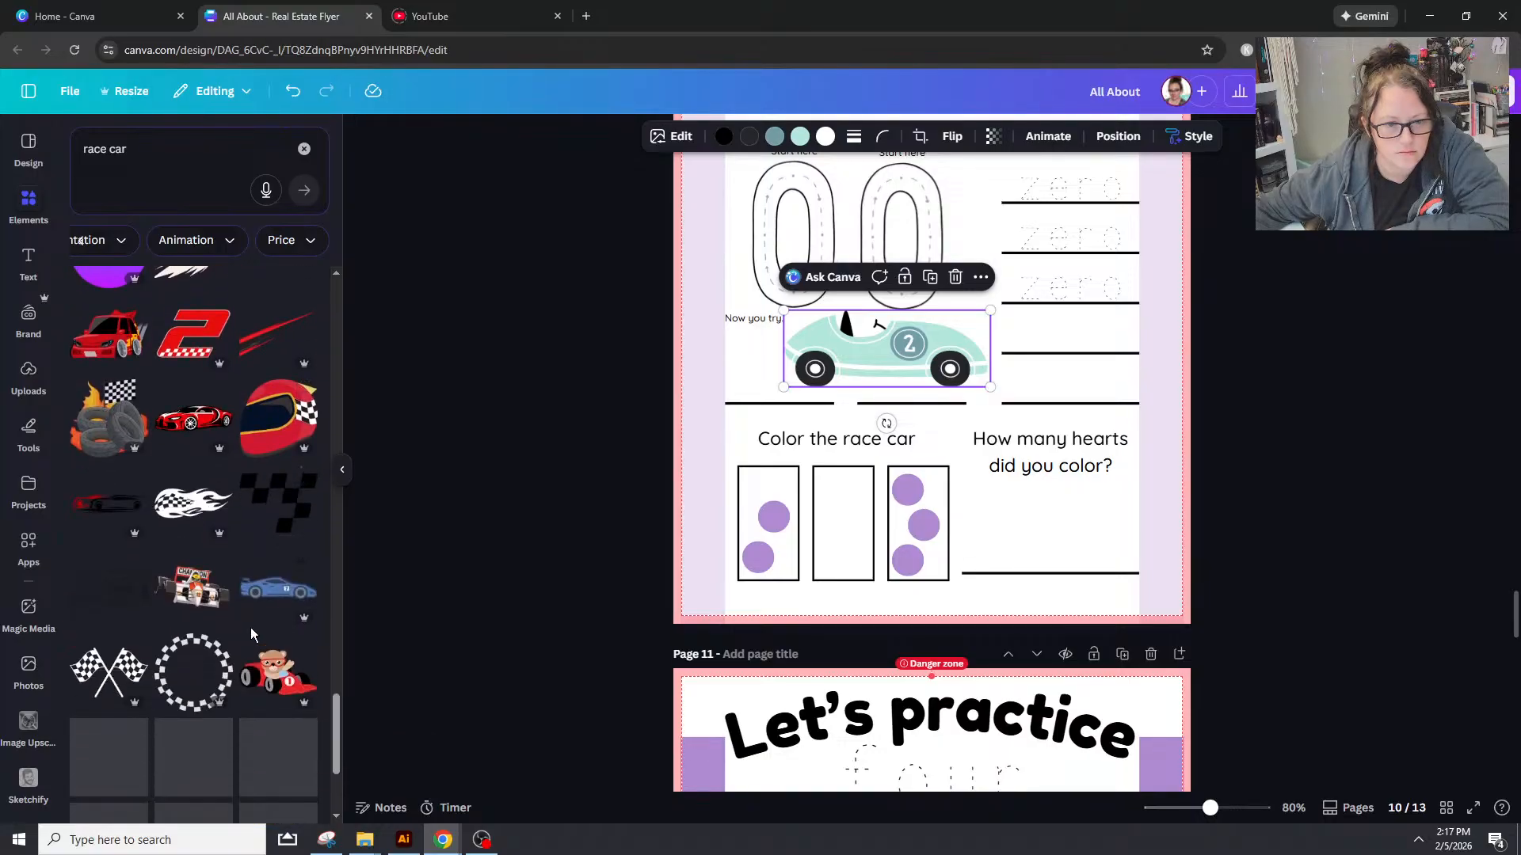
scroll(253, 634, down, 2)
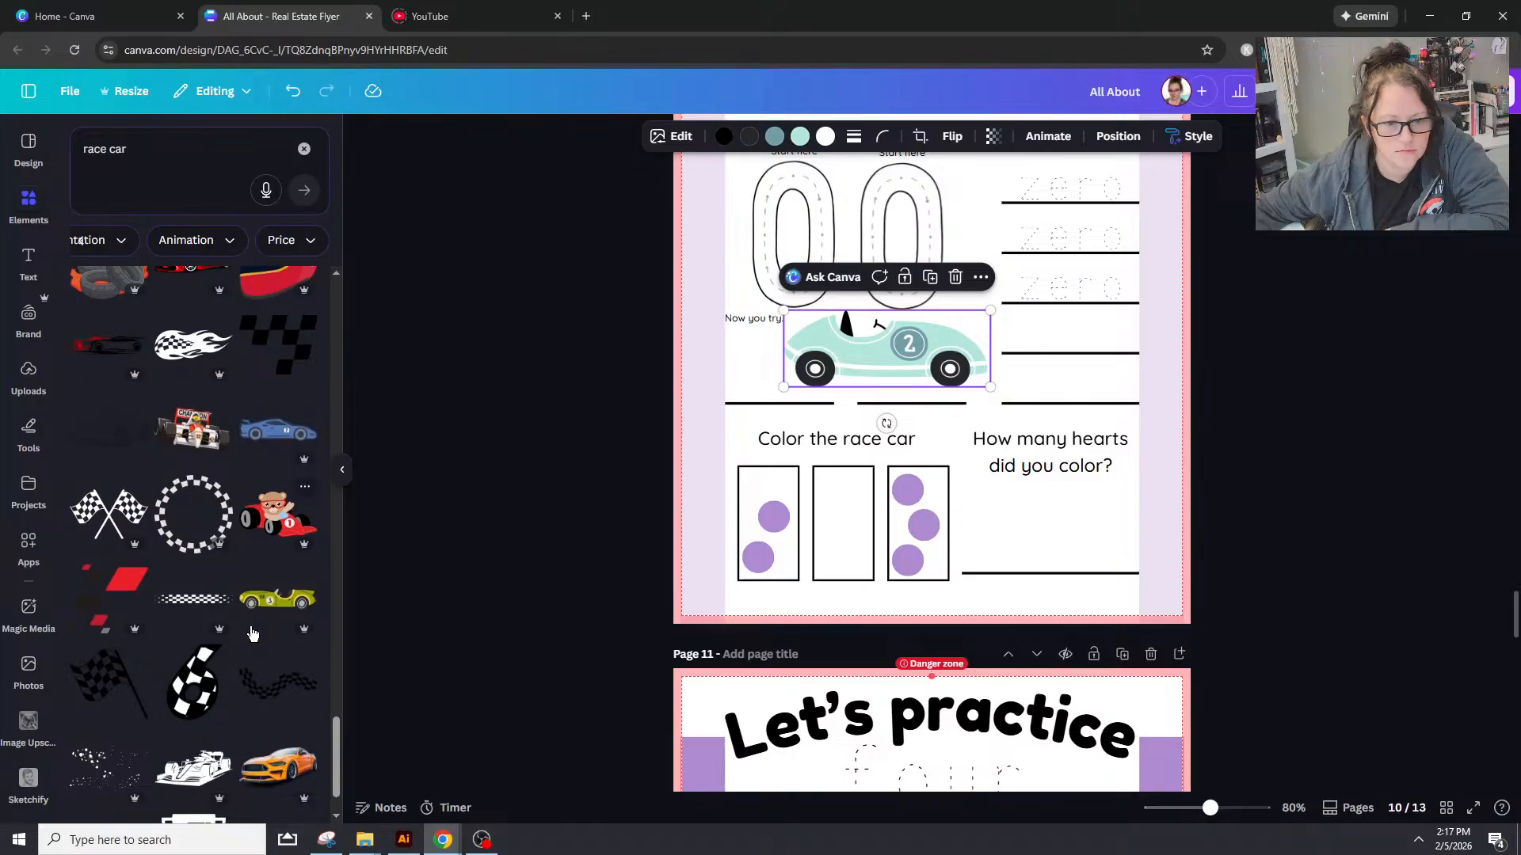
scroll(252, 626, down, 5)
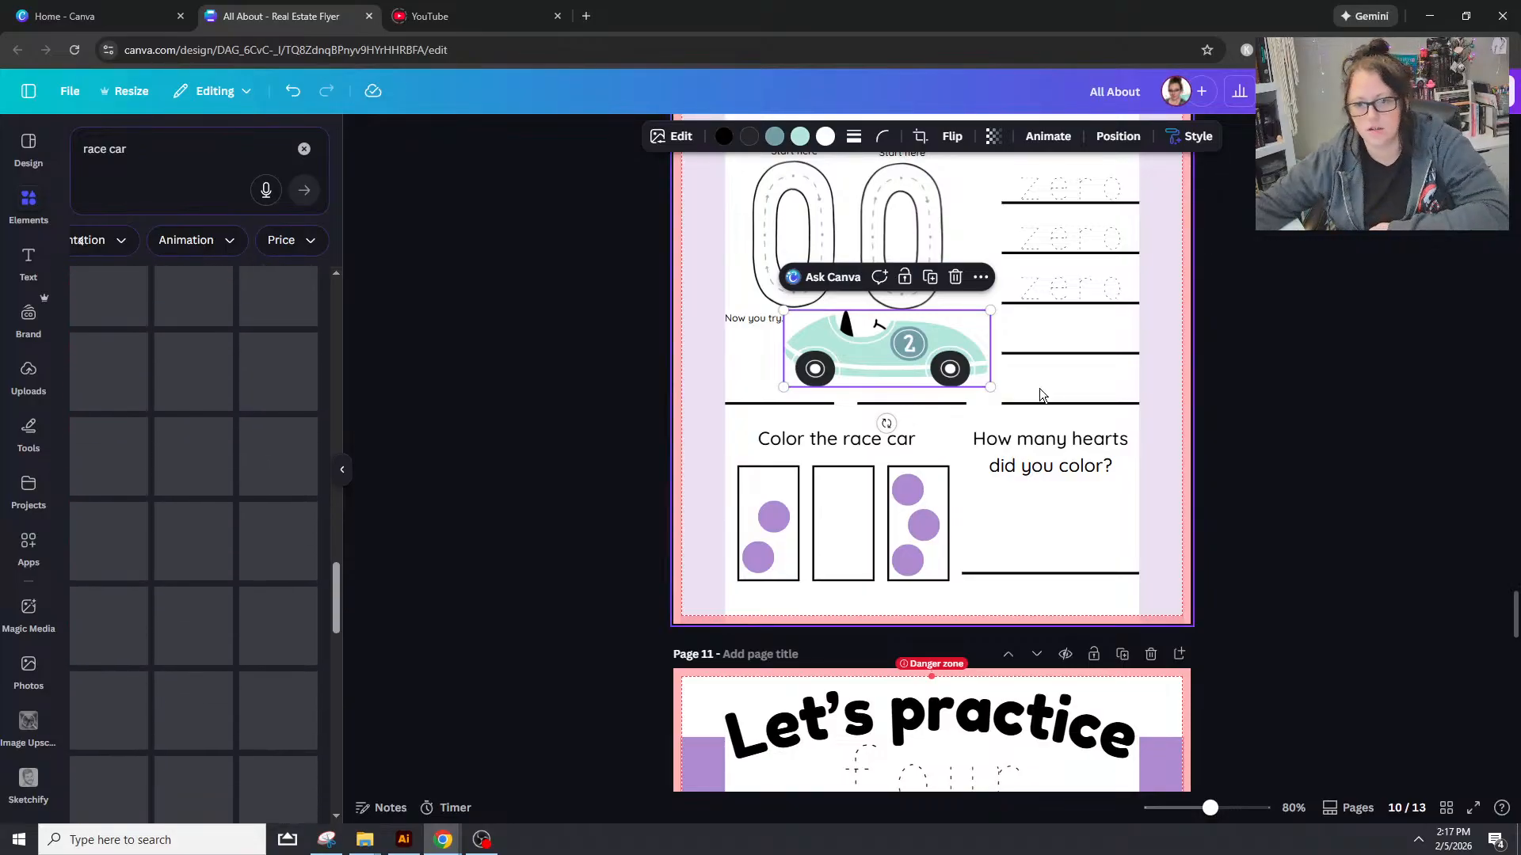
Step: Switch to Adobe Illustrator and create a new 6 x 6 in RGB document with one artboard
click(404, 839)
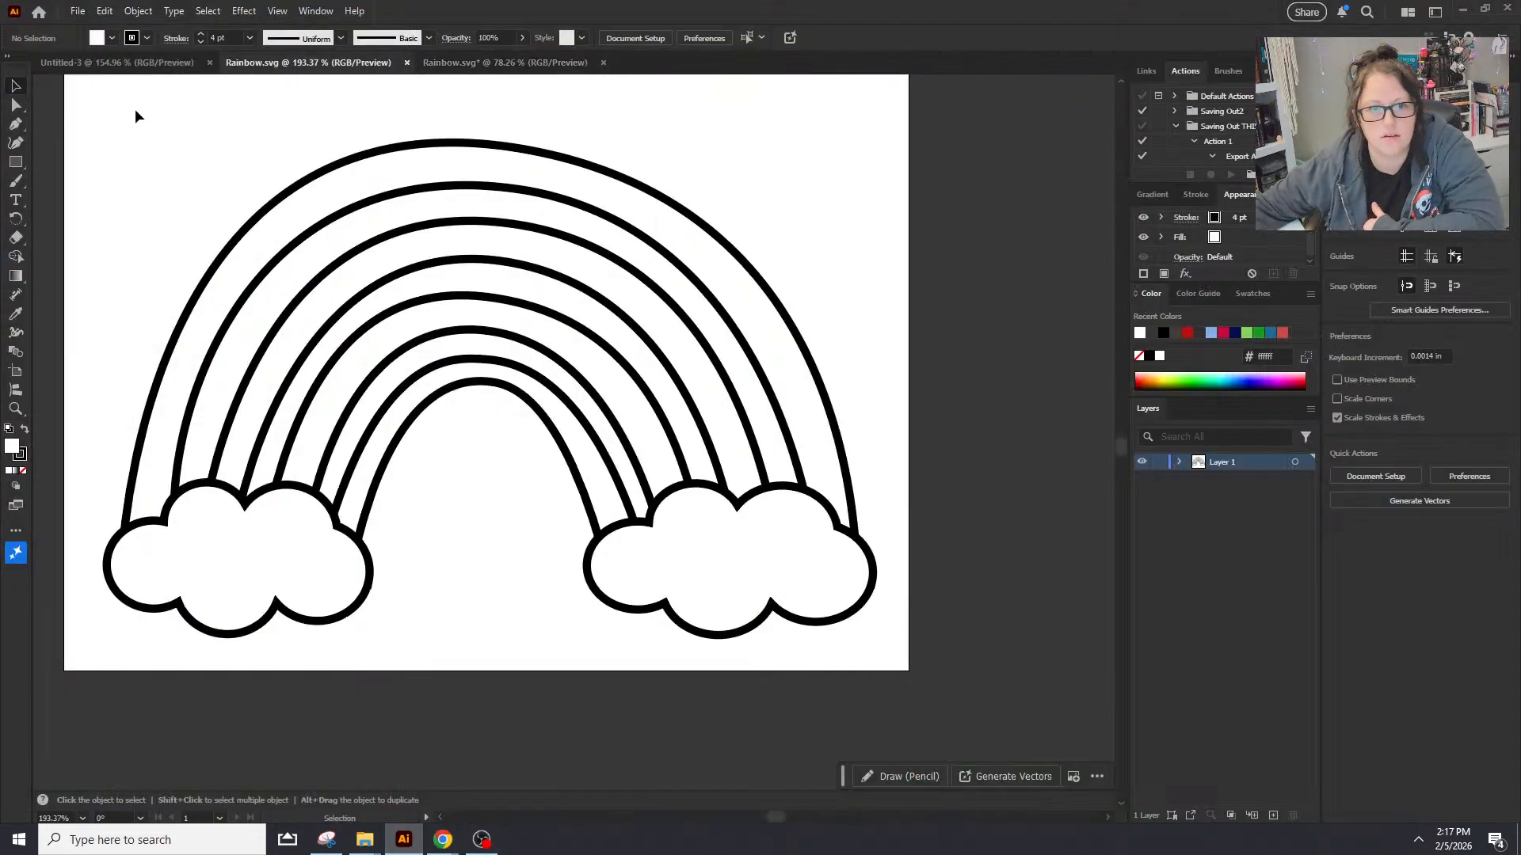
click(82, 21)
click(118, 30)
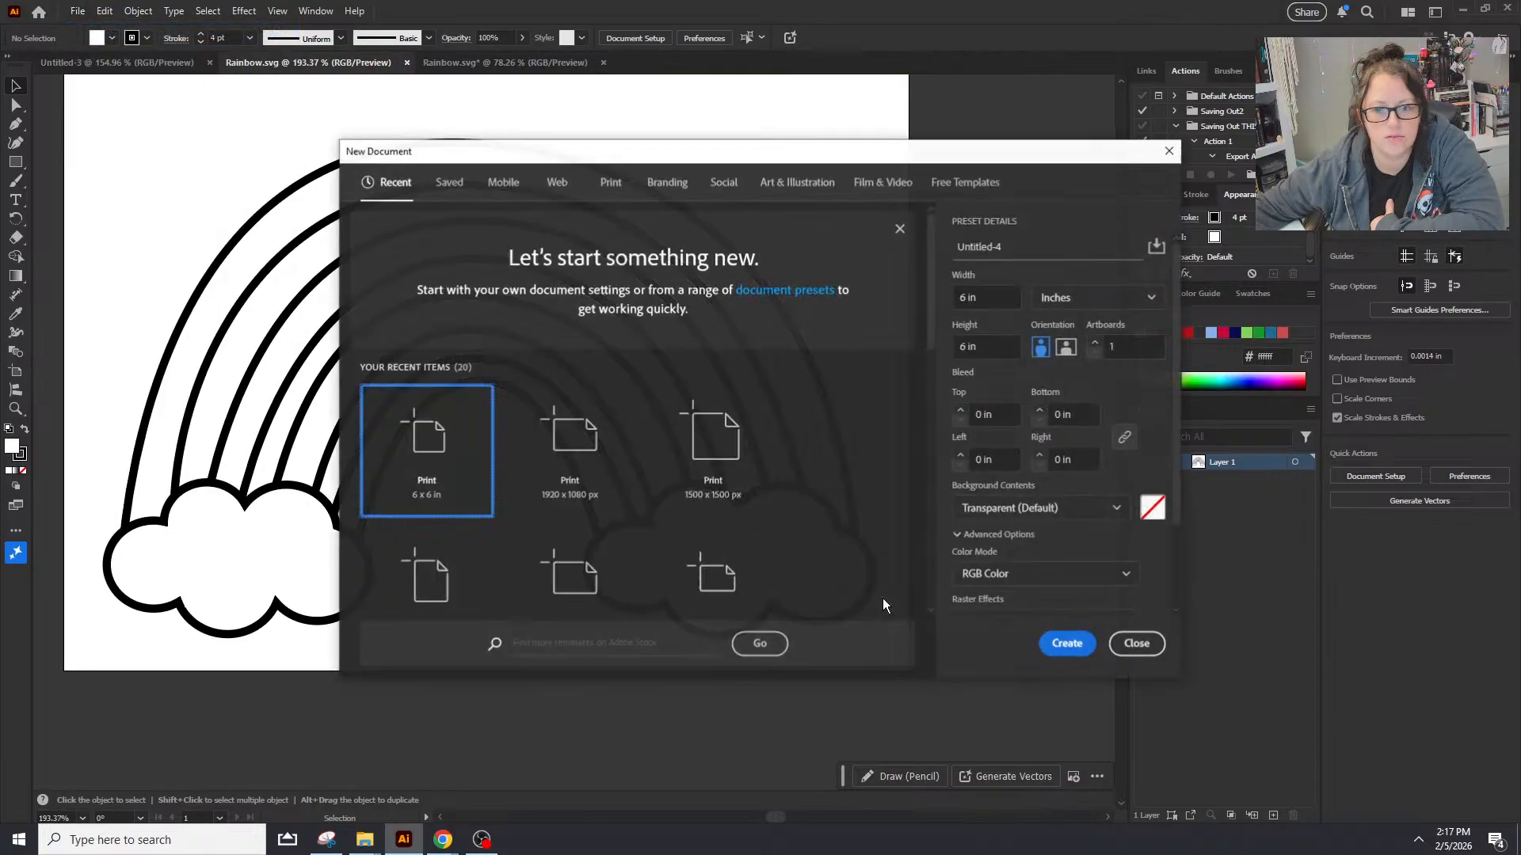
click(1086, 644)
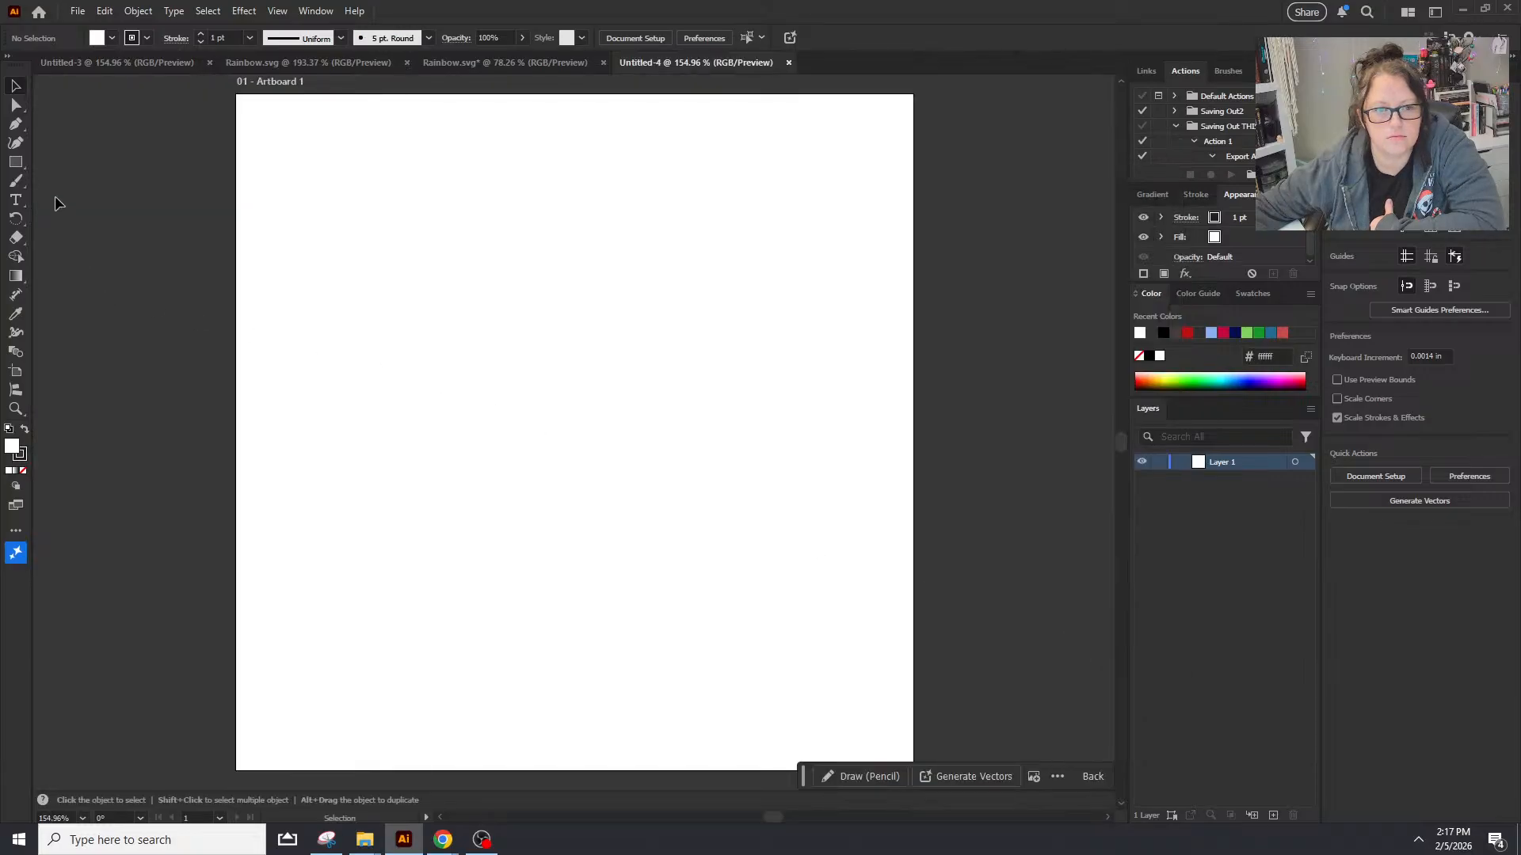
Step: Draw a circle about 1.05 in wide near the artboard's lower-left area, with a black fill and no stroke
drag(16, 162, 103, 176)
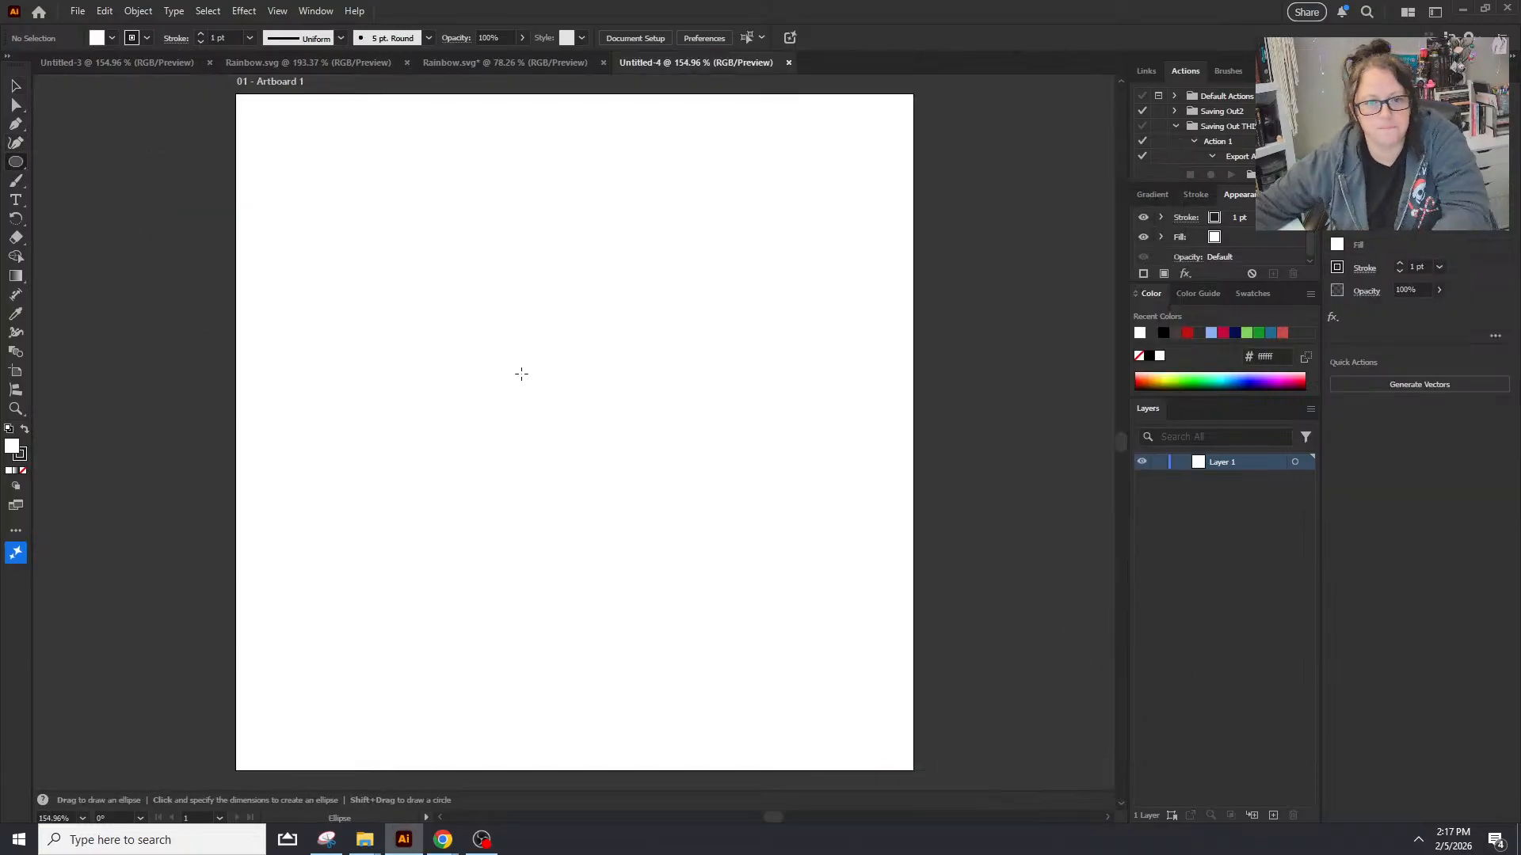
drag(255, 460, 373, 578)
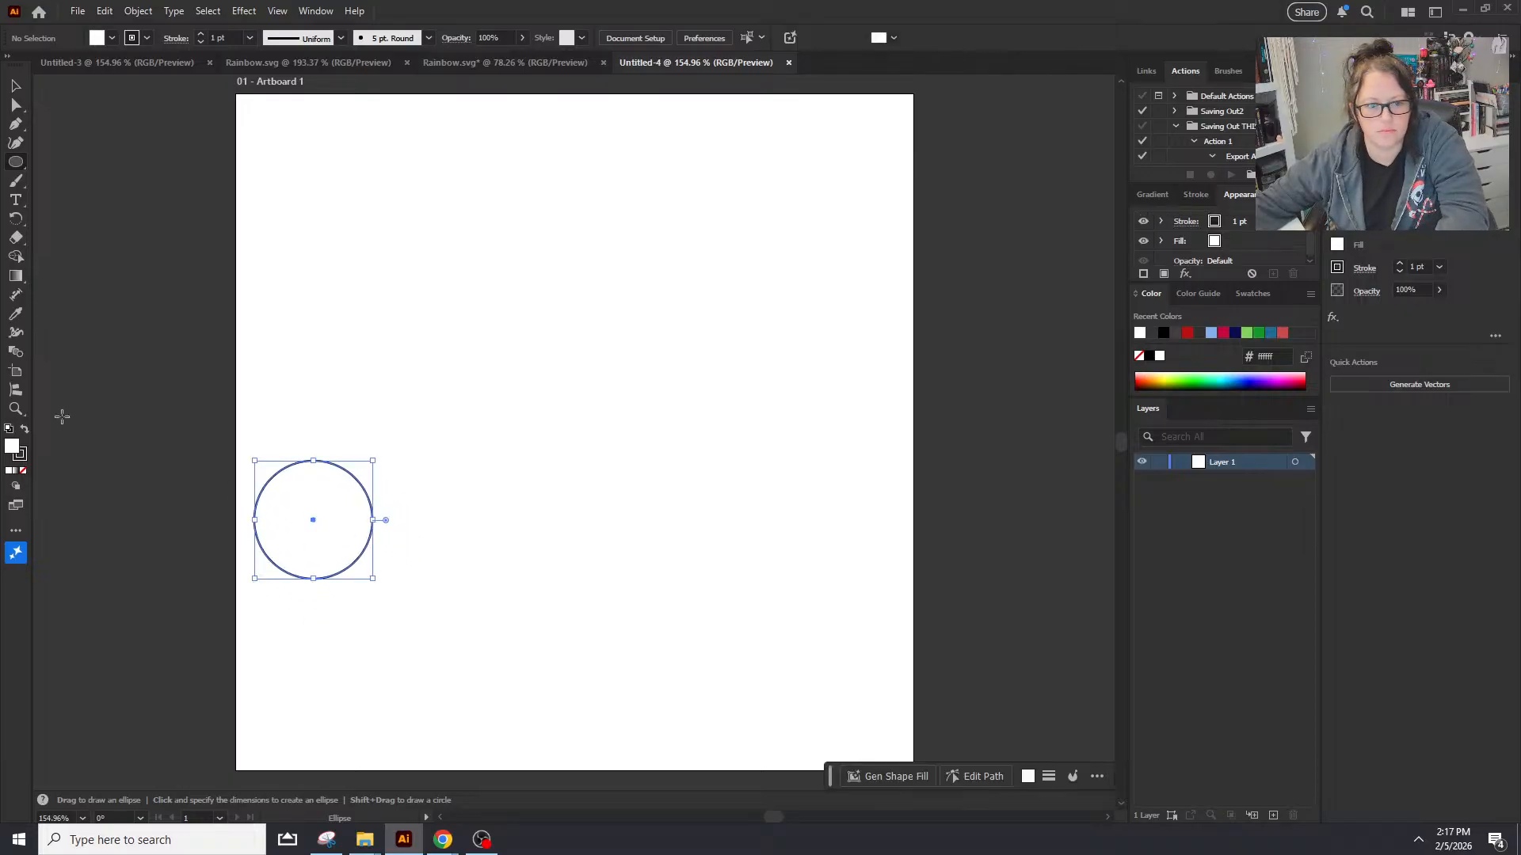
click(24, 429)
click(22, 455)
click(23, 472)
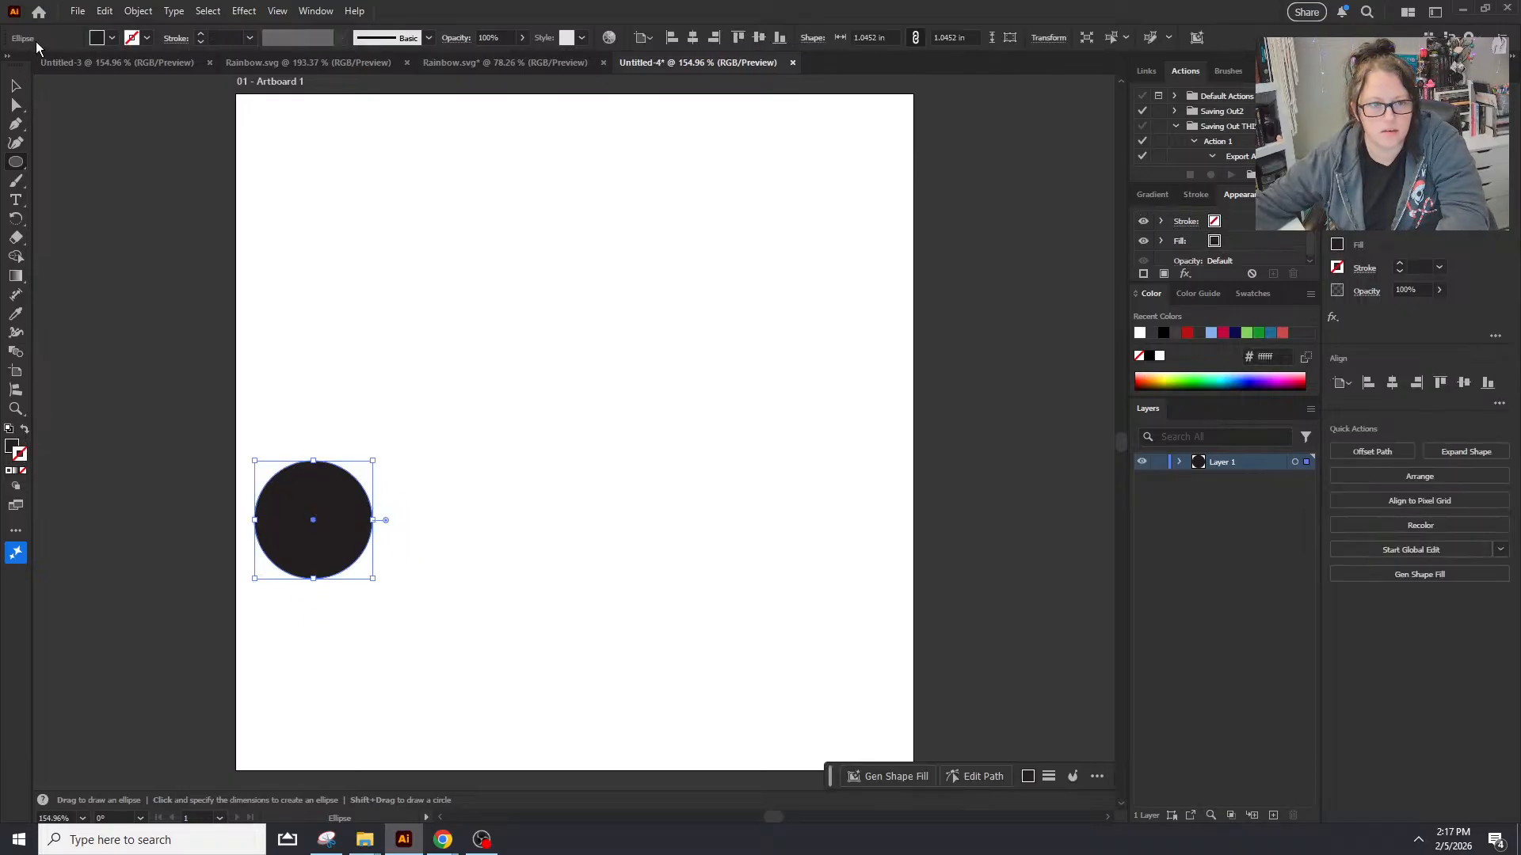
Step: Shift the black circle slightly inward, then duplicate it and place the copy to its right as the second wheel
click(16, 86)
click(388, 539)
drag(352, 529, 428, 569)
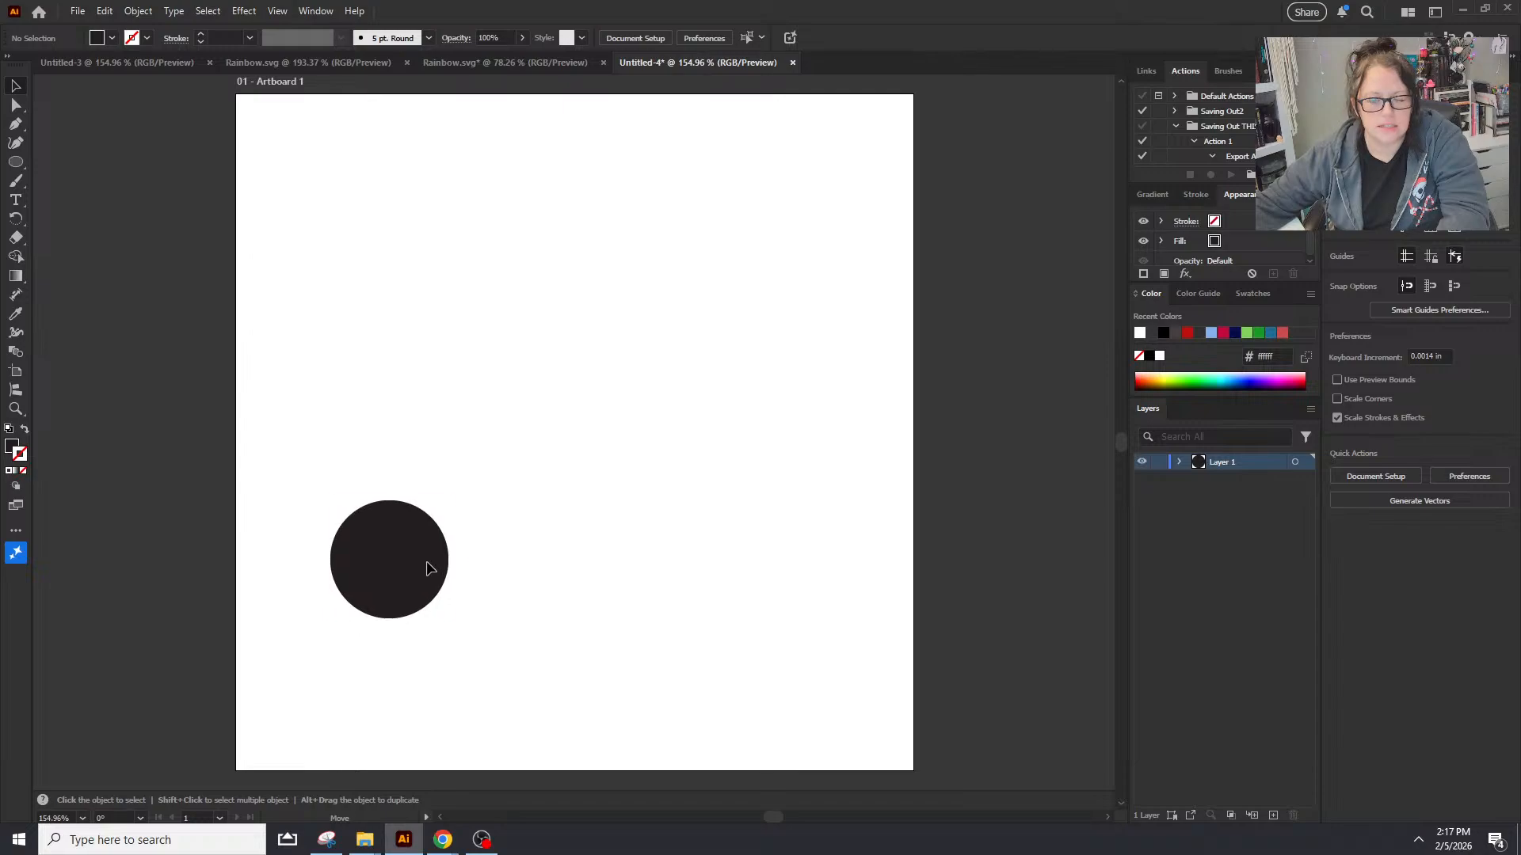
key(ctrl+c)
key(ctrl+v)
drag(634, 454, 803, 580)
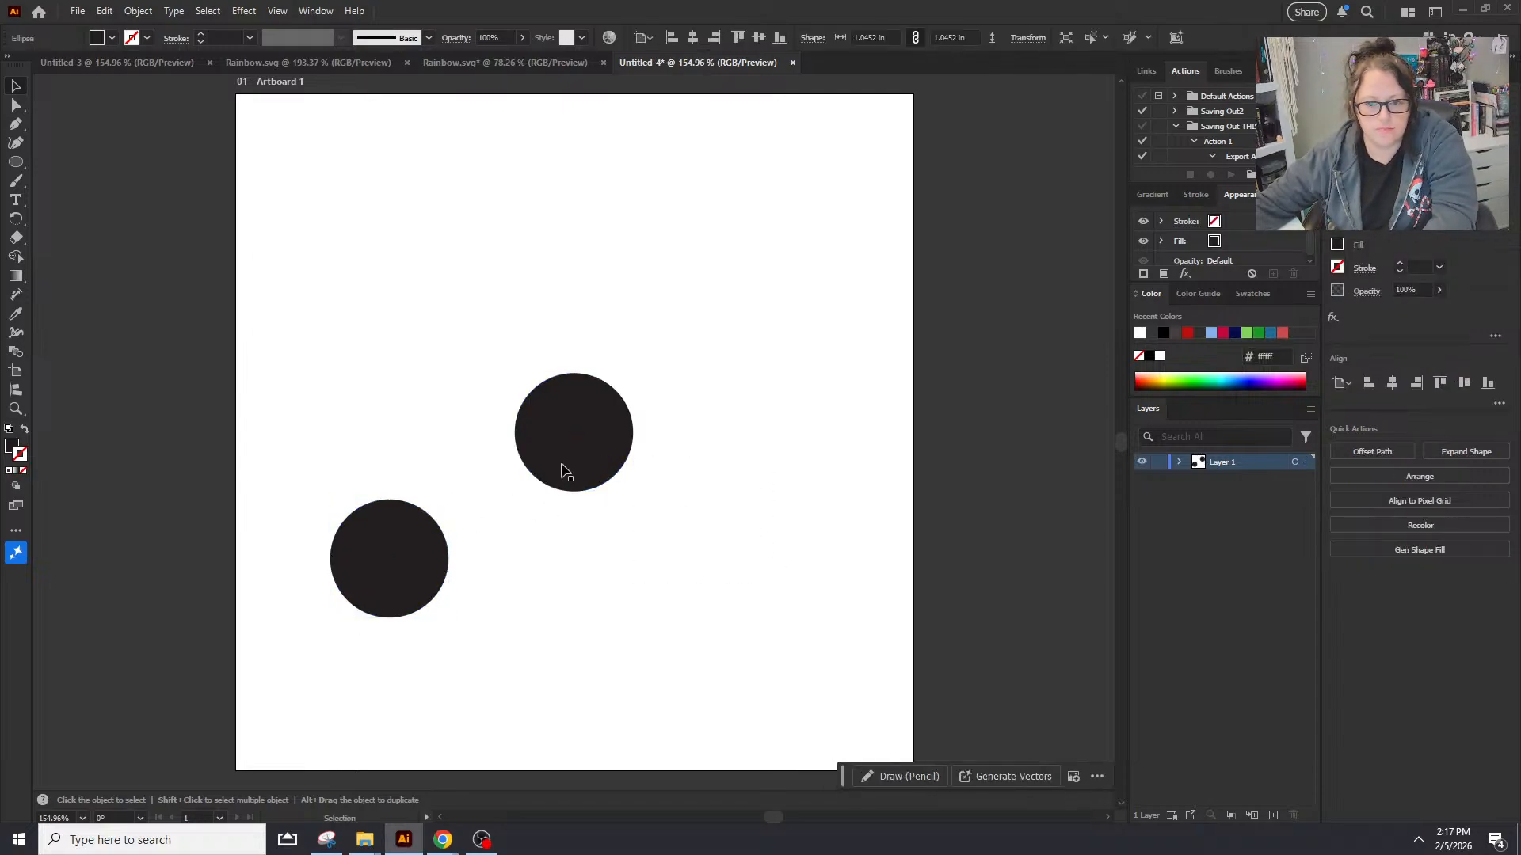
drag(563, 469, 674, 588)
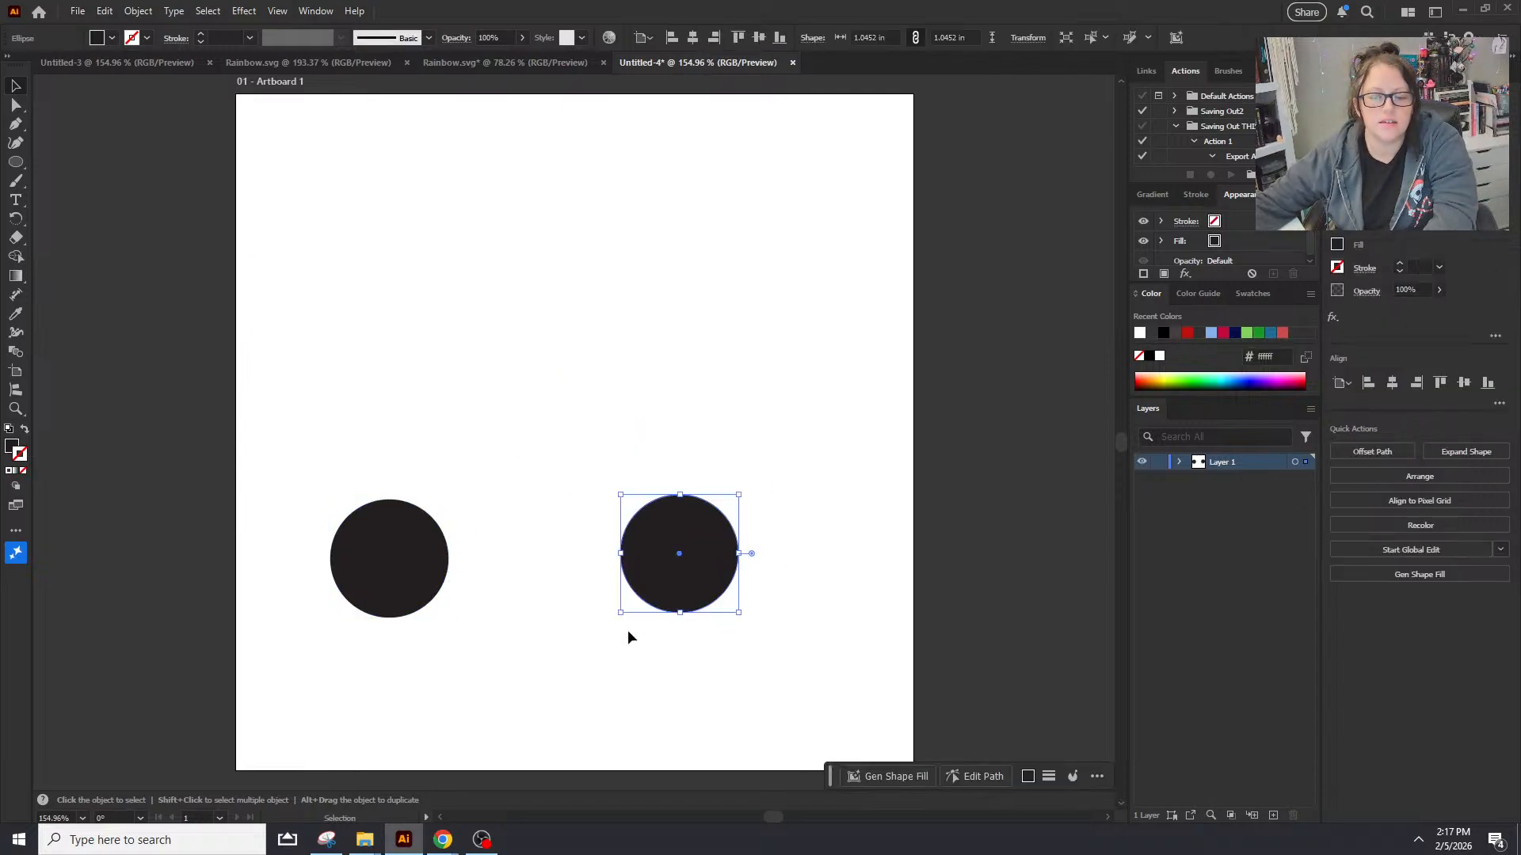
Step: Align the two wheel circles with each other on their vertical centers
click(564, 742)
drag(372, 387, 910, 636)
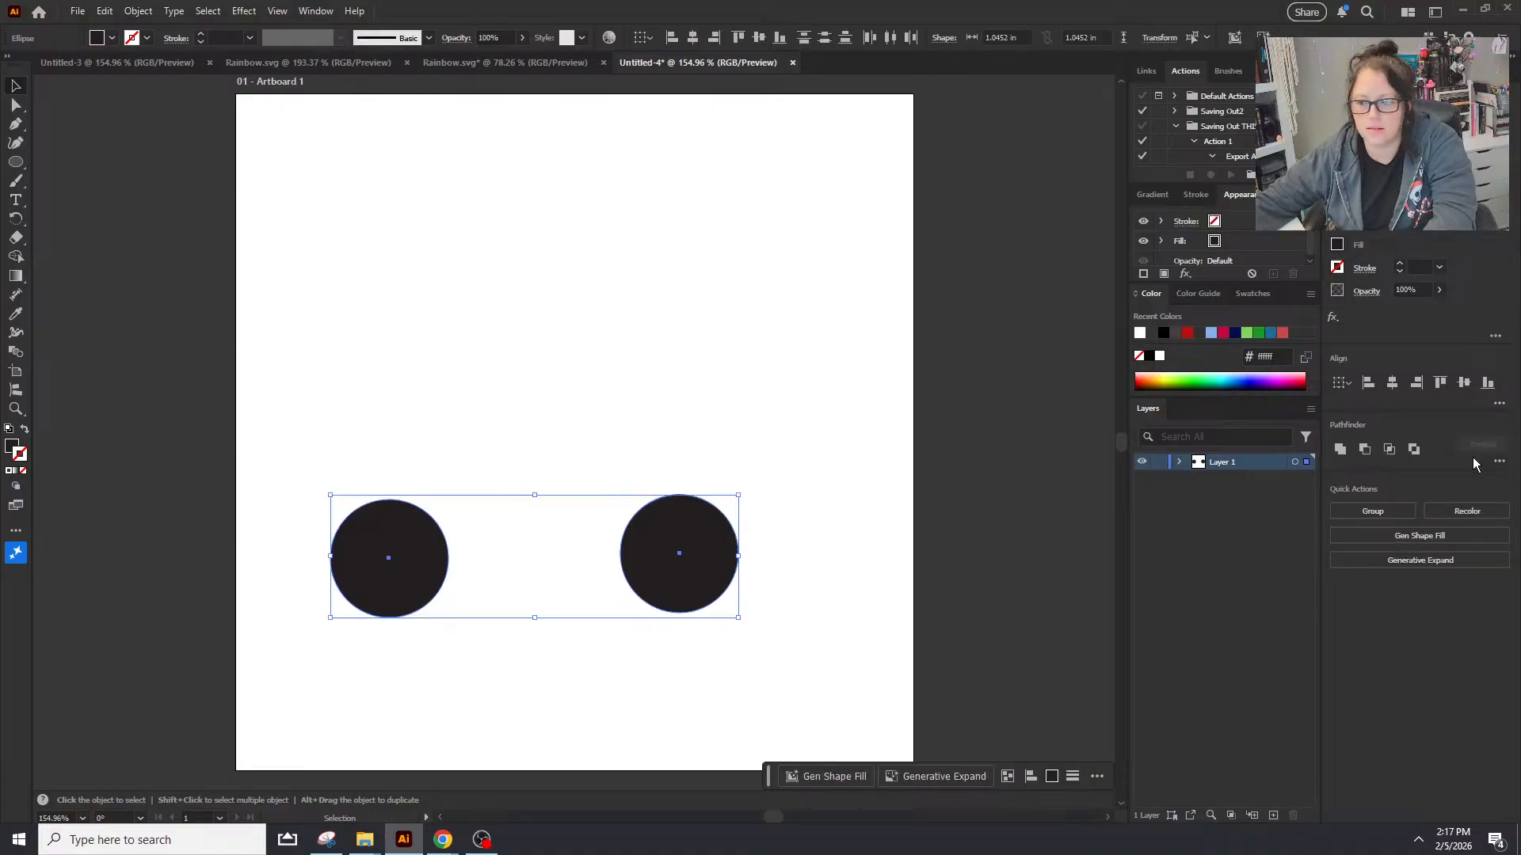
click(1463, 383)
click(686, 455)
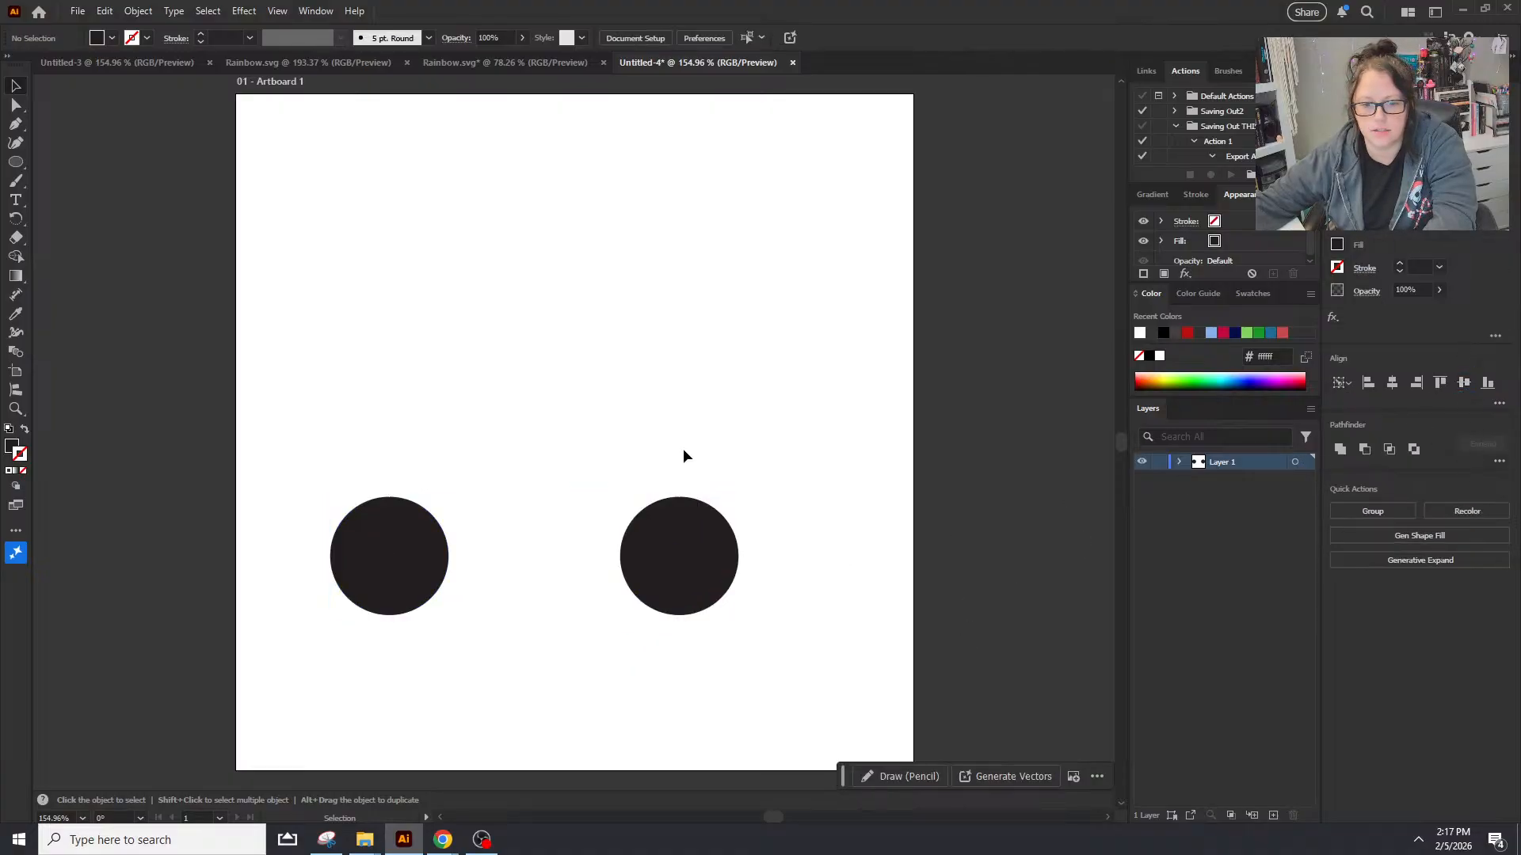
Step: Draw a black rectangle about 4.69 x 1.66 in for the car body, covering the upper halves of both wheels
drag(16, 161, 39, 160)
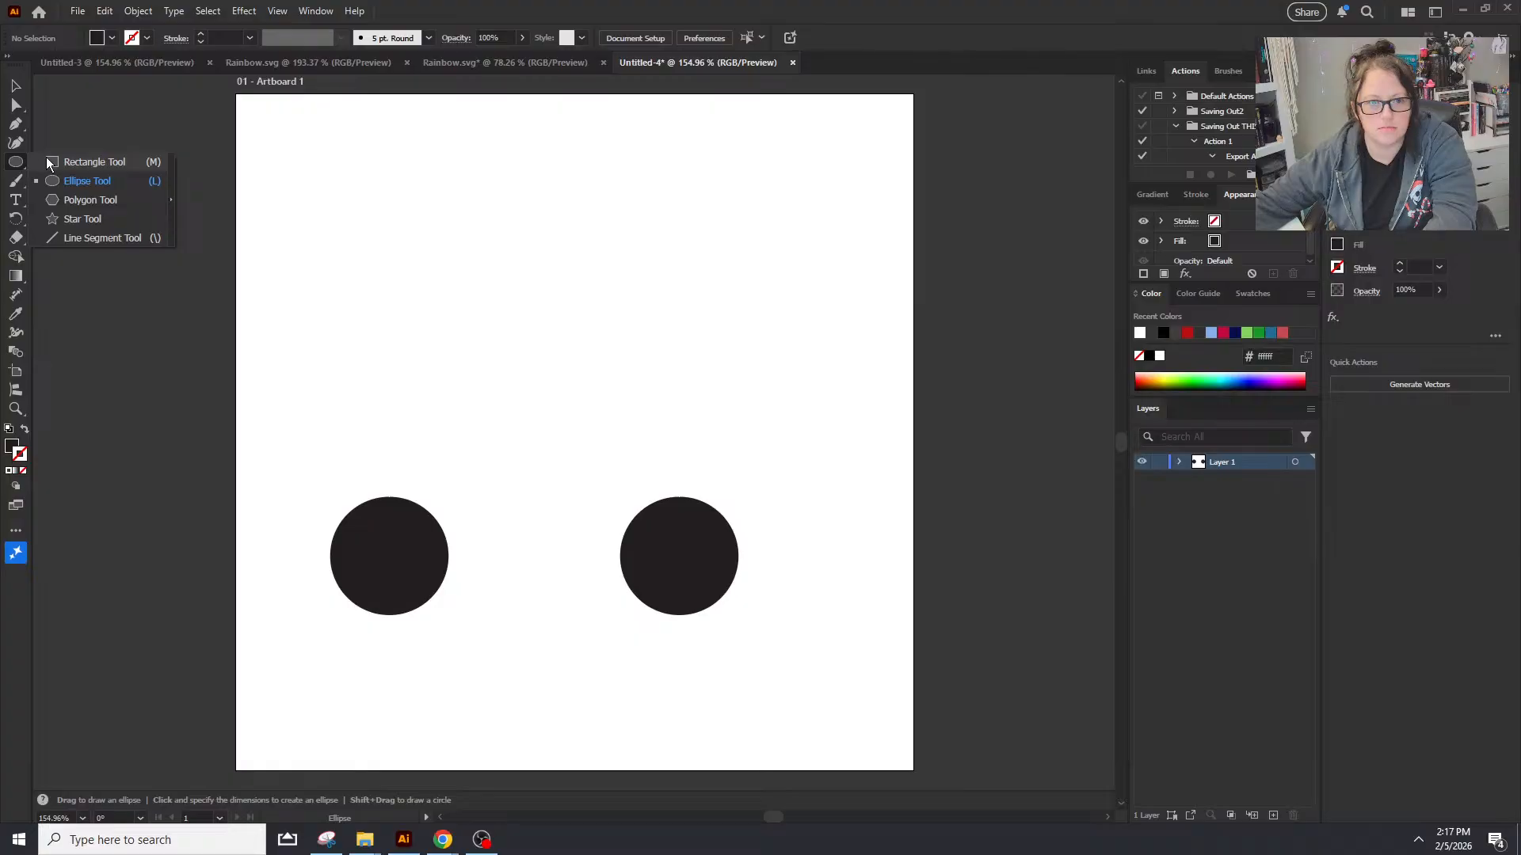
click(48, 162)
mouse_move(288, 371)
mouse_down()
mouse_move(563, 491)
mouse_move(819, 558)
mouse_up()
Step: Draw a circle larger than the wheels and position it across the body's upper edge, left of center
drag(16, 162, 66, 183)
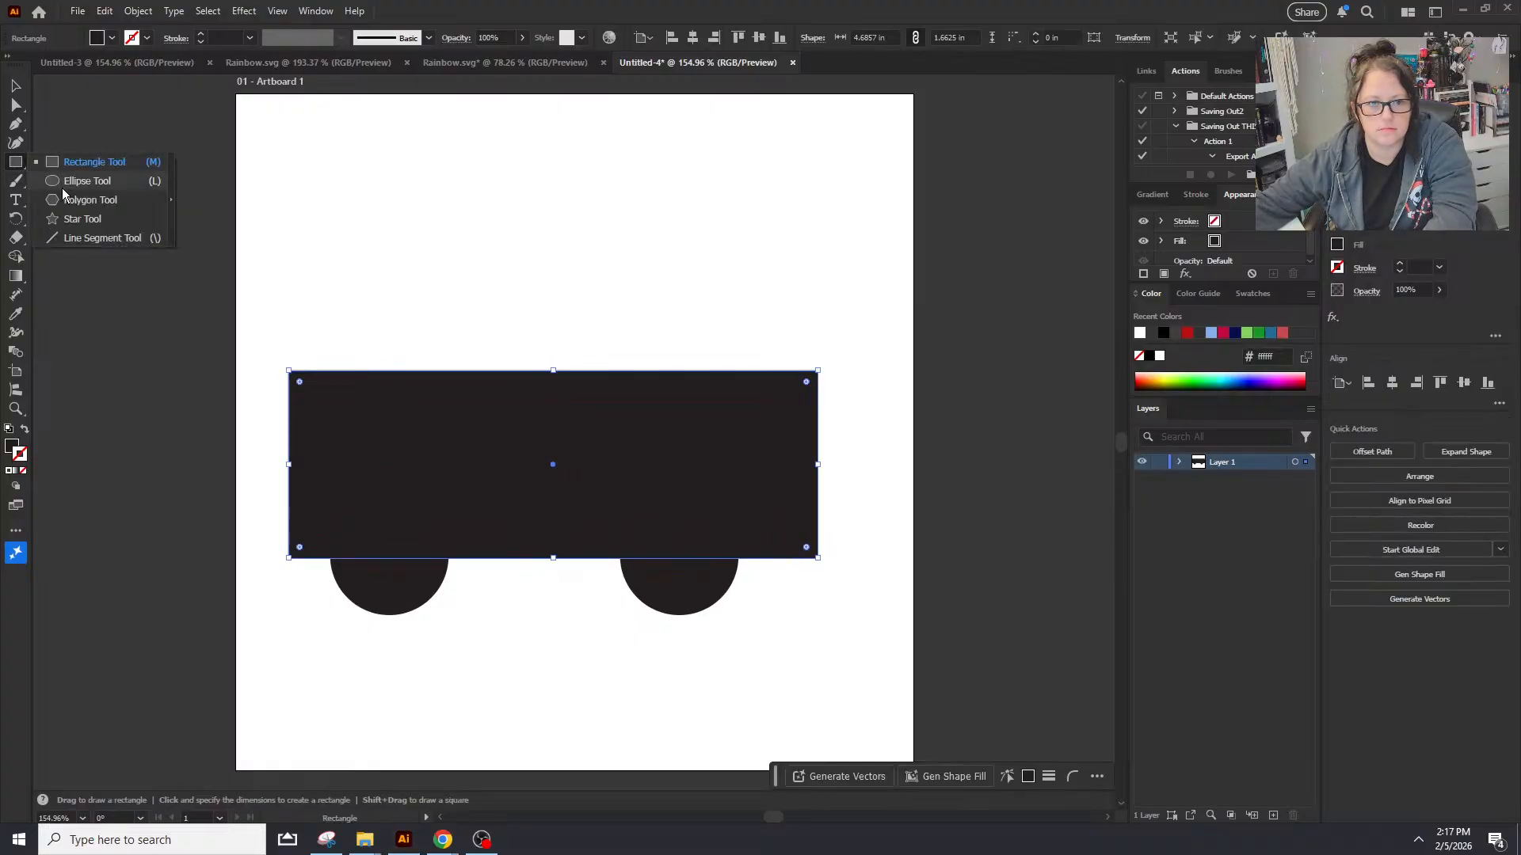
click(67, 184)
drag(415, 265, 612, 462)
click(16, 86)
drag(448, 336, 425, 345)
Step: Exclude the overlap of the large circle and car body, then delete the leftover upper half-circle to leave a cockpit cutout
shift+click(754, 506)
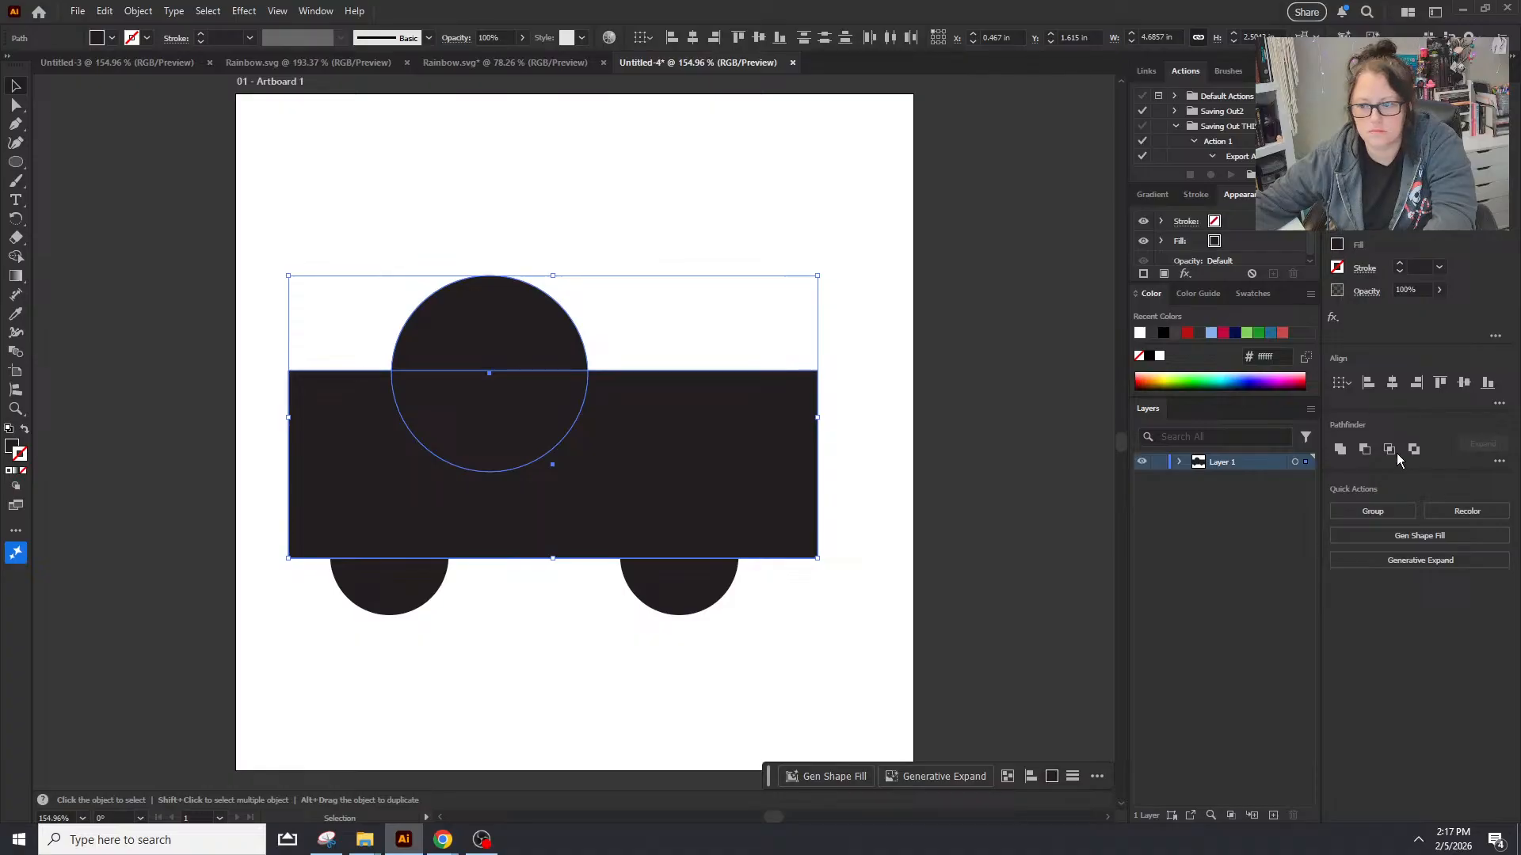
click(1414, 449)
double_click(512, 335)
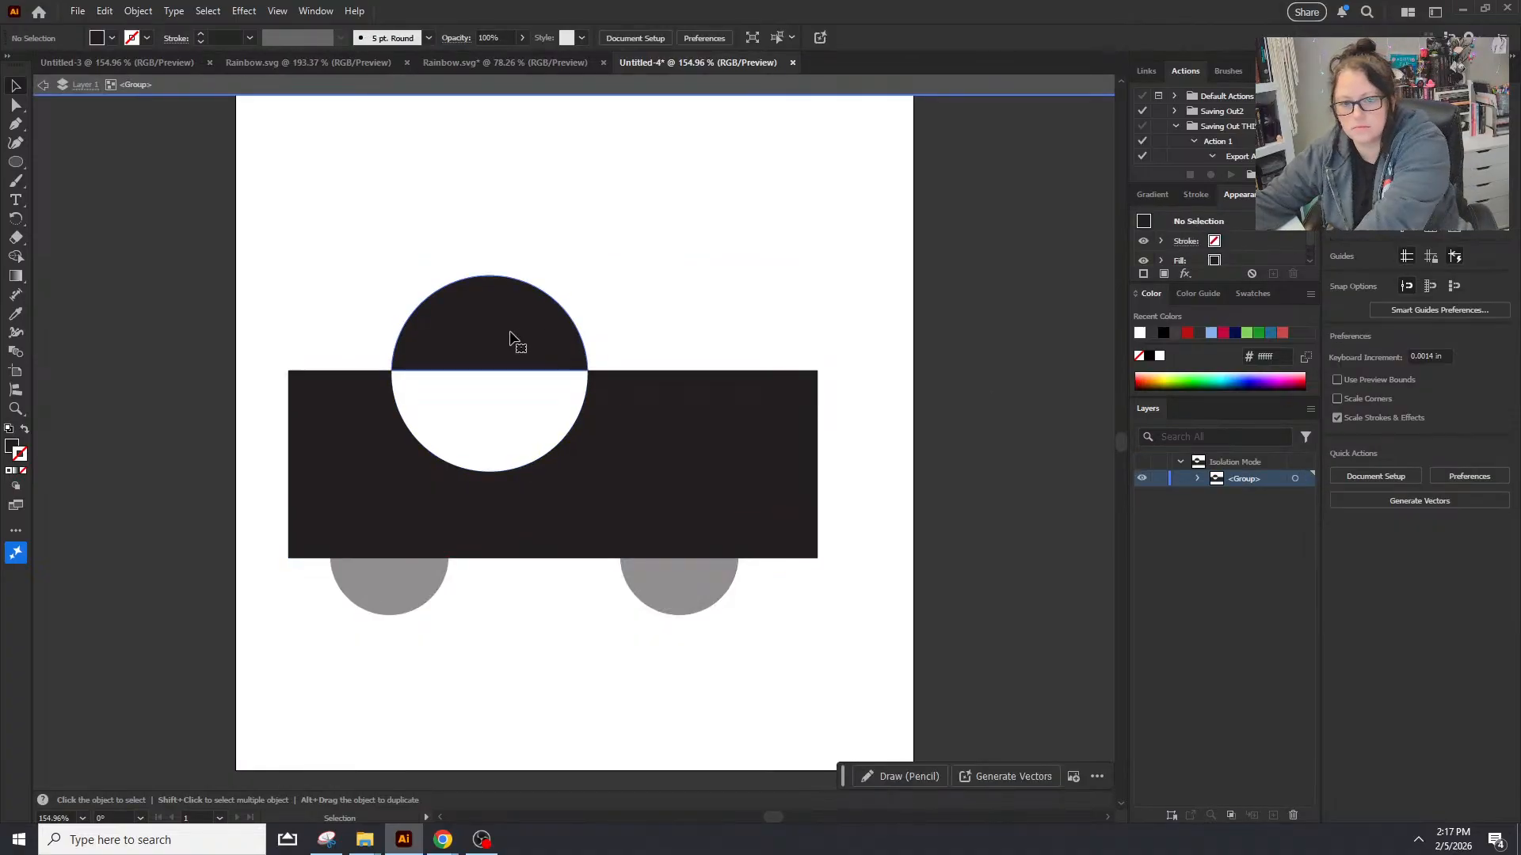
click(510, 333)
key(Delete)
Step: Round the body's upper front corner to about 1.28 in and its upper rear corner to about 0.28 in
click(16, 106)
drag(750, 315, 665, 511)
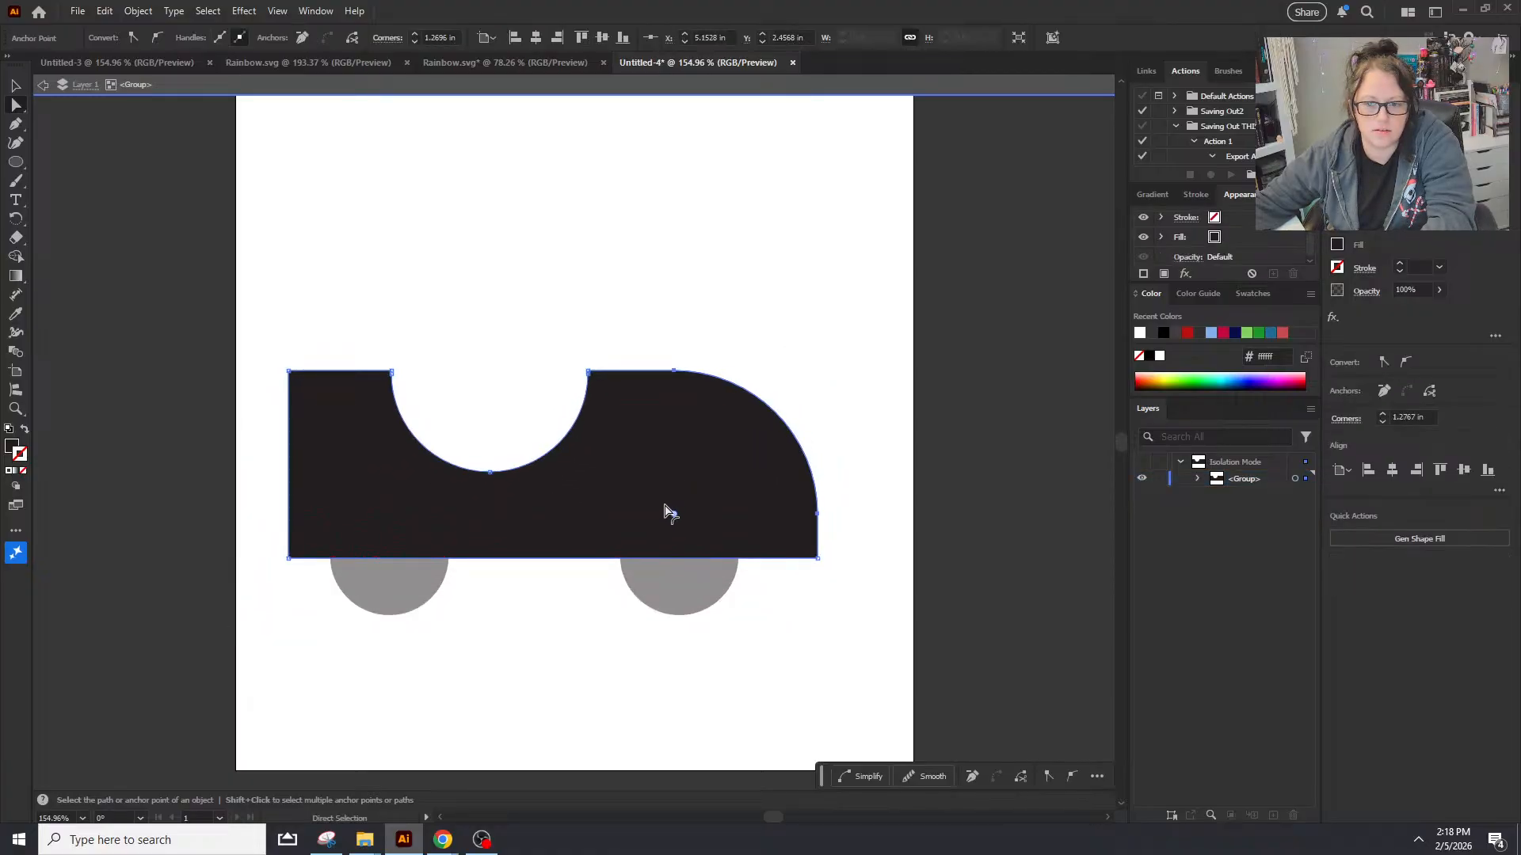
drag(268, 345, 362, 443)
drag(300, 386, 321, 407)
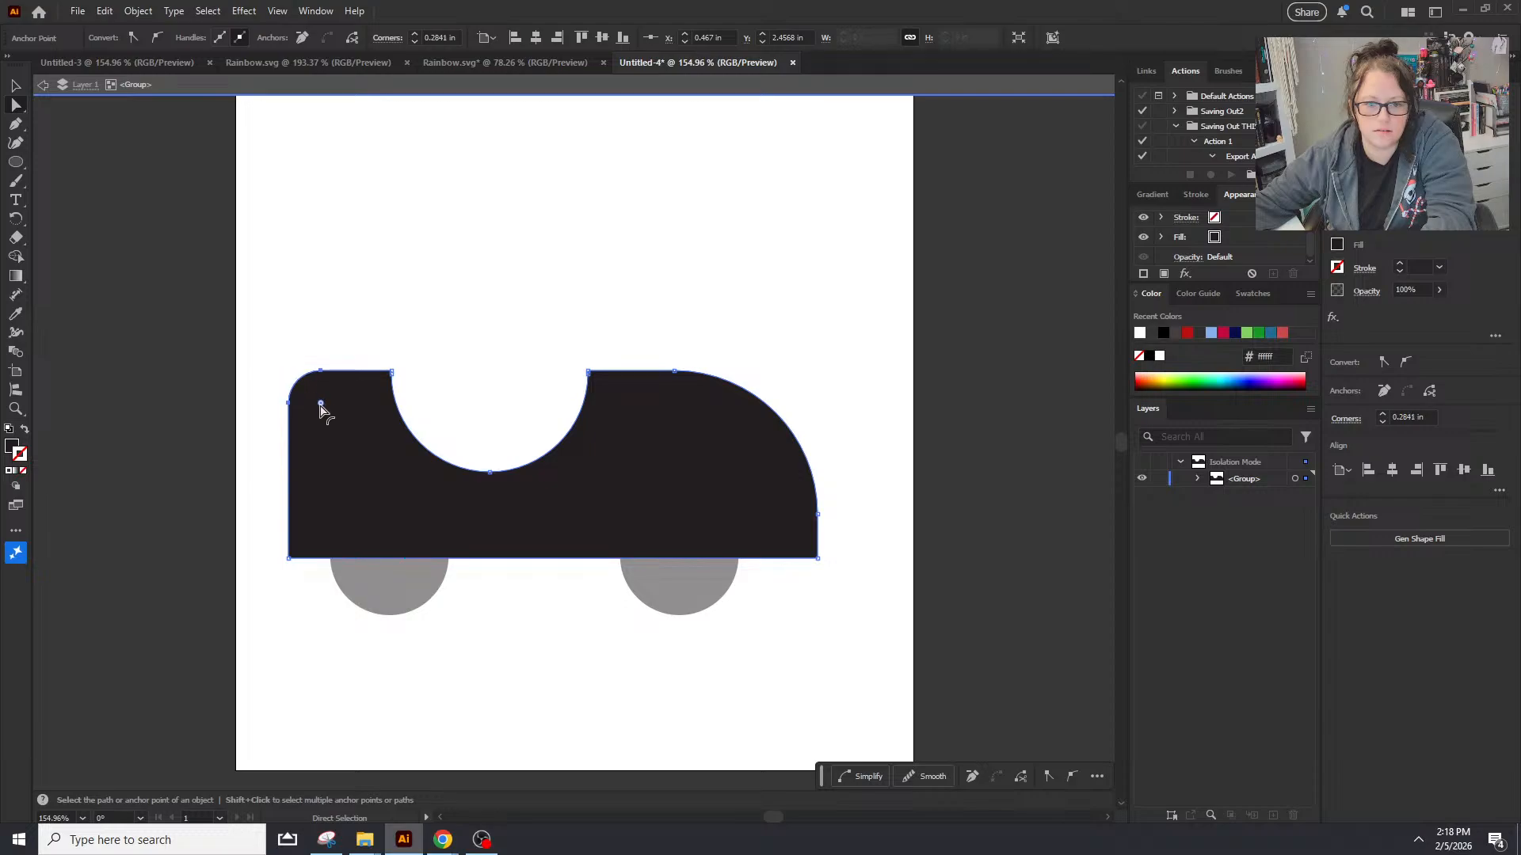
click(359, 343)
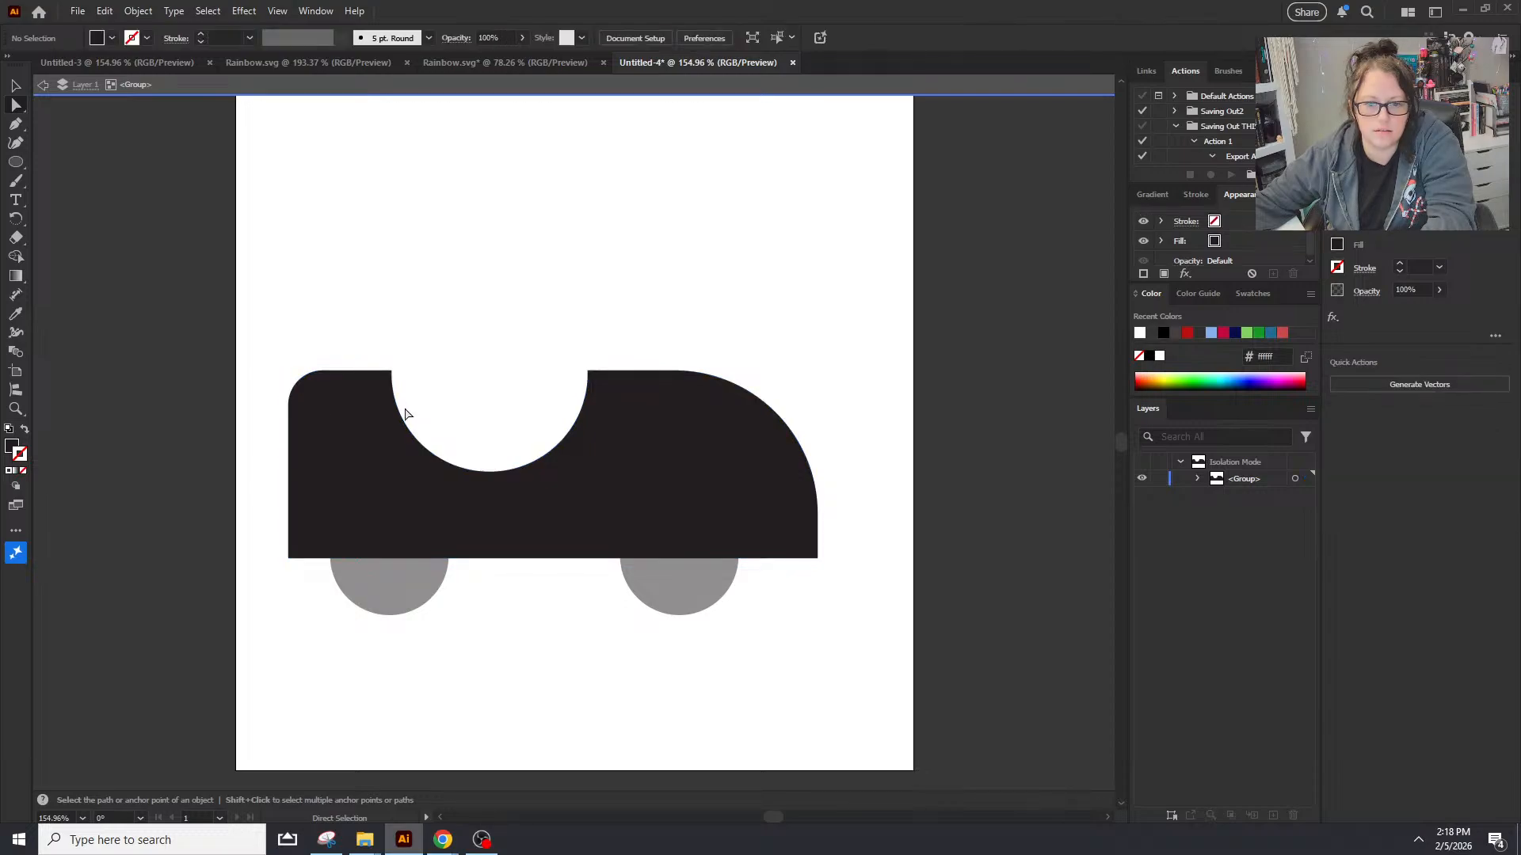
Step: Raise the body's lower edge so the car body is about 1.45 in high
click(404, 487)
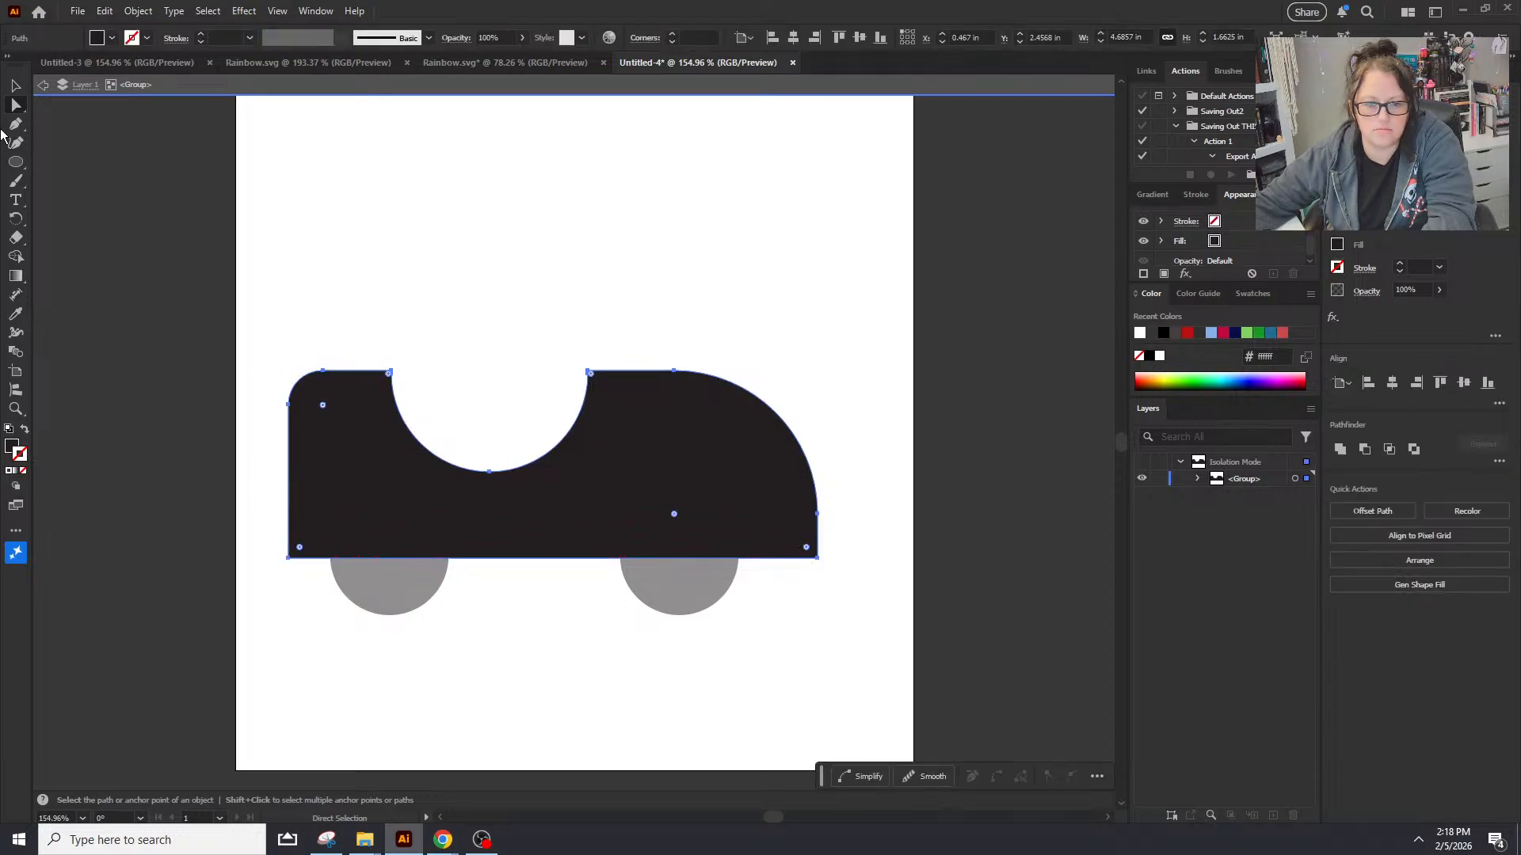
drag(253, 537, 927, 611)
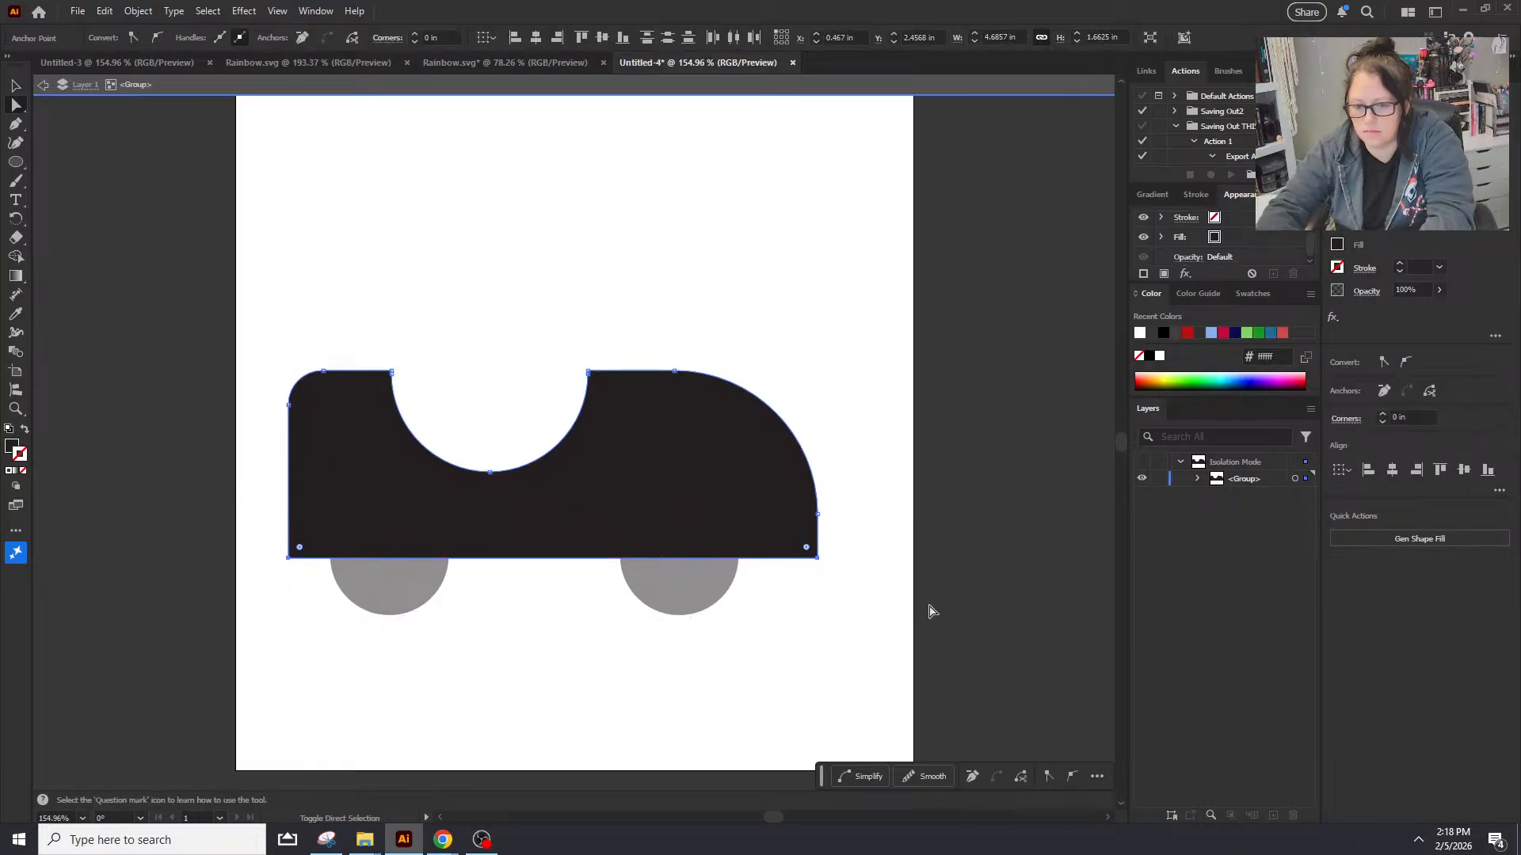
key(Up)
key(Up)
key(Up)
key(Up)
key(Up)
key(Up)
key(Up)
key(Up)
key(Up)
key(Up)
key(Up)
key(Up)
key(Up)
key(Up)
key(Up)
key(Up)
key(Up)
key(Up)
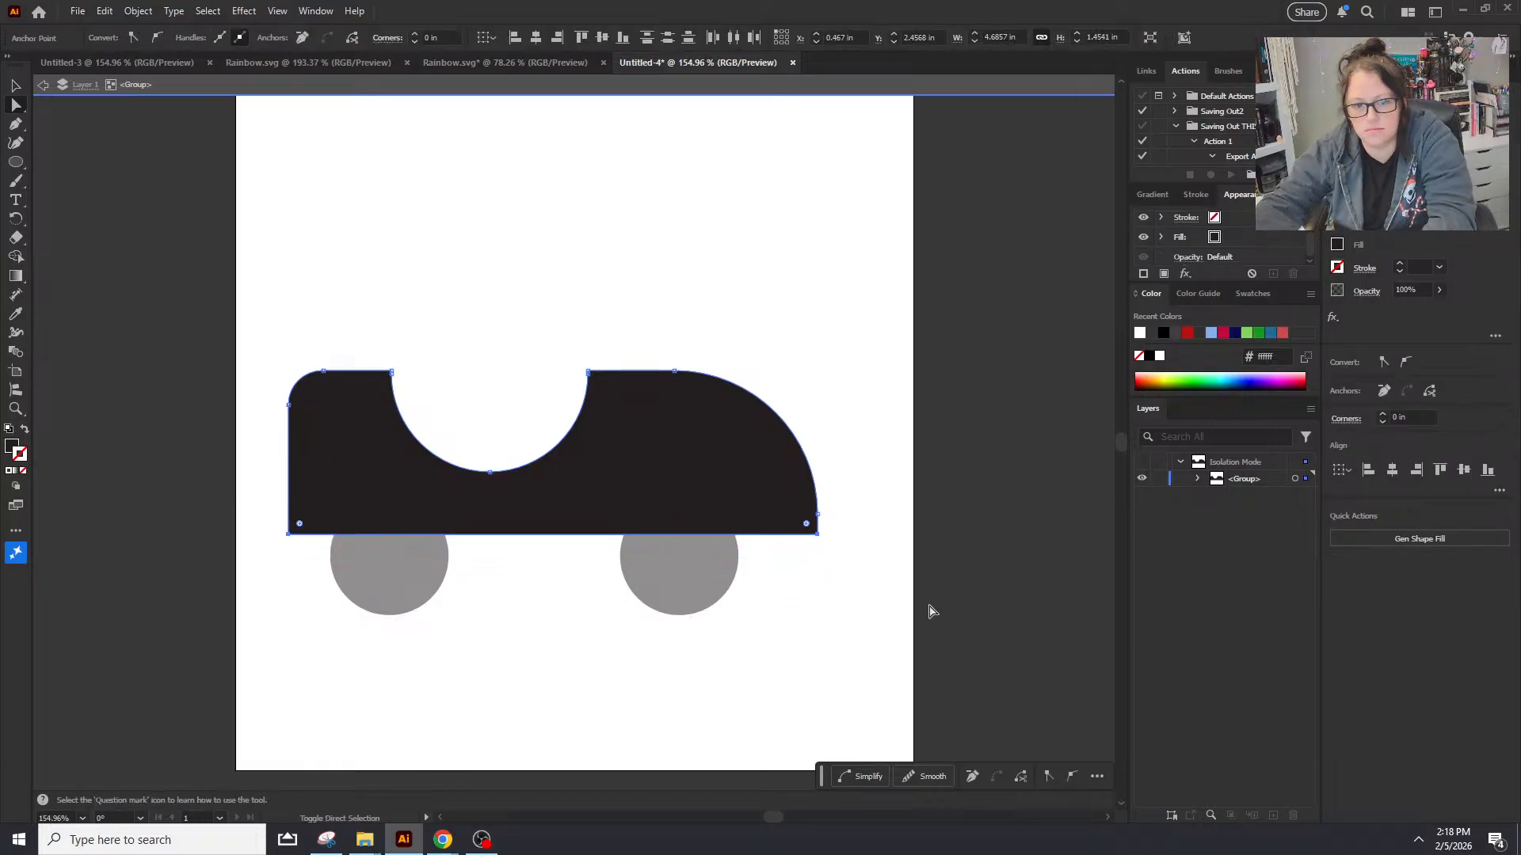
click(601, 274)
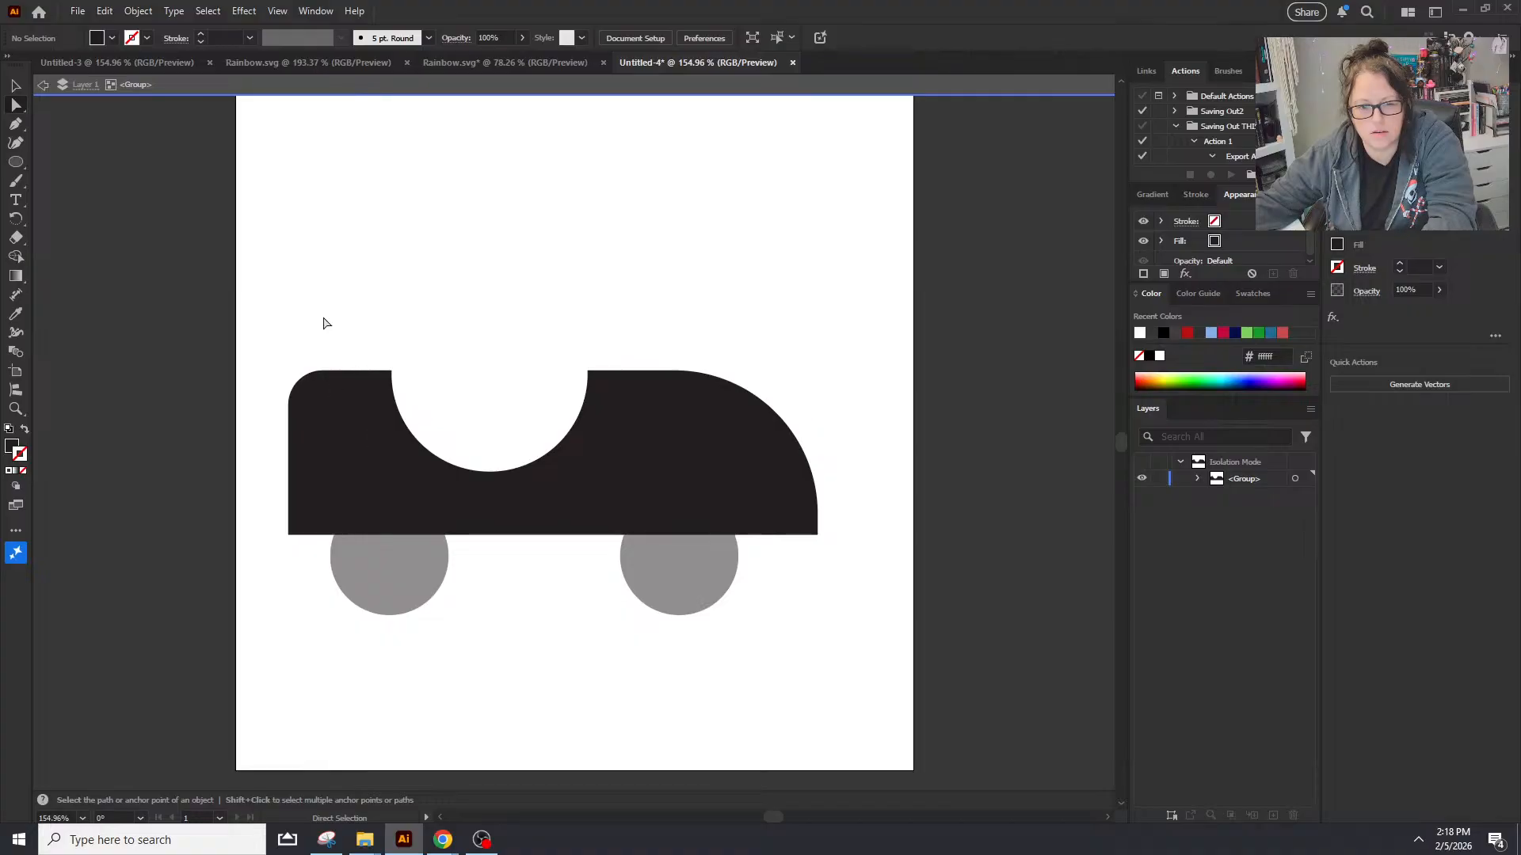
Step: Nudge the cockpit cutout's upper rear point to the right to narrow the opening
drag(359, 313, 434, 495)
key(Right)
key(Right)
key(Right)
key(Right)
key(Right)
key(Right)
key(Right)
key(Right)
key(Right)
key(Right)
key(Right)
key(Right)
key(Right)
key(Right)
key(Right)
key(Right)
key(Right)
key(Right)
key(Right)
key(Right)
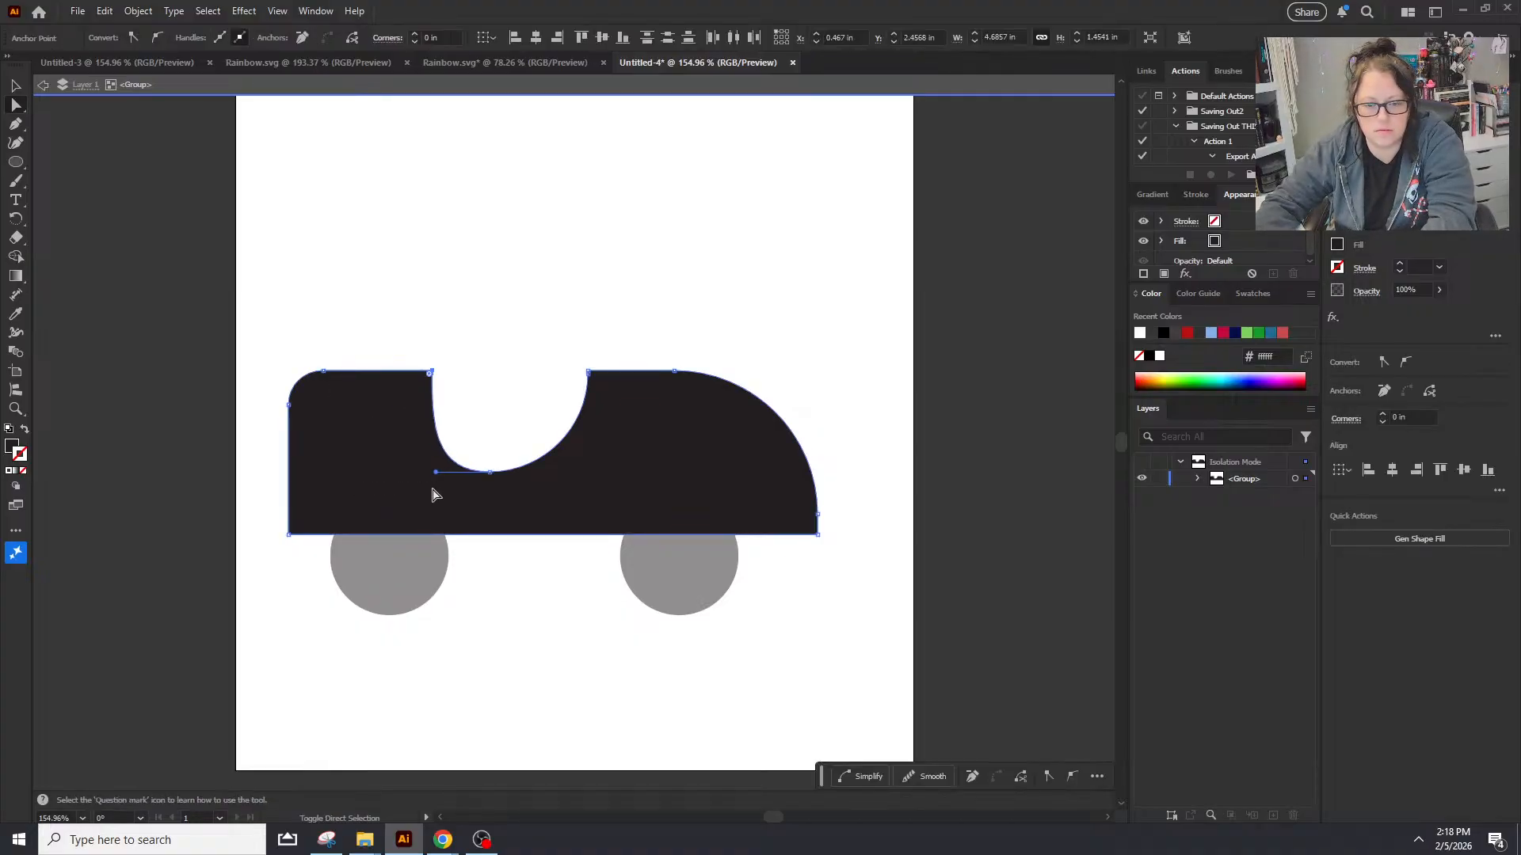
click(784, 265)
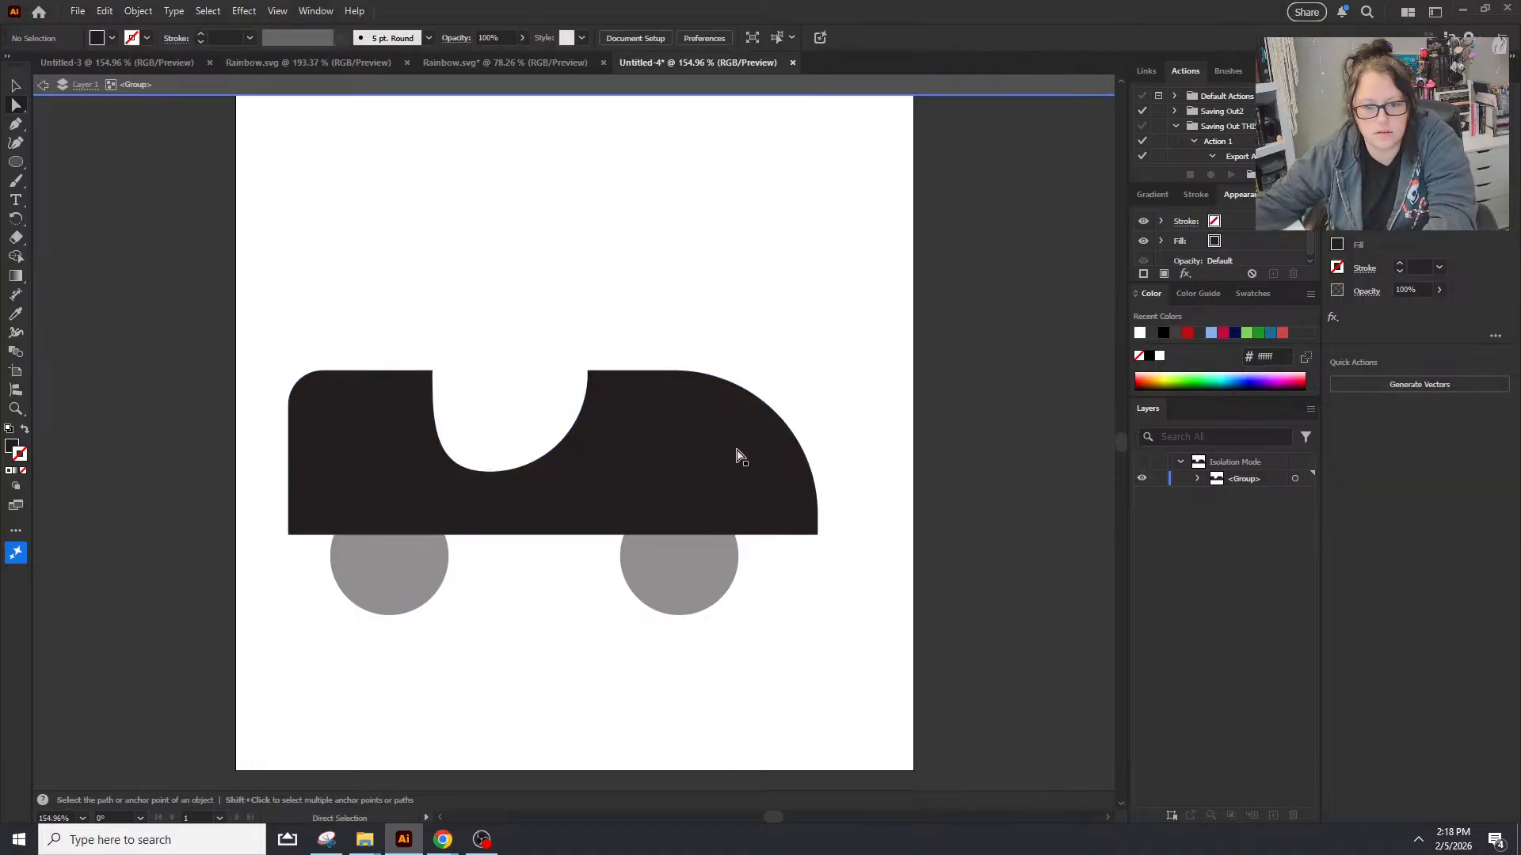
Step: Draw a narrow upright bar about 0.20 x 0.81 in above the cockpit and fully round its ends
drag(16, 162, 54, 164)
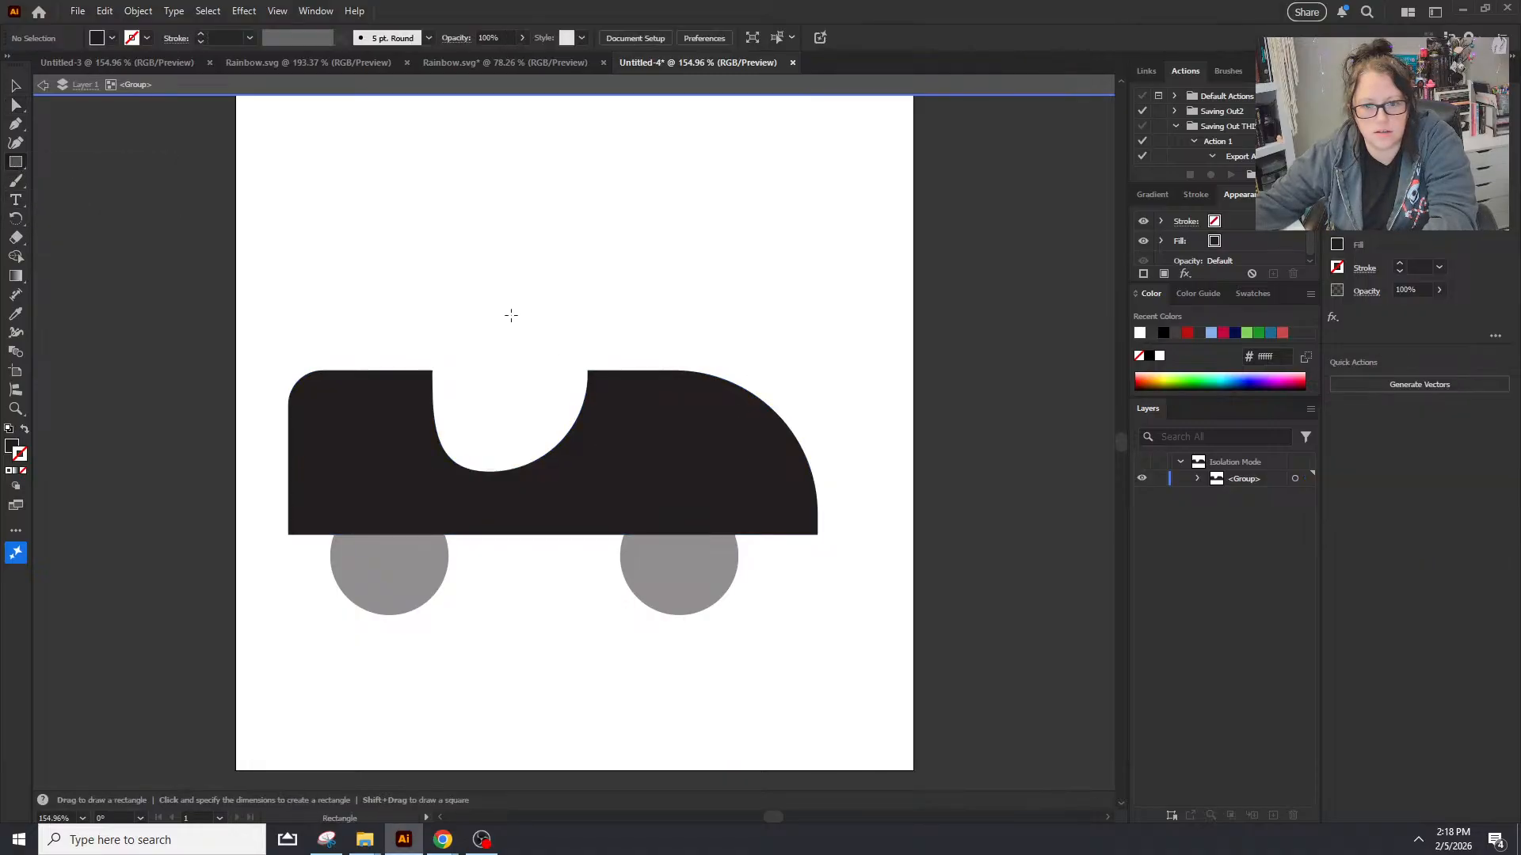
drag(511, 314, 534, 407)
click(16, 103)
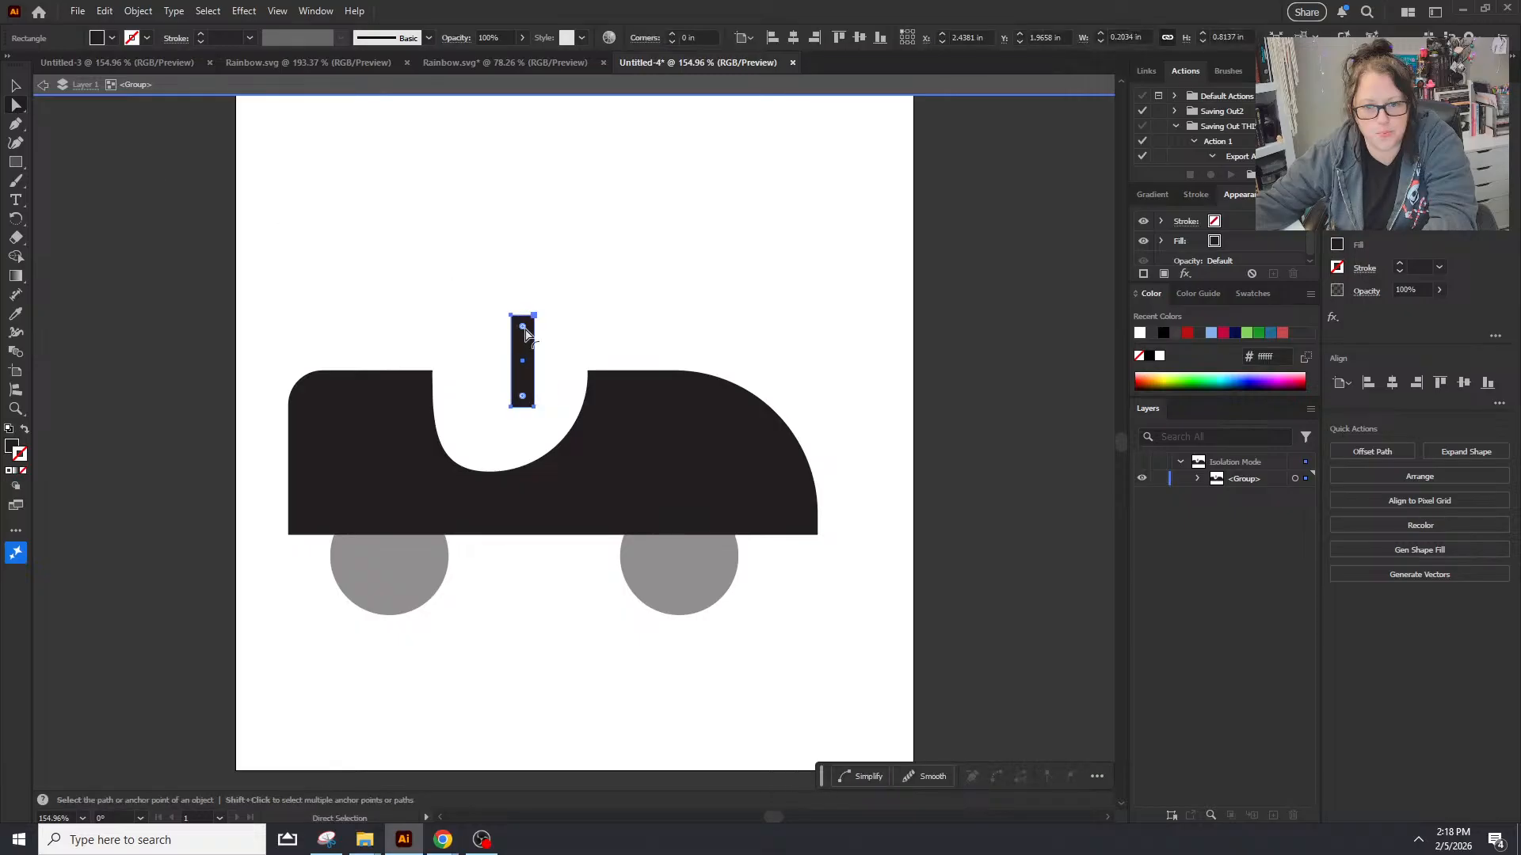
drag(523, 331, 527, 340)
click(83, 172)
click(16, 85)
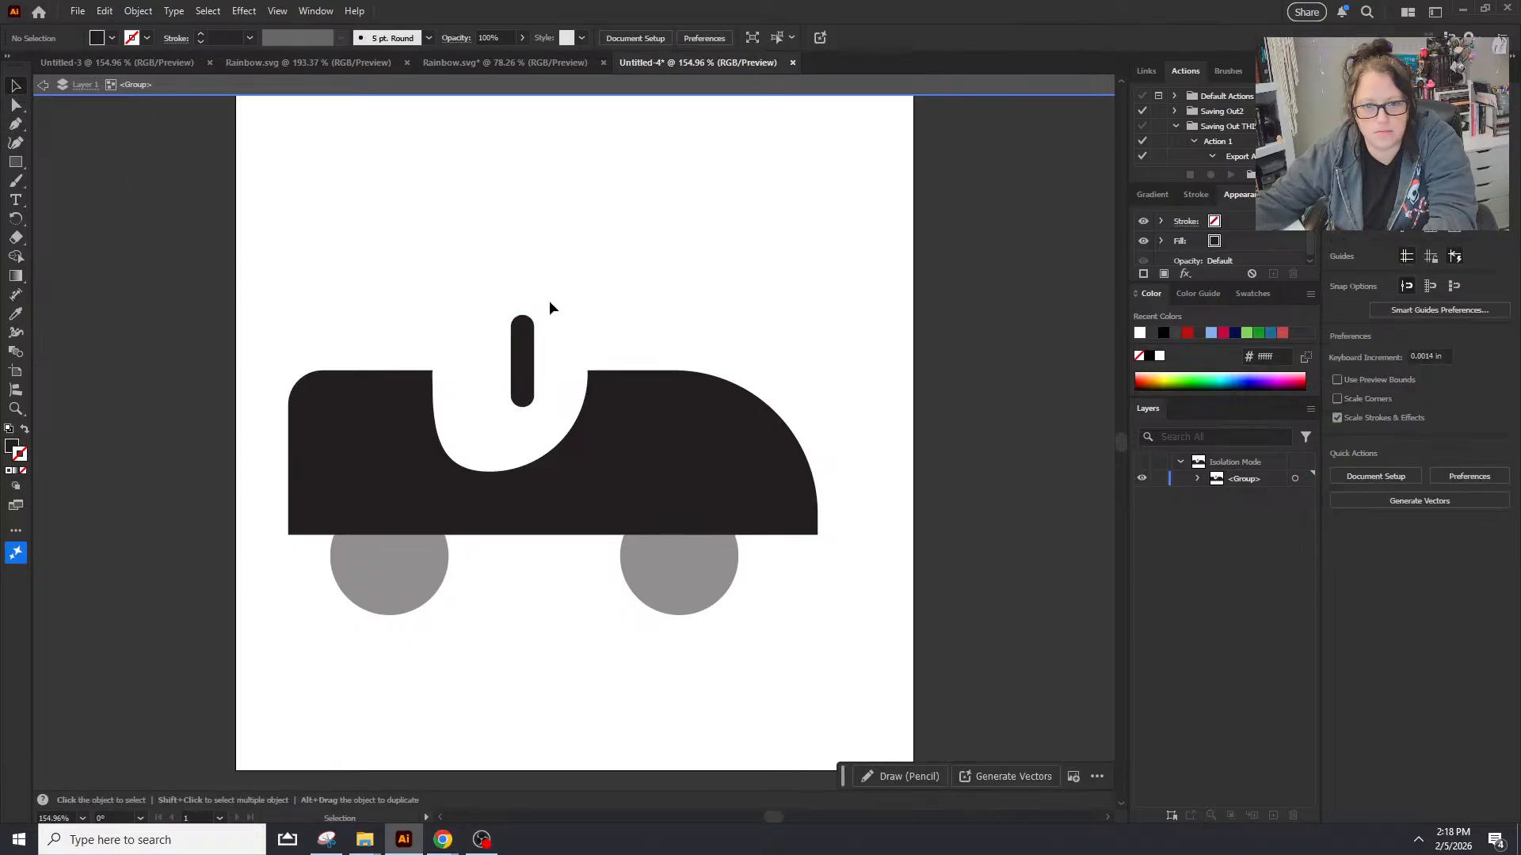
Step: Tilt the rounded bar toward the car's front, shrink it, and place it inside the cockpit as a steering wheel
click(521, 368)
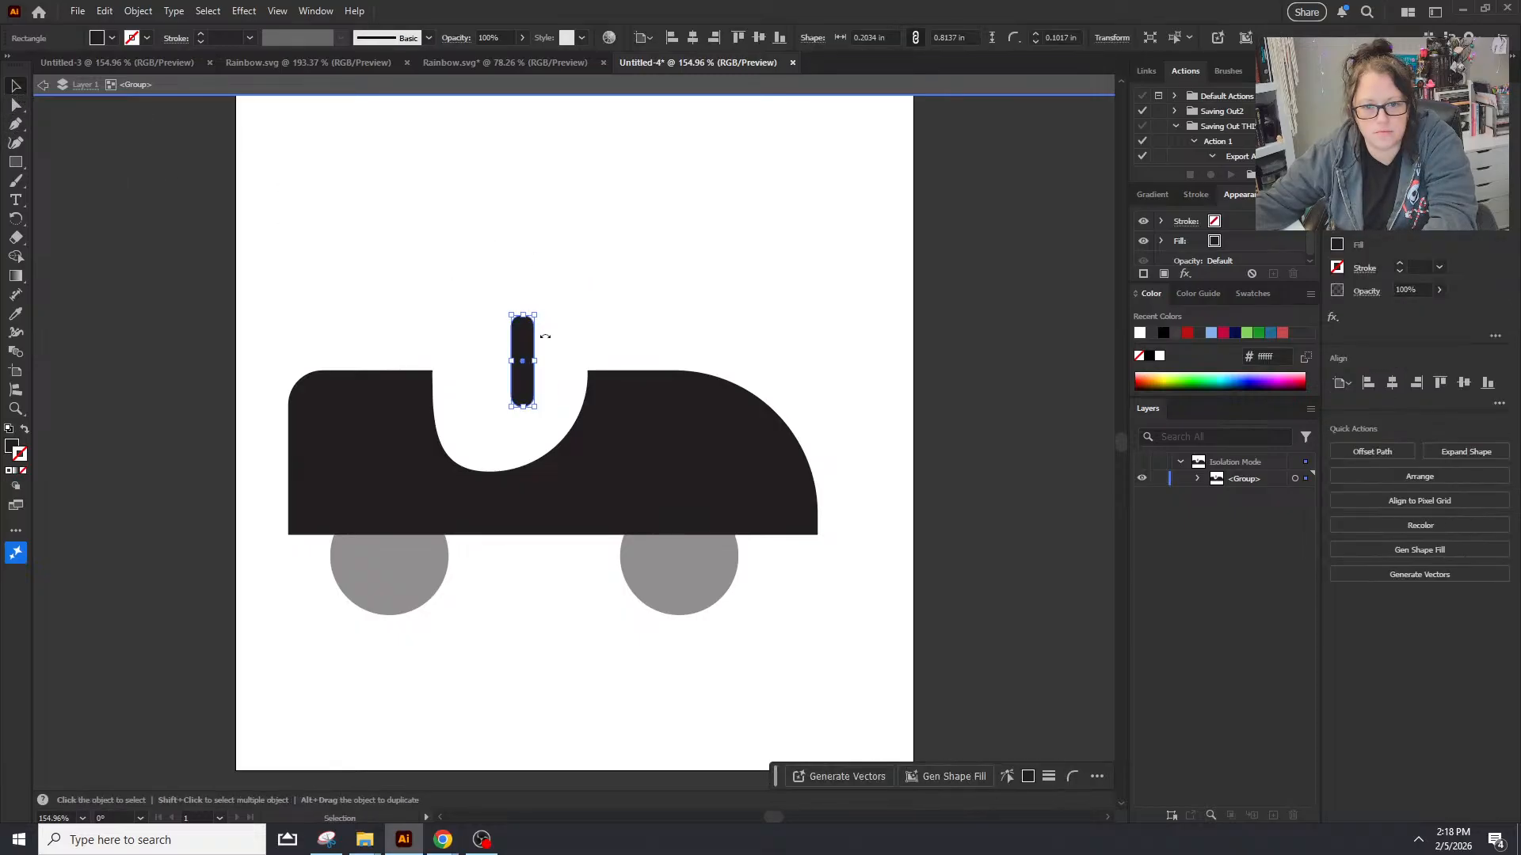
drag(545, 336, 513, 415)
click(598, 307)
click(662, 427)
key(a)
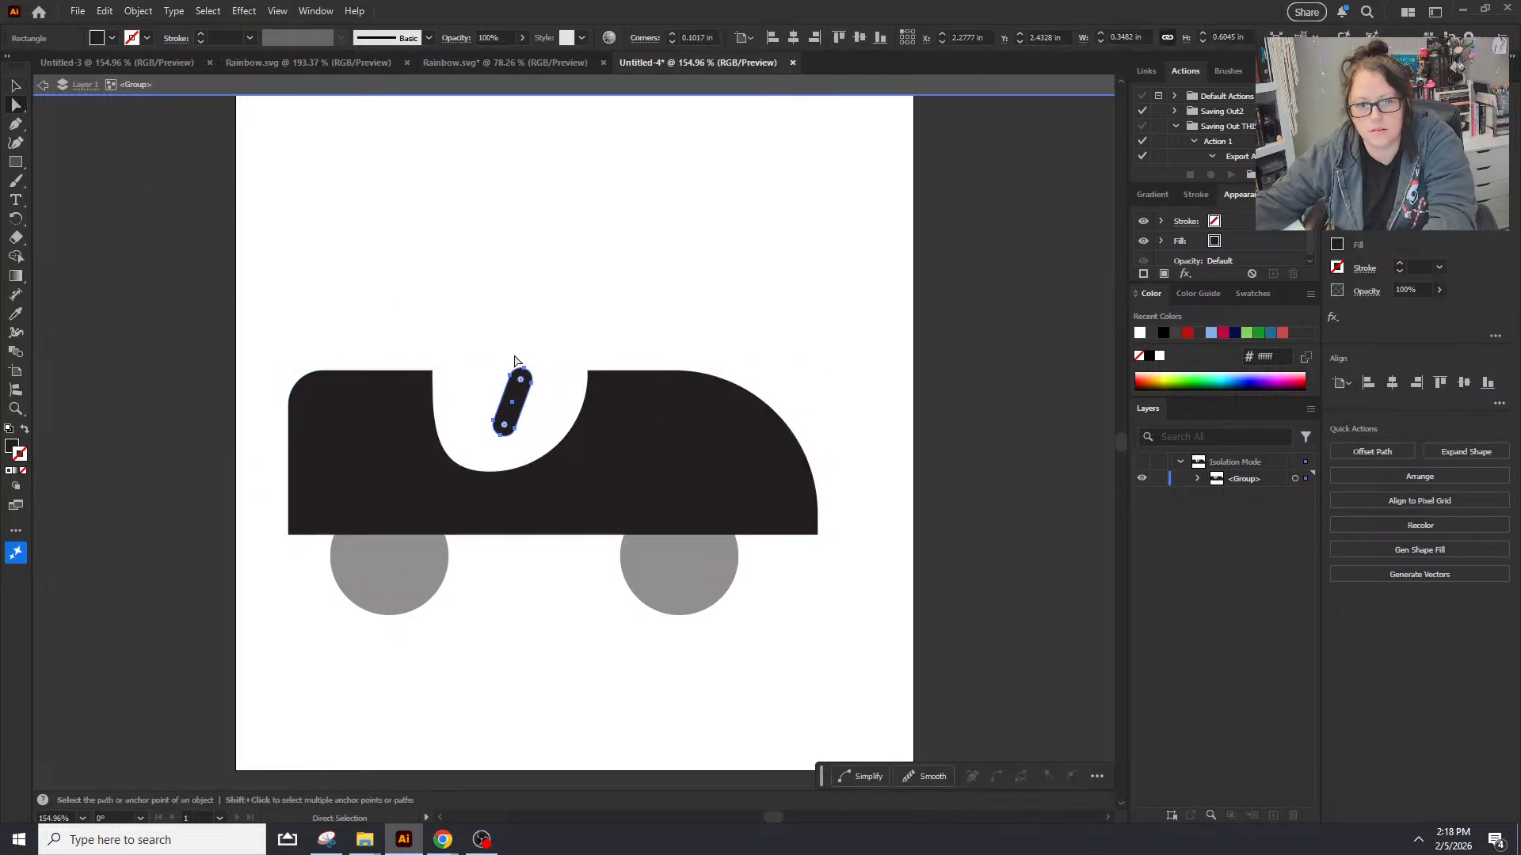
Step: Nudge the cockpit cutout's upper front point to the left, toward the steering wheel
click(560, 492)
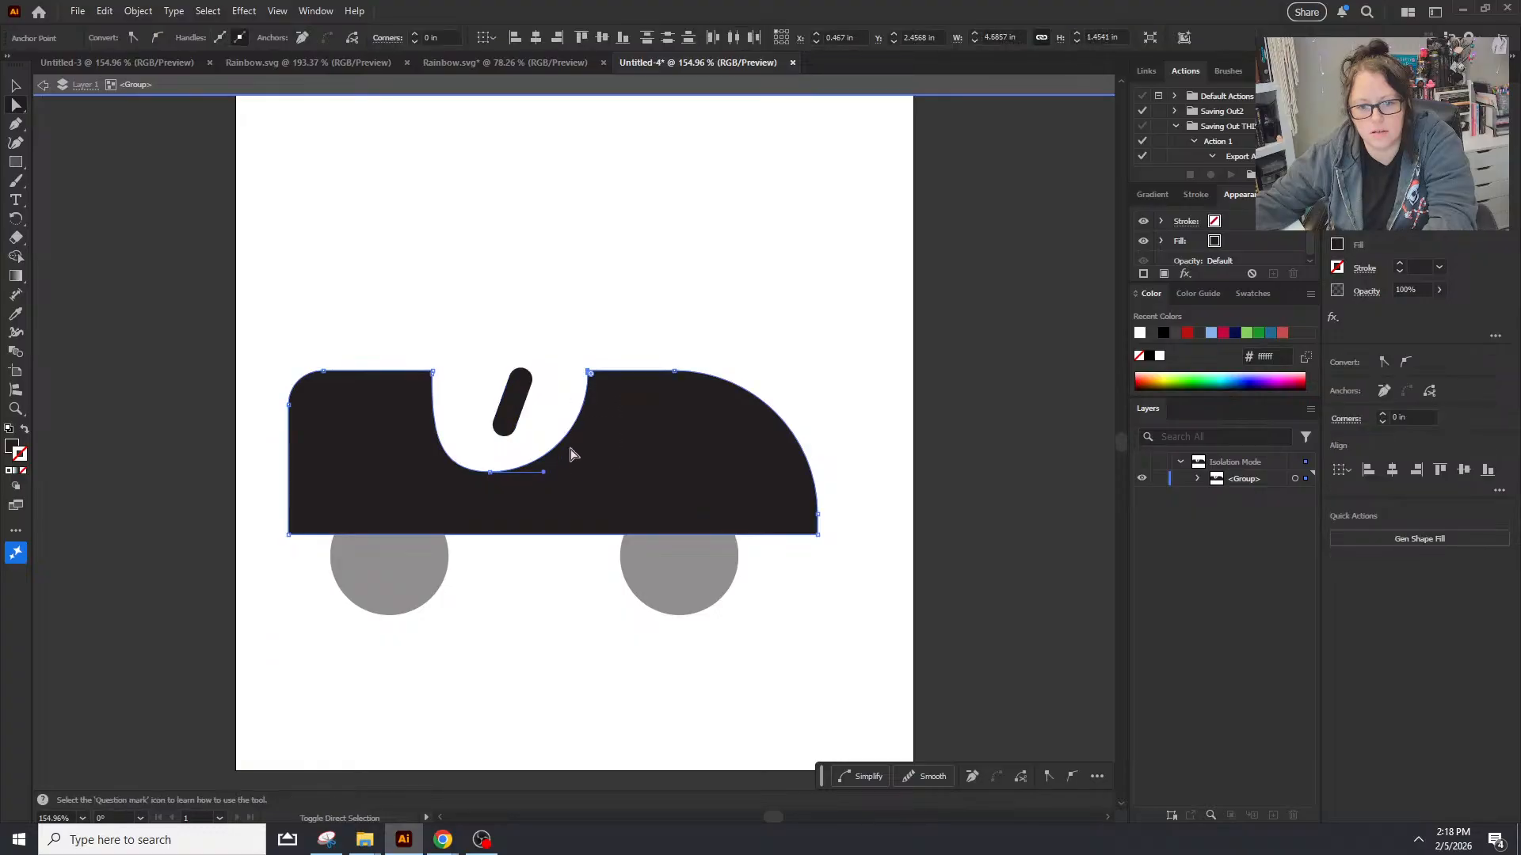
key(Left)
key(Left)
key(Left)
key(Left)
key(Left)
key(Left)
key(Left)
key(Left)
key(Left)
key(Left)
key(Left)
key(Left)
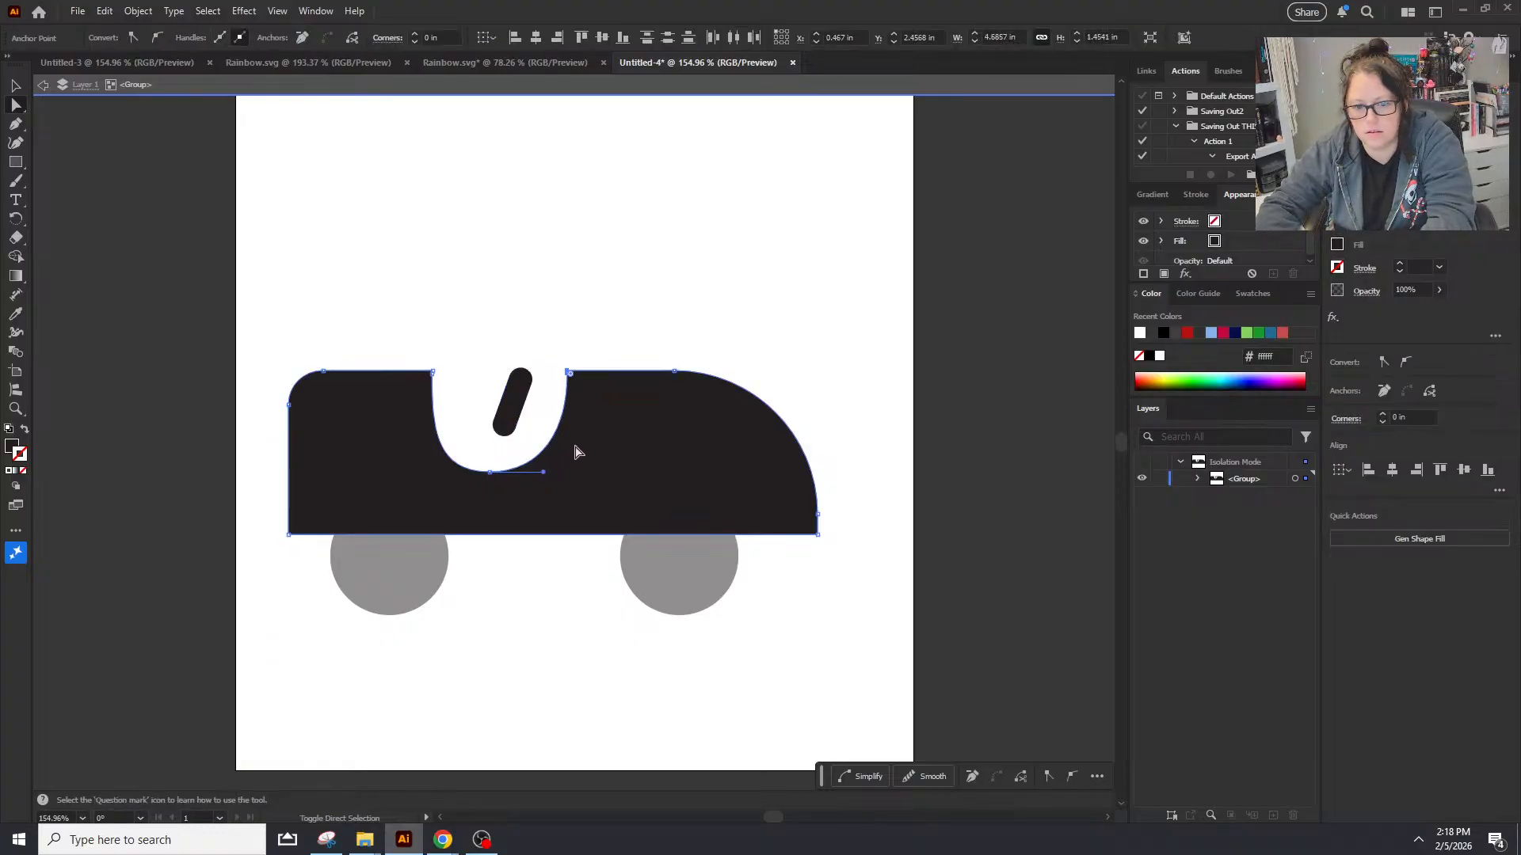
Step: Raise the lowest point of the cockpit cutout to make the opening shallower
drag(543, 472, 486, 445)
key(ctrl+z)
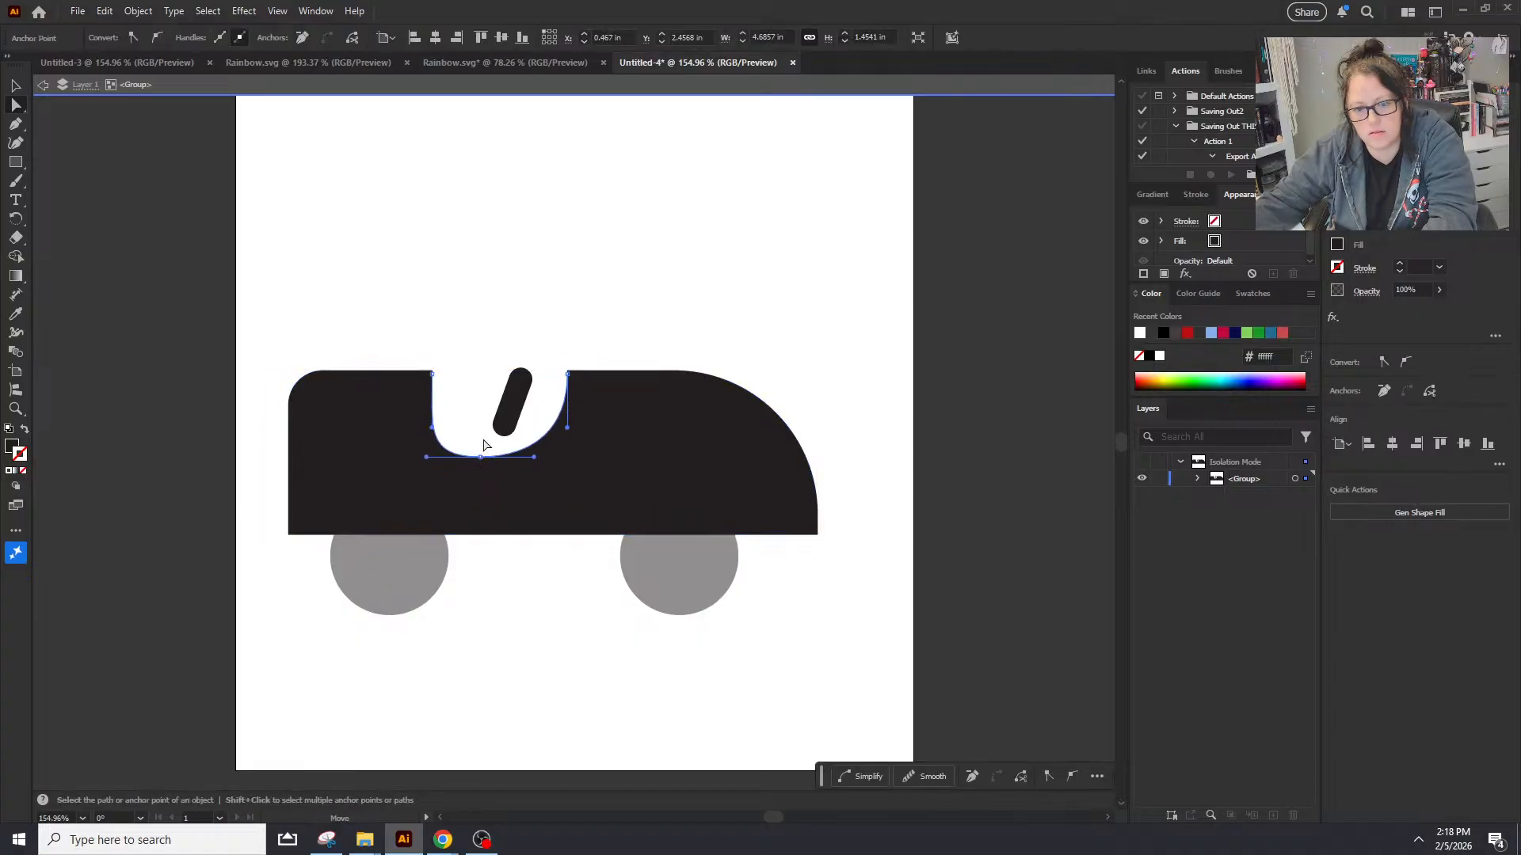
click(485, 412)
Step: Move the steering wheel bar up and right, close to the cockpit's front edge
mouse_move(522, 381)
mouse_down()
mouse_move(550, 369)
mouse_move(539, 377)
mouse_up()
click(707, 285)
click(597, 331)
Step: Turn the car body into an outline by swapping its fill and stroke, with a 5 pt stroke weight
click(660, 431)
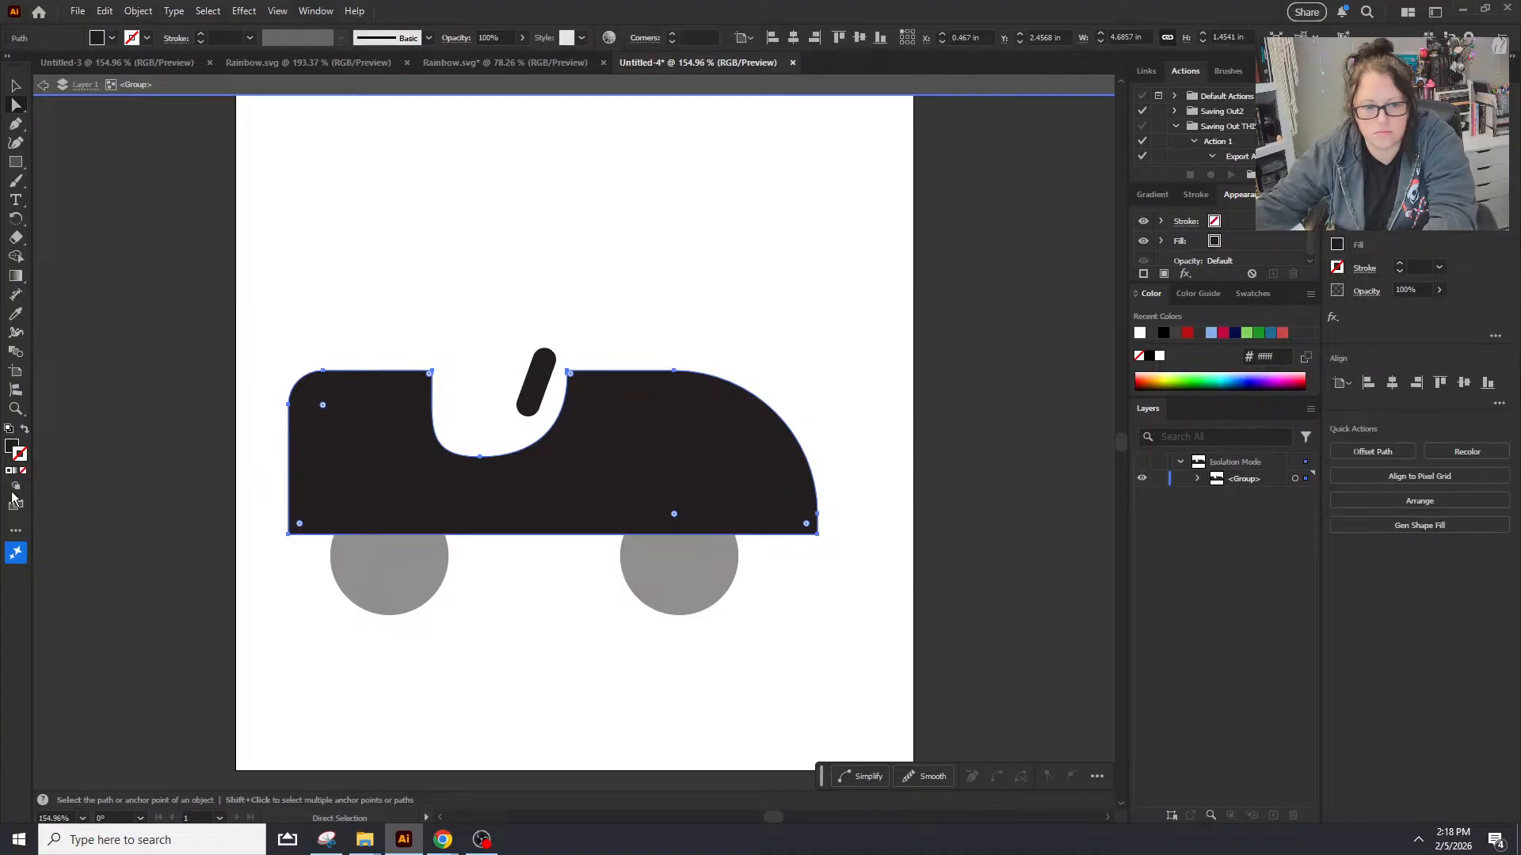
click(24, 430)
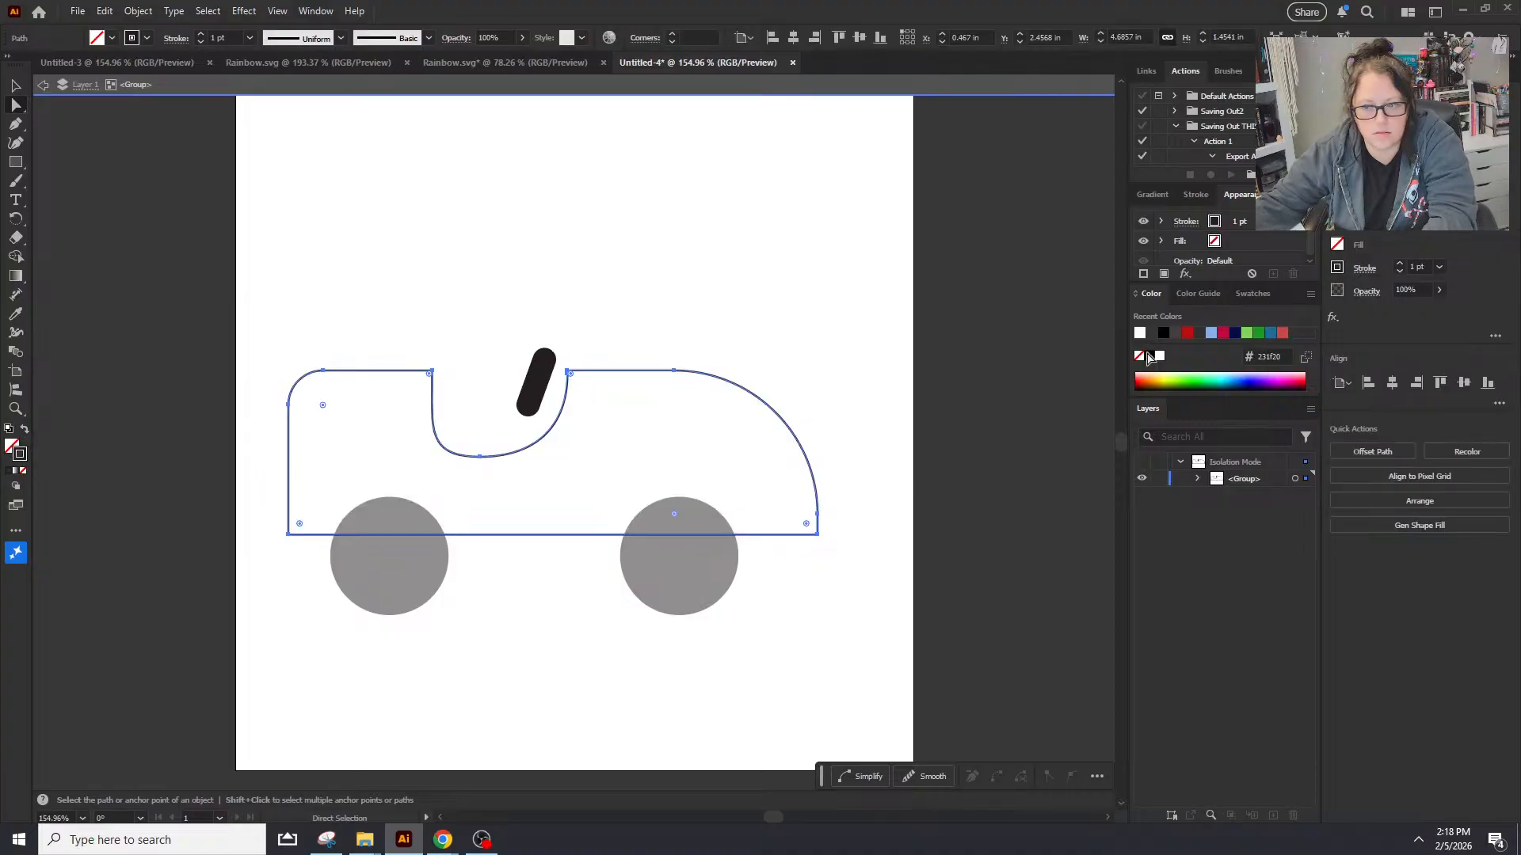
click(1399, 263)
click(1399, 263)
click(1400, 263)
click(1399, 263)
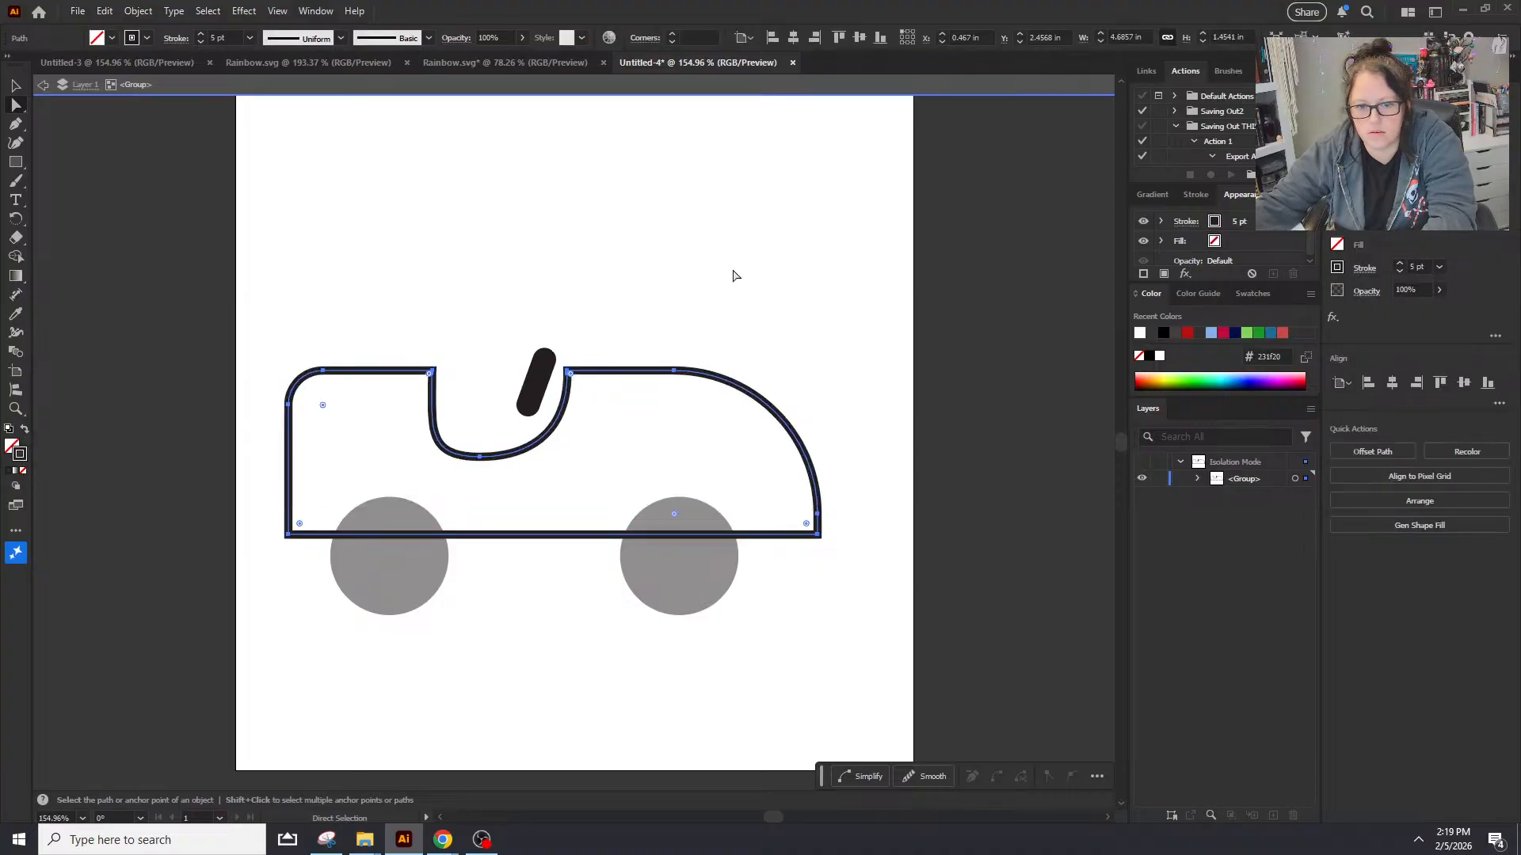
click(735, 276)
Step: Check the stroke weight of the rainbow's arcs in Rainbow.svg and return to the car document
click(317, 63)
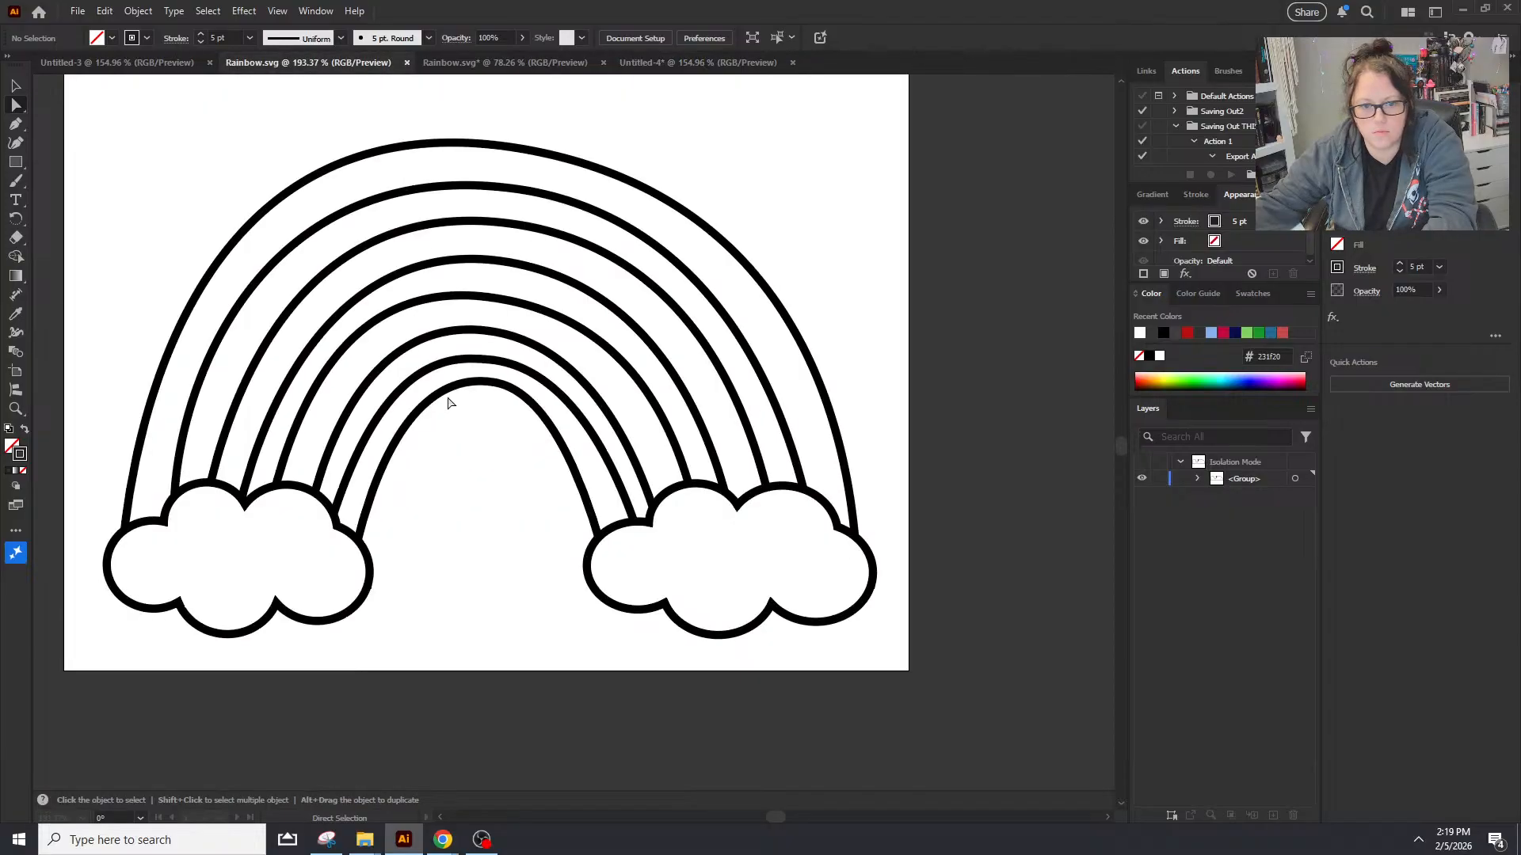
click(453, 392)
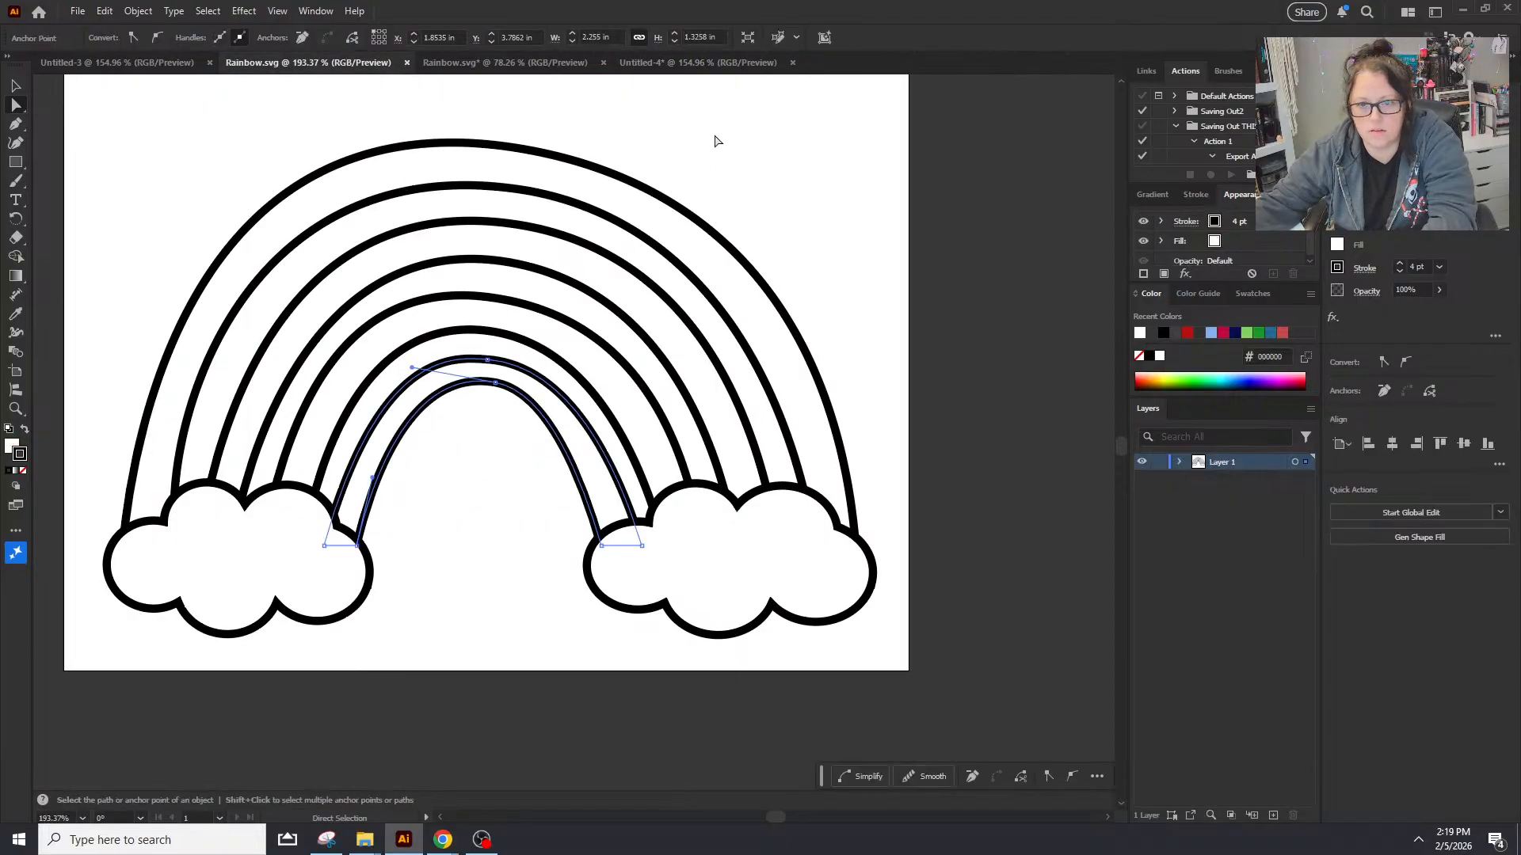
click(672, 63)
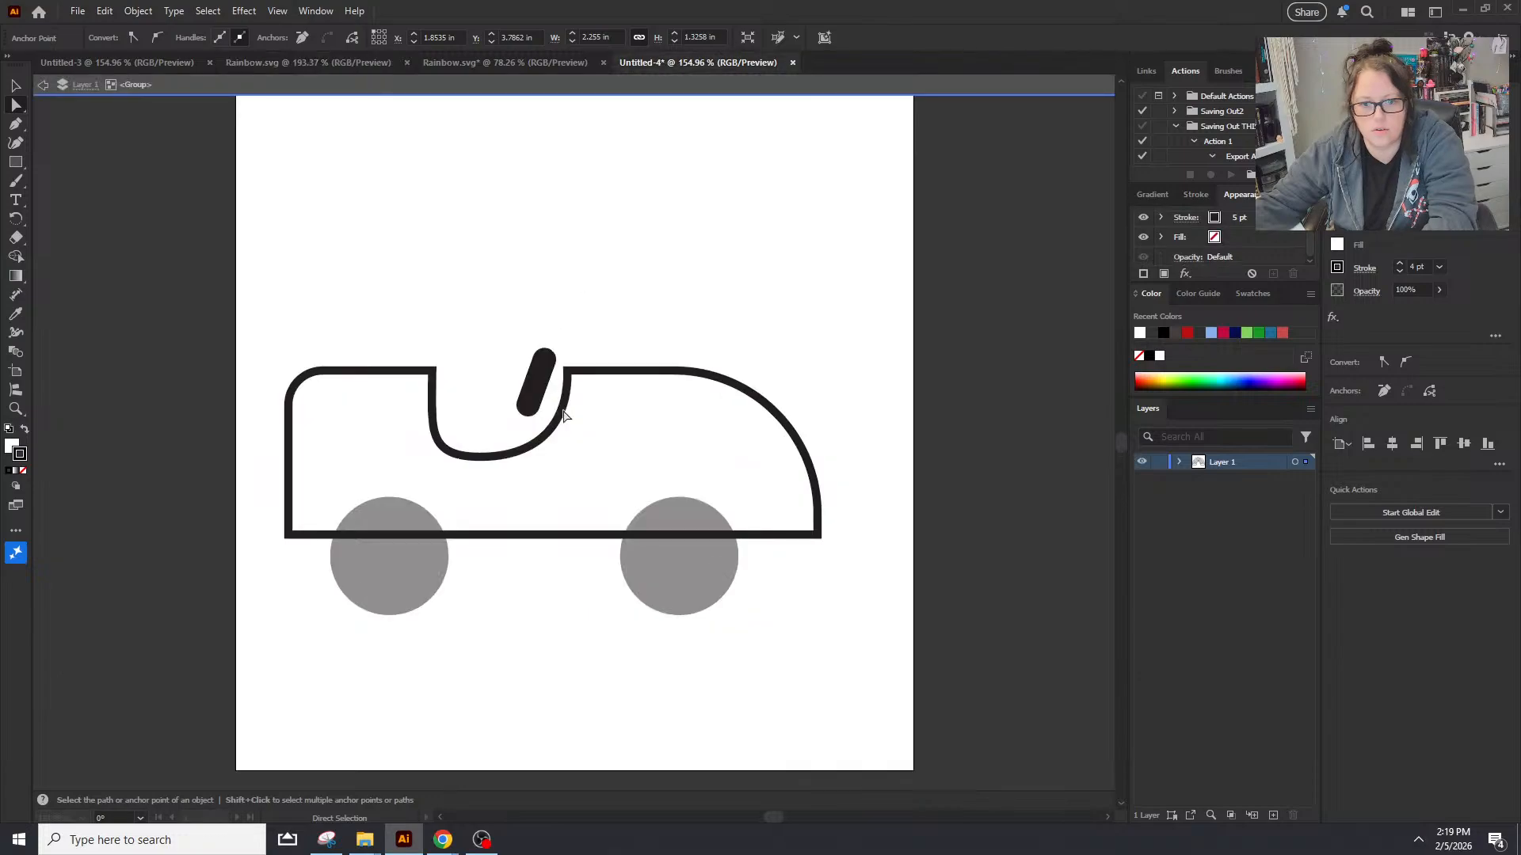
Step: Reduce the car body's stroke weight to 4 pt and move the steering wheel bar closer to the cockpit's front edge
double_click(565, 410)
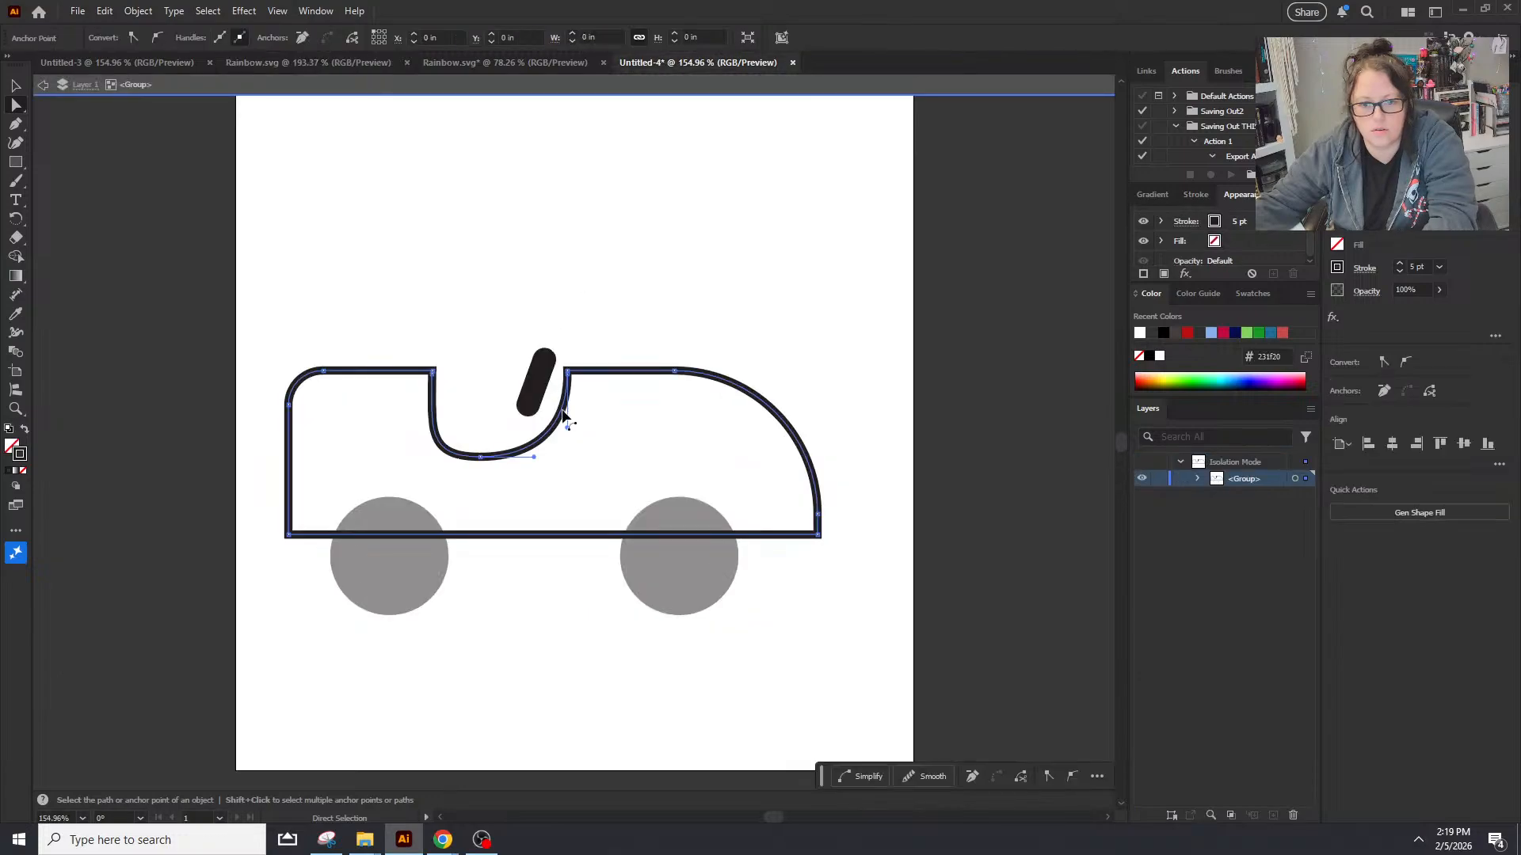
click(1400, 272)
click(614, 323)
mouse_move(533, 380)
mouse_down()
mouse_move(550, 361)
mouse_move(547, 373)
mouse_up()
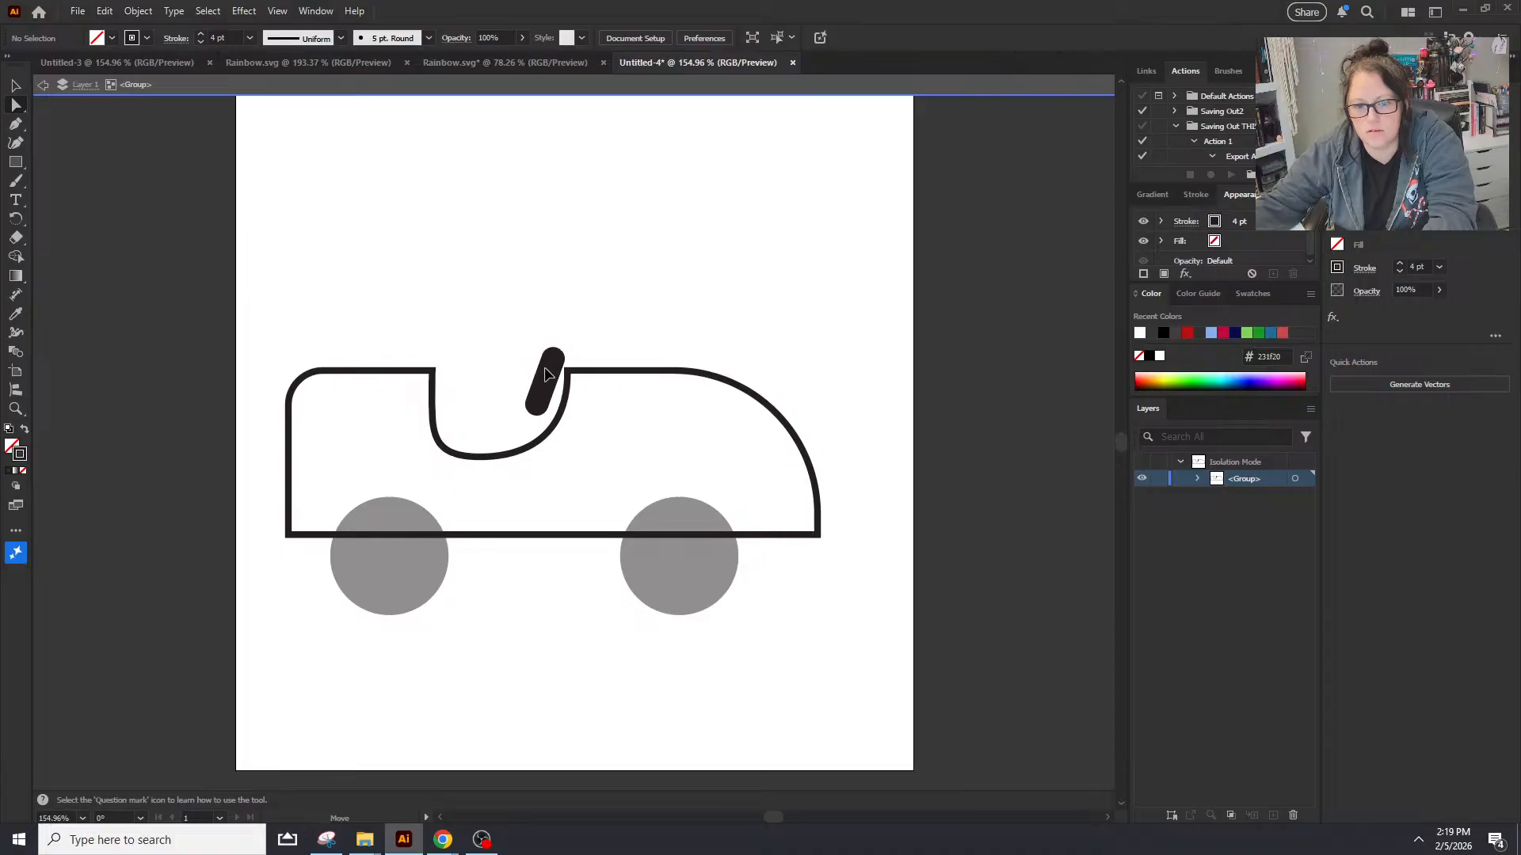
double_click(537, 679)
Step: Move the rear wheel up and left, copy the car body's outline style onto it, and fill it with white (ffffff)
drag(411, 551, 399, 531)
click(16, 314)
click(340, 375)
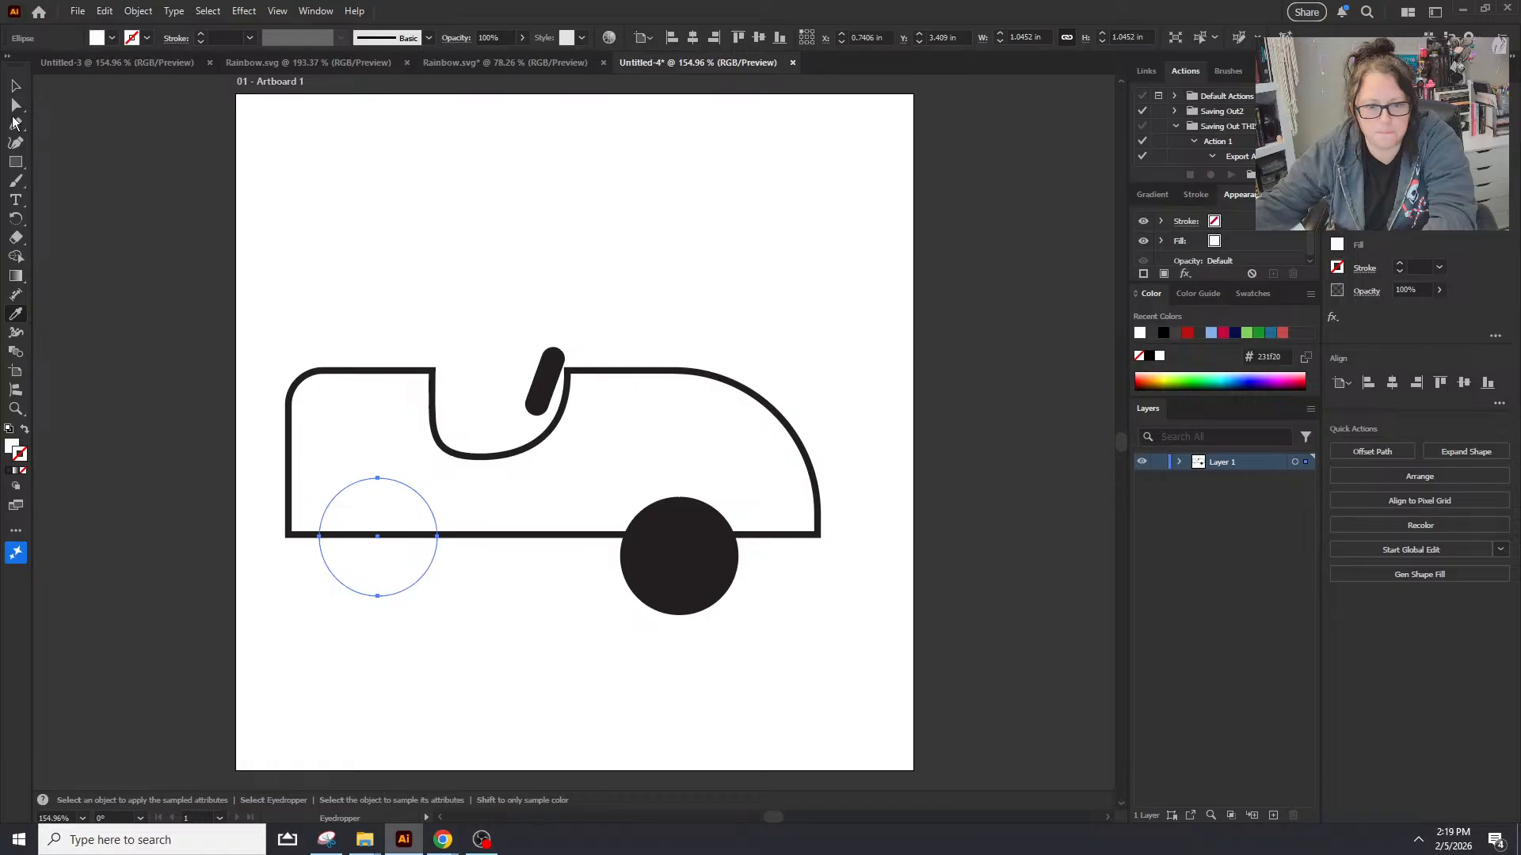
click(351, 358)
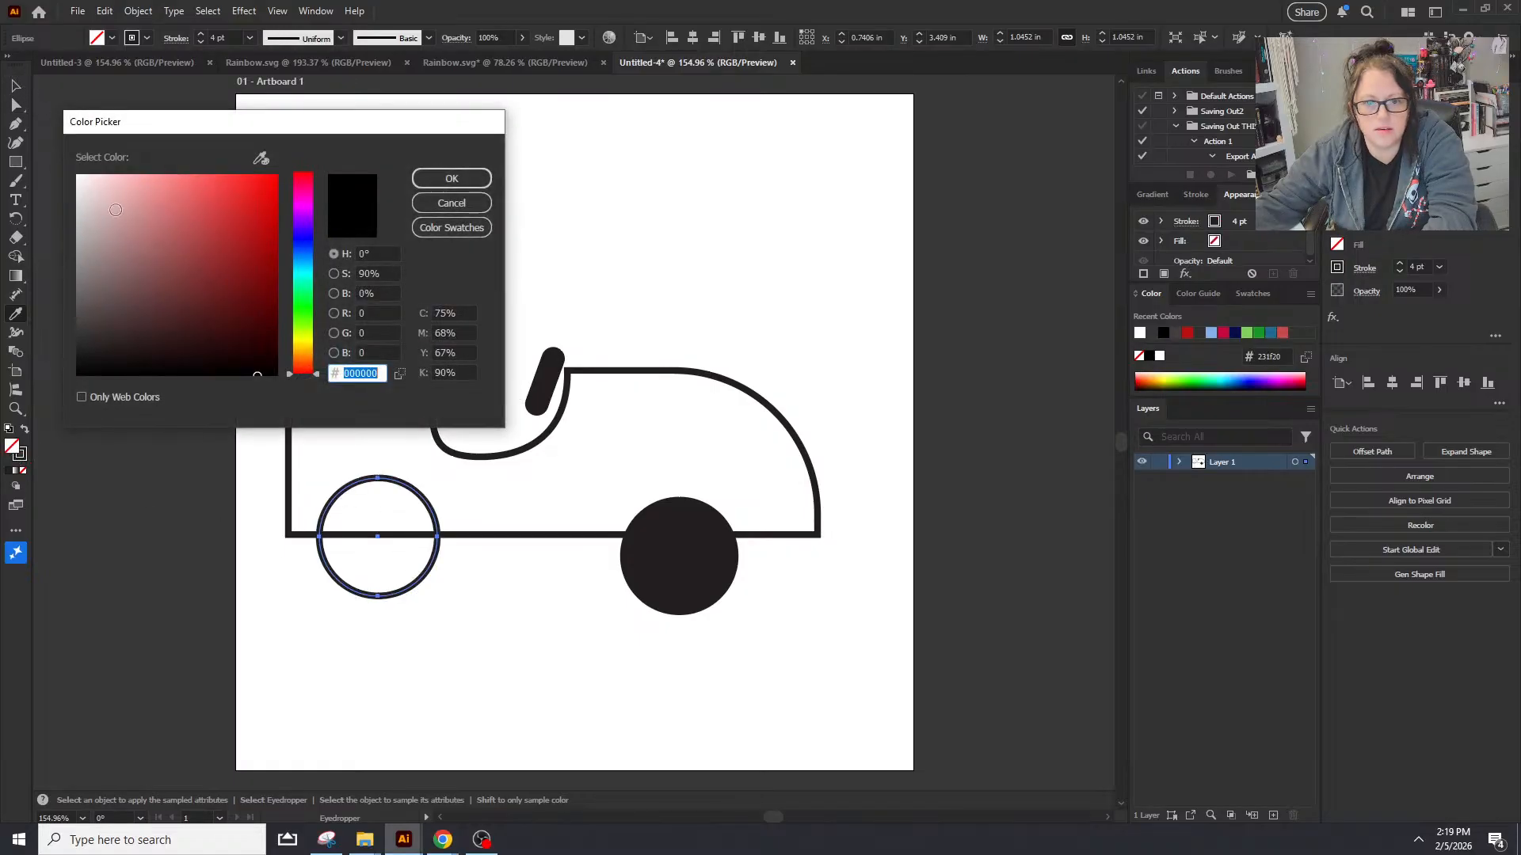
text(ffffff)
click(432, 184)
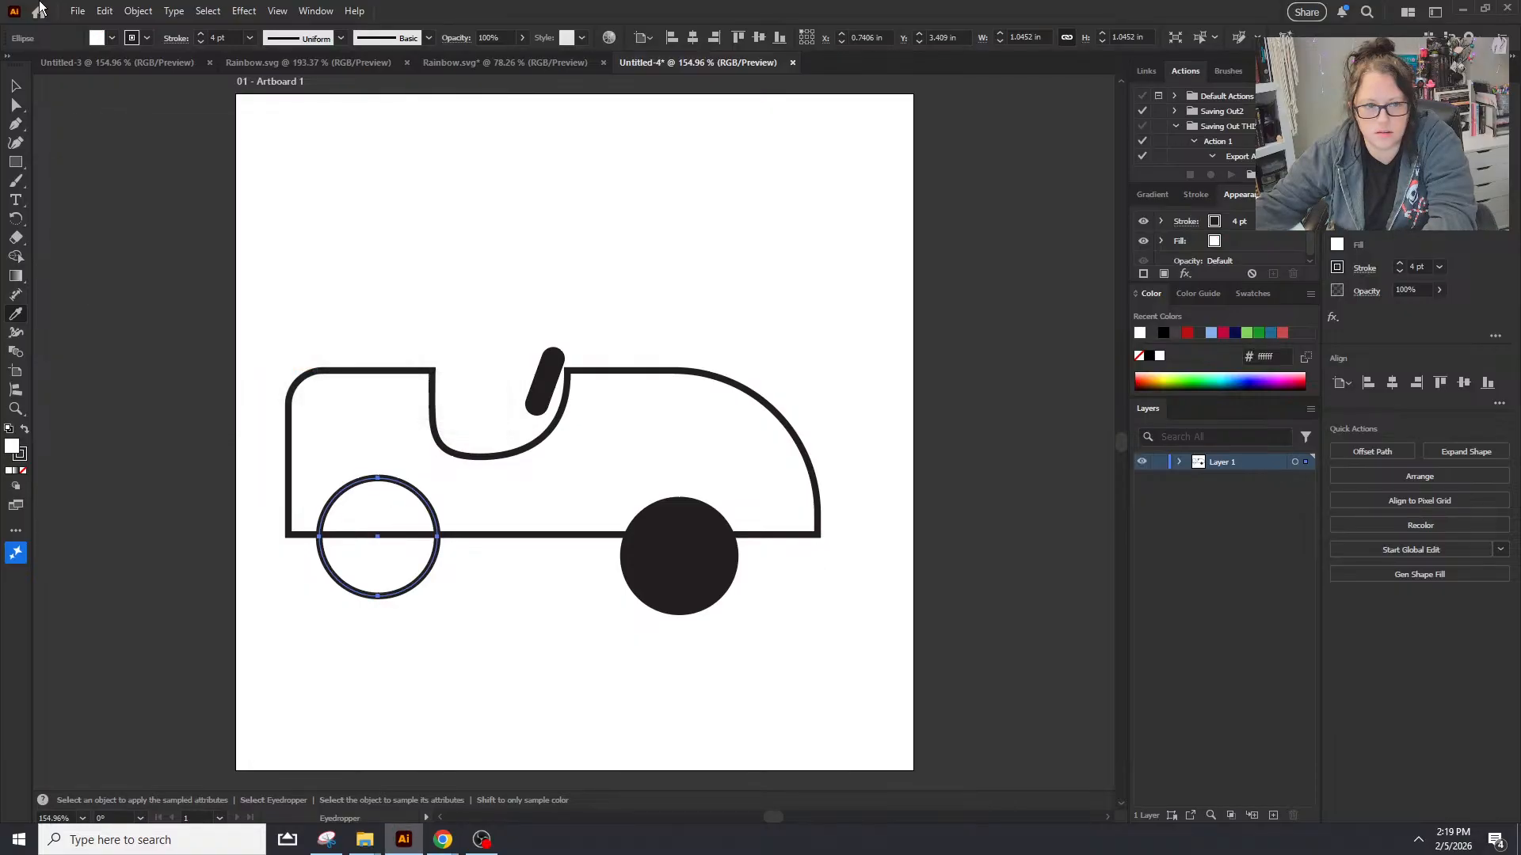
Step: Copy the rear wheel's white fill and 4 pt outline onto the front wheel with the Eyedropper
click(22, 89)
drag(367, 602, 729, 617)
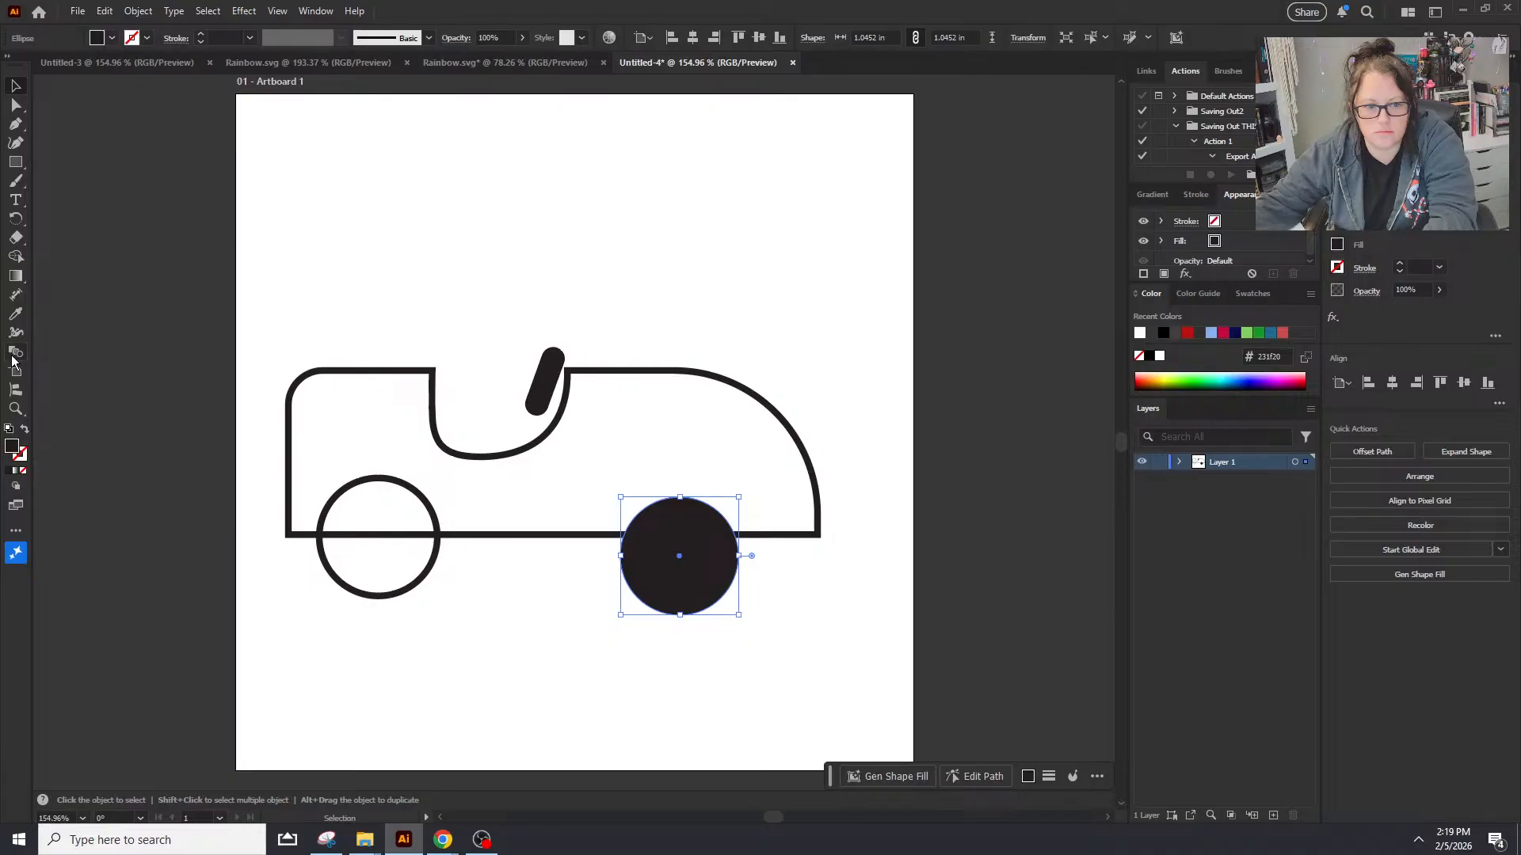
click(16, 314)
click(437, 552)
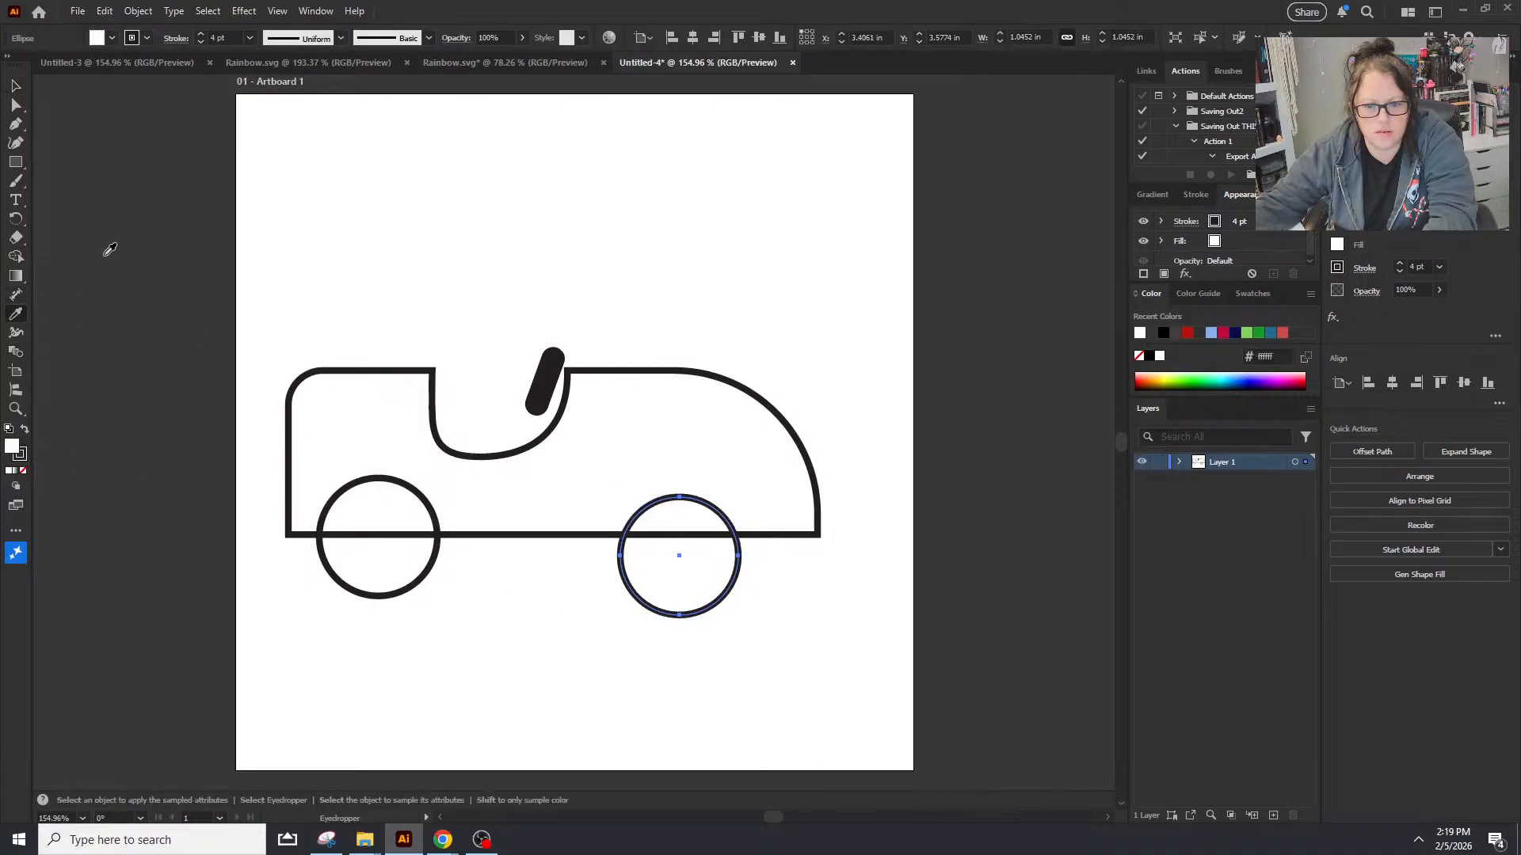
Step: Send the car body and steering wheel group to the back, behind both wheels
click(14, 88)
drag(306, 222, 703, 353)
right_click(703, 353)
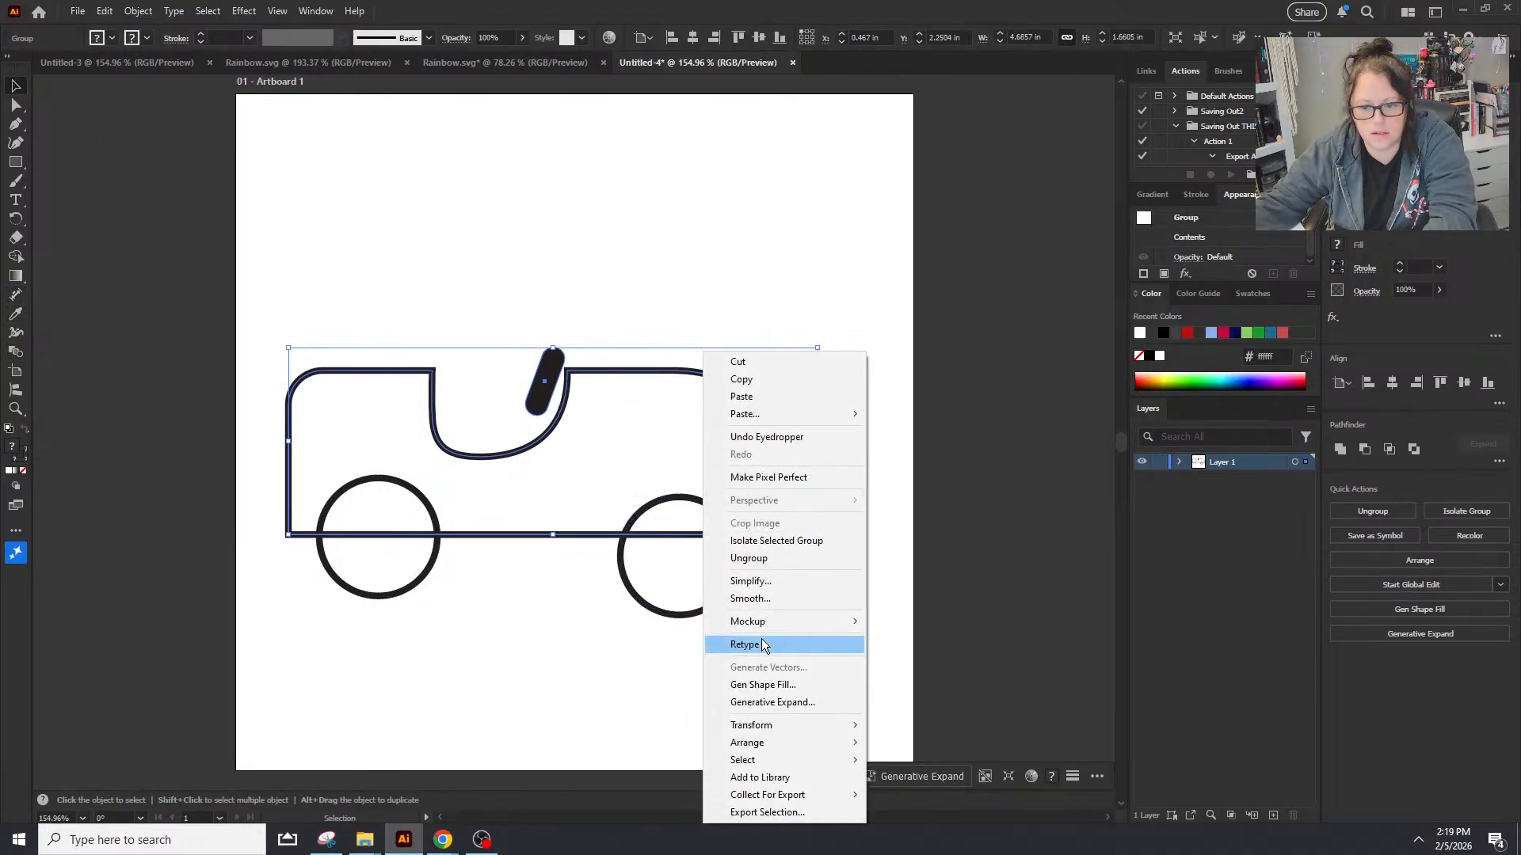
mouse_move(834, 725)
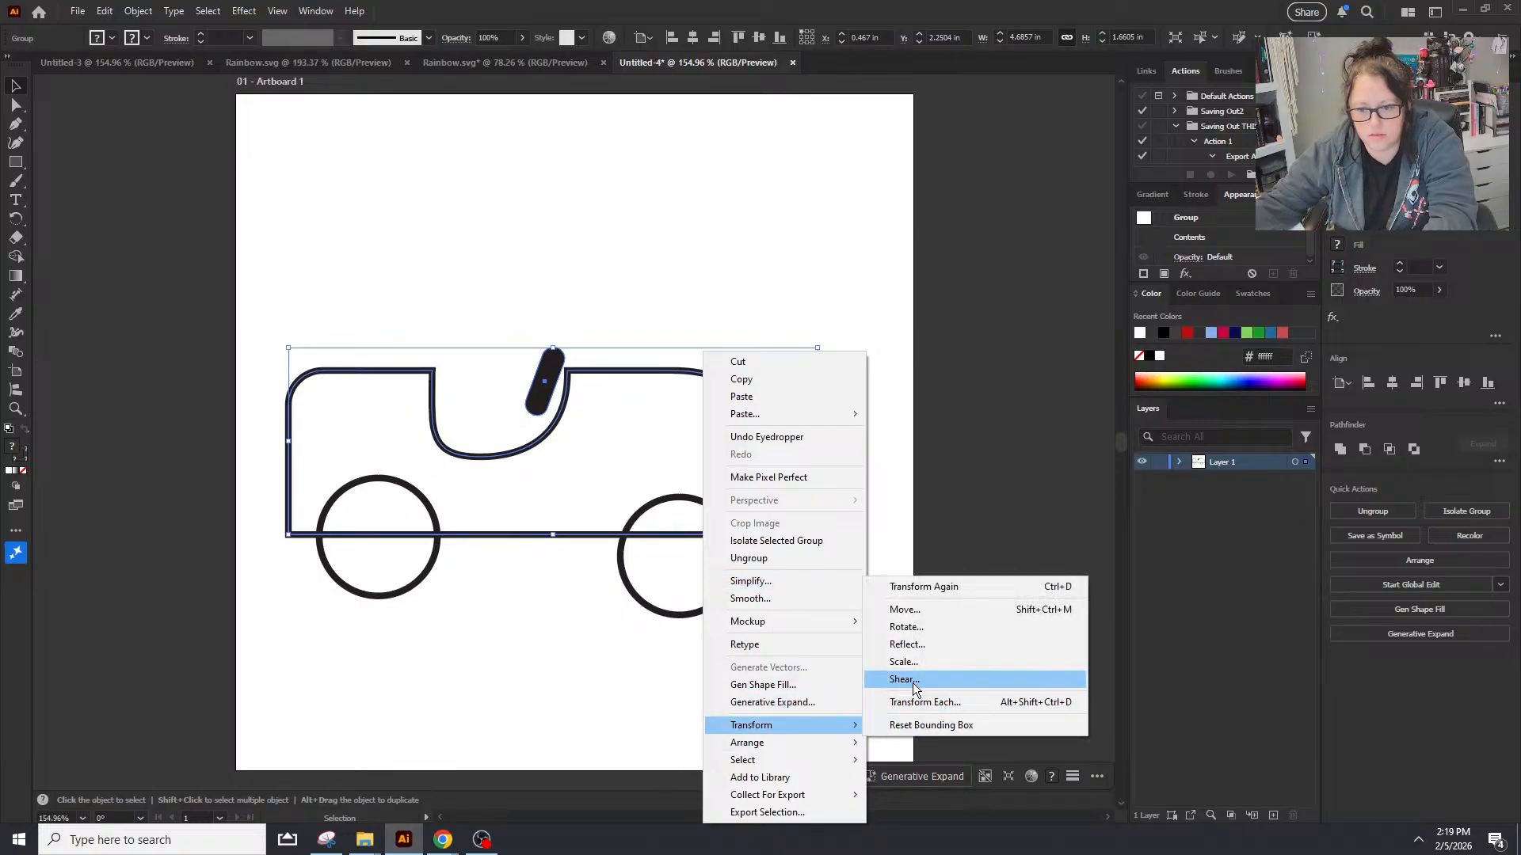
click(954, 801)
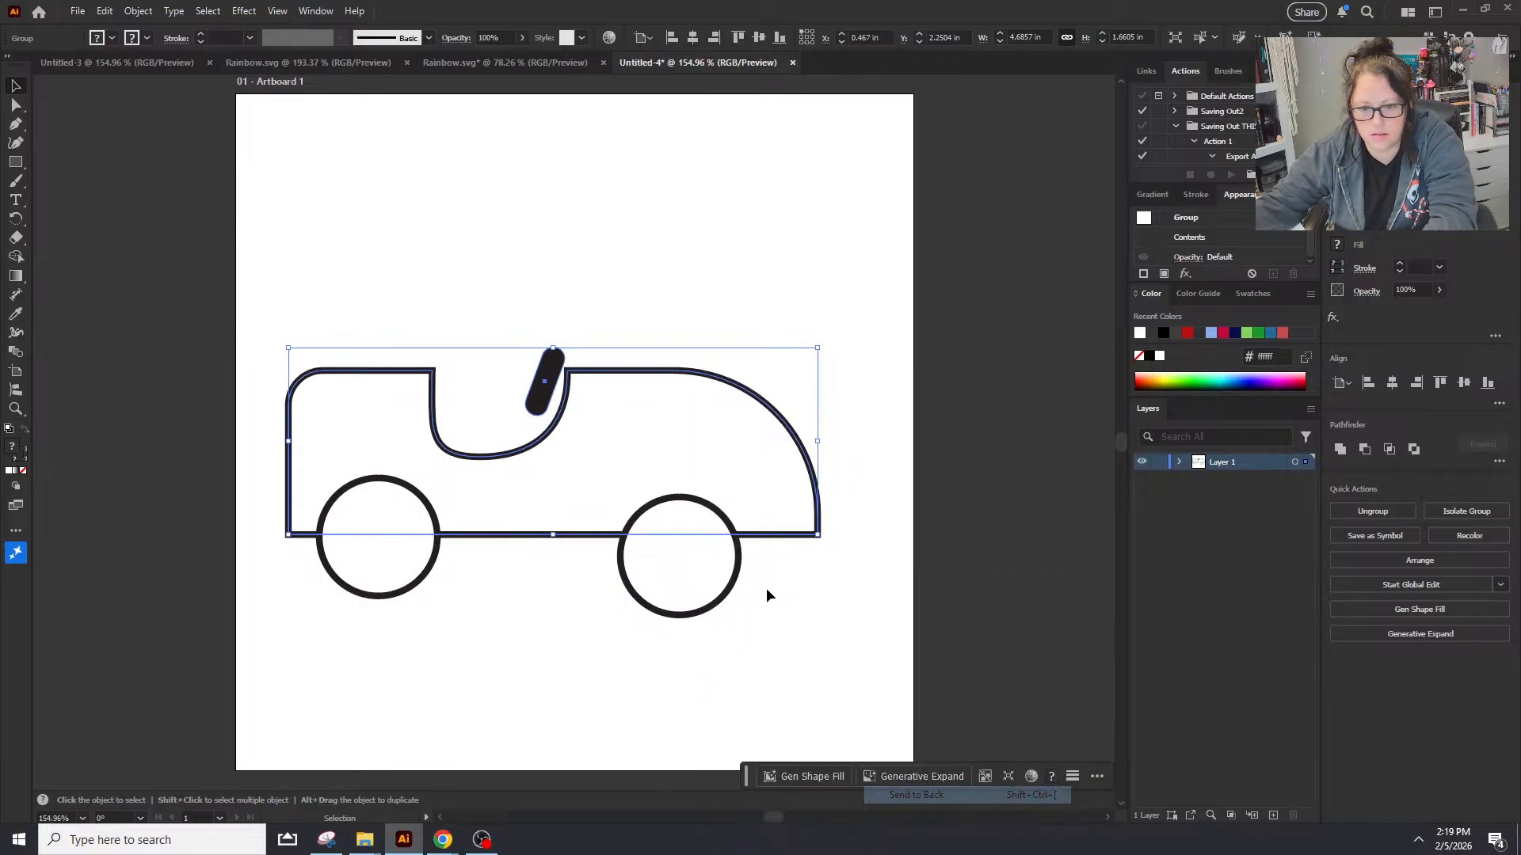
click(713, 643)
Step: Raise the front wheel and align both wheels on their vertical centers
click(700, 545)
shift+click(391, 539)
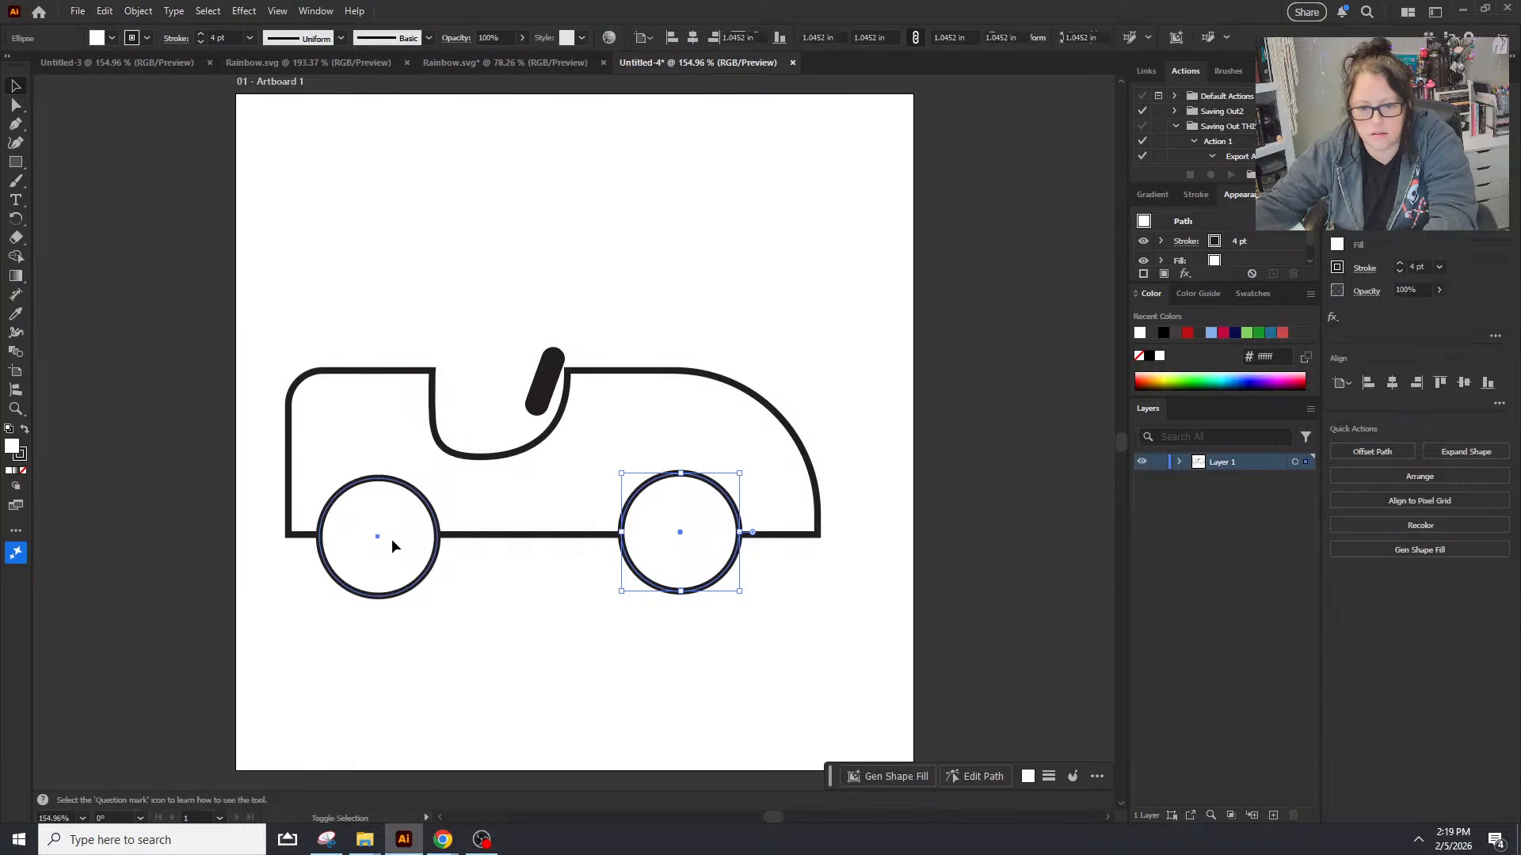
click(1464, 383)
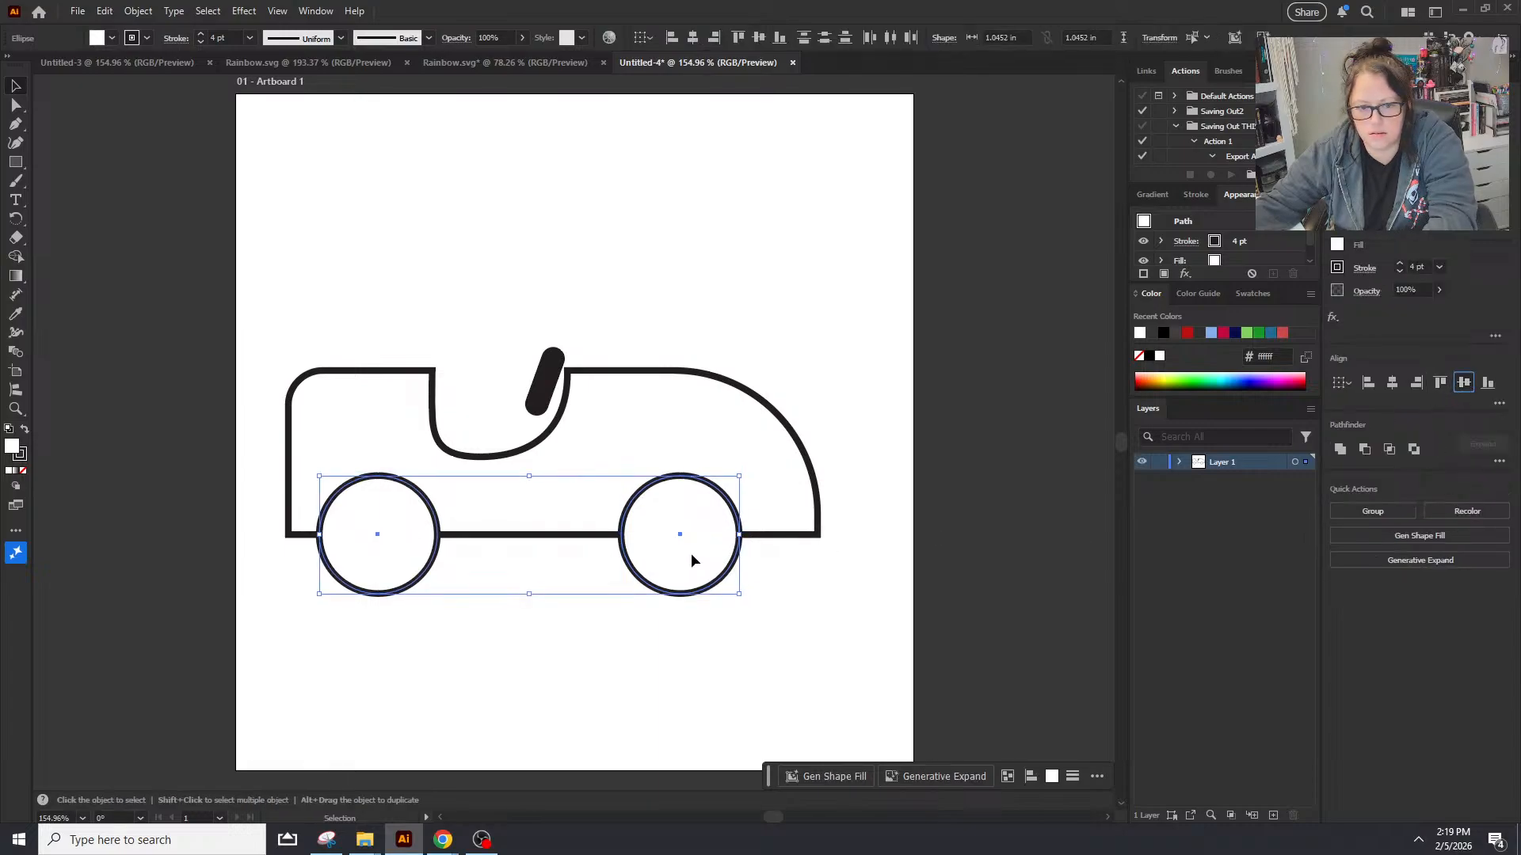
click(767, 608)
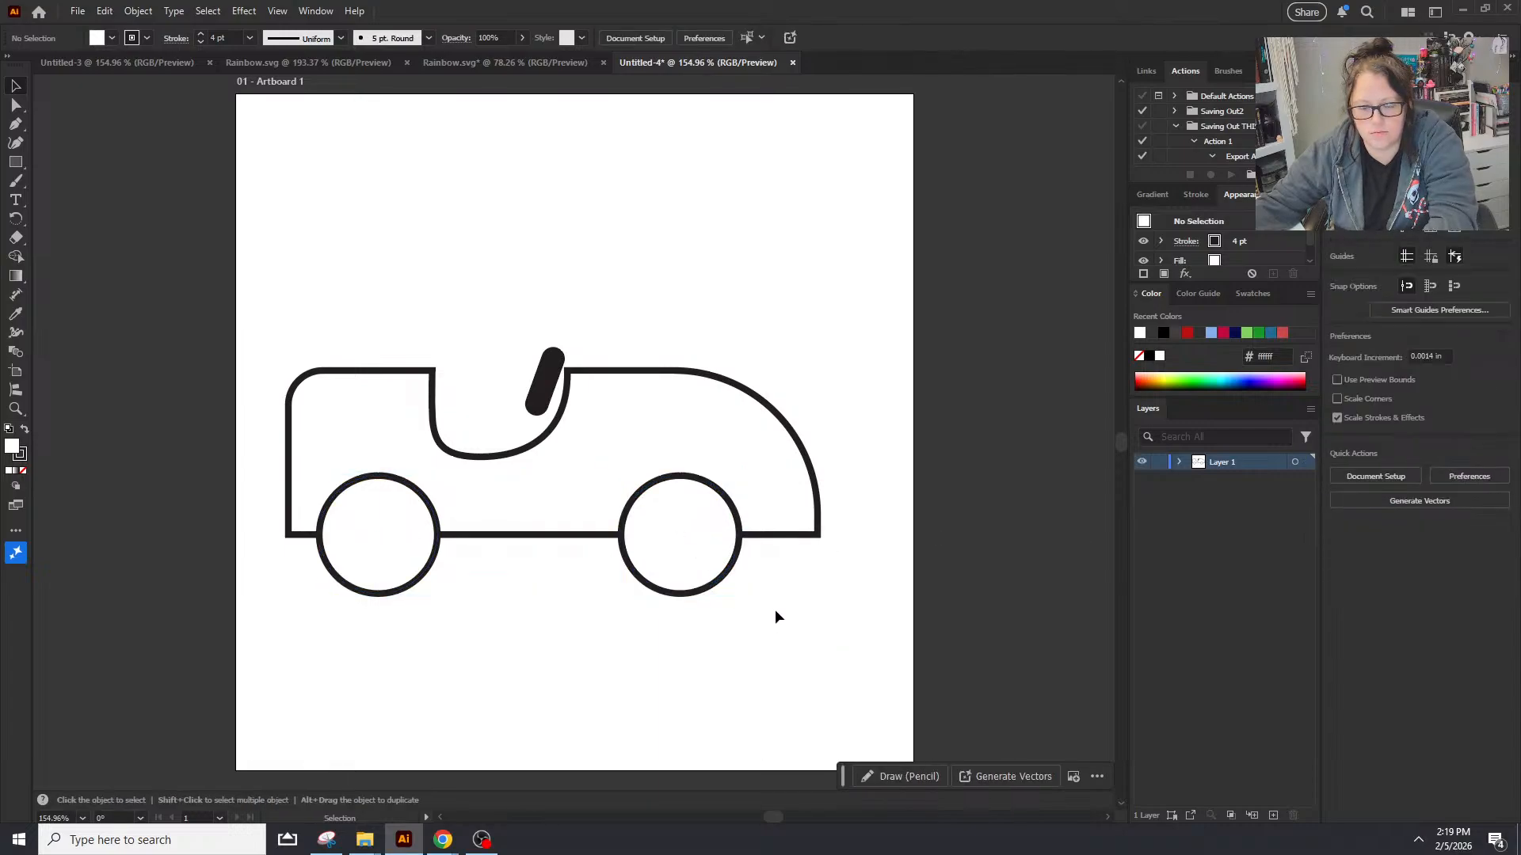
Step: Move the front wheel forward along the body's bottom edge, closer to the car's nose
click(15, 105)
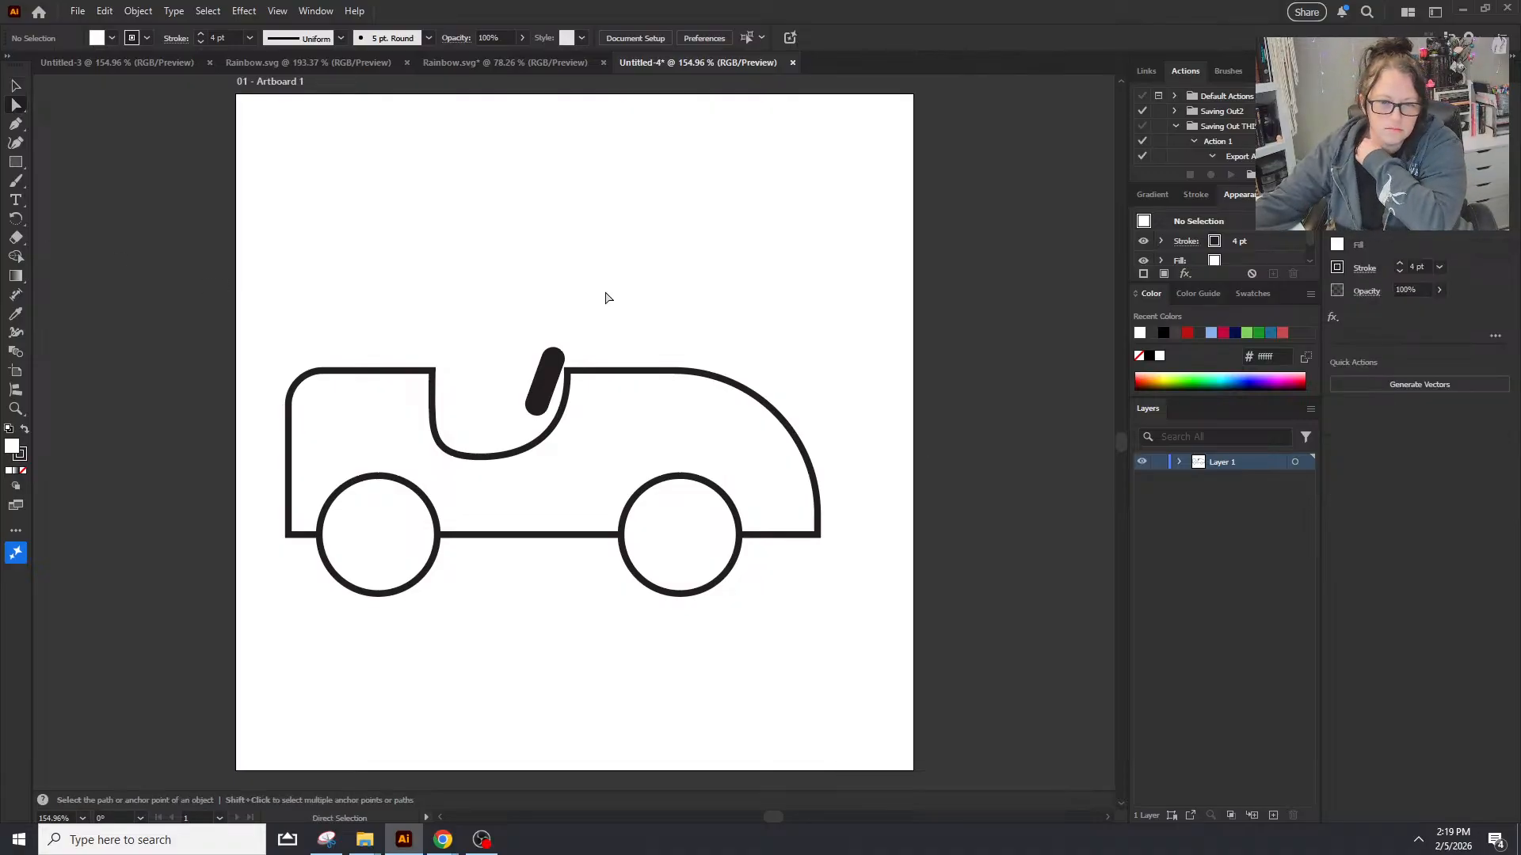
click(15, 86)
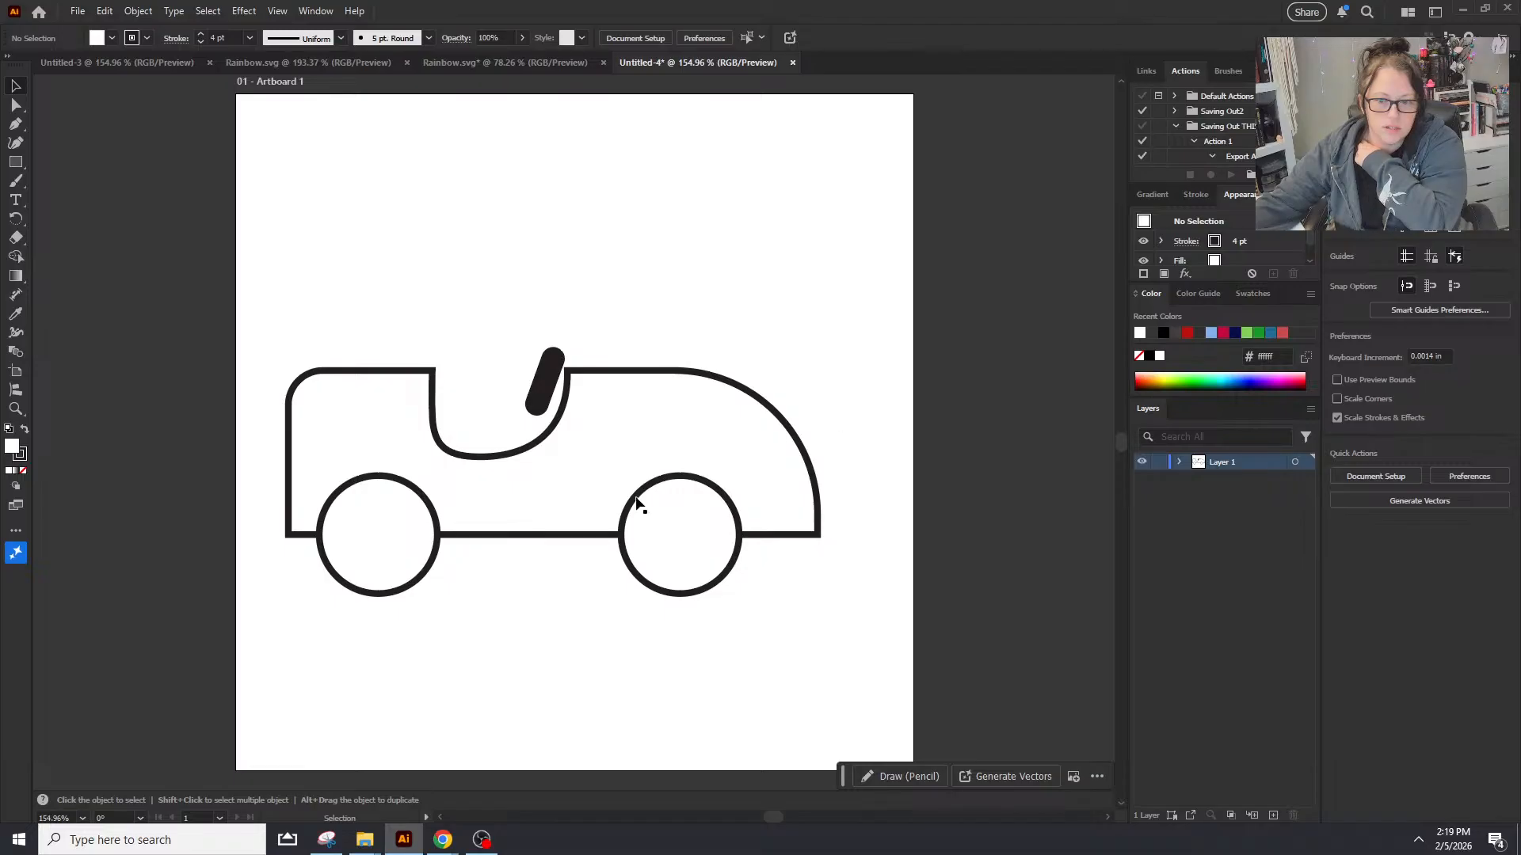
drag(718, 550, 748, 543)
click(746, 523)
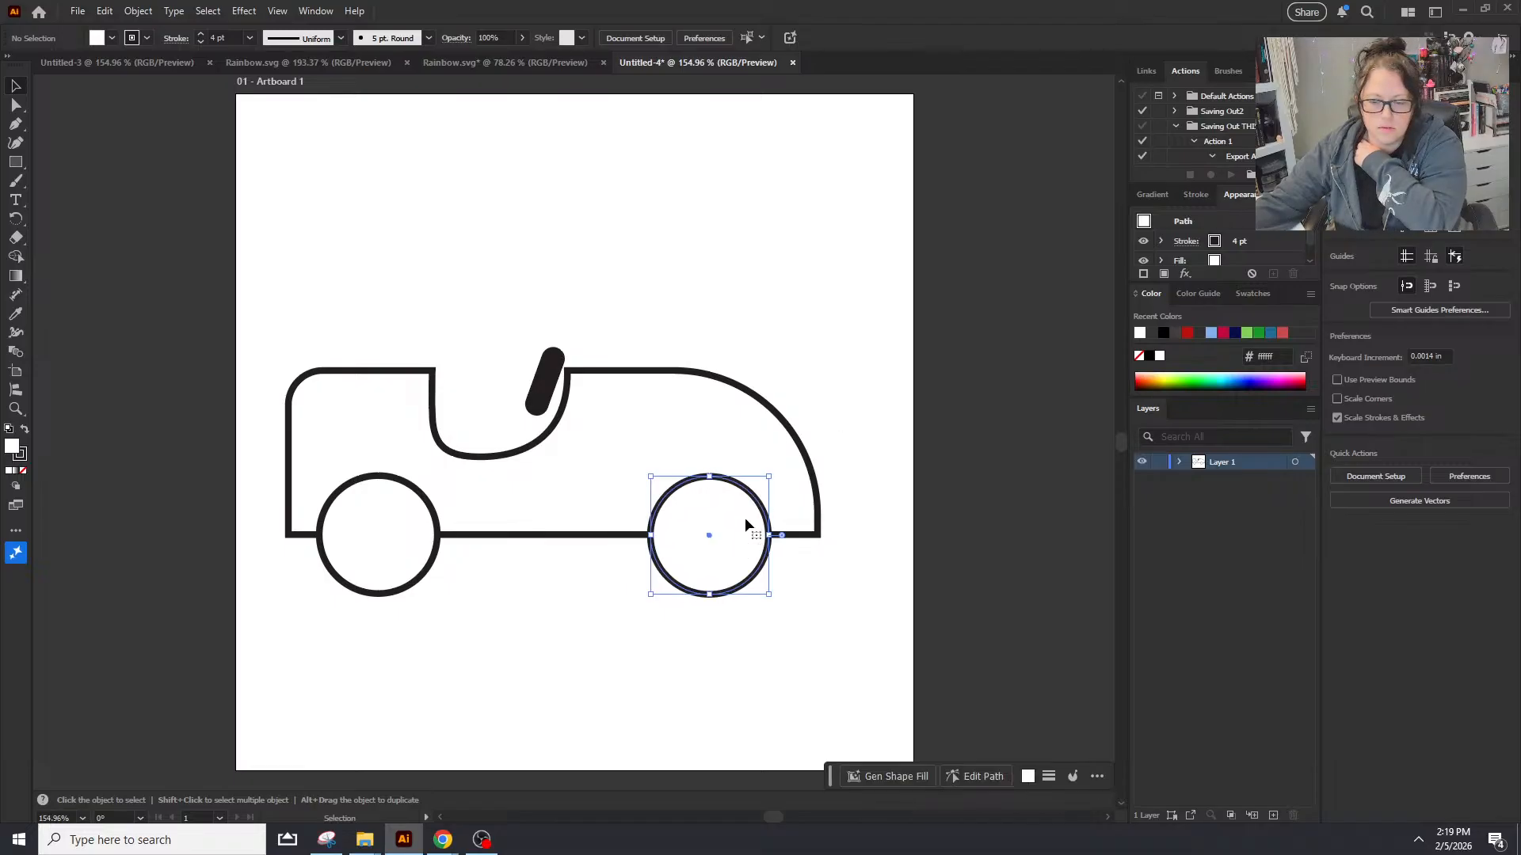
drag(826, 622, 354, 562)
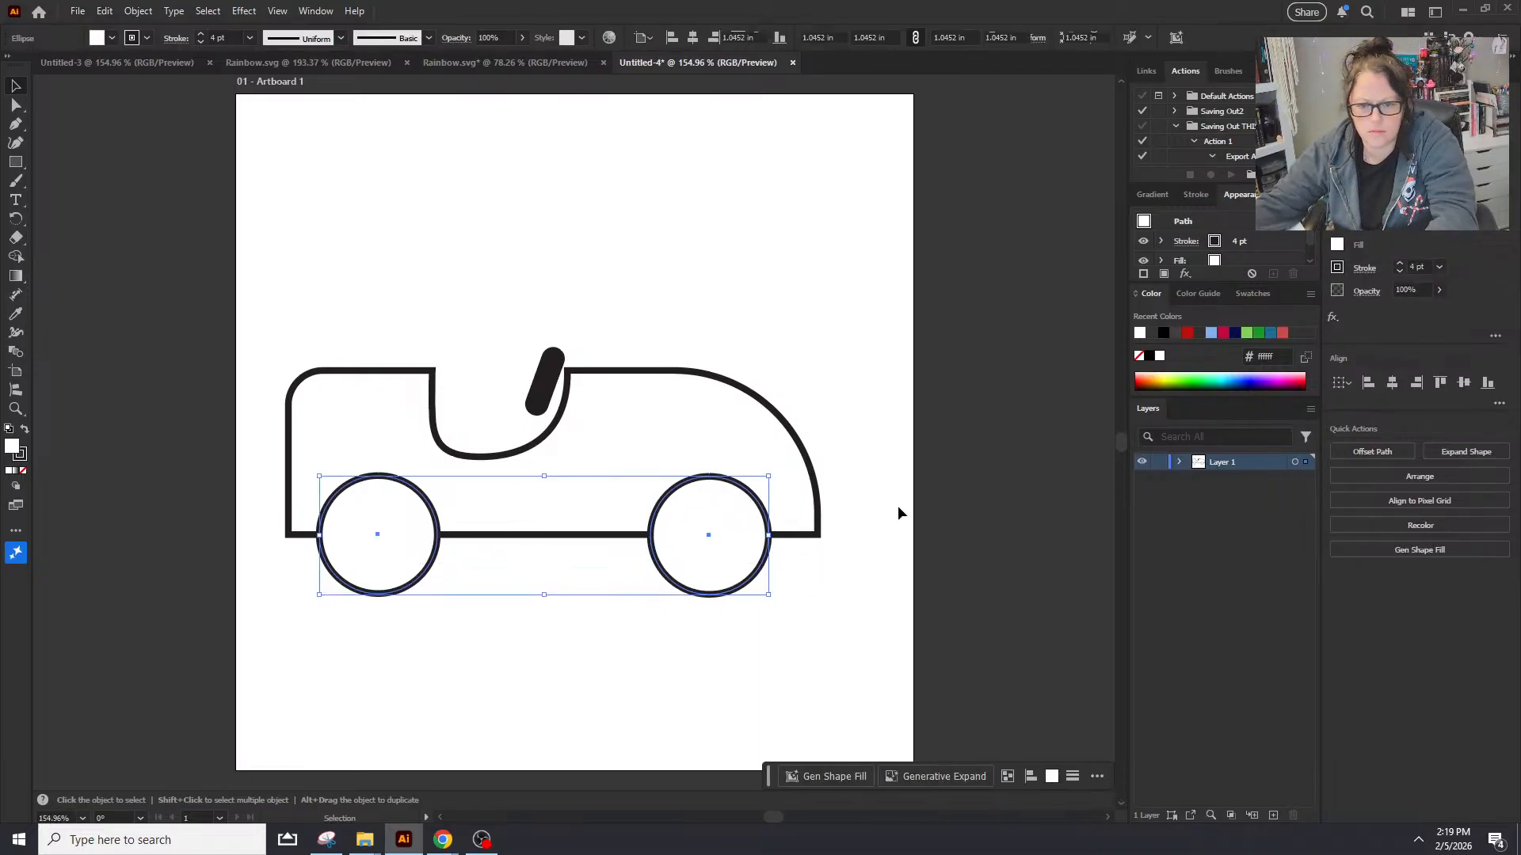
click(825, 260)
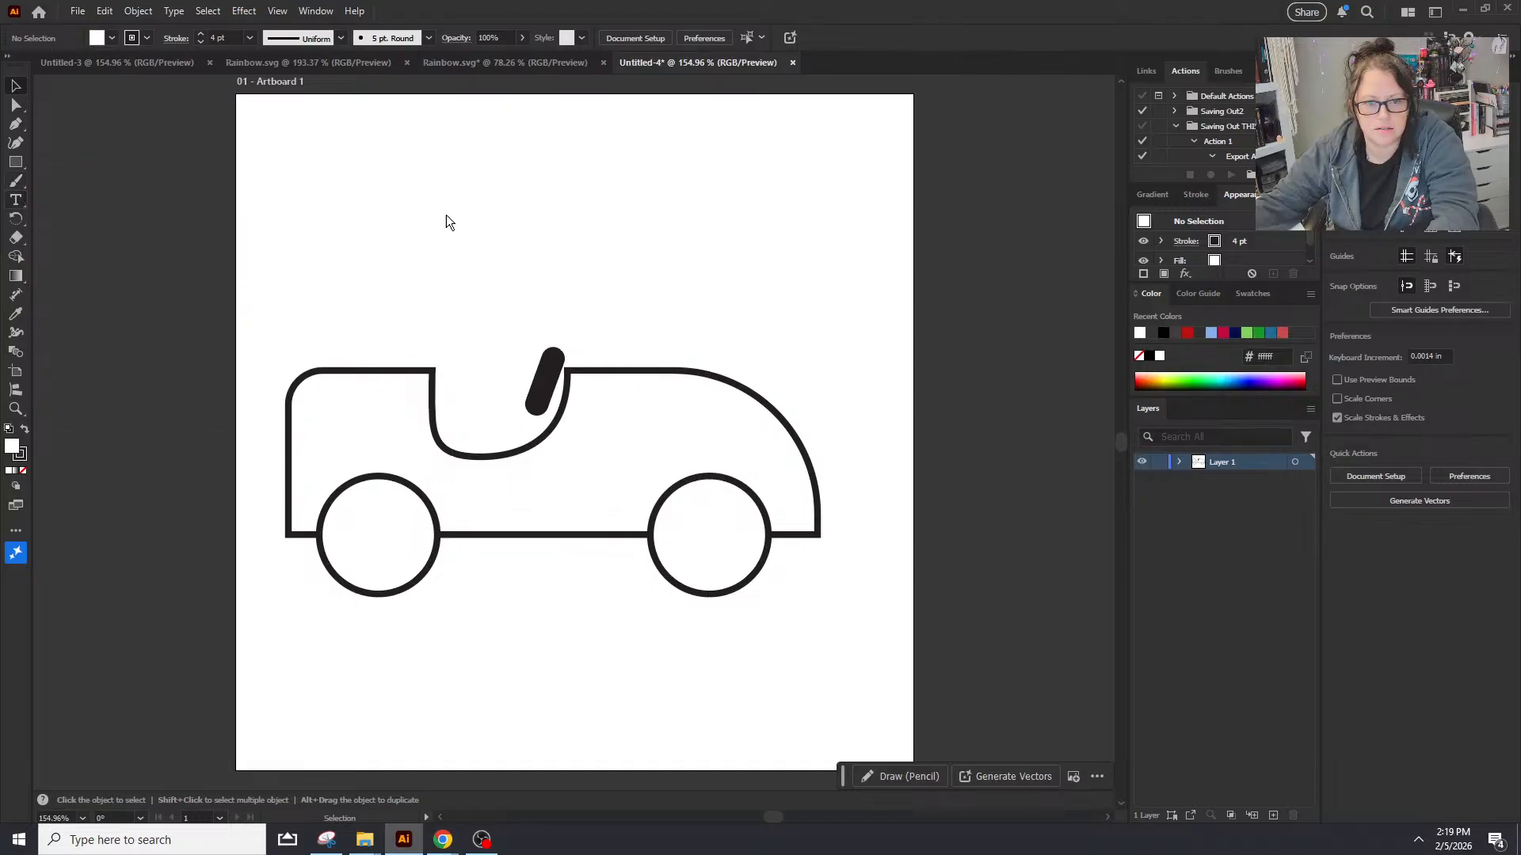
click(15, 200)
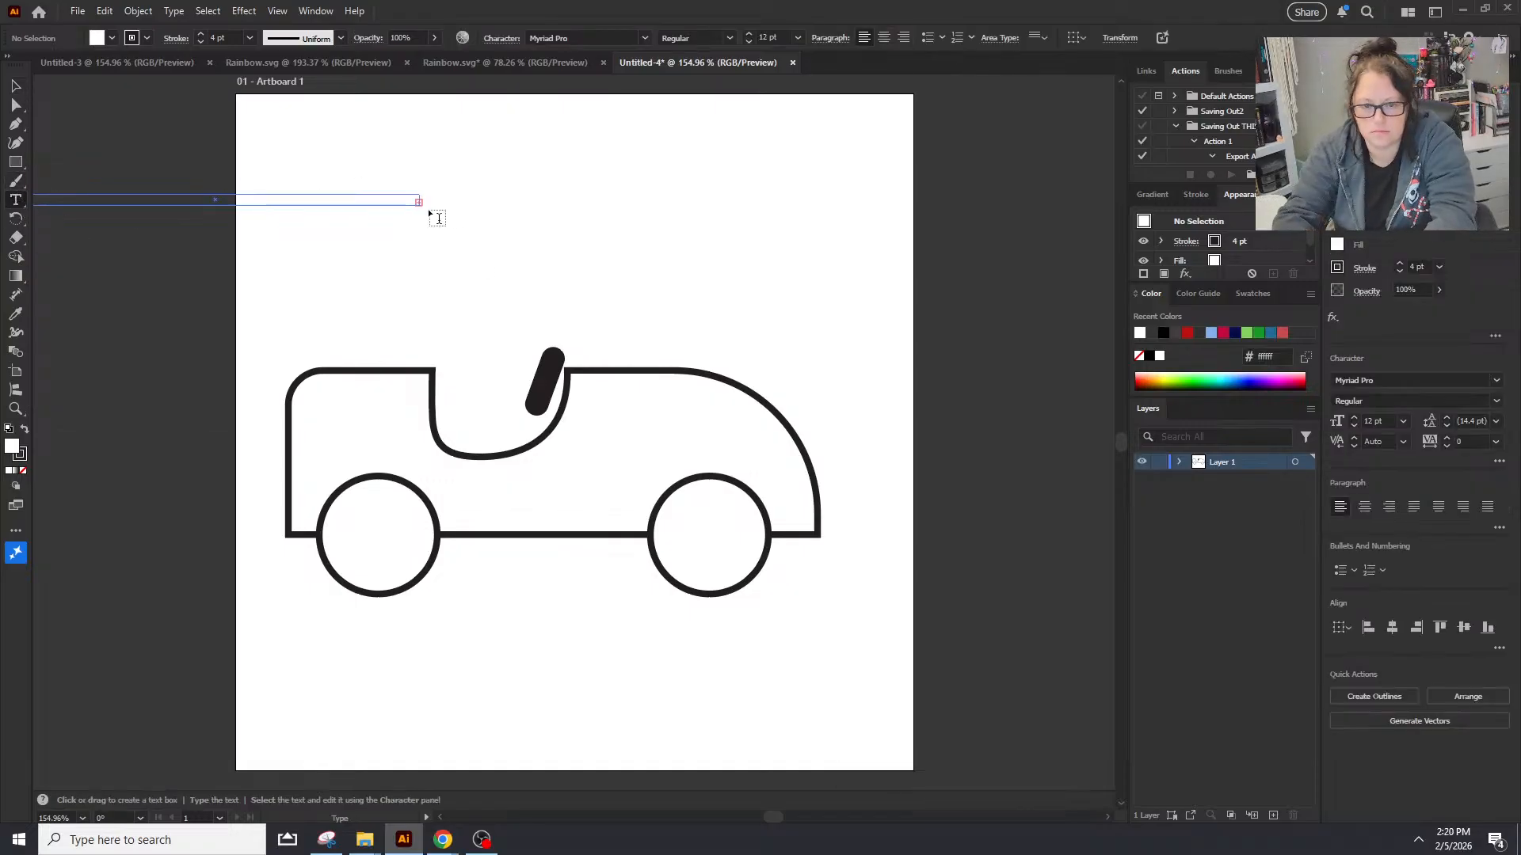
click(17, 86)
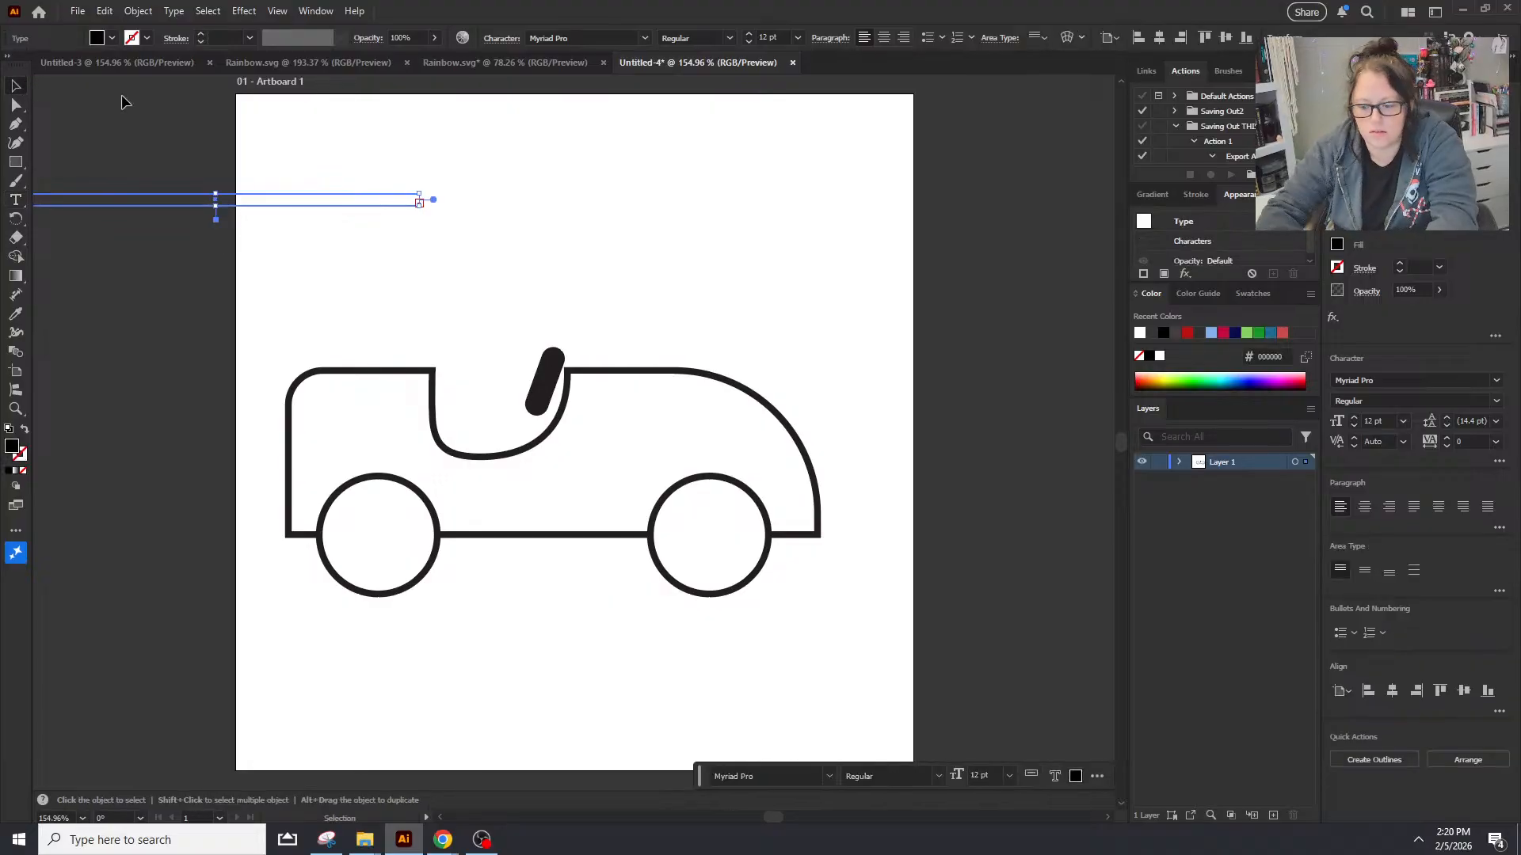
key(Delete)
Step: Add the number 0 as text, enlarge it to about 92 pt, and place it on the body between cockpit and front wheel
click(16, 200)
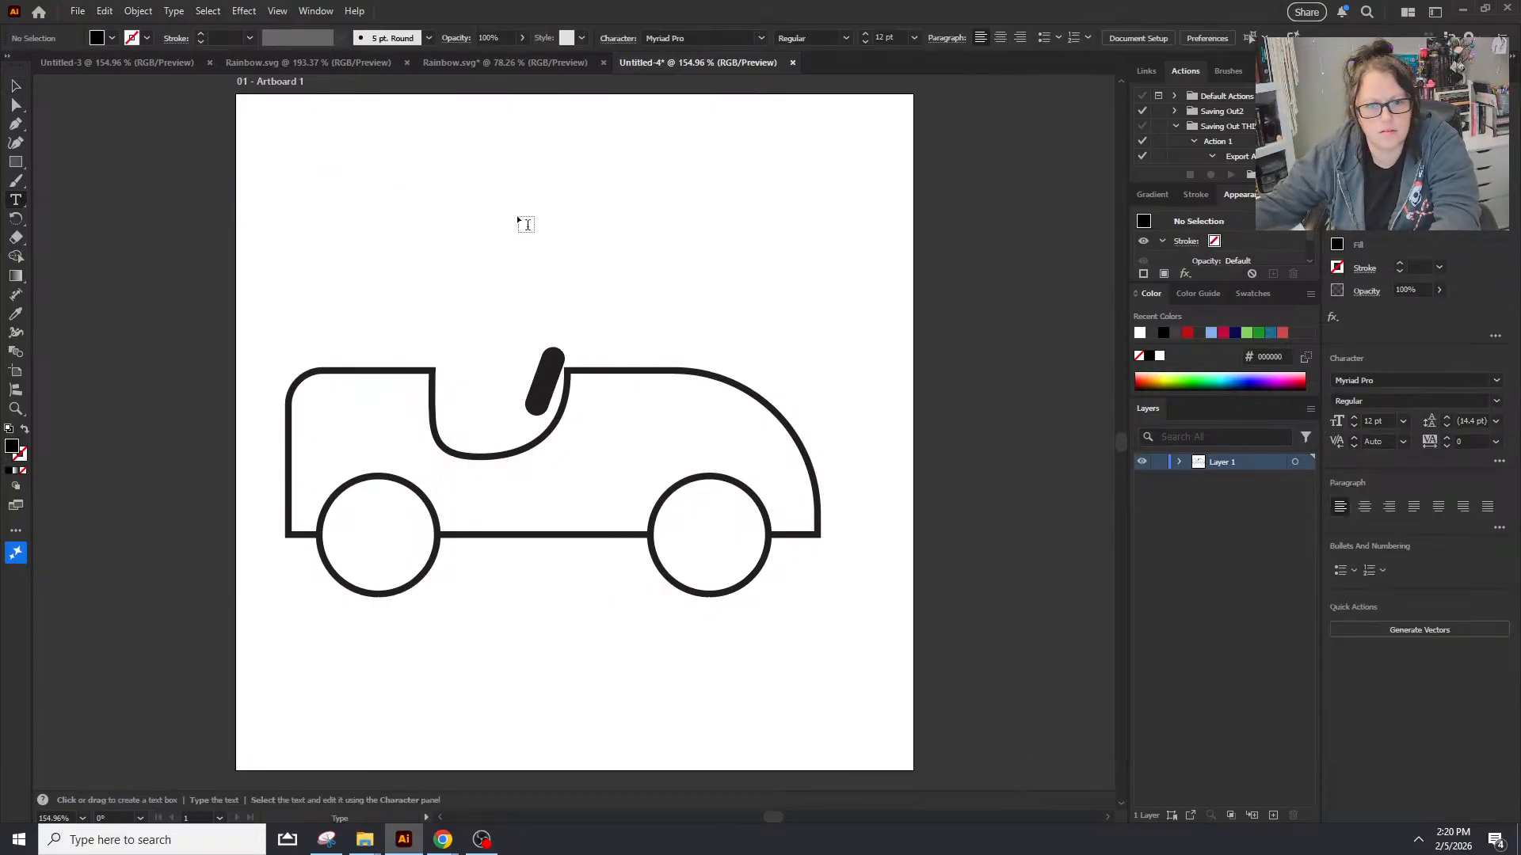
click(518, 215)
text(0)
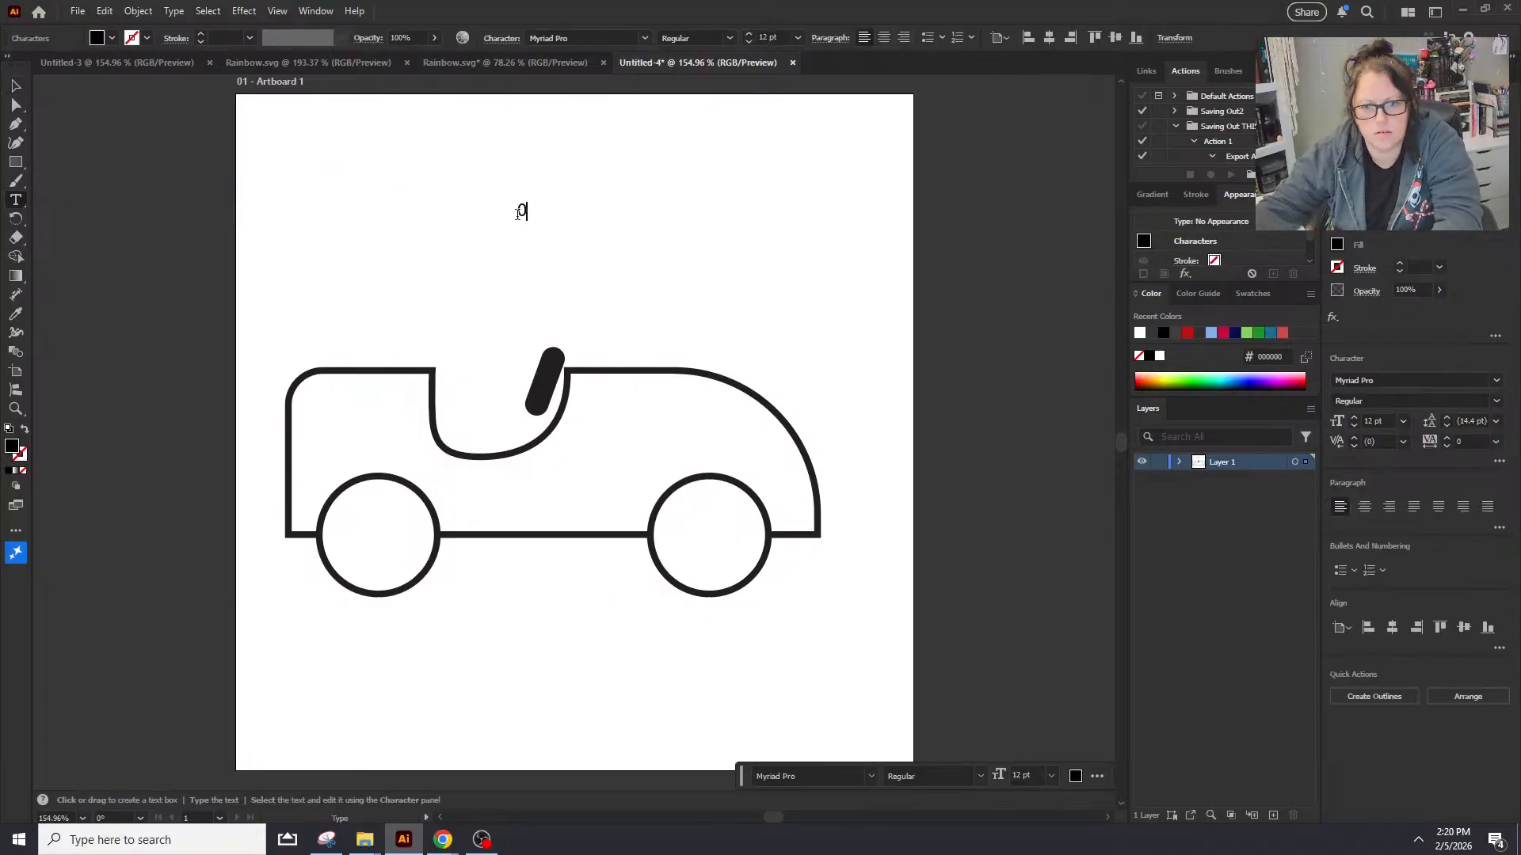
click(16, 86)
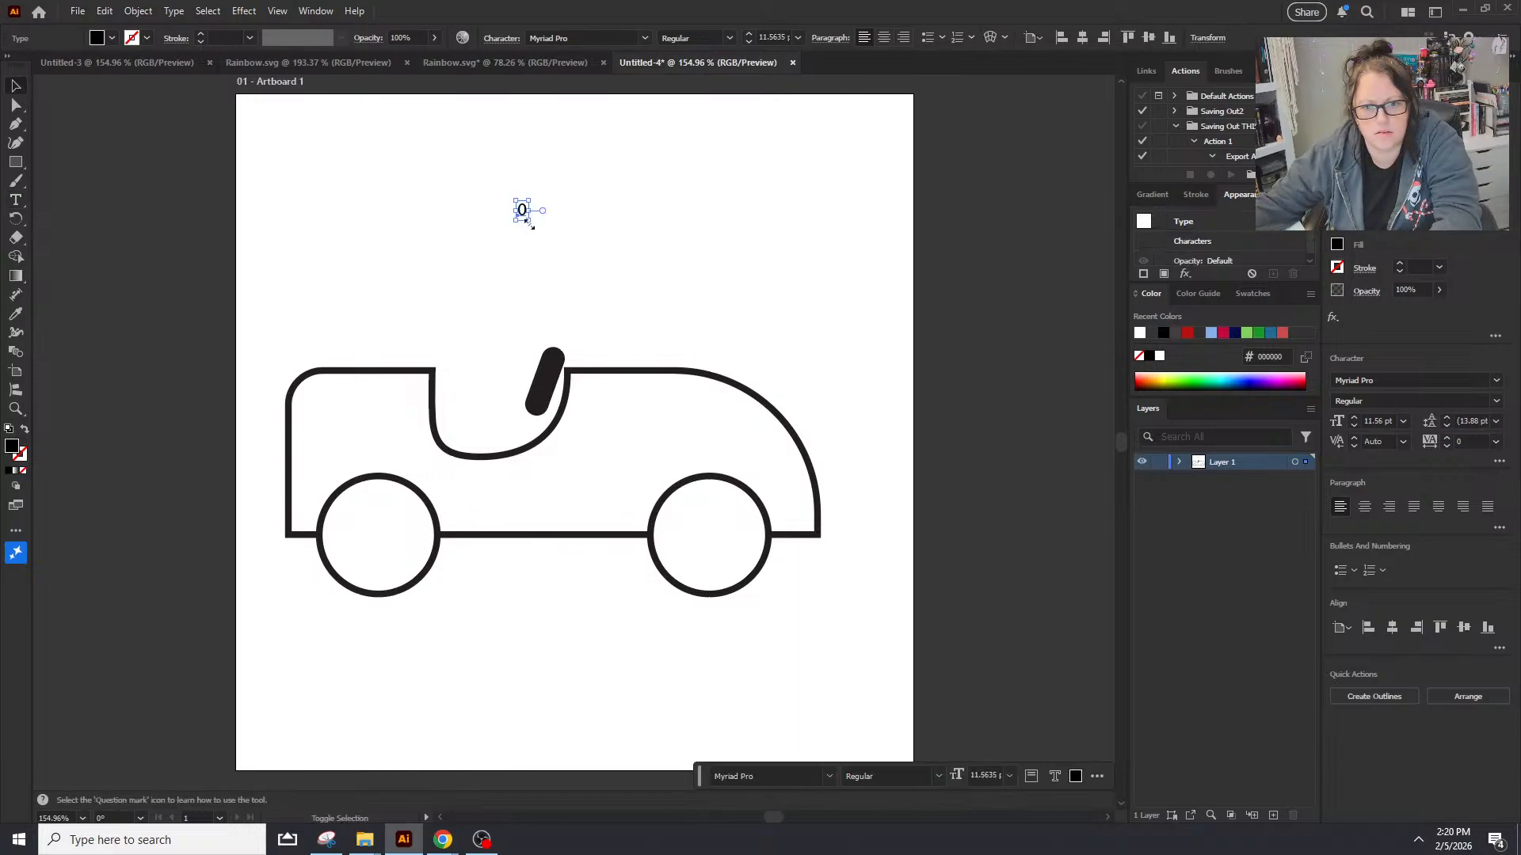
drag(529, 222, 645, 468)
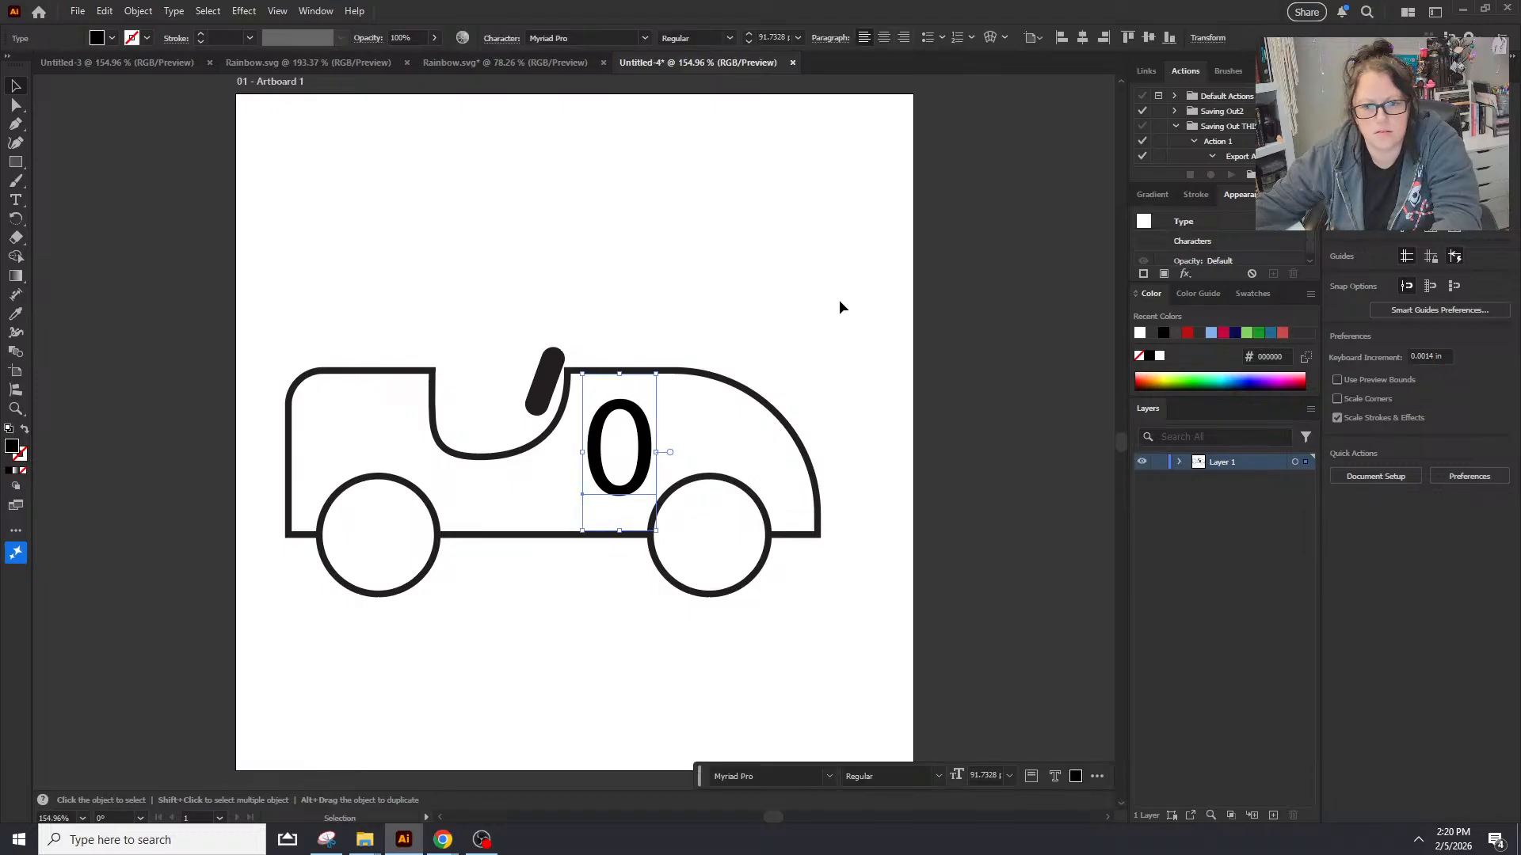
click(839, 299)
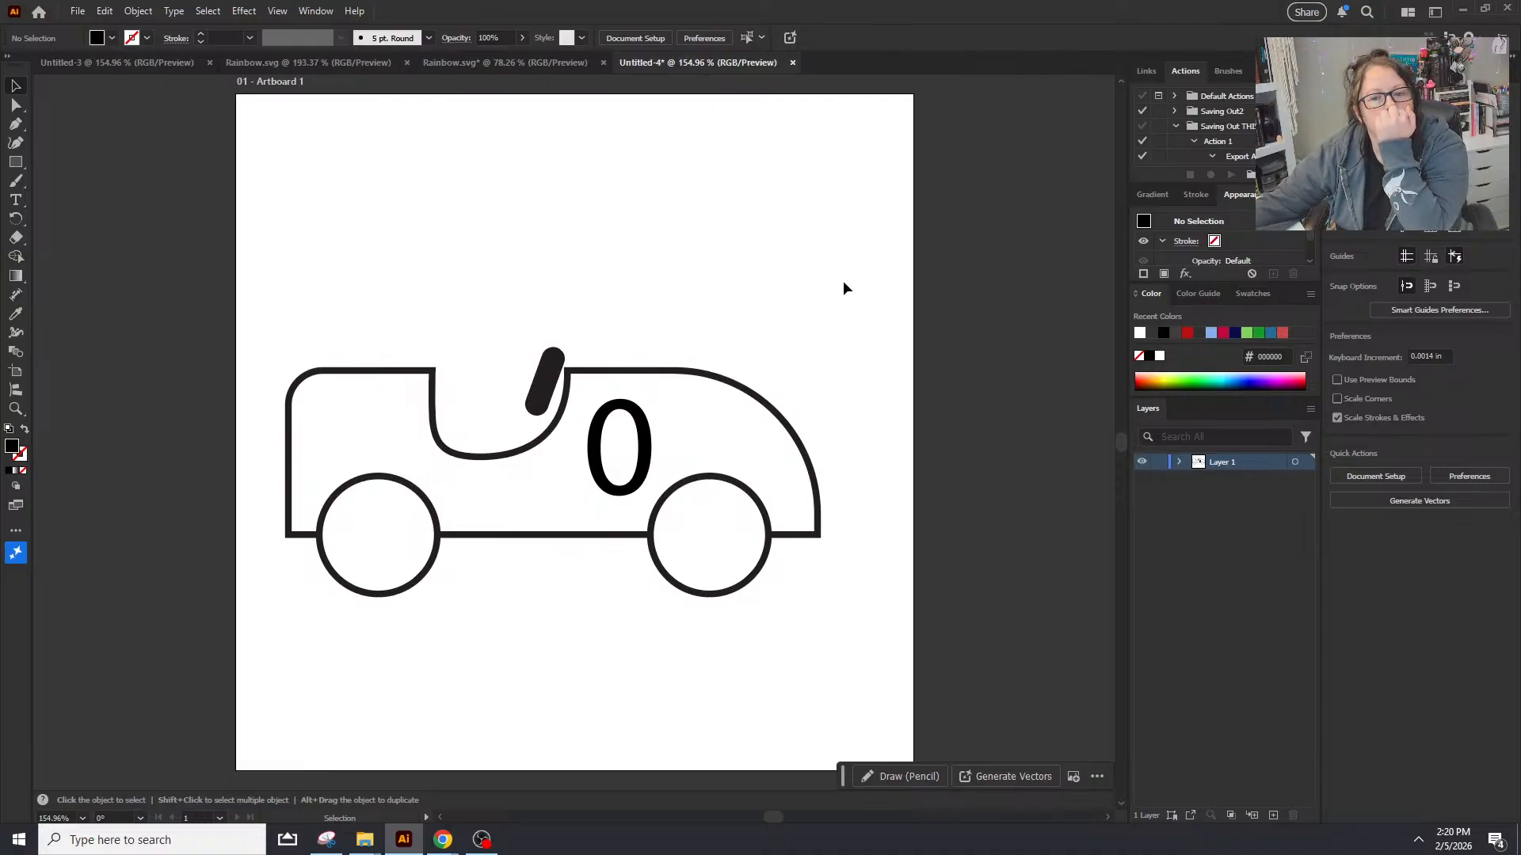
Step: Draw a black stripe about 4.71 in wide and 0.18 in high across the lower part of the car body
click(15, 162)
drag(300, 505, 822, 566)
click(16, 85)
click(462, 317)
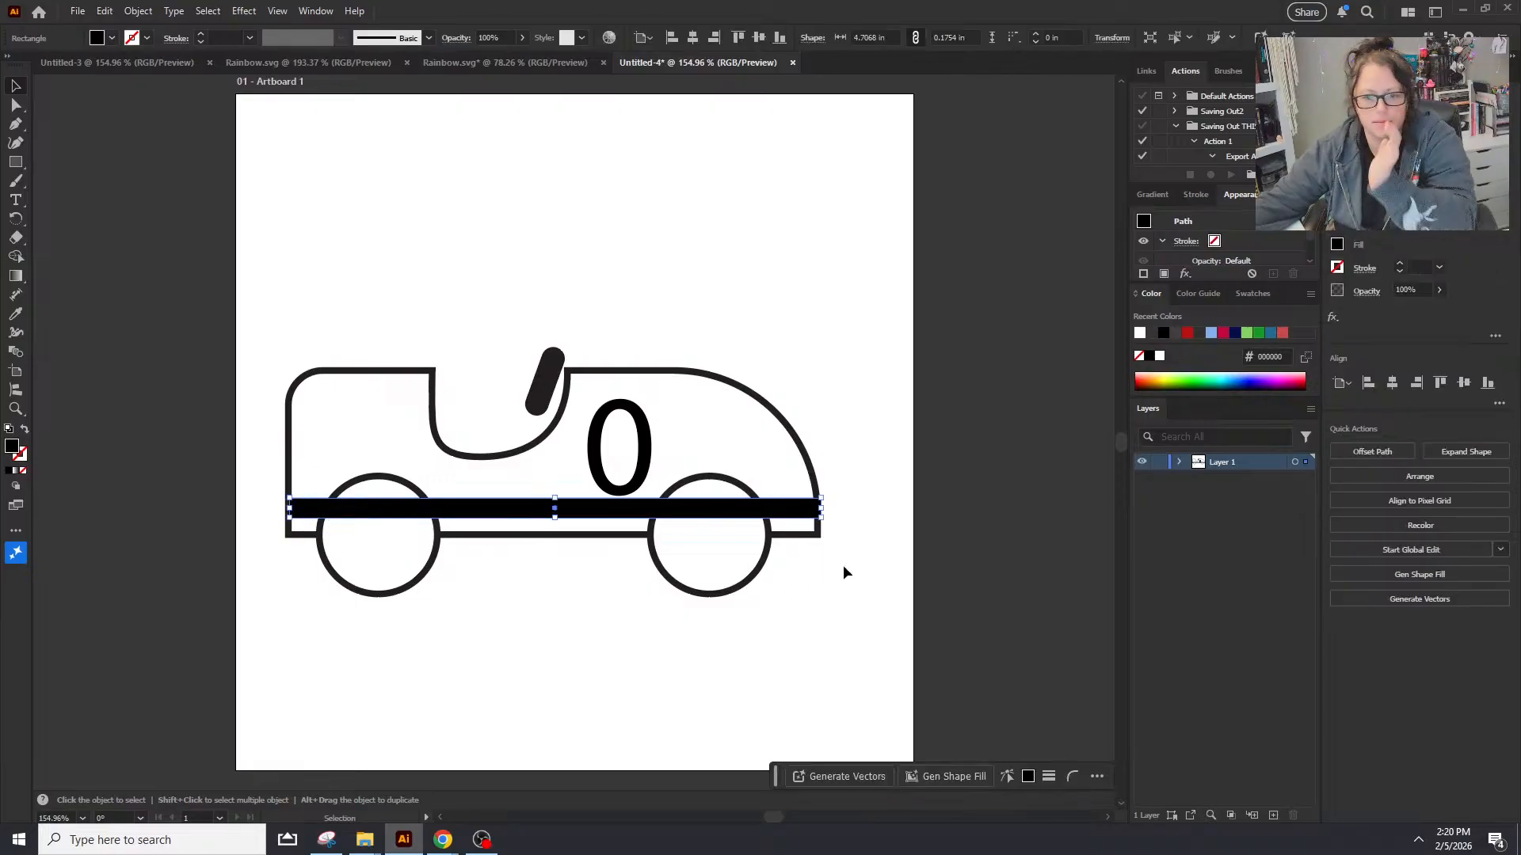
Step: Send the black stripe behind the wheels and deselect it
key(a)
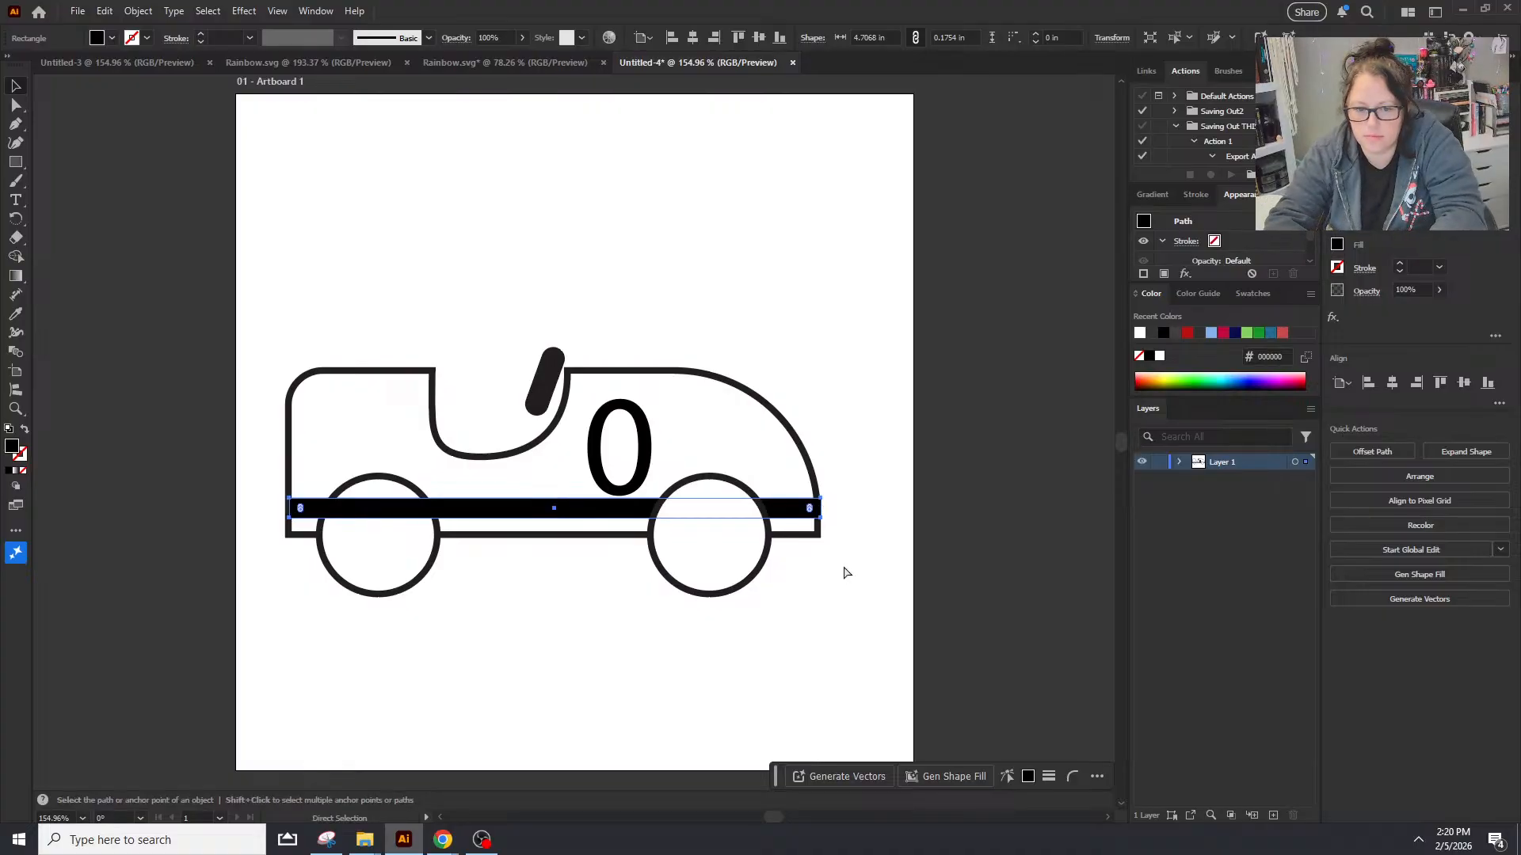
click(845, 572)
key(v)
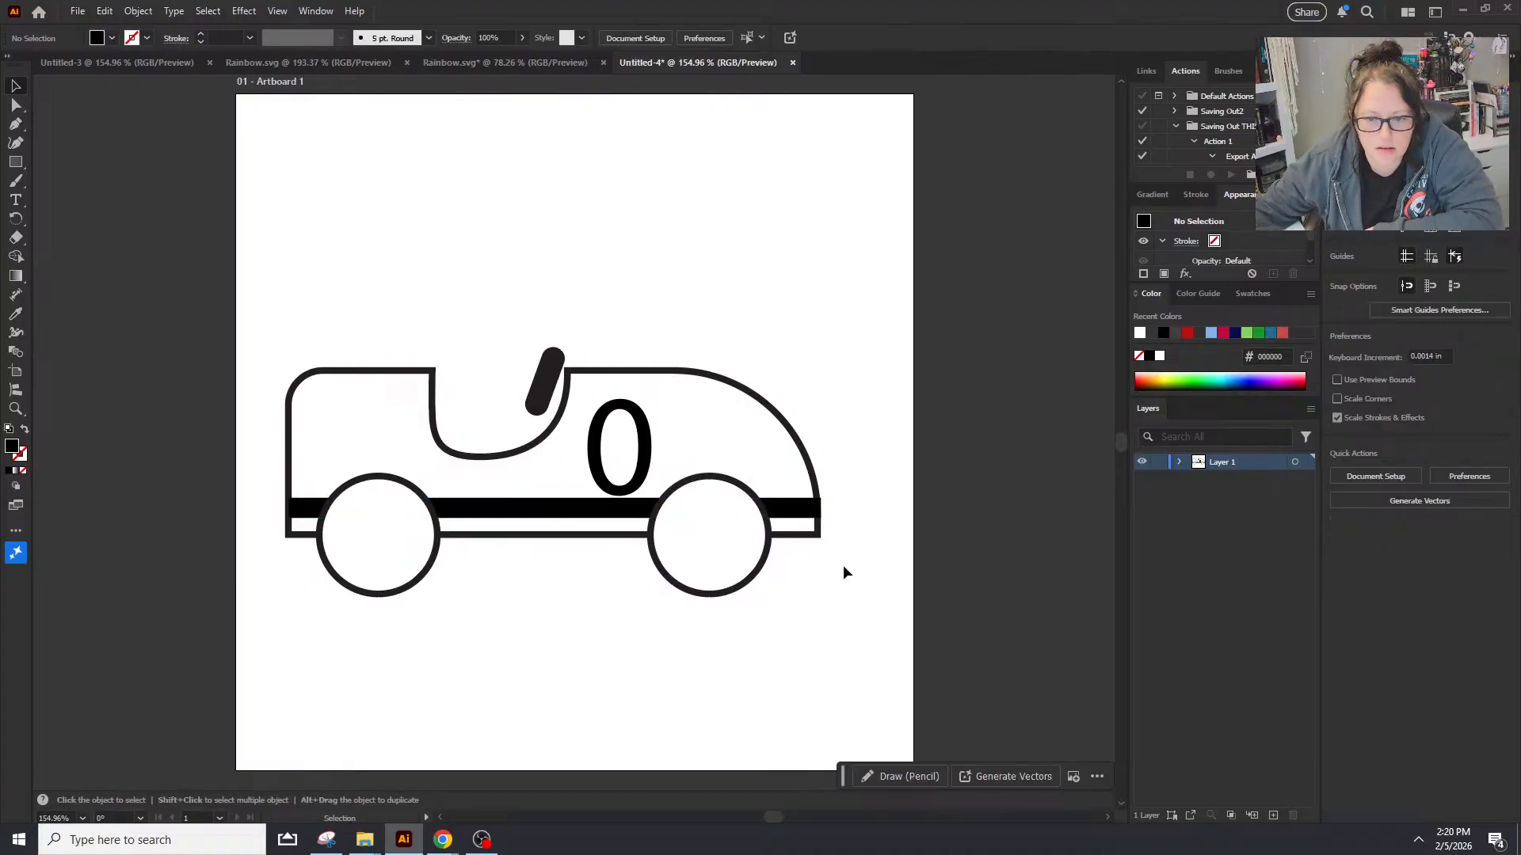
Step: Widen the black stripe so both ends extend slightly beyond the rear and nose of the car body
click(329, 510)
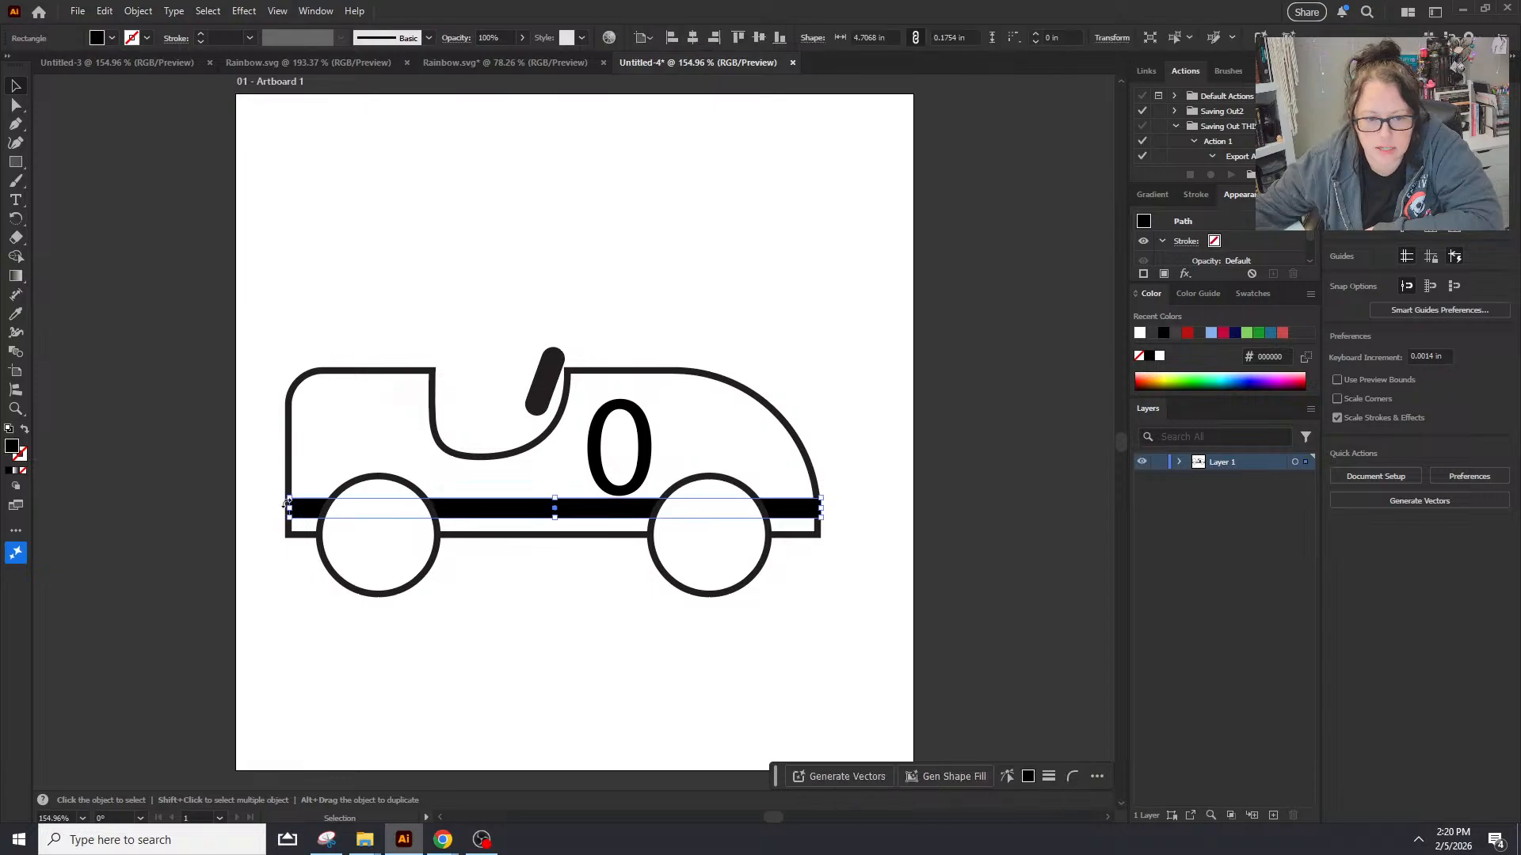
drag(286, 499, 287, 515)
key(ctrl+z)
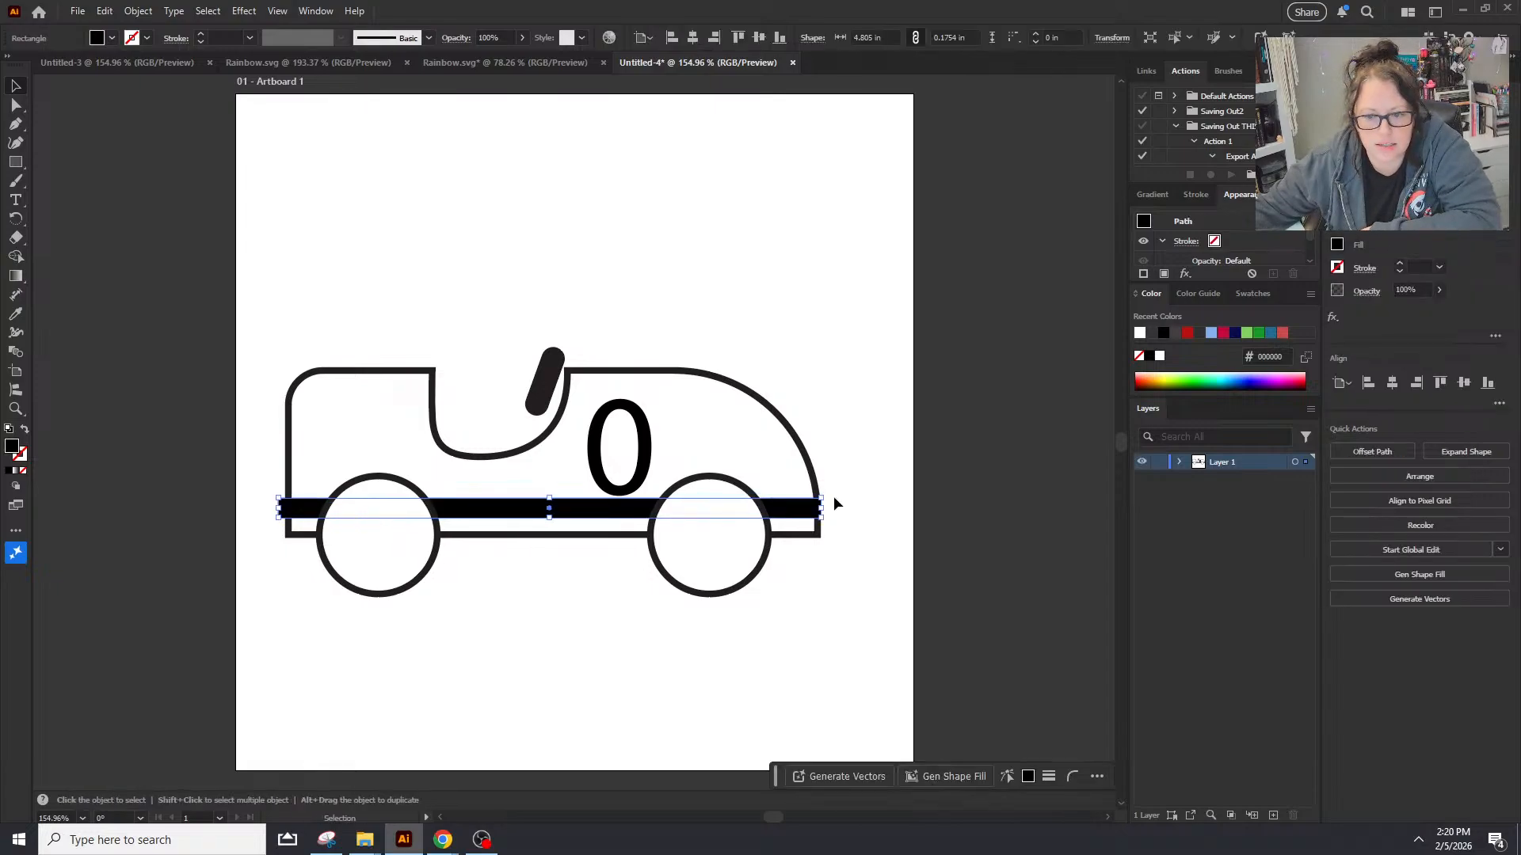
drag(834, 499, 842, 507)
click(862, 599)
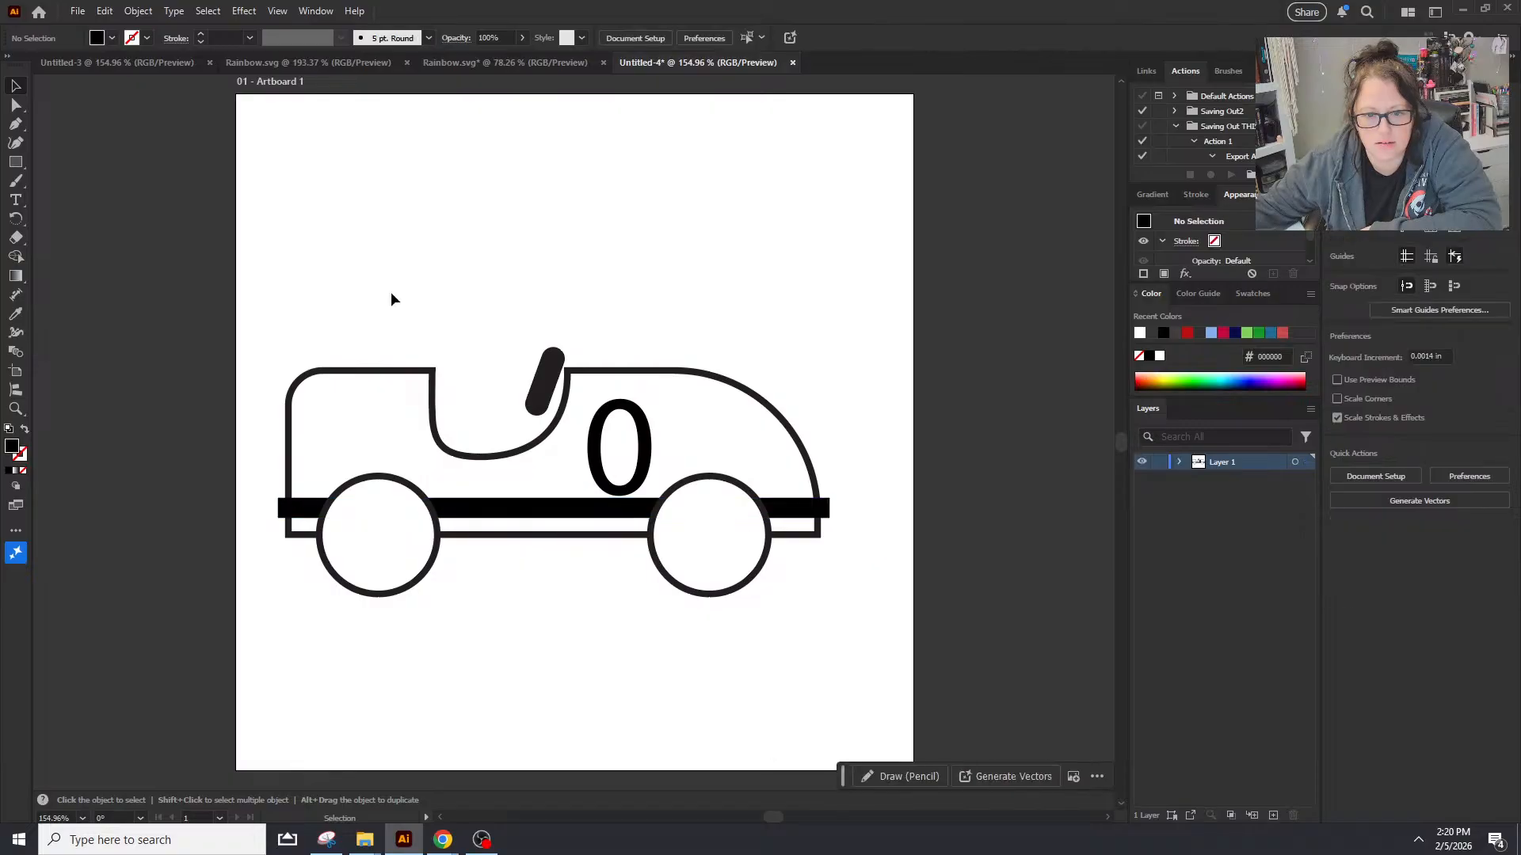
Step: Capture the whole car drawing with Snipping Tool, and switch to the zero worksheet page in Canva
drag(332, 301, 489, 190)
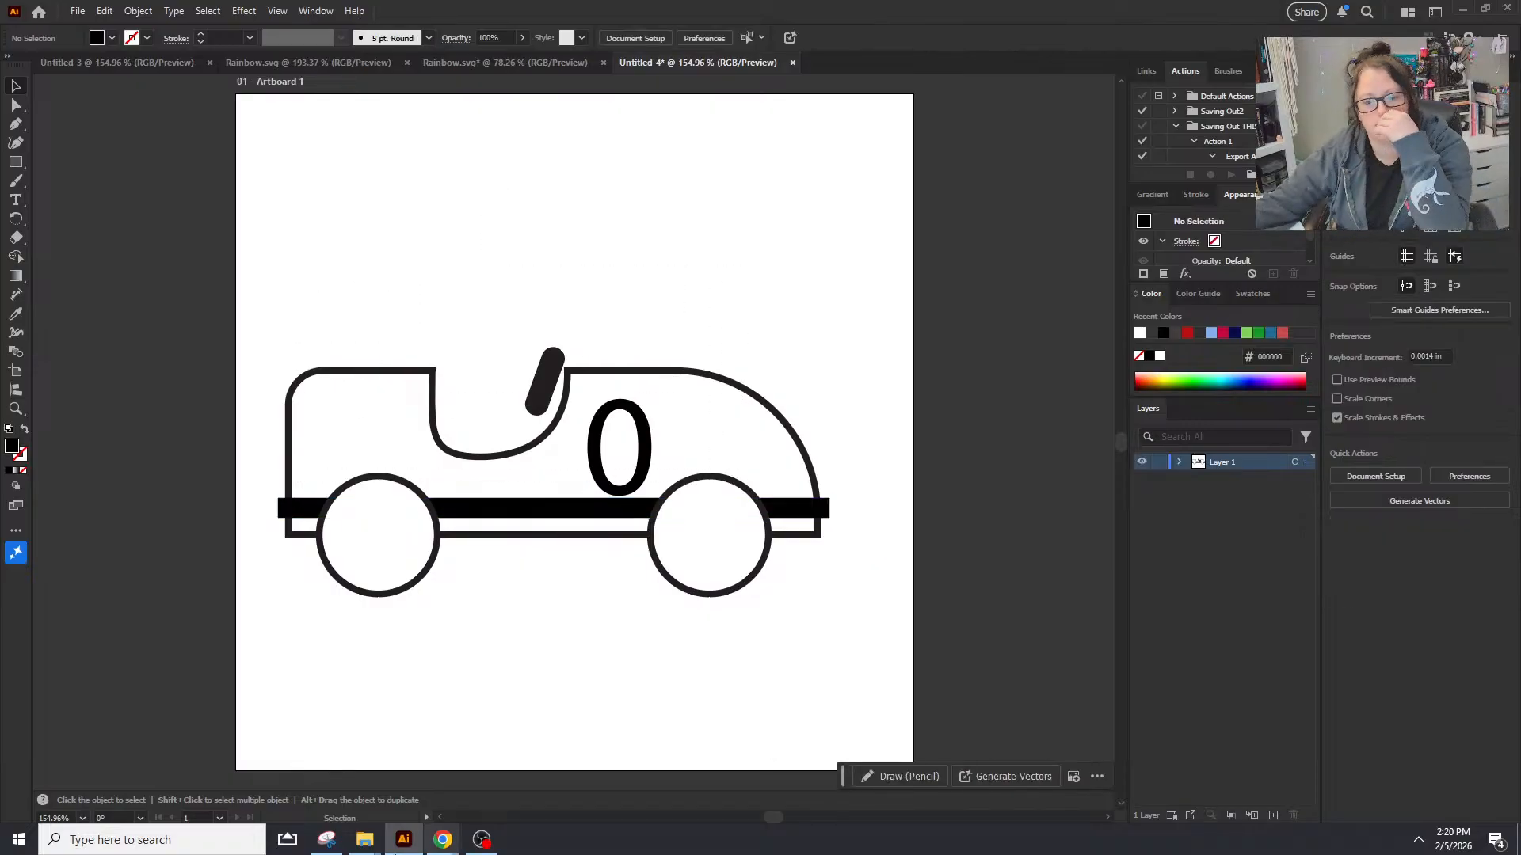
click(327, 840)
click(765, 331)
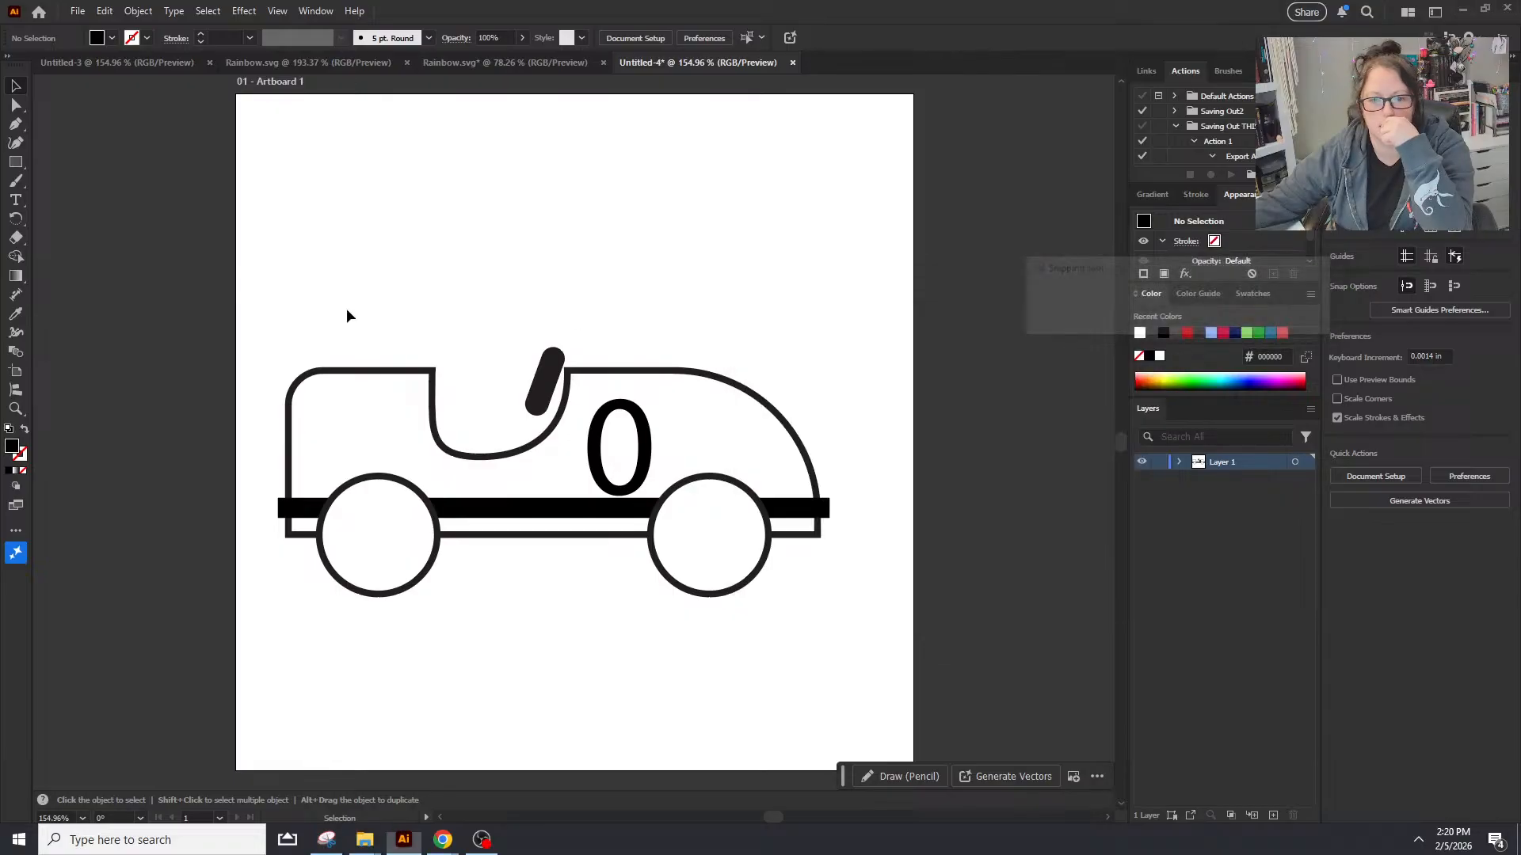
drag(269, 319, 850, 615)
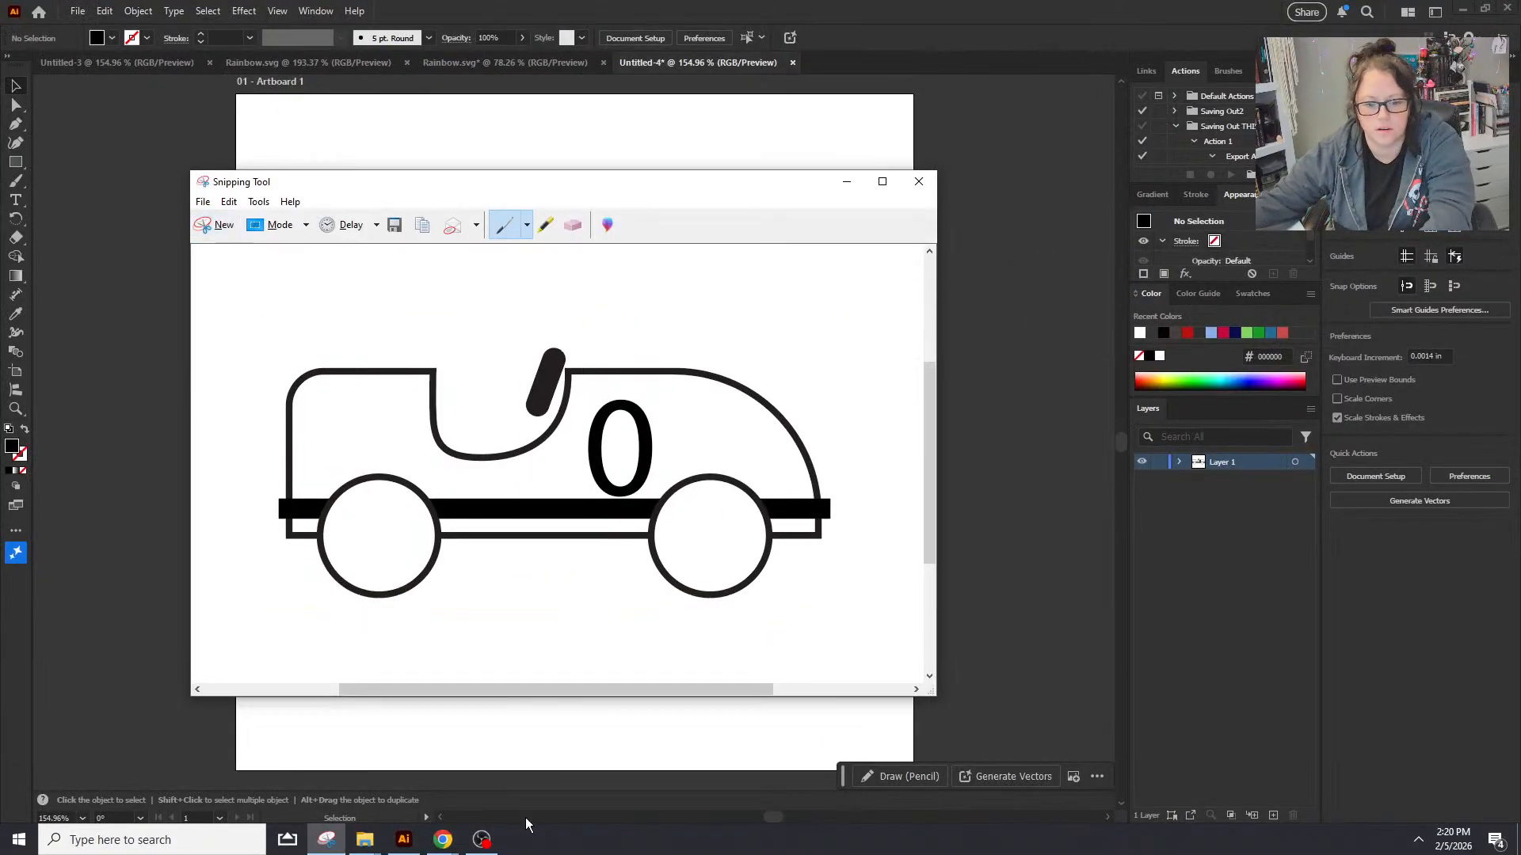
mouse_move(442, 840)
click(594, 764)
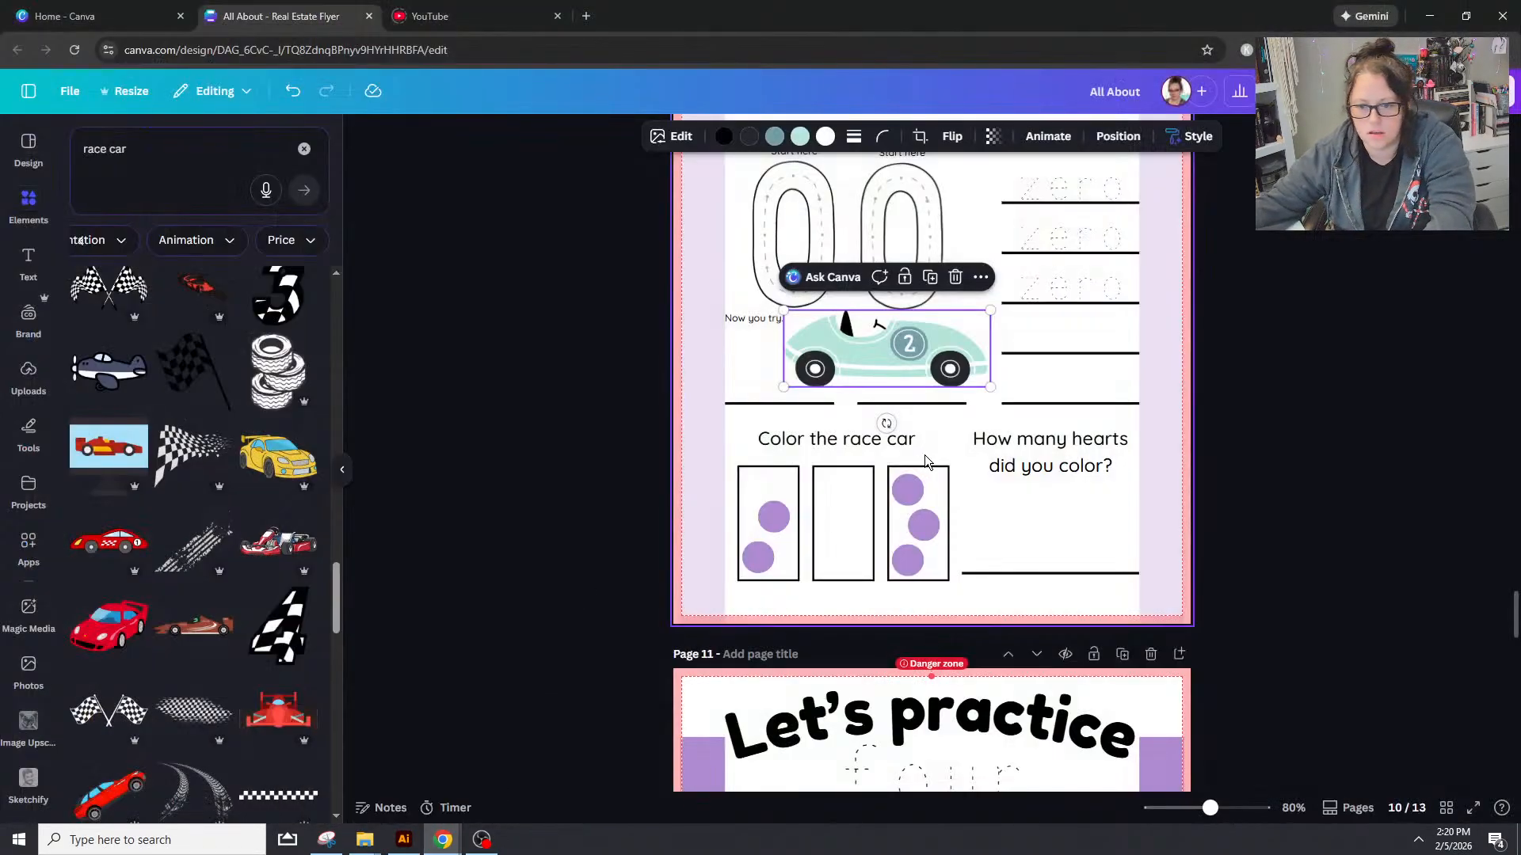
Step: Delete the domino boxes and the teal race car from the zero page, pasting the captured car drawing into the coloring area
drag(734, 463, 936, 587)
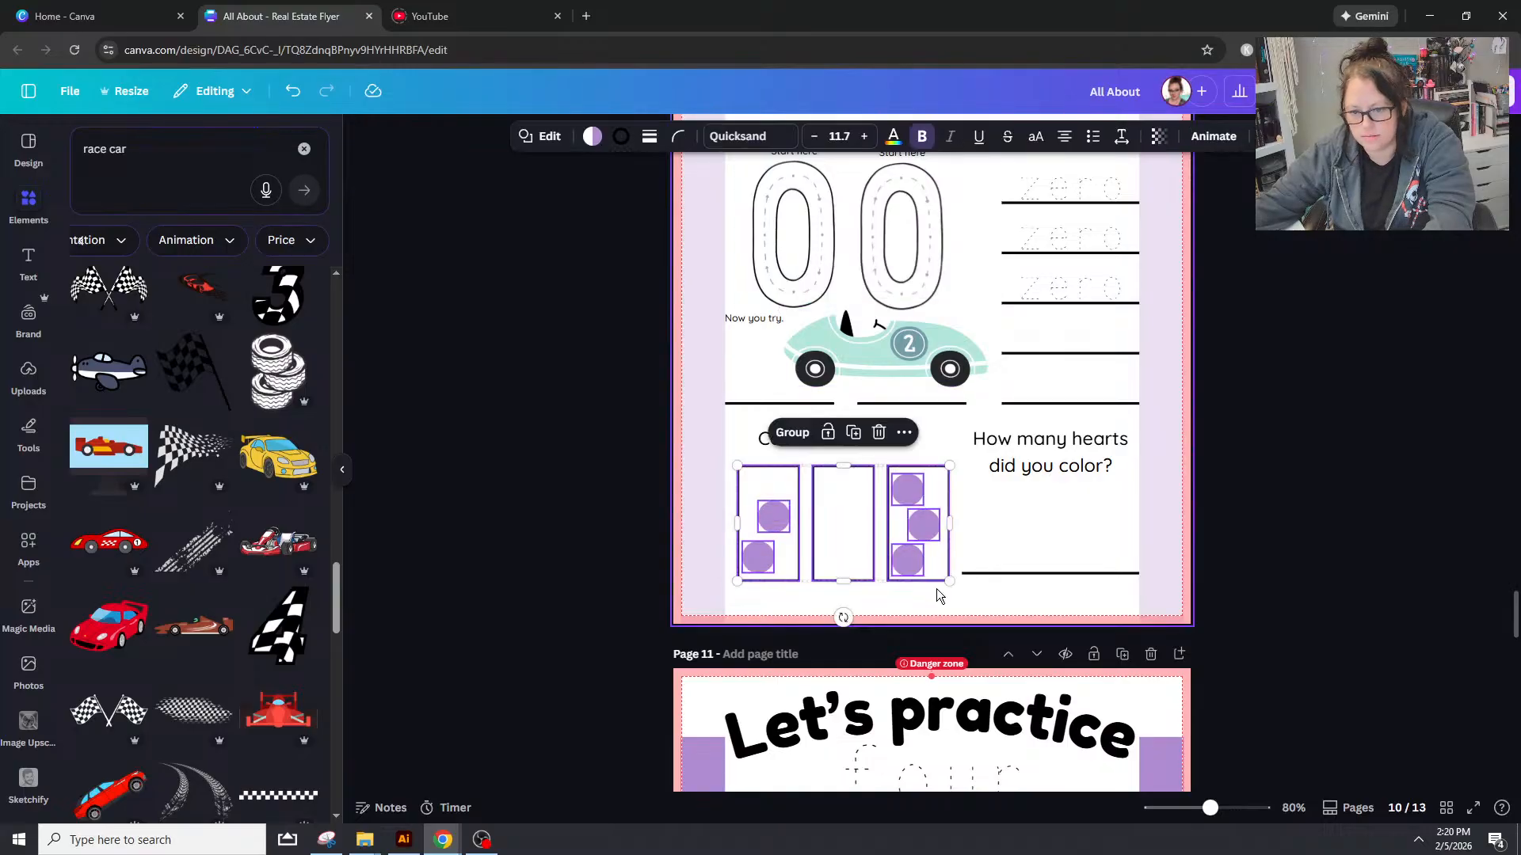
key(Delete)
key(ctrl+v)
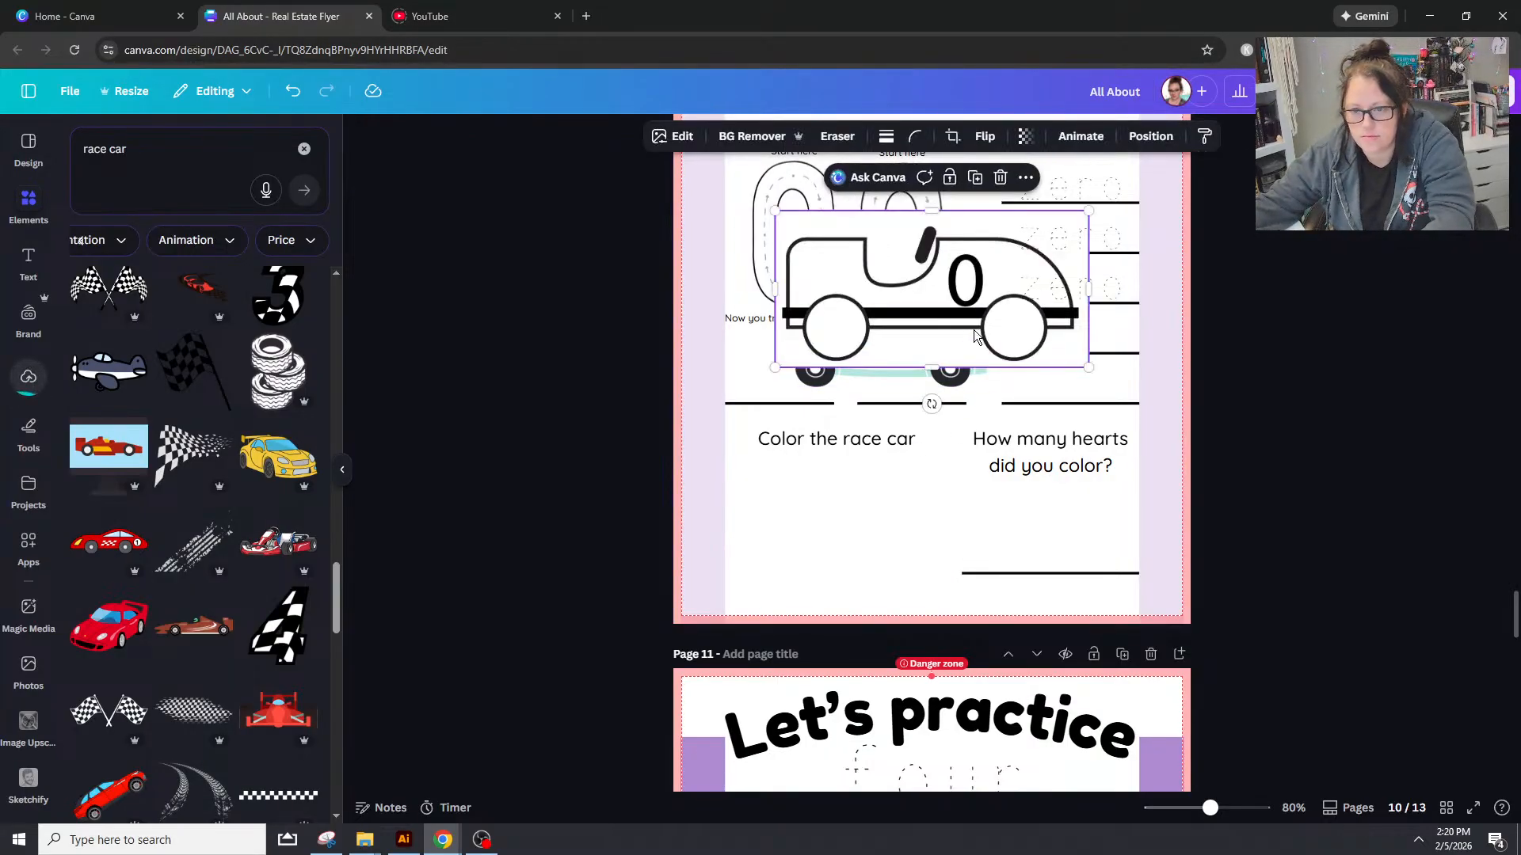
drag(967, 355, 900, 590)
click(955, 346)
key(Delete)
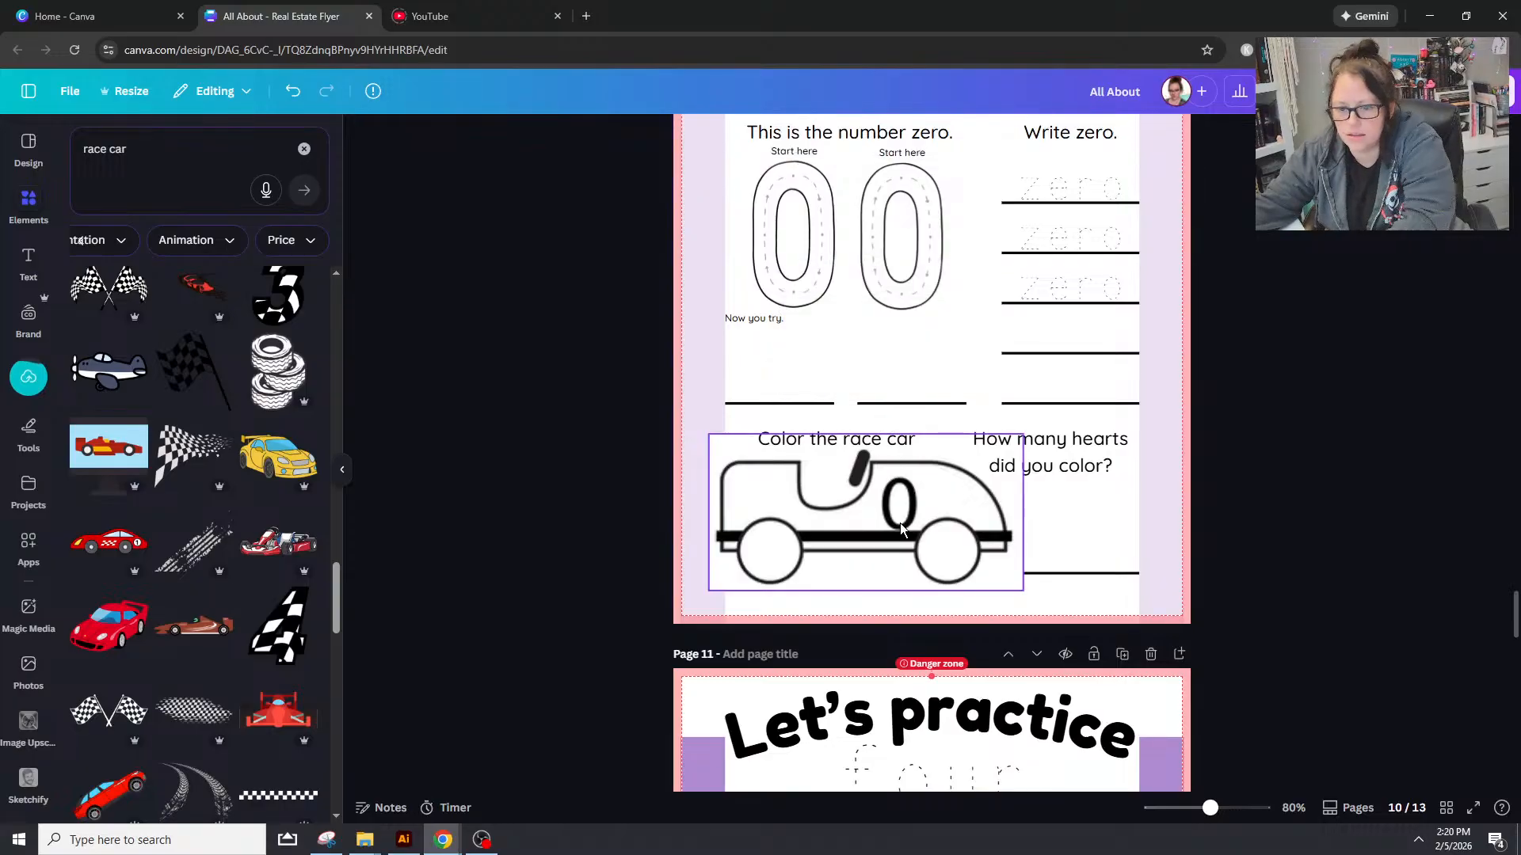
Step: Shrink the pasted car drawing and position it beneath the "Color the race car" caption, clear of the answer line
drag(982, 475, 919, 509)
drag(895, 562, 917, 541)
drag(1213, 818, 1221, 819)
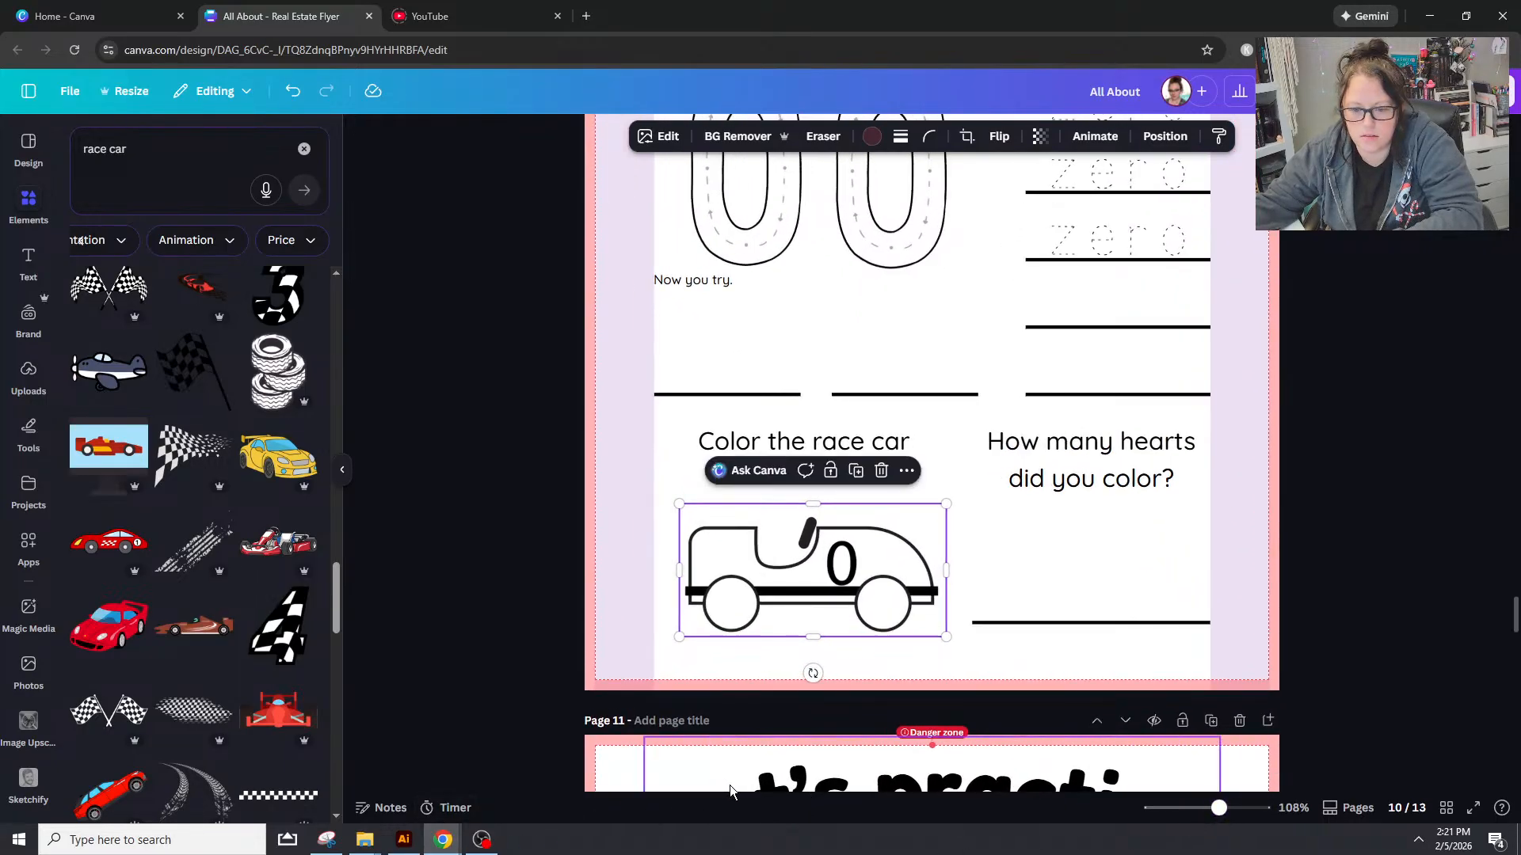
click(1361, 562)
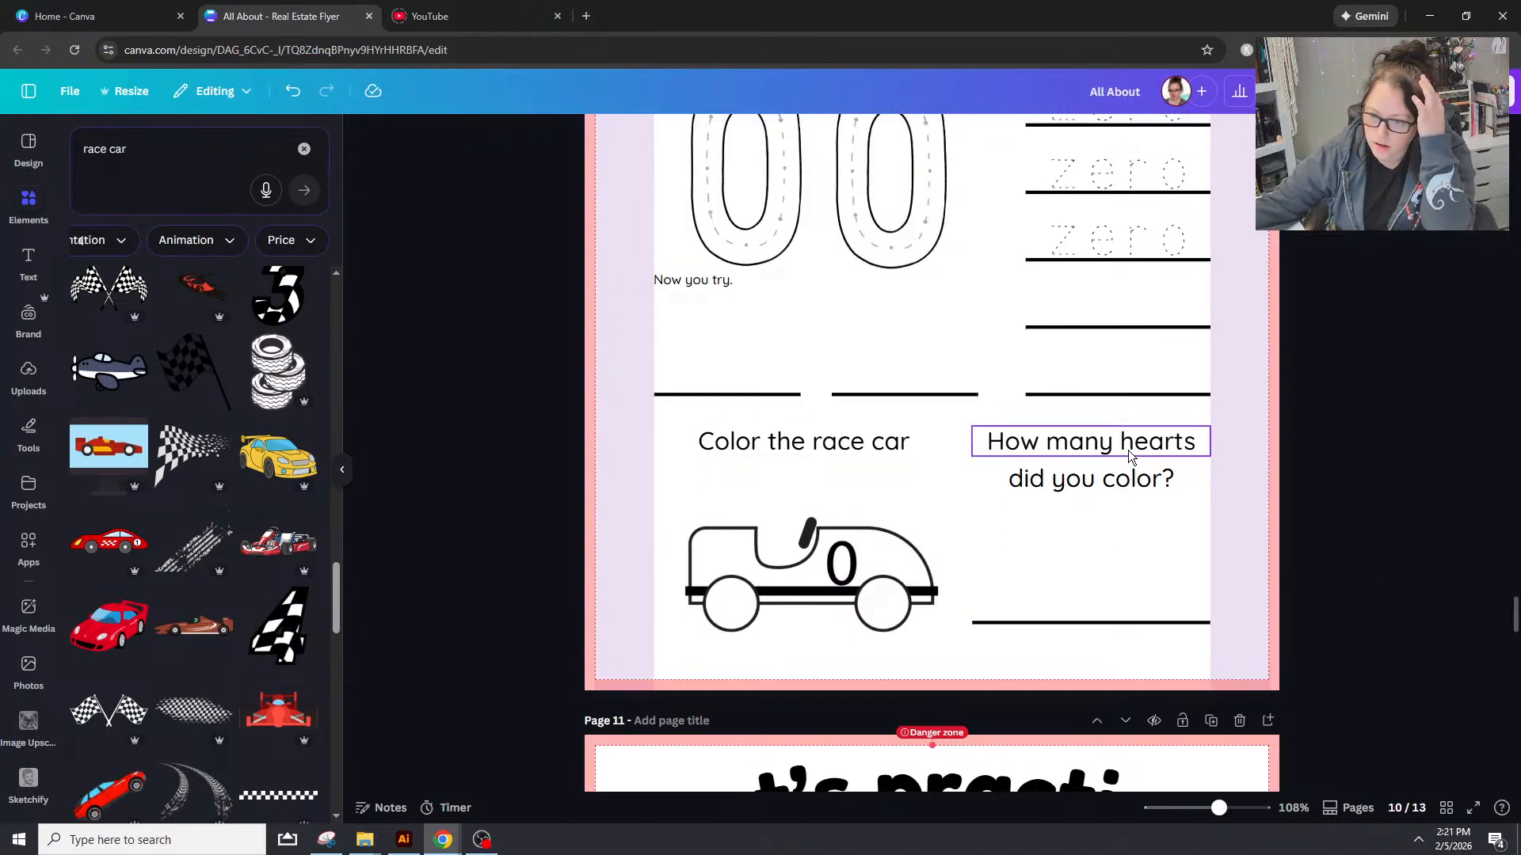
Step: Replace the question's first line "How many hearts" with "What number is"
double_click(1101, 443)
text(Wha)
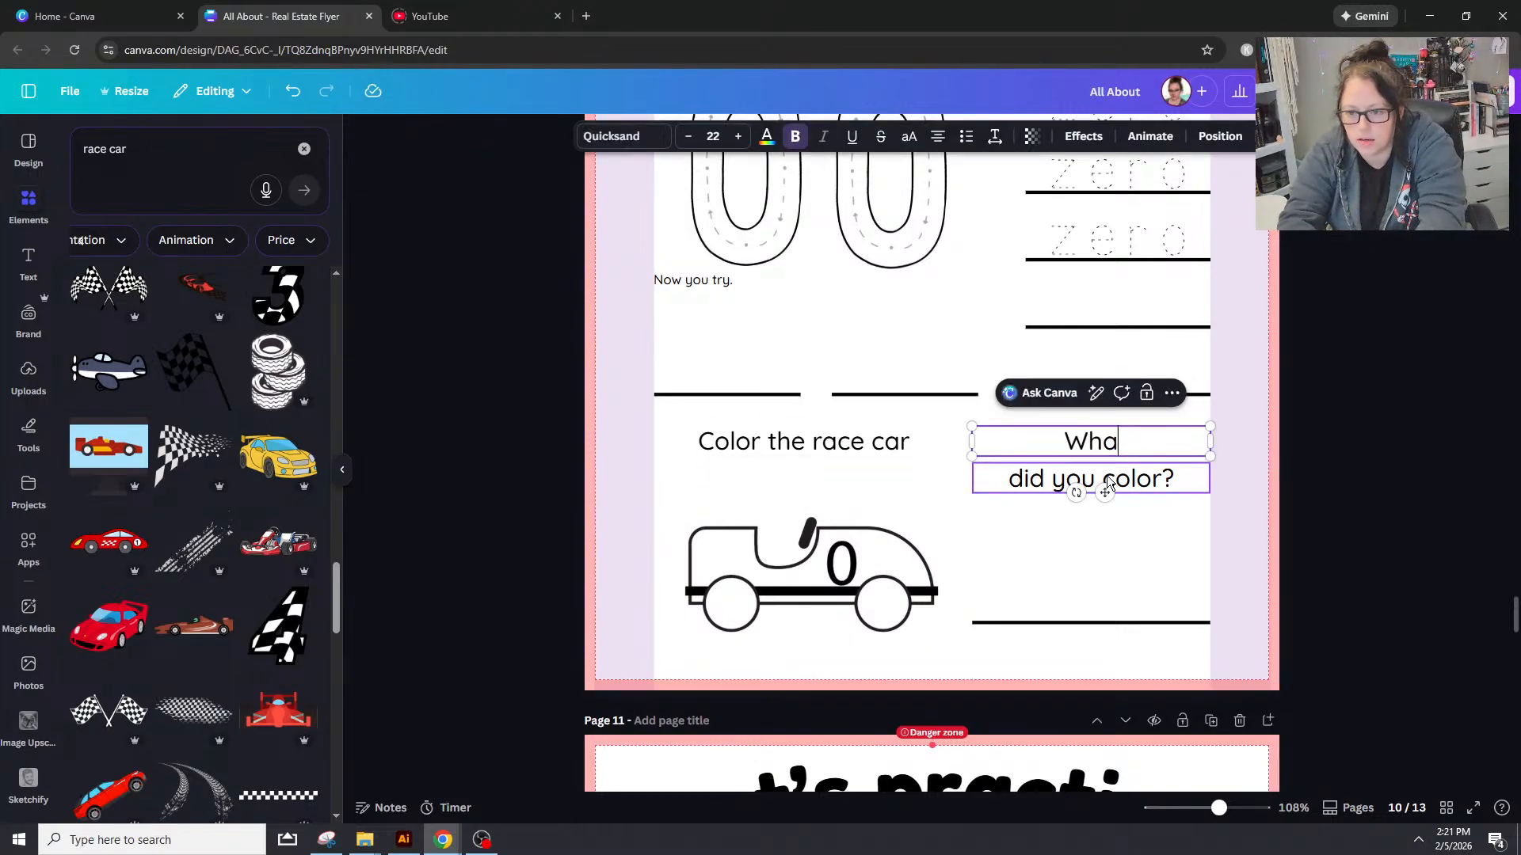
text(t numbe)
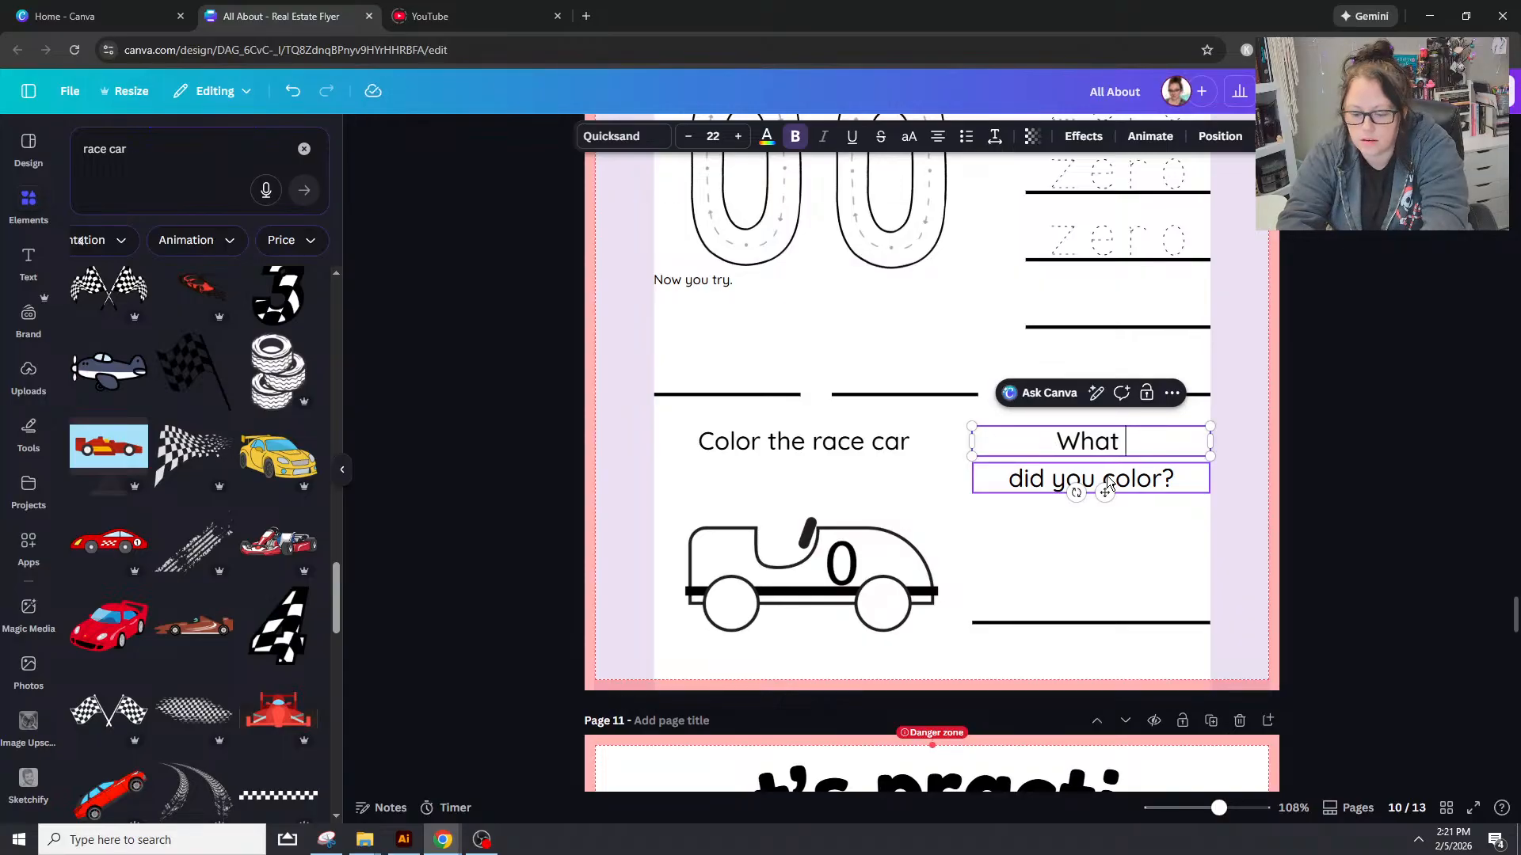
key(BackSpace)
key(BackSpace)
text(ber)
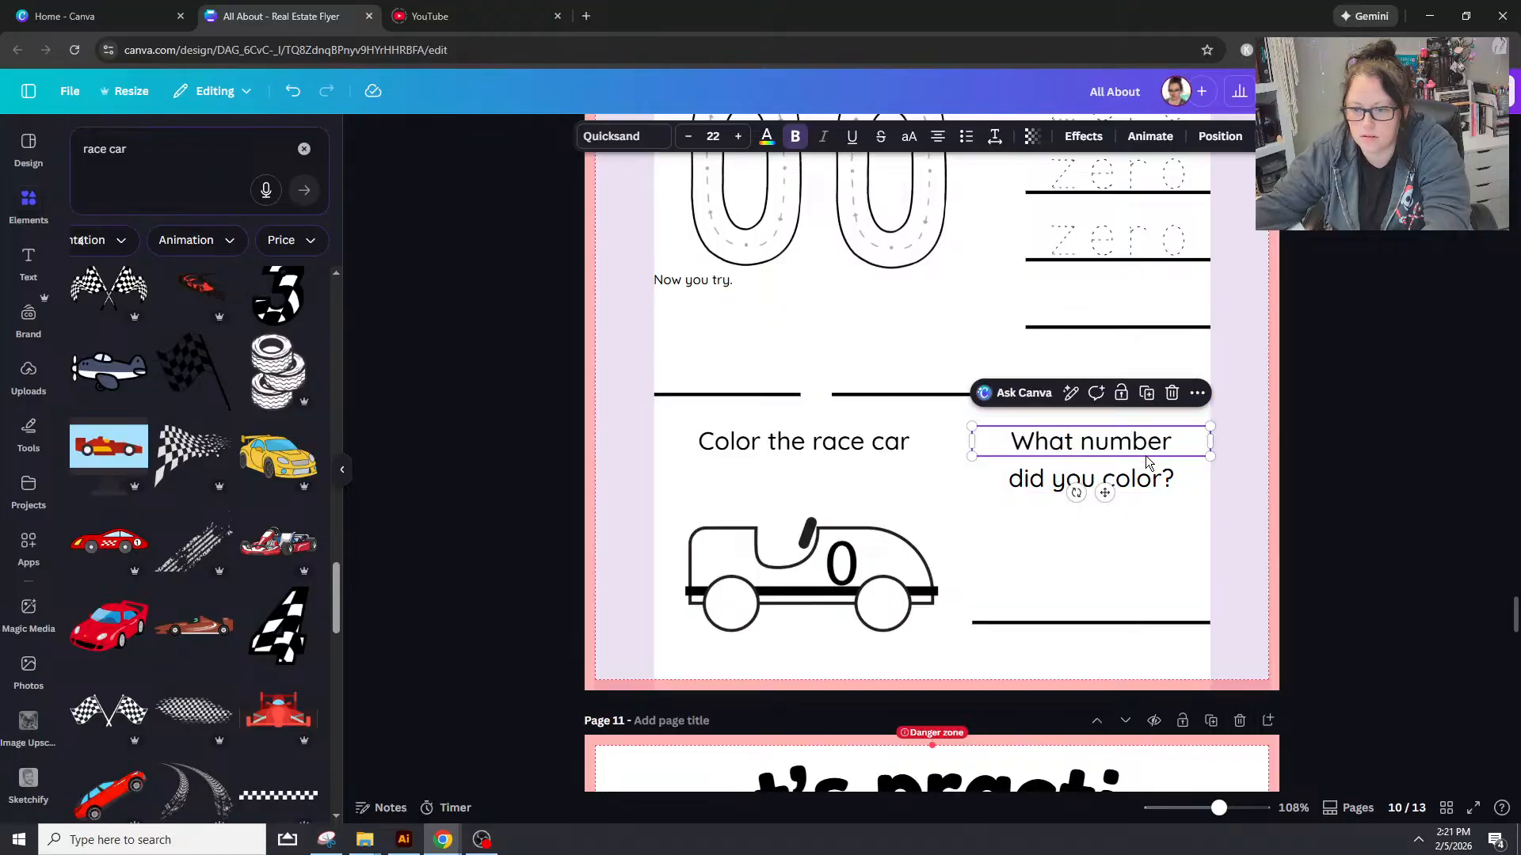
text( is)
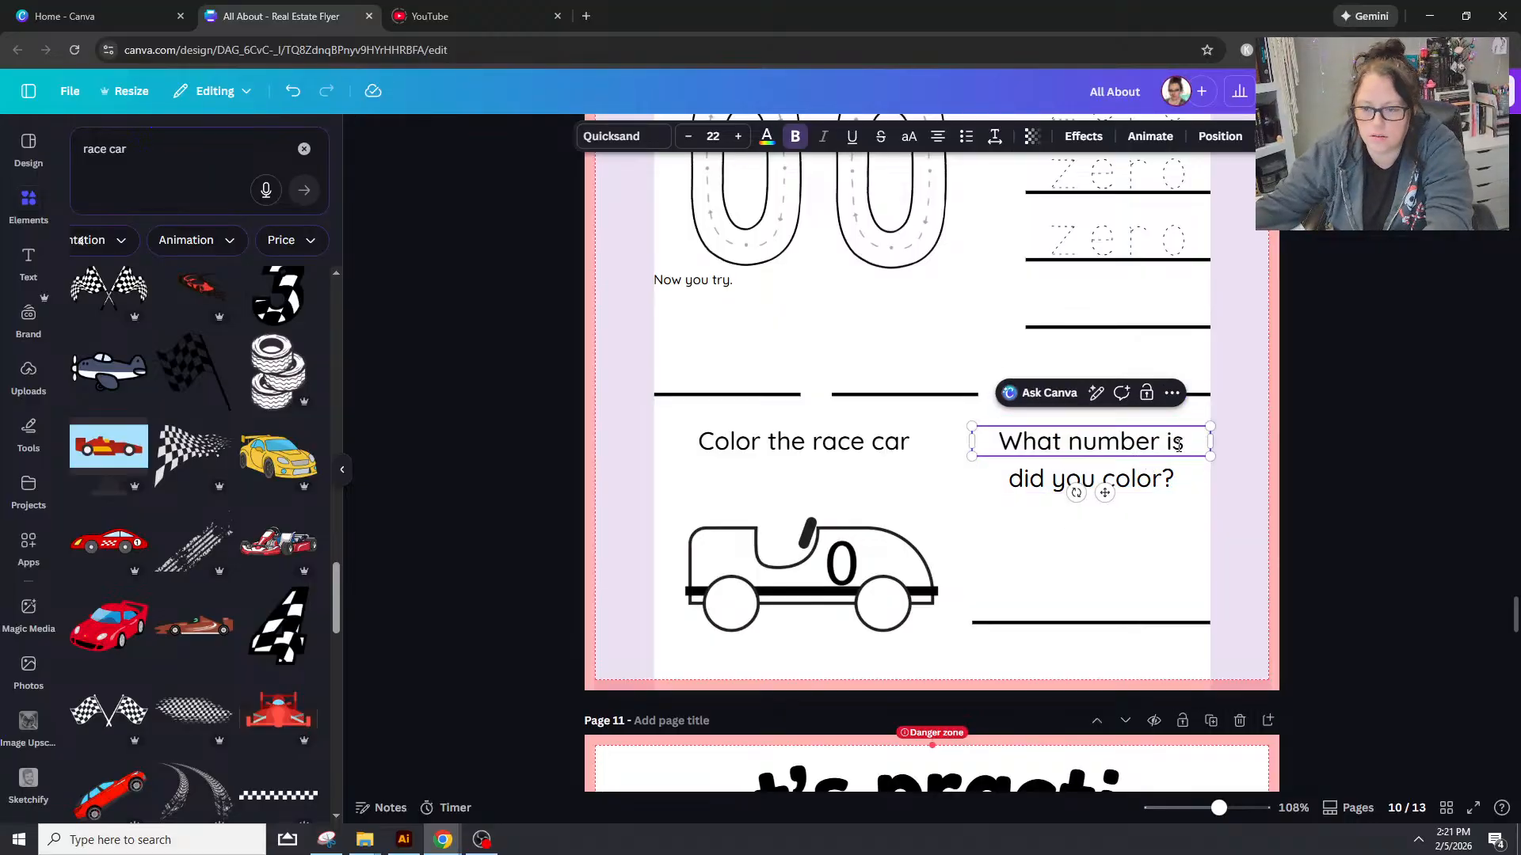
Step: Replace the question's second line "did you color?" with "the racecar"
click(1172, 478)
click(1172, 479)
text(the)
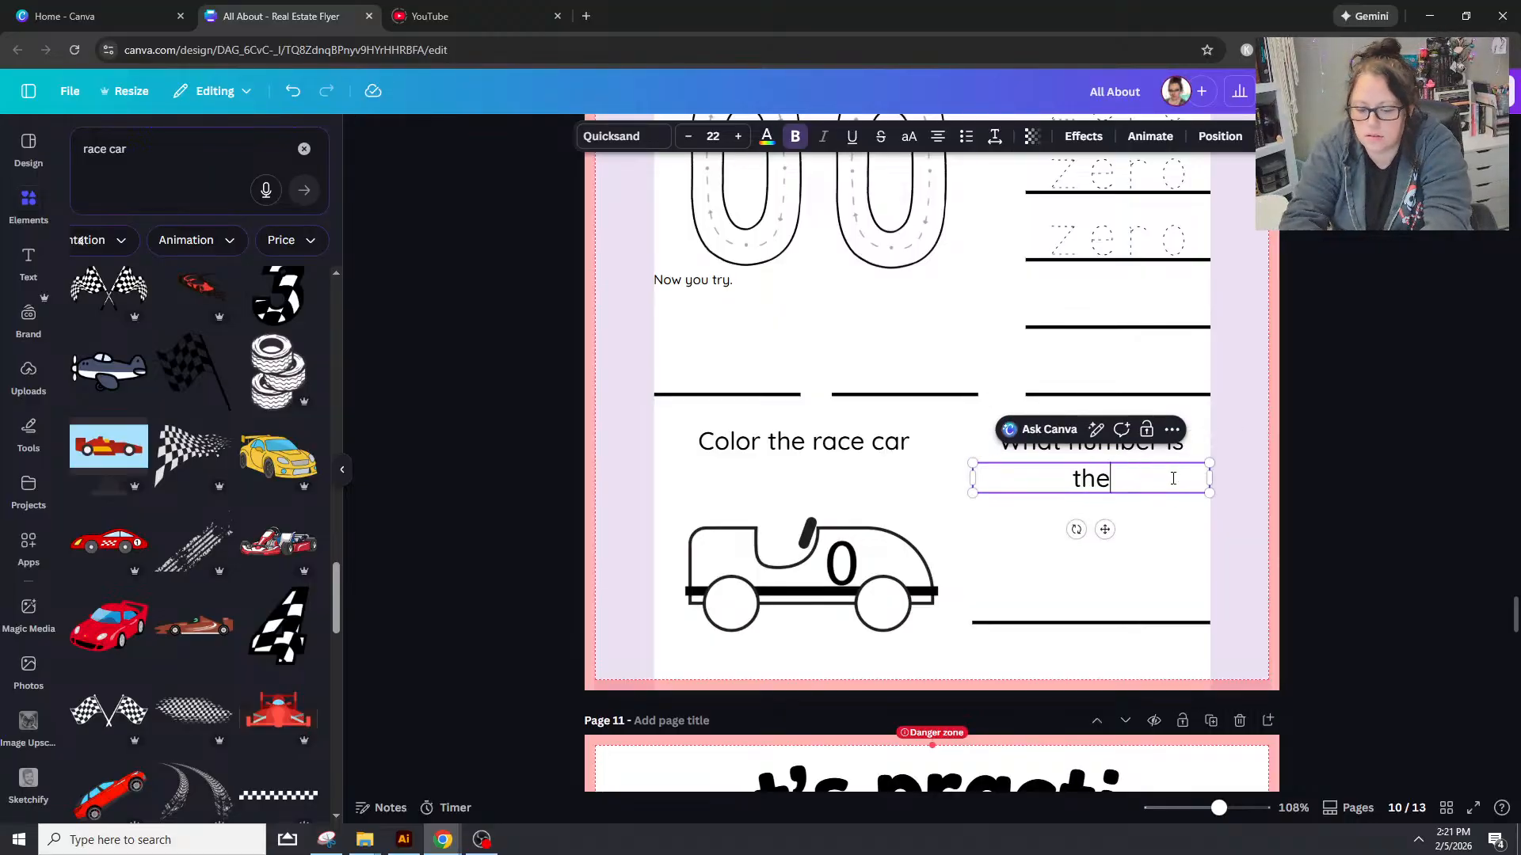
text( race car)
key(BackSpace)
key(BackSpace)
key(BackSpace)
key(BackSpace)
text(ca)
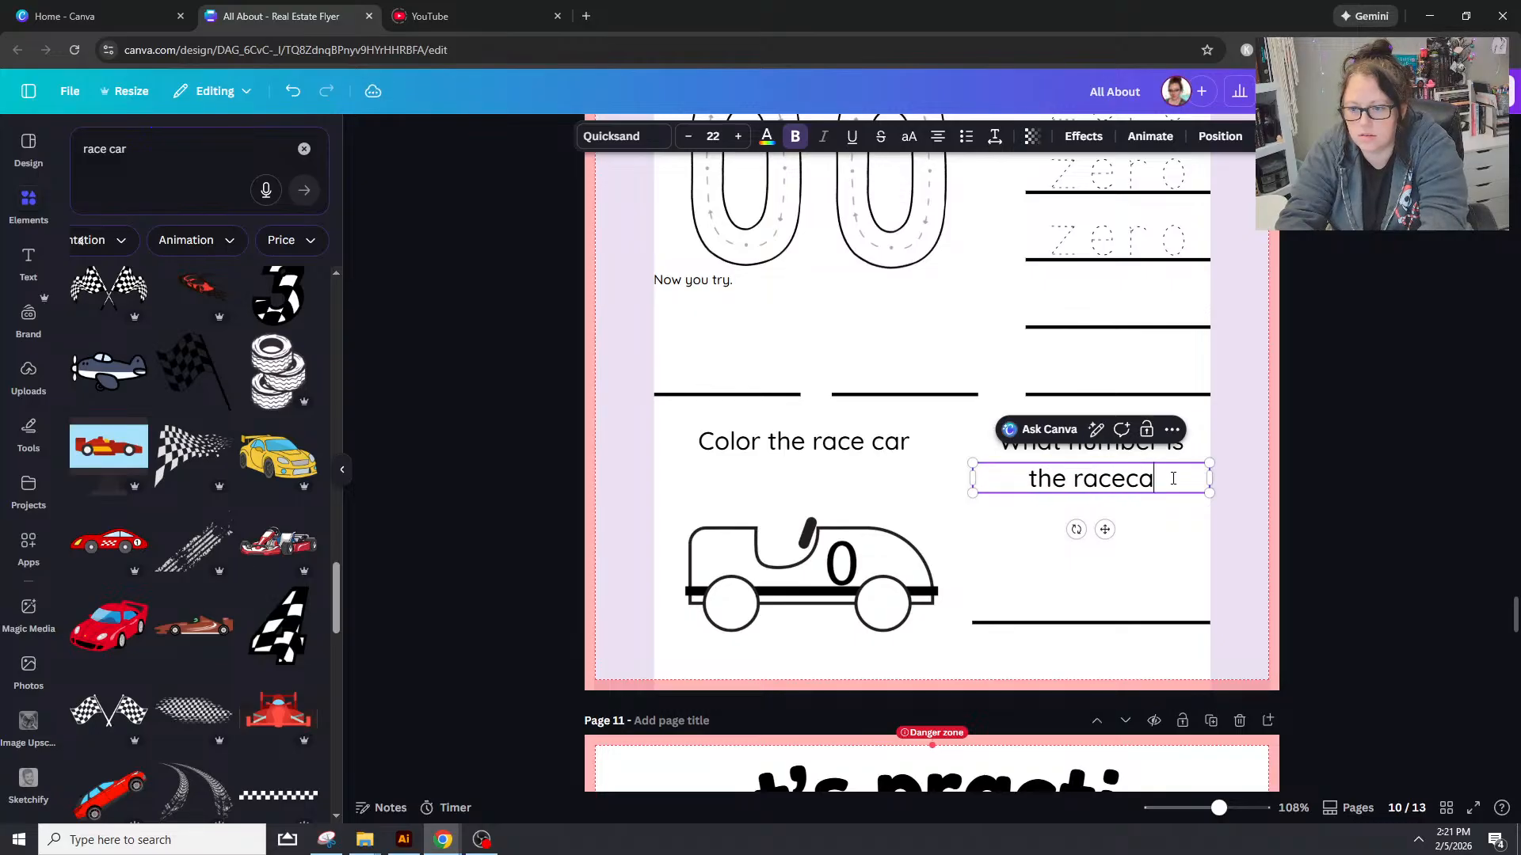
text(r)
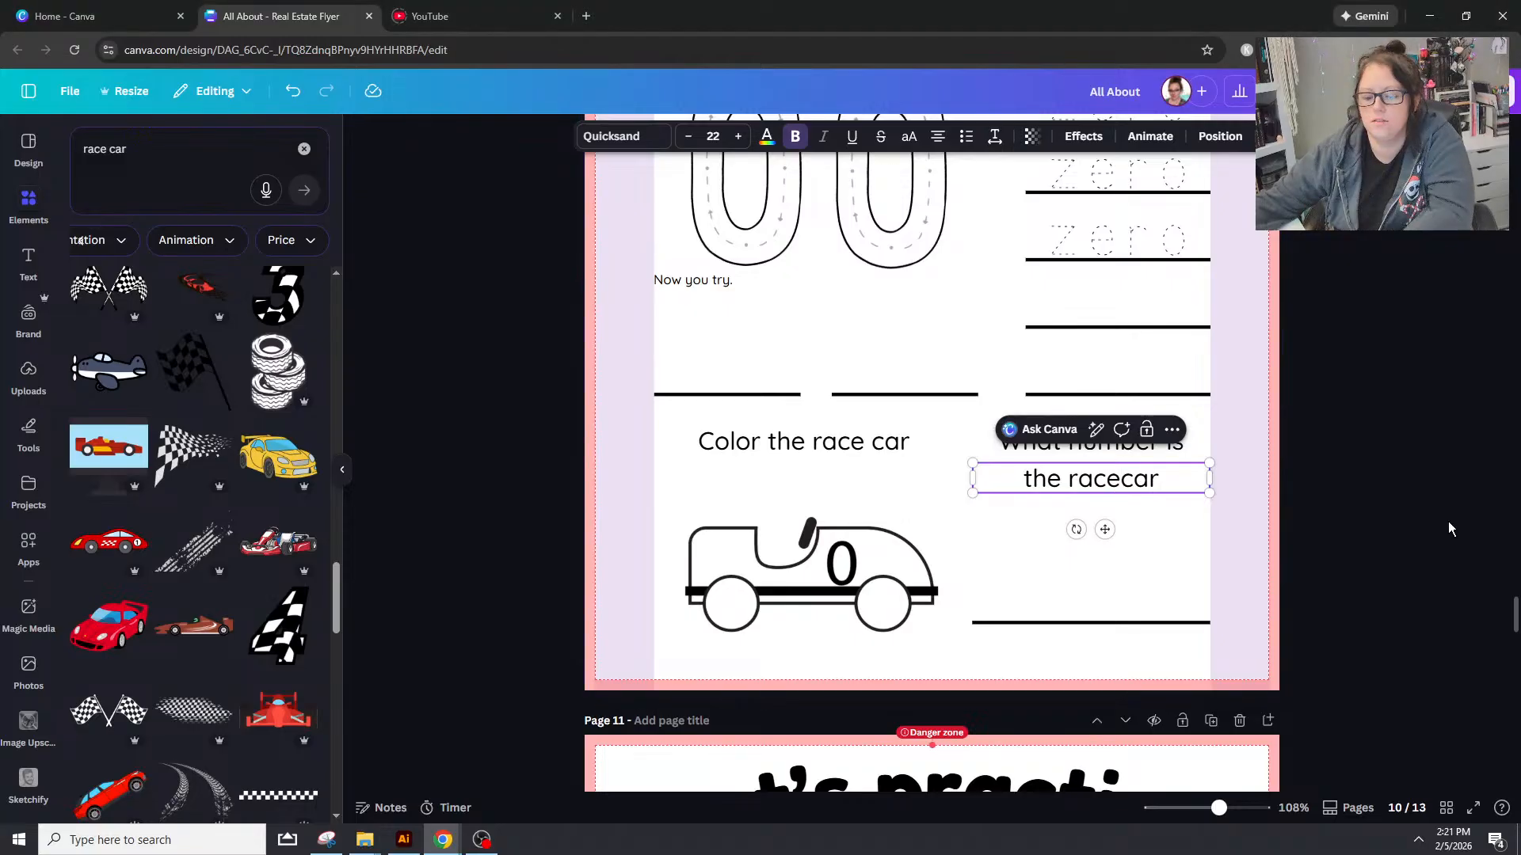
Step: Correct the question's second line to "the race car." and add a period to the "Color the race car" caption
click(1170, 475)
text(.)
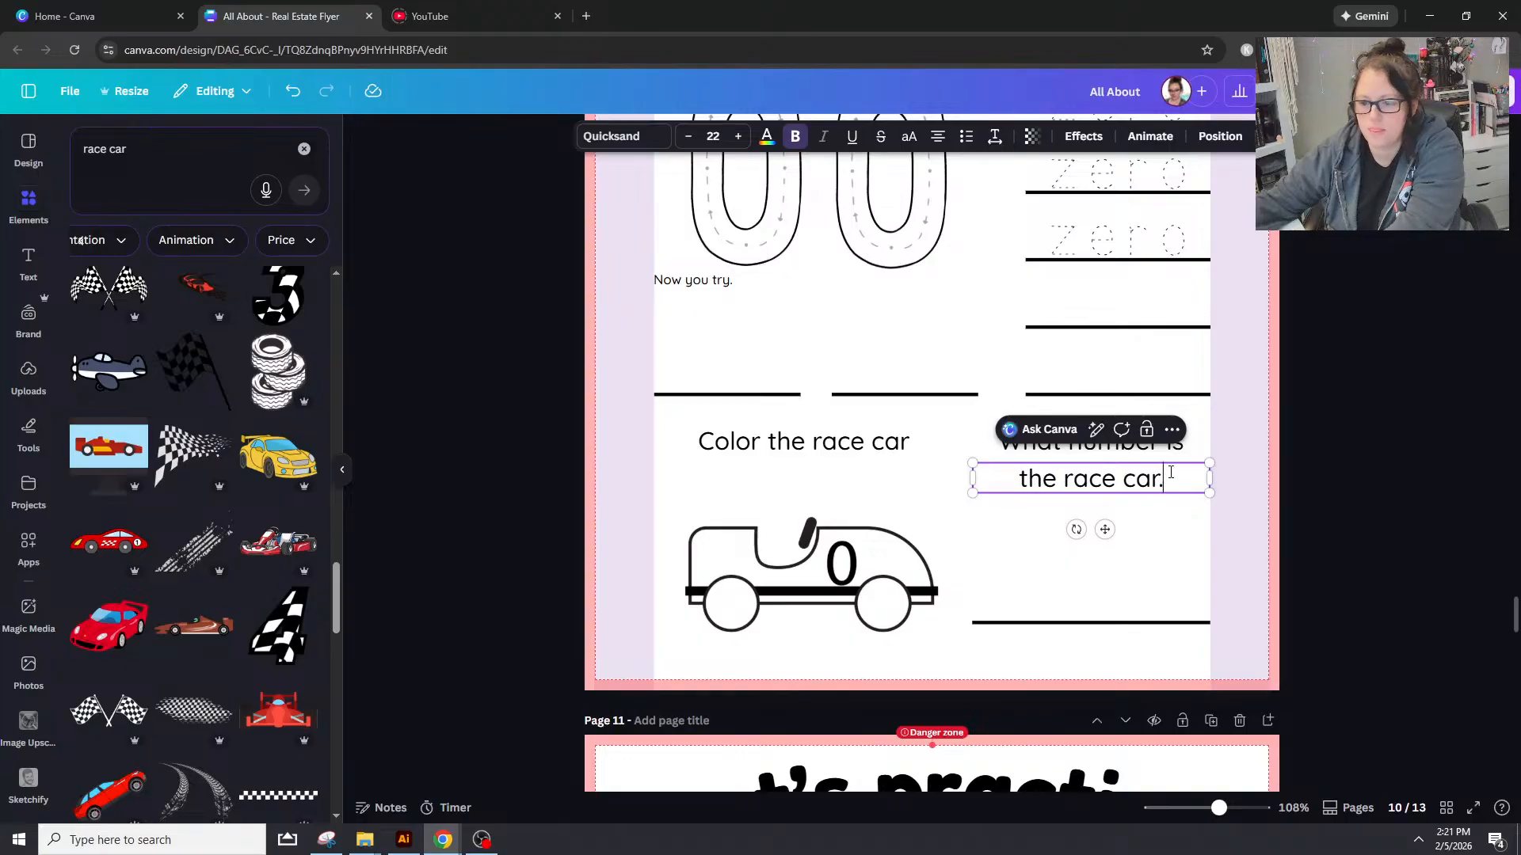
click(907, 442)
text(.)
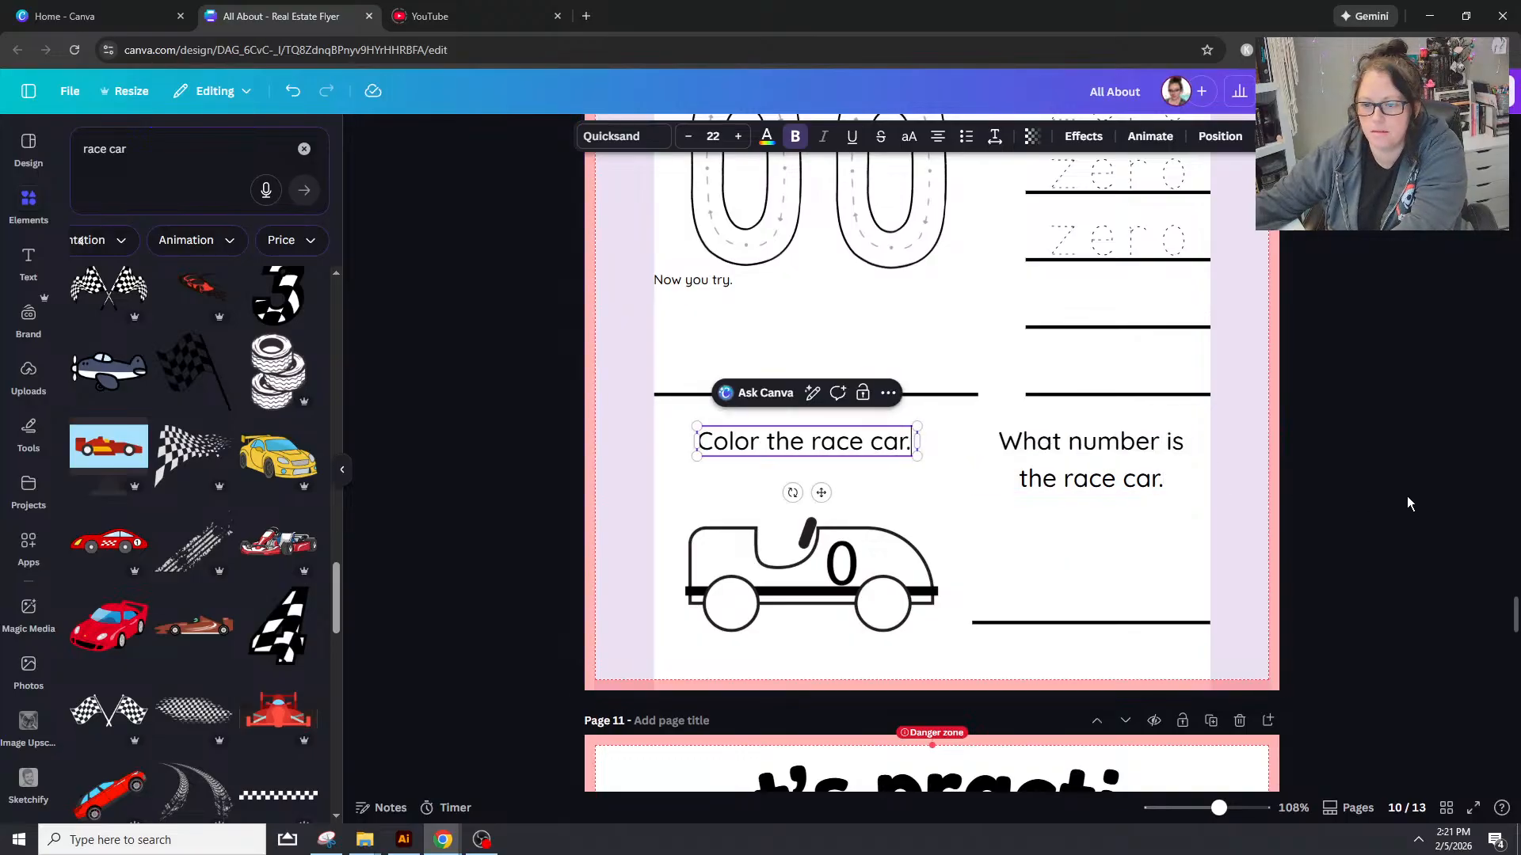
click(1407, 496)
Step: Change the period after "the race car" in the question to a question mark
click(1145, 486)
click(1162, 480)
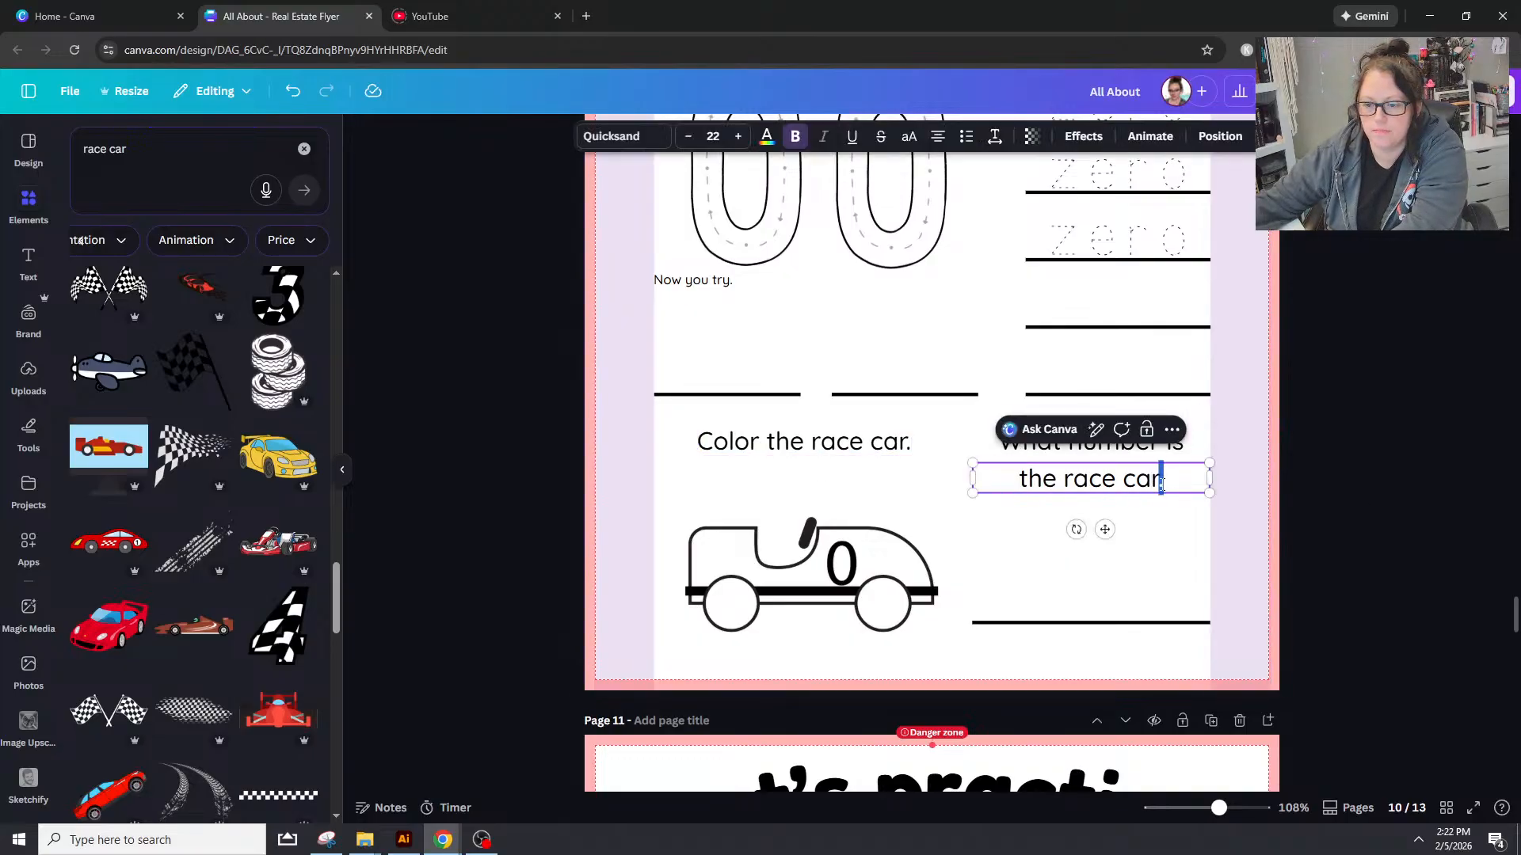
text(?)
click(1398, 456)
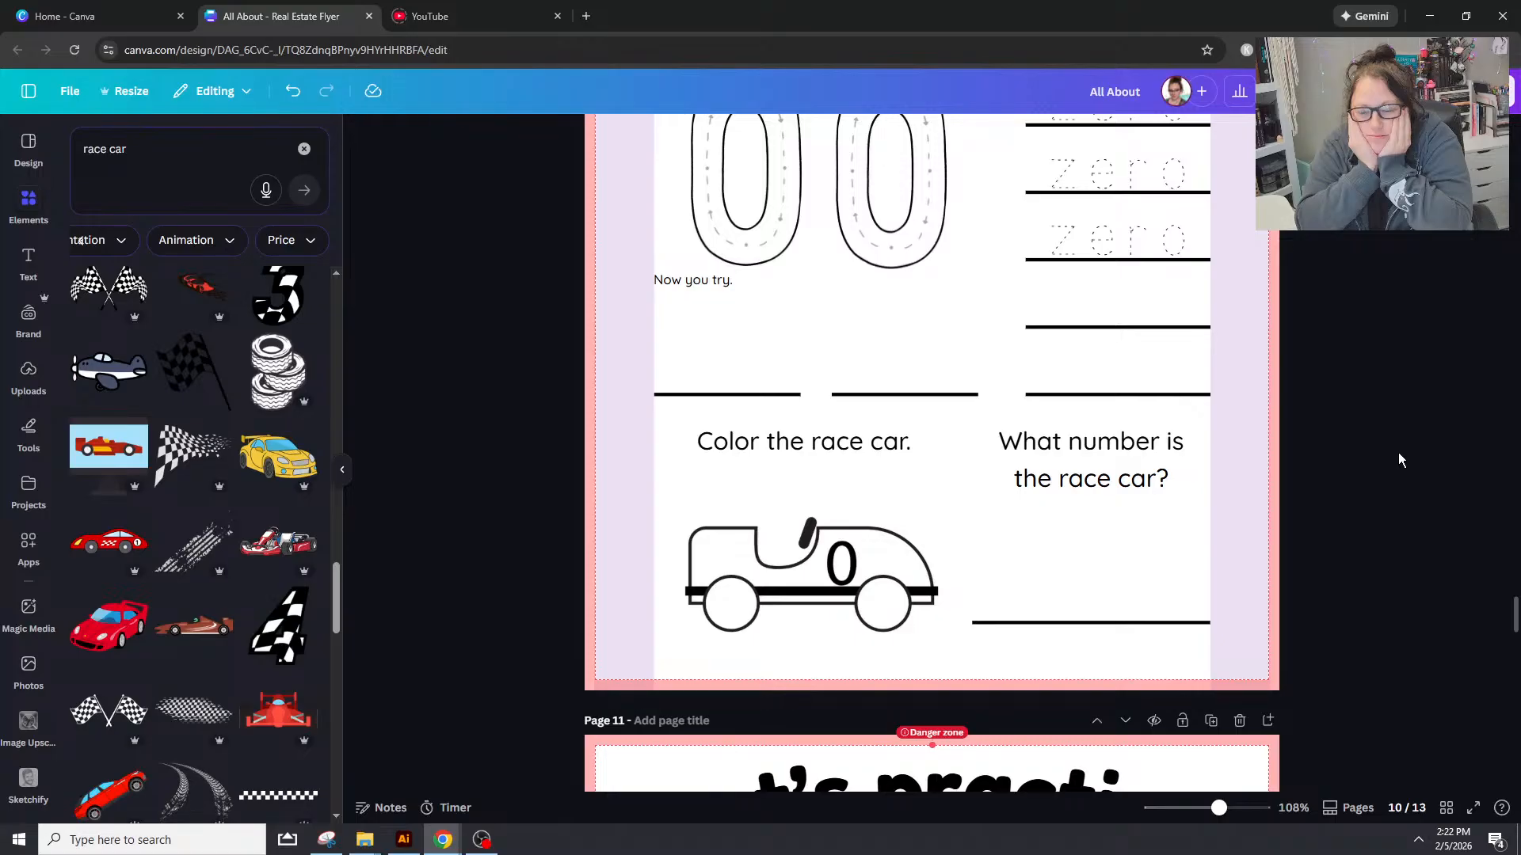
Step: Review the zero page's layout and compare it with the eight, nine and four worksheet pages
drag(1224, 808, 1214, 808)
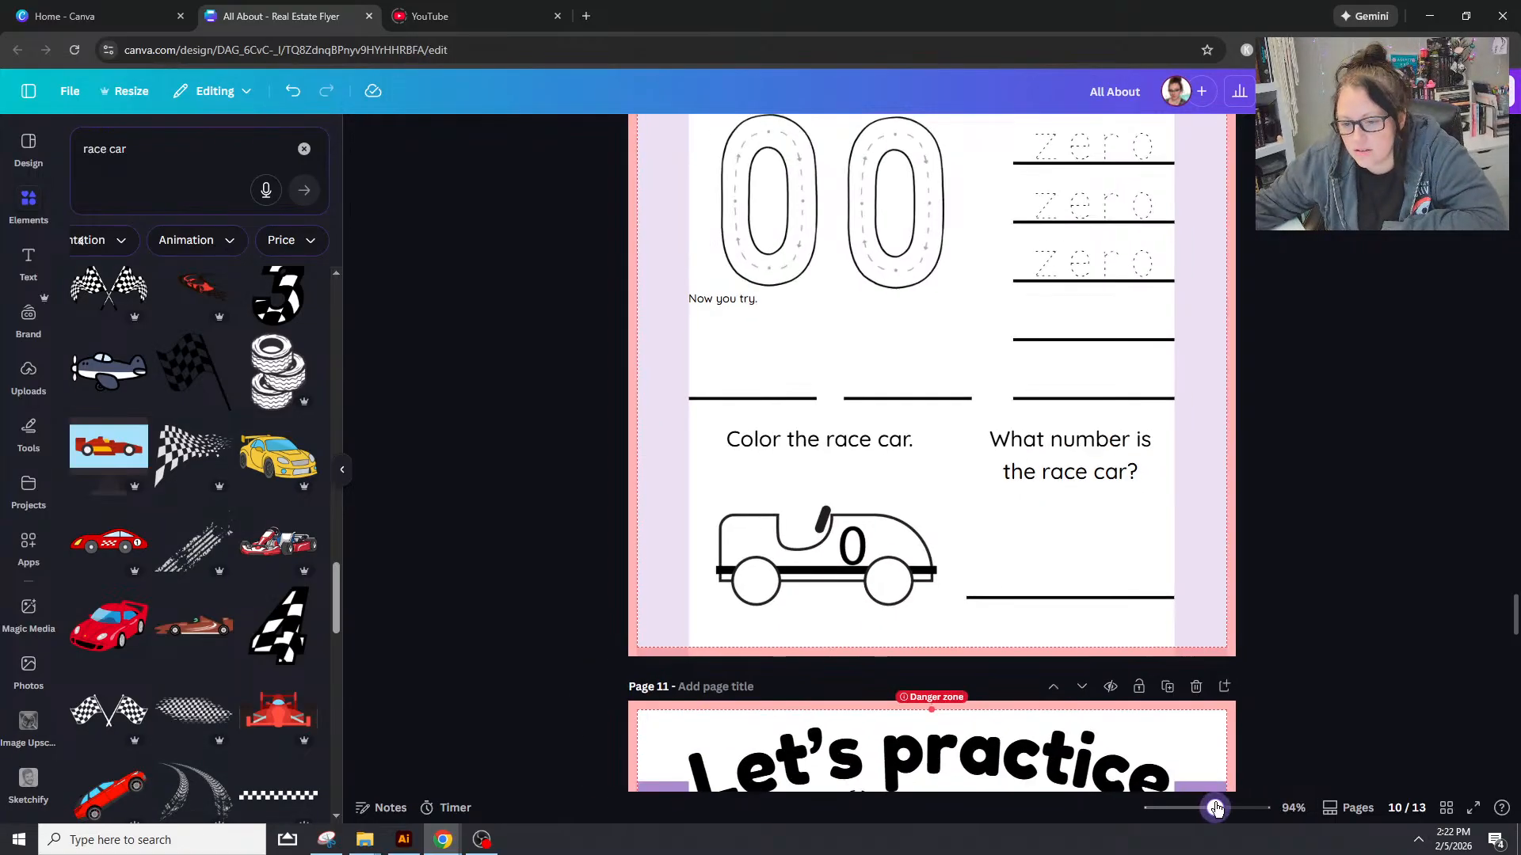
scroll(1240, 729, up, 3)
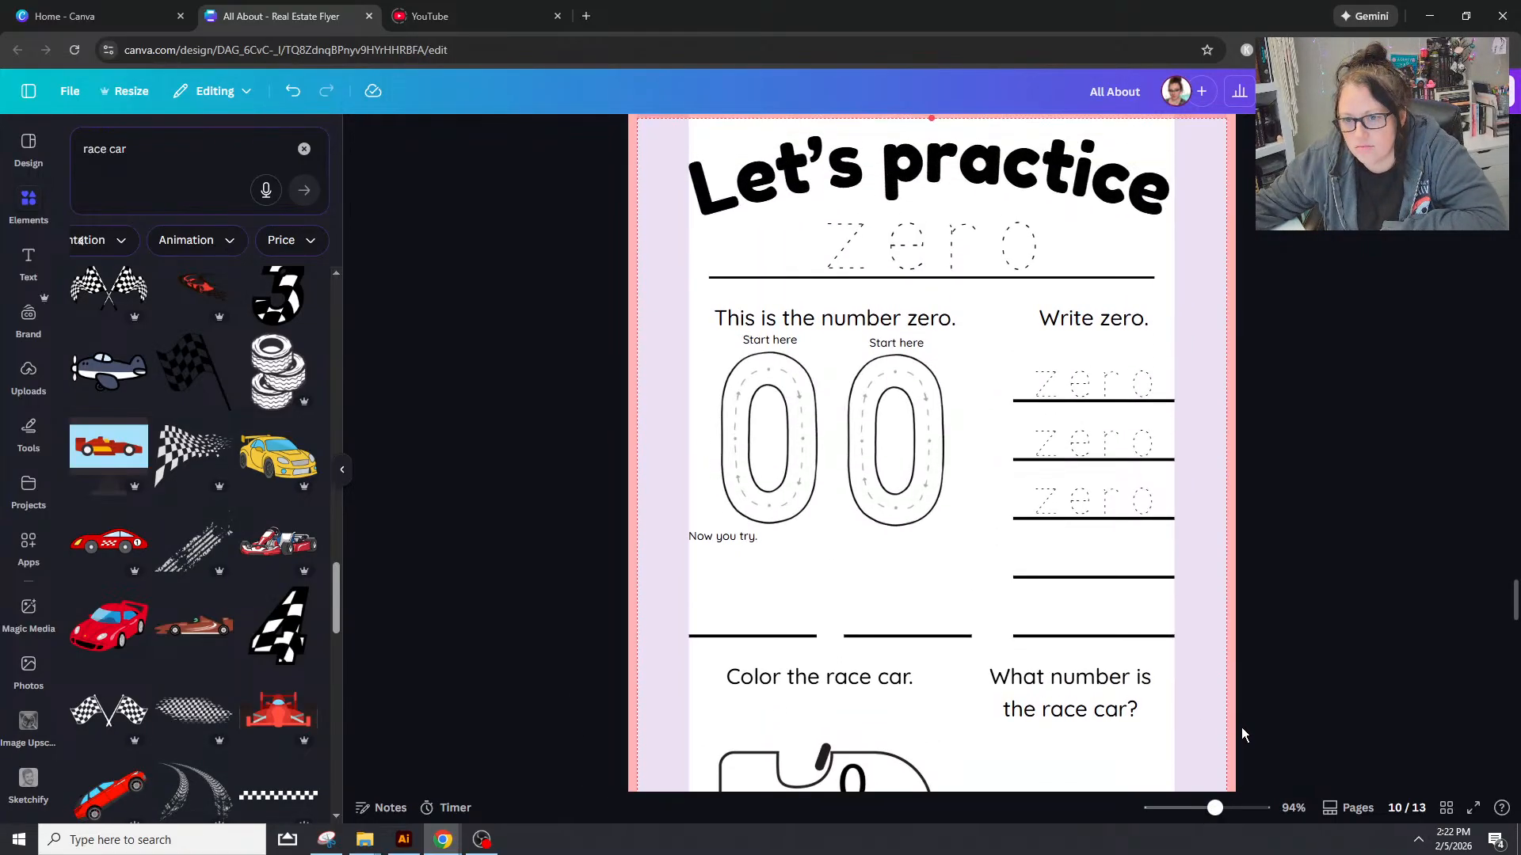
scroll(1242, 729, down, 2)
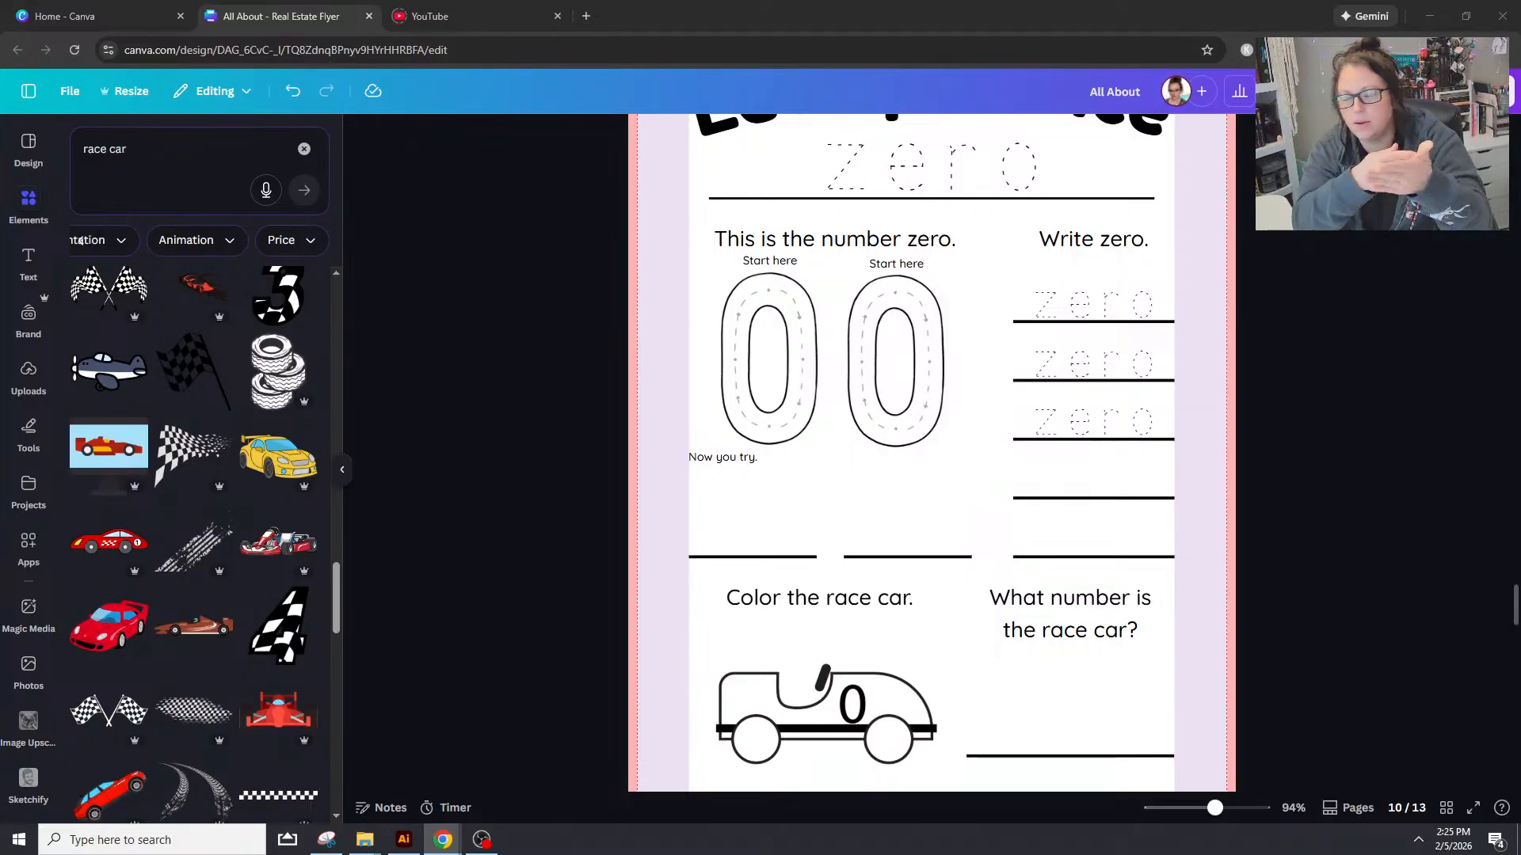
scroll(1201, 471, up, 10)
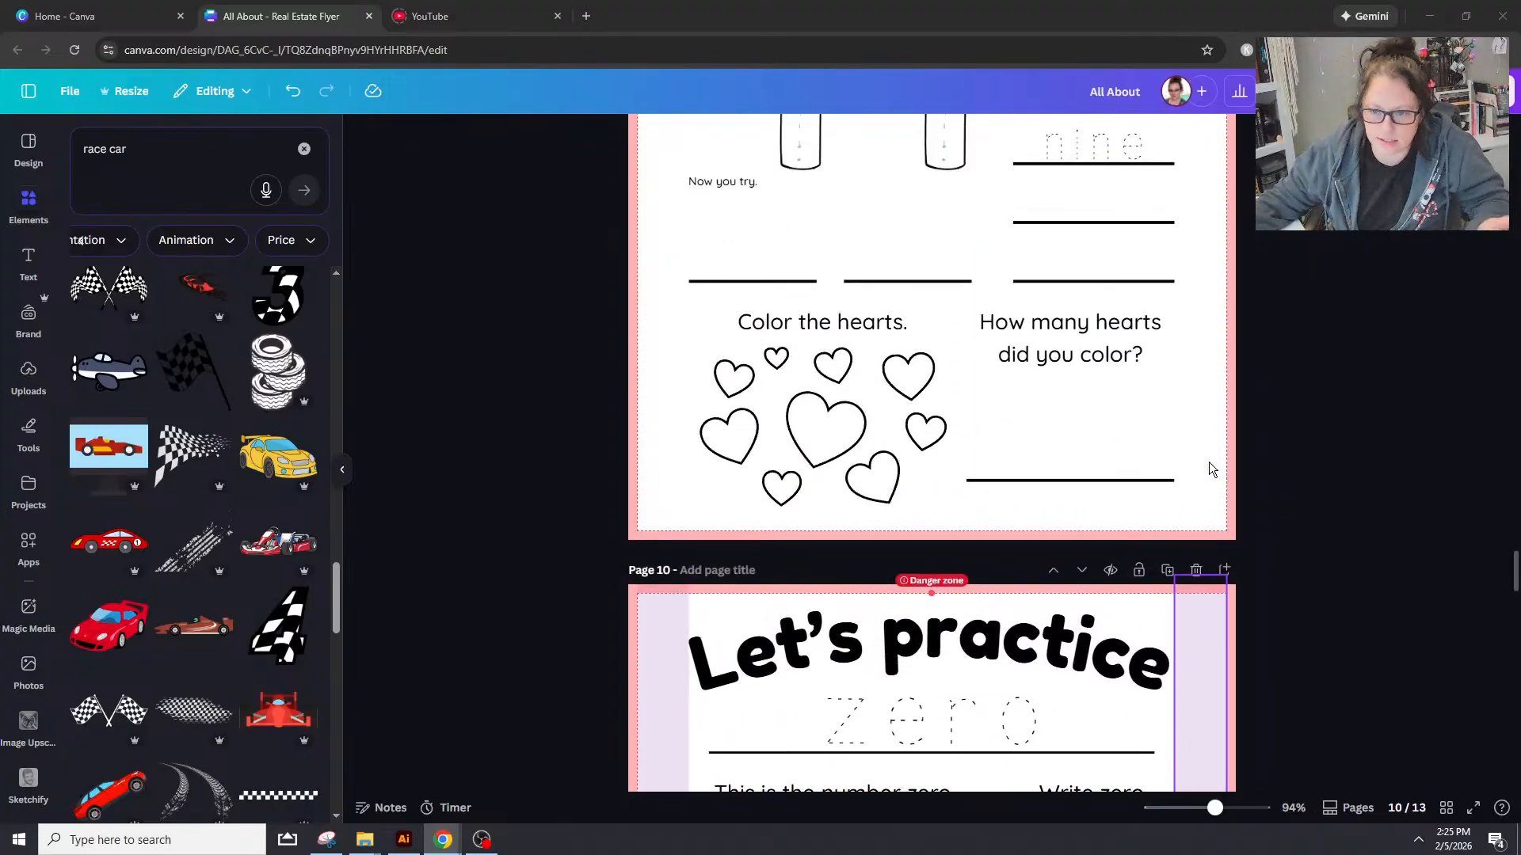
scroll(1201, 468, up, 10)
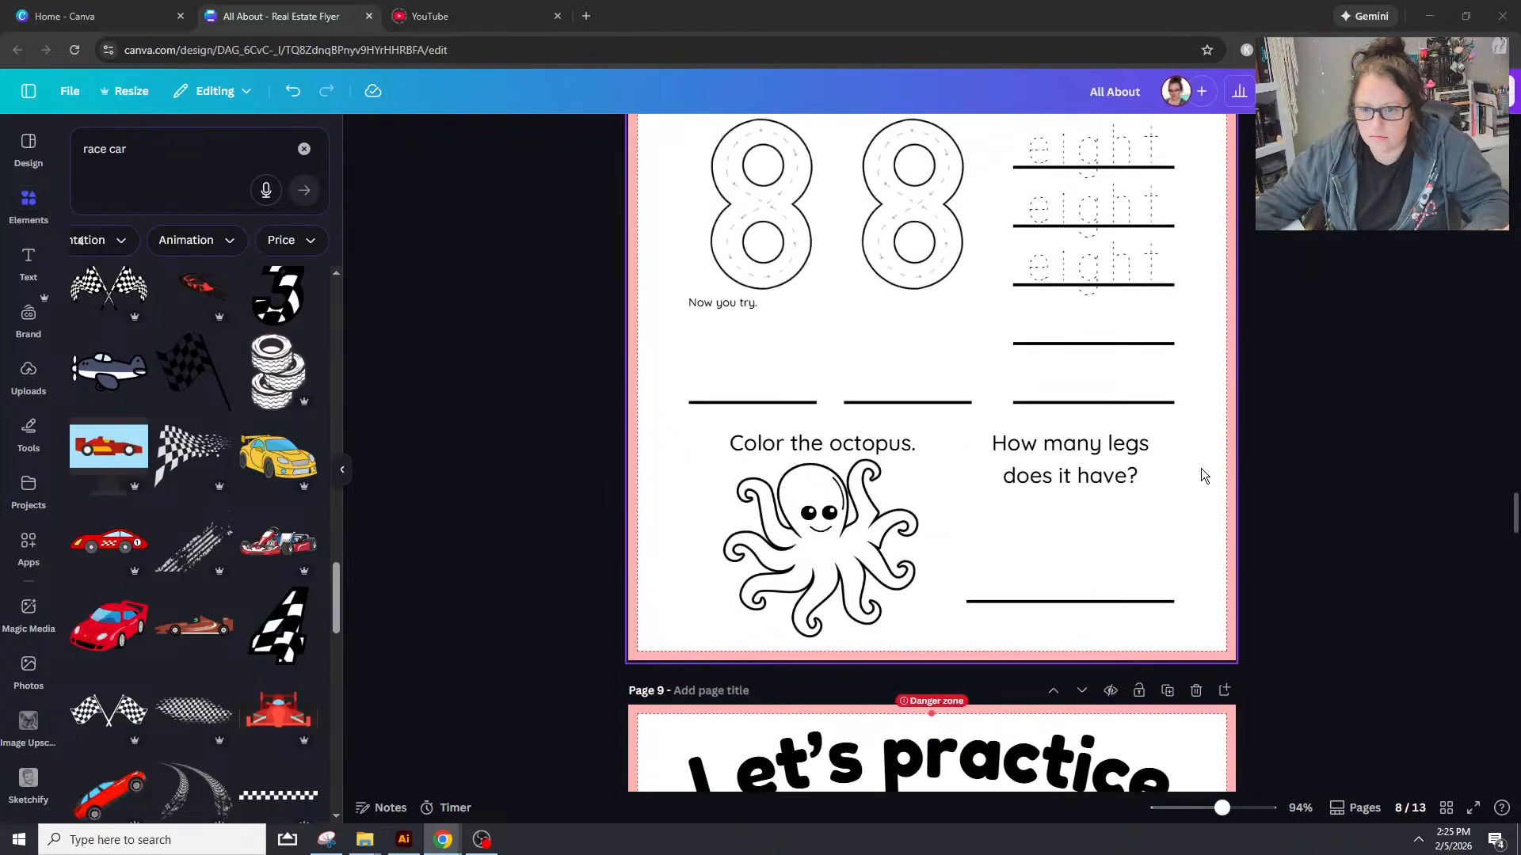
scroll(1204, 467, down, 15)
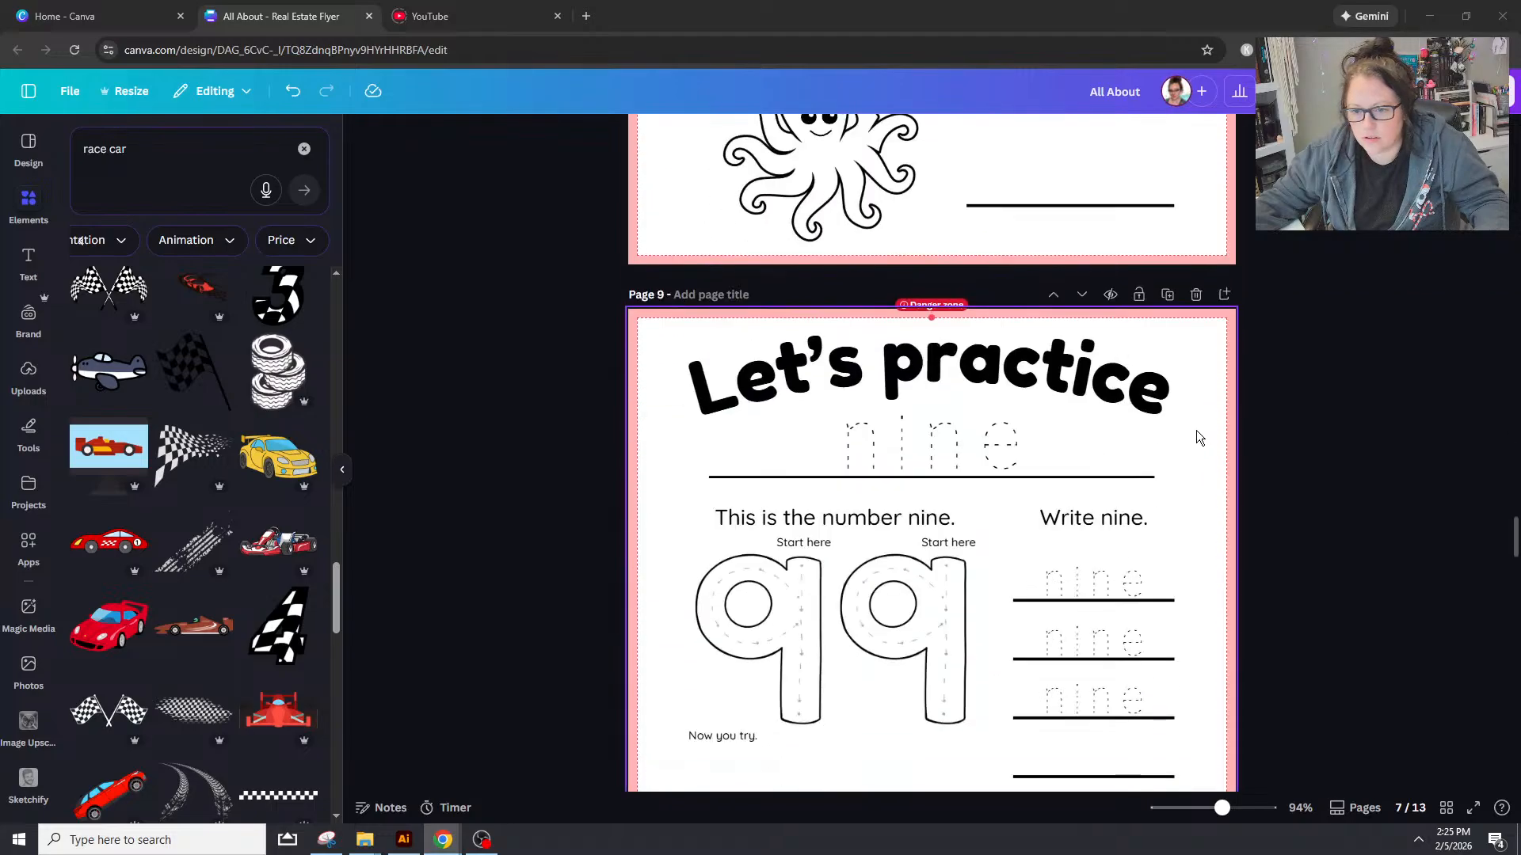
scroll(1196, 431, down, 4)
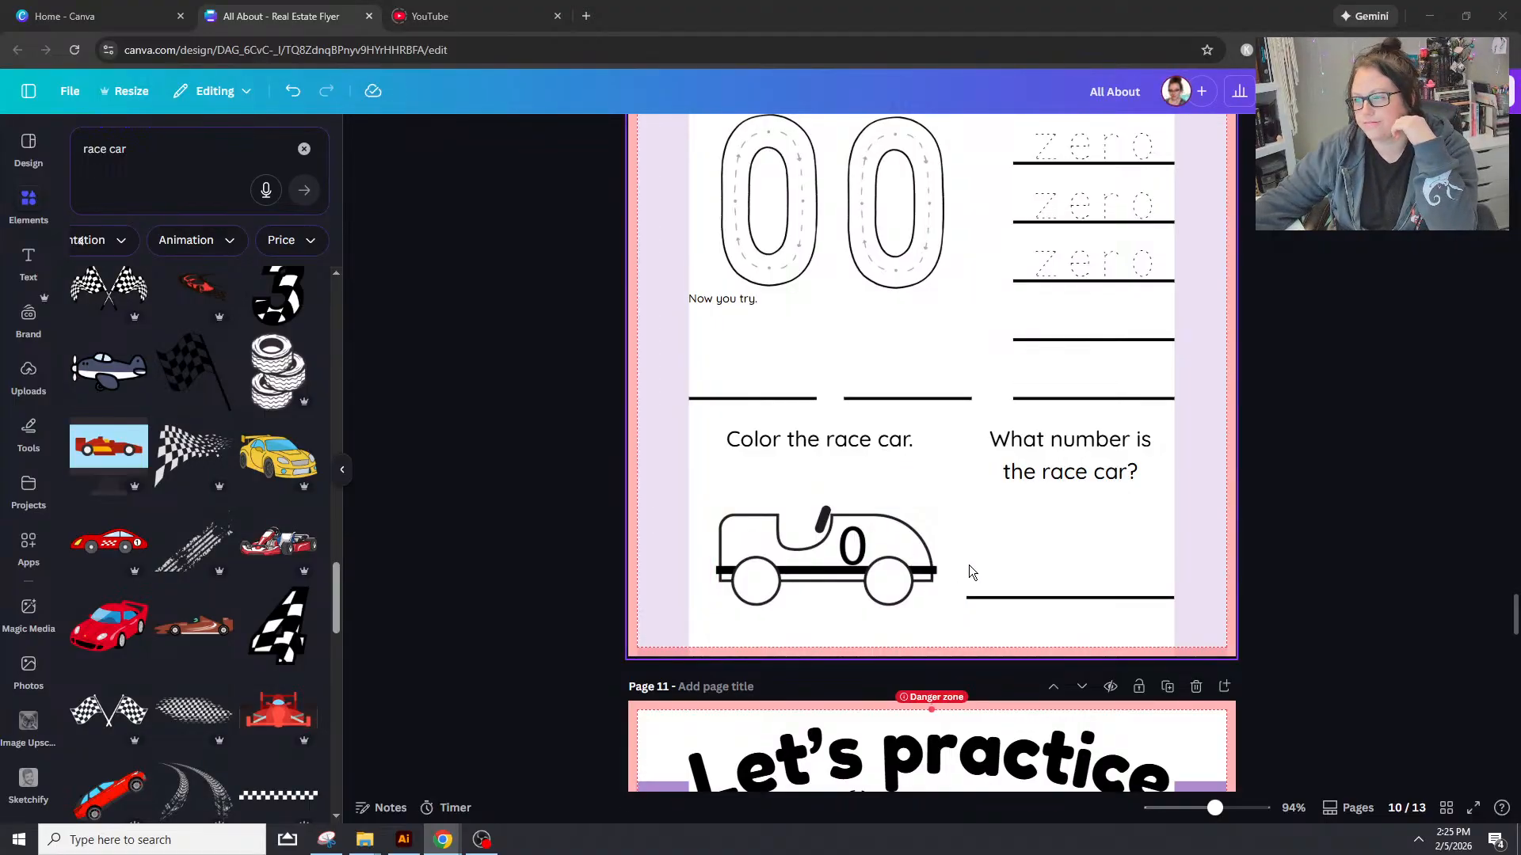
scroll(968, 559, down, 3)
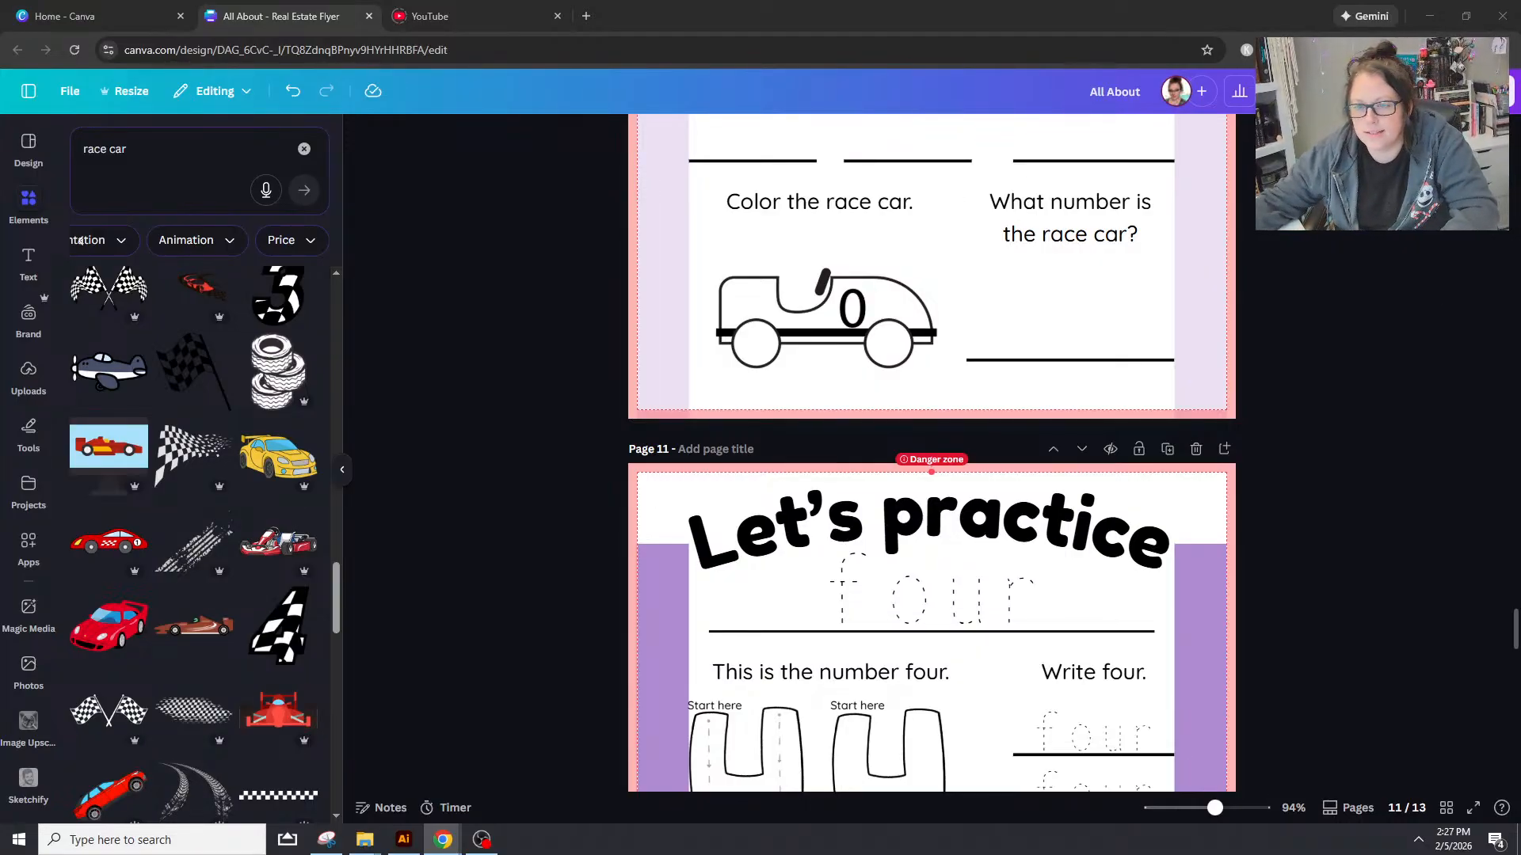
scroll(806, 410, up, 4)
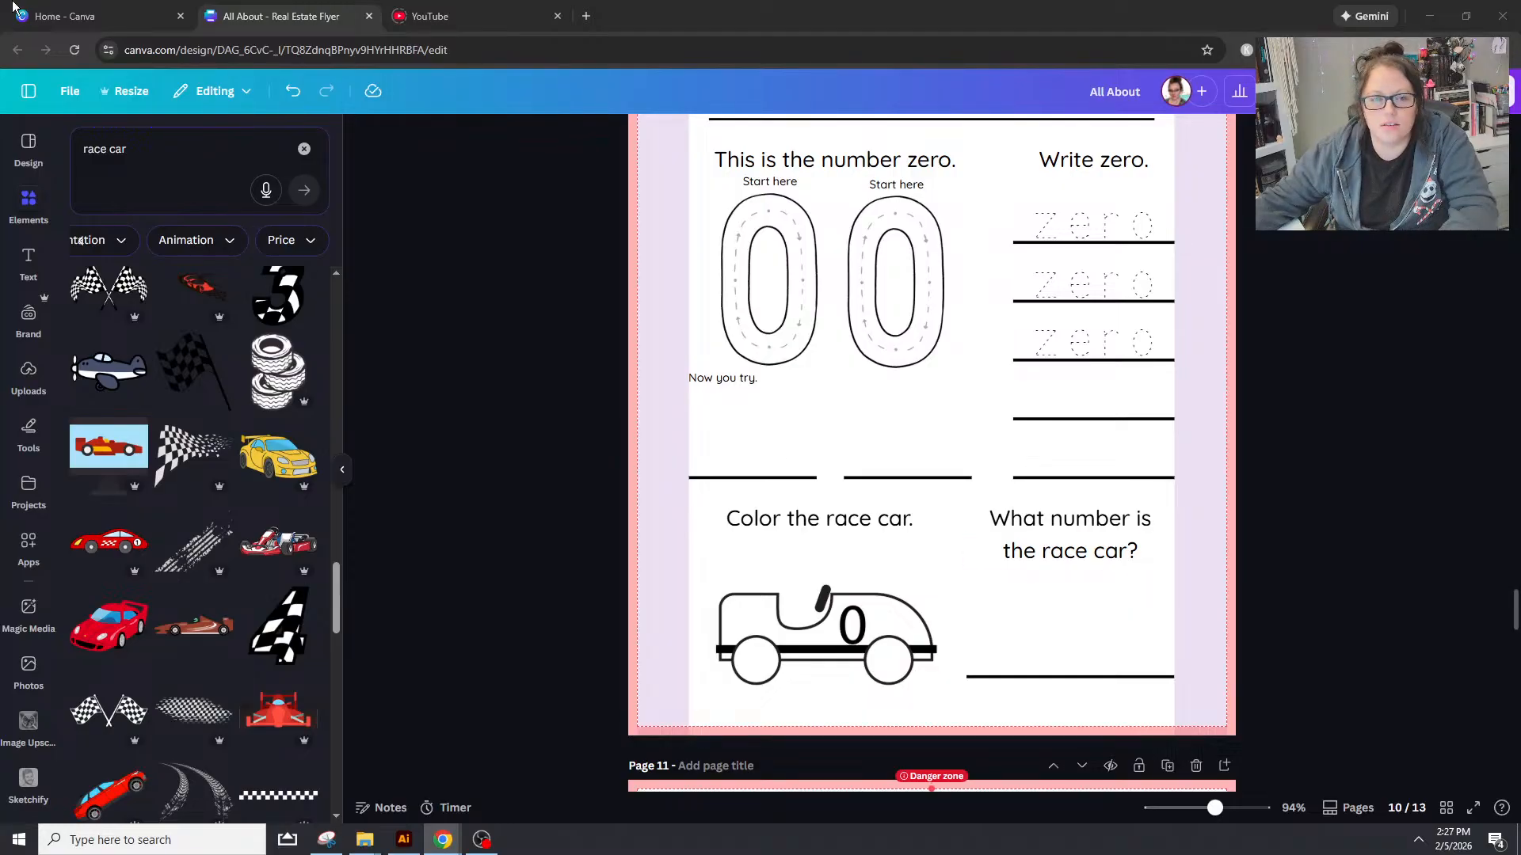
Step: Search the elements library for "tree" and browse all the graphics results
click(304, 149)
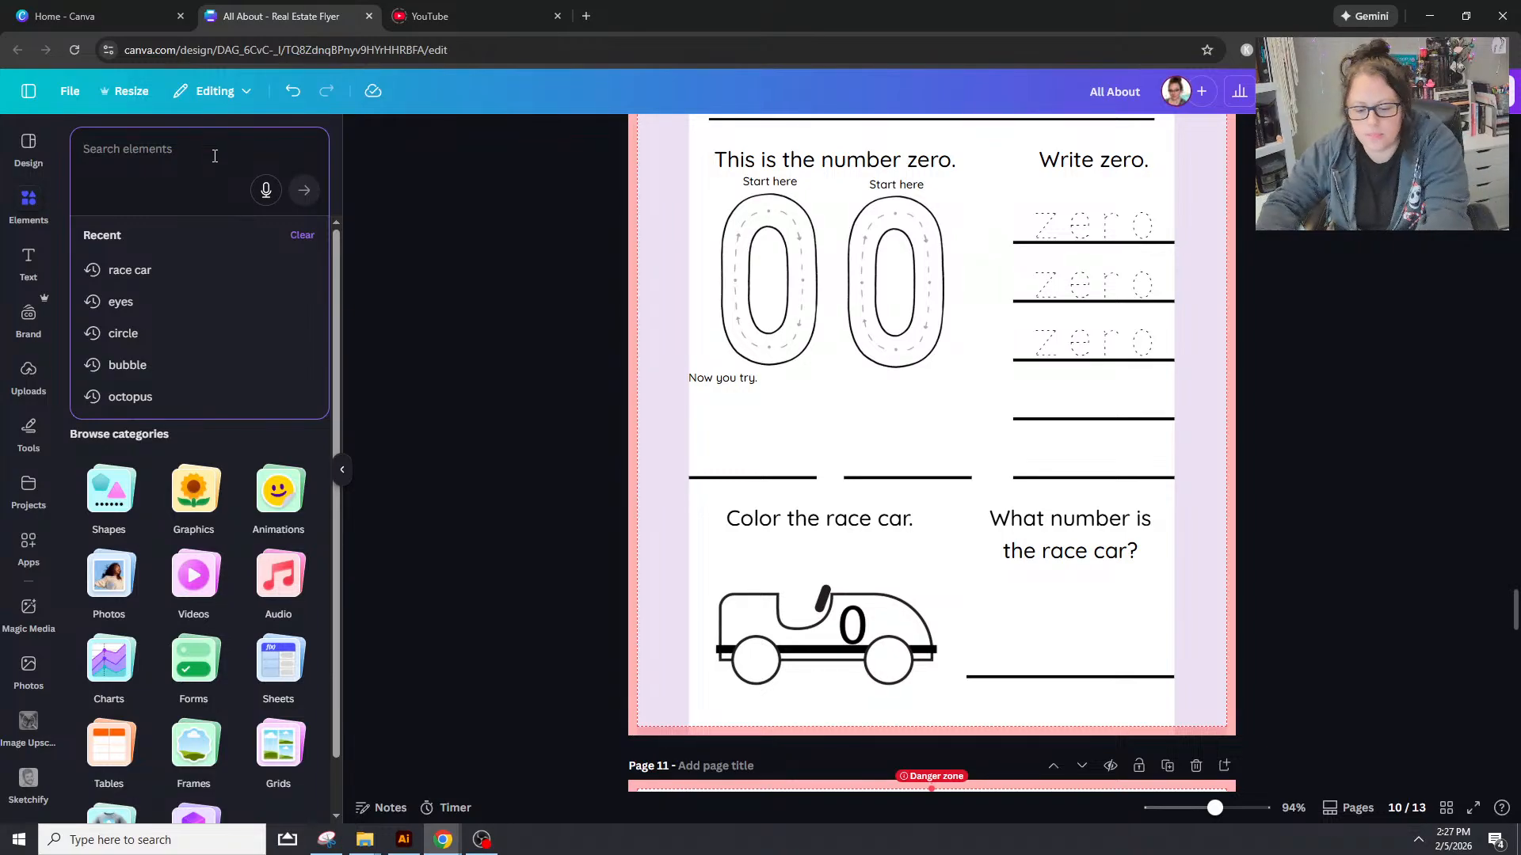
text(tree)
key(Return)
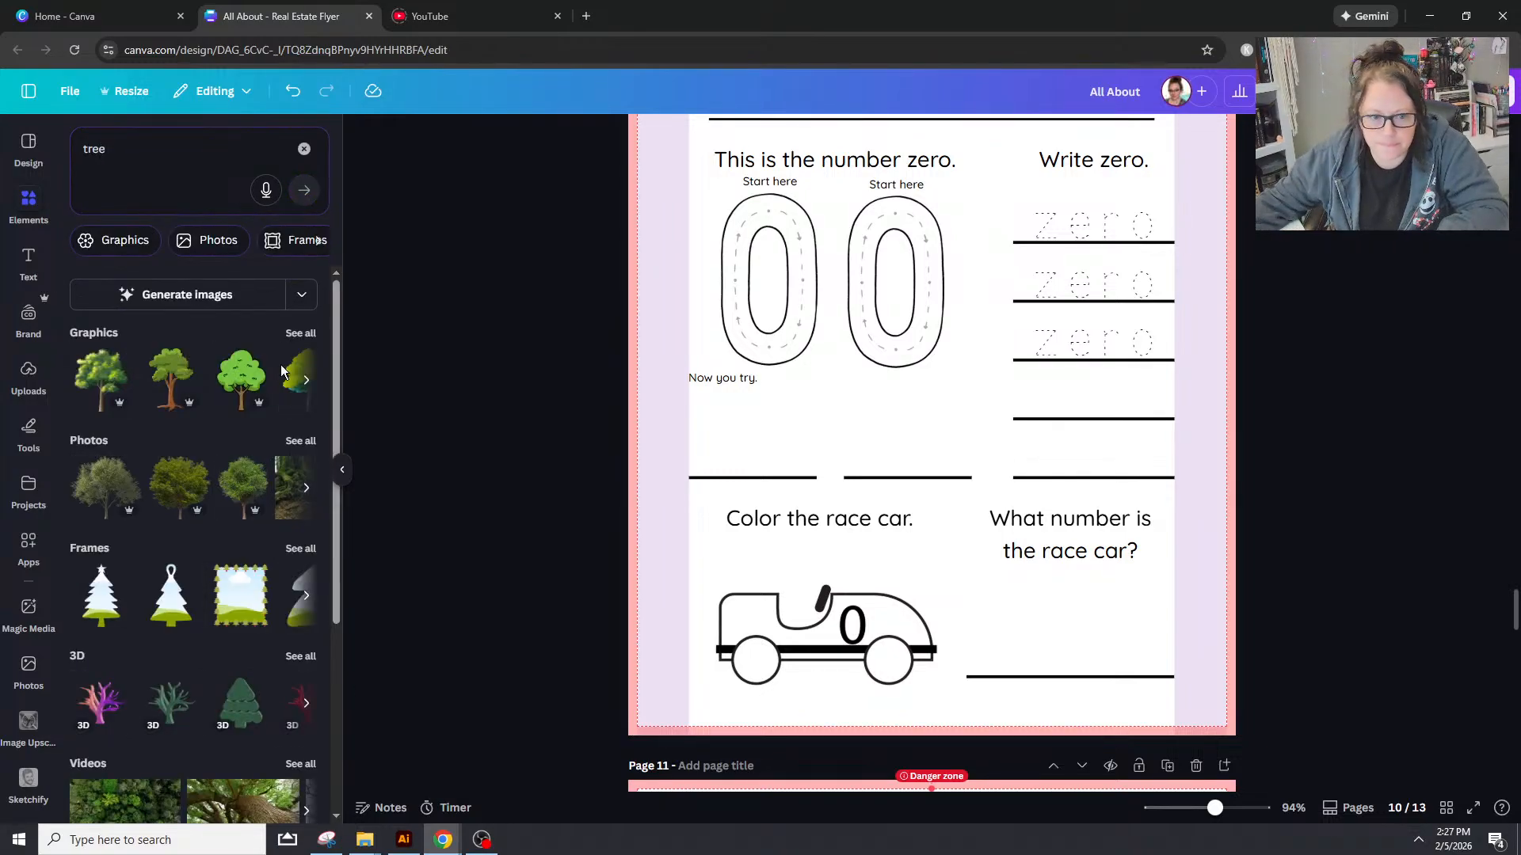
click(301, 333)
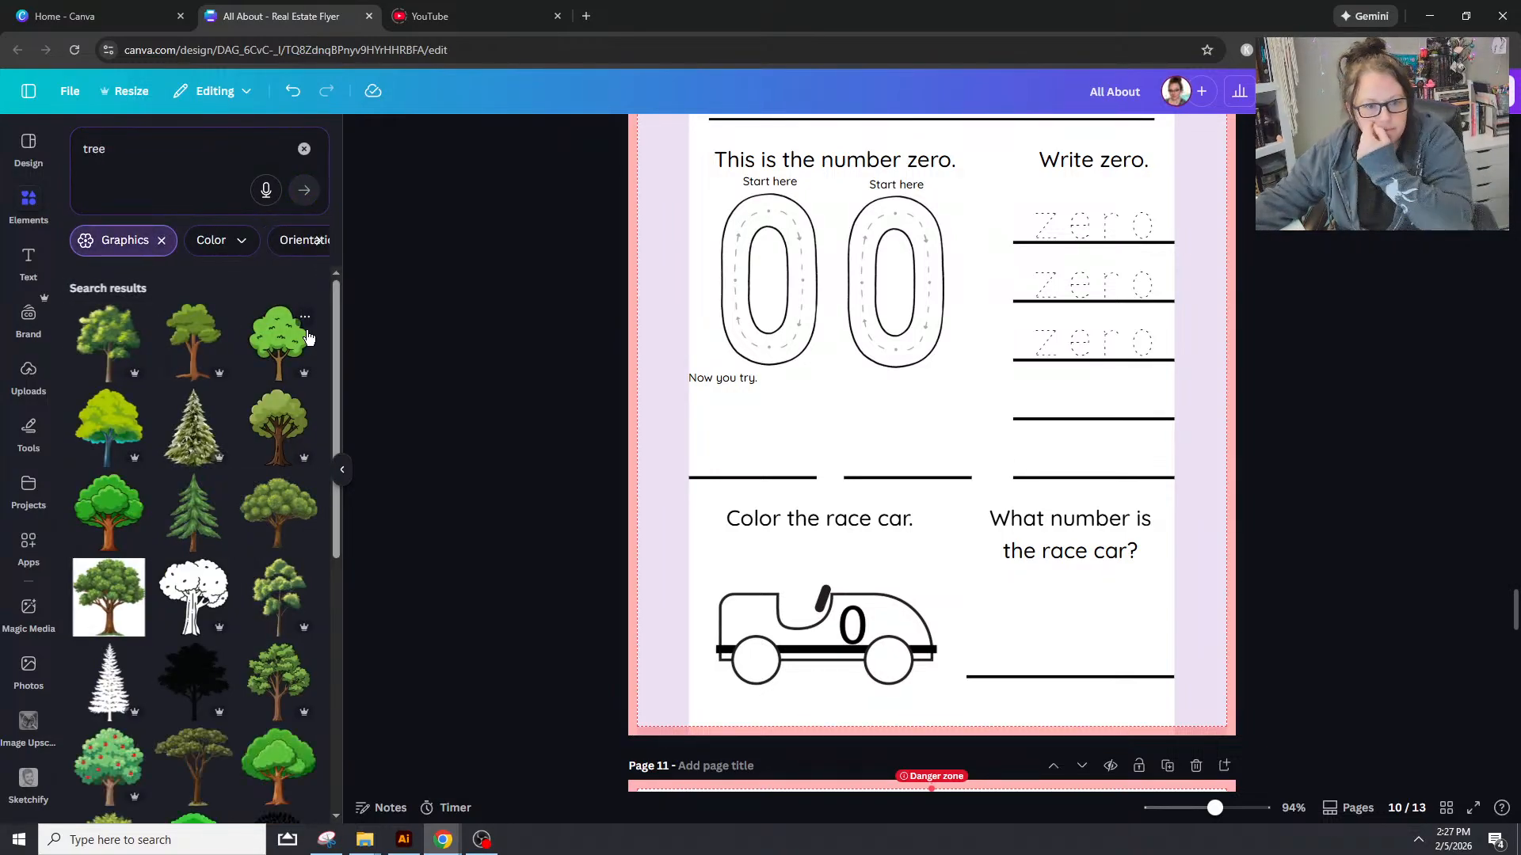
scroll(307, 336, down, 2)
scroll(307, 337, down, 3)
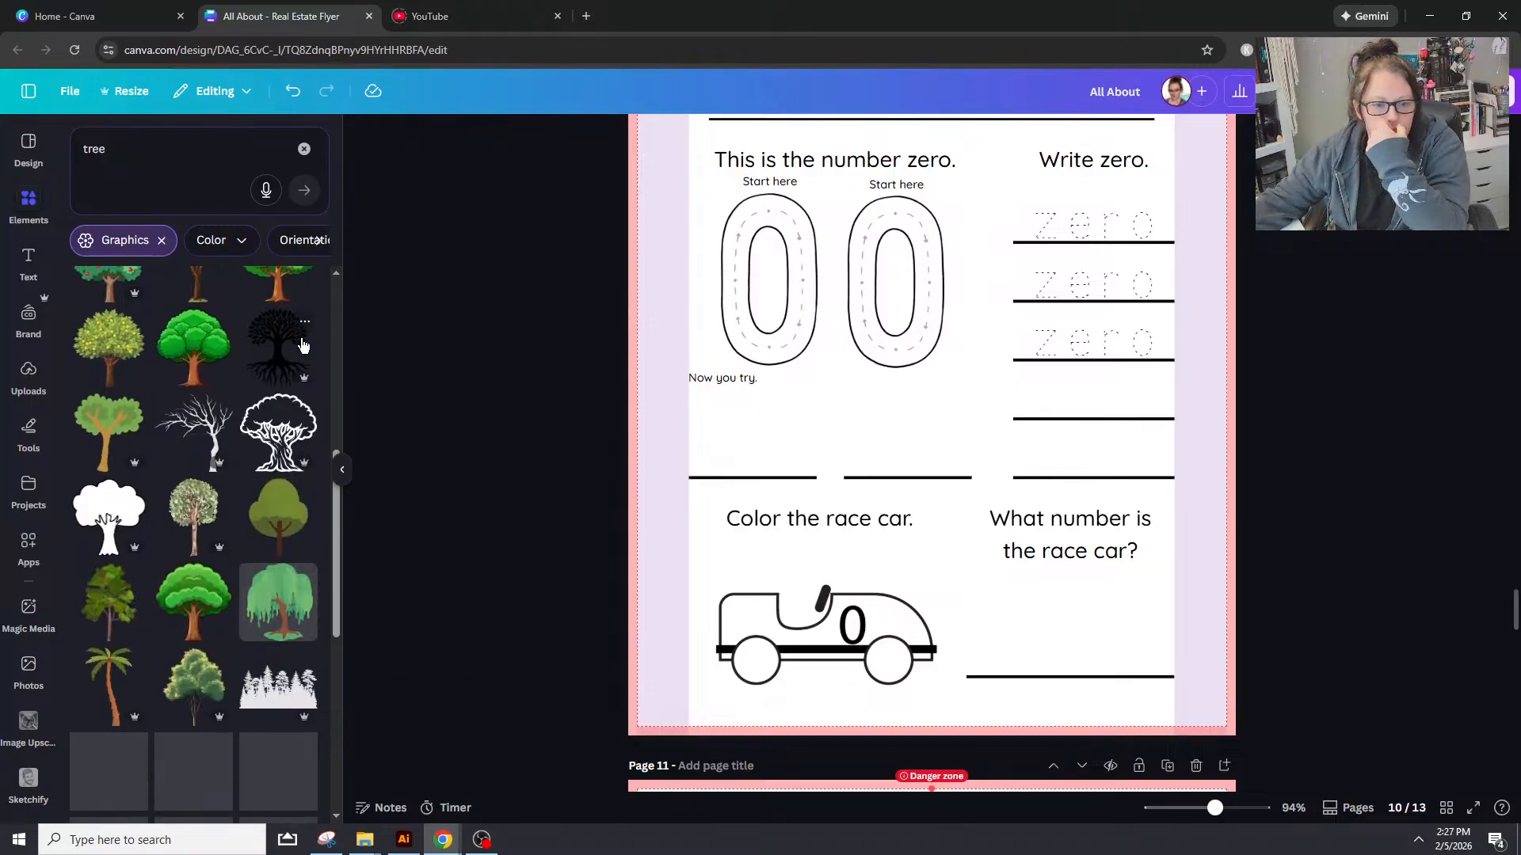
scroll(128, 499, down, 3)
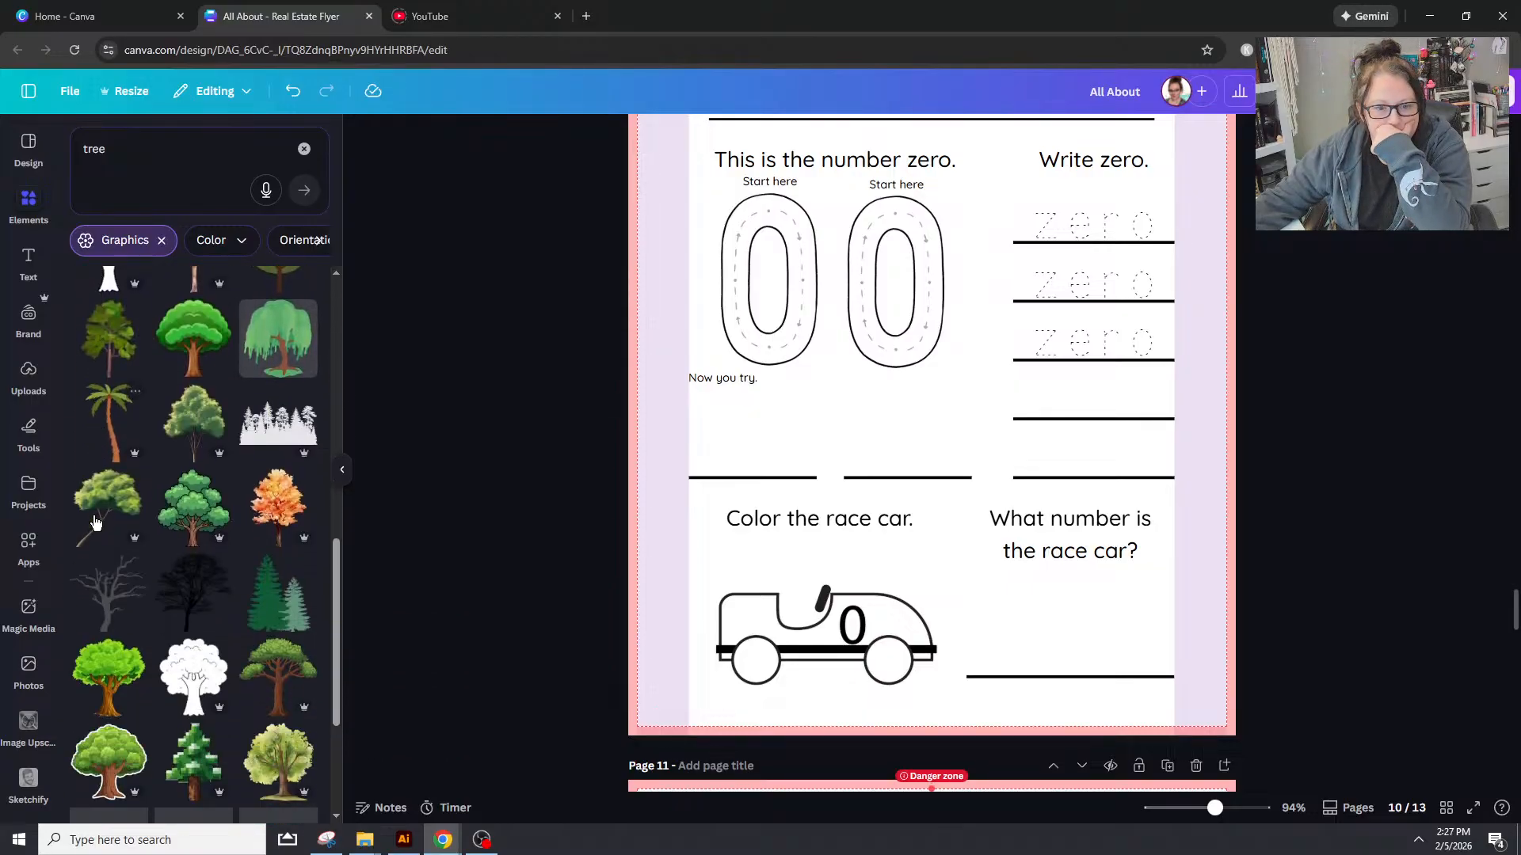
scroll(203, 340, up, 5)
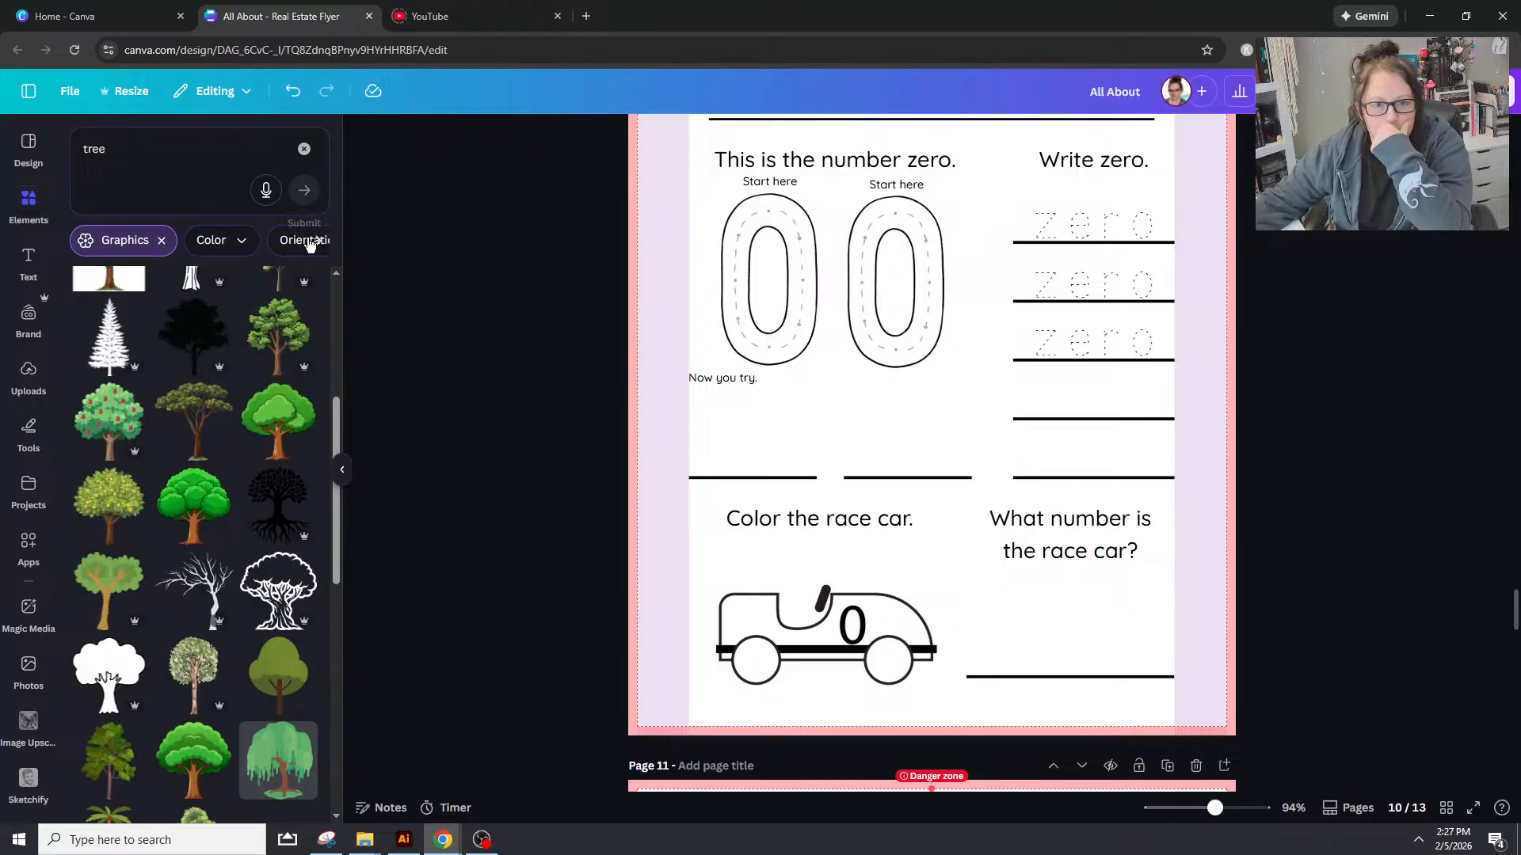
Step: Filter the tree graphics to free items only and look through them for a suitable tree
click(320, 240)
click(299, 241)
click(297, 243)
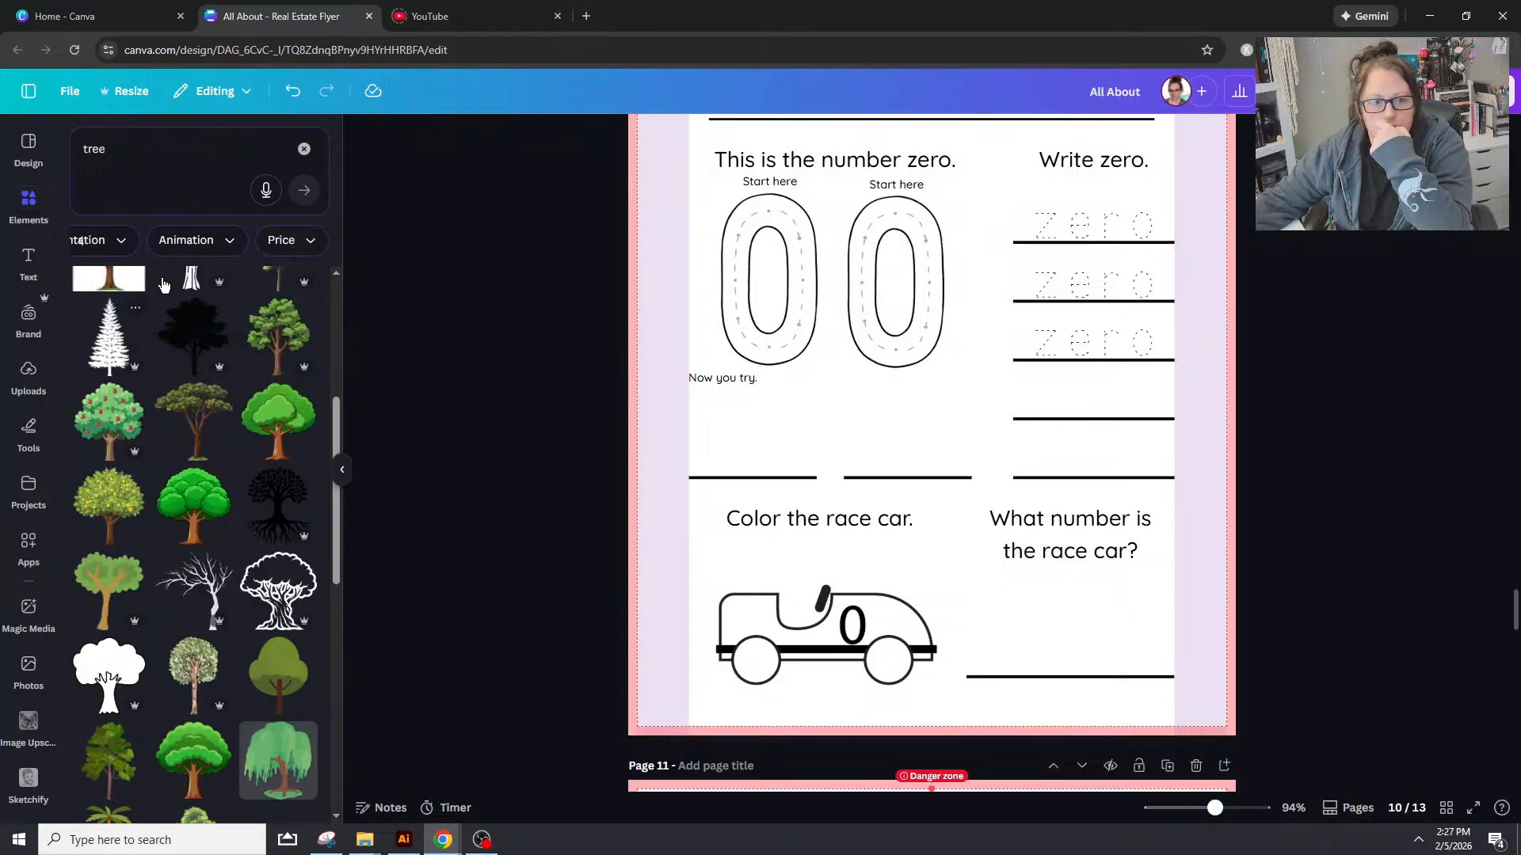
click(295, 242)
click(88, 286)
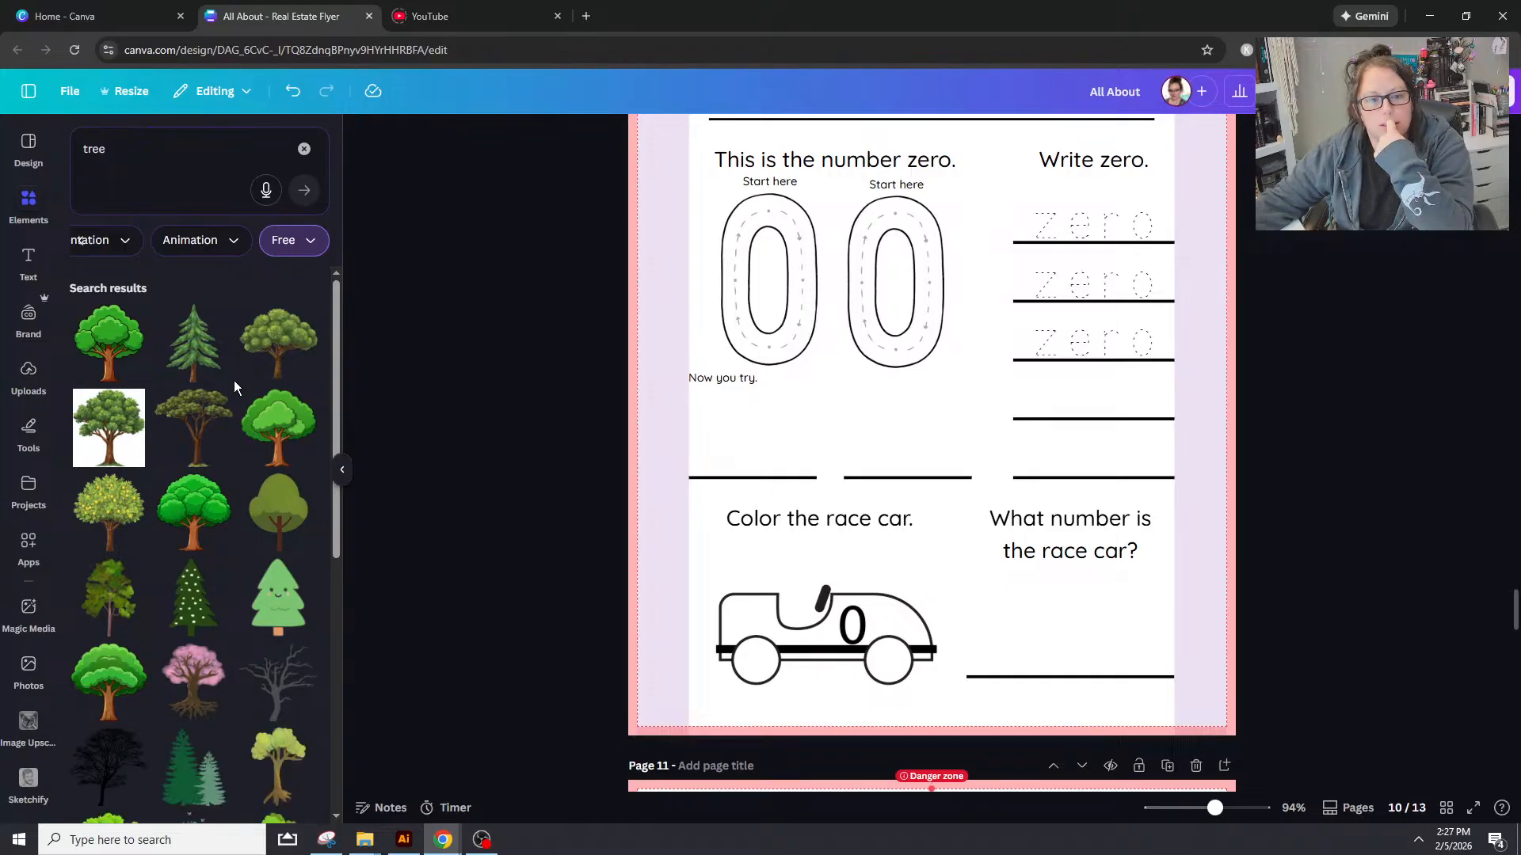
scroll(235, 380, down, 2)
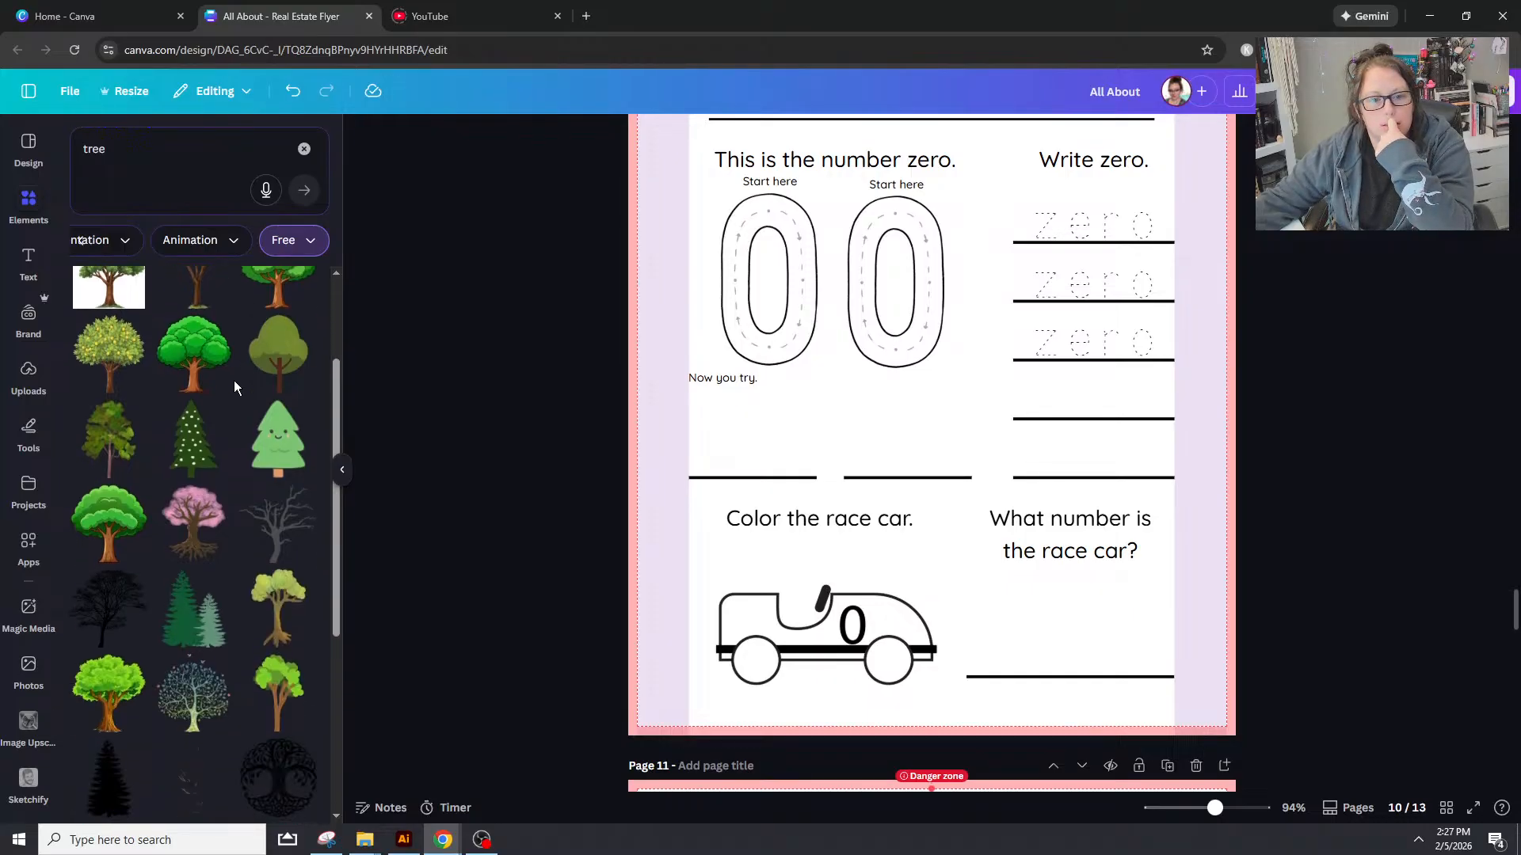
scroll(234, 380, down, 3)
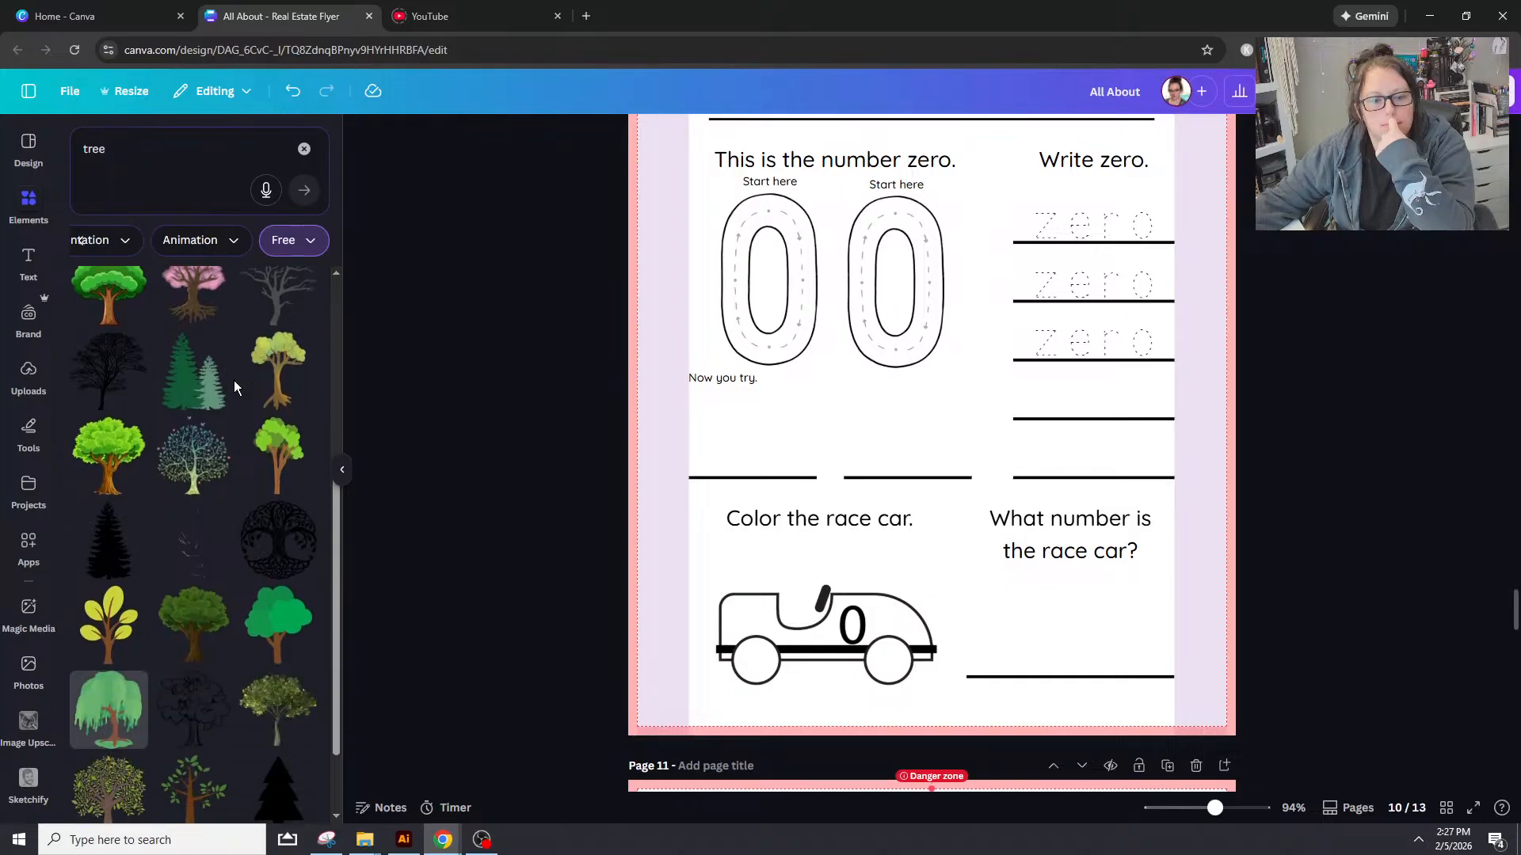
Step: Add the green rounded tree with the brown trunk to the zero page and try a solid outline with stroke weight 8
scroll(234, 380, down, 5)
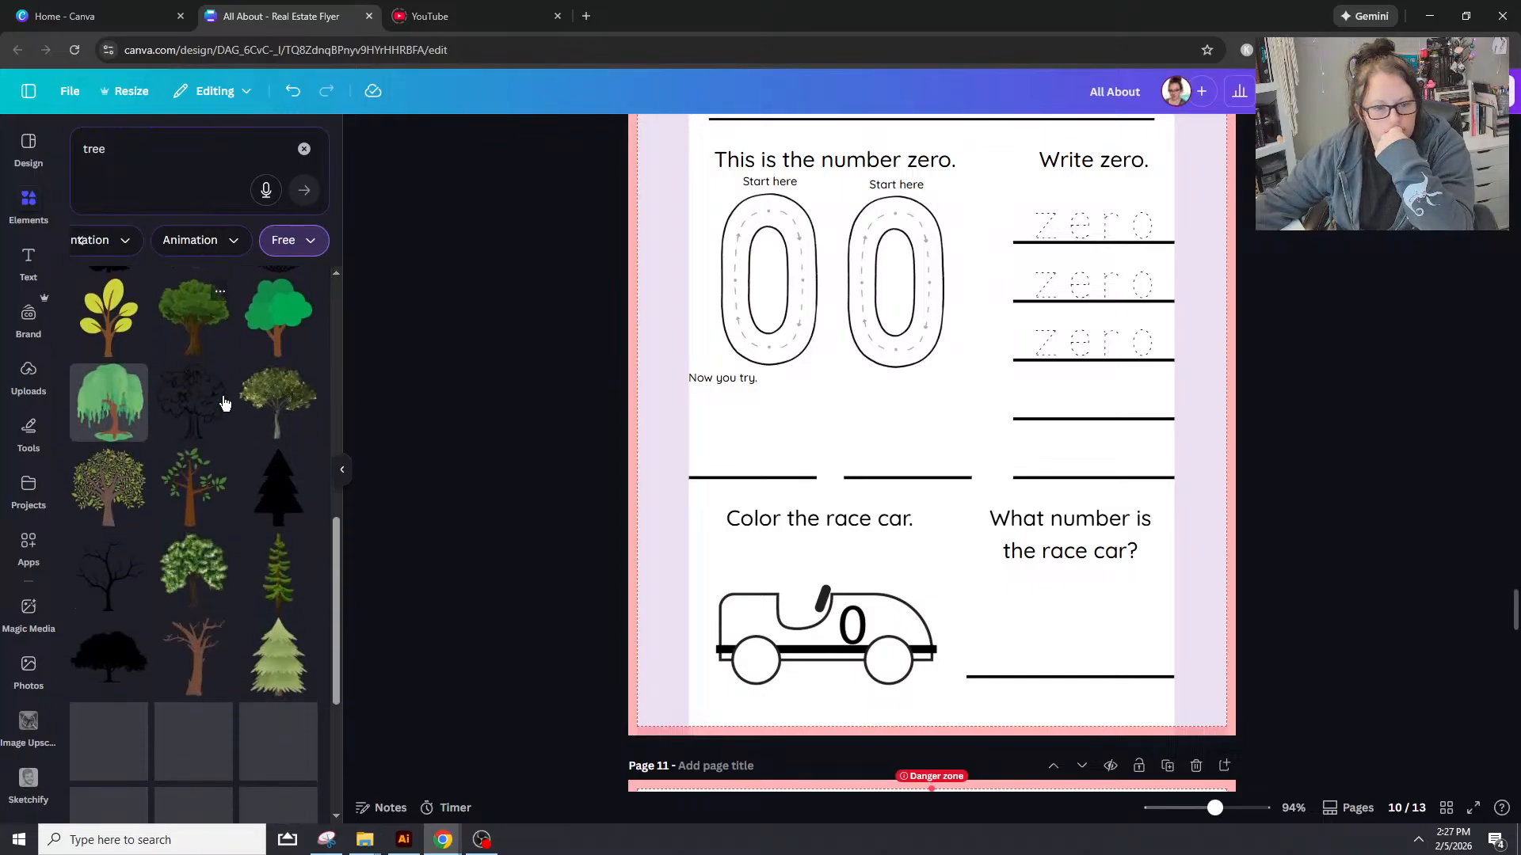
scroll(221, 406, down, 3)
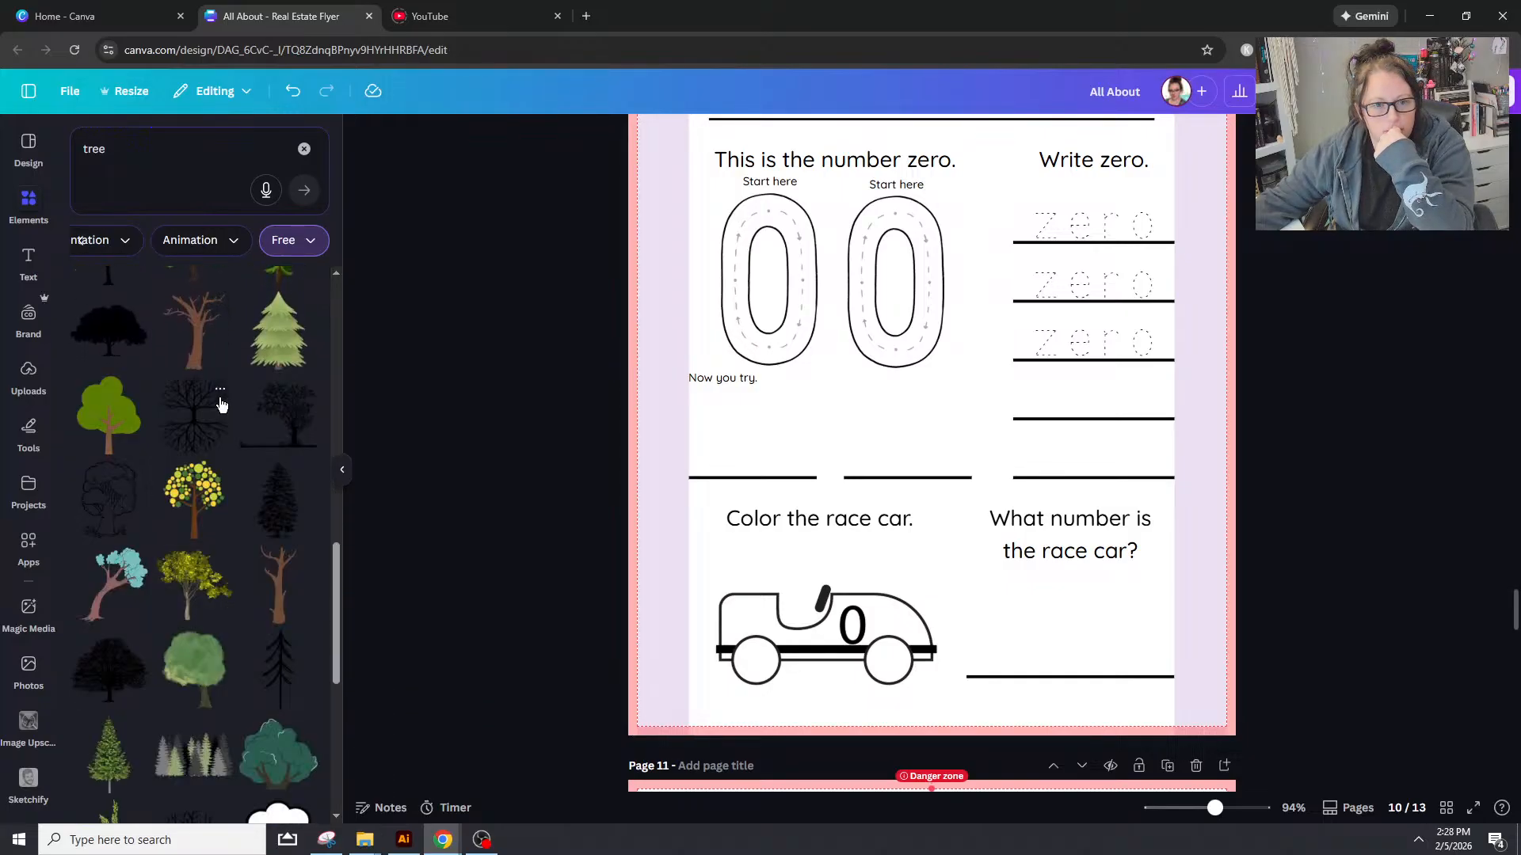
click(121, 425)
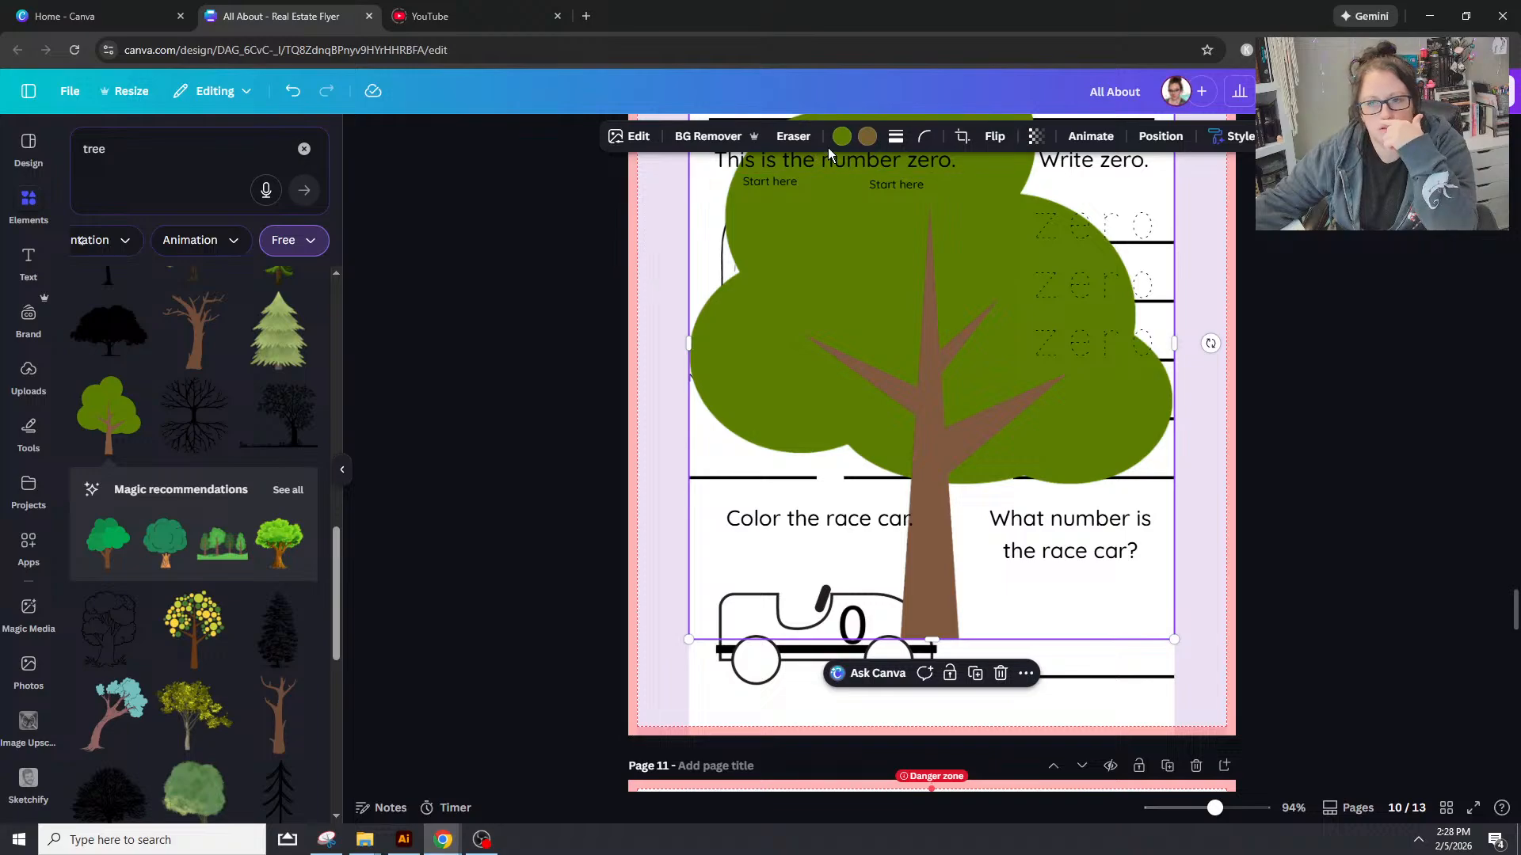
click(896, 136)
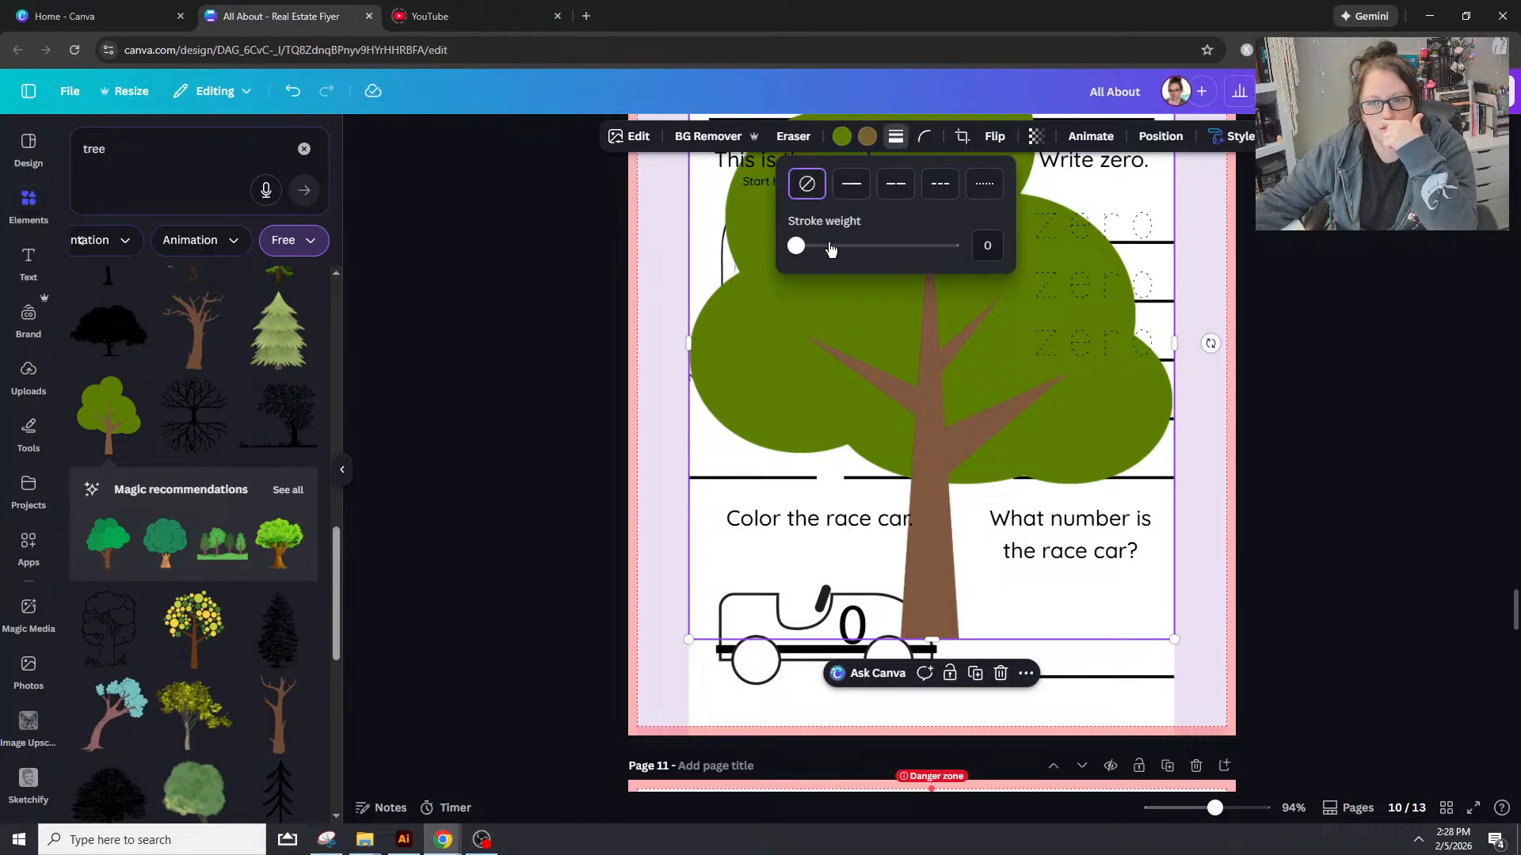
mouse_move(795, 246)
mouse_down()
mouse_move(826, 247)
mouse_move(808, 252)
mouse_up()
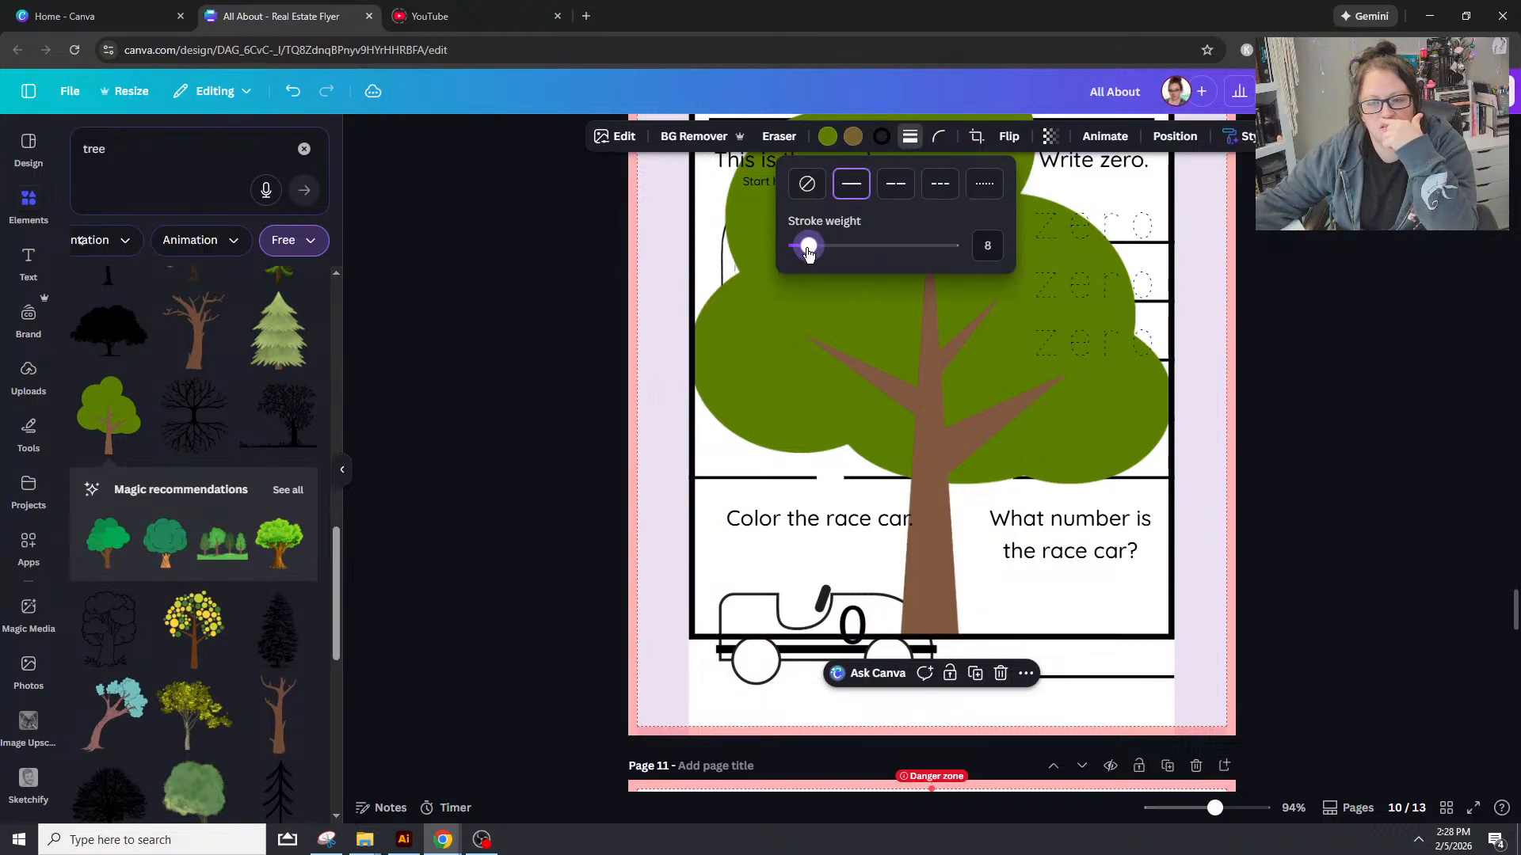
scroll(380, 495, down, 4)
scroll(380, 495, up, 5)
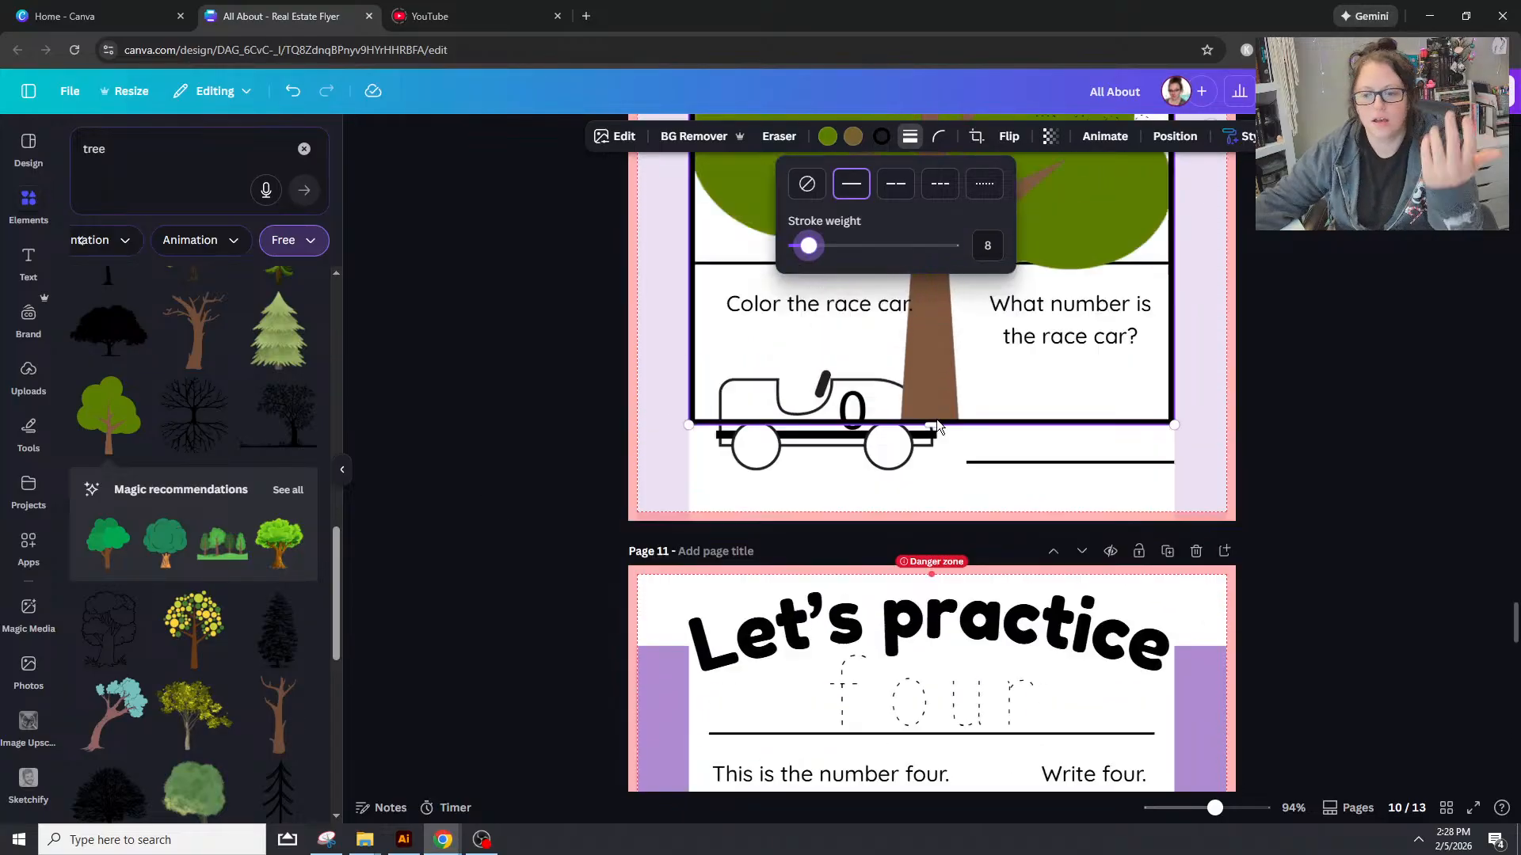
Step: Look through more free tree graphics and delete the outlined green tree from the zero page
scroll(293, 554, down, 5)
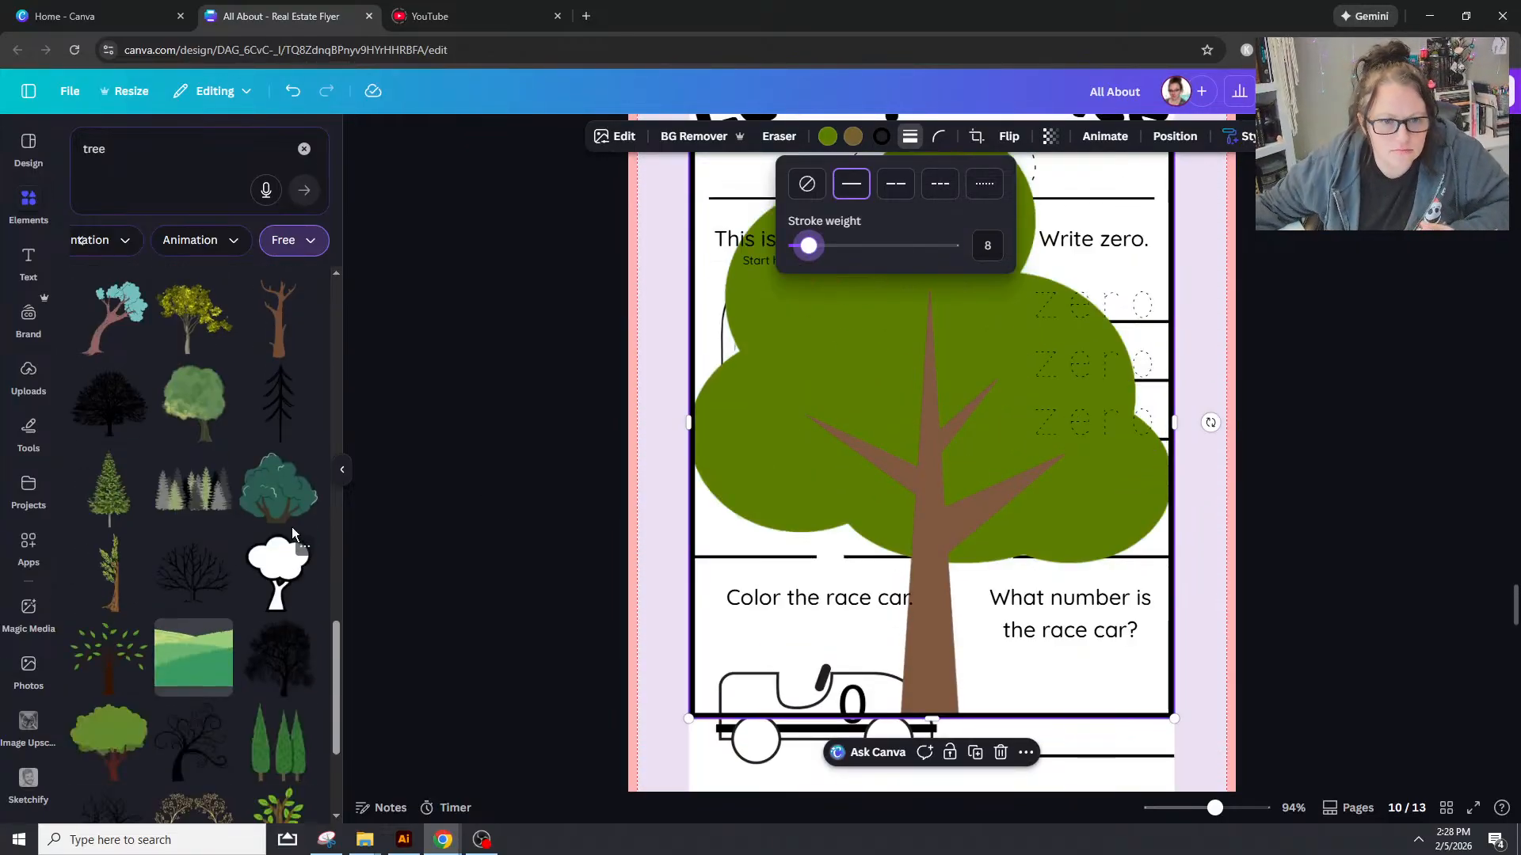
scroll(294, 531, down, 4)
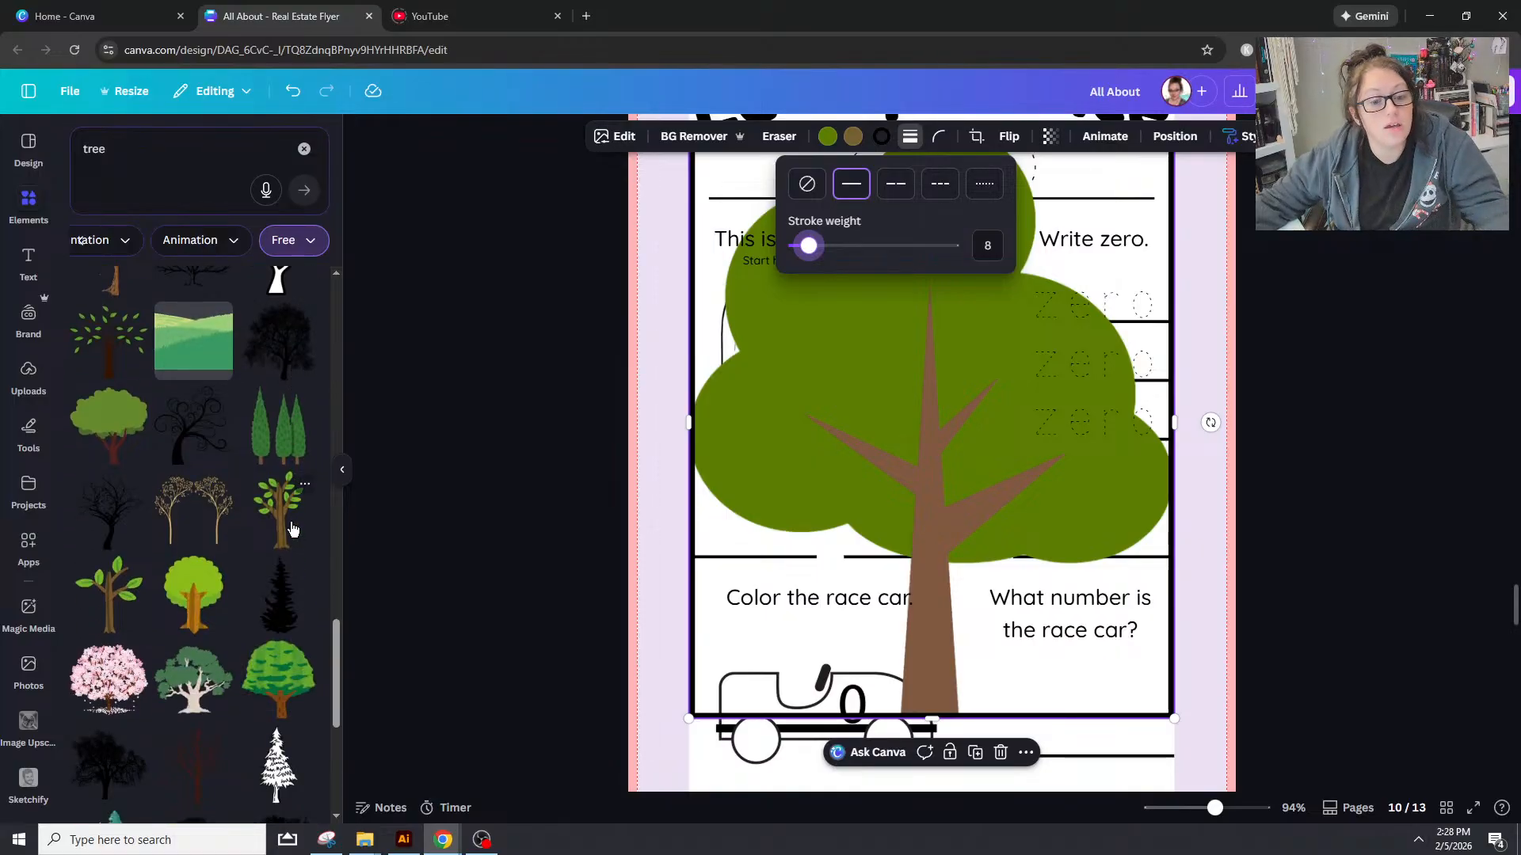
click(896, 501)
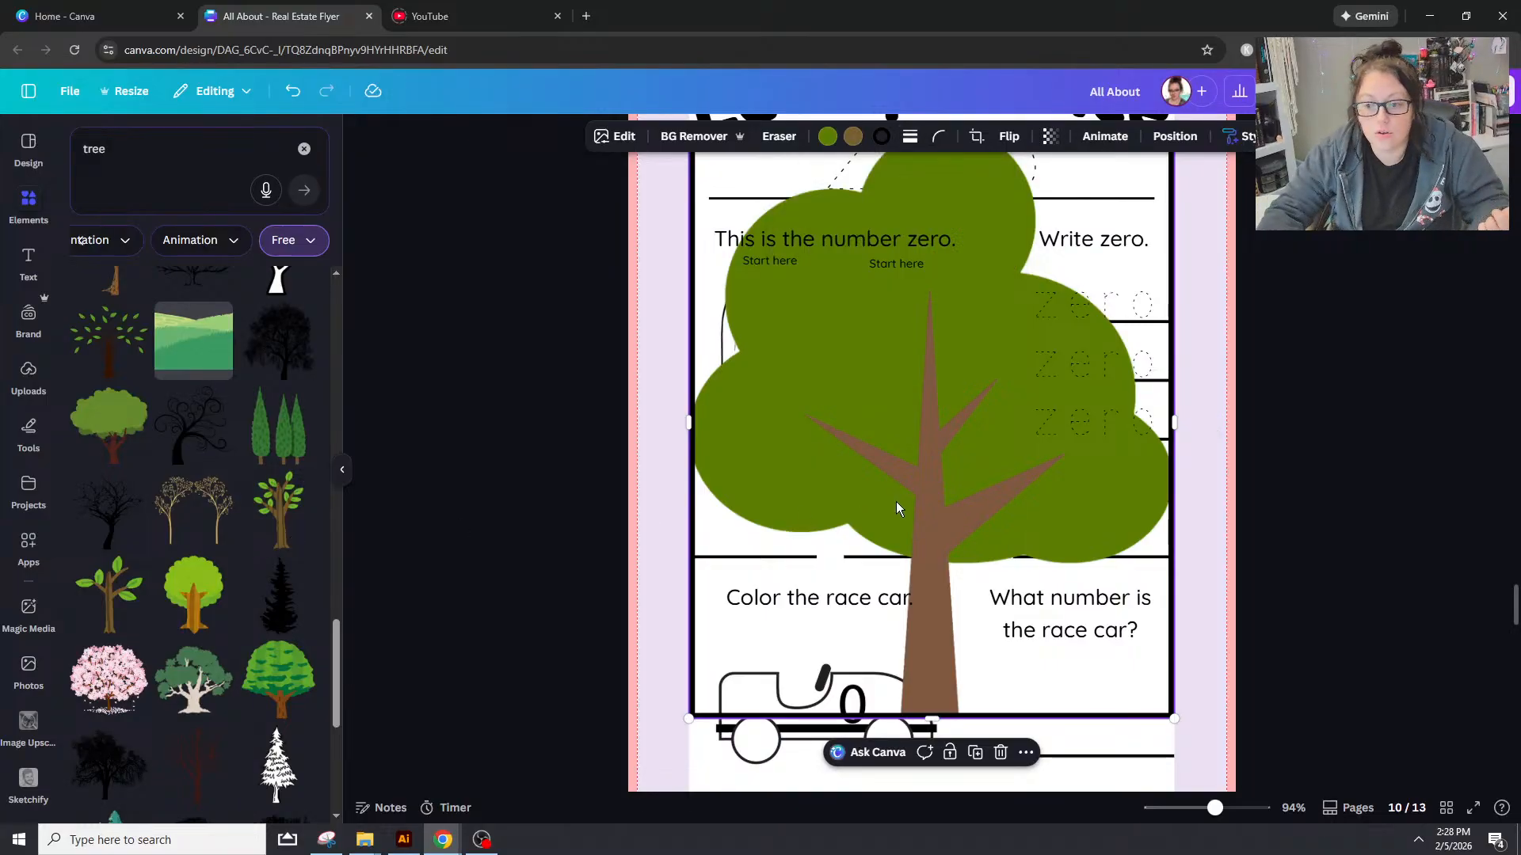
key(Delete)
Step: Add the dark brown bare tree to the zero page, recolor it black and place it over the race car
click(212, 774)
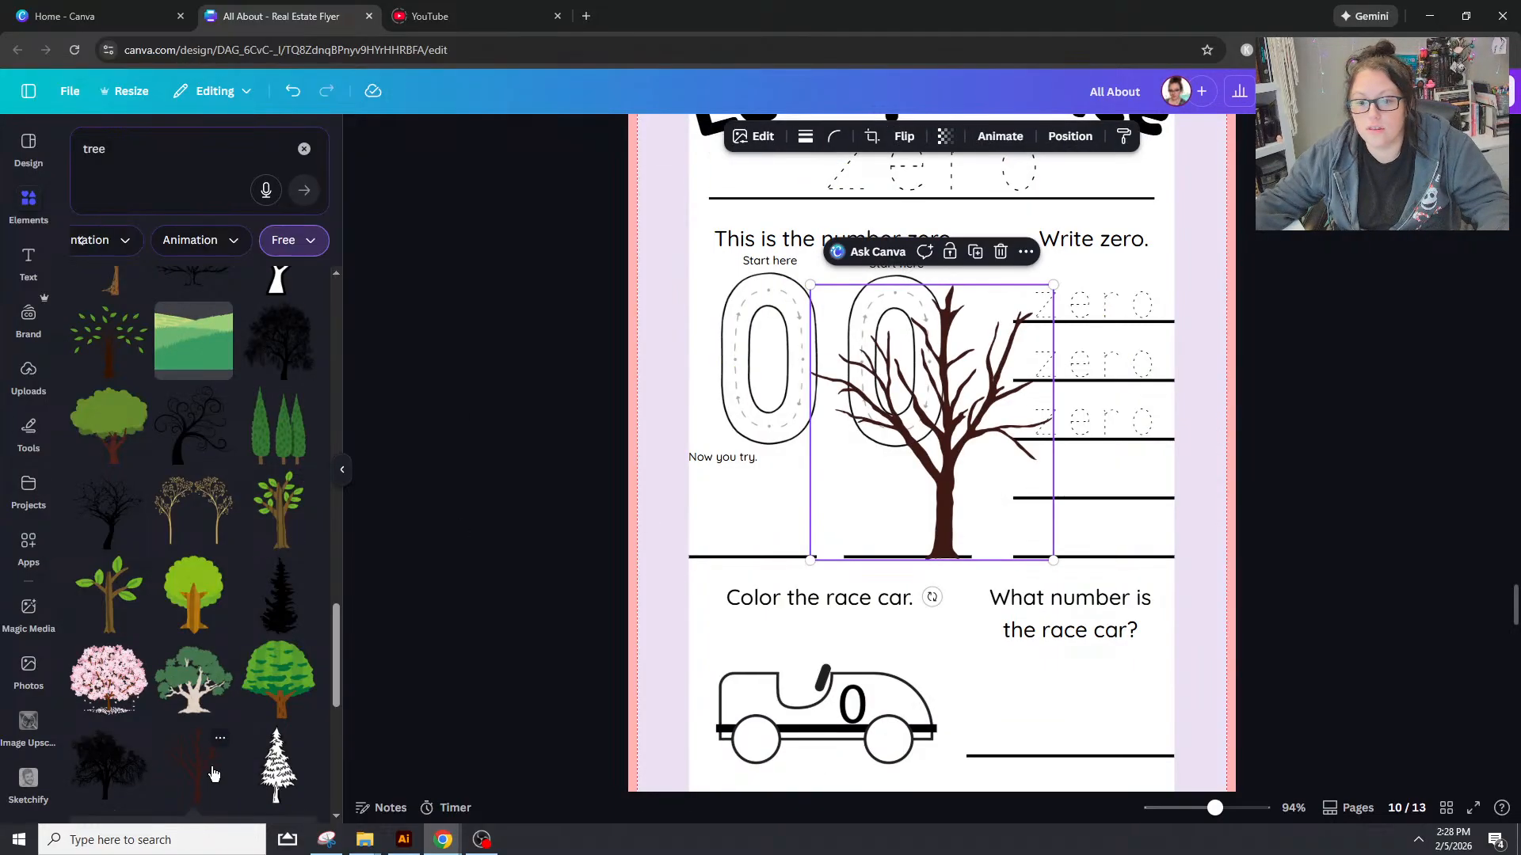
drag(992, 421, 957, 486)
click(773, 137)
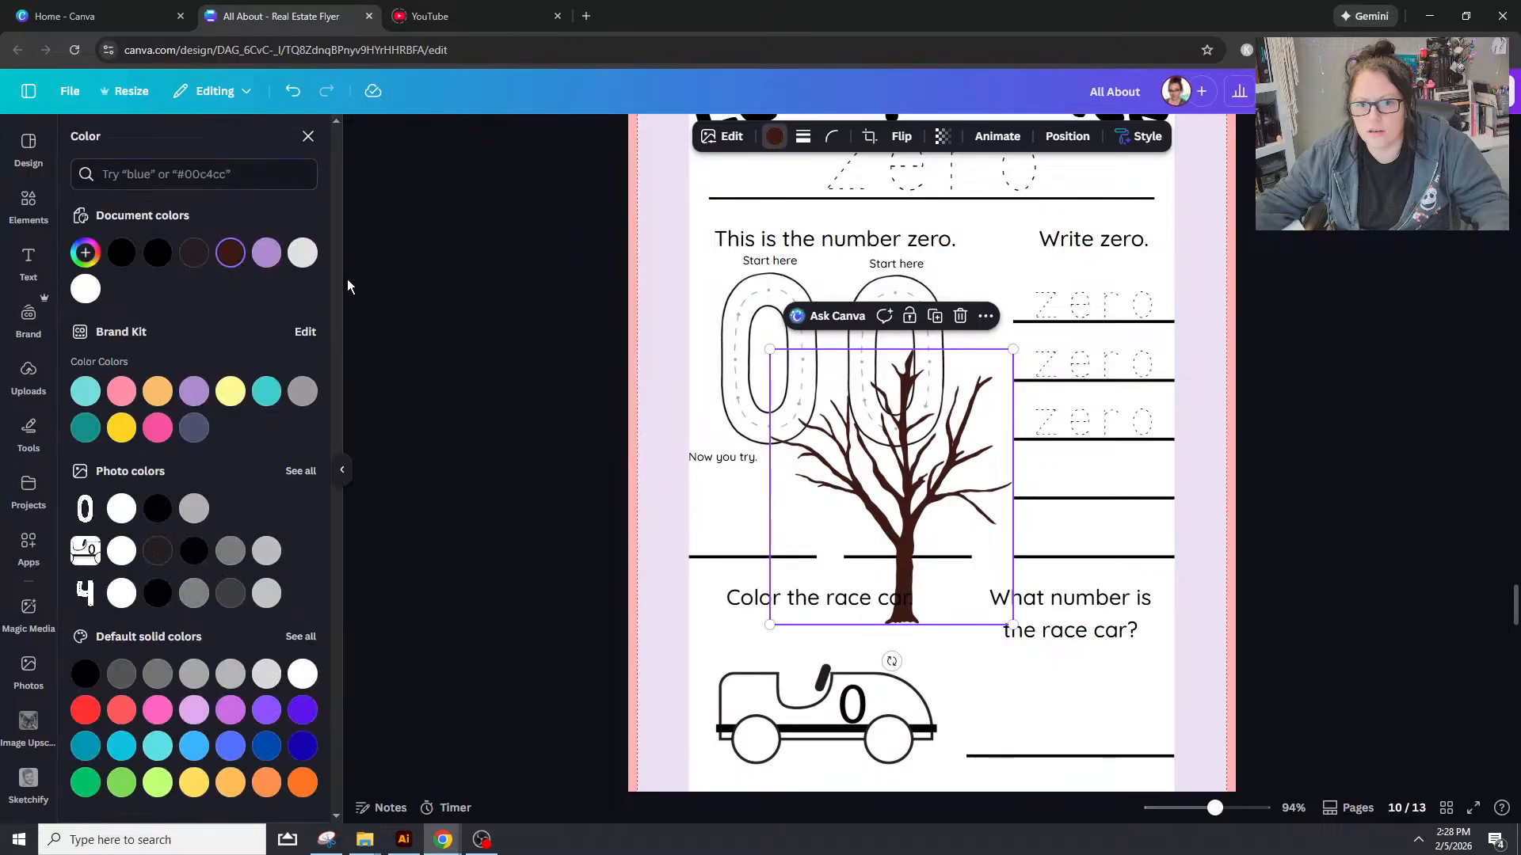
click(157, 254)
drag(921, 513, 896, 614)
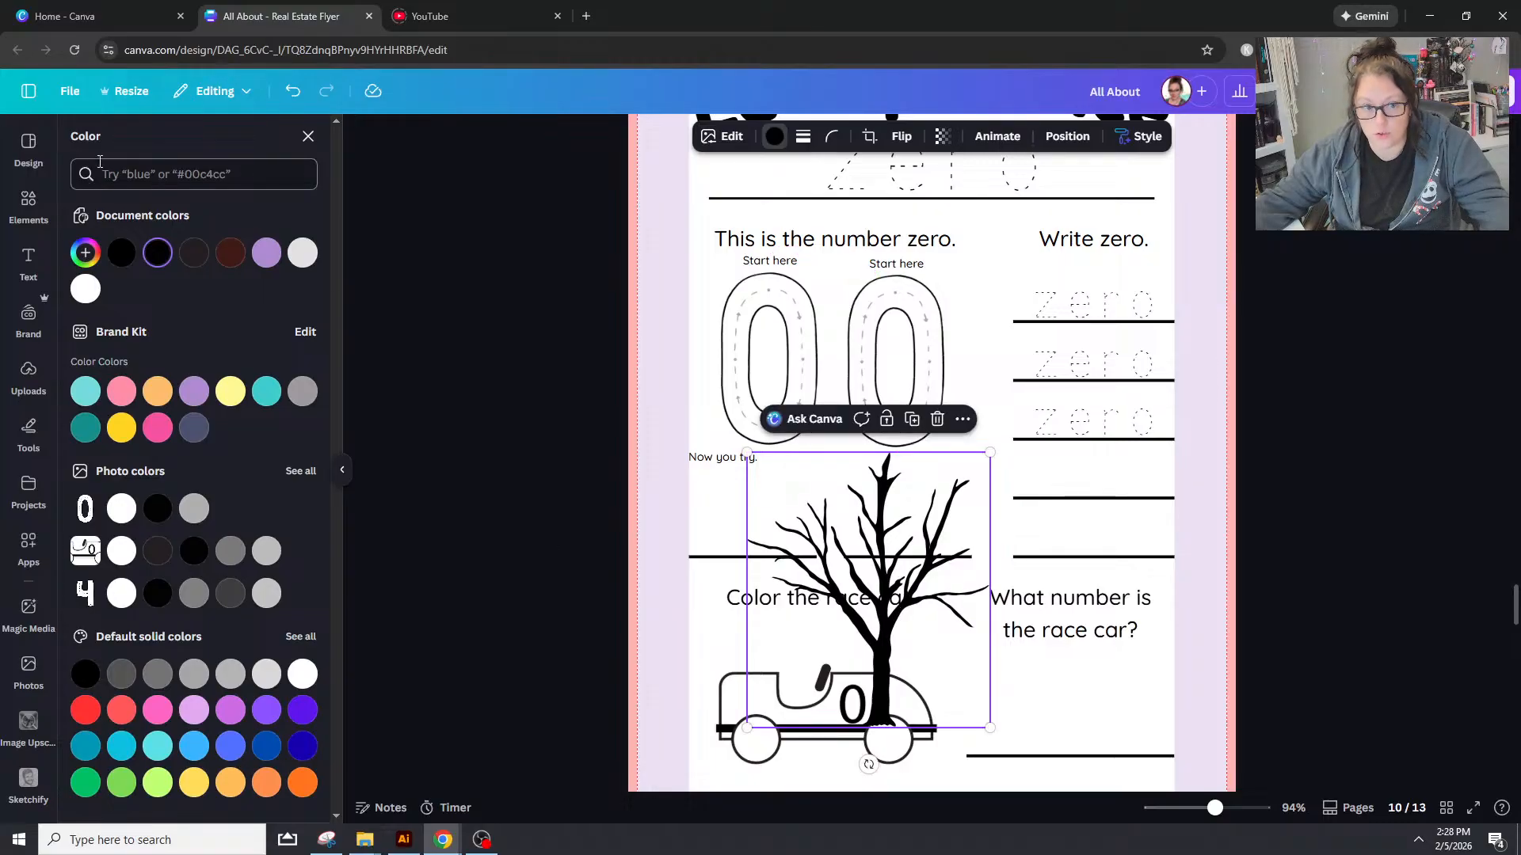
Step: Try out two leafy green tree graphics from the free results on the zero page, deleting each one
click(33, 251)
click(35, 216)
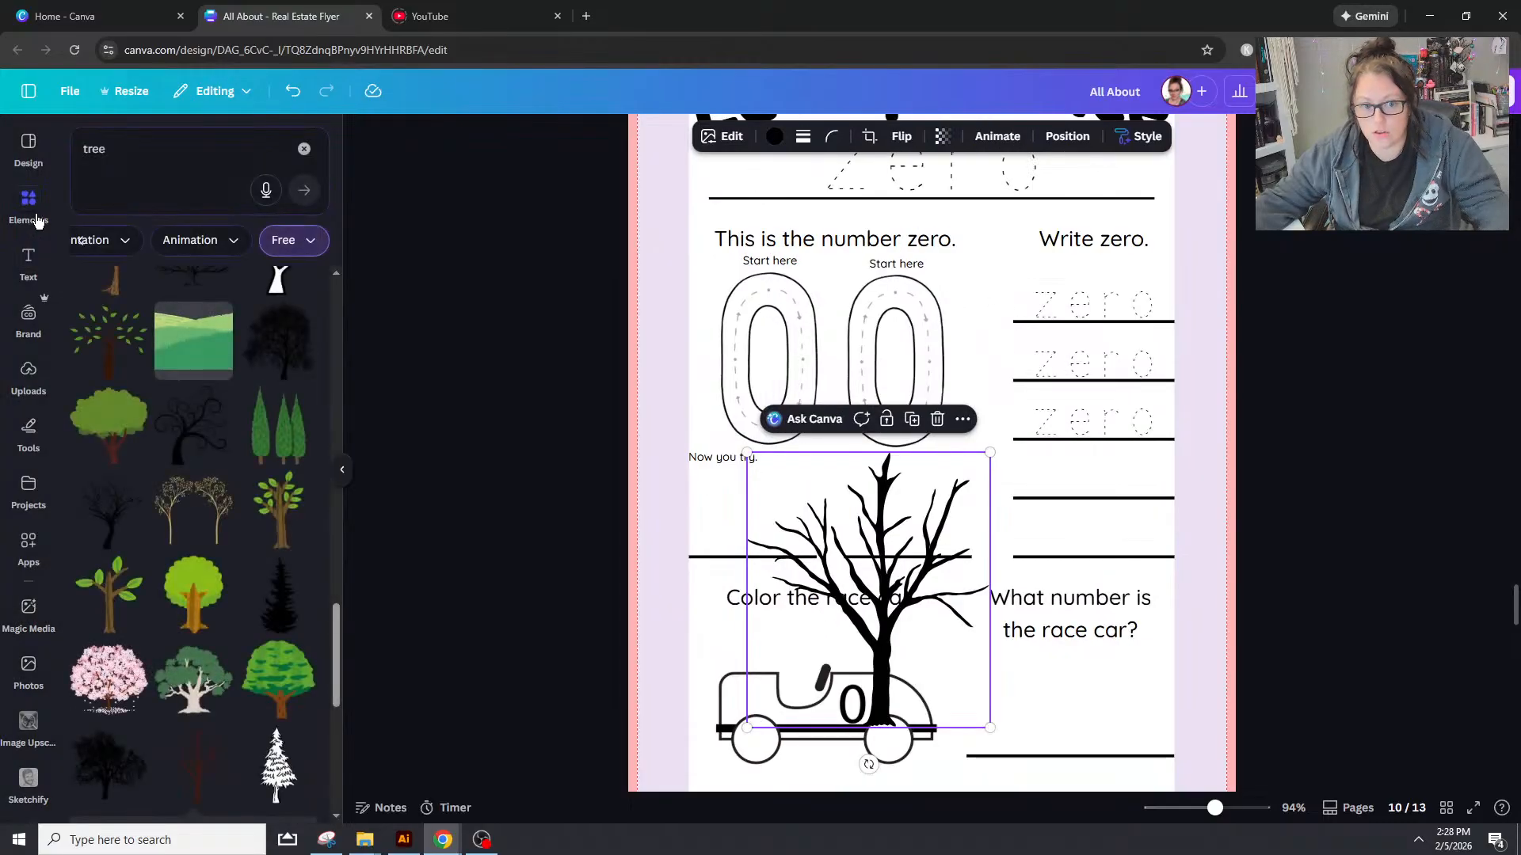
scroll(228, 473, down, 3)
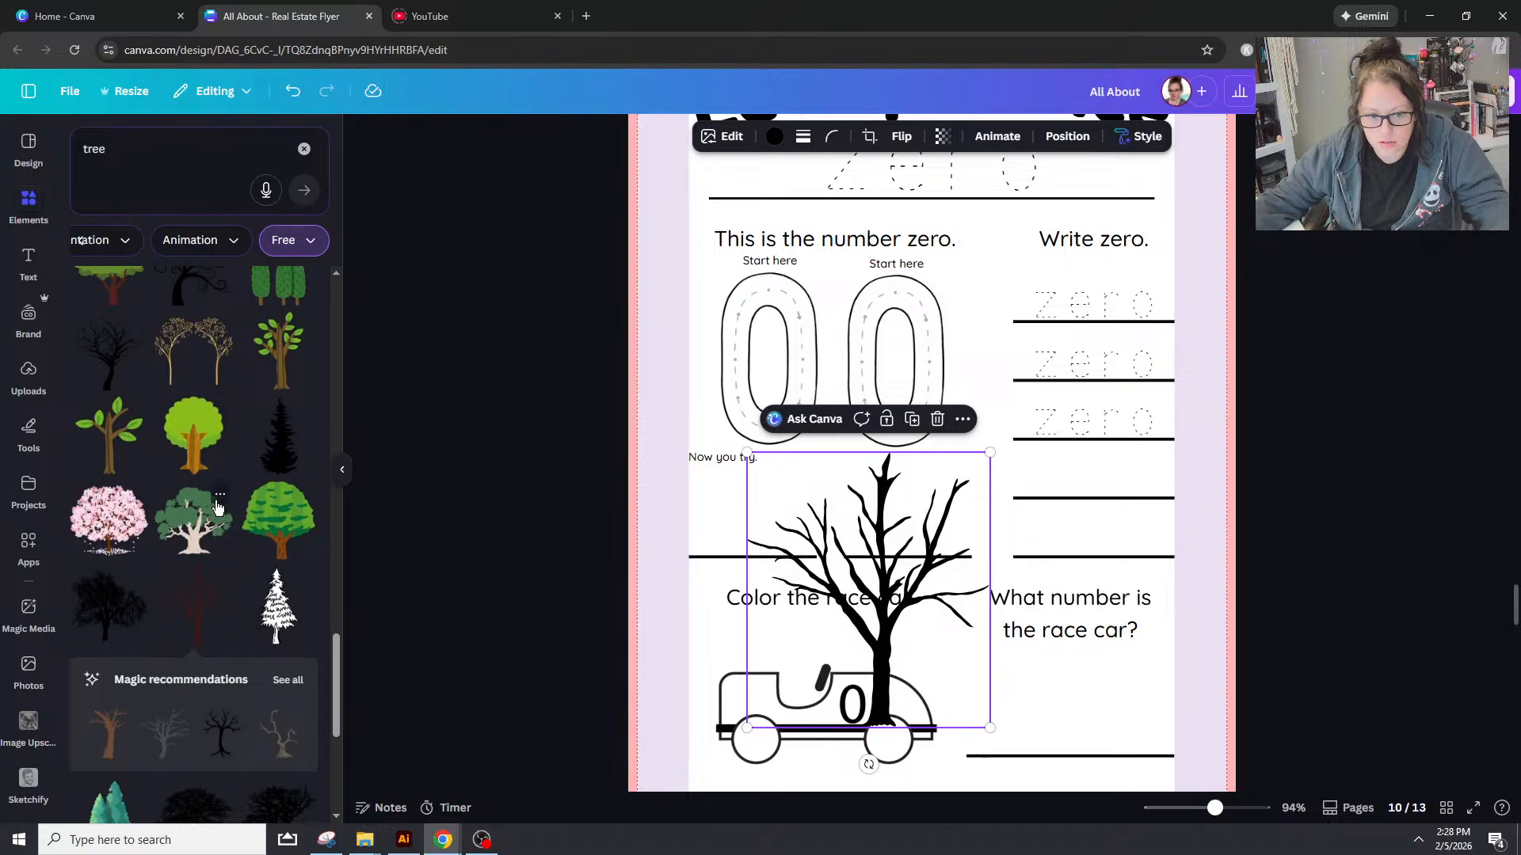
scroll(219, 507, up, 3)
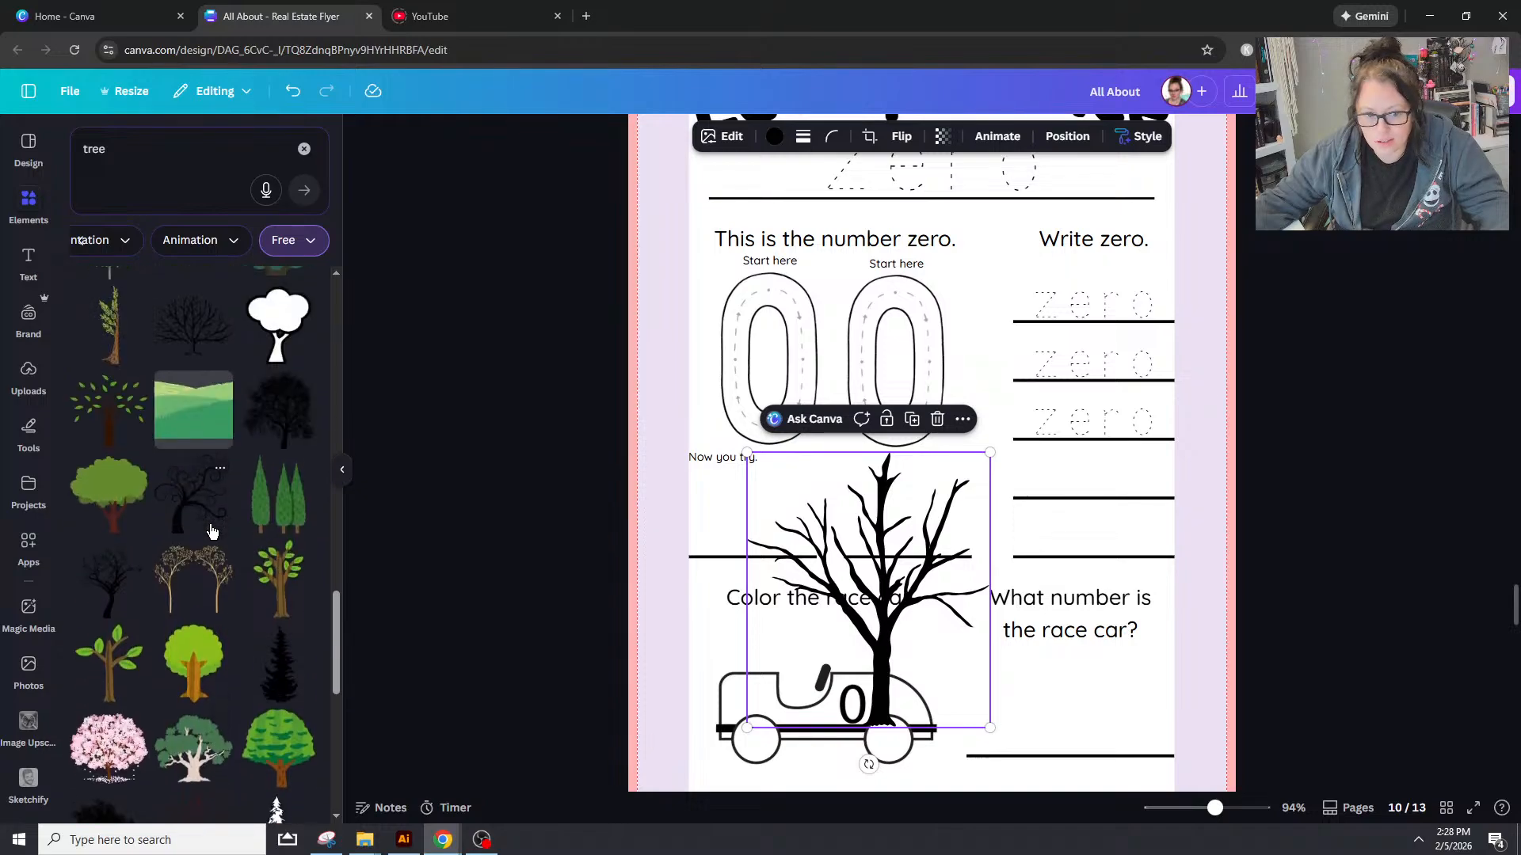
scroll(131, 586, up, 1)
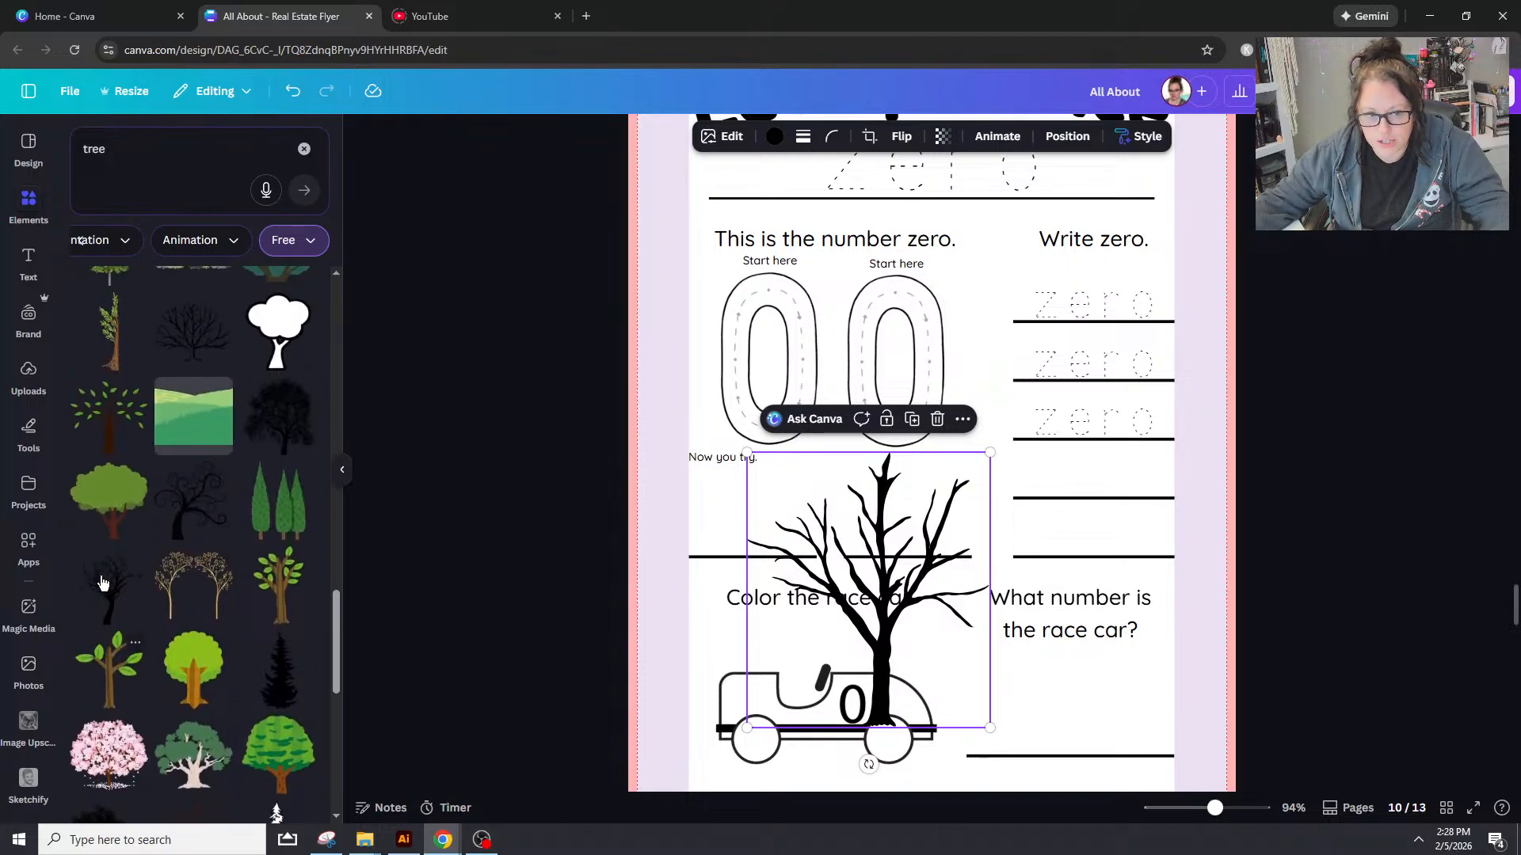
click(130, 432)
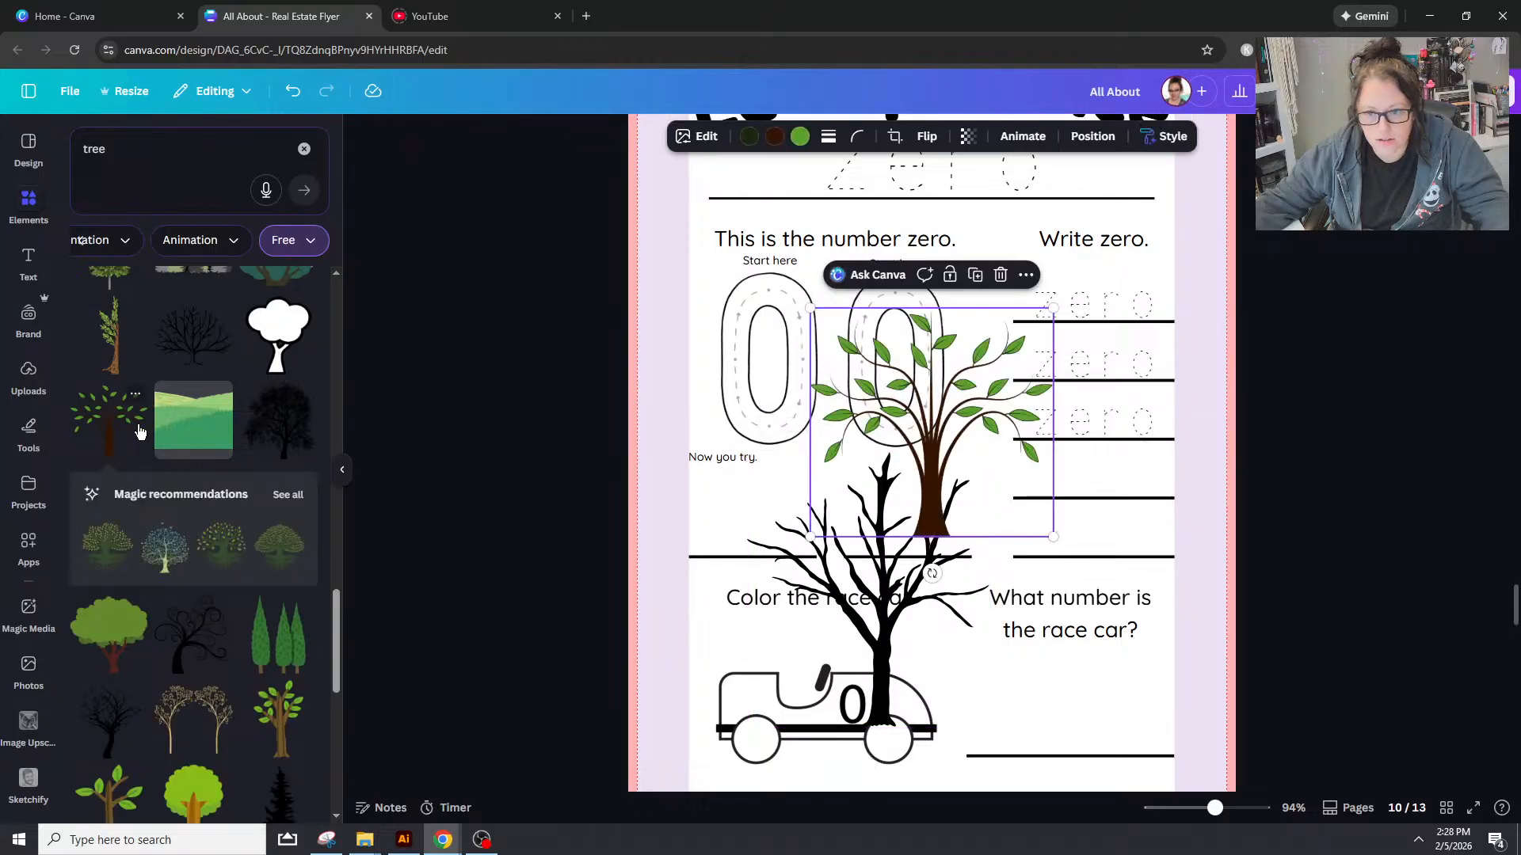
key(Delete)
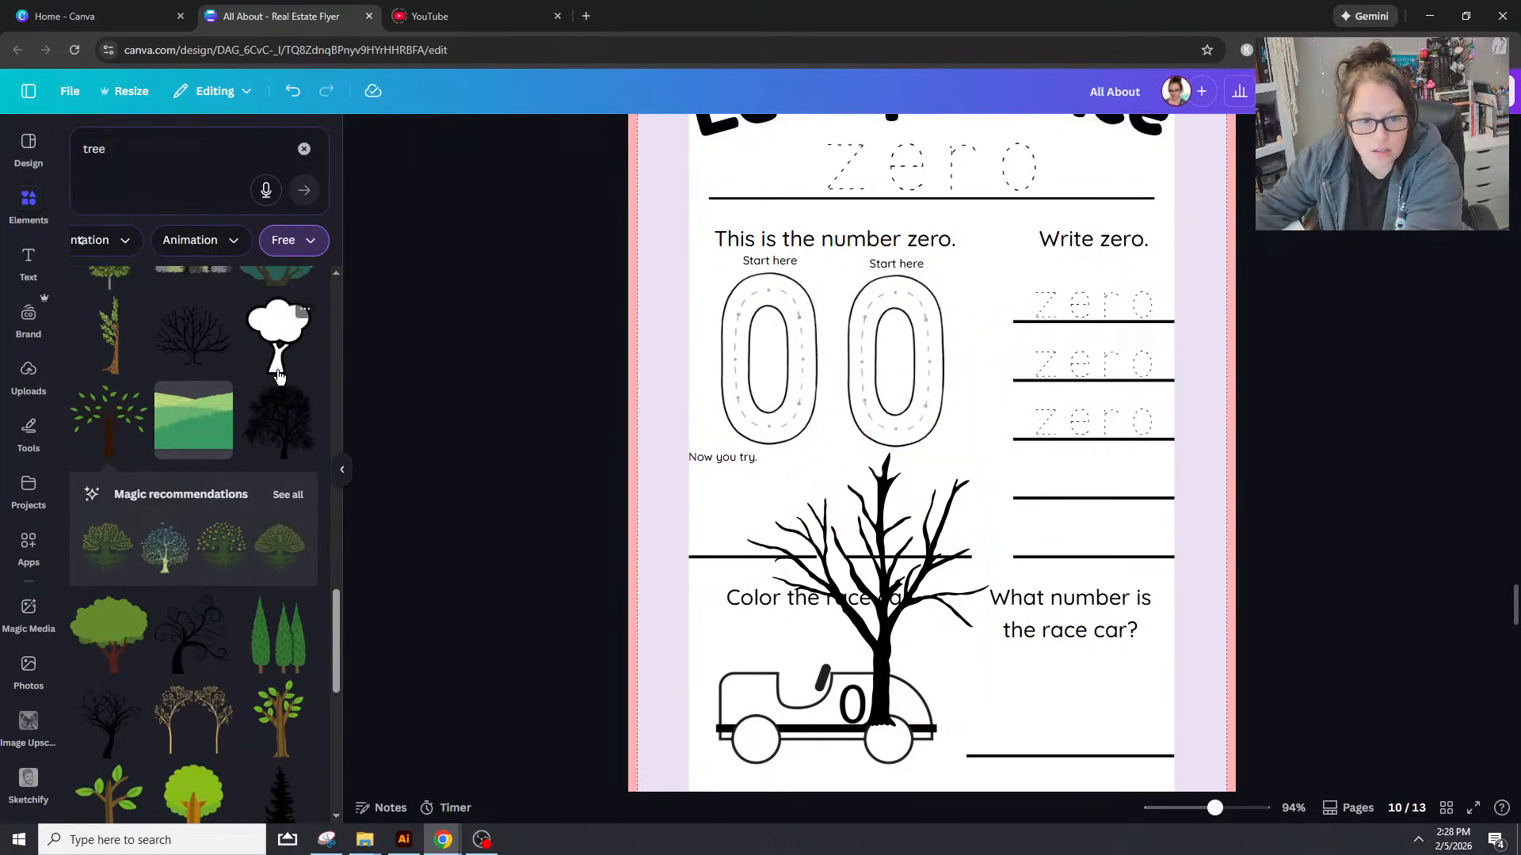
scroll(274, 515, down, 3)
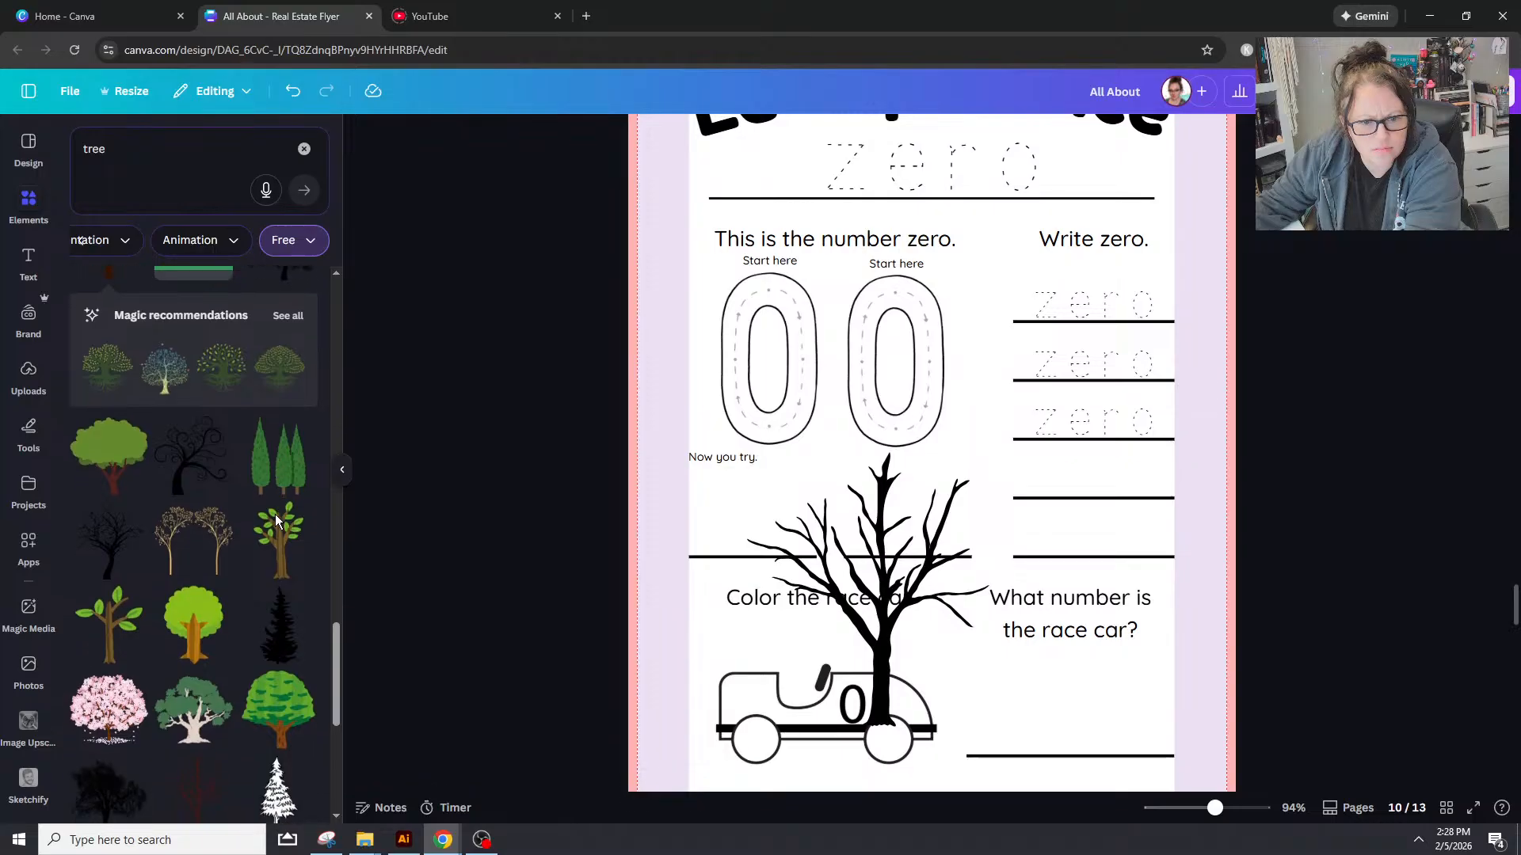
click(108, 564)
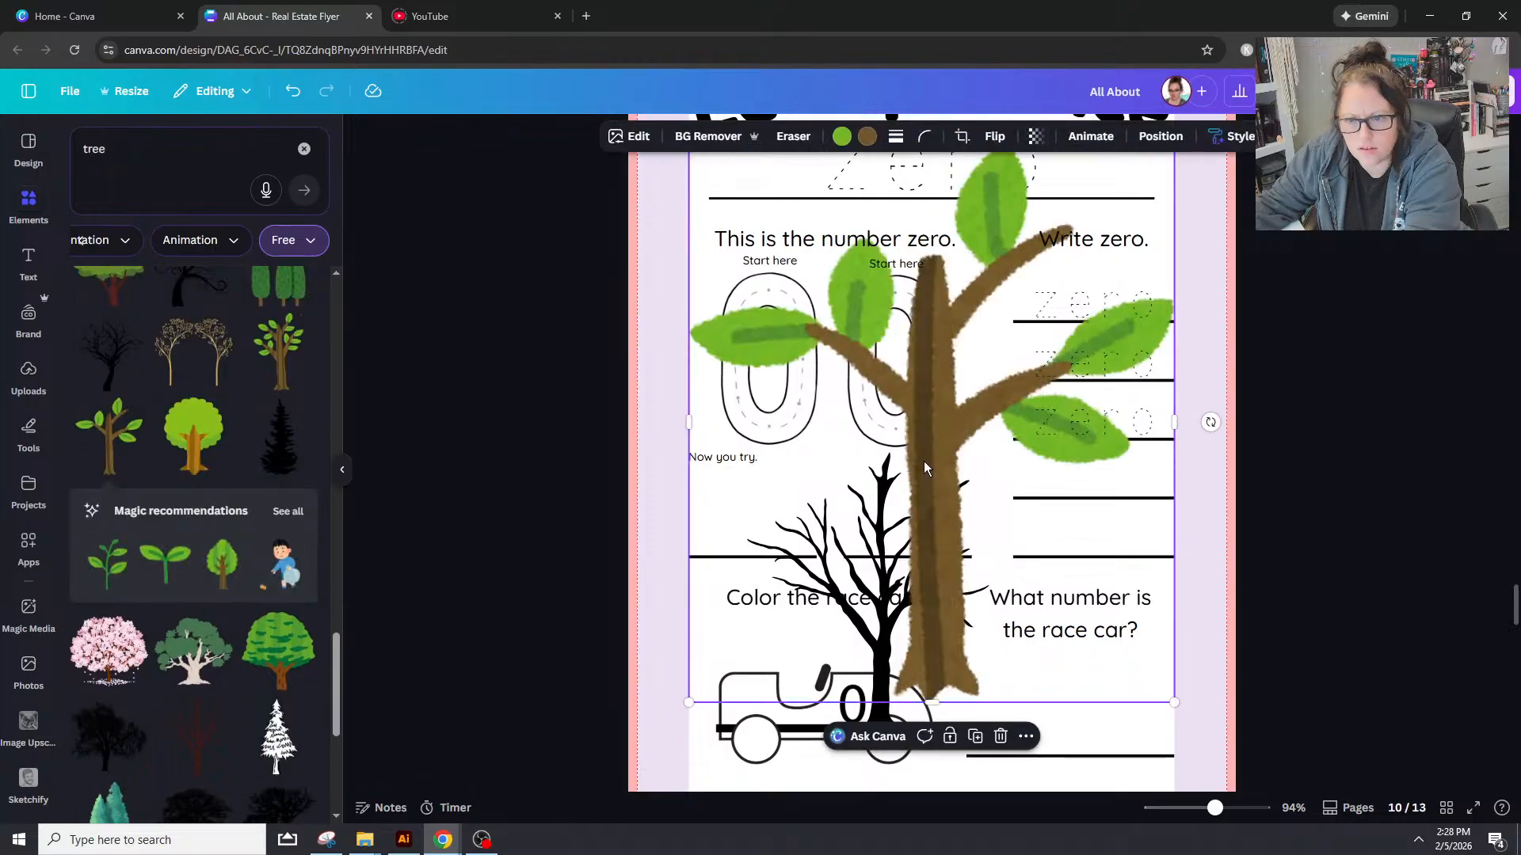
key(Delete)
Step: Find the black bare tree with spreading roots among the free results and add it to the zero page
scroll(220, 612, down, 4)
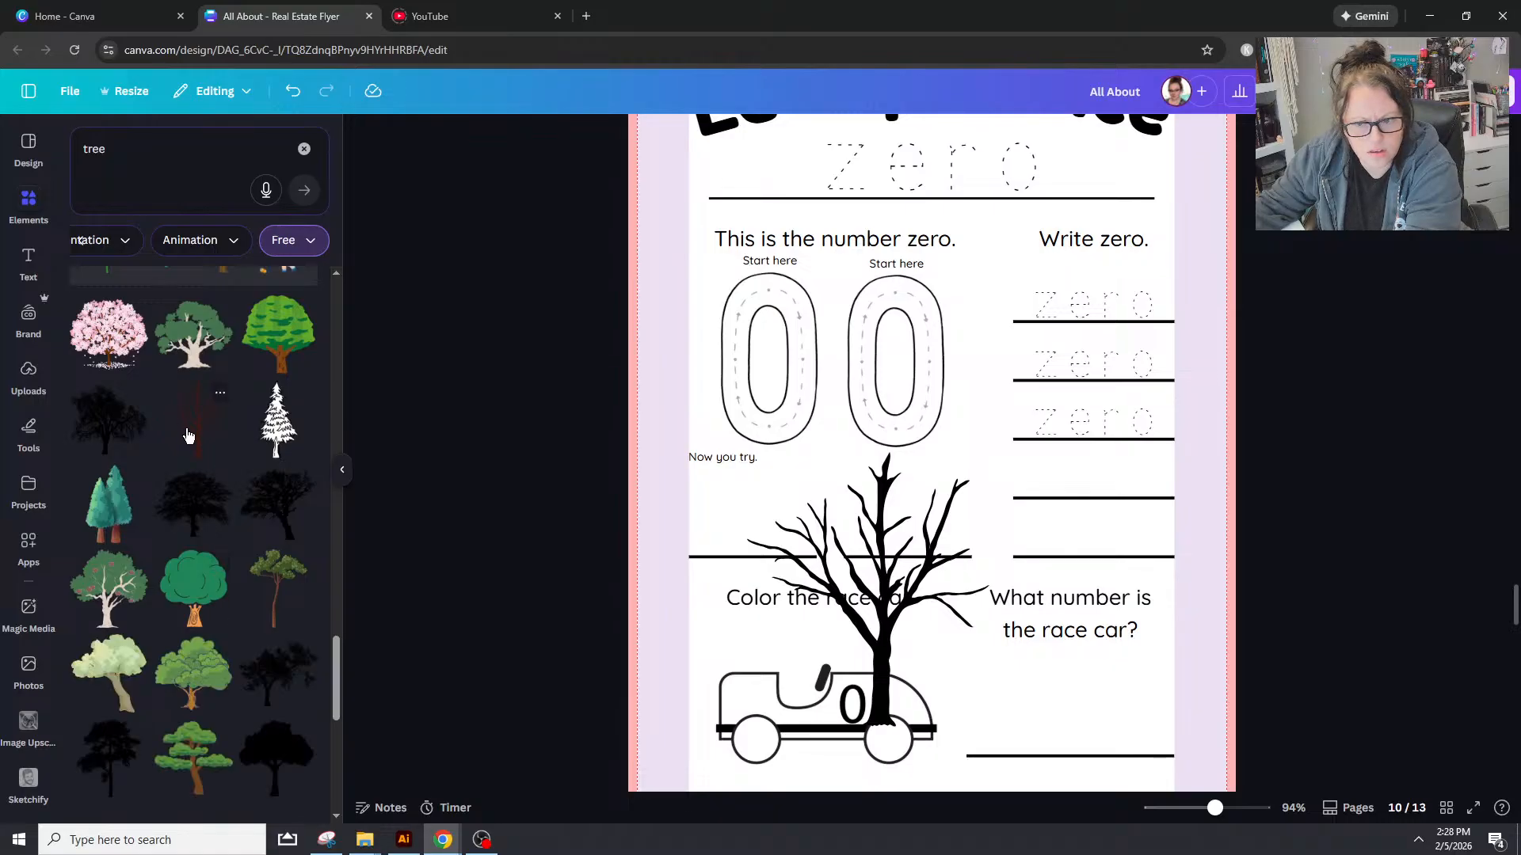
scroll(178, 463, down, 5)
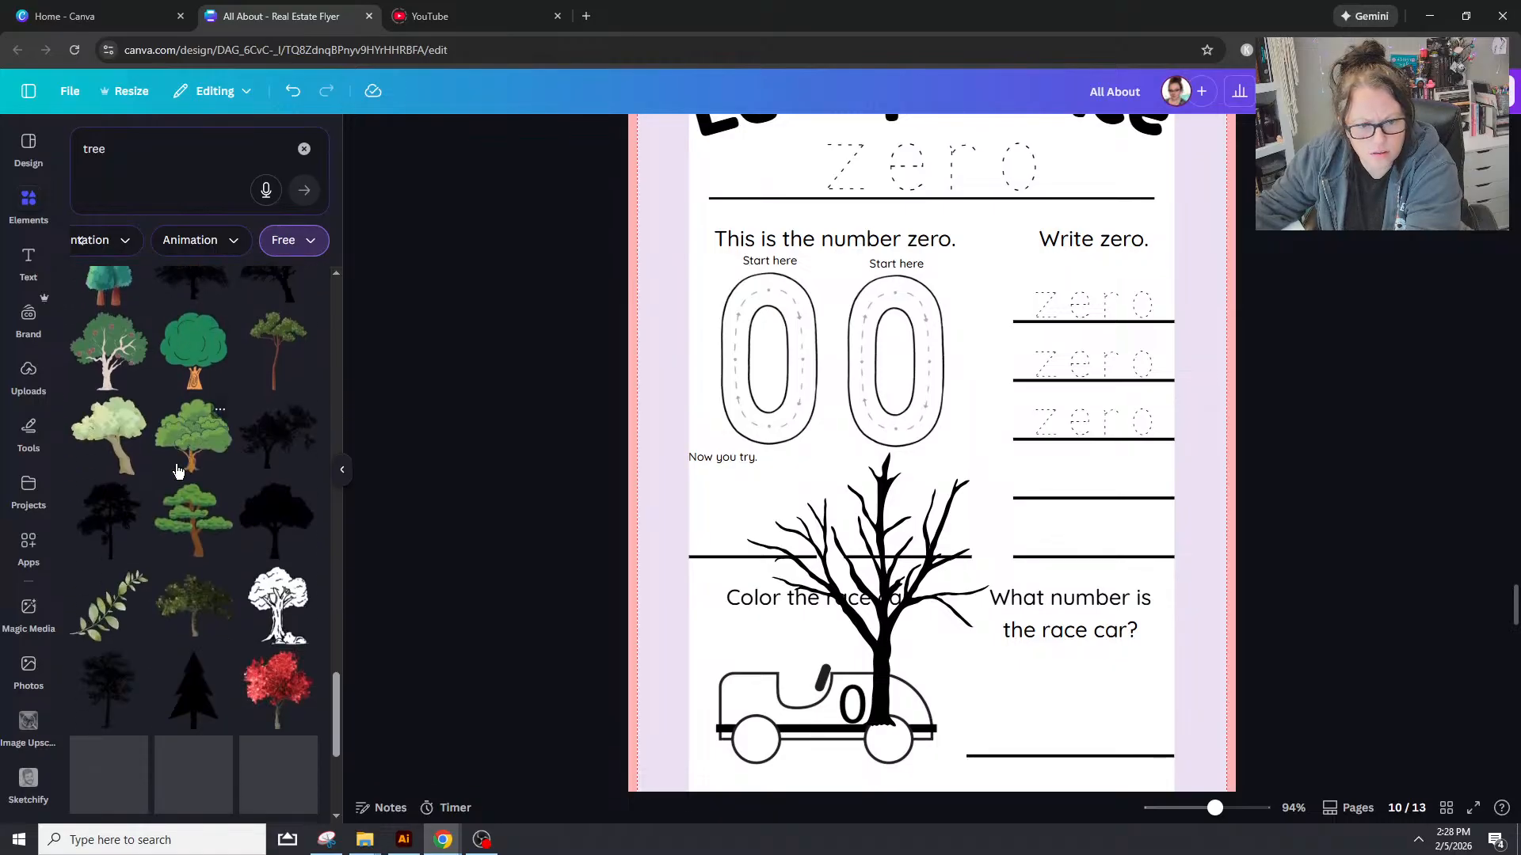
scroll(177, 470, down, 3)
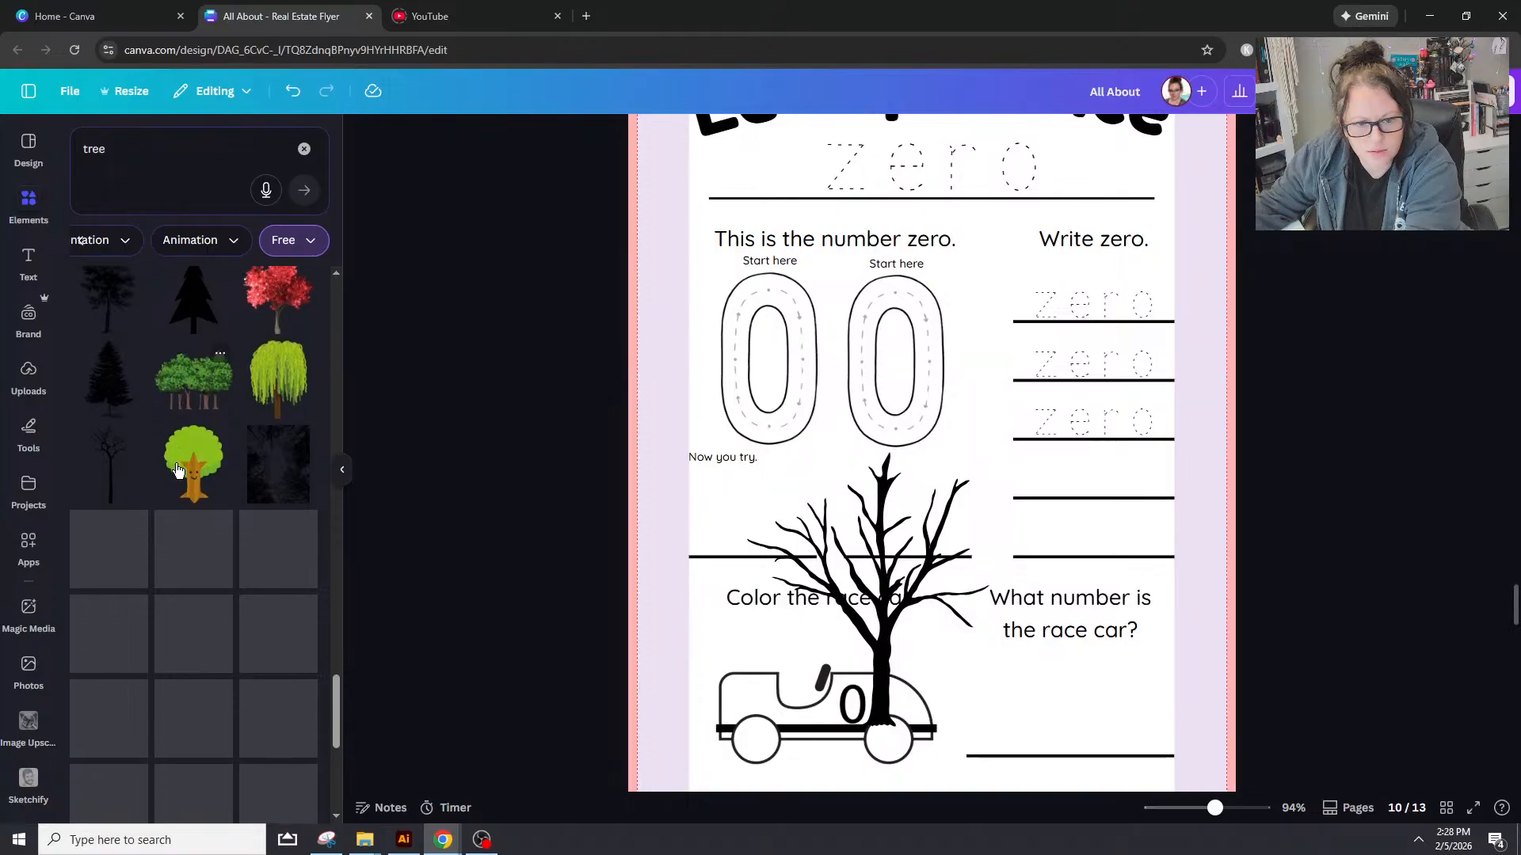
scroll(177, 469, down, 2)
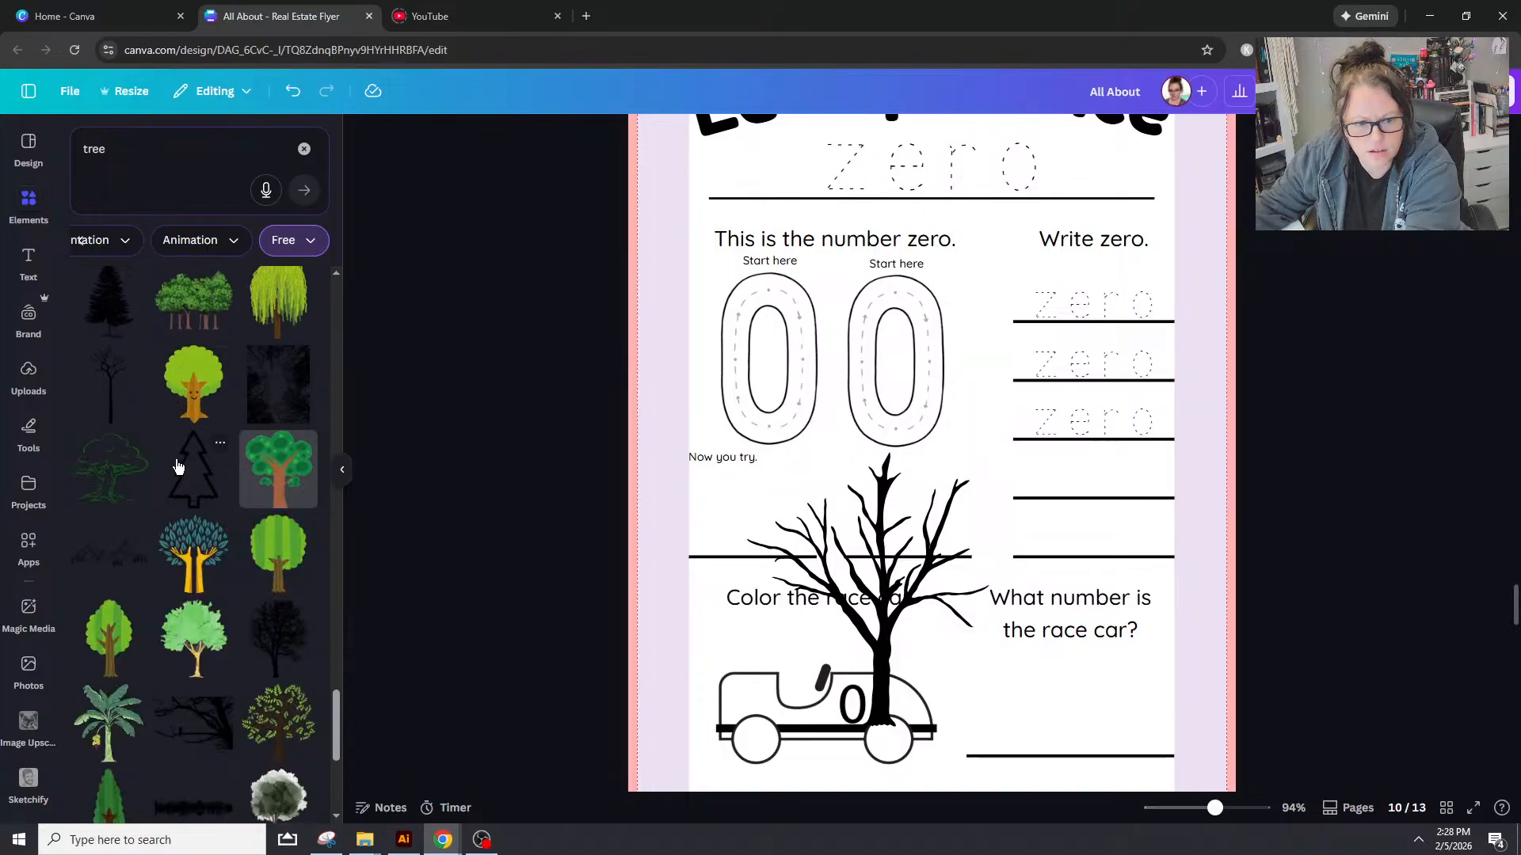
scroll(176, 467, down, 5)
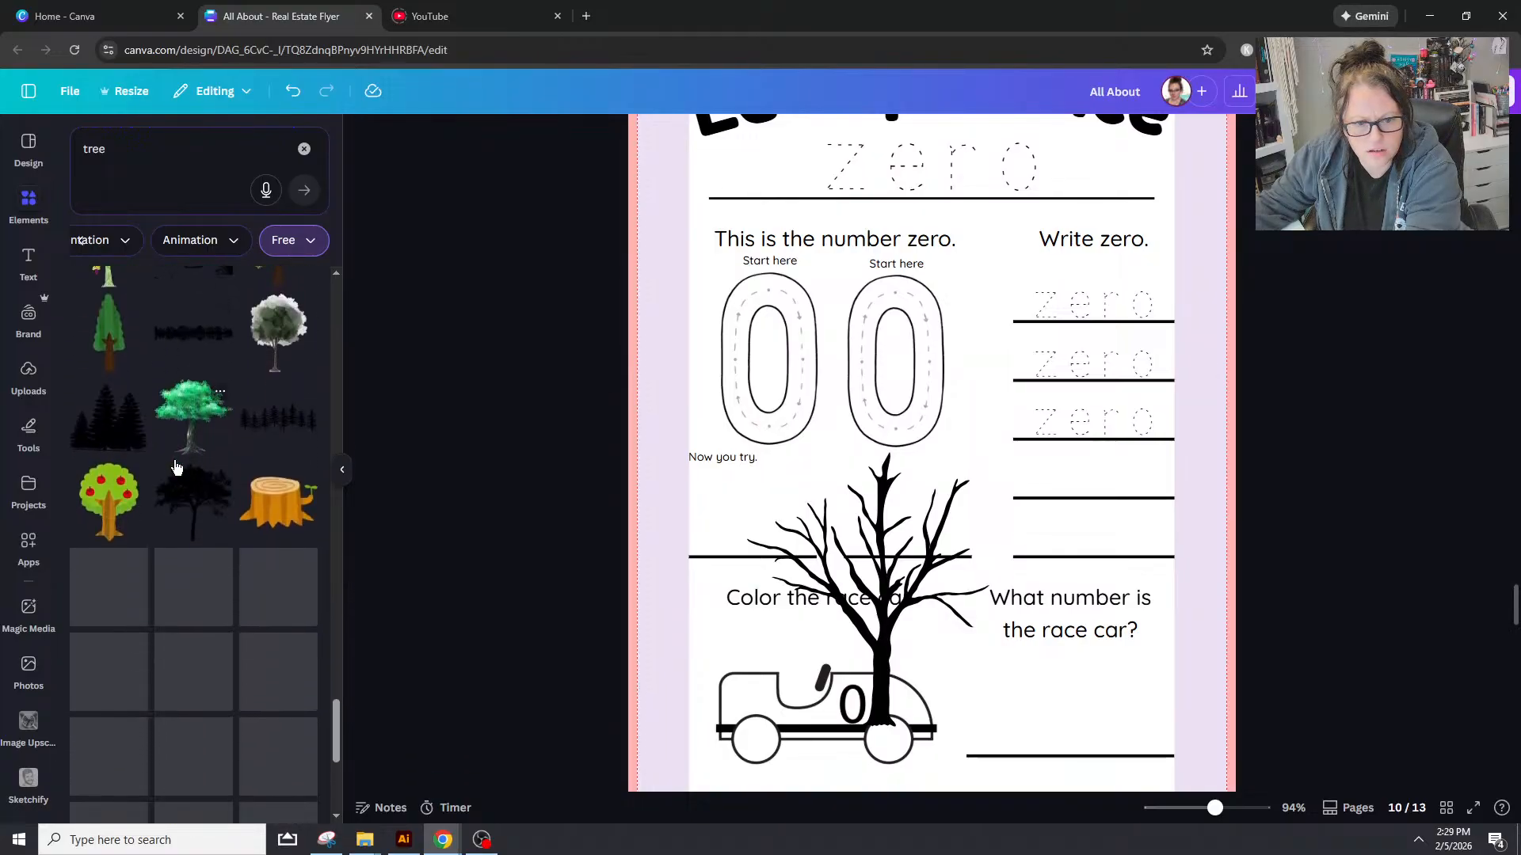
scroll(187, 464, down, 1)
click(201, 534)
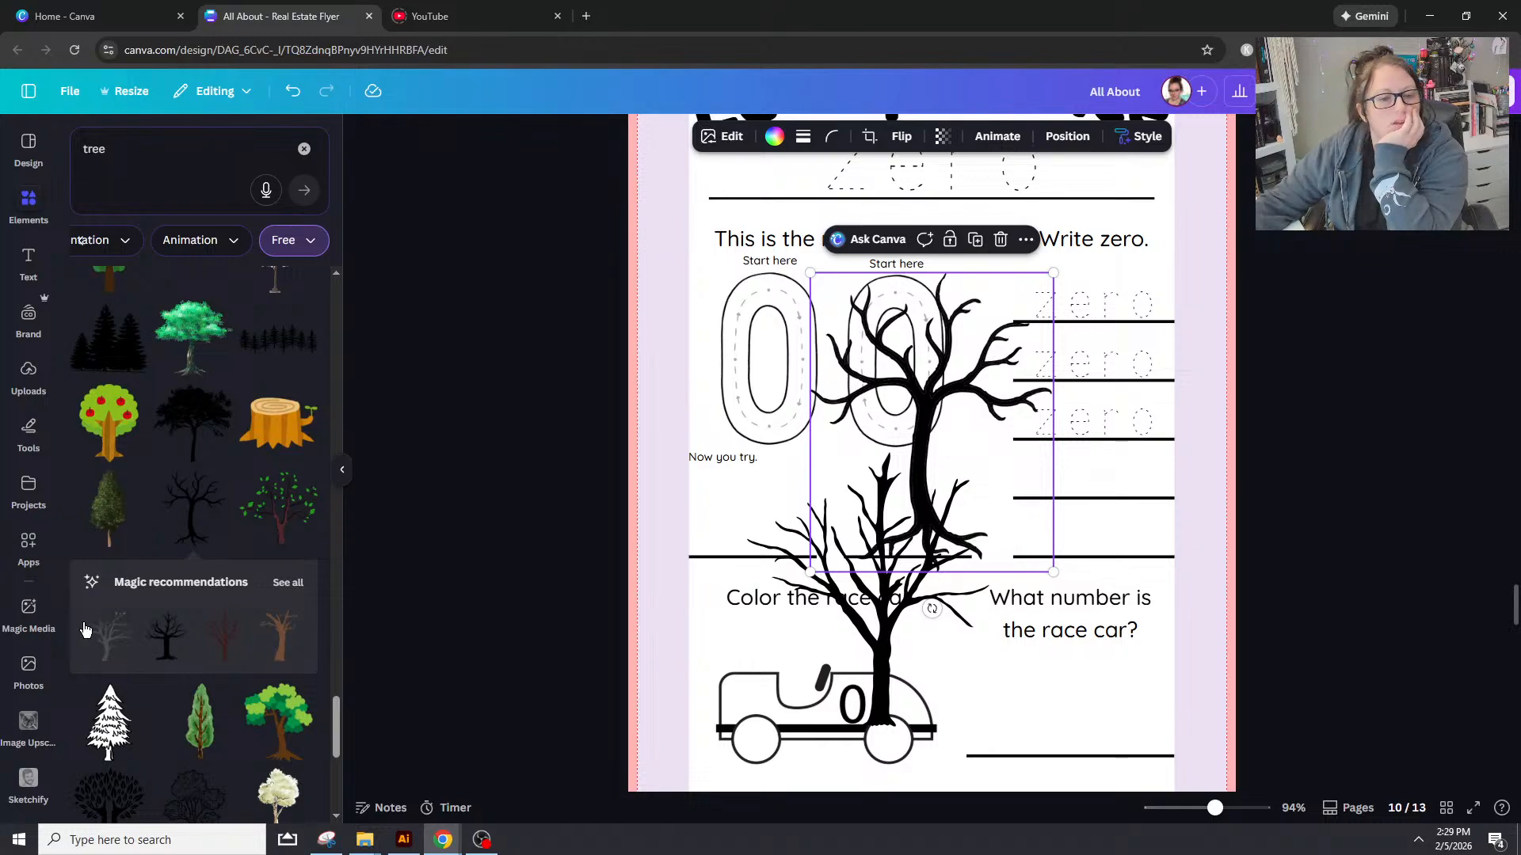
Step: Browse further free trees and try a thick-trunked black bare tree on the page, deleting it again
scroll(283, 593, down, 2)
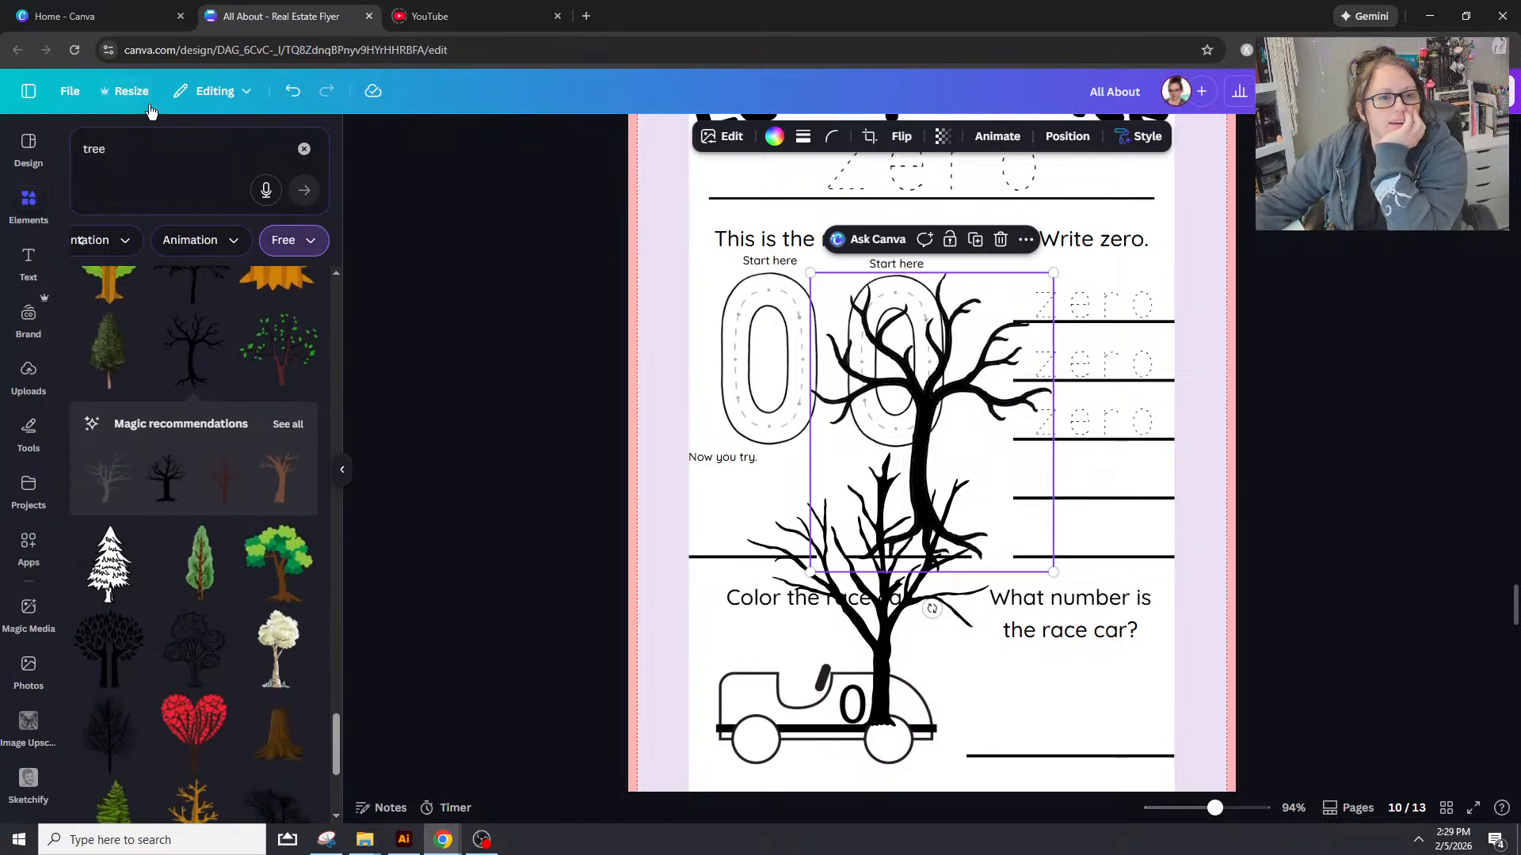
click(159, 153)
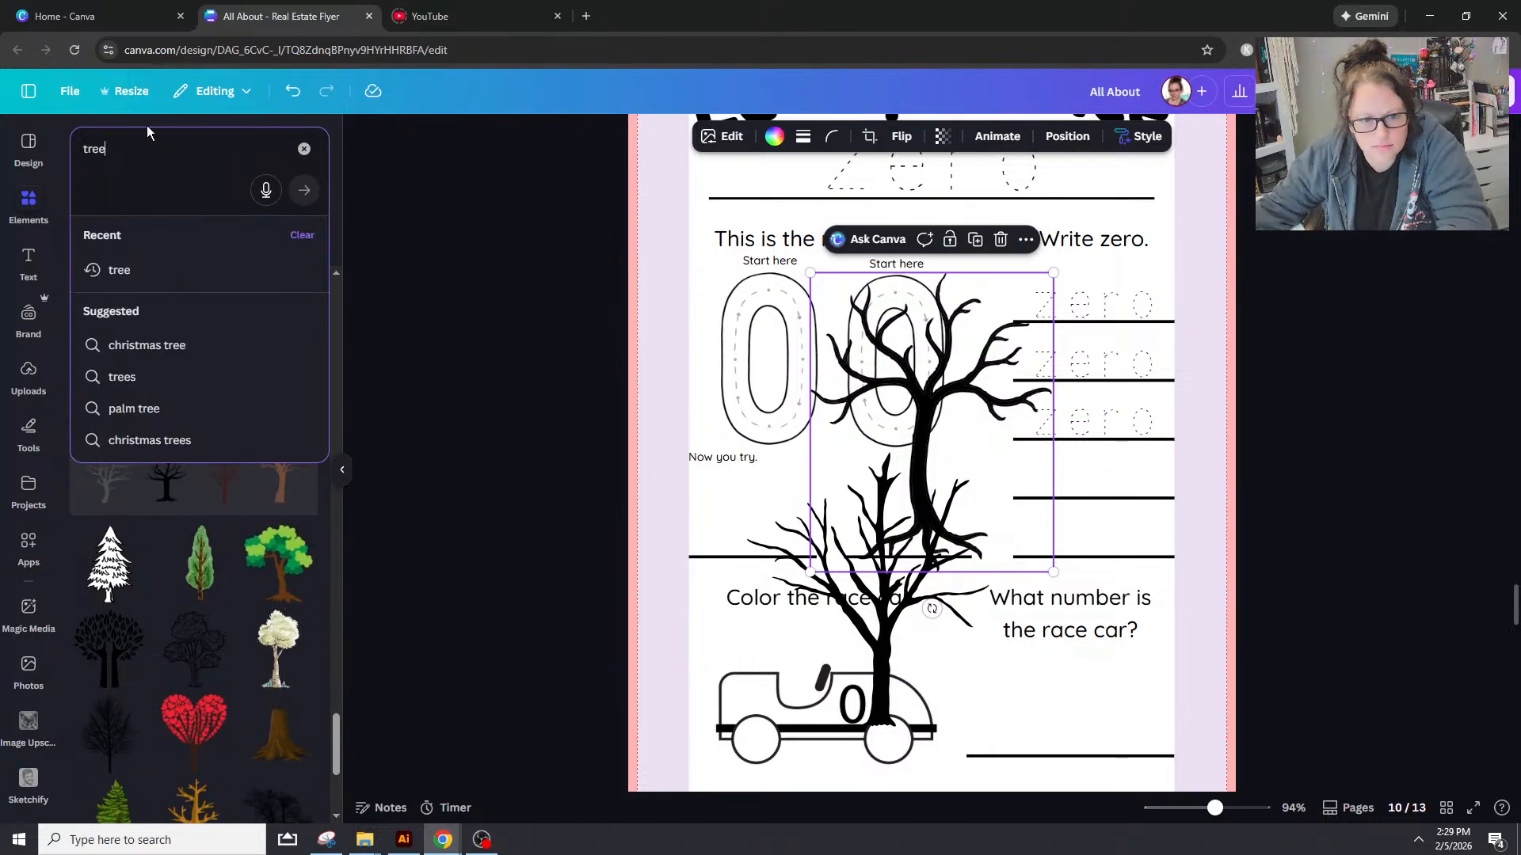
scroll(251, 583, down, 4)
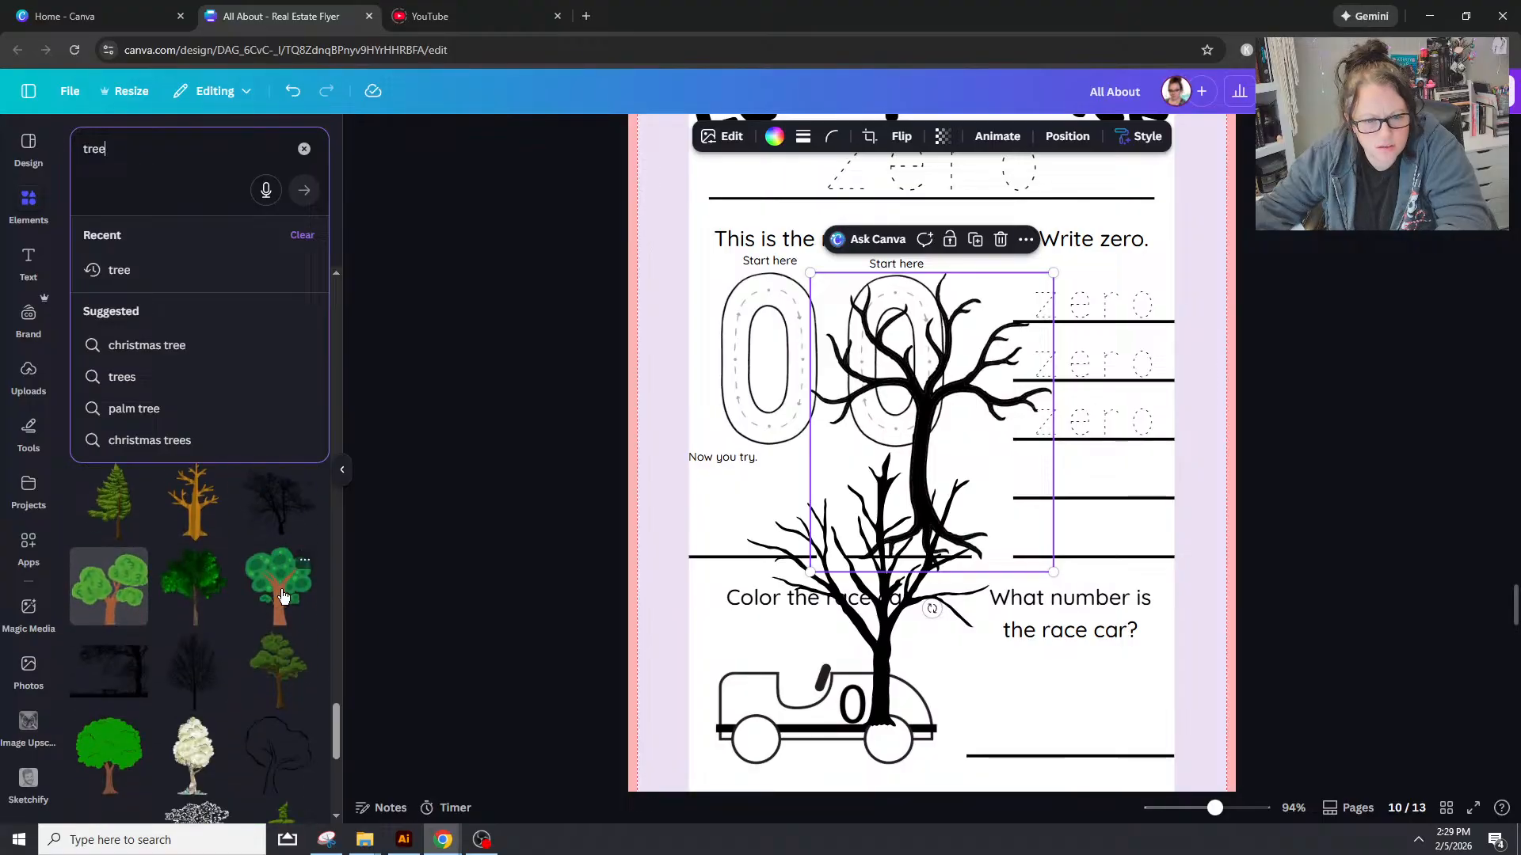
scroll(269, 609, down, 4)
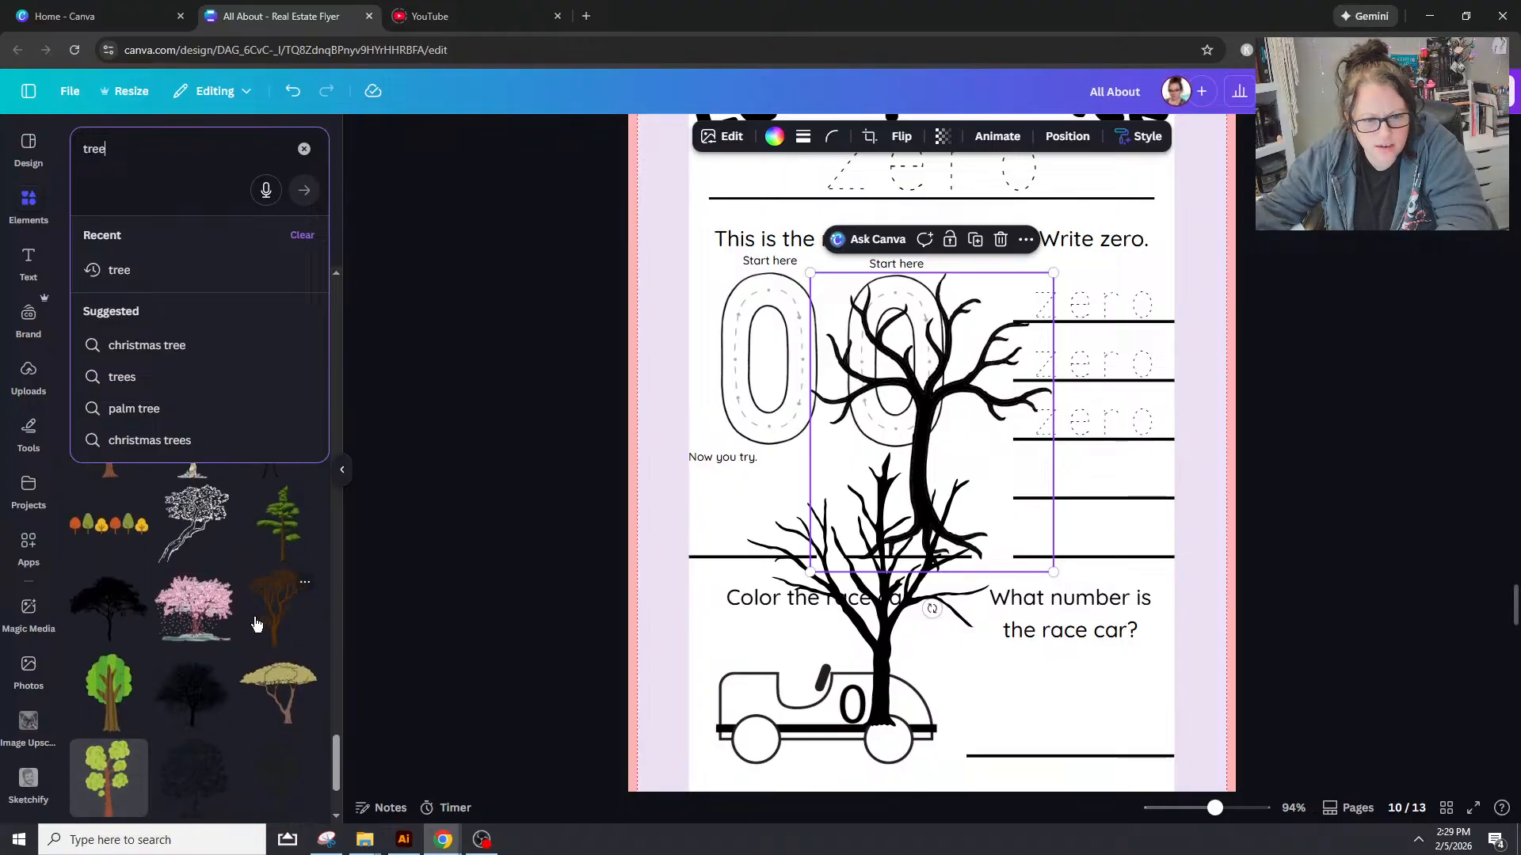
scroll(255, 623, down, 4)
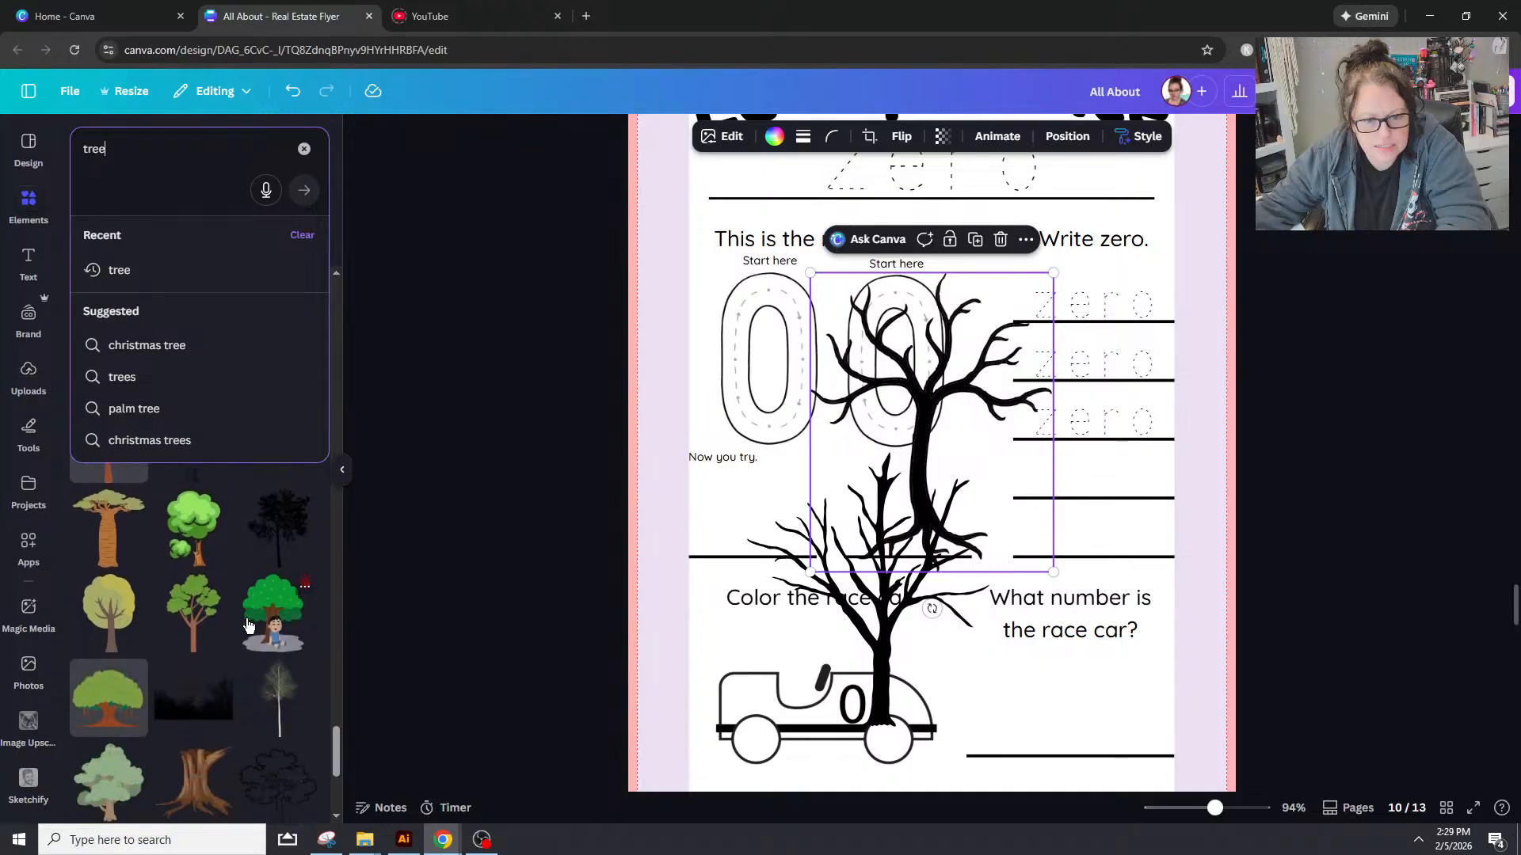
scroll(247, 625, down, 4)
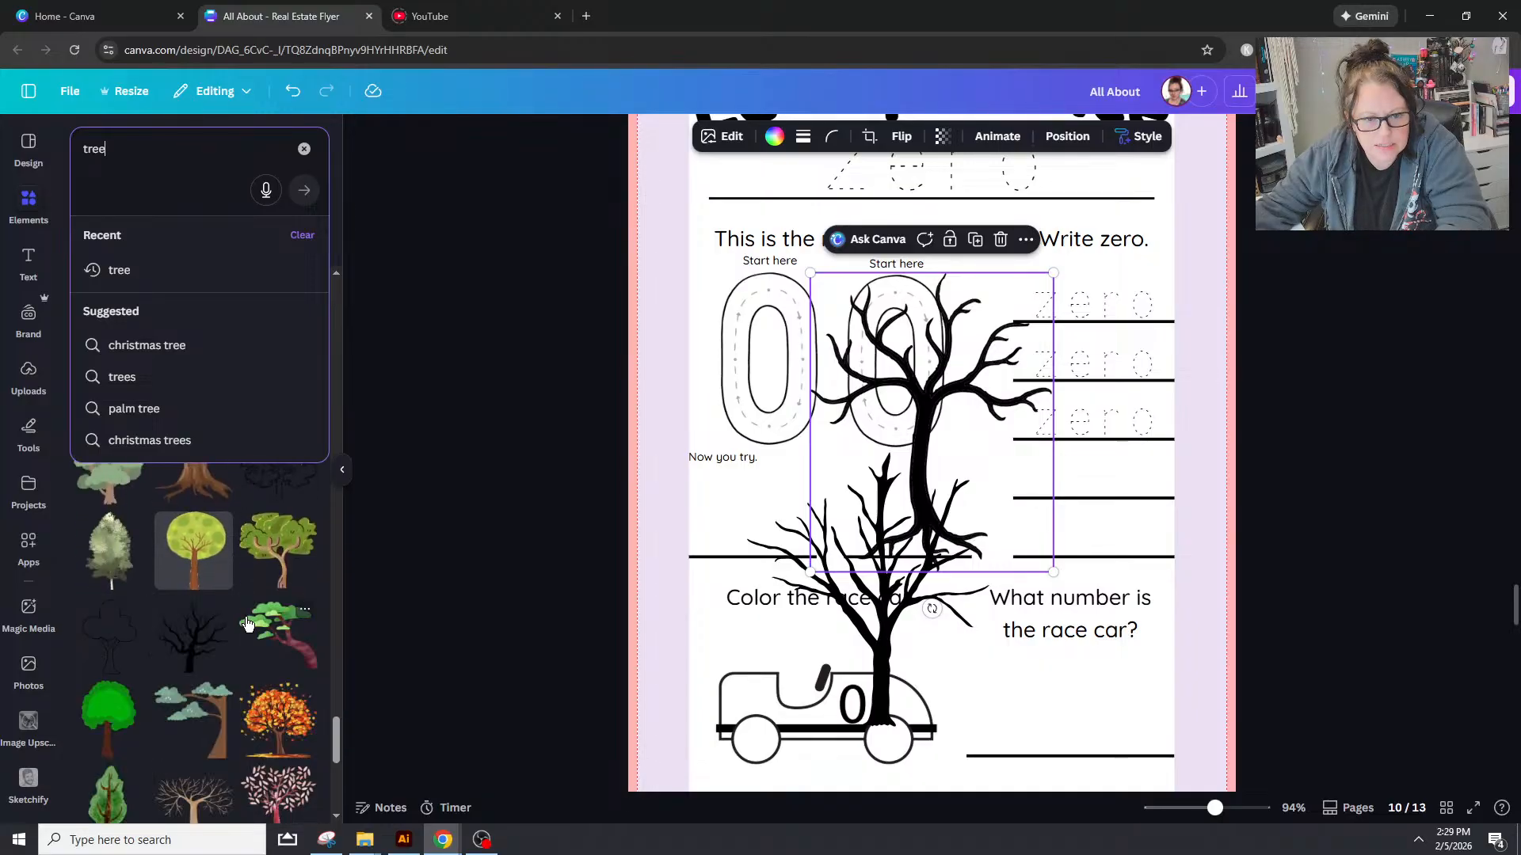
scroll(203, 632, down, 1)
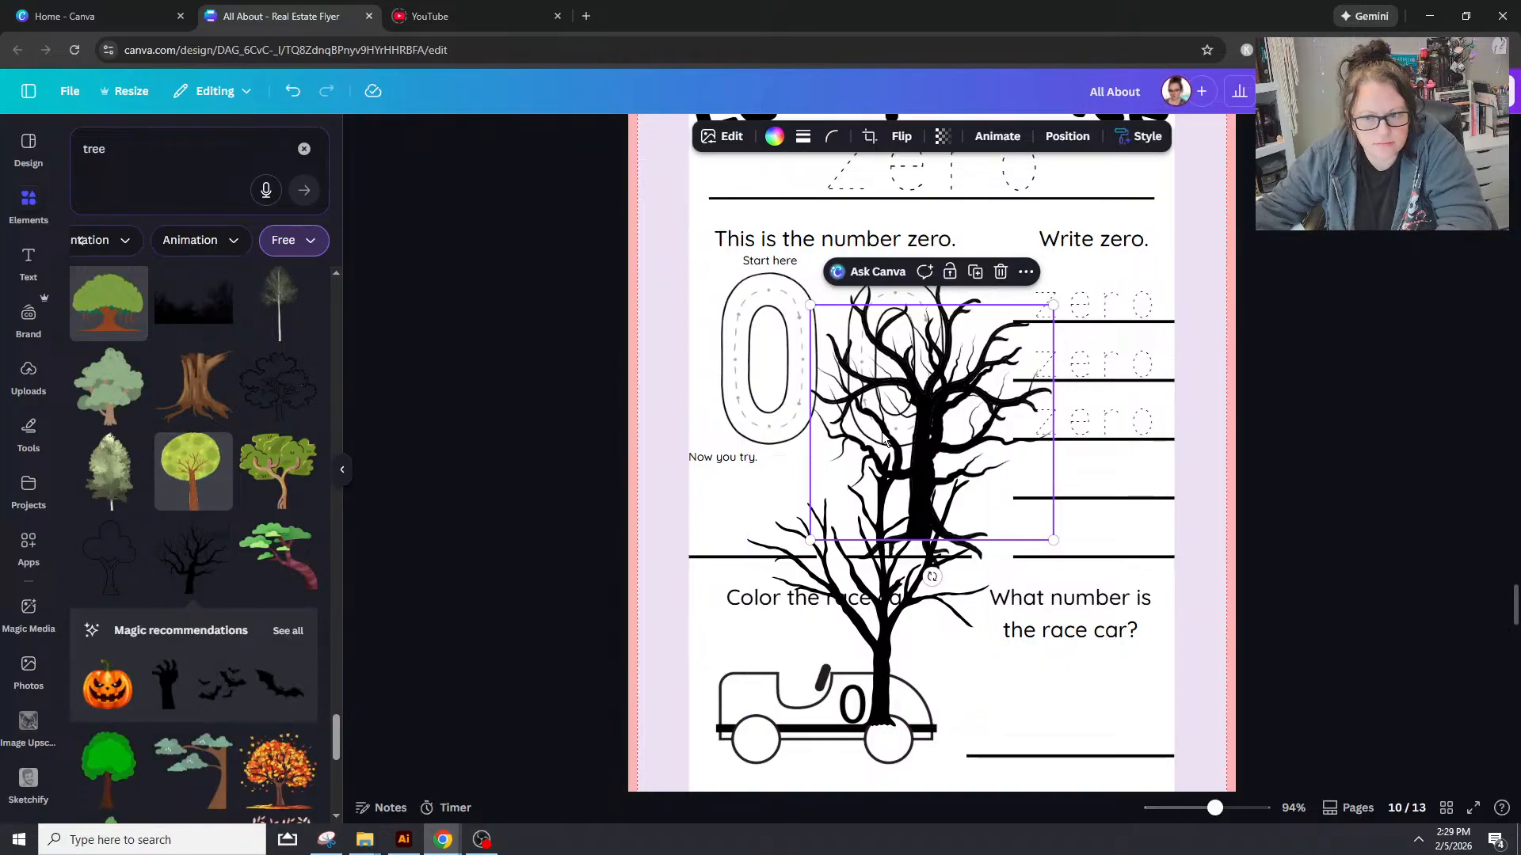
drag(885, 440, 762, 462)
key(Delete)
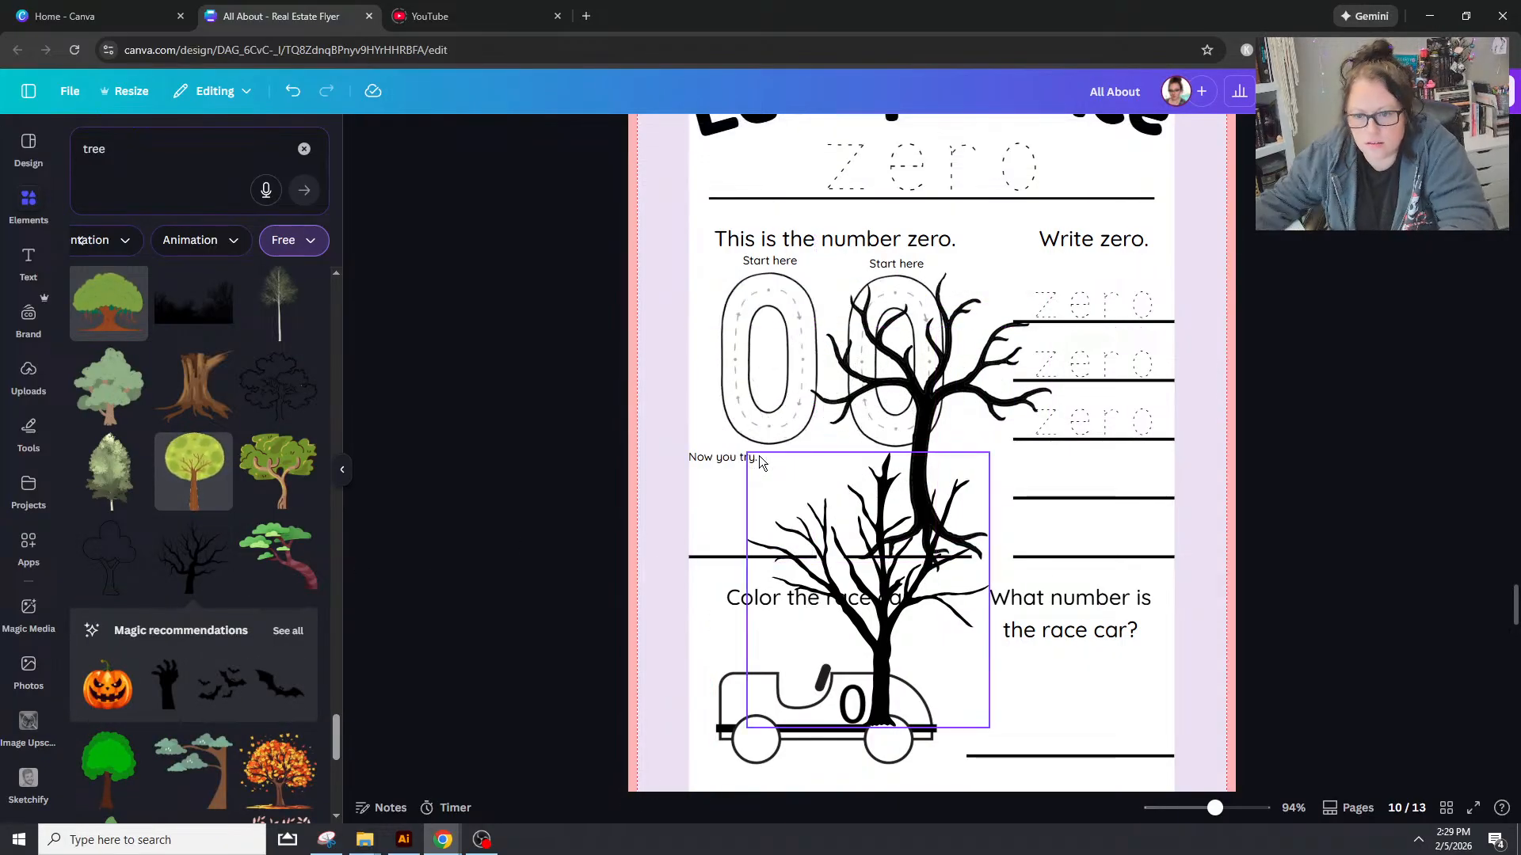
Step: Separate the two bare trees, placing one over the first large zero and the rooted one over the "Write zero" lines
click(968, 672)
drag(934, 655, 858, 546)
drag(977, 510, 1130, 581)
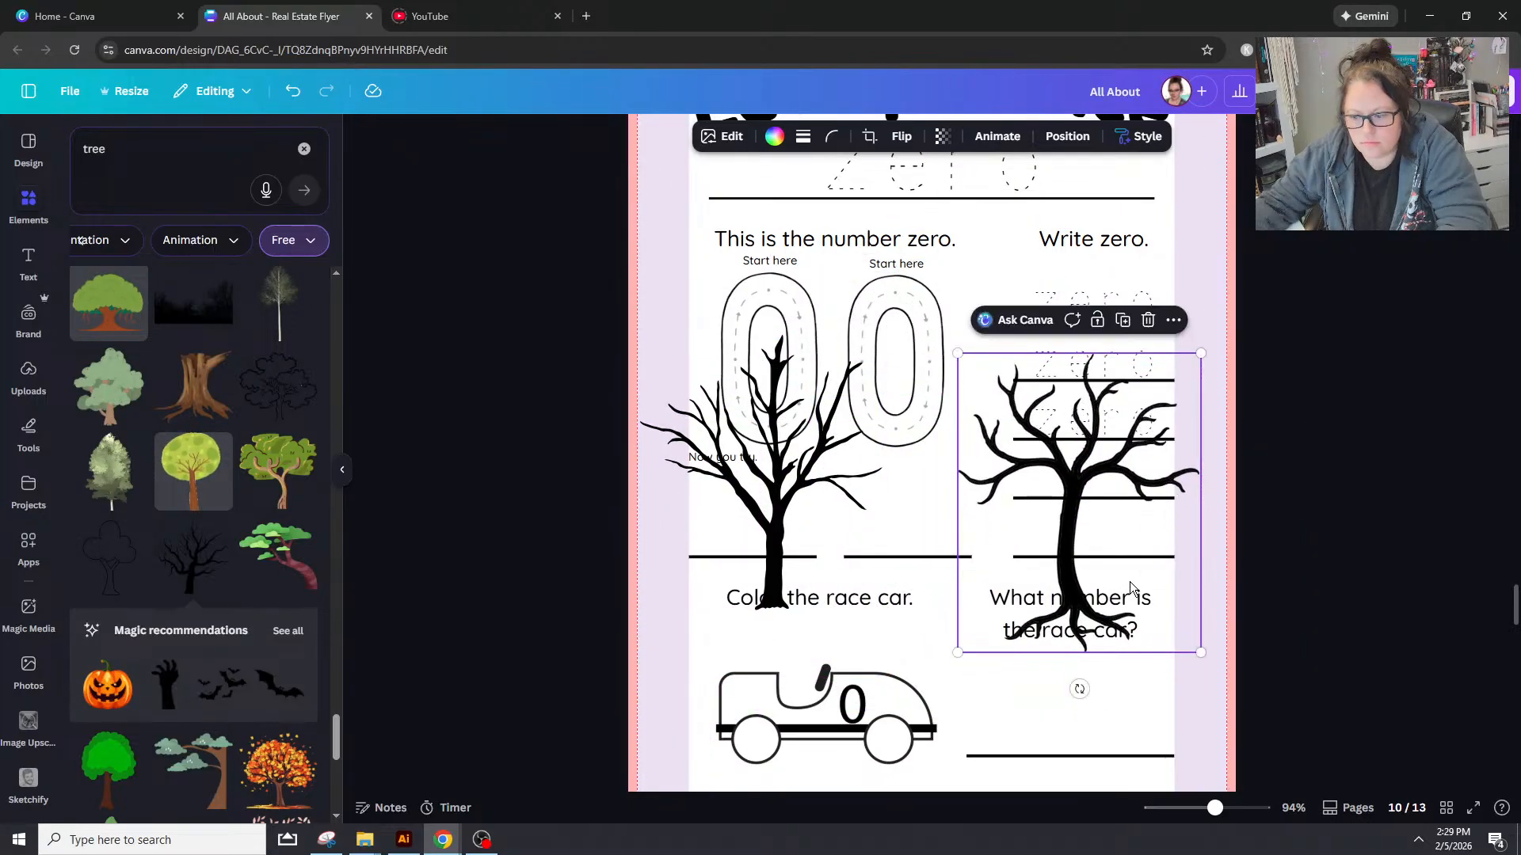
Step: Replace the rooted bare tree with the outlined leafy tree over the "Write zero" lines, and delete the race car graphic
key(Delete)
click(94, 547)
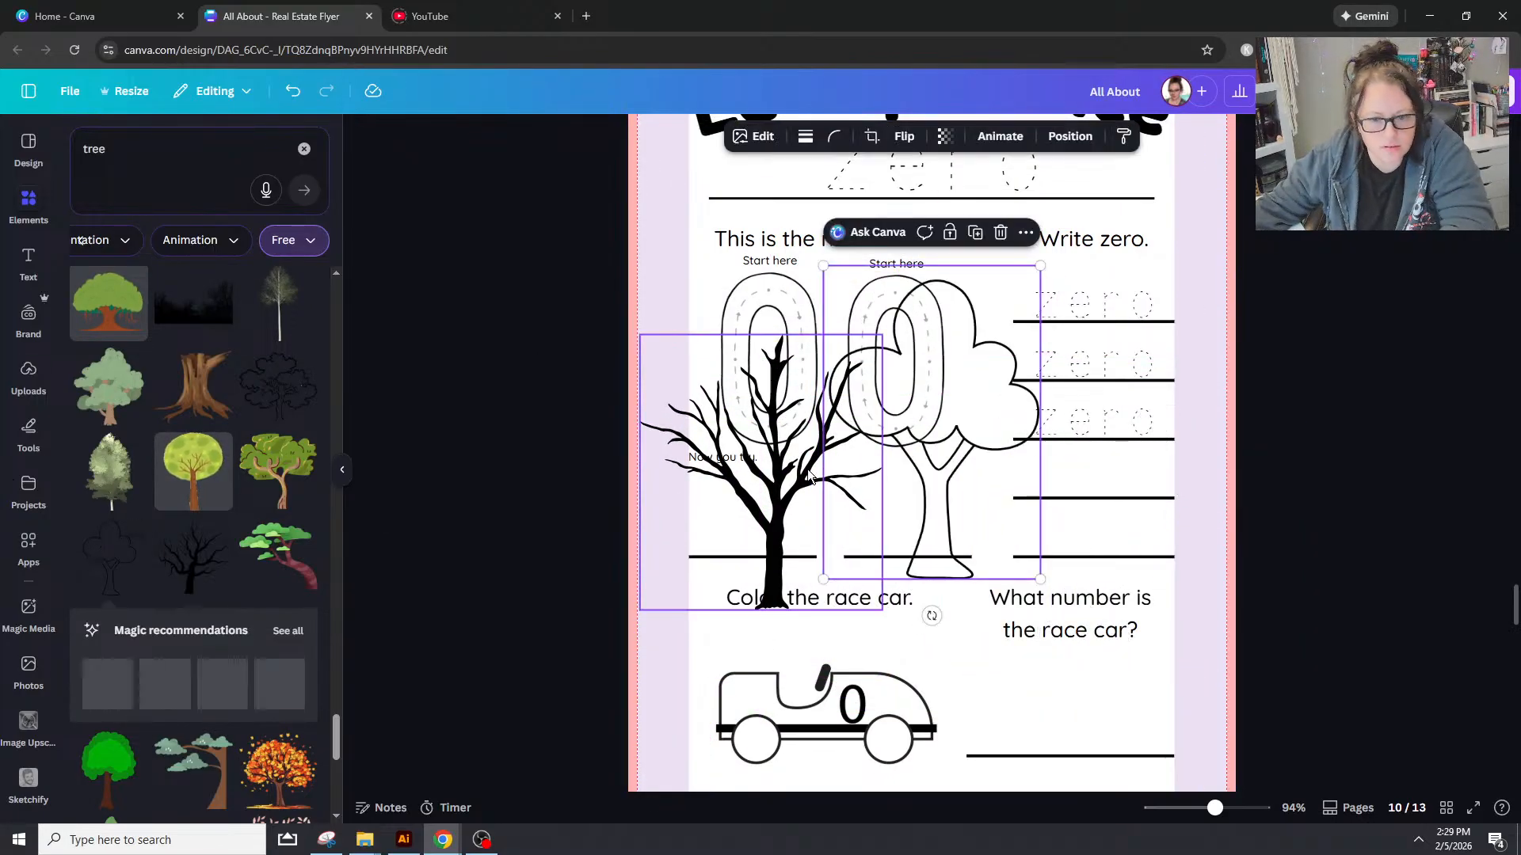
drag(997, 360, 1084, 382)
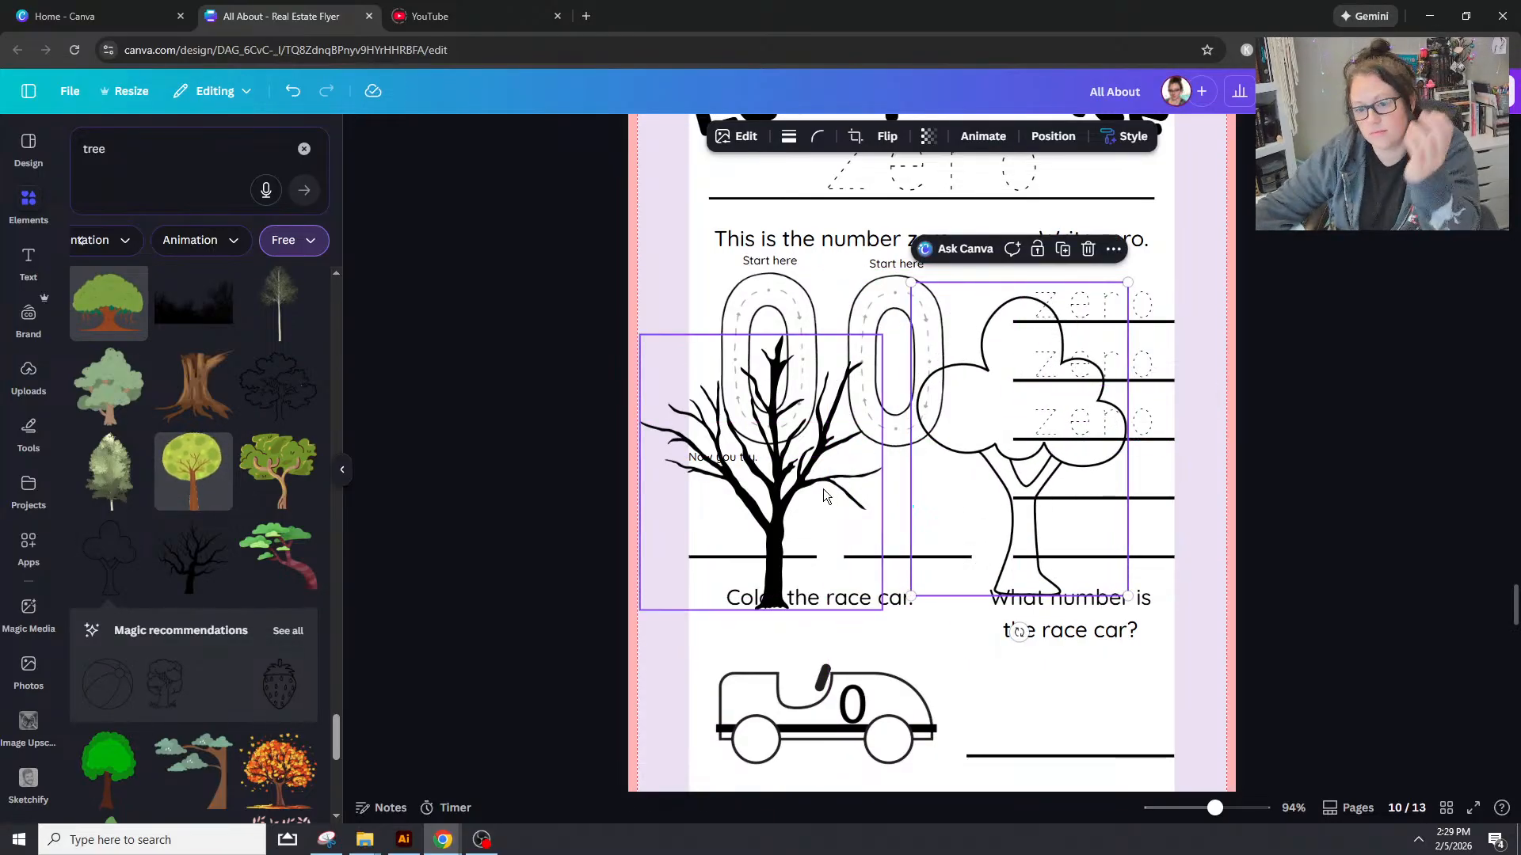
click(791, 681)
key(Delete)
Step: Shrink the bare tree and the outlined leafy tree together and place them side by side under "Color the race car."
click(773, 539)
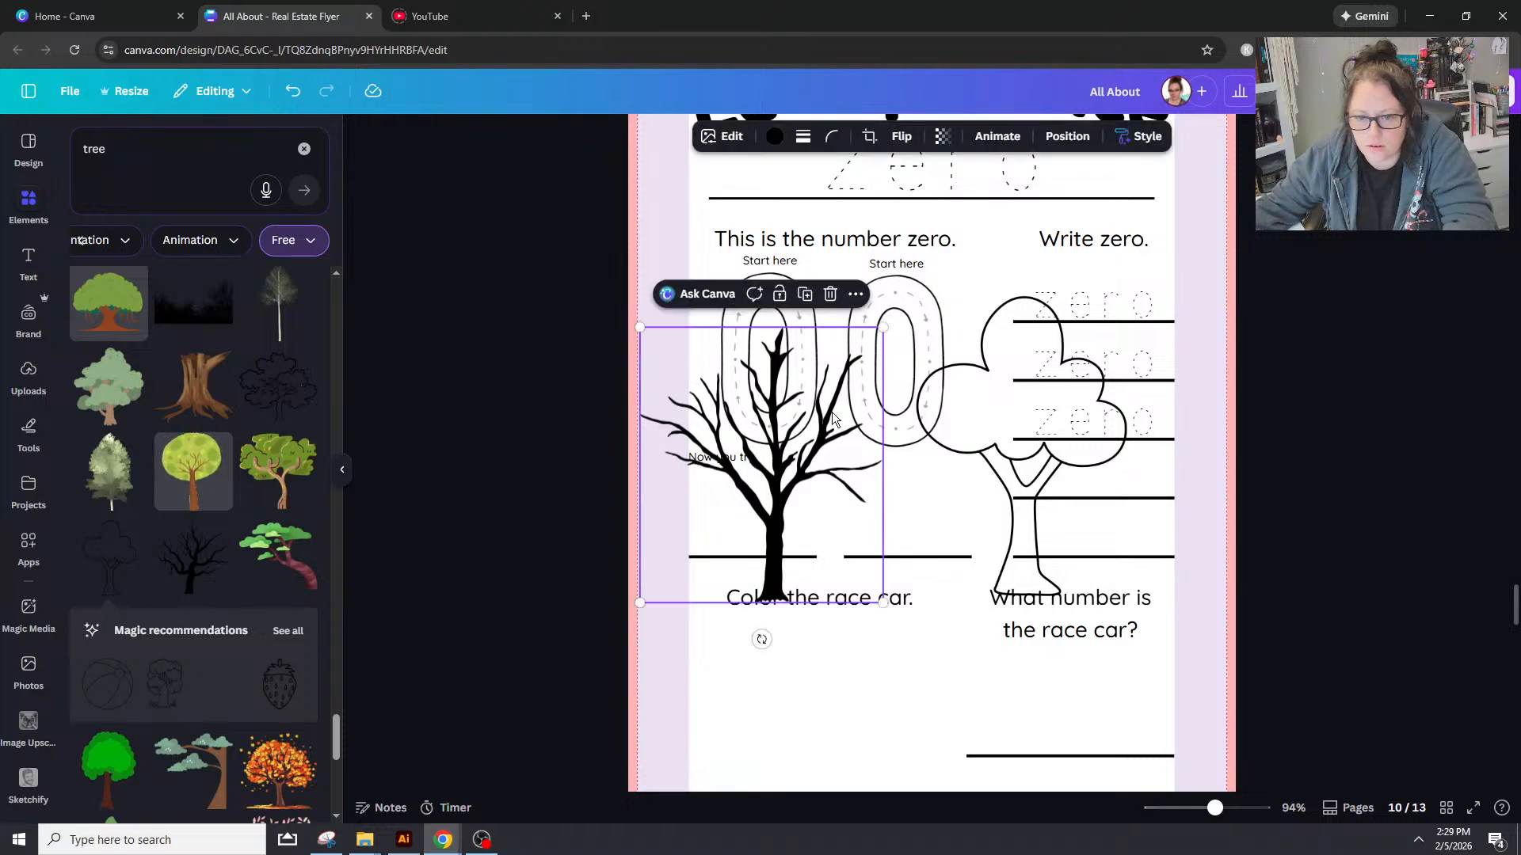
shift+click(1083, 309)
drag(1127, 283, 889, 451)
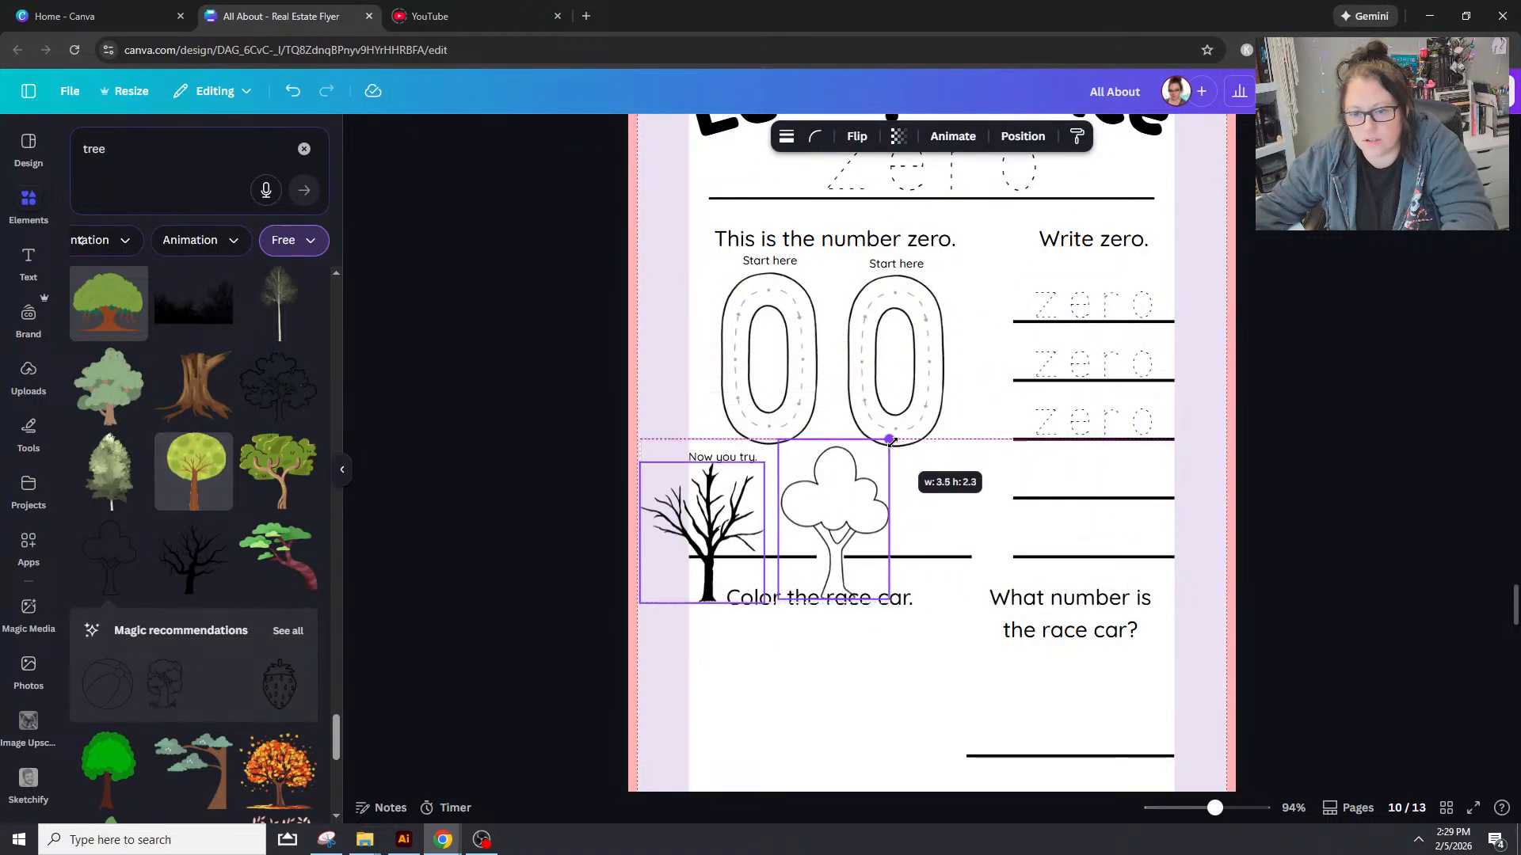
drag(853, 515, 924, 682)
scroll(996, 600, down, 3)
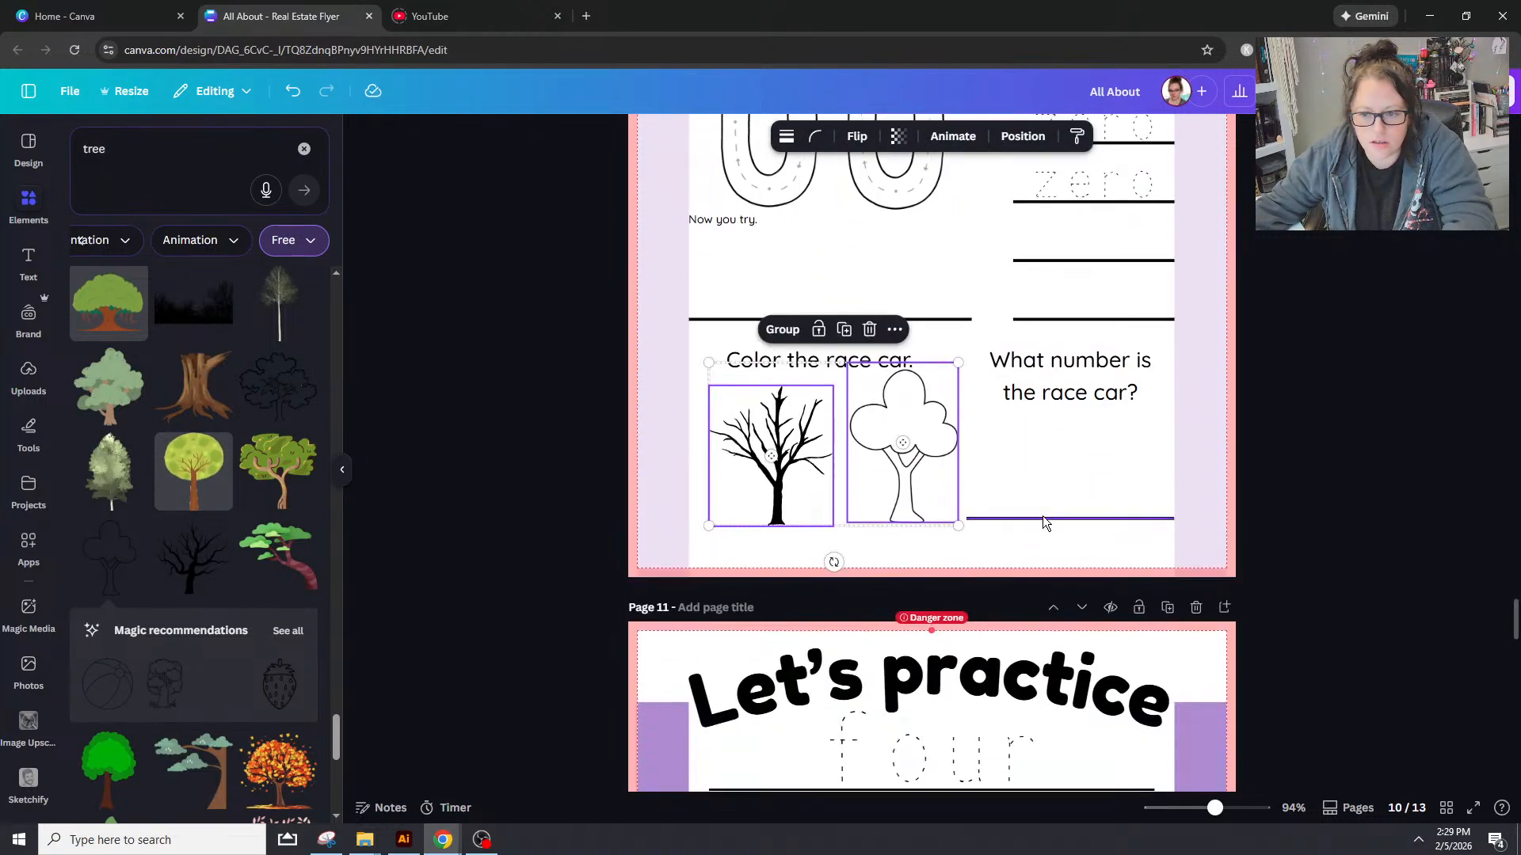
click(1039, 544)
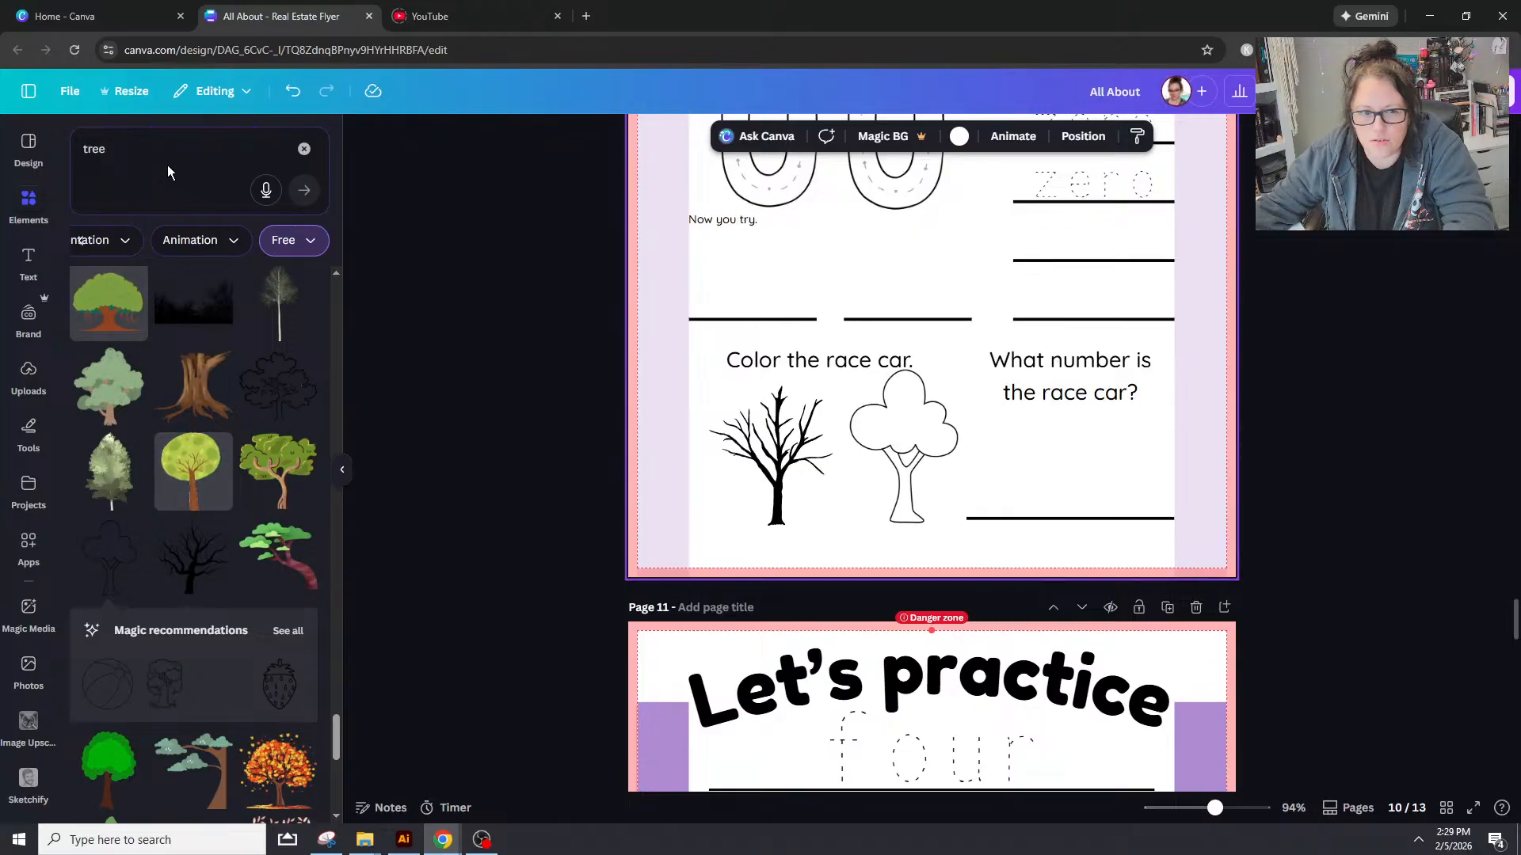
Step: Search the free elements for "brnch" and add the brown forked branch graphic to the zero page
click(107, 143)
text(brnch)
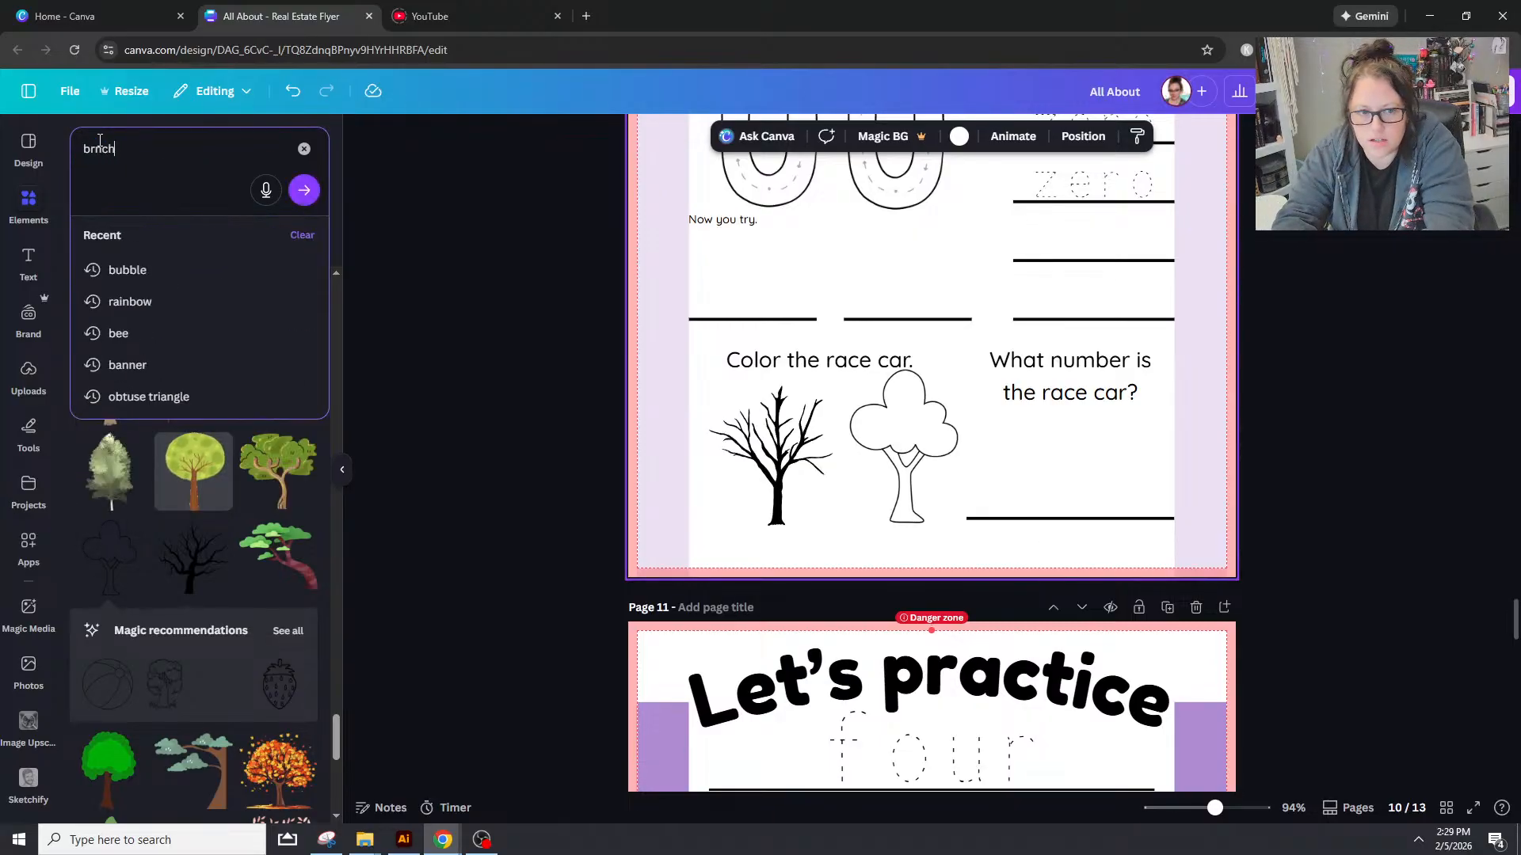
key(Return)
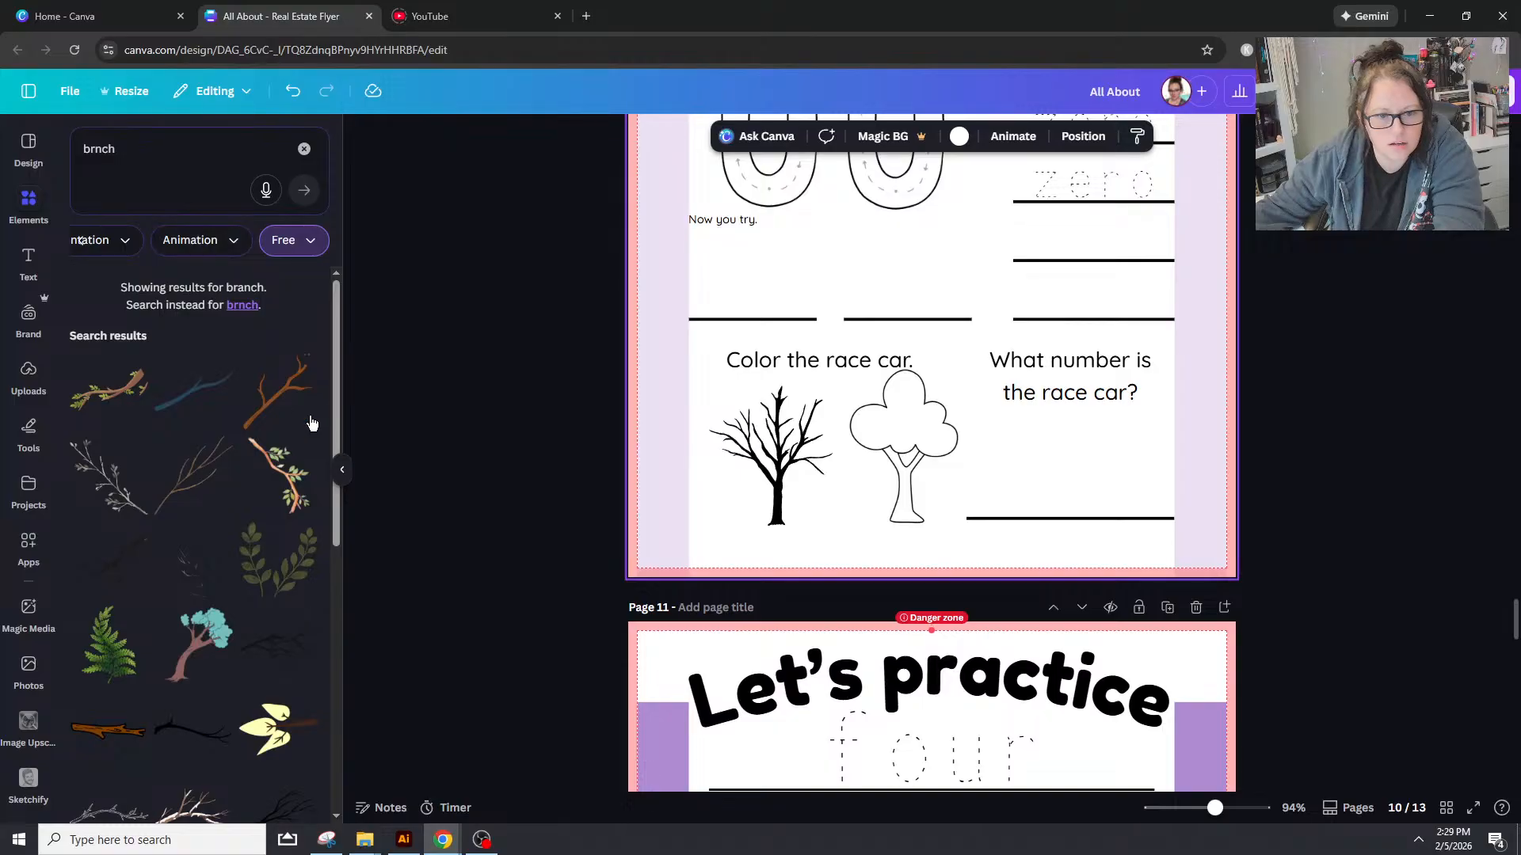
click(276, 415)
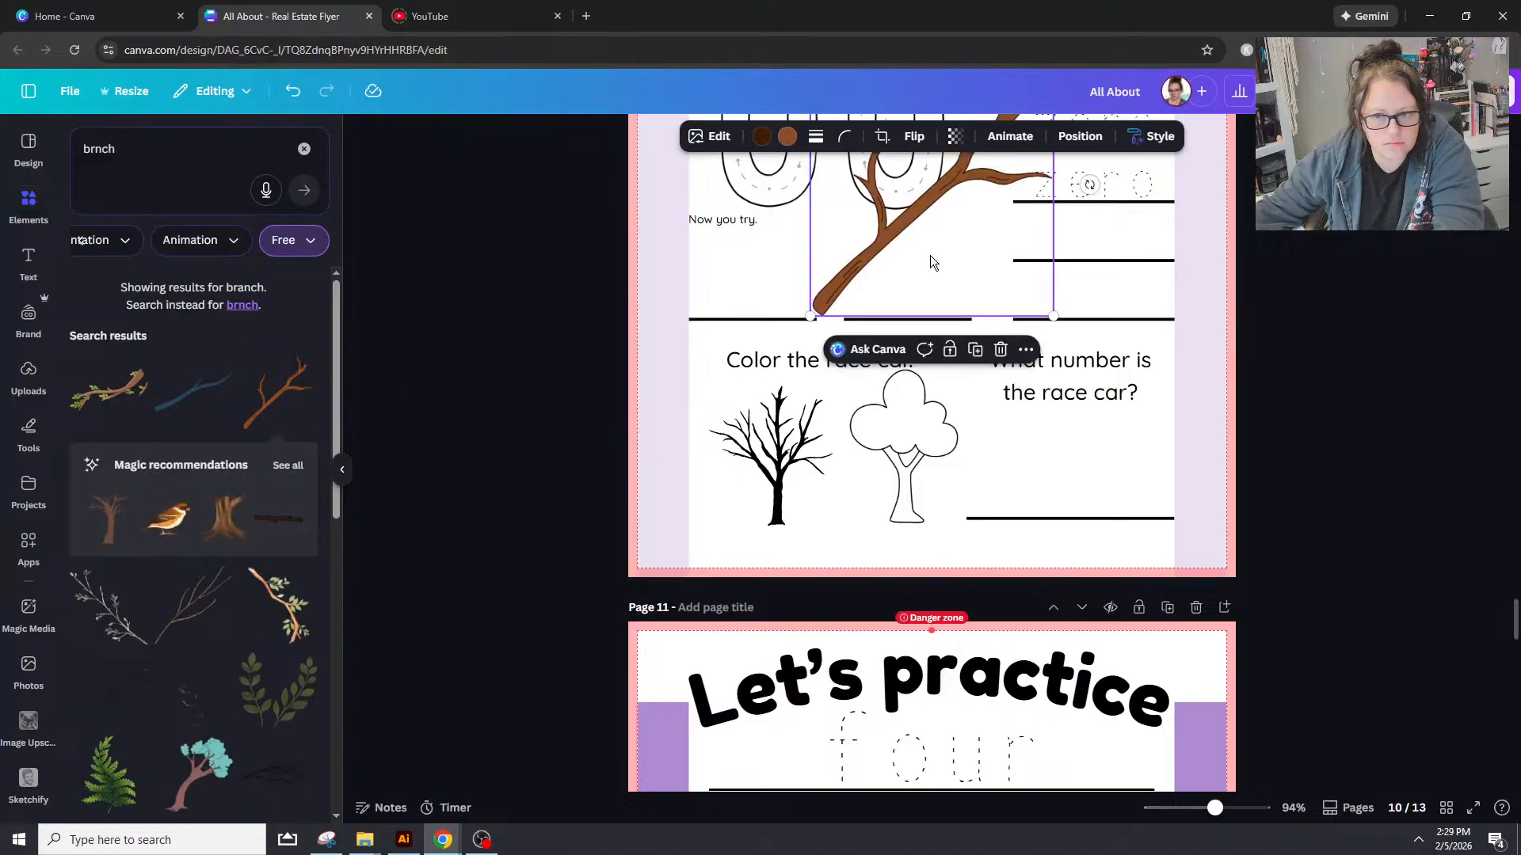
Step: Recolor the branch graphic, making its brown fill white and its dark brown lines black
click(787, 140)
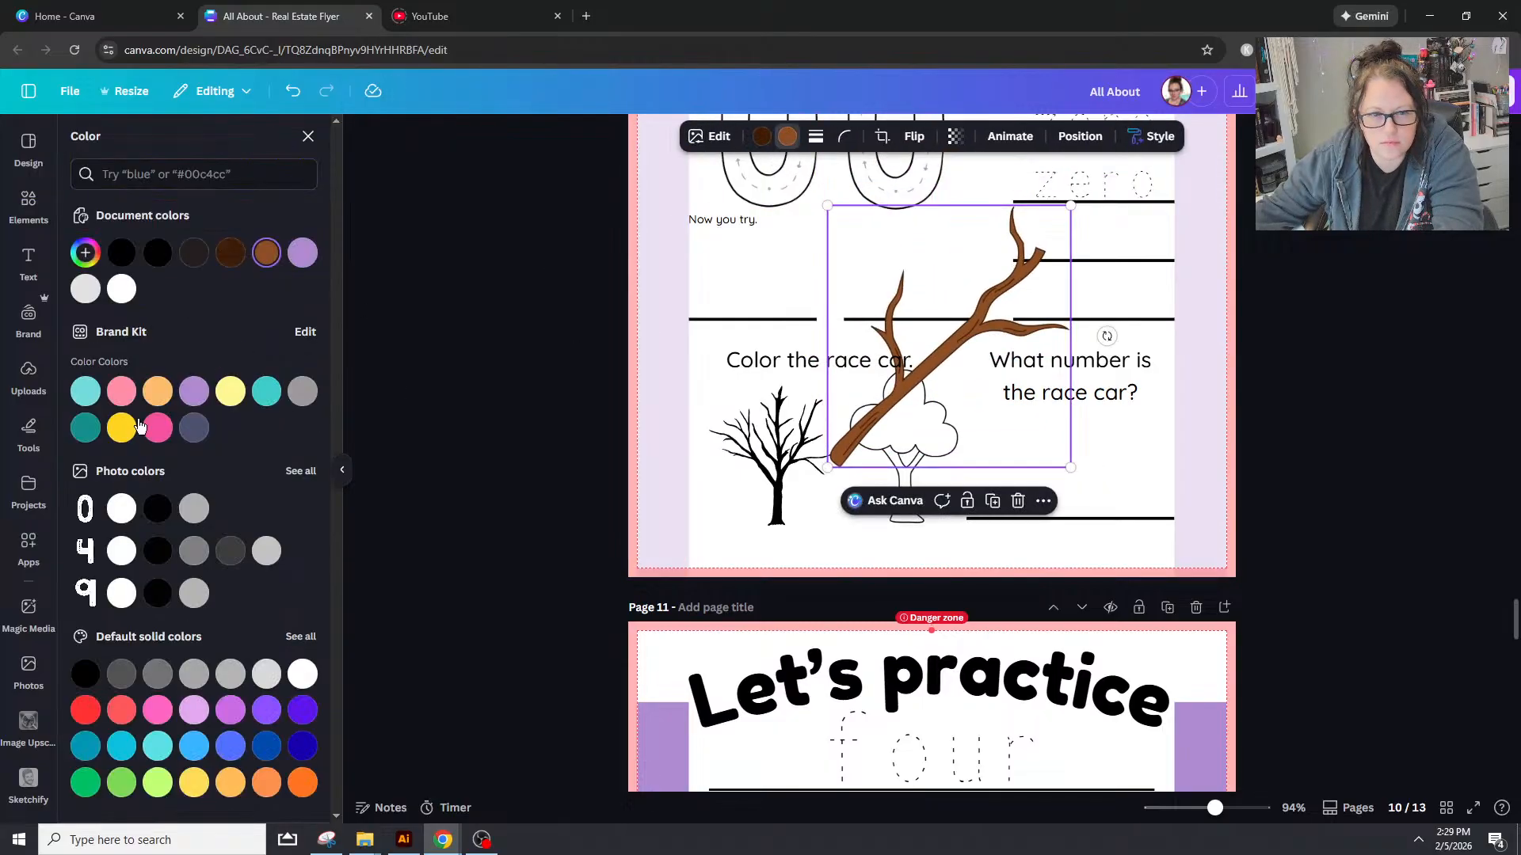
click(122, 290)
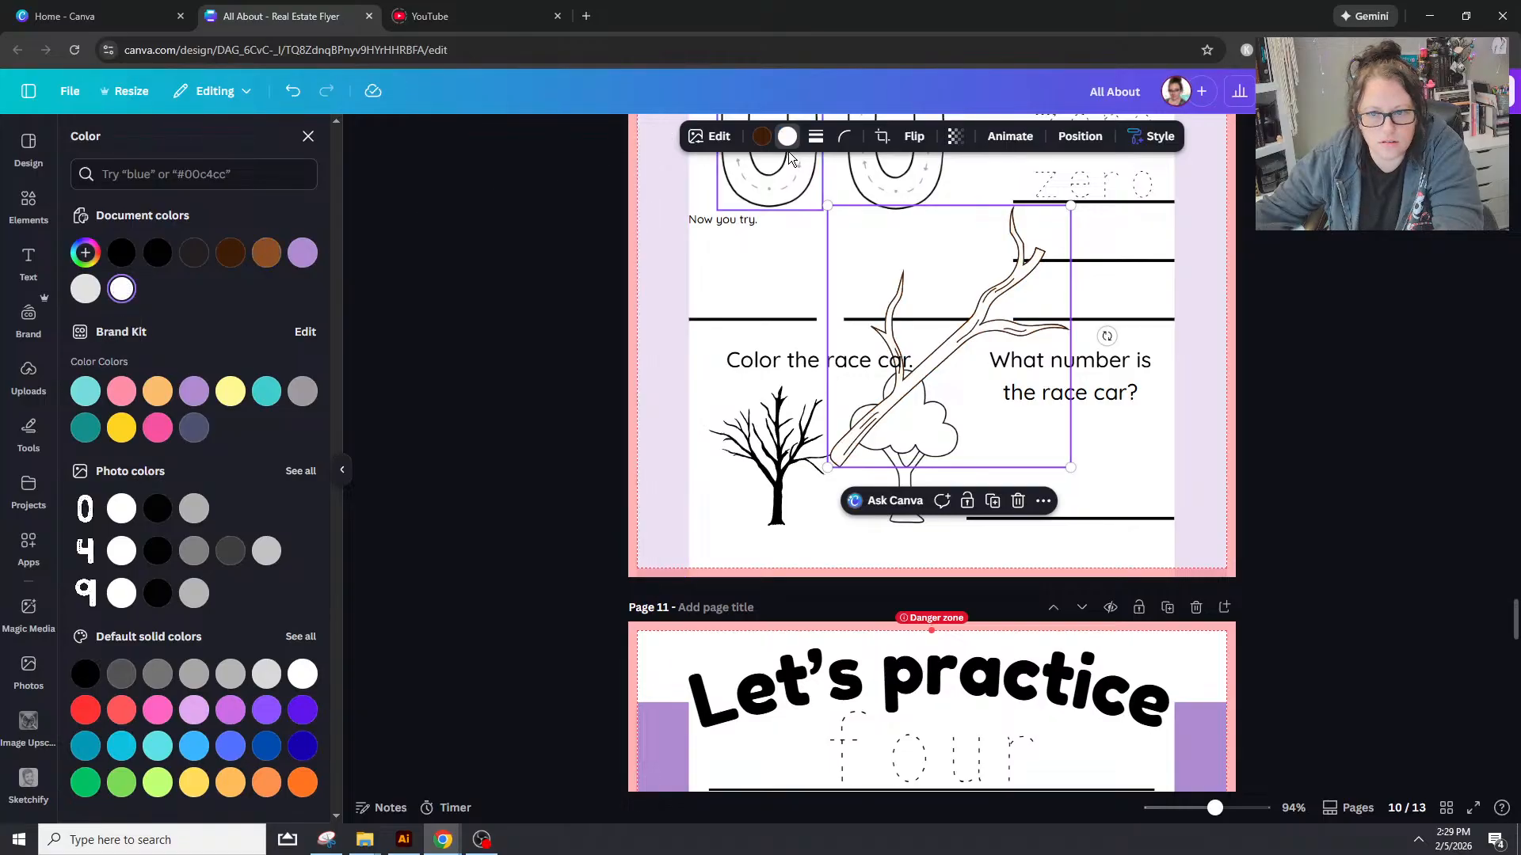
click(158, 508)
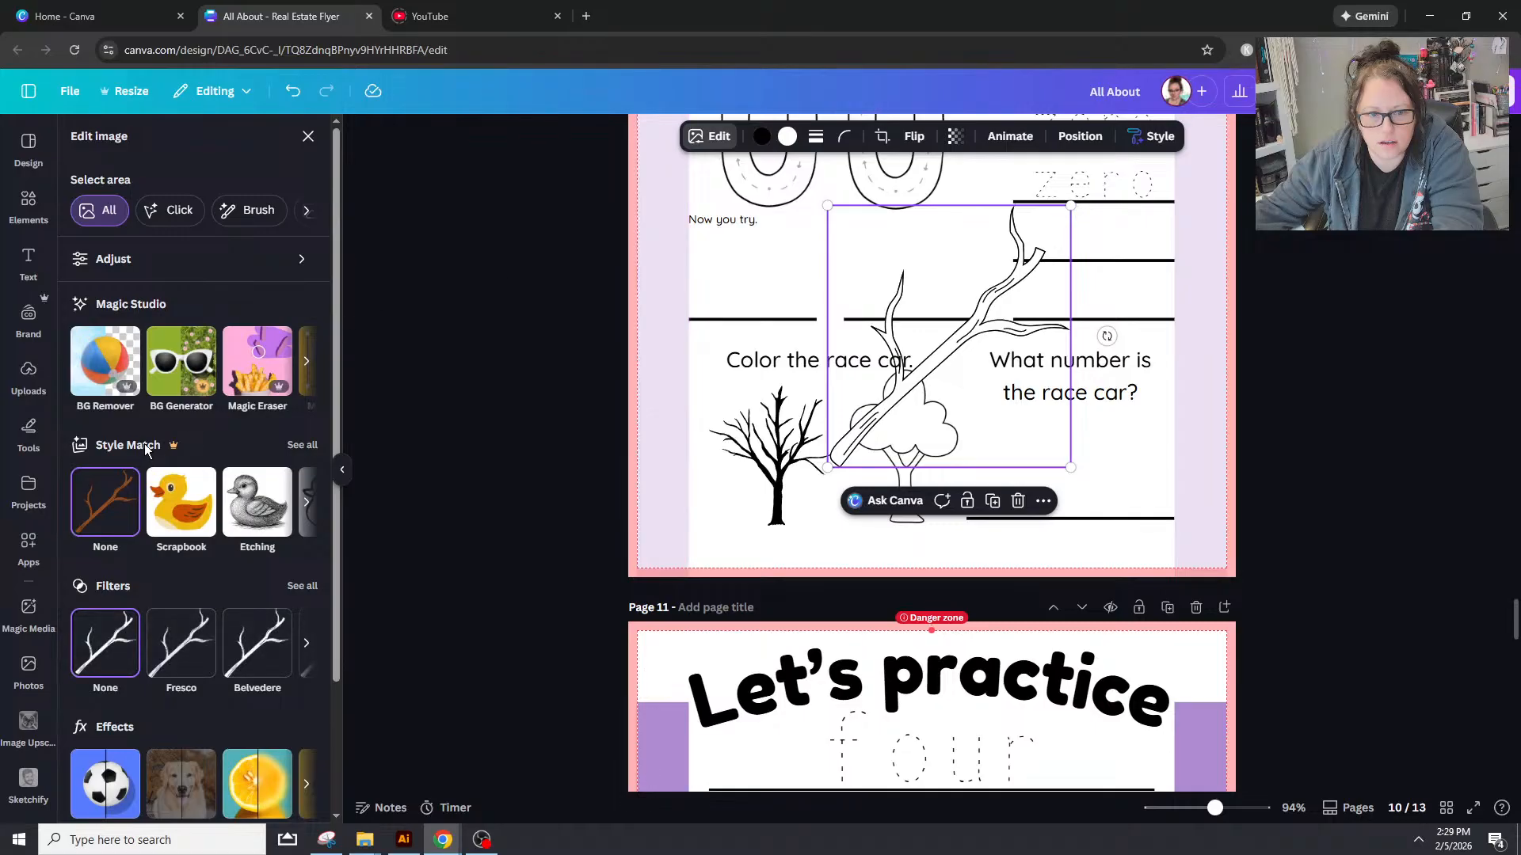
Step: Apply the Outline shadow effect to the branch with a size of 15
scroll(265, 596, down, 2)
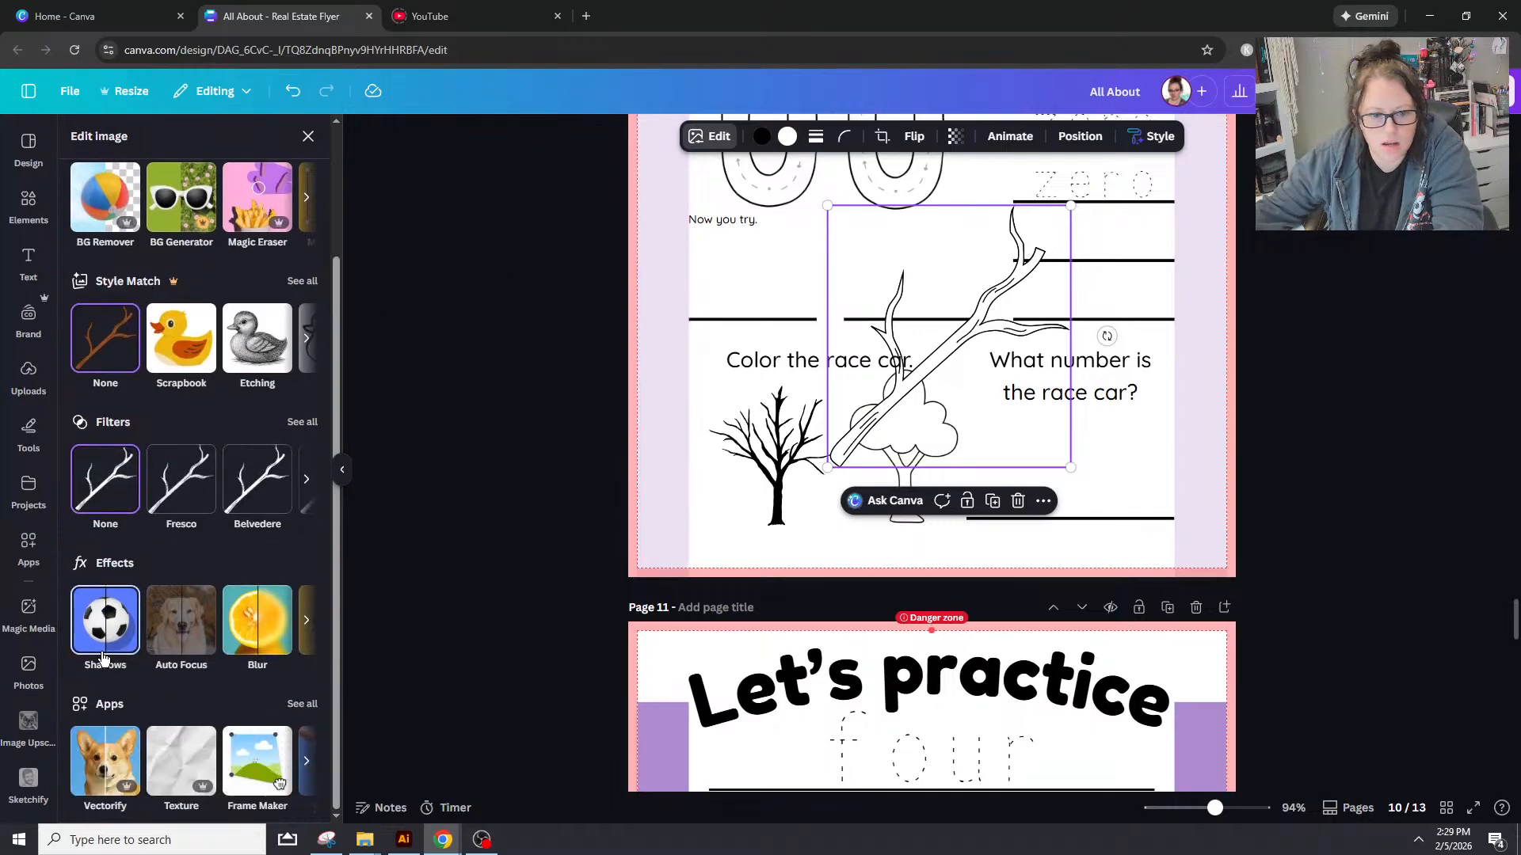
click(103, 658)
click(213, 335)
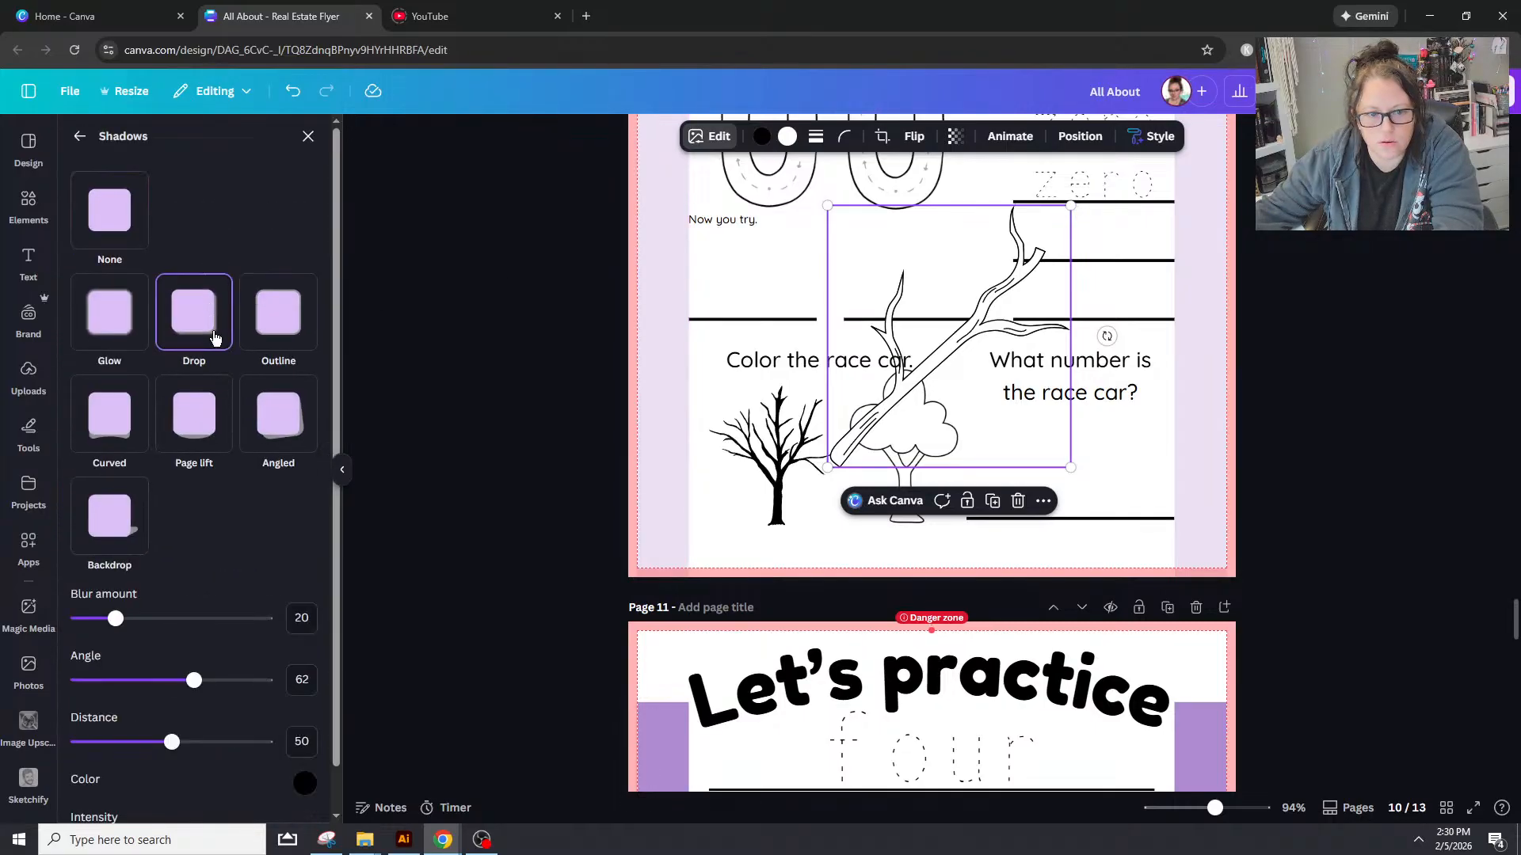
click(268, 301)
drag(127, 640, 109, 645)
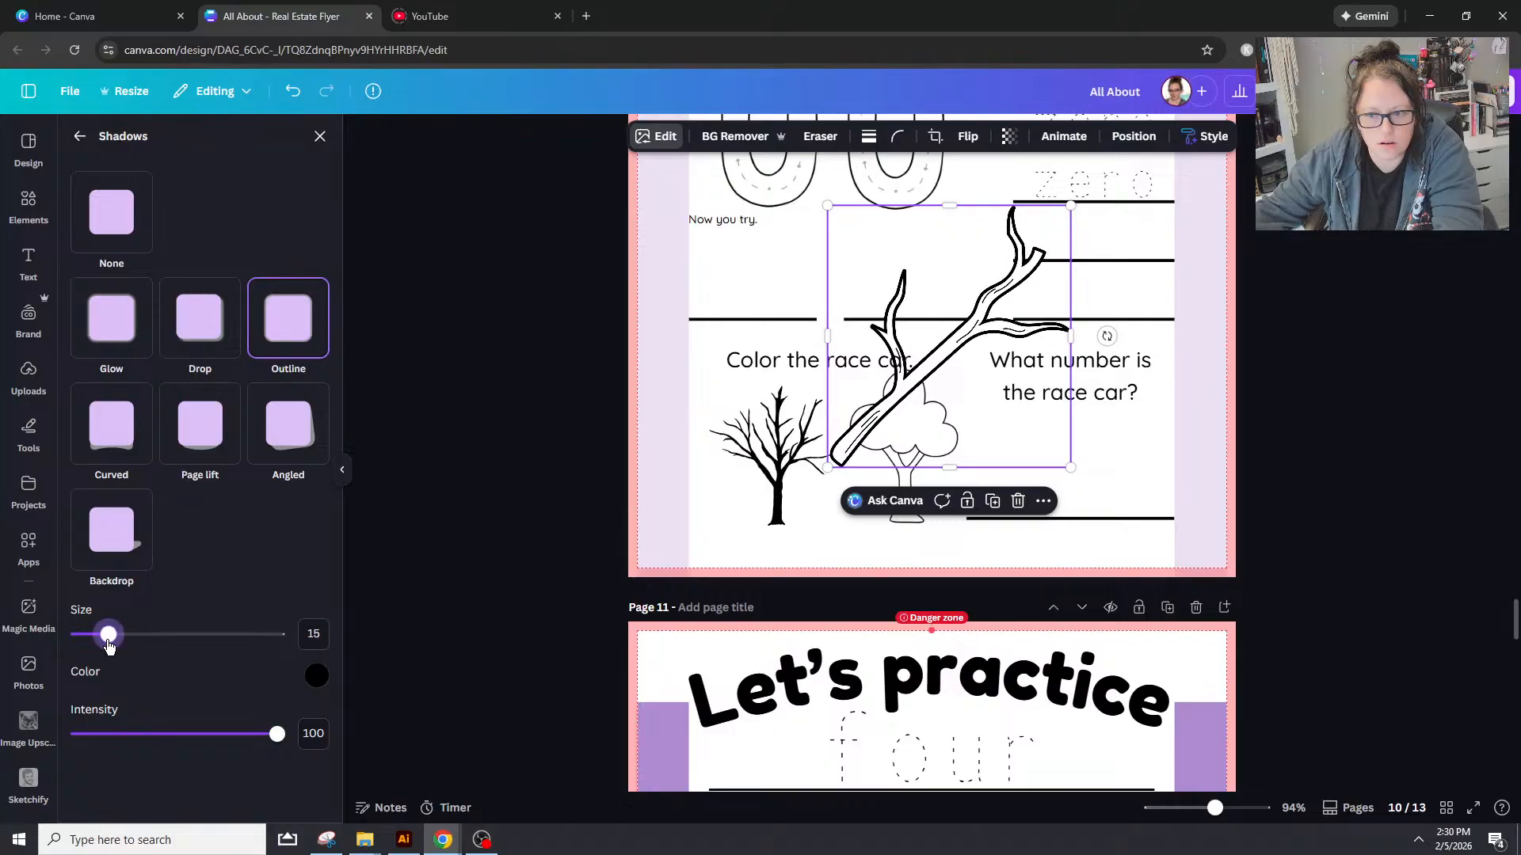
Step: Delete the small bare tree and the outlined leafy tree from the coloring area
click(741, 428)
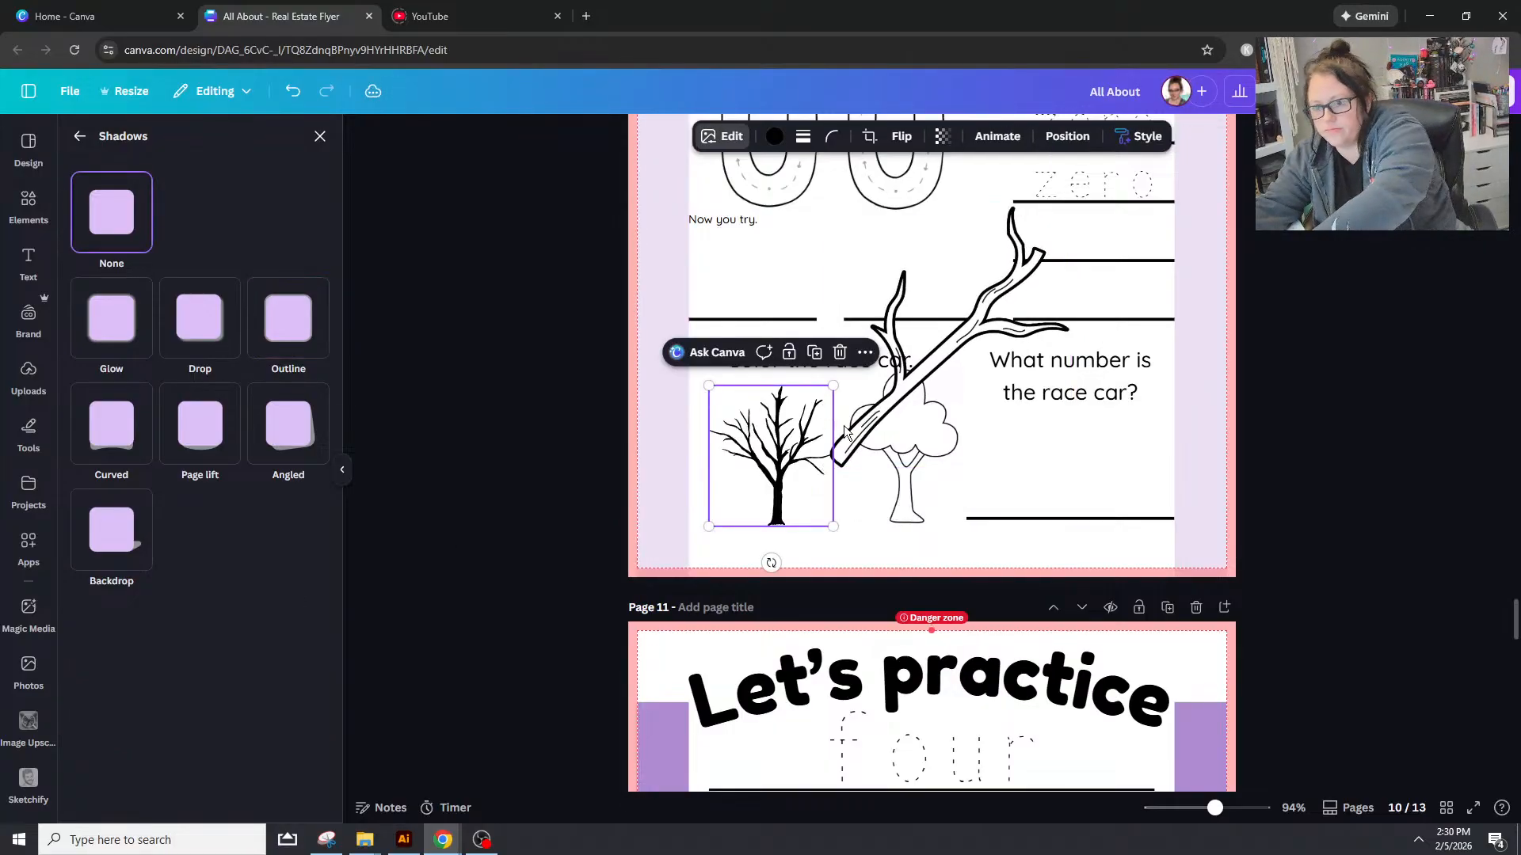
key(Delete)
click(908, 445)
key(Delete)
Step: Rotate the branch slightly clockwise, shrink it, and center it in the space under "Color the race car."
drag(1000, 317, 915, 428)
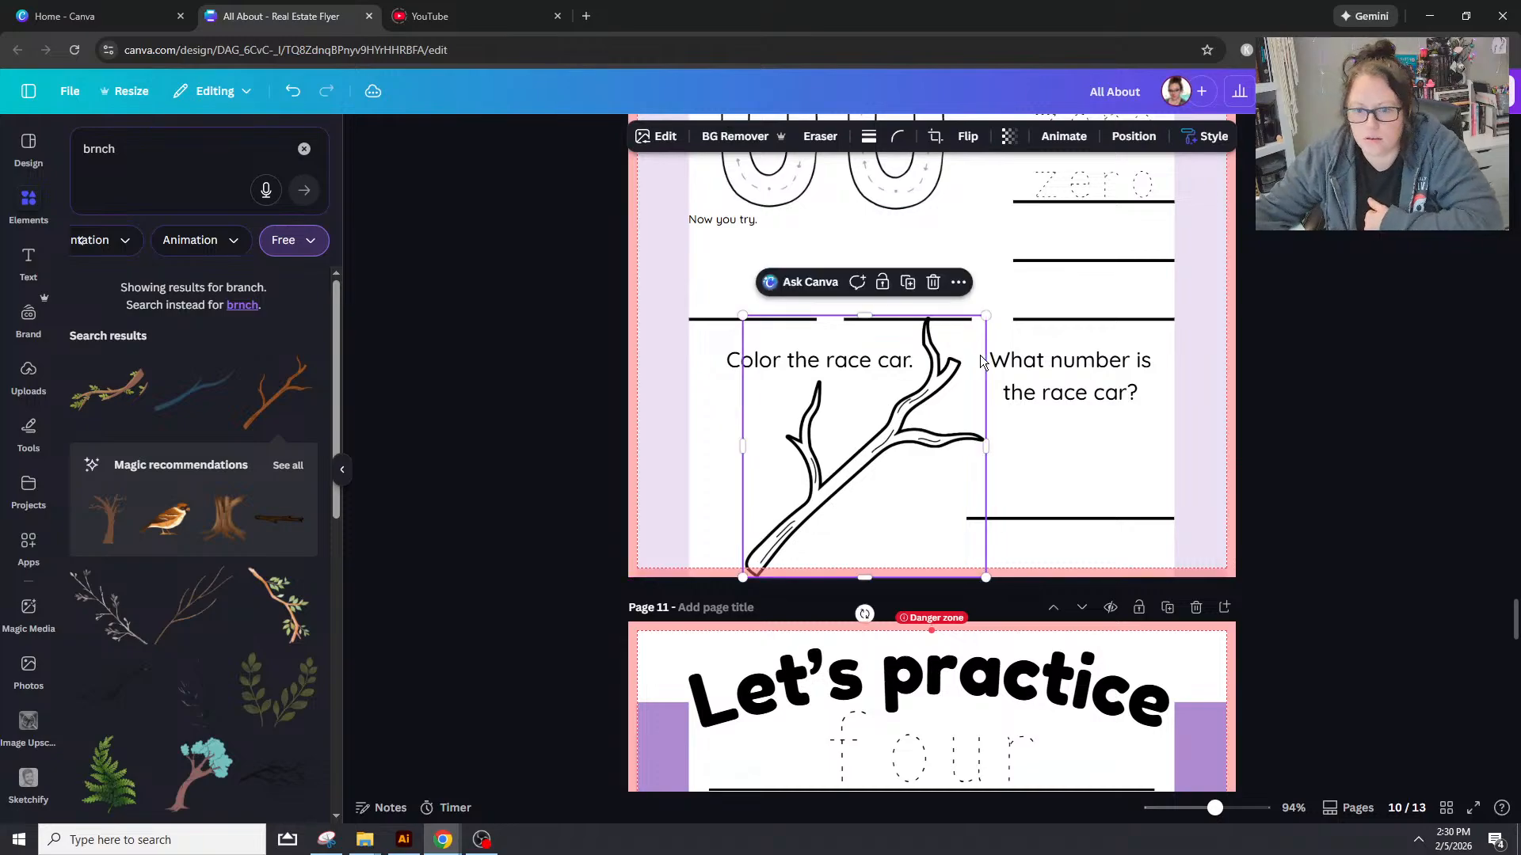
drag(865, 613, 836, 578)
drag(1013, 347, 889, 440)
drag(871, 442, 884, 433)
click(1303, 417)
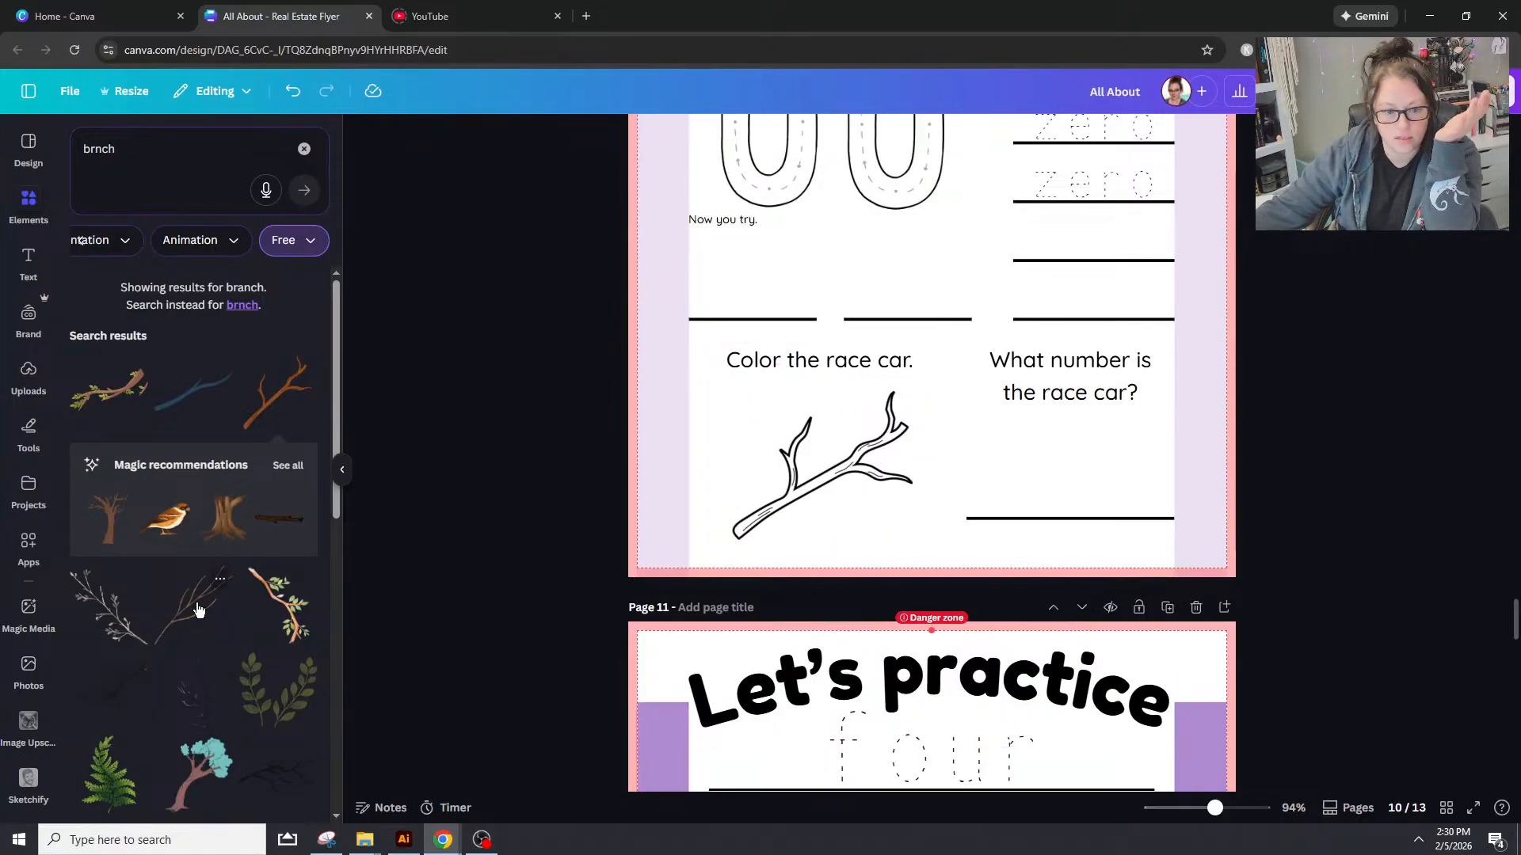
Step: Try out two solid black bare branch graphics from the free results on the zero page, deleting each one
scroll(198, 610, down, 4)
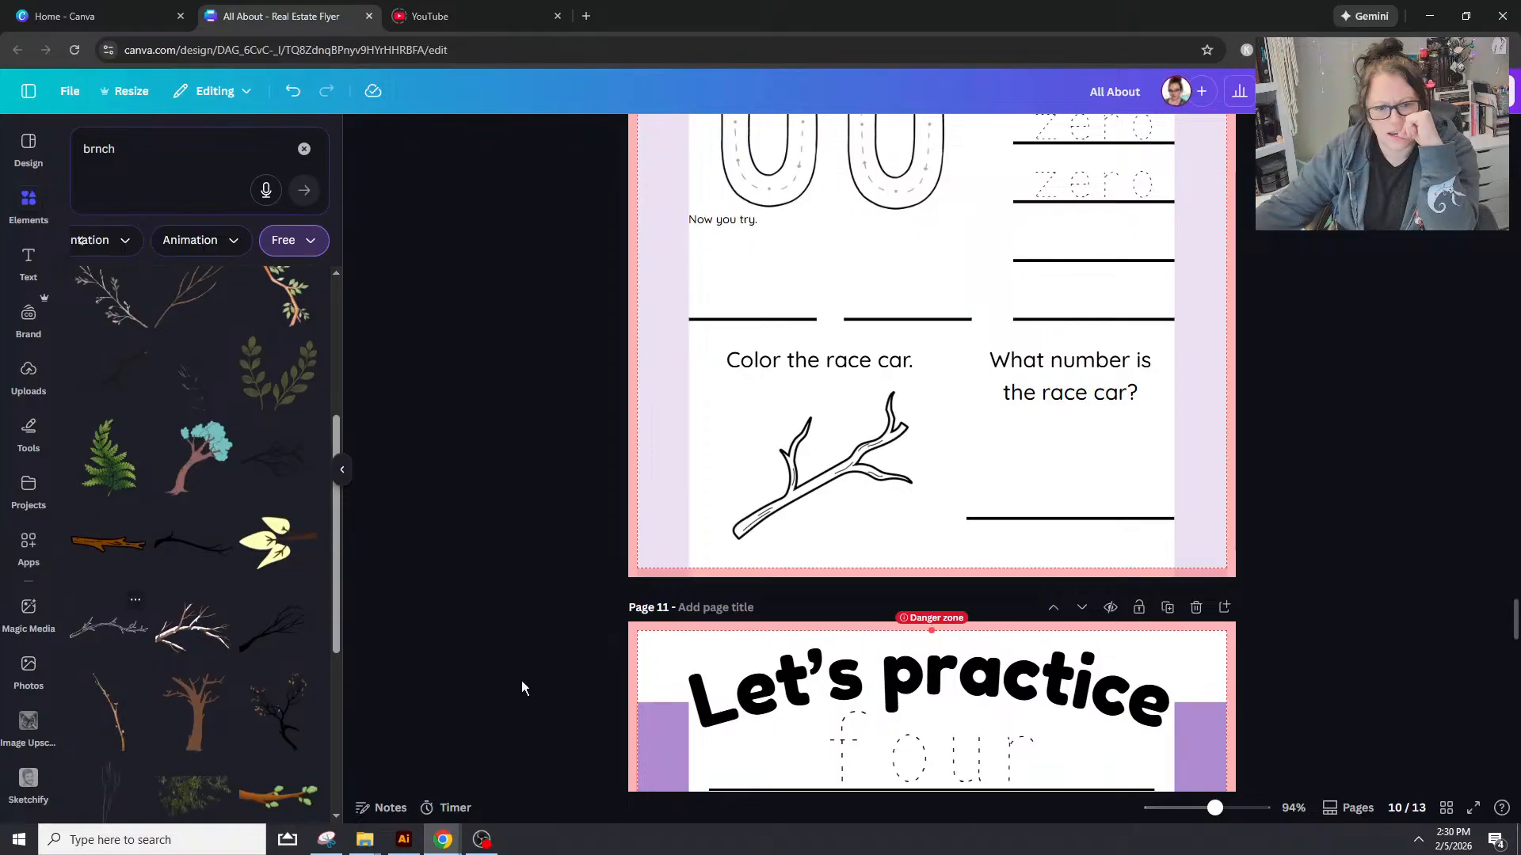
click(270, 646)
scroll(1080, 353, up, 2)
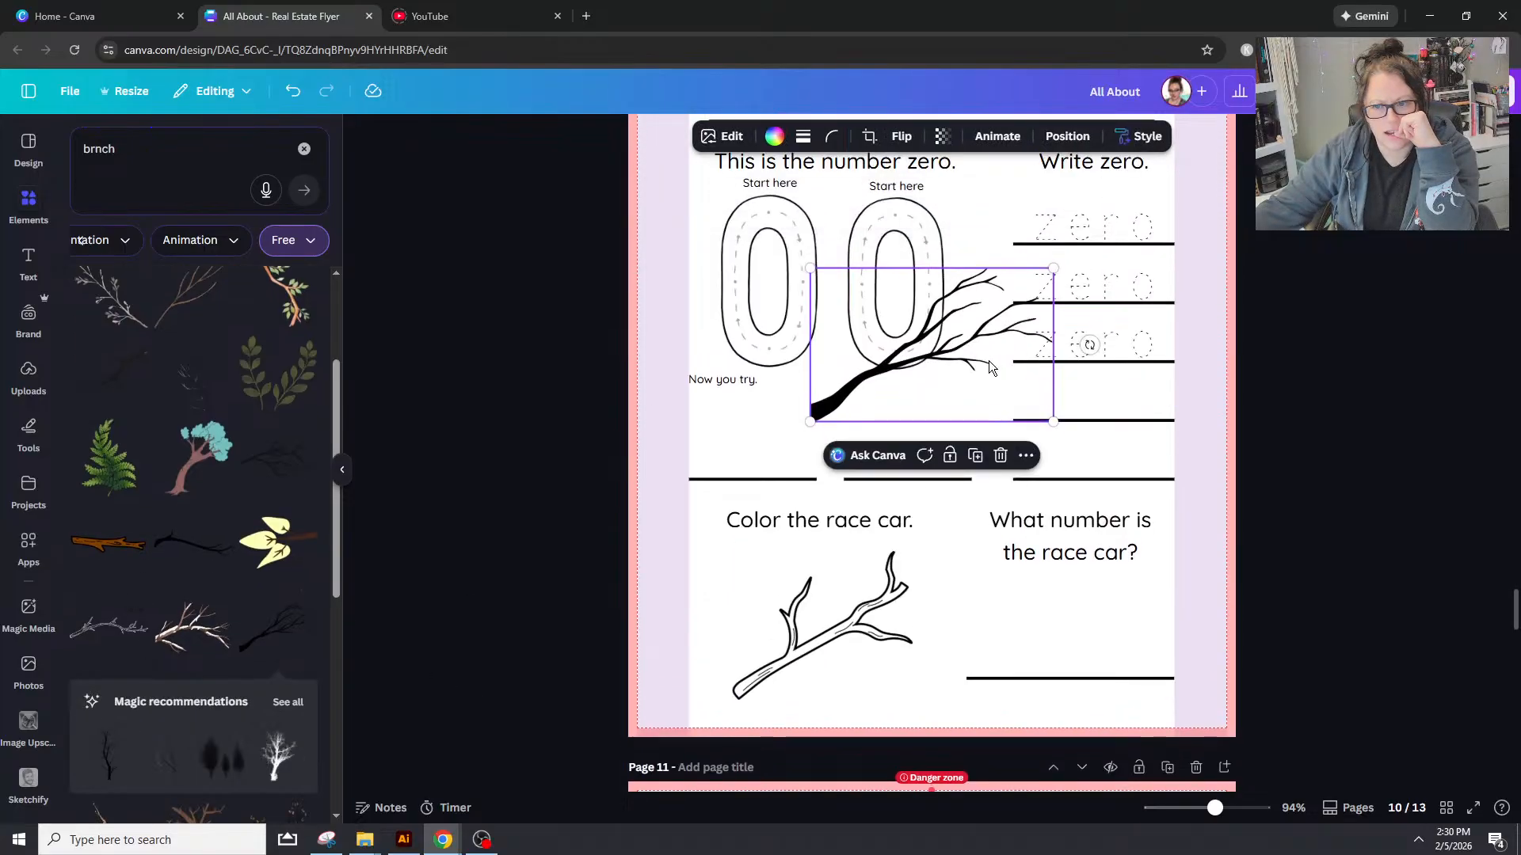
key(Delete)
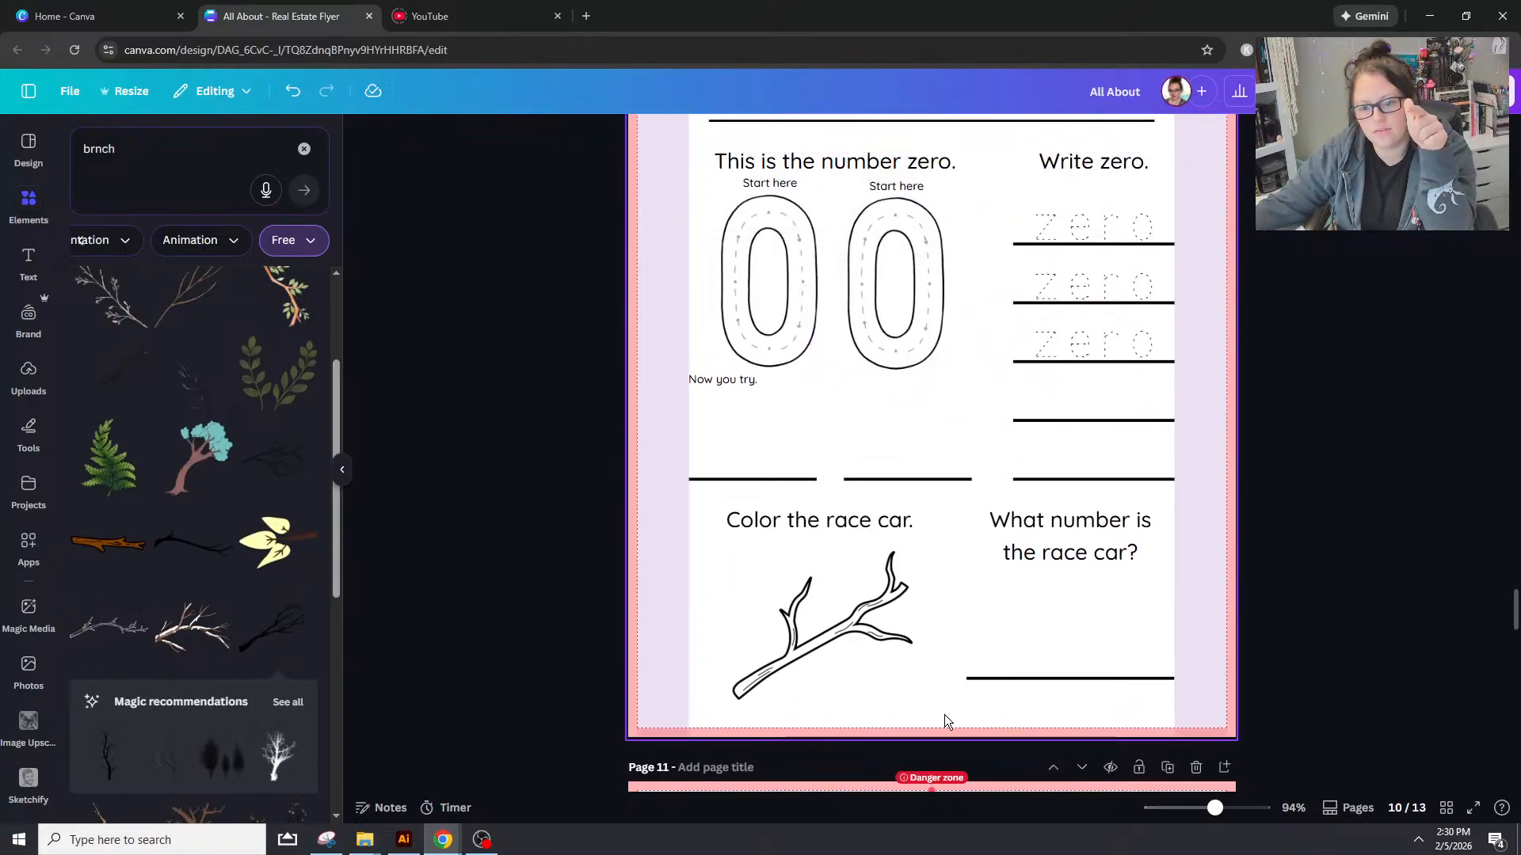
scroll(948, 713, down, 2)
scroll(136, 515, down, 3)
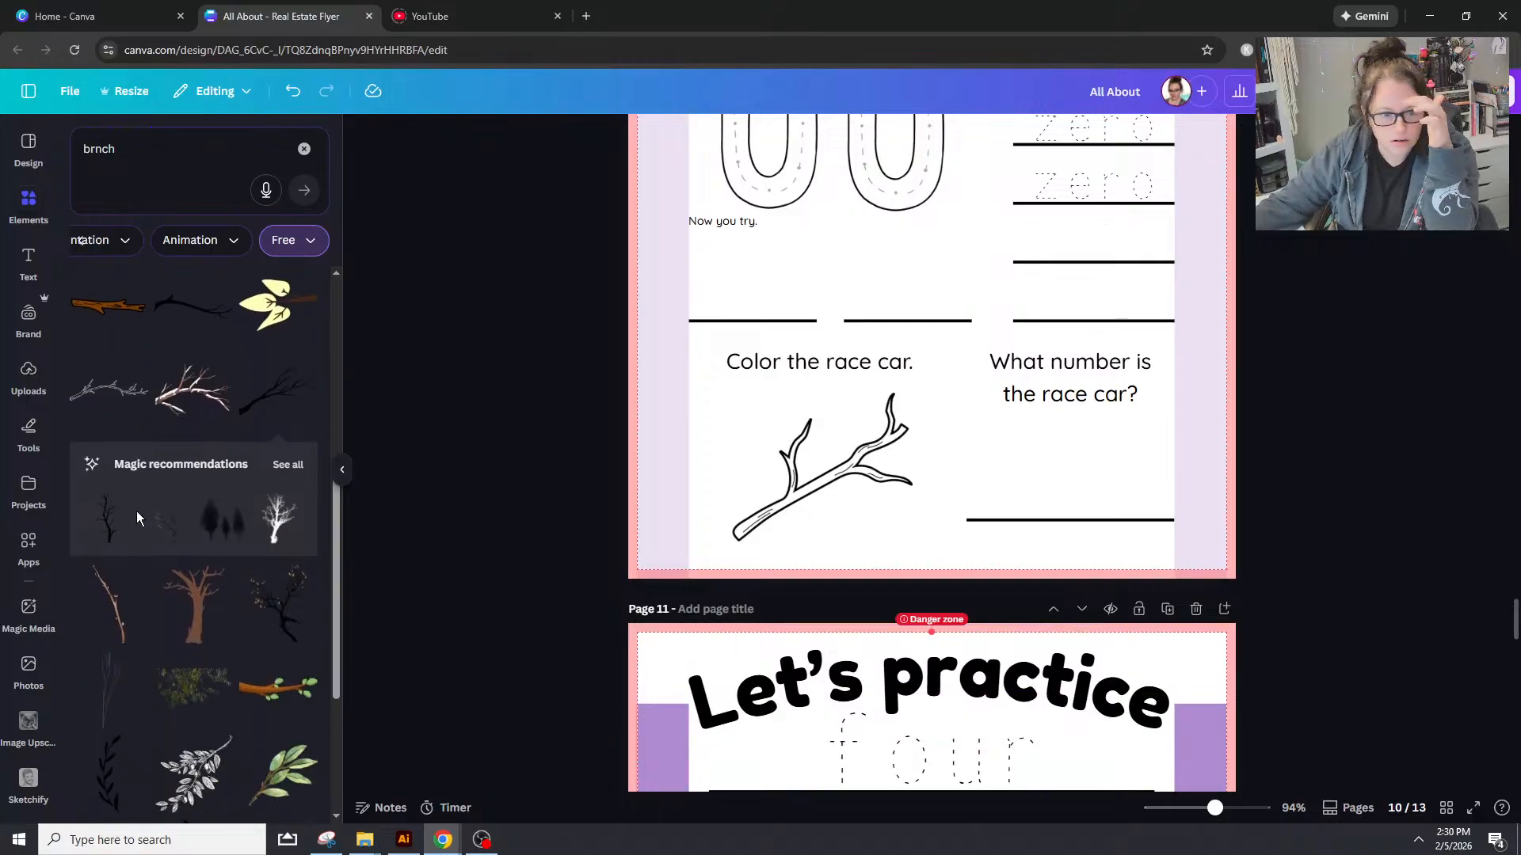
scroll(136, 487, down, 4)
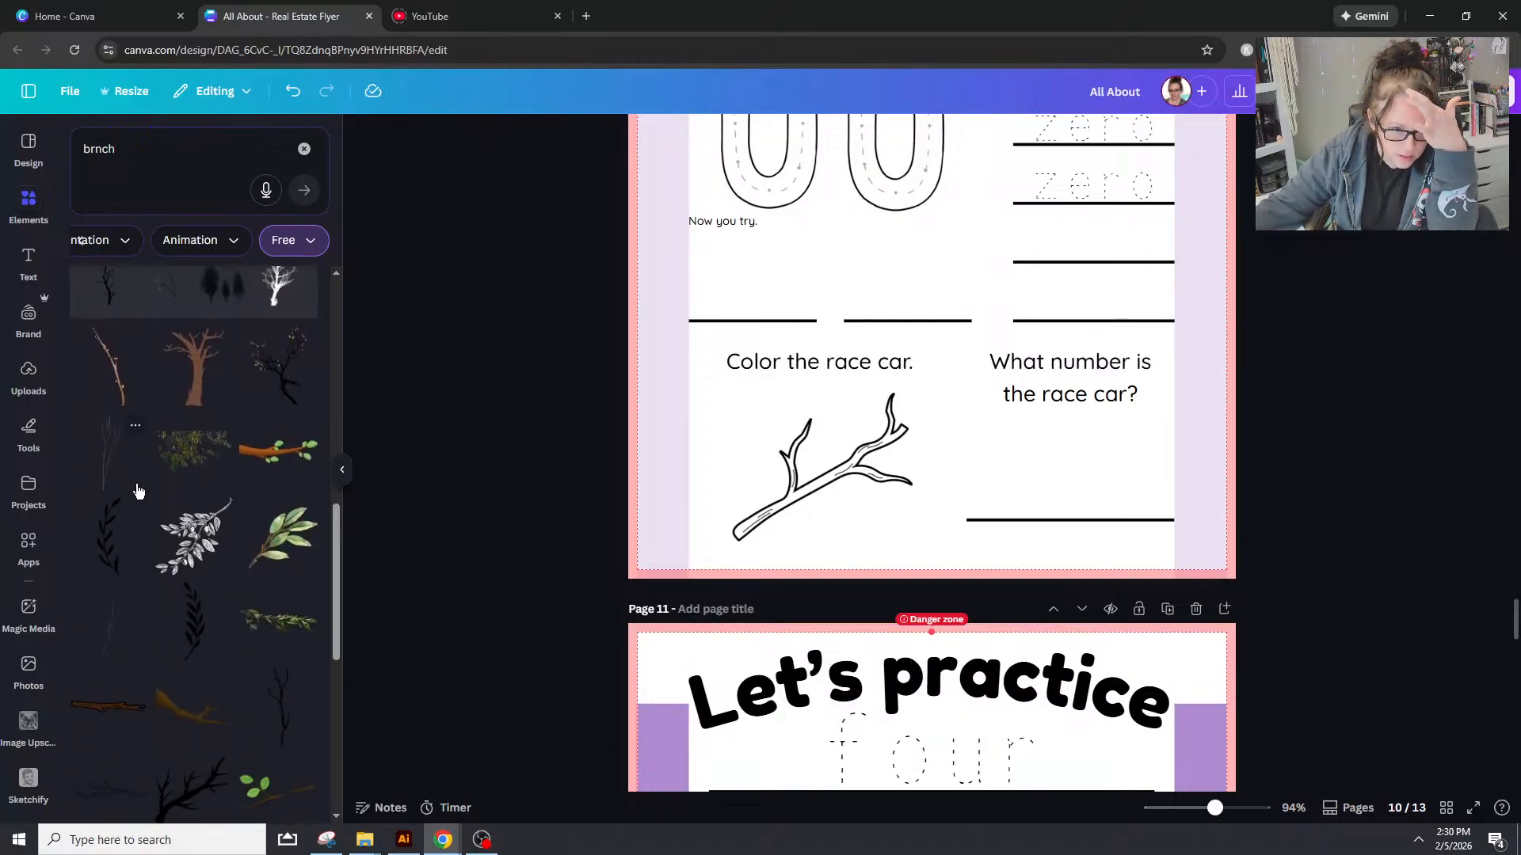
scroll(135, 523, down, 2)
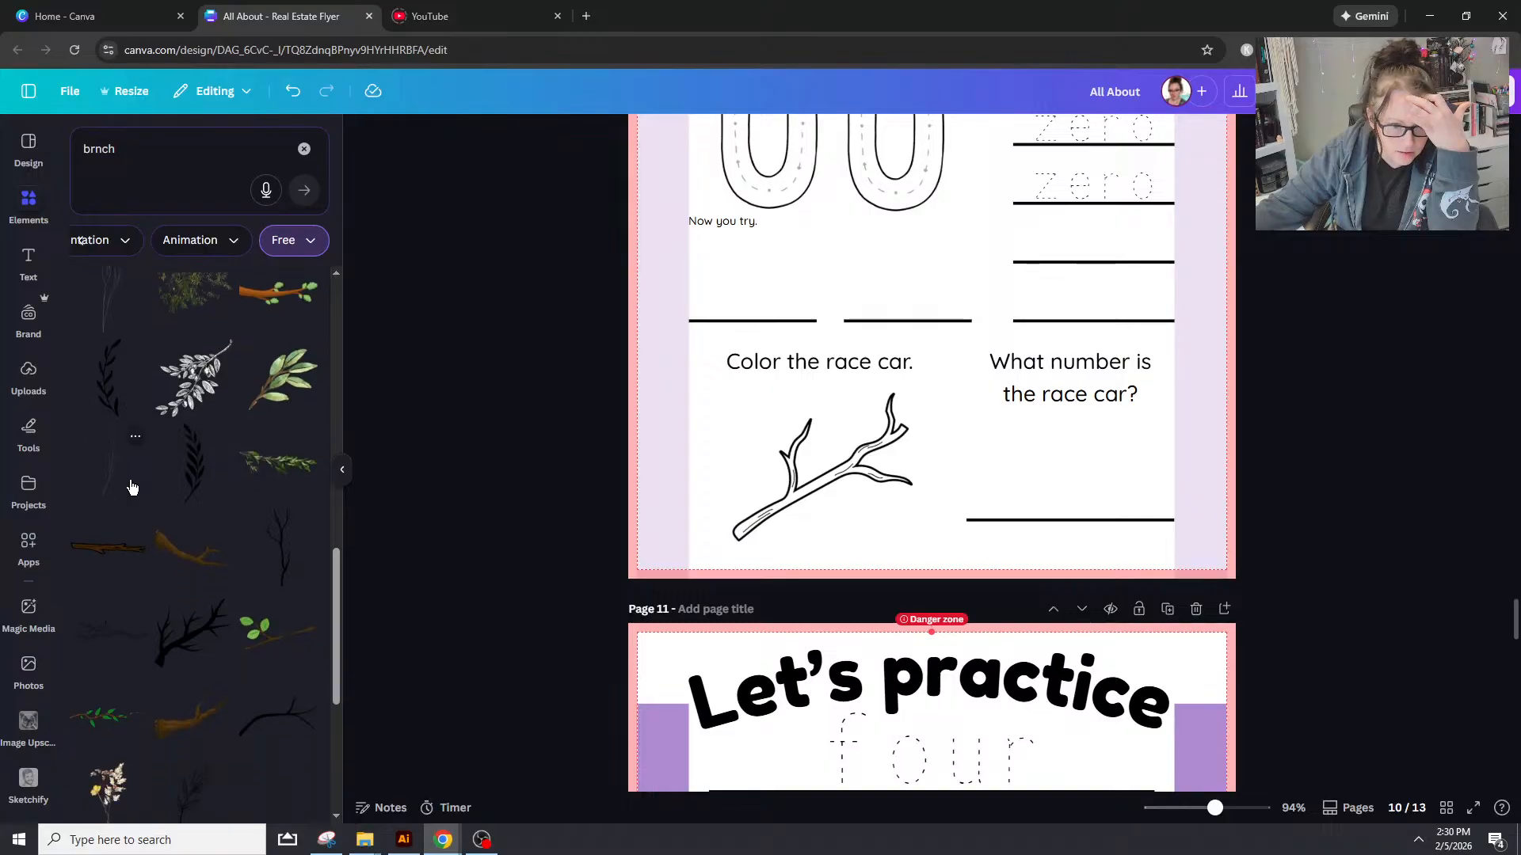
click(194, 567)
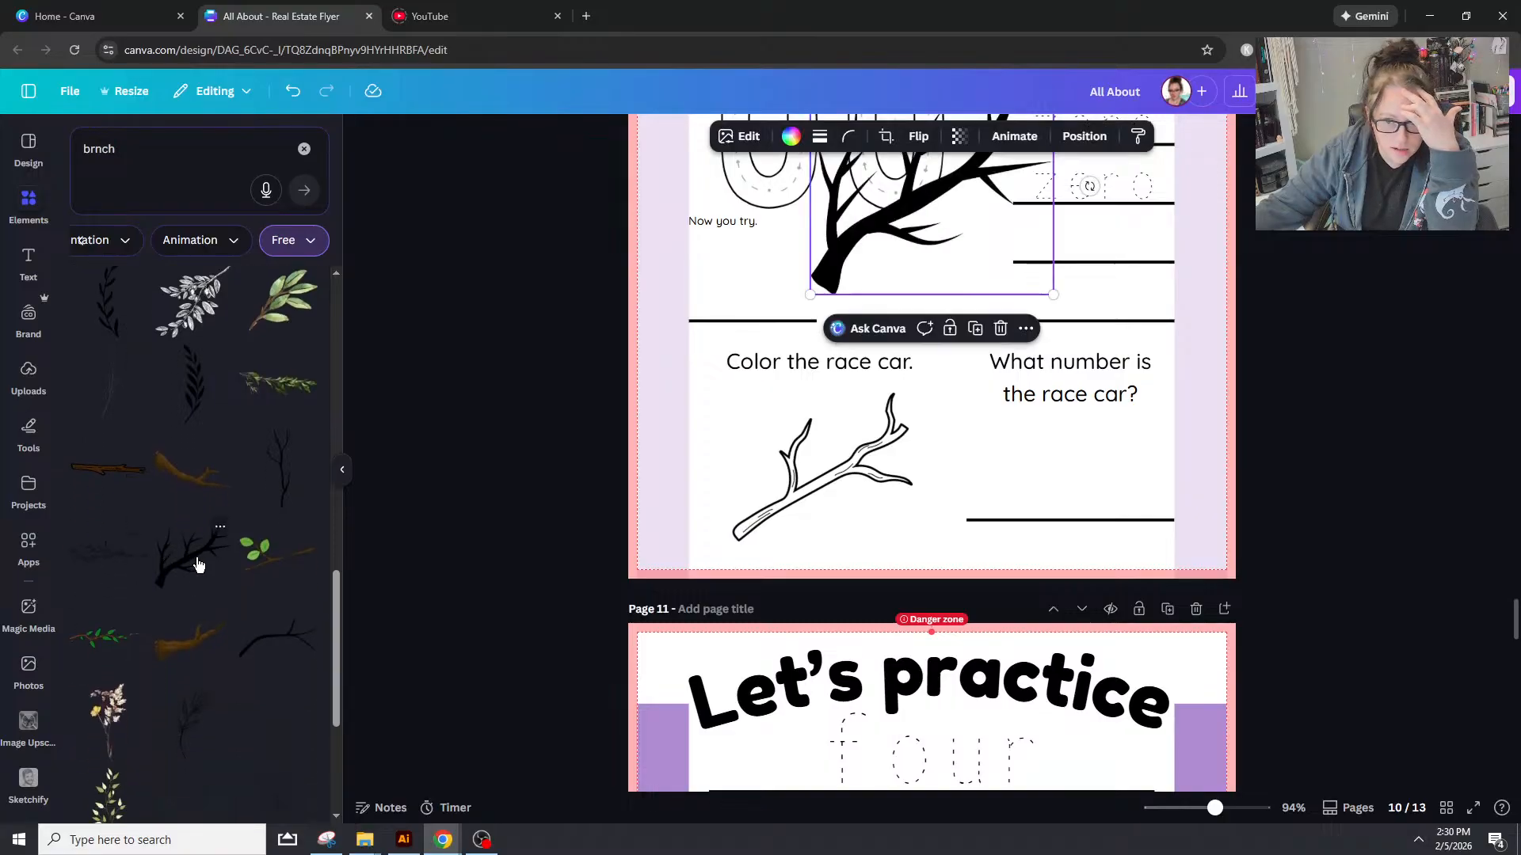
drag(975, 221, 1000, 406)
key(Delete)
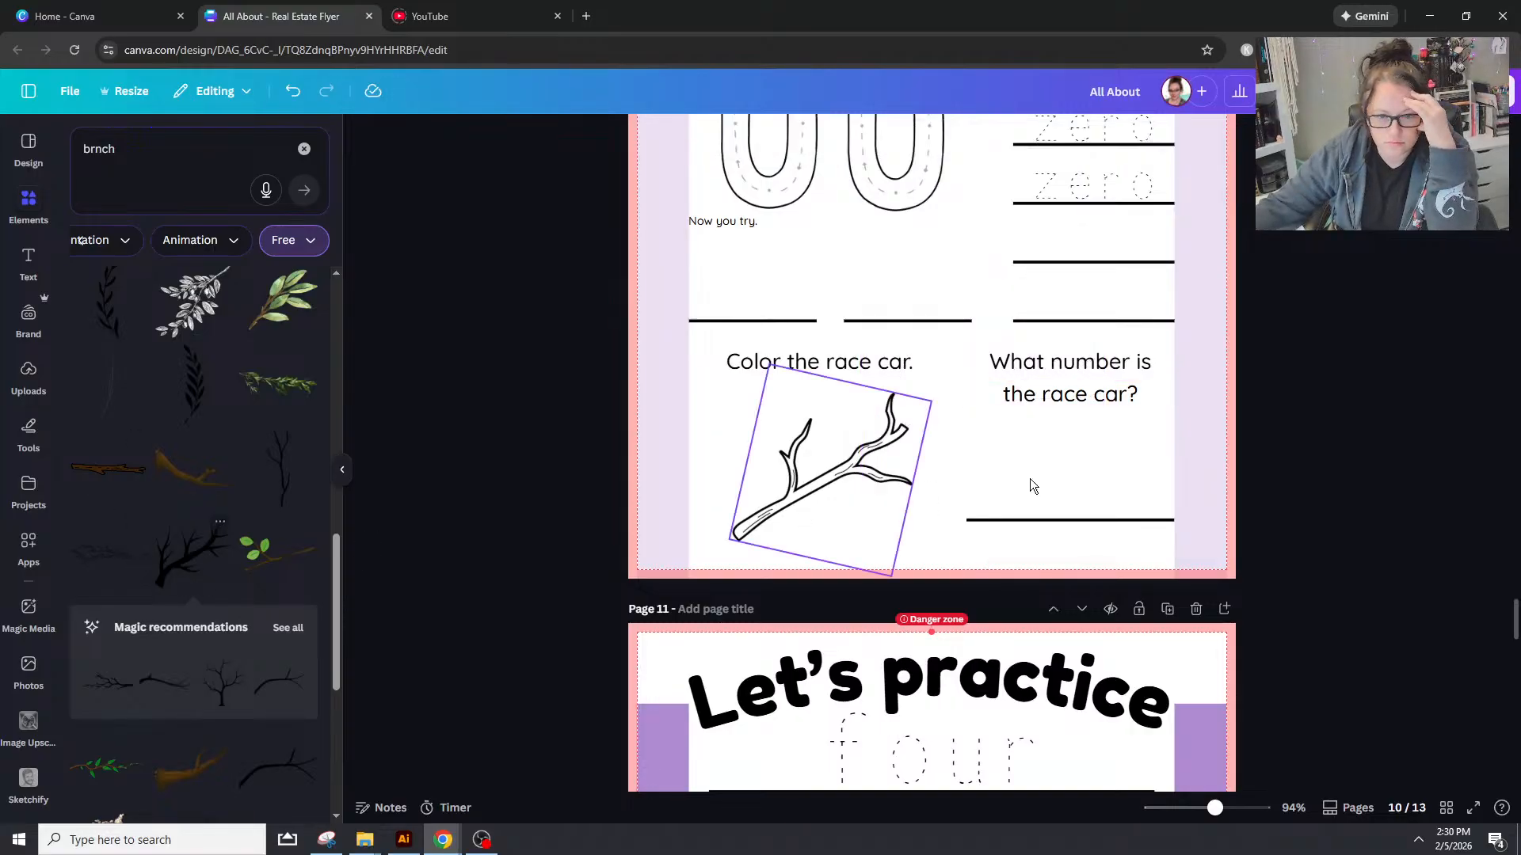
Step: Try a copy of the tilted heart from page 9 at the end of the branch, deleting it again
scroll(1038, 444, up, 7)
click(885, 246)
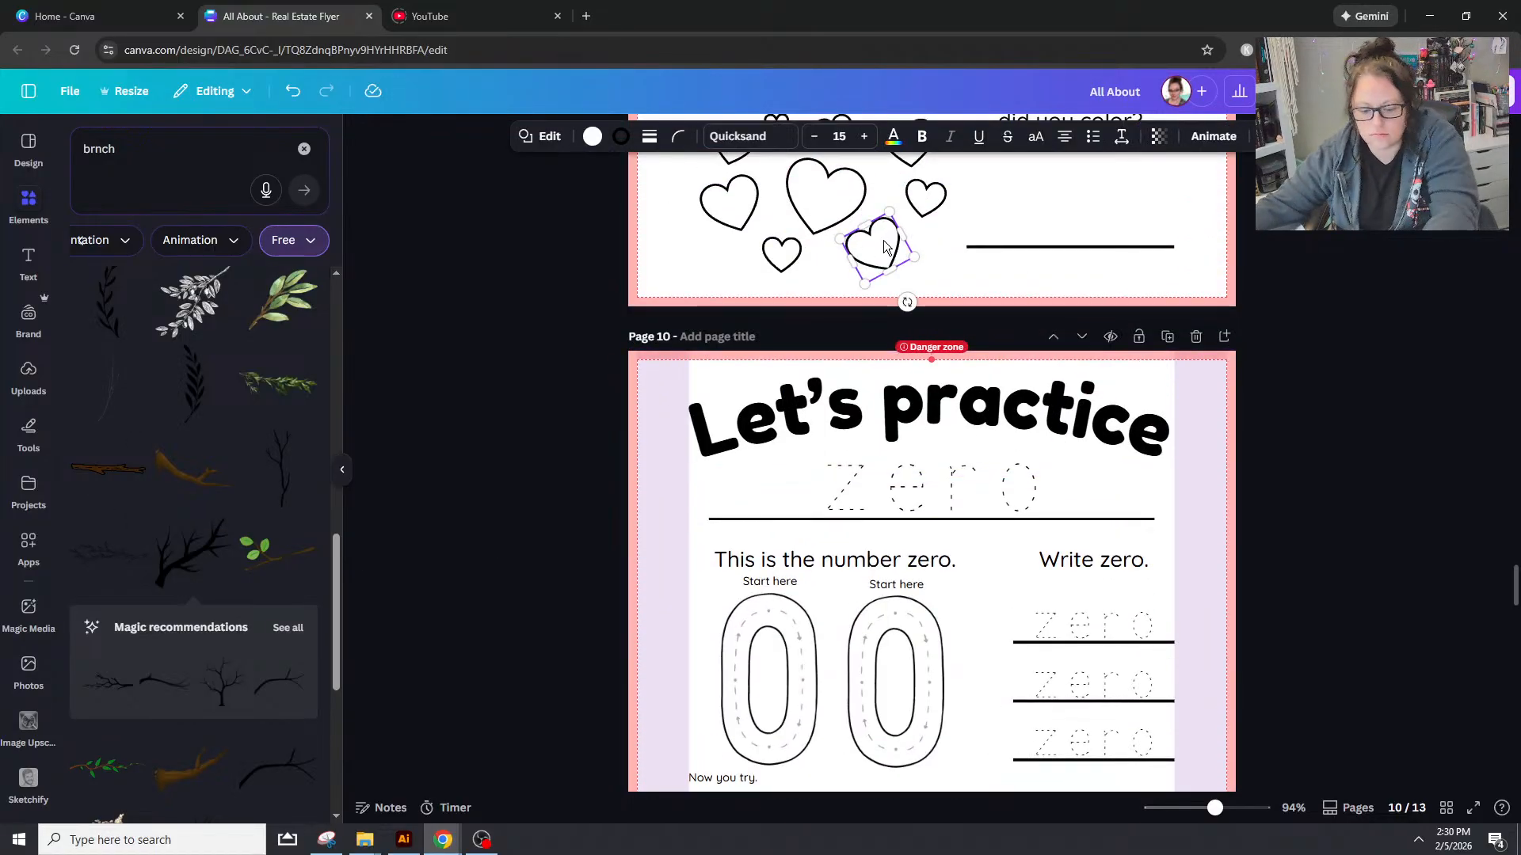
key(ctrl+c)
scroll(887, 254, down, 8)
click(934, 415)
key(ctrl+v)
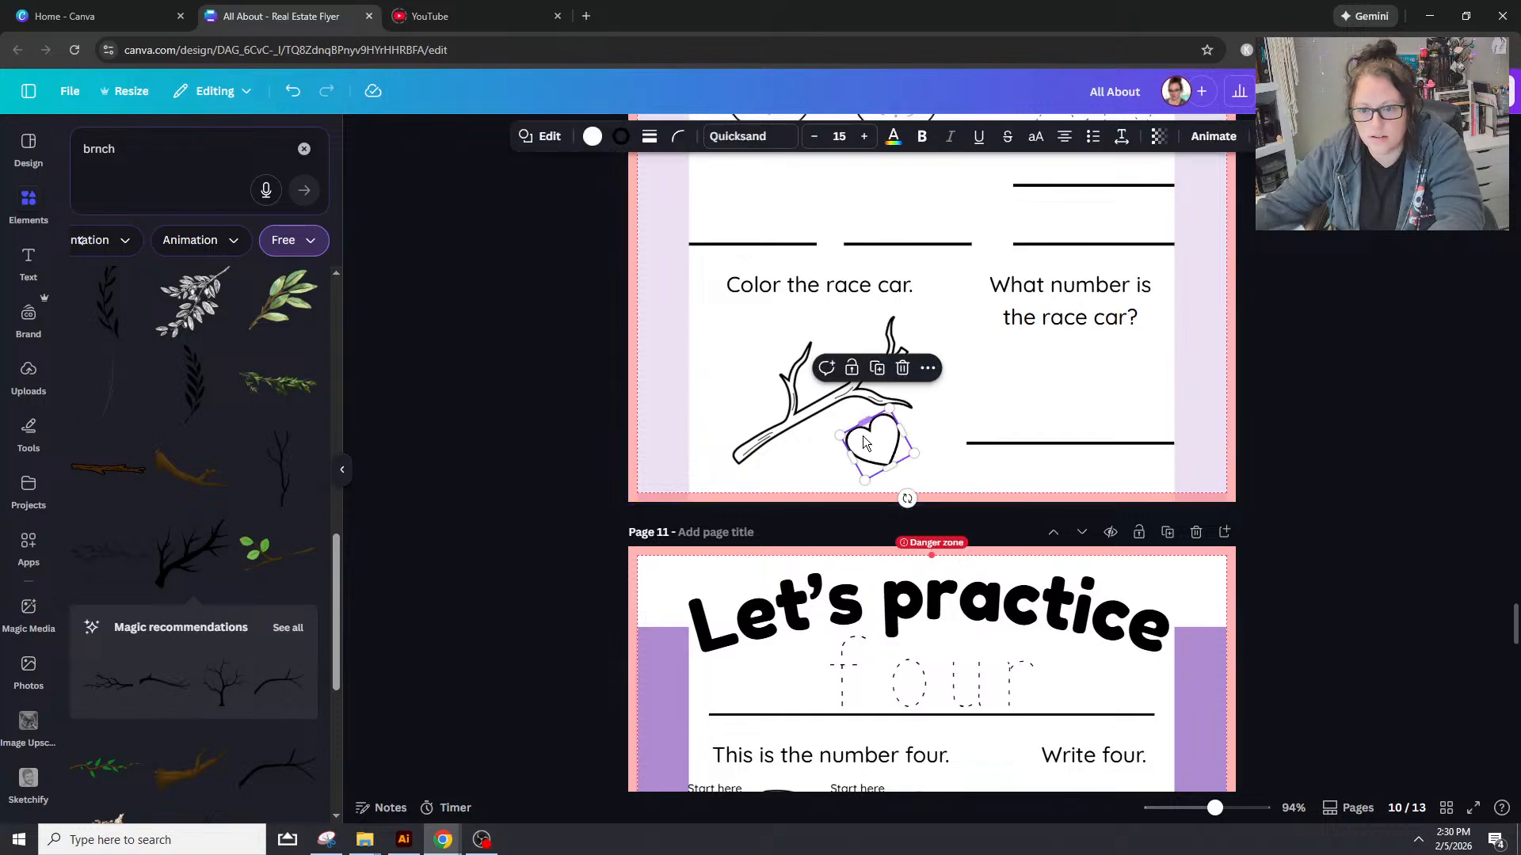
drag(864, 443, 948, 368)
mouse_move(1215, 807)
mouse_down()
mouse_move(1280, 820)
mouse_move(1233, 808)
mouse_up()
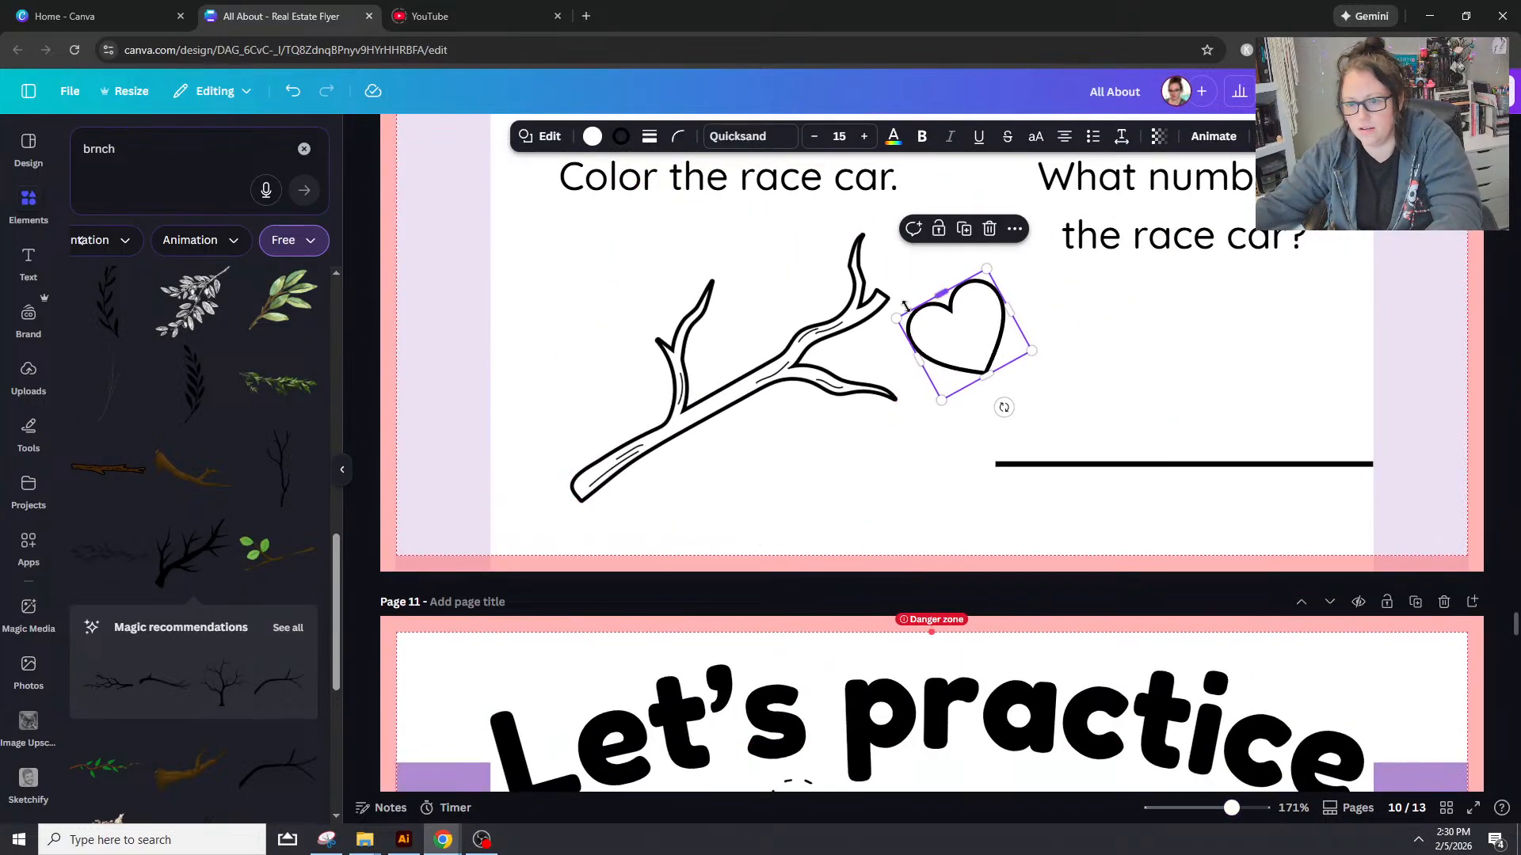
key(Delete)
Step: Change the coloring instruction above the branch to "Color the branch."
click(740, 176)
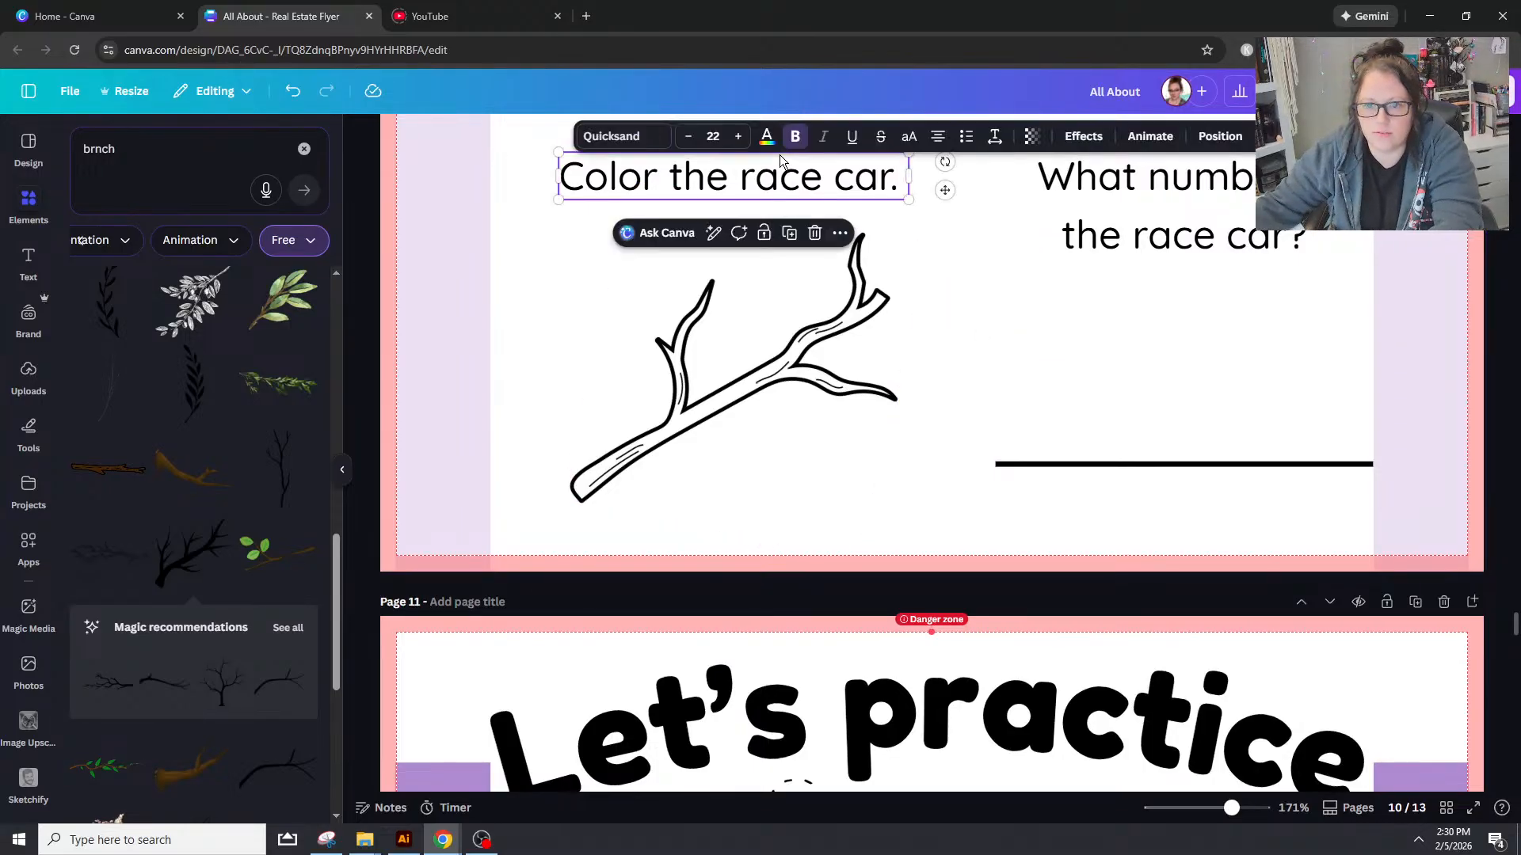
drag(740, 176, 860, 199)
text(branch)
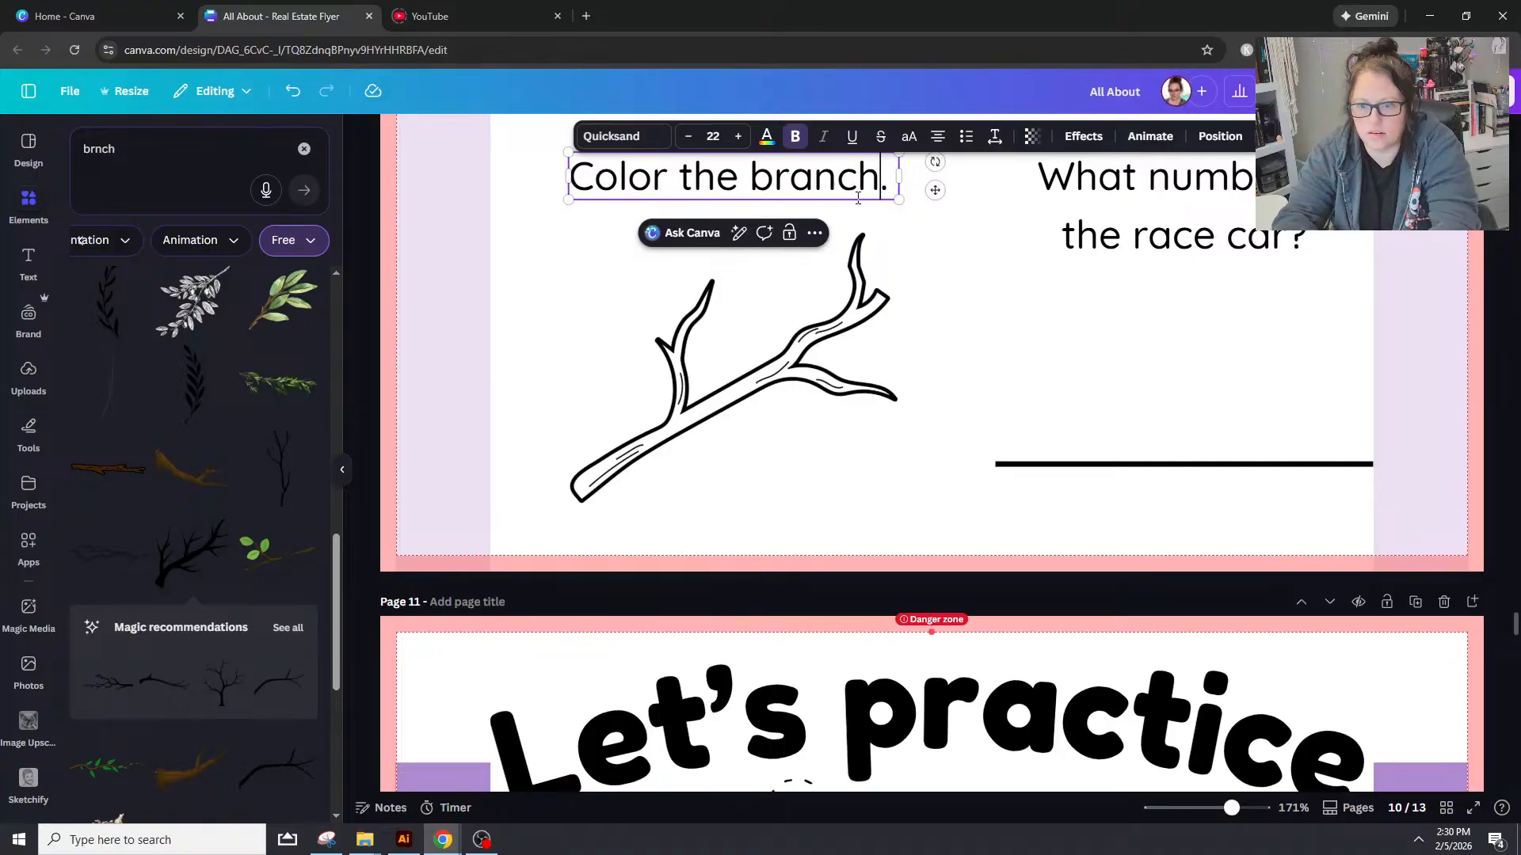
Step: Replace the two-line race car question on the zero page with "How many leaves are on the branch?"
double_click(1221, 169)
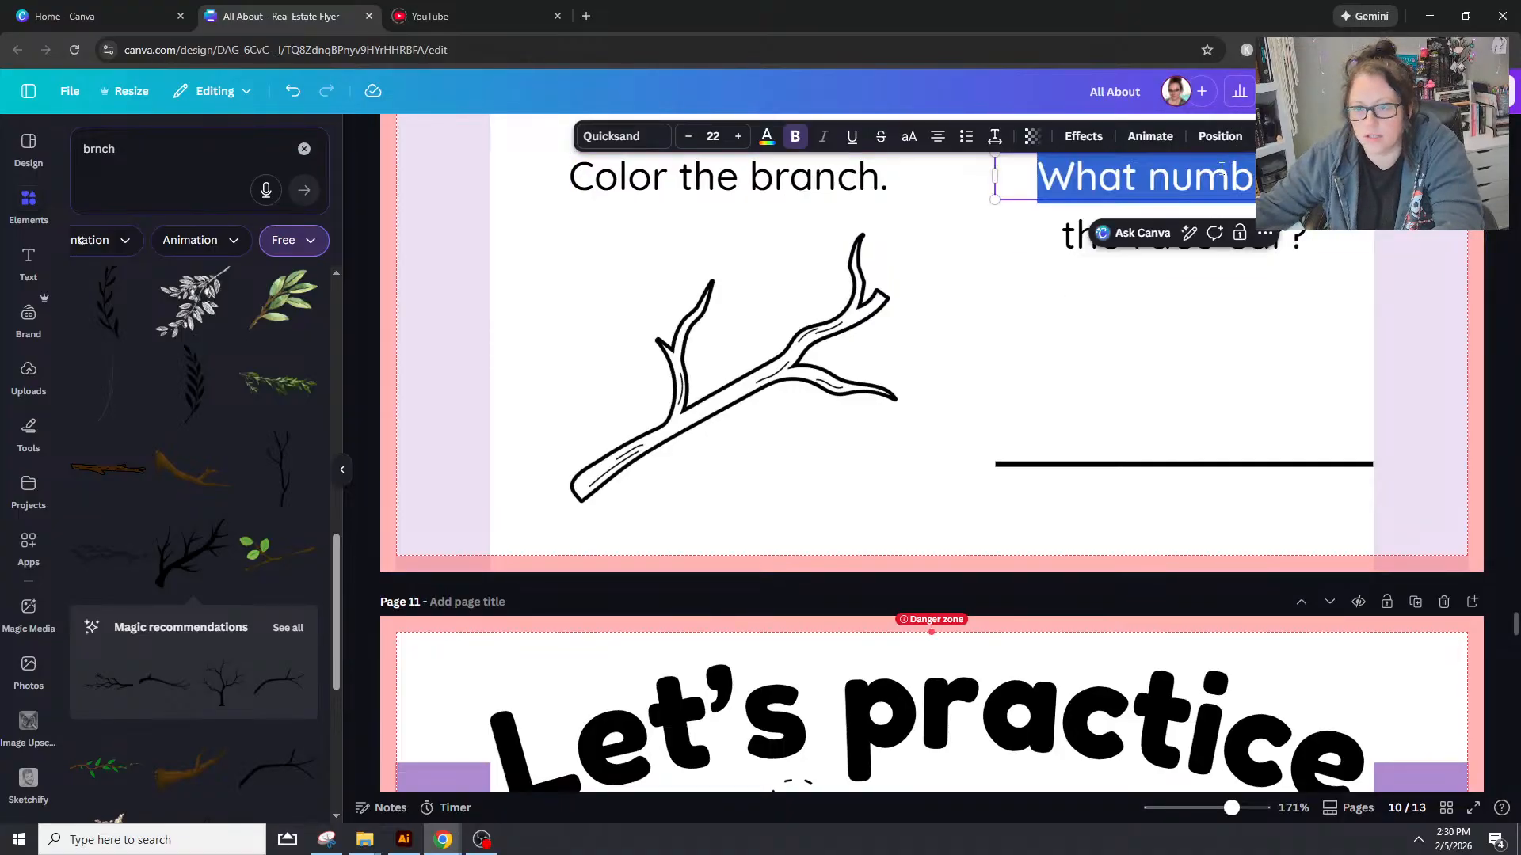
text(How m)
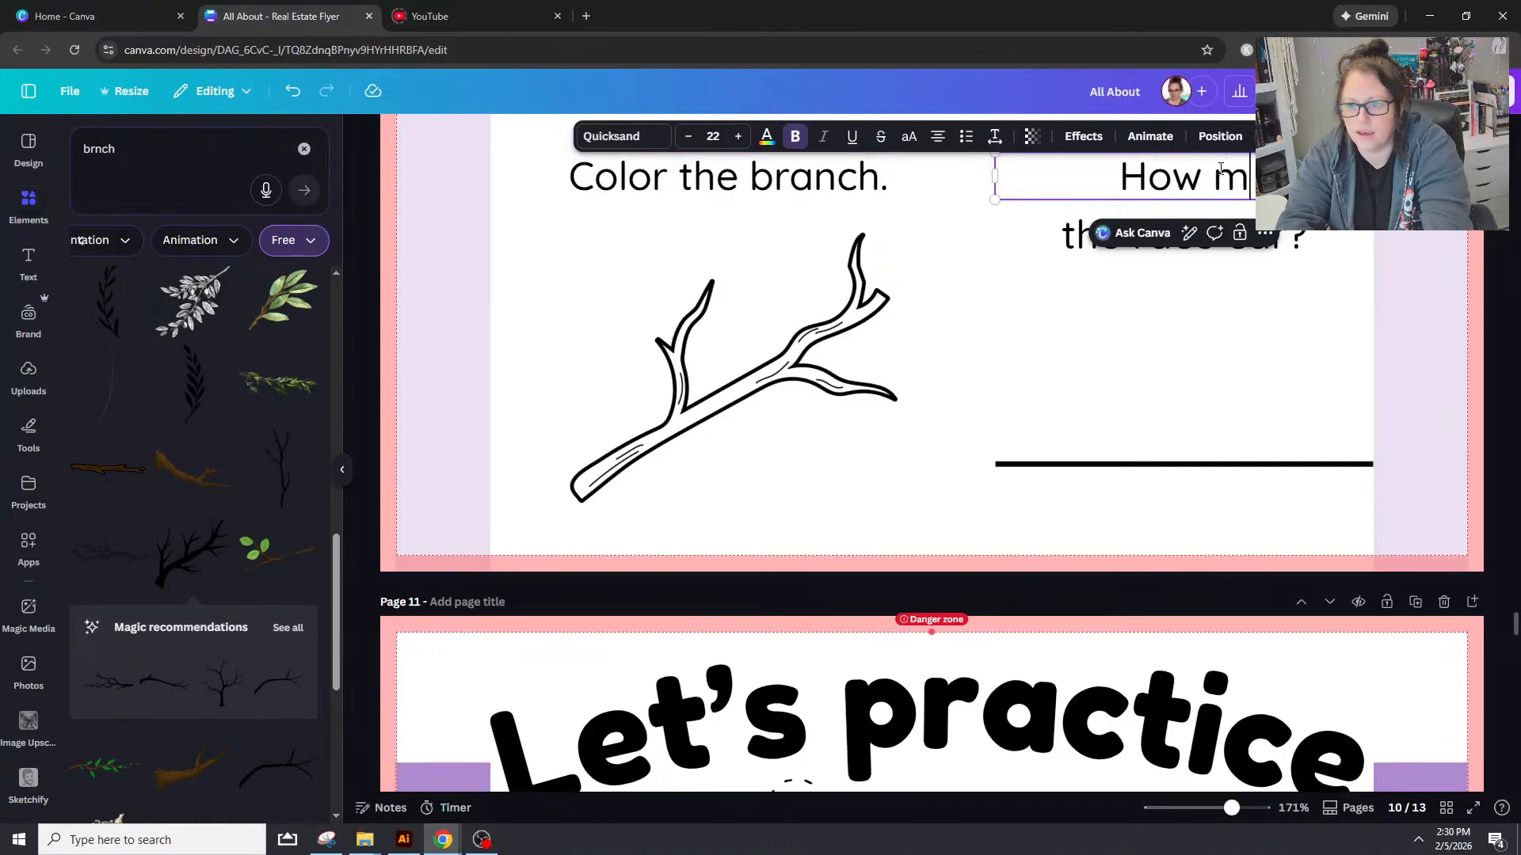
text(any leaves)
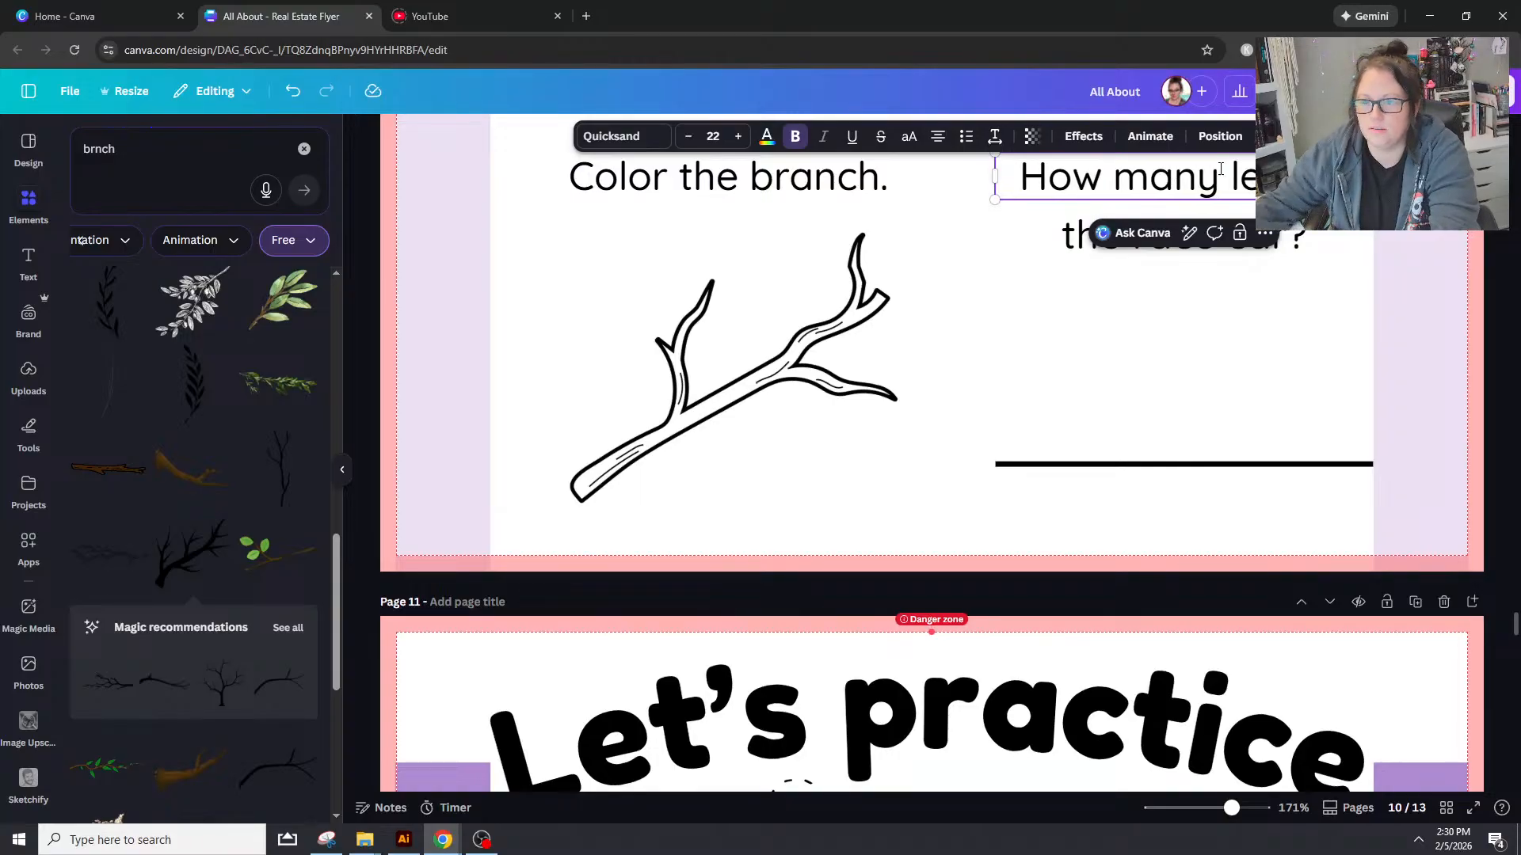
double_click(1296, 241)
text(are o)
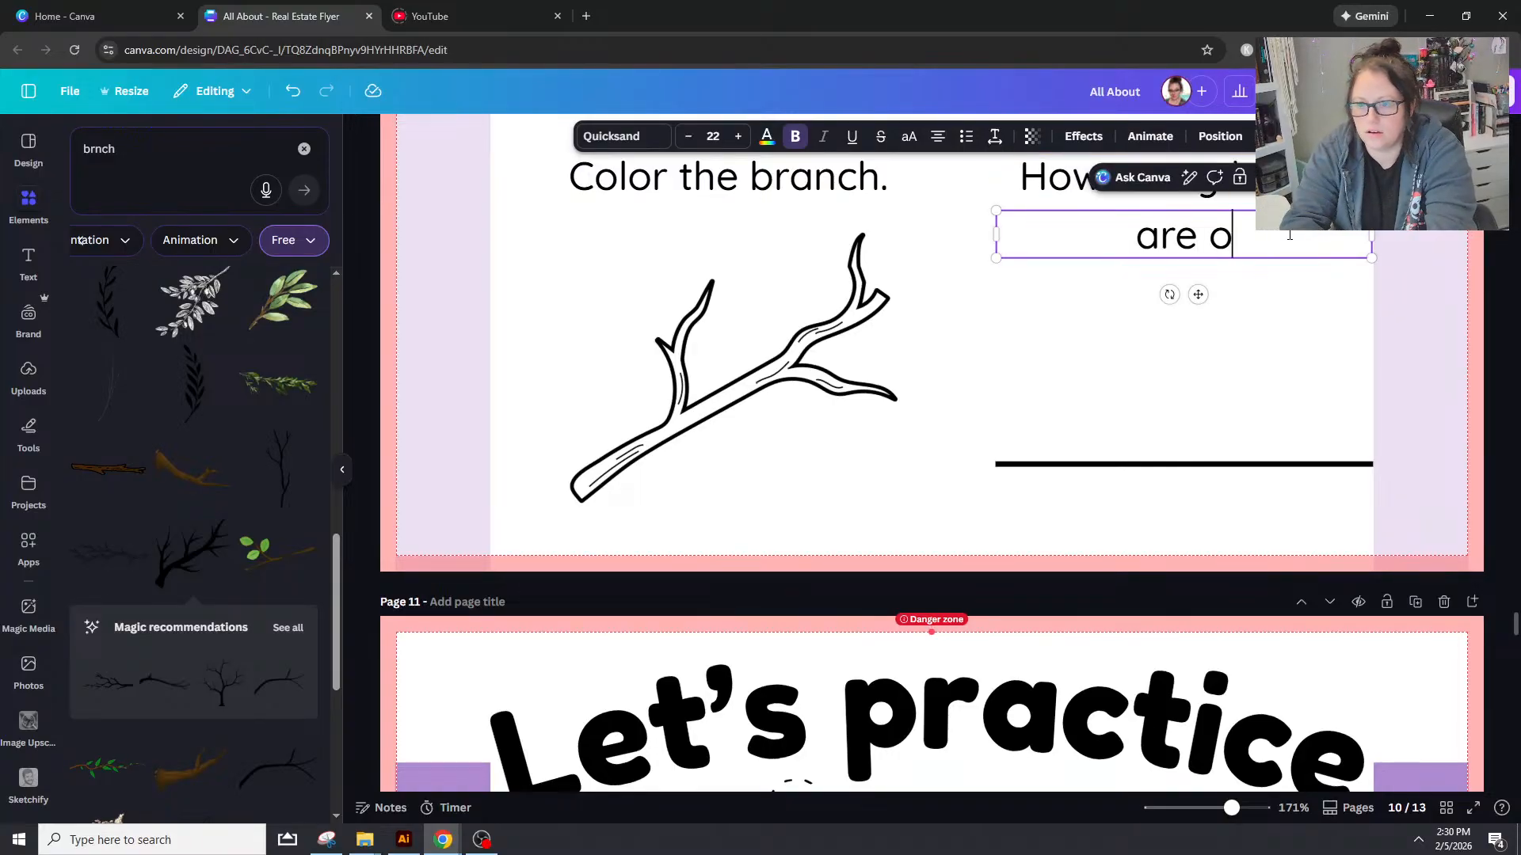
text(n the branch?)
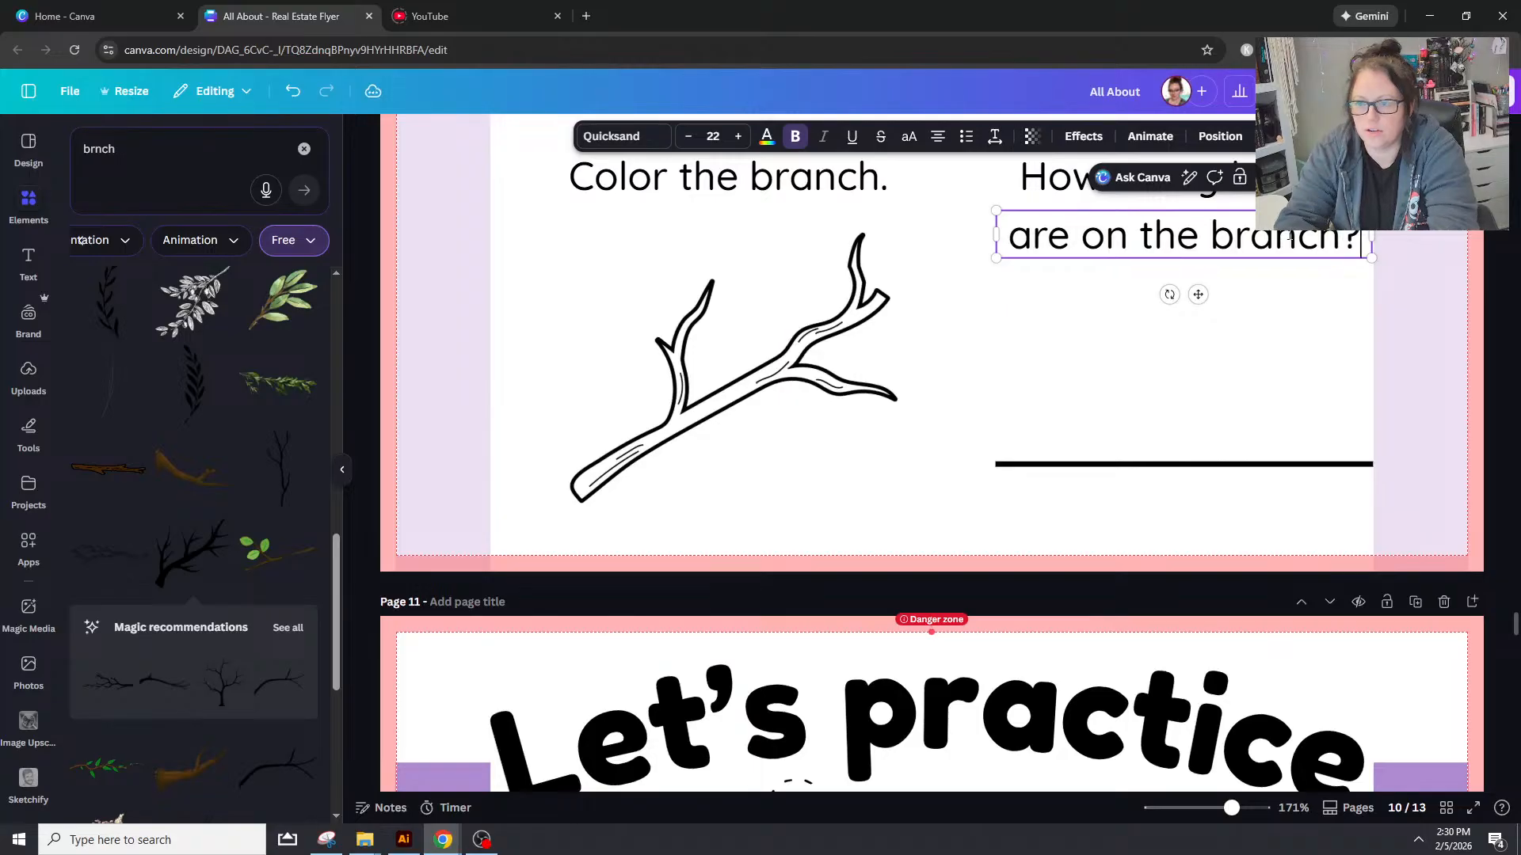
click(1120, 392)
scroll(1120, 393, up, 1)
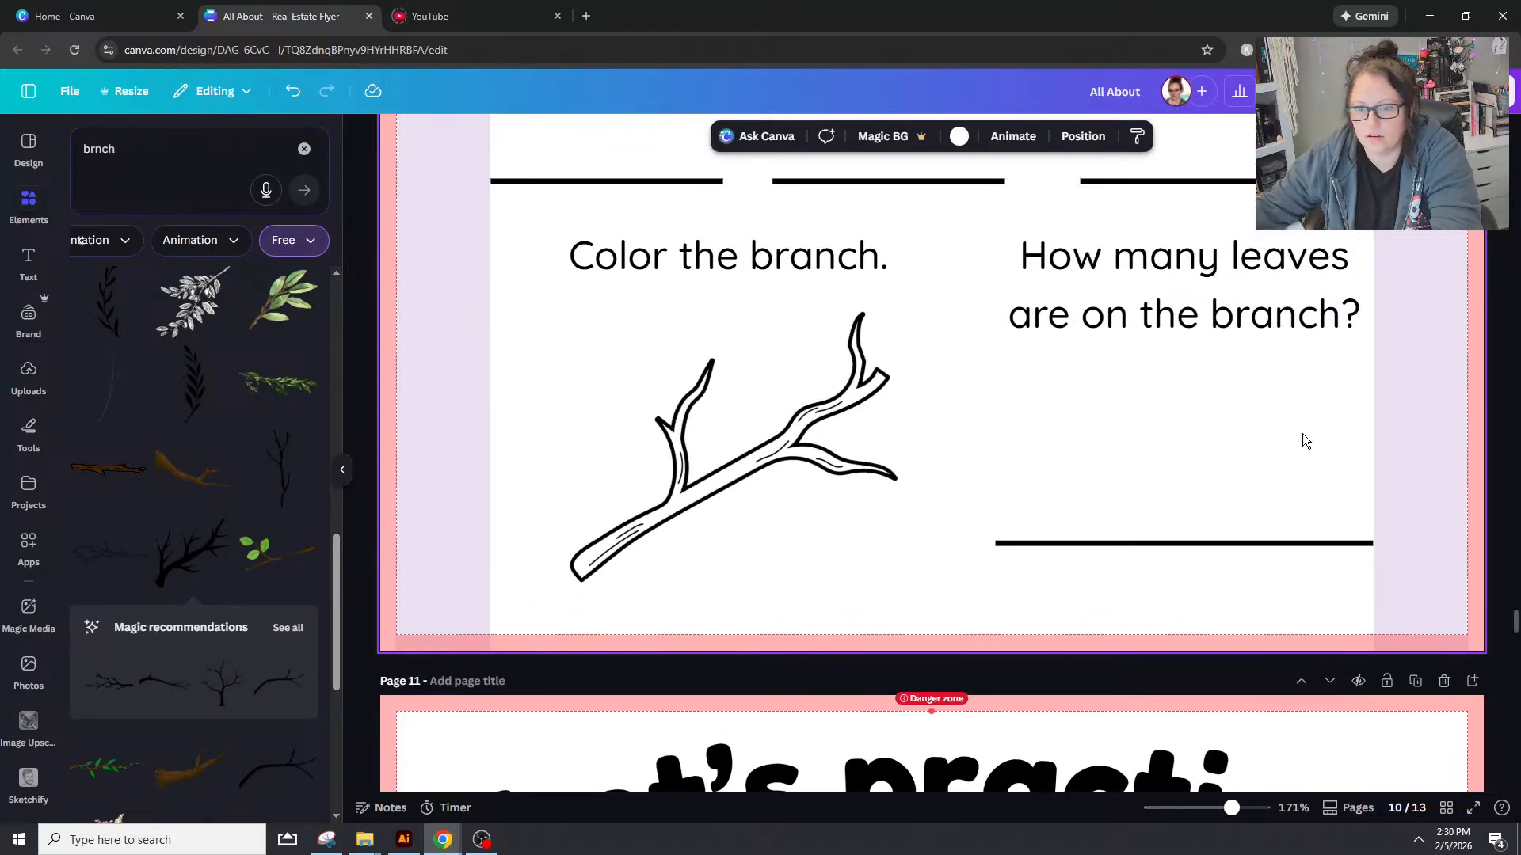
scroll(264, 616, down, 2)
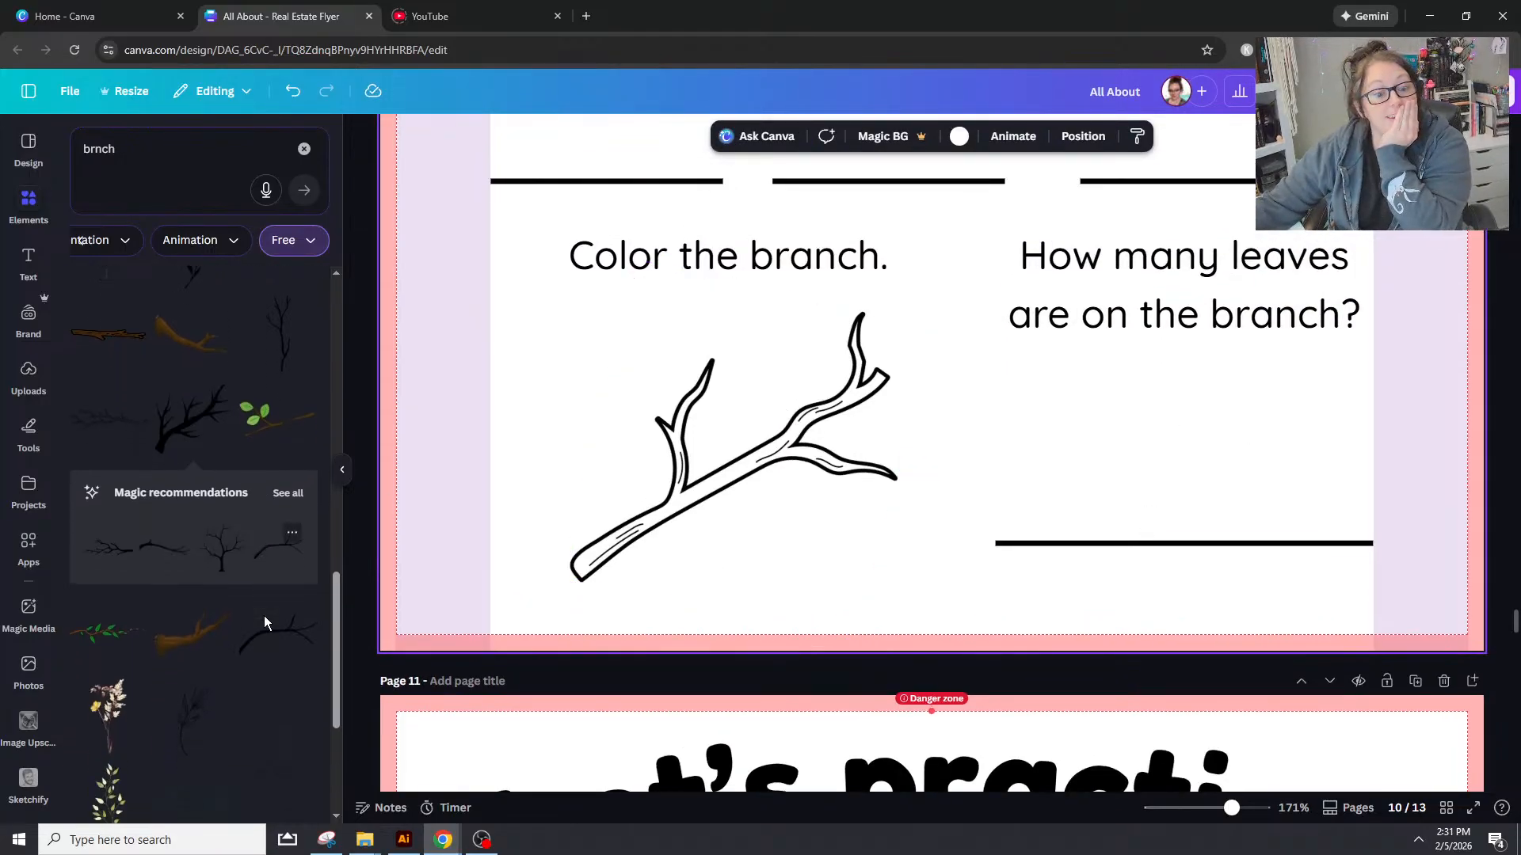
scroll(263, 622, down, 3)
scroll(258, 648, down, 4)
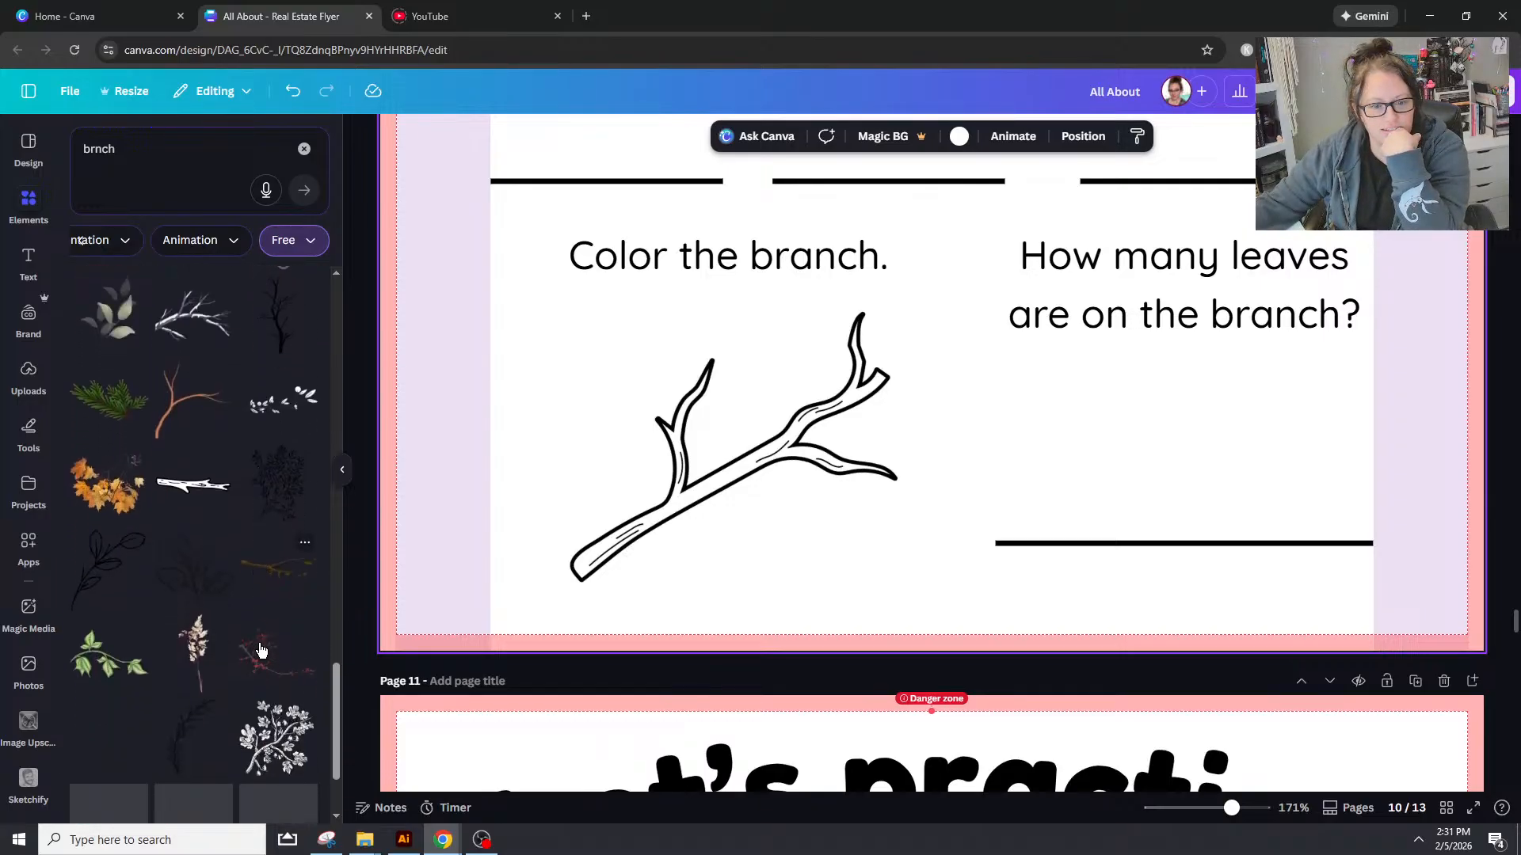
scroll(288, 778, down, 3)
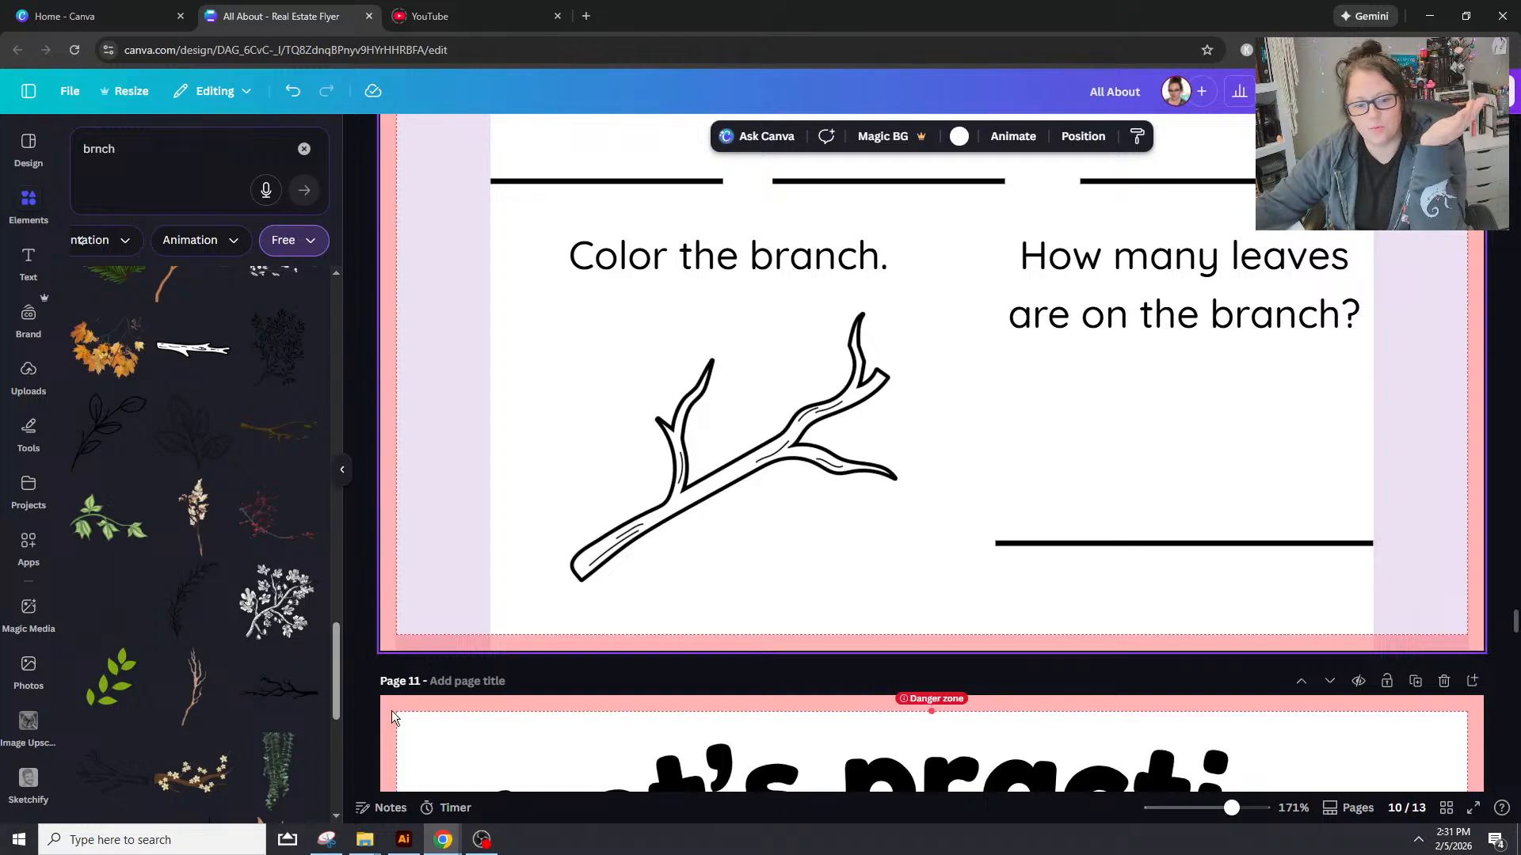
Step: Delete the light purple strips along both sides of the zero page
click(1208, 808)
scroll(987, 553, up, 3)
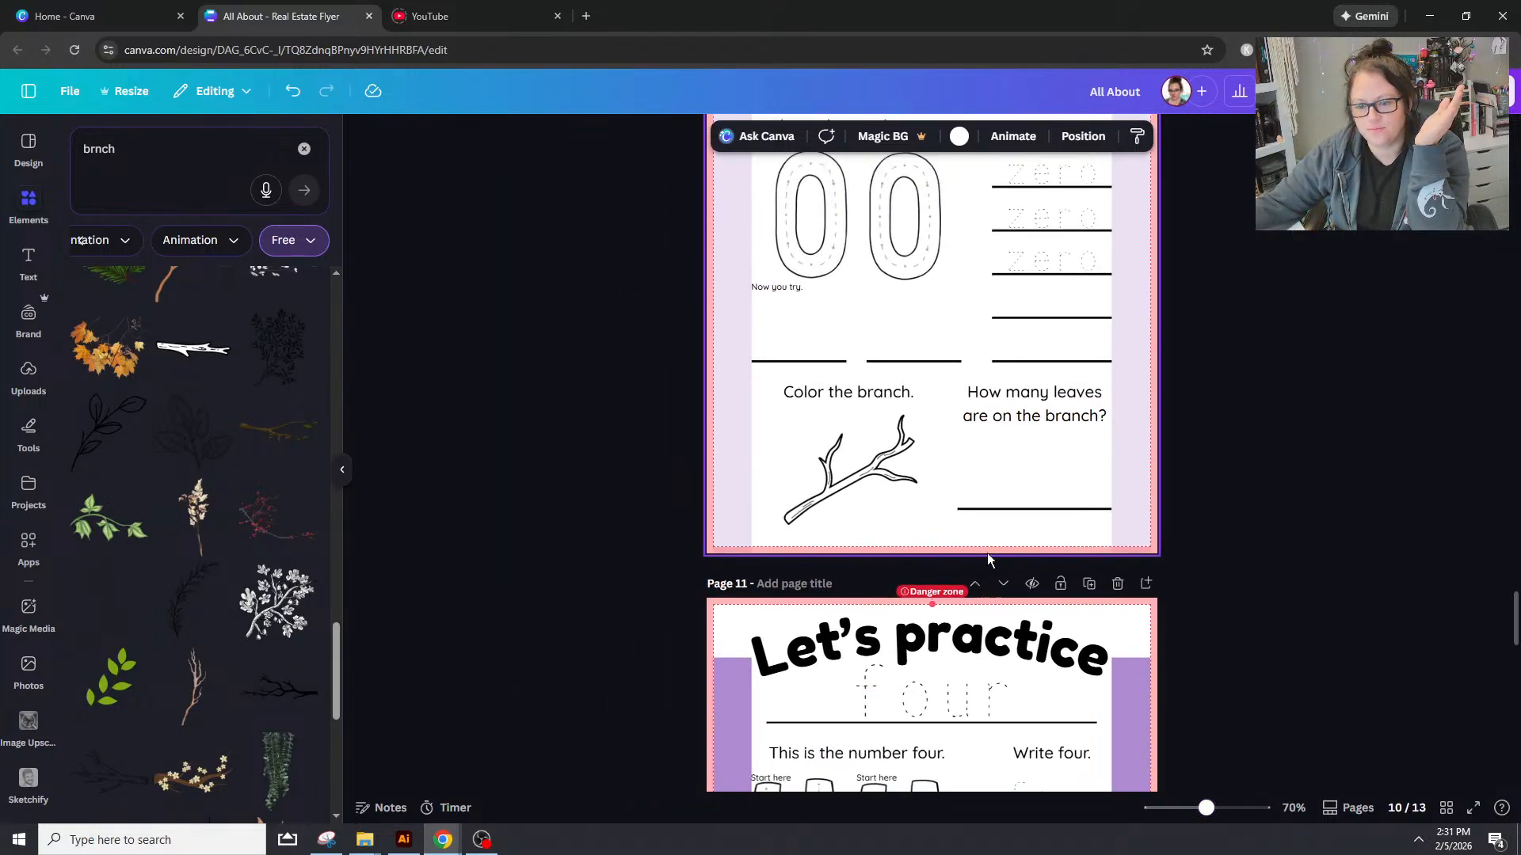
click(1145, 342)
key(Delete)
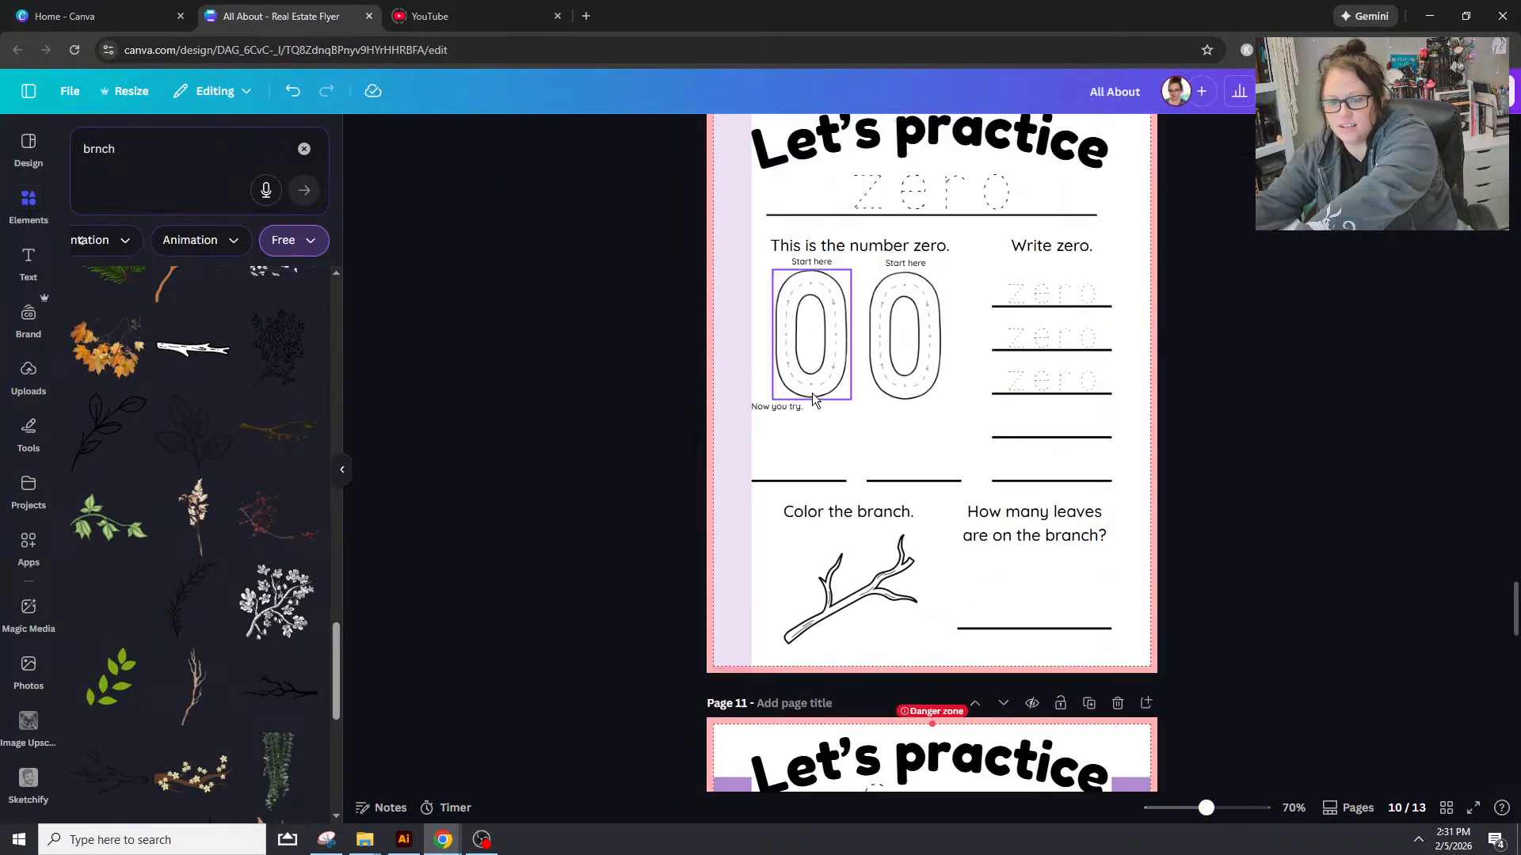
click(726, 386)
key(Delete)
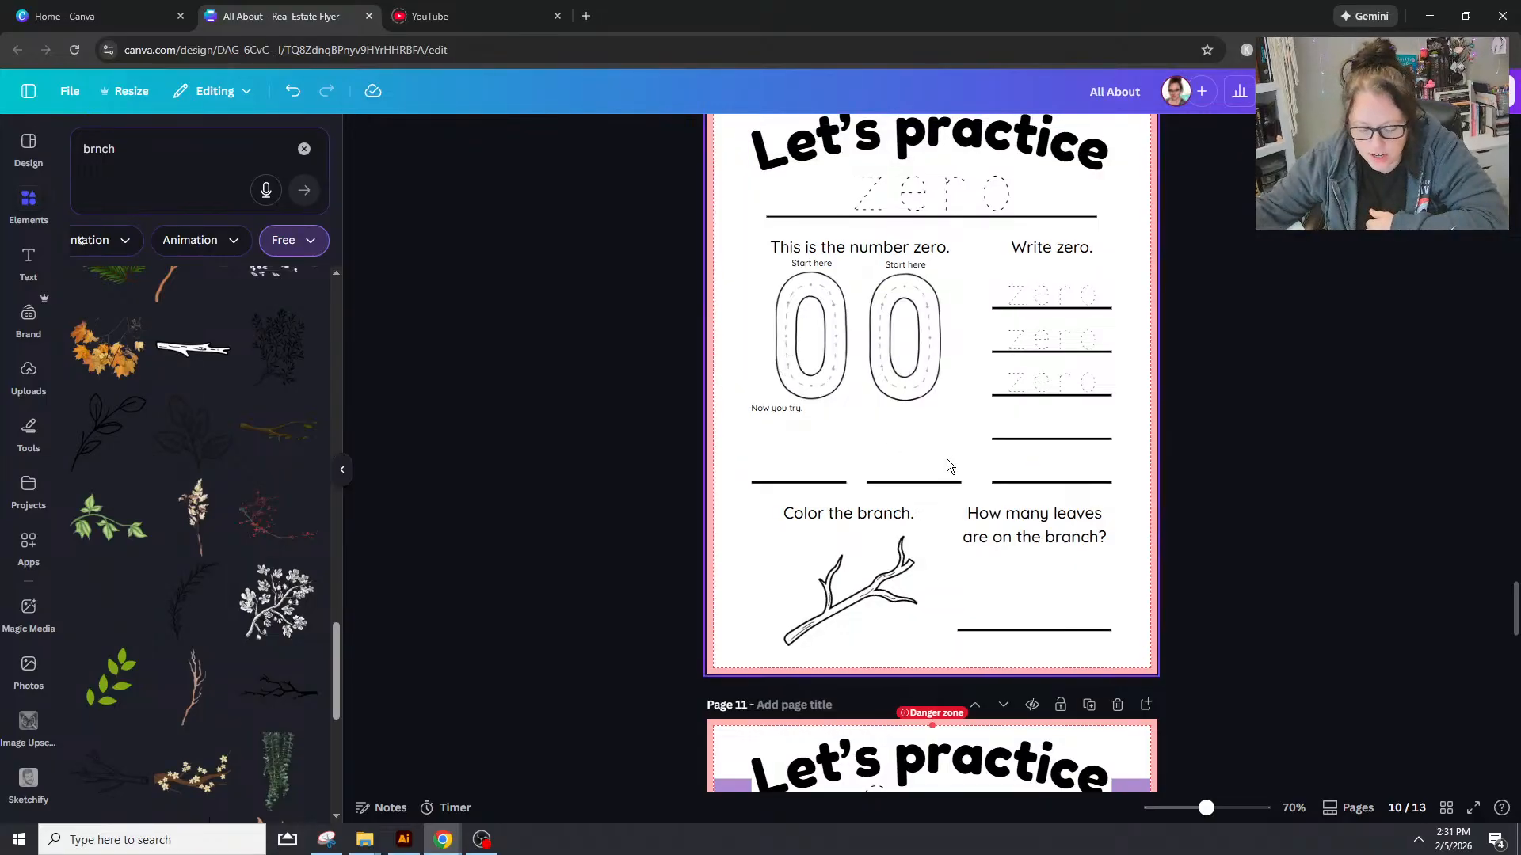
Step: Review the finished worksheet pages from zero back to one, checking the tracing numbers, and return to the number four page
scroll(950, 460, up, 5)
scroll(1308, 606, down, 4)
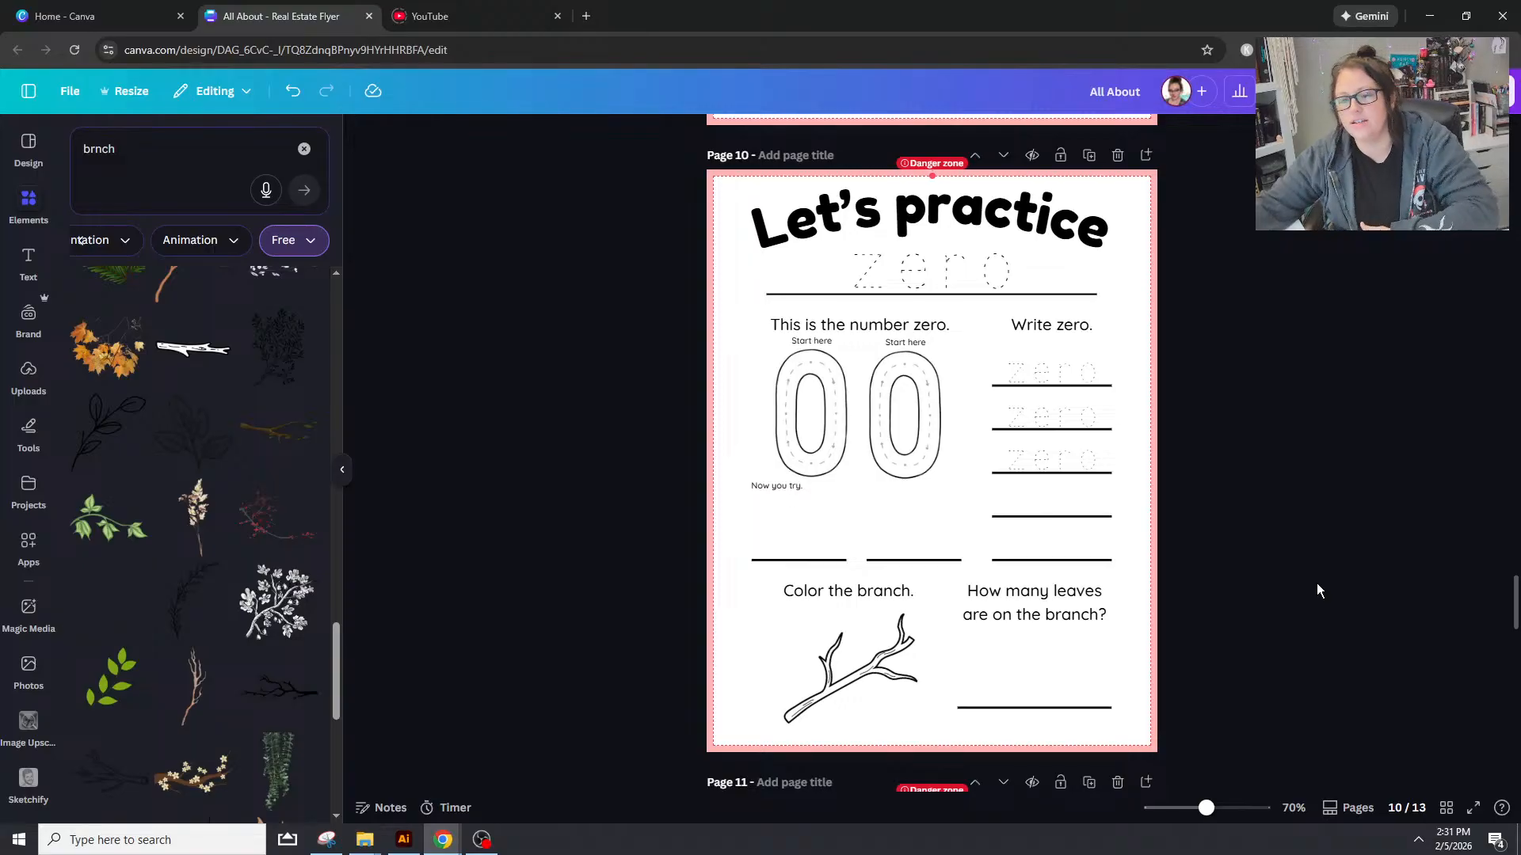
scroll(1316, 583, up, 7)
scroll(1330, 584, up, 2)
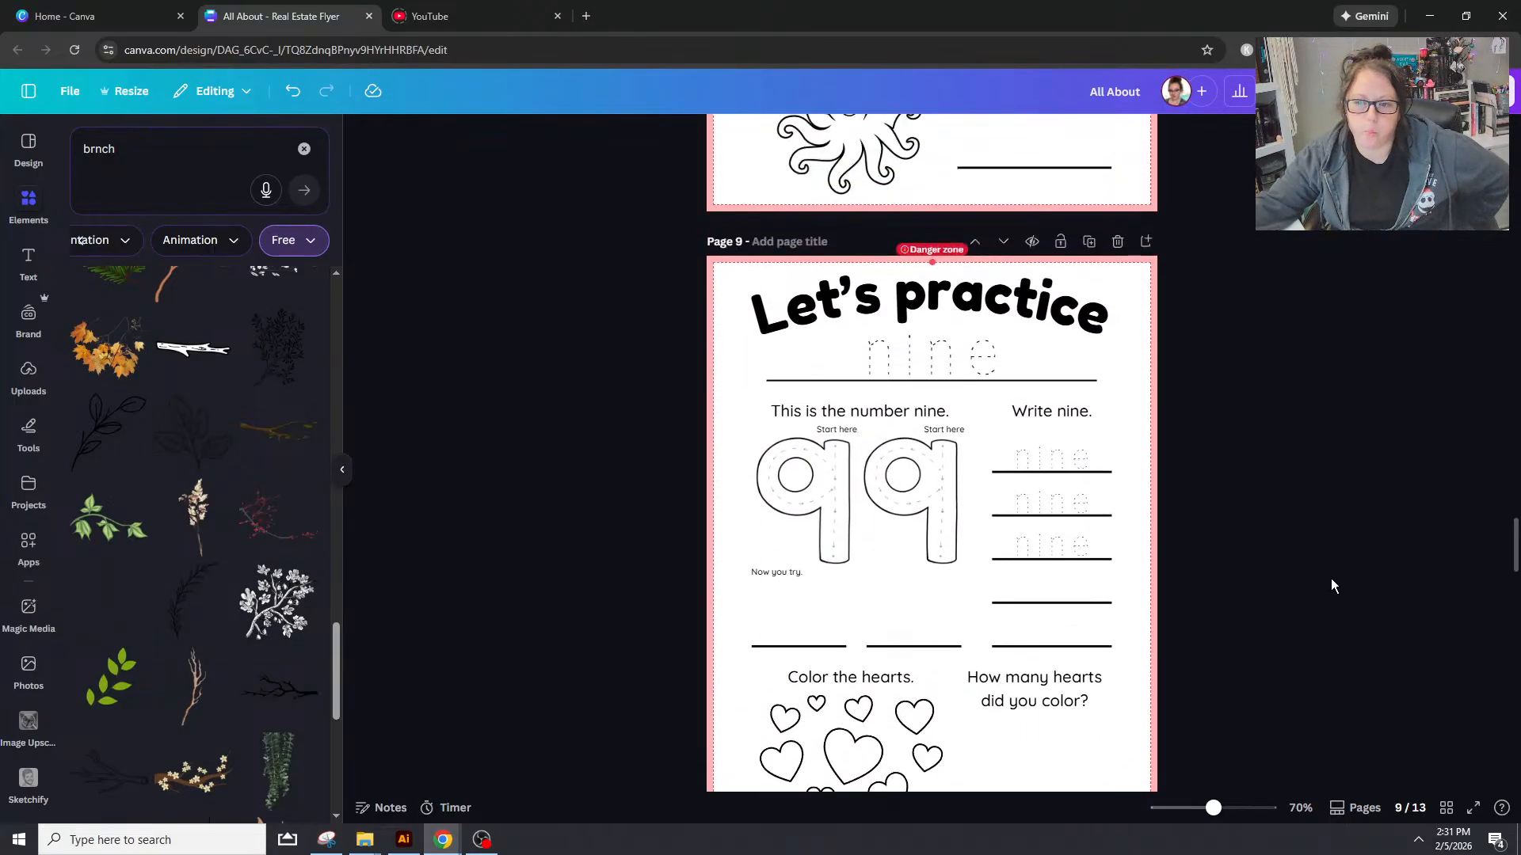
scroll(1329, 587, up, 7)
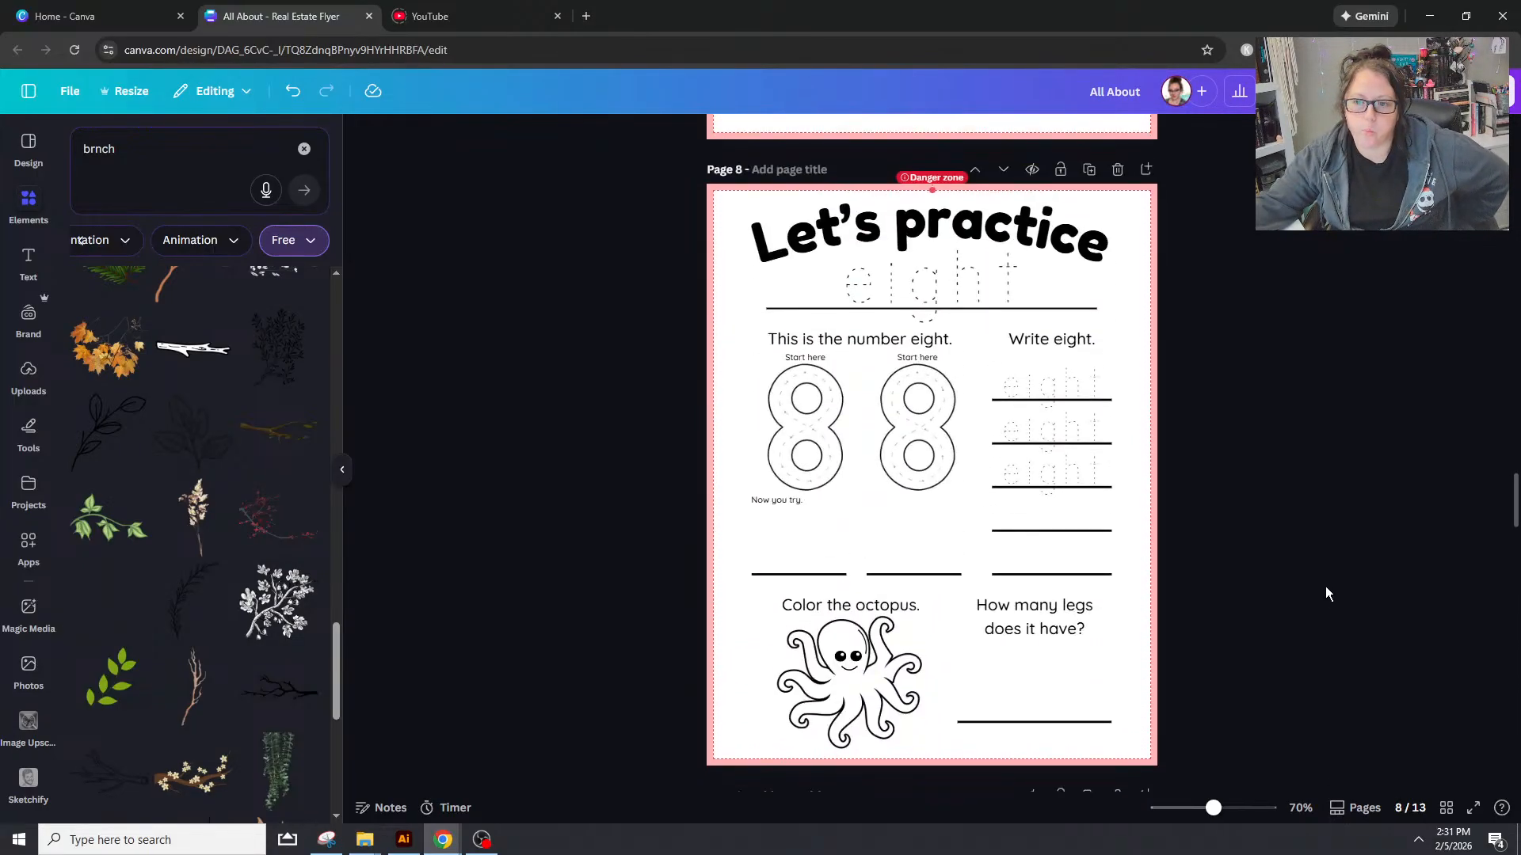
scroll(1327, 567, up, 8)
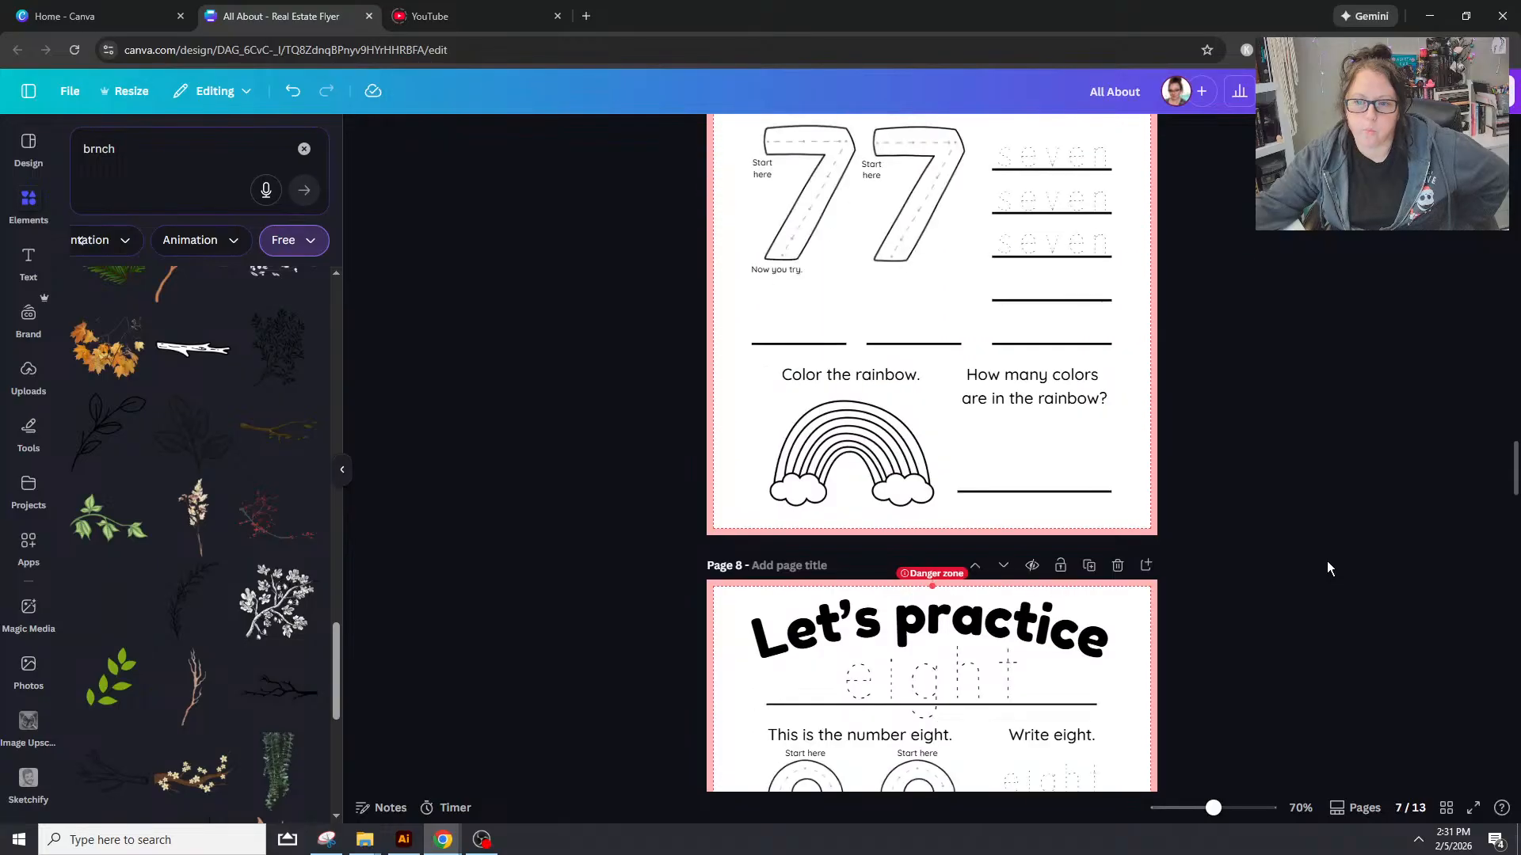
scroll(872, 485, up, 20)
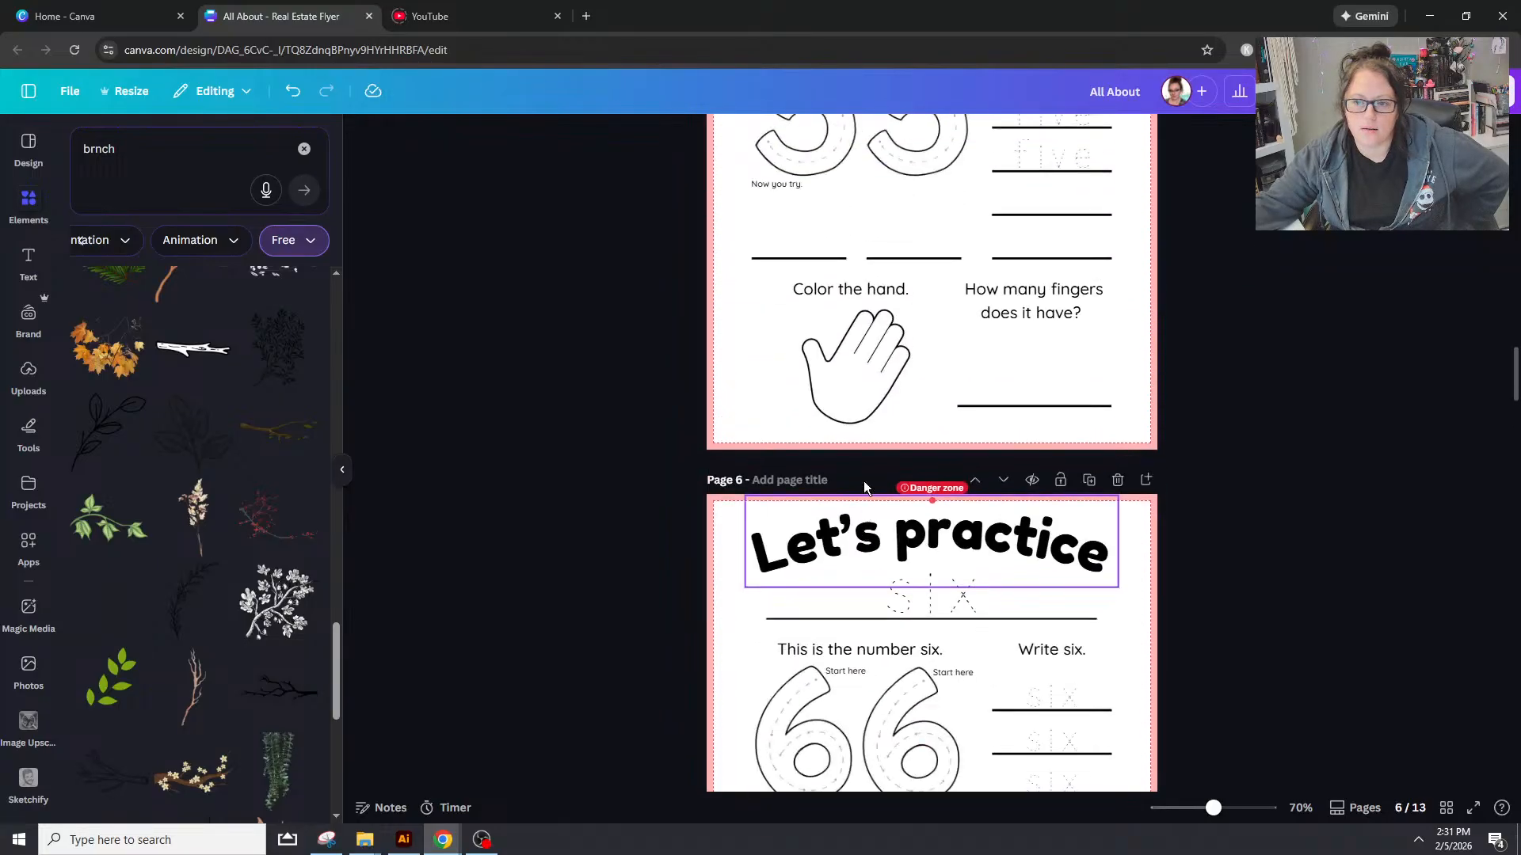
scroll(865, 482, up, 3)
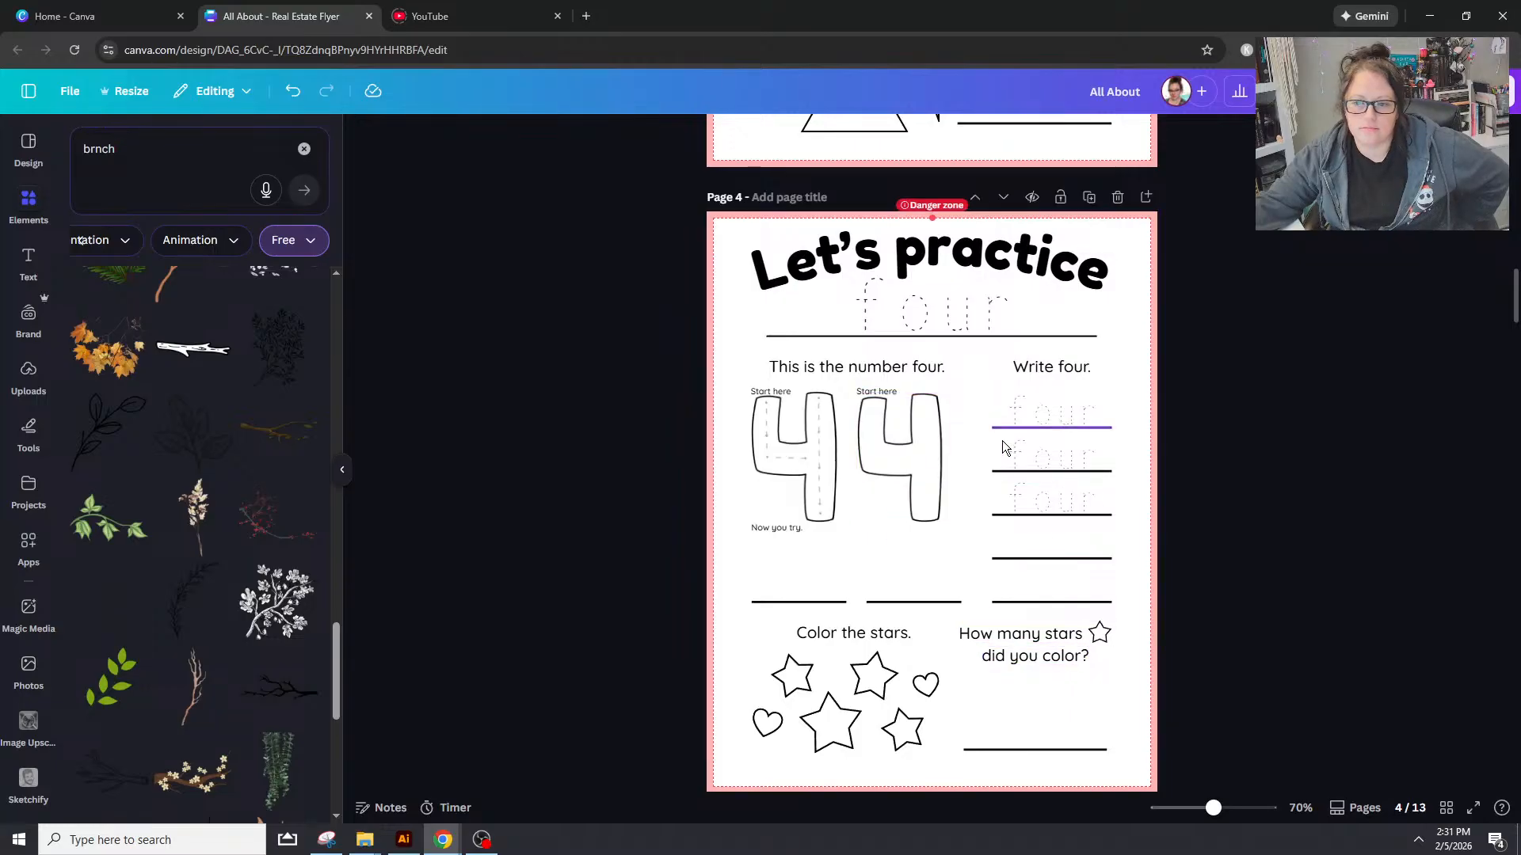
scroll(1002, 440, up, 5)
scroll(992, 473, up, 8)
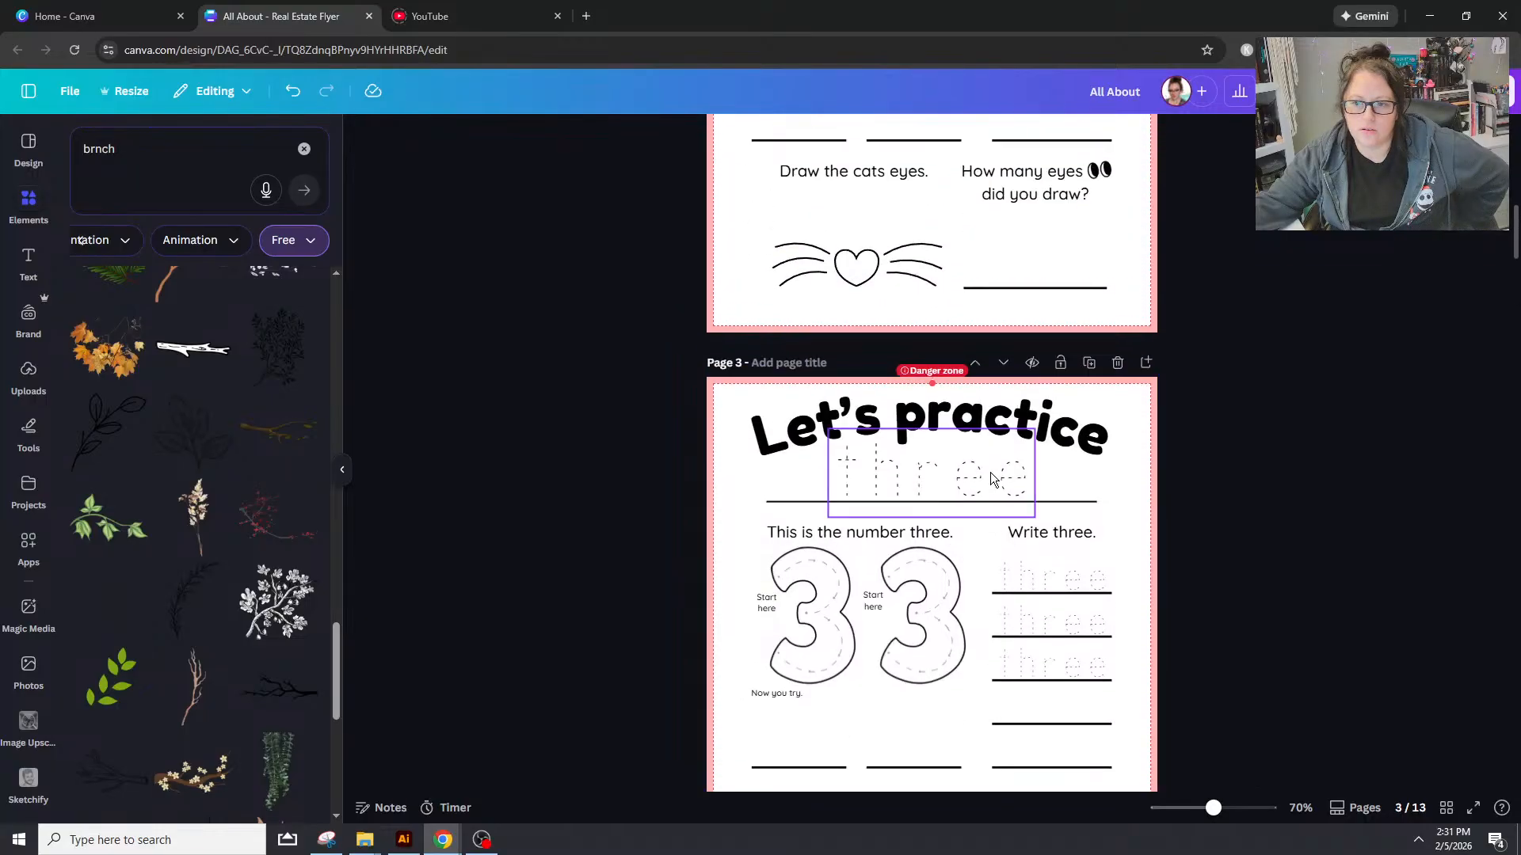
scroll(990, 472, up, 8)
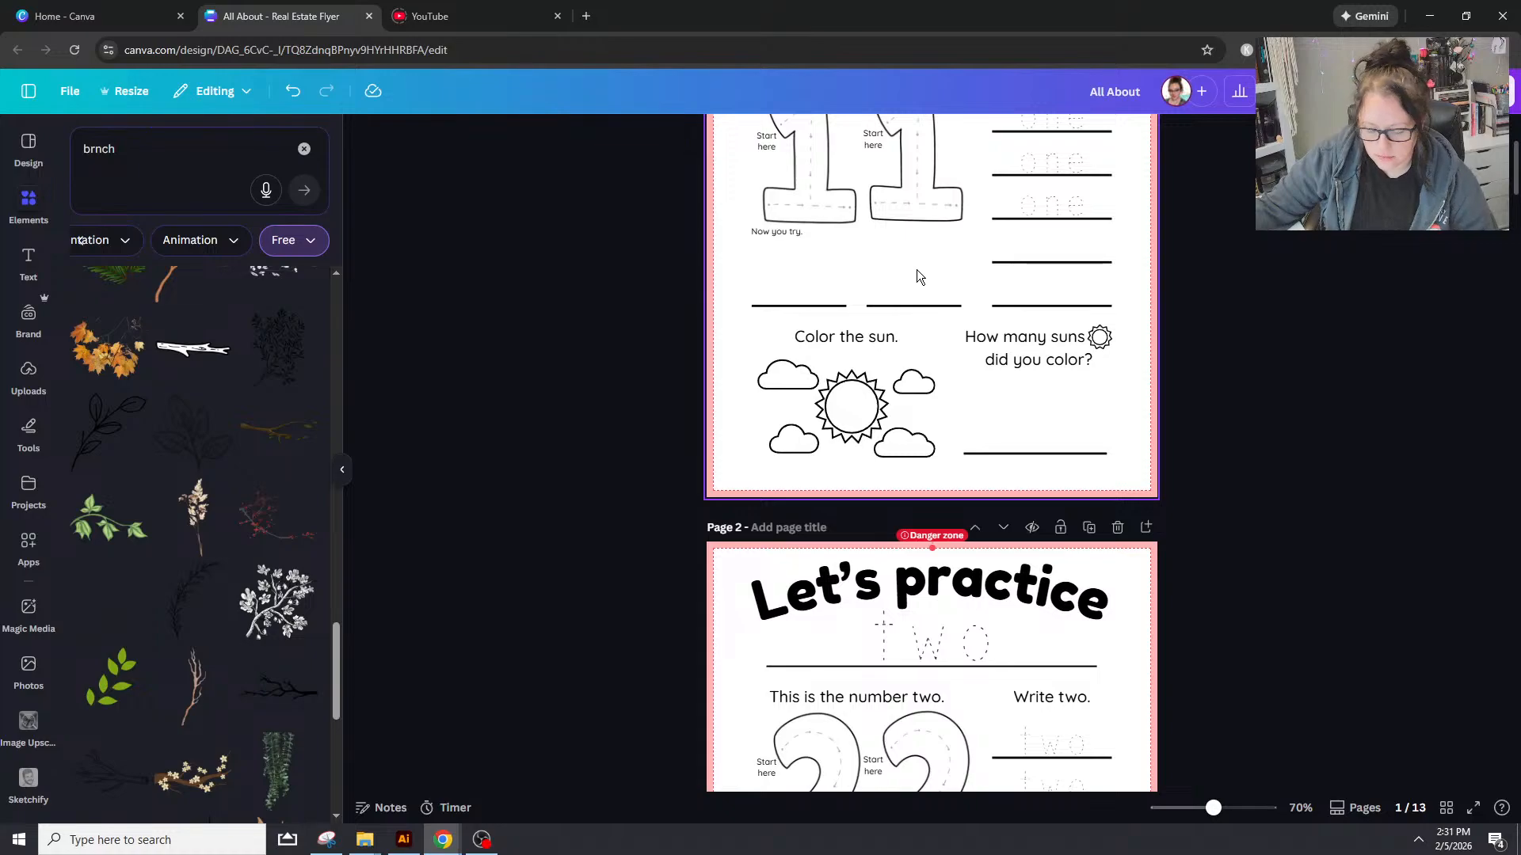
scroll(917, 285, up, 1)
scroll(920, 296, up, 2)
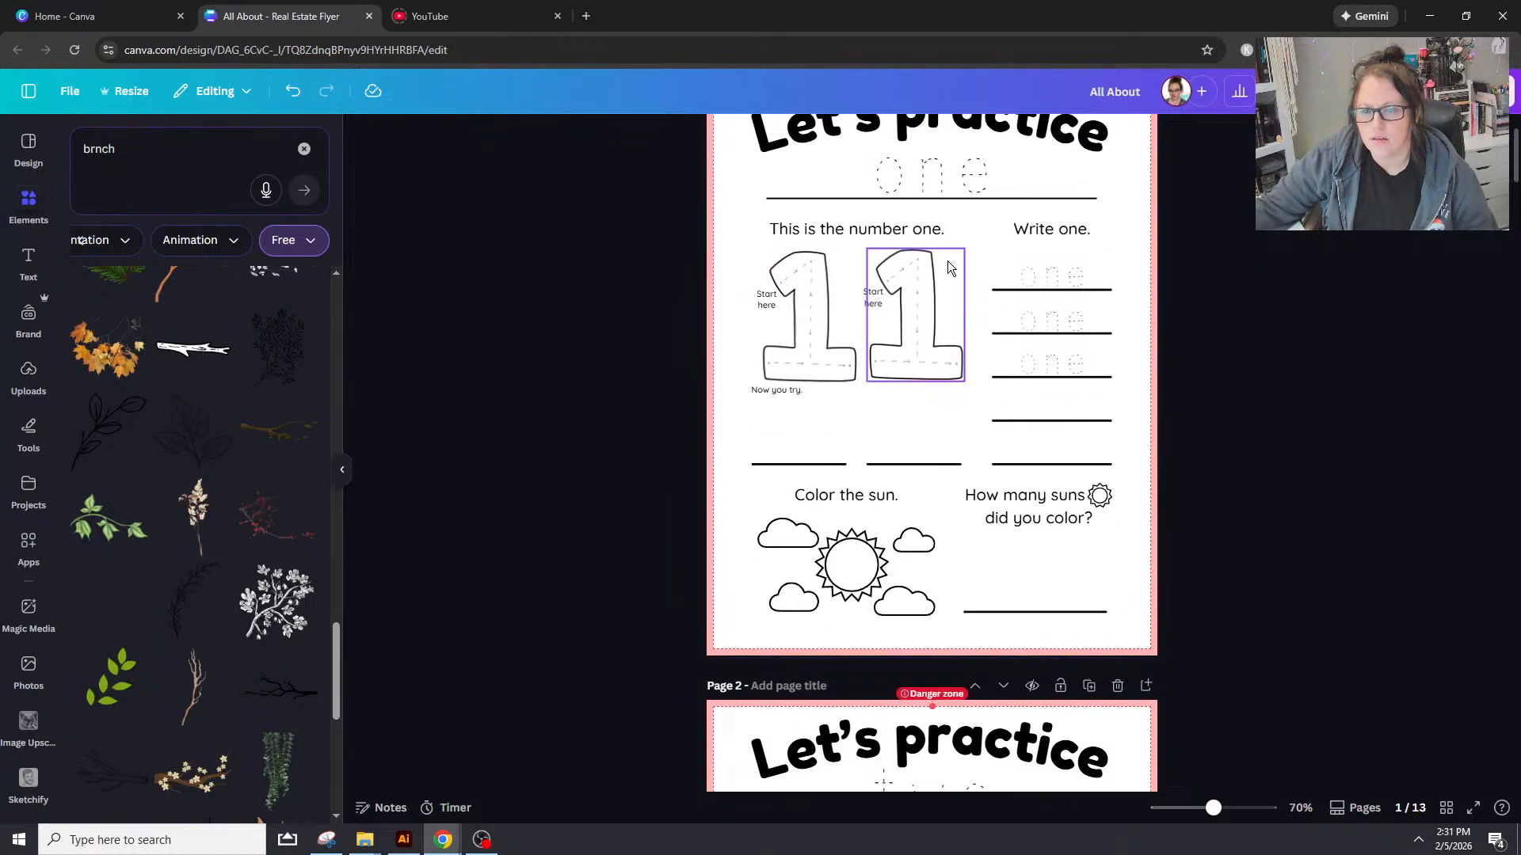
scroll(918, 341, down, 1)
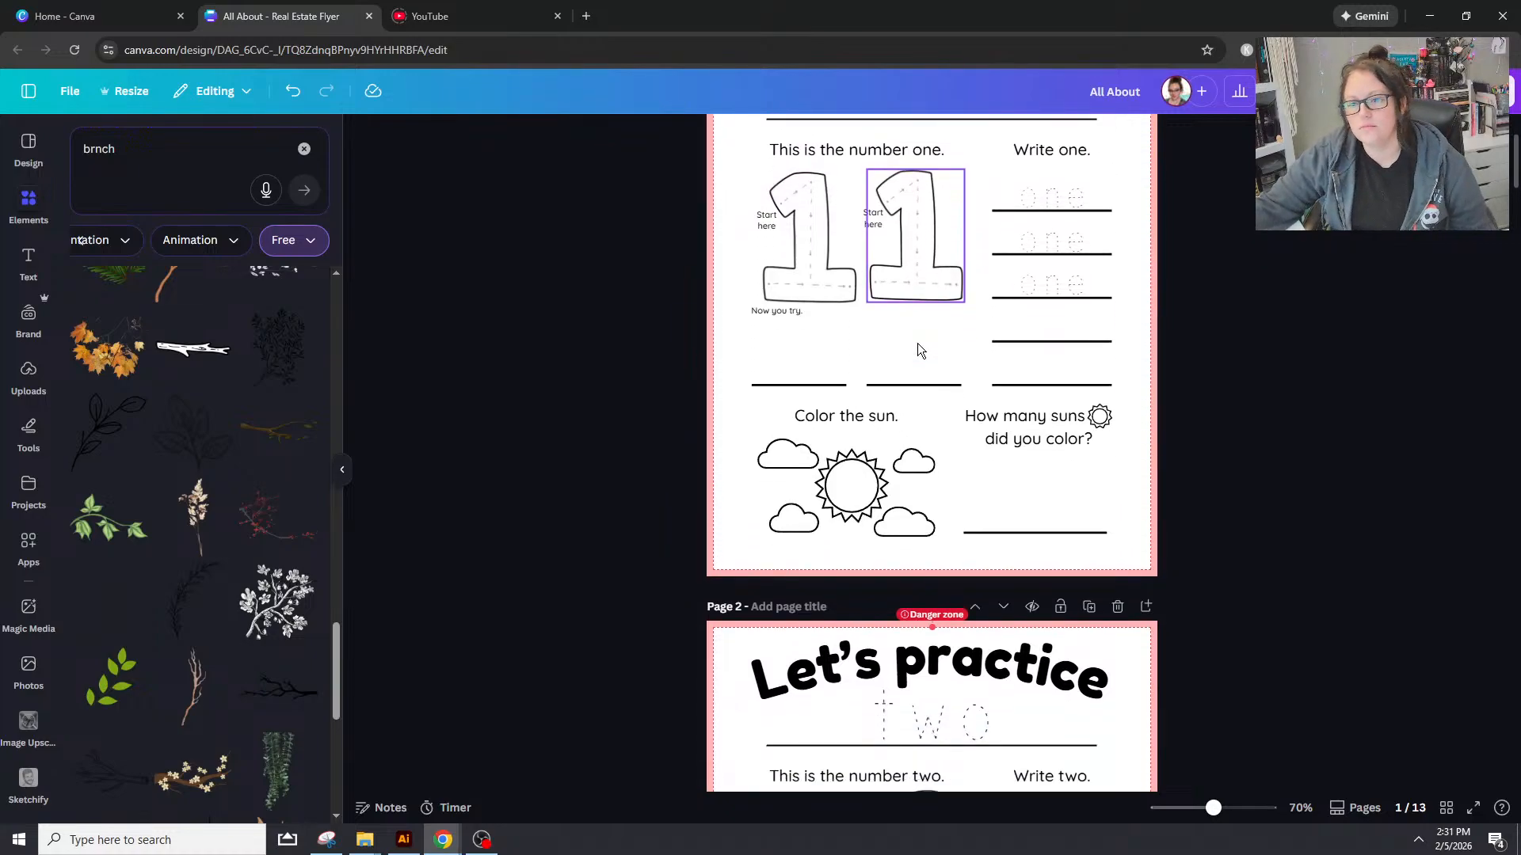
scroll(955, 378, down, 15)
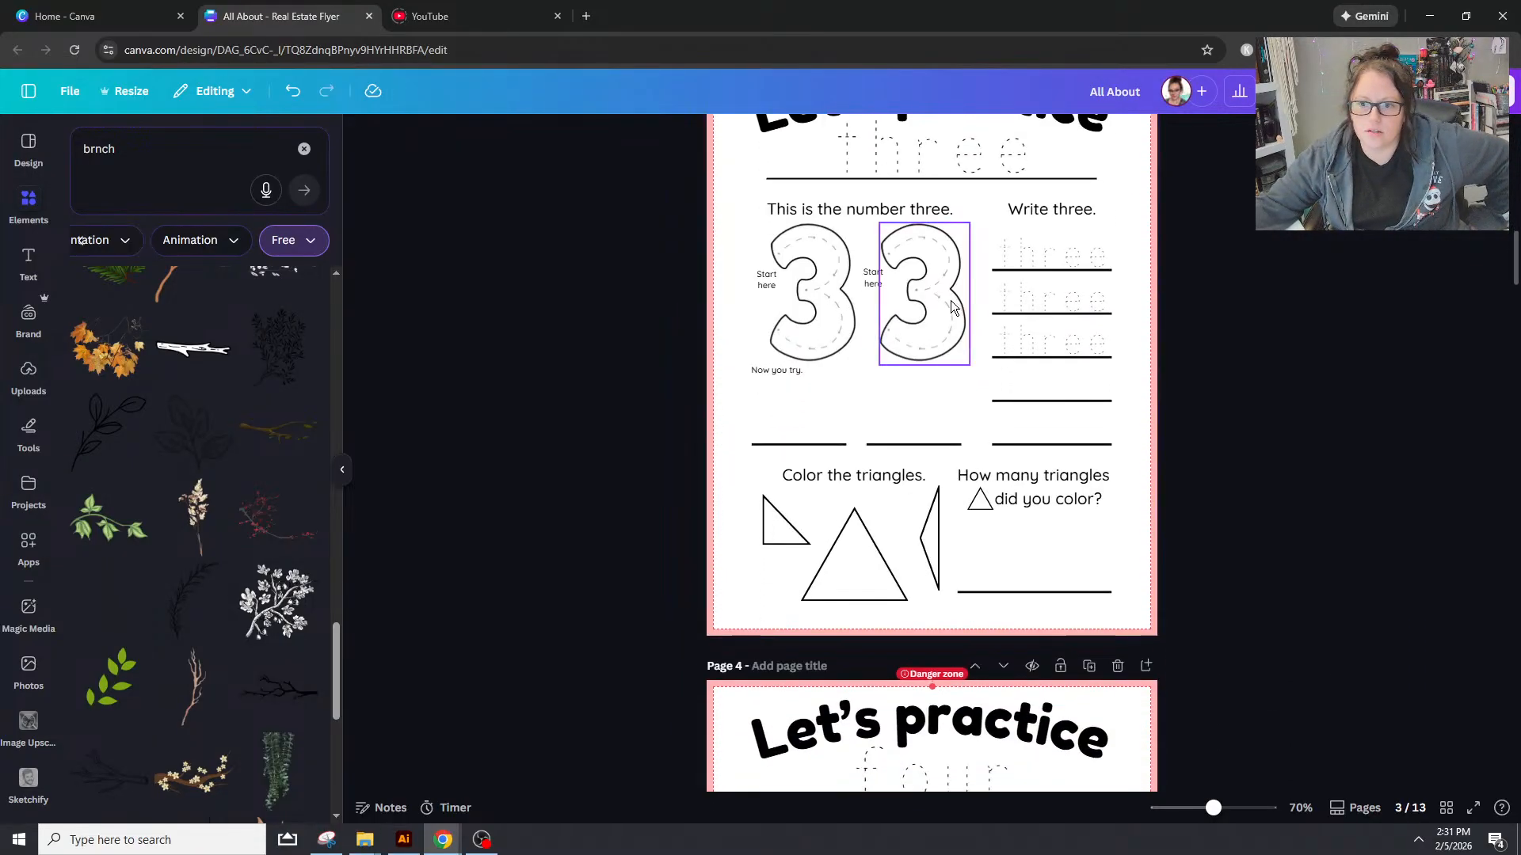
scroll(917, 309, down, 6)
Step: Delete the white shapes covering the dashed tracing lines of the second 4 on page 4
click(908, 471)
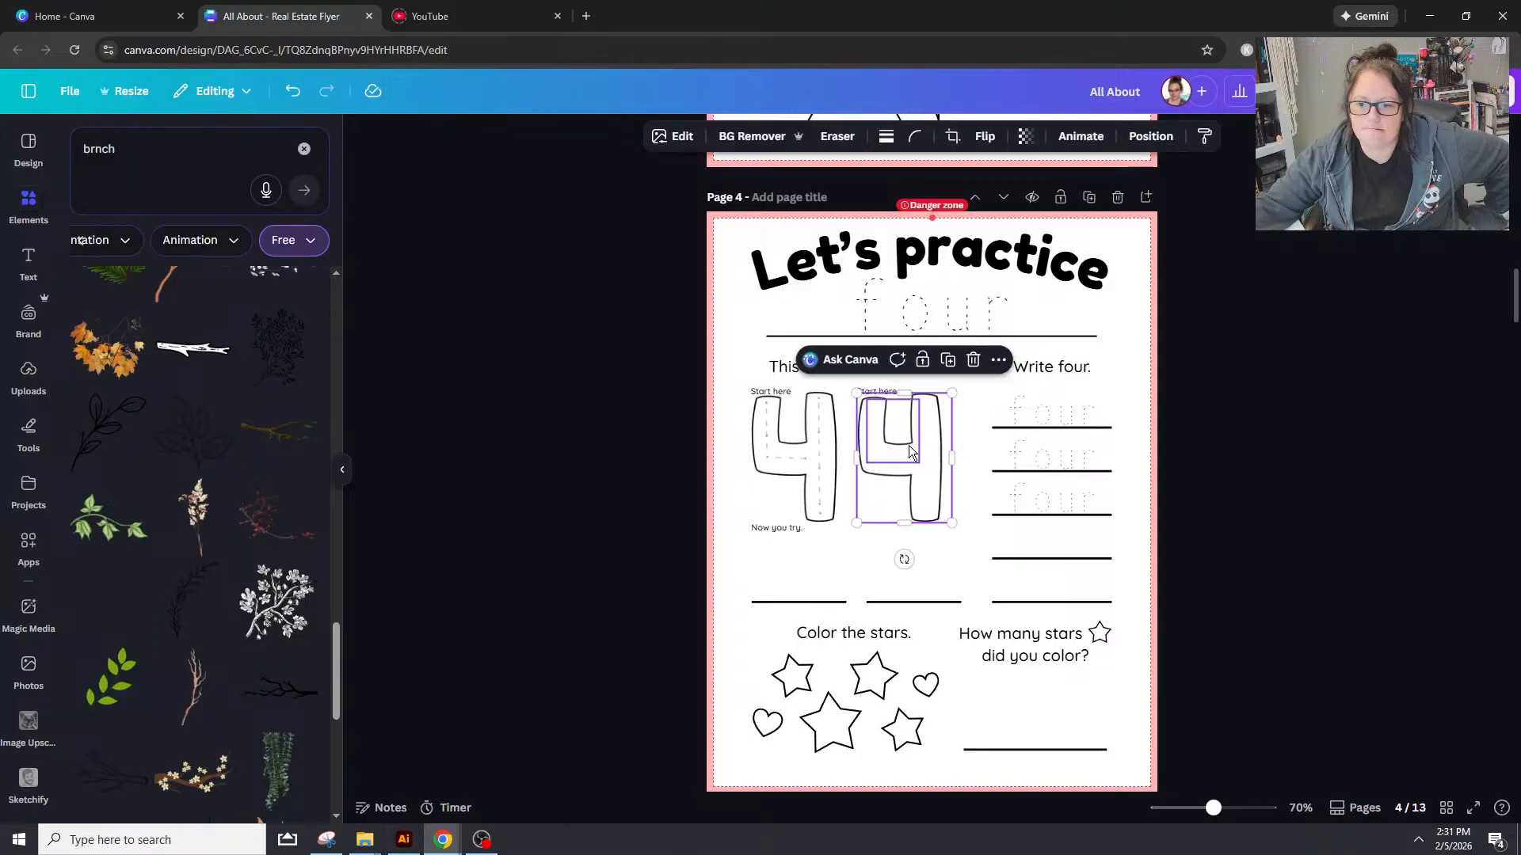
click(900, 454)
key(Delete)
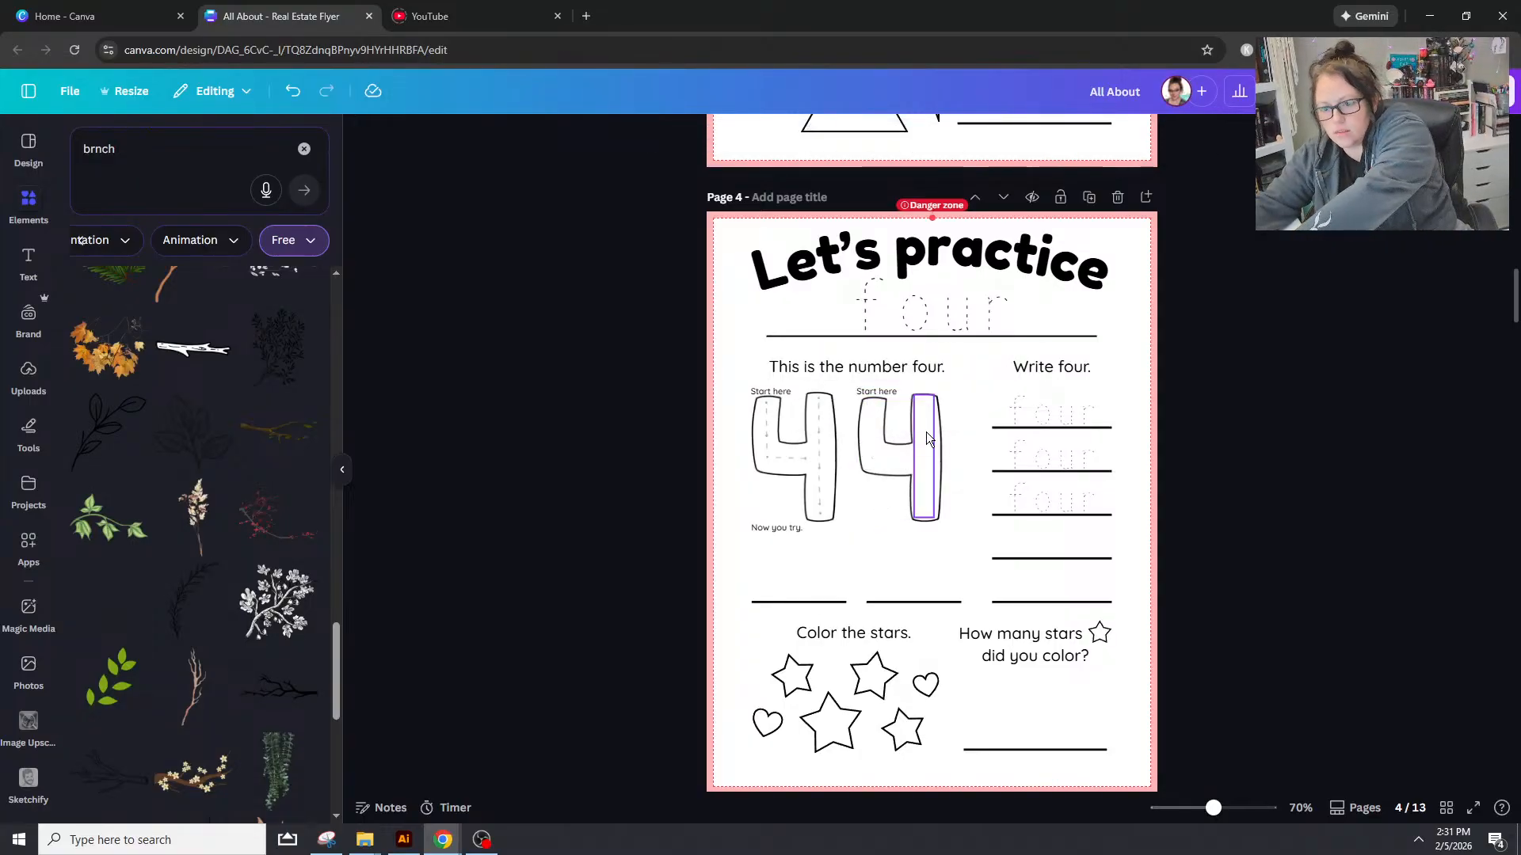
click(925, 433)
key(Delete)
click(868, 453)
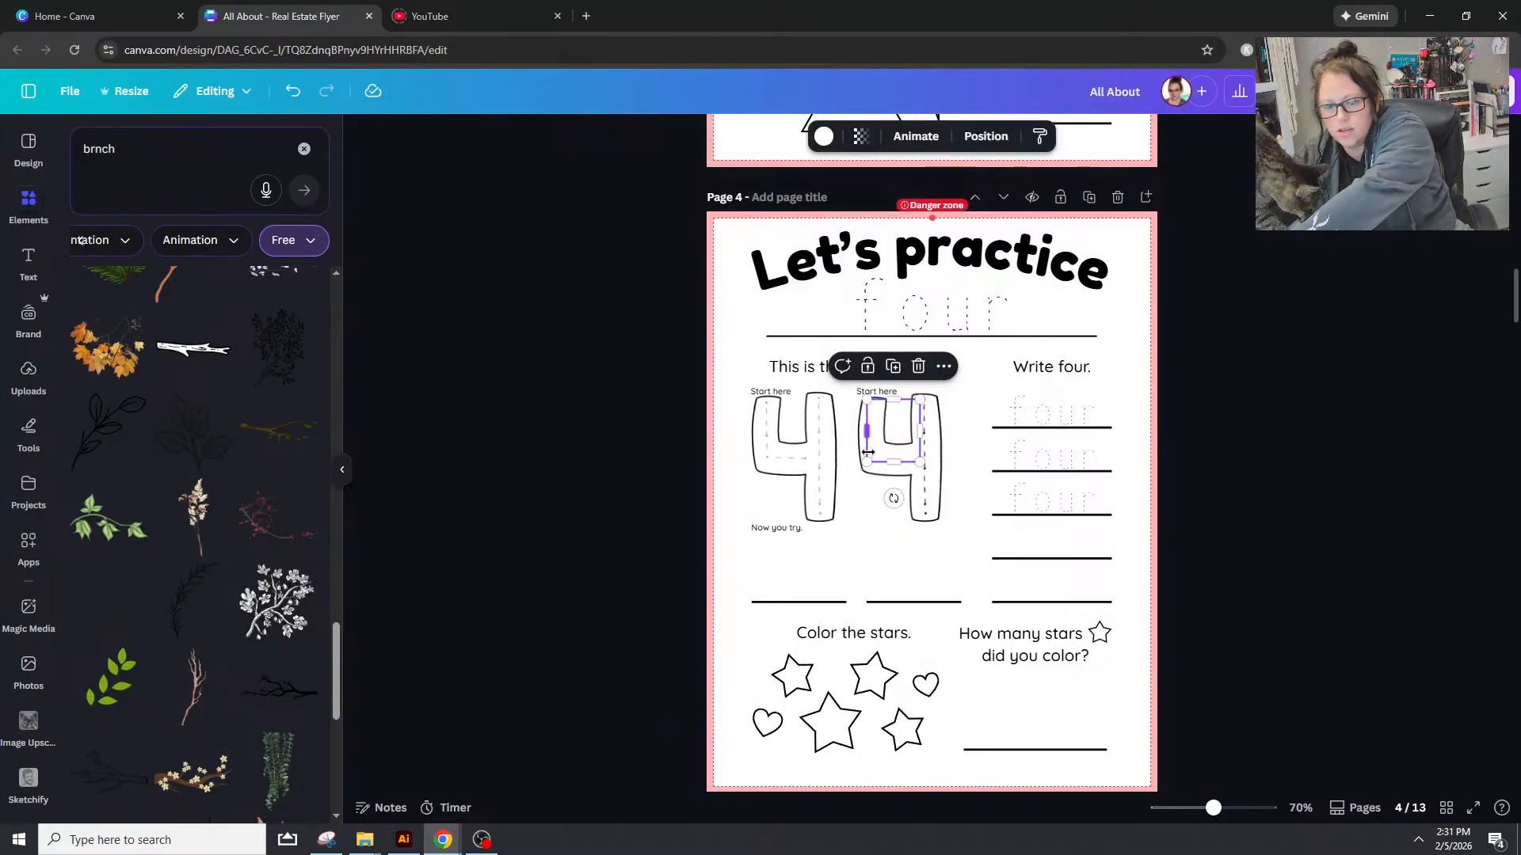
key(Delete)
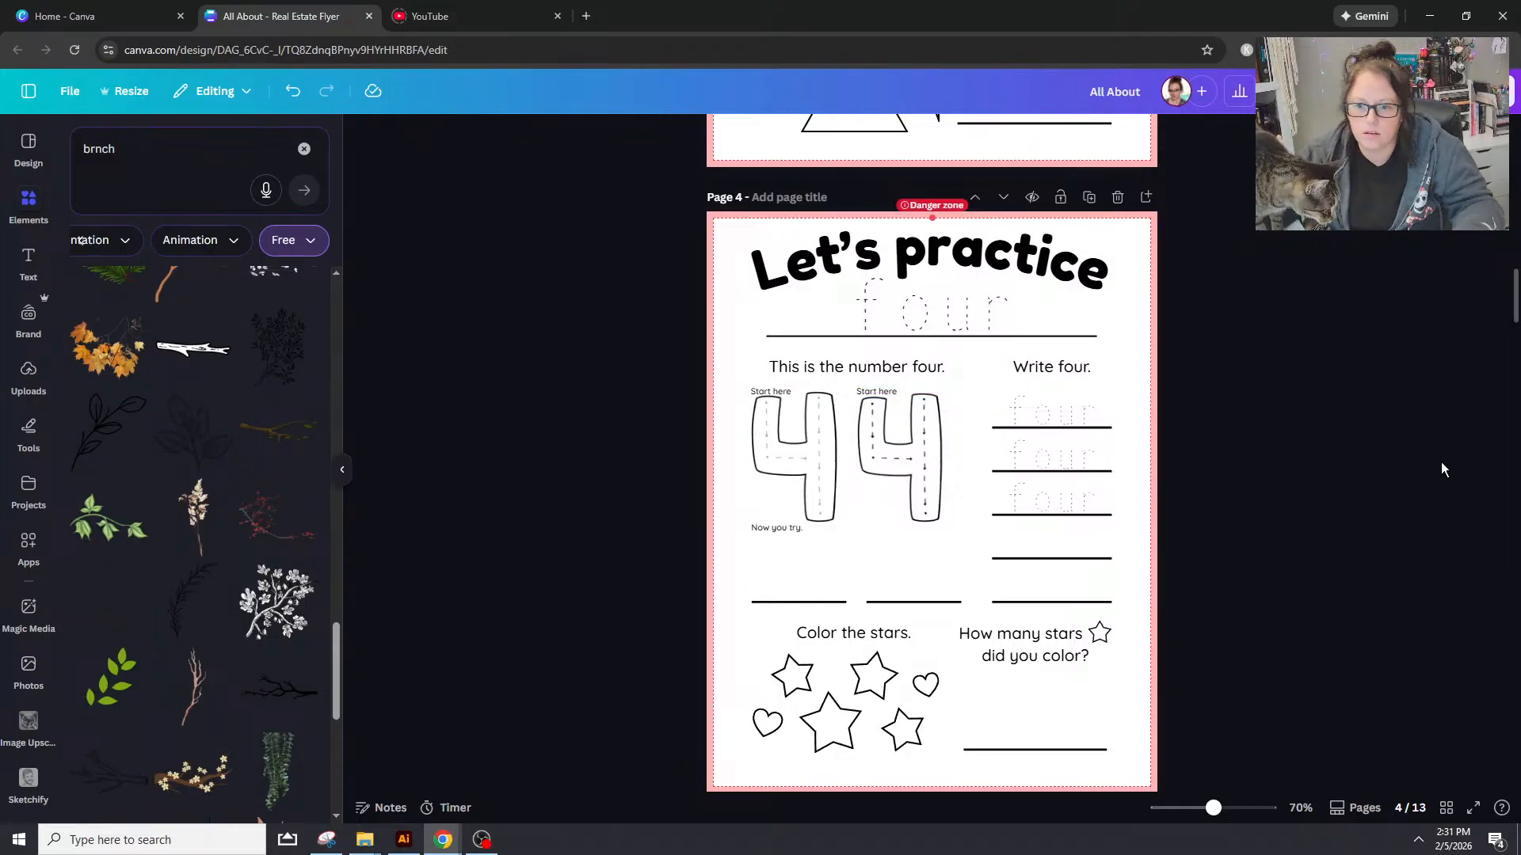
Step: Delete the second 4 and its "Start here" label from page 4
click(827, 439)
click(905, 452)
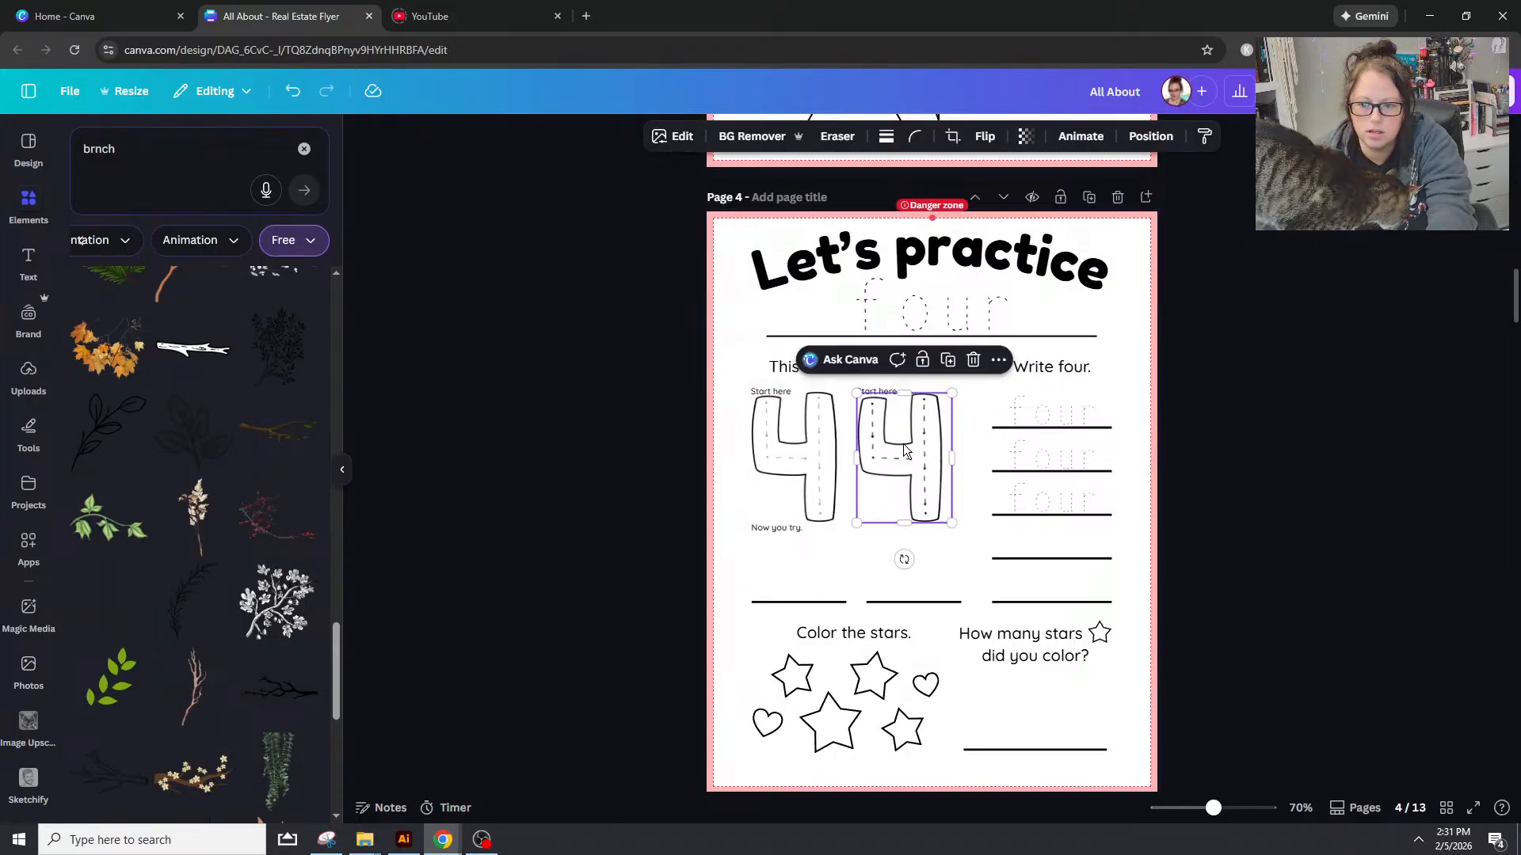
key(Delete)
click(886, 392)
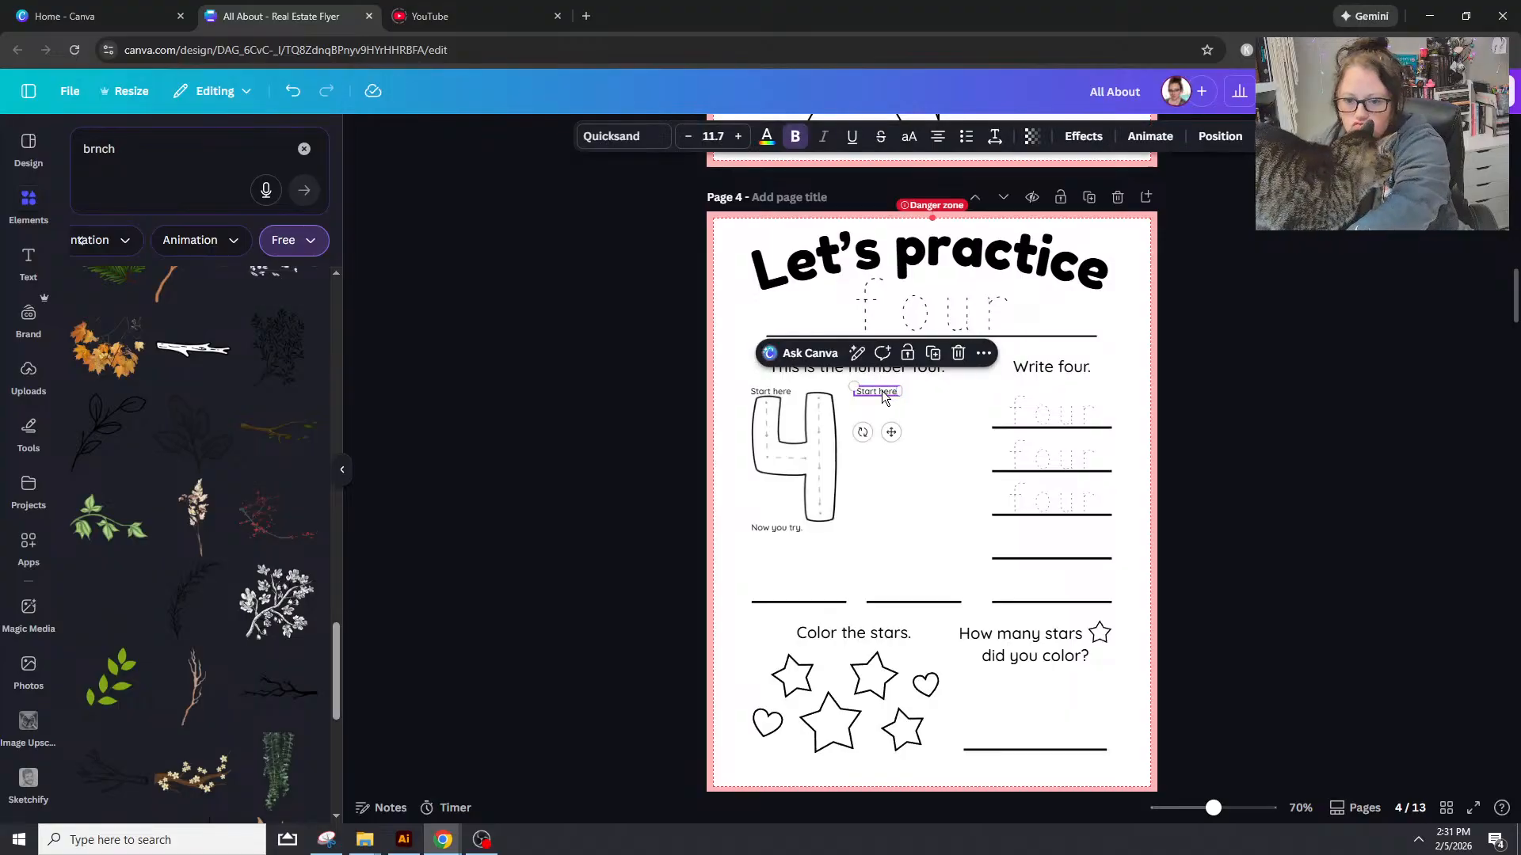
key(Delete)
Step: Duplicate the remaining dashed 4 with its "Start here" label and place the copy beside the original
drag(744, 385, 822, 461)
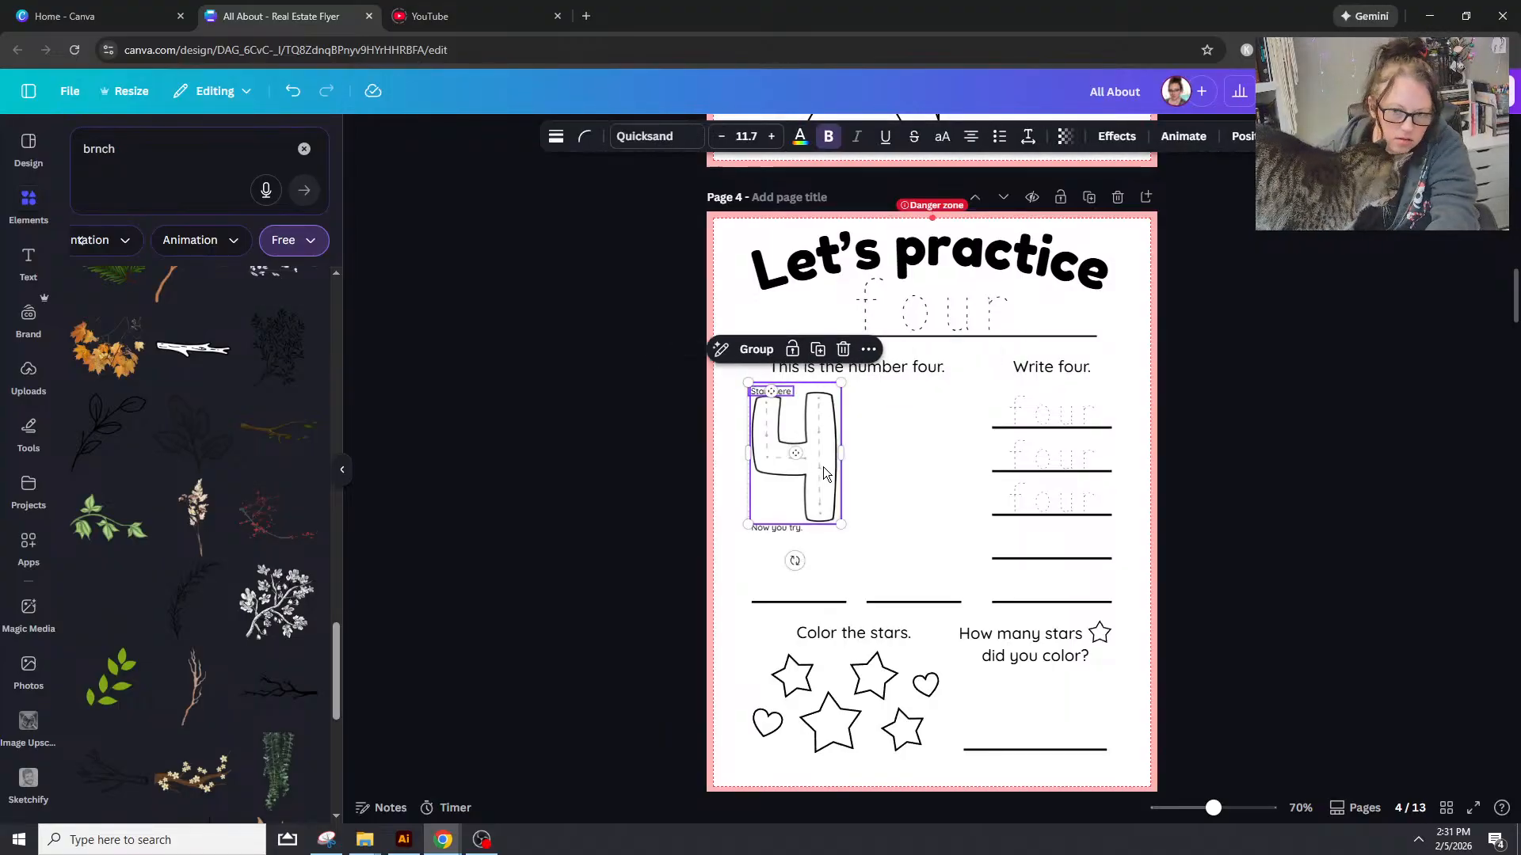
click(871, 481)
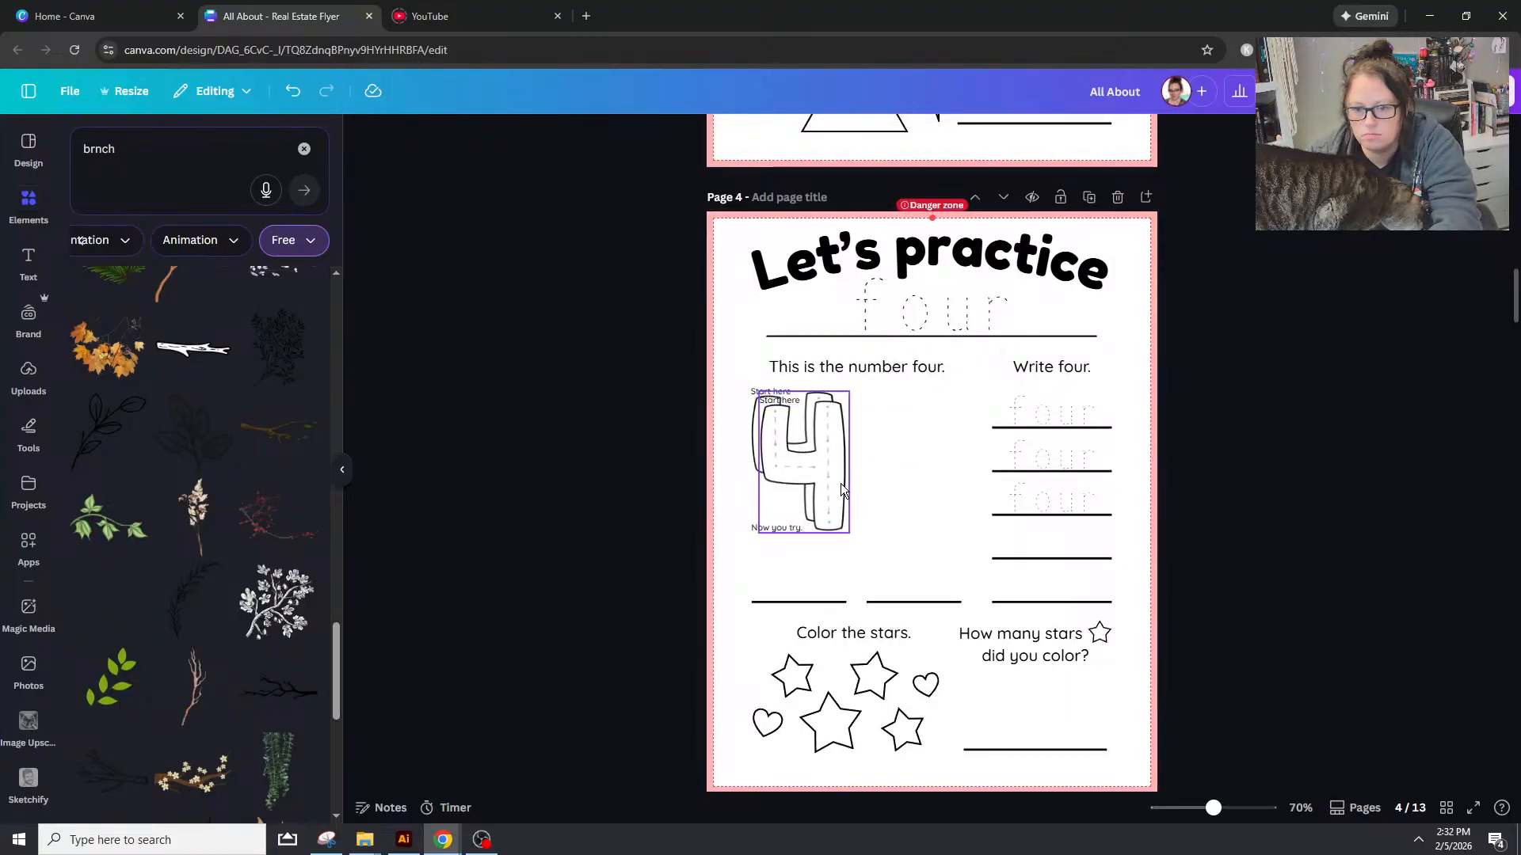
click(783, 406)
shift+click(783, 405)
drag(829, 473, 937, 471)
click(1380, 433)
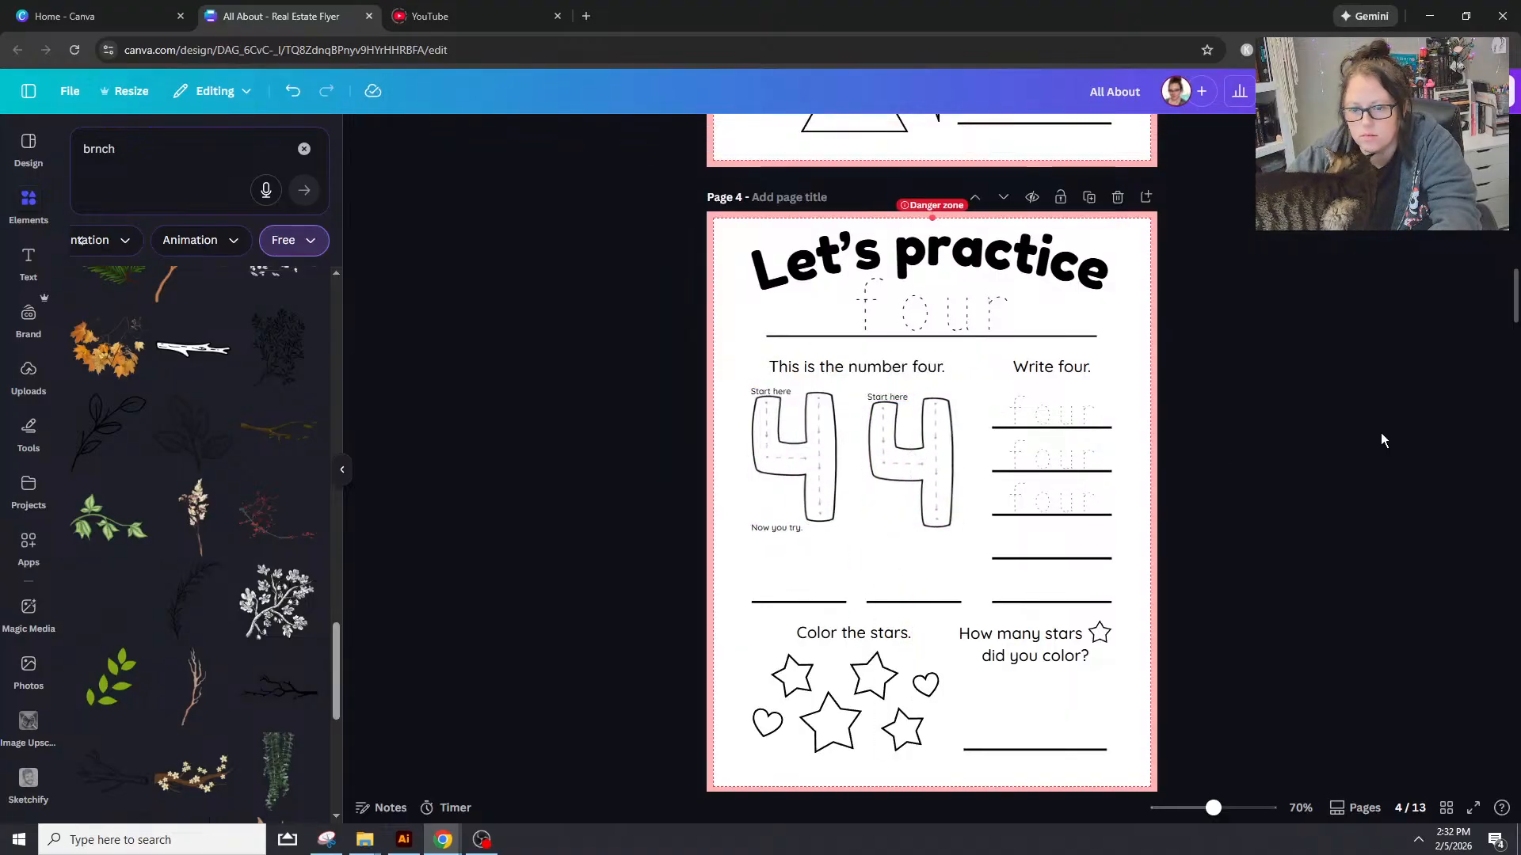
Step: Align the top edges of the two dashed 4s with their "Start here" labels on page 4
click(891, 396)
click(898, 451)
click(824, 439)
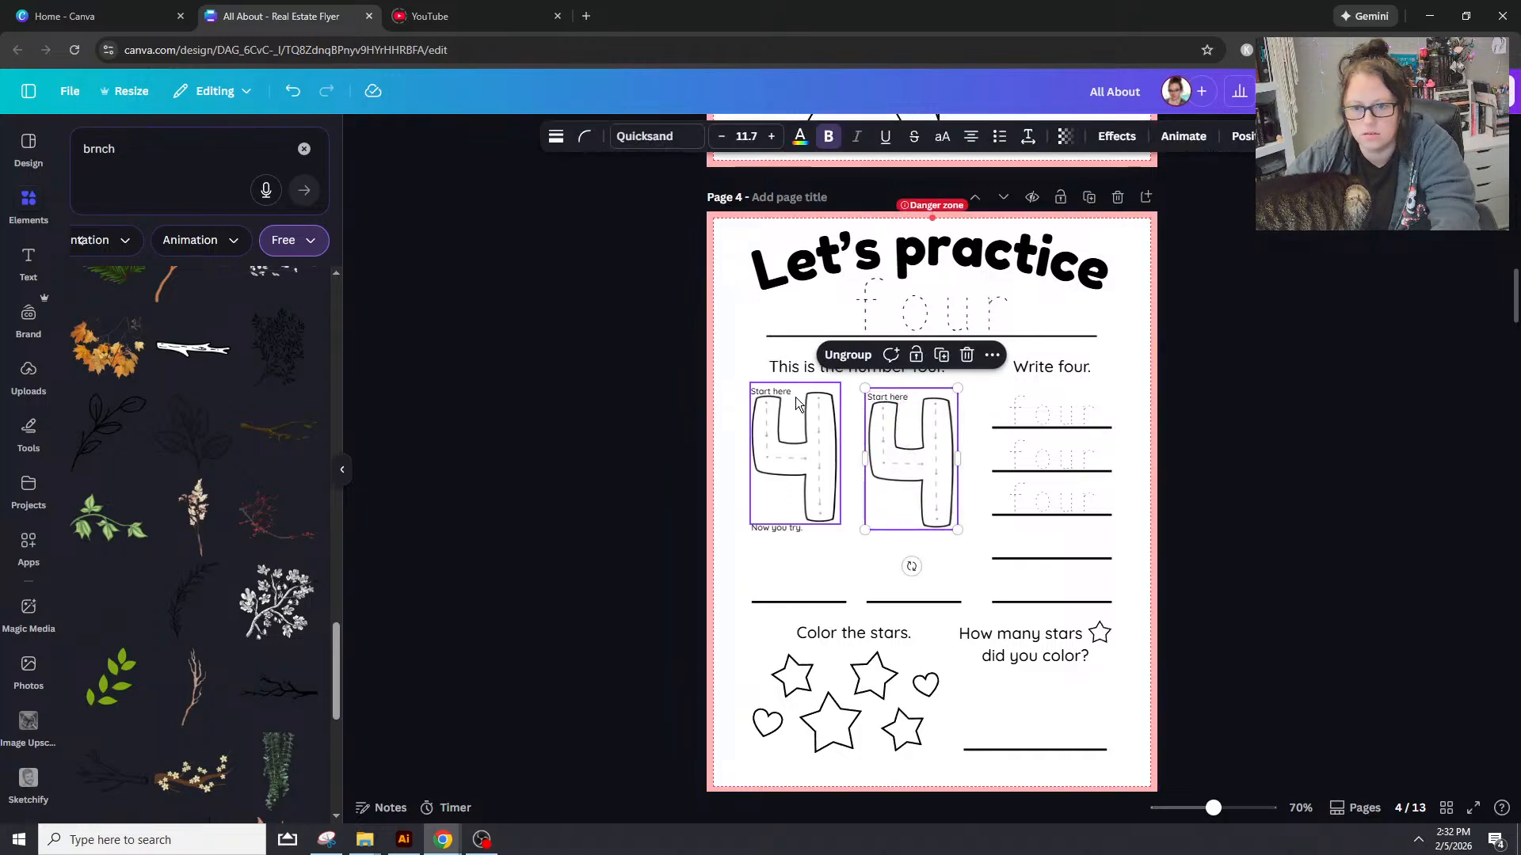
shift+click(781, 391)
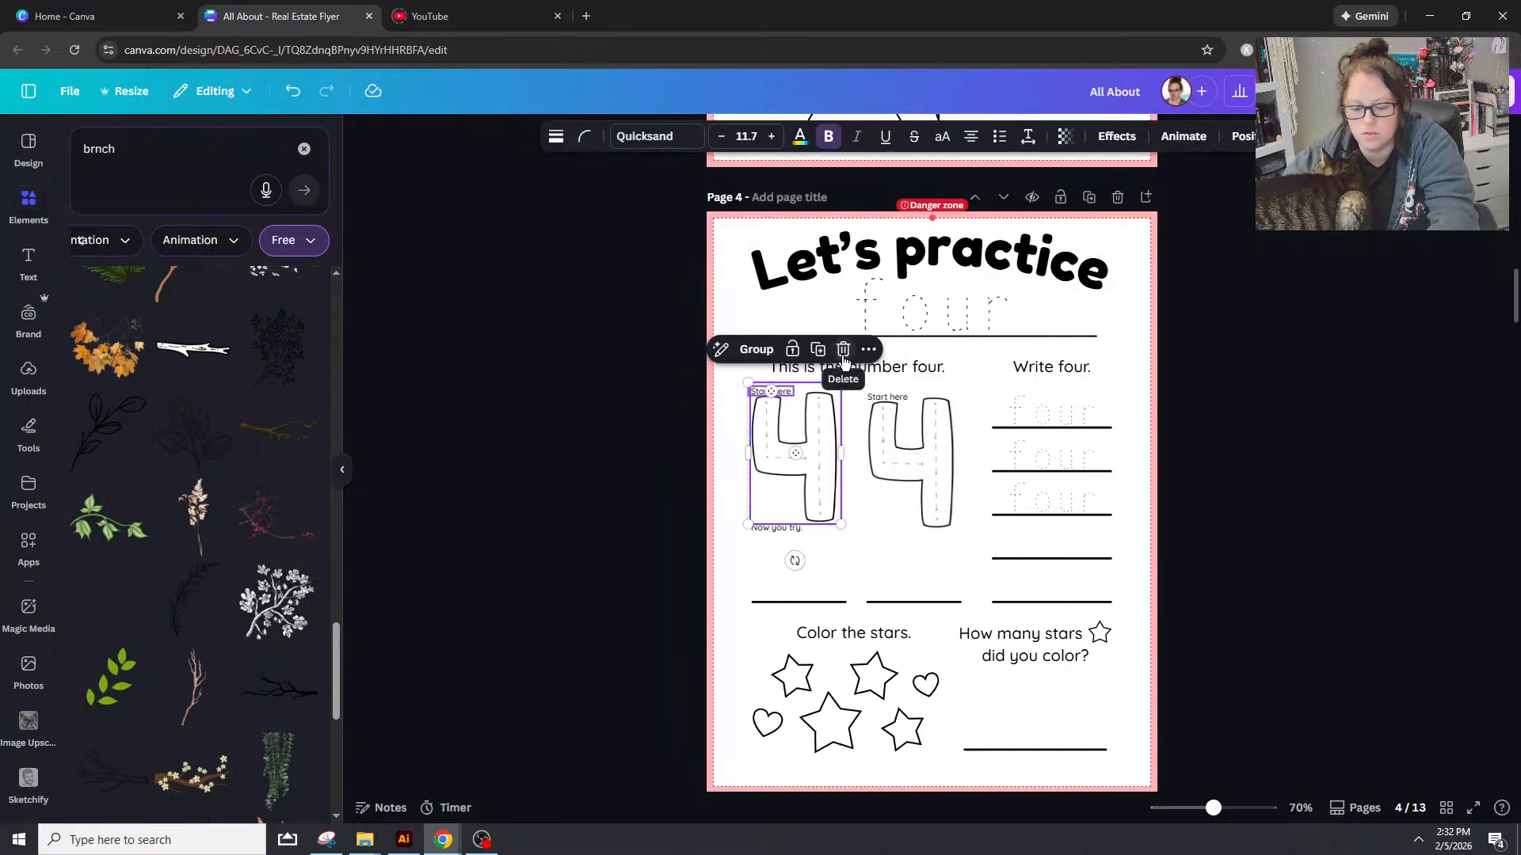
shift+click(910, 459)
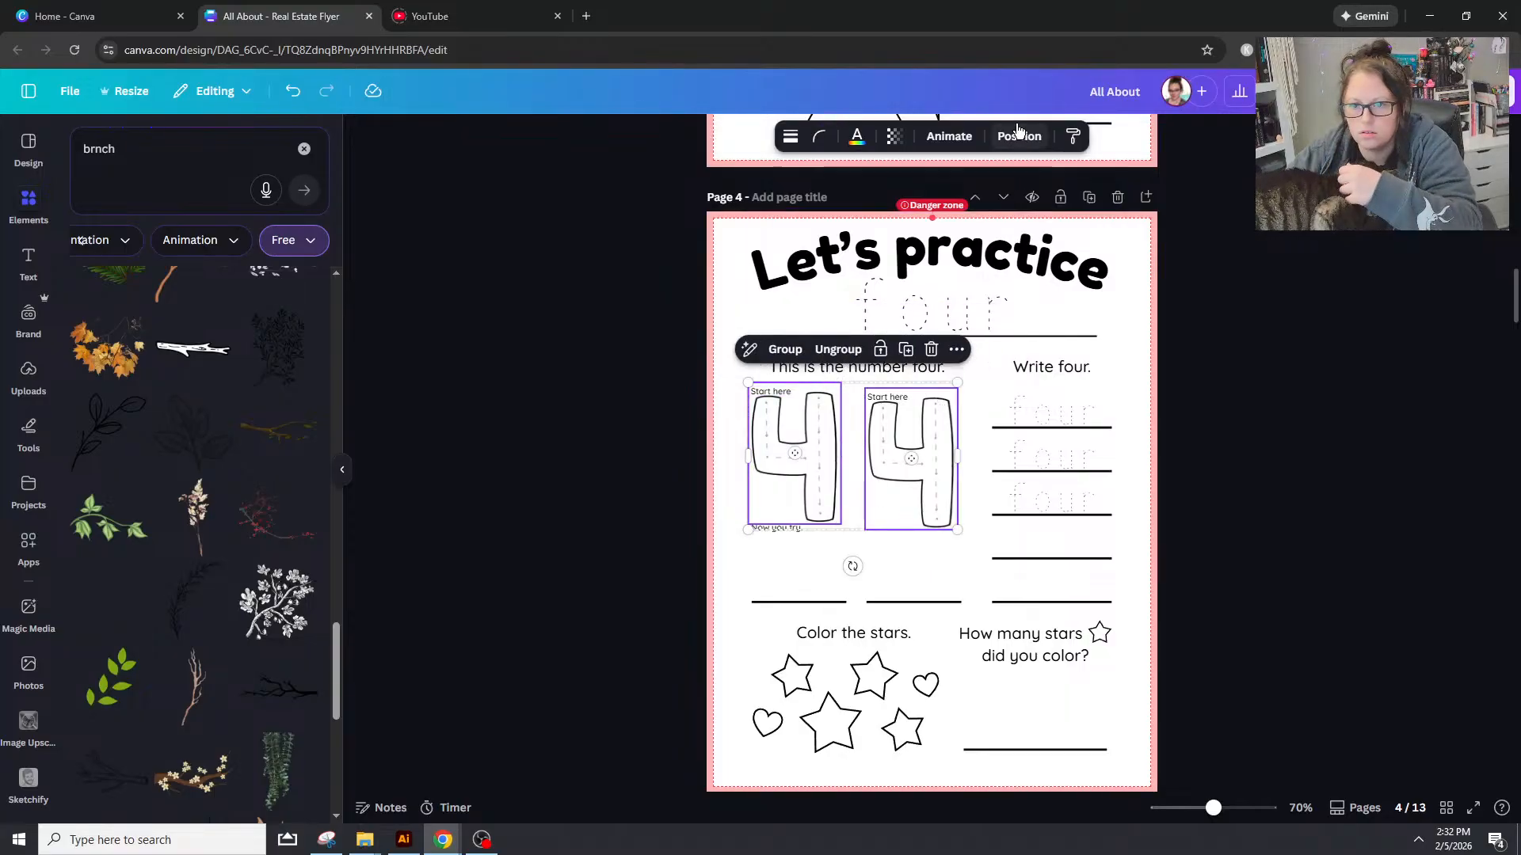
click(1020, 136)
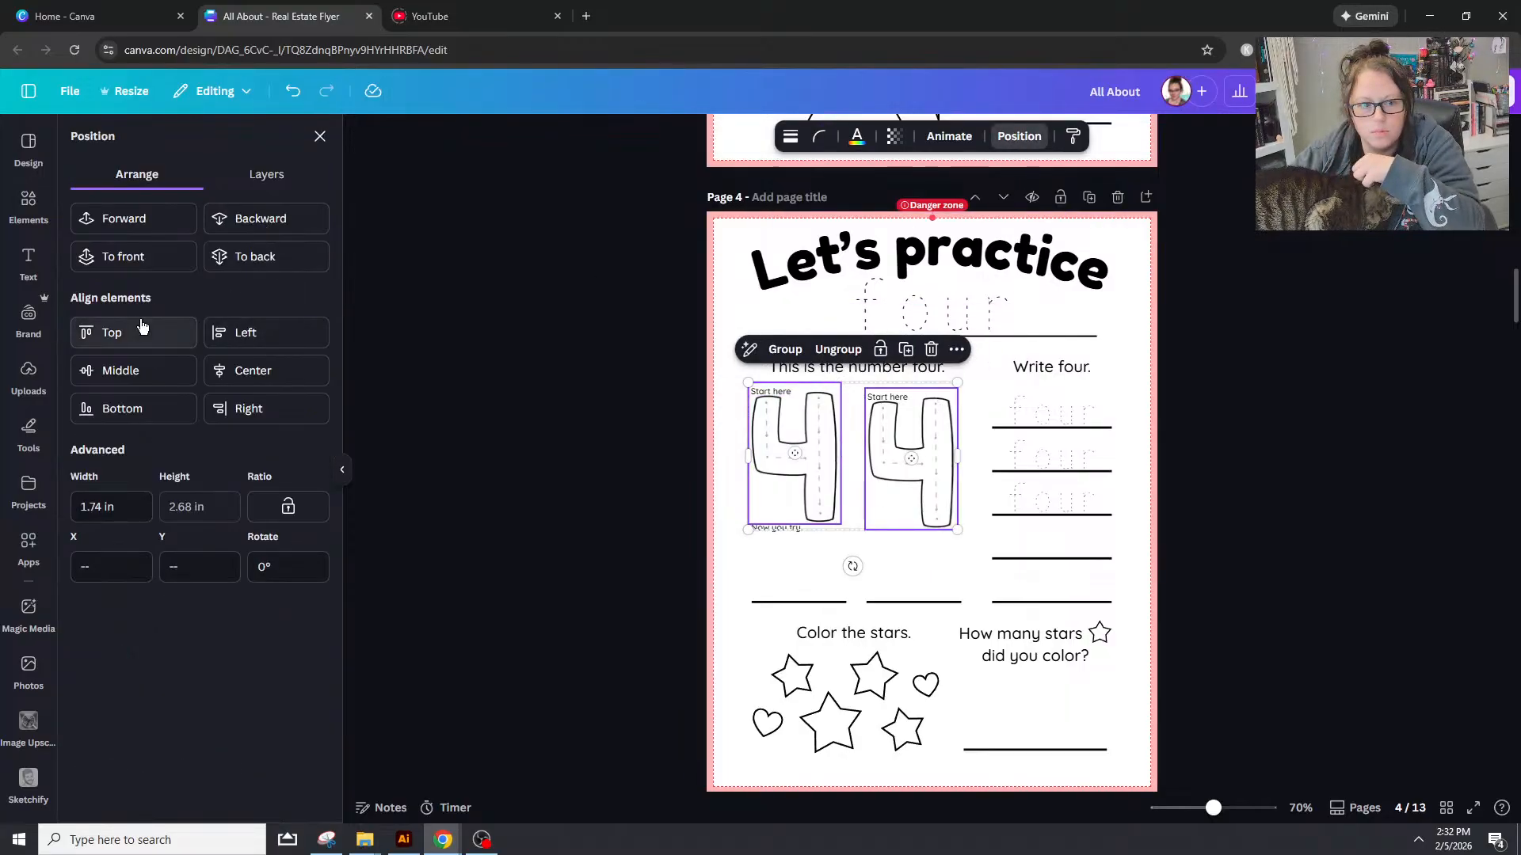
click(107, 333)
click(1218, 464)
Step: Review the worksheet pages from four through nine to zero, checking the tracing numbers and layout
scroll(1326, 491, down, 1)
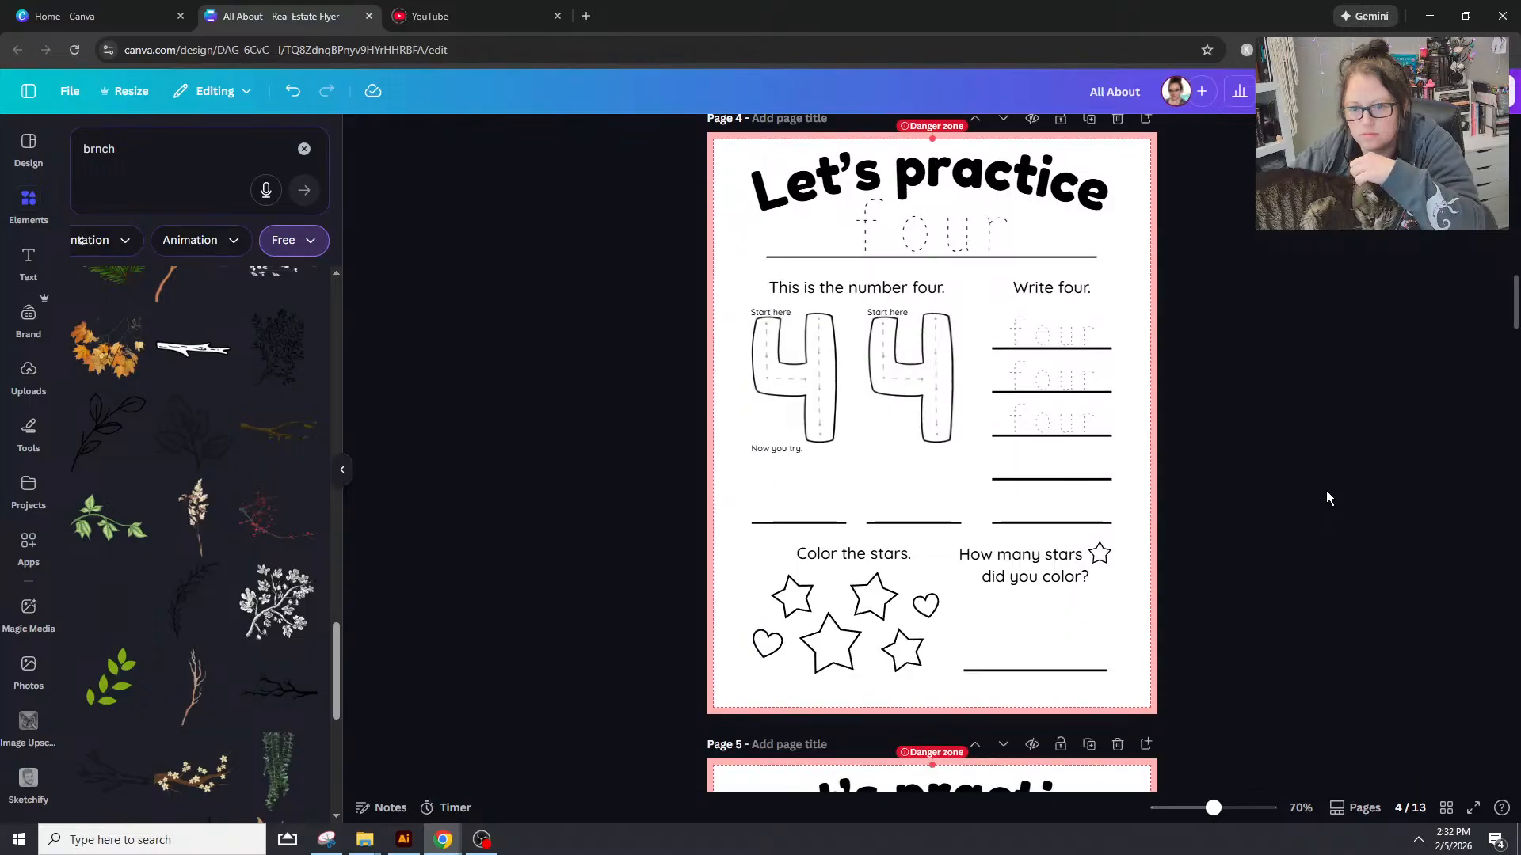
scroll(1327, 490, down, 8)
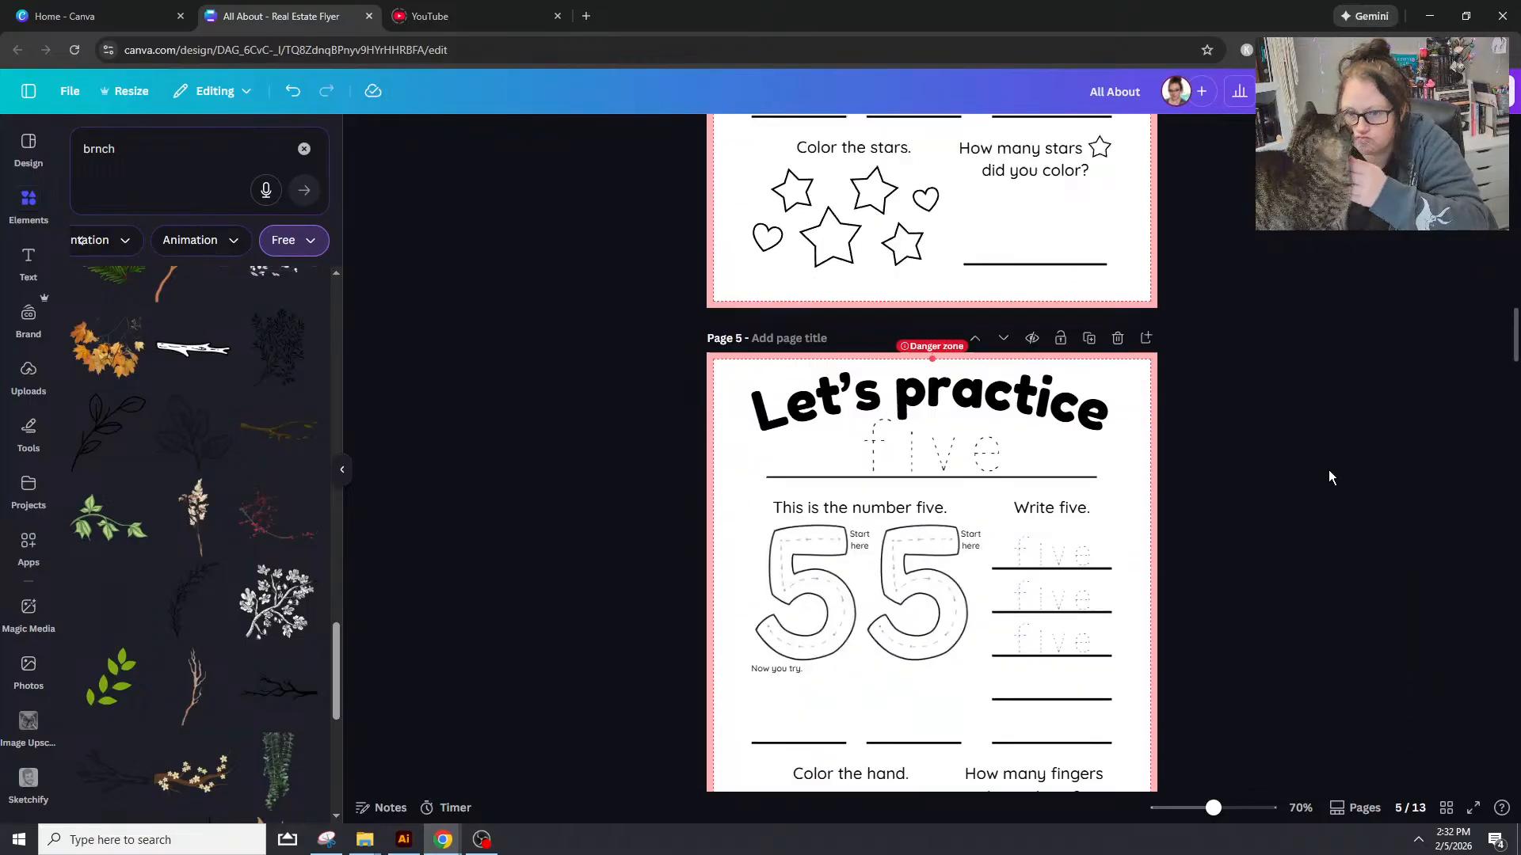
scroll(1319, 491, down, 1)
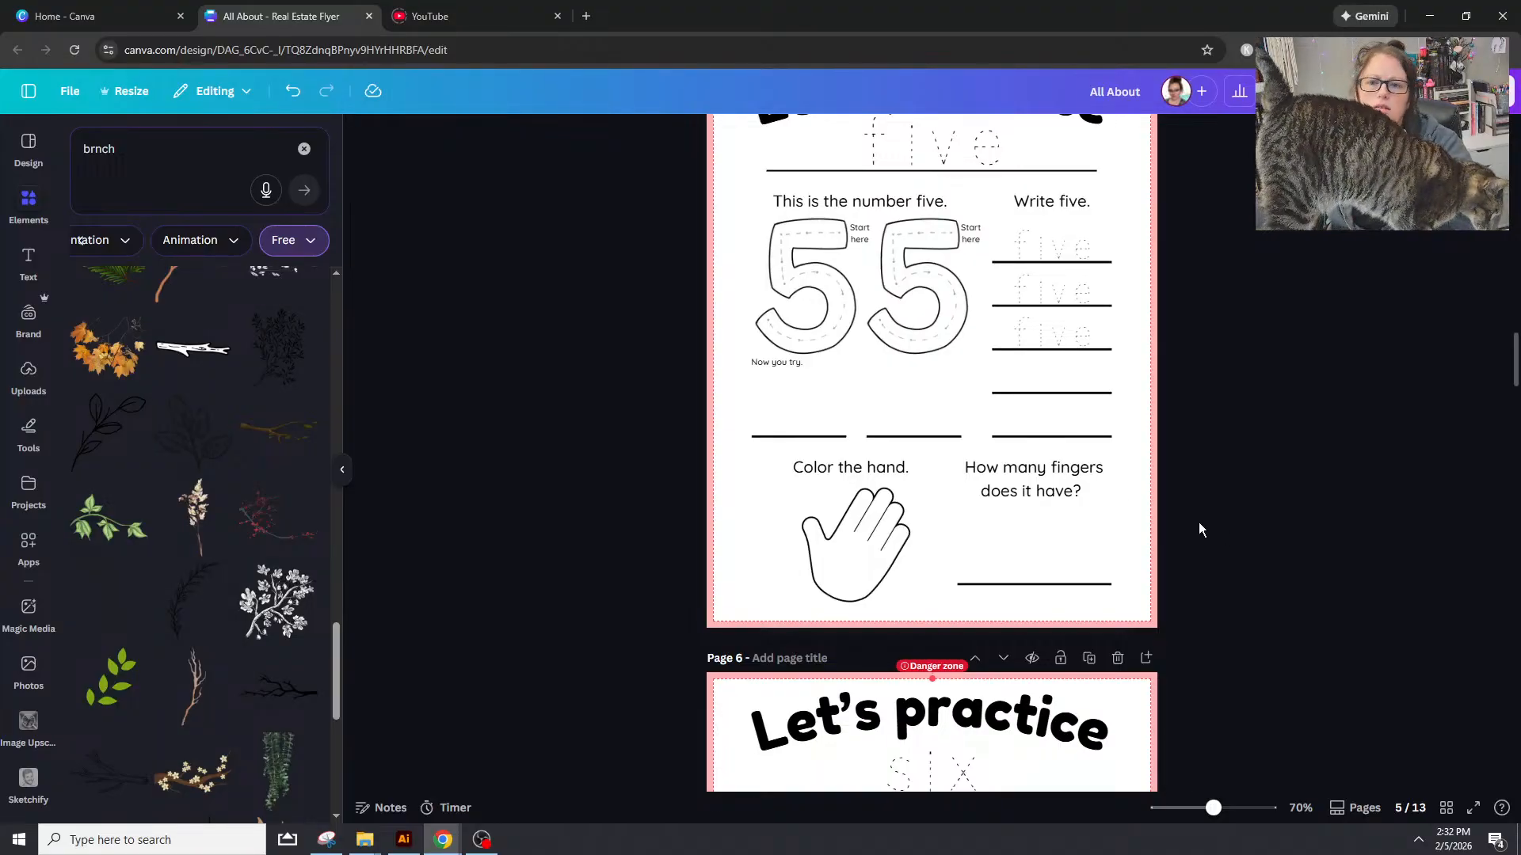
scroll(1109, 456, down, 10)
scroll(1073, 410, down, 8)
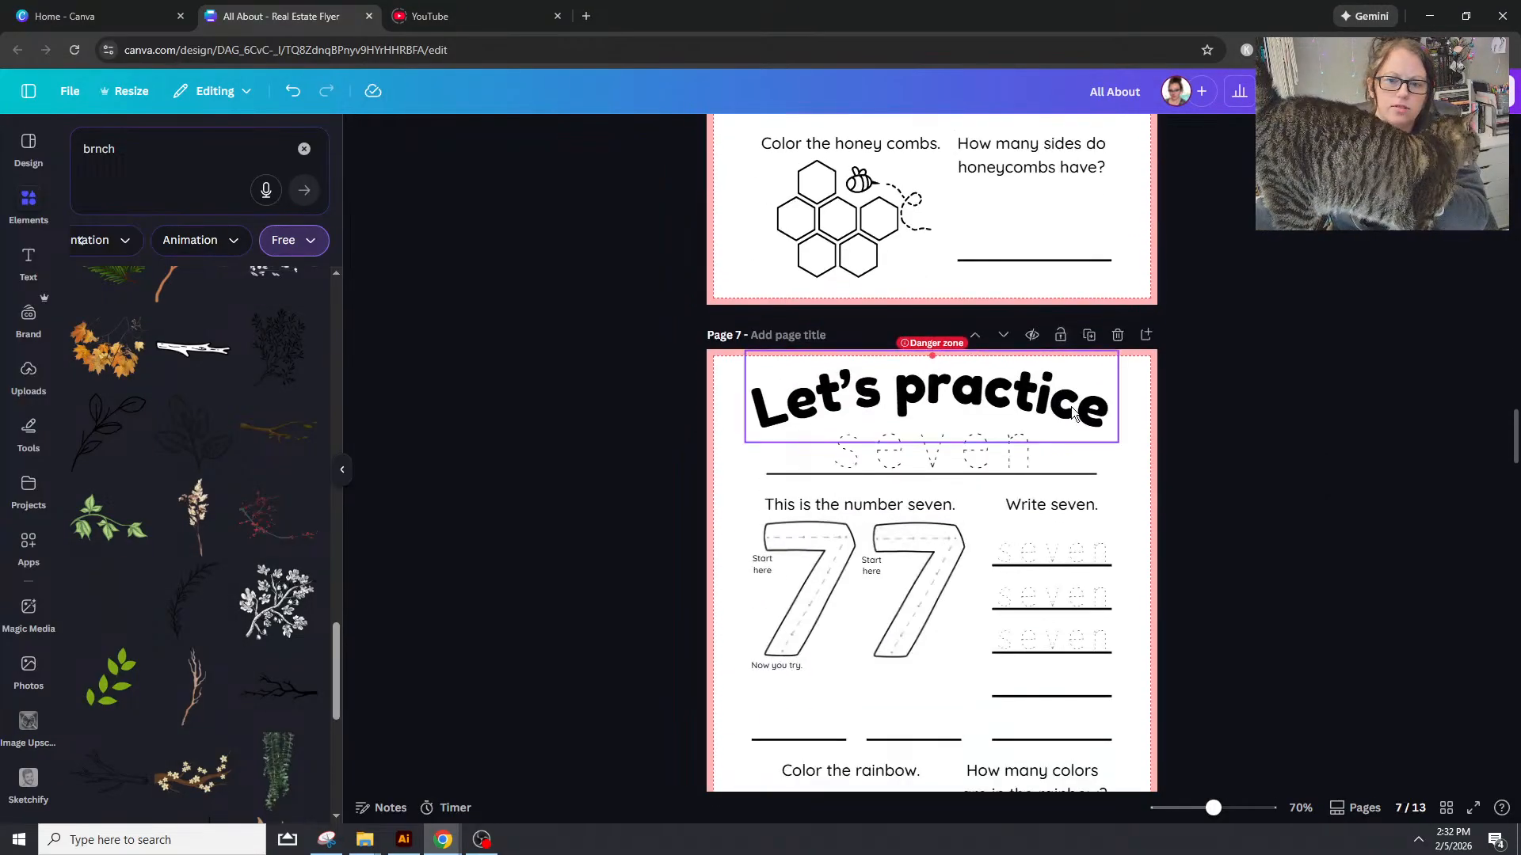
scroll(1071, 409, down, 12)
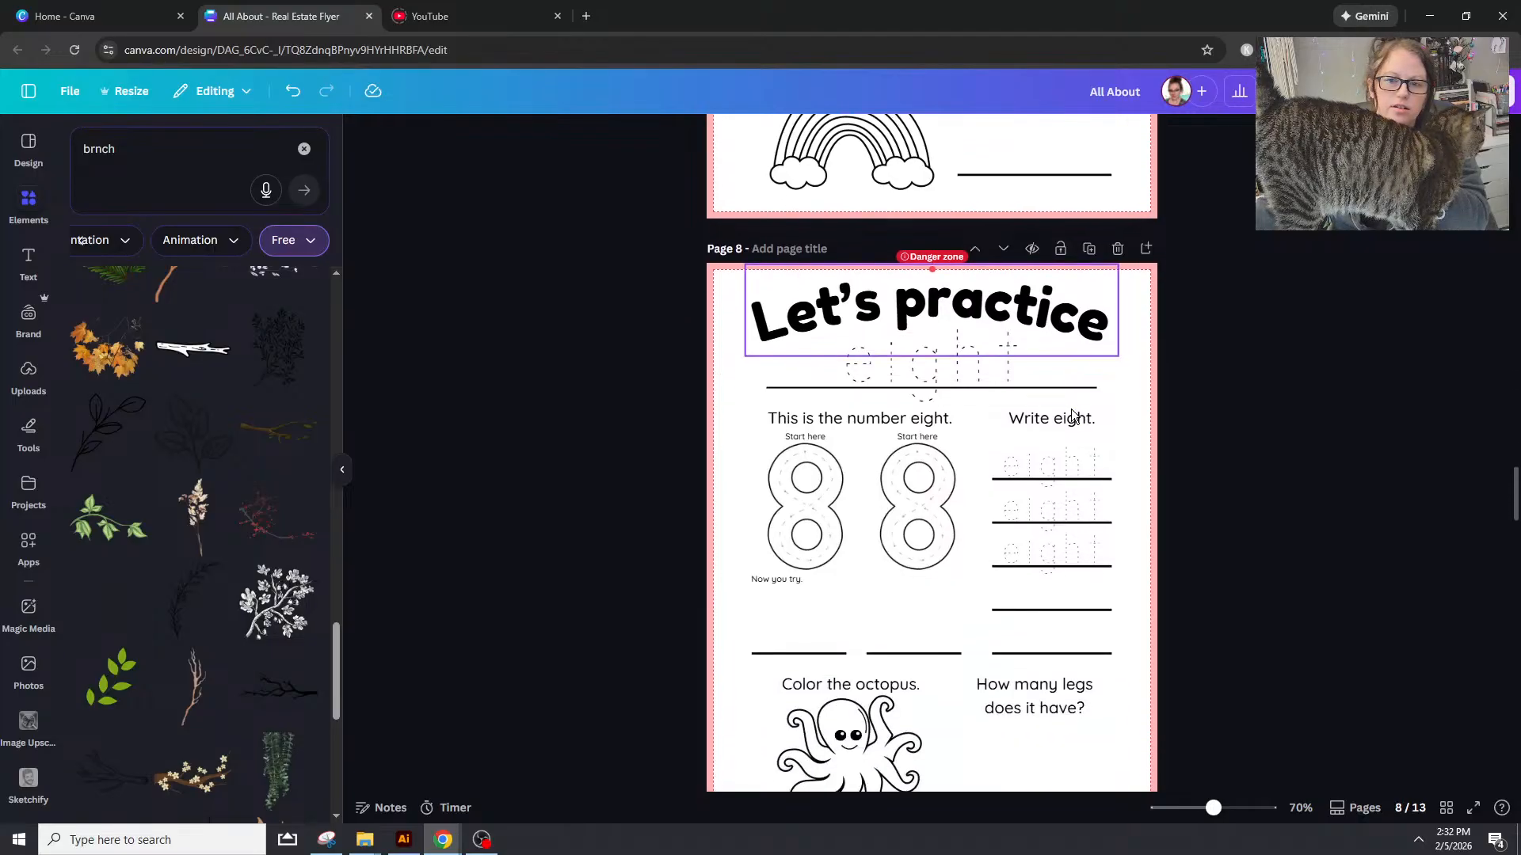
scroll(1115, 402, down, 10)
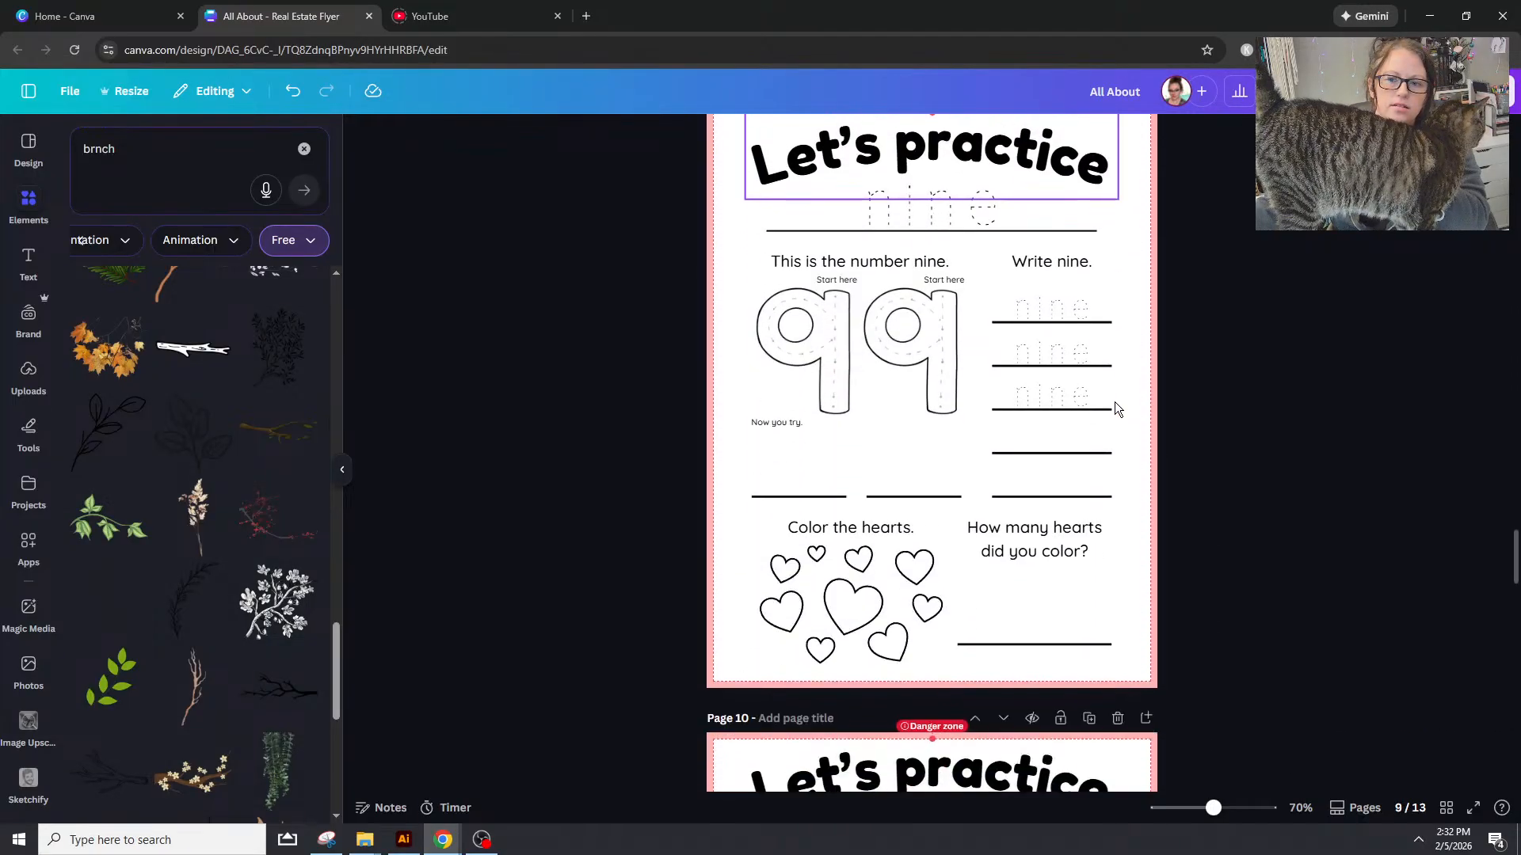
scroll(1116, 401, down, 6)
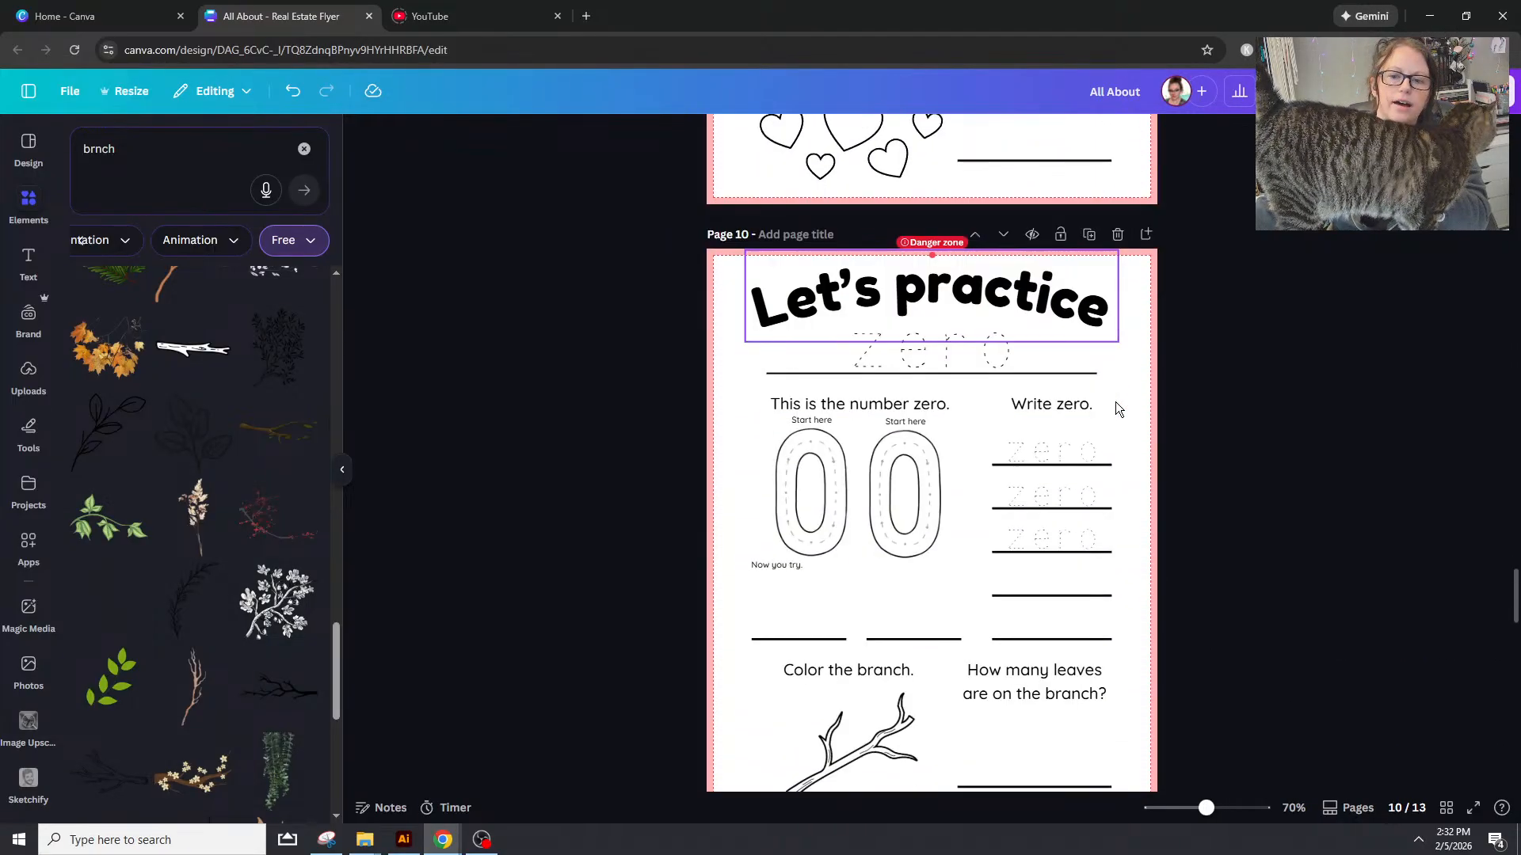
scroll(1148, 379, up, 3)
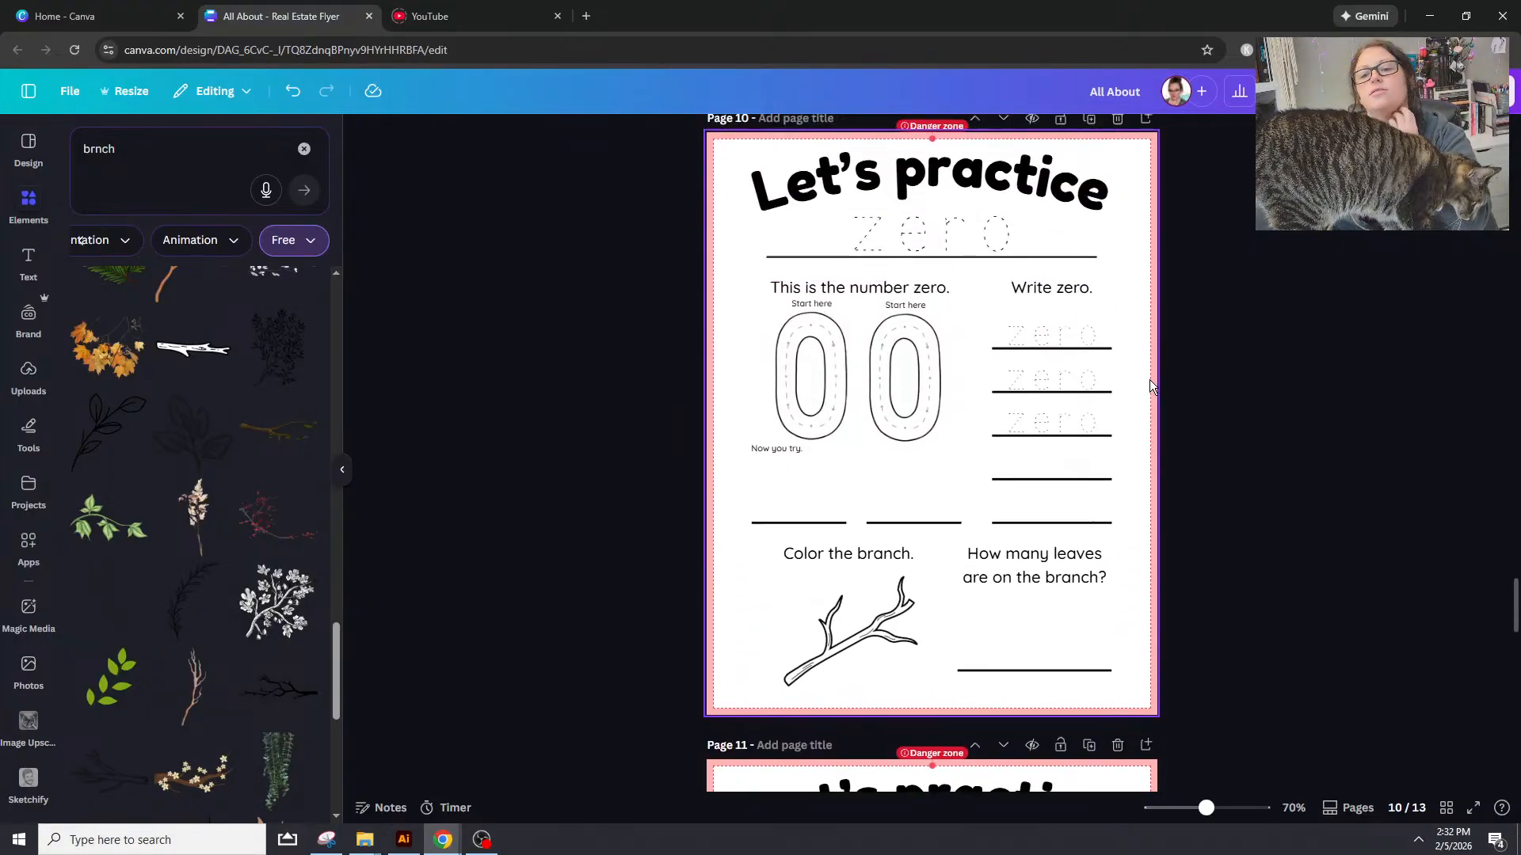
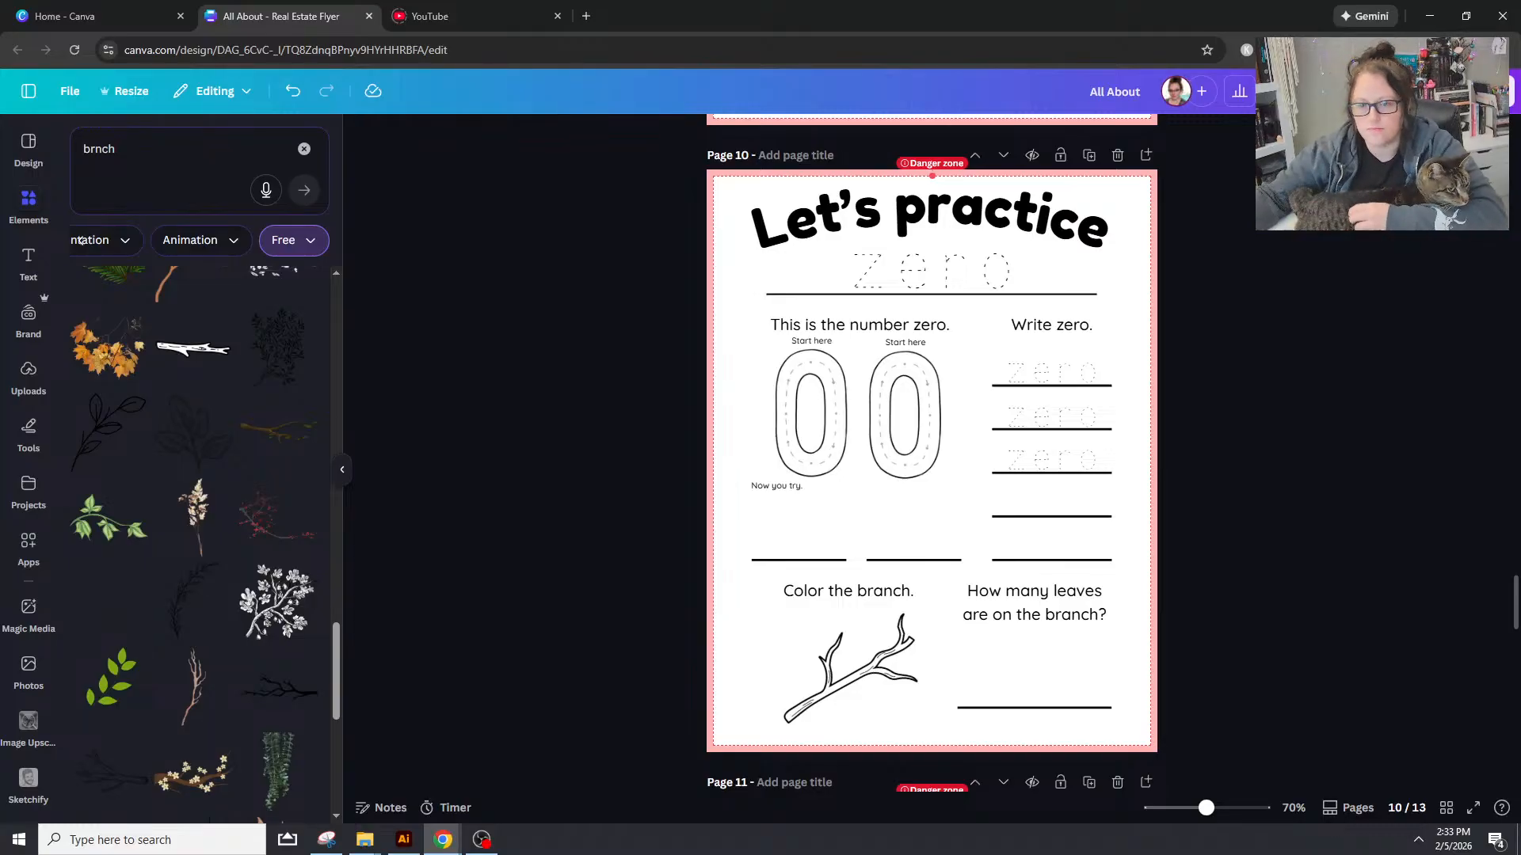
Step: Duplicate the number zero worksheet page
scroll(895, 453, up, 6)
scroll(1239, 430, down, 5)
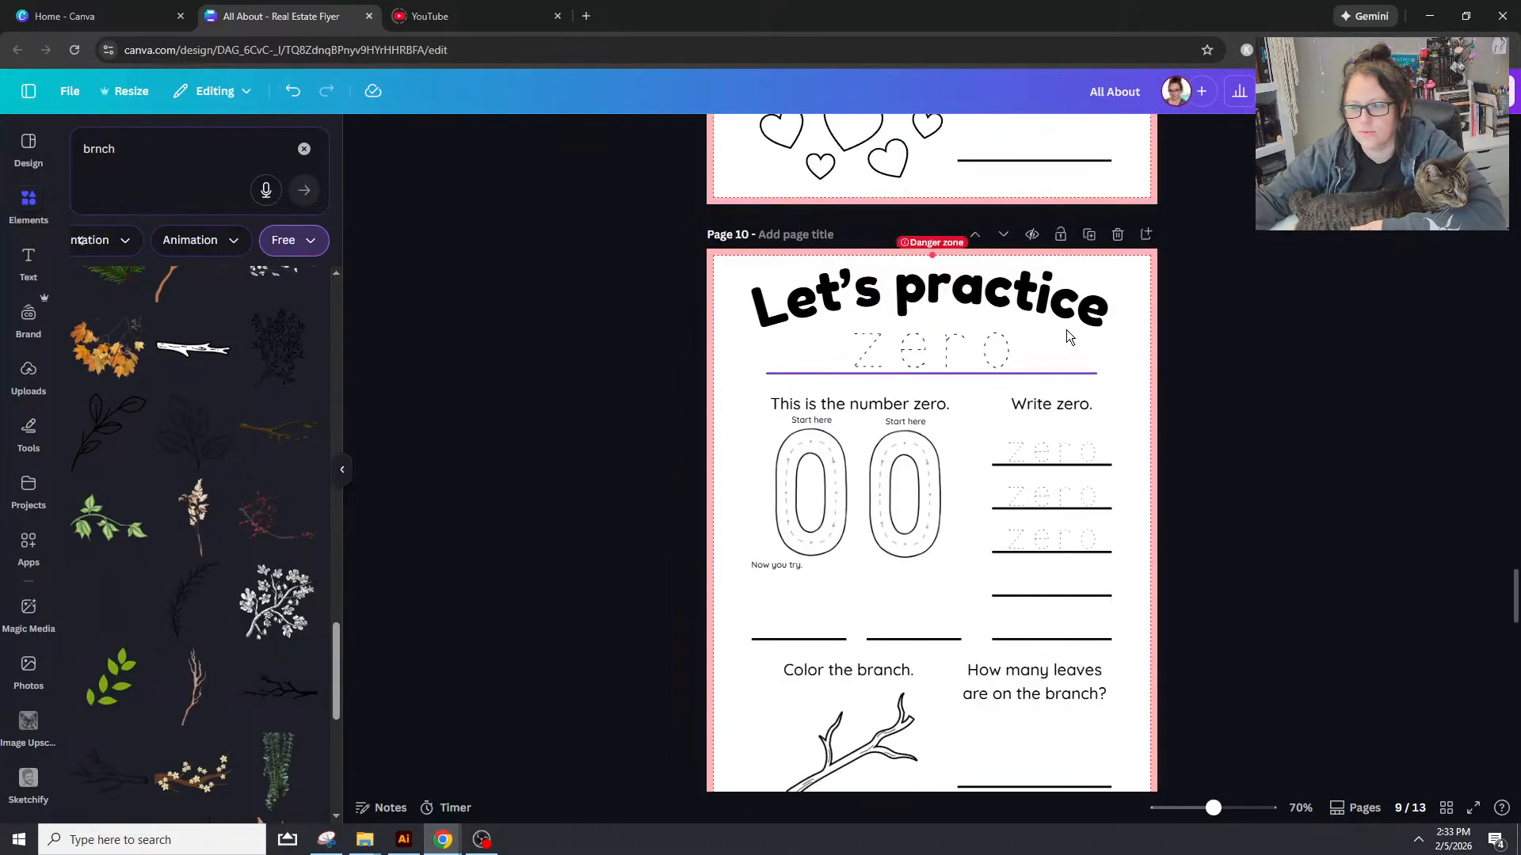
click(1089, 234)
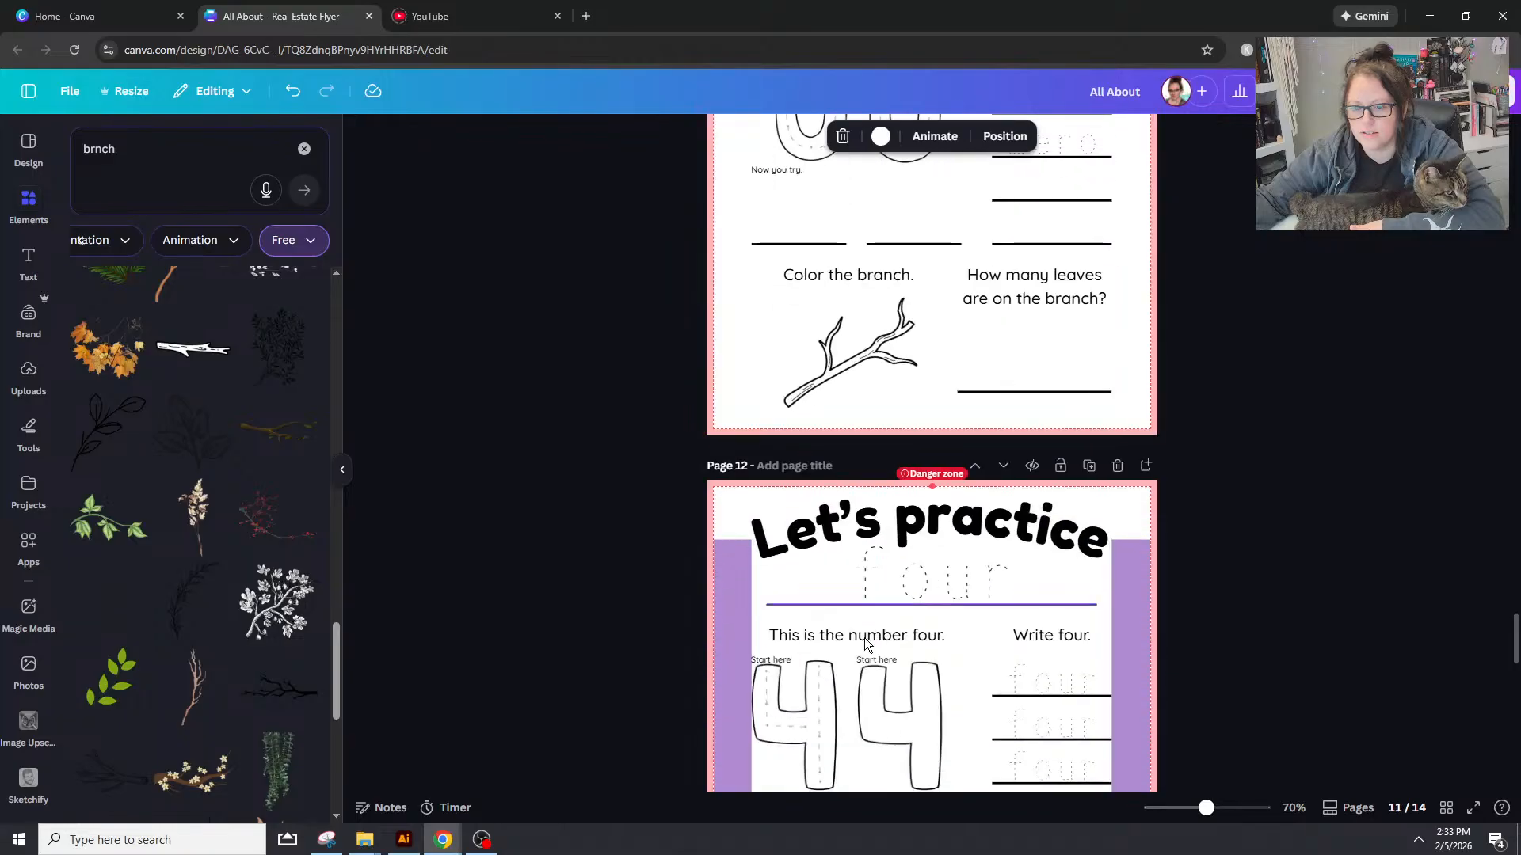
Step: Copy the first dashed 1 together with its "Start here" label from page 1
scroll(863, 638, up, 10)
click(807, 445)
scroll(806, 445, up, 20)
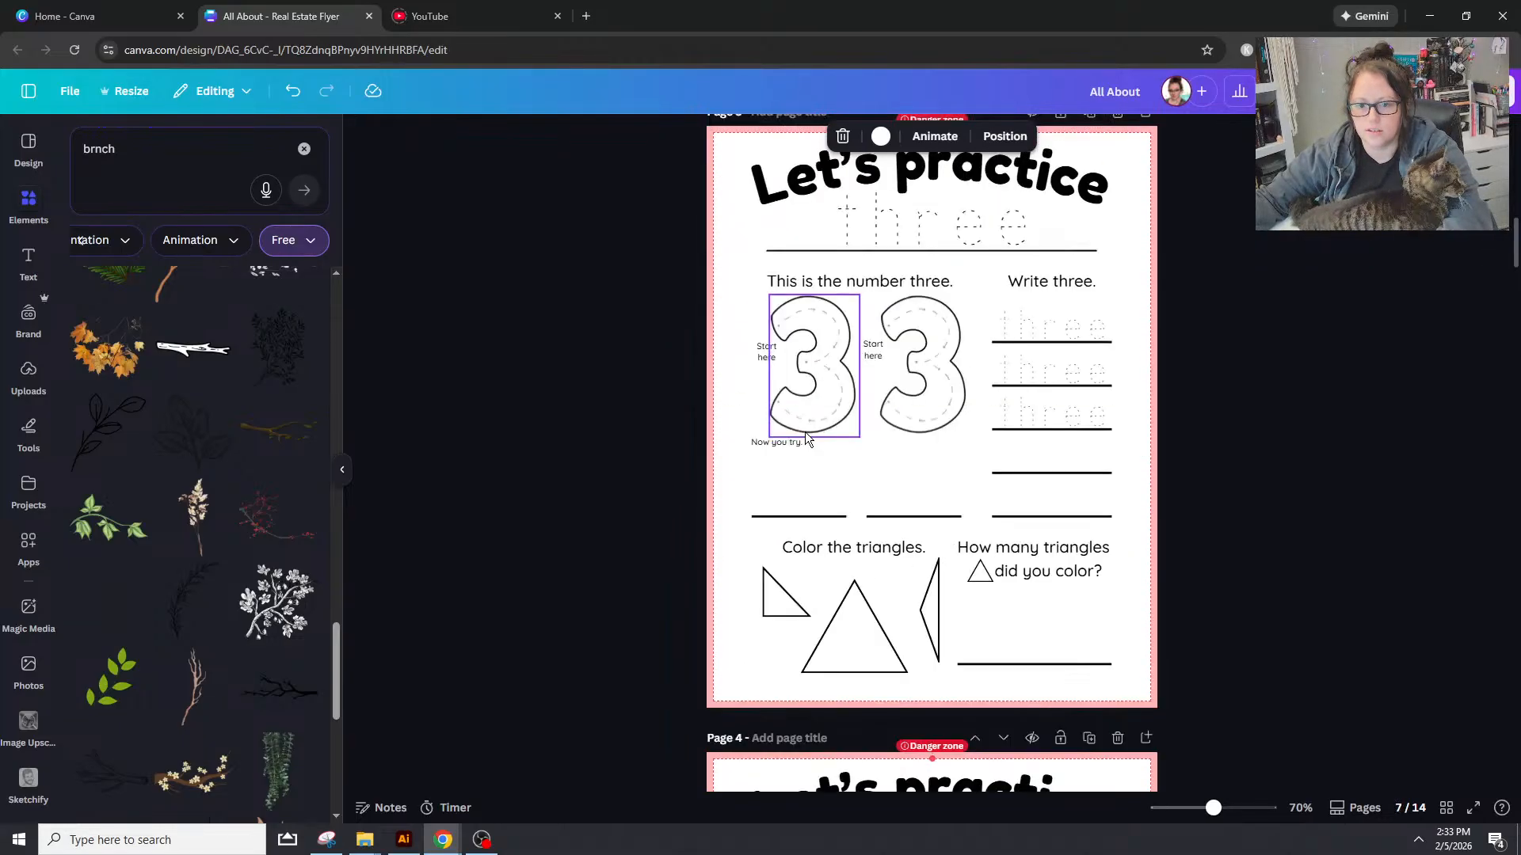
scroll(805, 431, up, 6)
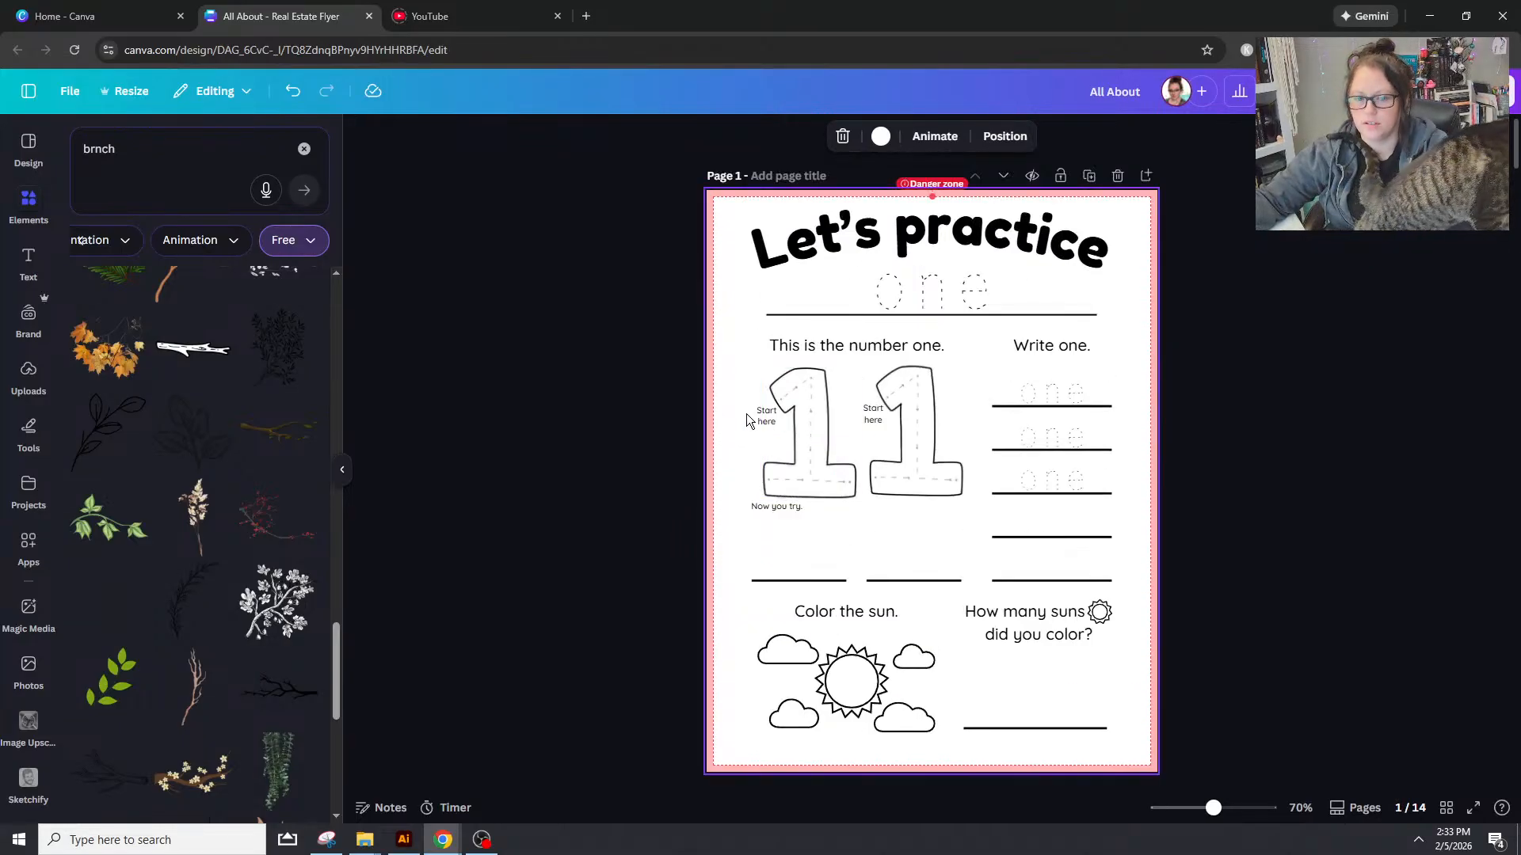
click(778, 433)
Step: Replace the first 0 and its "Start here" label on page 11 with the copied dashed 1 and its label
scroll(786, 441, down, 20)
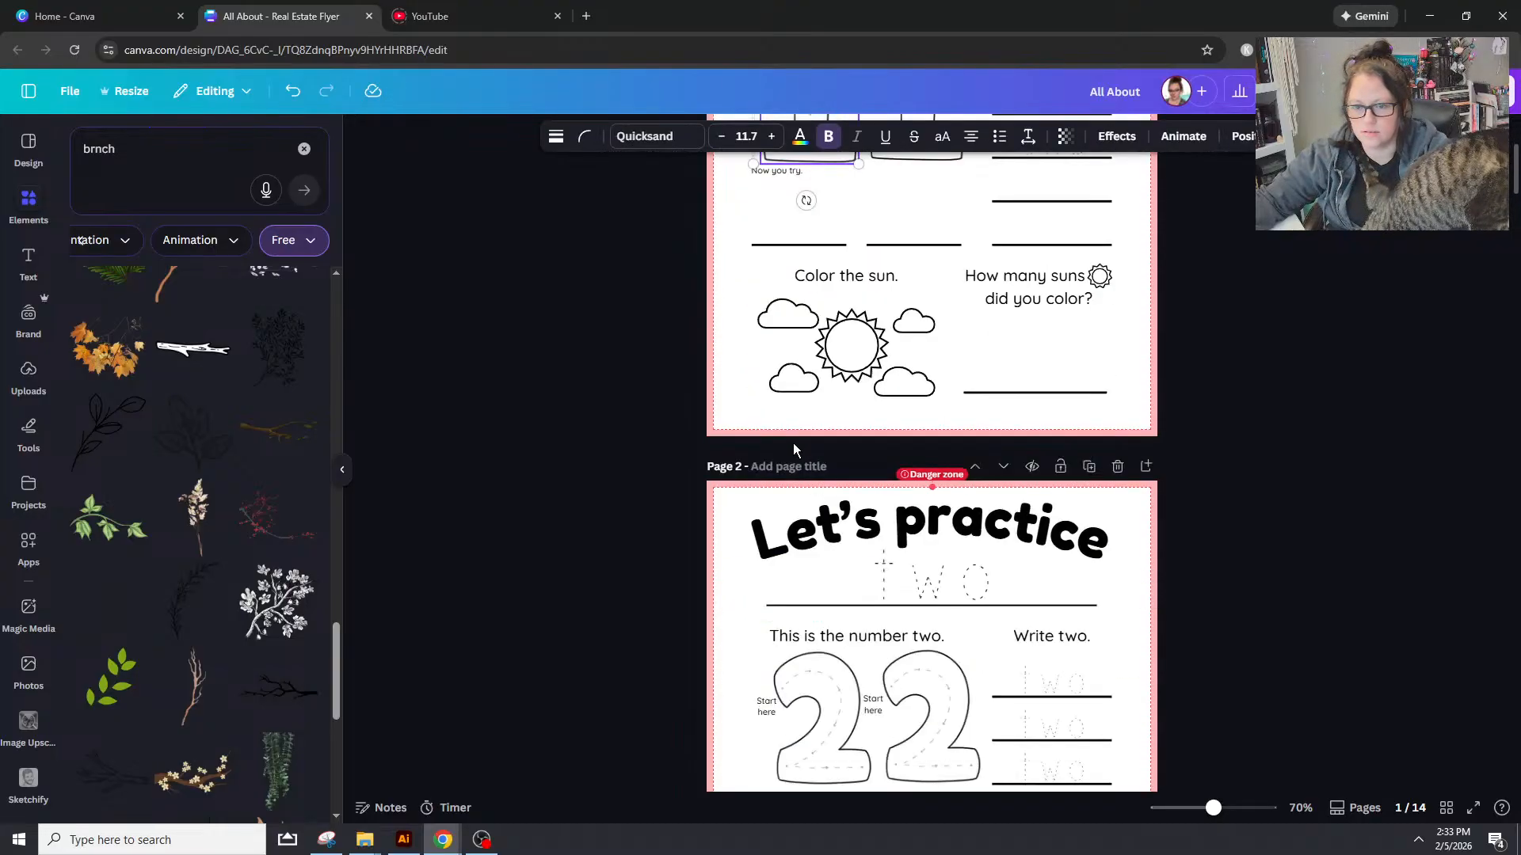
scroll(762, 392, down, 20)
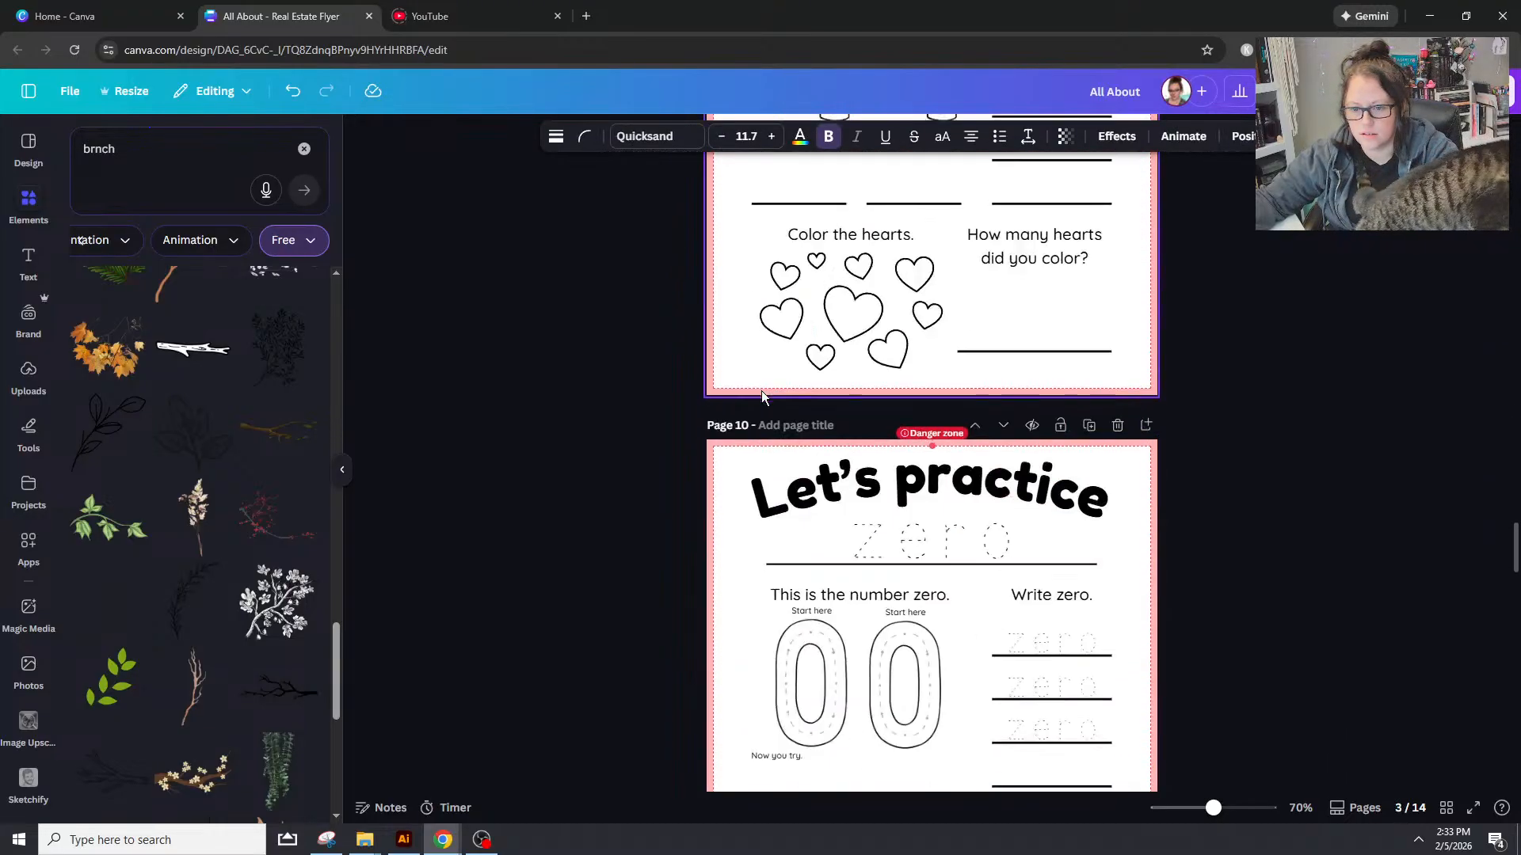
click(788, 520)
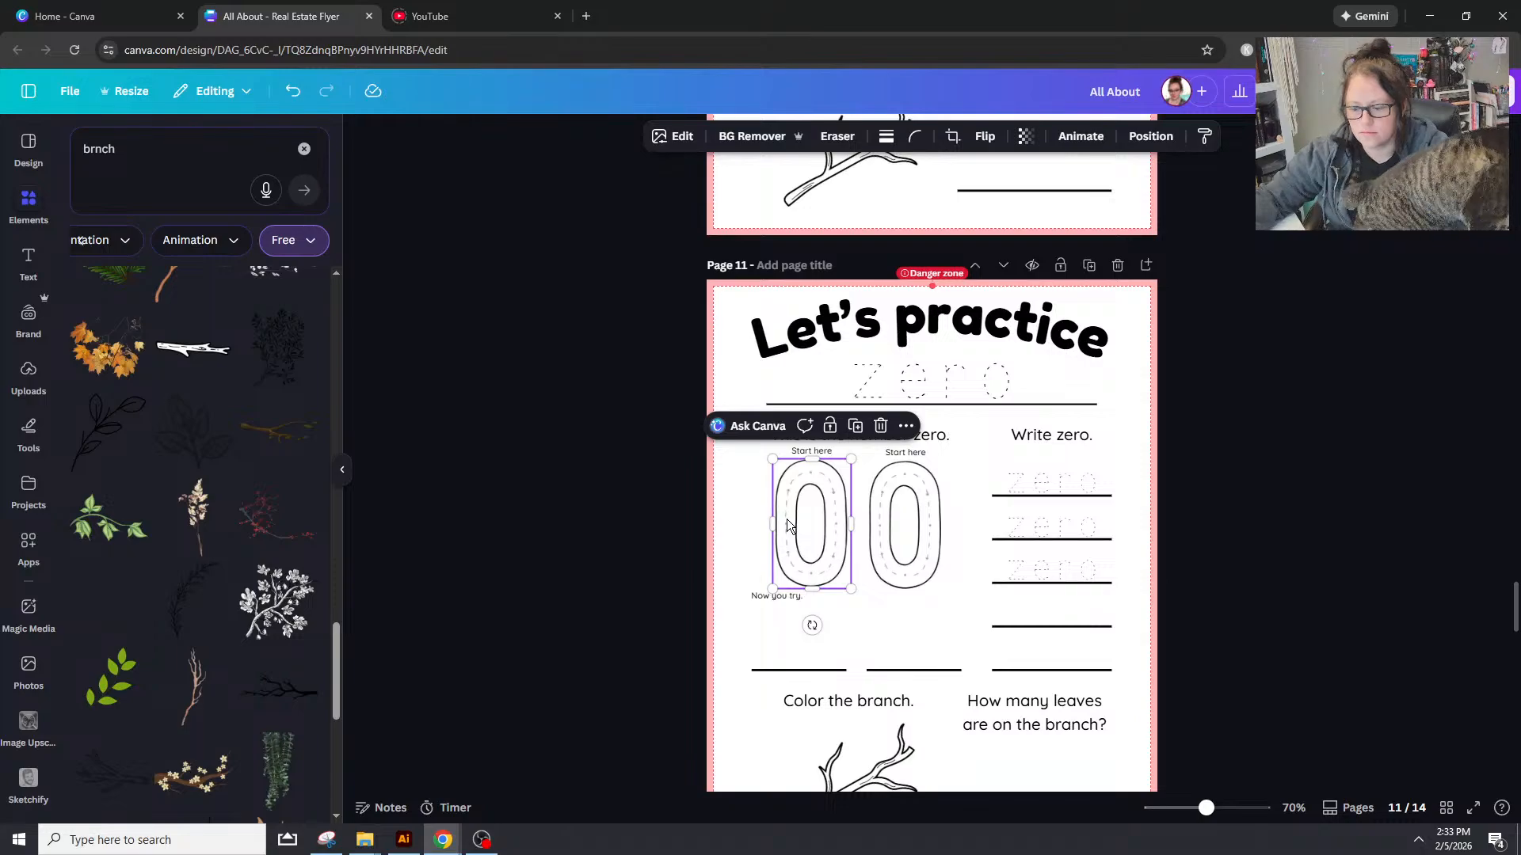
key(Delete)
click(812, 456)
key(Delete)
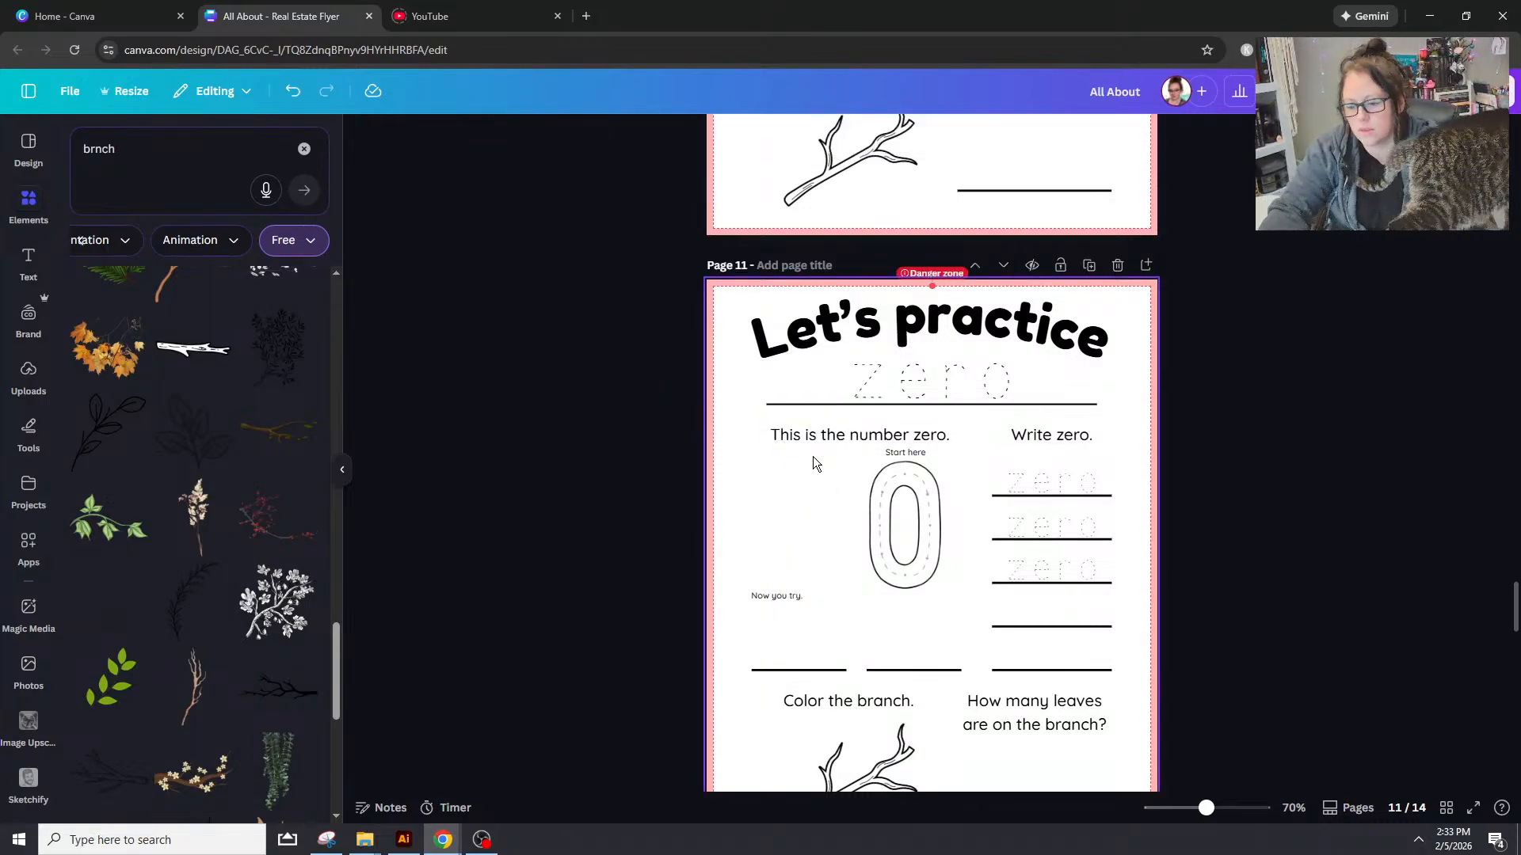
key(ctrl+v)
click(943, 626)
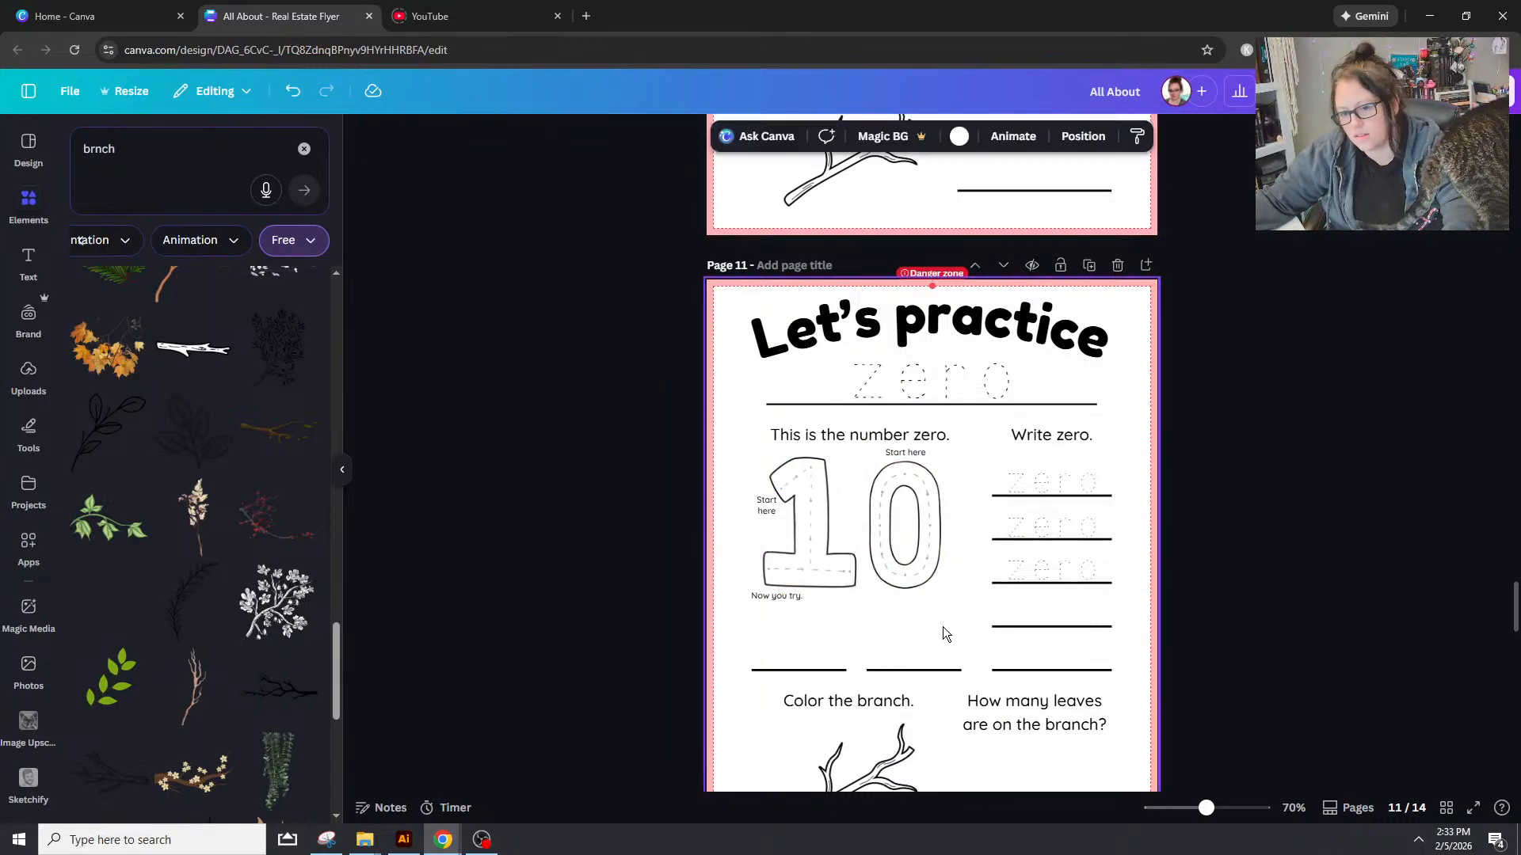
Step: Zoom in on the dashed 1 and 0 on page 11 to examine their placement and labels
mouse_move(1207, 808)
mouse_down()
mouse_move(1253, 810)
mouse_move(1234, 809)
mouse_up()
scroll(641, 657, down, 6)
scroll(521, 394, up, 3)
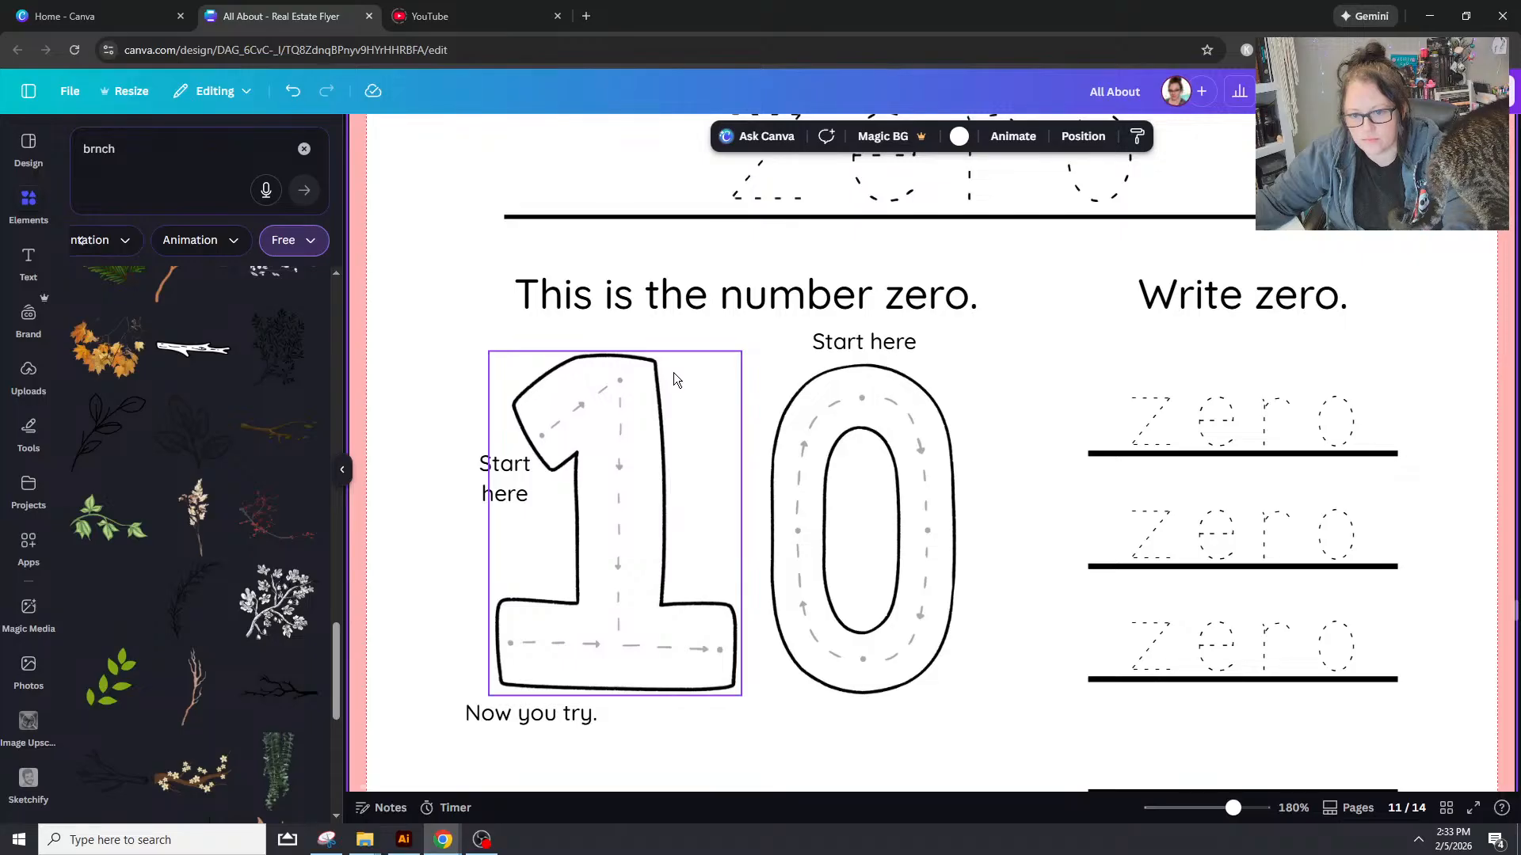
Step: Move the traceable digit 1 slightly closer to the 0 and shrink it to match the 0's height
click(662, 418)
drag(661, 414, 678, 413)
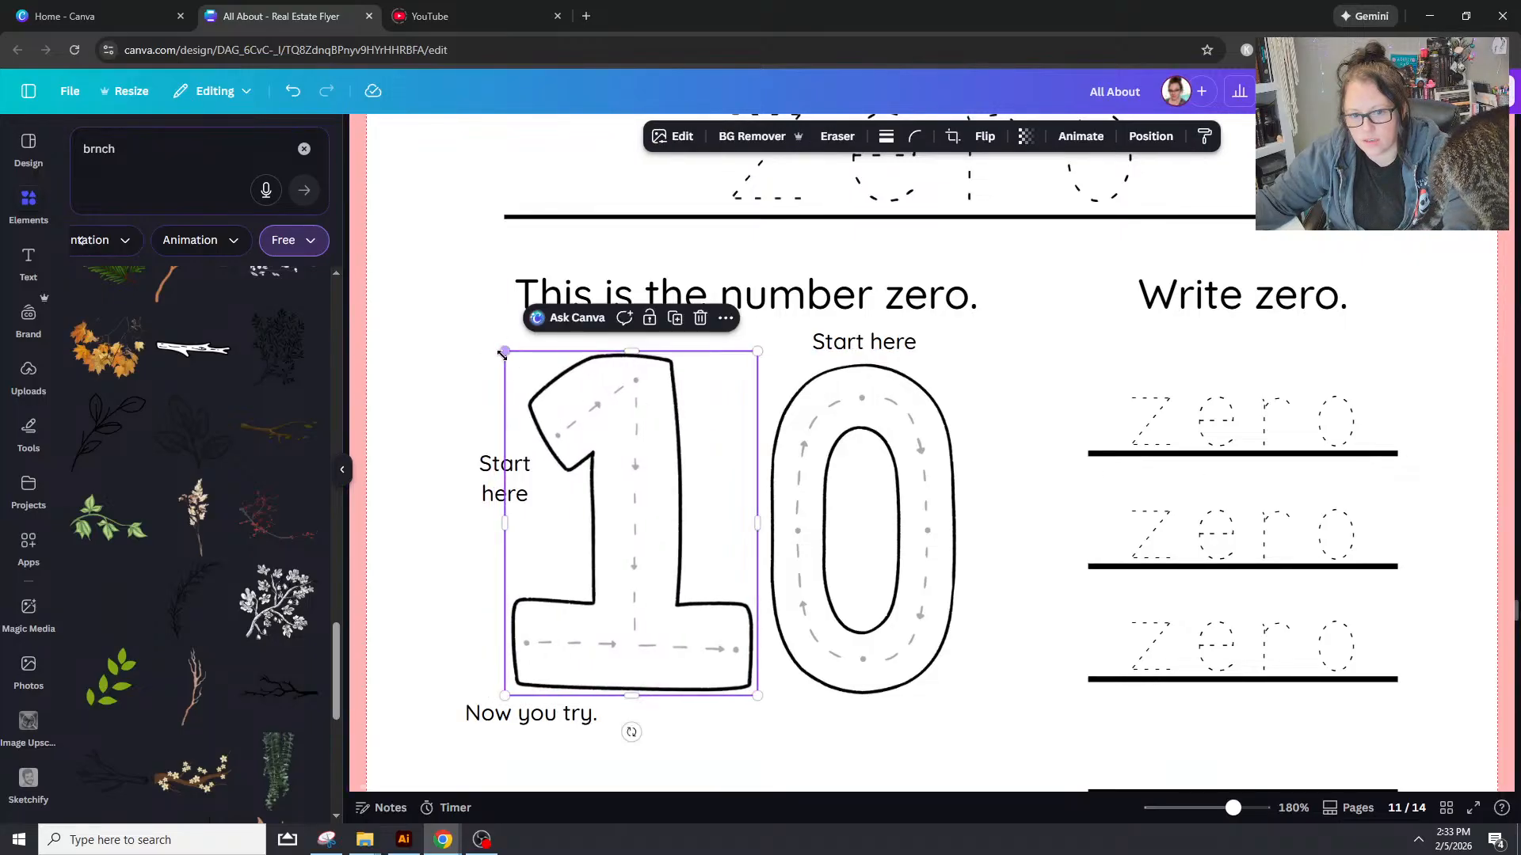
drag(505, 350, 513, 364)
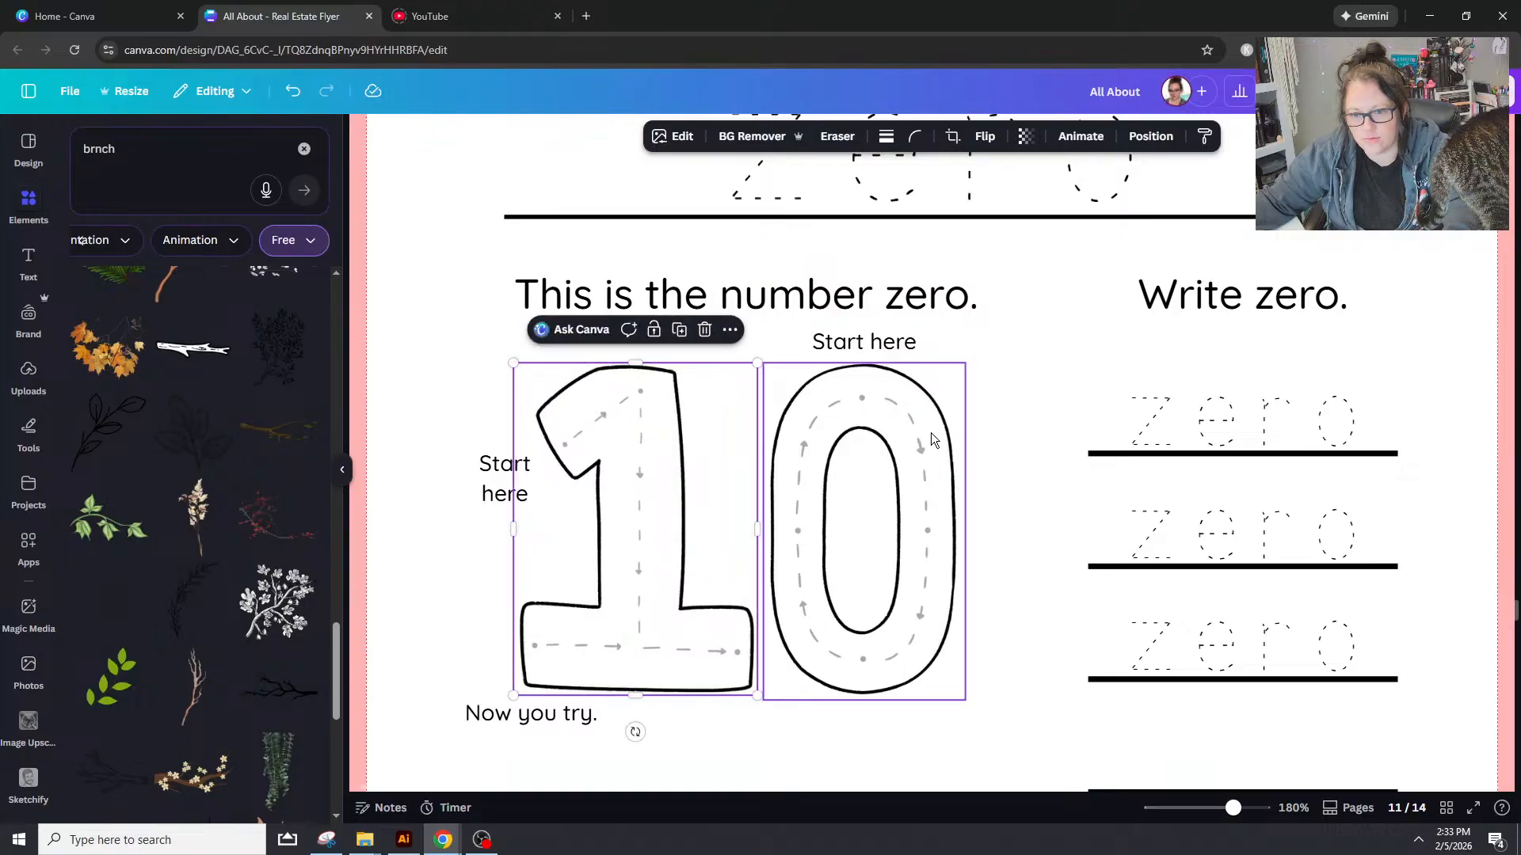
click(1000, 472)
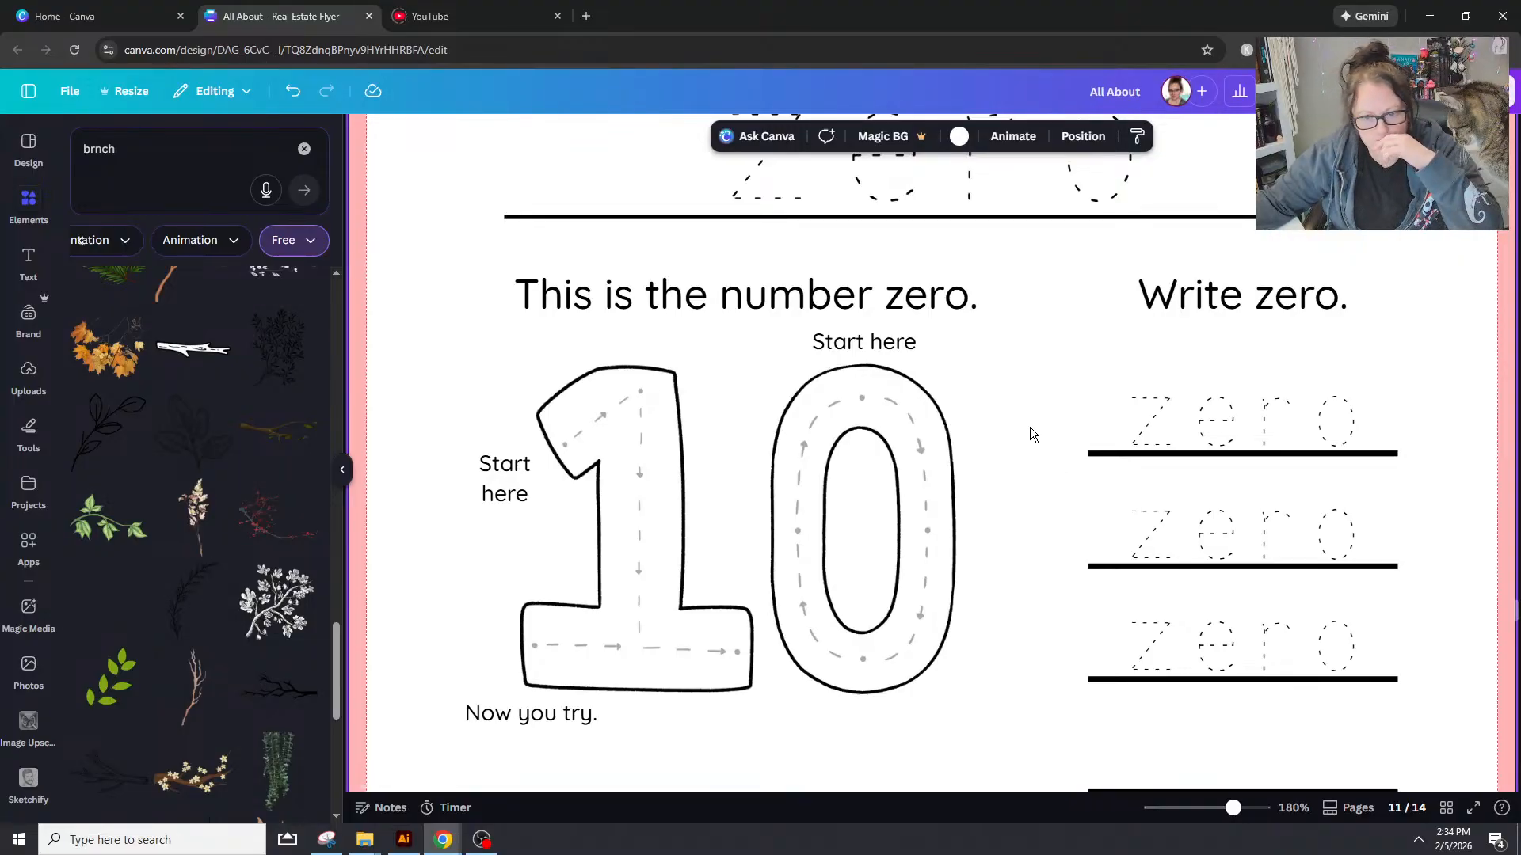
click(811, 427)
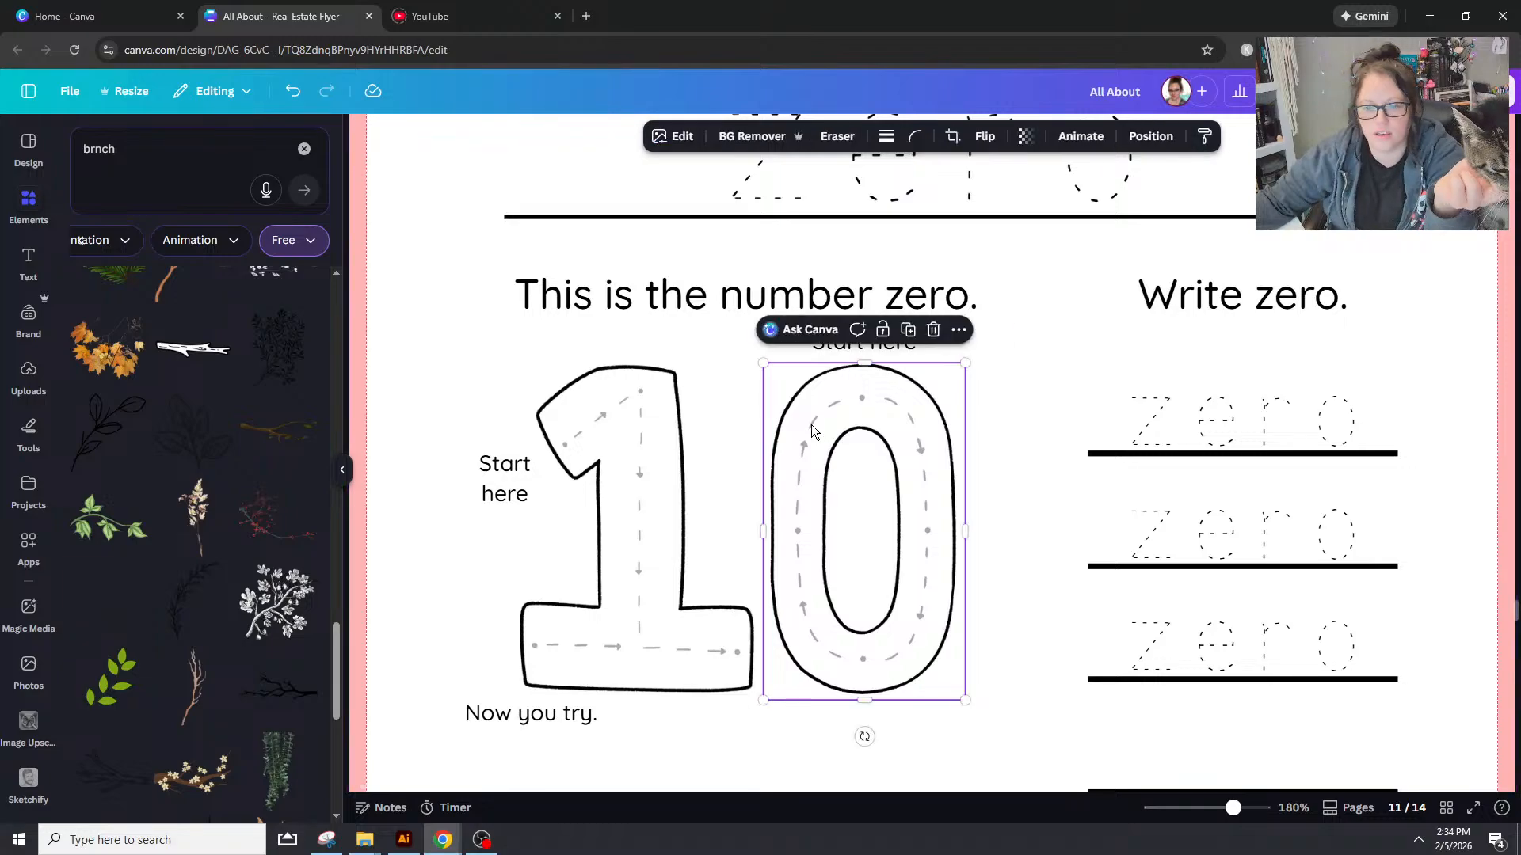
drag(762, 363, 762, 367)
click(1043, 377)
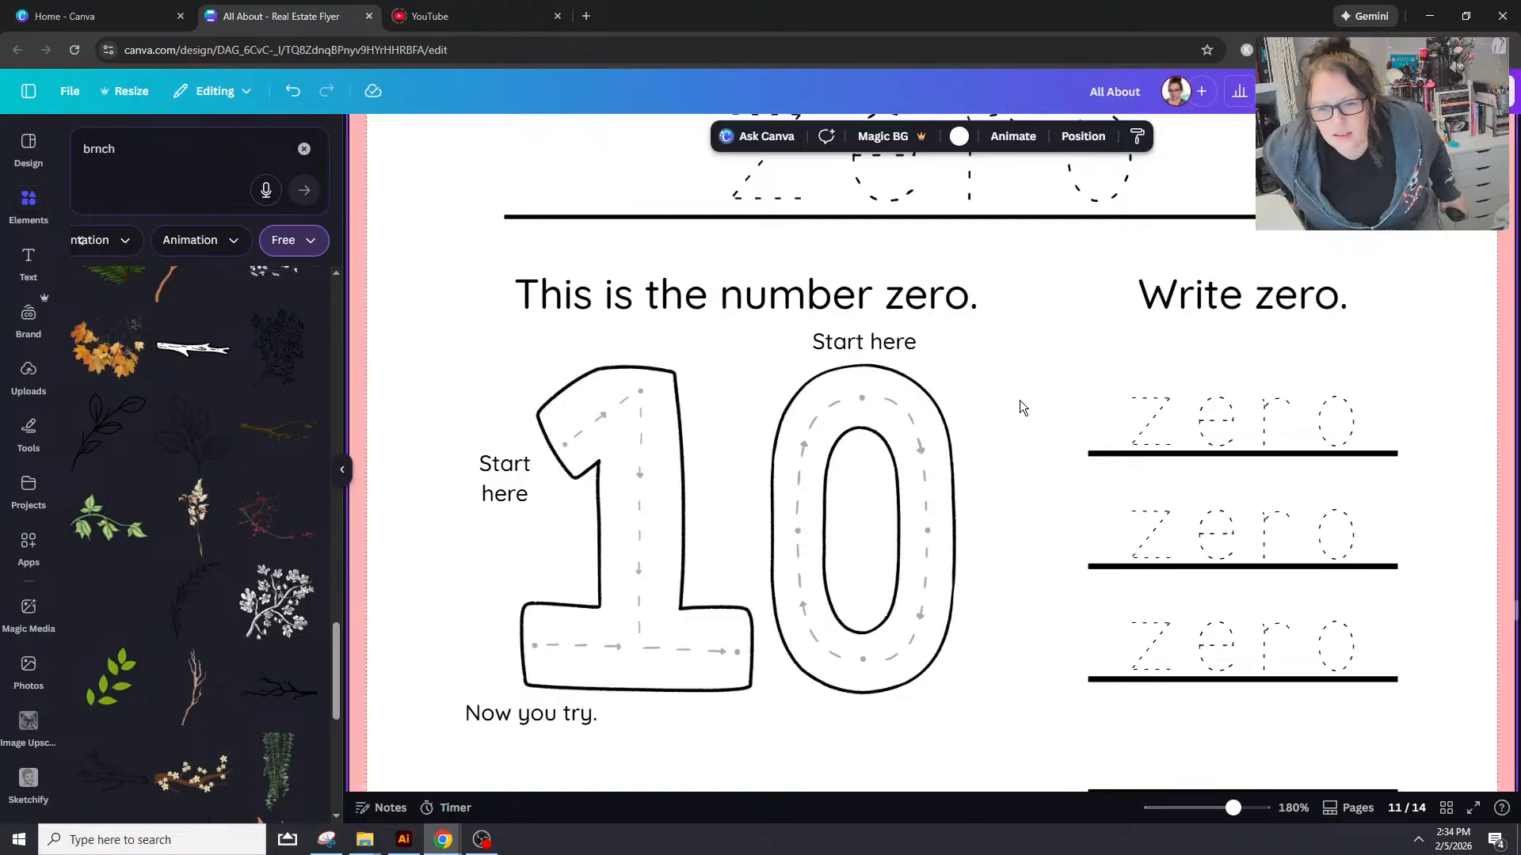
Step: Nudge the two "Start here" labels closer to the digits 1 and 0
scroll(998, 353, down, 3)
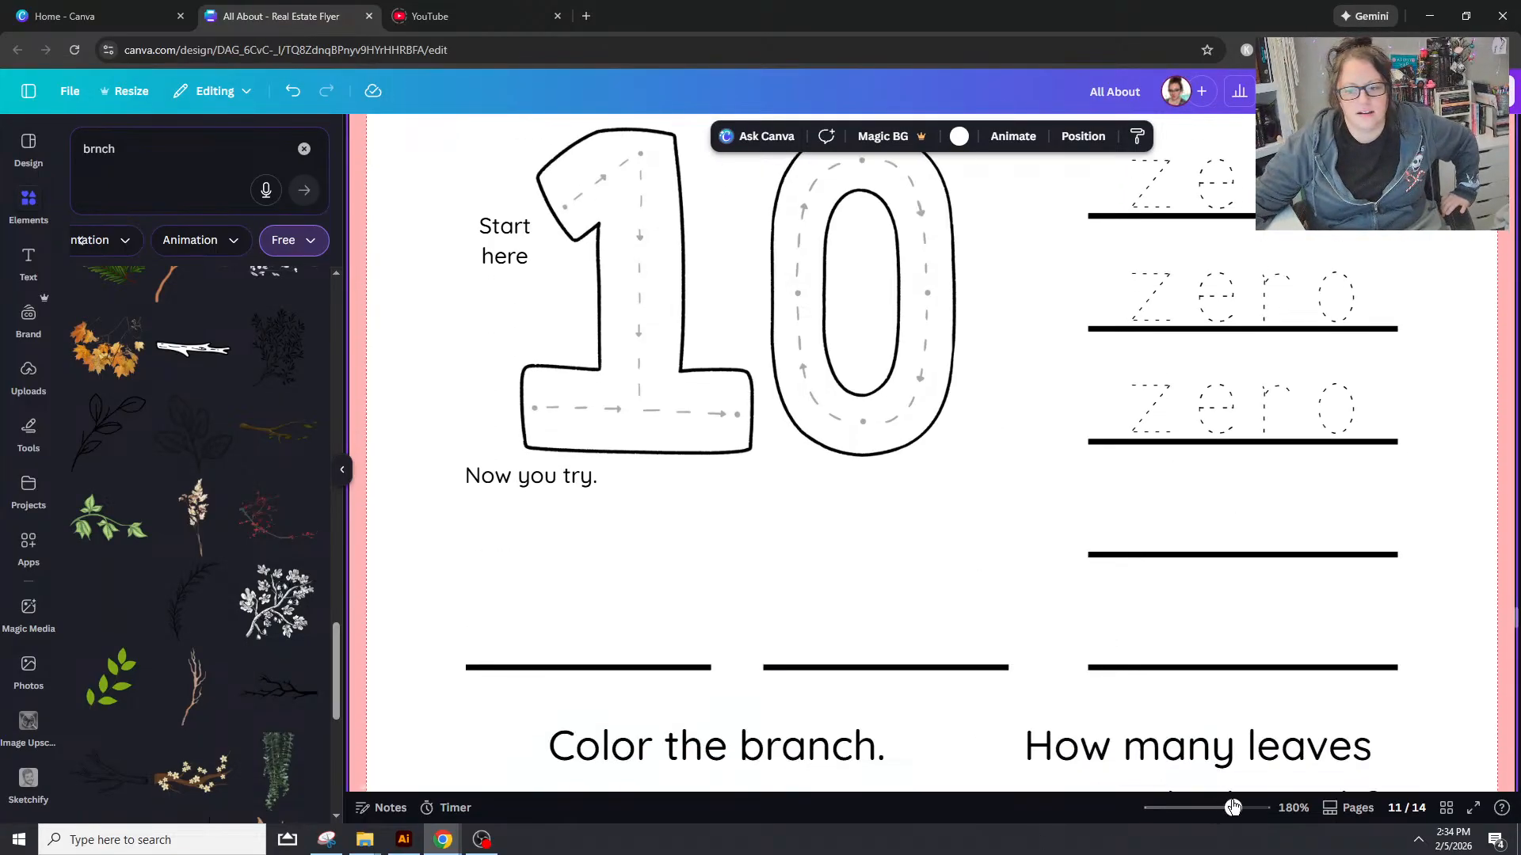
mouse_move(1233, 808)
mouse_down()
mouse_move(1266, 814)
mouse_move(1229, 811)
mouse_up()
scroll(806, 603, up, 2)
click(575, 428)
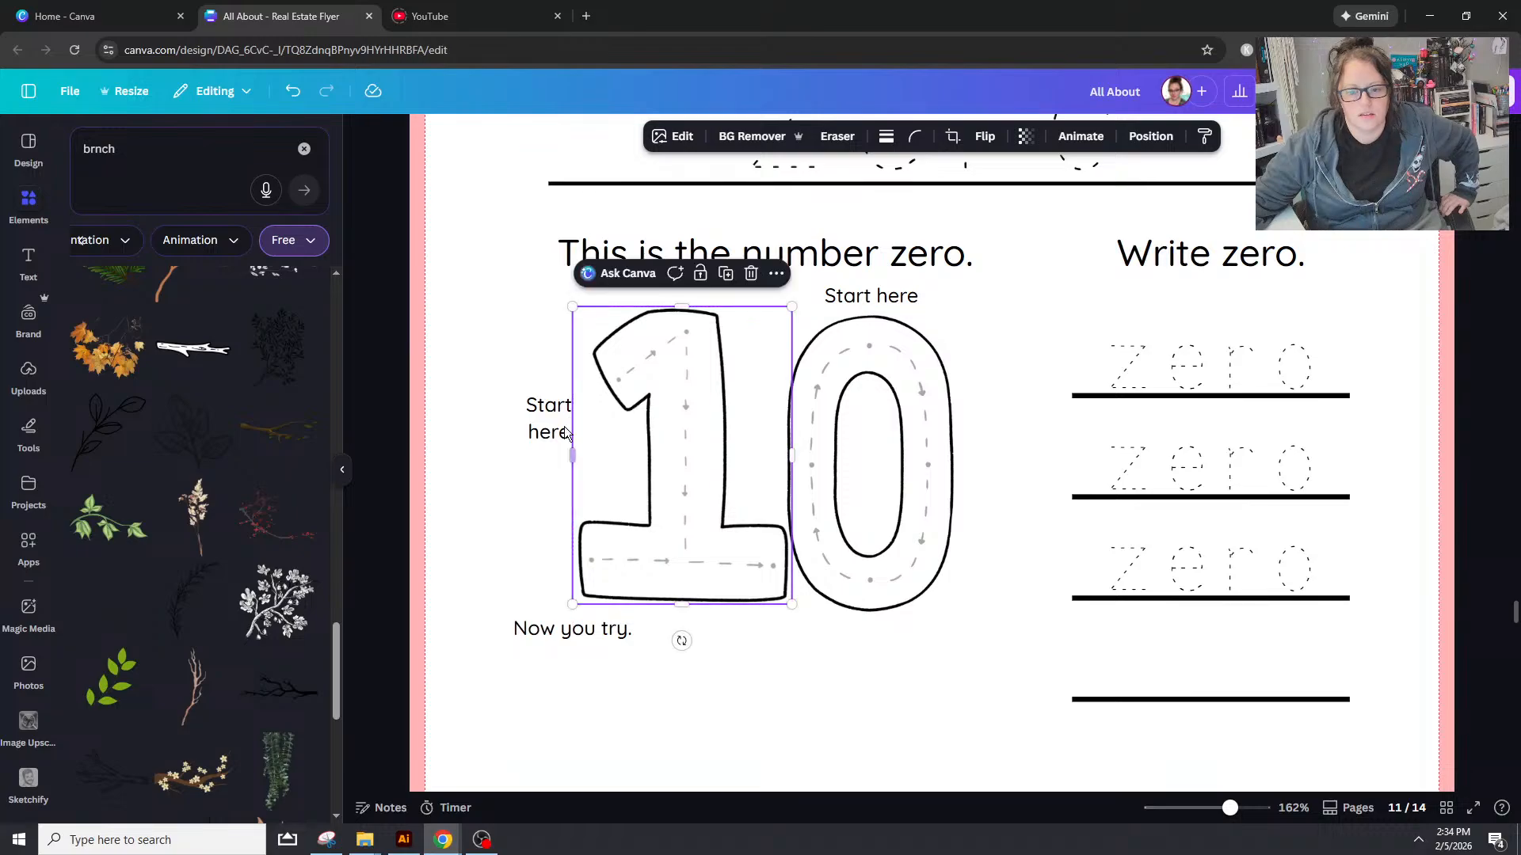
key(ctrl+z)
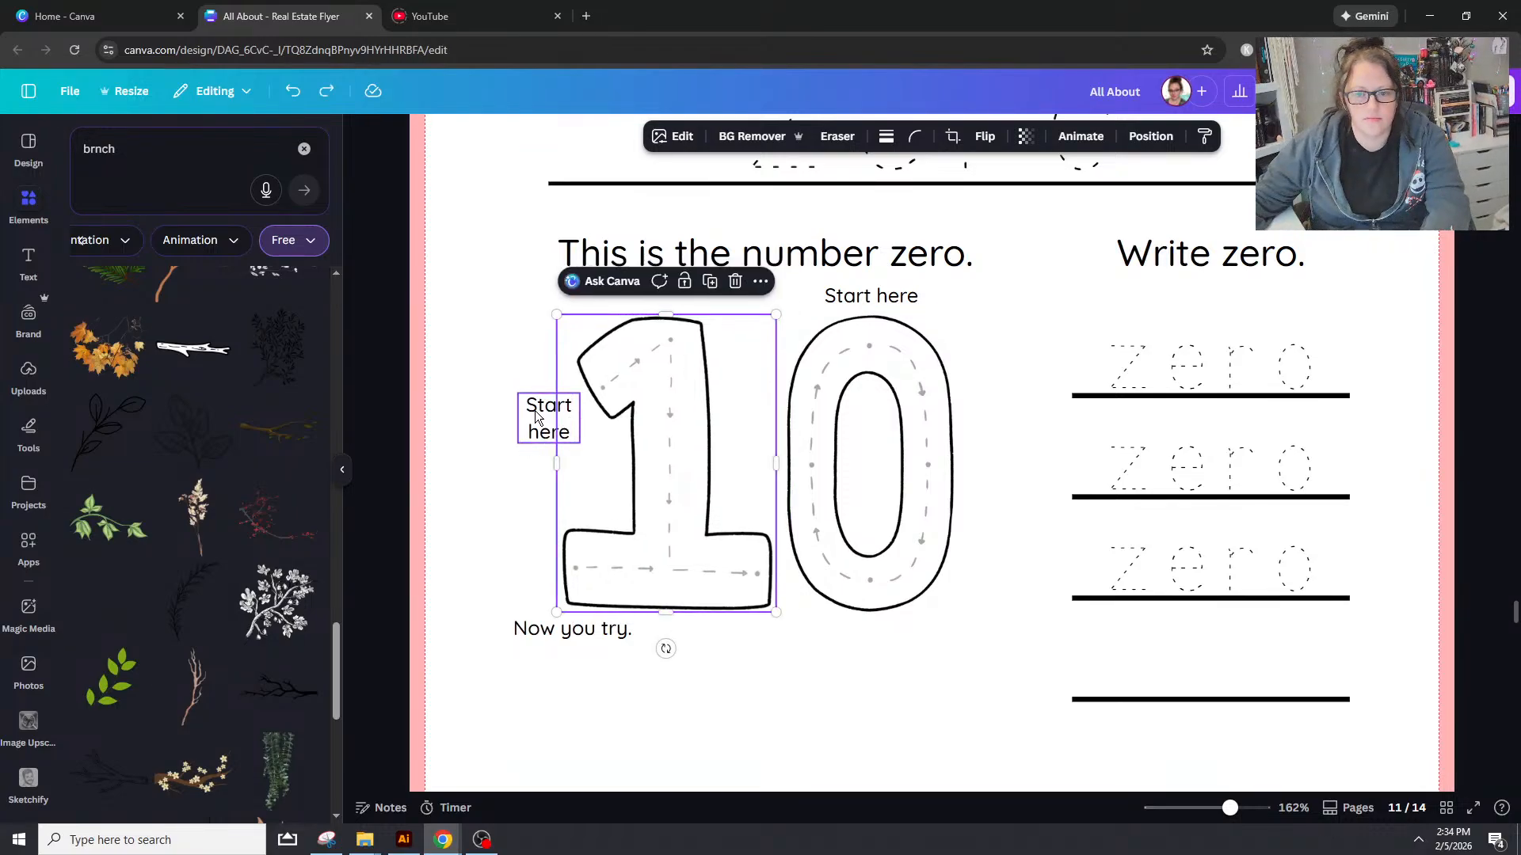
drag(535, 411, 542, 407)
click(899, 295)
drag(899, 294, 898, 294)
click(990, 312)
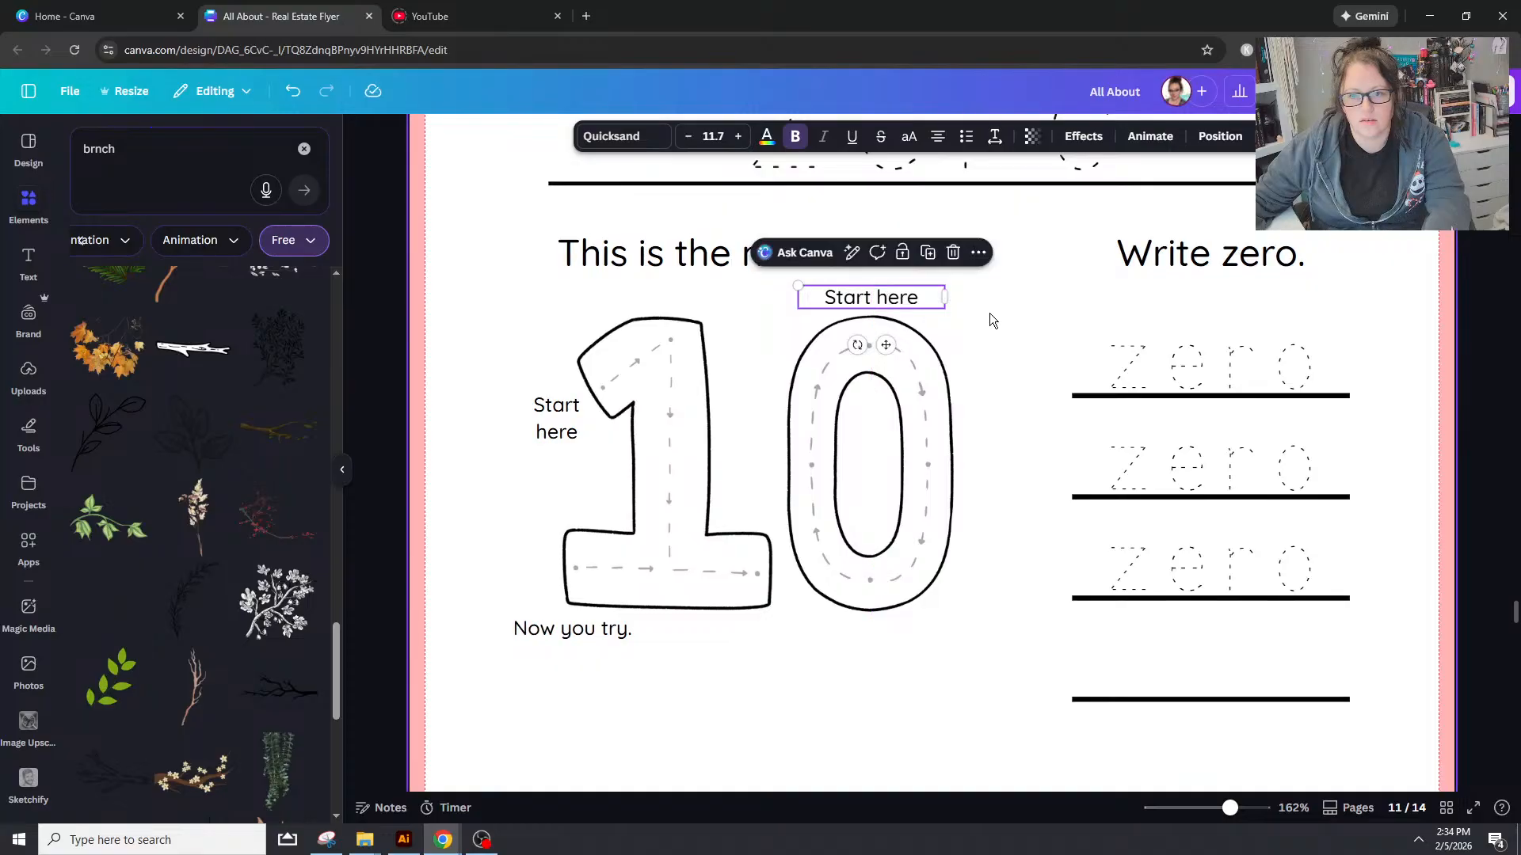
scroll(1211, 758, down, 5)
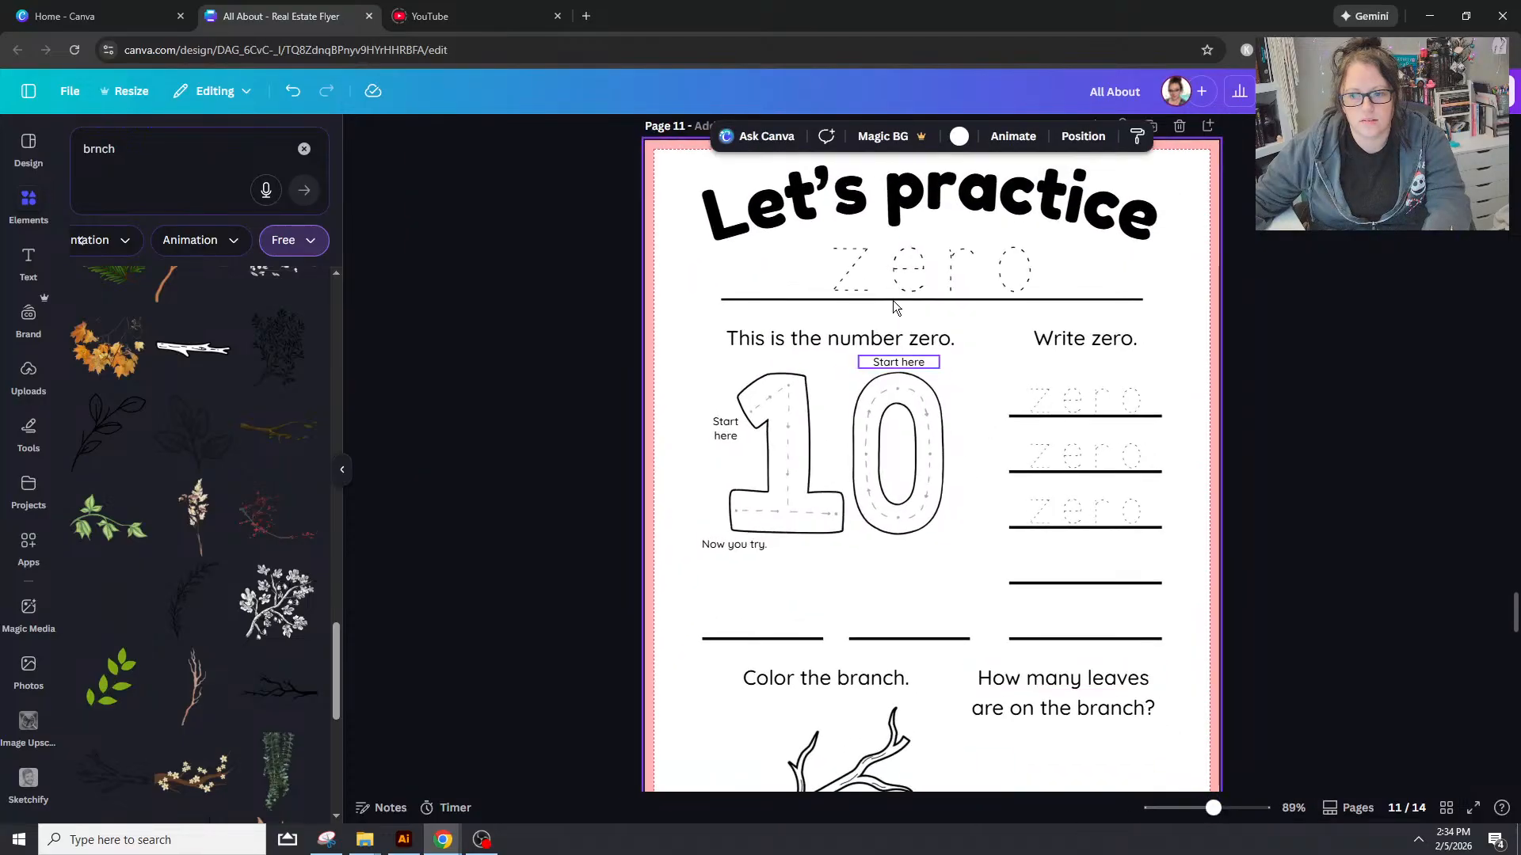
scroll(1115, 320, down, 1)
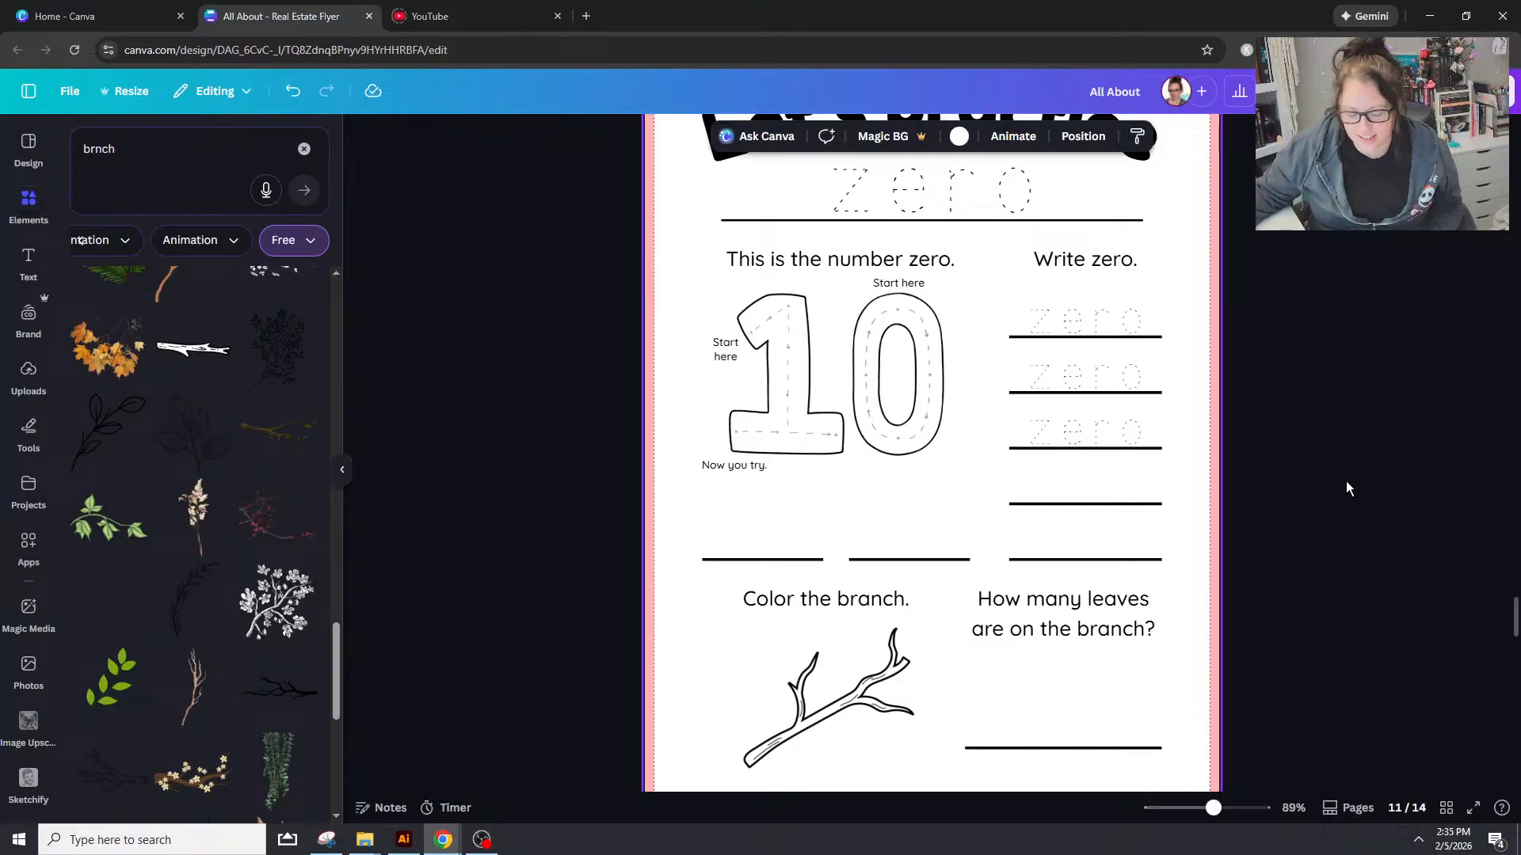
scroll(1113, 259, up, 2)
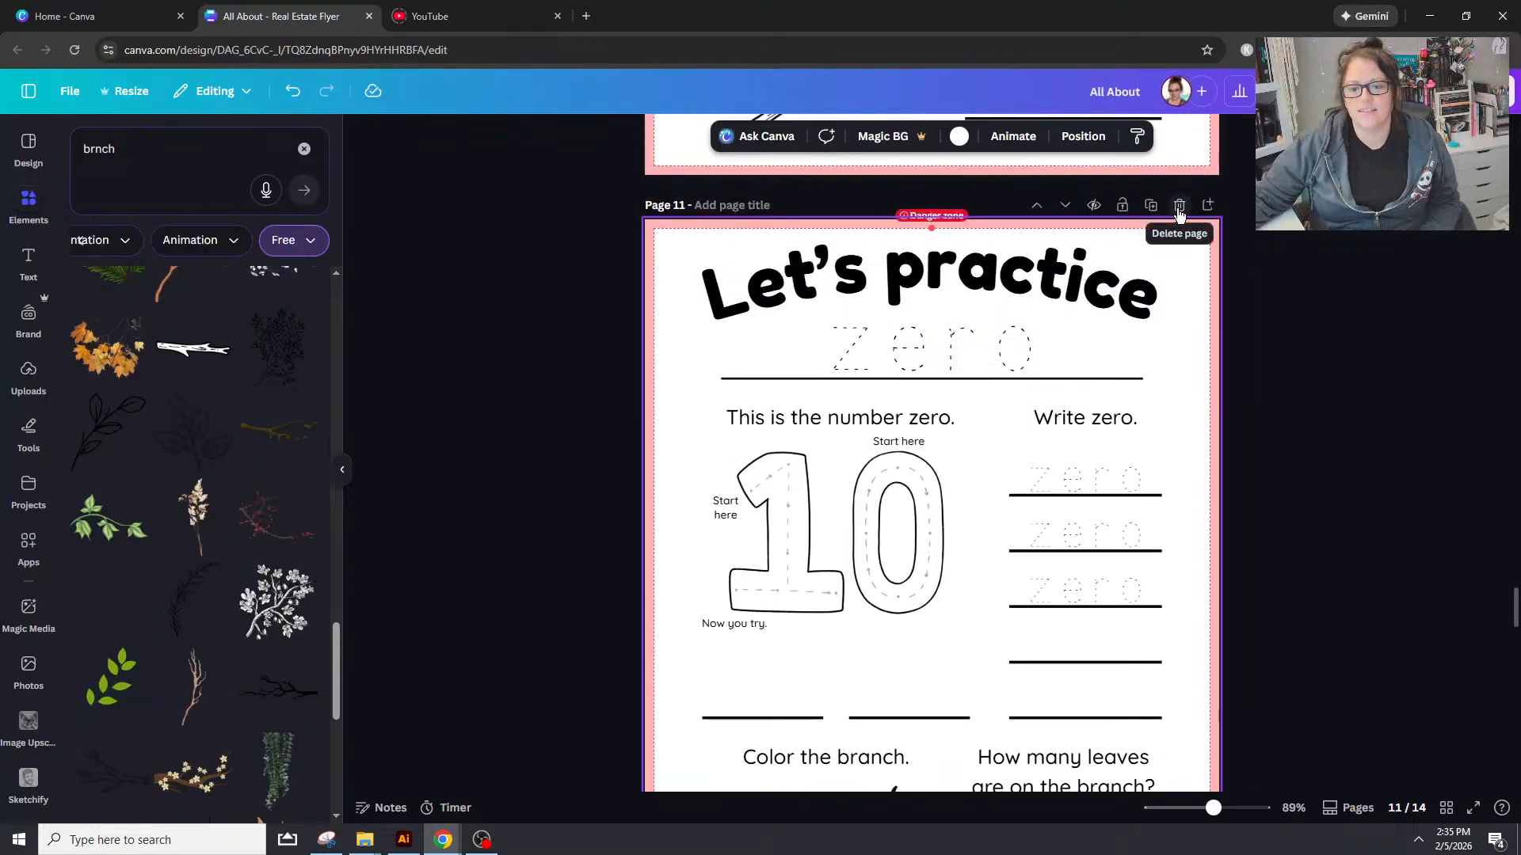
click(1179, 205)
scroll(1106, 717, up, 2)
scroll(1109, 710, down, 3)
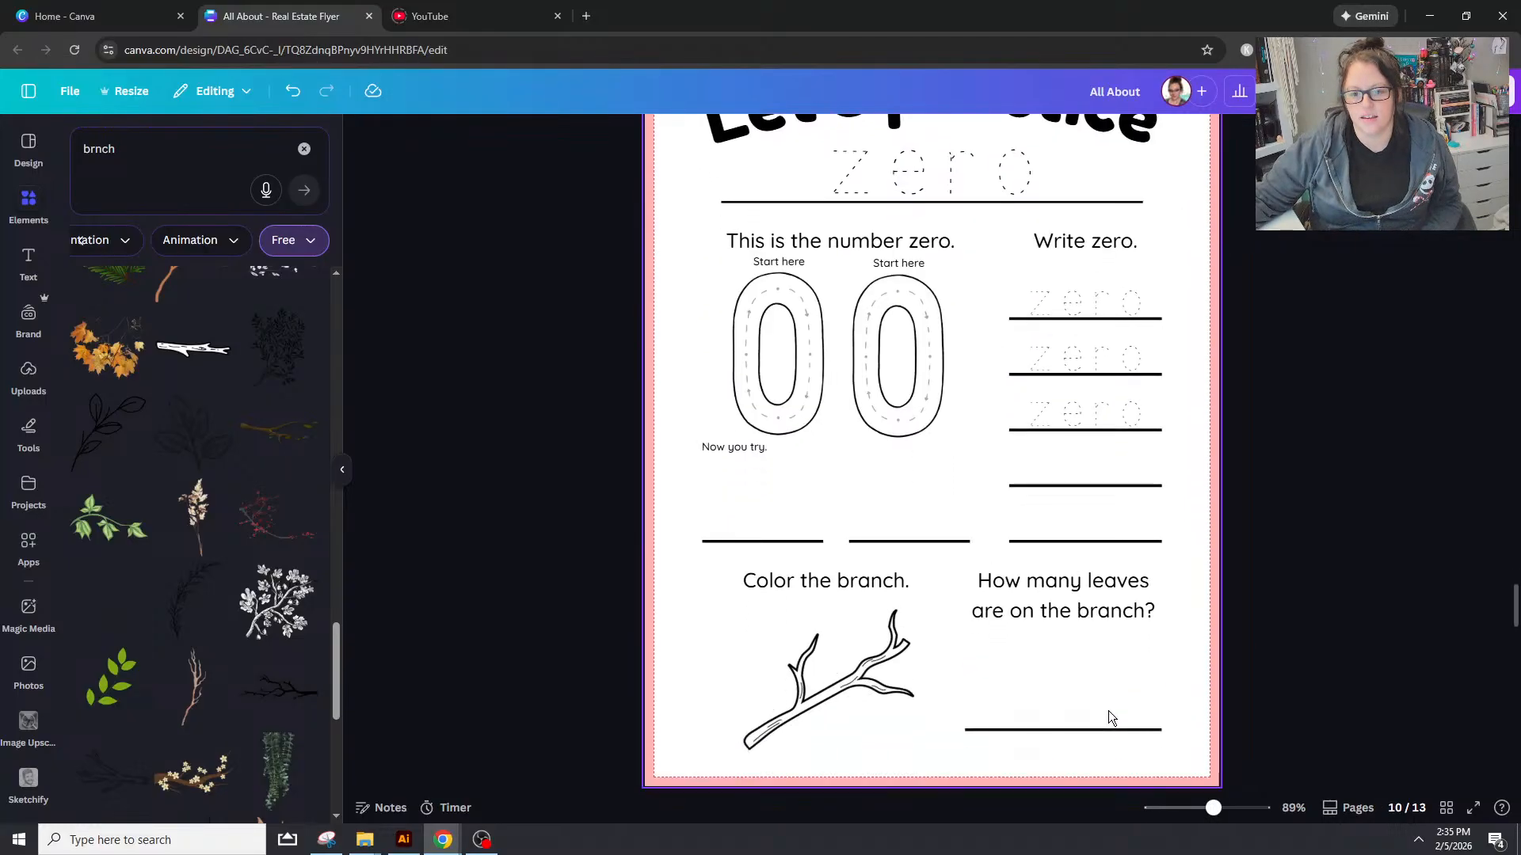
scroll(1106, 705, up, 2)
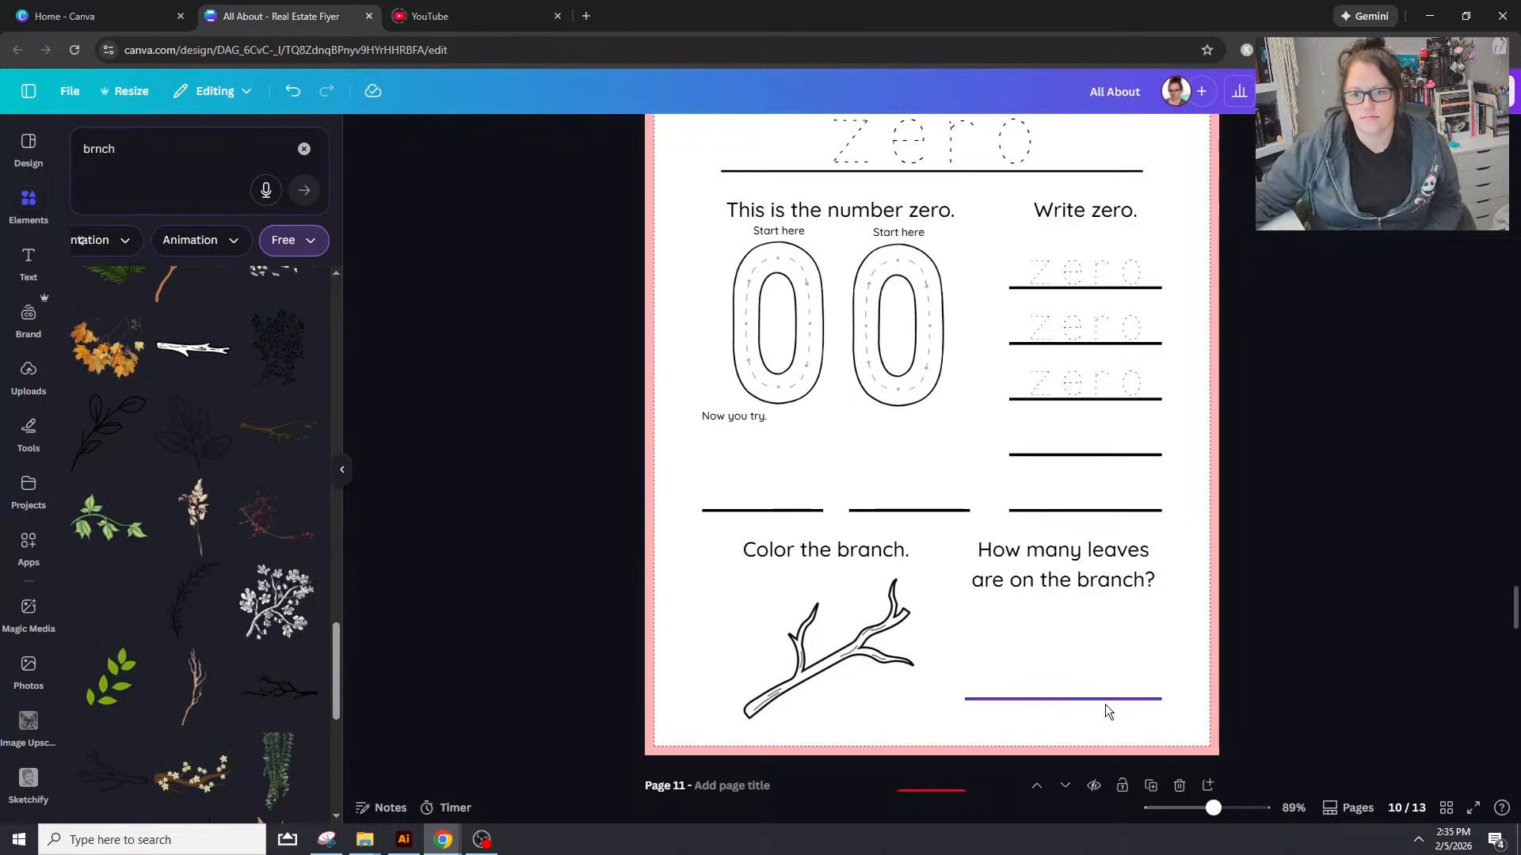
key(ctrl+Return)
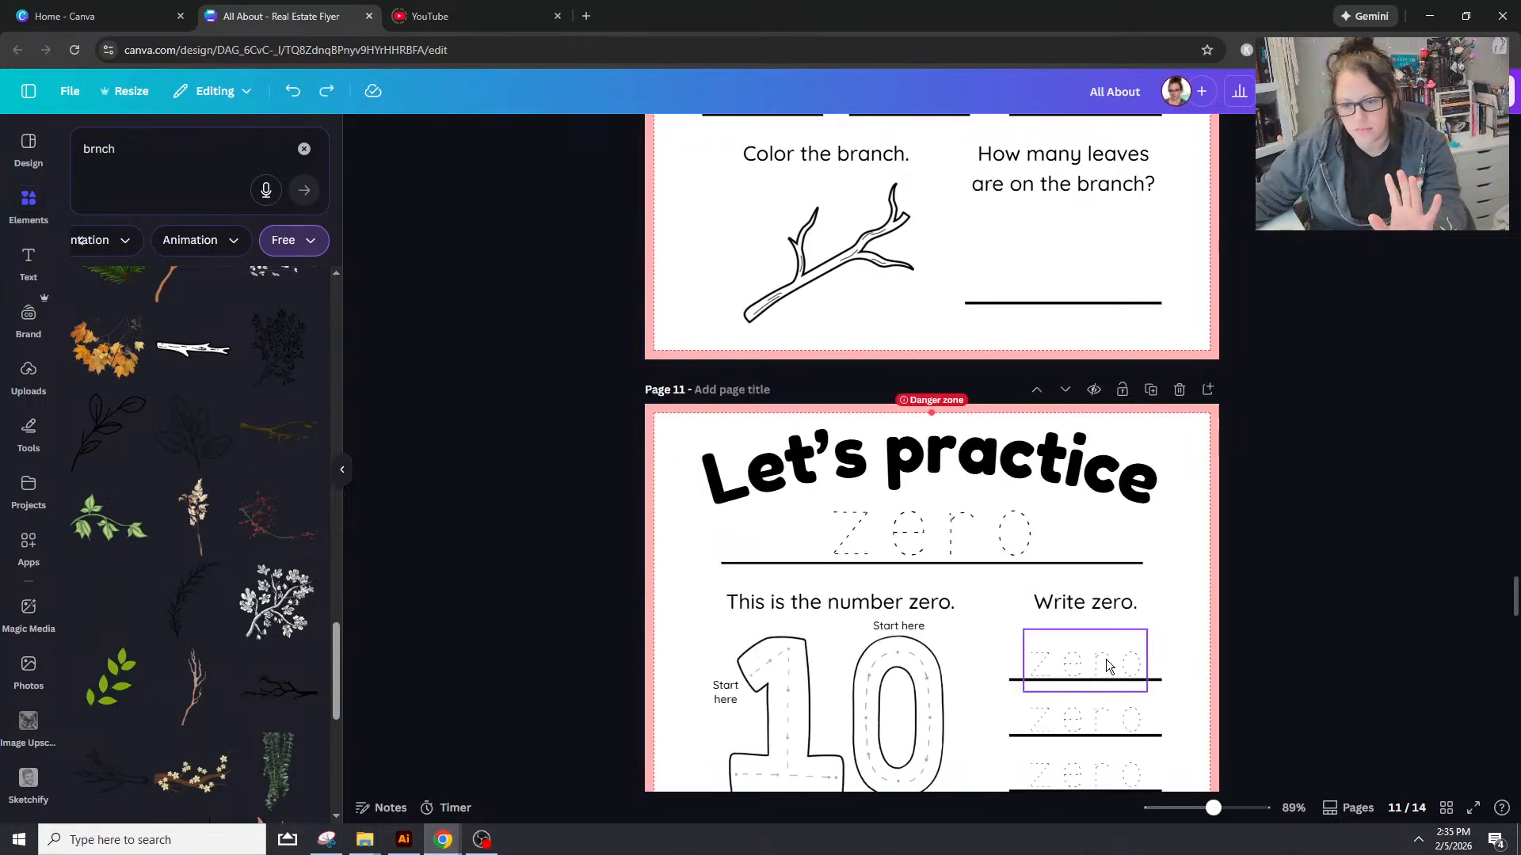
Step: Replace the large dashed tracing word under "Let's practice" on page 11 with "ten"
scroll(1105, 659, down, 6)
scroll(895, 499, up, 4)
click(930, 402)
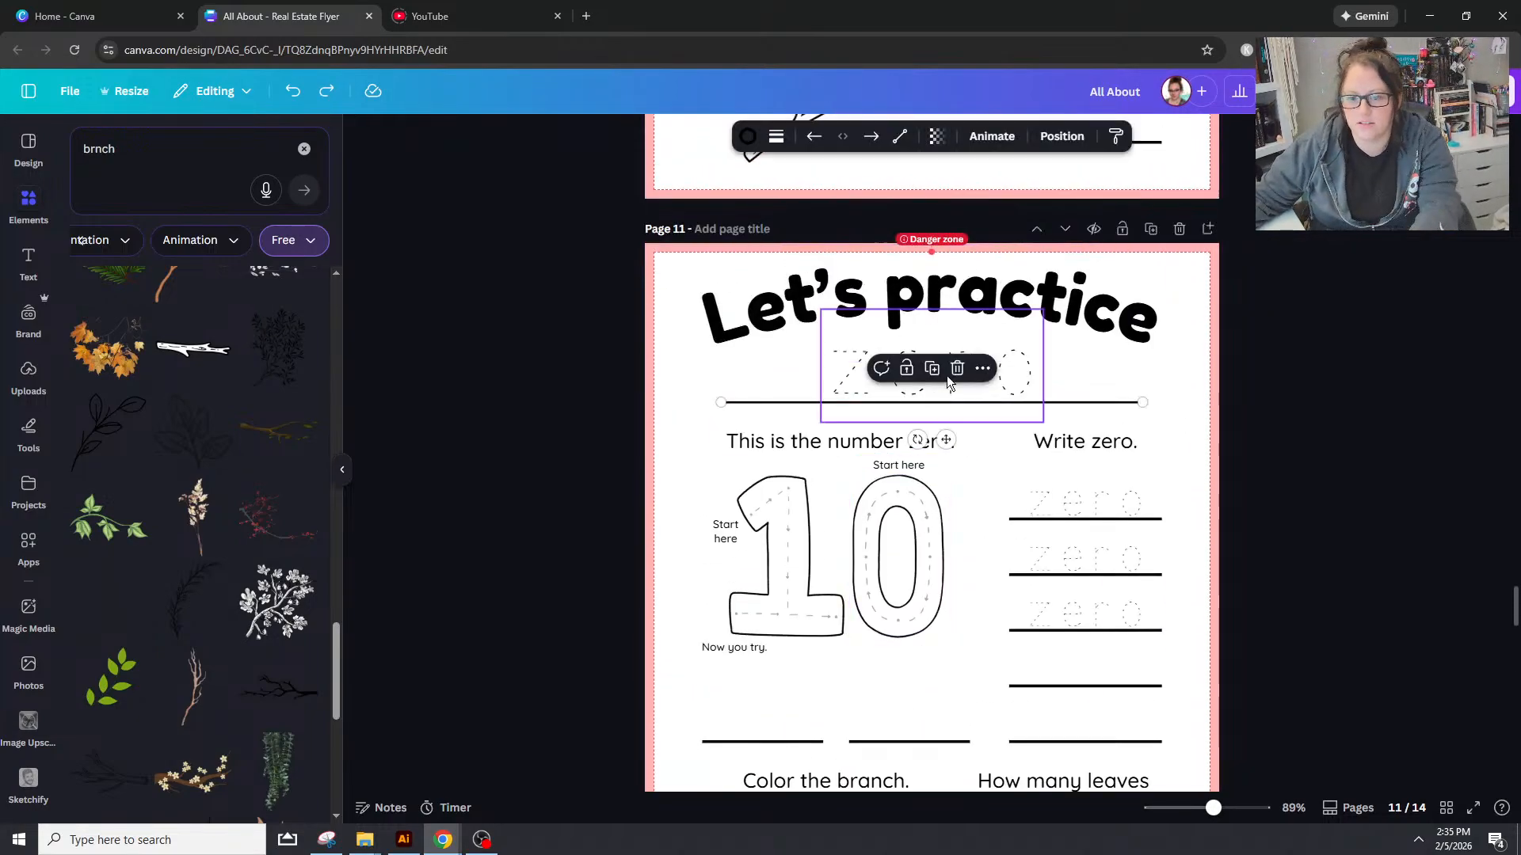
double_click(1042, 369)
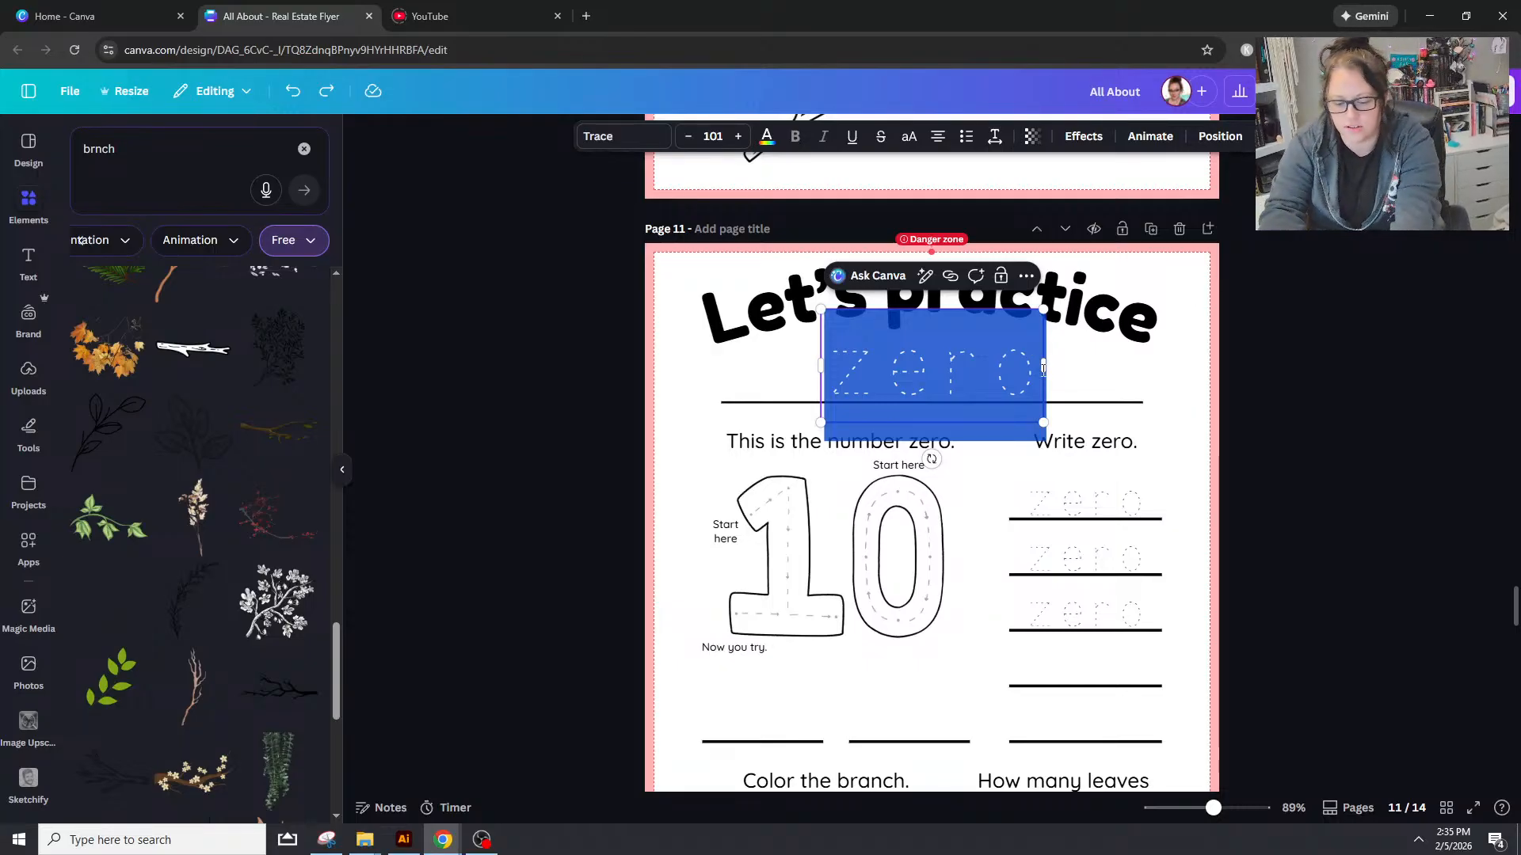
text(ten)
key(ctrl+a)
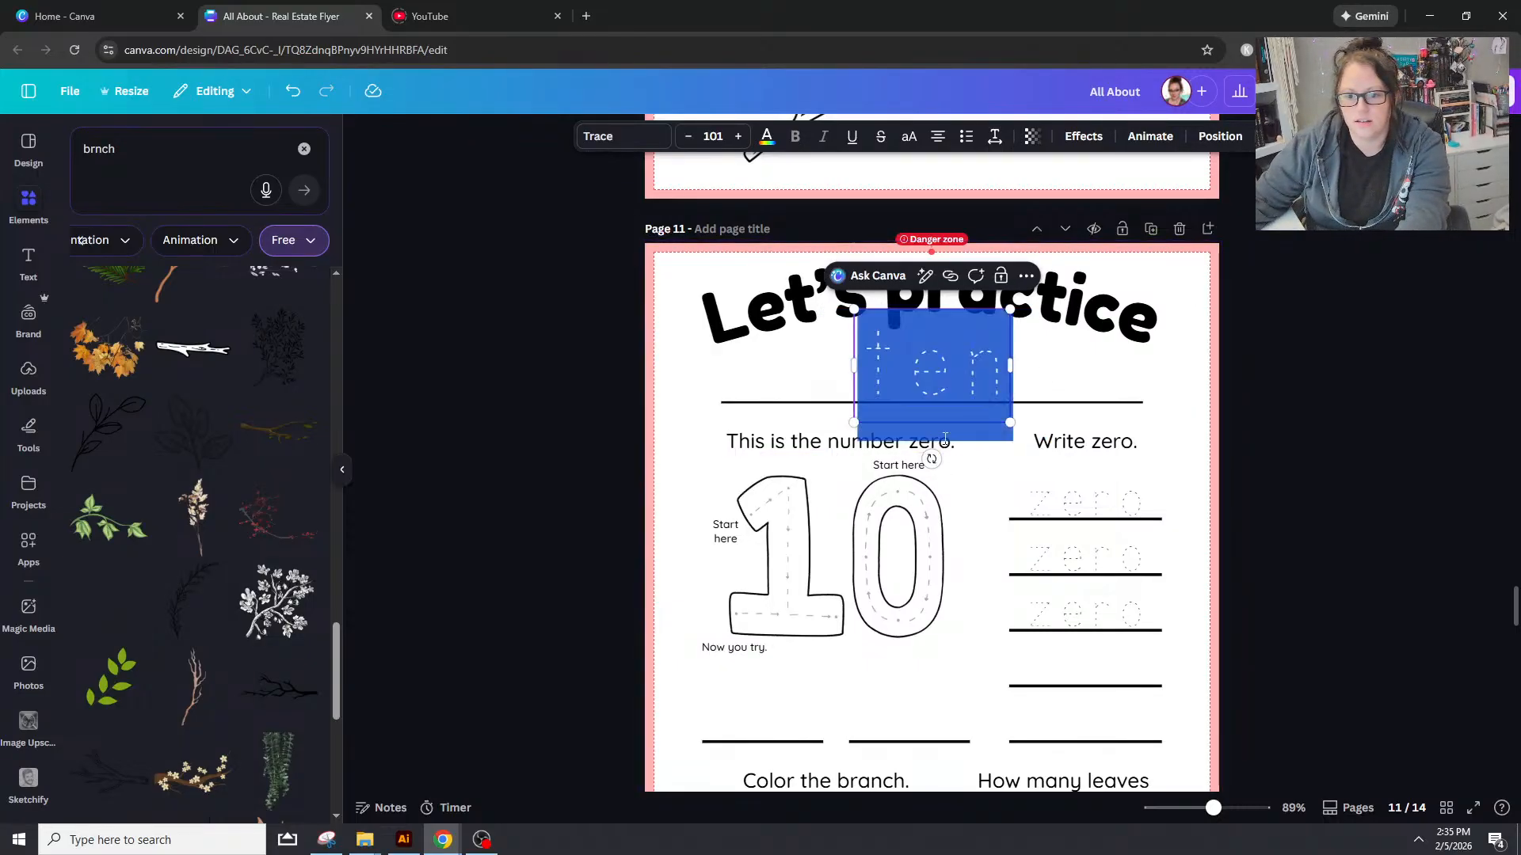
Step: Change the sentence above the traceable digits to "This is the number ten."
click(944, 440)
double_click(949, 445)
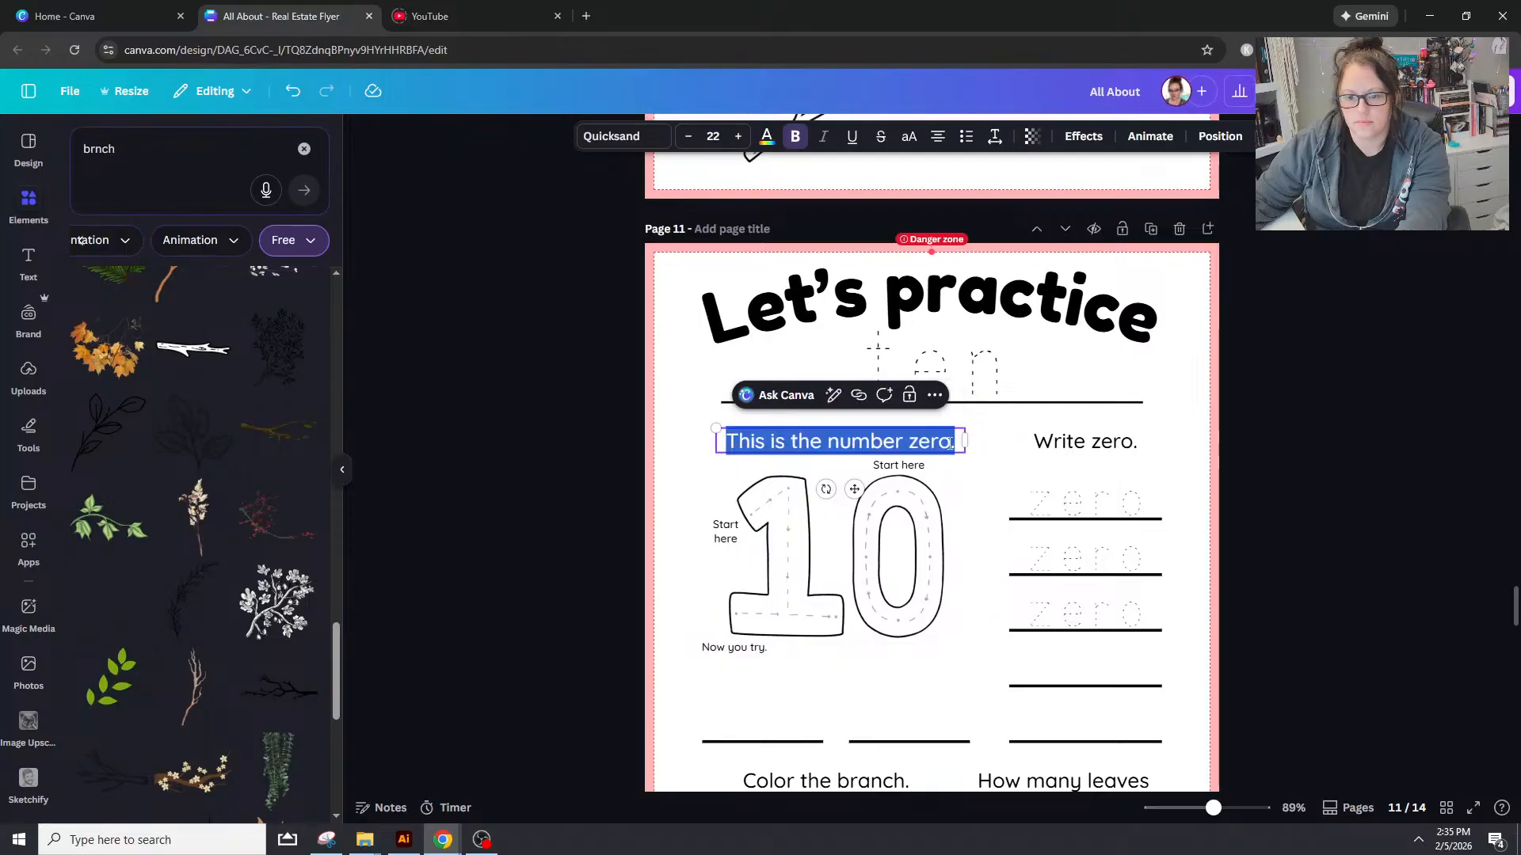
click(949, 444)
key(BackSpace)
key(BackSpace)
key(BackSpace)
key(BackSpace)
text(ten)
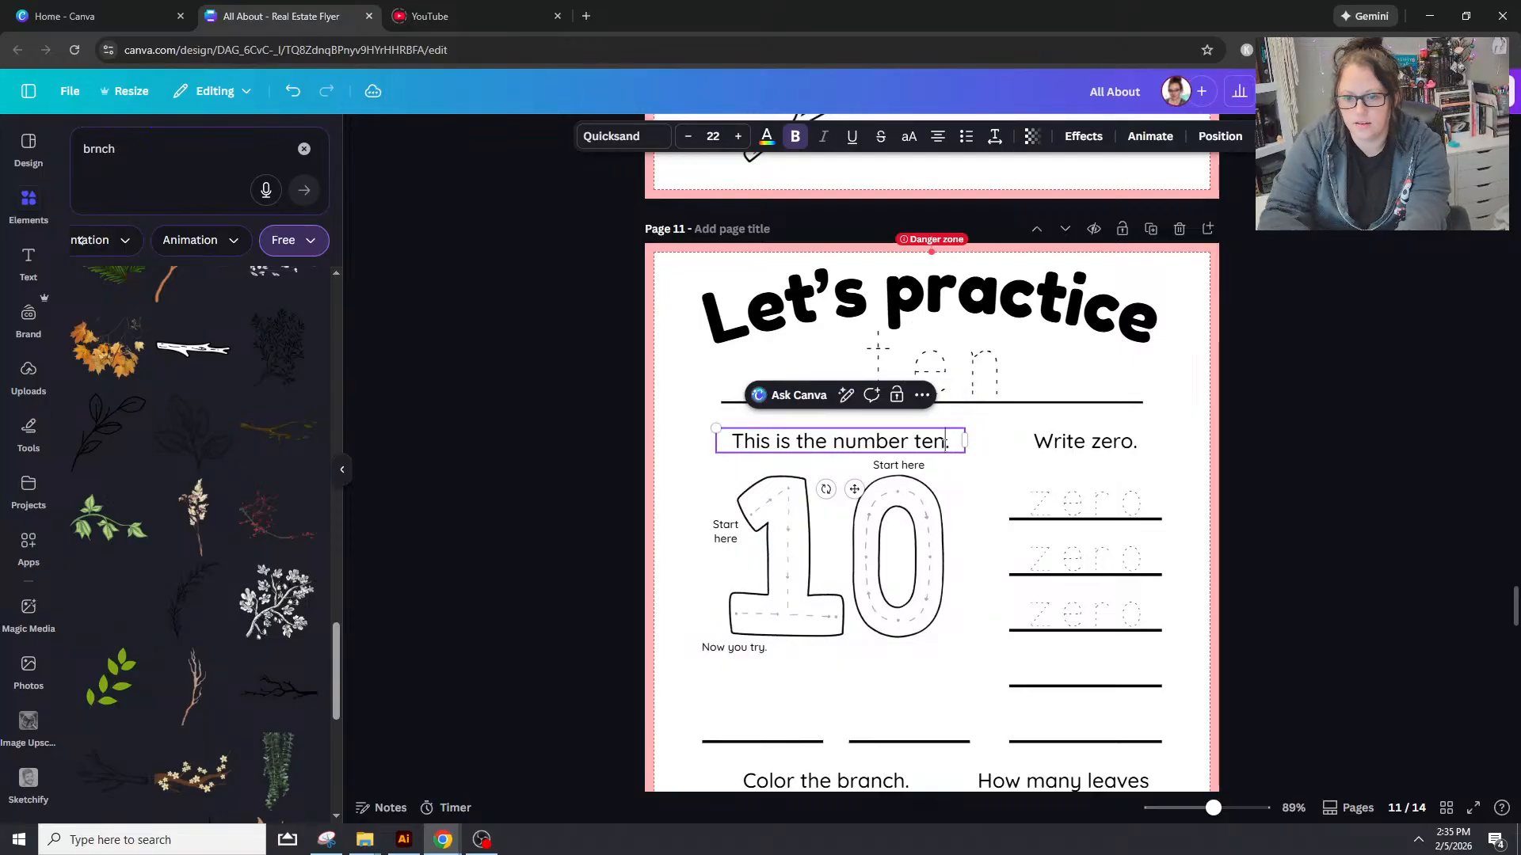
Step: Change the heading above the word-writing lines to "Write ten"
double_click(1129, 442)
click(1131, 444)
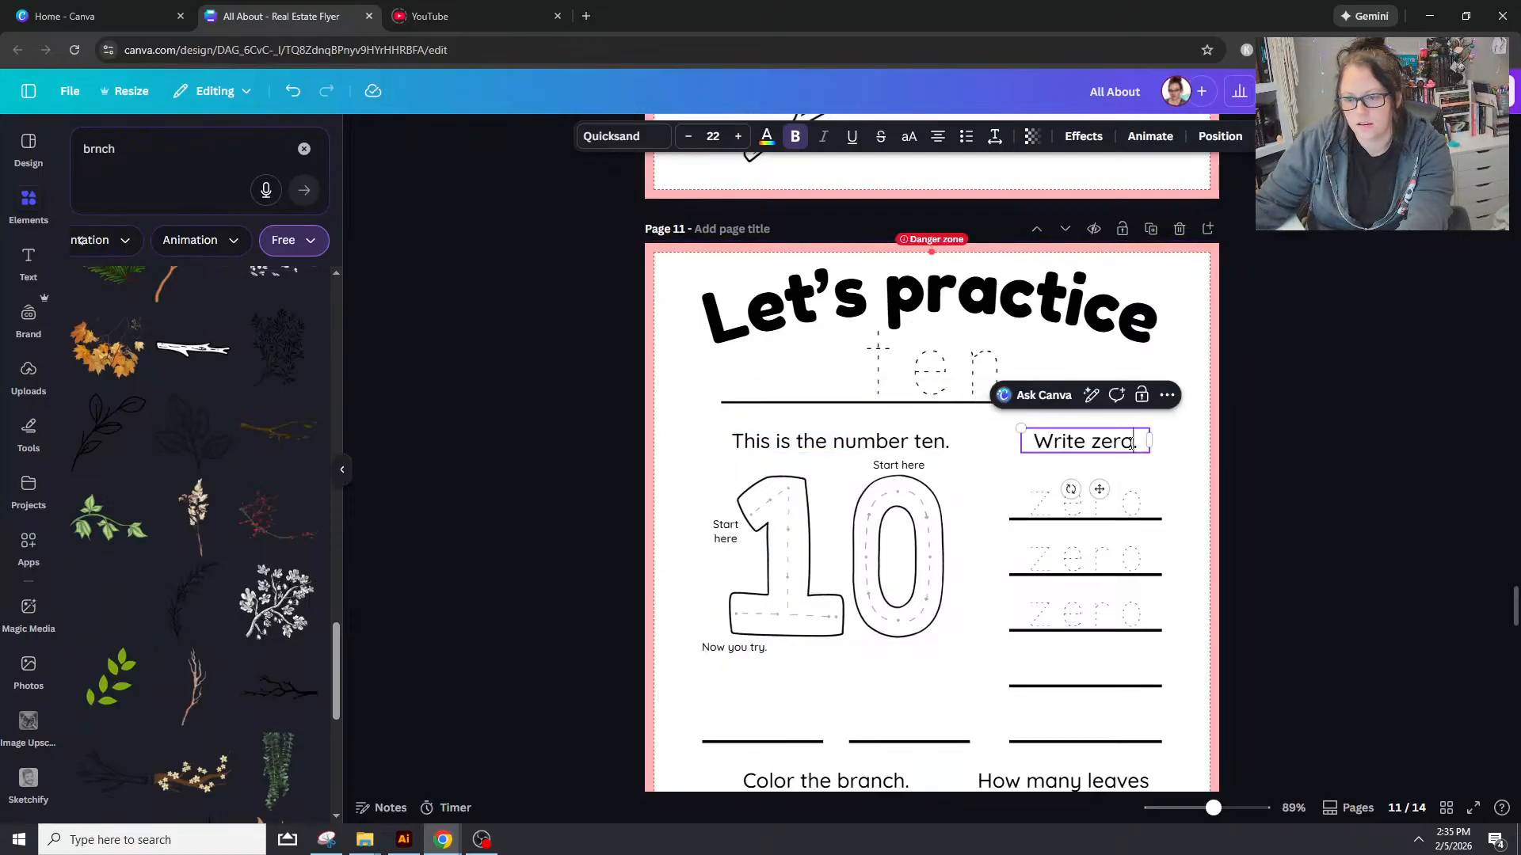
double_click(1131, 444)
text(ten)
Step: Replace each of the three small dashed tracing words on the writing lines with "ten"
click(1098, 507)
click(1098, 507)
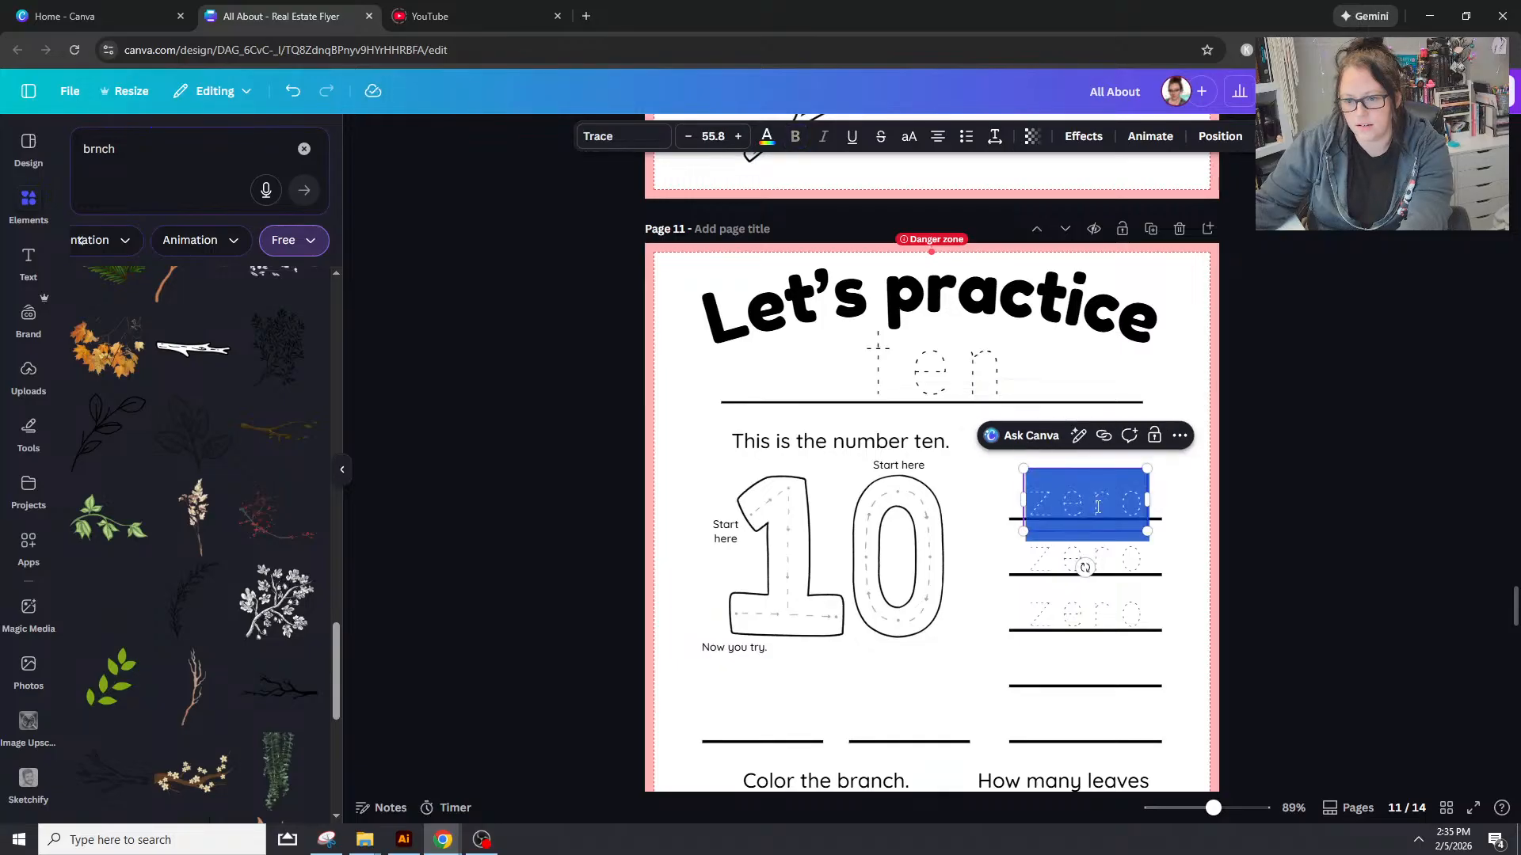
text(ten)
double_click(1101, 558)
text(ten)
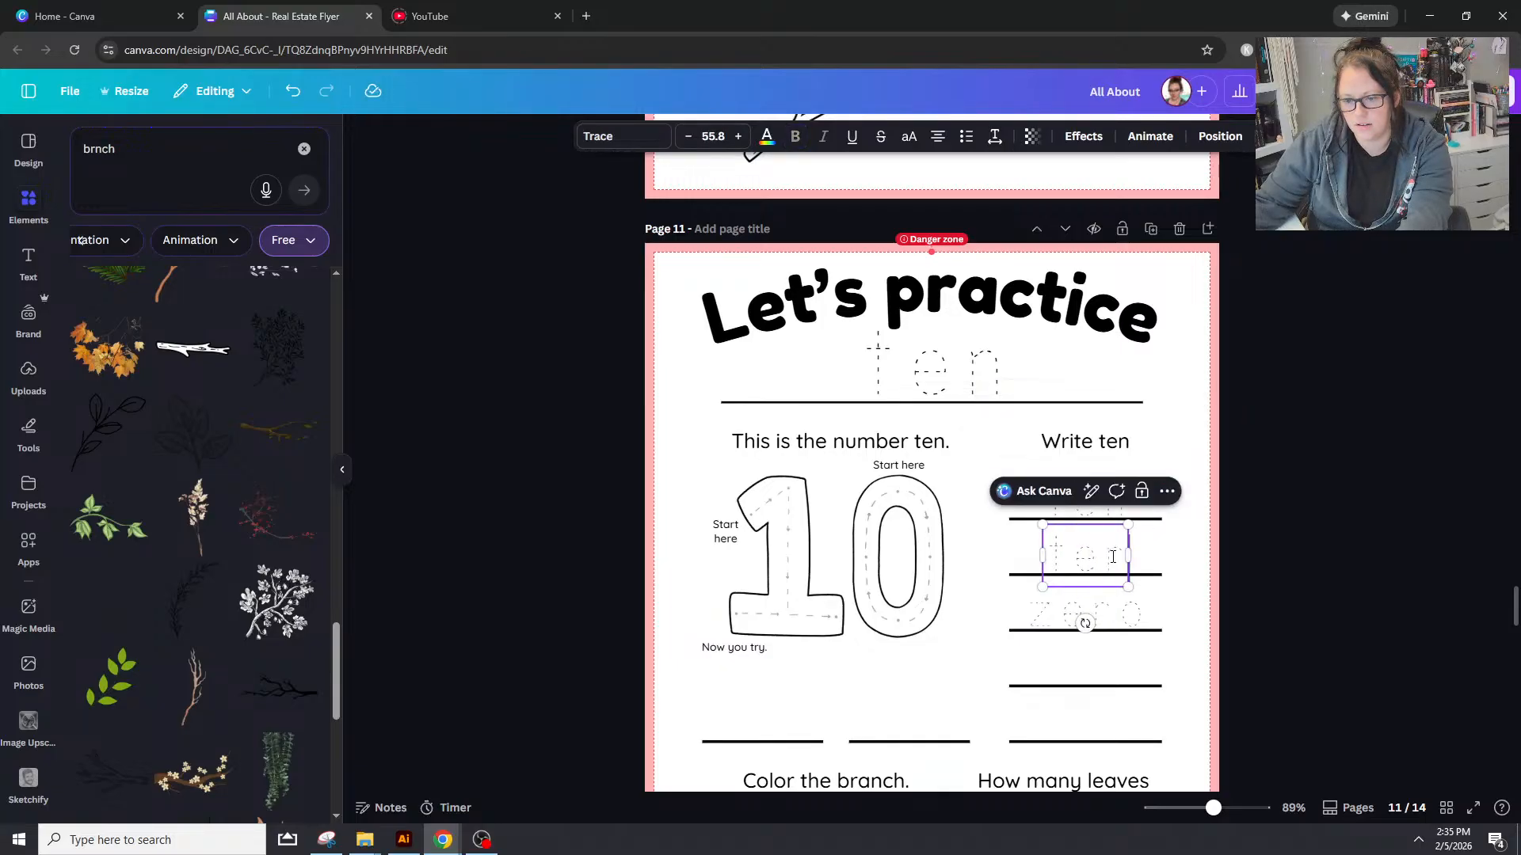
click(1093, 614)
click(1093, 613)
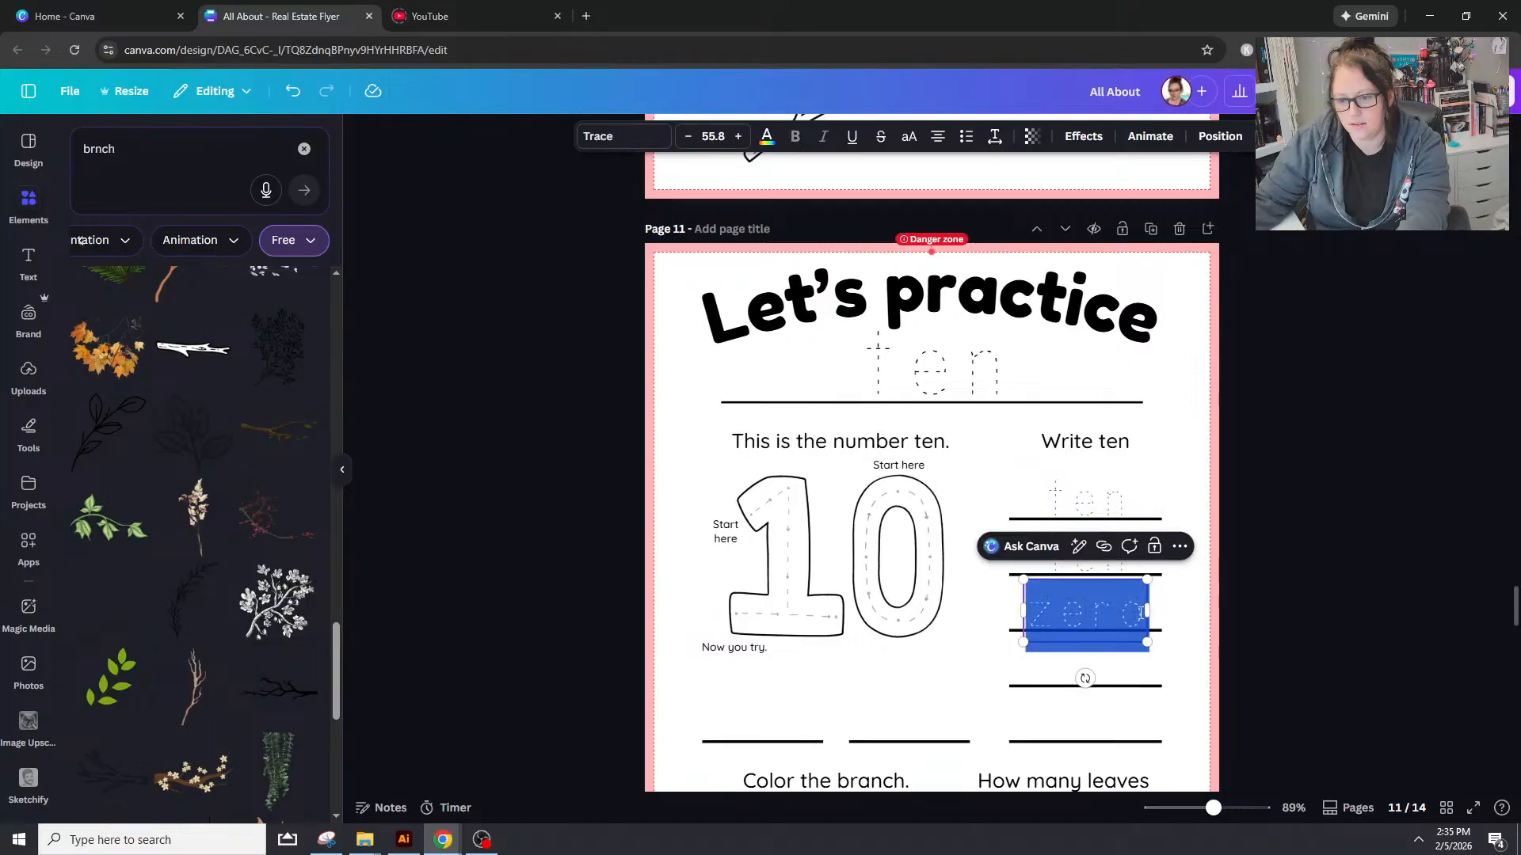
text(ten)
click(1353, 564)
Step: Delete the branch drawing from page 11 and clear the previous element search
scroll(1353, 563, down, 4)
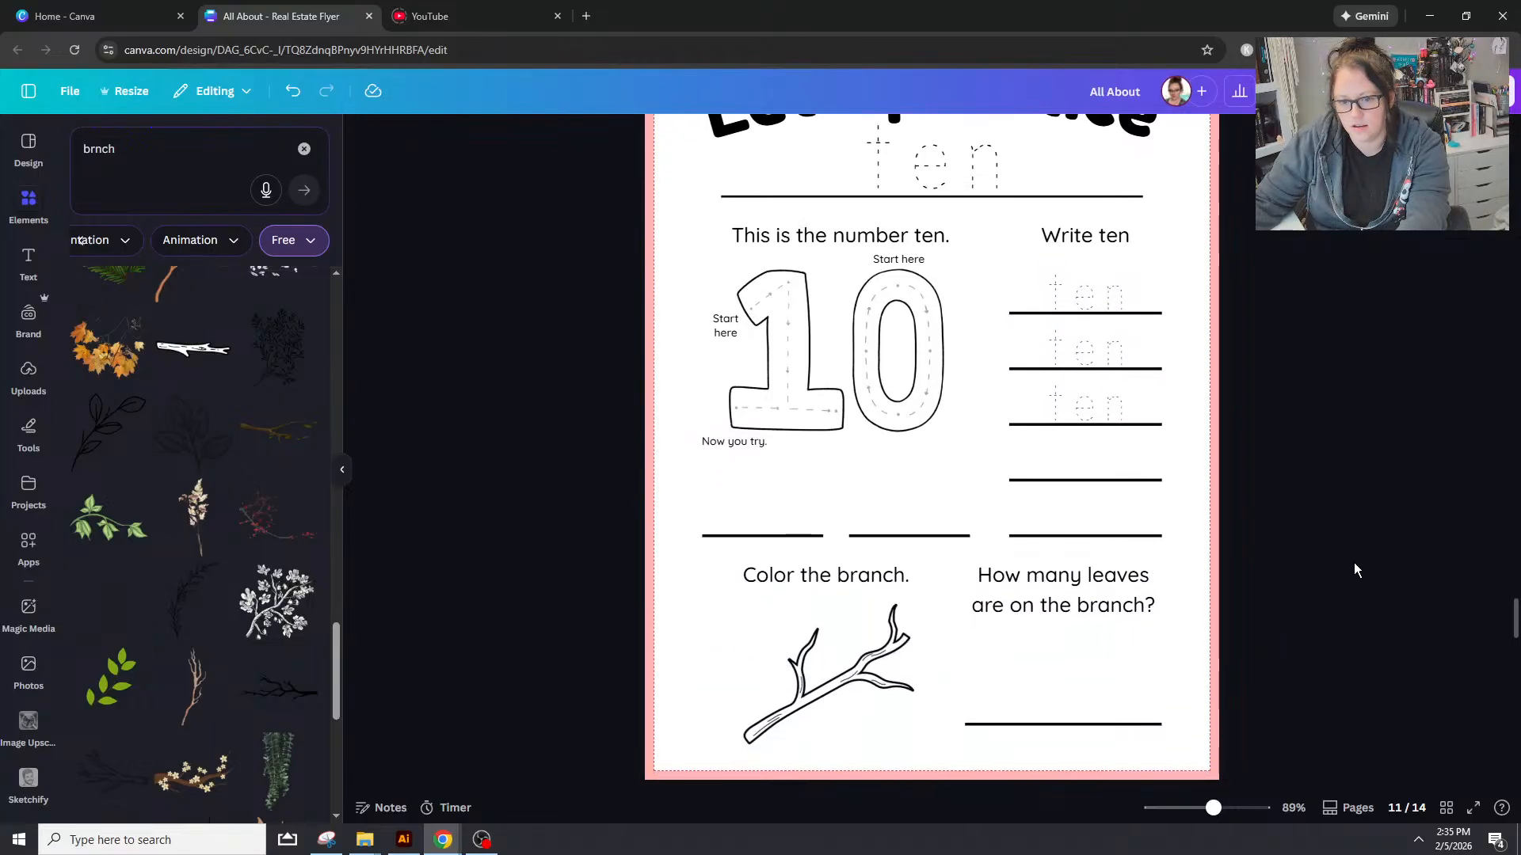
click(867, 605)
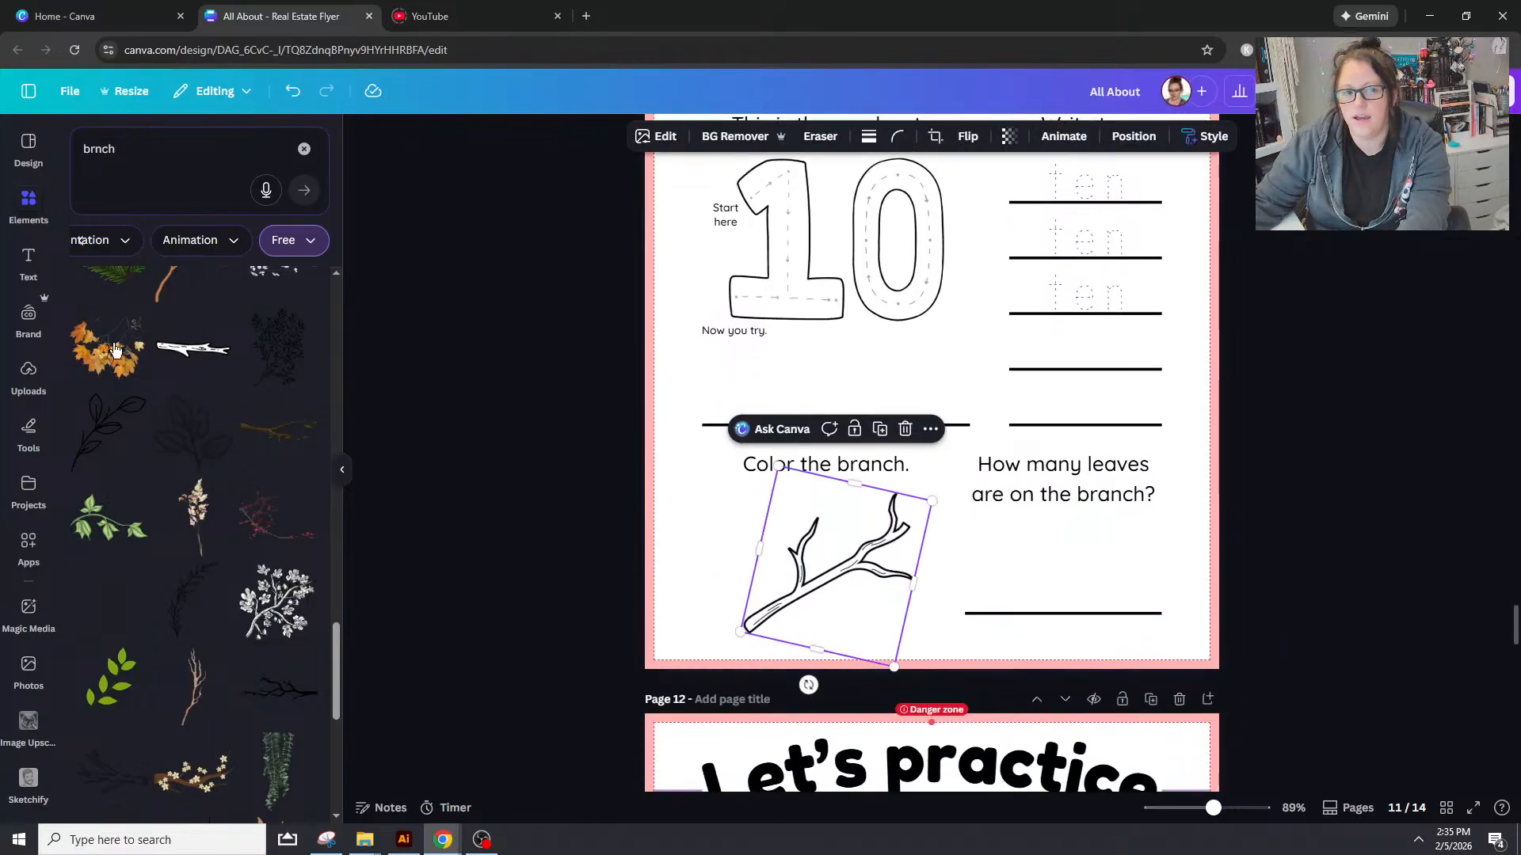
click(305, 149)
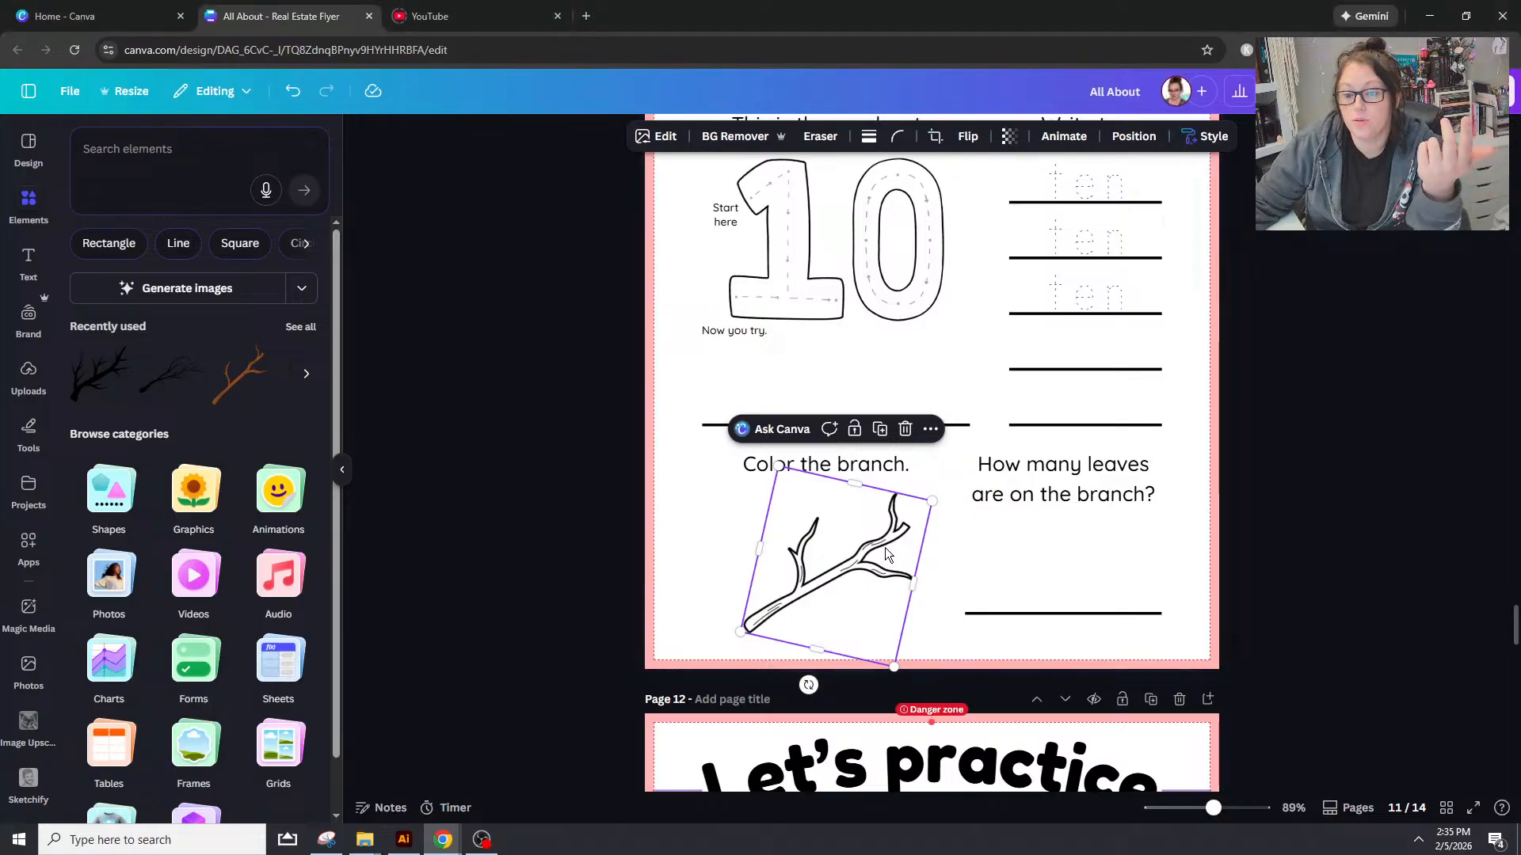
key(Delete)
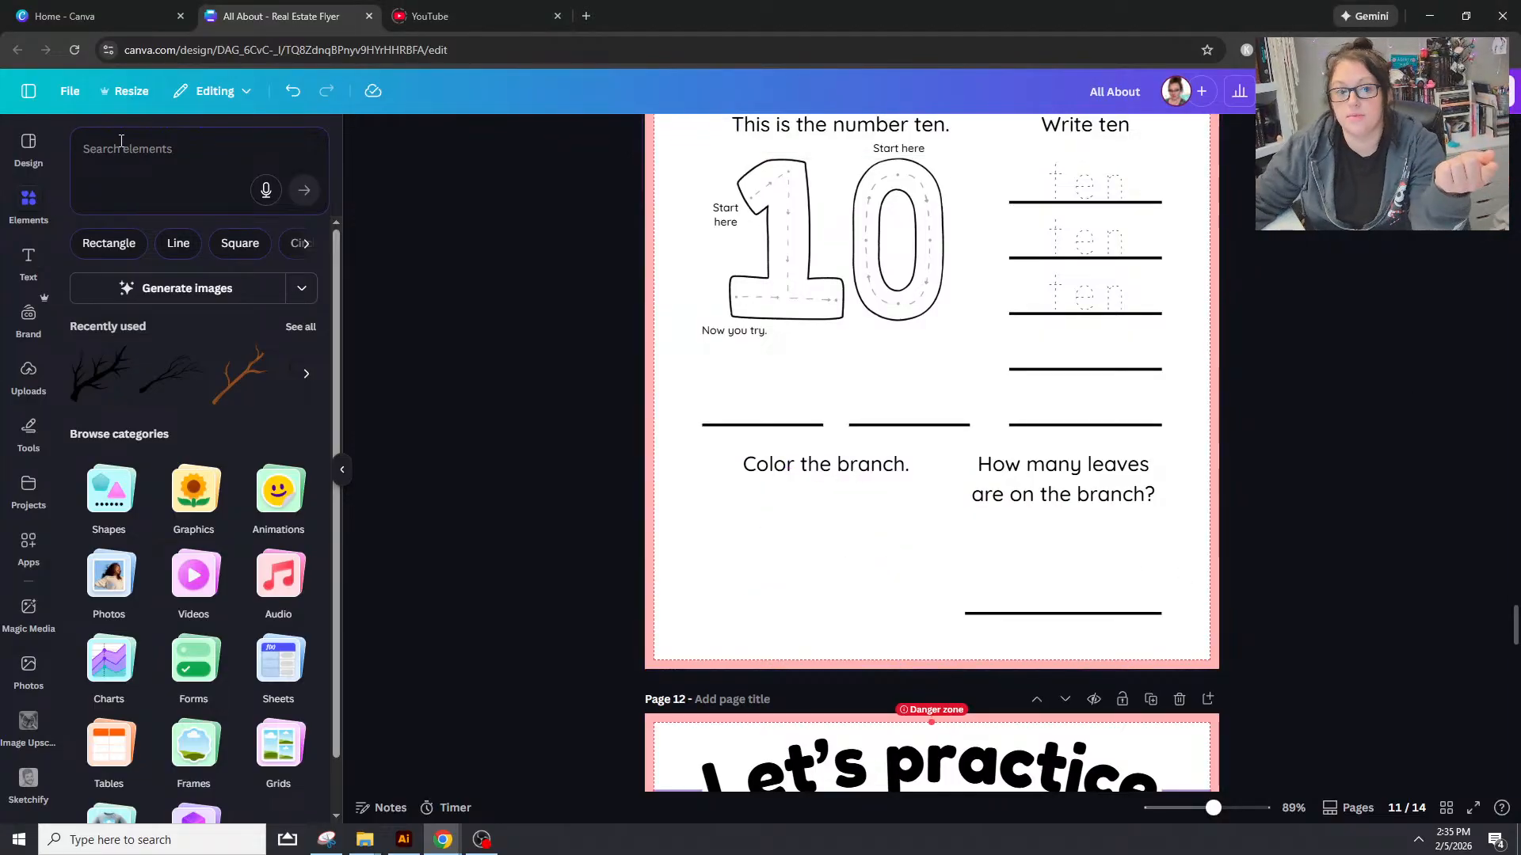
Step: Search the elements for "circle" and place a plain circle shape below the "Color the branch." heading
click(128, 143)
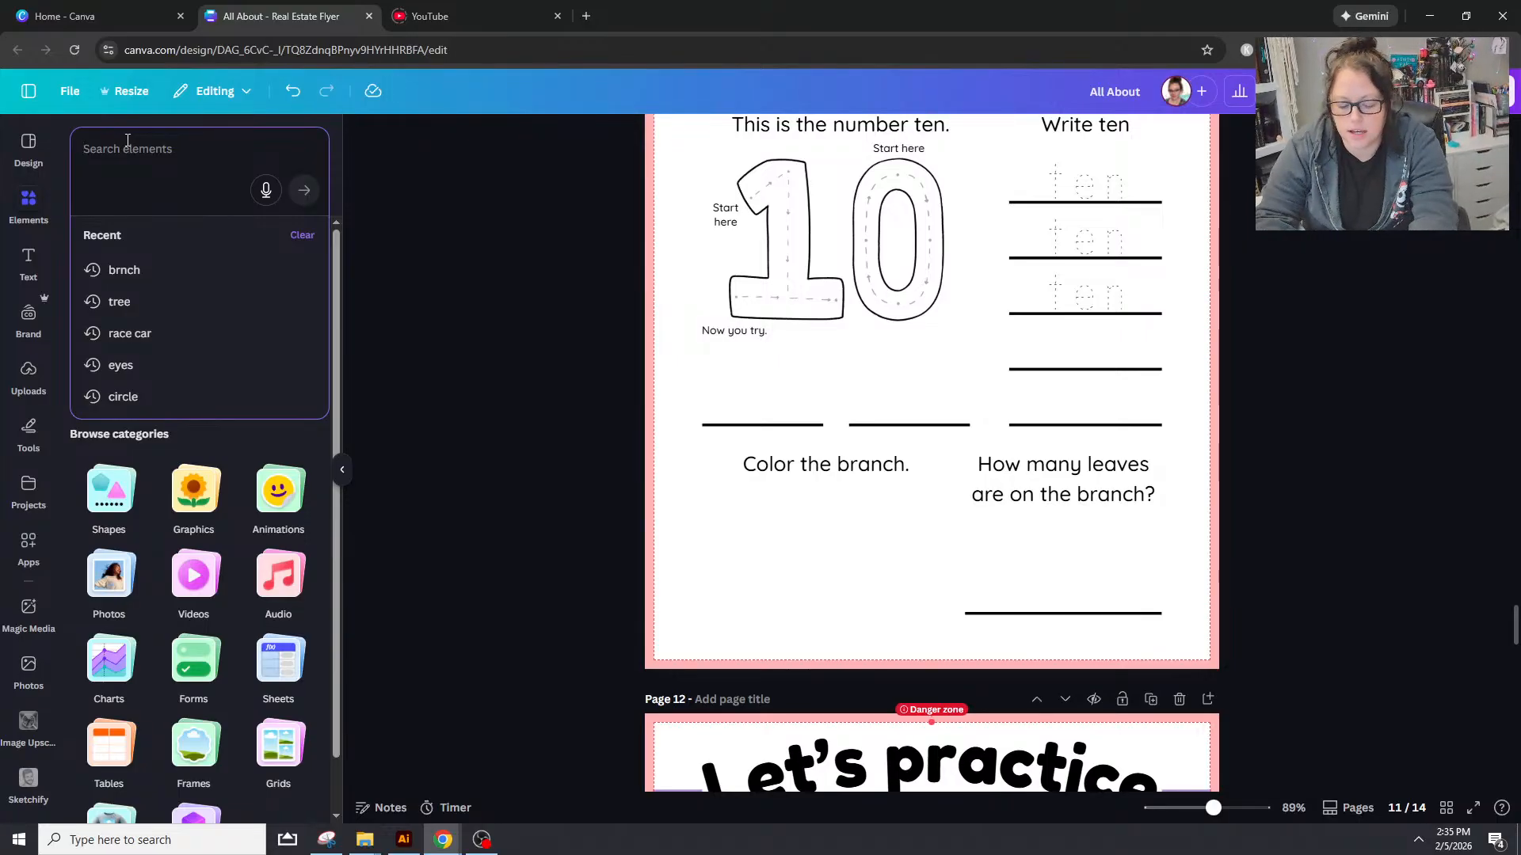
text(circle)
key(Return)
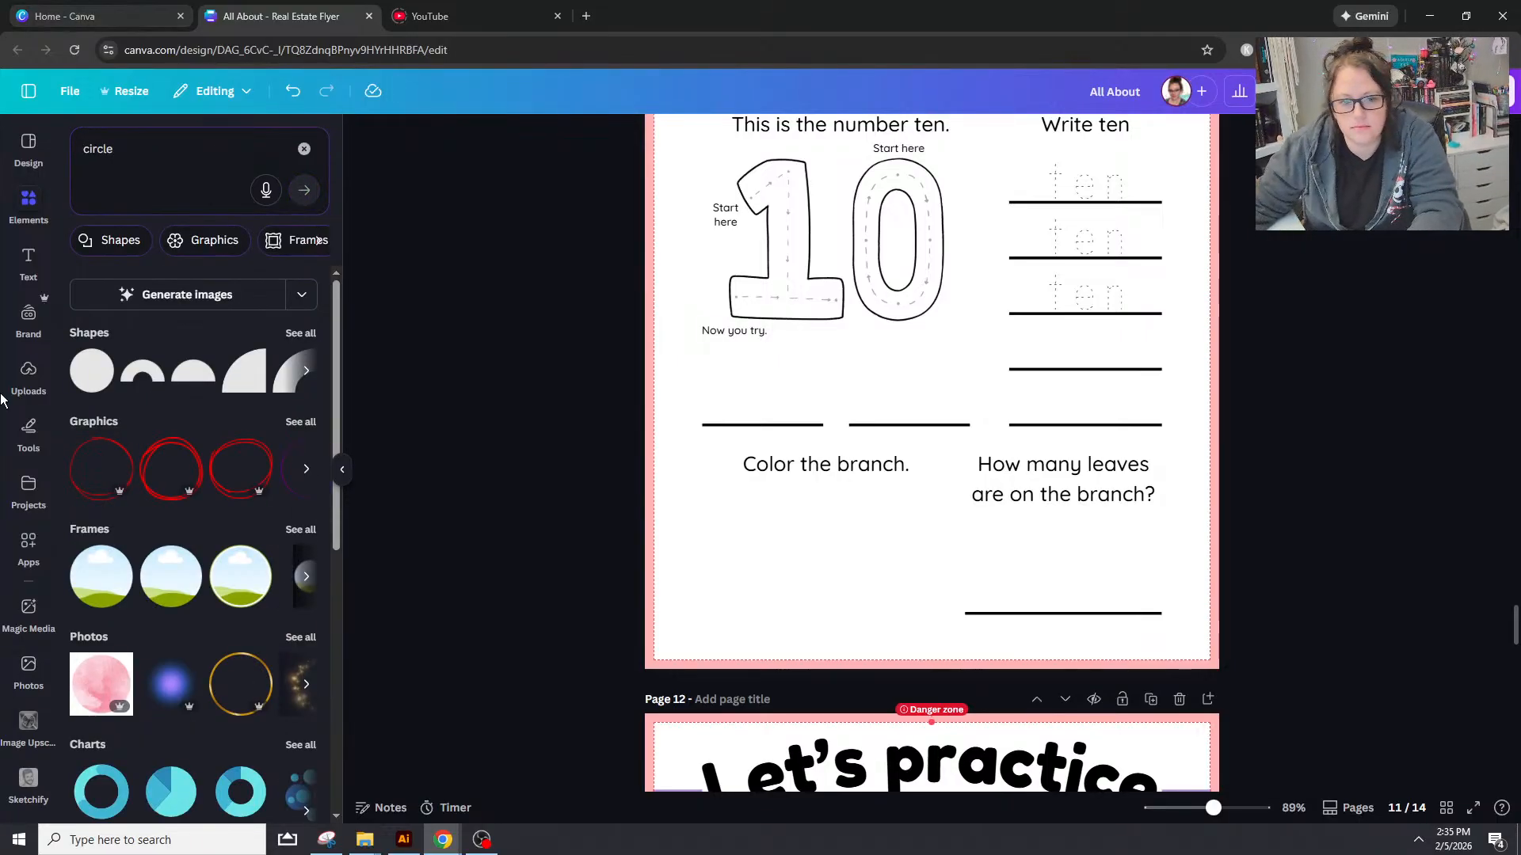
drag(726, 245, 760, 557)
click(908, 558)
Step: Copy the white-fill, black-outline style of a heart on page 9 and apply it to the circle on page 11
scroll(908, 559, up, 15)
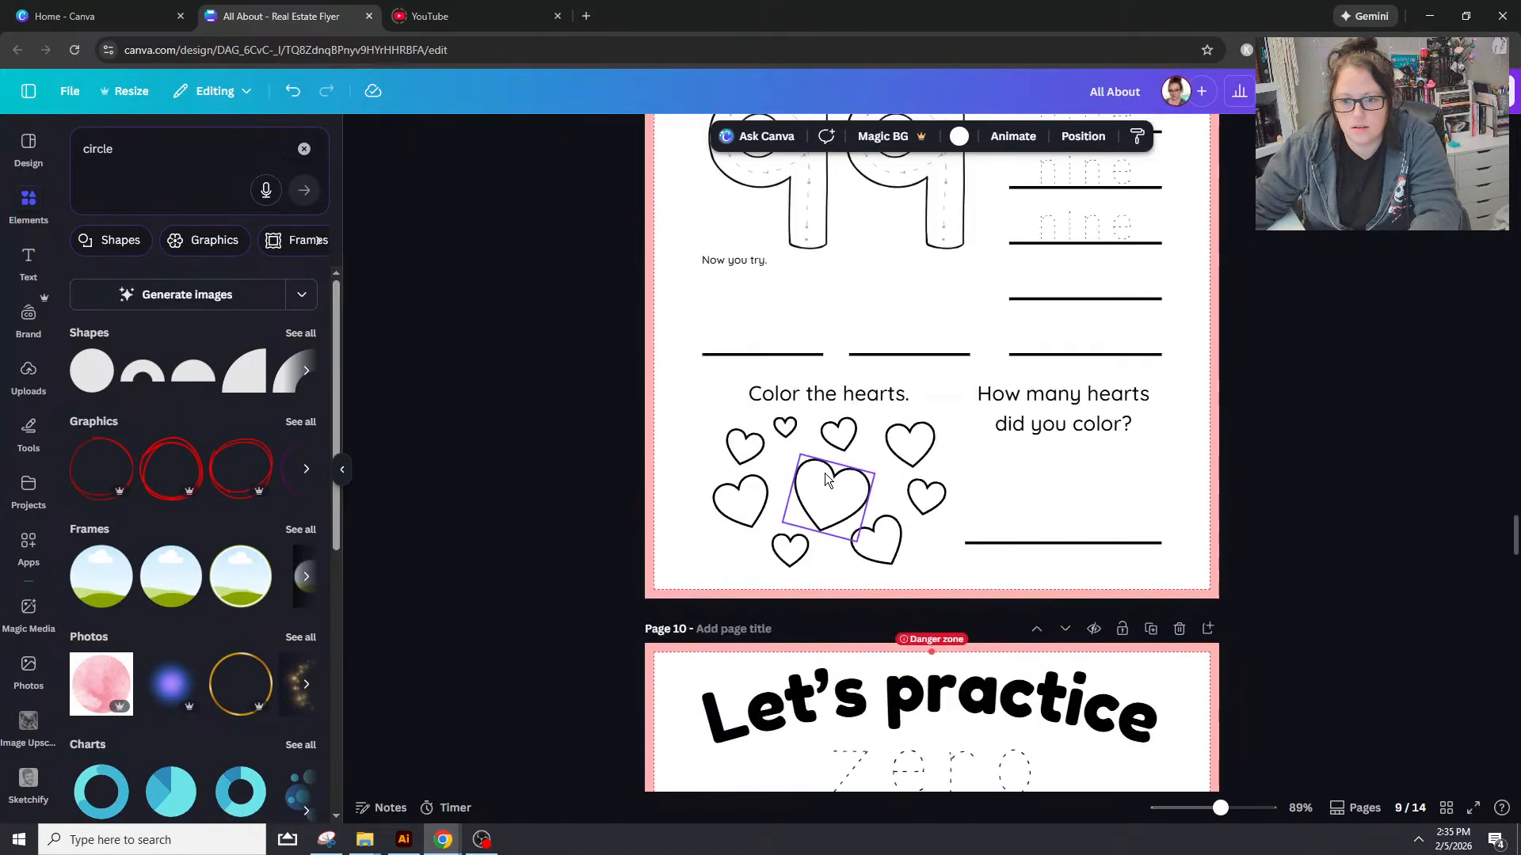
click(749, 457)
scroll(749, 457, down, 1)
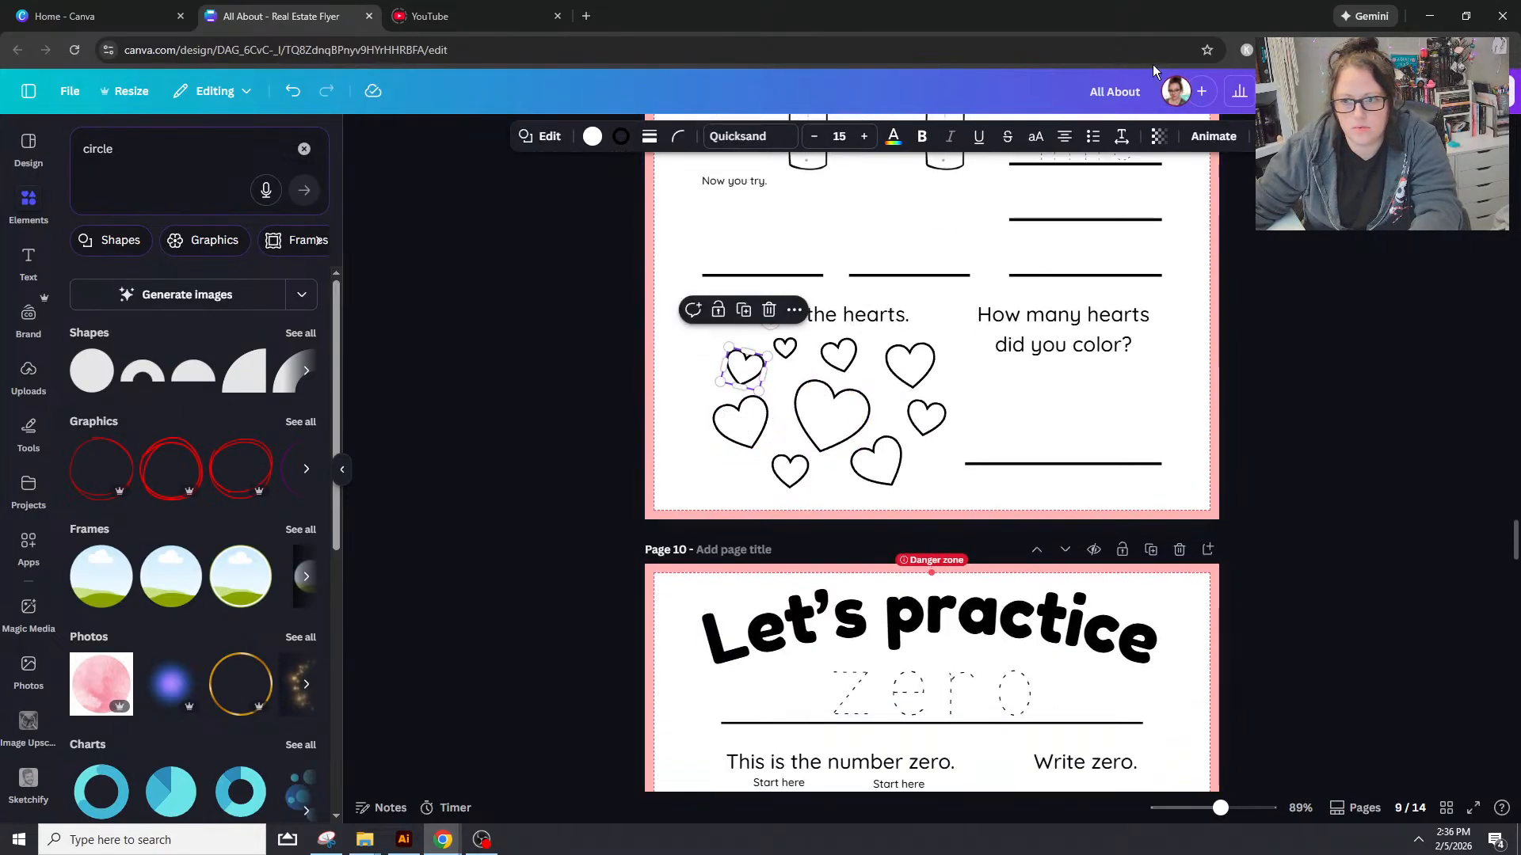
key(ctrl+alt+c)
scroll(777, 618, down, 10)
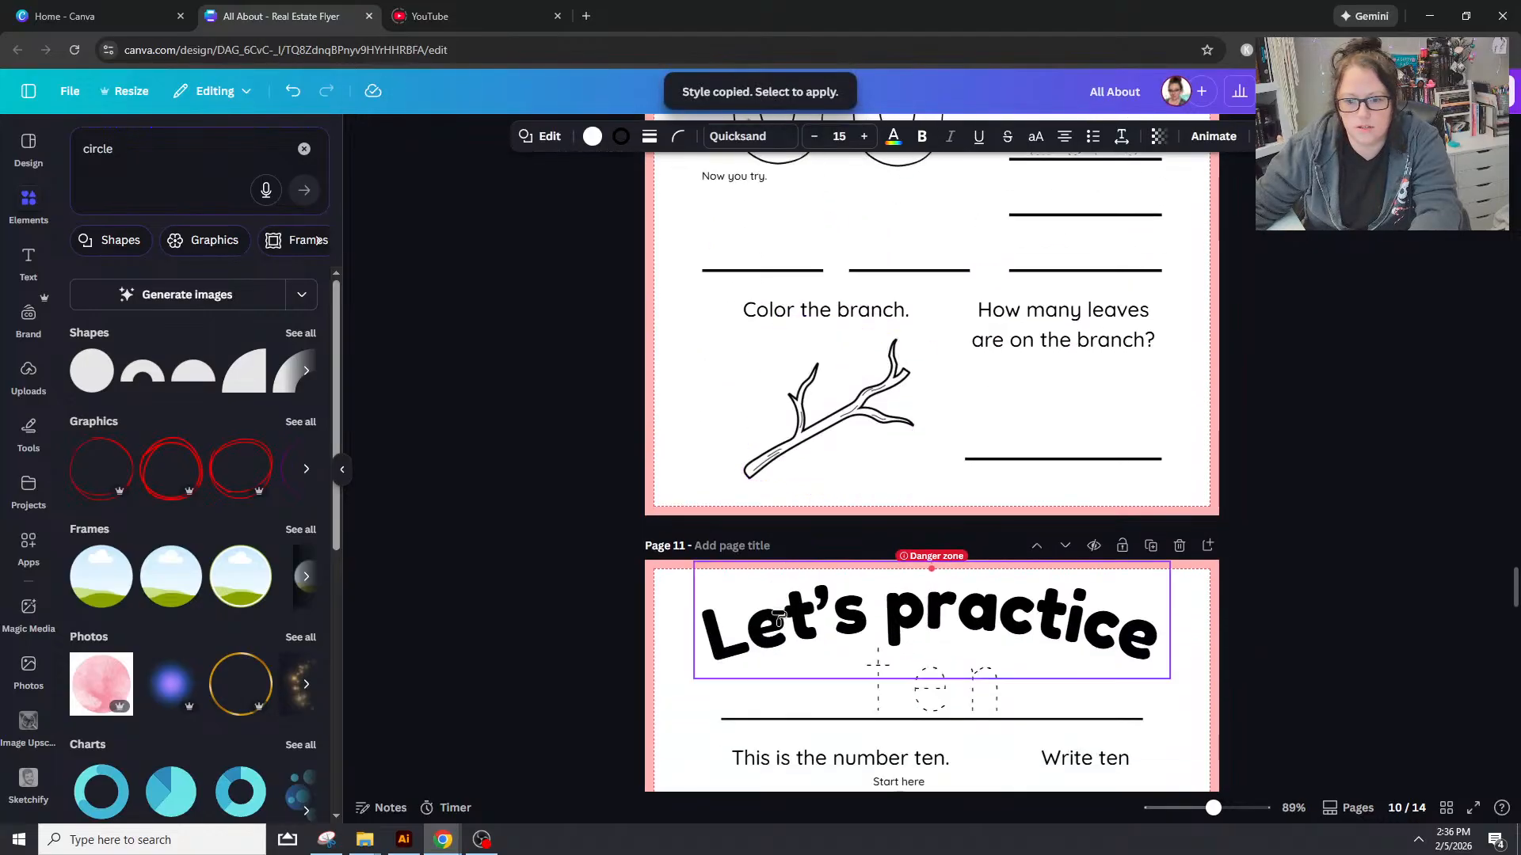
scroll(778, 618, down, 5)
click(738, 483)
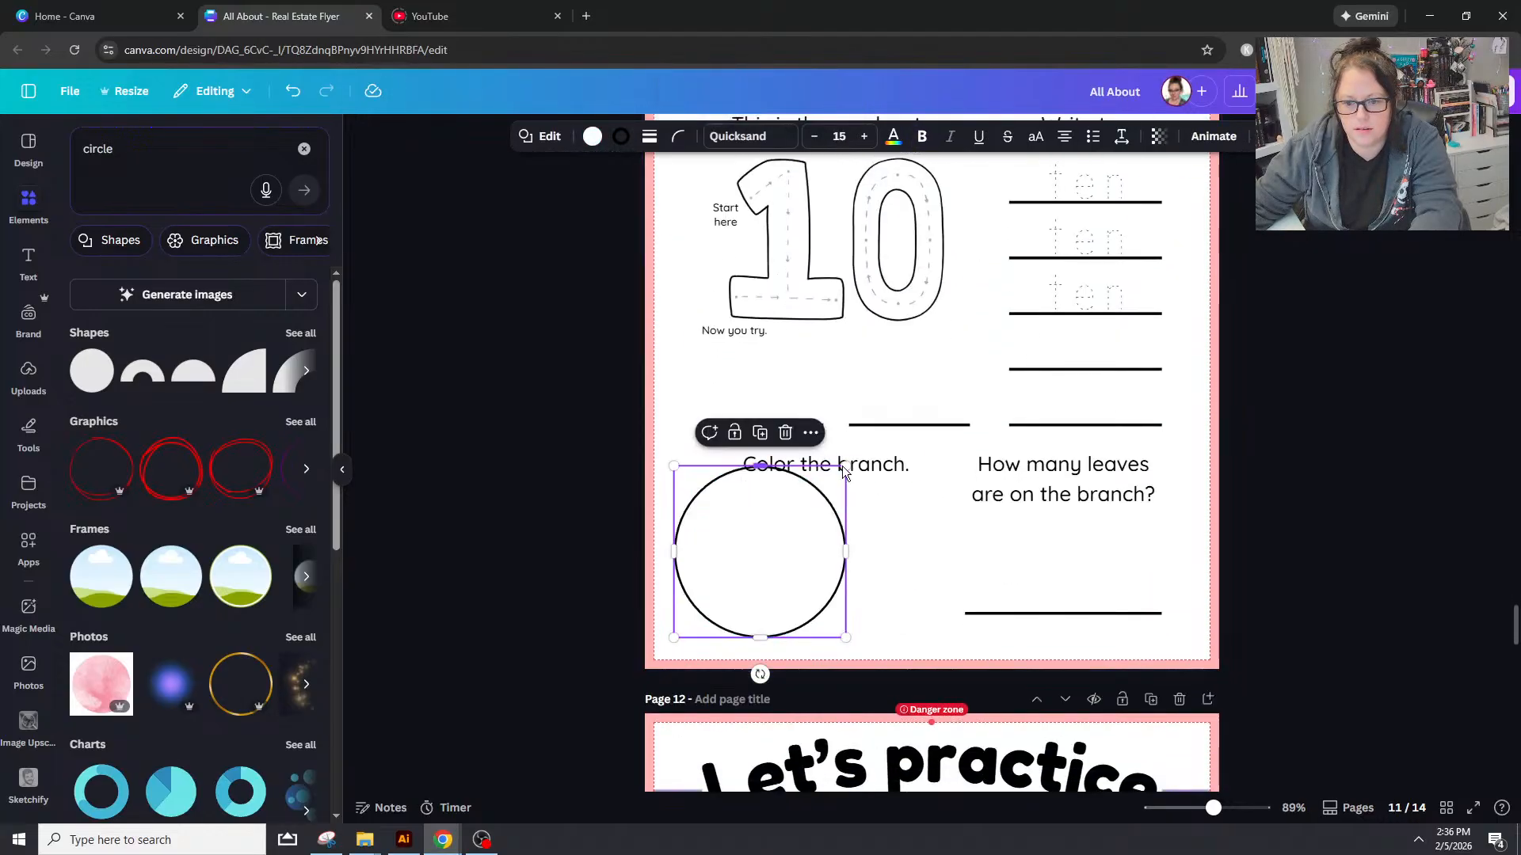
Step: Shrink the circle and paste copies of it to build a top row of four and begin a second row
drag(845, 463, 841, 526)
key(ctrl+d)
key(ctrl+v)
key(ctrl+v)
drag(723, 554, 901, 544)
key(ctrl+v)
drag(723, 541, 819, 569)
Step: Paste more copies of the small circle until ten circles form rows of four, three and three
key(ctrl+v)
key(ctrl+v)
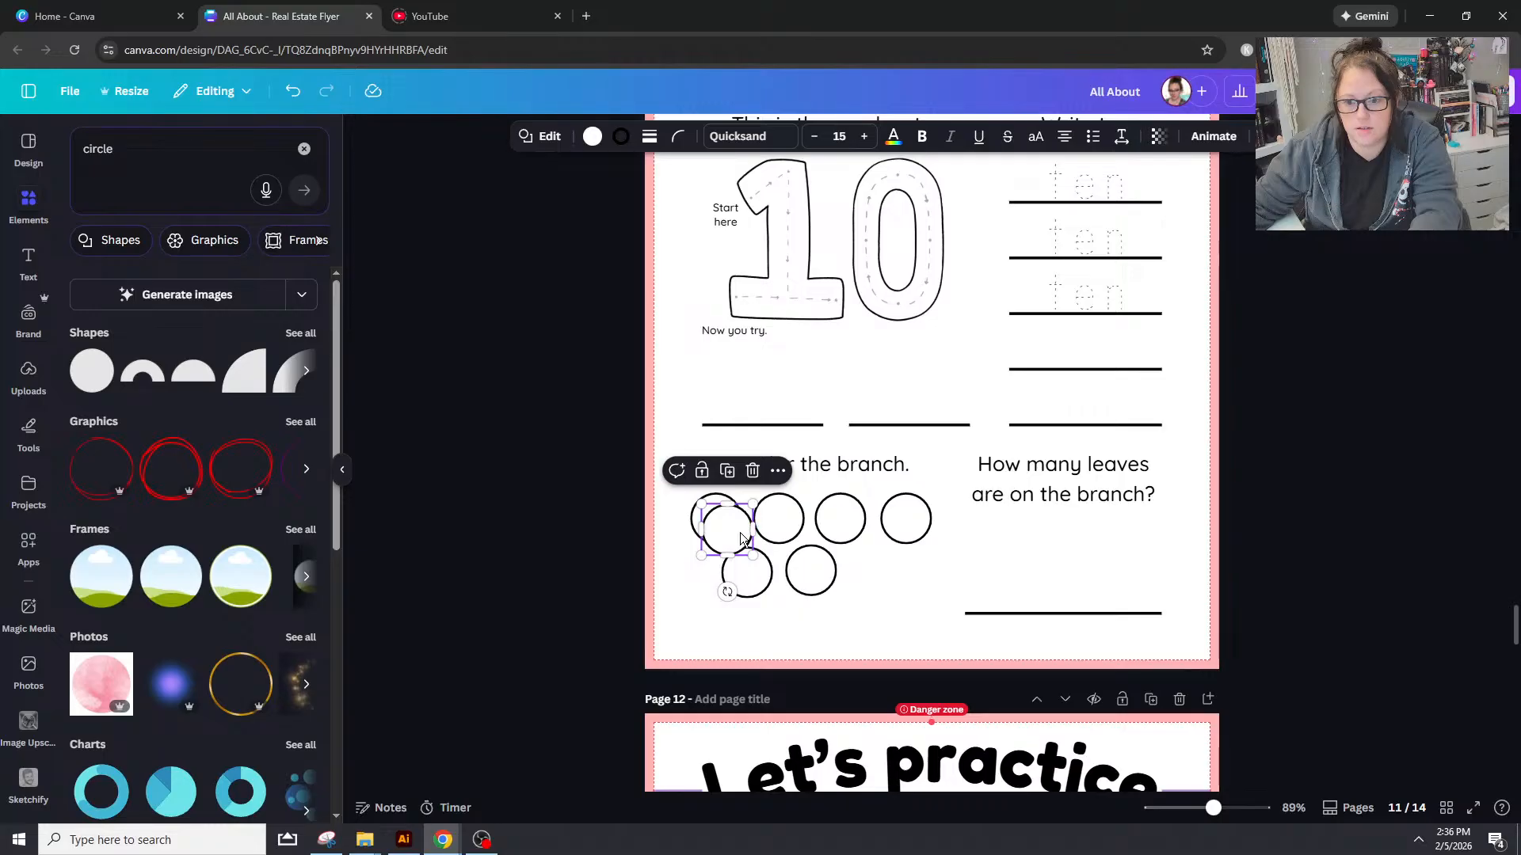
drag(725, 530, 882, 577)
key(ctrl+v)
drag(724, 529, 708, 625)
key(ctrl+v)
drag(725, 529, 778, 626)
key(ctrl+v)
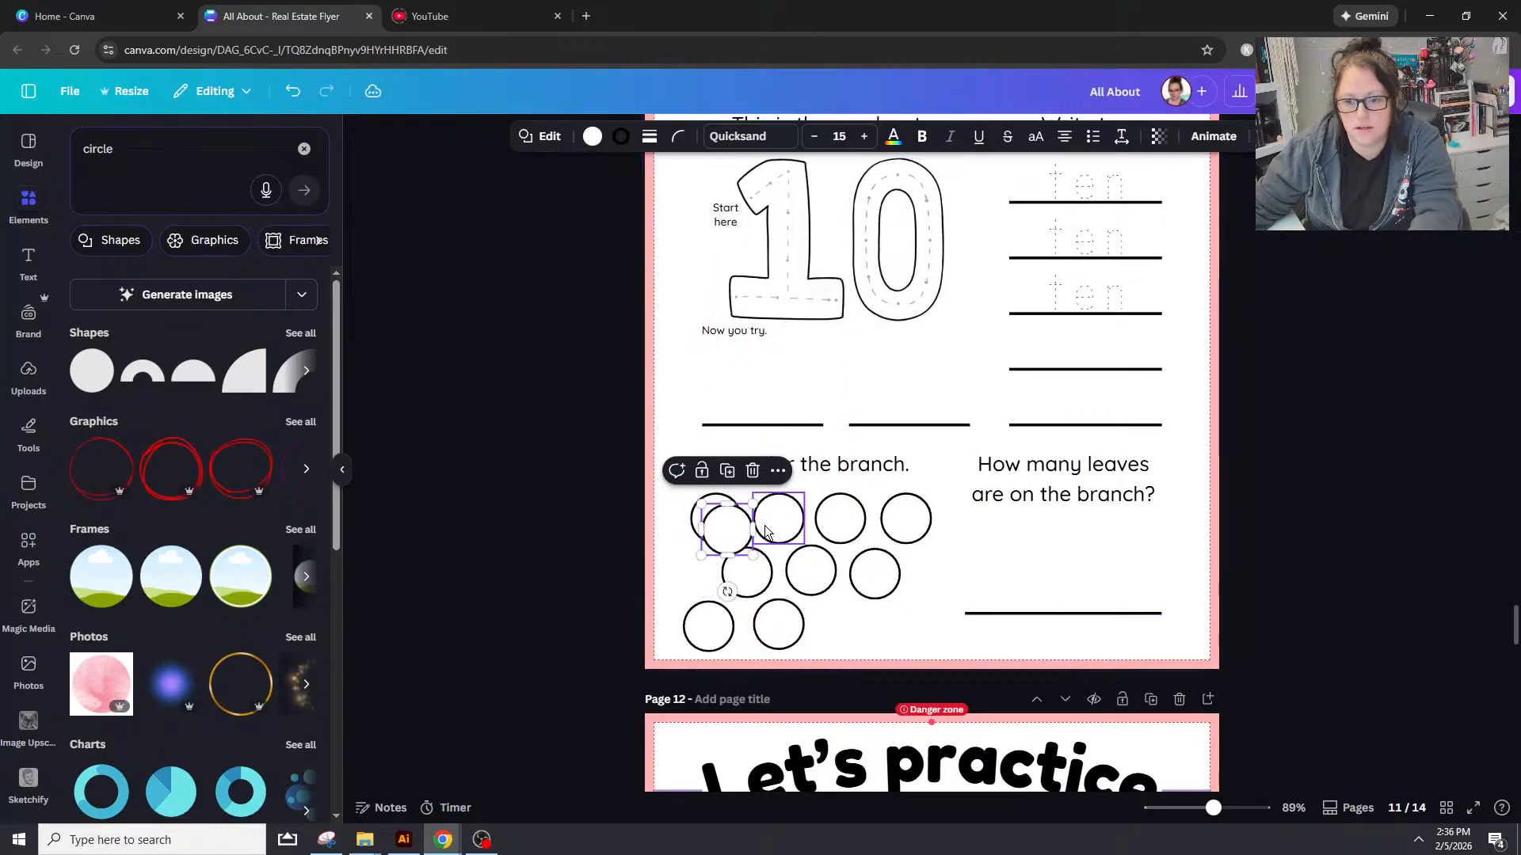
drag(724, 529, 845, 628)
click(1247, 524)
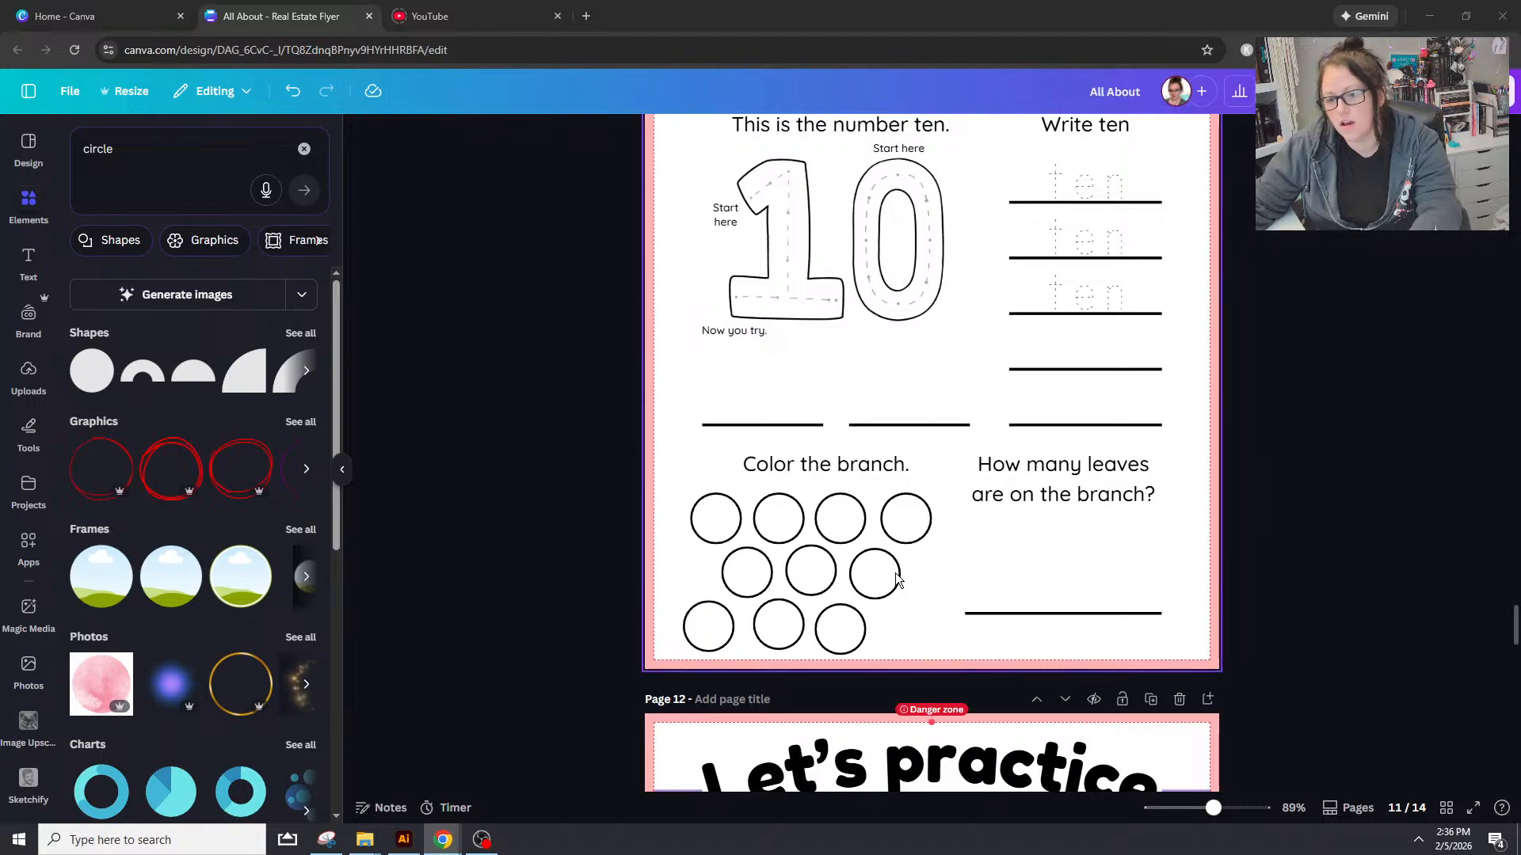
Step: Scale the ten circles down together and move several of the outer and lower ones into a looser arrangement
mouse_move(697, 622)
mouse_down()
mouse_move(842, 643)
mouse_move(698, 626)
mouse_up()
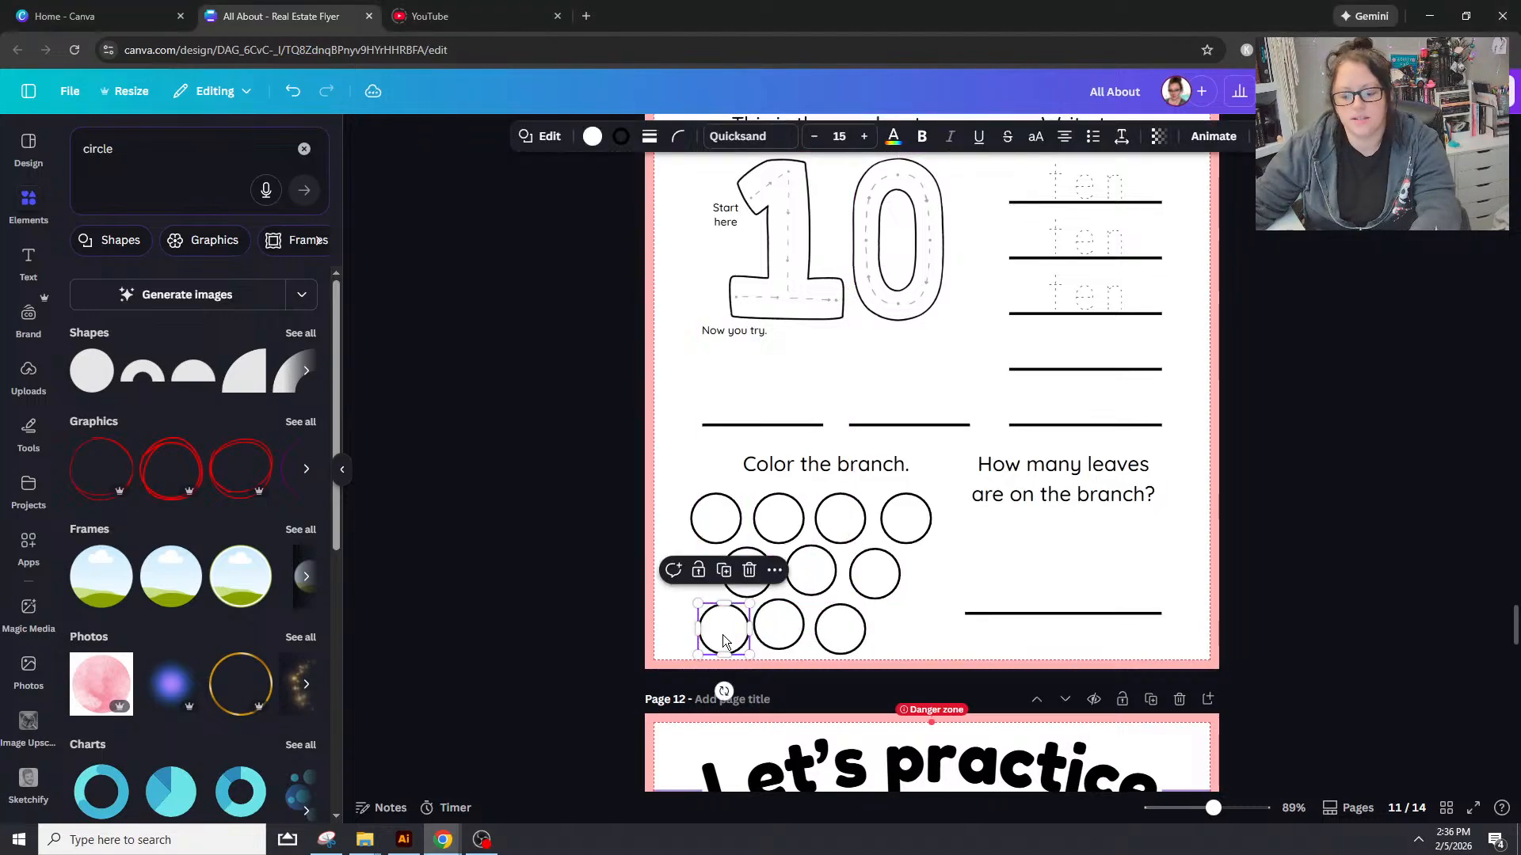
click(928, 631)
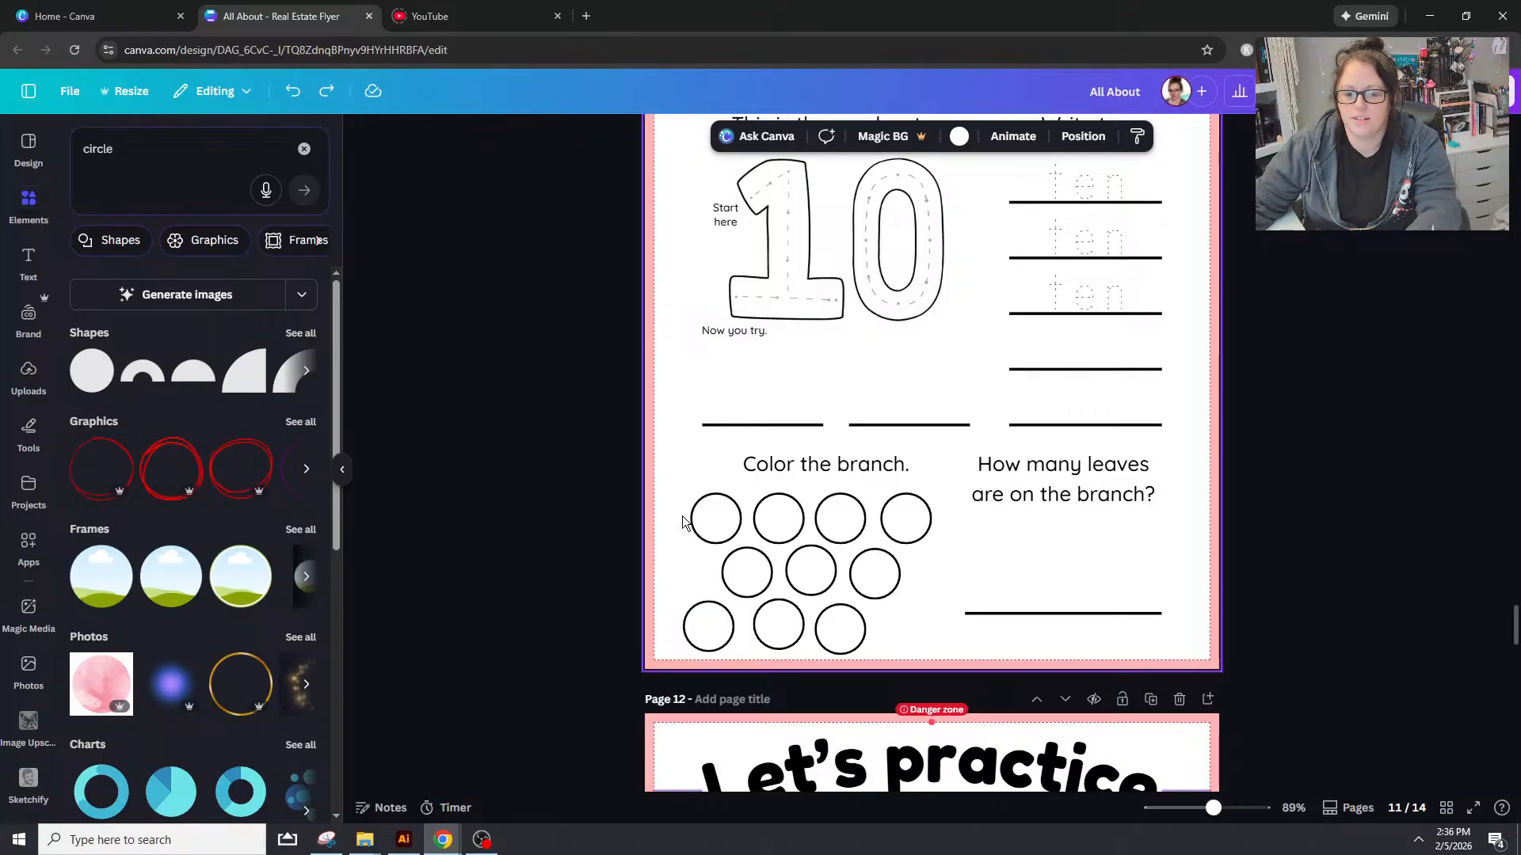
drag(682, 493, 925, 533)
click(928, 588)
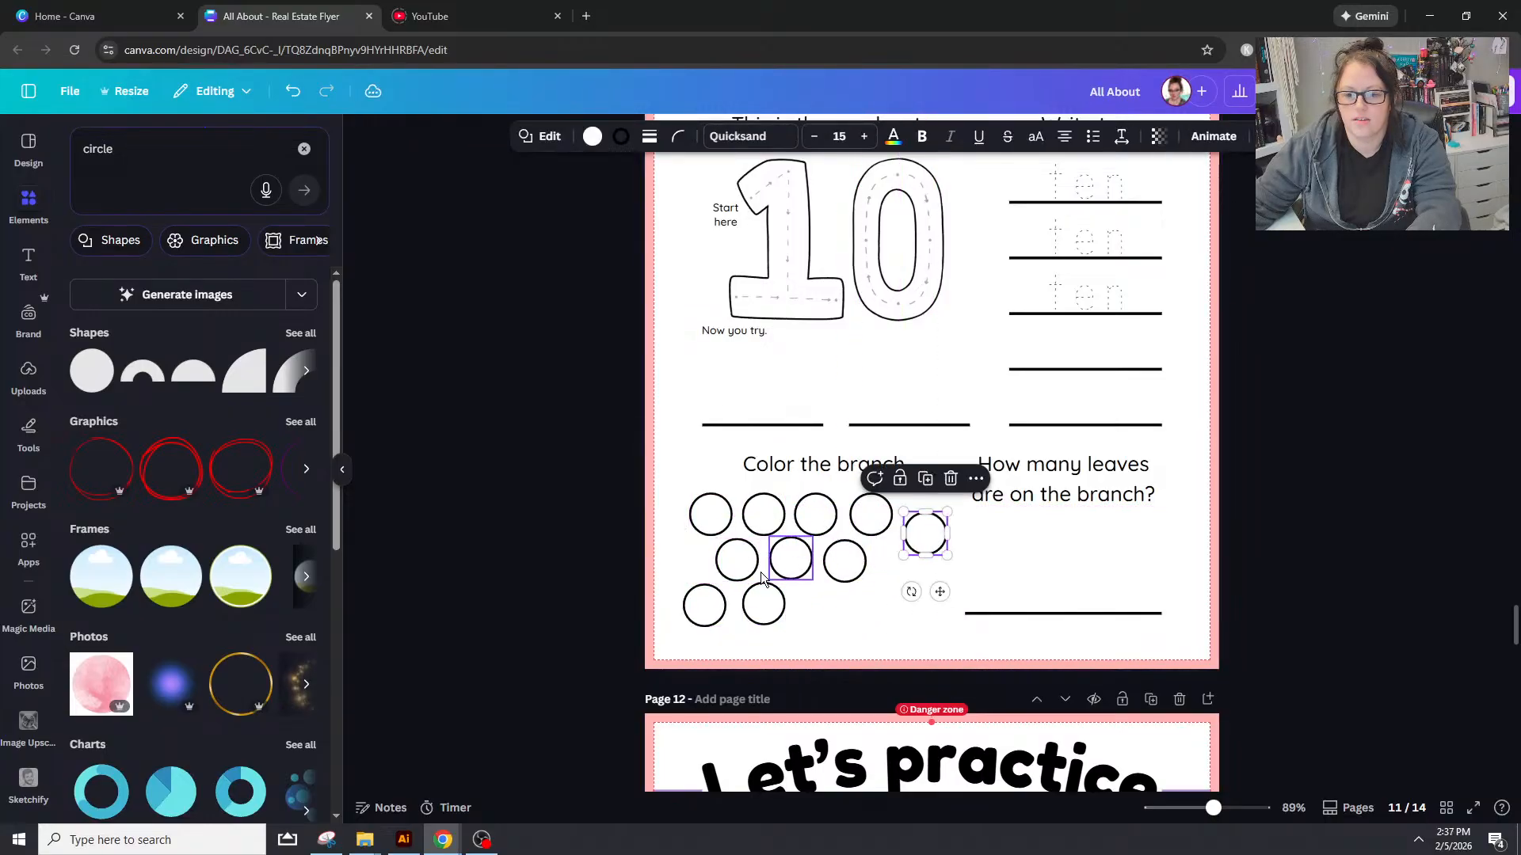
drag(731, 566, 724, 567)
drag(774, 617, 893, 612)
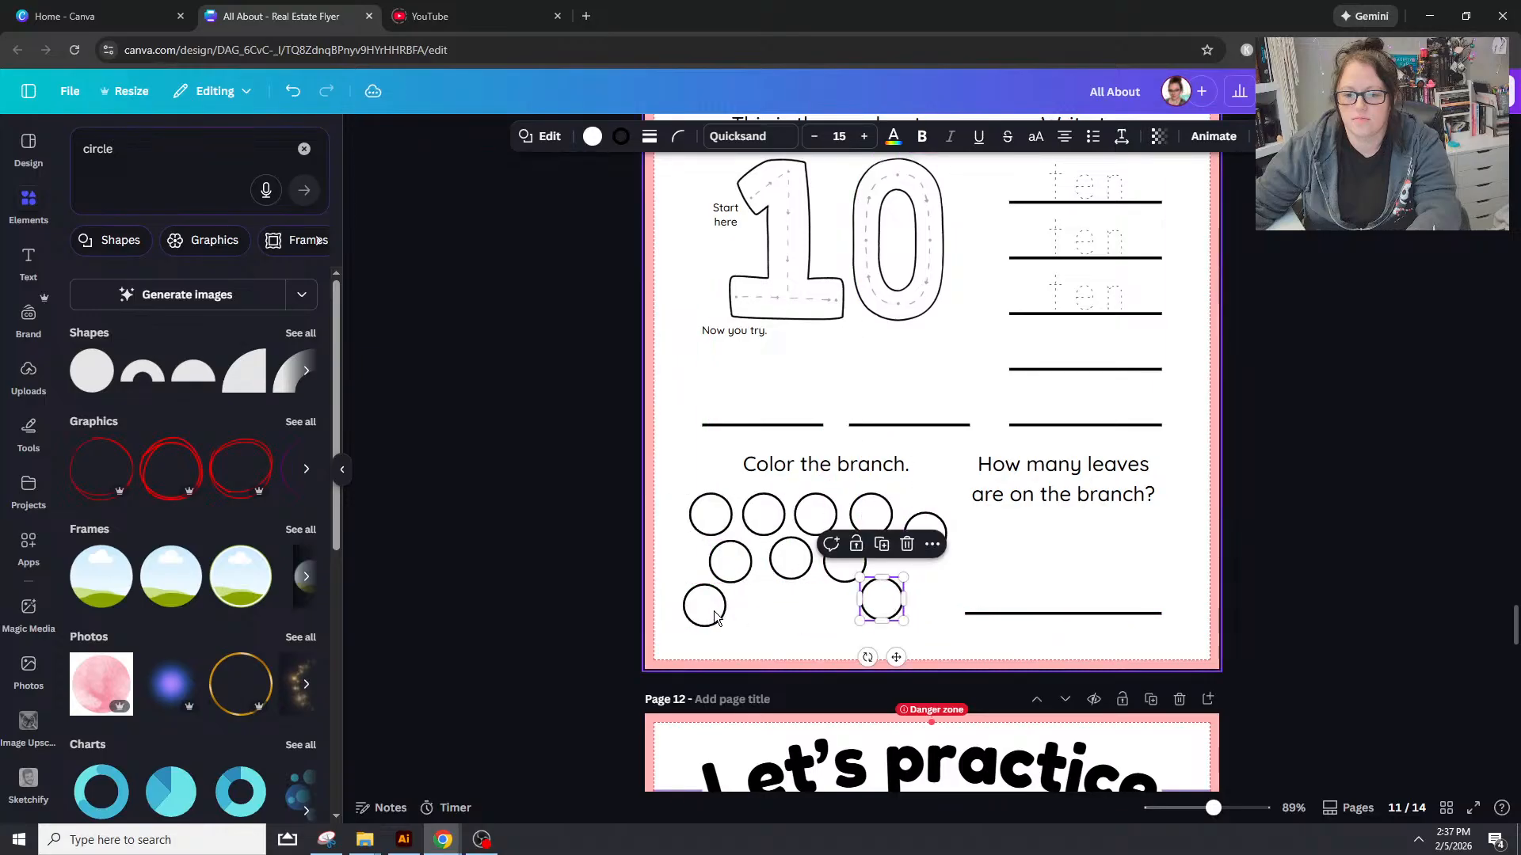
drag(716, 618, 791, 611)
Step: Enlarge all ten circles together slightly and scatter them irregularly below the "Color the branch." heading
drag(676, 497, 973, 638)
click(667, 601)
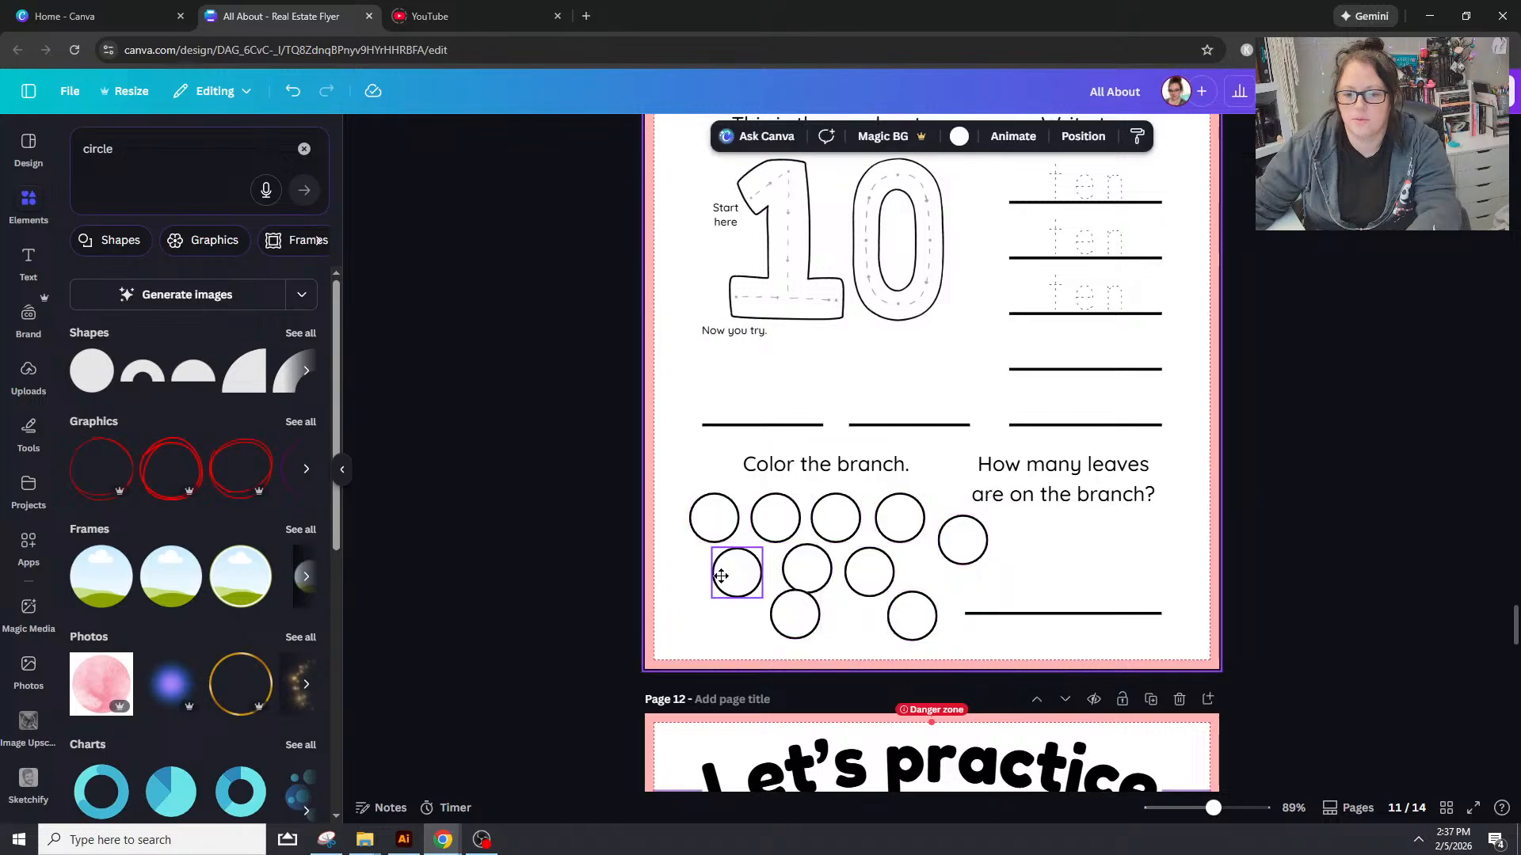
drag(721, 576, 686, 594)
drag(812, 571, 786, 620)
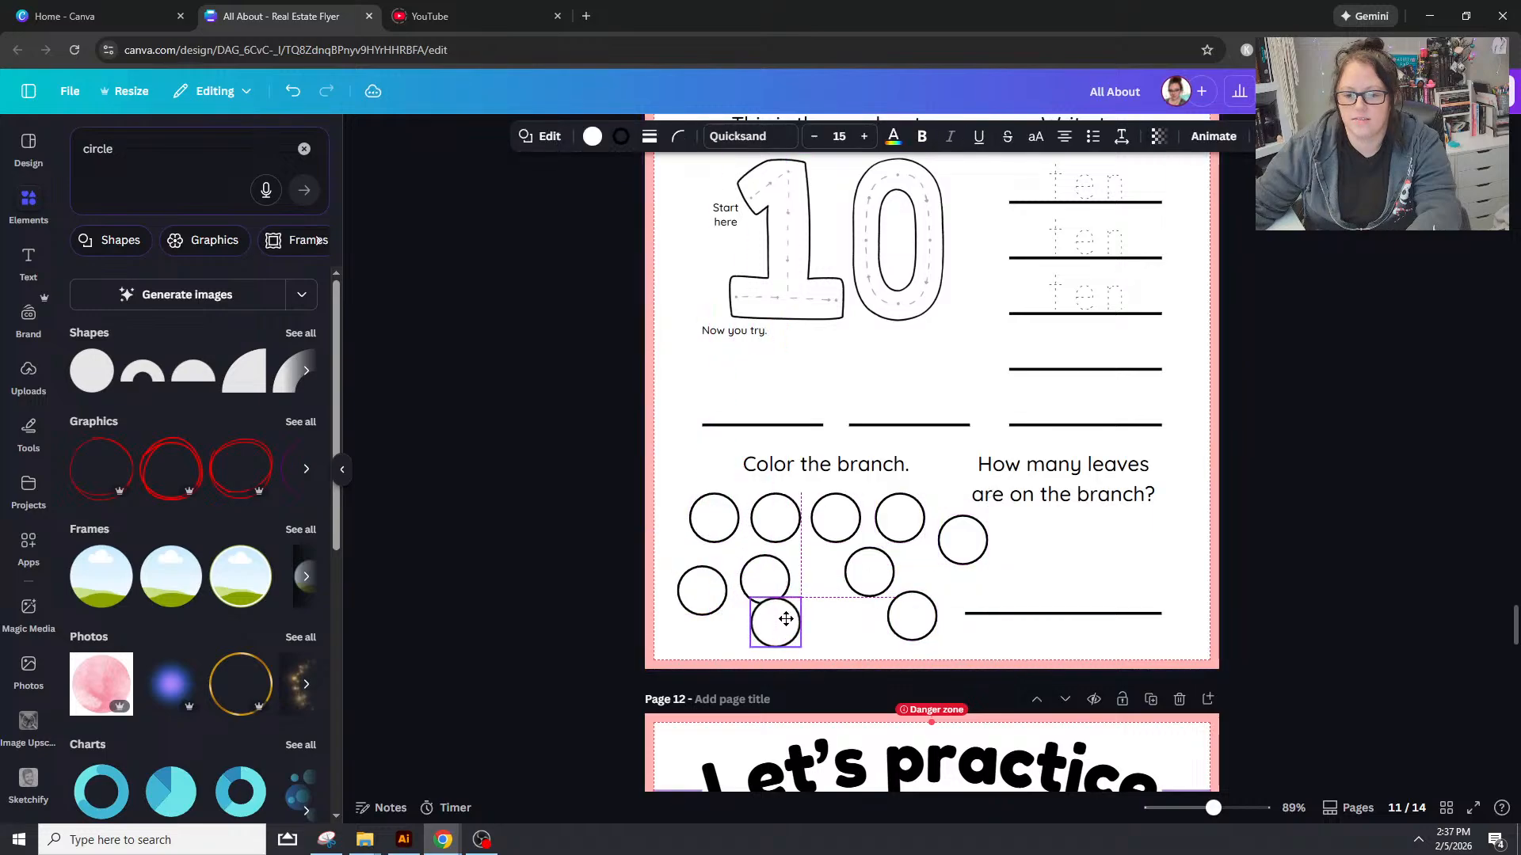
click(675, 564)
drag(721, 525, 768, 511)
drag(770, 587, 764, 574)
drag(861, 571, 824, 586)
drag(905, 526, 904, 523)
drag(916, 620, 890, 625)
drag(967, 546, 937, 583)
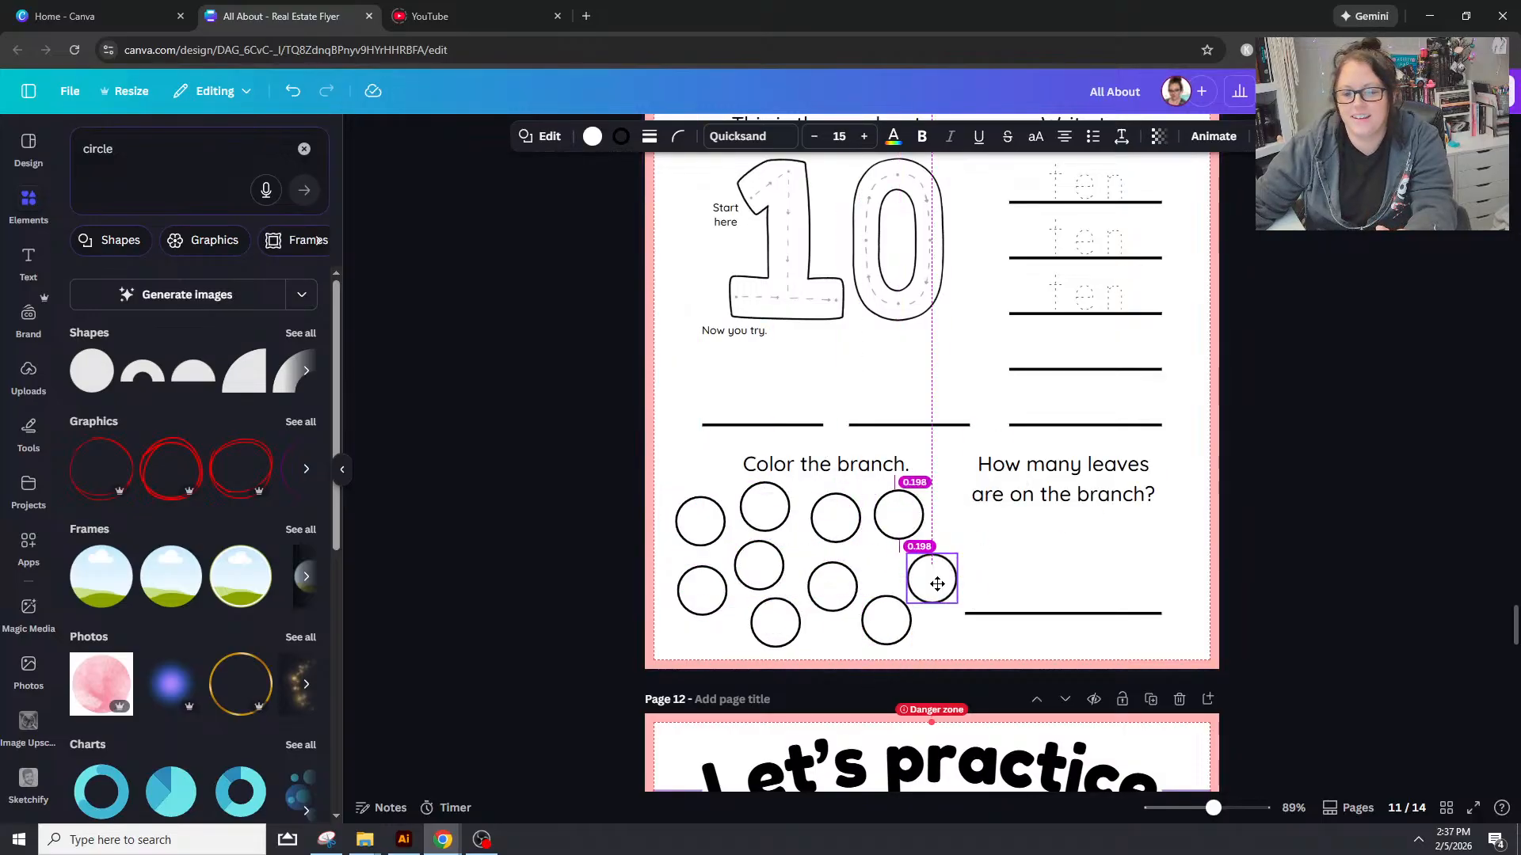
Step: Nudge the circles in the middle and right part of the cluster to even out their gaps
drag(835, 525, 841, 523)
drag(833, 597, 835, 582)
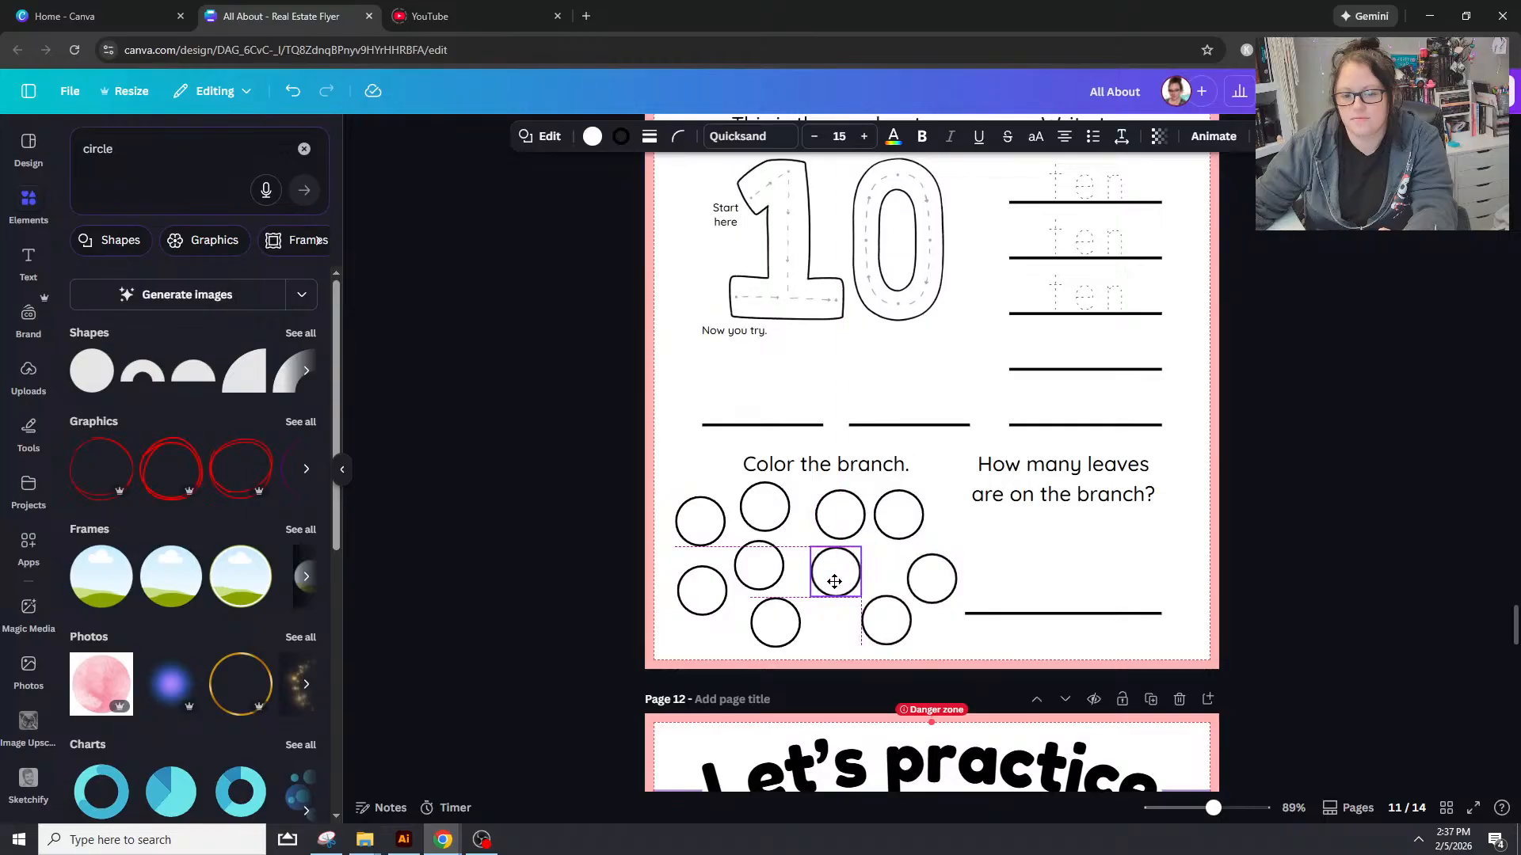
click(899, 519)
drag(898, 519, 906, 511)
drag(924, 579, 916, 564)
drag(887, 622, 884, 618)
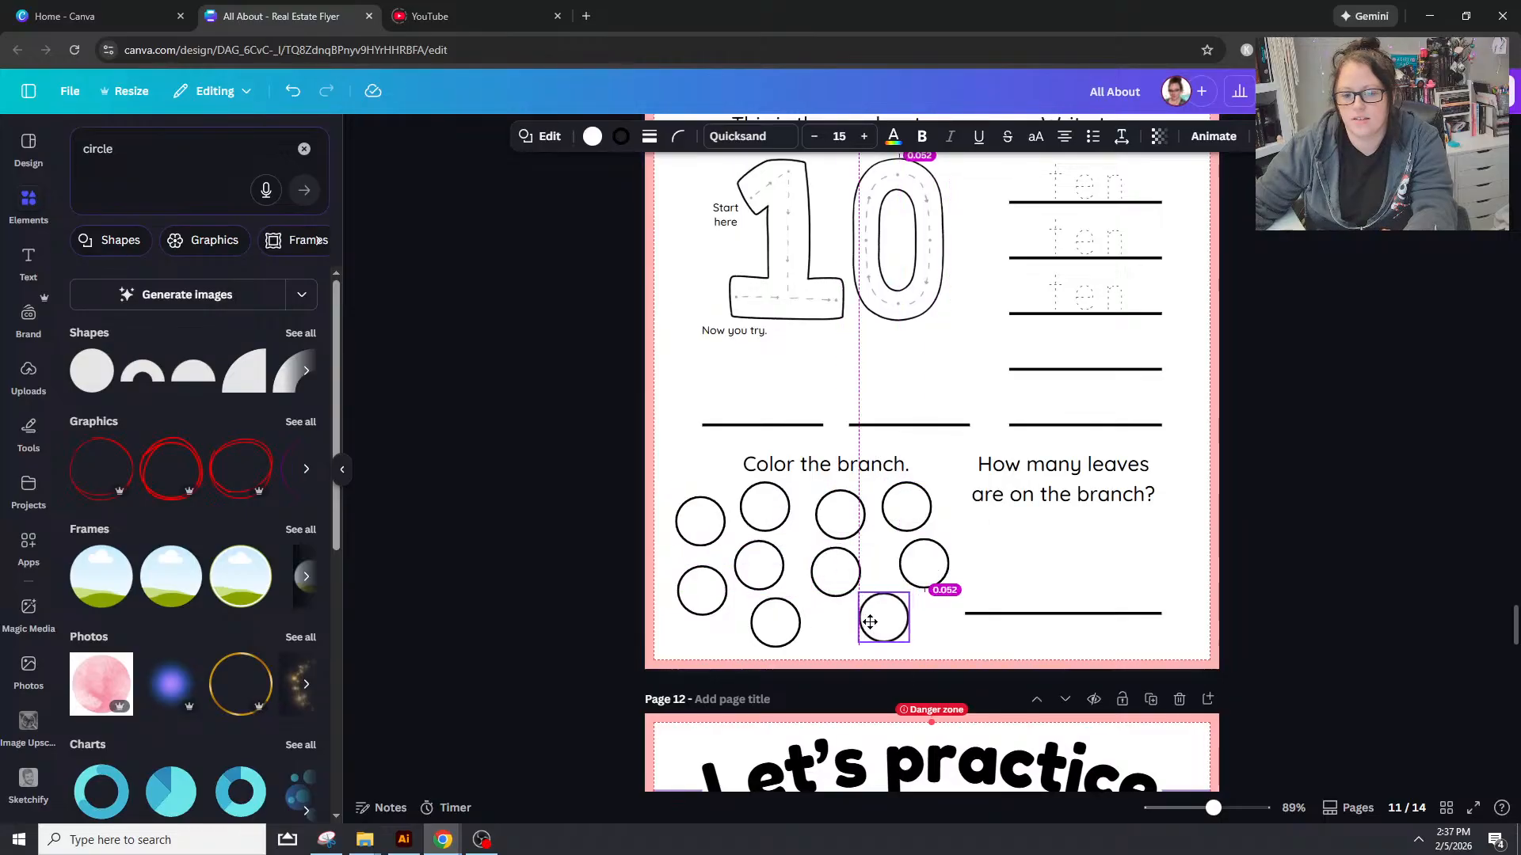
click(1336, 576)
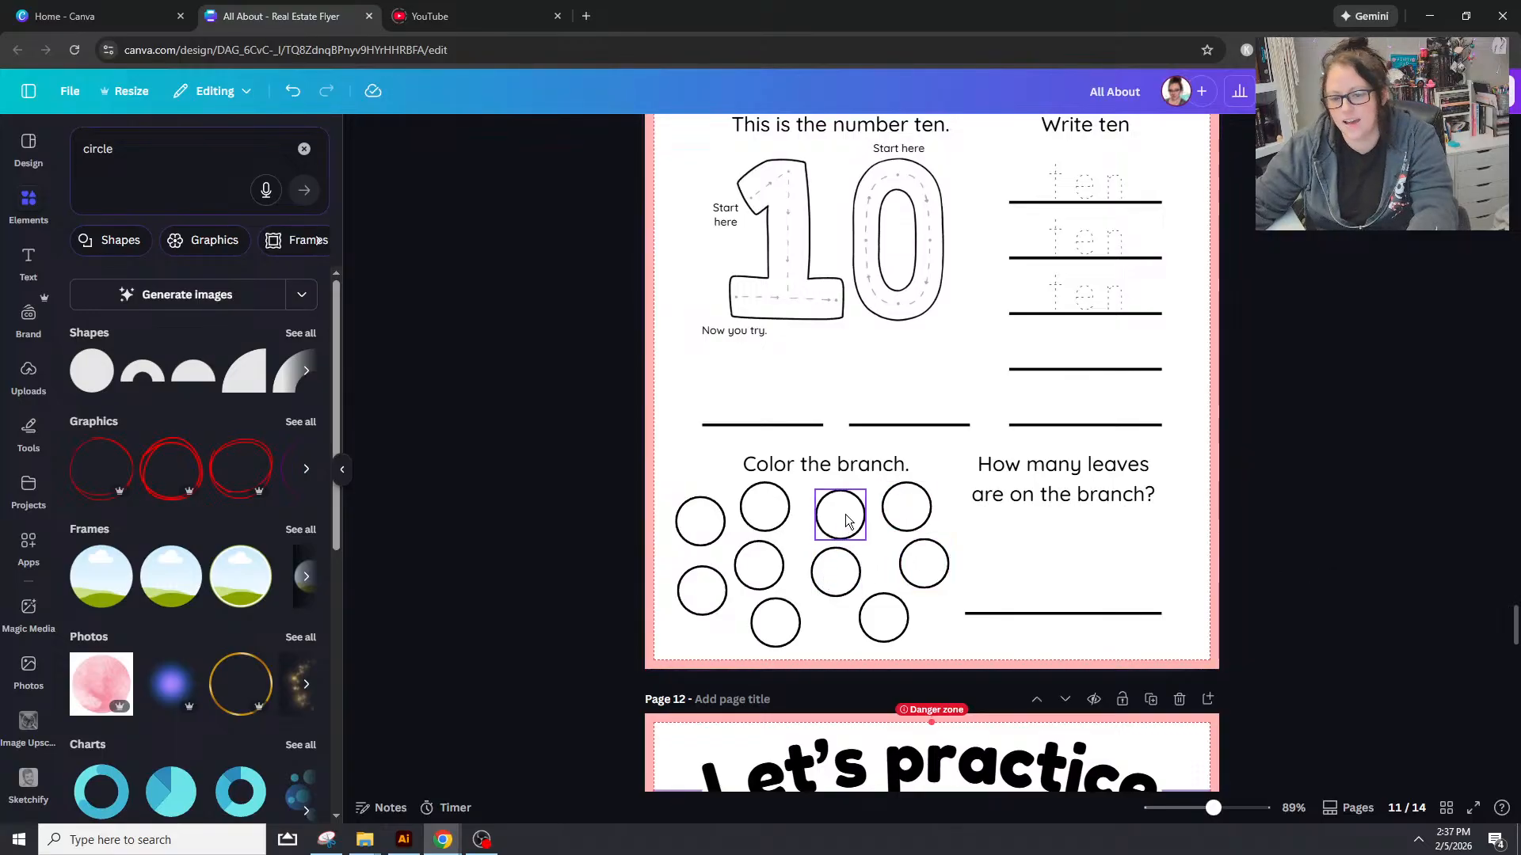
Step: Spread the upper-right, far-right and bottom circles of the cluster farther apart
drag(846, 514, 908, 519)
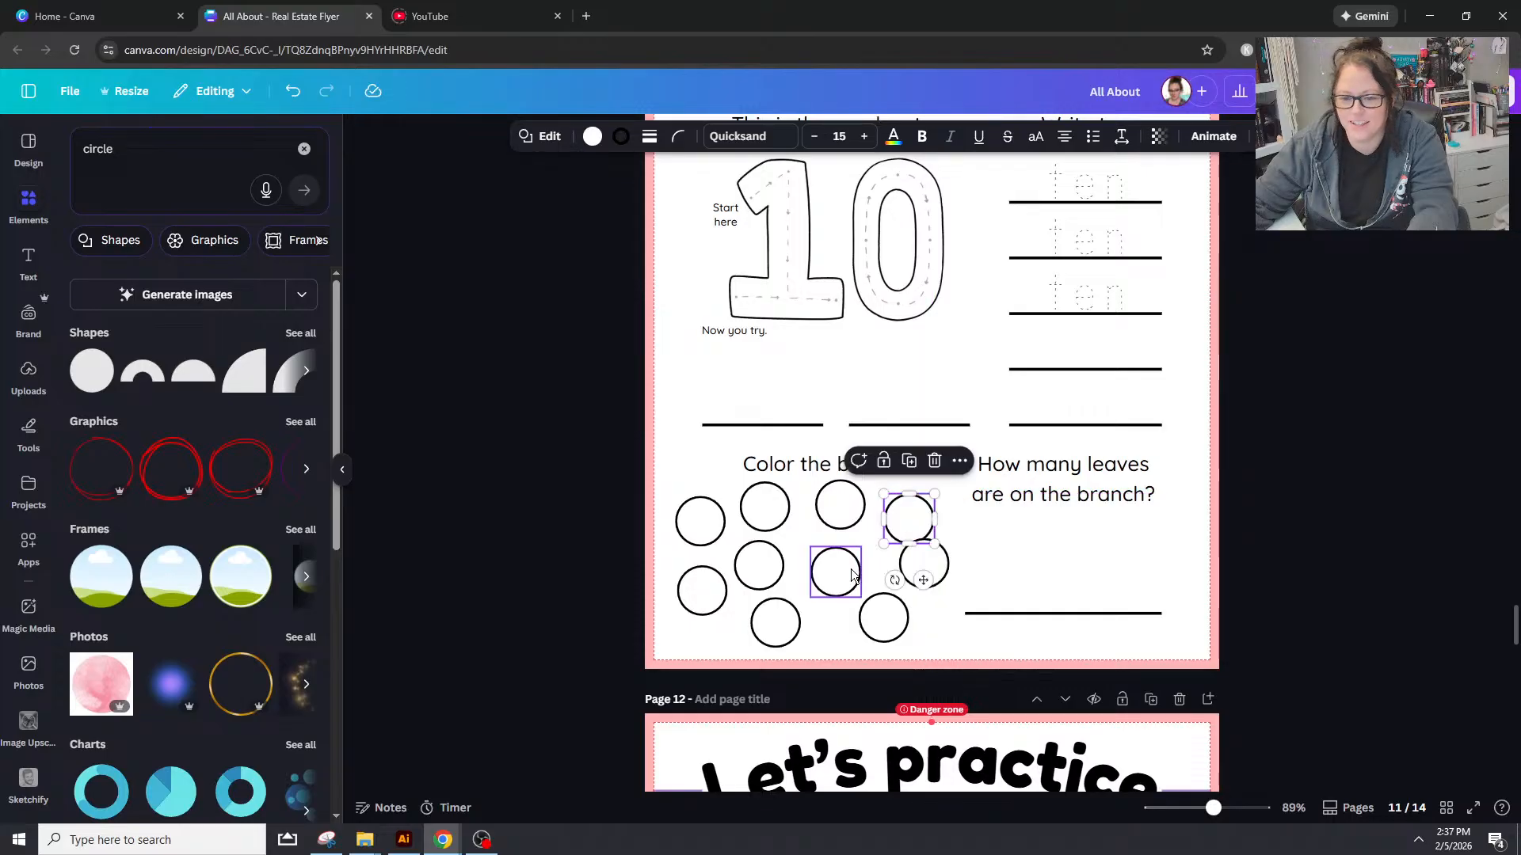
drag(853, 567, 814, 623)
click(792, 628)
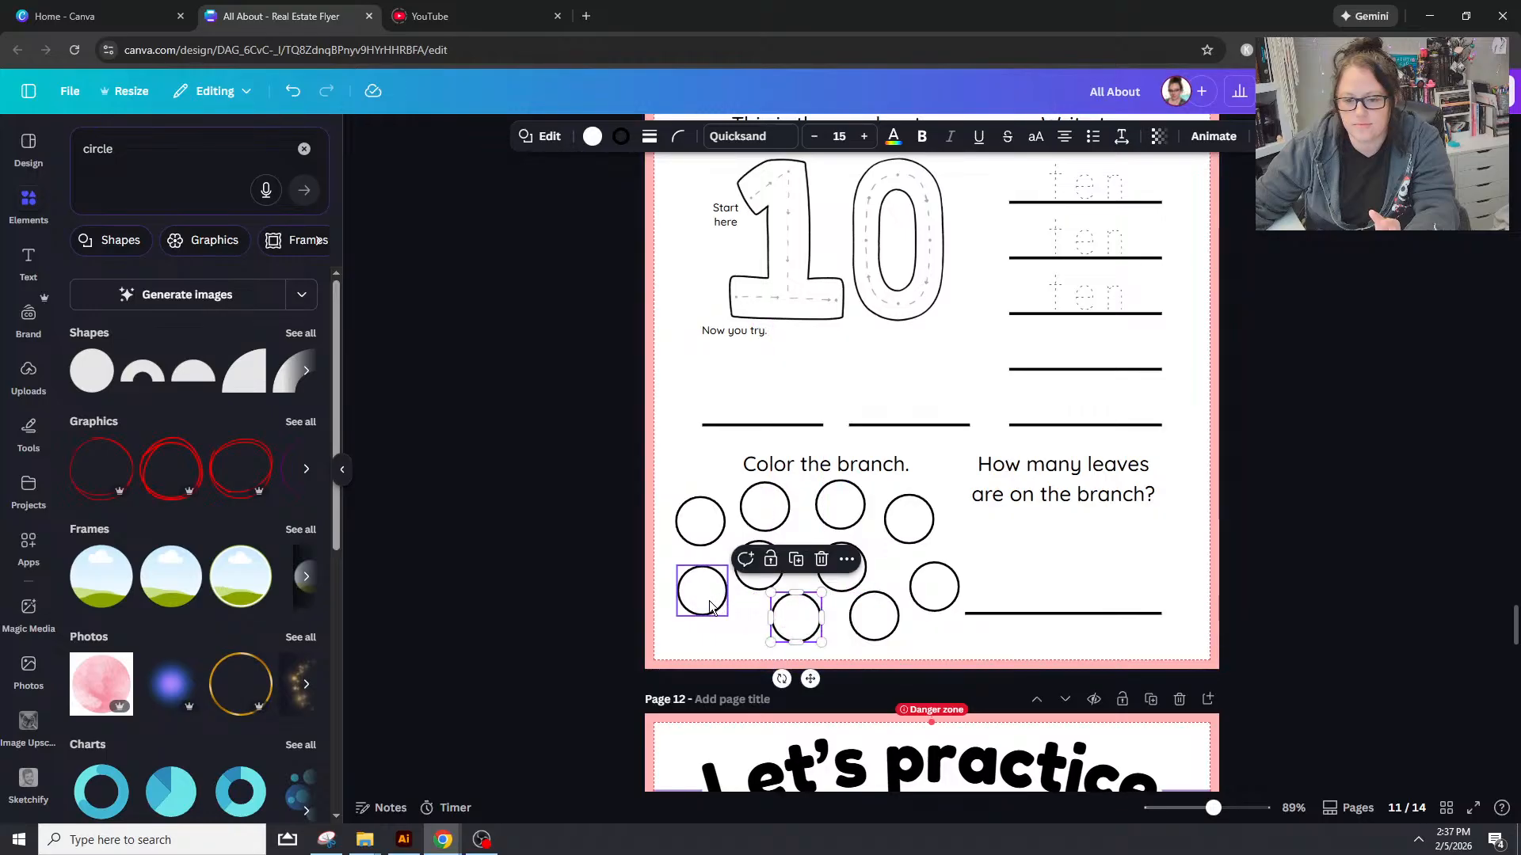
Step: Adjust the circles on the cluster's left side and the far-right circle so all ten are loosely balanced
drag(712, 607, 710, 613)
drag(702, 510, 697, 511)
drag(749, 580, 749, 586)
drag(692, 612, 691, 620)
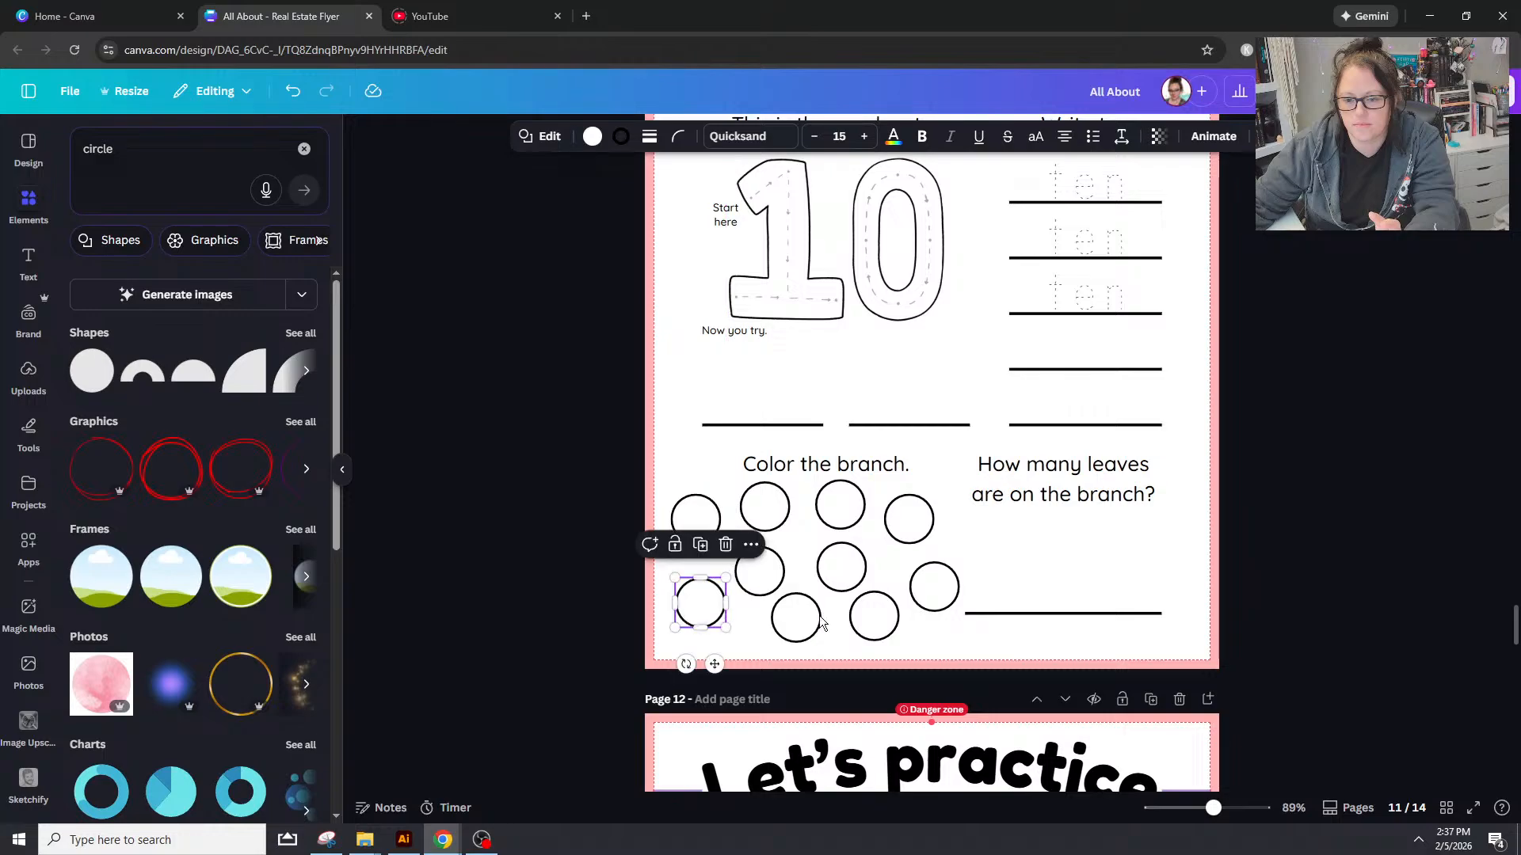
drag(945, 587, 929, 581)
click(1127, 560)
drag(700, 606, 785, 573)
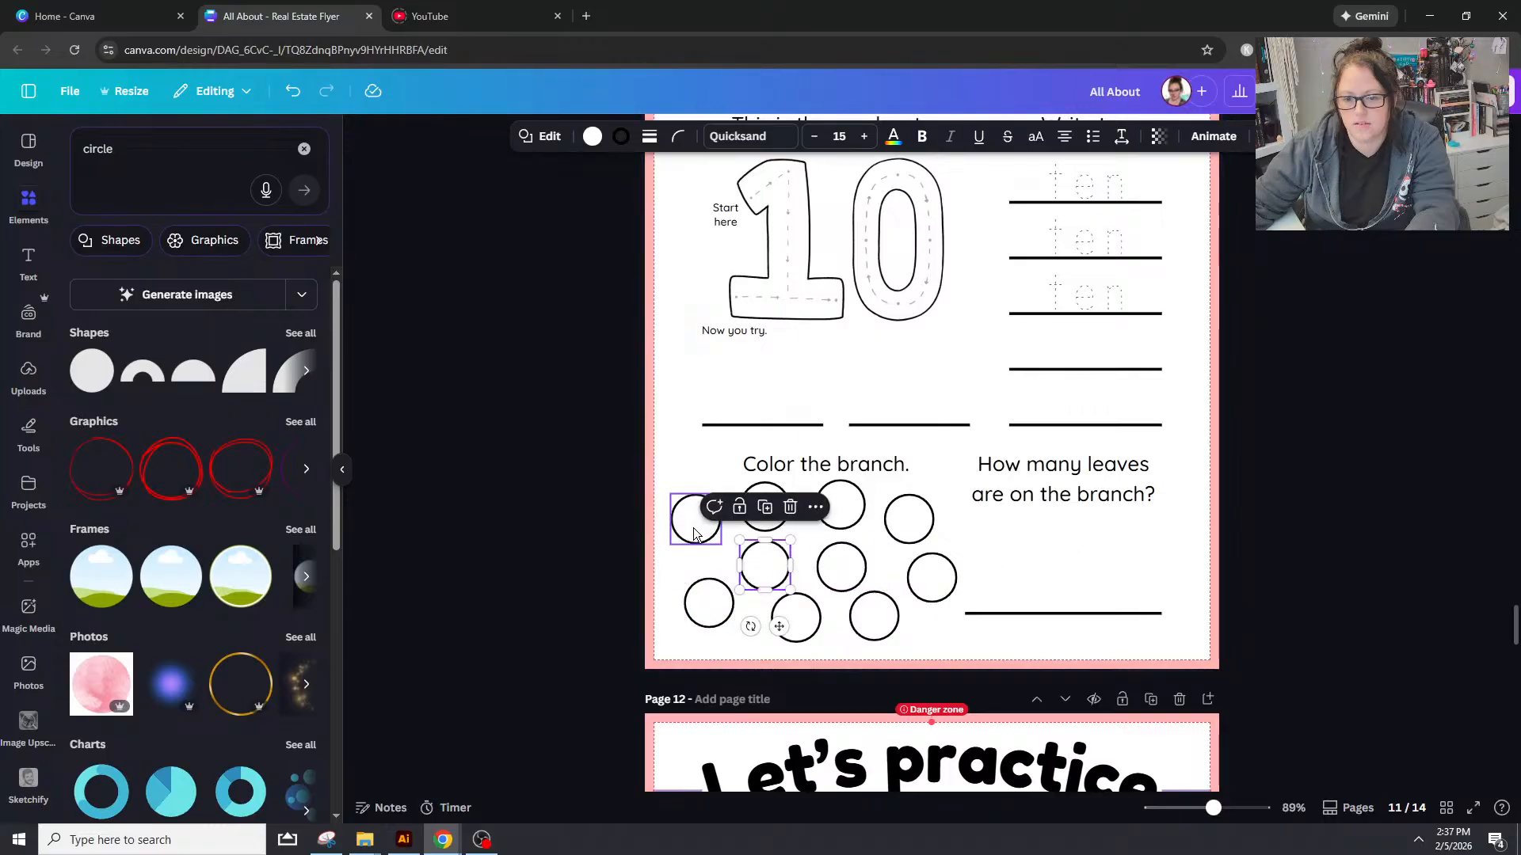
drag(695, 533, 694, 554)
click(1293, 511)
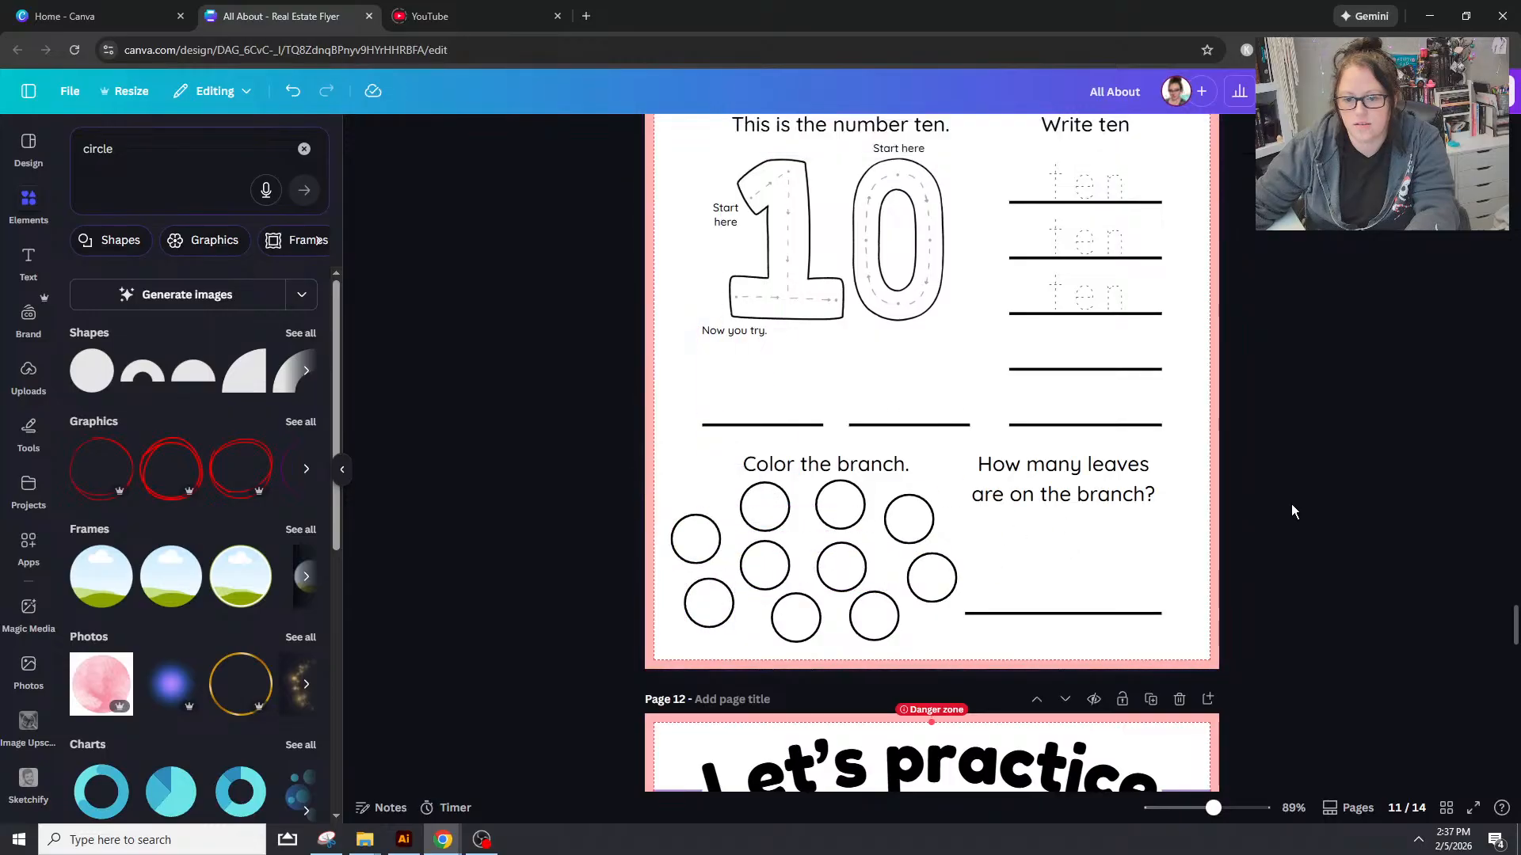
Step: Change the heading above the circles to "Color the dimes."
double_click(840, 466)
drag(837, 466, 892, 469)
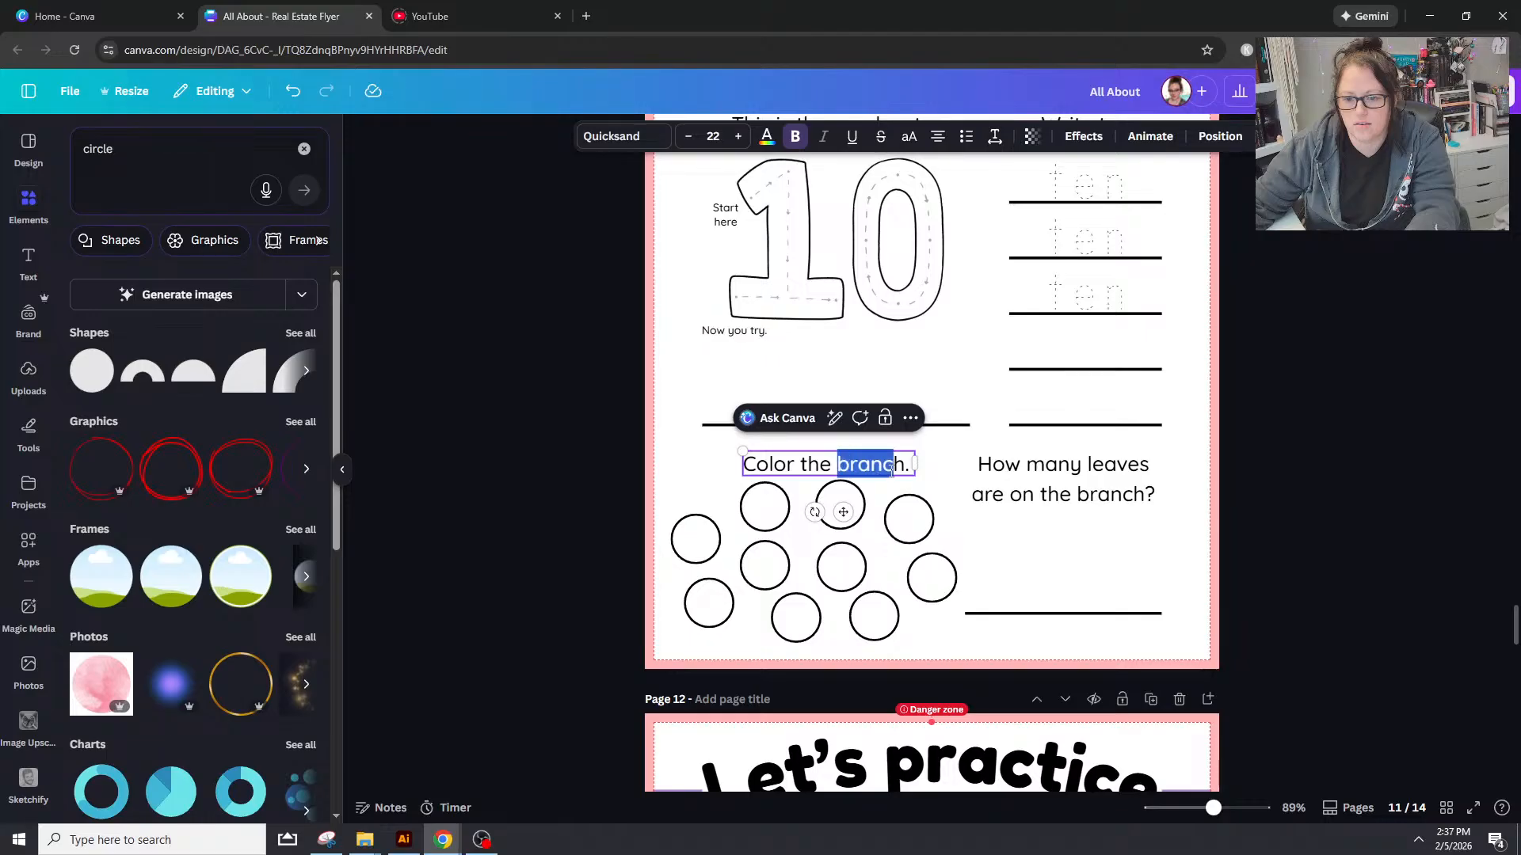
text(dimes)
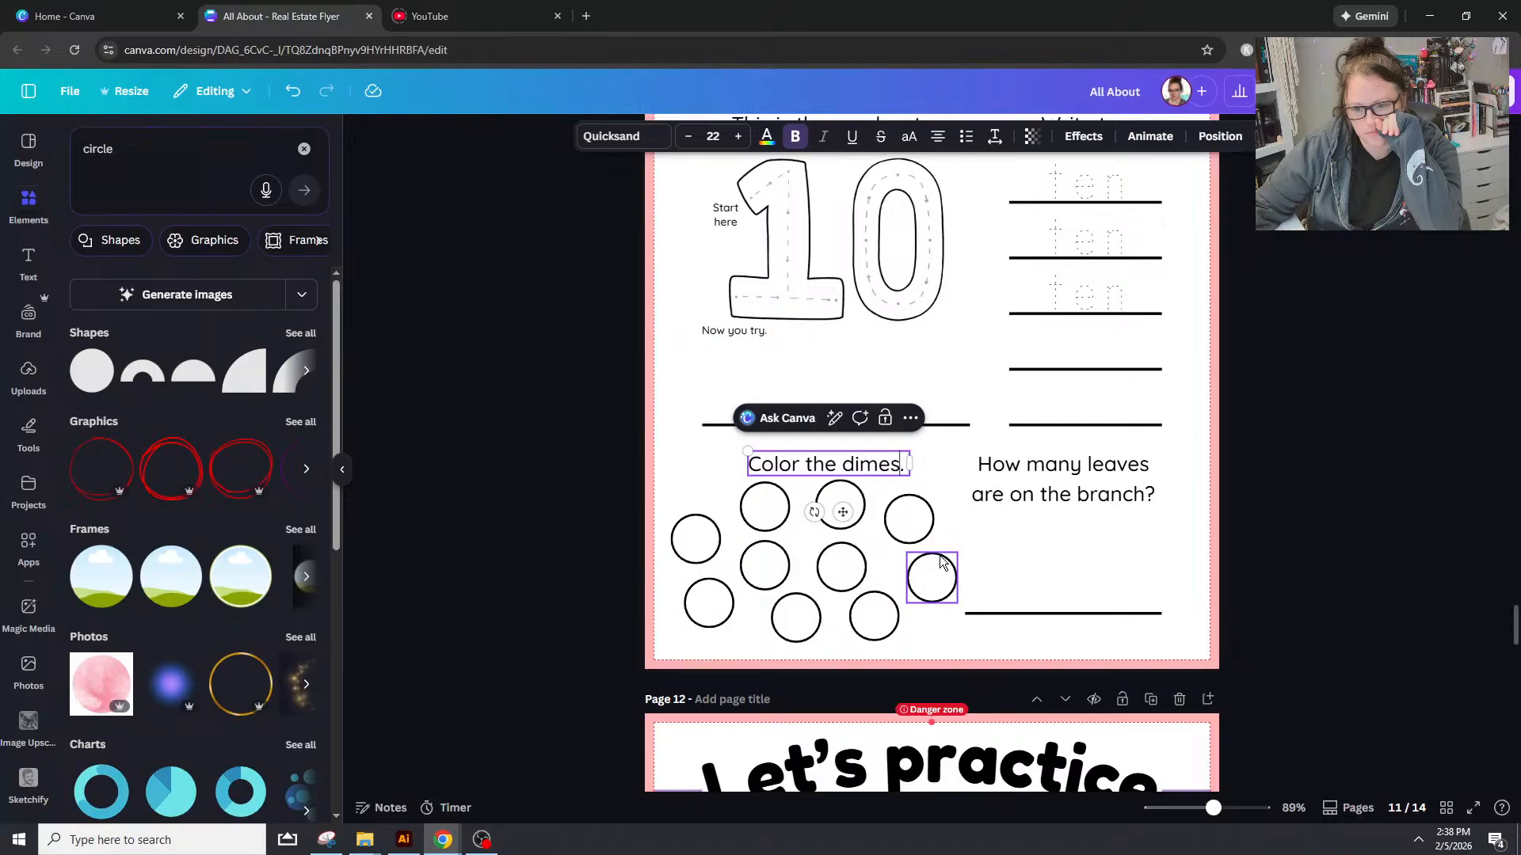
Step: Move the inner right circle of the cluster slightly up and to the right
click(924, 518)
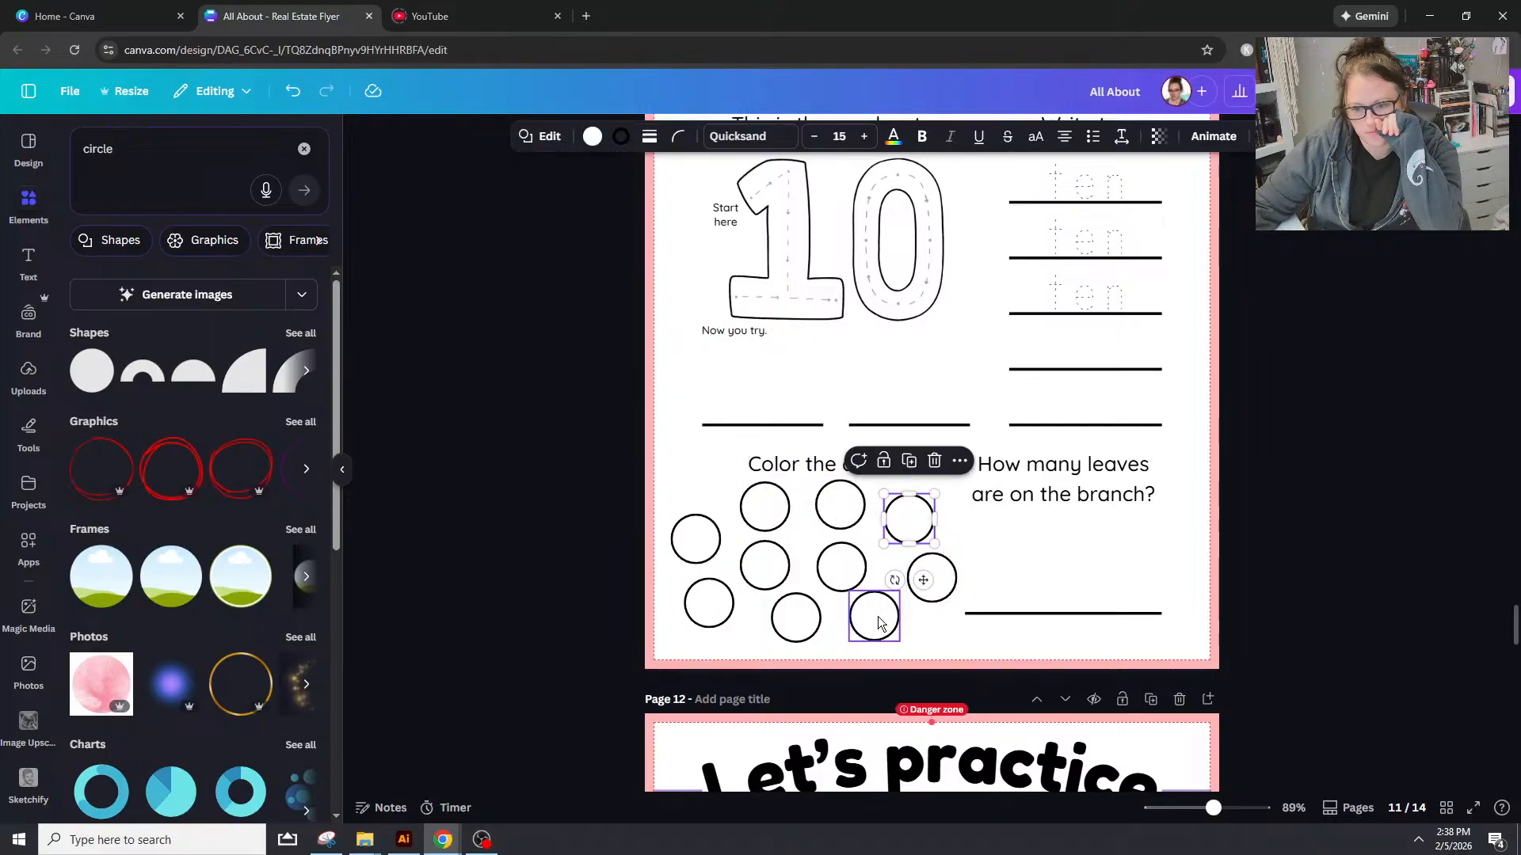
mouse_move(838, 571)
mouse_down()
mouse_move(863, 556)
mouse_move(845, 560)
mouse_up()
click(965, 646)
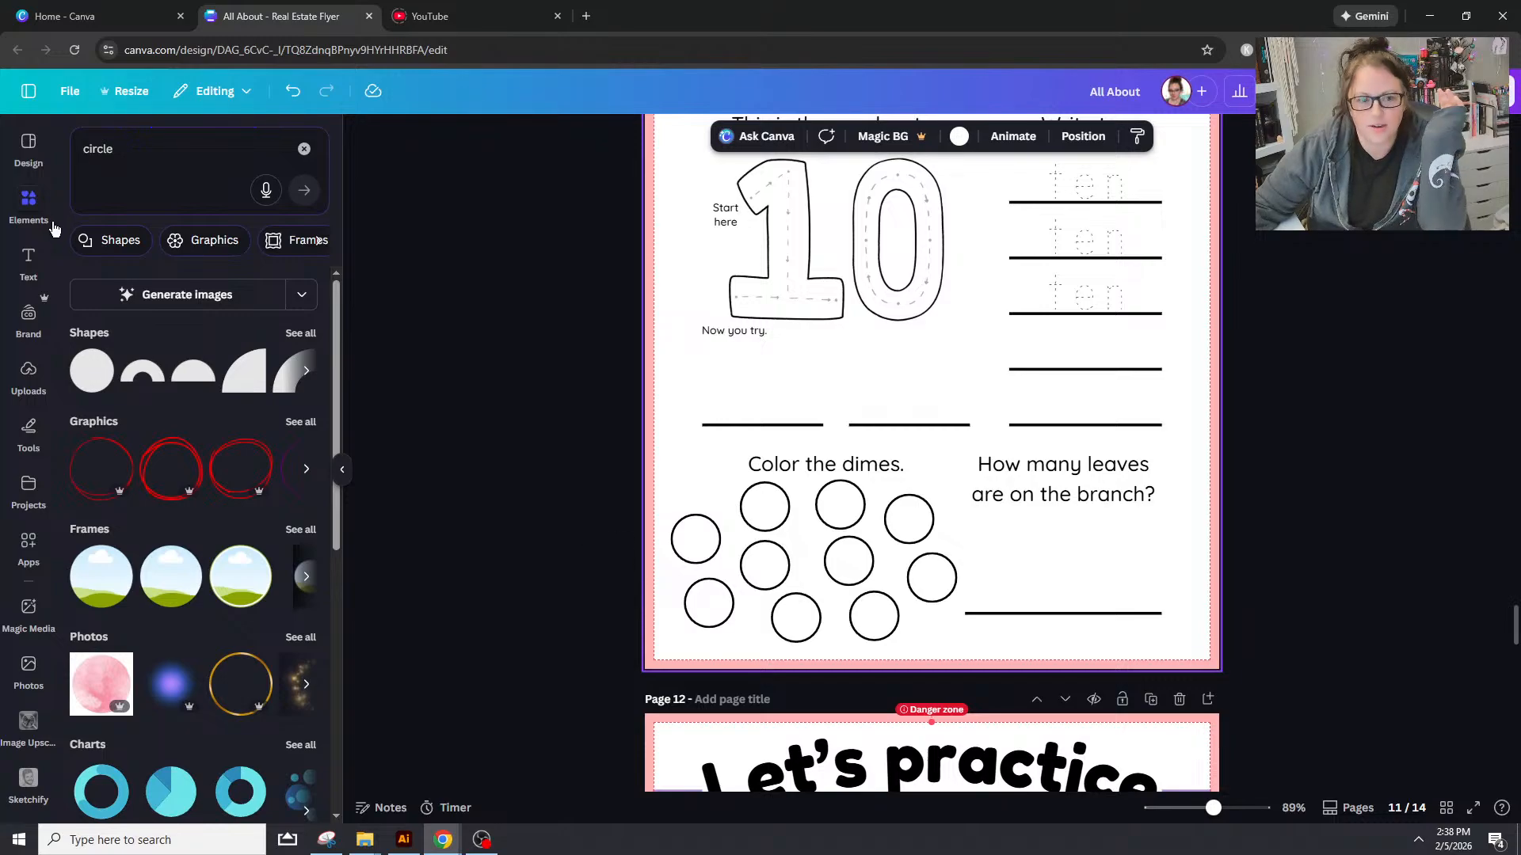
Step: Add a "10¢" text label inside the upper circle beneath the start of the "Color the dimes." heading
click(28, 262)
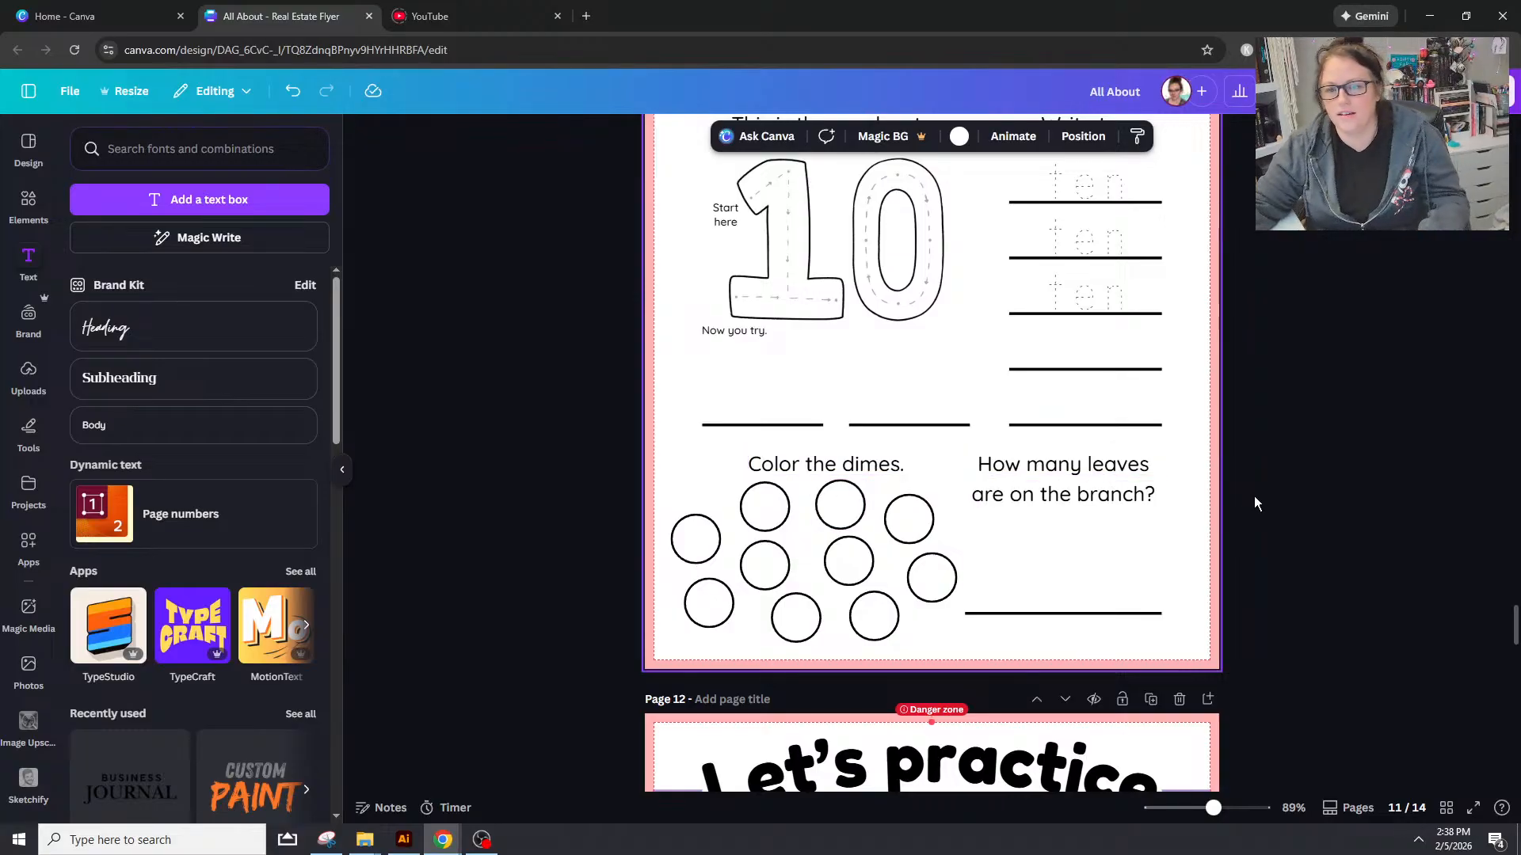
click(852, 464)
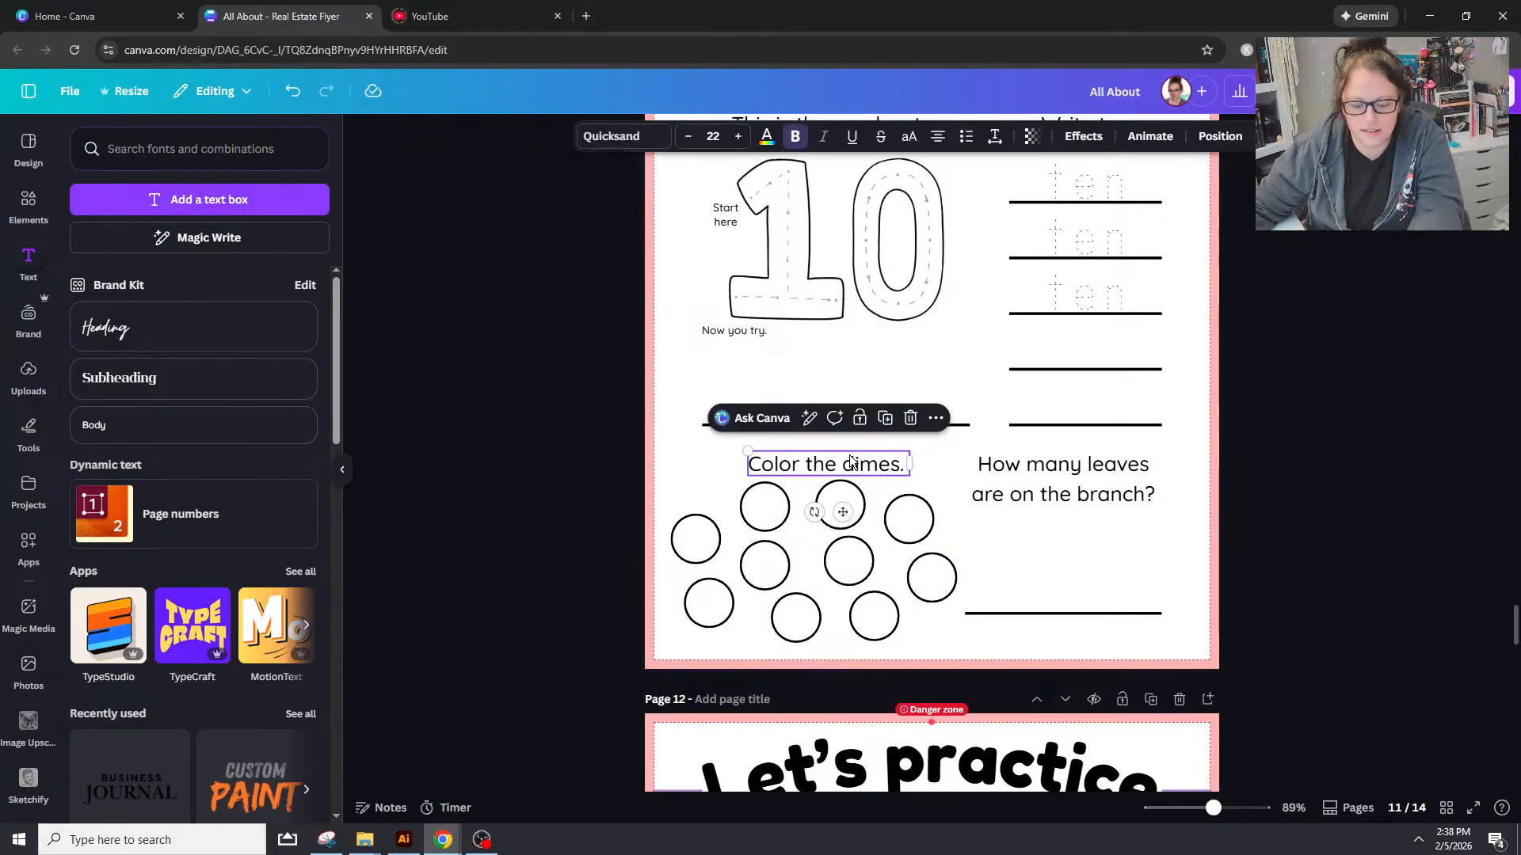
drag(852, 463, 780, 550)
text(10)
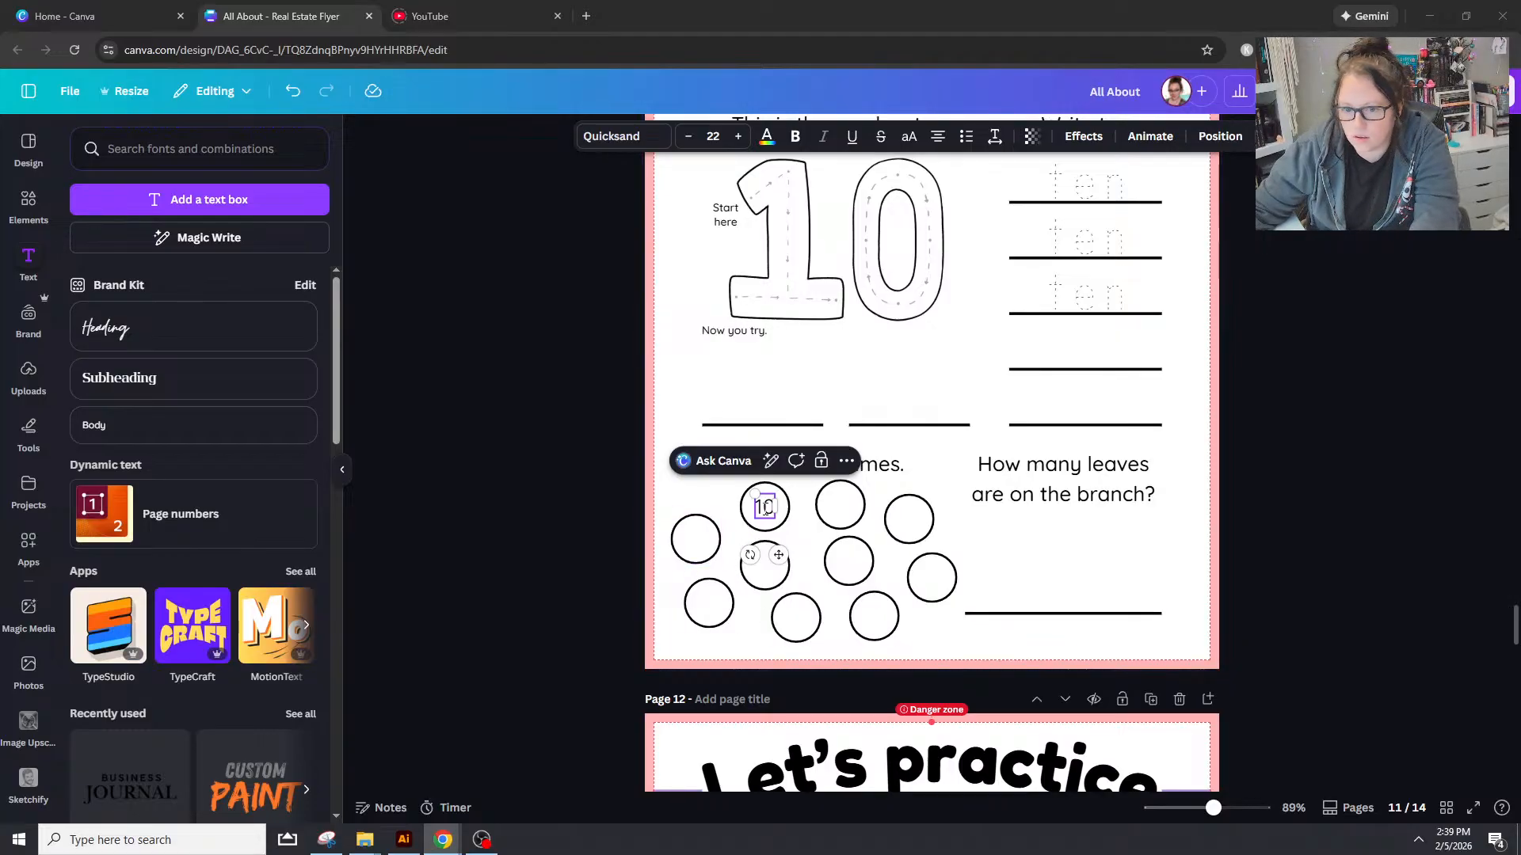
click(808, 544)
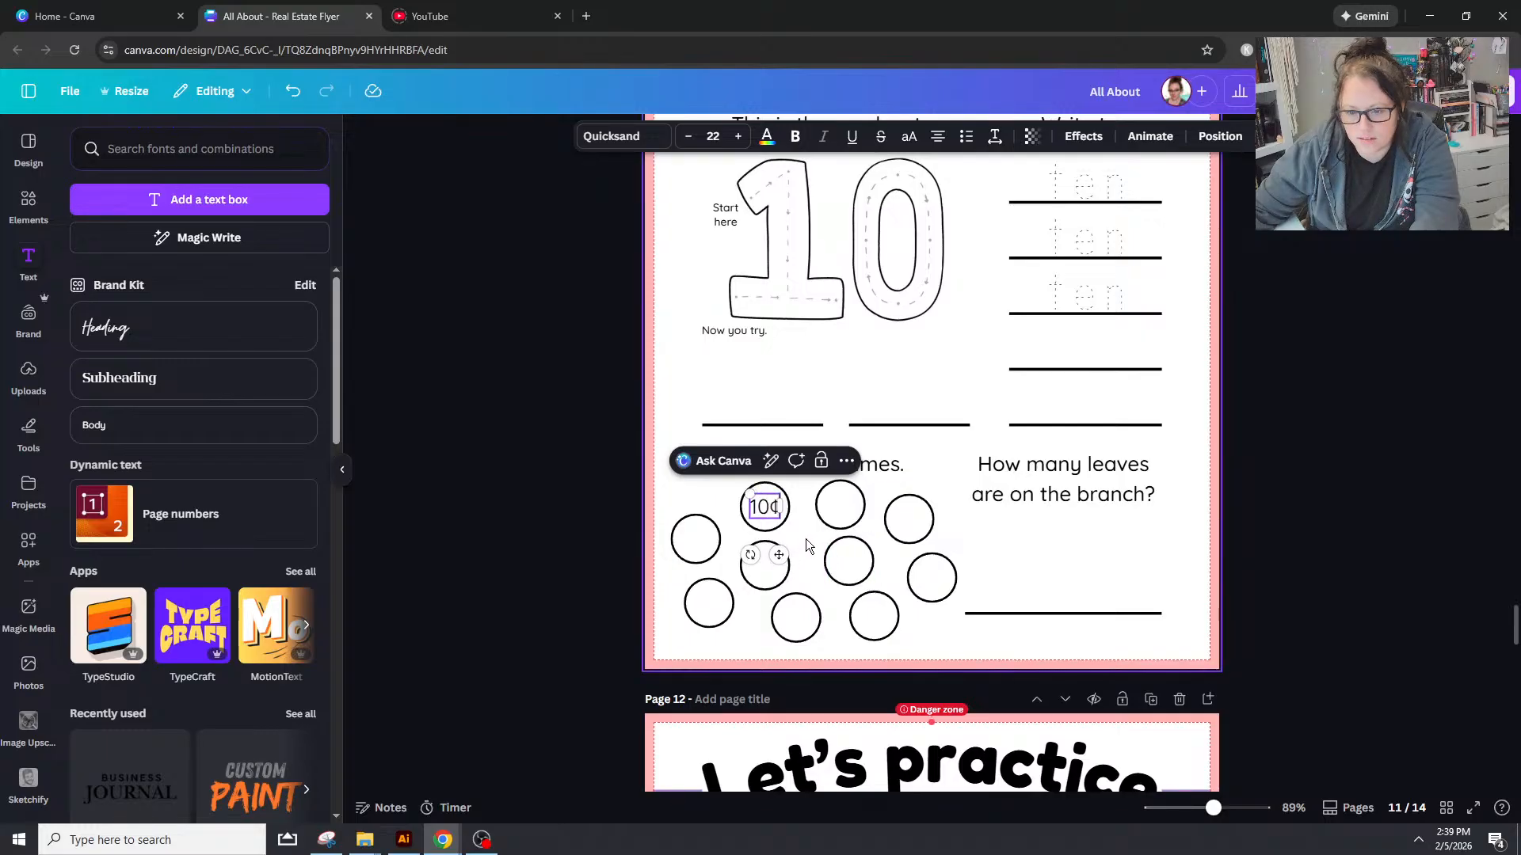
Step: Reduce the "10¢" label to font size 17.7 and center it within its circle
drag(1213, 807, 1225, 807)
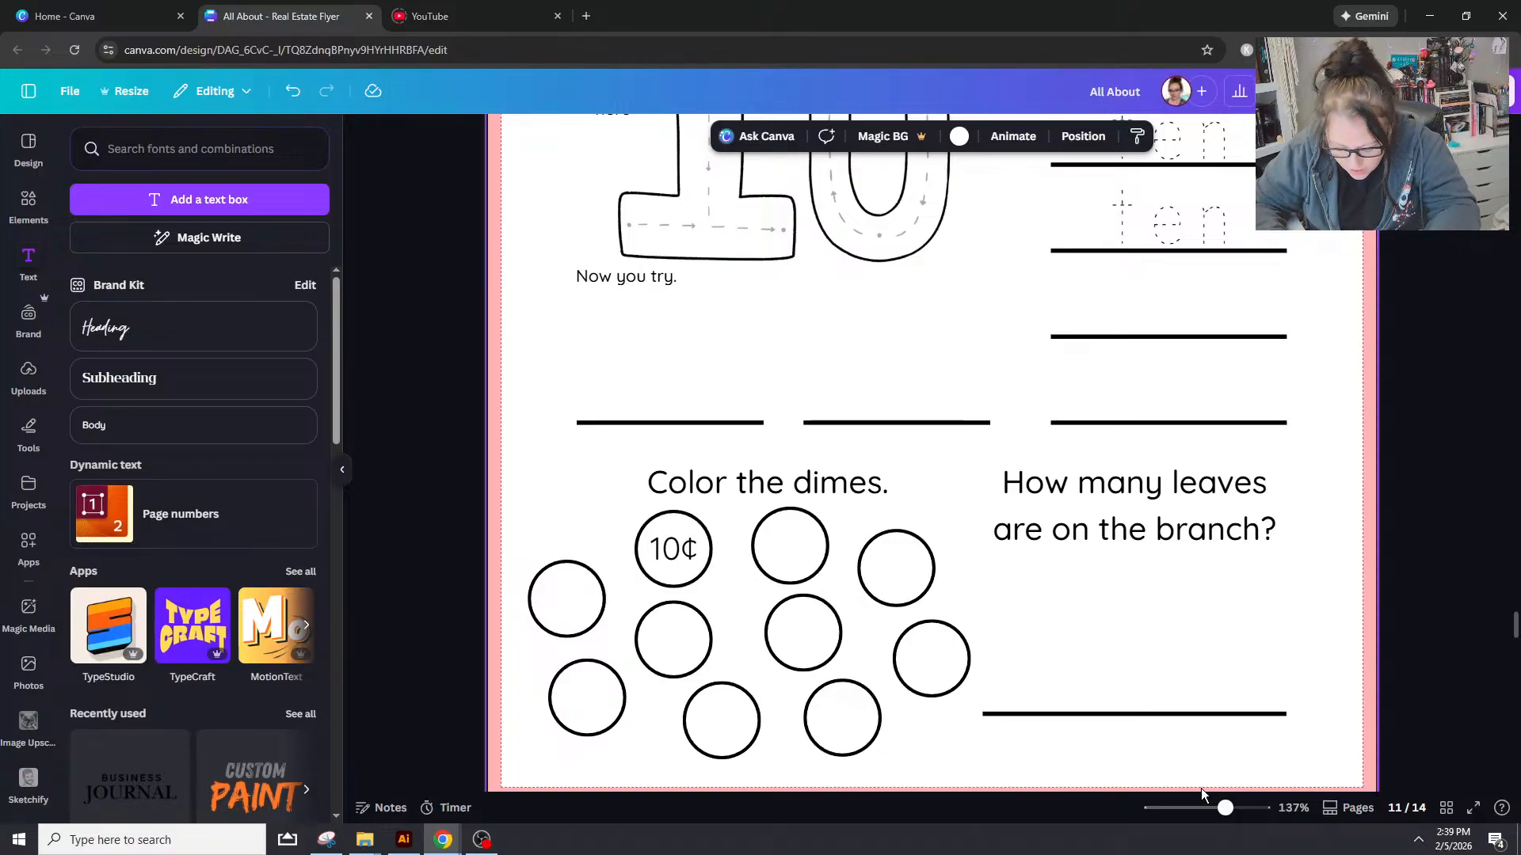
click(662, 549)
mouse_move(699, 565)
mouse_down()
mouse_move(675, 553)
mouse_move(711, 558)
mouse_up()
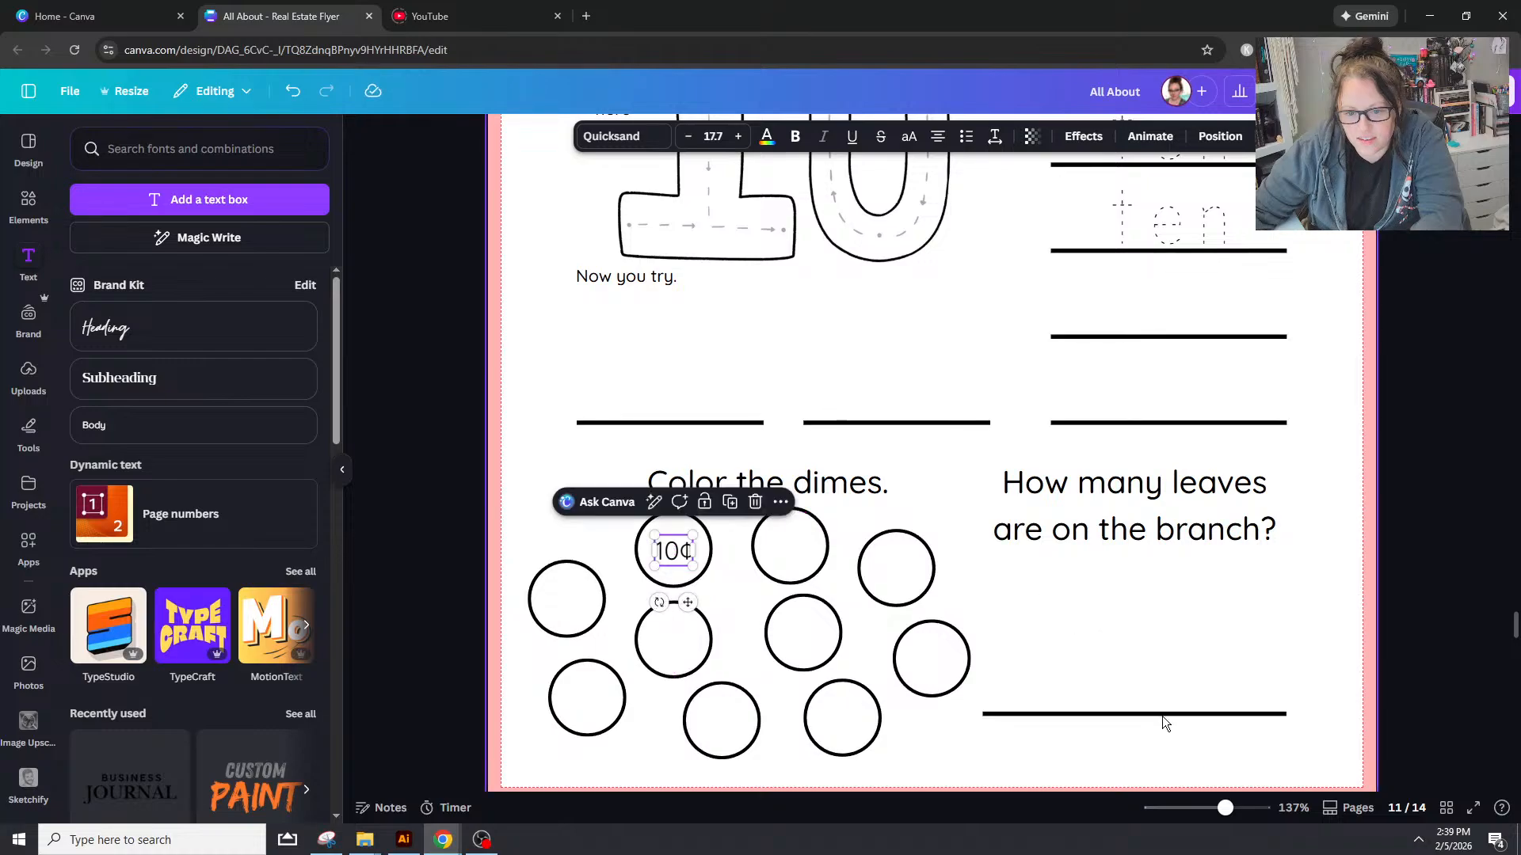
Step: Duplicate the "10¢" label into the circle directly below it and the neighboring upper circle to the right
drag(1225, 809, 1233, 809)
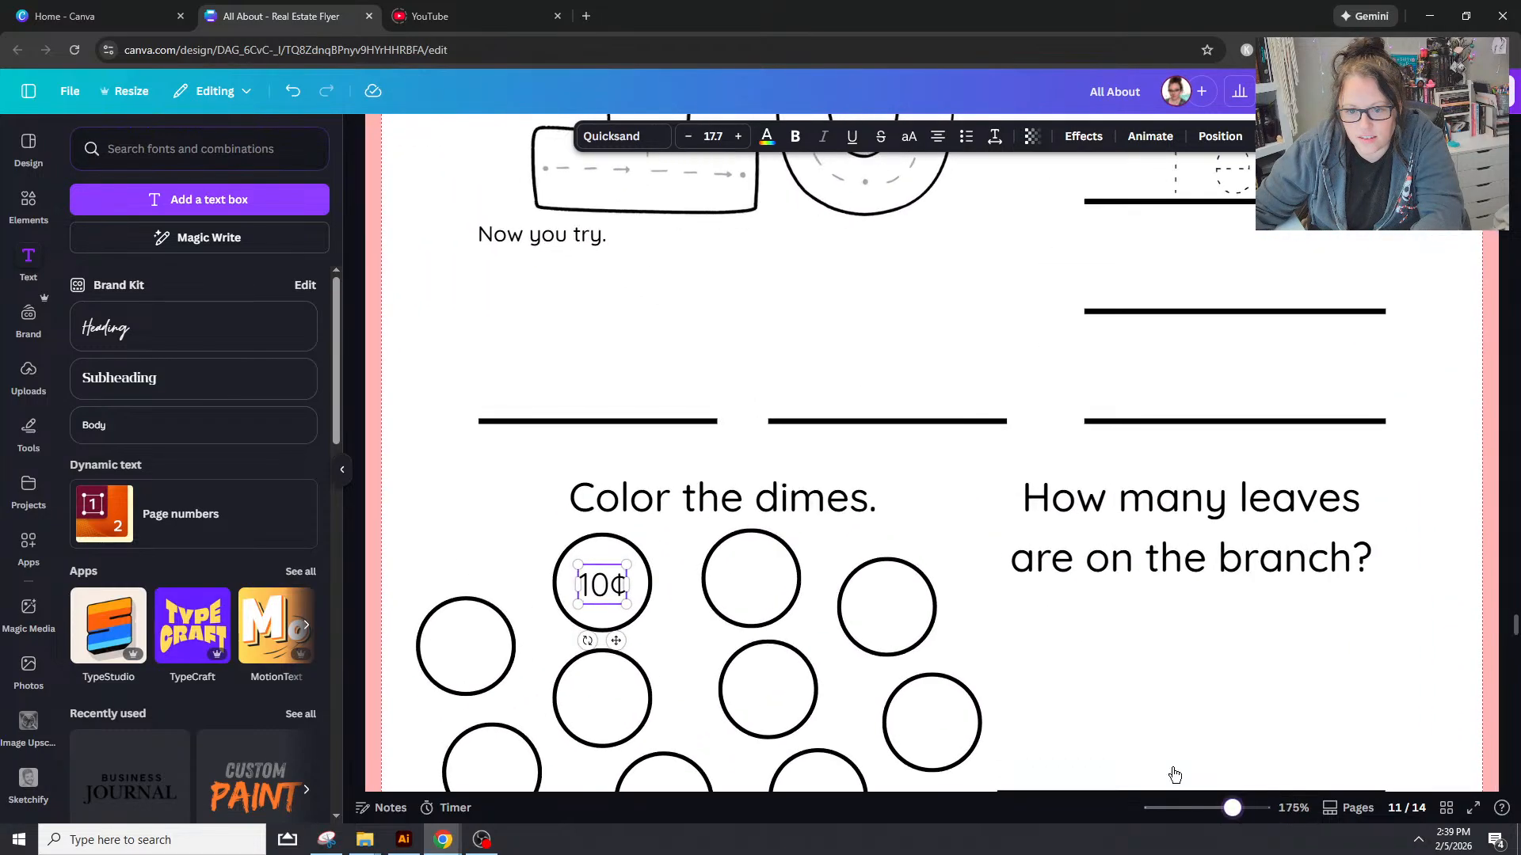
scroll(908, 578, down, 3)
scroll(920, 640, down, 1)
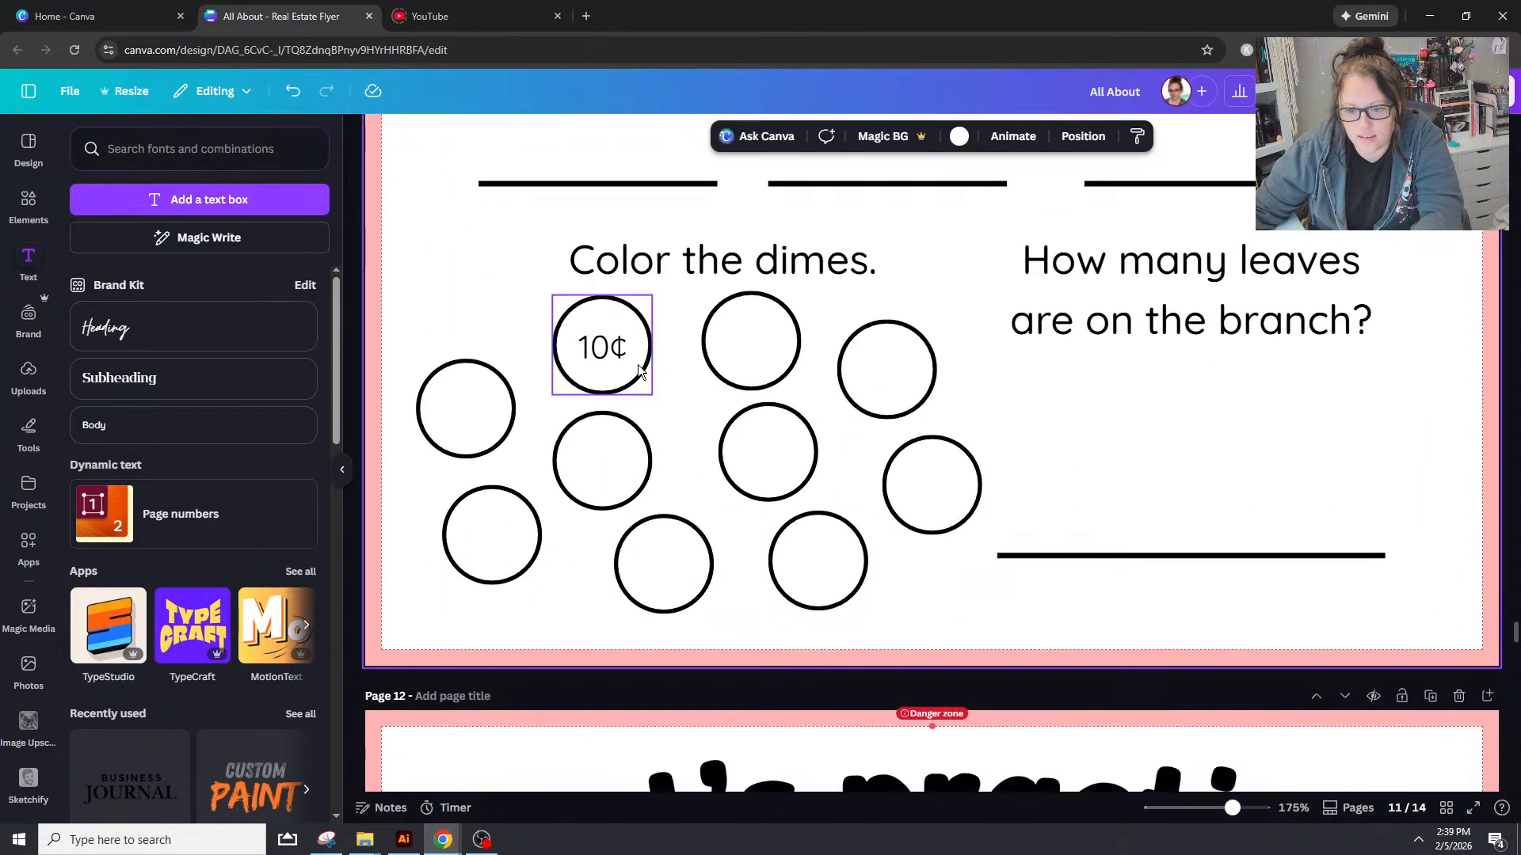
click(603, 348)
key(ctrl+d)
drag(600, 373, 576, 466)
click(602, 353)
key(ctrl+d)
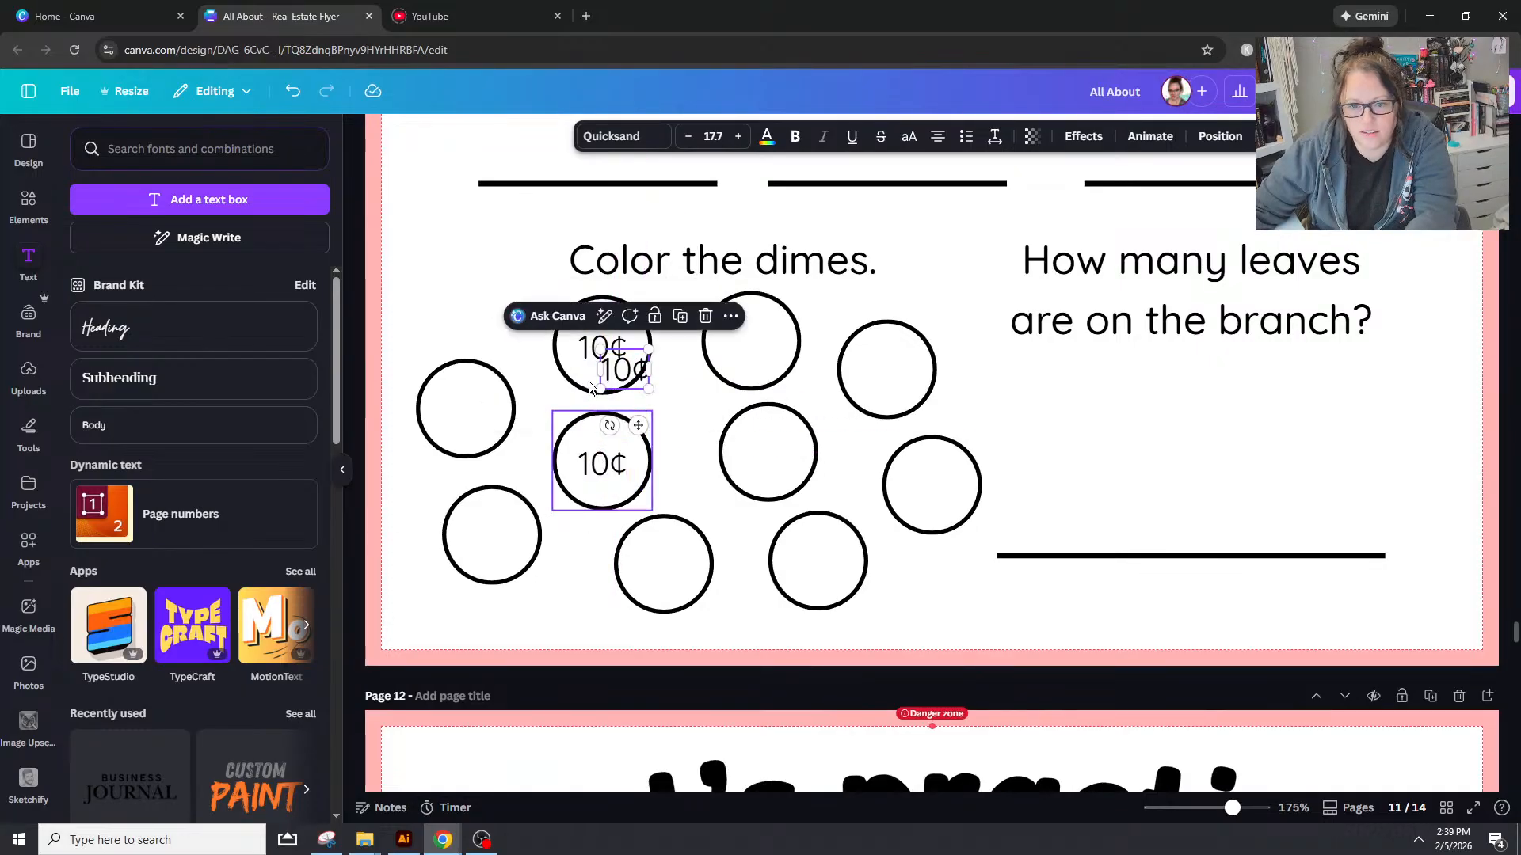
drag(623, 369, 755, 341)
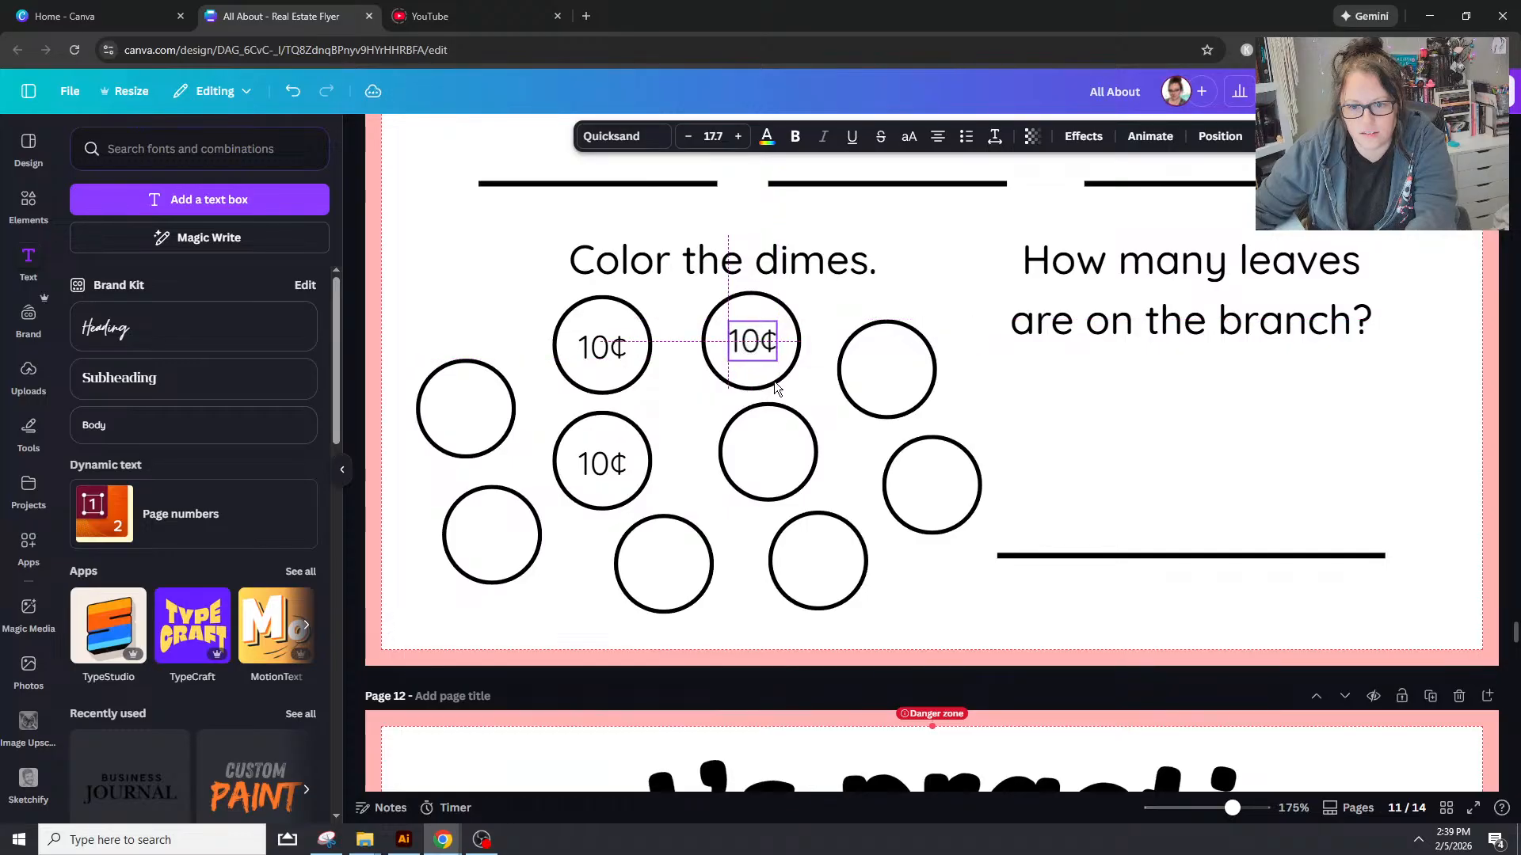
Step: Paste "10¢" labels into the two leftmost circles, the inner right circle and the first of the two bottom-center circles
key(ctrl+v)
drag(614, 377, 461, 417)
key(ctrl+v)
drag(618, 373, 492, 538)
key(ctrl+v)
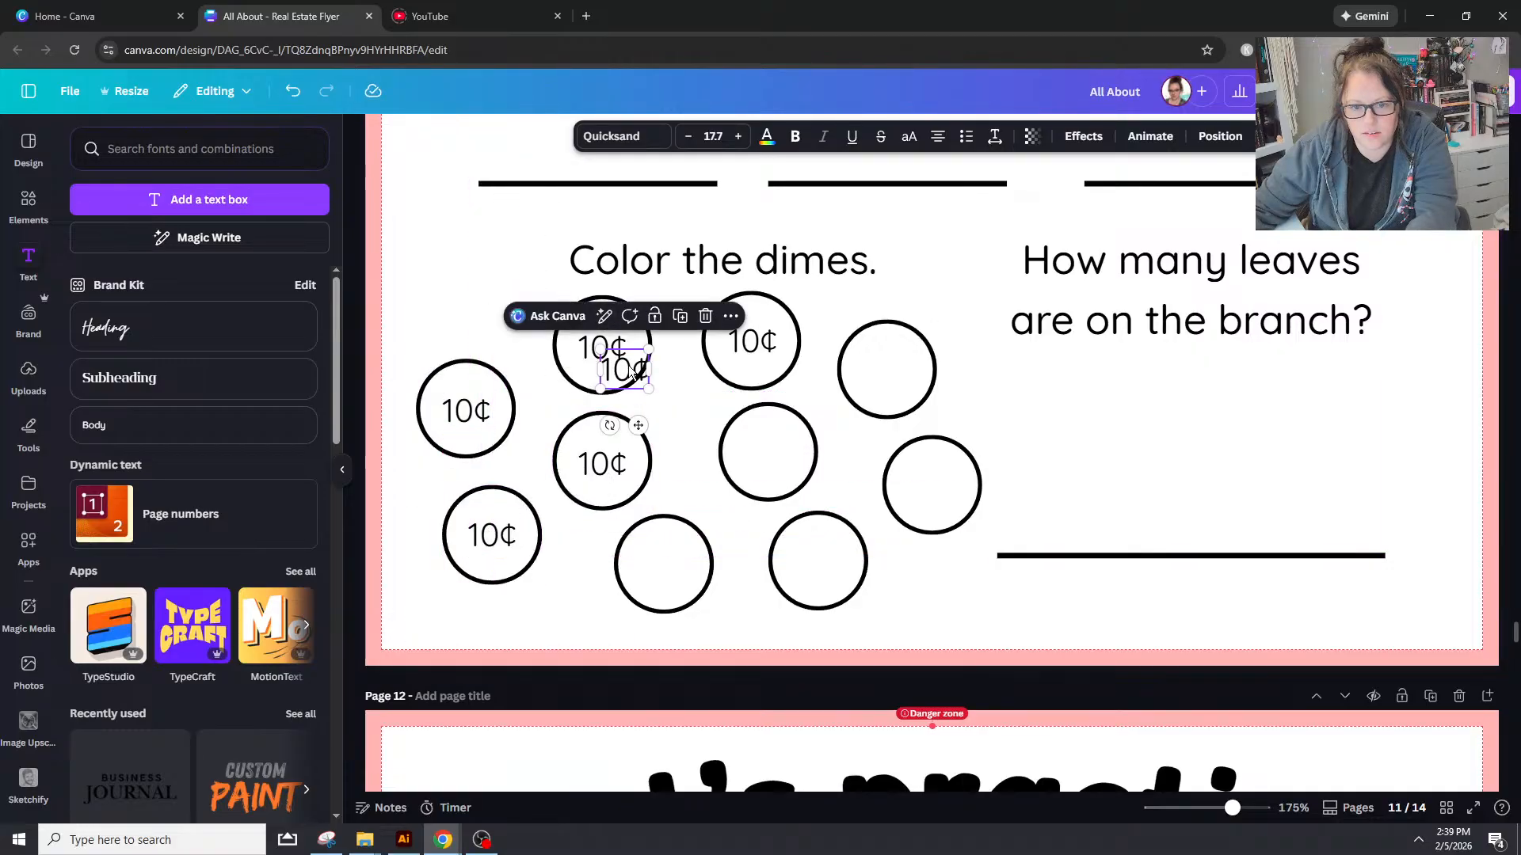
drag(629, 364, 773, 449)
key(ctrl+v)
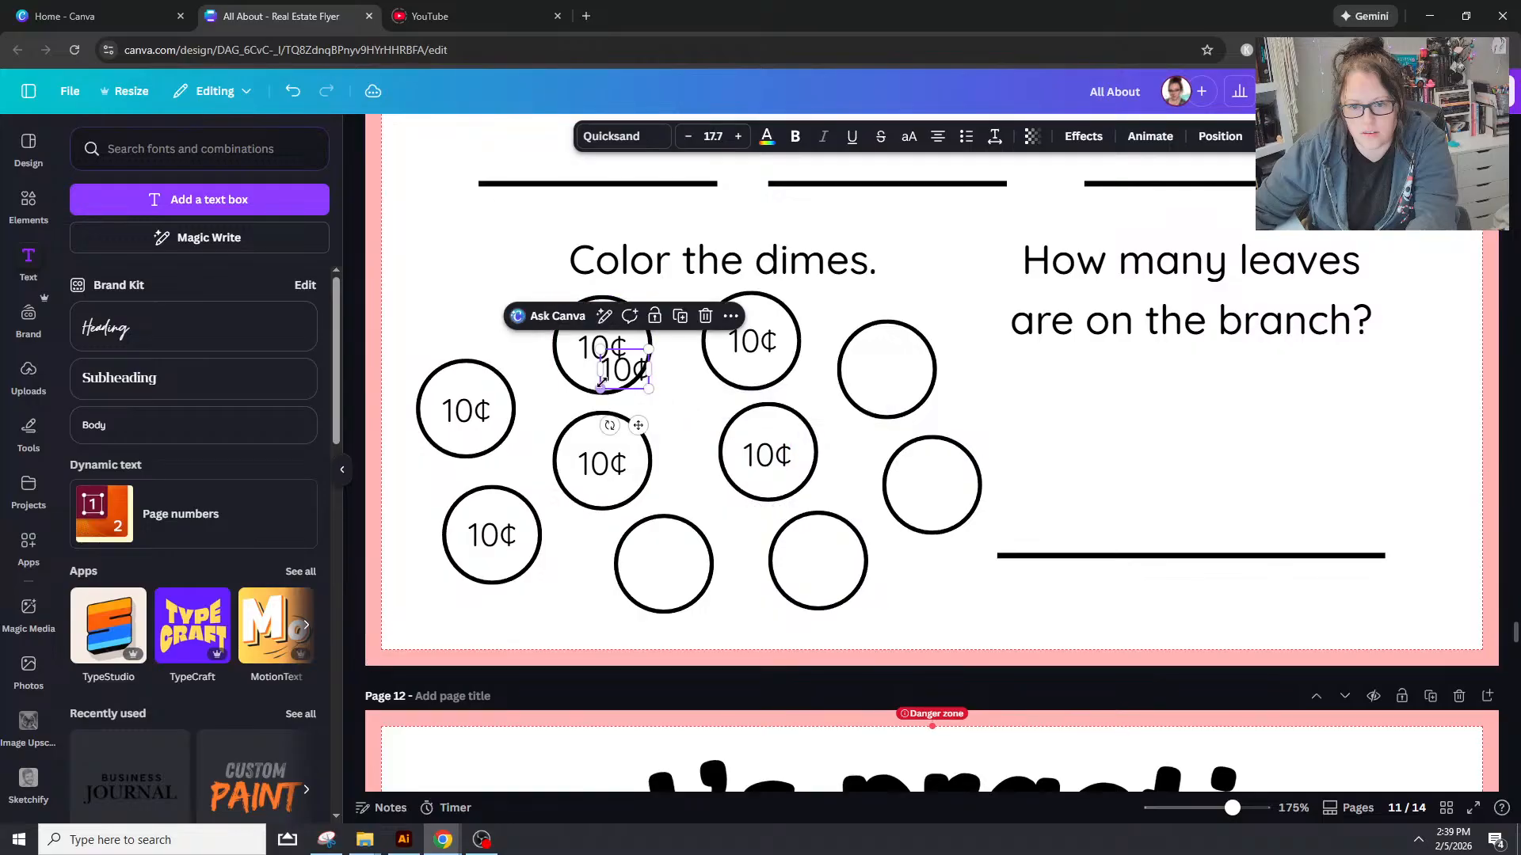
drag(602, 382, 641, 578)
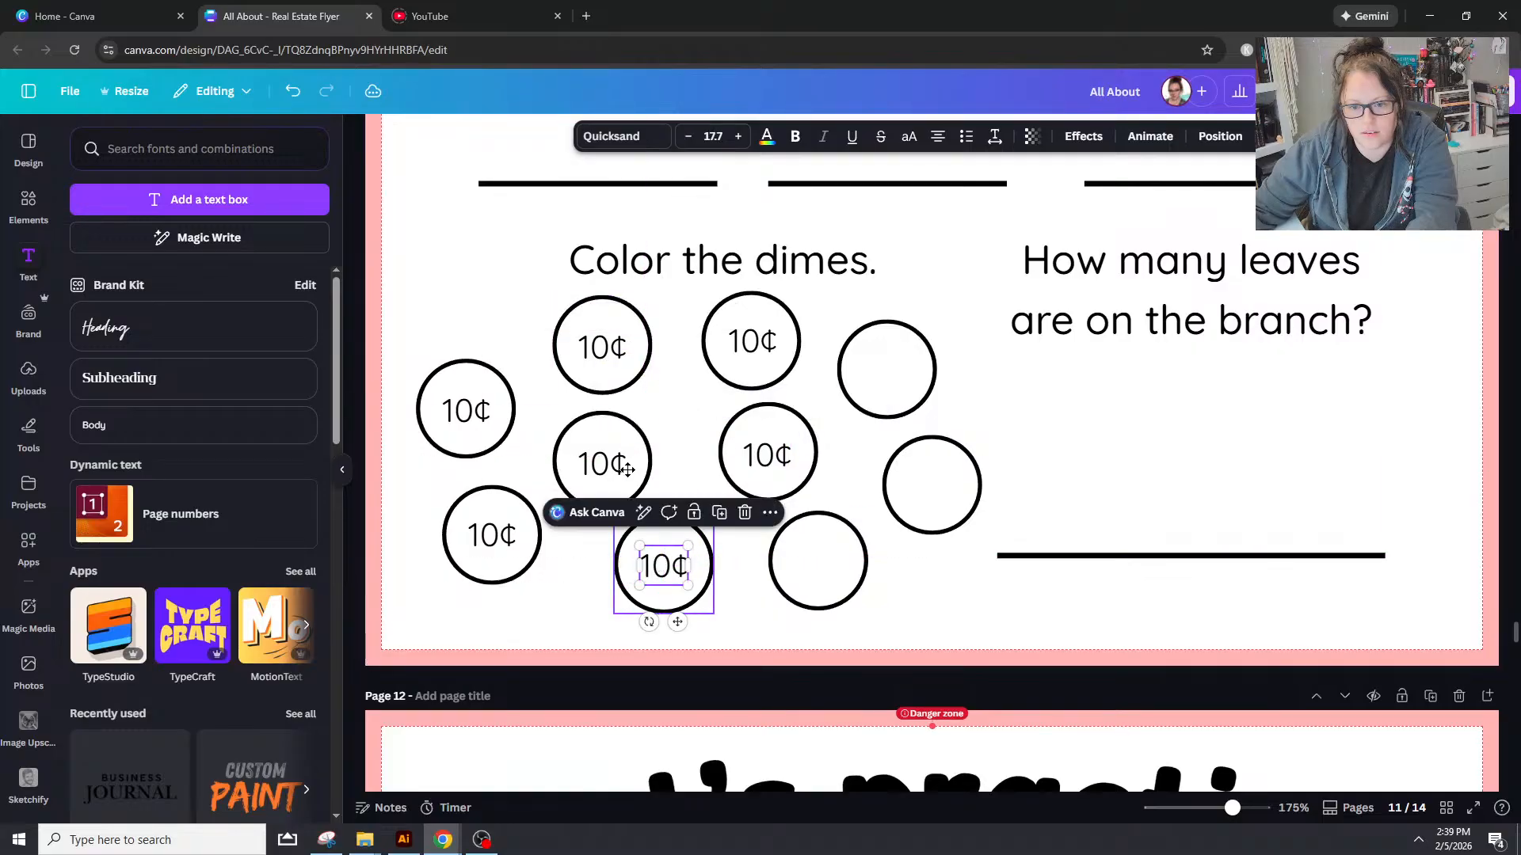
Step: Paste "10¢" labels into the three remaining empty circles: the two outermost right ones and the second bottom-center one
key(ctrl+v)
drag(630, 350, 887, 368)
key(ctrl+v)
drag(610, 360, 947, 483)
key(ctrl+v)
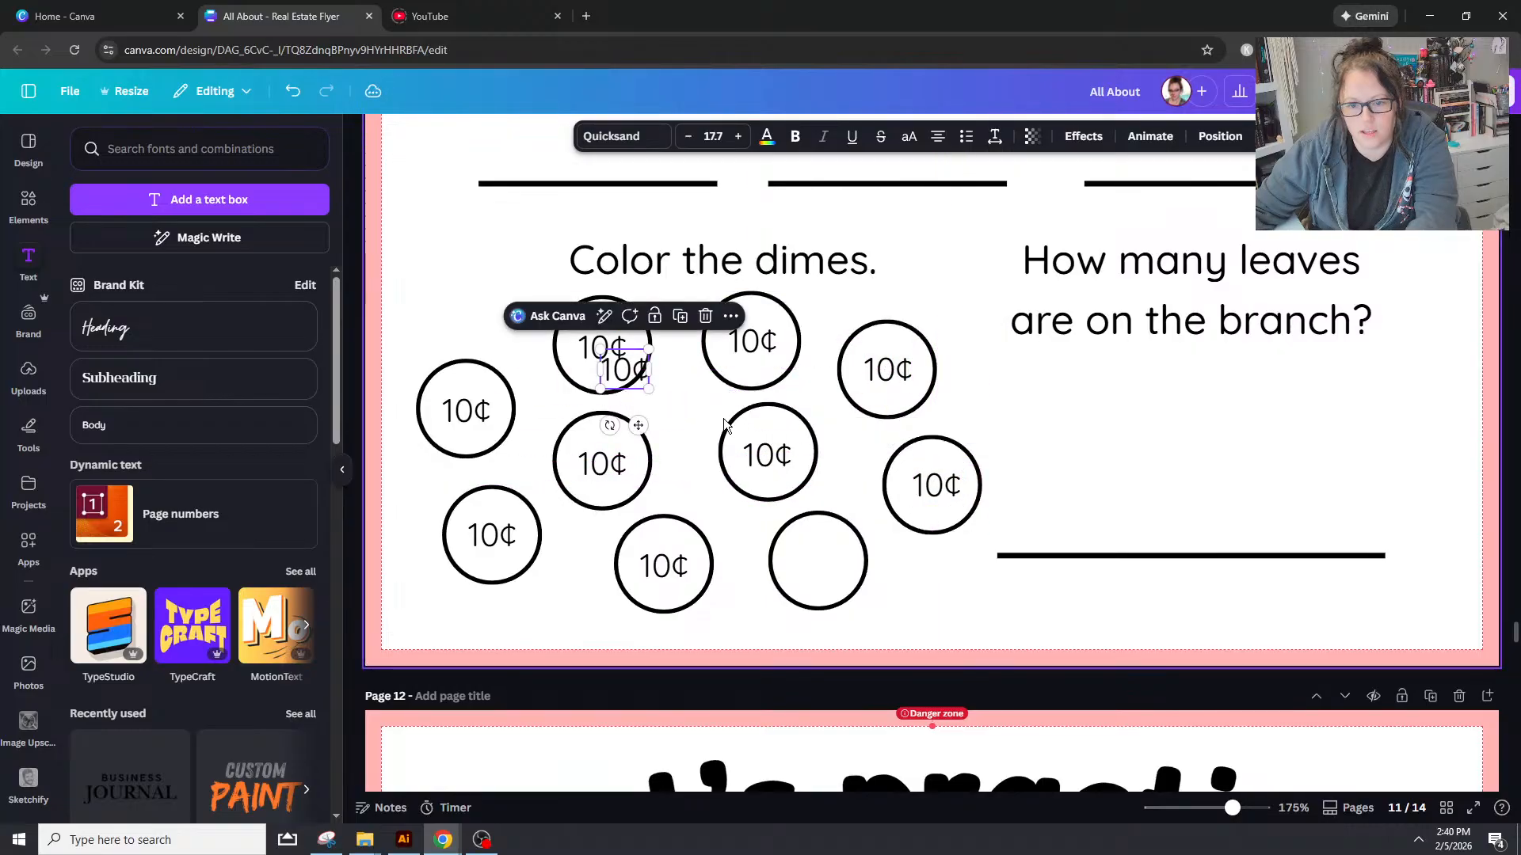
drag(628, 369, 824, 560)
Step: Center the "10¢" label horizontally and vertically within the upper circle beneath the start of the "Color the dimes." heading
drag(553, 308, 602, 347)
key(ctrl+z)
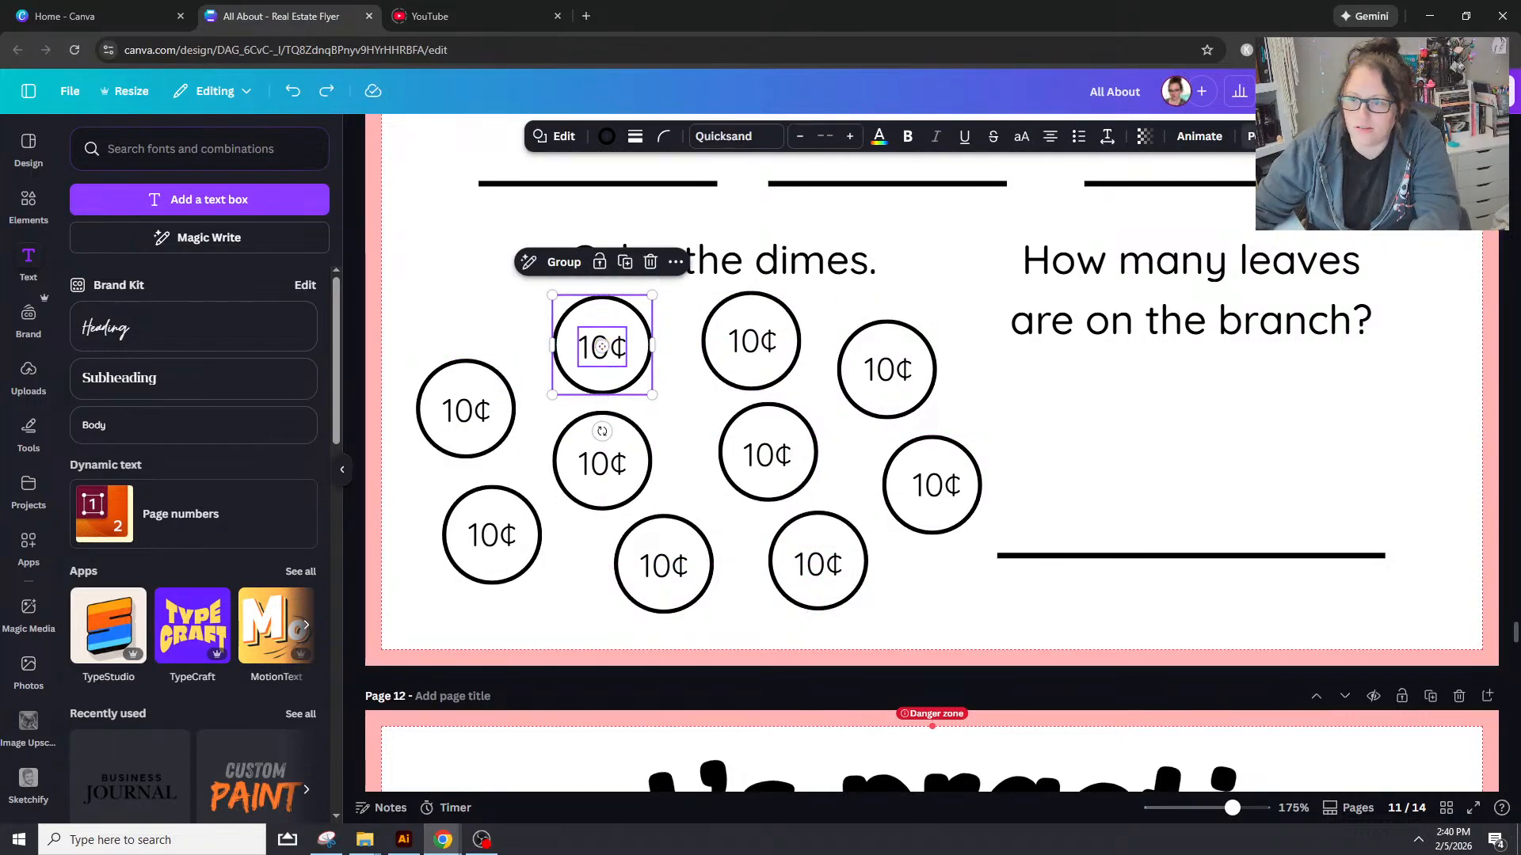
click(1267, 136)
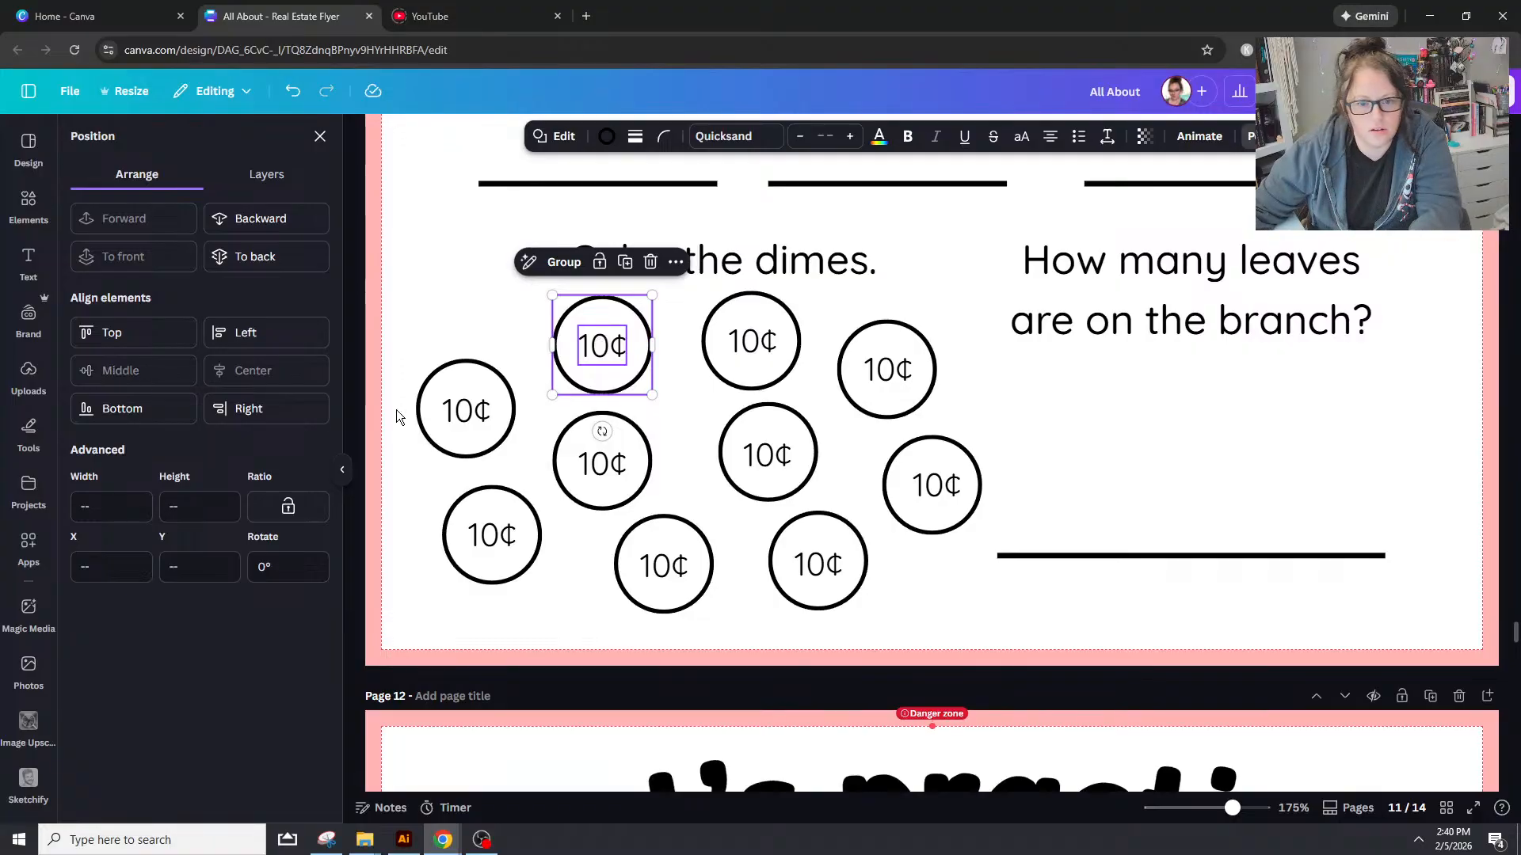
click(442, 284)
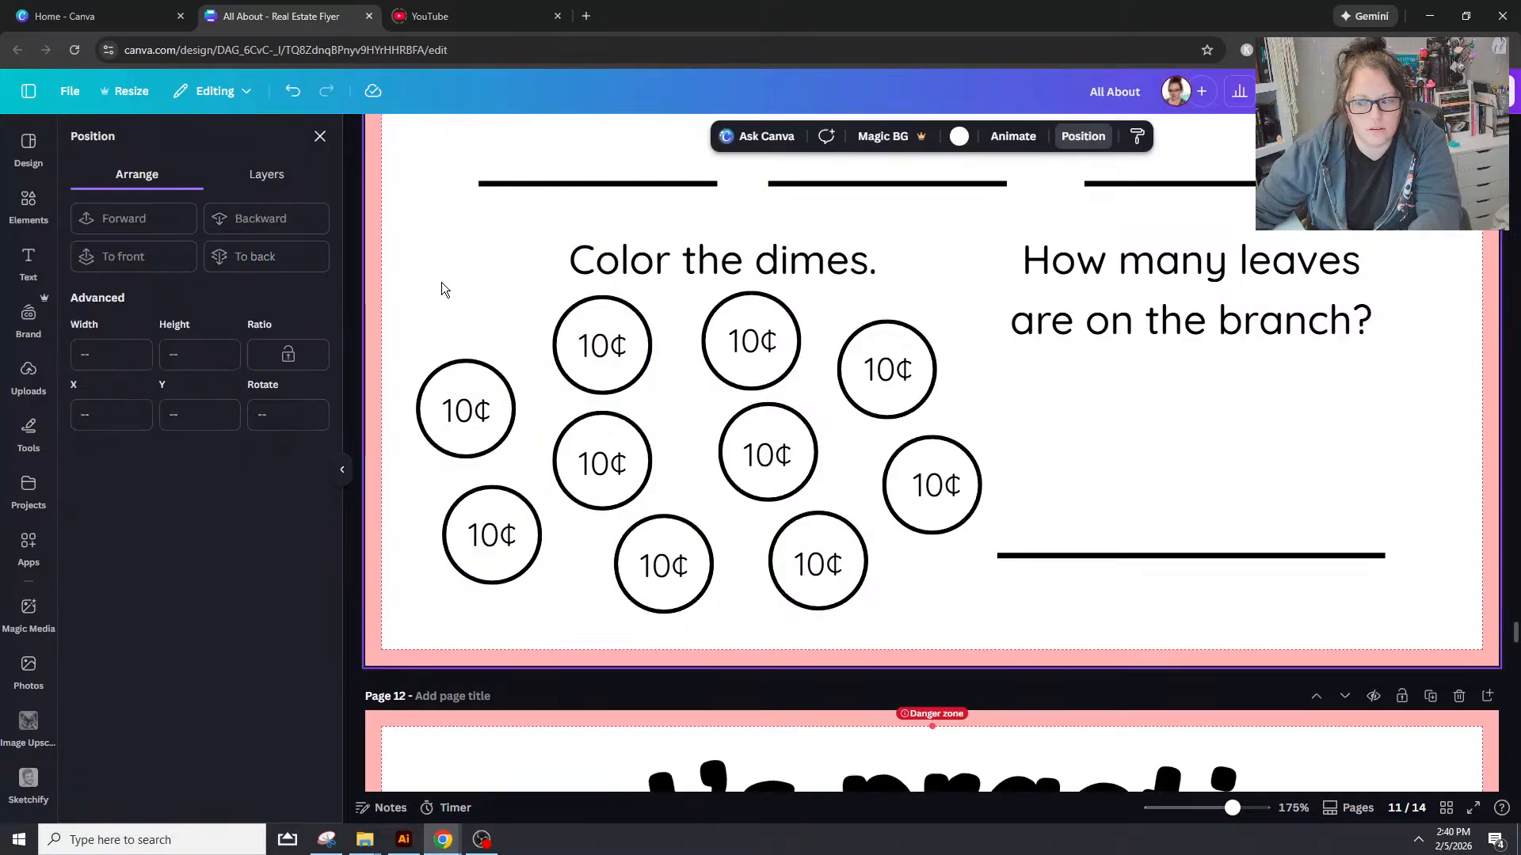
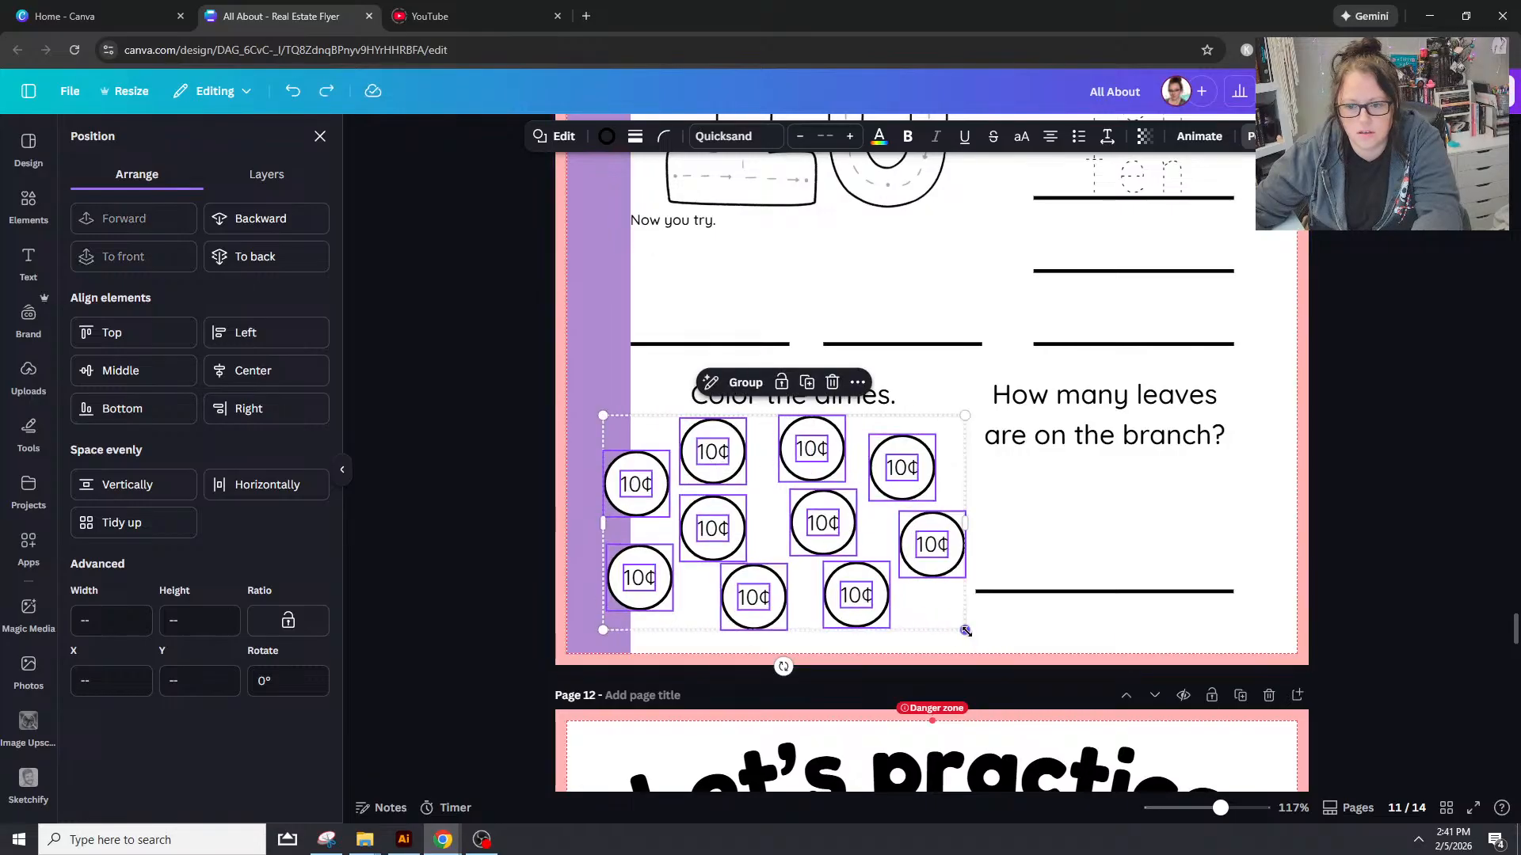
Step: Shrink the set of ten dimes to fit beneath the "Color the dimes." heading and delete the purple strip along the page's left edge
drag(882, 525, 914, 543)
click(914, 634)
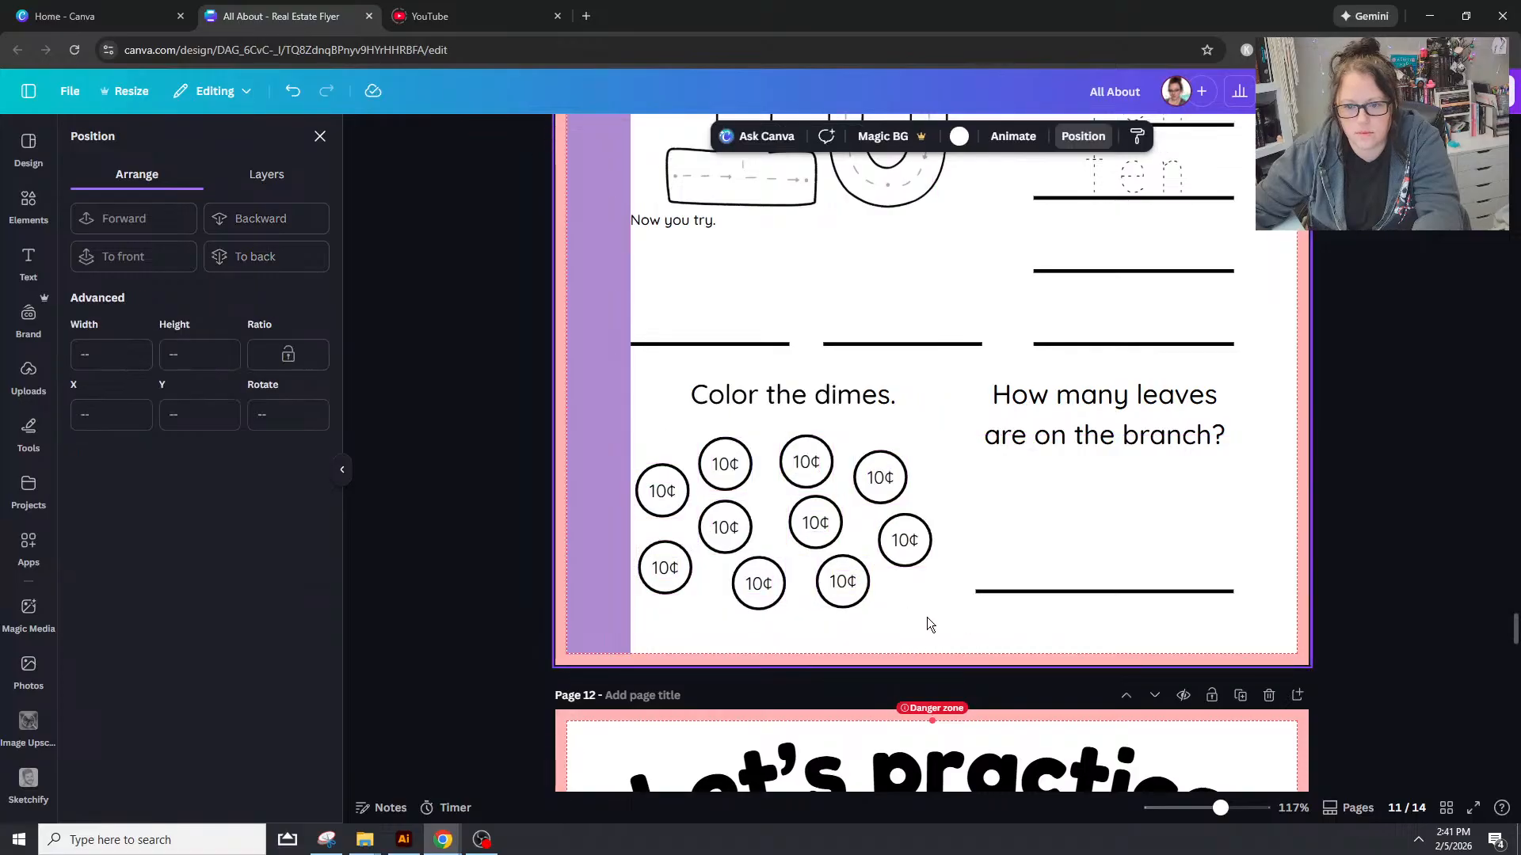
drag(928, 618, 854, 450)
click(916, 618)
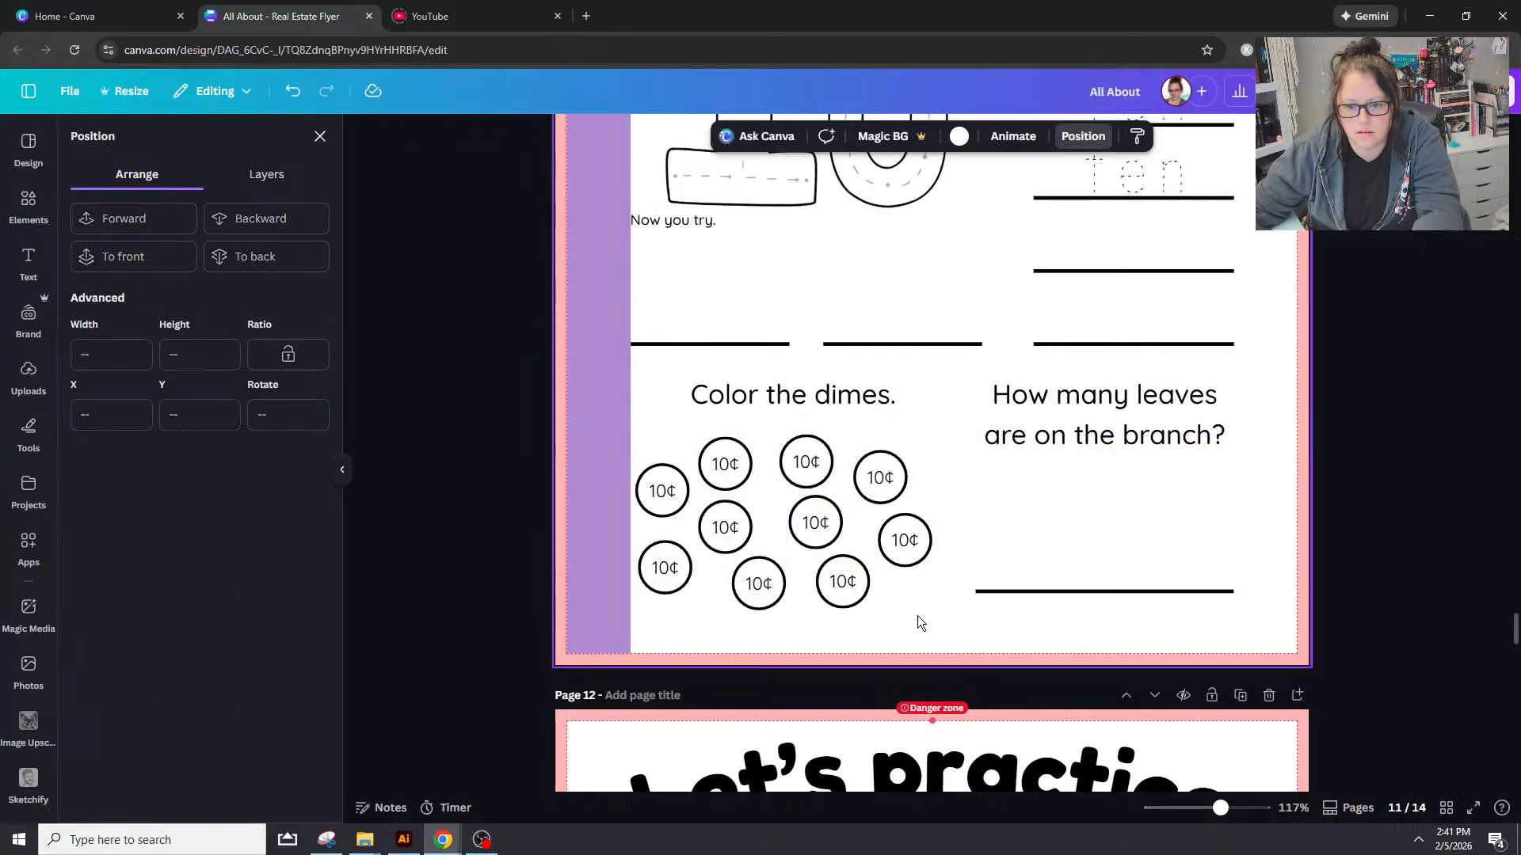
click(583, 536)
key(Delete)
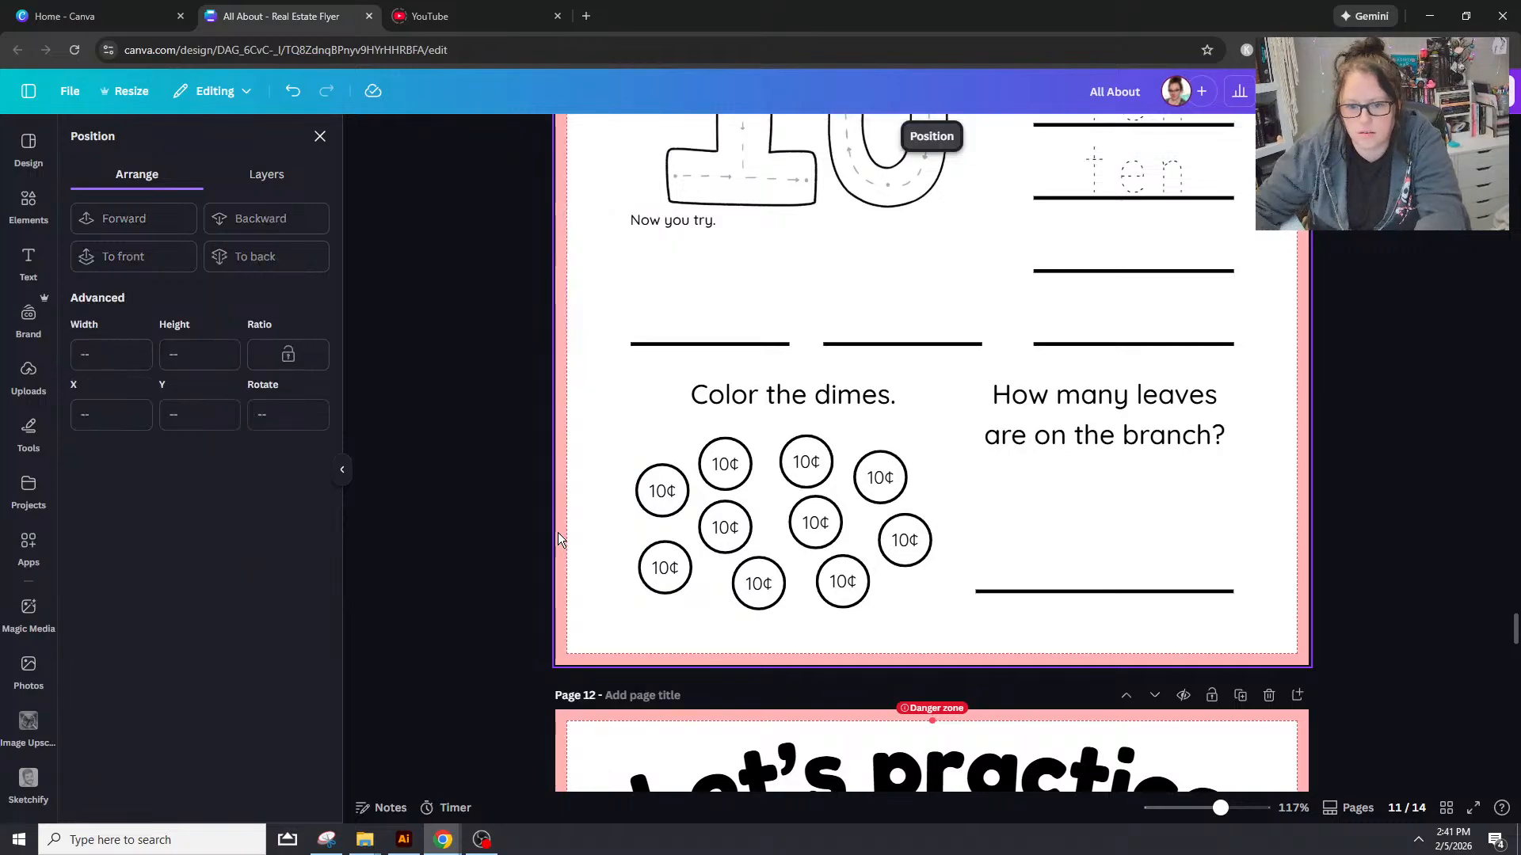
Step: Reposition the inner and upper-right dimes individually to spread the coins more evenly beneath the heading
drag(723, 526, 730, 523)
drag(881, 480, 897, 472)
drag(806, 463, 812, 454)
click(774, 494)
drag(815, 521, 745, 528)
click(777, 546)
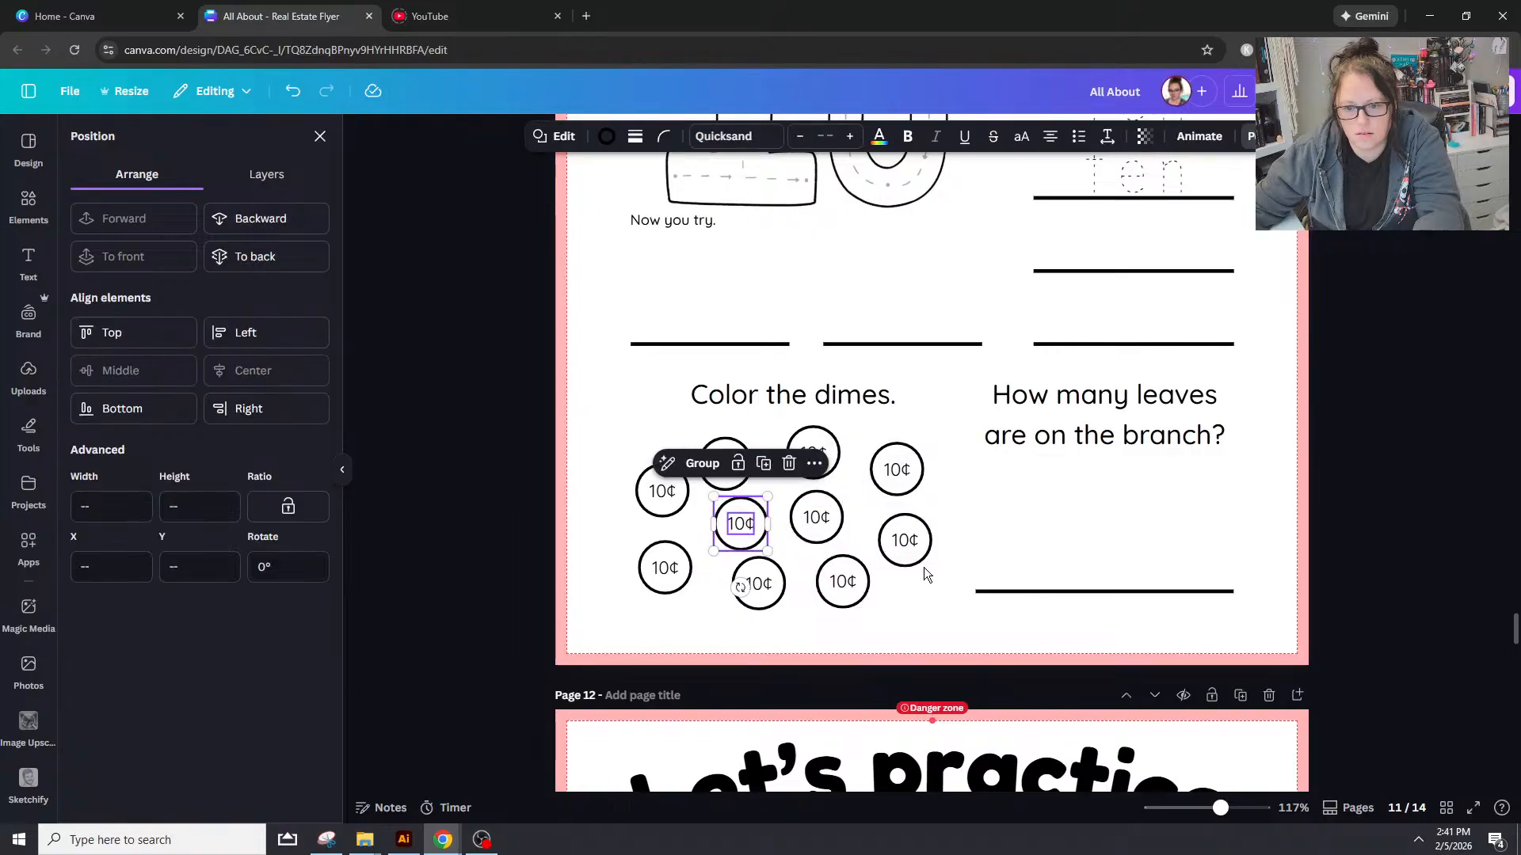
click(1276, 536)
Step: Reword the two-line leaves question to "How many dimes did you color?"
click(1186, 403)
click(1134, 395)
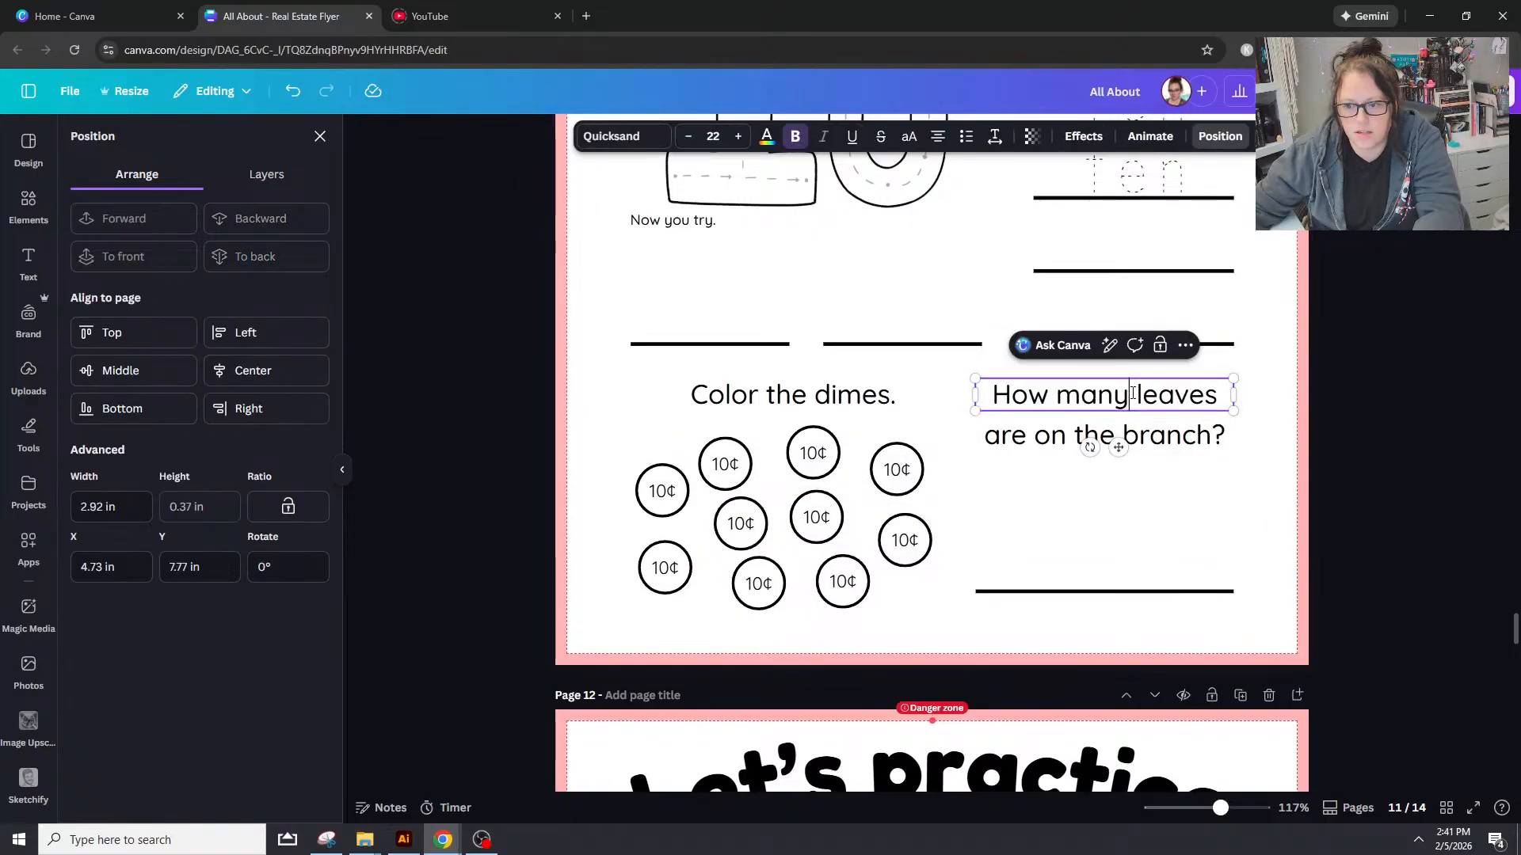
drag(1134, 395, 1199, 393)
text(dimes)
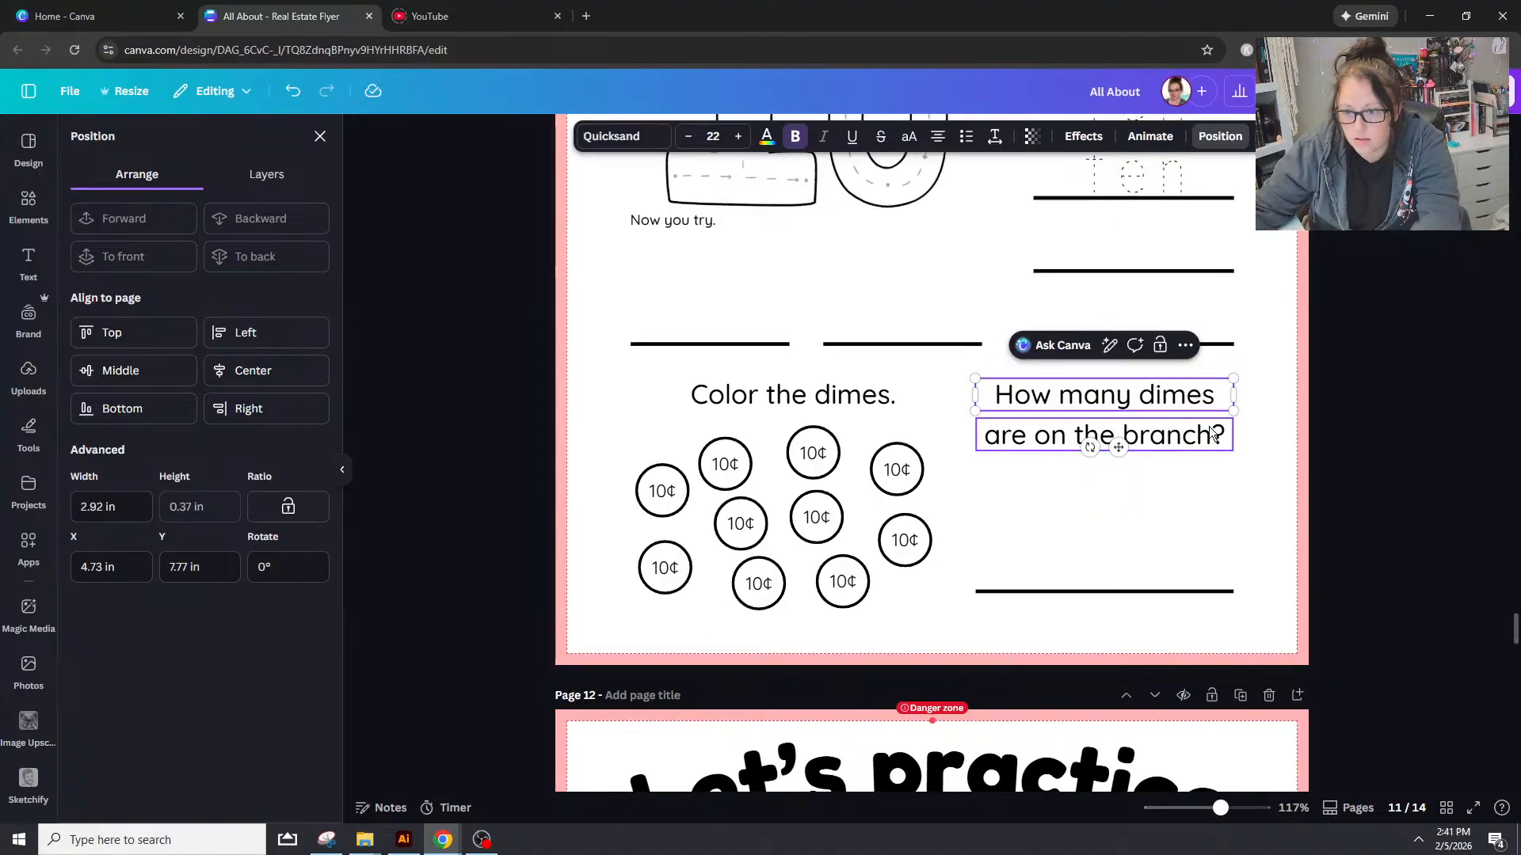
double_click(1210, 427)
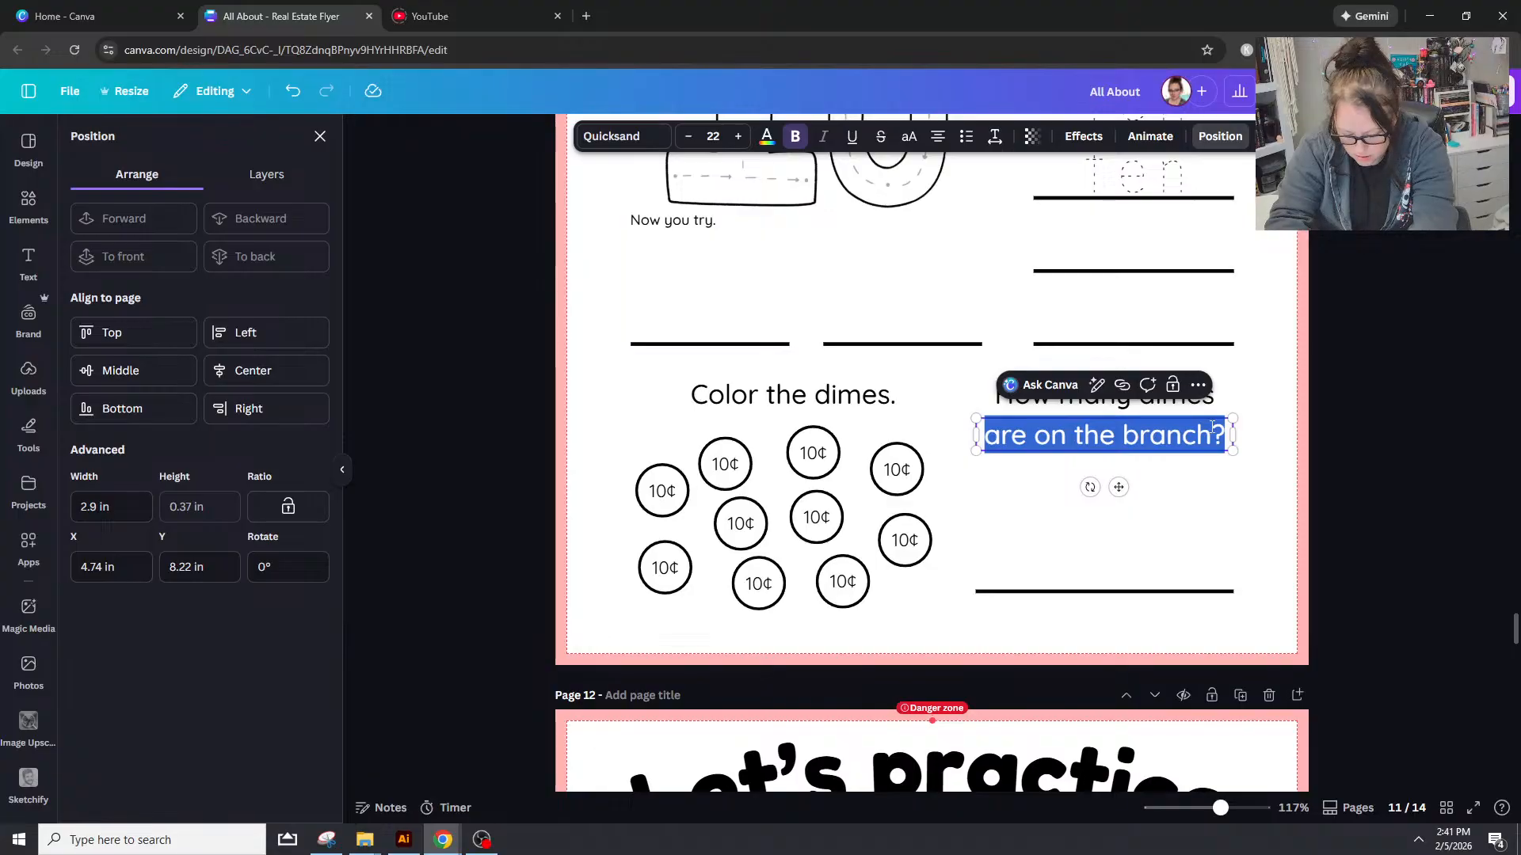
text(did)
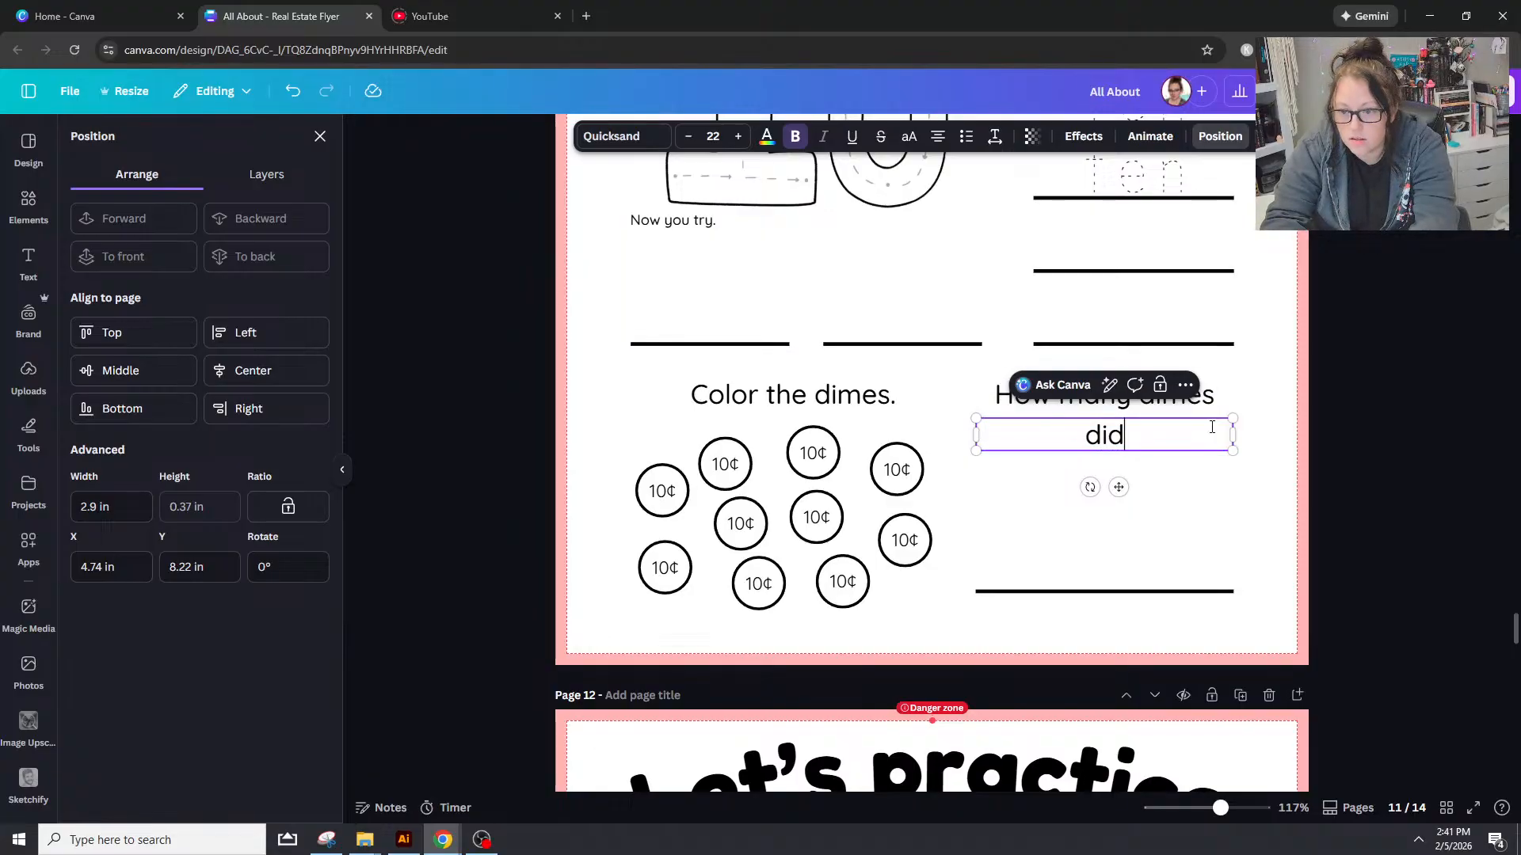
text( you color)
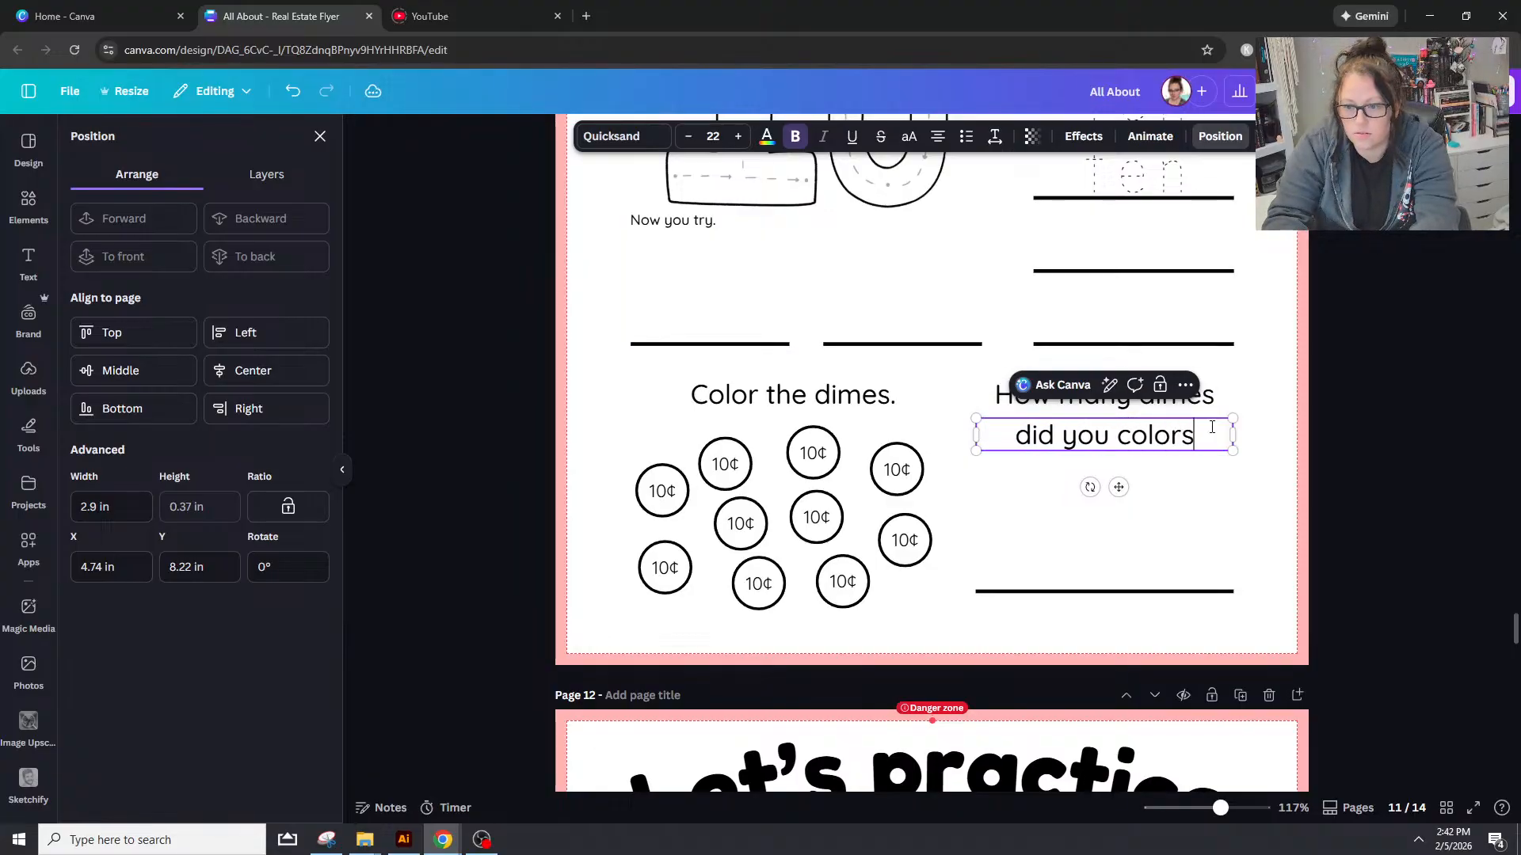
text(?)
click(1268, 519)
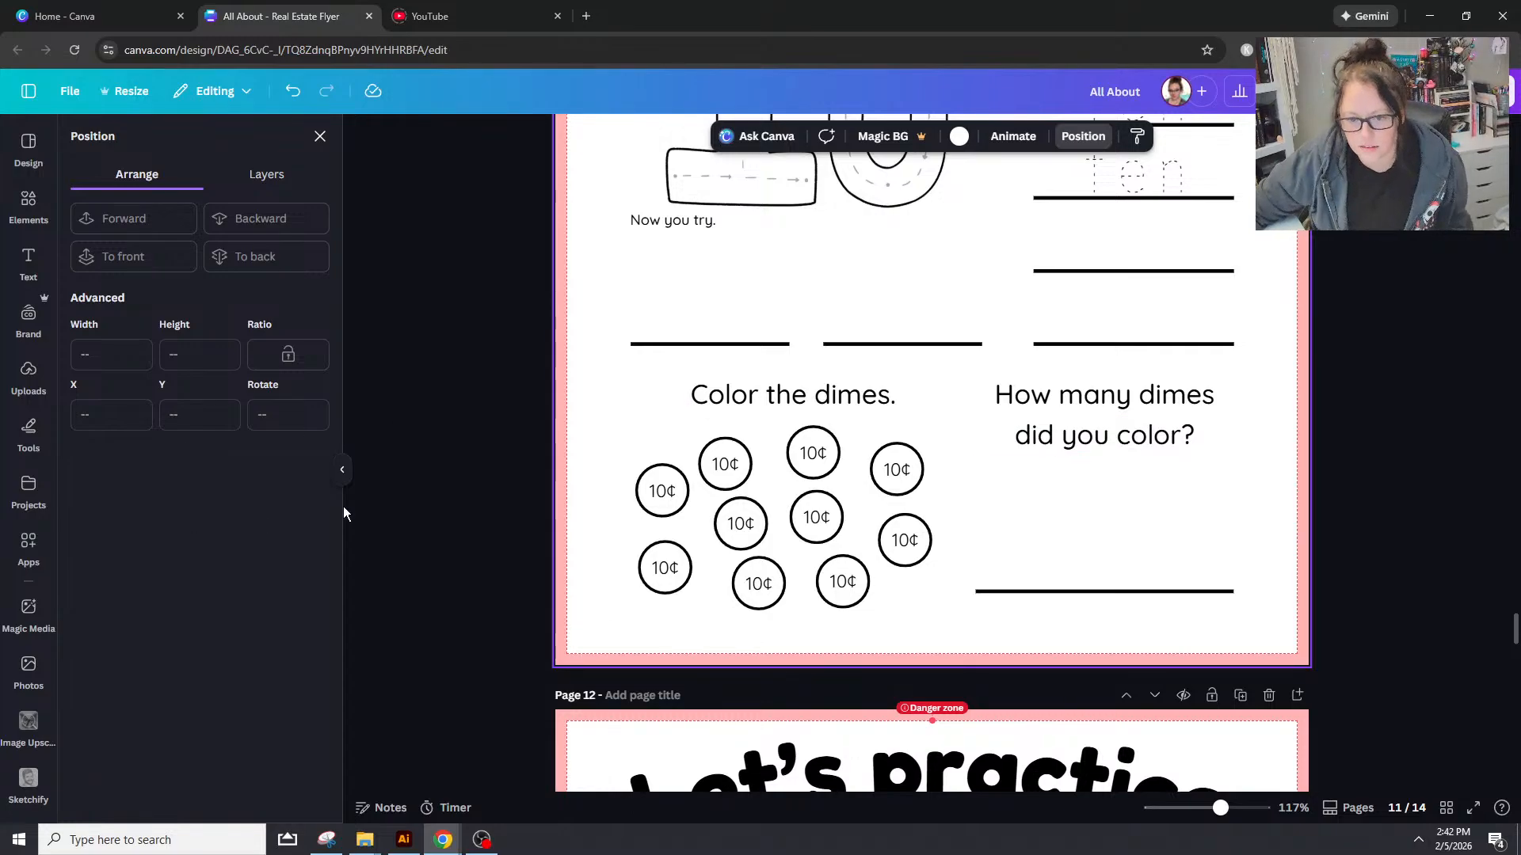
Step: Nudge the upper-left dime up beside its neighbor and shift the inner-left dime slightly up and left
drag(732, 470, 738, 460)
click(805, 632)
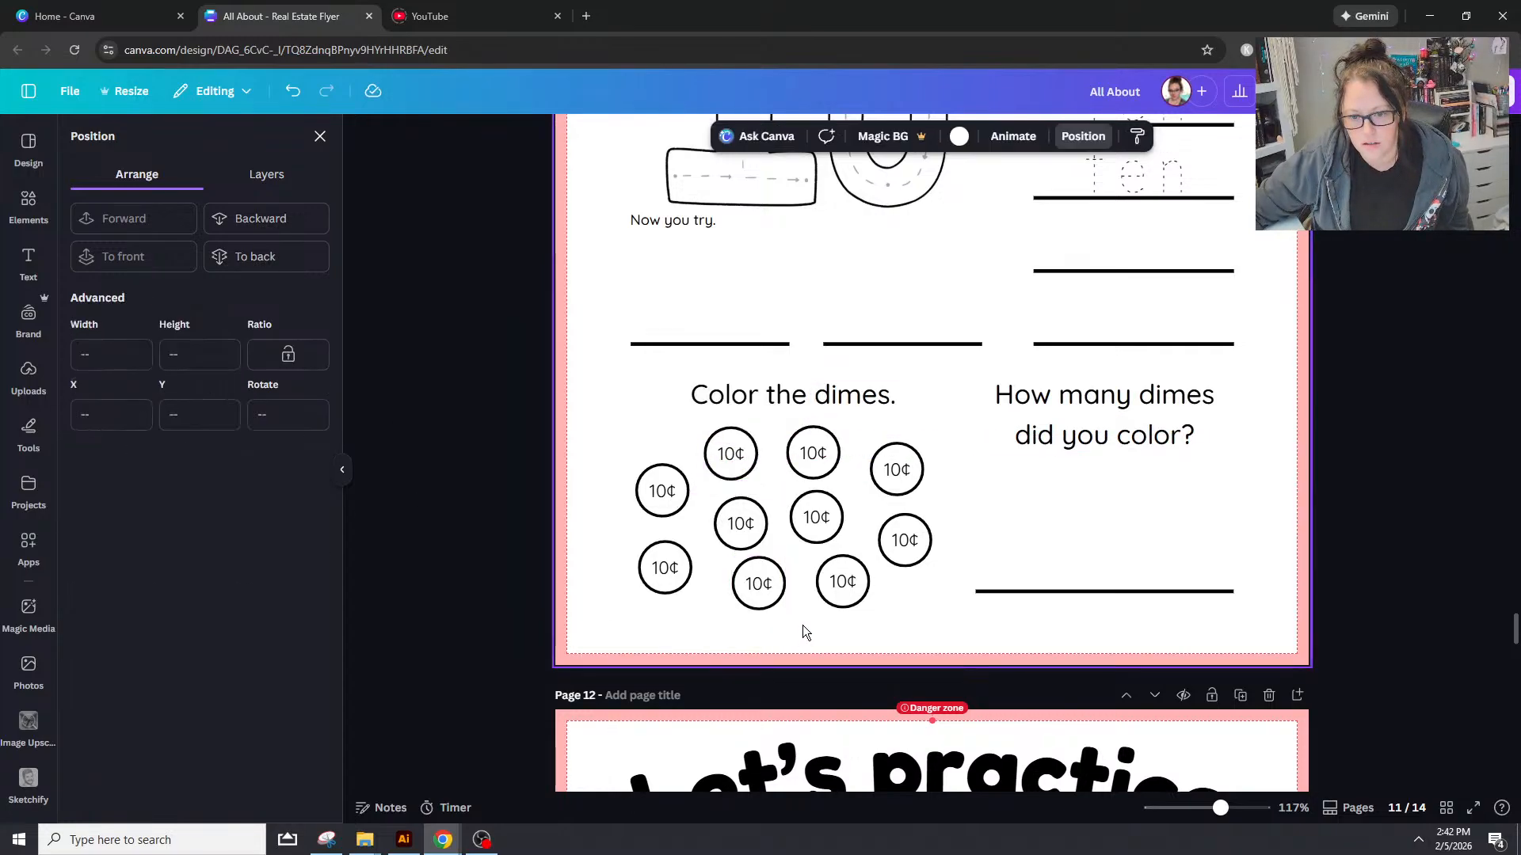
drag(733, 529, 728, 524)
click(1044, 555)
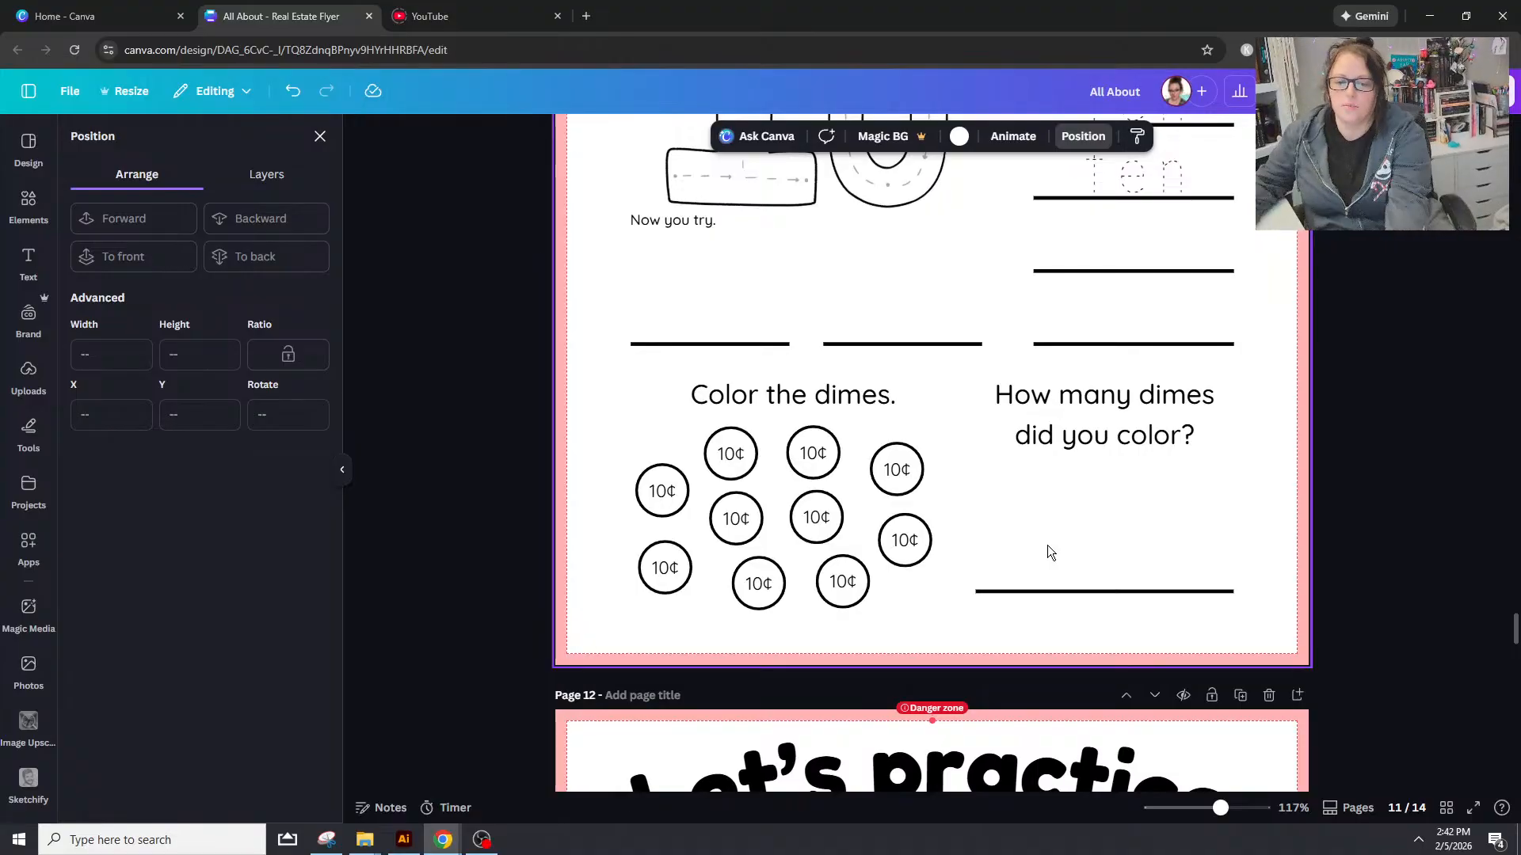
Step: Duplicate the "ten" worksheet page directly after page 11
drag(600, 424, 949, 596)
scroll(951, 600, down, 5)
scroll(954, 603, down, 5)
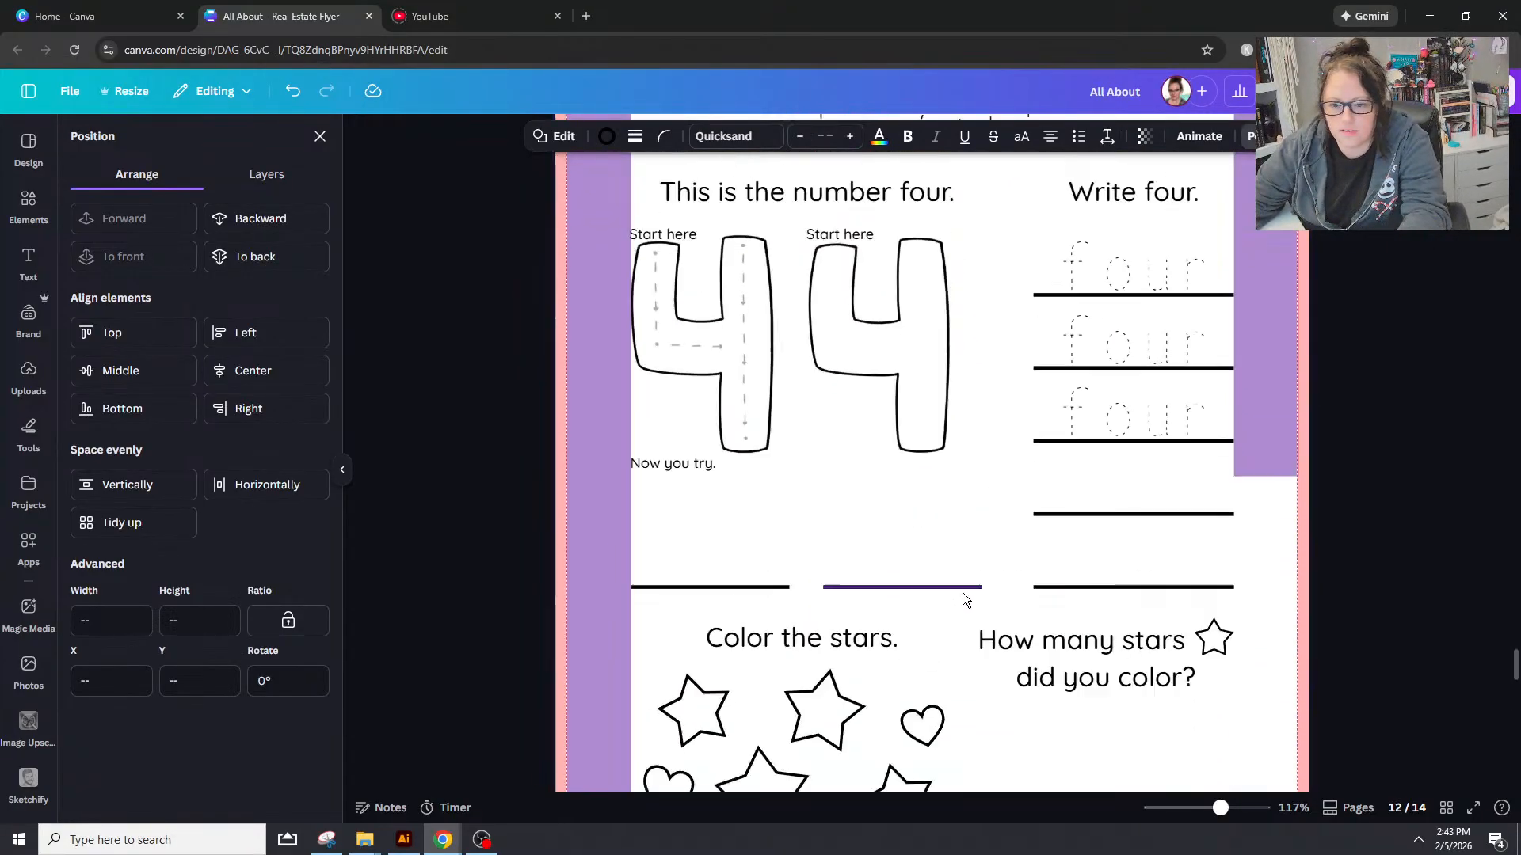
scroll(963, 592, up, 15)
key(ctrl+z)
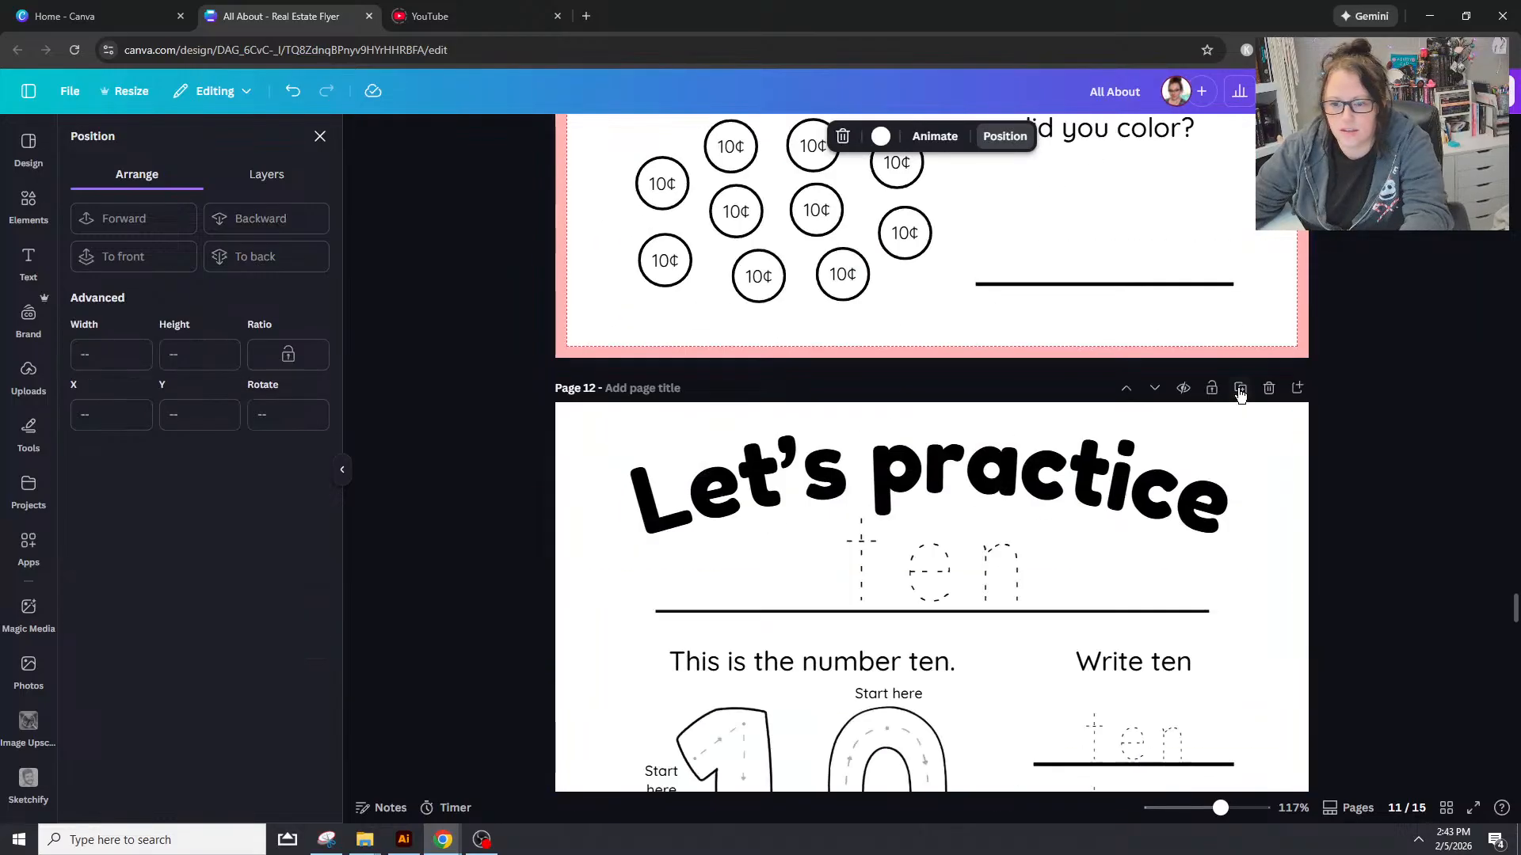
Step: Group each upper dime's circle with its "10¢" label on page 11
drag(611, 298, 746, 319)
key(ctrl+g)
key(ctrl+z)
key(ctrl+g)
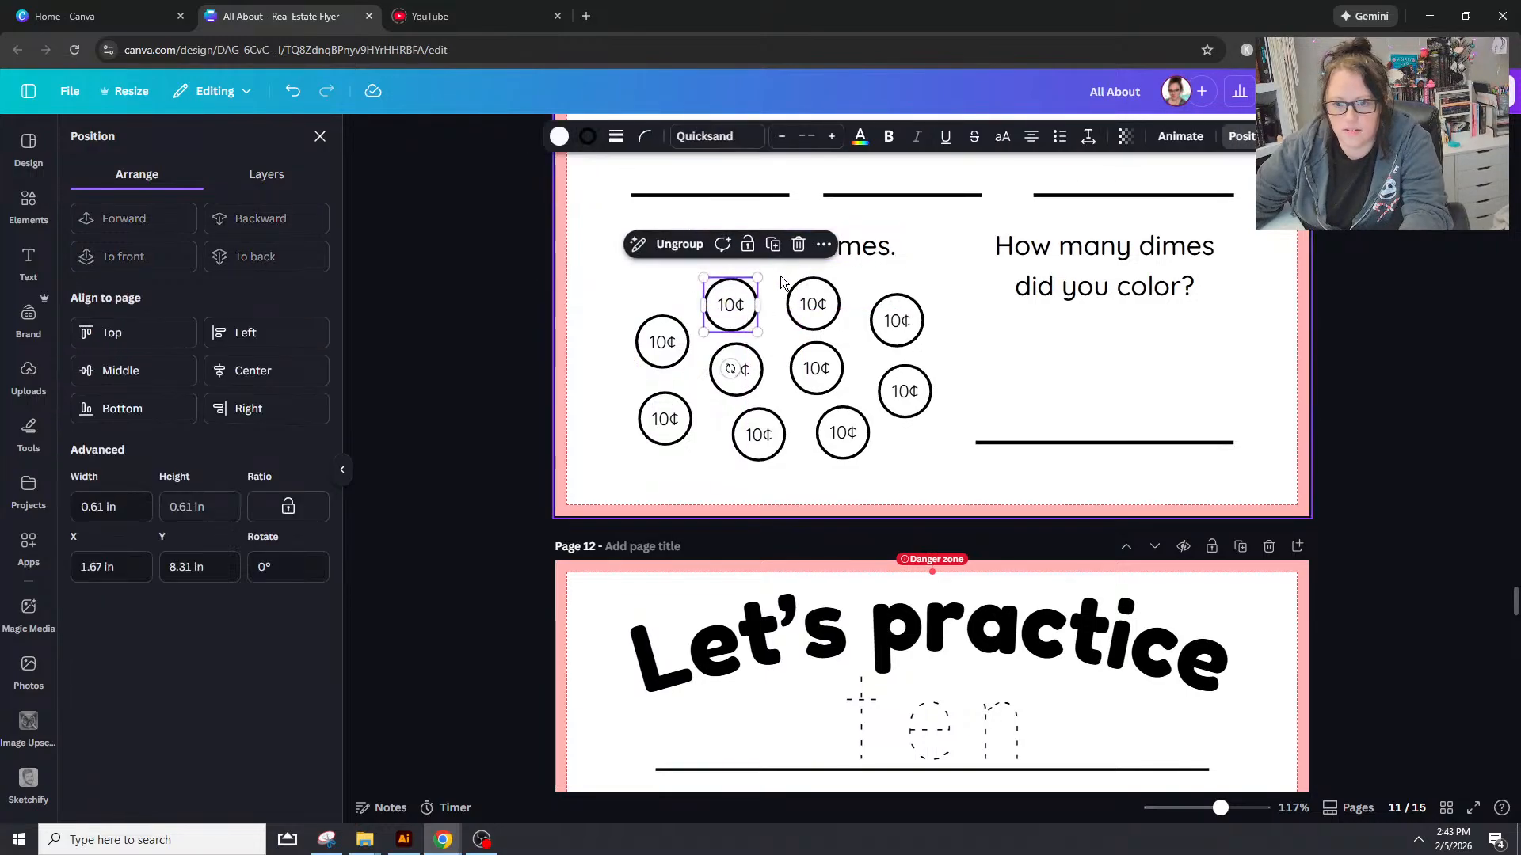
click(812, 307)
drag(883, 311, 926, 351)
key(ctrl+g)
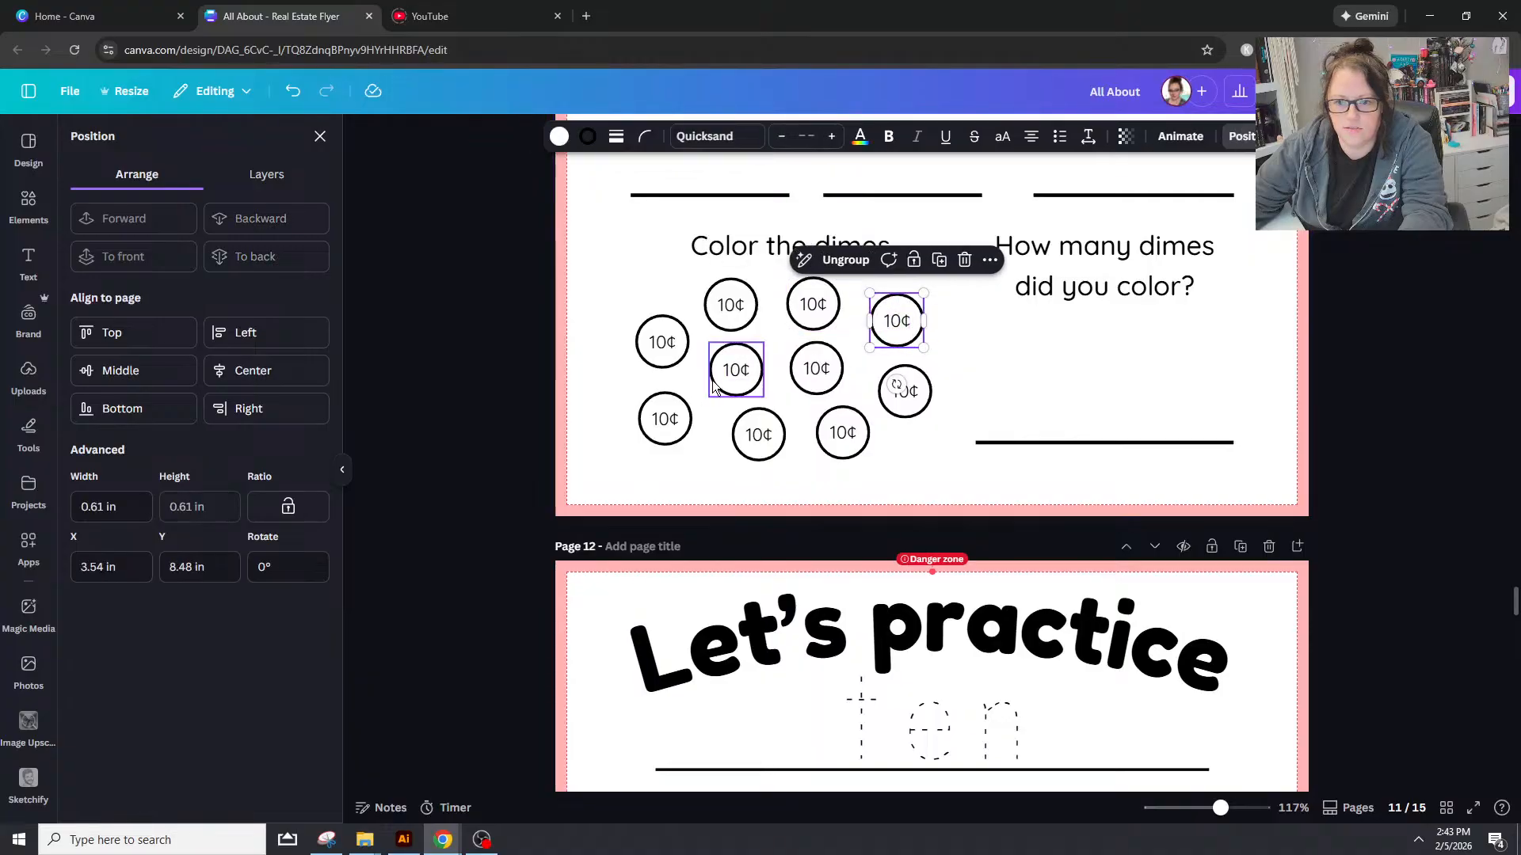
Step: Group the circle and "10¢" label of each remaining dime in the middle and lower part of the set
click(753, 378)
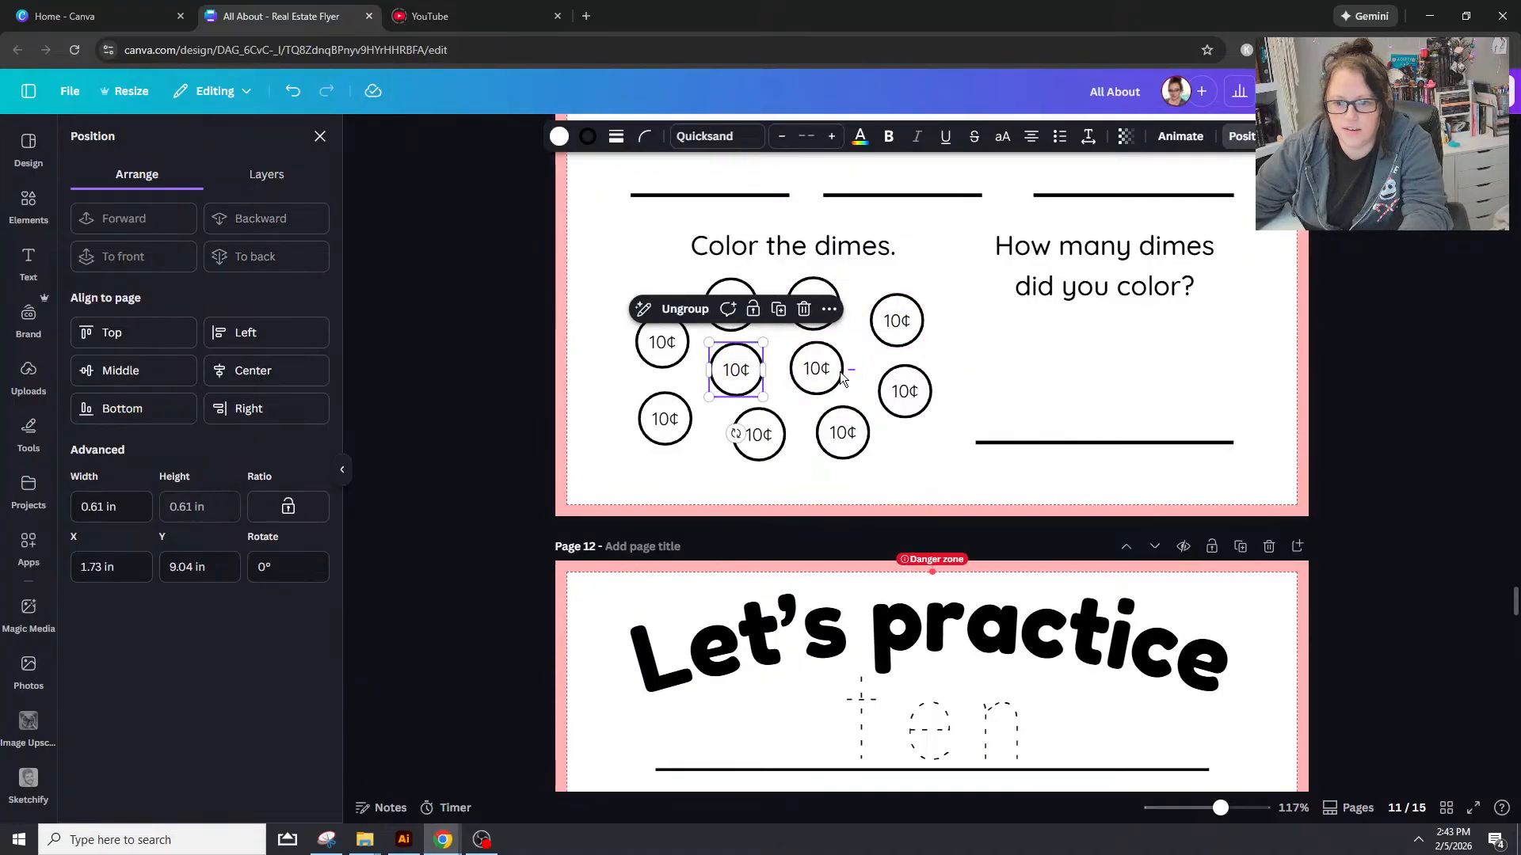
click(814, 374)
click(918, 398)
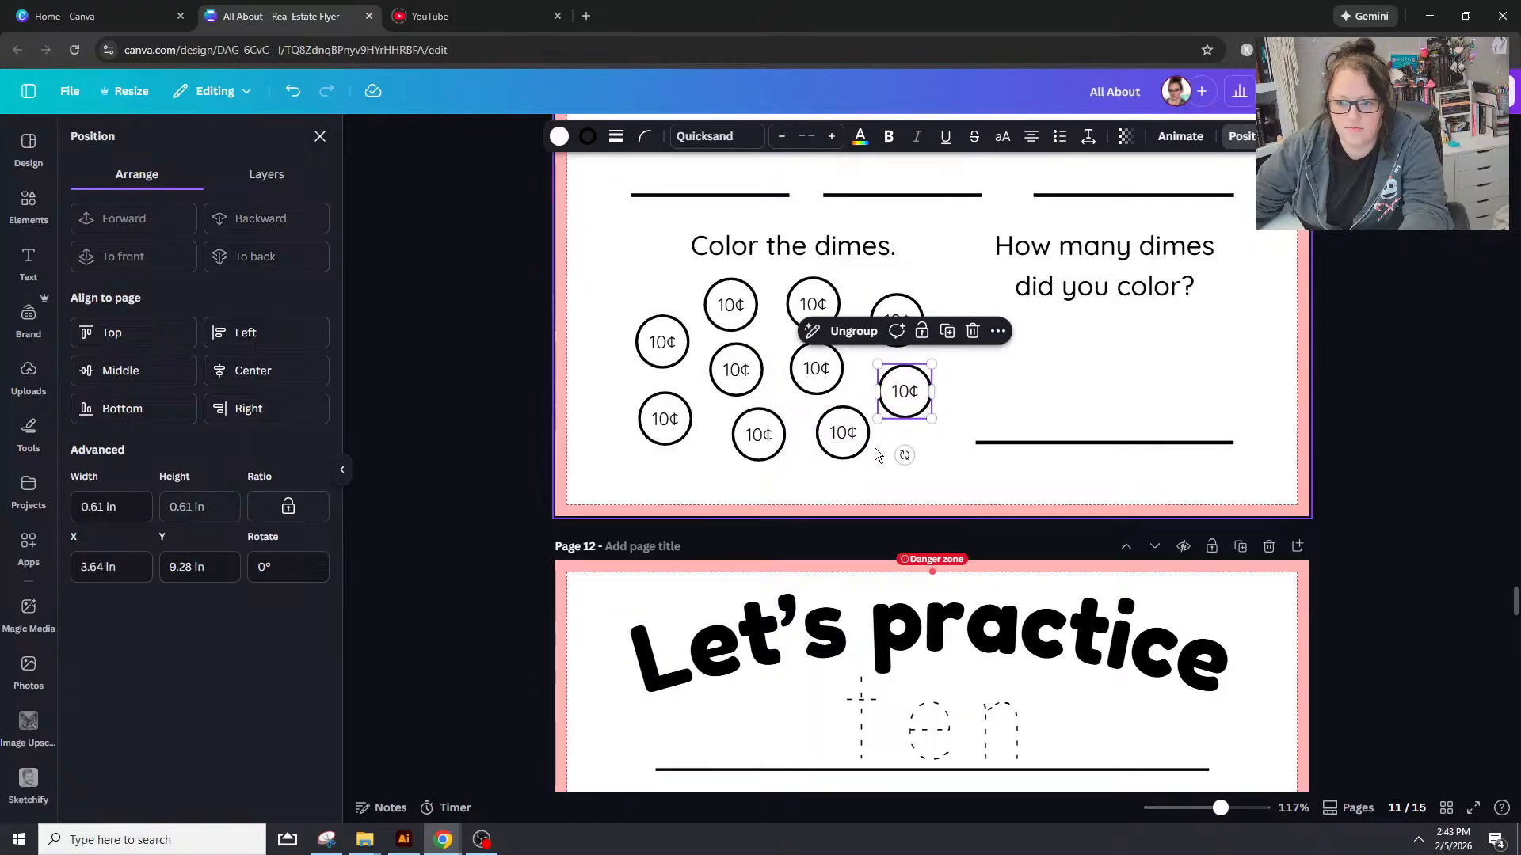
drag(833, 430, 828, 427)
key(ctrl+g)
drag(780, 475, 667, 423)
key(ctrl+g)
key(ctrl+g)
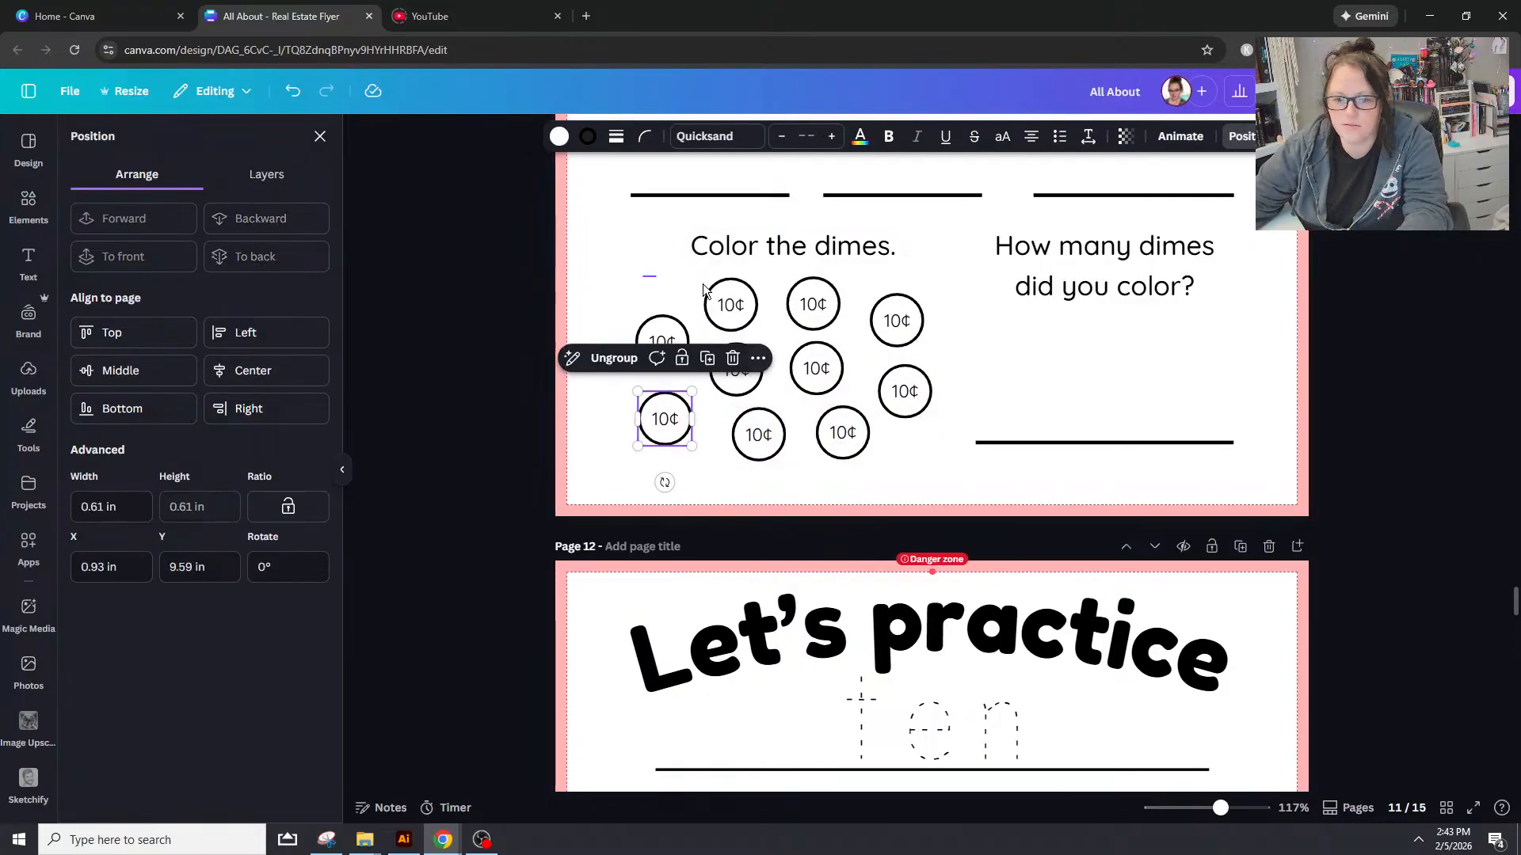
Step: Space the four upper dimes evenly and align them by their middles into one straight row
drag(637, 273, 925, 342)
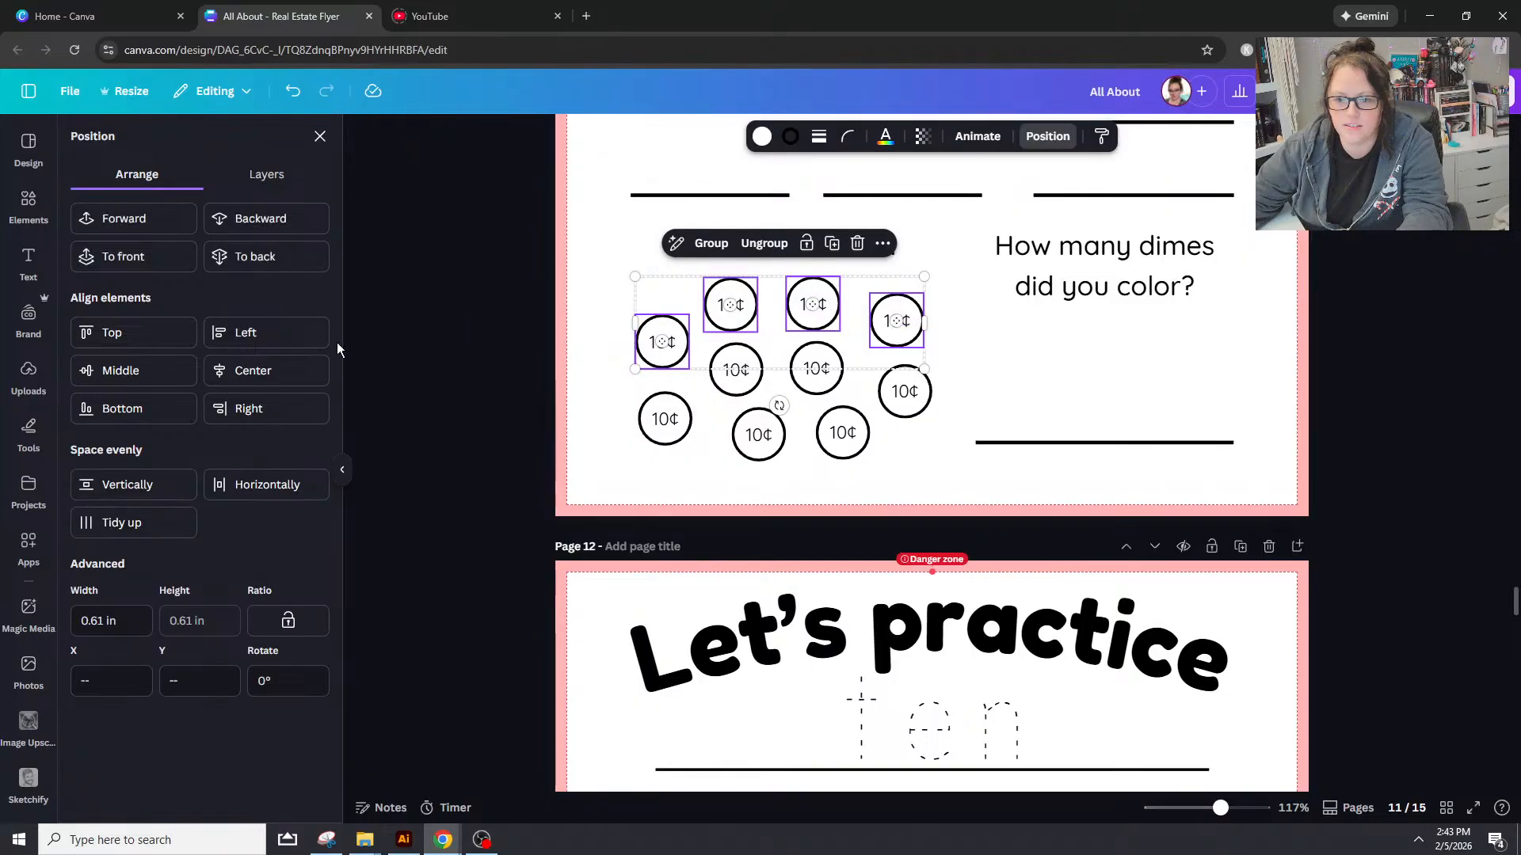
click(176, 485)
click(279, 490)
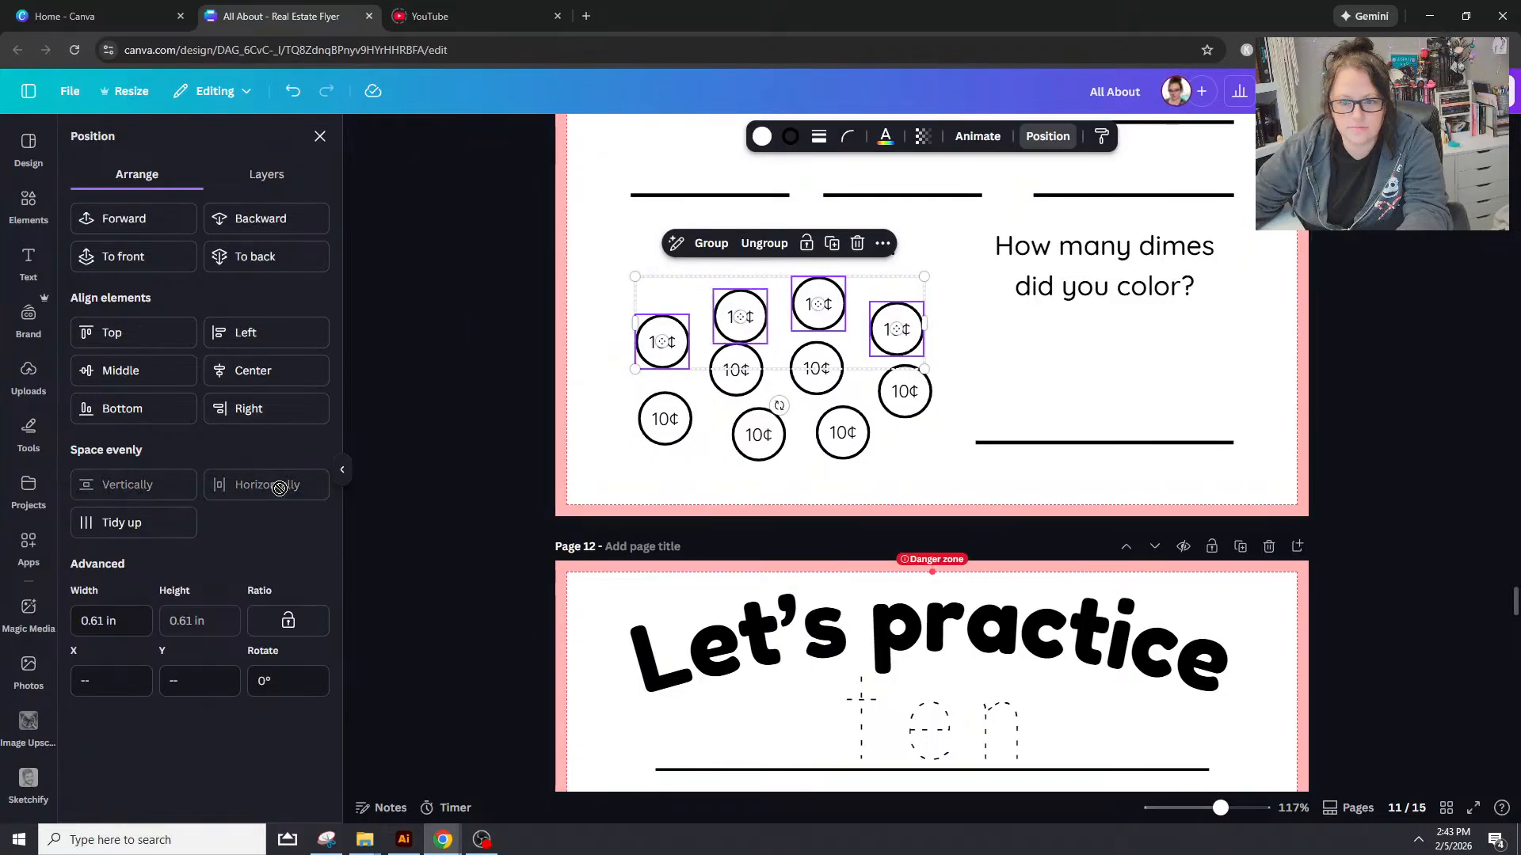
click(111, 371)
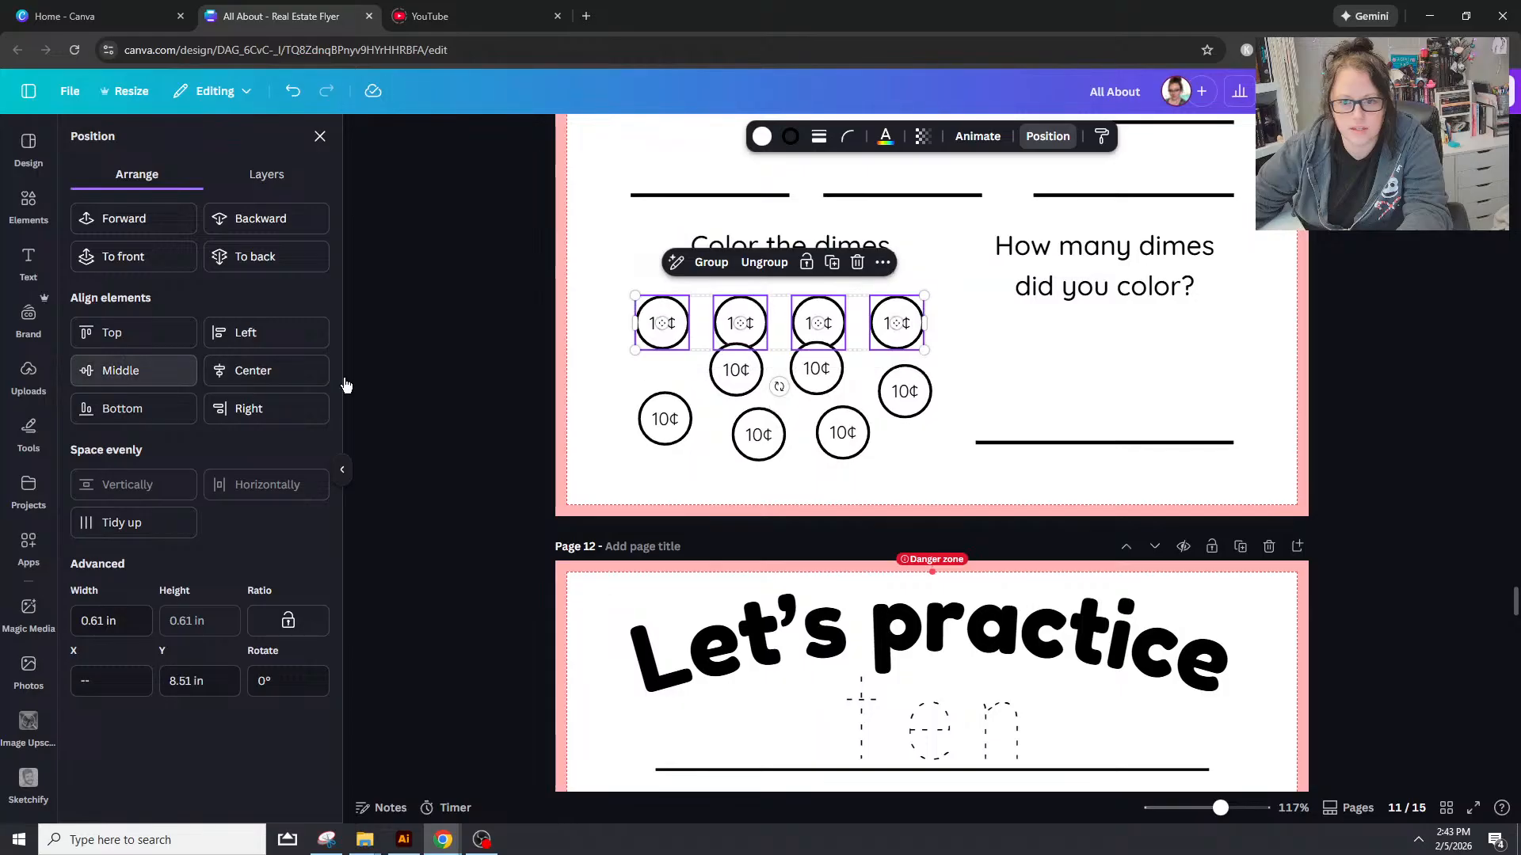
Step: Align the four lower dimes by their middles into one row and space them evenly horizontally
click(941, 452)
click(908, 395)
shift+click(853, 437)
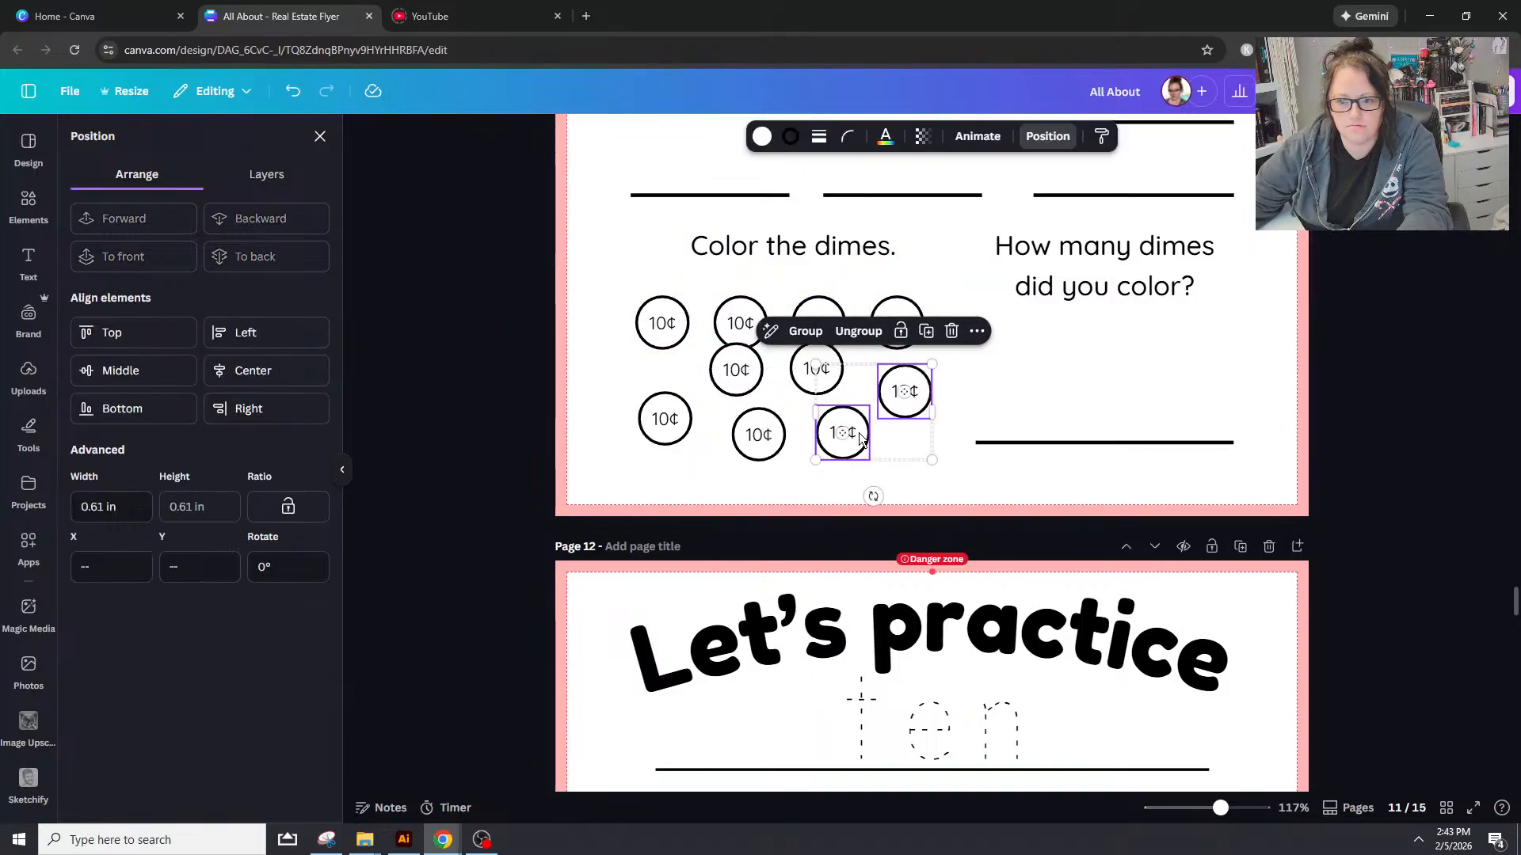
shift+click(762, 438)
click(628, 421)
click(665, 419)
shift+click(758, 434)
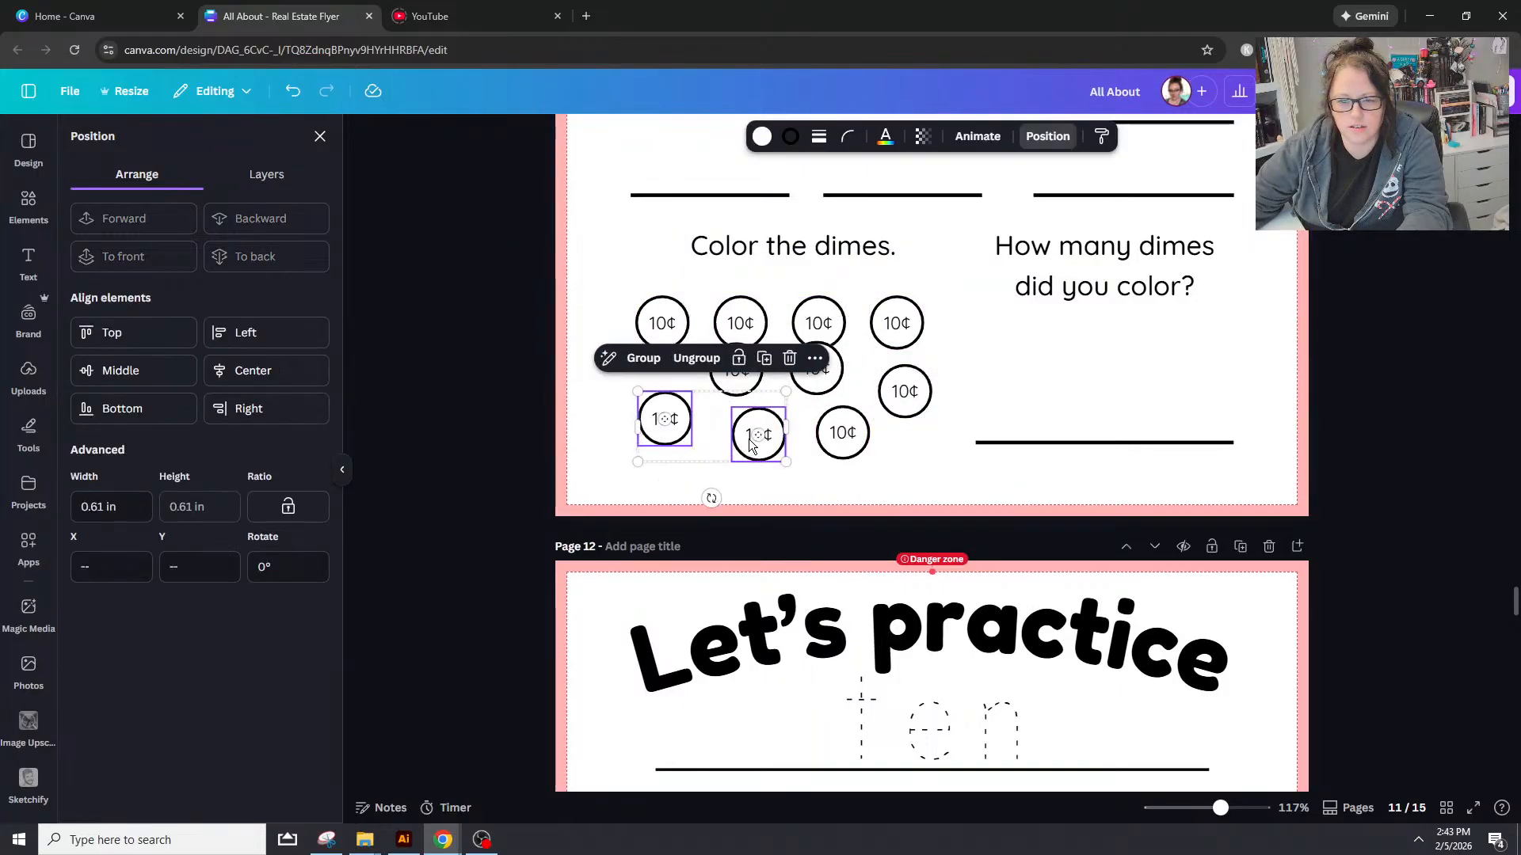
shift+click(842, 432)
shift+click(905, 392)
click(120, 370)
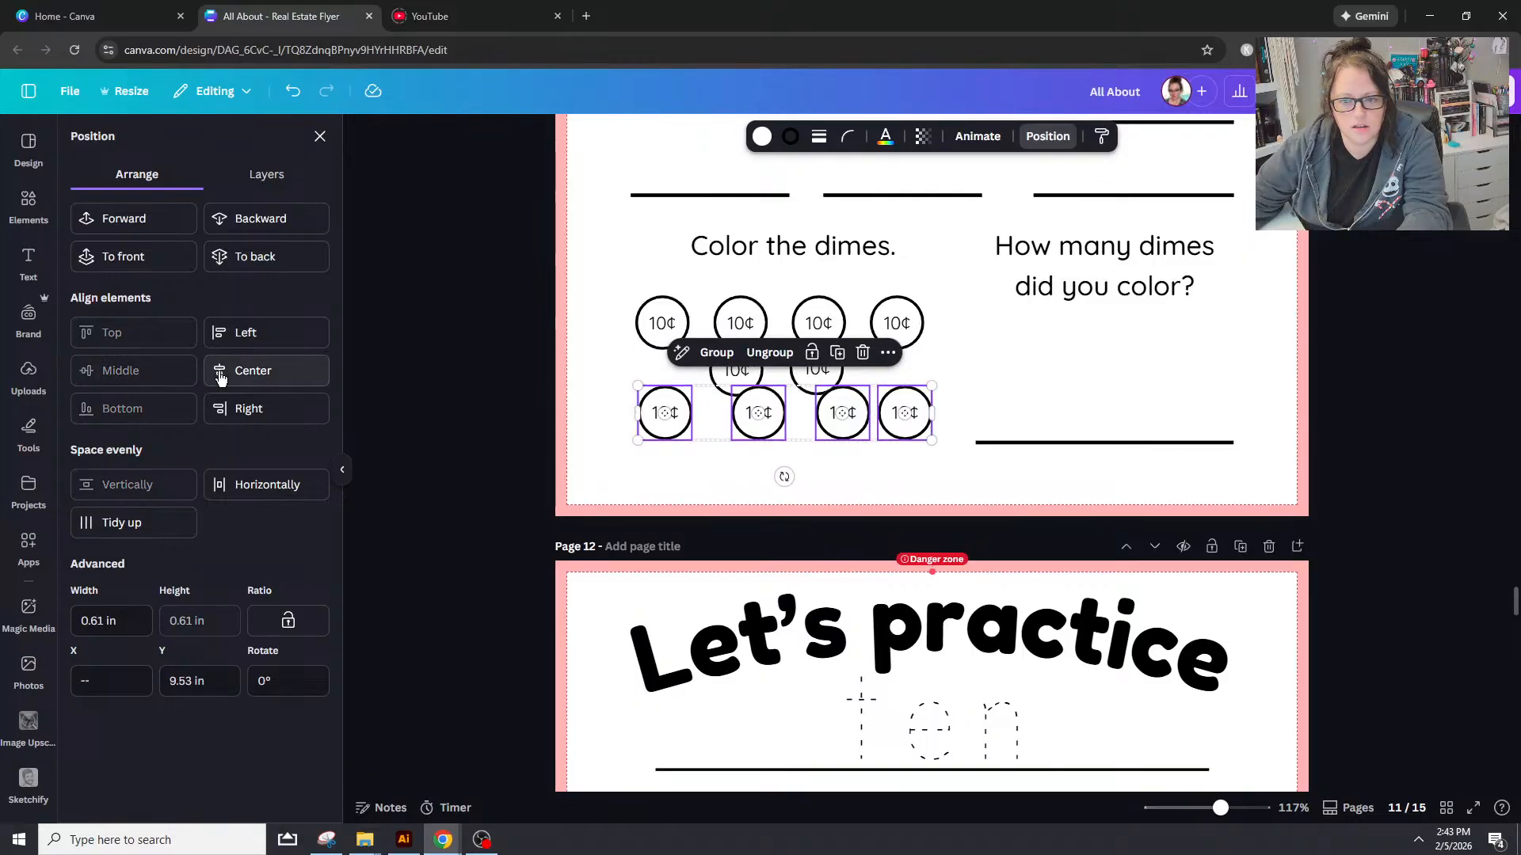
click(255, 492)
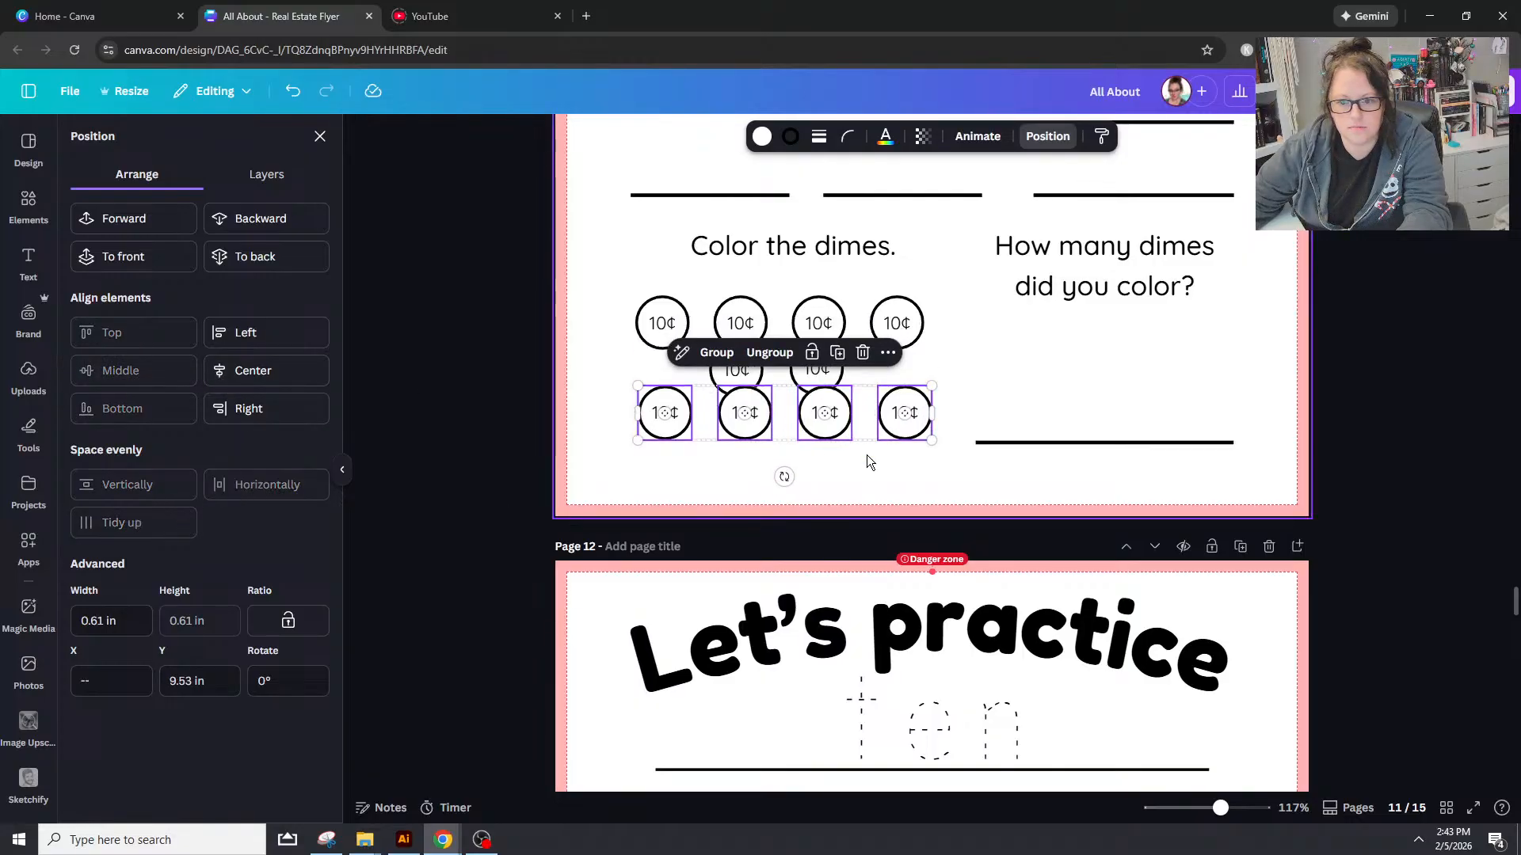
Step: Move the upper row of four dimes up to just beneath the "Color the dimes." heading
drag(621, 278, 958, 312)
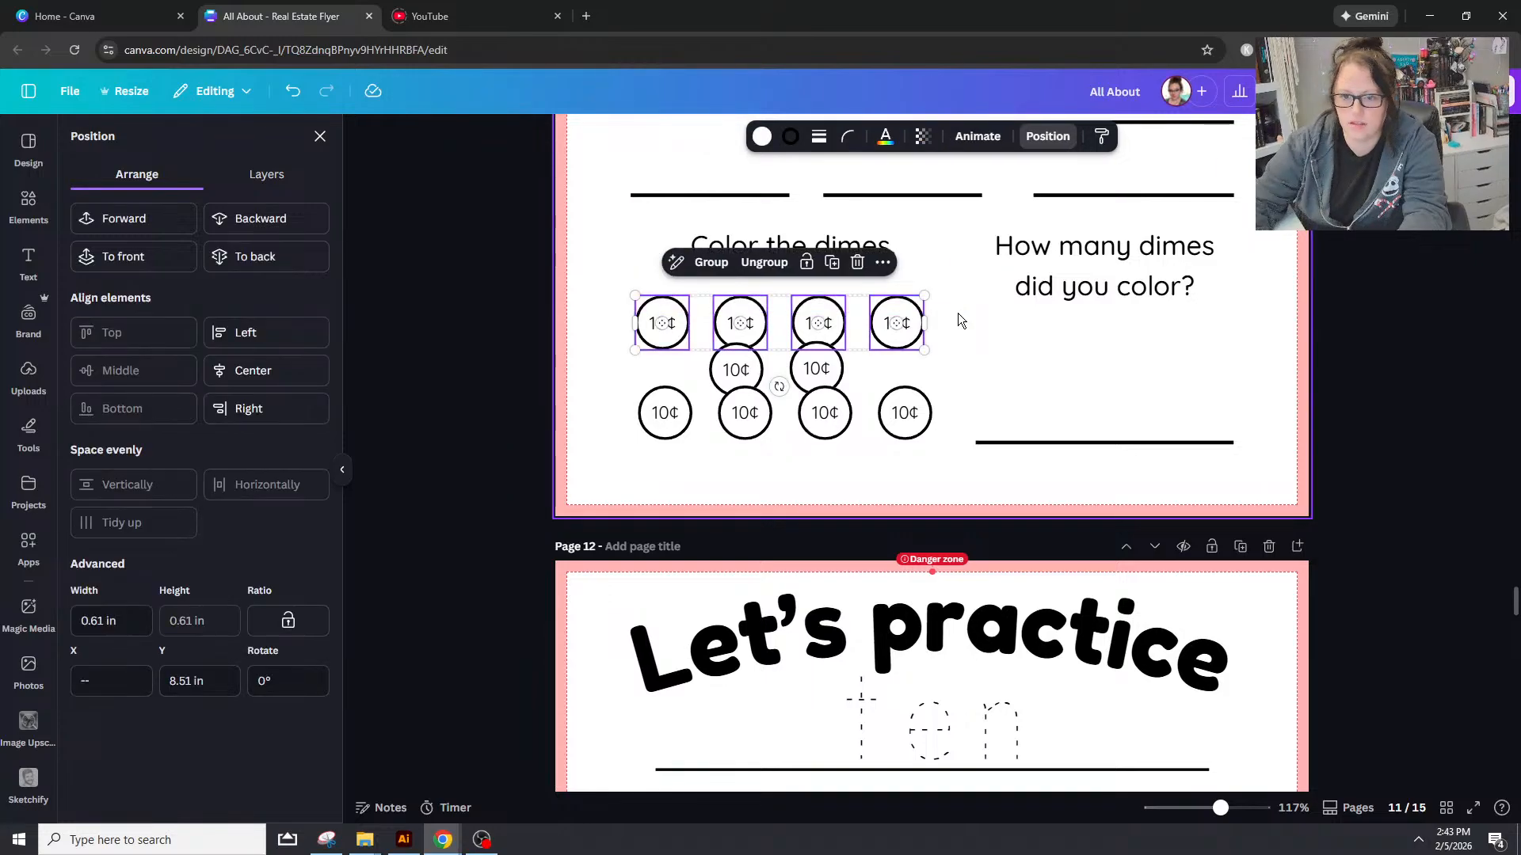
key(shift+Up)
key(shift+Down)
key(Up)
key(Up)
key(Up)
key(Up)
key(Up)
key(Up)
key(Up)
key(Up)
key(Up)
key(Up)
key(Up)
key(Up)
key(Up)
key(Up)
key(Up)
key(Up)
key(Up)
key(Up)
key(Up)
key(Up)
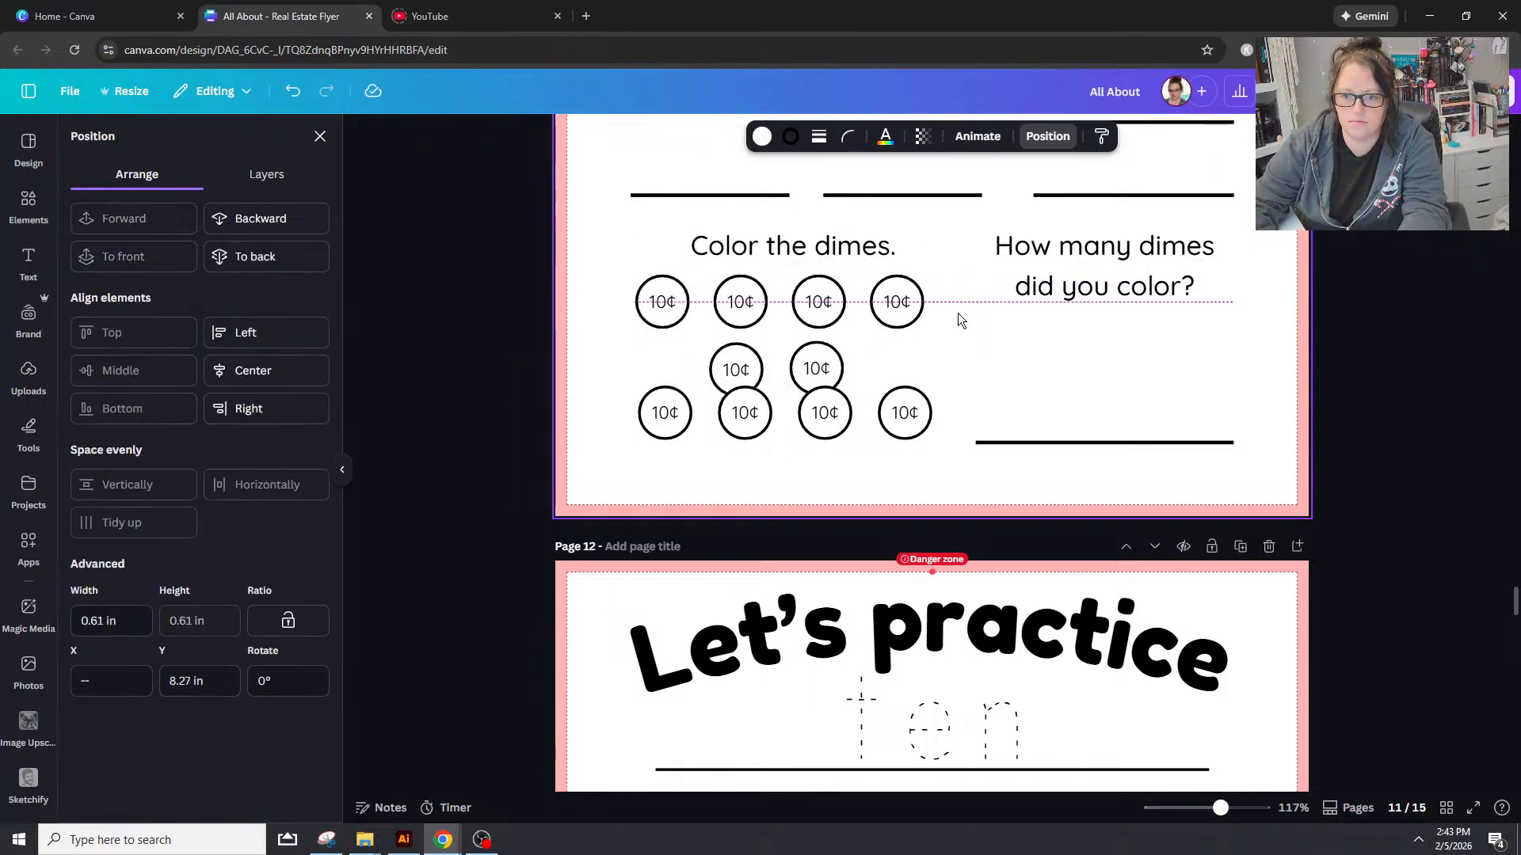
Step: Align the two middle dimes by their middles and spread them apart between the upper and lower rows
drag(944, 362, 701, 366)
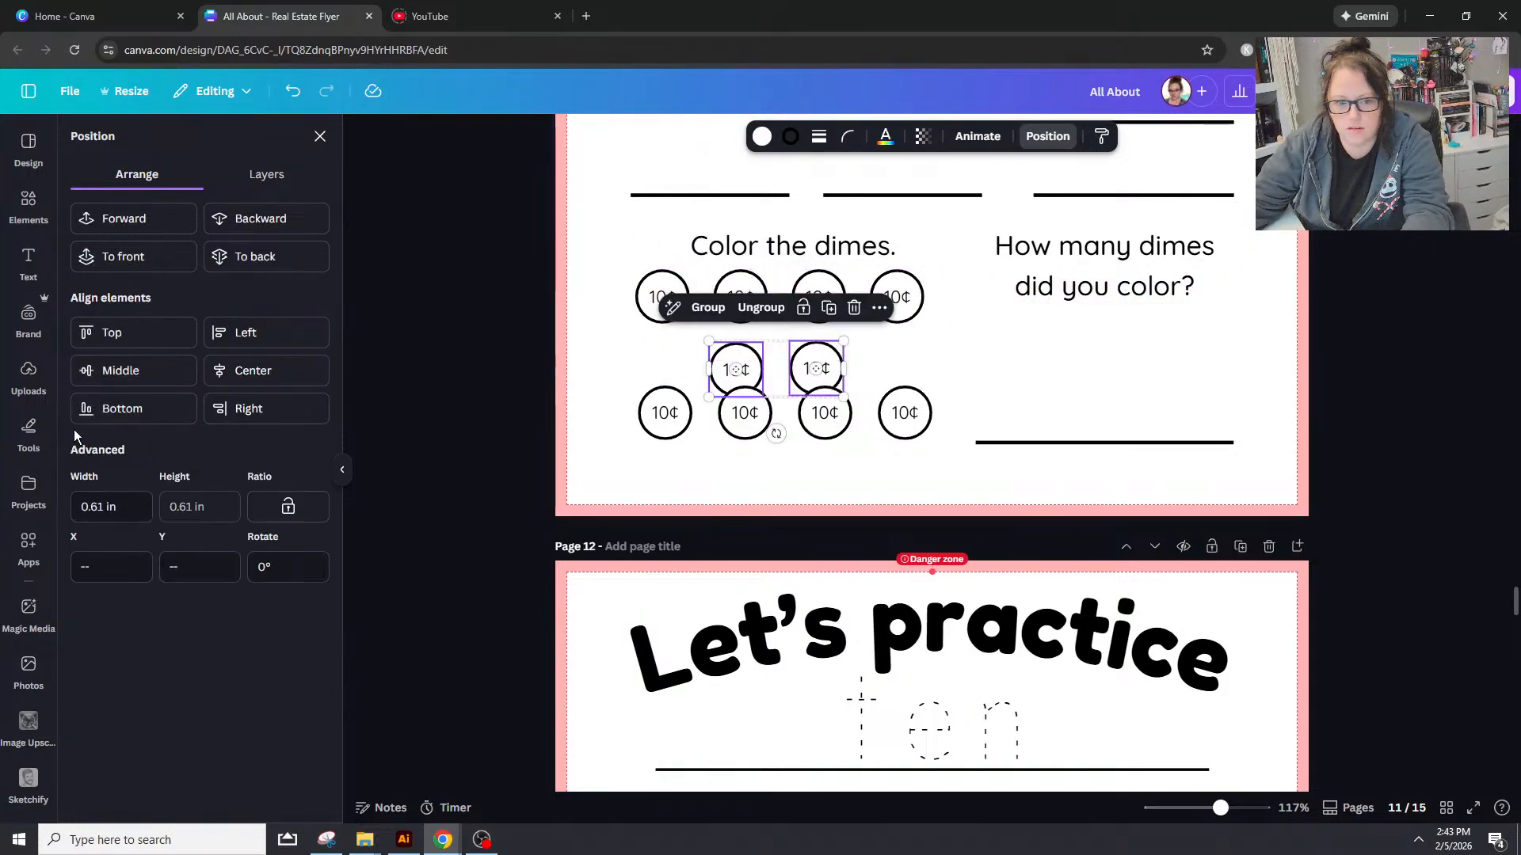
click(159, 370)
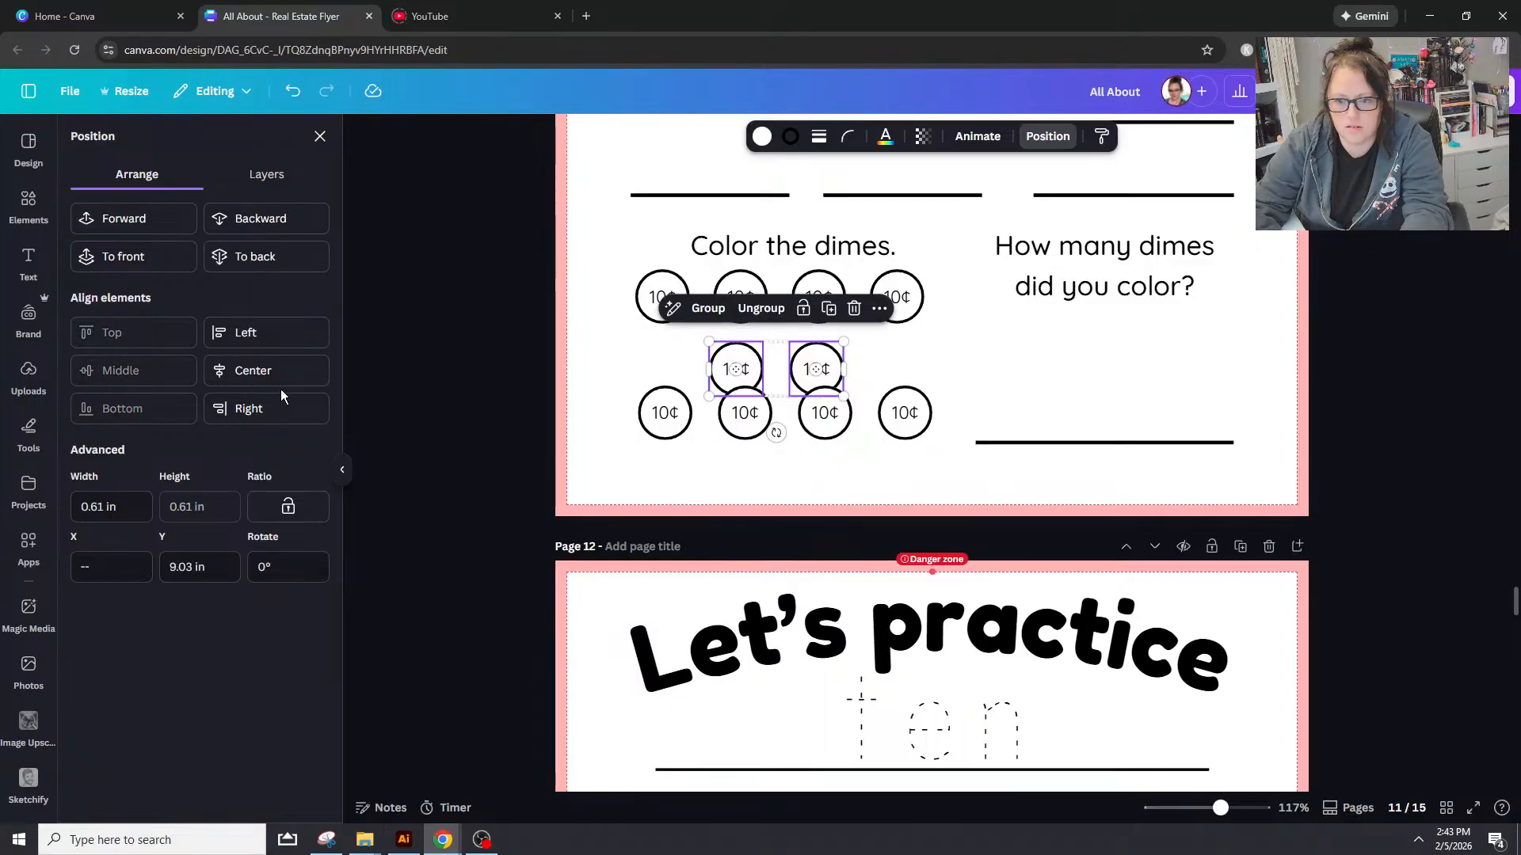
drag(816, 369, 705, 366)
click(886, 372)
drag(735, 367, 859, 362)
click(788, 362)
drag(954, 366, 697, 332)
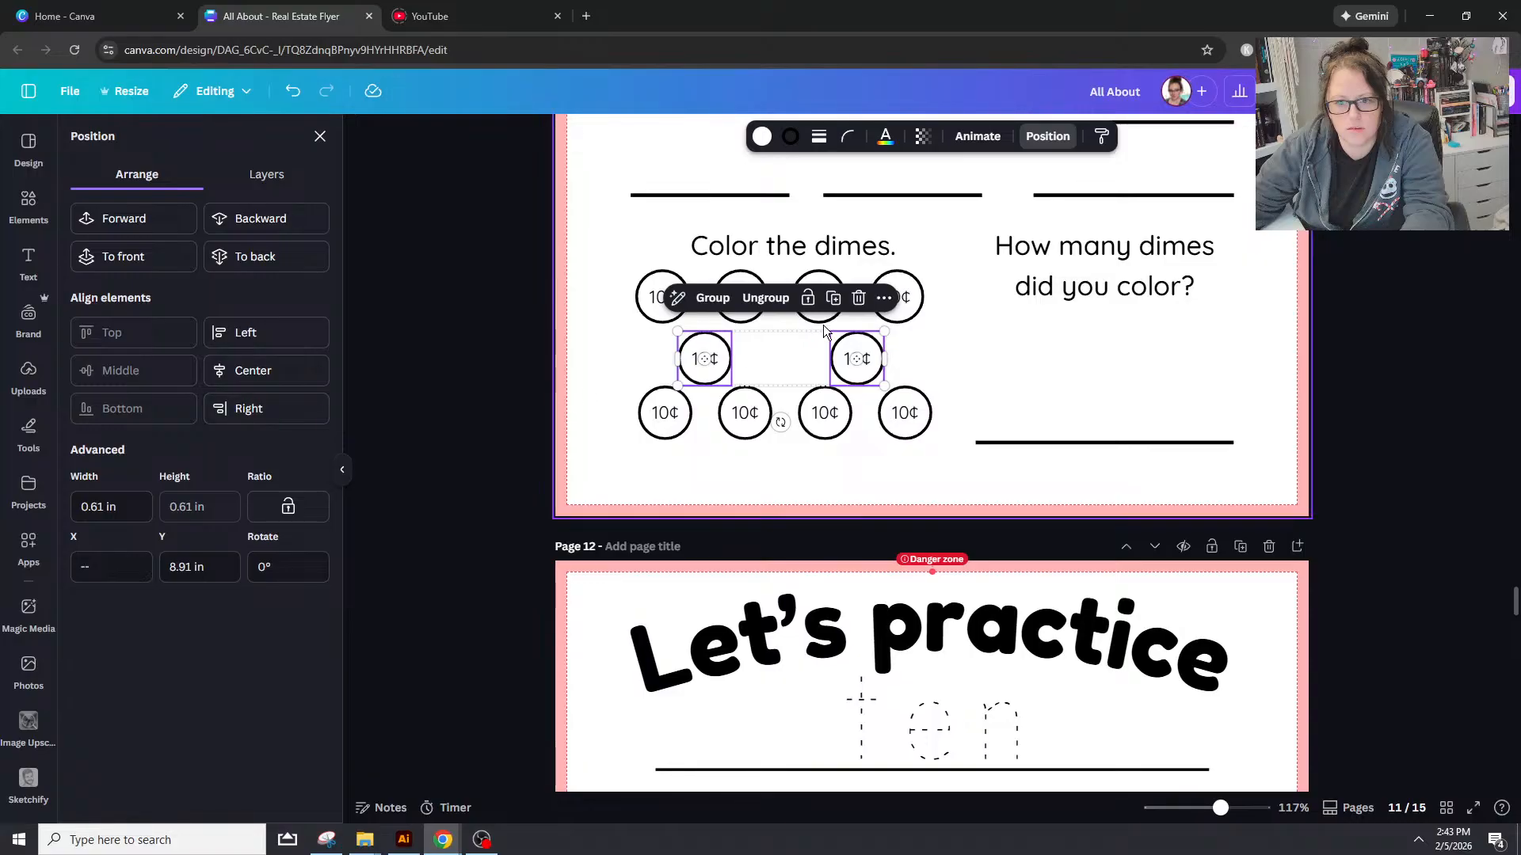
Step: Group the four dimes of the upper row into one object
drag(953, 298, 618, 272)
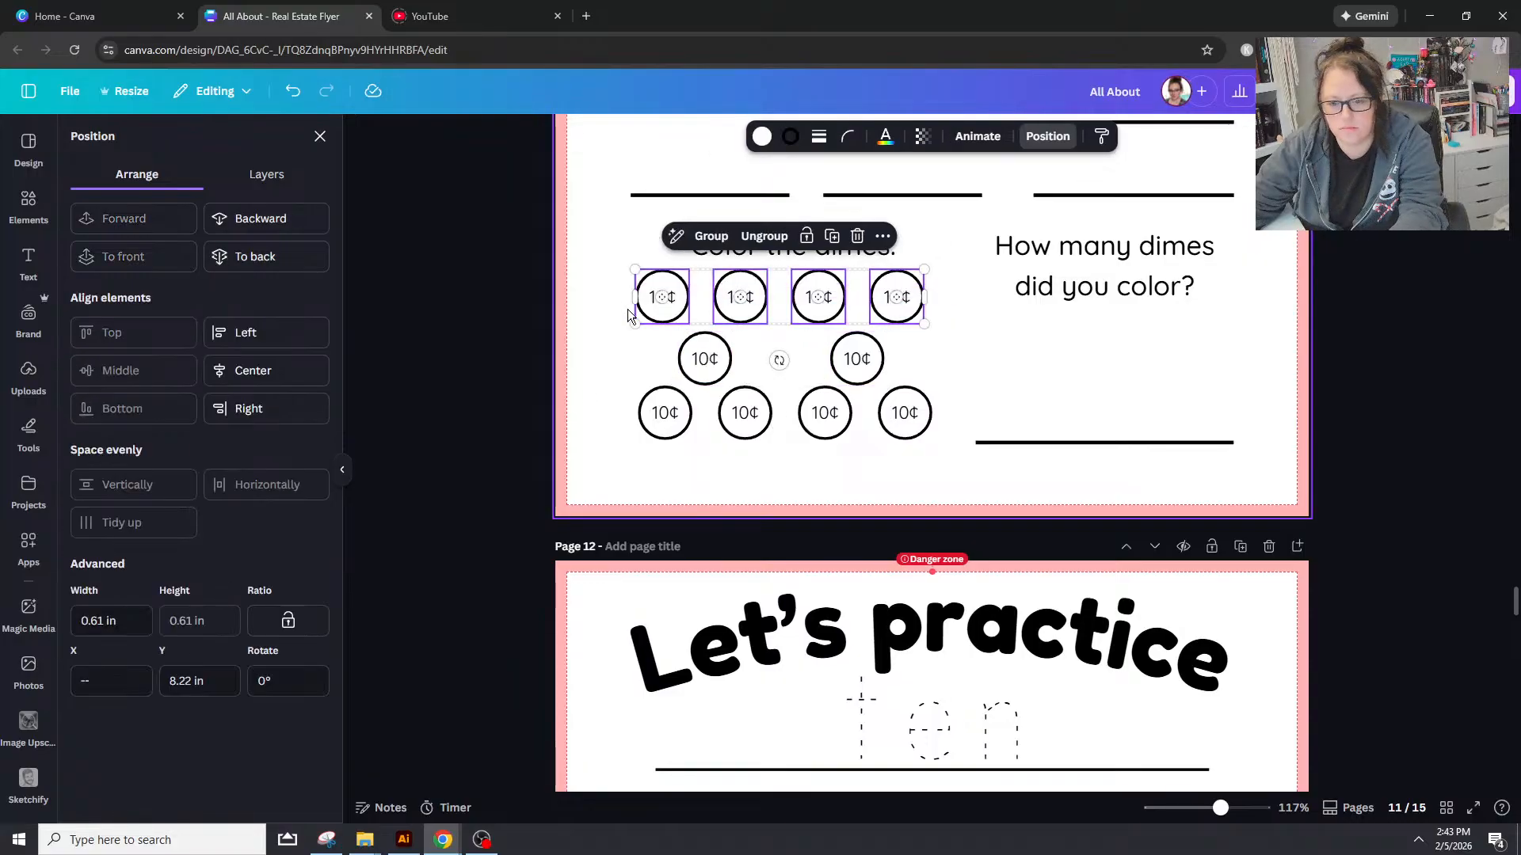
key(ctrl+g)
drag(936, 355, 985, 355)
click(964, 337)
click(915, 313)
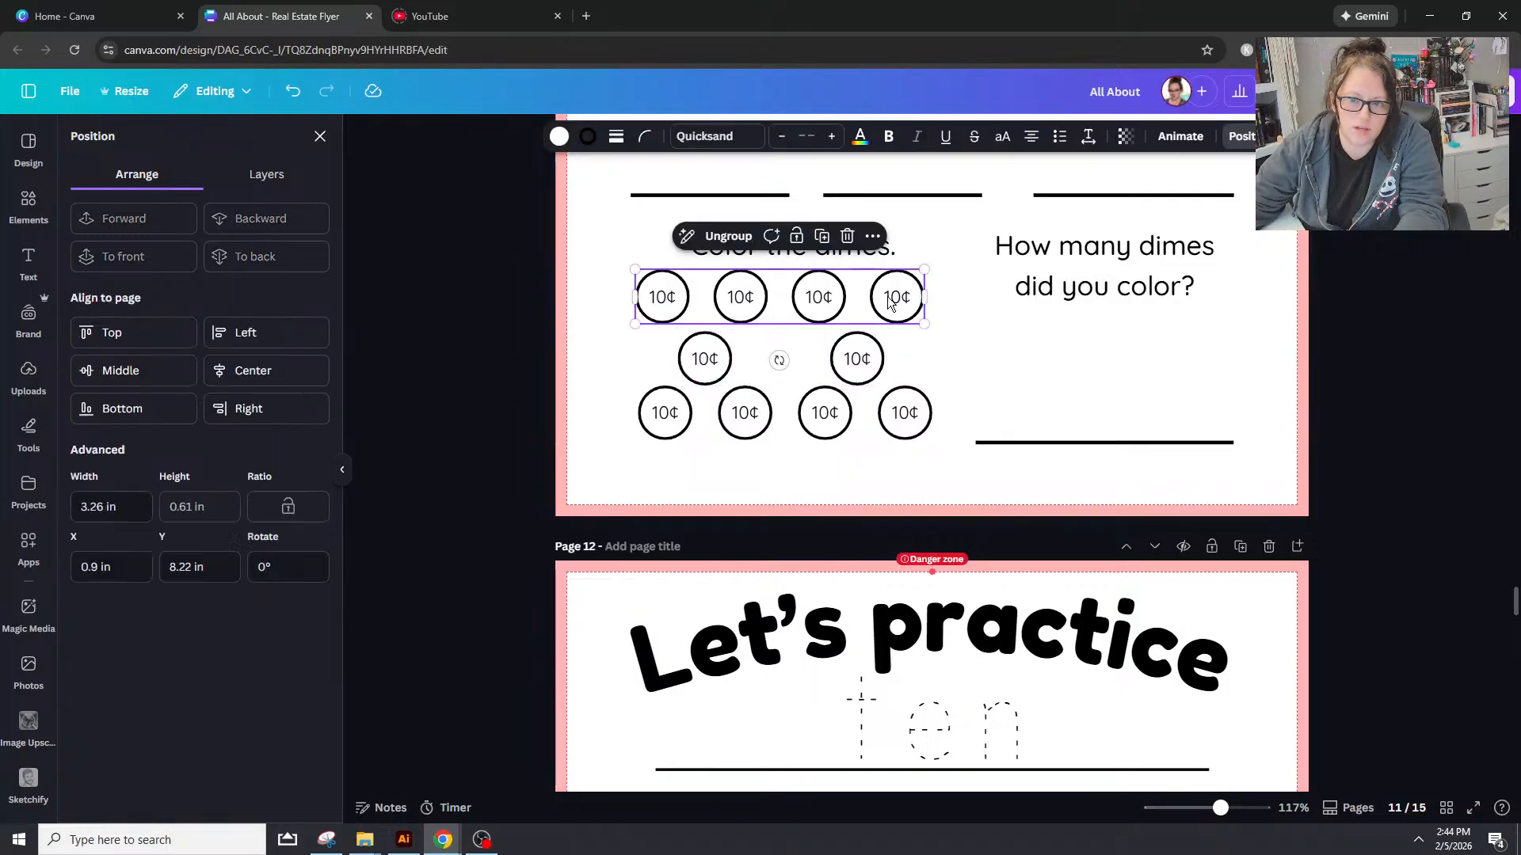
Step: Delete the lower row of four dimes
shift+click(907, 410)
click(957, 420)
drag(942, 458, 631, 388)
key(Delete)
Step: Duplicate the grouped upper dime row and place the copy beneath the two middle dimes as the lower row
click(707, 287)
key(ctrl+d)
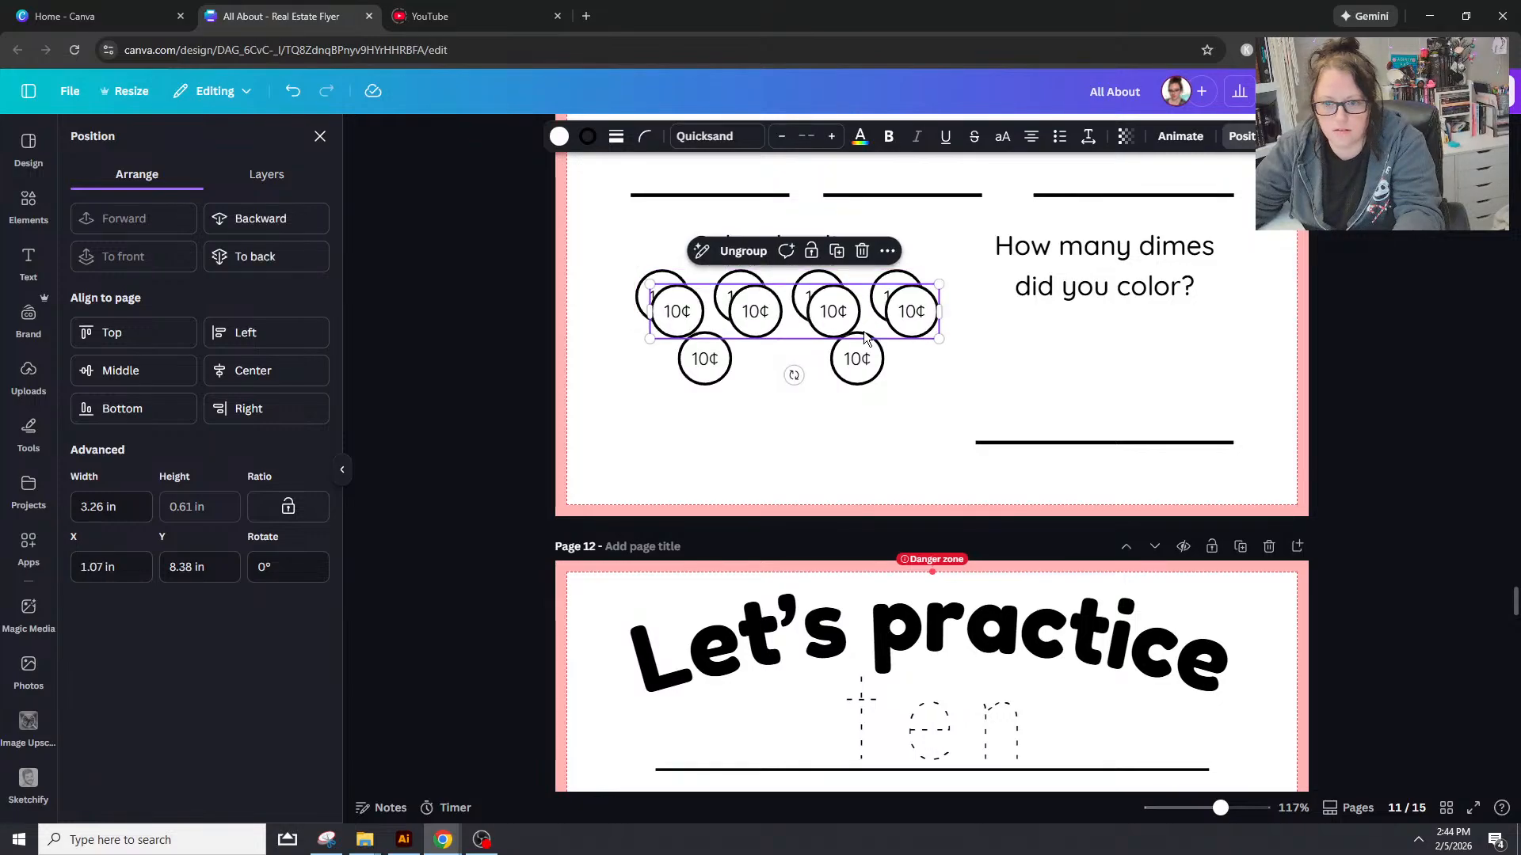
drag(851, 317, 840, 422)
click(772, 373)
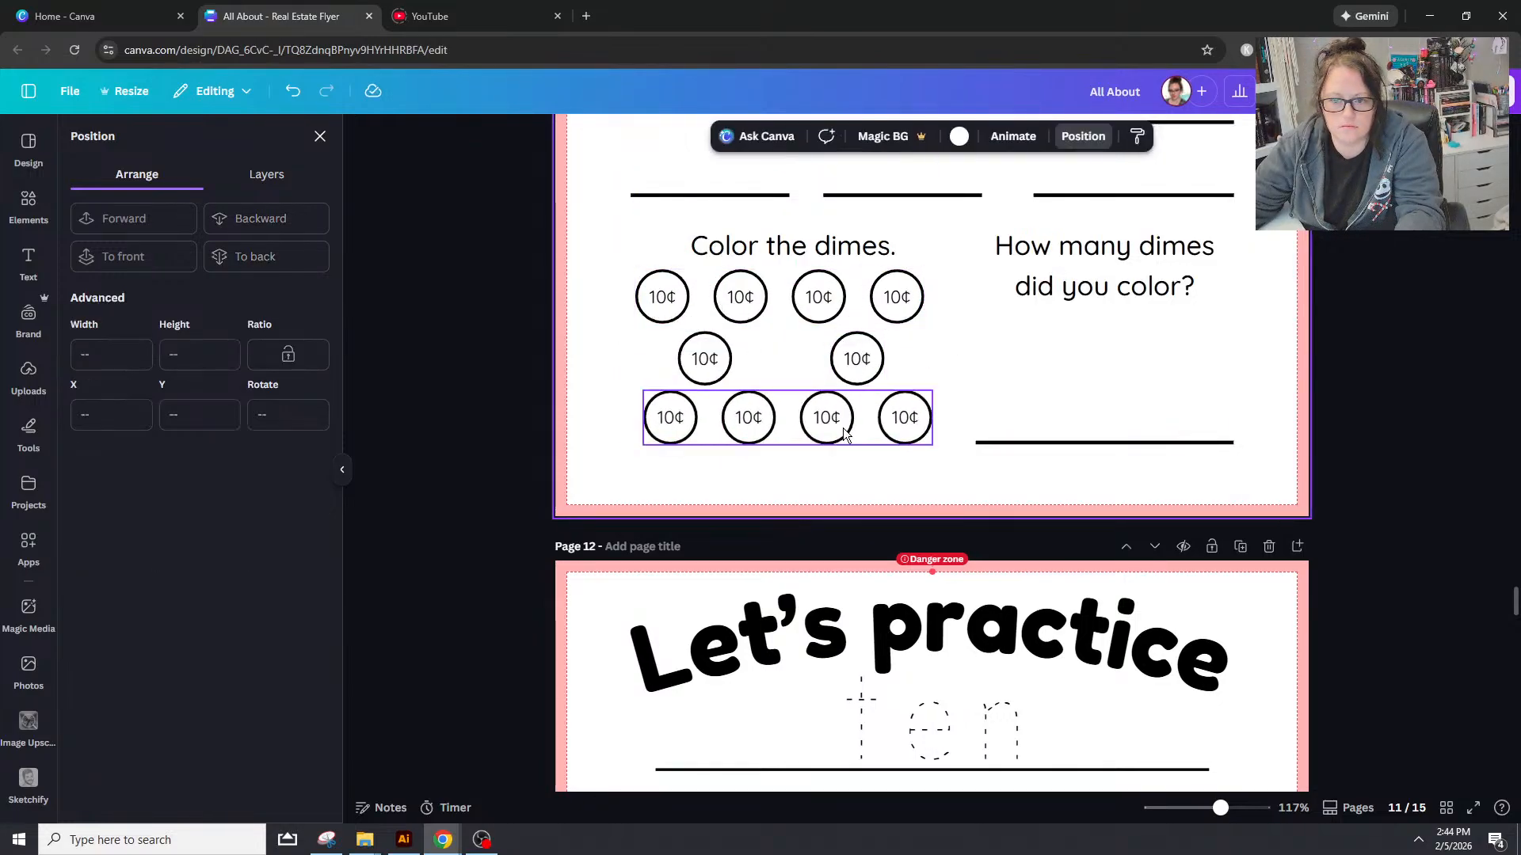
click(748, 417)
Step: Align the "Color the dimes." heading and the upper and lower dime rows on a common center
click(985, 343)
click(845, 370)
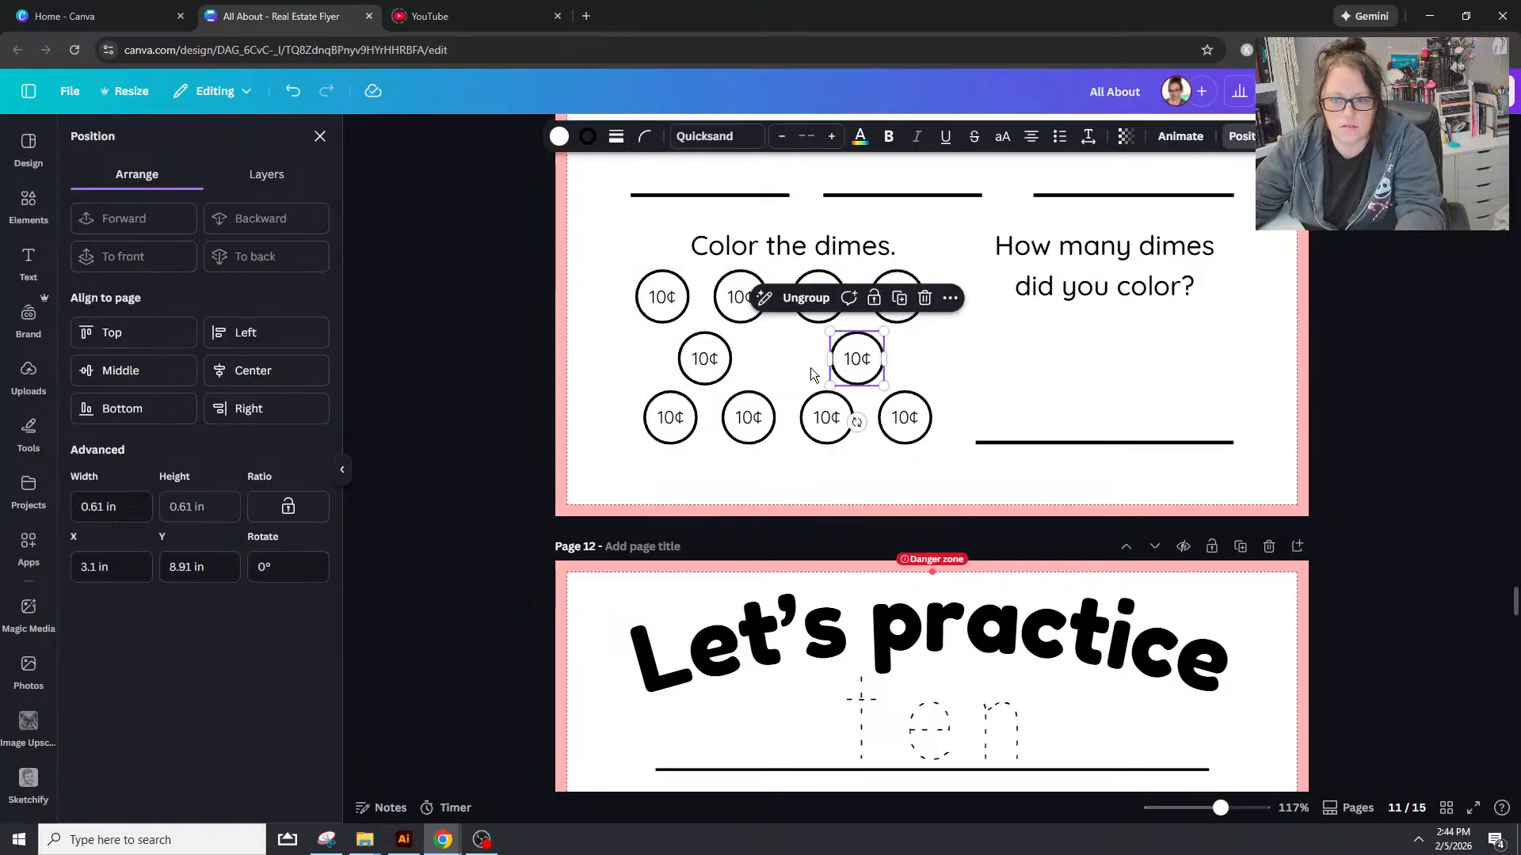
click(678, 301)
shift+click(686, 417)
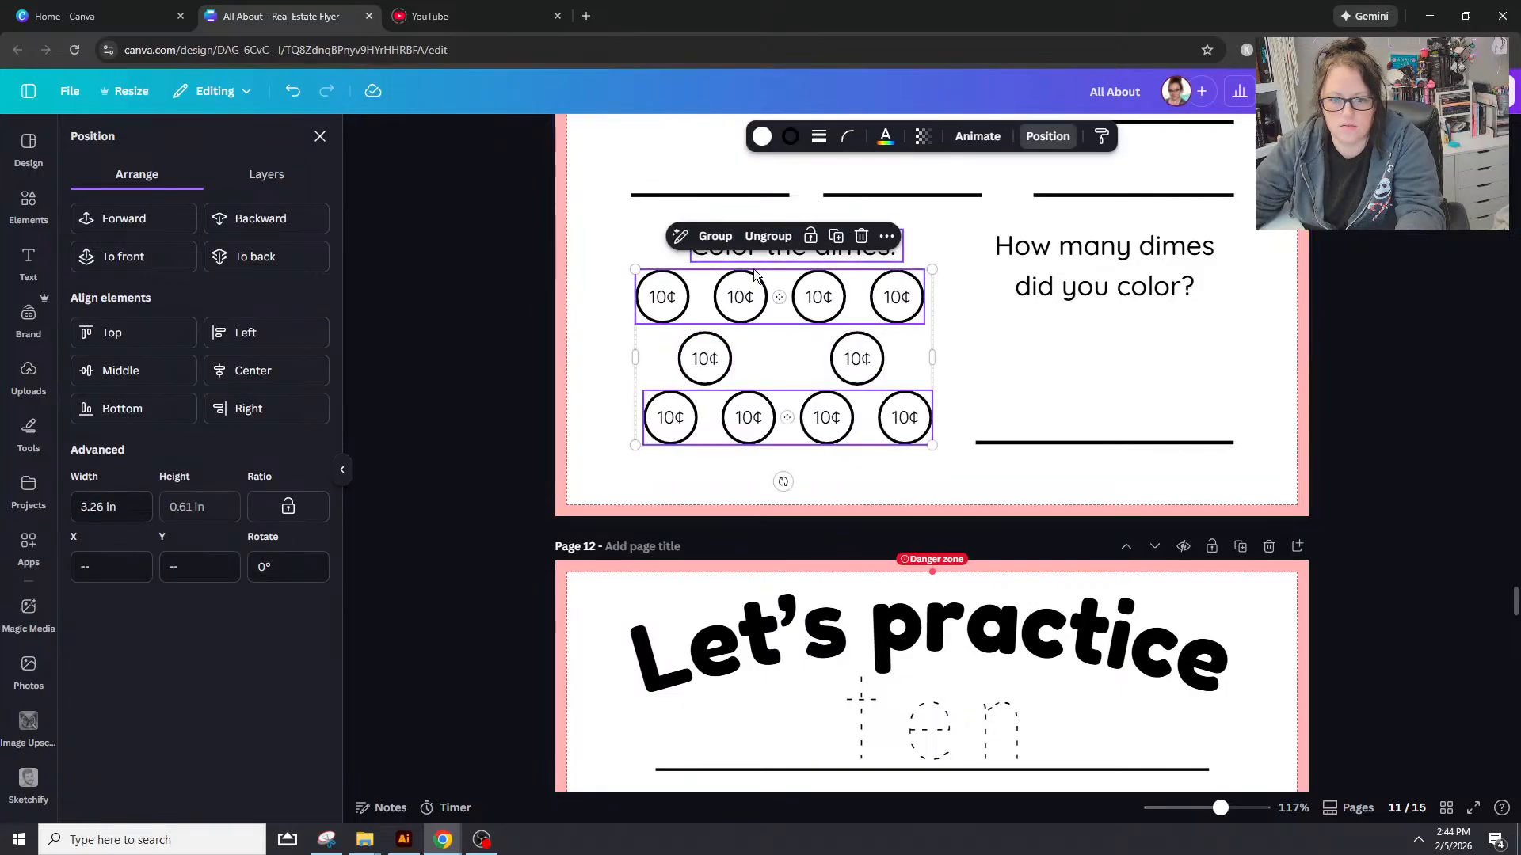
click(252, 371)
click(567, 369)
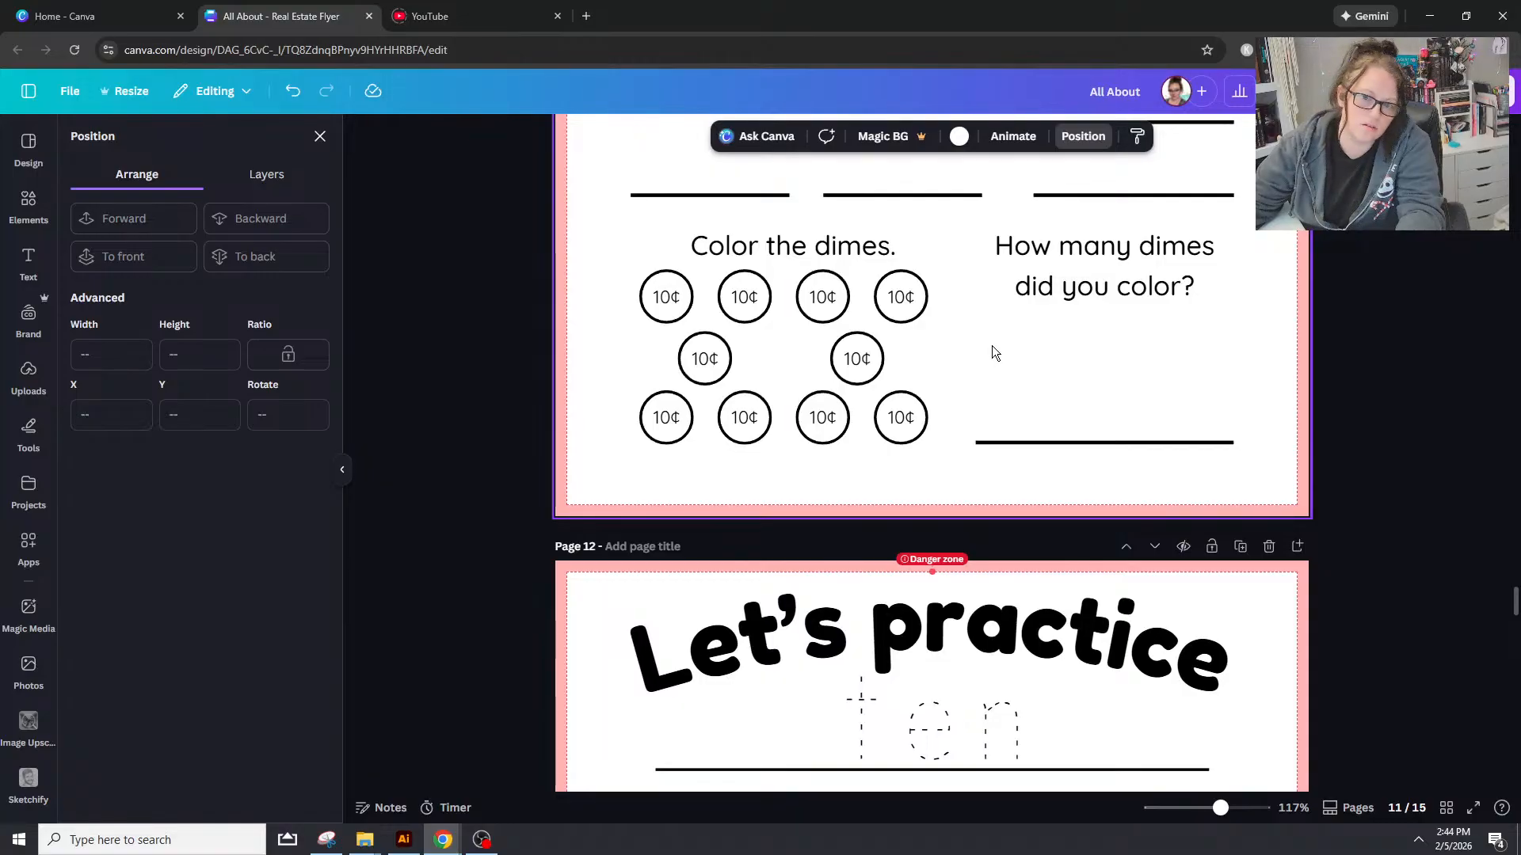
Step: Compare the dime arrangement in rows on page 11 with the scattered arrangement on page 12
scroll(995, 352, up, 2)
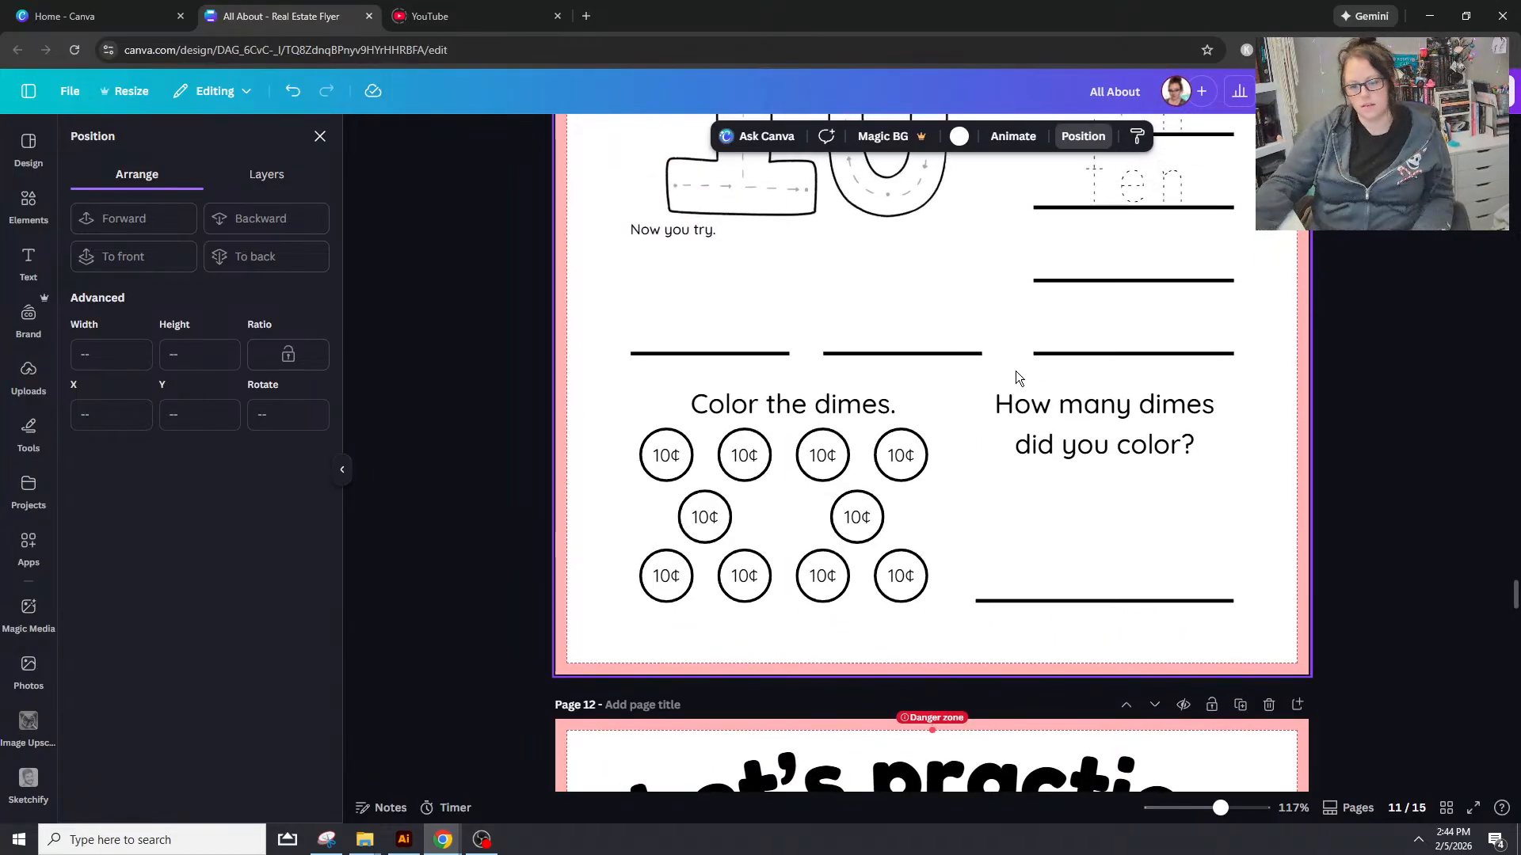
drag(1220, 810, 1203, 820)
scroll(992, 577, down, 4)
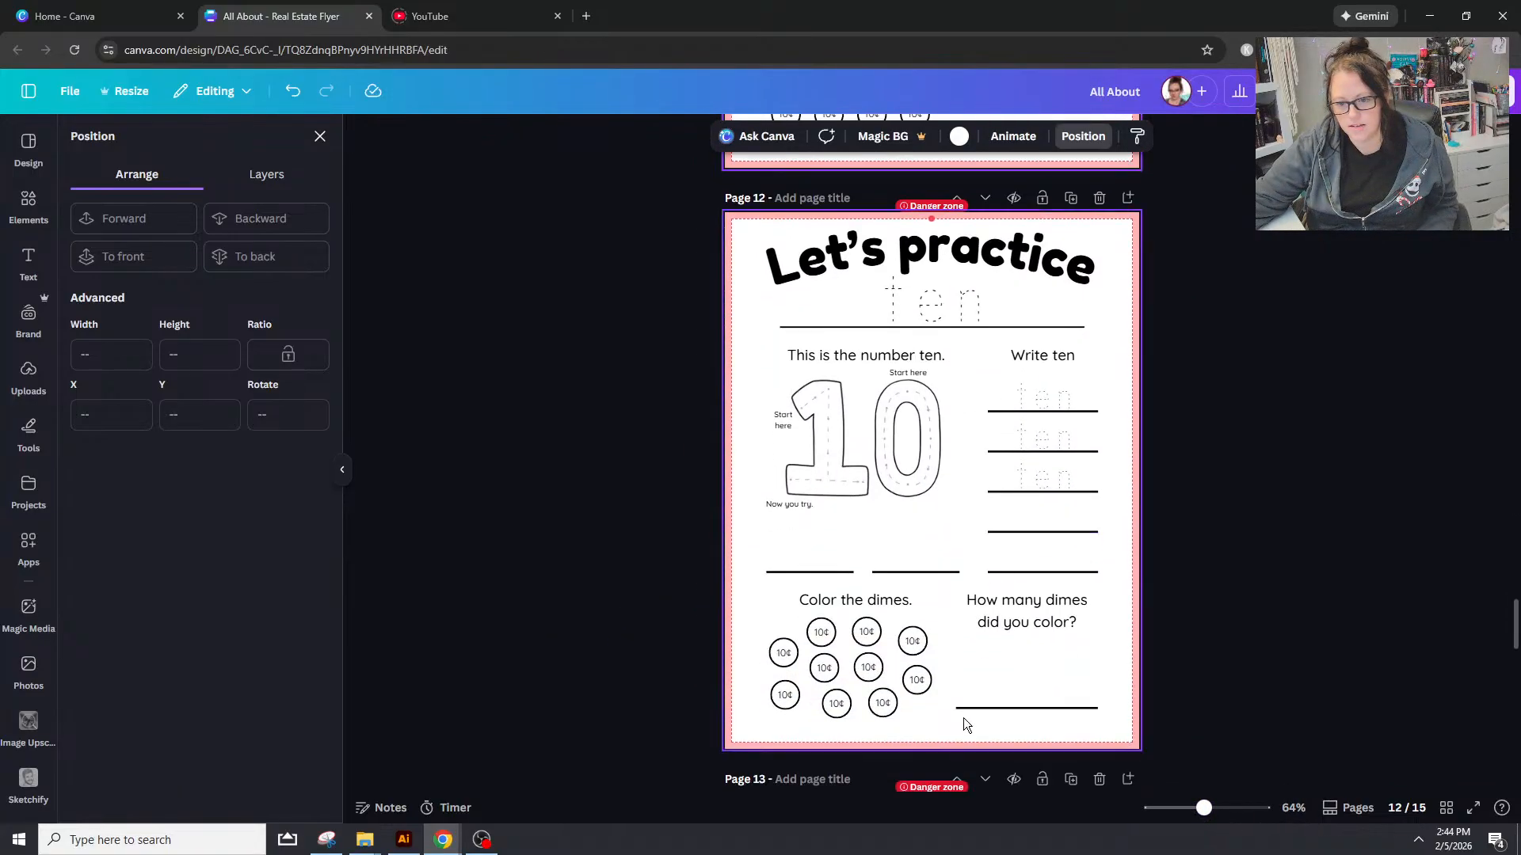
scroll(973, 712, up, 3)
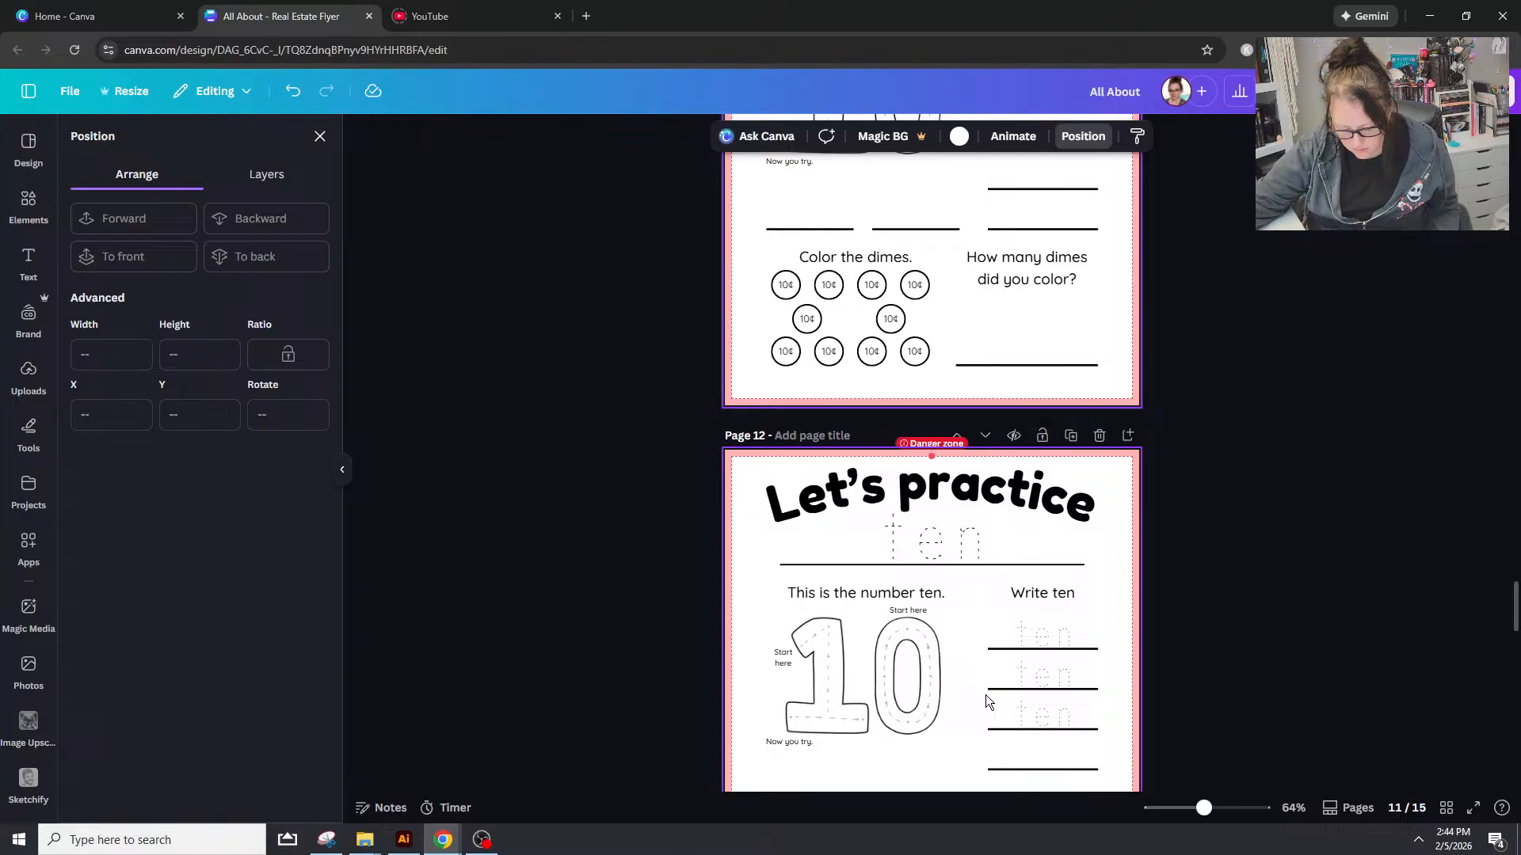
click(987, 691)
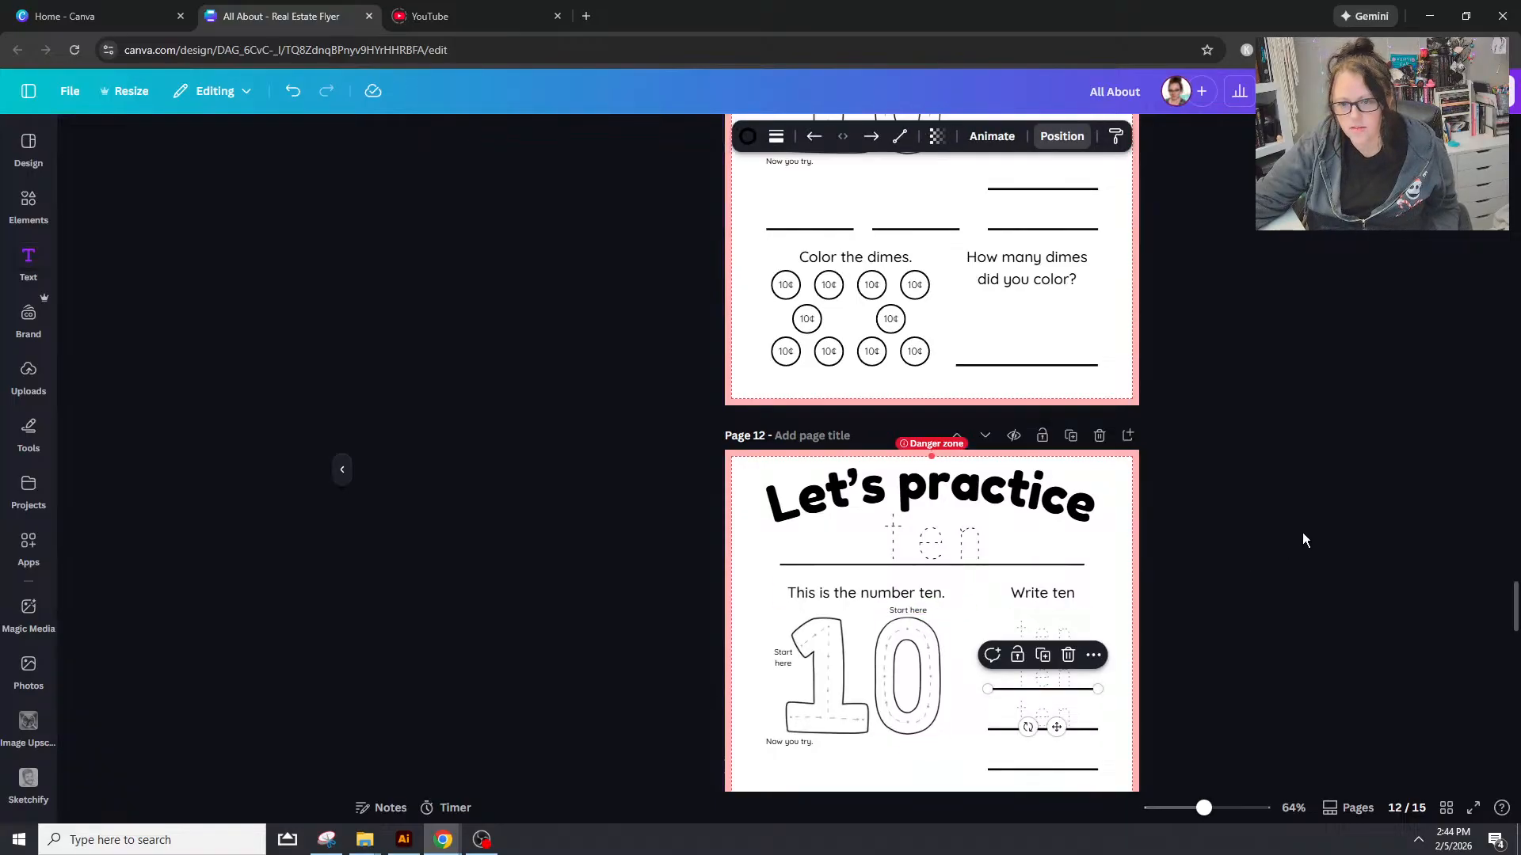
scroll(1302, 533, down, 1)
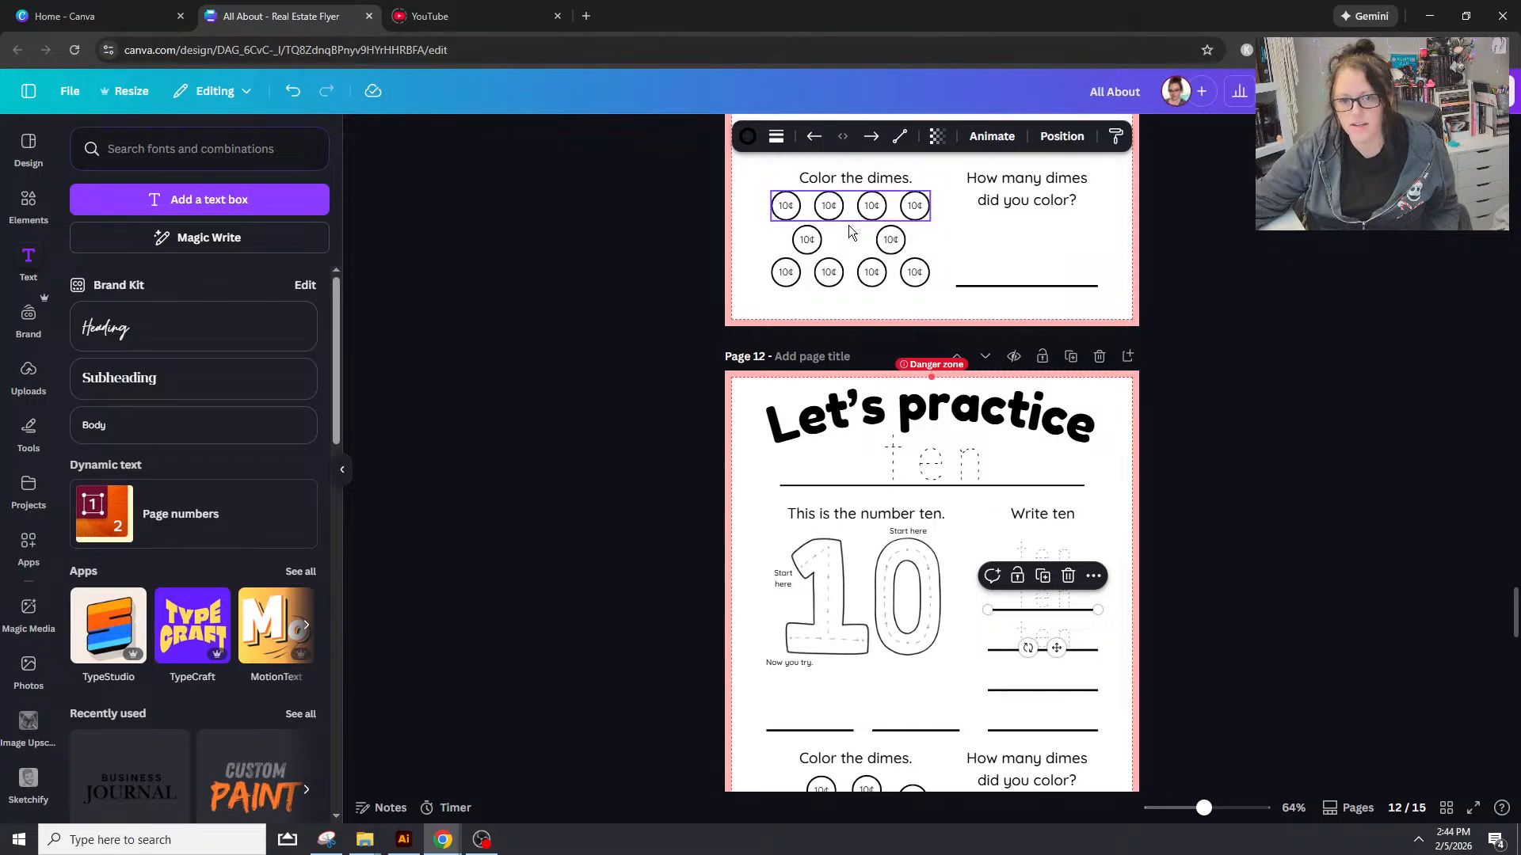
scroll(862, 675, down, 3)
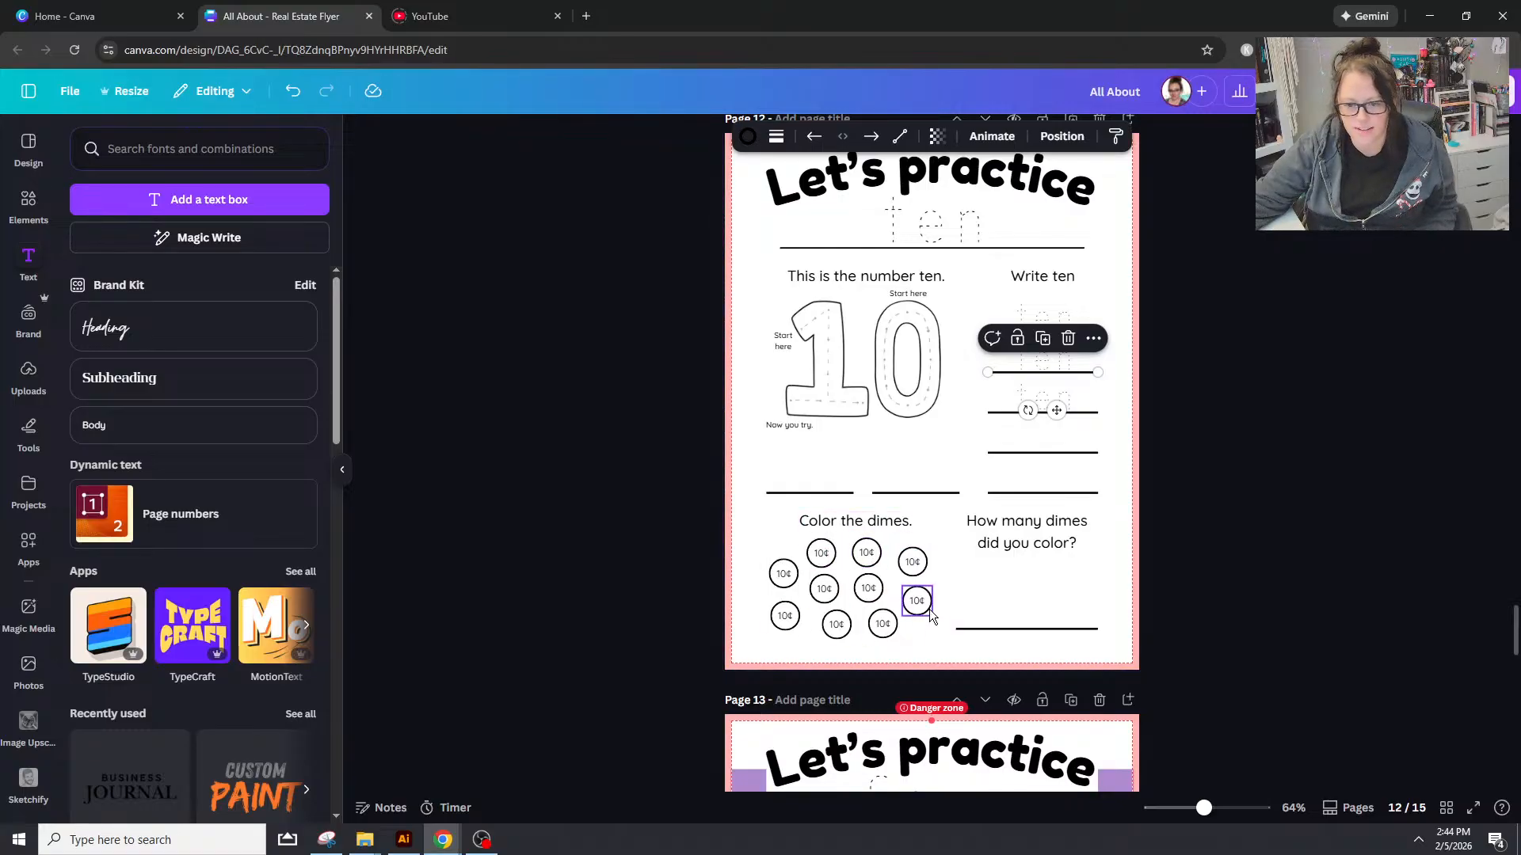
Step: Review the coloring and counting sections of the earlier number worksheets, and return to the ten worksheet on page 11
scroll(874, 602, up, 10)
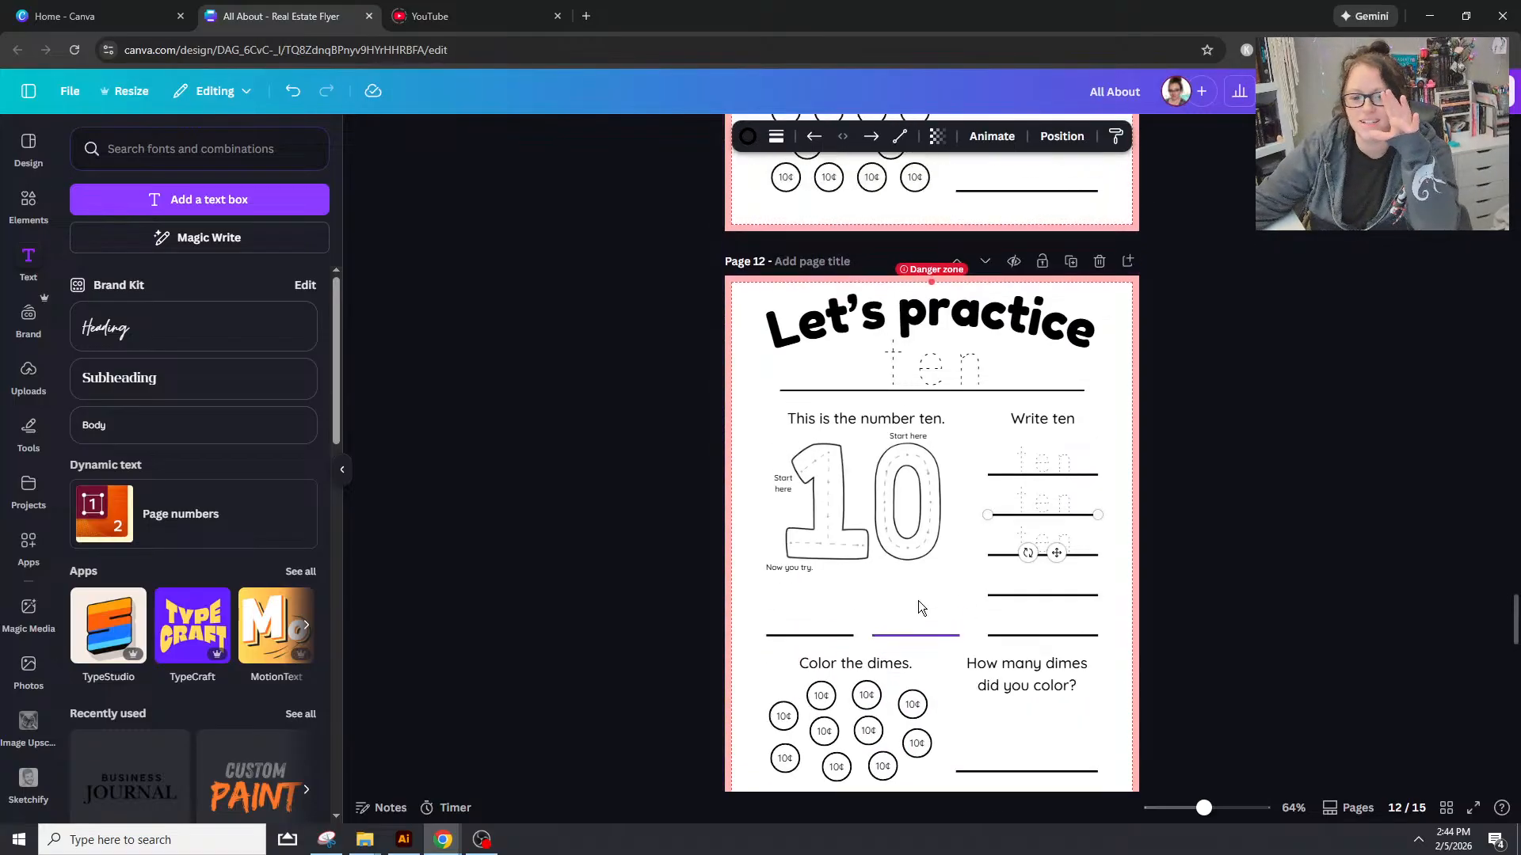
scroll(930, 620, up, 8)
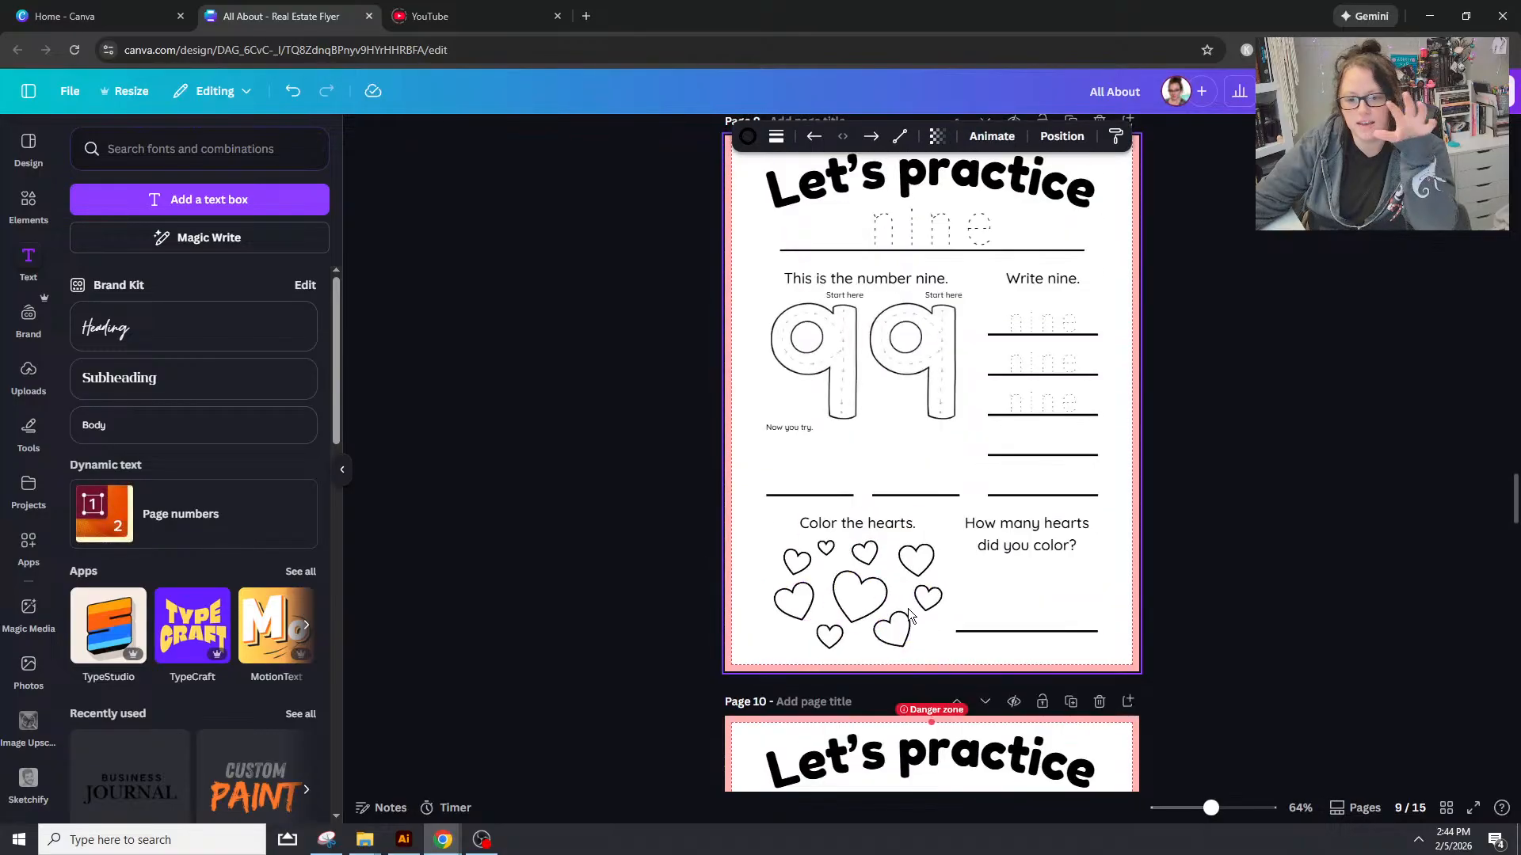
scroll(910, 616, up, 10)
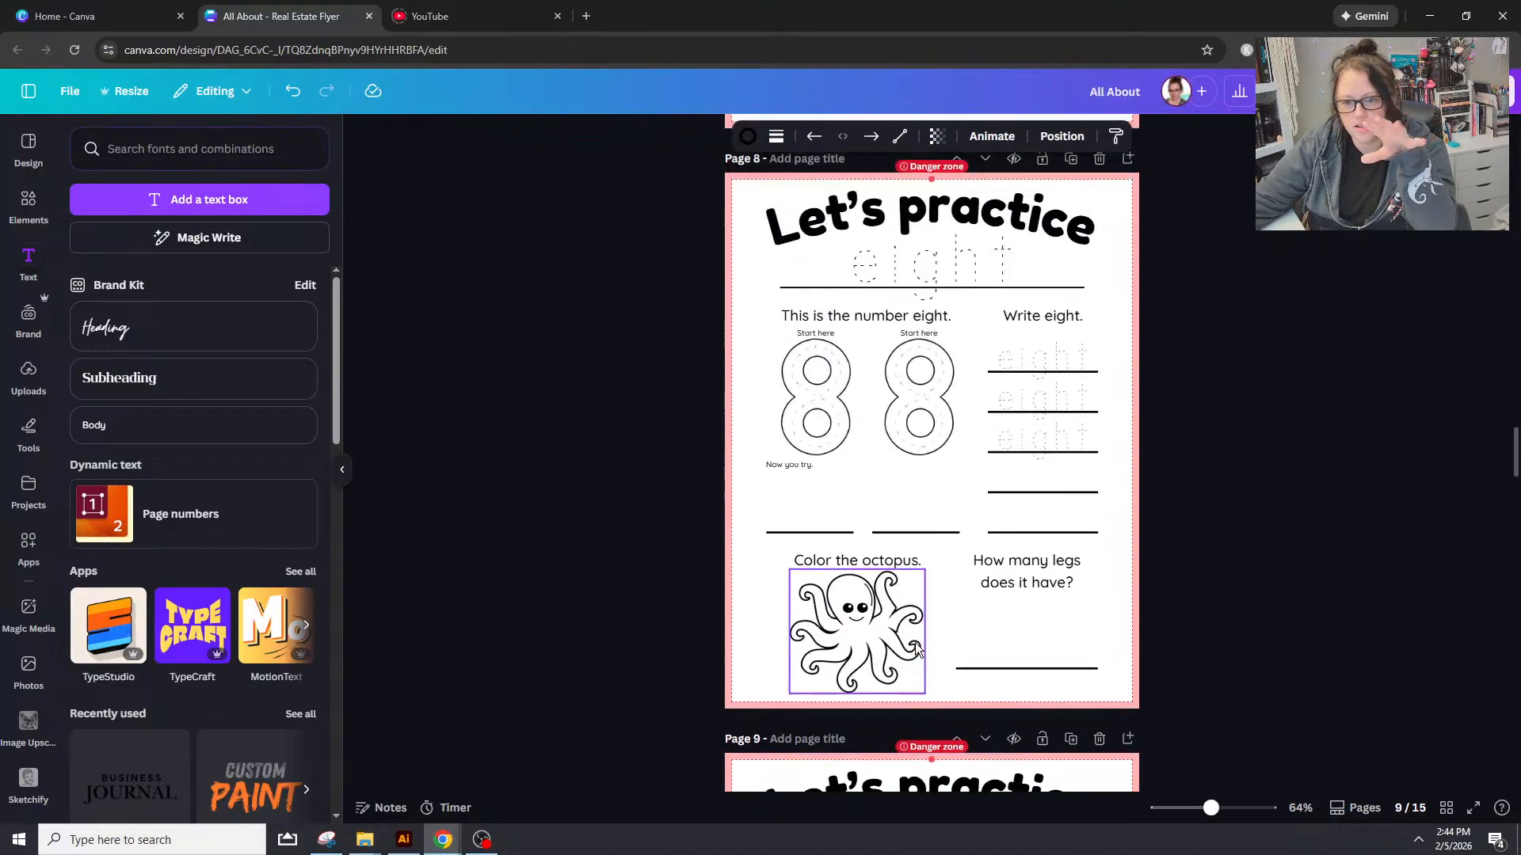
scroll(915, 645, up, 12)
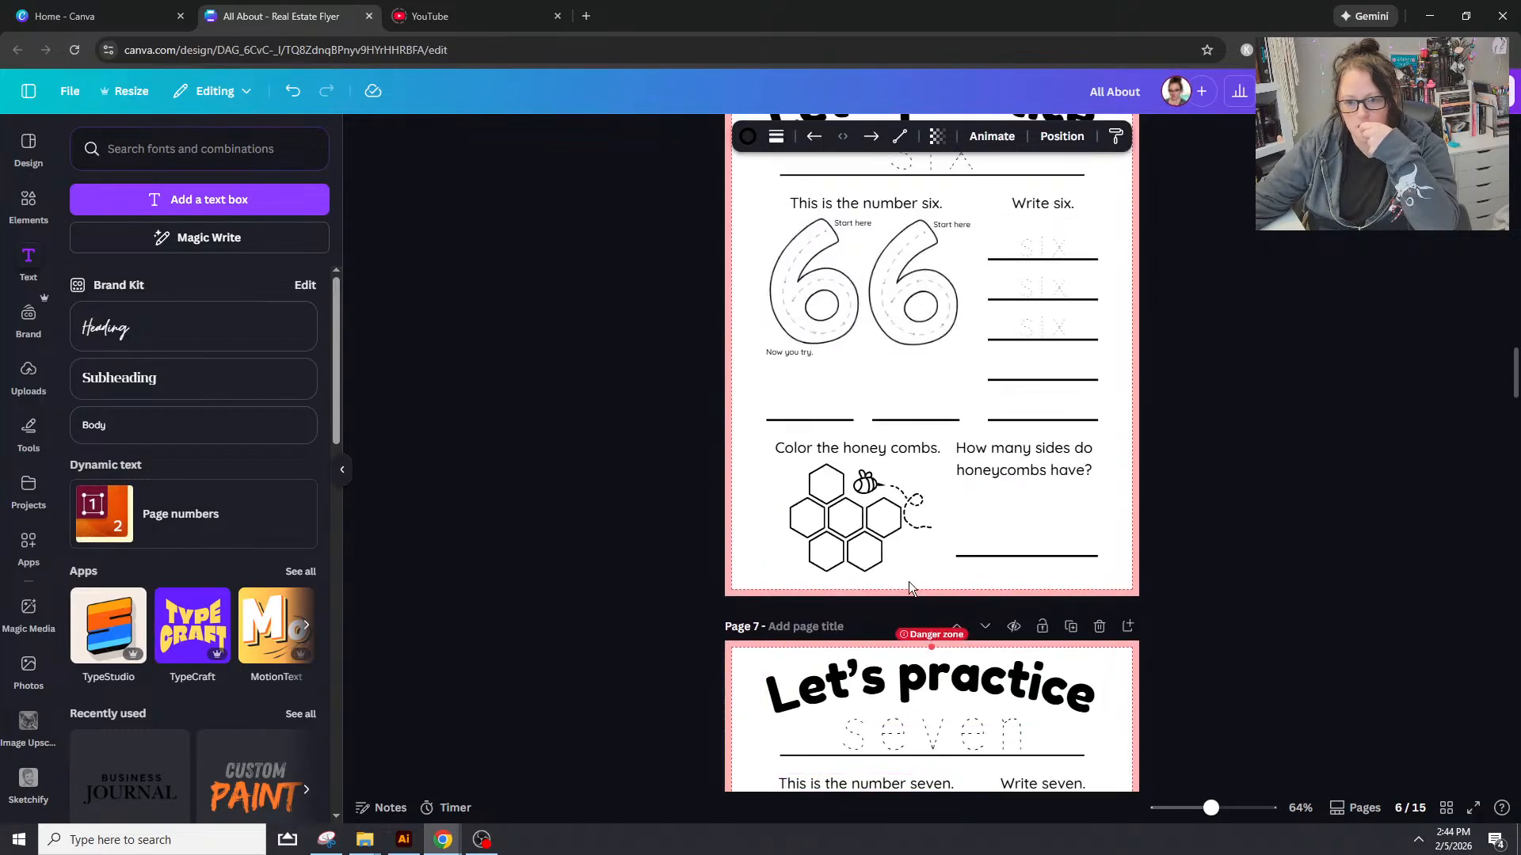
scroll(883, 531, up, 5)
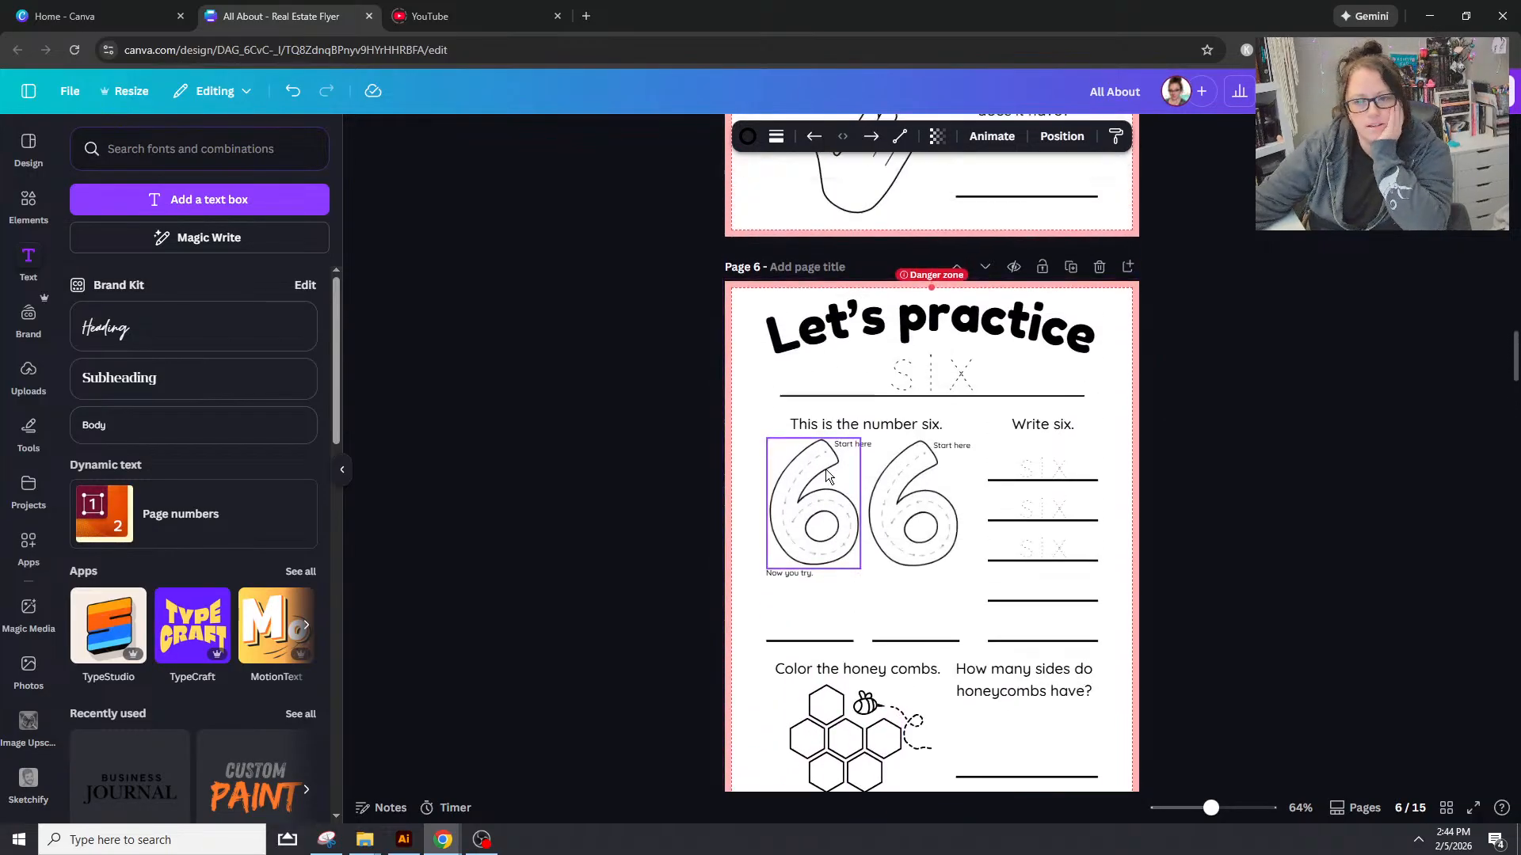
scroll(867, 499, up, 8)
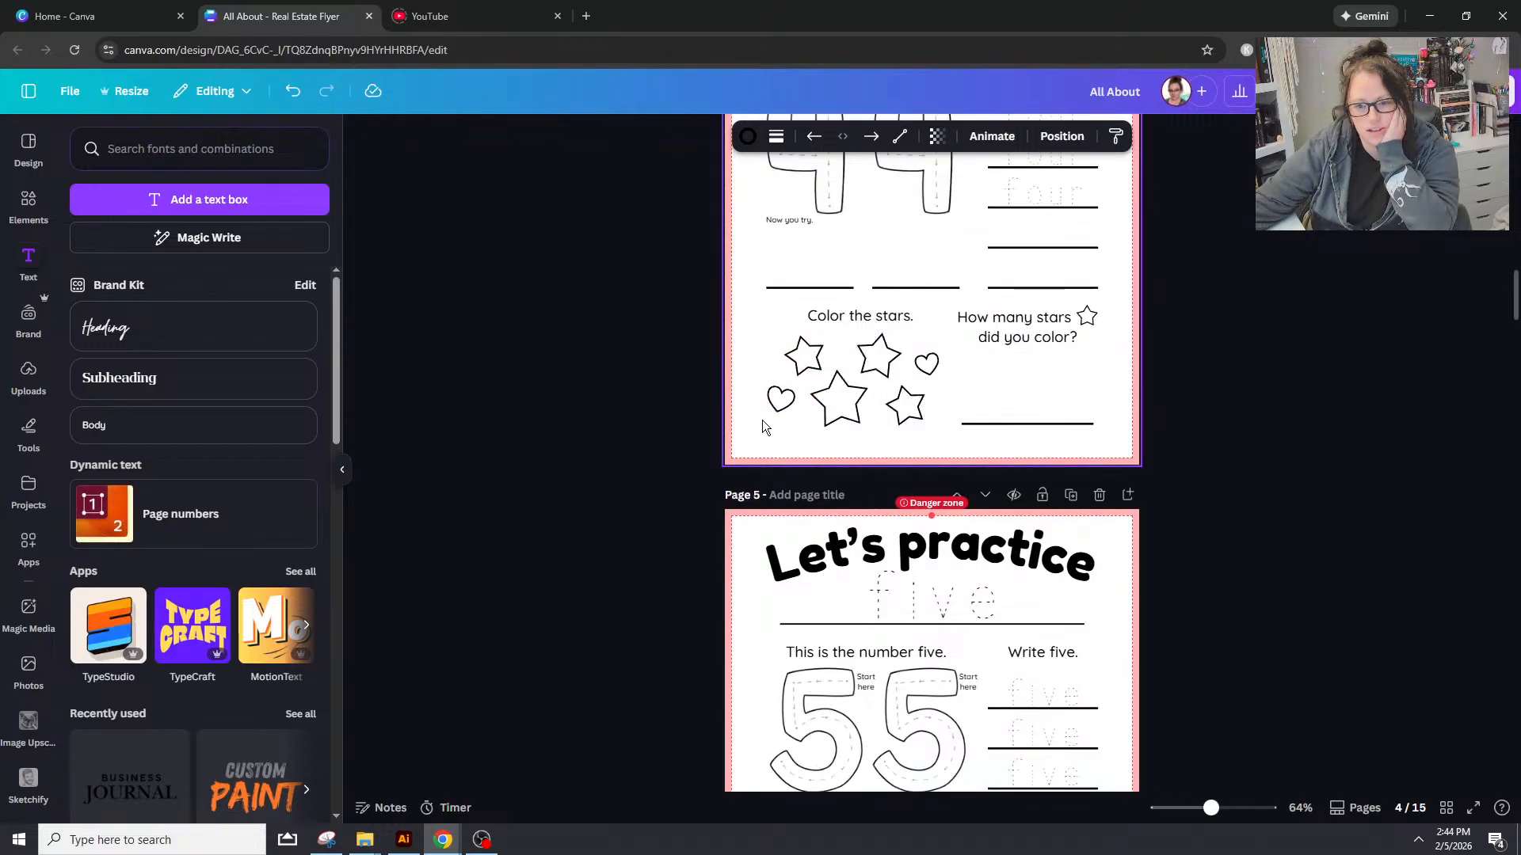
scroll(822, 417, up, 6)
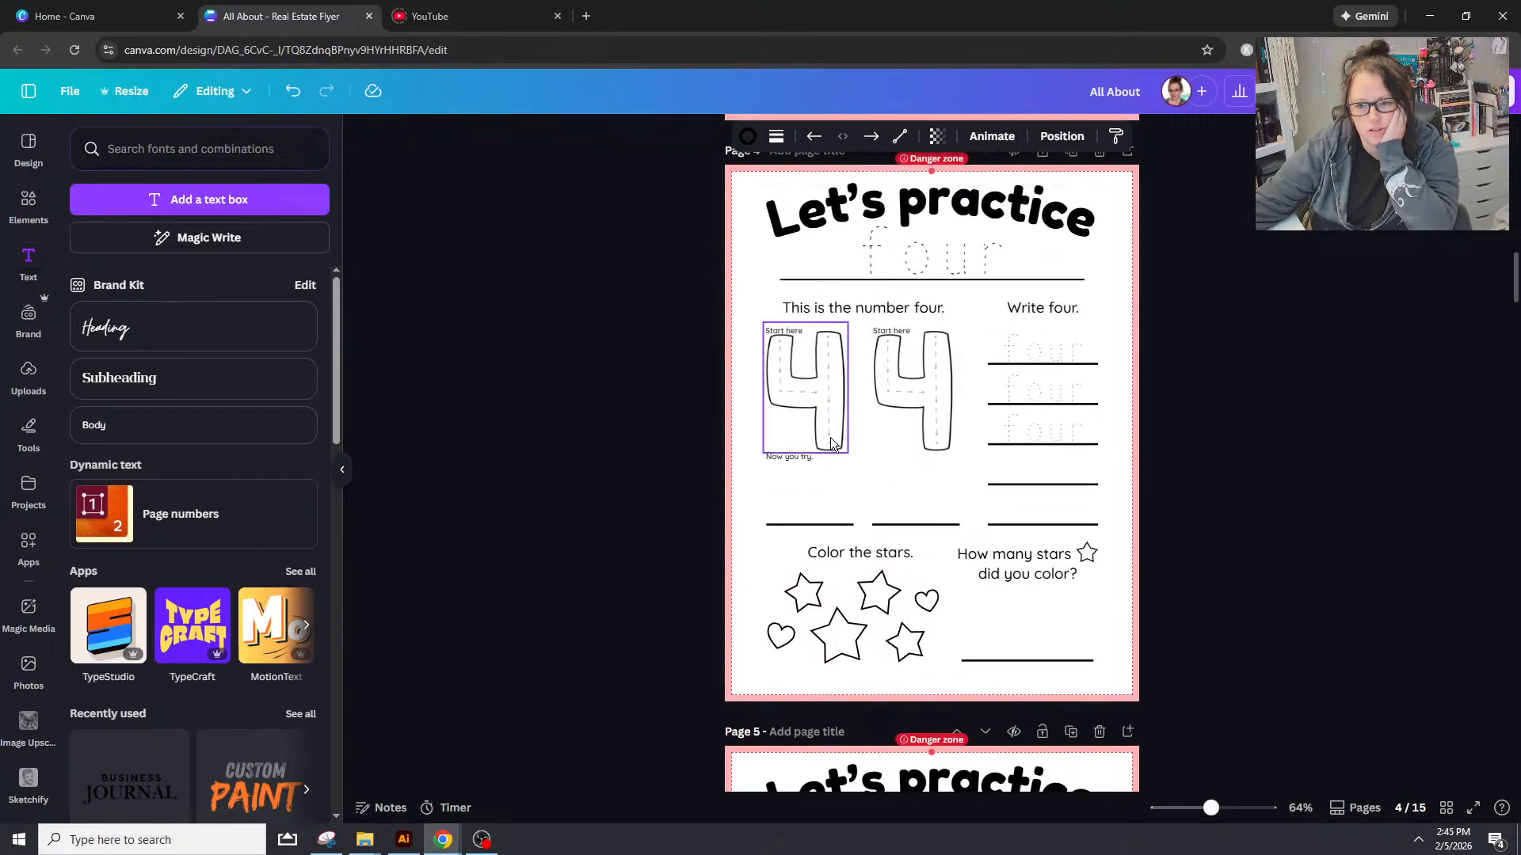
scroll(866, 483, up, 2)
scroll(871, 507, up, 5)
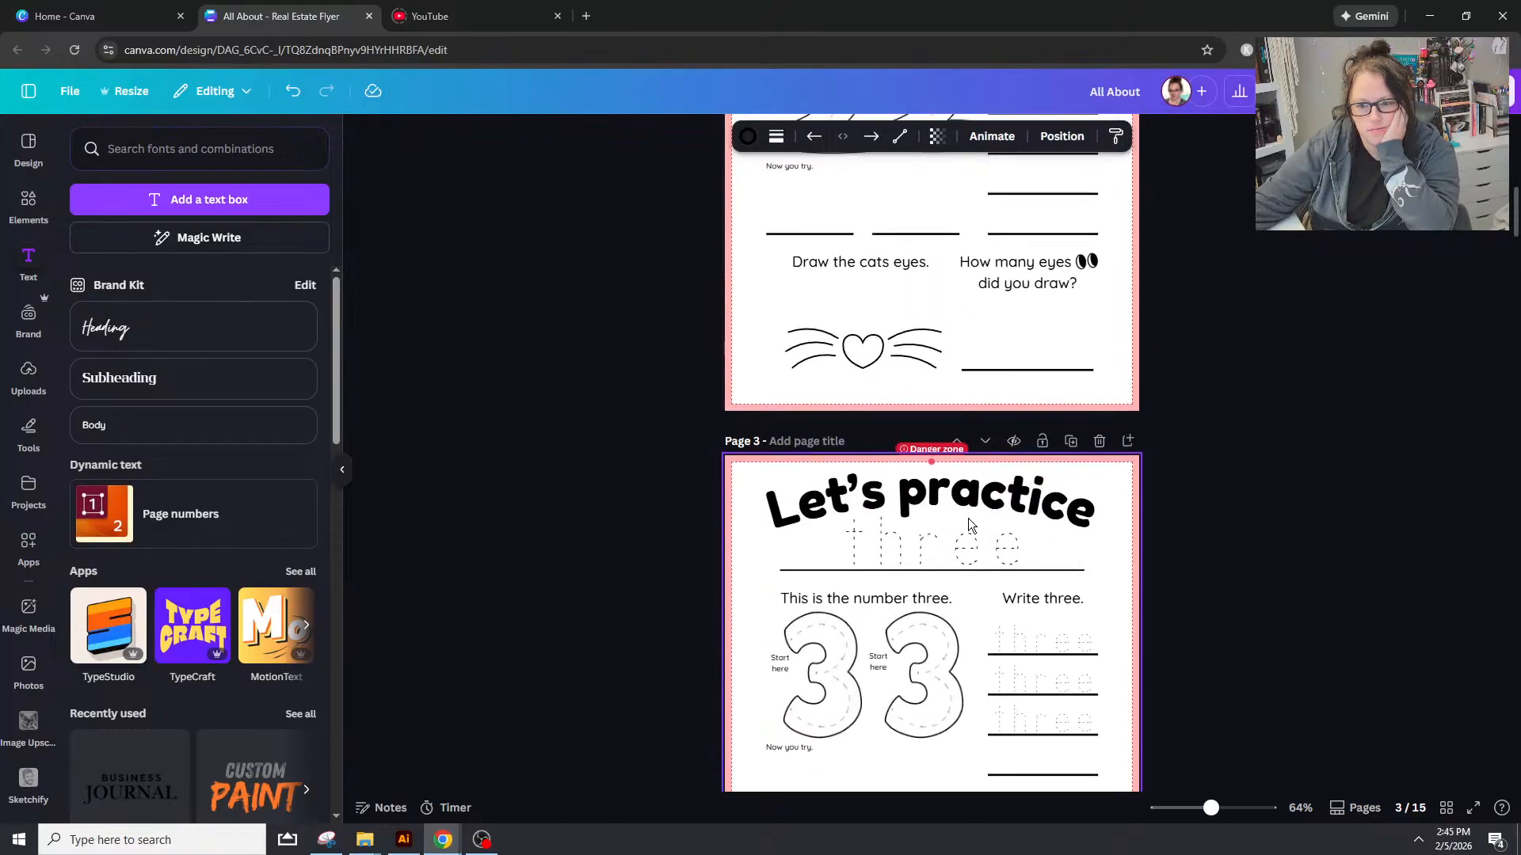
scroll(973, 531, up, 3)
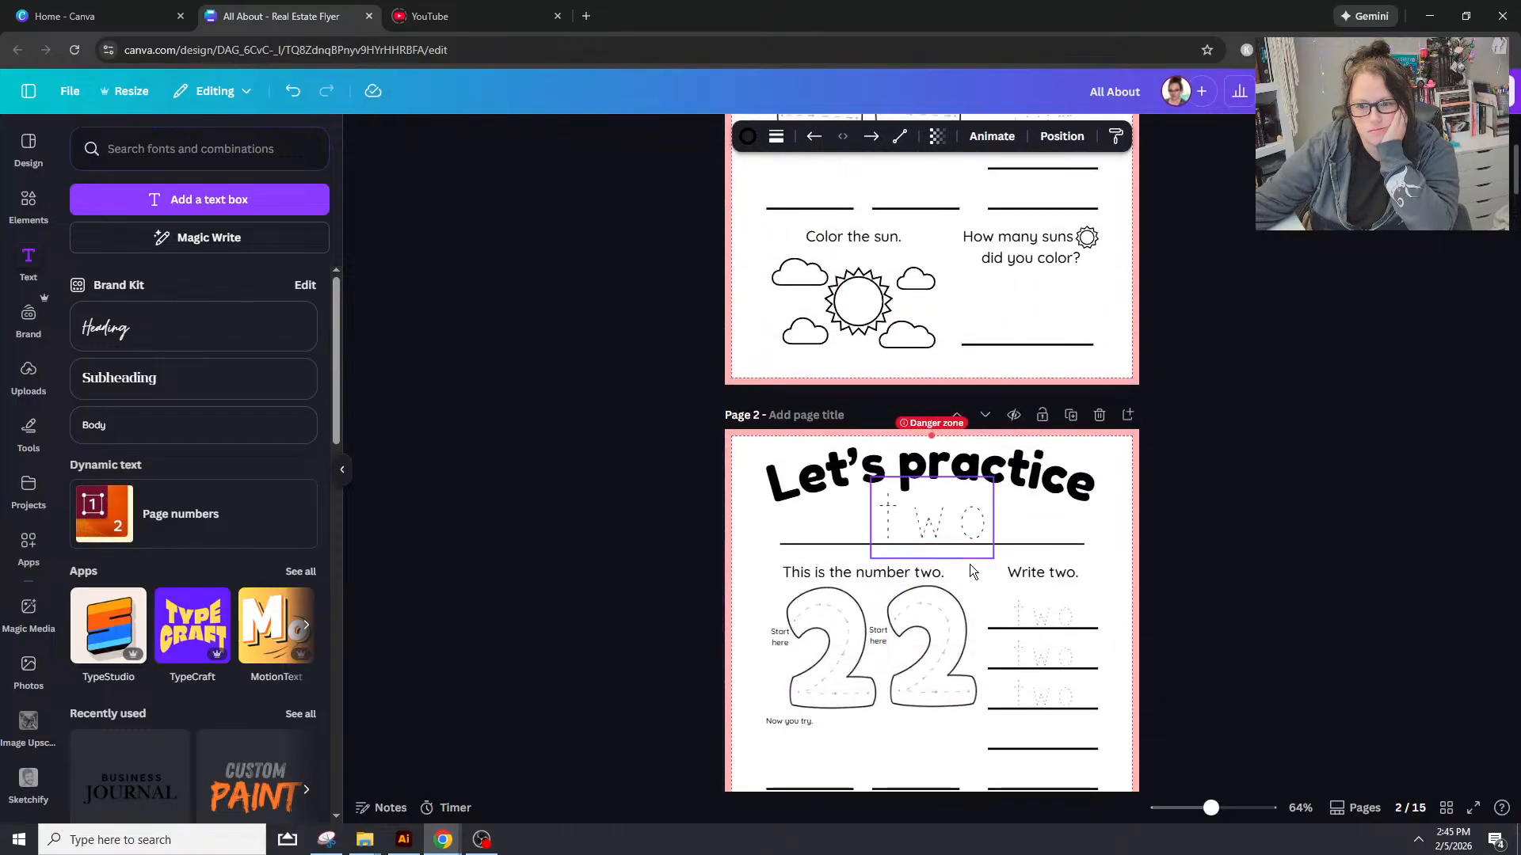
scroll(974, 550, down, 20)
scroll(976, 557, down, 20)
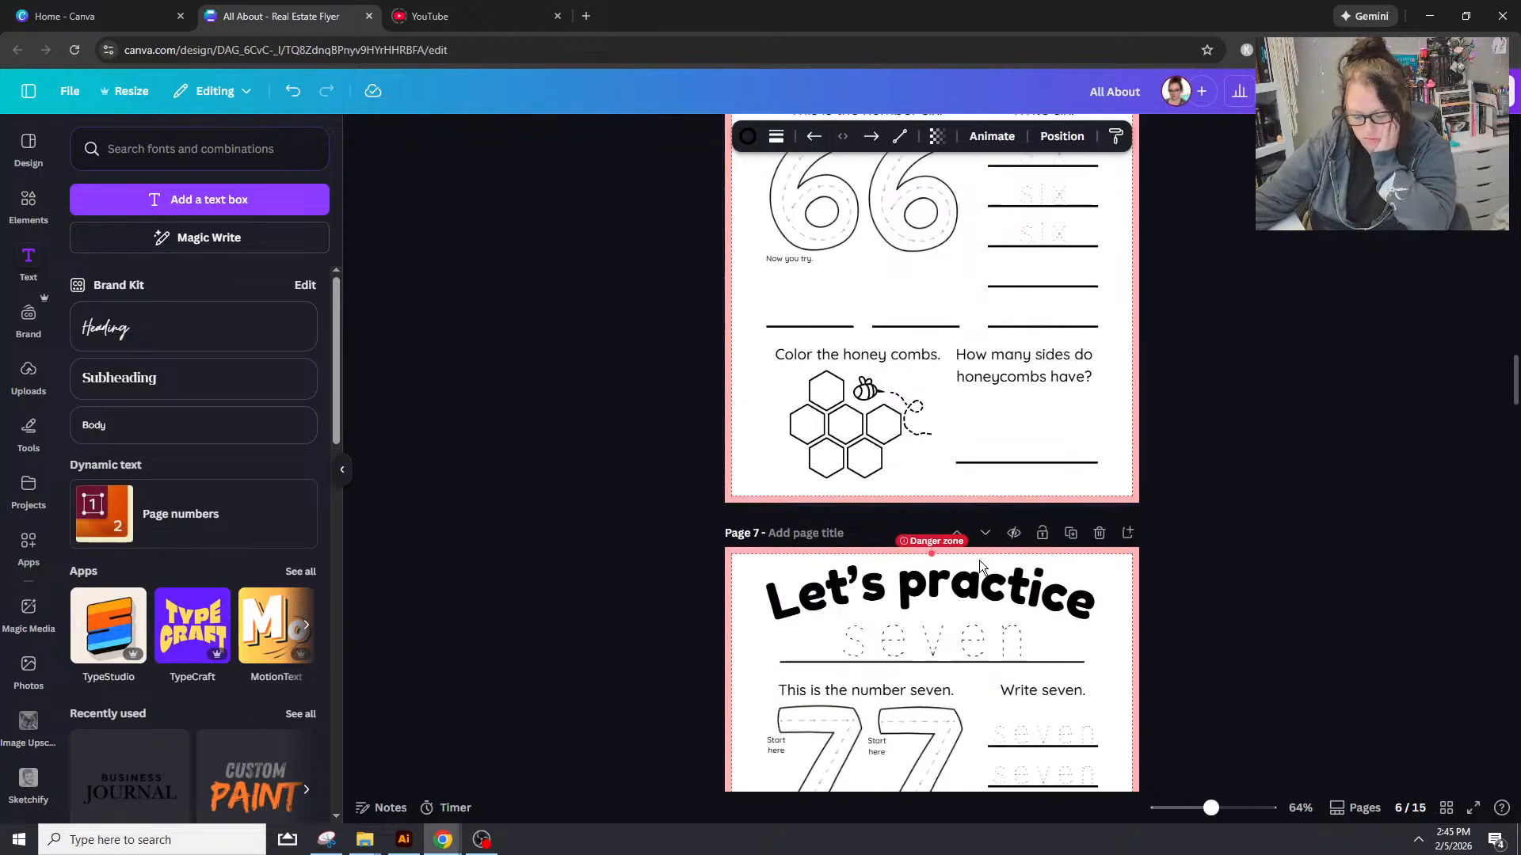
scroll(975, 567, down, 12)
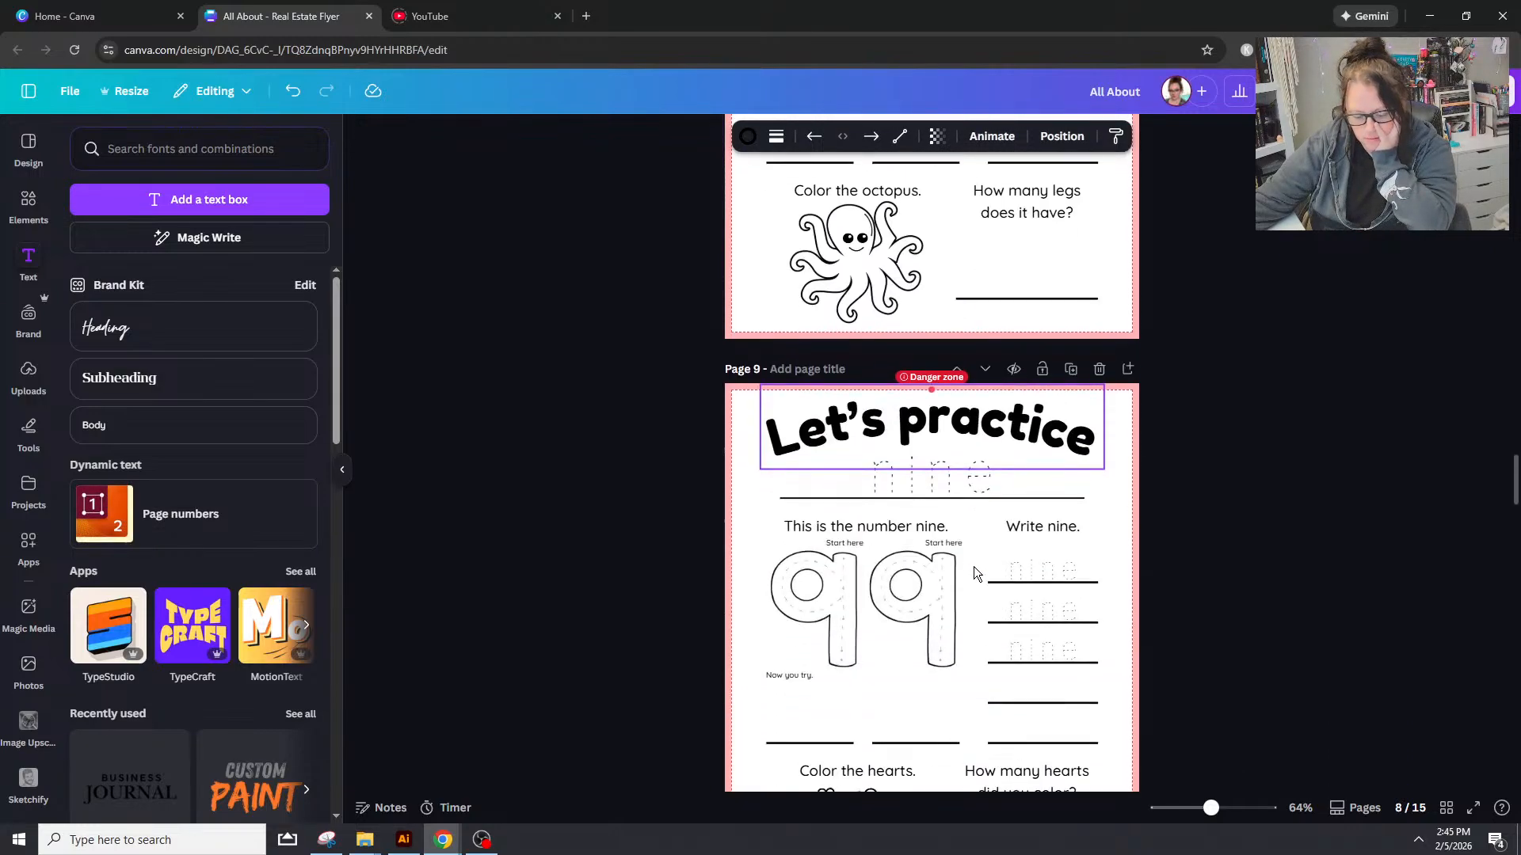
scroll(965, 578, down, 12)
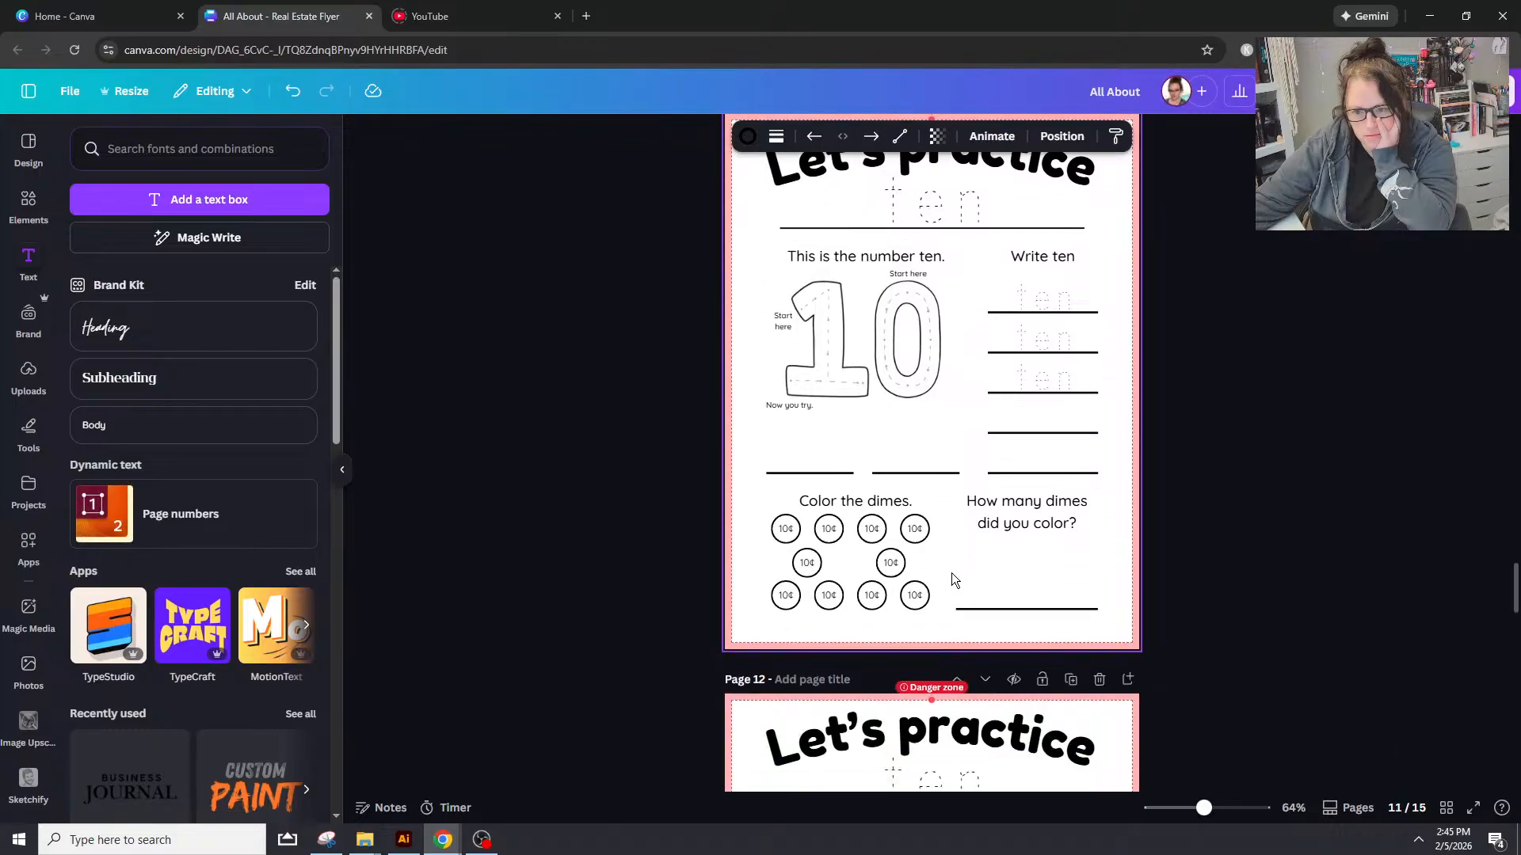
scroll(953, 579, down, 8)
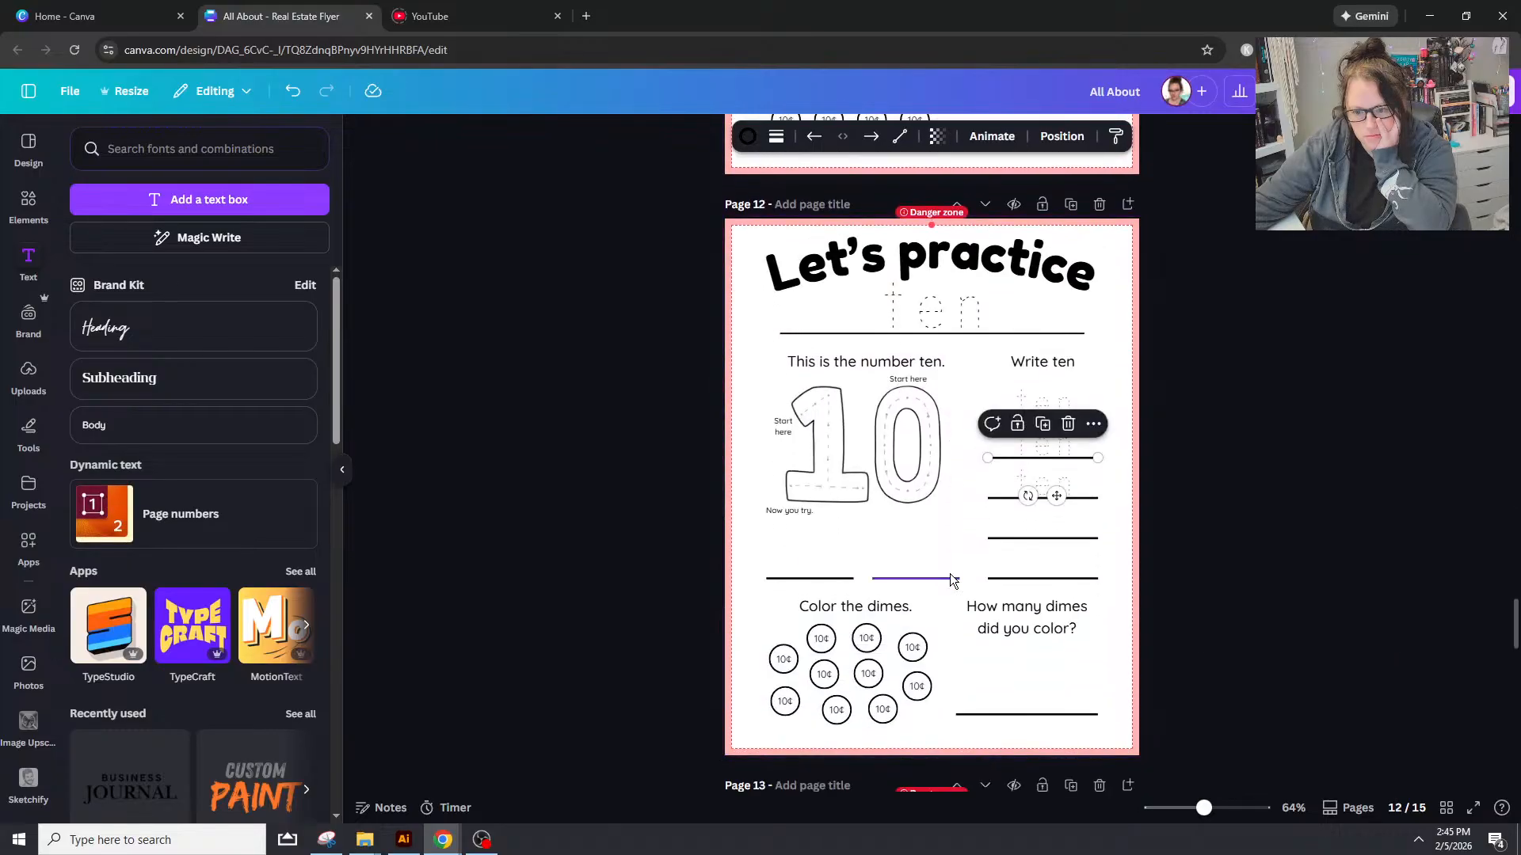
scroll(949, 573, up, 5)
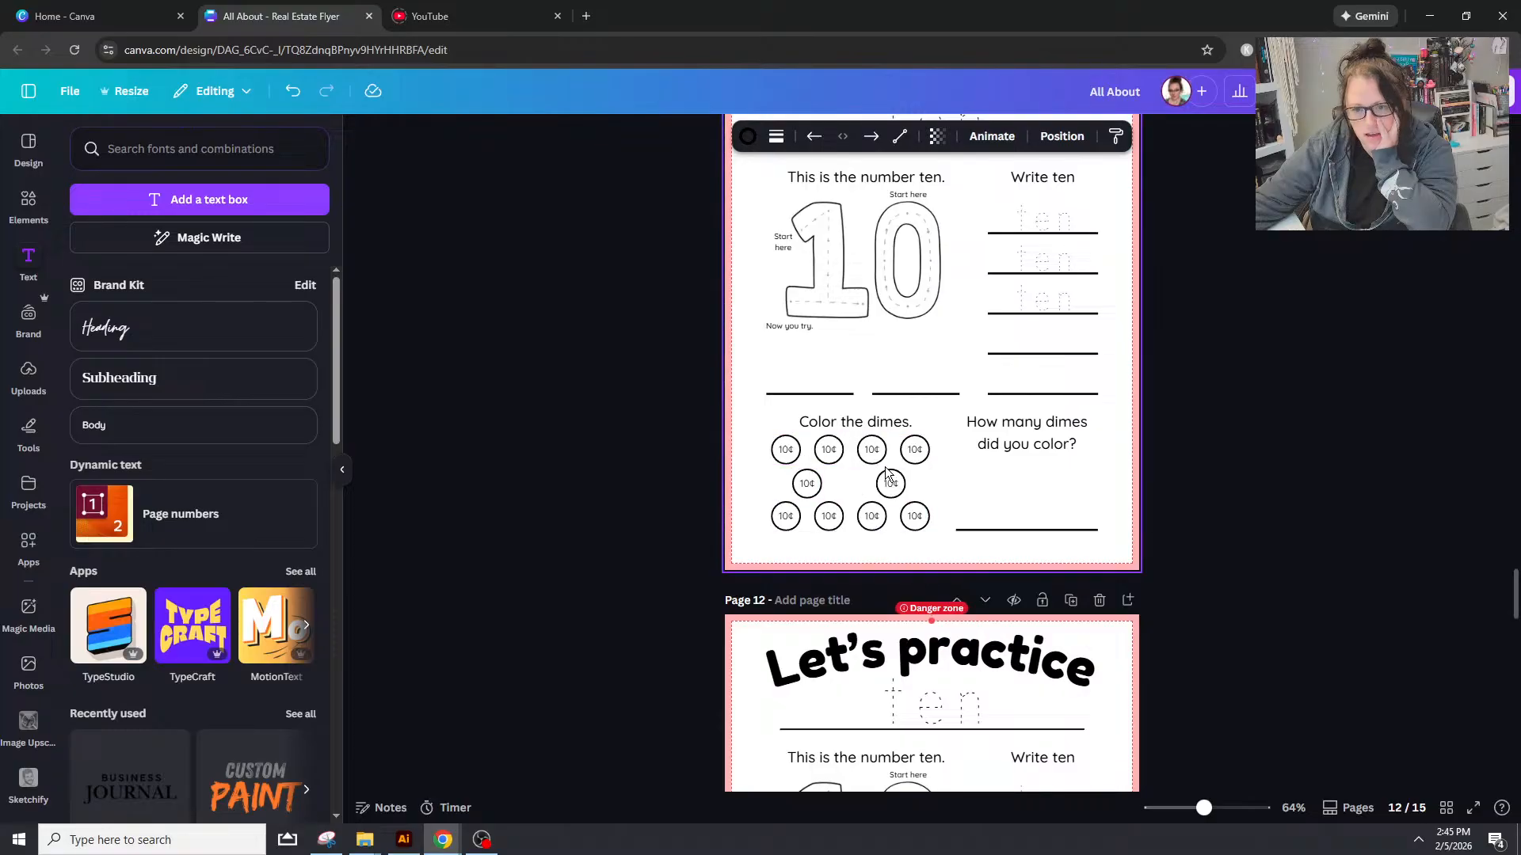
Step: Move the lower row of four dimes on page 11 slightly down, away from the two middle dimes
click(845, 530)
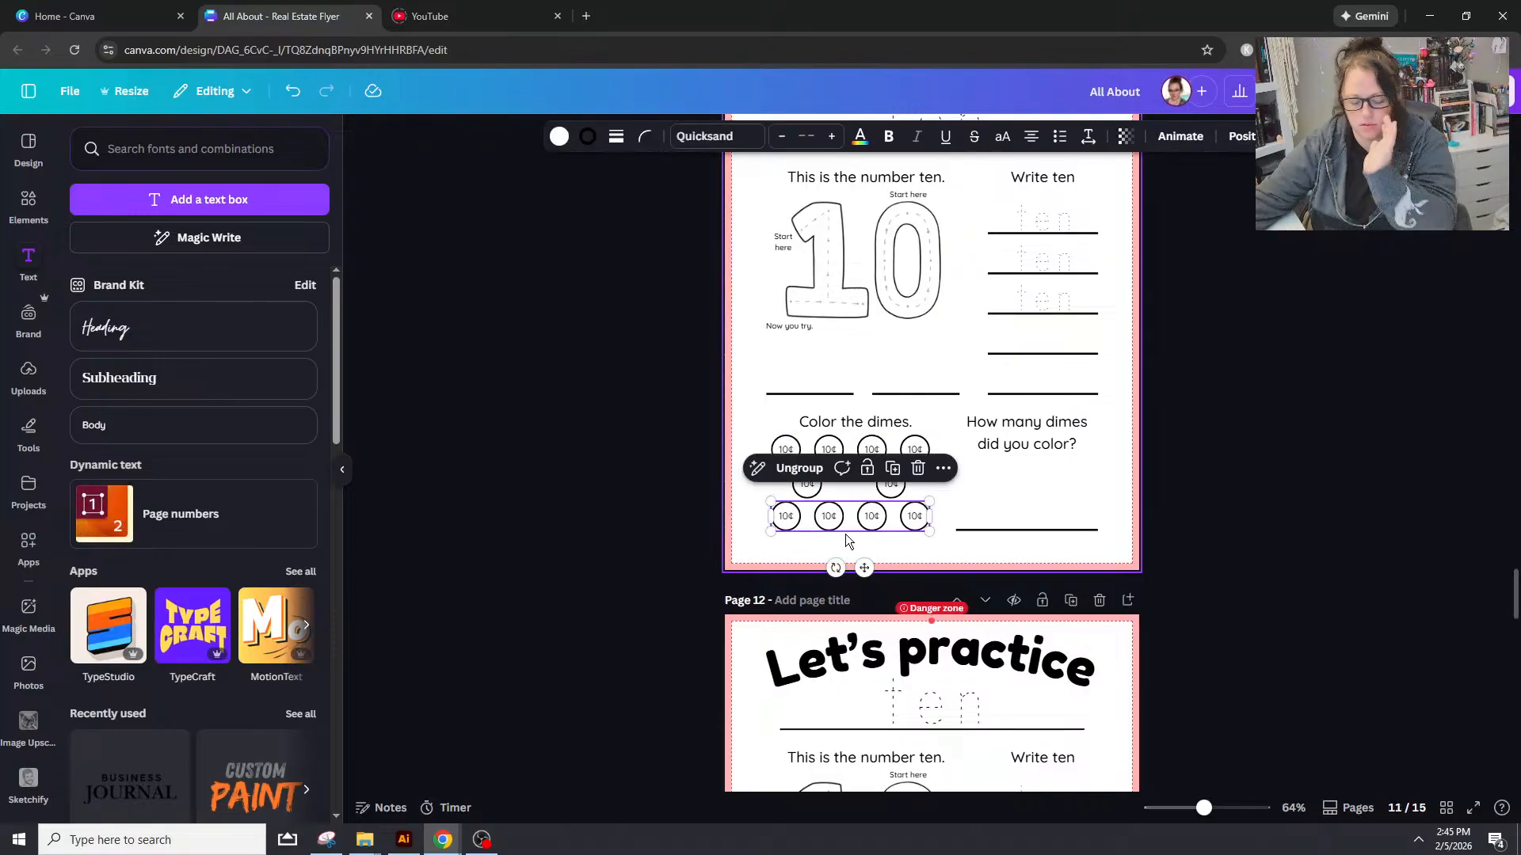
key(Down)
key(Down)
key(Down)
key(Down)
key(Down)
key(Down)
key(Down)
key(Down)
key(Down)
key(Down)
key(Down)
key(Down)
key(Down)
key(Down)
key(Down)
key(Down)
key(Down)
key(Down)
key(Down)
key(Down)
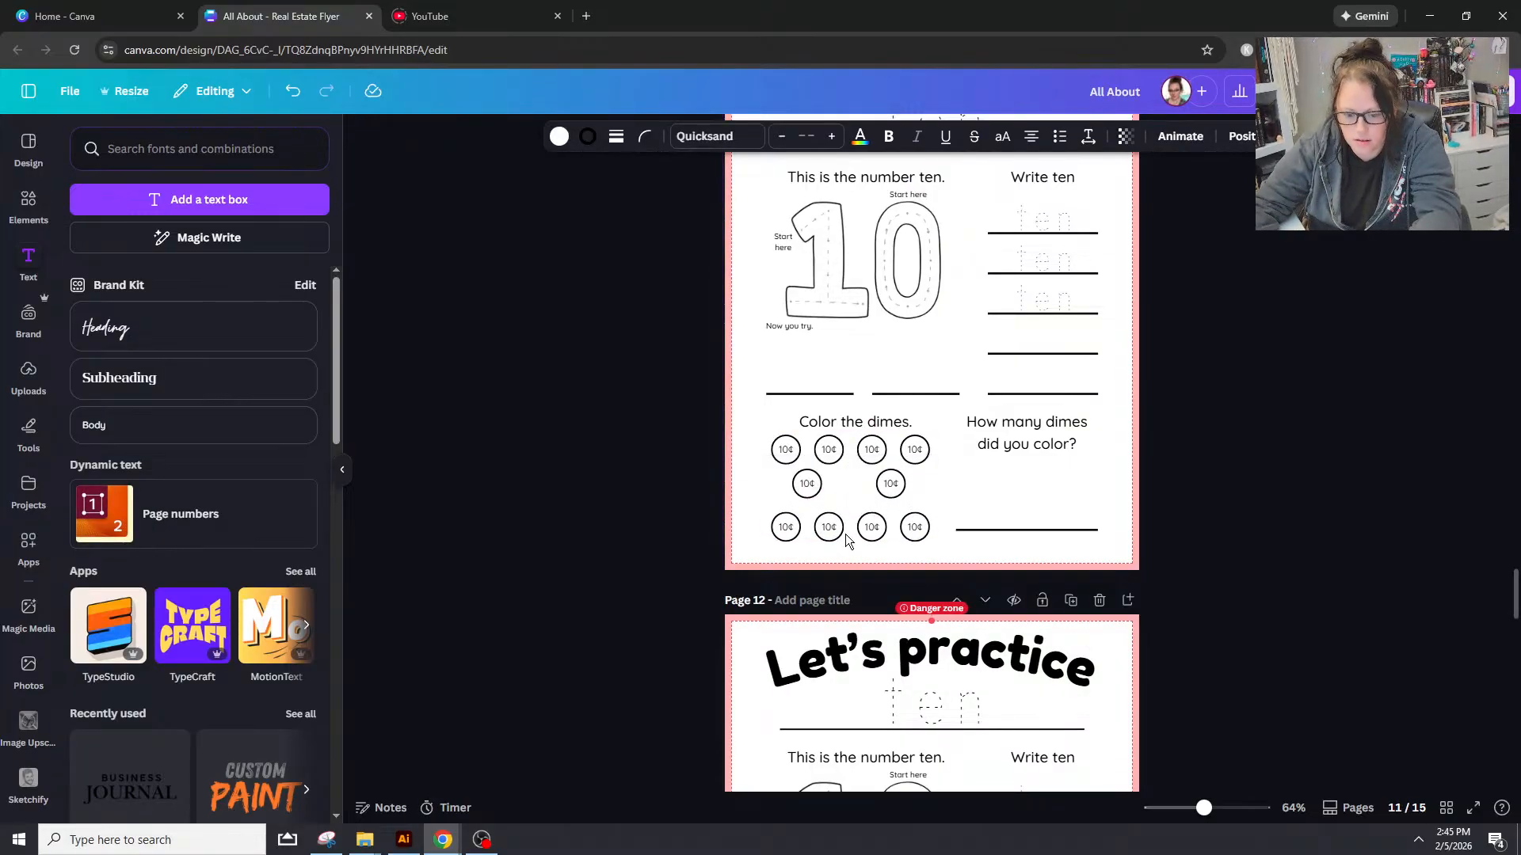
key(Up)
key(Up)
key(Up)
key(Up)
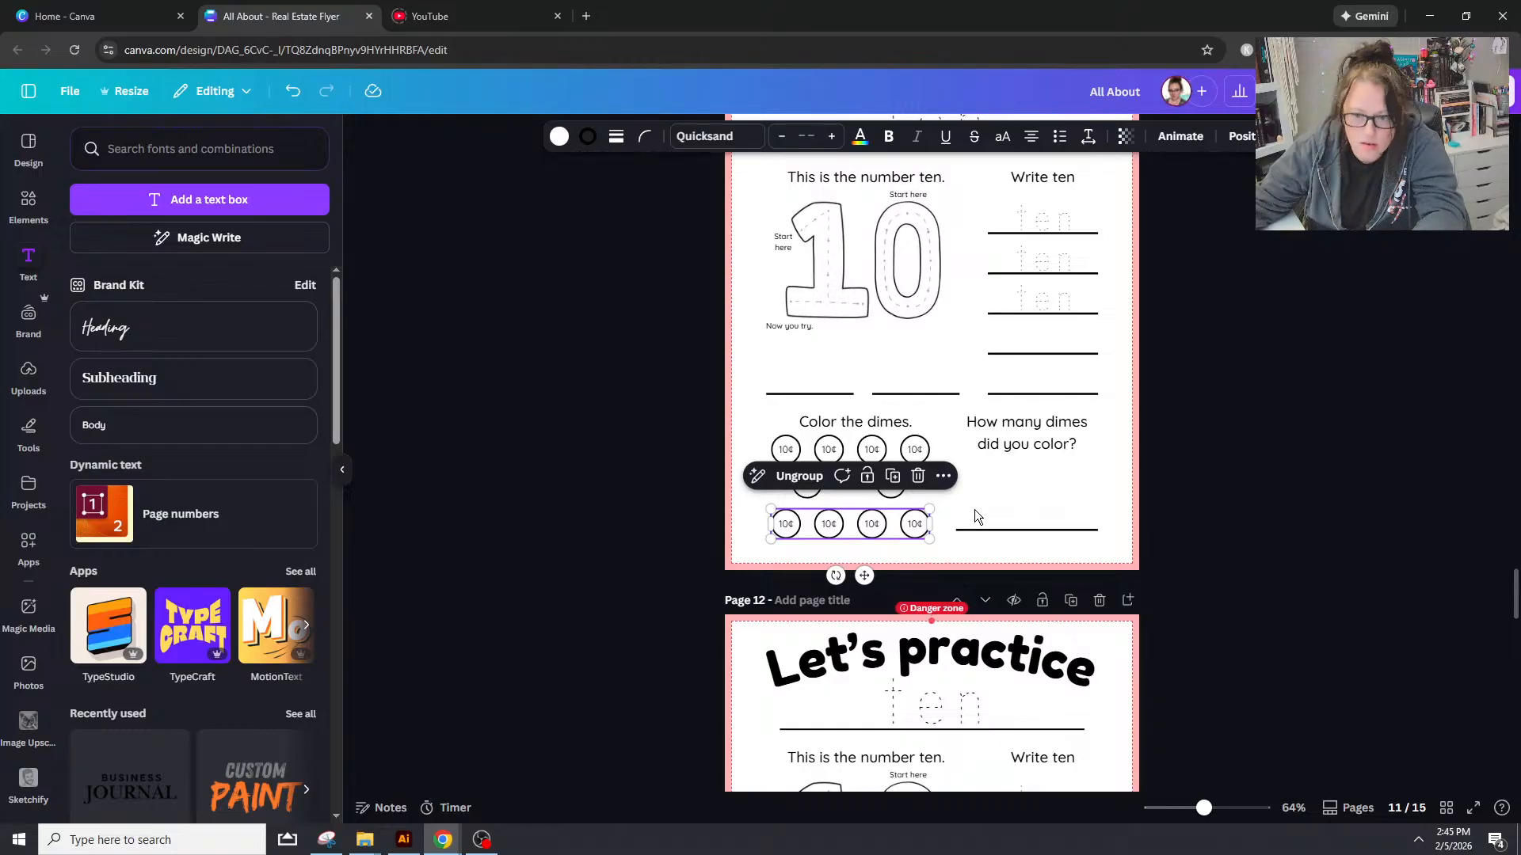
Step: Space the upper row, the two middle dimes and the lower row evenly in the vertical direction
drag(762, 446, 935, 545)
click(1048, 138)
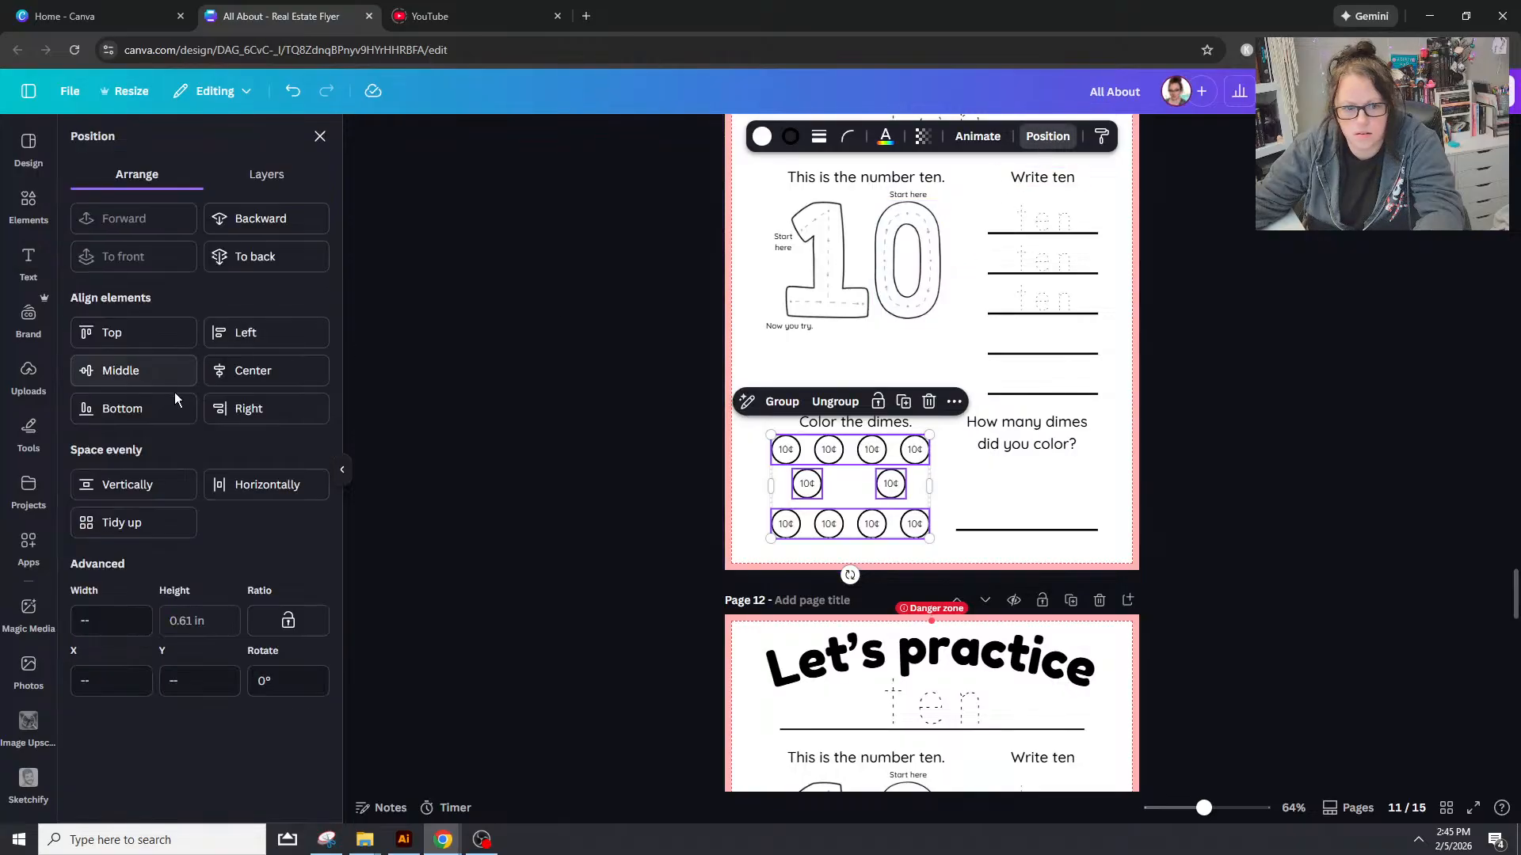
click(157, 495)
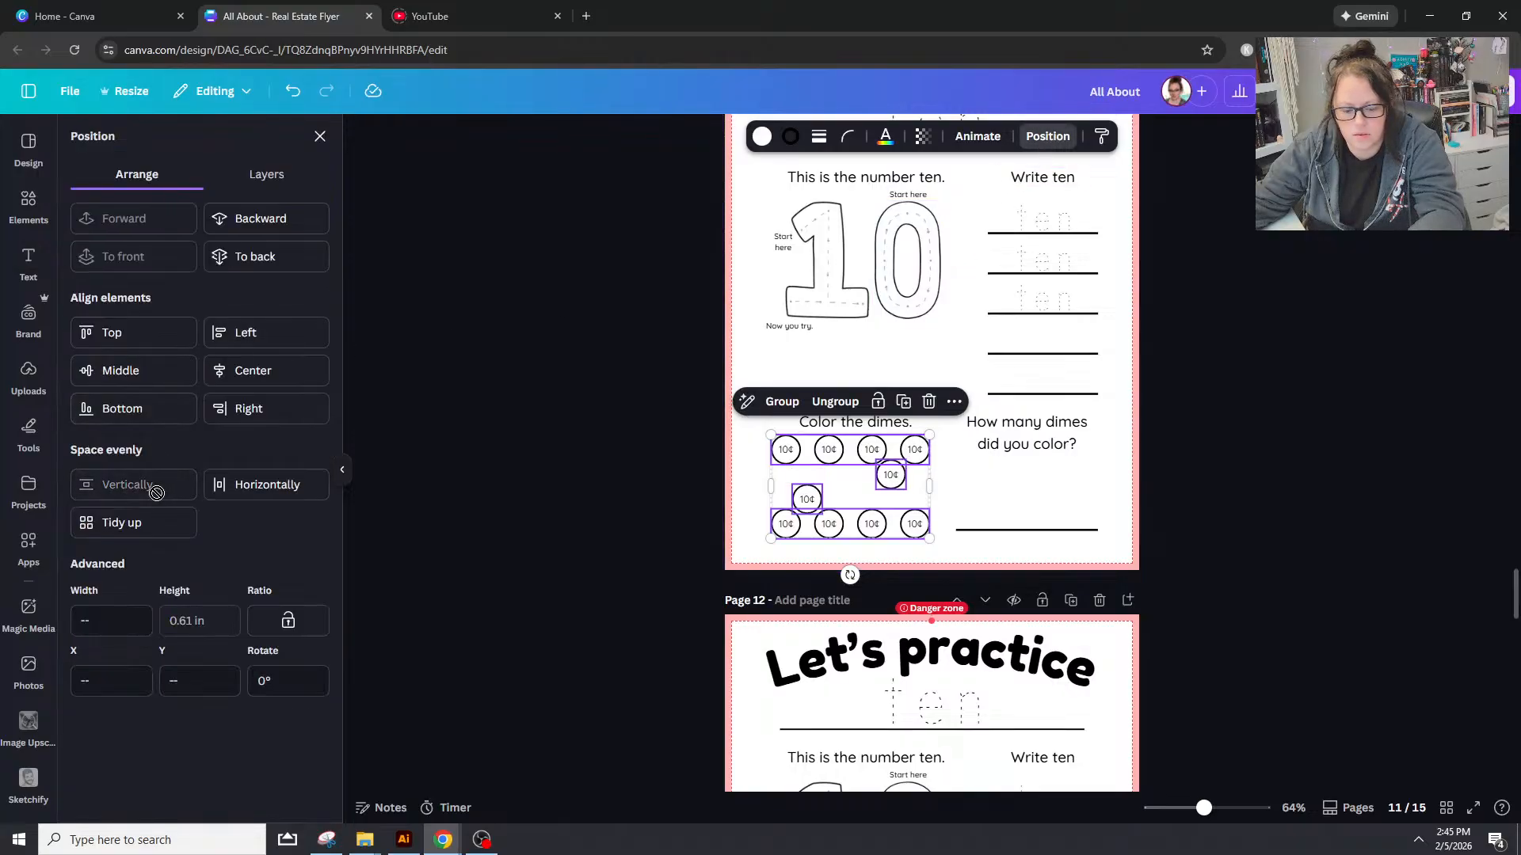
Step: Align the two middle dimes on page 11 with each other at the same height
click(754, 486)
drag(754, 486, 906, 488)
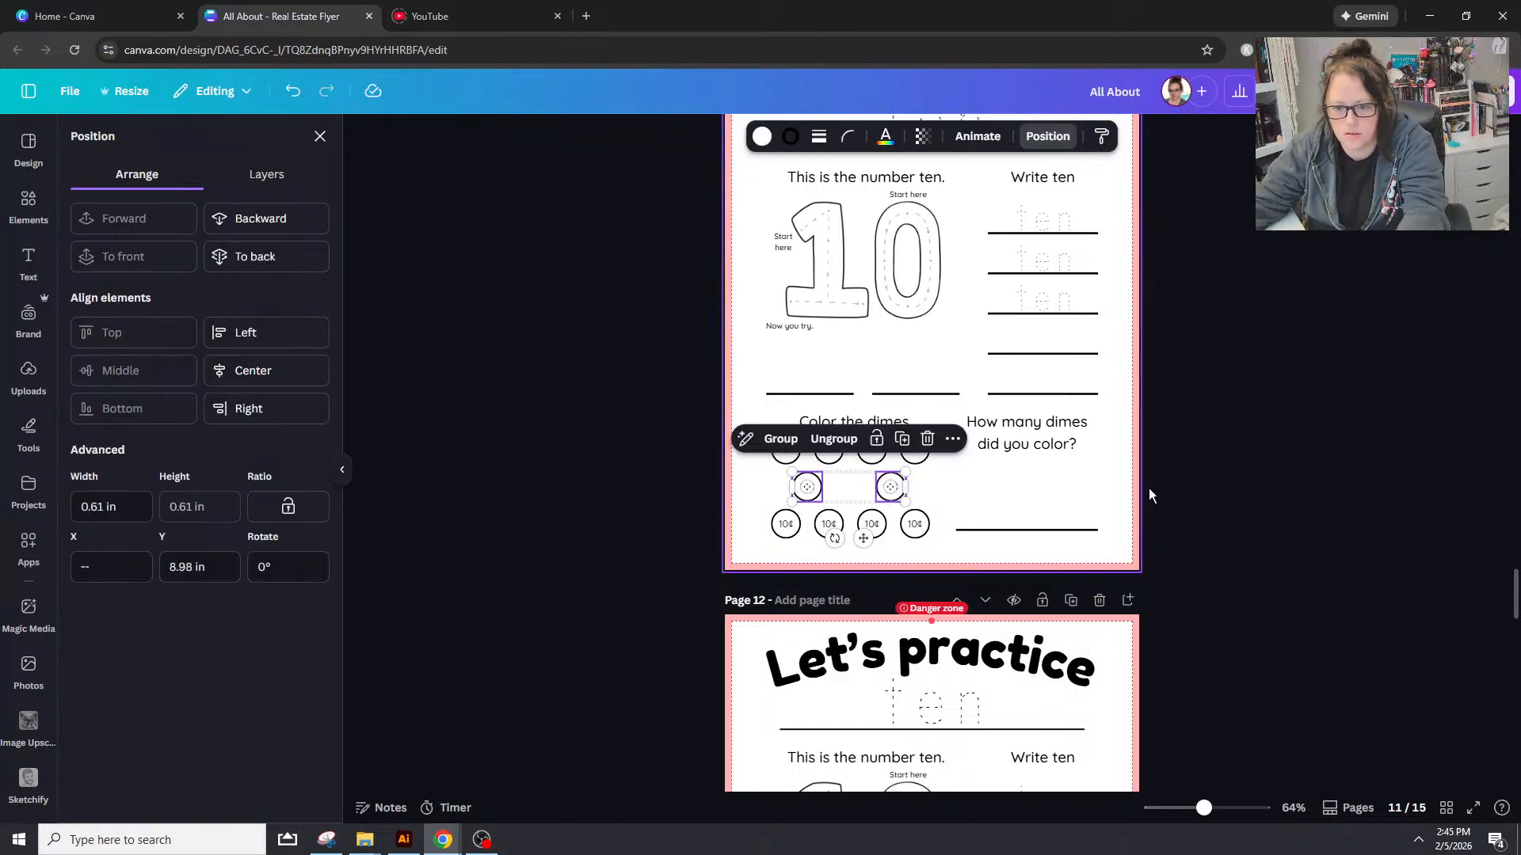
click(1340, 686)
mouse_move(1243, 801)
mouse_down()
mouse_move(1212, 808)
mouse_move(1225, 809)
mouse_up()
click(1433, 496)
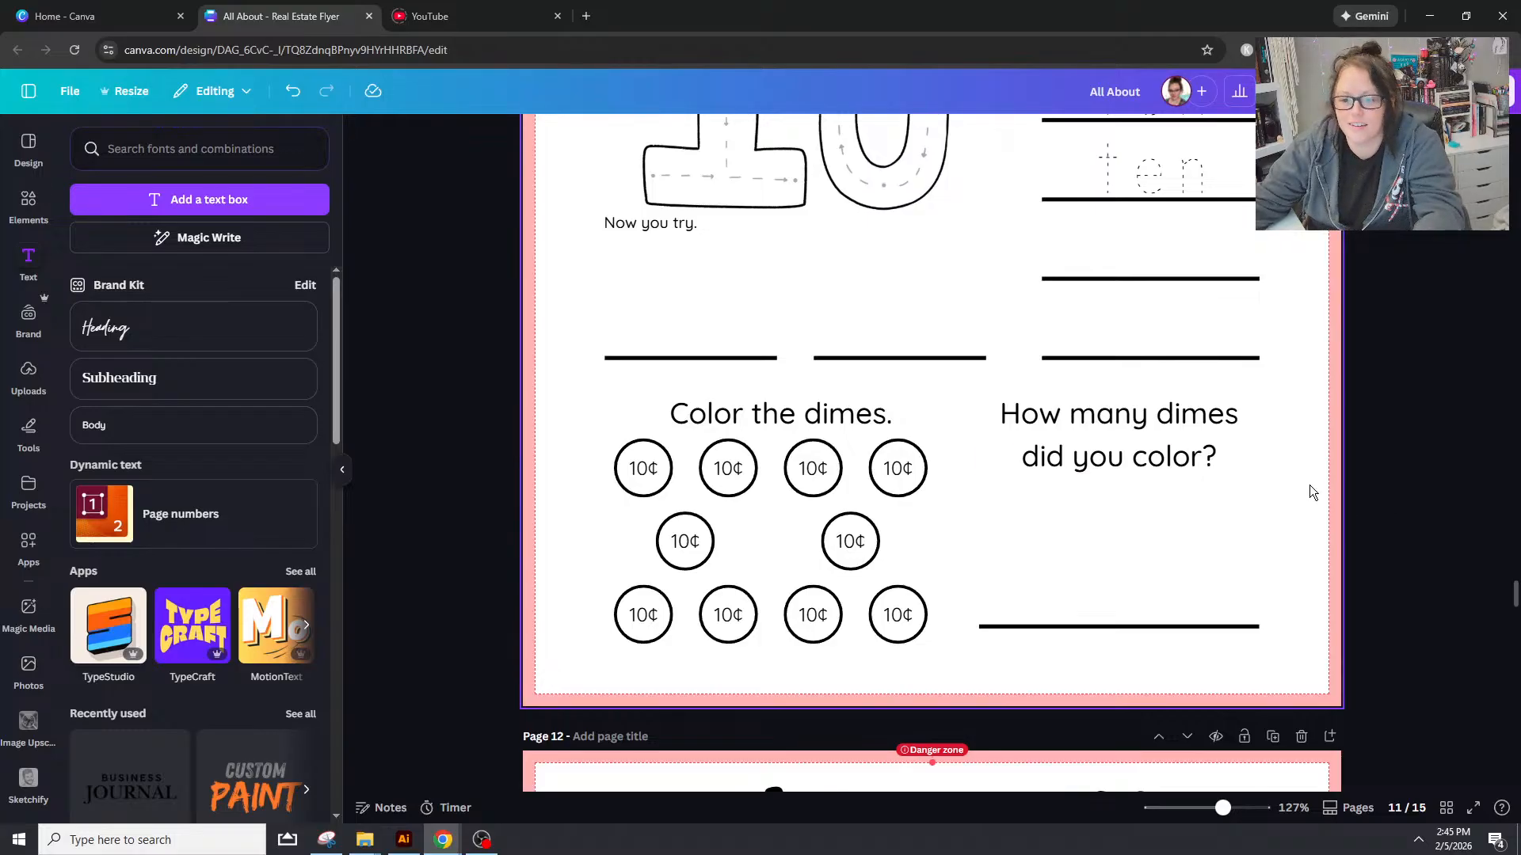
Step: Group the two middle dimes on page 11 into a single row
click(847, 418)
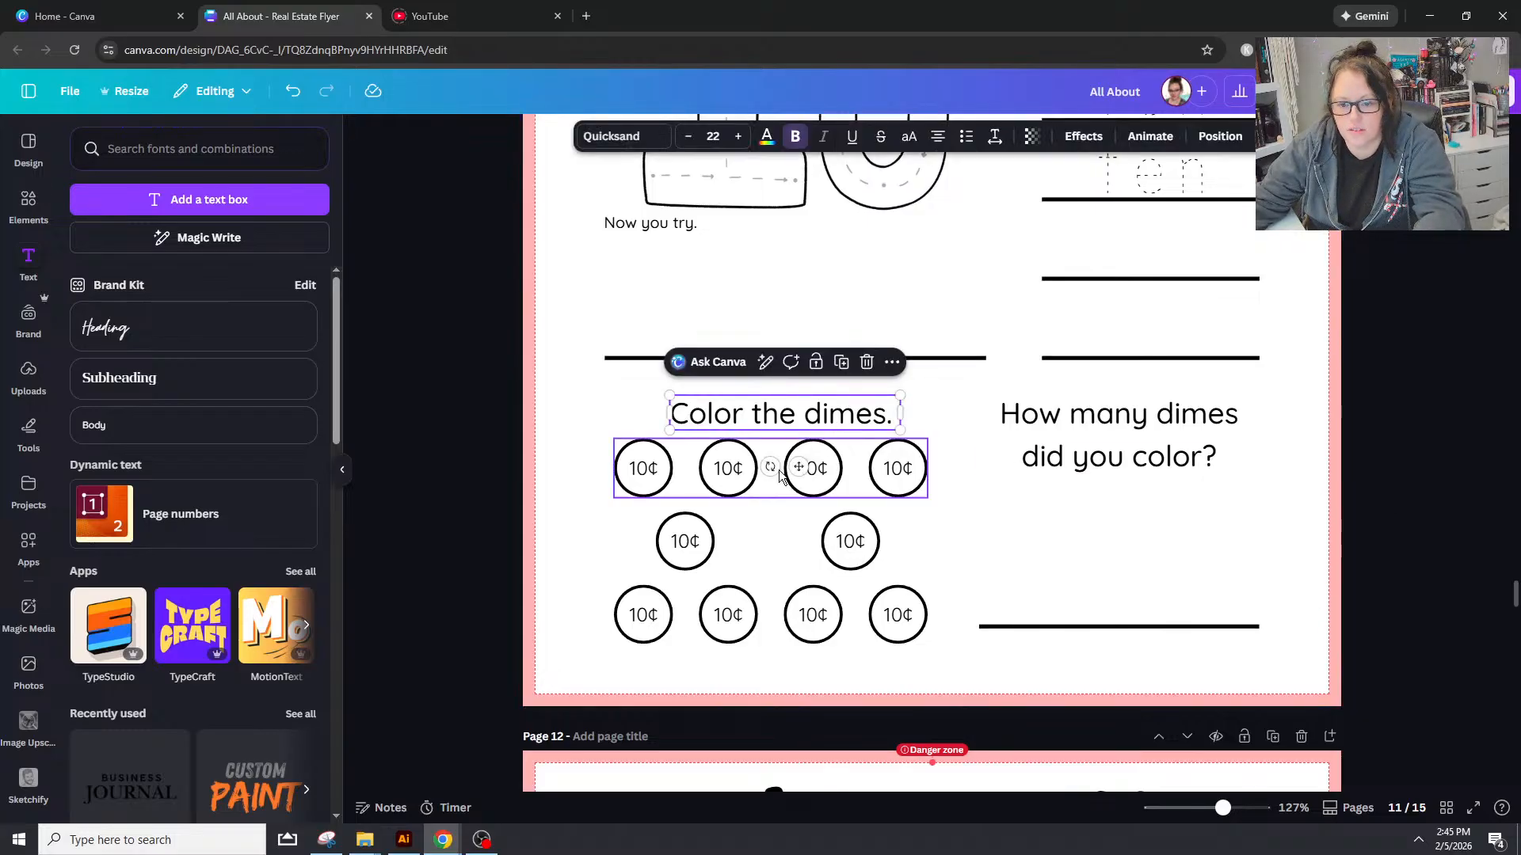
drag(590, 468, 935, 633)
click(592, 521)
drag(686, 534, 871, 520)
key(ctrl+z)
drag(550, 544, 957, 542)
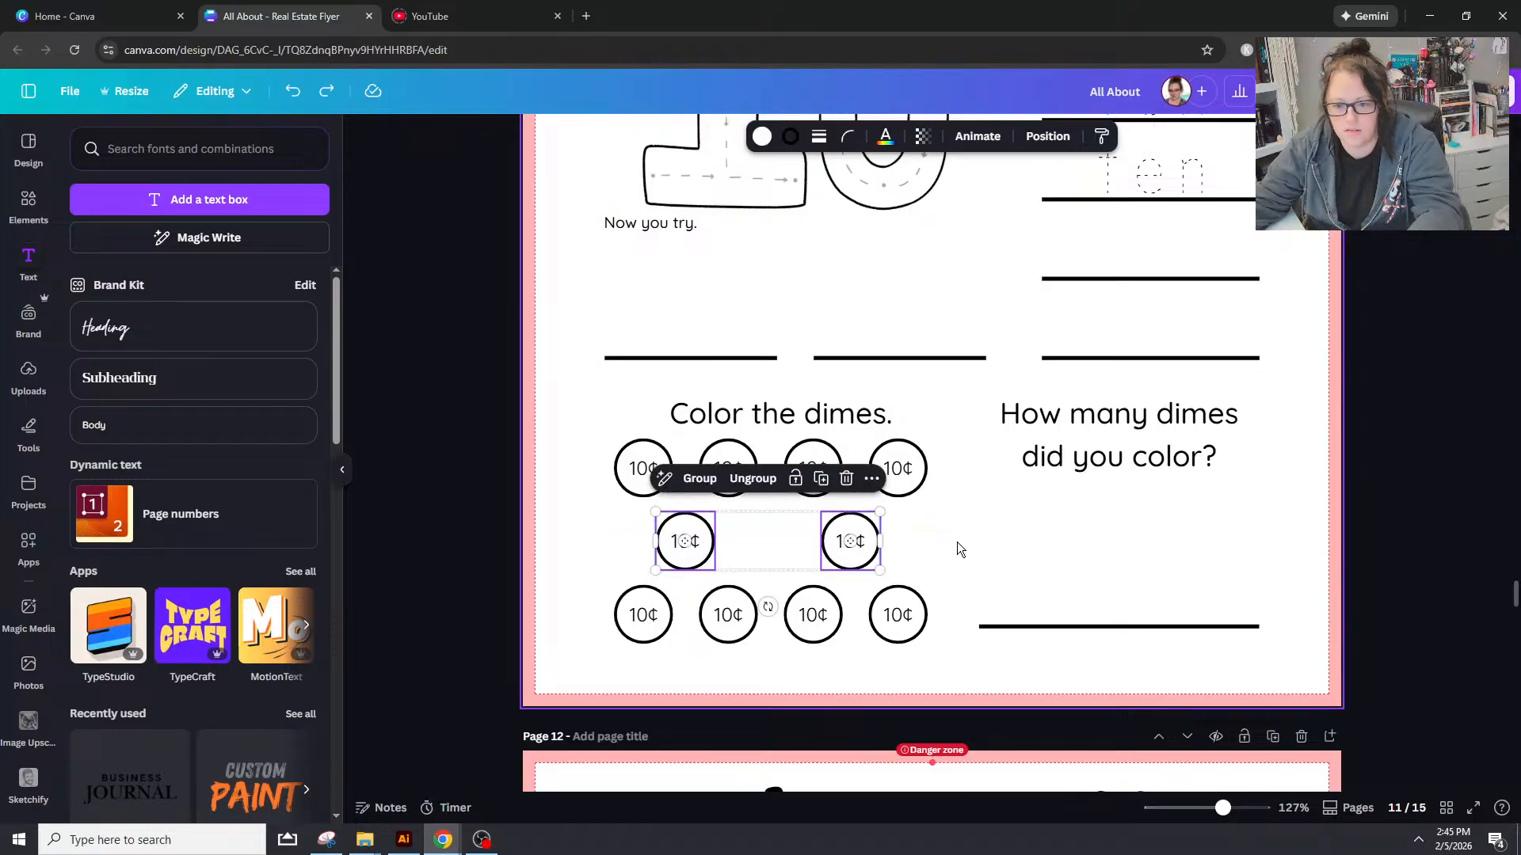
key(ctrl+g)
Step: Center the grouped middle pair of dimes horizontally with the upper and lower dime rows
drag(588, 434, 938, 646)
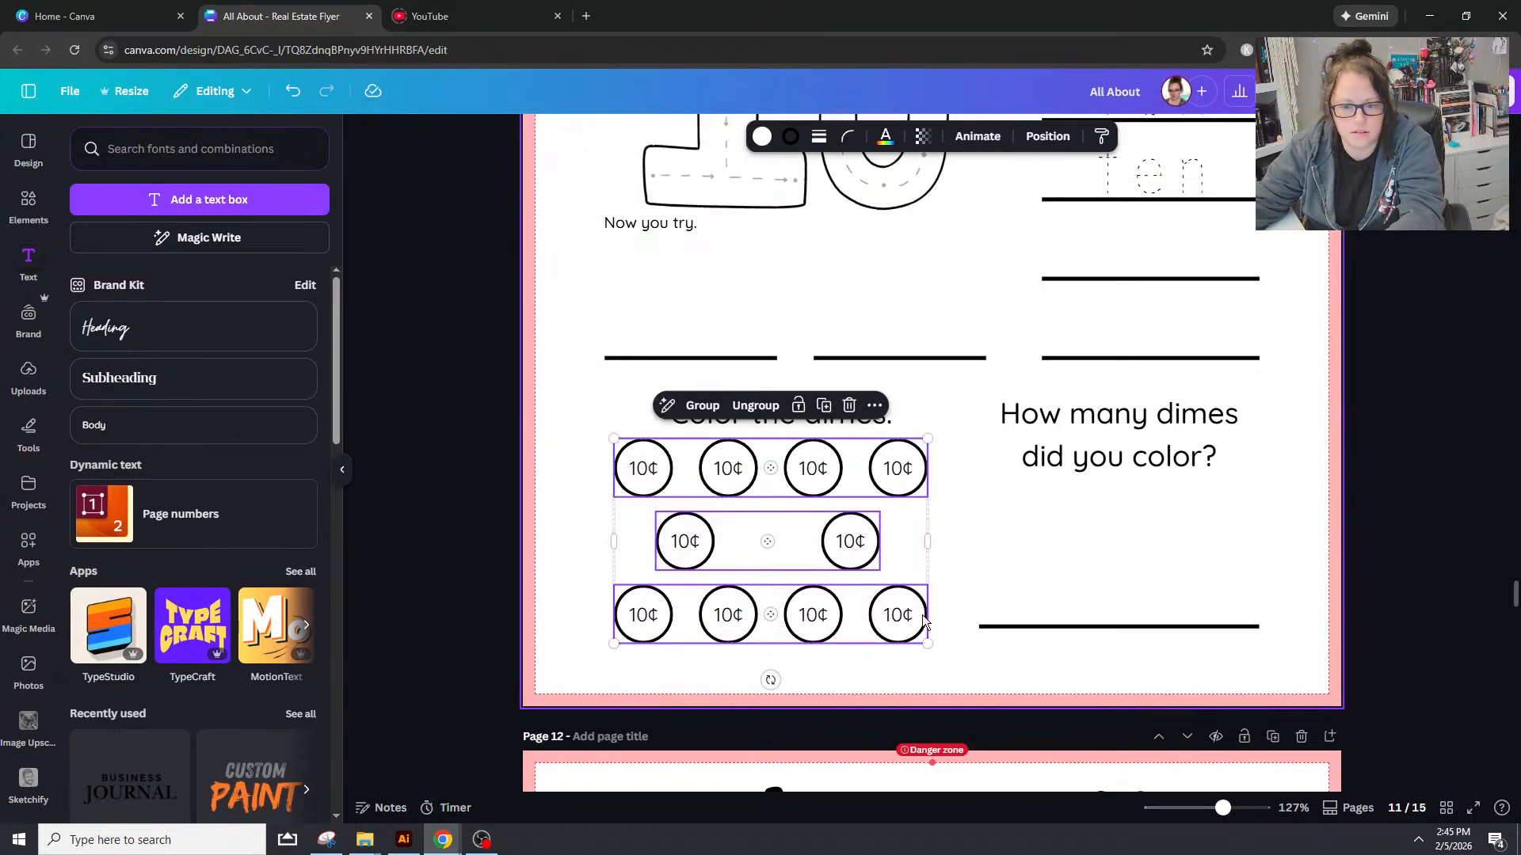
click(1047, 136)
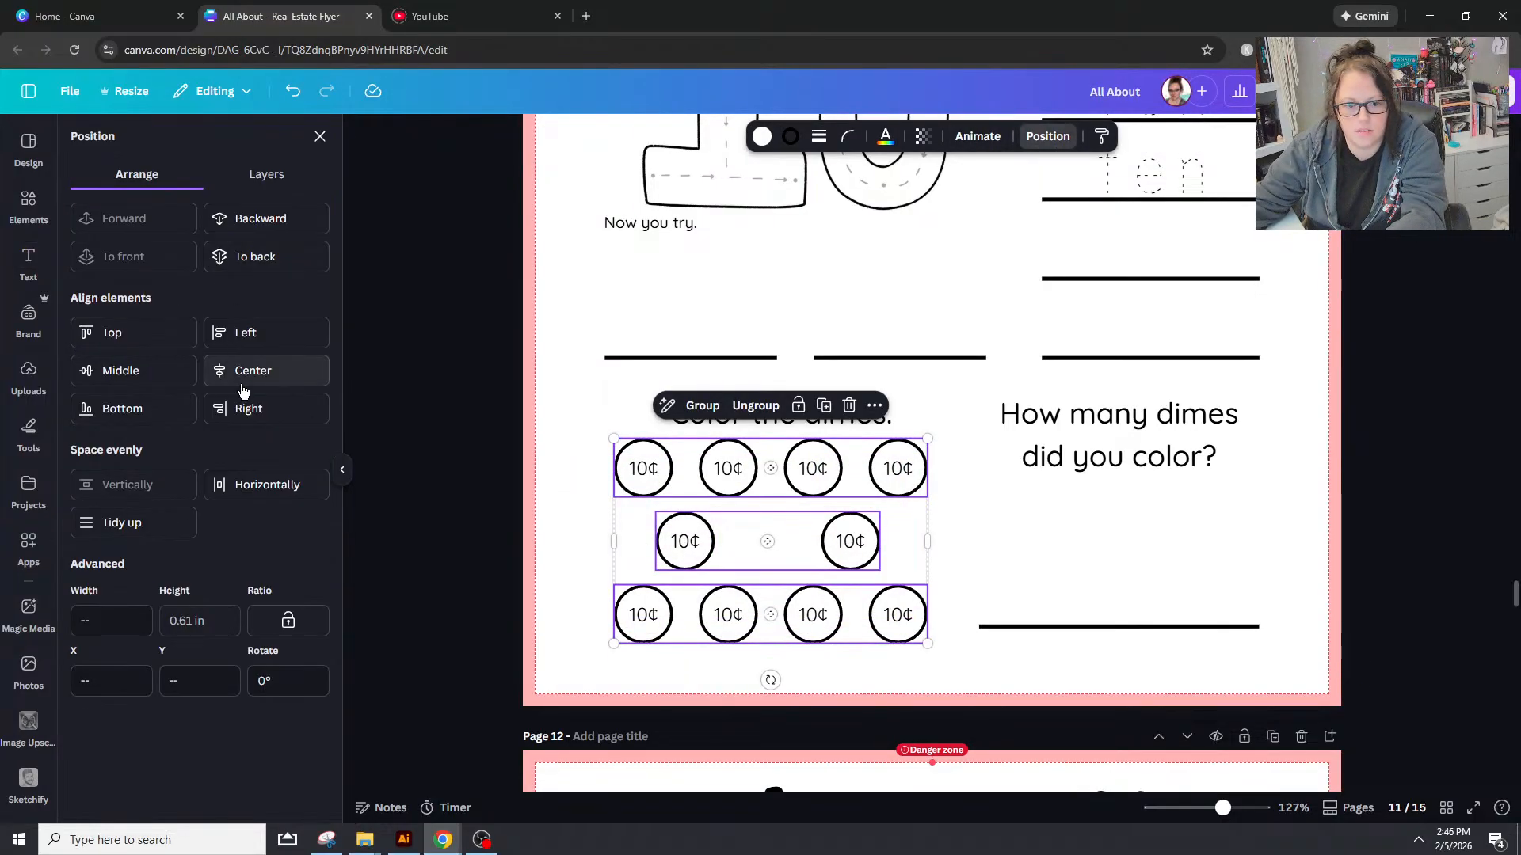
click(156, 522)
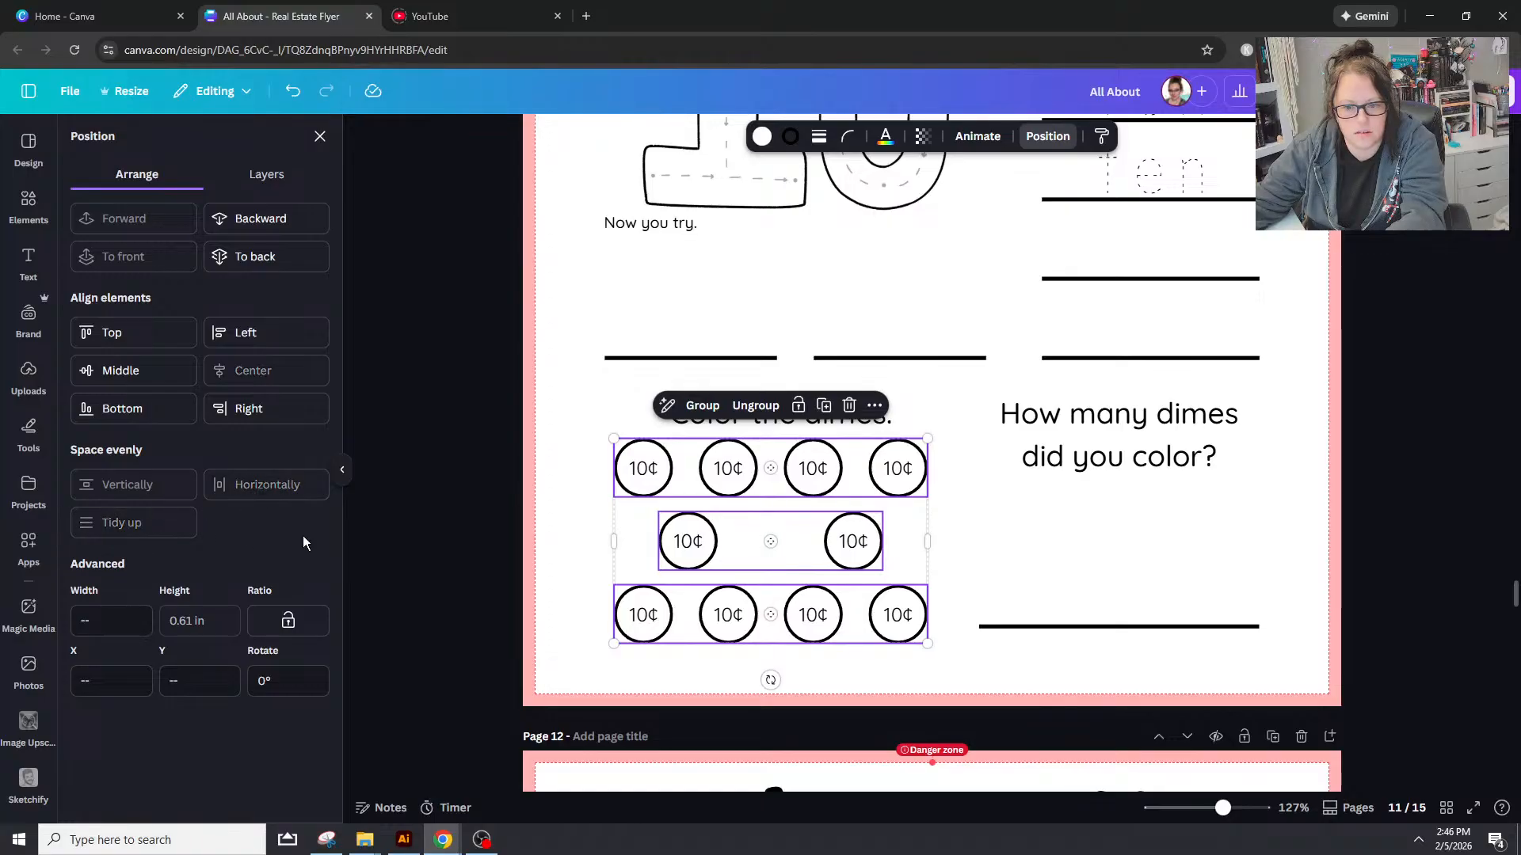
click(1014, 553)
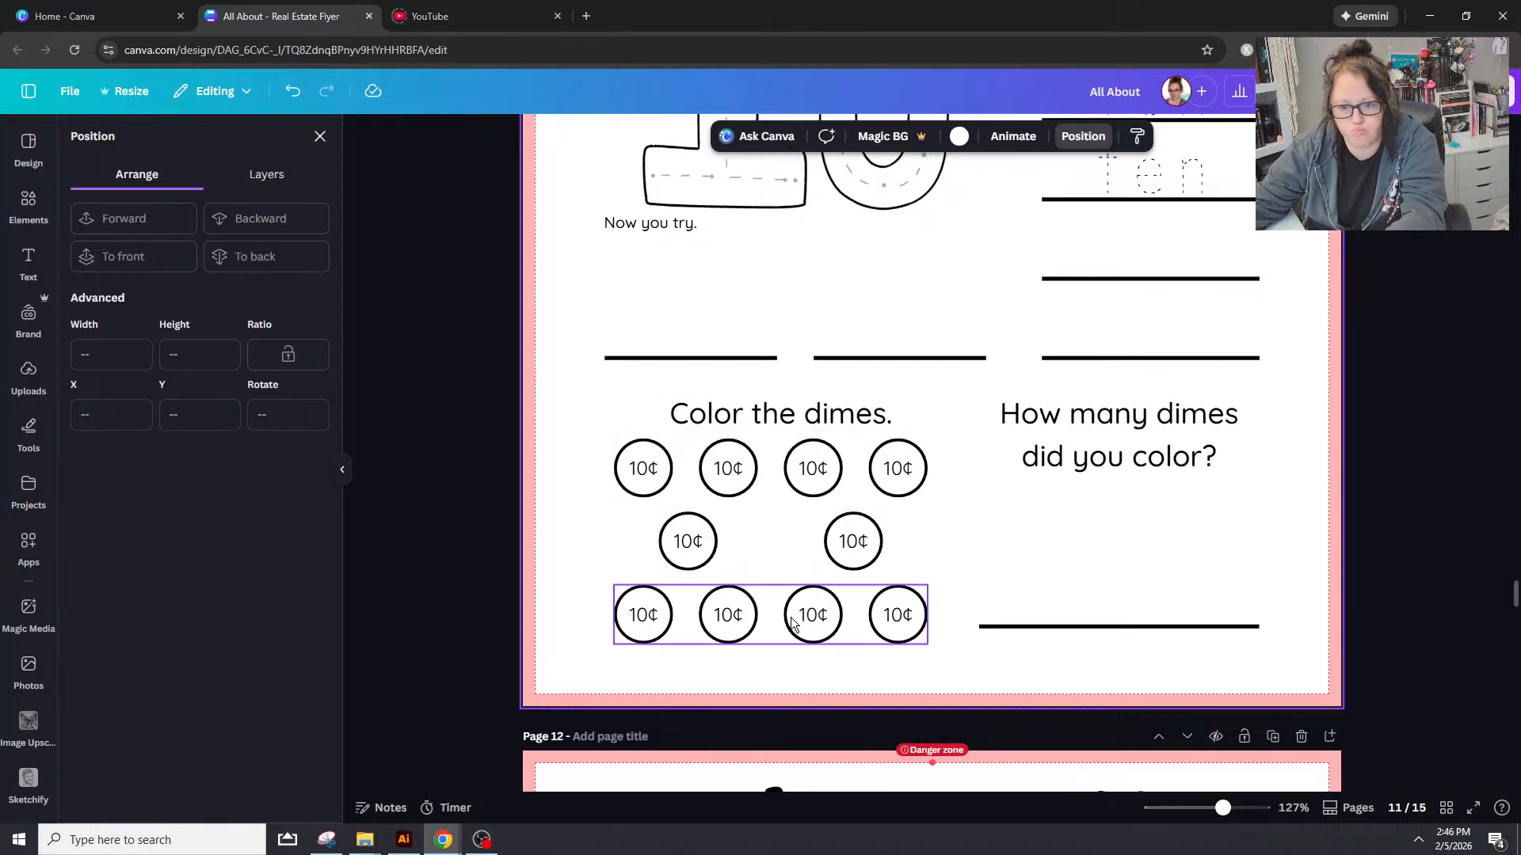
Step: Nudge all three dime rows slightly down, away from the heading above them
drag(605, 415, 919, 625)
key(Left)
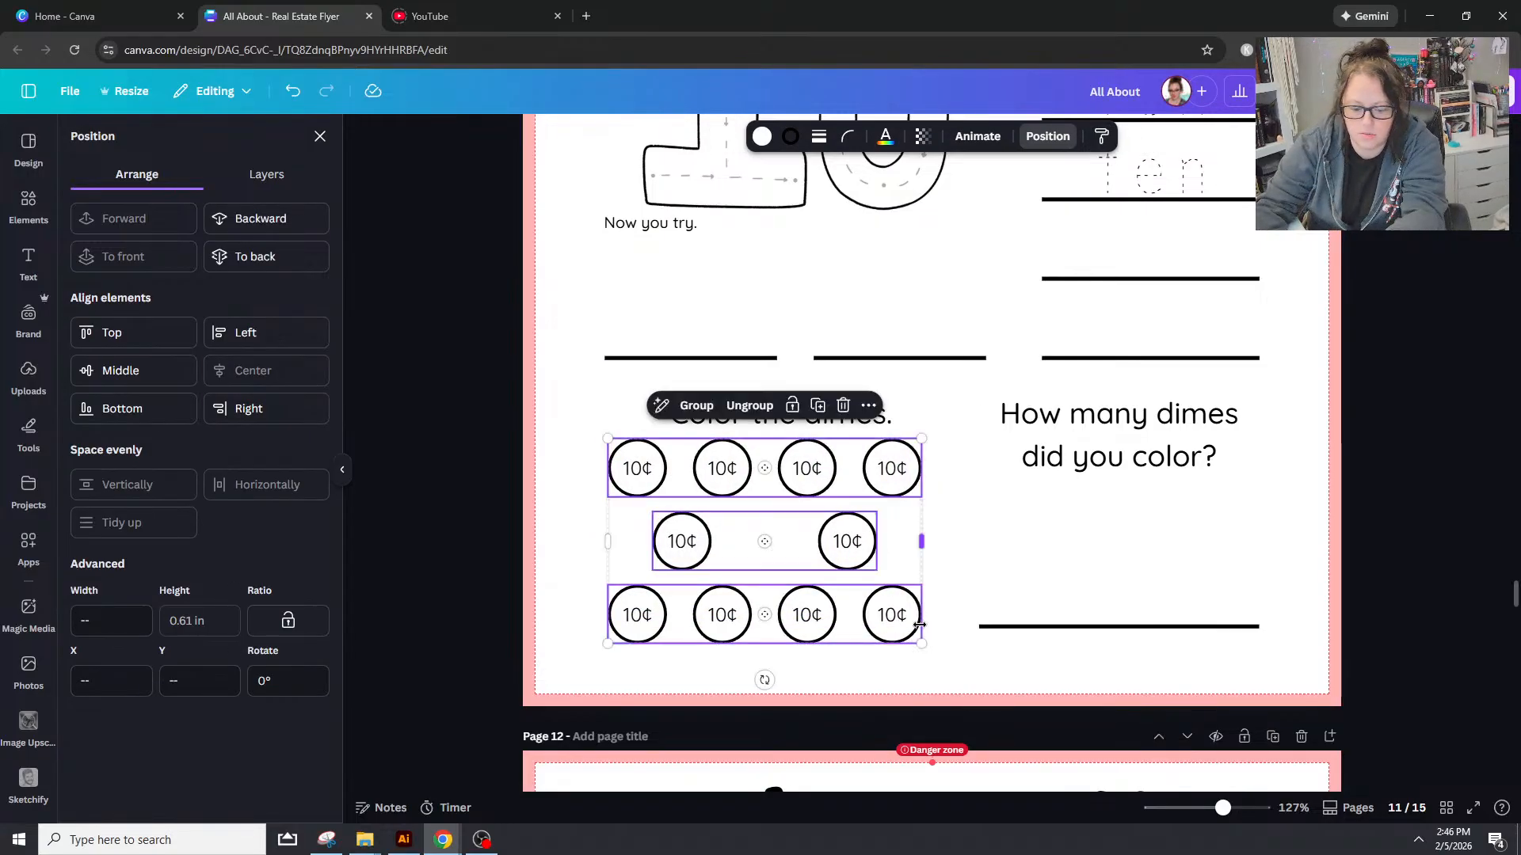
key(ctrl+z)
key(Down)
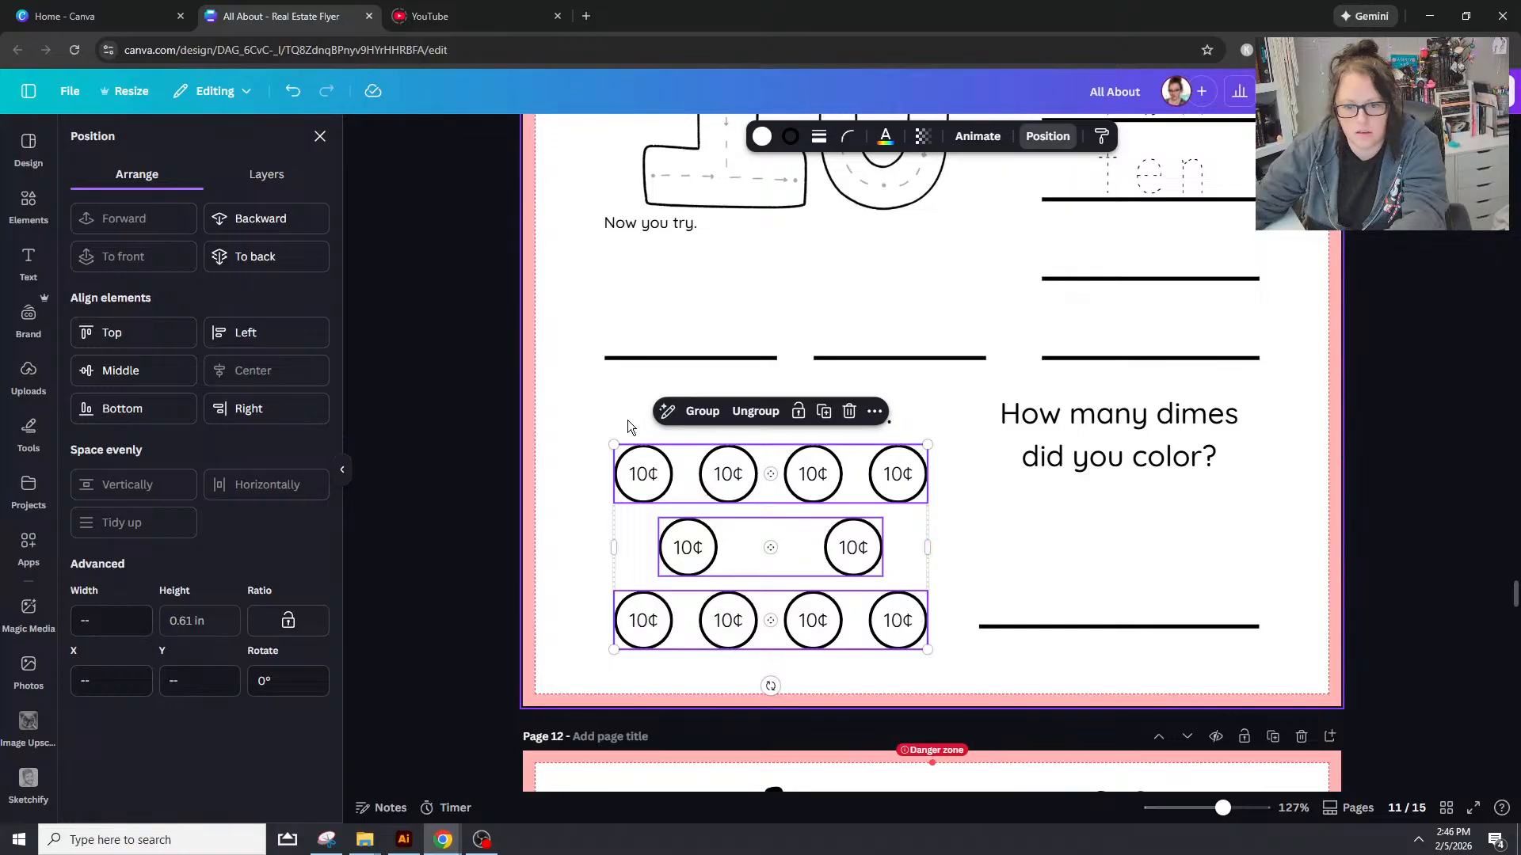
Step: Center the "Color the dimes." heading horizontally over the three dime rows
drag(623, 411, 768, 491)
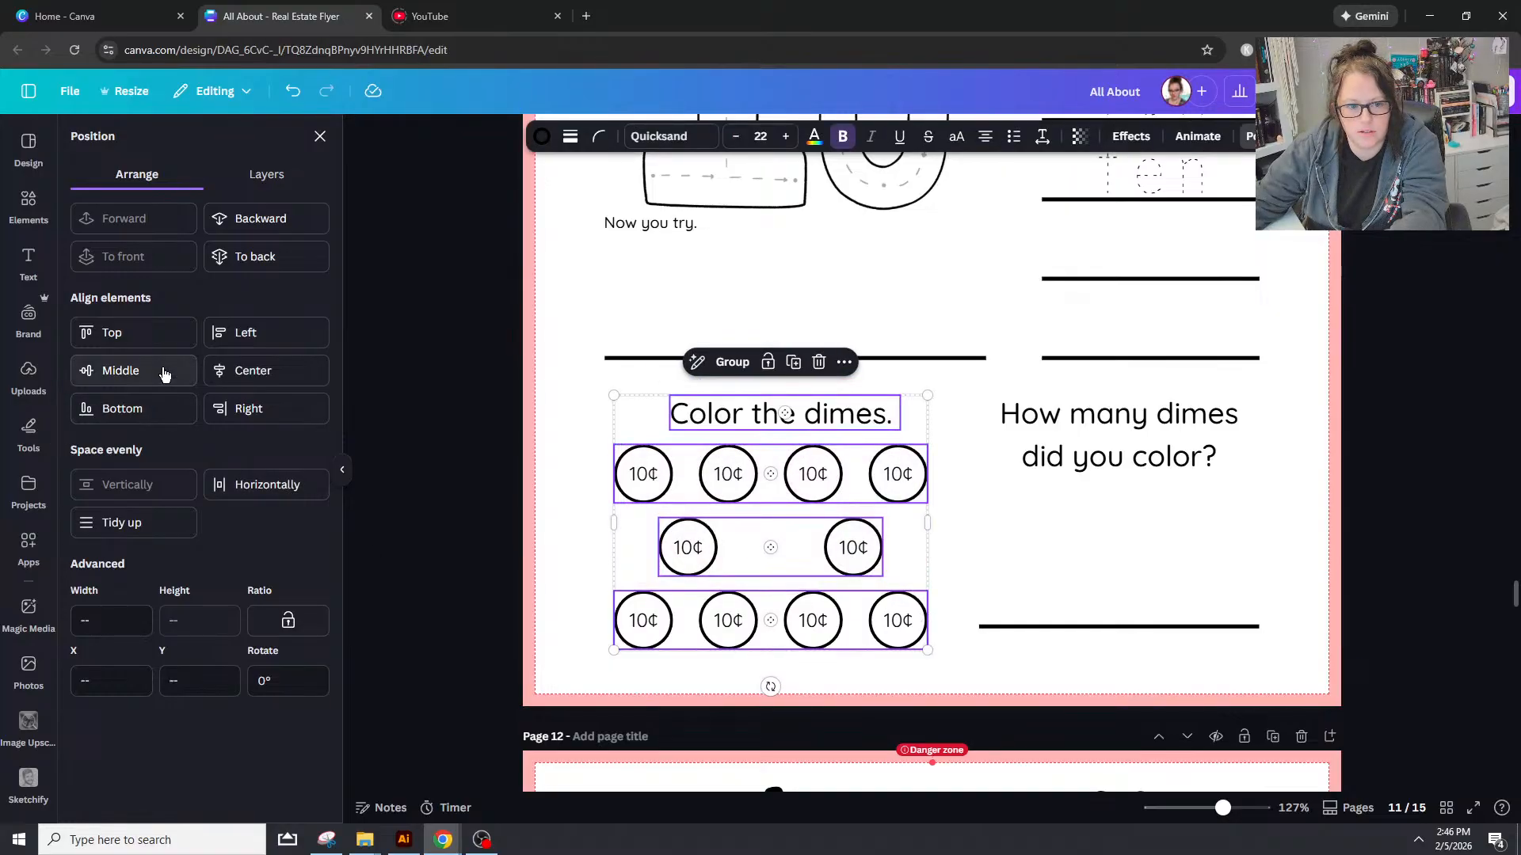
click(279, 372)
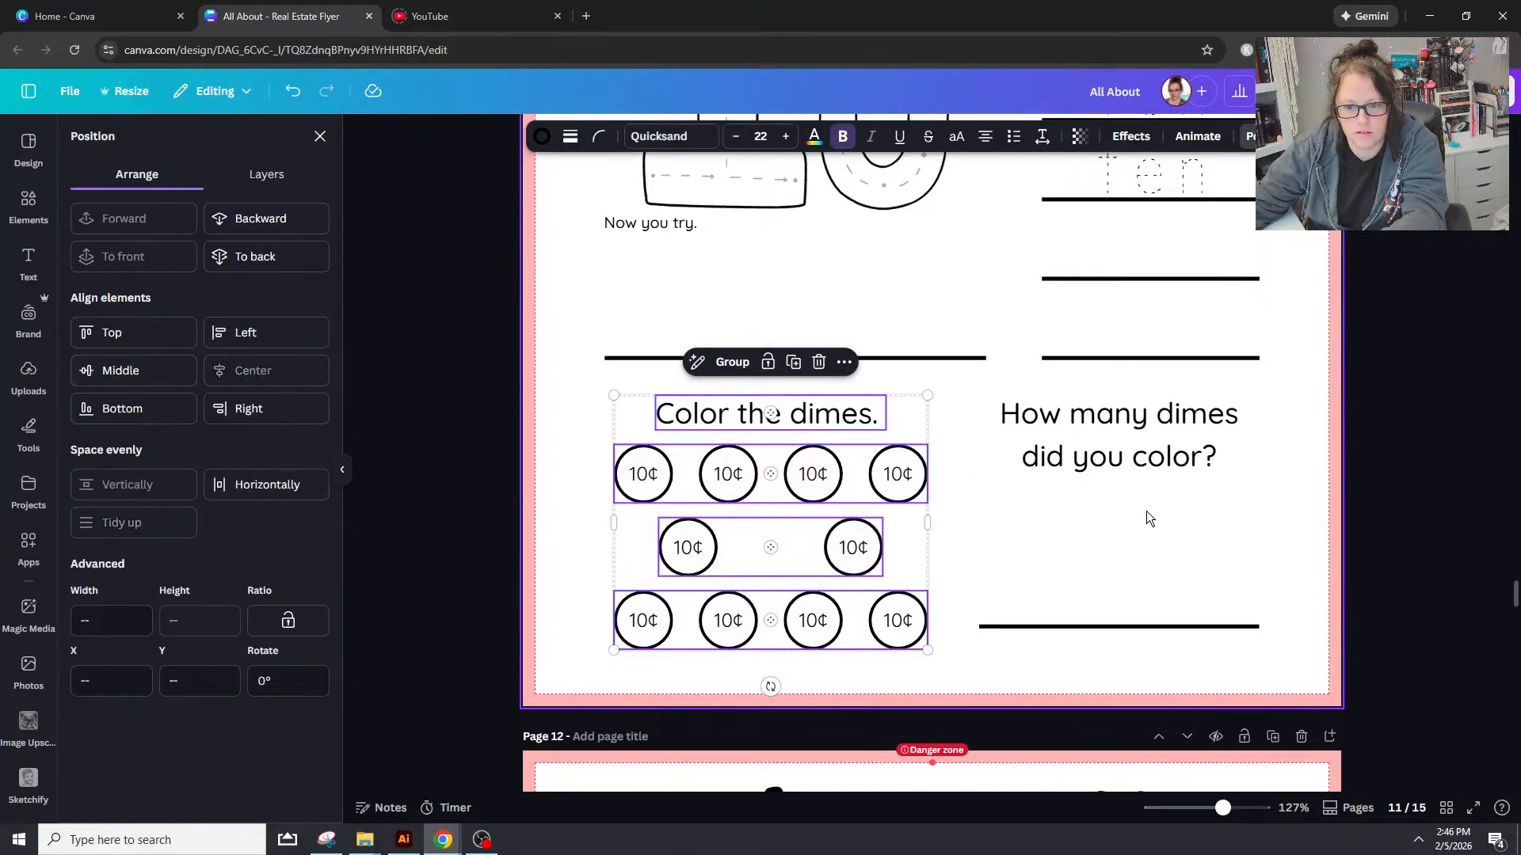
click(1339, 502)
Step: Try to center the "Color the branch." heading on page 10 horizontally with the branch drawing
scroll(1397, 468, up, 10)
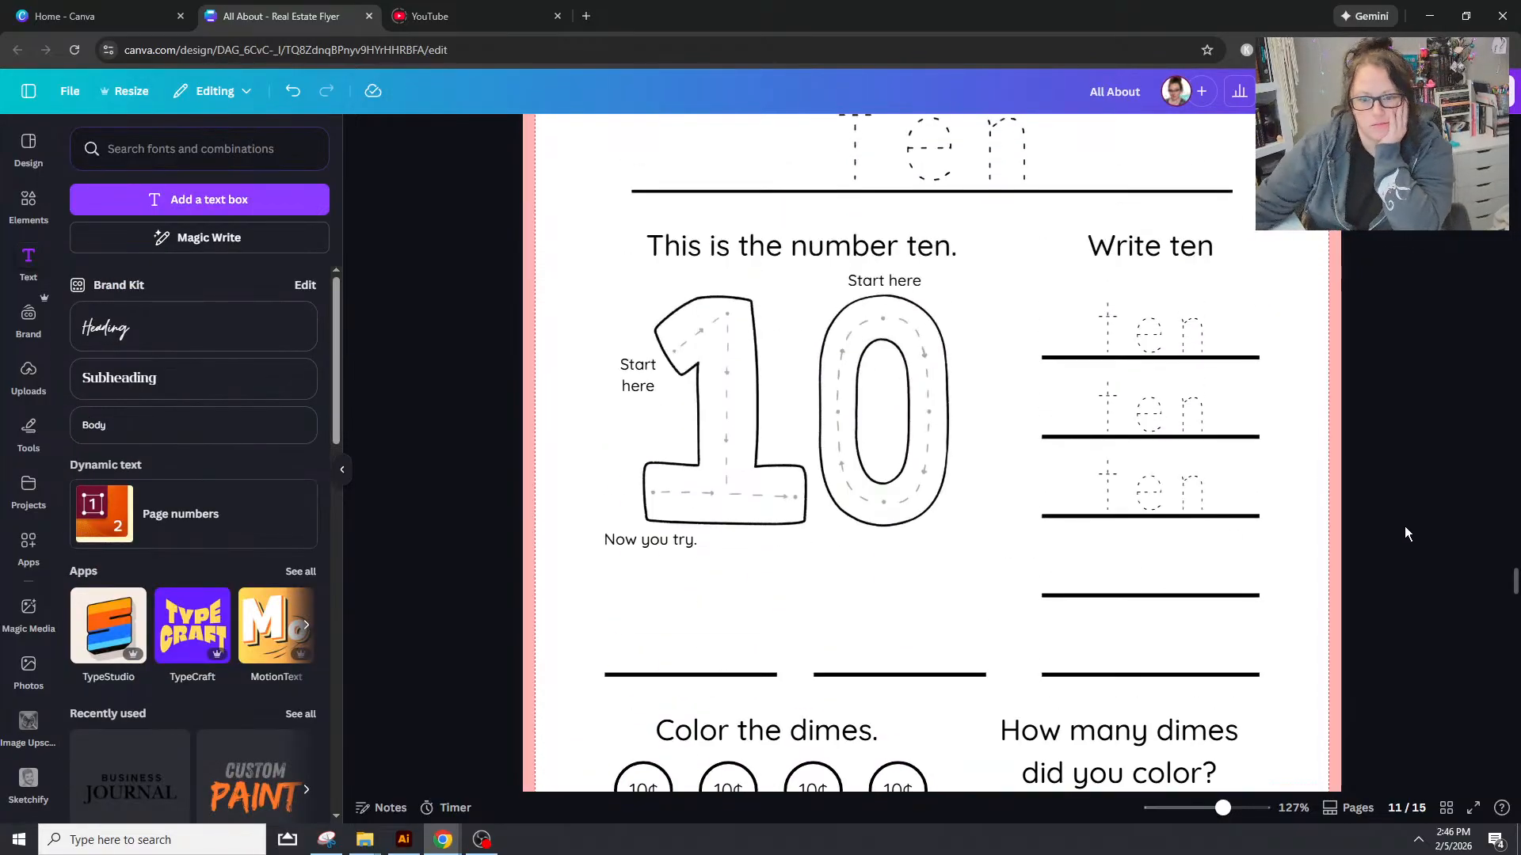
drag(642, 370, 935, 633)
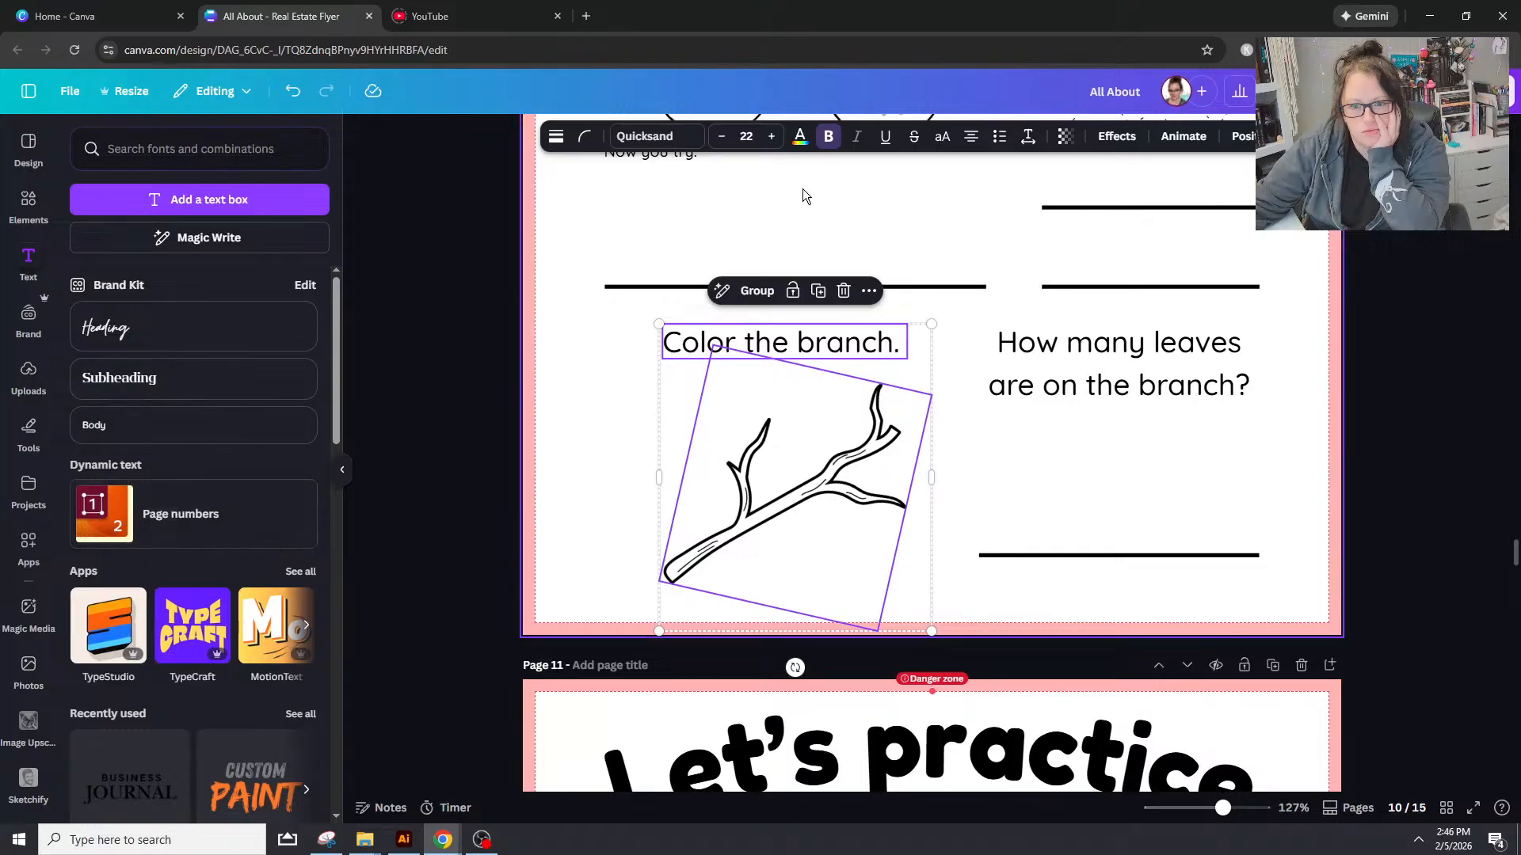
click(1243, 135)
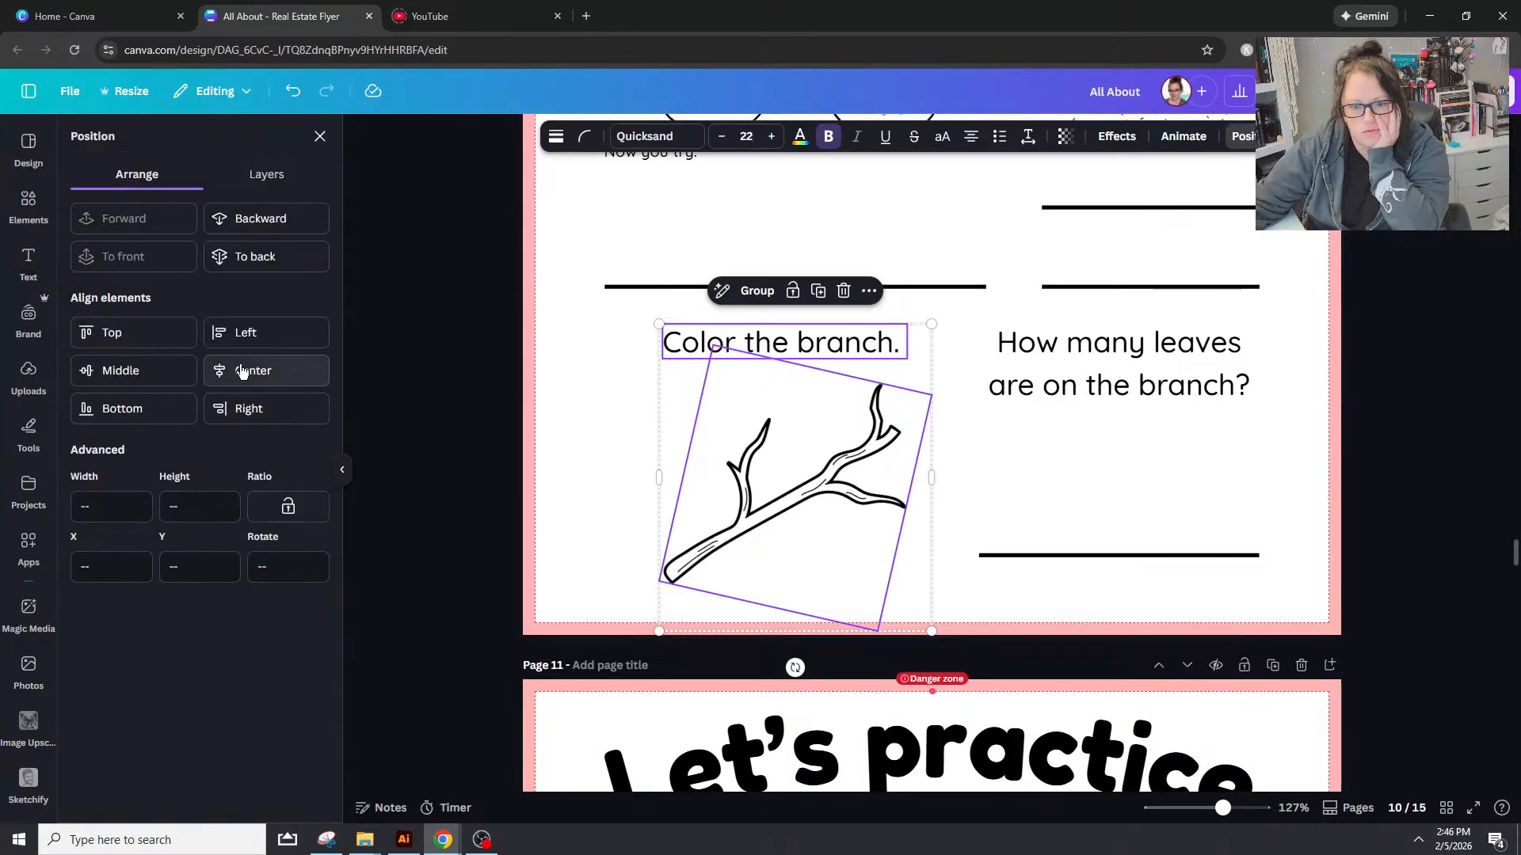
click(241, 366)
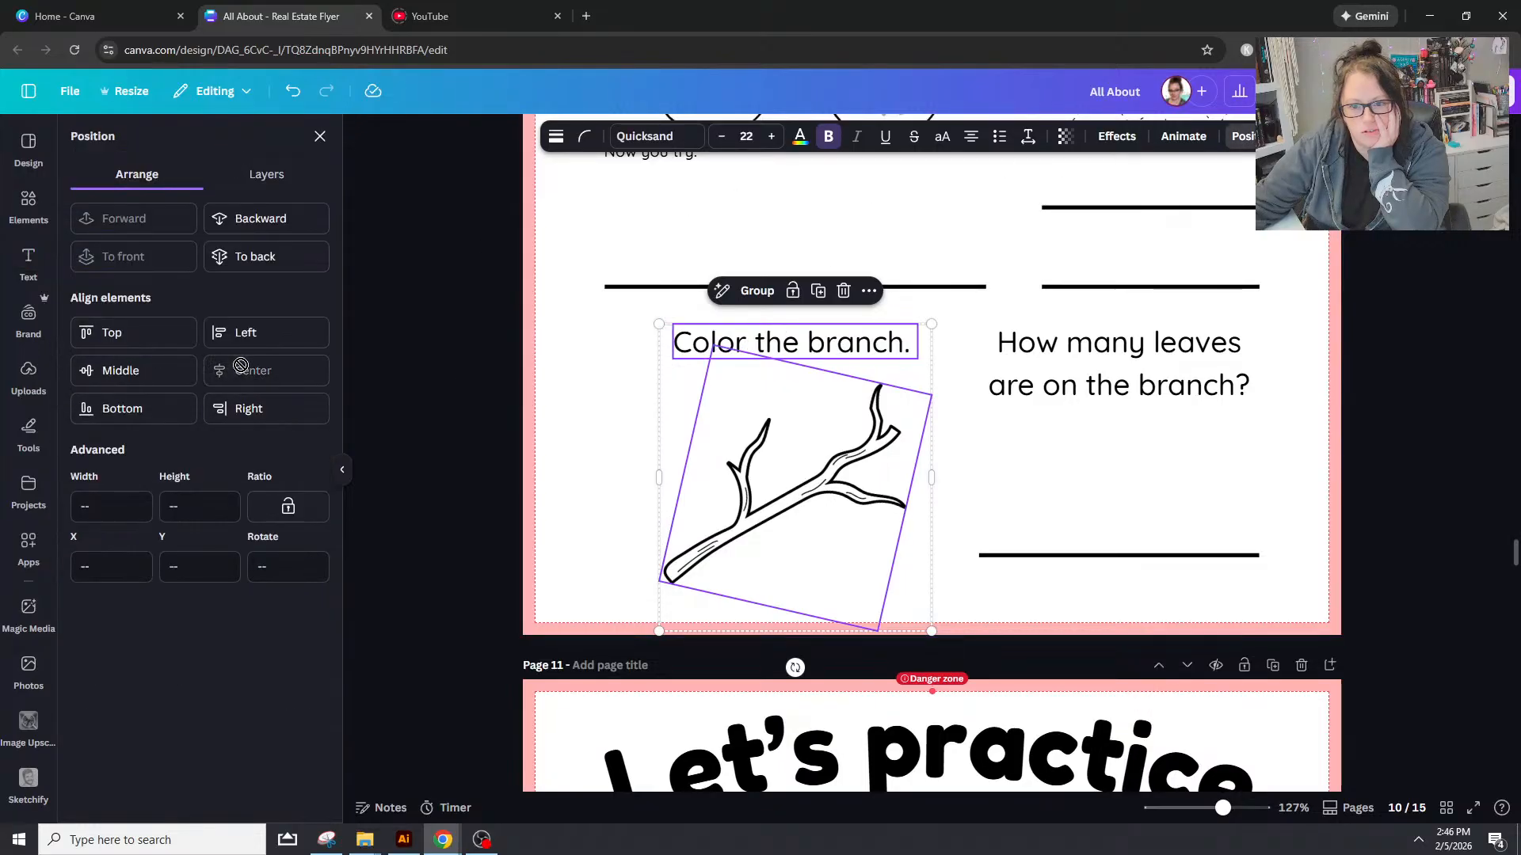
click(305, 343)
Step: Nudge the branch drawing on page 10 slightly left under its heading, to X 1.87 in
click(586, 444)
click(686, 472)
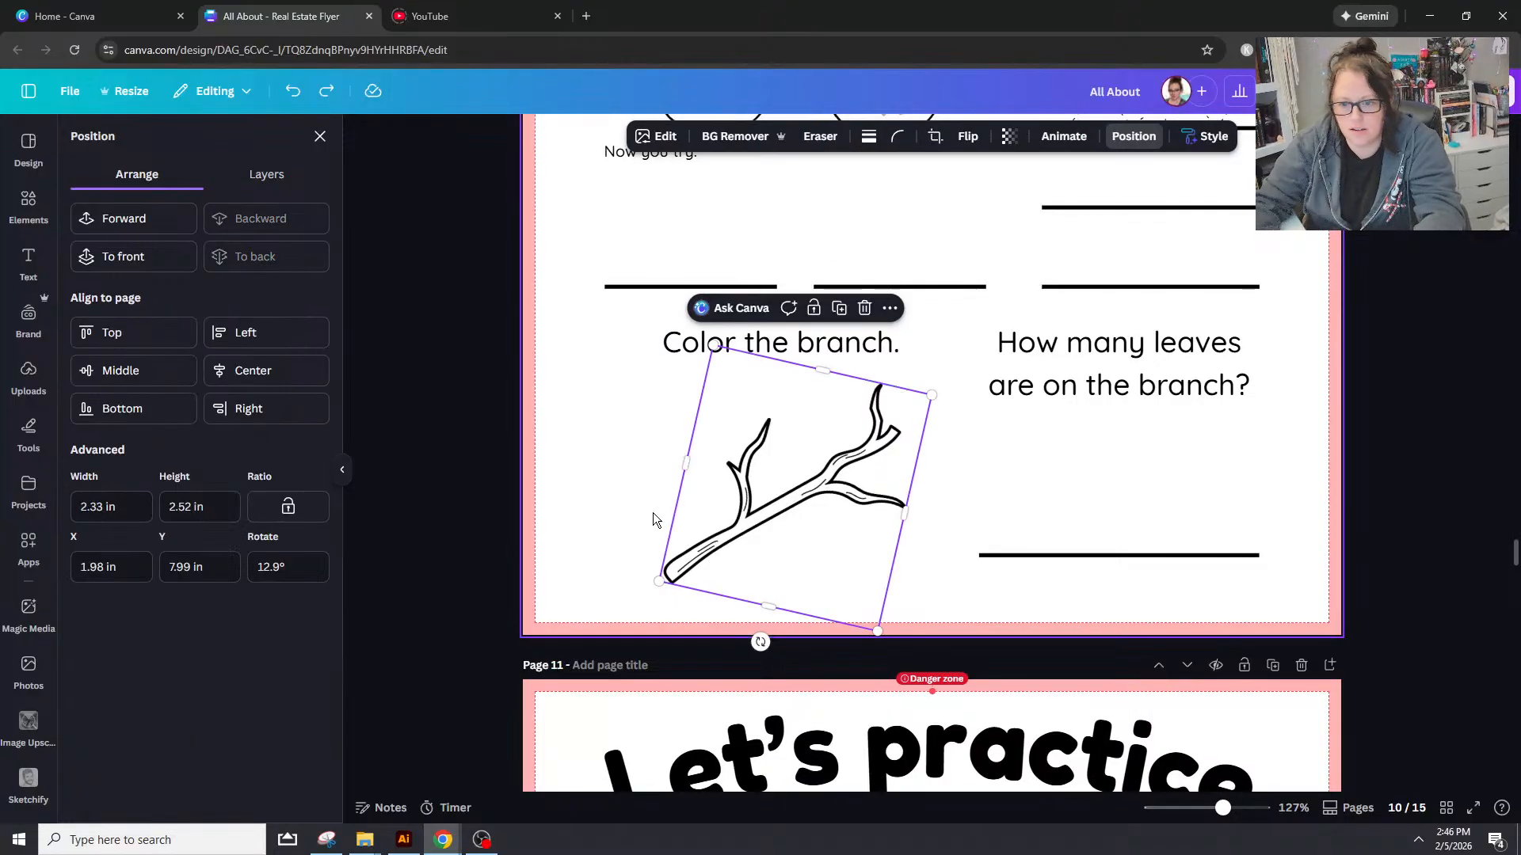
key(Left)
key(Left)
key(Left)
key(Left)
key(Left)
key(Left)
key(Left)
key(Left)
key(Left)
key(Left)
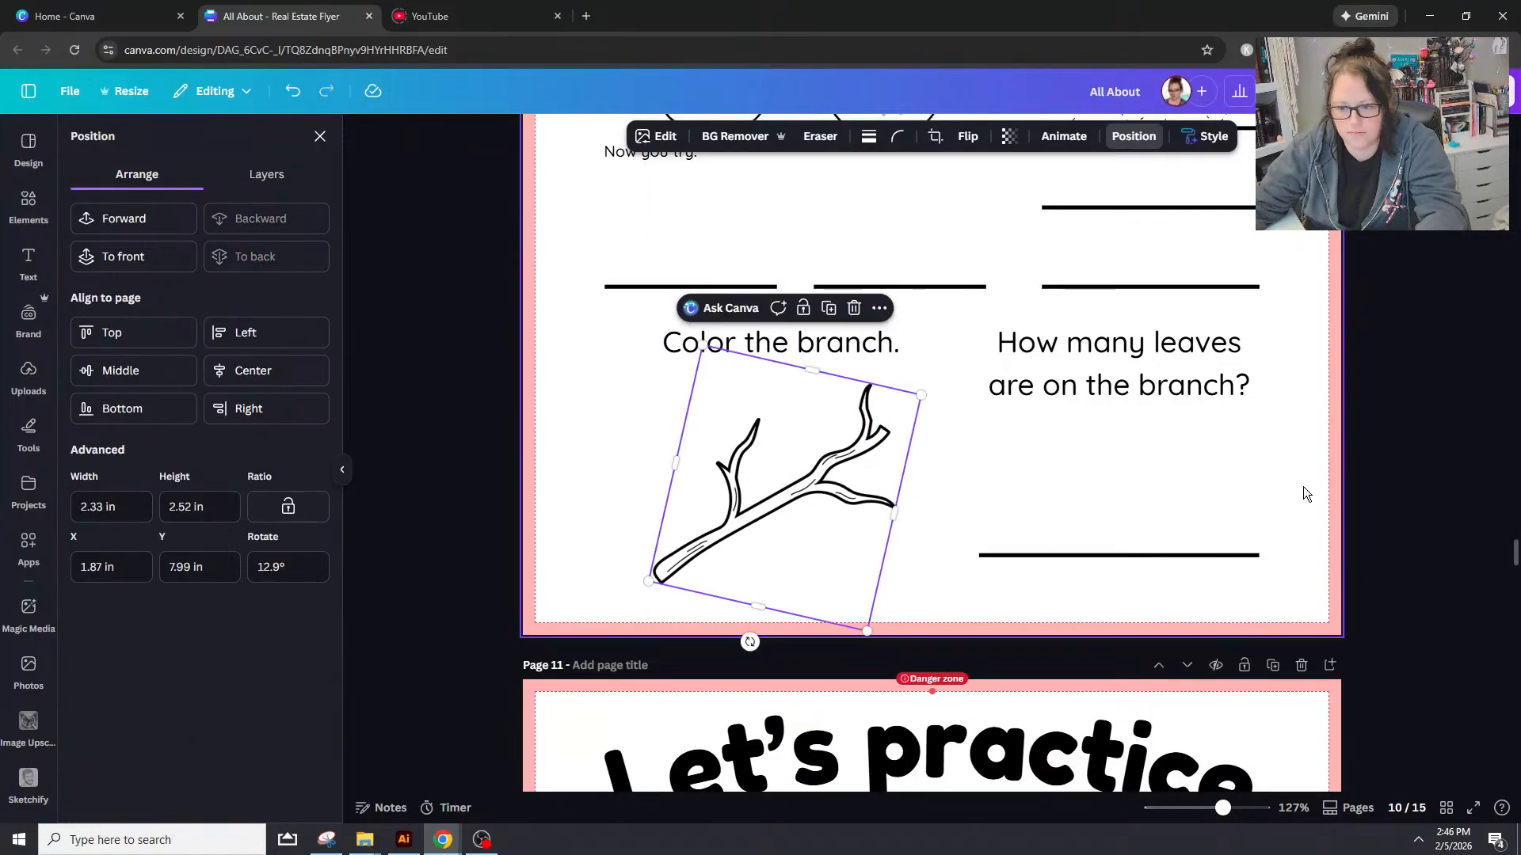
Step: Review the ten worksheet on page 11 and show all pages of the design in a grid overview
click(1223, 808)
click(1211, 809)
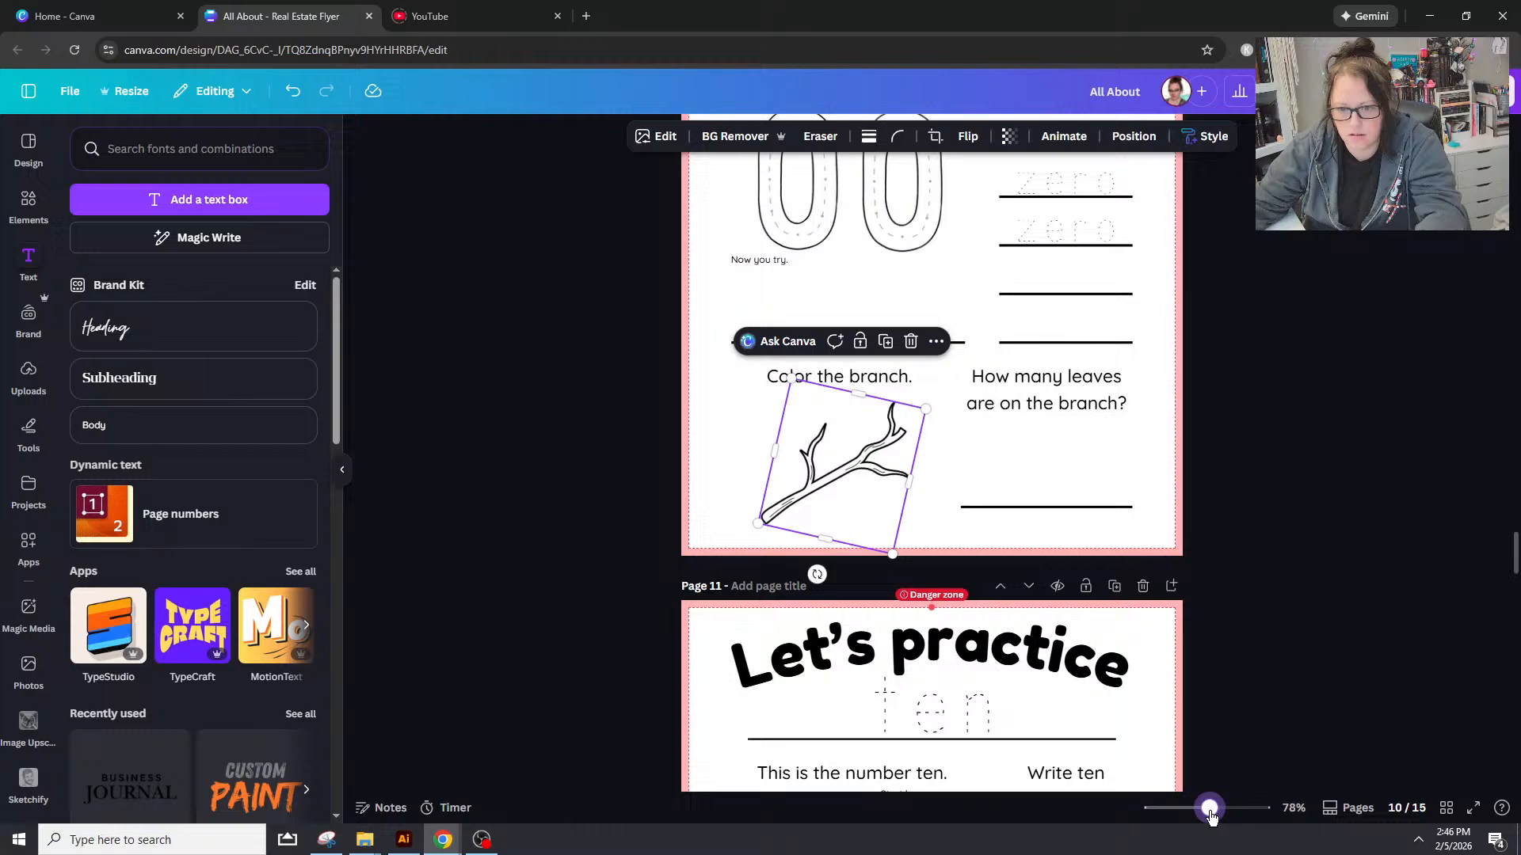
click(1341, 573)
scroll(1340, 573, down, 3)
scroll(1342, 572, down, 3)
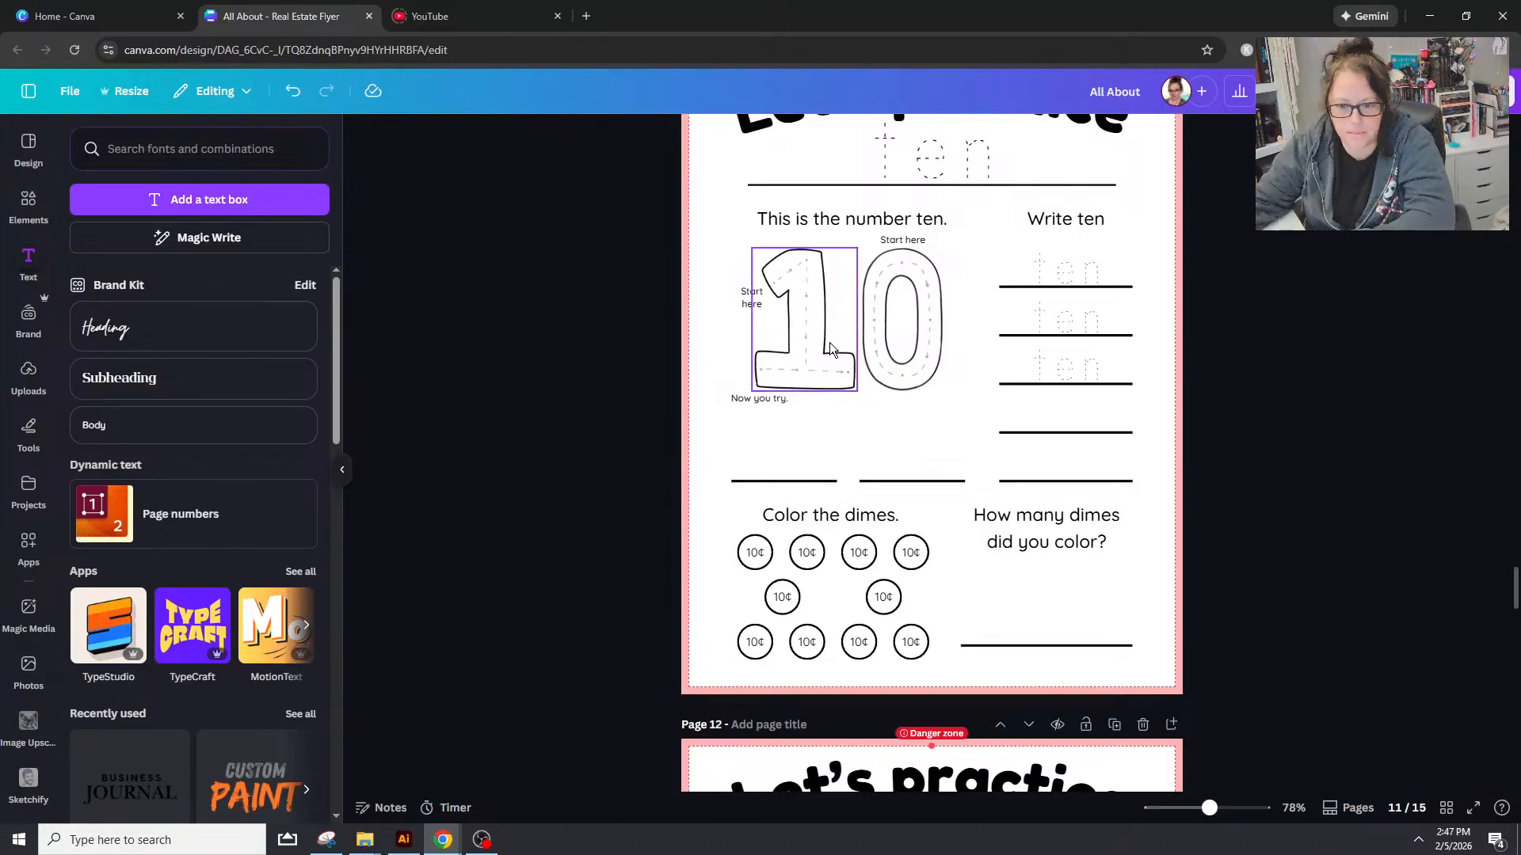
click(1357, 811)
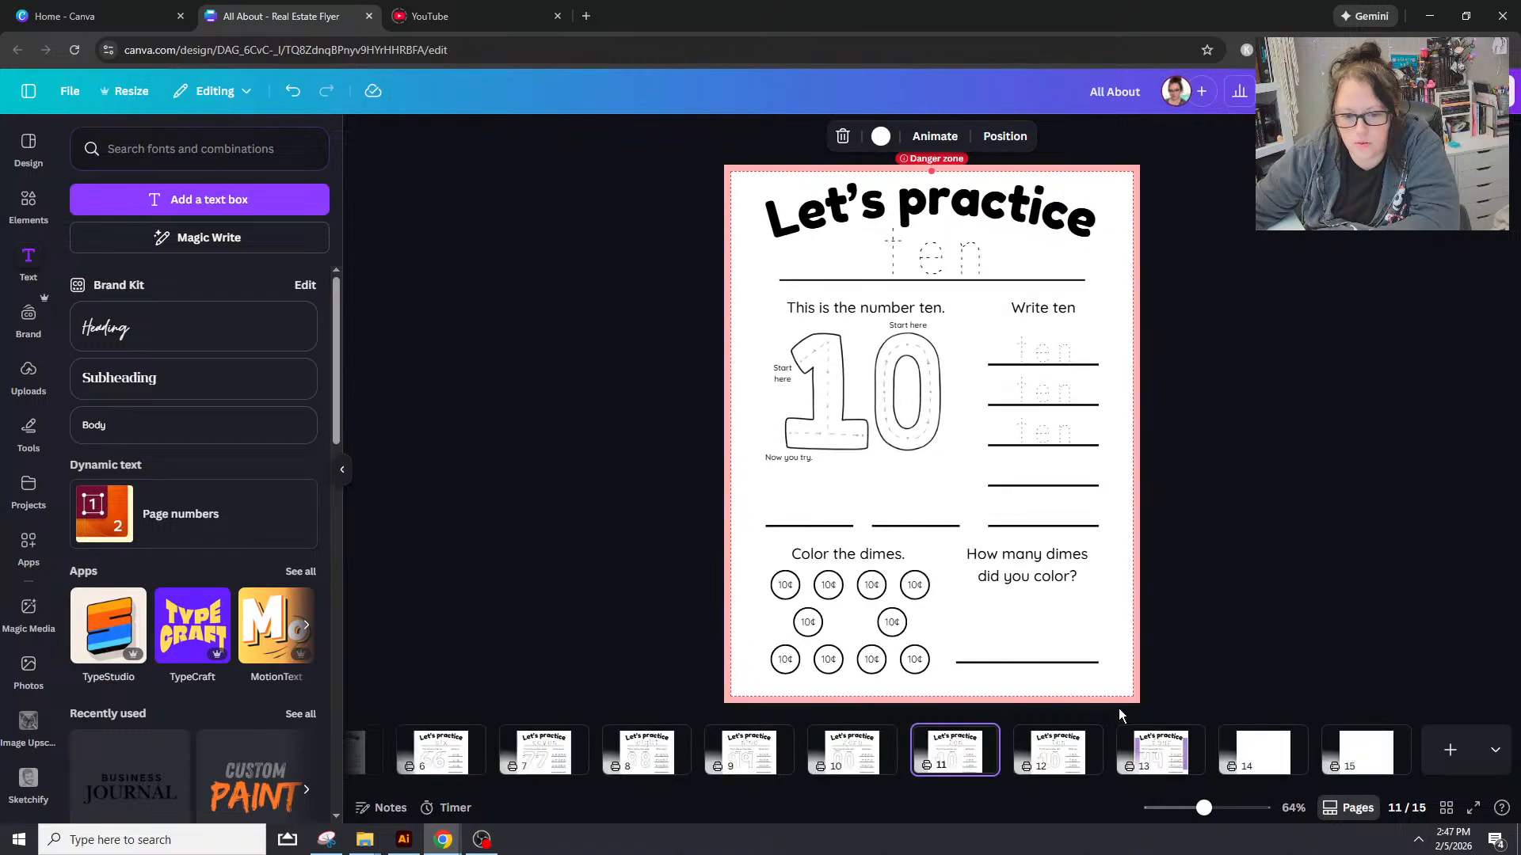
click(1446, 808)
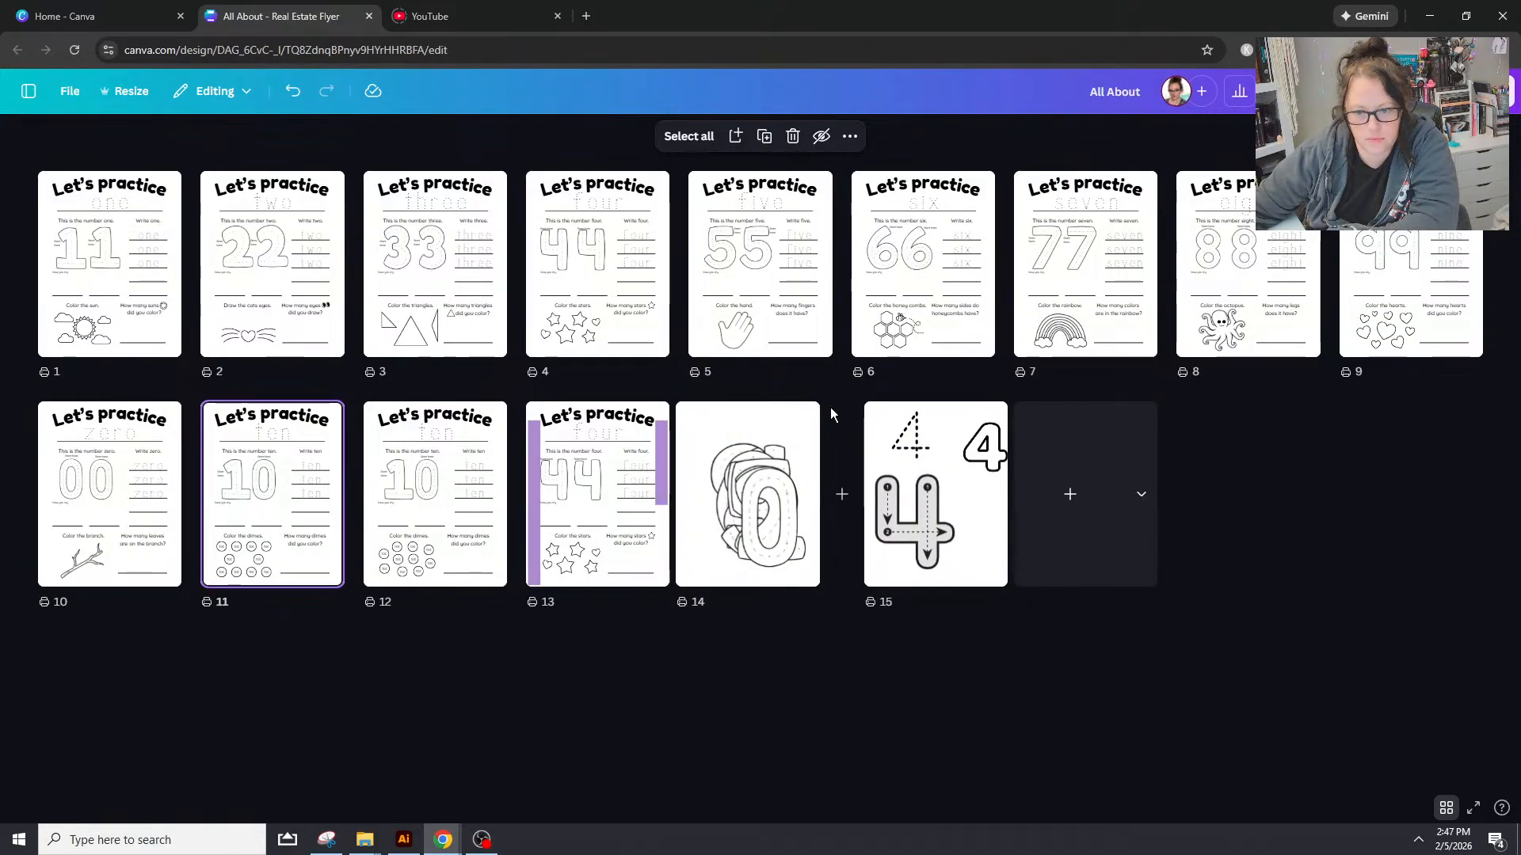
click(810, 414)
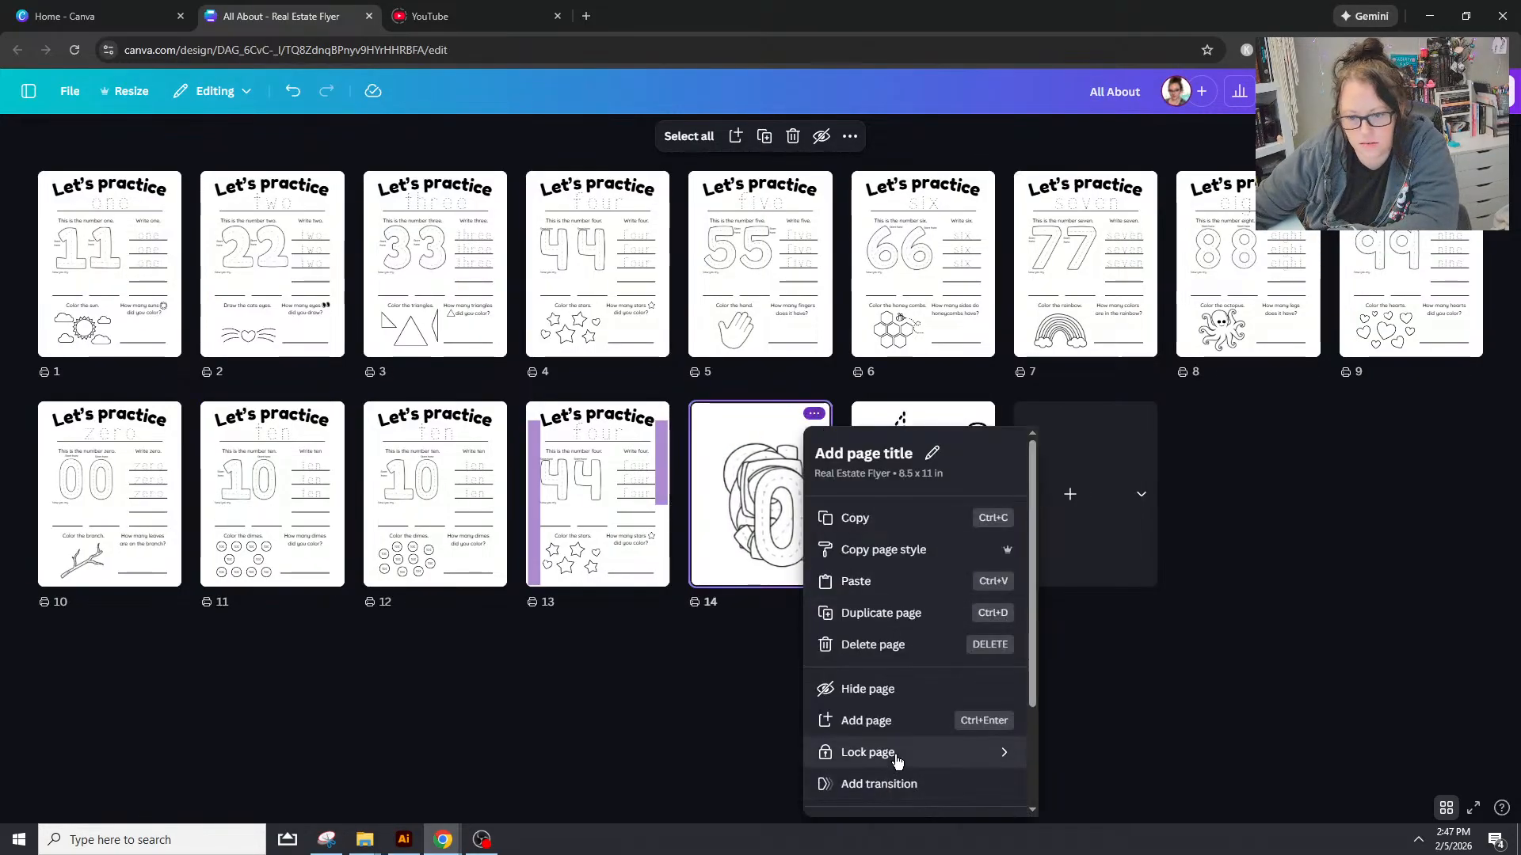
scroll(900, 792, down, 2)
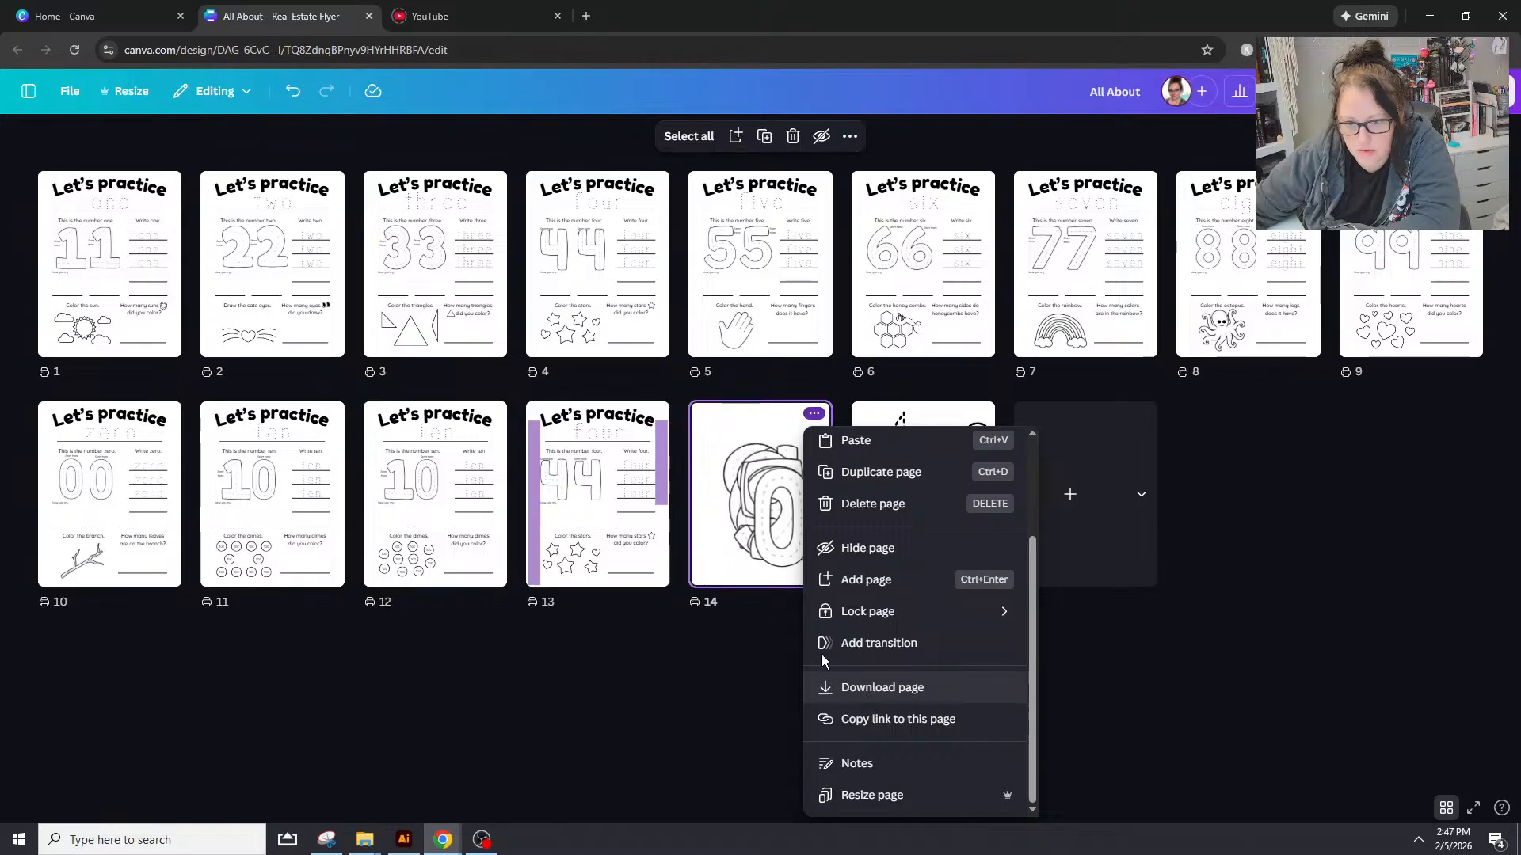
click(867, 474)
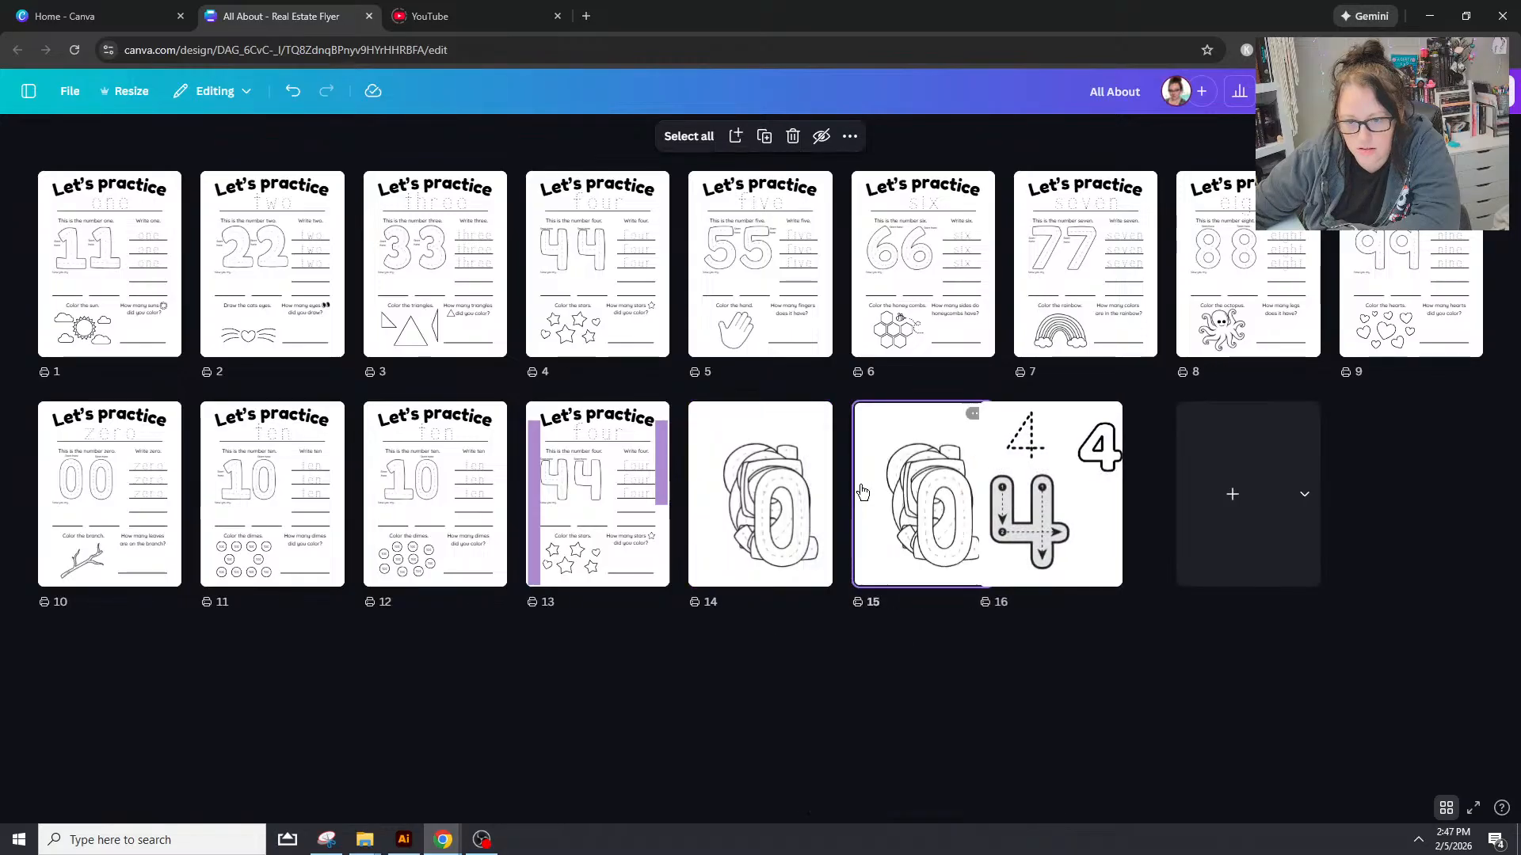
click(977, 413)
click(976, 646)
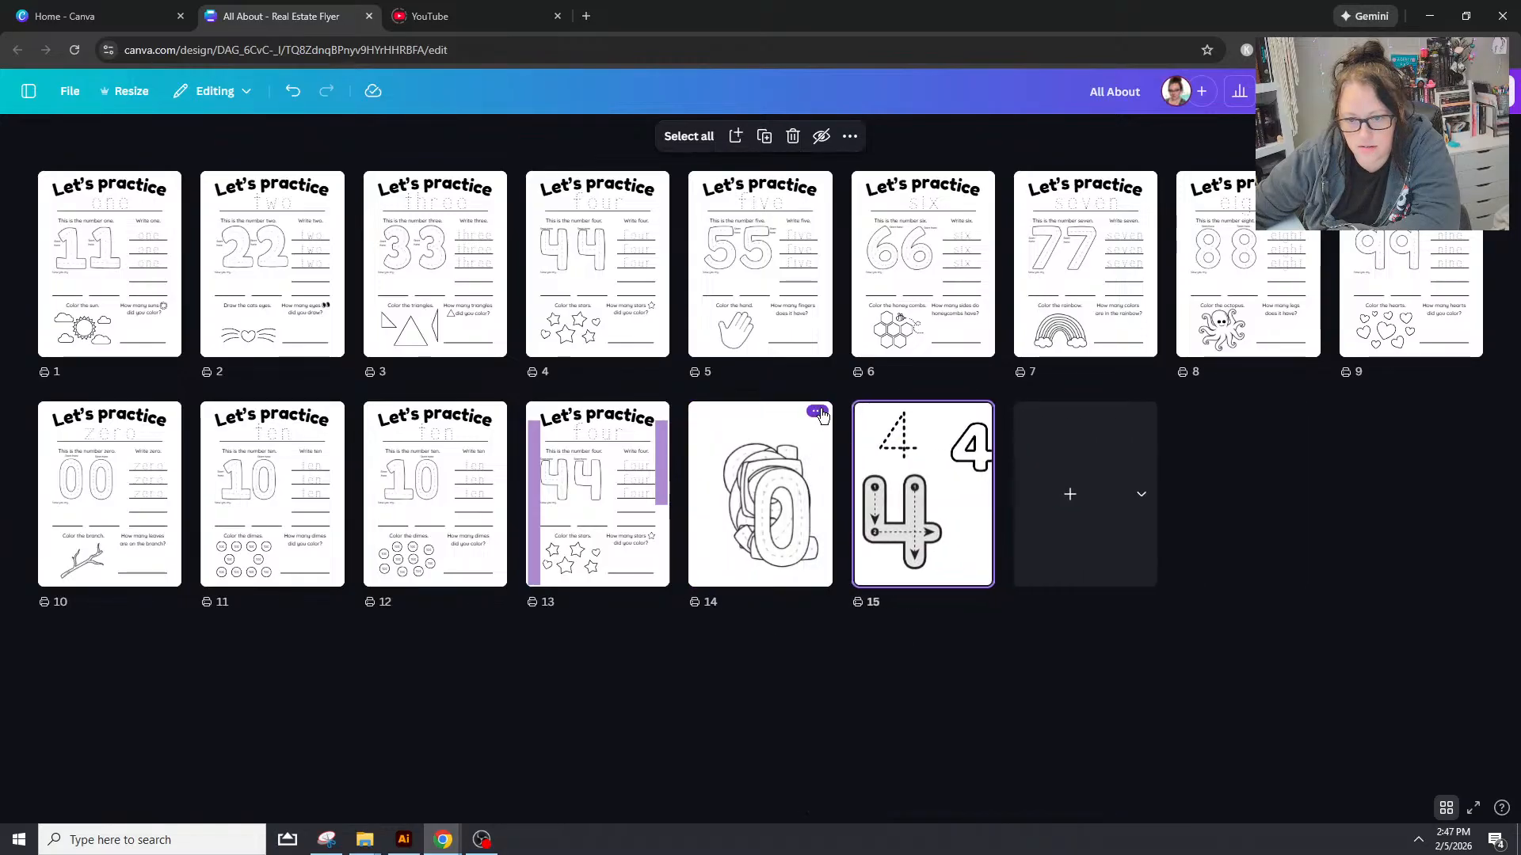
Step: Delete the leftover backpack zero page, the number 4 sample page and the ten worksheet with scattered dimes
click(814, 413)
click(872, 643)
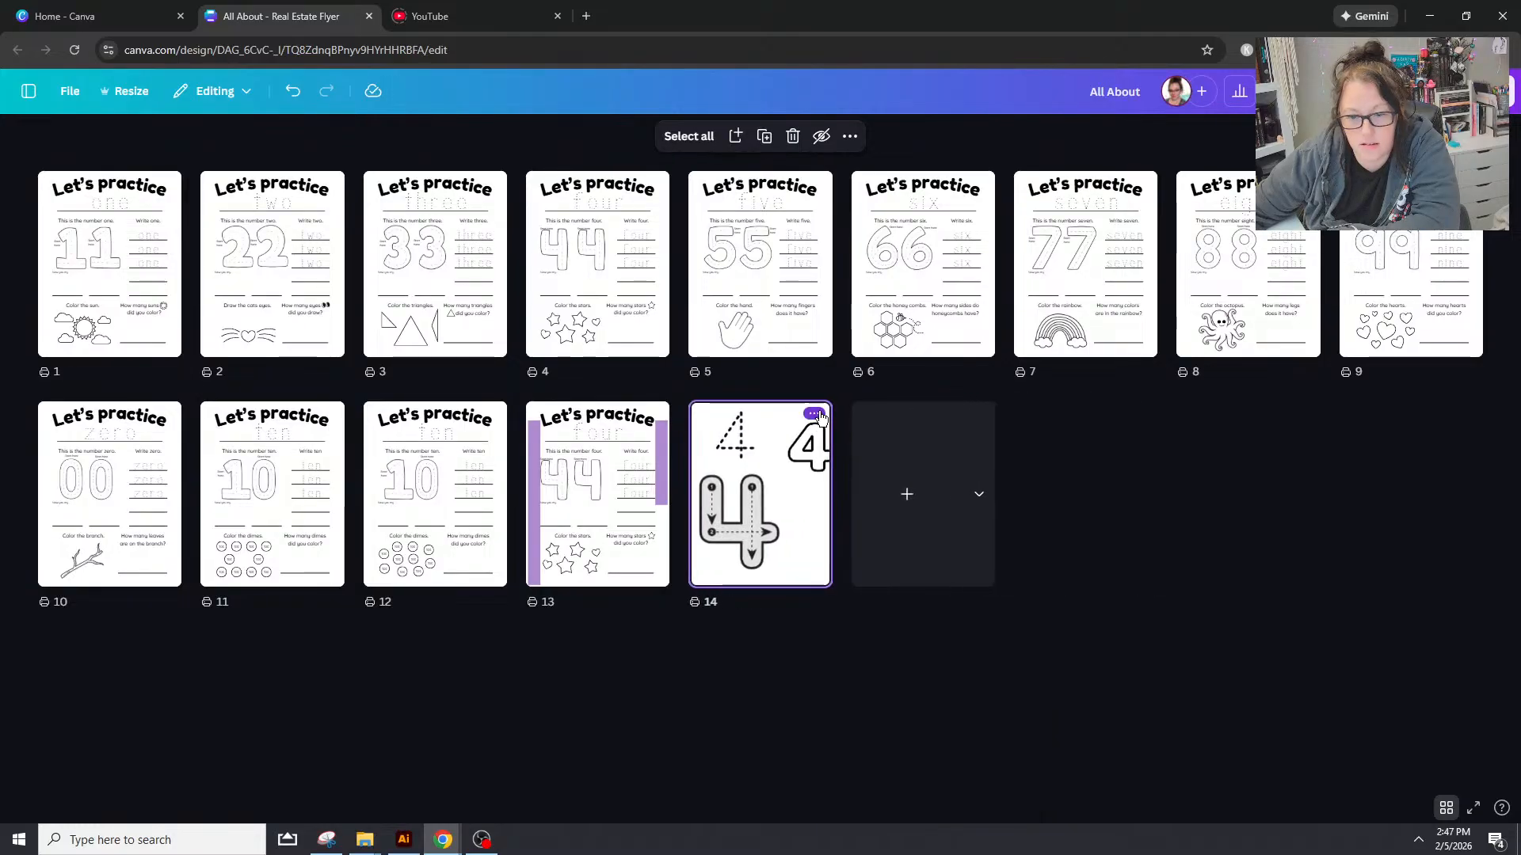
click(815, 413)
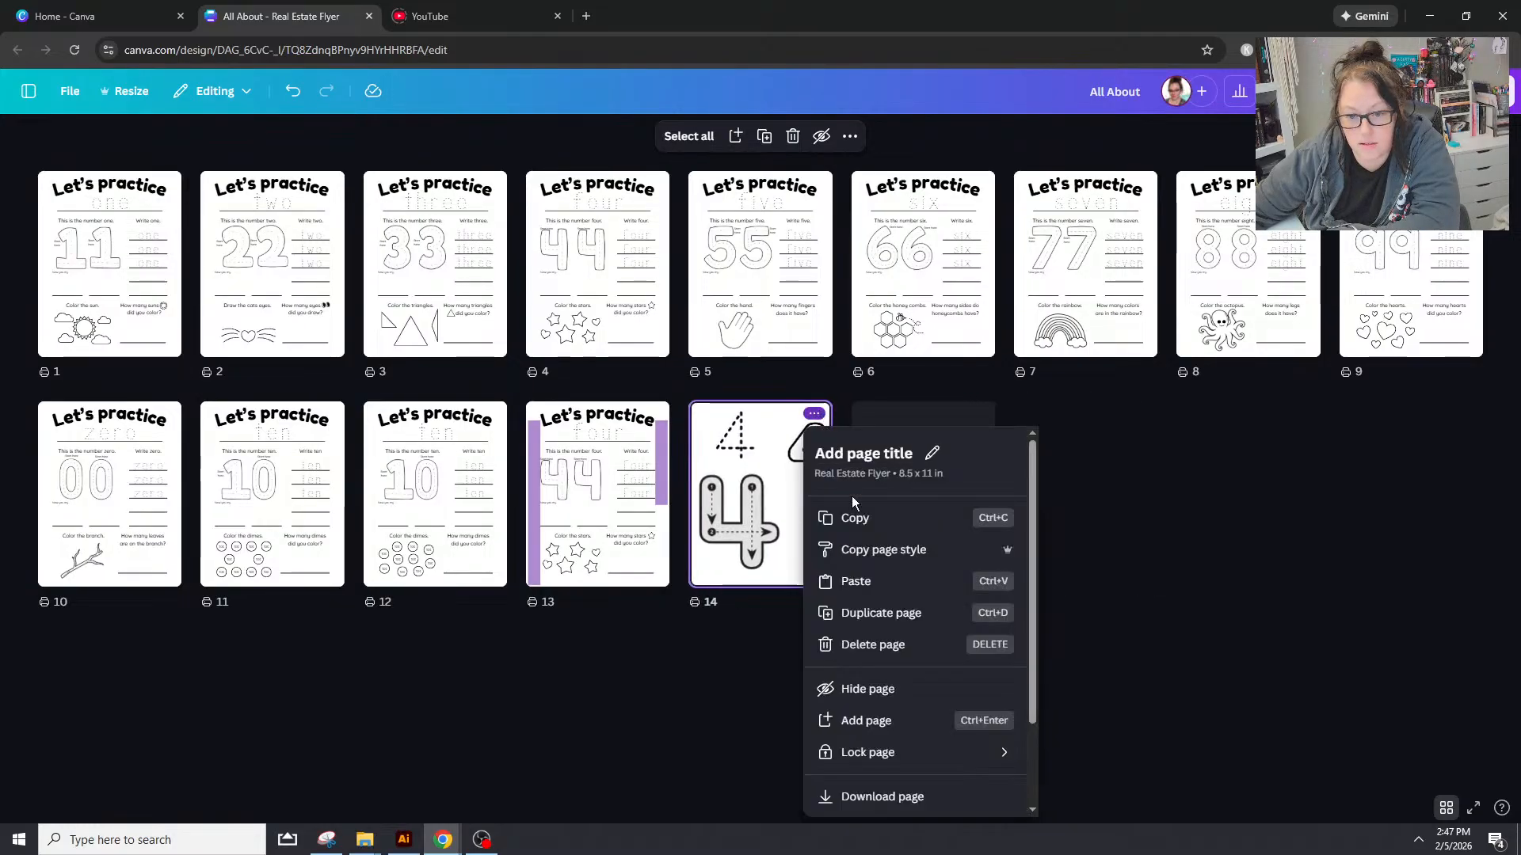
click(873, 644)
click(537, 695)
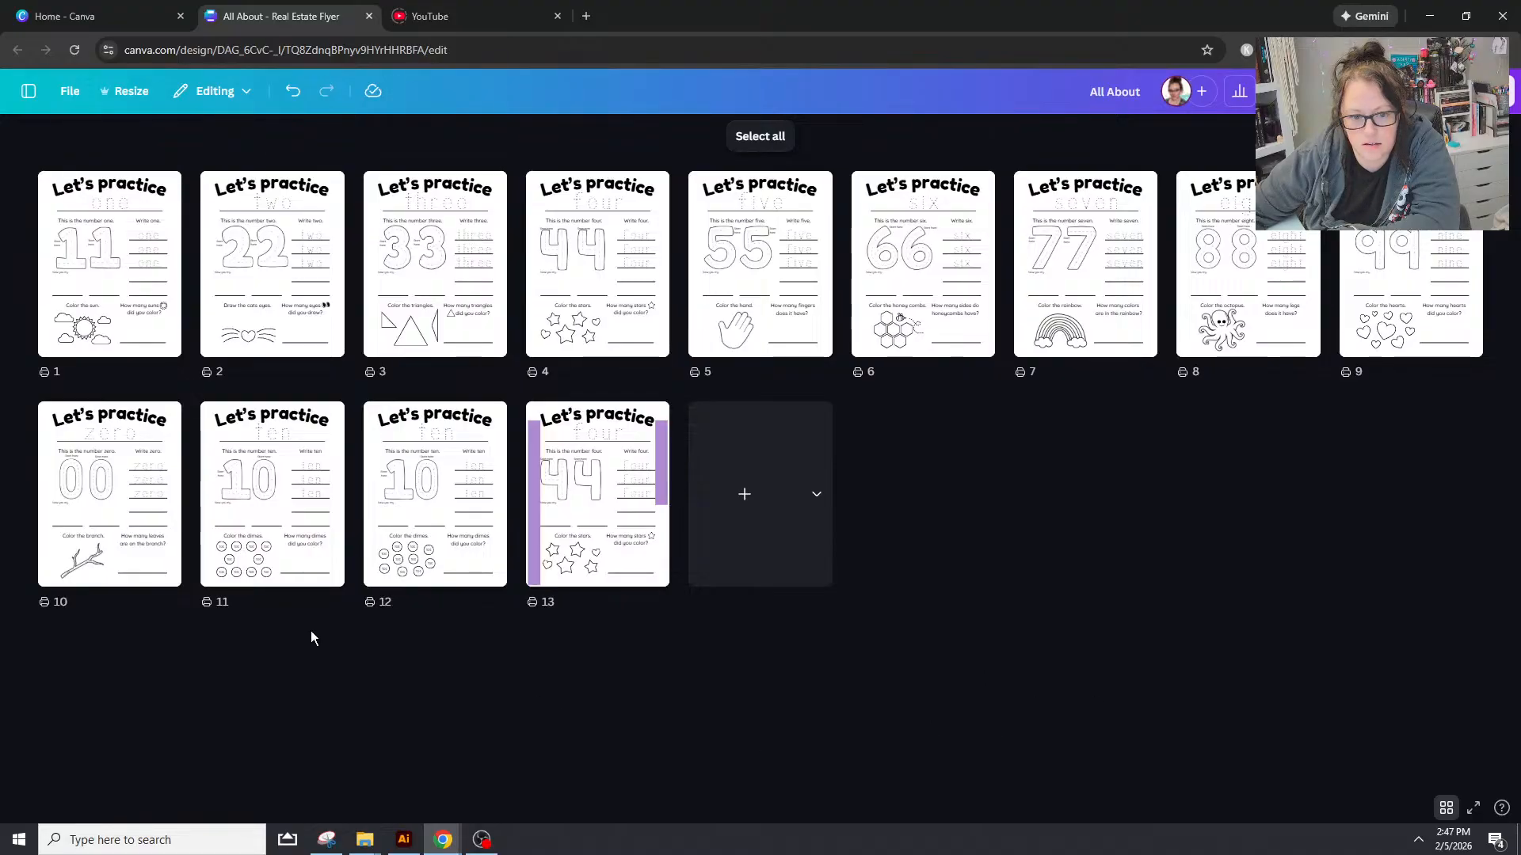
click(489, 414)
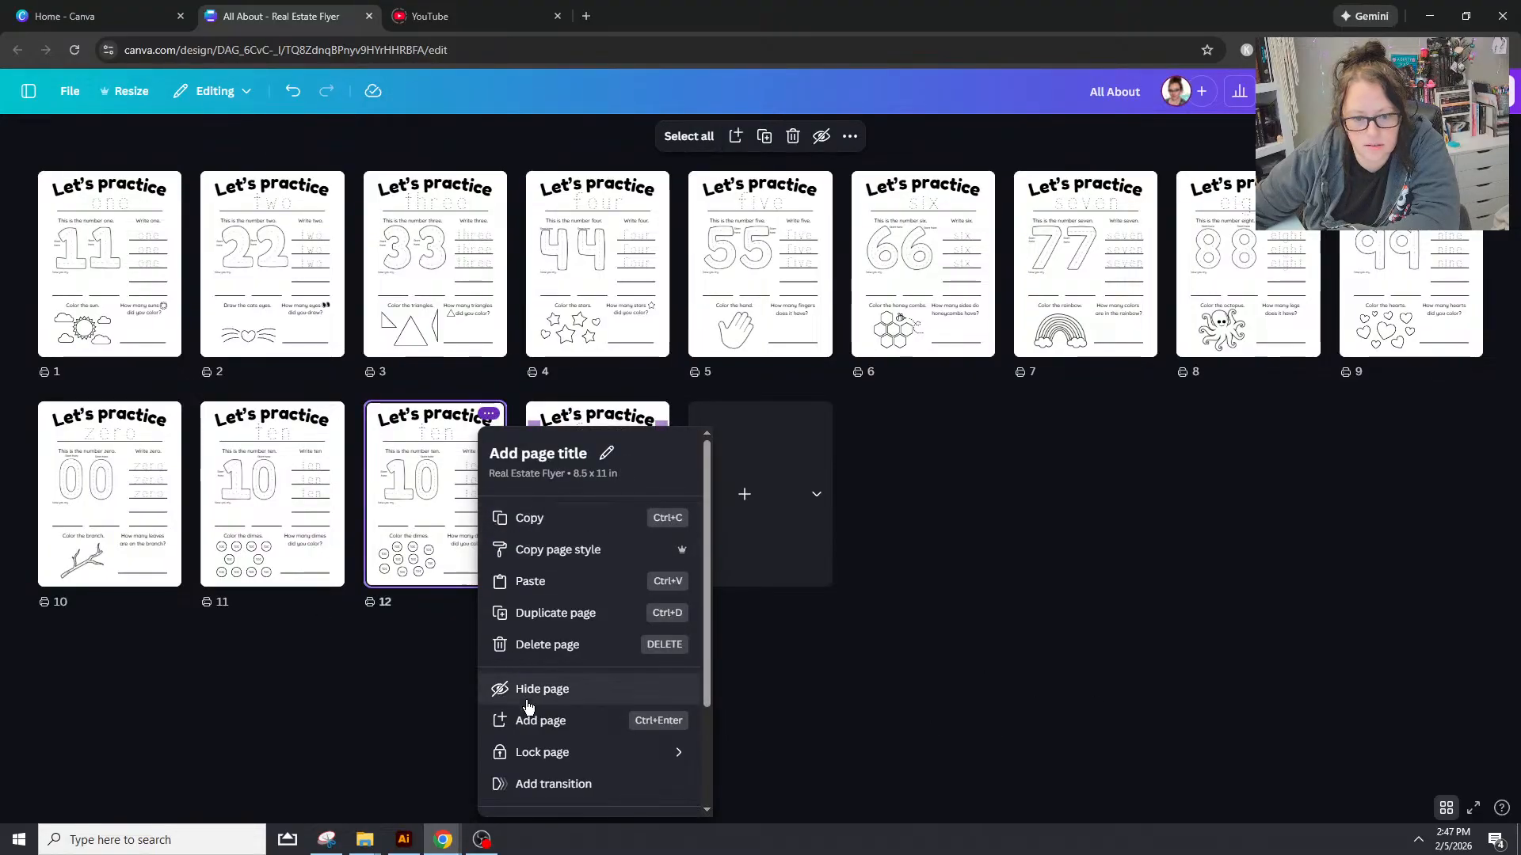
click(535, 646)
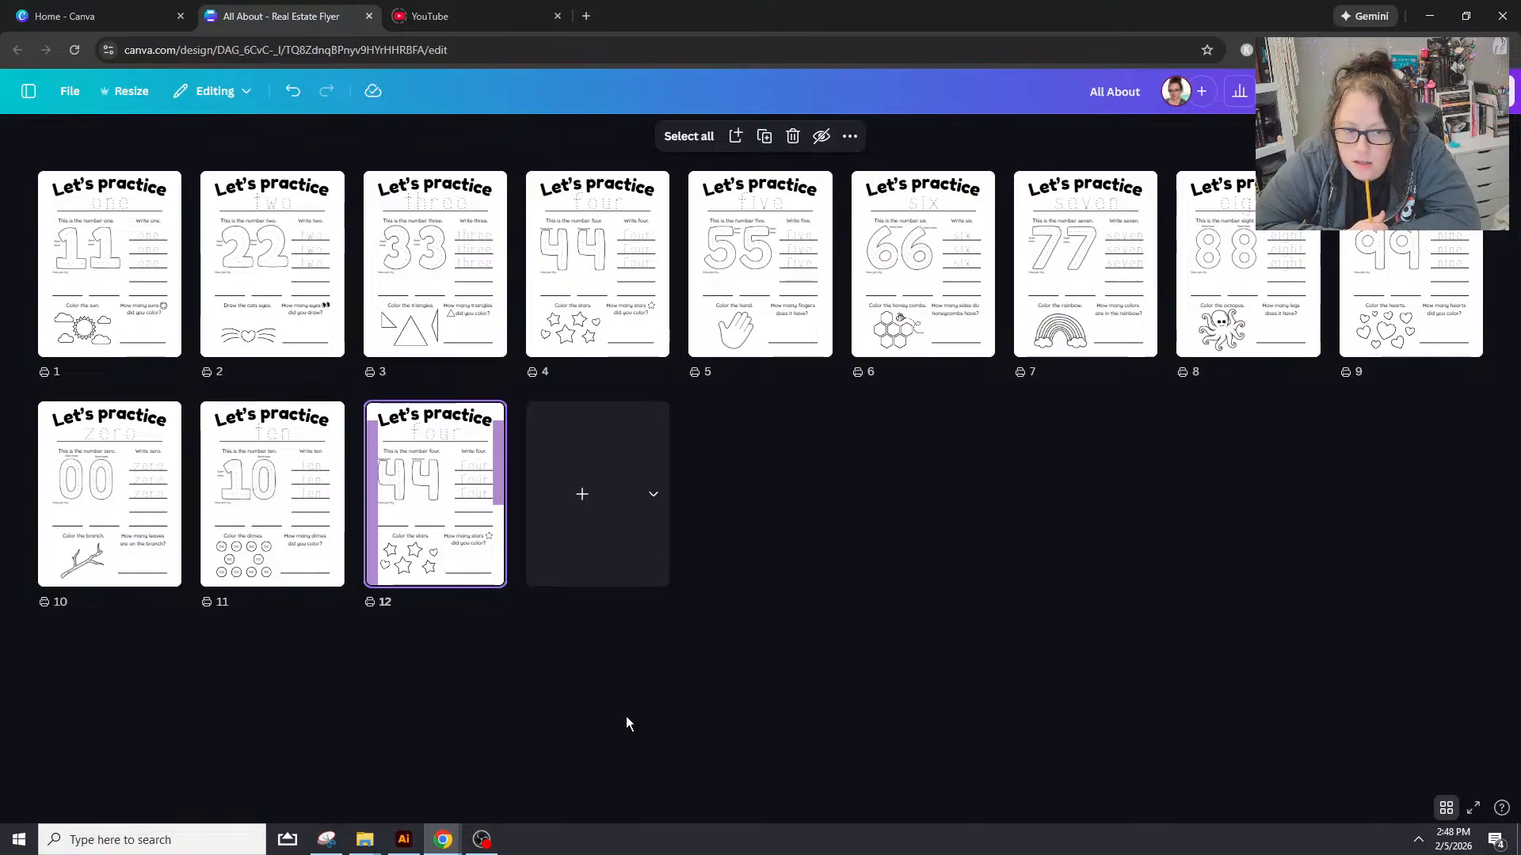
Step: Open the number one worksheet on page 1 for close-up editing and ready a white drawing marker
click(155, 335)
double_click(124, 306)
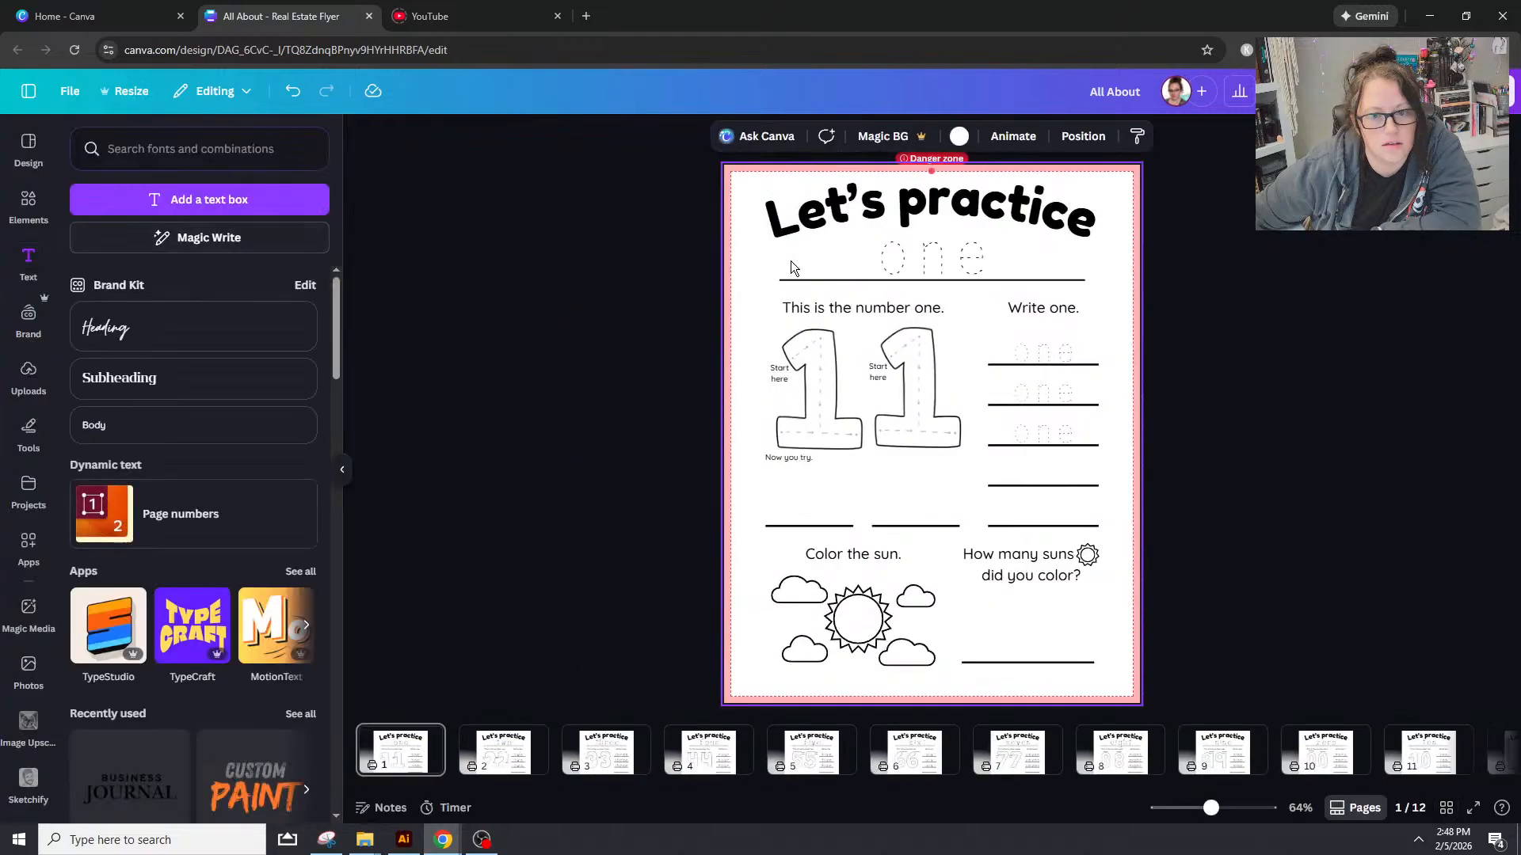
click(1242, 808)
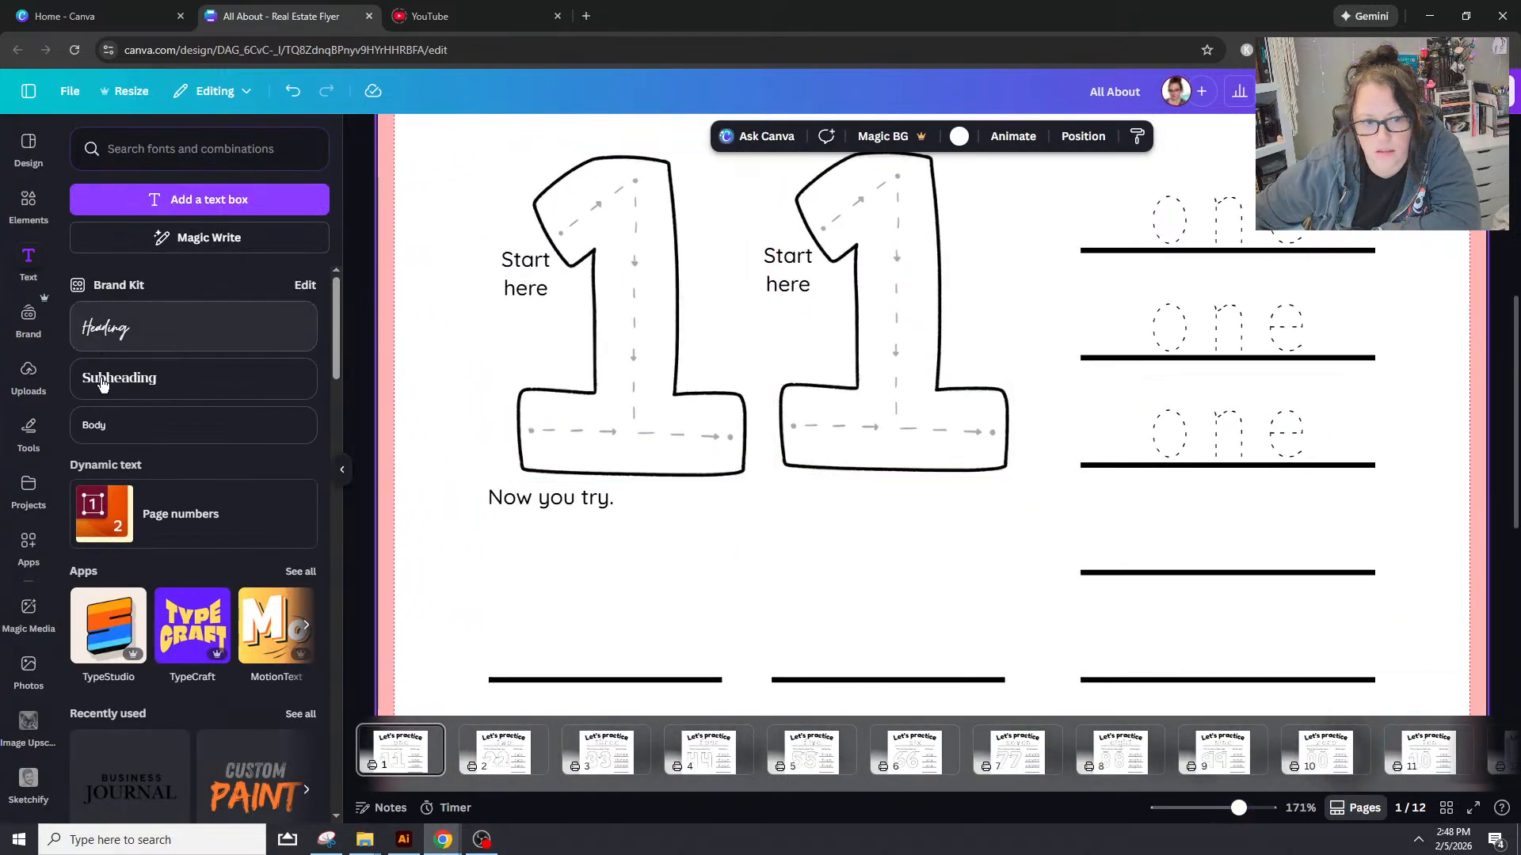
click(28, 428)
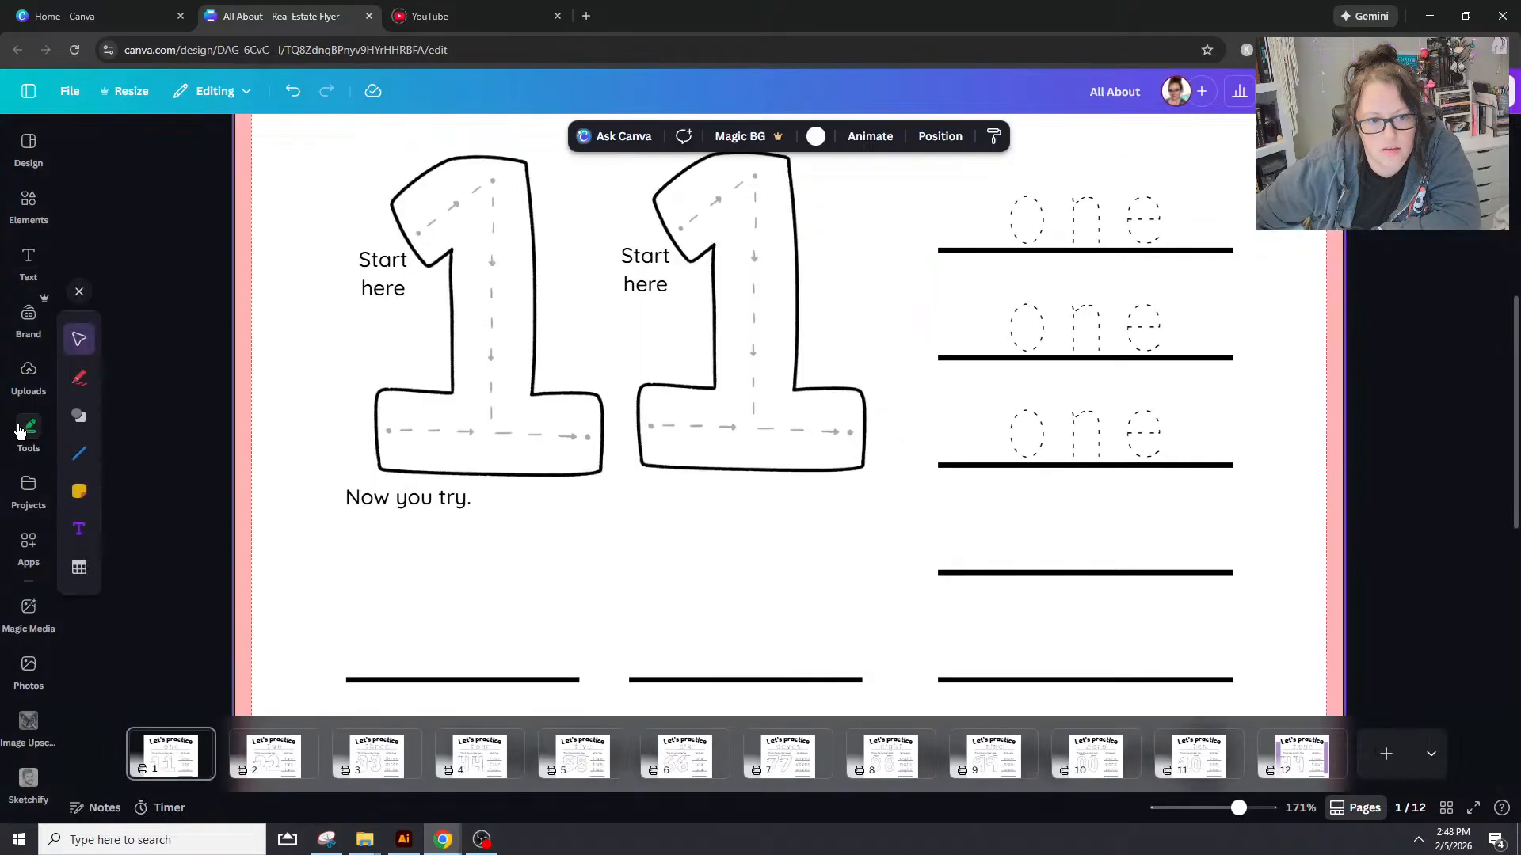
click(80, 378)
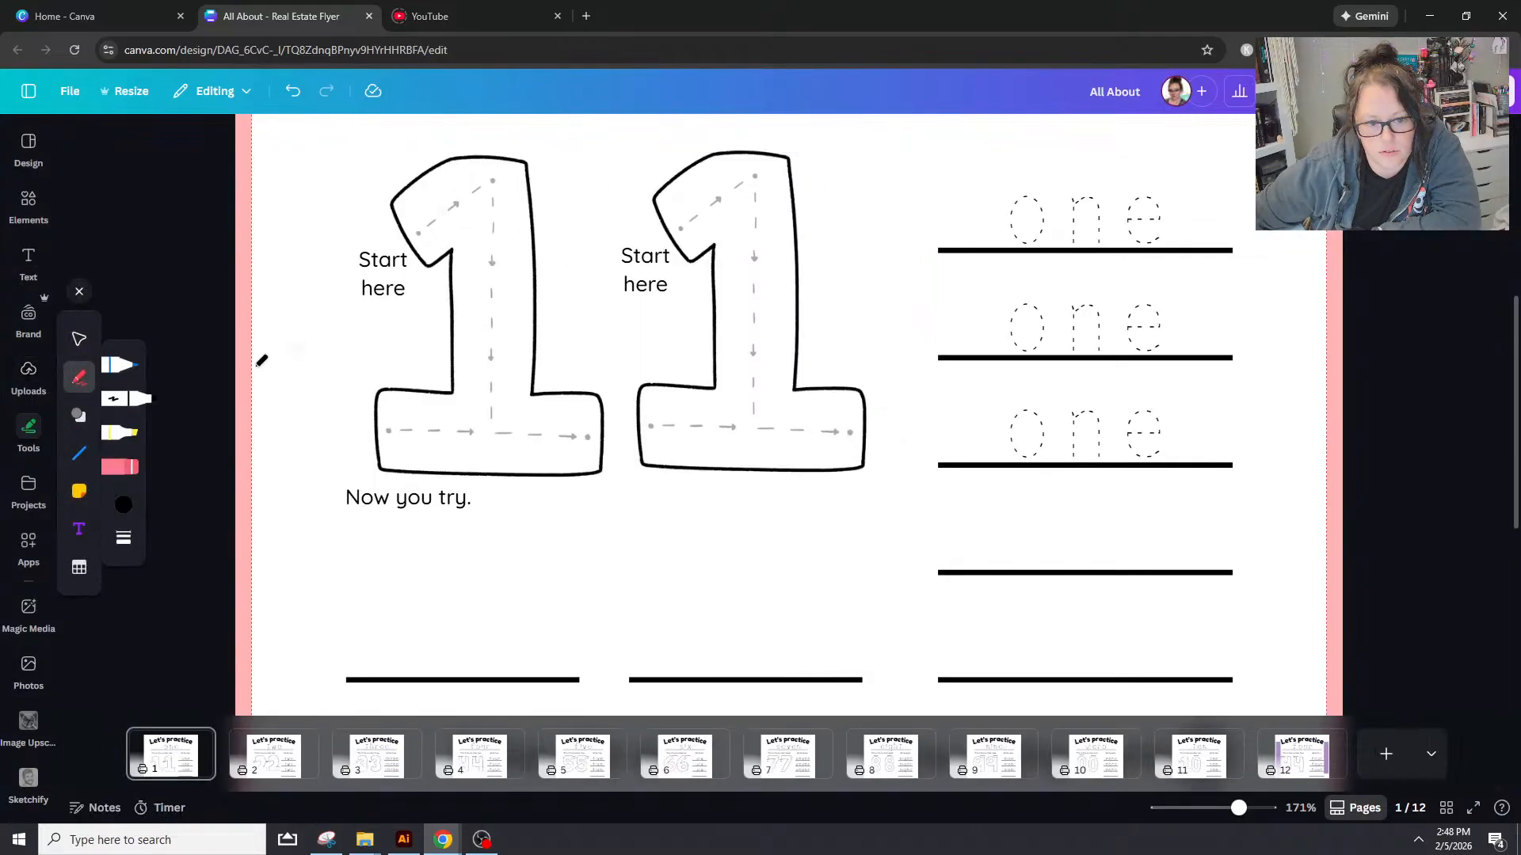
click(123, 507)
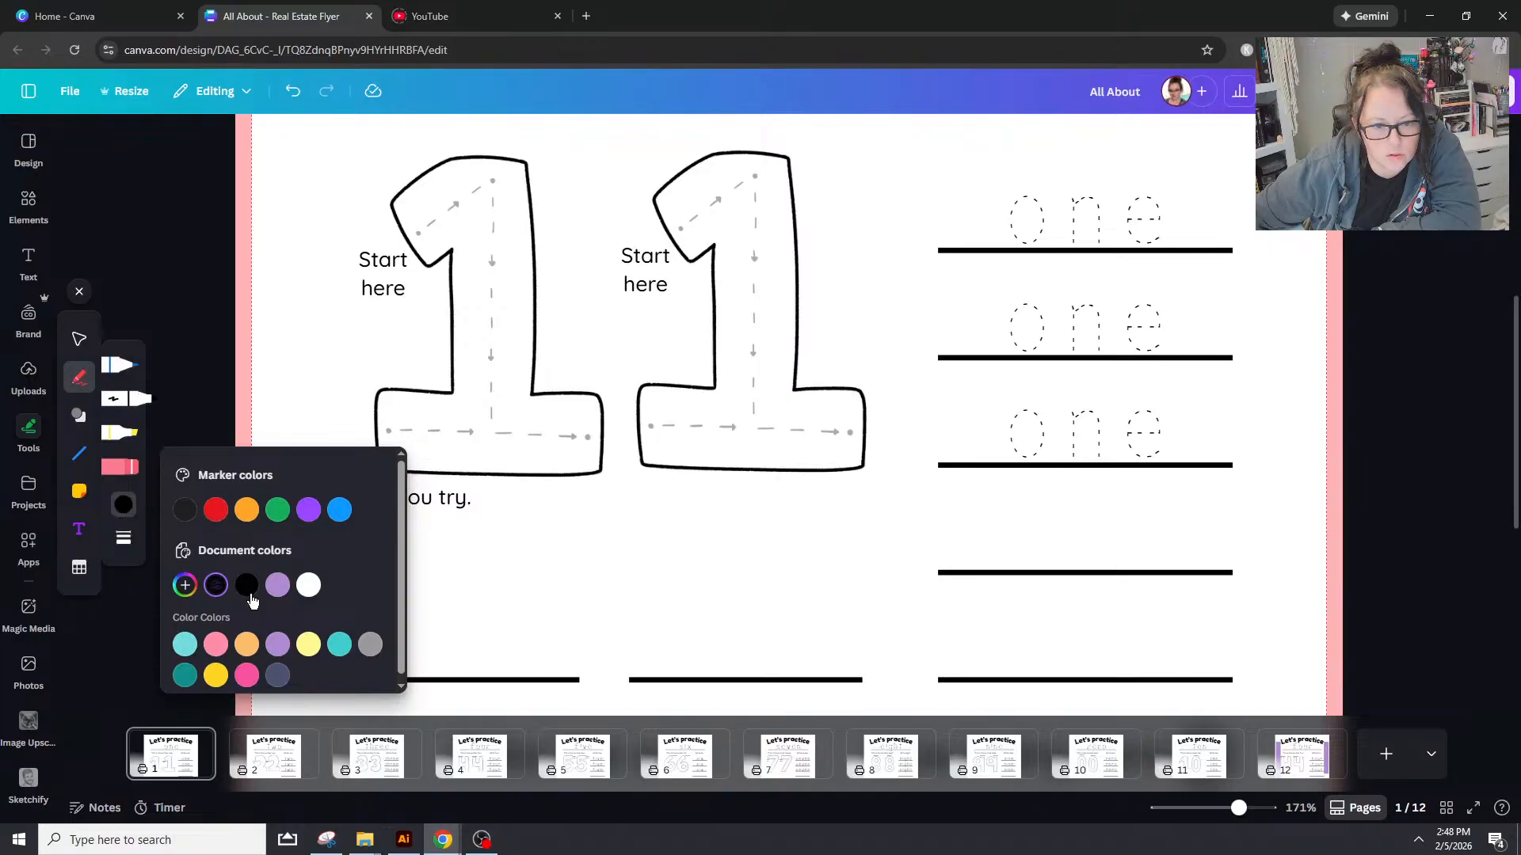
click(309, 585)
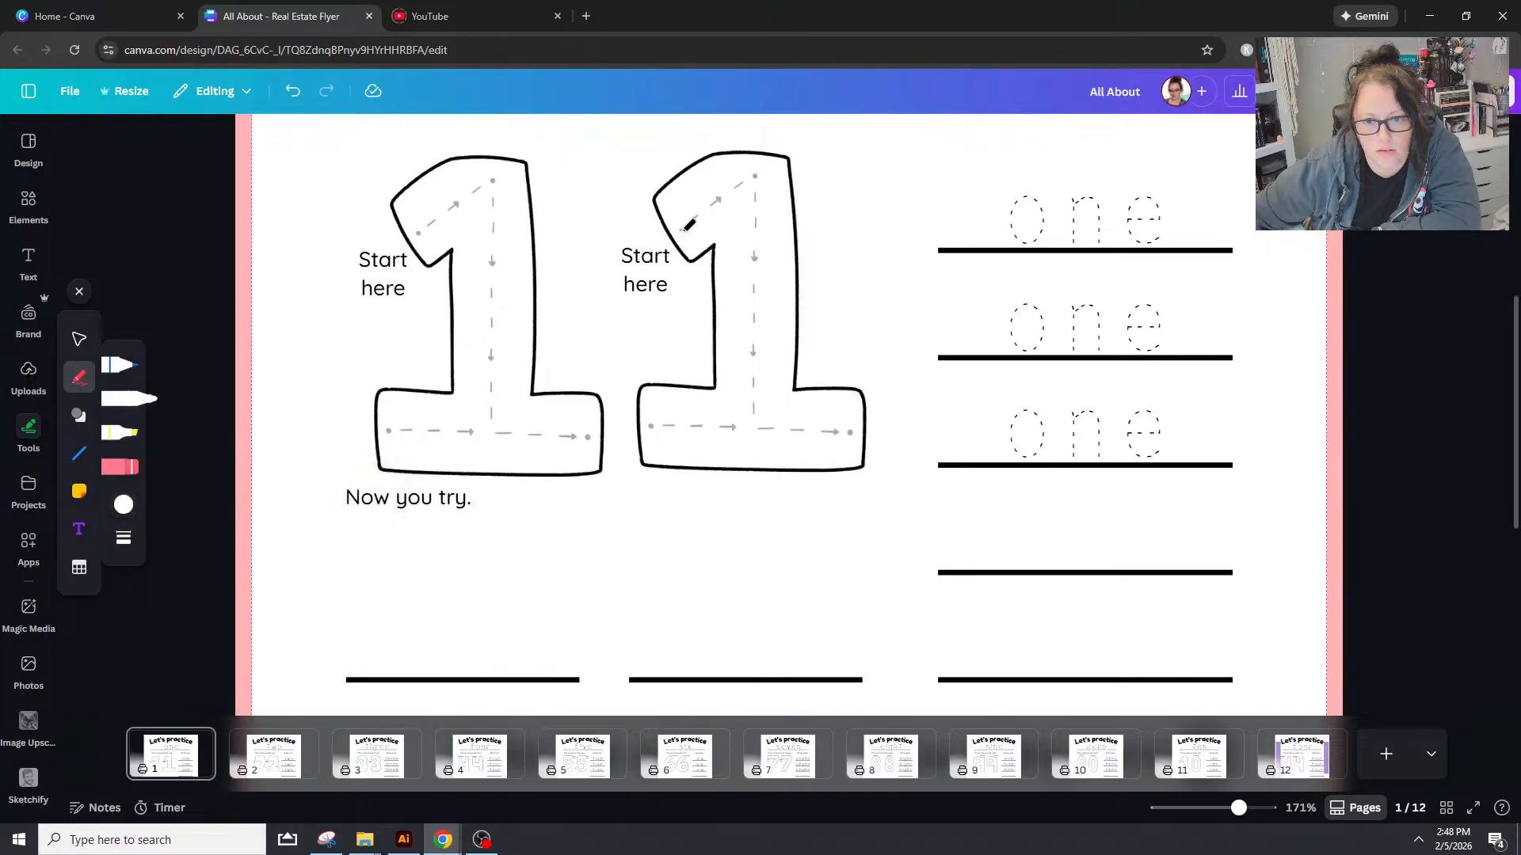
Step: Paint over the dashed tracing guides inside the second number 1 in white, using a marker weight of 28
mouse_move(690, 222)
mouse_down()
mouse_move(754, 173)
mouse_move(687, 221)
mouse_move(769, 173)
mouse_move(690, 215)
mouse_move(720, 206)
mouse_up()
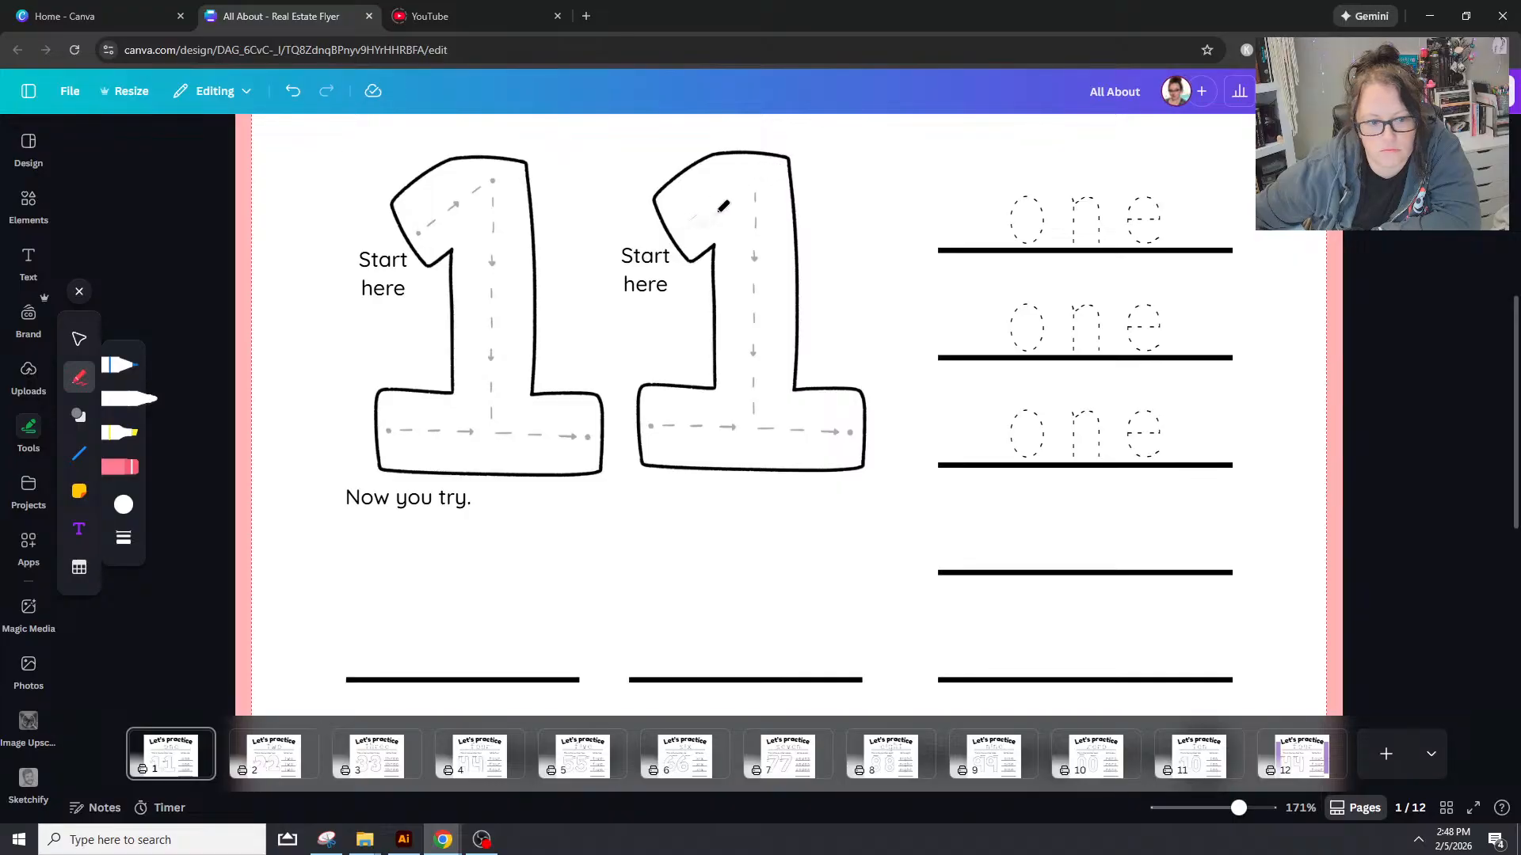
click(122, 538)
drag(185, 556, 219, 564)
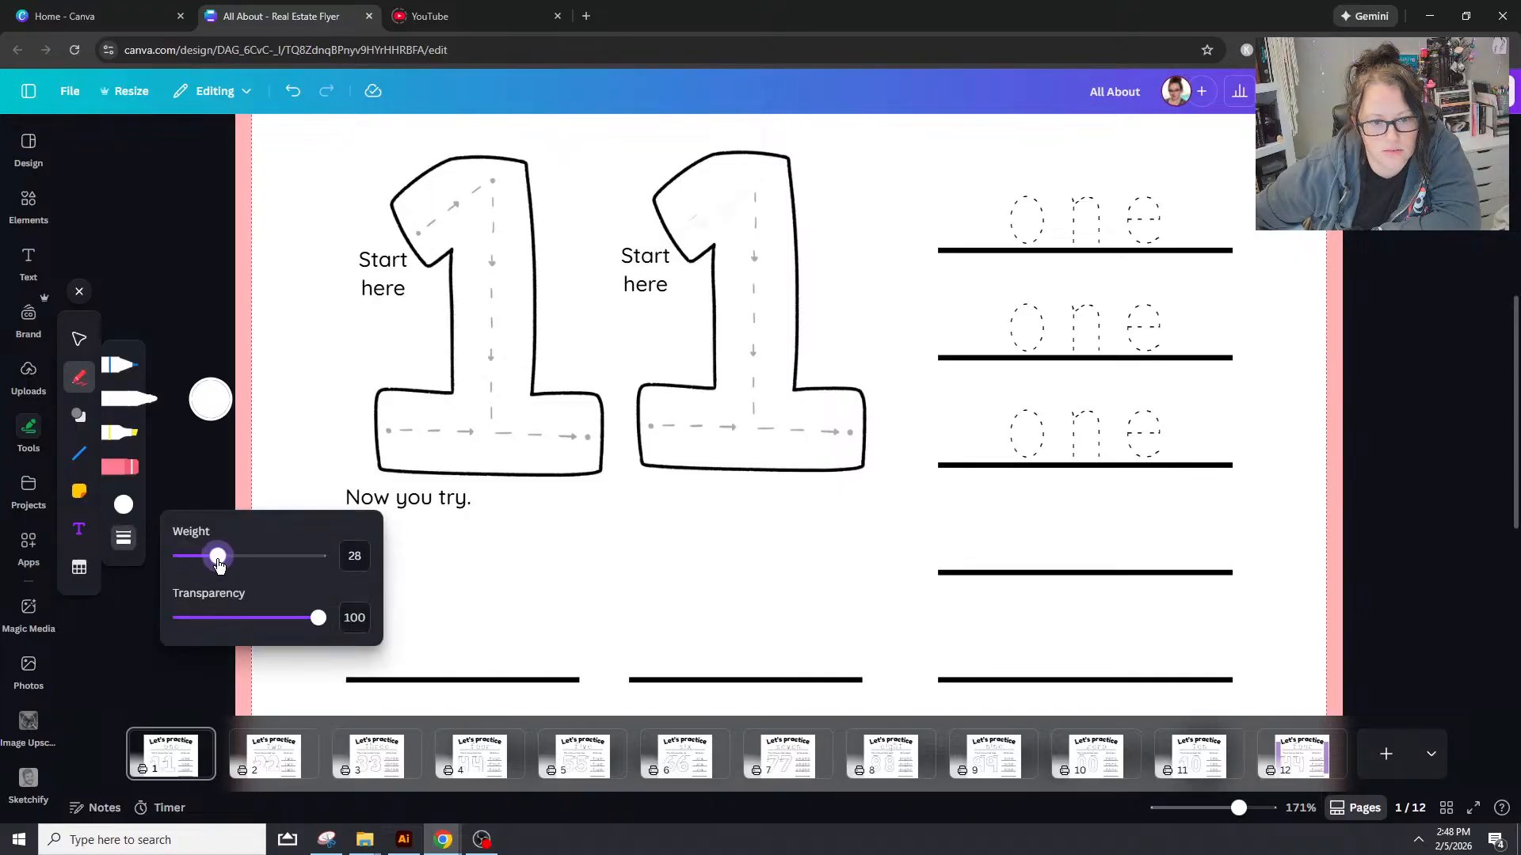
mouse_move(758, 198)
mouse_down()
mouse_move(708, 228)
mouse_move(751, 207)
mouse_move(753, 386)
mouse_move(727, 428)
mouse_move(669, 425)
mouse_move(810, 412)
mouse_move(852, 434)
mouse_up()
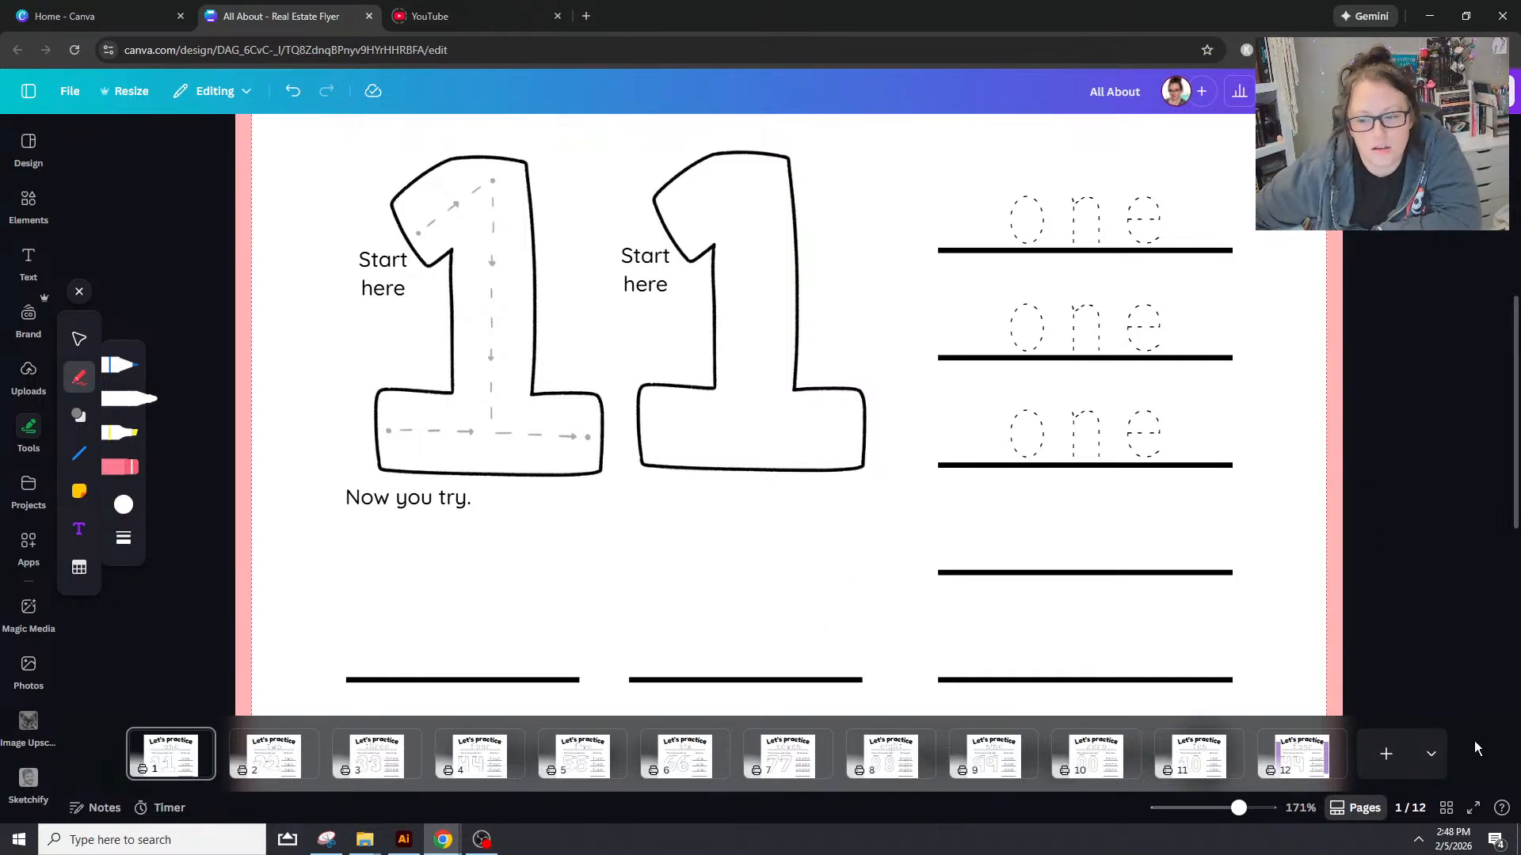
Step: Duplicate the number four worksheet on page 4
drag(1238, 819, 1227, 819)
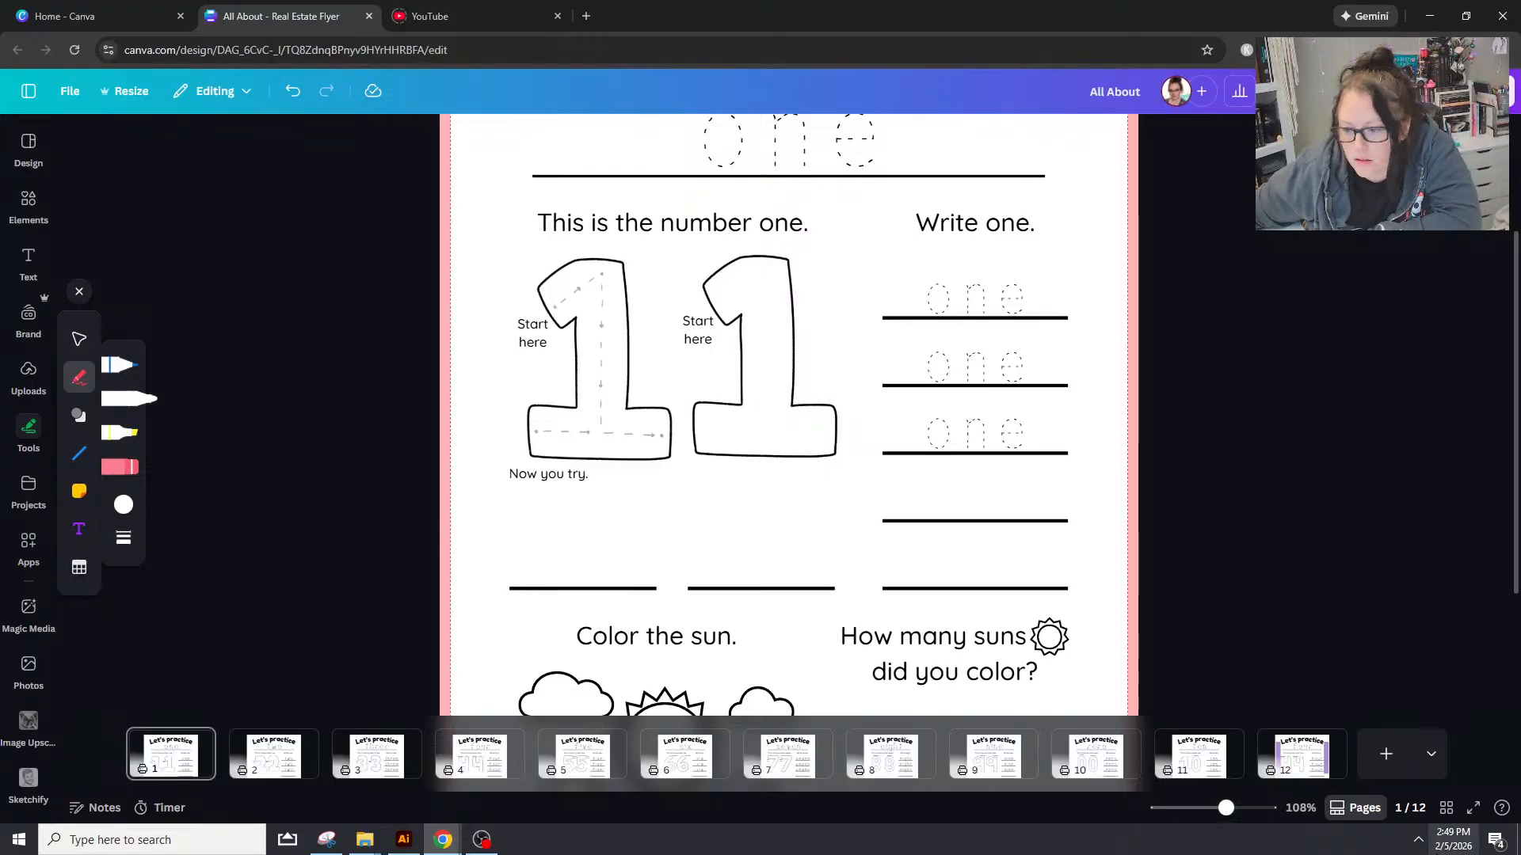
click(515, 746)
click(504, 742)
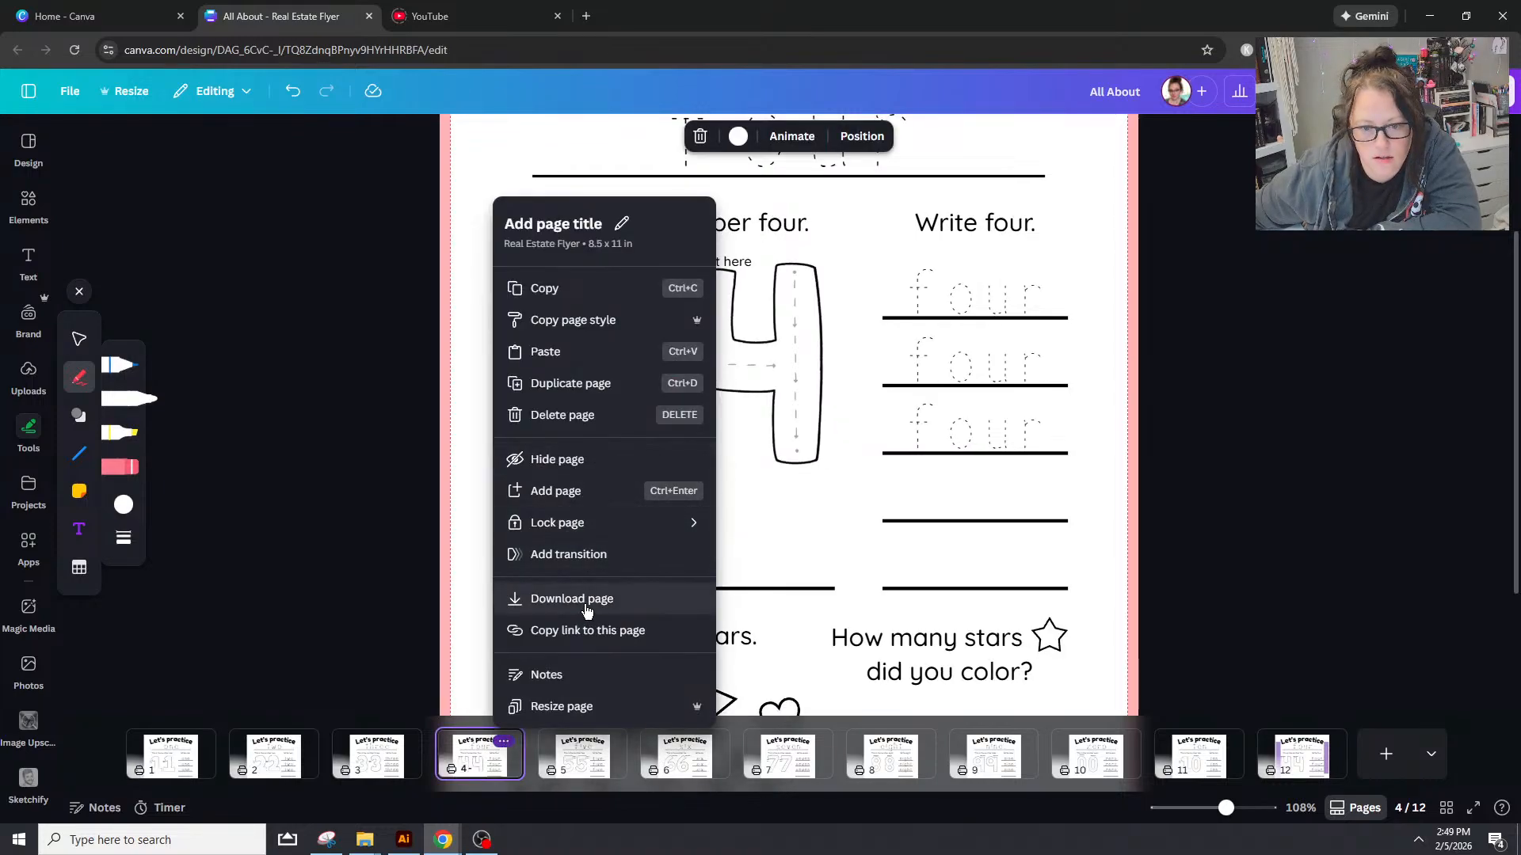
click(554, 383)
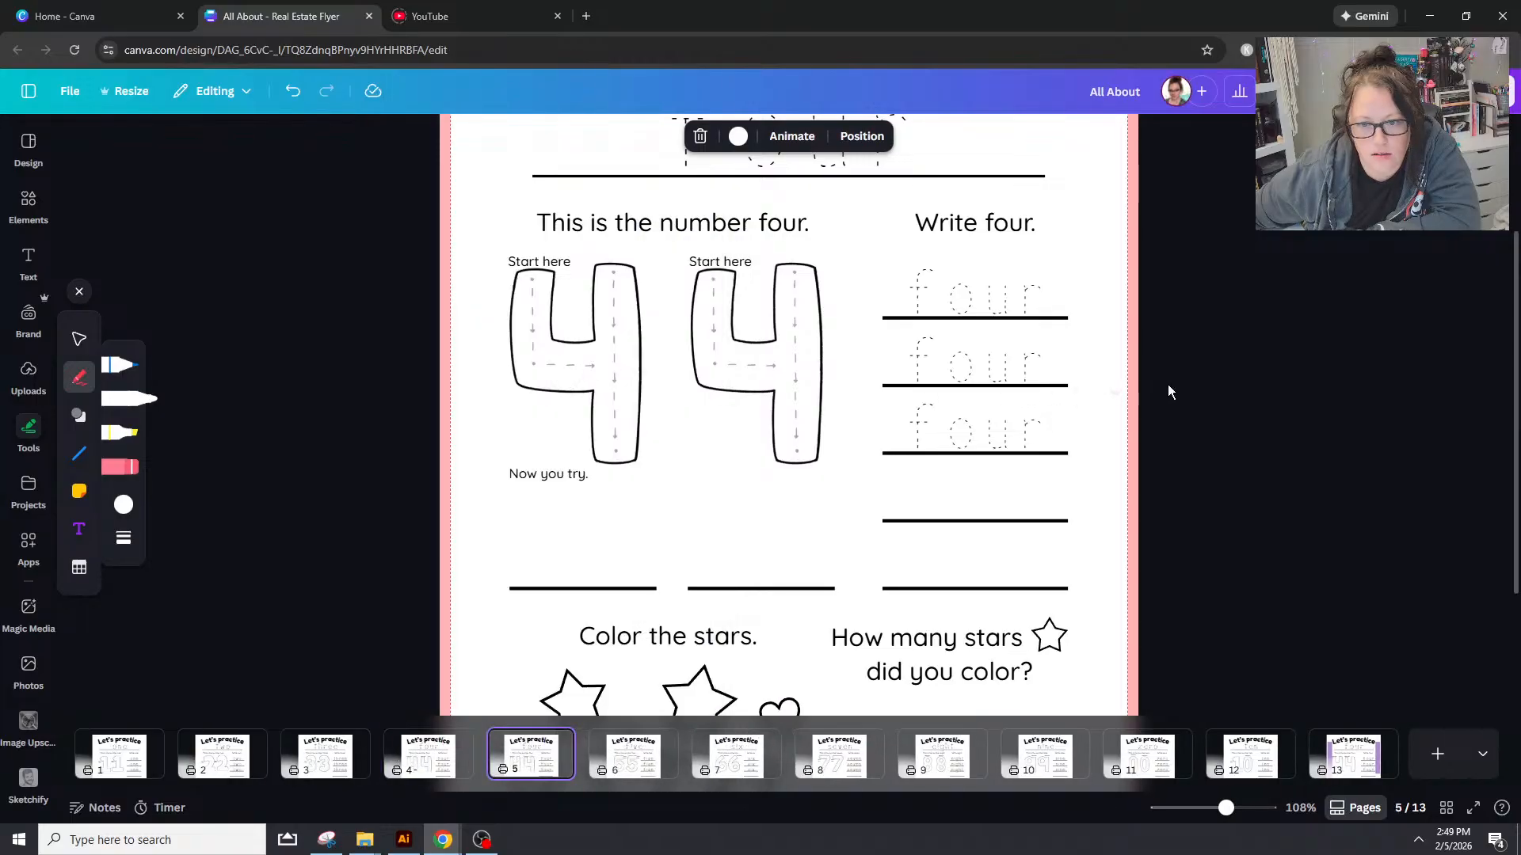
Step: Show the design as a continuous scroll of pages and review the worksheets from number one through zero
drag(1226, 809, 1203, 808)
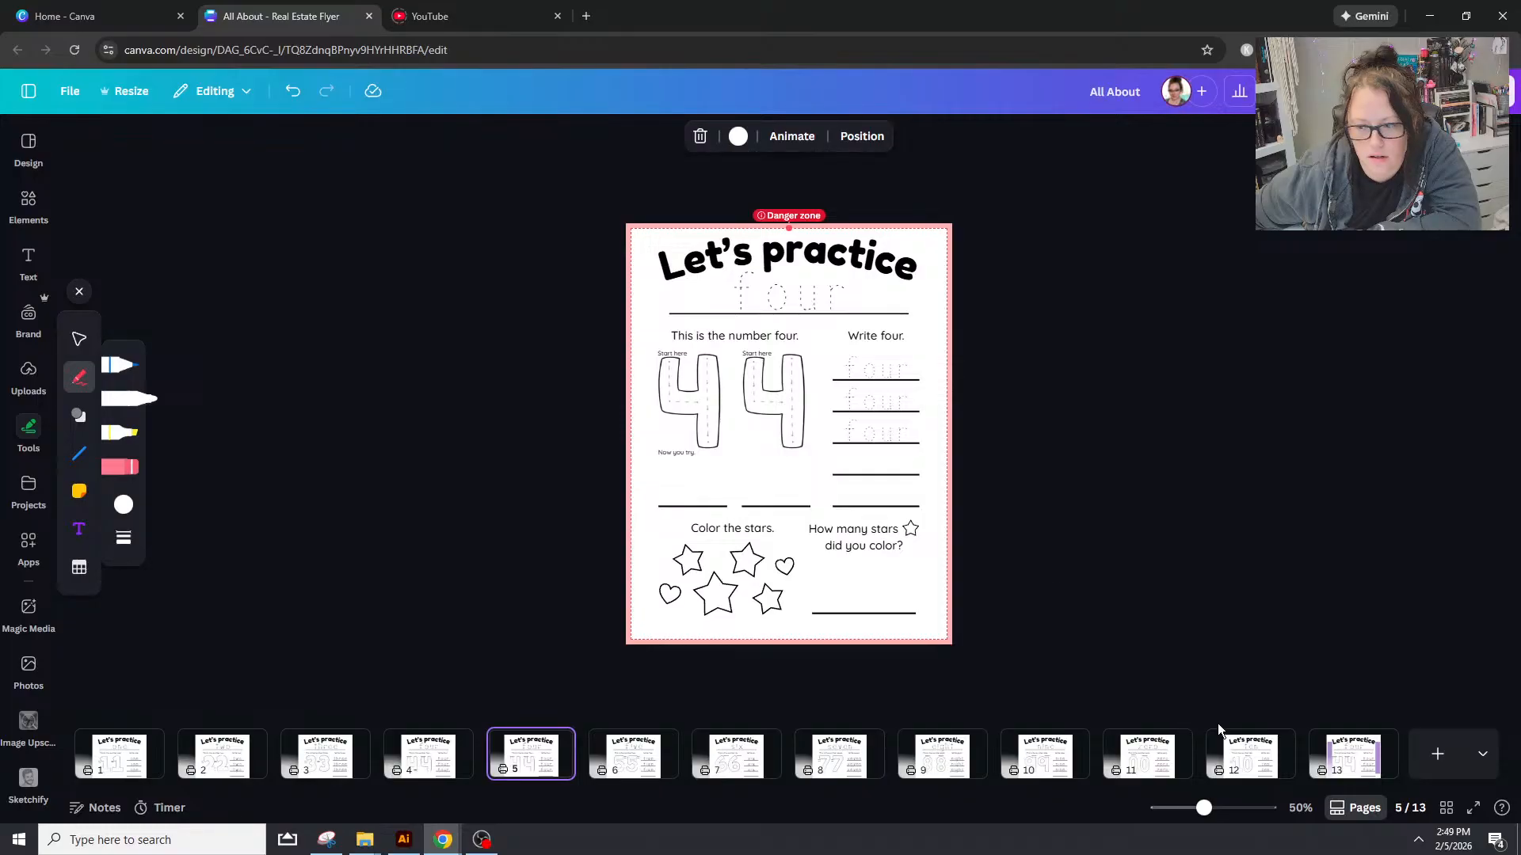
click(1365, 809)
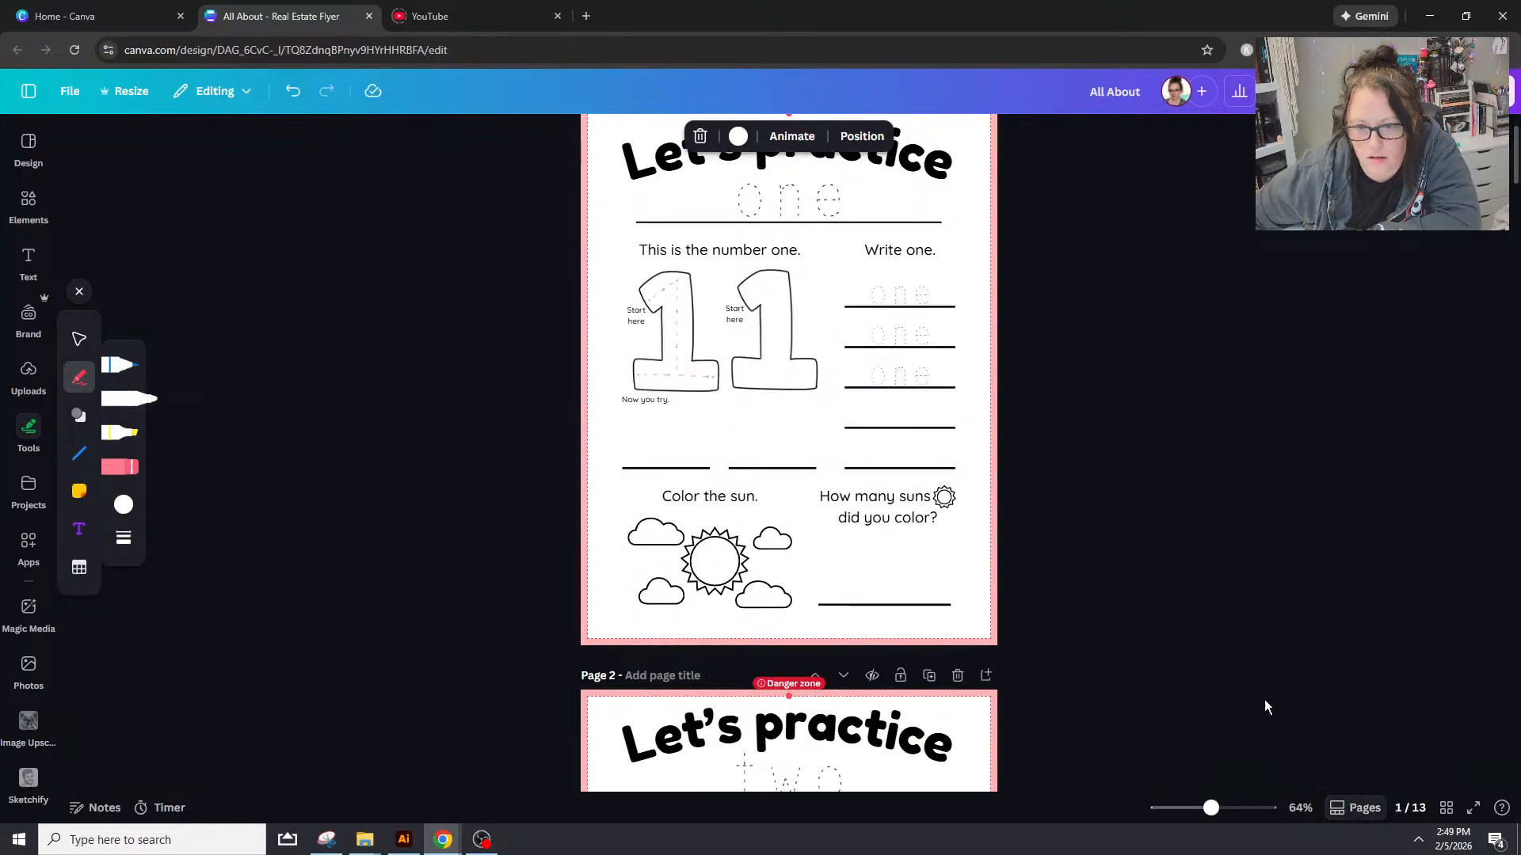
scroll(1143, 492, down, 5)
scroll(1137, 498, up, 5)
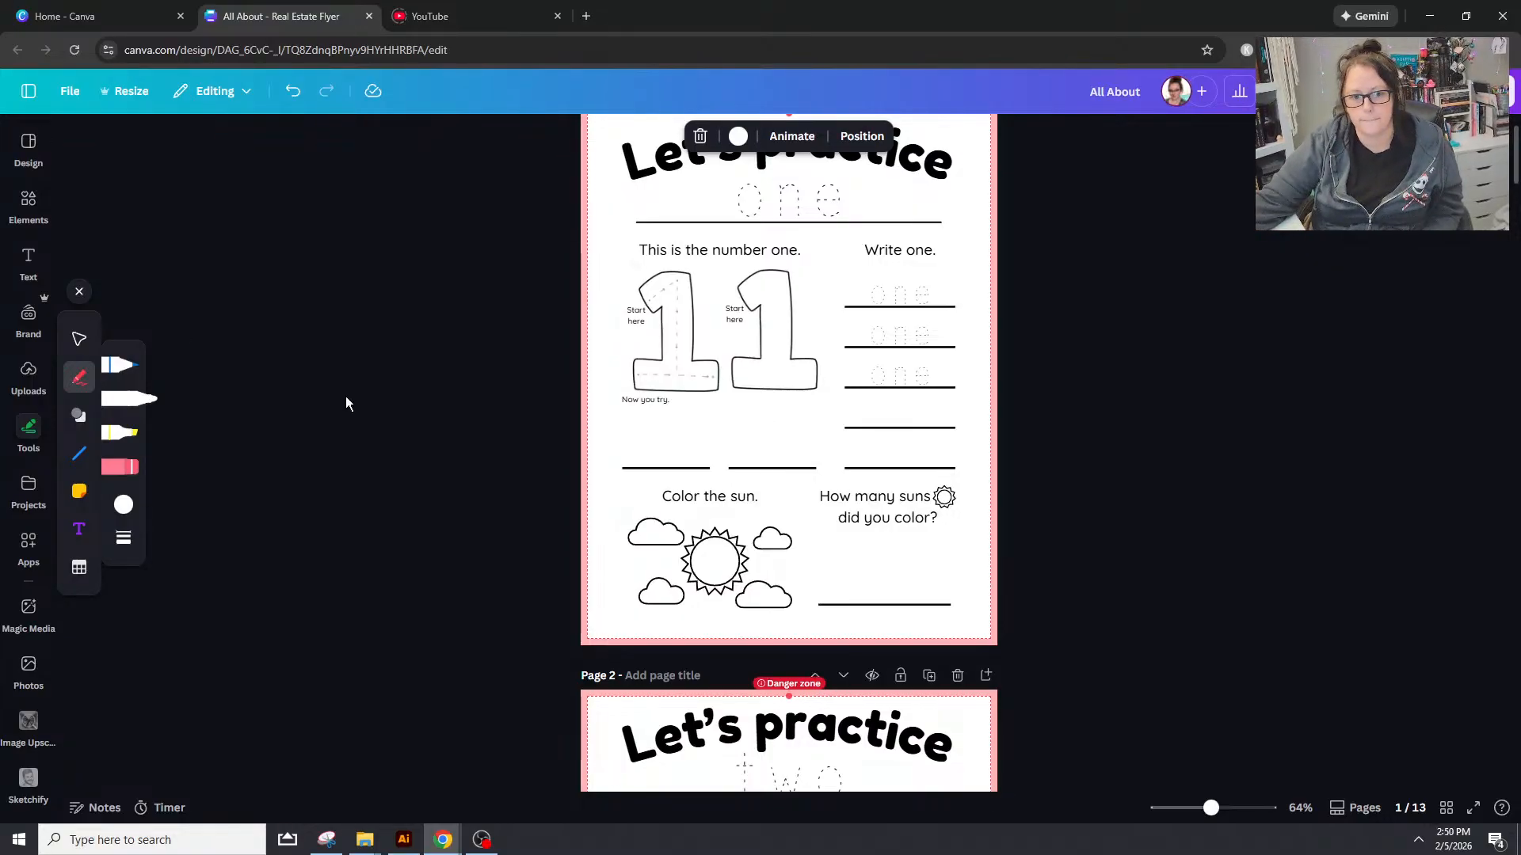
scroll(449, 448, down, 6)
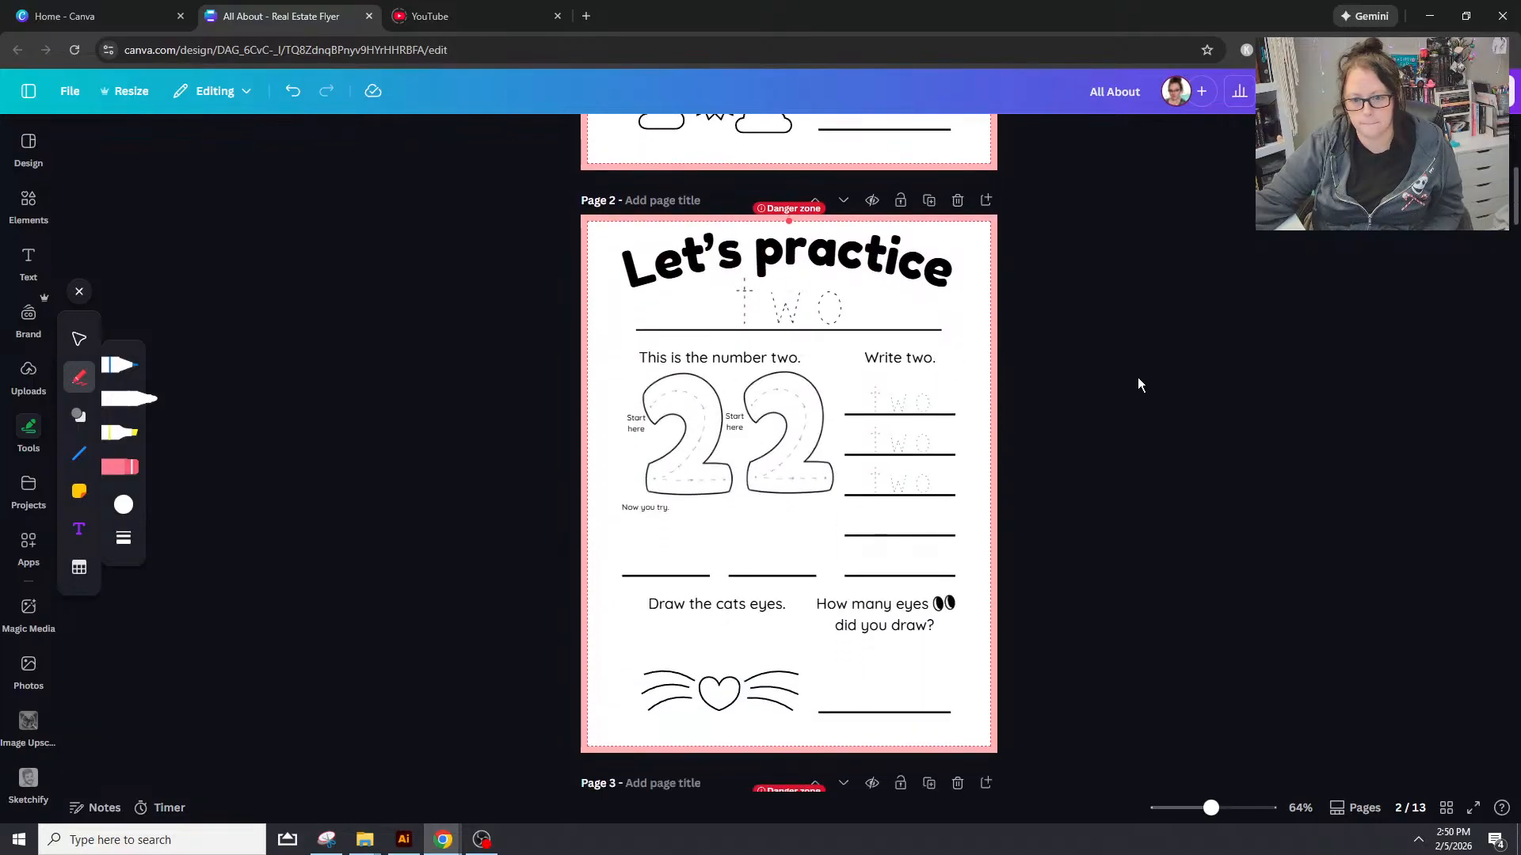
scroll(1138, 378, down, 3)
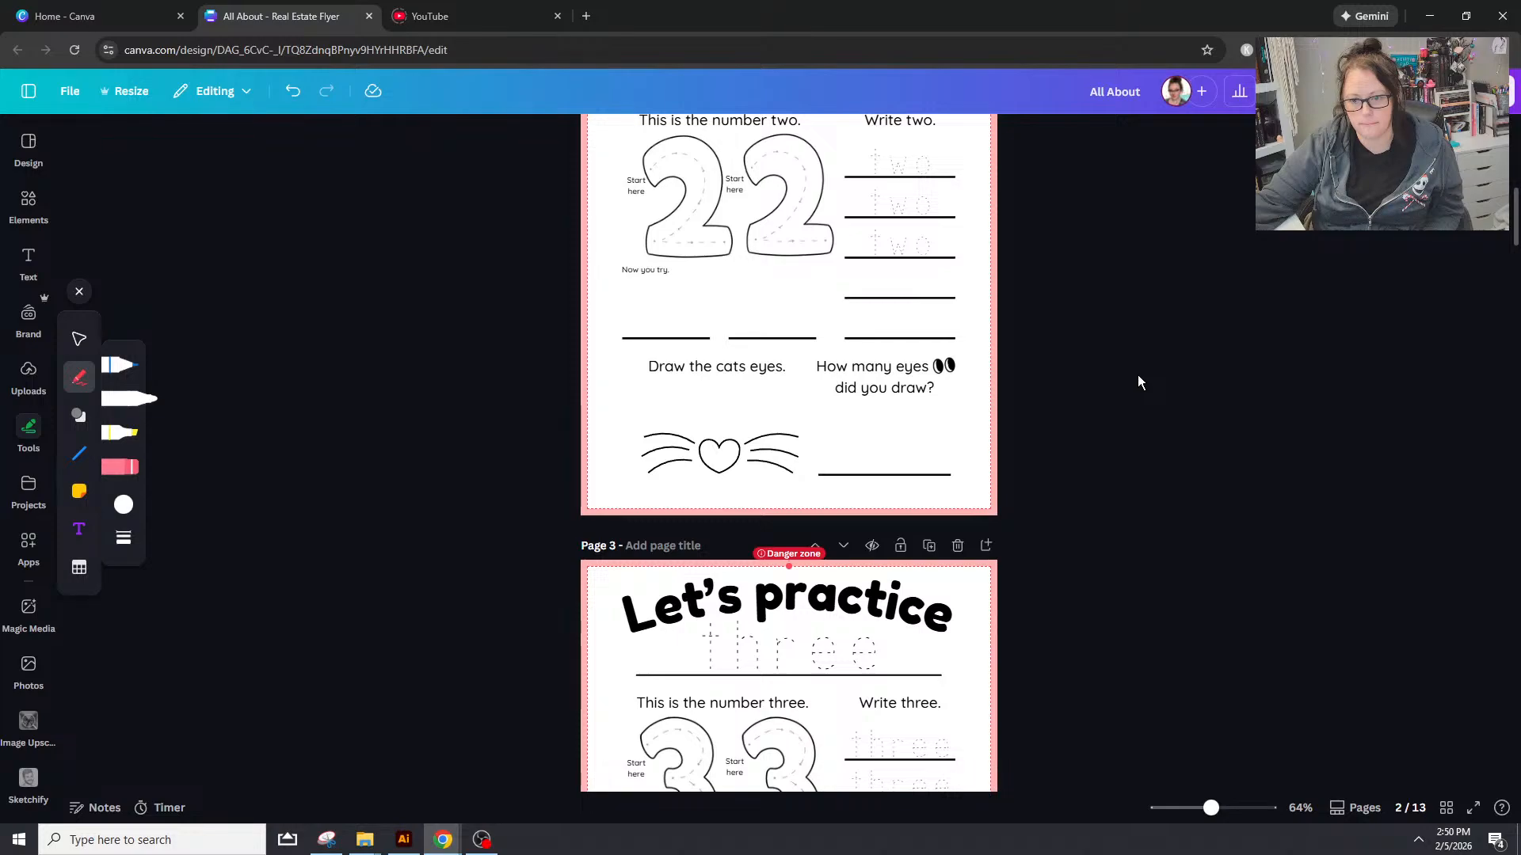
scroll(1139, 376, down, 1)
scroll(1137, 374, down, 4)
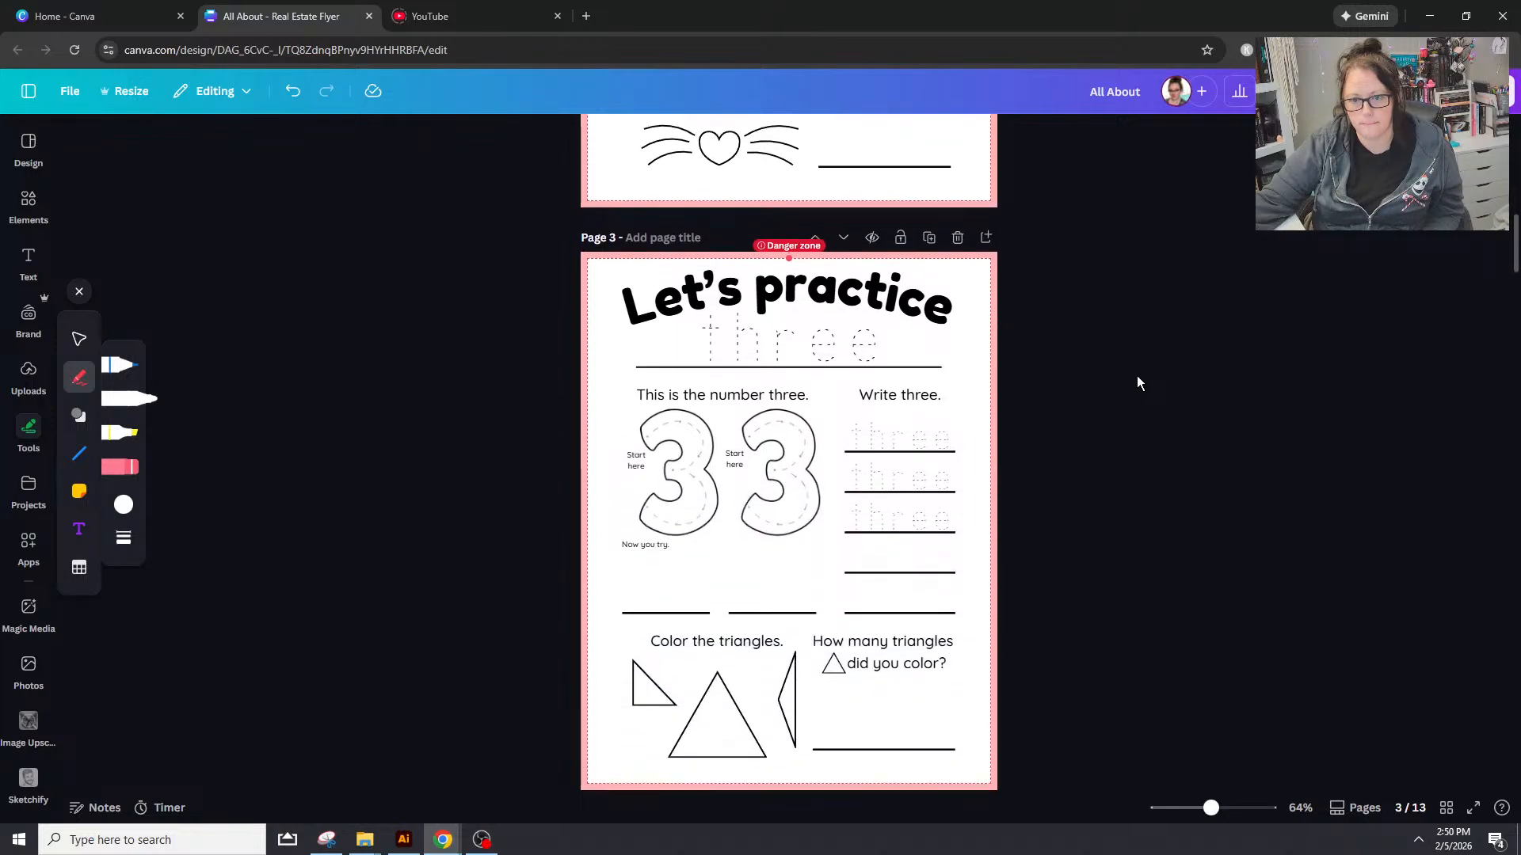
scroll(1131, 384, down, 6)
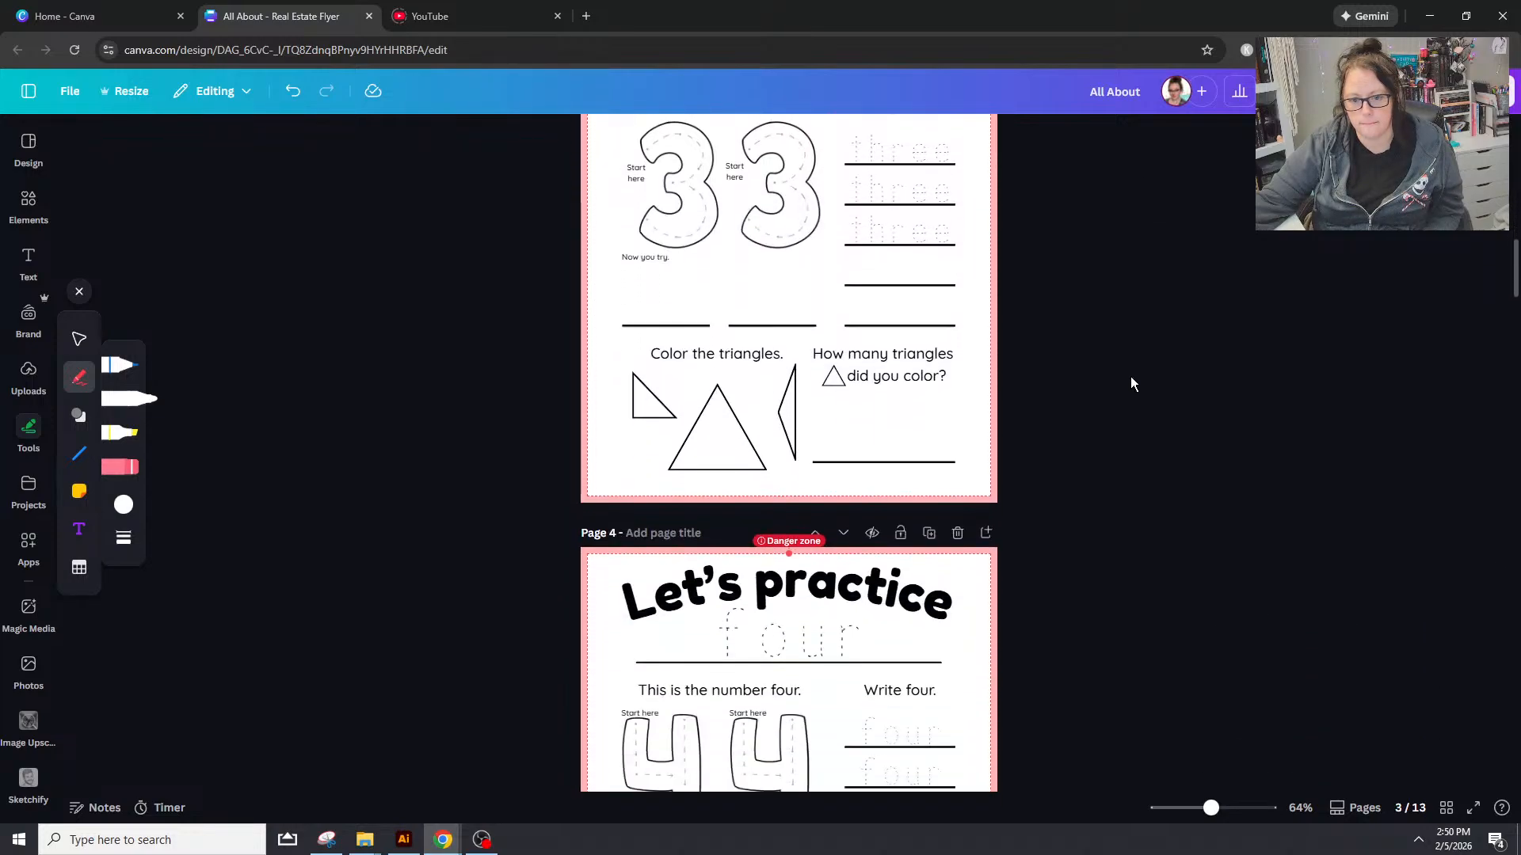
scroll(1130, 386, down, 2)
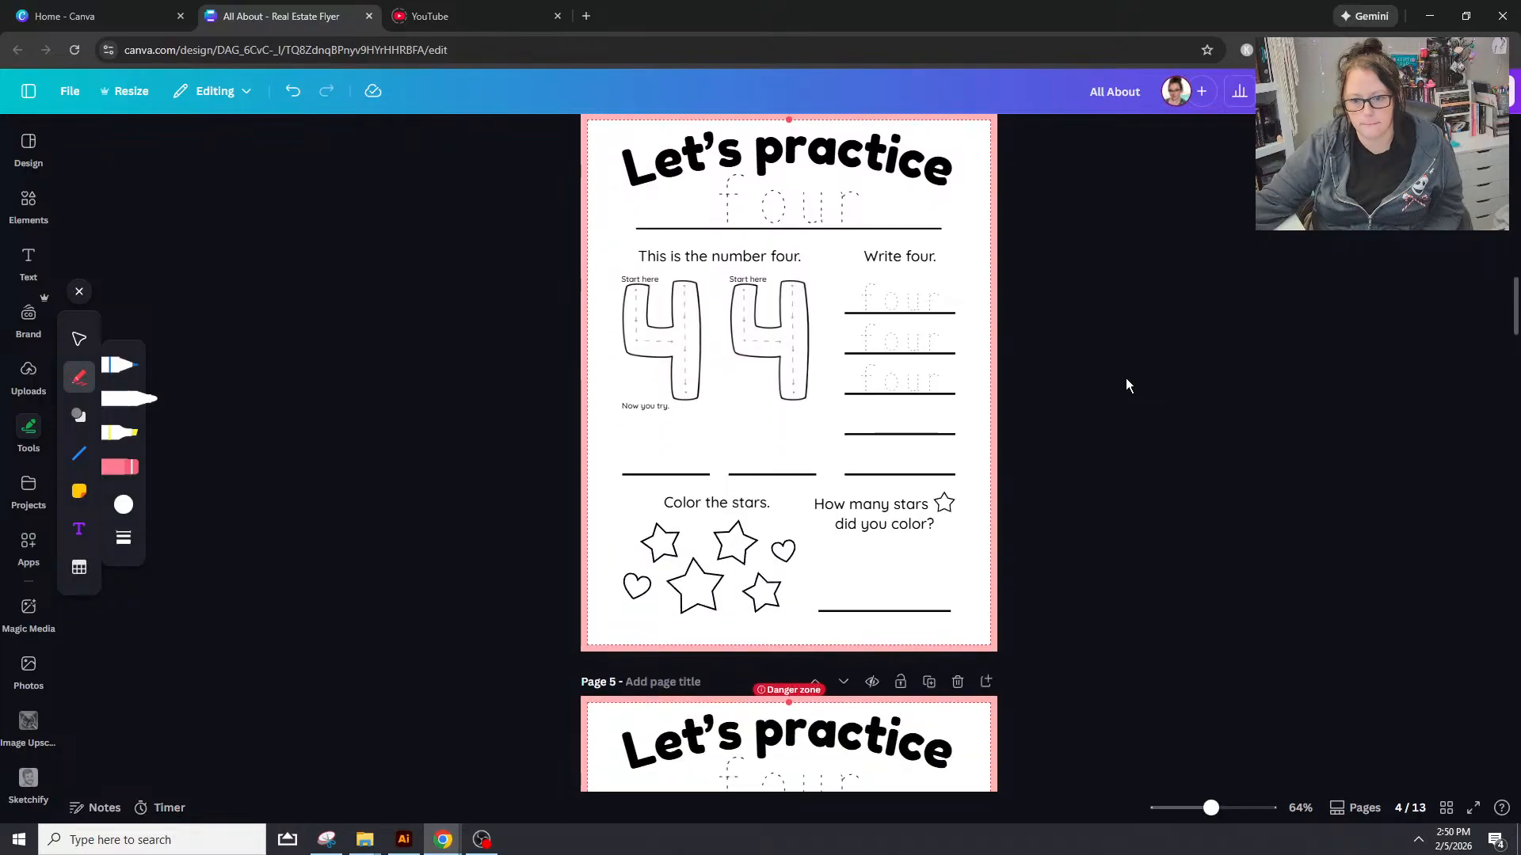
scroll(1128, 386, down, 3)
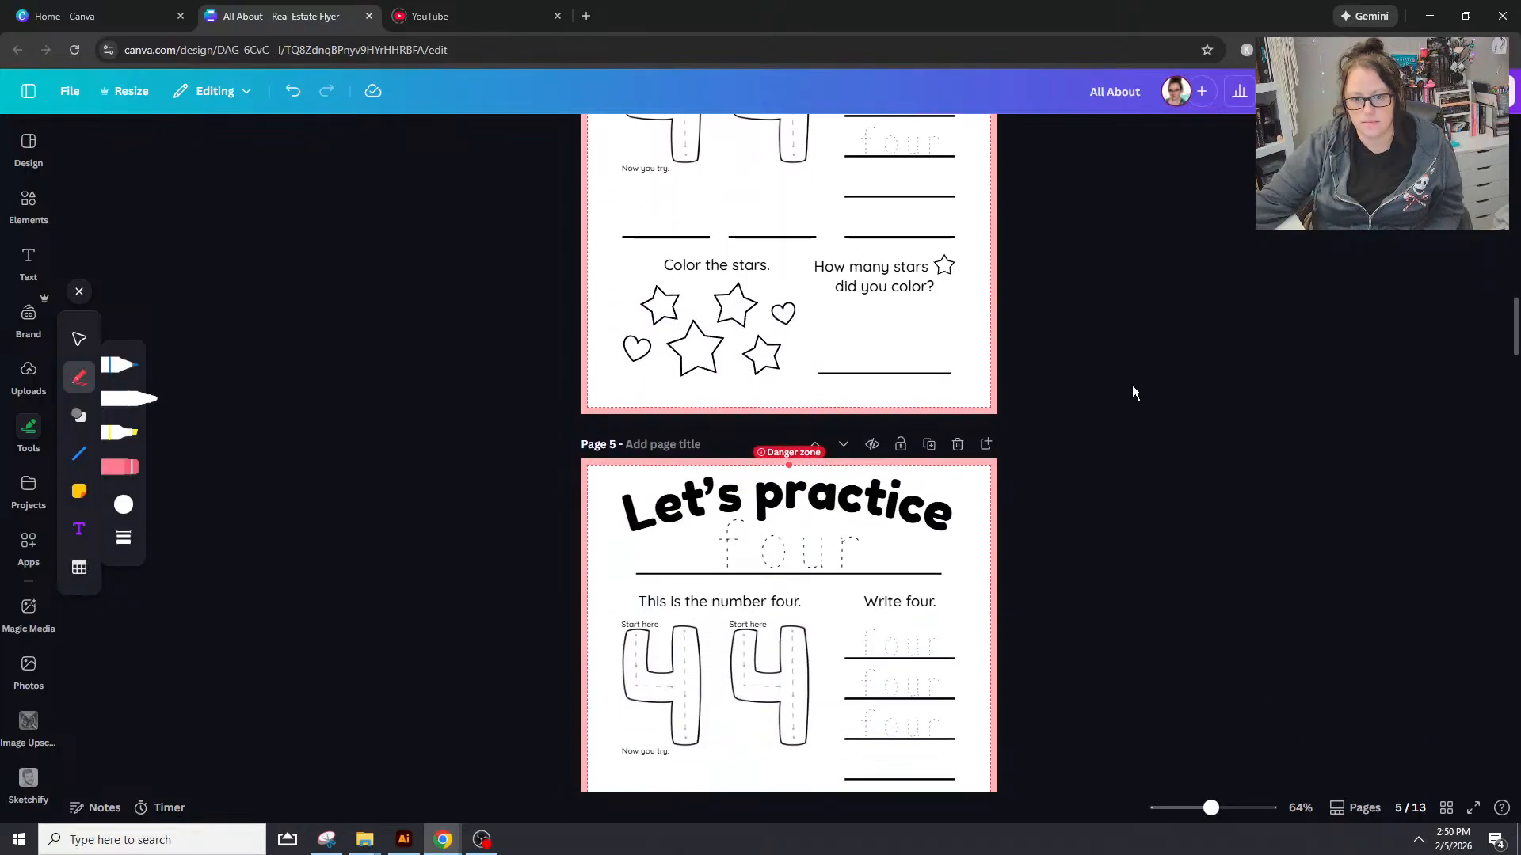
scroll(1095, 407, down, 4)
scroll(1095, 406, down, 3)
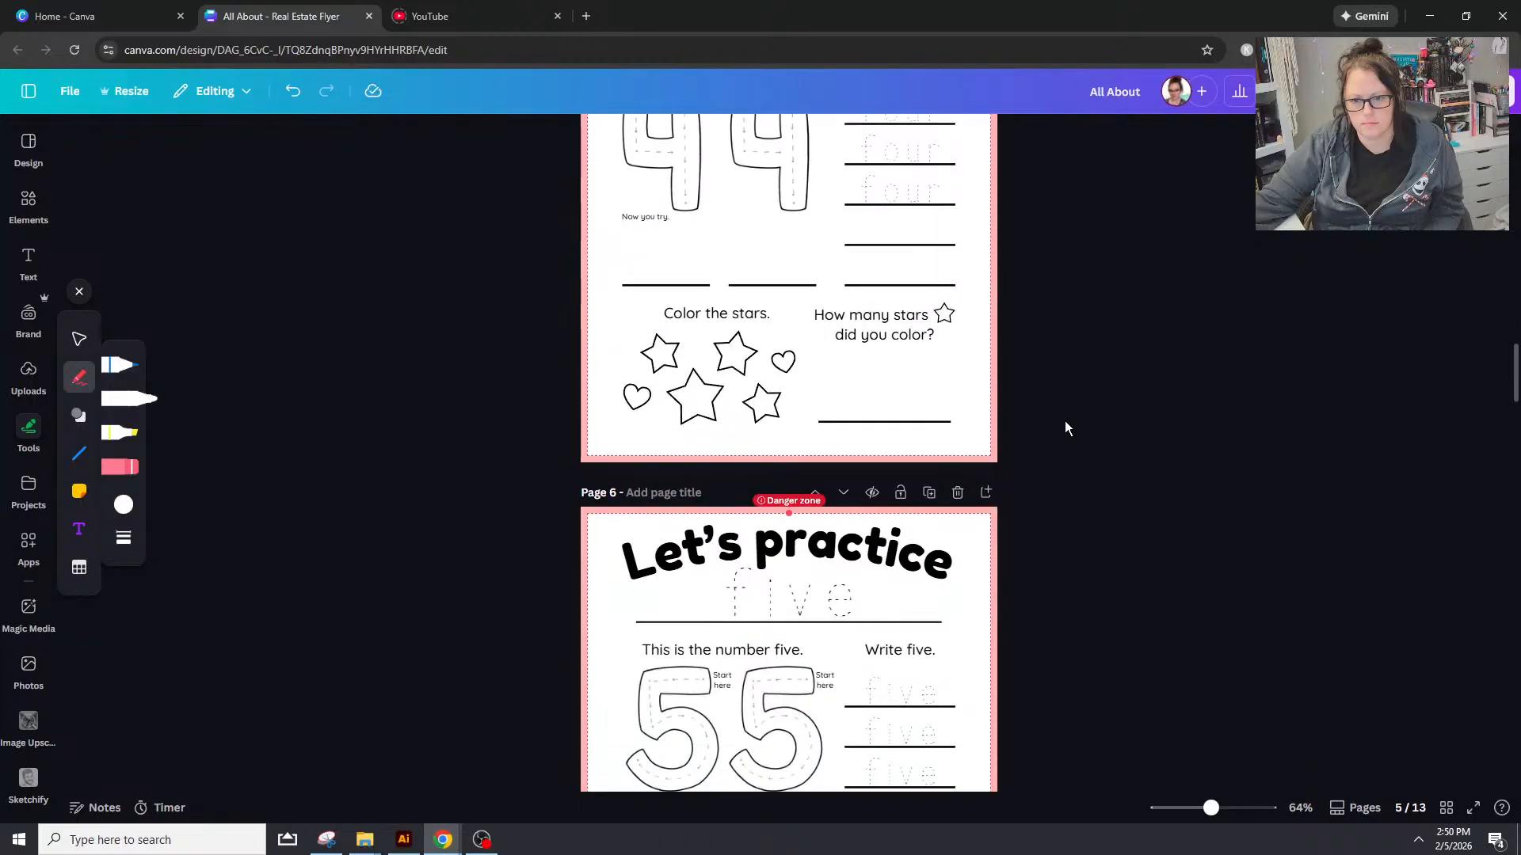
scroll(1064, 432, down, 5)
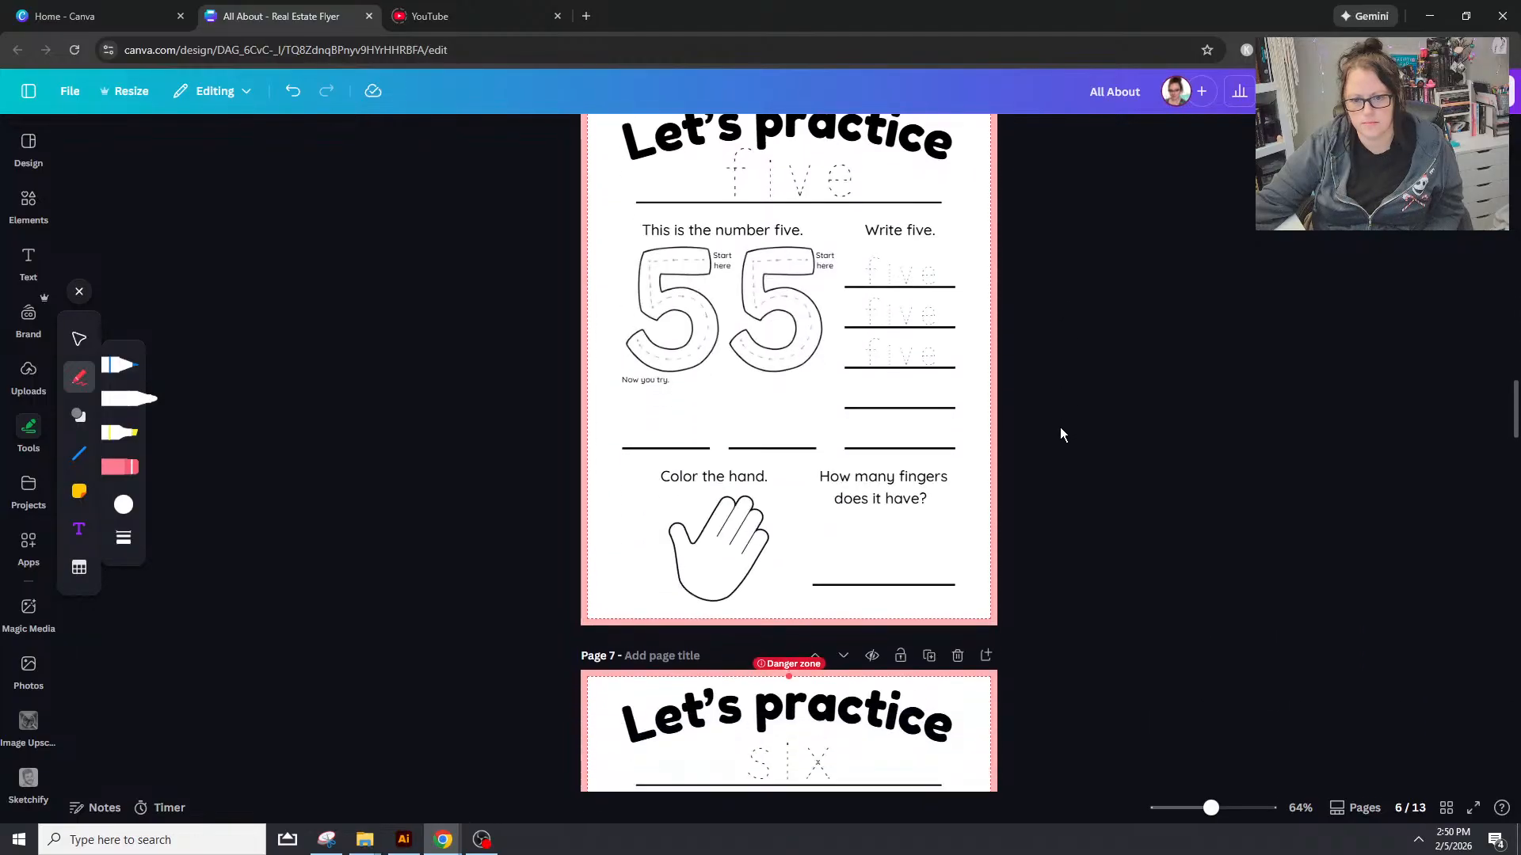
scroll(1059, 432, down, 16)
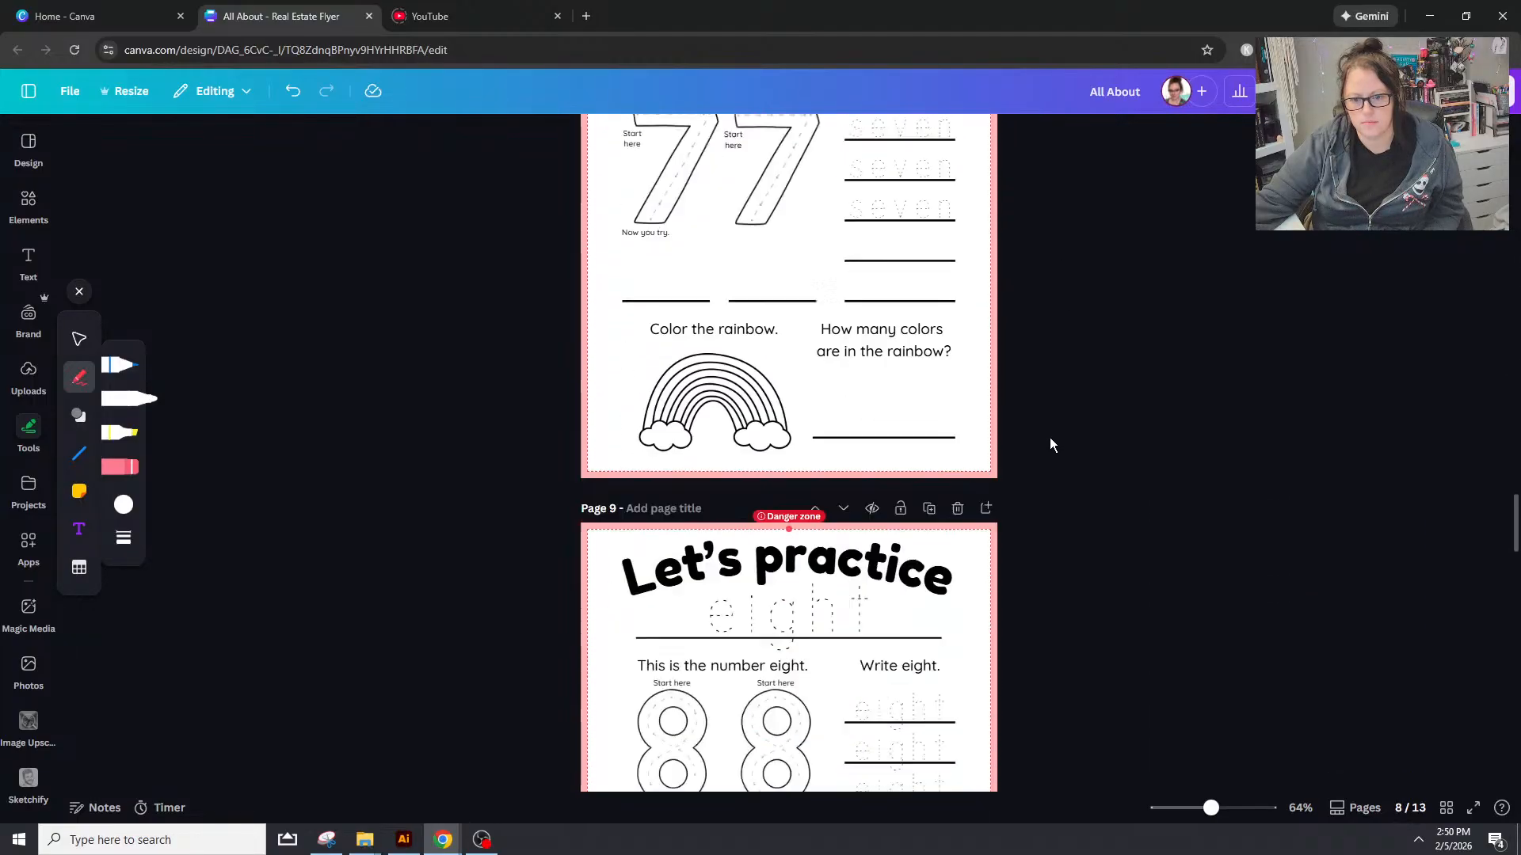
scroll(1049, 437, down, 11)
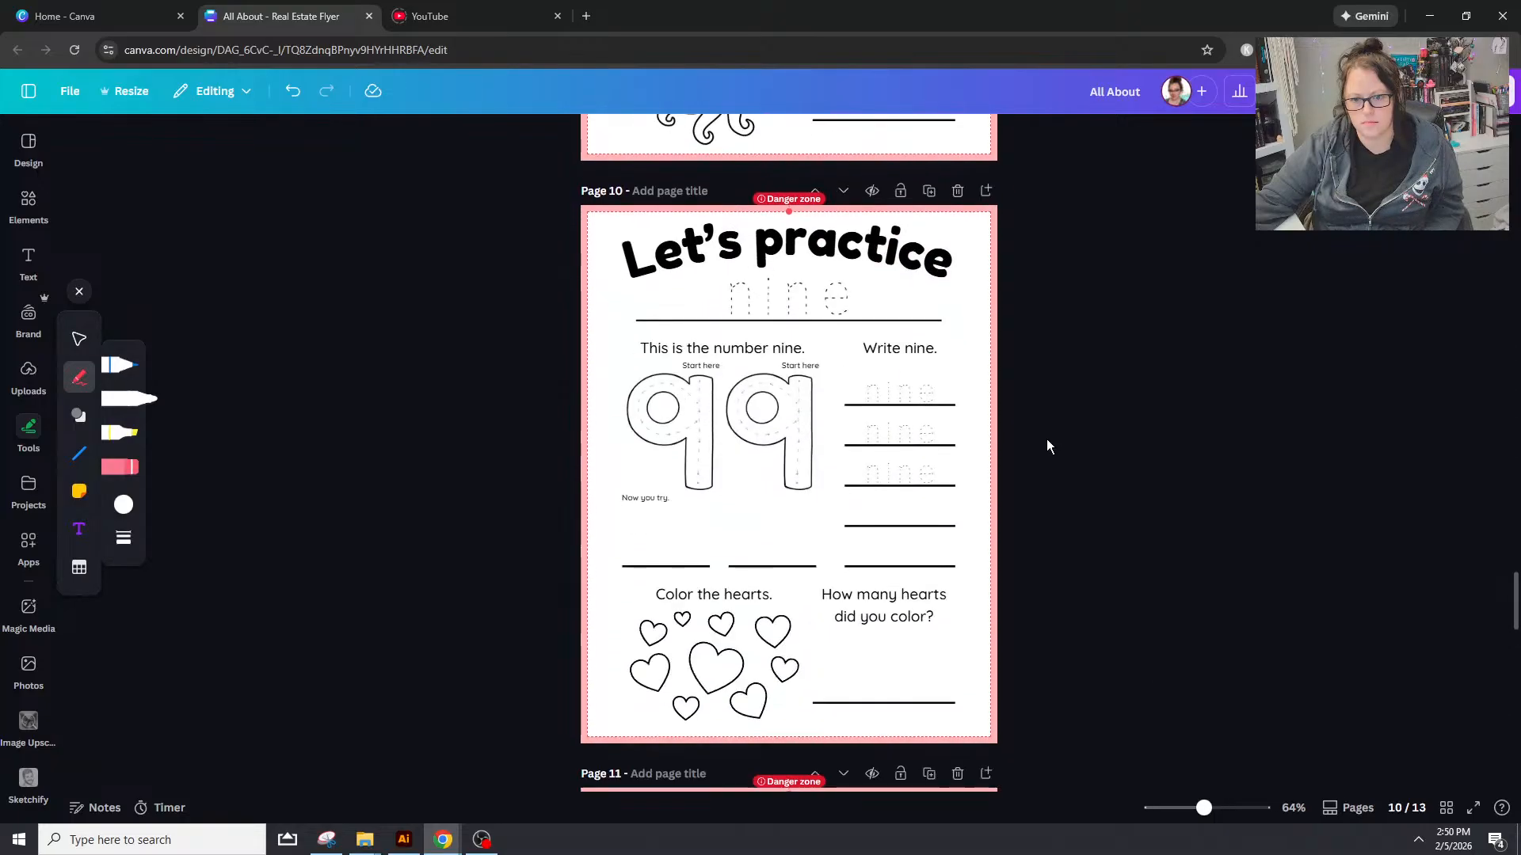
scroll(1047, 444, down, 6)
scroll(1049, 447, up, 11)
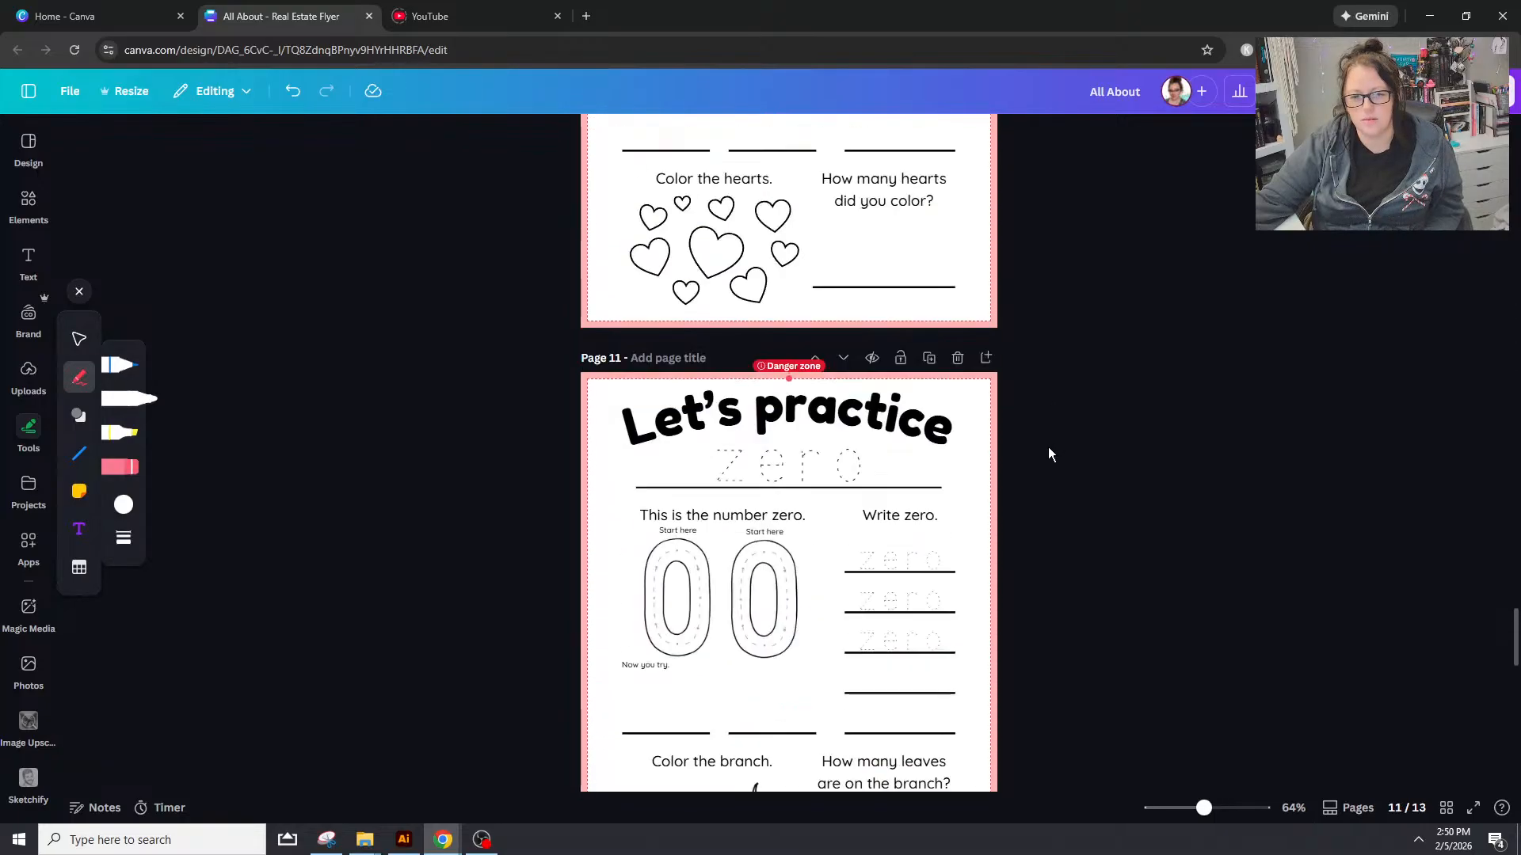
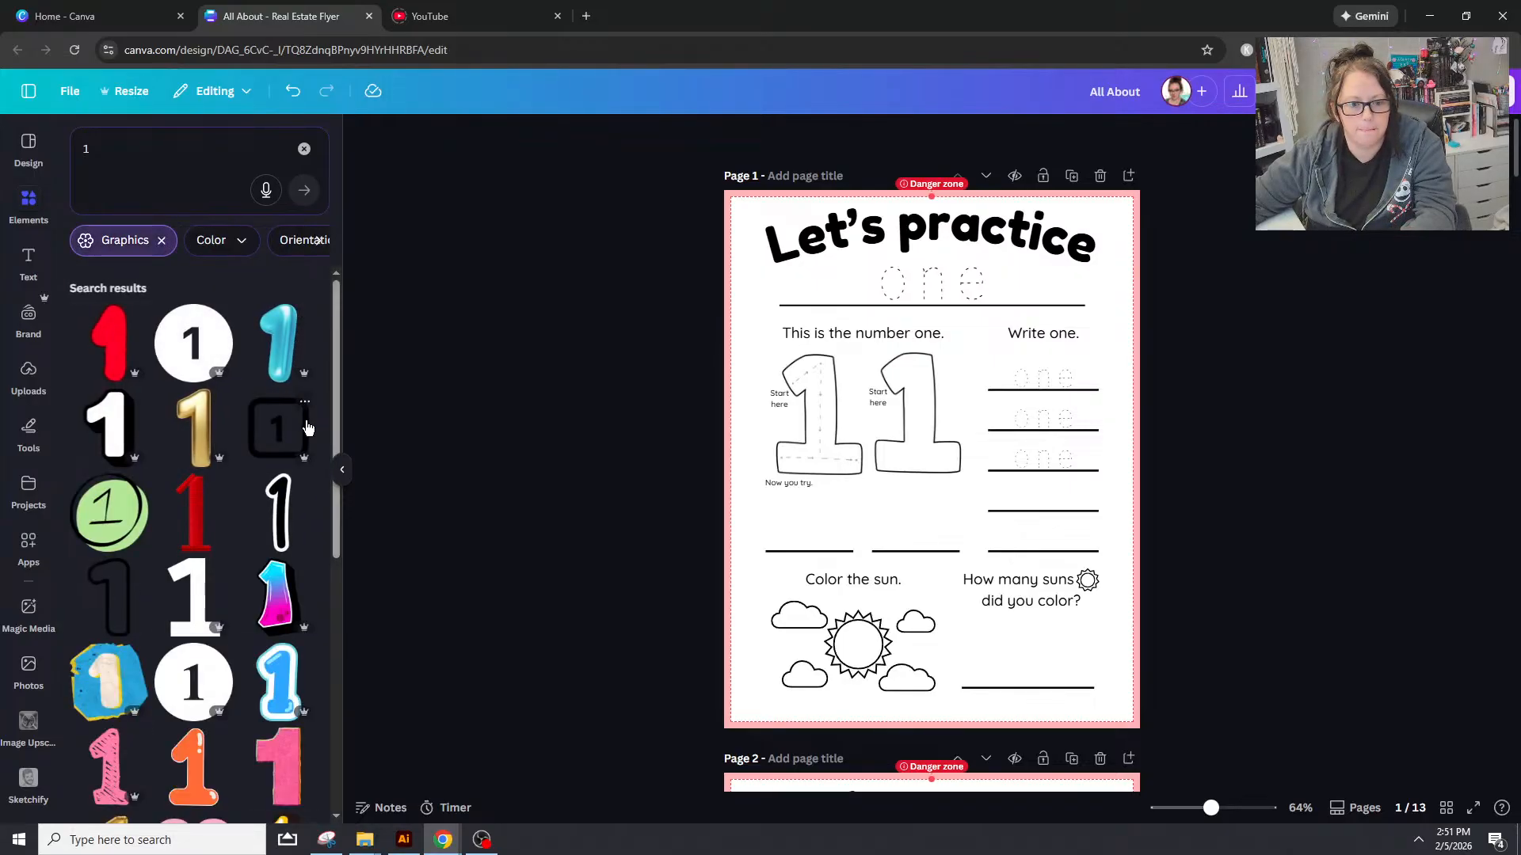
Step: Add the body text "creativebean.com" to page 1 and place it in the page's bottom-right corner
scroll(225, 544, down, 1)
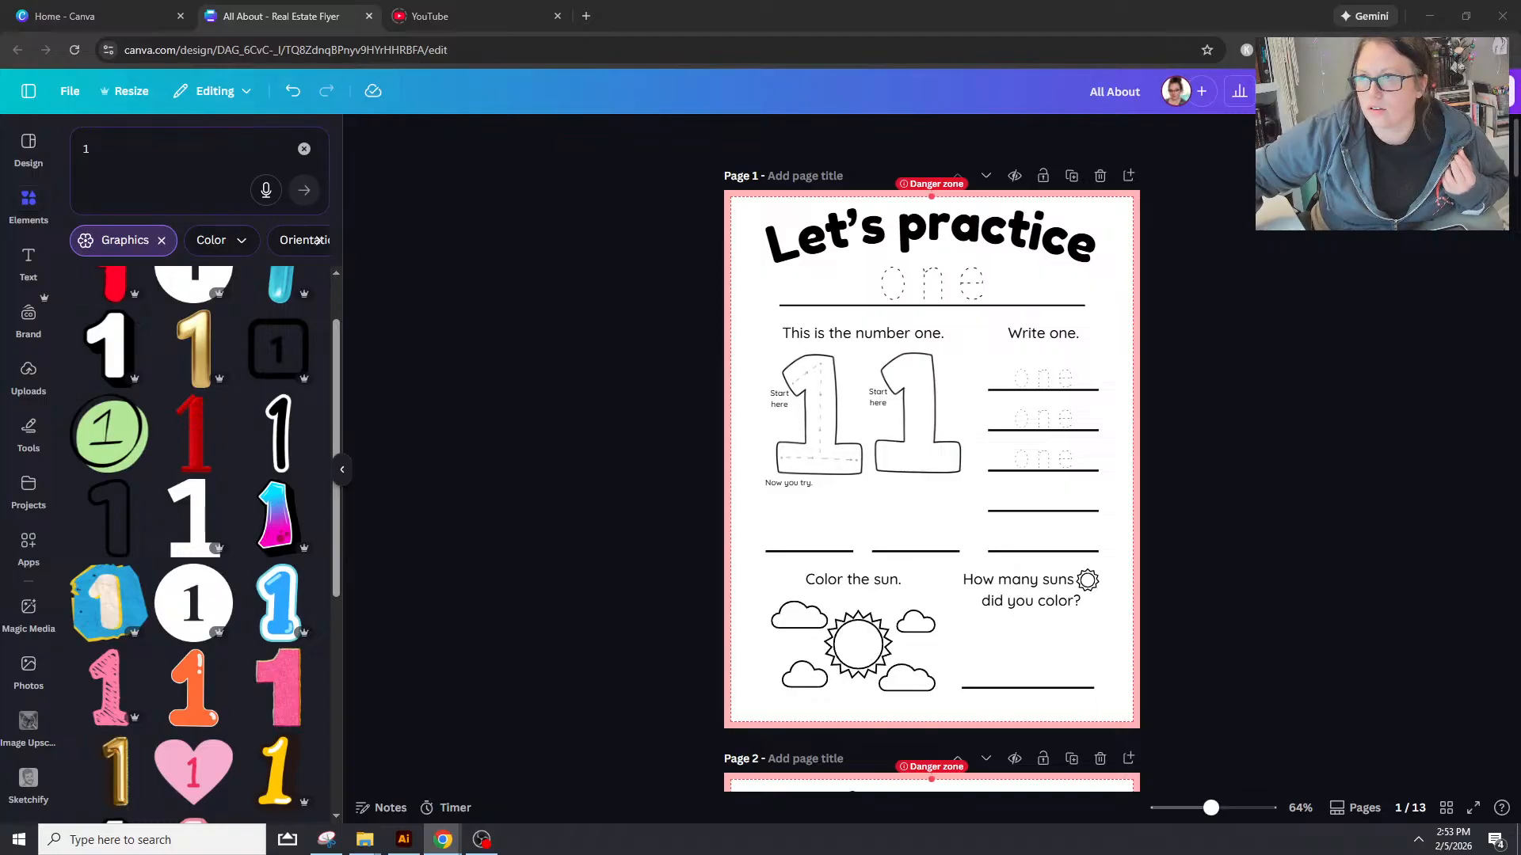
click(29, 258)
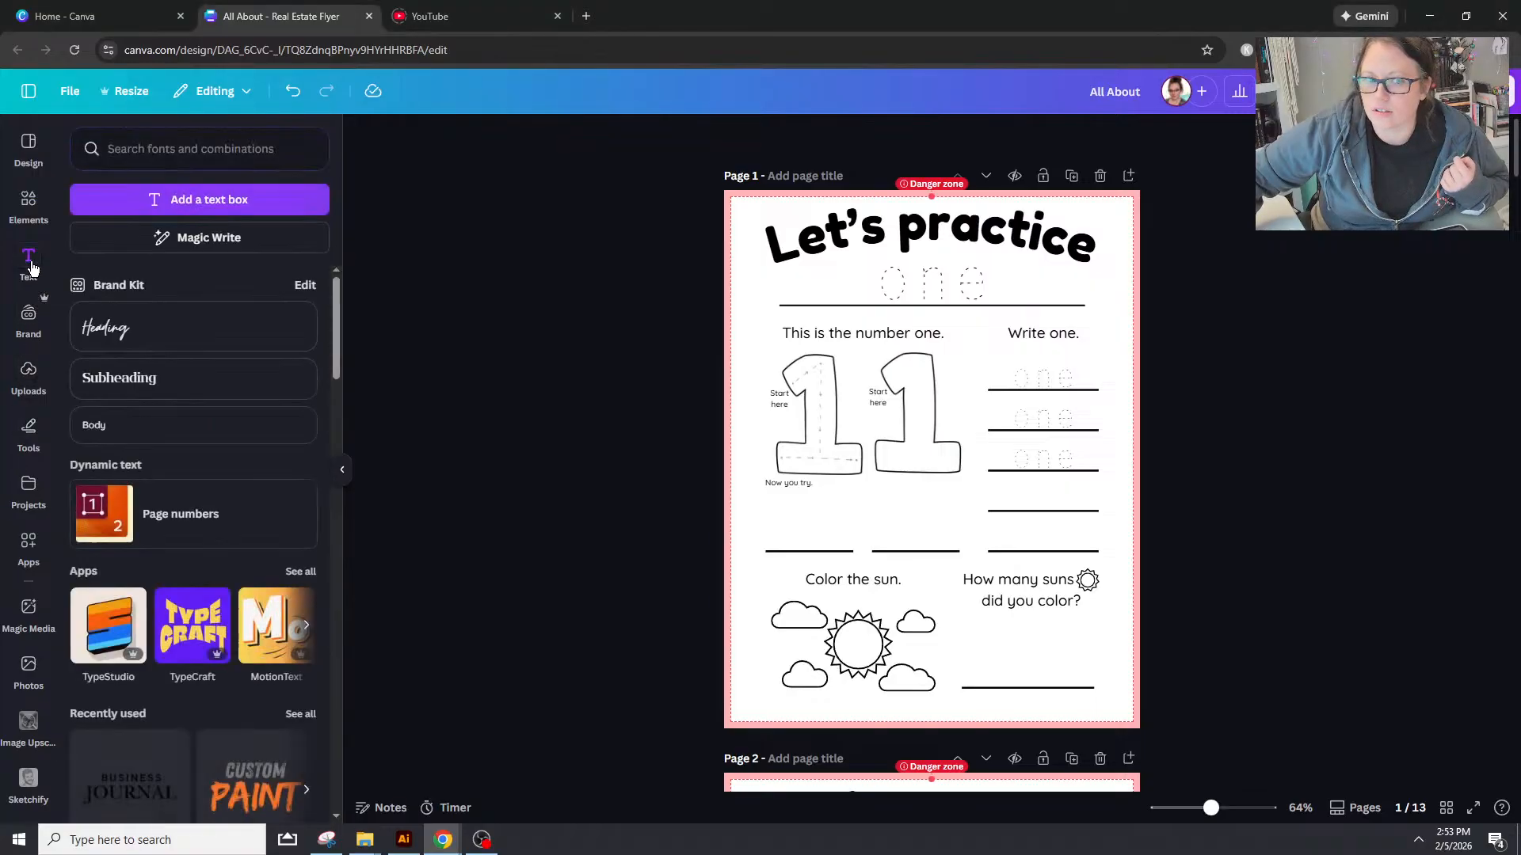
click(94, 425)
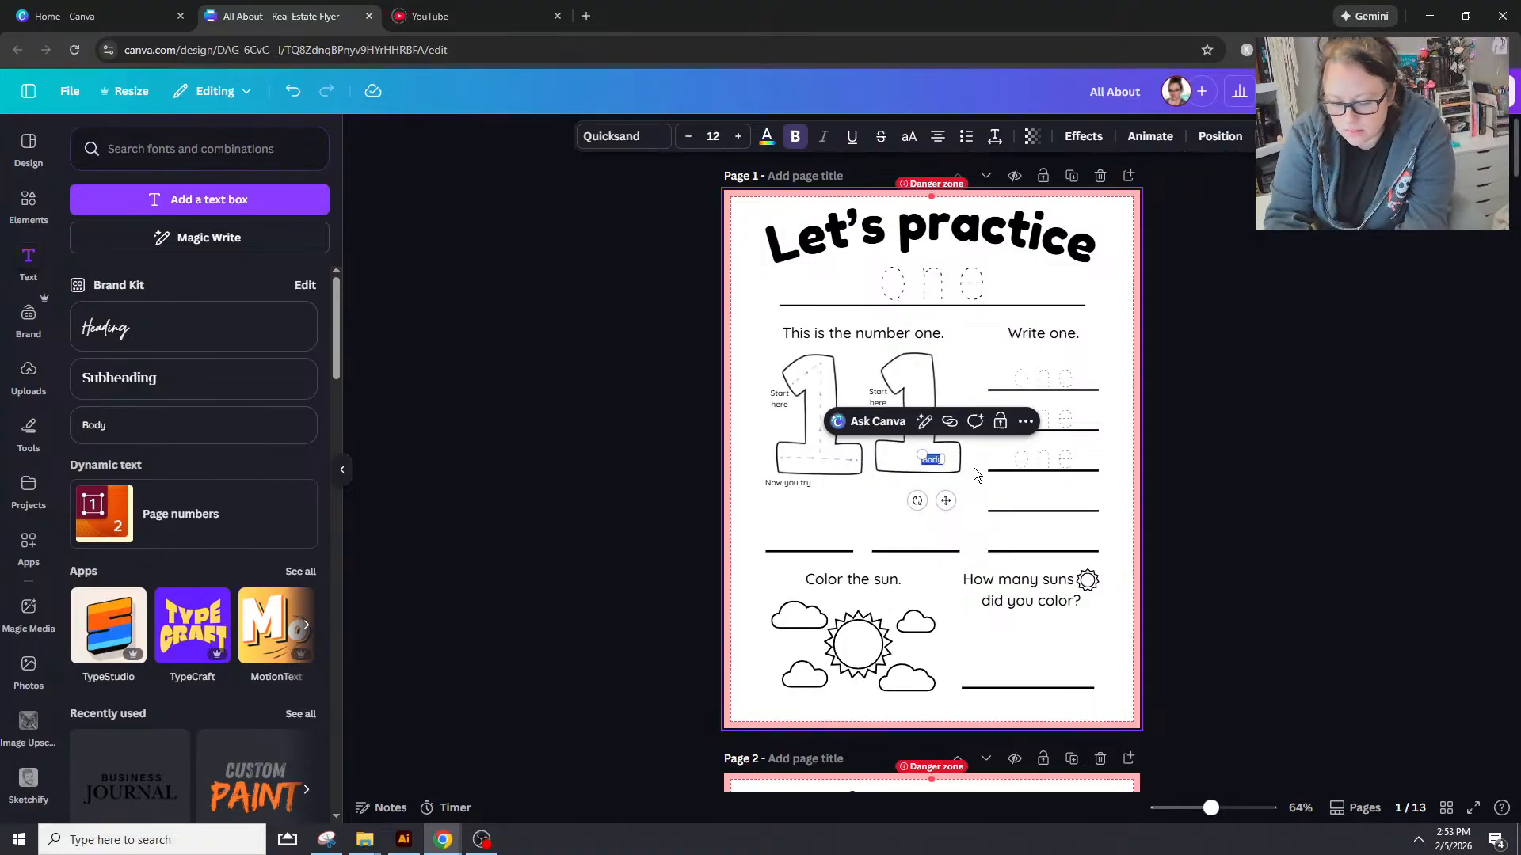
text(creativebear)
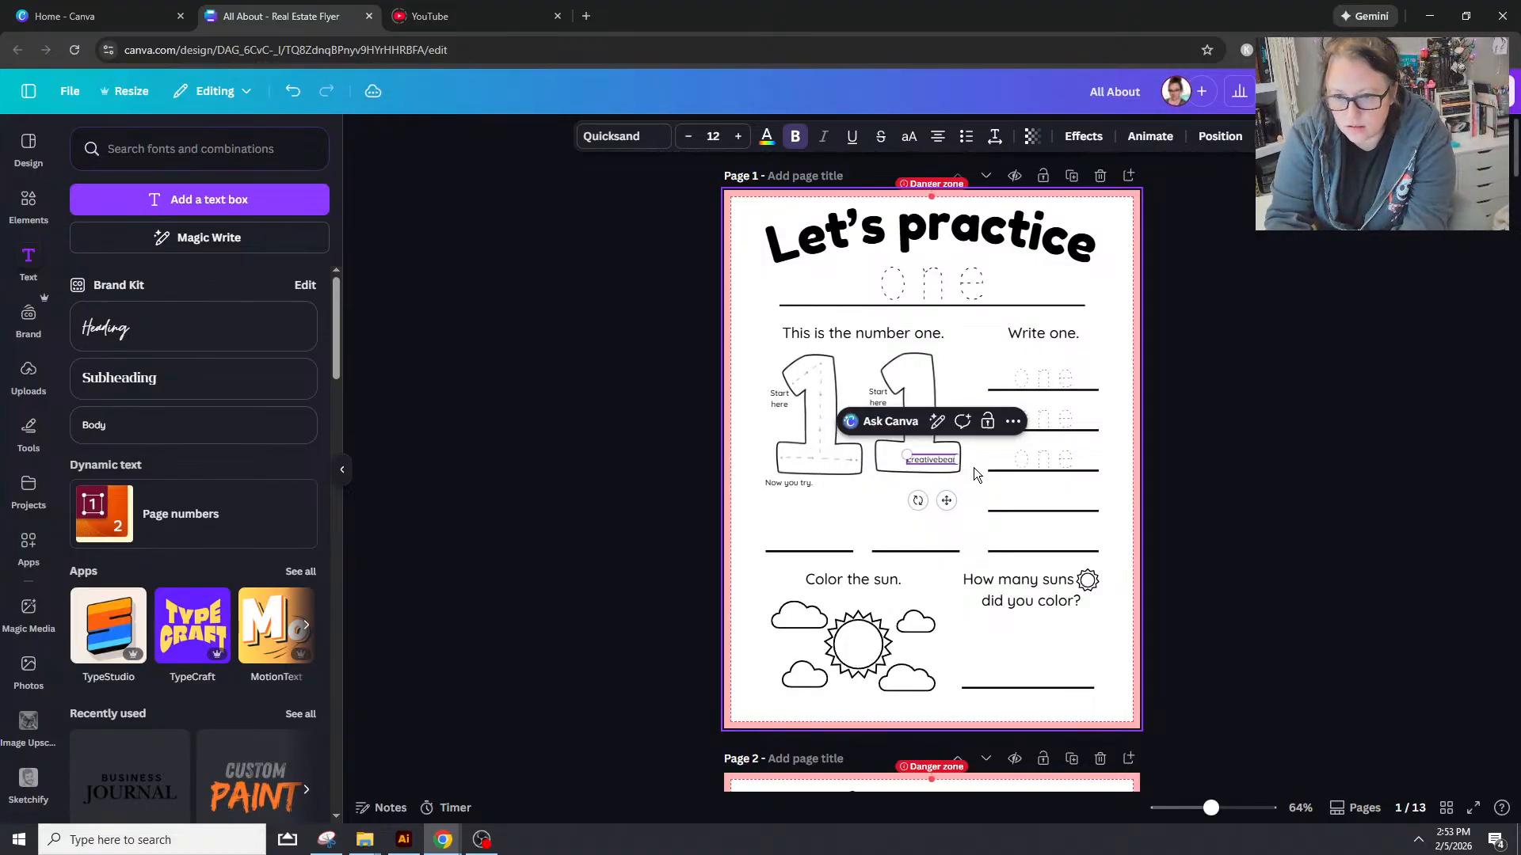
text(.com)
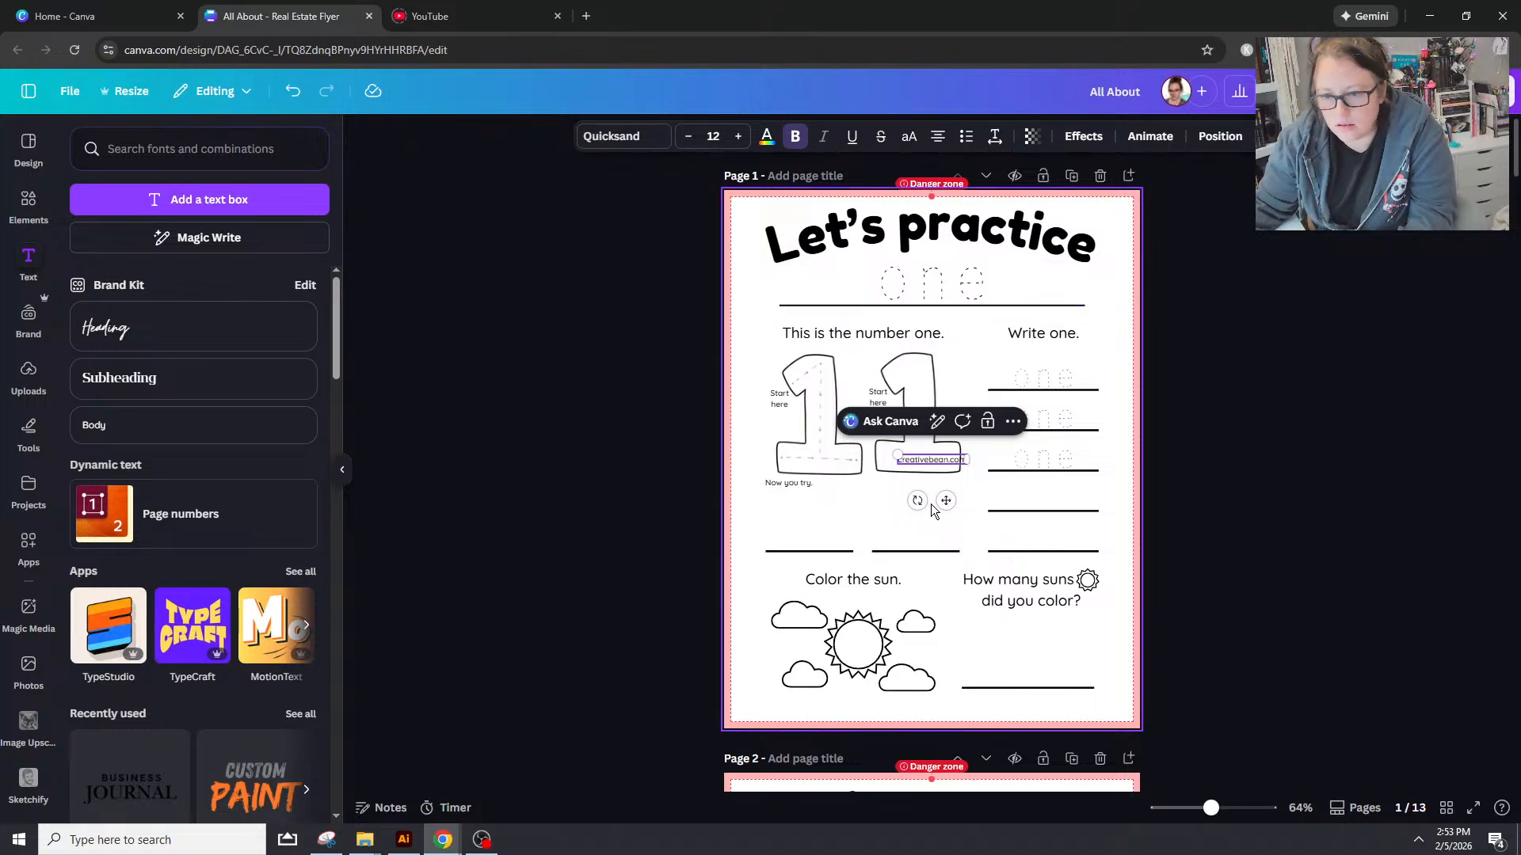
drag(944, 501, 1113, 759)
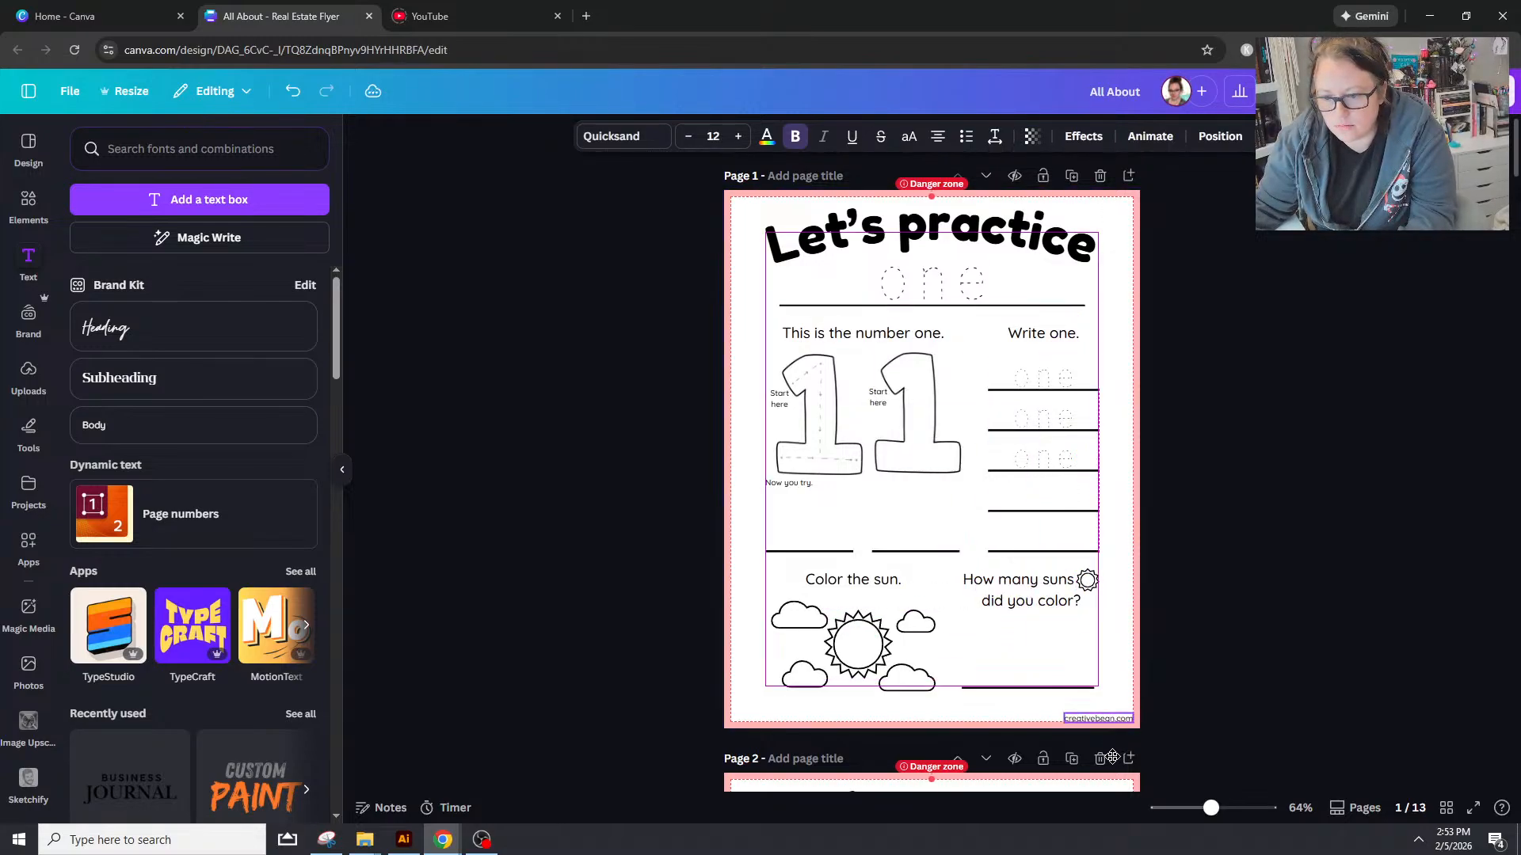
click(1409, 709)
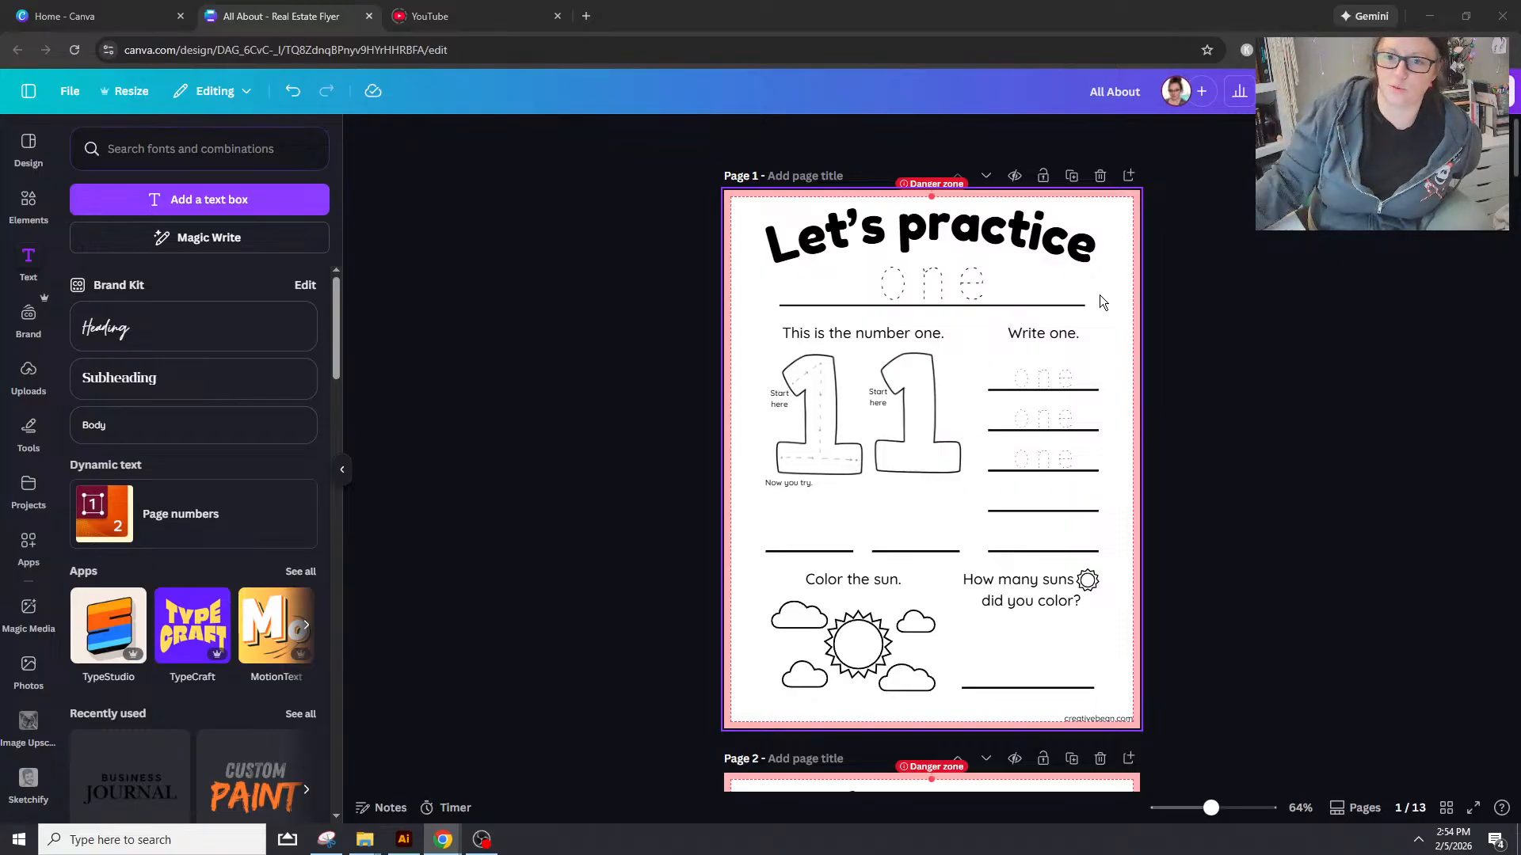
Step: Name the design "Numbers Worksheets"
click(1088, 90)
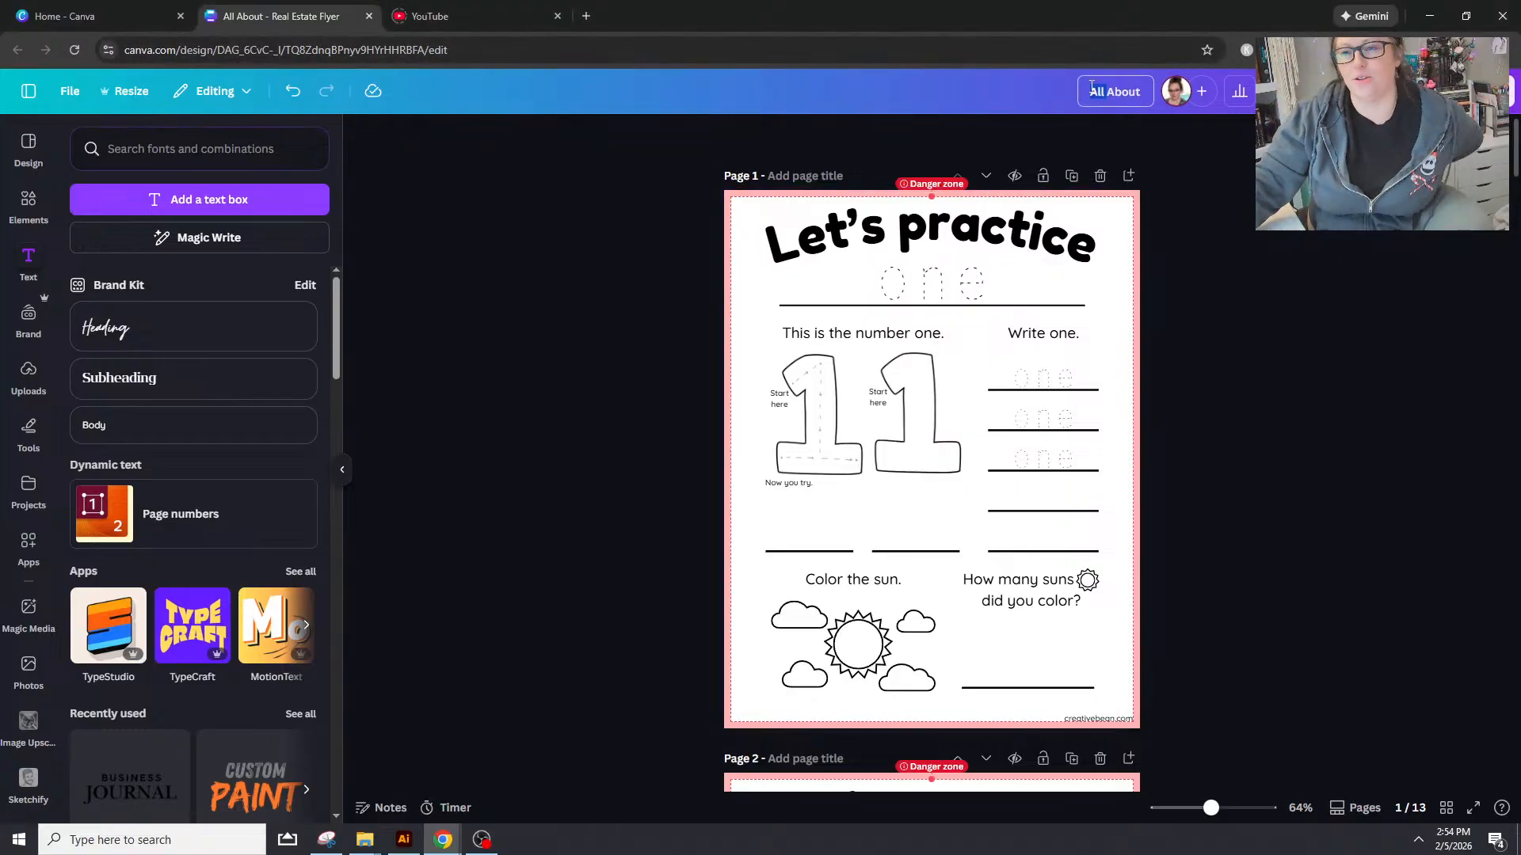
text(N)
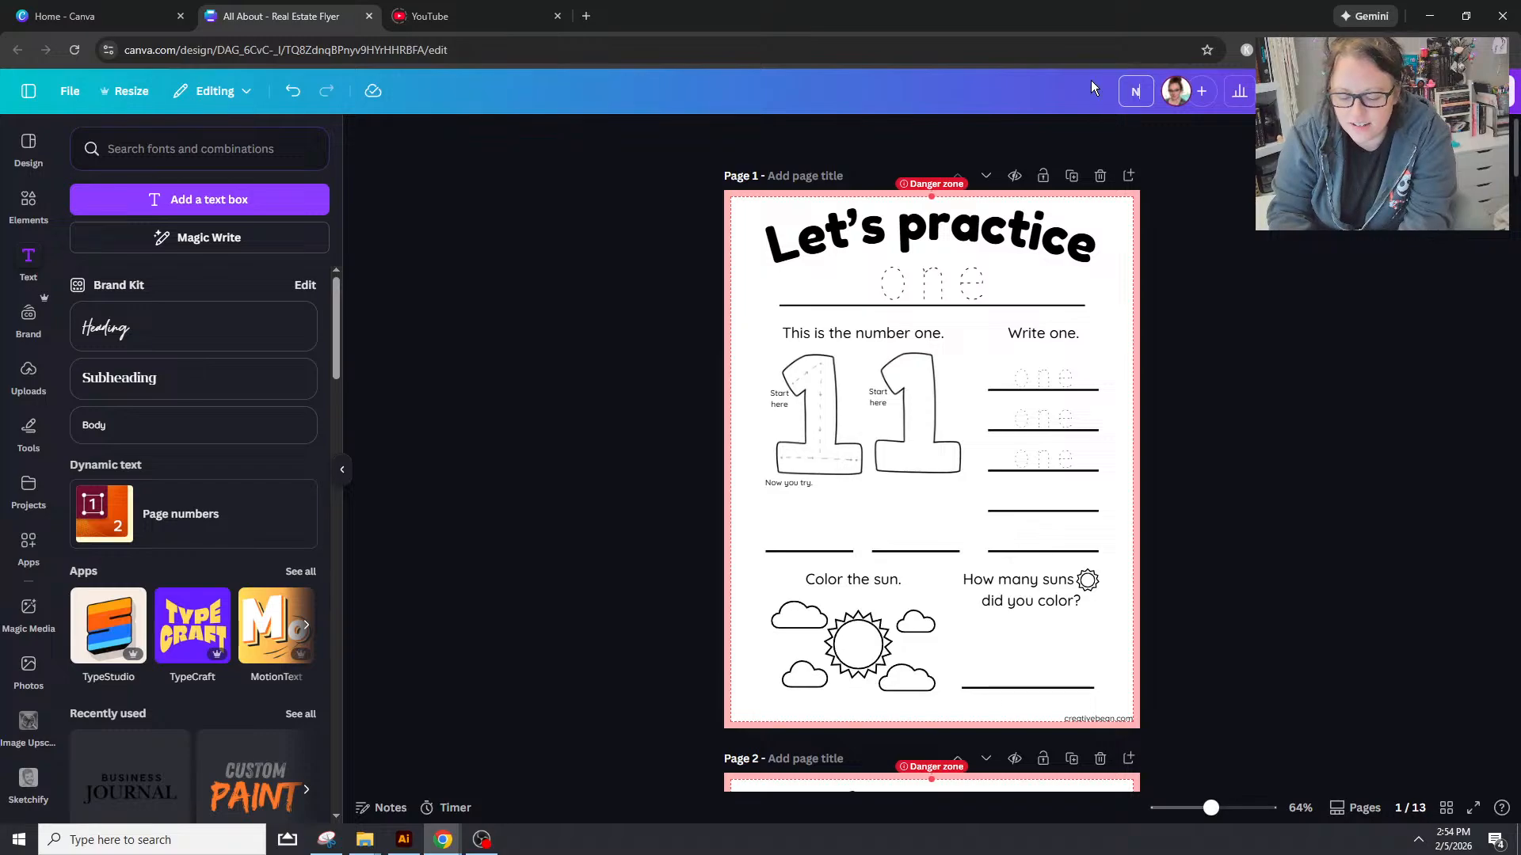
text(umbers Worksheet)
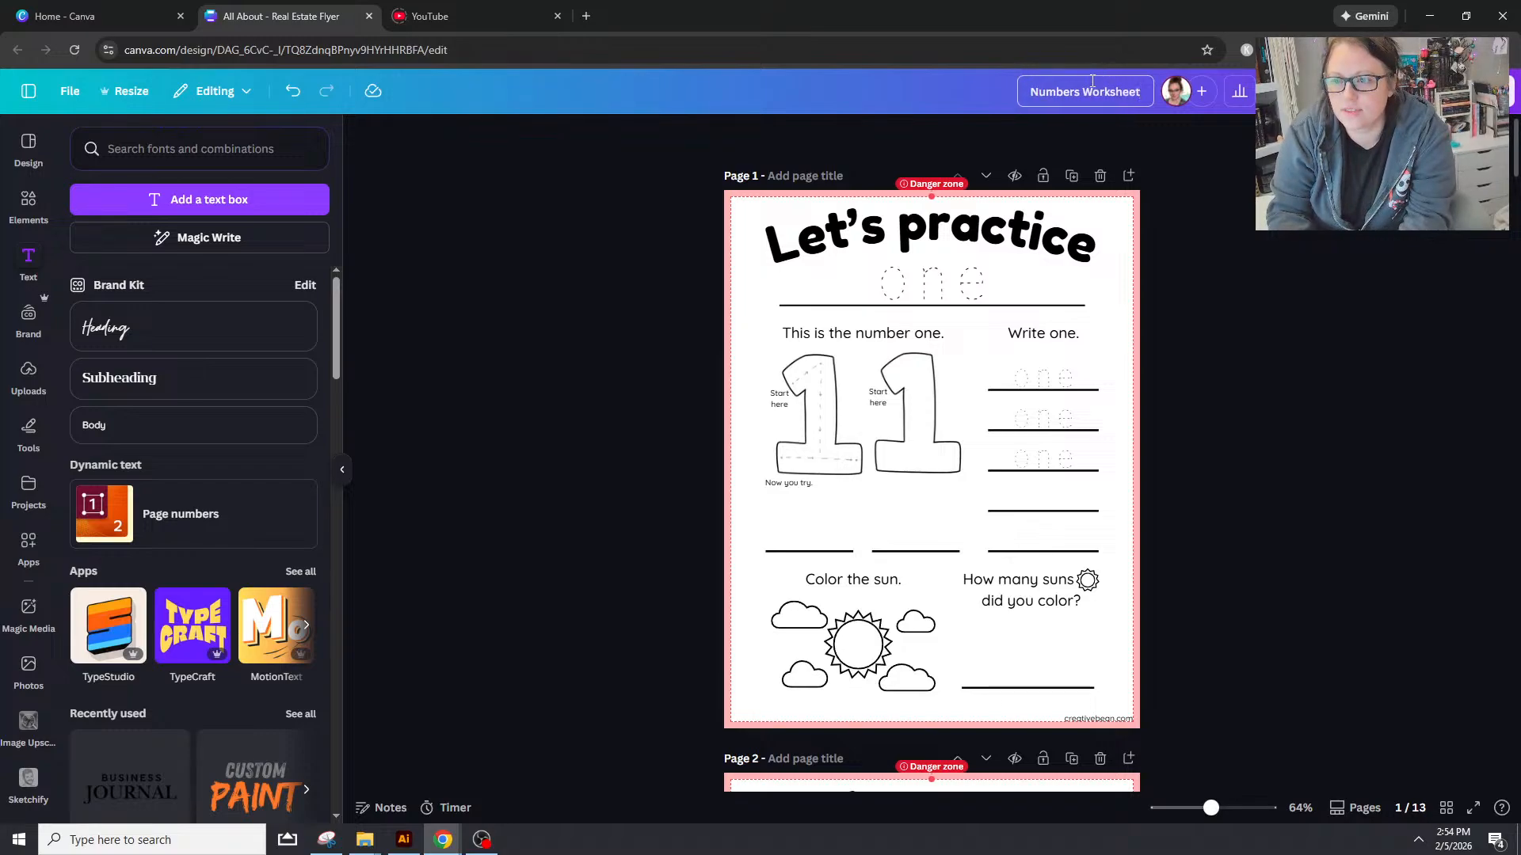
text(s)
click(1302, 488)
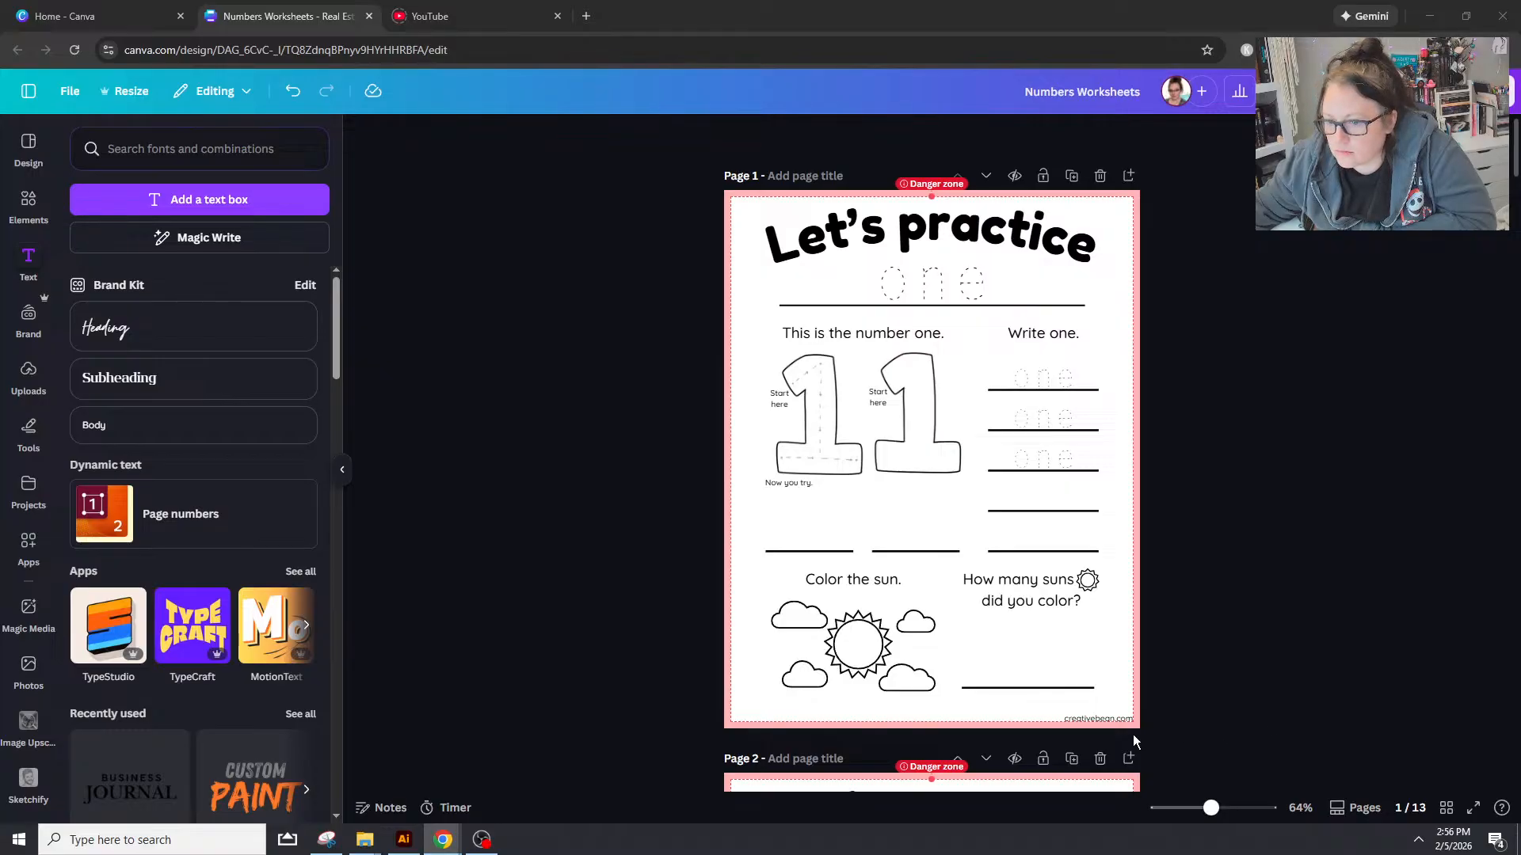
Step: Replace the website credit in page 1's bottom-right corner with "The Creative Bean"
double_click(1120, 716)
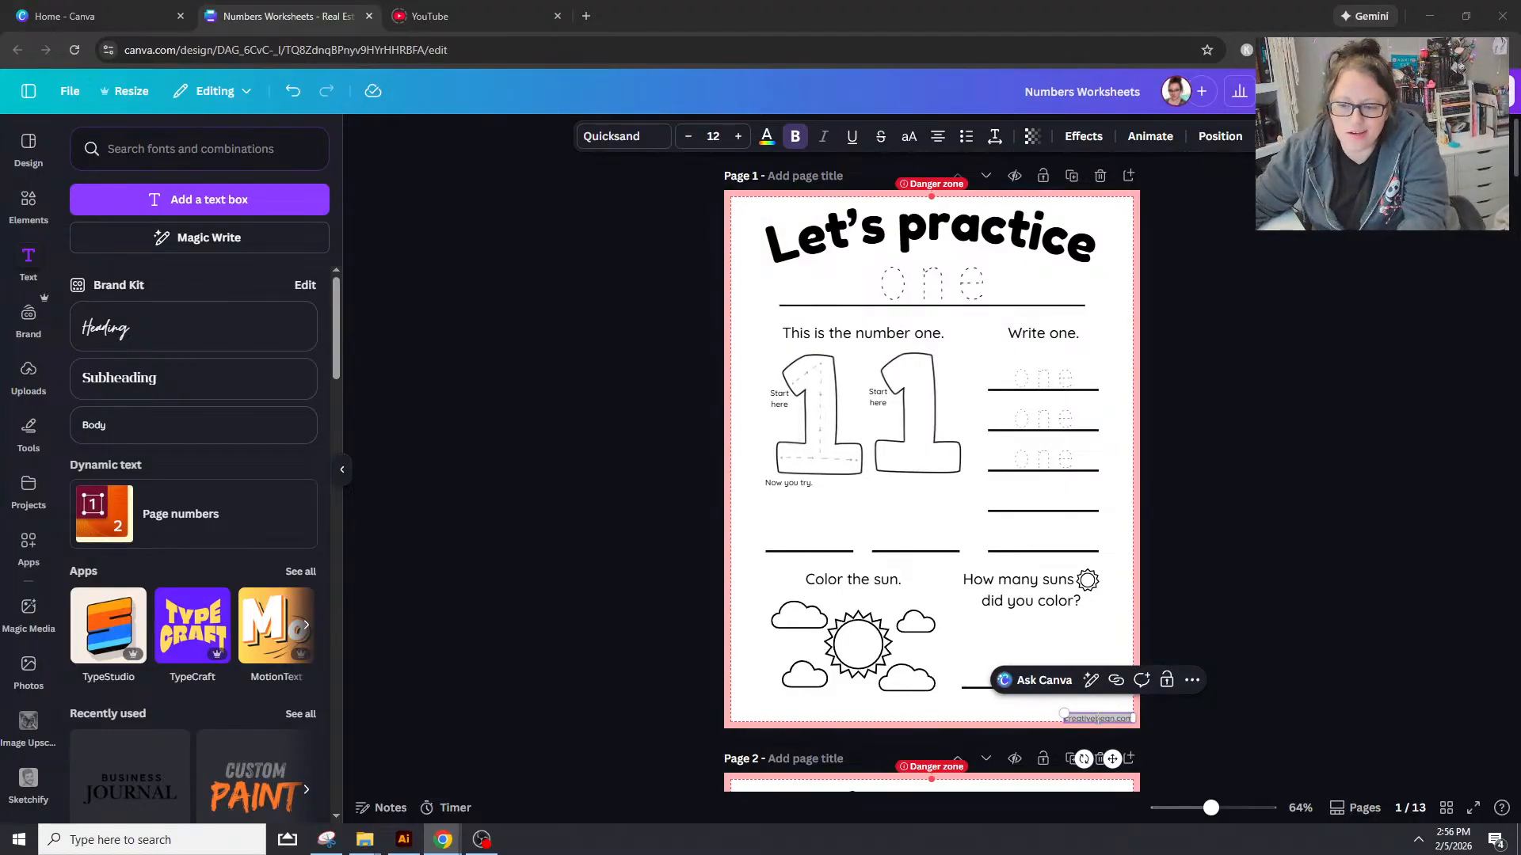
double_click(1091, 719)
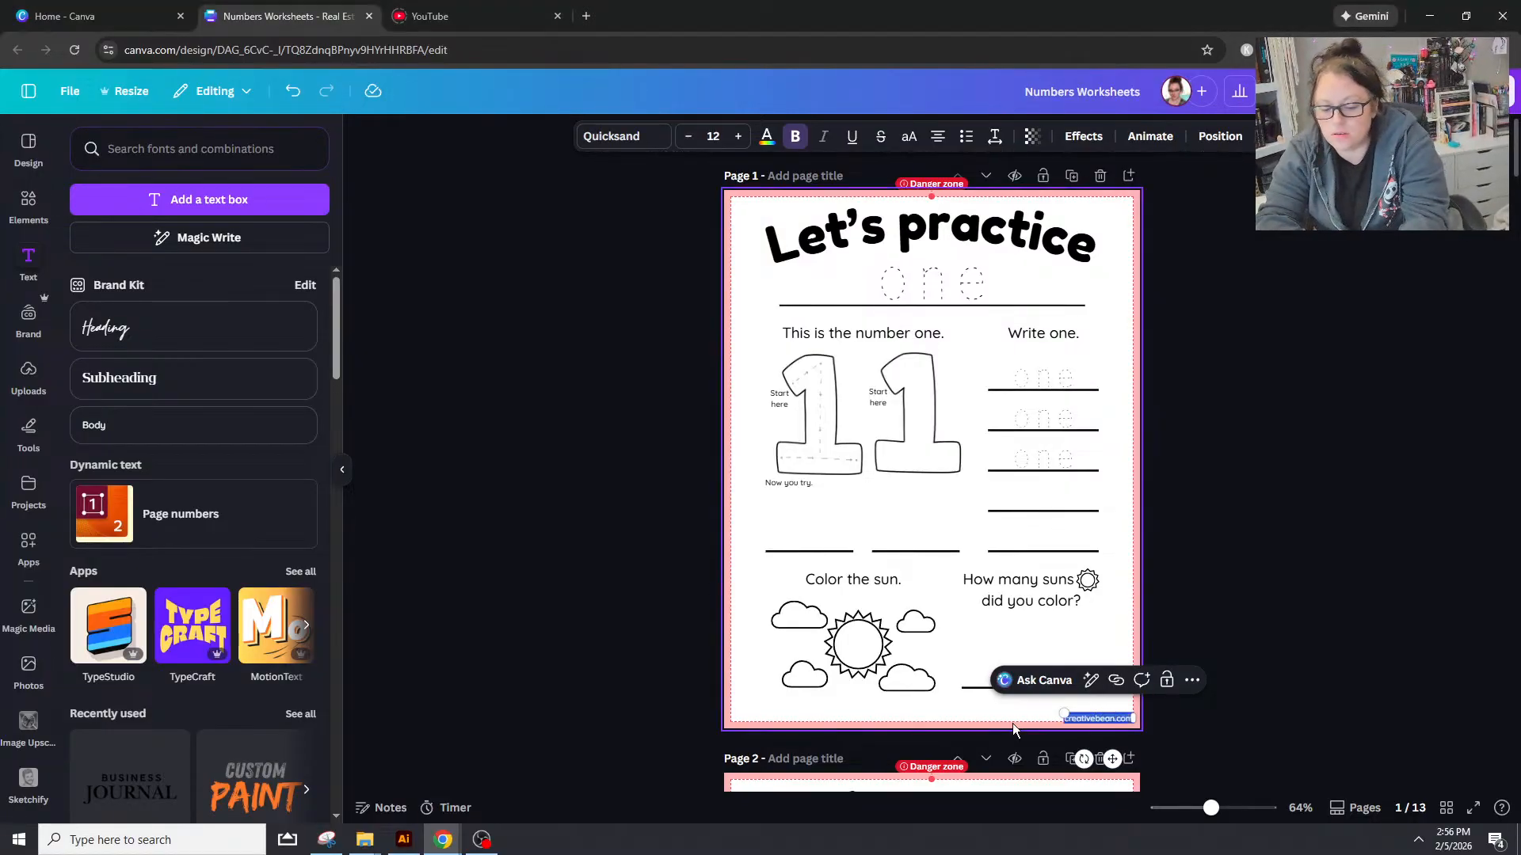
key(BackSpace)
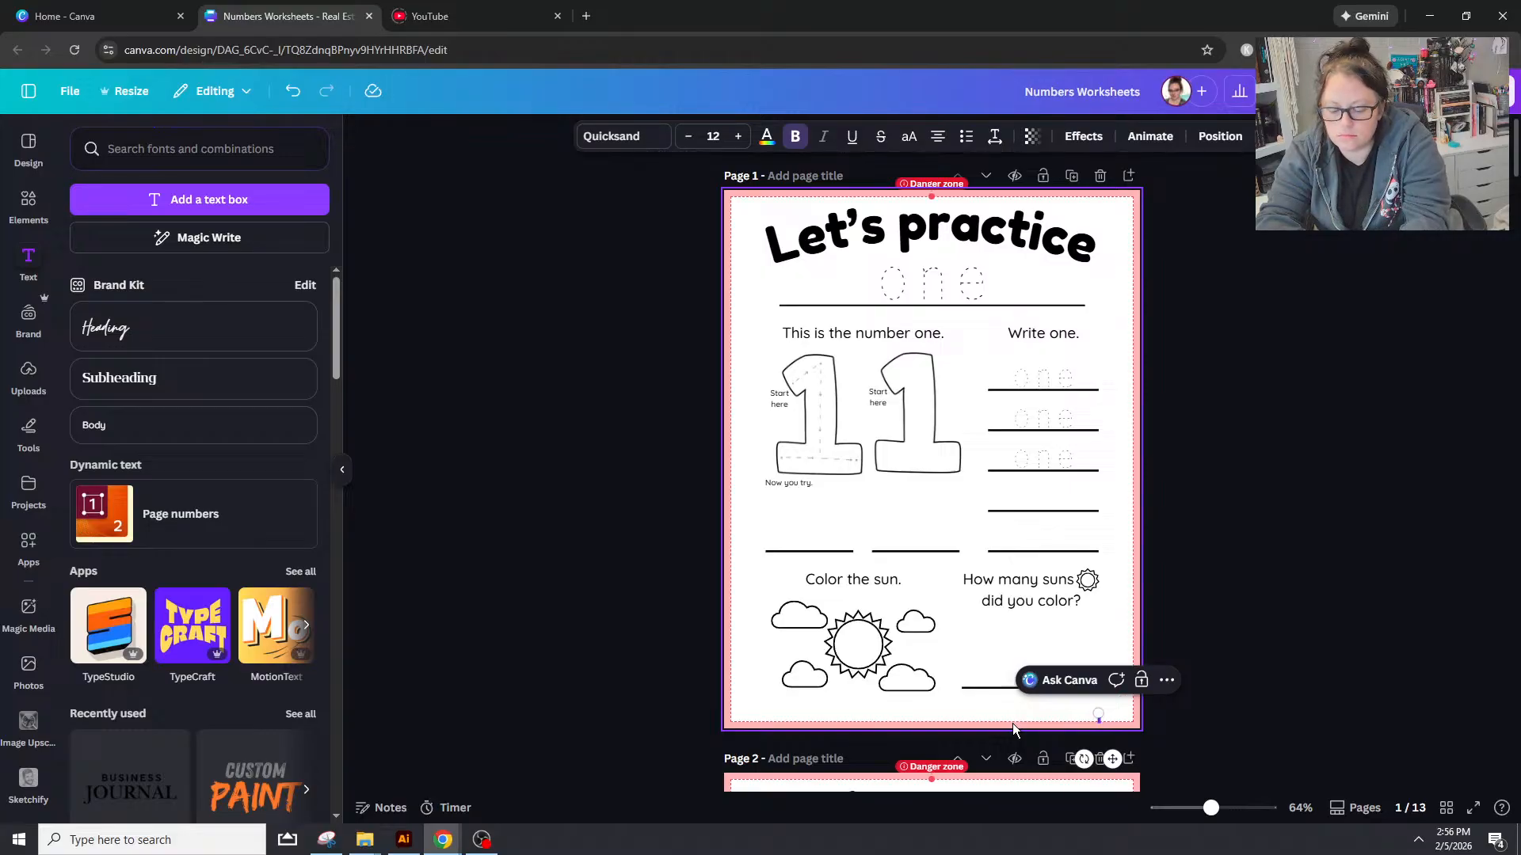
text(The Creative bean)
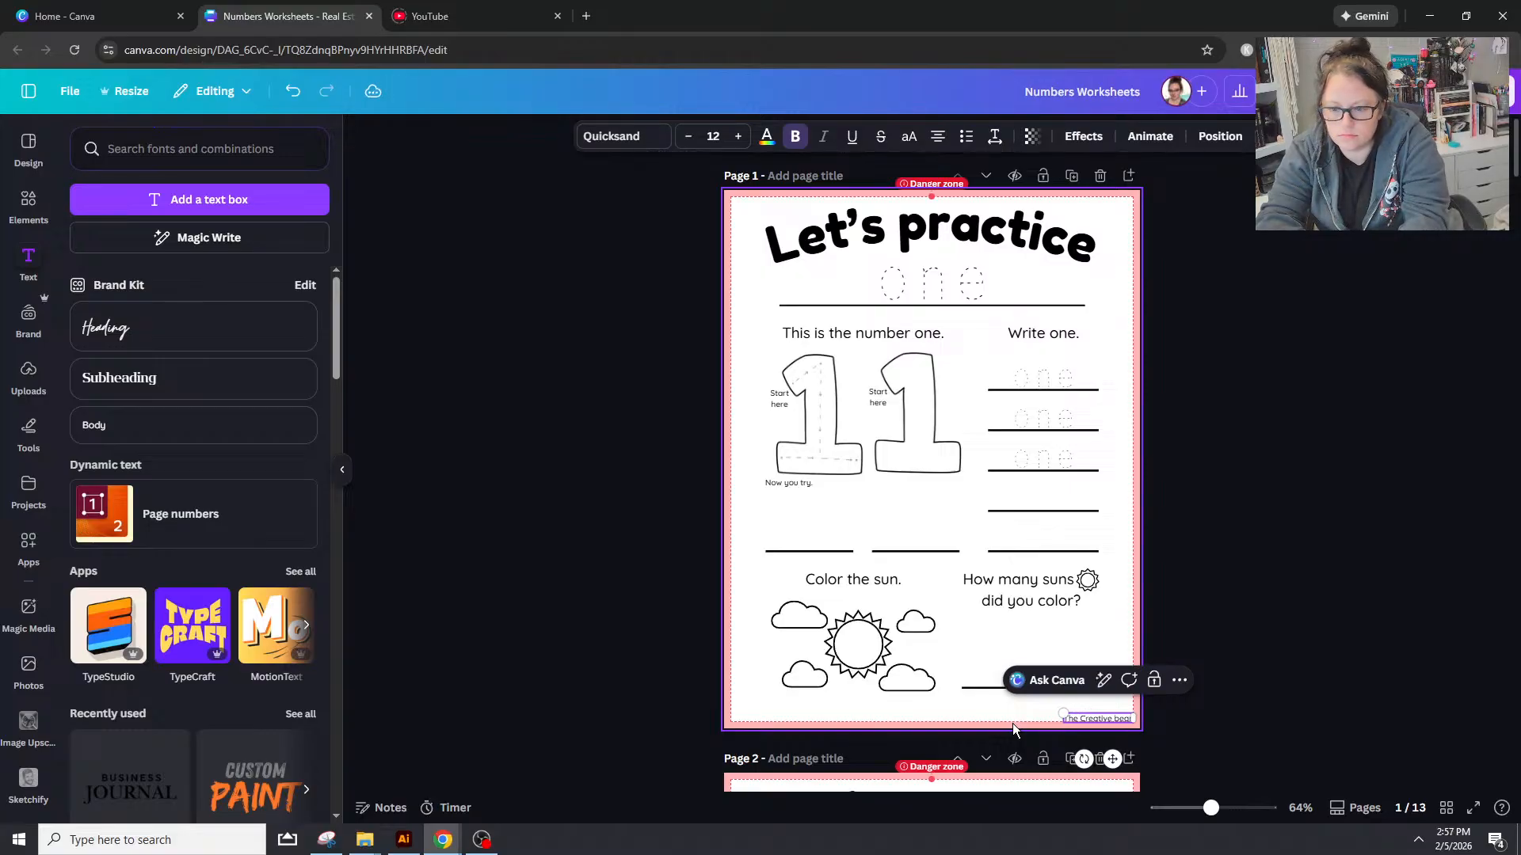
click(1279, 596)
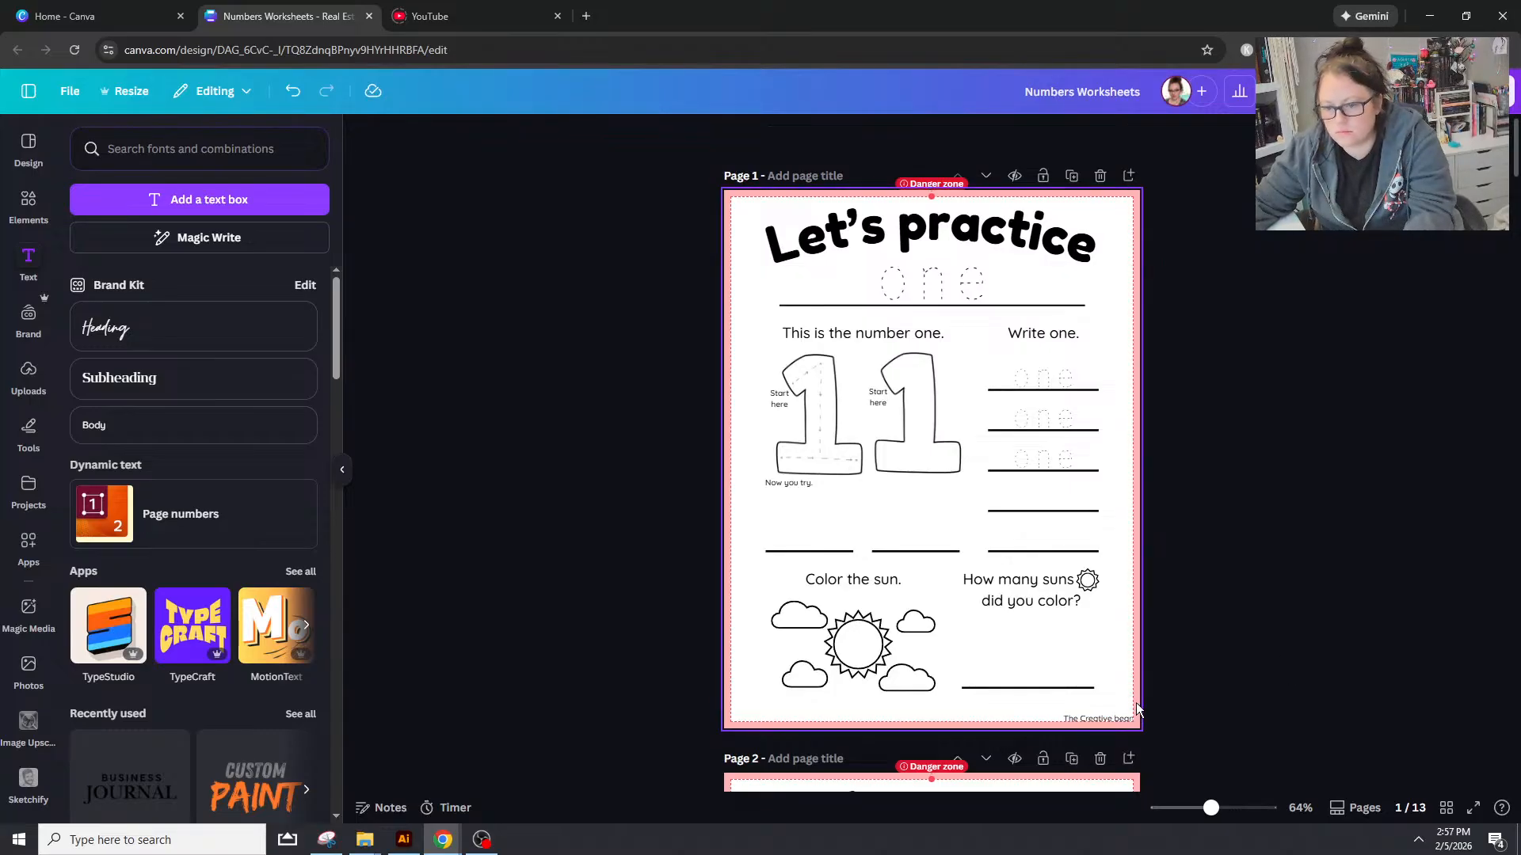
click(1117, 718)
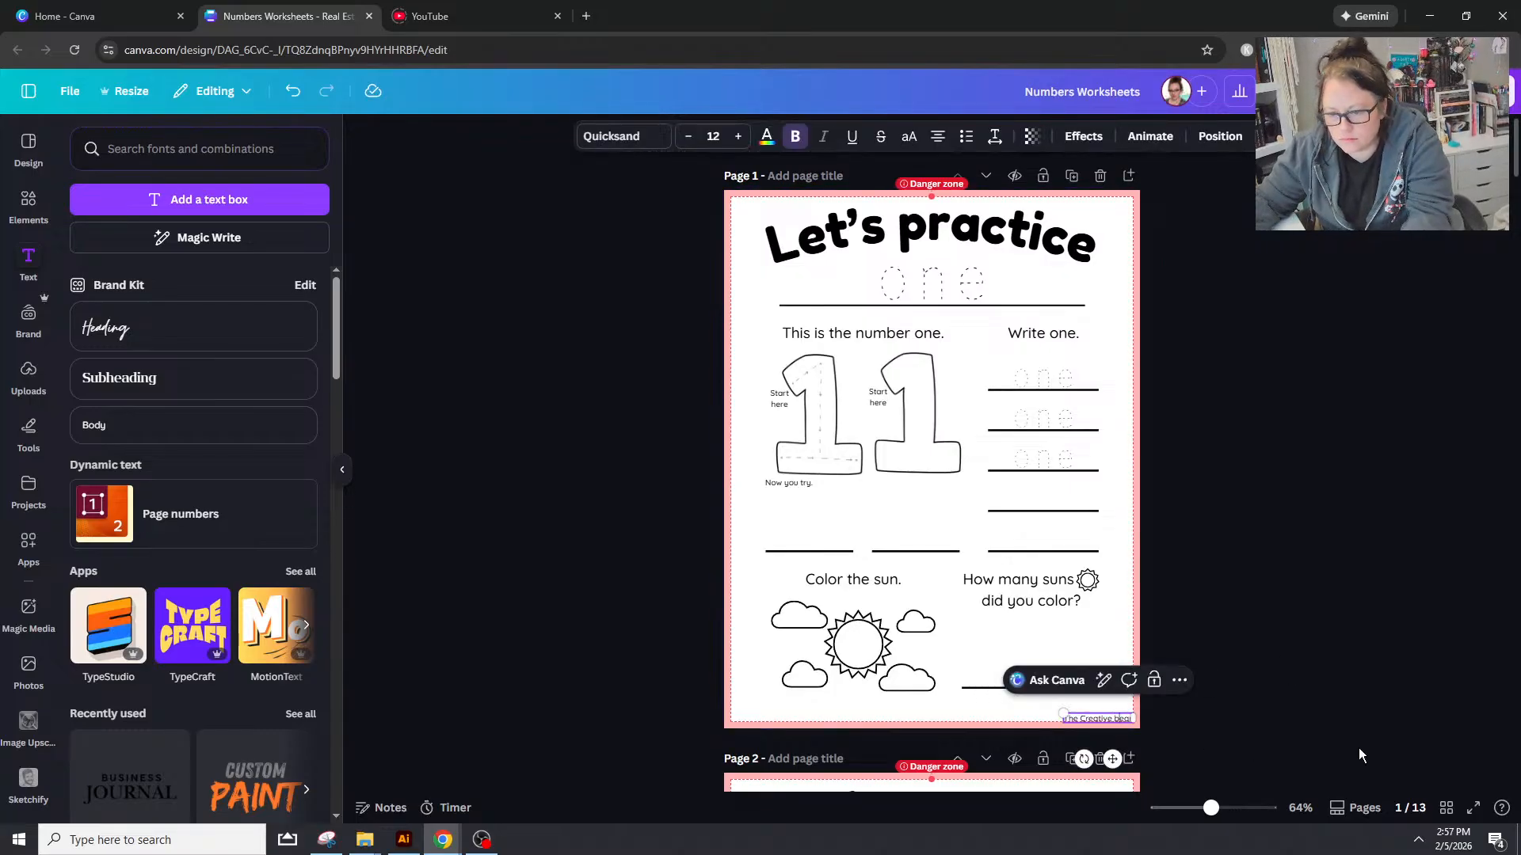
key(Escape)
key(Escape)
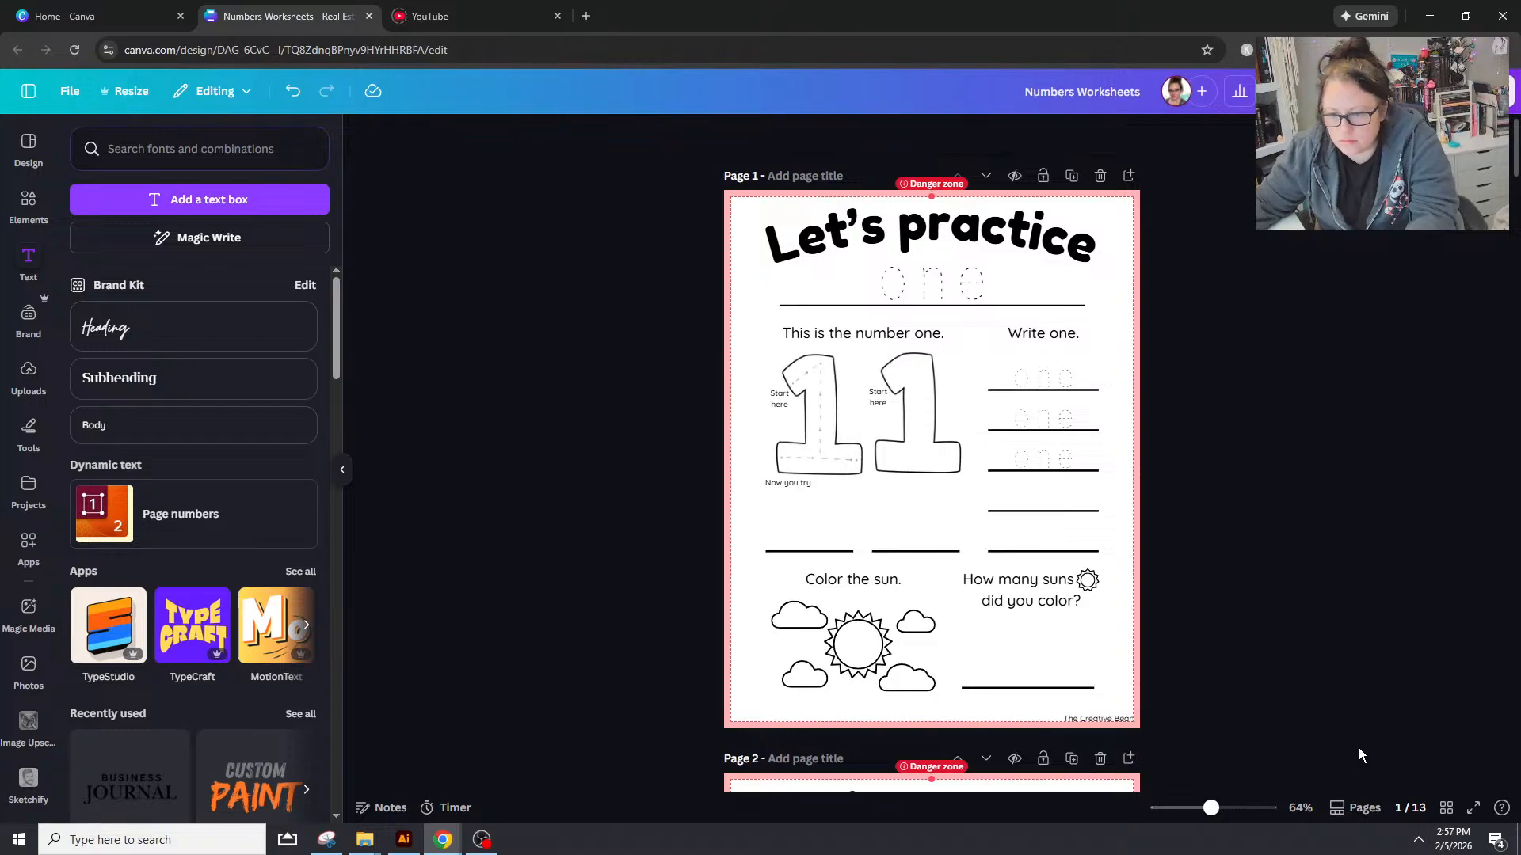
Step: Copy the "The Creative Bean" credit into the bottom-right corner of the following worksheets, through the number ten worksheet on page 12
click(1110, 720)
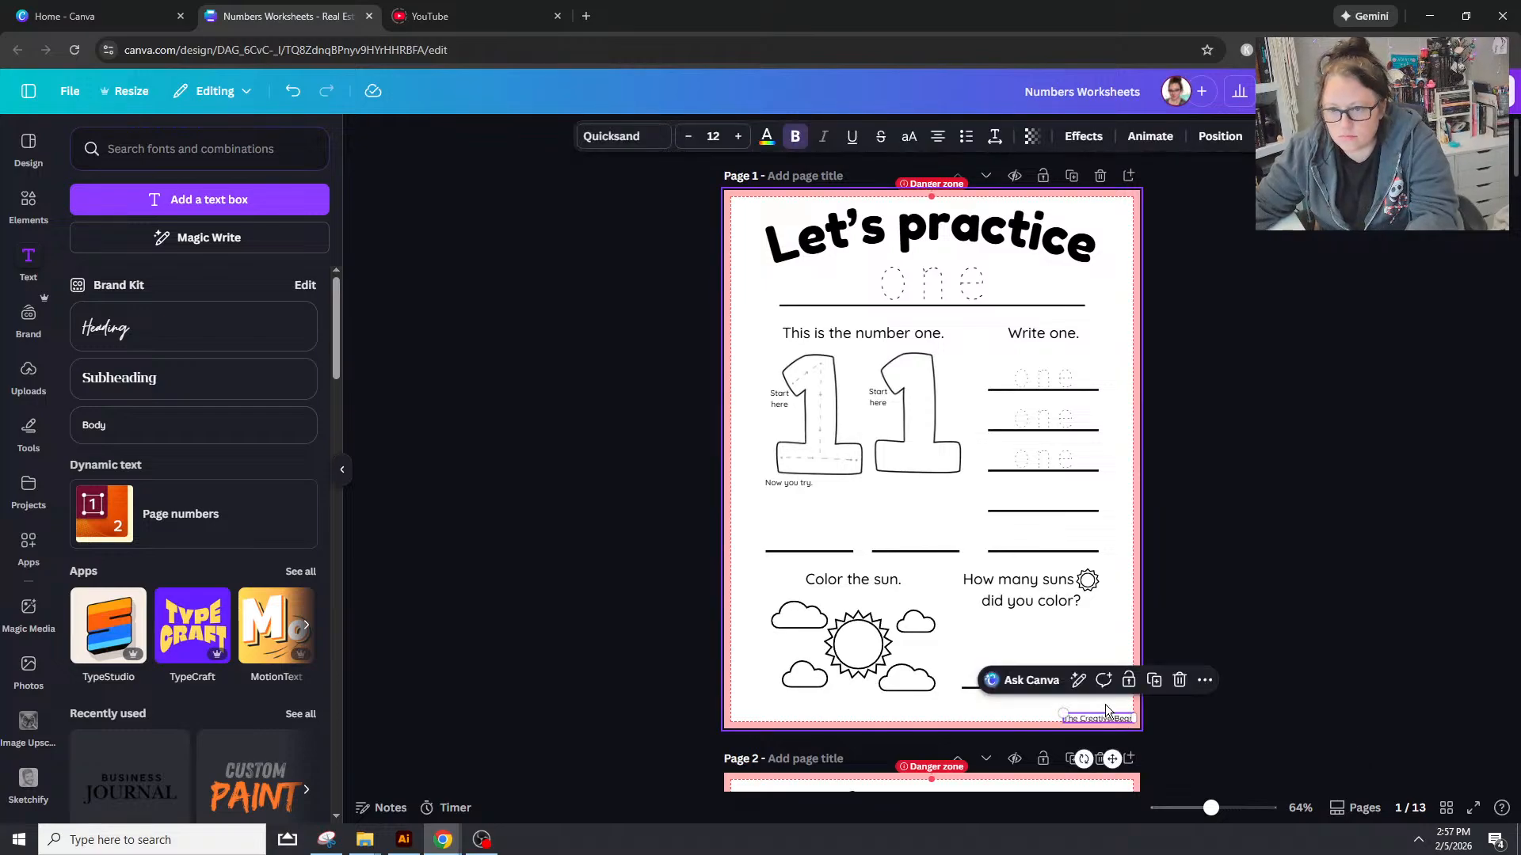
scroll(1105, 705, down, 8)
scroll(1101, 617, down, 12)
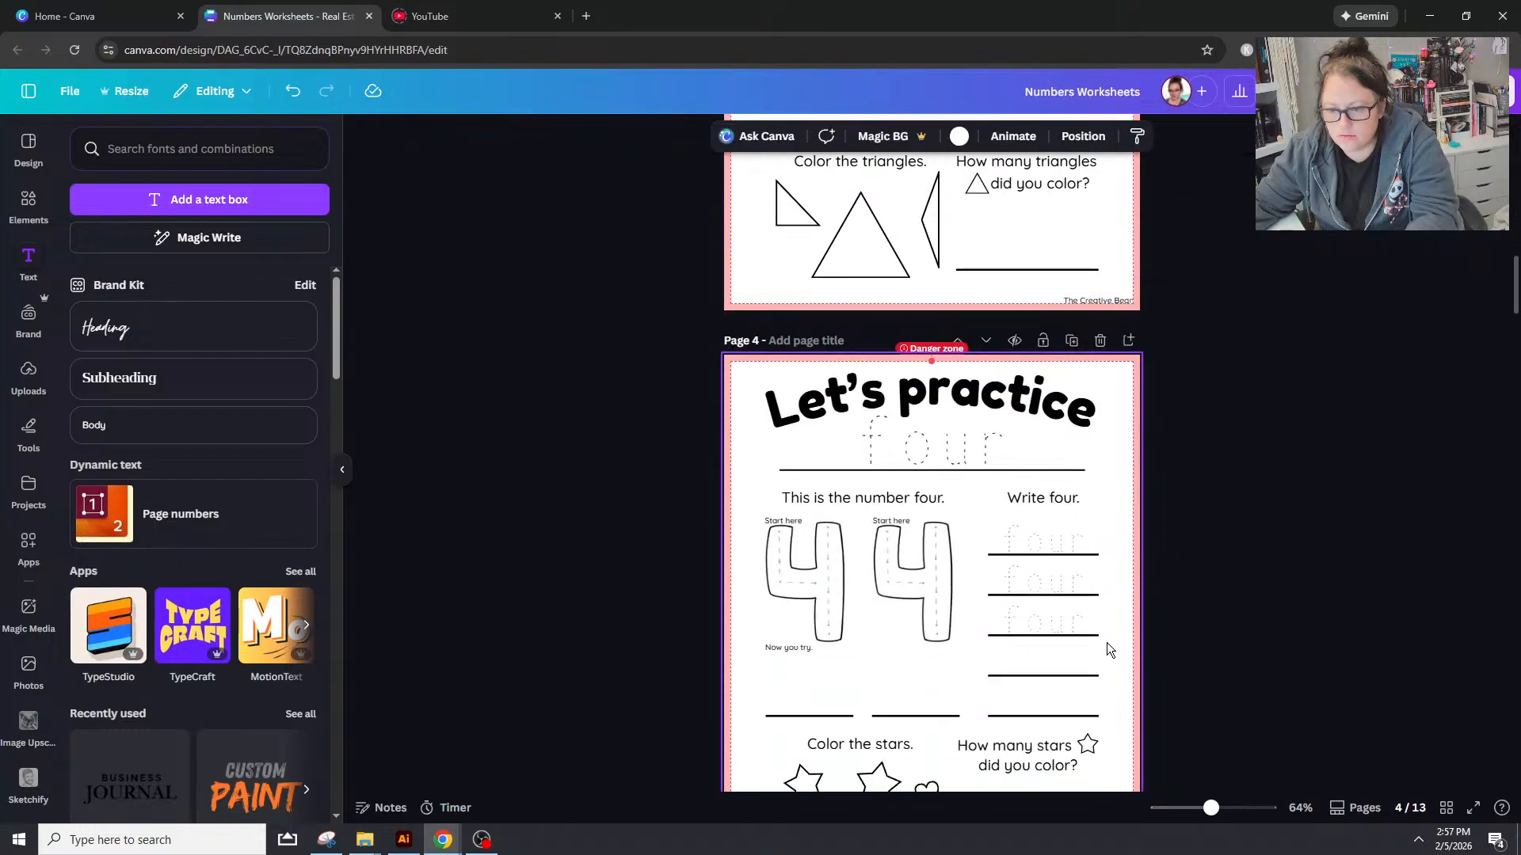
scroll(1105, 645, down, 5)
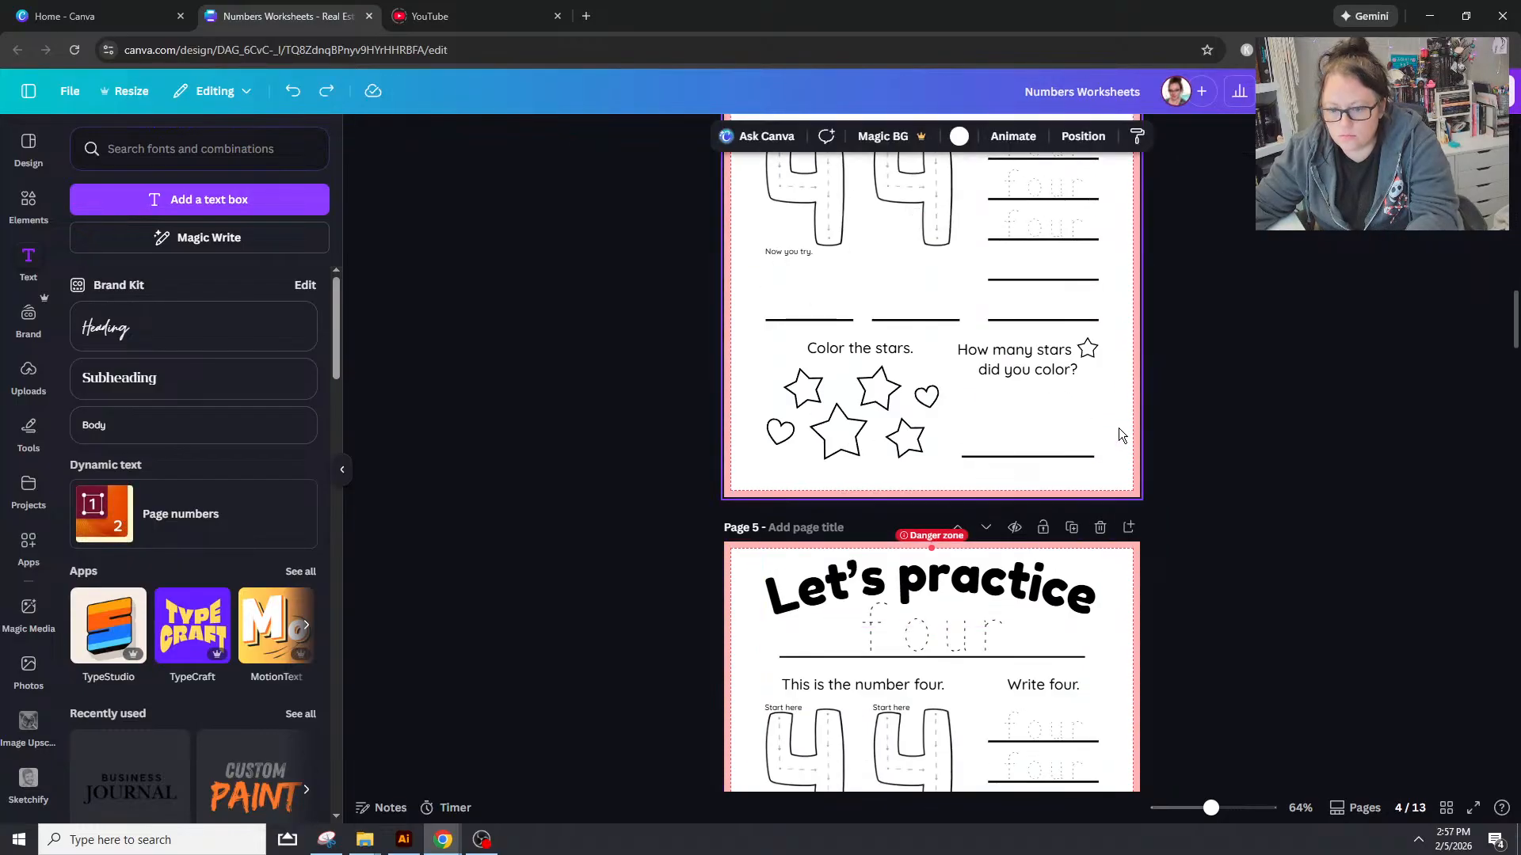
scroll(1120, 546, down, 5)
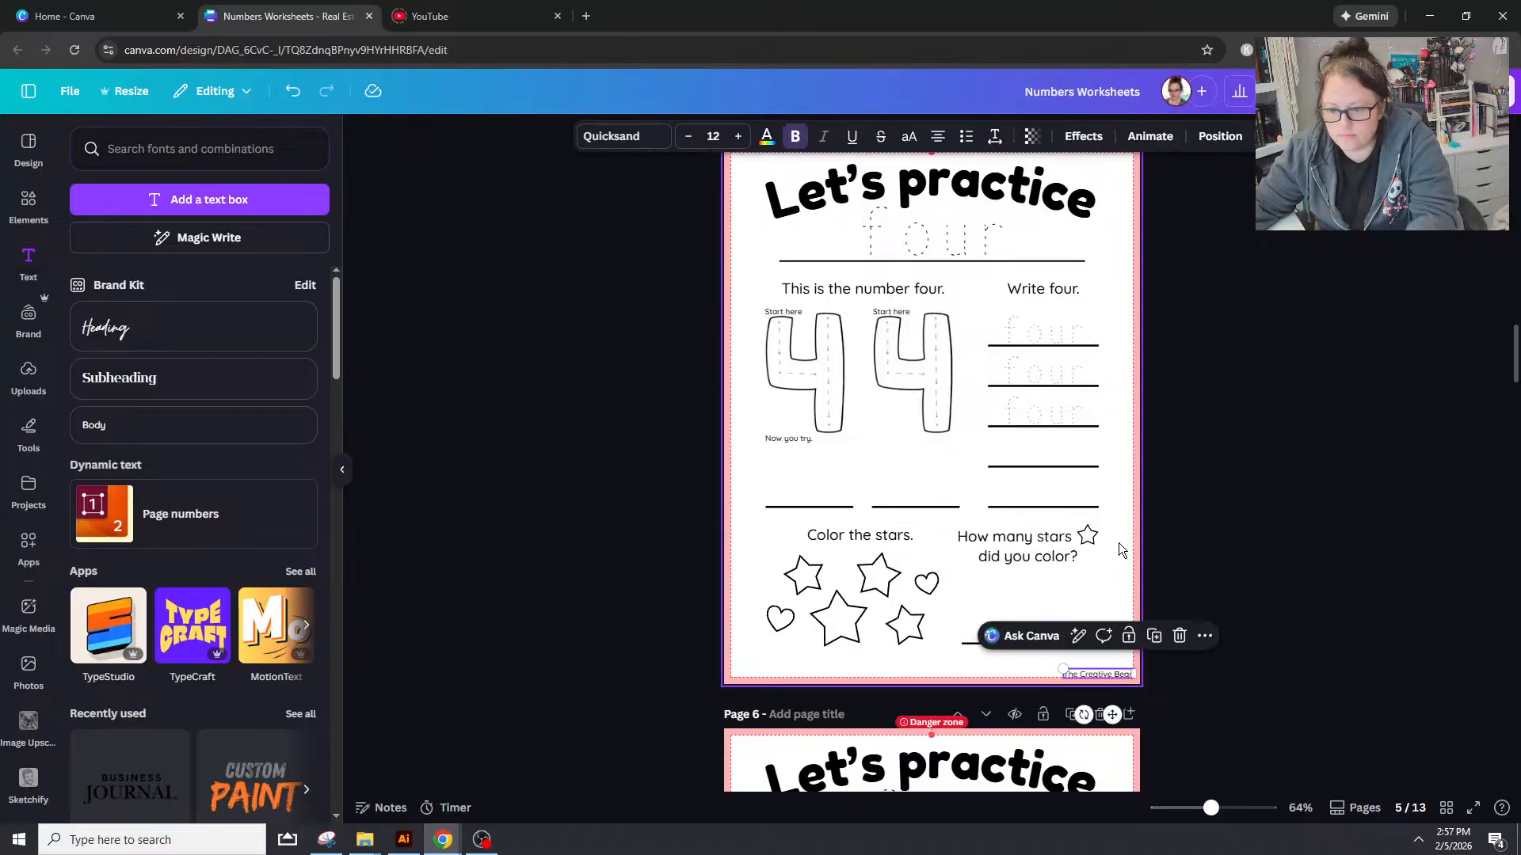
scroll(1118, 543, down, 5)
scroll(1118, 544, down, 5)
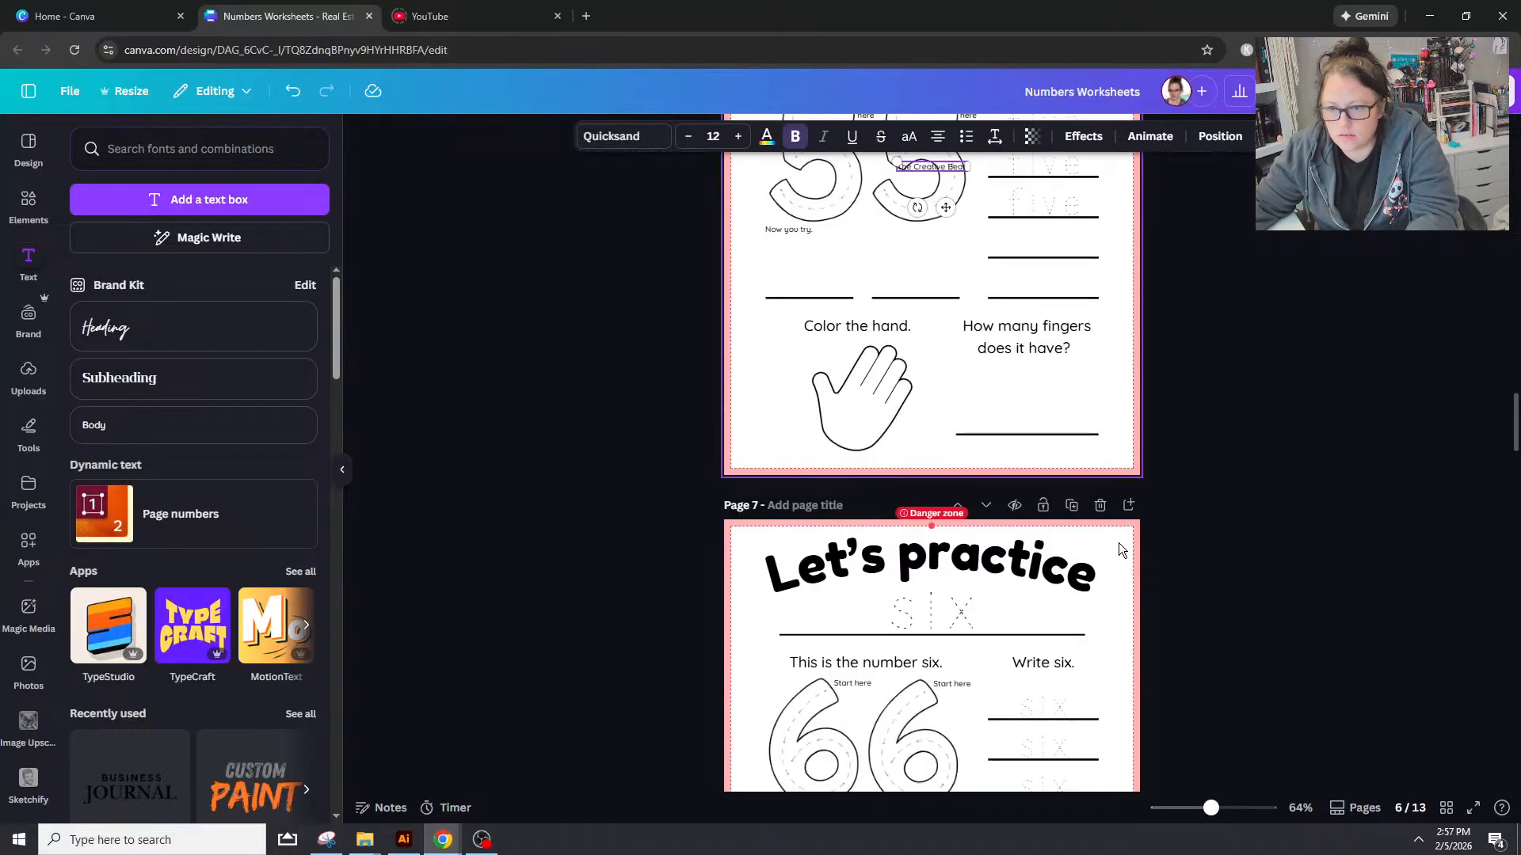
scroll(1129, 549, down, 12)
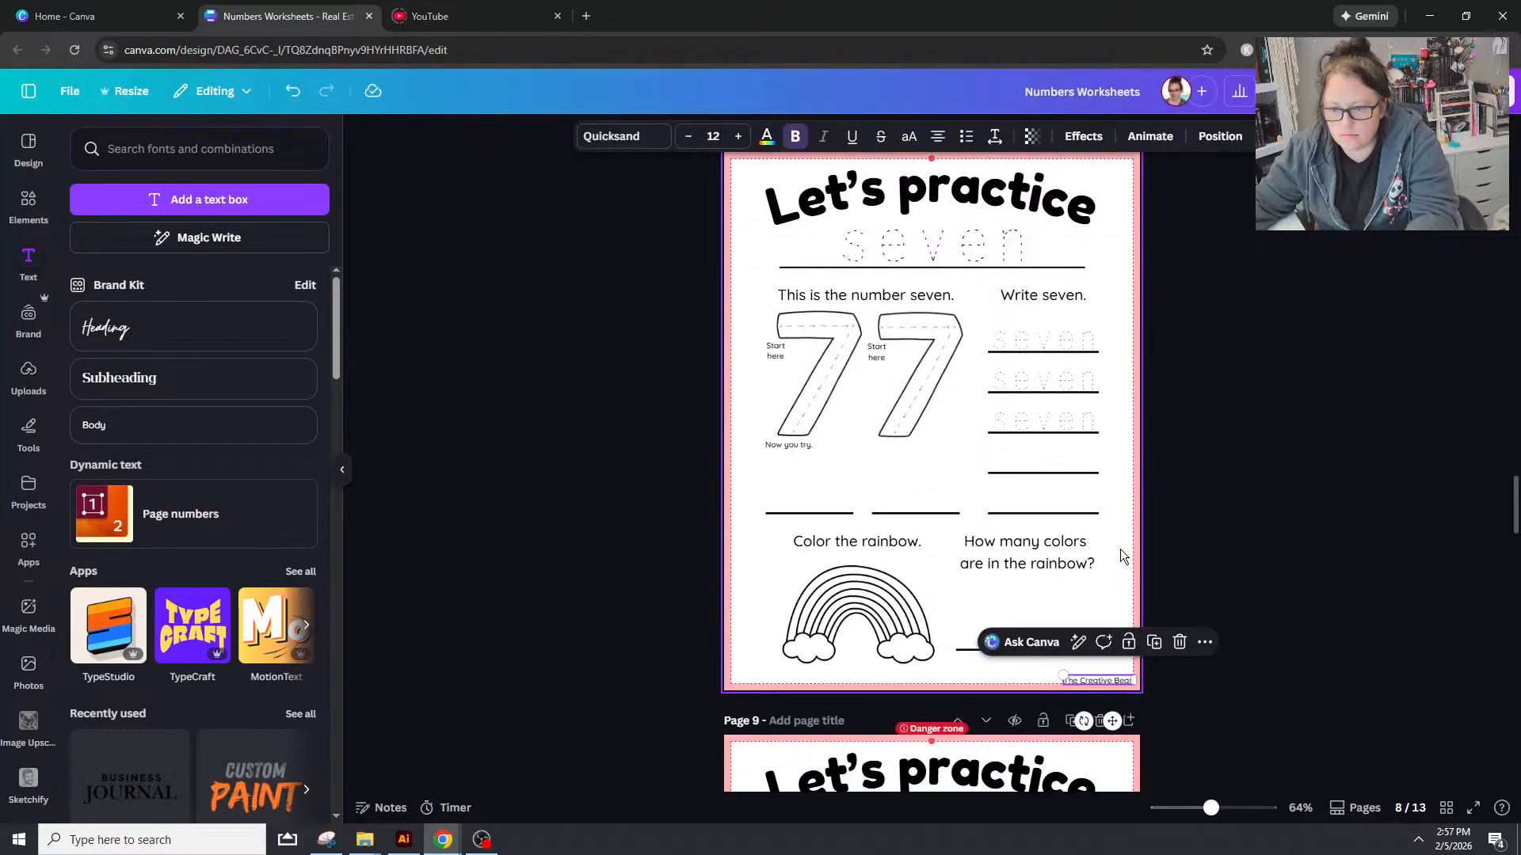
scroll(1120, 554, down, 6)
scroll(1120, 555, down, 4)
scroll(1120, 554, down, 4)
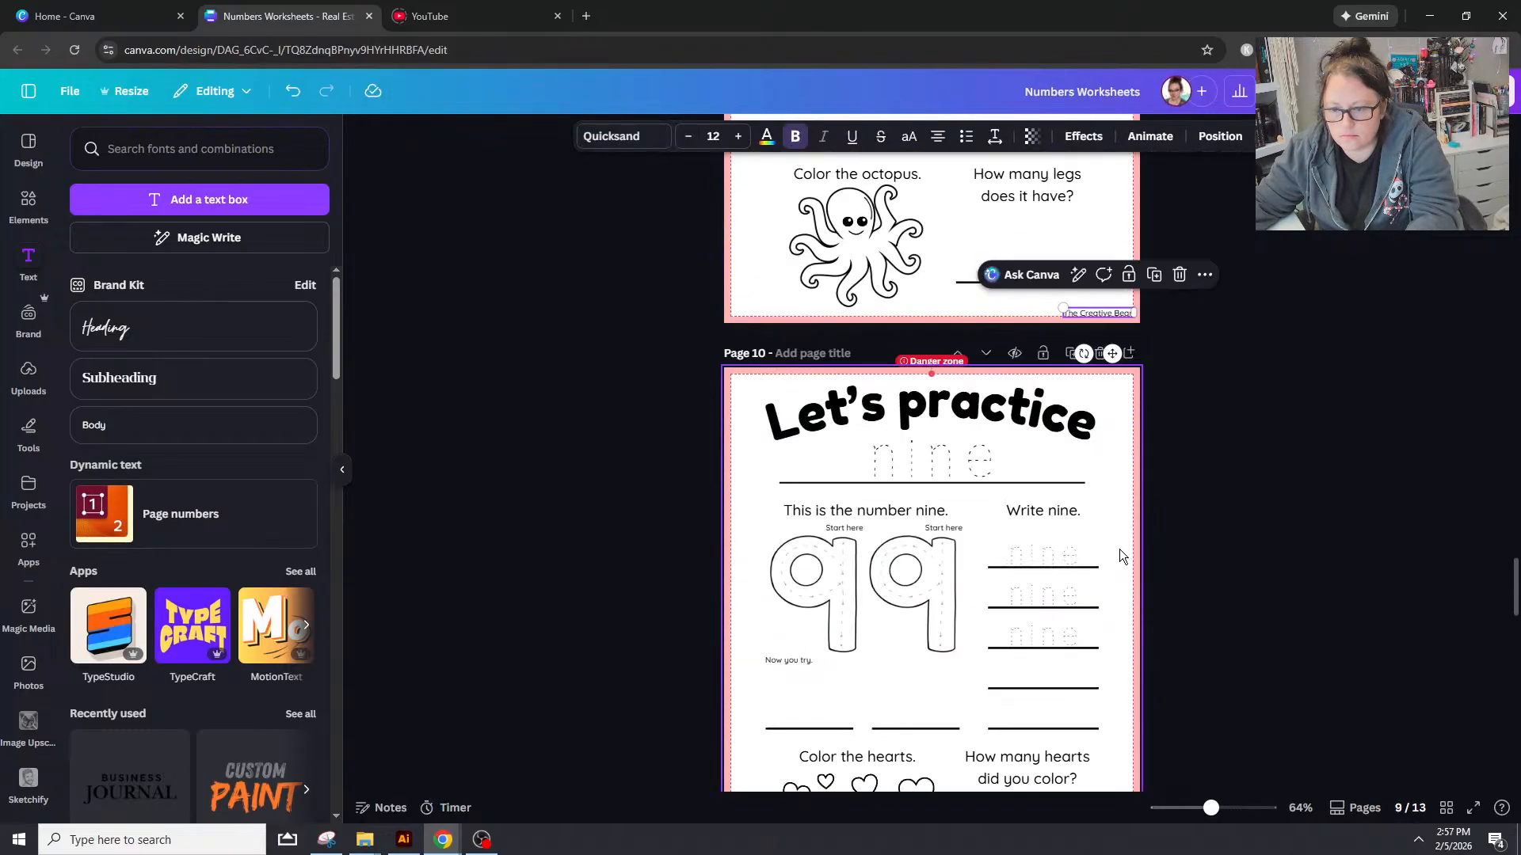
scroll(1119, 554, down, 9)
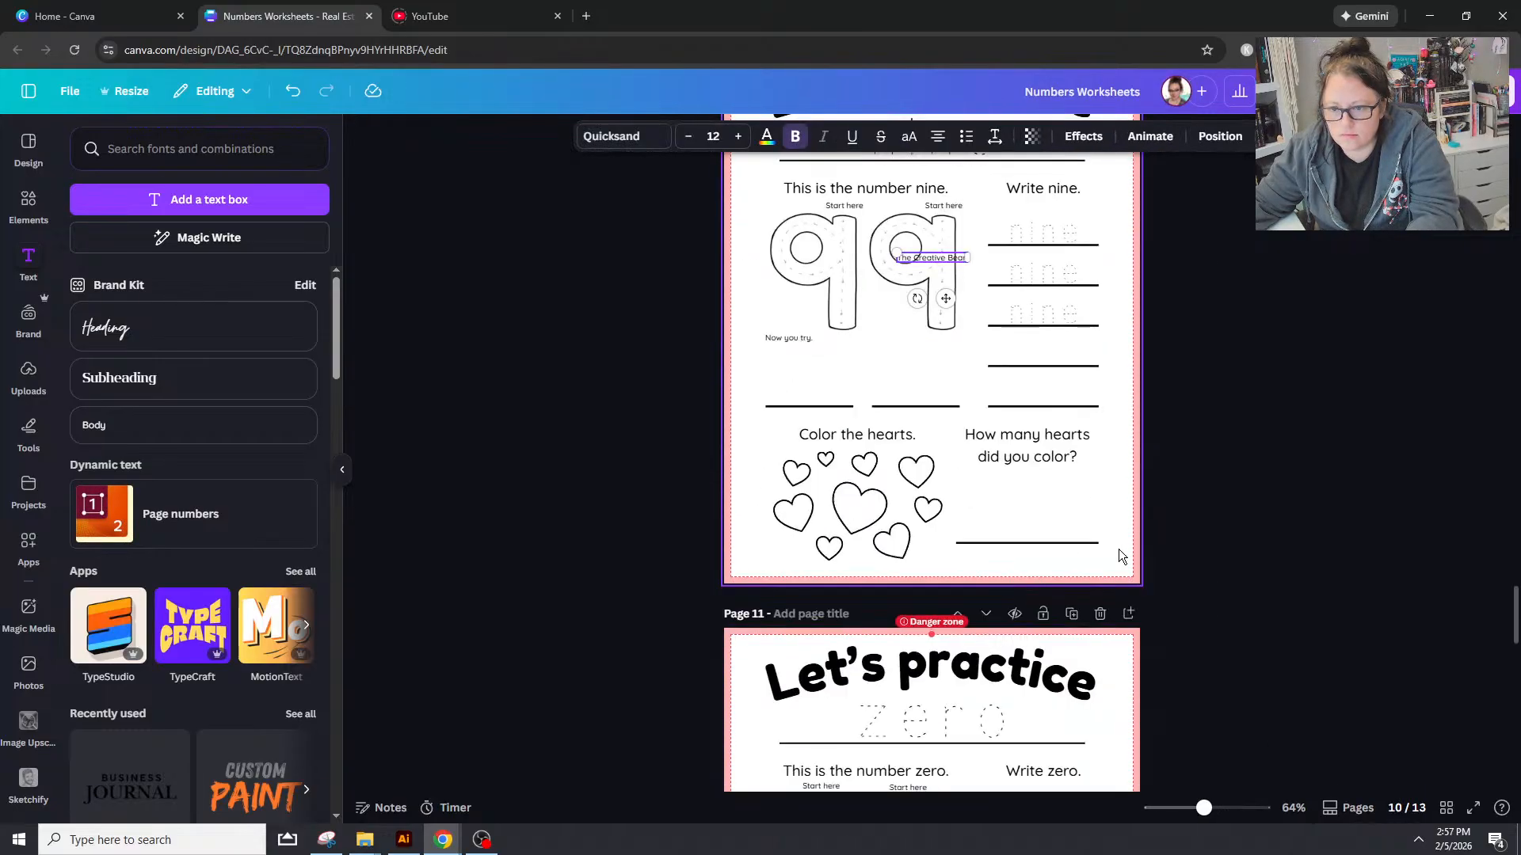
click(1117, 404)
scroll(1112, 475, down, 6)
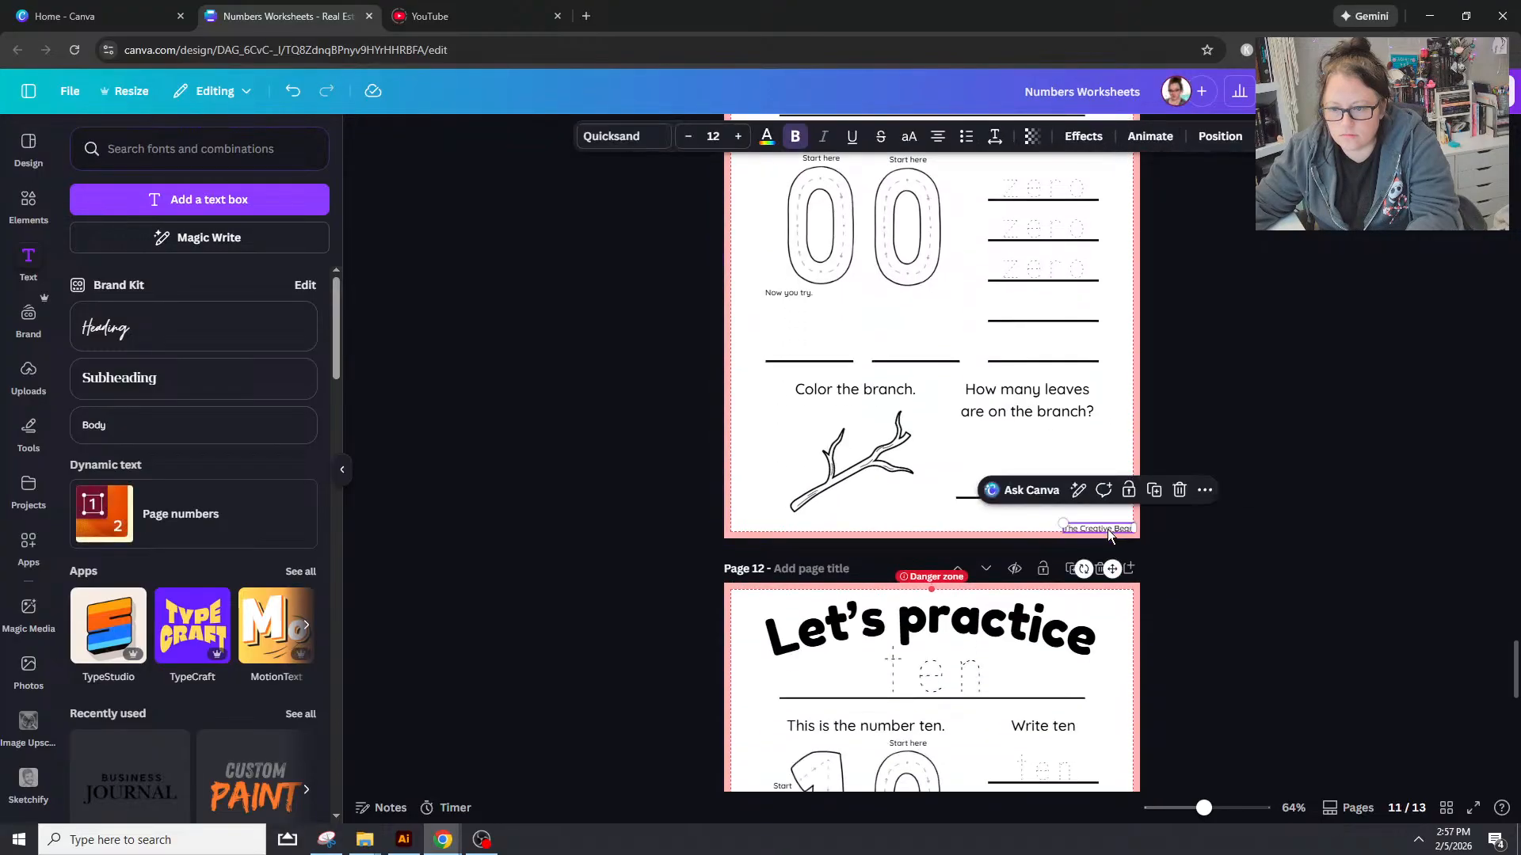
scroll(1107, 529, down, 6)
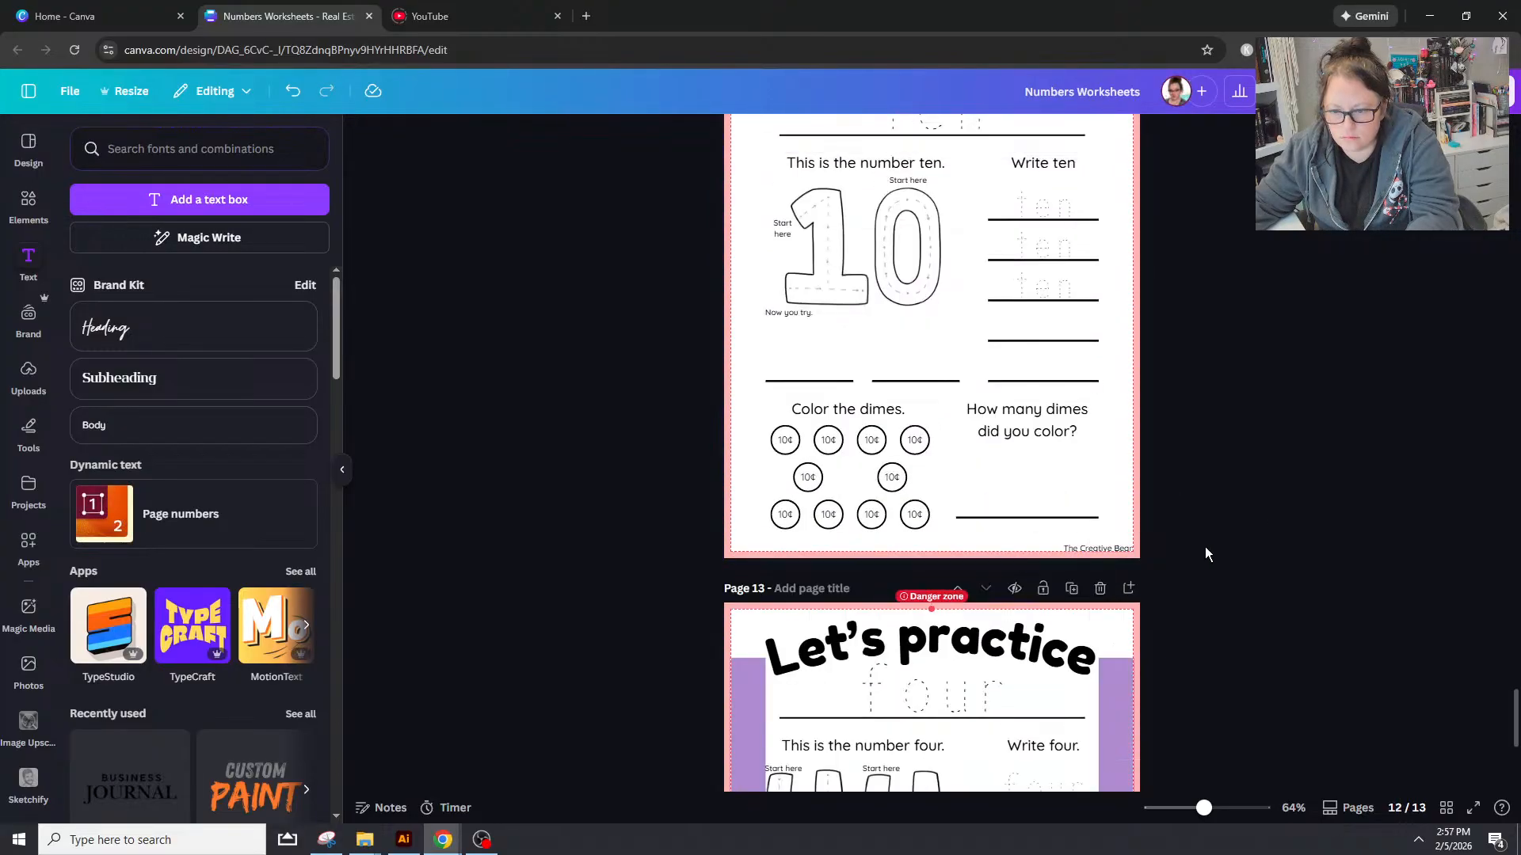
Step: Delete the second number 1 on page 1 together with the white marker strokes painted over its guides
scroll(1266, 564, up, 20)
scroll(1271, 595, up, 20)
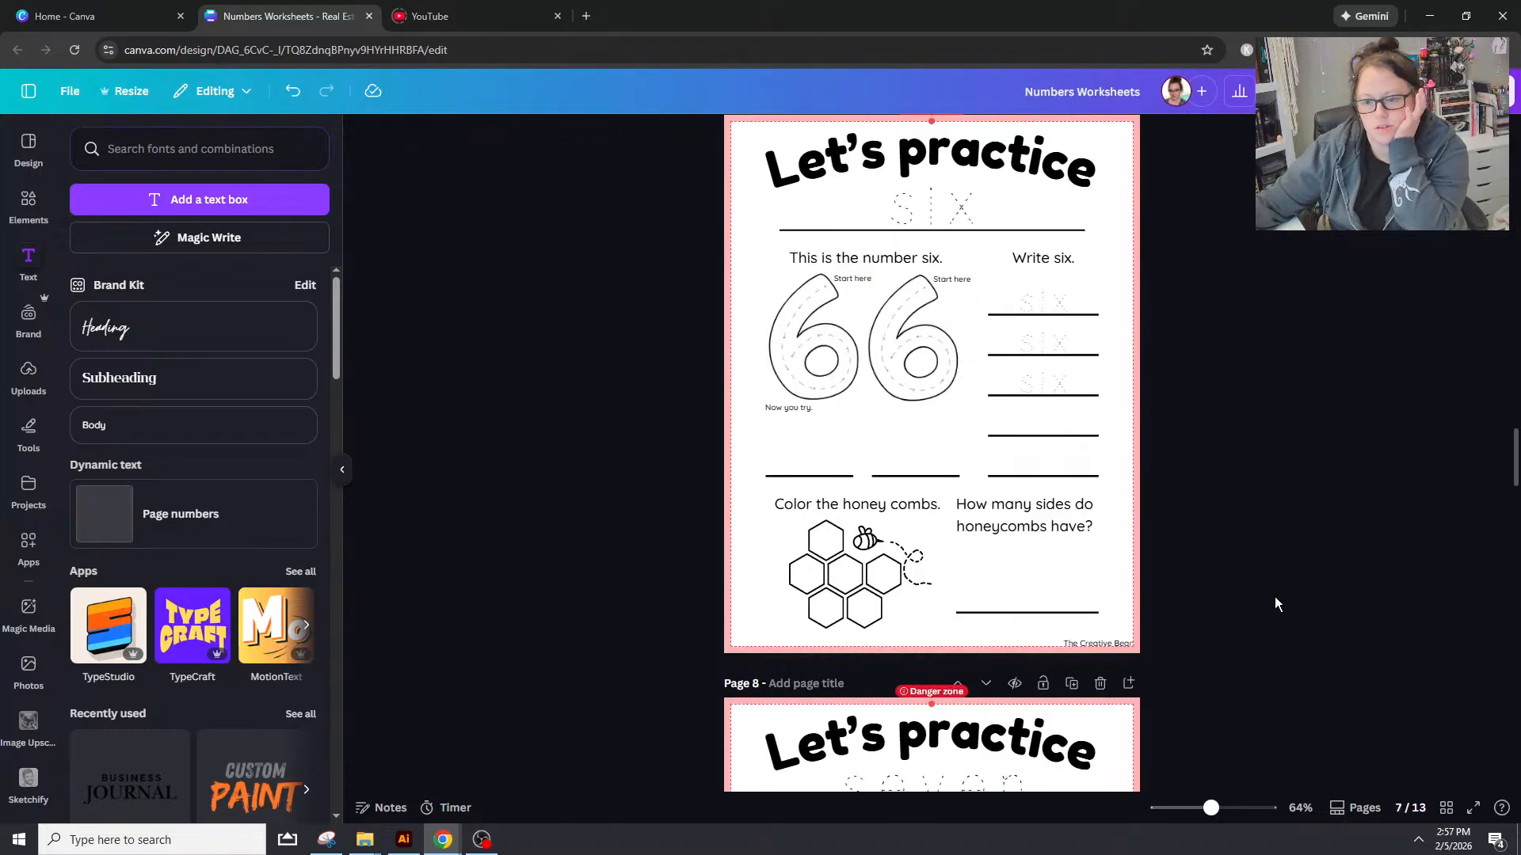
scroll(1280, 606, up, 5)
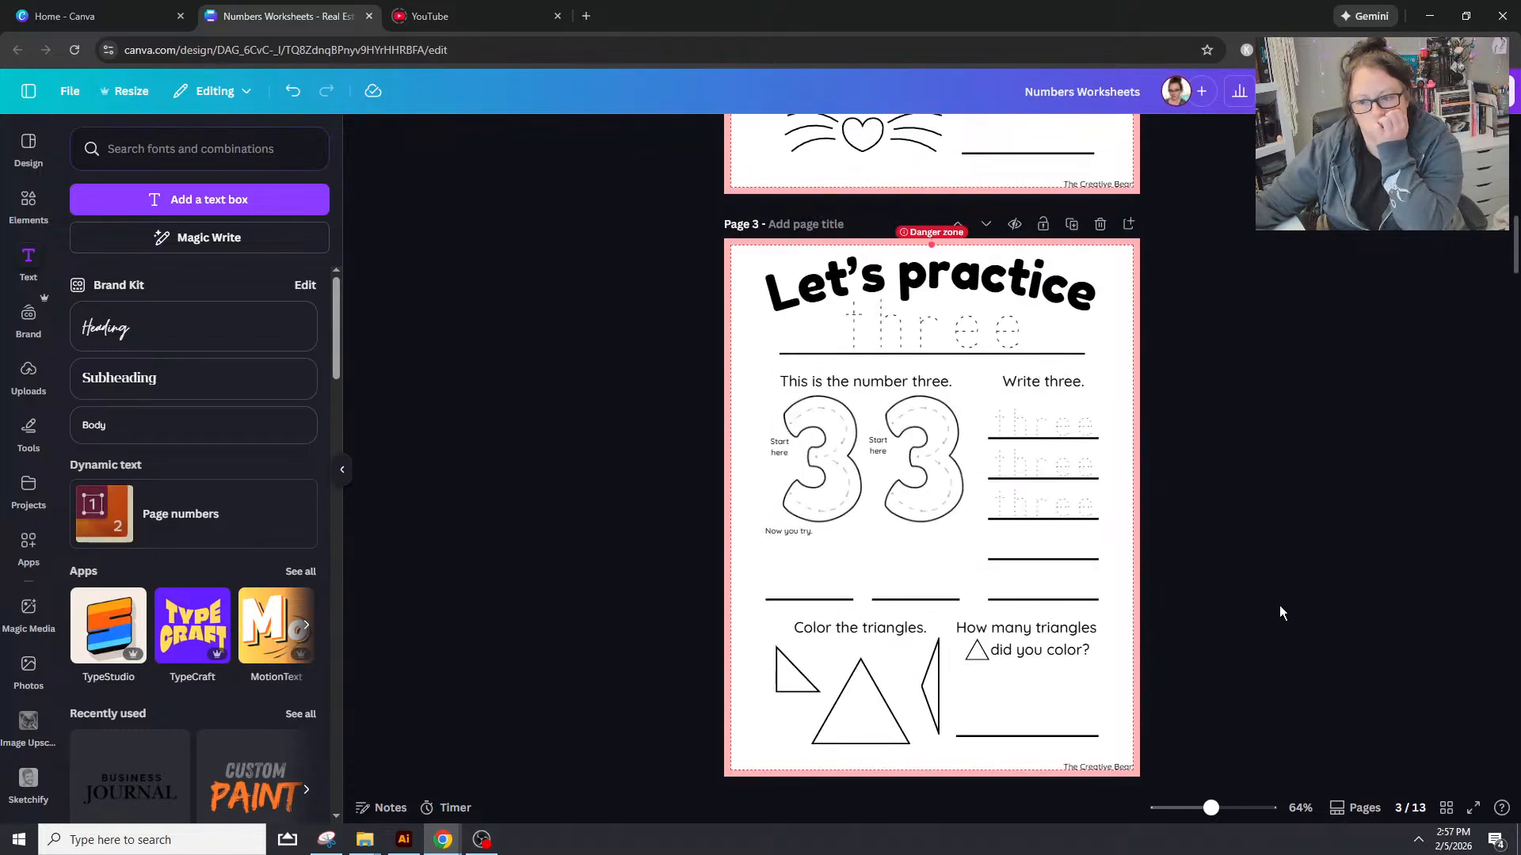
scroll(1275, 615, up, 10)
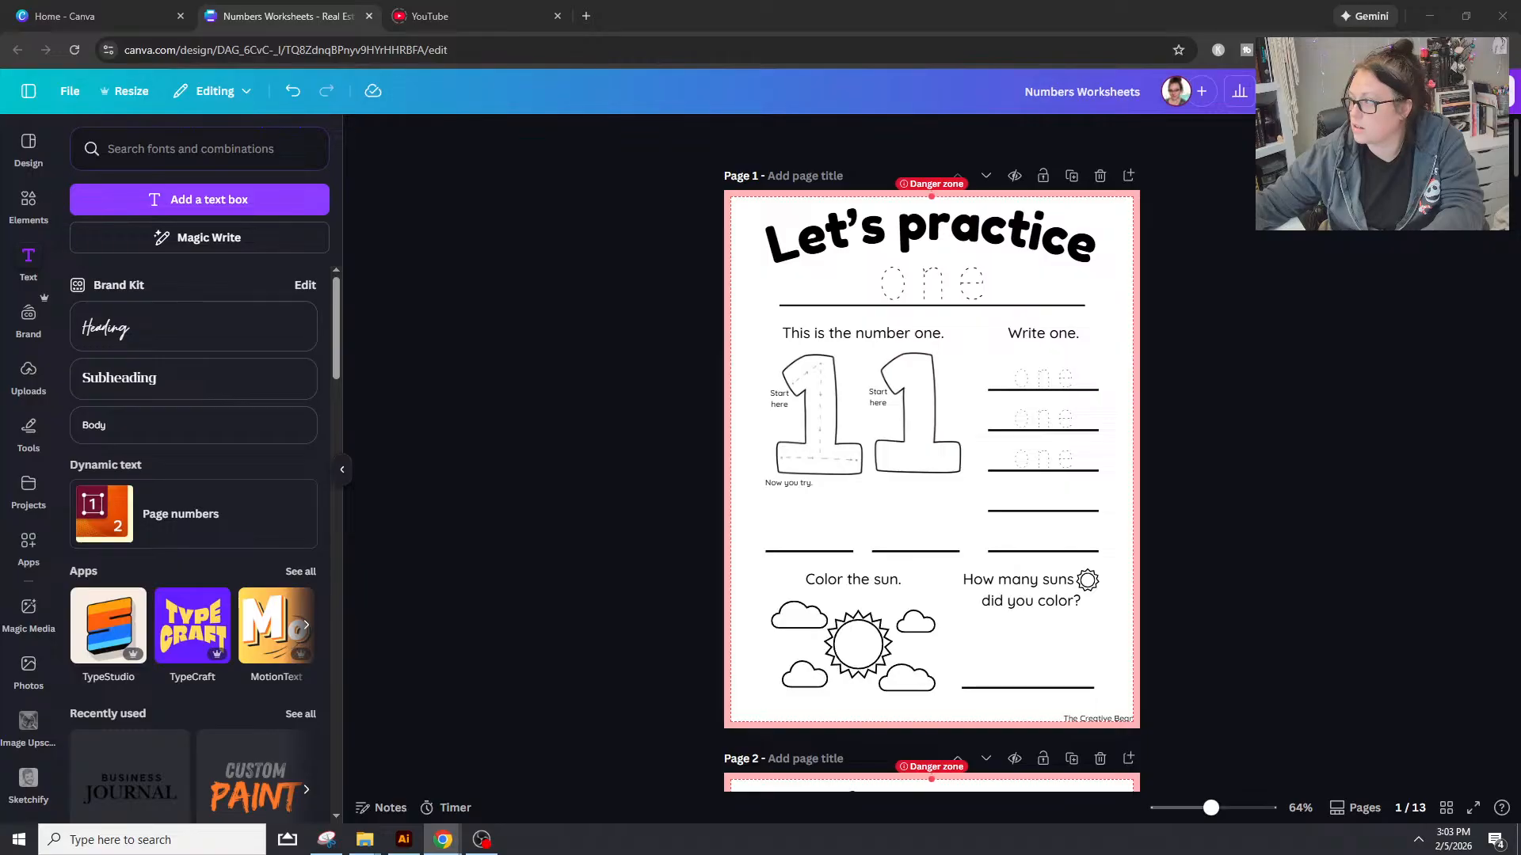
key(super+e)
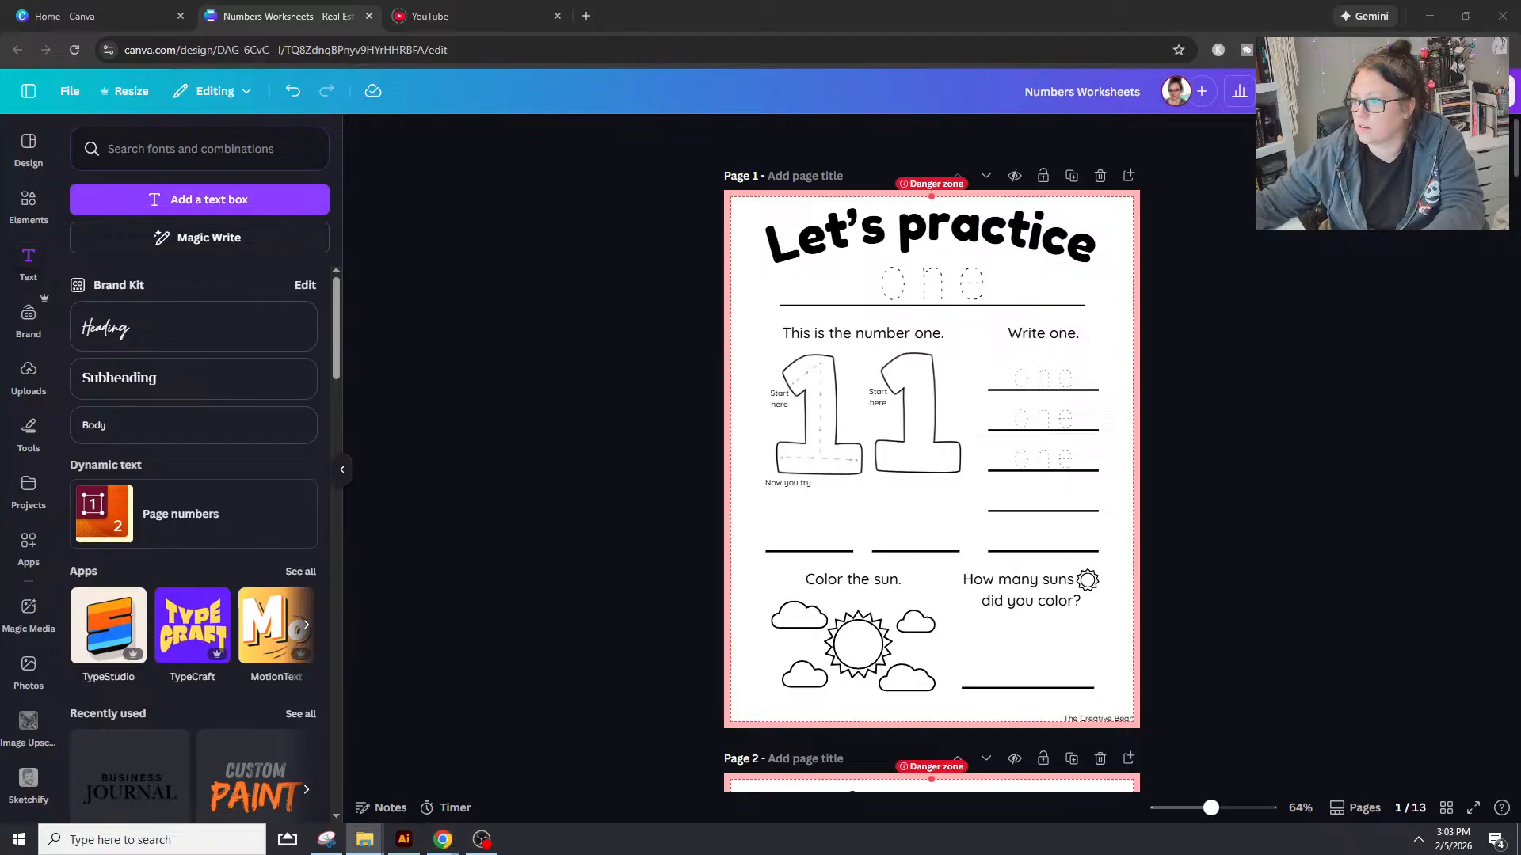
click(903, 572)
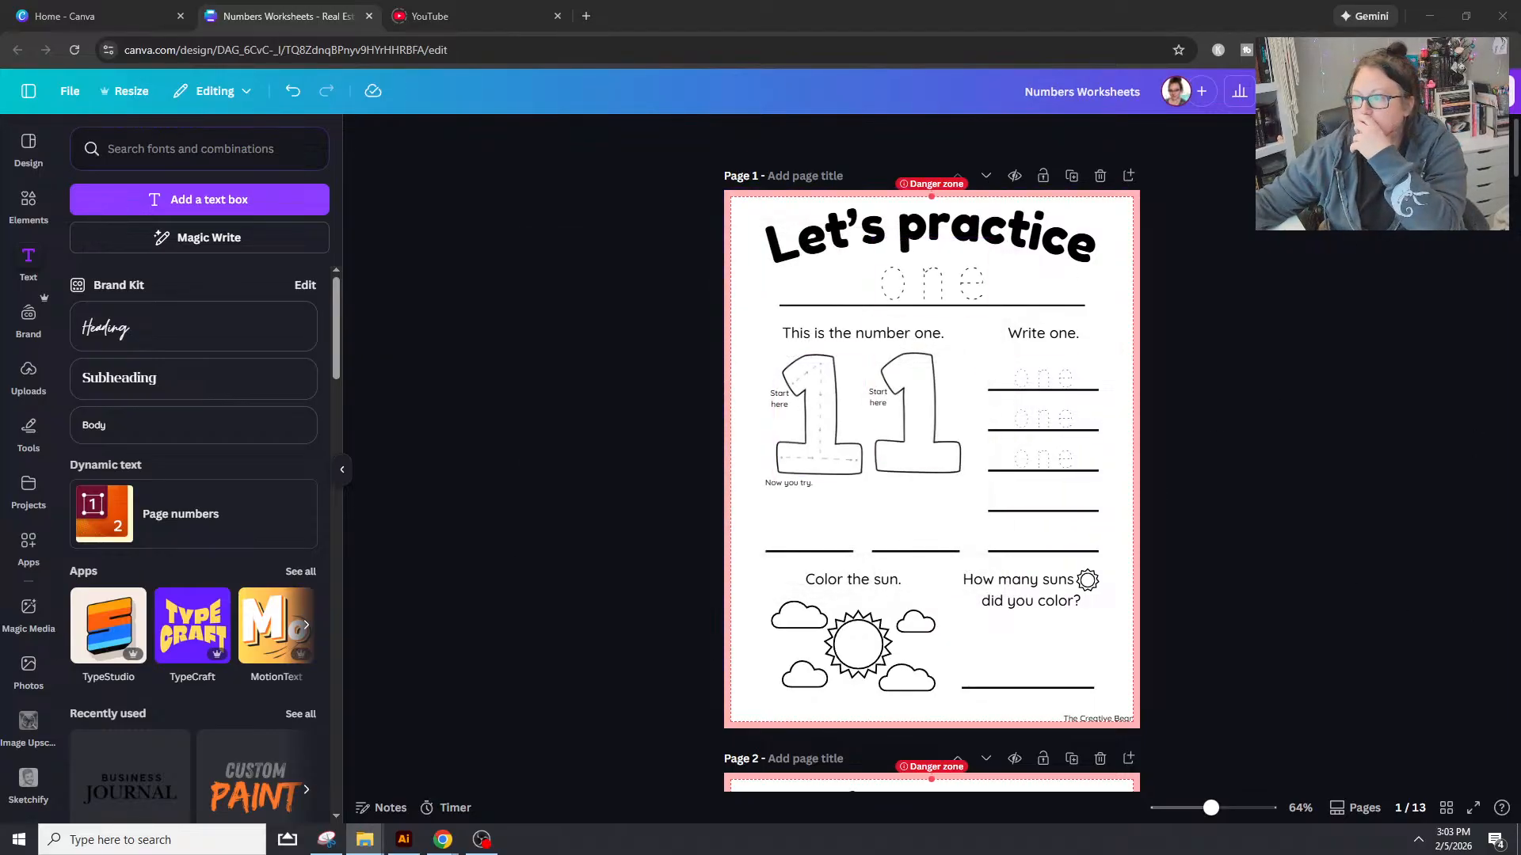
click(922, 432)
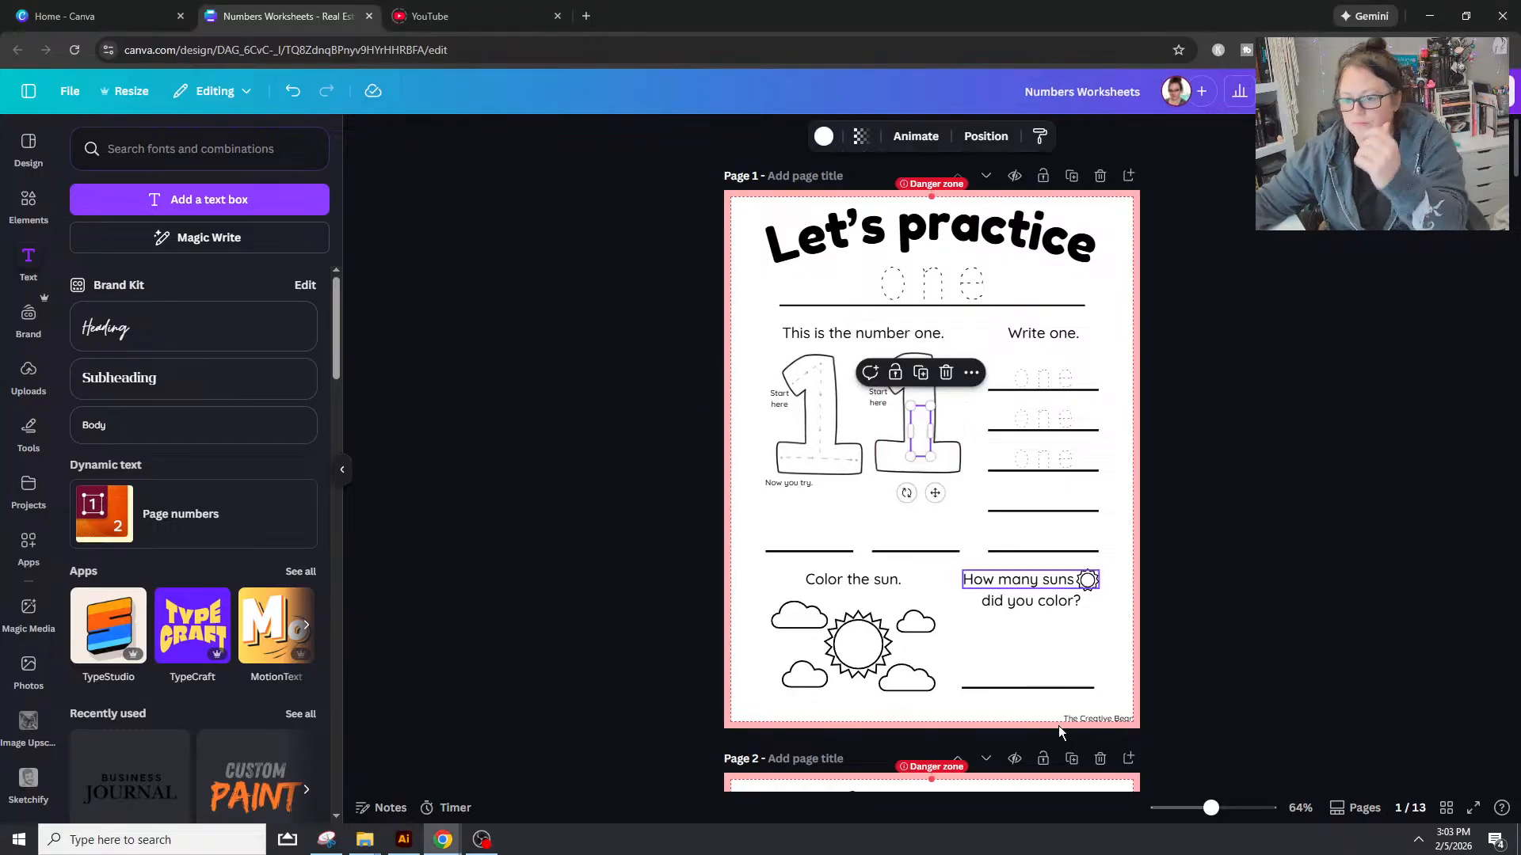
drag(1210, 808, 1242, 809)
click(910, 336)
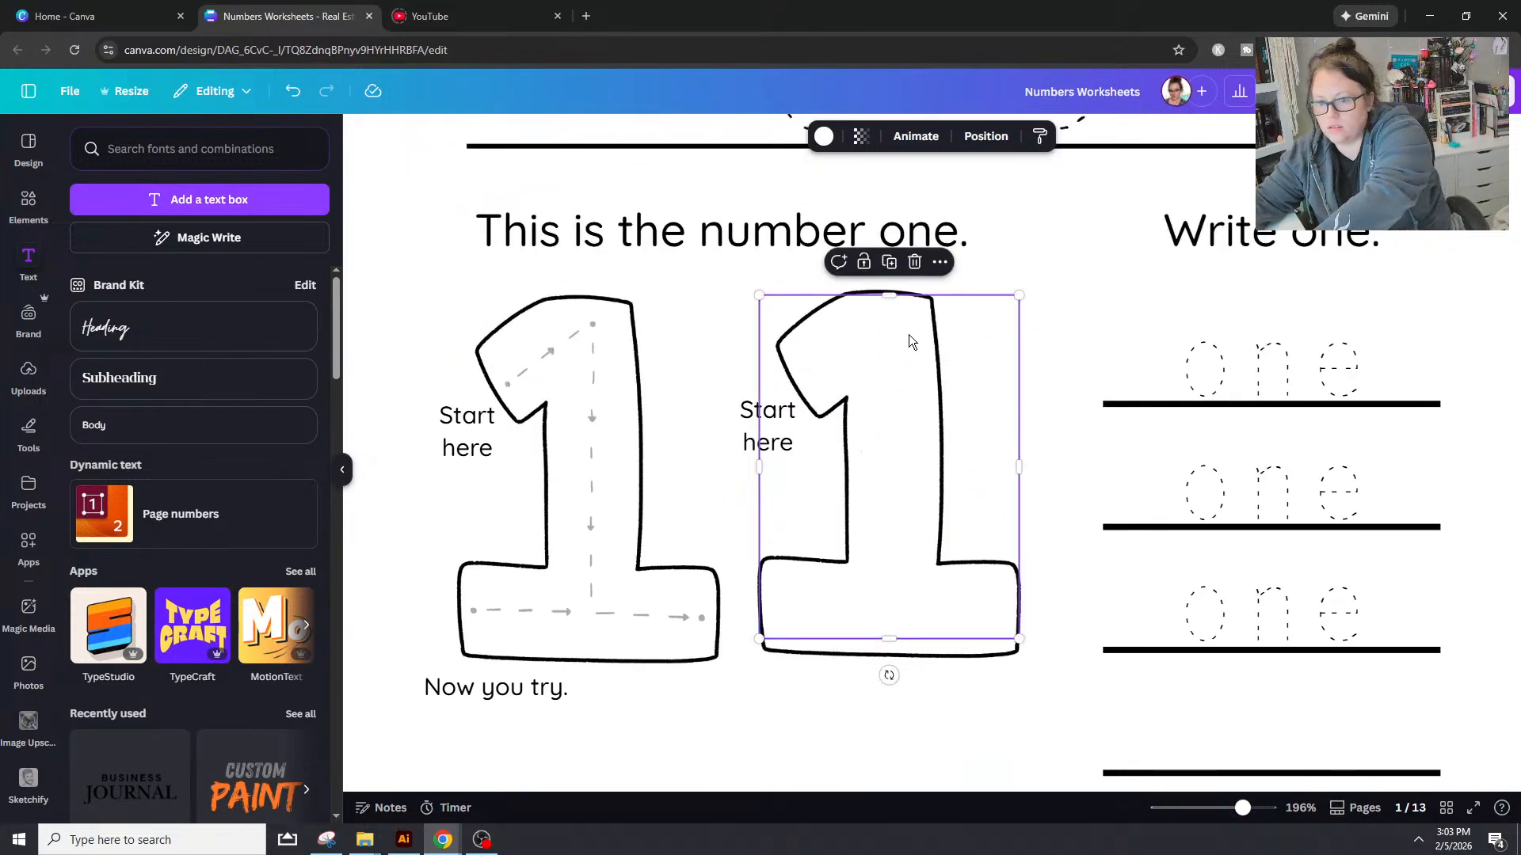
click(909, 334)
click(909, 335)
key(Delete)
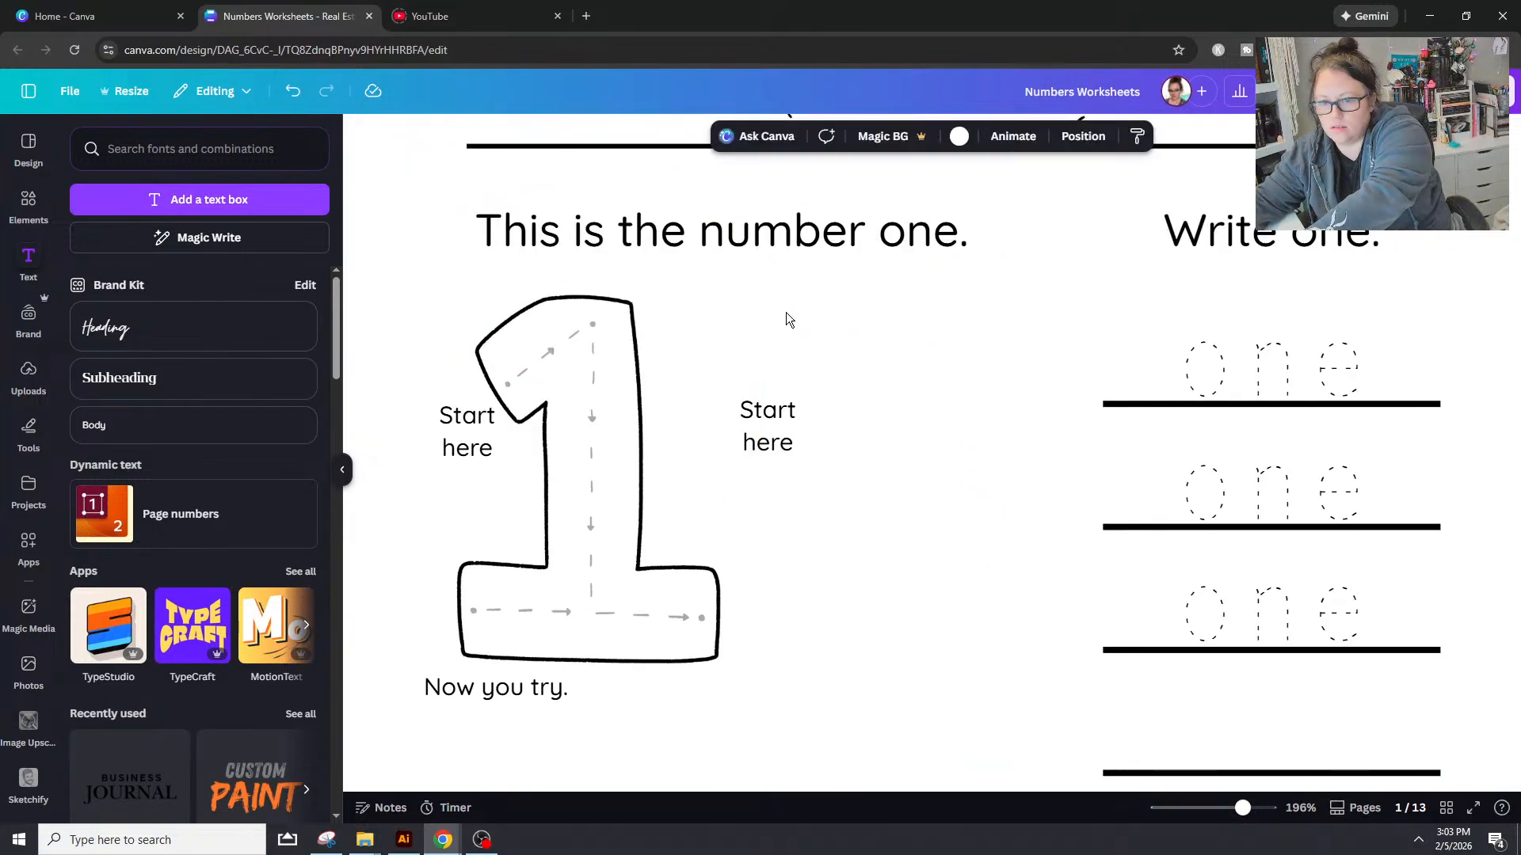
drag(754, 279, 935, 374)
drag(827, 304, 1046, 724)
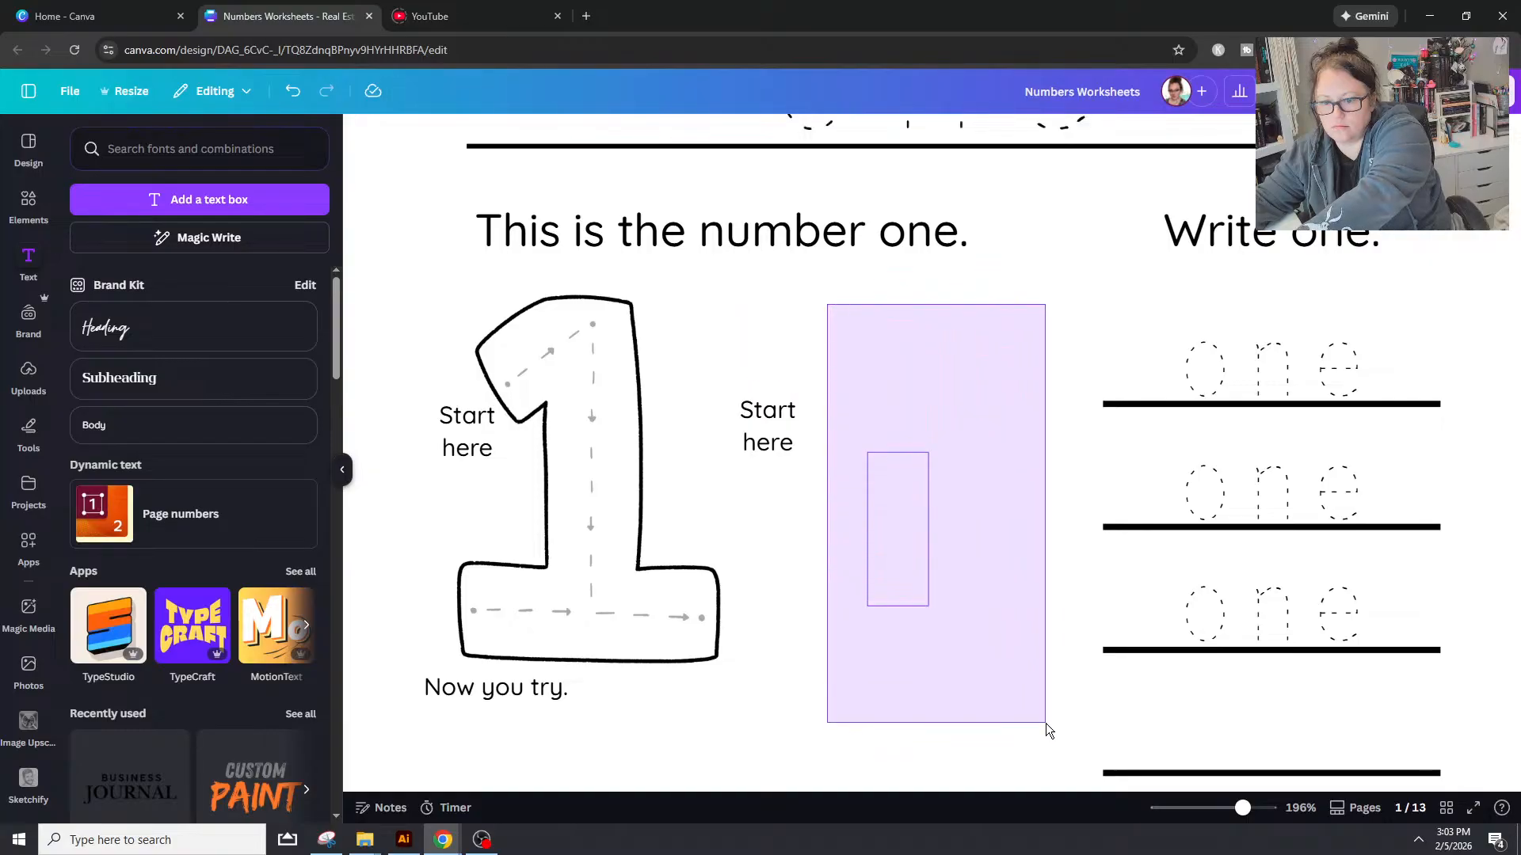
Step: Add the blank number 1 outline image from the computer to page 1, crop its empty margins and shrink it
drag(1520, 404, 616, 425)
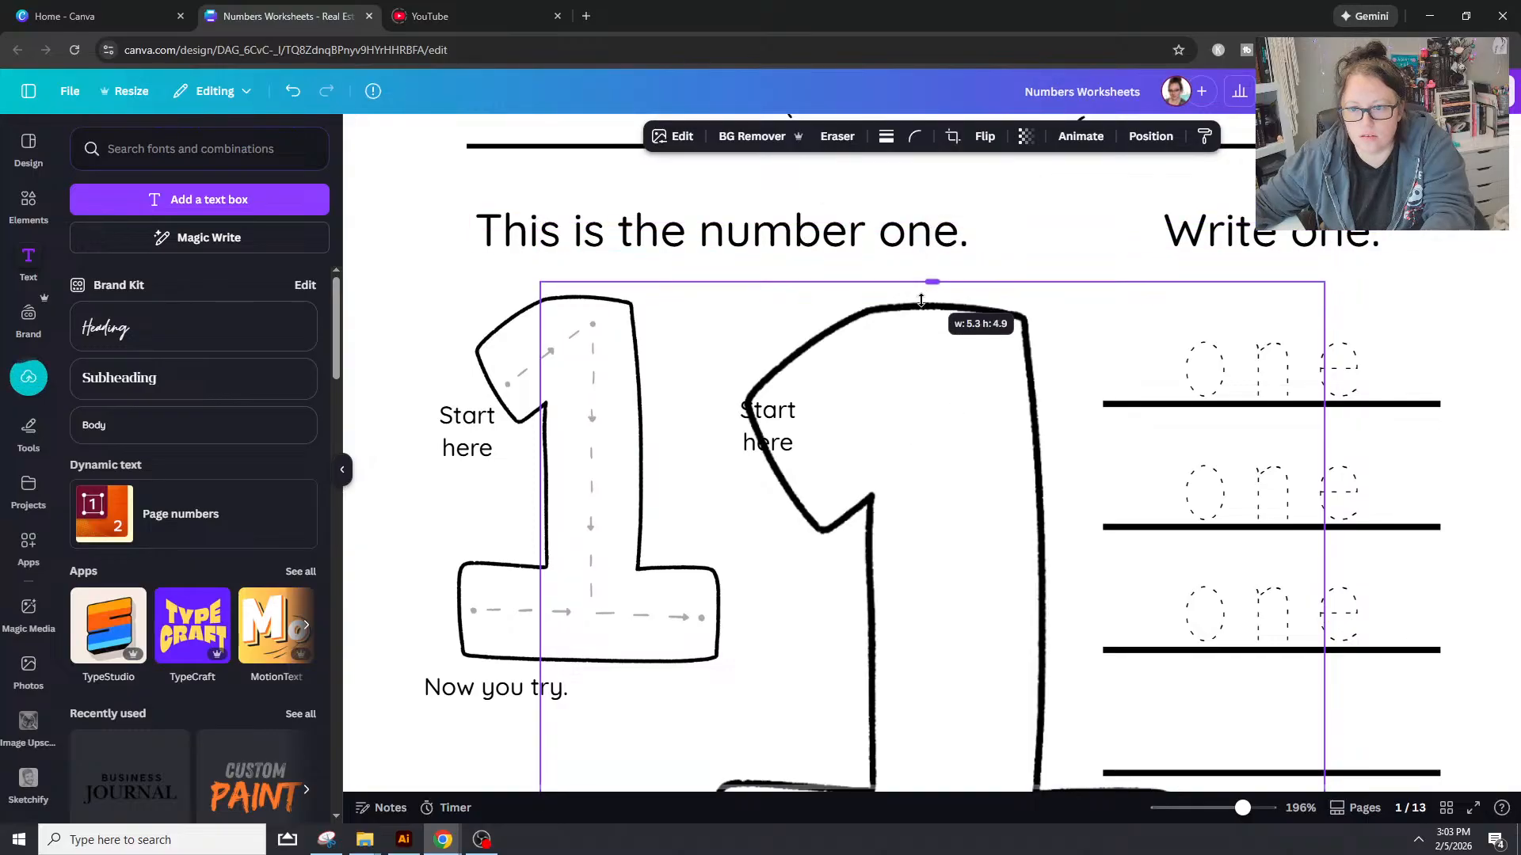
scroll(1352, 575, down, 1)
drag(1324, 576, 1192, 614)
drag(545, 559, 706, 569)
drag(1194, 223, 883, 598)
Step: Lay the blank number 1 over the dashed number 1 and adjust its size and position until both outlines match
drag(819, 667, 549, 244)
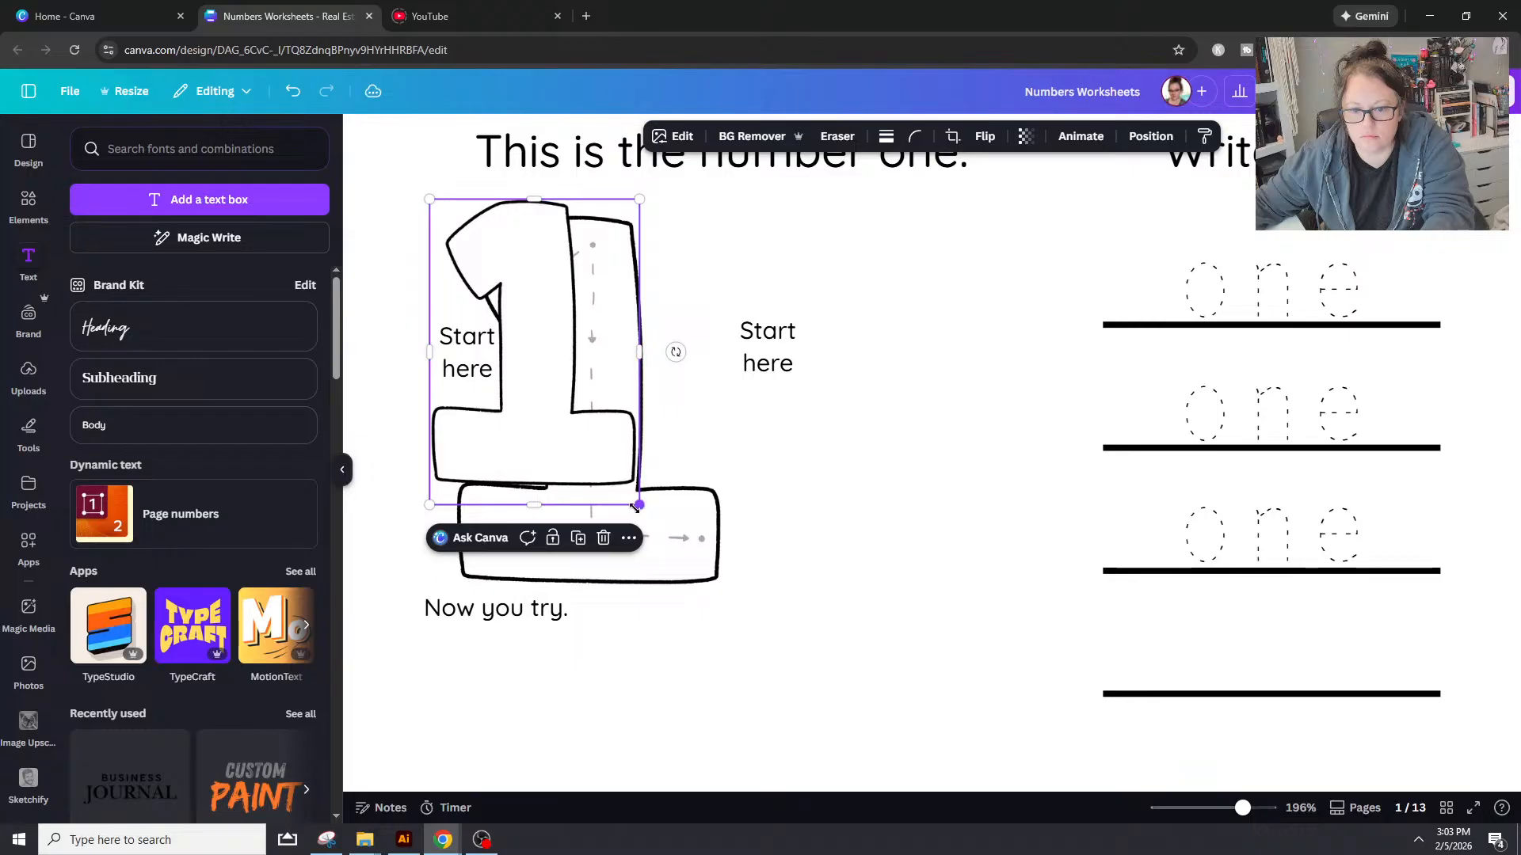
mouse_move(640, 504)
mouse_down()
mouse_move(696, 533)
mouse_move(689, 576)
mouse_move(656, 513)
mouse_up()
drag(728, 223, 736, 213)
drag(567, 404, 563, 398)
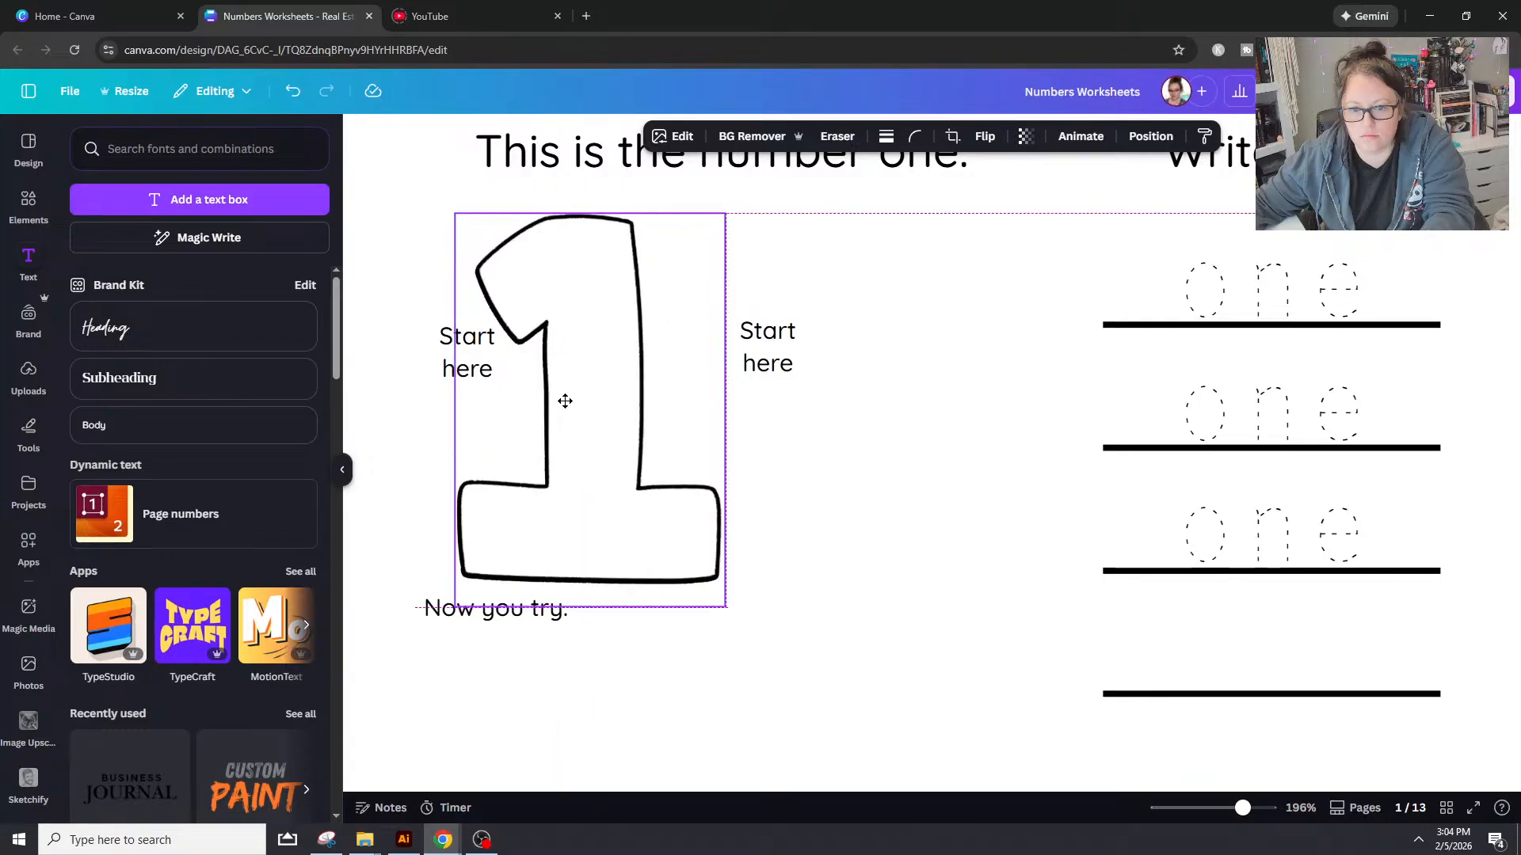
drag(721, 604, 723, 601)
Step: Place the blank number 1 beside the dashed number 1 on page 1 and set its width to 1.85 in
drag(604, 519, 918, 515)
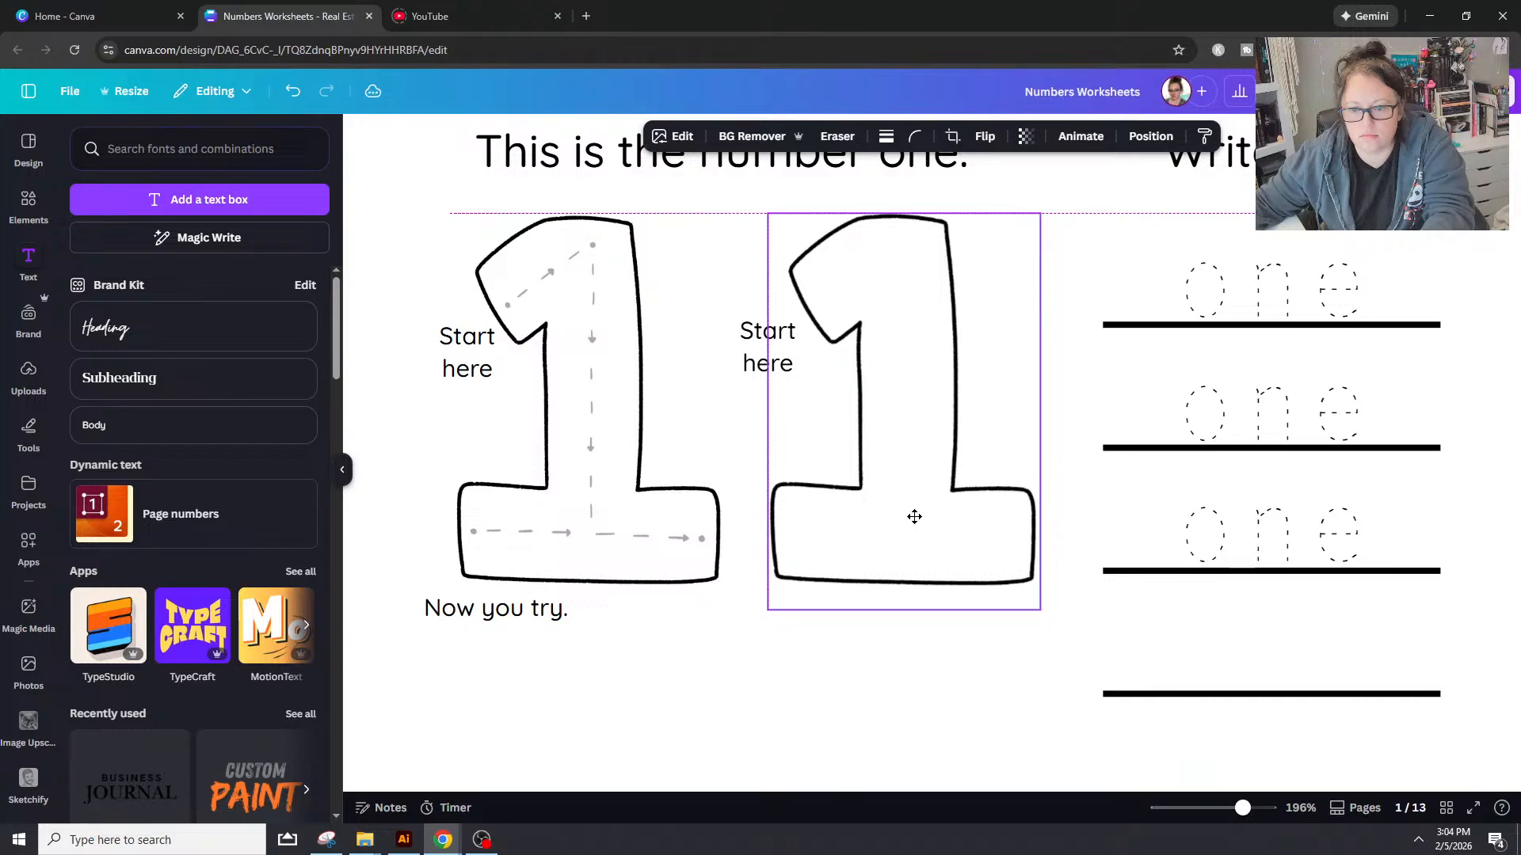
shift+click(669, 498)
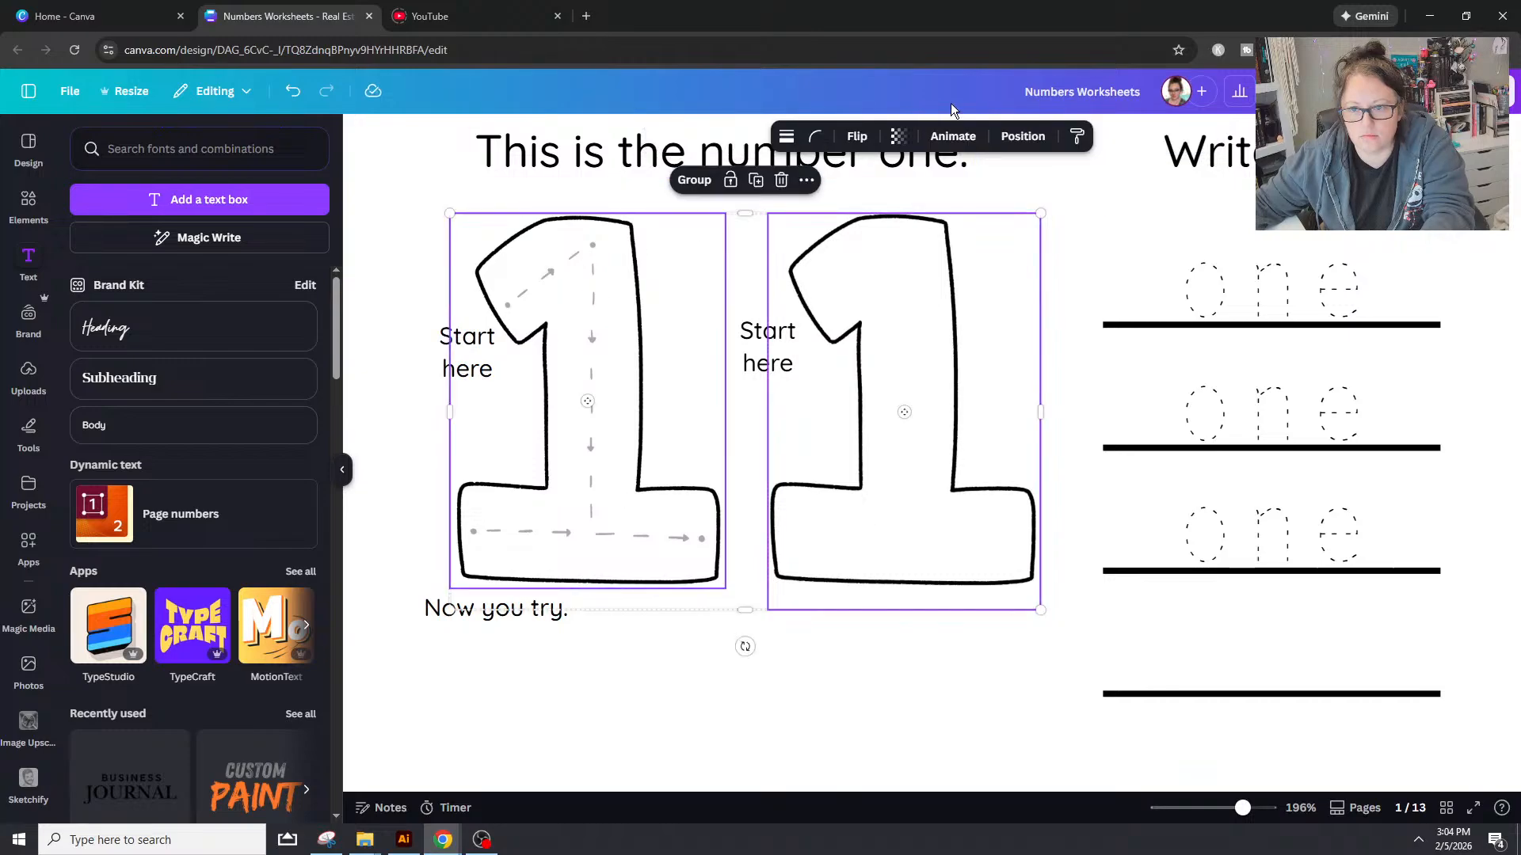
click(1020, 138)
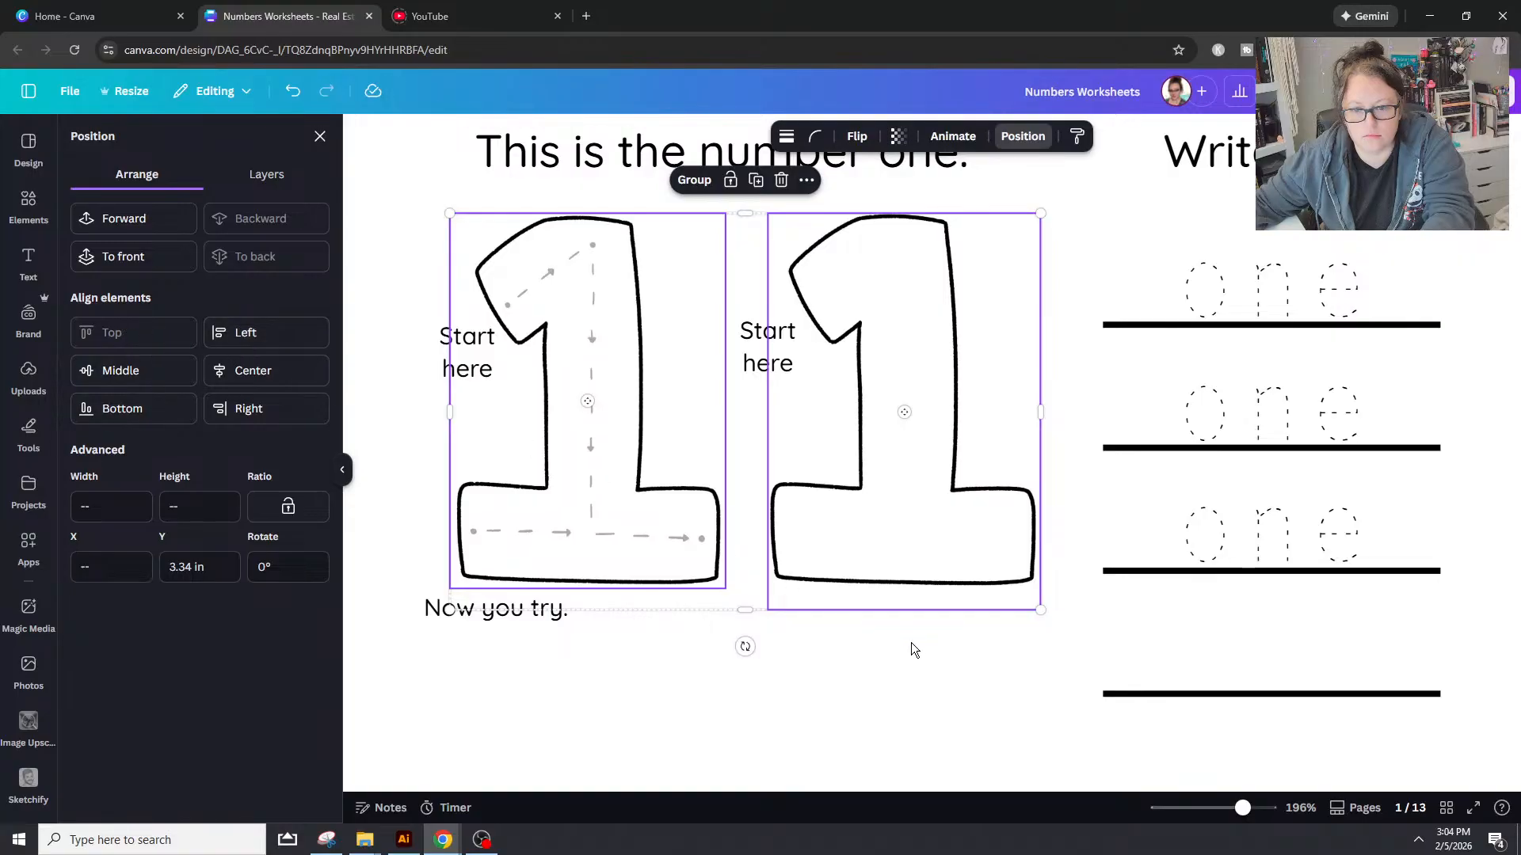
click(510, 486)
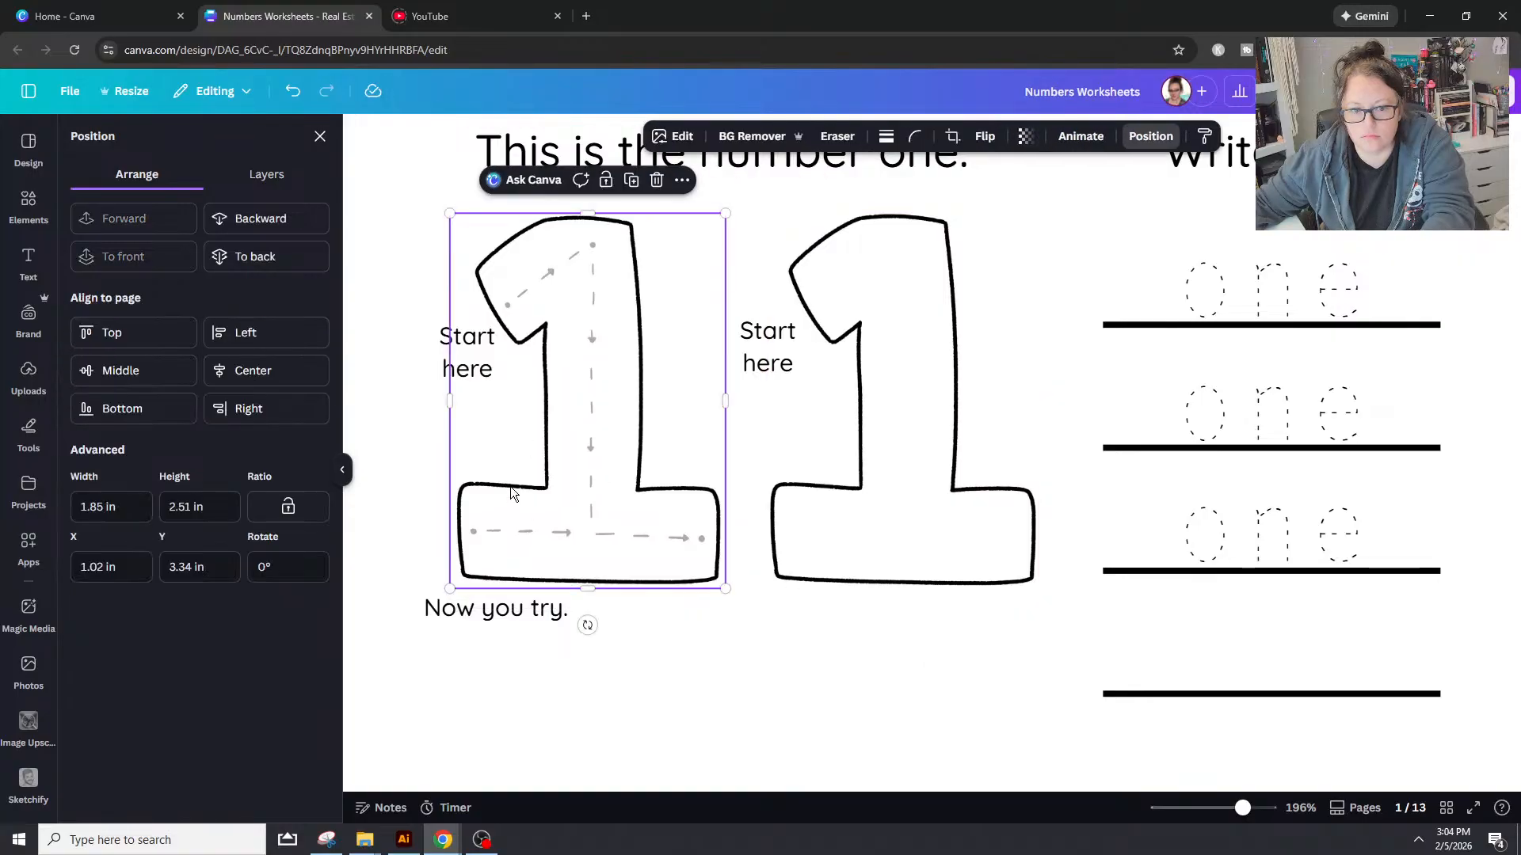
click(110, 506)
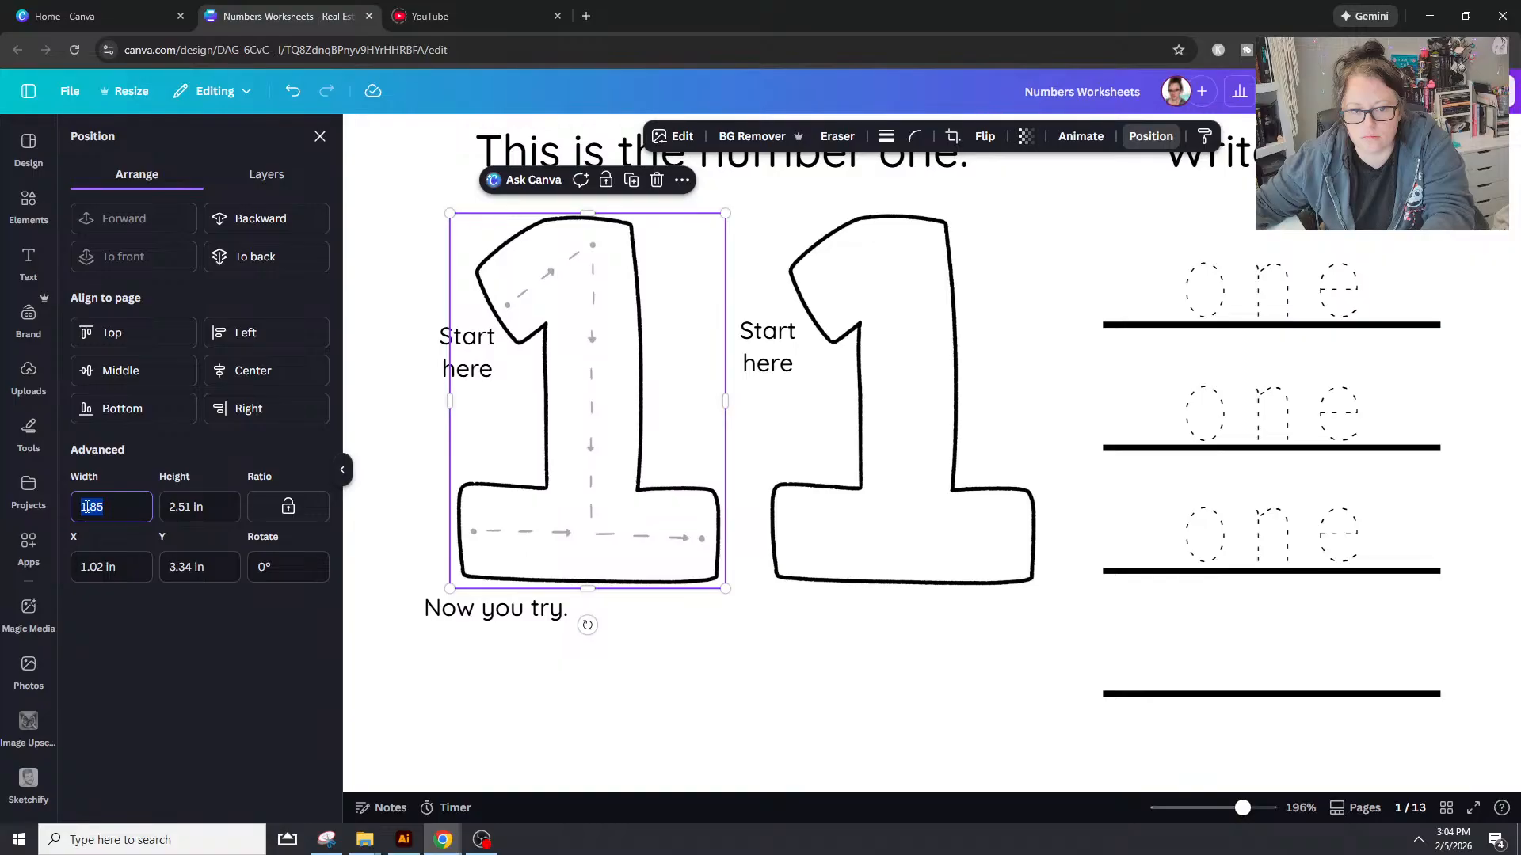
click(852, 464)
click(105, 504)
text(1.85)
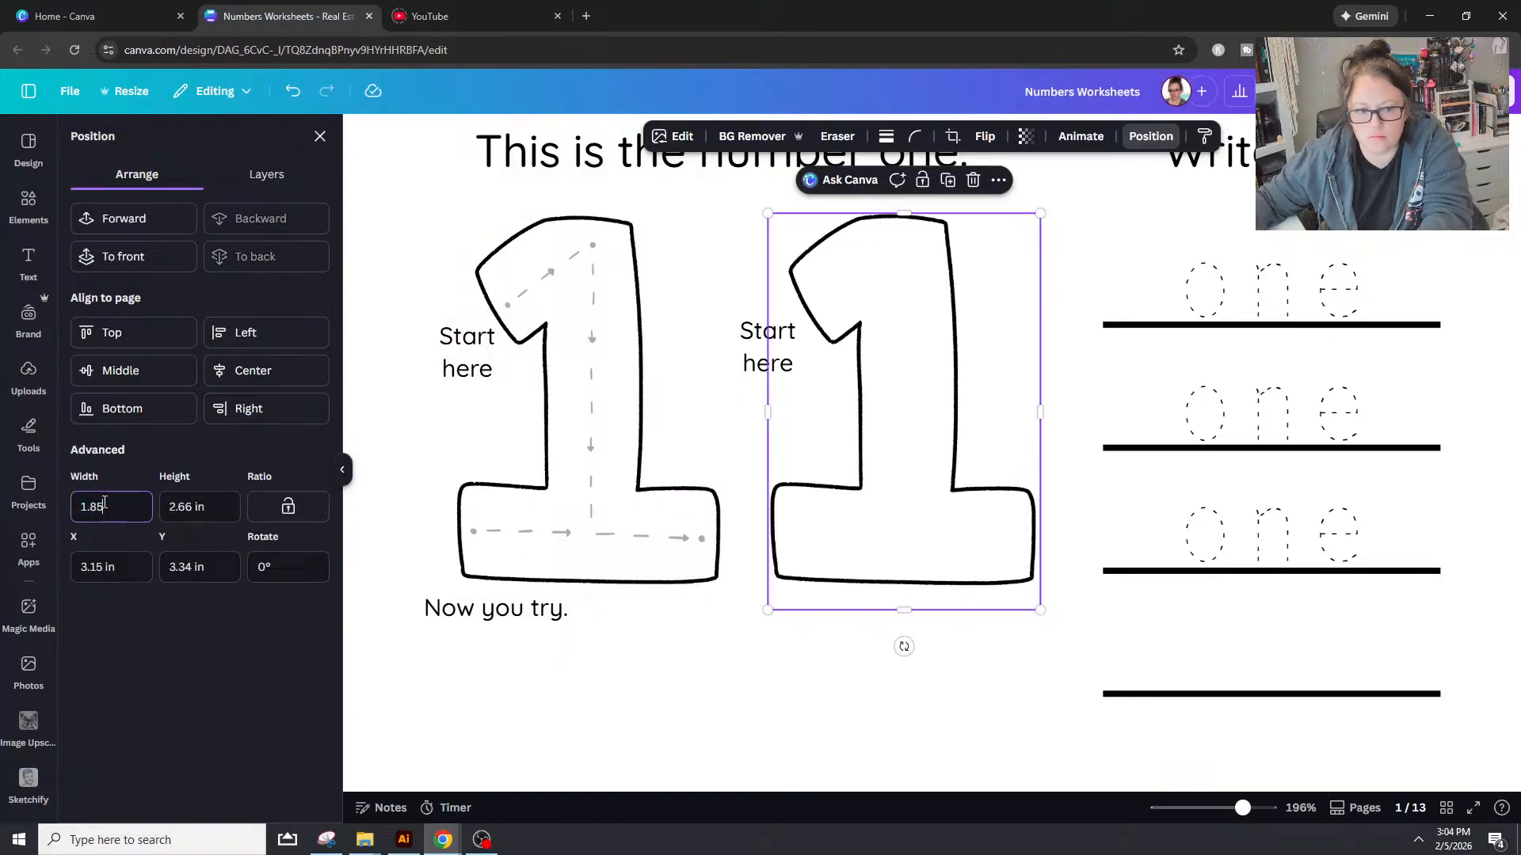
key(Return)
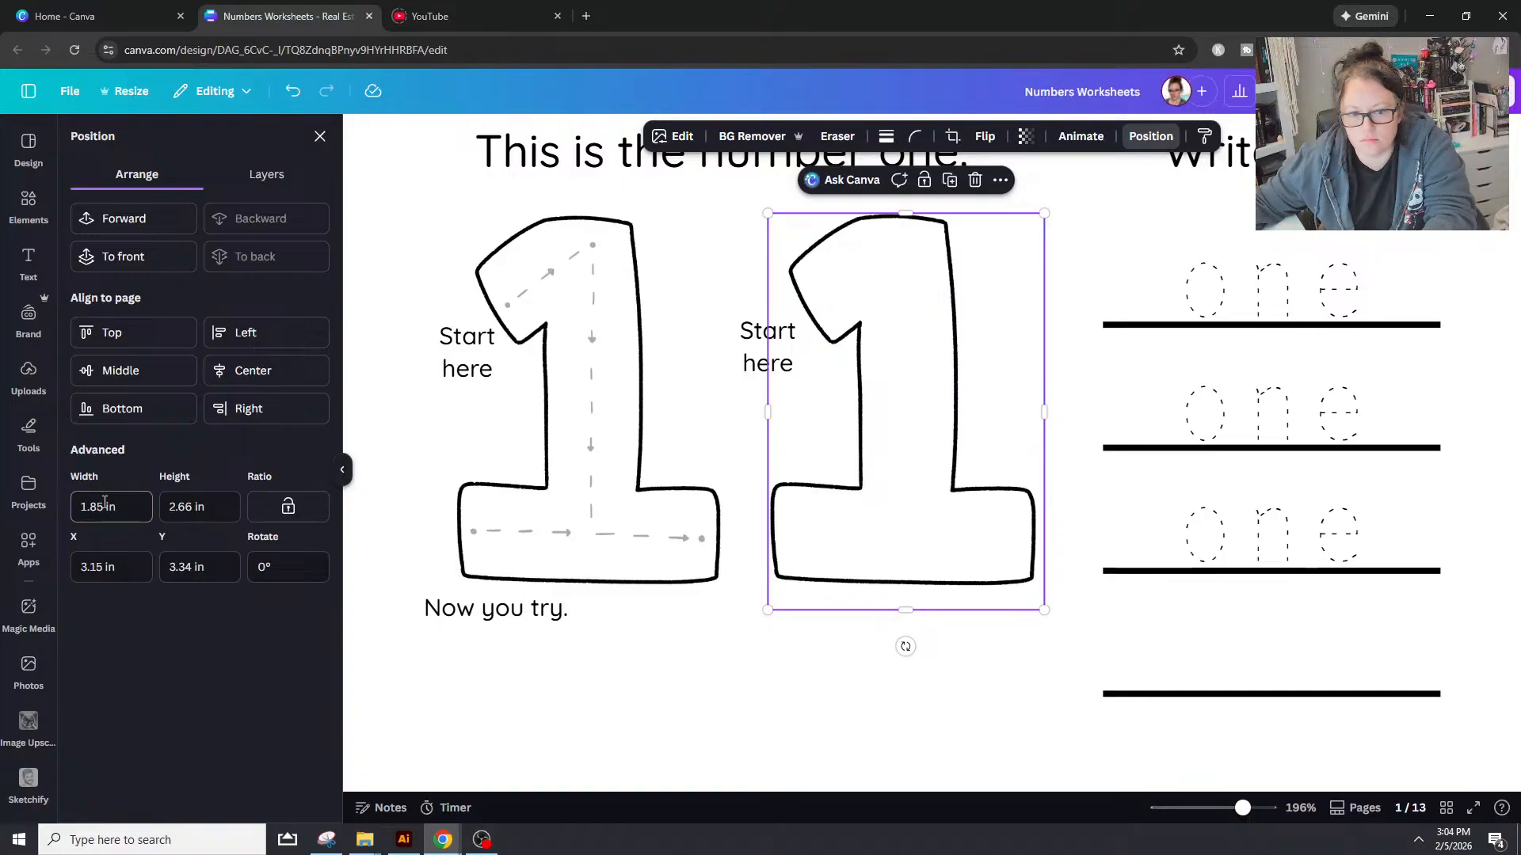
Step: Set the blank number 1's height to 2.51 in and compare it with the dashed number 1
click(574, 535)
click(195, 518)
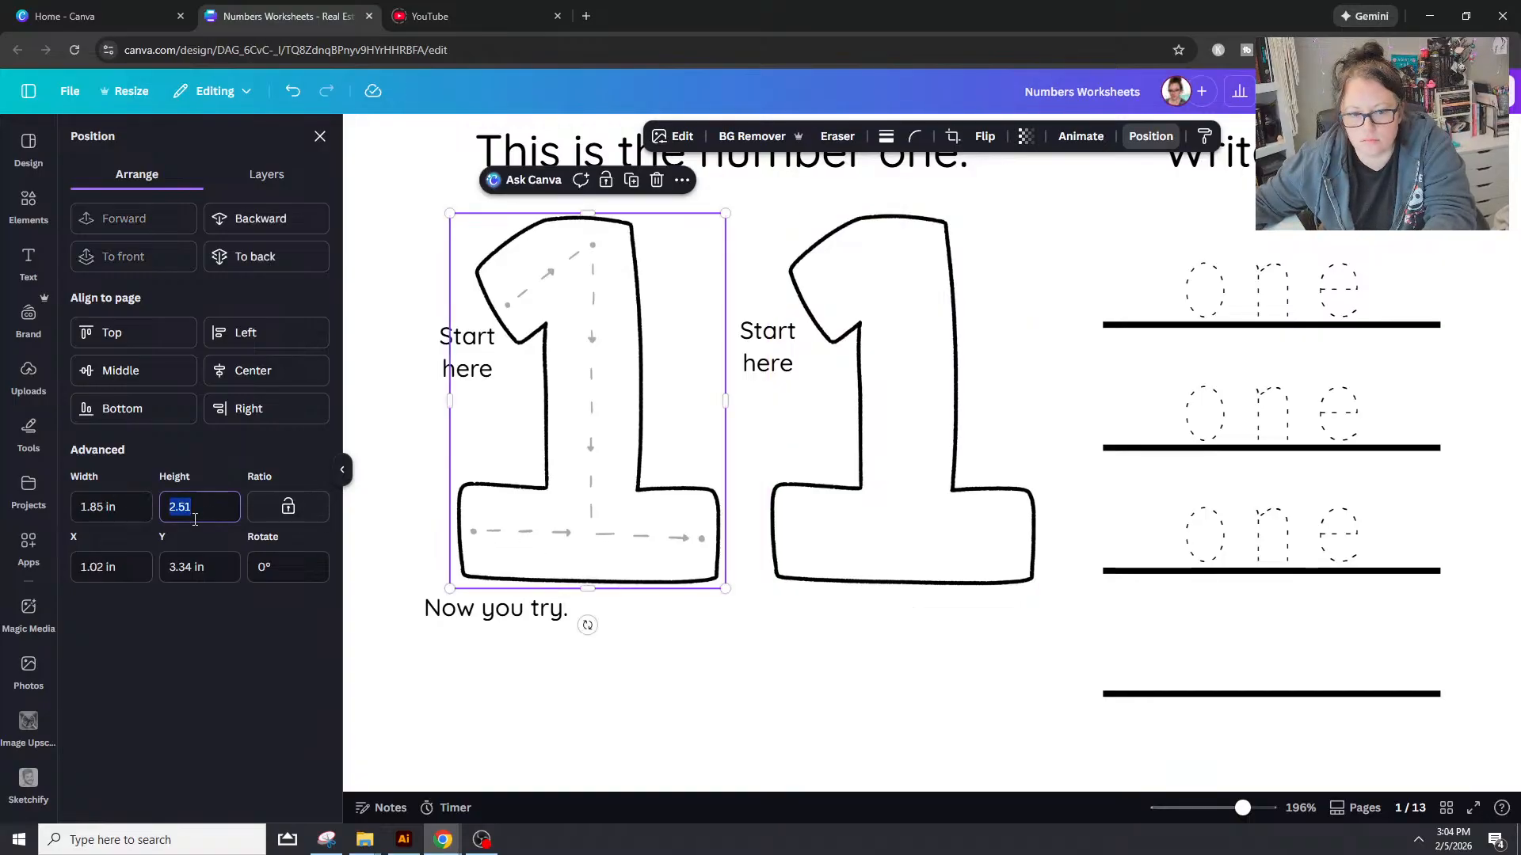
click(907, 485)
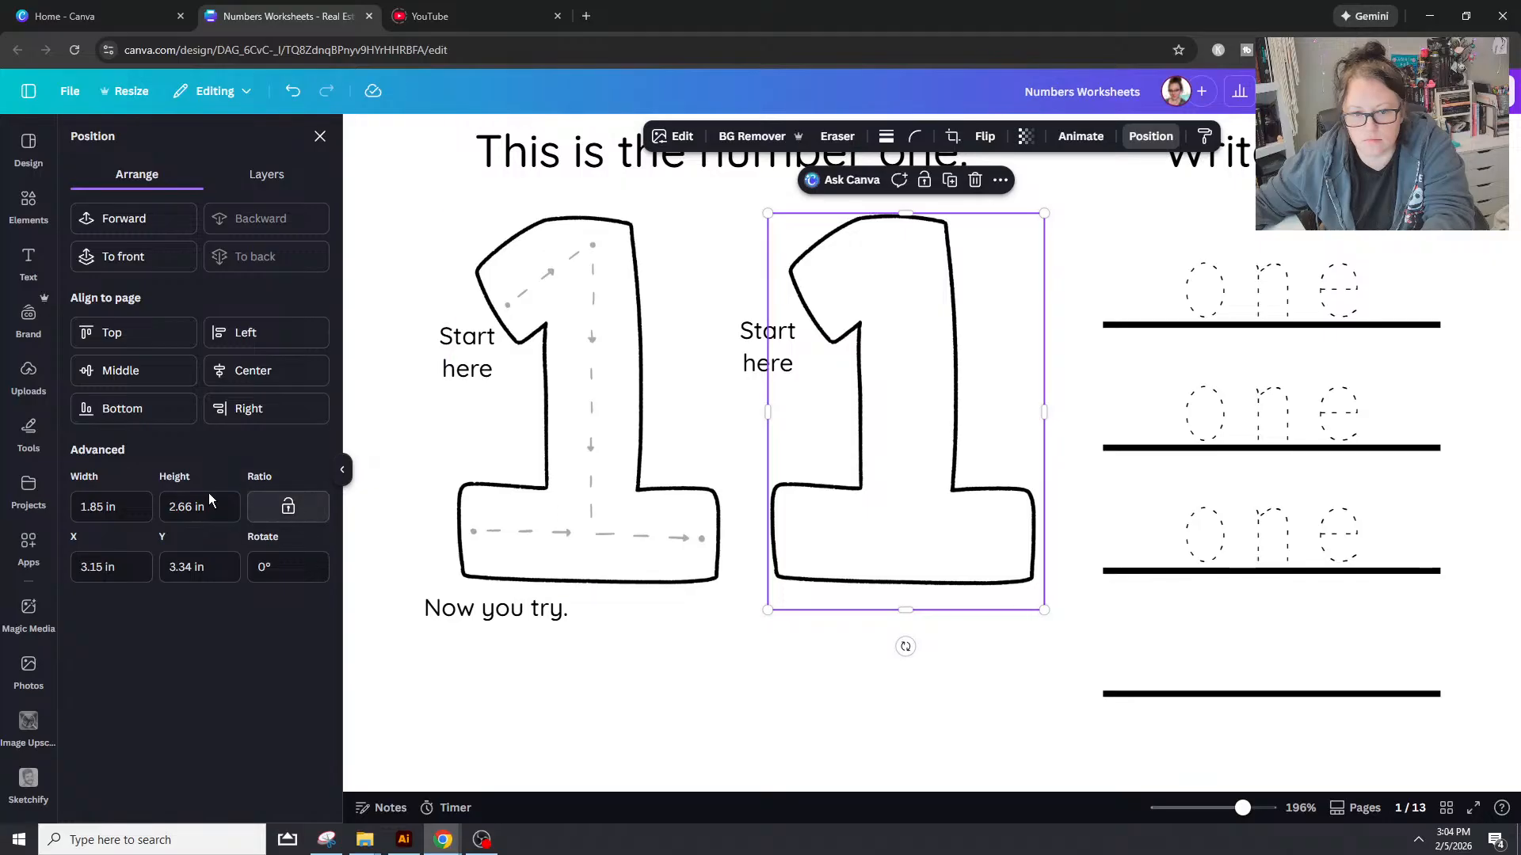
click(189, 518)
text(2.51)
key(Return)
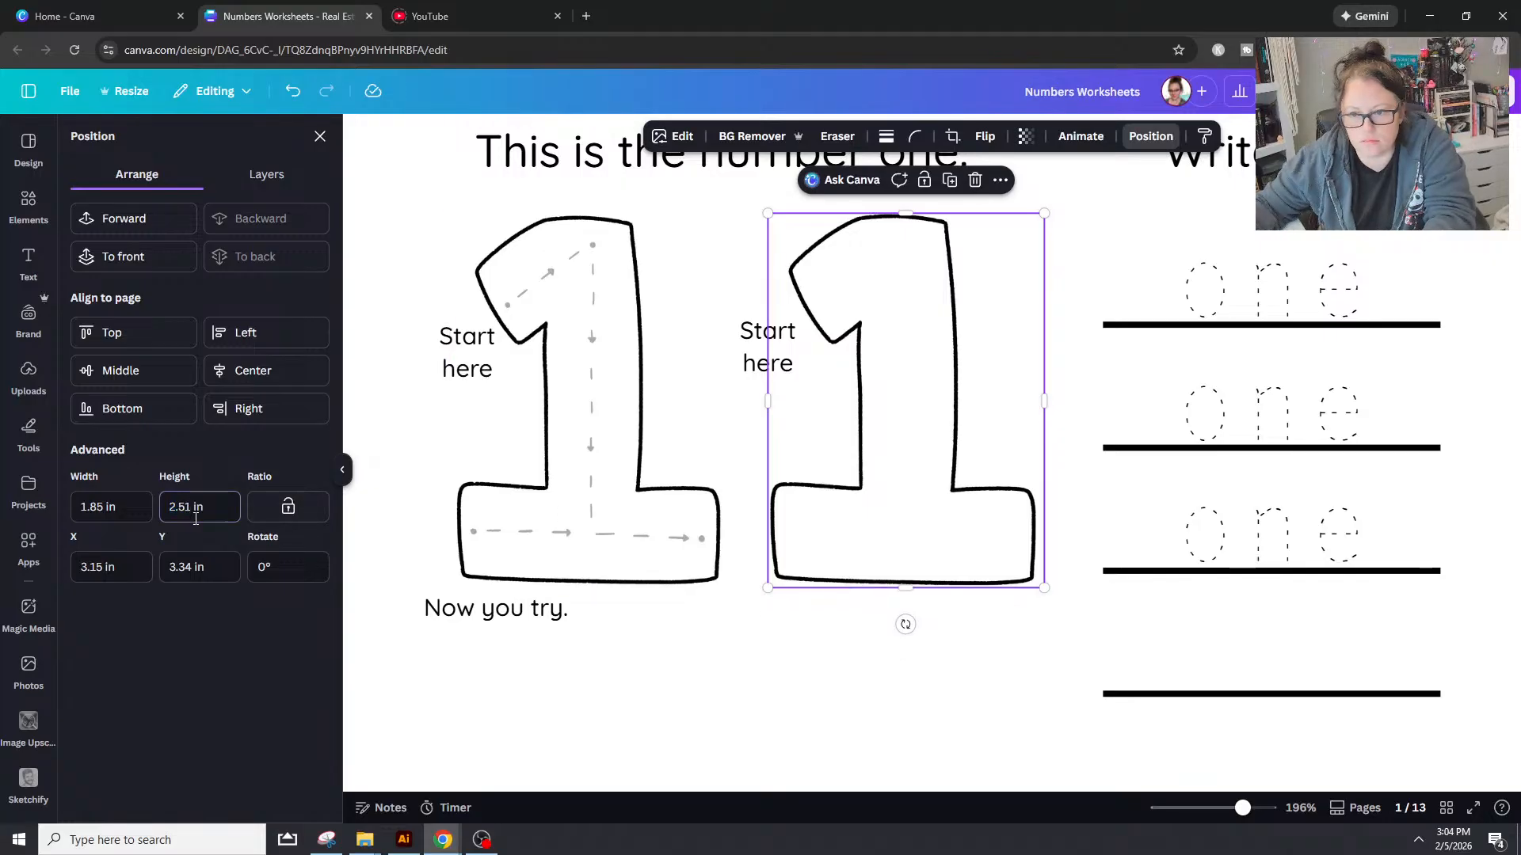
click(657, 536)
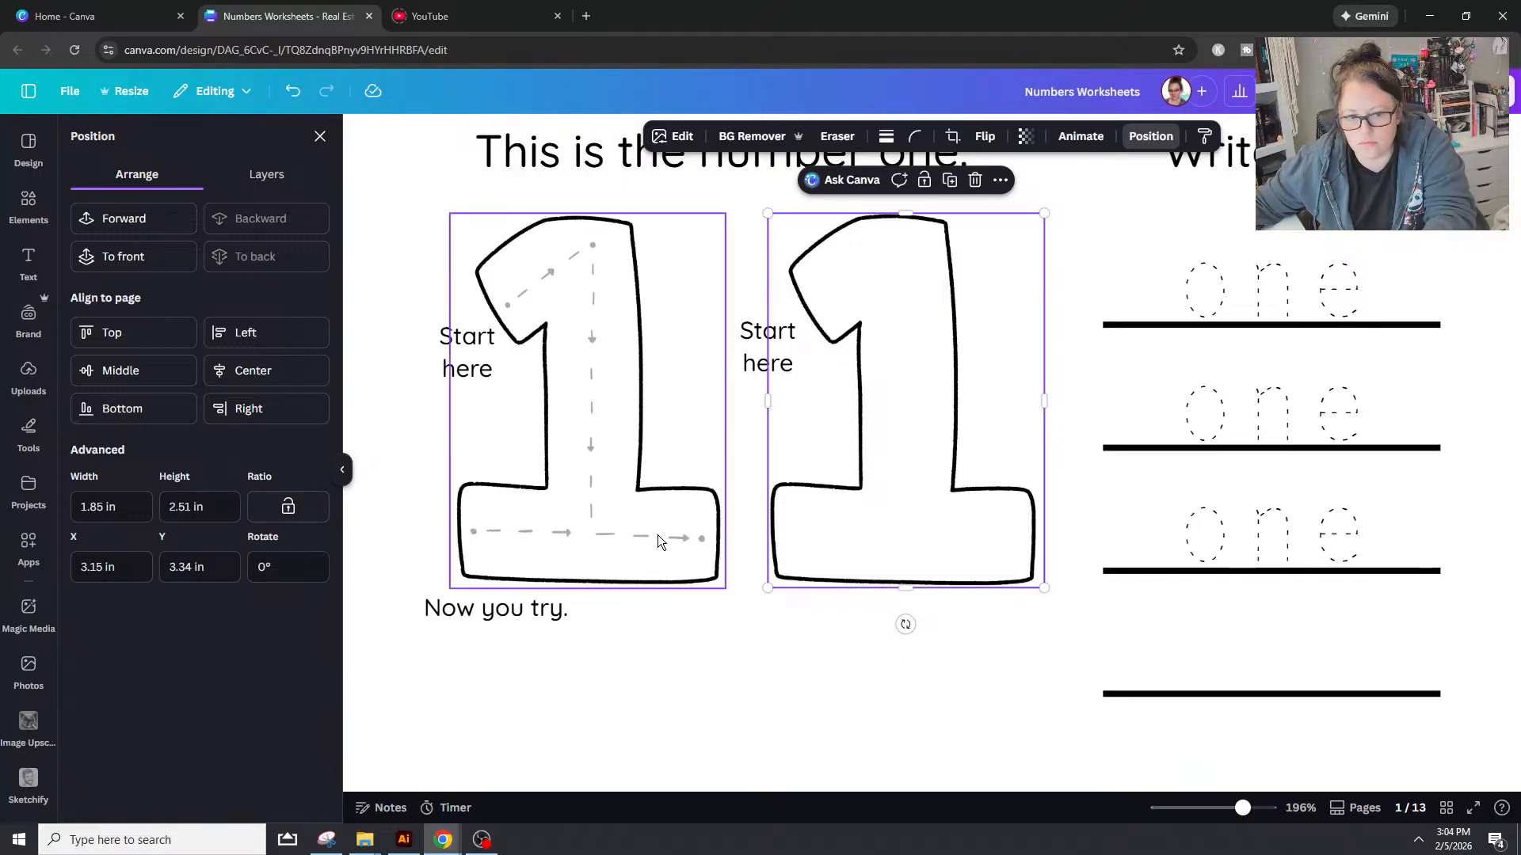
click(863, 523)
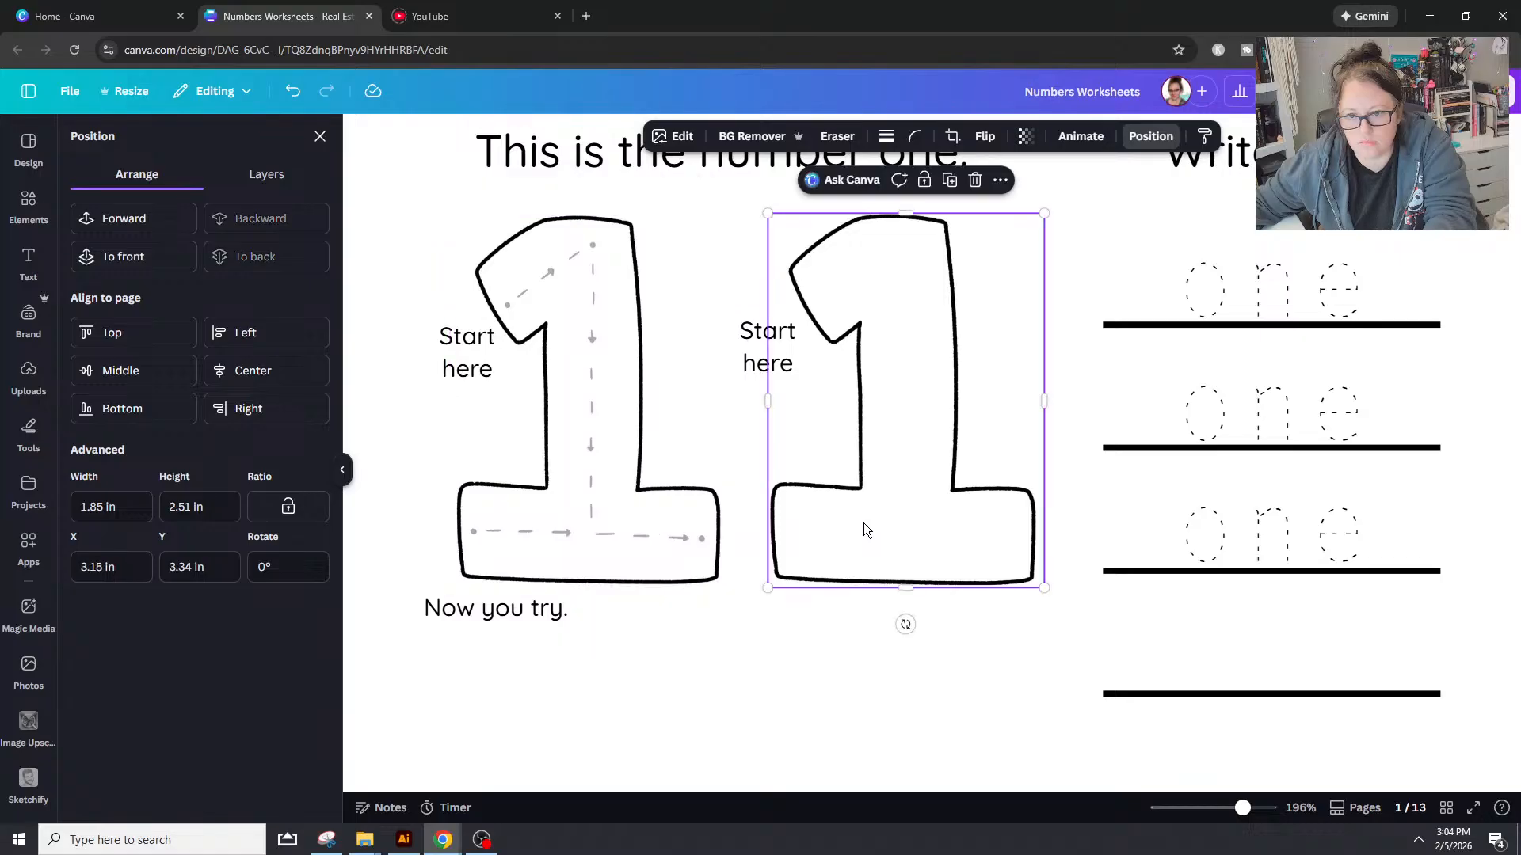
shift+click(659, 579)
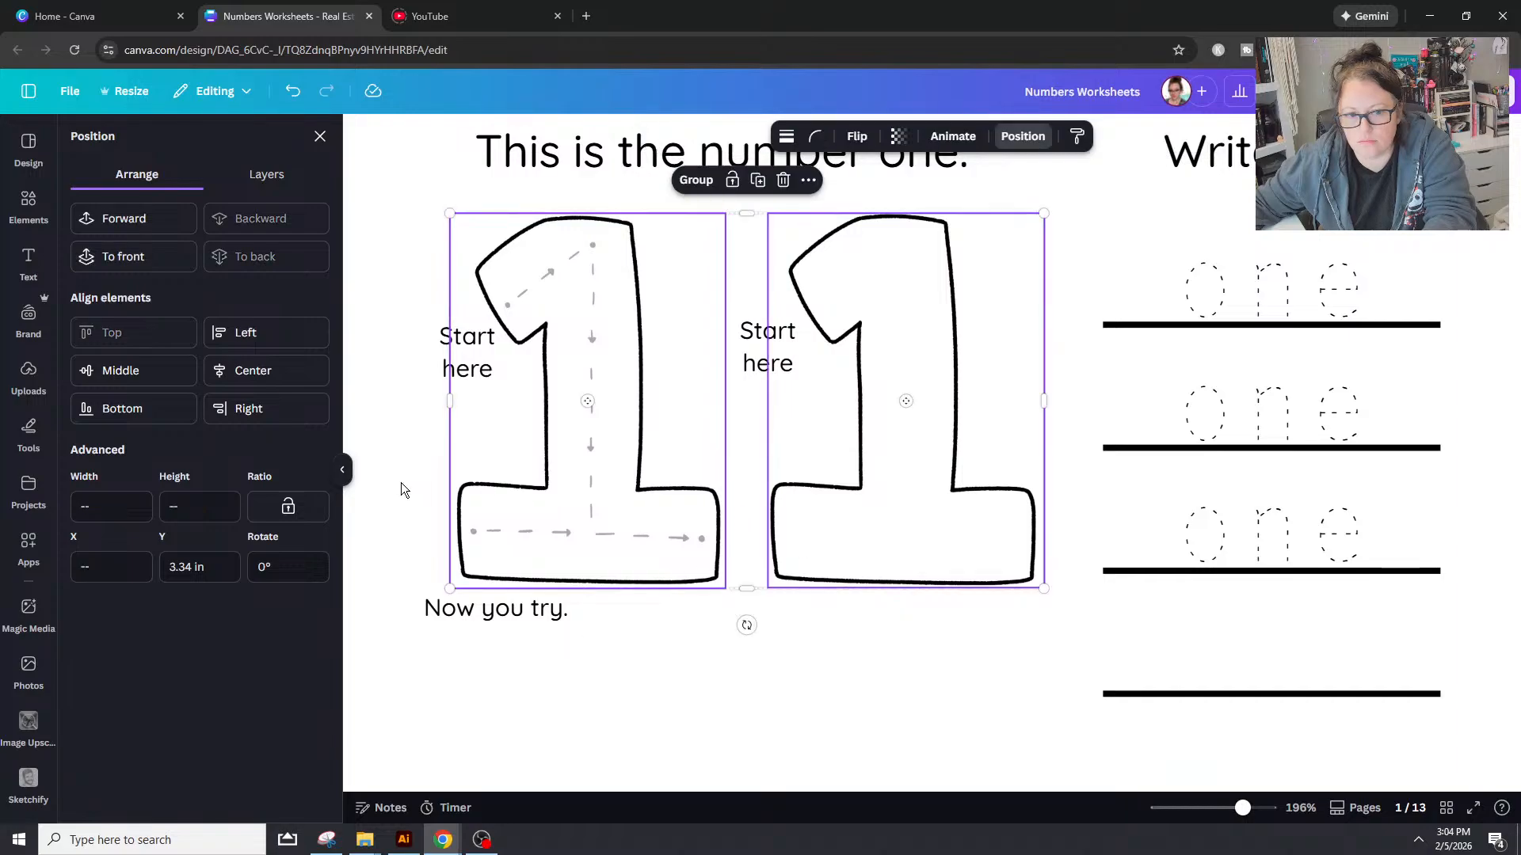
click(788, 635)
Step: Add the blank number 2 outline image from the computer to page 2, over the second dashed number 2
scroll(791, 634, down, 5)
scroll(792, 636, down, 5)
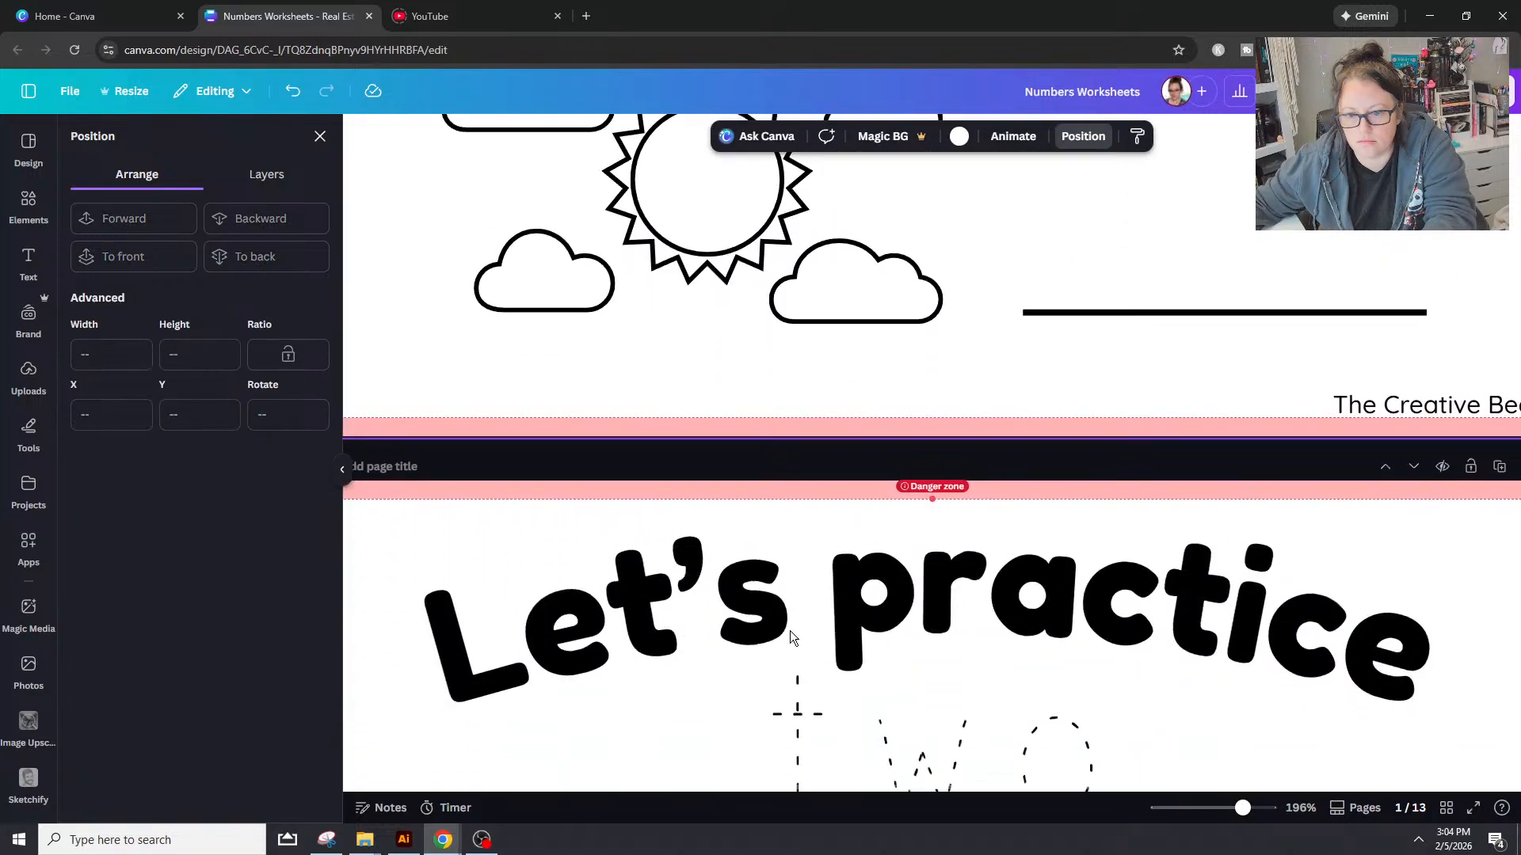
click(910, 385)
double_click(910, 385)
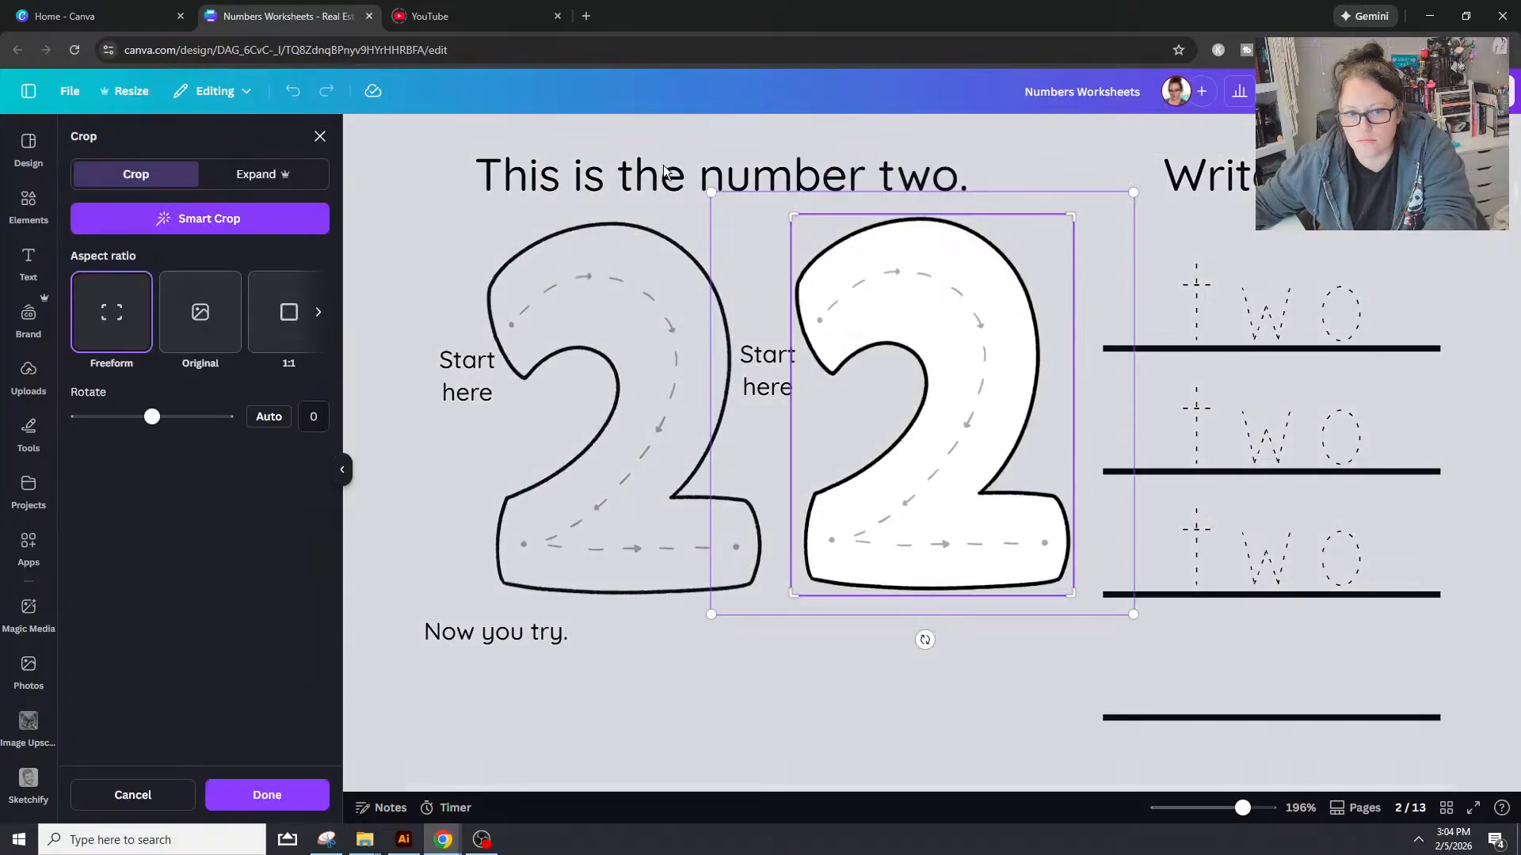
drag(947, 367, 947, 367)
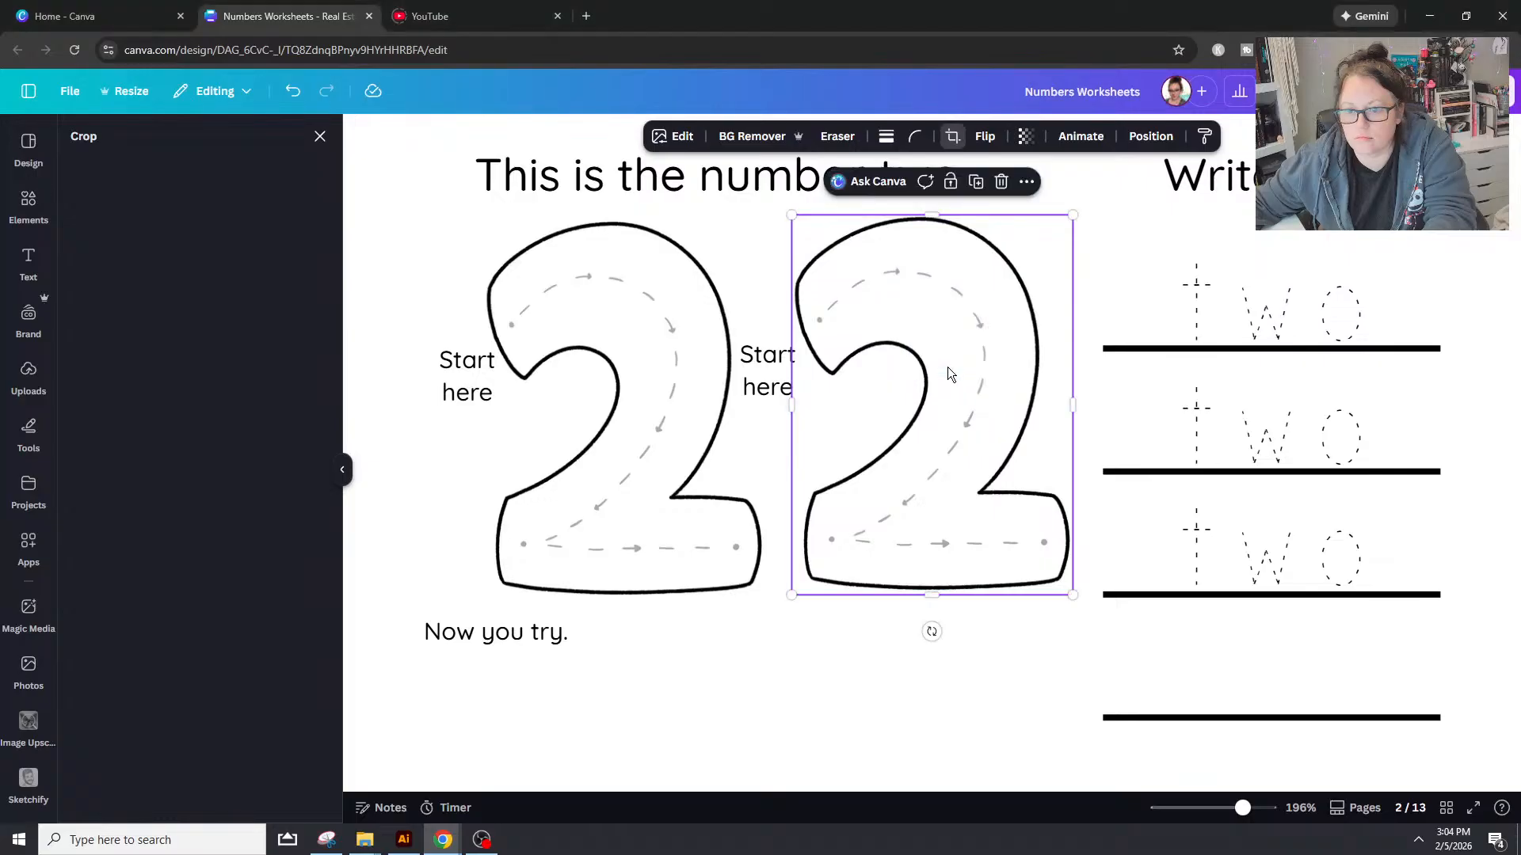
mouse_move(541, 168)
mouse_down()
mouse_move(982, 529)
mouse_move(1089, 653)
mouse_up()
mouse_move(1153, 699)
mouse_down()
mouse_move(856, 296)
mouse_move(842, 230)
mouse_up()
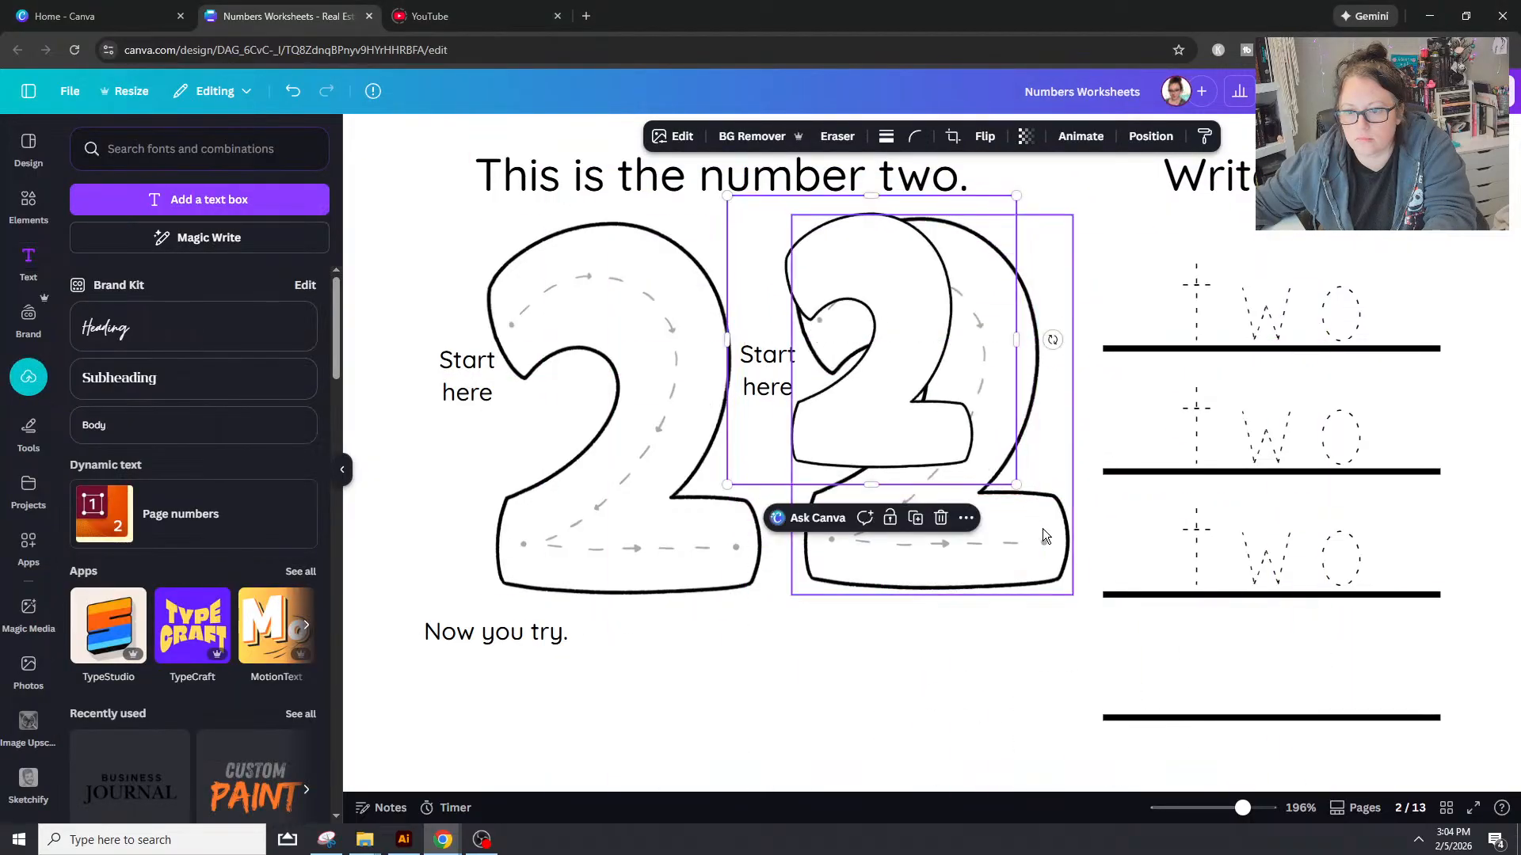
Step: Enlarge the blank number 2, crop its lower margin and adjust its size and position over the second dashed number 2
drag(1019, 492, 1166, 635)
drag(988, 528, 964, 510)
drag(710, 179, 709, 184)
drag(1143, 184, 1133, 192)
click(1109, 415)
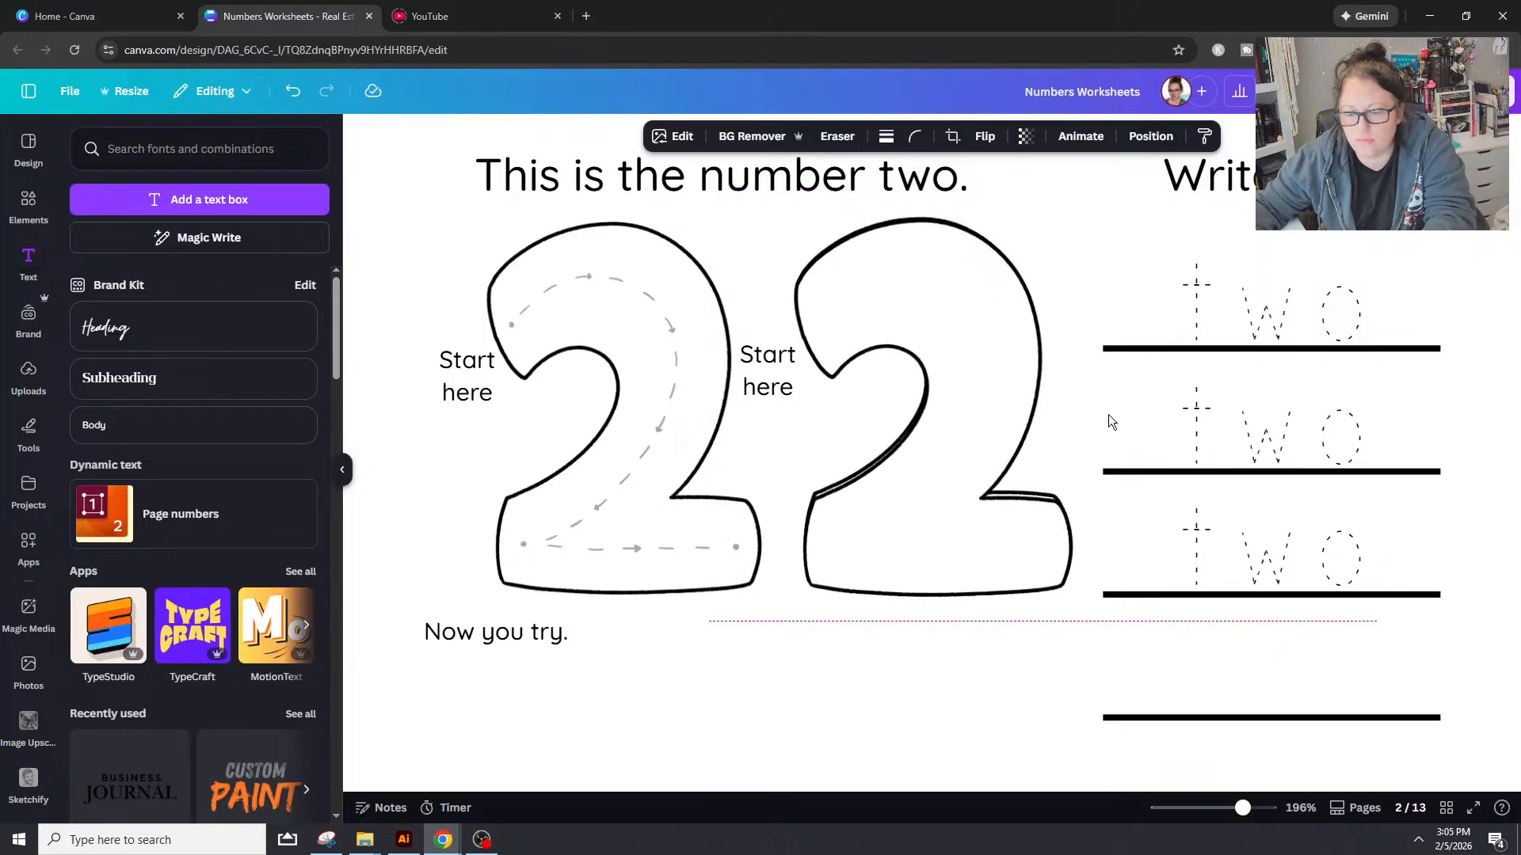
click(988, 567)
click(990, 563)
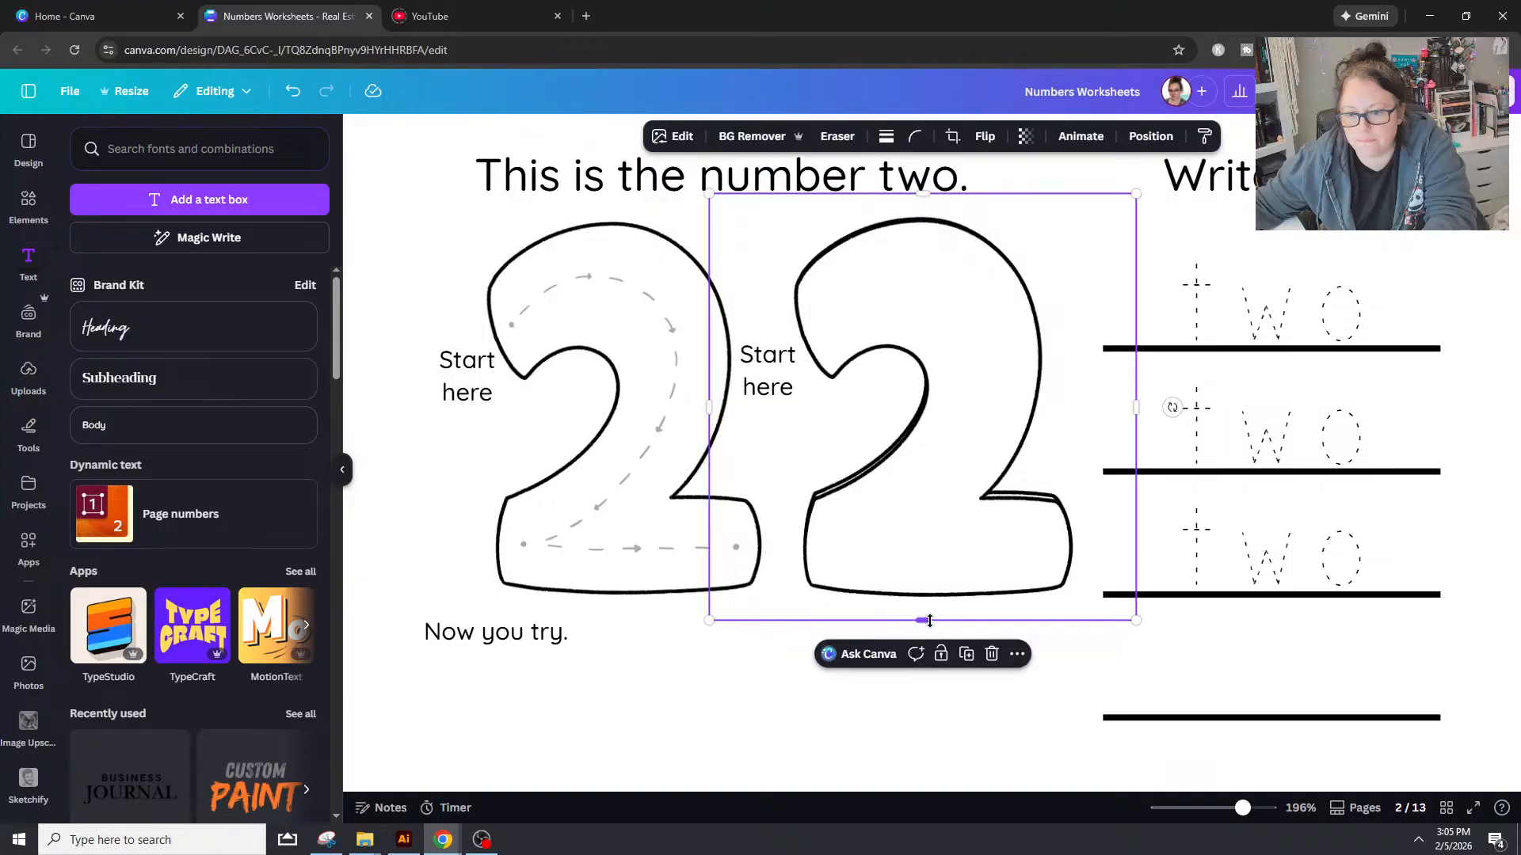
drag(929, 621, 922, 600)
drag(709, 599, 713, 596)
Step: Make the blank number 2 semi-transparent and fine-tune its alignment with the dashed number 2 underneath
click(1033, 138)
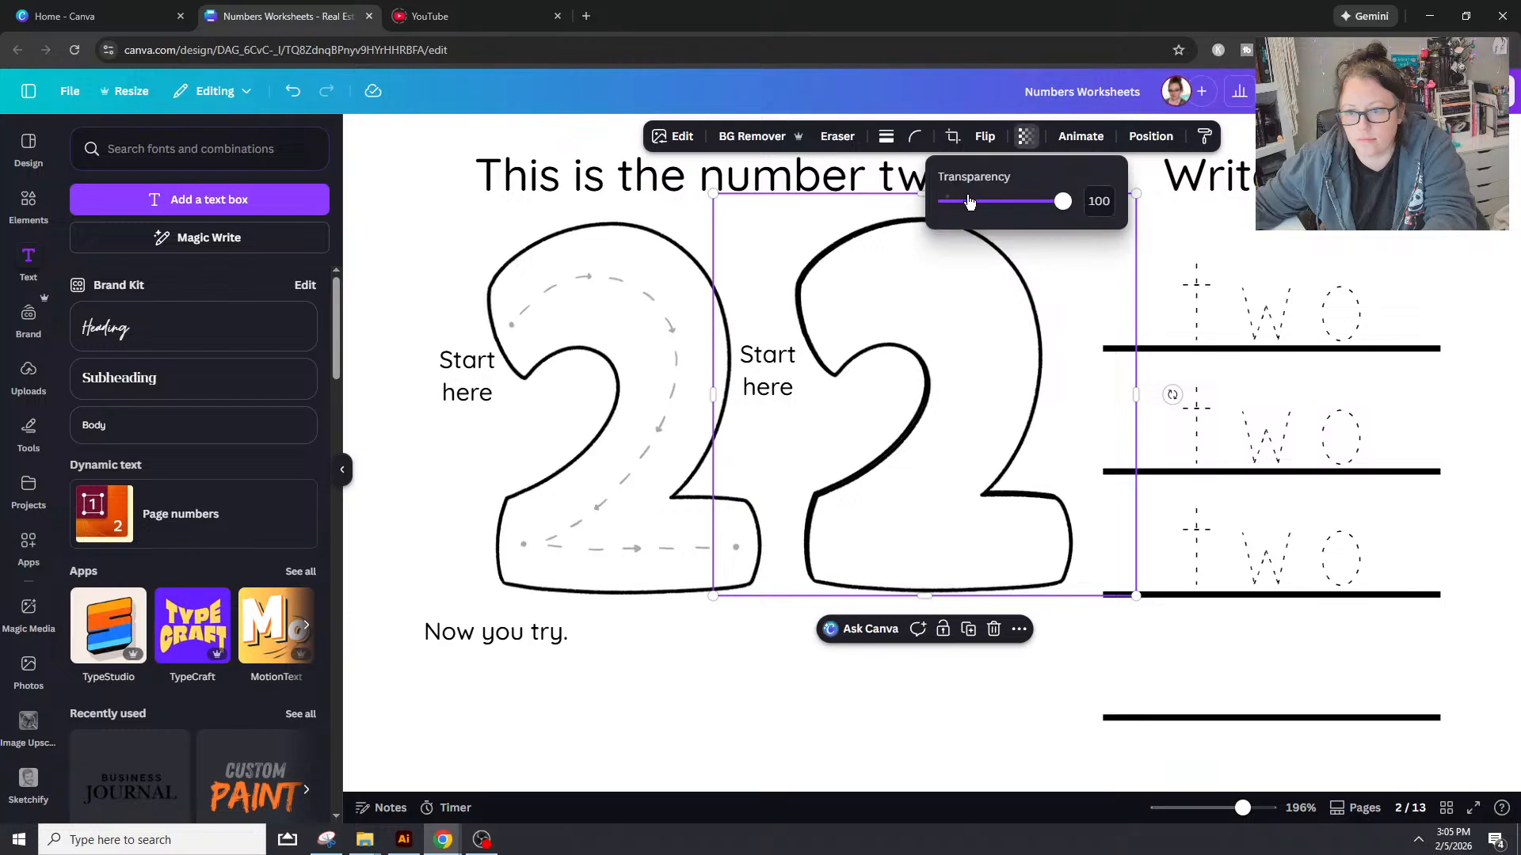
drag(1062, 201, 967, 198)
drag(987, 340, 985, 336)
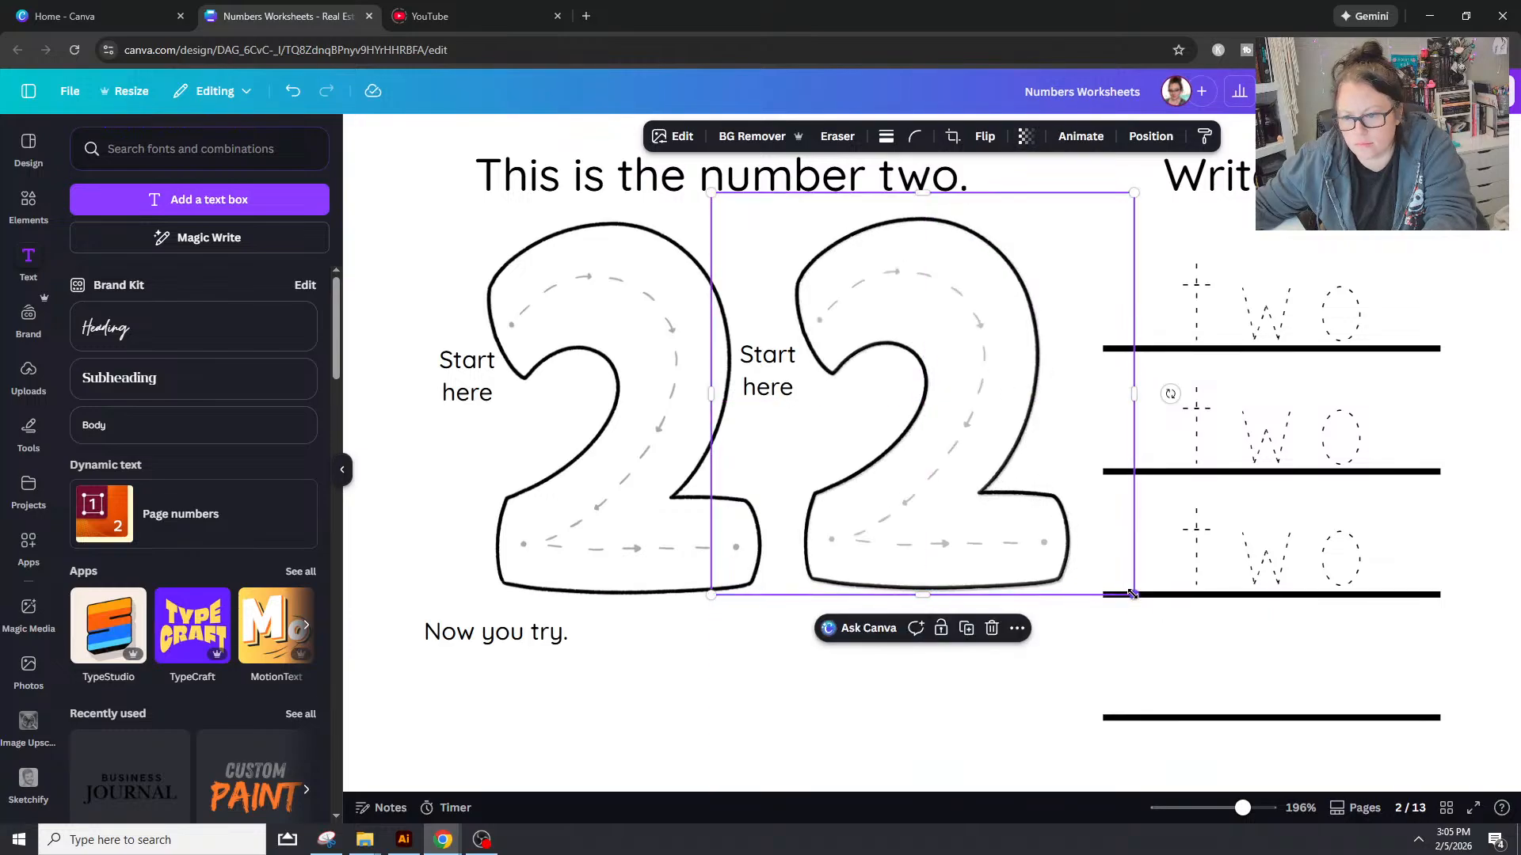
drag(1134, 595, 1134, 596)
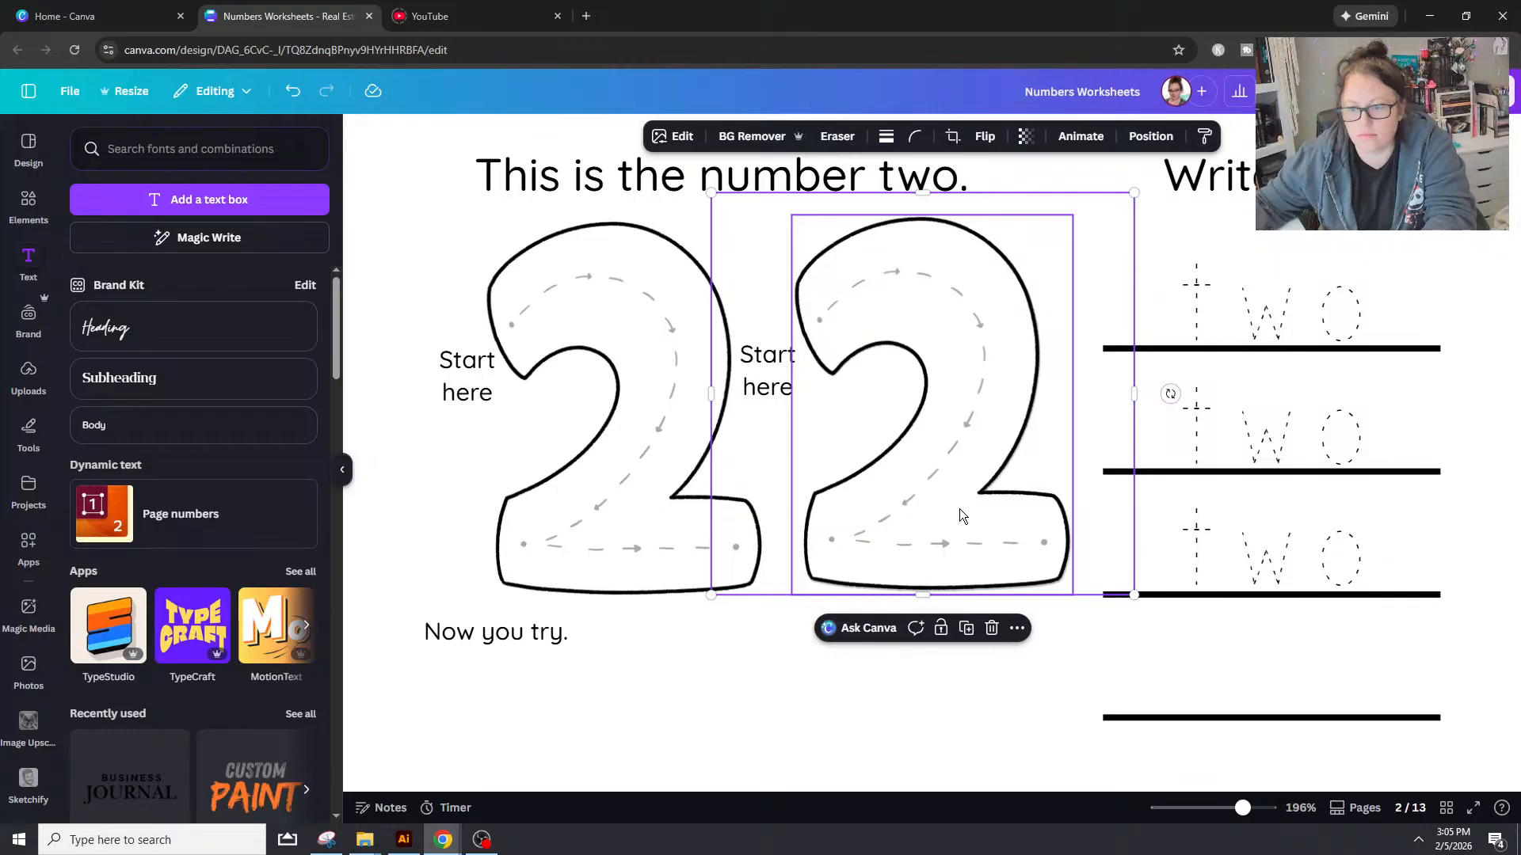
Step: Delete the dashed number 2 beneath the blank outline and return the outline's transparency setting to 100
click(984, 552)
key(Delete)
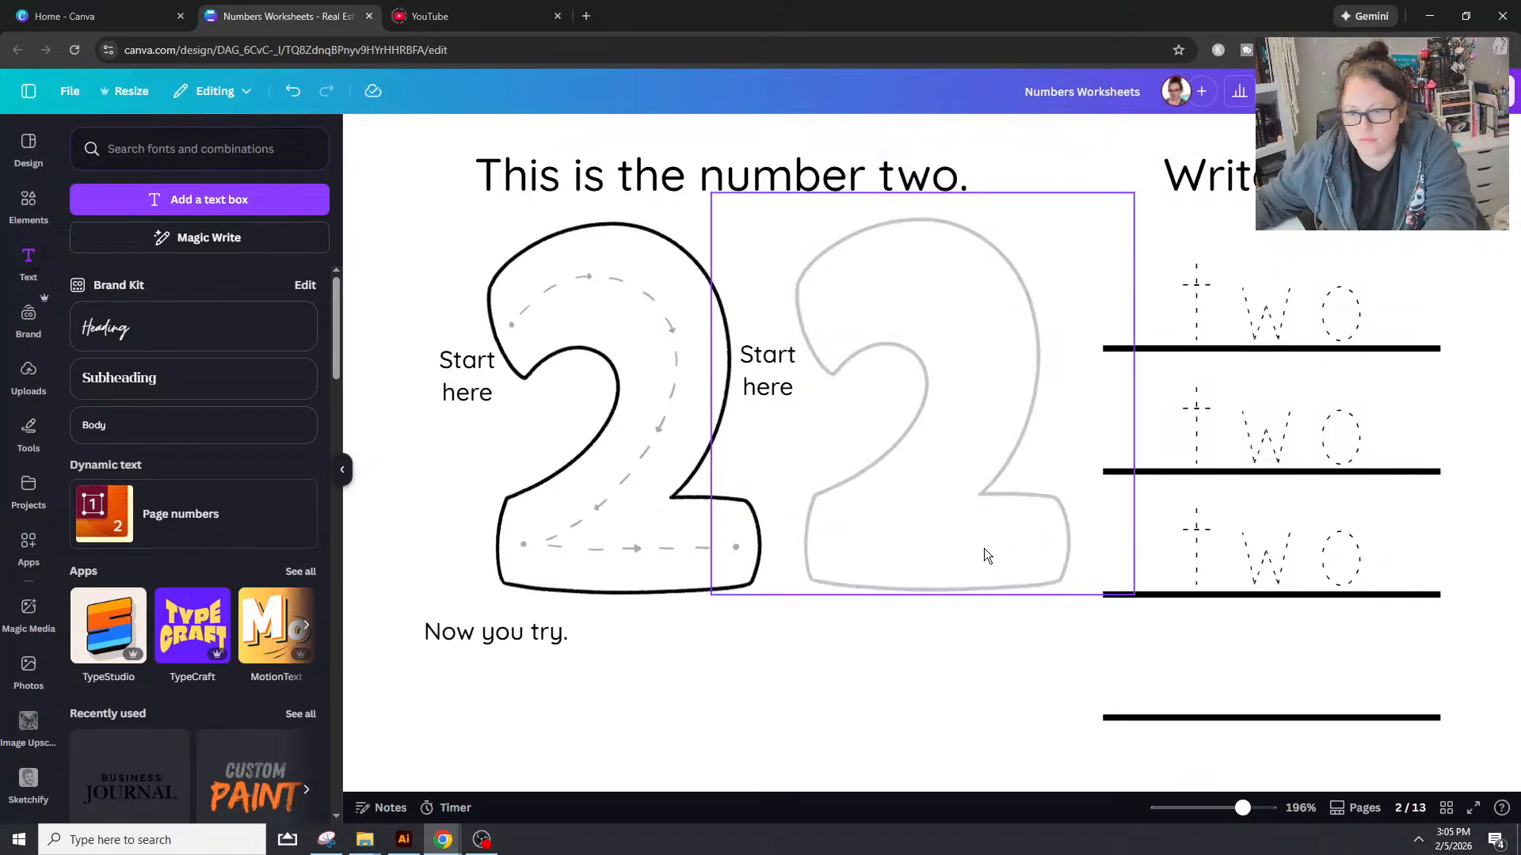
click(1150, 137)
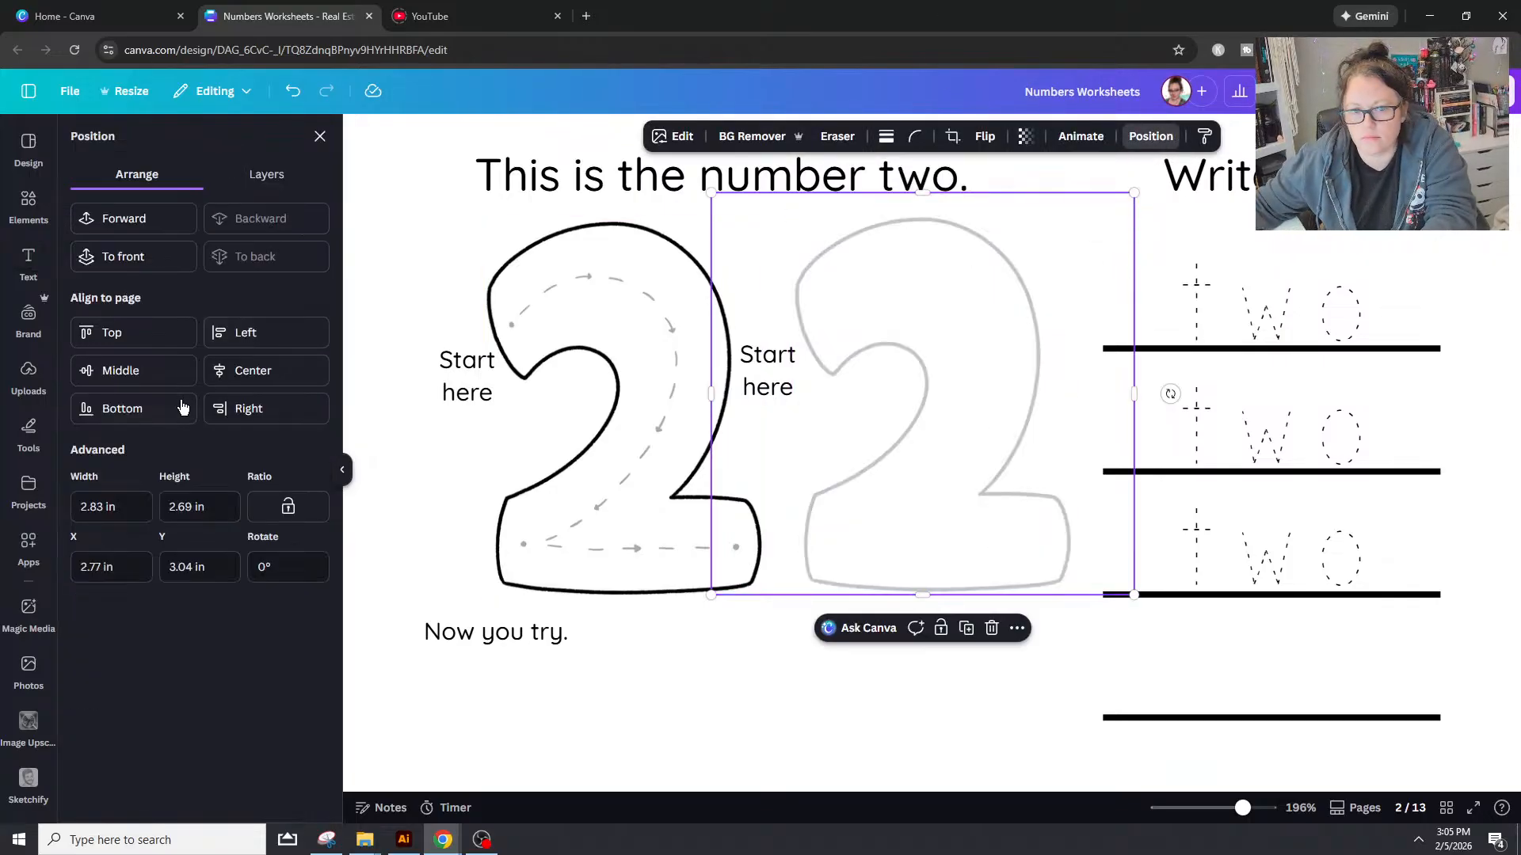
click(1110, 119)
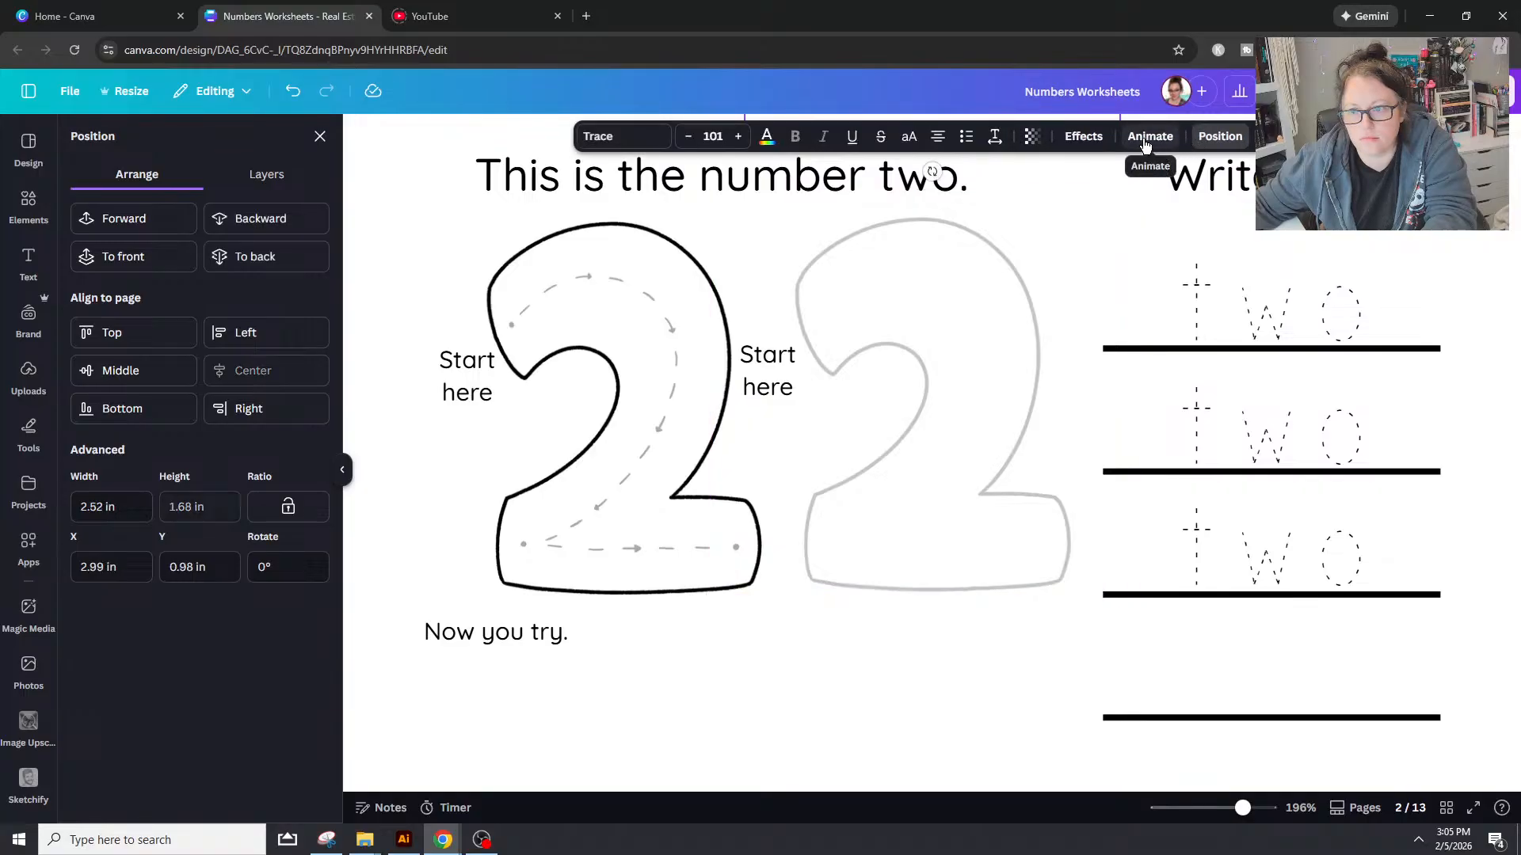
click(1031, 136)
click(983, 365)
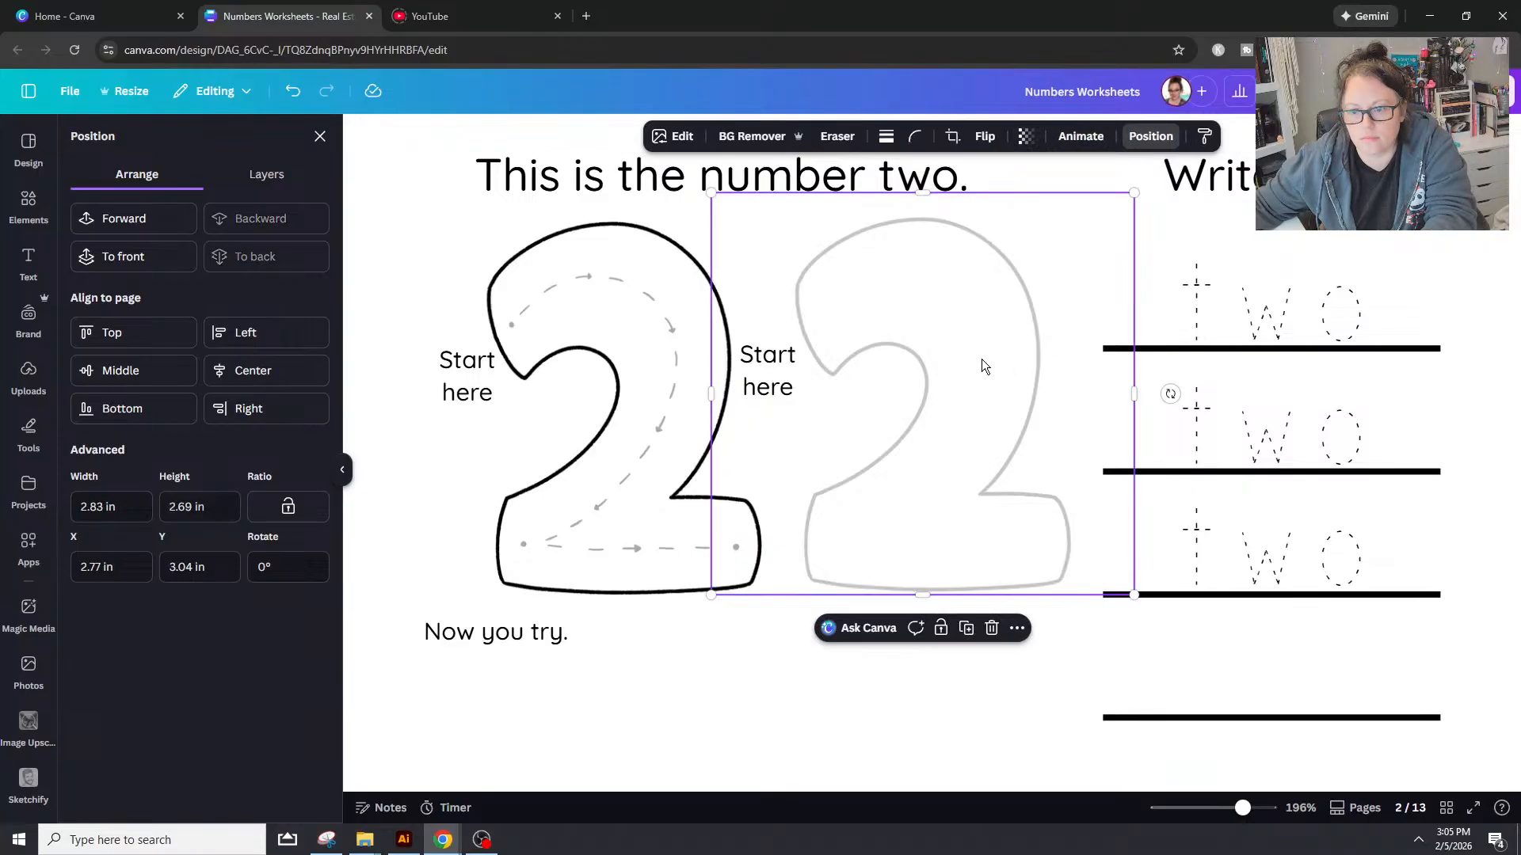
click(1026, 136)
drag(972, 202, 1112, 206)
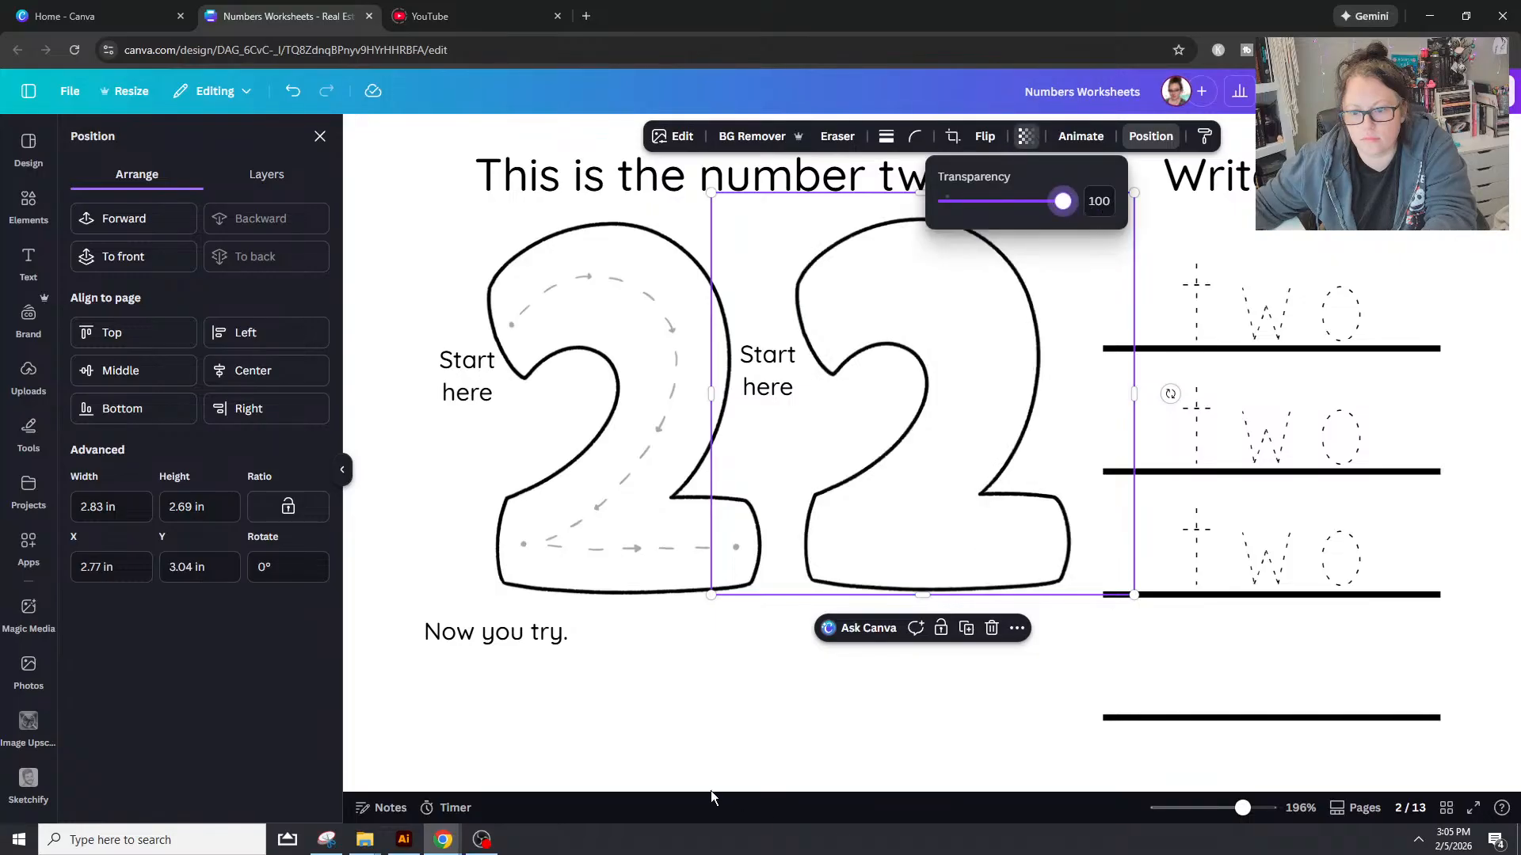
click(776, 672)
Step: Add the blank number 3 outline image from the computer to page 3, over the second dashed number 3
scroll(776, 672, down, 4)
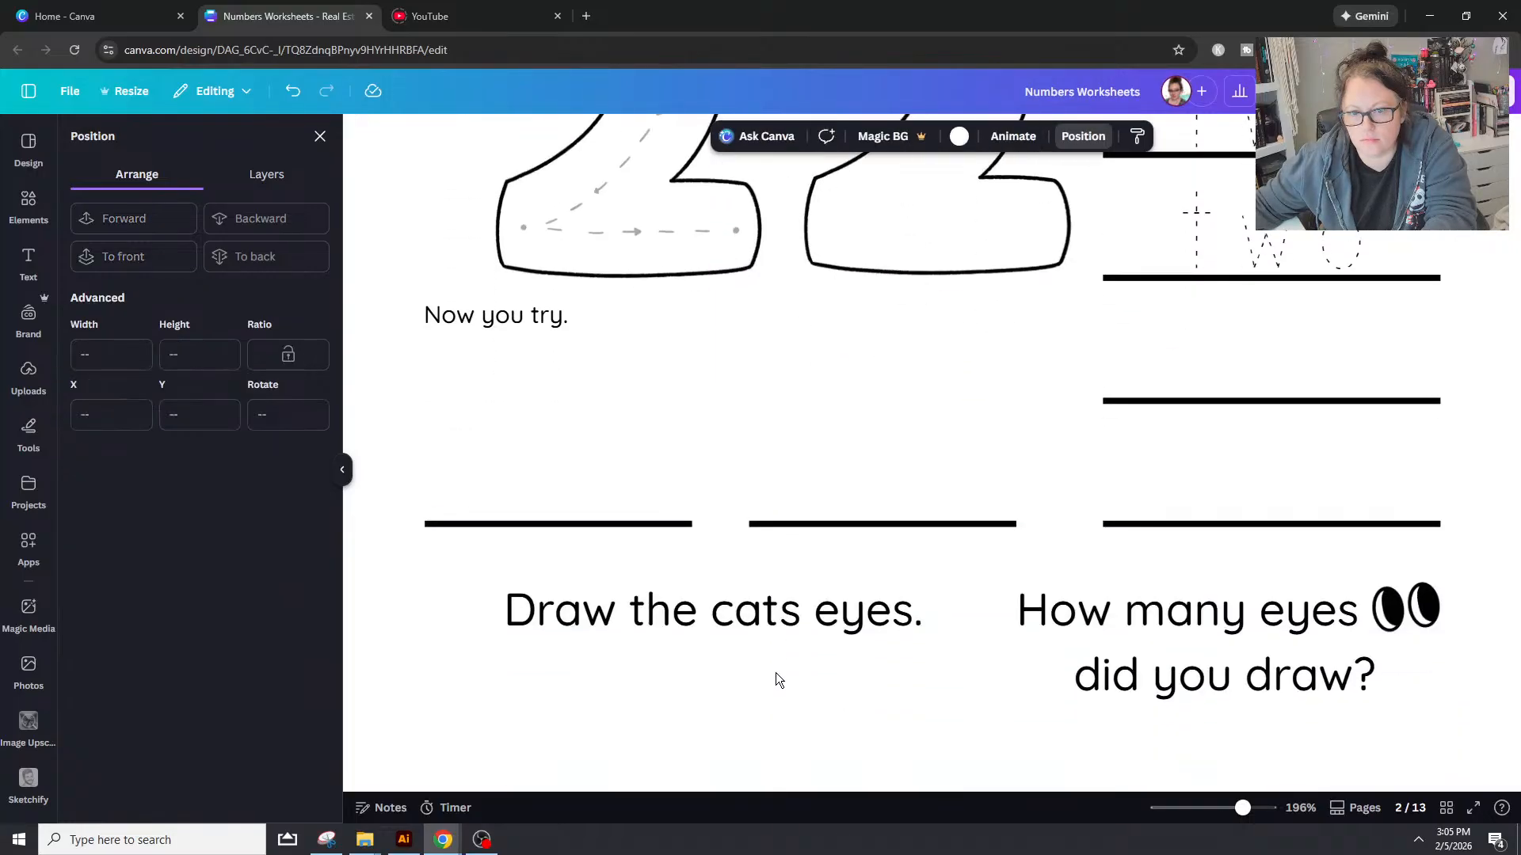
scroll(775, 670, down, 15)
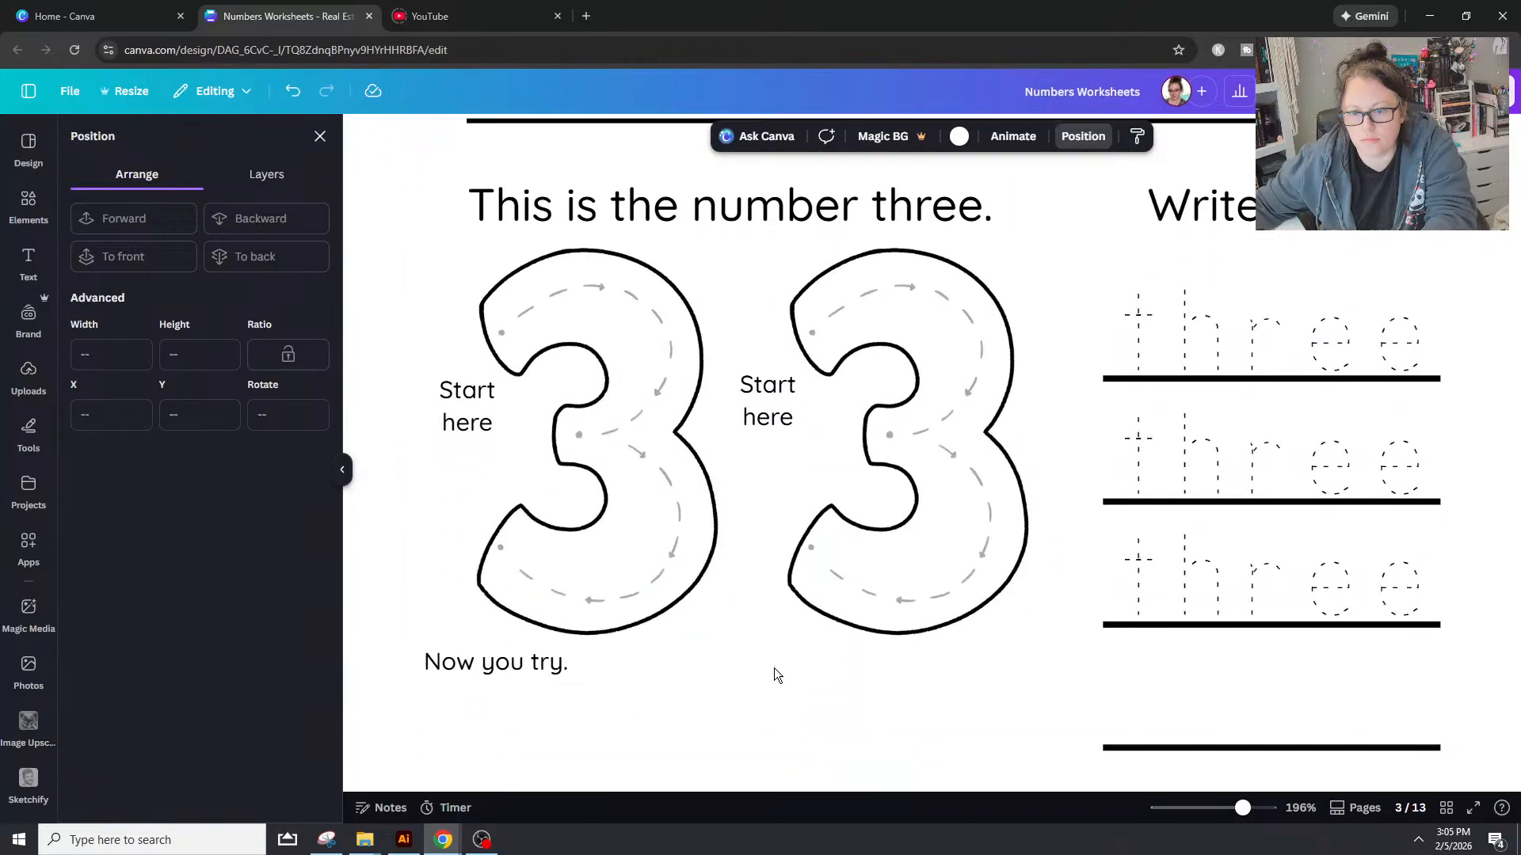
scroll(773, 668, down, 1)
click(844, 396)
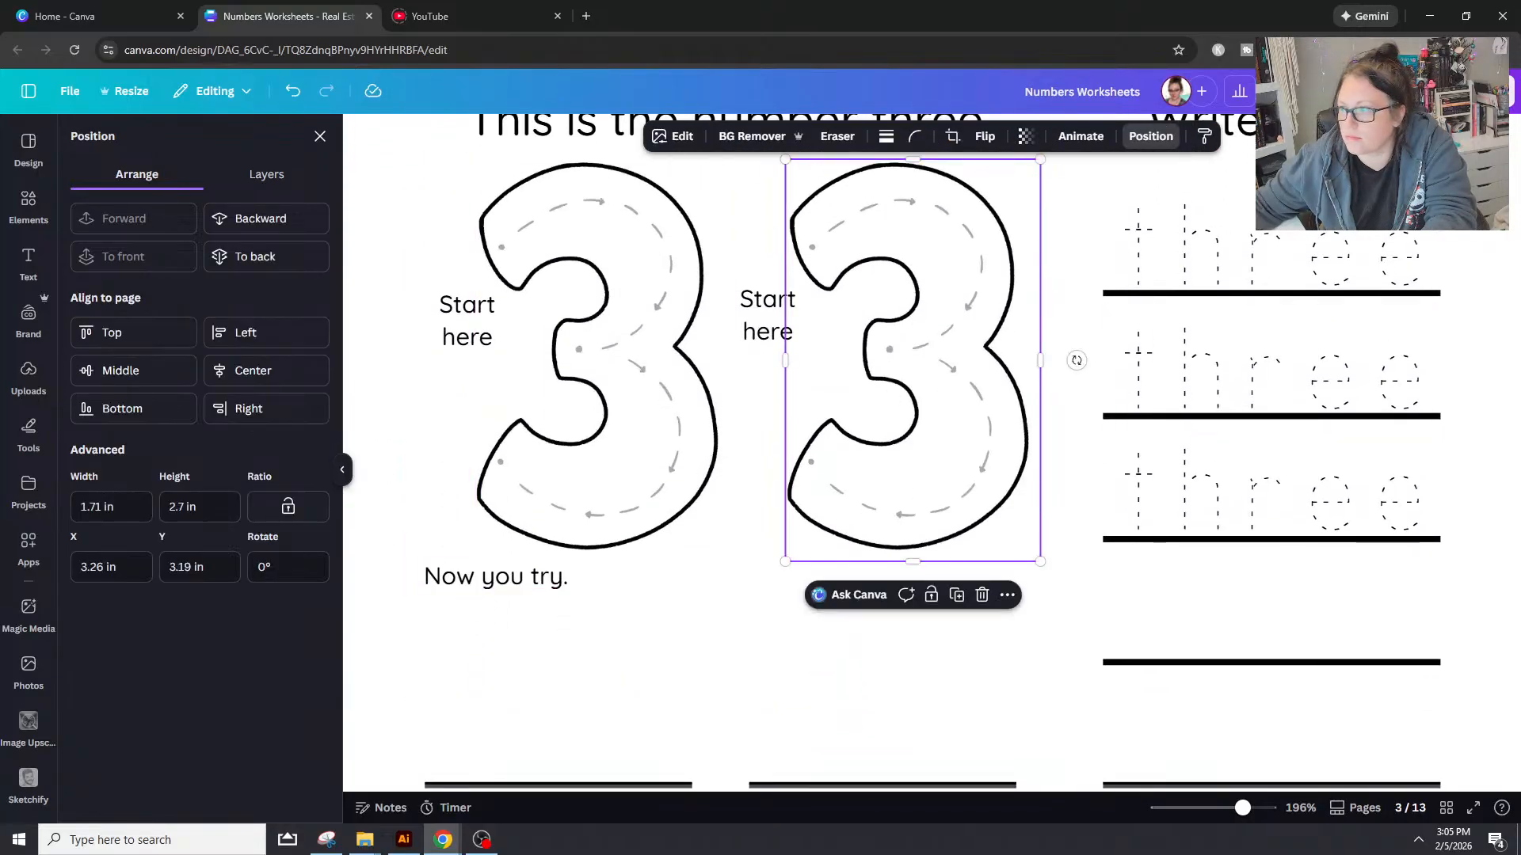
drag(1510, 425, 881, 444)
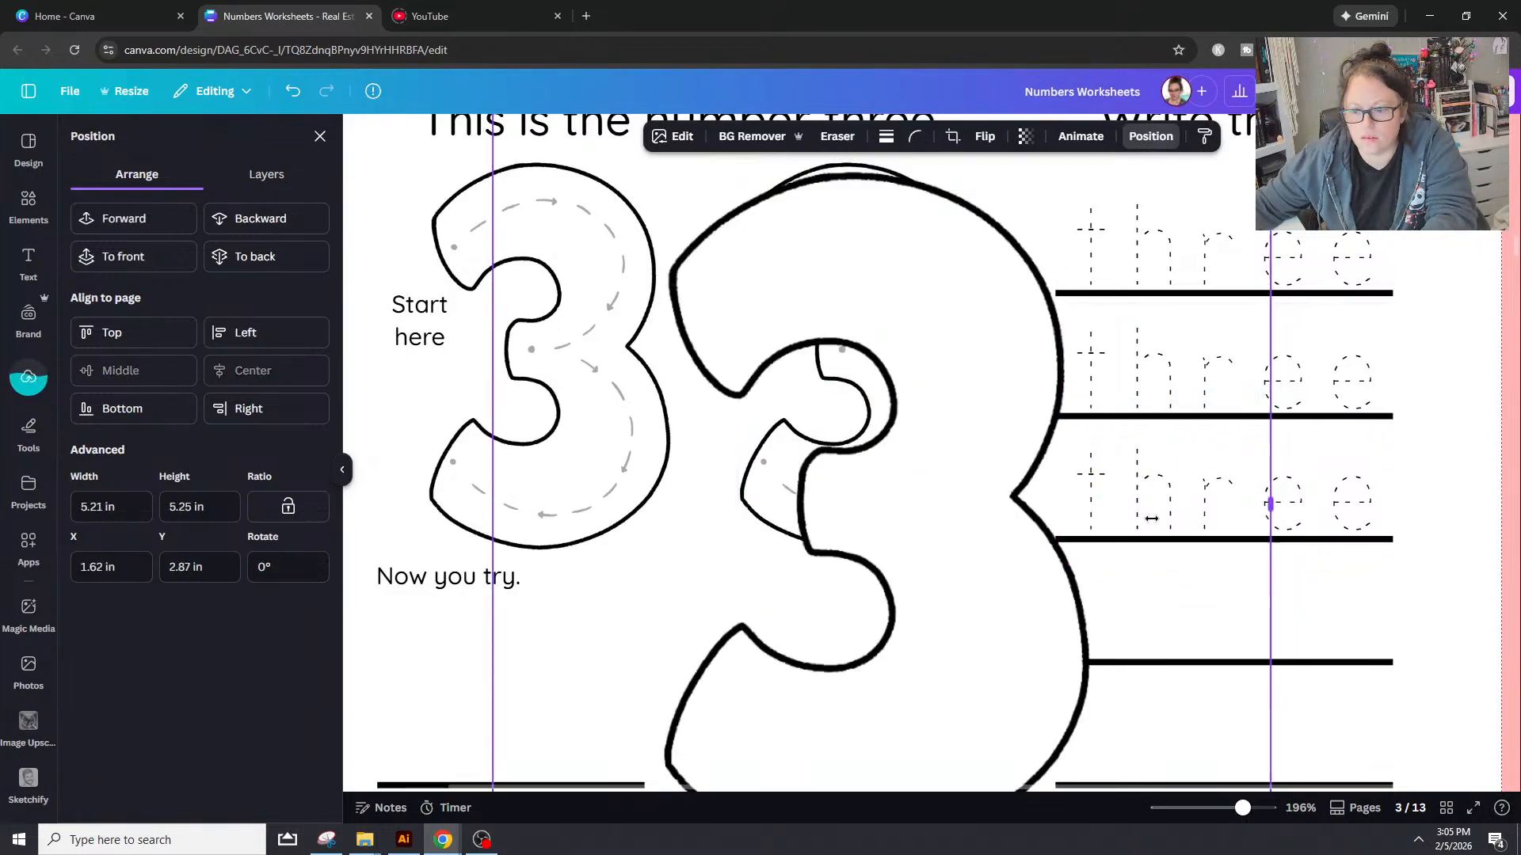
Step: Crop the empty margins around the blank number 3 and shrink it to about 1.64 by 2.58 in
drag(1151, 518, 1099, 515)
drag(493, 507, 659, 515)
scroll(929, 374, up, 3)
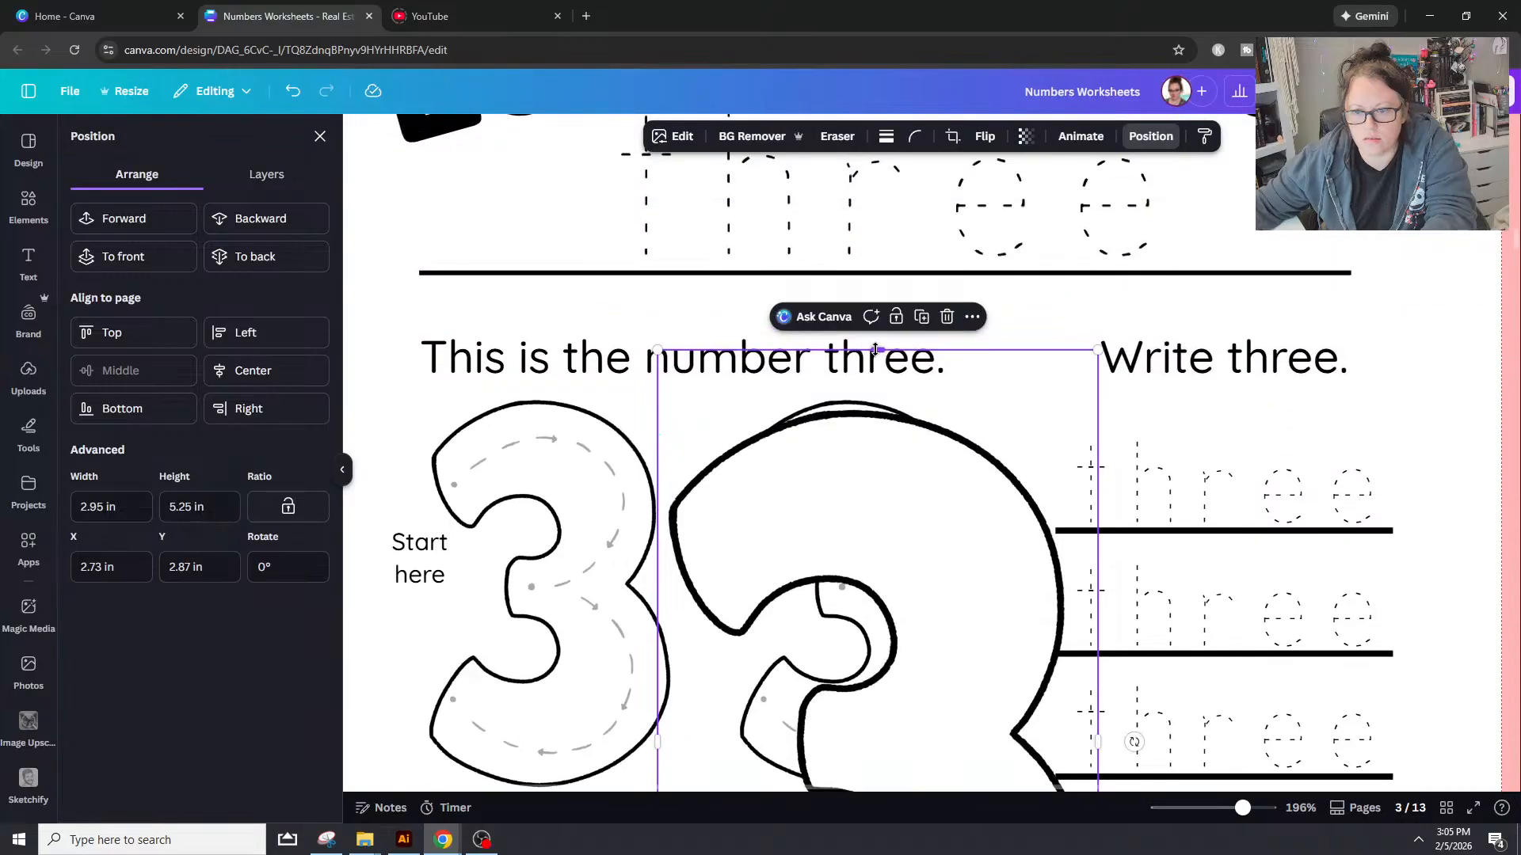
drag(874, 350, 875, 407)
scroll(879, 412, down, 5)
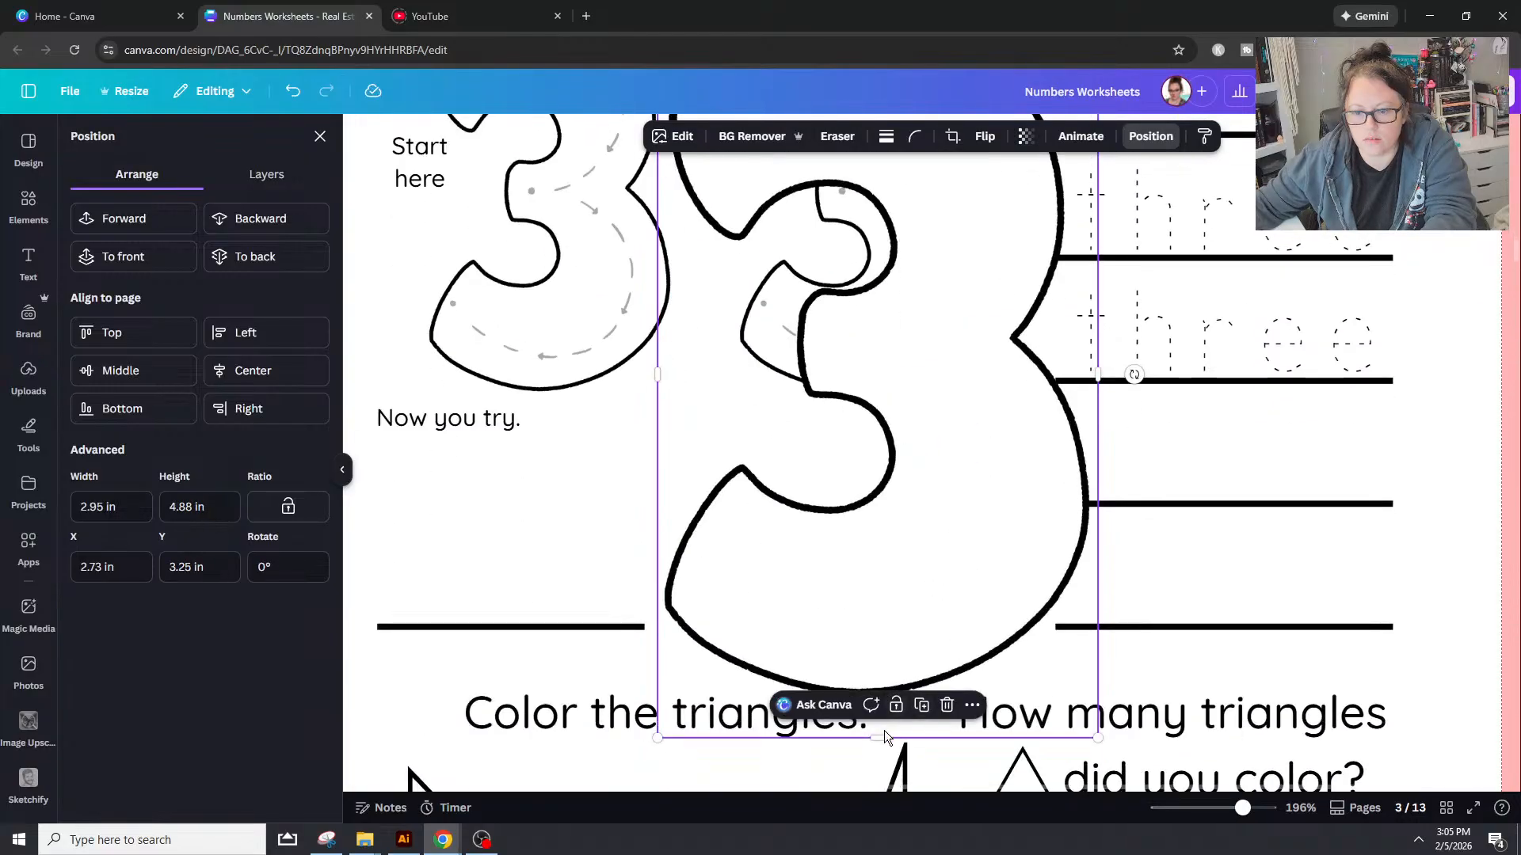
drag(885, 732, 876, 702)
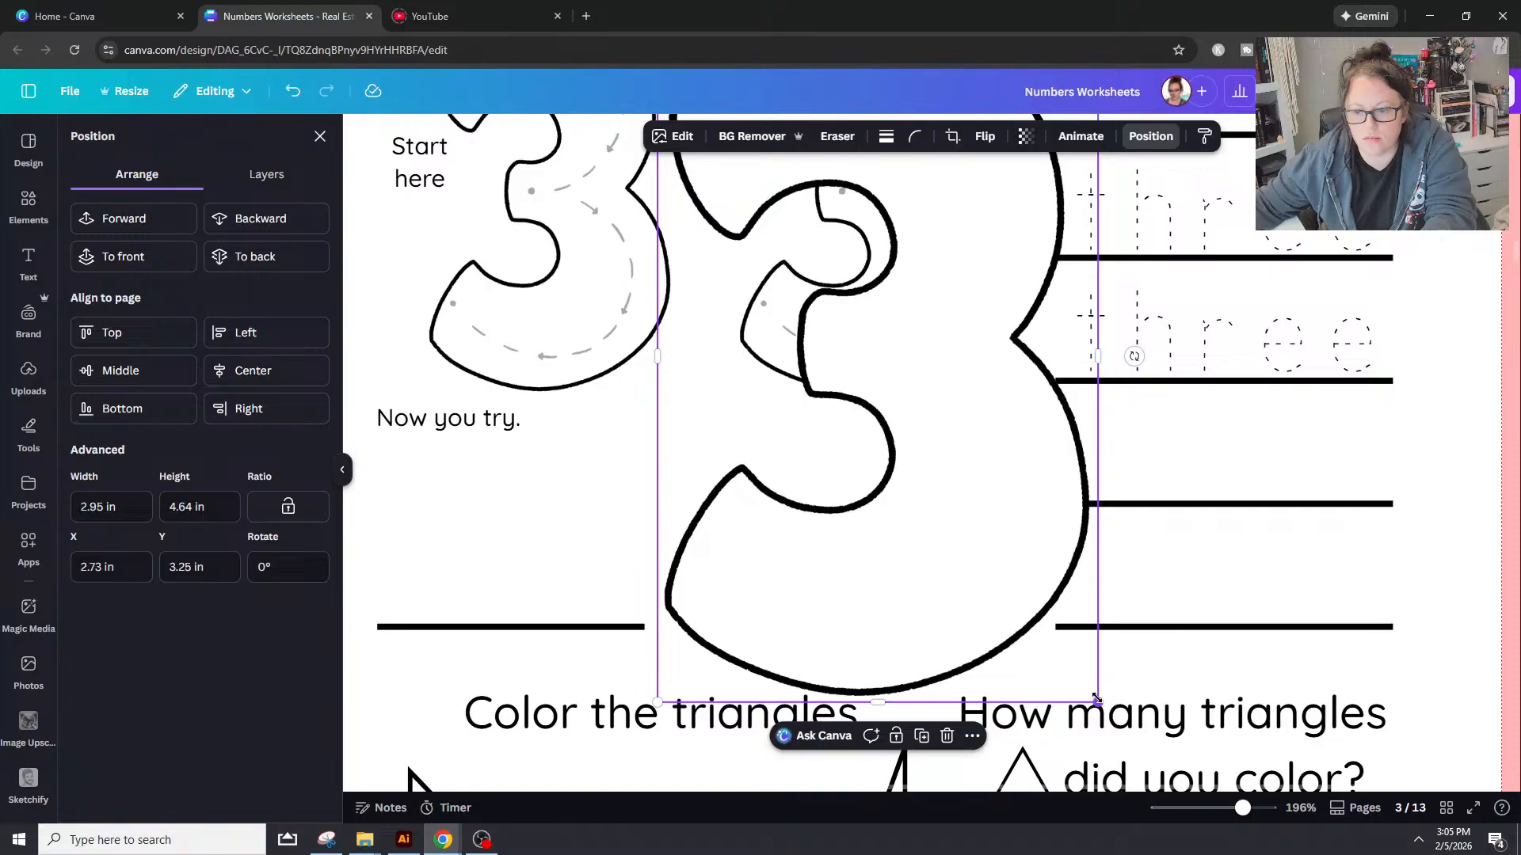
drag(1097, 699, 903, 396)
scroll(867, 416, up, 3)
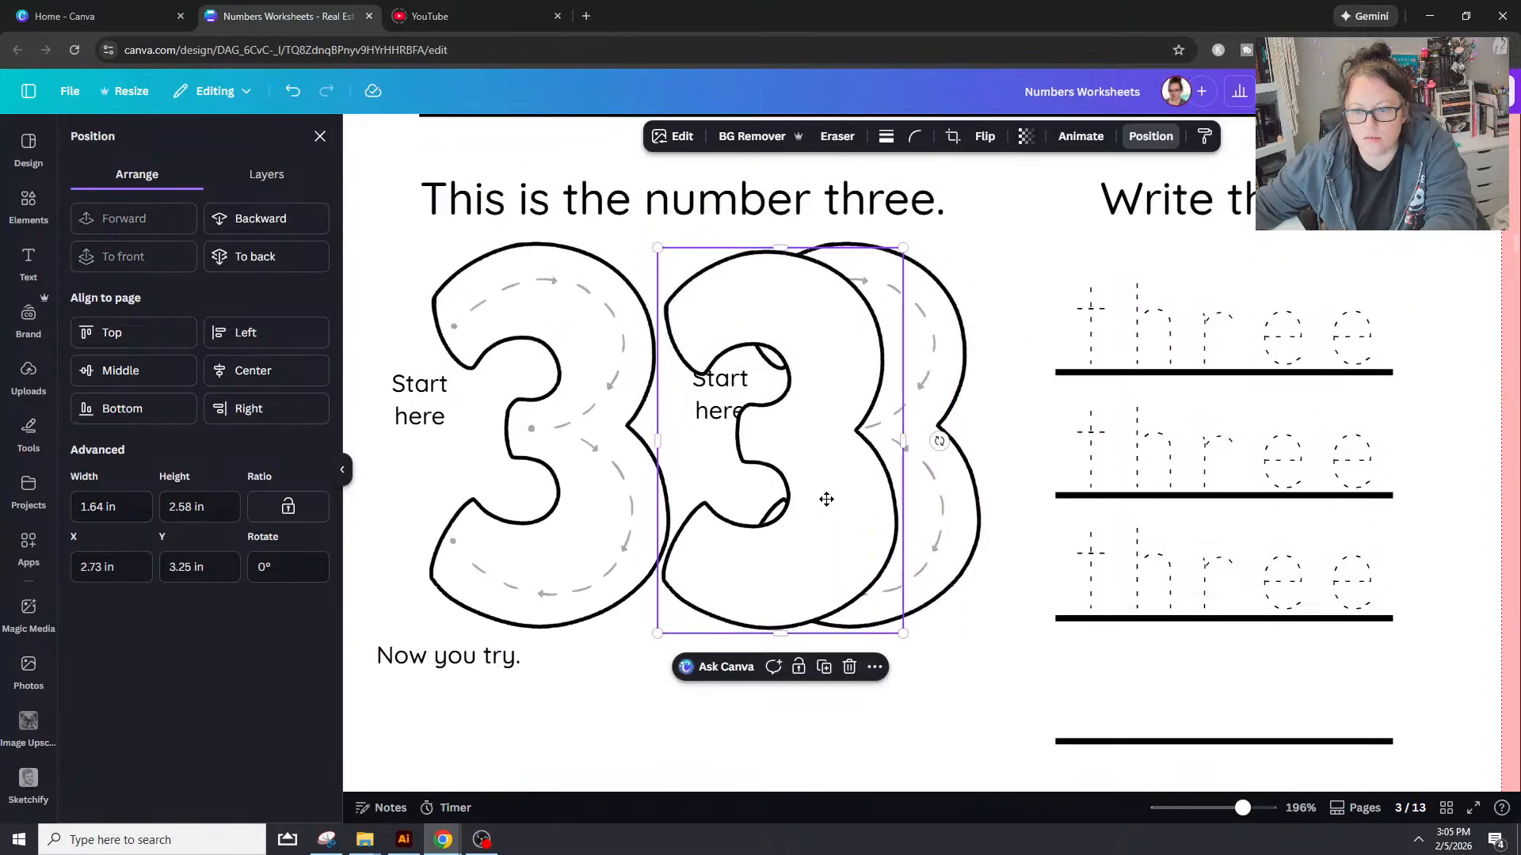
Step: Fit the blank number 3 over the second dashed 3 at about 1.69 by 2.65 in, and delete the dashed 3
drag(826, 499, 863, 494)
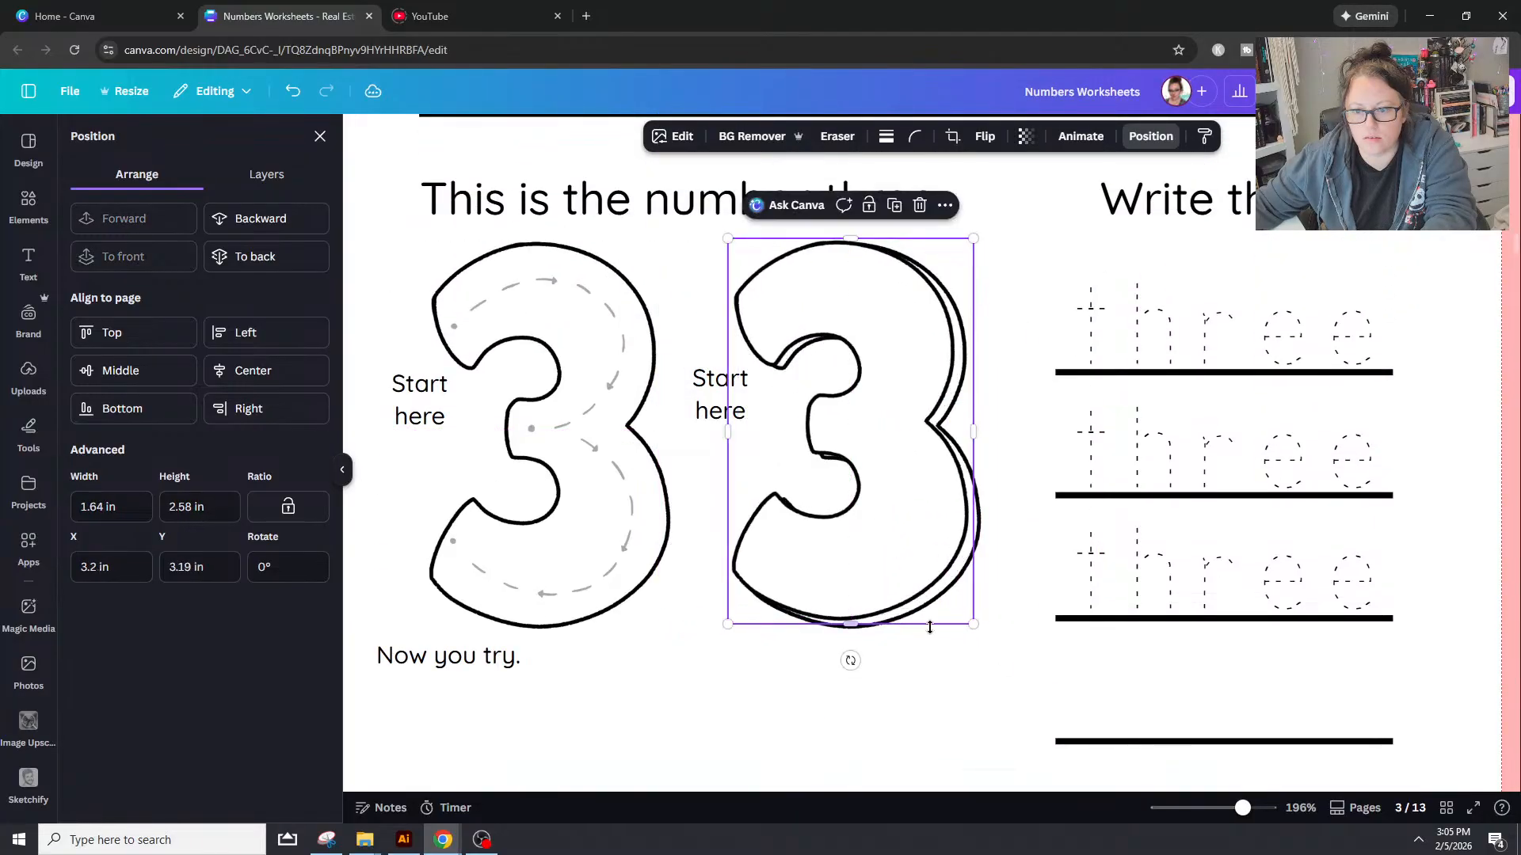
drag(973, 628, 985, 634)
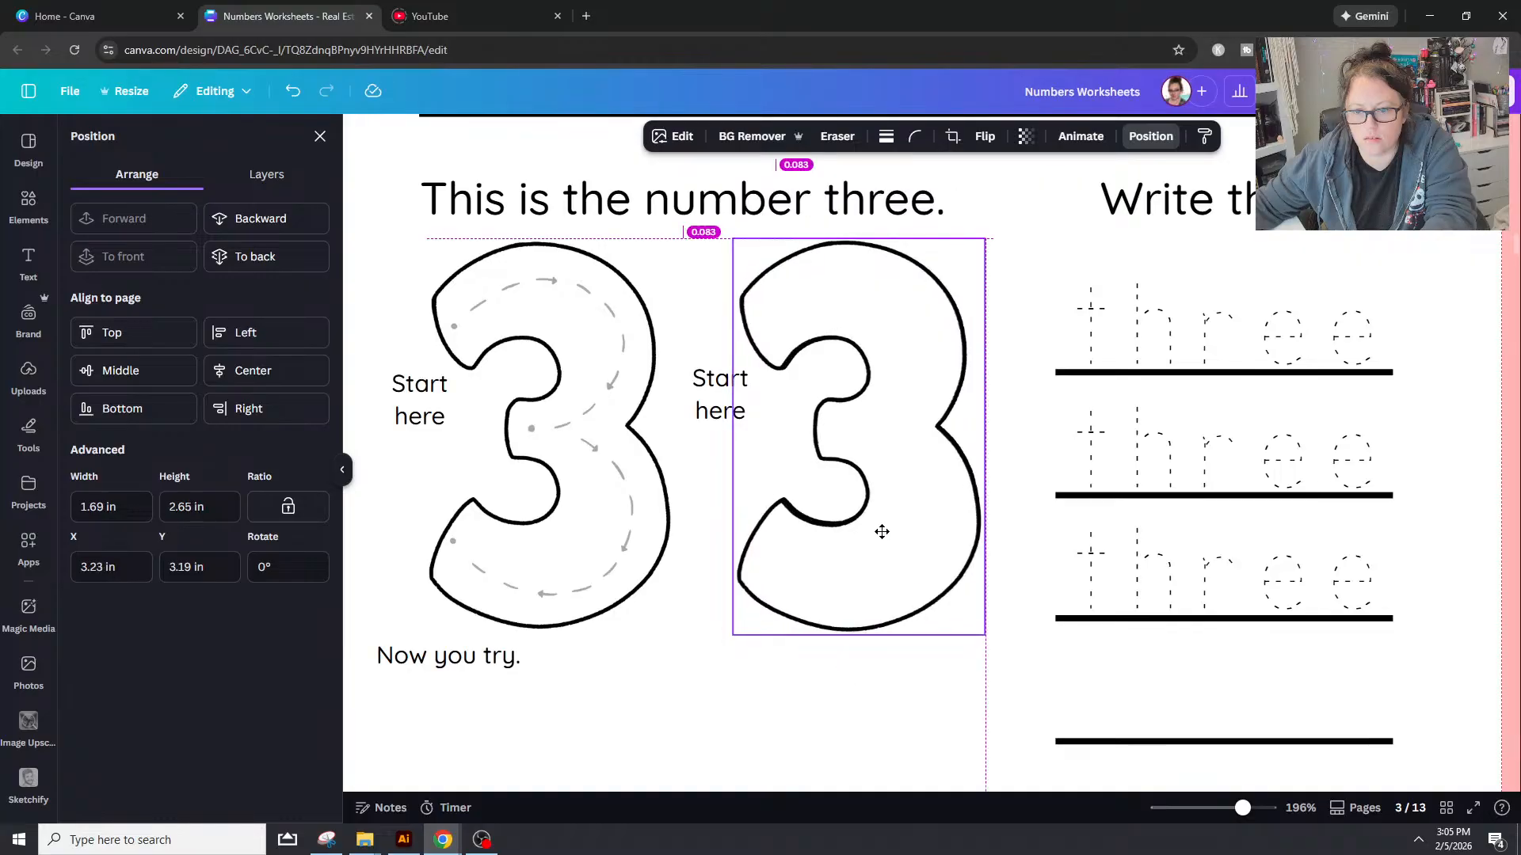
key(ctrl+[)
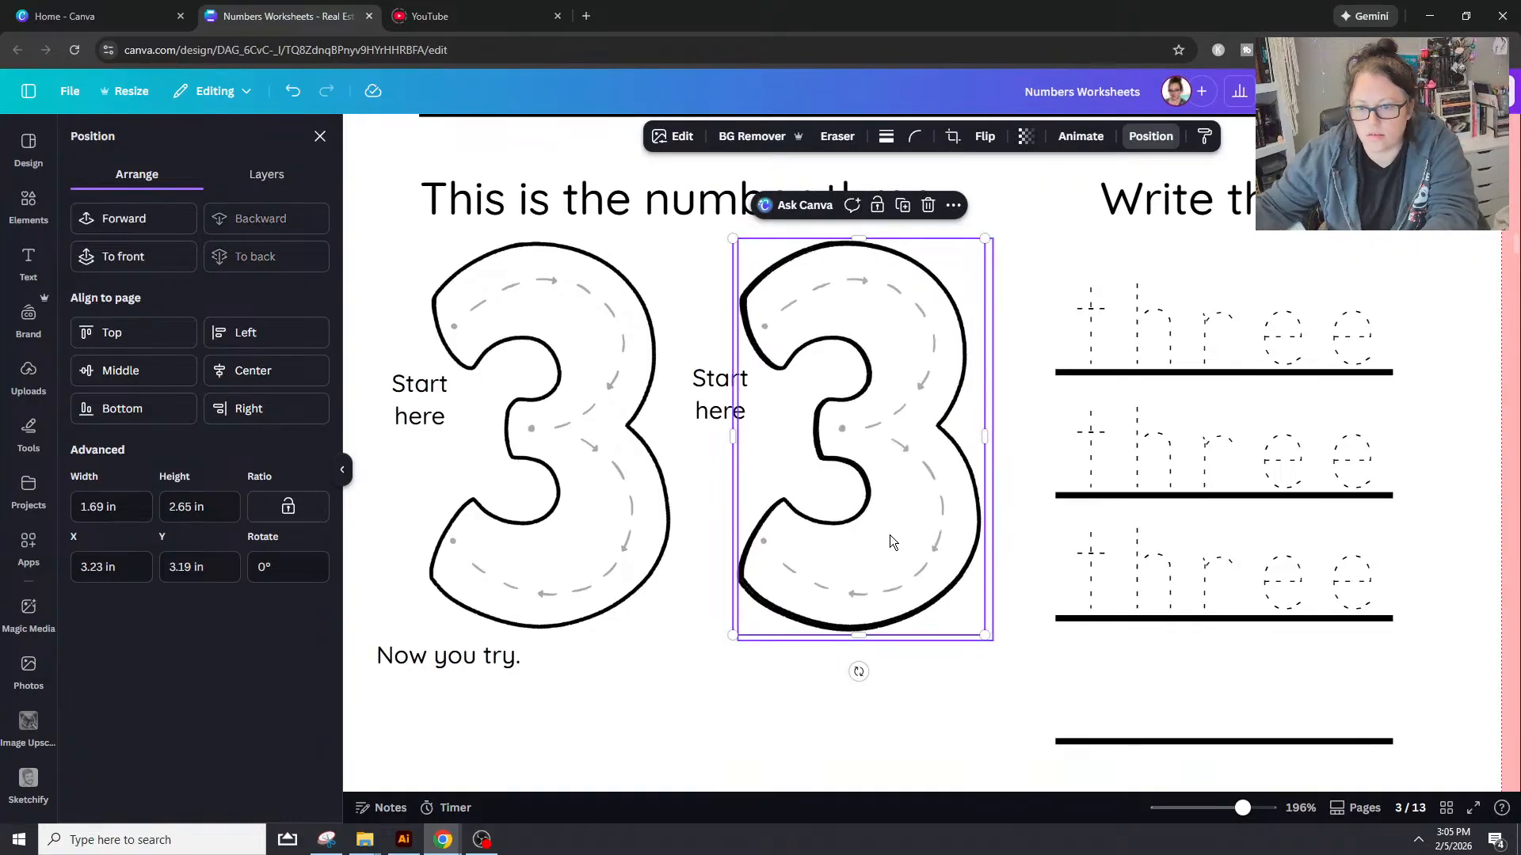
click(931, 692)
click(924, 559)
key(Delete)
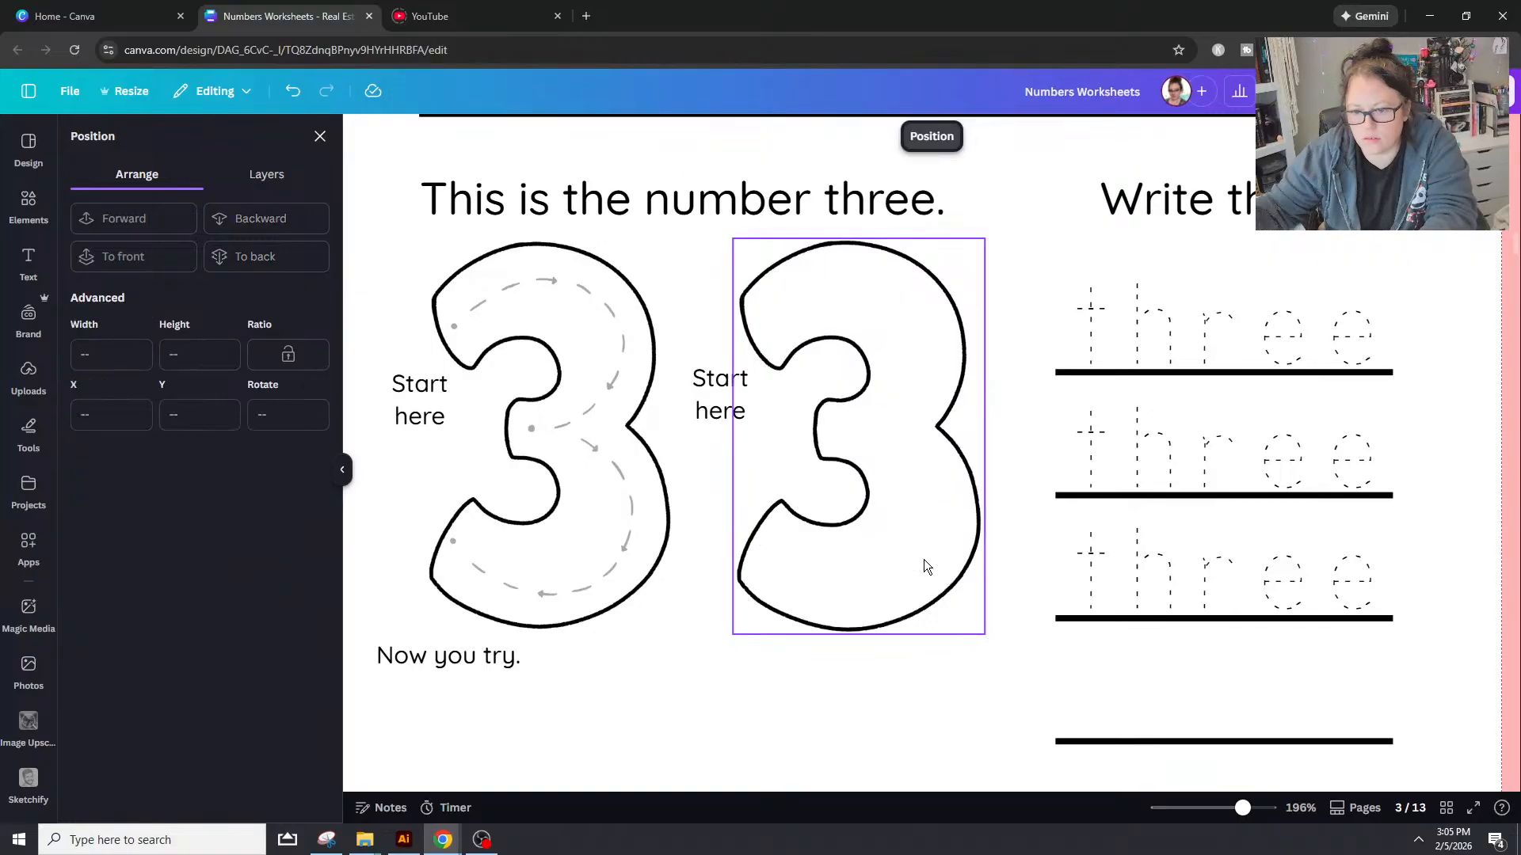
Step: Set the blank number 3's height to 2.7 in to match the first dashed 3
click(557, 519)
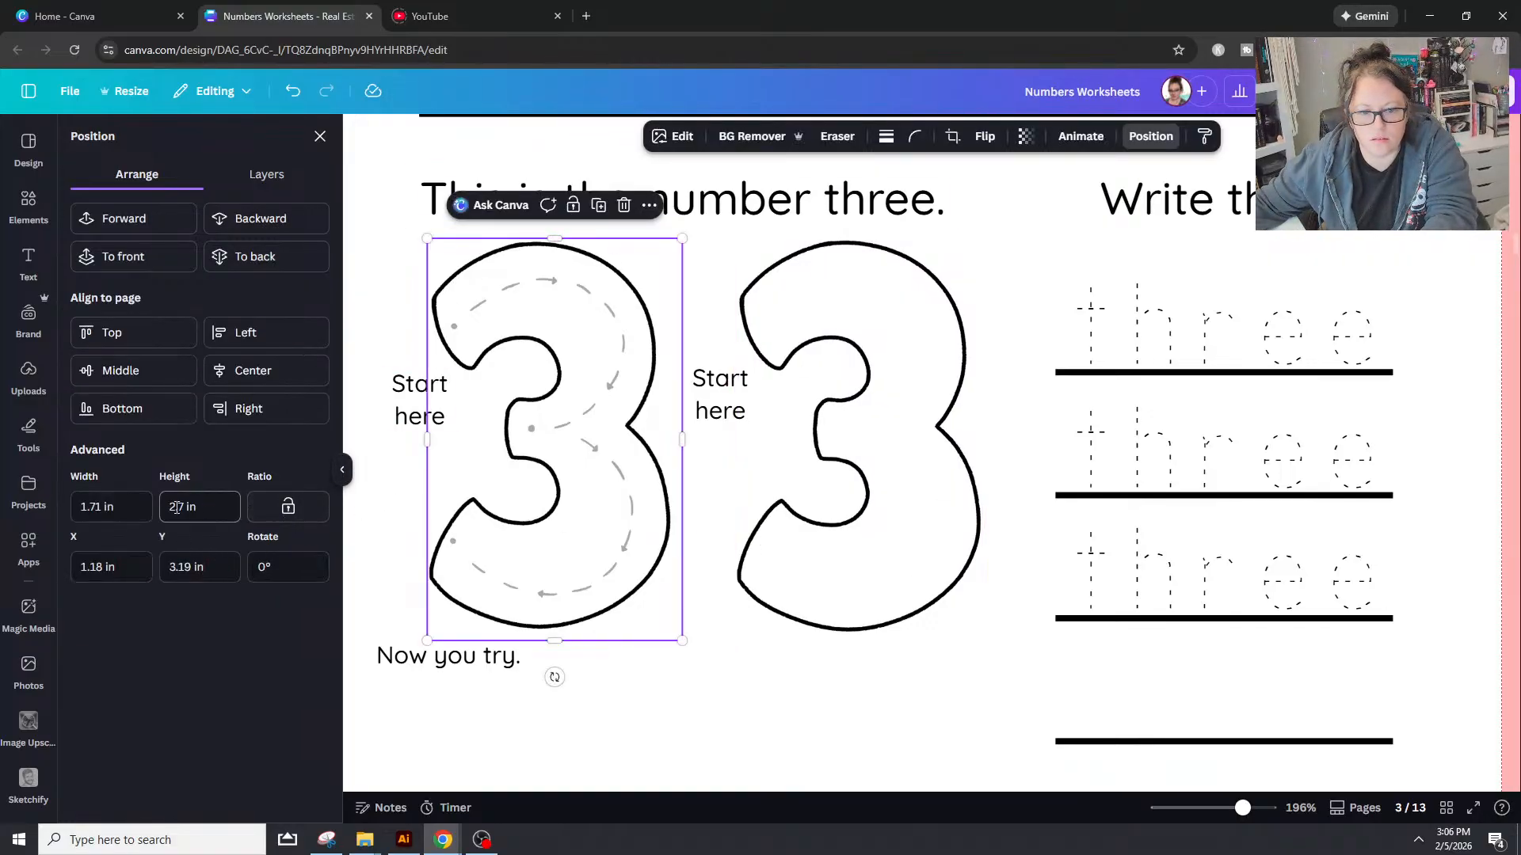
click(916, 567)
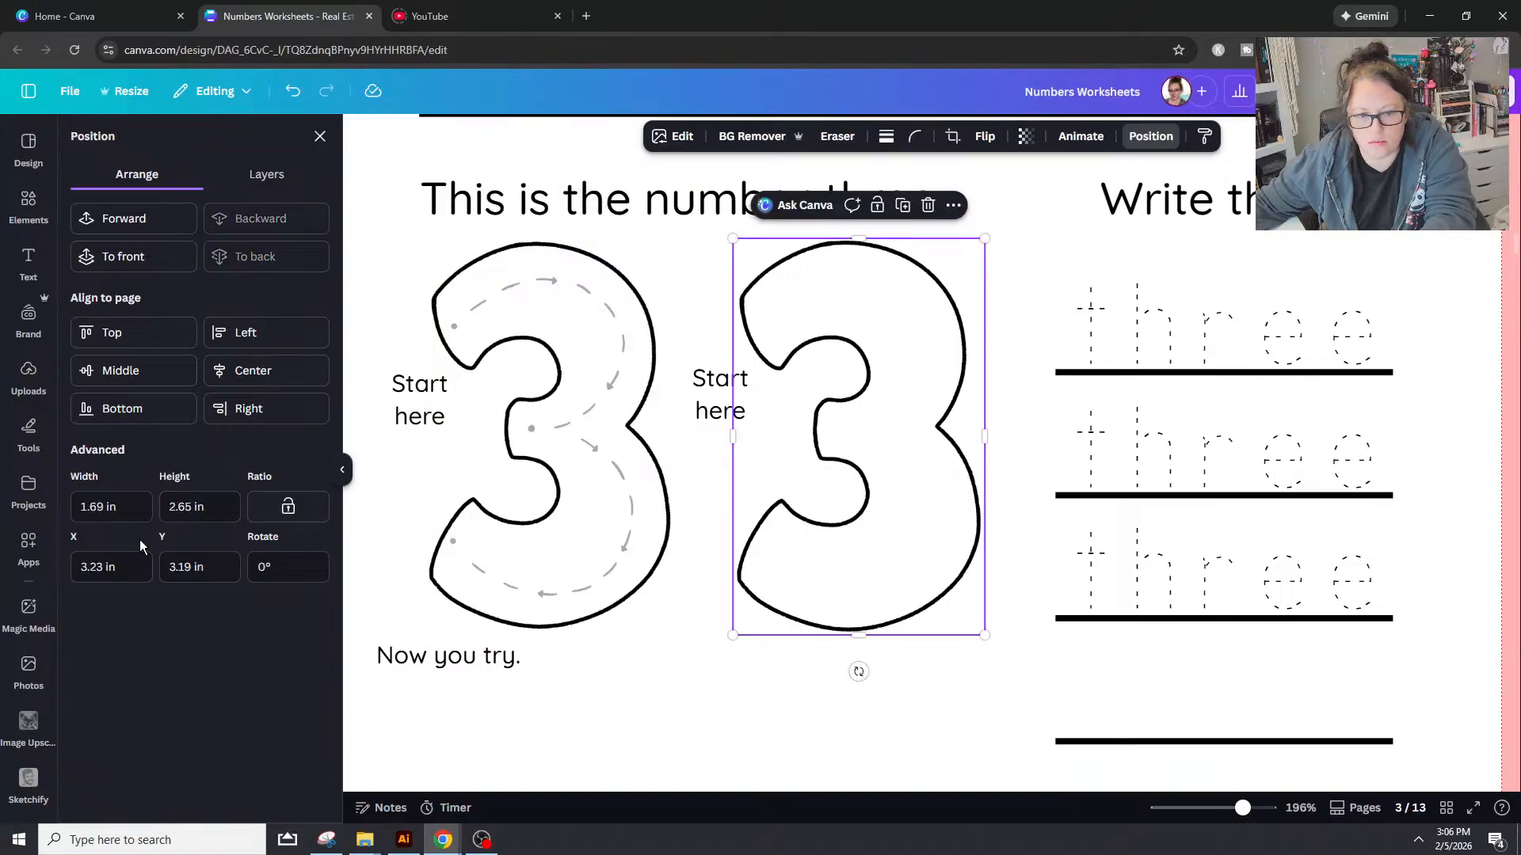
text(2.7)
key(Return)
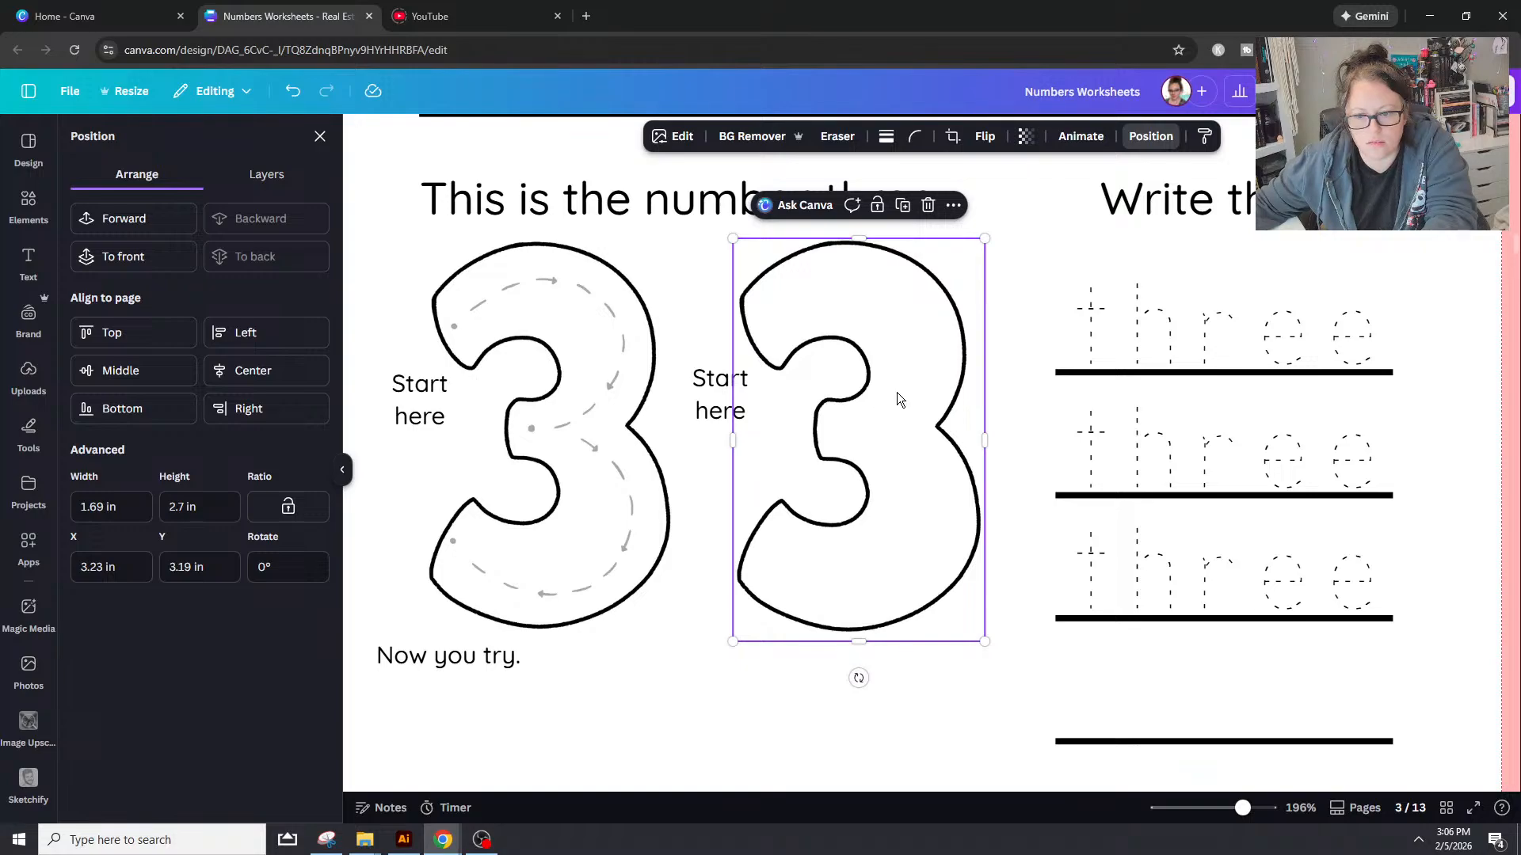
Step: Compare the blank 3 against the first dashed 3 by overlaying it, and return it to the second spot at about X 3.3 in, Y 3.19 in
drag(911, 401, 606, 402)
drag(677, 643, 945, 606)
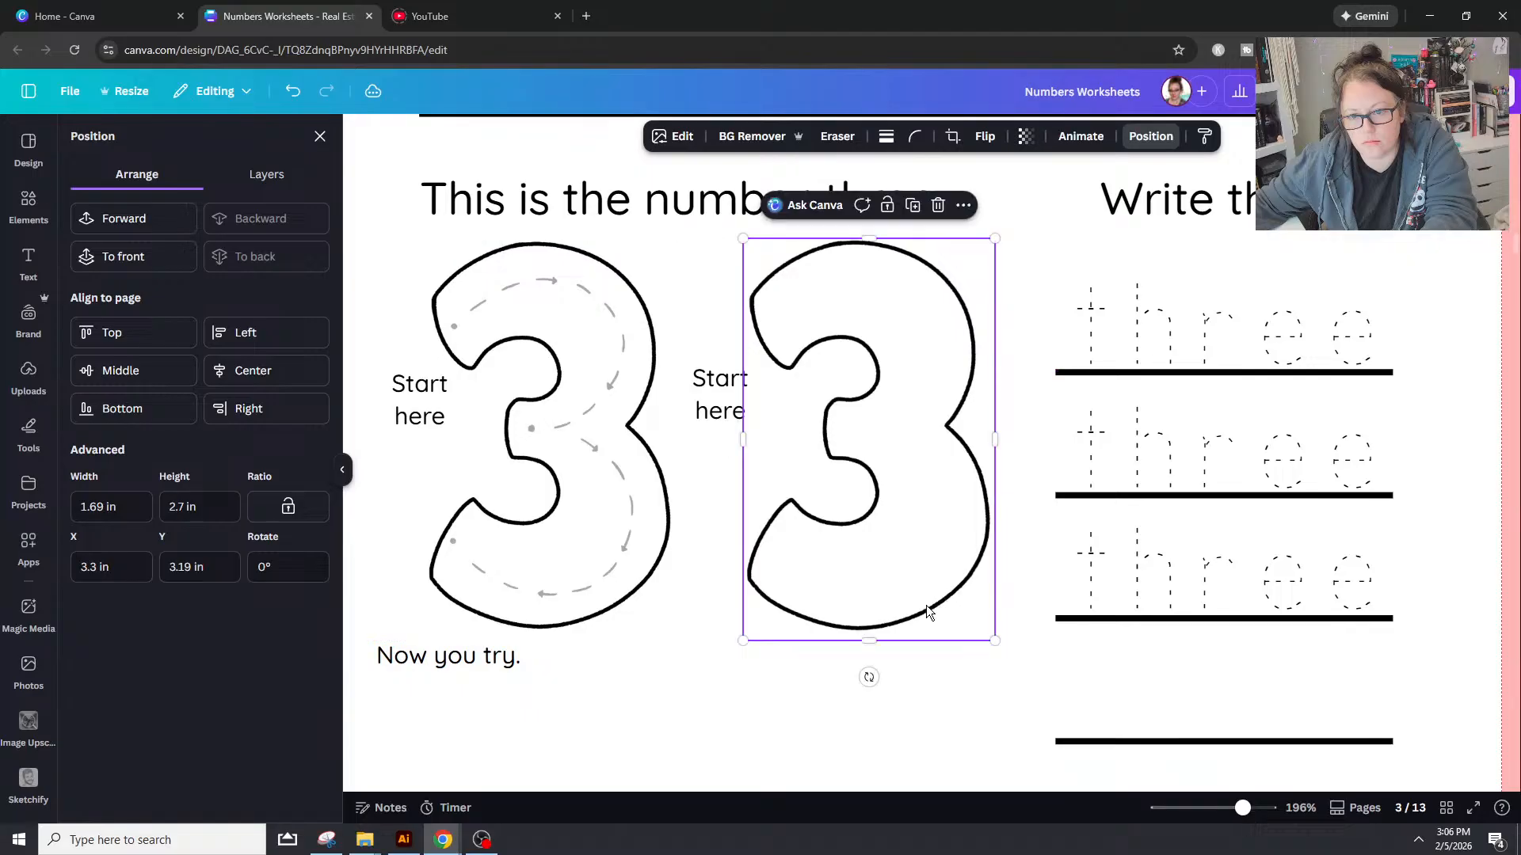
shift+click(598, 507)
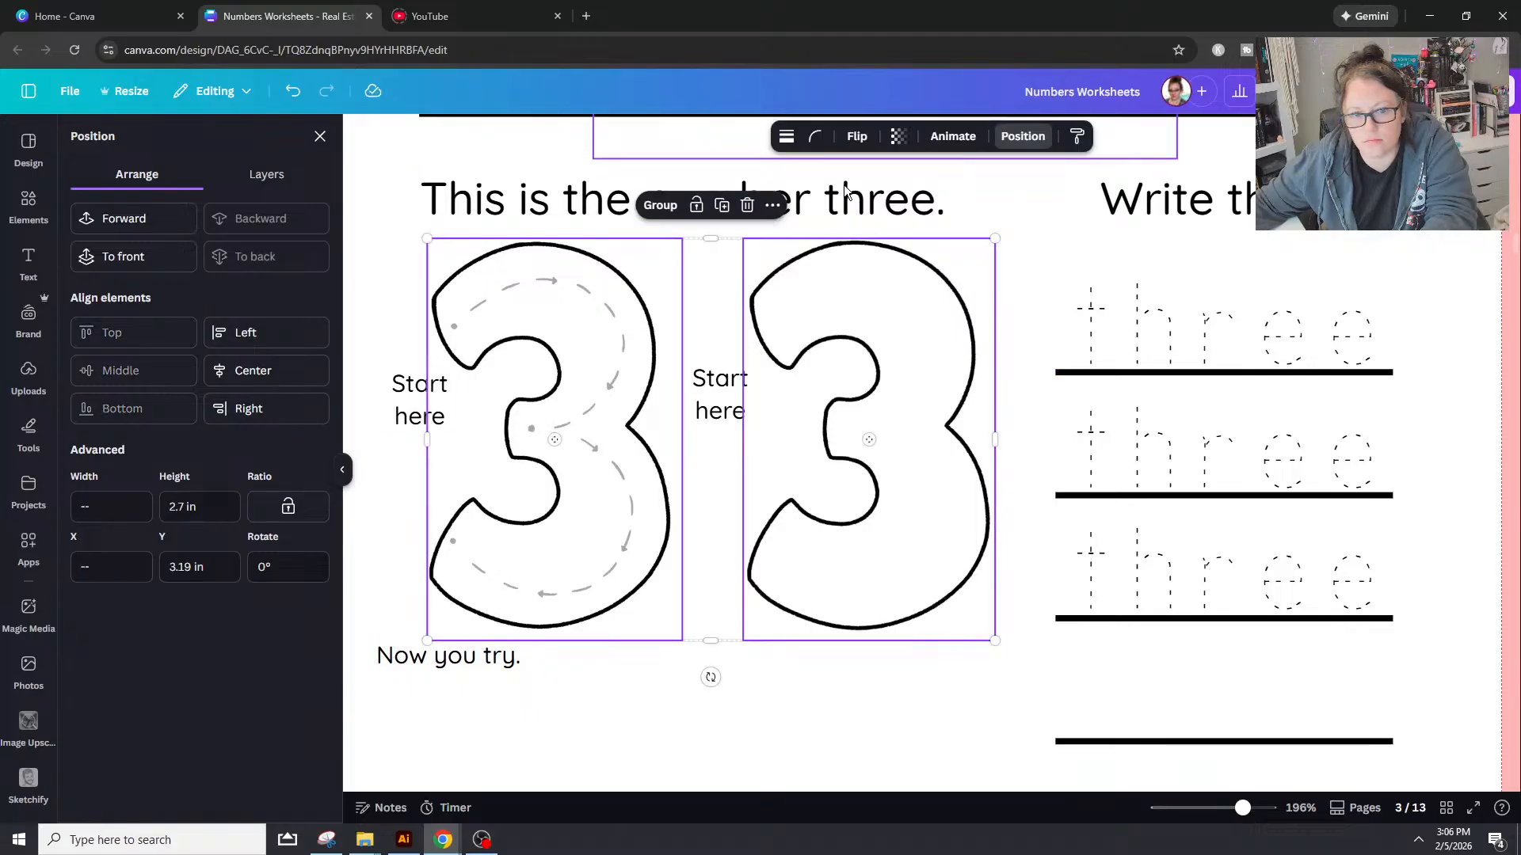
click(963, 715)
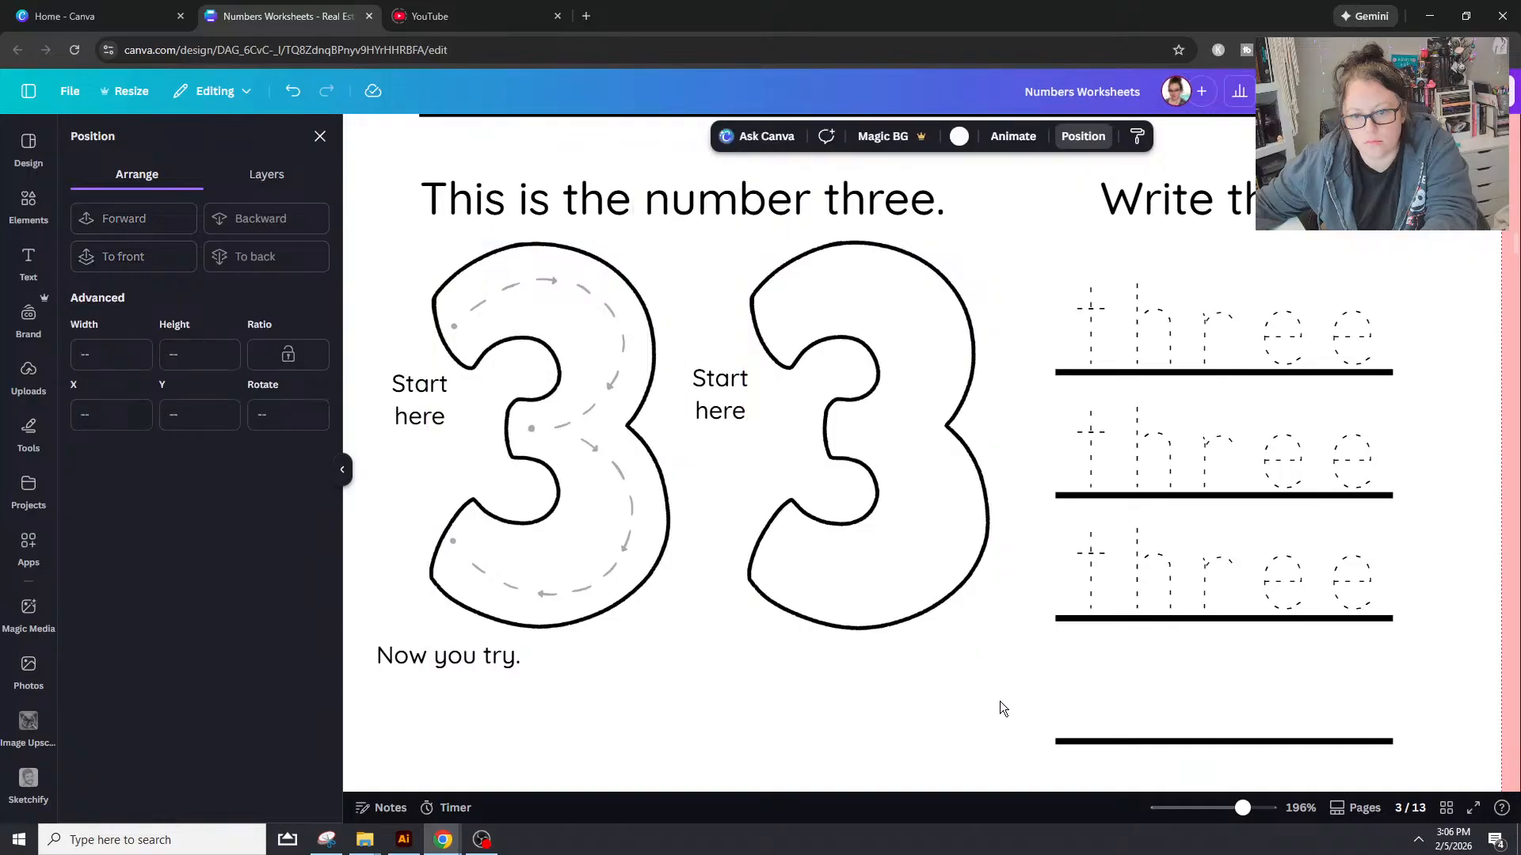
Step: Move the second "Start here" label level with the first one, and shift it slightly left together with the blank number 3
click(732, 388)
drag(733, 387, 737, 389)
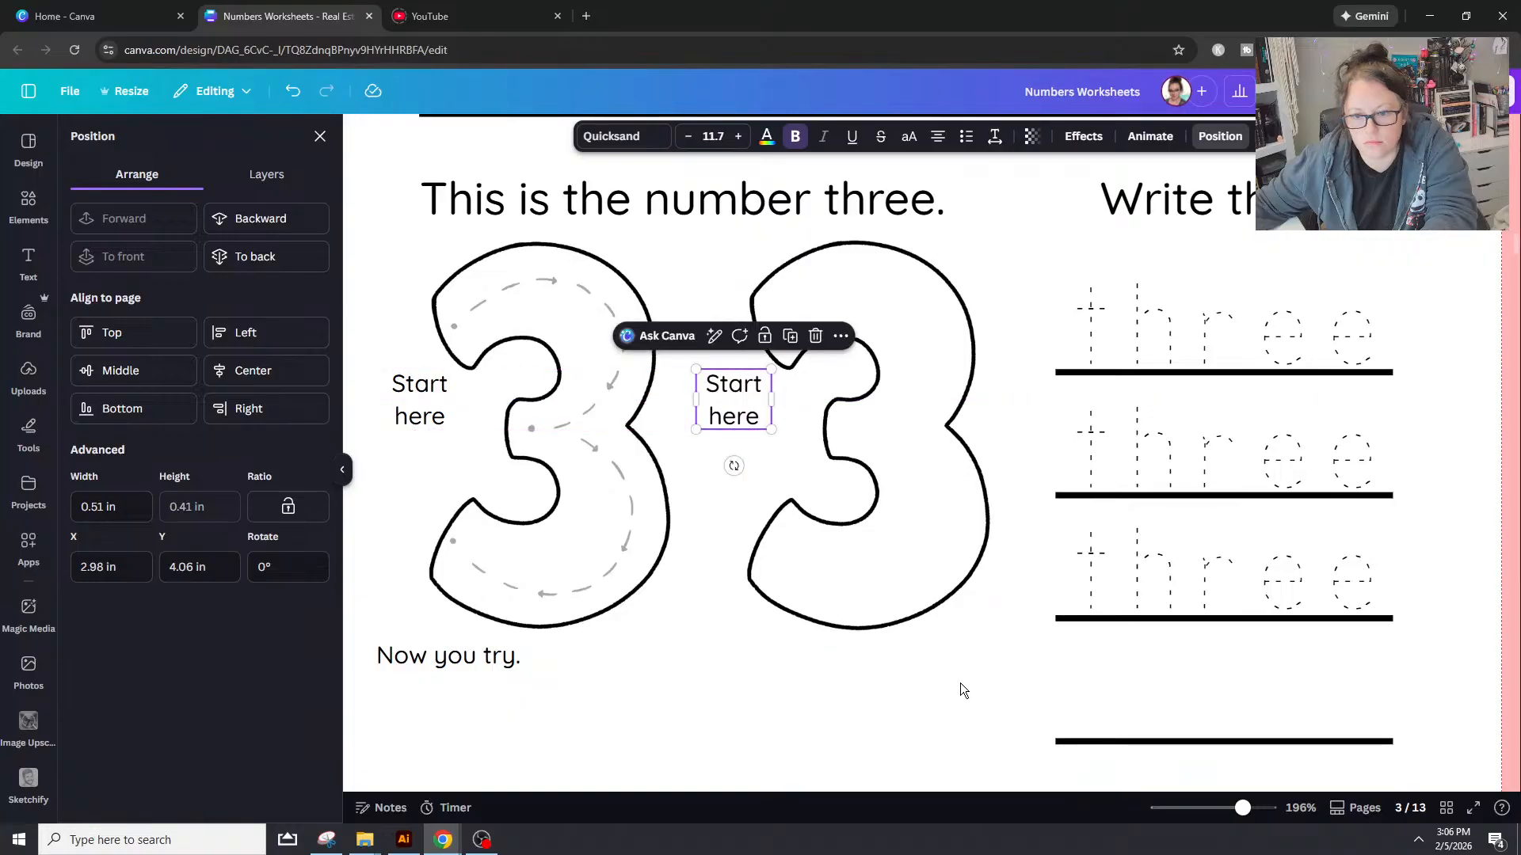
click(966, 638)
scroll(972, 634, down, 2)
scroll(930, 403, up, 1)
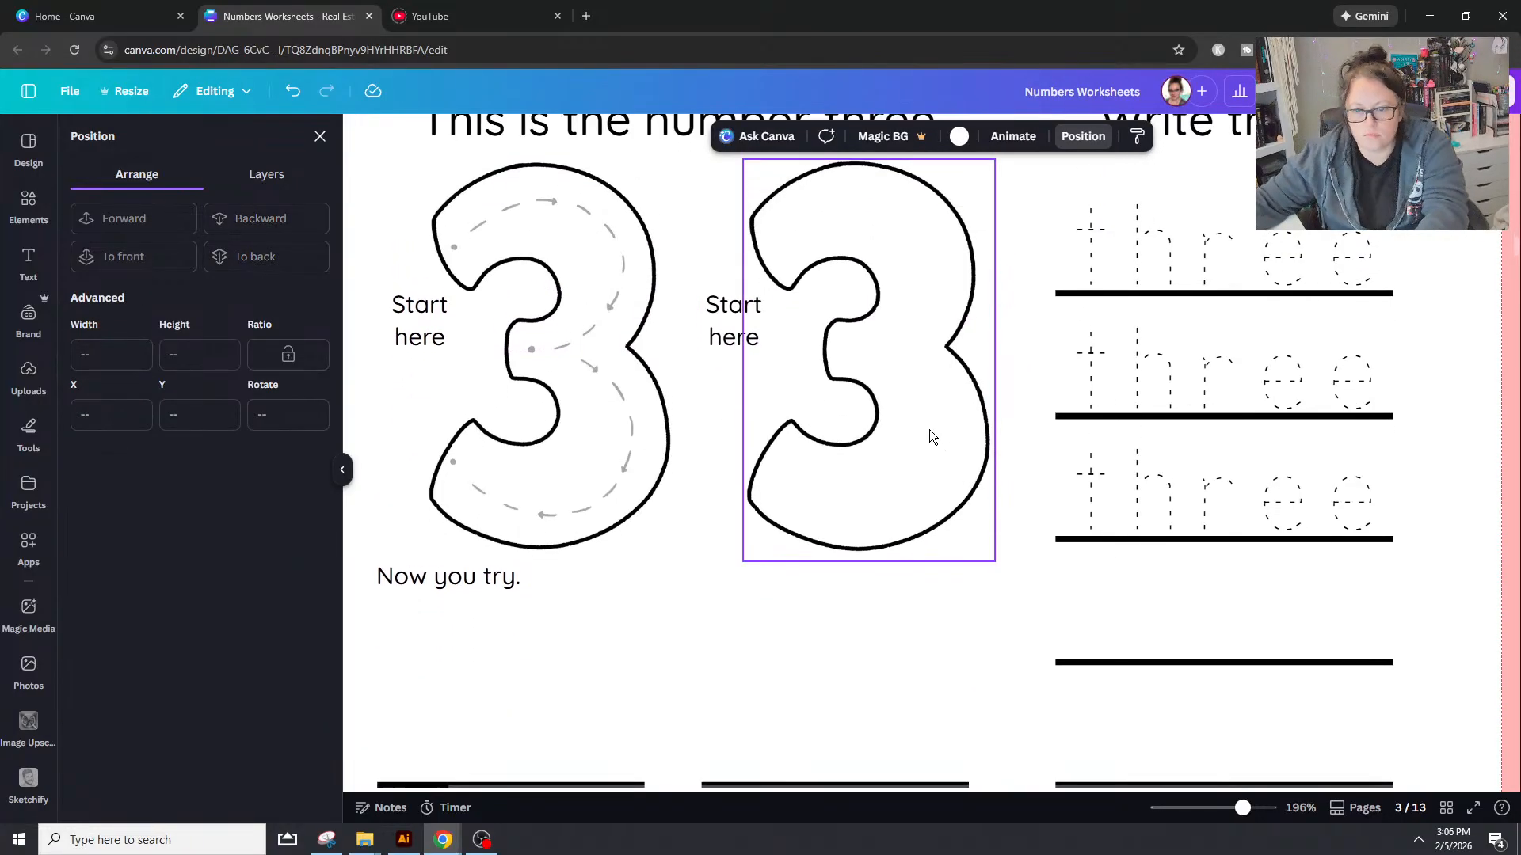
shift+click(724, 321)
drag(724, 317, 715, 317)
click(1058, 705)
Step: Add the blank number 4 outline image to page 4, scaled to about 2.81 in square, over the second dashed number 4
scroll(1058, 705, down, 10)
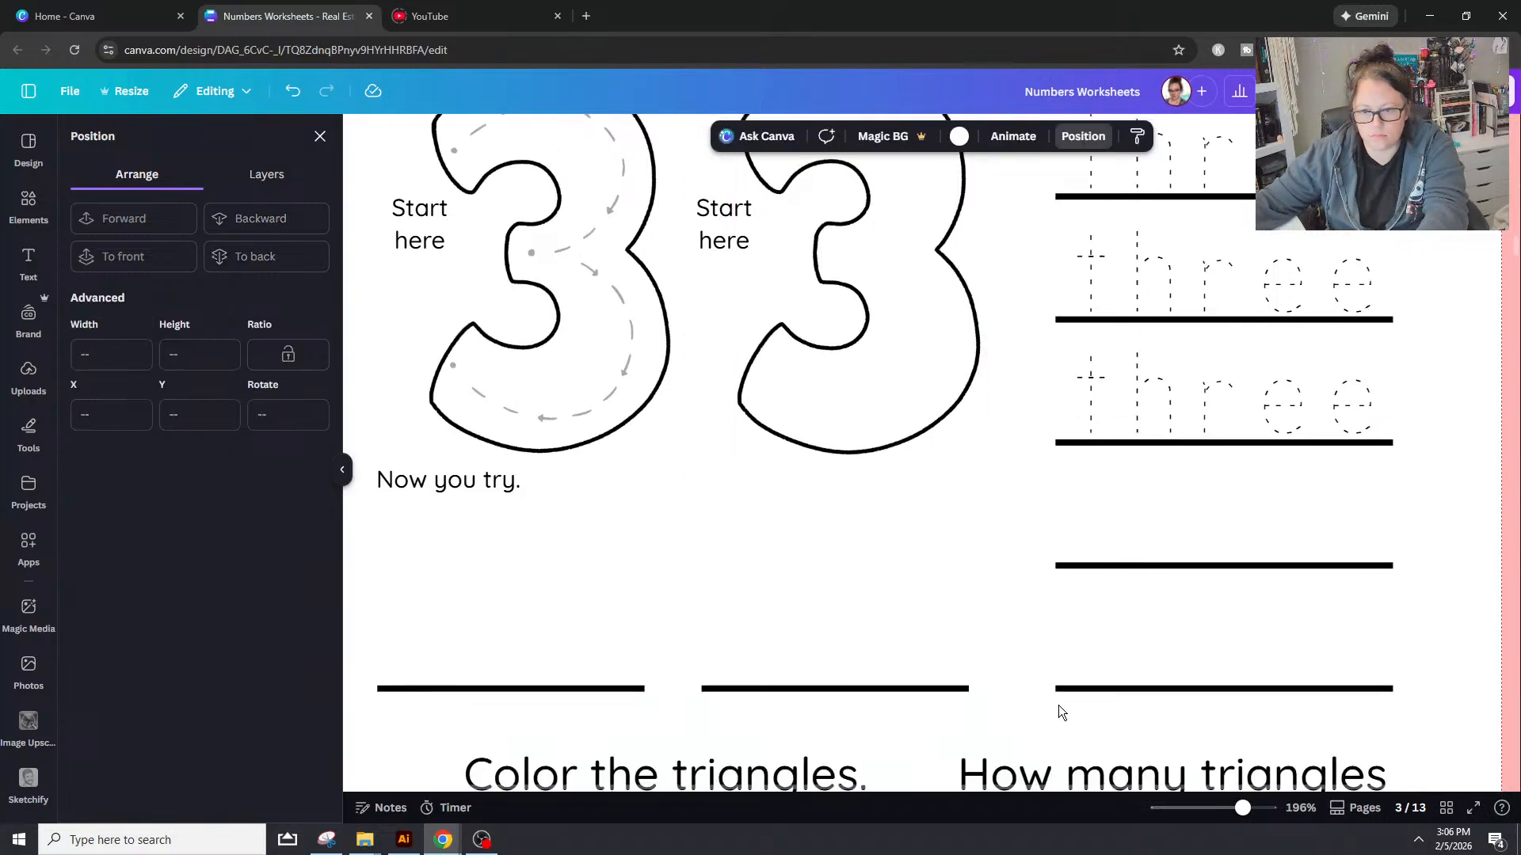
scroll(1049, 662, up, 1)
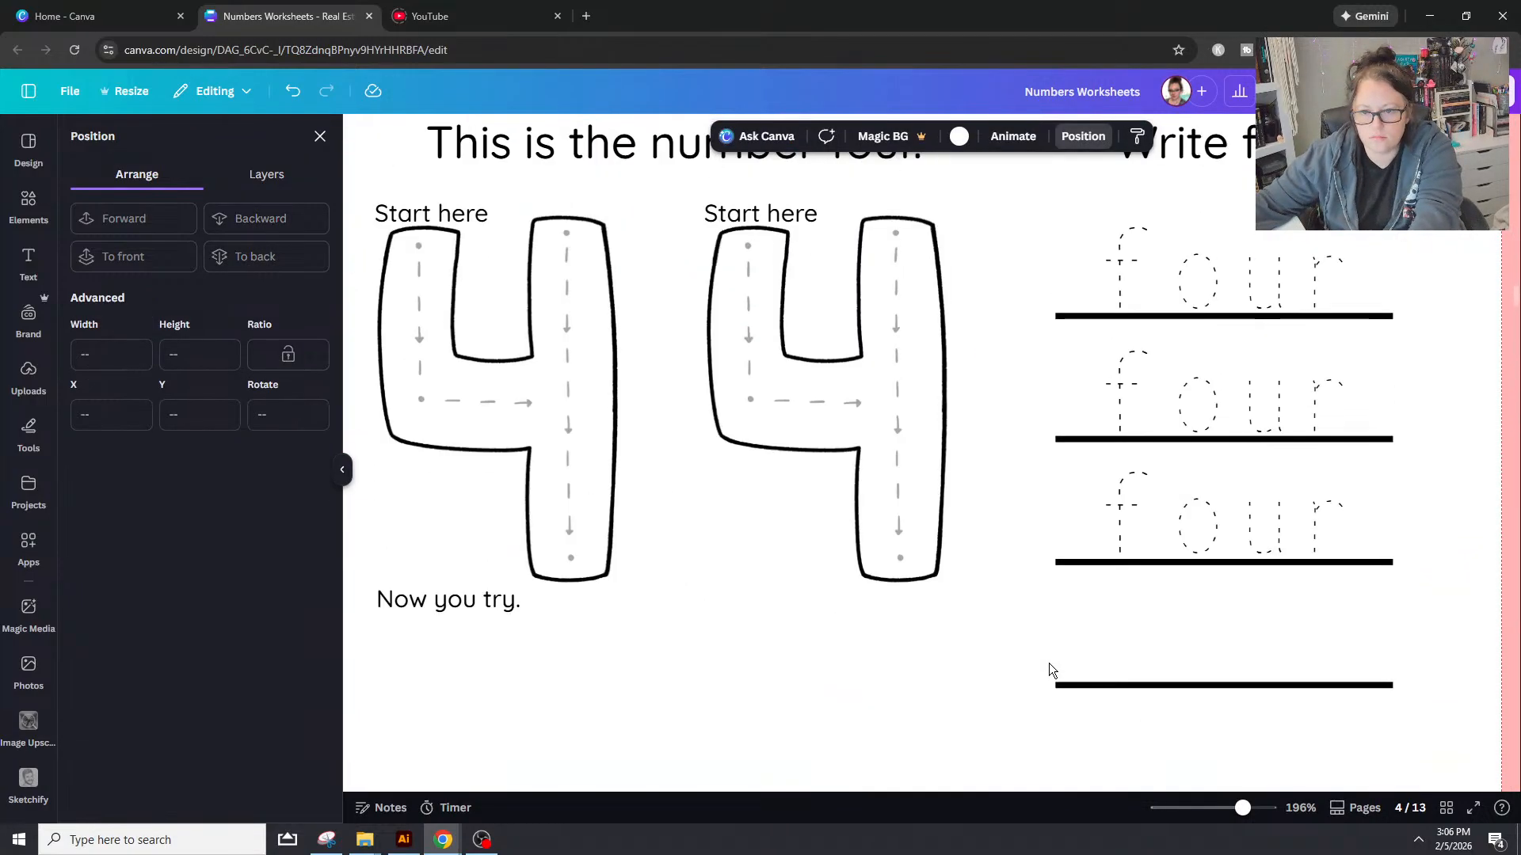
drag(1520, 238, 800, 364)
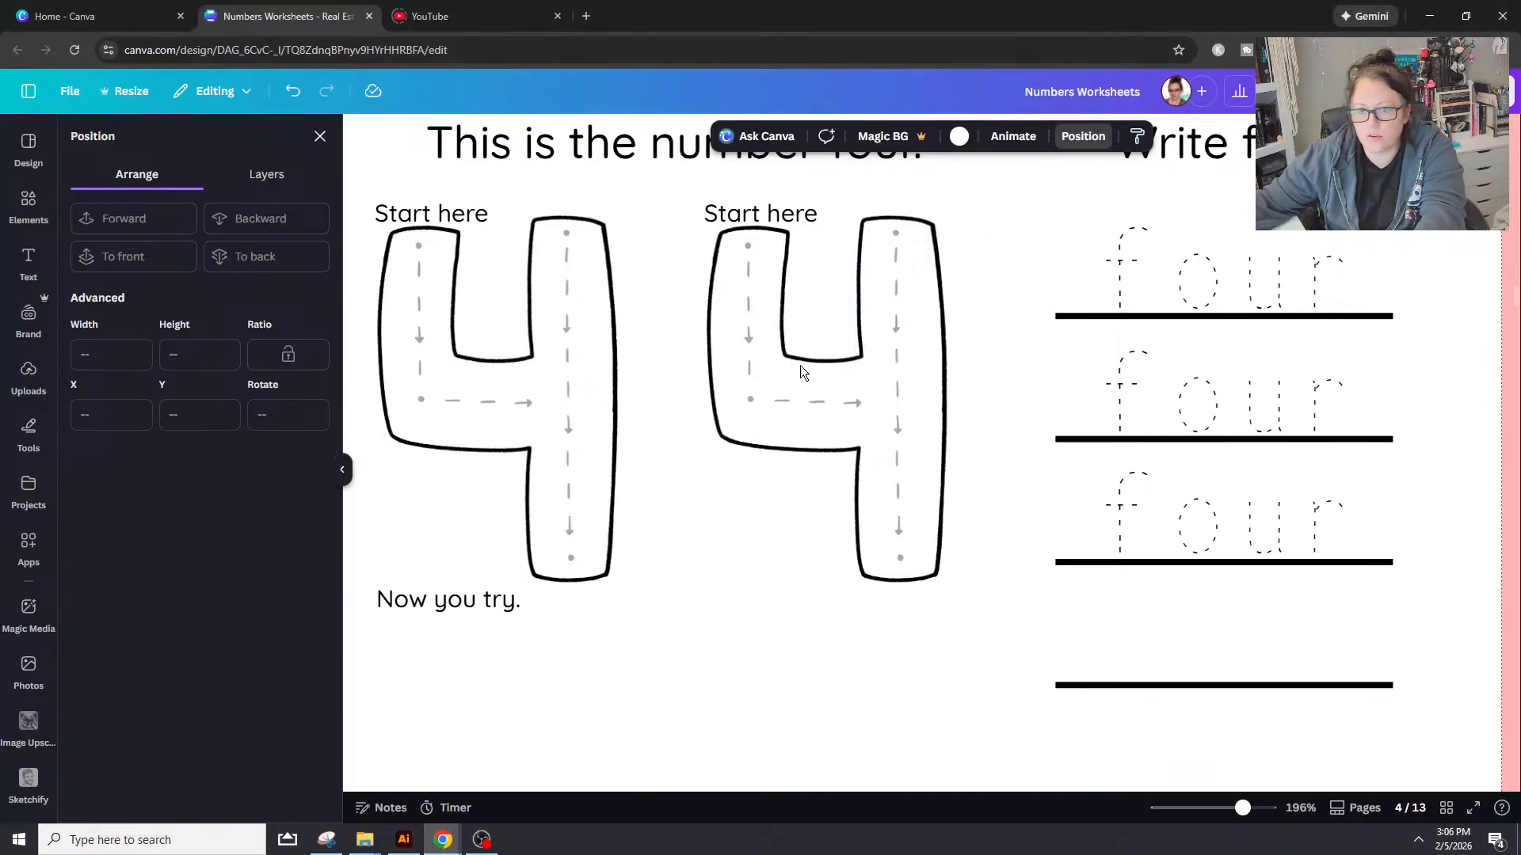
mouse_move(1277, 136)
mouse_down()
mouse_move(974, 484)
mouse_move(877, 537)
mouse_up()
drag(805, 621, 900, 262)
drag(655, 571, 604, 596)
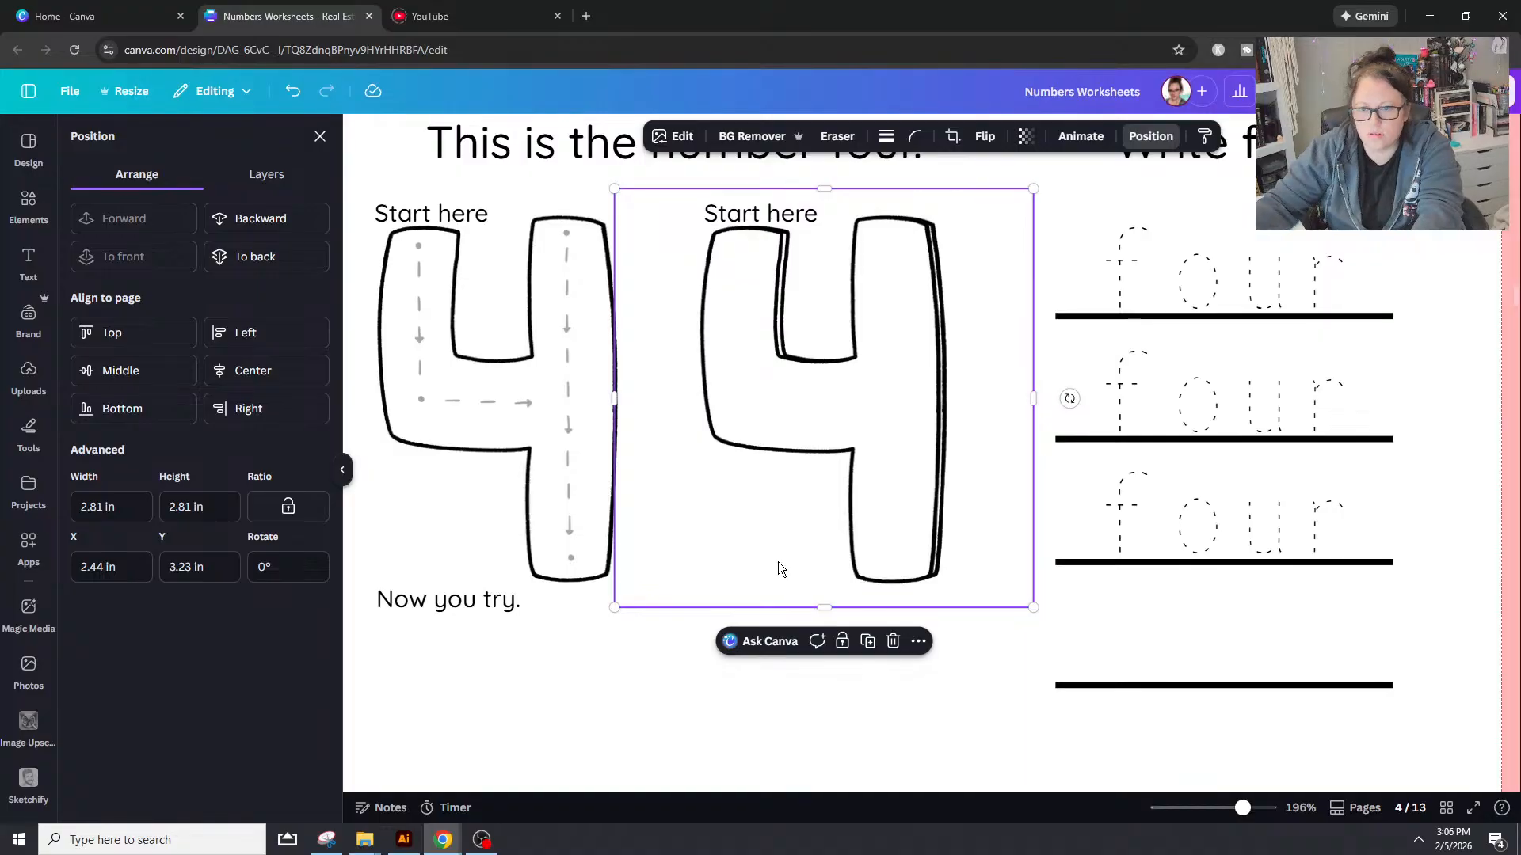
drag(779, 563, 781, 563)
drag(934, 459, 933, 459)
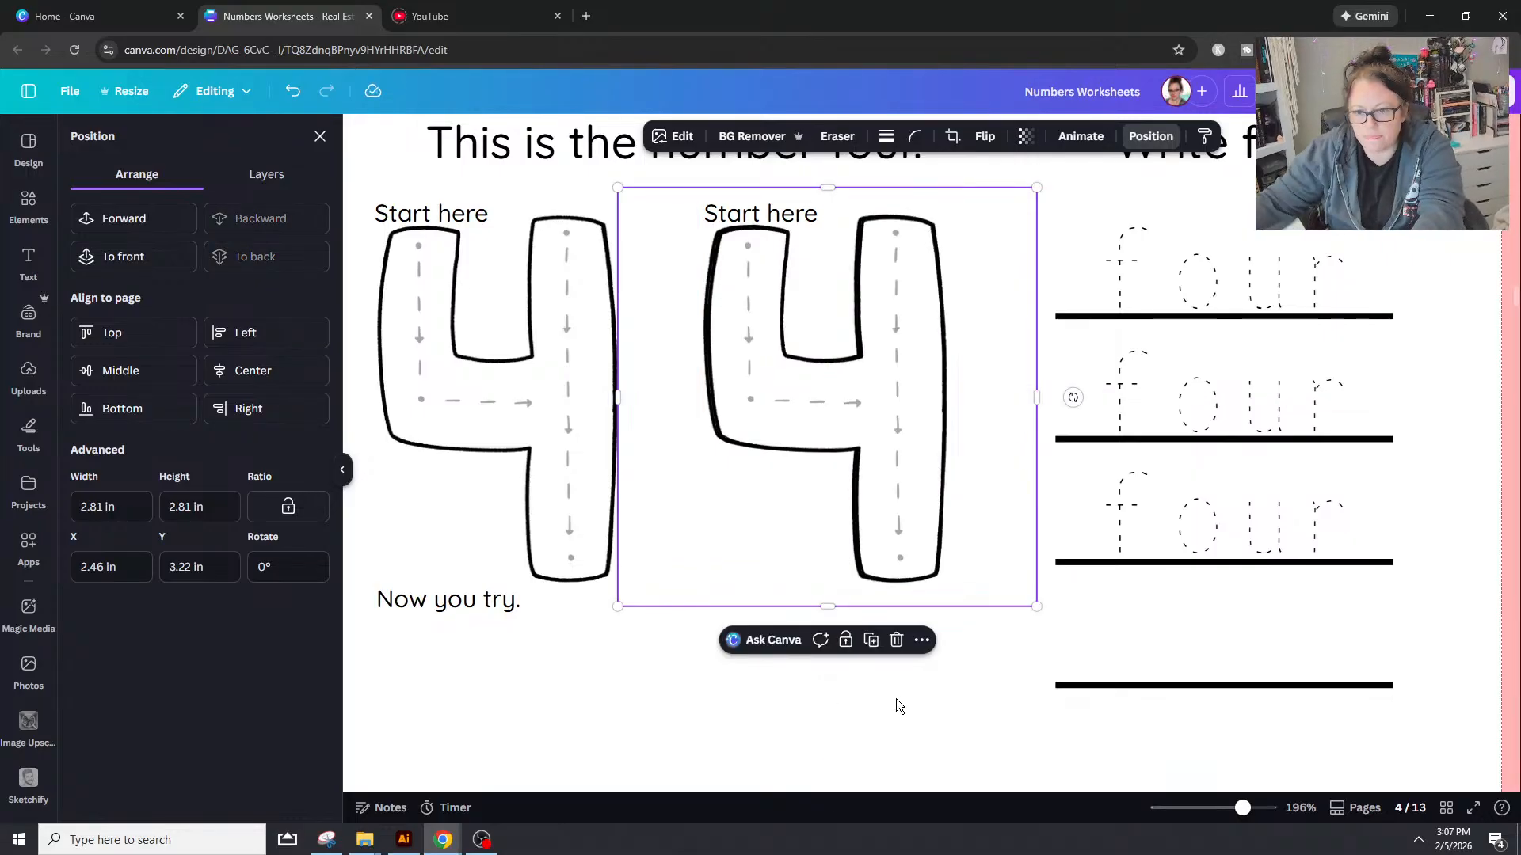
click(938, 420)
key(Delete)
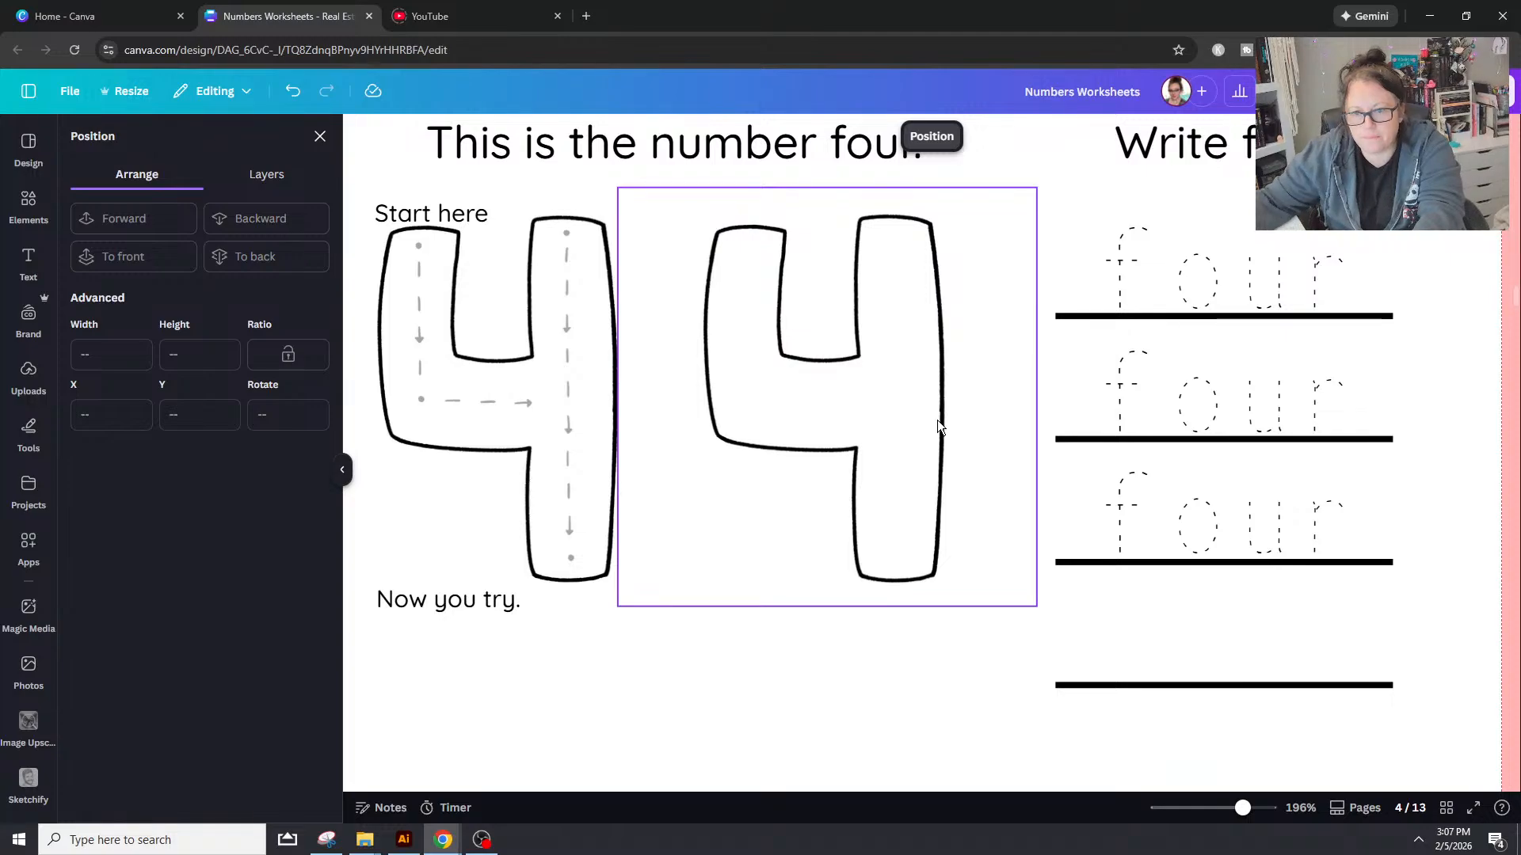
key(ctrl+z)
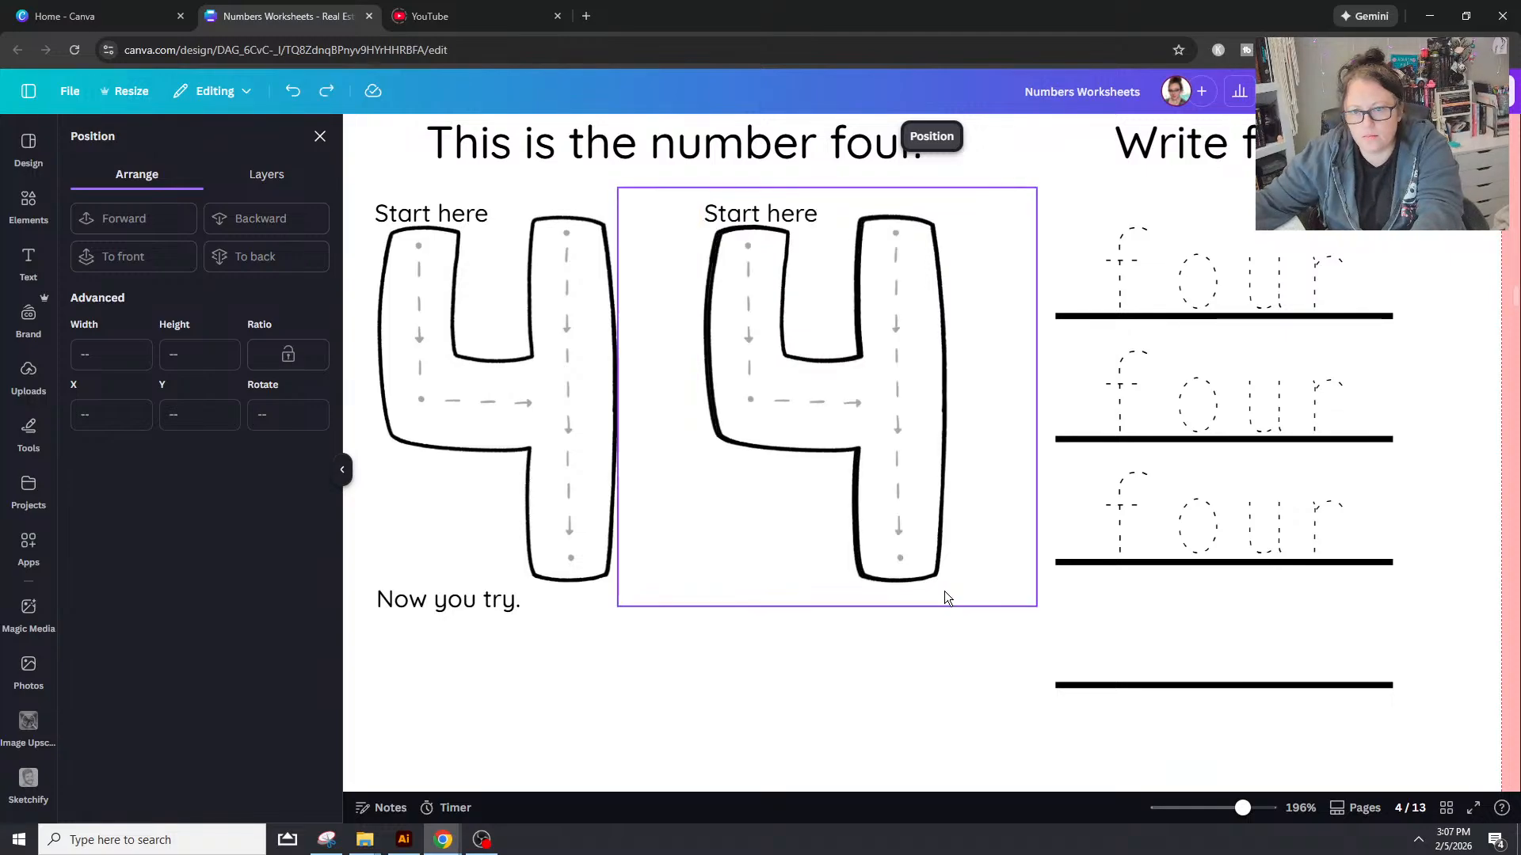
right_click(921, 477)
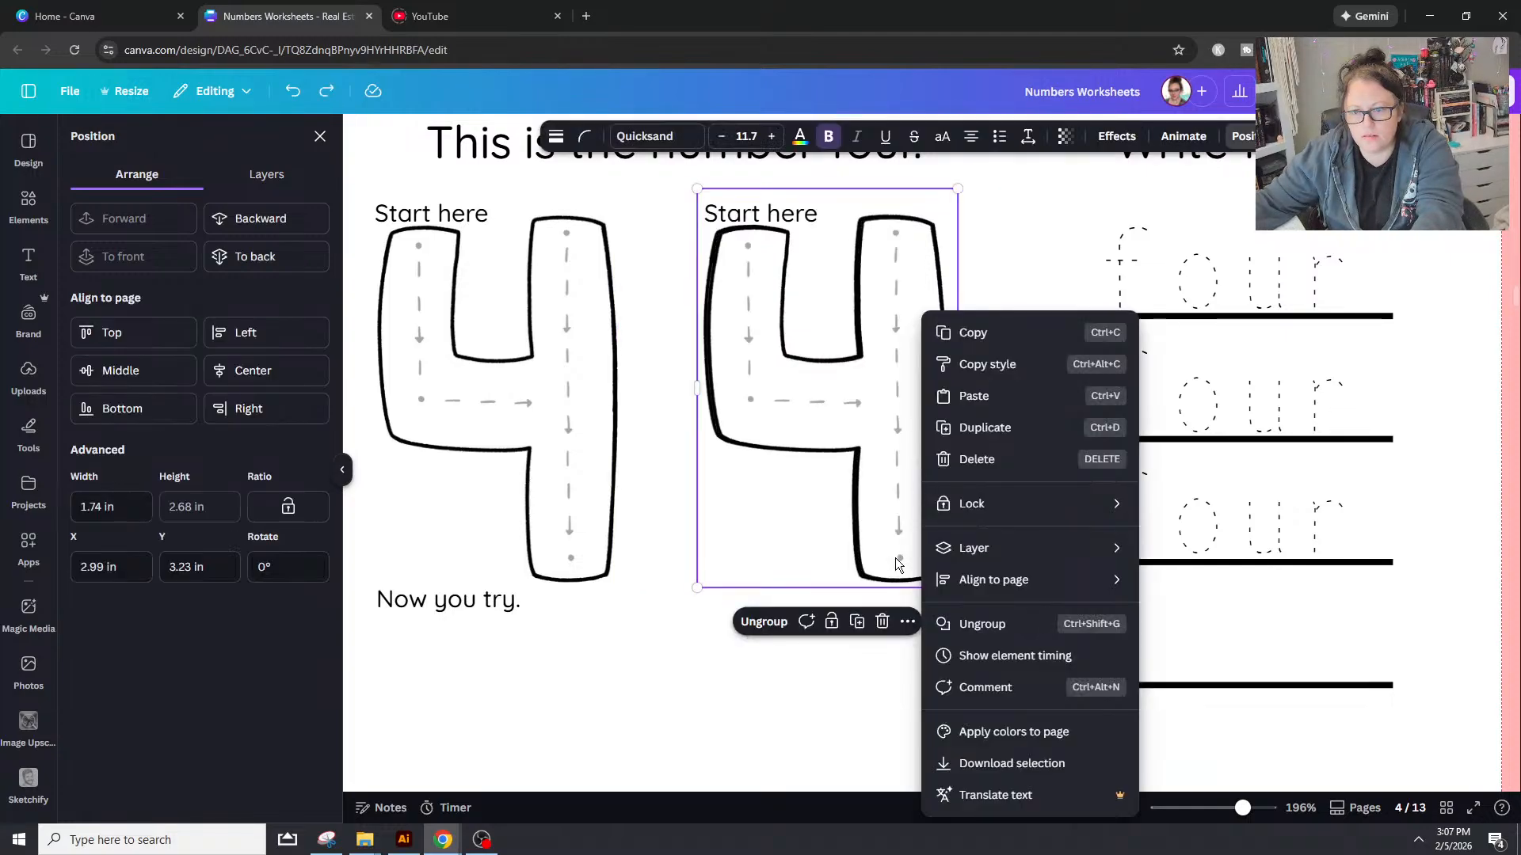
click(650, 356)
Step: Bring the blank number 4 in front of the dashed one and crop its empty margins to about 1.66 by 2.49 in
click(680, 403)
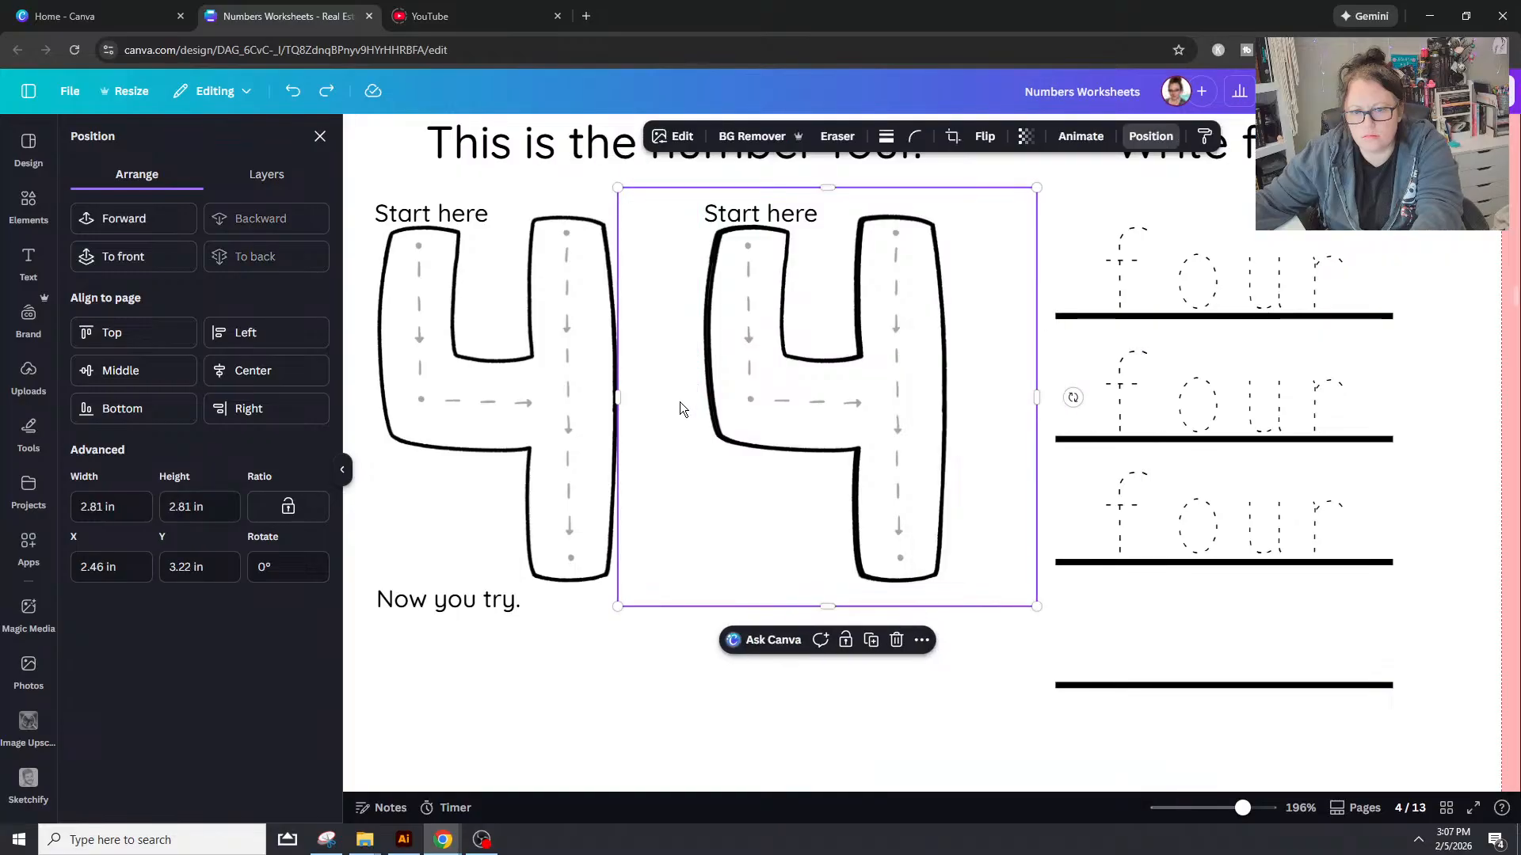
key(ctrl+bracketright)
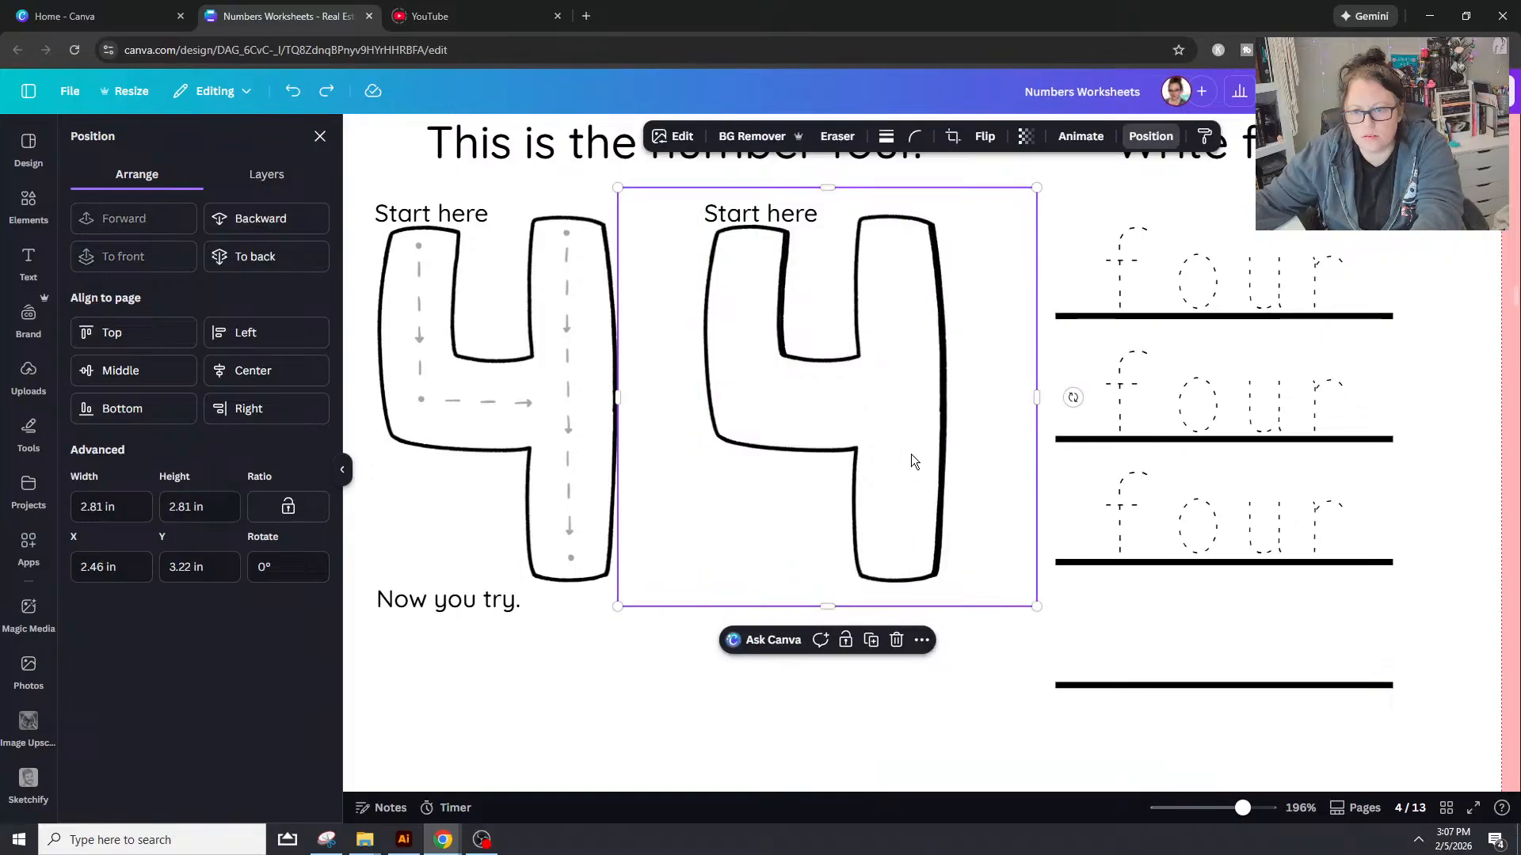
drag(674, 401, 701, 401)
drag(1035, 395, 951, 396)
drag(821, 606, 825, 585)
drag(826, 188, 829, 215)
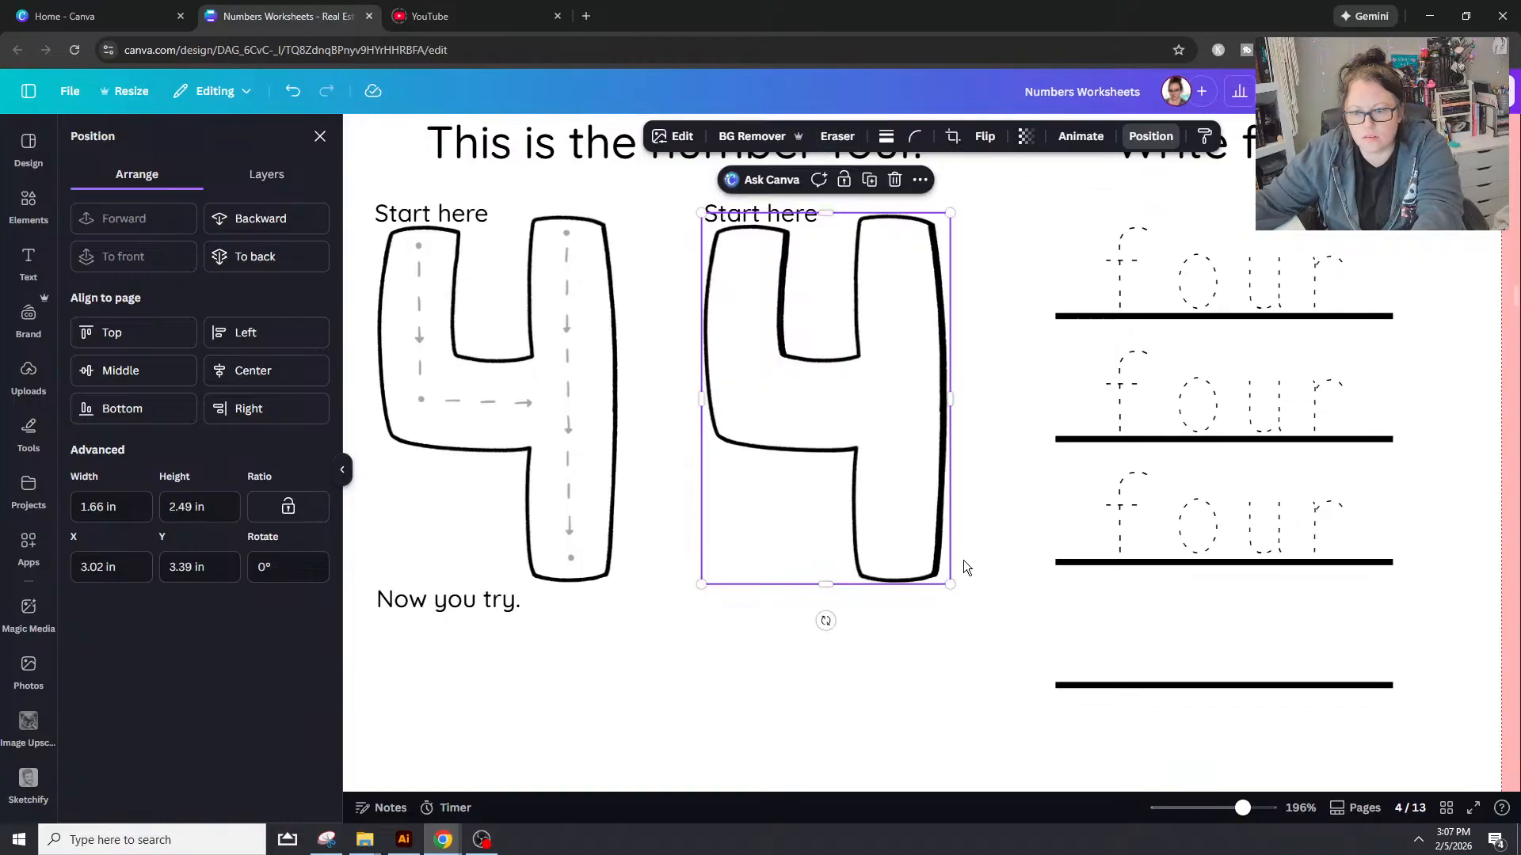
Step: Set the blank number 4's transparency to about 51 and align it with the dashed 4 beneath at about 1.65 by 2.47 in
click(1025, 138)
drag(1063, 201, 1010, 209)
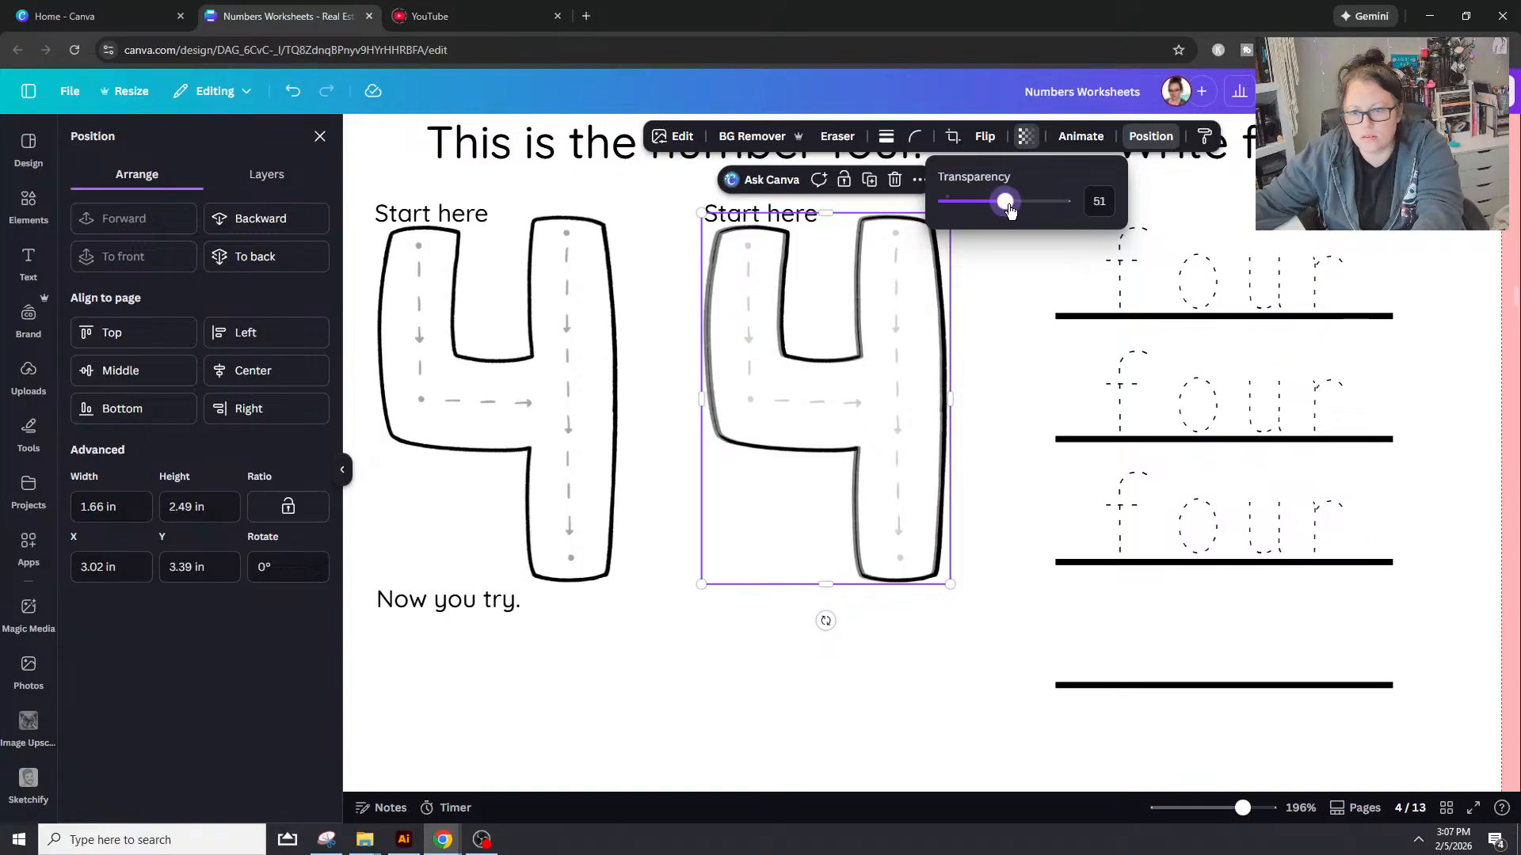
drag(844, 298, 846, 301)
drag(952, 589, 950, 585)
click(1044, 542)
click(899, 429)
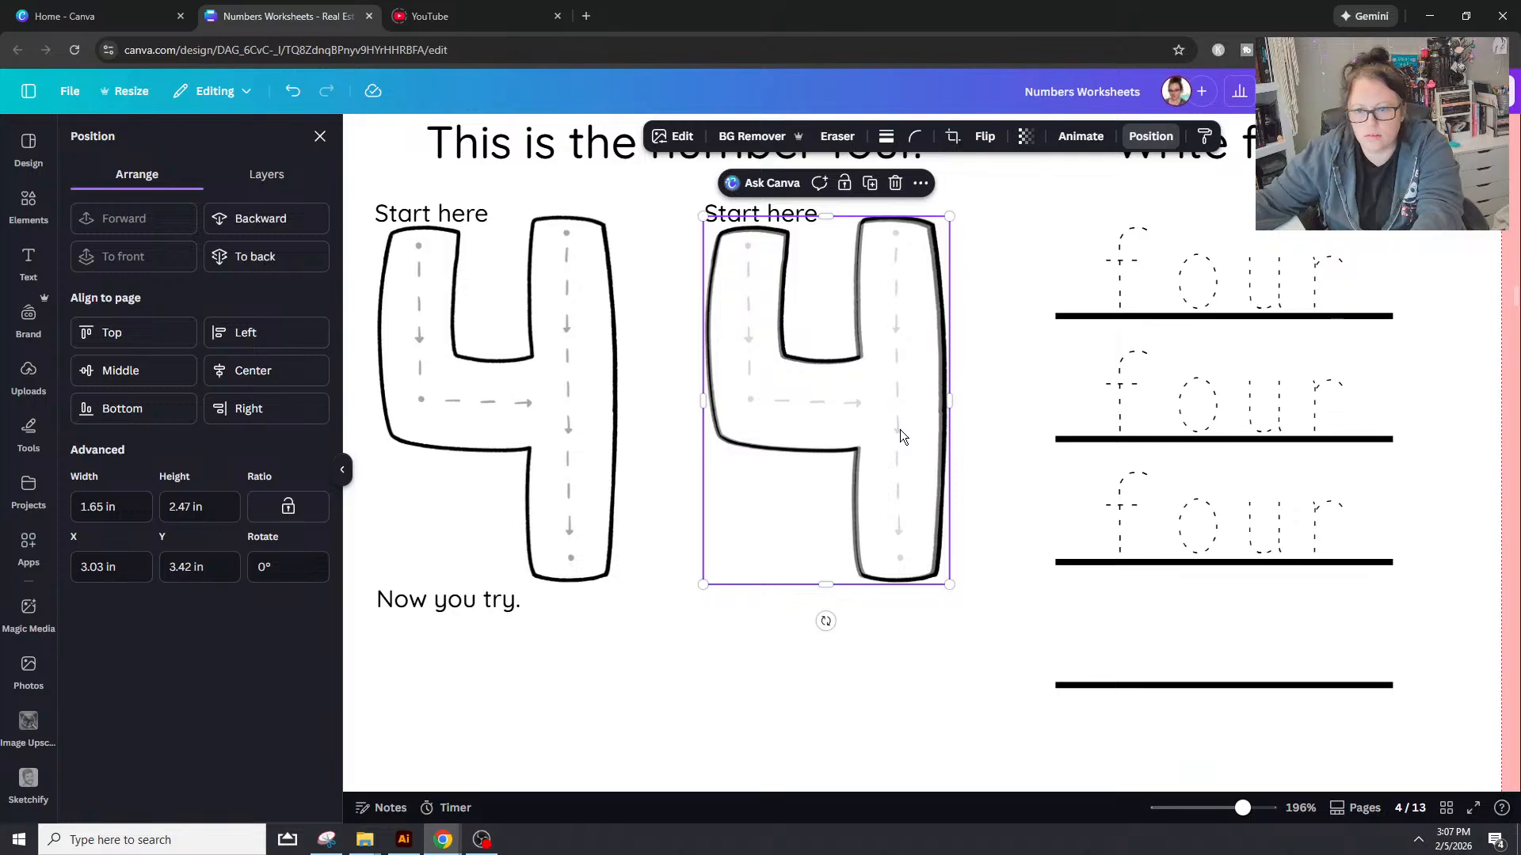
right_click(900, 429)
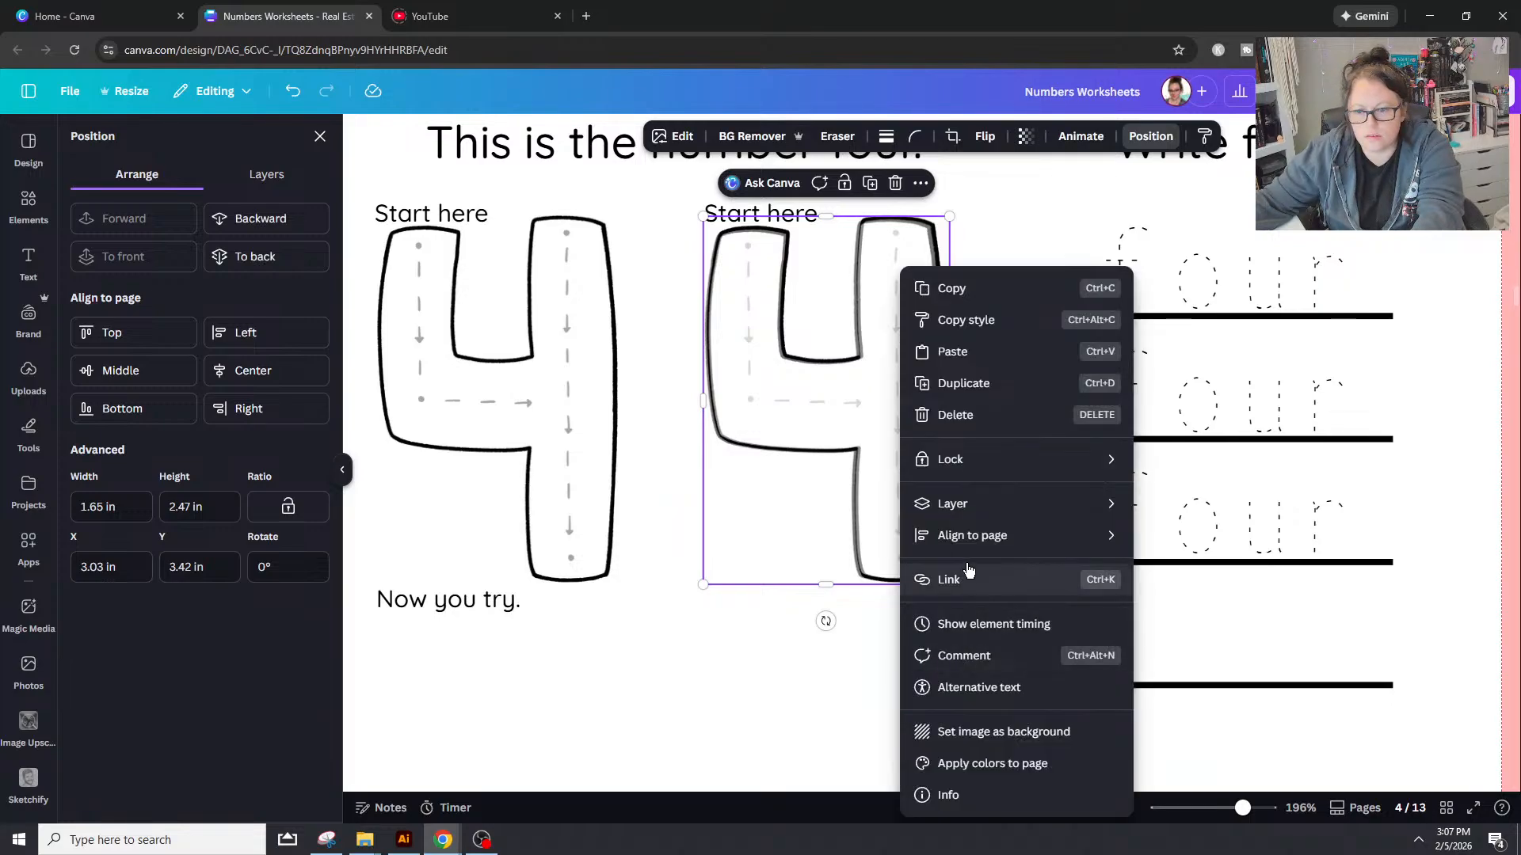
mouse_move(983, 507)
click(1215, 600)
click(897, 405)
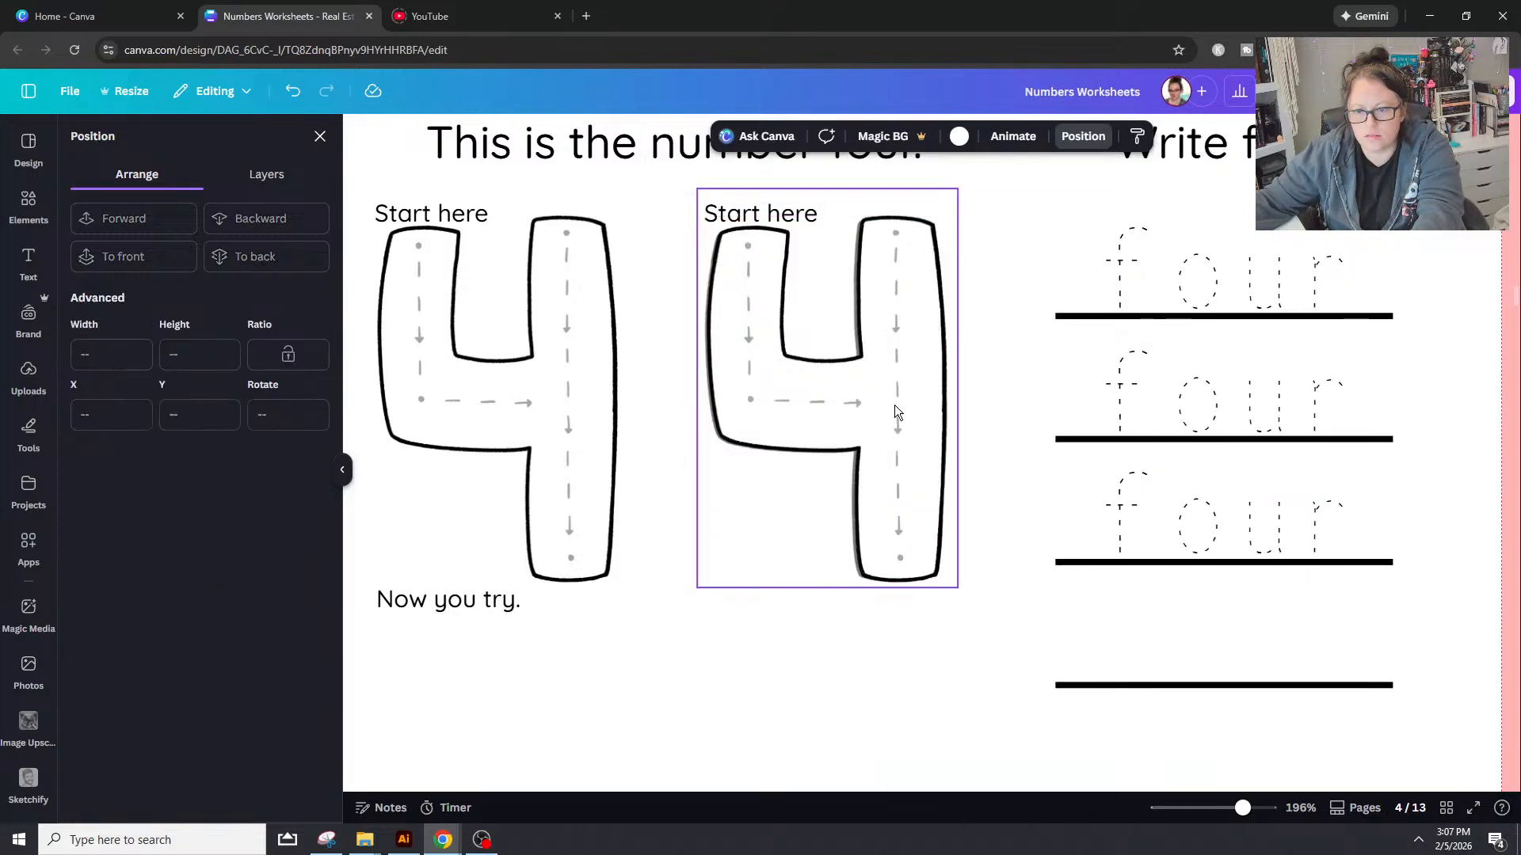
key(Delete)
key(ctrl+z)
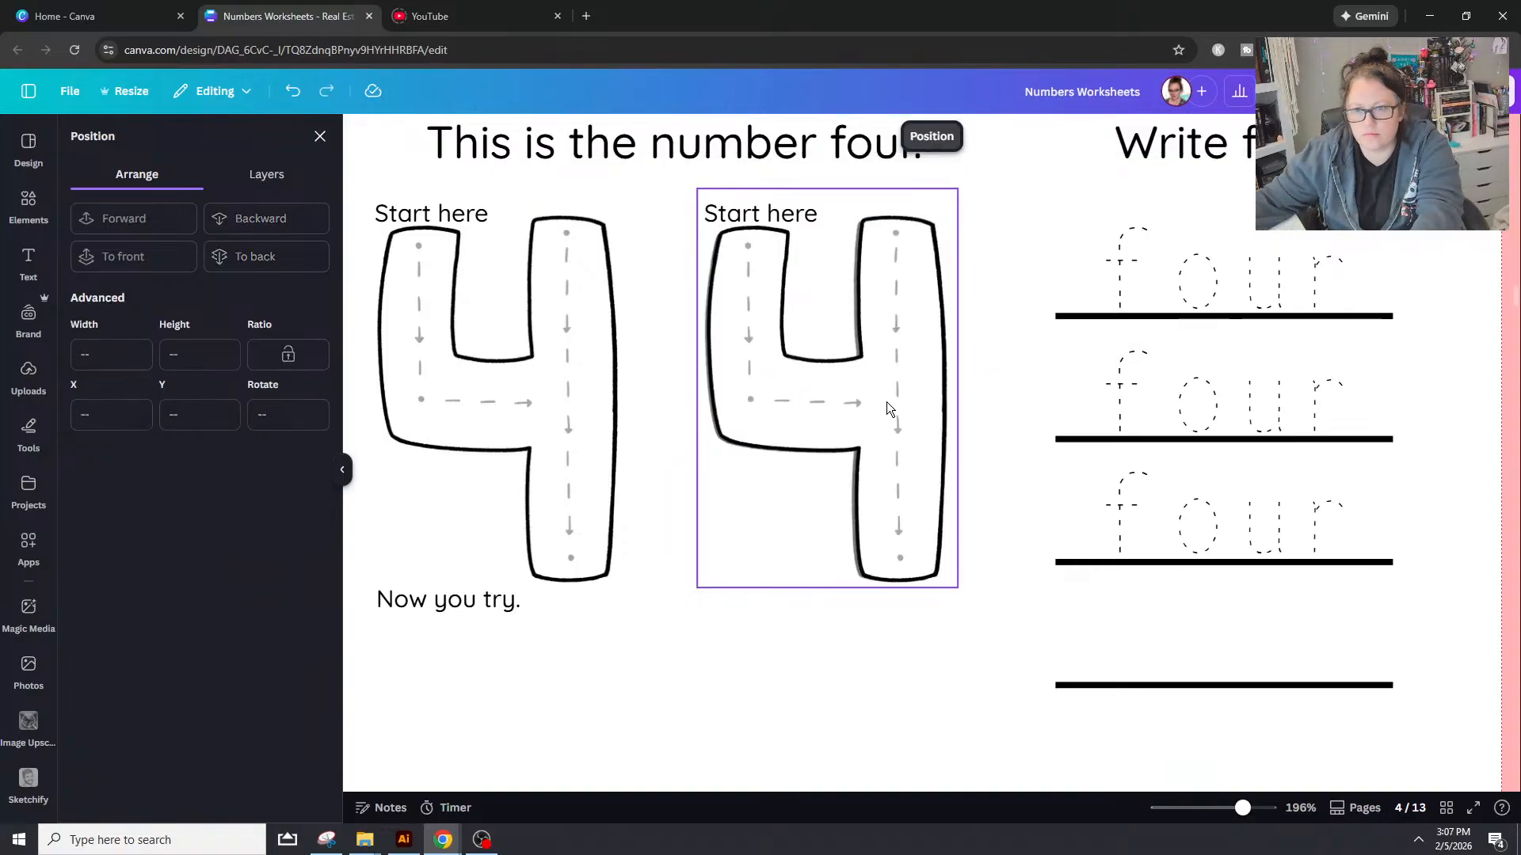
Step: Ungroup the second dashed number 4 from its "Start here" label and delete only the dashed numeral
click(887, 402)
right_click(887, 402)
click(962, 621)
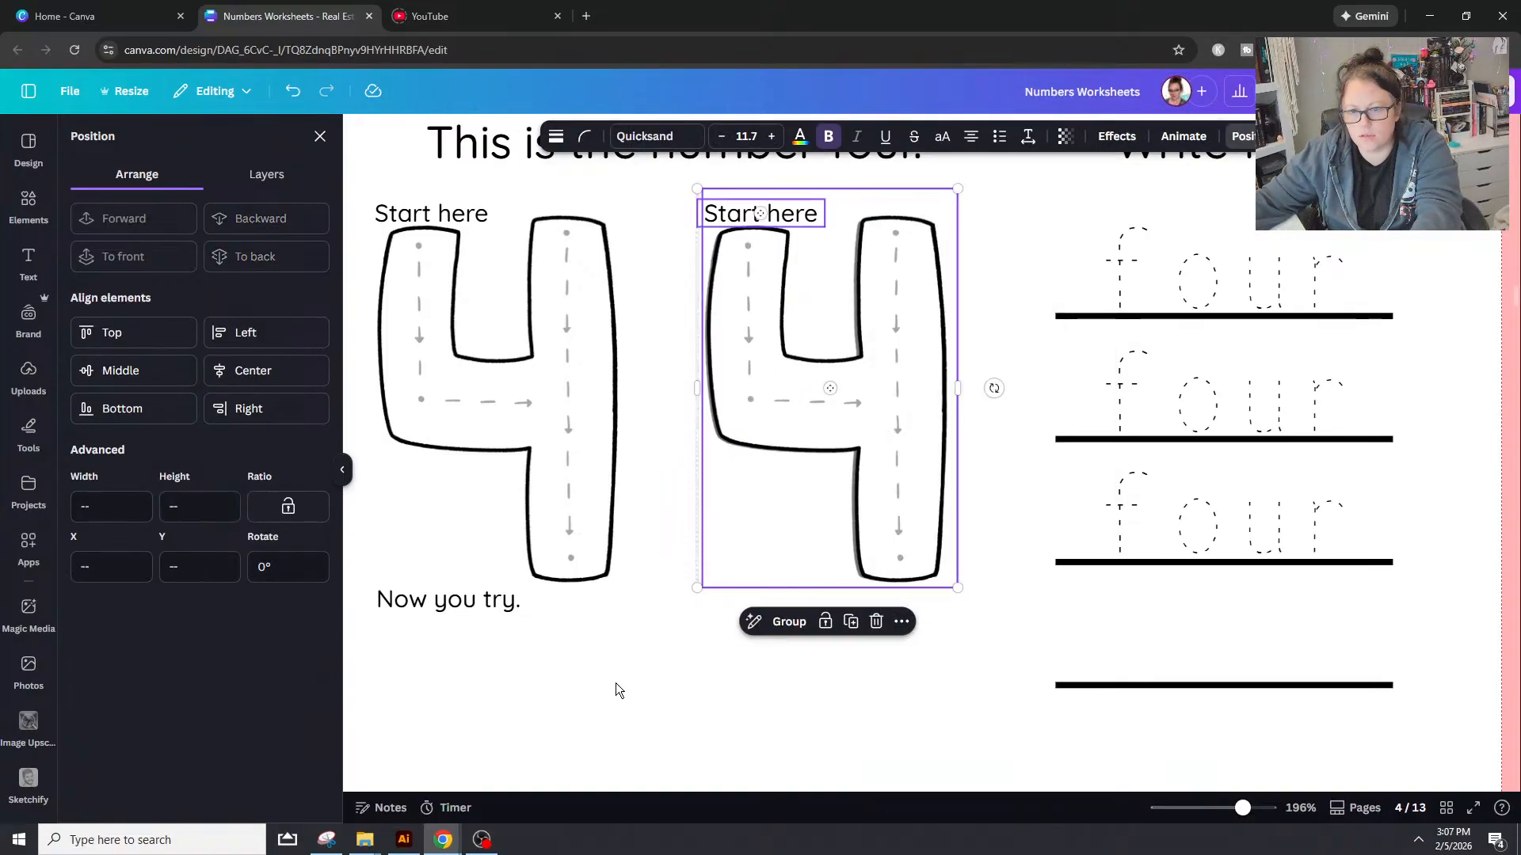
click(834, 418)
key(Delete)
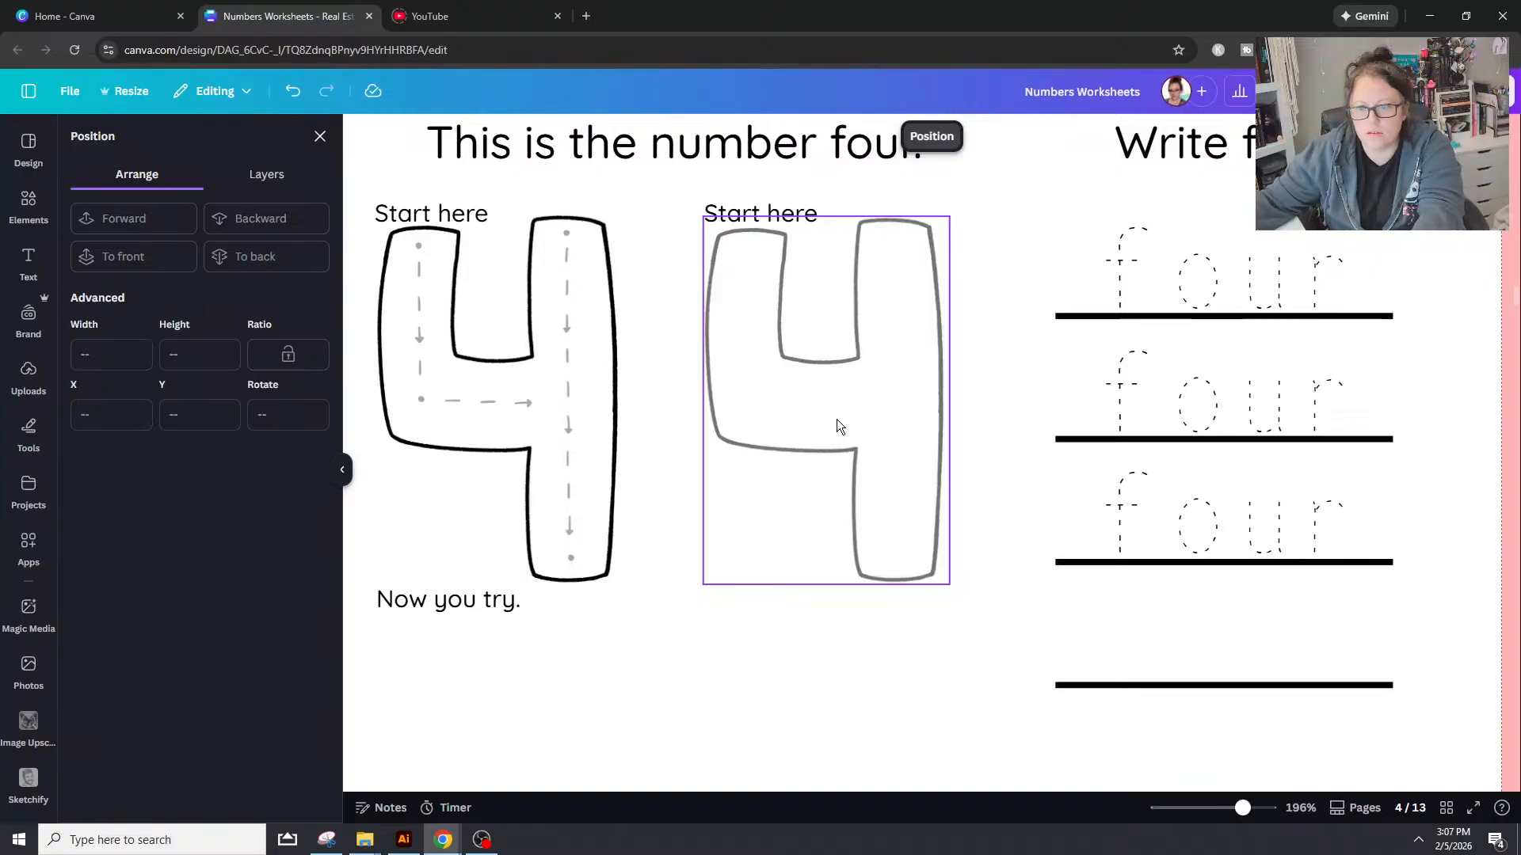
Step: Return the blank number 4's transparency setting to 100
click(836, 420)
click(1025, 136)
drag(1030, 200, 1062, 200)
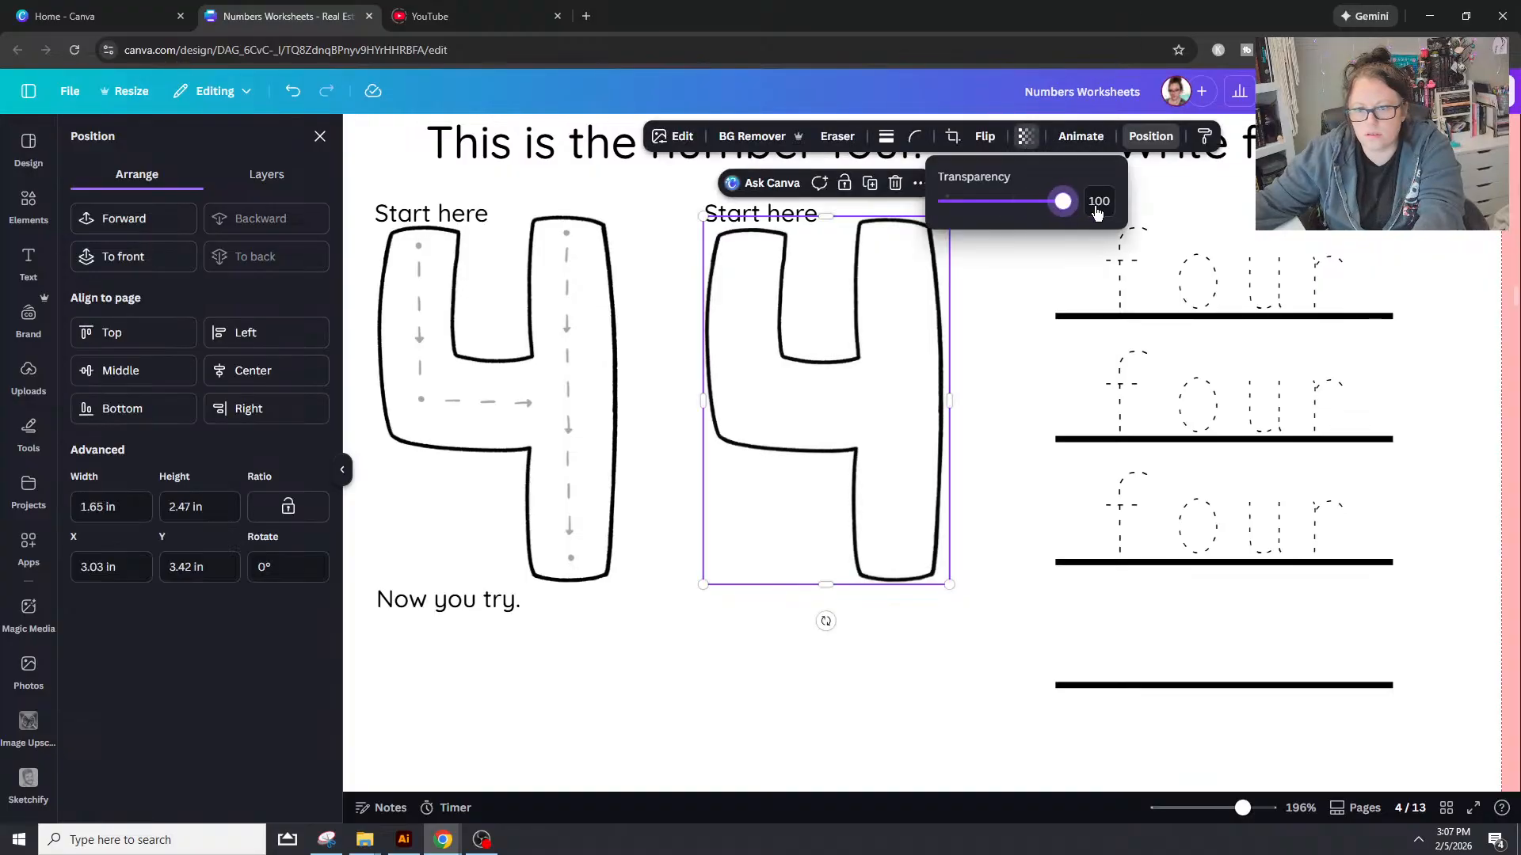
click(958, 662)
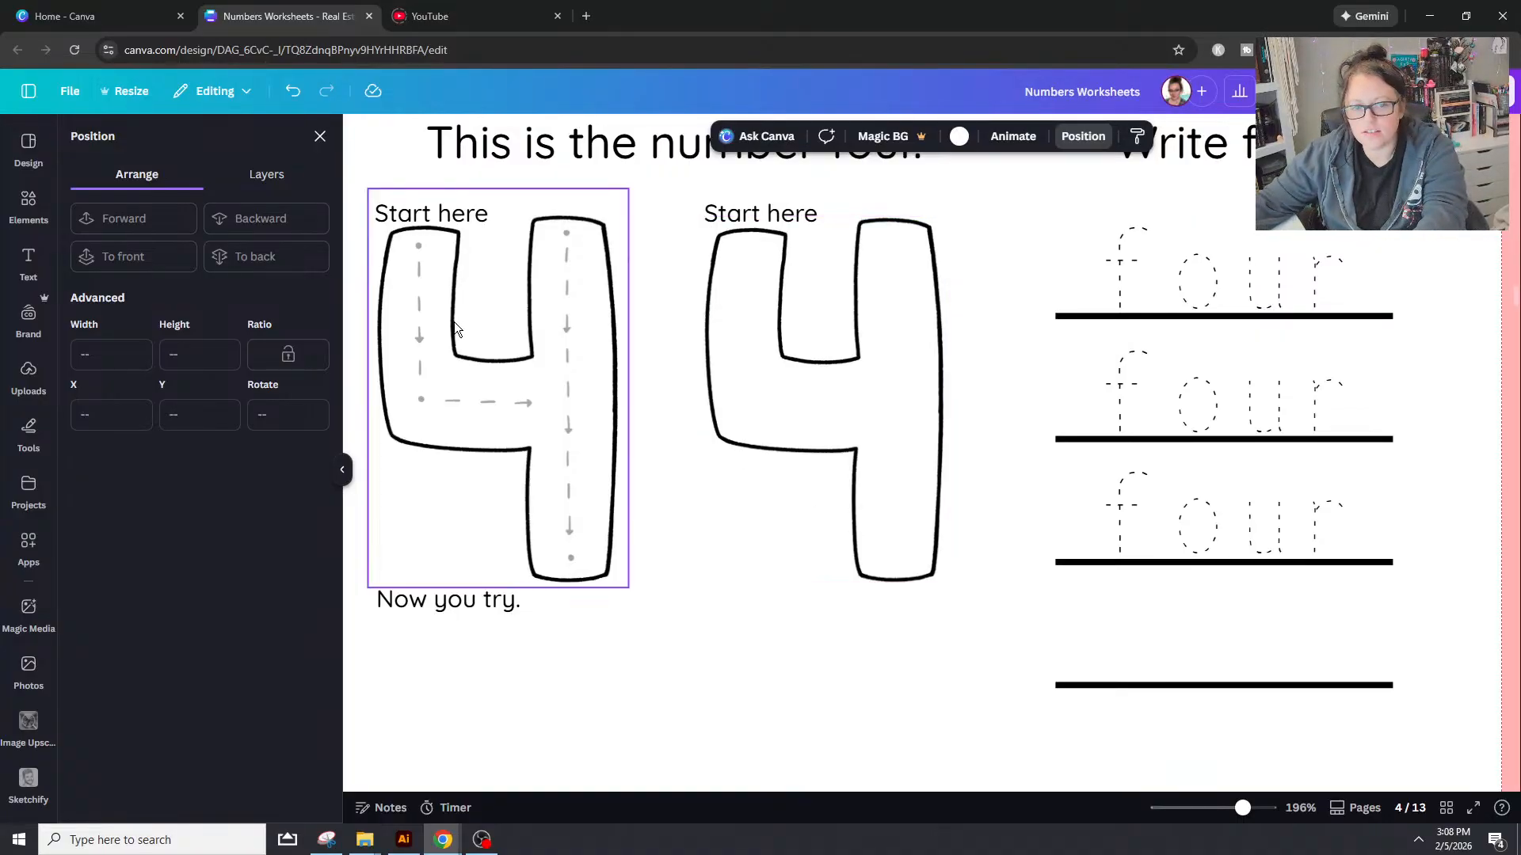
Step: Compare the size and position values of the blank number 4 and the first dashed number 4 group
scroll(1022, 499, down, 3)
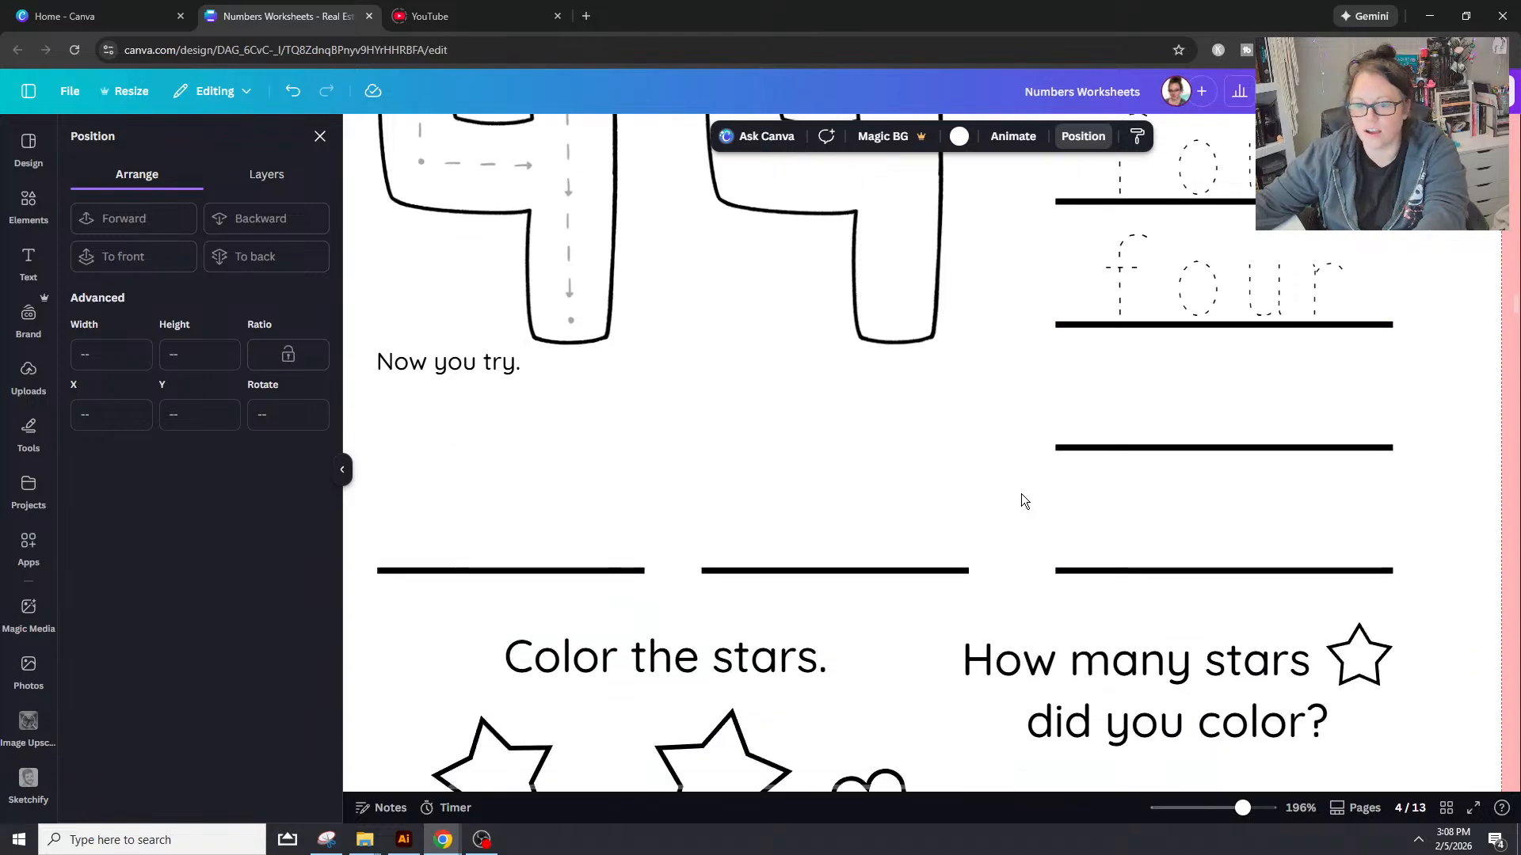
click(924, 274)
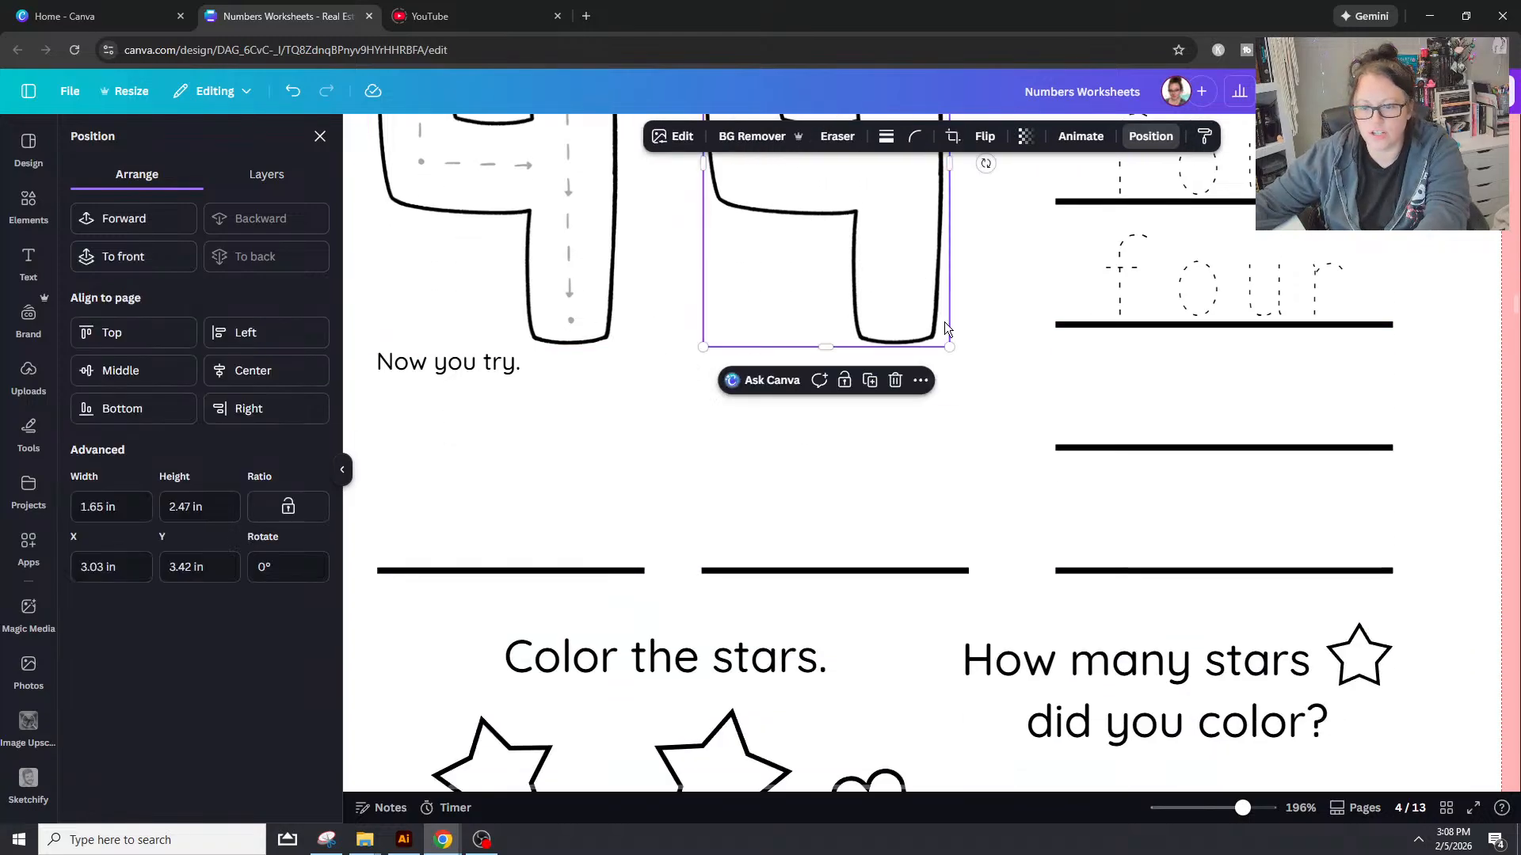
click(556, 314)
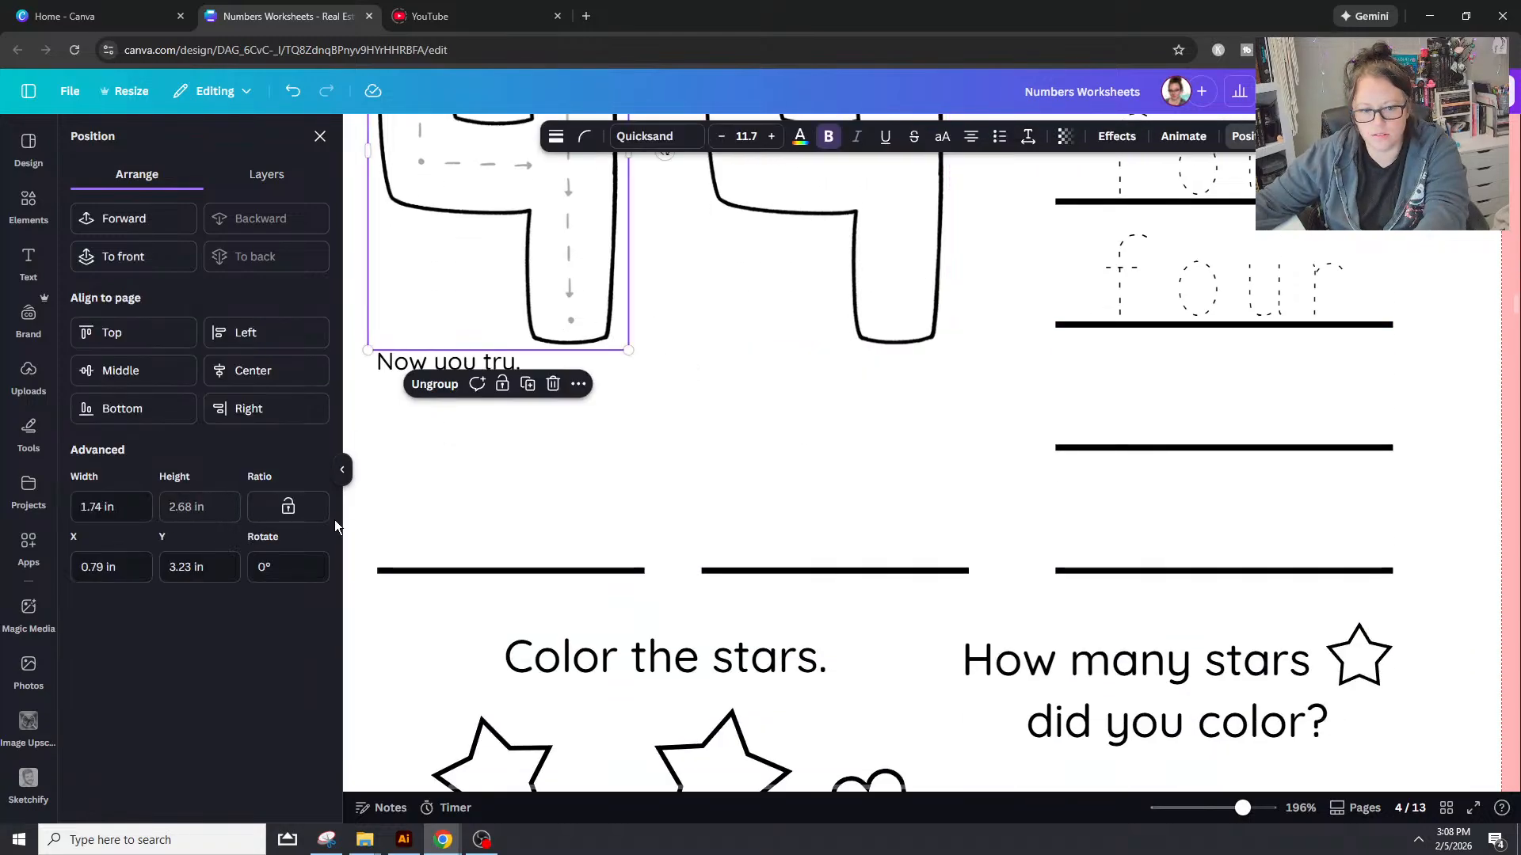
Step: Set the blank number 4's height to 2.68 in, matching the first dashed number 4
click(435, 385)
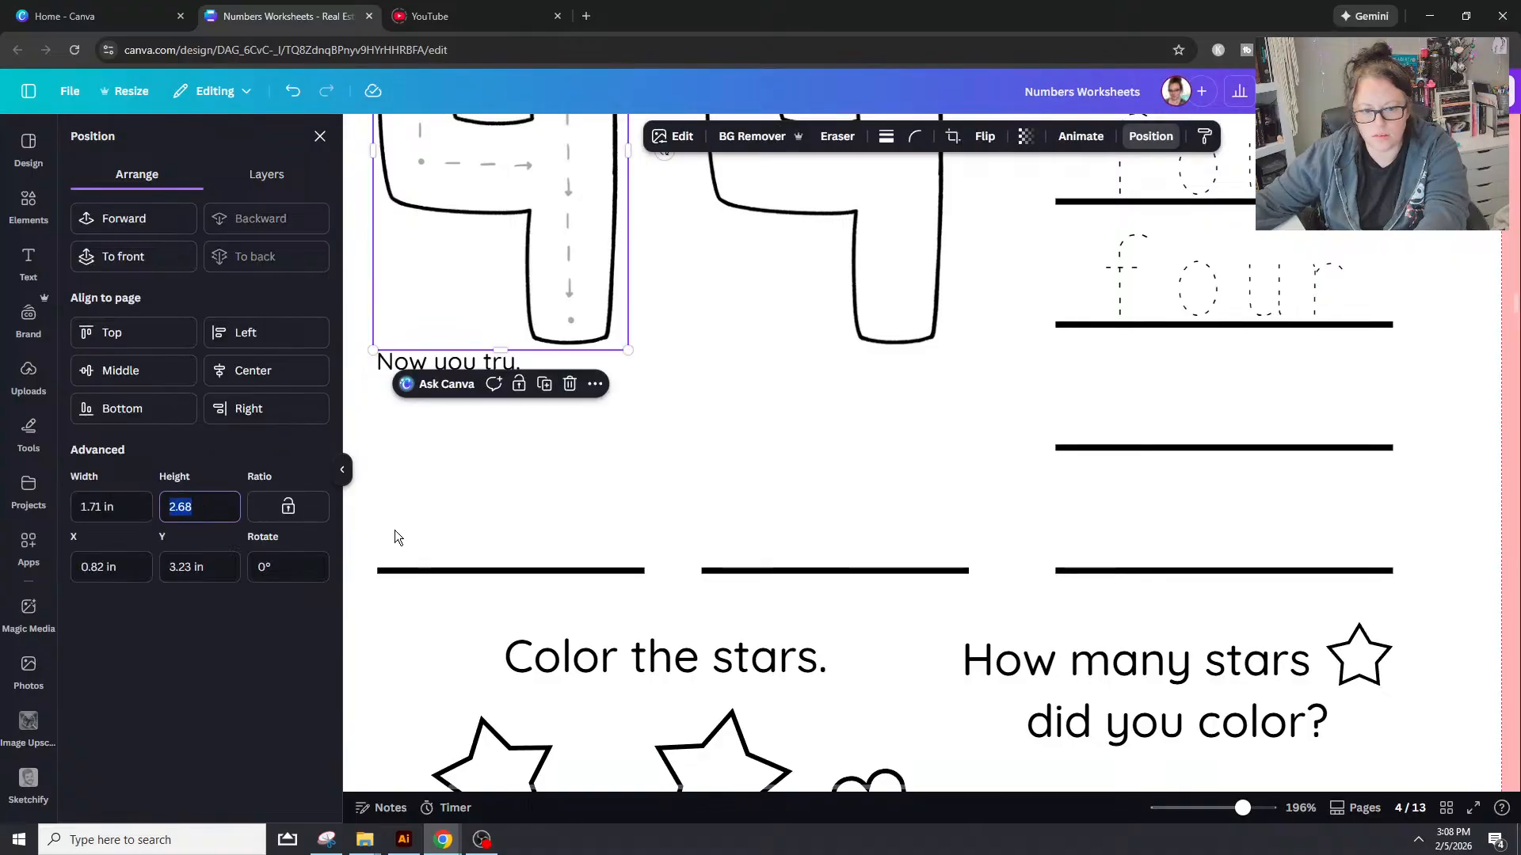
click(935, 265)
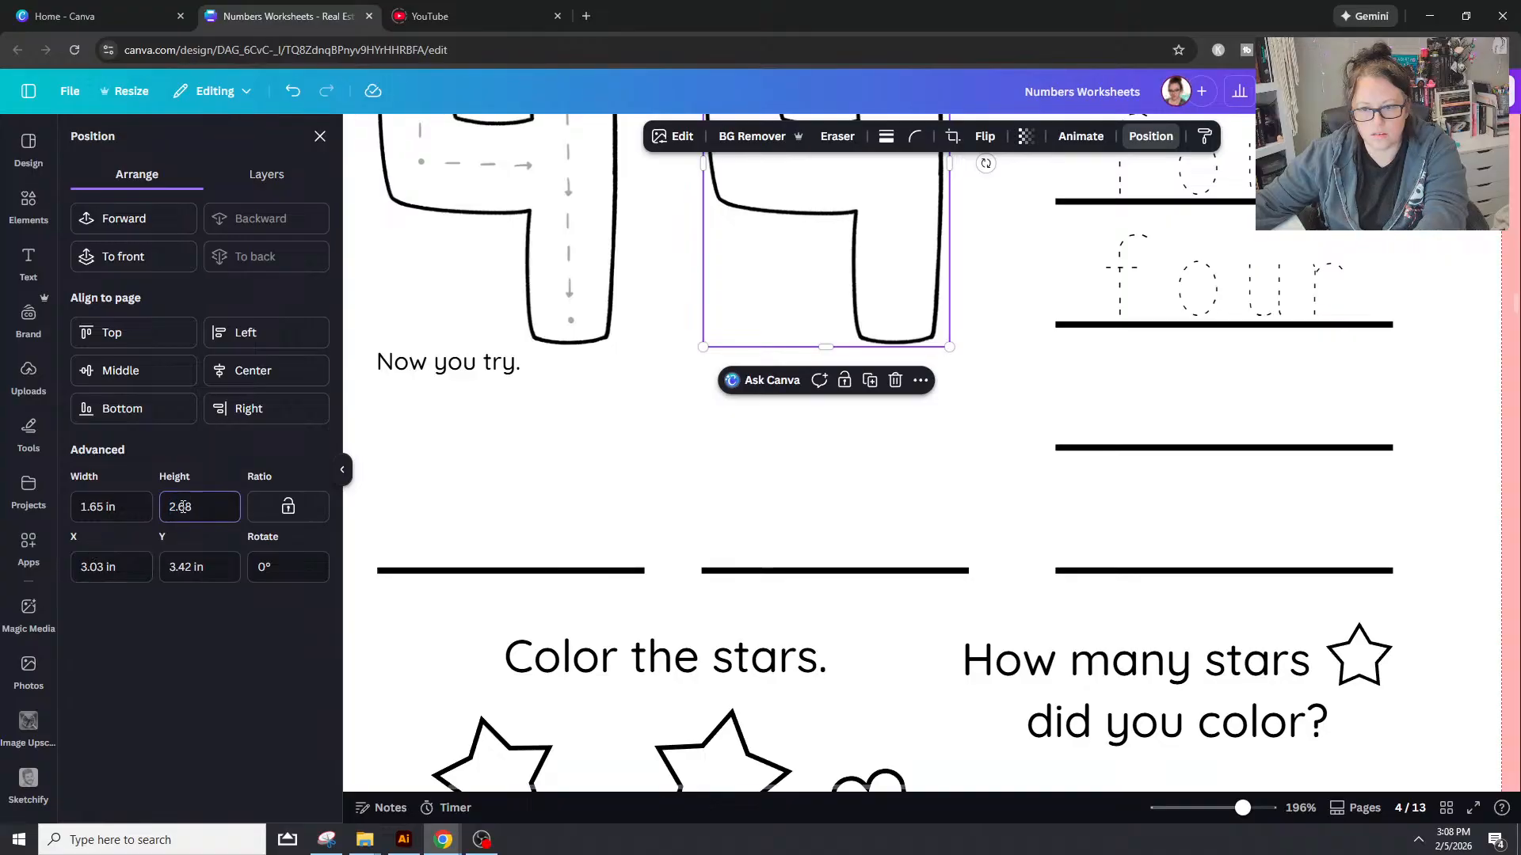
click(95, 507)
scroll(1043, 349, up, 3)
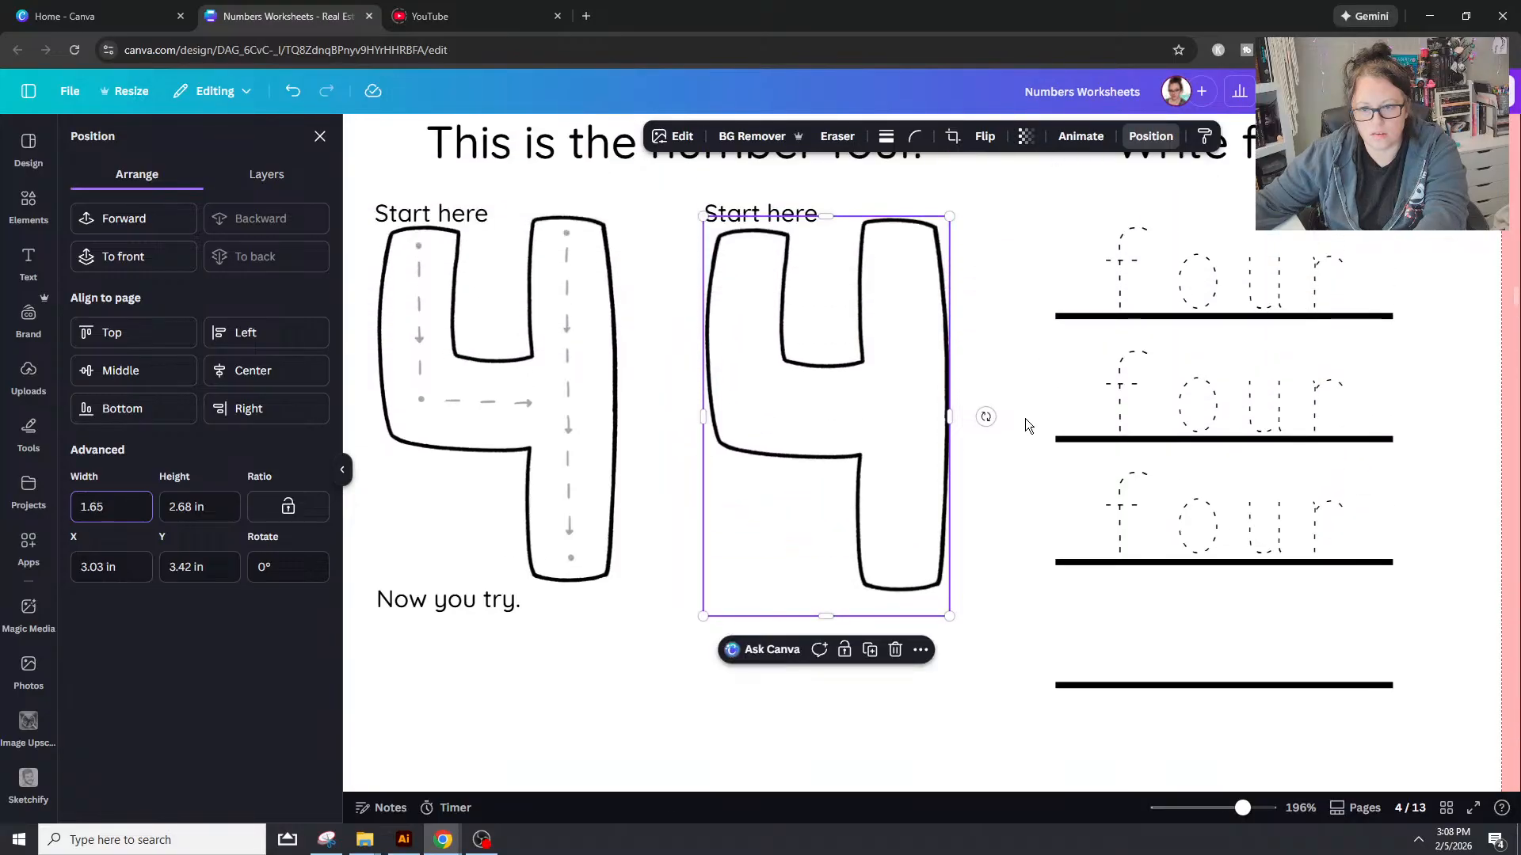
Step: Try trimming the bottom of the blank number 4's frame to a height of about 2.56 in
click(544, 322)
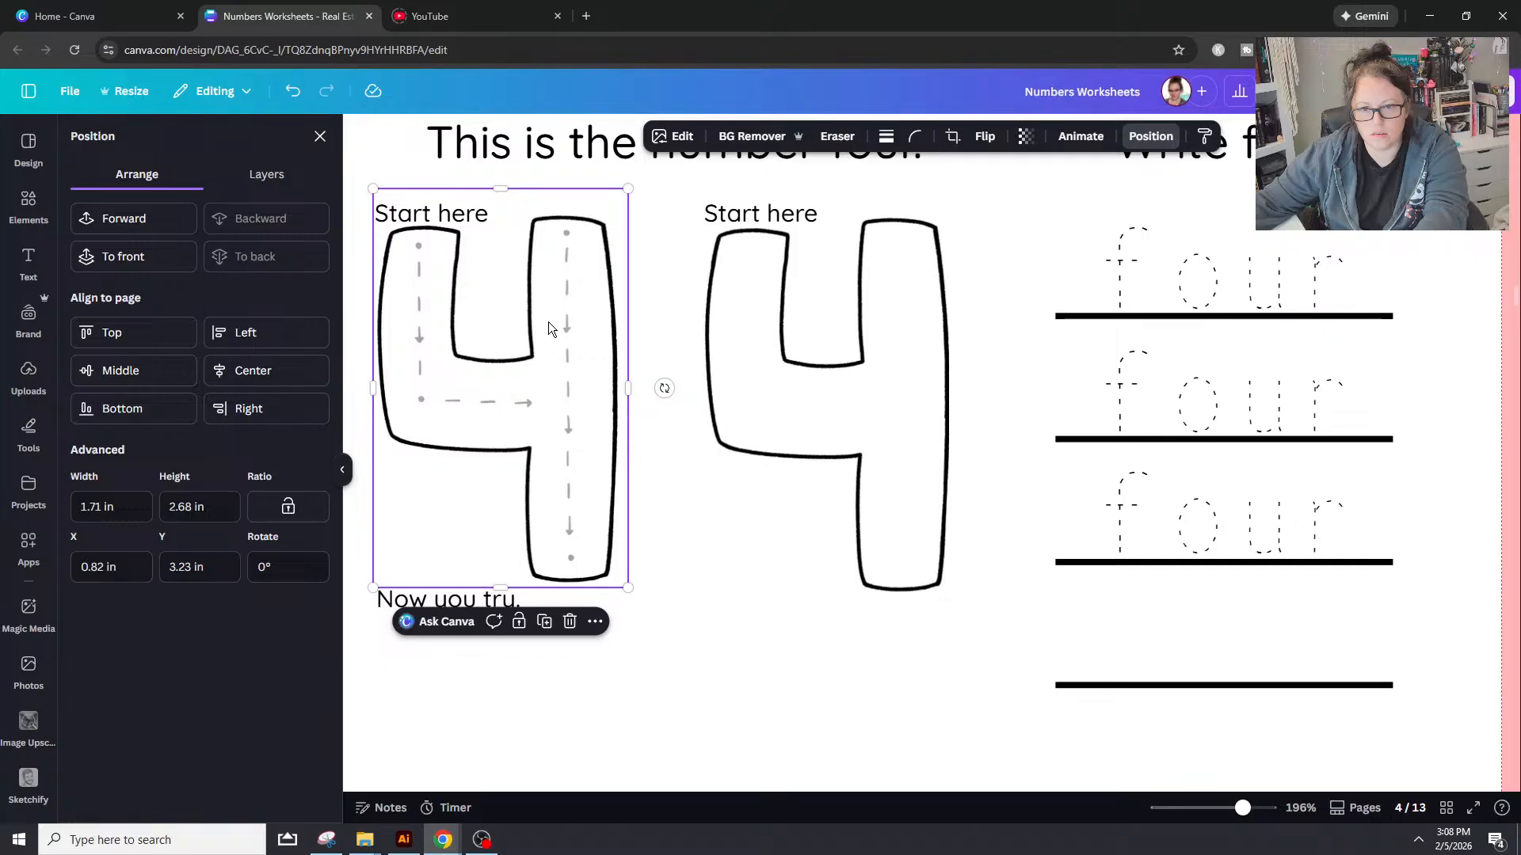
shift+click(863, 386)
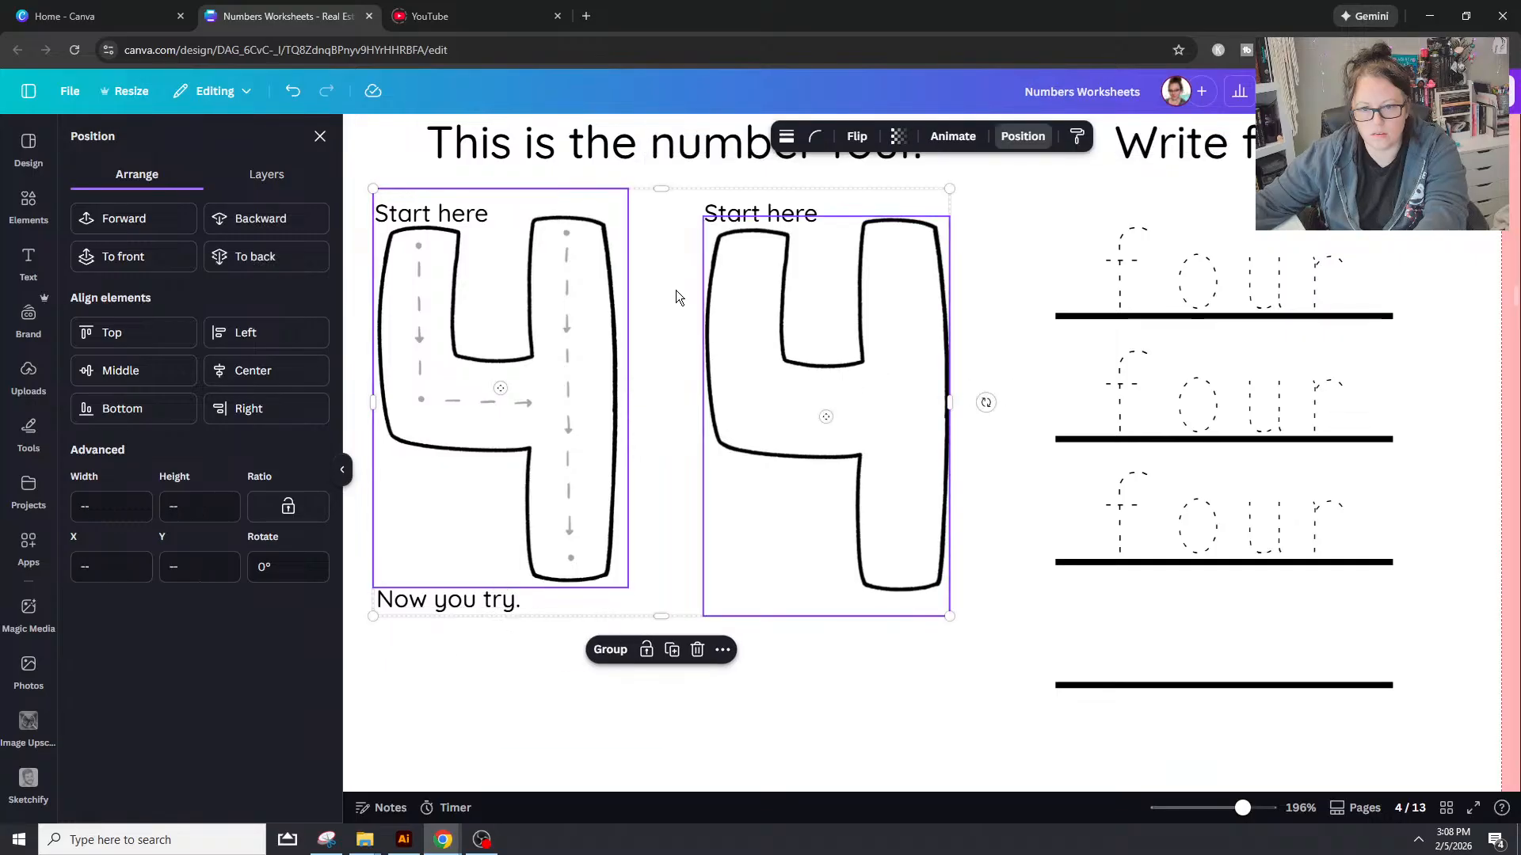
shift+click(800, 211)
click(837, 689)
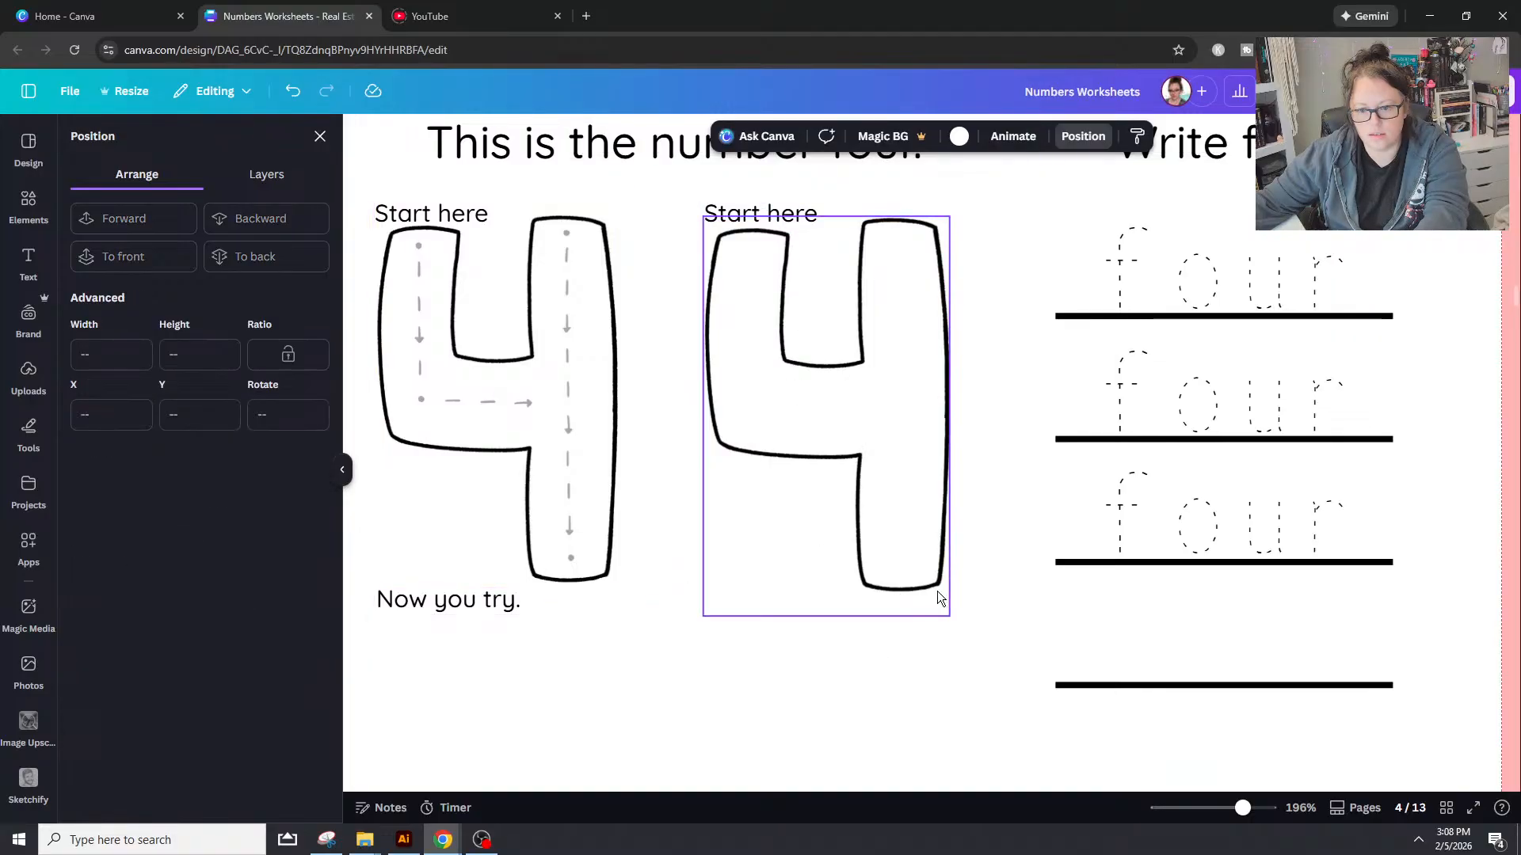
click(855, 600)
mouse_move(831, 612)
mouse_down()
mouse_move(825, 590)
mouse_move(838, 596)
mouse_up()
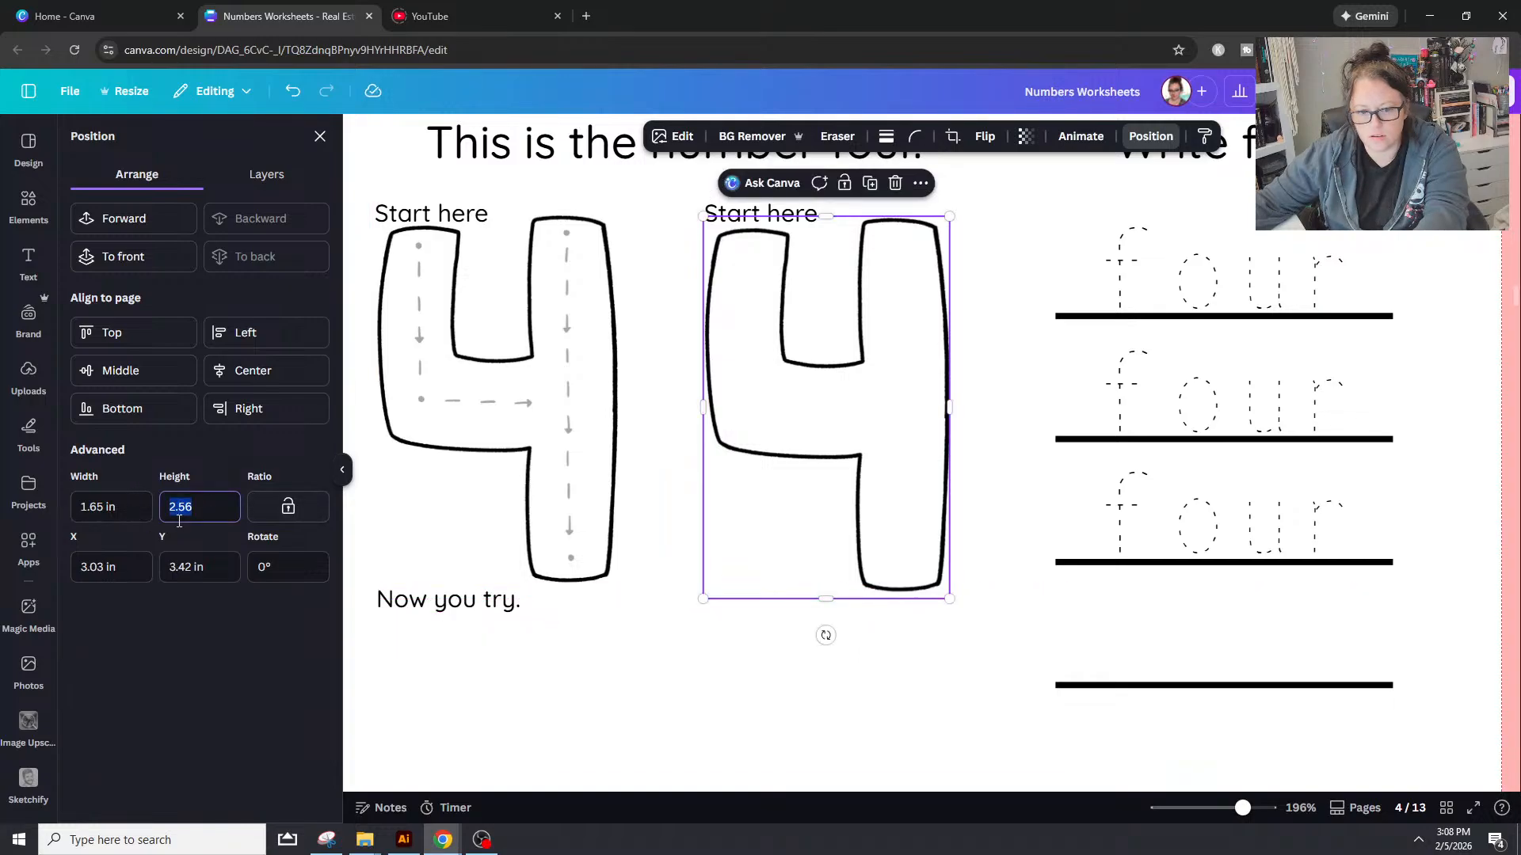
click(742, 679)
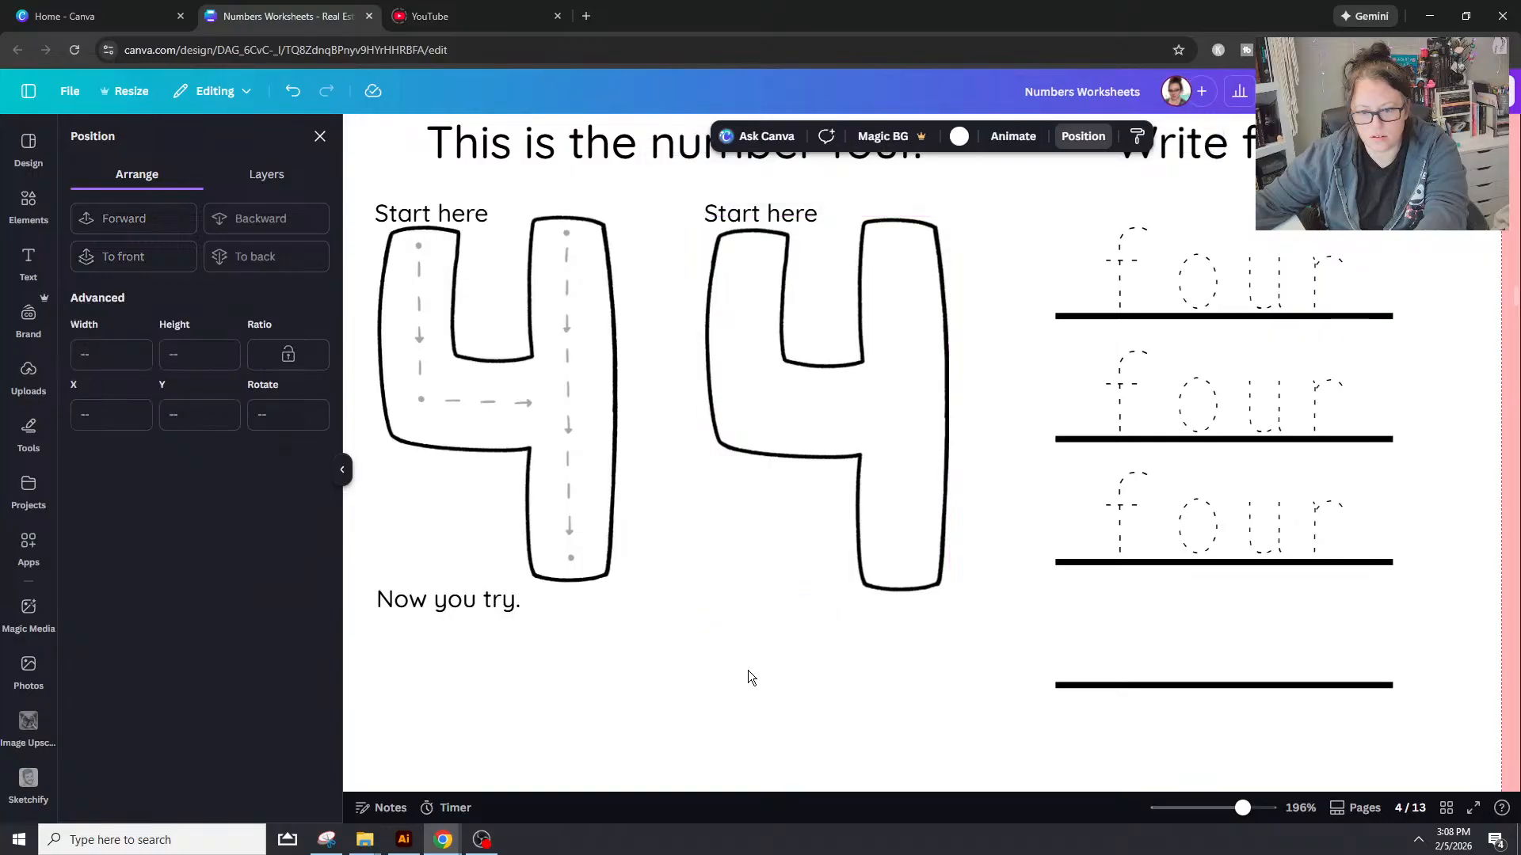
Step: Resize the blank number 4 to about 1.63 by 2.65 in against the first dashed 4, and return it to about X 3.09, Y 3.42 in
drag(937, 569, 598, 562)
drag(359, 608, 362, 606)
drag(568, 505, 875, 501)
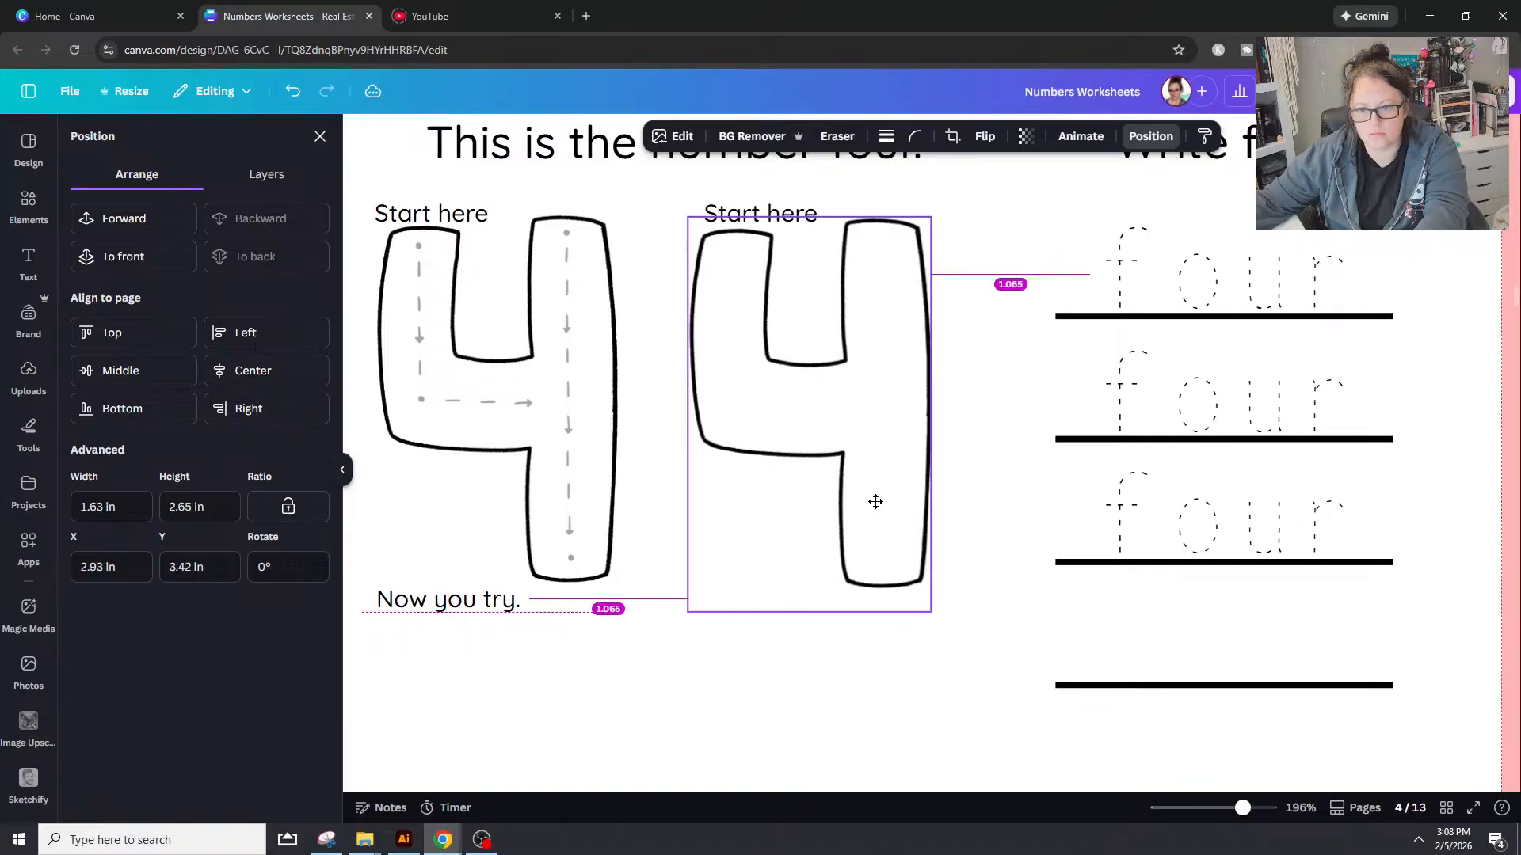
click(821, 687)
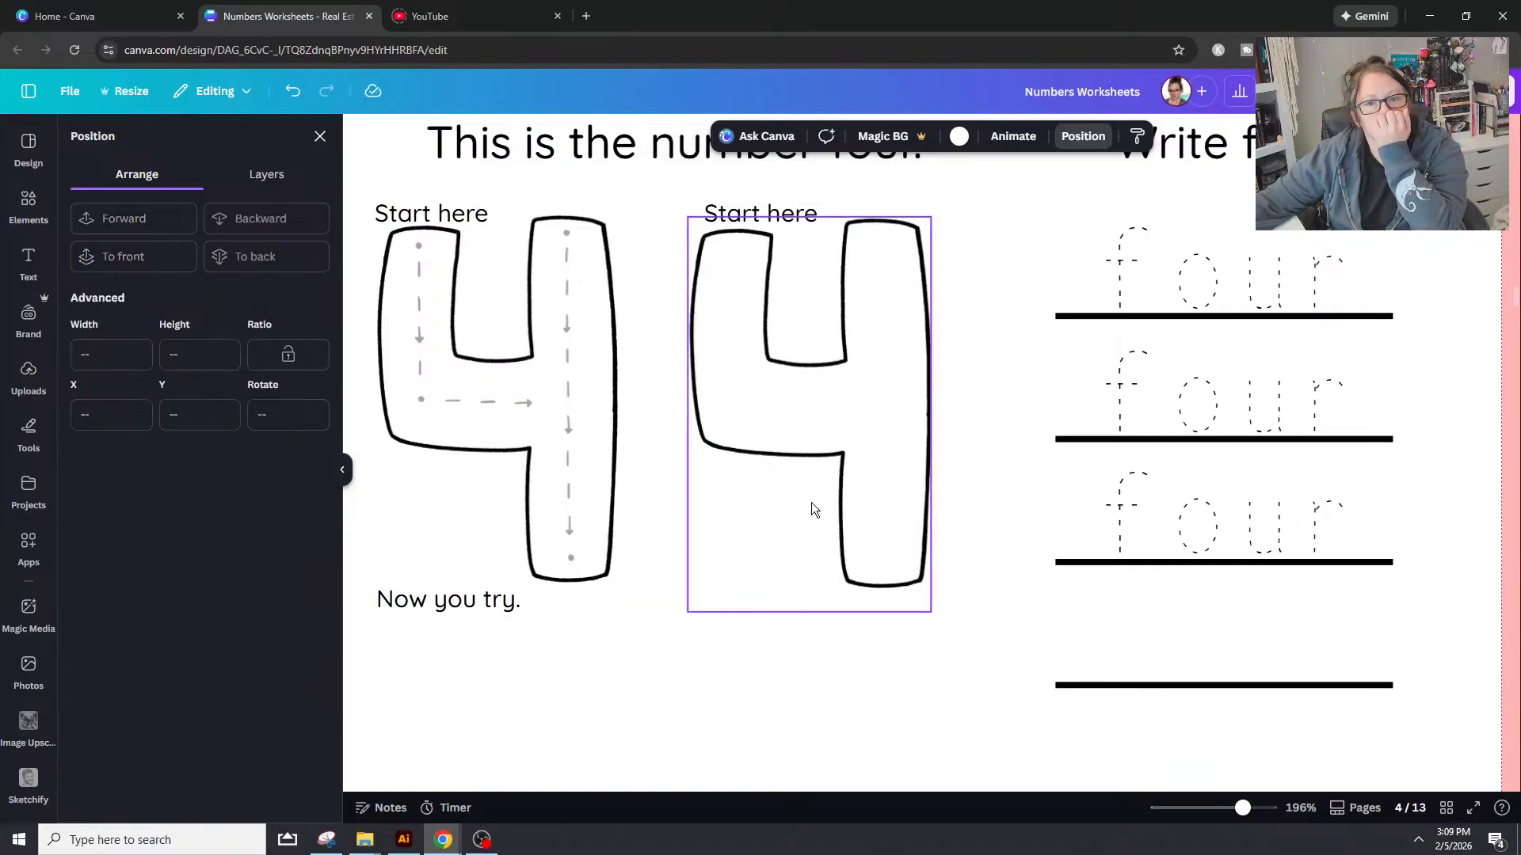
drag(848, 374, 868, 366)
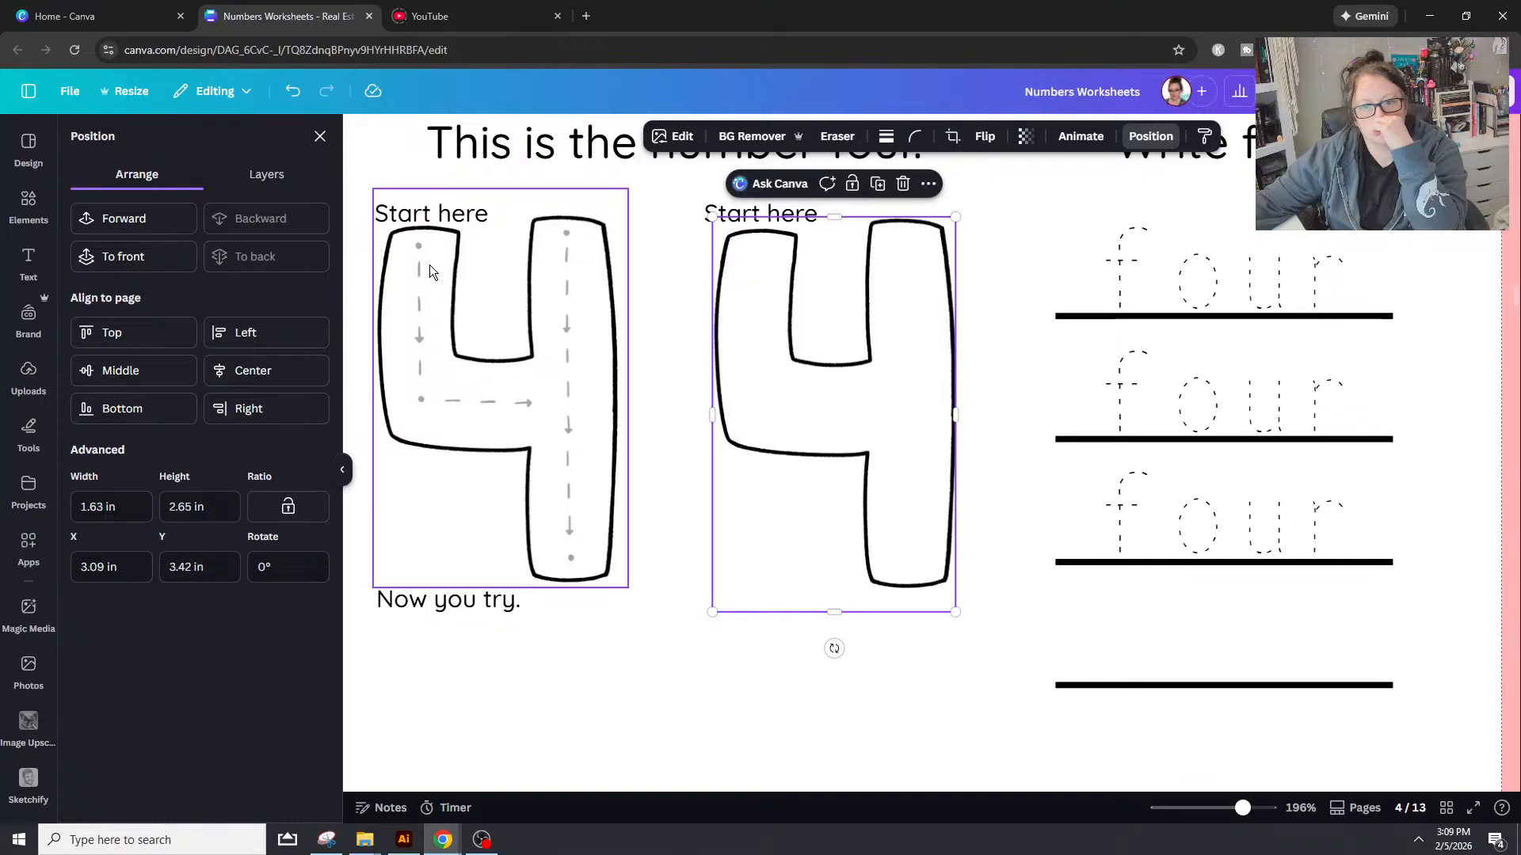
Step: Group the blank number 4 with the second "Start here" label
shift+click(701, 228)
right_click(769, 272)
click(852, 625)
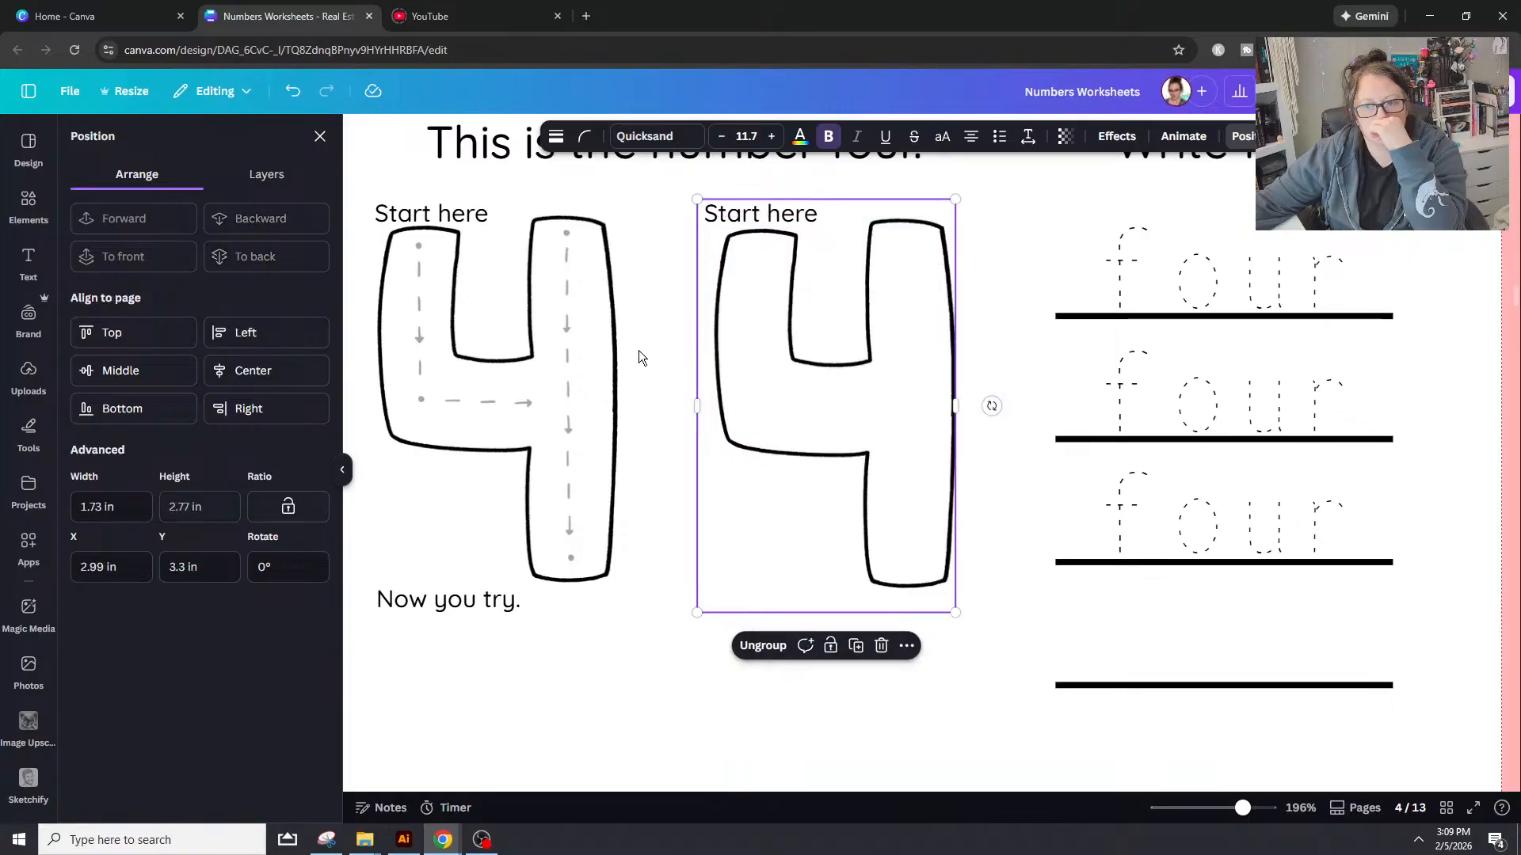
click(602, 318)
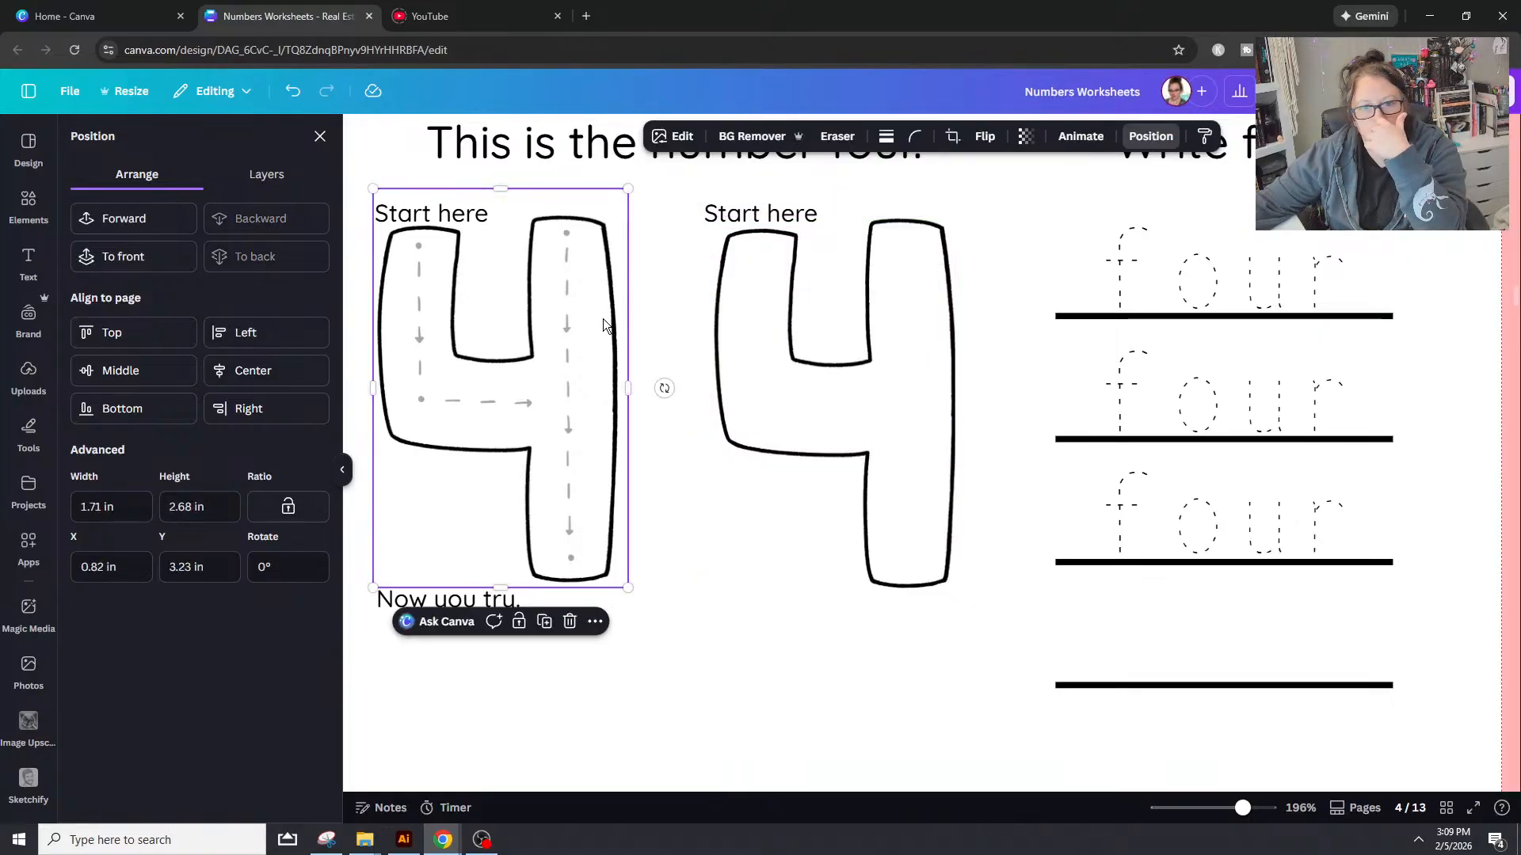
click(968, 629)
Step: Look over the next number four worksheet and the number five worksheet, examining their paired dashed numerals
scroll(971, 626, down, 15)
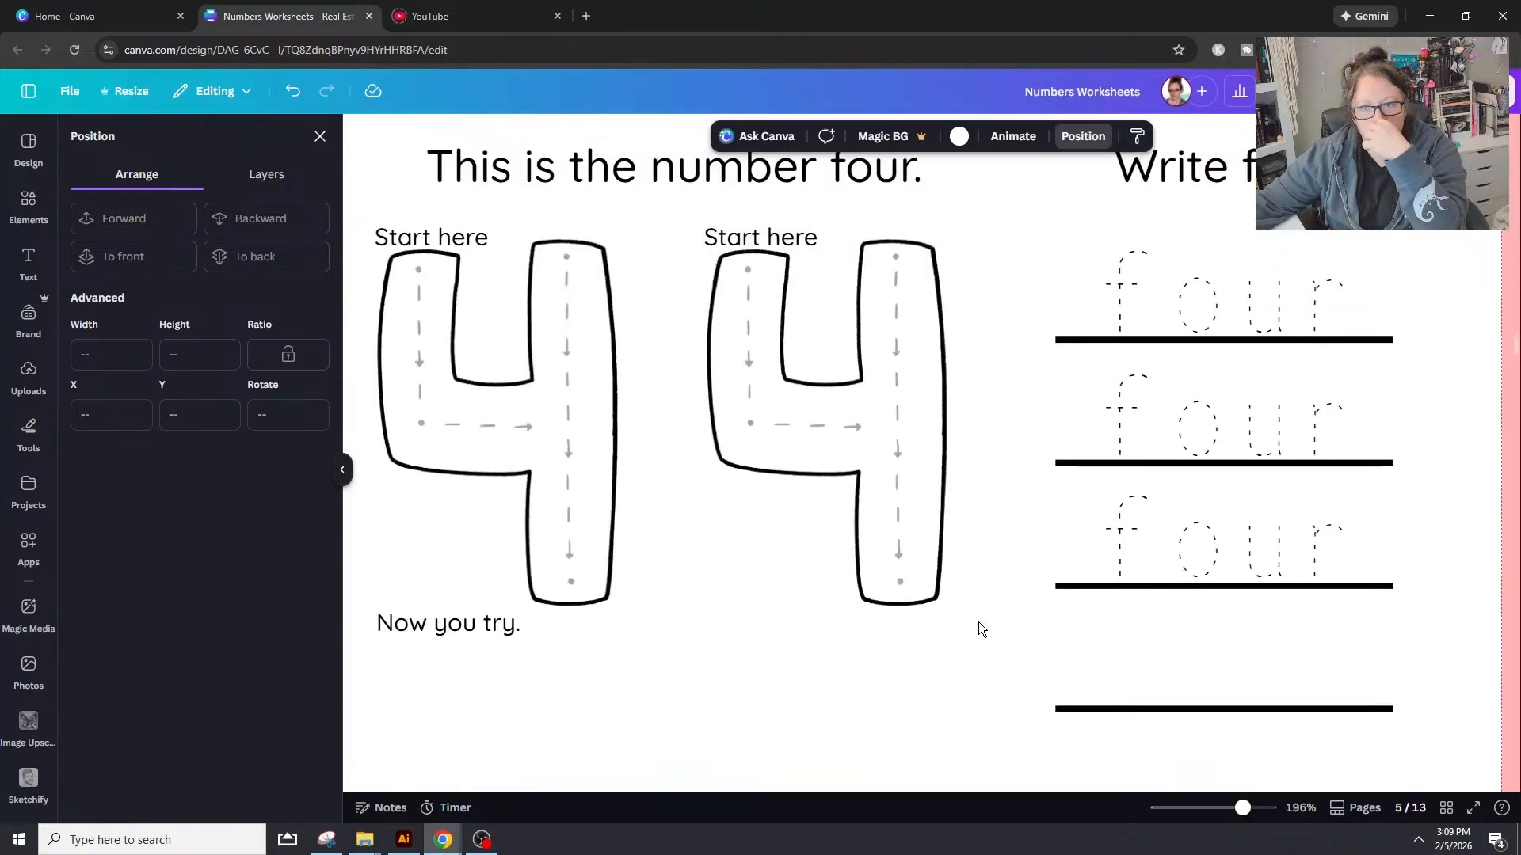
mouse_move(1242, 808)
mouse_down()
mouse_move(1215, 808)
mouse_move(1223, 822)
mouse_up()
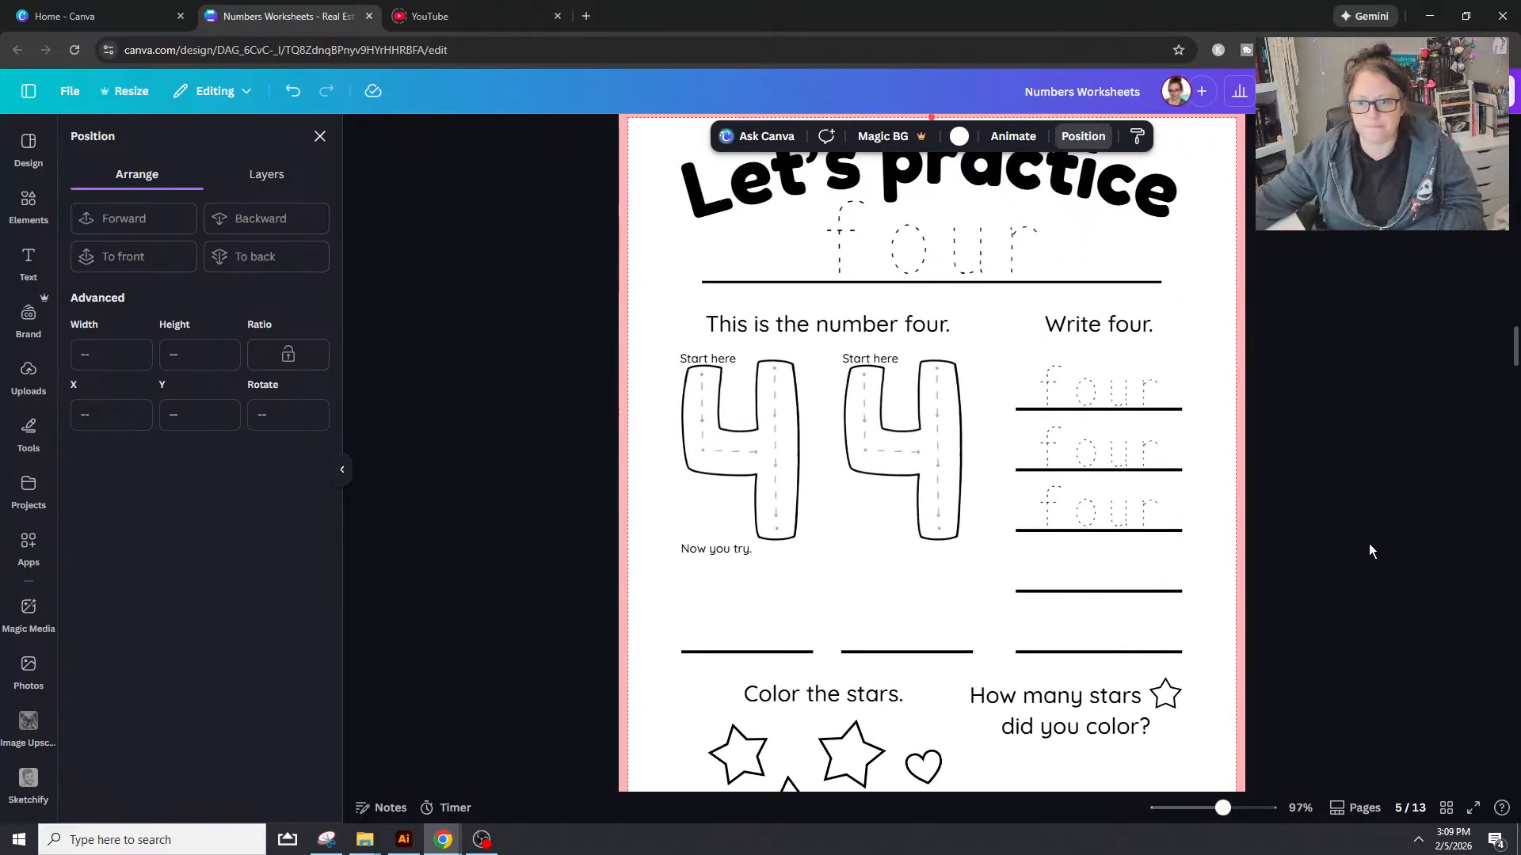
scroll(919, 293, down, 8)
scroll(919, 293, down, 5)
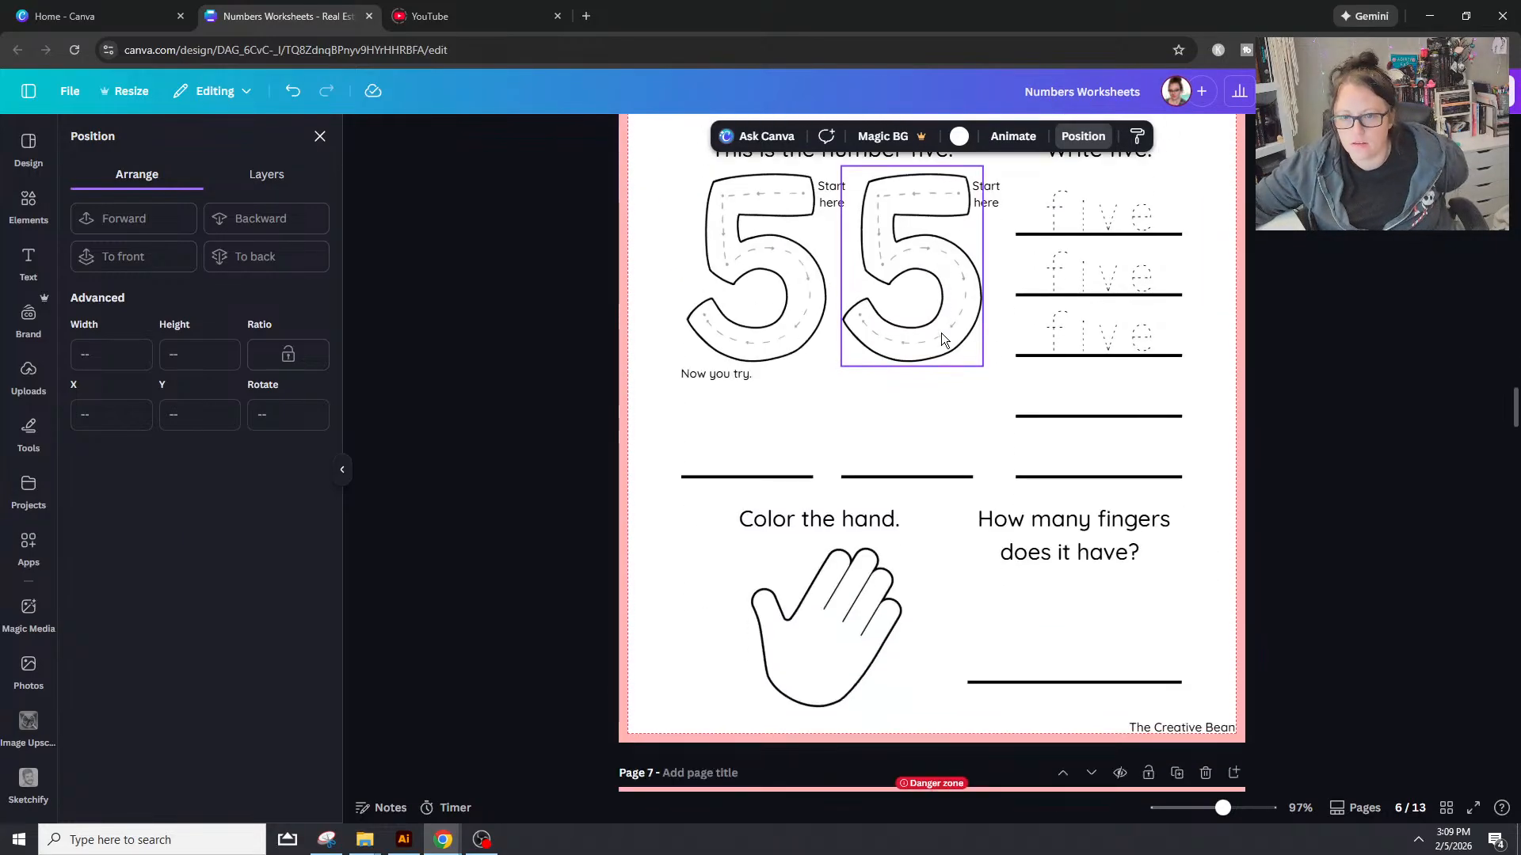
scroll(941, 333, up, 5)
scroll(935, 339, up, 6)
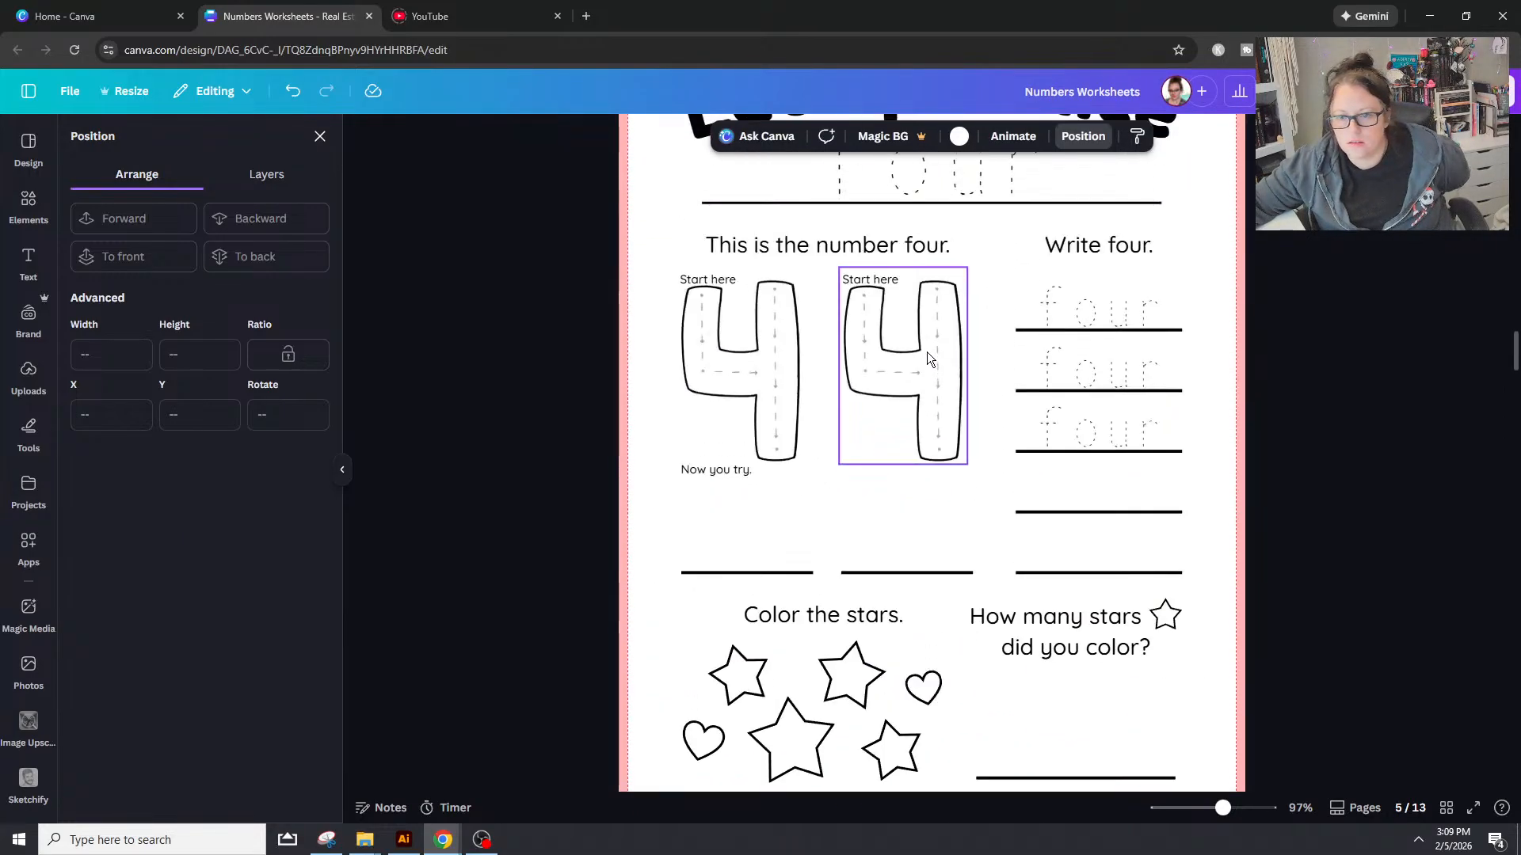
scroll(927, 351, down, 10)
scroll(925, 350, up, 1)
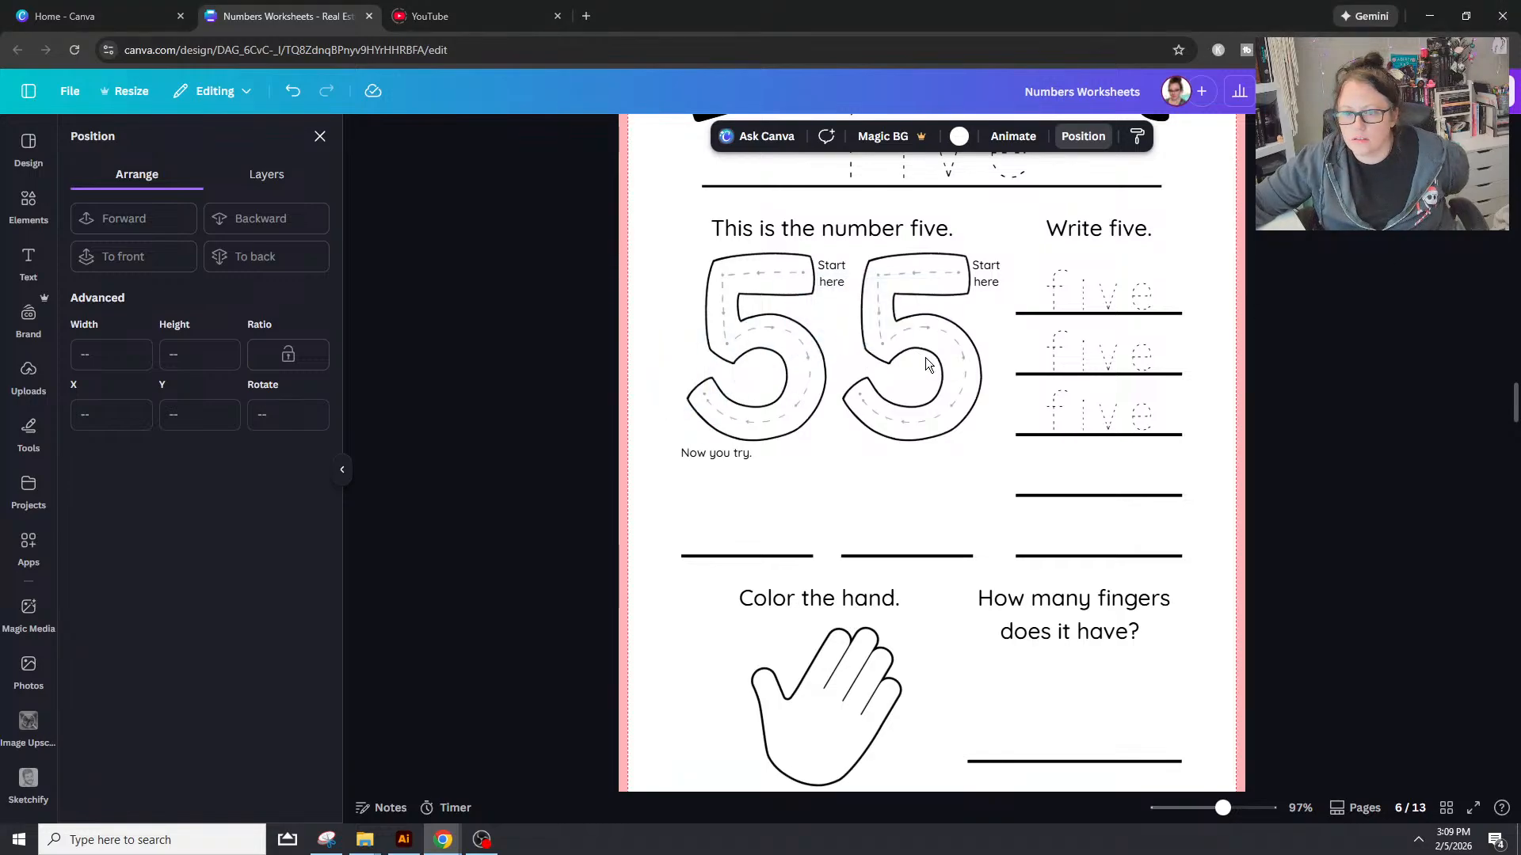
Step: Add the blank number 5 outline to the number five page, scaled to about 2.74 in square and aligned over the second dashed 5
key(ctrl+v)
drag(1122, 227, 925, 424)
drag(851, 455, 942, 282)
drag(1220, 816, 1256, 808)
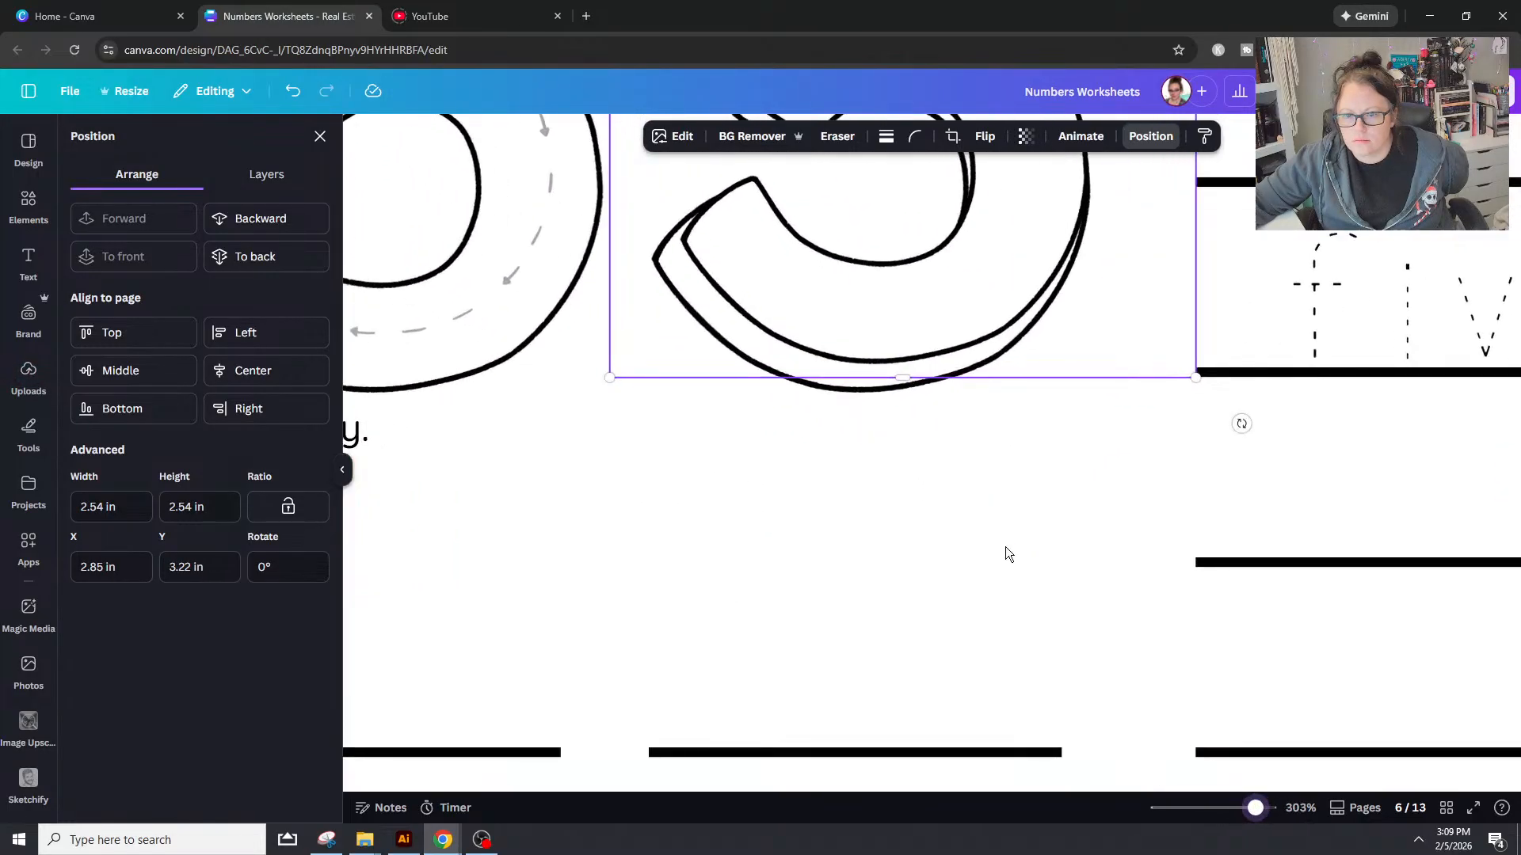
drag(892, 445, 872, 436)
scroll(910, 499, down, 2)
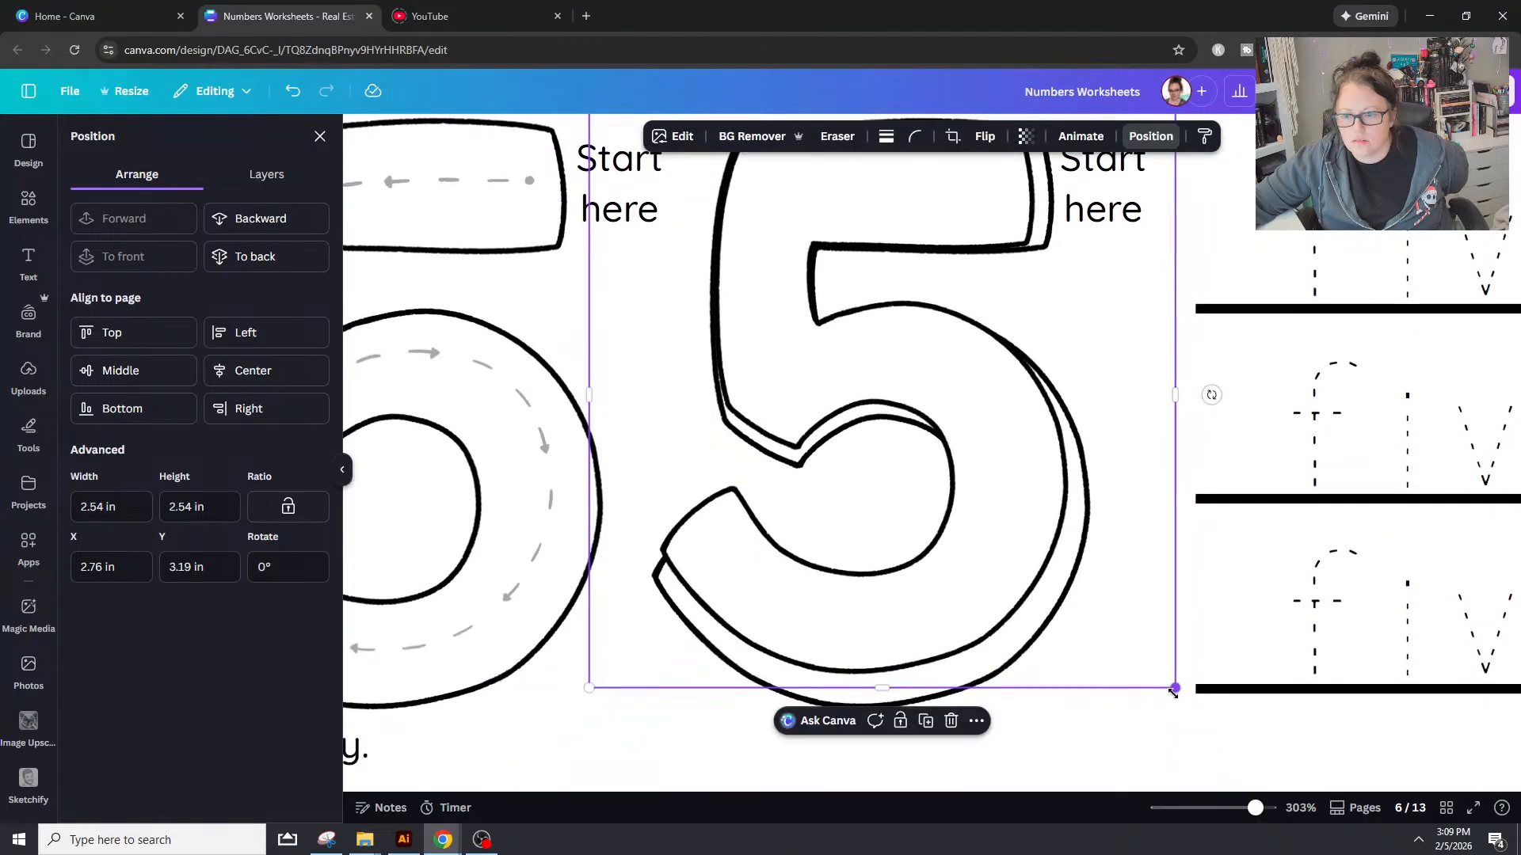
drag(1175, 688, 1221, 735)
drag(934, 485, 929, 481)
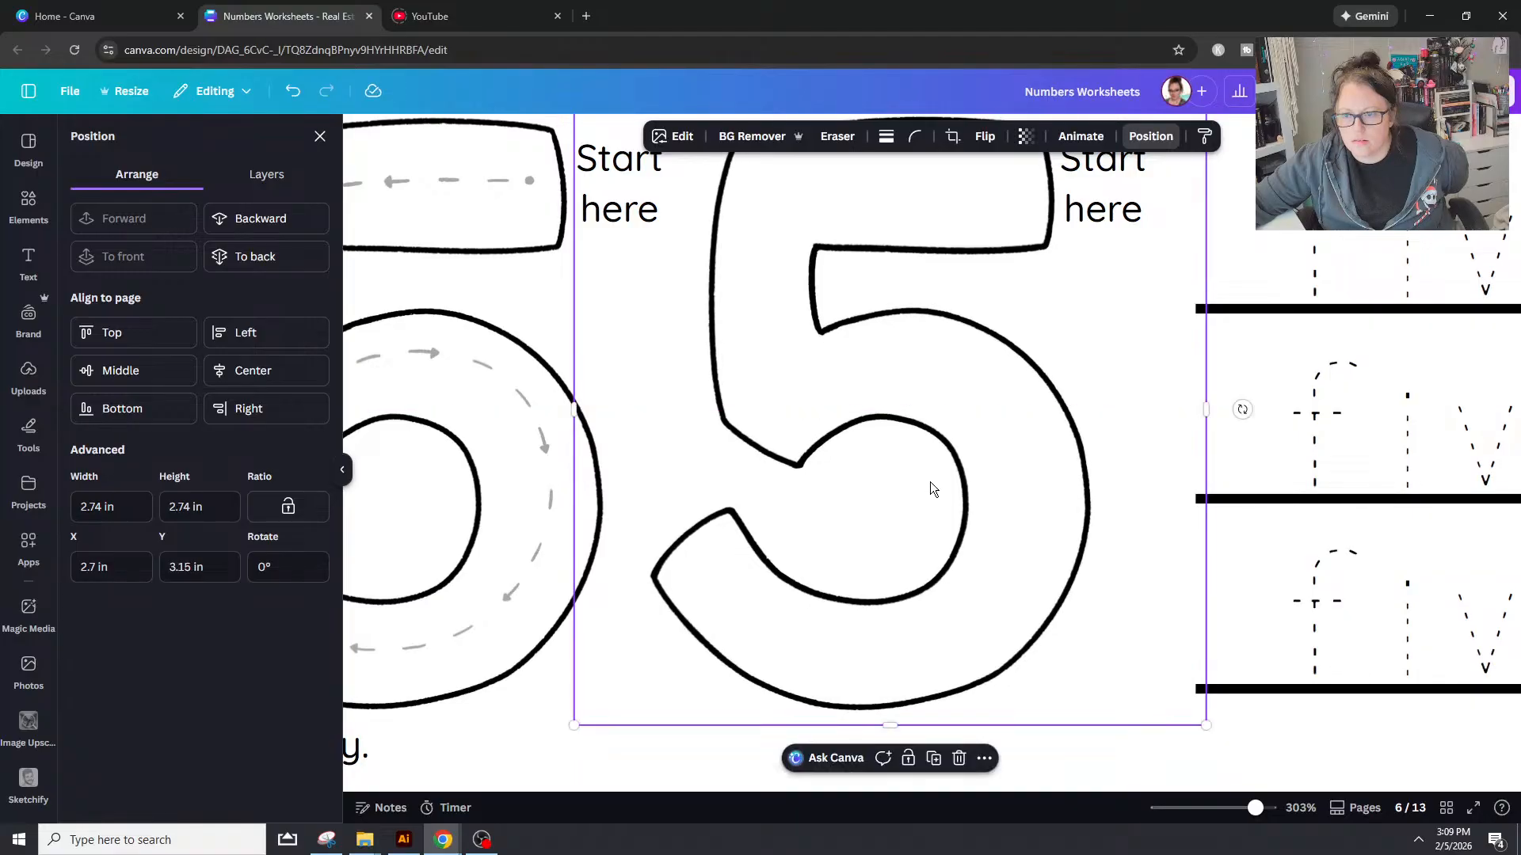
Step: Send the blank number 5 behind the second dashed 5 and delete the dashed numeral
scroll(930, 482, up, 2)
key(ctrl+bracketleft)
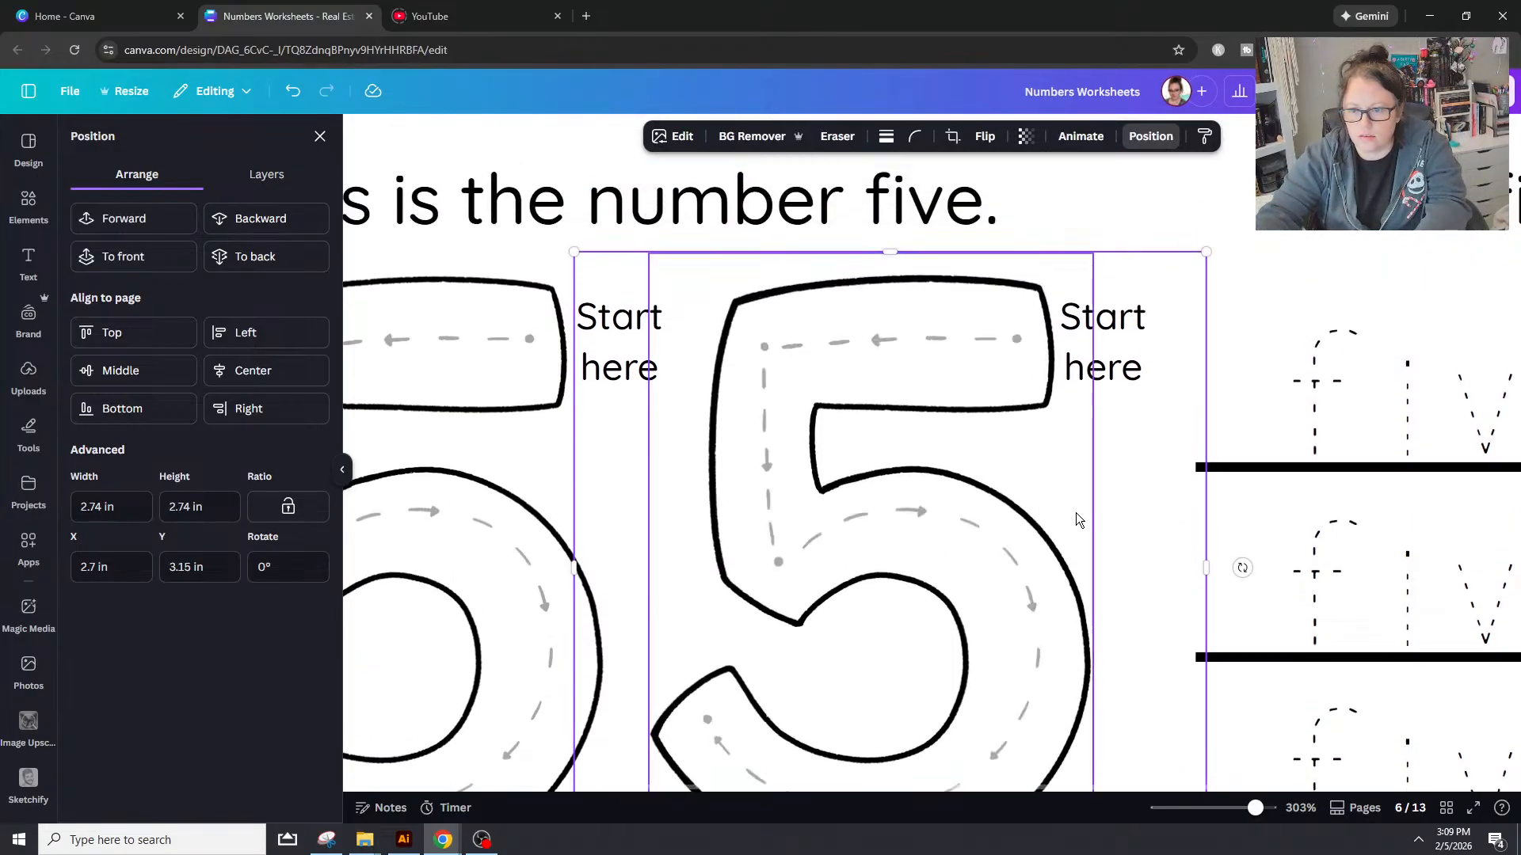
click(913, 384)
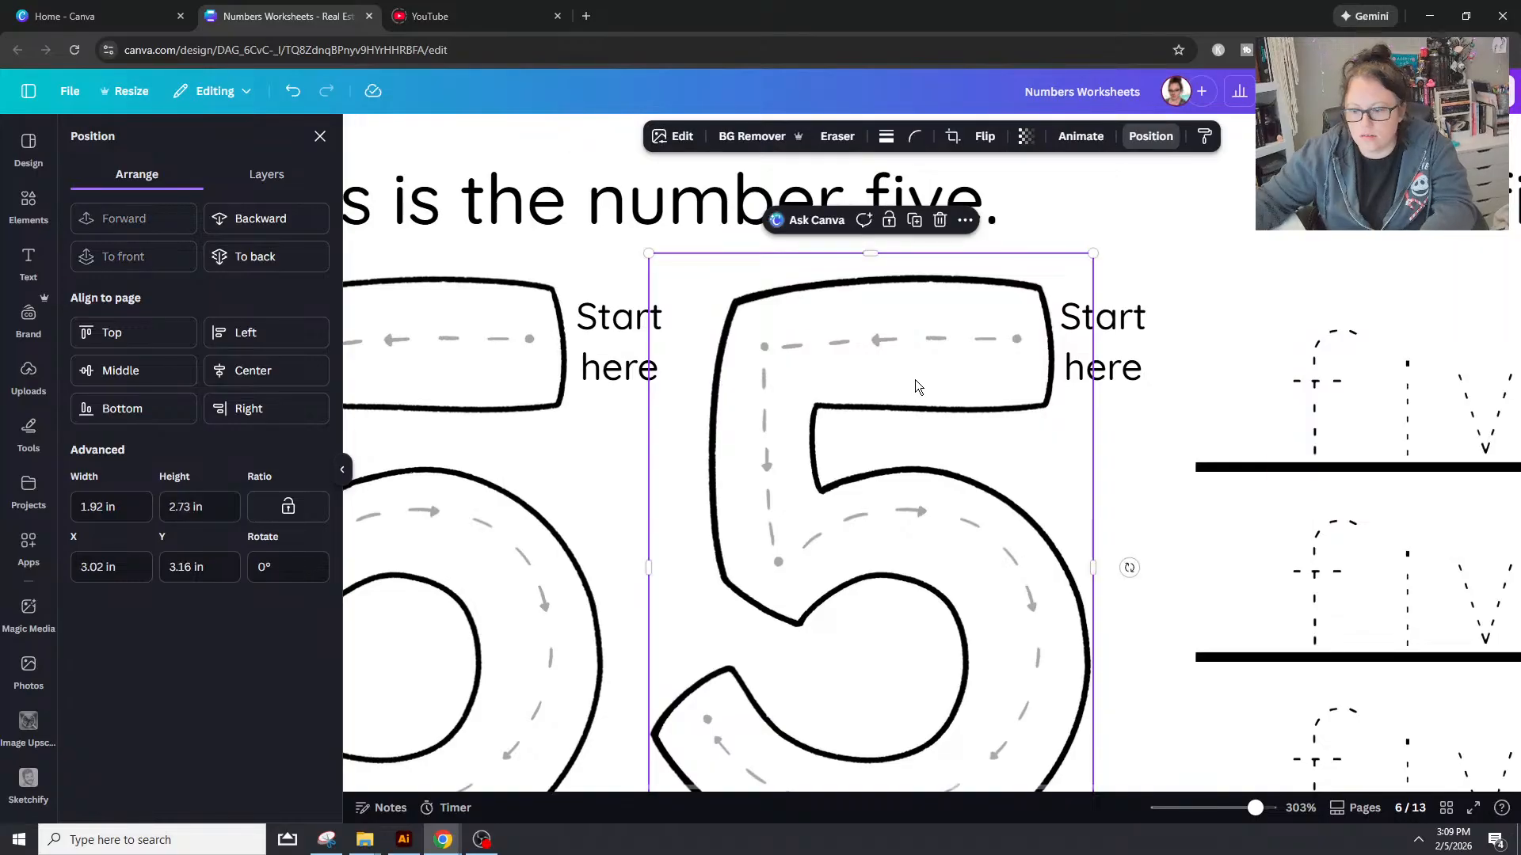
key(Delete)
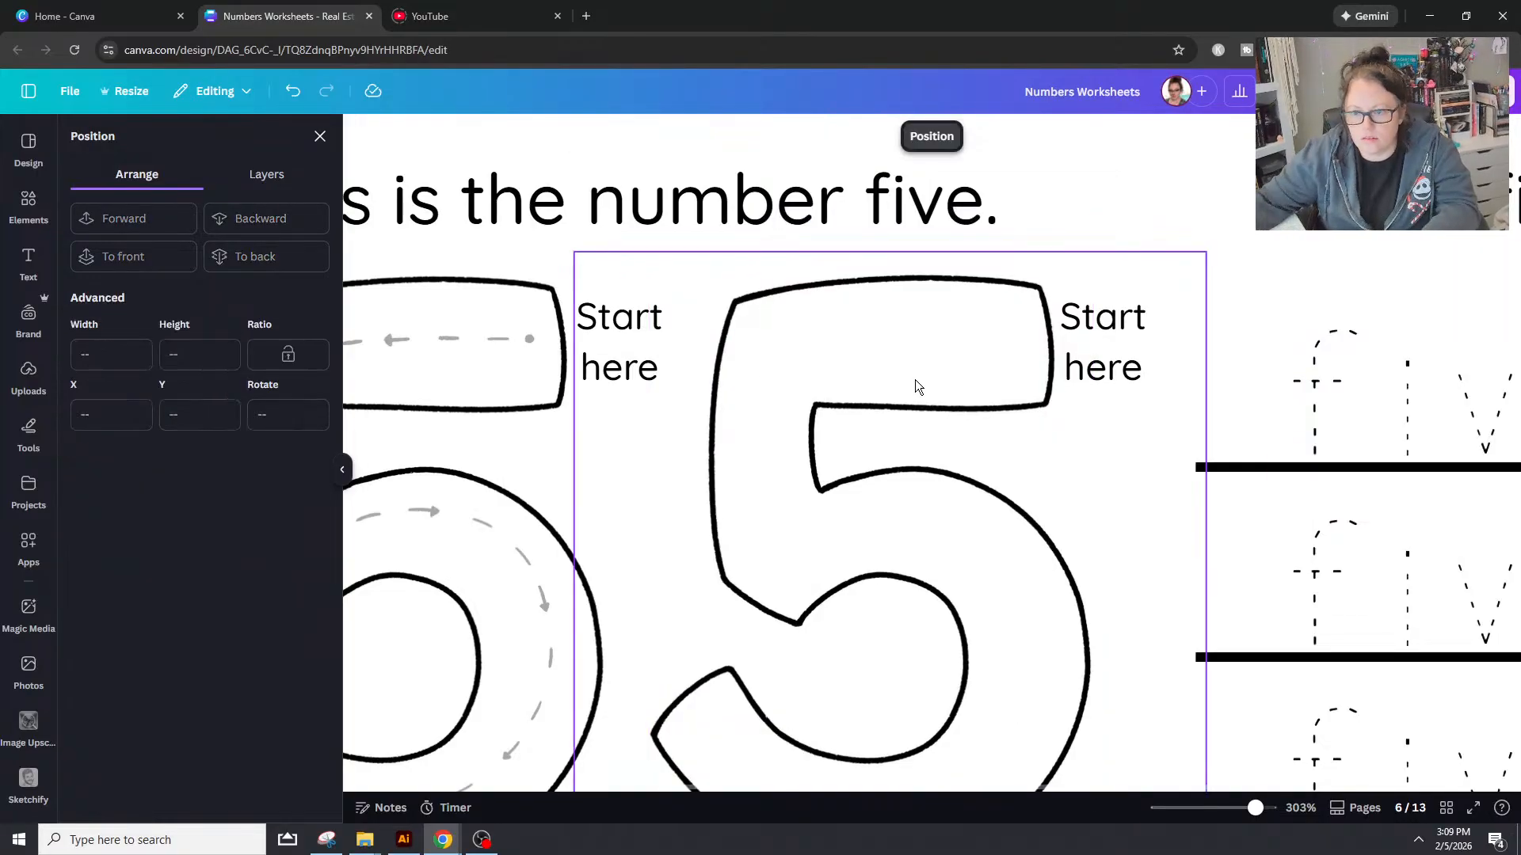
Step: Place the blank number 6 outline over the second dashed 6 on the number six page
click(1227, 807)
scroll(991, 576, down, 6)
scroll(988, 577, down, 5)
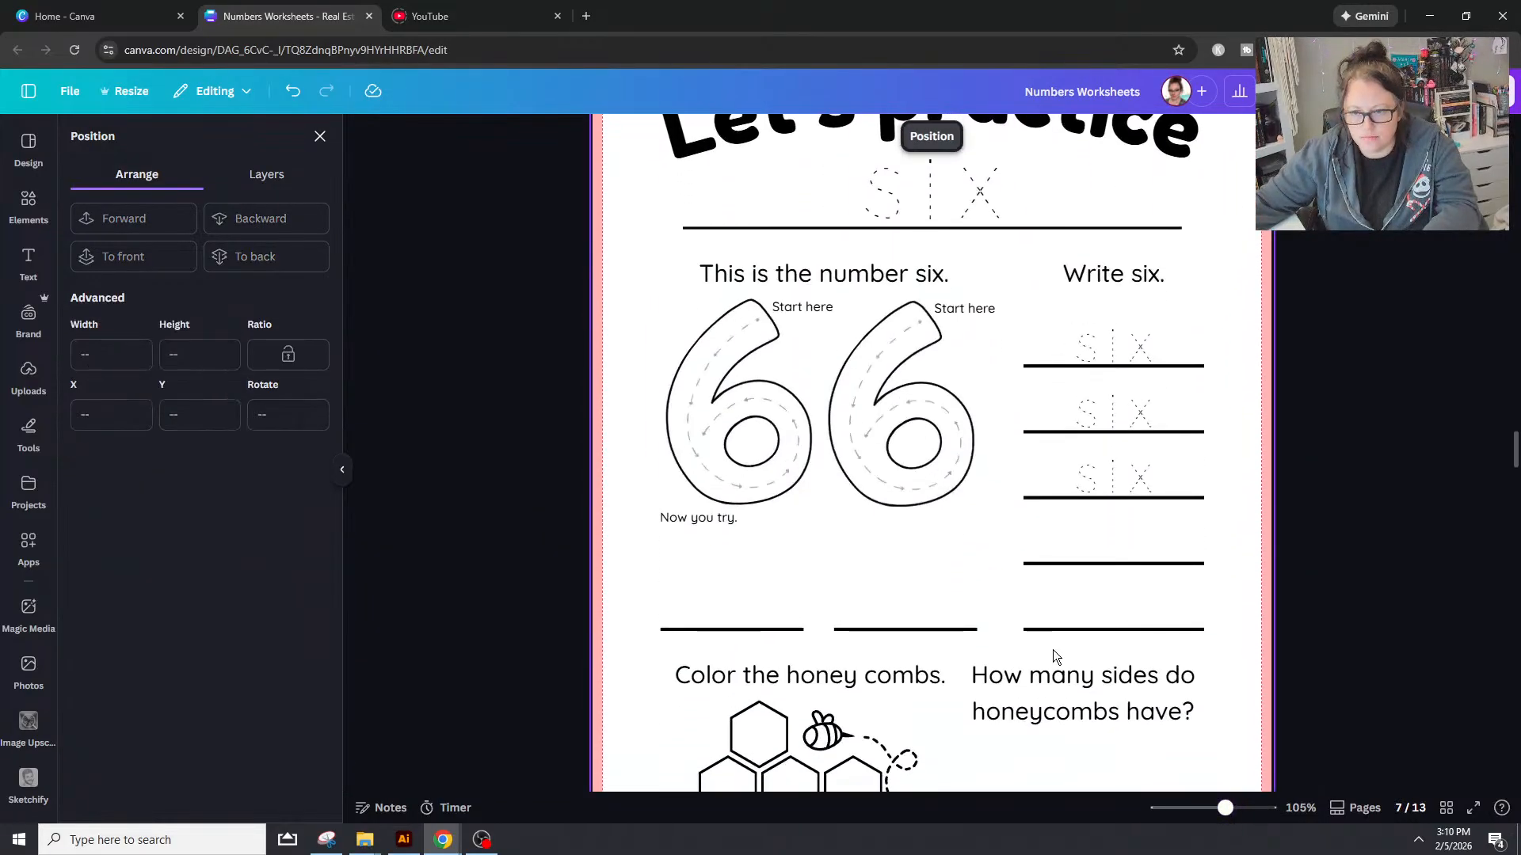
drag(1225, 808, 1257, 808)
scroll(990, 559, up, 2)
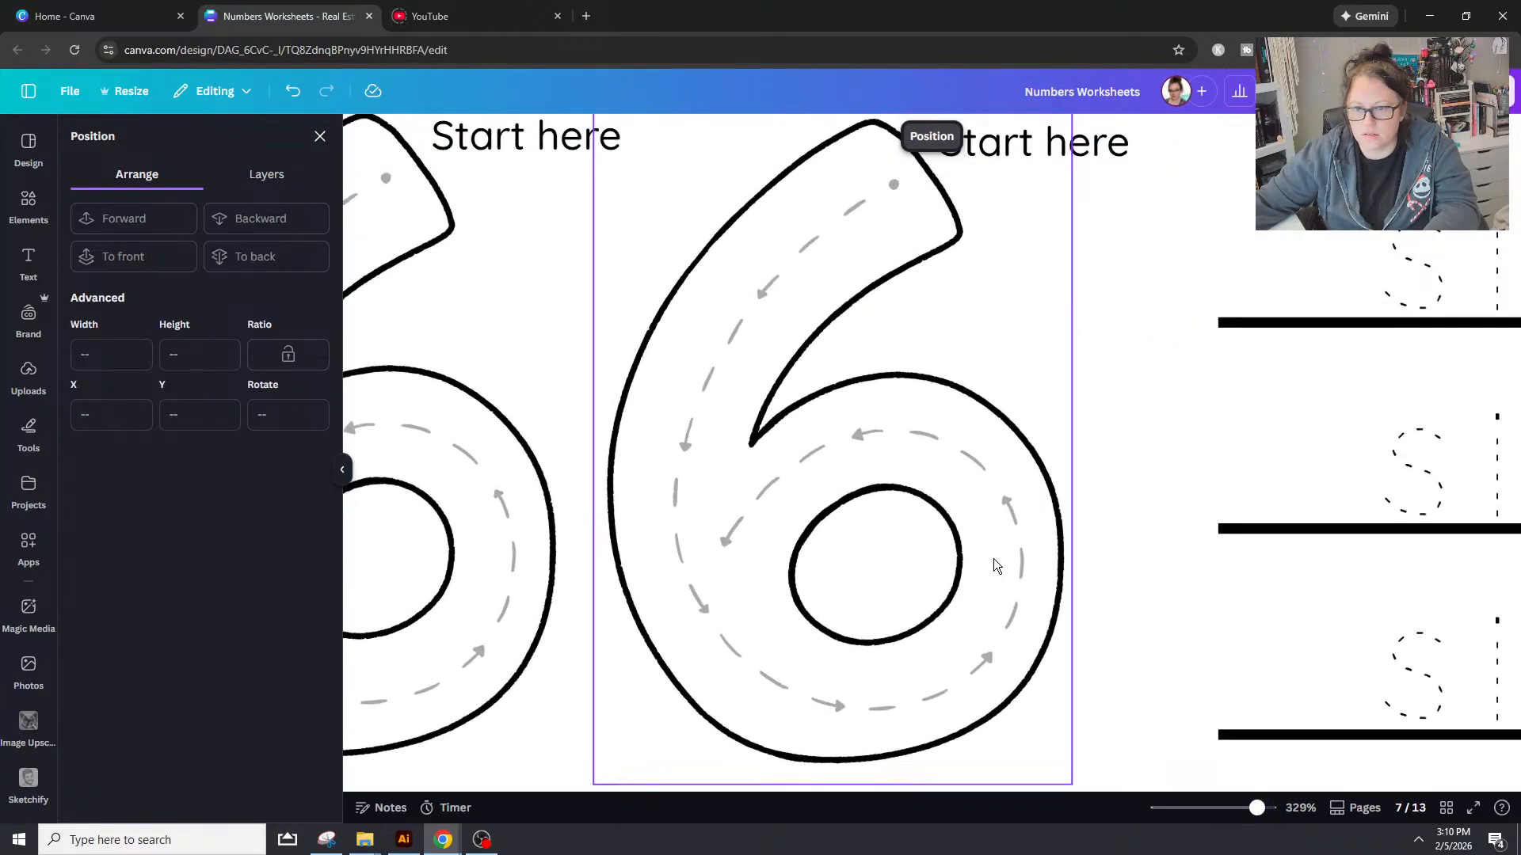
drag(1017, 430, 871, 447)
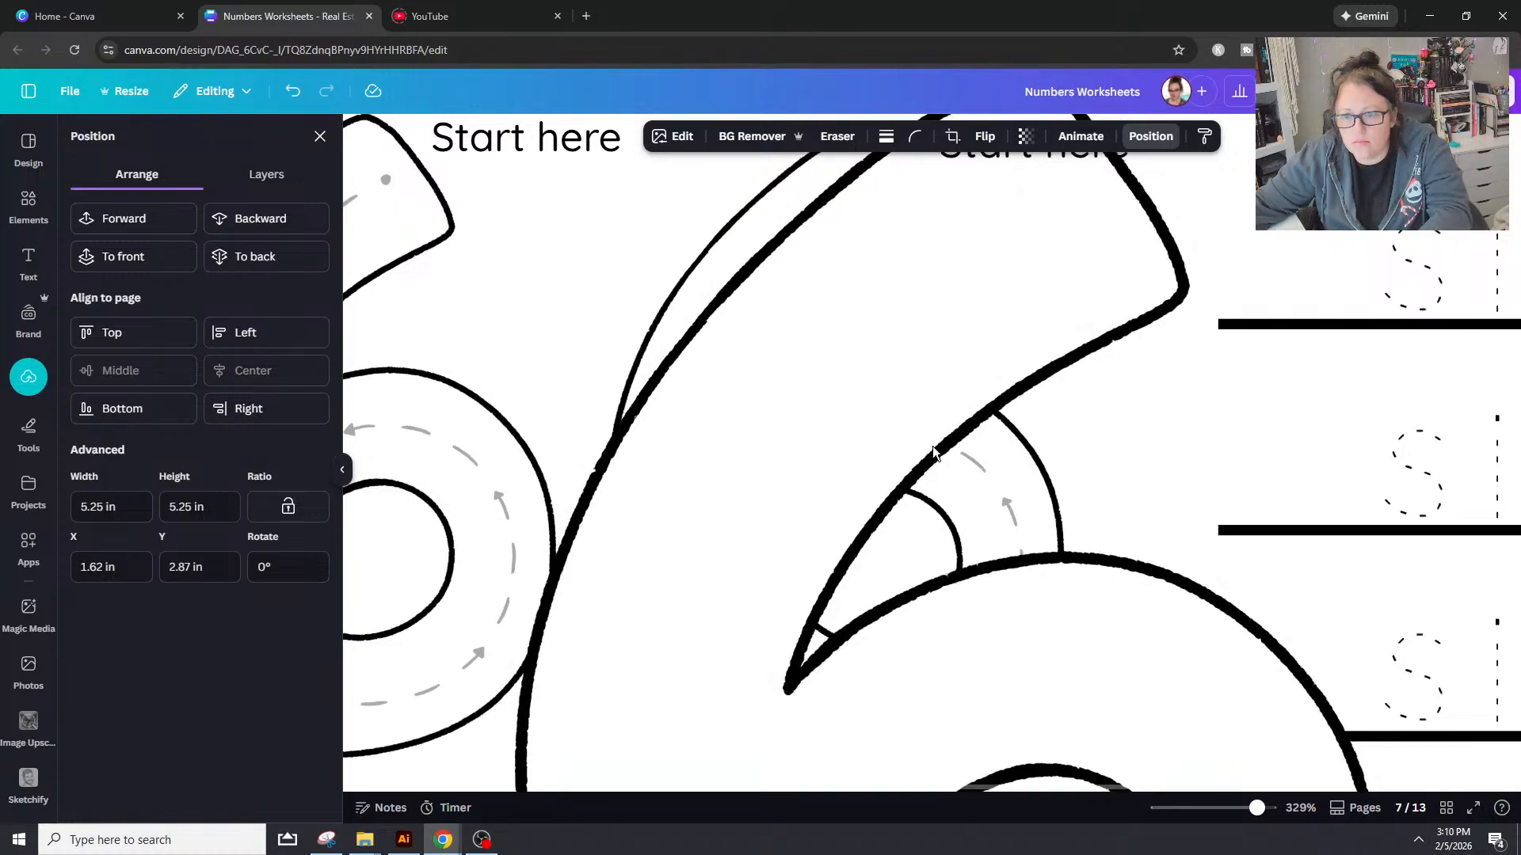
Step: Scale the blank number 6 to about 2.79 in square and align it with the second dashed 6 at about X 2.43, Y 3.14 in
scroll(935, 443, up, 3)
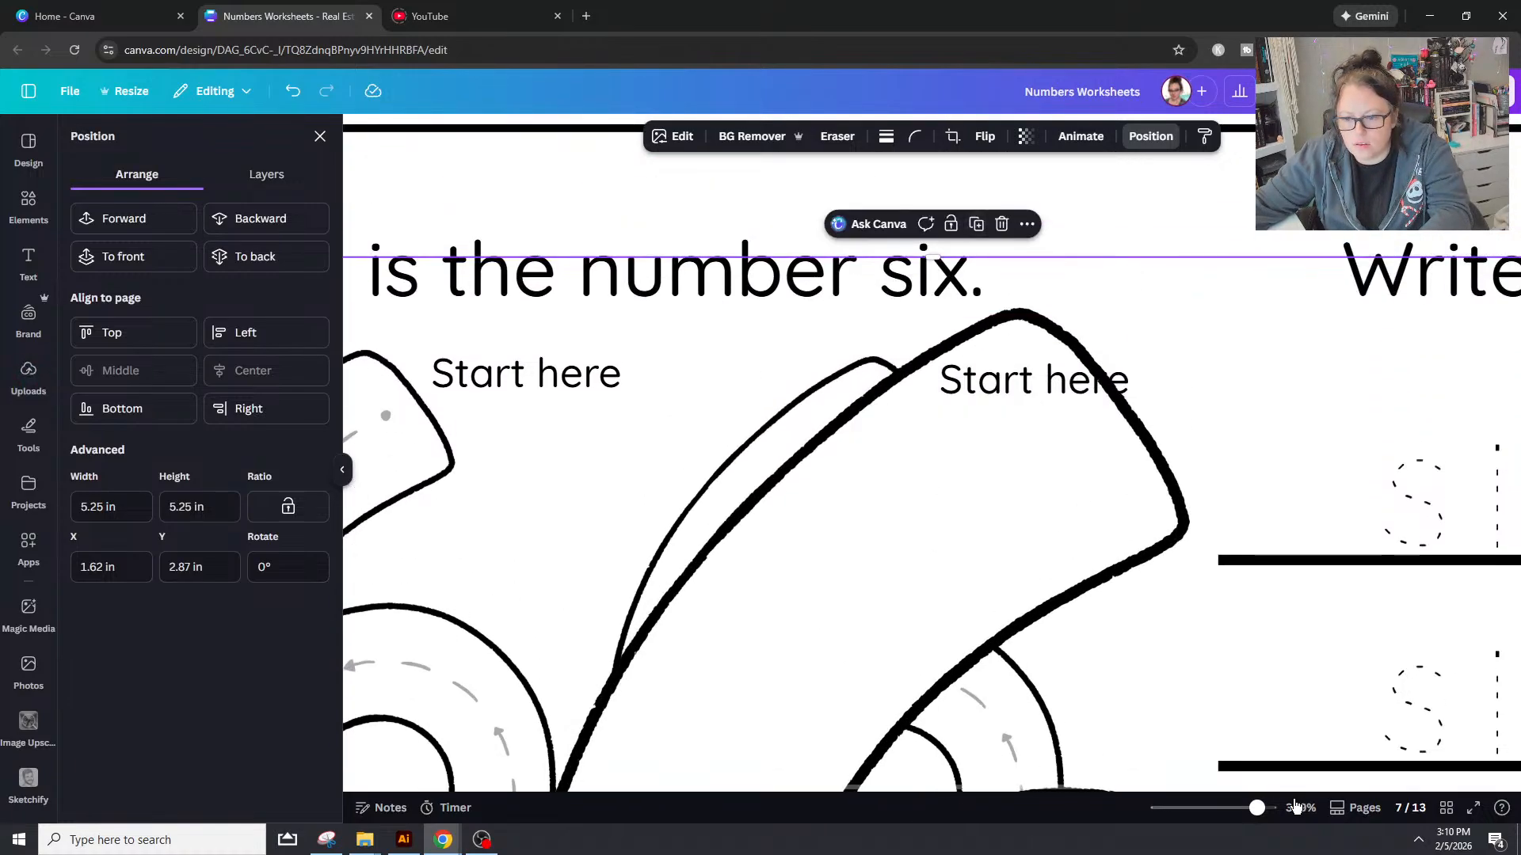
scroll(1296, 807, down, 3)
drag(1273, 358, 1029, 563)
drag(846, 625, 934, 381)
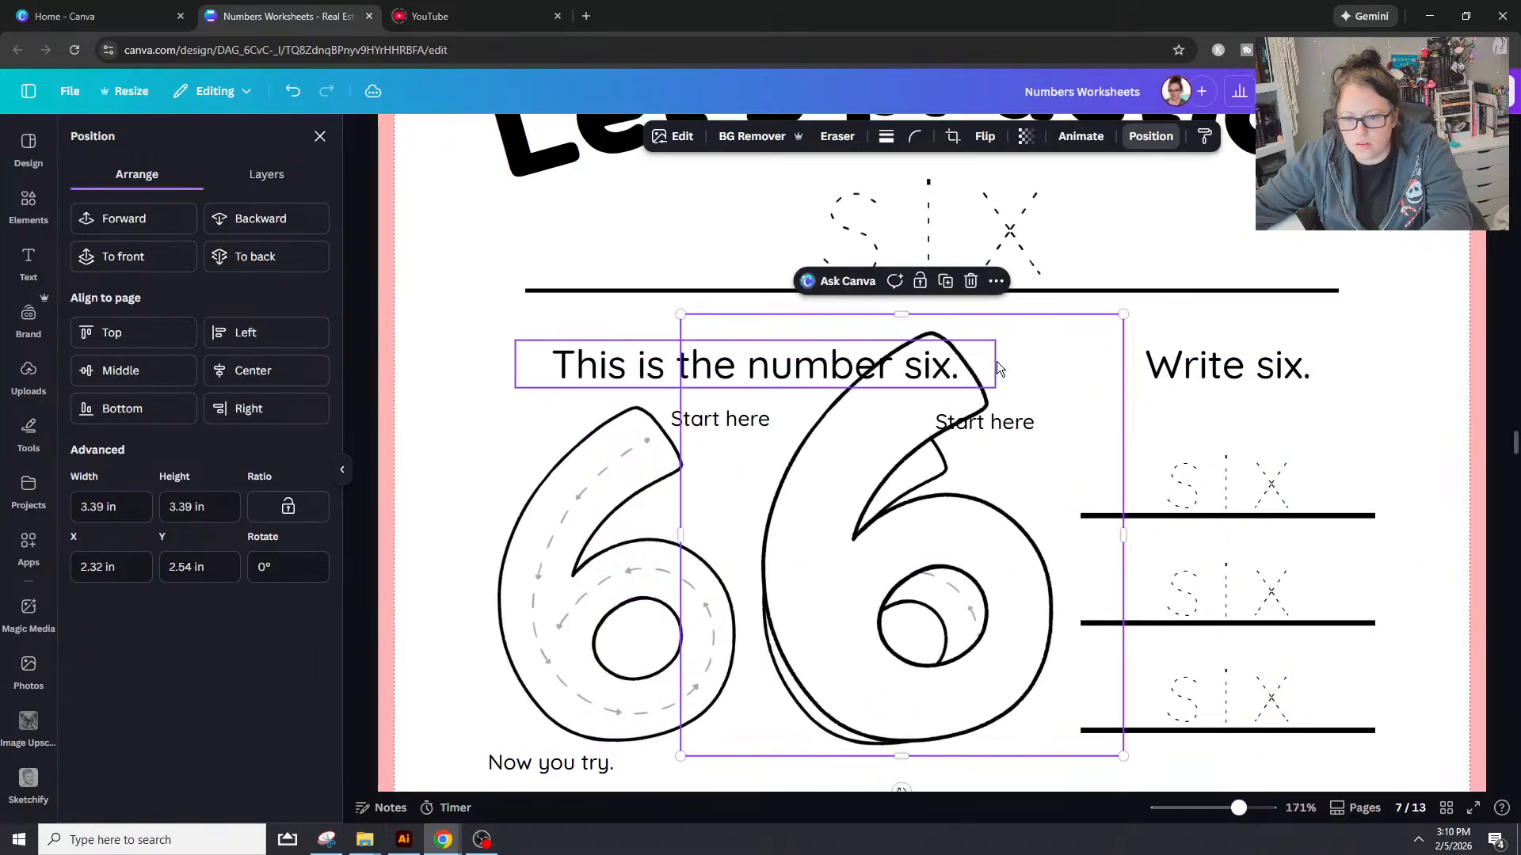
drag(1118, 326, 1039, 371)
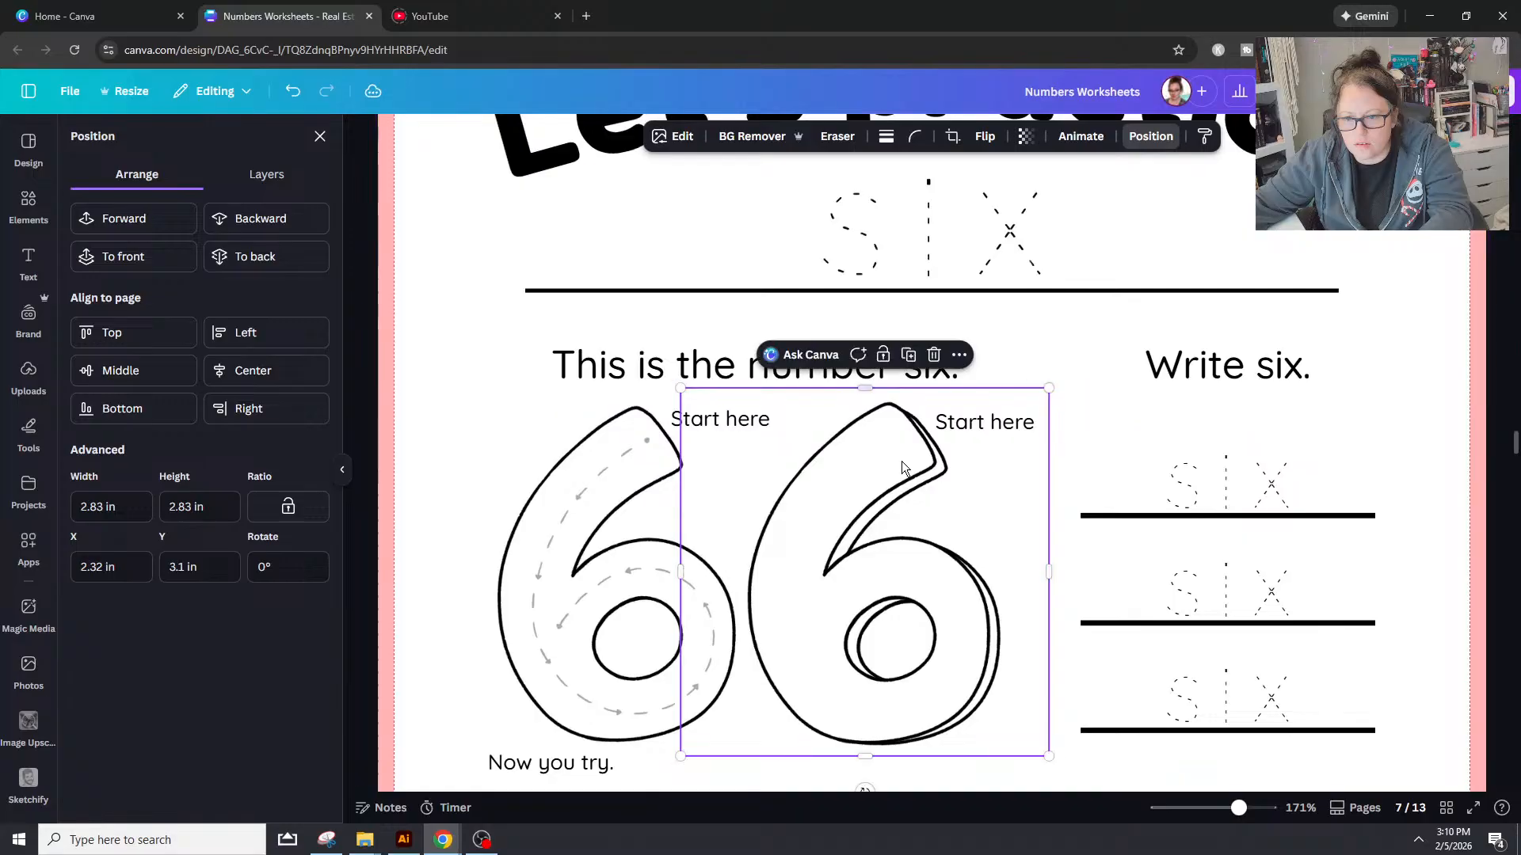
drag(855, 469, 868, 474)
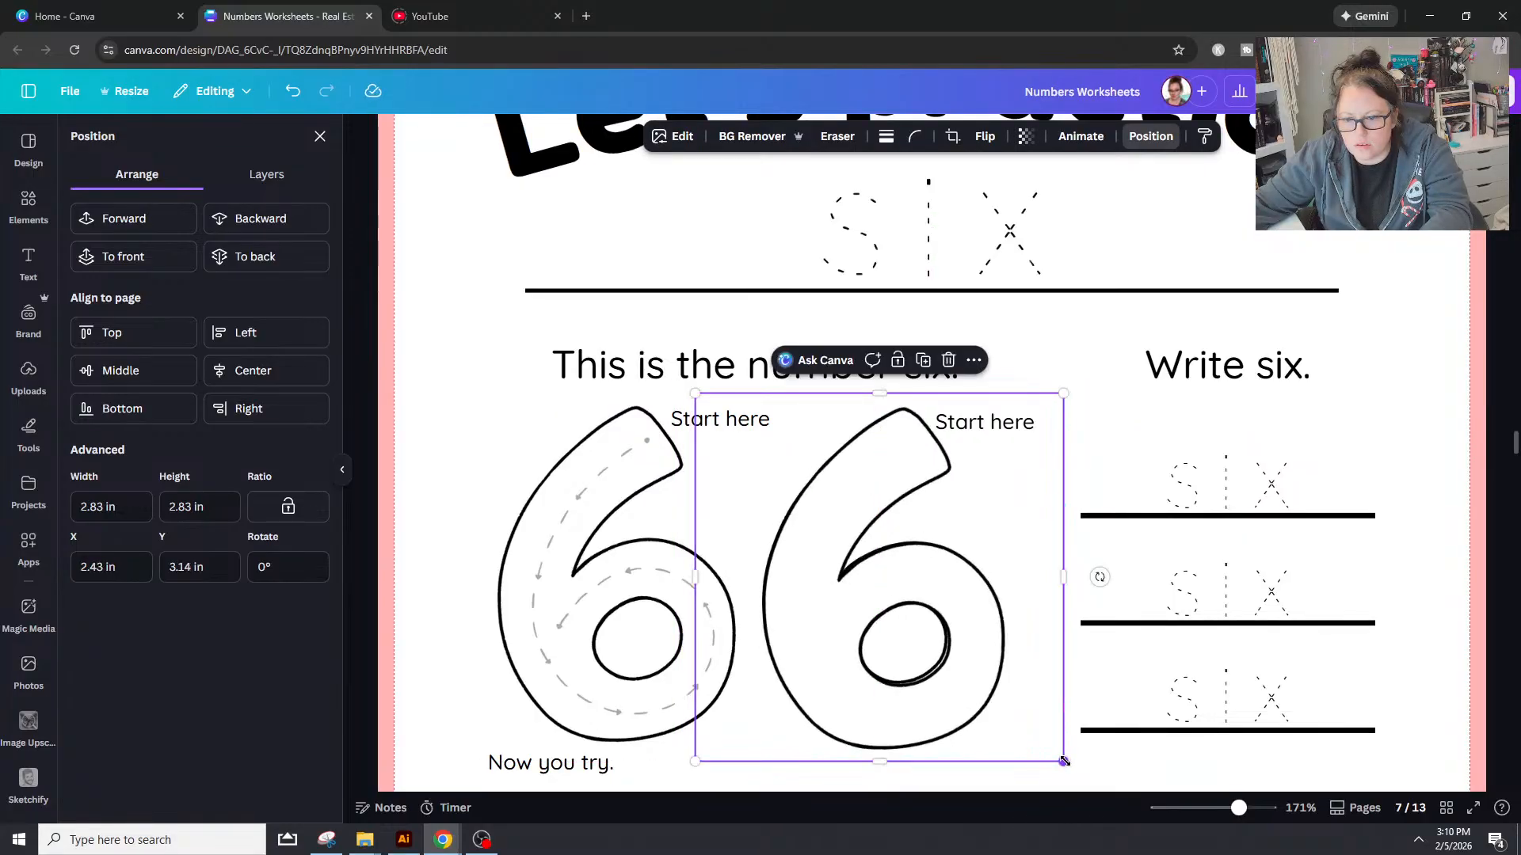
drag(1064, 760, 1059, 757)
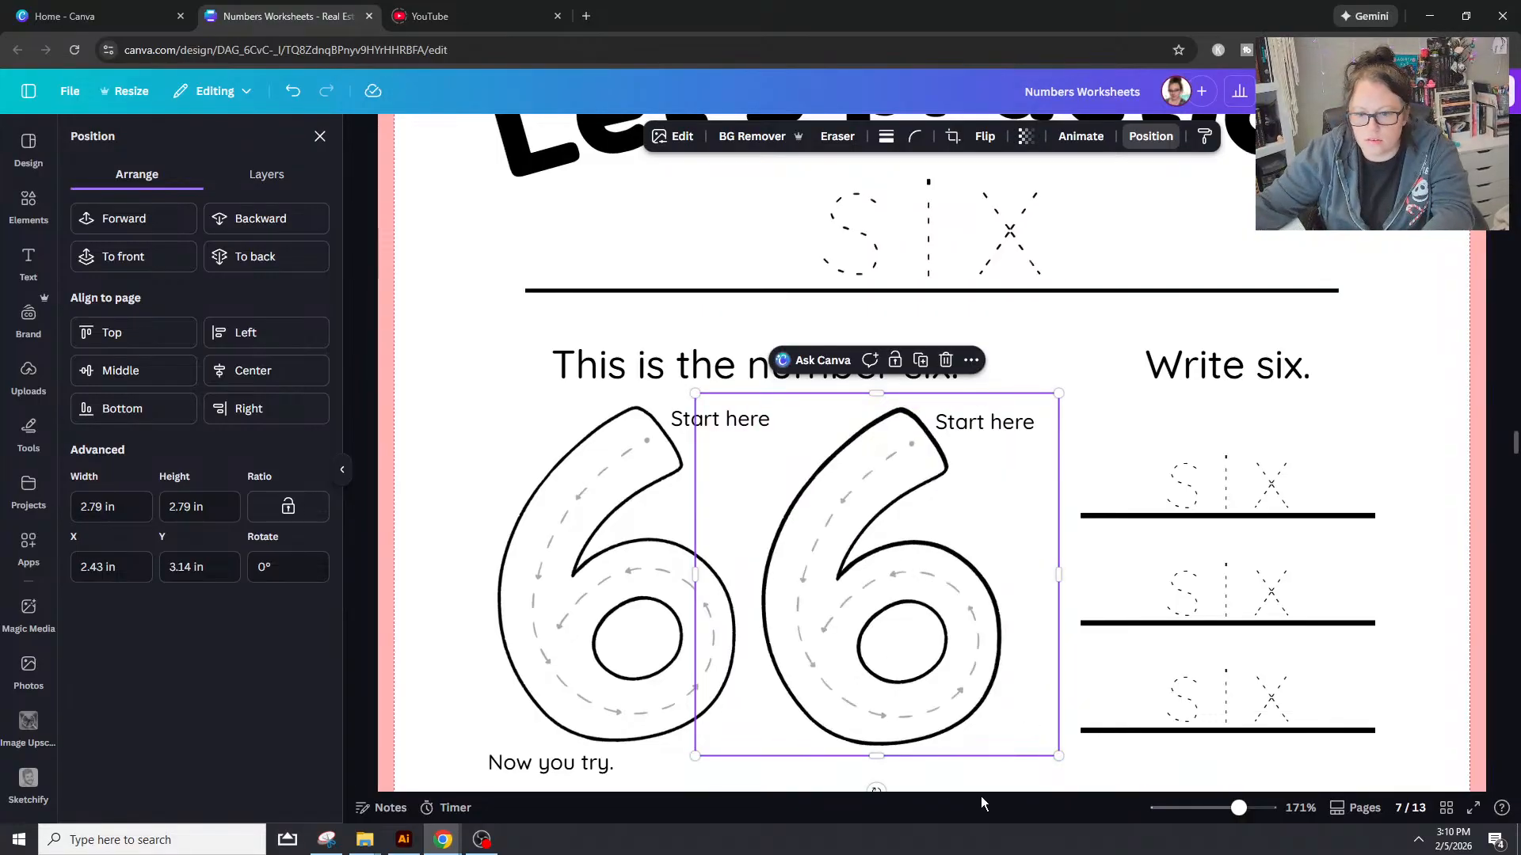
Step: Delete the second dashed number 6 from above the blank outline and go on to the number seven page
click(938, 615)
key(Delete)
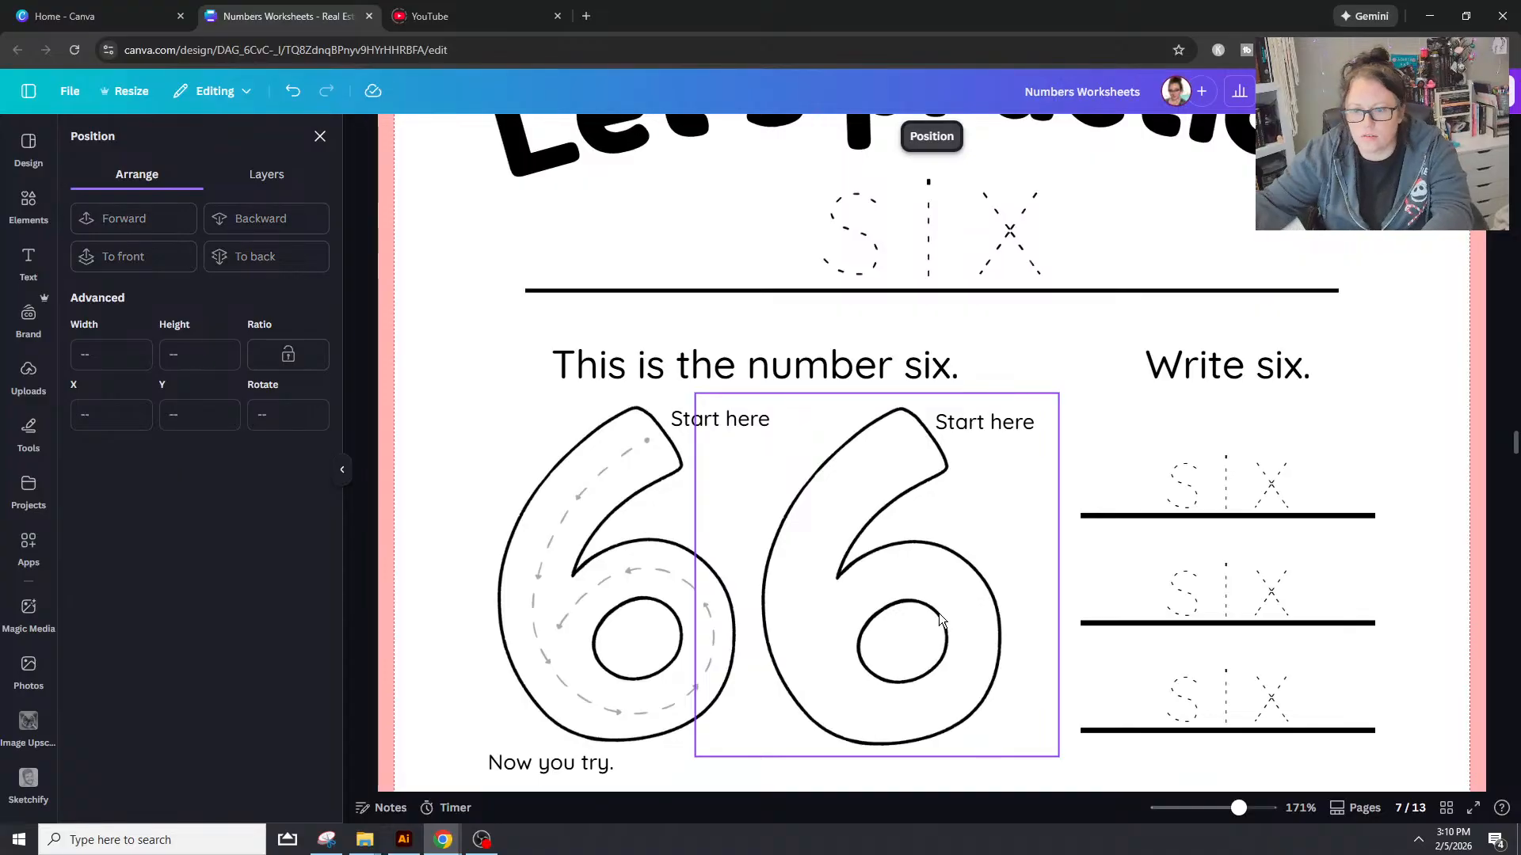
scroll(939, 613, down, 6)
click(681, 203)
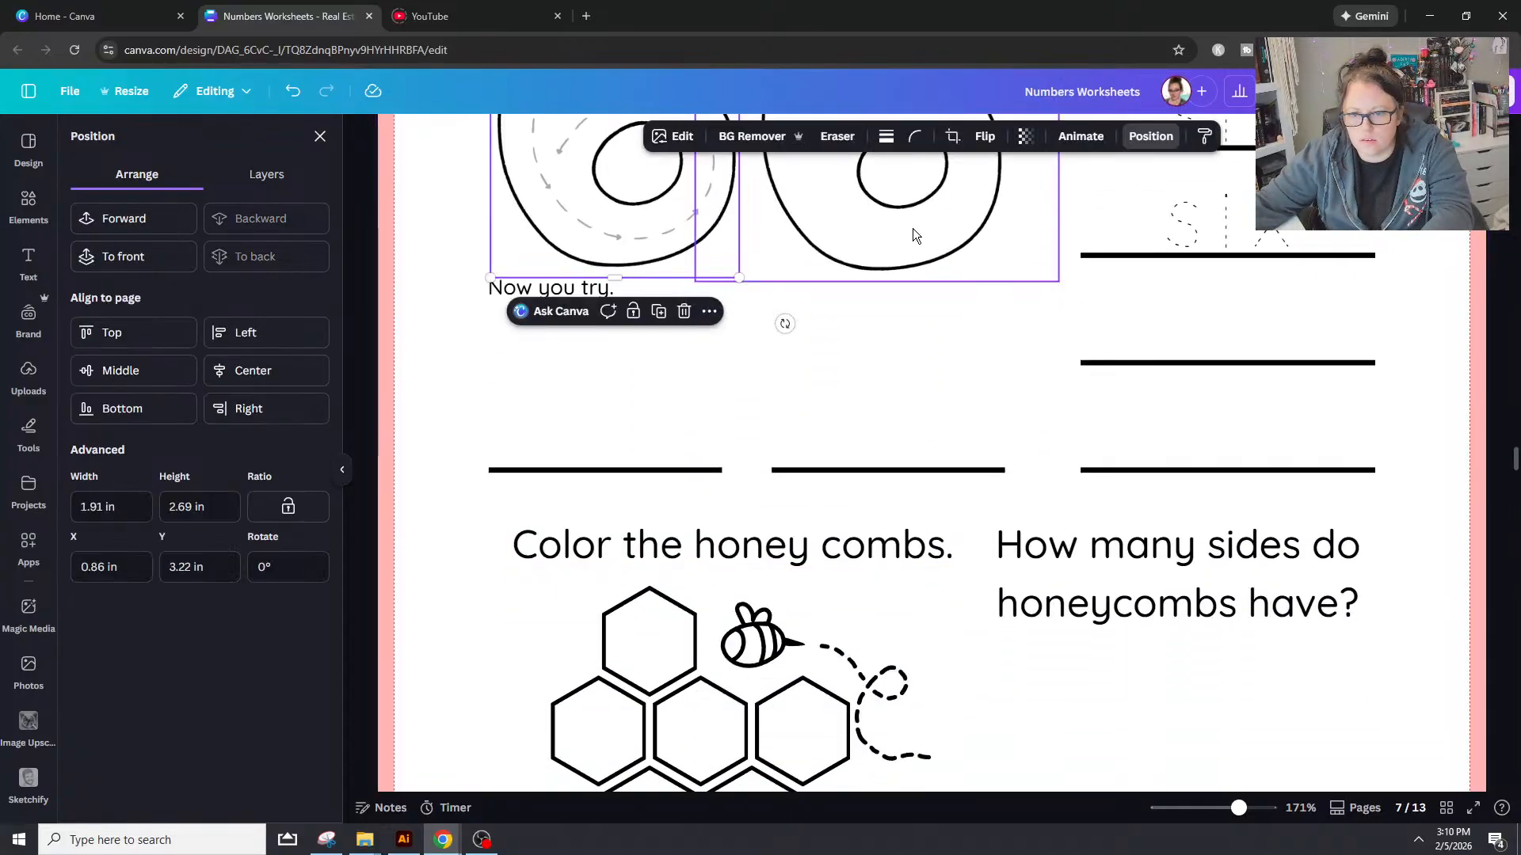
scroll(864, 568, down, 12)
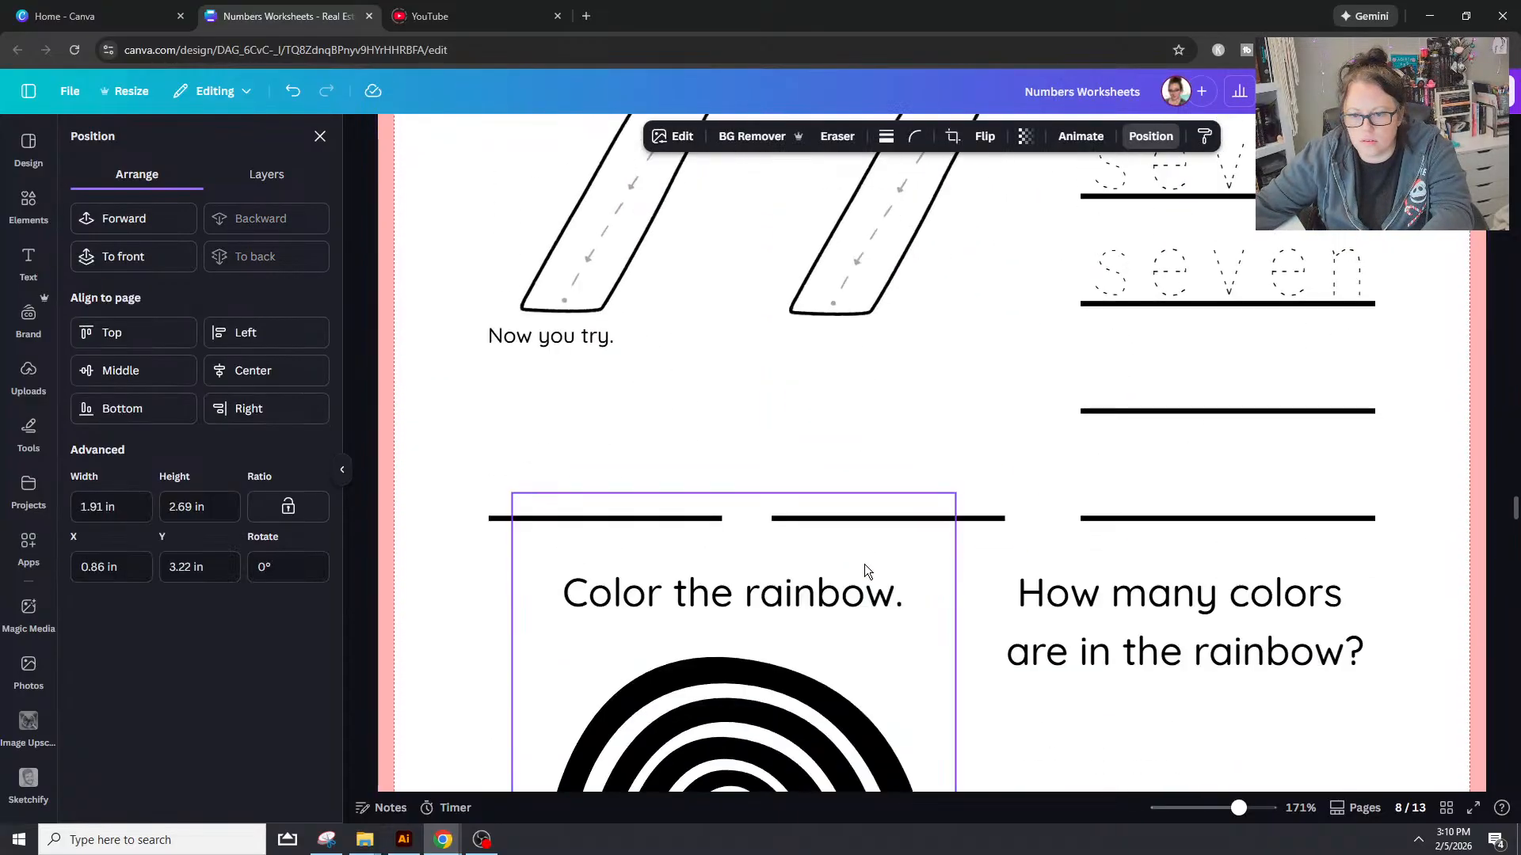
Step: Place the blank number 7 over the second dashed 7, scaled to about 2.9 in square at about X 2.54, Y 3.1 in
scroll(863, 564, up, 3)
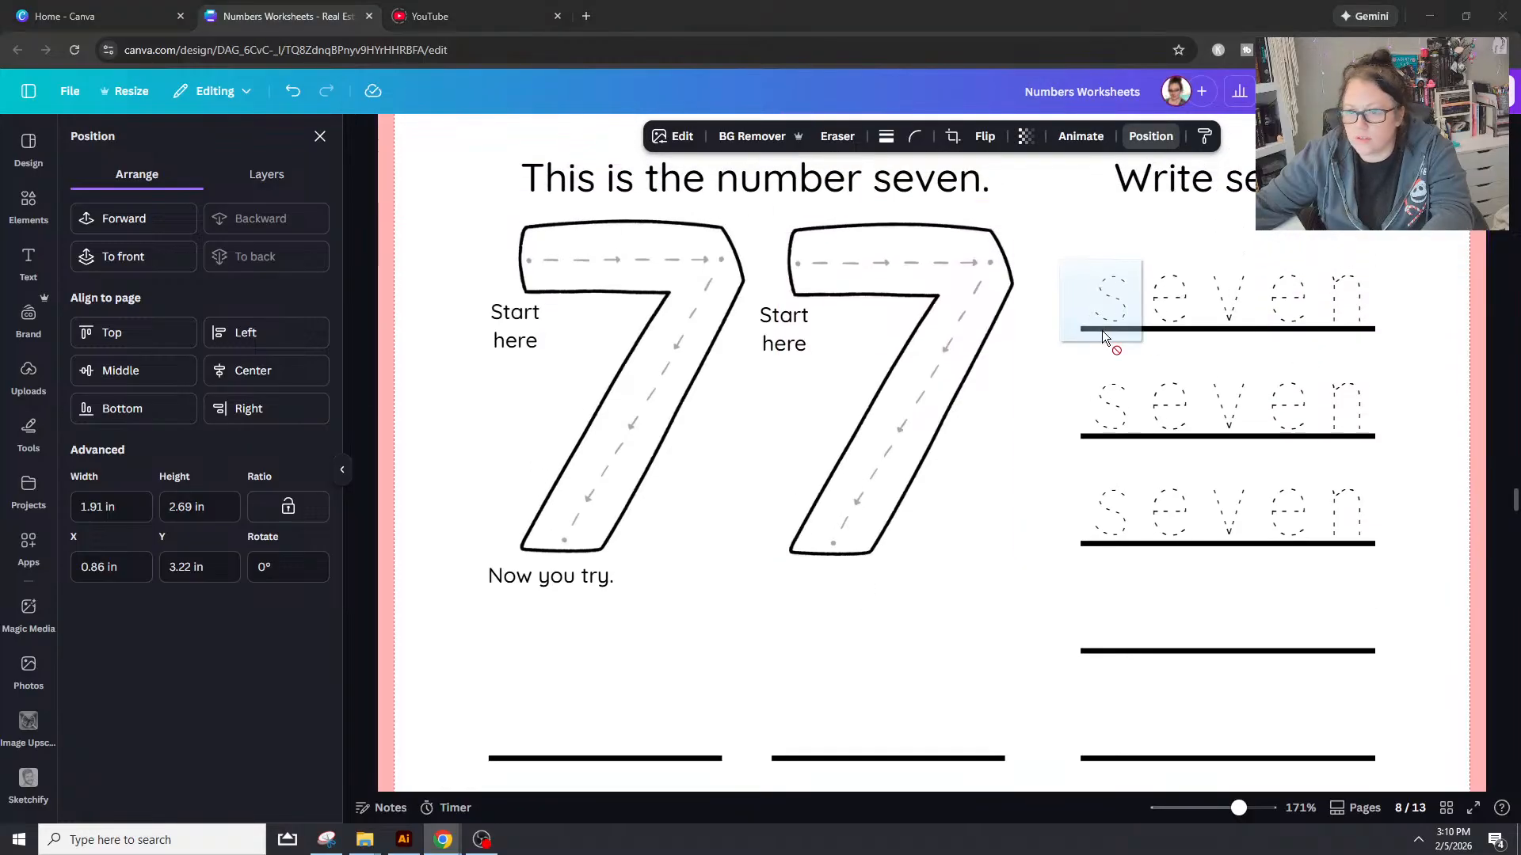
key(ctrl+v)
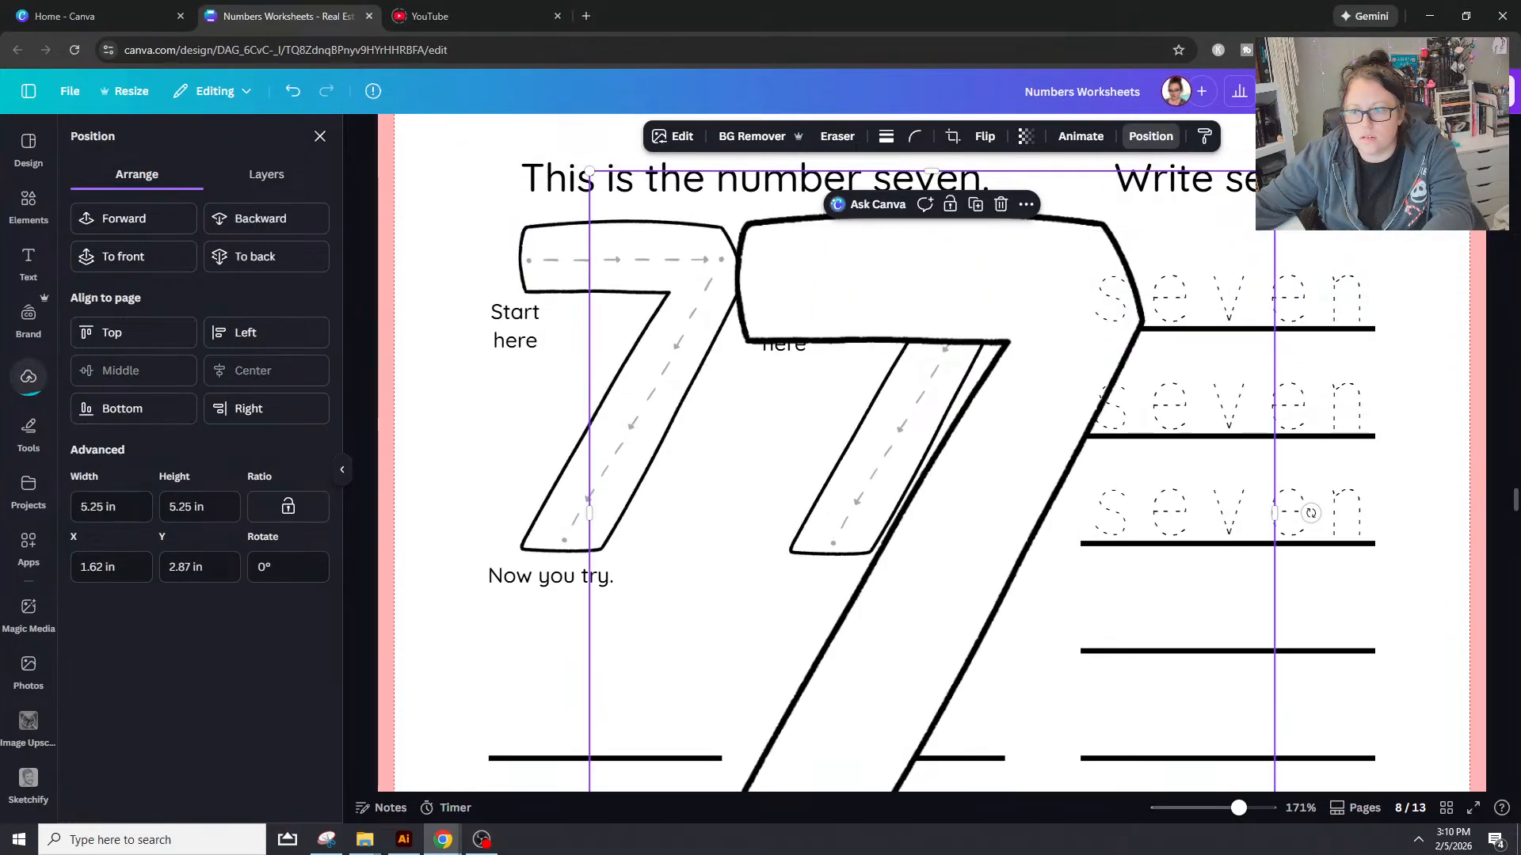
drag(1275, 172, 939, 506)
drag(799, 585, 923, 282)
drag(1061, 549, 1089, 578)
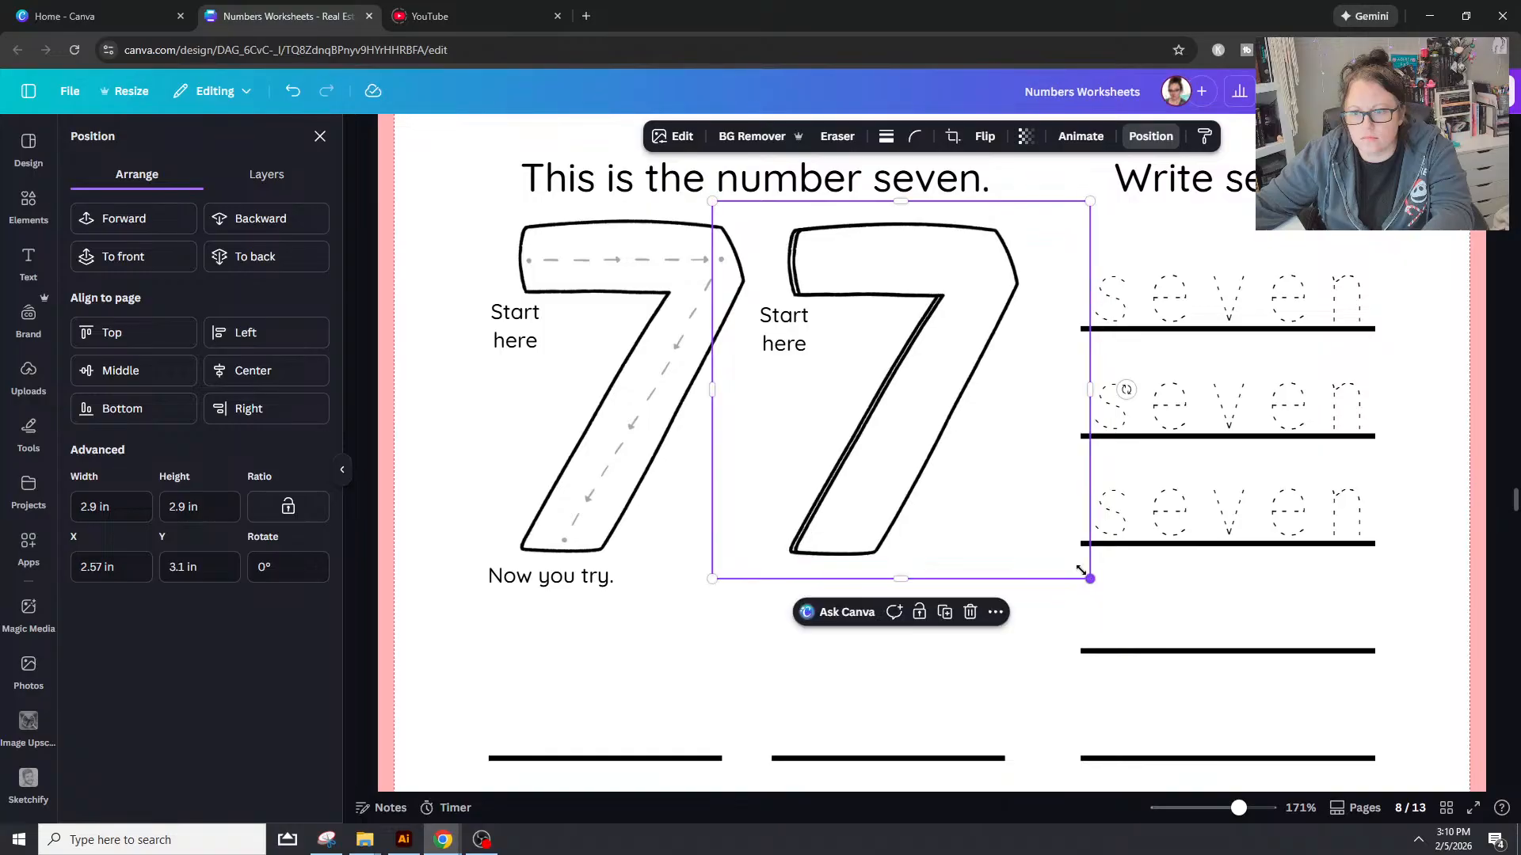
drag(929, 391, 925, 391)
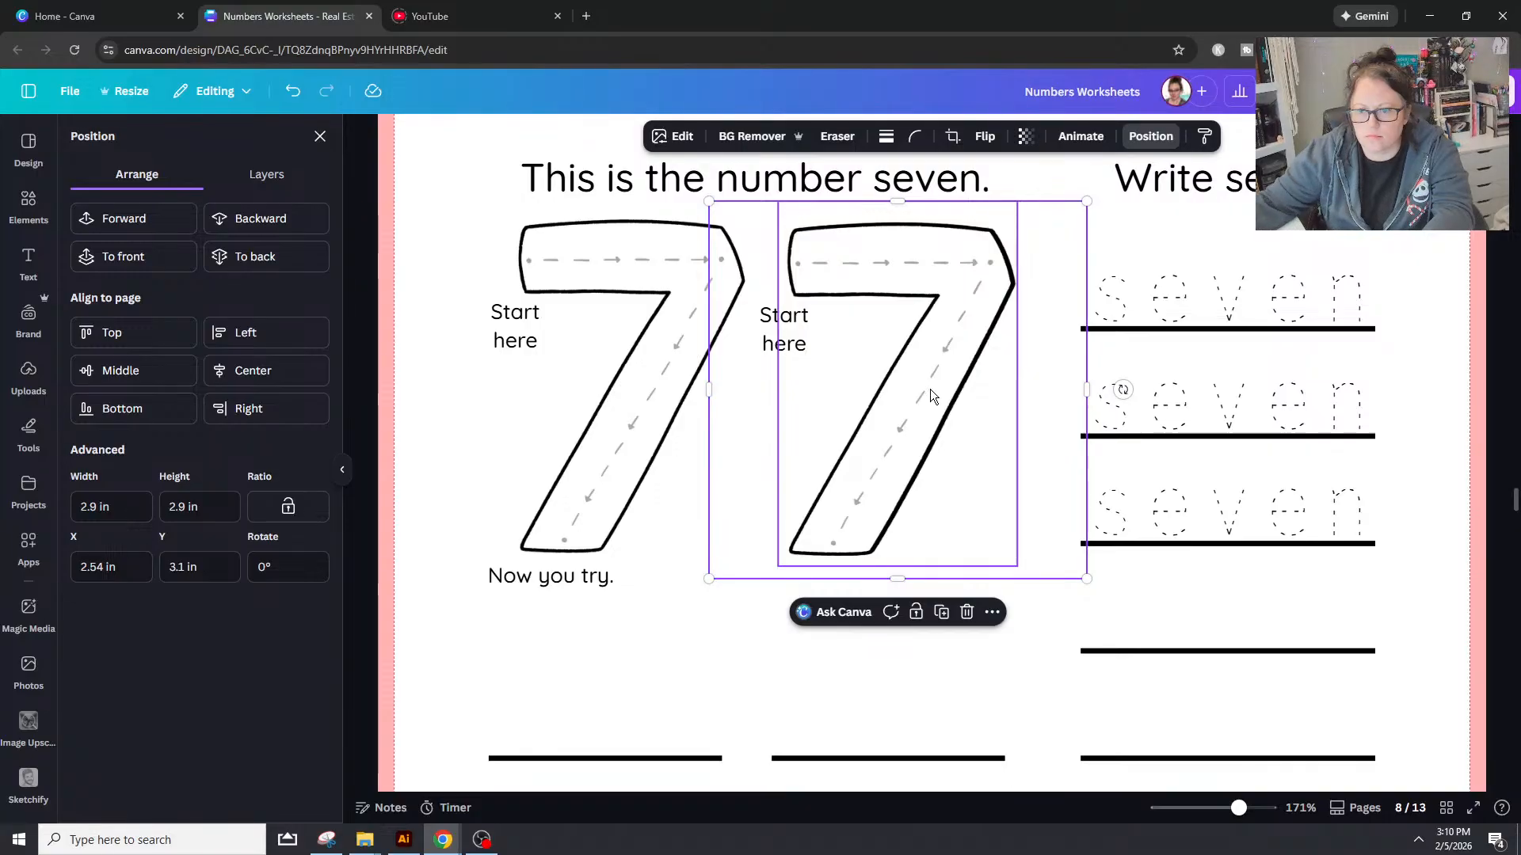
Step: Delete the second dashed number 7 from above the blank outline
click(887, 676)
click(907, 434)
key(Escape)
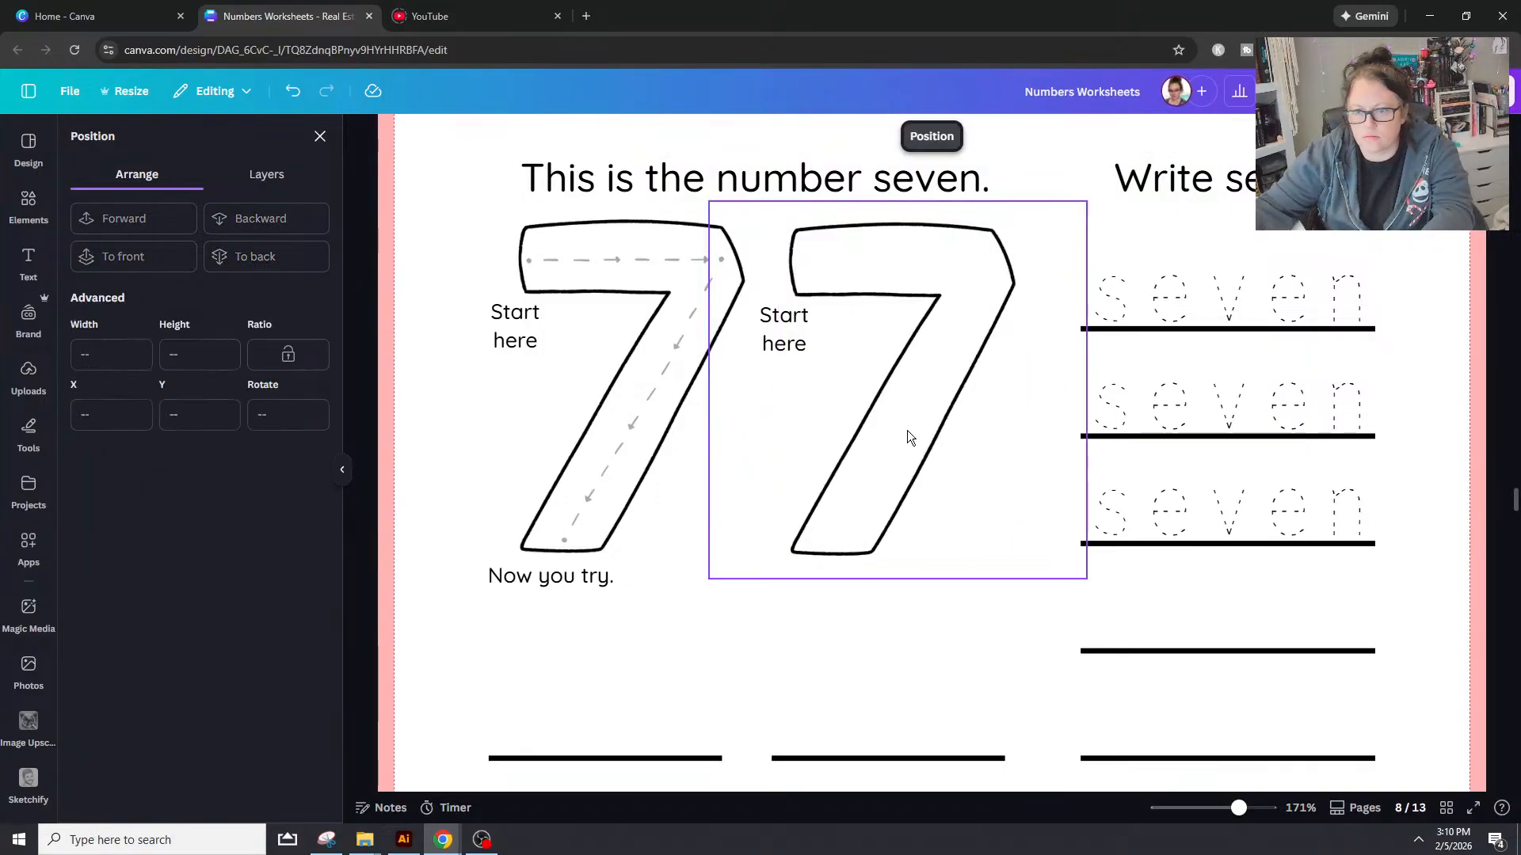
Step: Place the blank number 8 outline on the number eight page
scroll(908, 434, down, 4)
scroll(907, 430, down, 8)
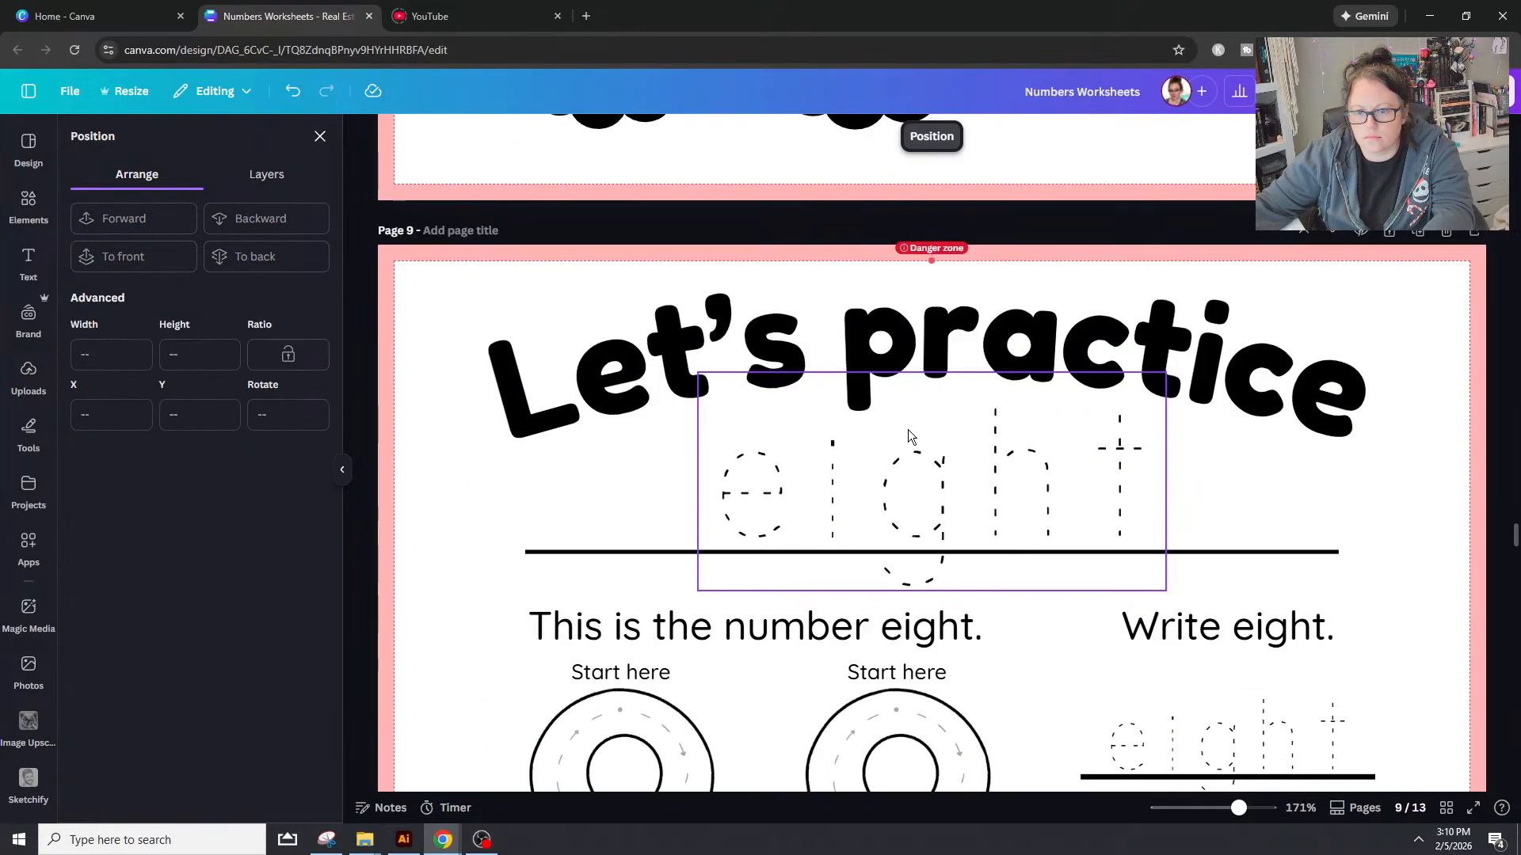
scroll(908, 430, up, 7)
drag(1222, 807, 1252, 807)
scroll(969, 608, down, 5)
scroll(967, 599, down, 2)
scroll(1033, 541, down, 2)
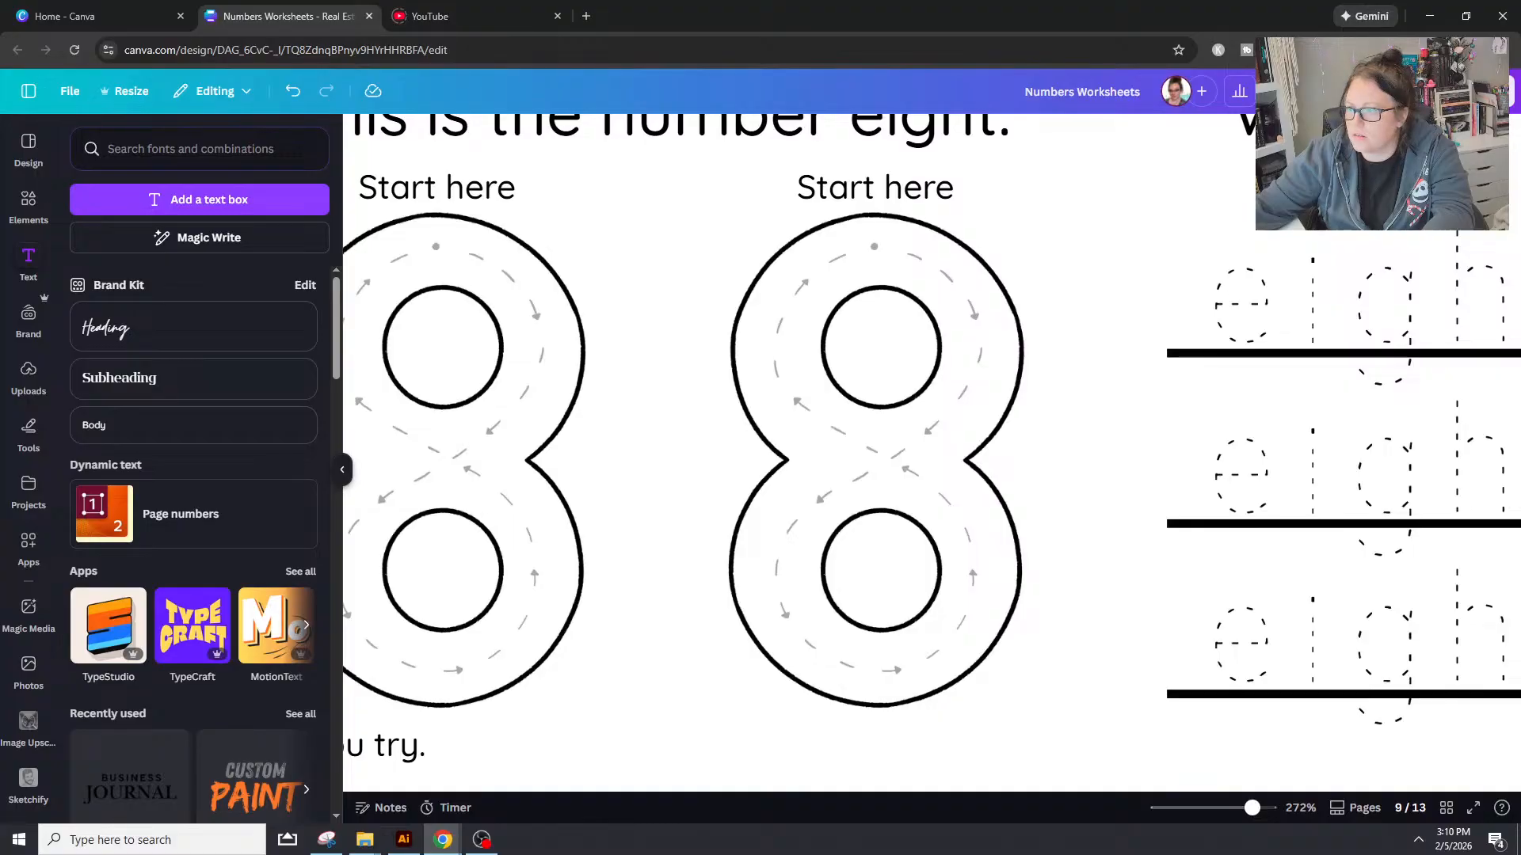
click(804, 354)
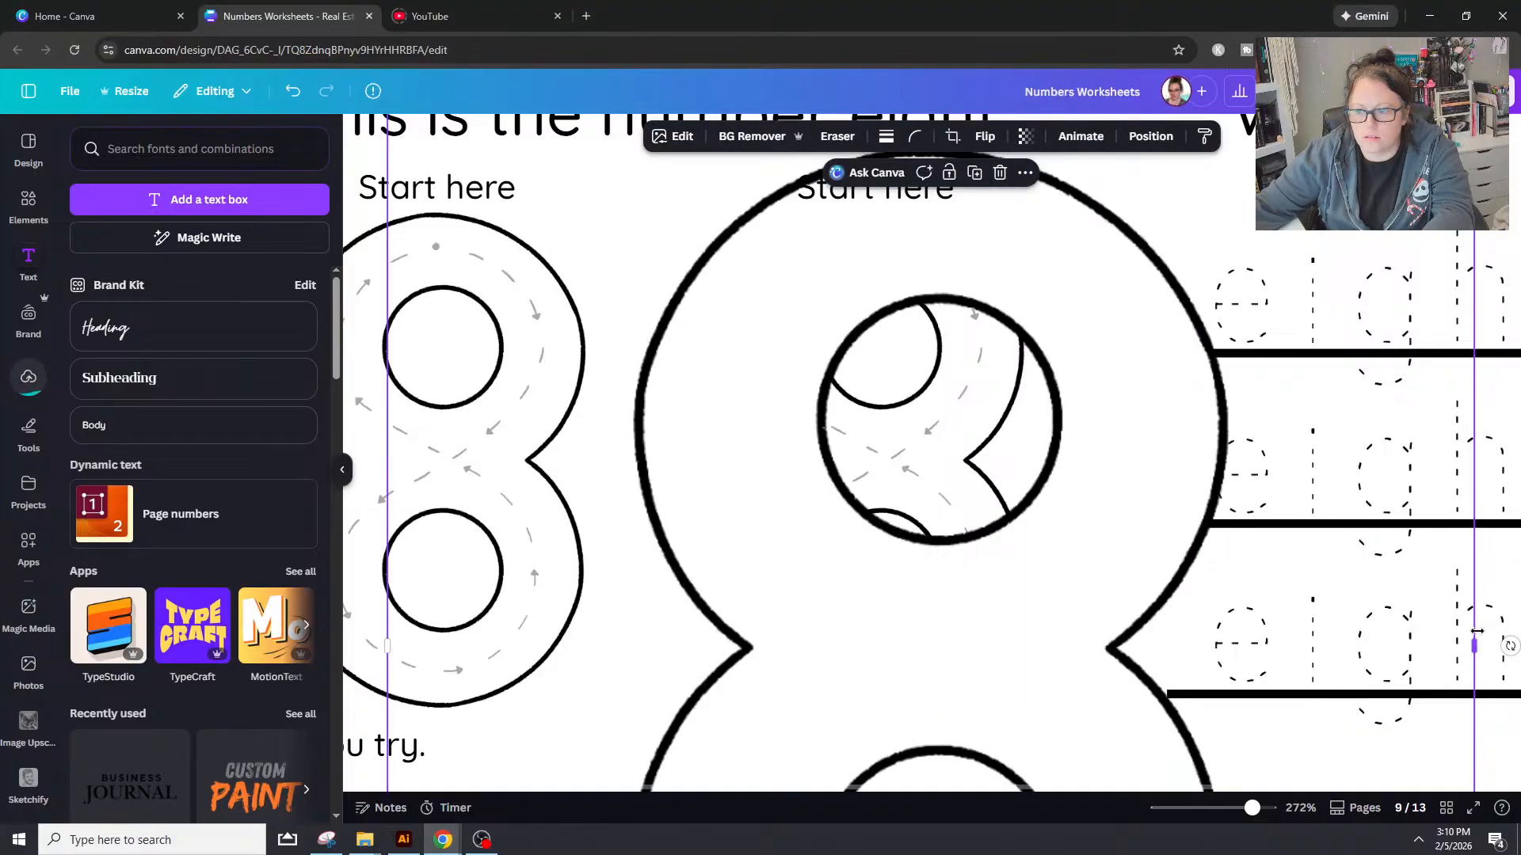
Step: Shrink the blank number 8 and move it over the second dashed 8, matching their top edges
scroll(1383, 354, up, 8)
scroll(1487, 634, down, 2)
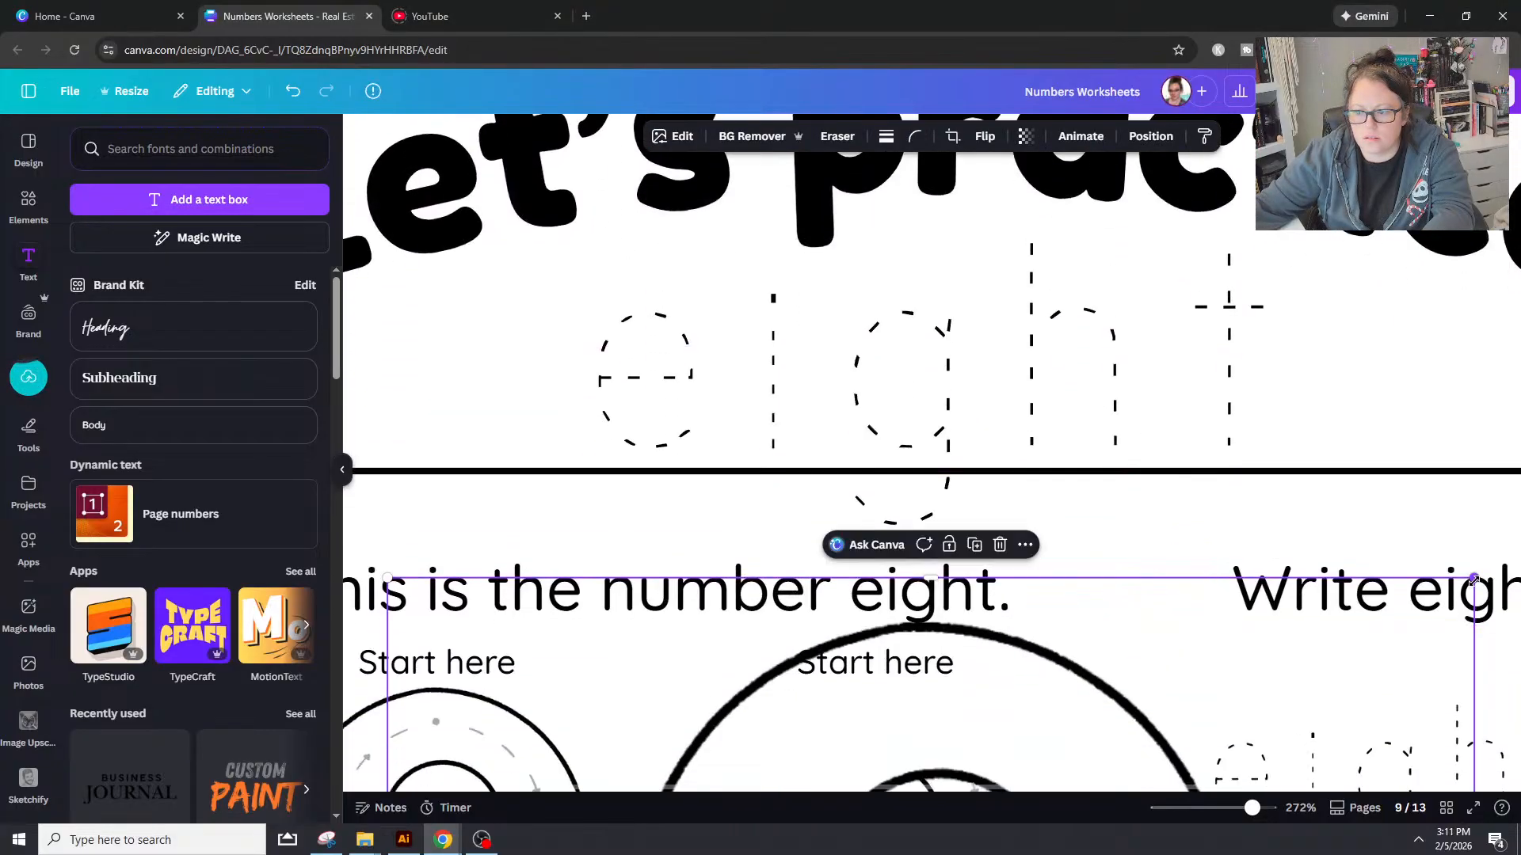
drag(1475, 580, 1137, 700)
scroll(1164, 729, down, 3)
drag(750, 753, 951, 347)
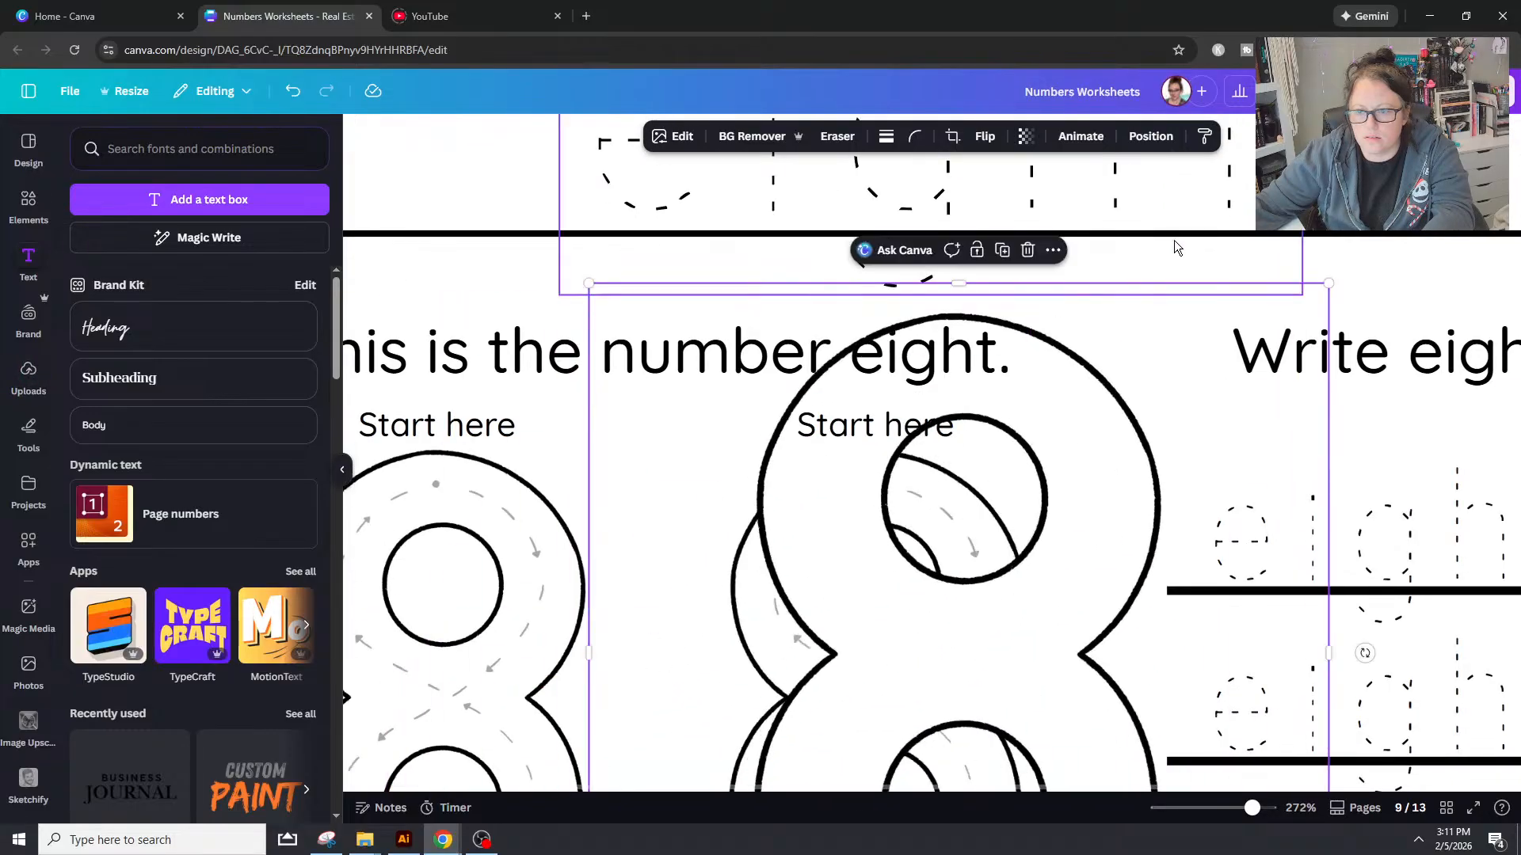
drag(1317, 282, 1022, 602)
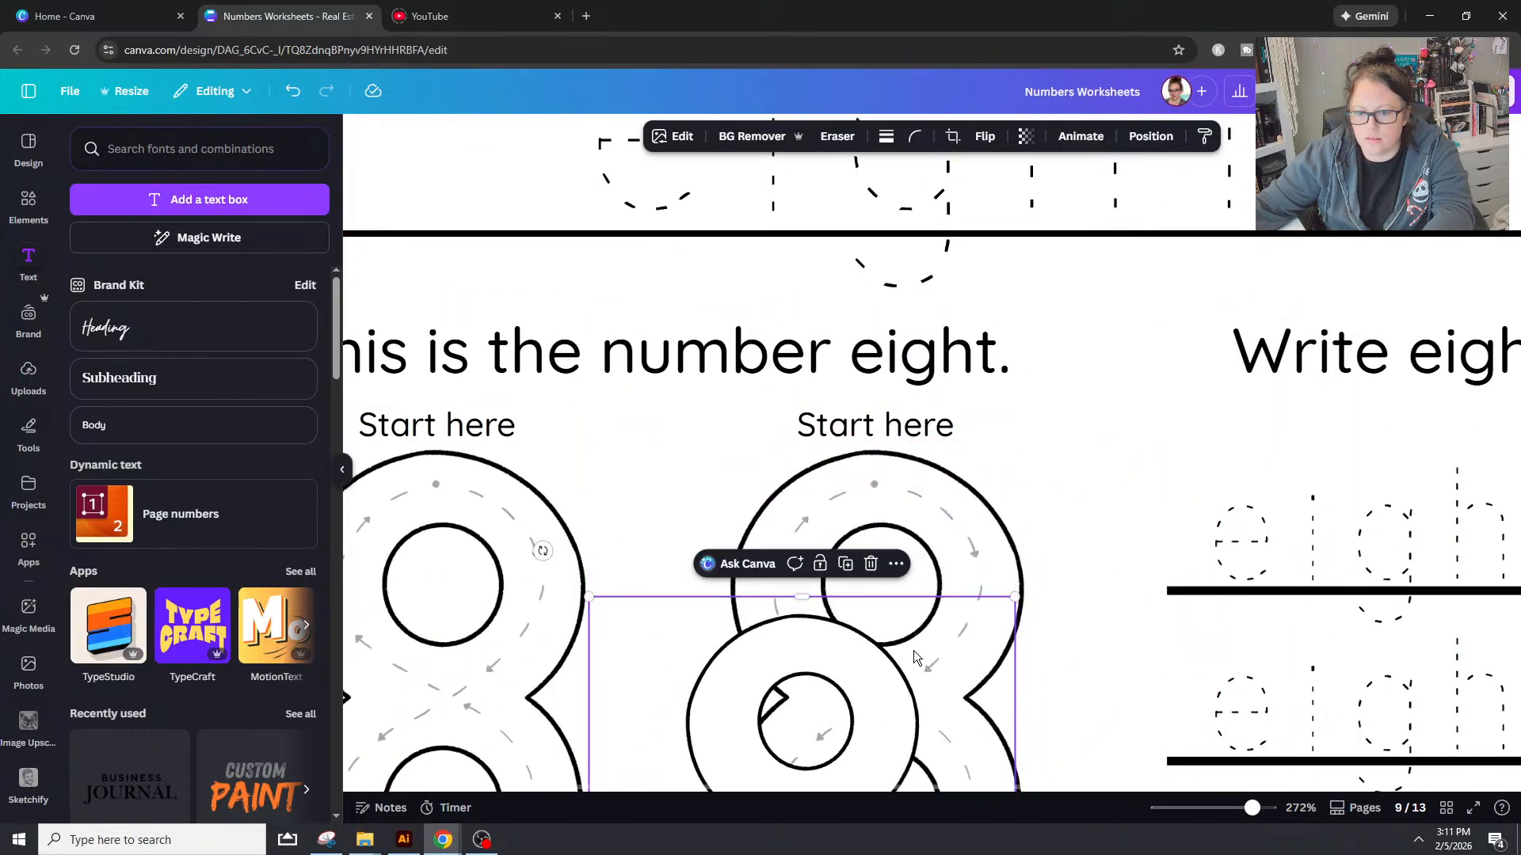
drag(877, 688, 948, 519)
Step: Crop the empty margins at both sides of the blank number 8 and enlarge it to the dashed 8's size
scroll(800, 763, down, 2)
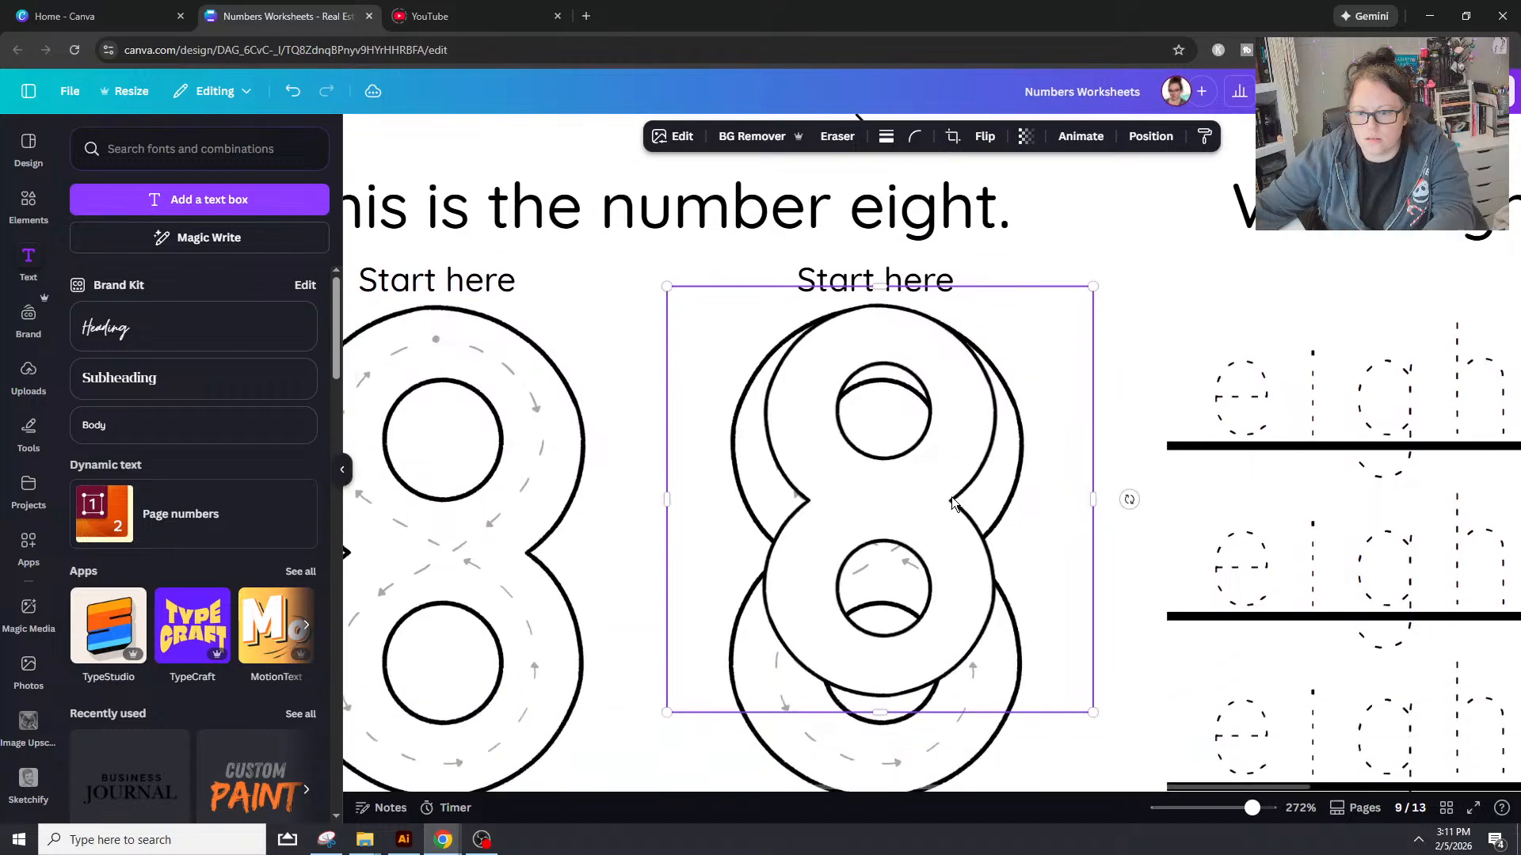
scroll(800, 763, down, 2)
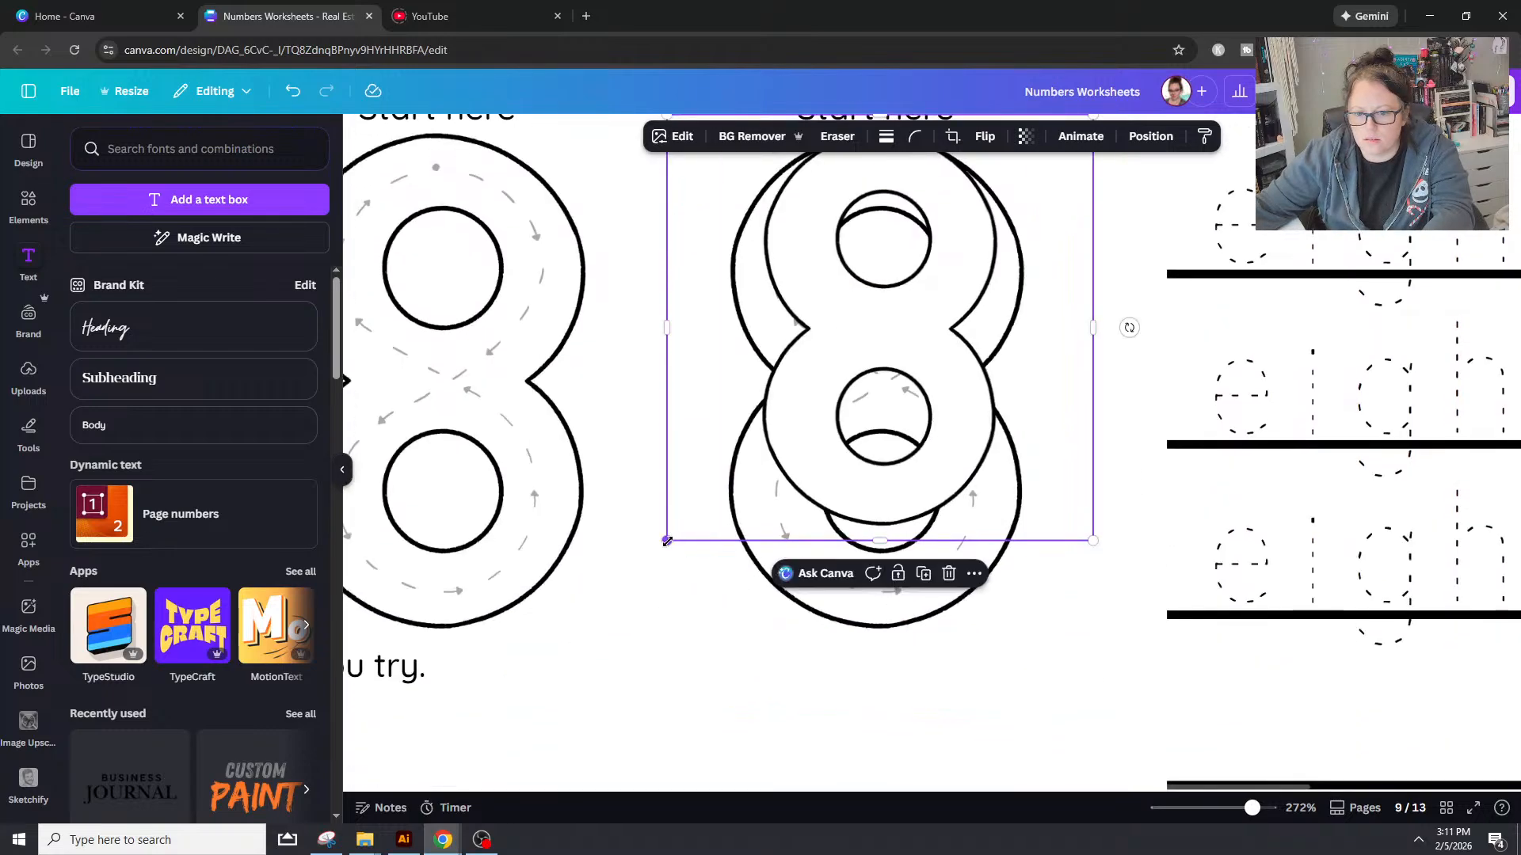
drag(667, 541, 652, 555)
drag(655, 332, 740, 333)
drag(1088, 332, 999, 337)
drag(1000, 555, 1072, 648)
Step: Align the blank number 8 with the second dashed 8 and delete the dashed numeral
drag(995, 492, 963, 482)
scroll(963, 482, up, 1)
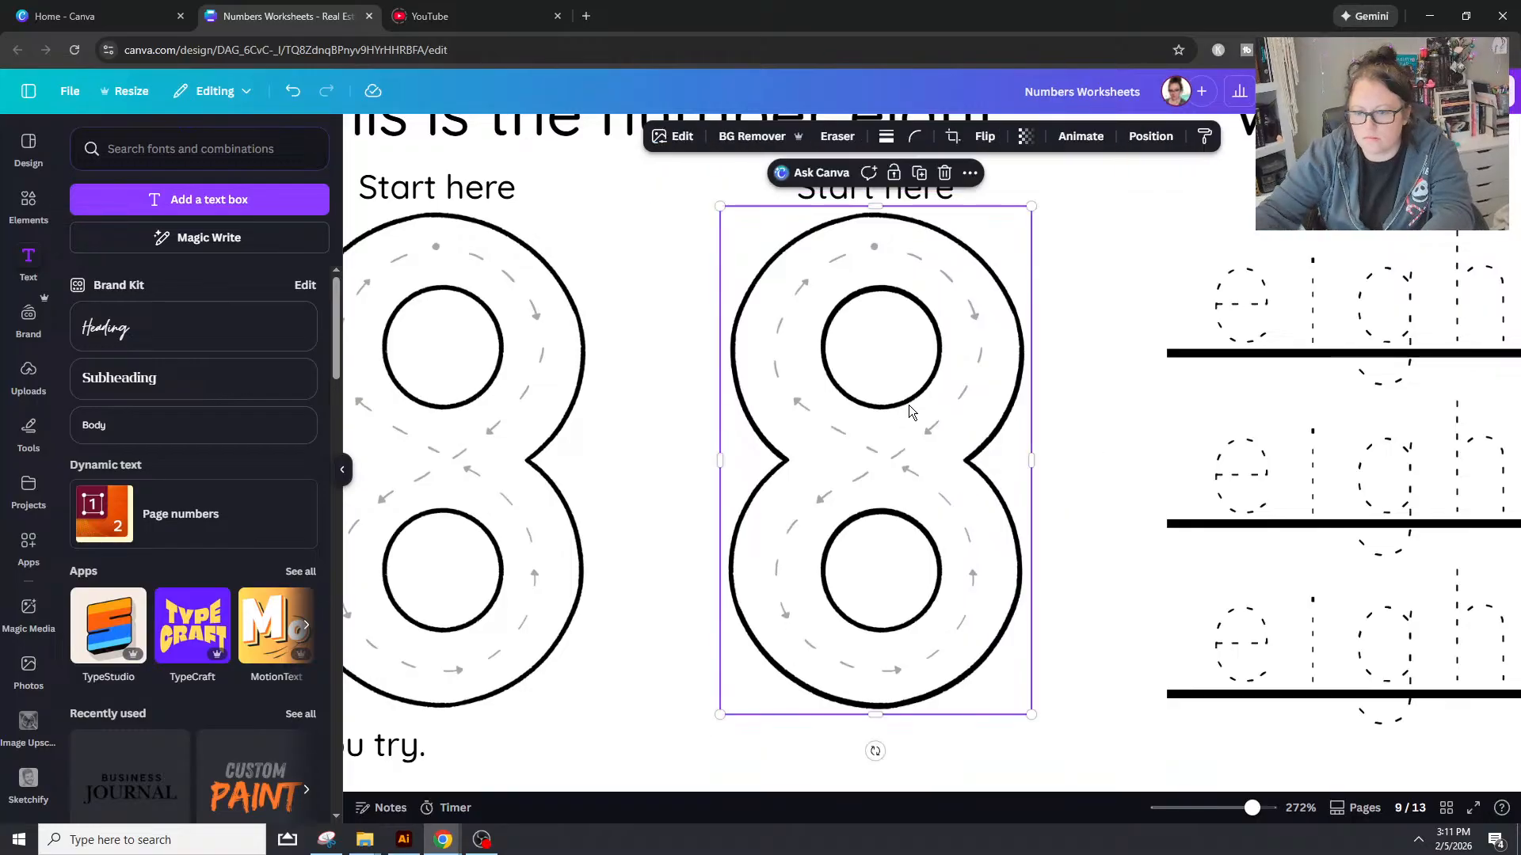
key(ctrl+z)
Step: Try to align the top edges of the first dashed 8 and the blank 8
shift+click(521, 365)
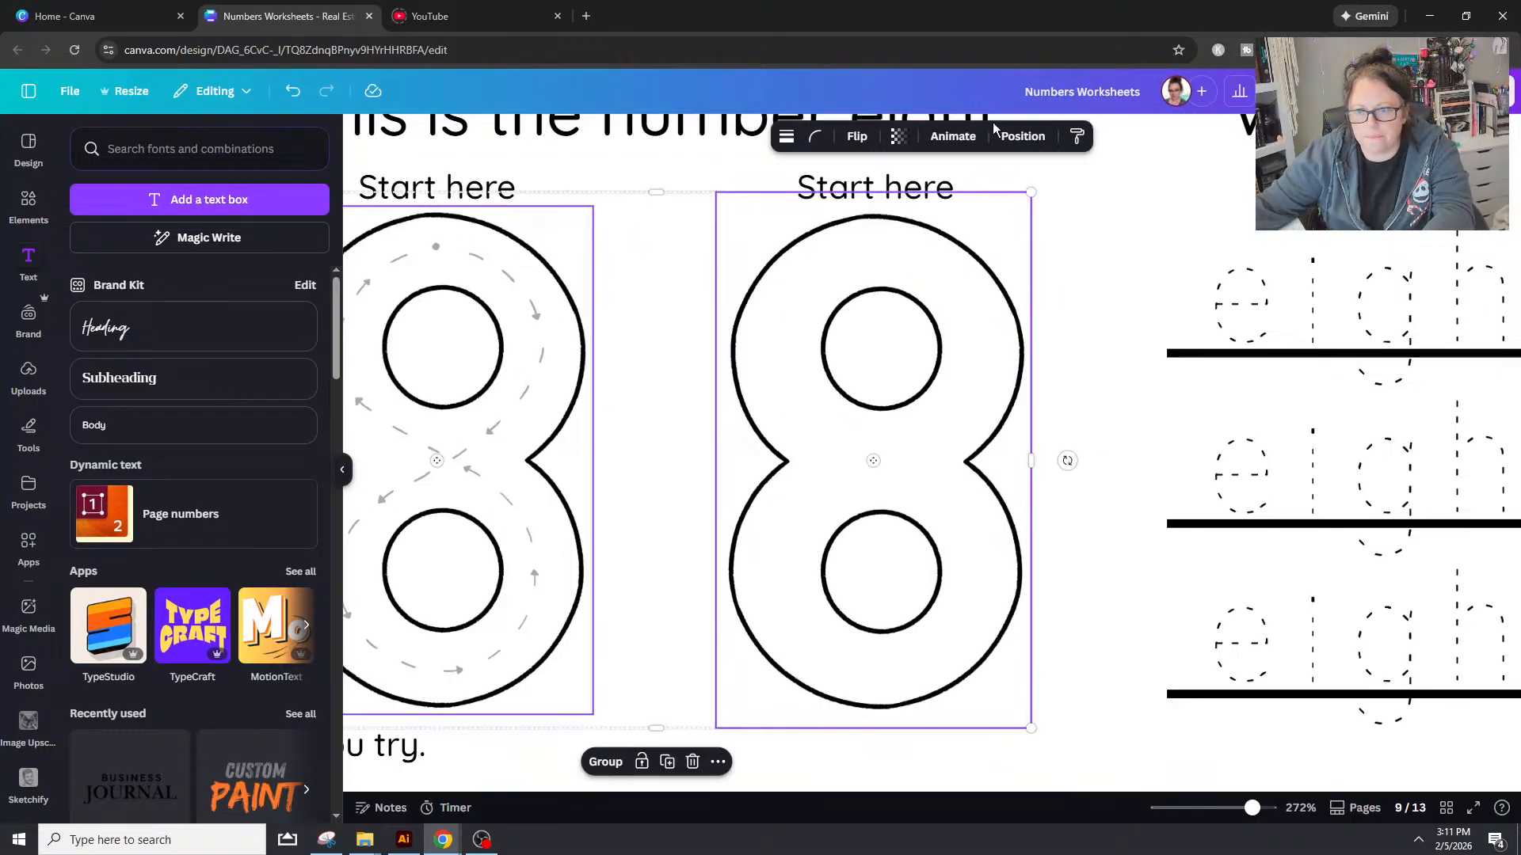
click(1018, 139)
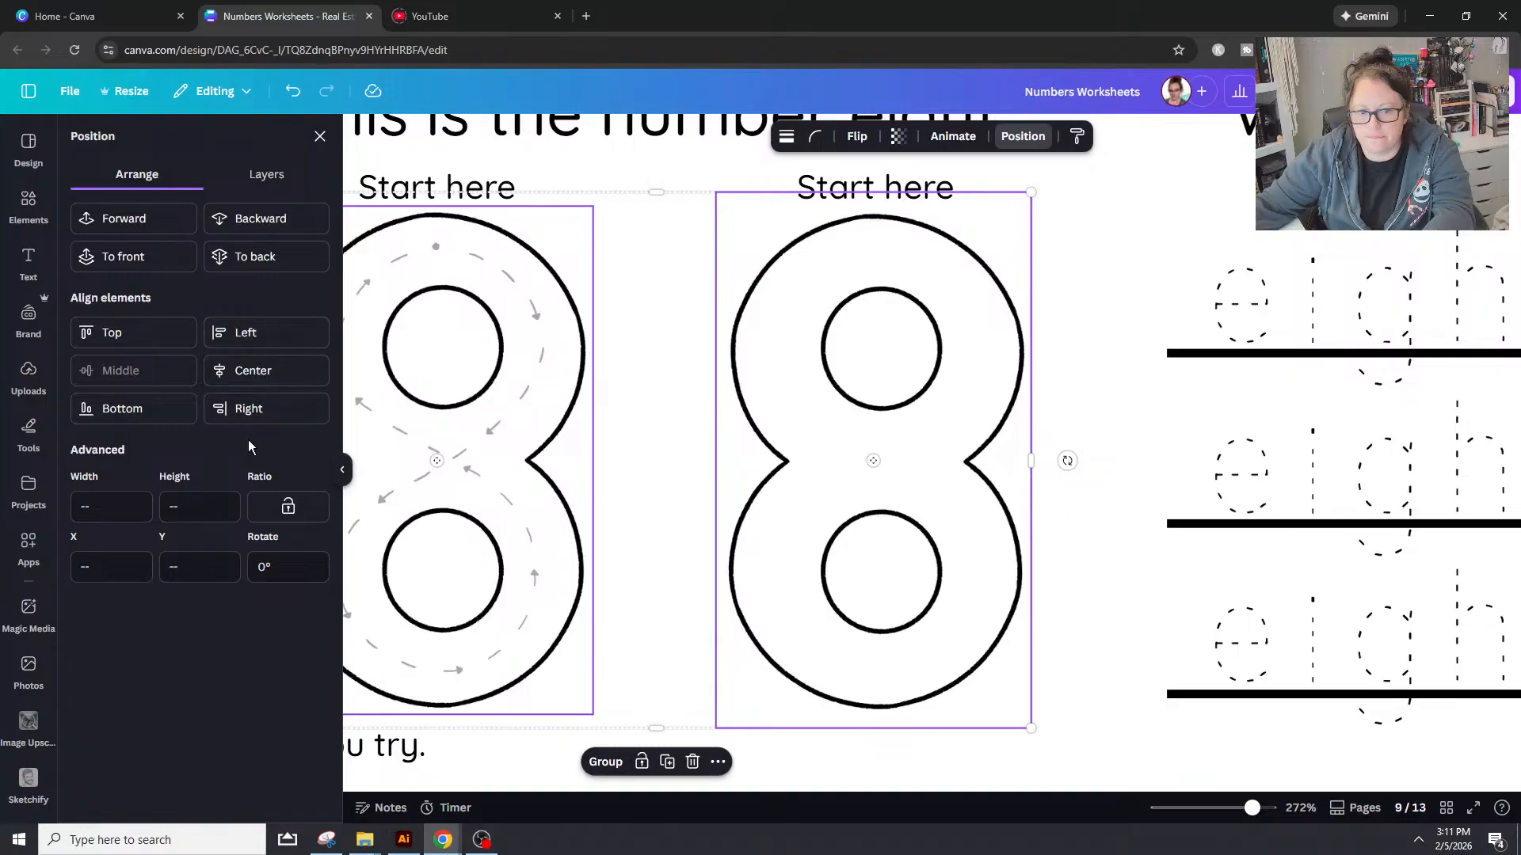
click(155, 328)
key(ctrl+z)
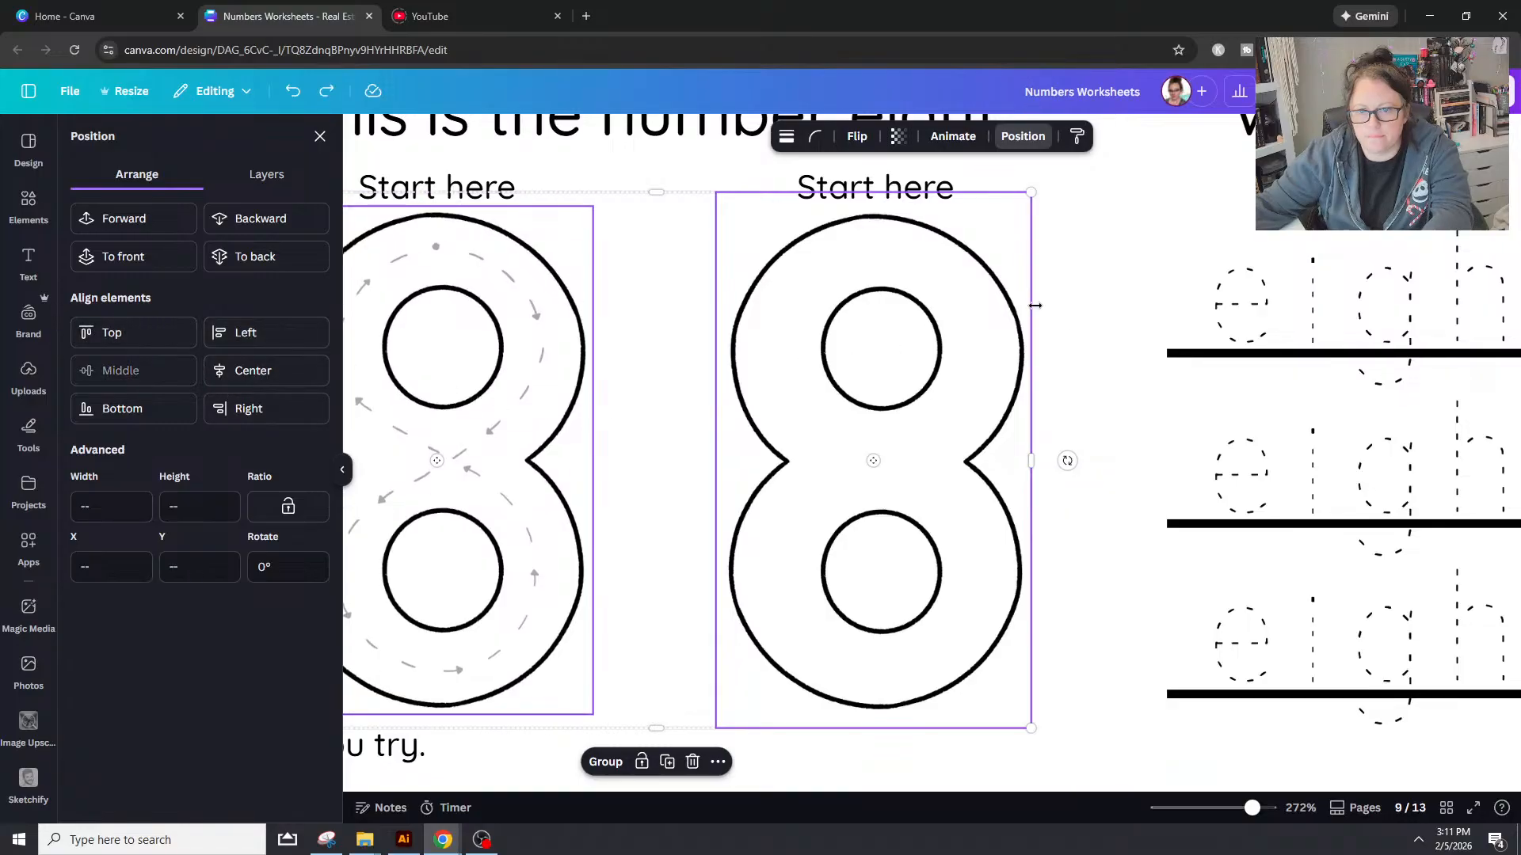
Step: Crop the top of the blank number 8's frame to line up with the first dashed 8's frame at Y 3.37 in
click(923, 329)
drag(873, 191, 872, 205)
shift+click(471, 321)
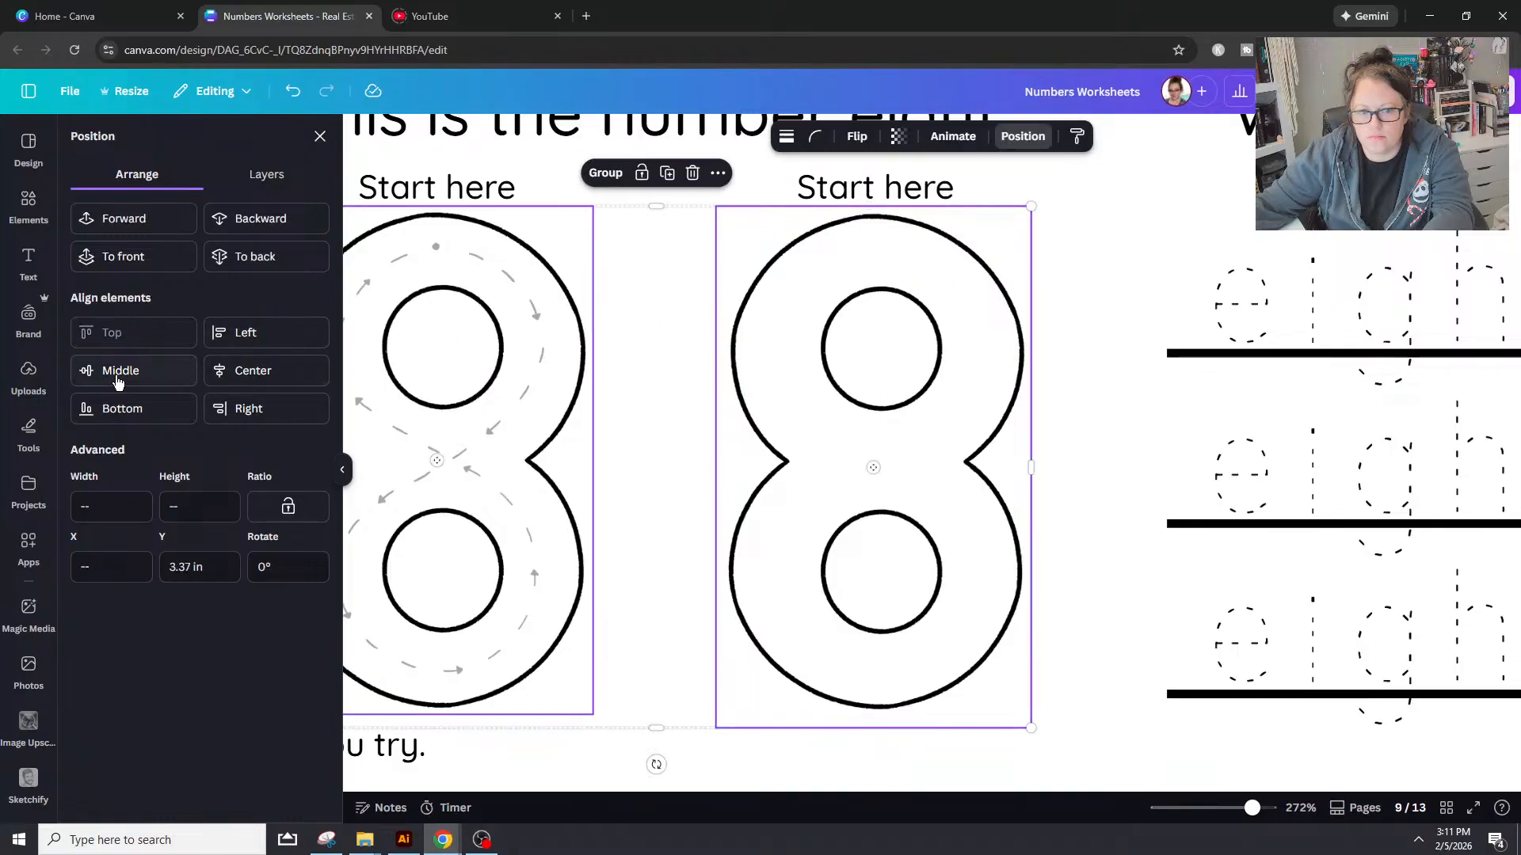
click(1117, 435)
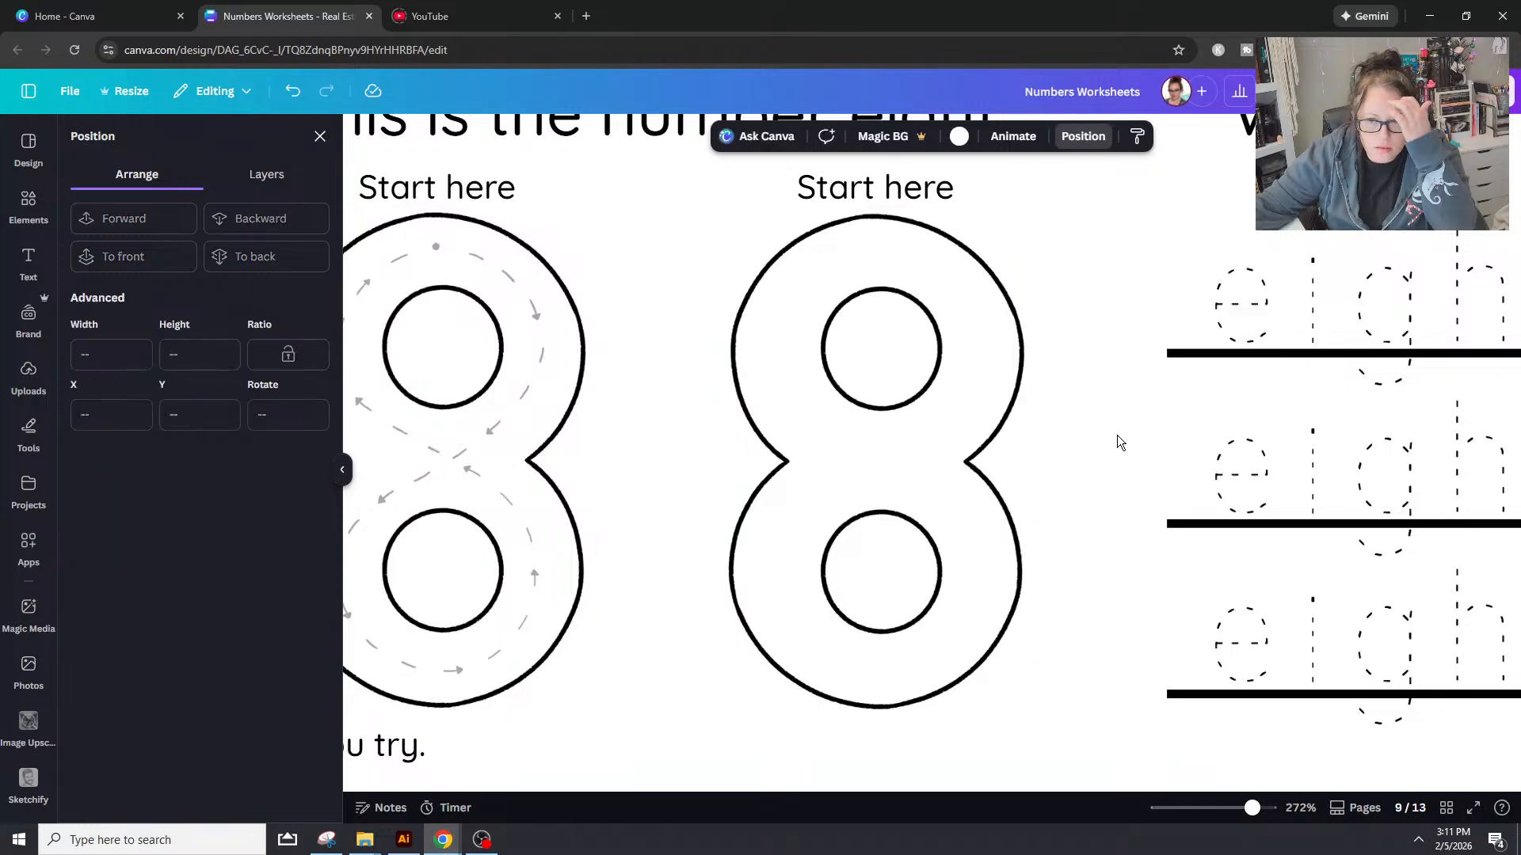
Step: Place the blank number 9 outline on the number nine page
scroll(1117, 434, down, 15)
scroll(1116, 433, down, 10)
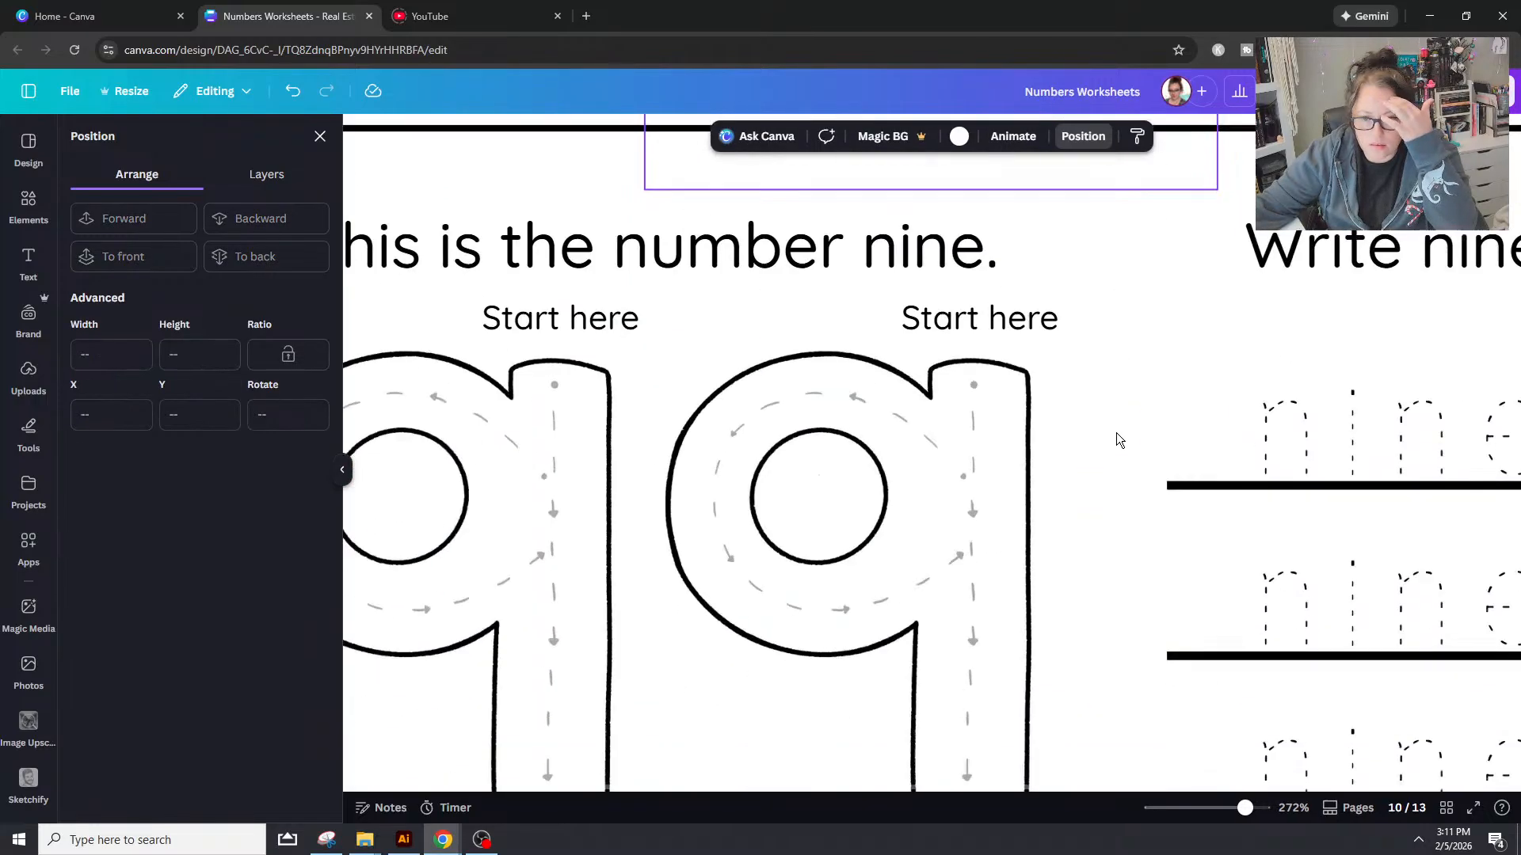
scroll(1433, 430, up, 1)
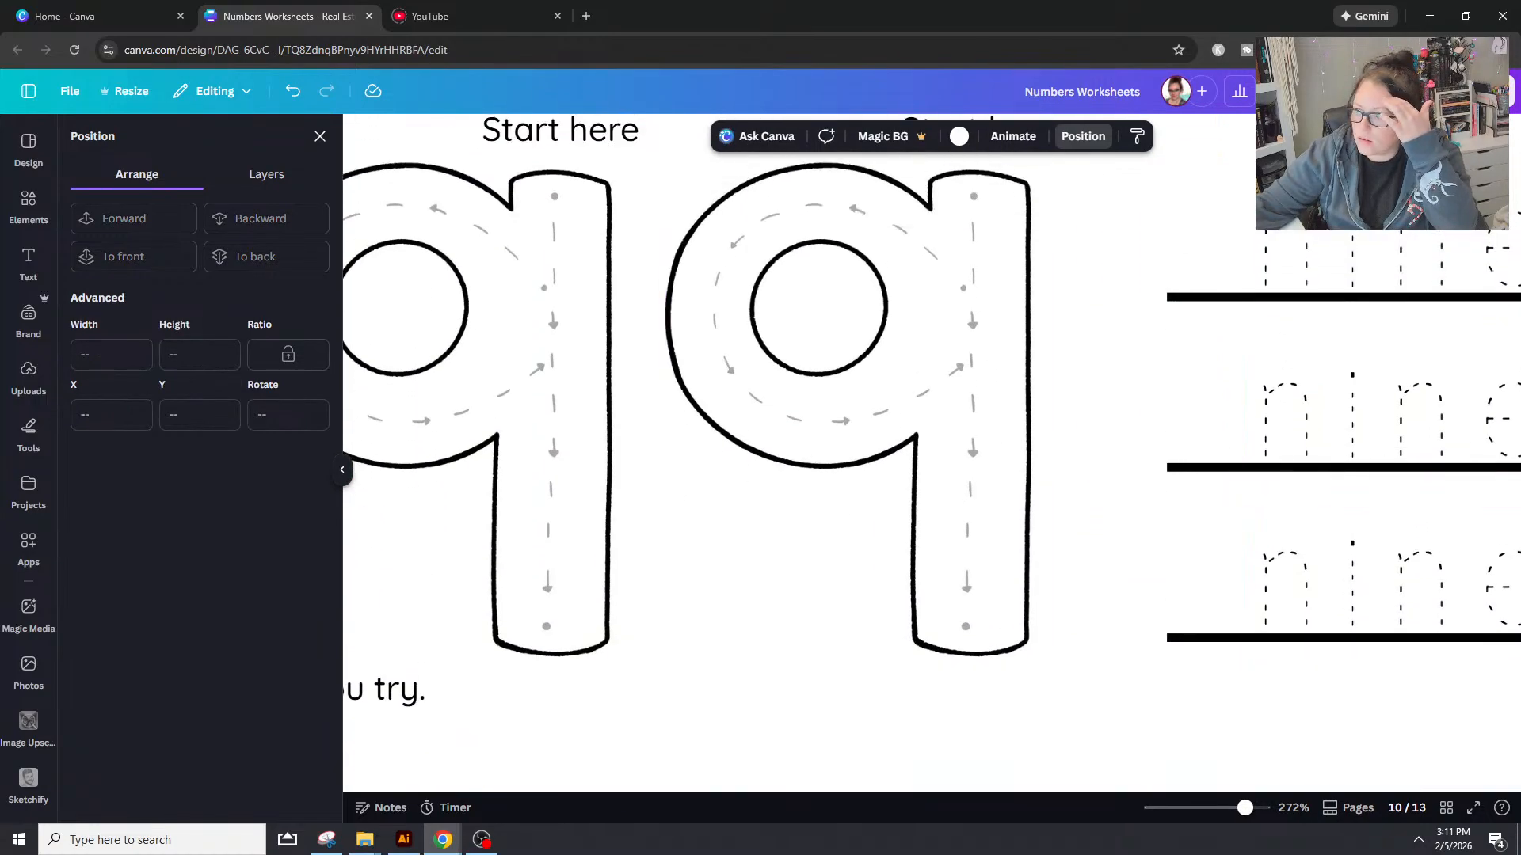
drag(1520, 396, 815, 351)
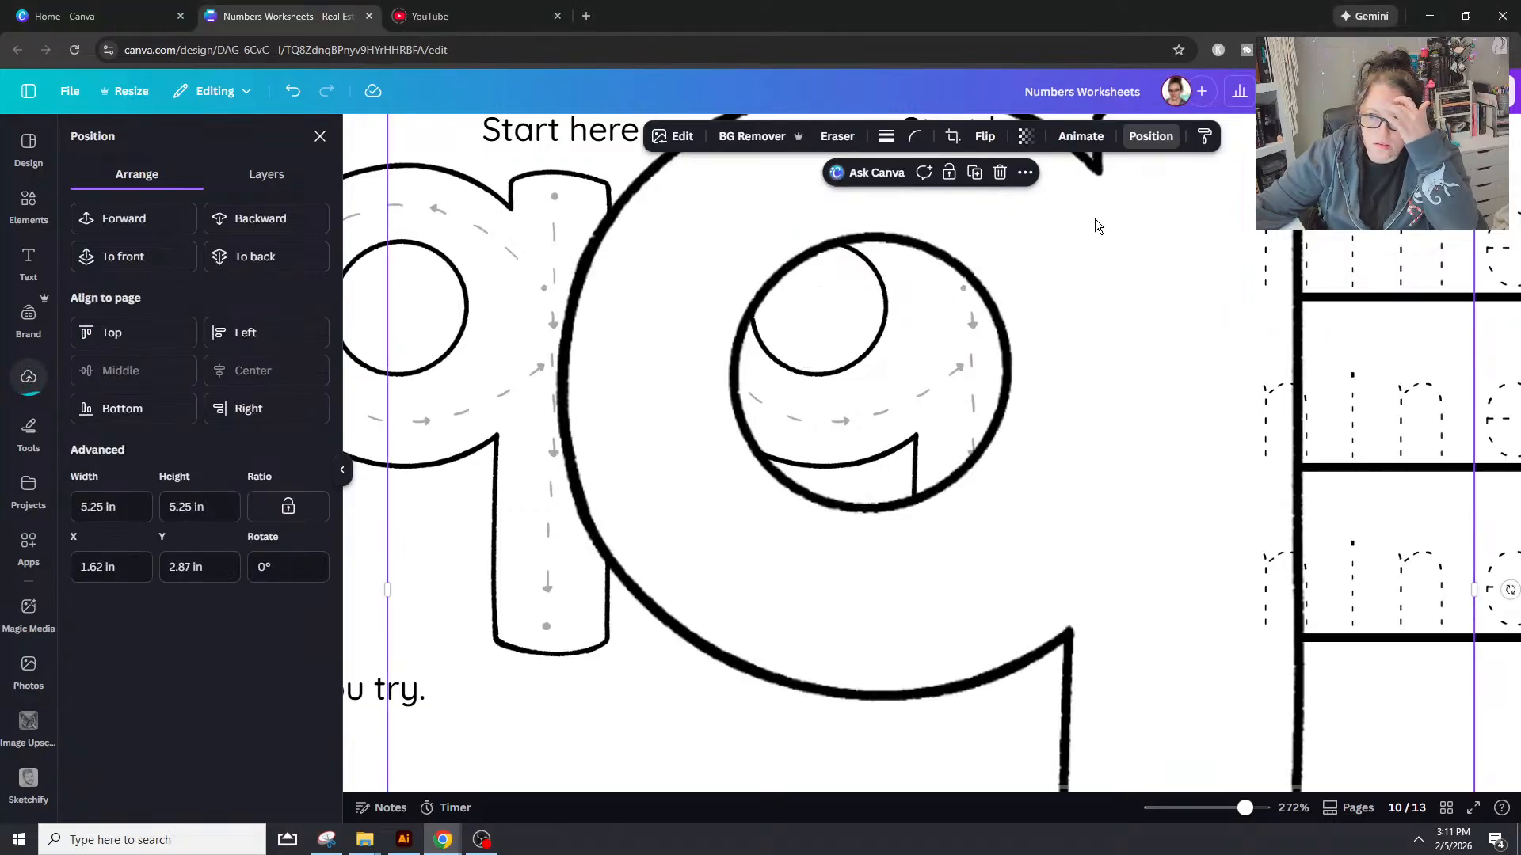
Step: Scale the blank number 9 to about 2.57 in square and align it with the second dashed 9 at about X 2.57, Y 3.37 in
drag(1094, 218, 1021, 397)
drag(1399, 224, 824, 670)
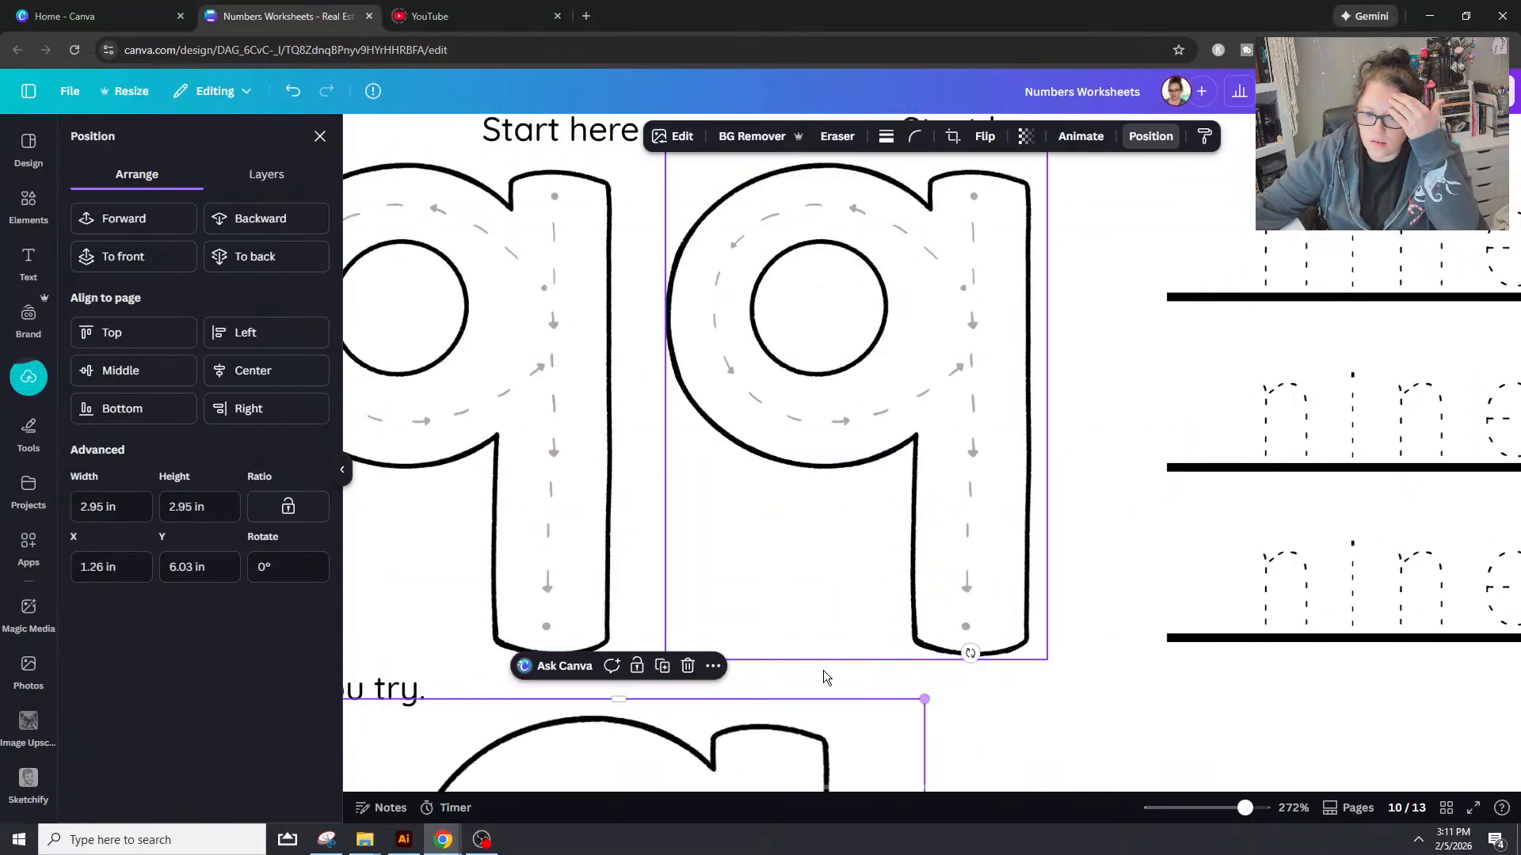
drag(780, 749, 1019, 200)
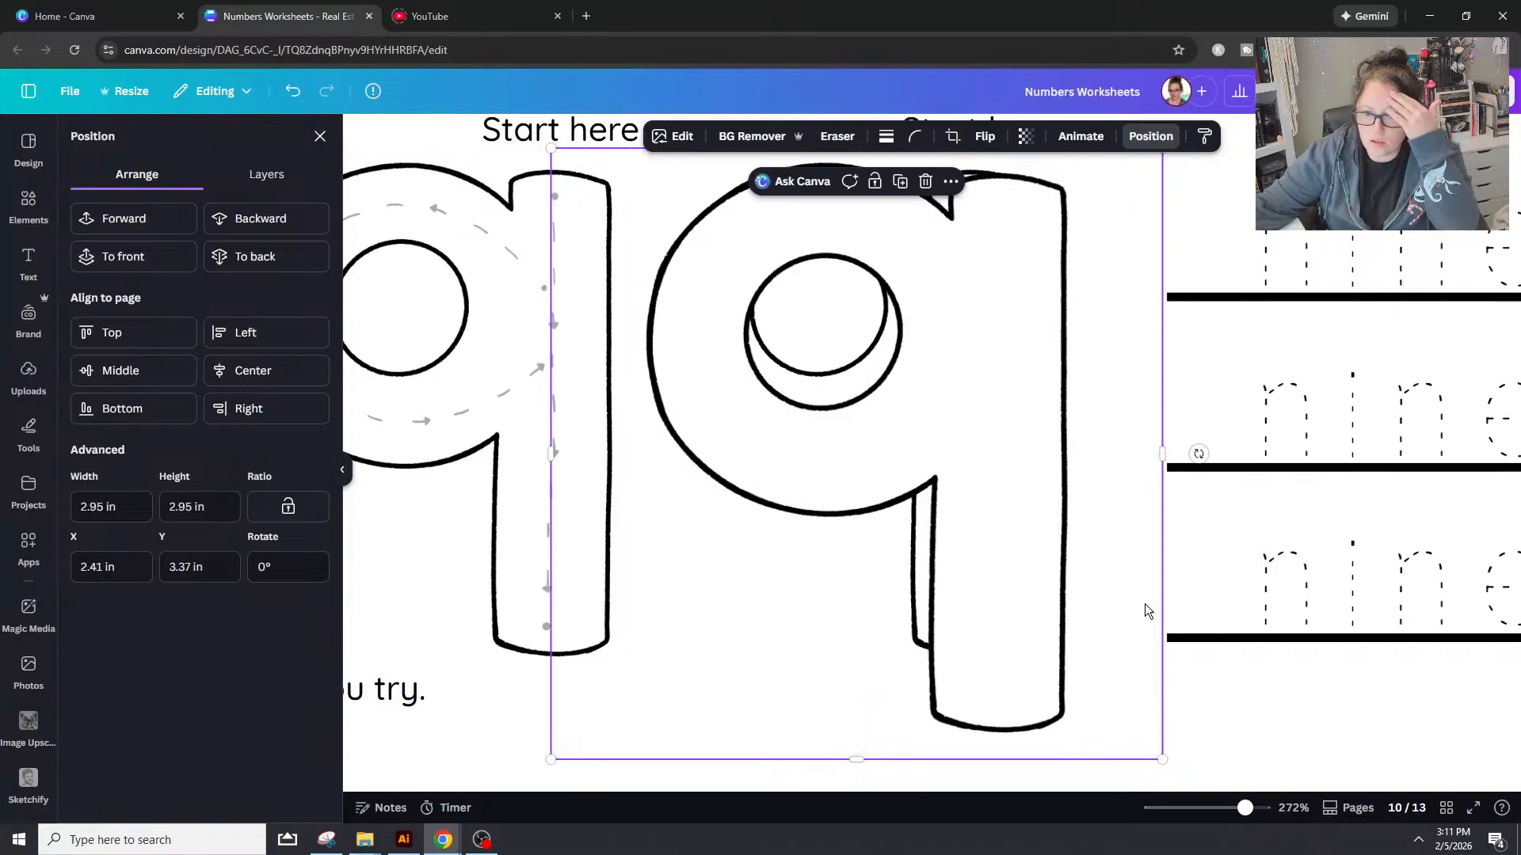
drag(1167, 759, 1072, 682)
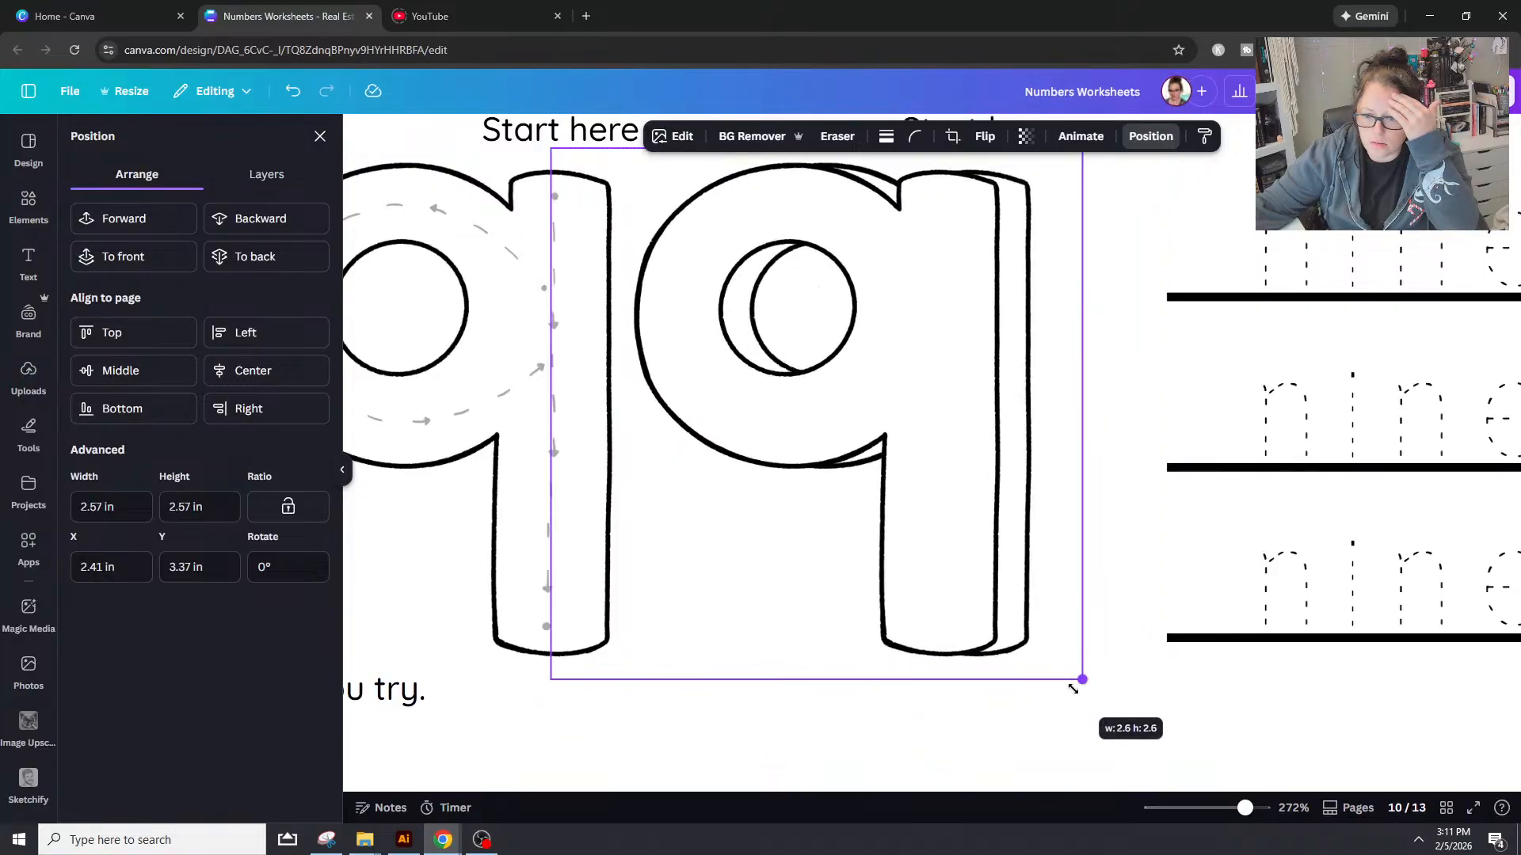
drag(910, 461, 947, 454)
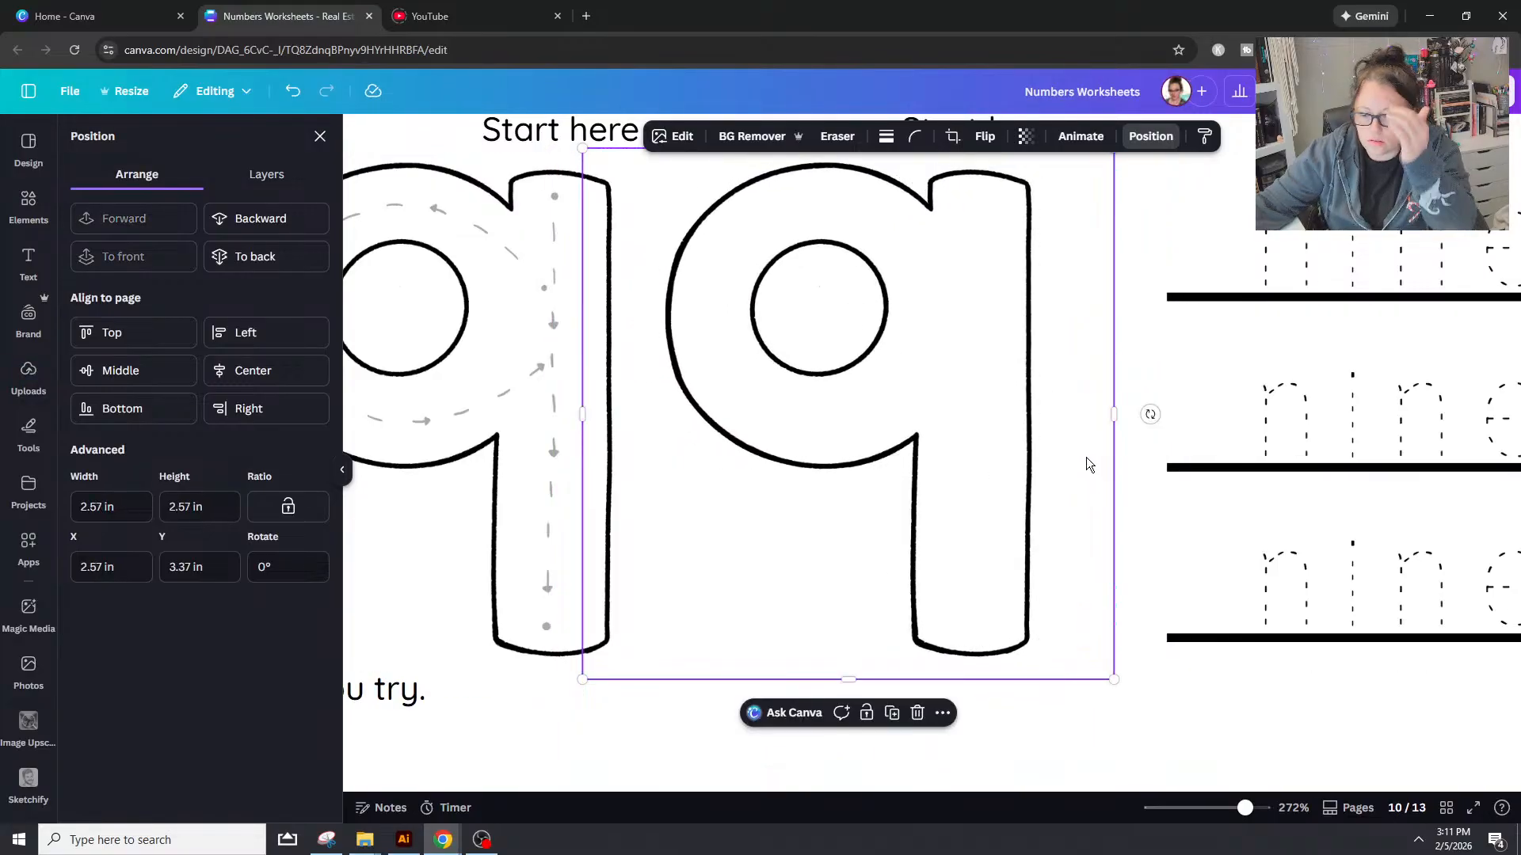
Step: Send the blank number 9 behind the second dashed 9 and delete the dashed numeral
key(ctrl+bracketleft)
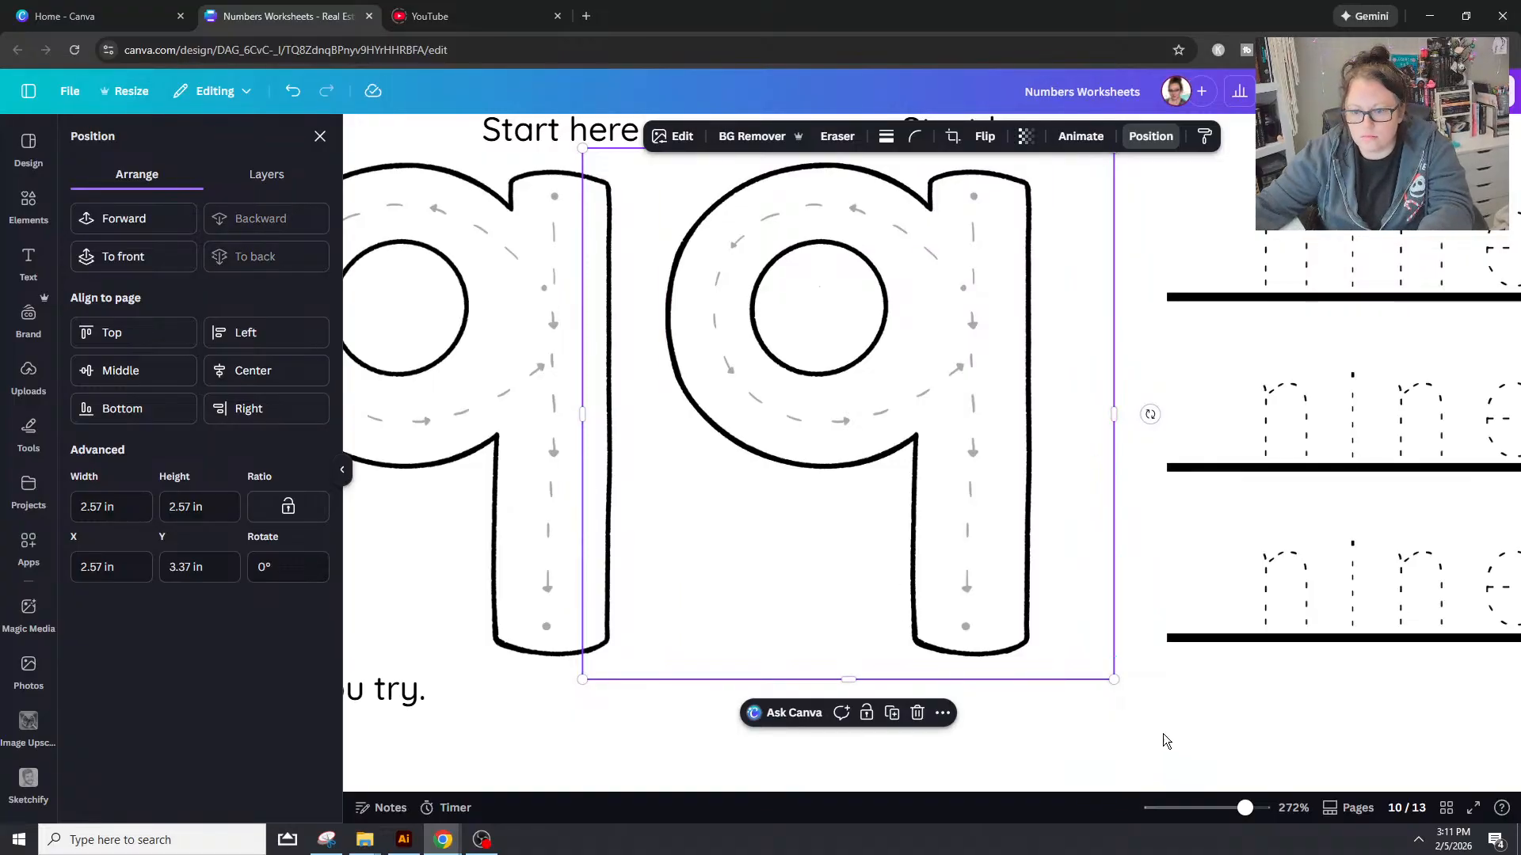
click(1045, 518)
key(Delete)
Step: Place the blank number 0 outline on the number zero page
scroll(1004, 605, down, 15)
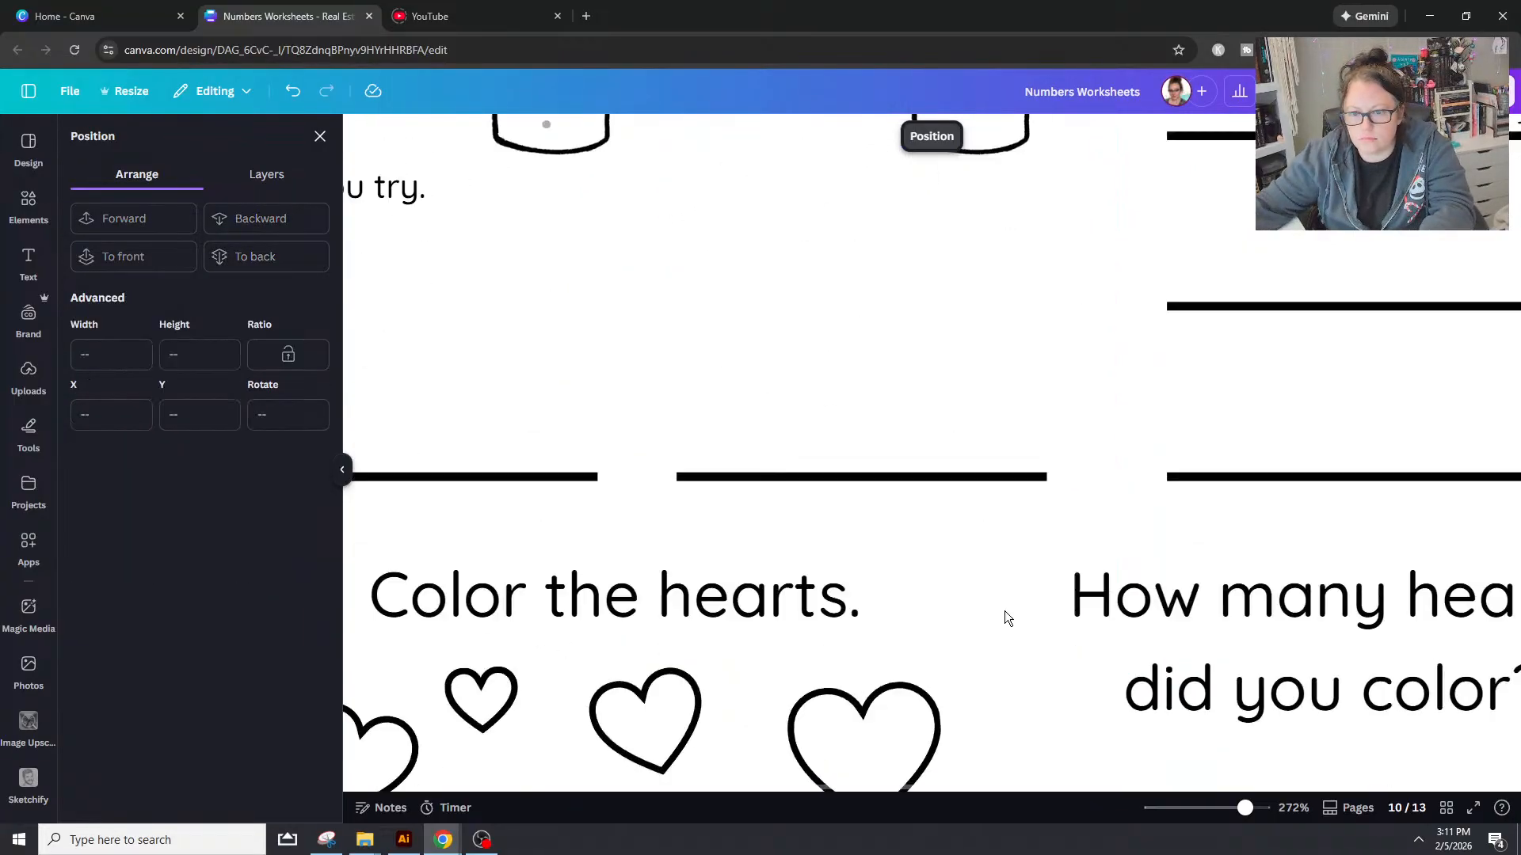
scroll(1004, 599, down, 1)
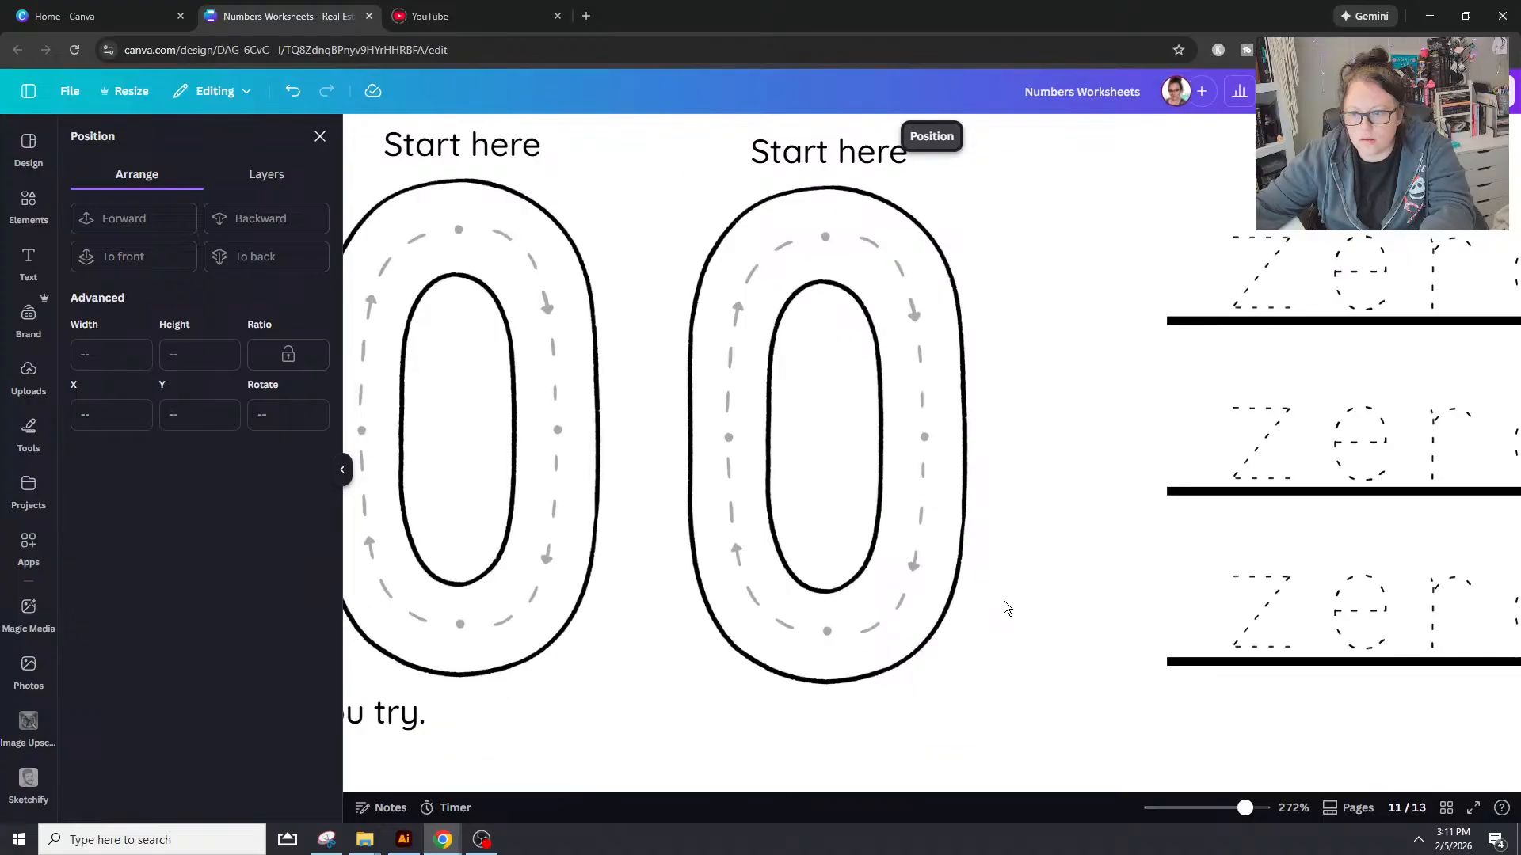
key(ctrl+v)
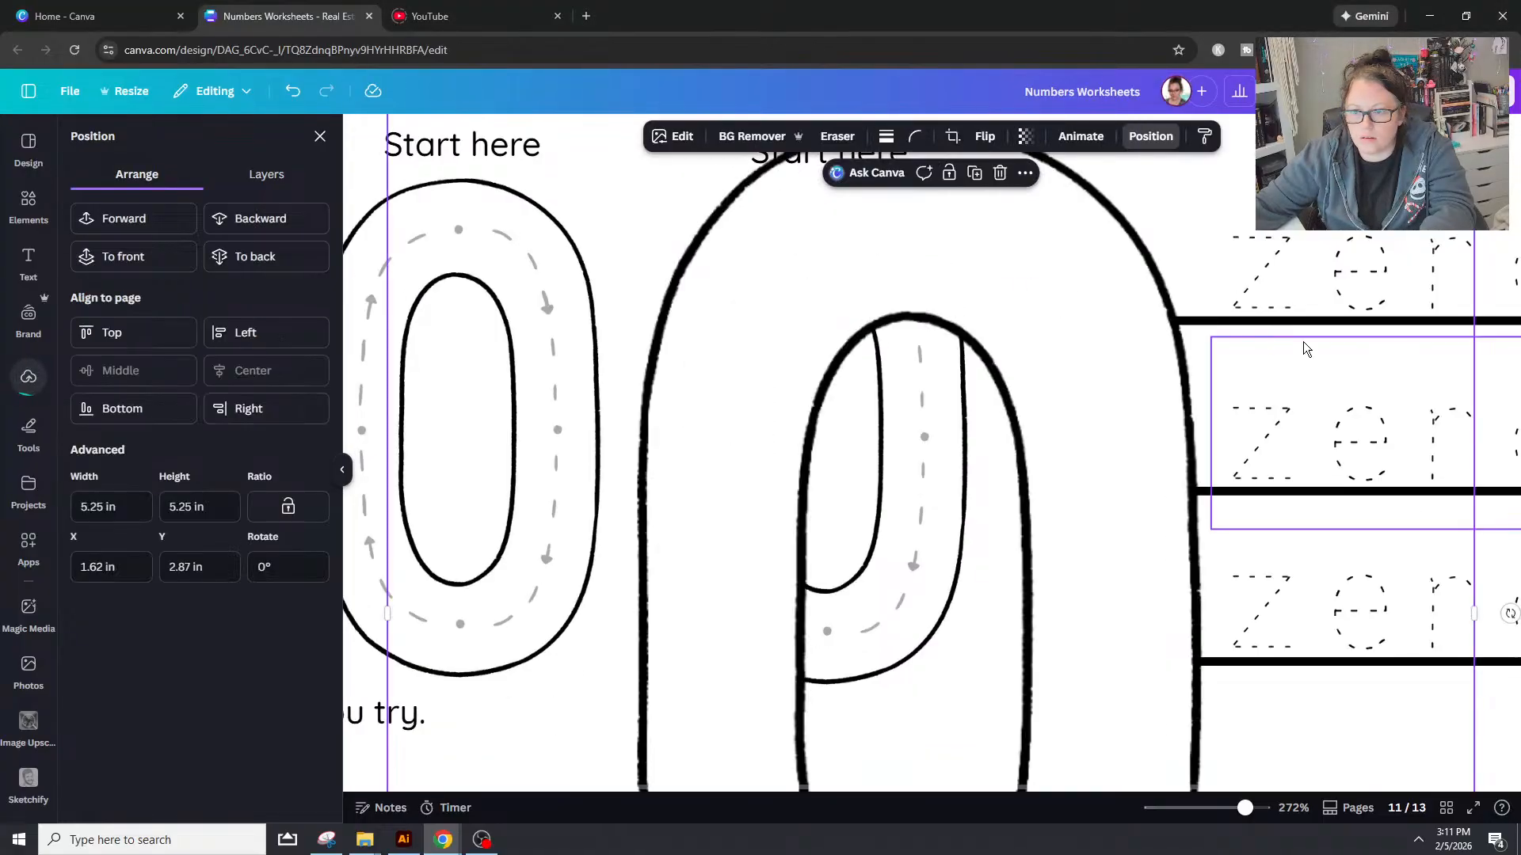
Step: Scale the blank number 0 to about 2.62 in square and move it over the second dashed 0 at about X 2.49, Y 3.29 in
scroll(1304, 347, up, 5)
drag(1473, 466, 1178, 612)
scroll(1263, 591, down, 7)
drag(697, 531, 849, 205)
scroll(853, 397, up, 2)
drag(907, 378, 906, 309)
drag(1135, 741, 1092, 698)
drag(863, 482, 878, 478)
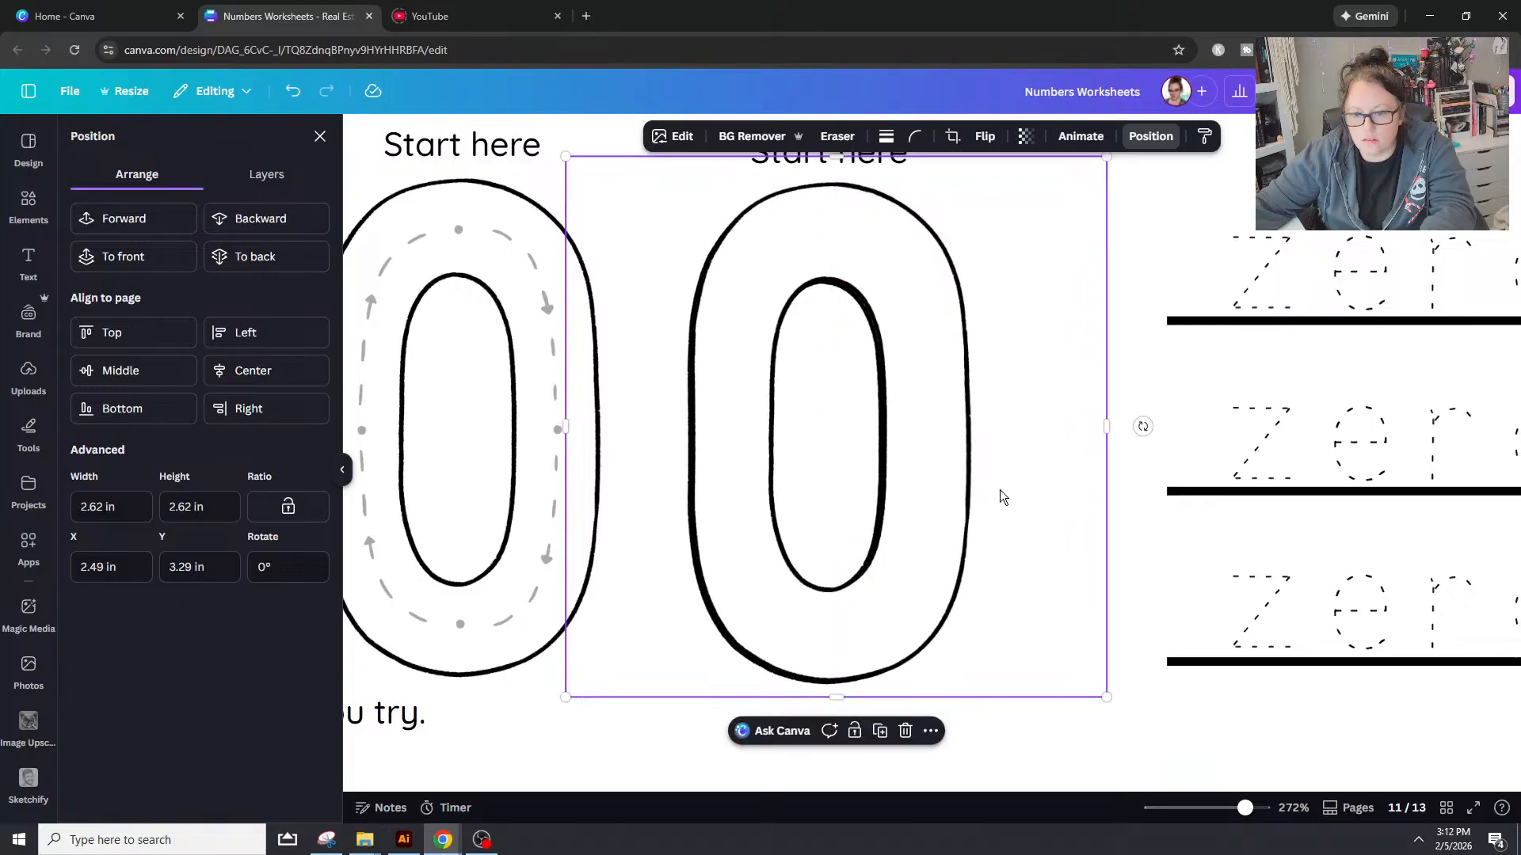
key(Left)
key(Right)
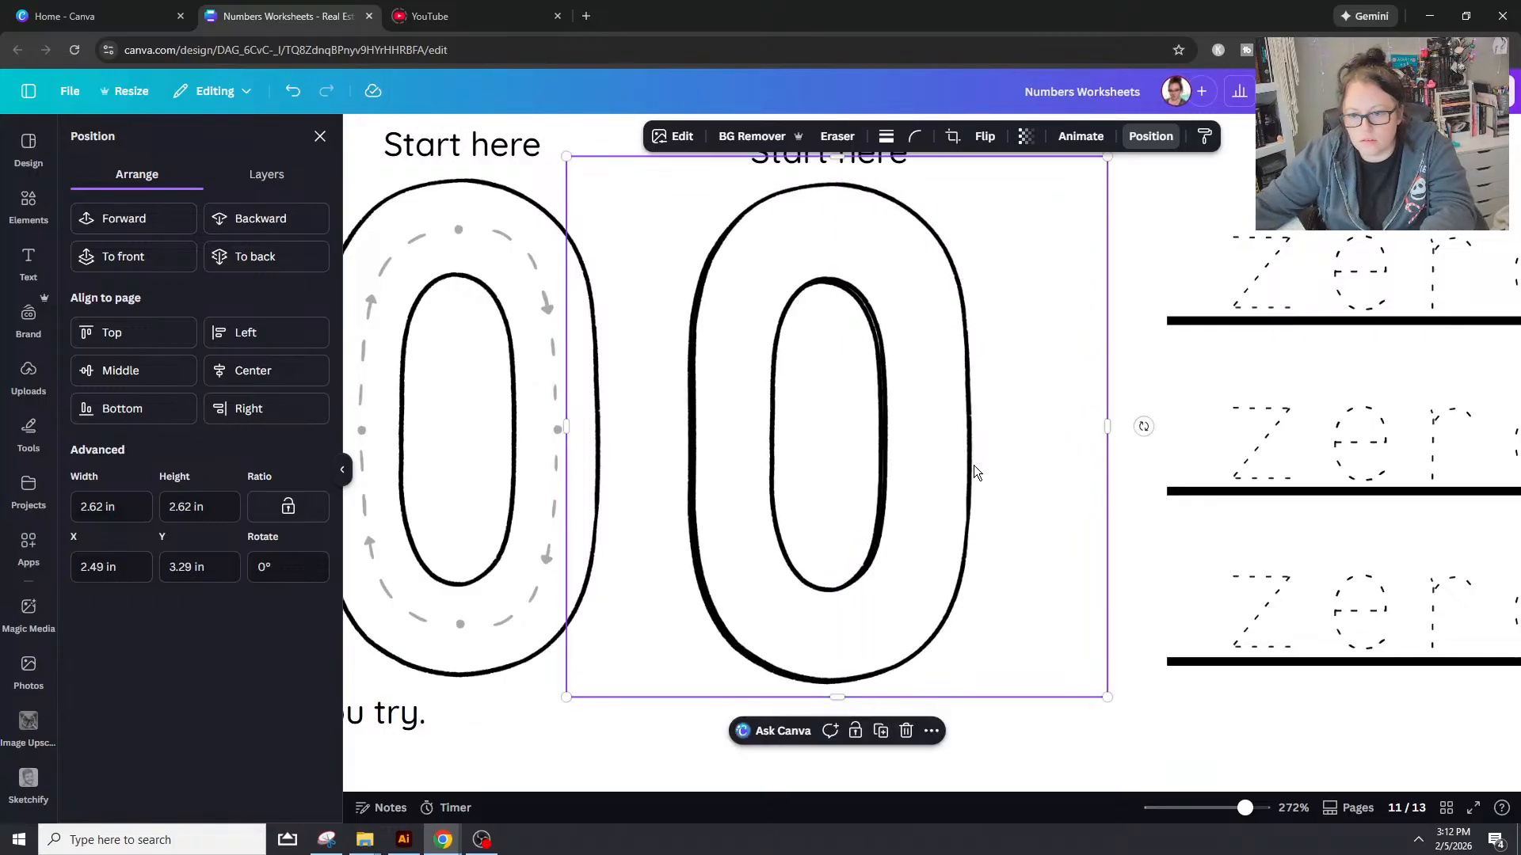
Step: Crop the blank number 0's side margins to about 1.4 in wide and align it with the second dashed 0 at about X 3.03 in
drag(1108, 426, 977, 448)
drag(567, 427, 682, 435)
drag(904, 483, 904, 484)
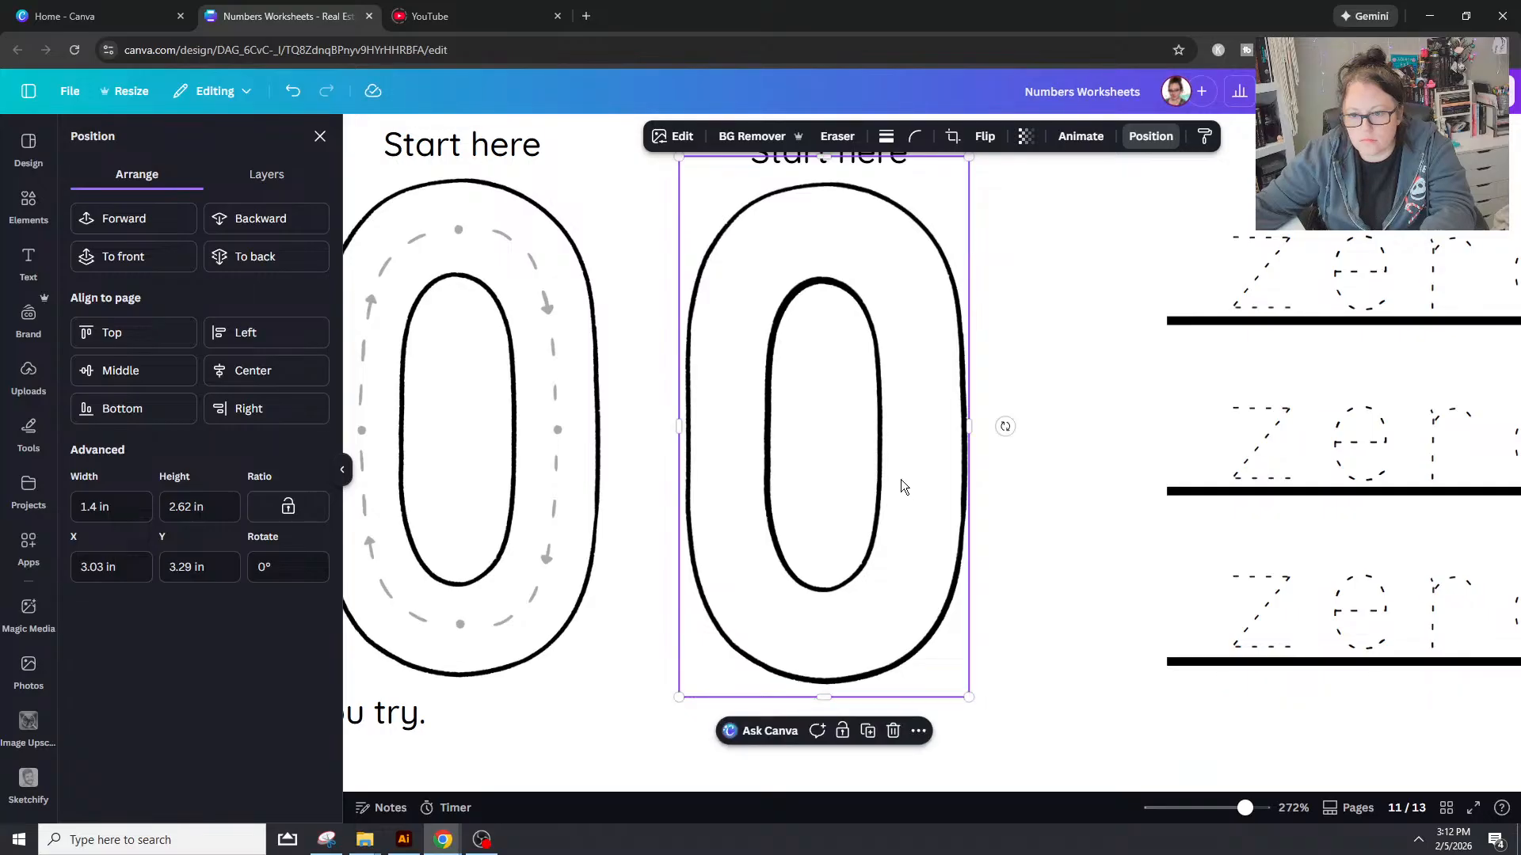
Step: Send the blank number 0 behind the second dashed 0 and delete the dashed numeral
key(ctrl+alt+[)
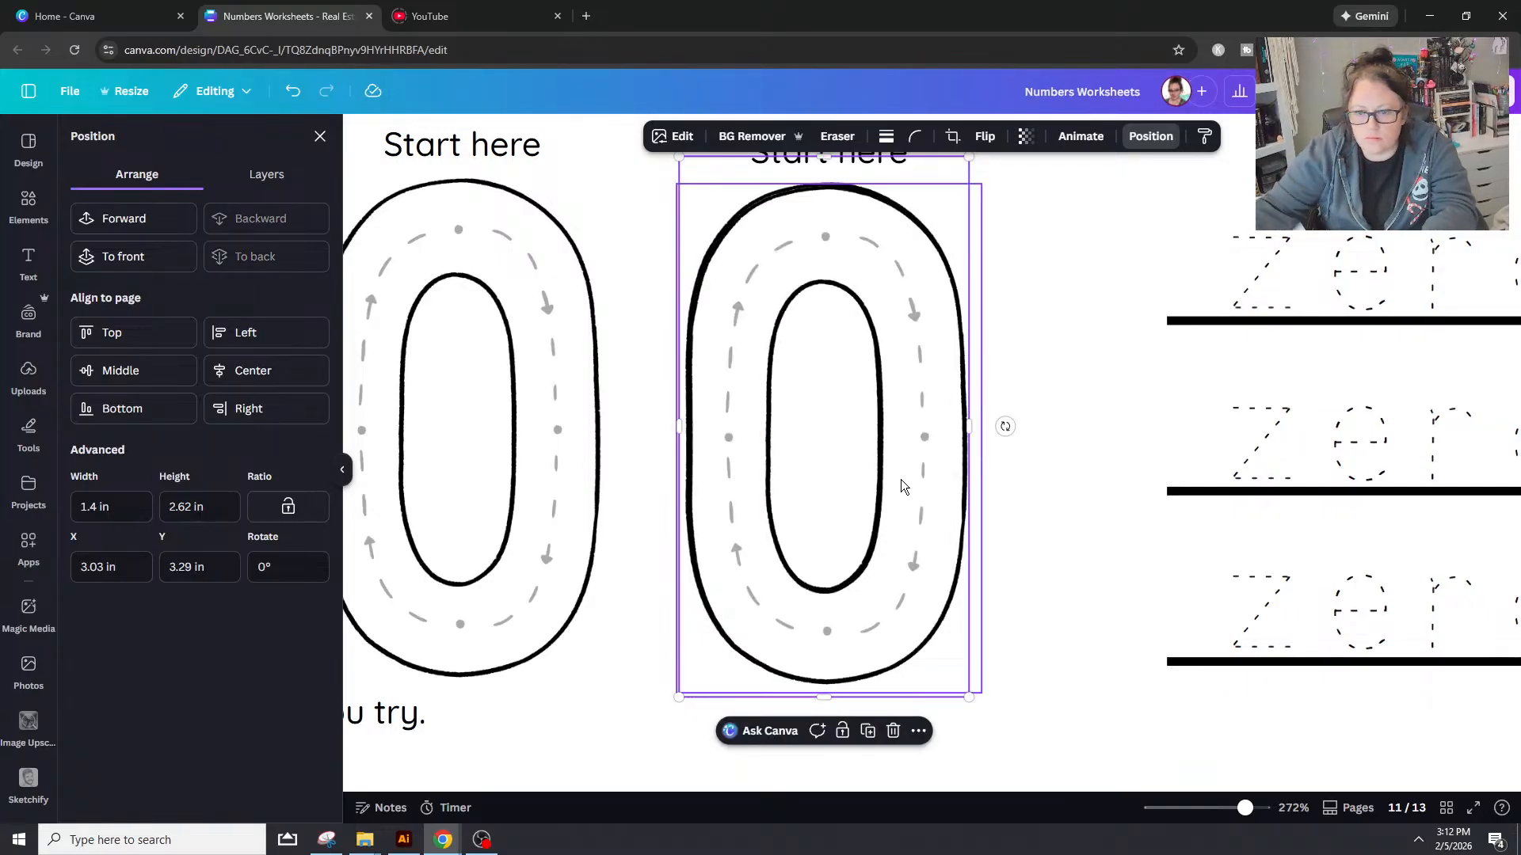
click(1026, 485)
click(803, 497)
key(Delete)
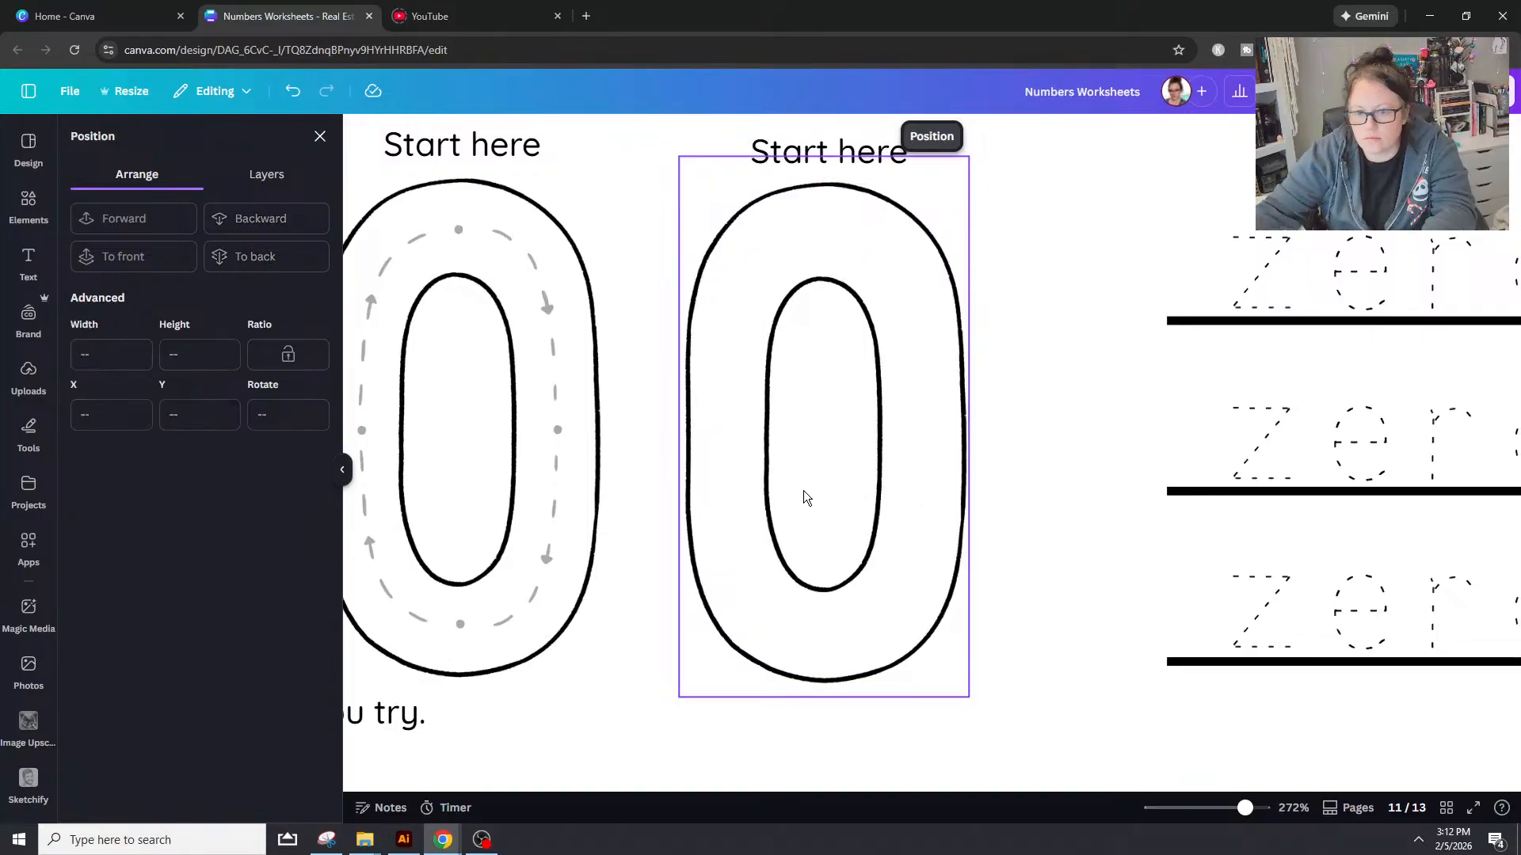
Step: Crop the blank number 0's empty top margin down to just above its outline, clear of the "Start here" label
click(848, 147)
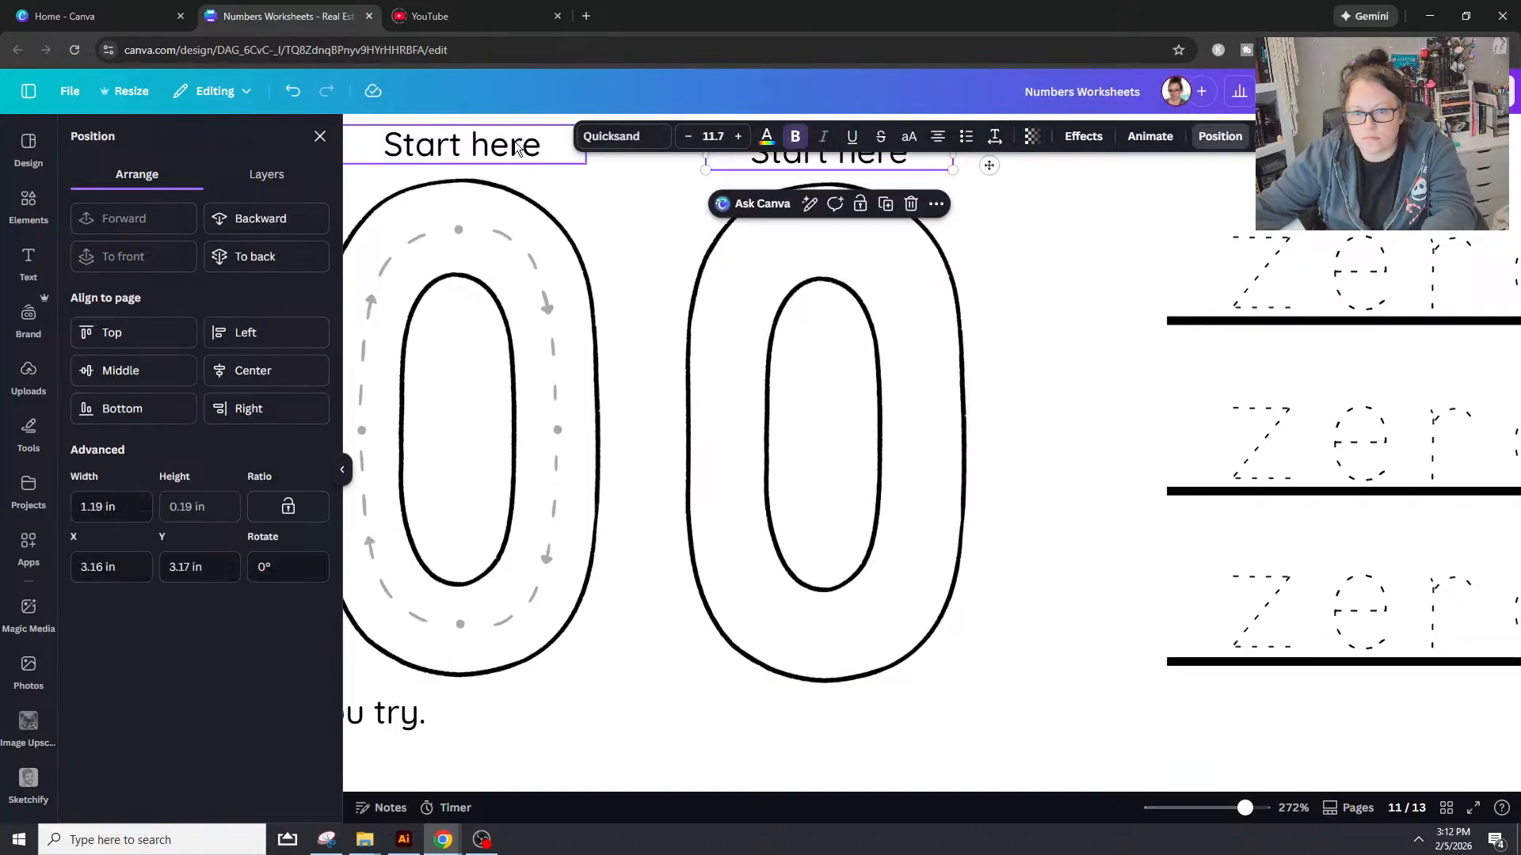
click(867, 266)
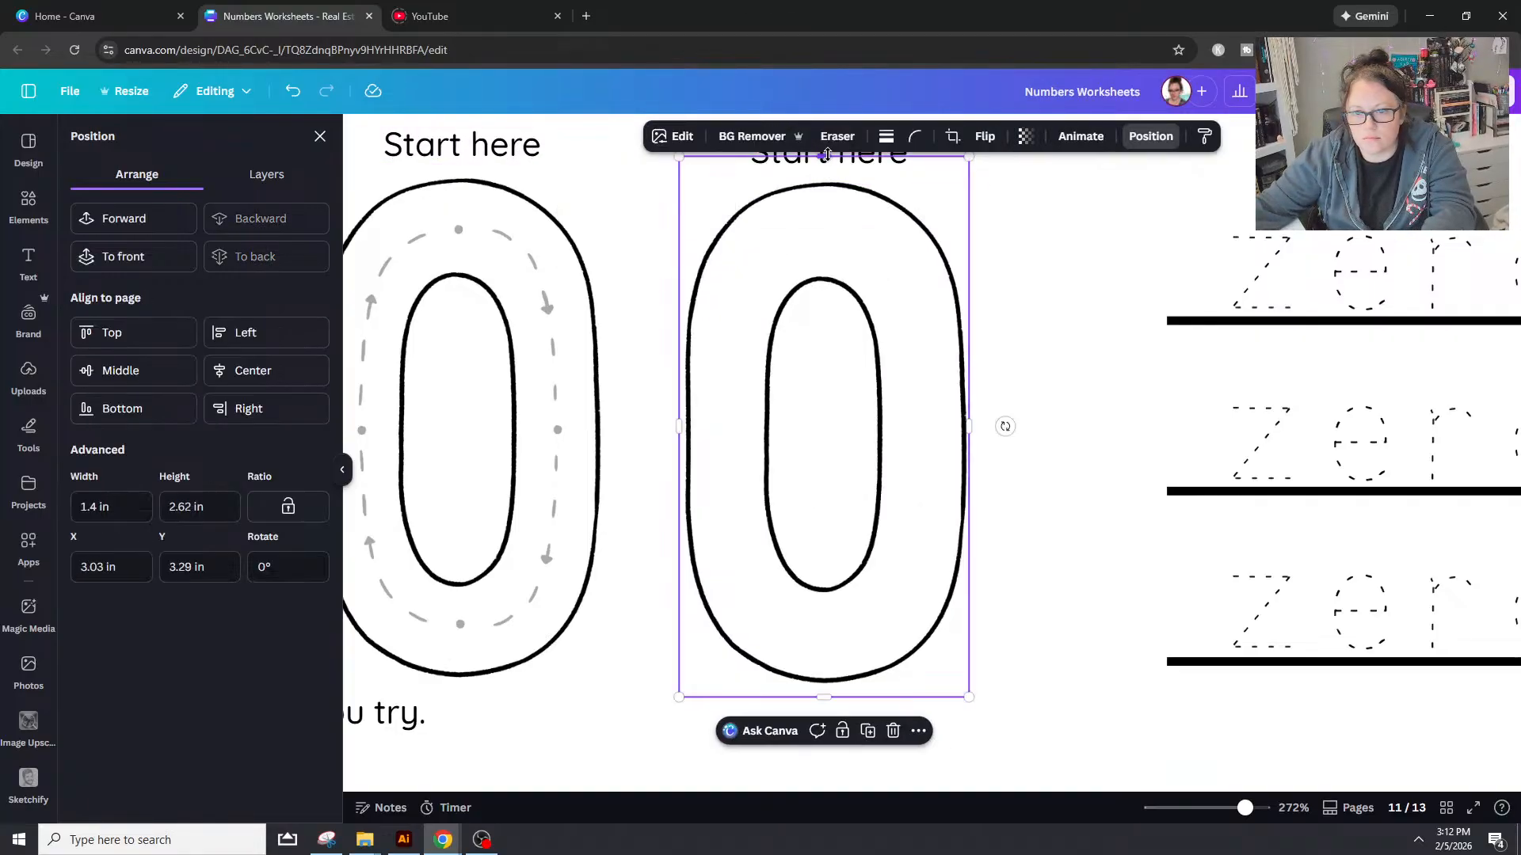
drag(824, 156, 829, 176)
click(429, 244)
click(848, 200)
double_click(860, 245)
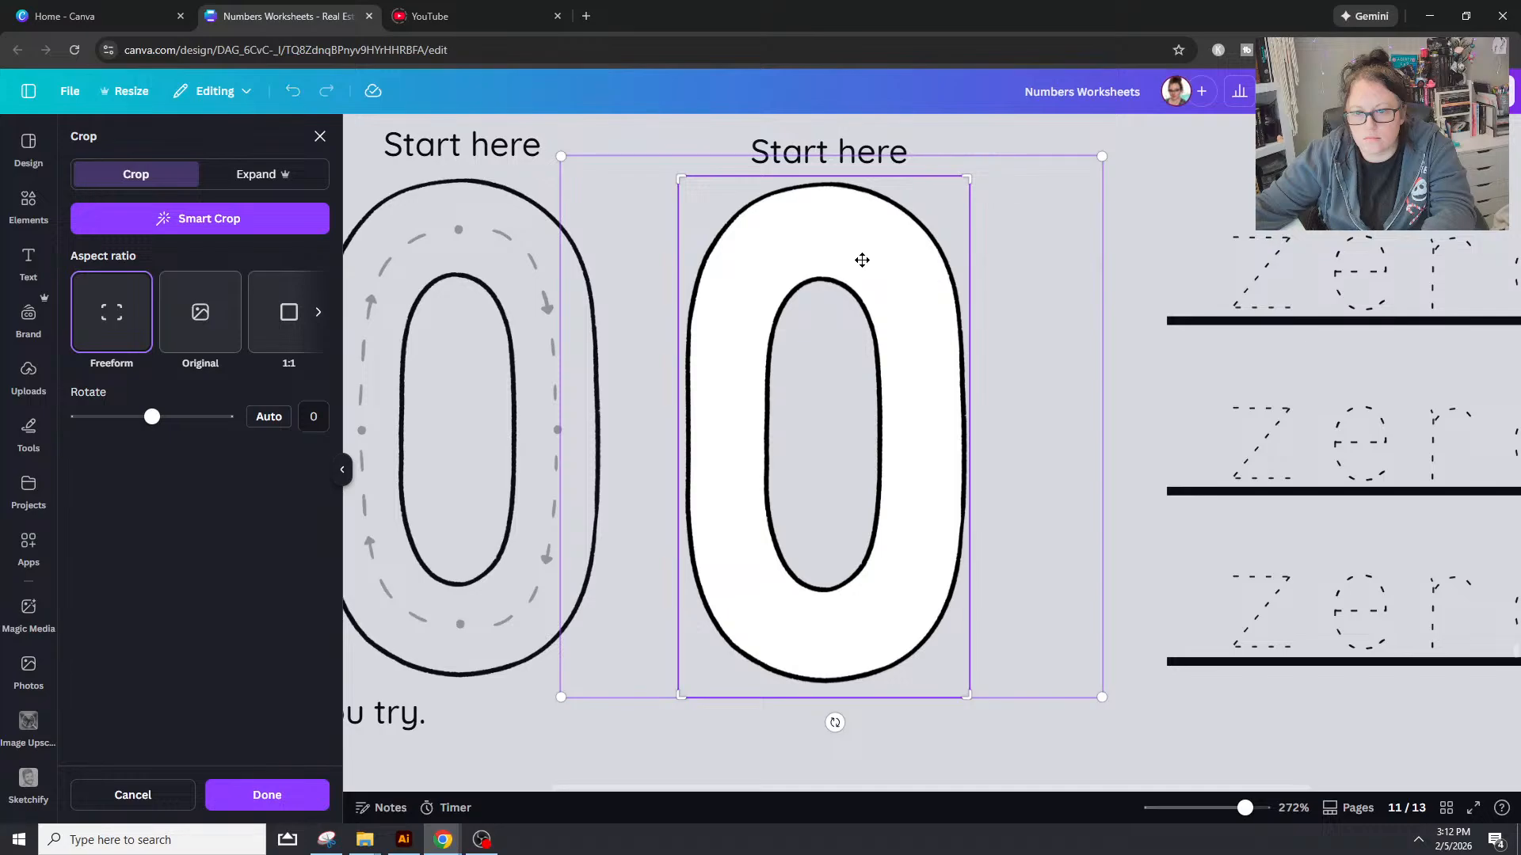
drag(968, 177, 968, 181)
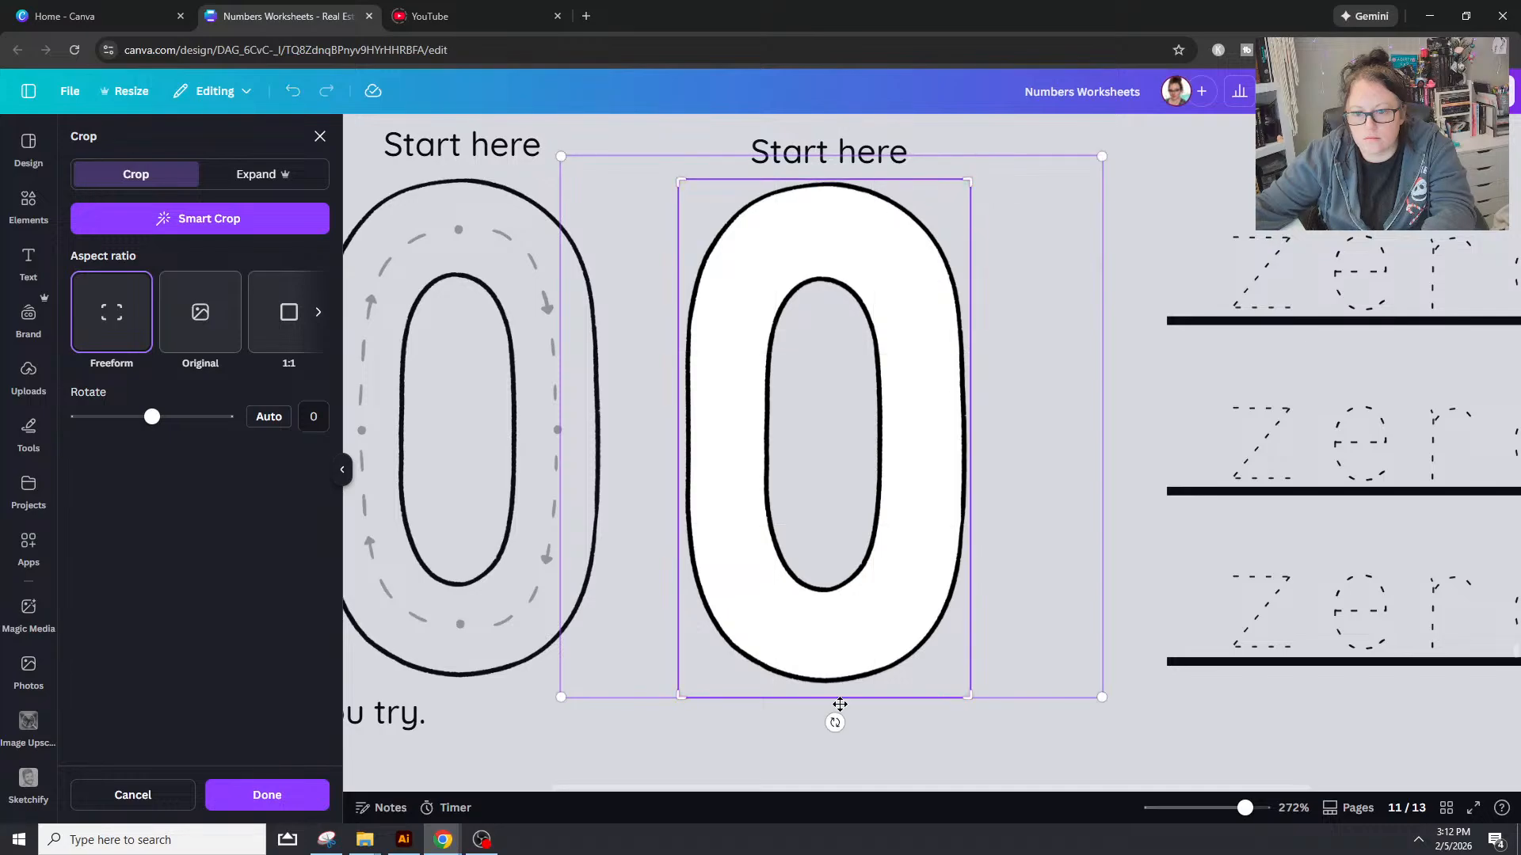
click(634, 743)
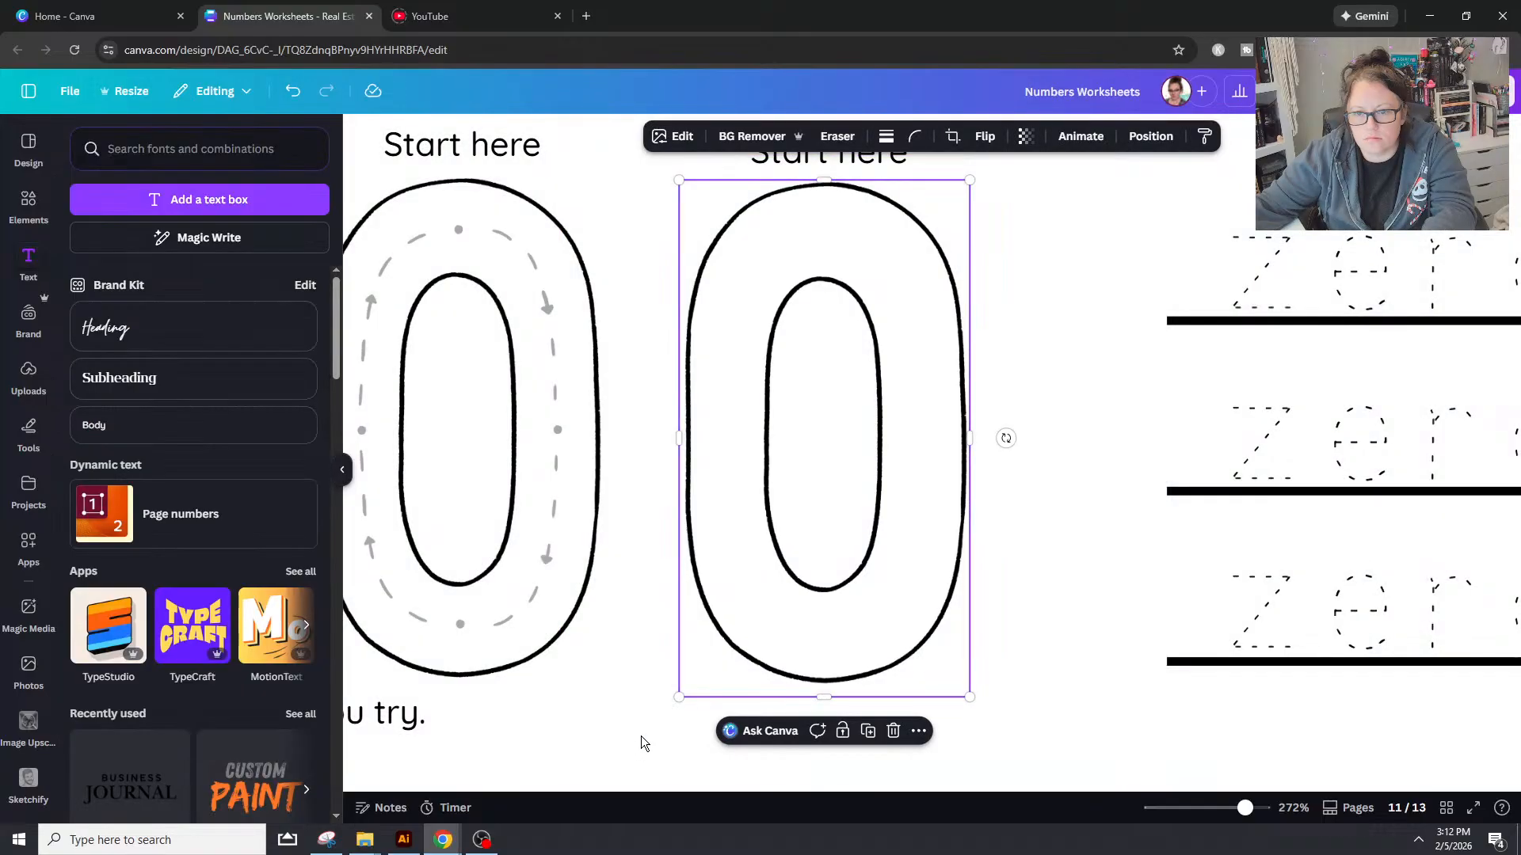
Step: Align the top edges of the blank number 0 and the dashed number 0
shift+click(497, 269)
click(1044, 138)
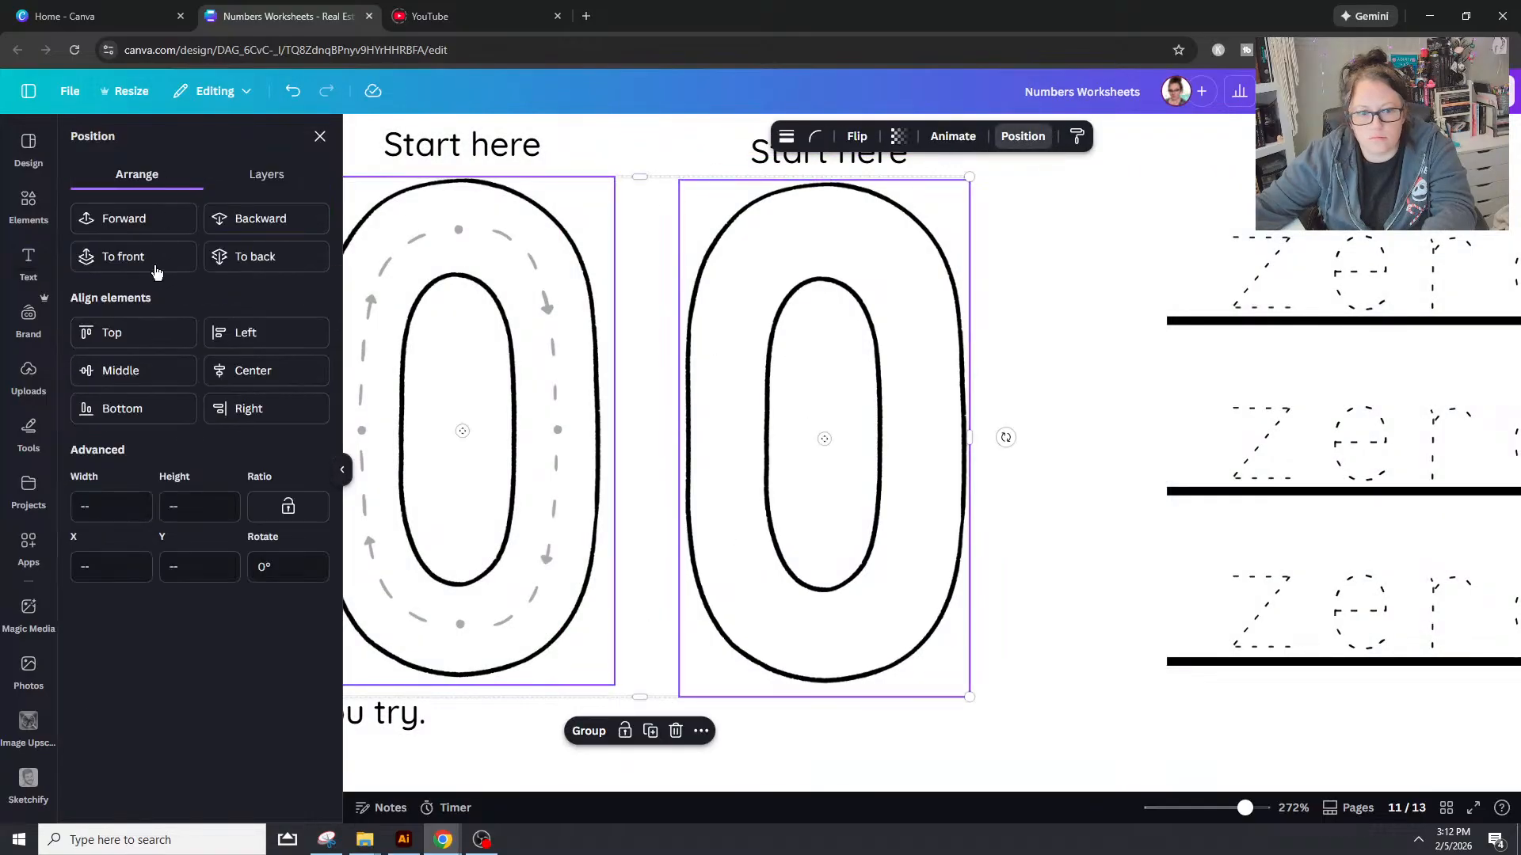
click(139, 334)
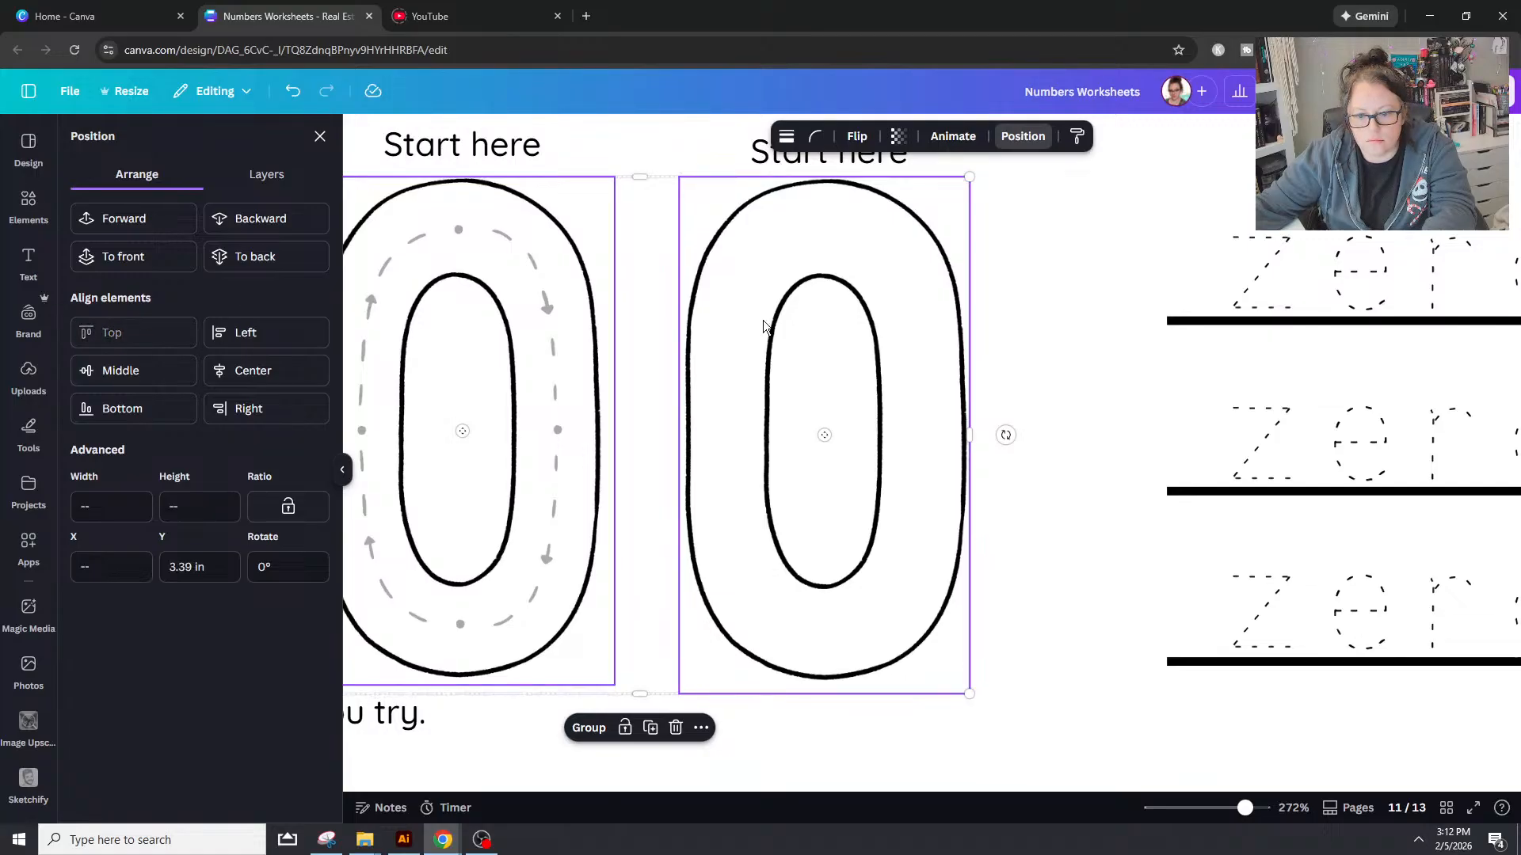
Step: Crop the empty bottom margins of the blank 0 and the dashed 0 close to their outlines
double_click(848, 637)
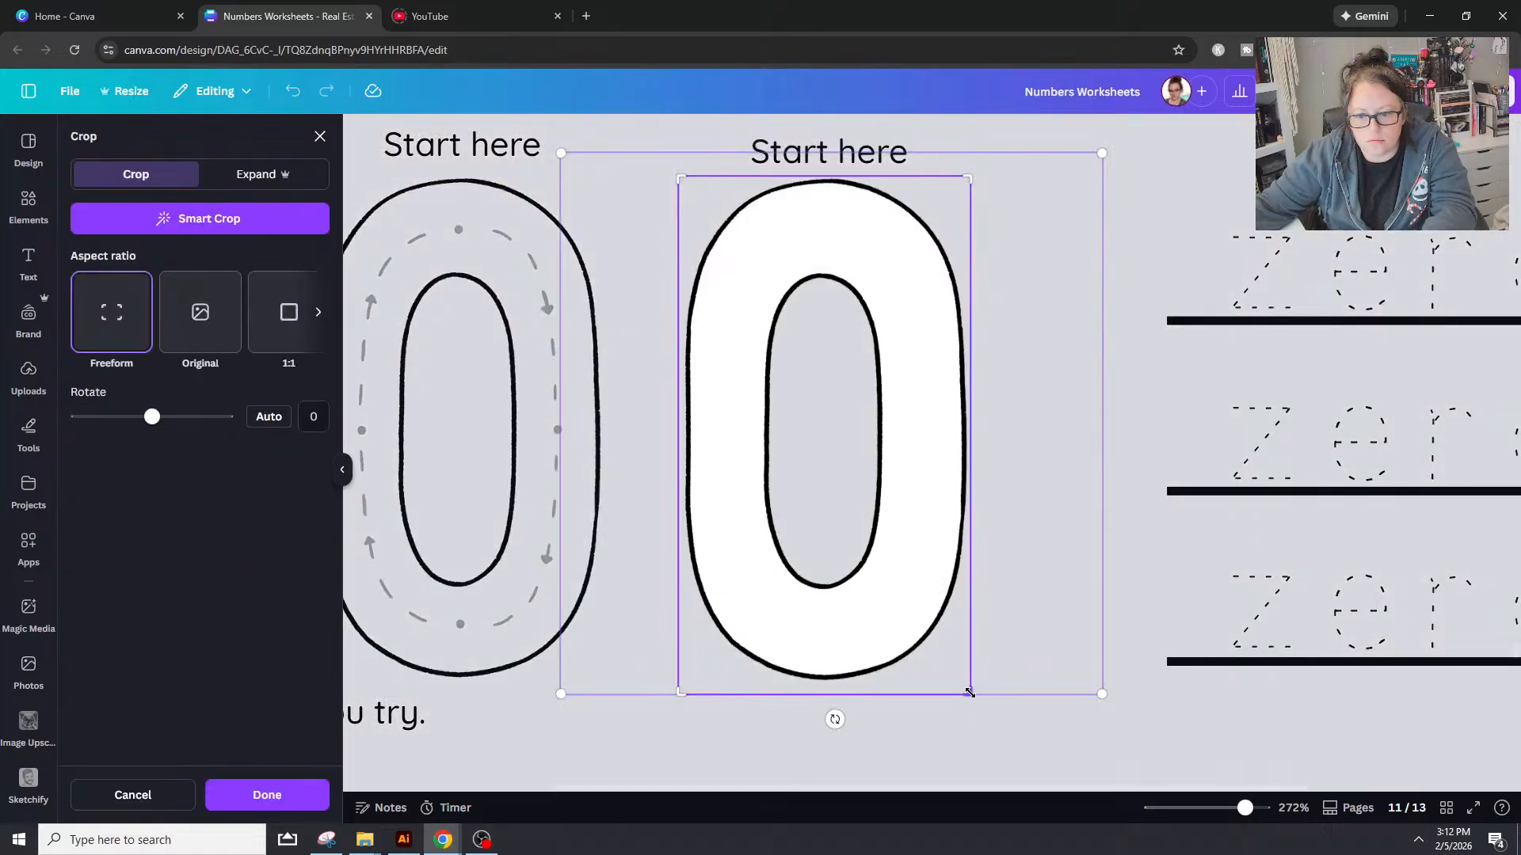
drag(970, 694, 970, 683)
click(511, 608)
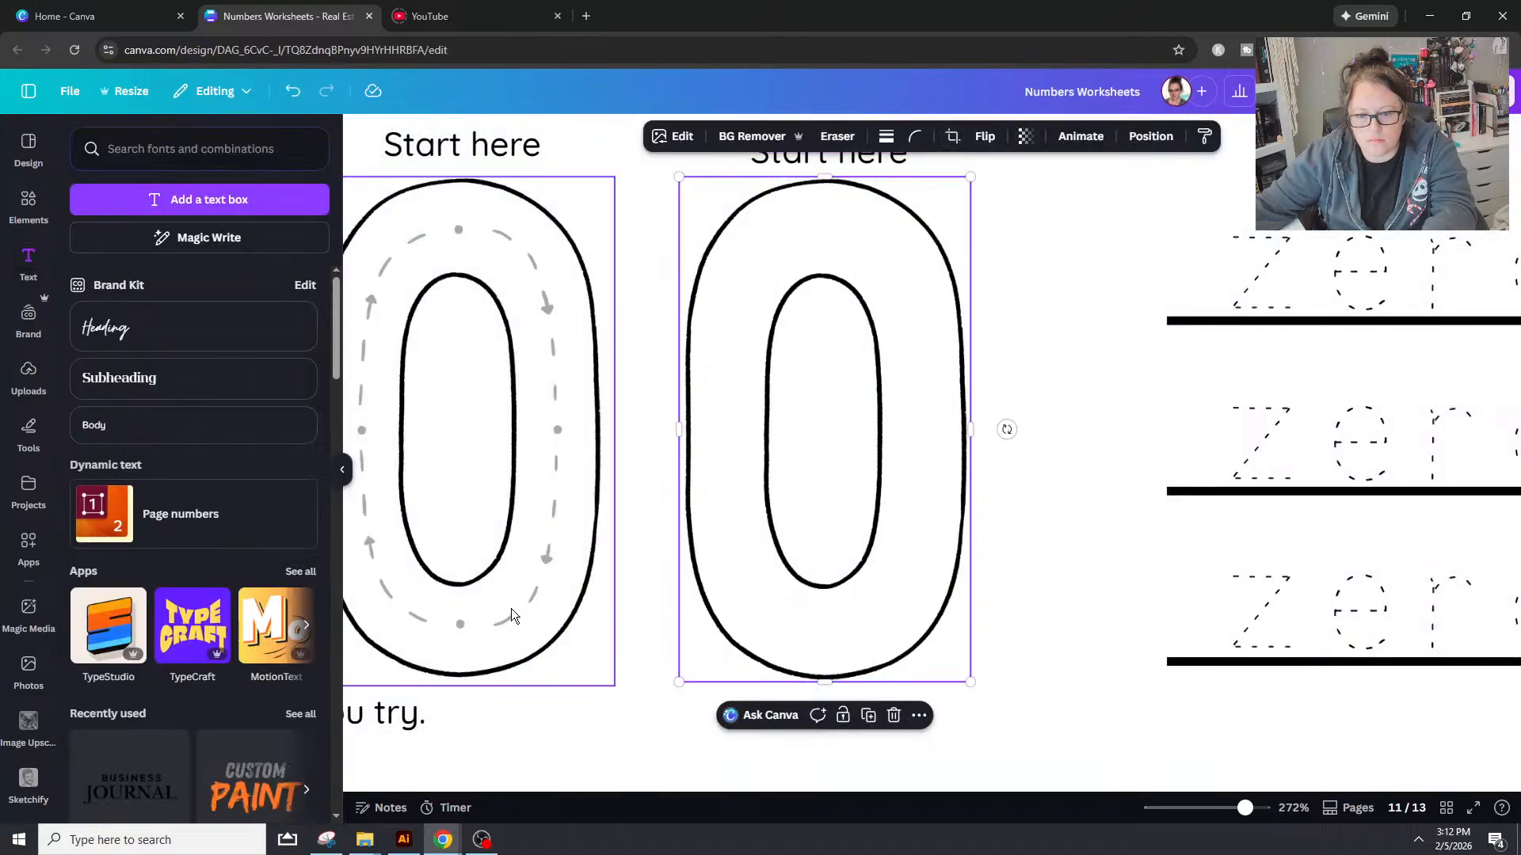
double_click(510, 608)
drag(613, 682, 612, 678)
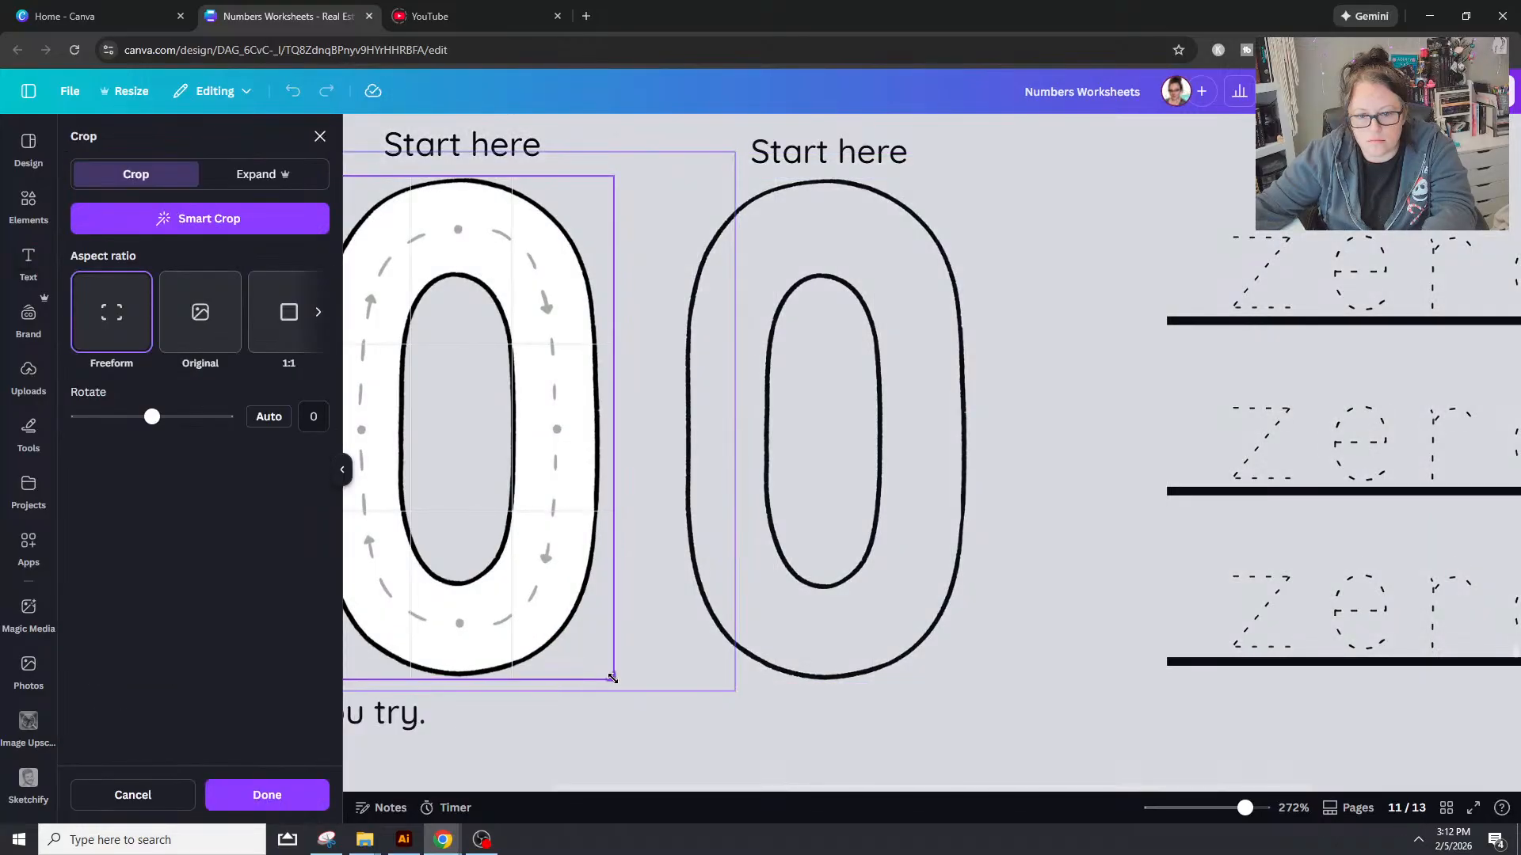
click(878, 714)
drag(877, 714, 477, 611)
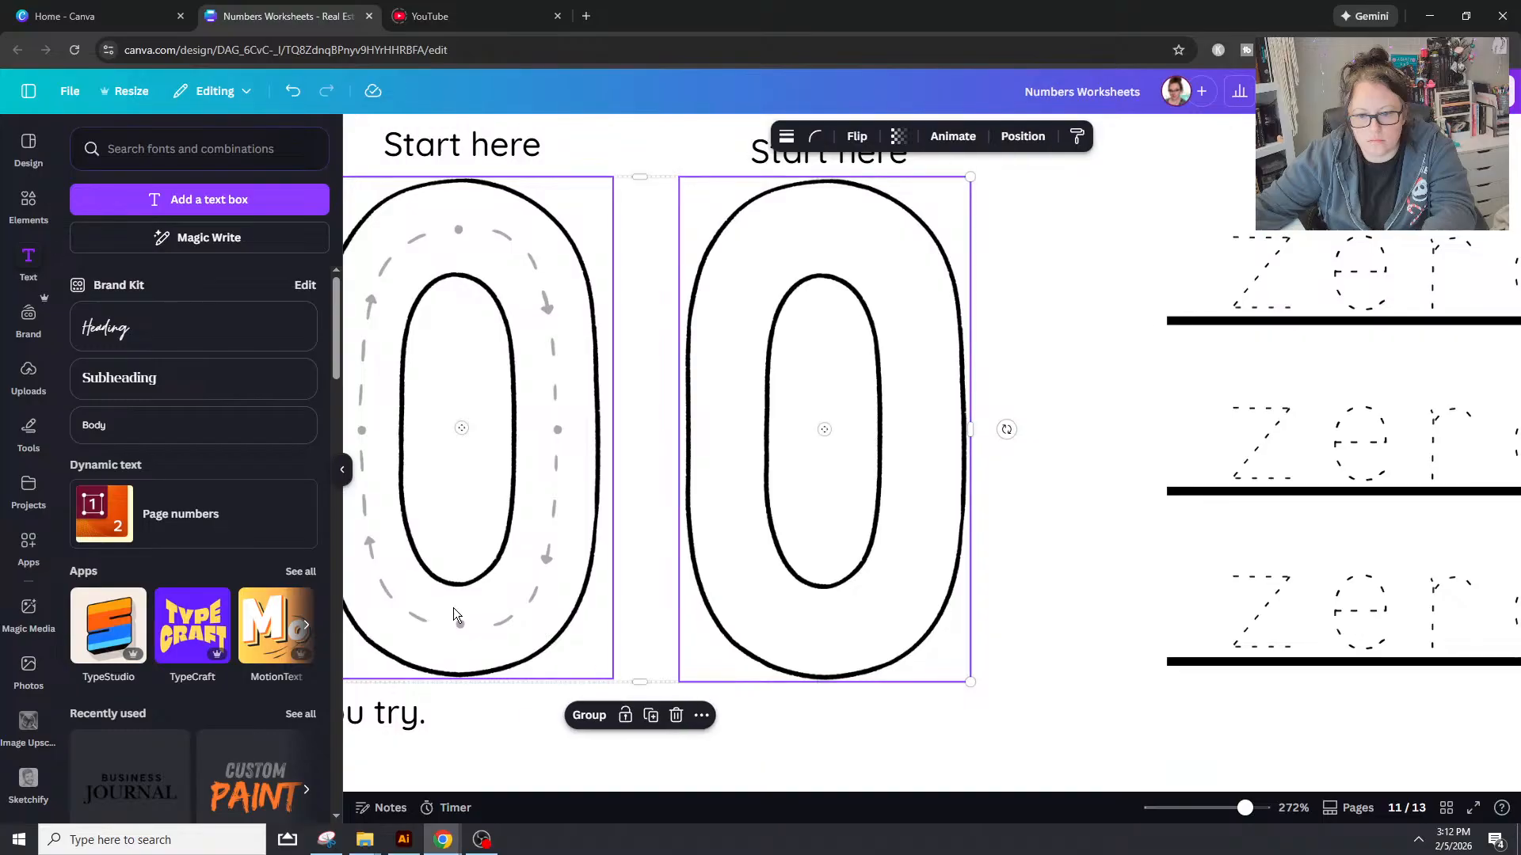
click(956, 730)
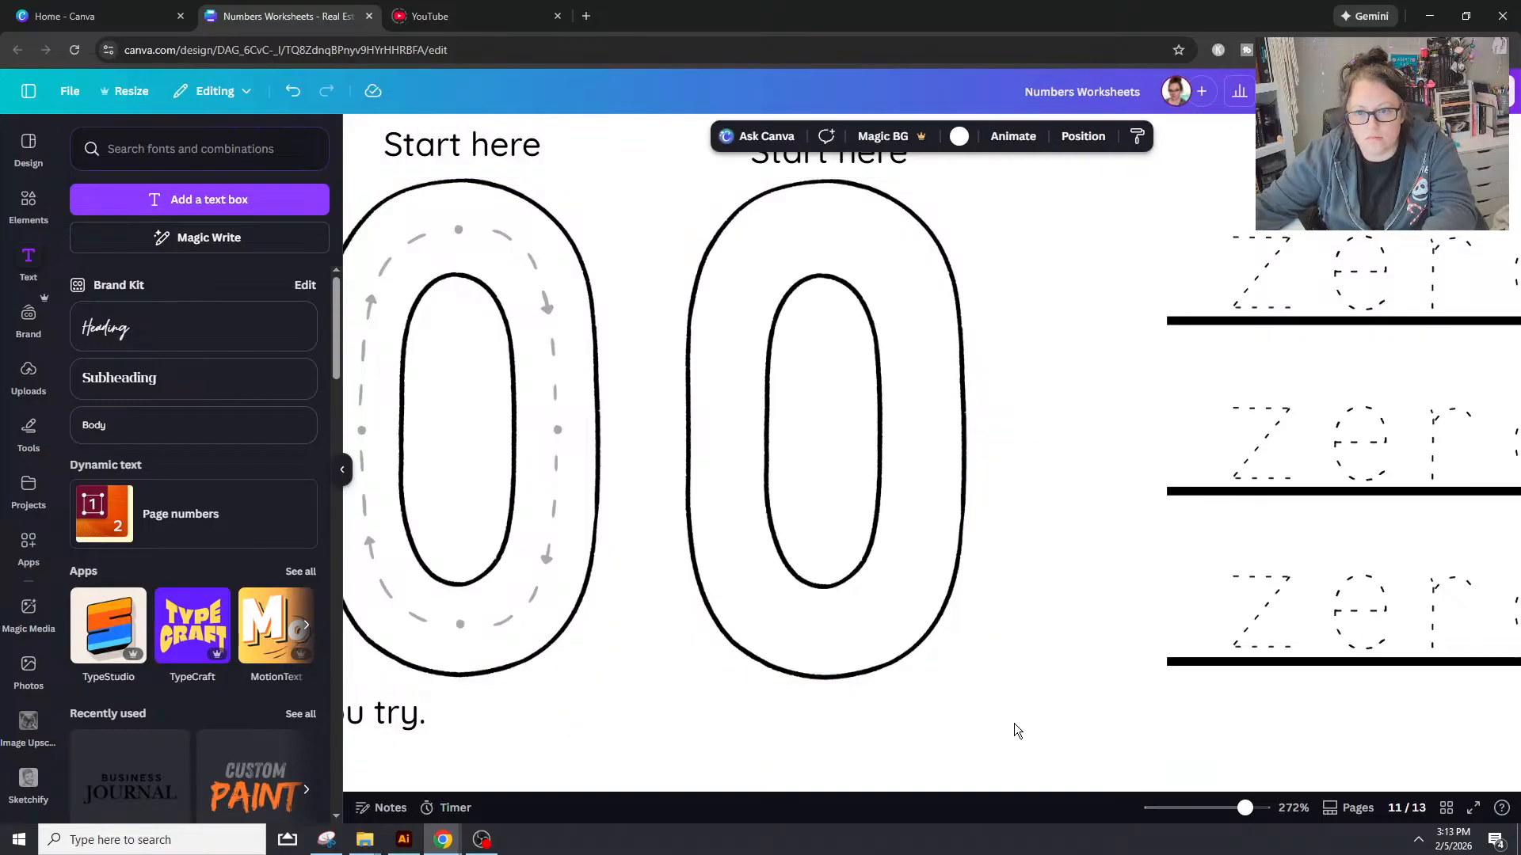
Step: Center the second "Start here" label horizontally over the blank number 0
click(430, 146)
shift+click(438, 265)
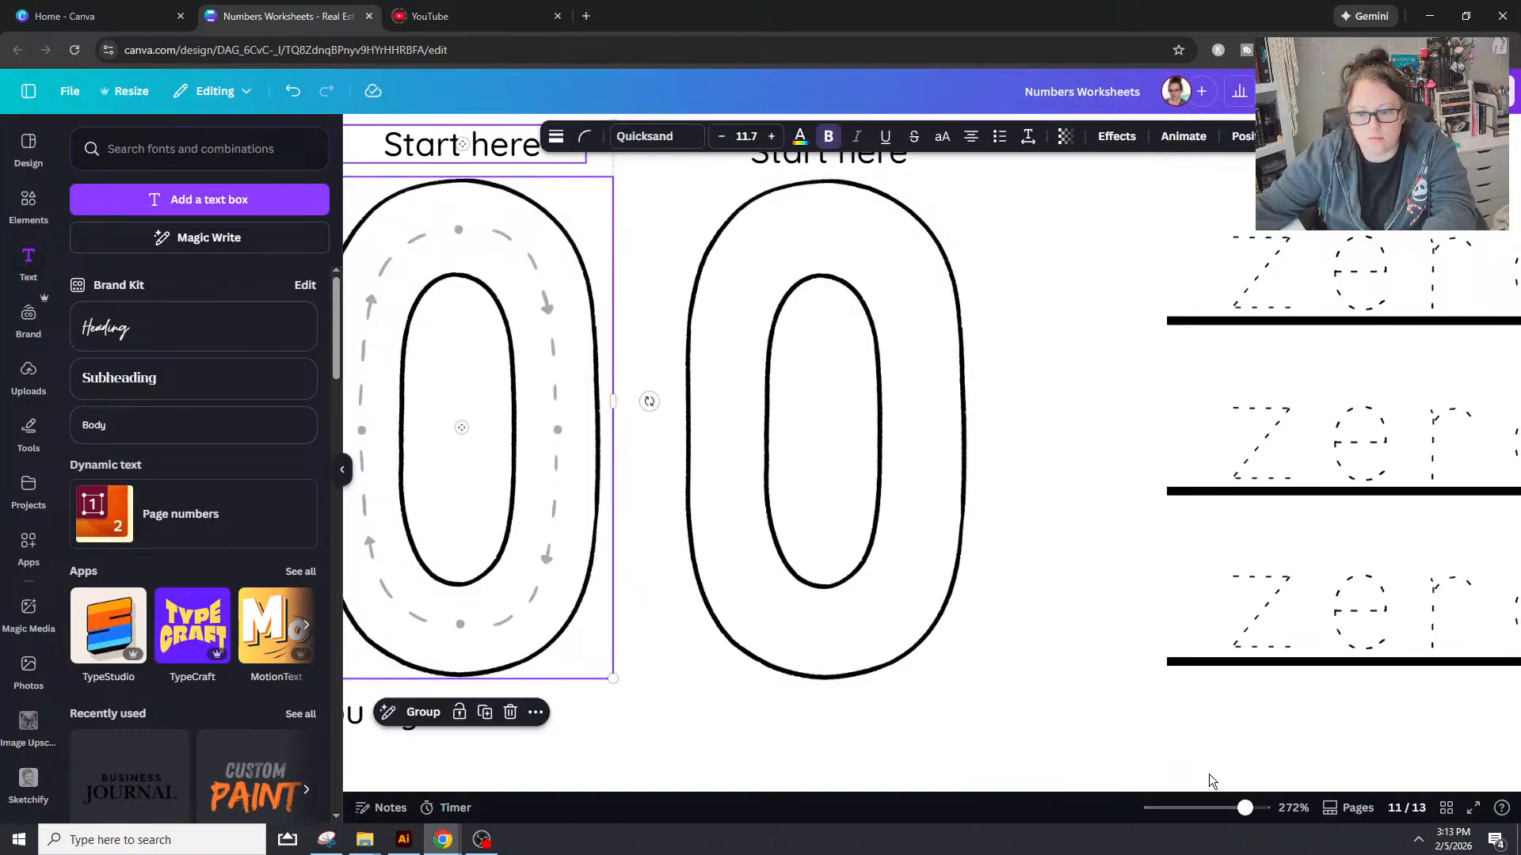
scroll(672, 604, down, 5)
scroll(648, 615, up, 4)
click(865, 378)
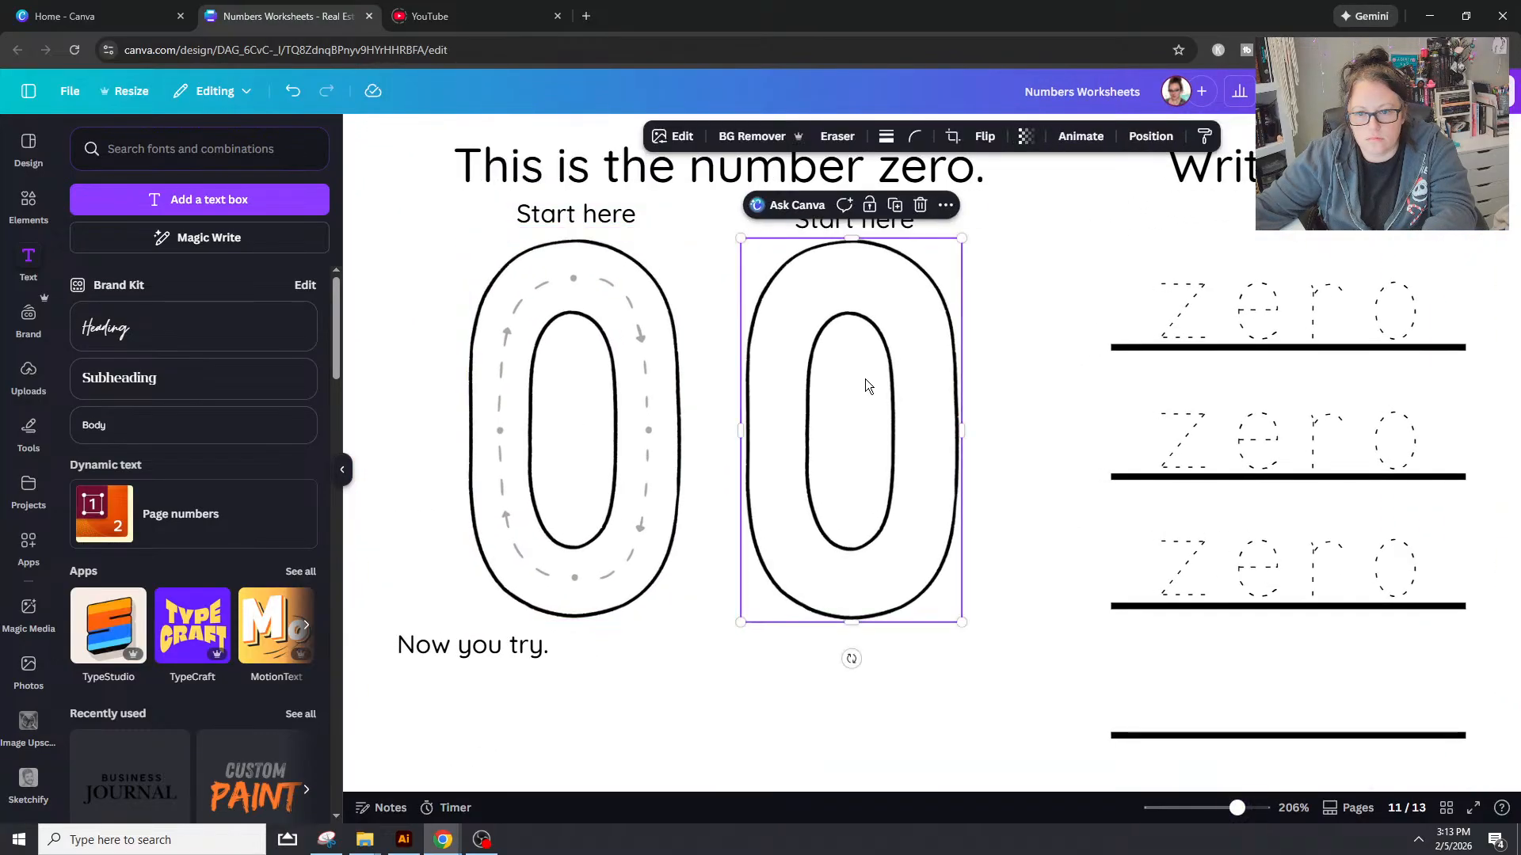
shift+click(873, 226)
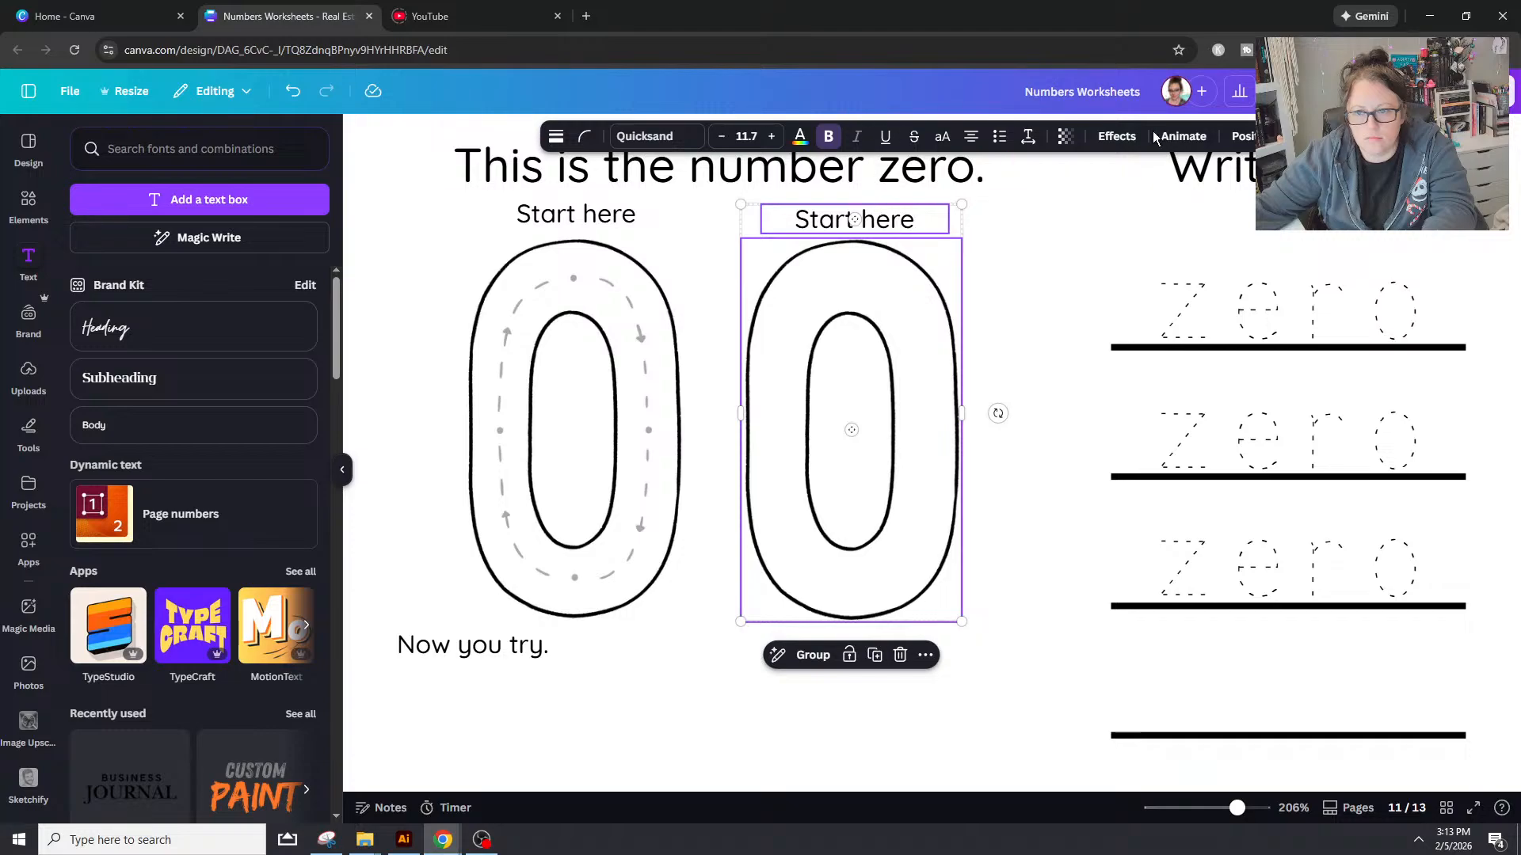
click(1241, 136)
click(252, 371)
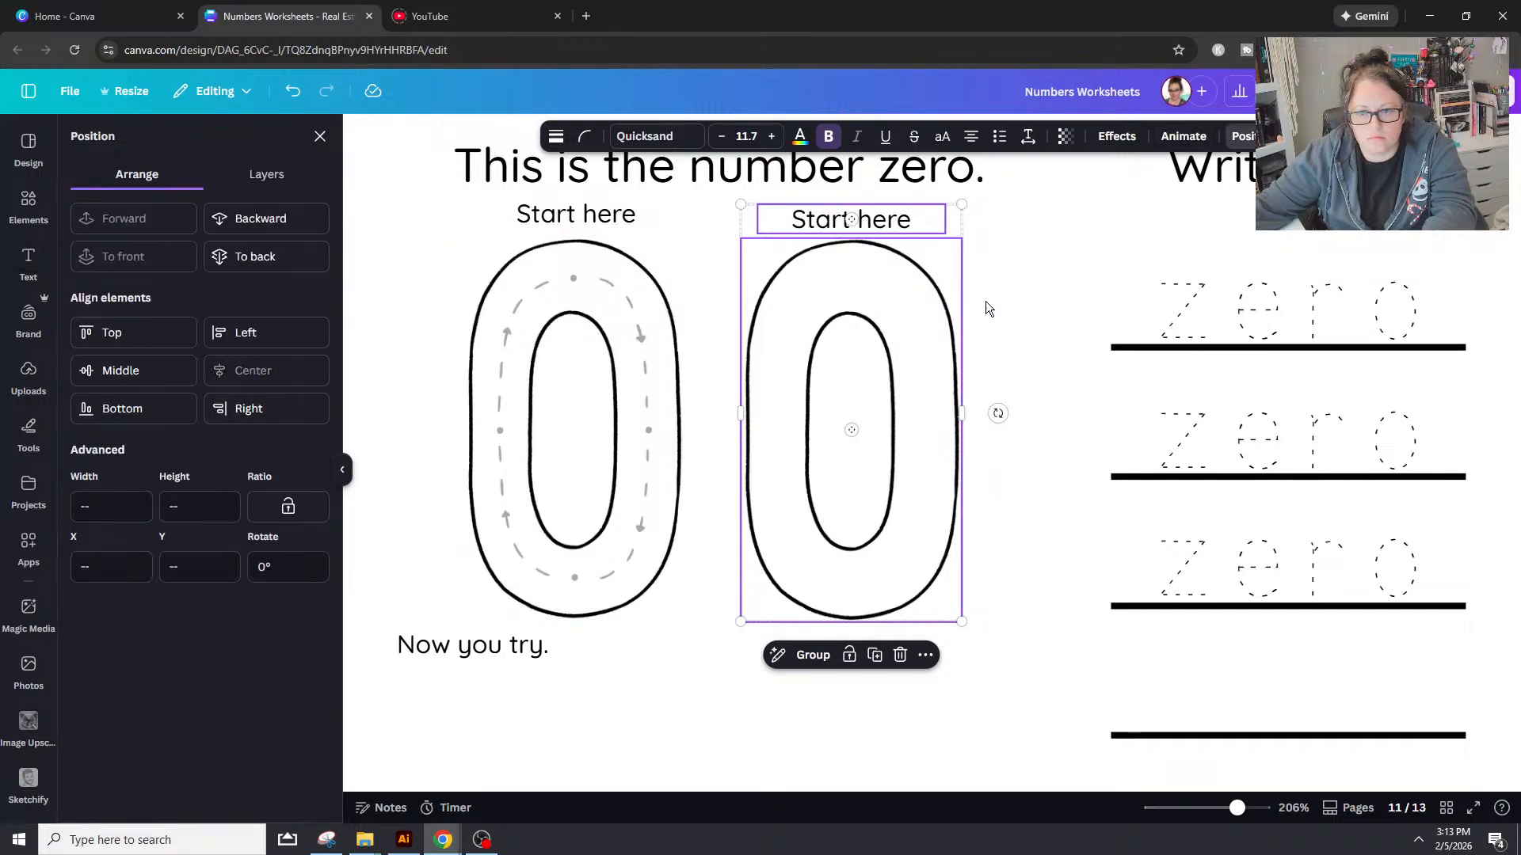
click(1087, 284)
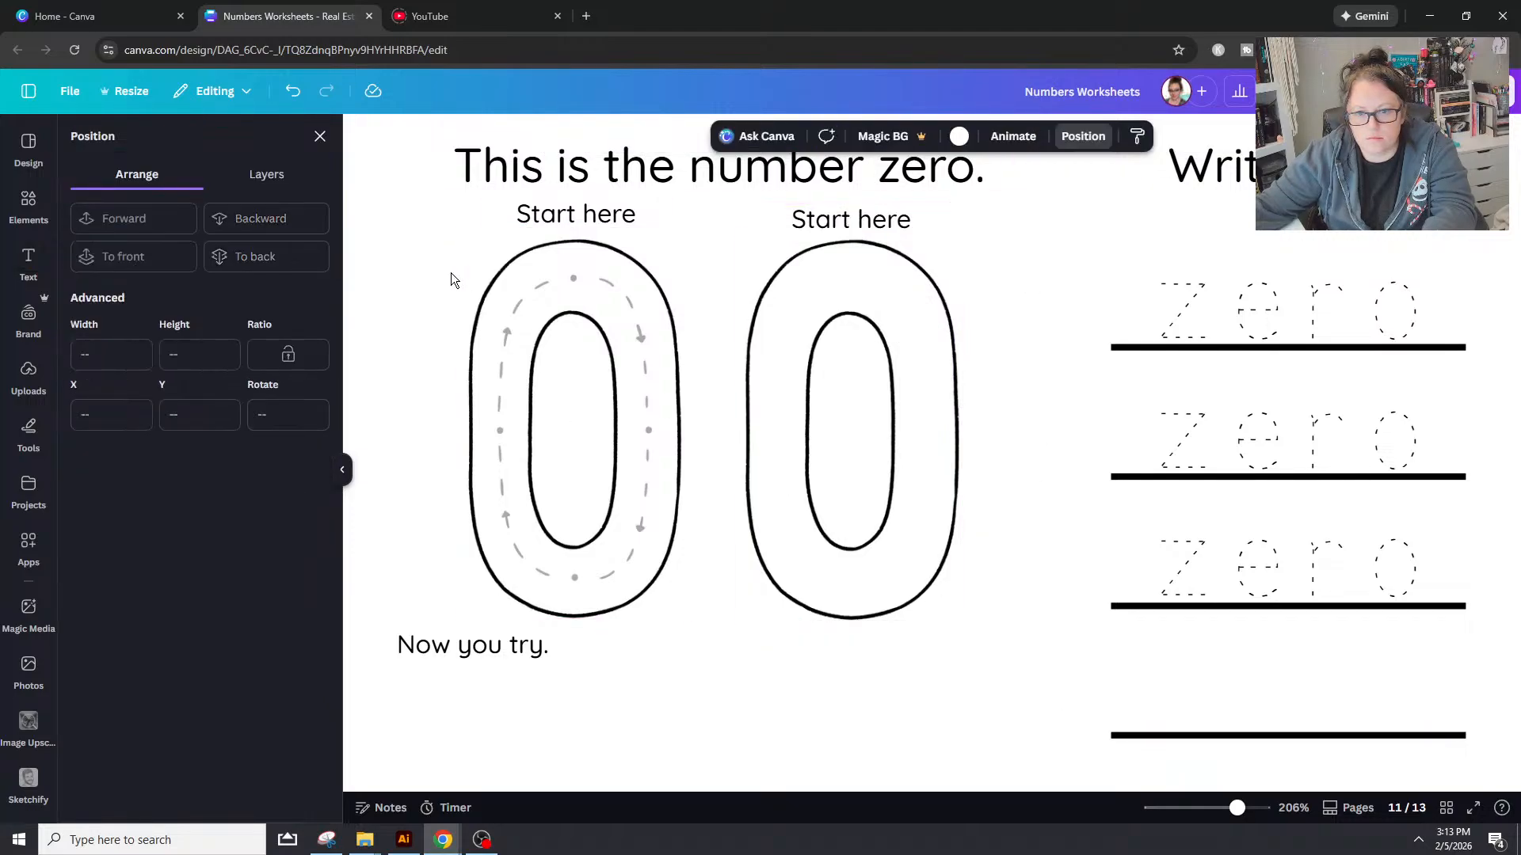
Step: Zoom out to 145% and review the number zero page and the number ten page that follows it
click(487, 183)
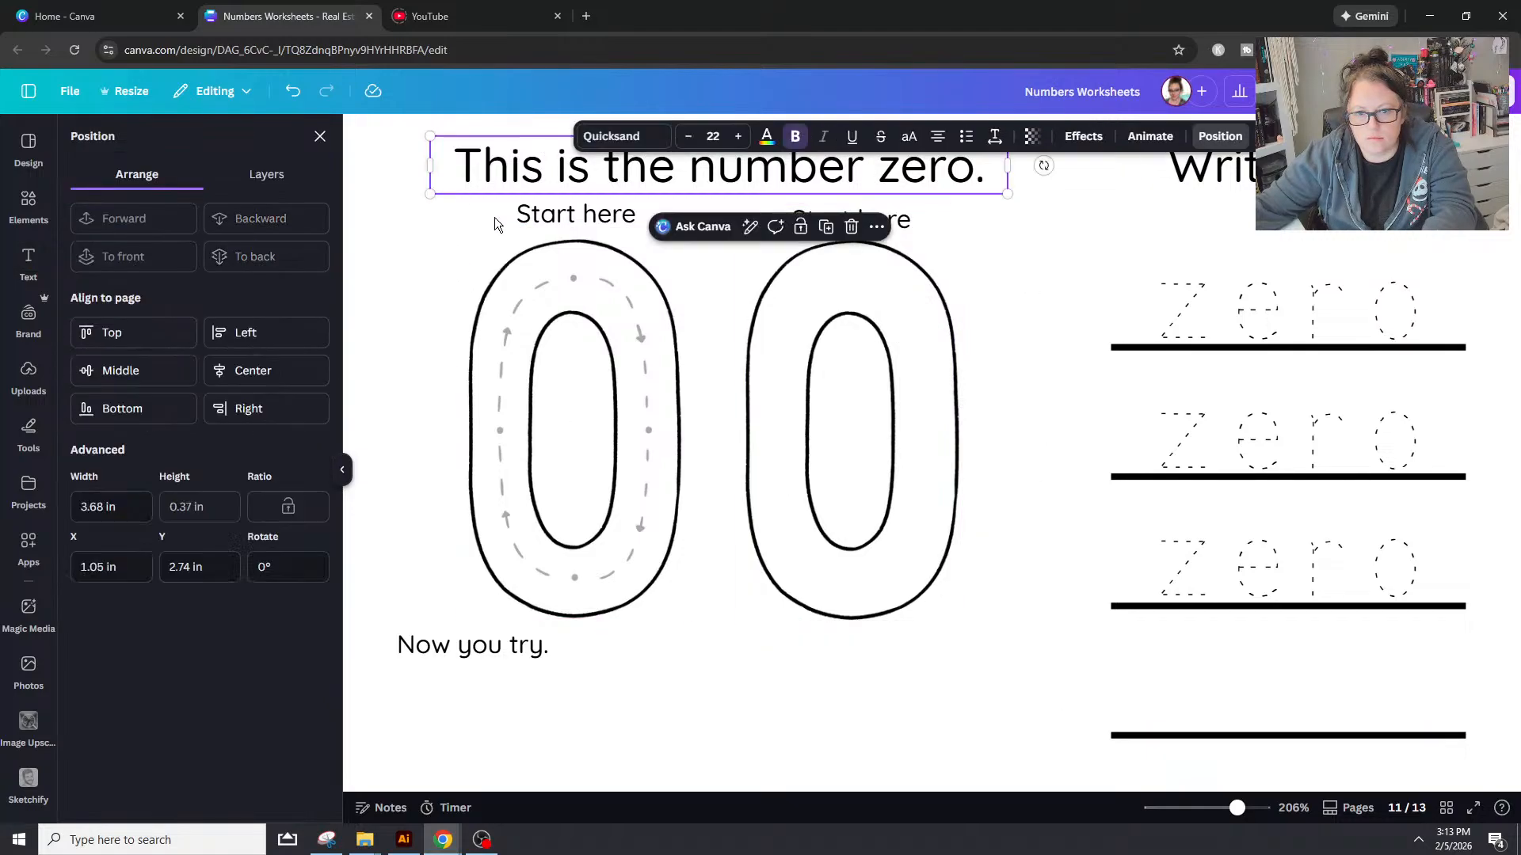
click(1025, 306)
drag(1237, 808, 1228, 811)
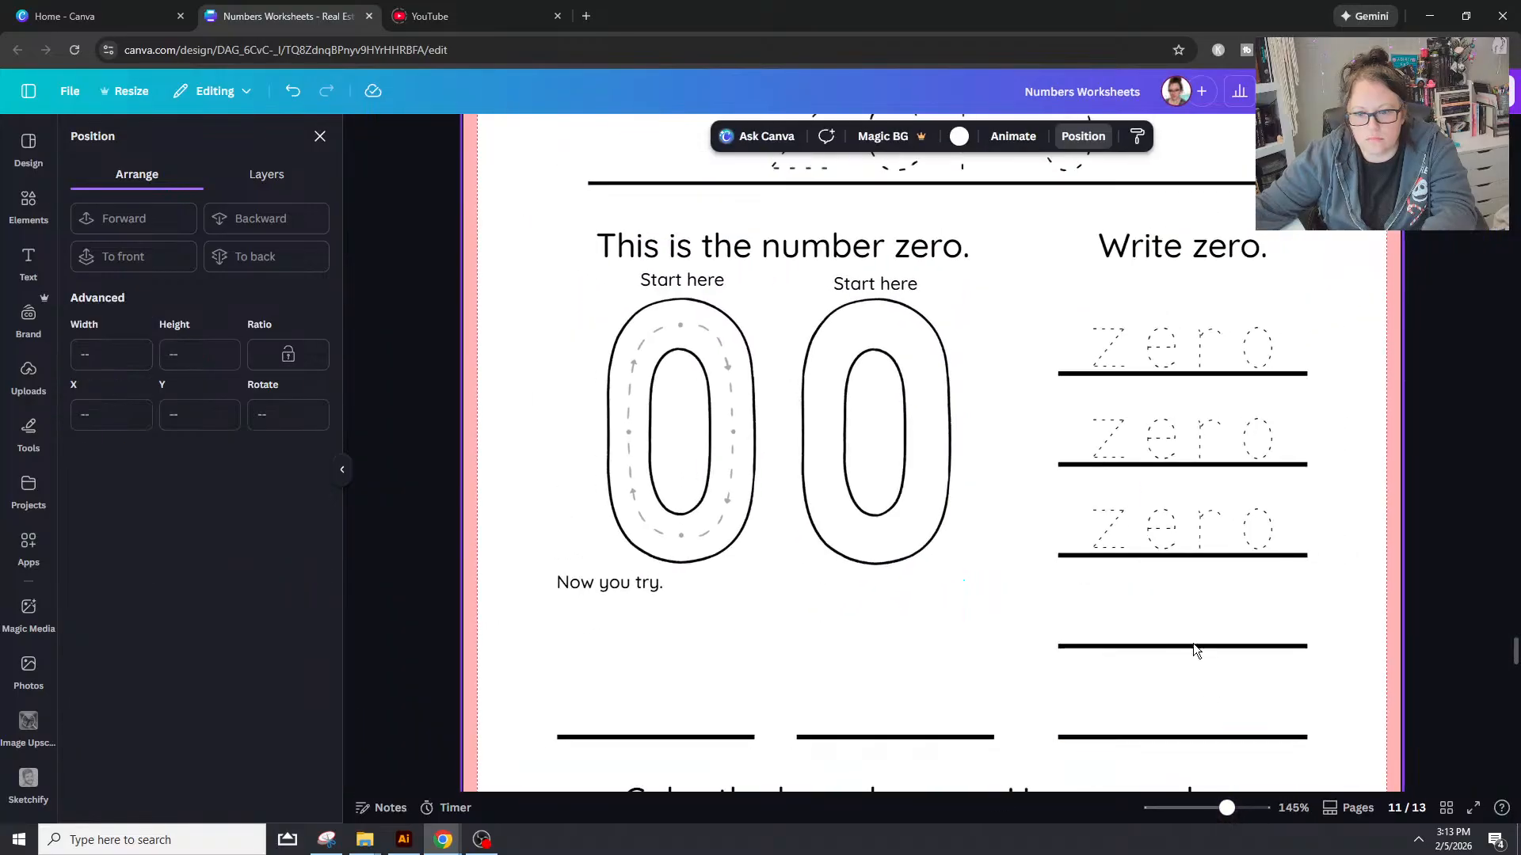
scroll(1193, 643, down, 10)
scroll(1200, 569, down, 4)
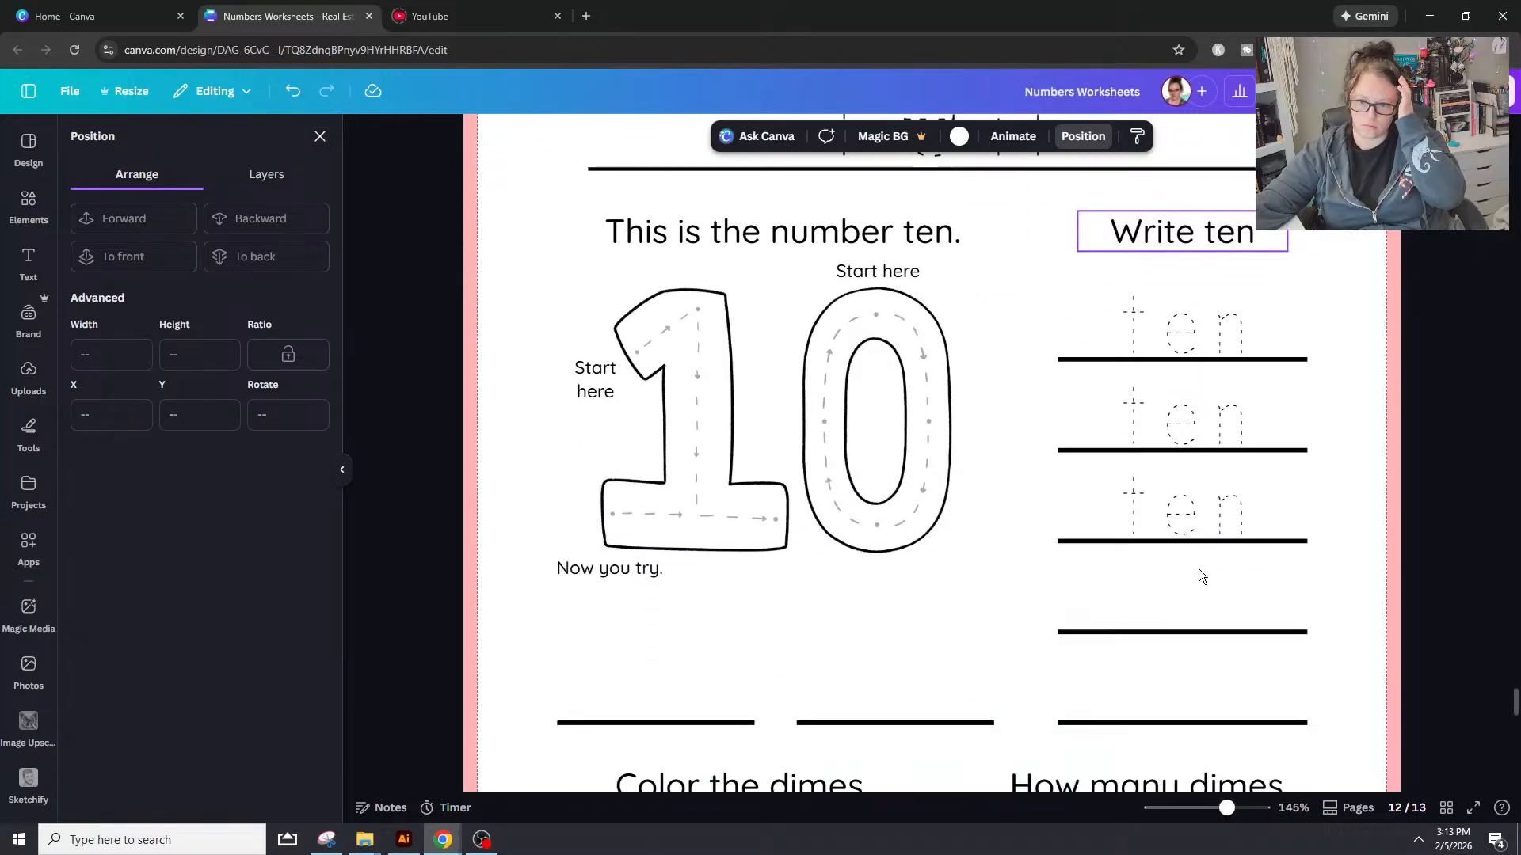
scroll(1192, 577, up, 3)
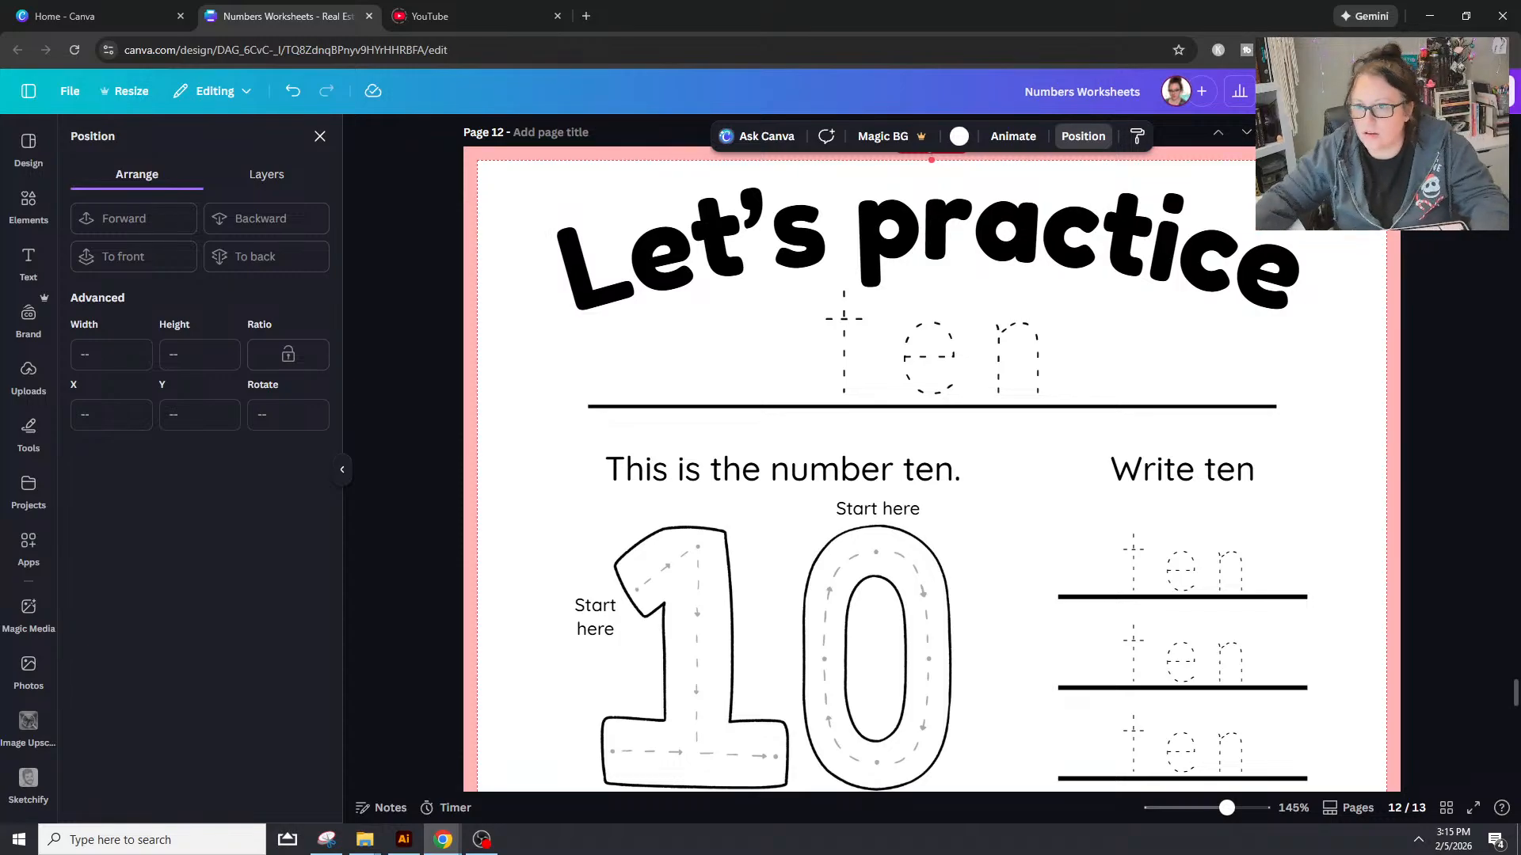
click(485, 841)
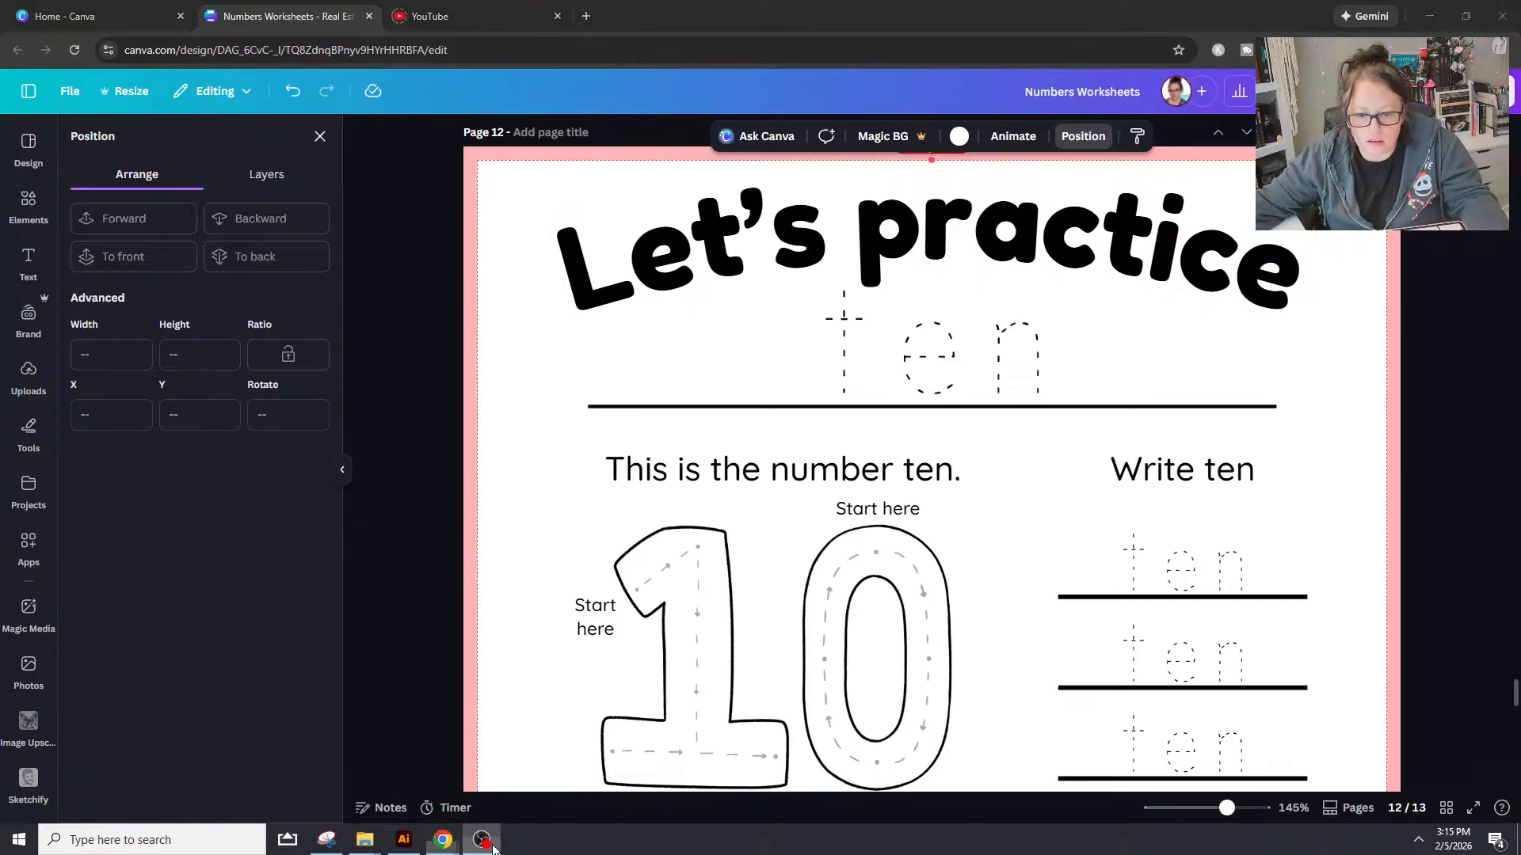